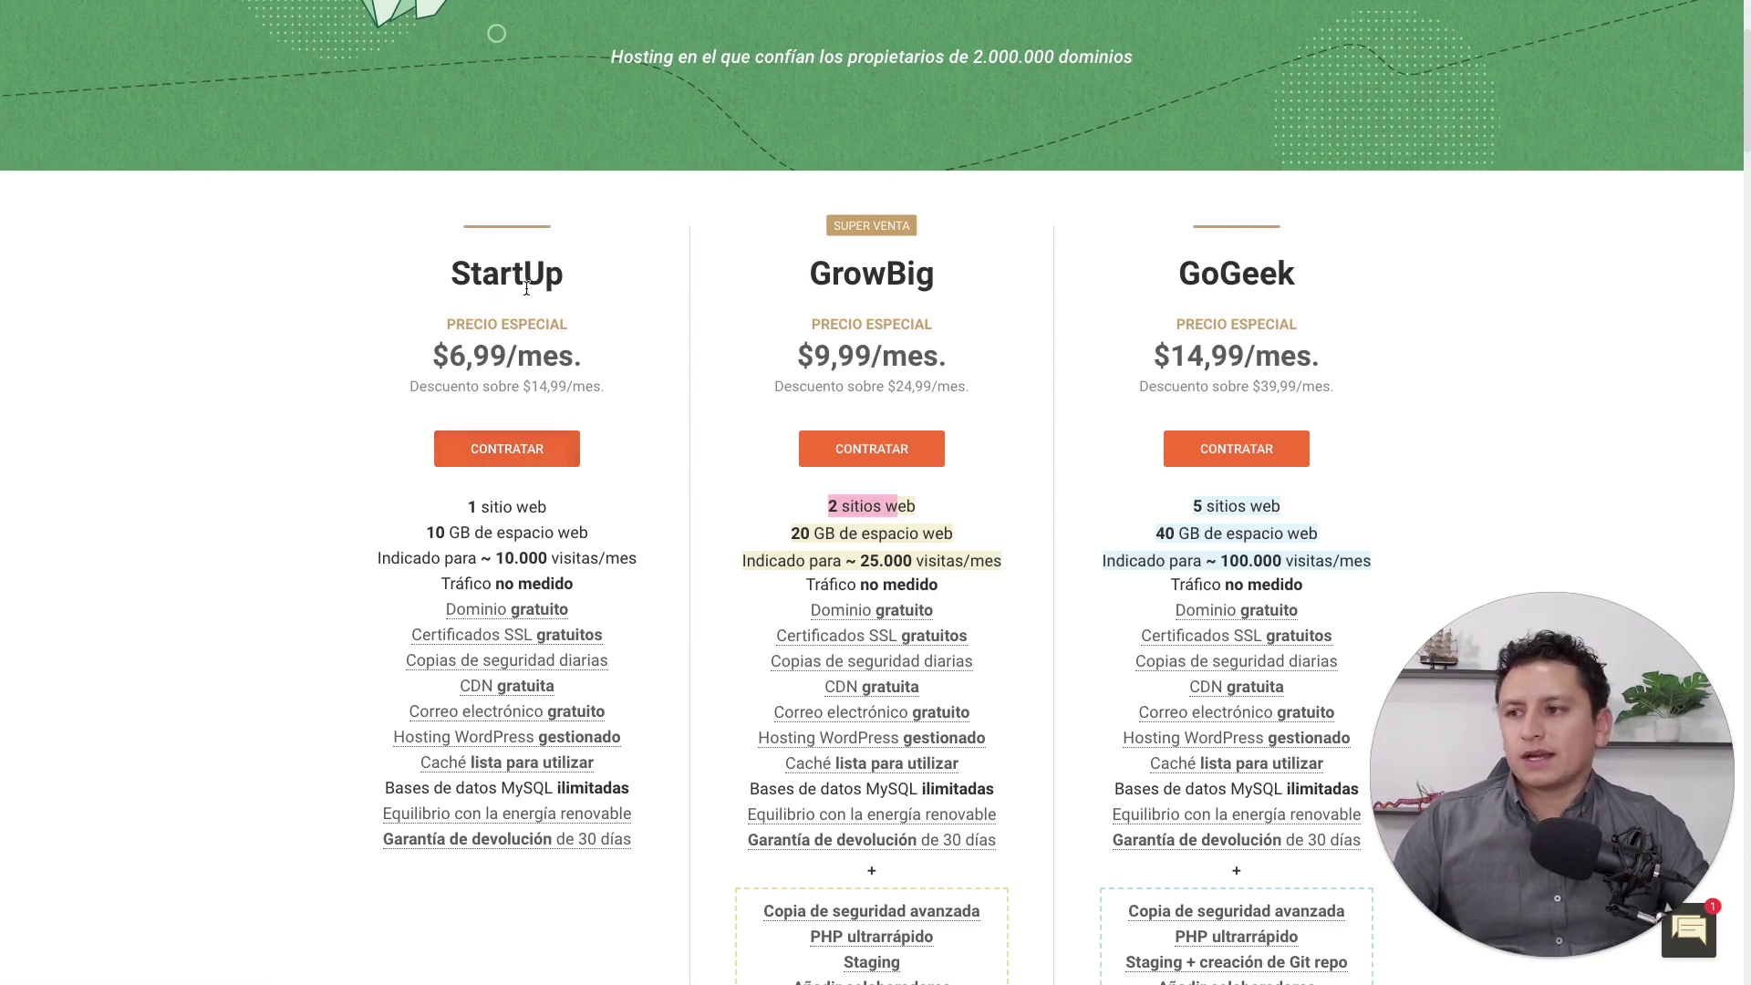
Choose the StartUp plan and register the new domain marcobienesraices.com
click(507, 449)
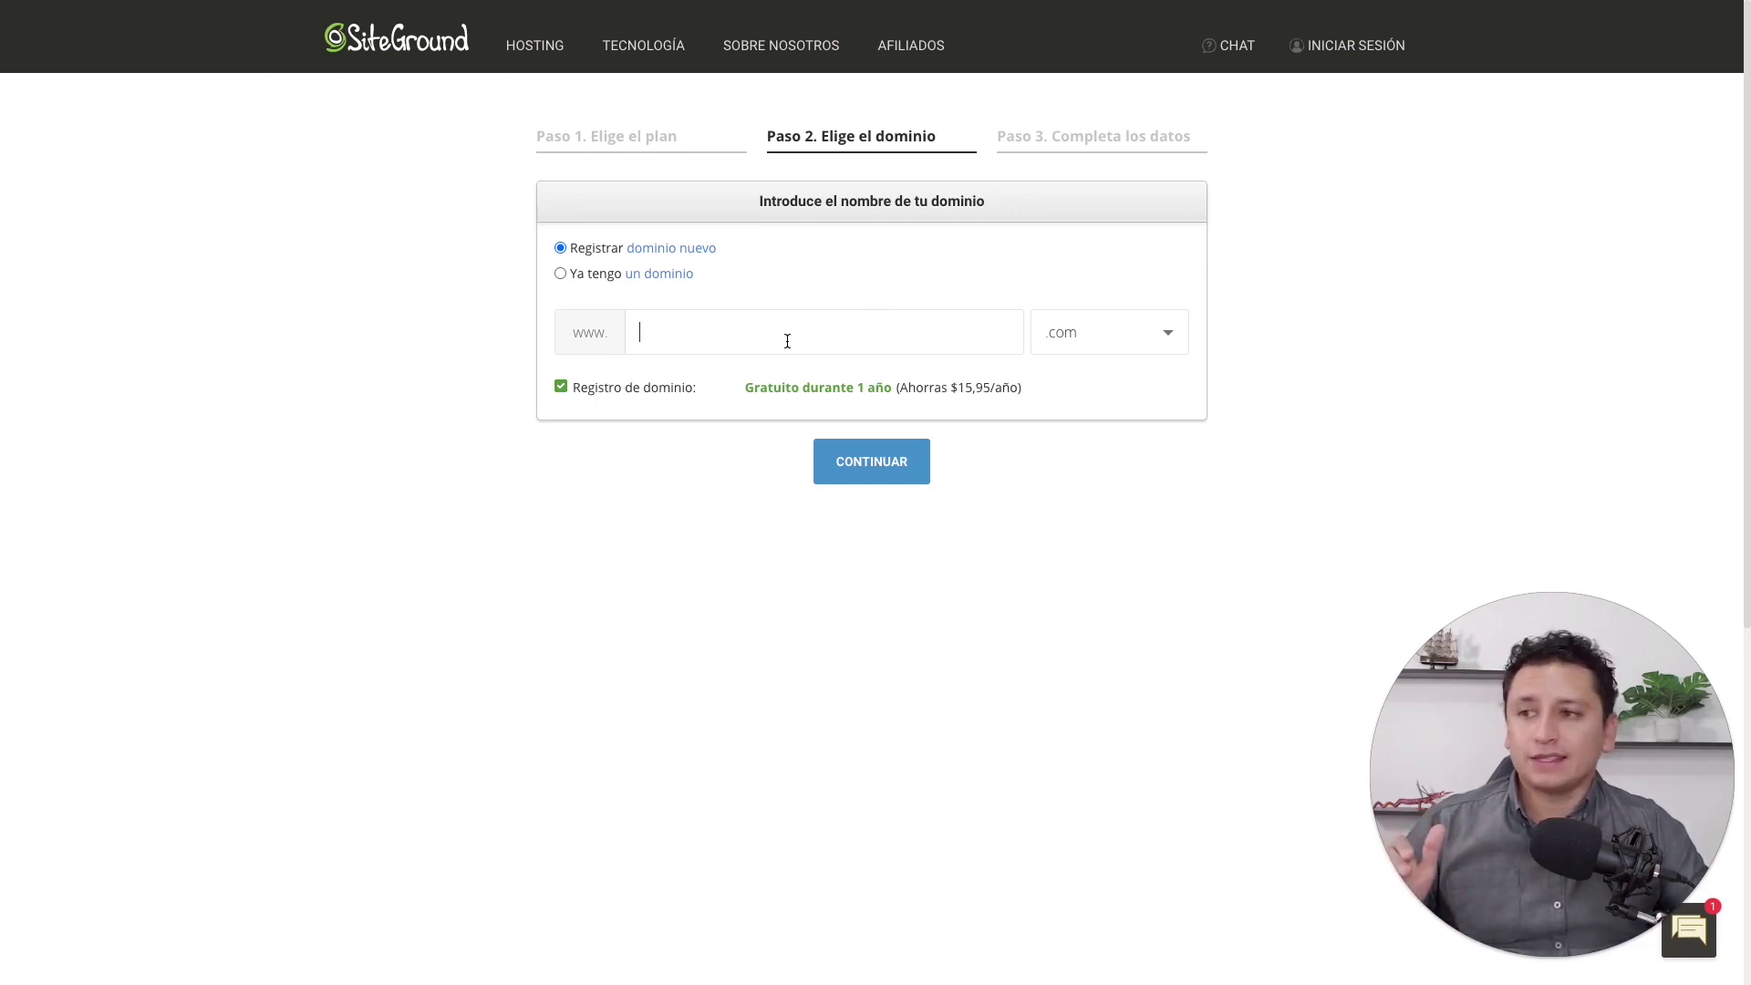
click(724, 337)
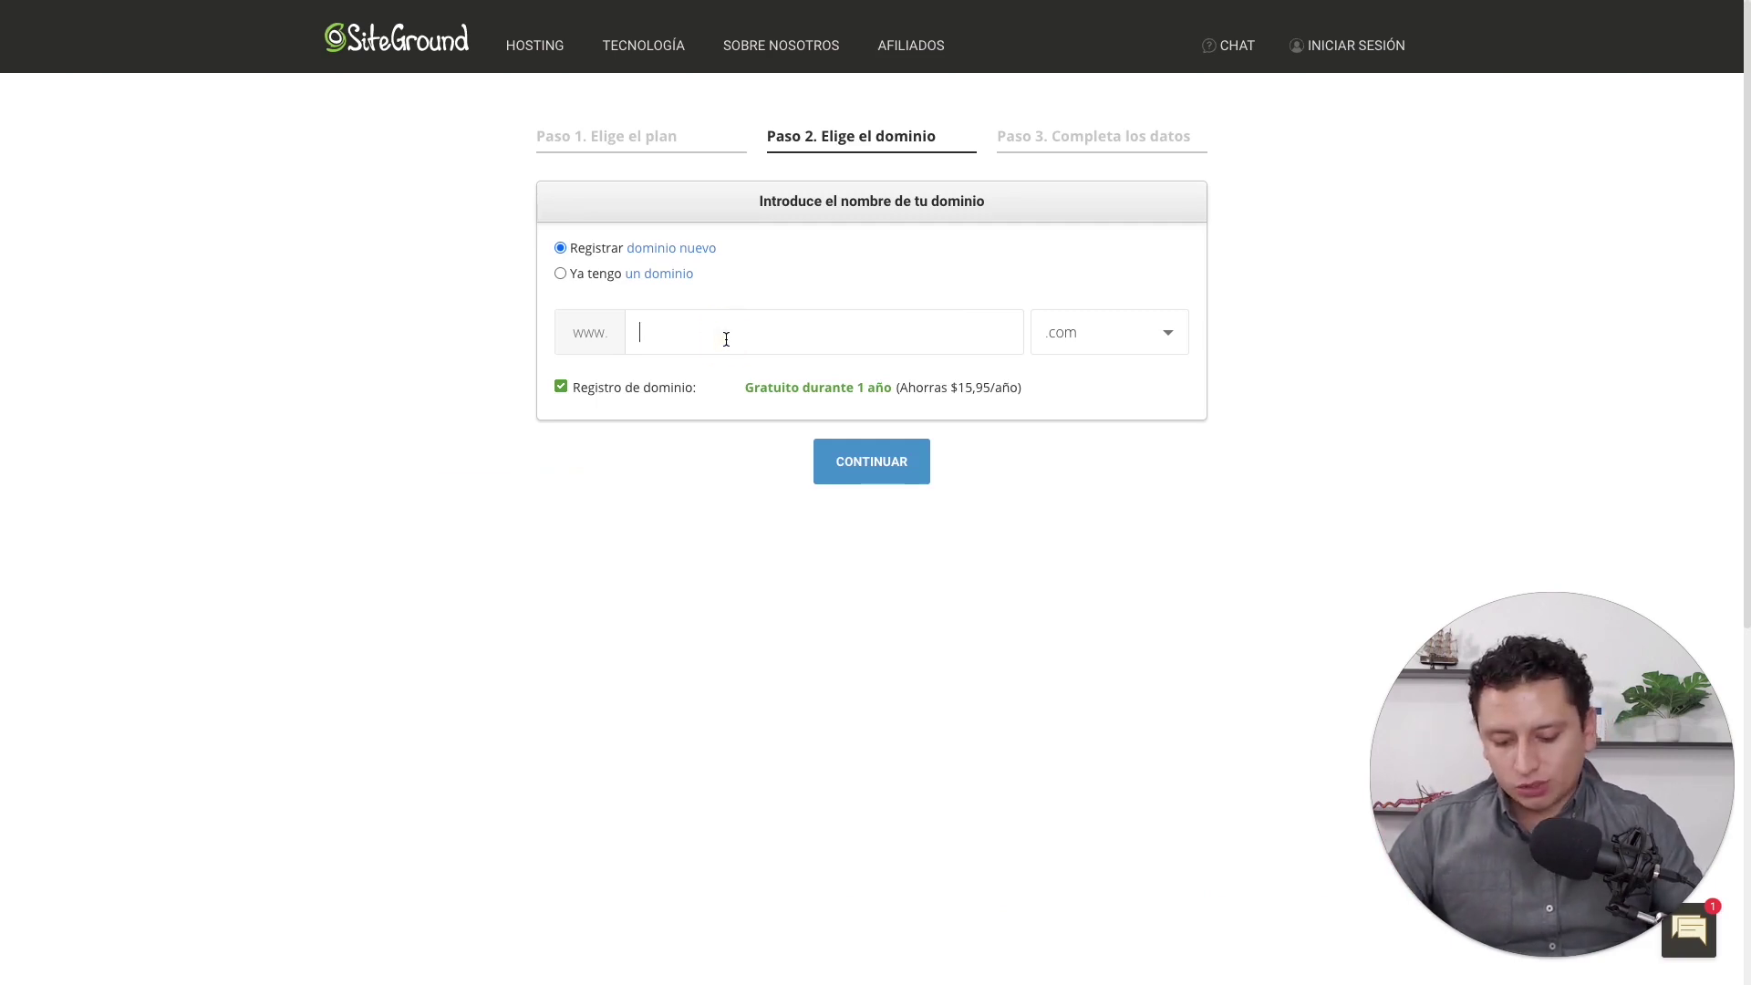
text(marcobienesraices)
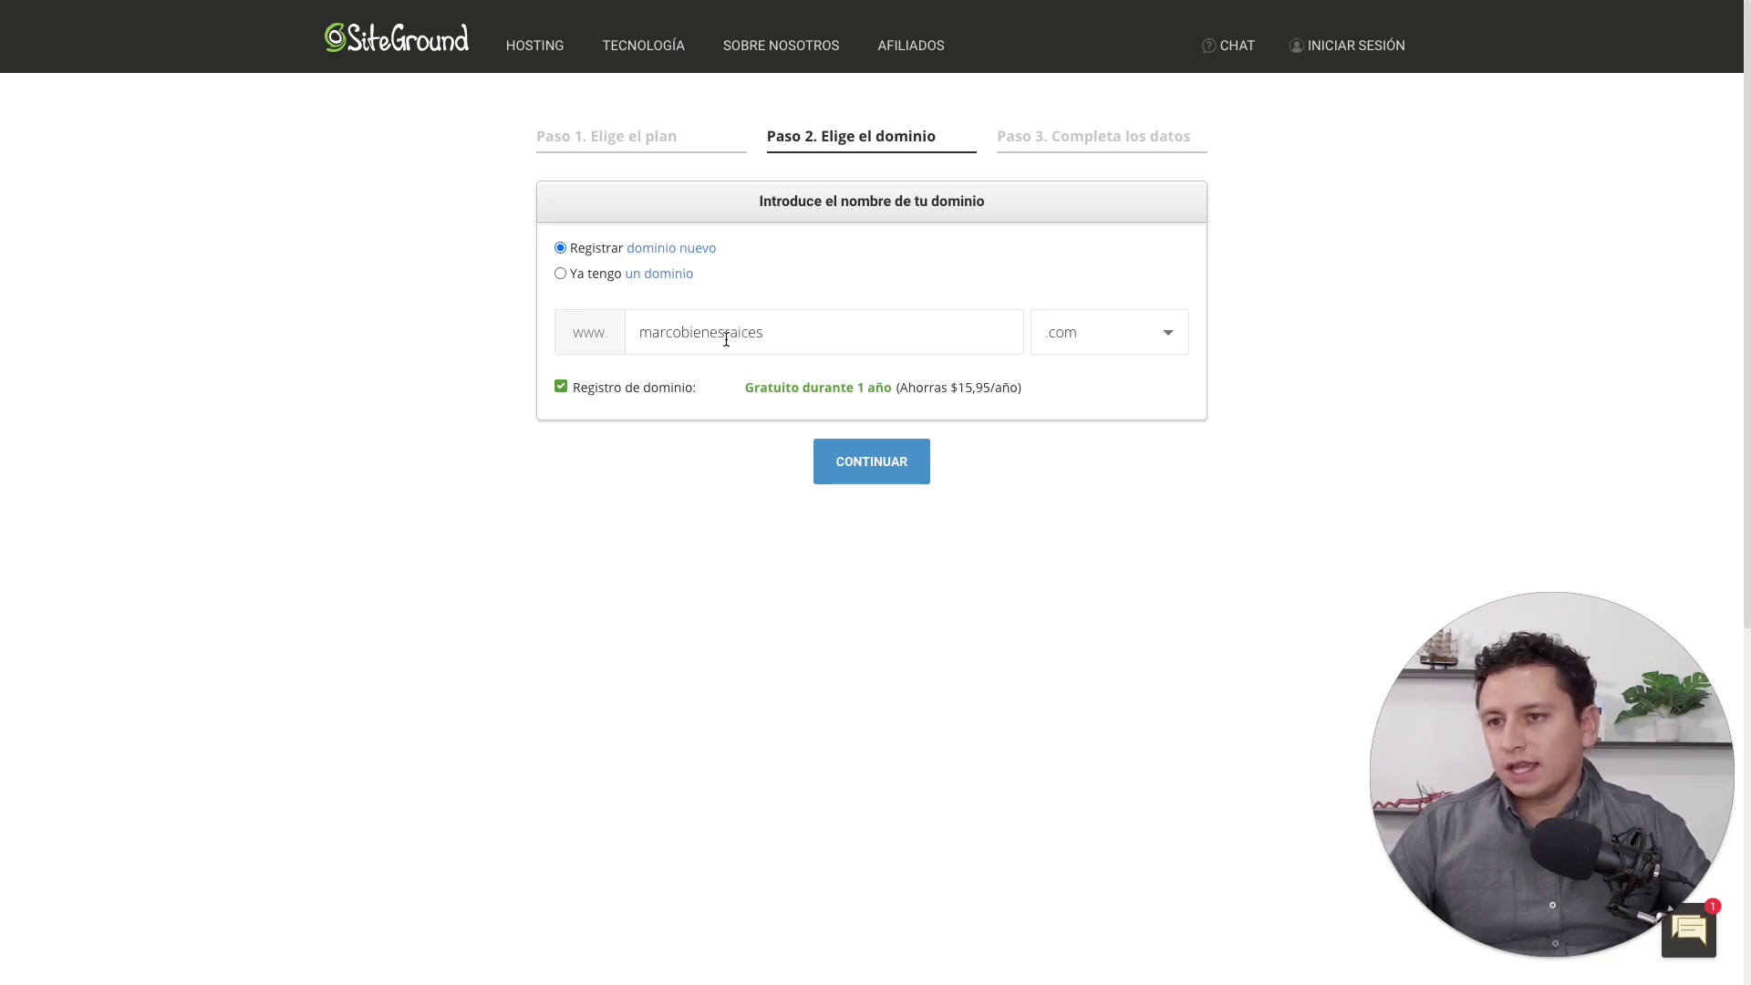
click(886, 473)
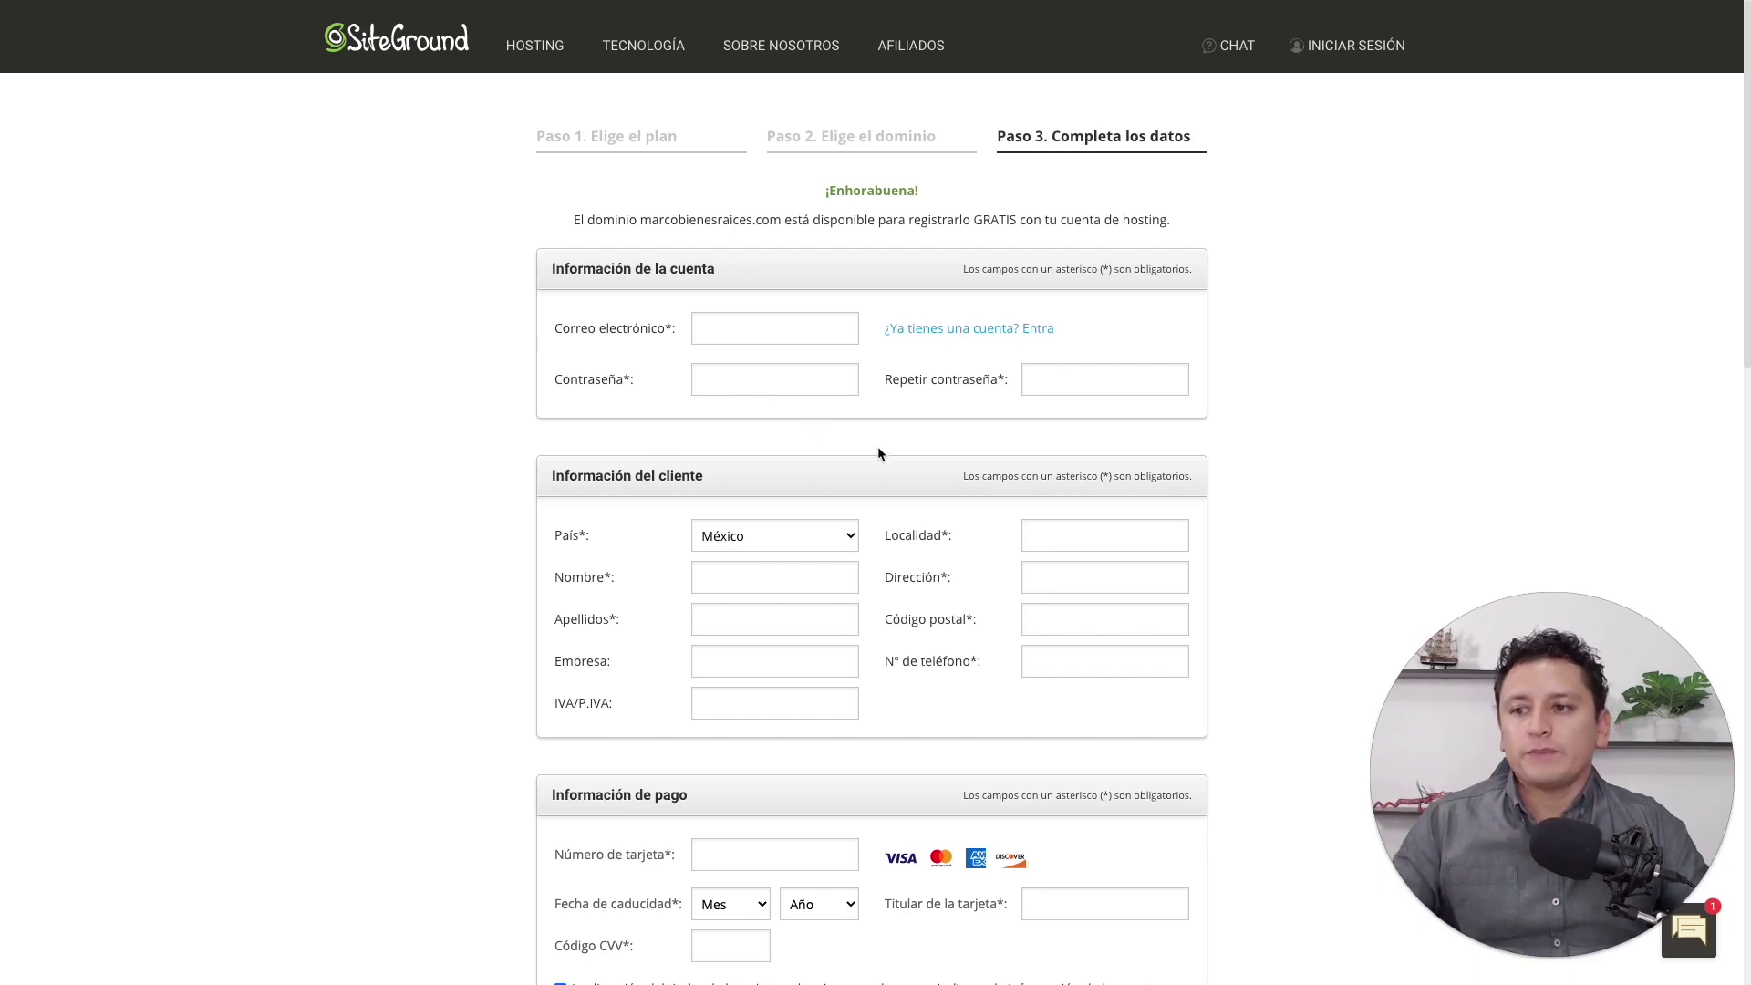
Review the order form, accept the terms of service and submit the StartUp order
scroll(888, 496, down, 2)
scroll(890, 506, down, 1)
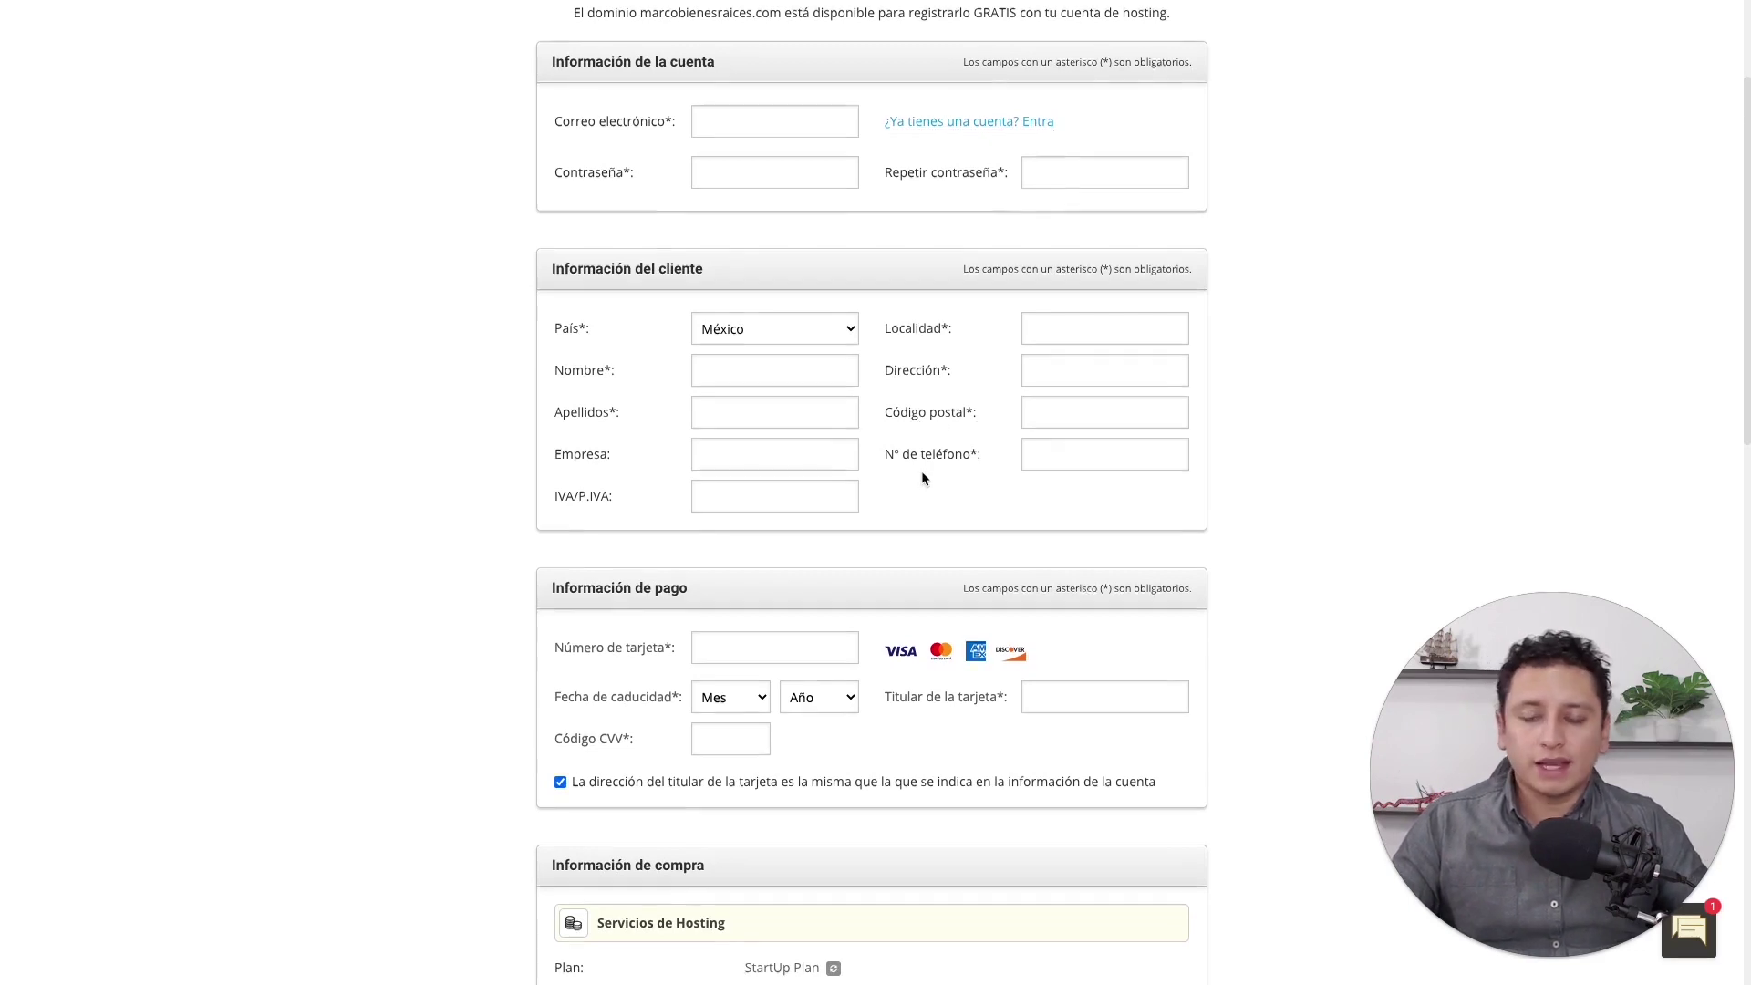
scroll(926, 470, down, 3)
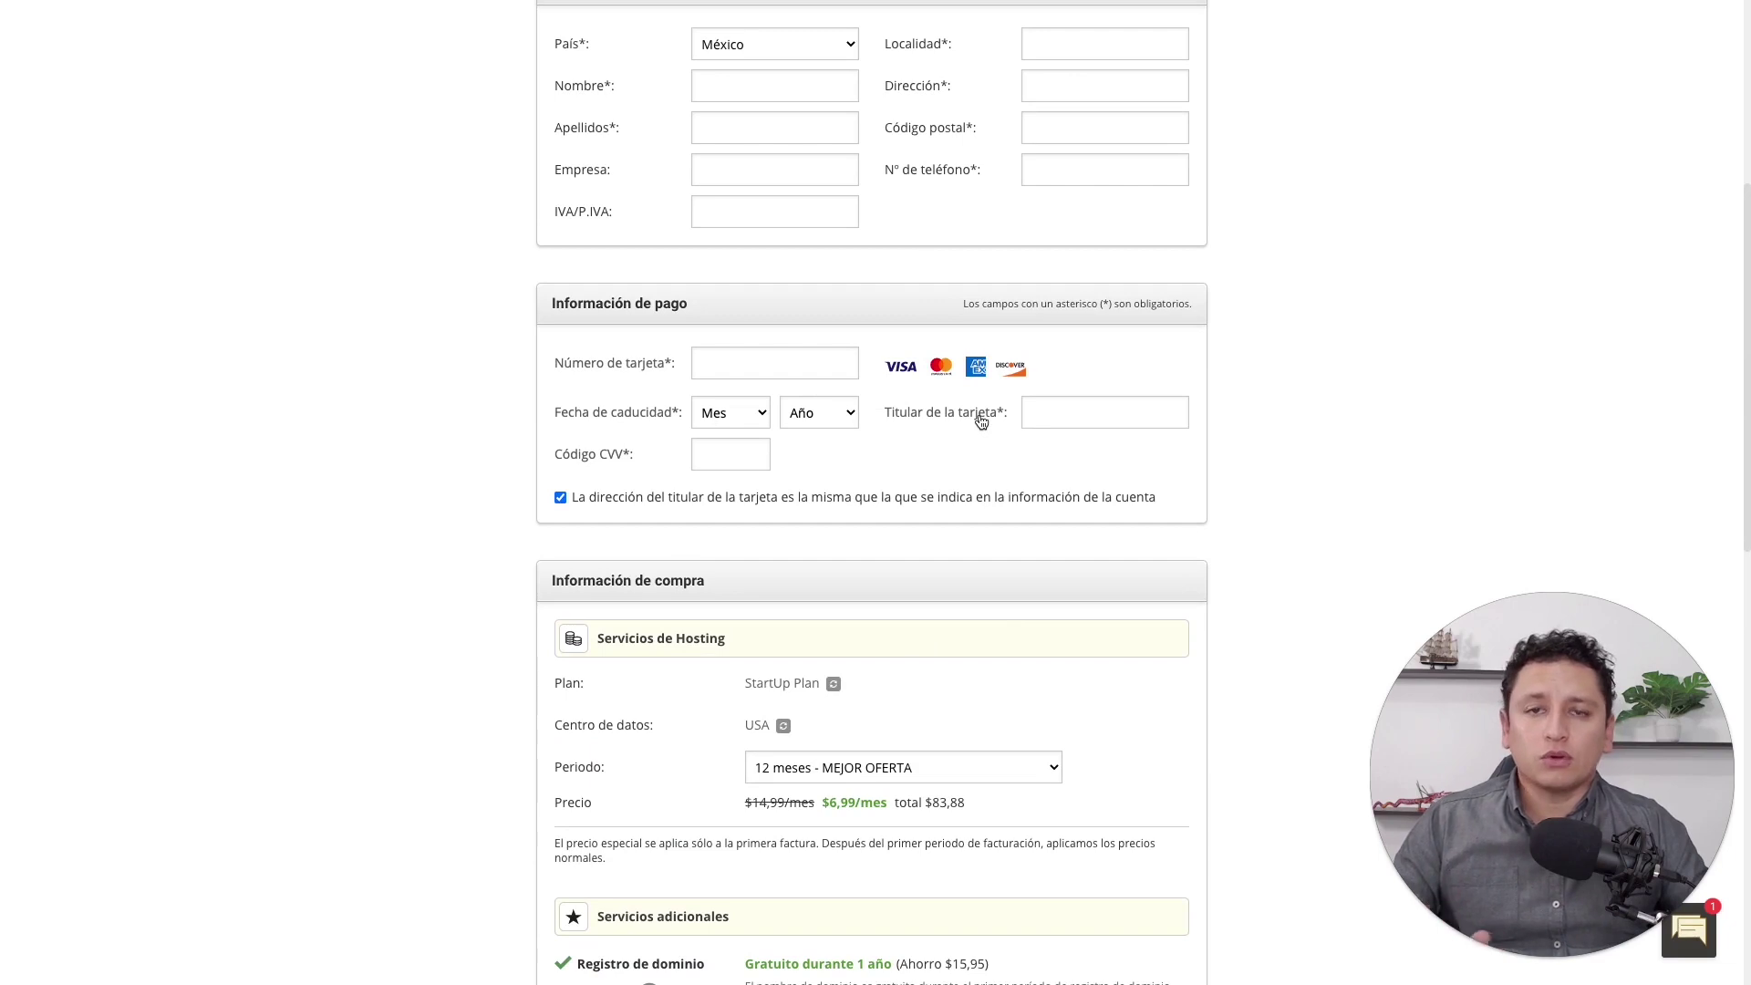
scroll(969, 491, down, 4)
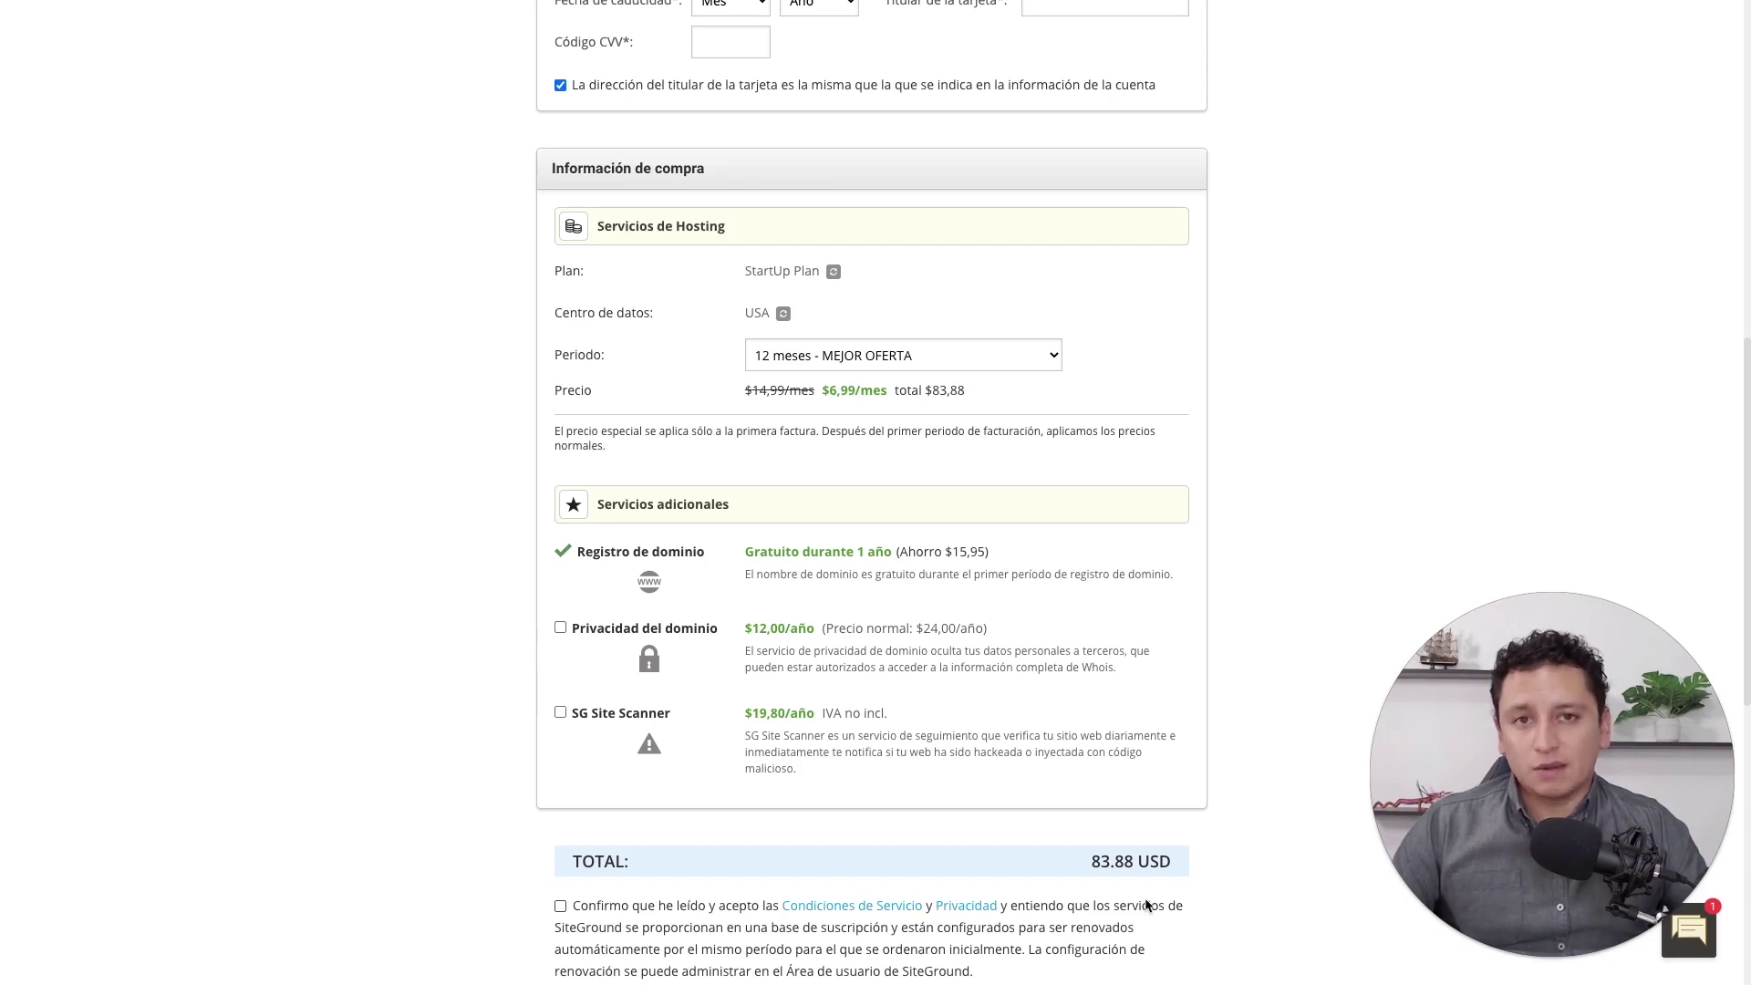
scroll(1146, 905, up, 1)
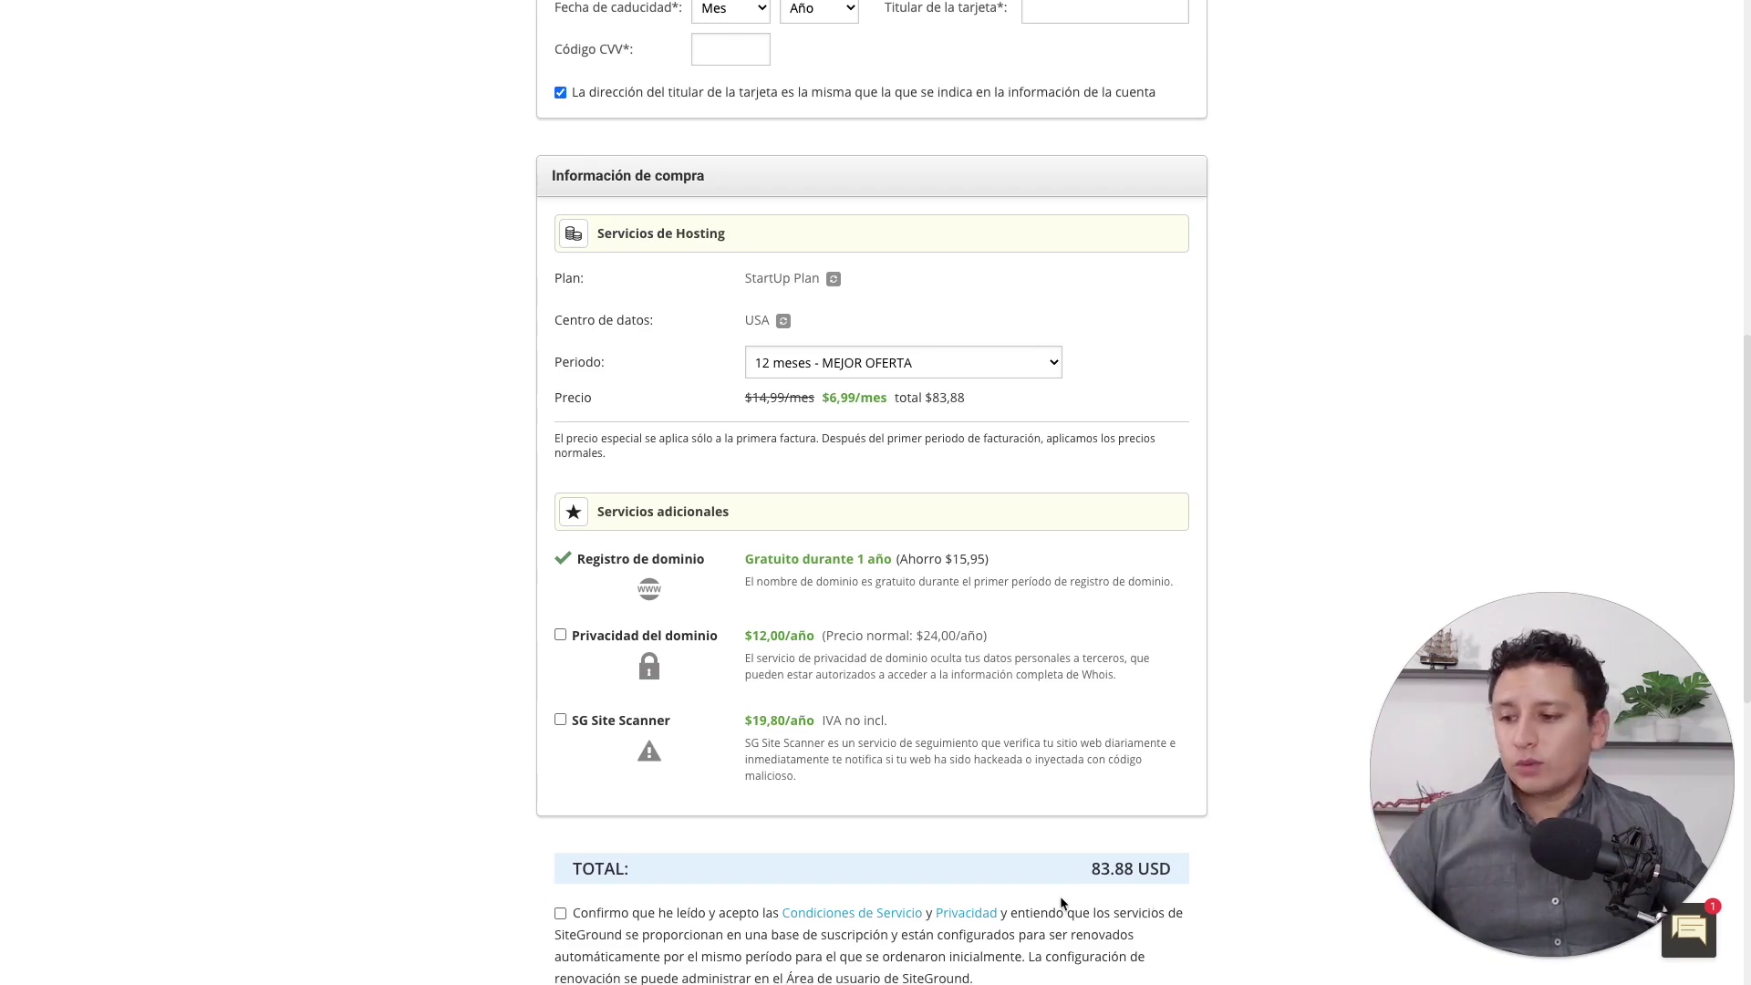
scroll(1060, 903, down, 3)
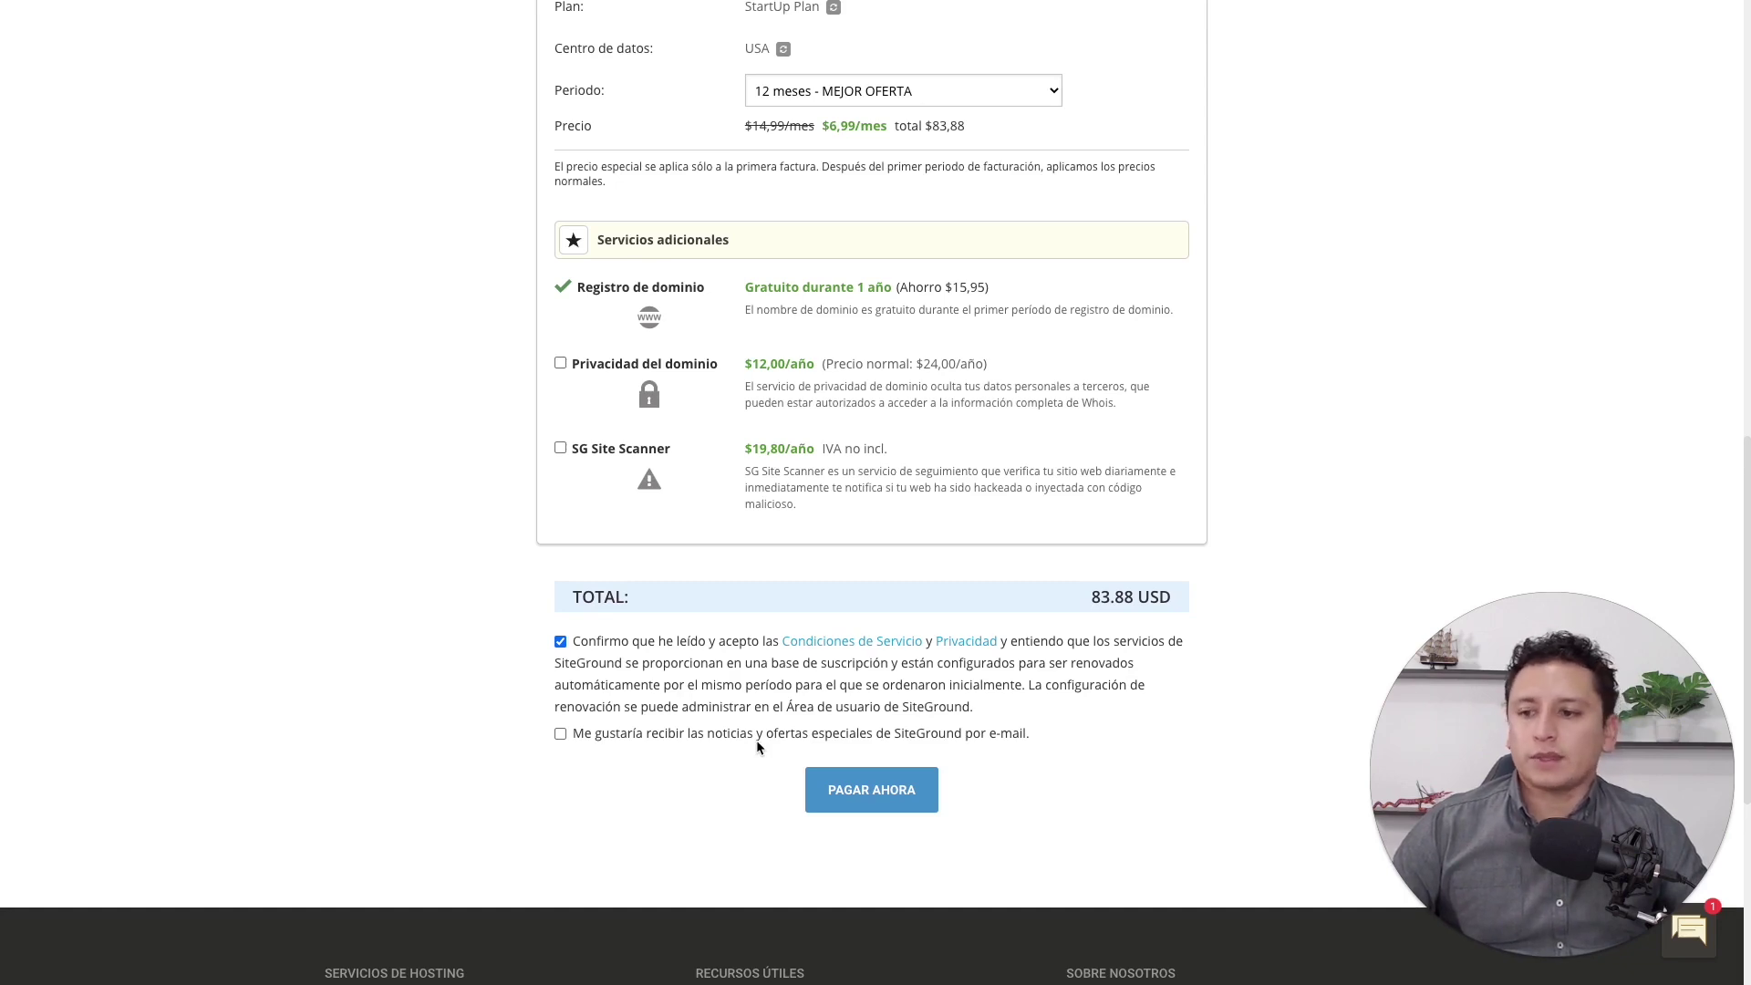
click(892, 804)
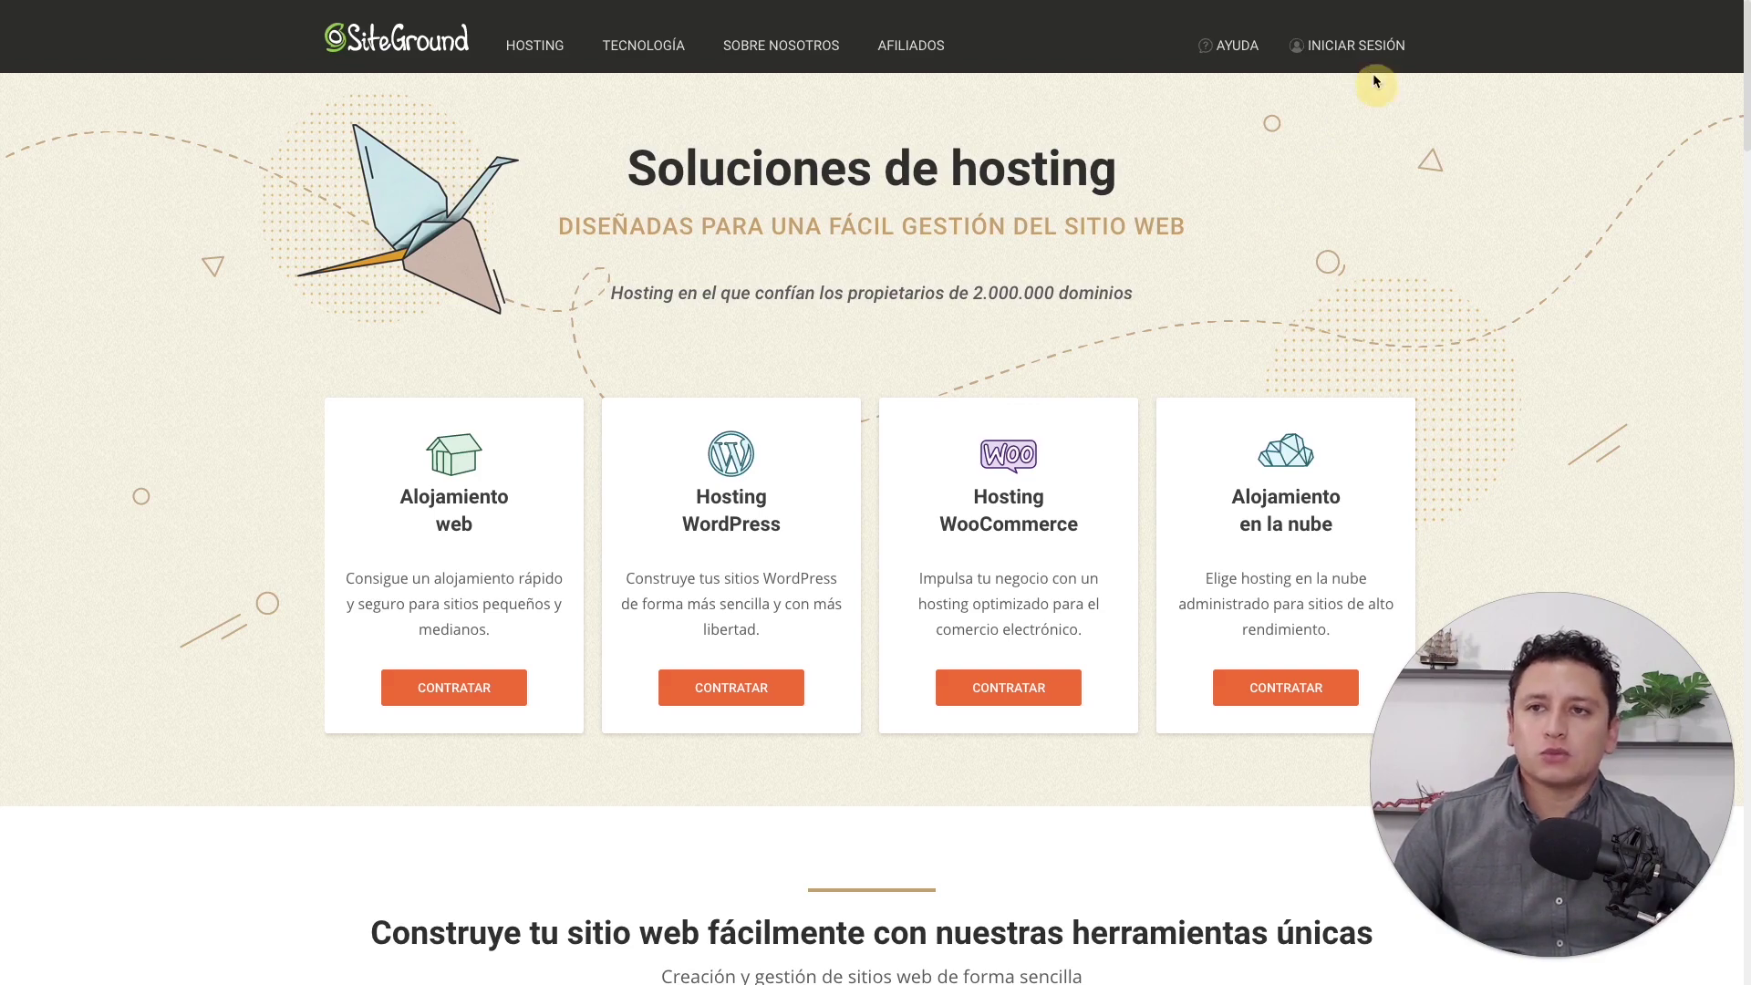
Log in to the SiteGround account with the corrected password and open the websites list
click(1349, 46)
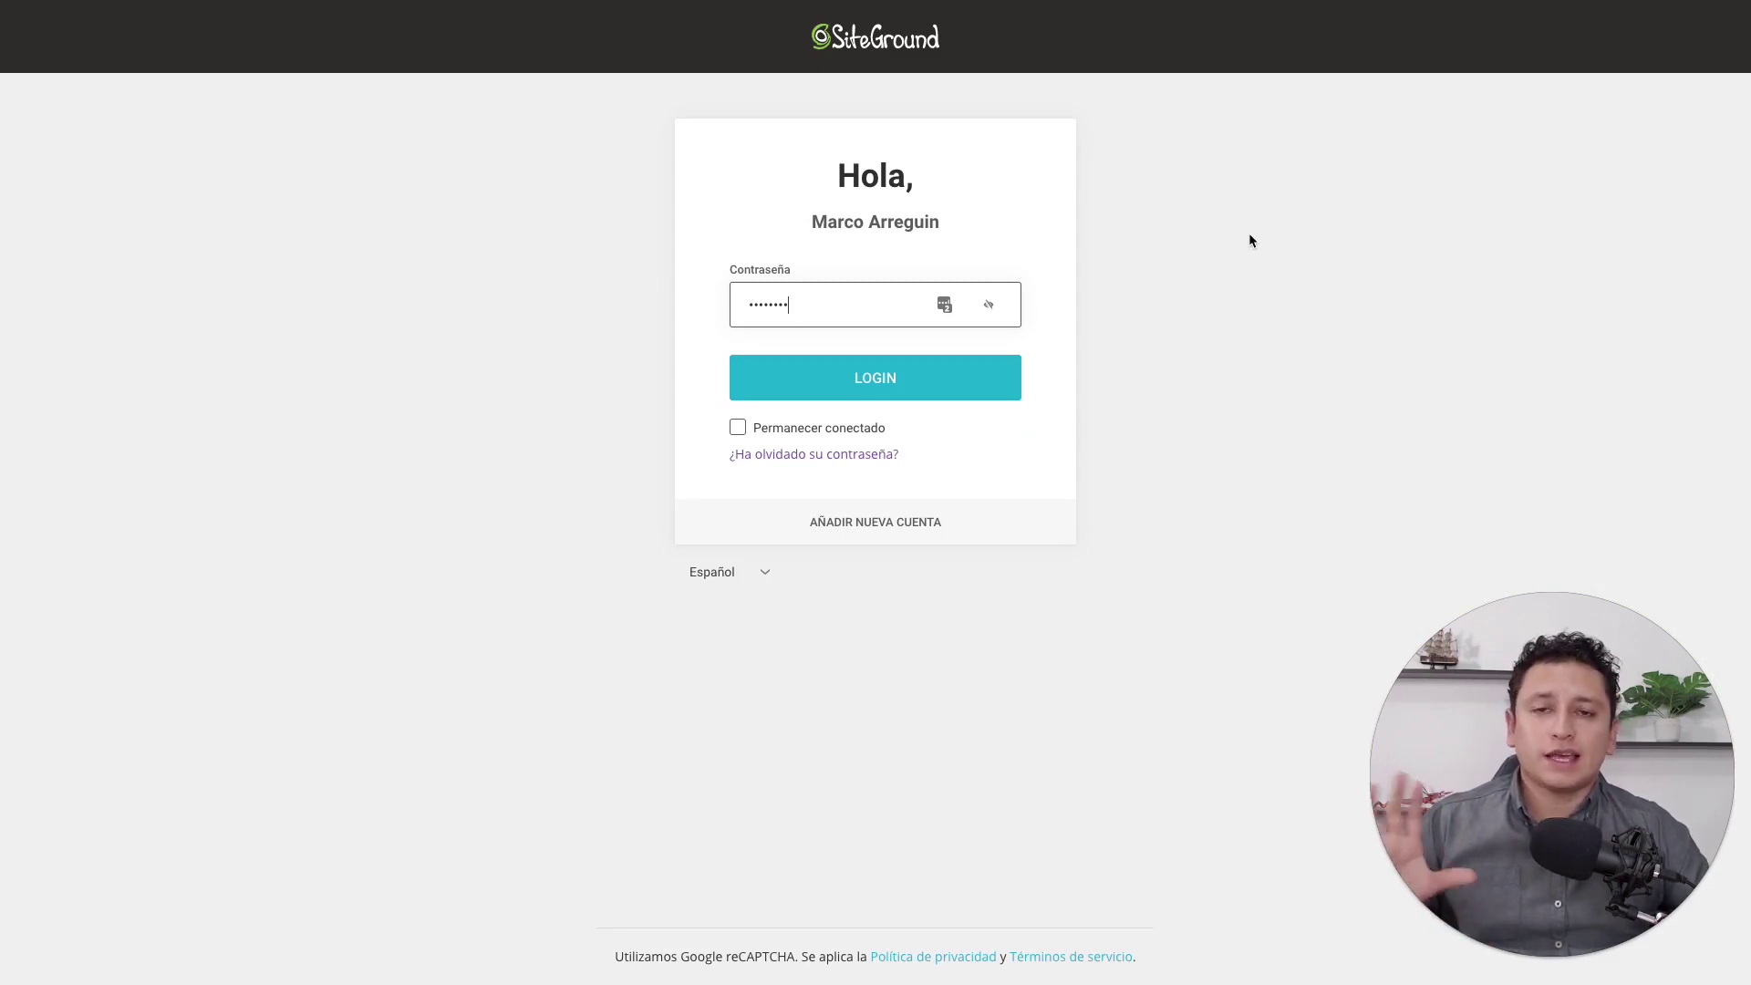
click(848, 319)
key(BackSpace)
key(BackSpace)
key(BackSpace)
key(BackSpace)
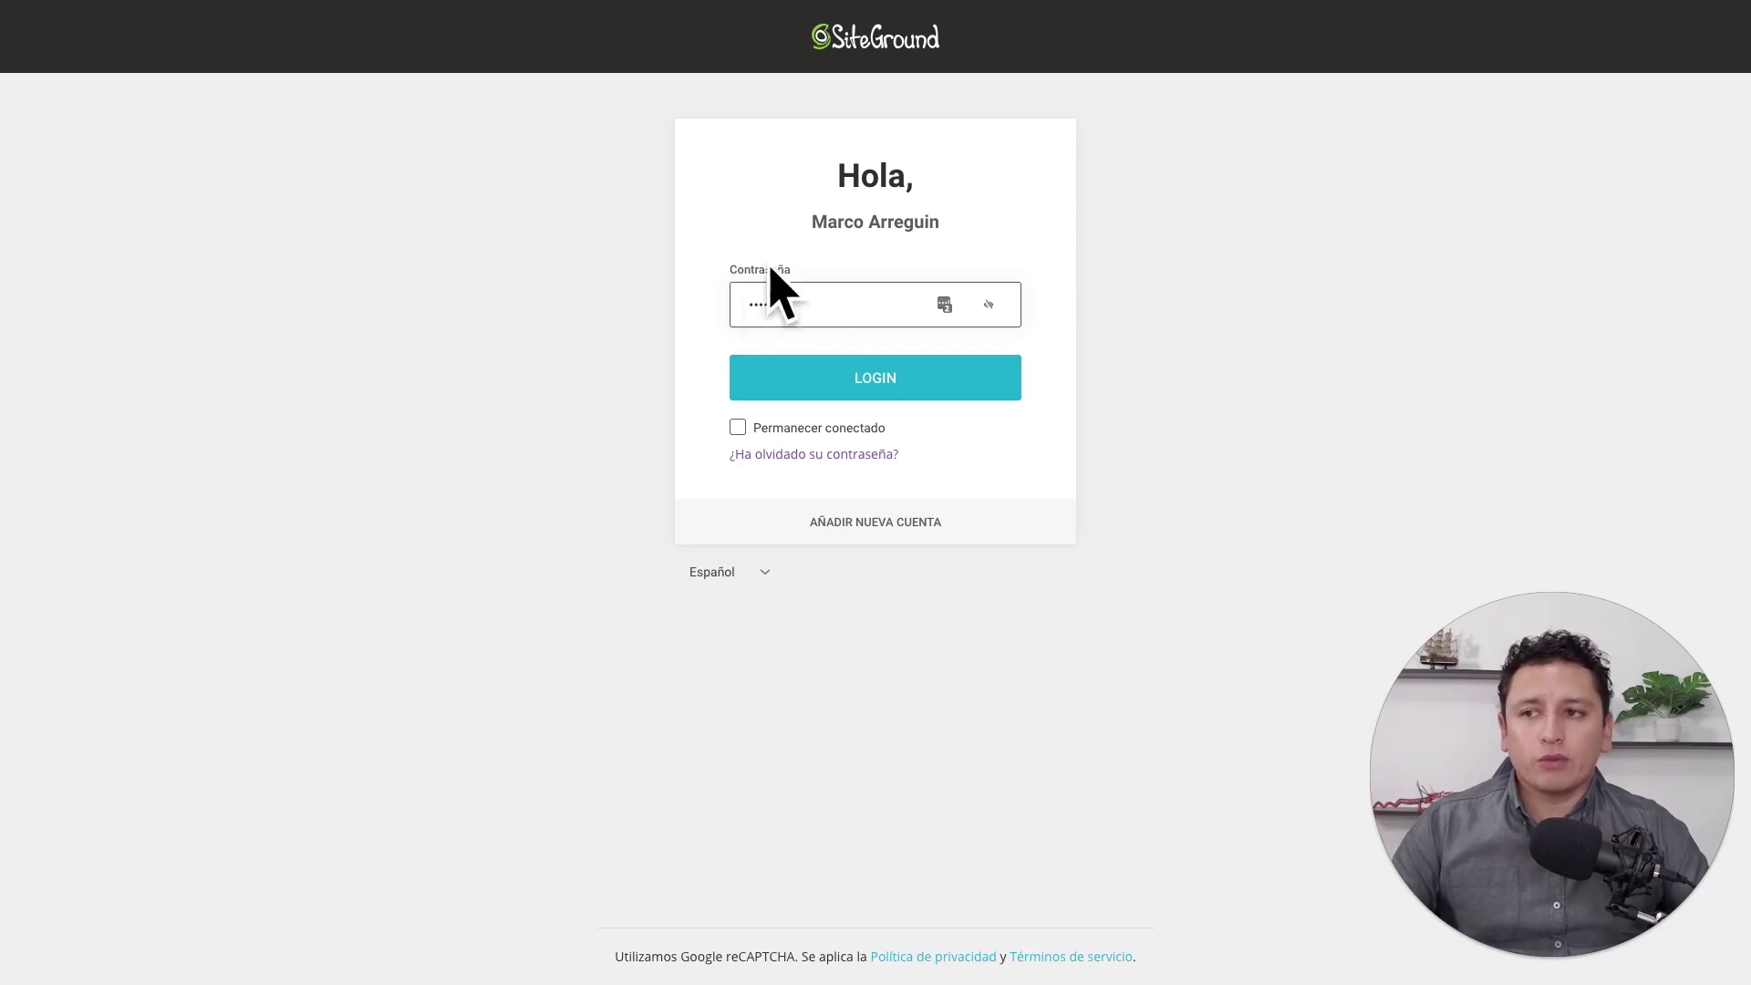
text(••••)
click(905, 392)
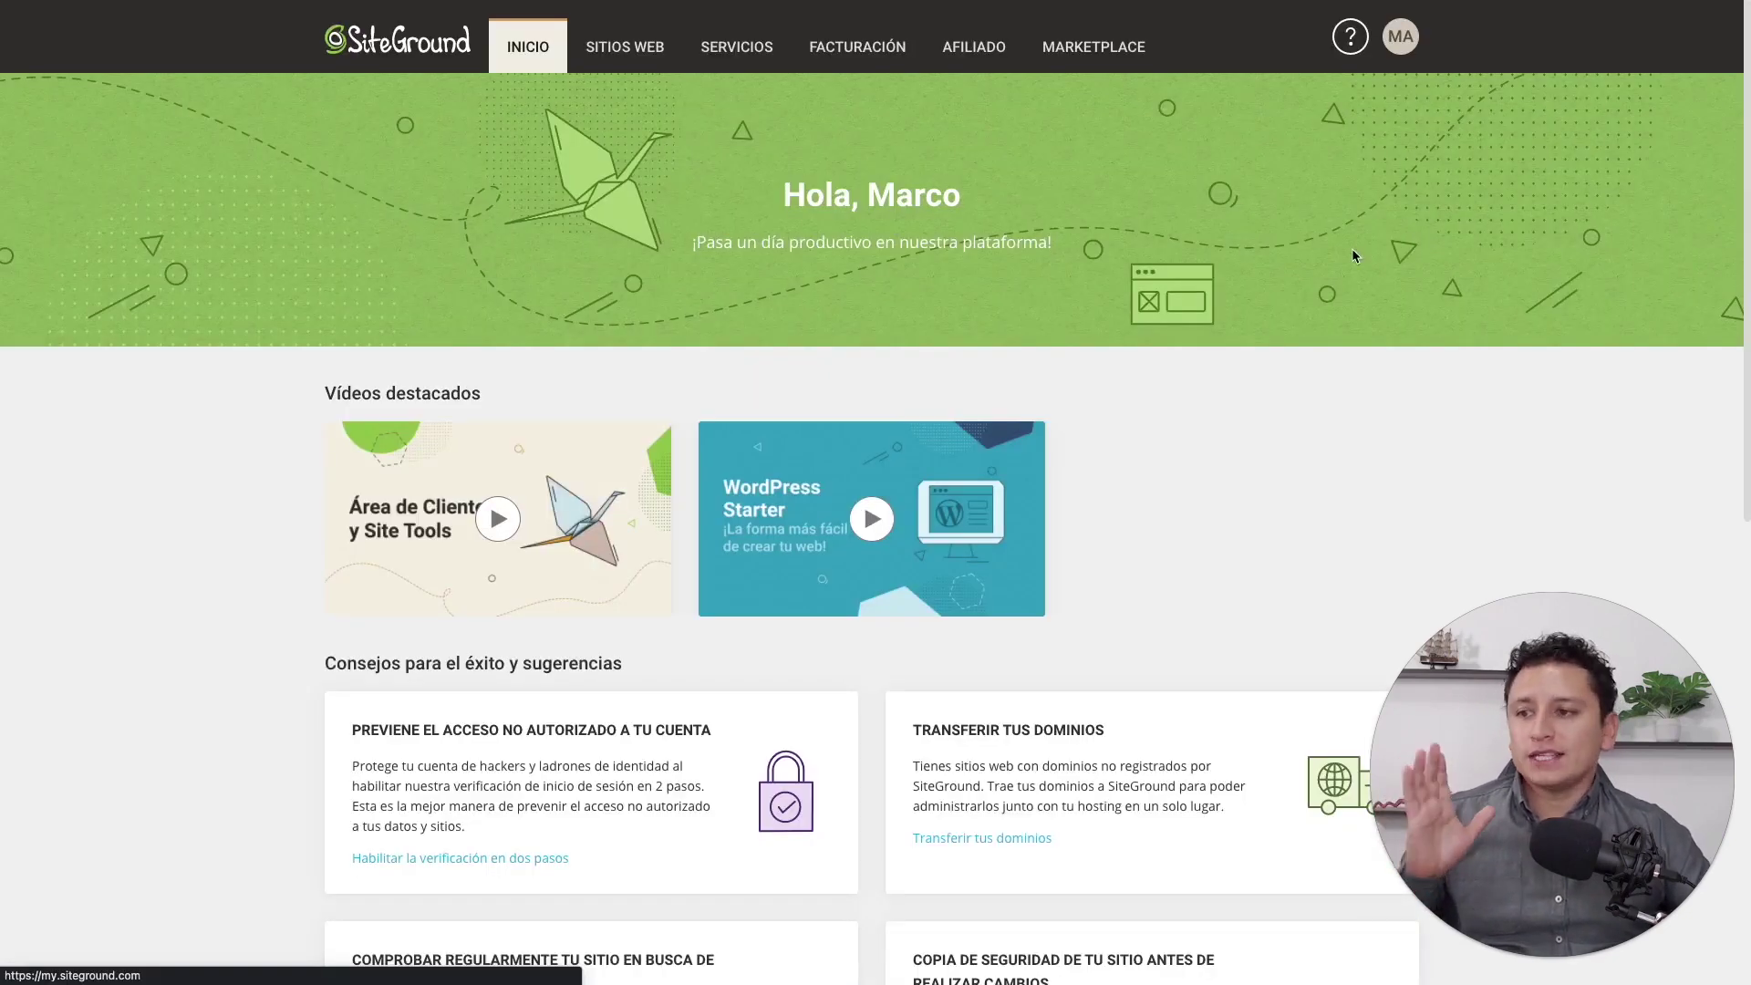
click(633, 54)
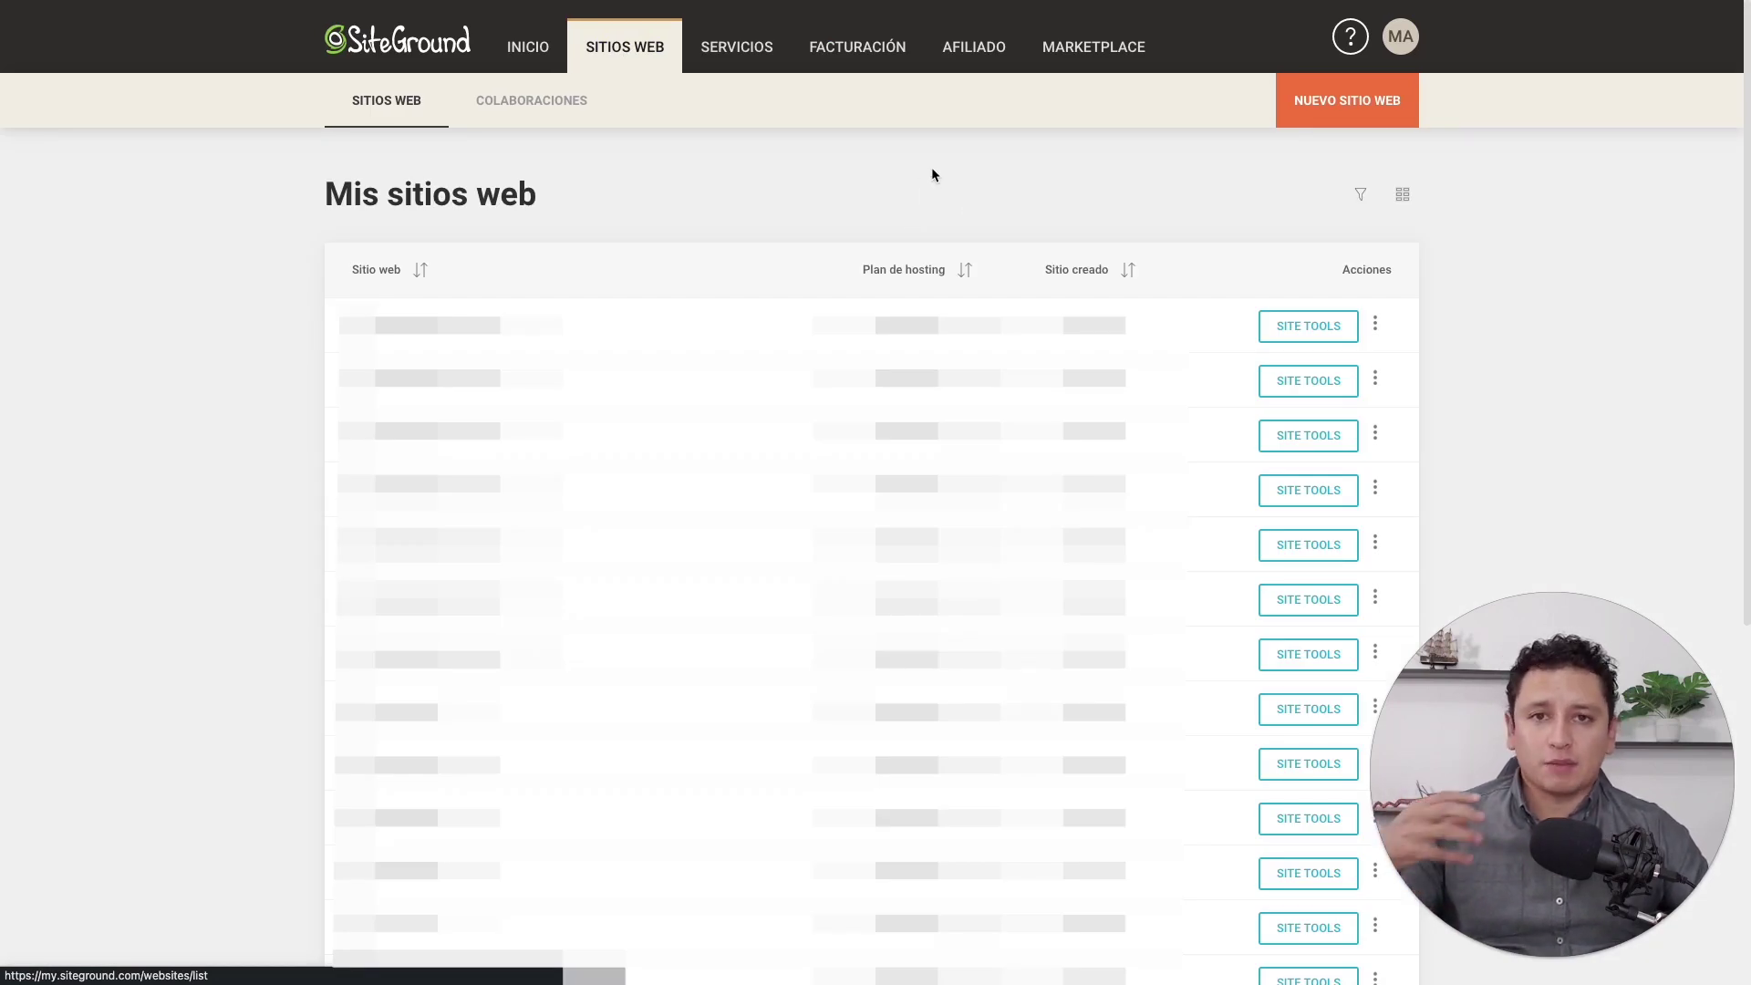
Start a new website on Plan de hosting 3 using a temporary sg-host.com domain
click(1346, 101)
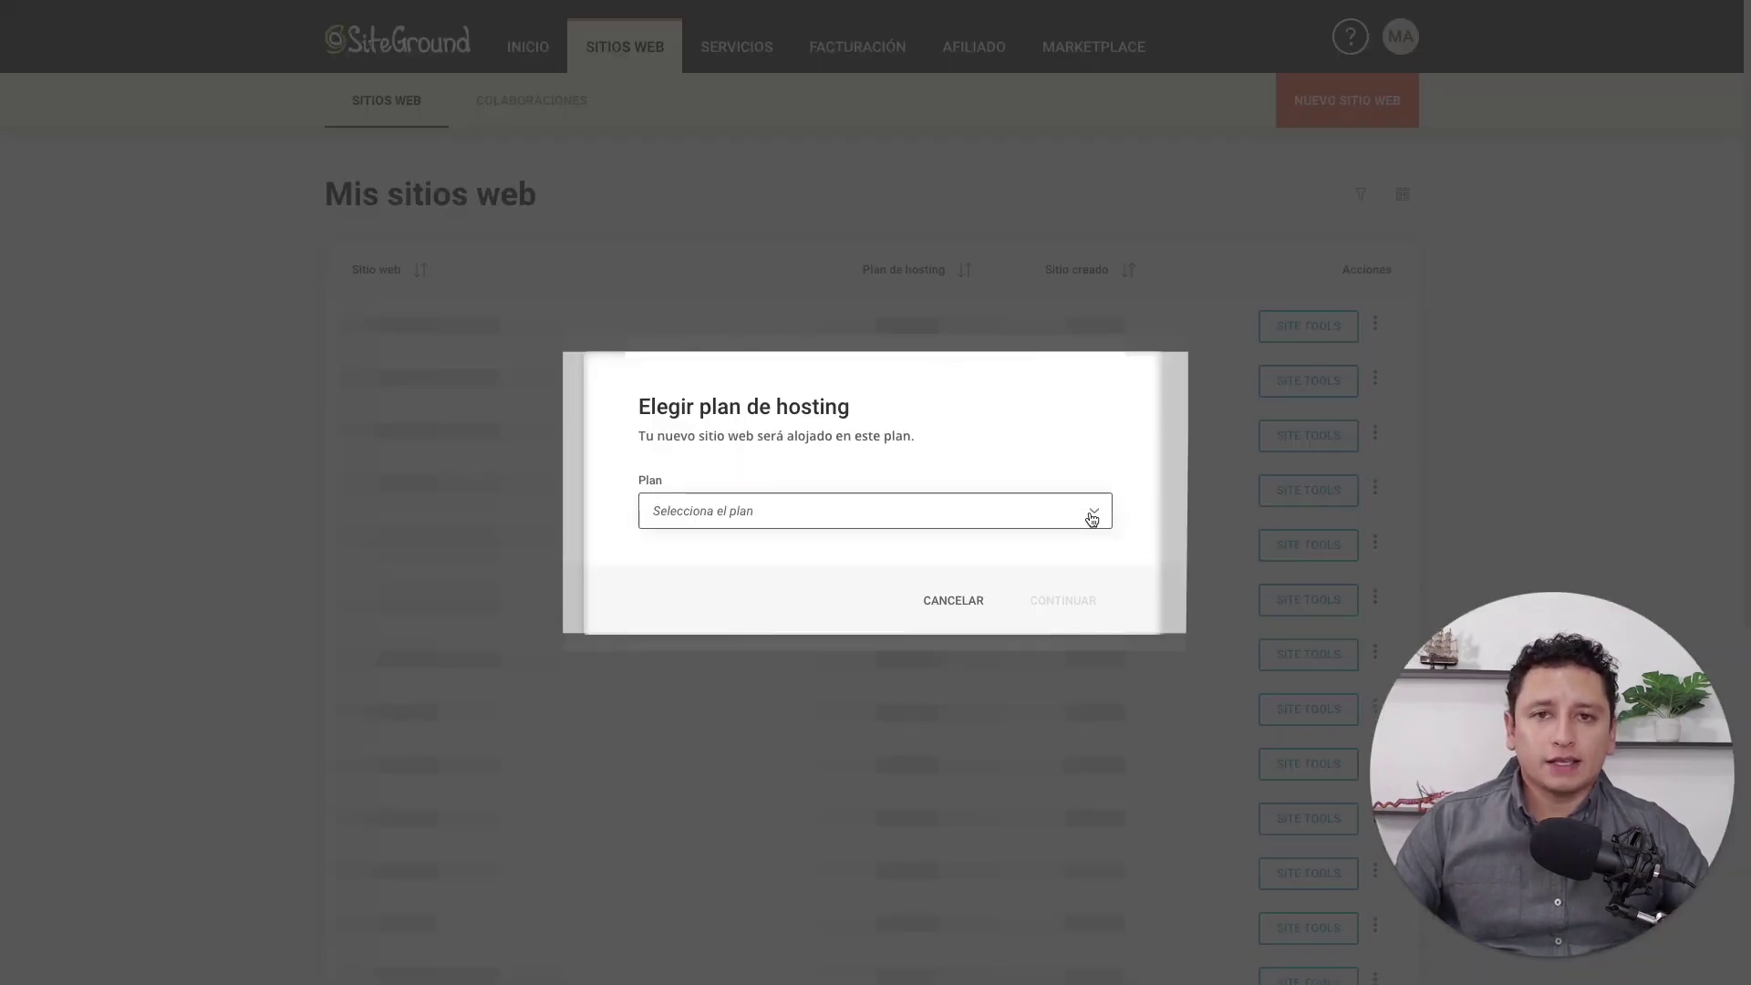
click(1092, 518)
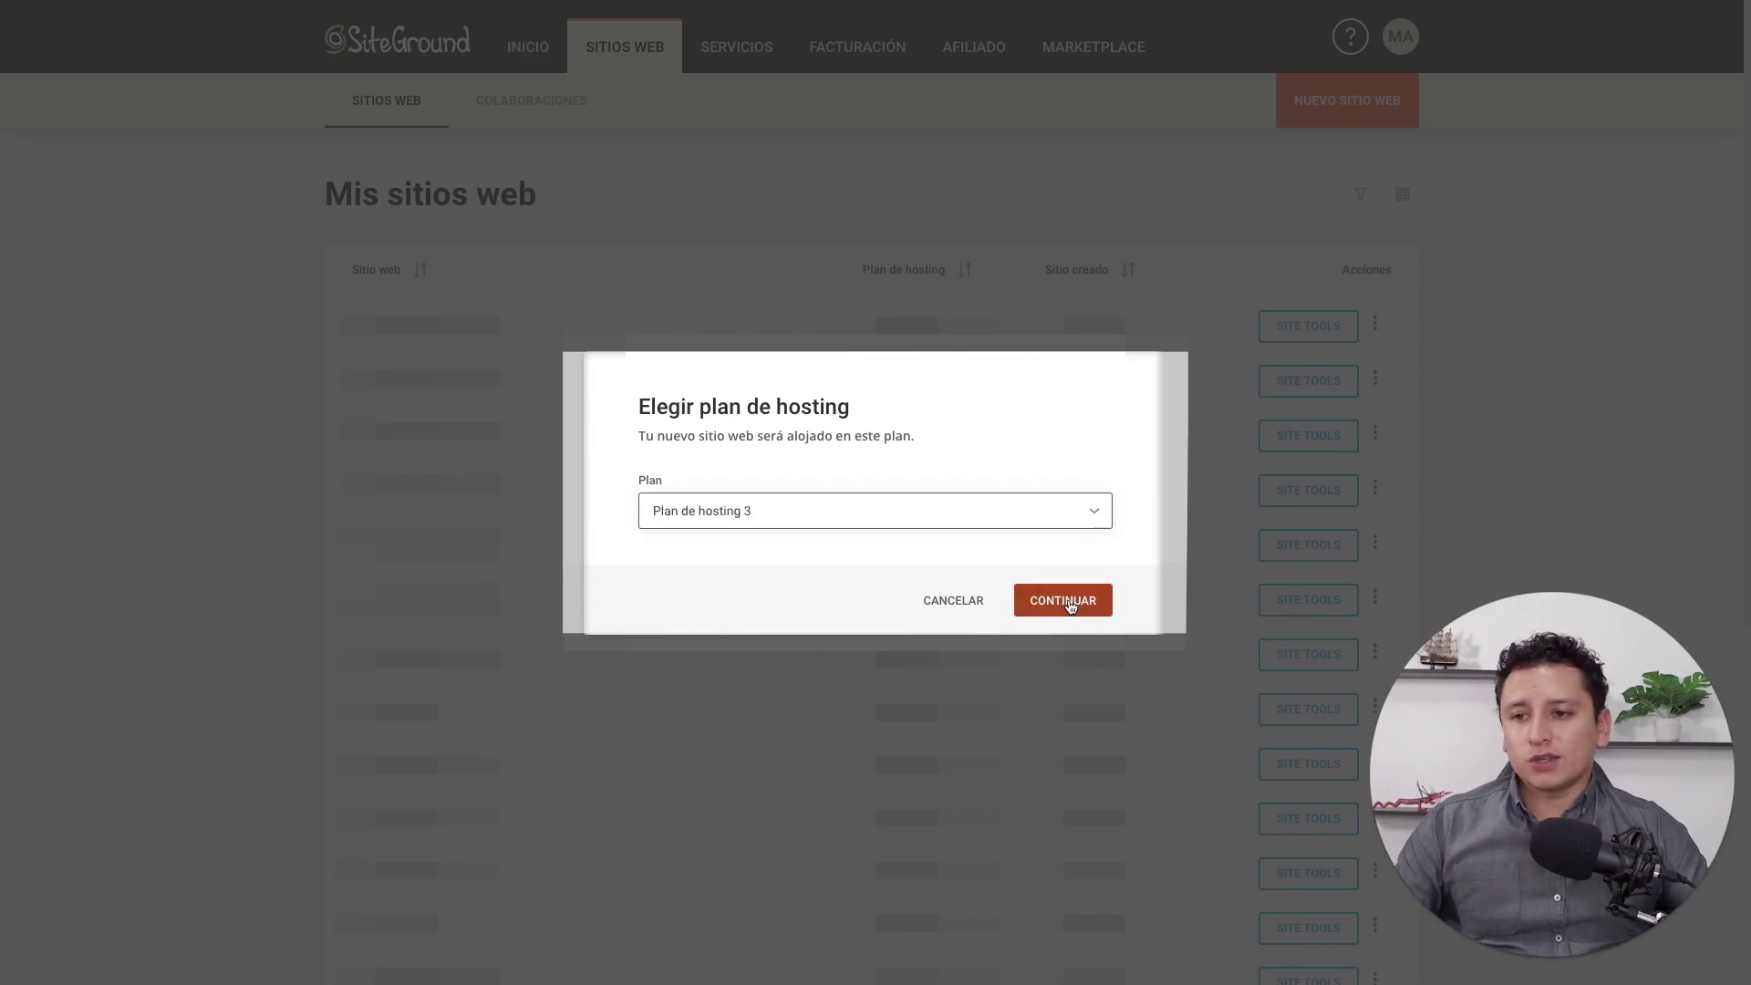
click(1067, 601)
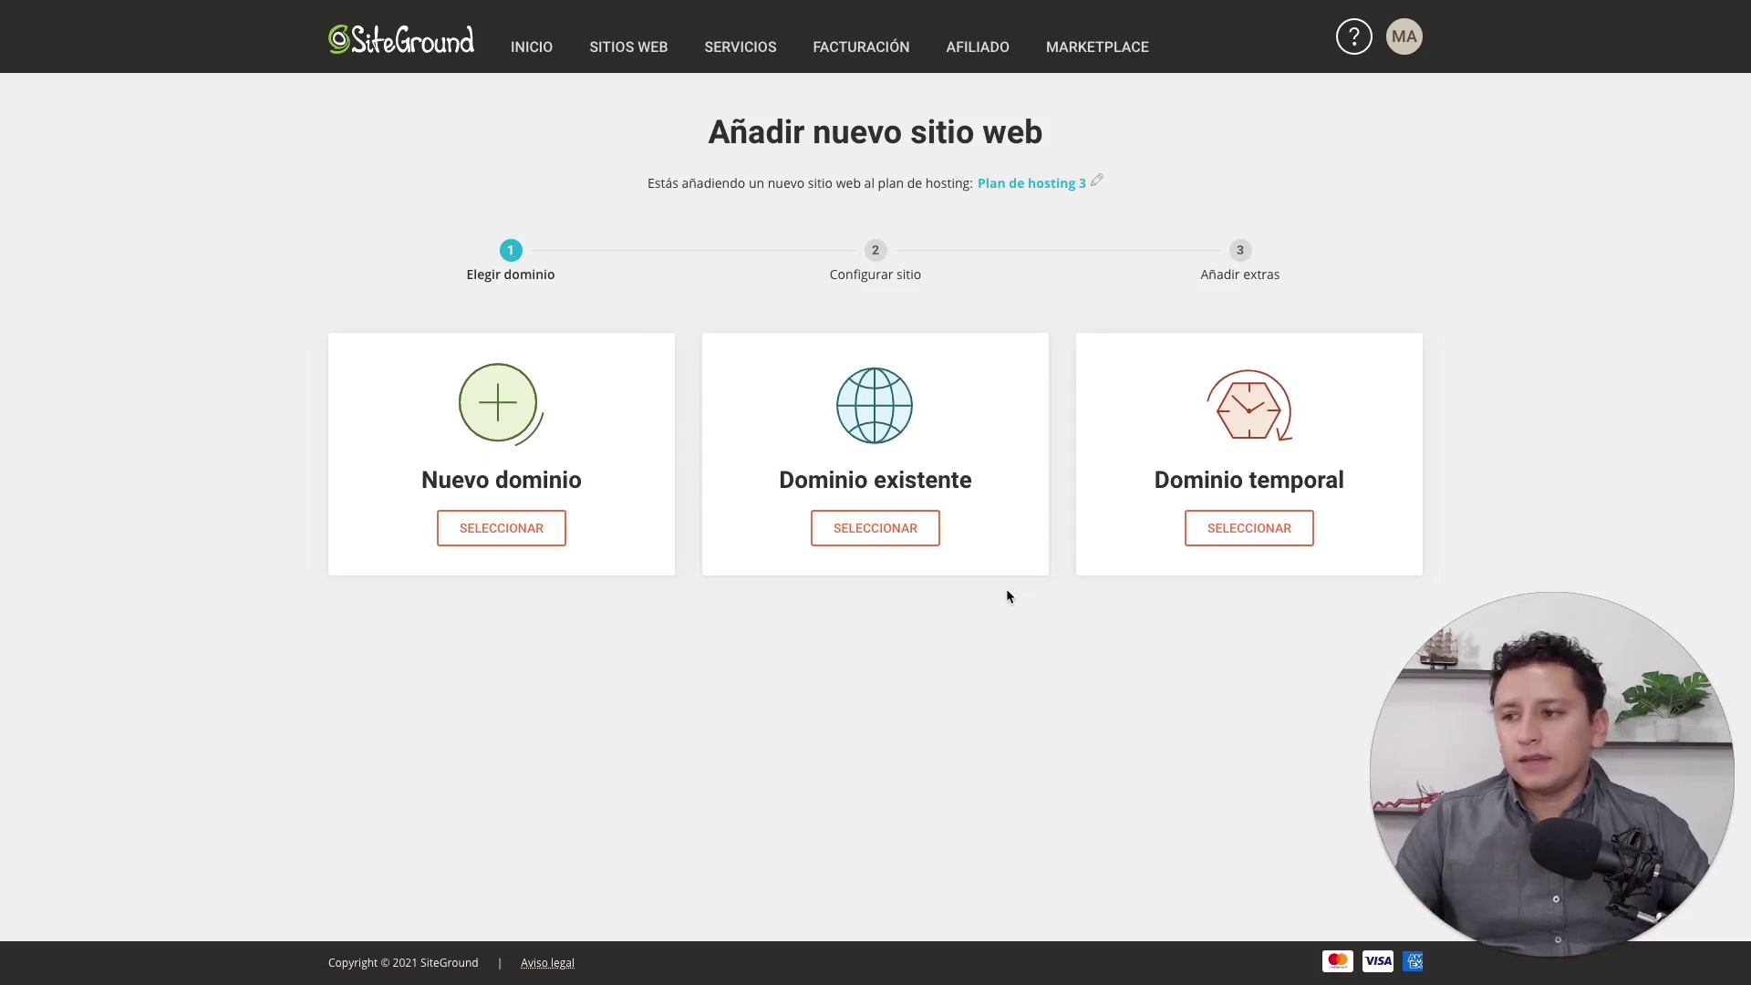
click(881, 540)
click(801, 680)
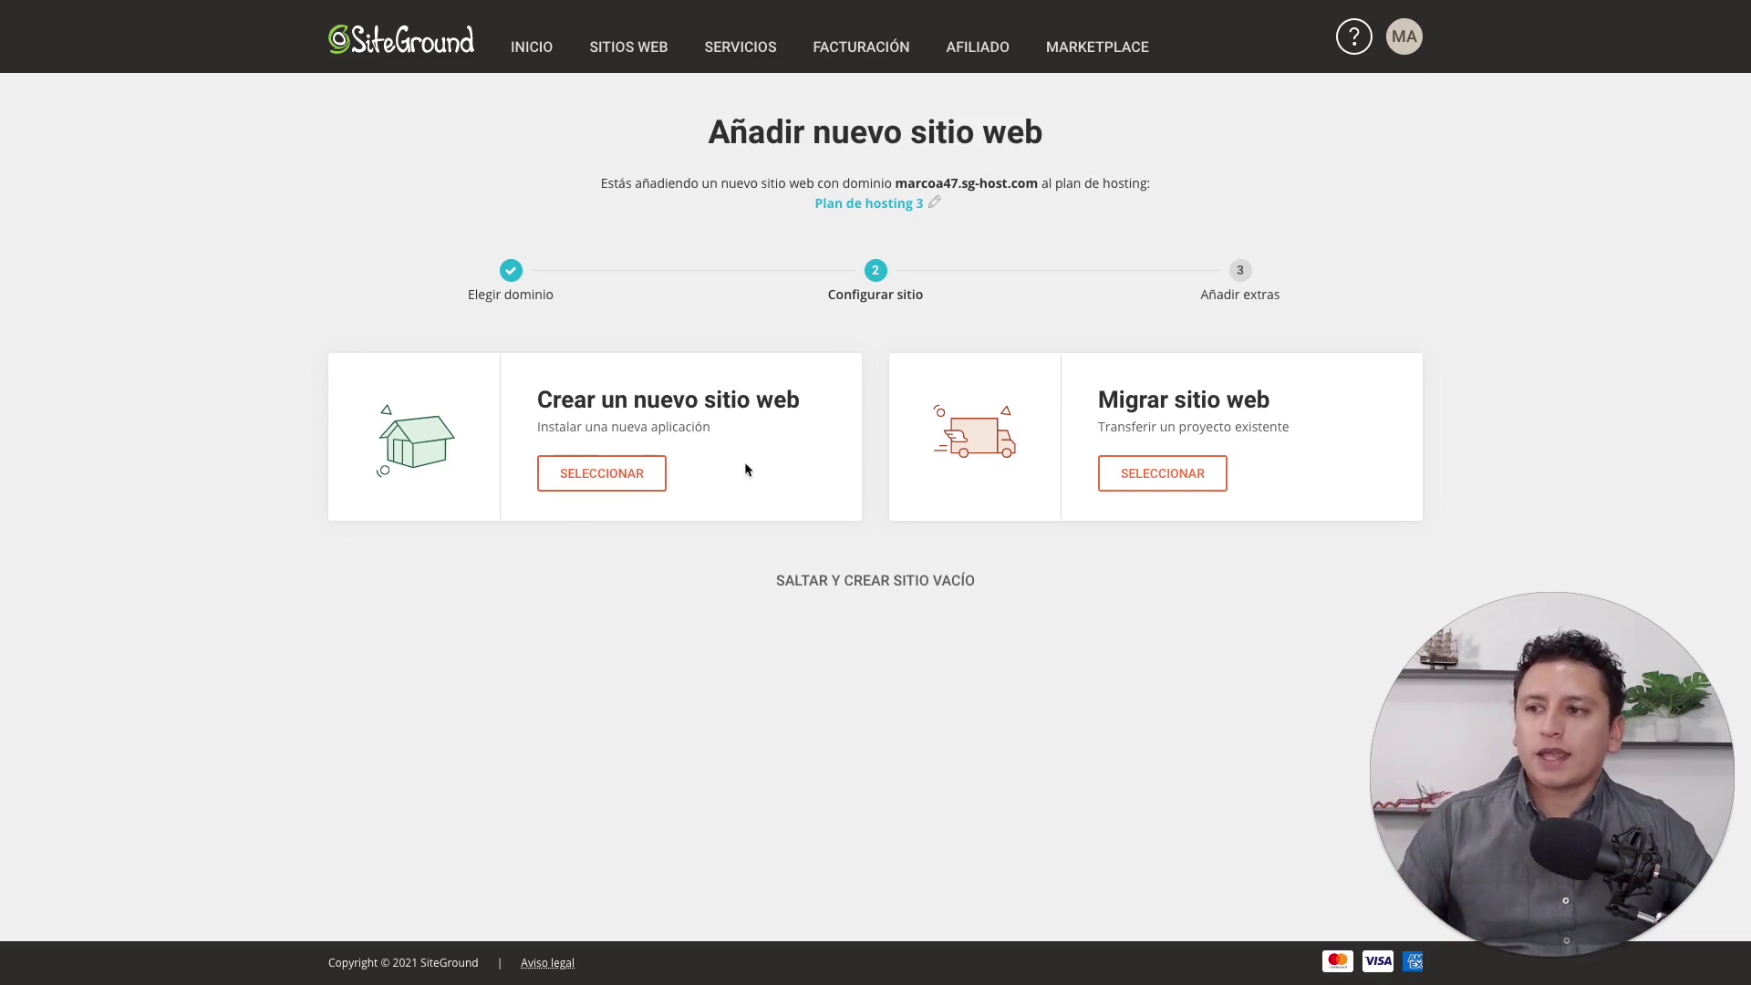
Create a brand-new WordPress site with its admin login e-mail and password filled in
click(616, 472)
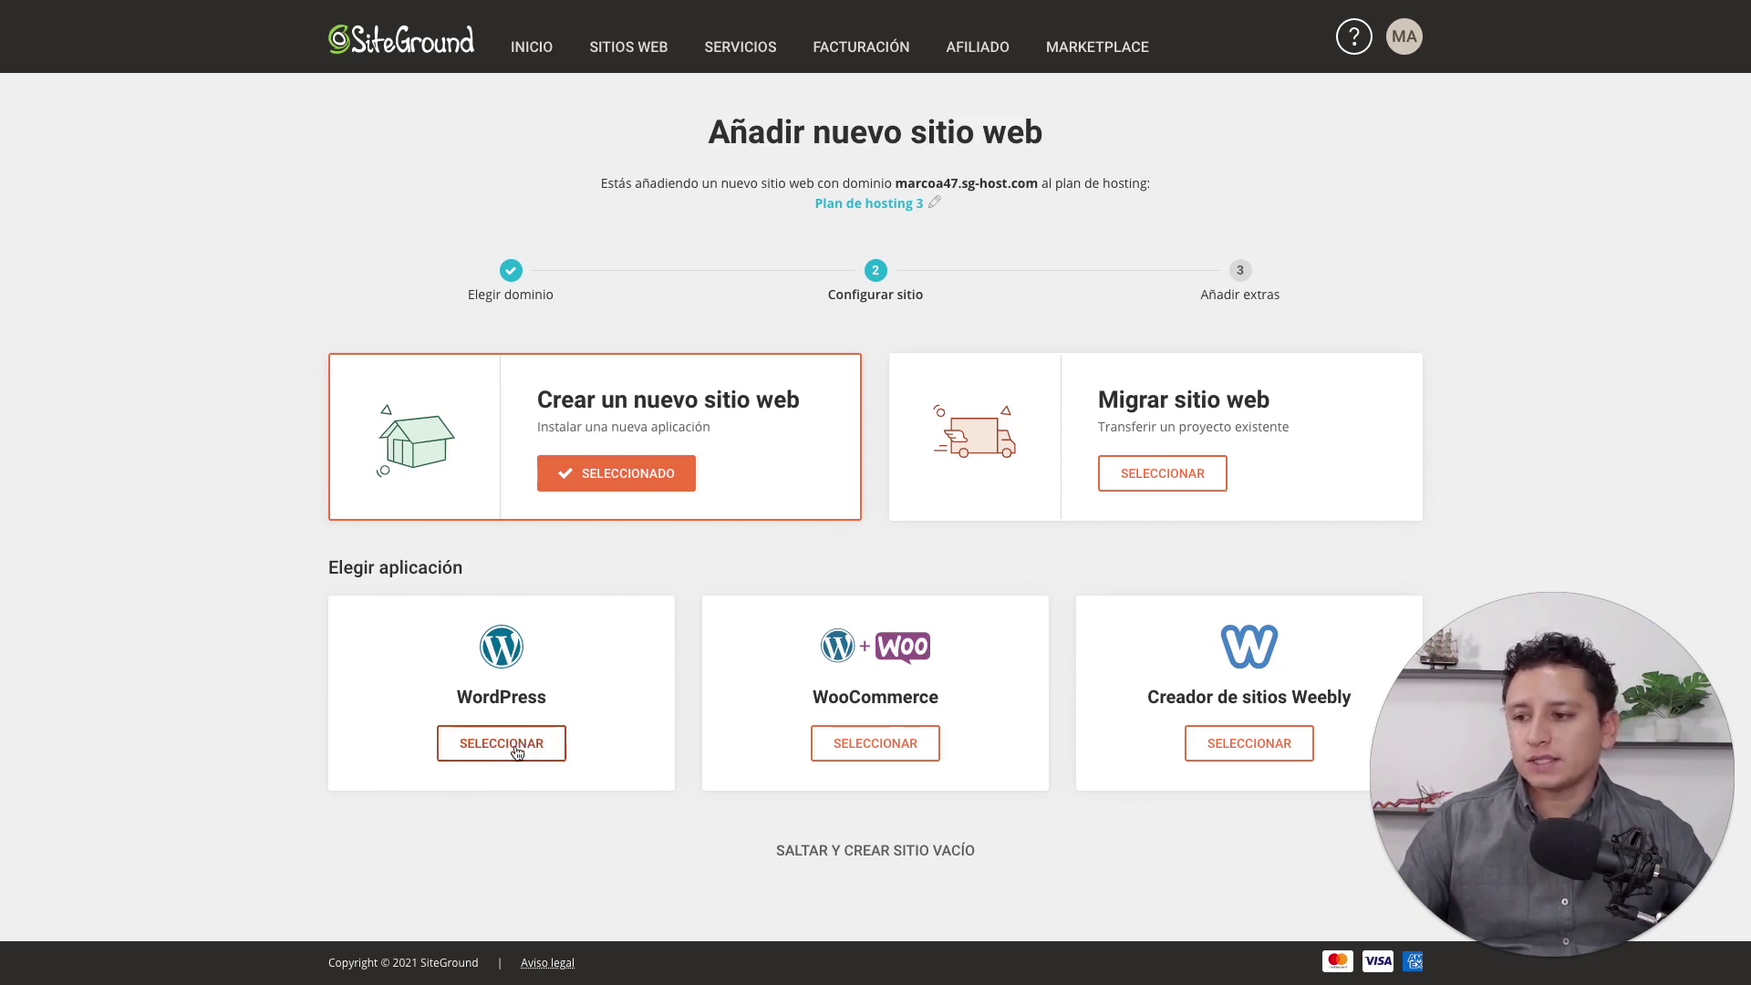
click(516, 746)
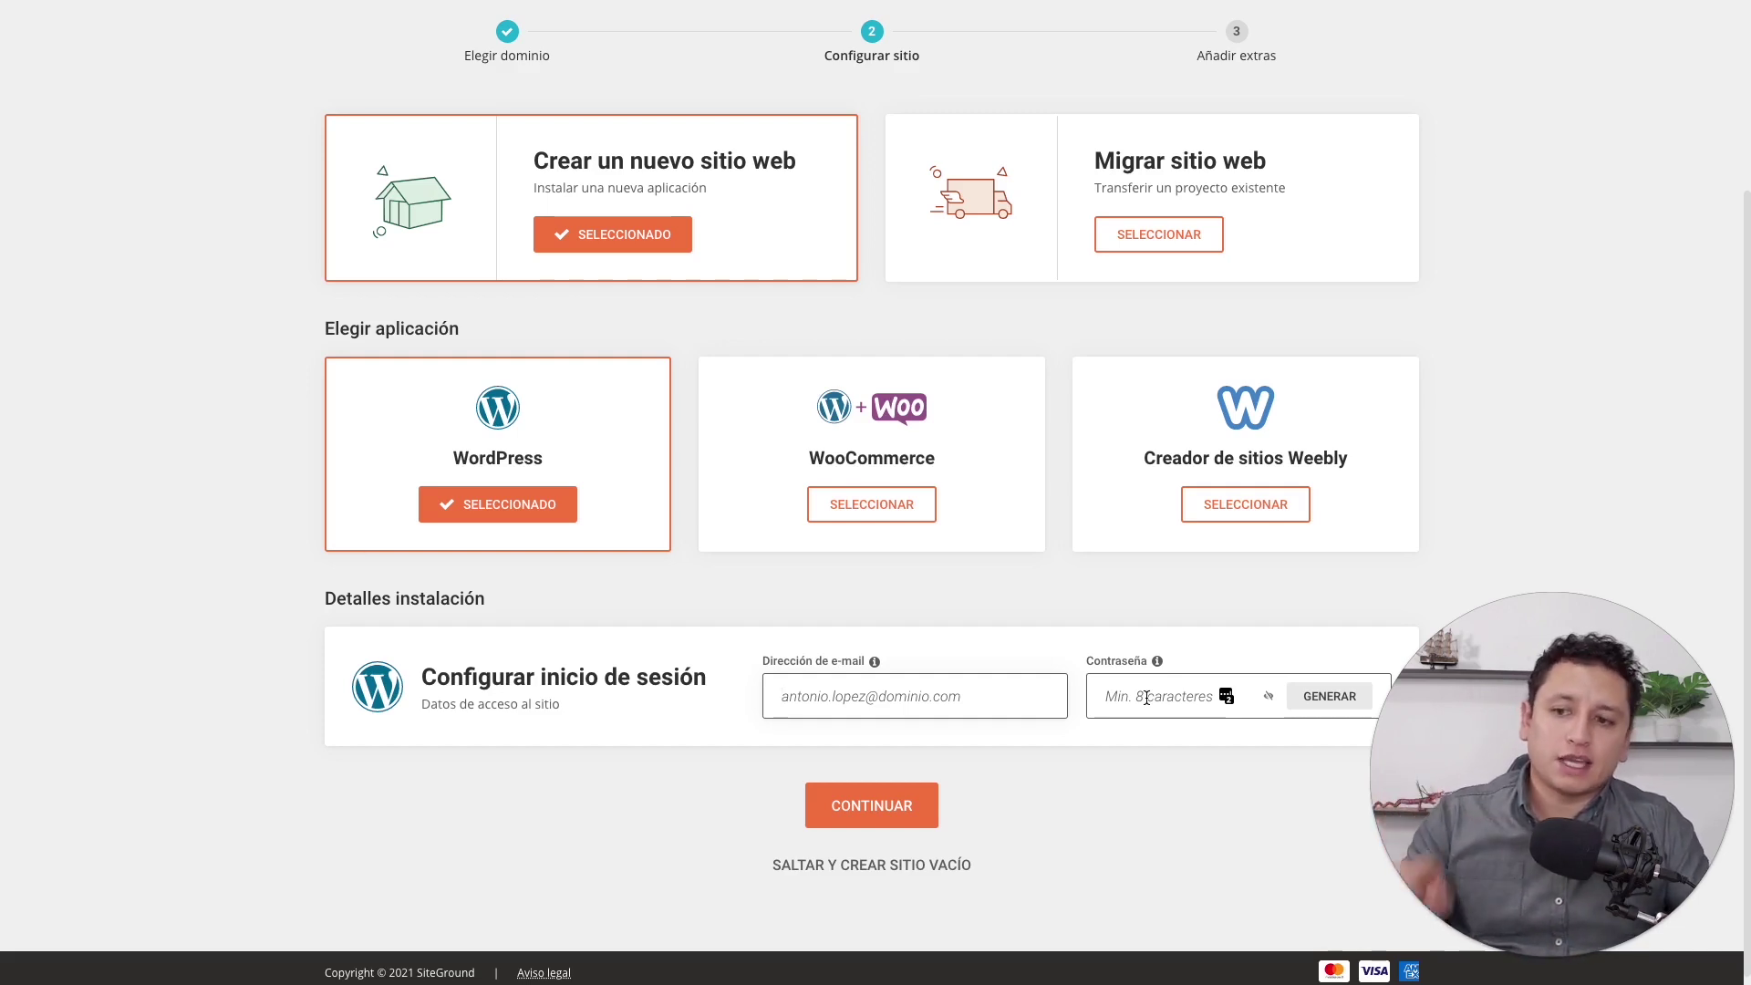
click(1146, 697)
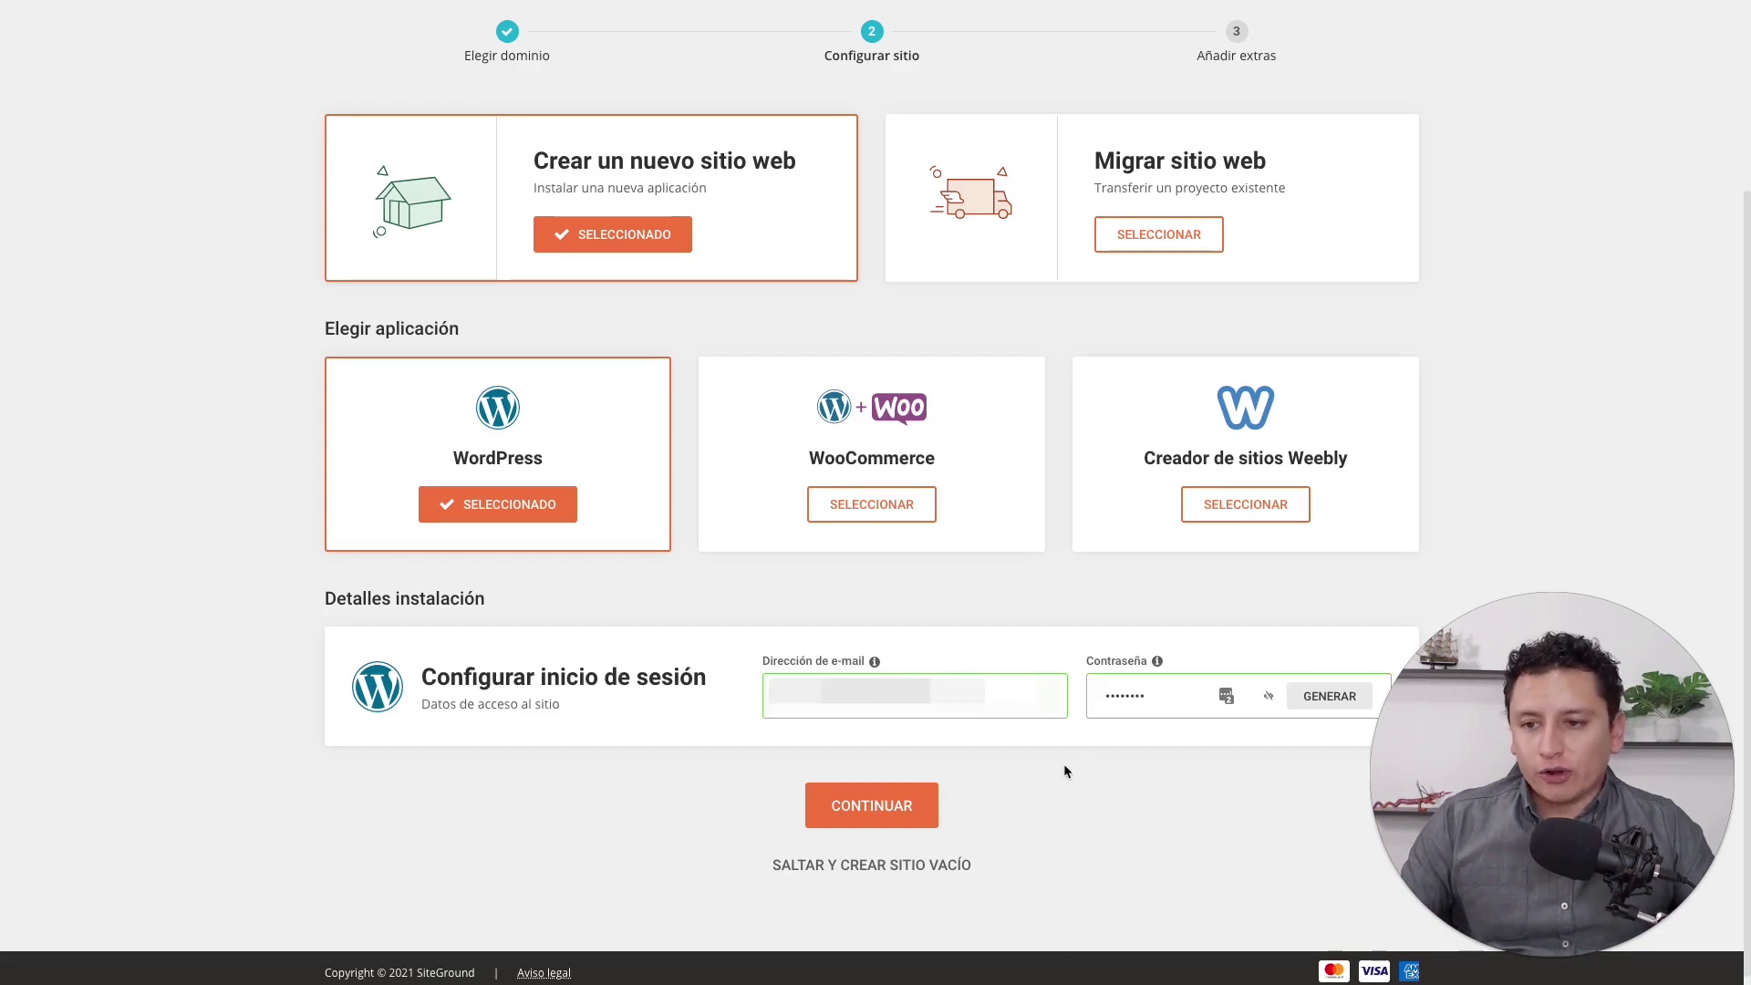
click(878, 806)
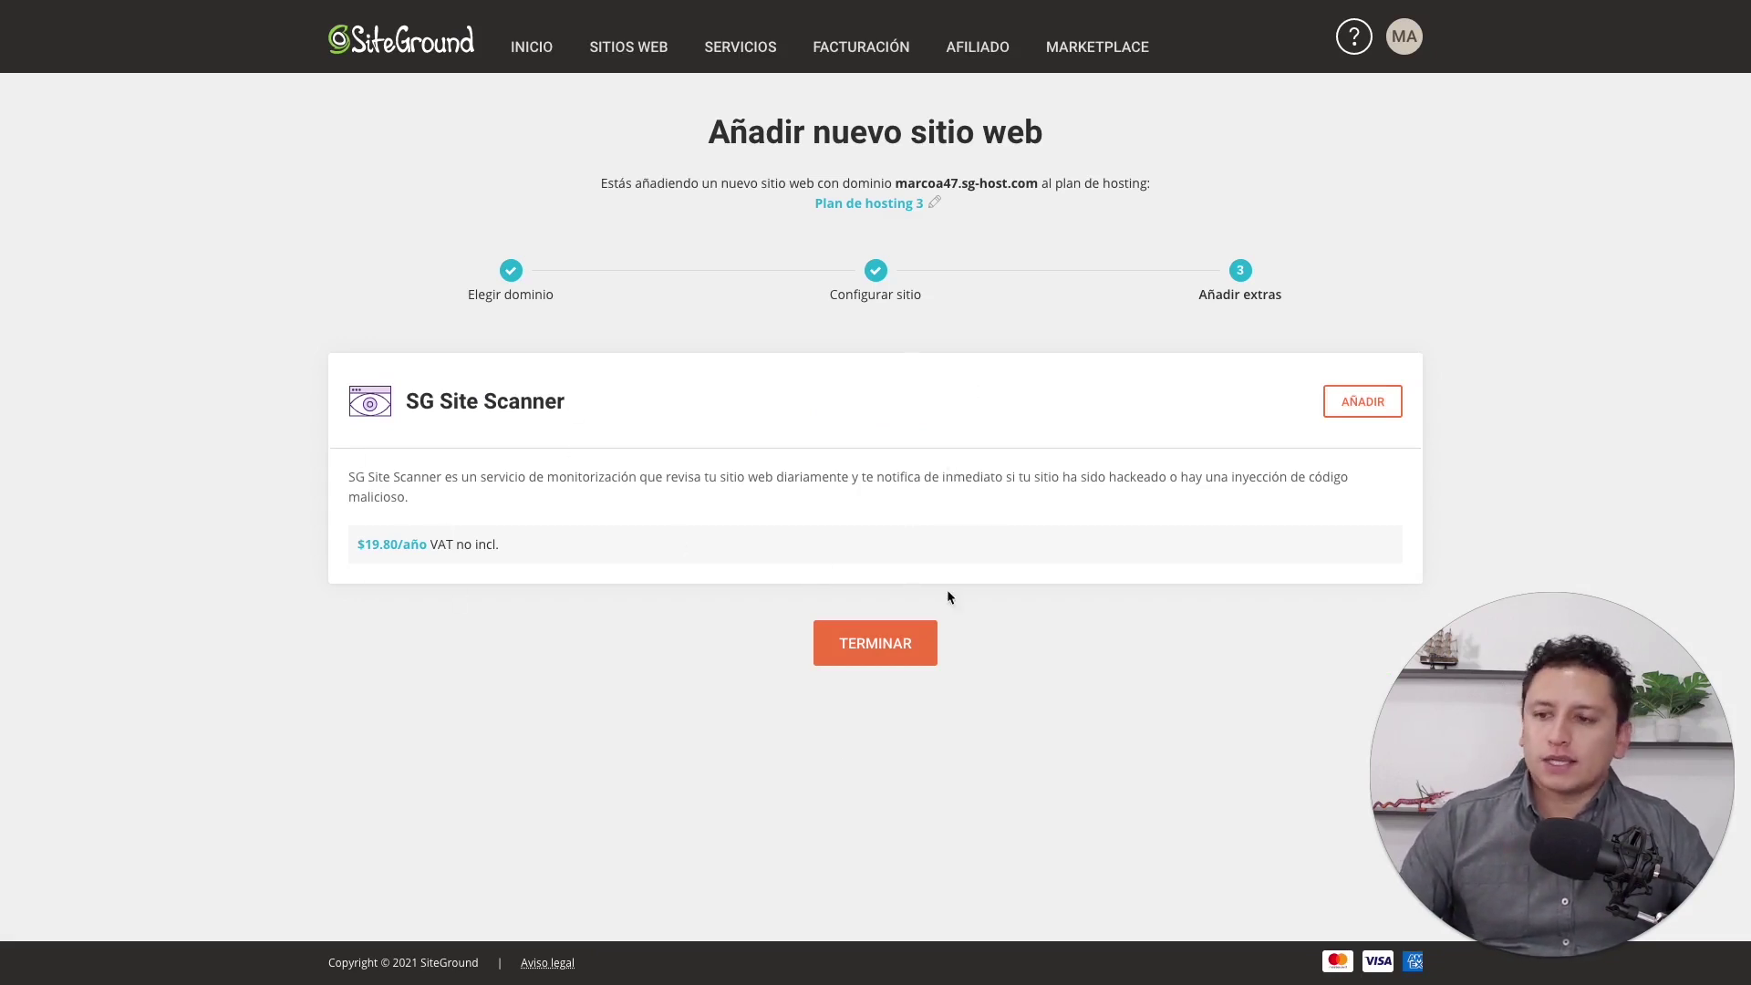
Finish the site setup without extras and go to its WordPress admin
click(919, 653)
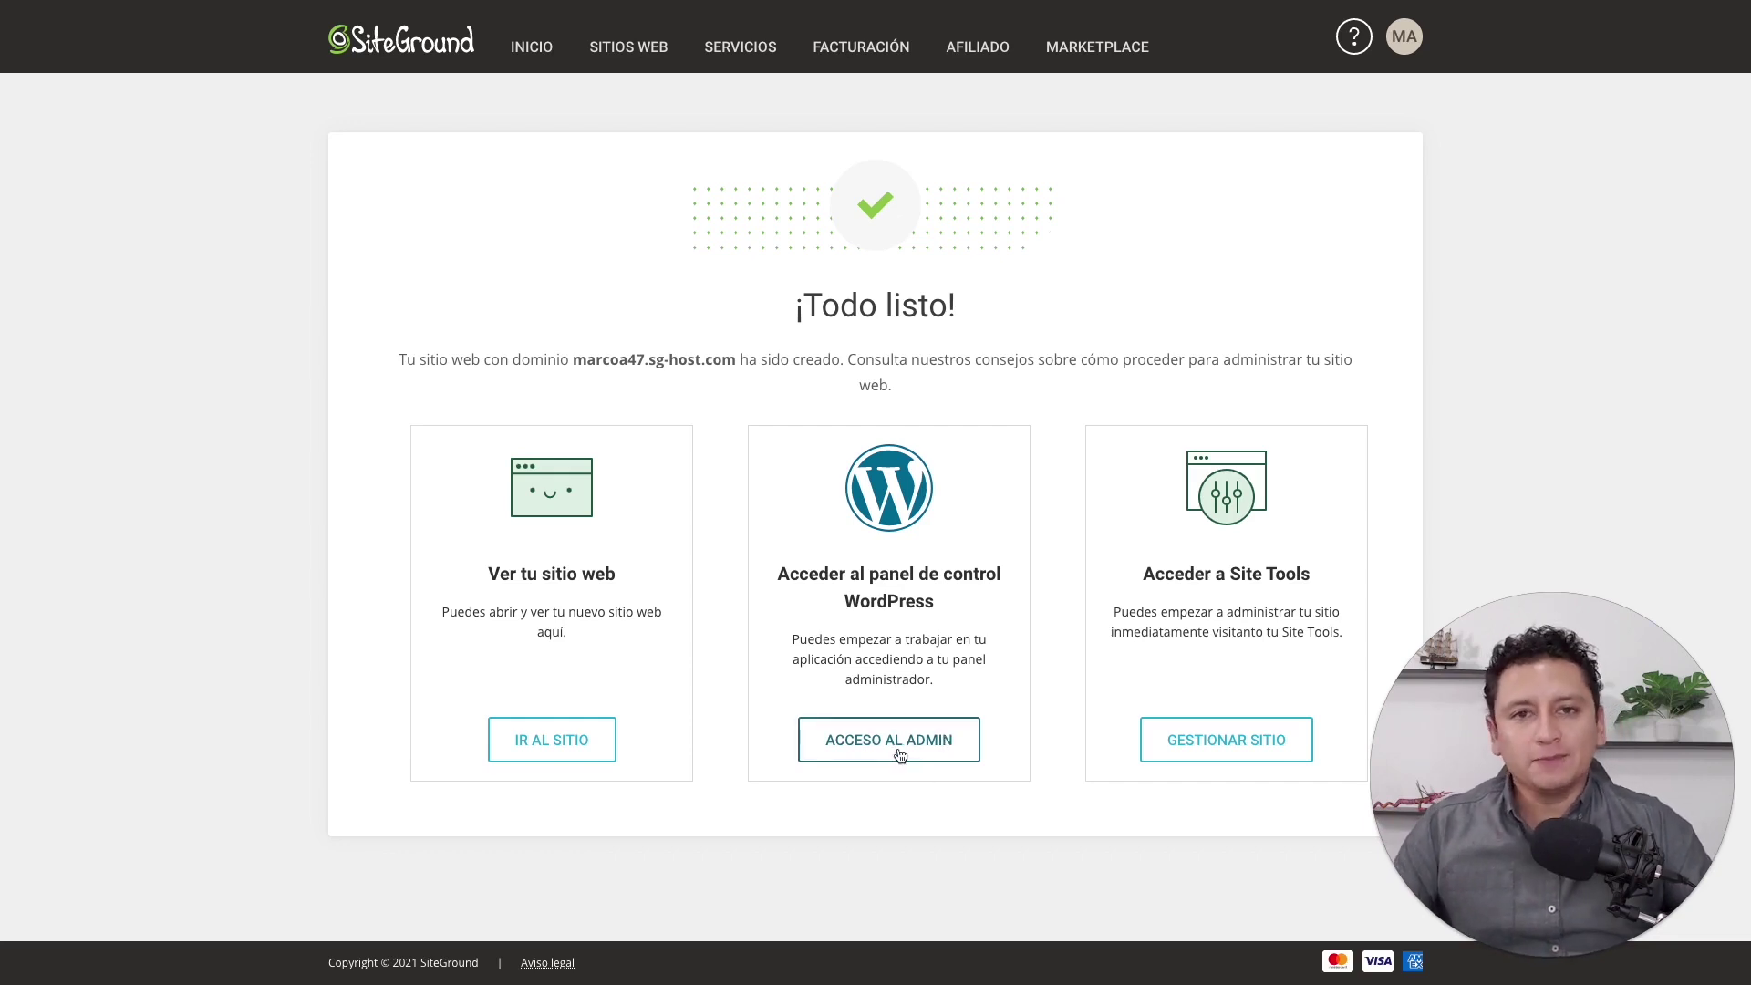
click(889, 740)
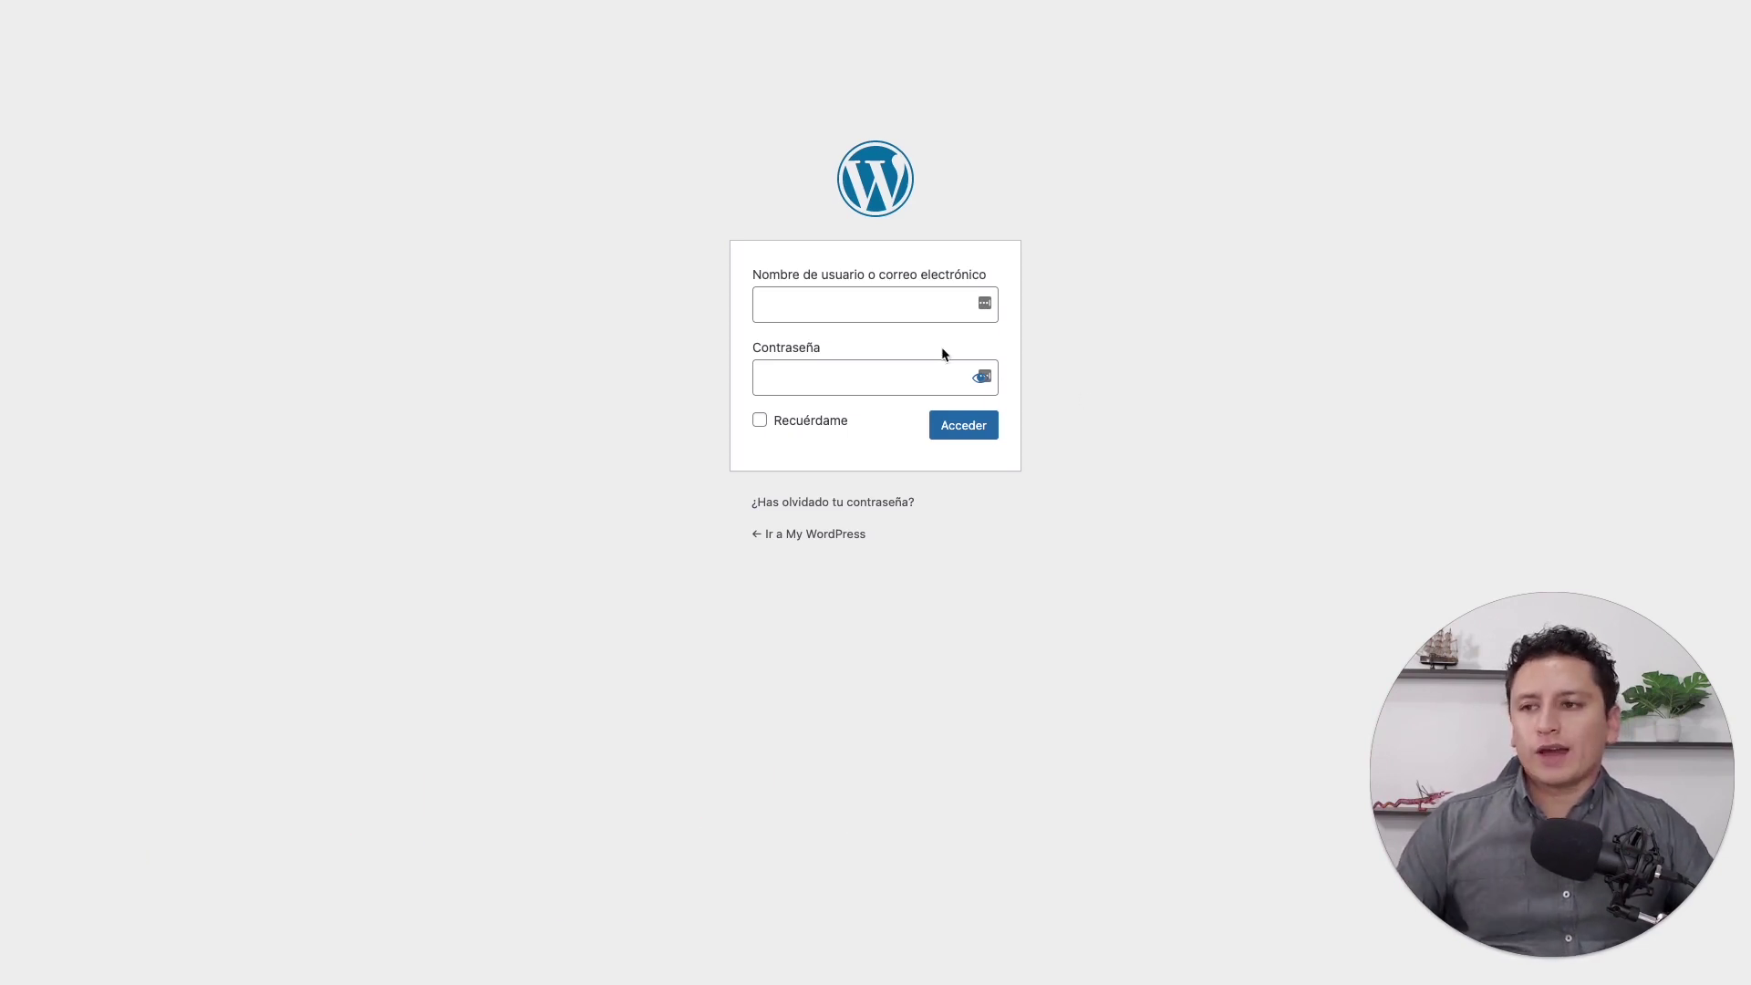
Log in to WordPress and visit the public site from the My WordPress menu
click(897, 312)
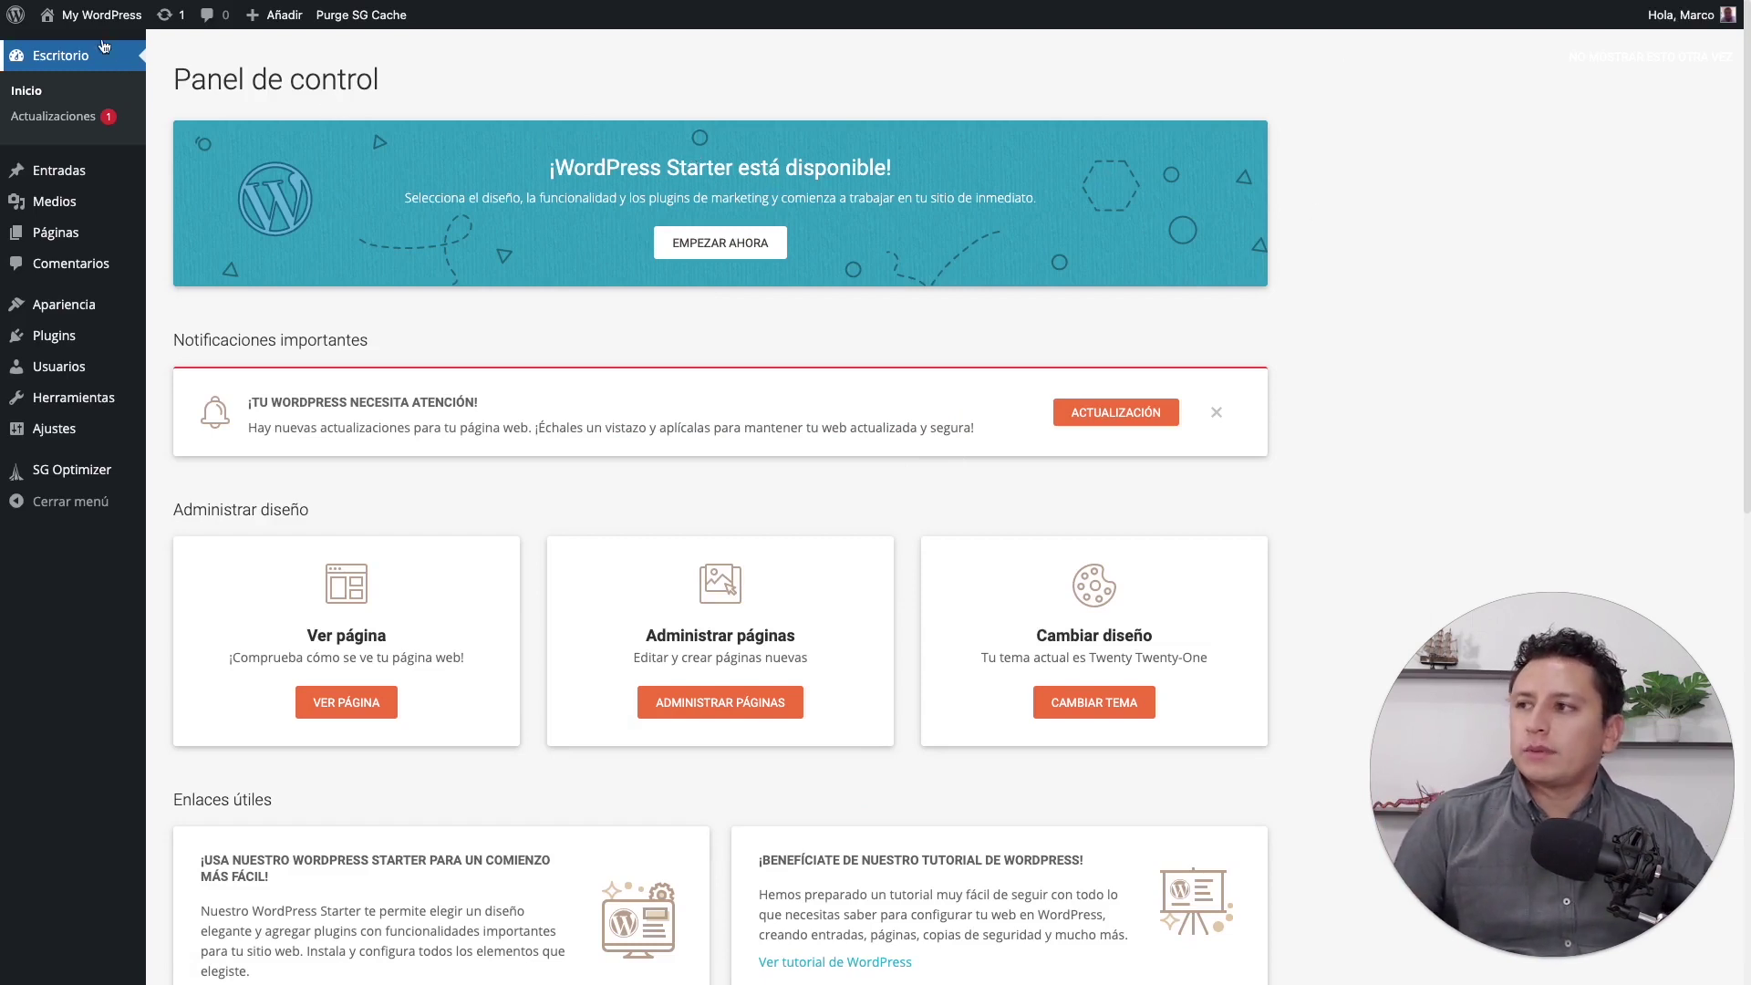
mouse_move(89, 18)
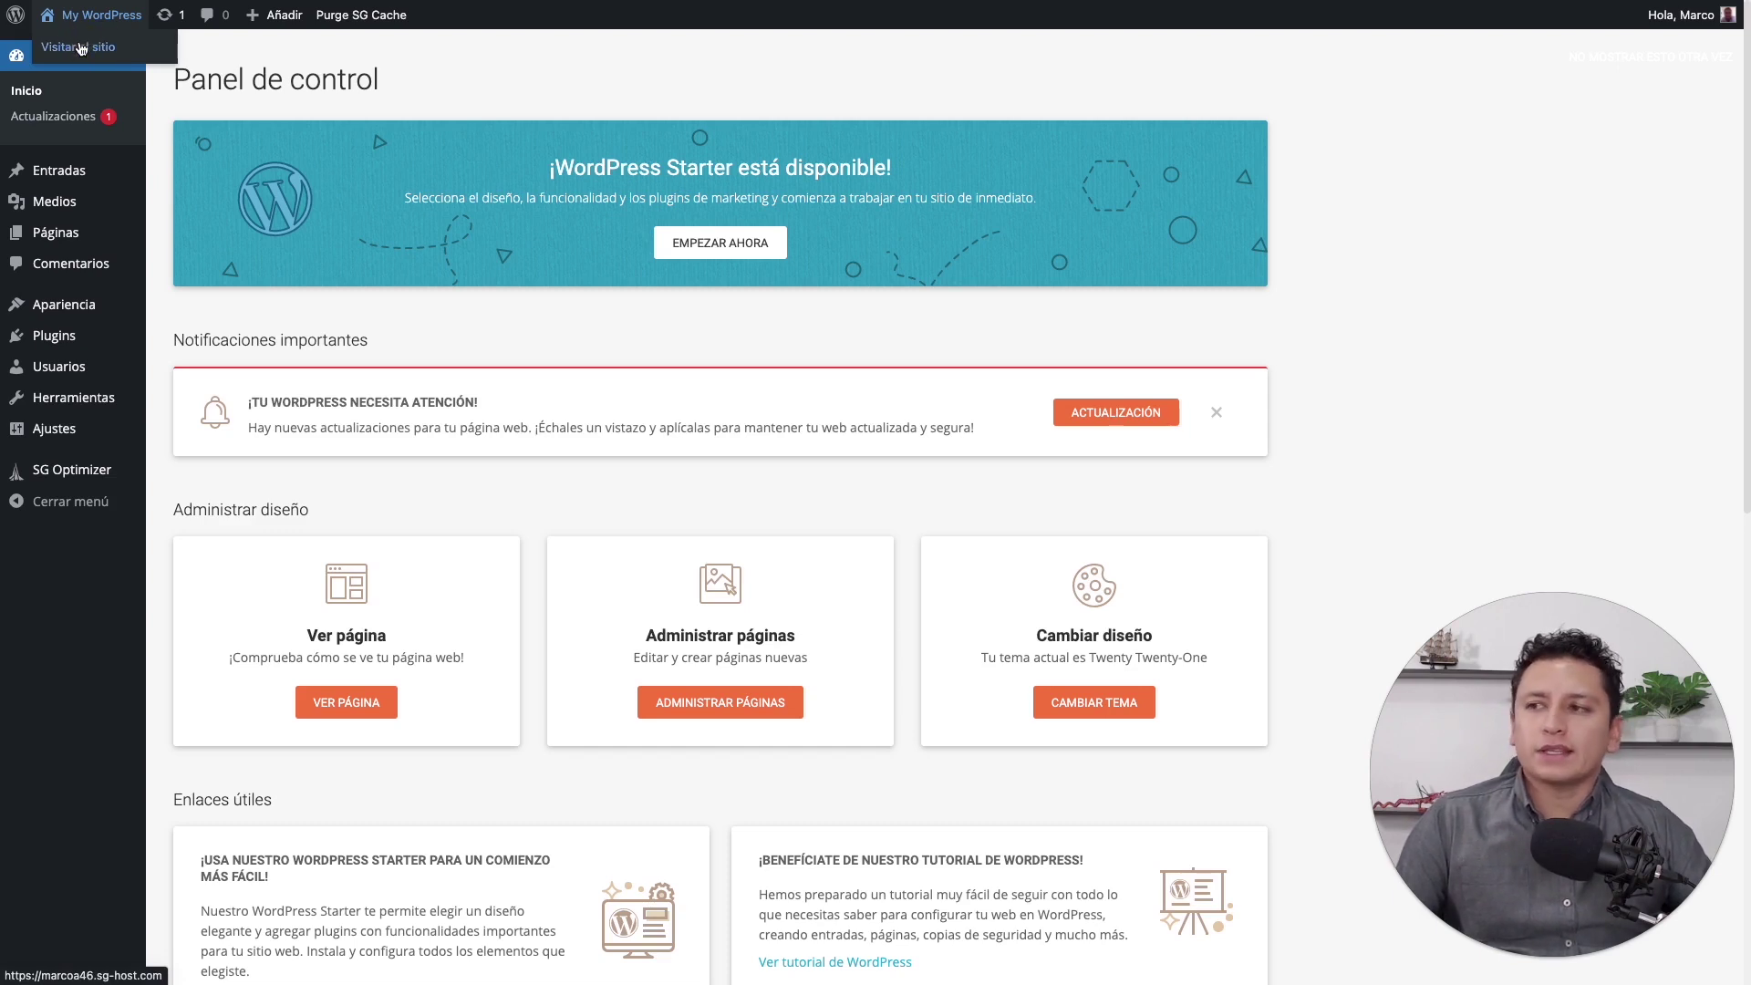
click(86, 56)
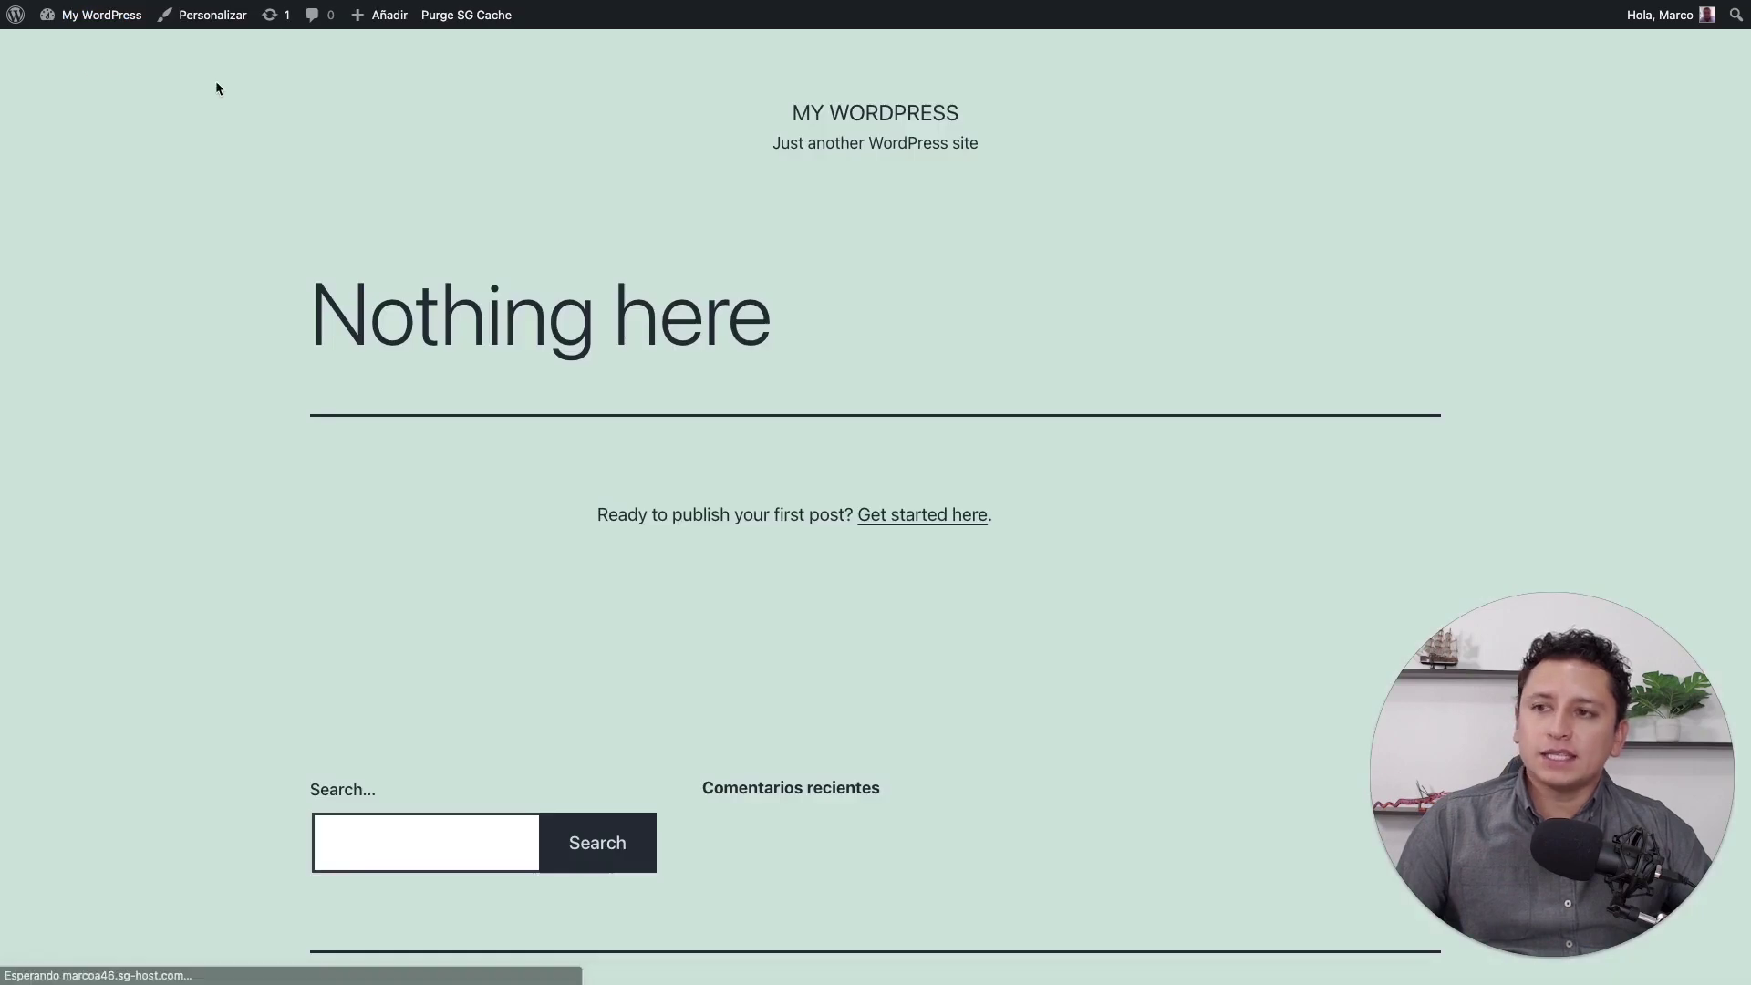
Review the empty 'Nothing here' front page, then return to the admin Dashboard
scroll(670, 543, down, 2)
scroll(672, 546, up, 2)
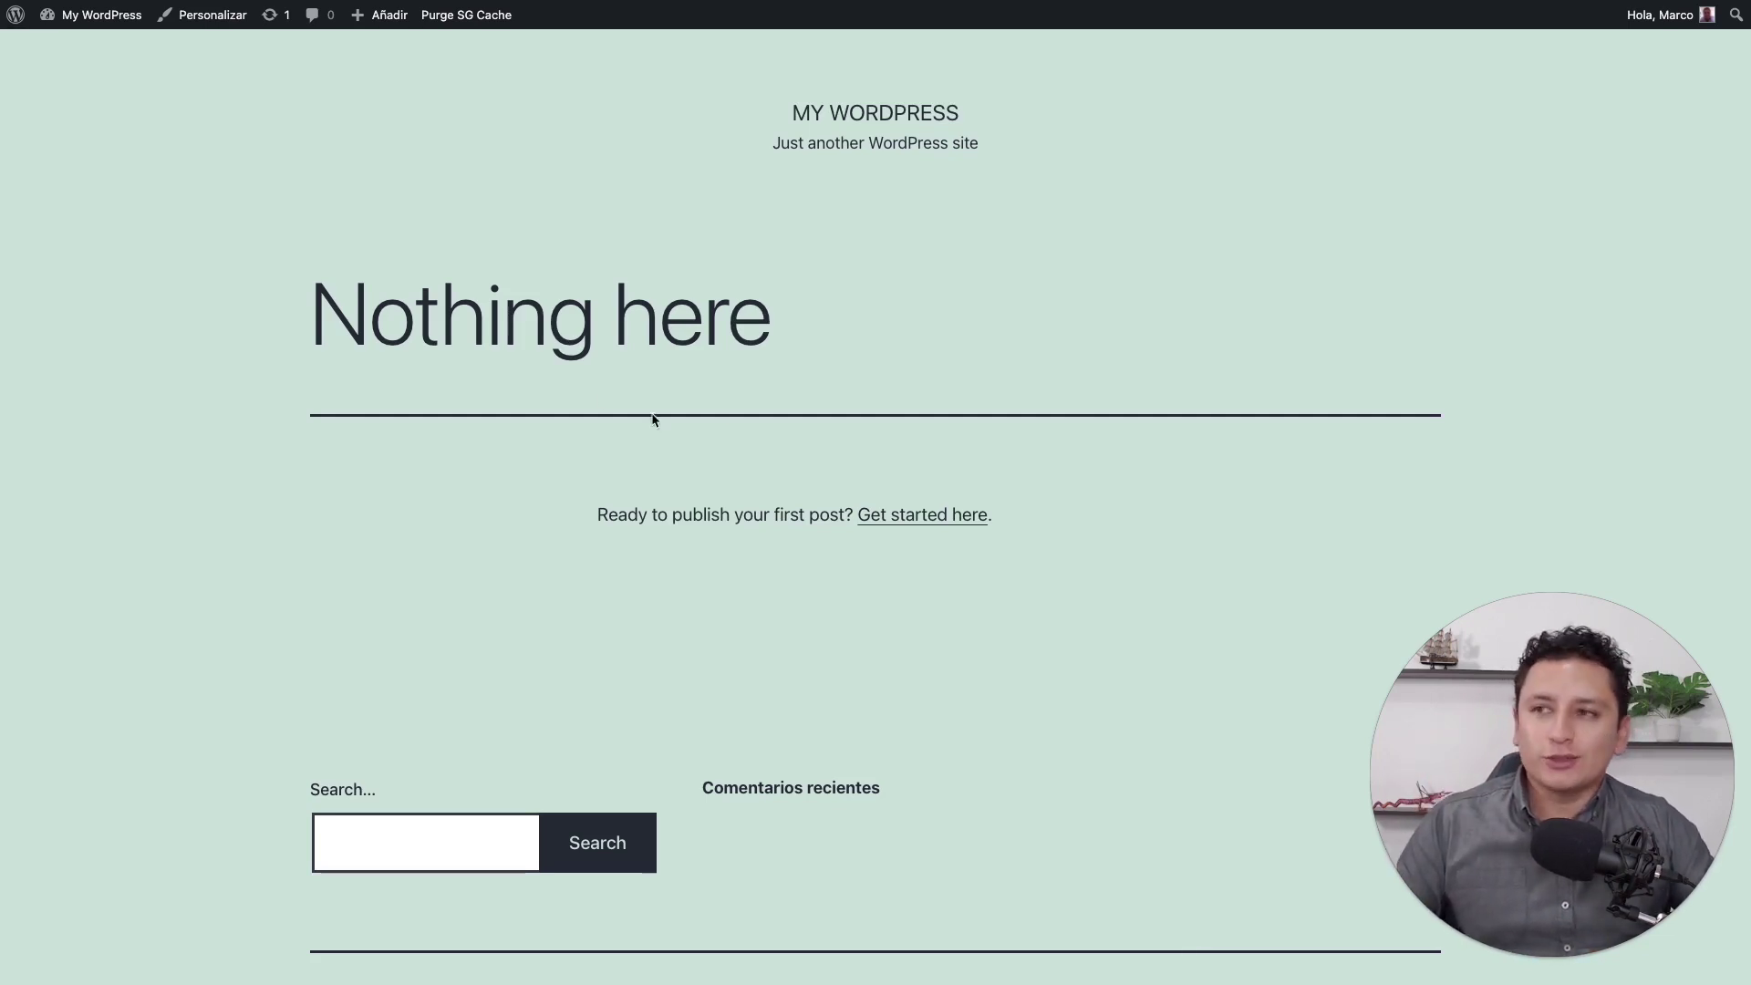
mouse_move(71, 13)
click(63, 44)
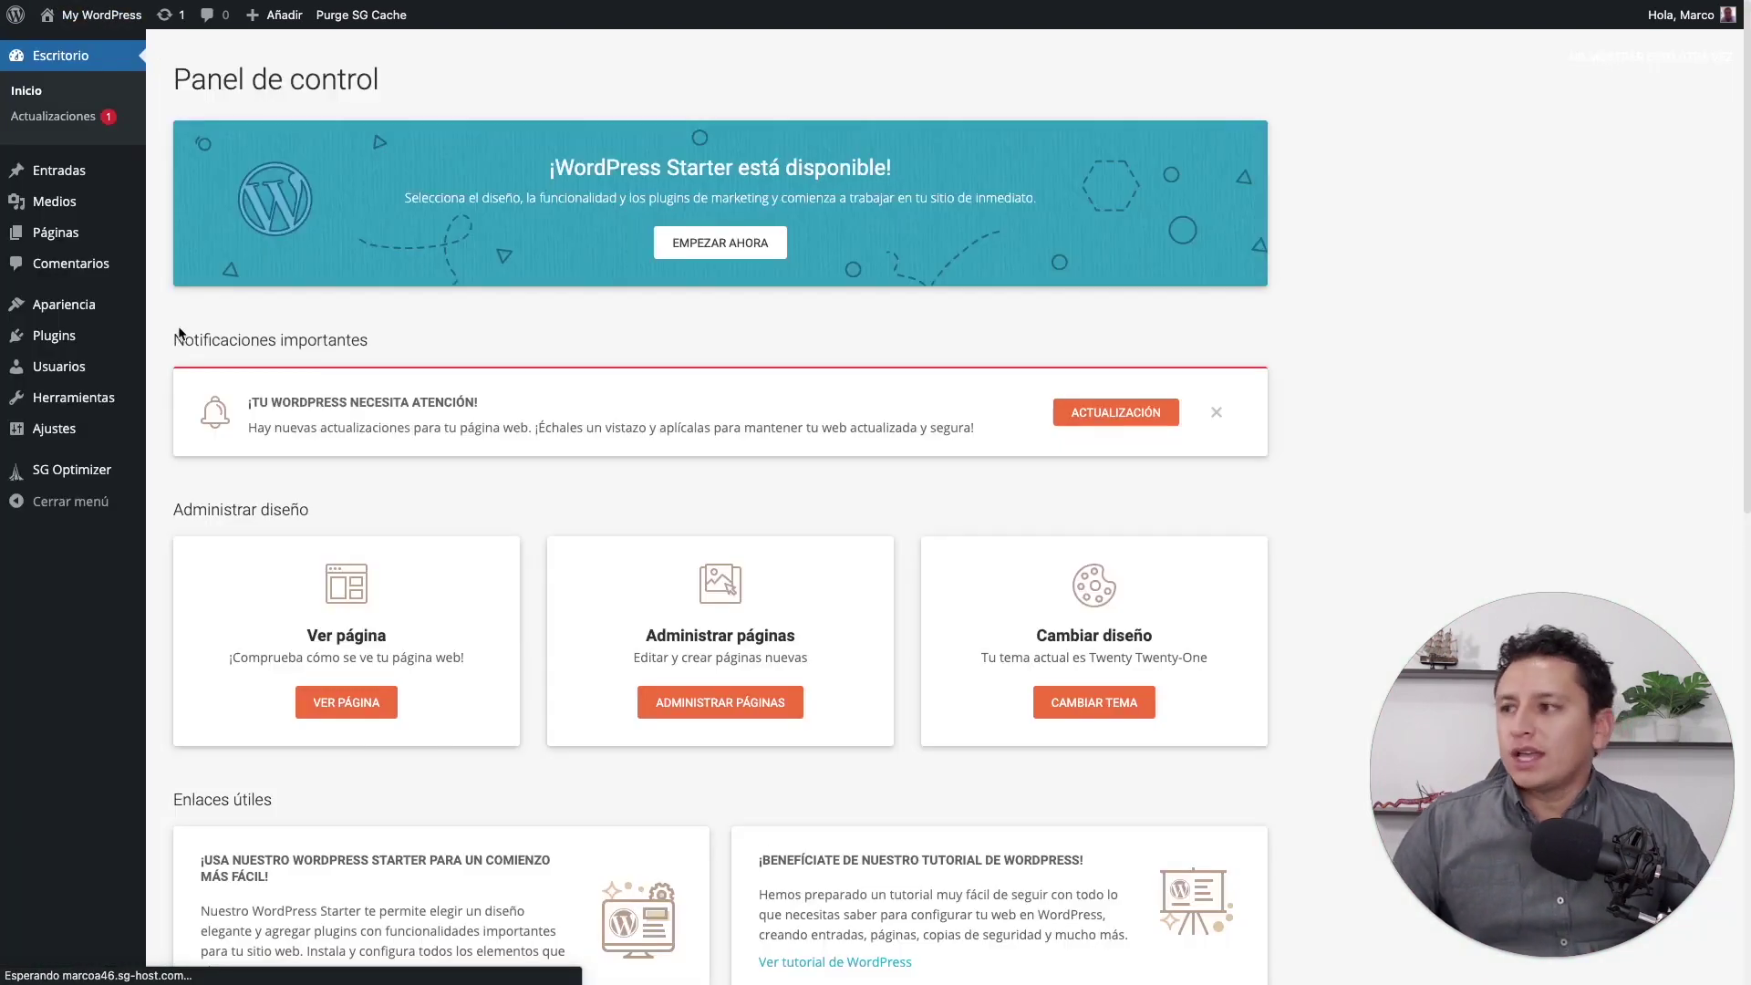
Check the time zone list in Ajustes > Generales, leaving it at UTC+0
mouse_move(101, 439)
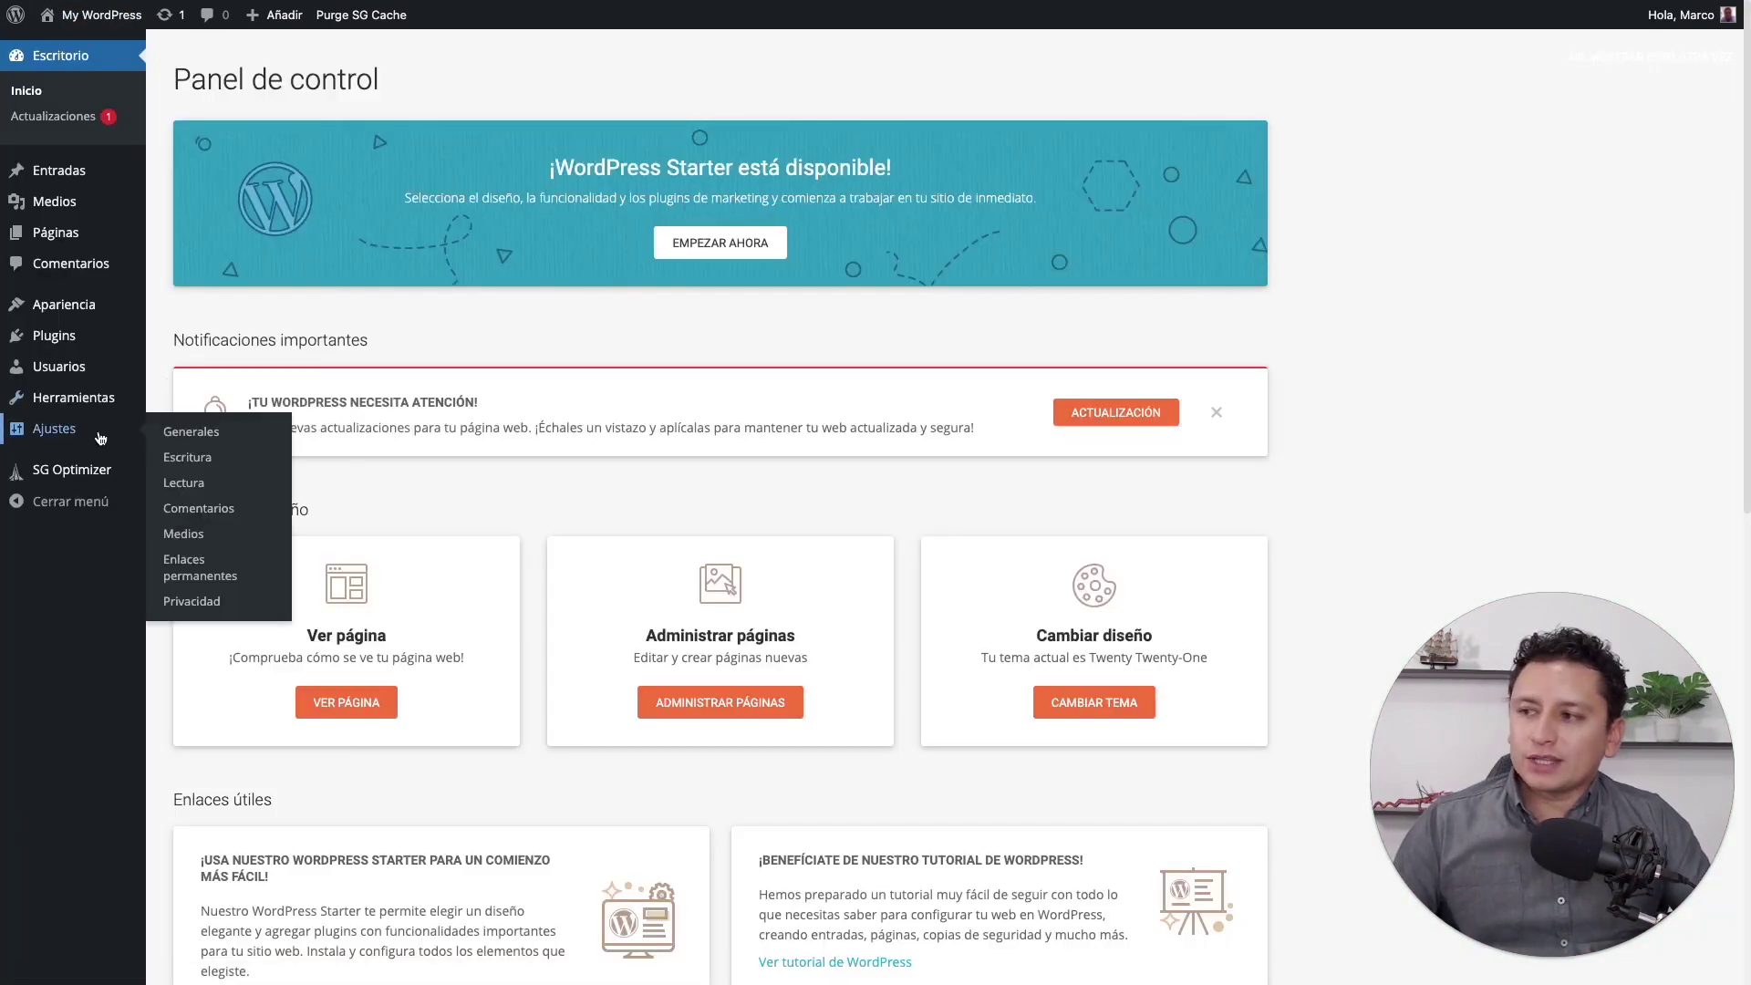
click(197, 439)
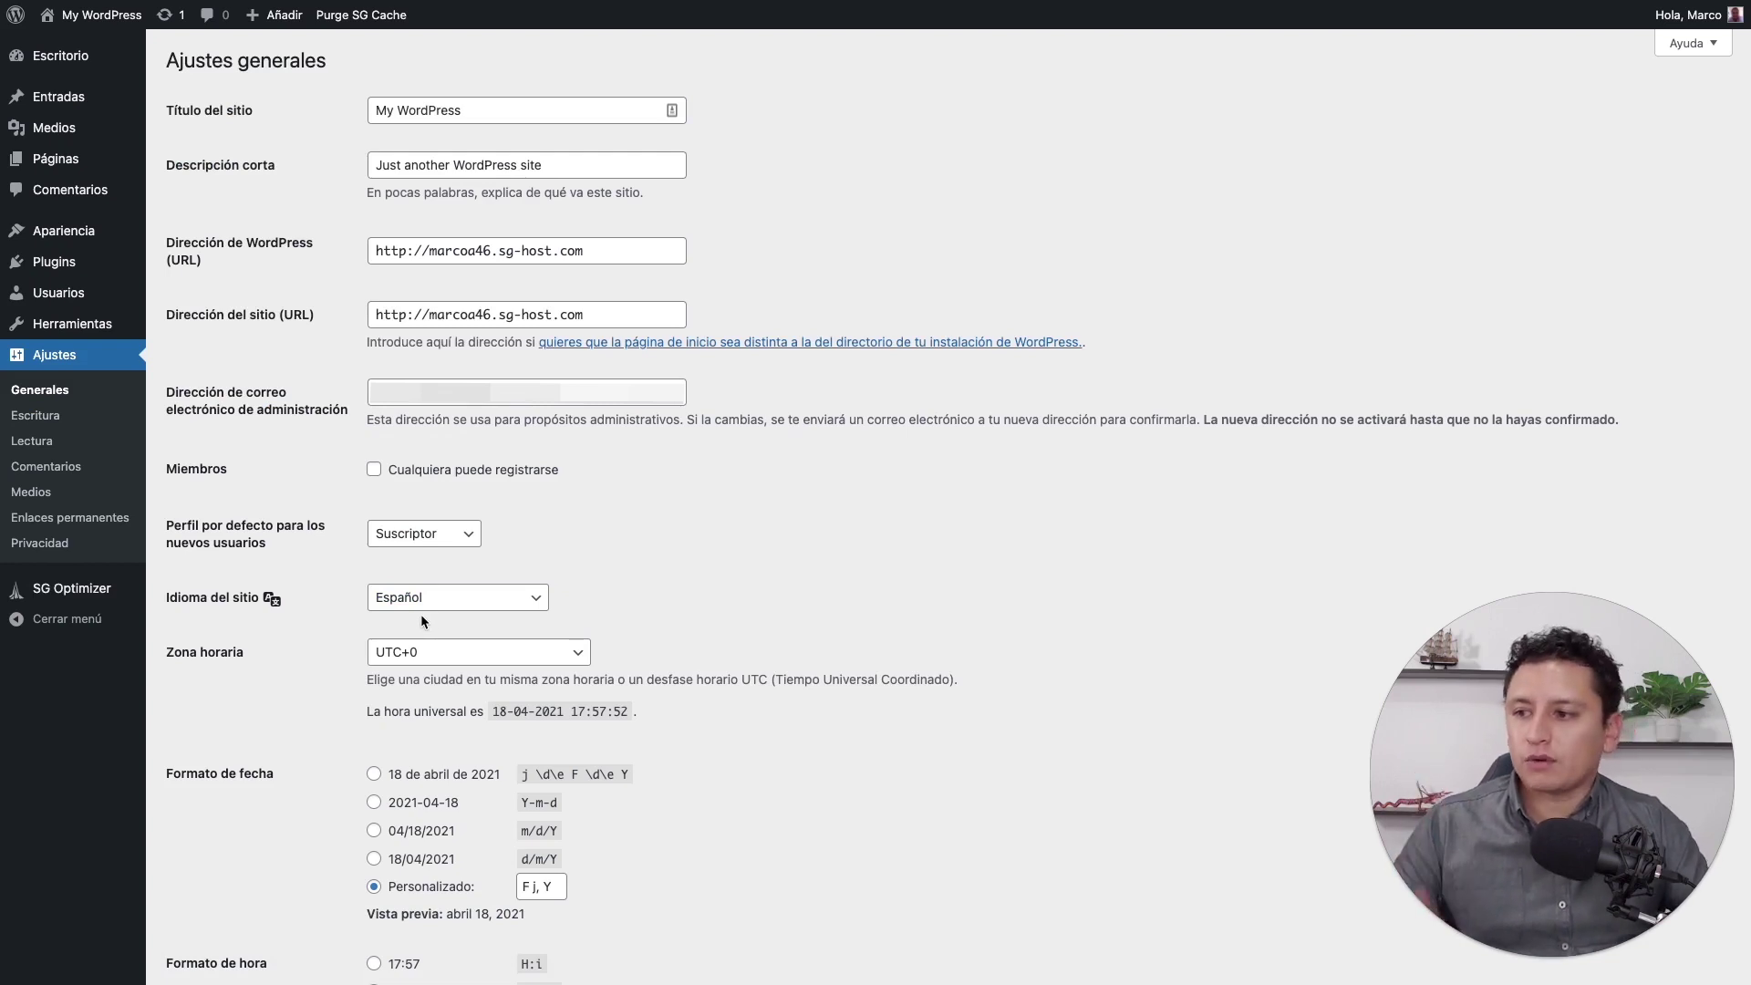
click(527, 671)
scroll(493, 593, down, 1)
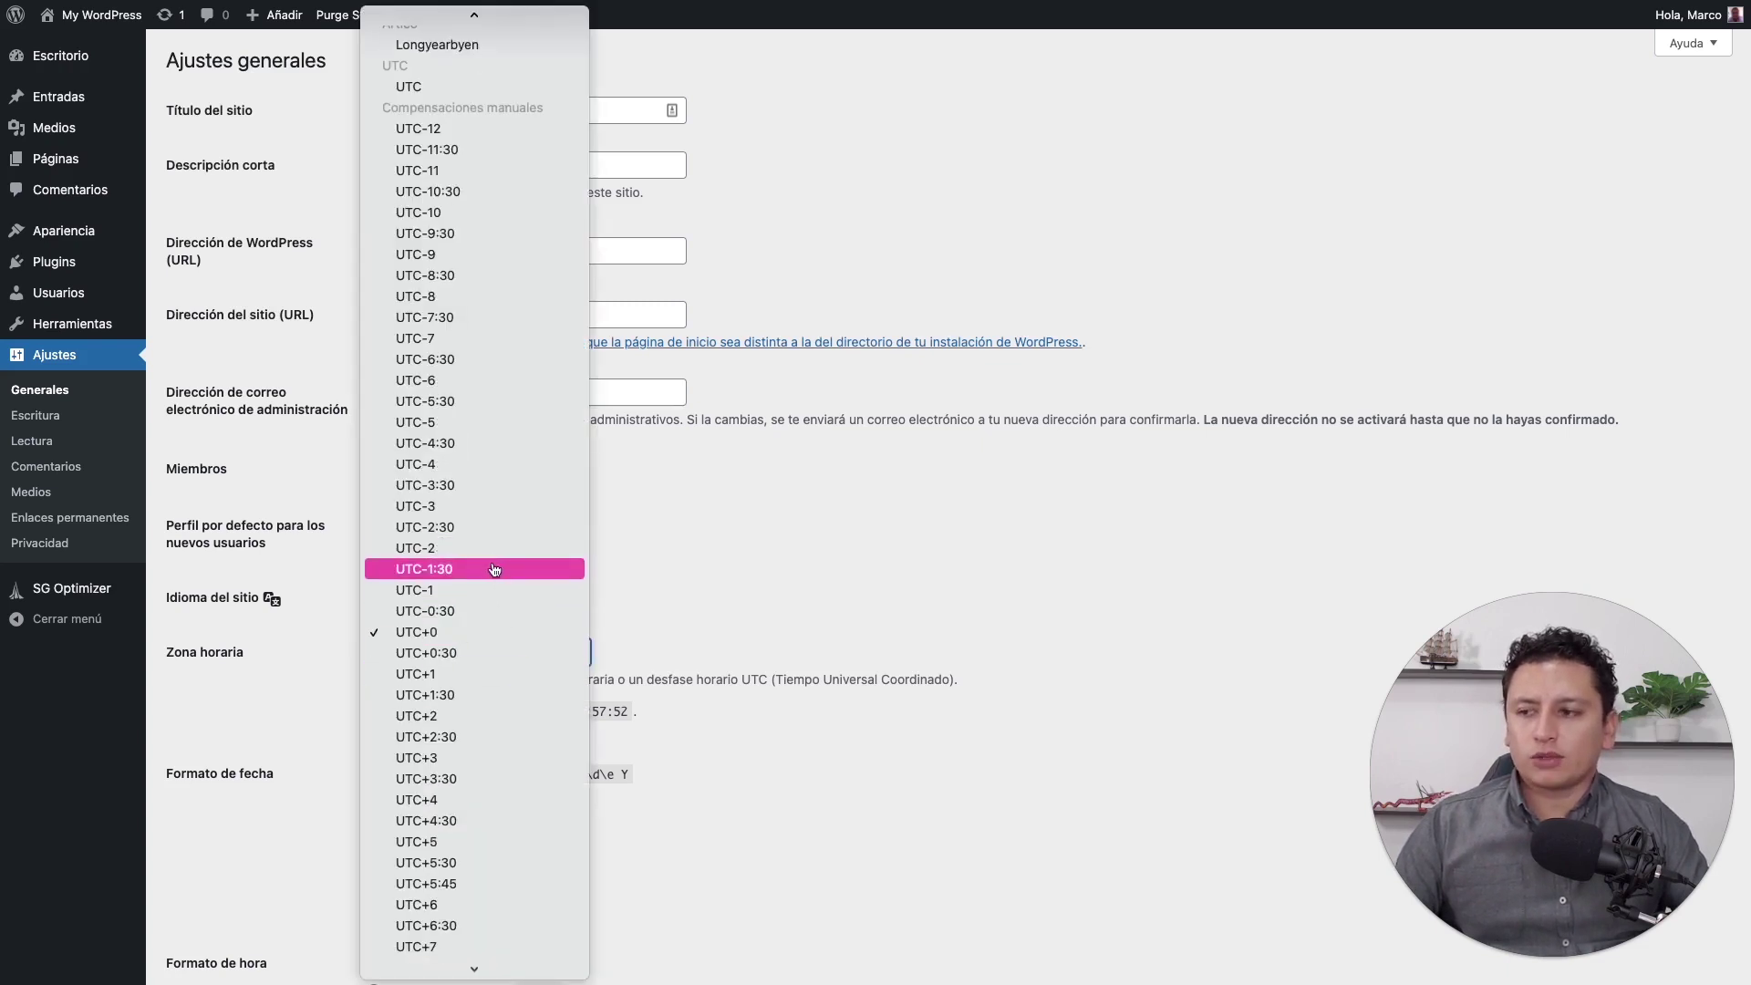
scroll(493, 570, up, 15)
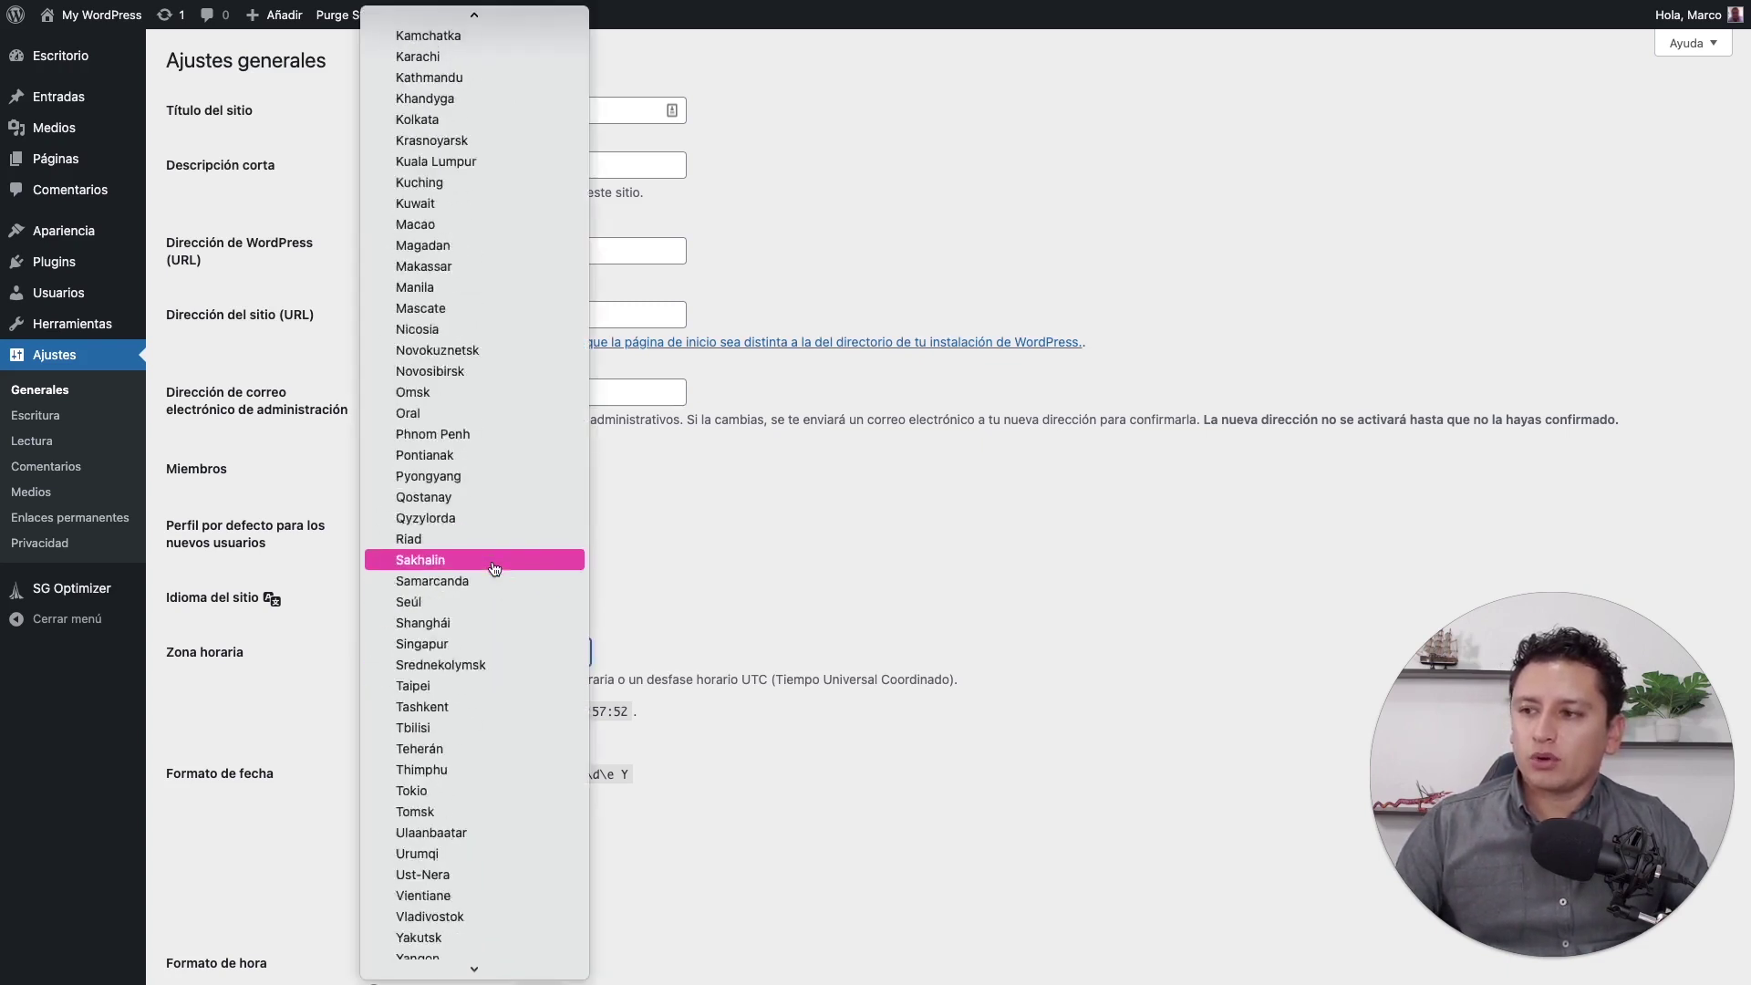
click(669, 570)
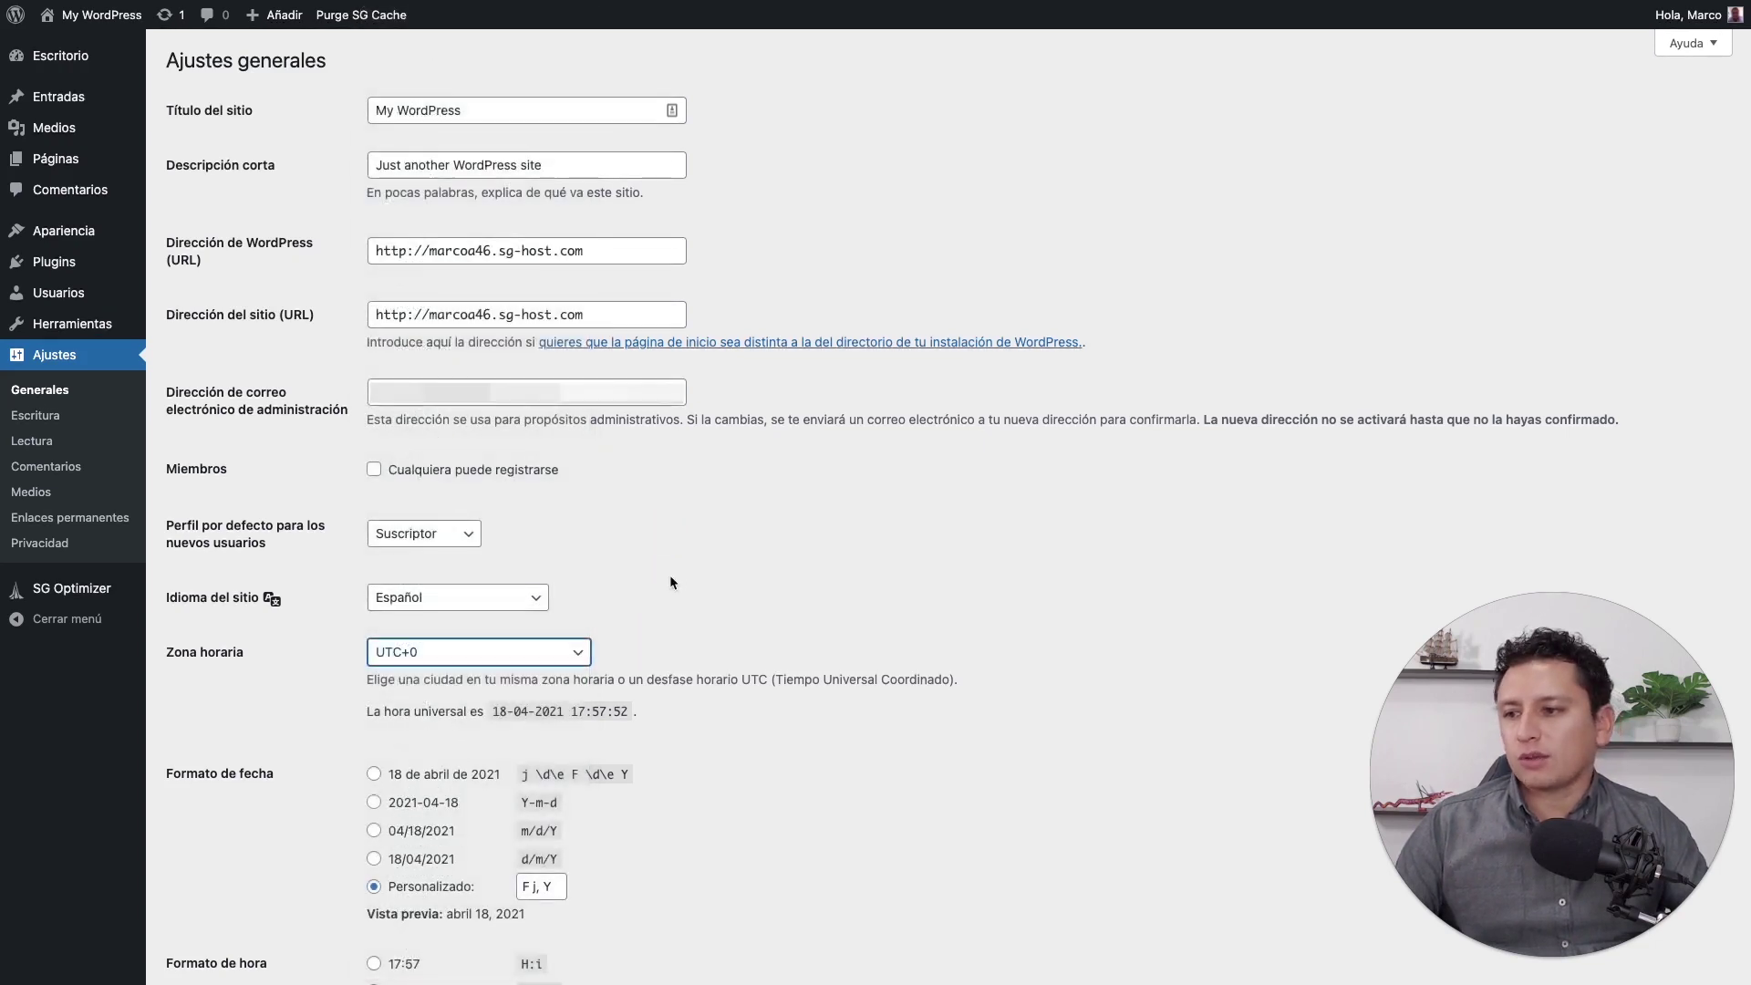
scroll(652, 593, down, 5)
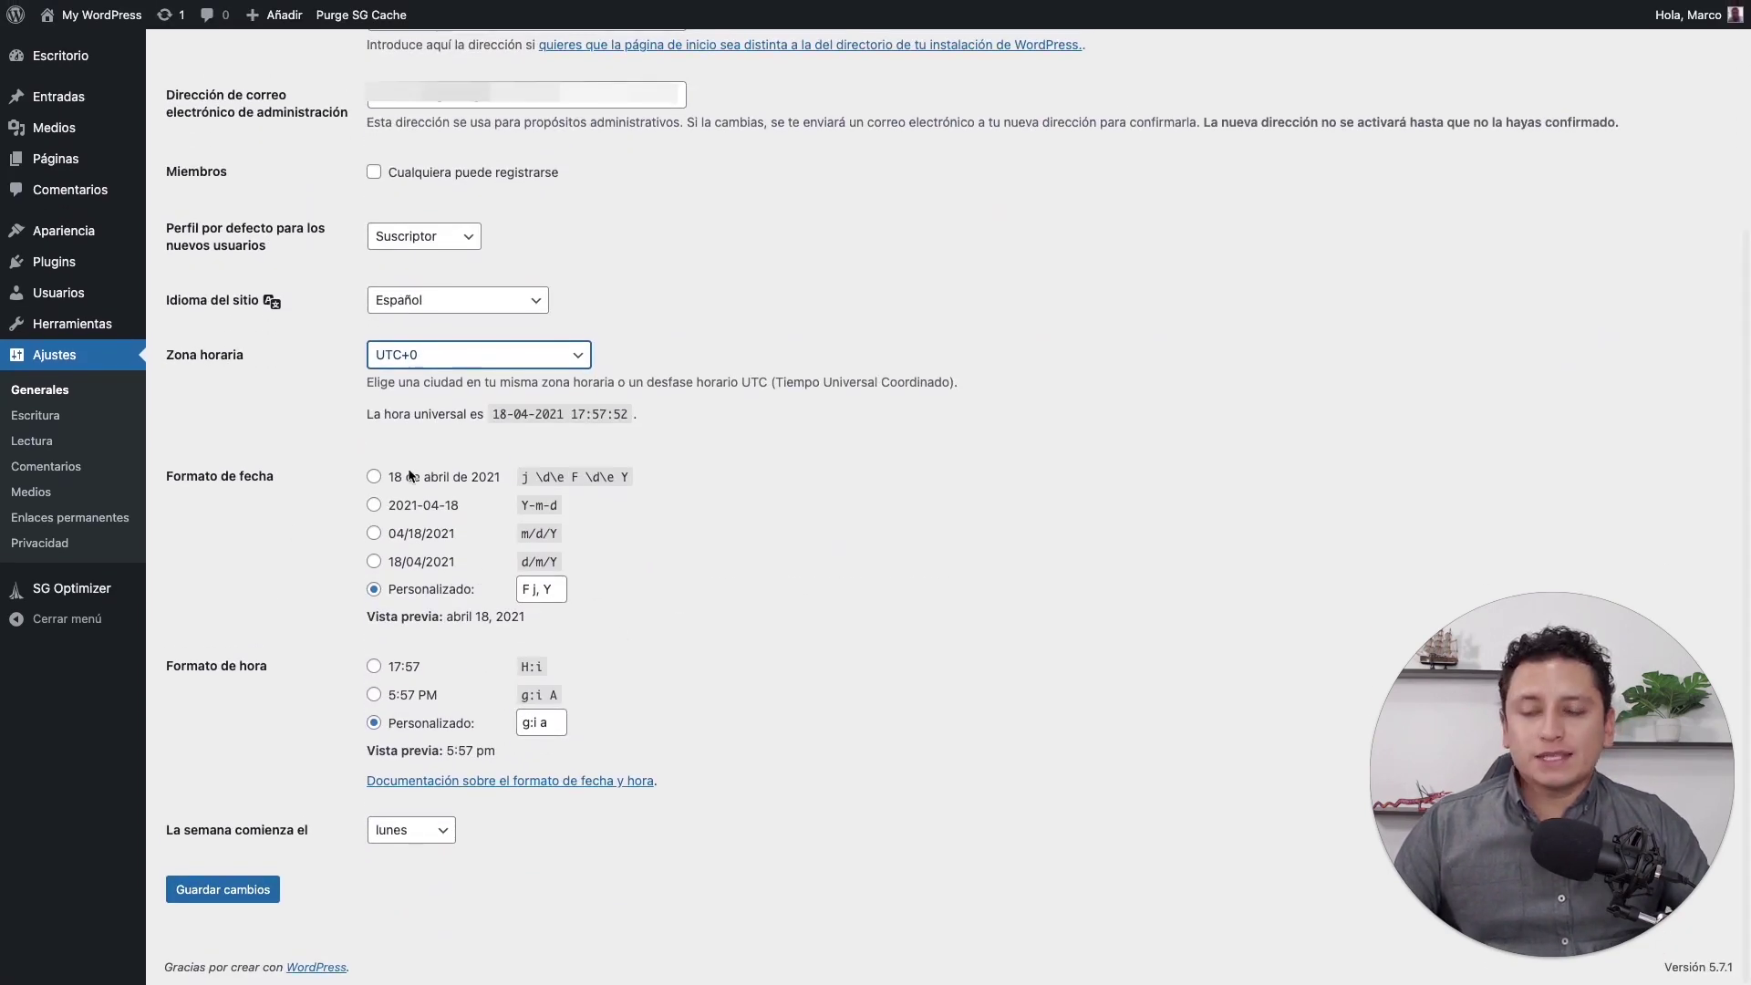
Save the 'Nombre de la entrada' permalink structure, then go back to general settings
click(95, 524)
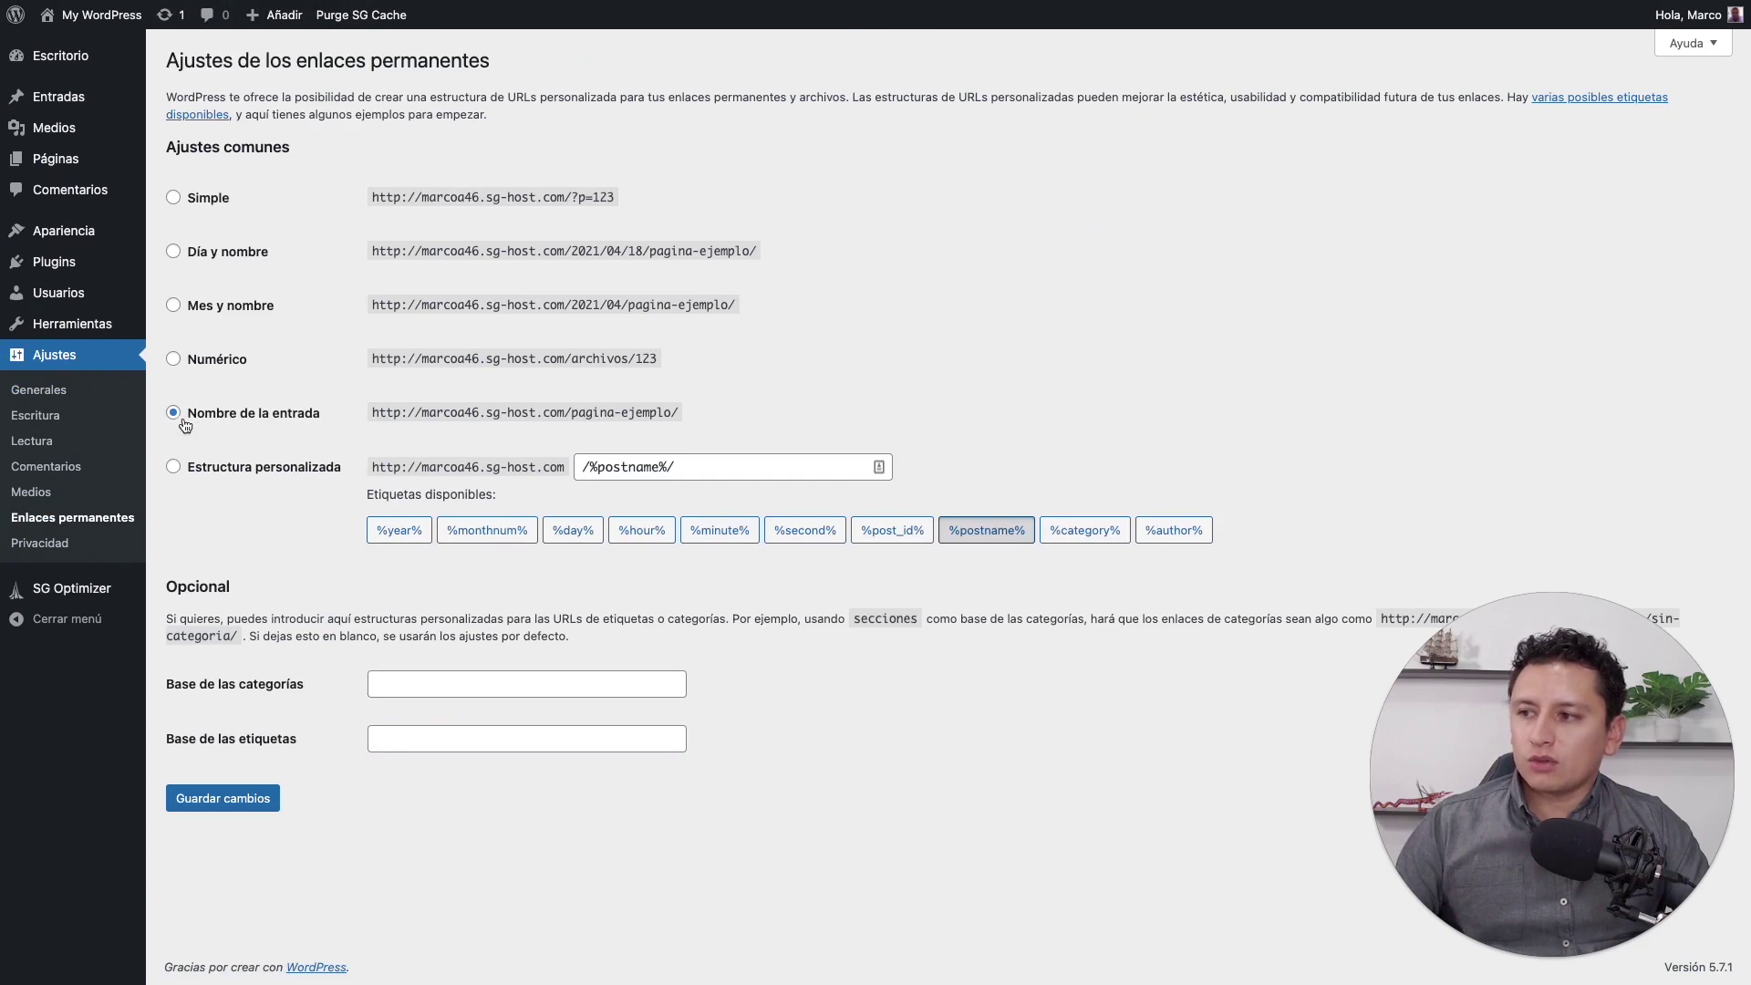
click(251, 802)
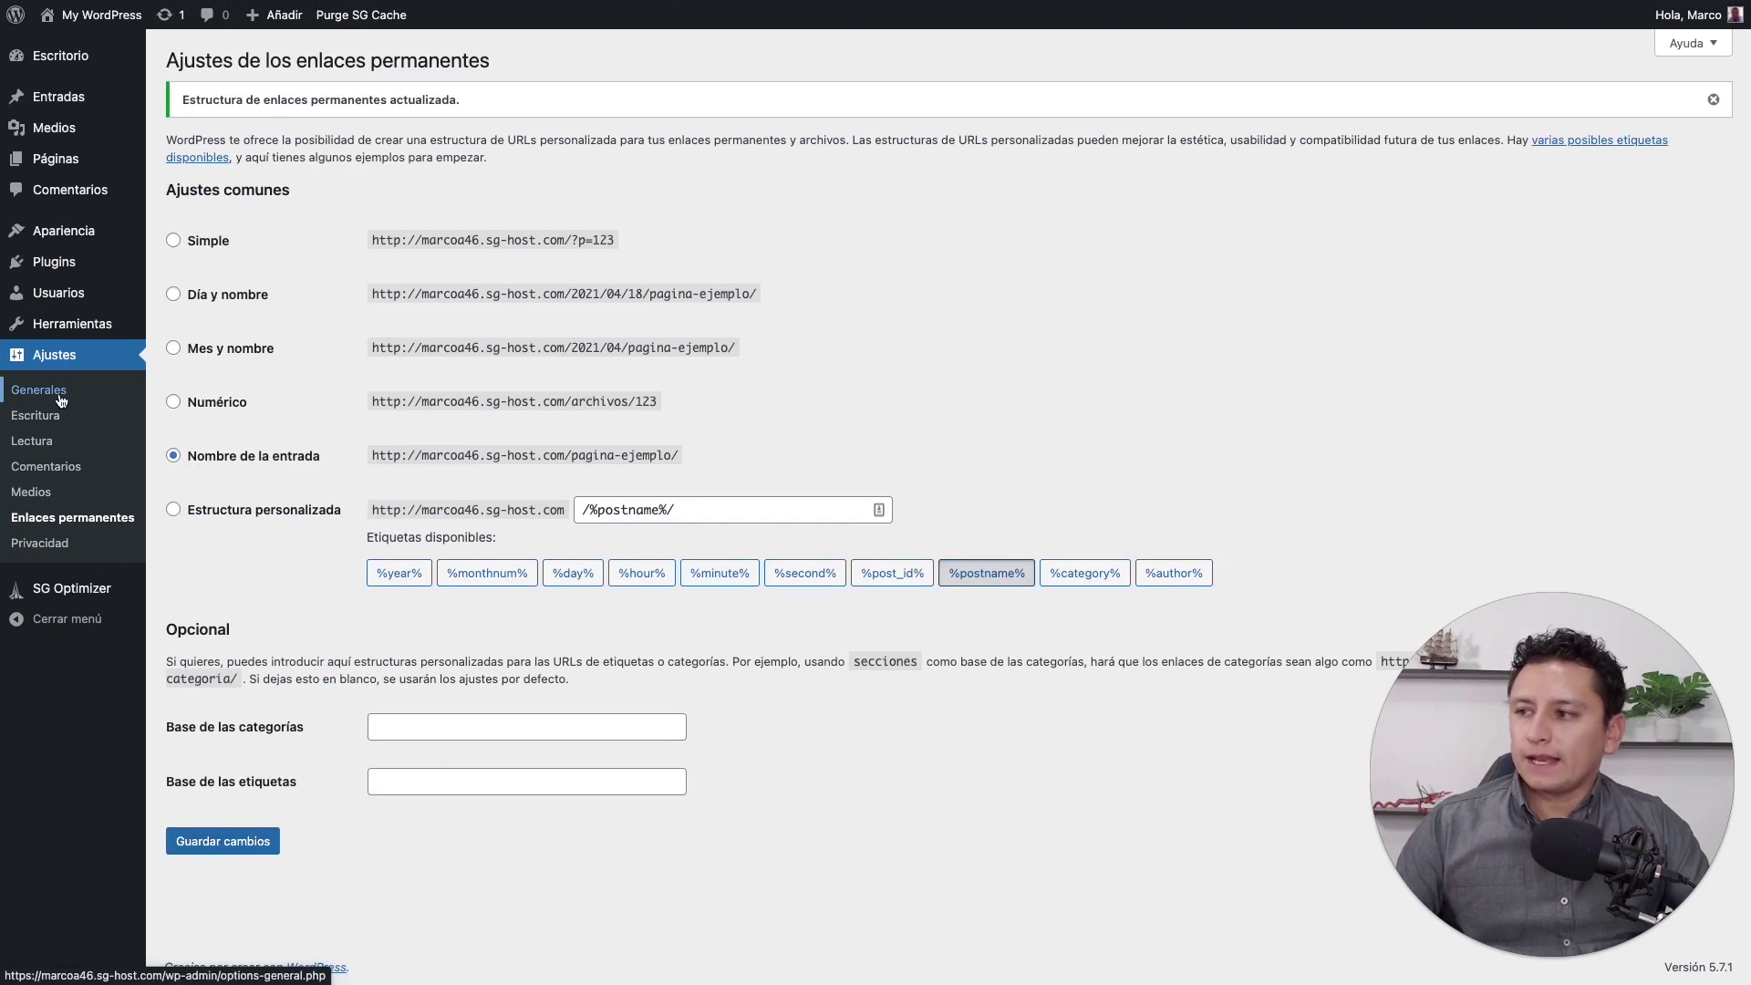
click(59, 396)
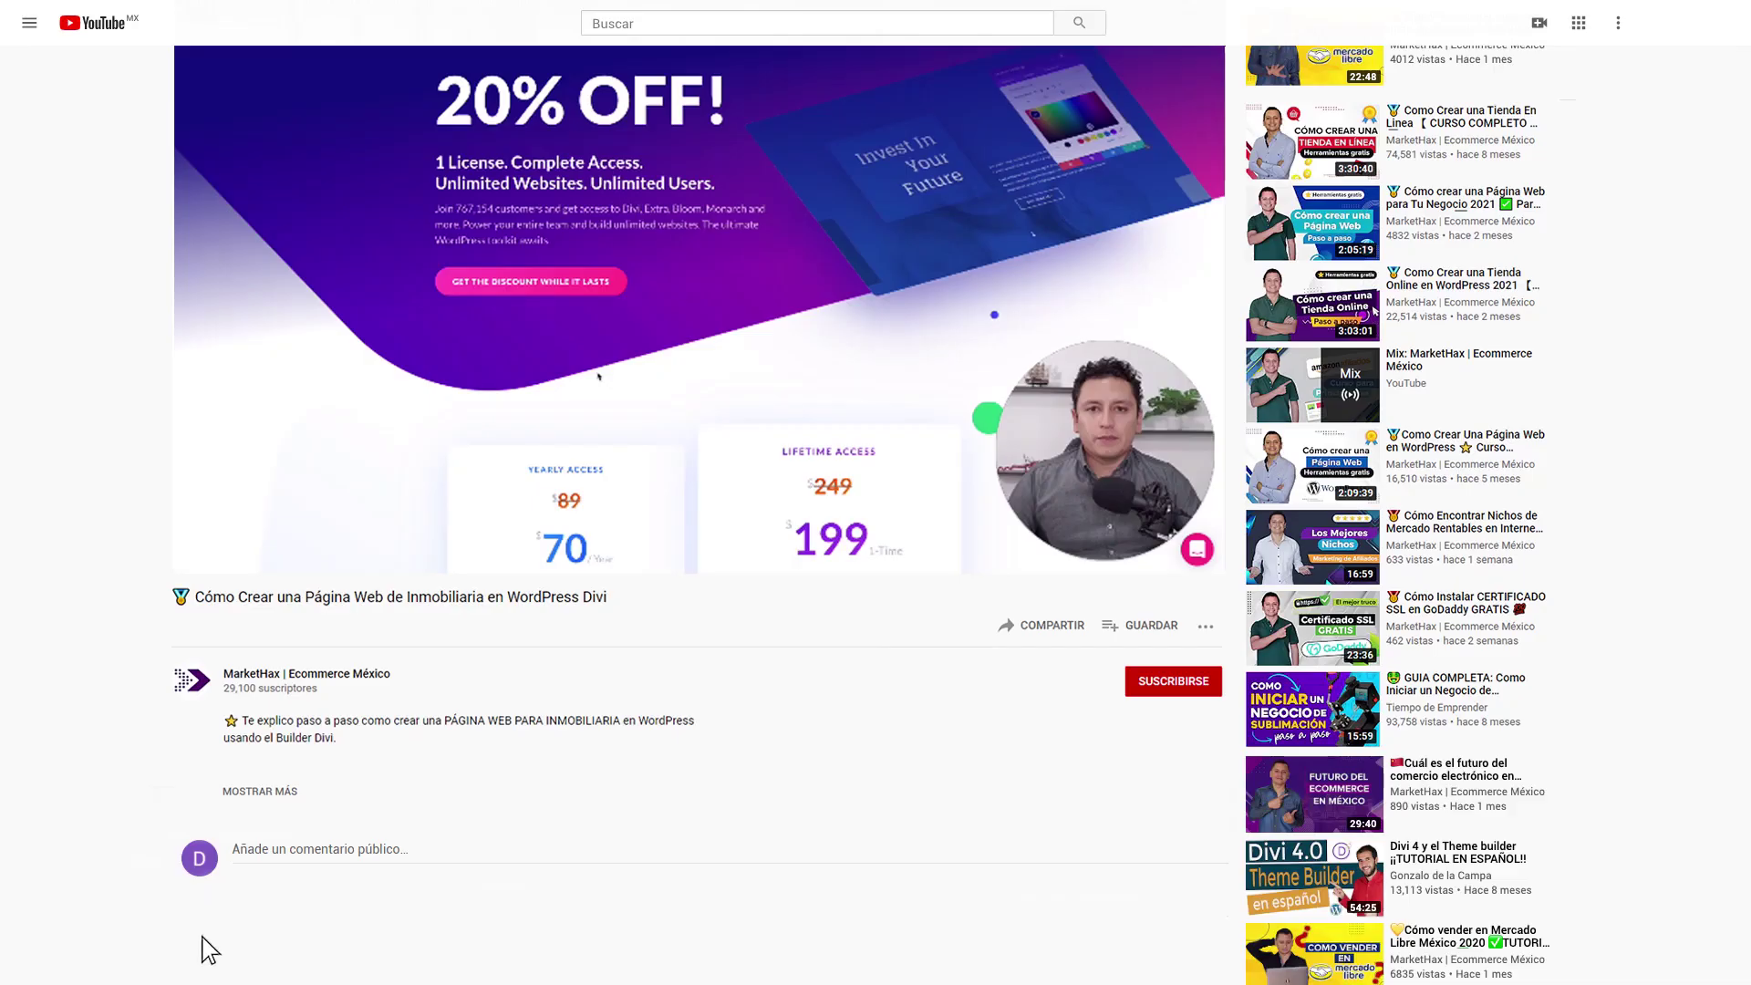
Expand the YouTube video description and follow the Divi 20% off Elegant Themes link
click(258, 791)
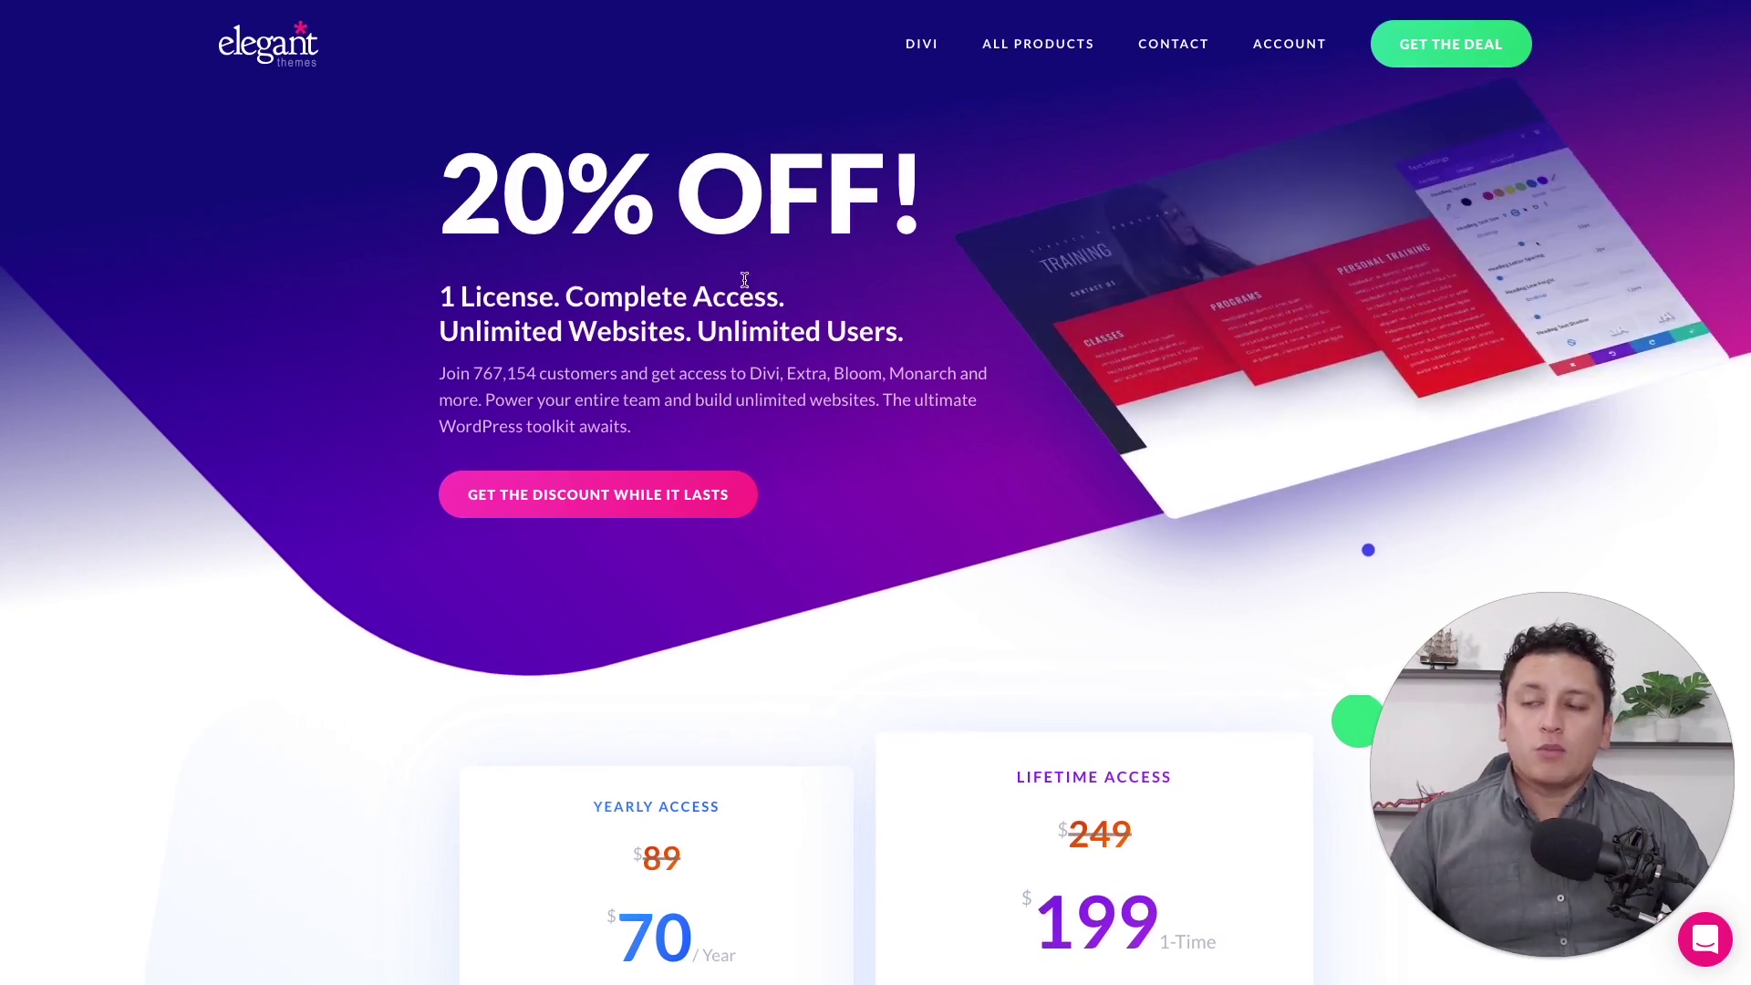
Highlight the 20% off heading and the yearly price, reduced from $89 to $70
drag(441, 191, 789, 183)
click(794, 184)
scroll(766, 474, down, 3)
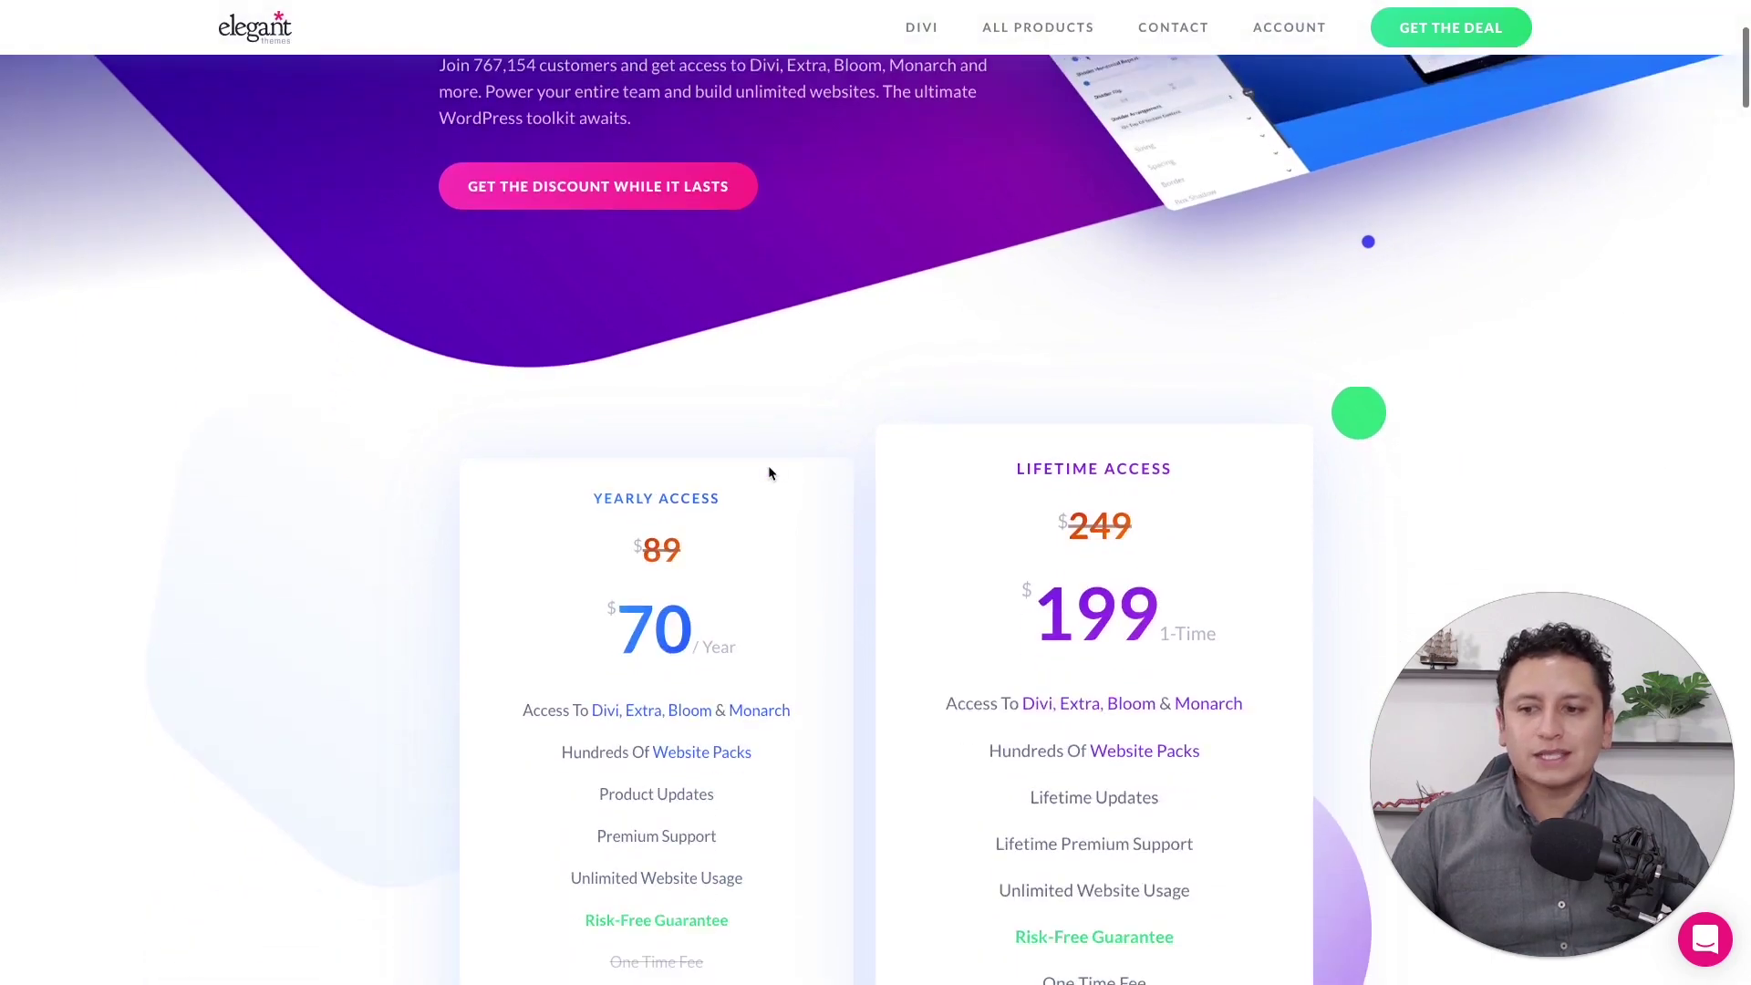
scroll(768, 473, down, 3)
double_click(684, 263)
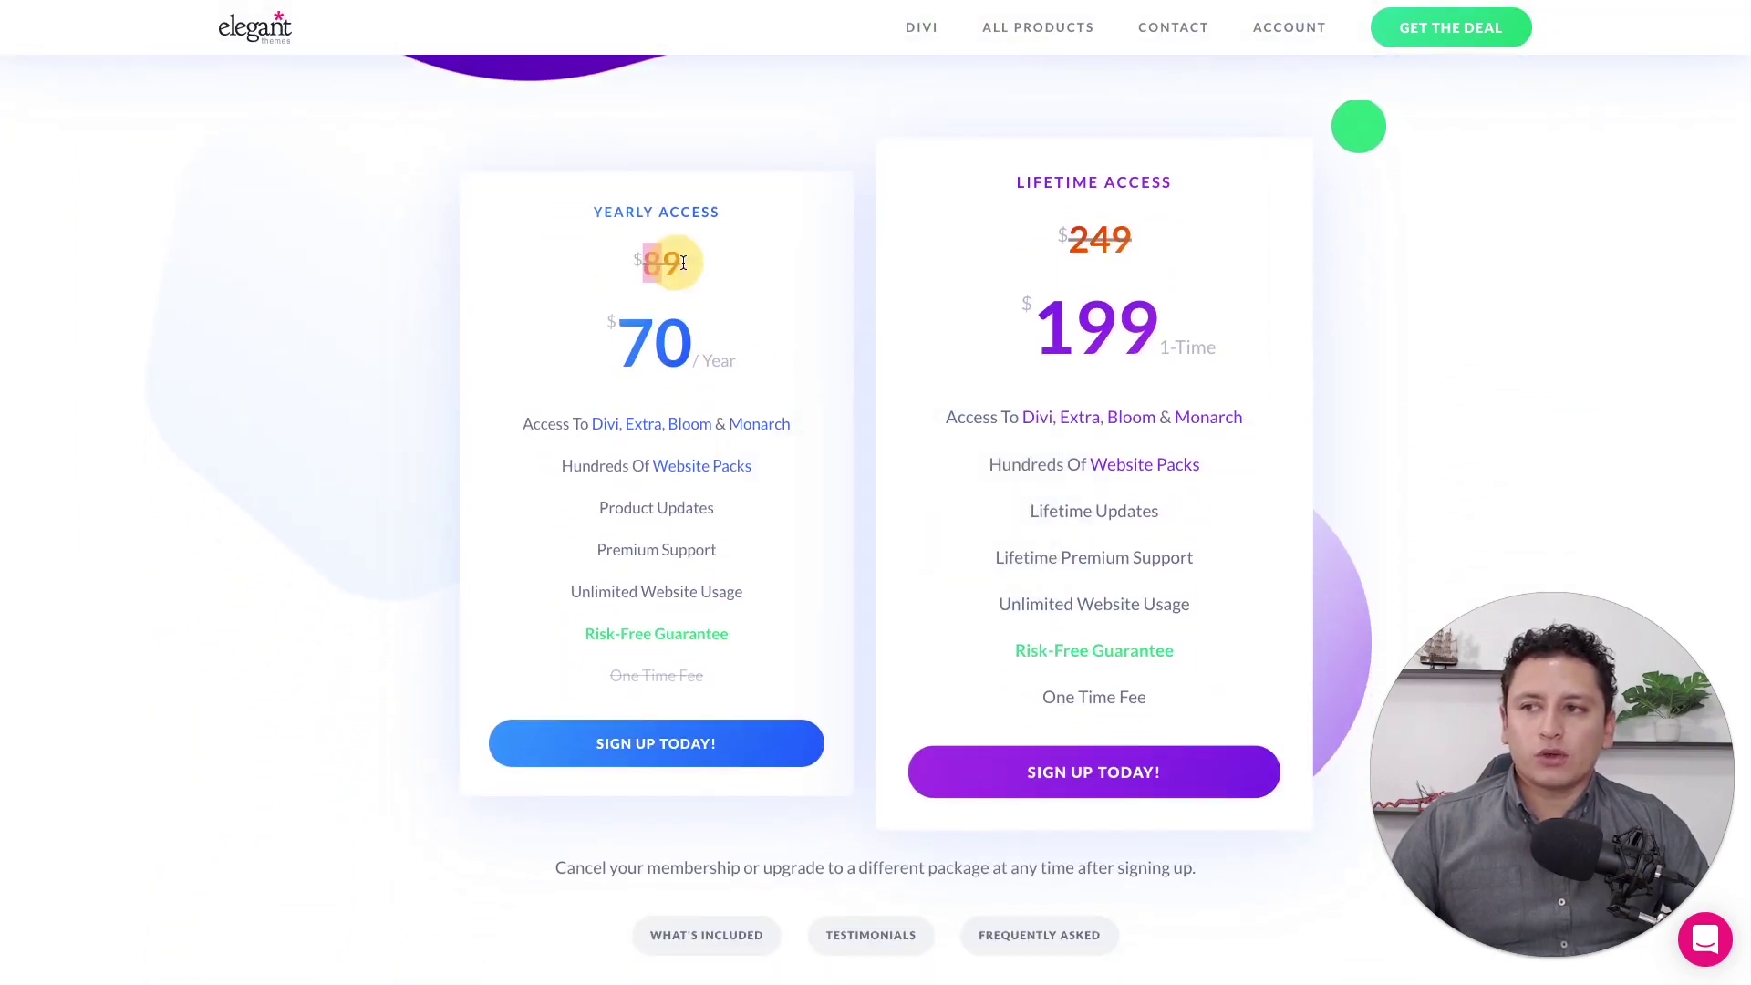
double_click(678, 334)
click(735, 336)
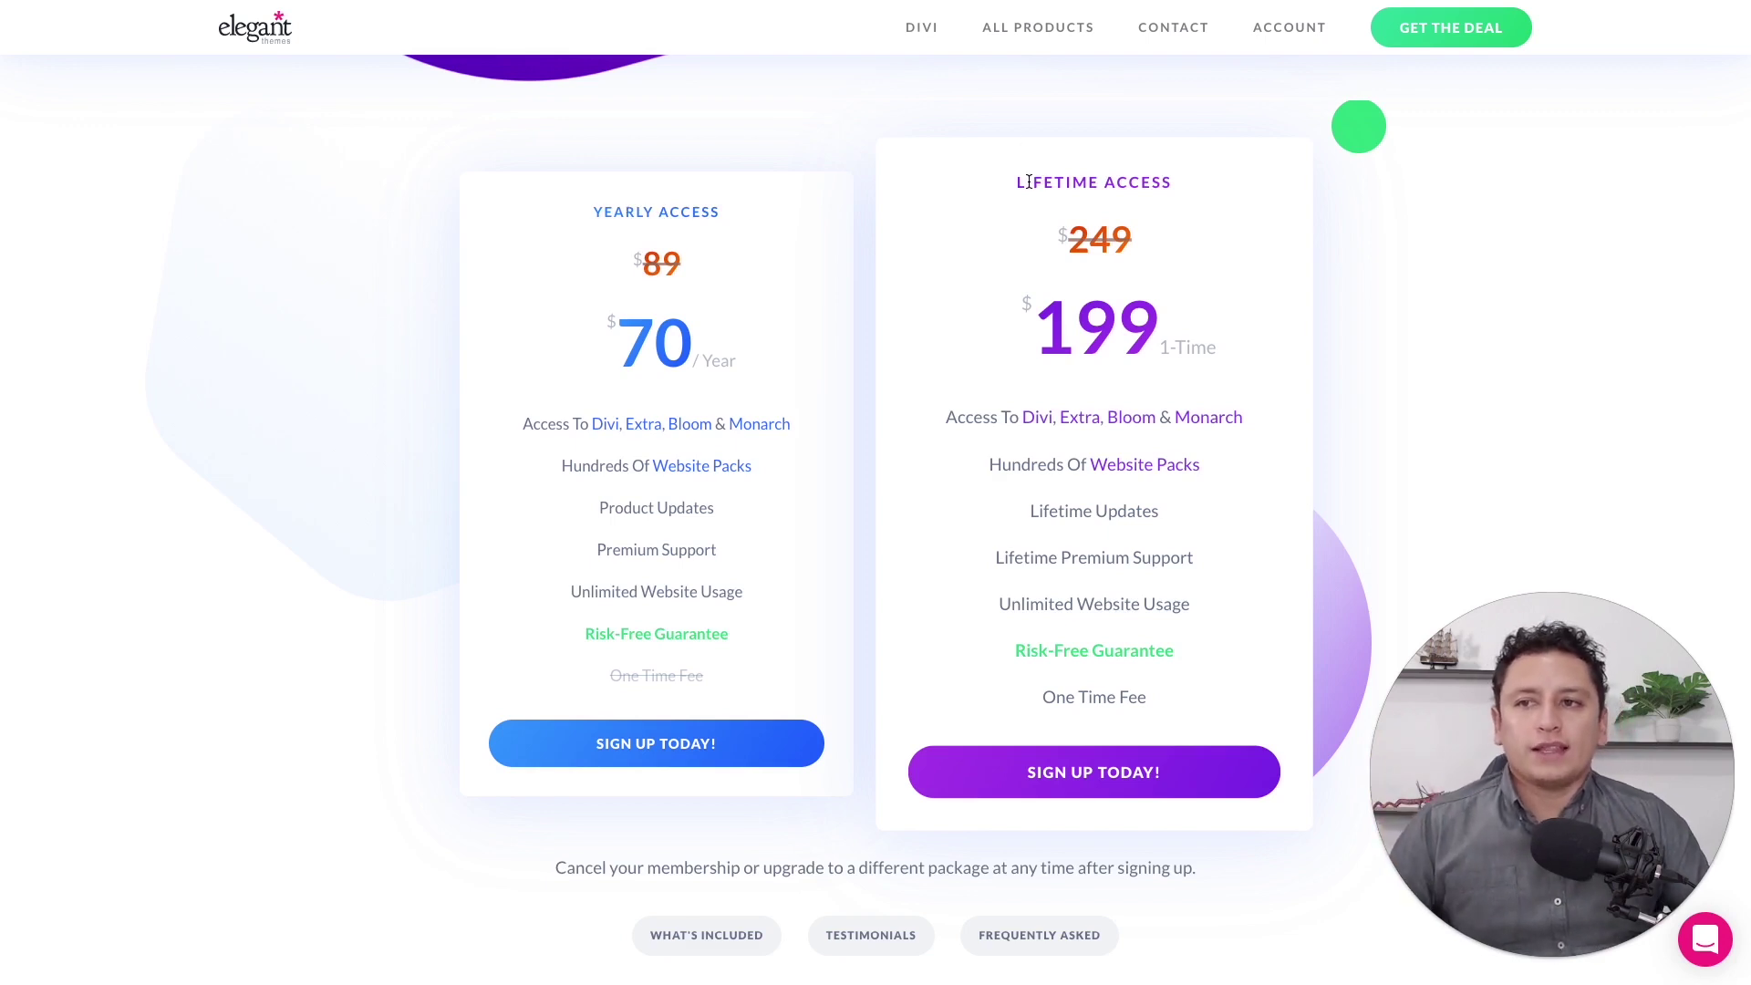
Highlight the $199 lifetime price and unlimited usage, comparing it with the $70 yearly price
drag(1046, 332, 1205, 347)
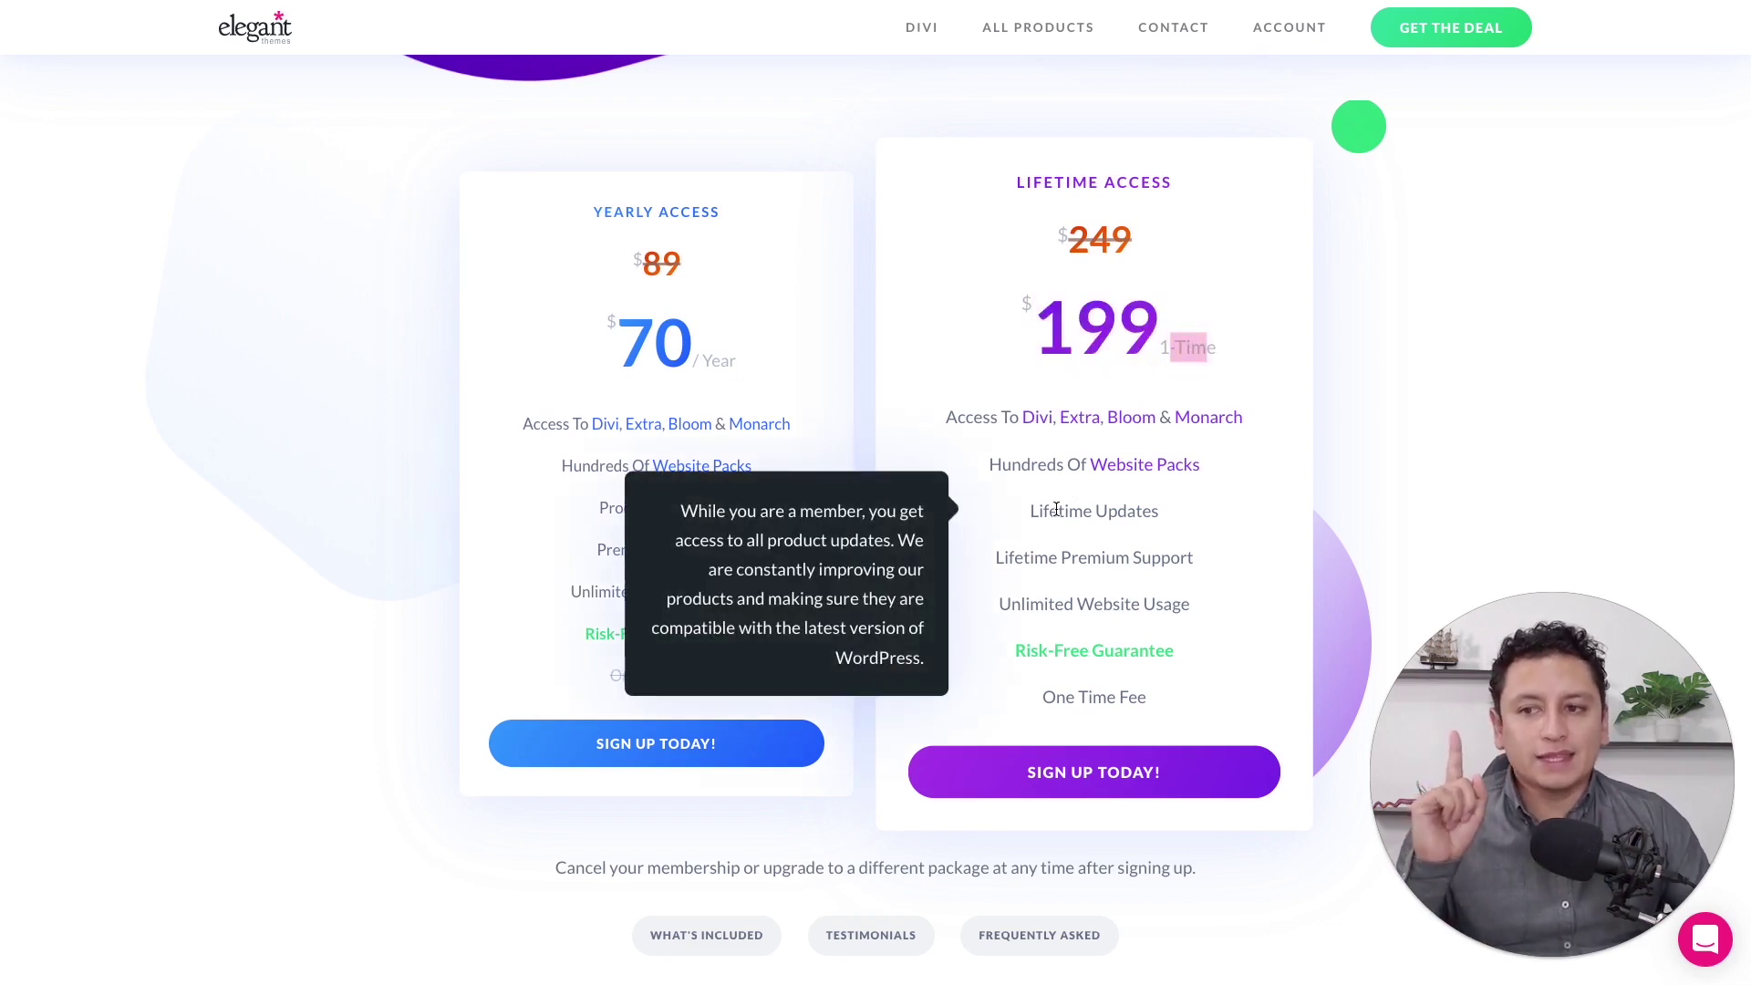
click(1058, 602)
double_click(1058, 602)
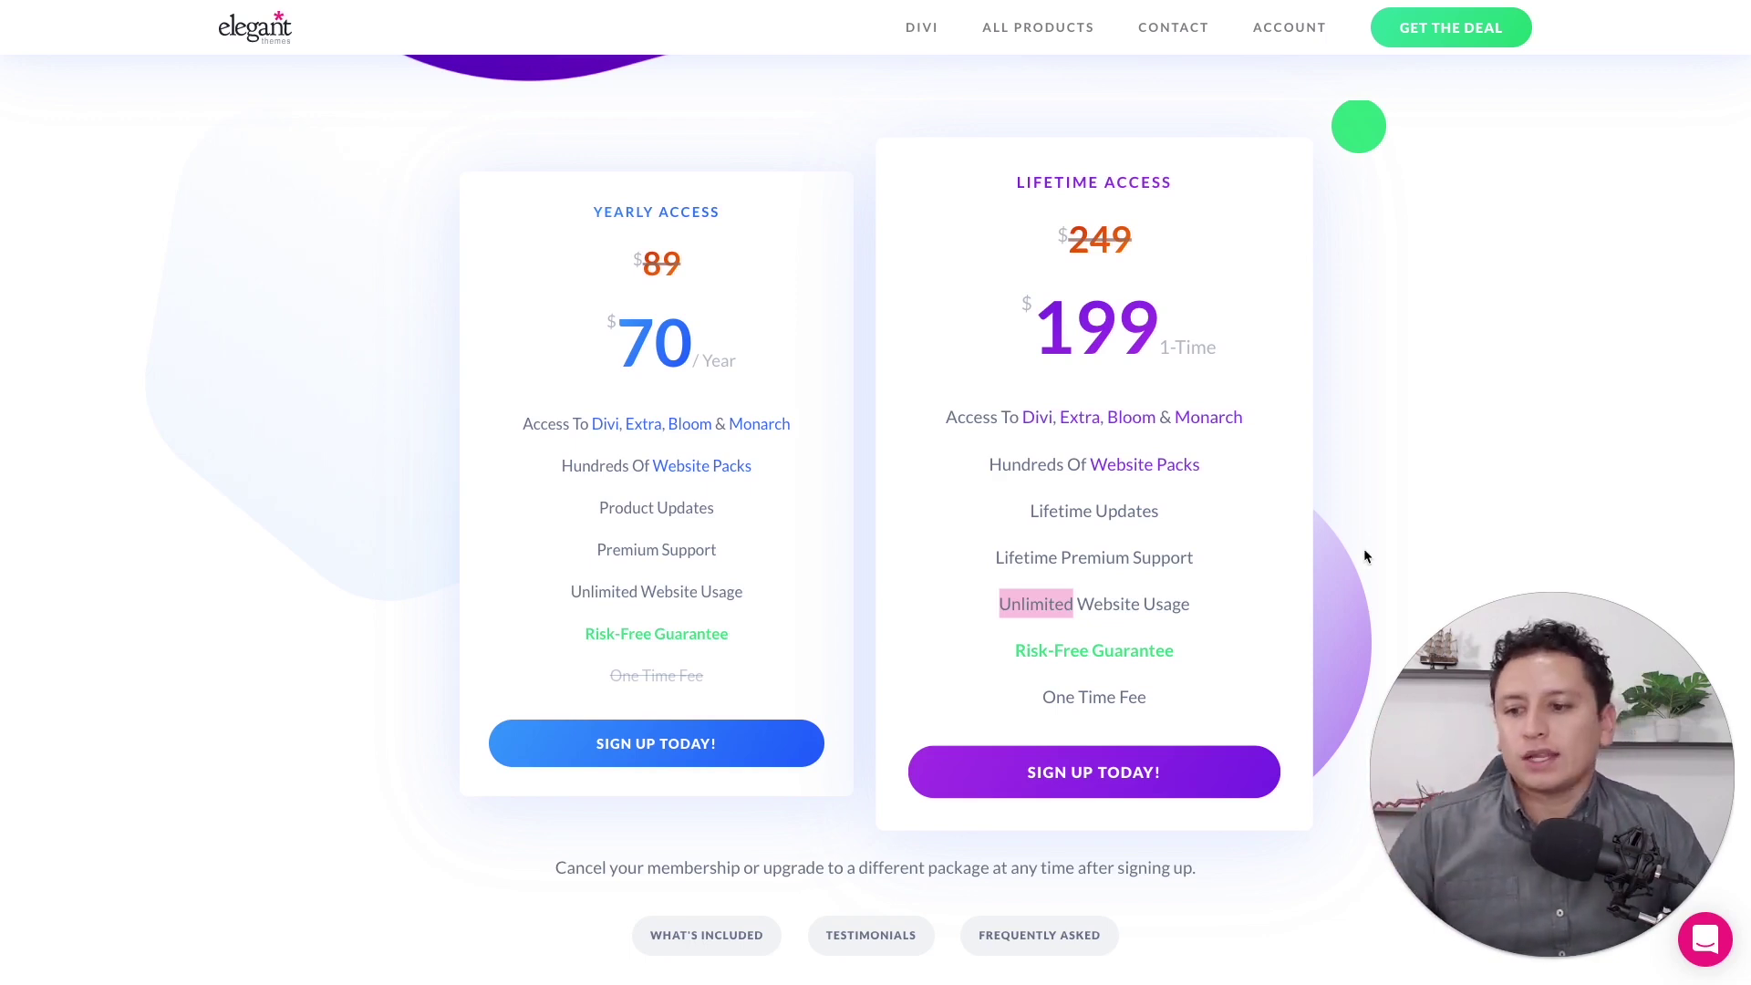
mouse_move(1138, 518)
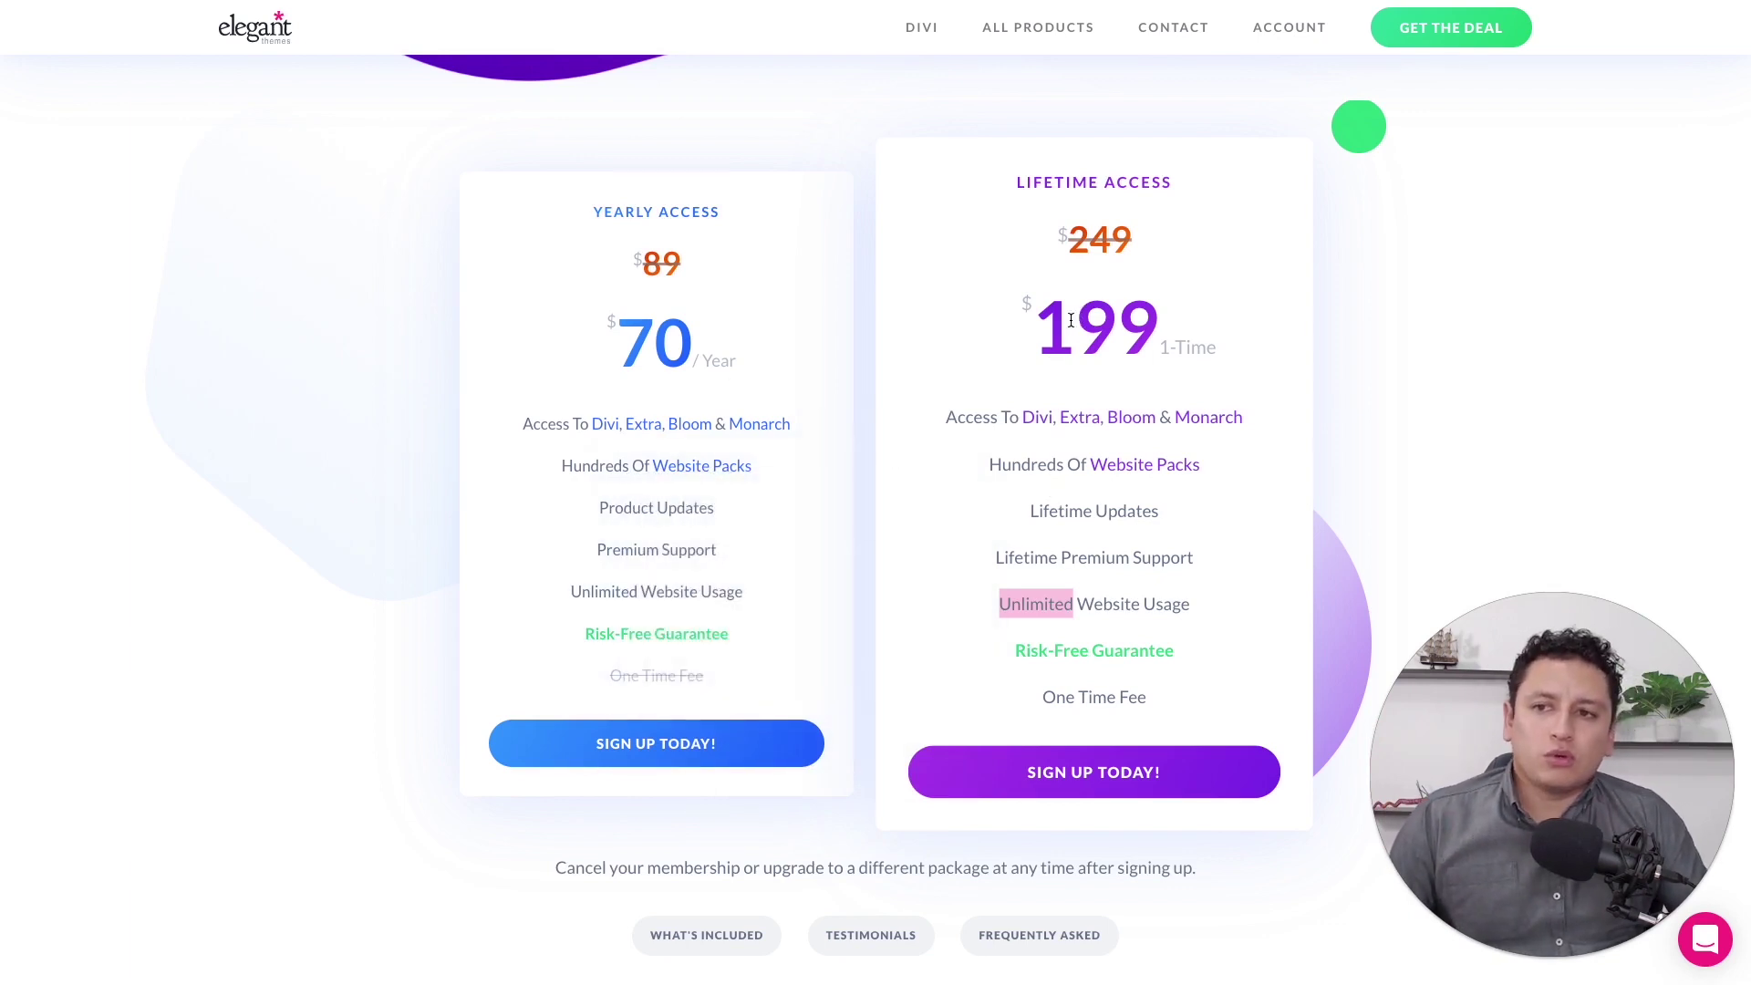
drag(1037, 332, 1158, 333)
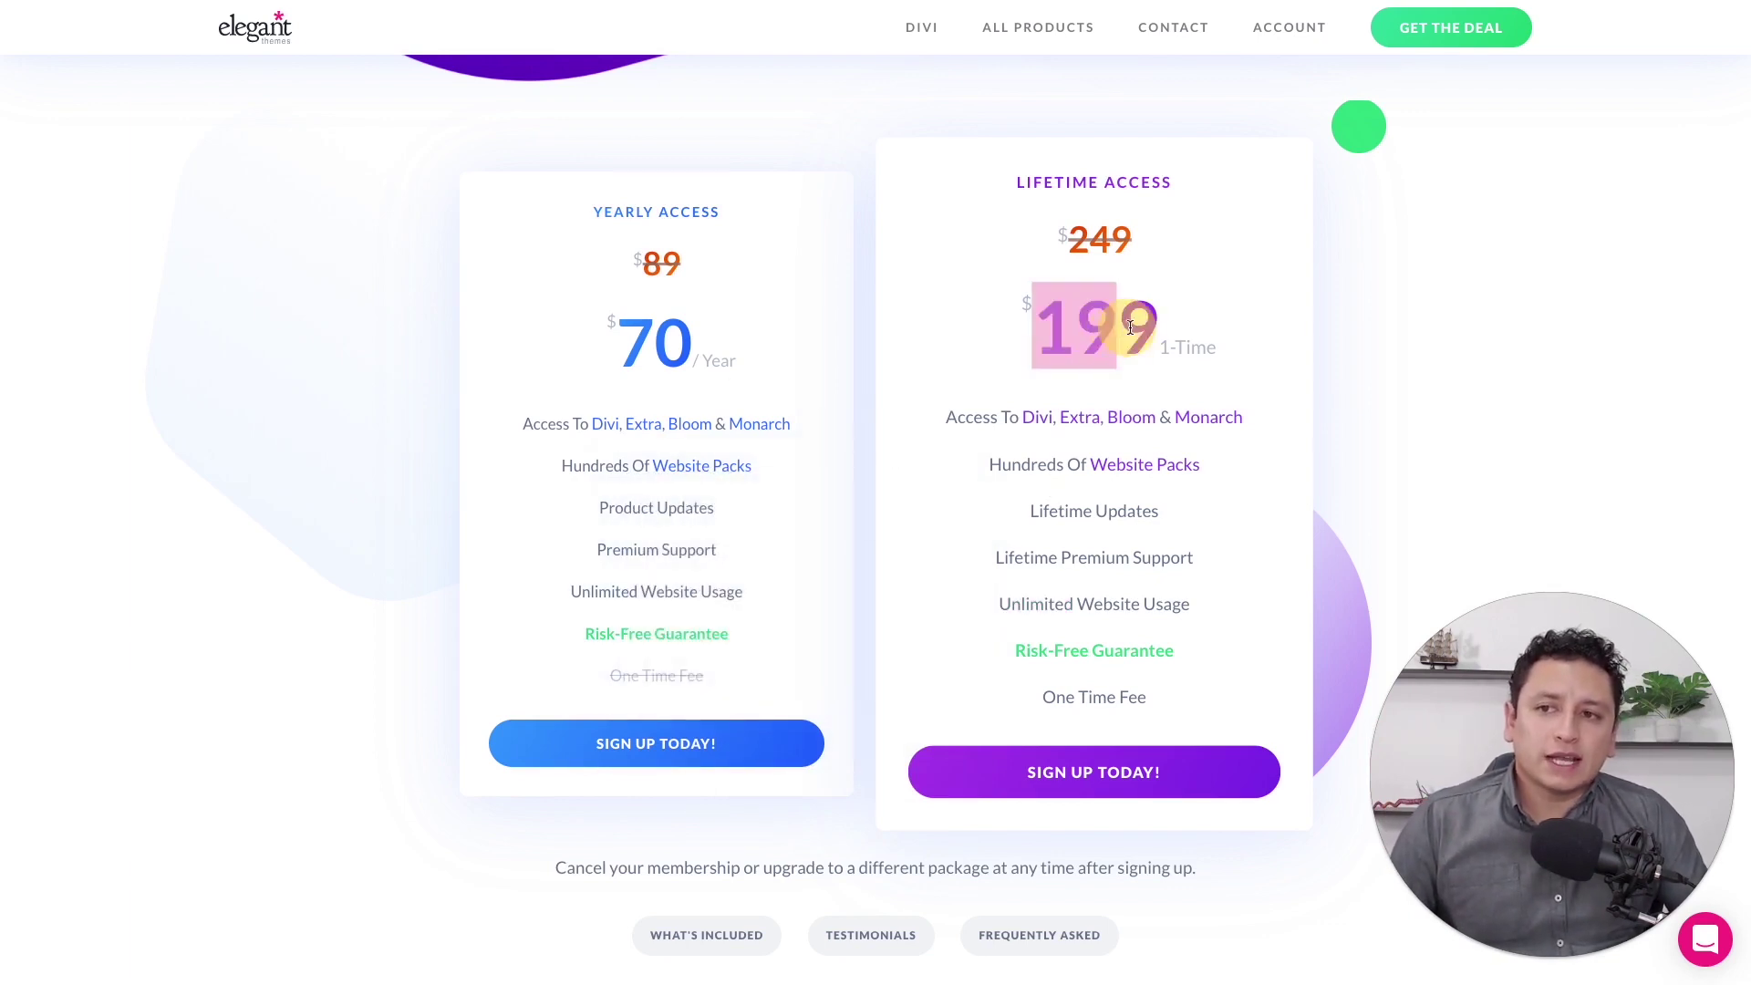
double_click(670, 334)
click(632, 337)
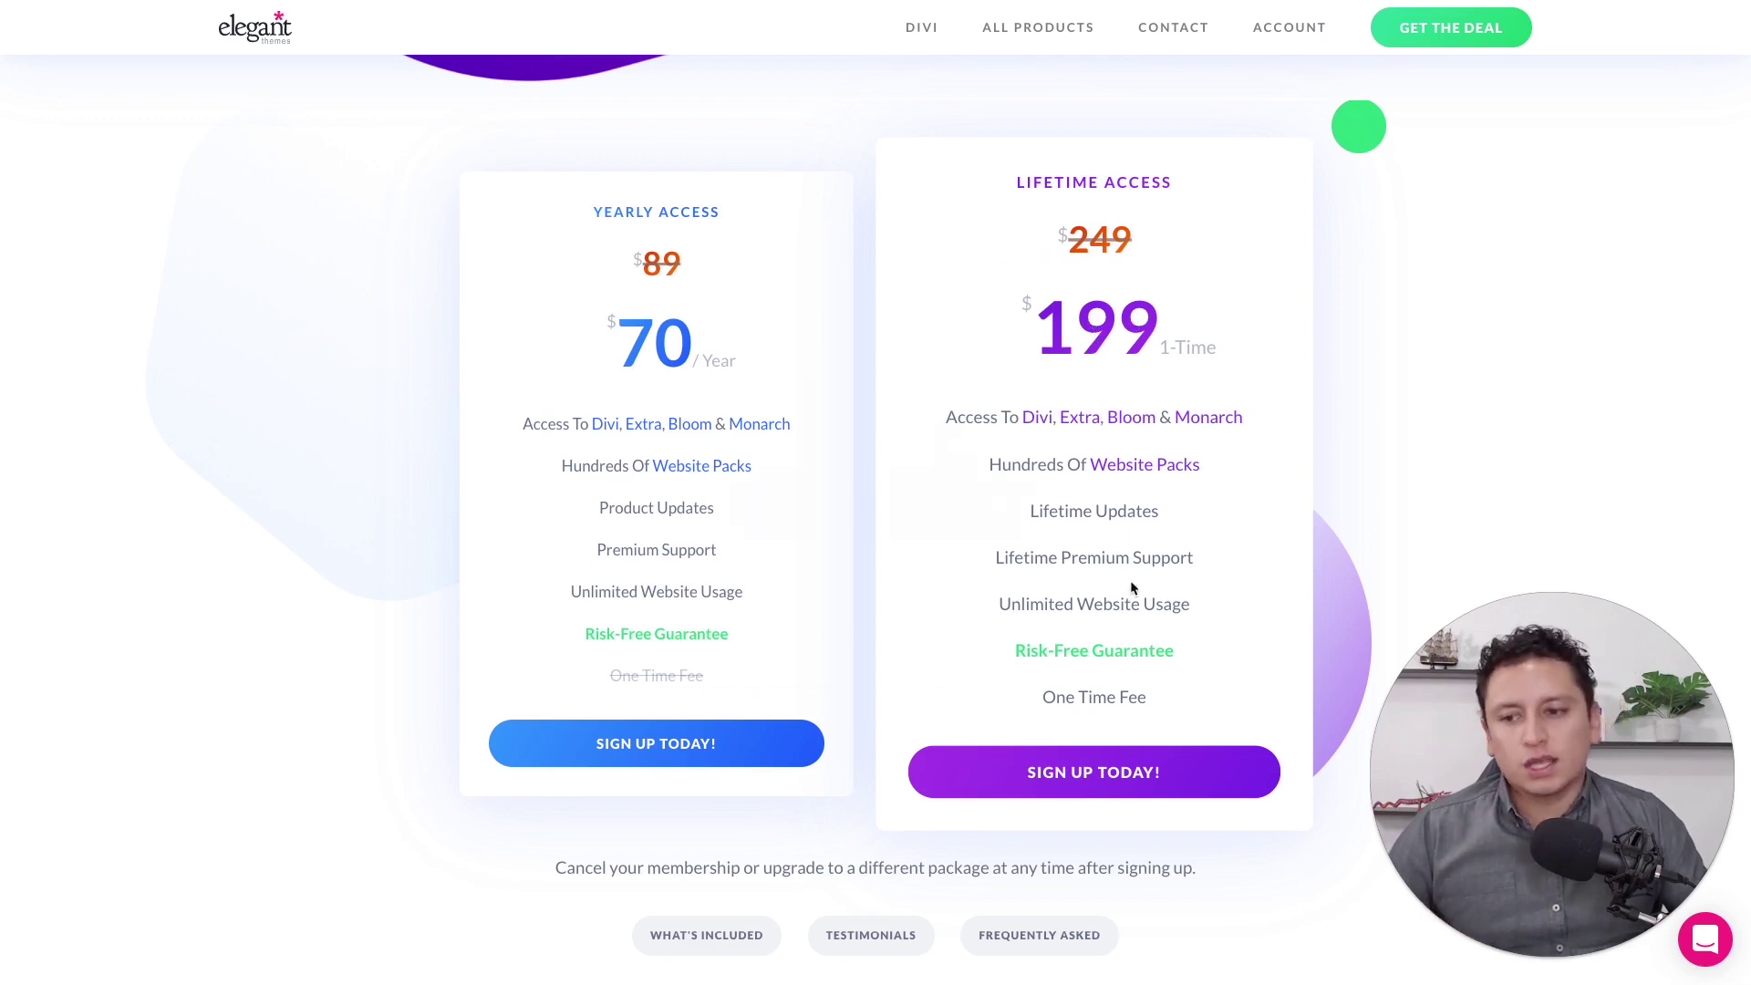
Open the $199 Lifetime Access sign-up form and point out the Username field
click(1093, 783)
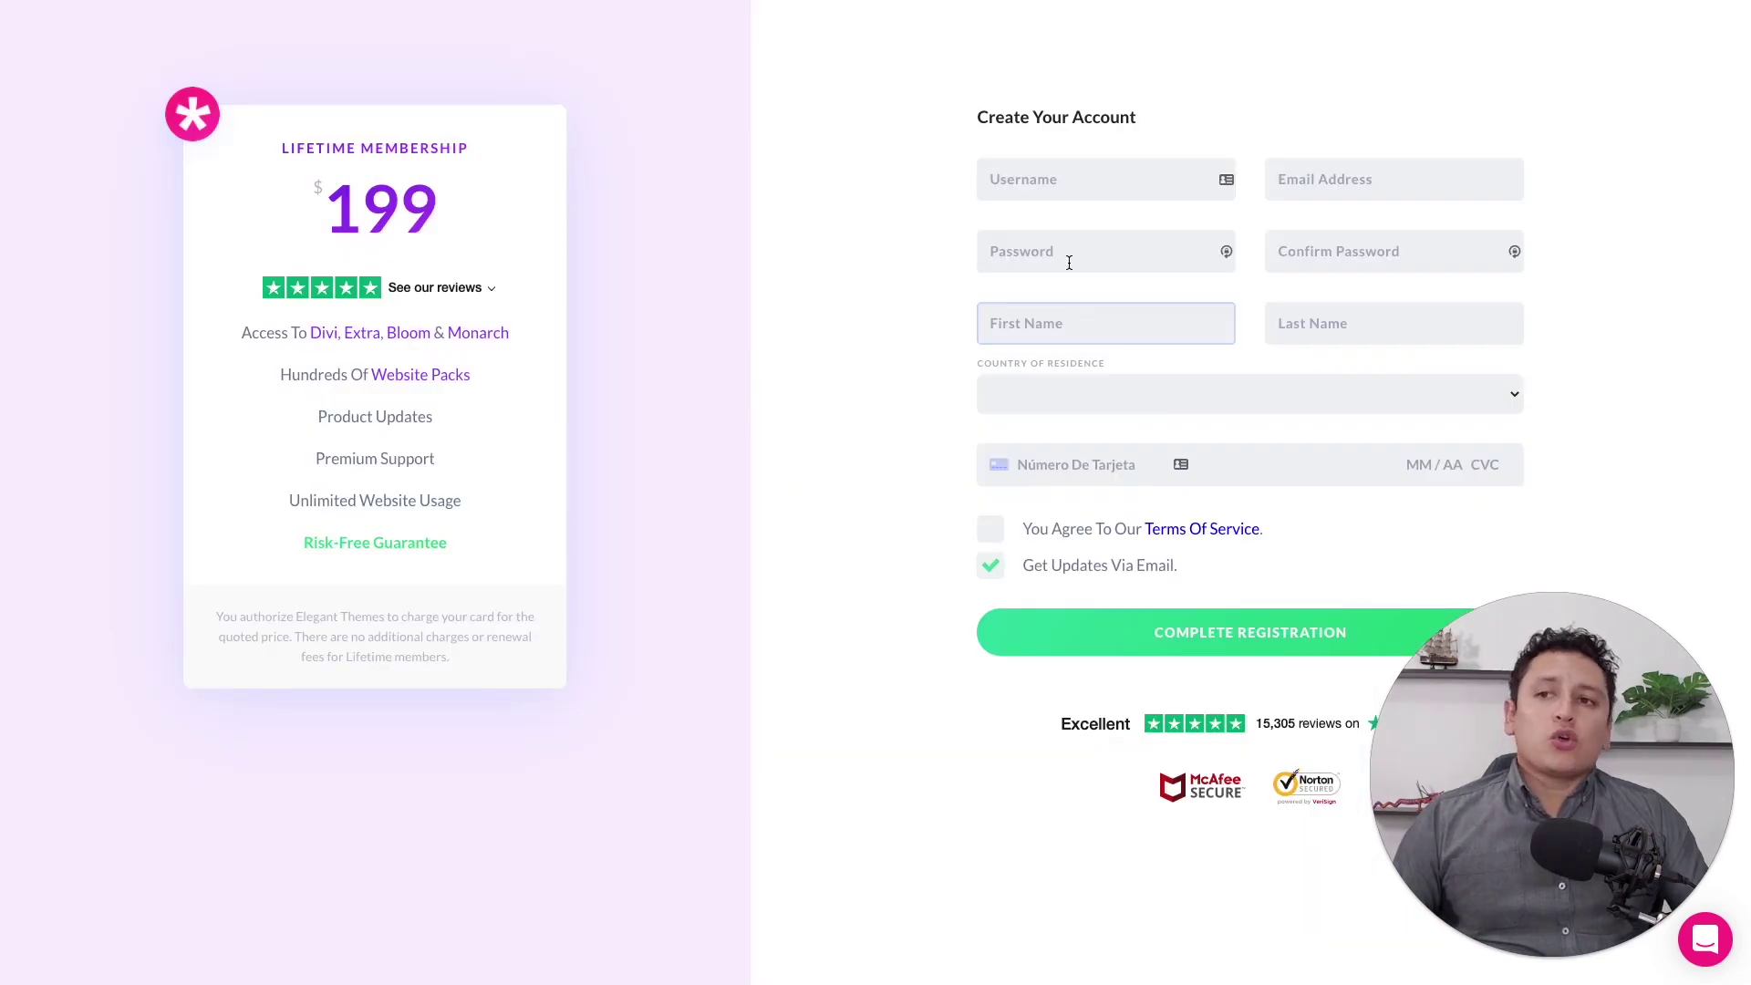
click(1066, 181)
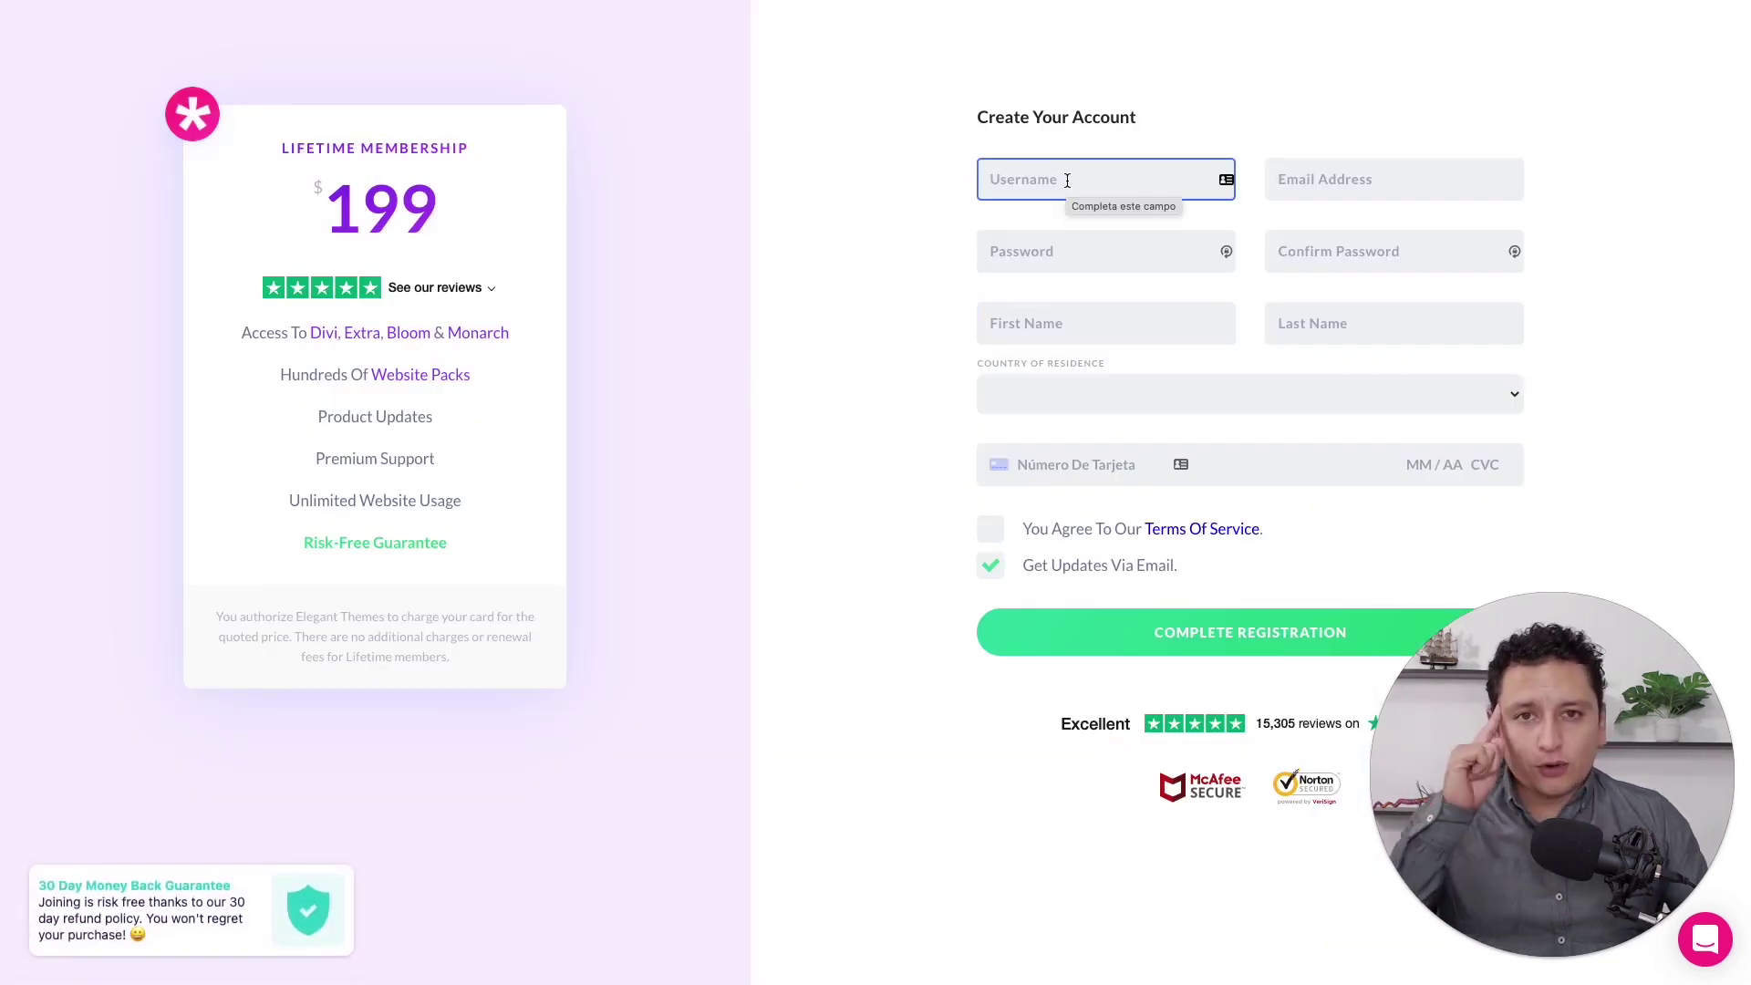
click(909, 217)
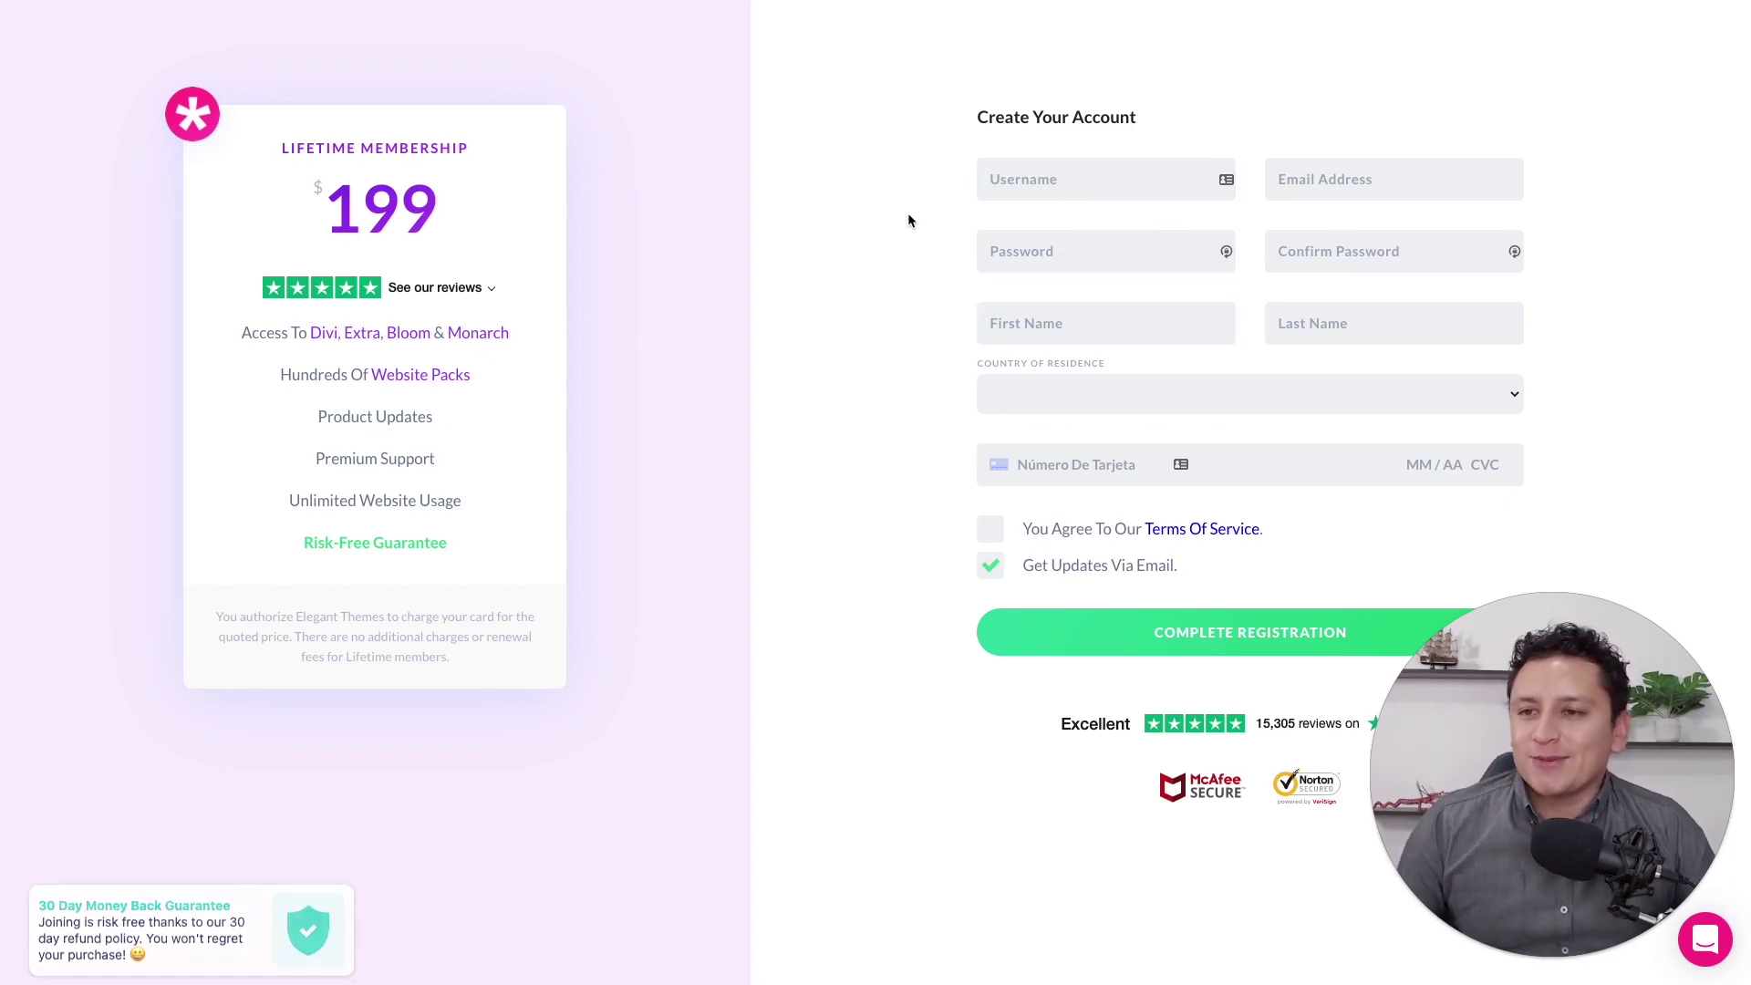
click(1078, 181)
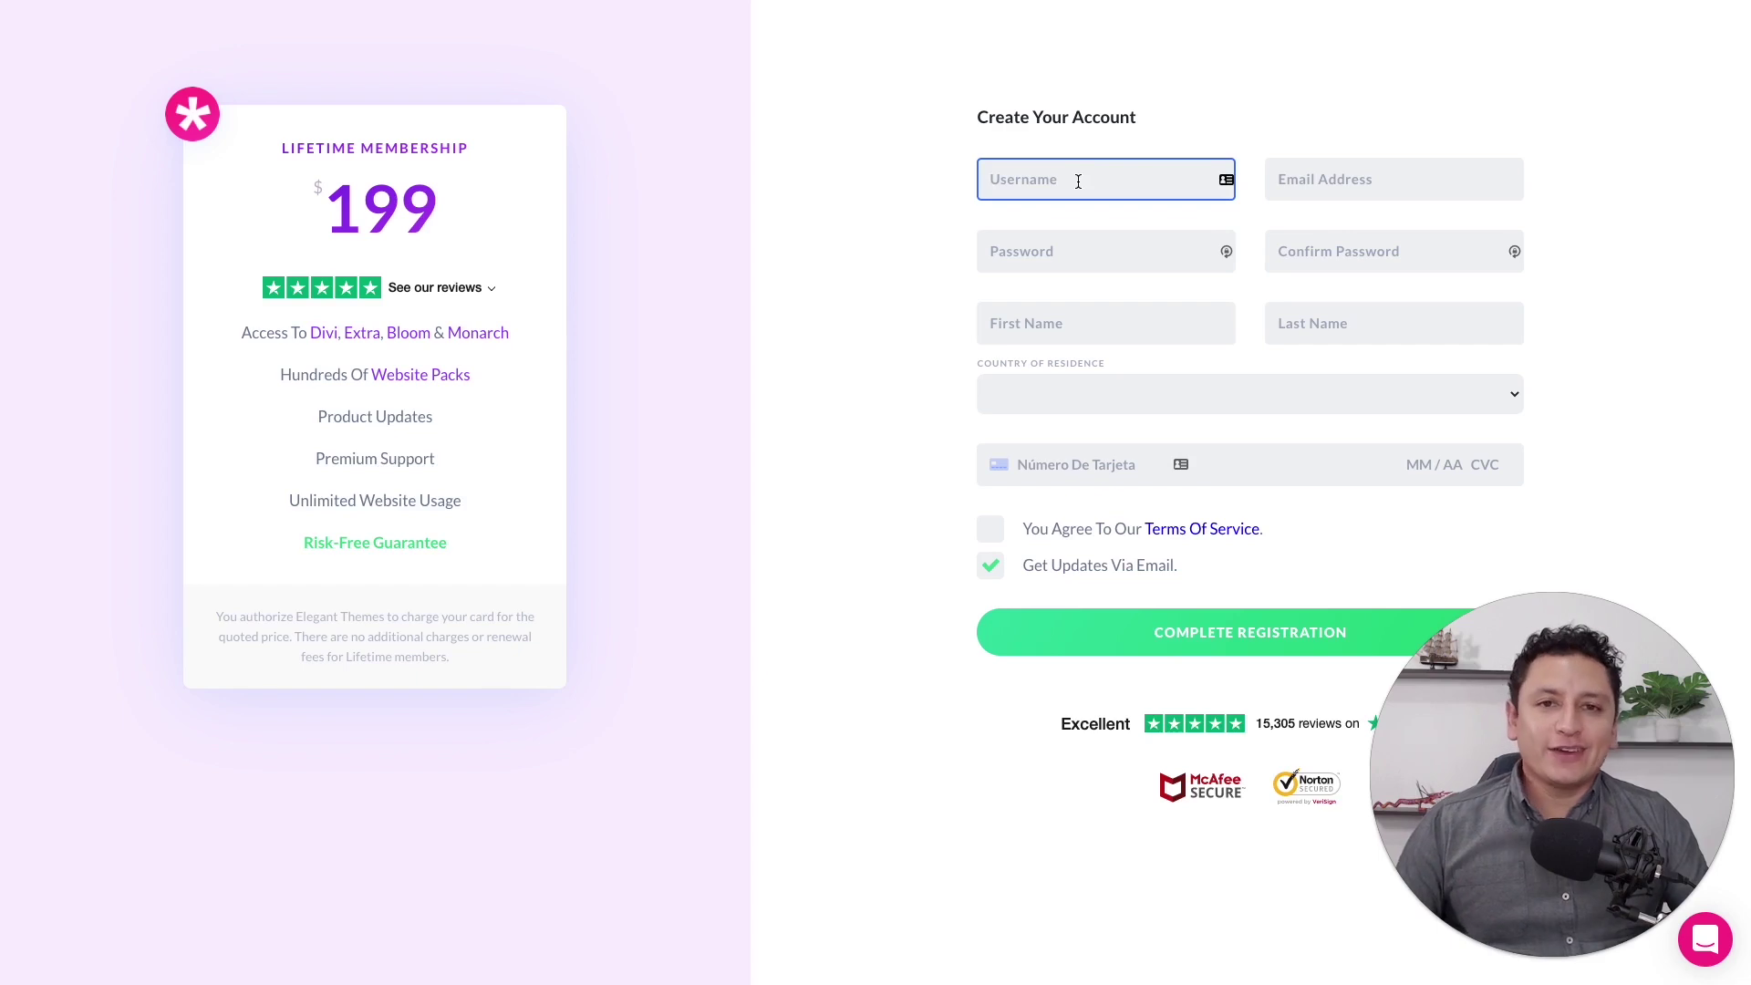
Go over the email, password, last name, country and card number fields, leaving them empty
click(1364, 180)
click(1130, 265)
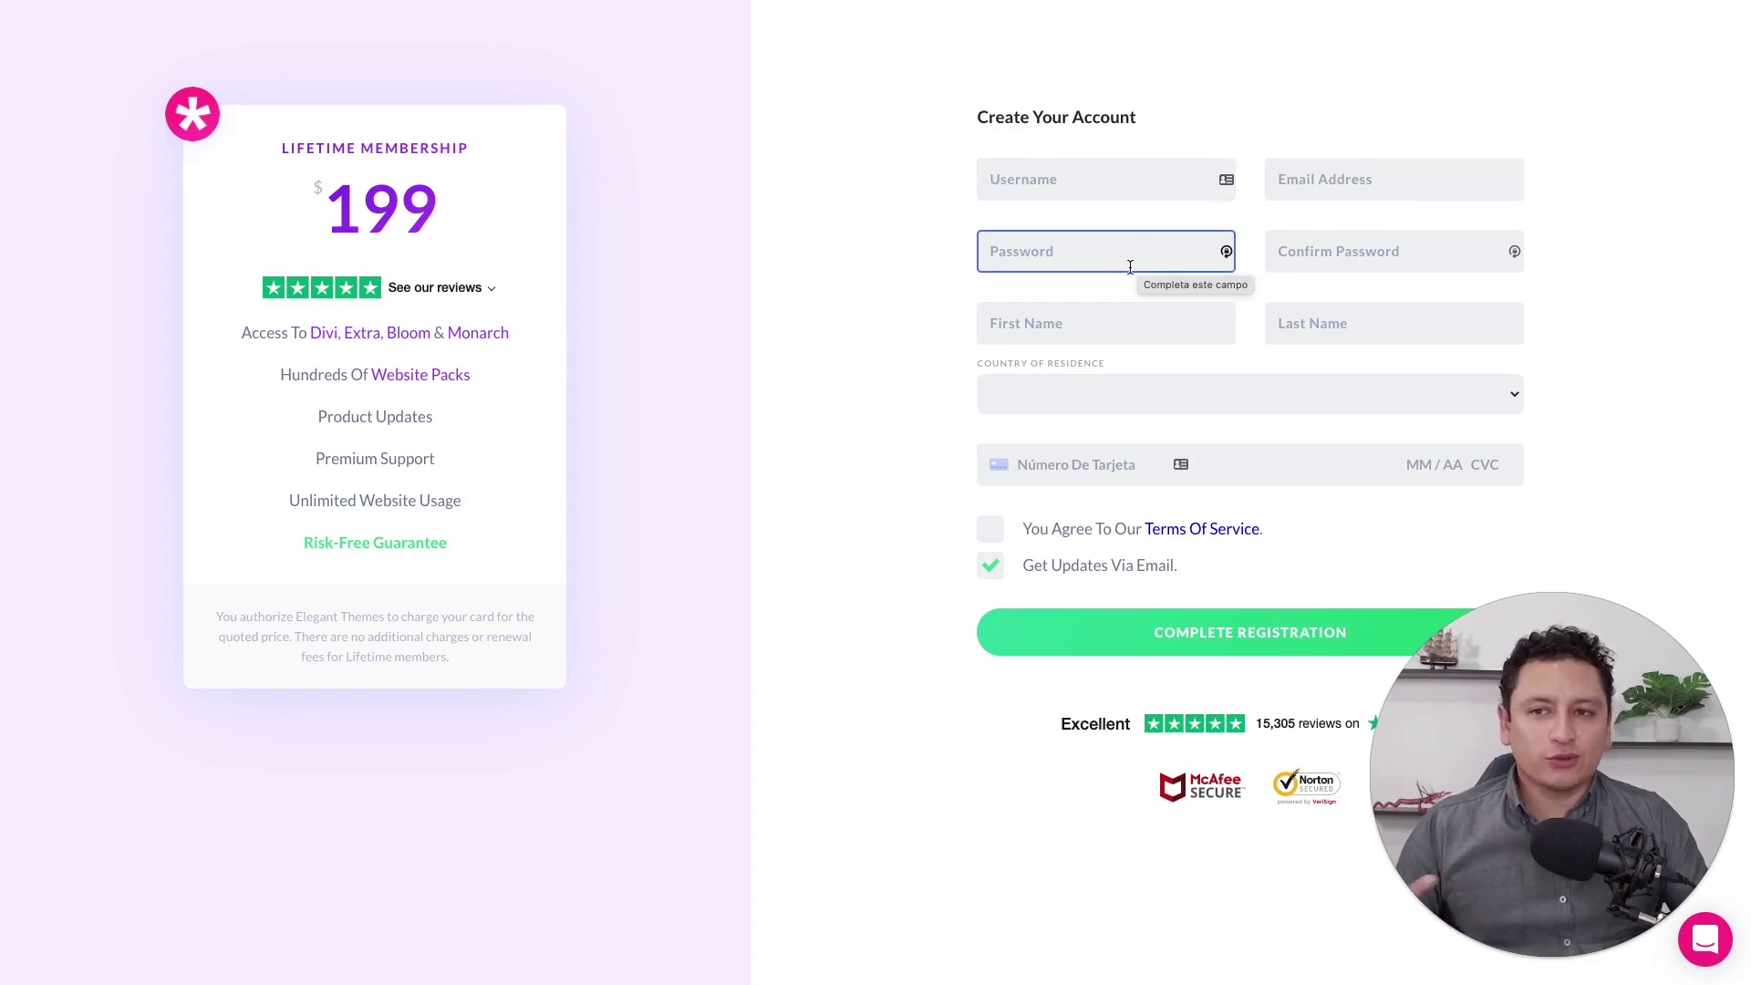
click(1306, 321)
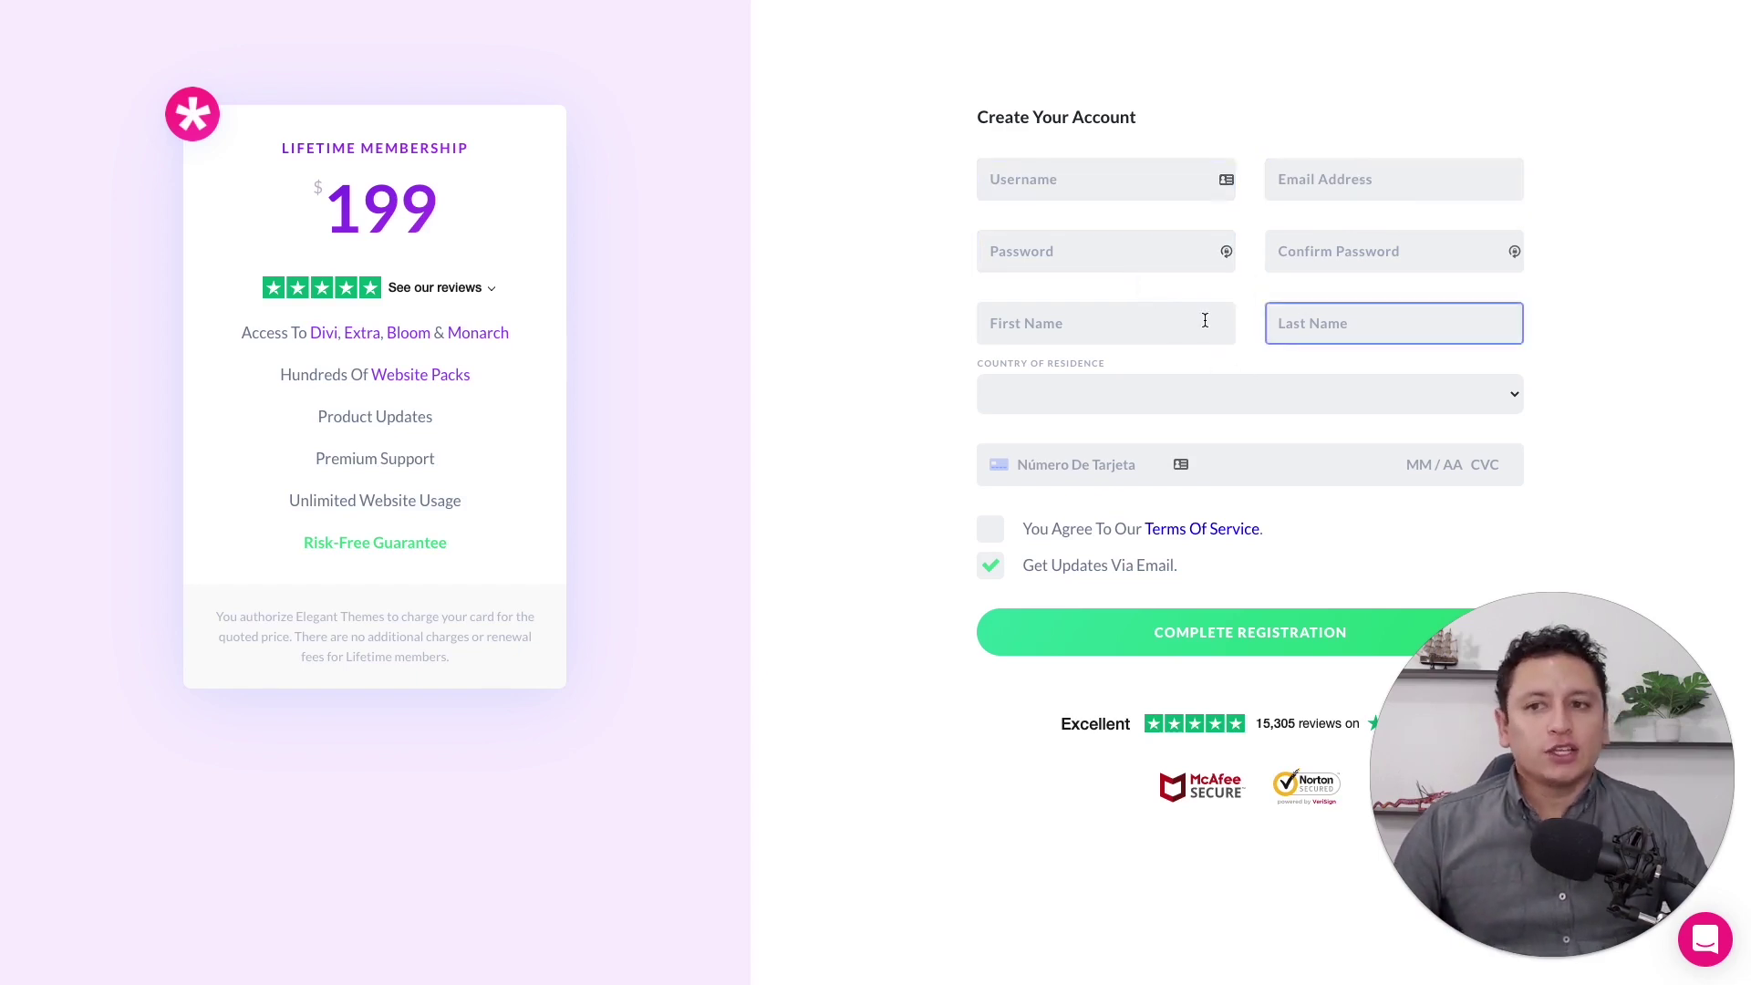
click(1125, 410)
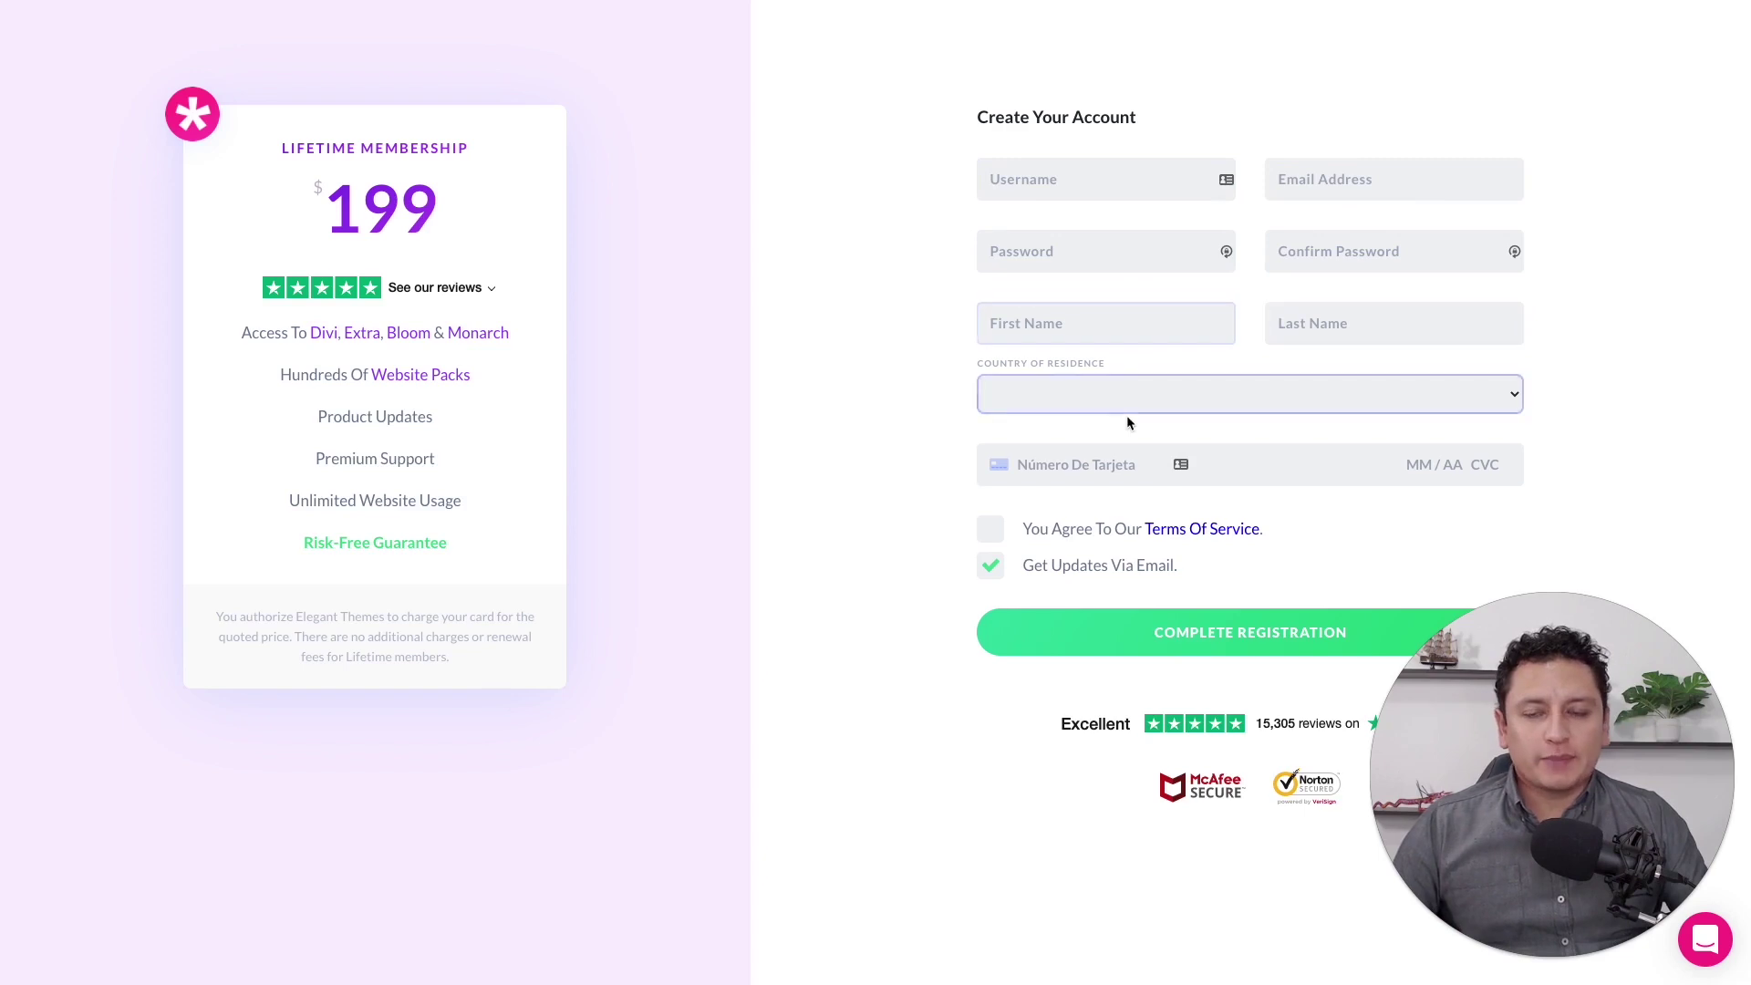
click(1359, 408)
click(1113, 470)
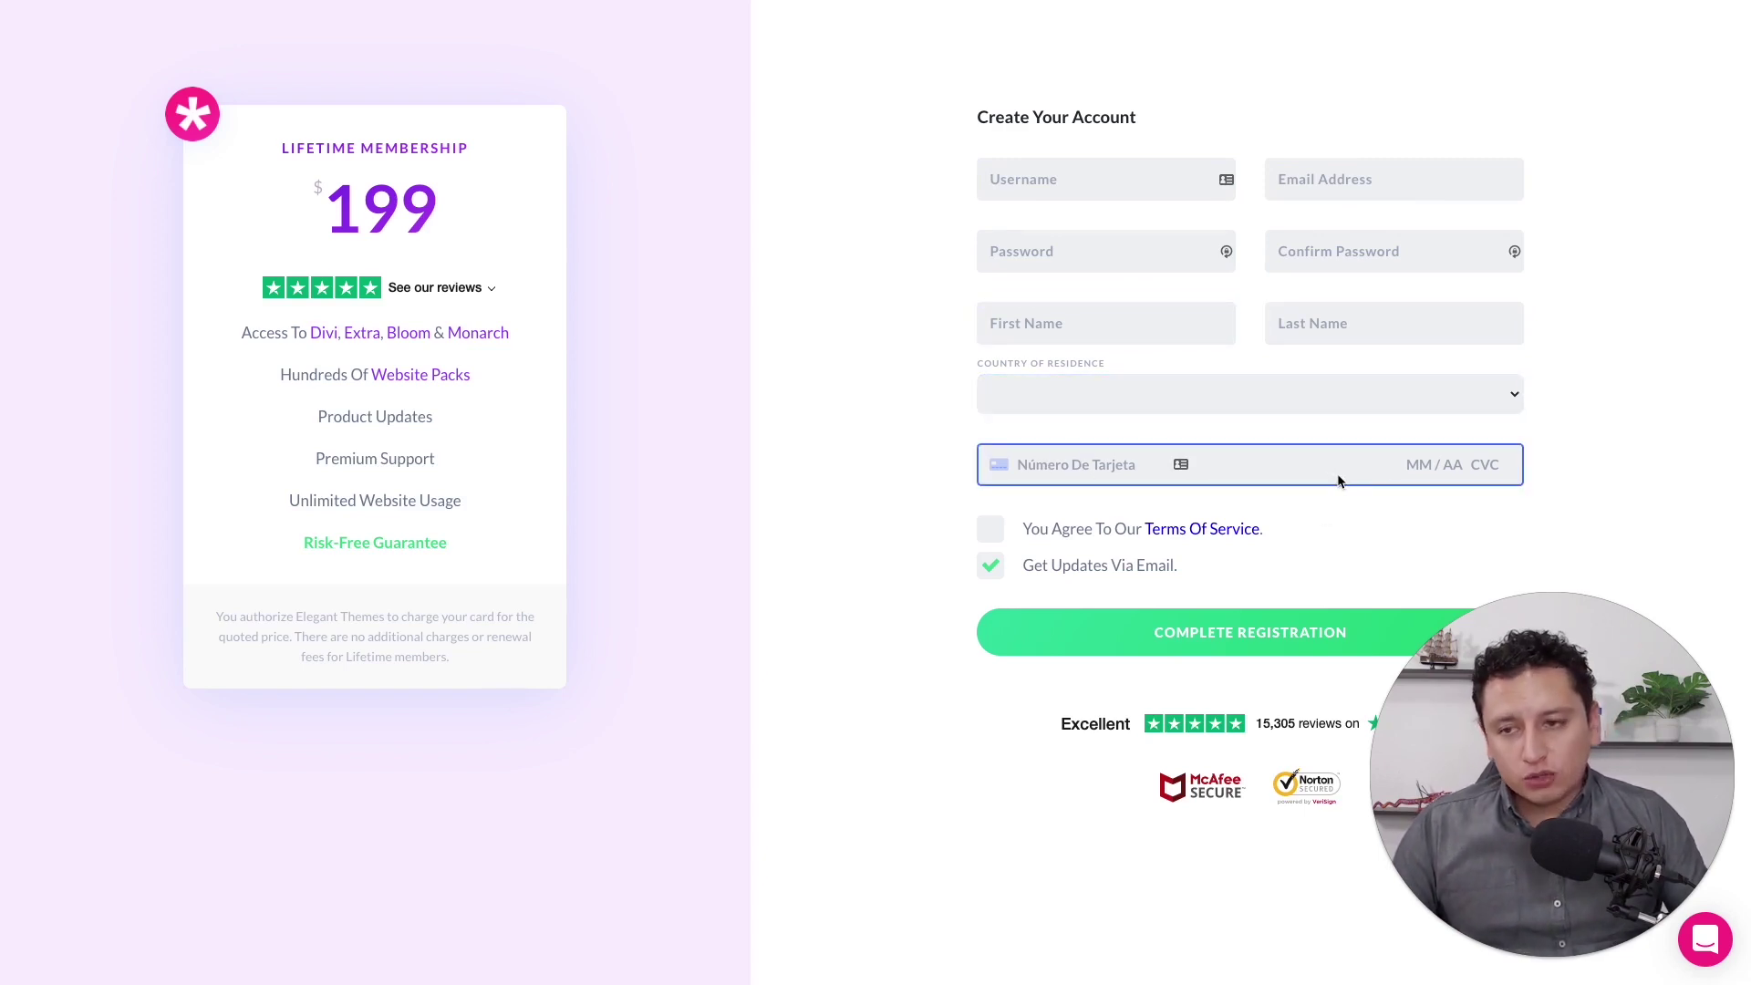
click(1251, 496)
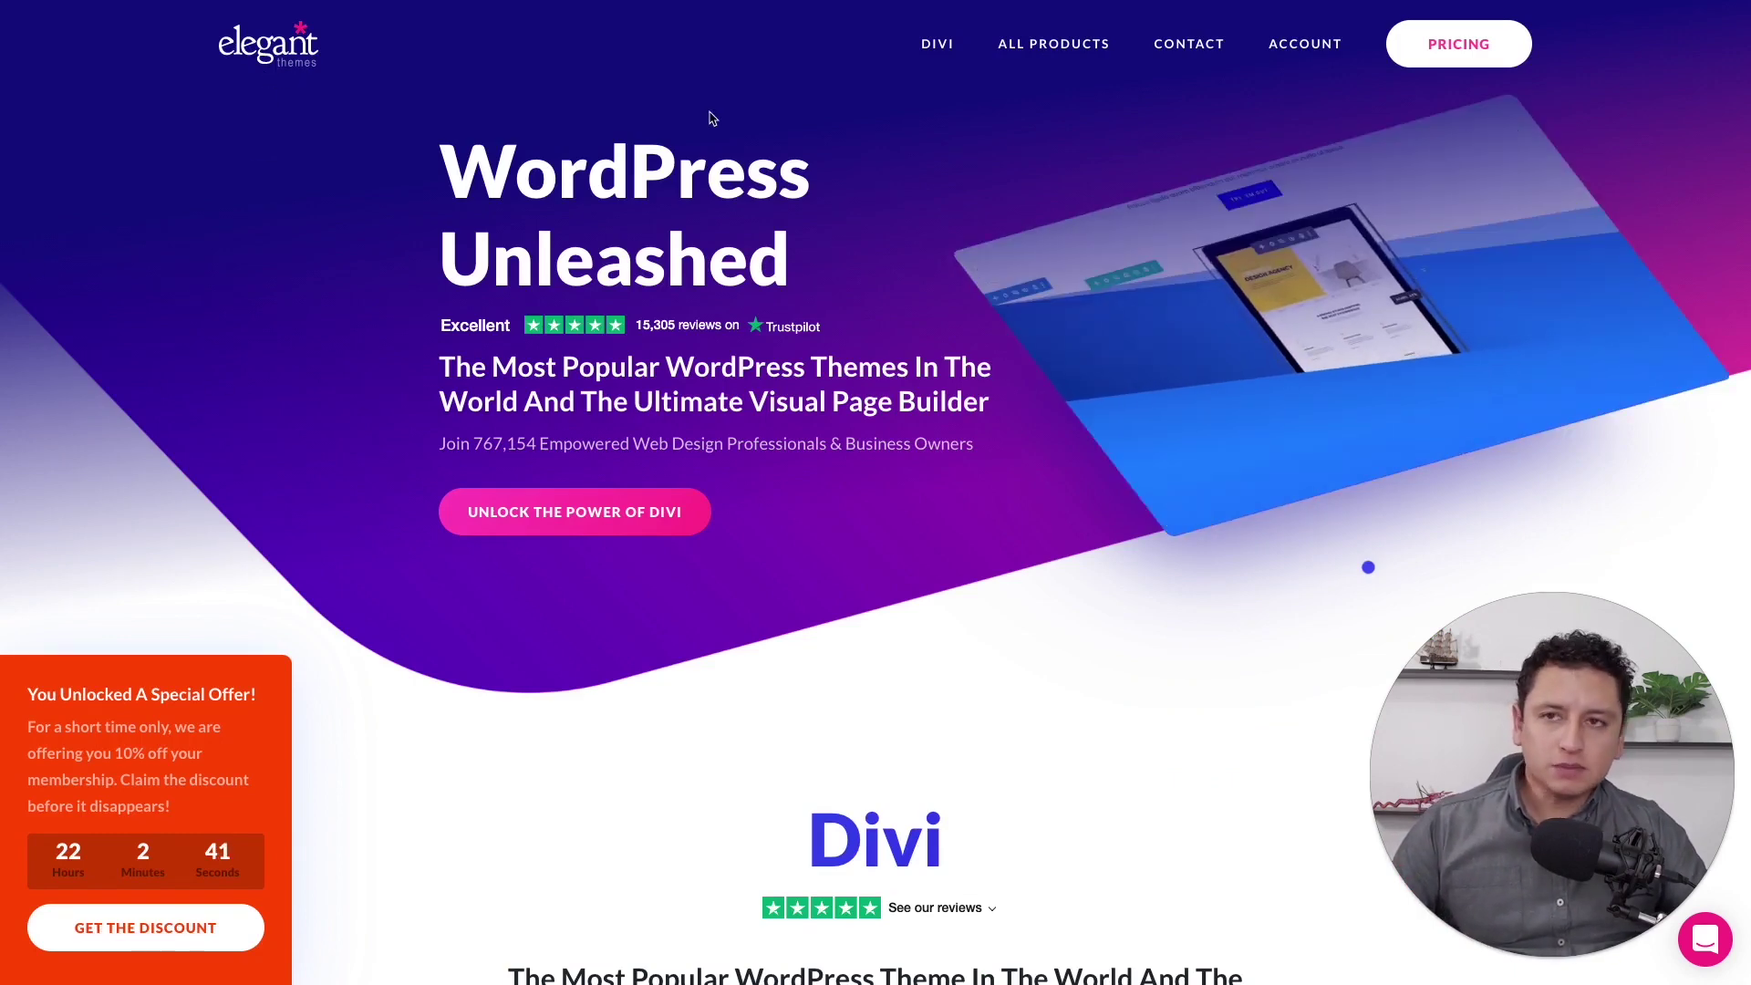
Log into Elegant Themes from the ACCOUNT menu using the autofilled username and password
click(1306, 47)
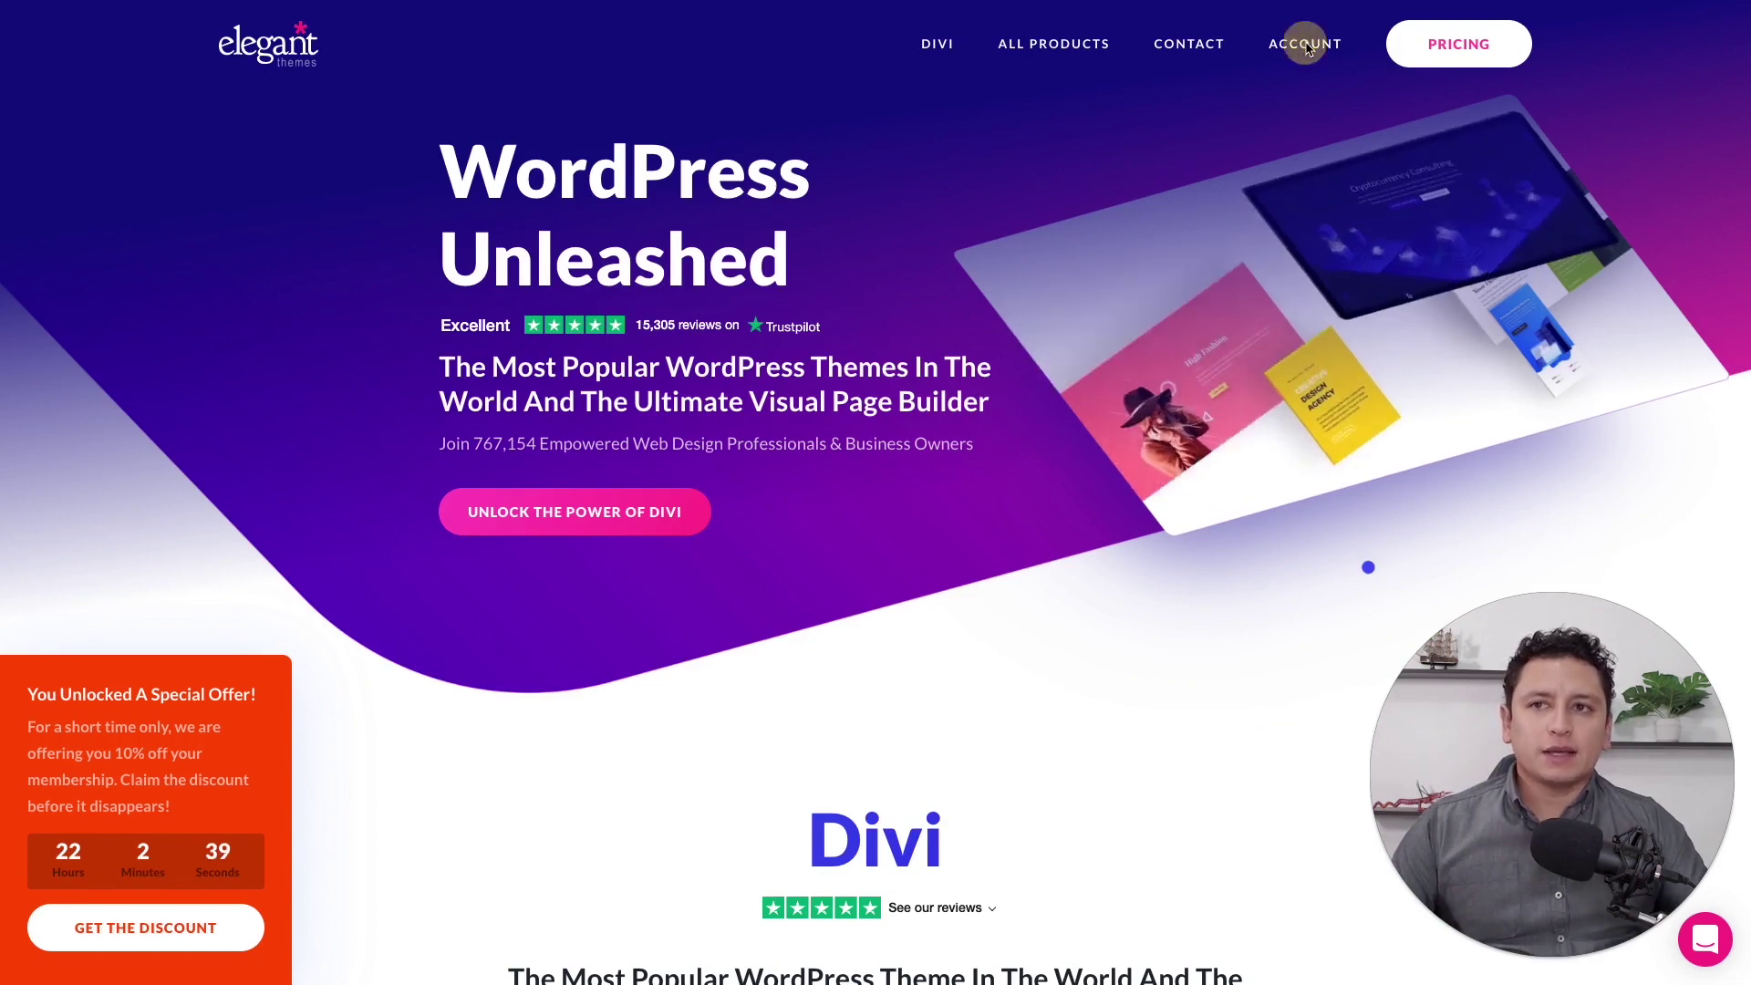
click(1297, 146)
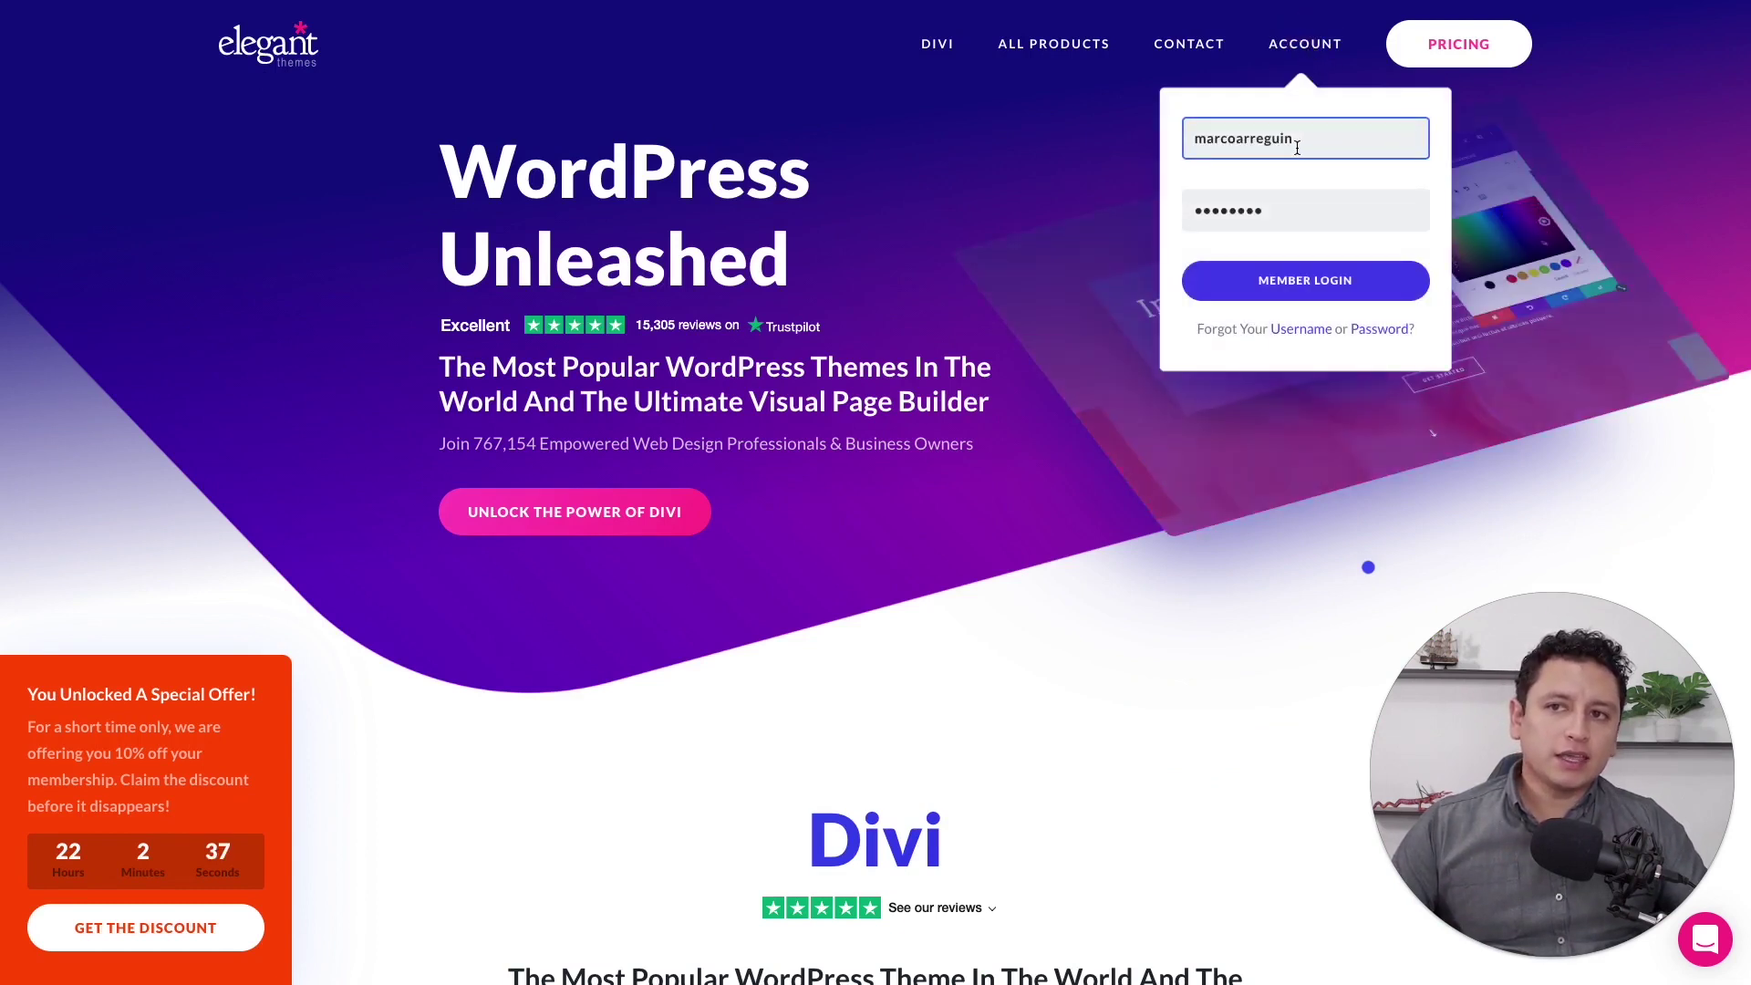
click(1285, 211)
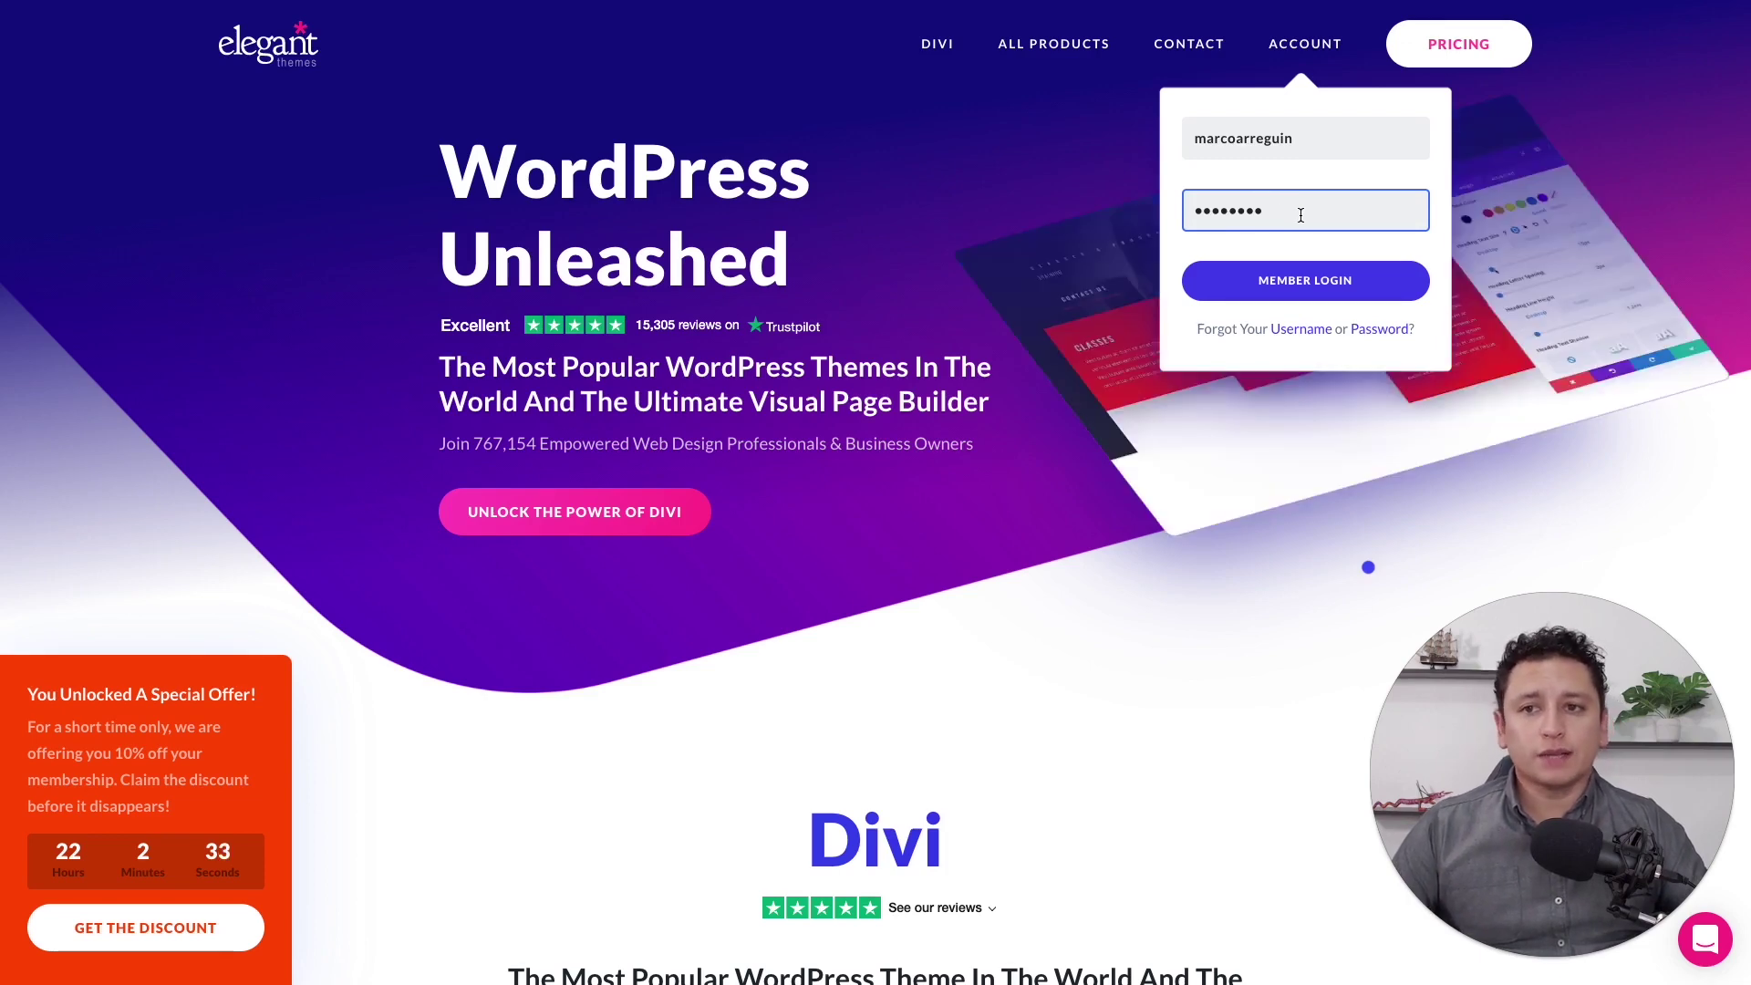
click(1300, 281)
click(1317, 280)
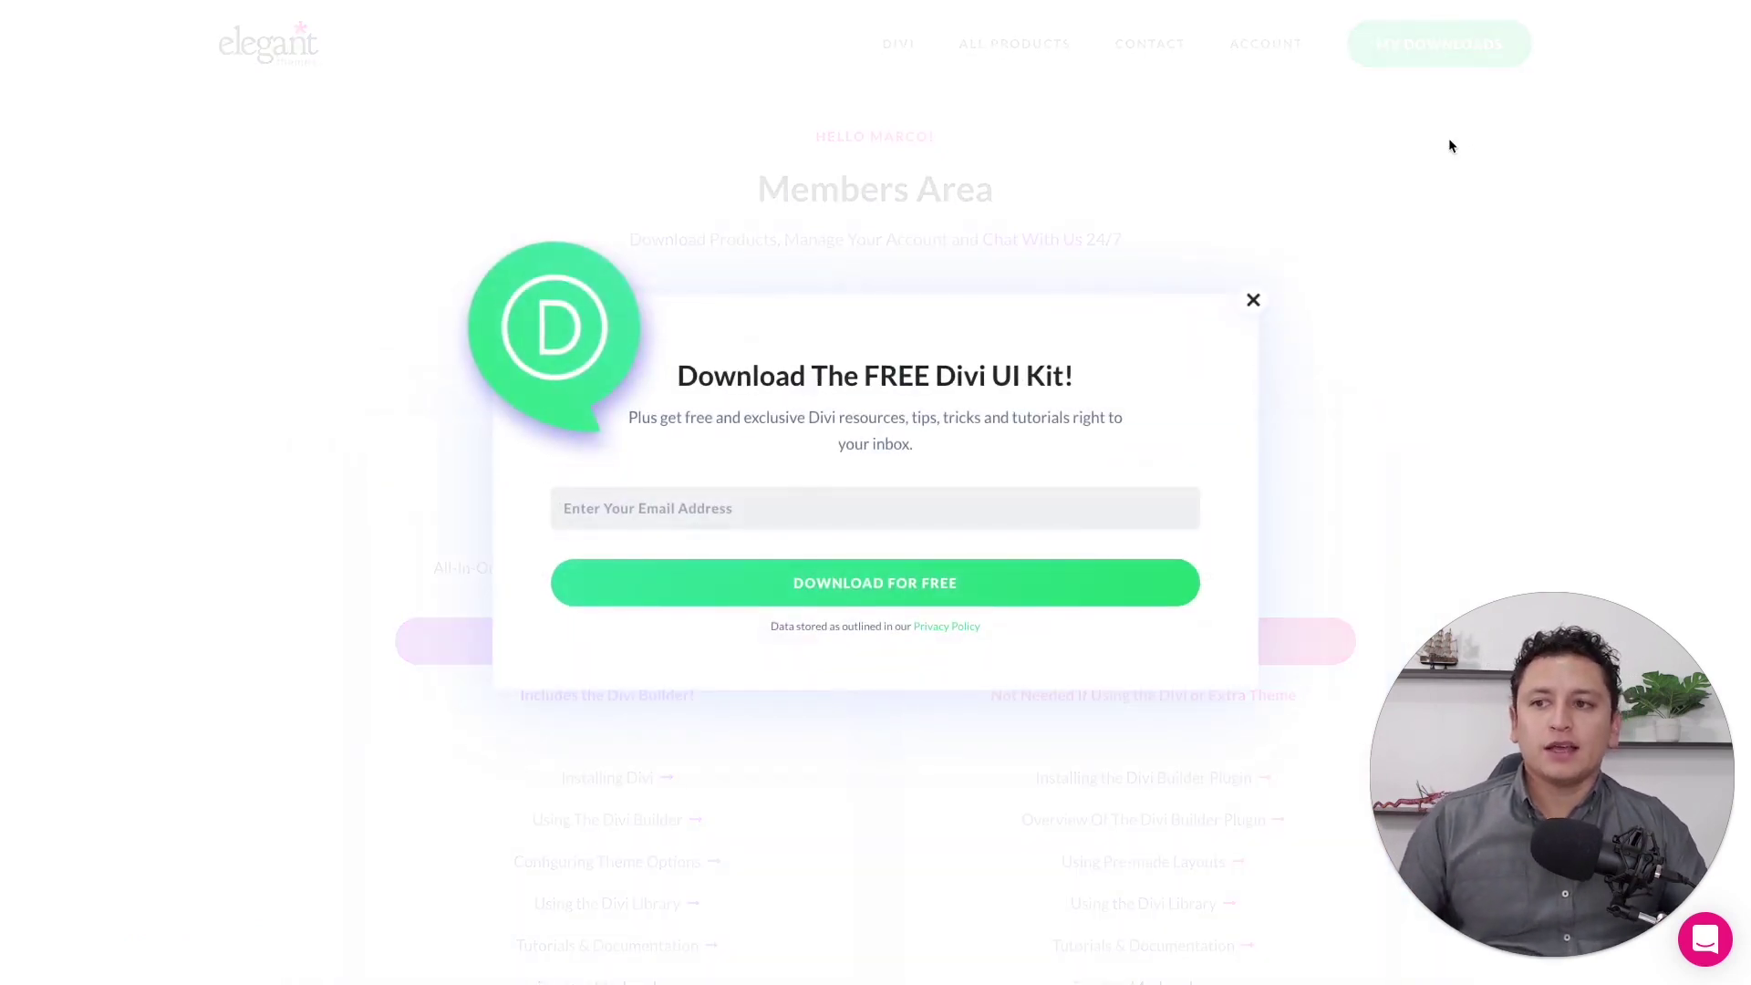
Dismiss the Divi UI Kit popup and download Divi.zip from Product Downloads
click(1253, 301)
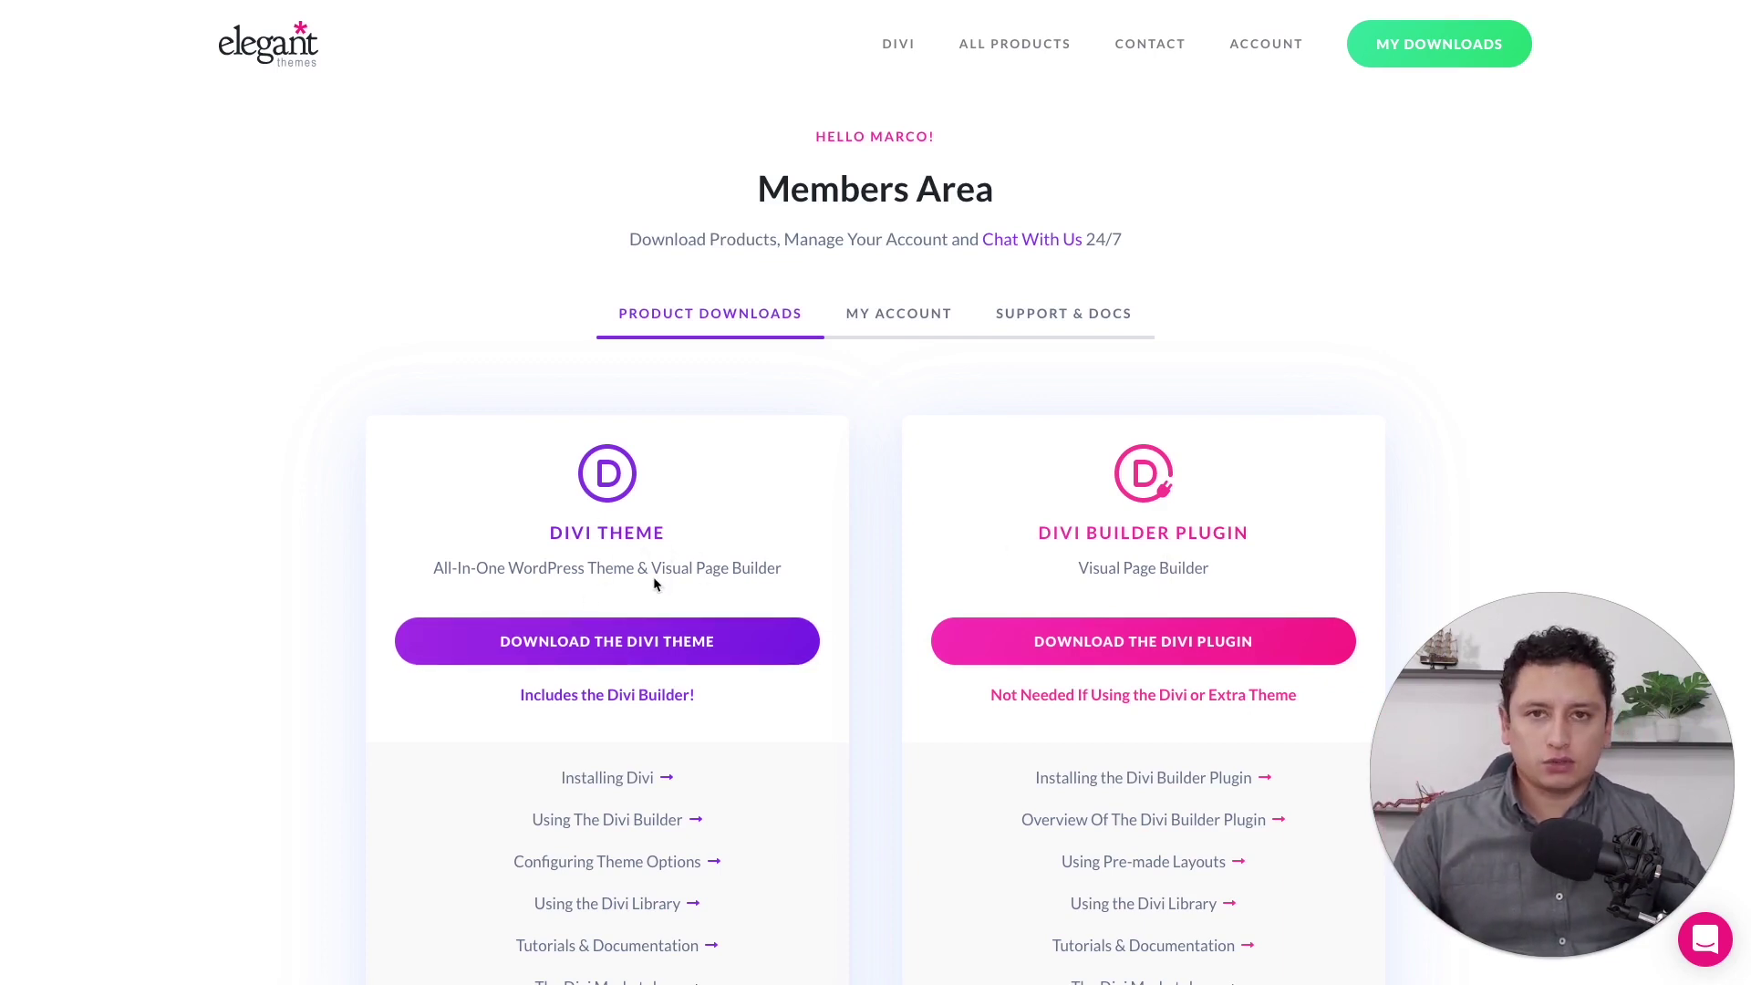
click(618, 644)
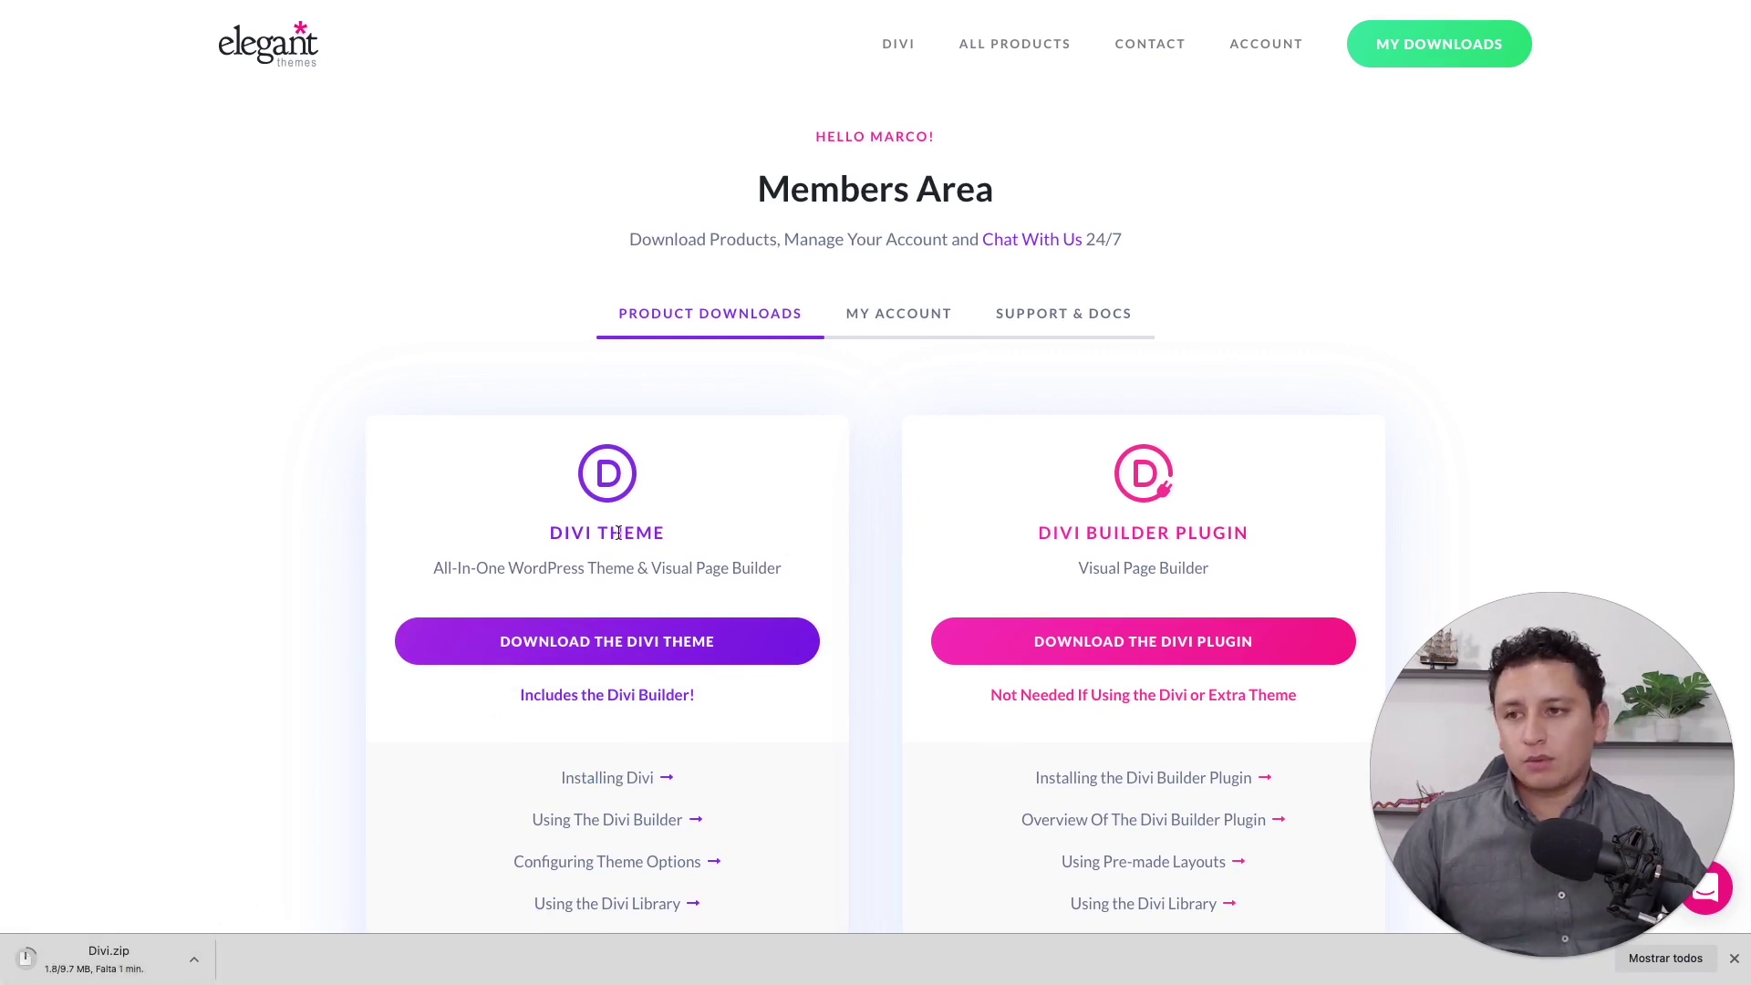
click(913, 318)
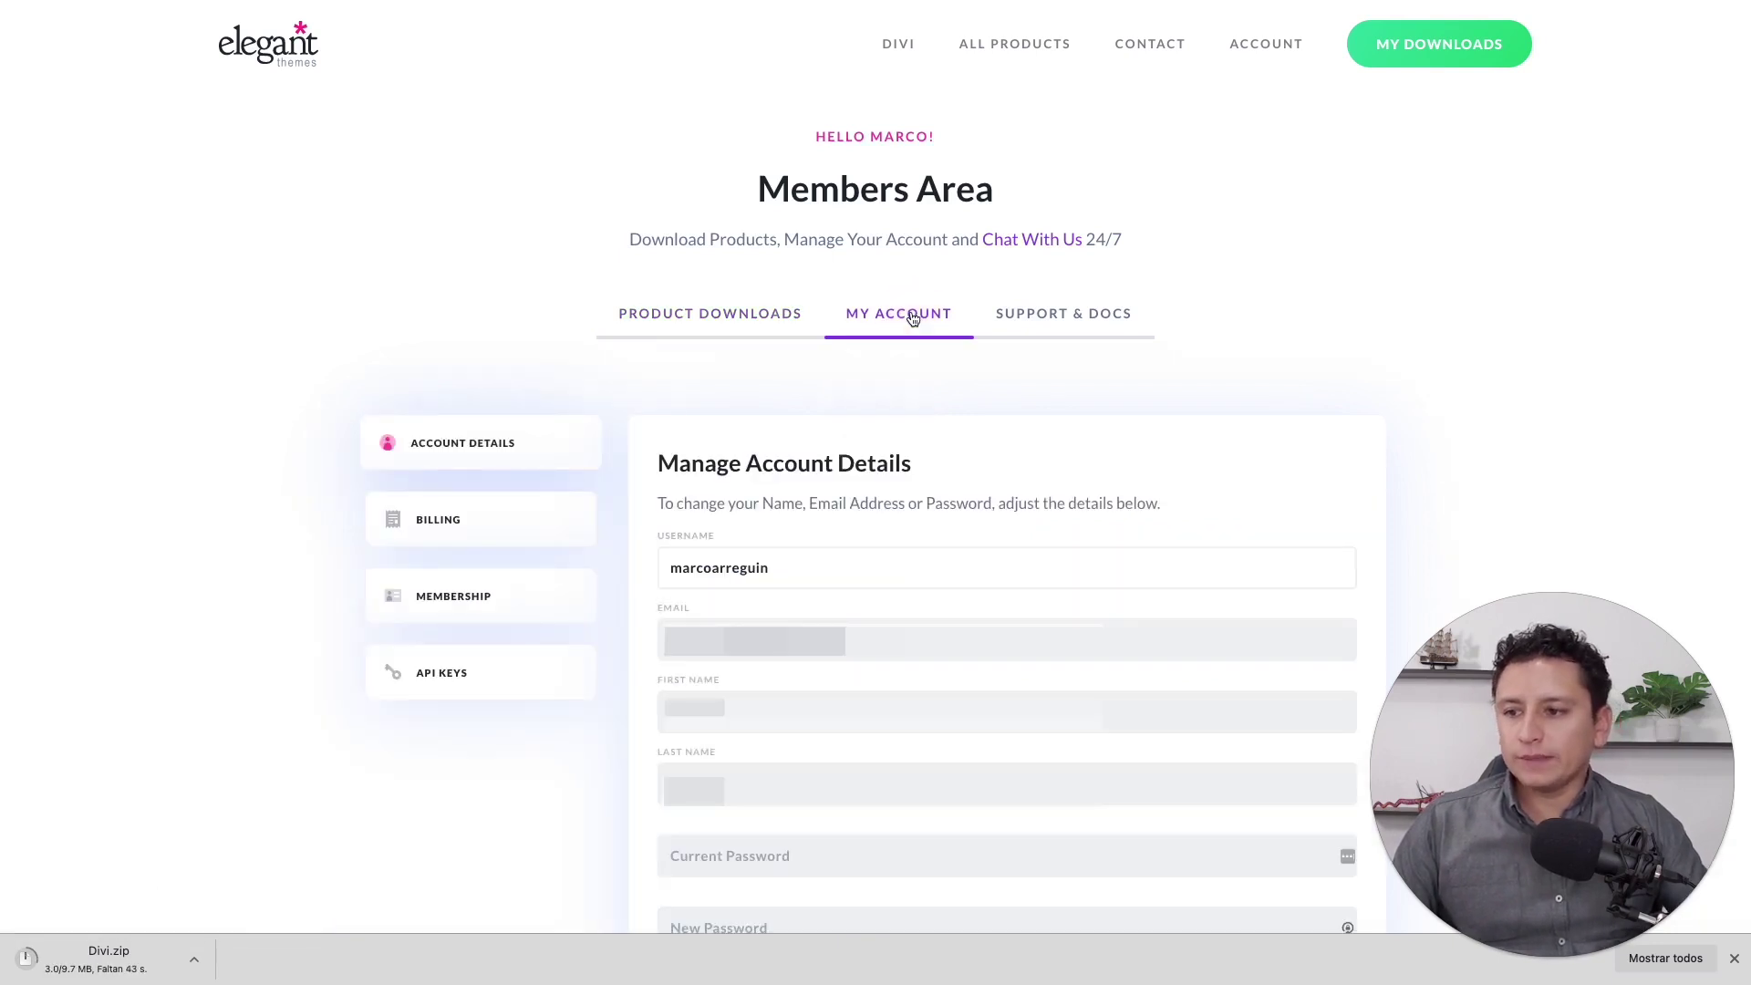
Show the account's username and API keys under My Account > API Keys, closing the Starter Kit popup
click(748, 656)
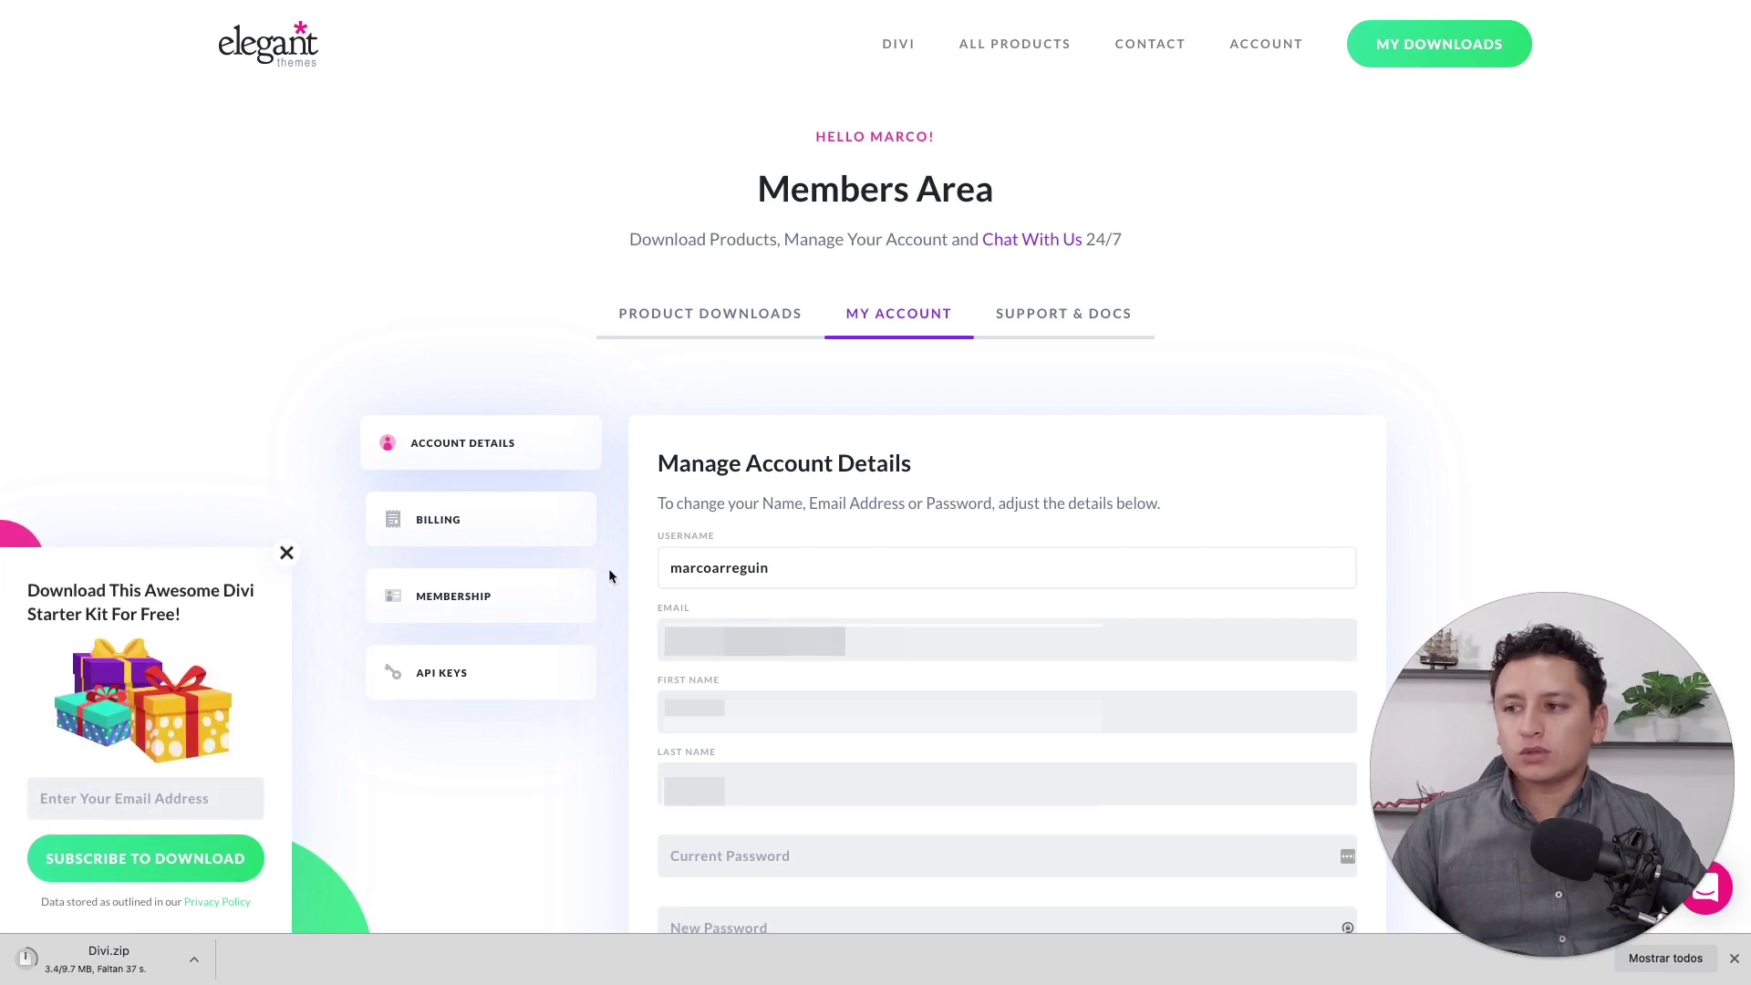
click(458, 682)
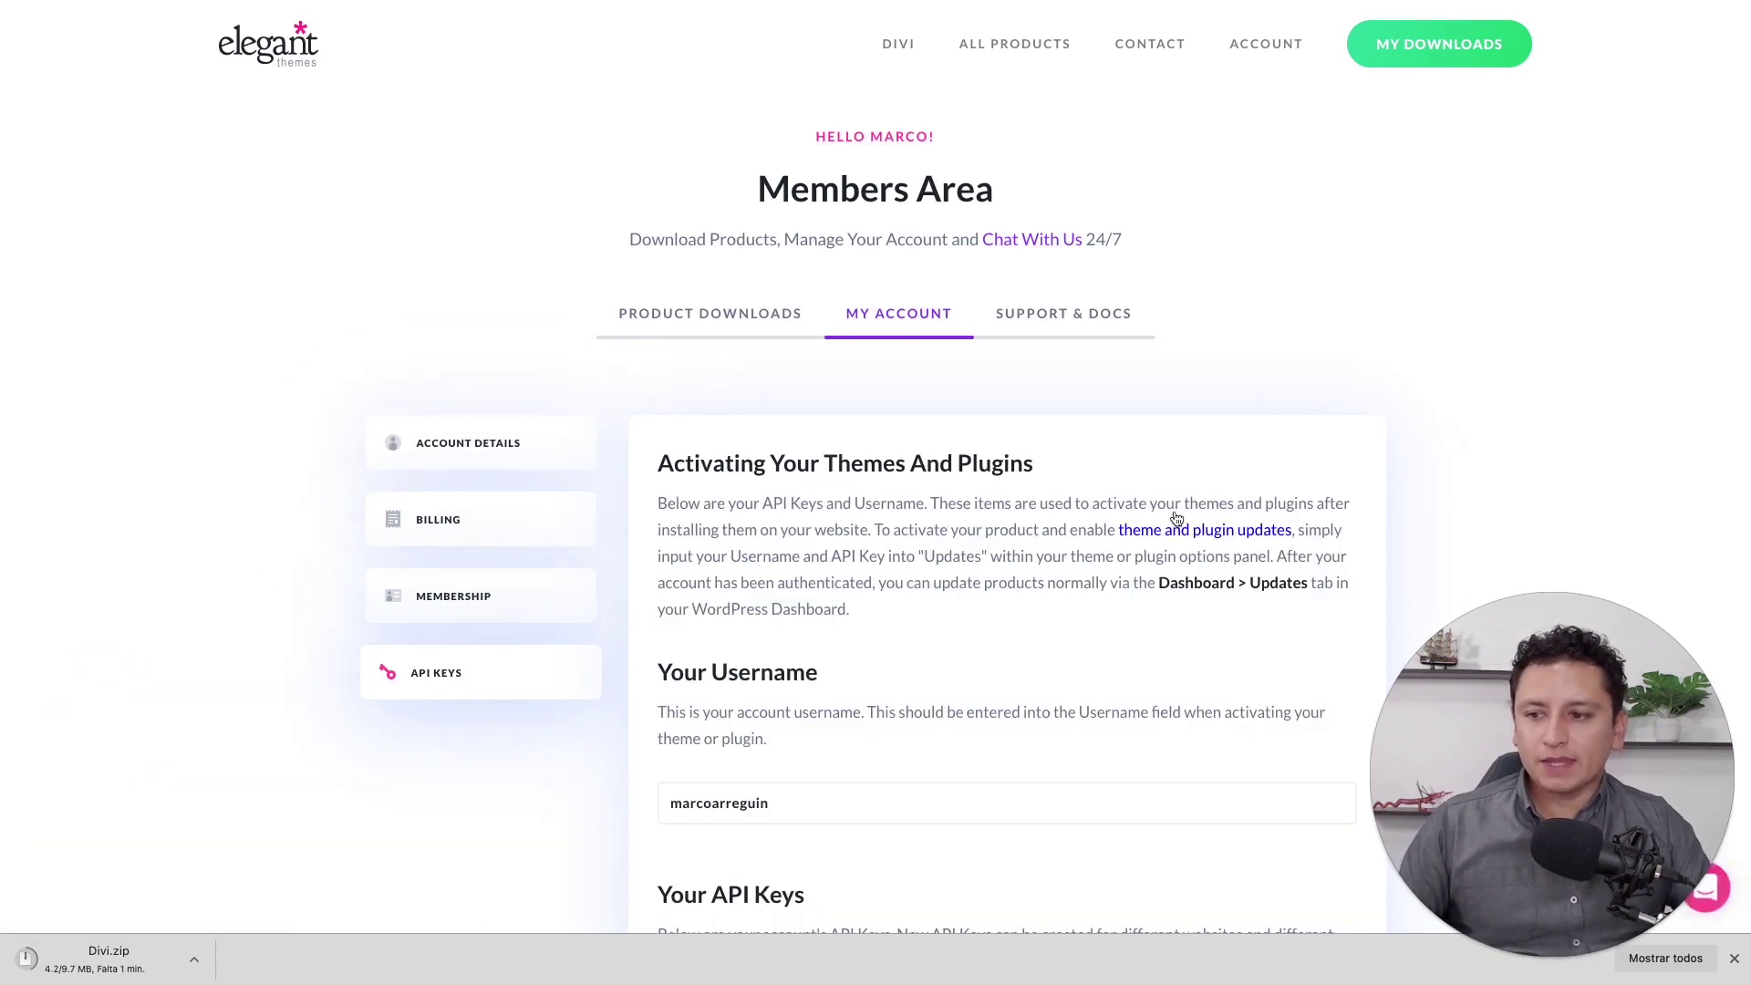
scroll(1107, 507, down, 7)
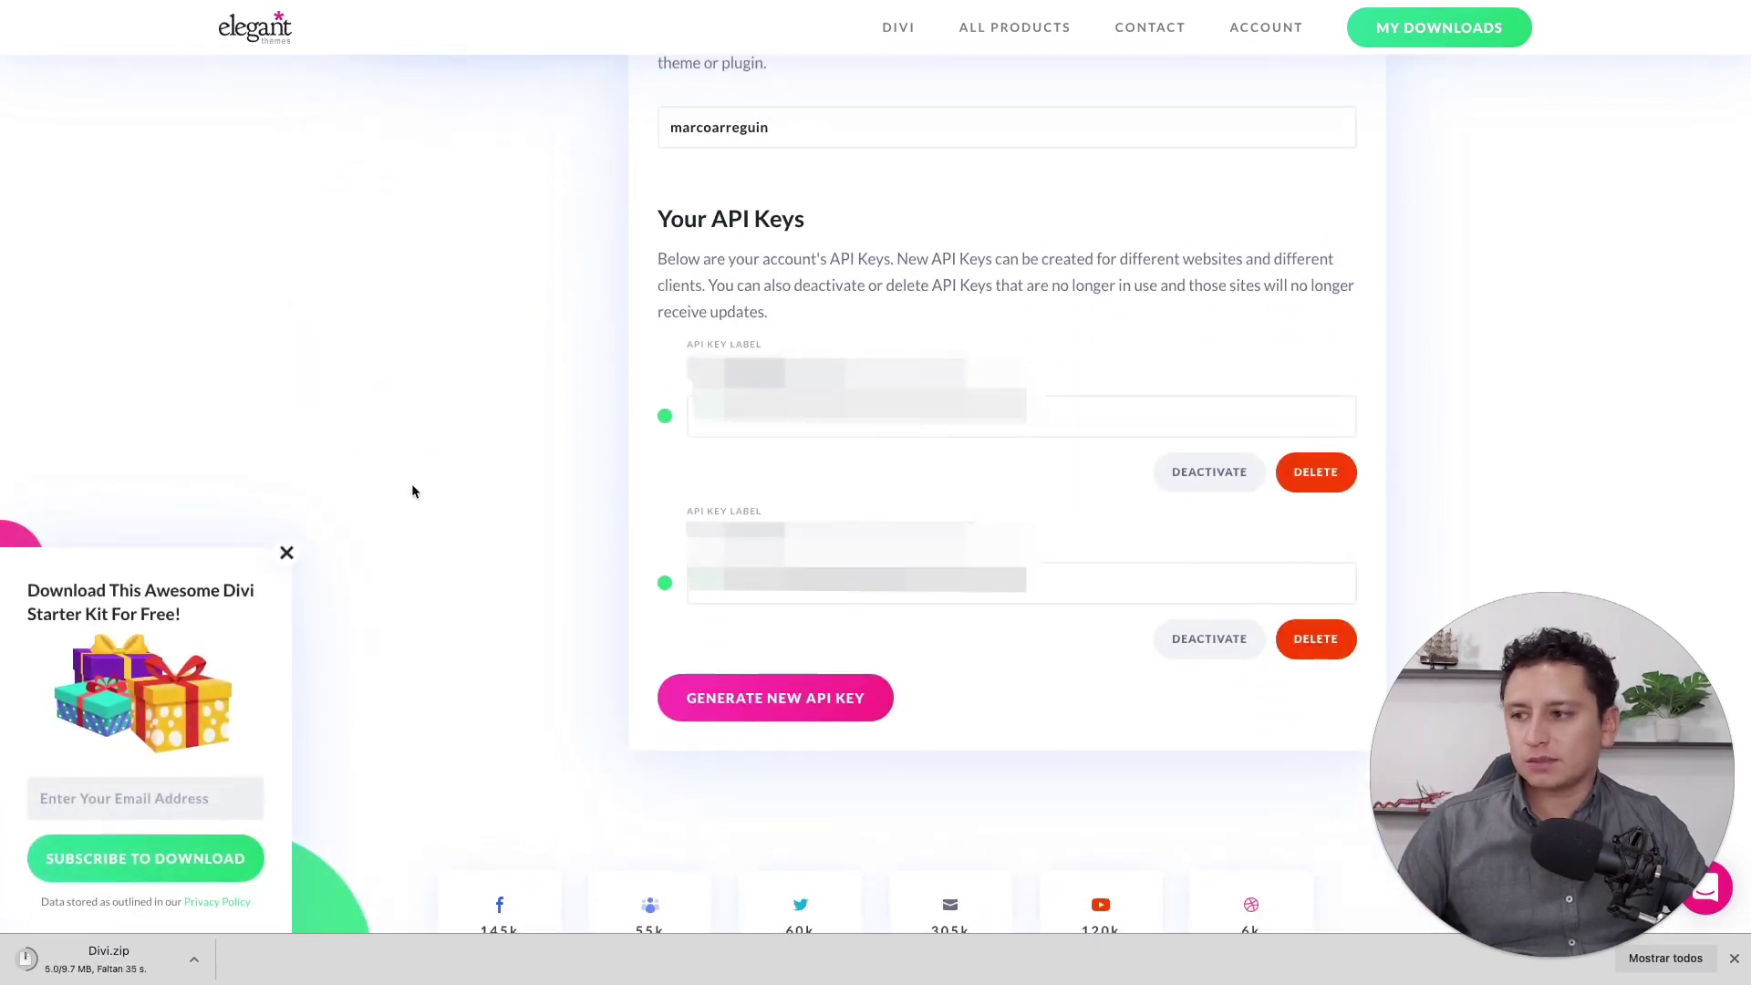
click(287, 553)
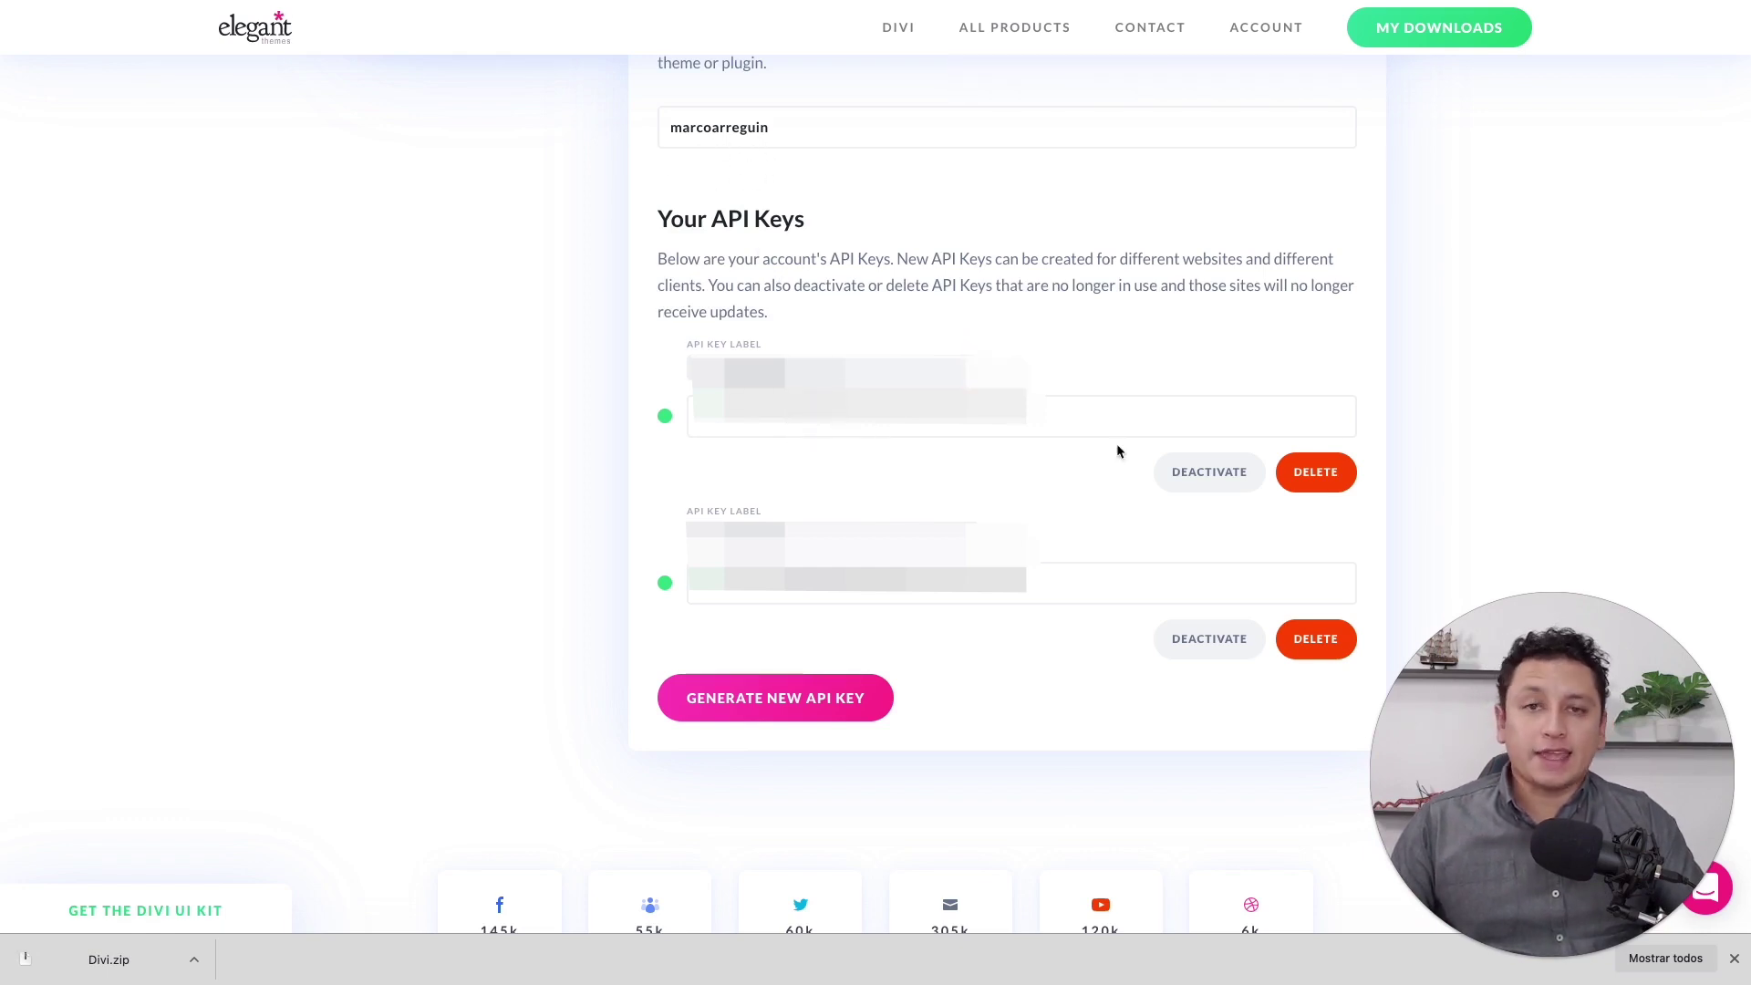
scroll(891, 587, down, 1)
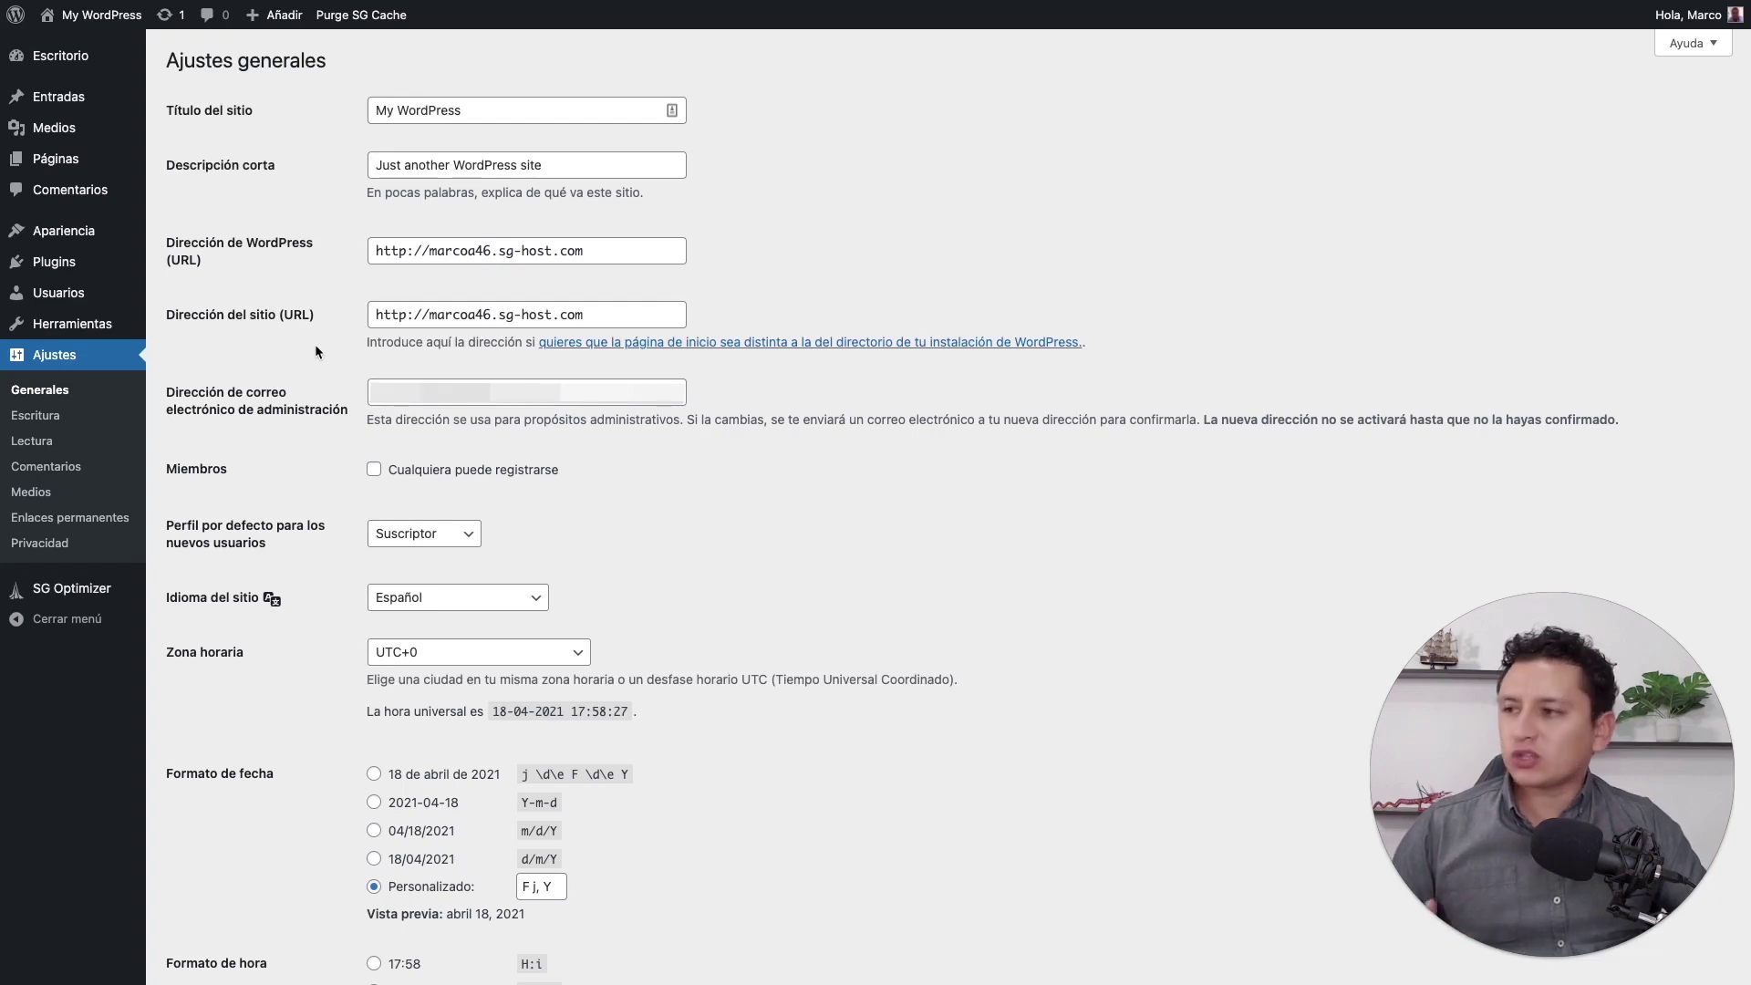
Upload Divi.zip via Apariencia > Temas > Añadir nuevo > Subir tema and install it
mouse_move(81, 234)
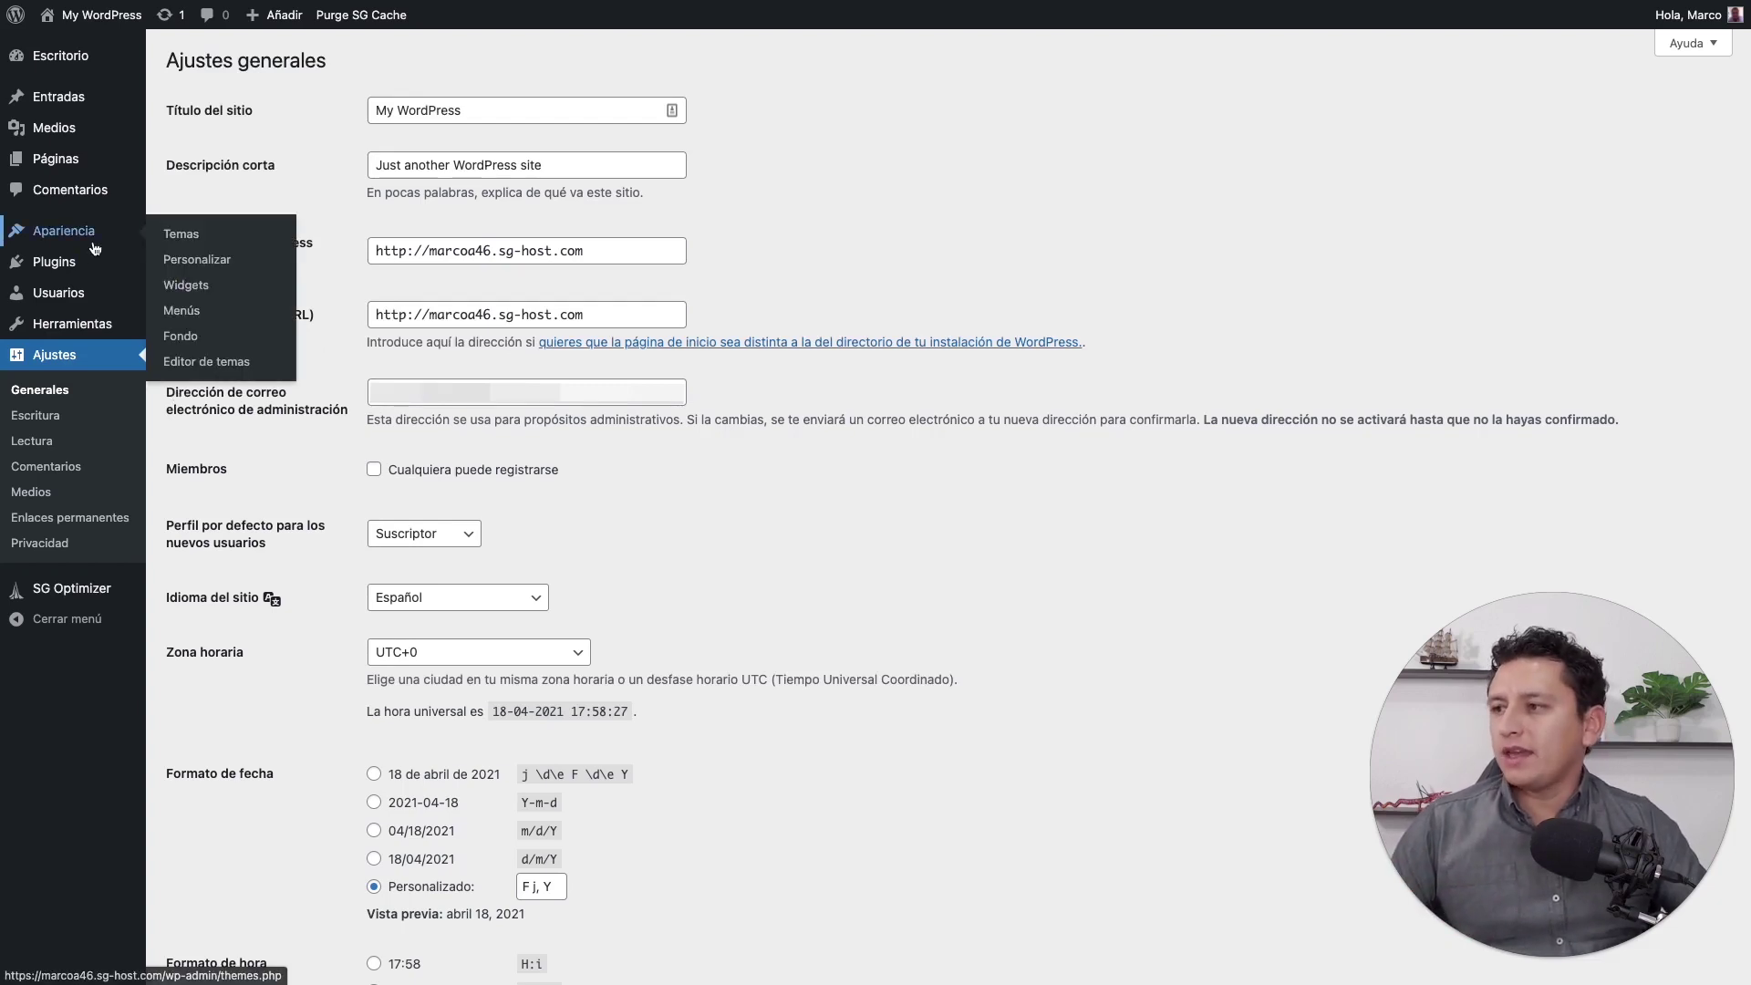
click(193, 236)
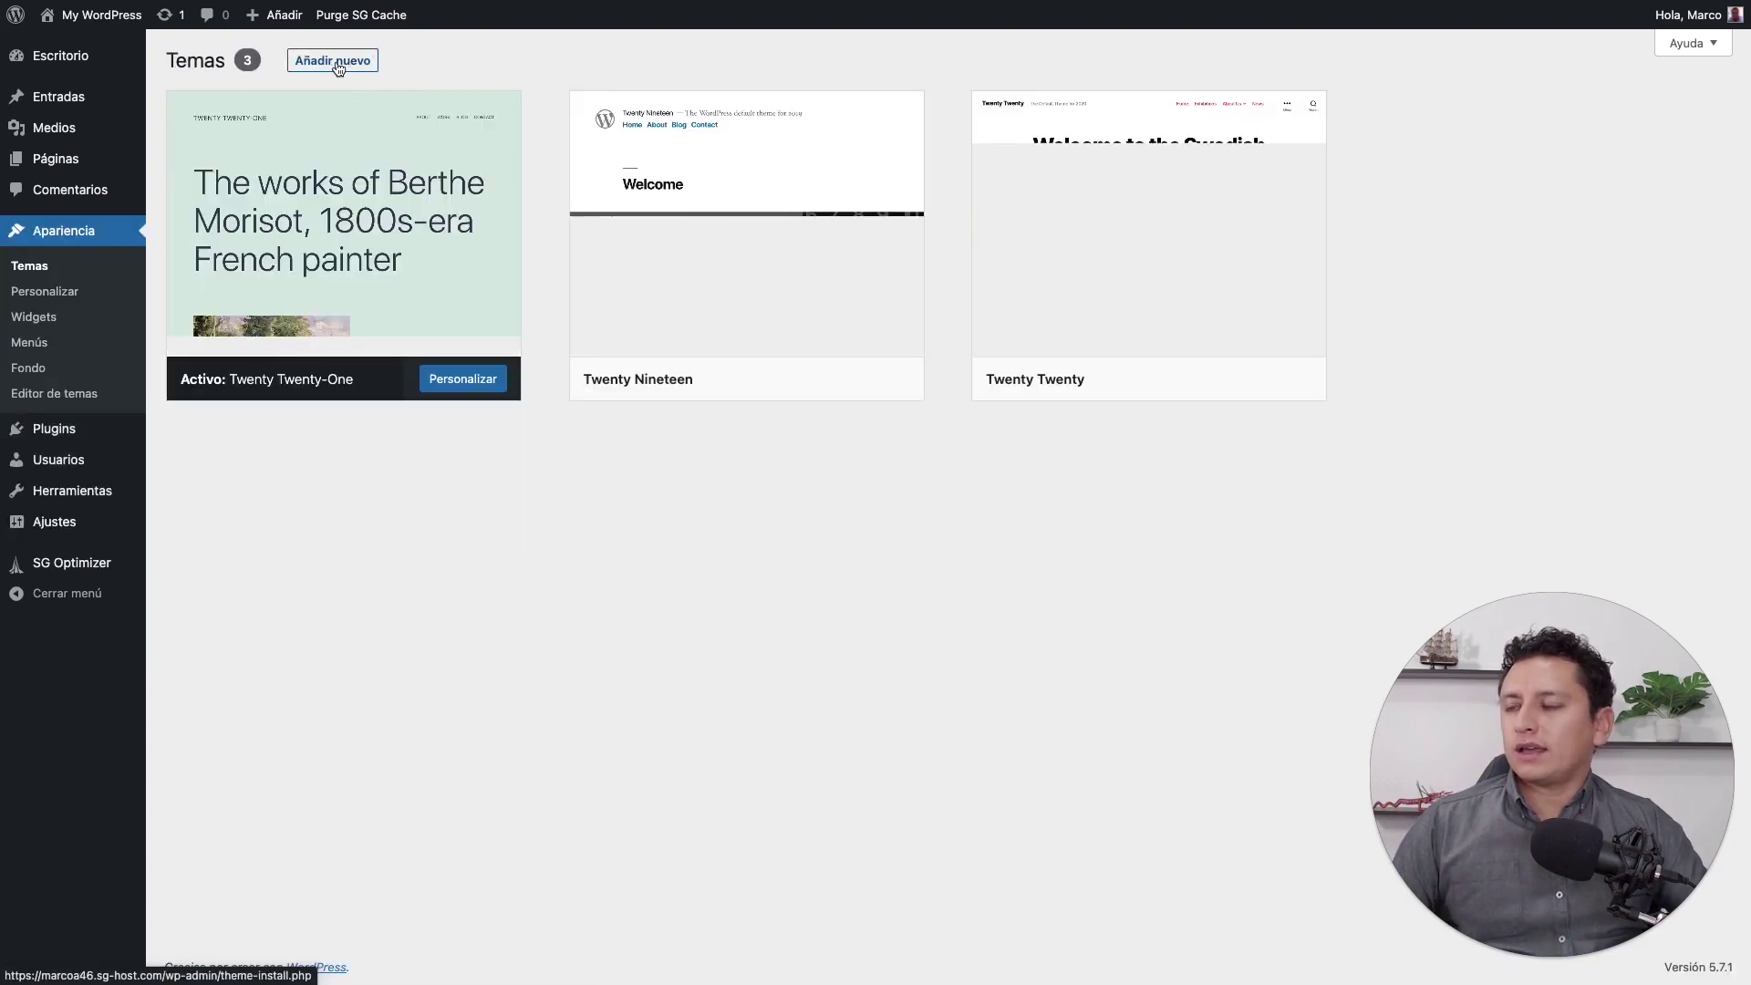
click(350, 65)
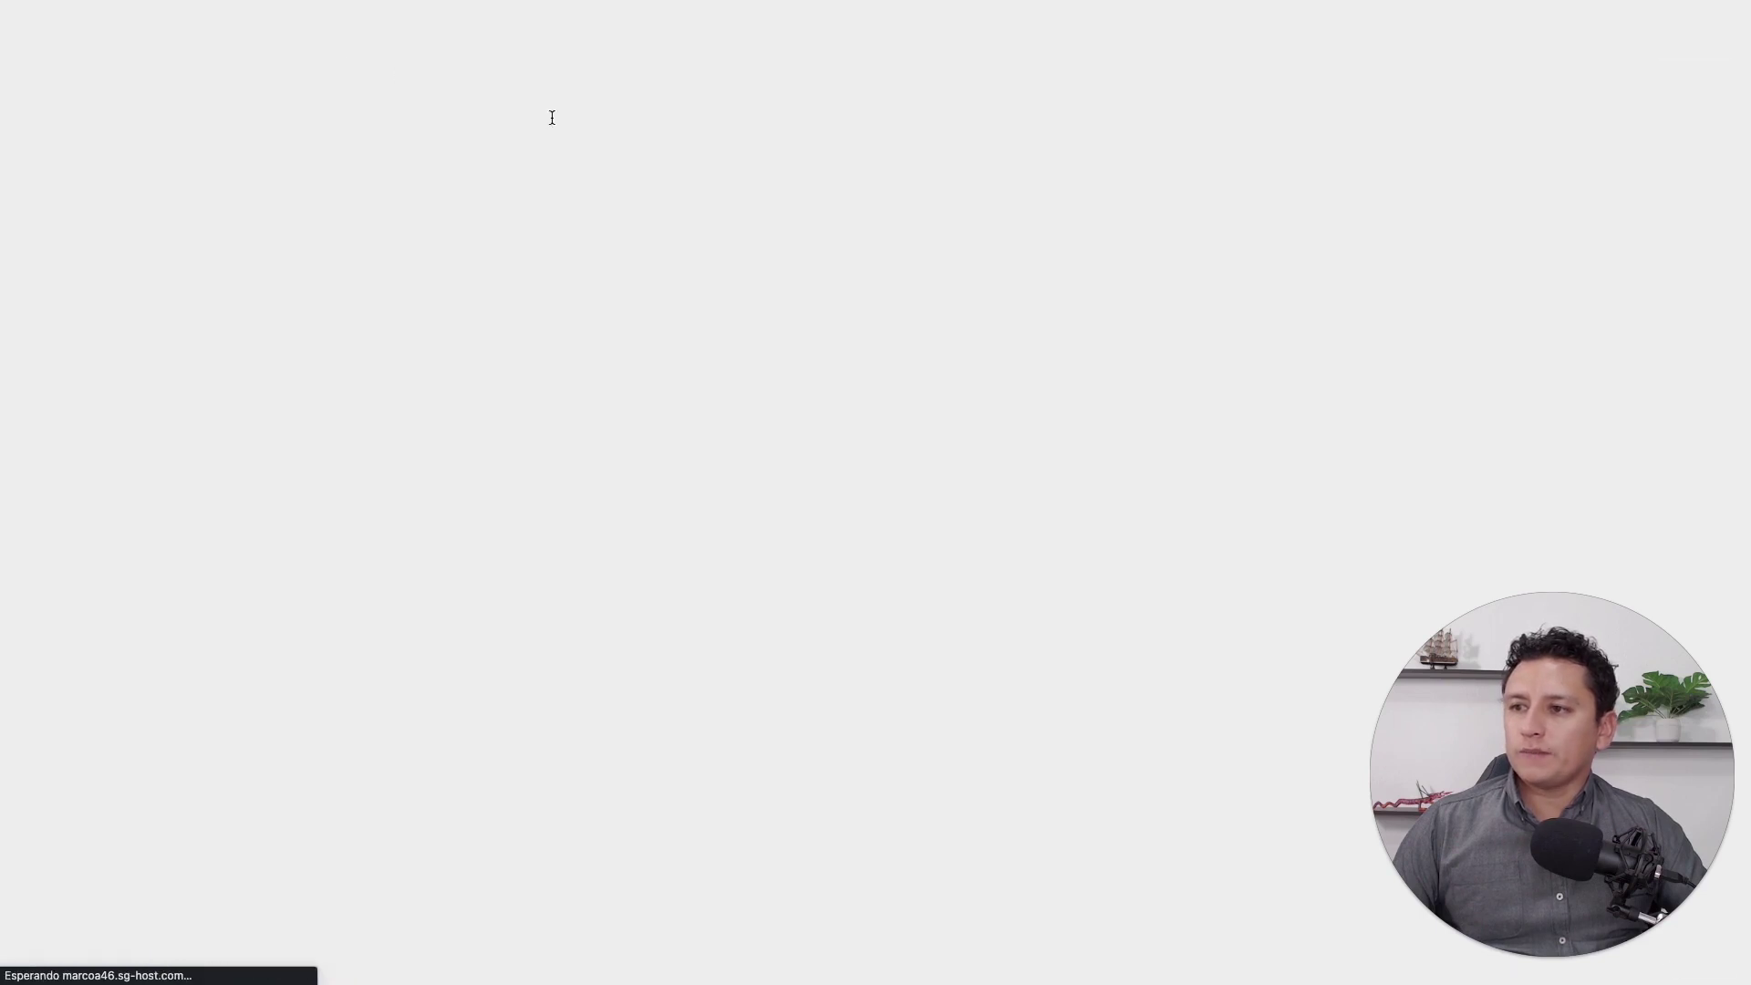
click(311, 73)
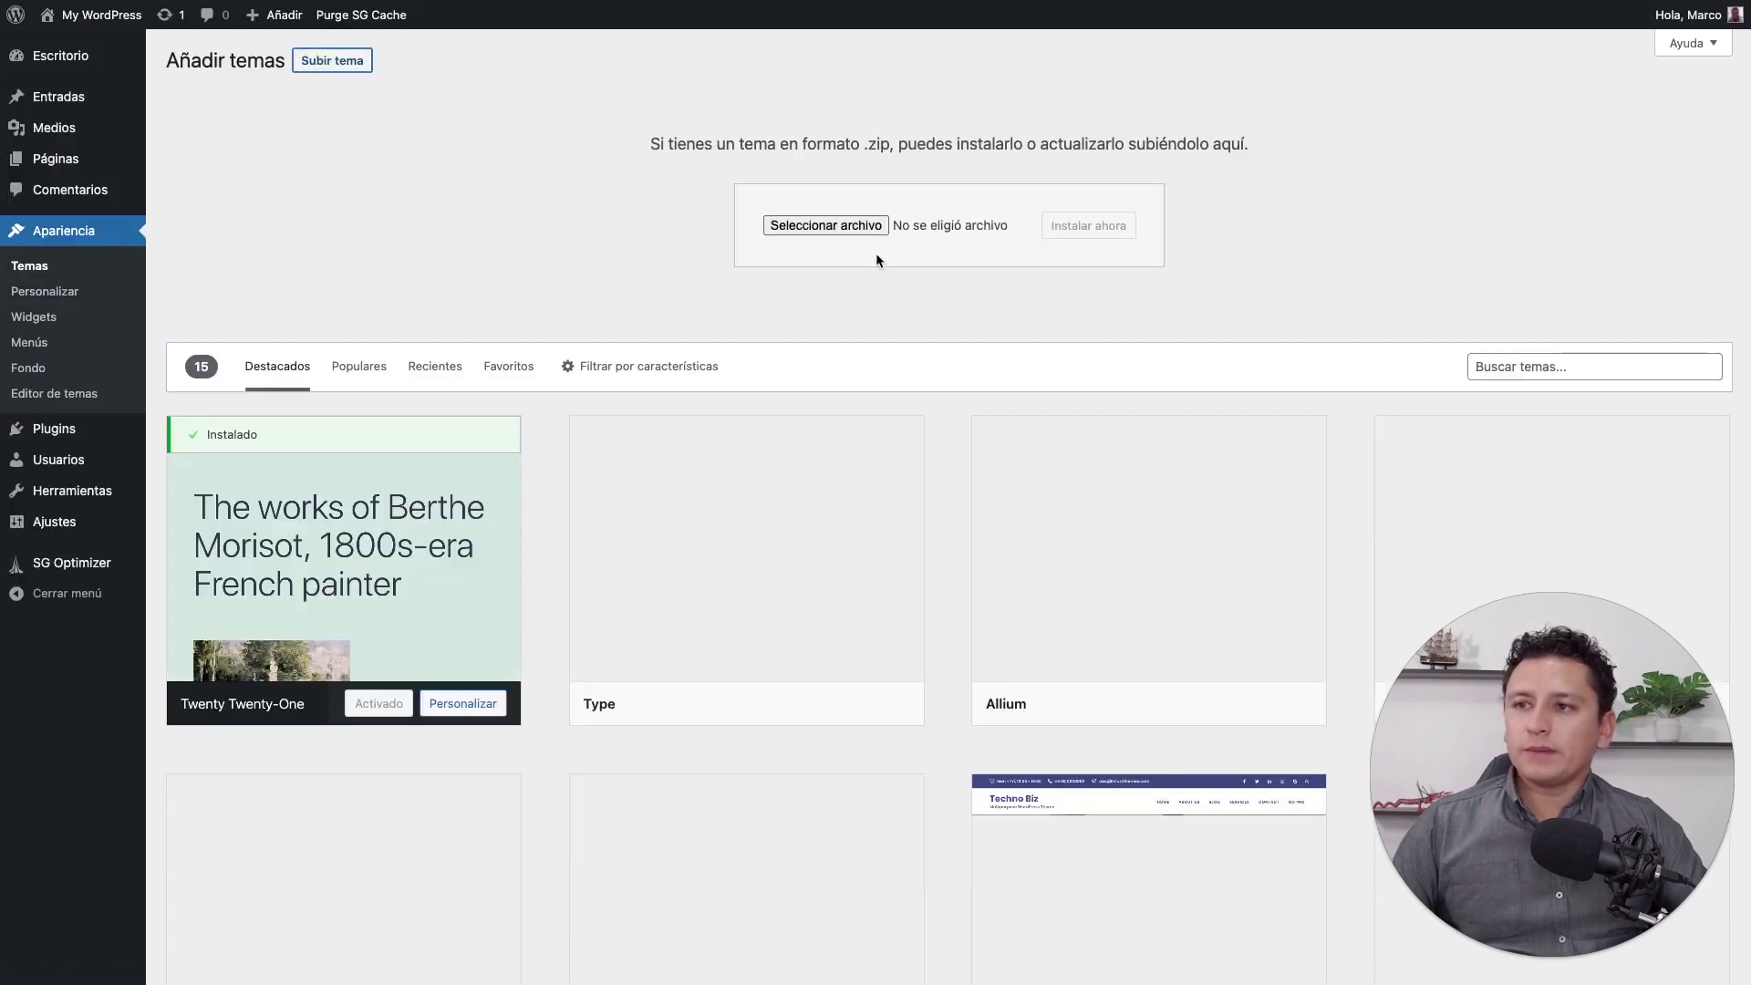
click(844, 224)
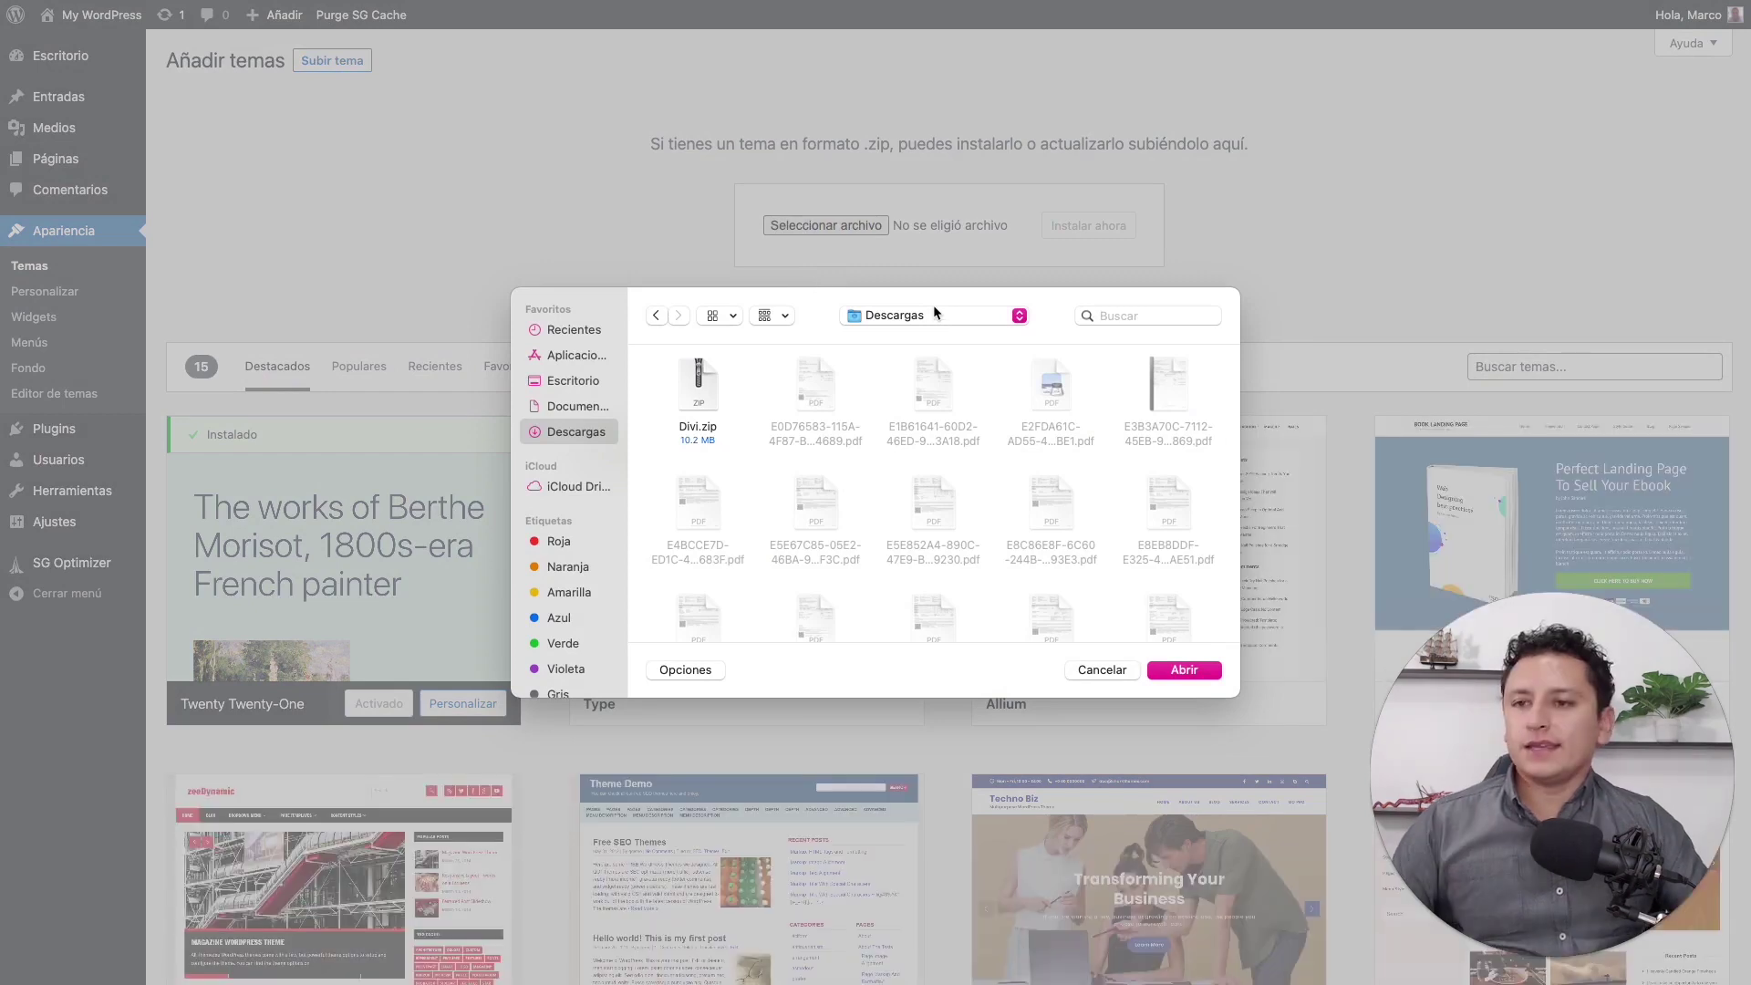
click(698, 394)
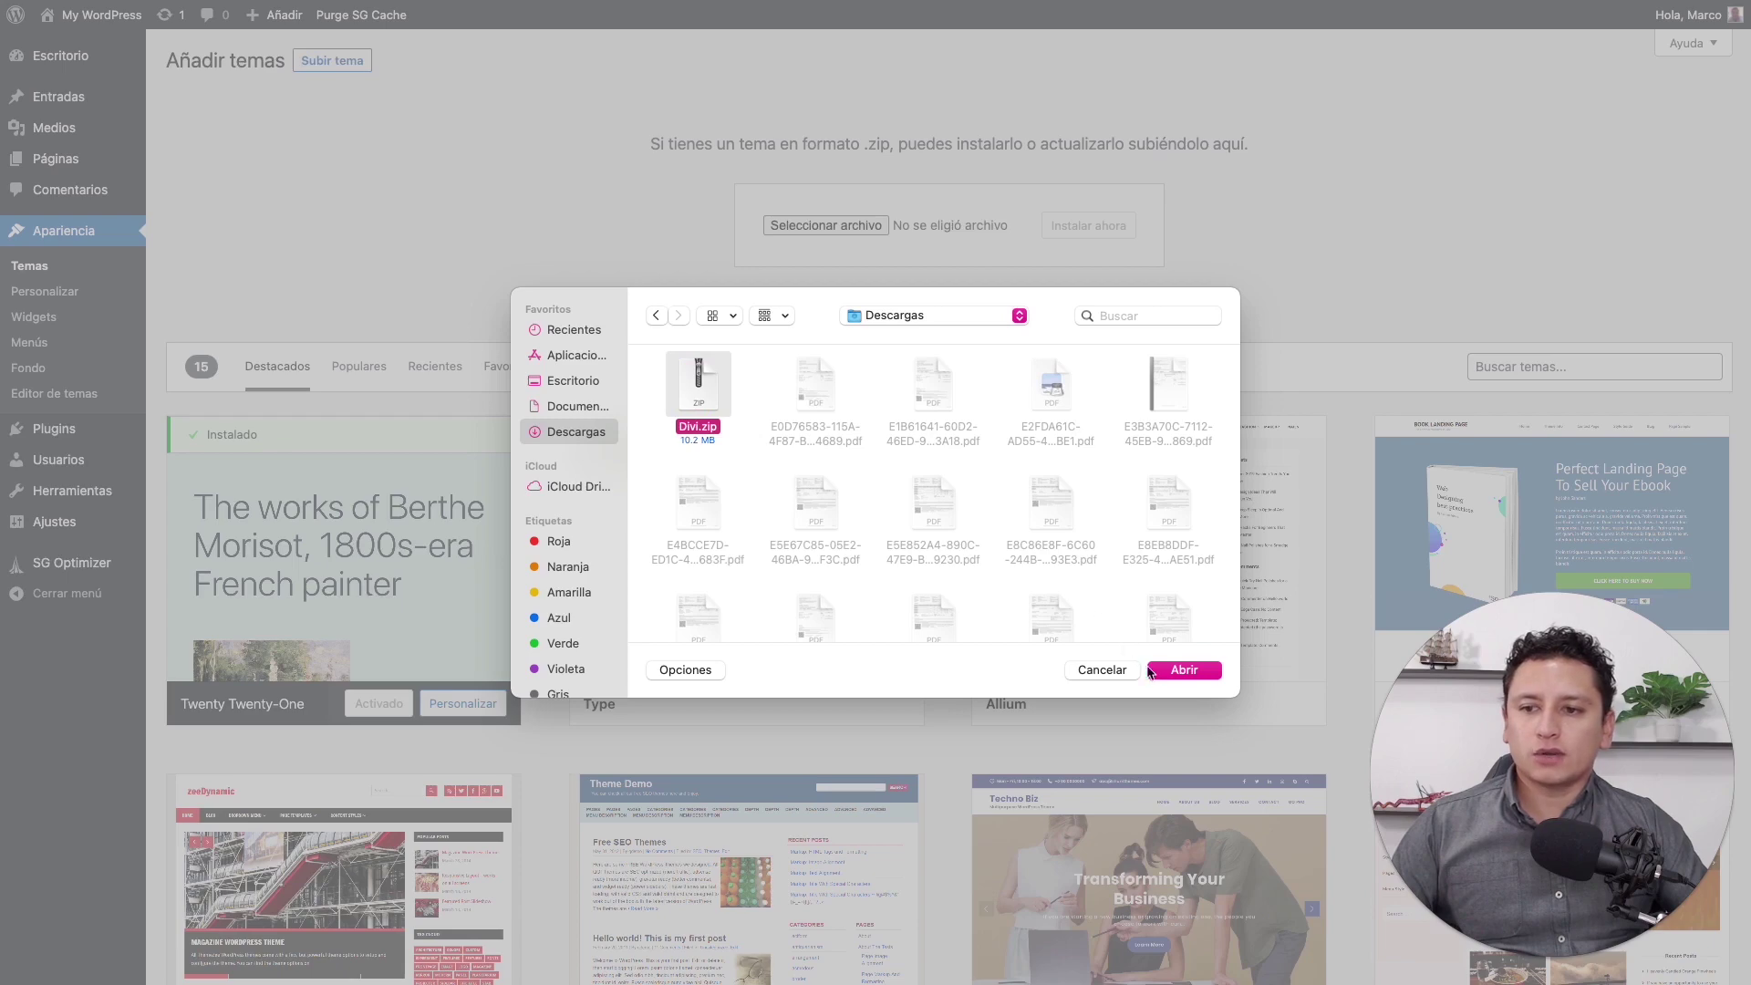
click(1155, 671)
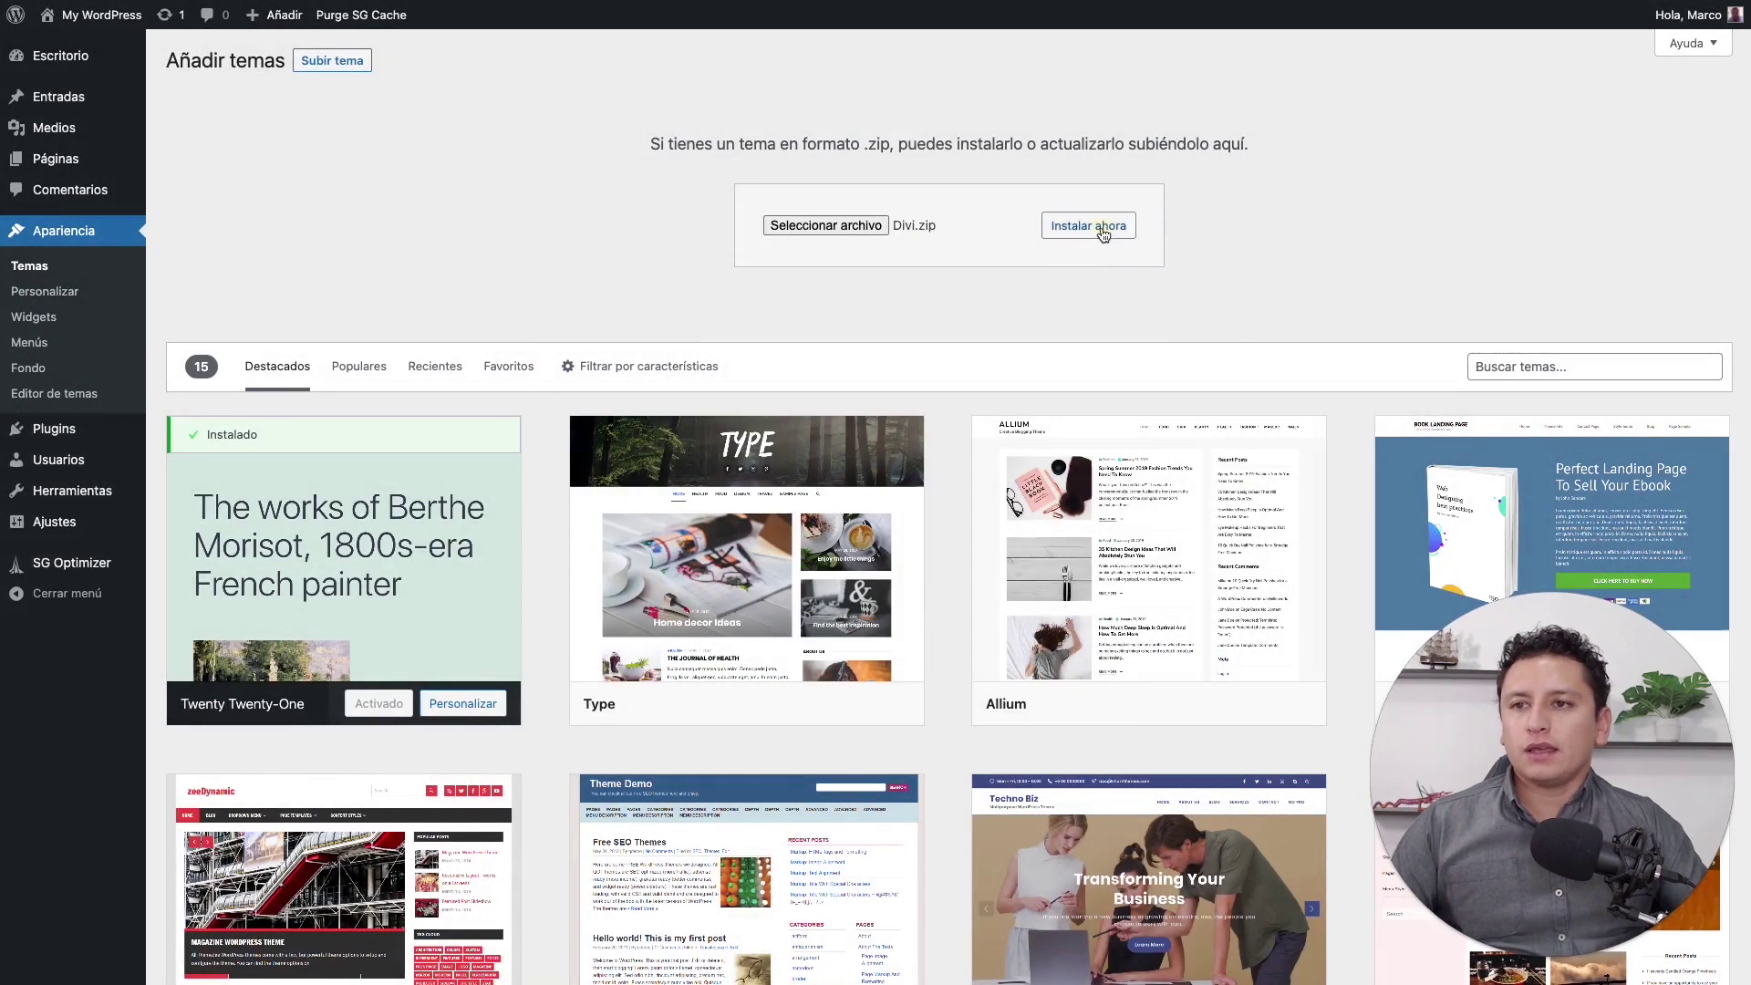
click(1104, 236)
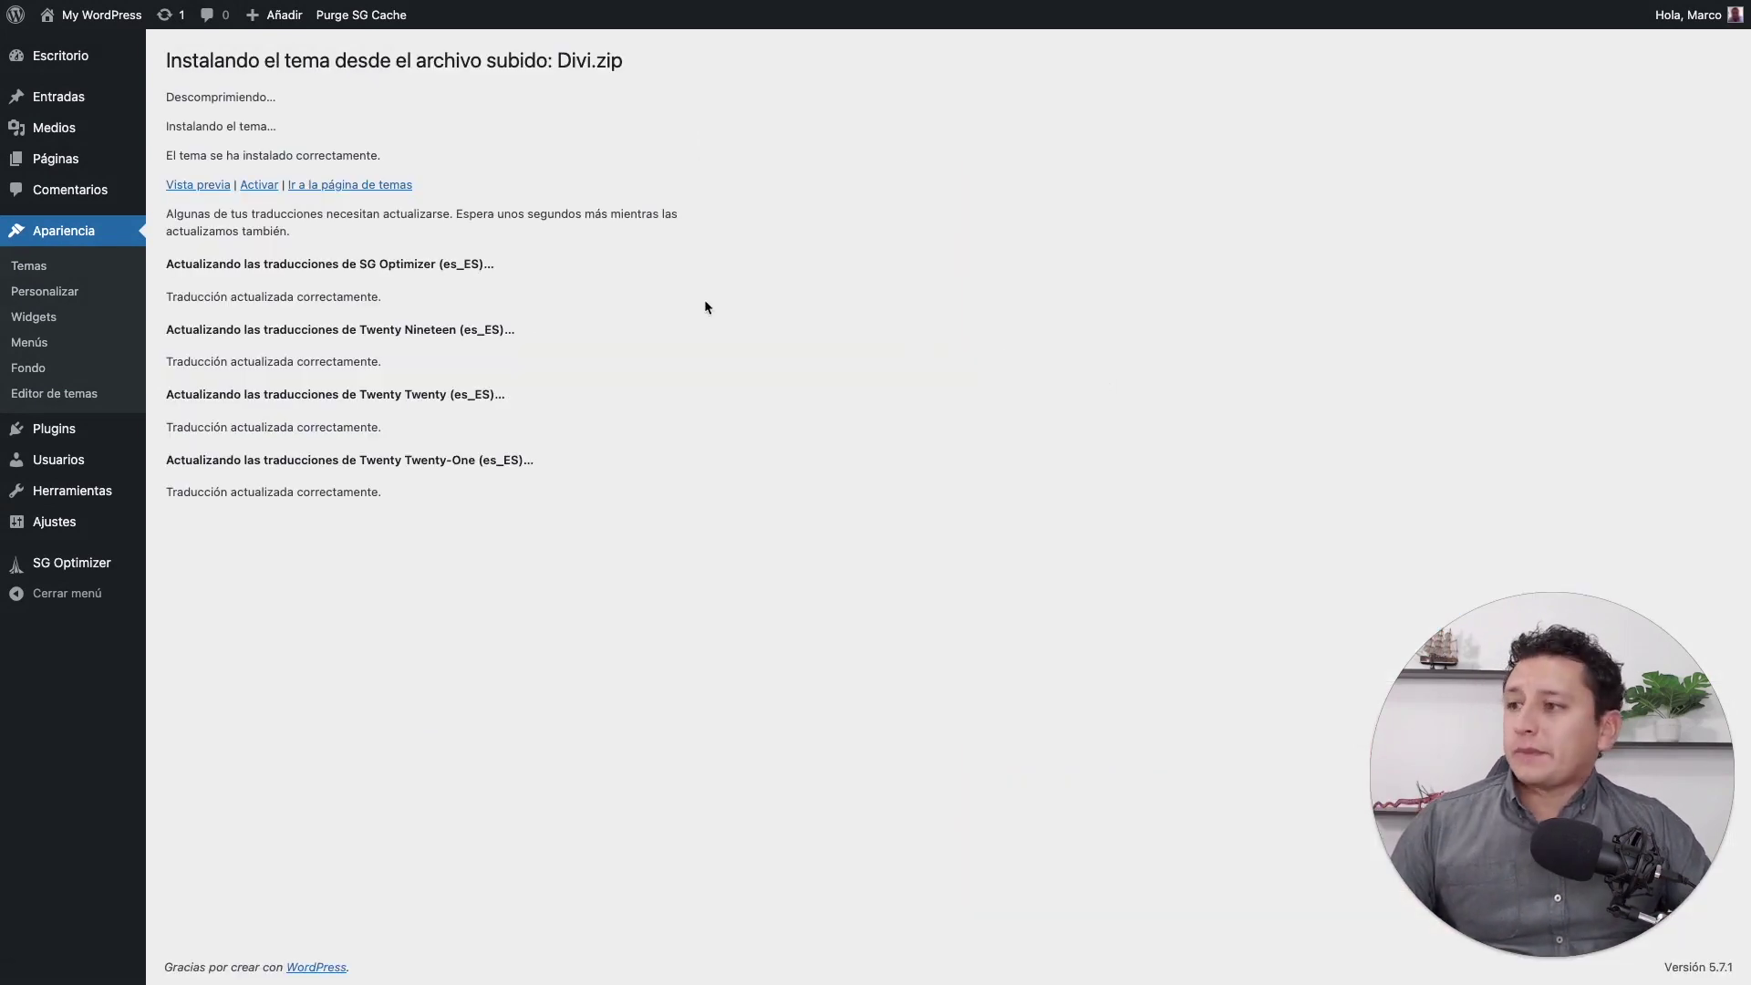
Activate the Divi theme and visit the public site to see its Divi look
click(260, 185)
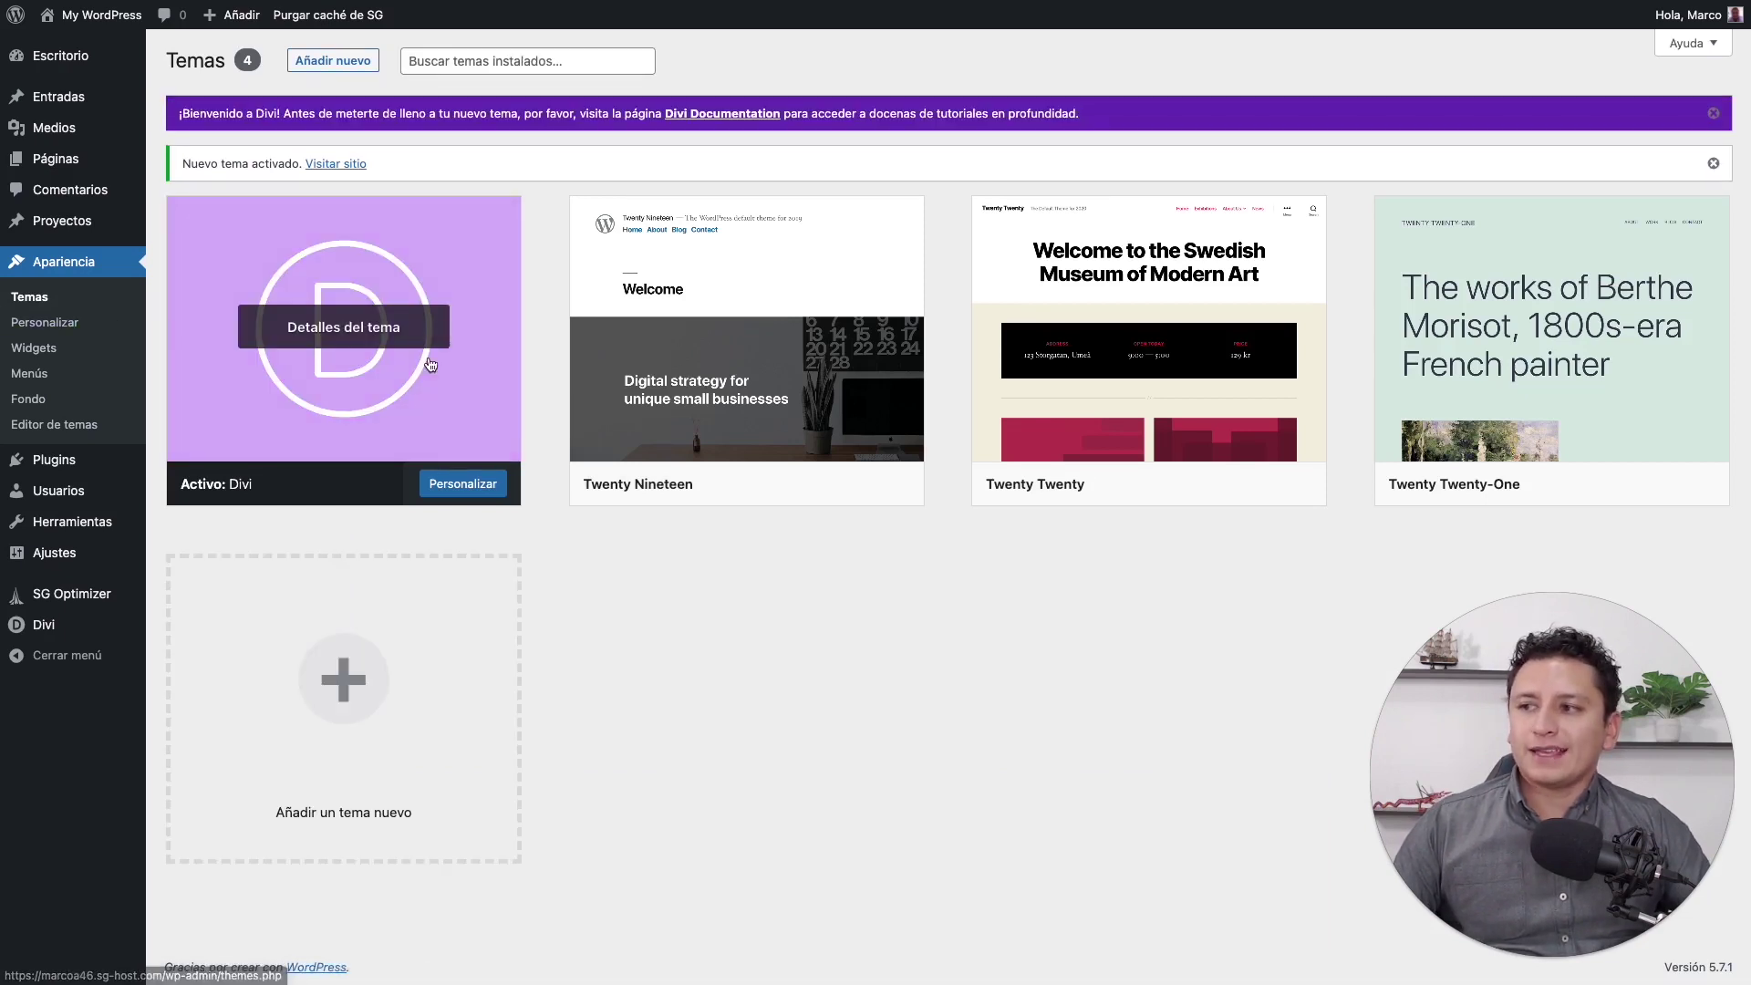
mouse_move(102, 20)
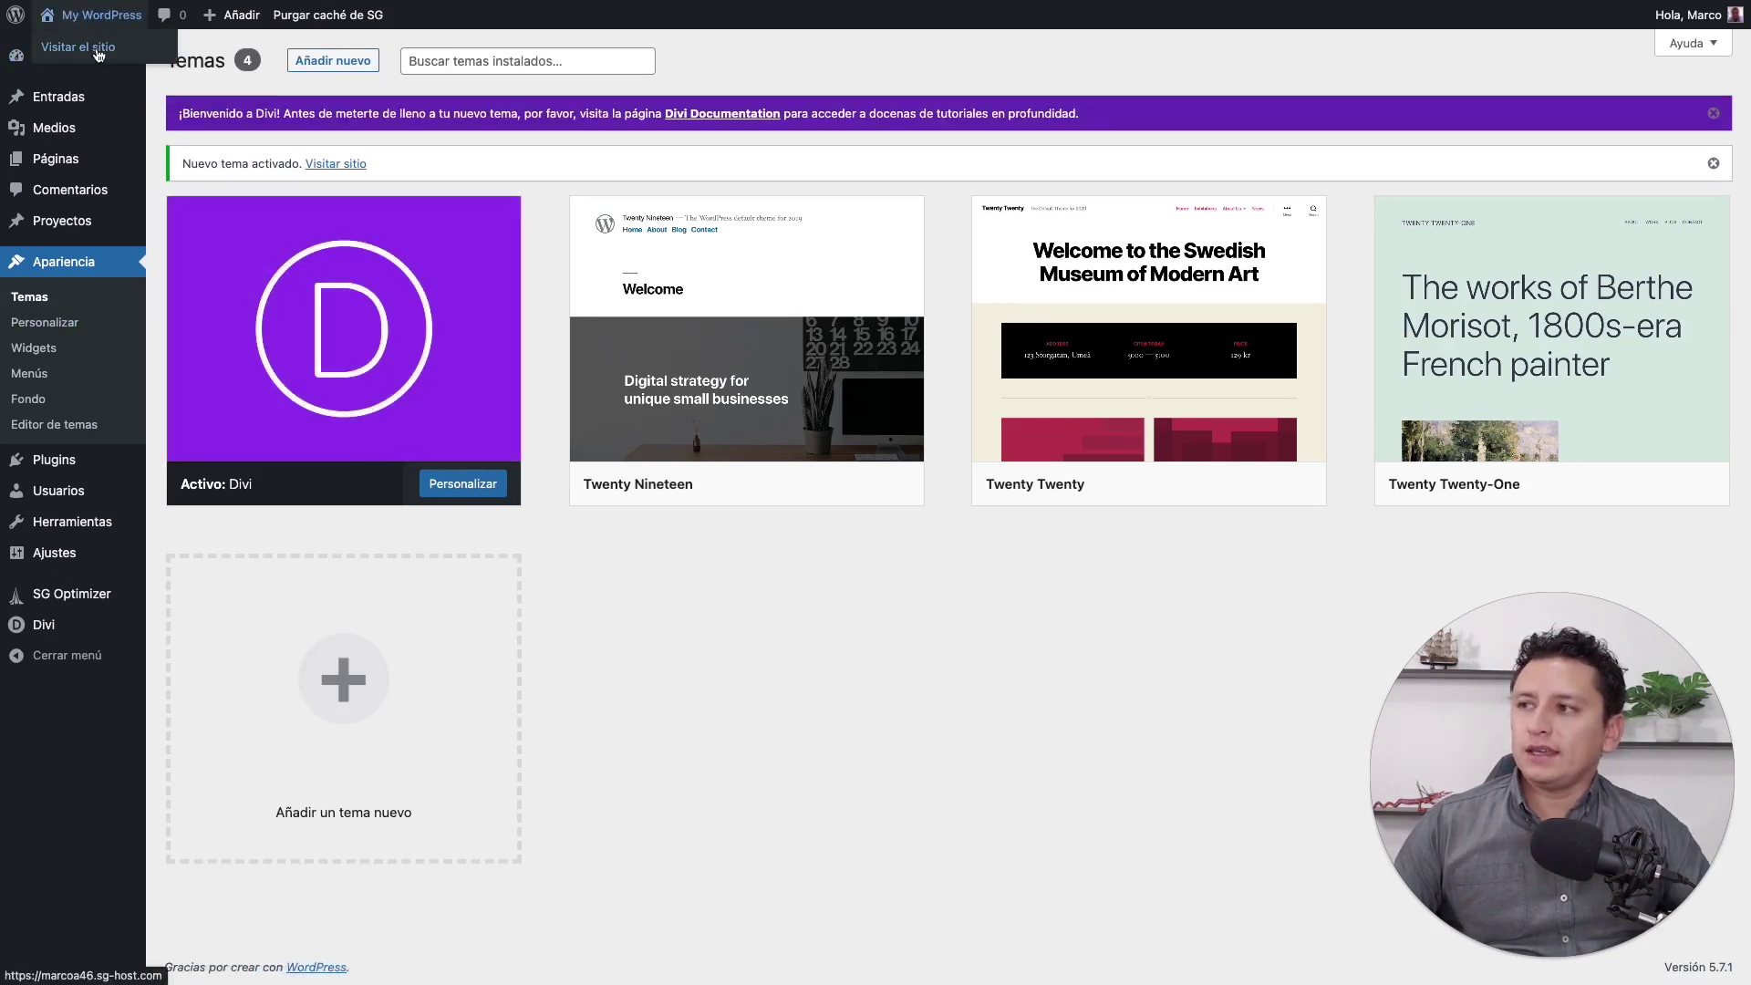
click(98, 55)
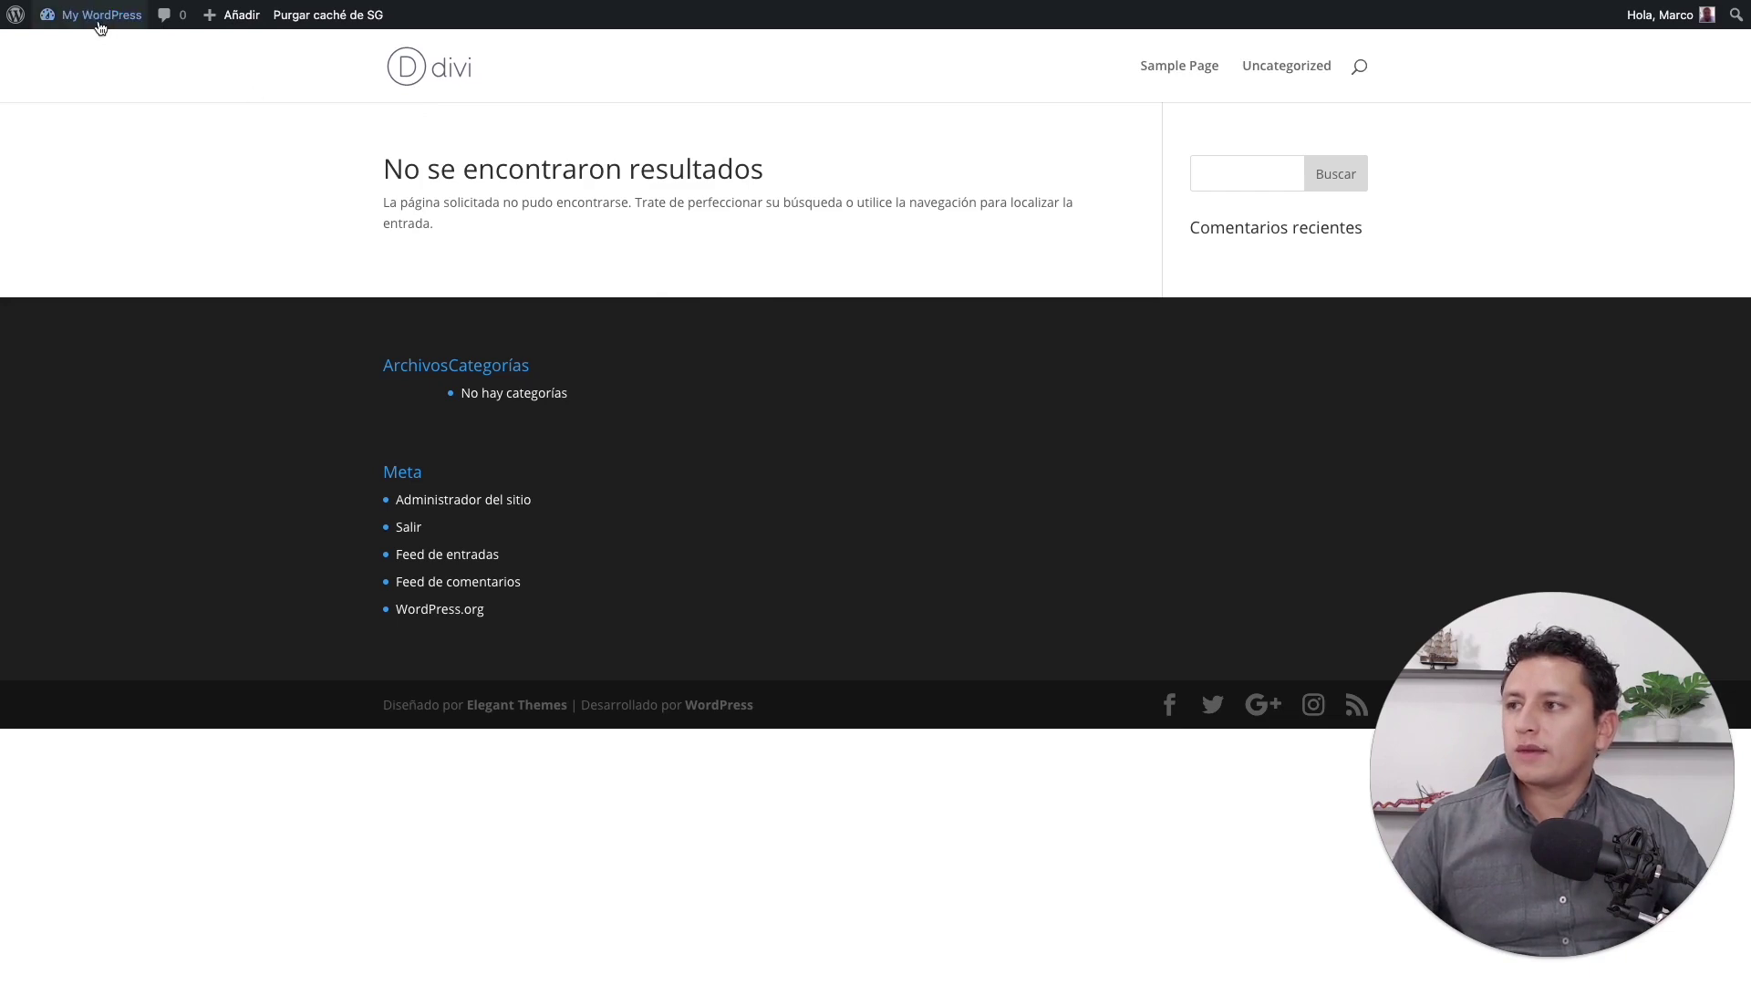
mouse_move(92, 15)
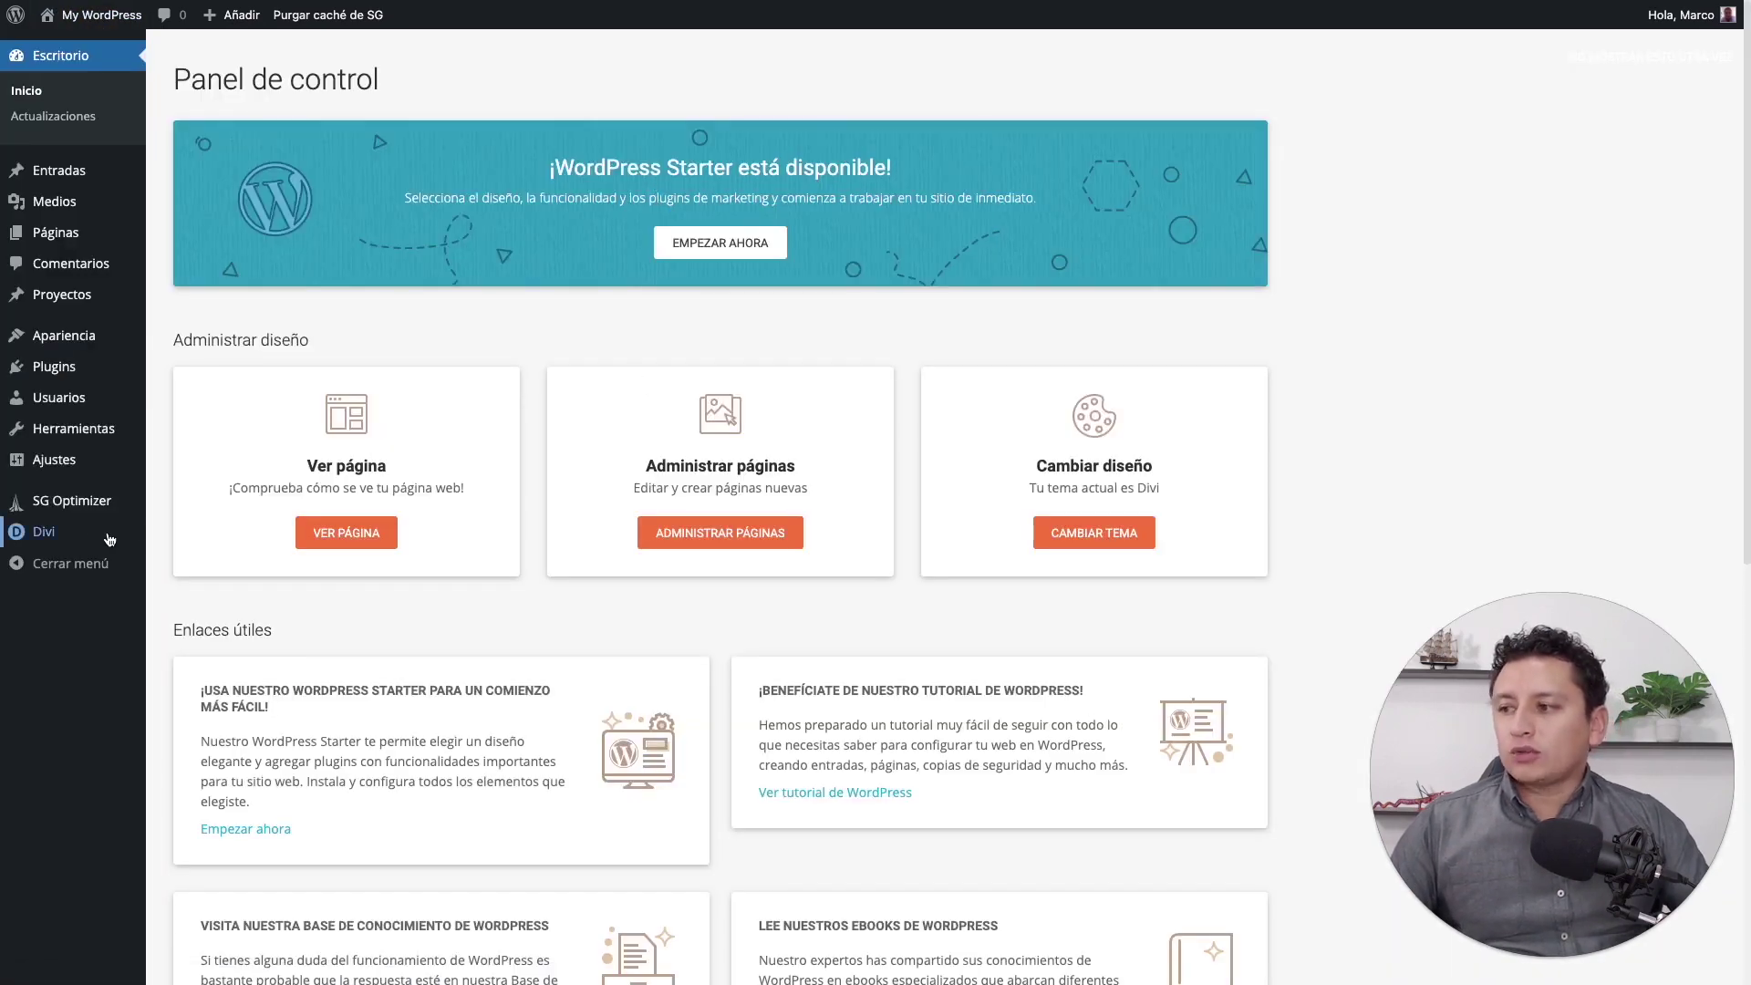
Save the username and API key in Divi's Actualizaciones options, then expand the YouTube description
mouse_move(94, 538)
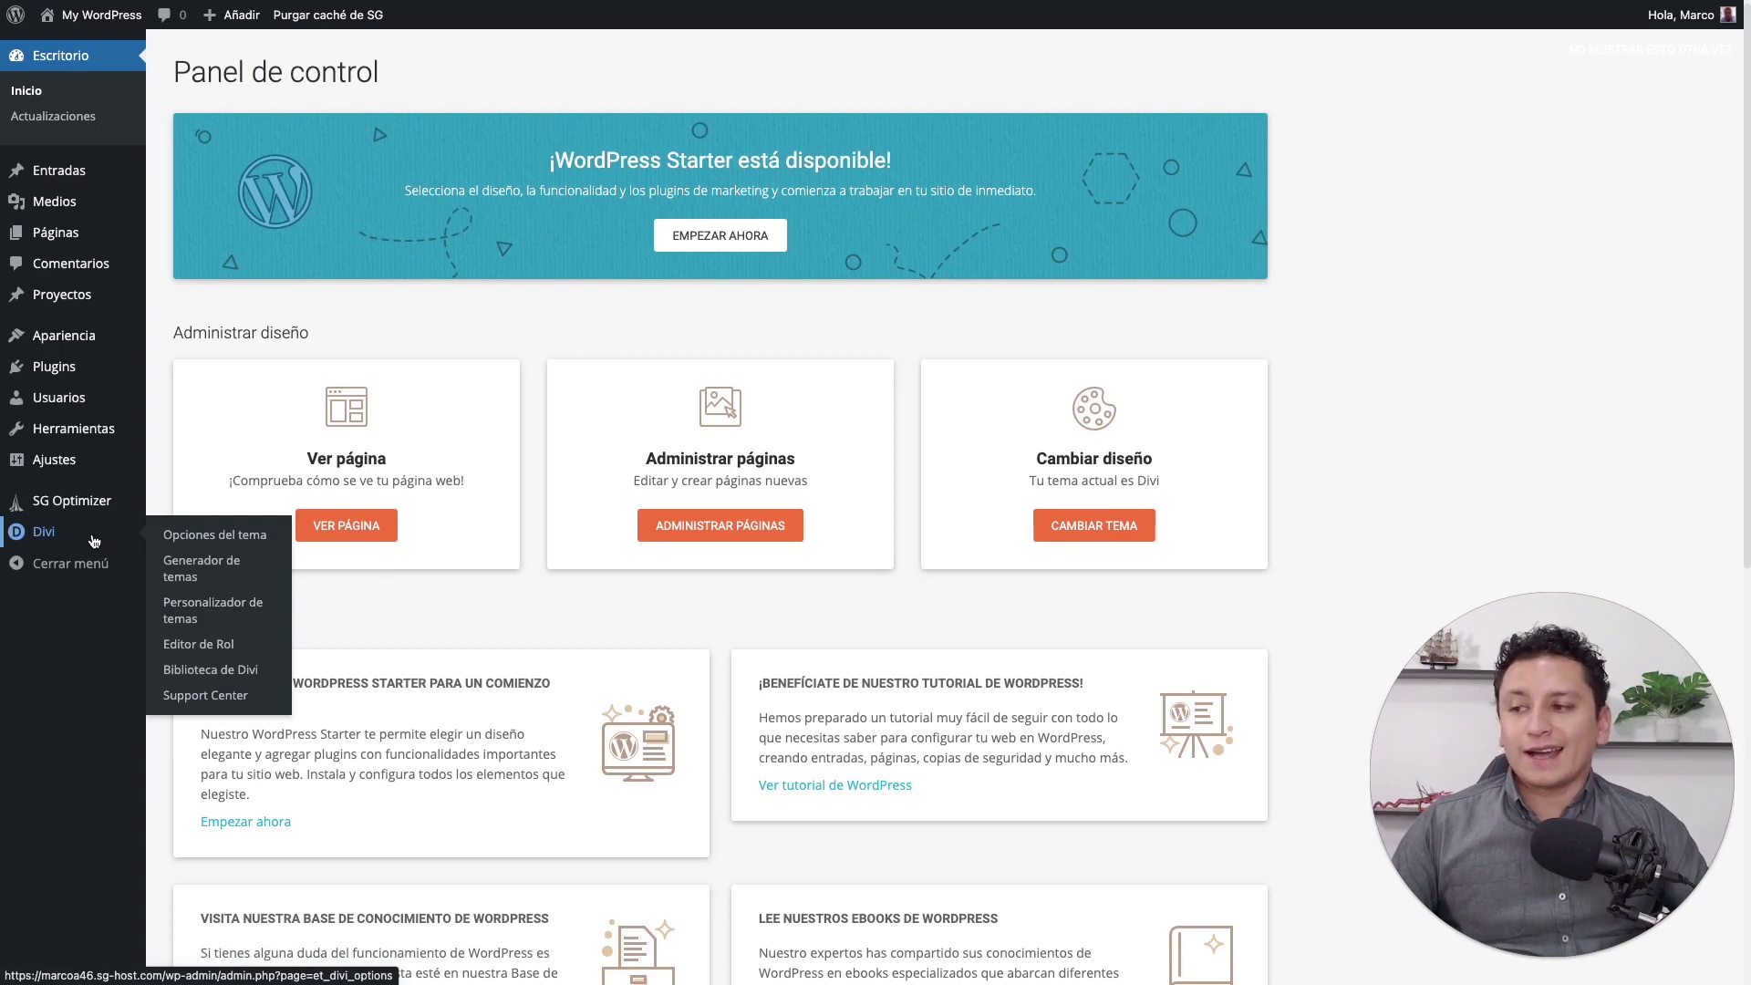
click(181, 537)
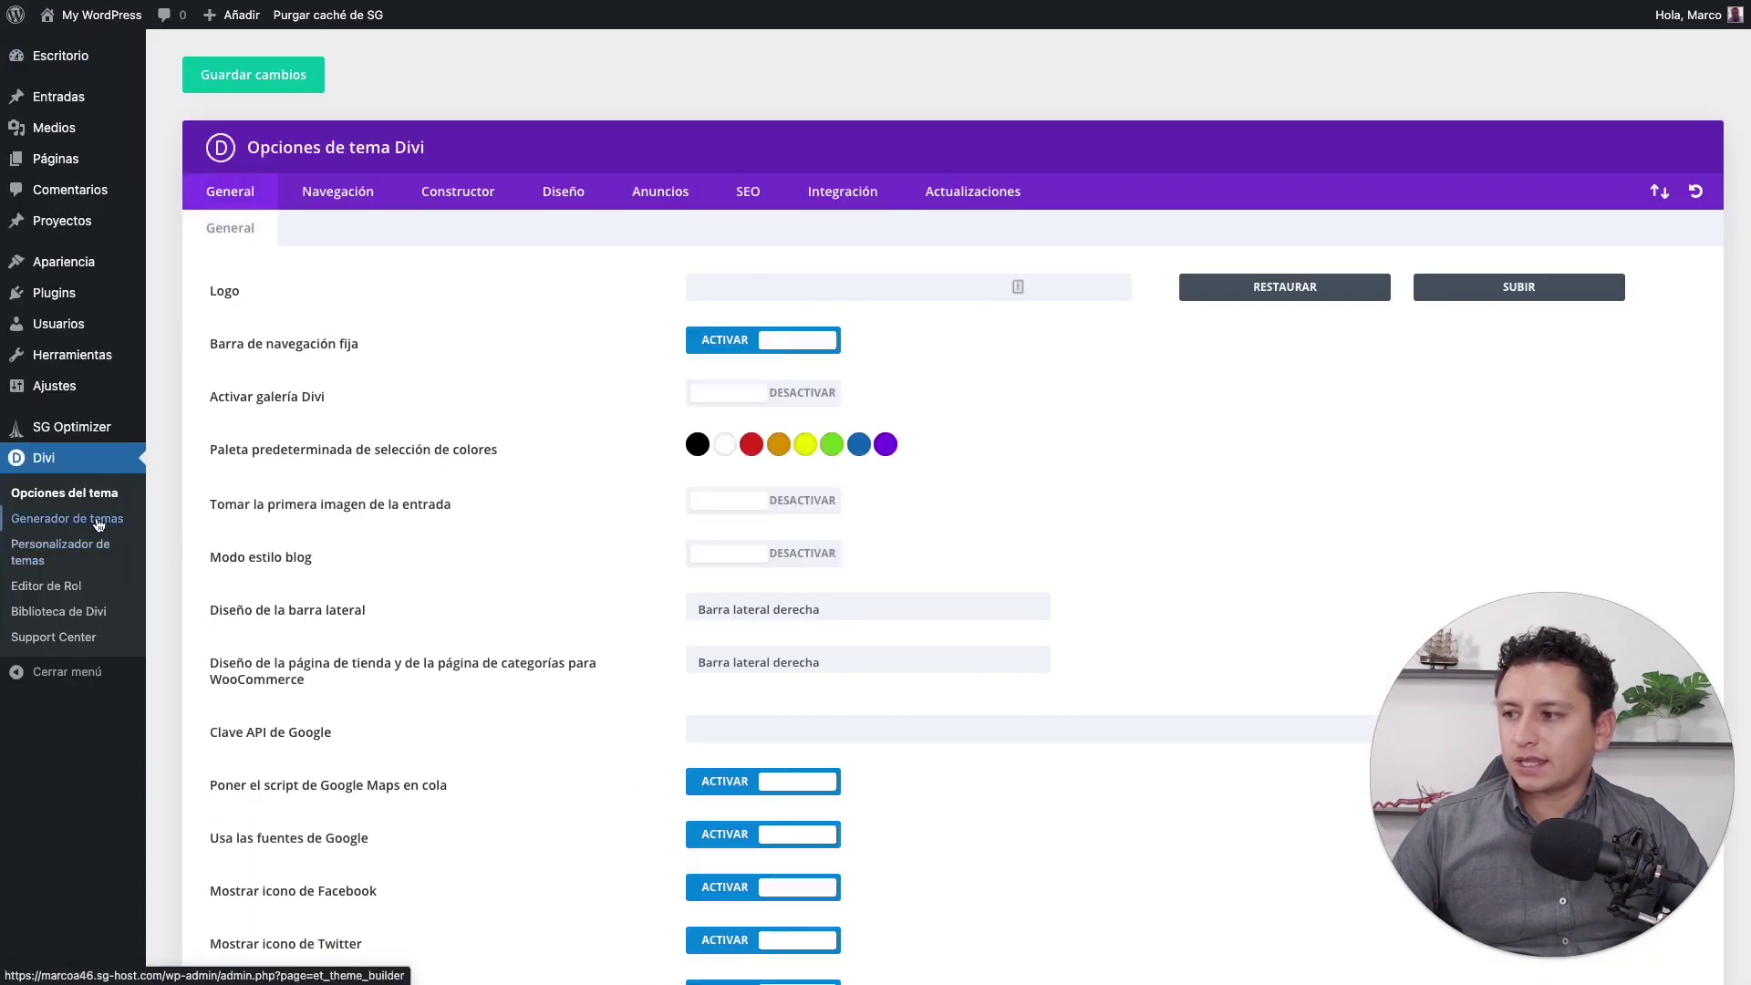
click(953, 200)
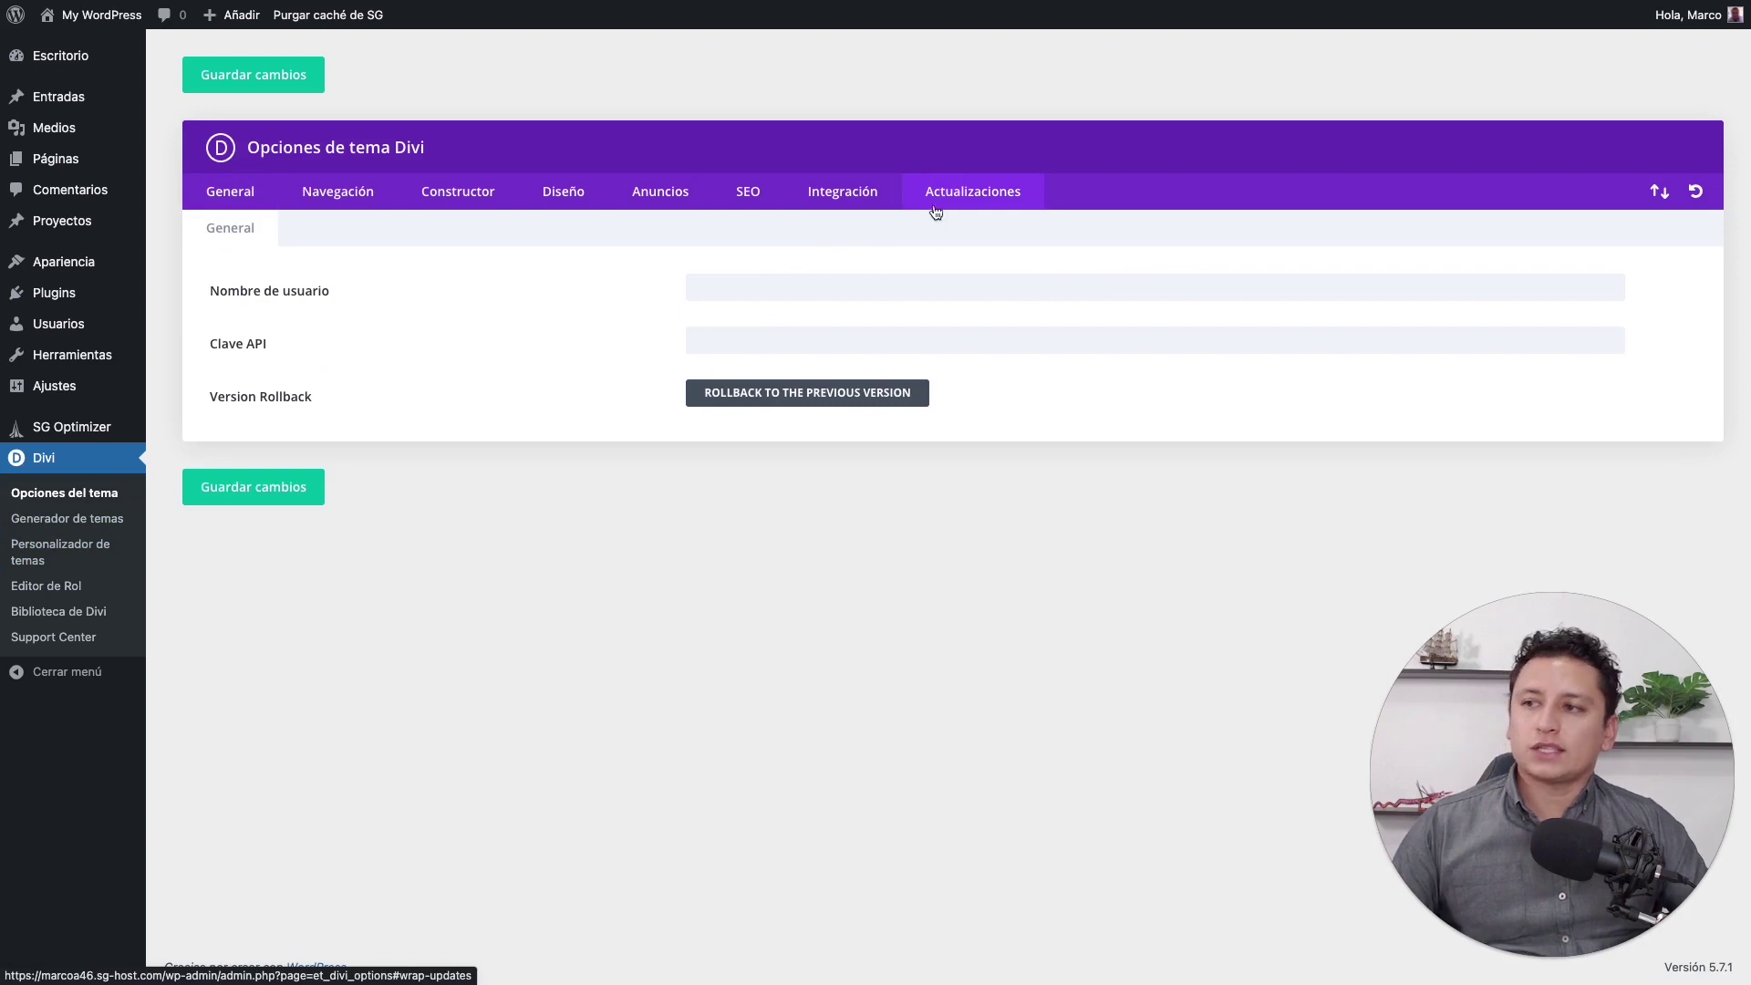
click(743, 286)
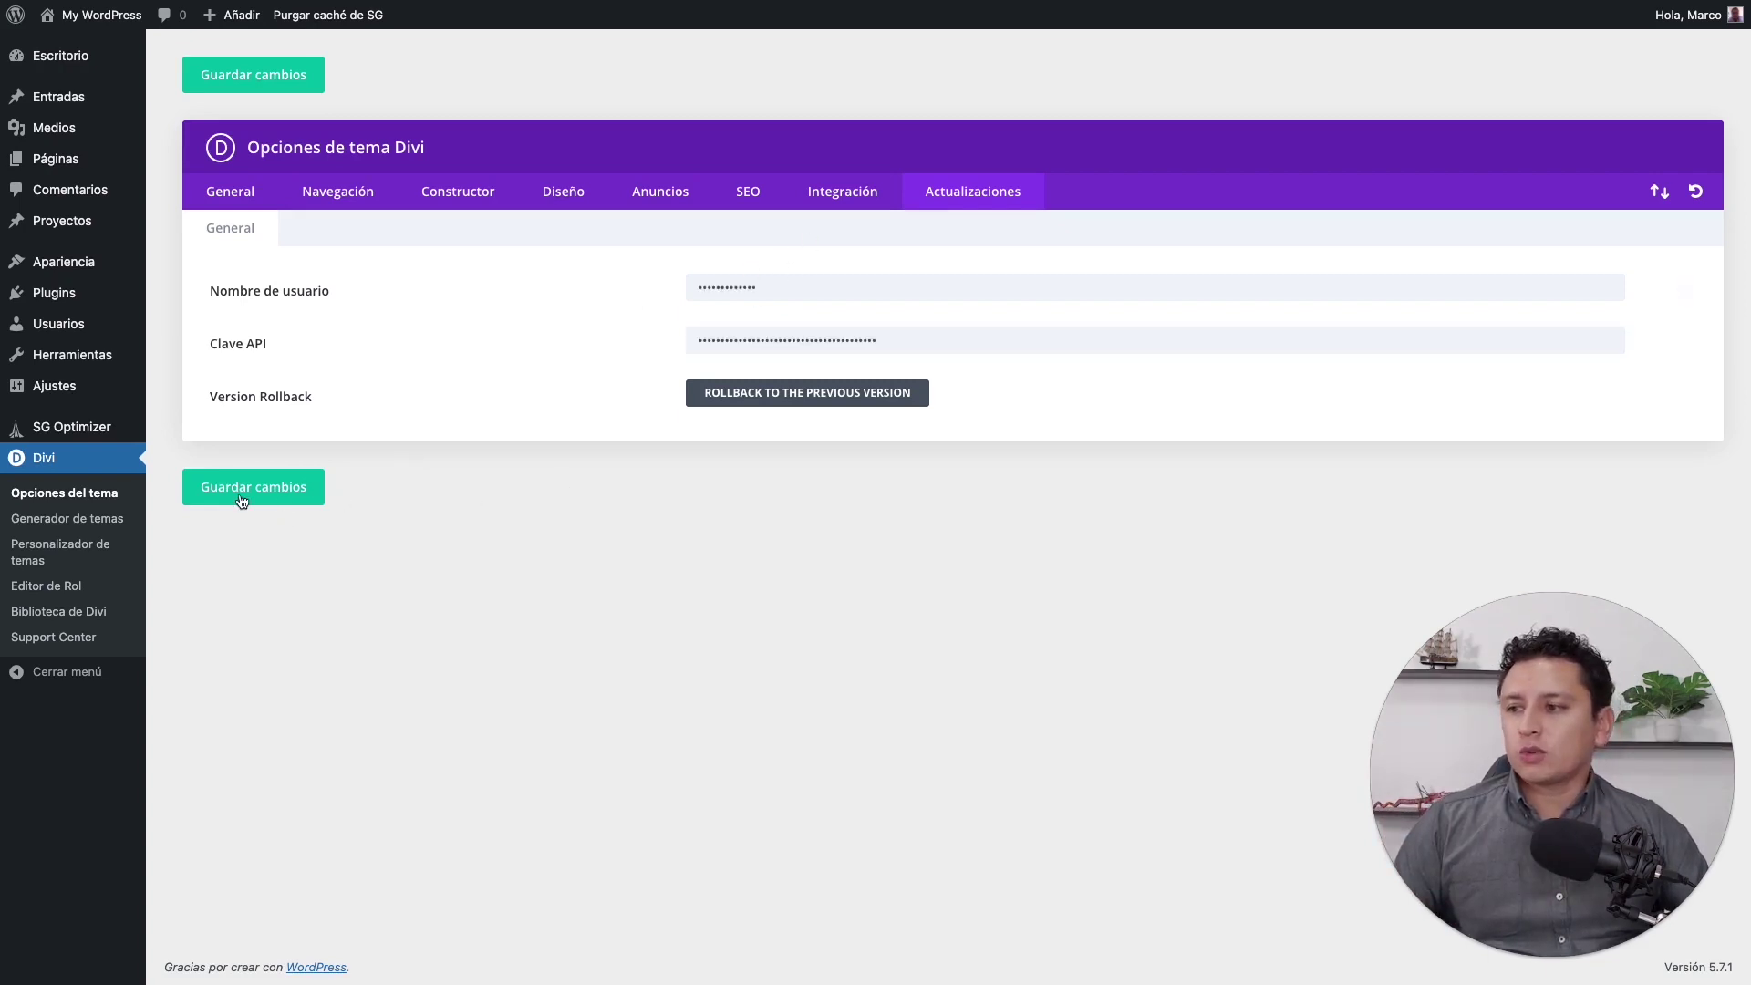
click(274, 500)
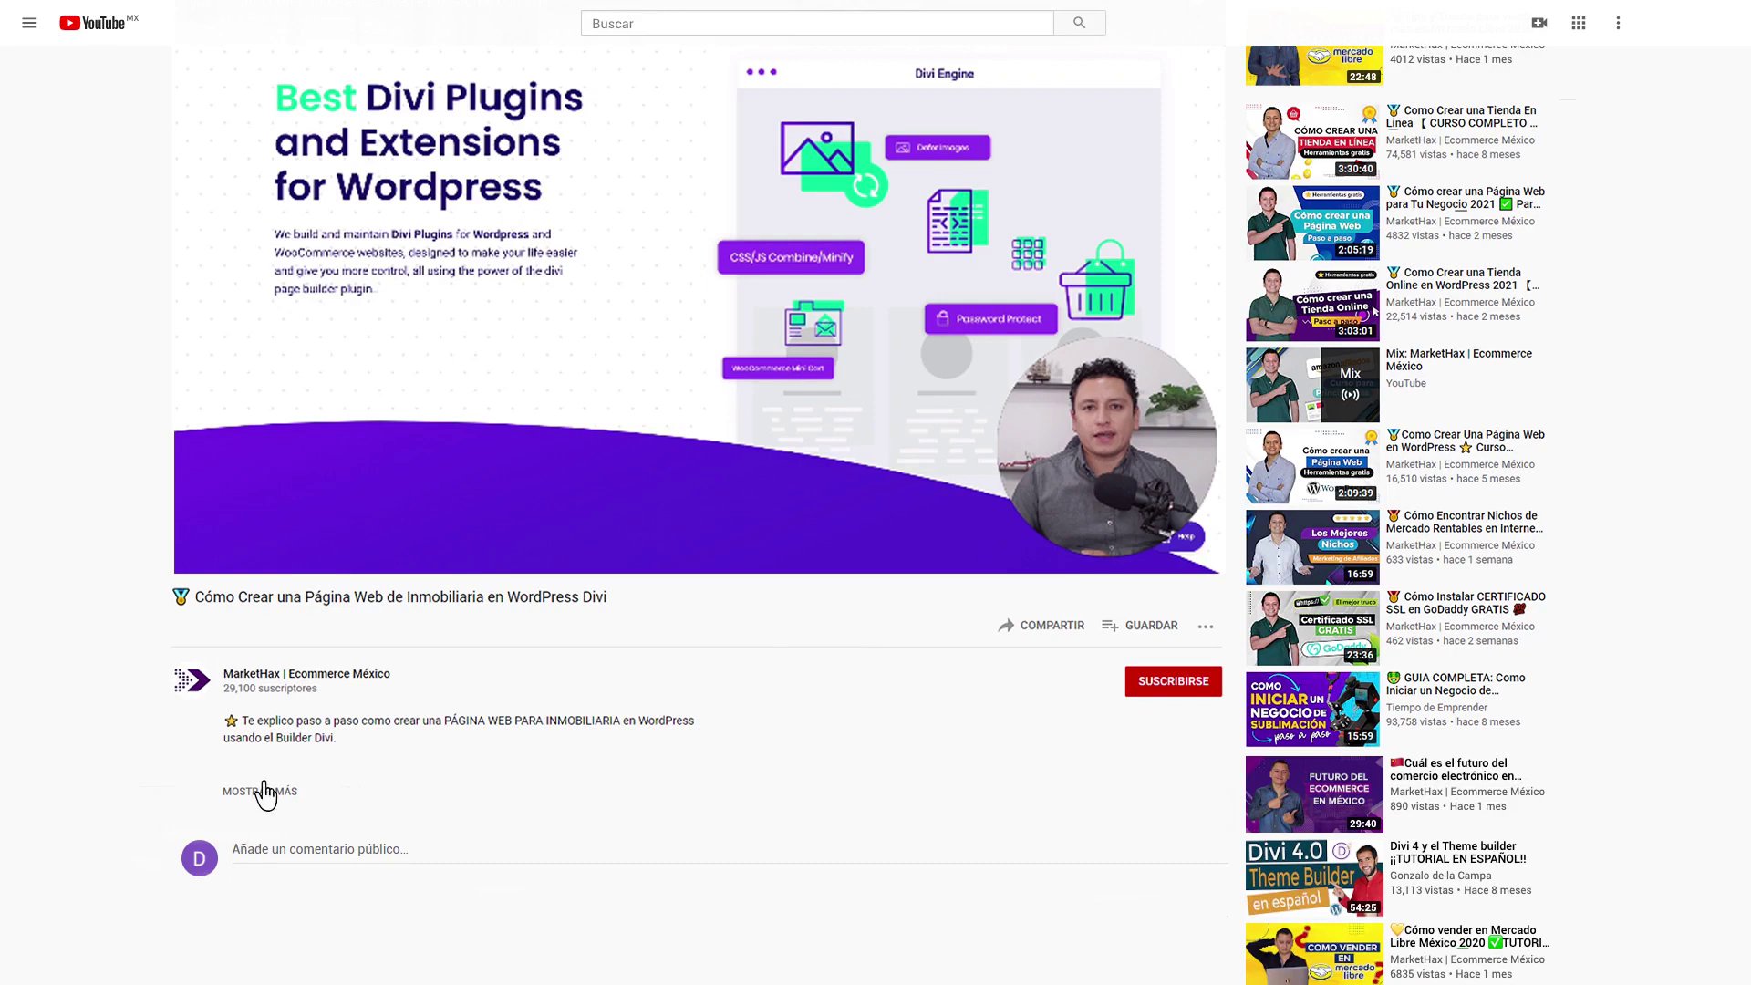
click(262, 790)
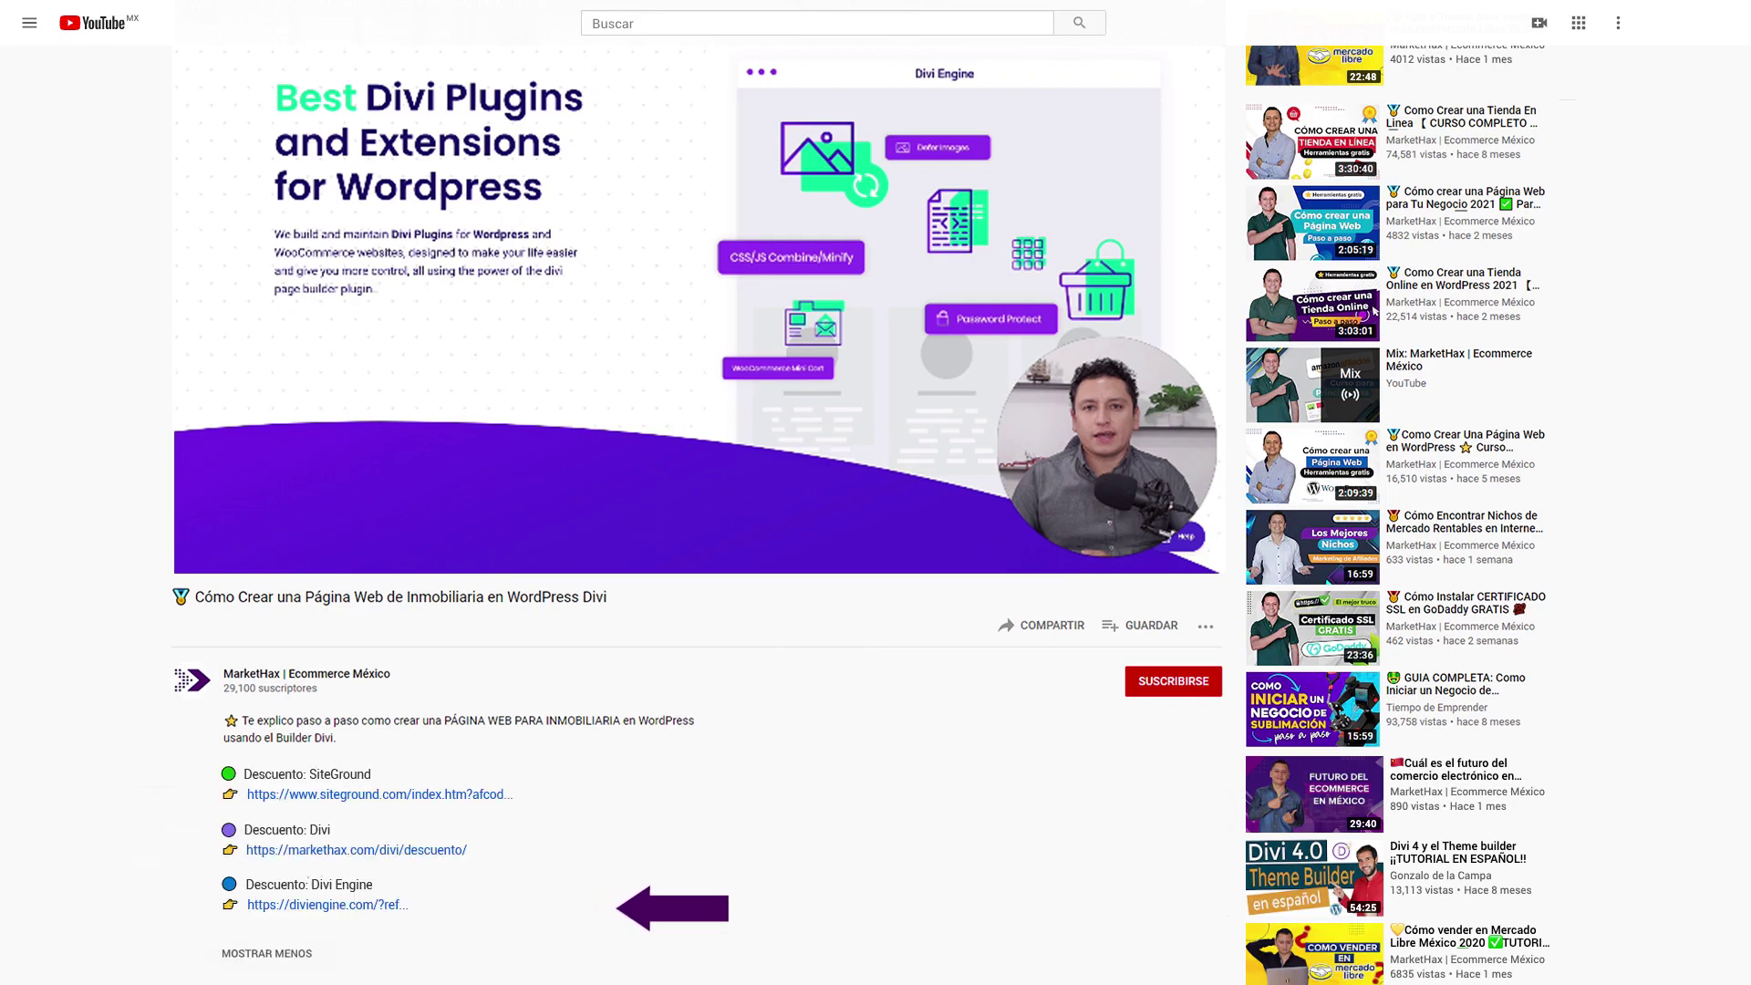
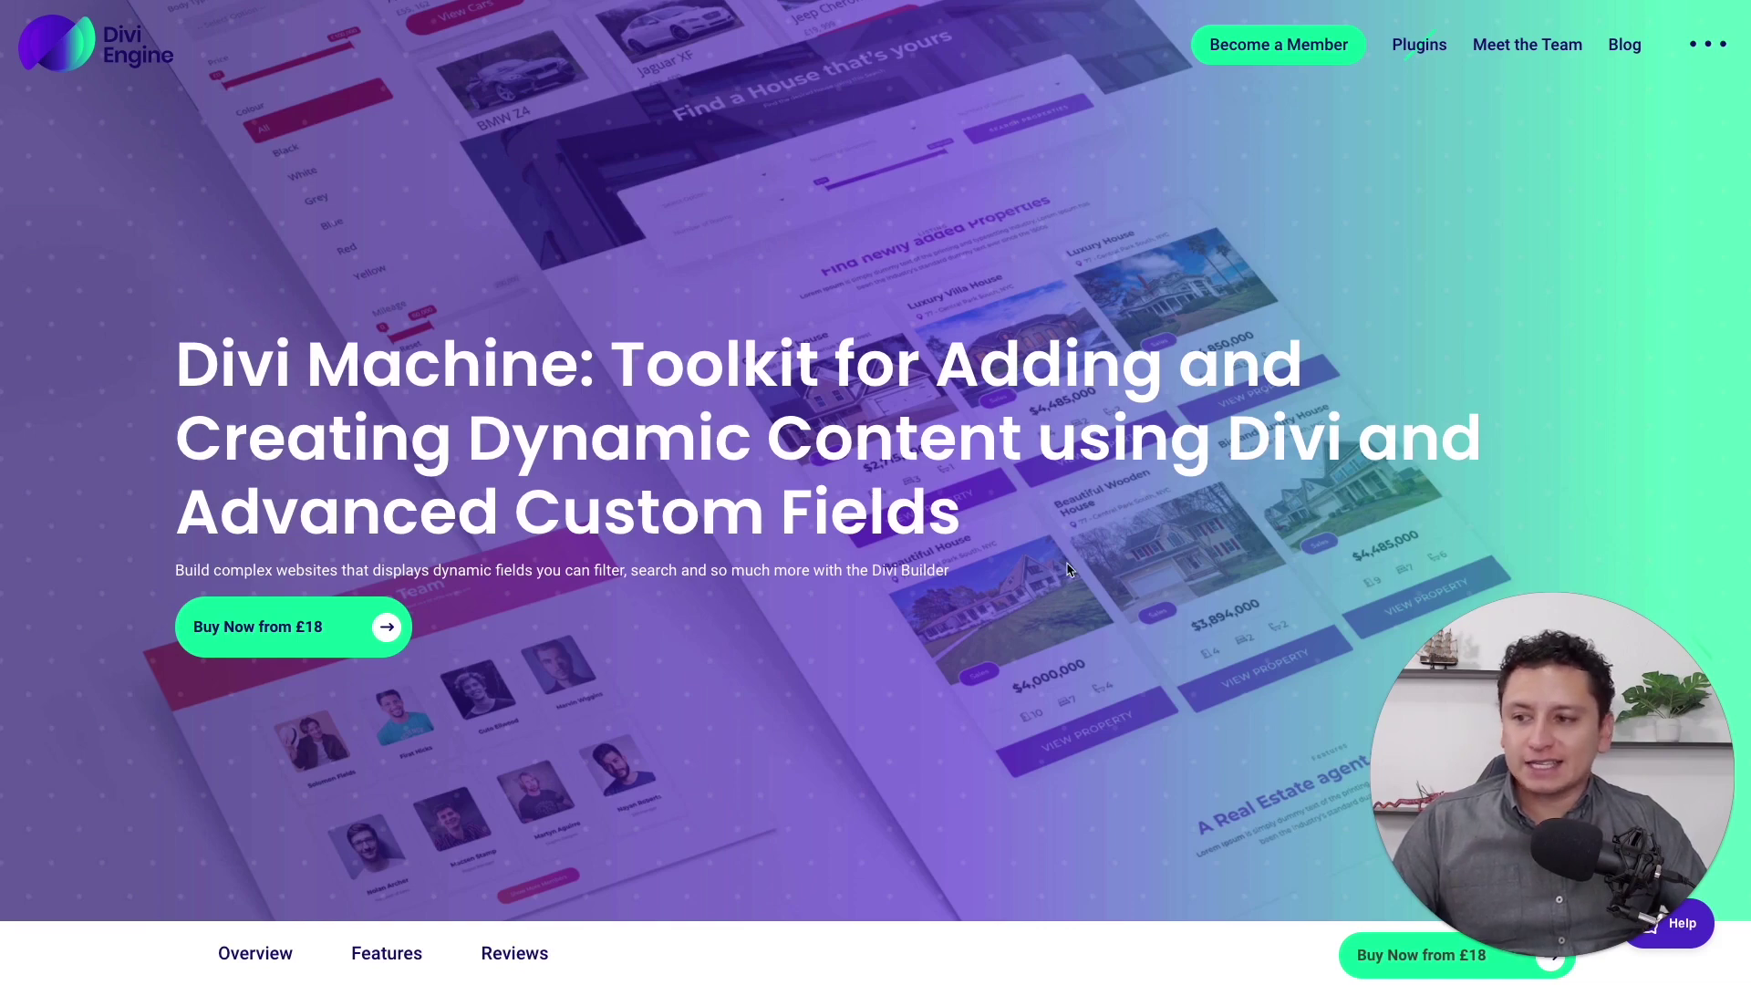
Add the Divi Machine Lifetime 1 Site licence at £63 to the basket
scroll(1069, 569, down, 3)
scroll(1069, 570, down, 3)
scroll(584, 507, down, 13)
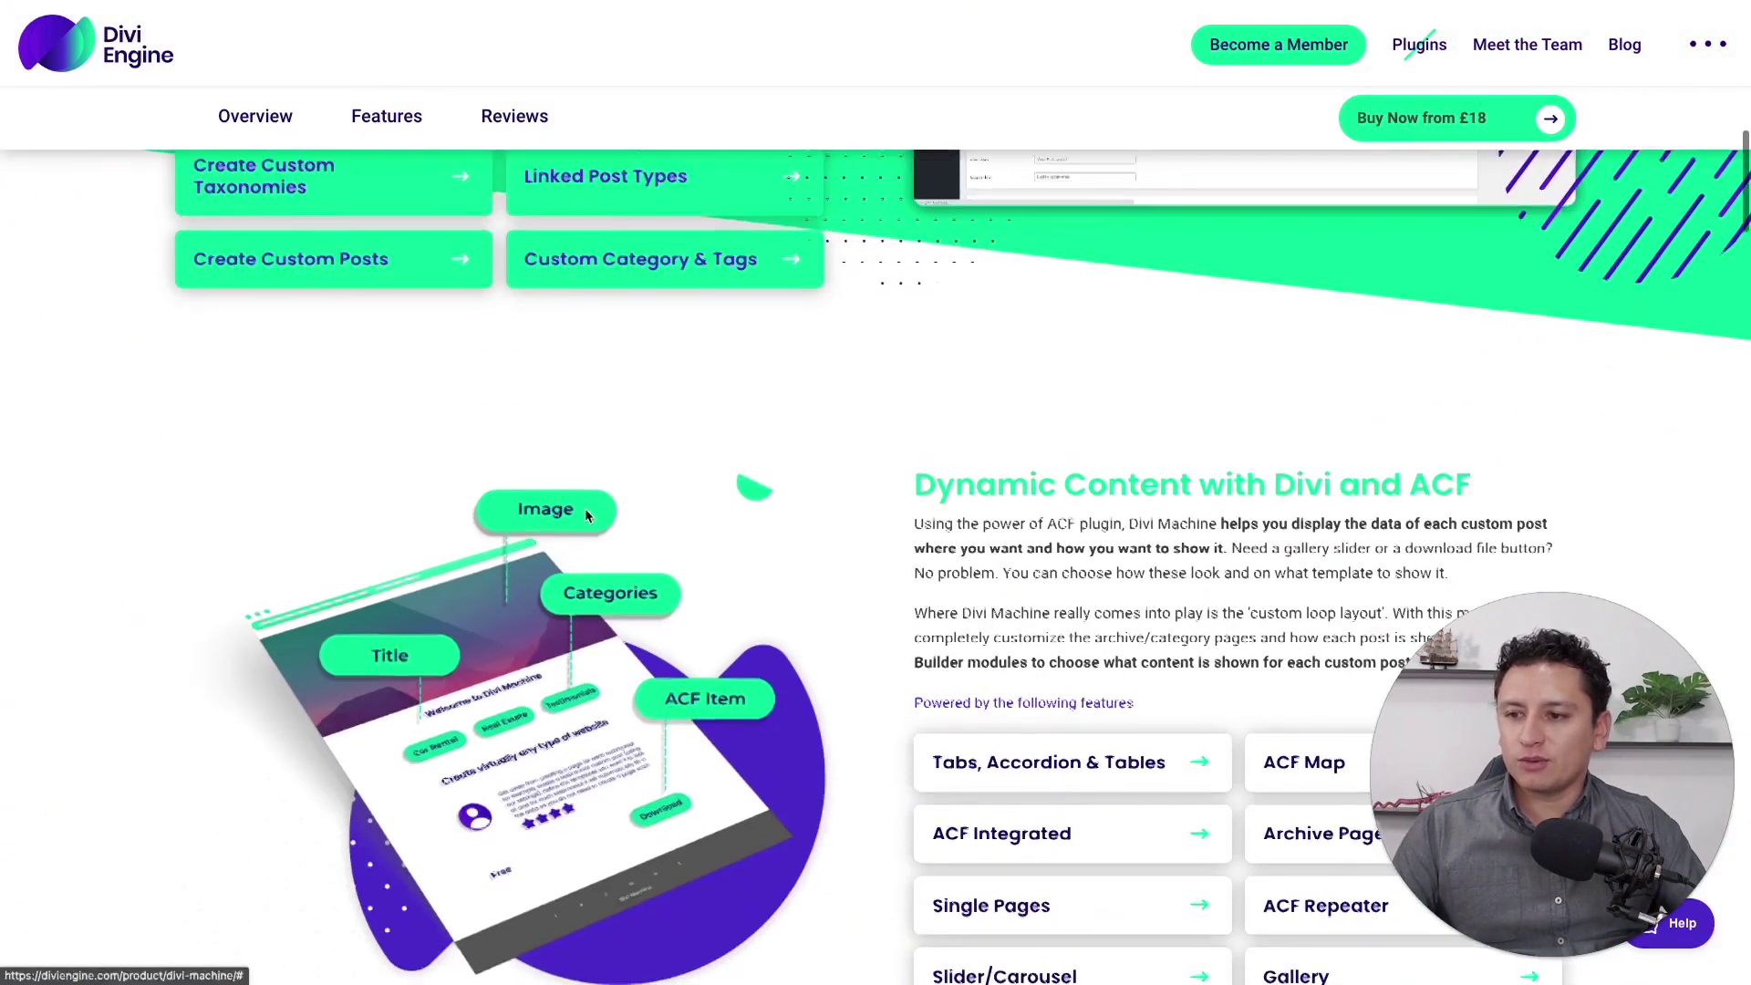
scroll(586, 516, down, 20)
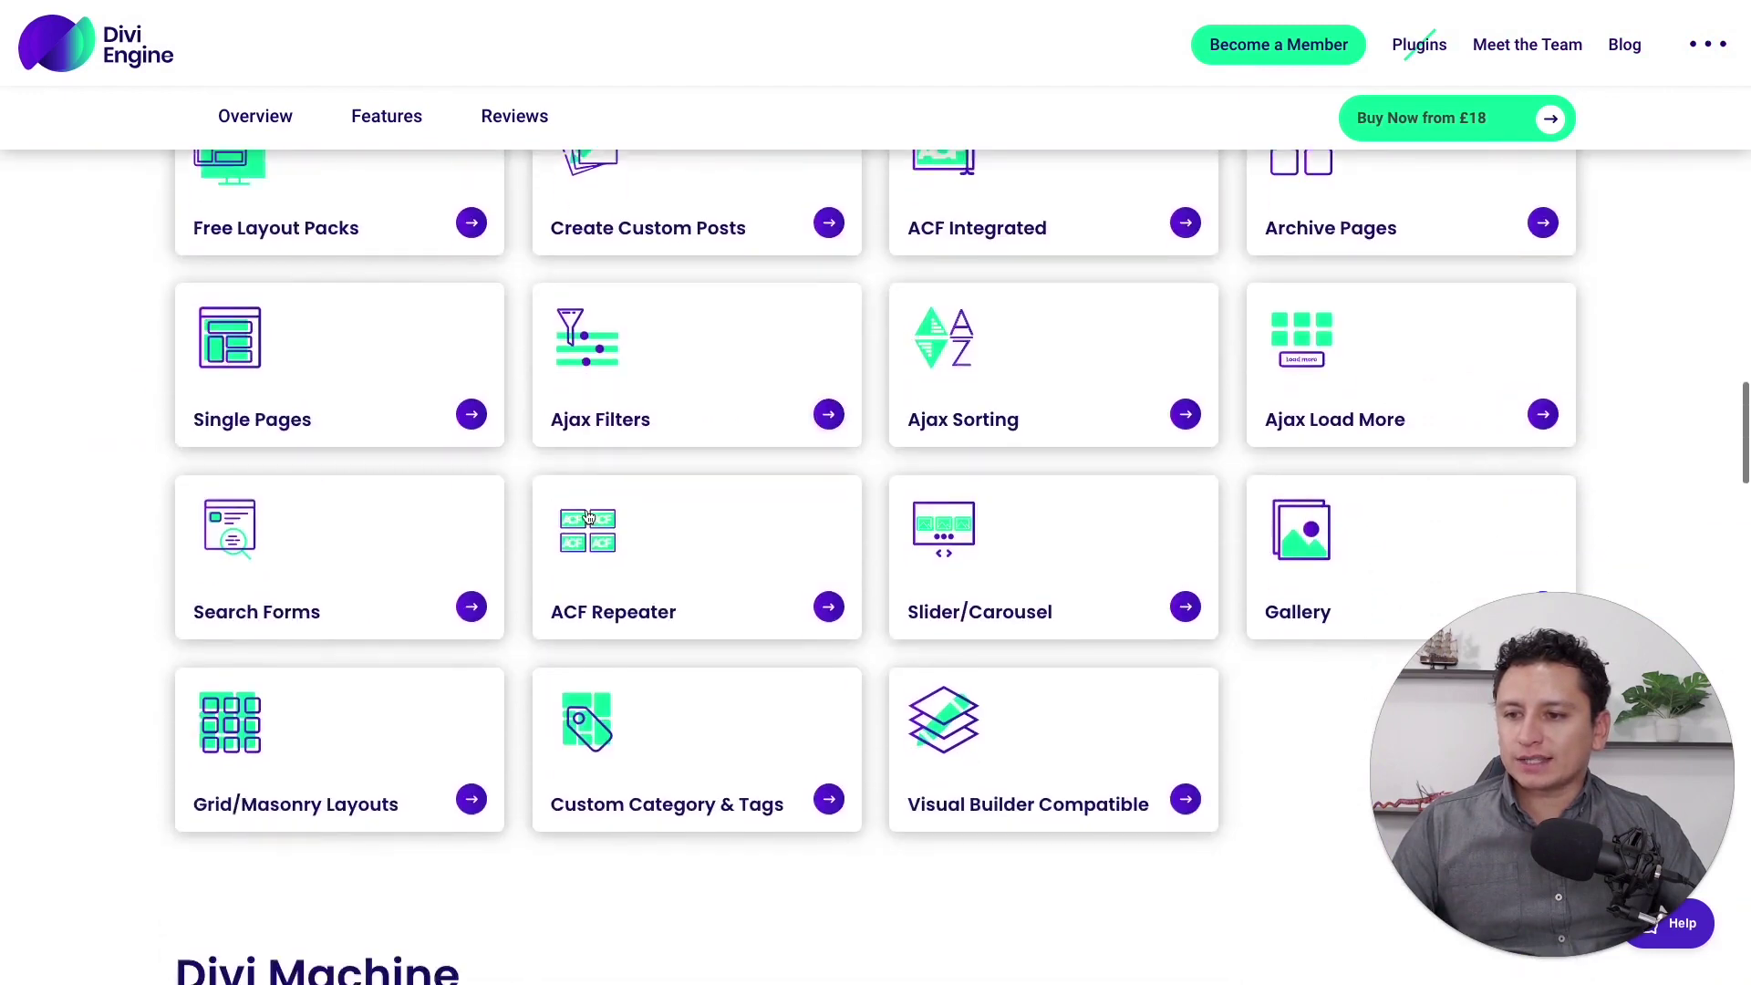
scroll(589, 517, down, 3)
scroll(584, 511, up, 3)
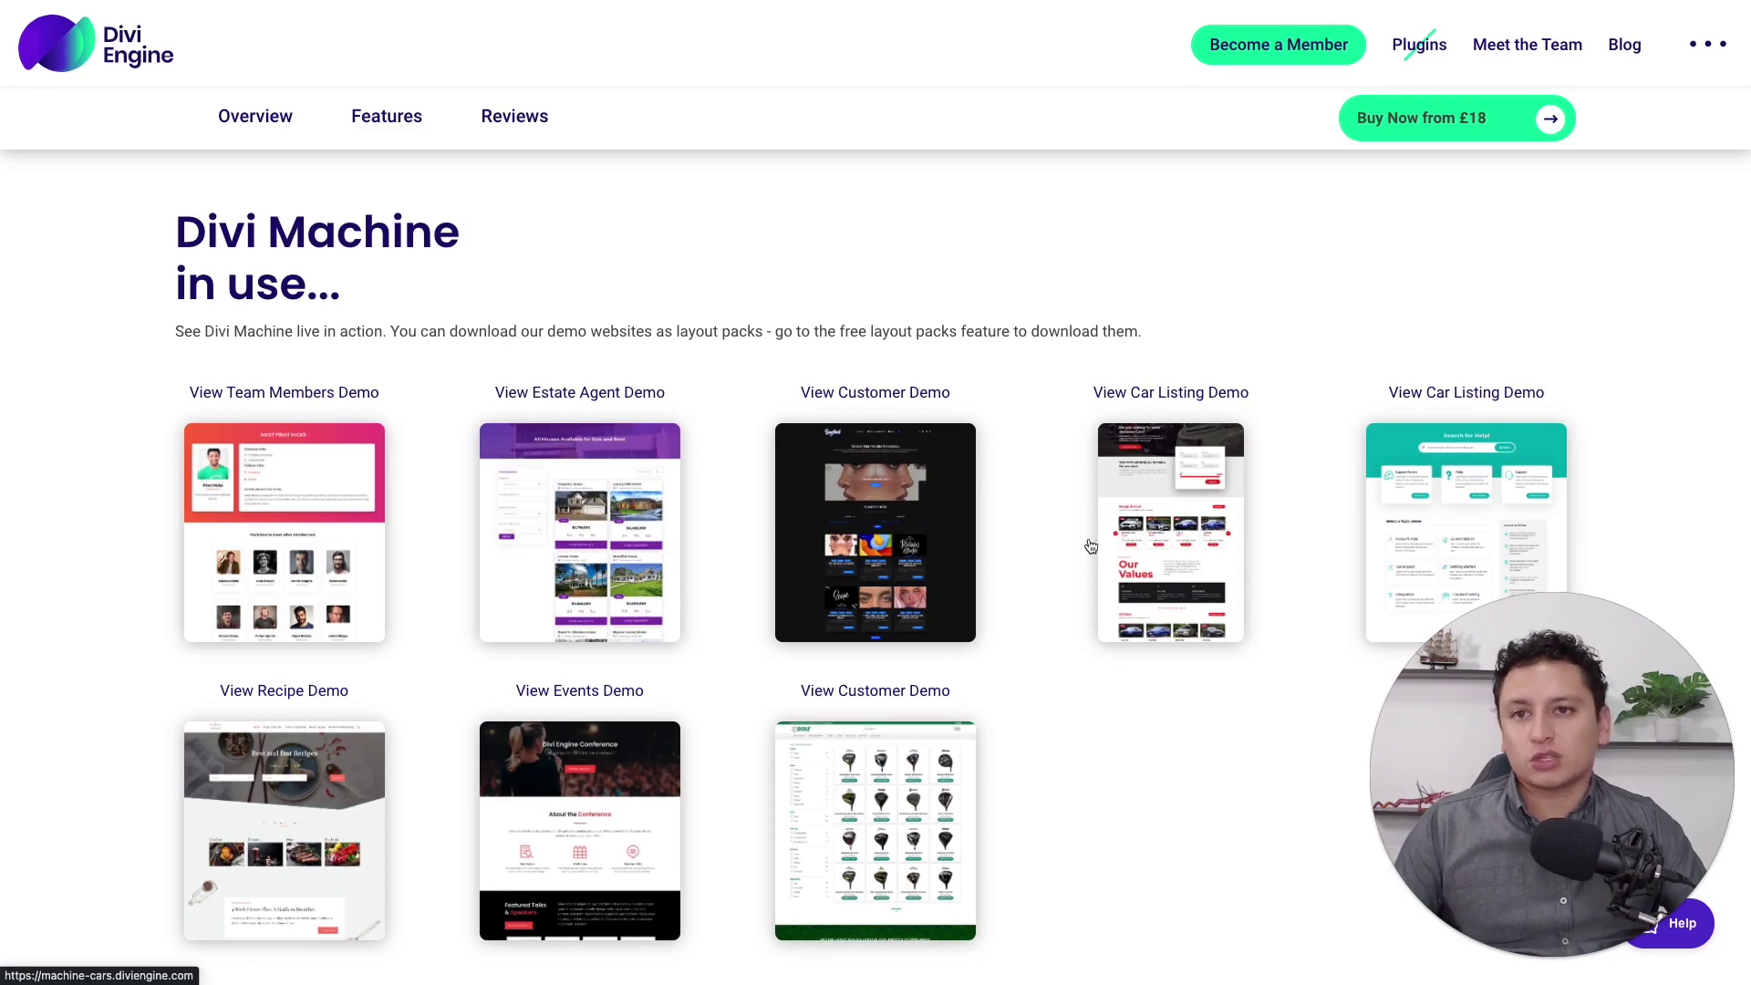
scroll(1027, 539, up, 12)
scroll(1021, 531, up, 10)
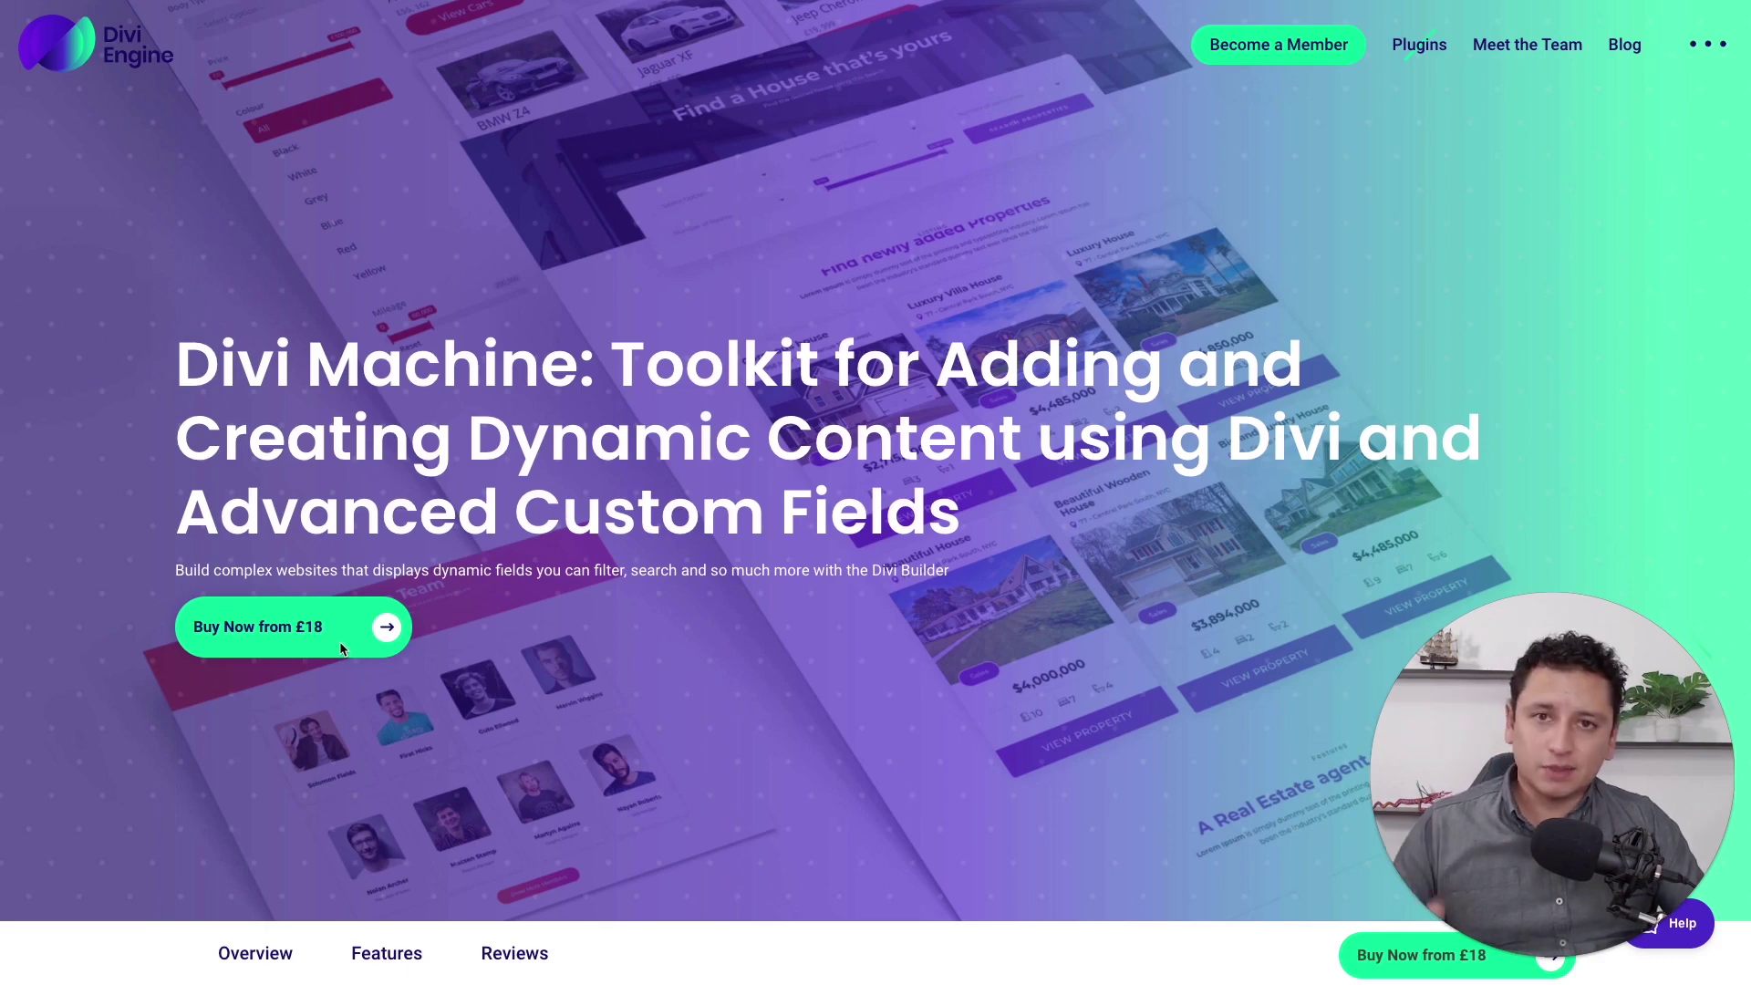
click(324, 630)
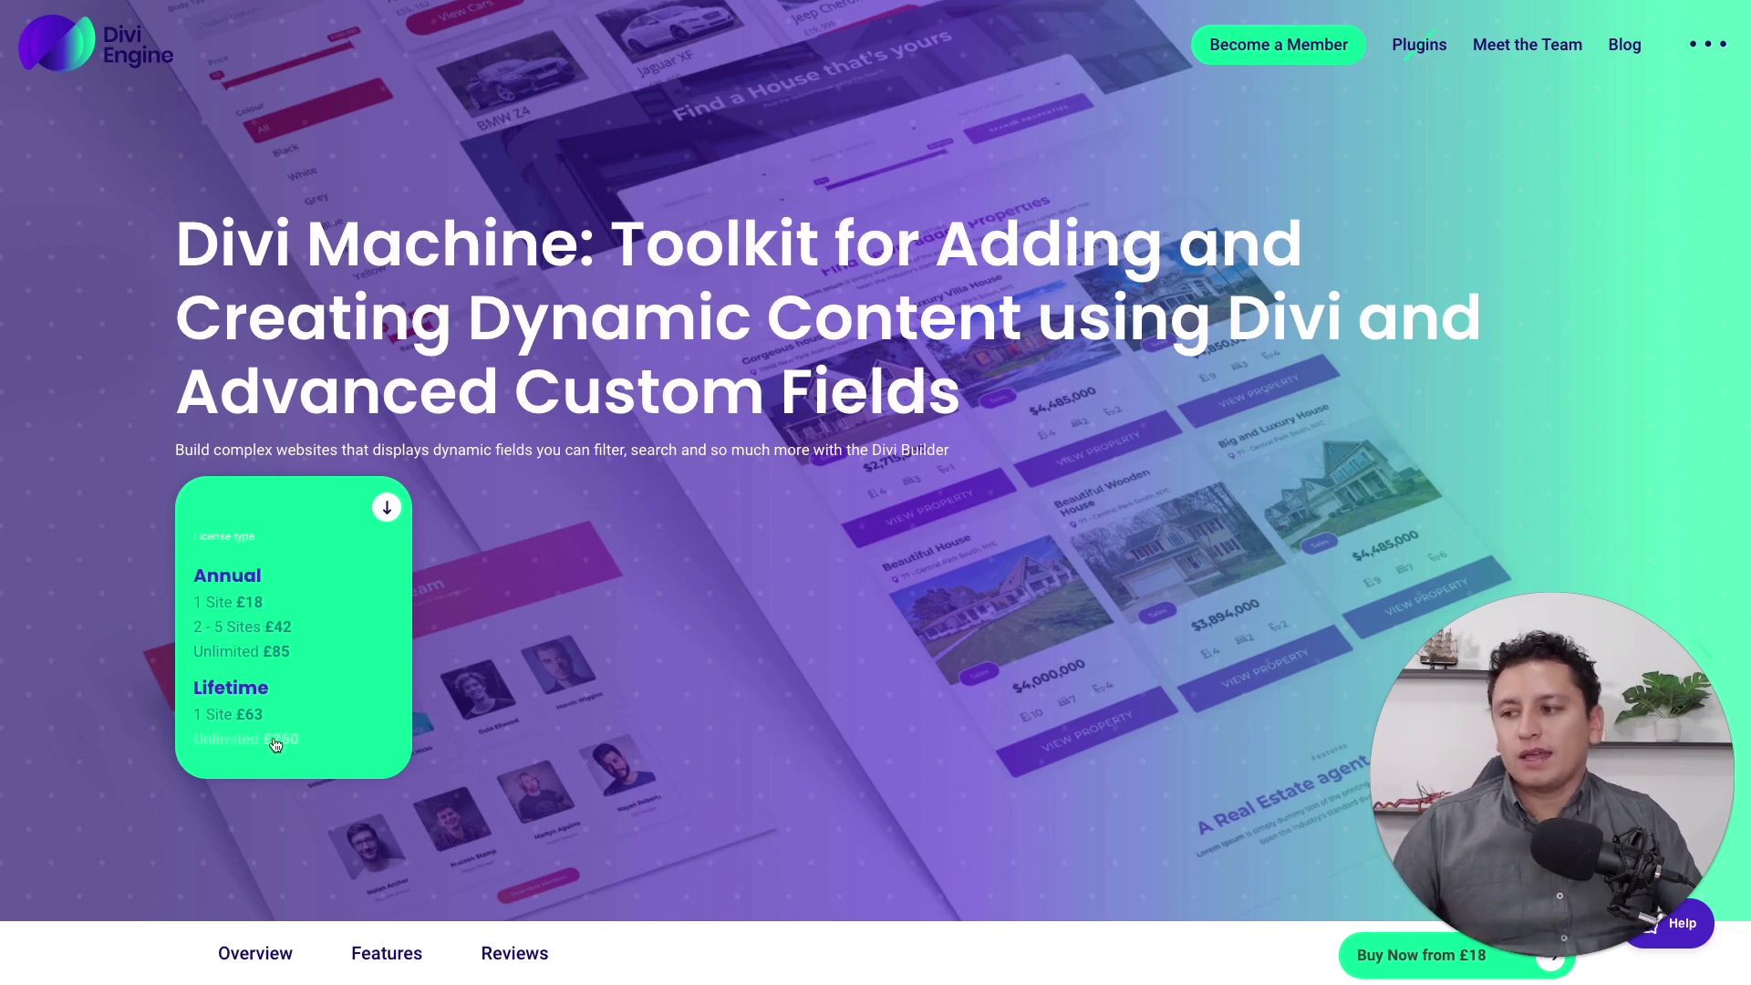
scroll(275, 745, down, 1)
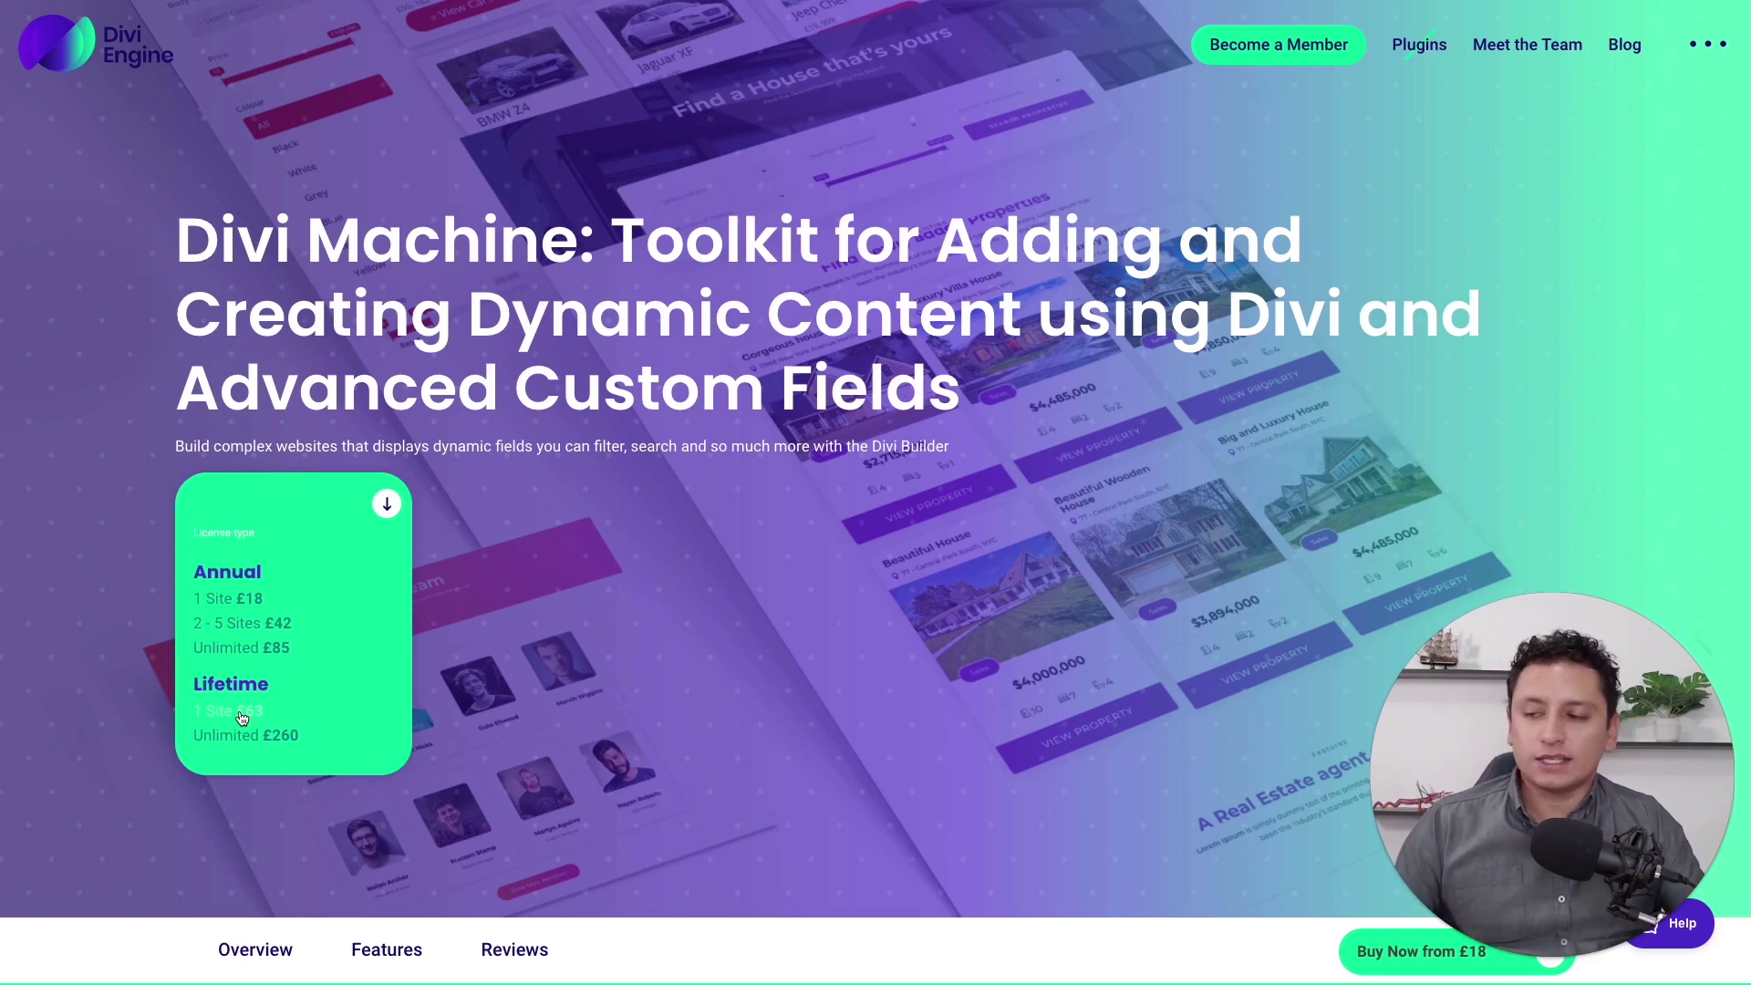
click(238, 717)
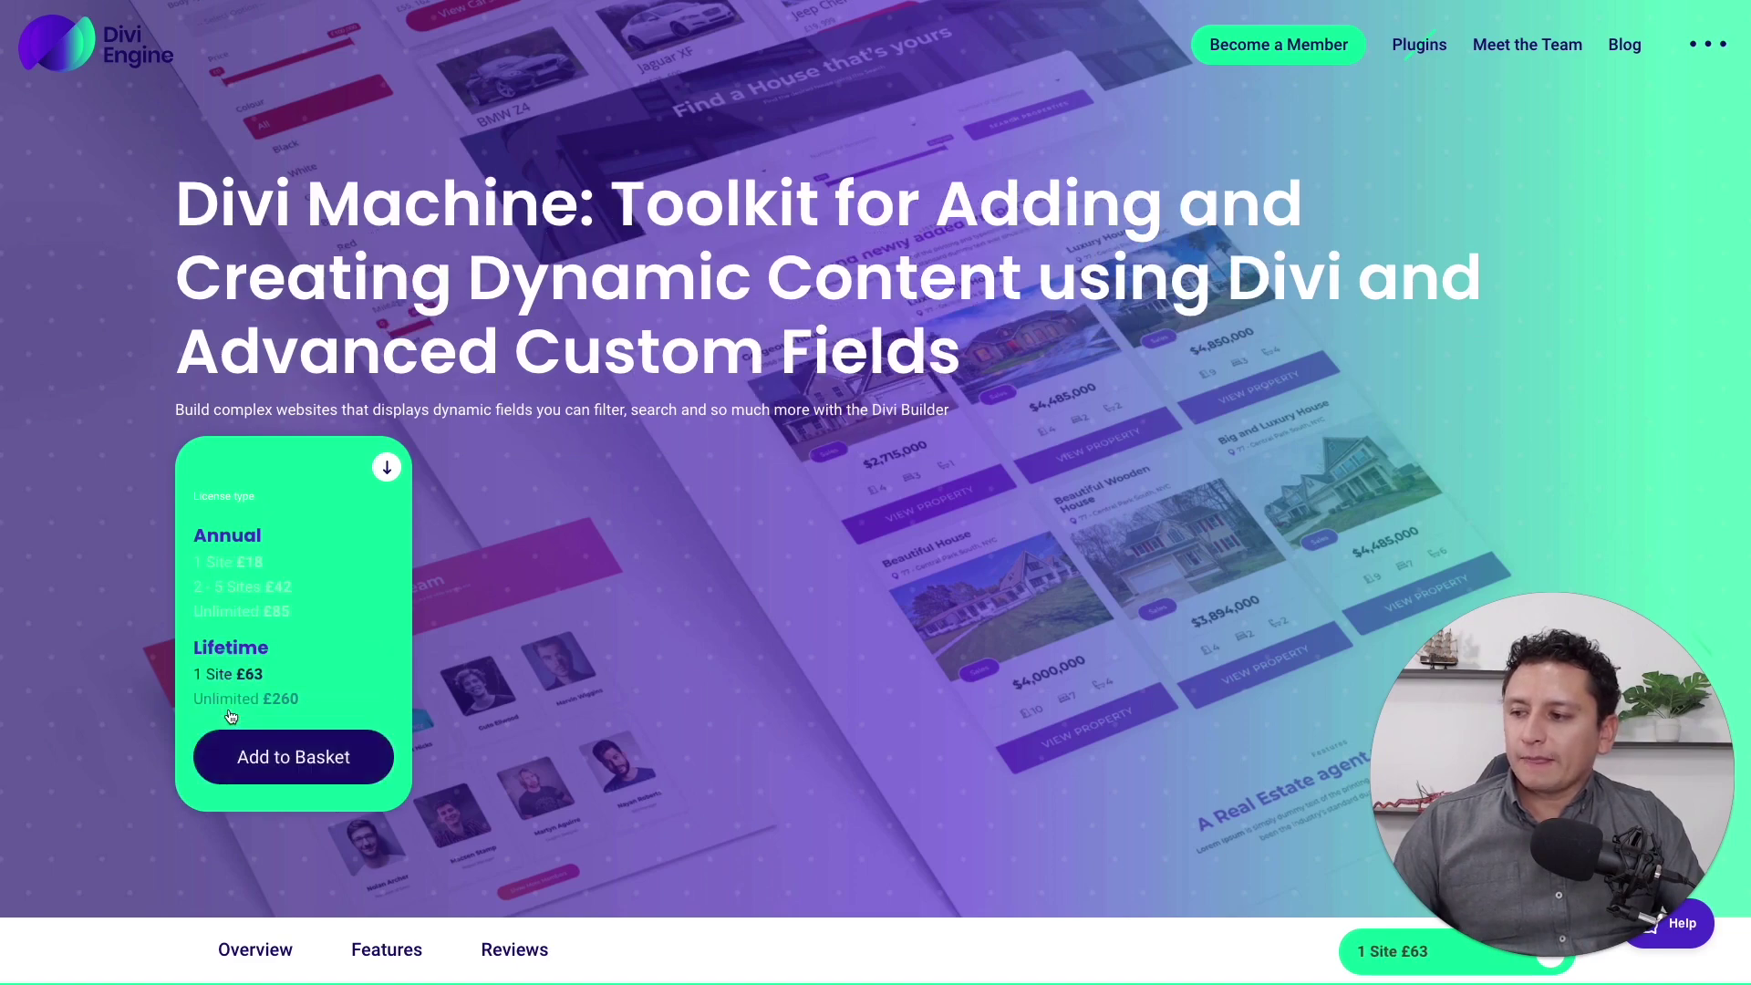
click(283, 757)
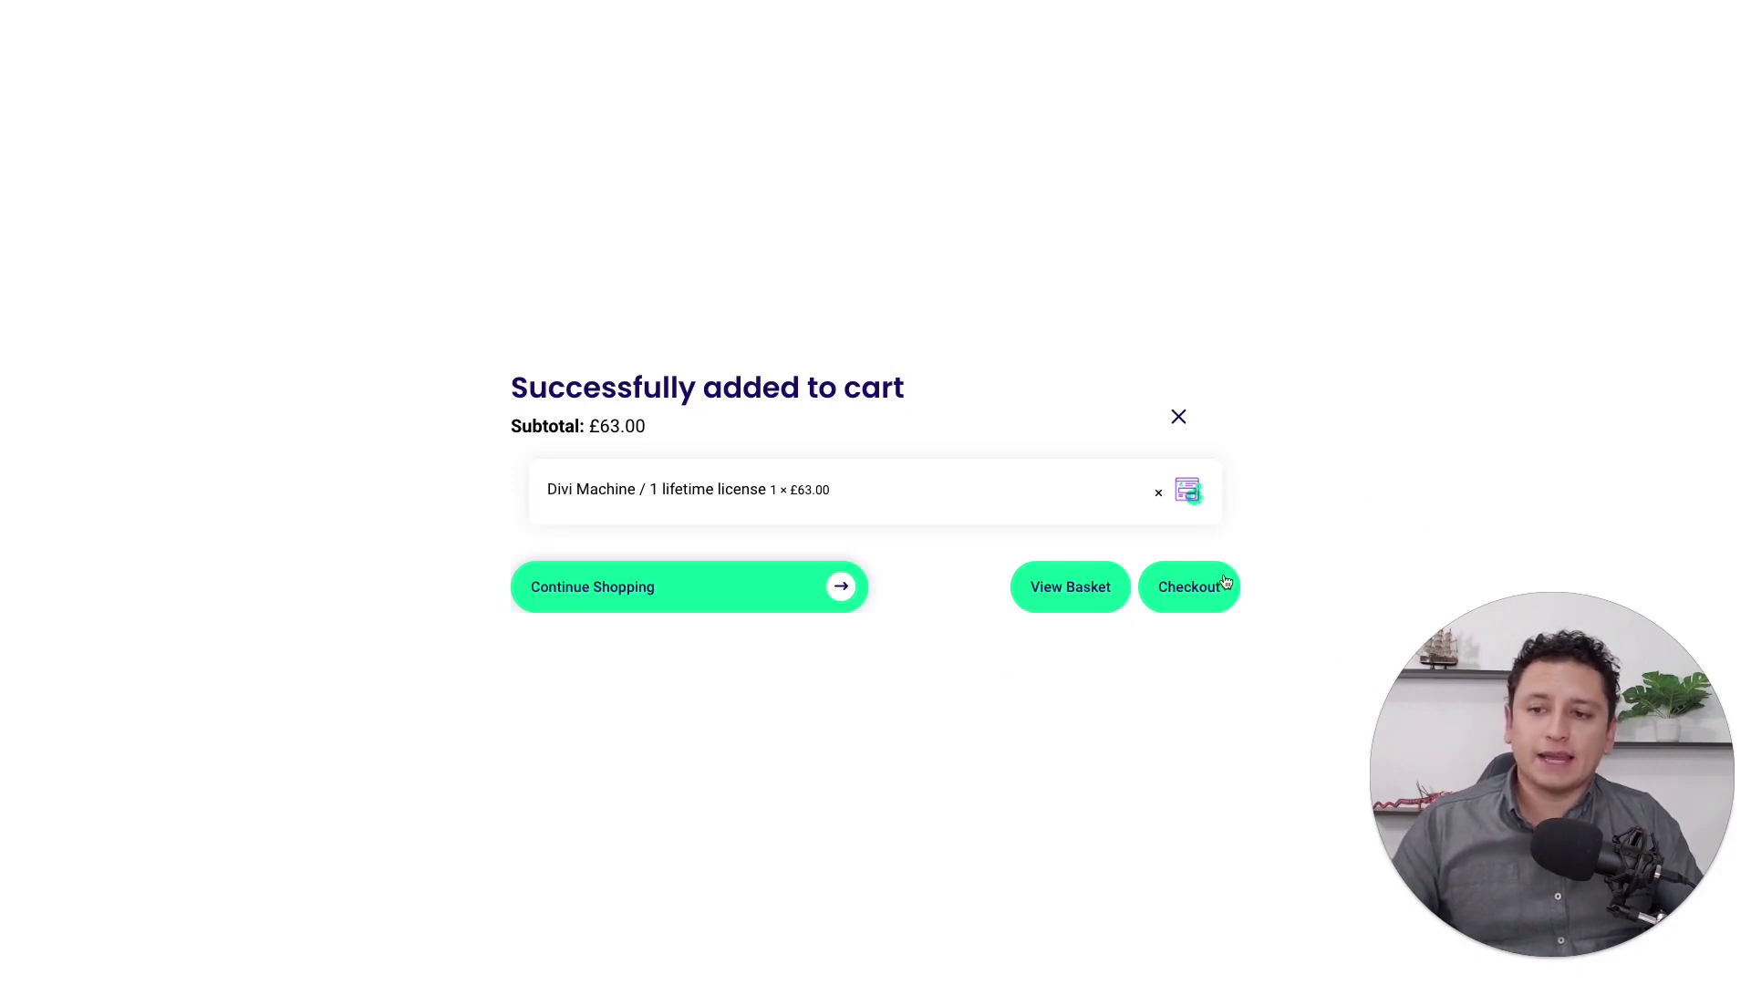
Proceed to checkout and review the £63.00 order form and payment methods
click(1198, 605)
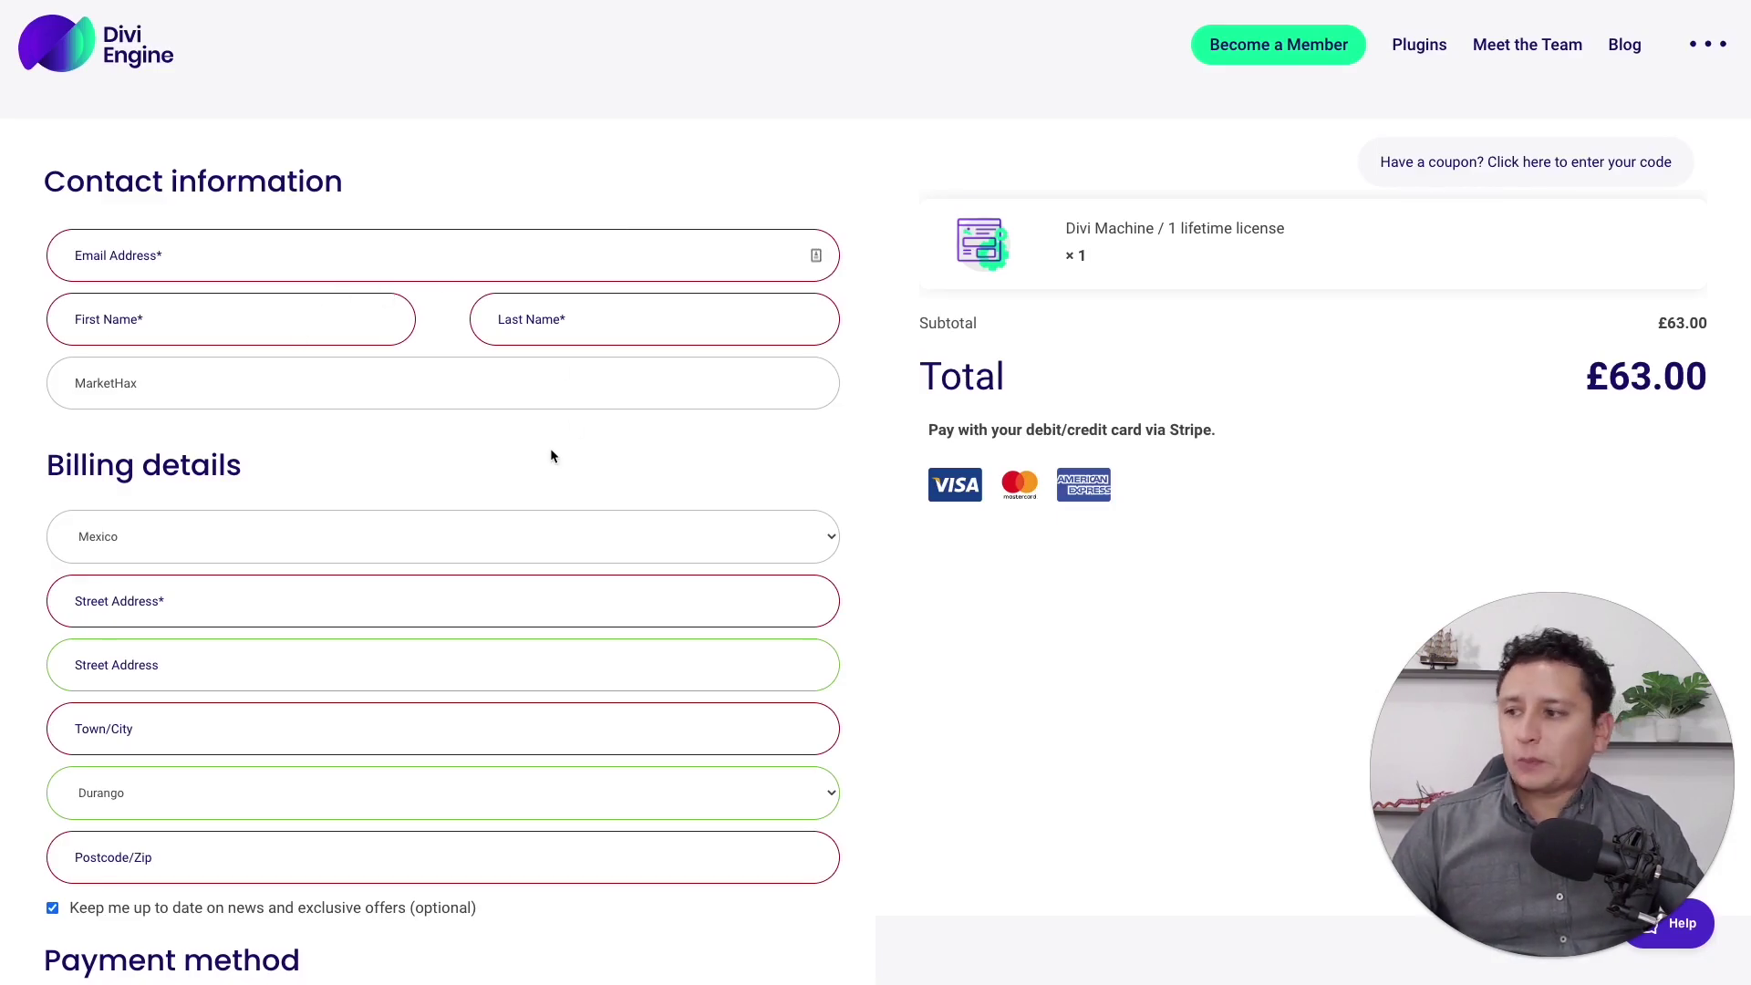
scroll(559, 520, down, 3)
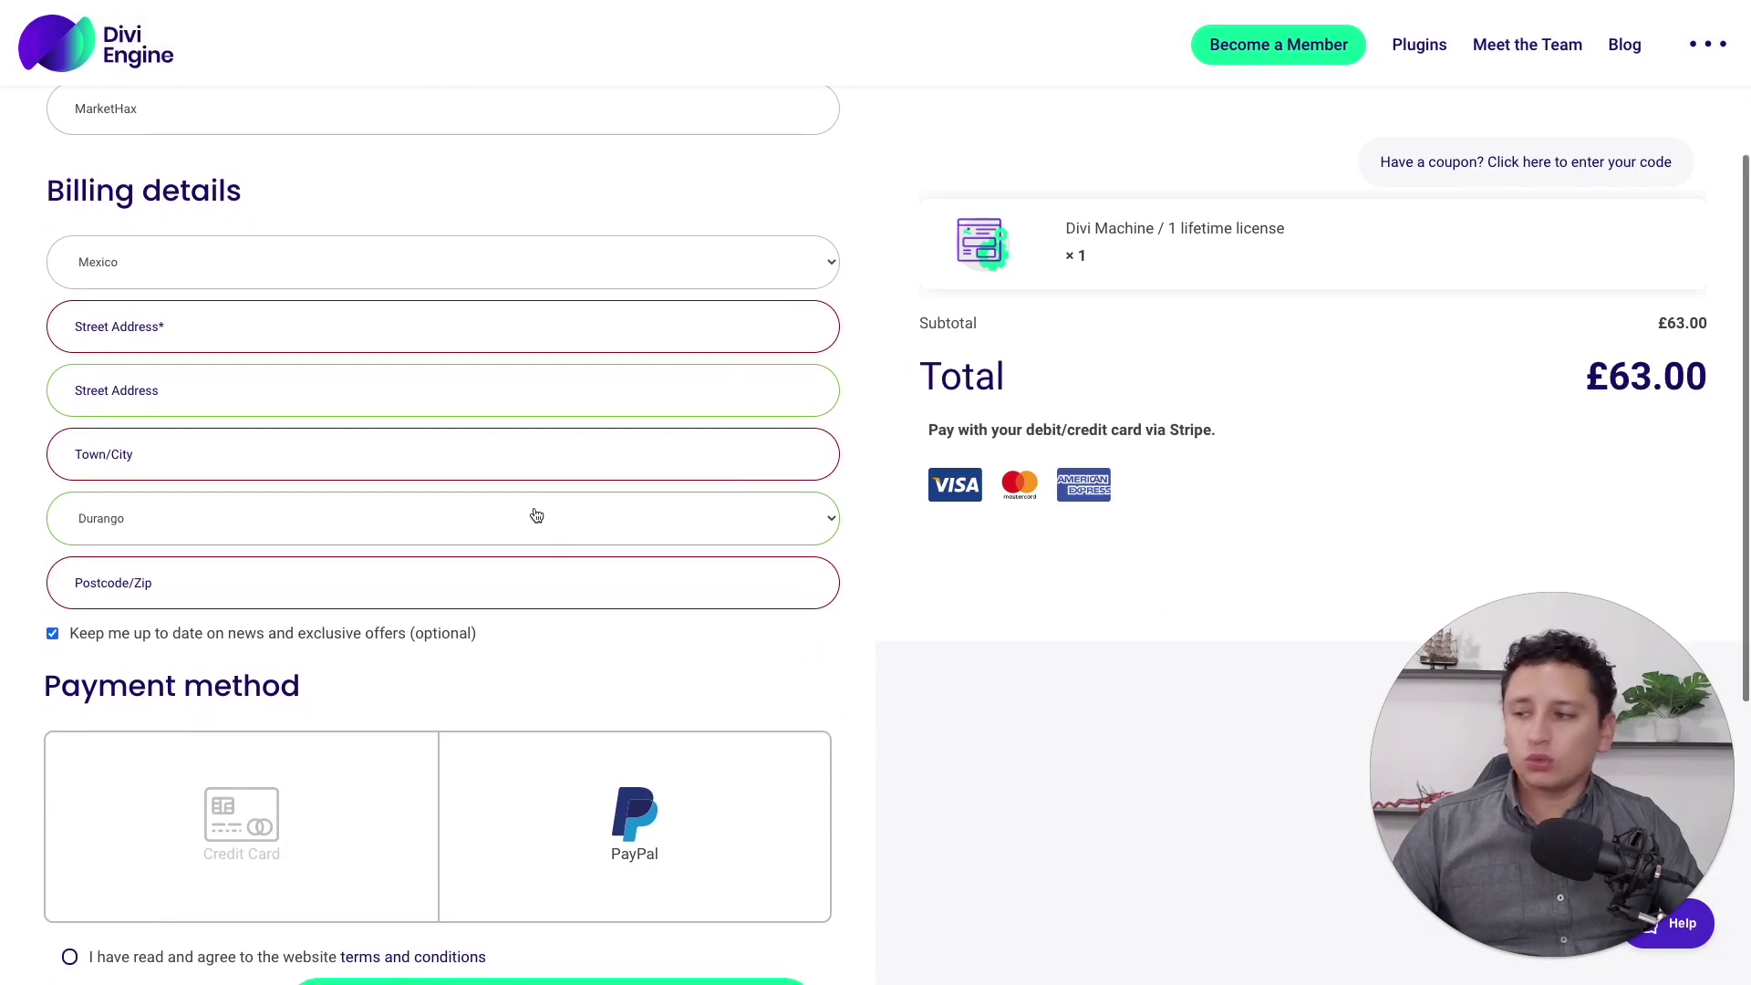
scroll(536, 516, down, 4)
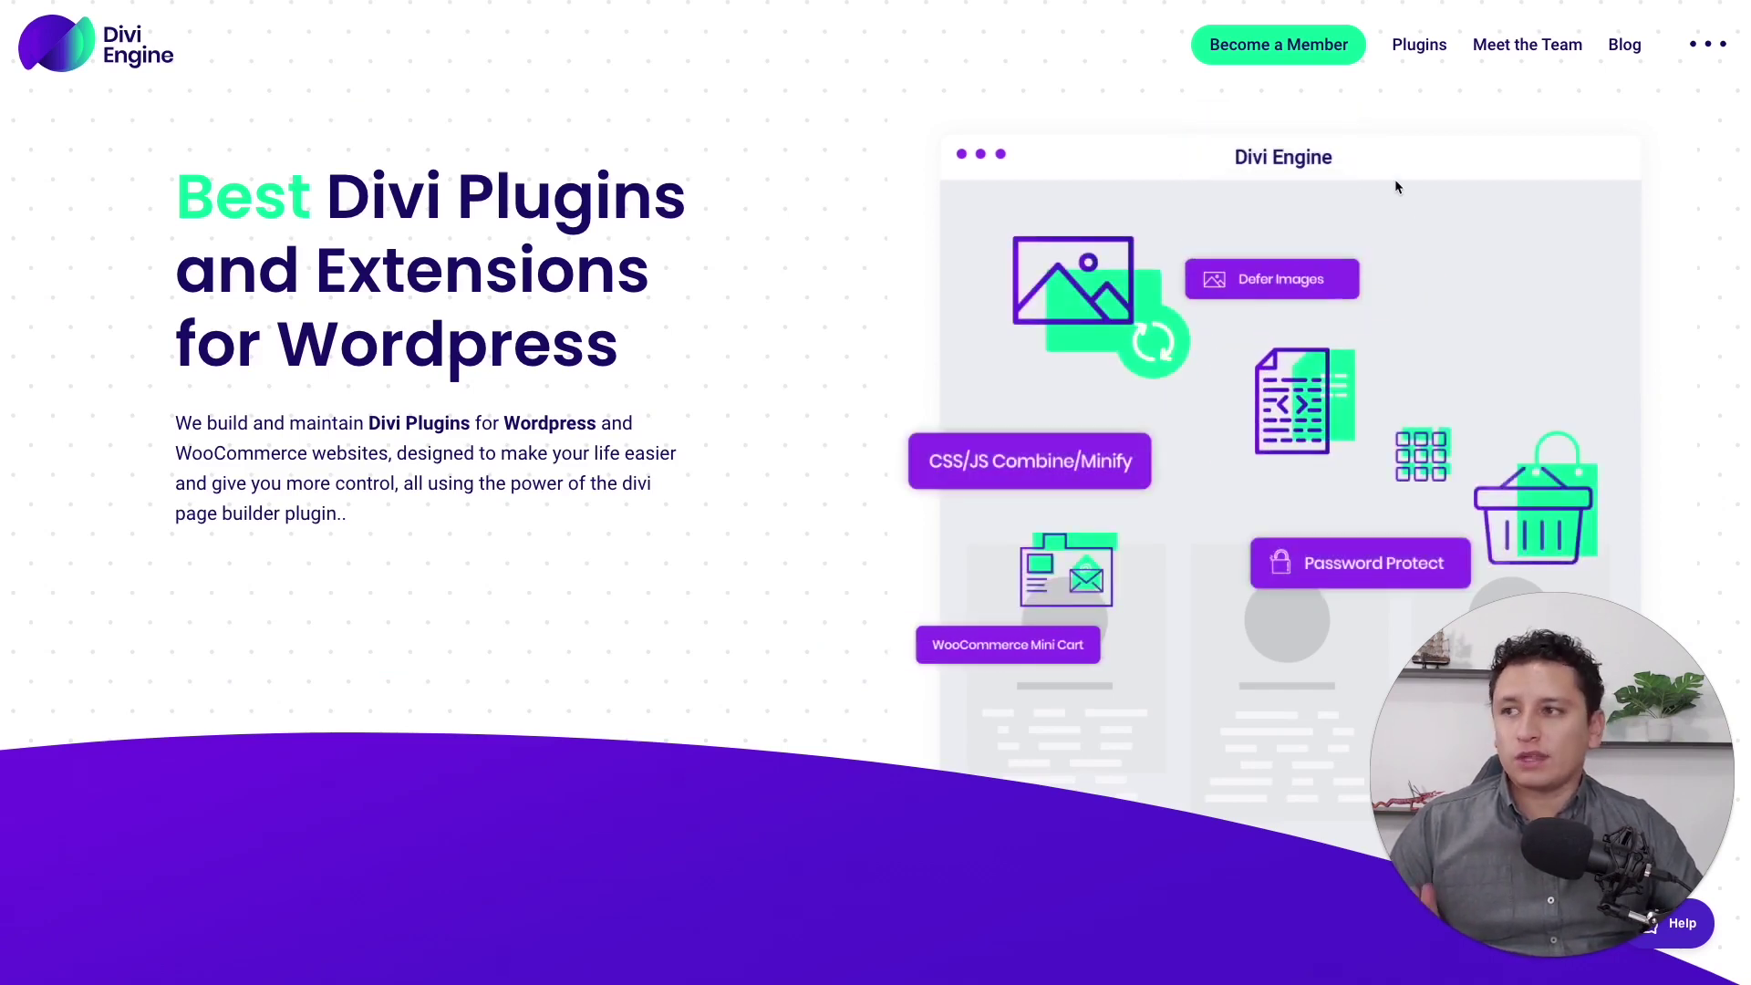
Log in to the Divi Engine account via Login / Register with saved credentials
click(1709, 44)
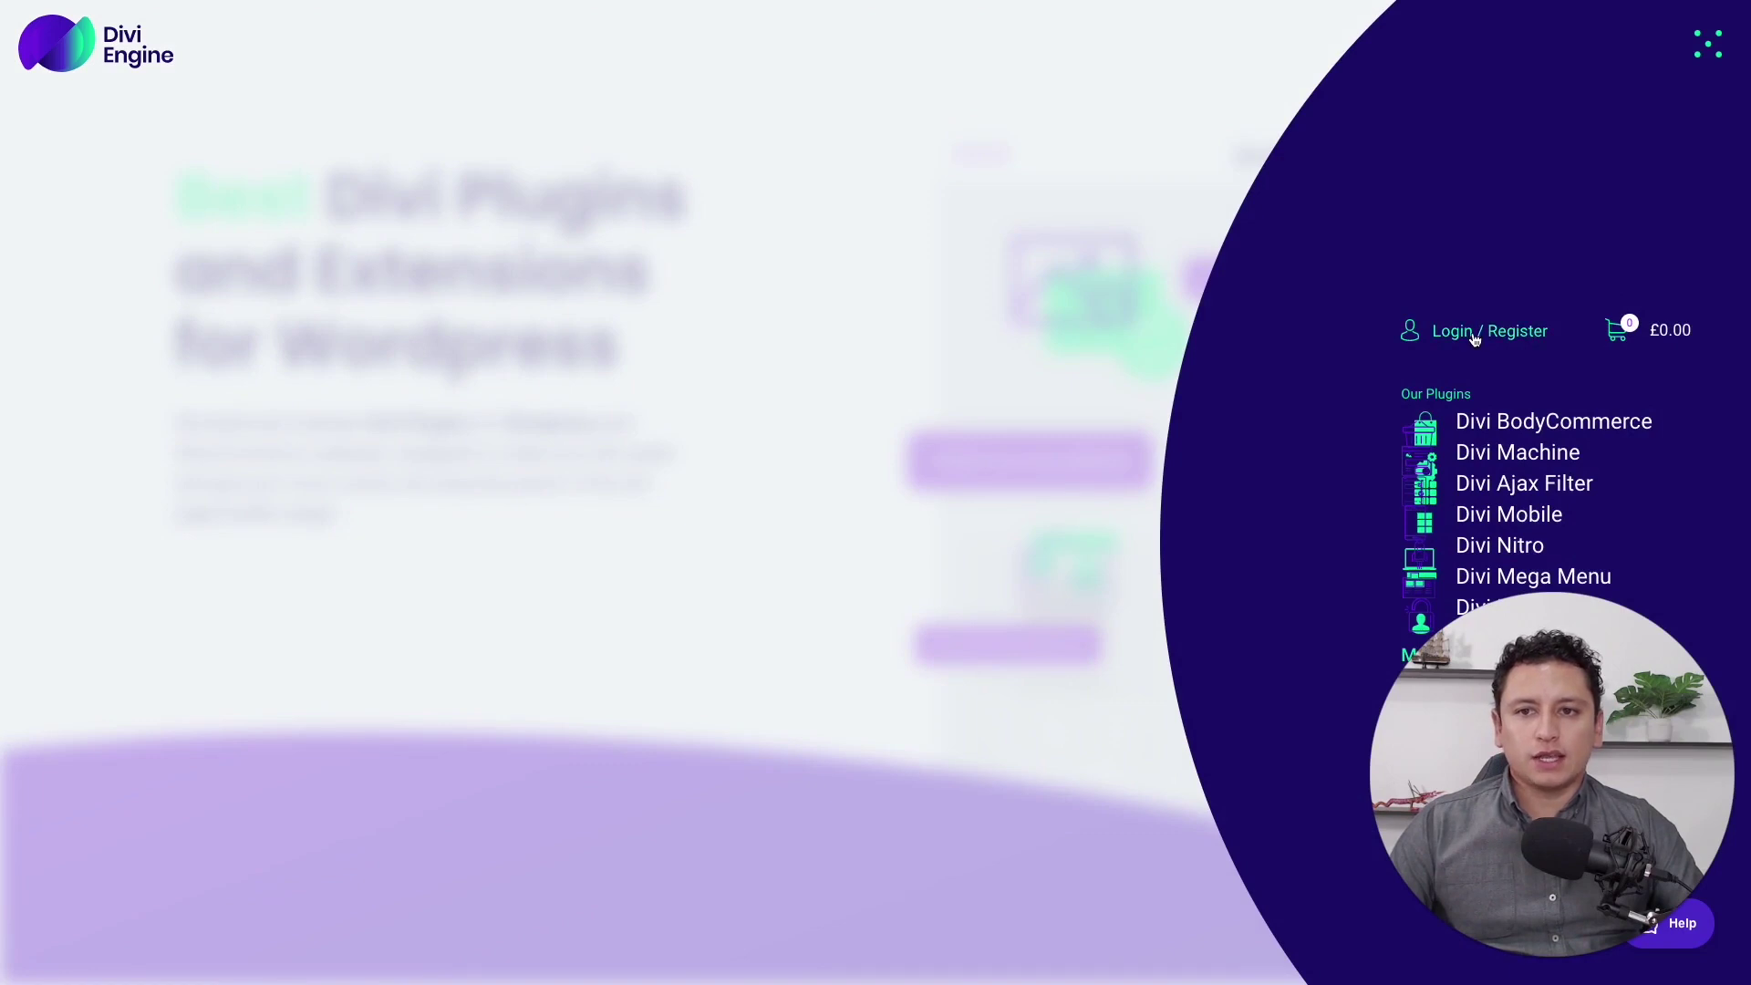
click(1475, 334)
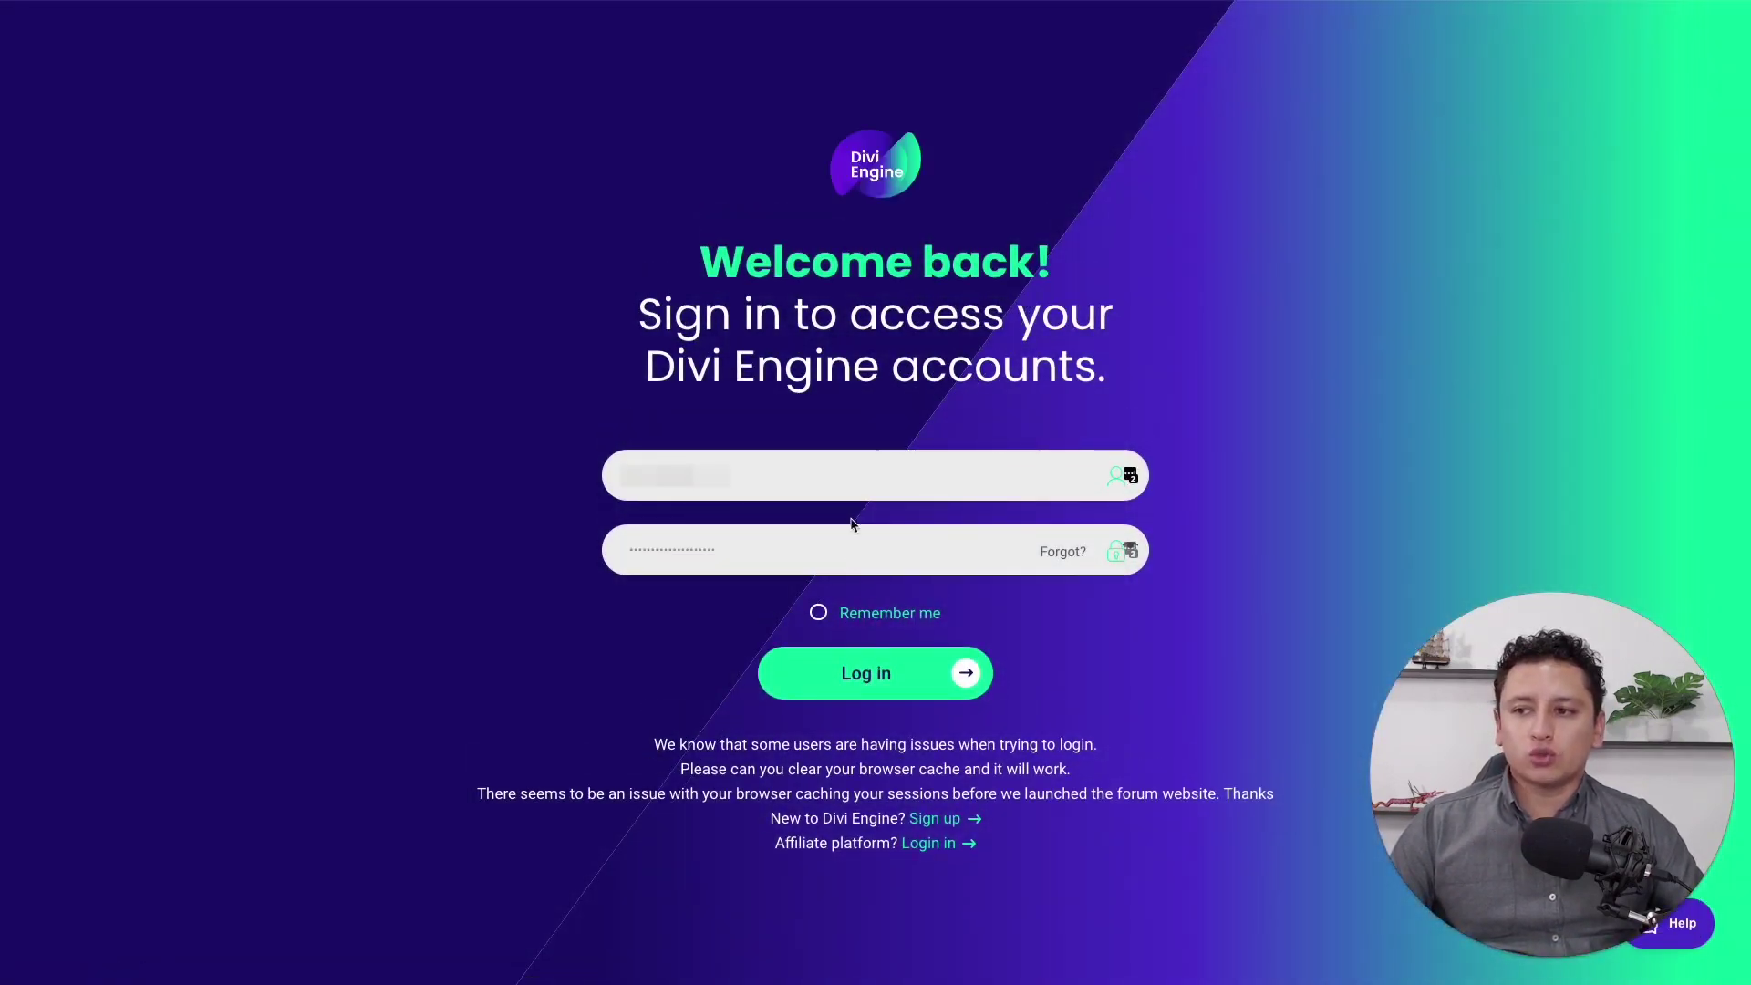
click(923, 679)
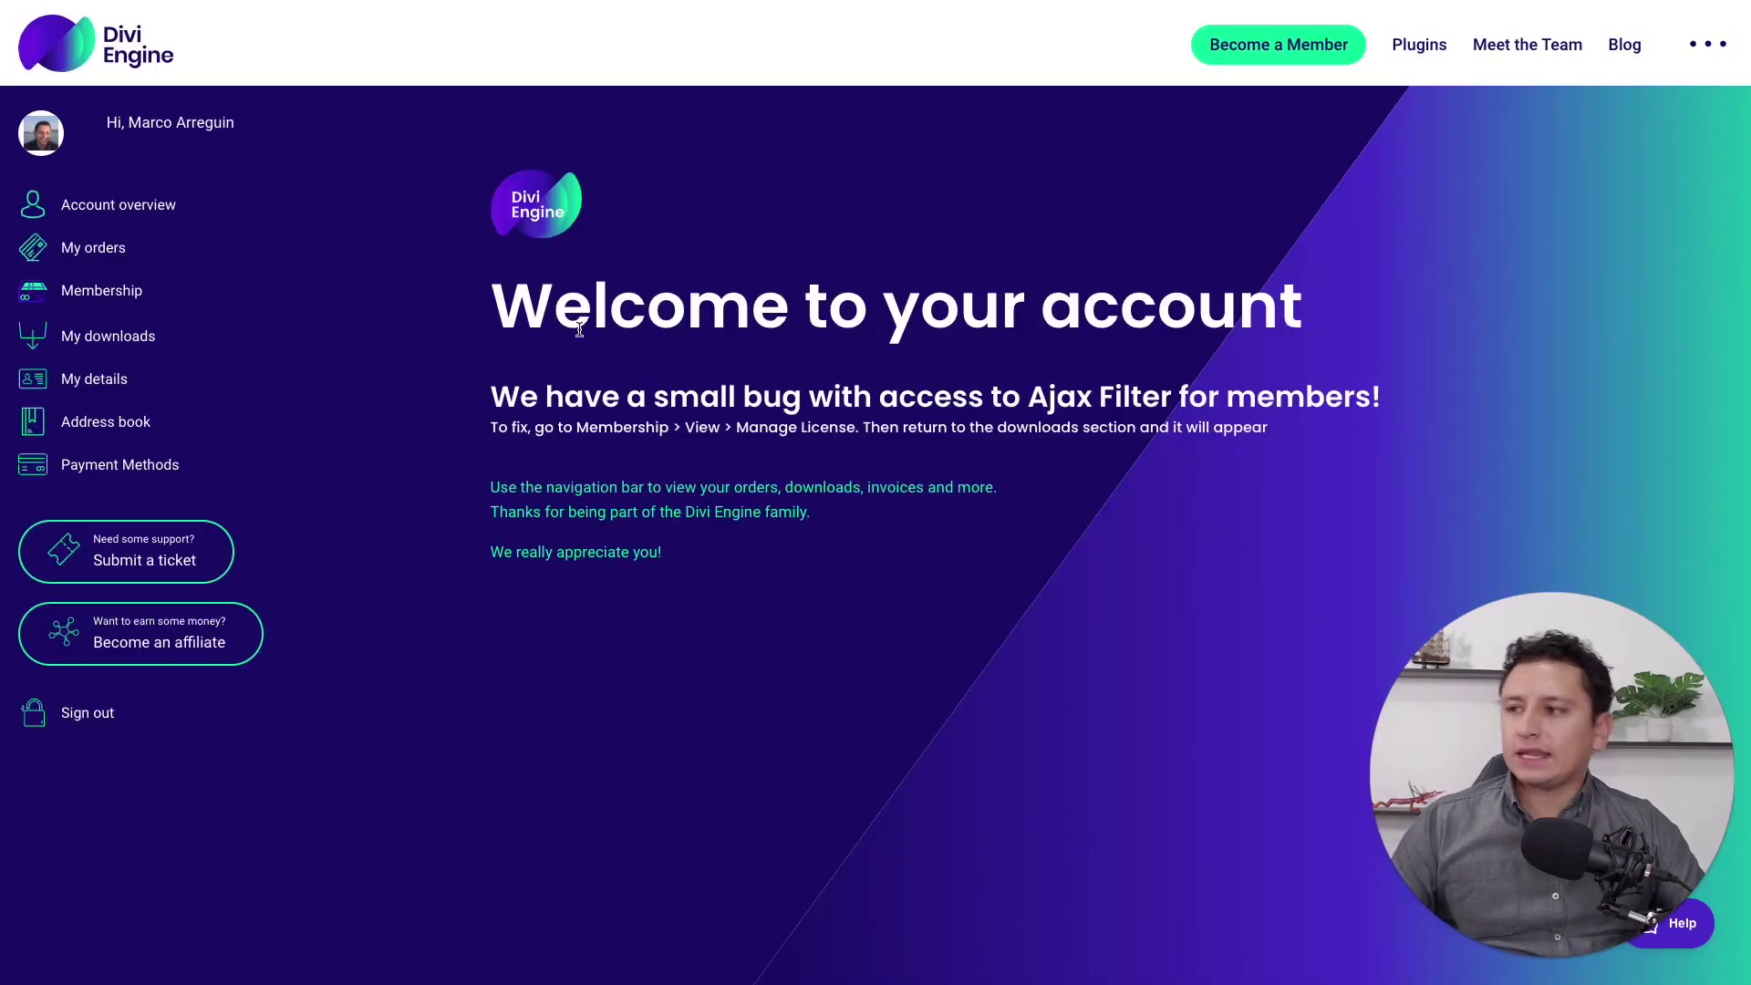
Download the Divi Machine plugin zip and open the order's Manage License key page
click(111, 337)
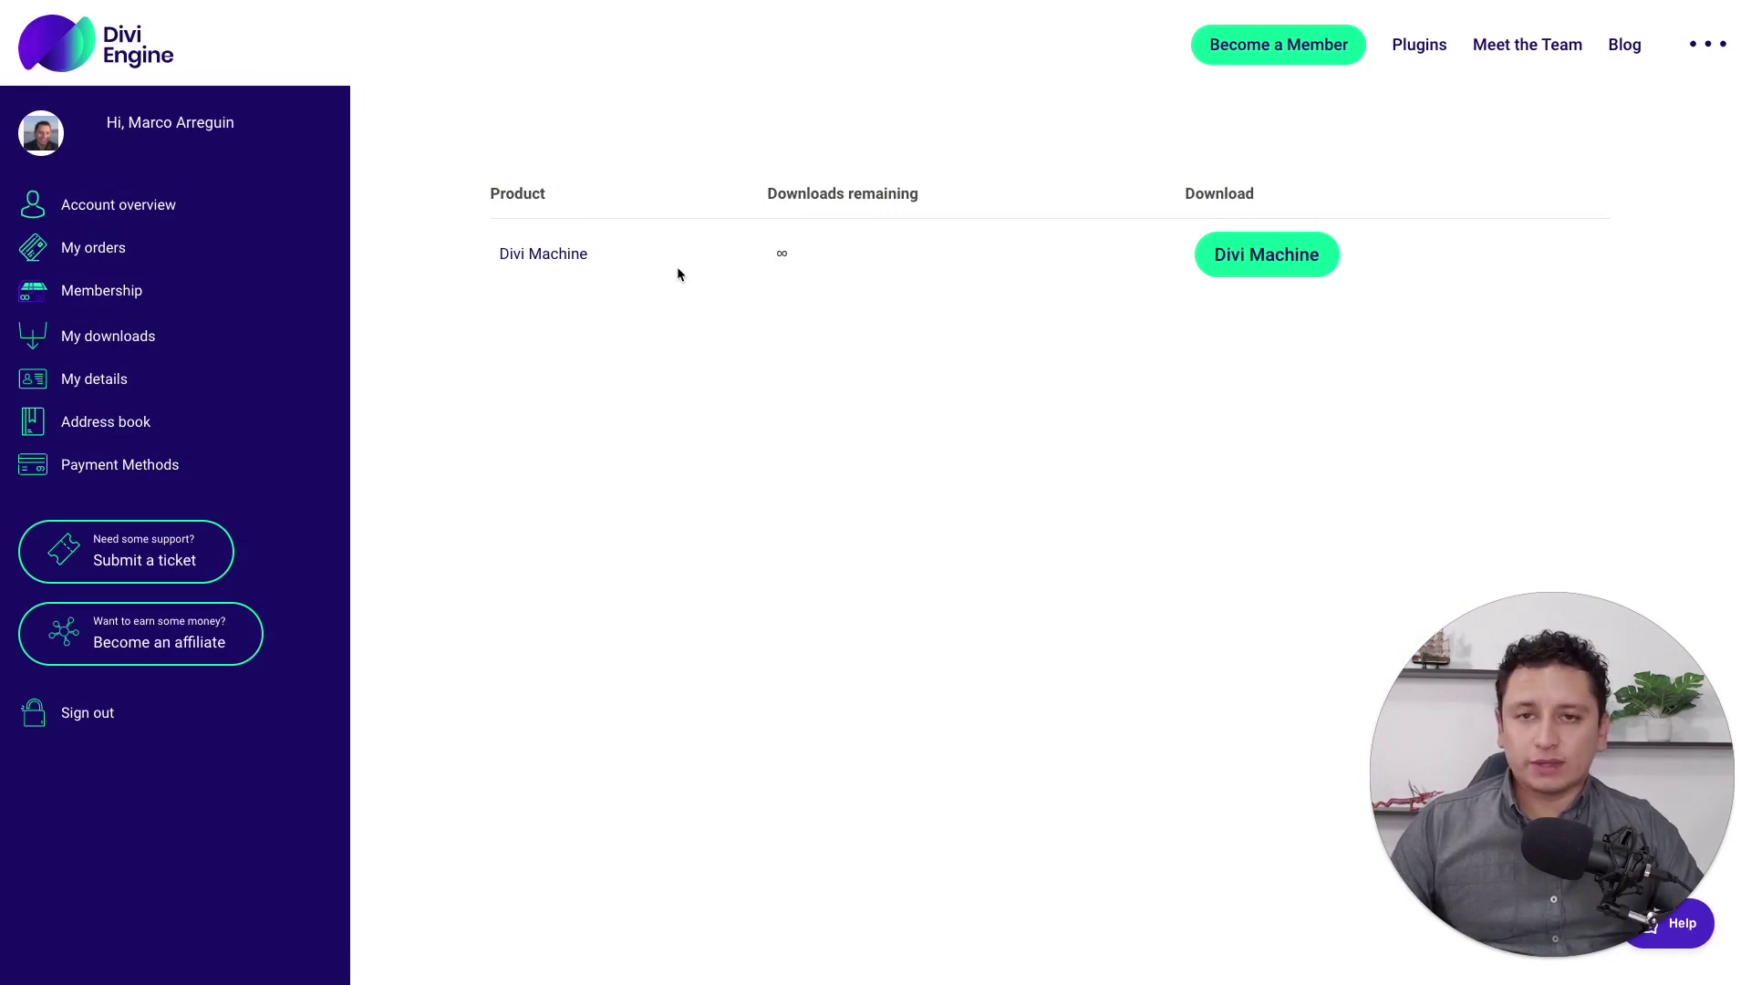
click(1267, 259)
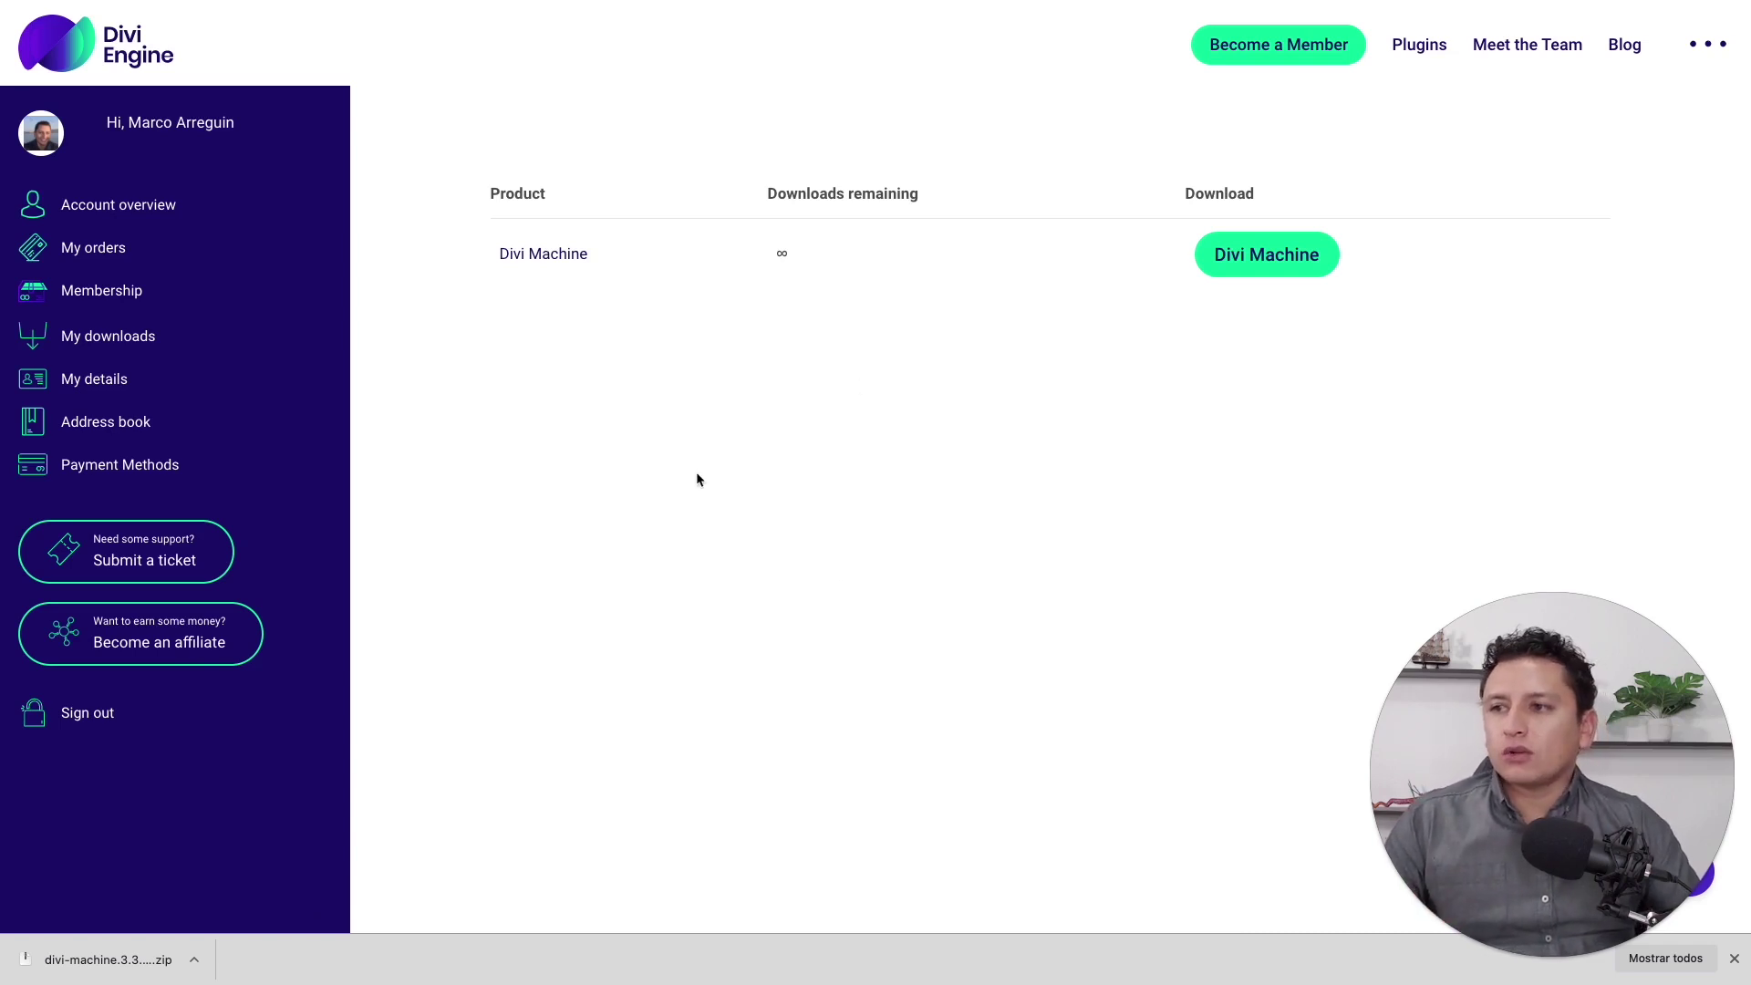
click(83, 255)
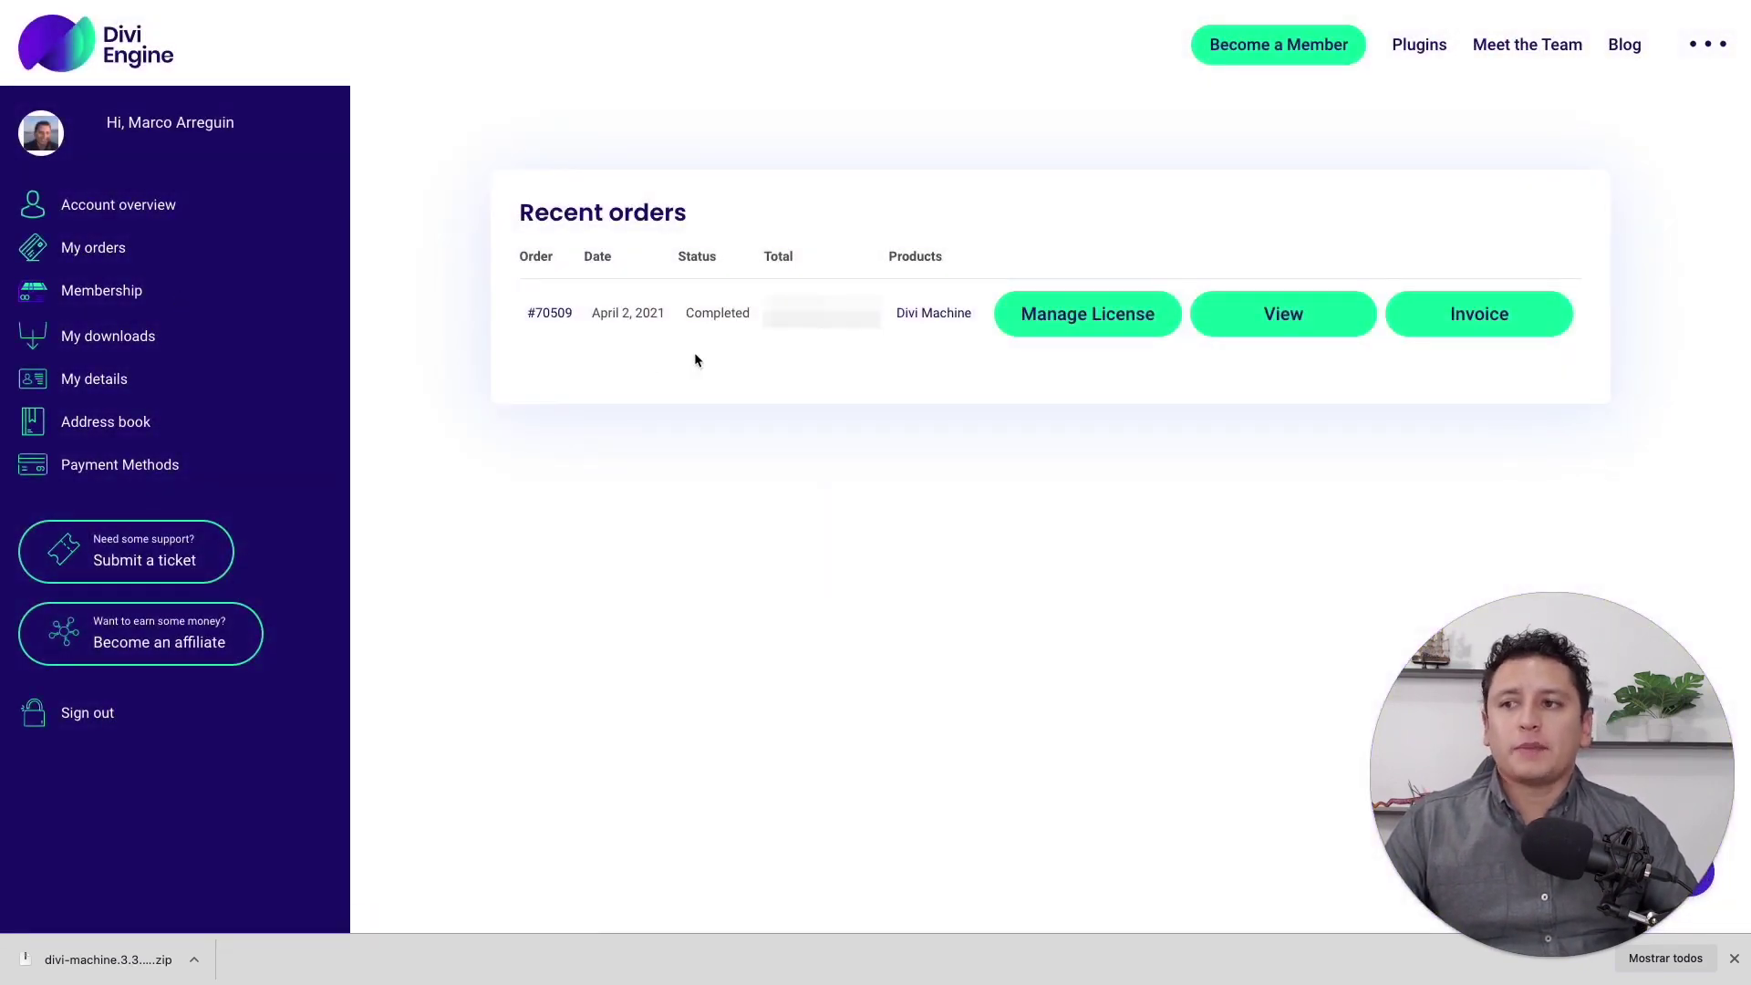
click(1102, 326)
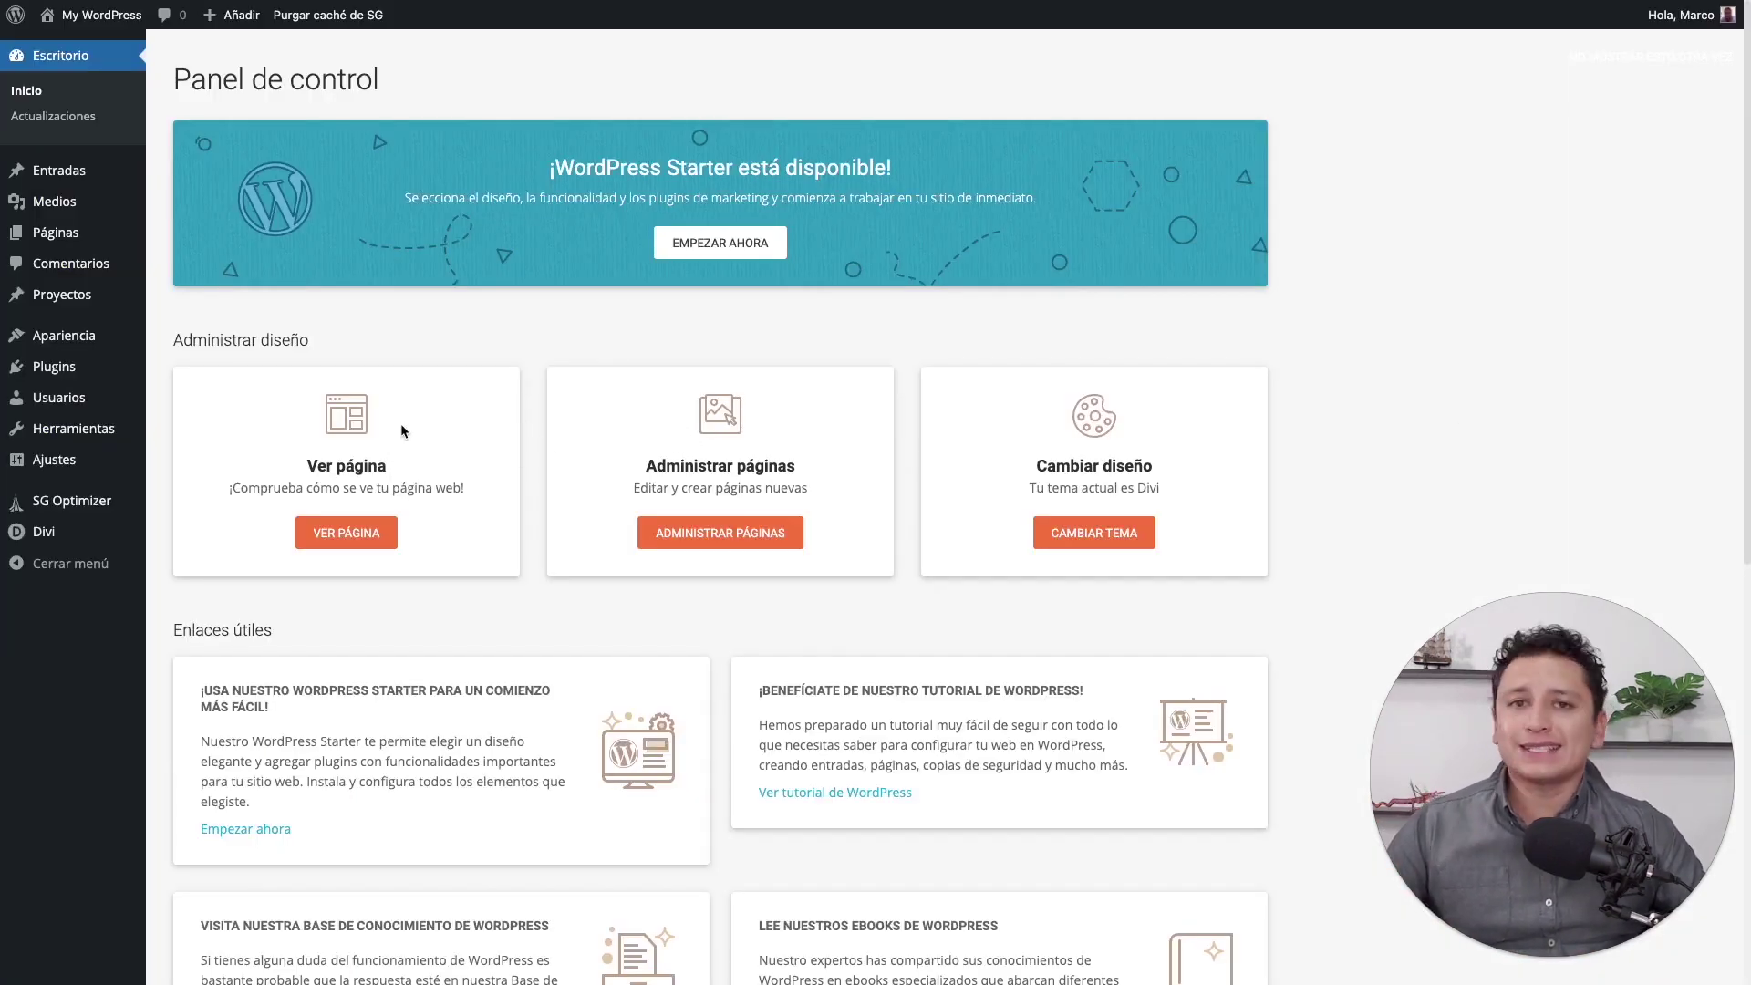
Upload and install divi-machine.3.3.0.1.zip from Plugins > Añadir nuevo
mouse_move(112, 368)
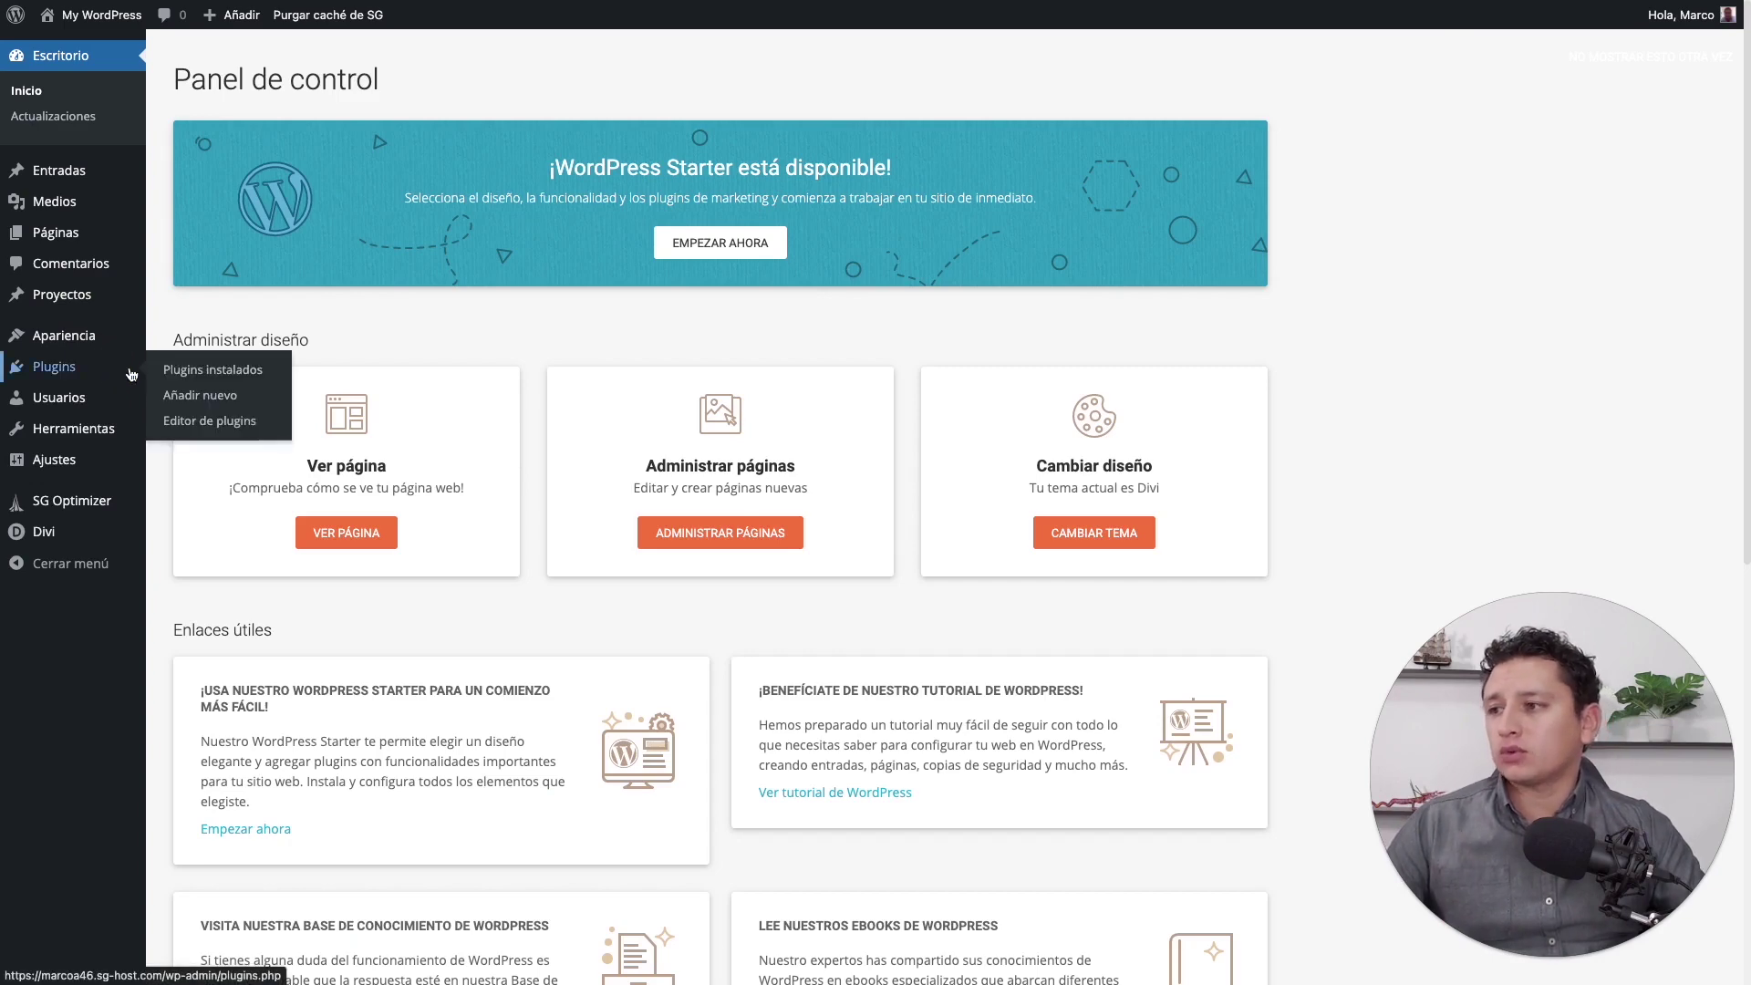
click(215, 401)
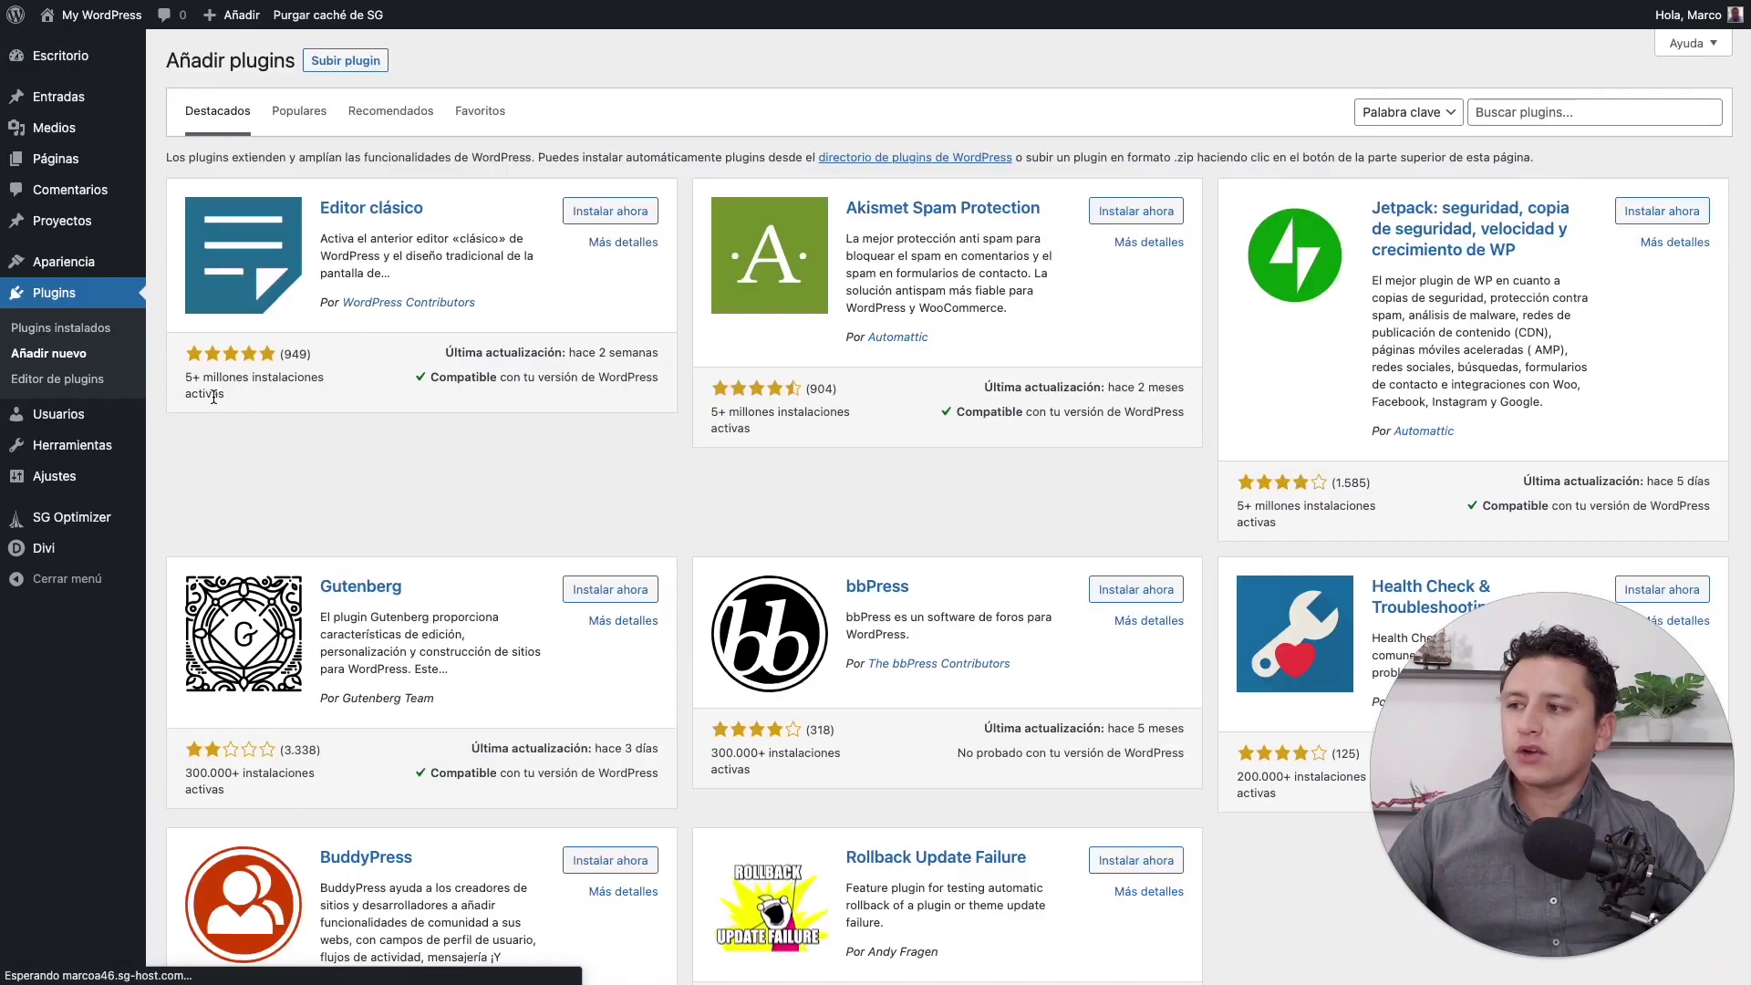
click(337, 61)
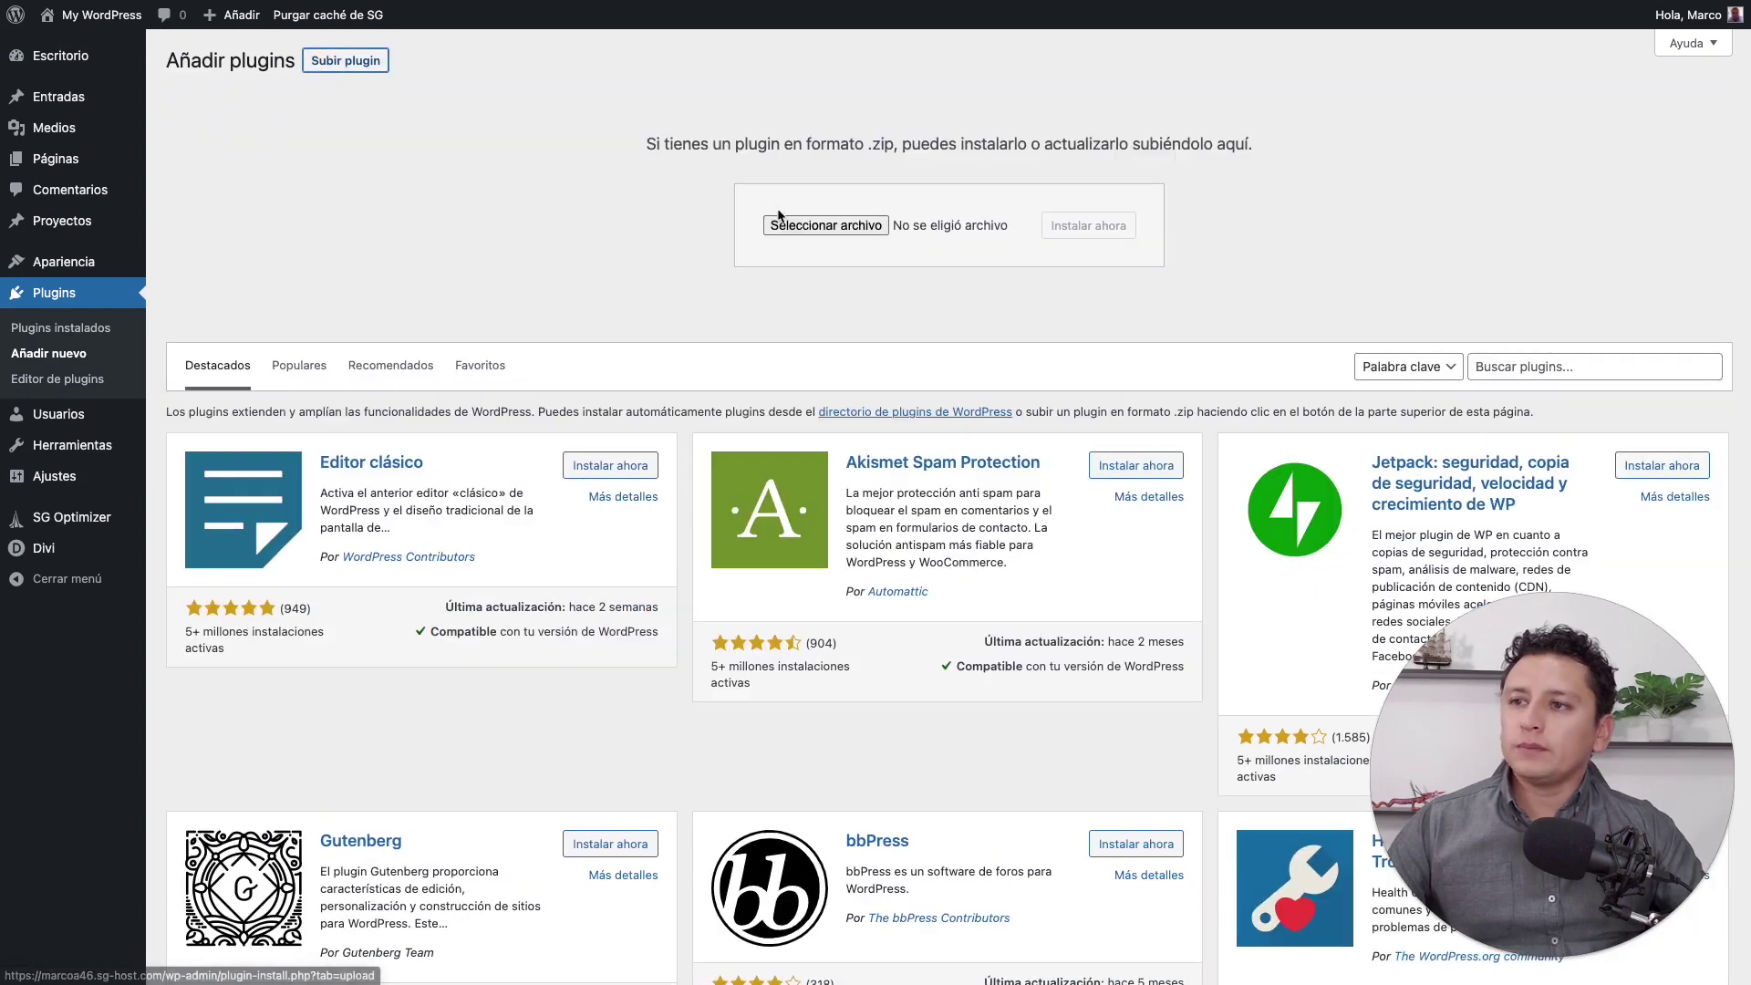
click(821, 224)
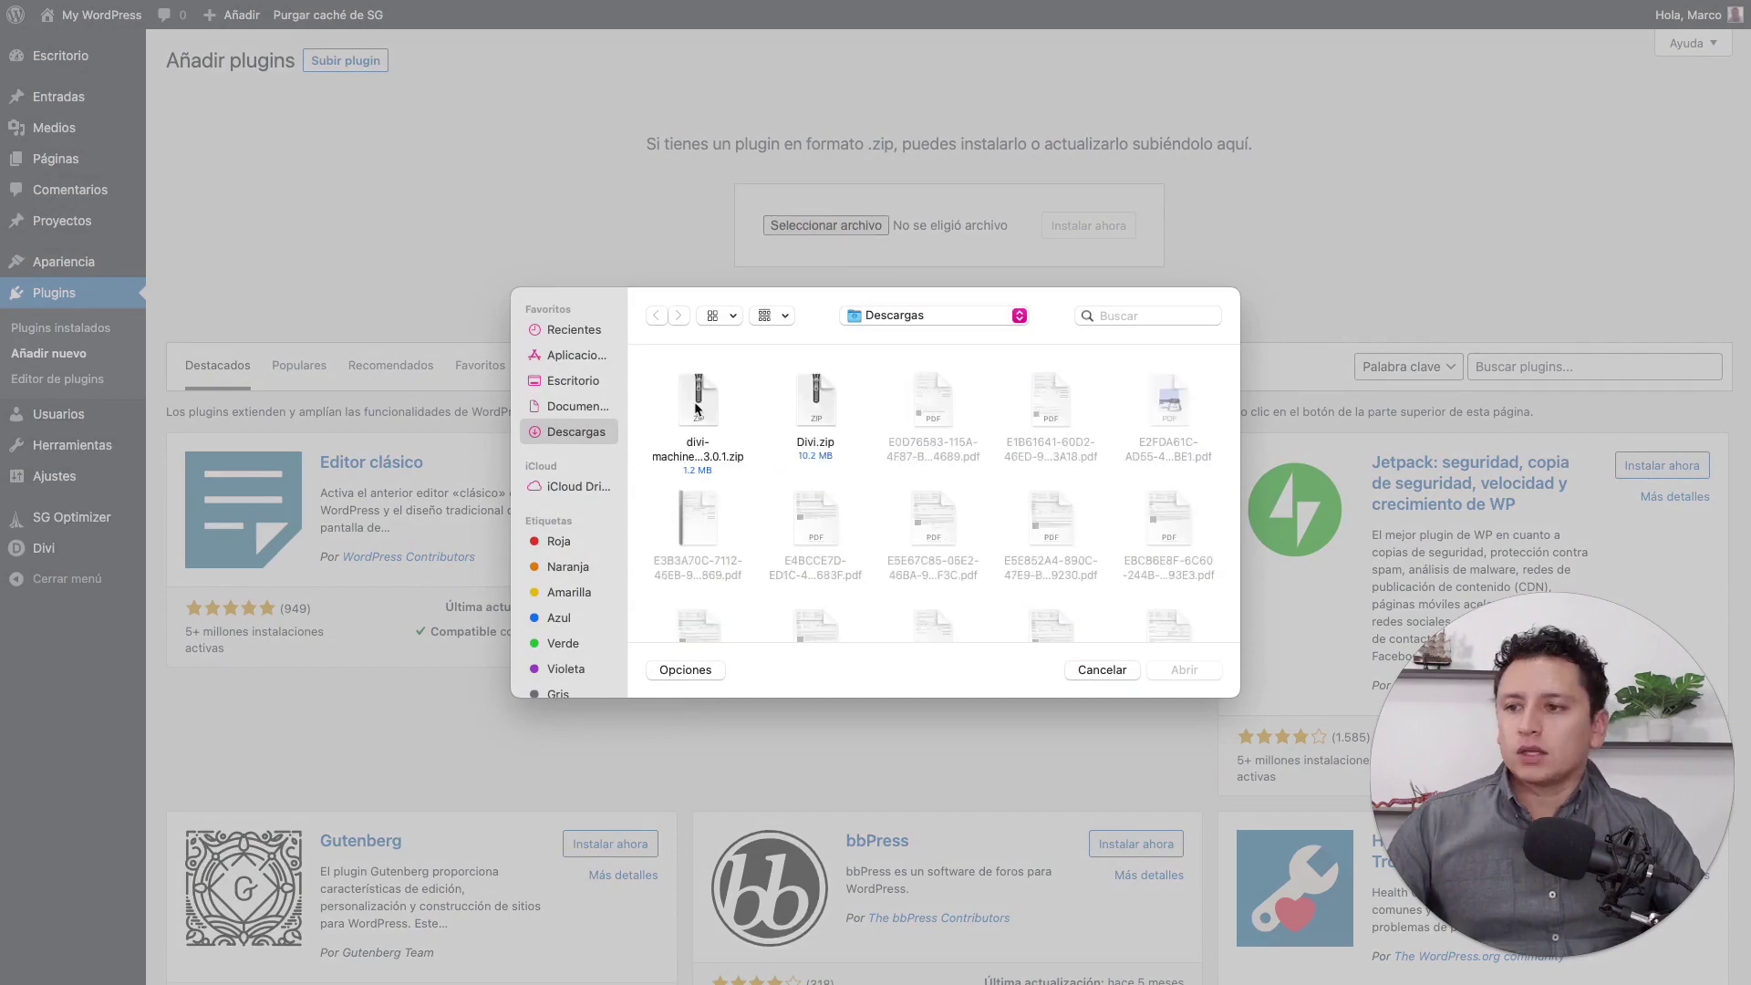
click(698, 403)
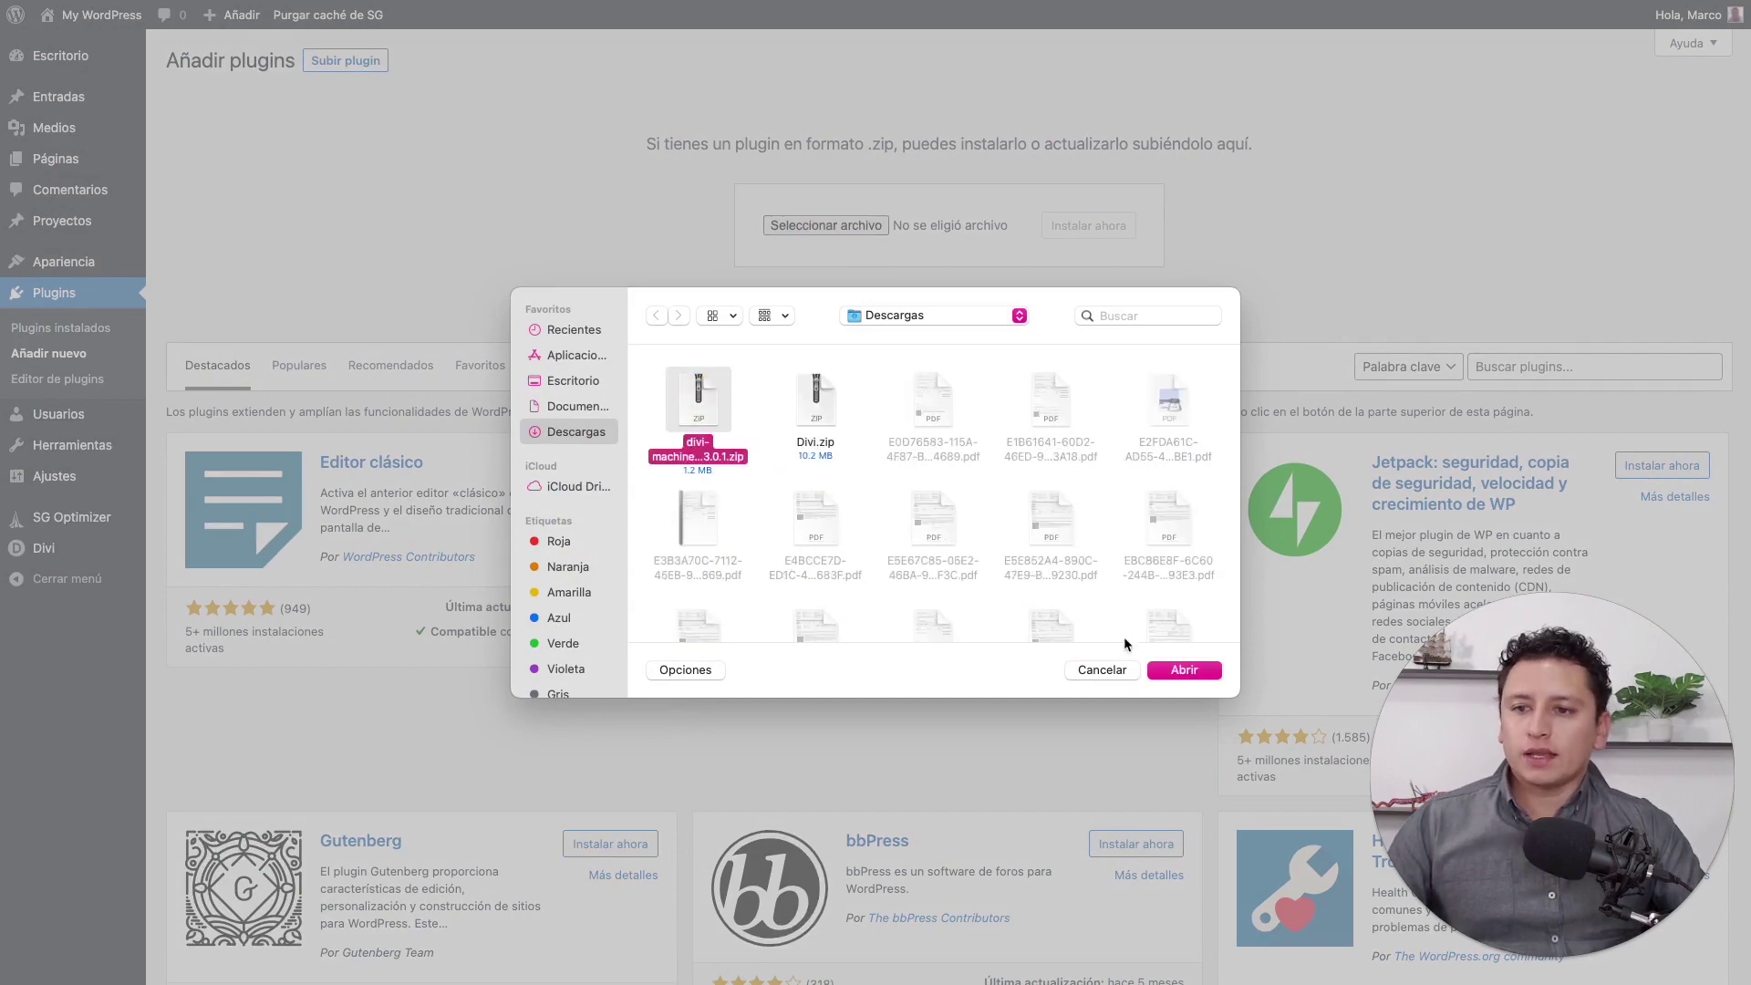
click(1182, 669)
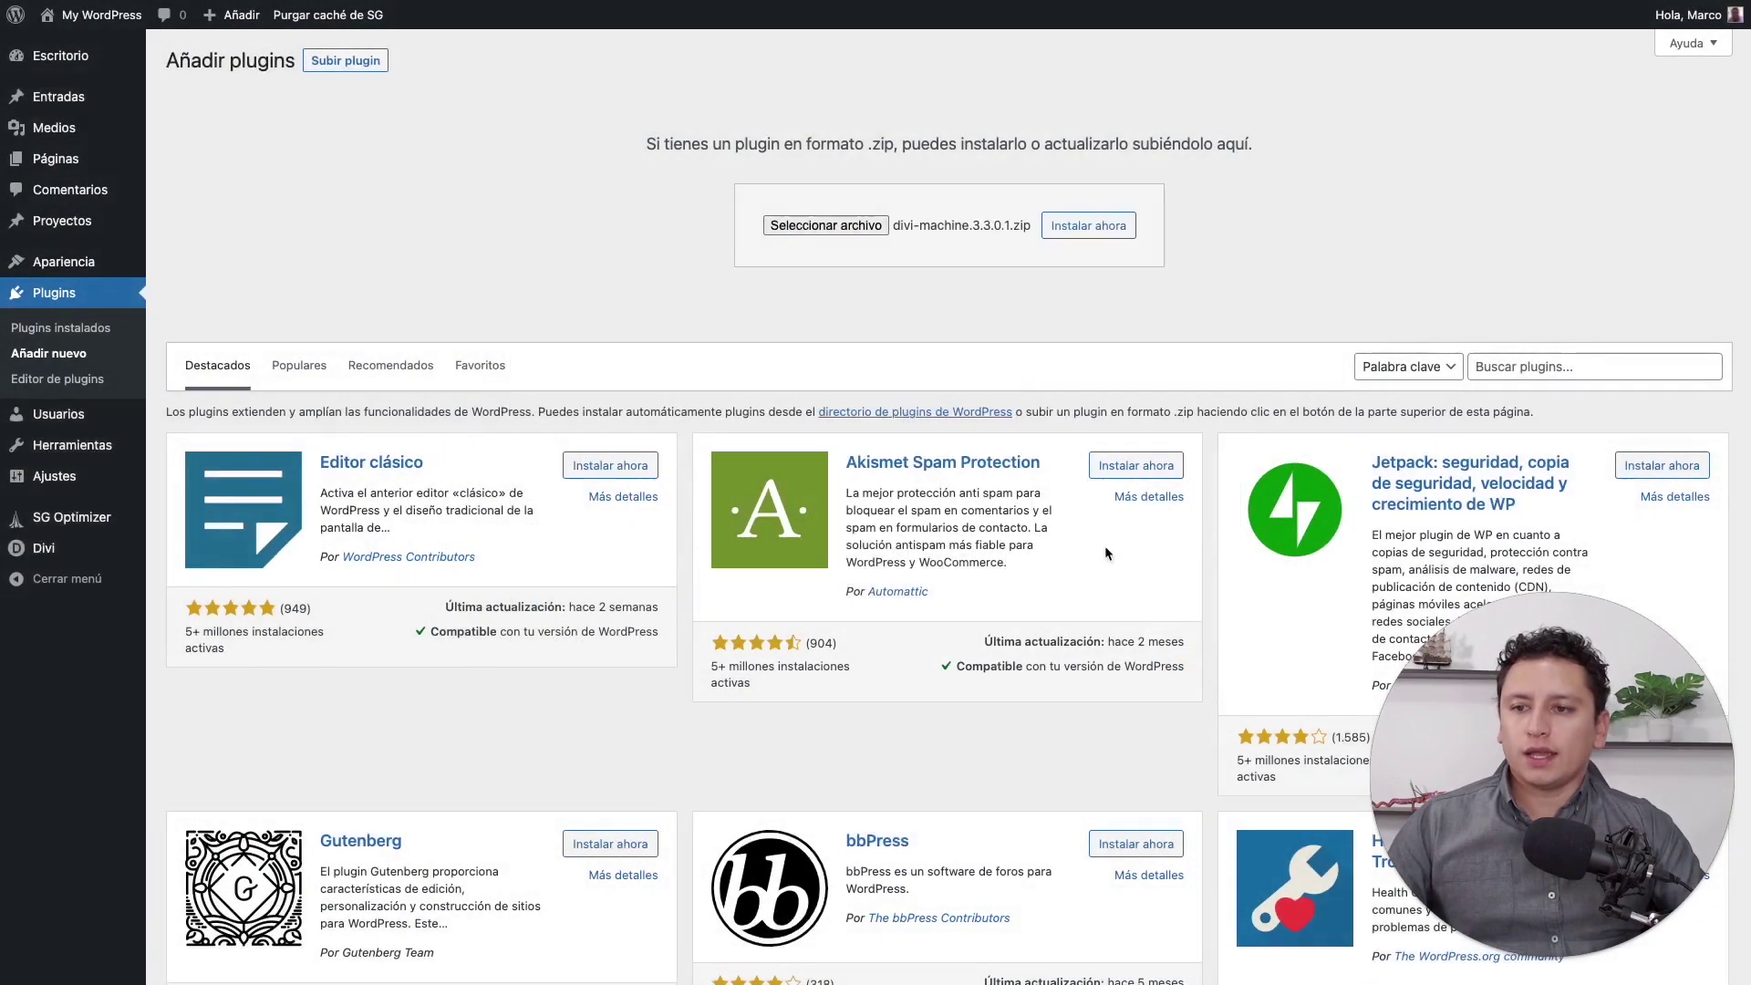
click(1073, 230)
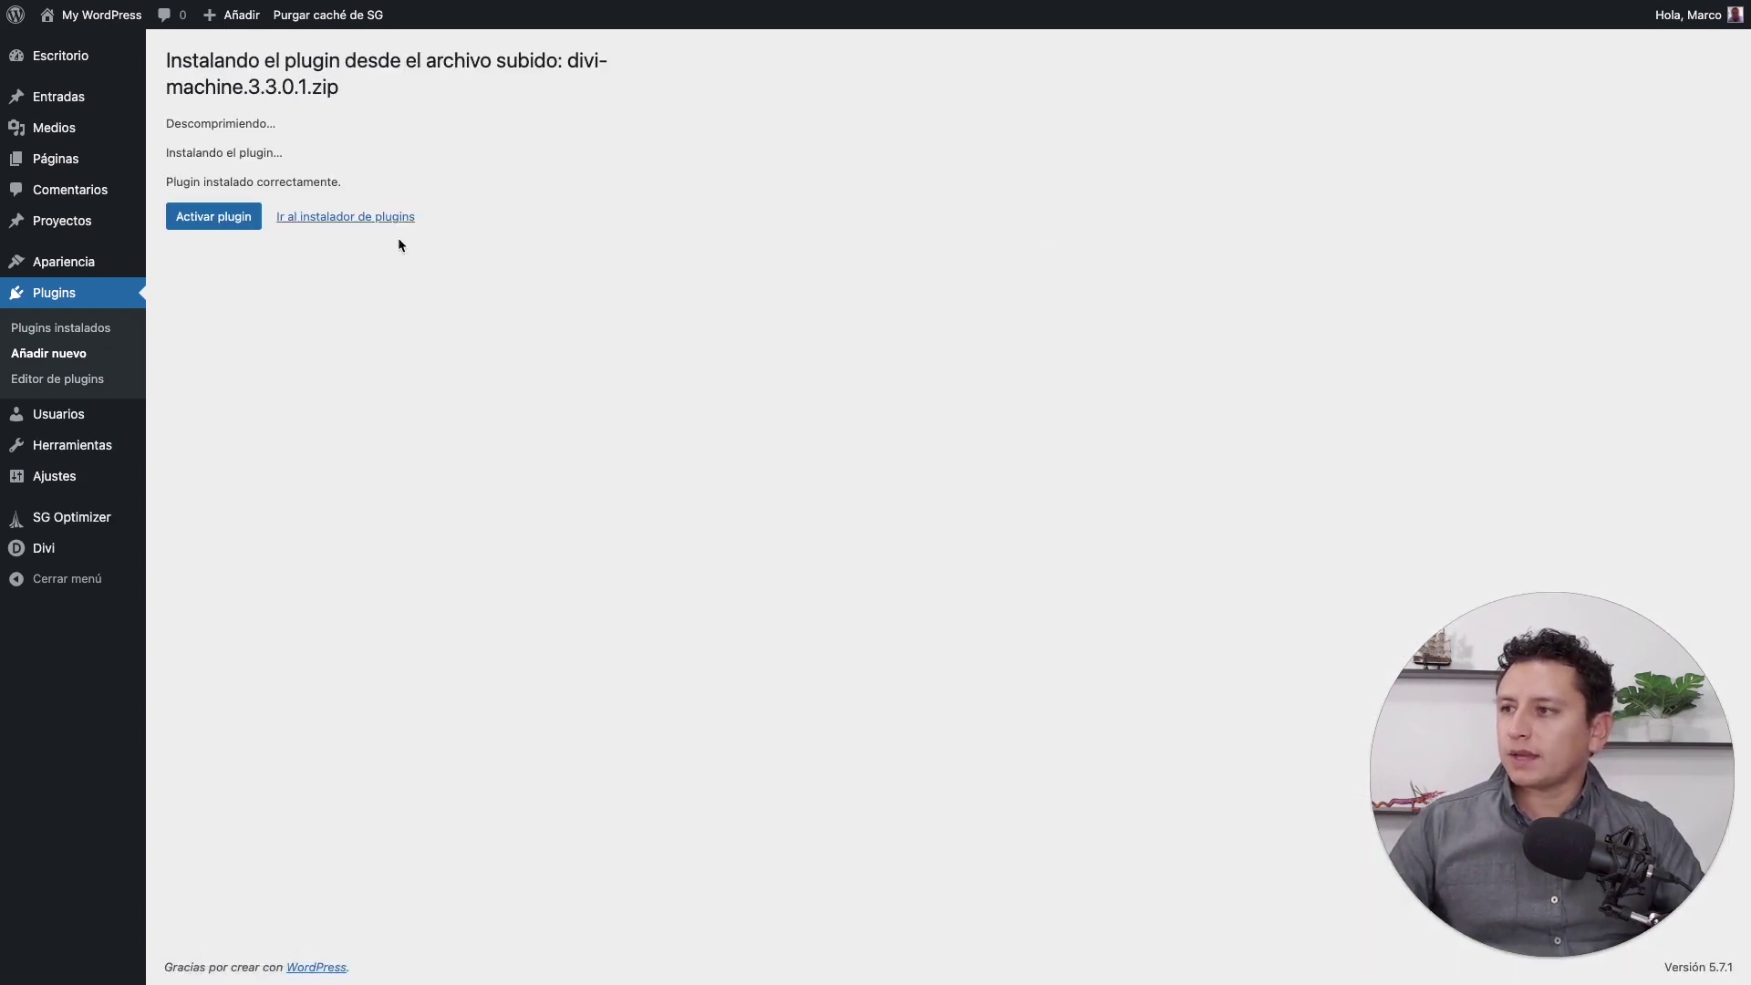
Activate the Divi Machine plugin and return to the Añadir nuevo plugins page
click(239, 216)
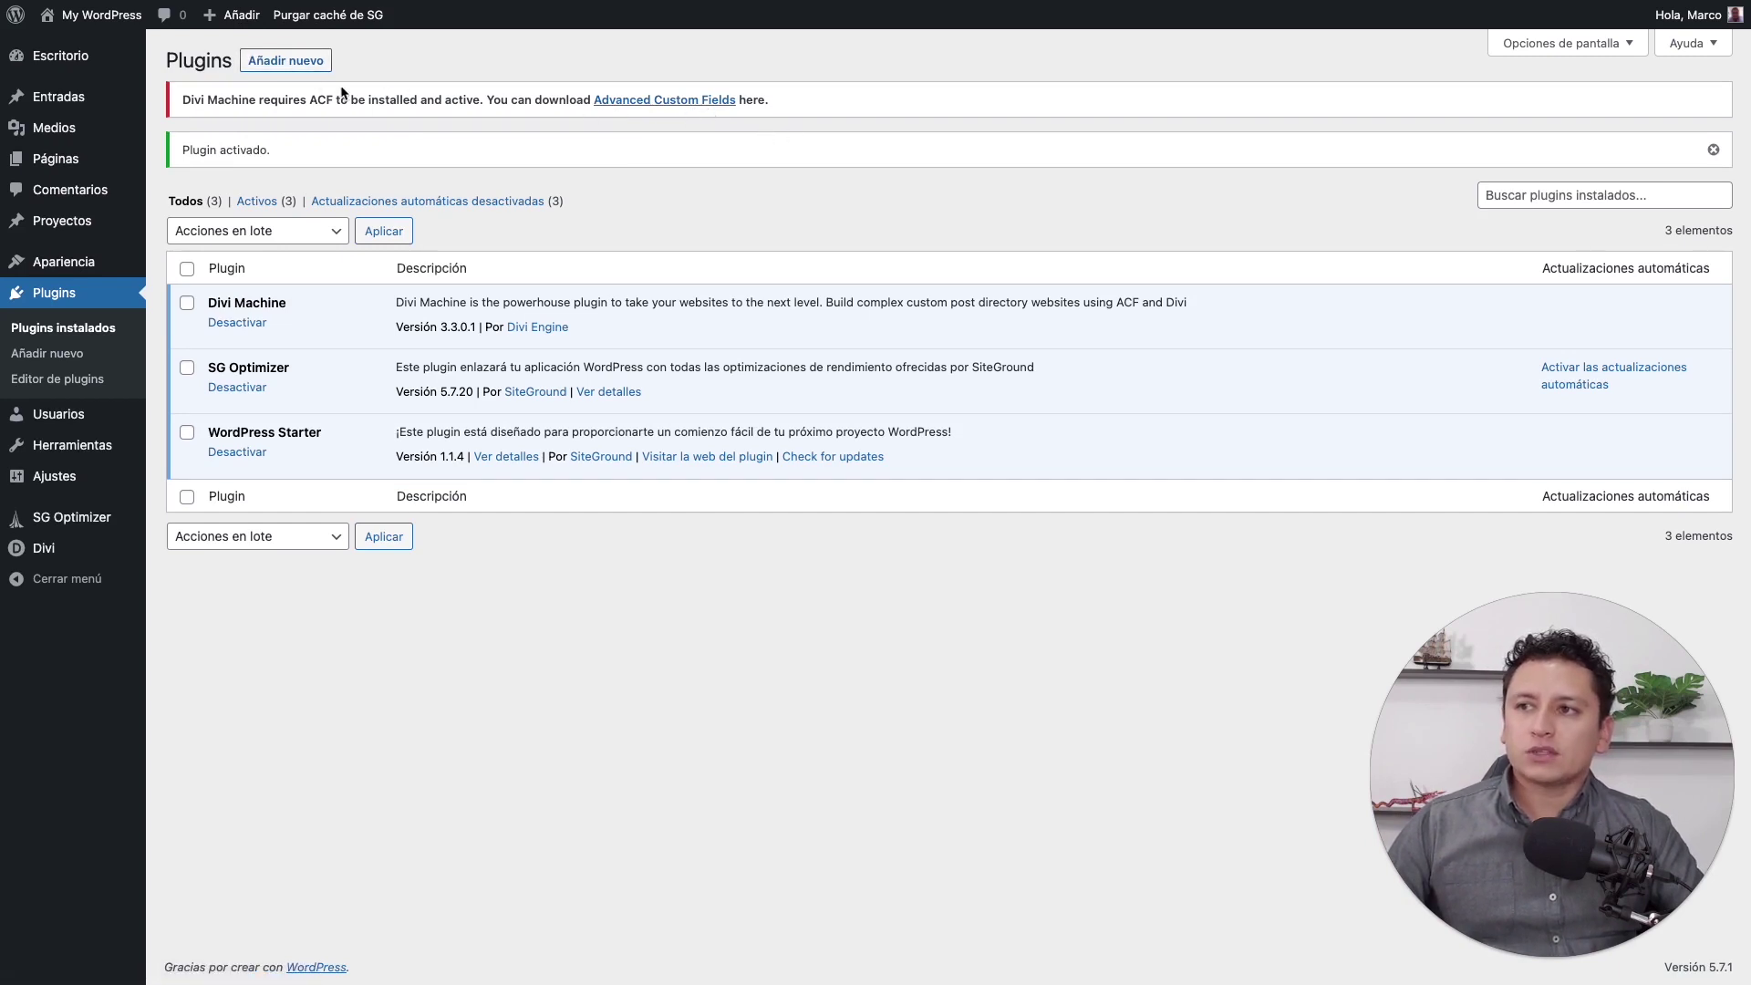
click(286, 64)
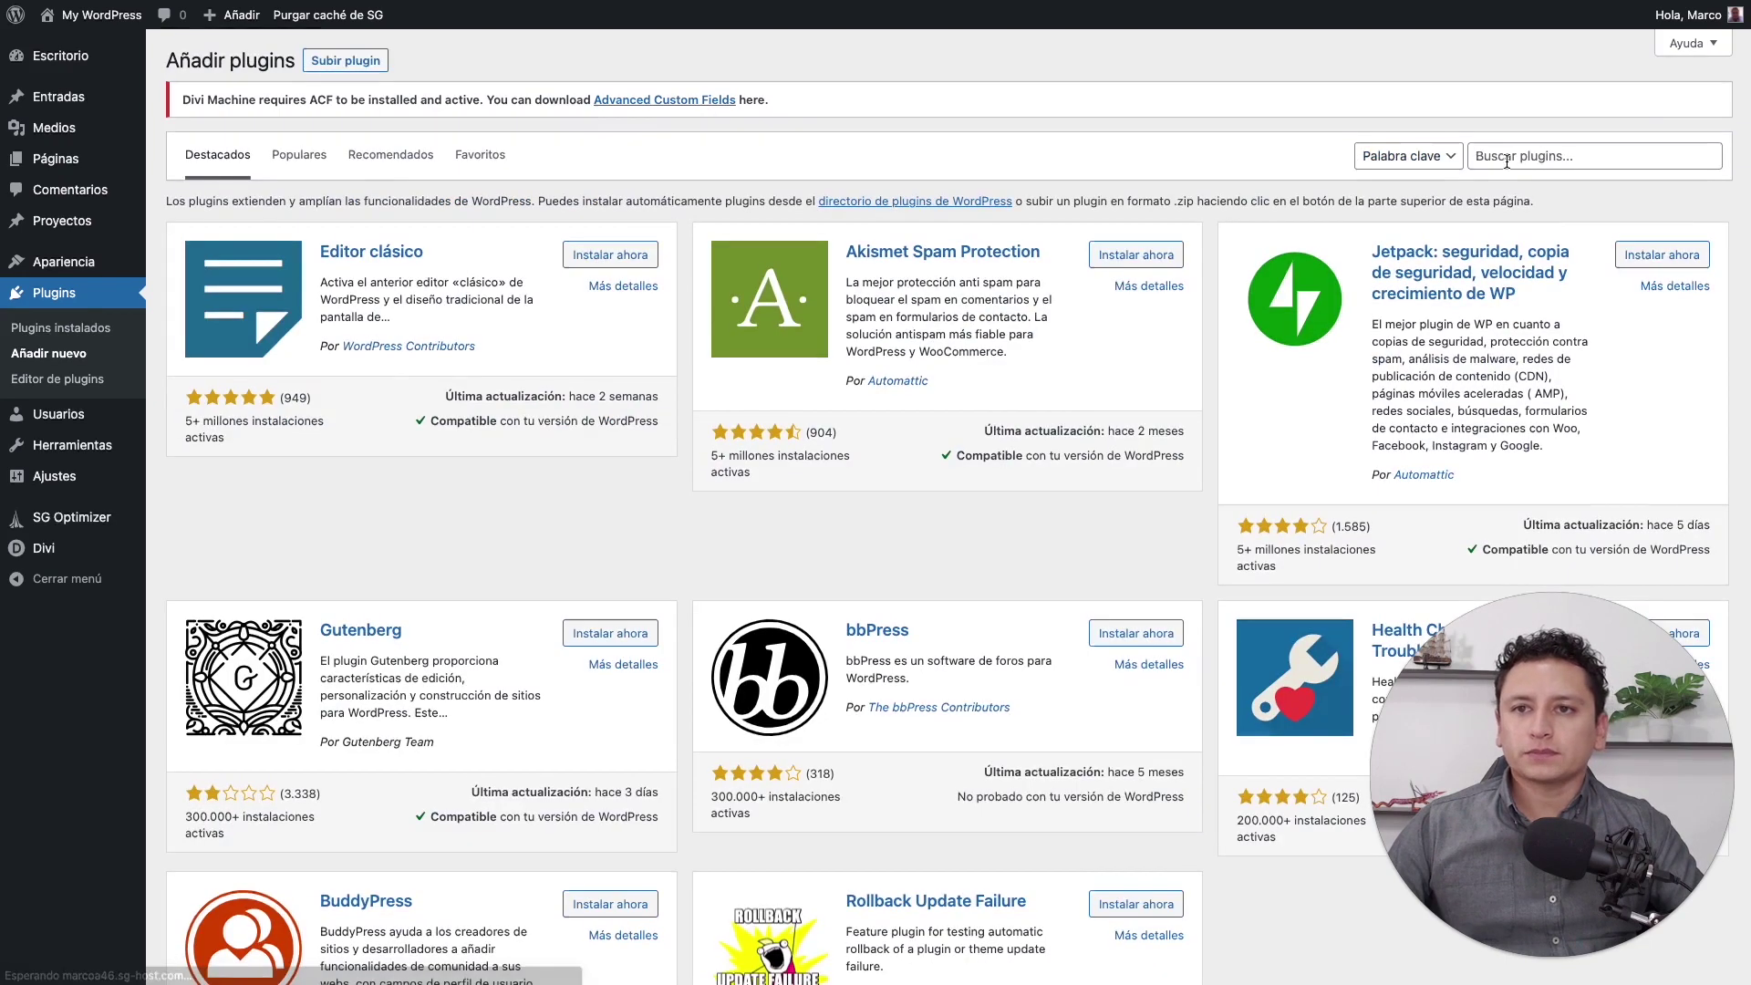
Search for 'advanced custom', then install and activate Advanced Custom Fields
click(1514, 157)
text(a)
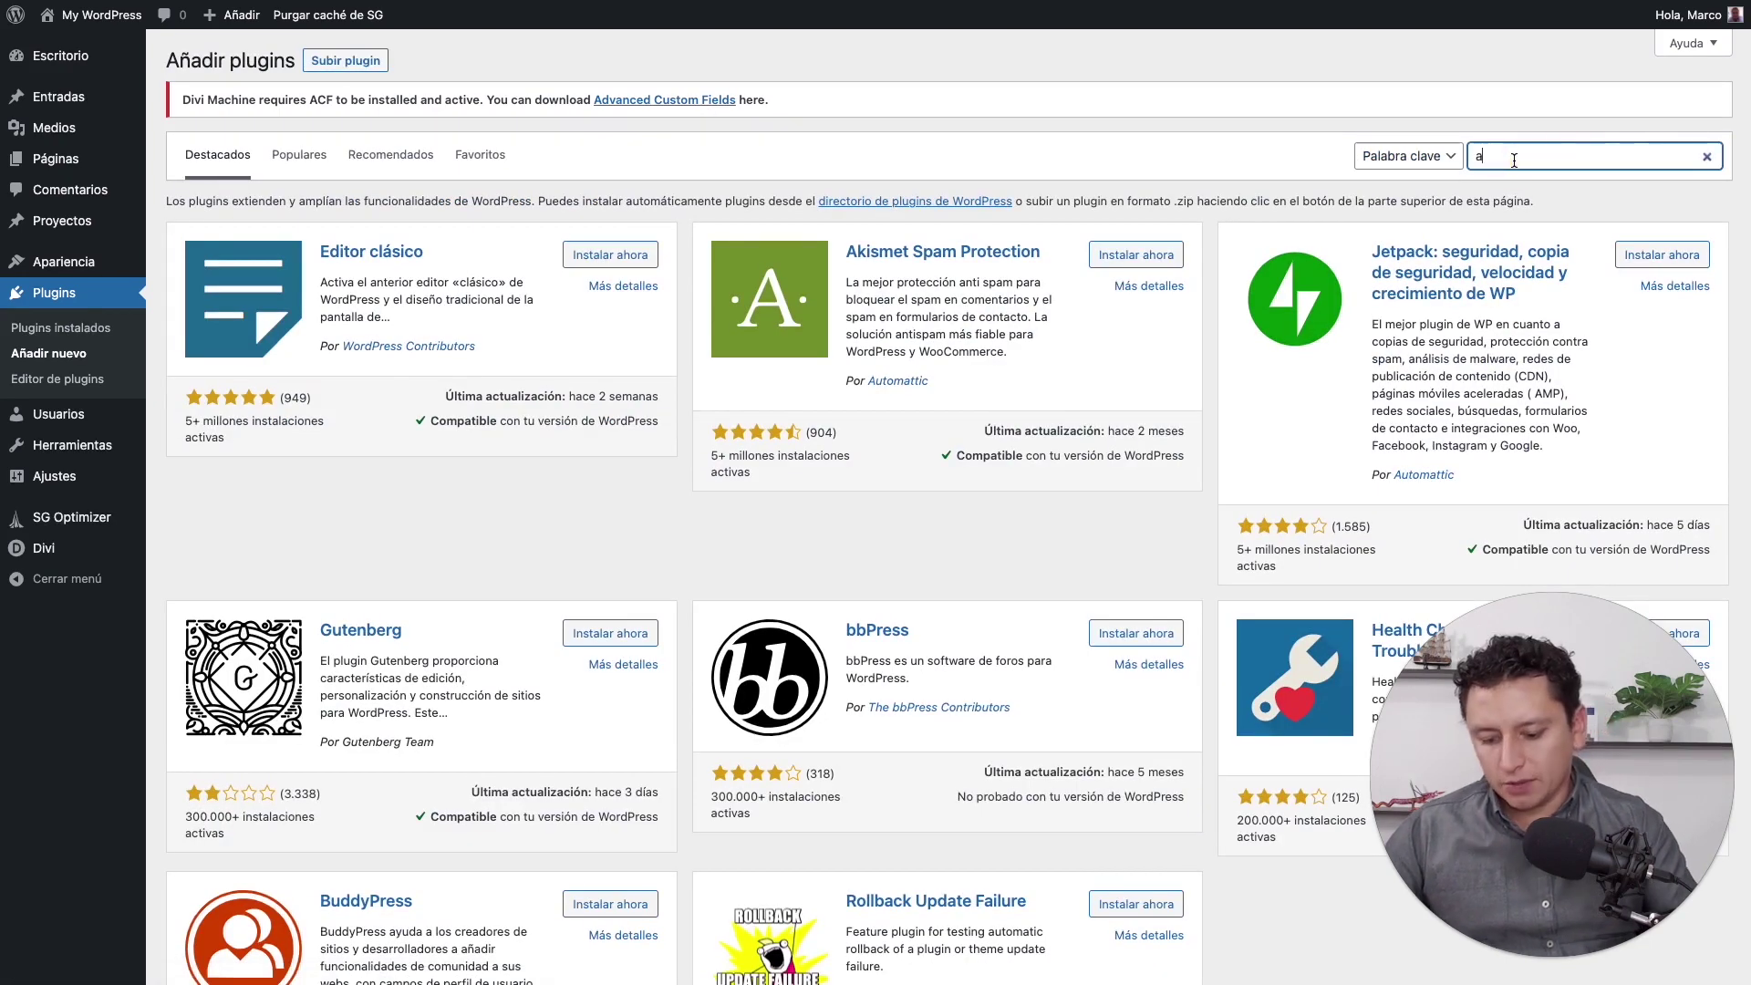
text(dvanced)
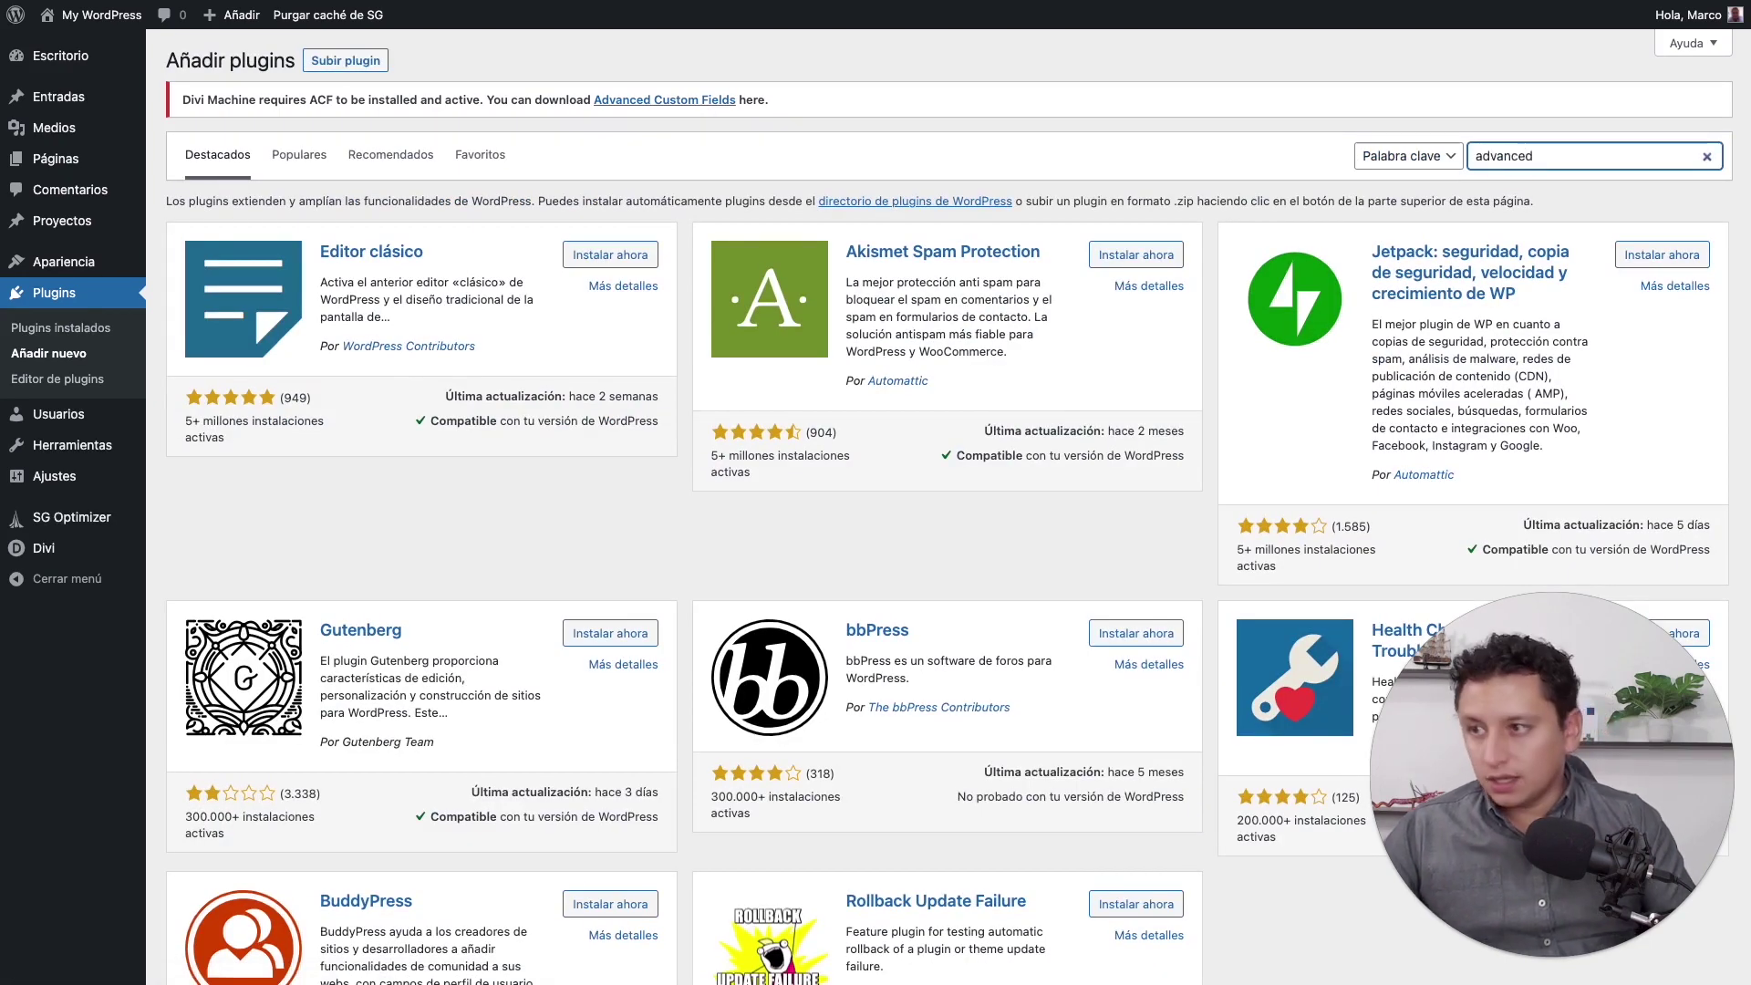
text( custom fields)
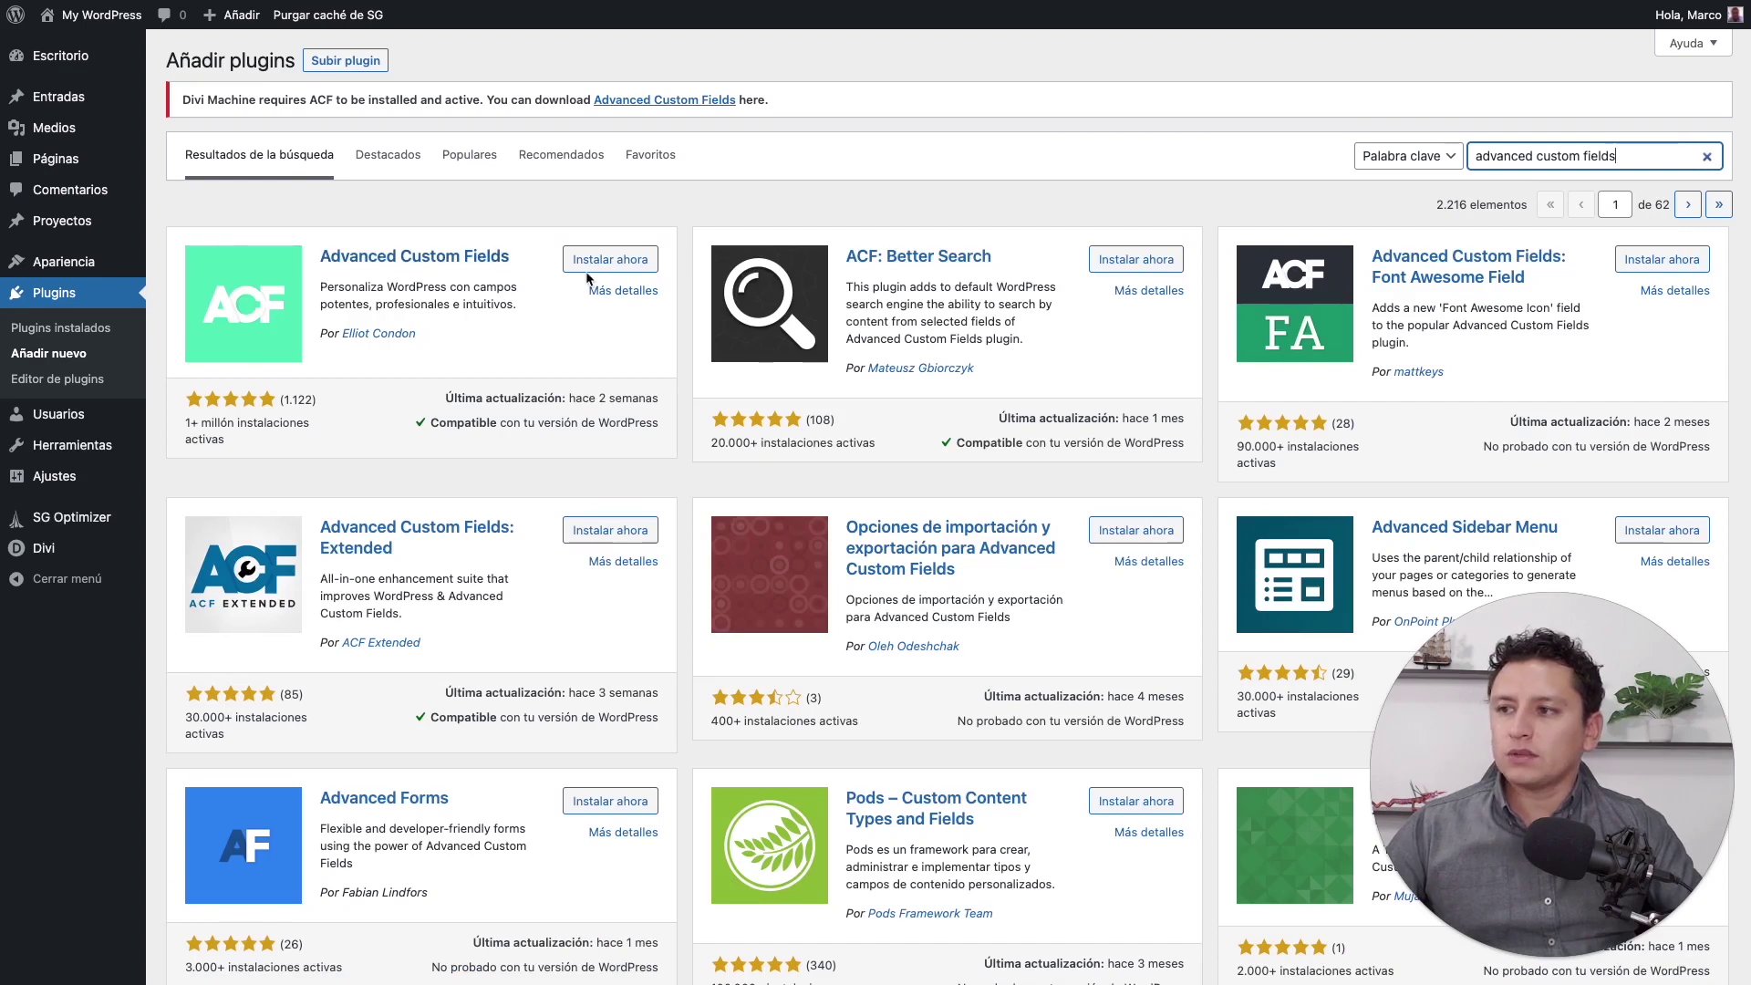
click(622, 263)
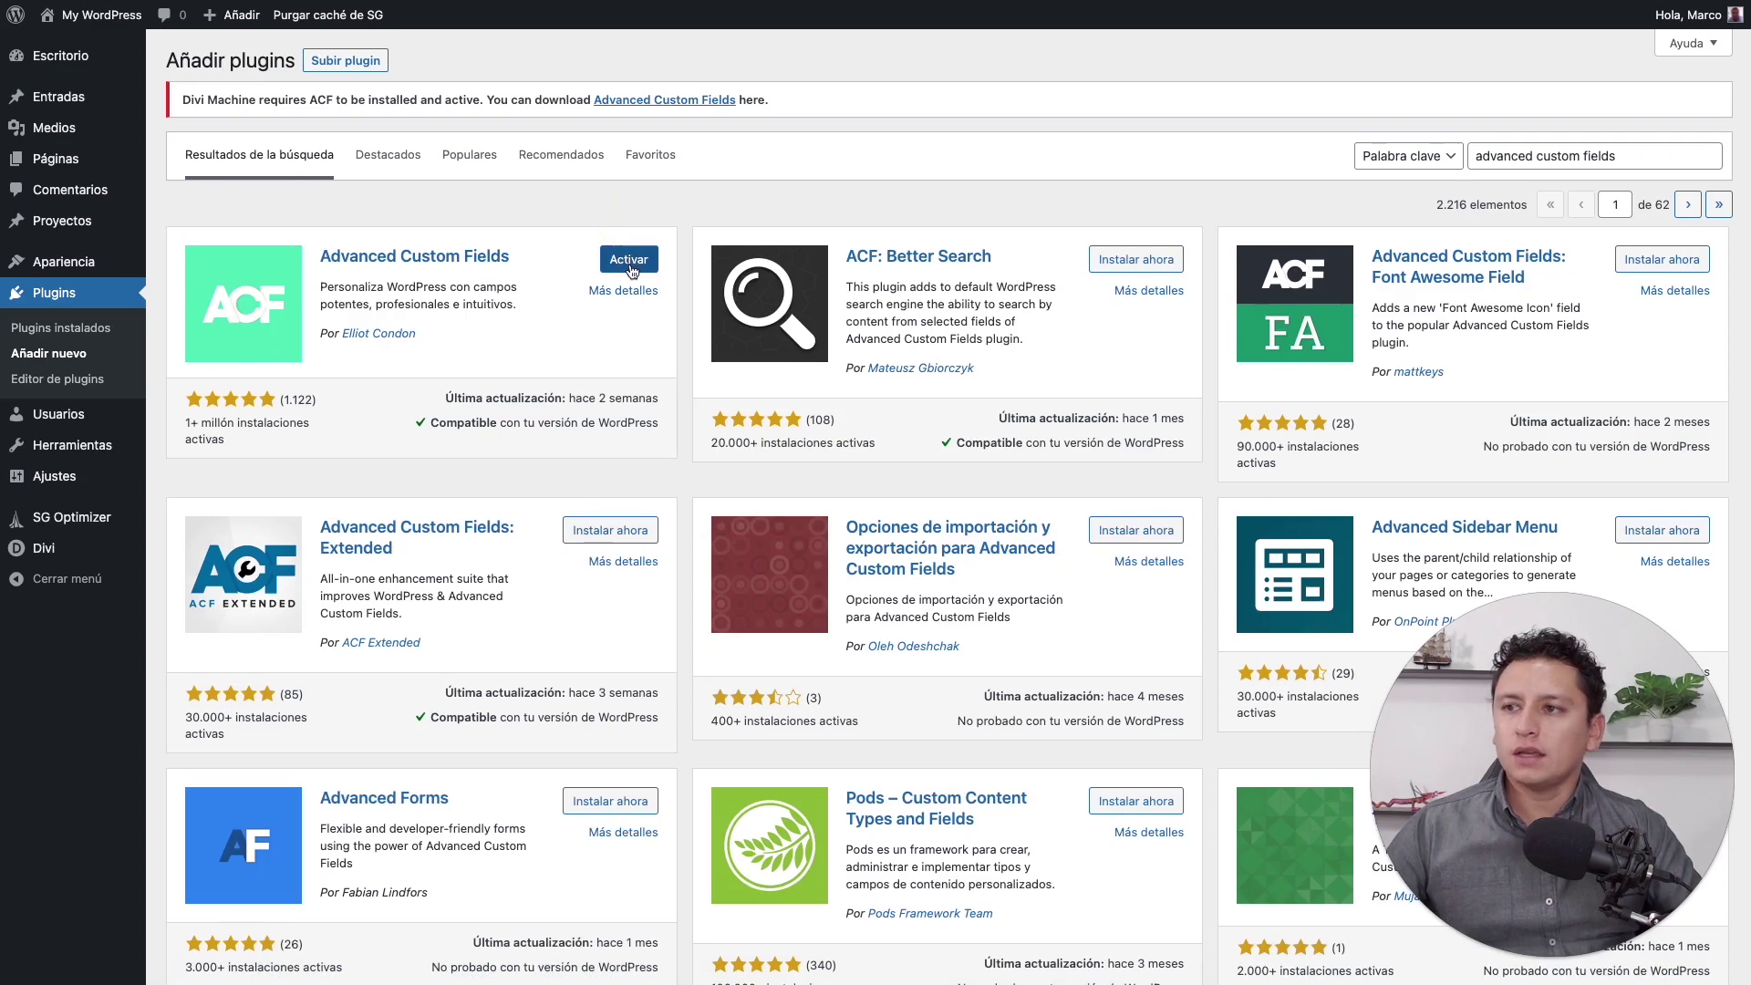
click(630, 266)
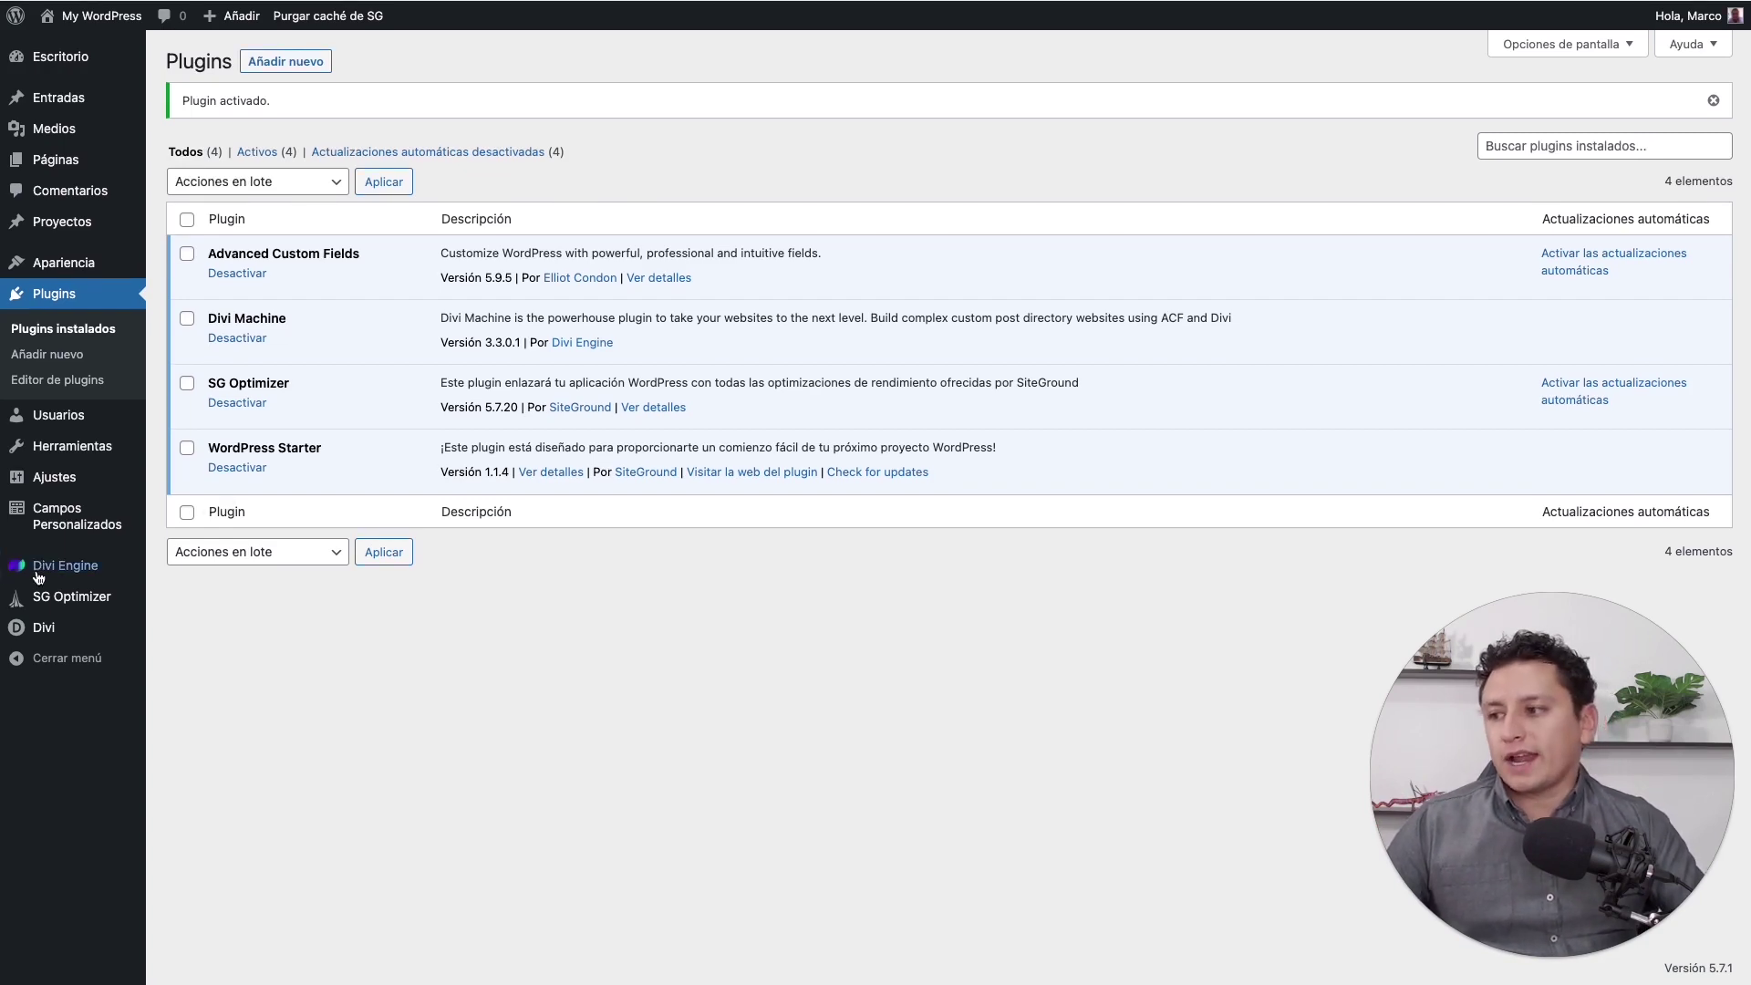
Open Divi Engine > Machine Settings from the admin sidebar
mouse_move(66, 574)
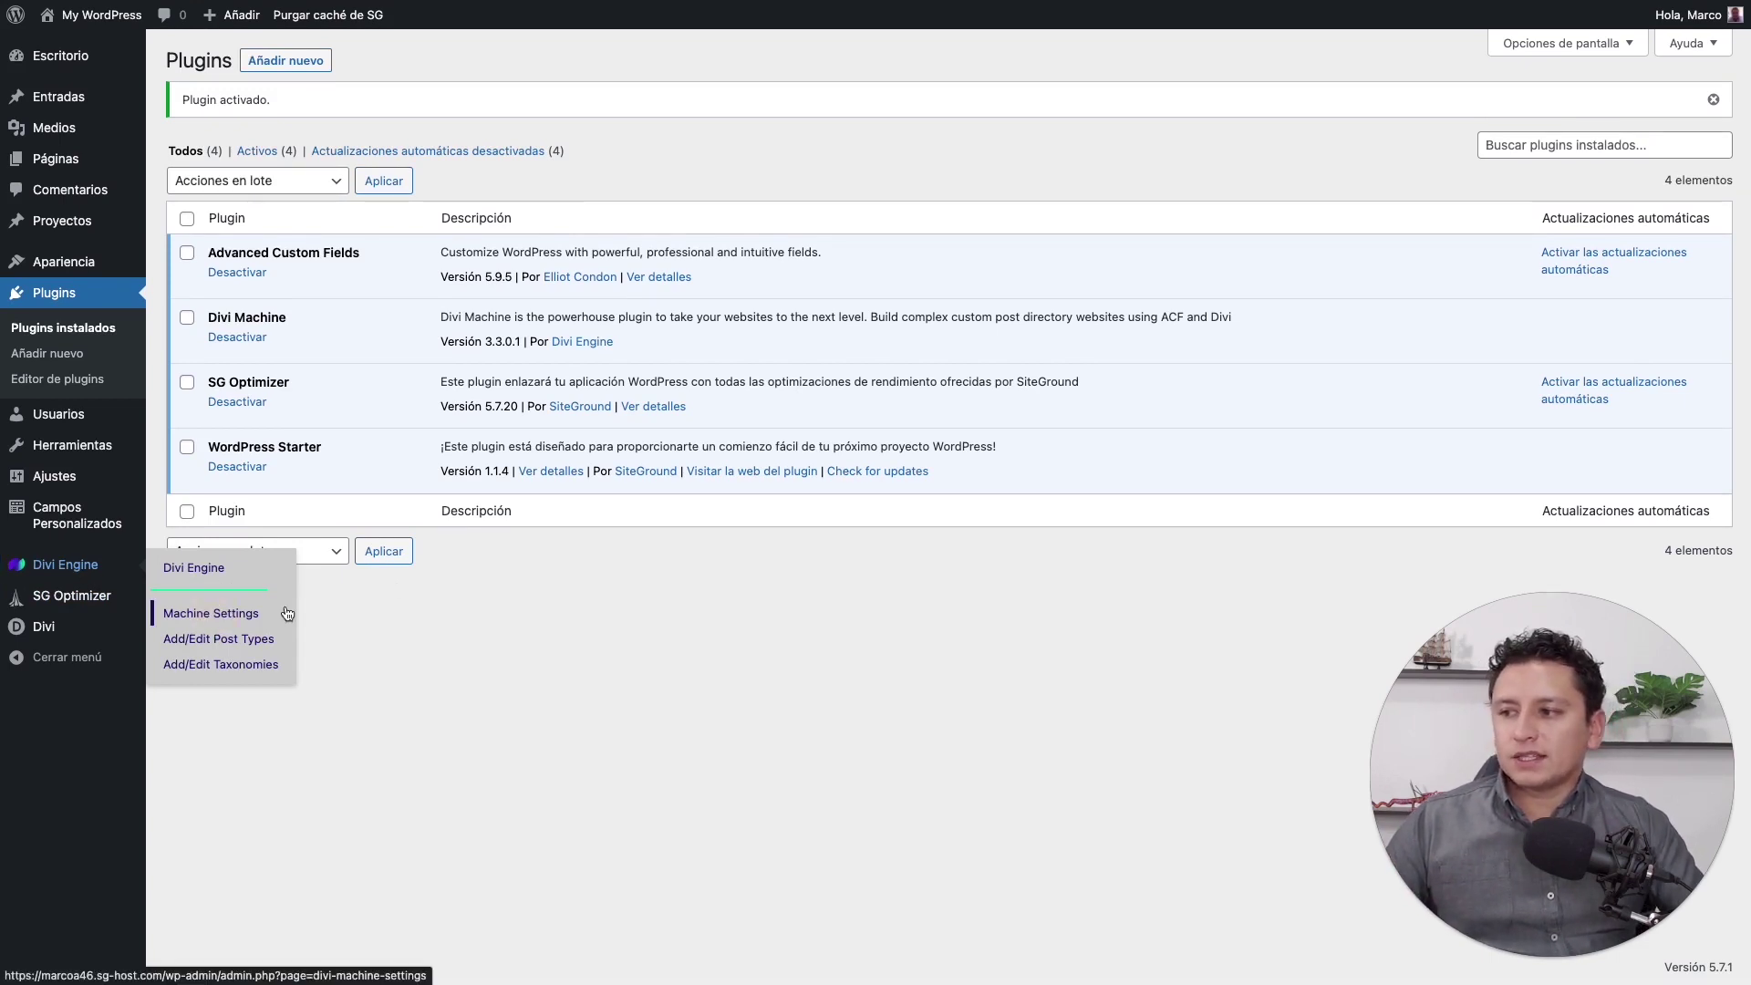
click(202, 615)
Paste the licence key into the License tab's License Key field and save it
click(521, 153)
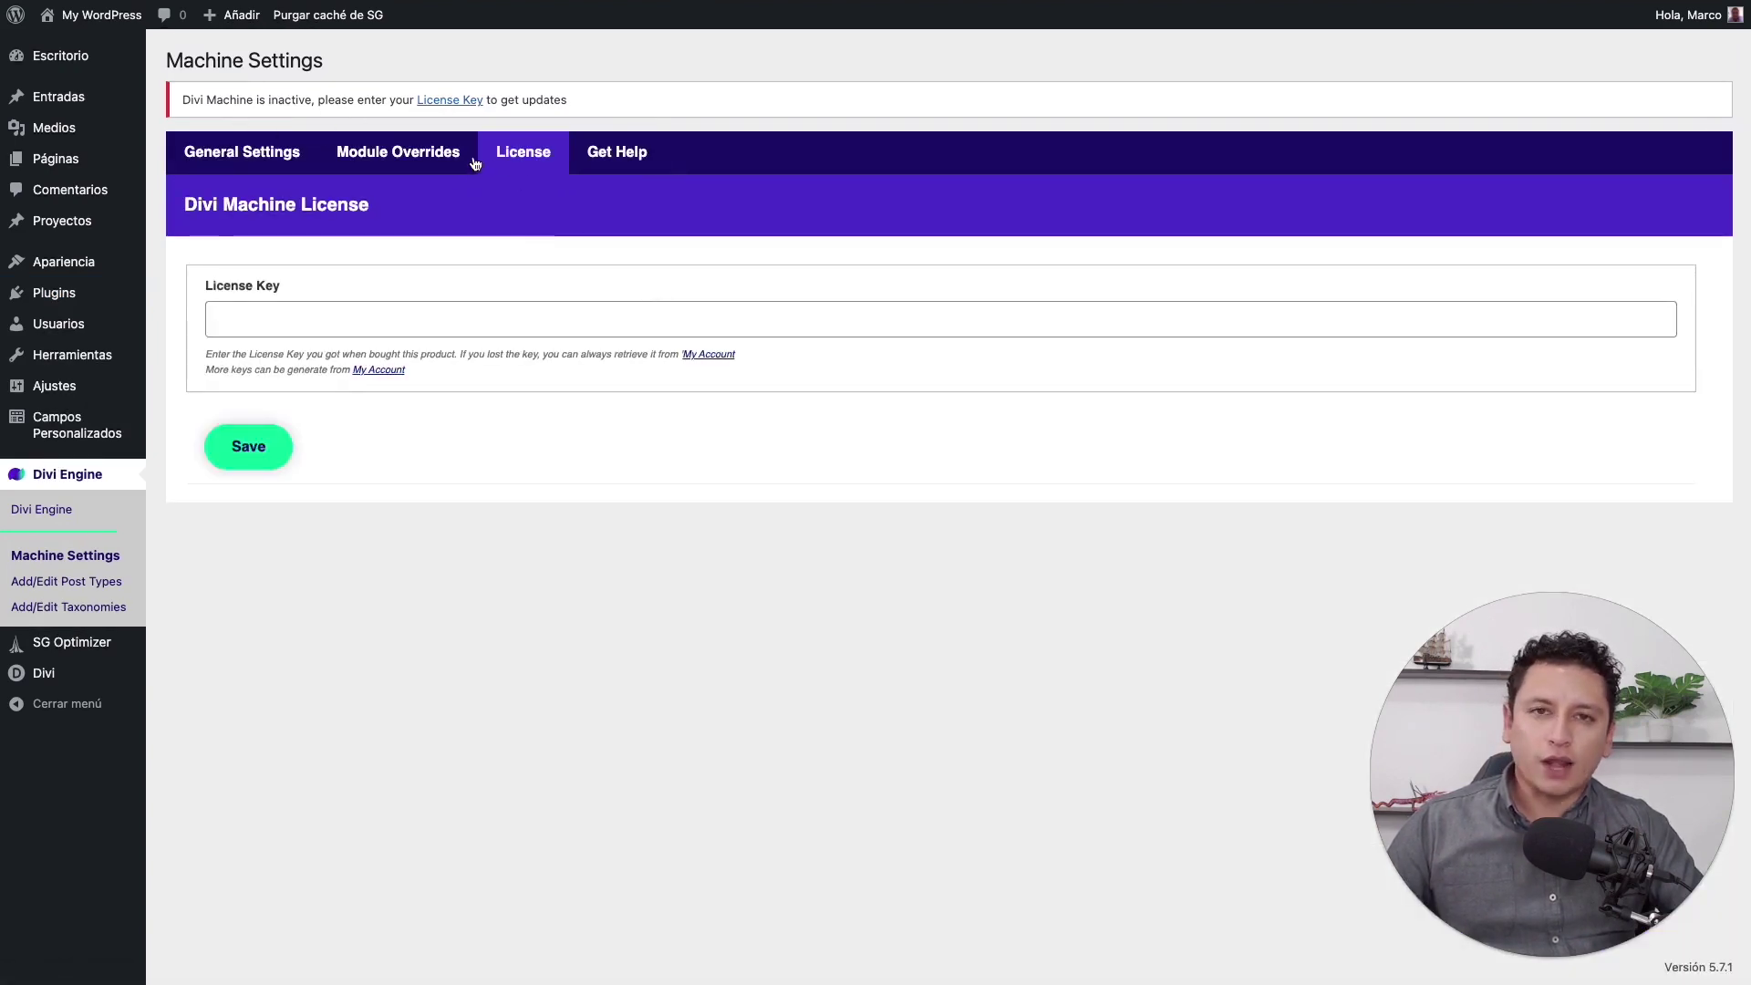
click(365, 323)
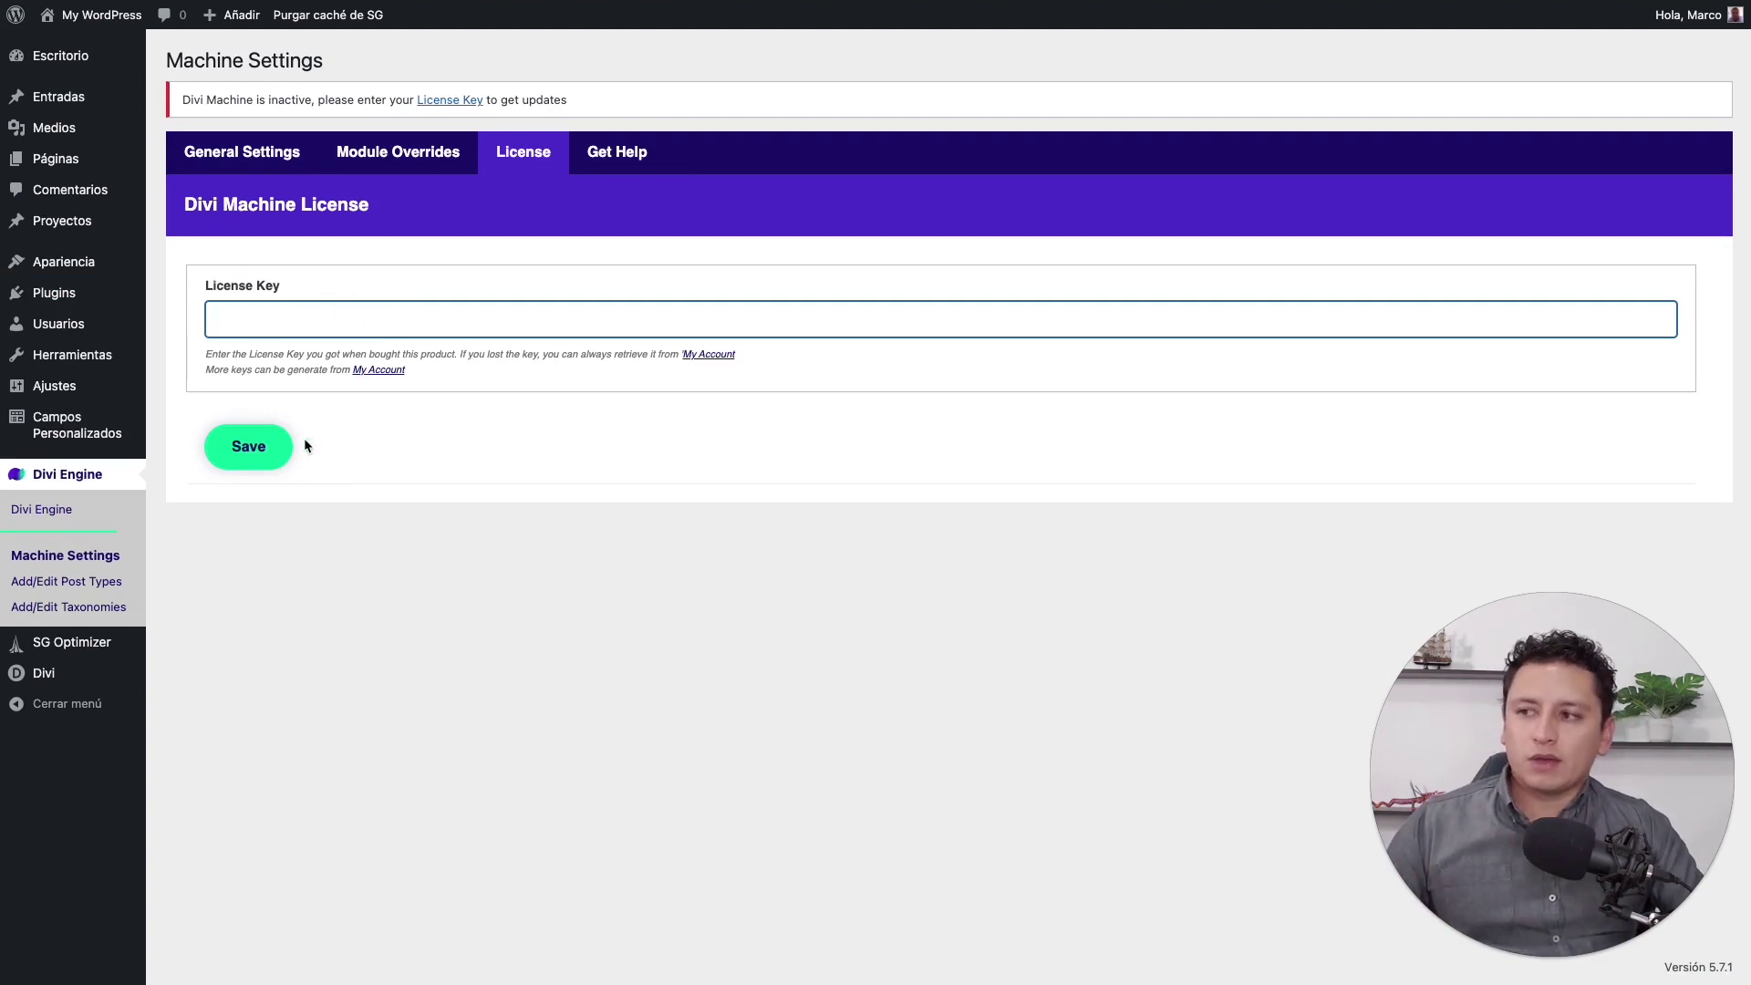
key(ctrl+v)
click(230, 455)
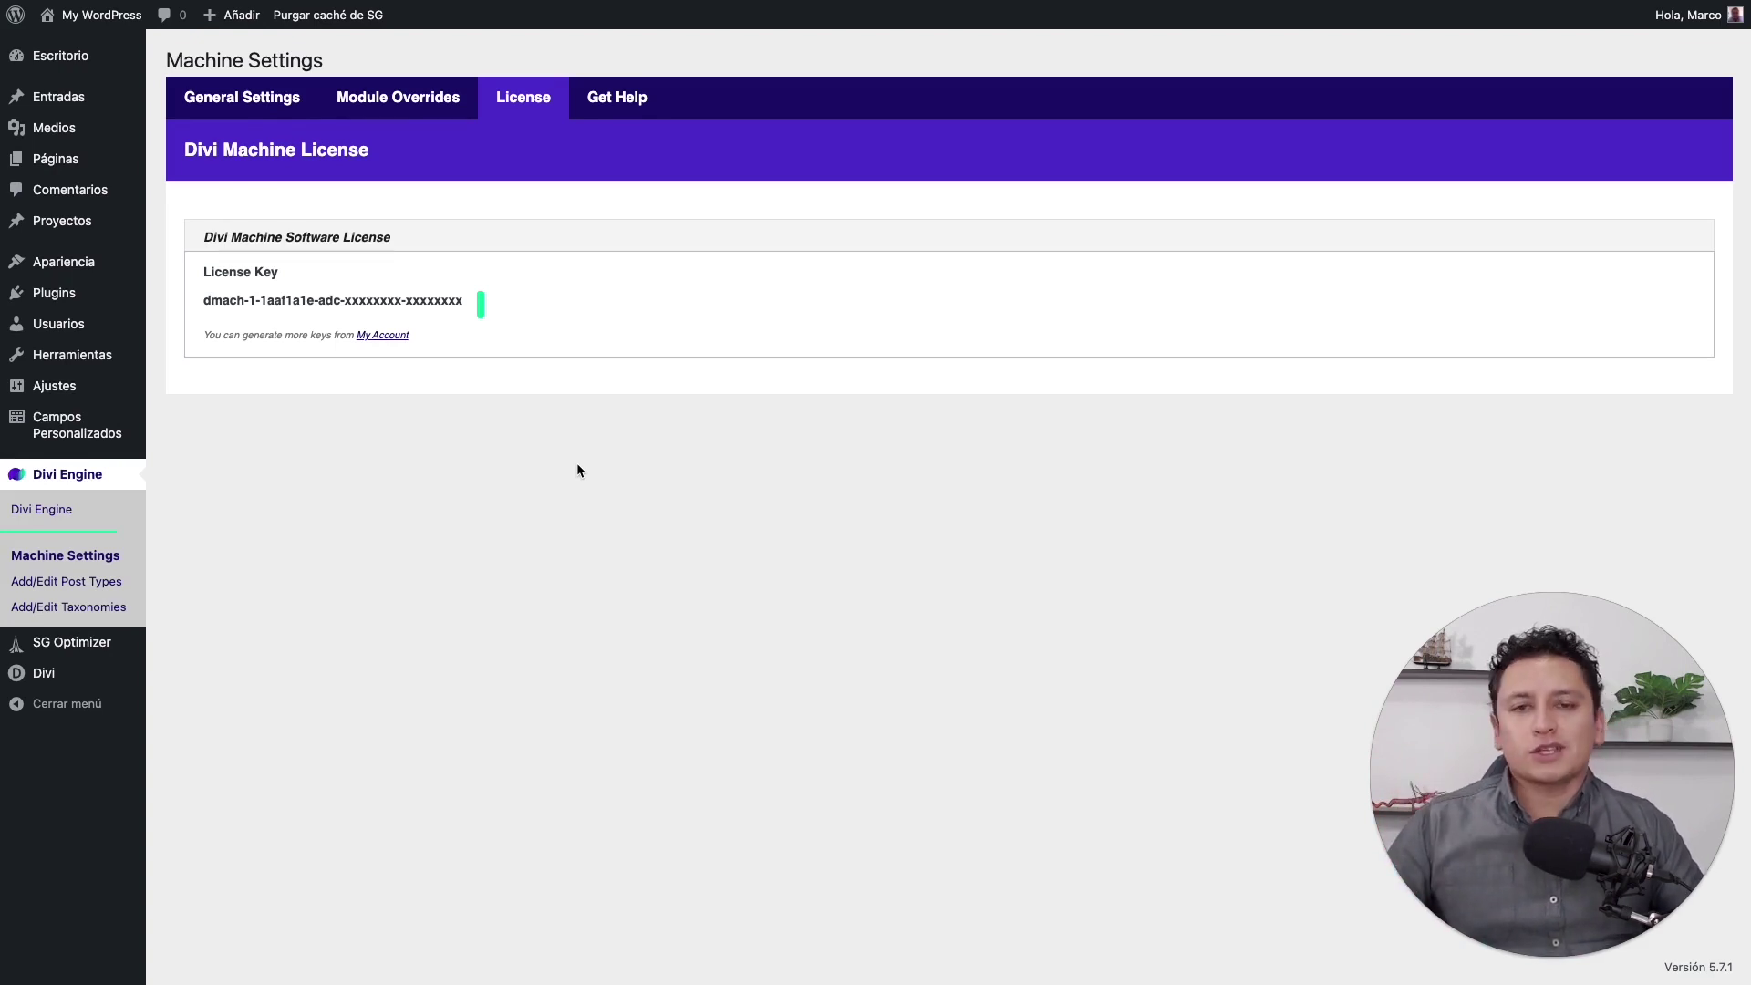
Create and publish a new page titled 'Inicio'
click(95, 170)
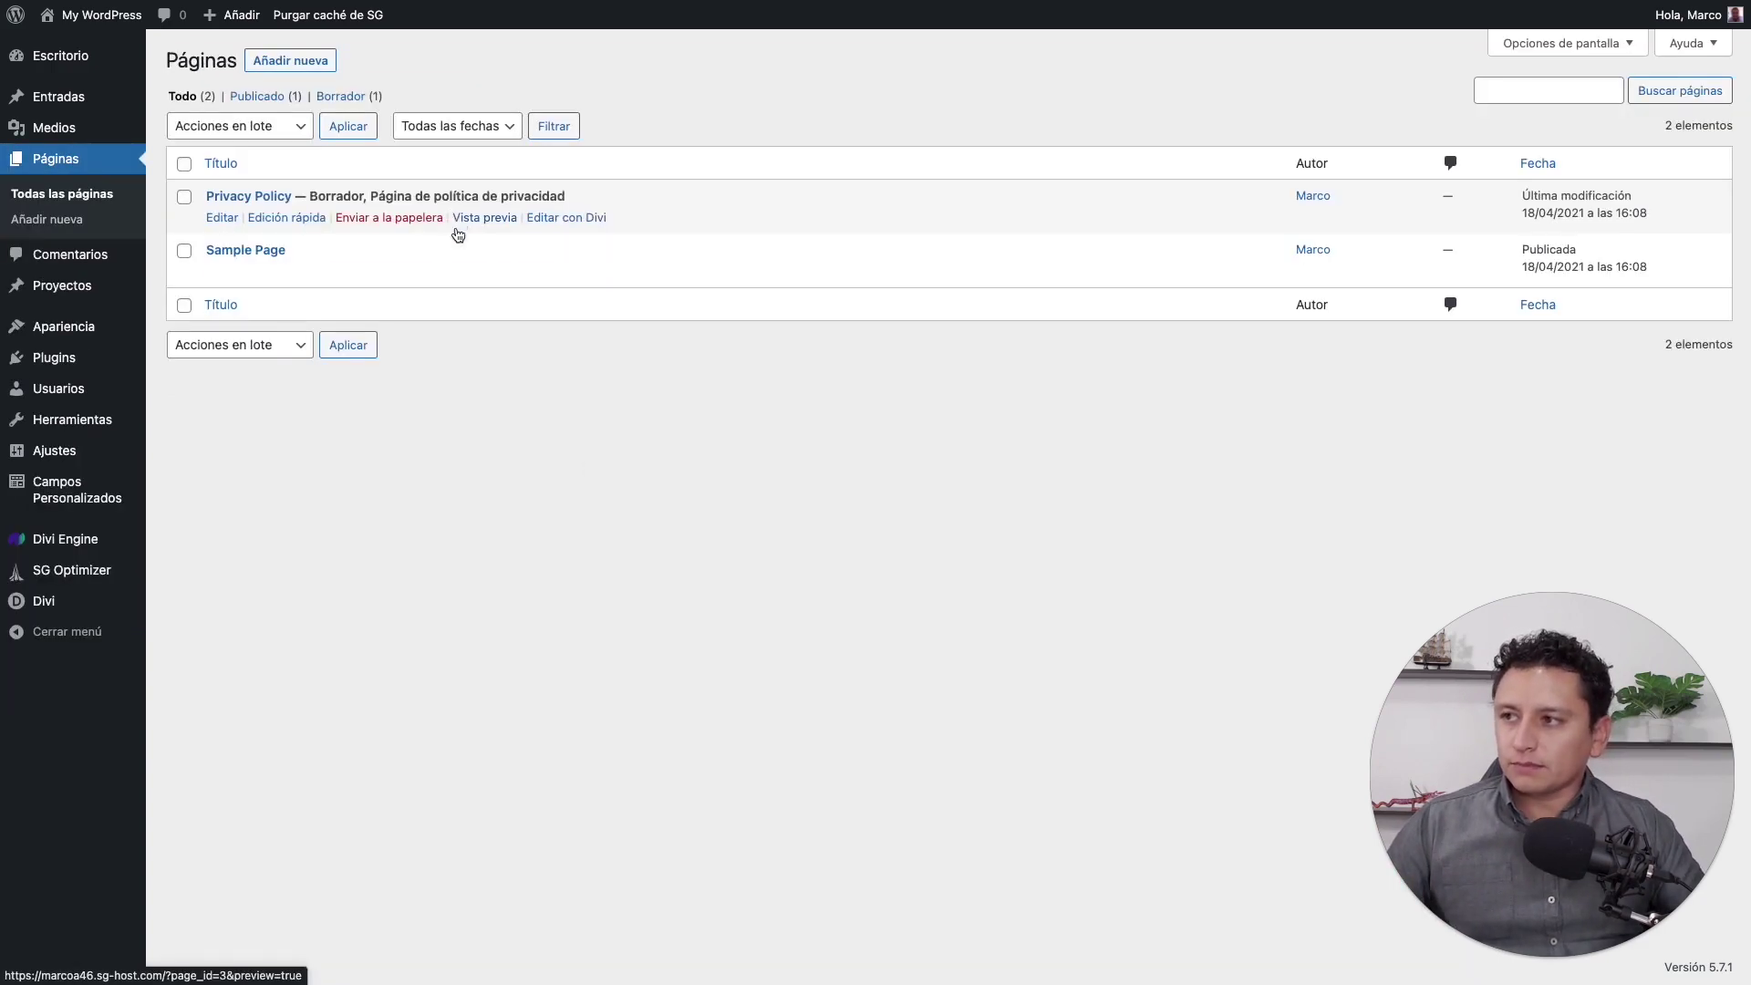
click(298, 62)
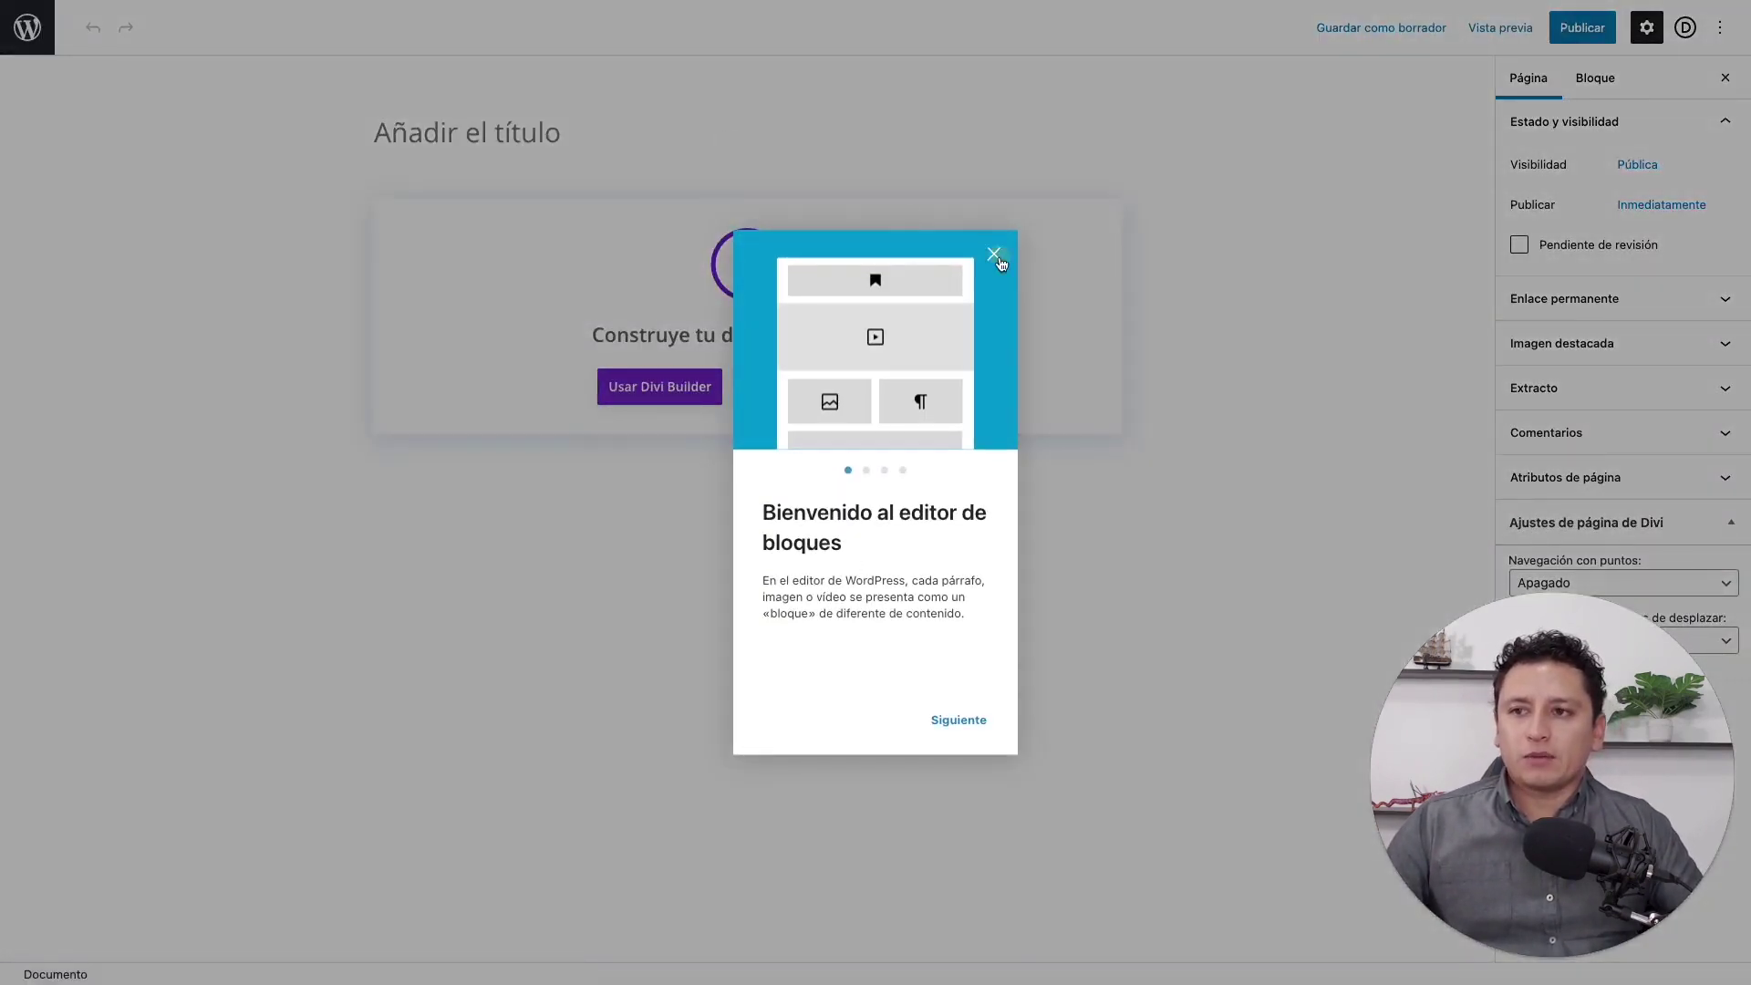
click(996, 255)
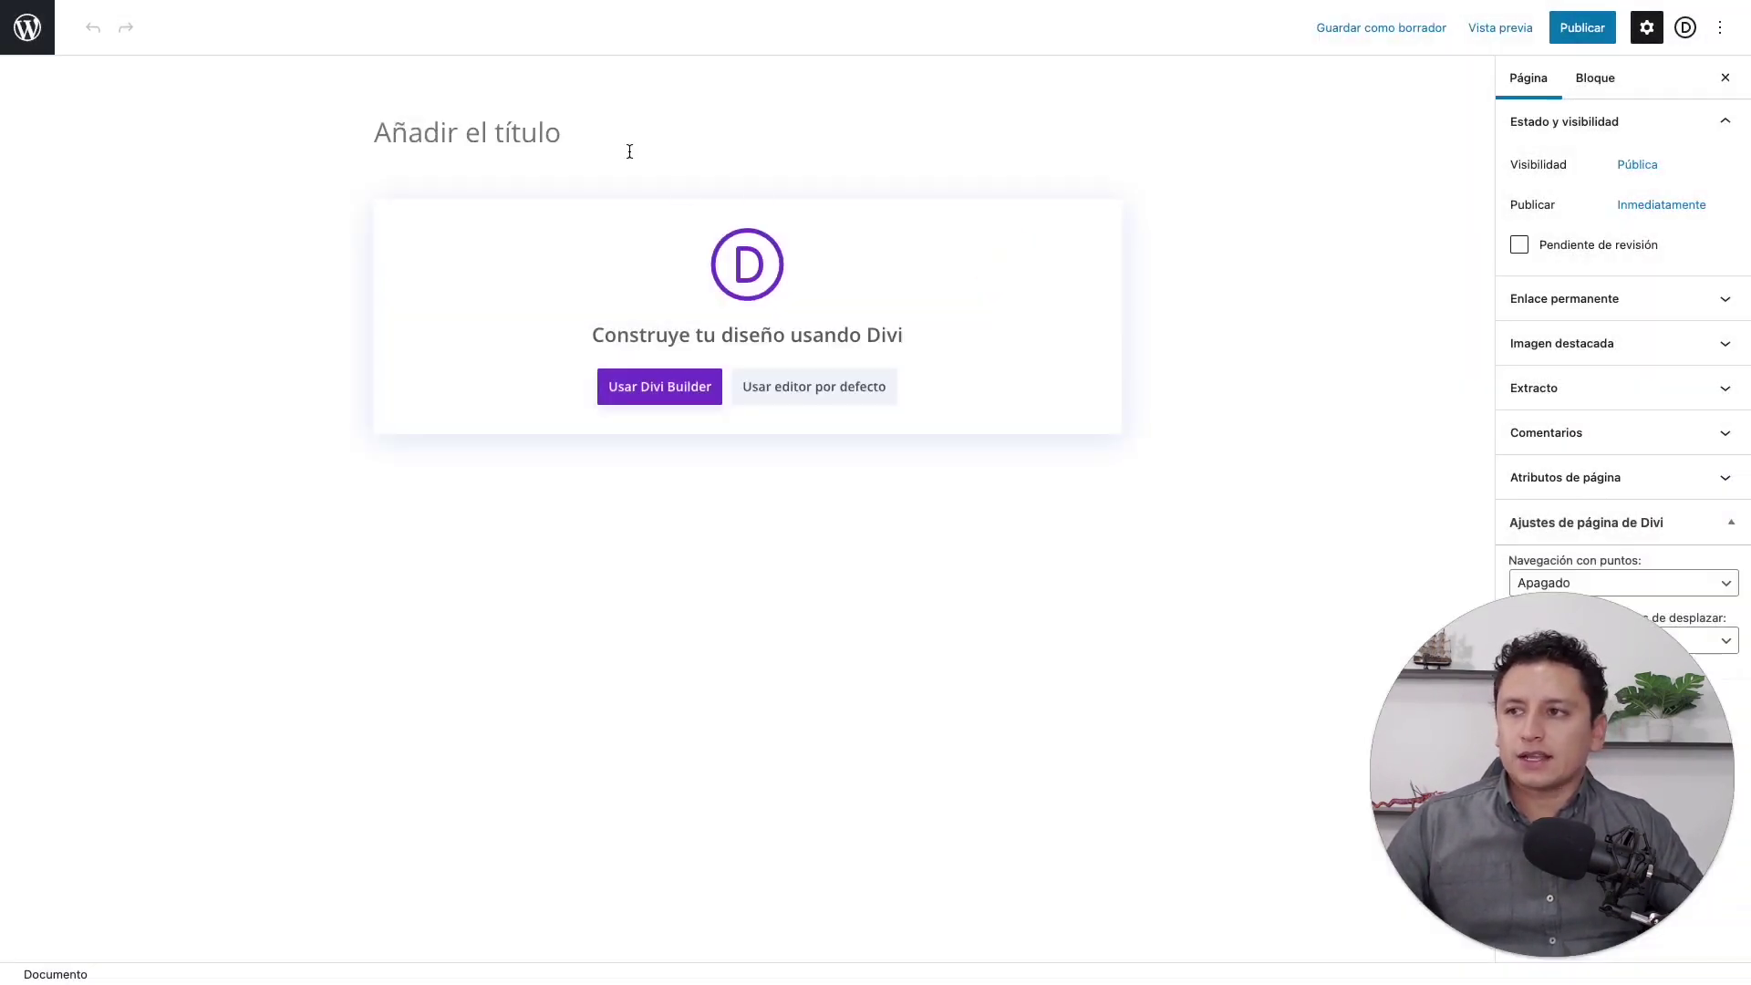
click(600, 132)
text(Inicio)
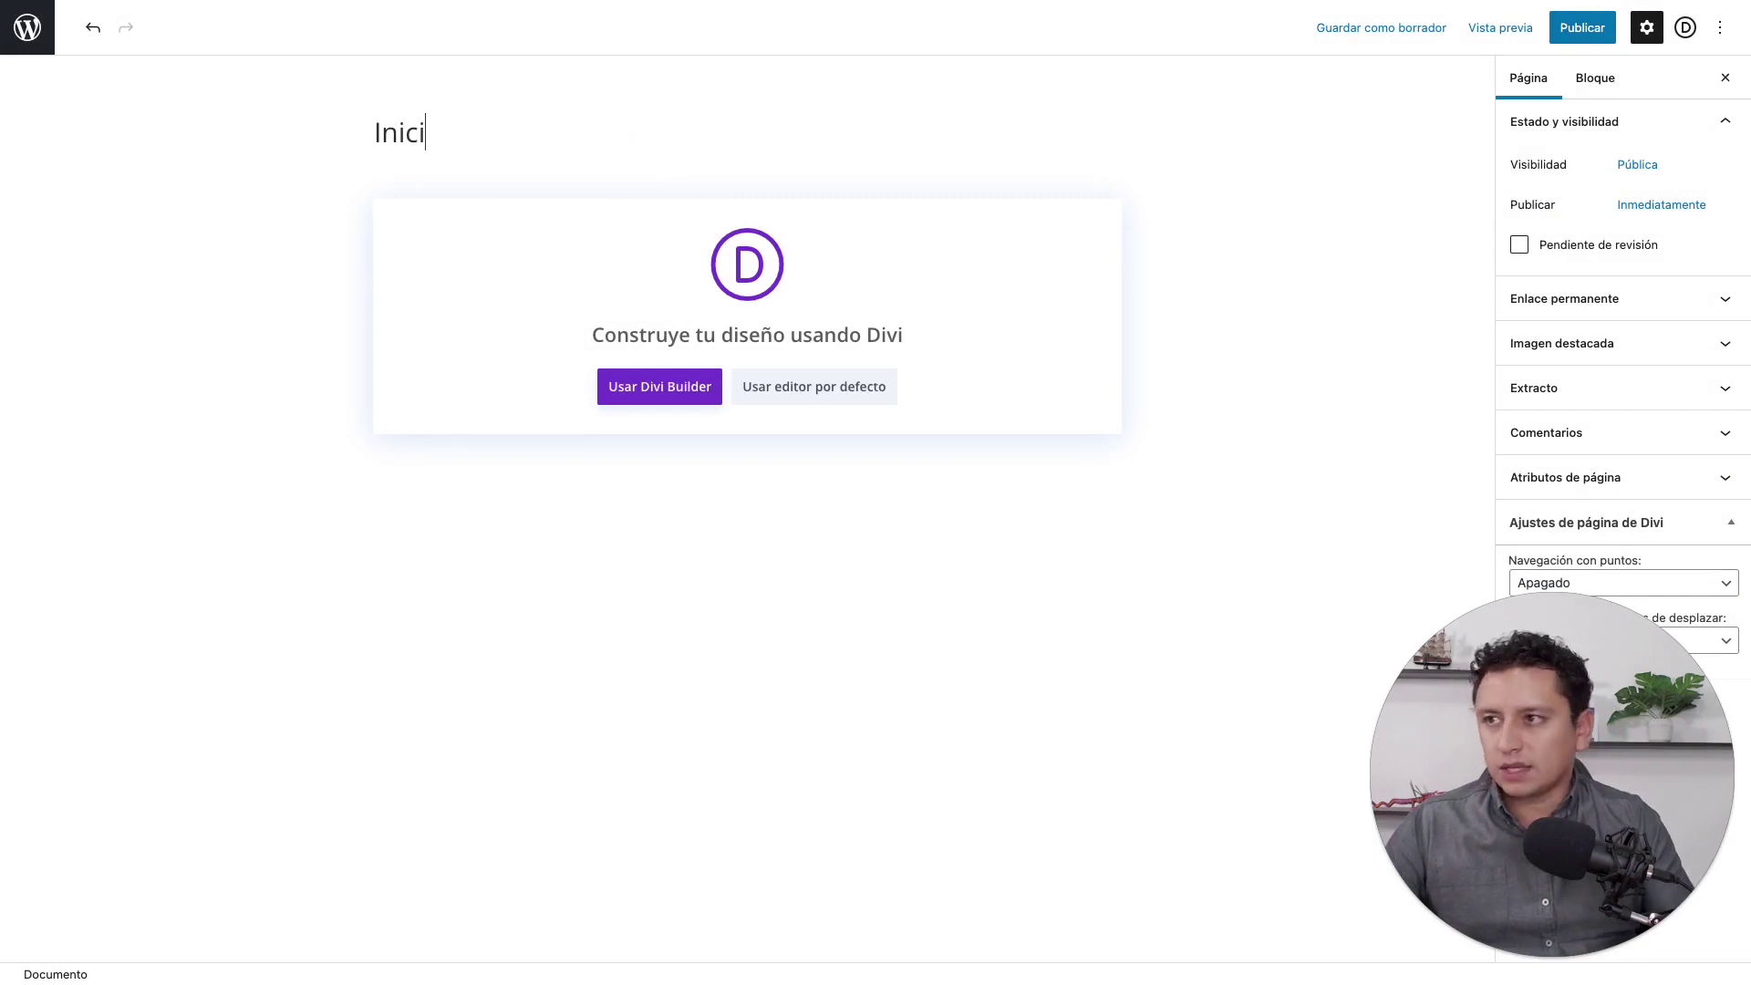
click(1583, 27)
click(1561, 26)
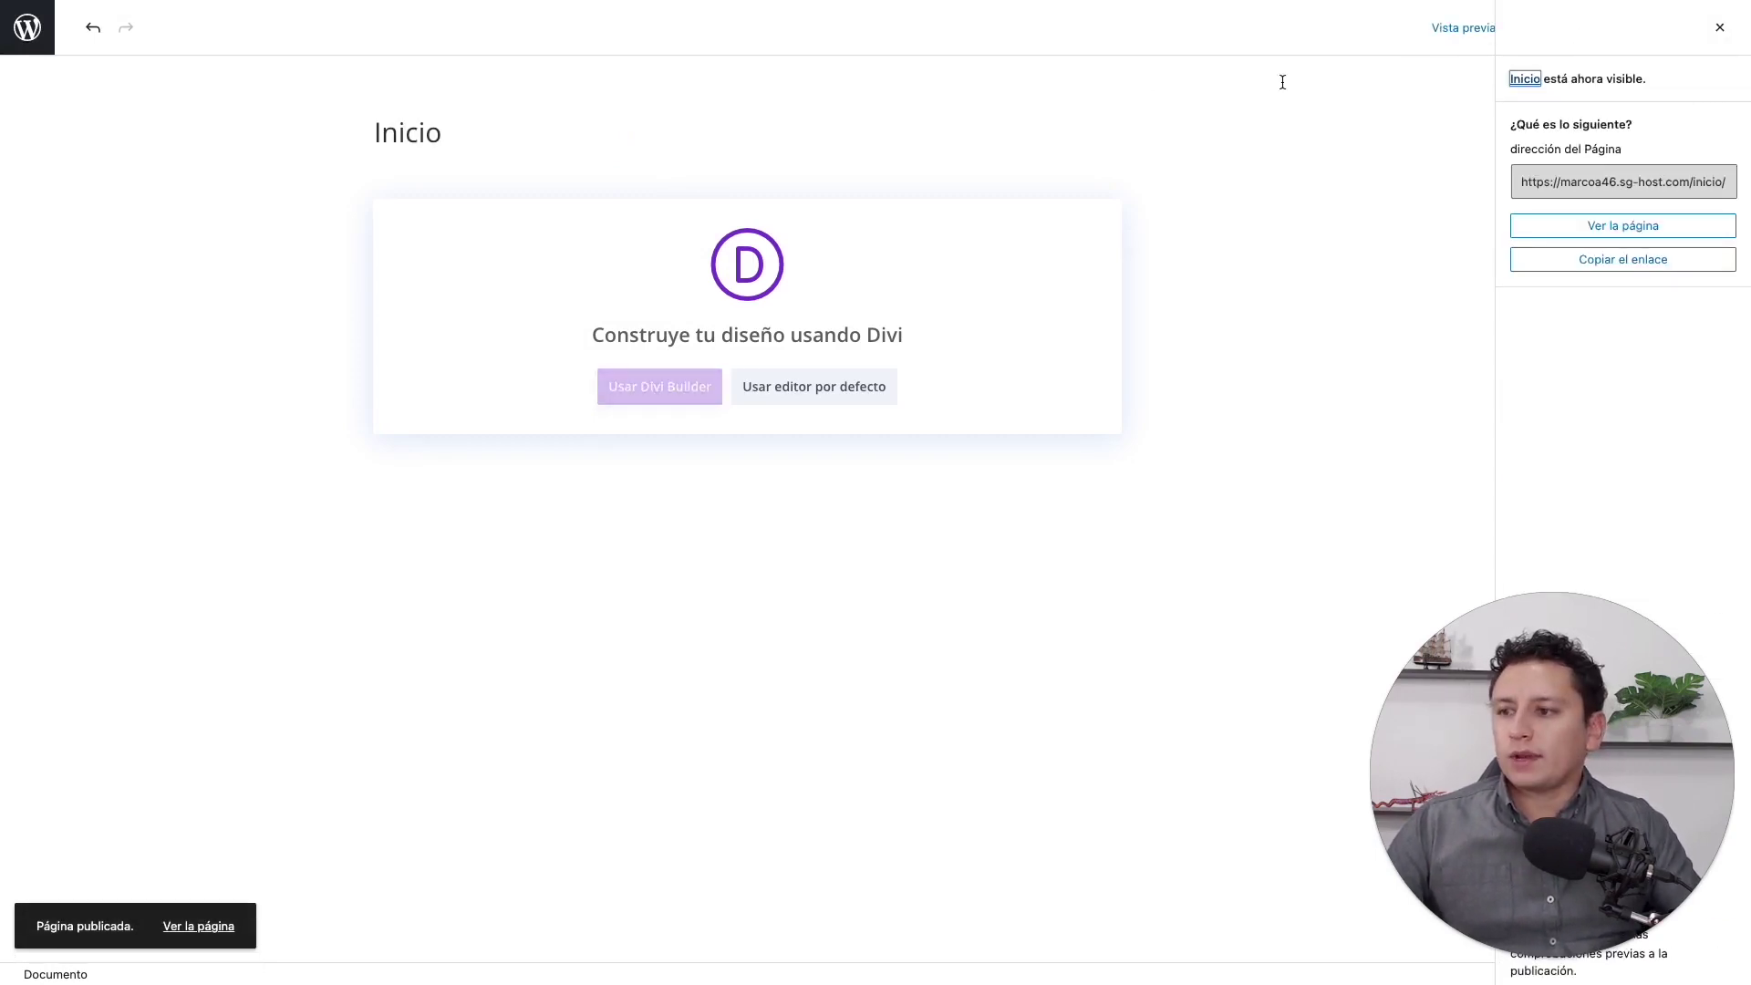
click(28, 40)
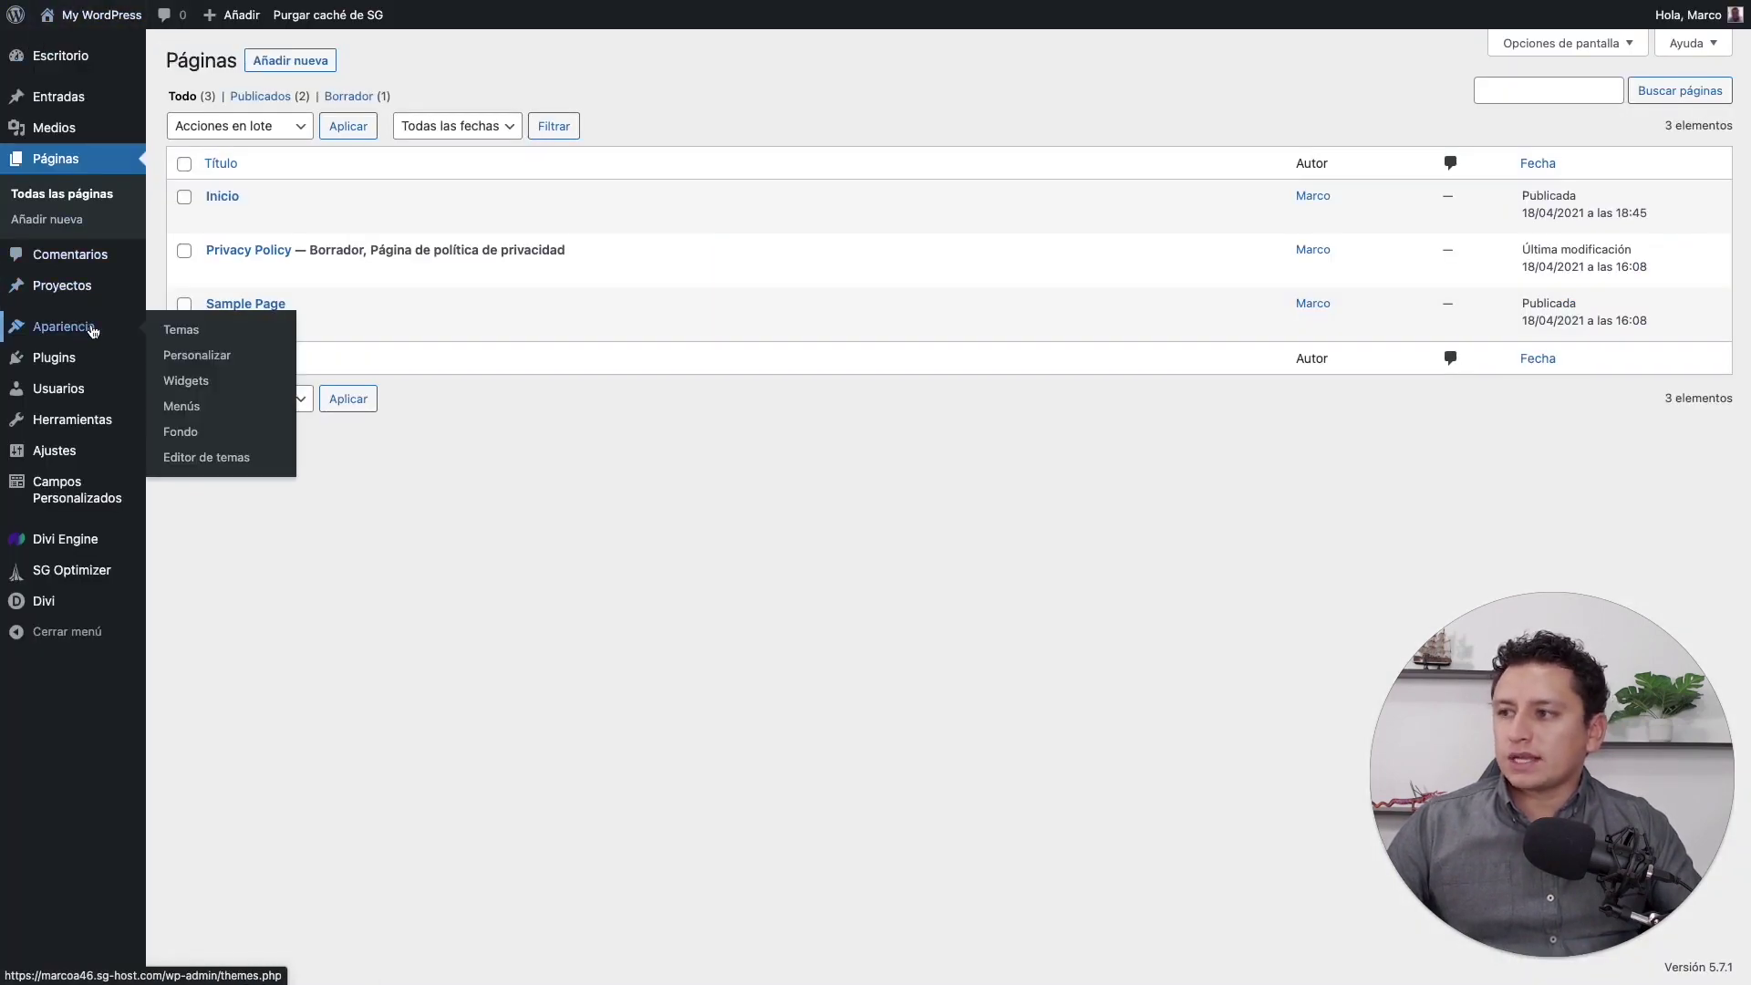
In the Customizer, make the static page Inicio the homepage and publish the change
click(200, 353)
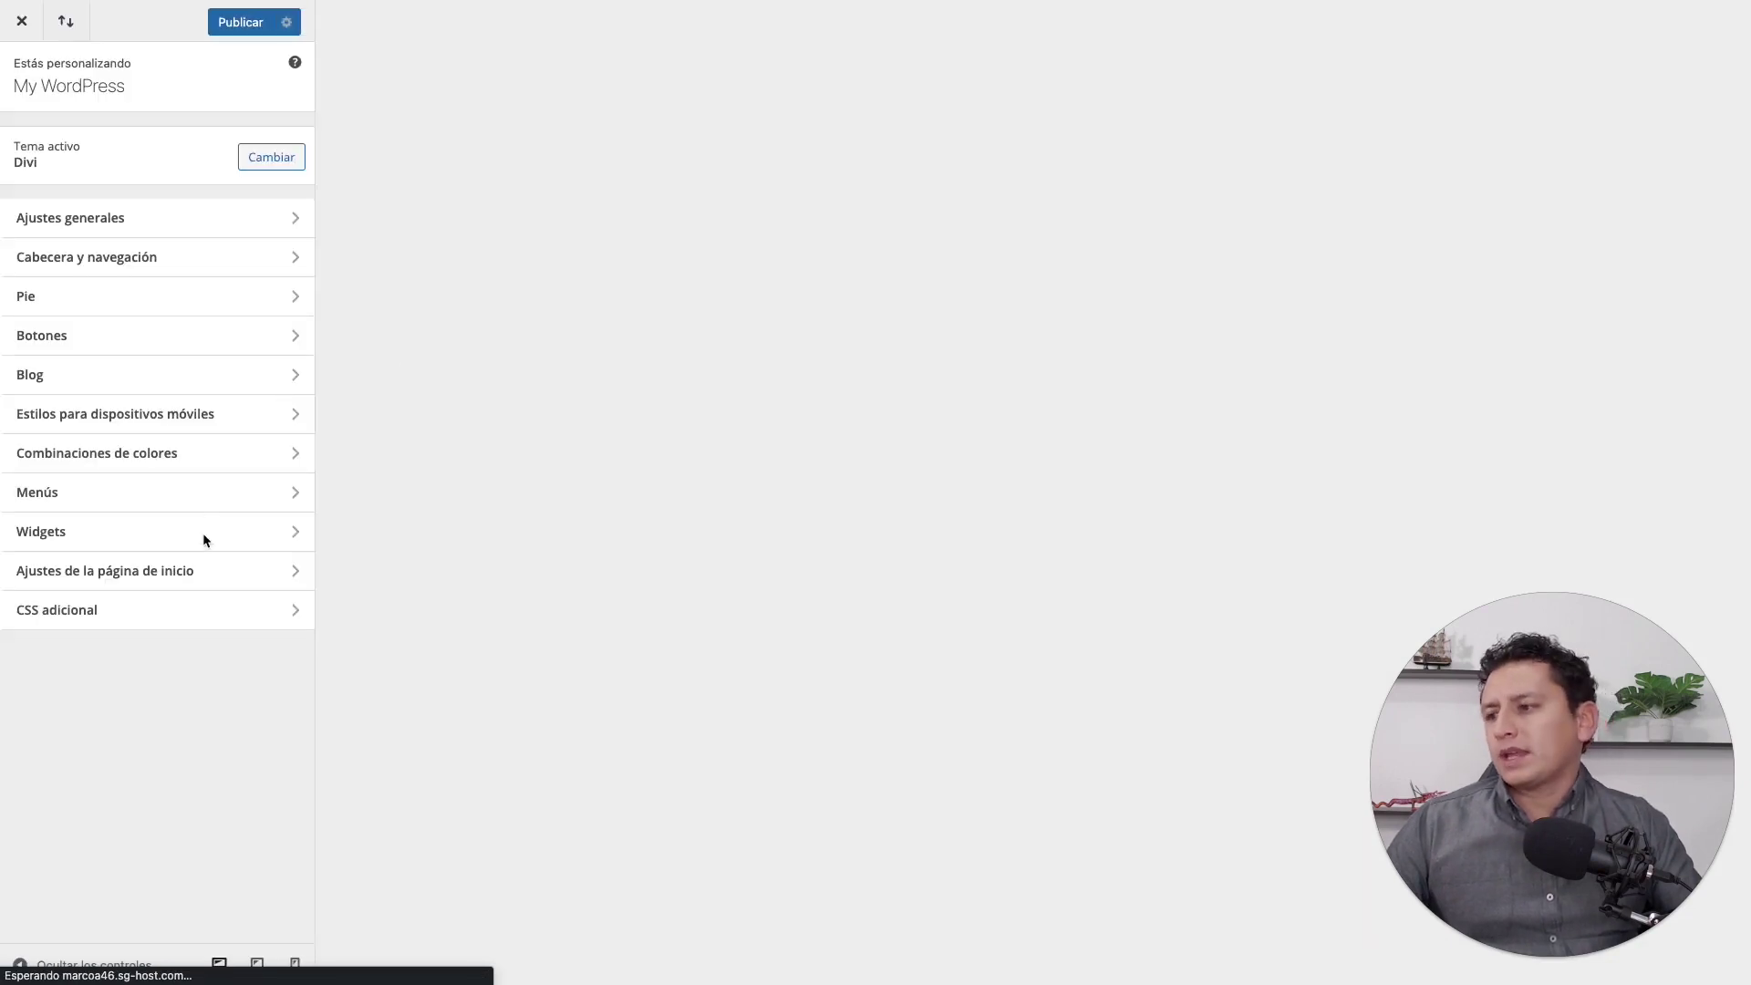
click(220, 578)
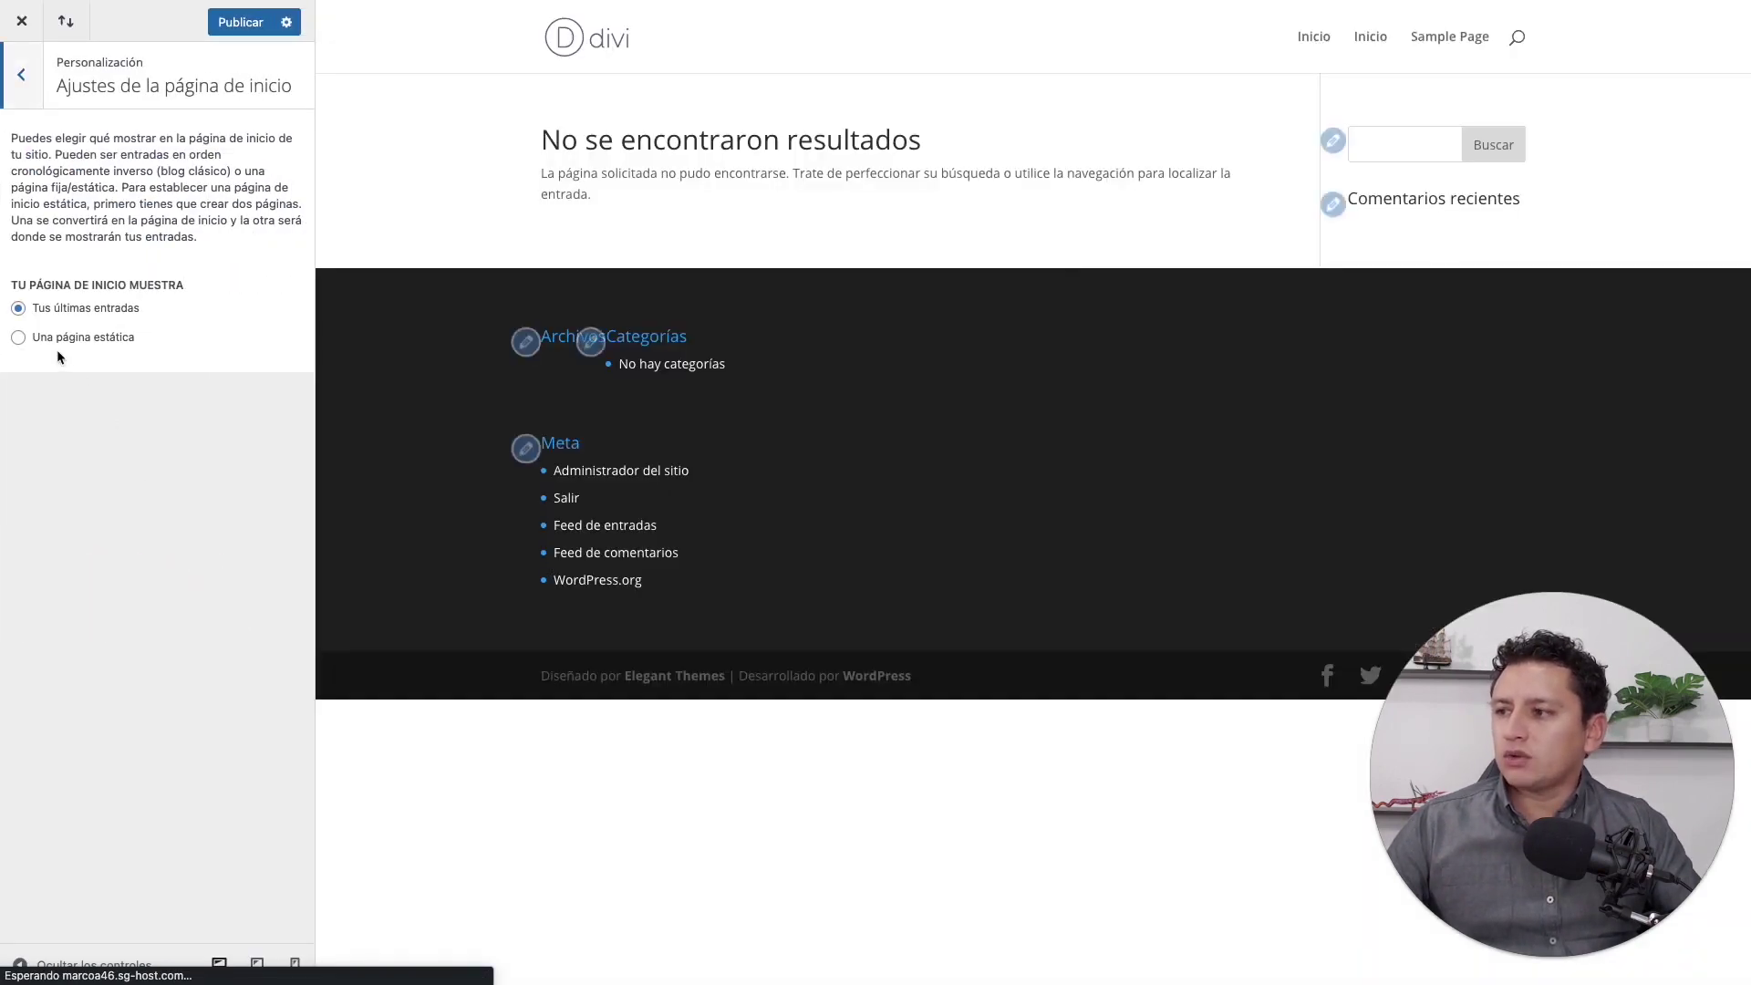
click(19, 337)
click(59, 415)
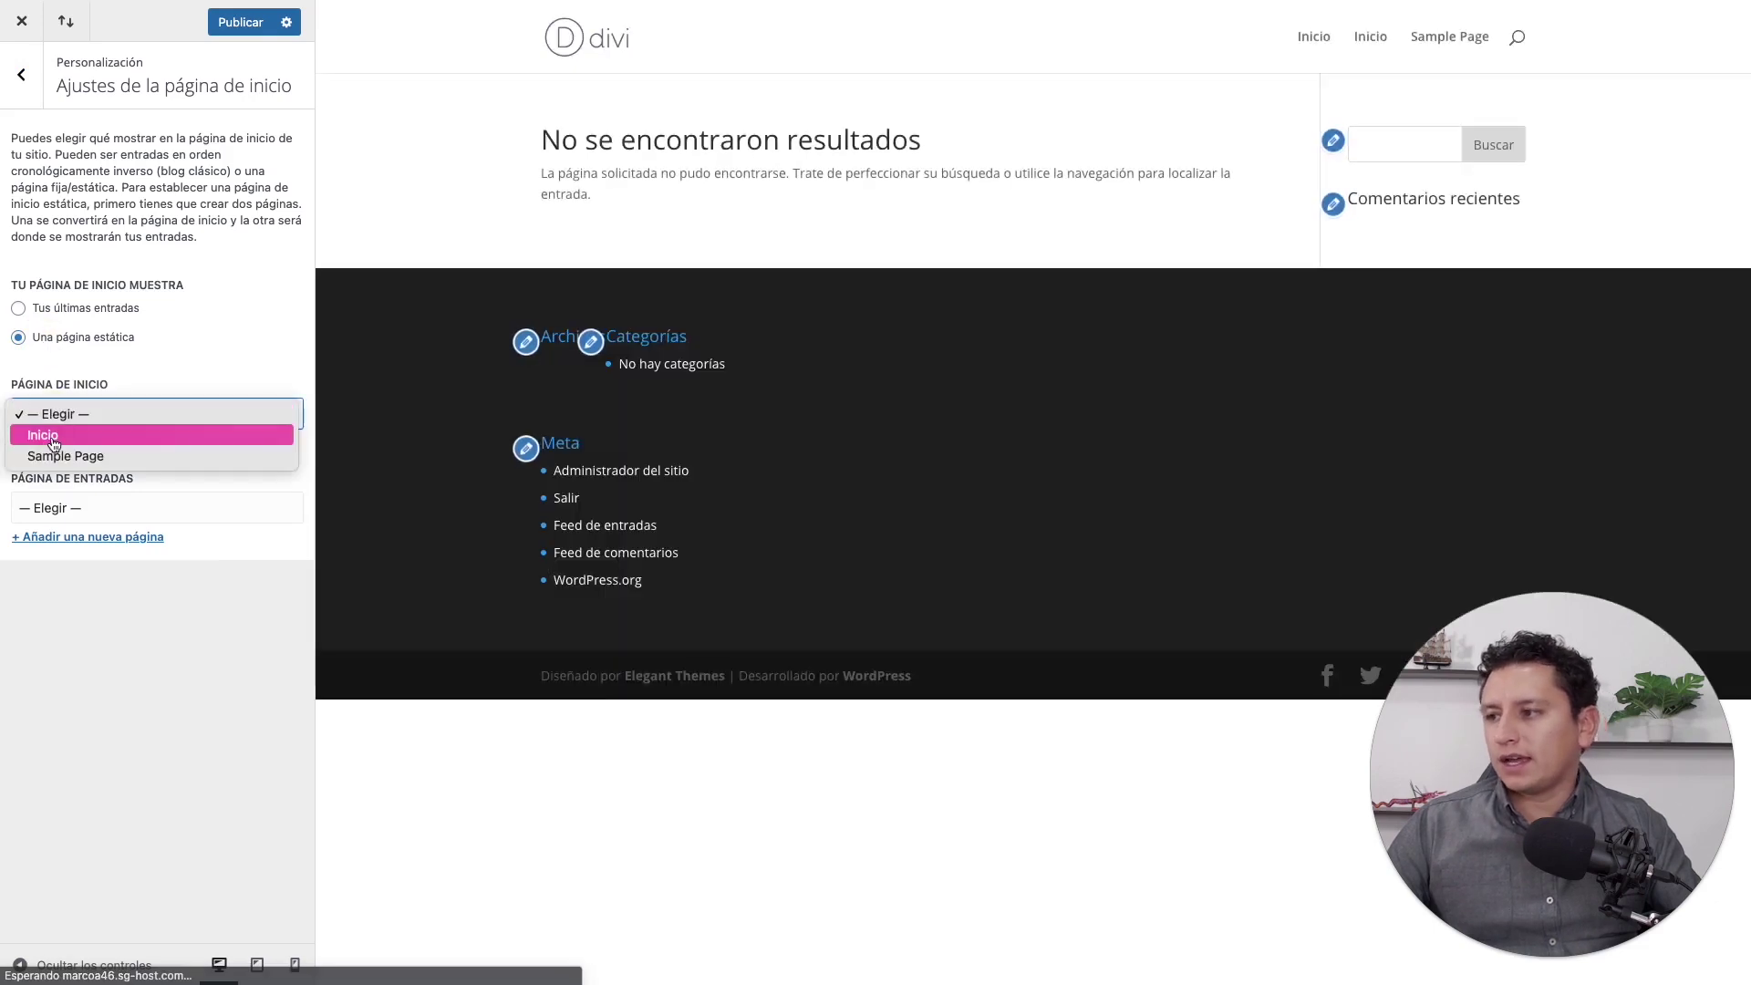
click(37, 431)
click(234, 23)
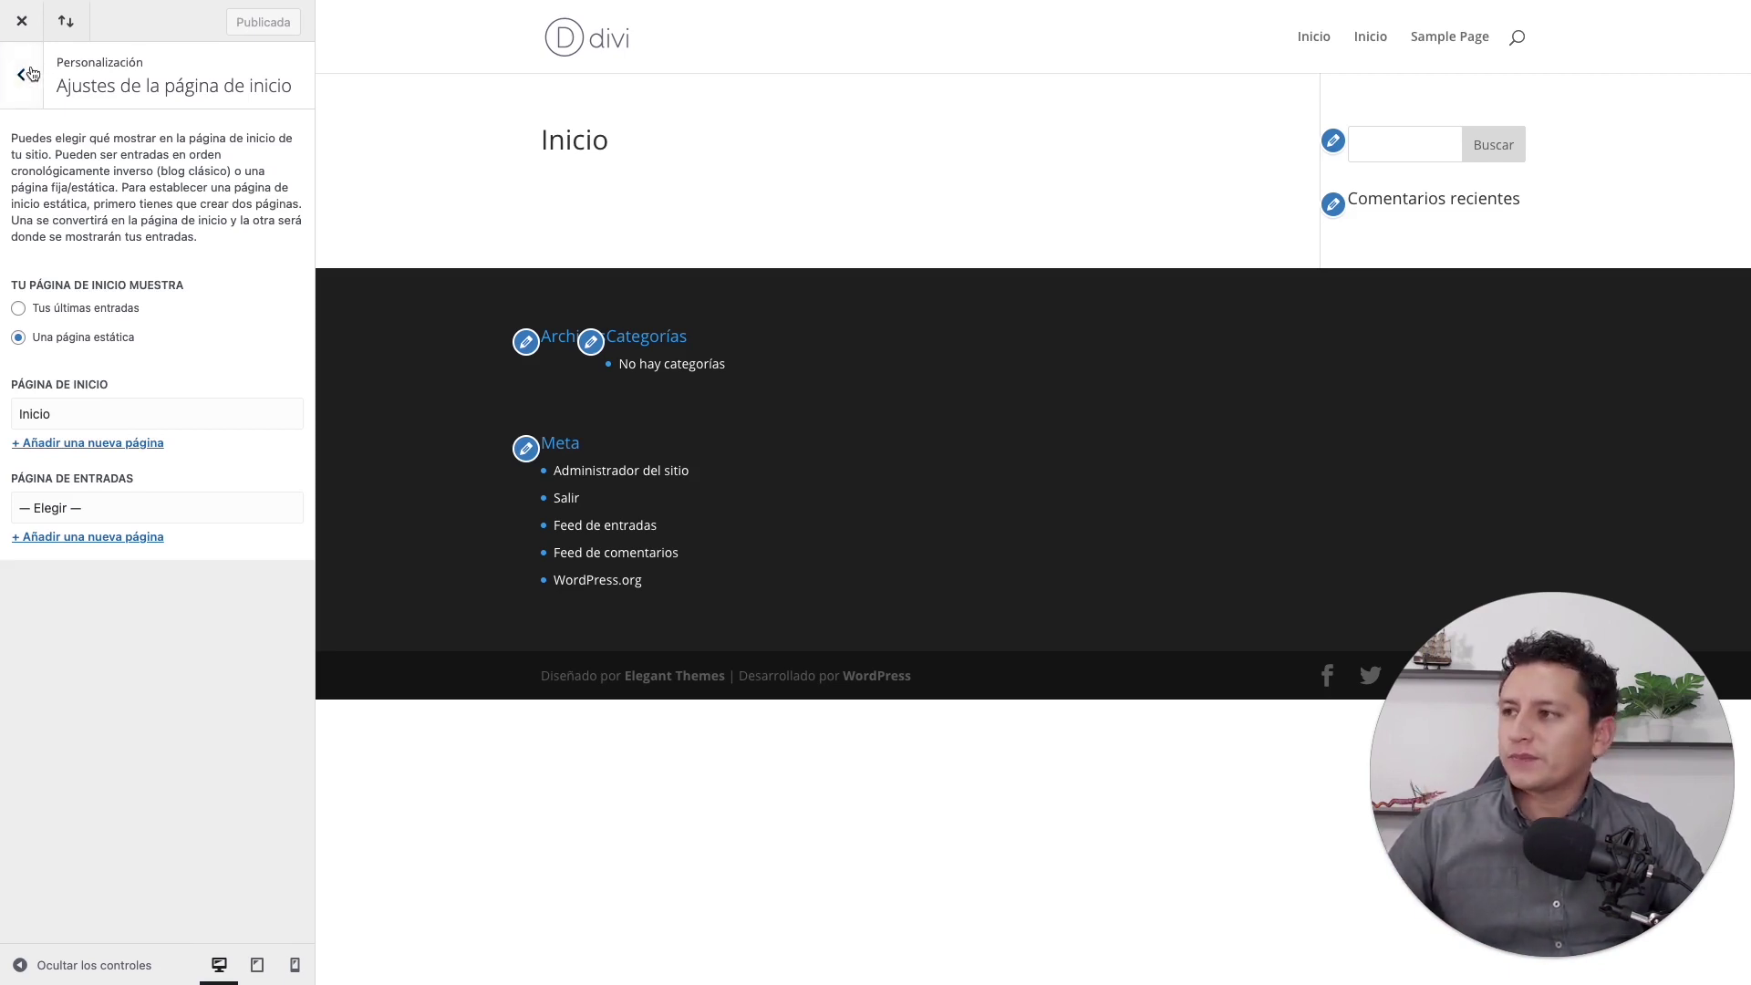
click(22, 20)
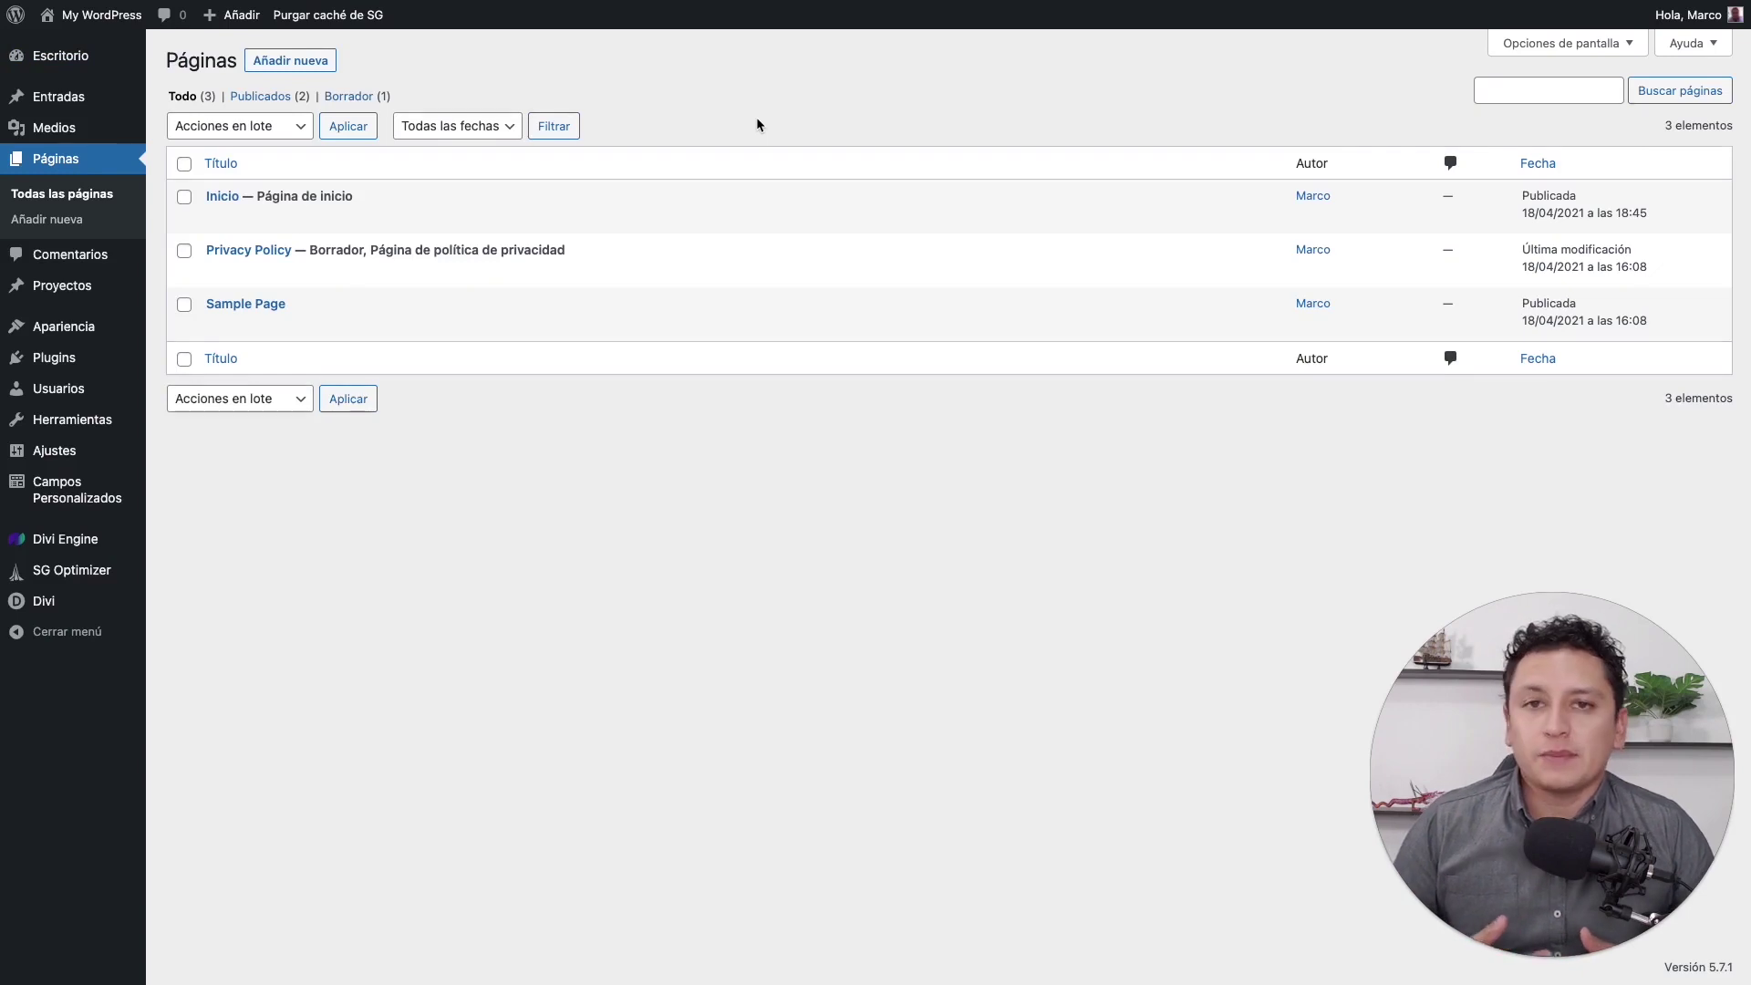
Bring up the Campos Personalizados entry in the admin sidebar
mouse_move(660, 238)
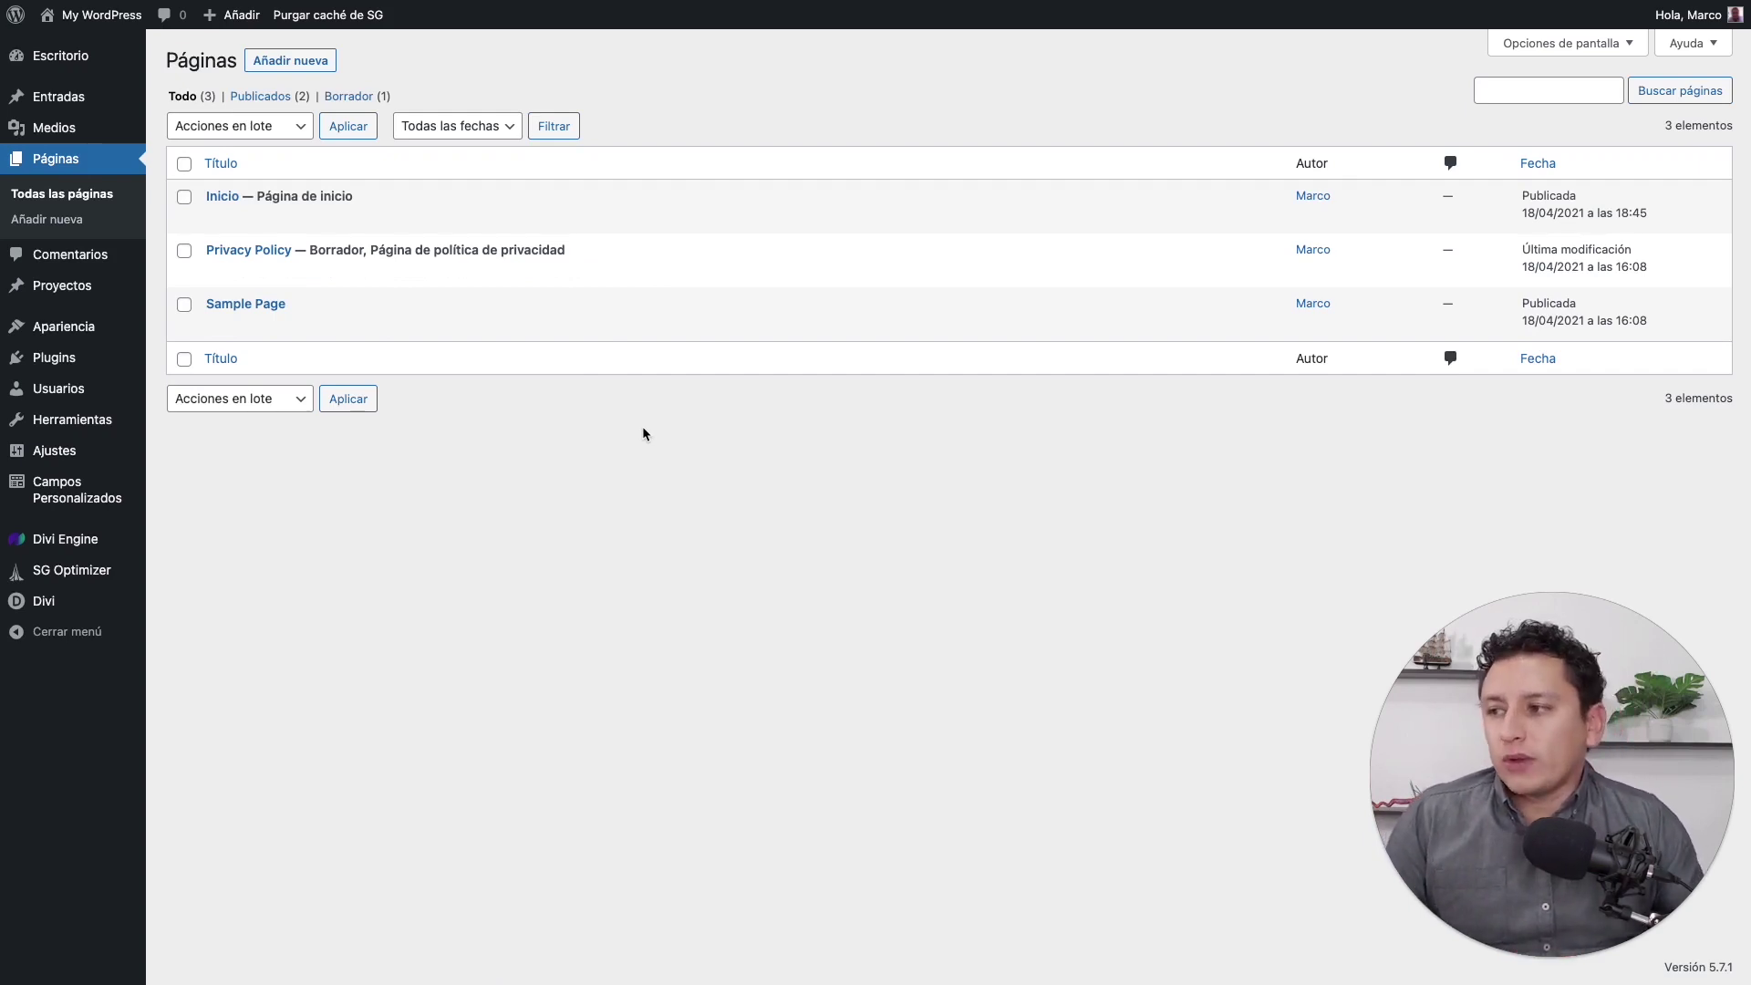
mouse_move(80, 502)
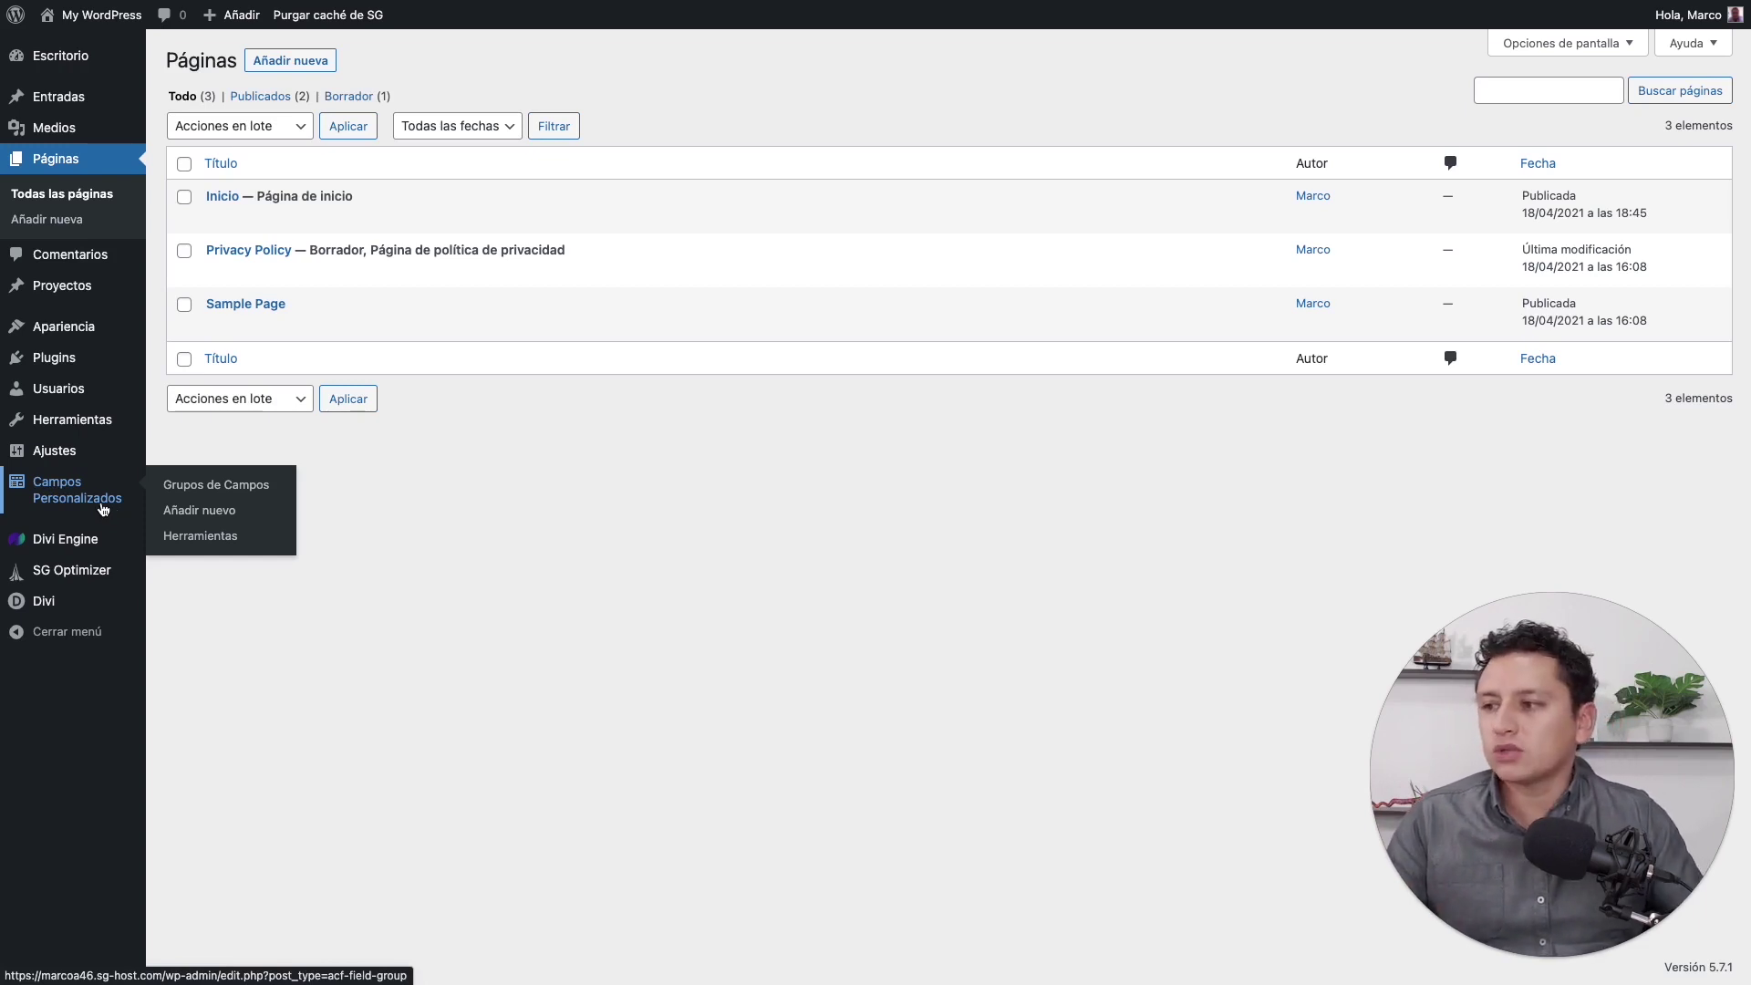
Open the empty ACF Grupos de Campos list, then head to Divi Engine's post types
click(64, 498)
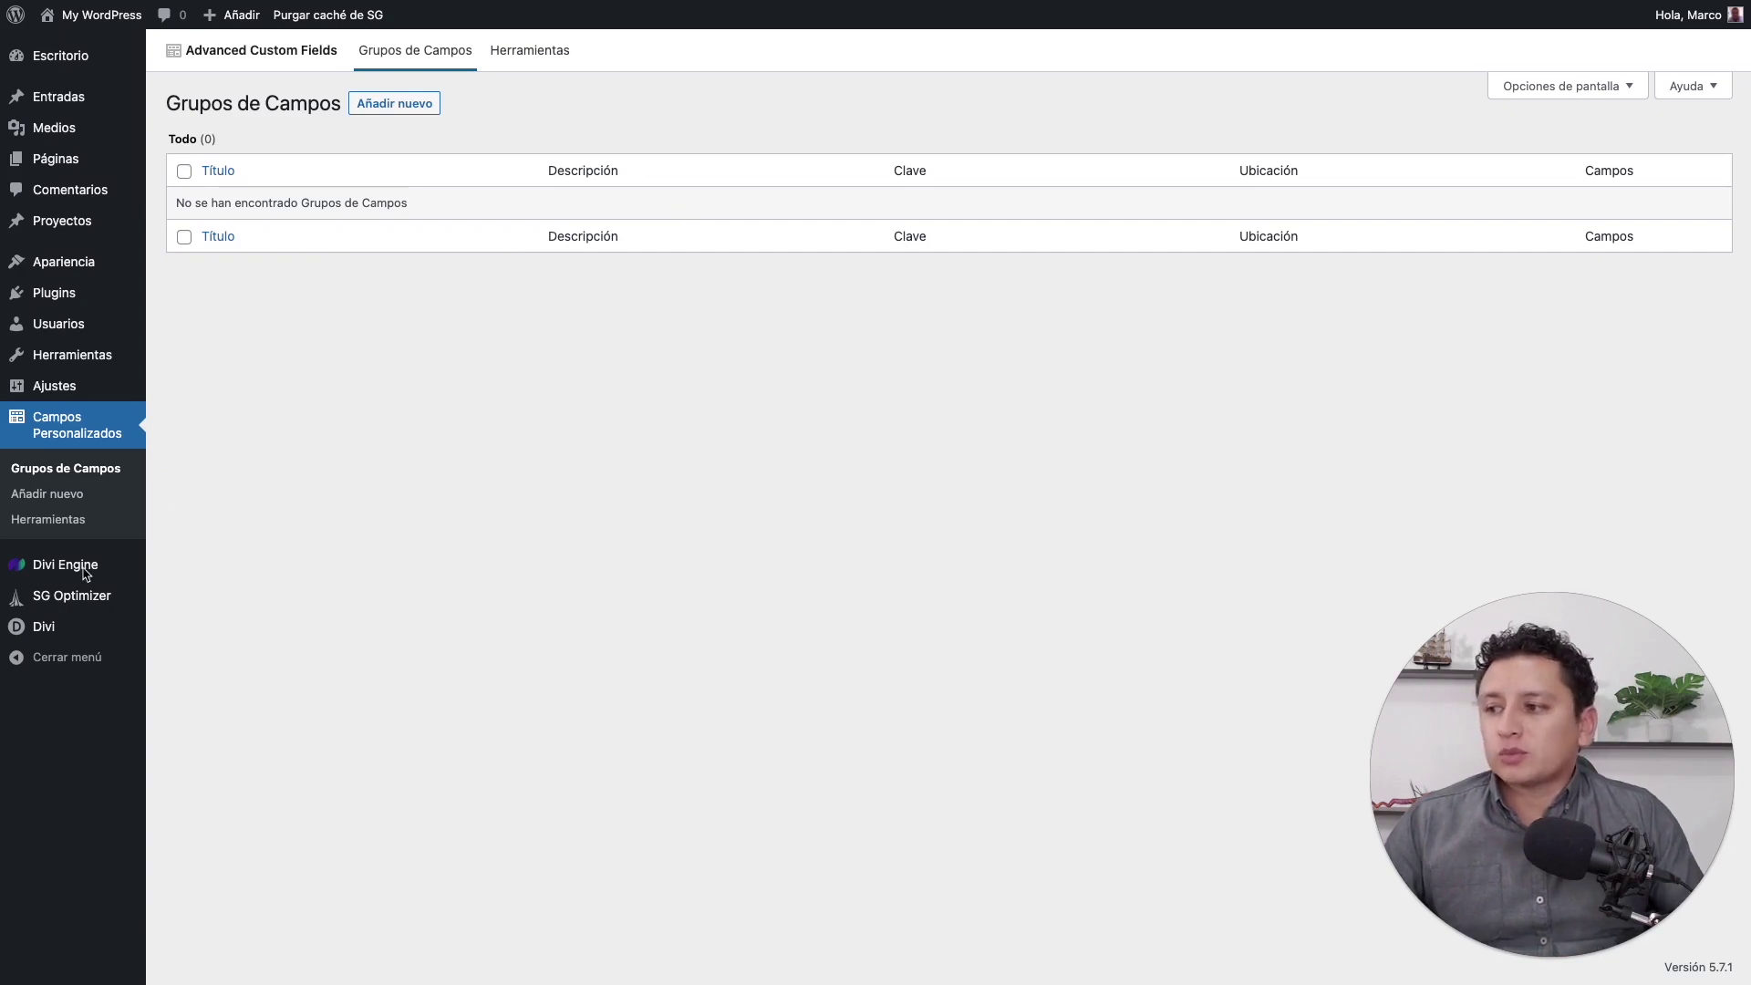
mouse_move(95, 570)
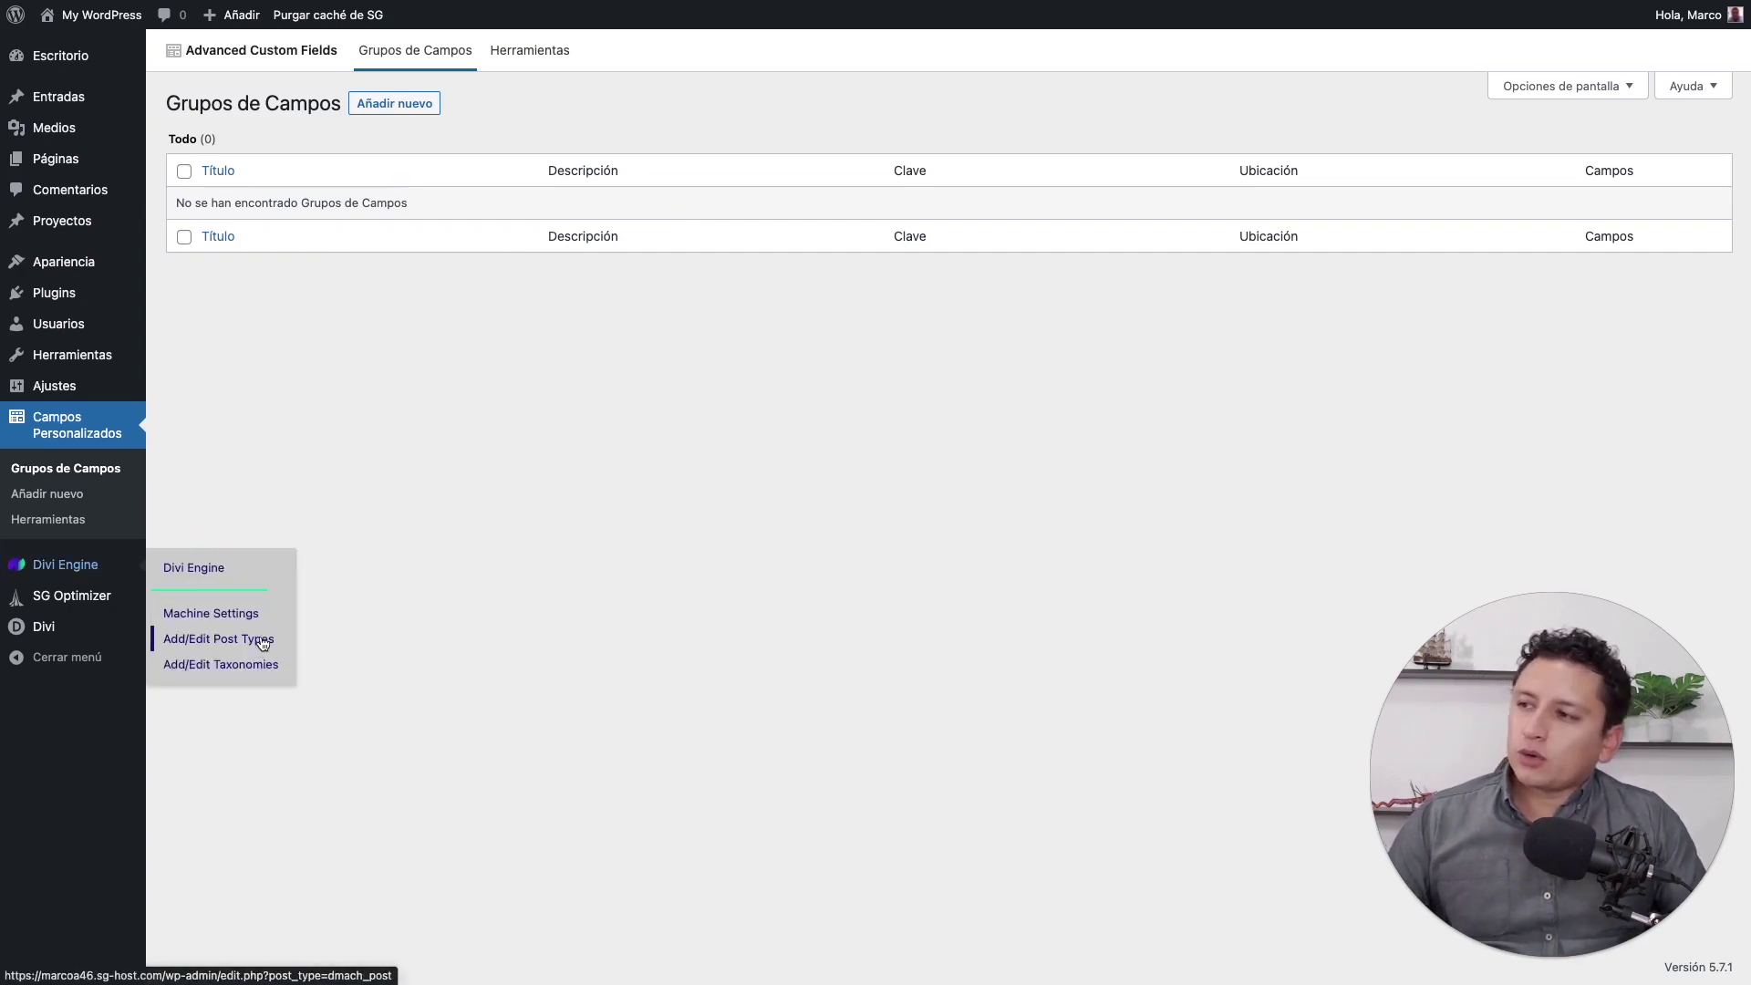
mouse_move(83, 105)
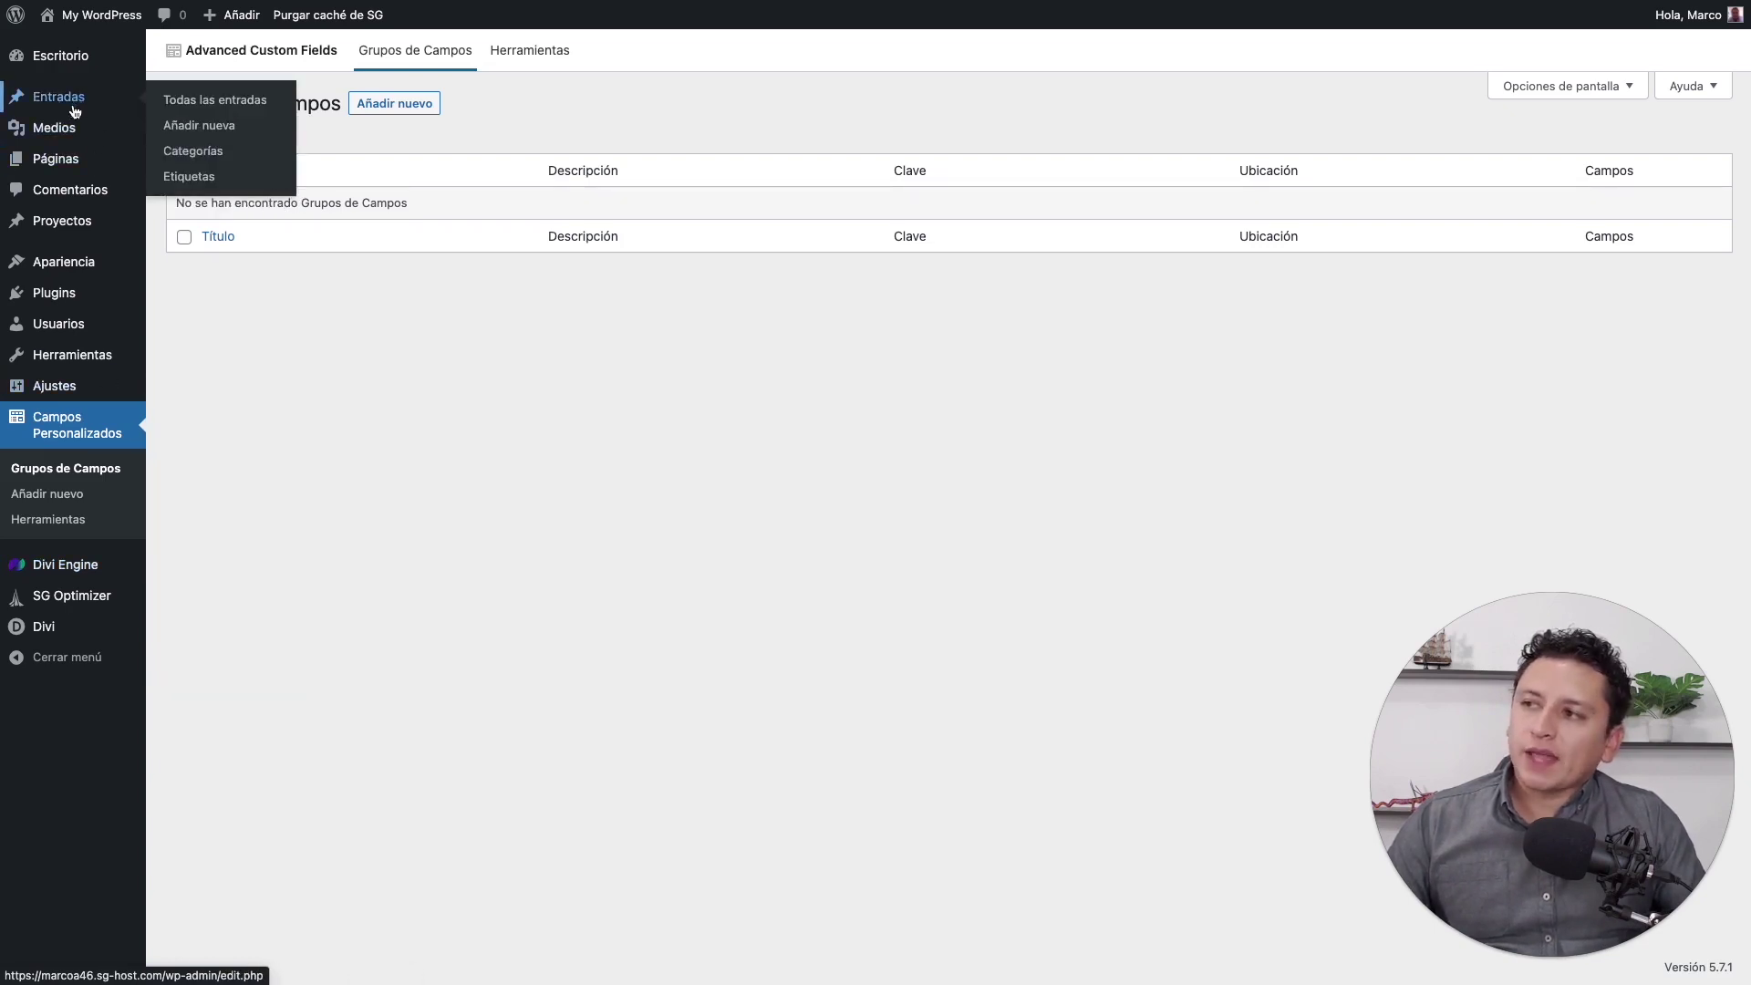
mouse_move(61, 161)
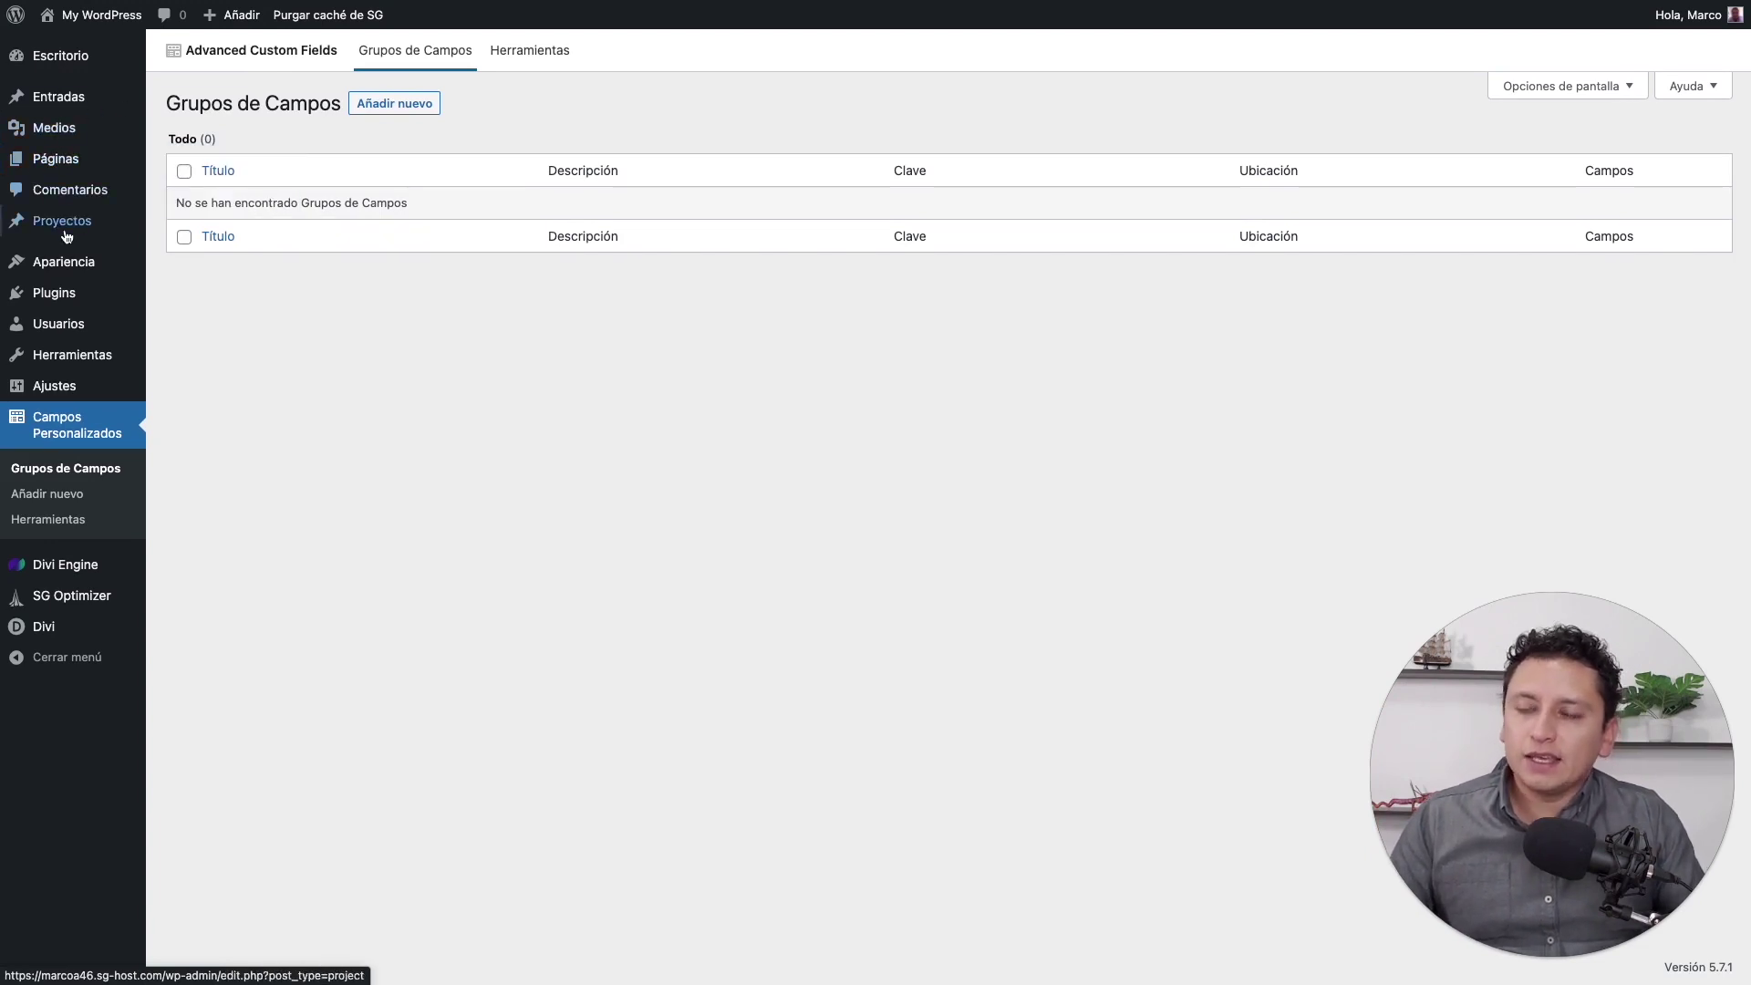
mouse_move(81, 235)
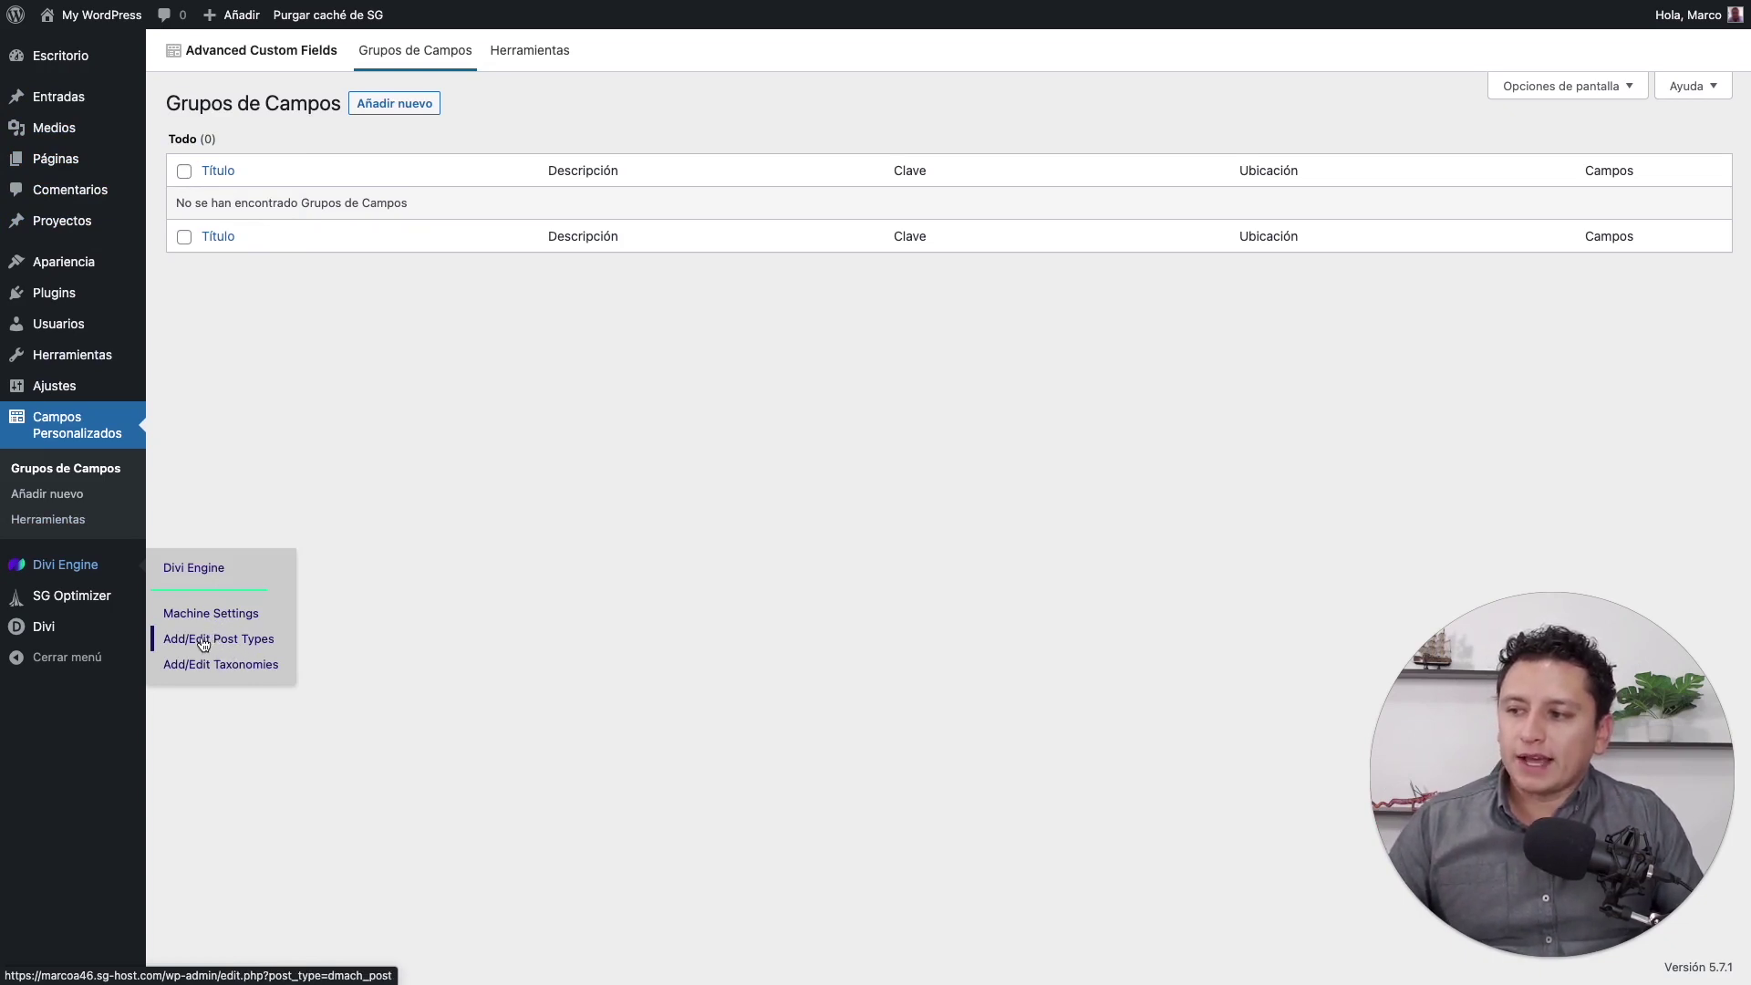
Start a new Divi Machine post type titled Casas, auto-filling name Casas and slug casas
click(243, 642)
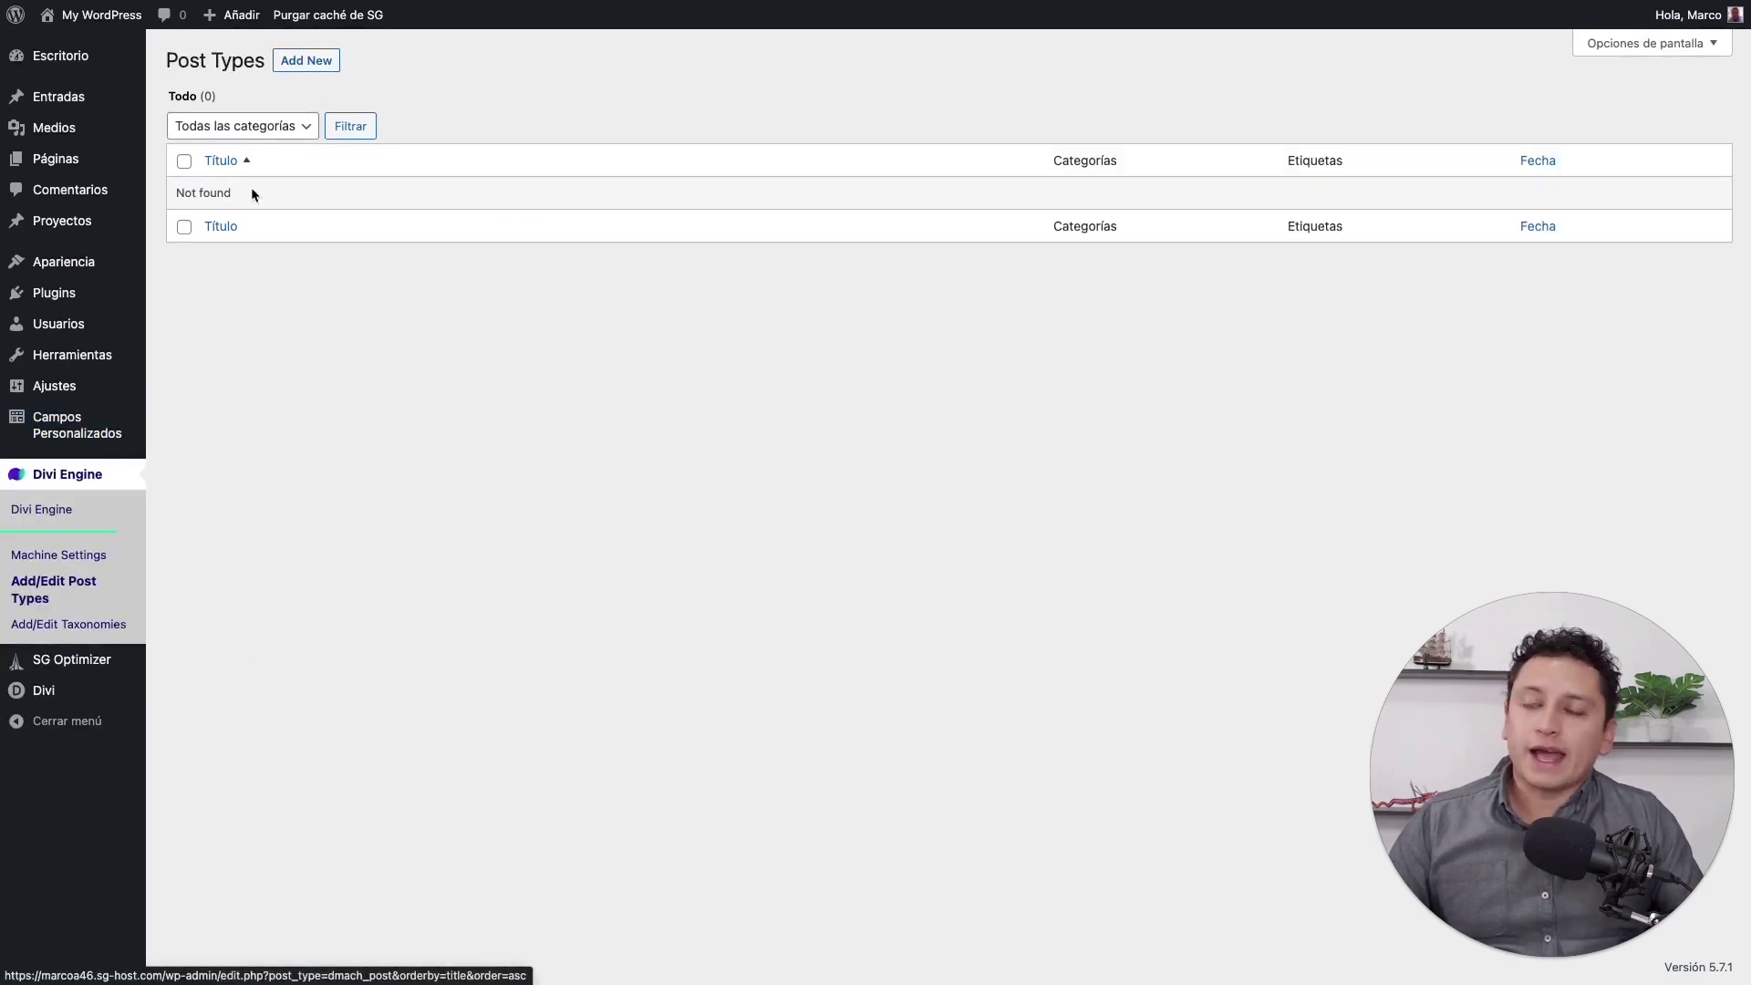
click(315, 61)
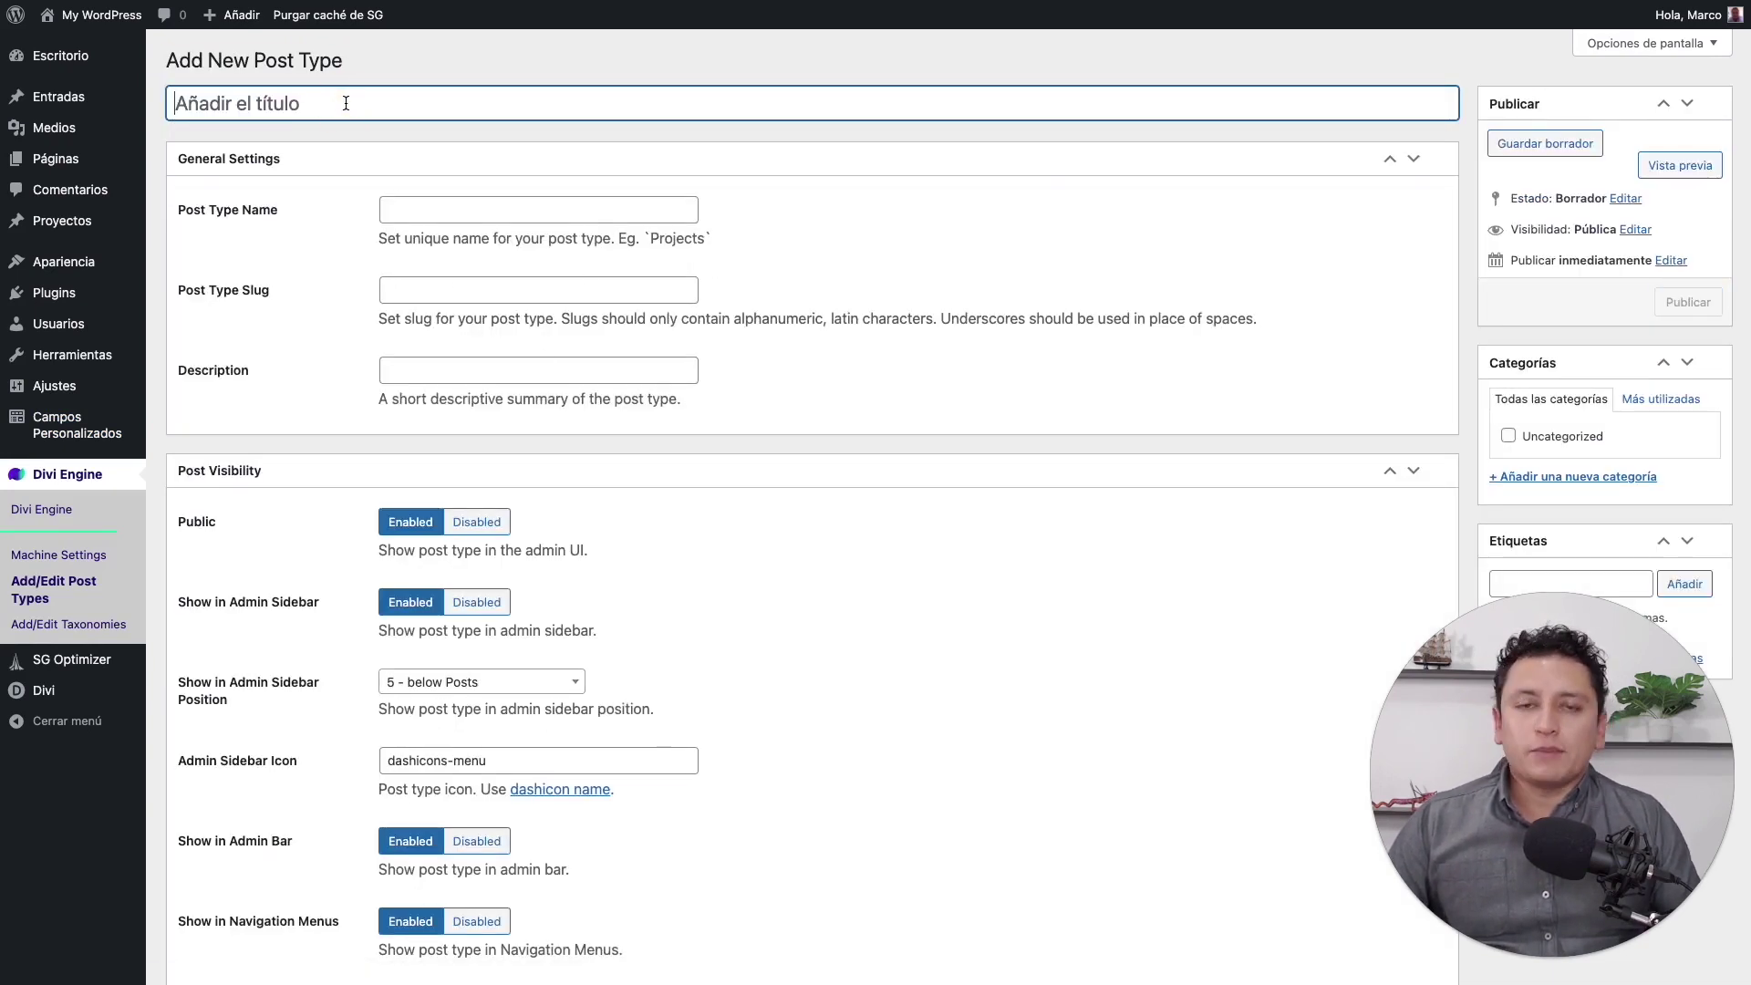
text(Casas)
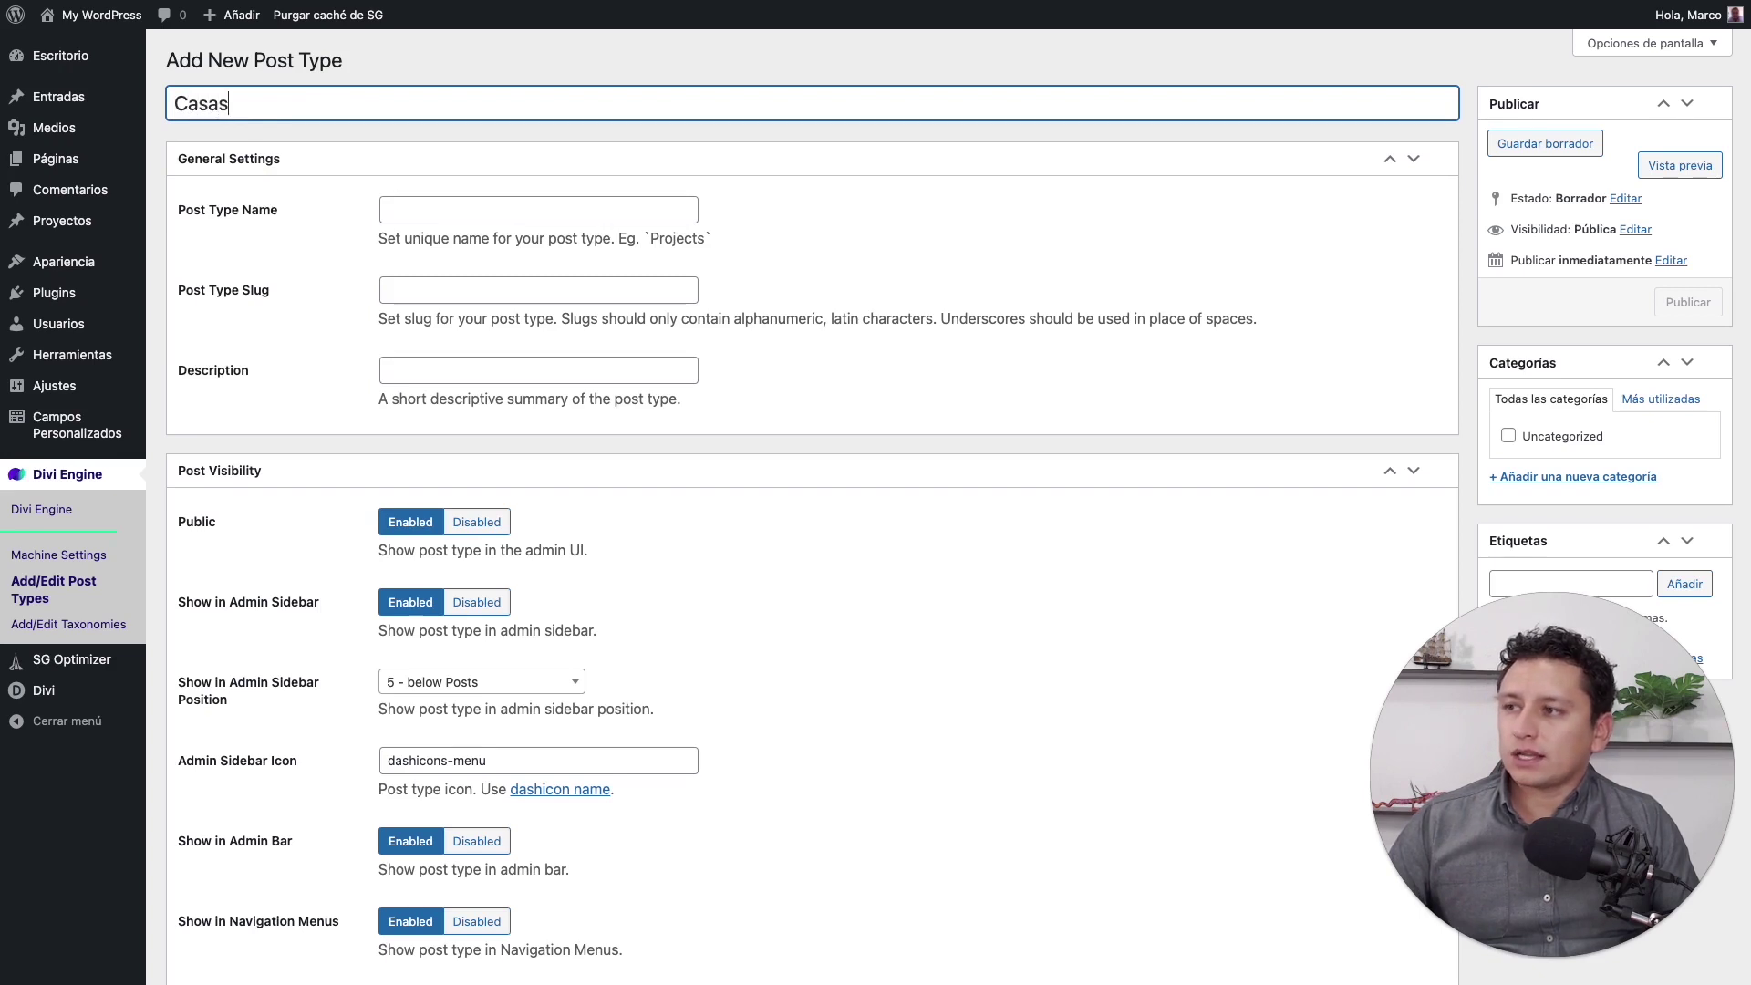
key(Tab)
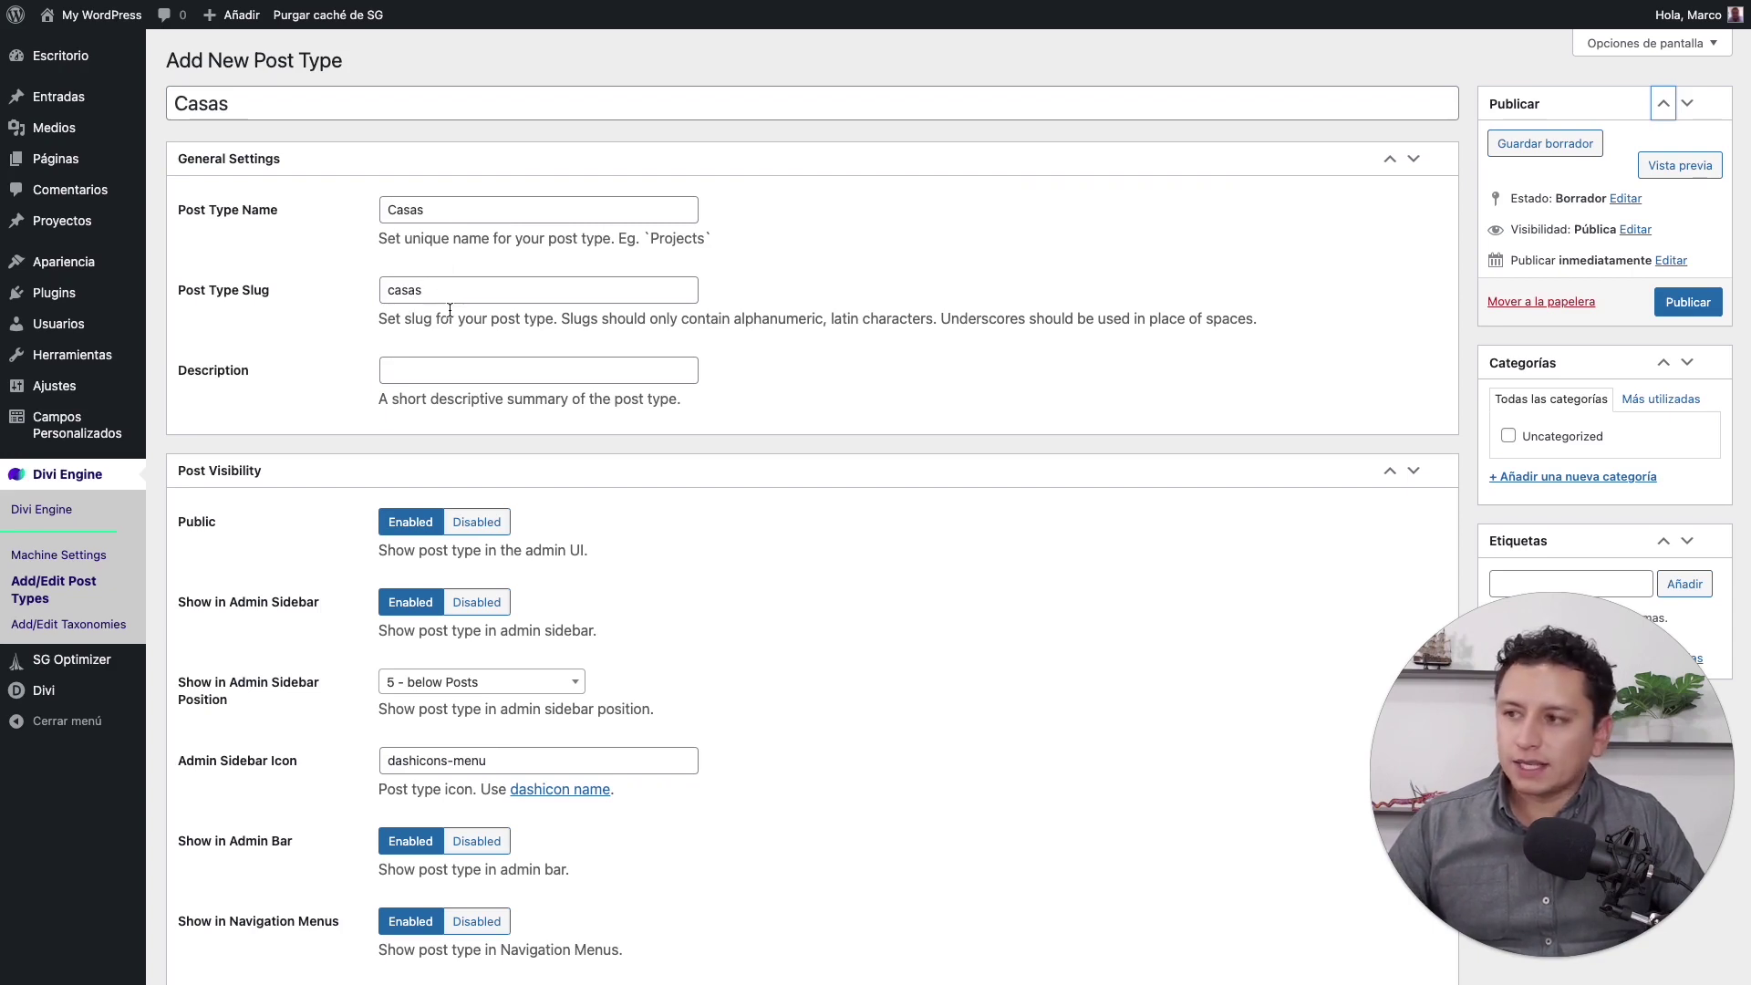
scroll(370, 345, down, 5)
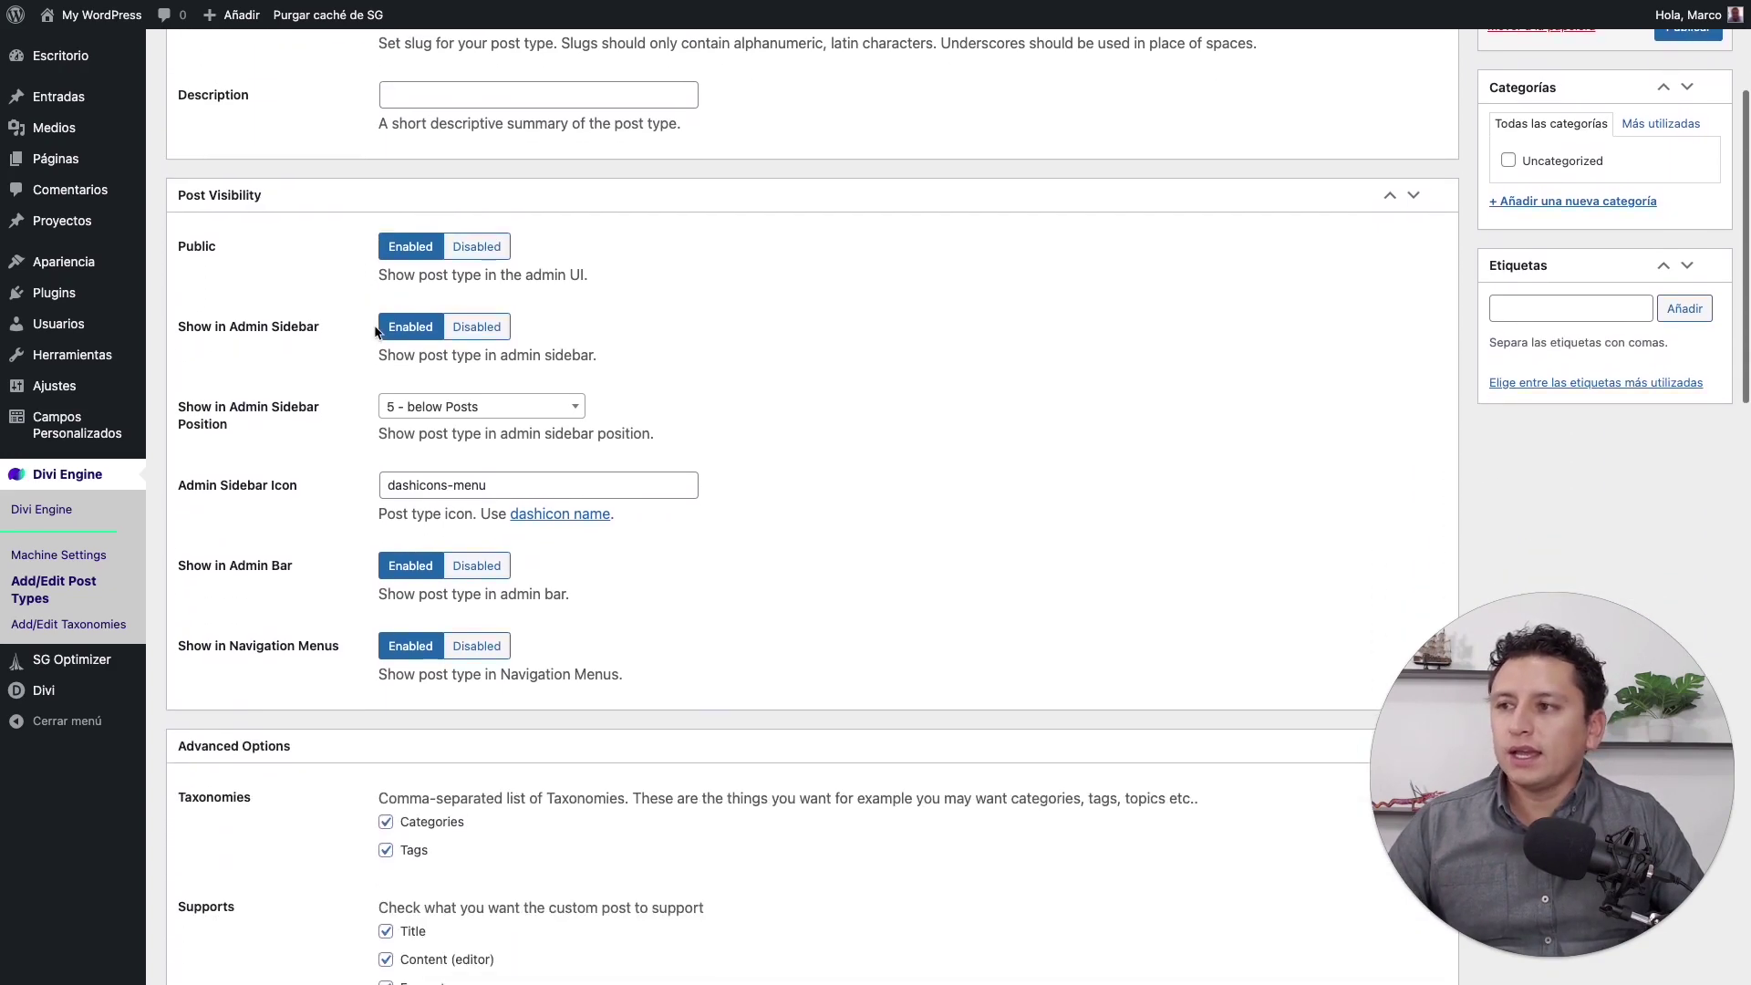
scroll(356, 365, down, 1)
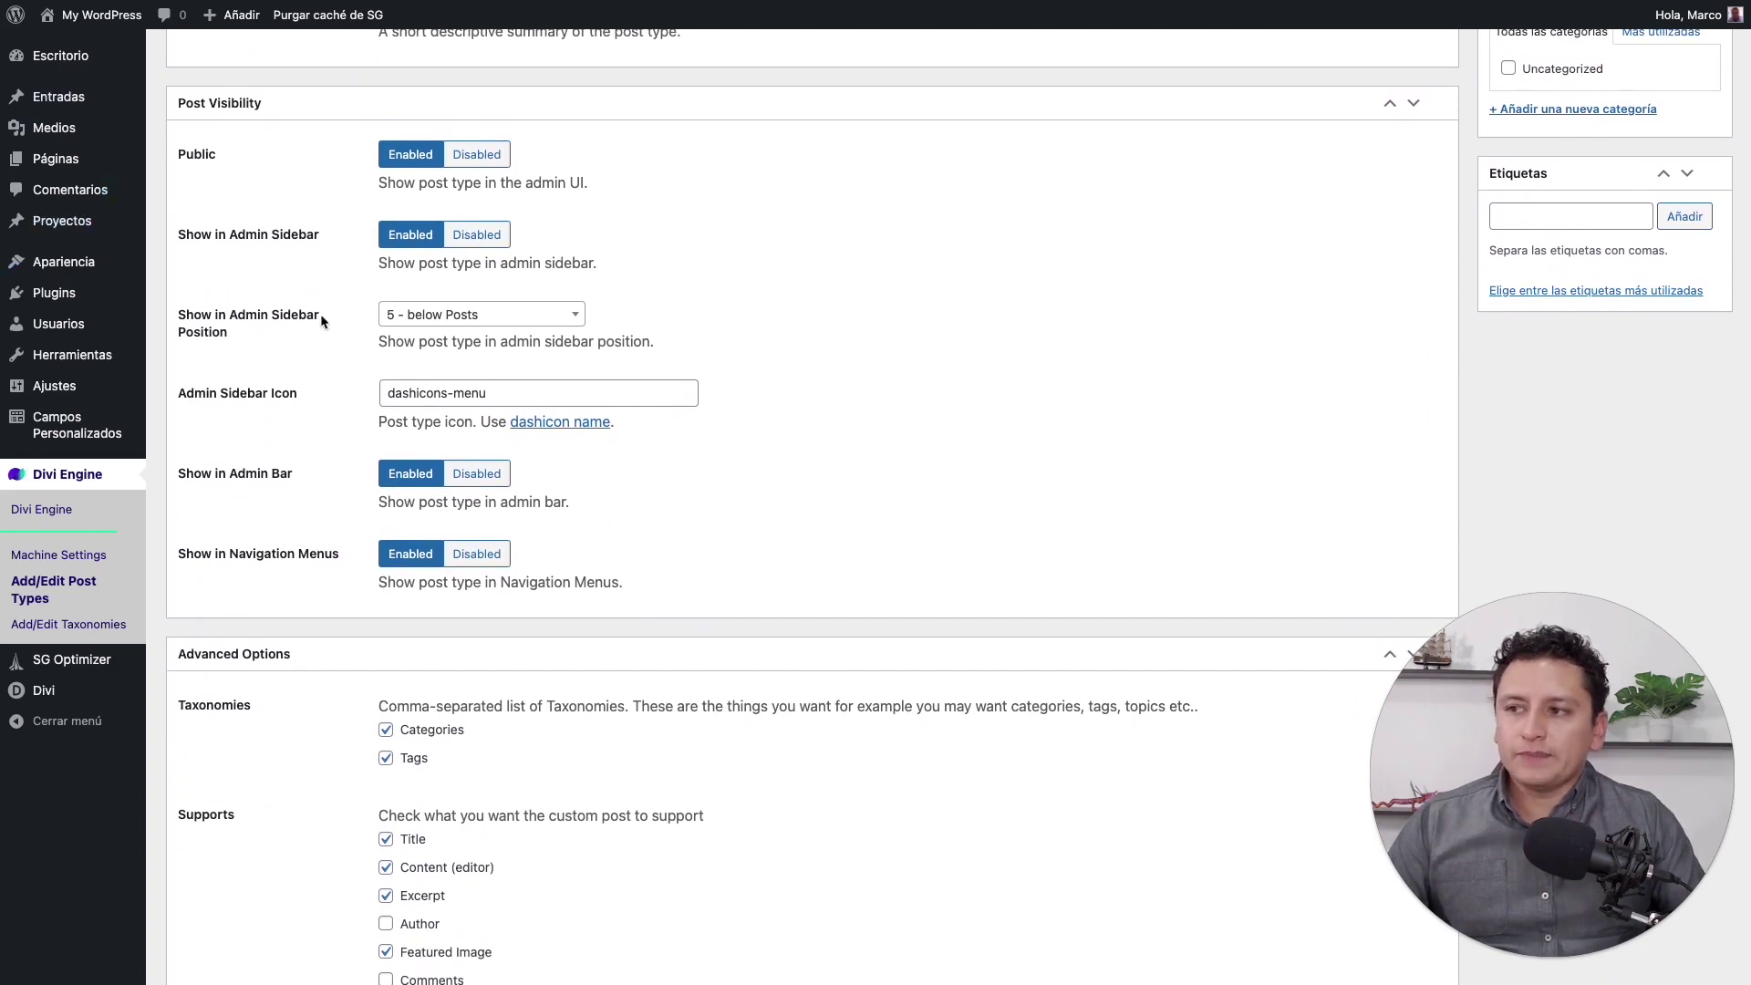
click(527, 393)
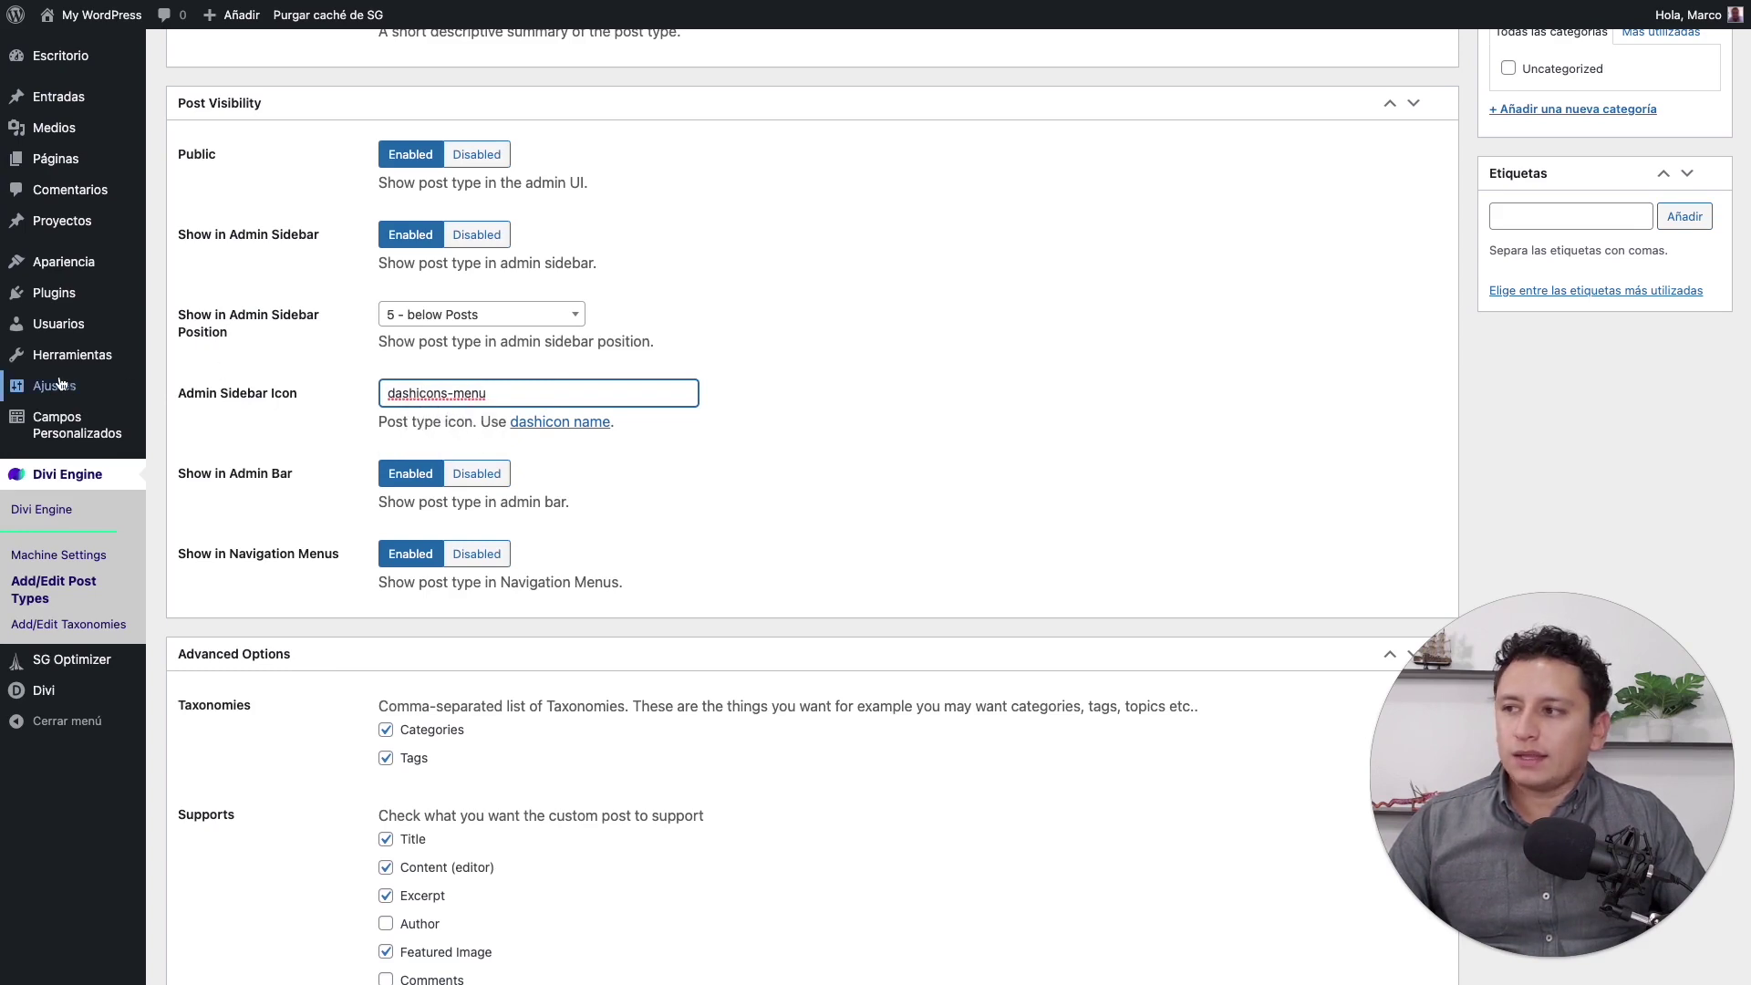
mouse_move(26, 417)
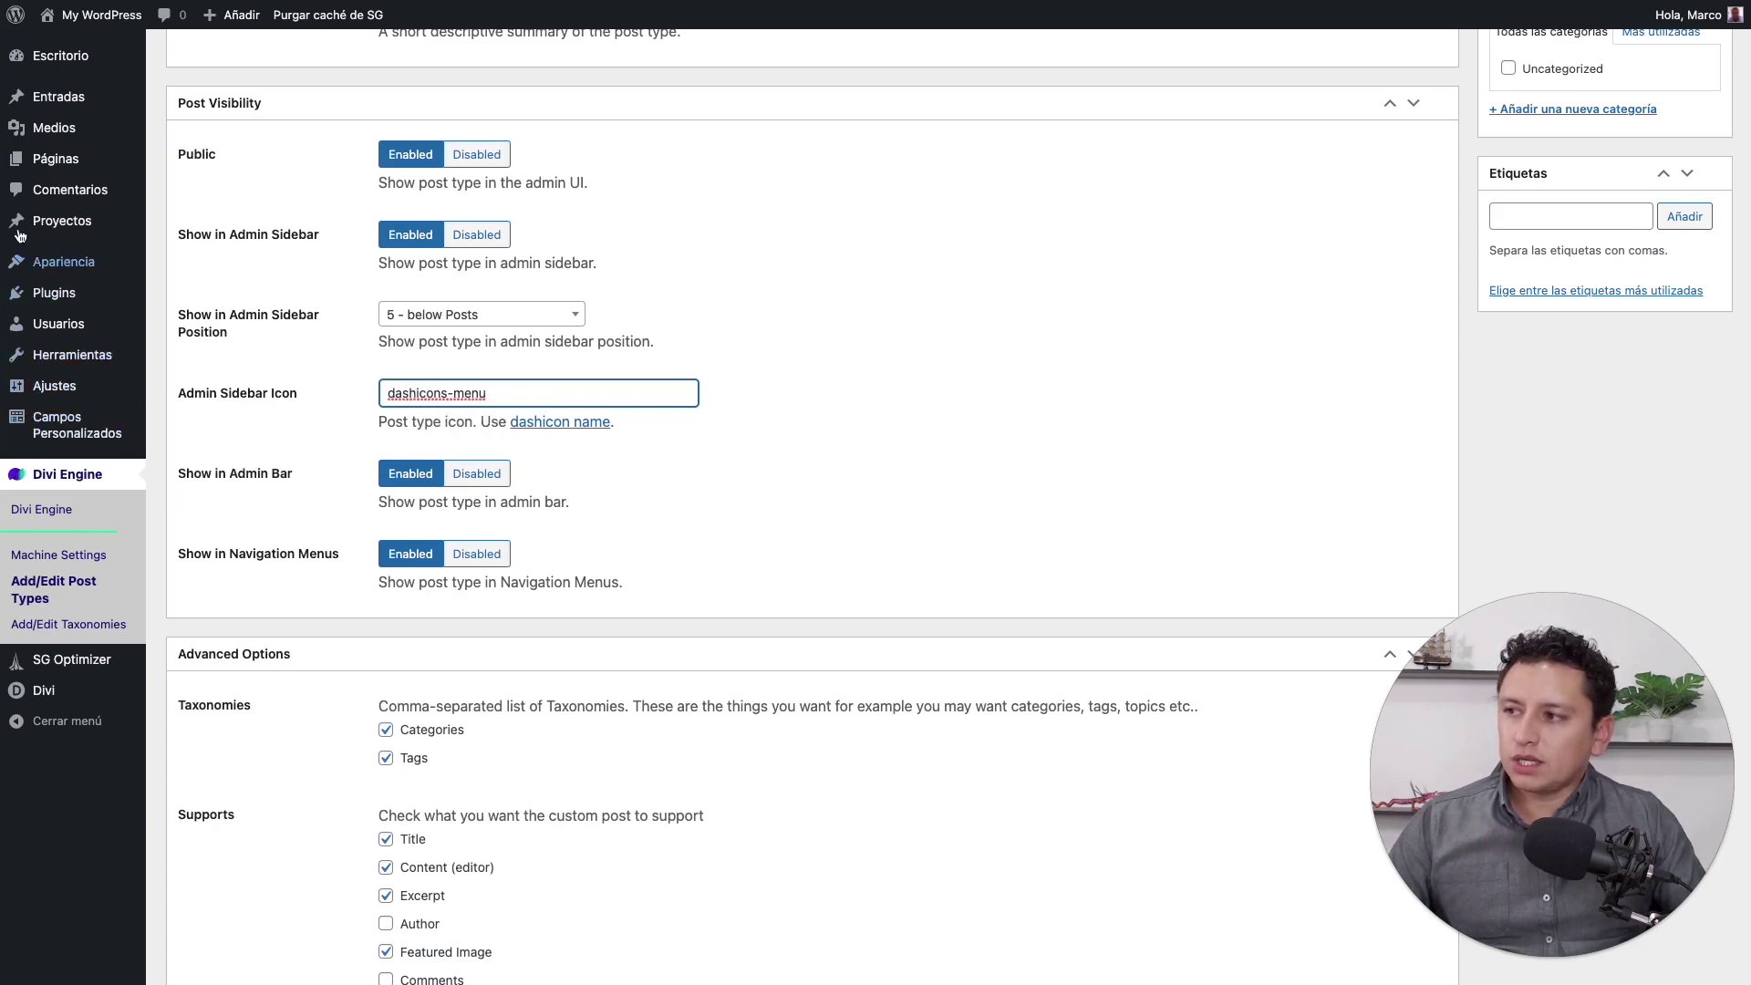
Find the multisite houses icon on Dashicons and copy its name dashicons-admin-multisite
click(578, 423)
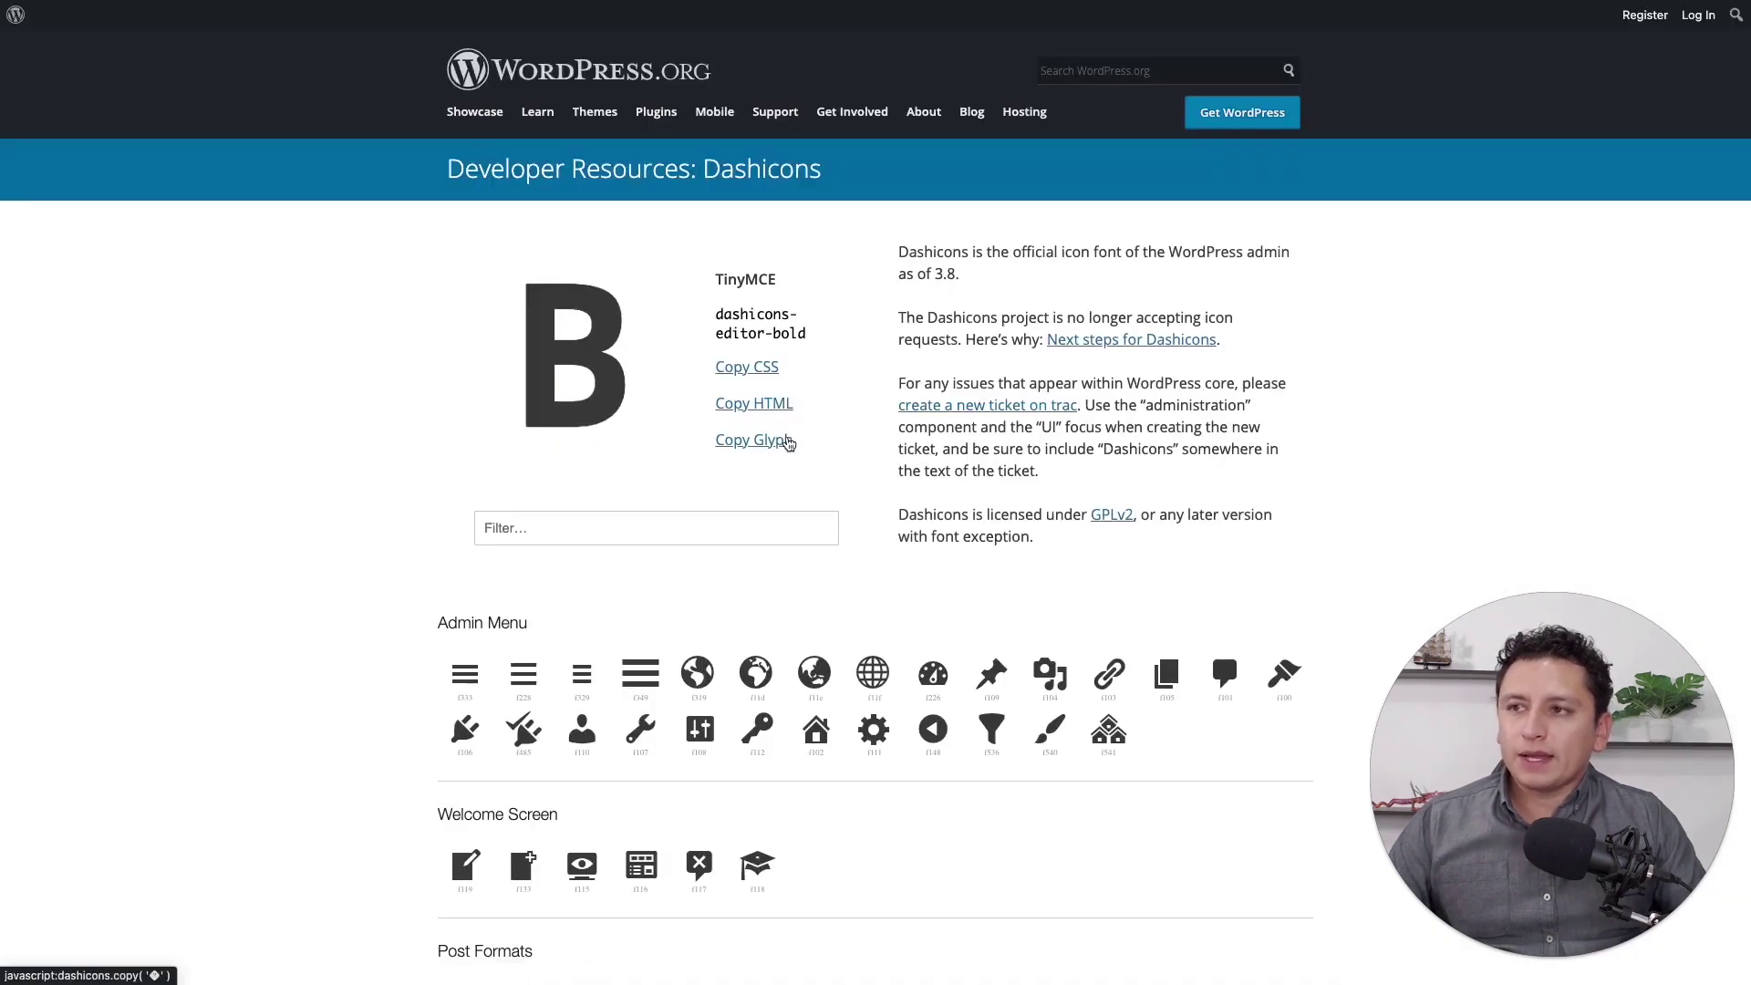
scroll(818, 701, down, 3)
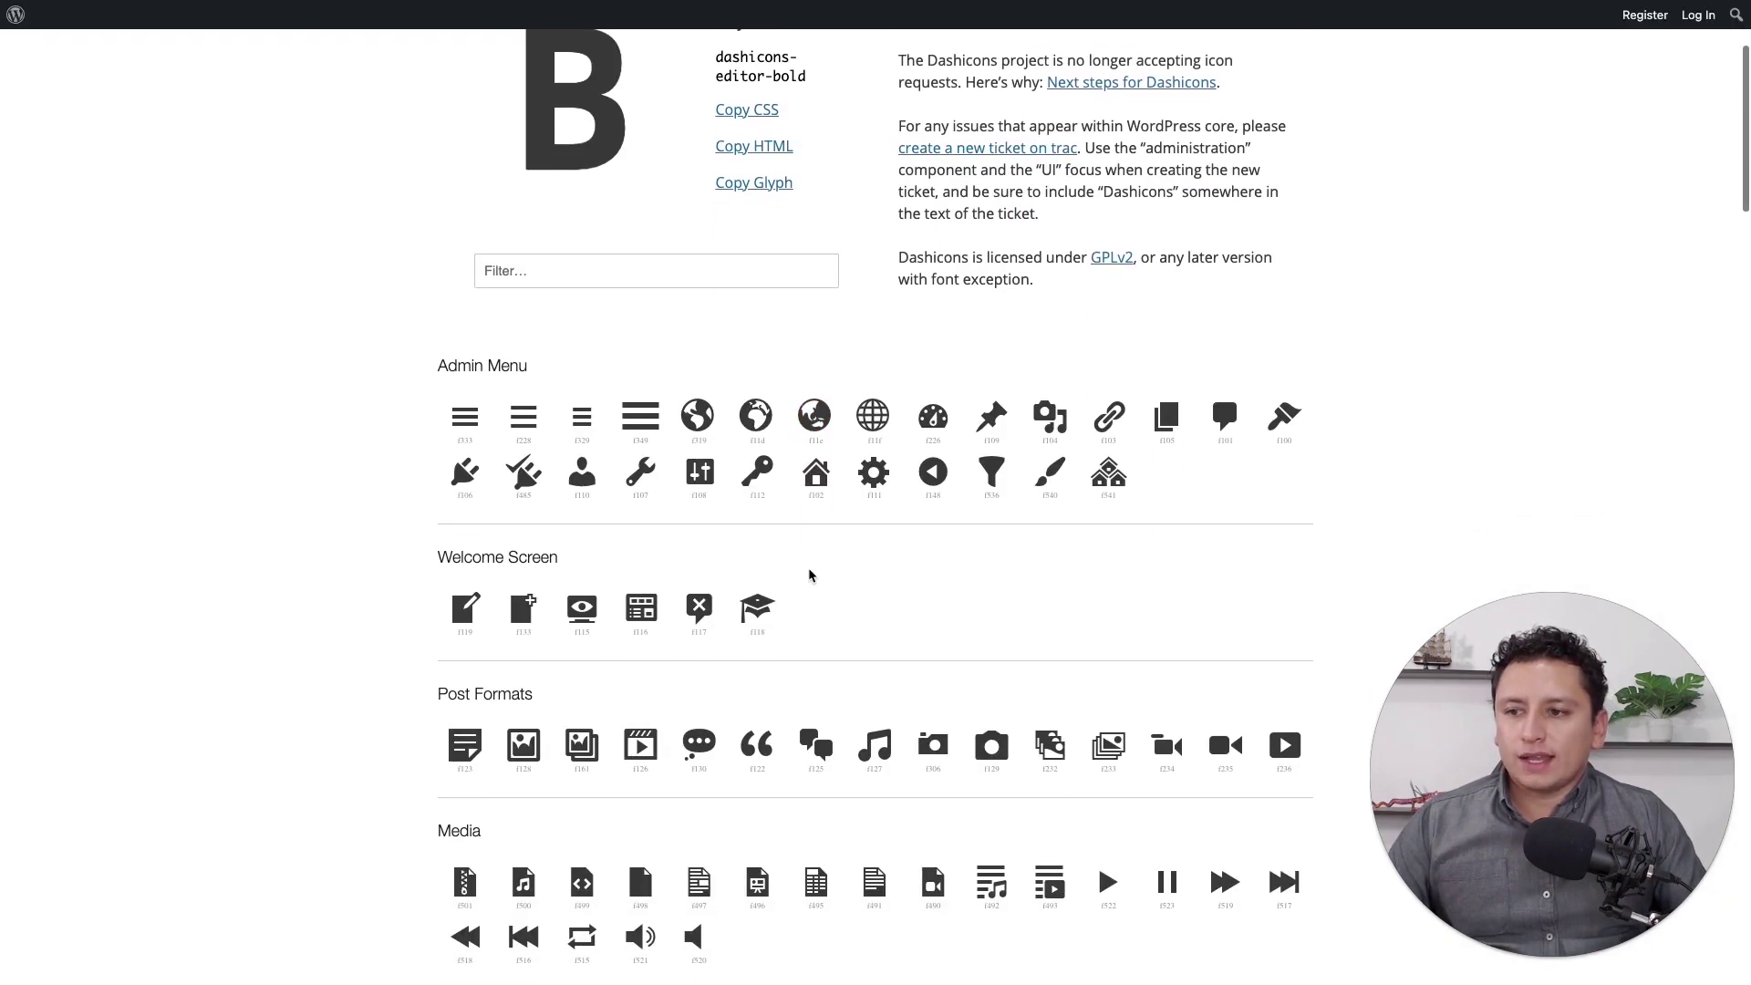
scroll(899, 771, down, 7)
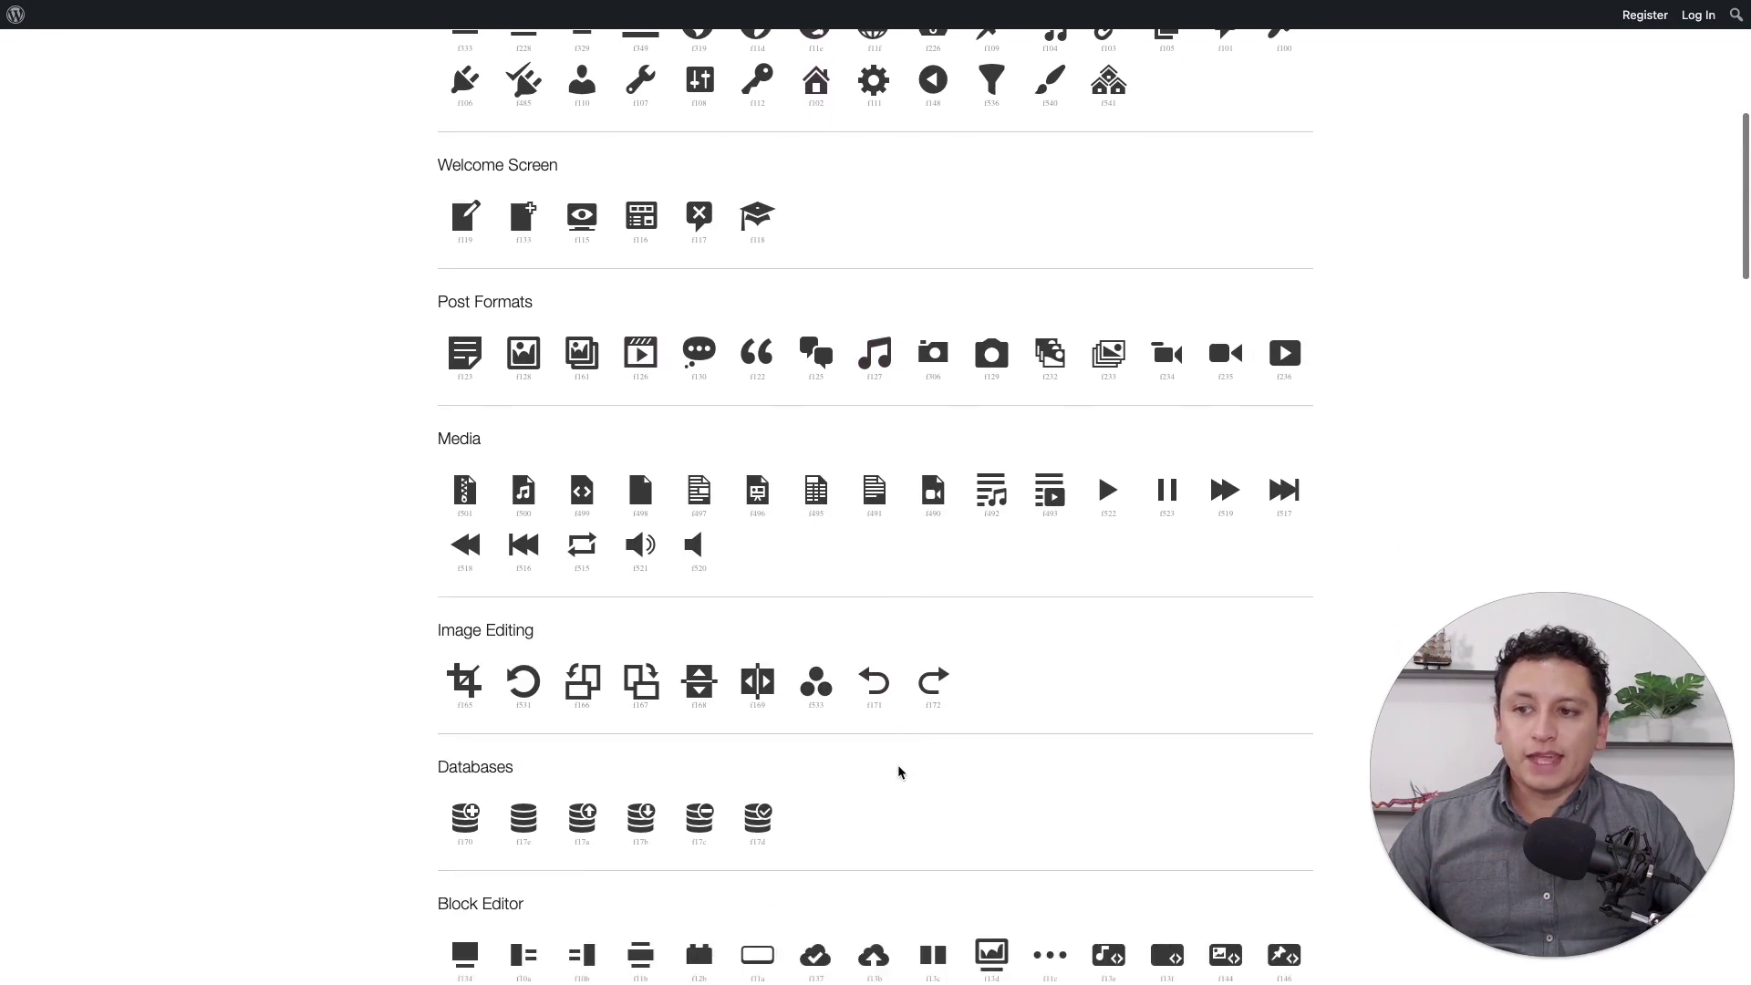
scroll(824, 723, up, 8)
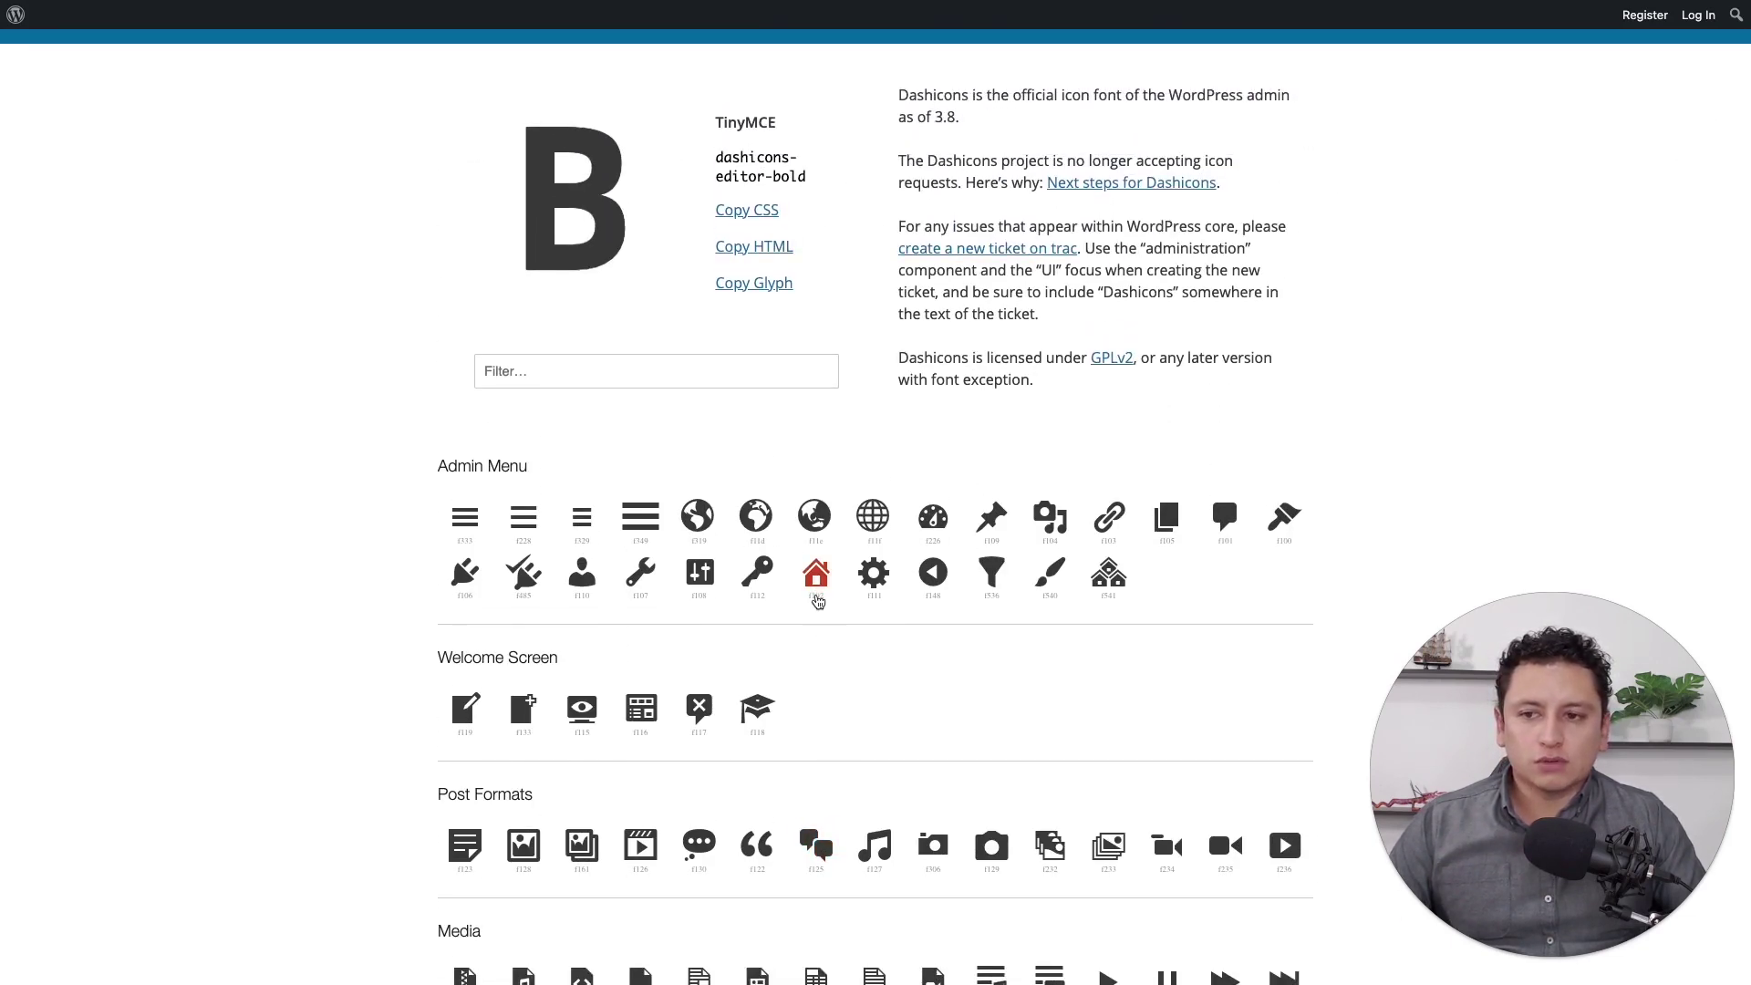
click(1109, 576)
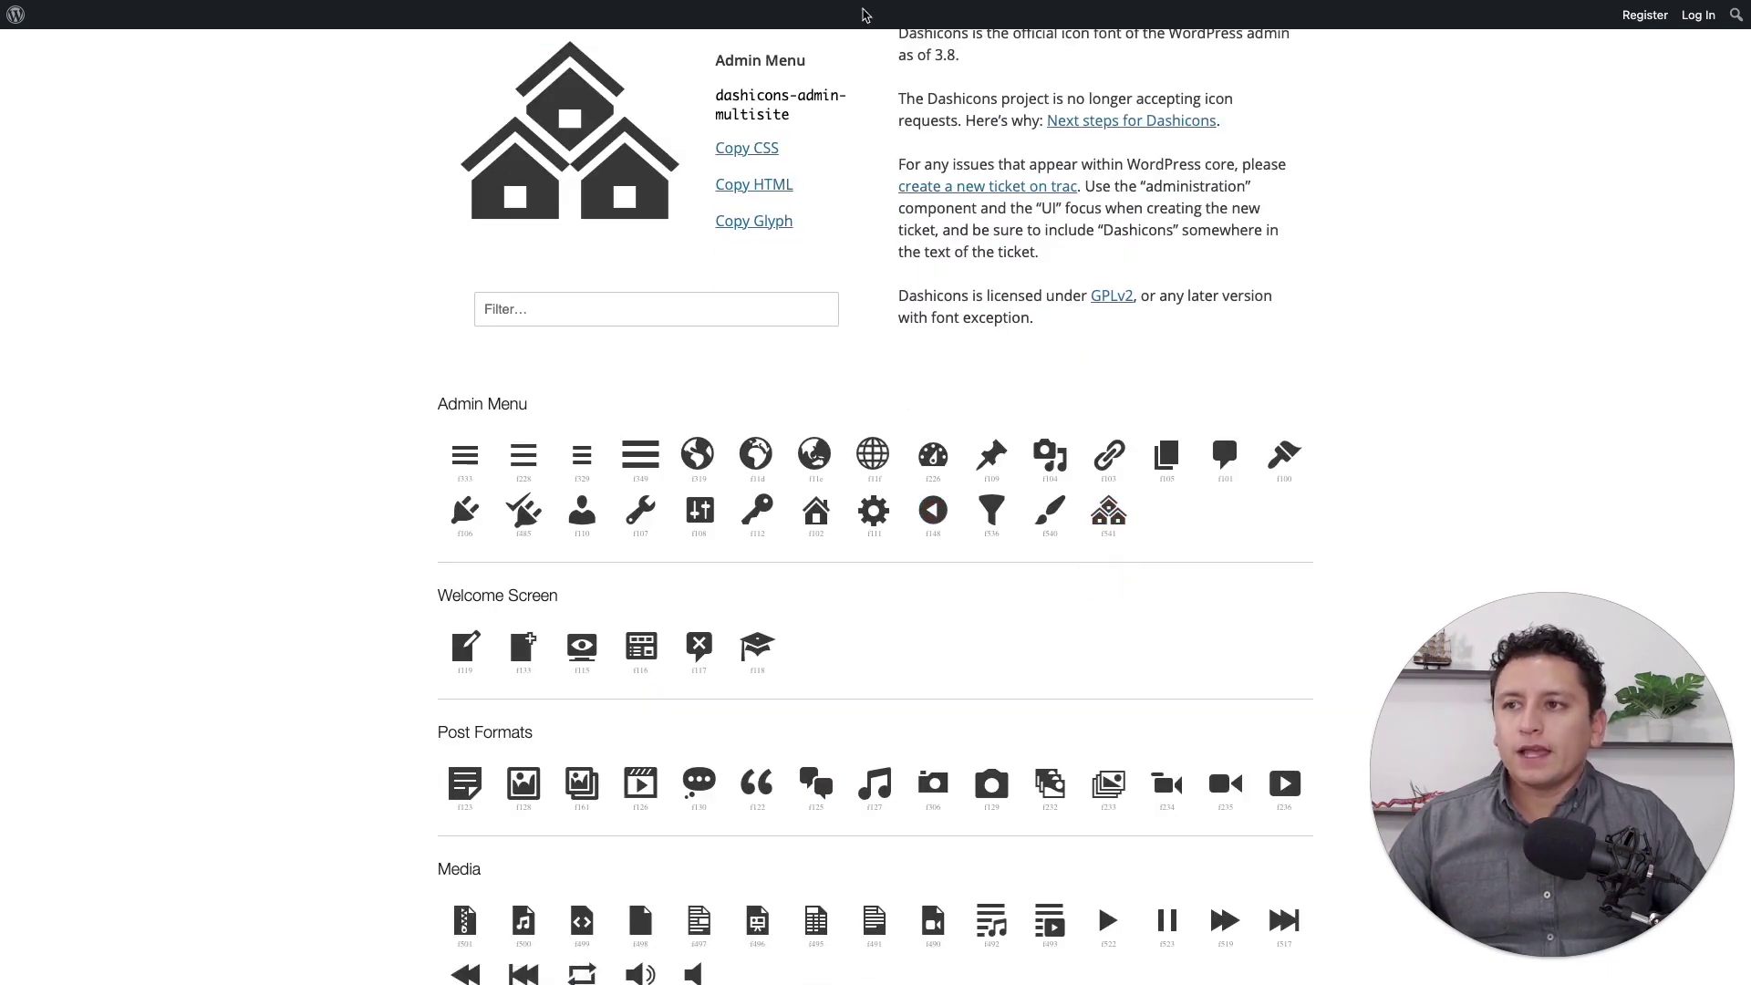
drag(715, 95, 785, 113)
key(ctrl+c)
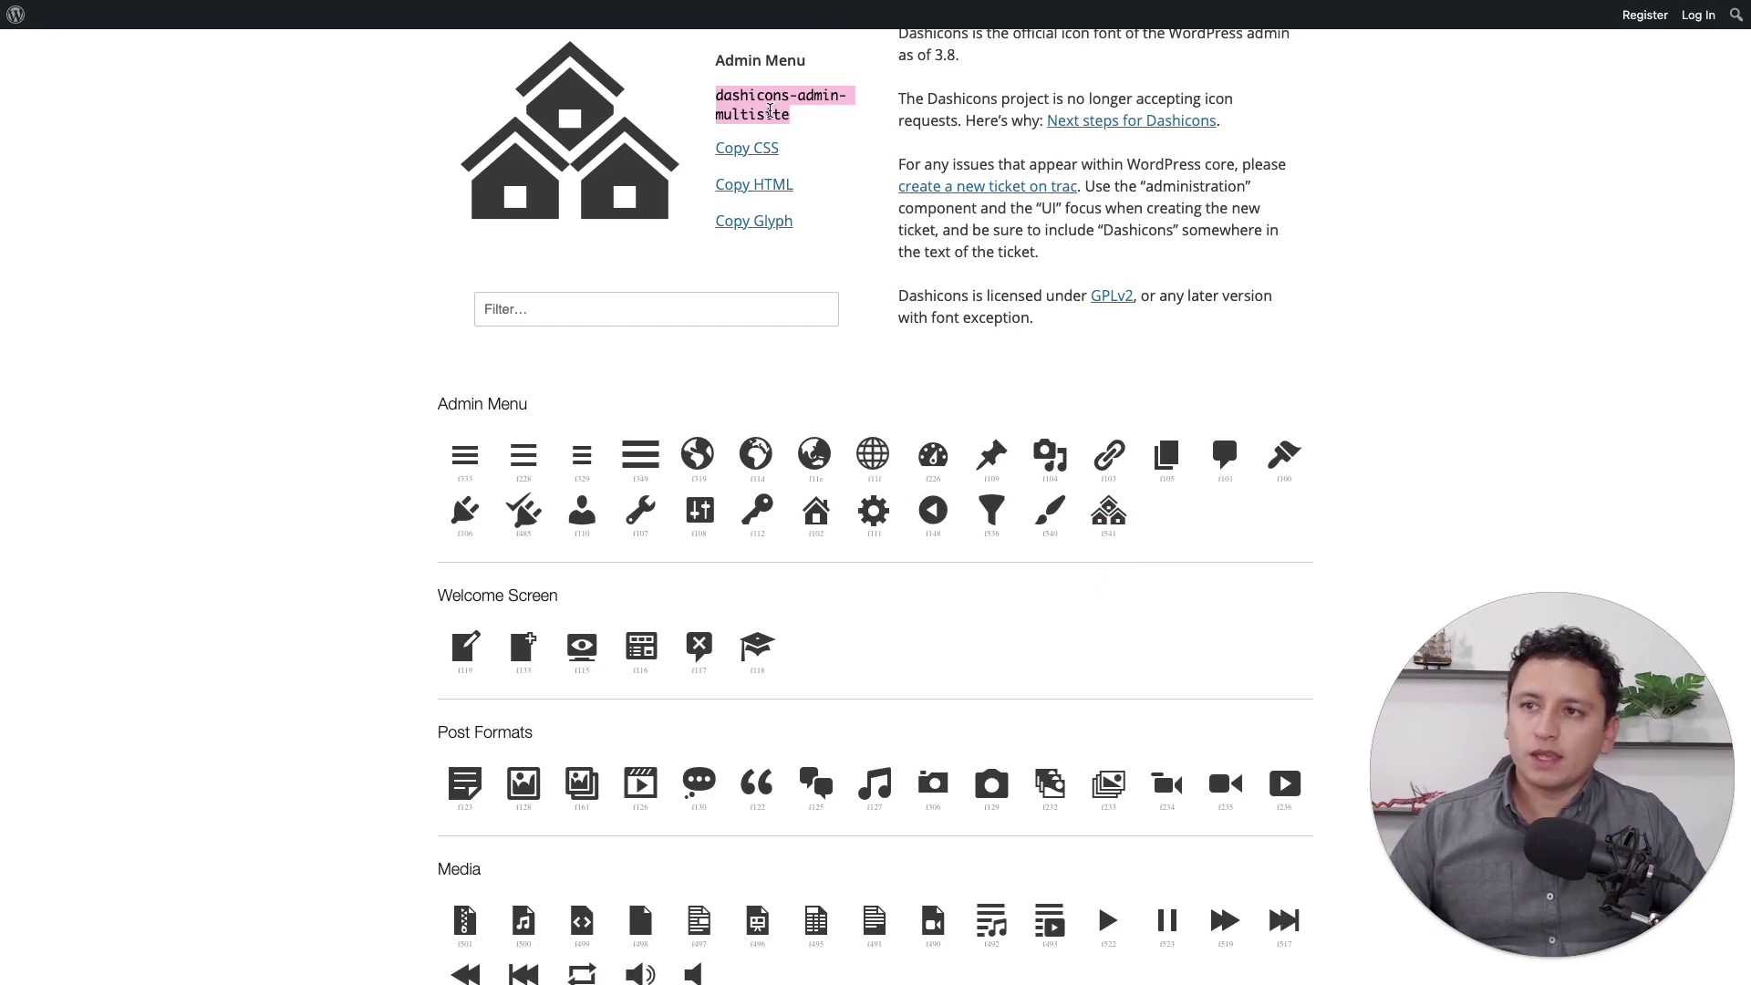
key(ctrl+shift+Tab)
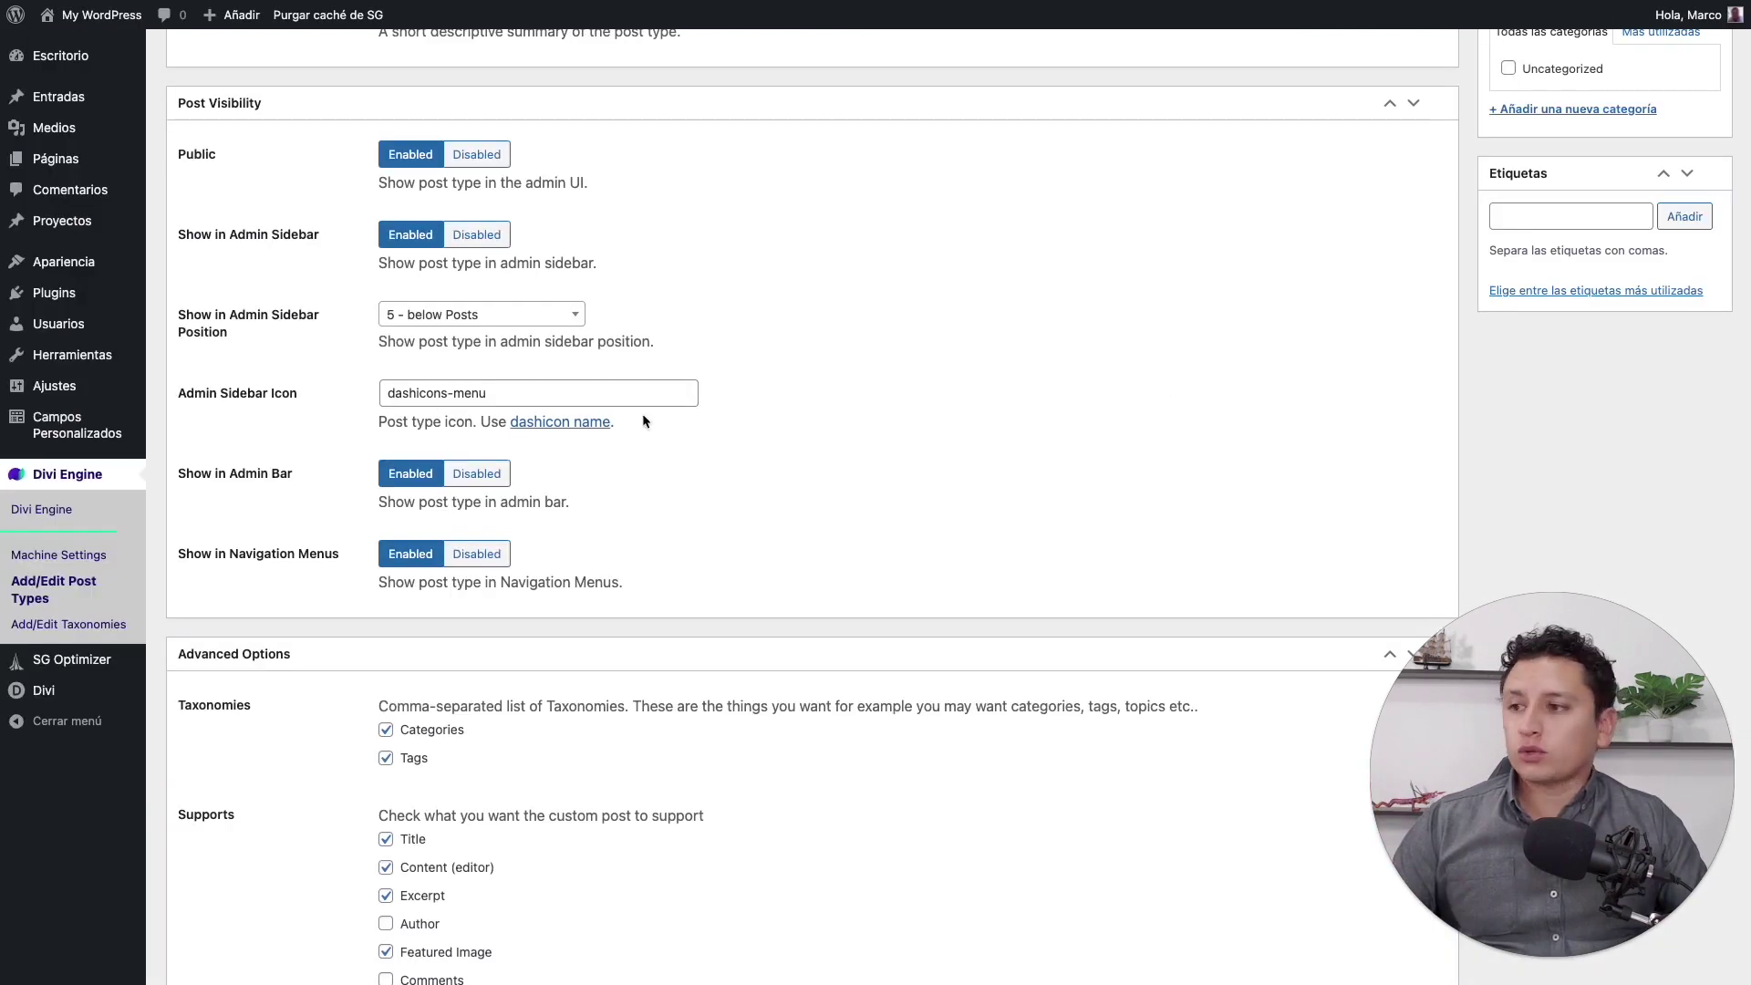
Replace the Admin Sidebar Icon dashicons-menu with dashicons-admin-multisite
drag(511, 394, 375, 393)
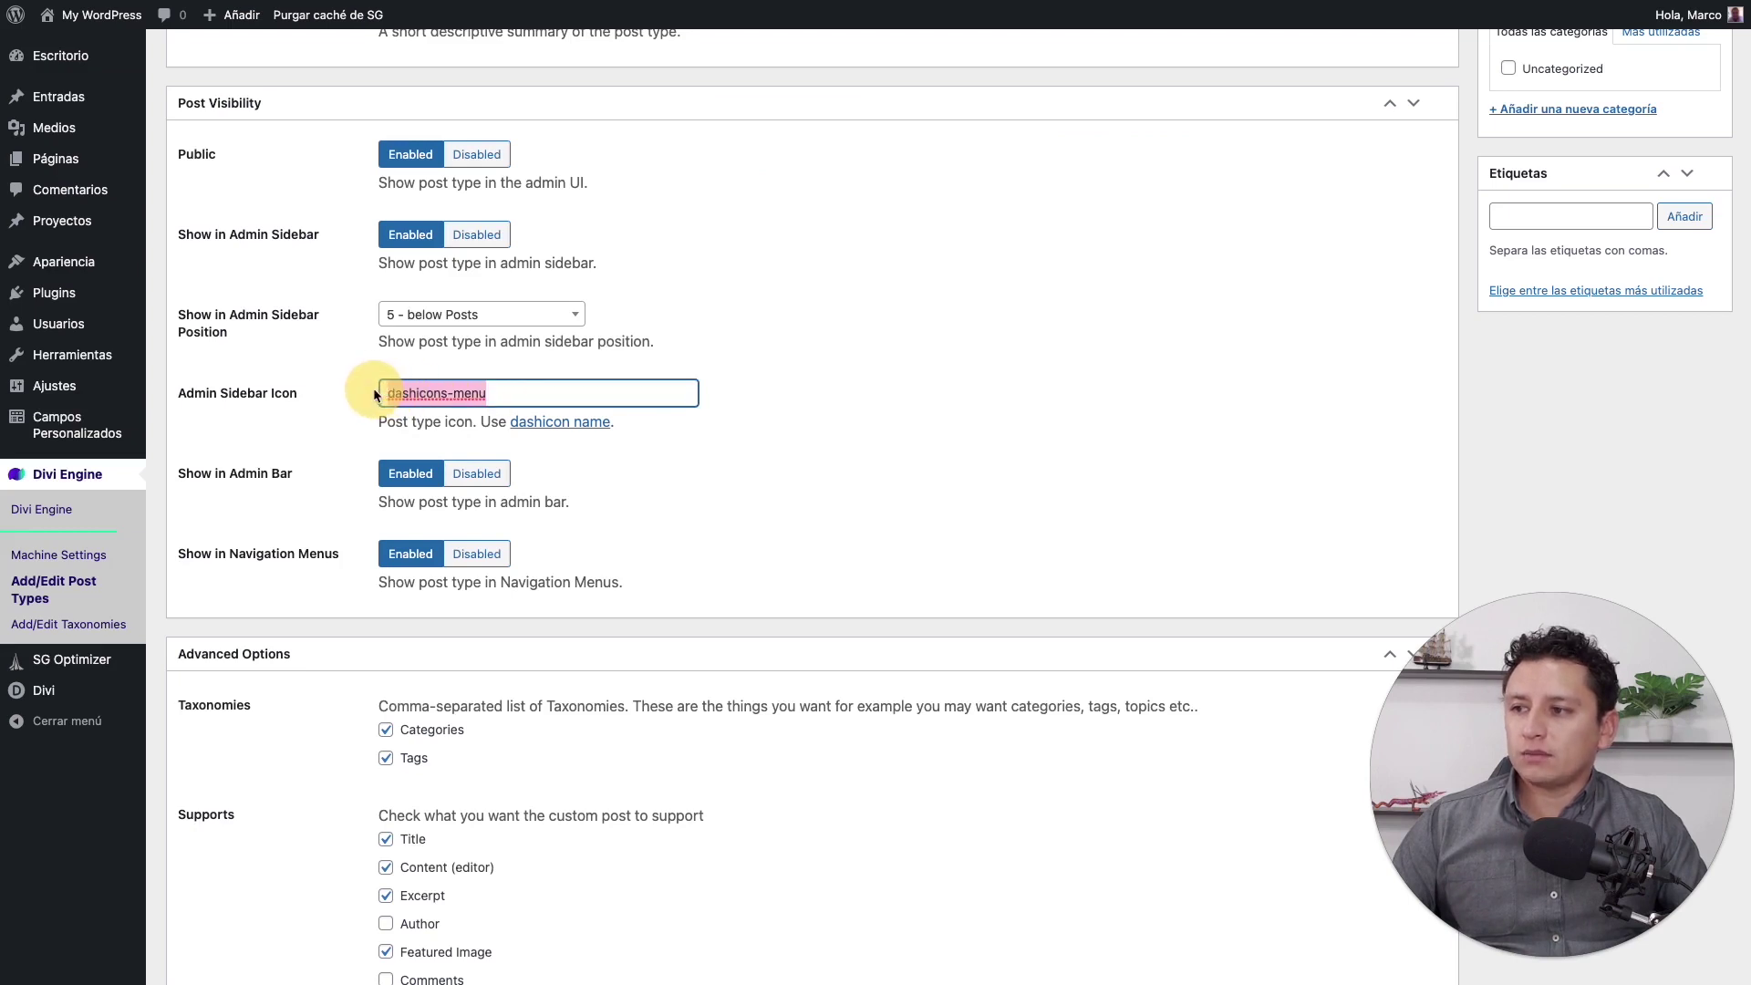
key(ctrl+v)
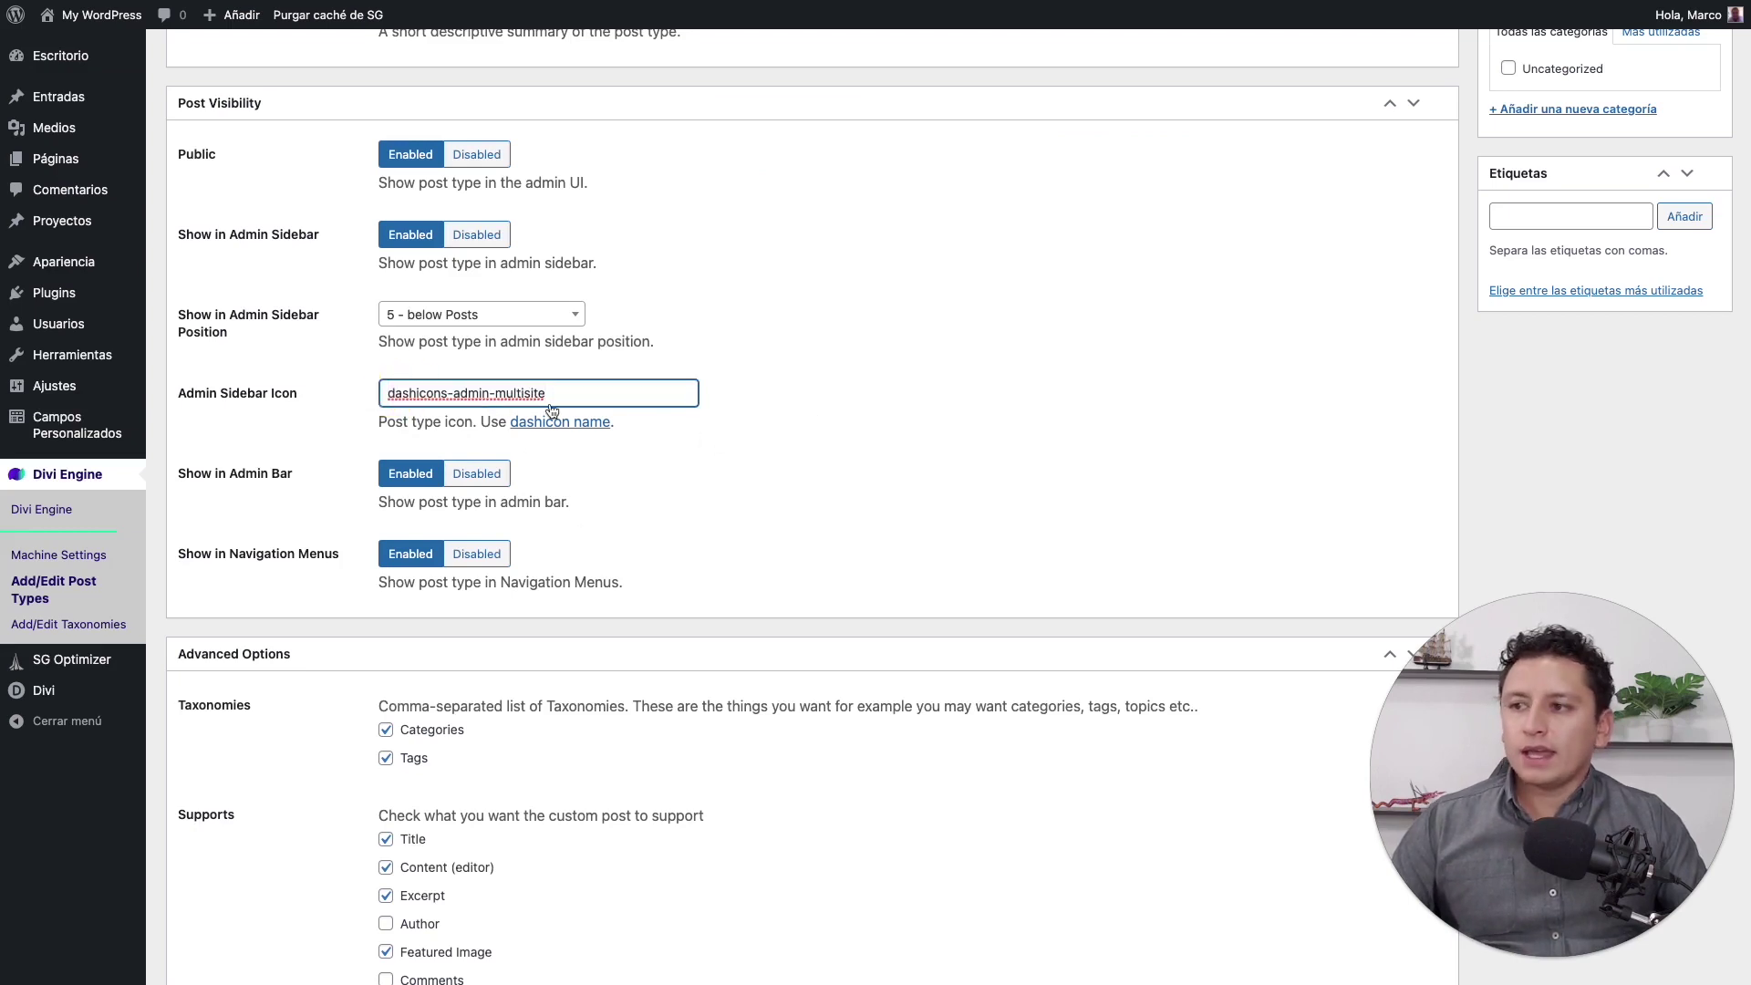
click(735, 393)
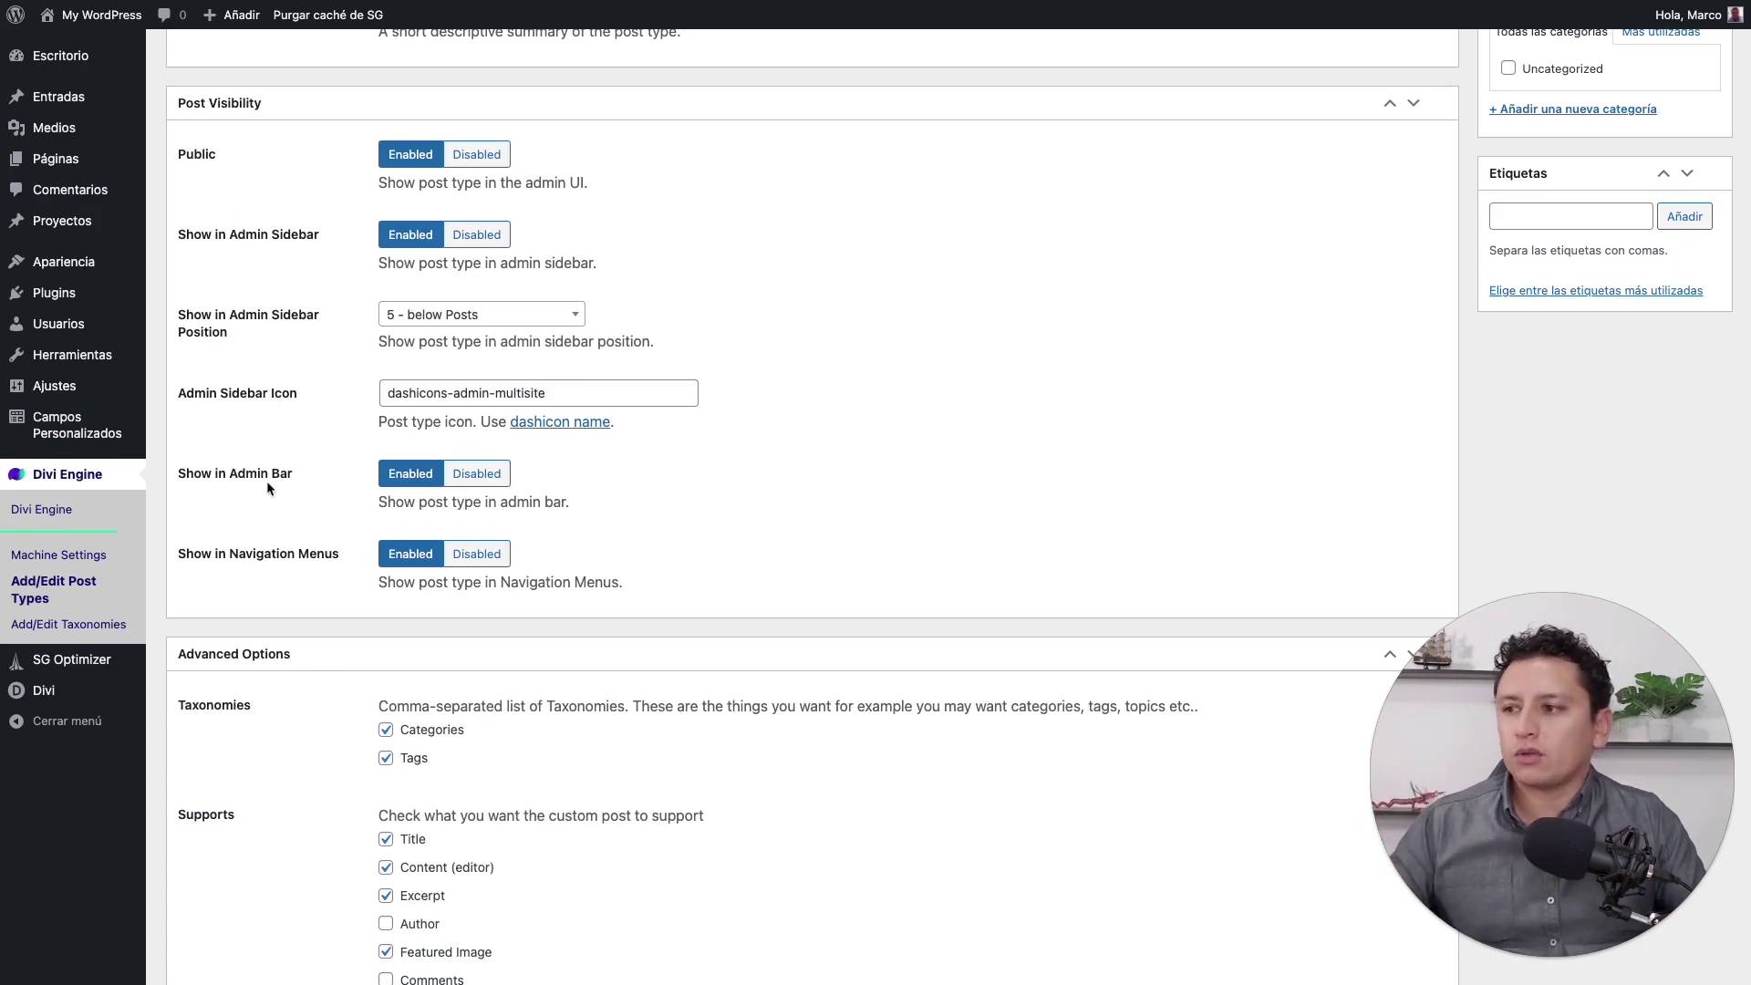
scroll(401, 497, down, 5)
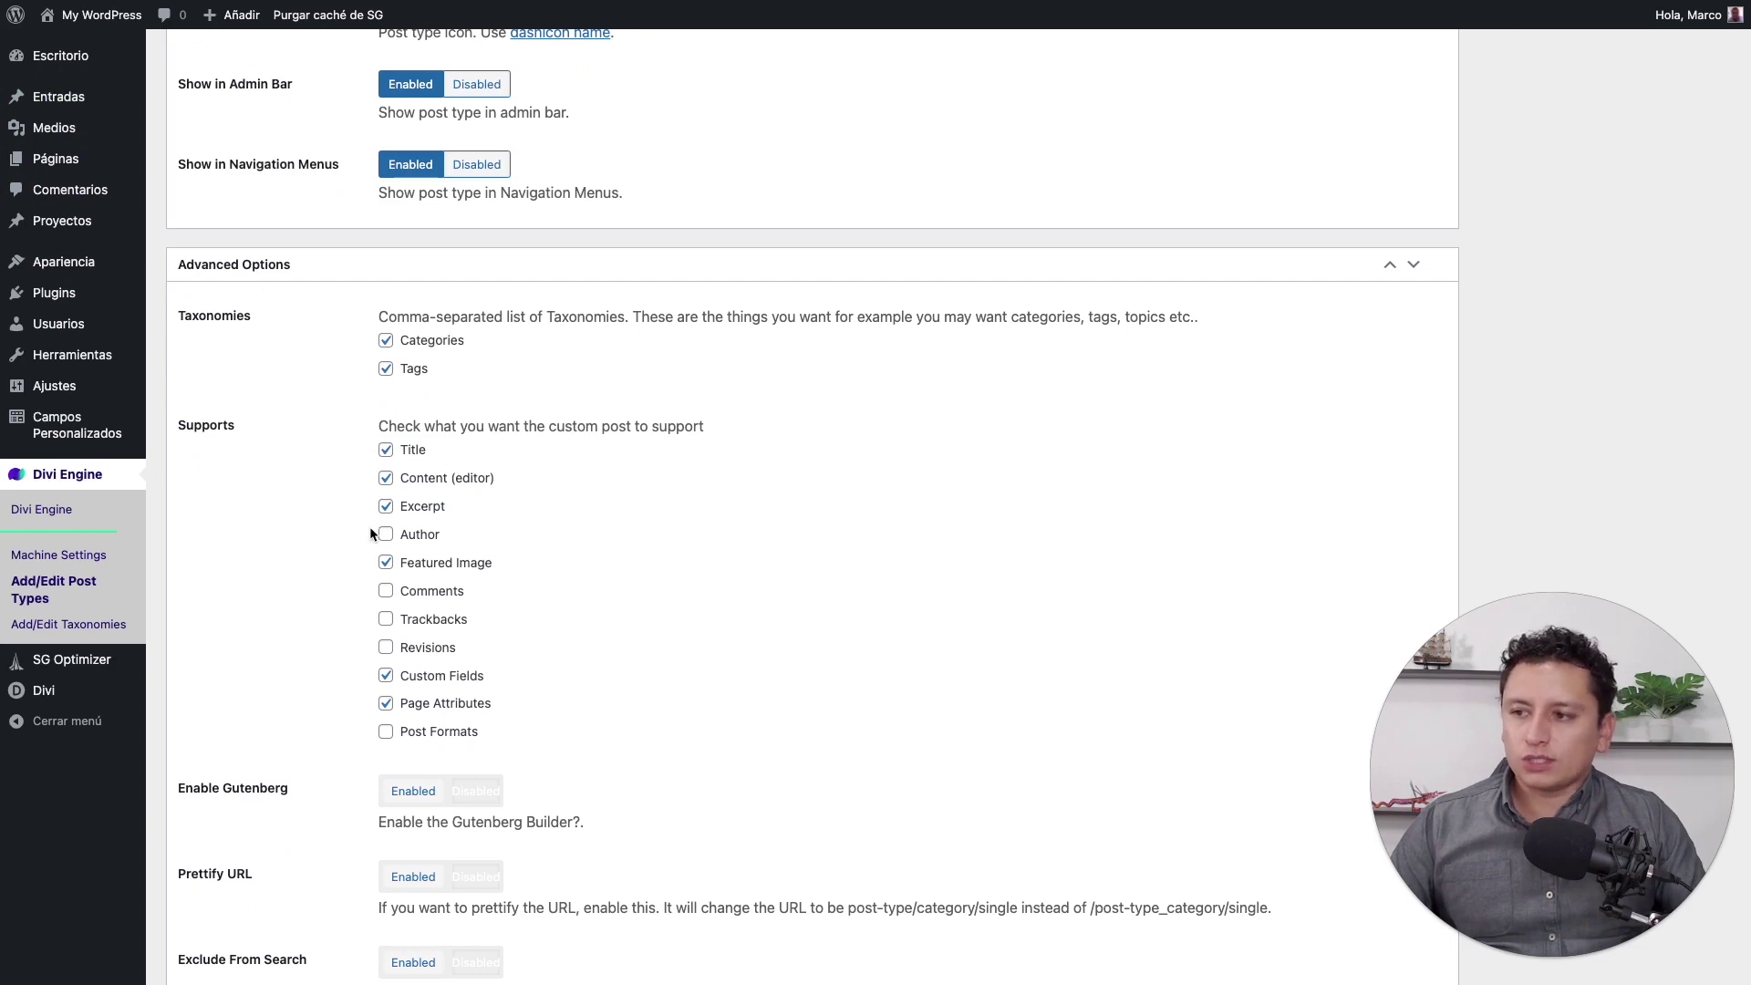
scroll(369, 529, down, 3)
scroll(578, 544, down, 1)
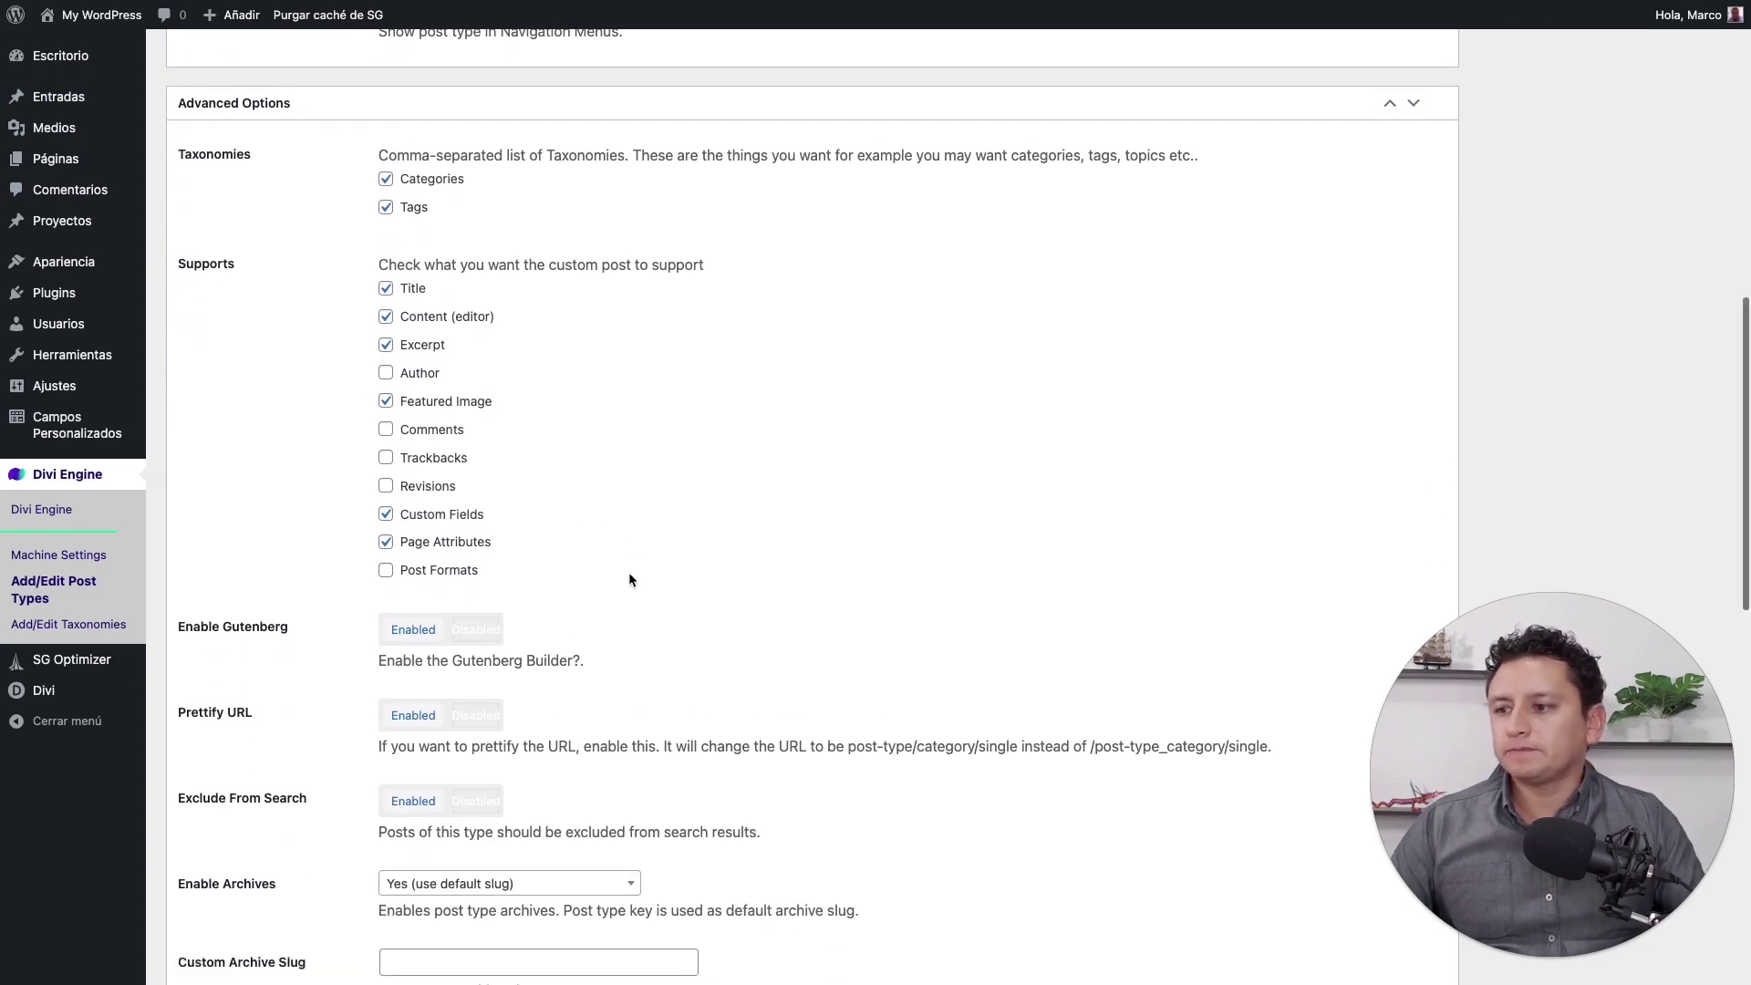
scroll(602, 557, down, 3)
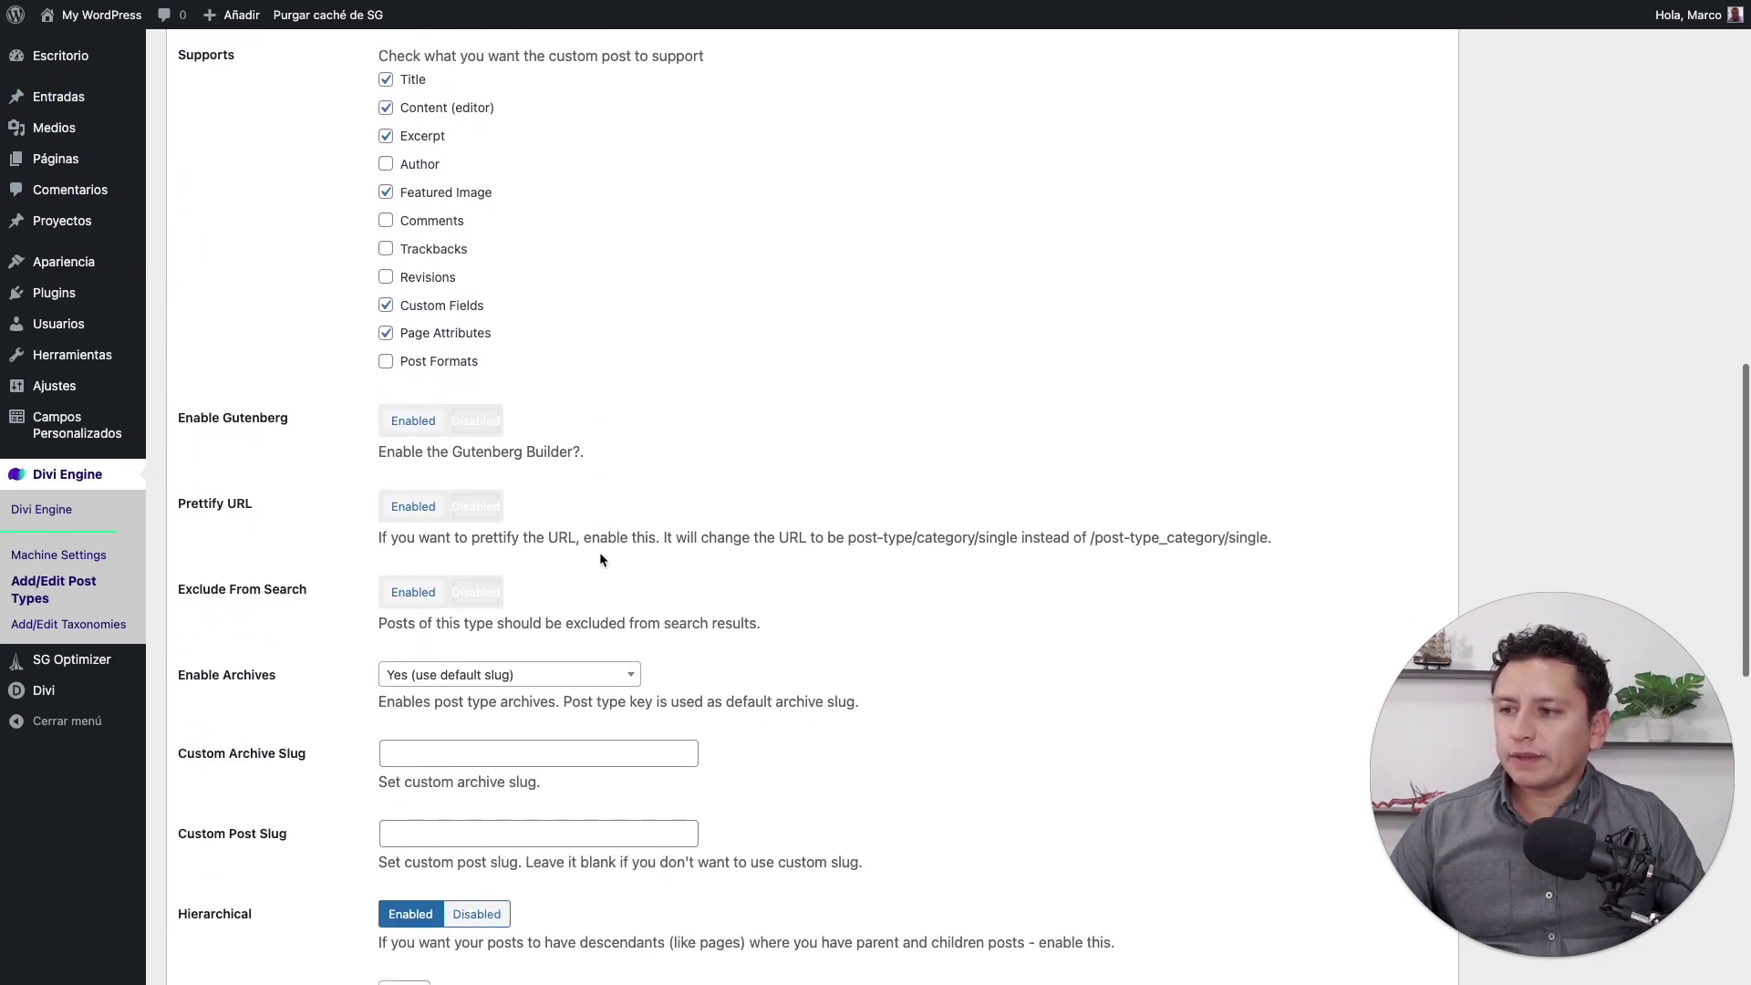
scroll(601, 558, down, 1)
scroll(323, 434, down, 3)
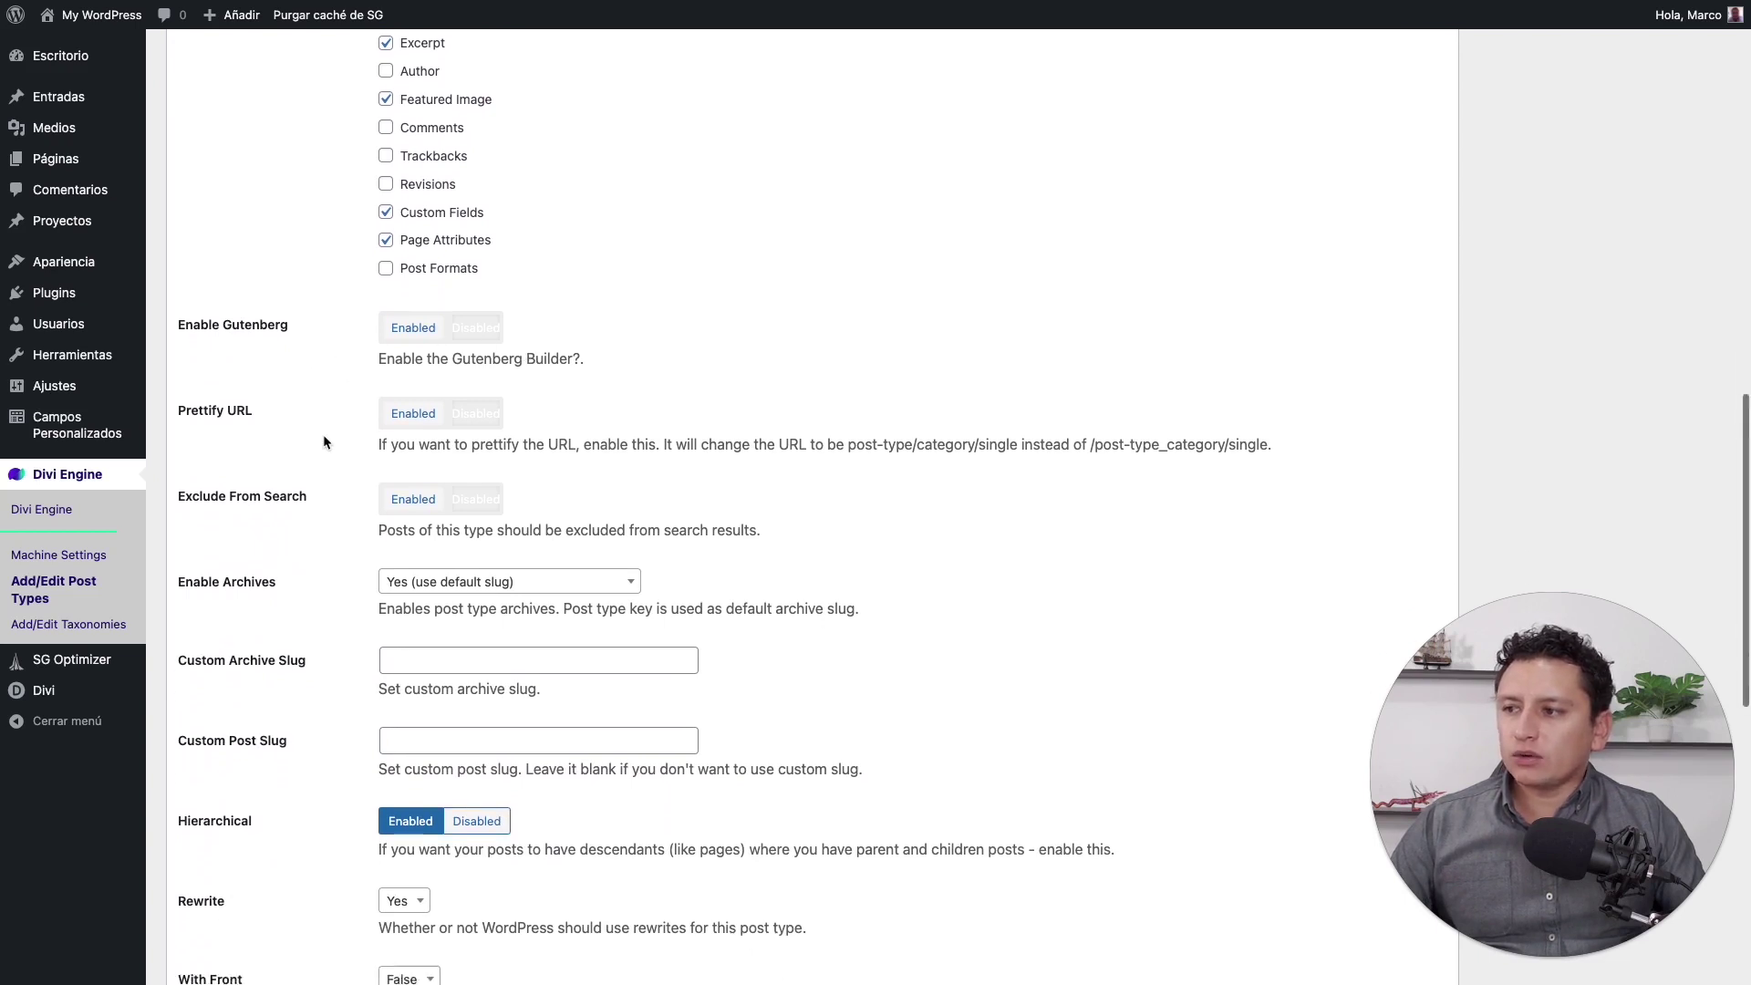
scroll(327, 377, up, 2)
scroll(327, 392, down, 2)
scroll(326, 399, down, 2)
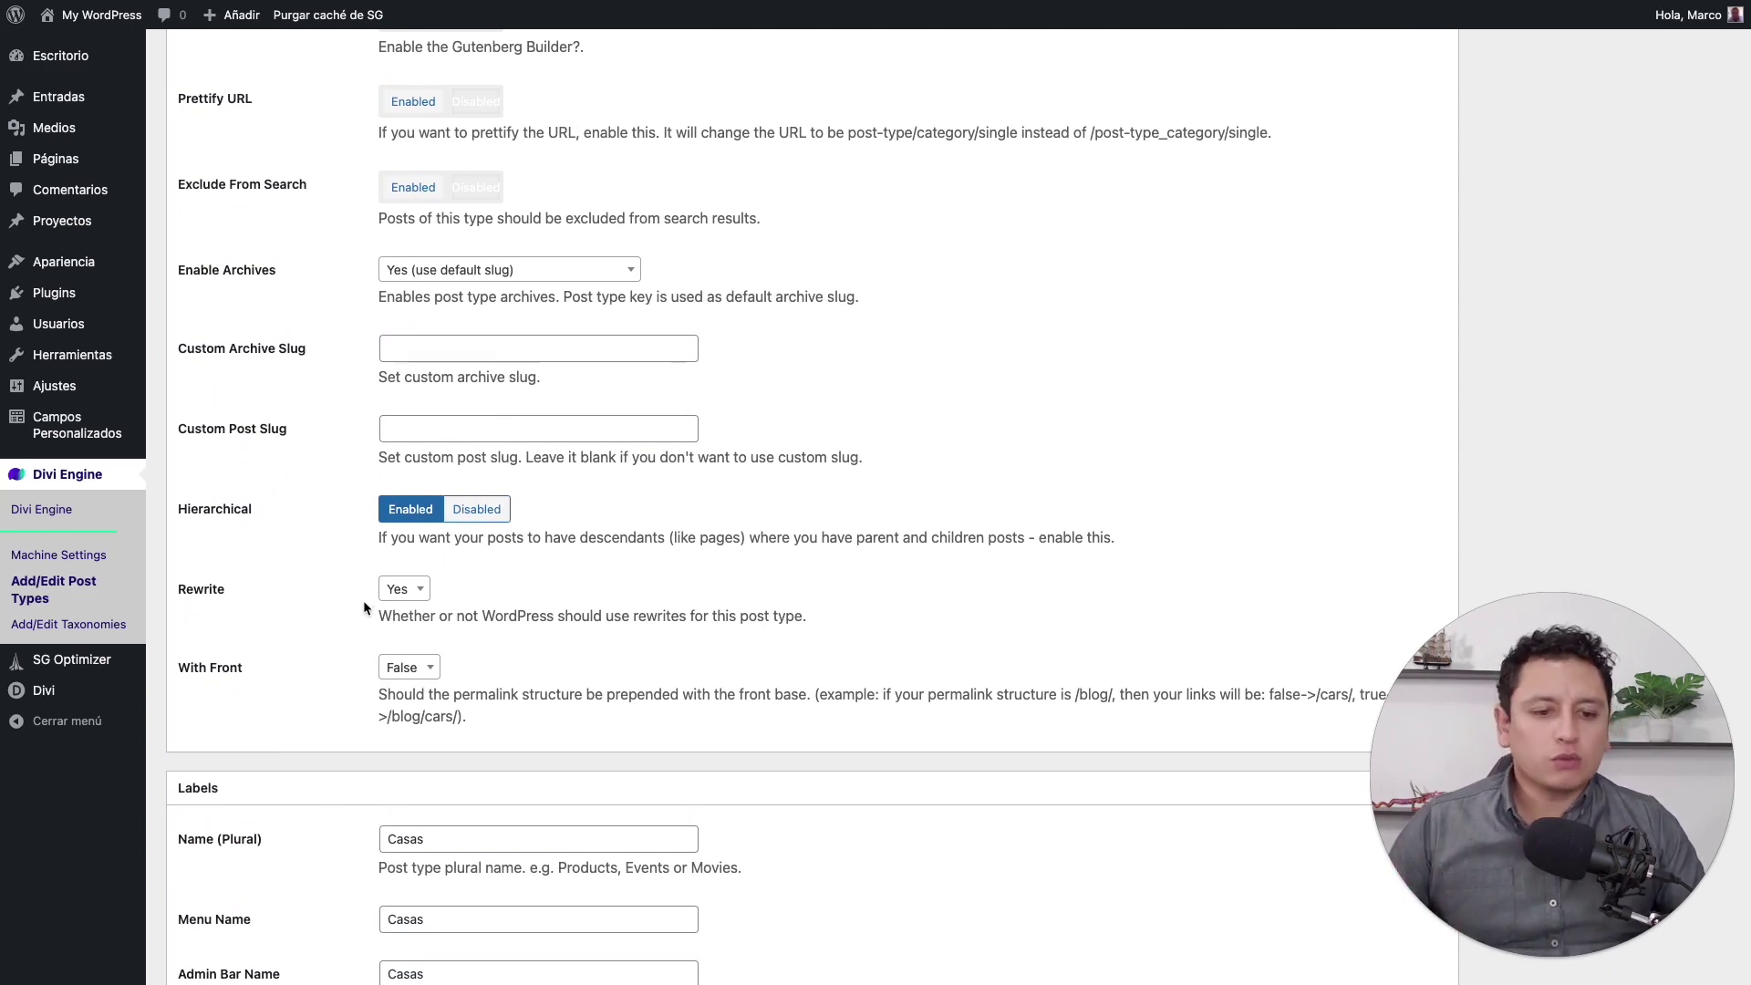
scroll(364, 621, down, 5)
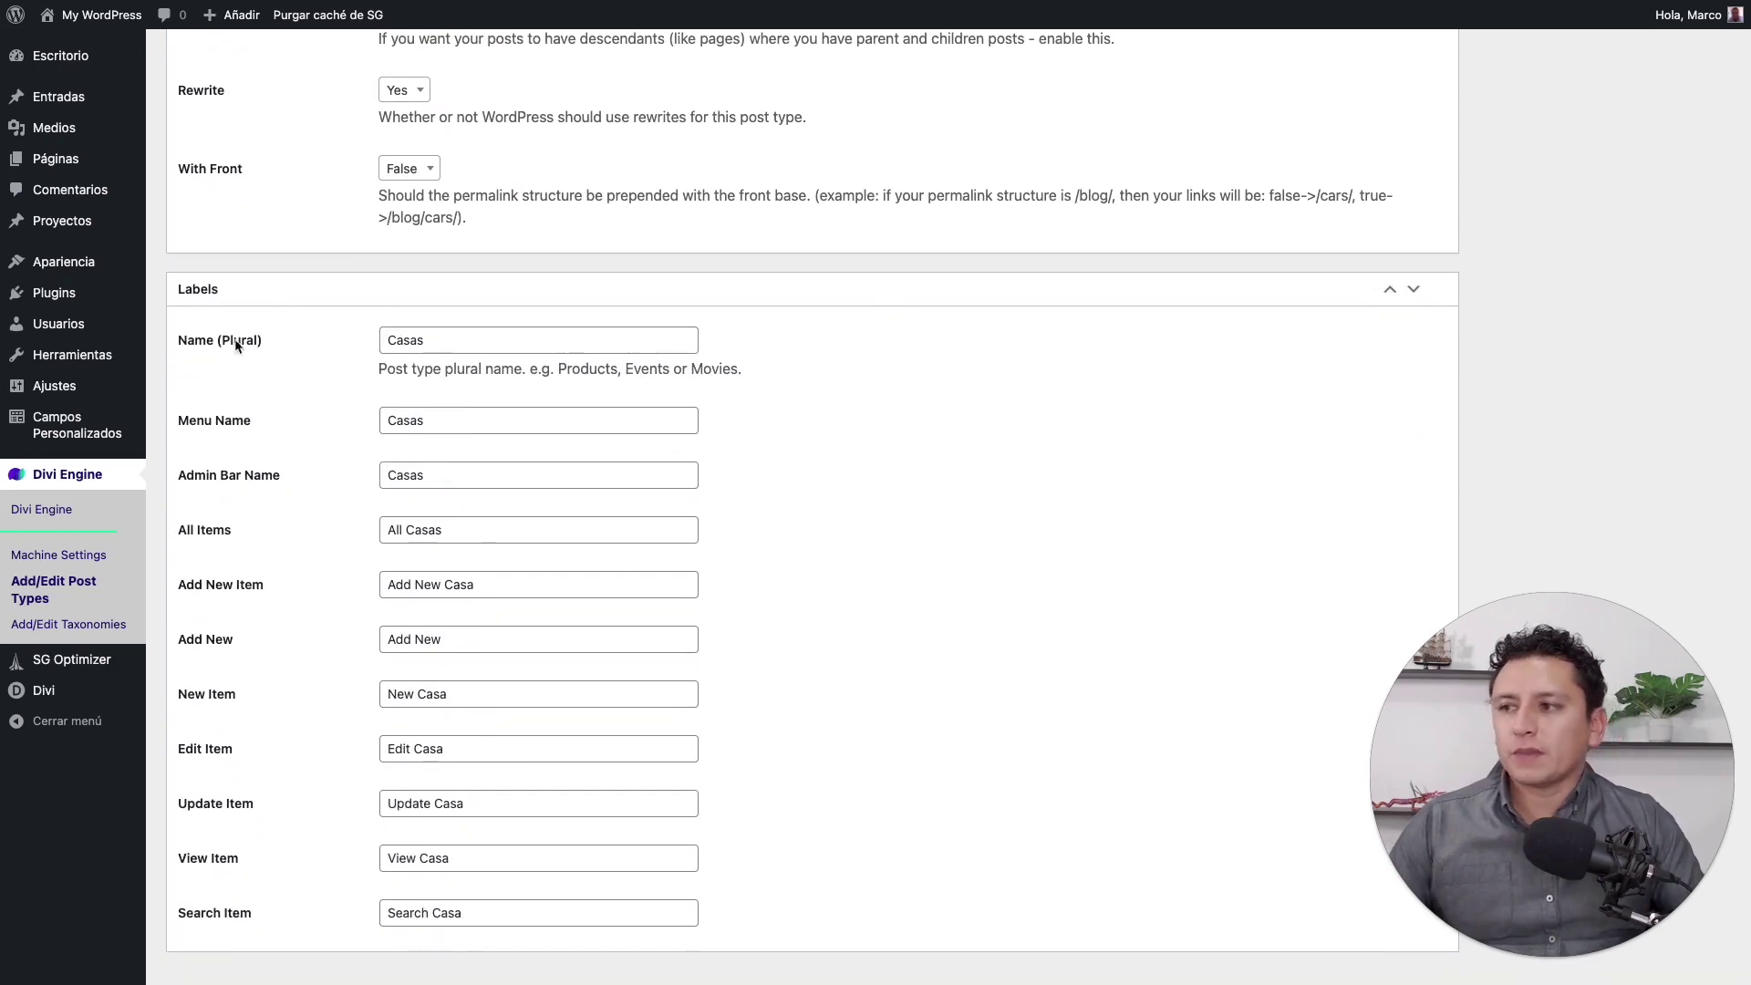
Translate the first labels to Spanish: Todas las, Agregar nueva, Agregar, Nueva, Modificar
click(456, 339)
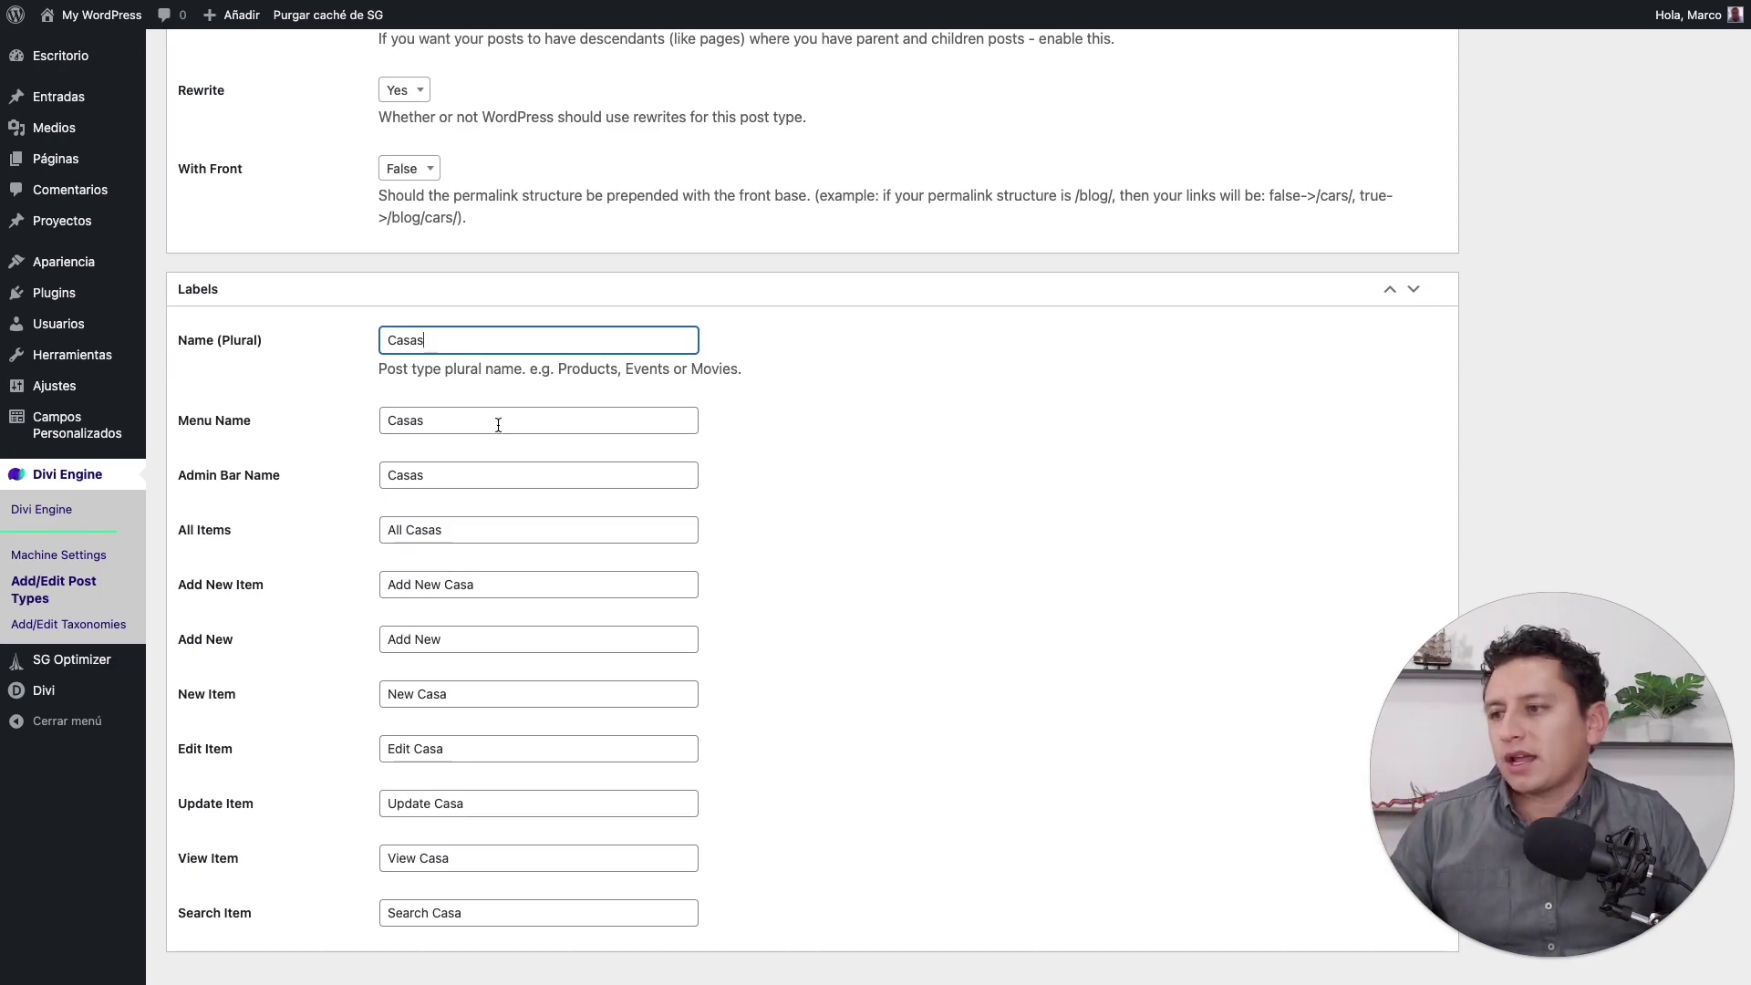
double_click(404, 529)
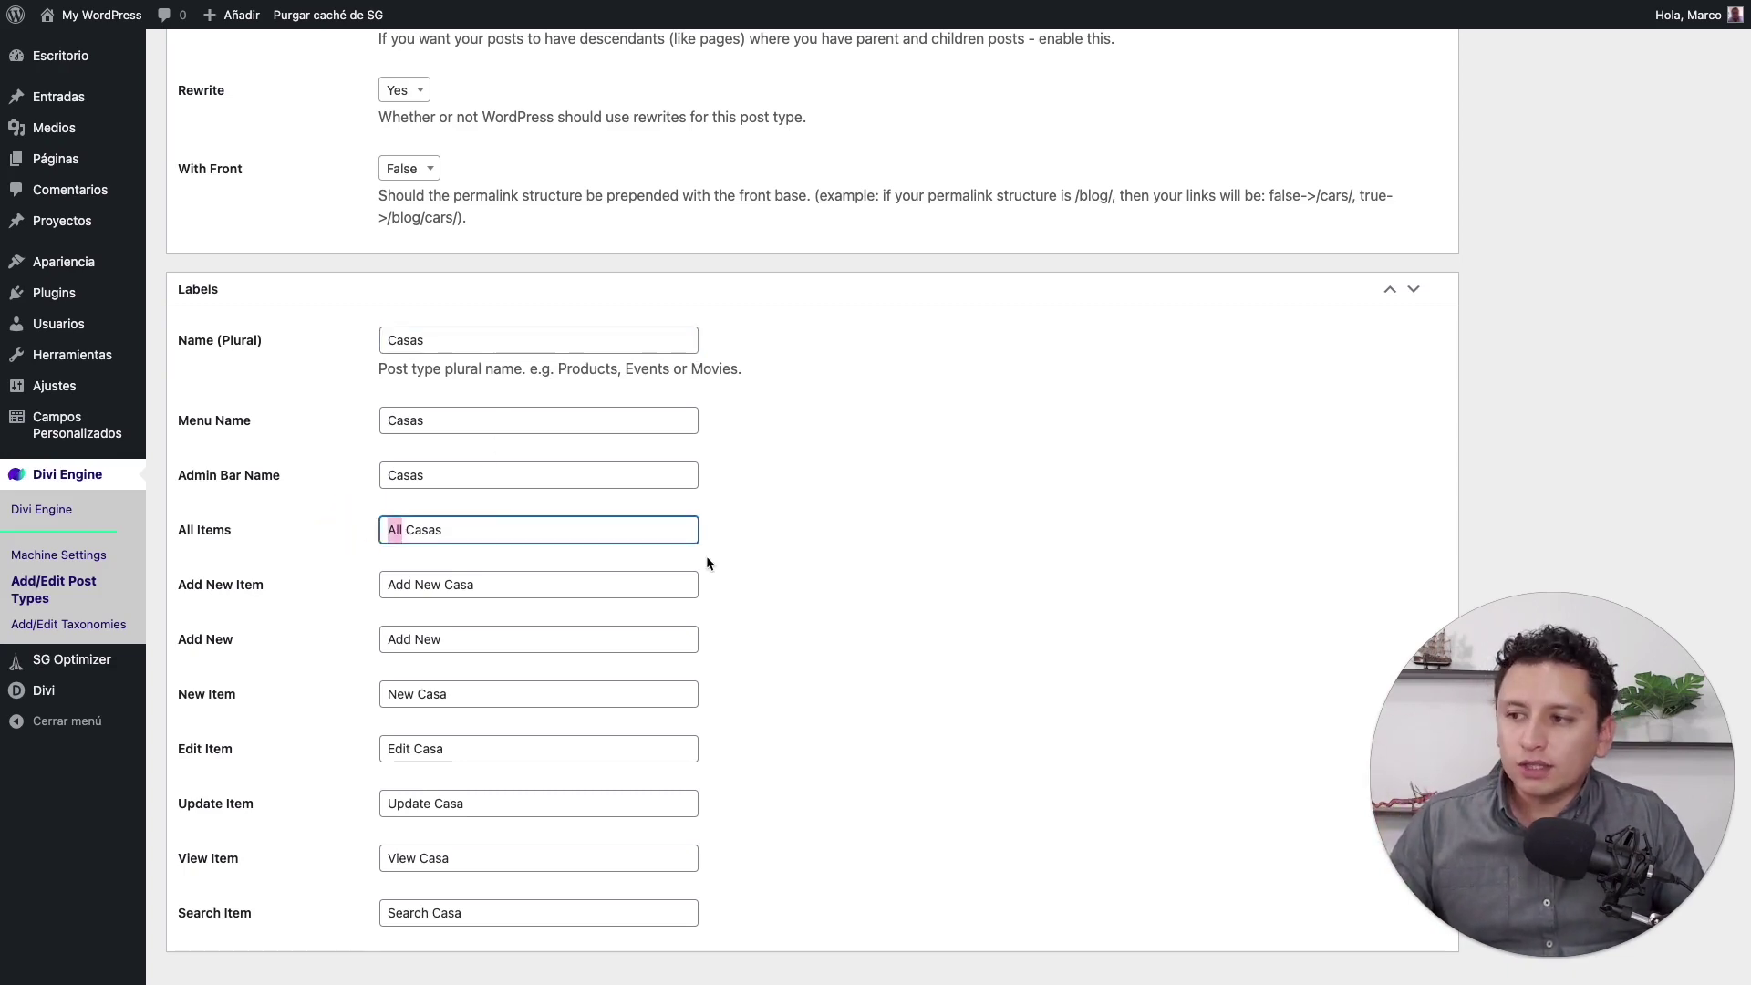
text(Todas)
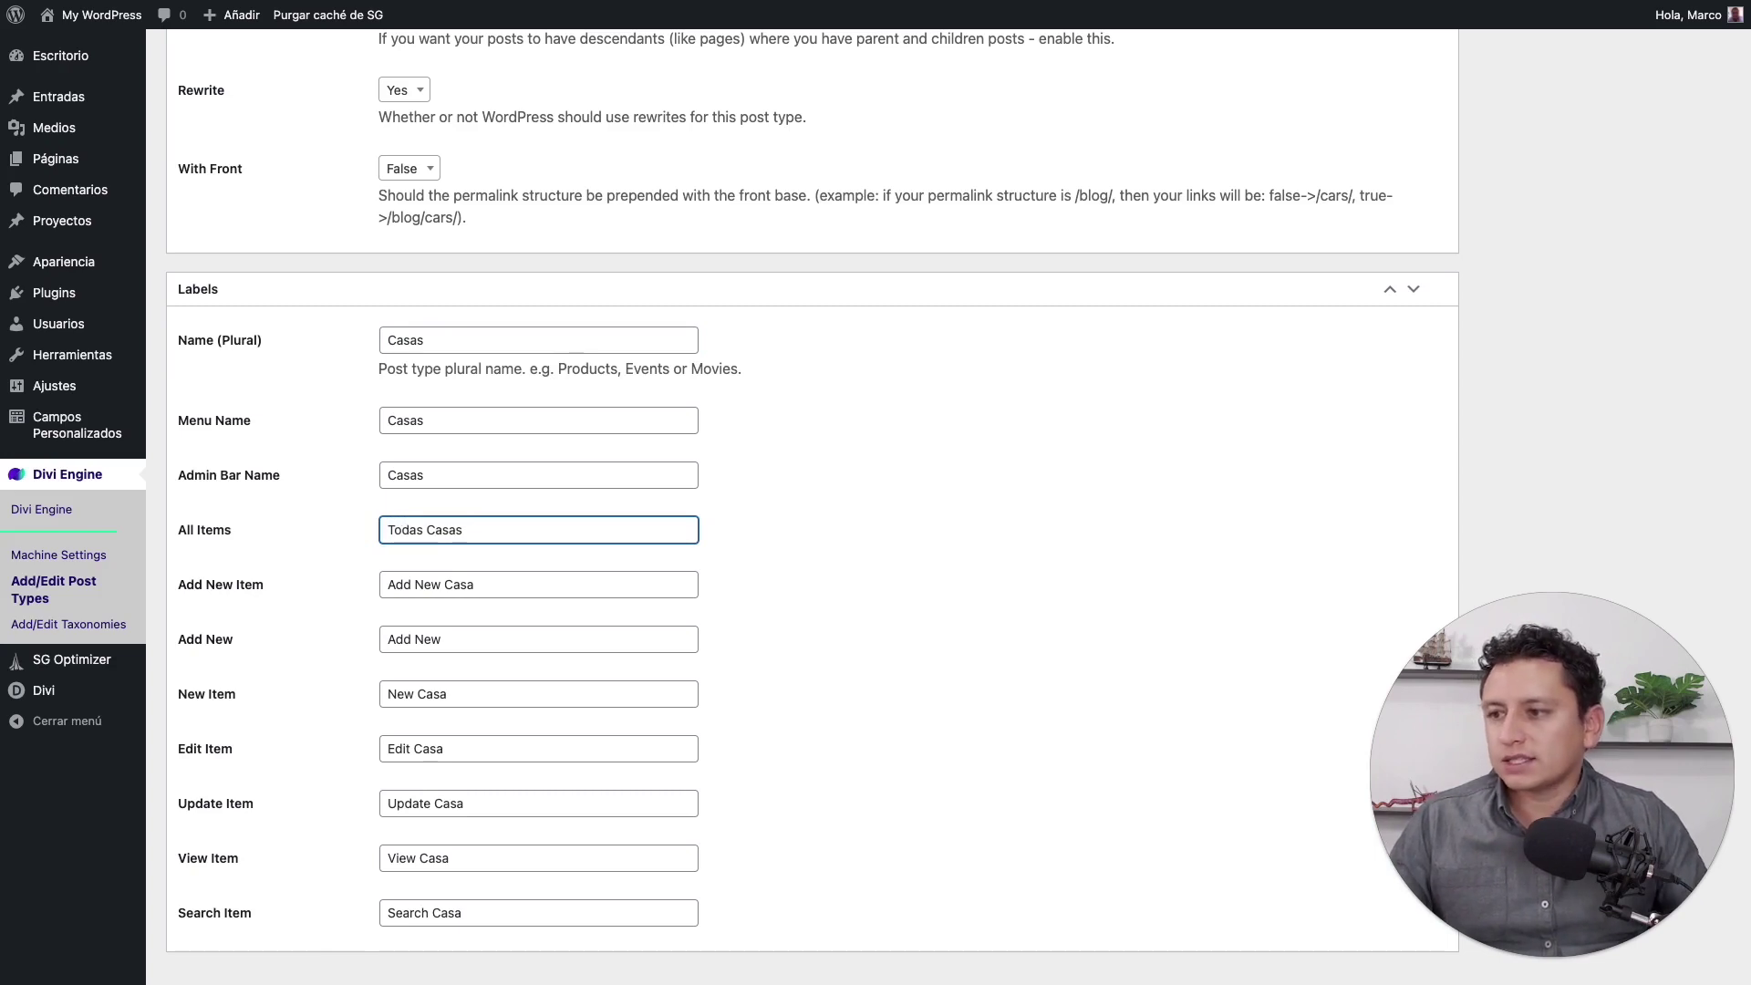
text( las)
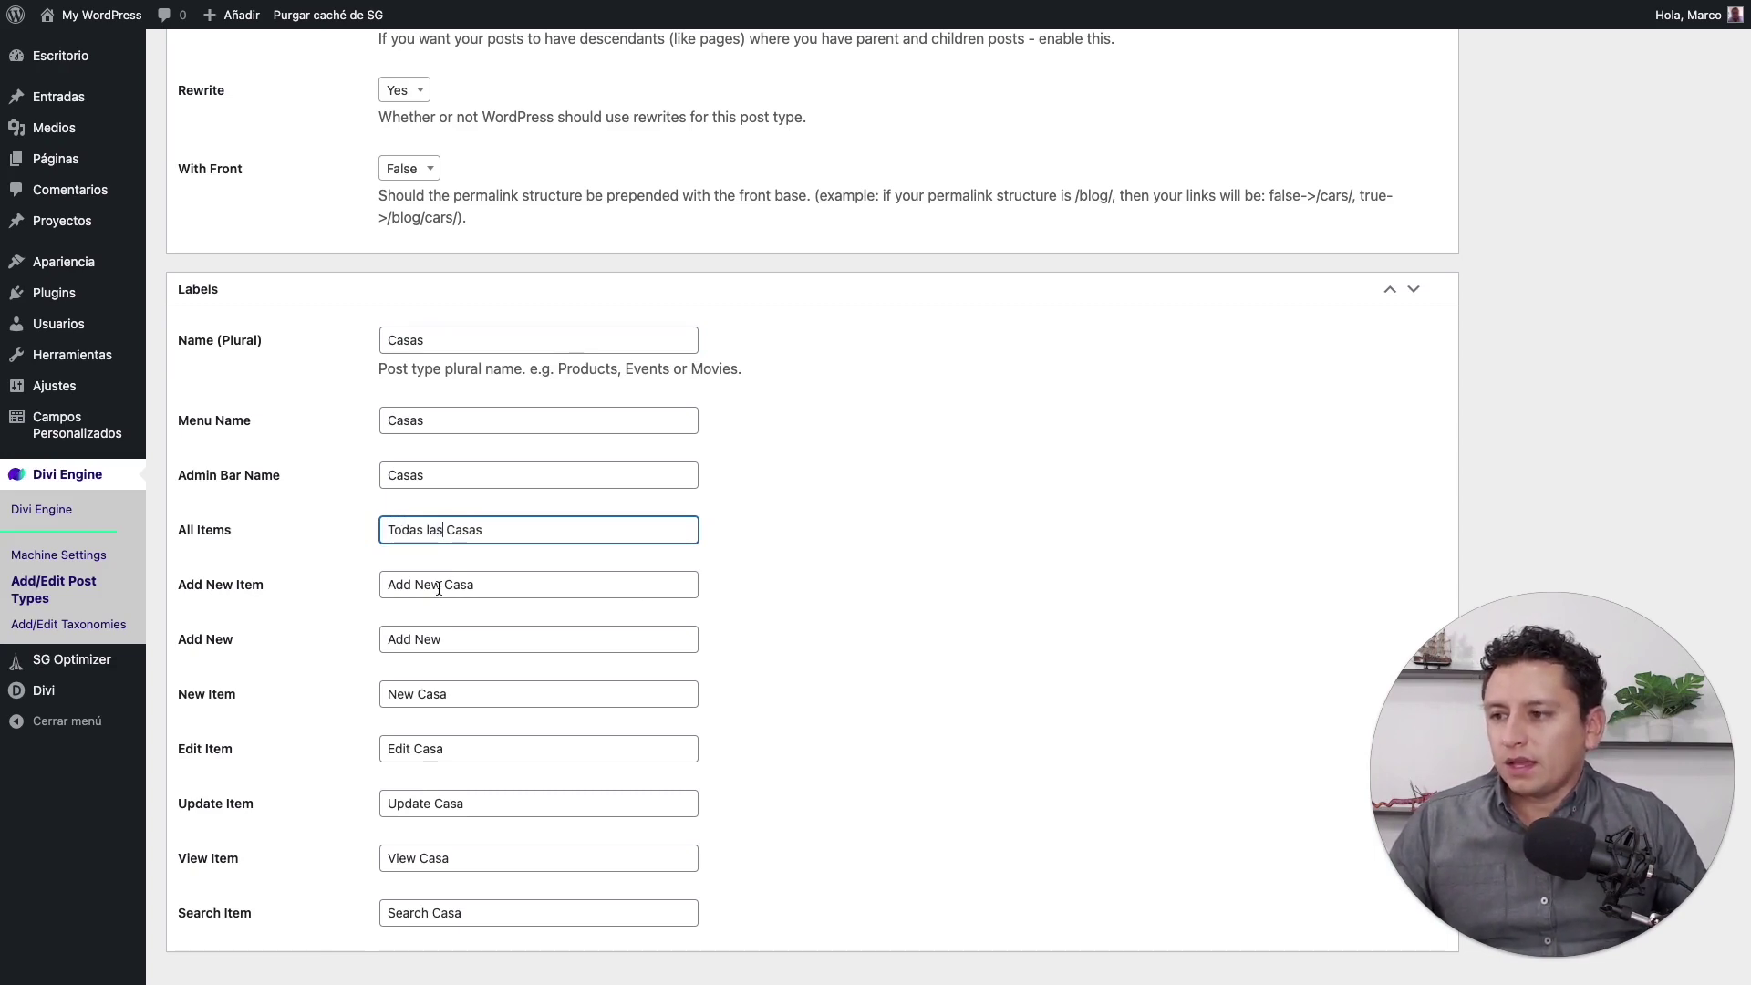
drag(440, 589, 368, 588)
text(Agregar n)
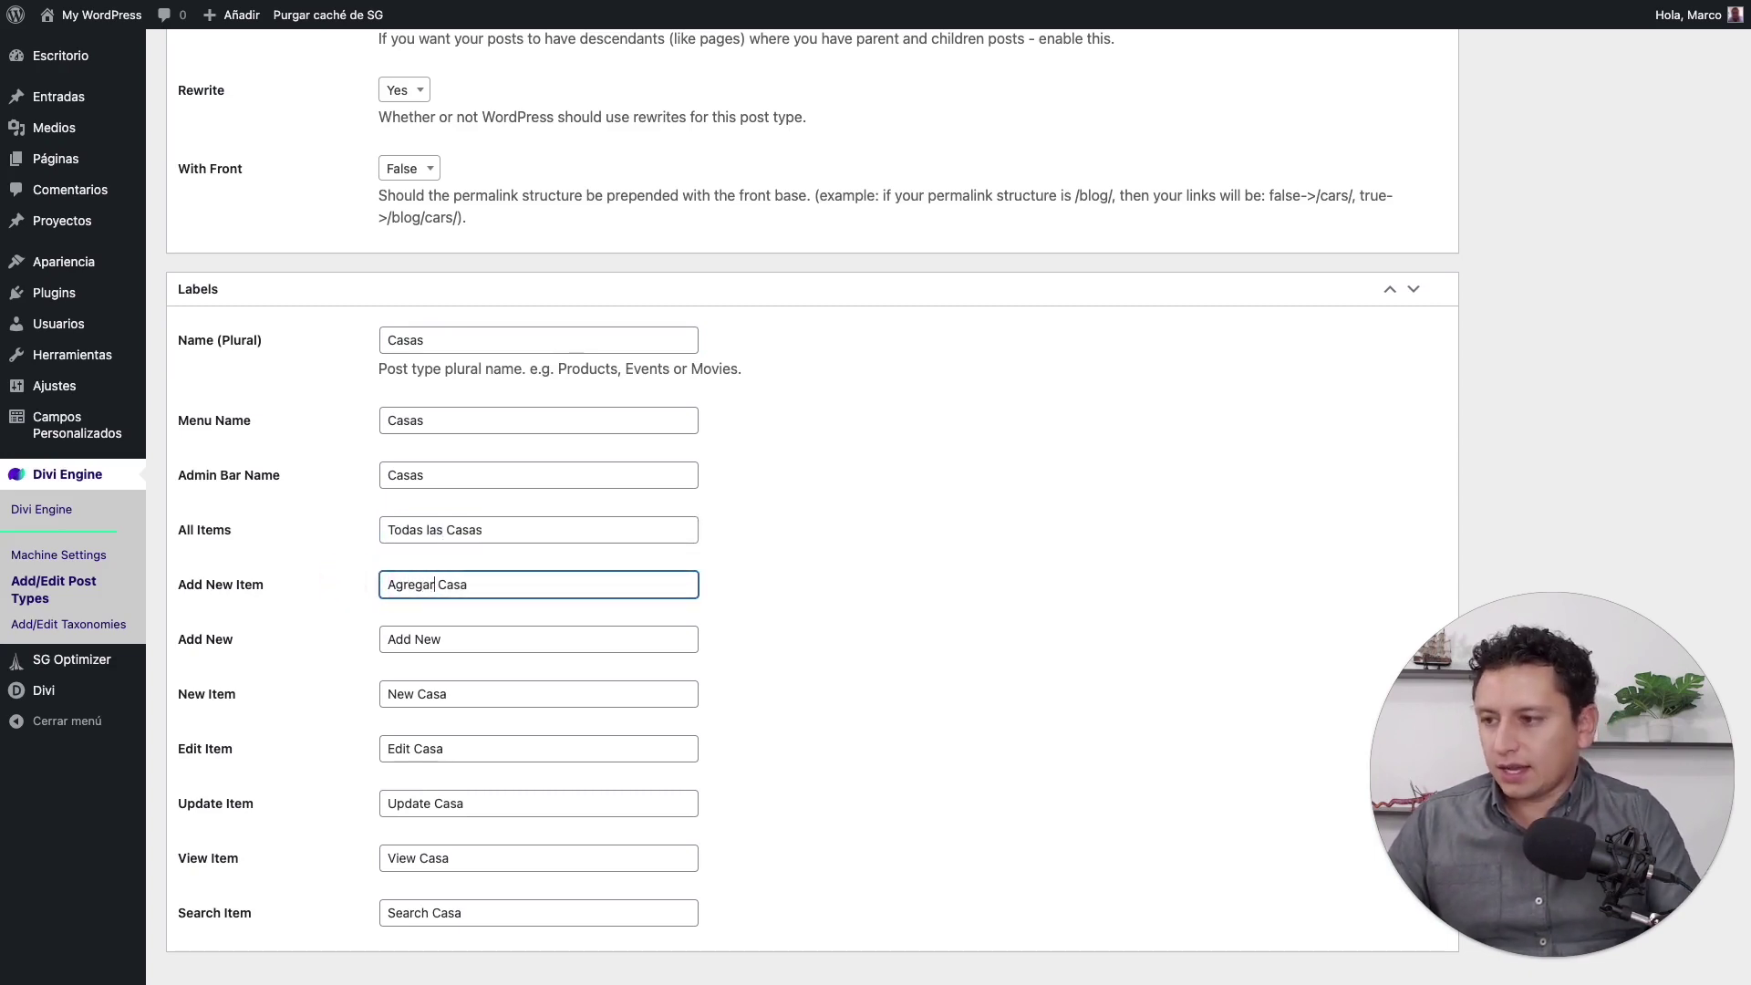
text(ueva)
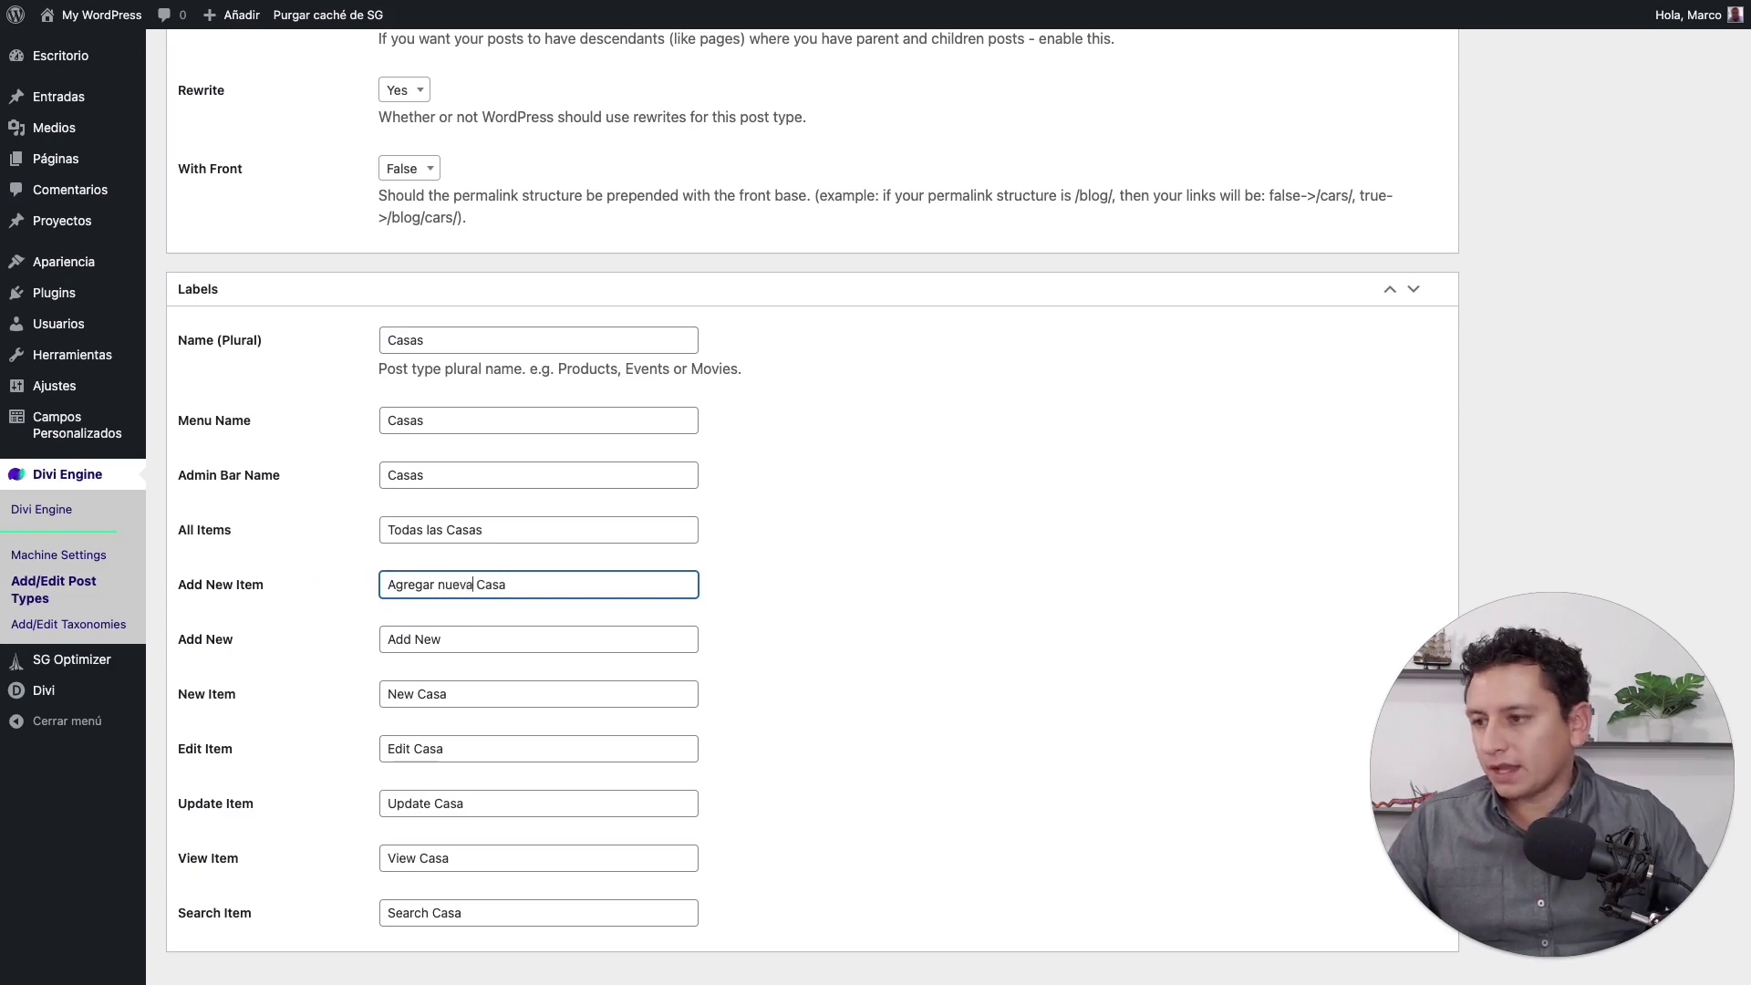
double_click(394, 638)
text(Agregar)
double_click(398, 696)
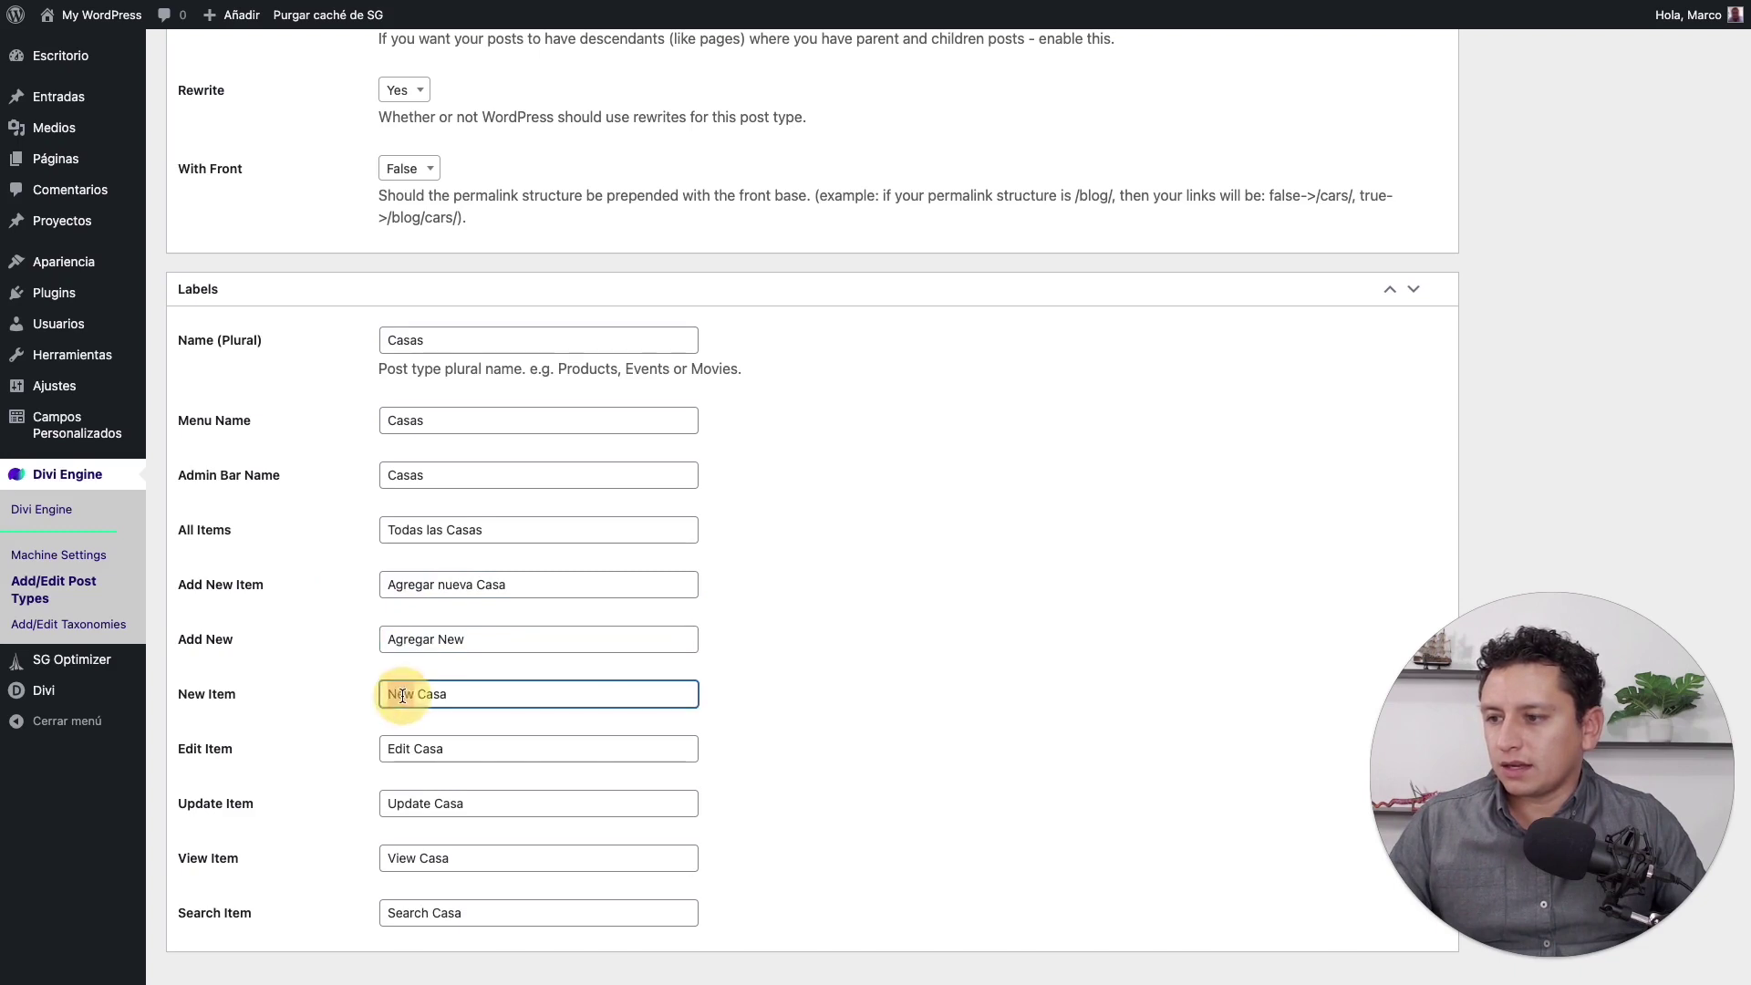
text(Nueva)
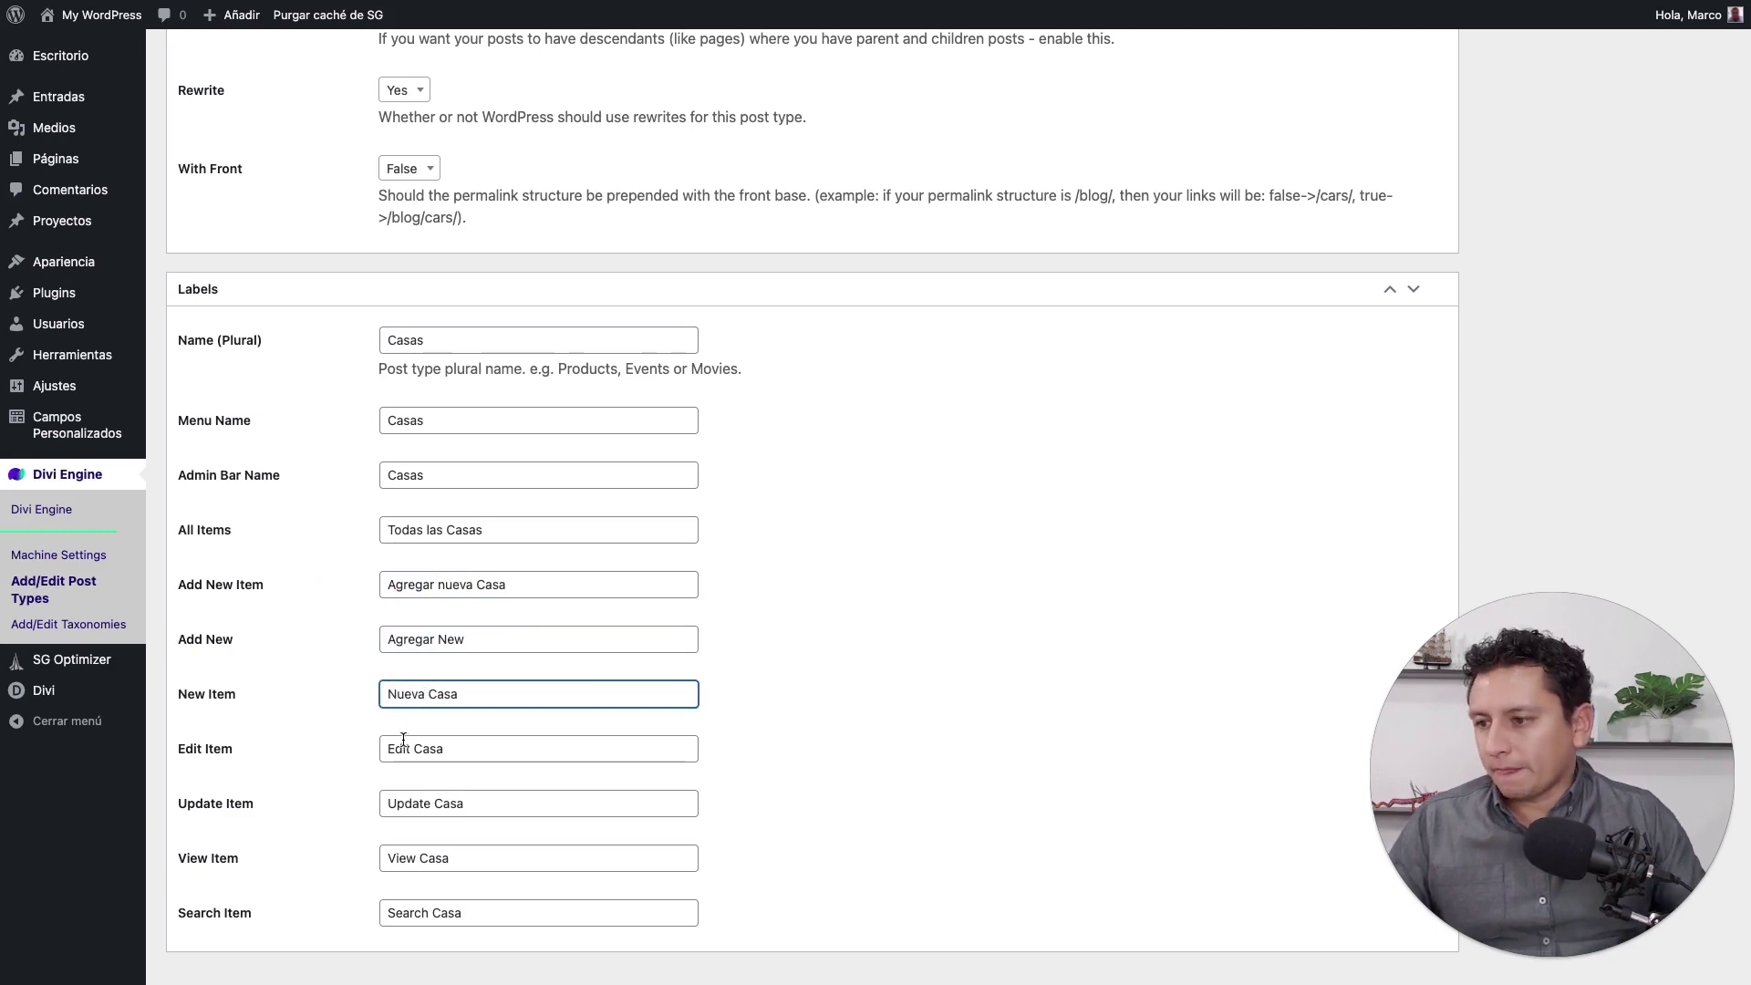
double_click(399, 749)
text(Modificar)
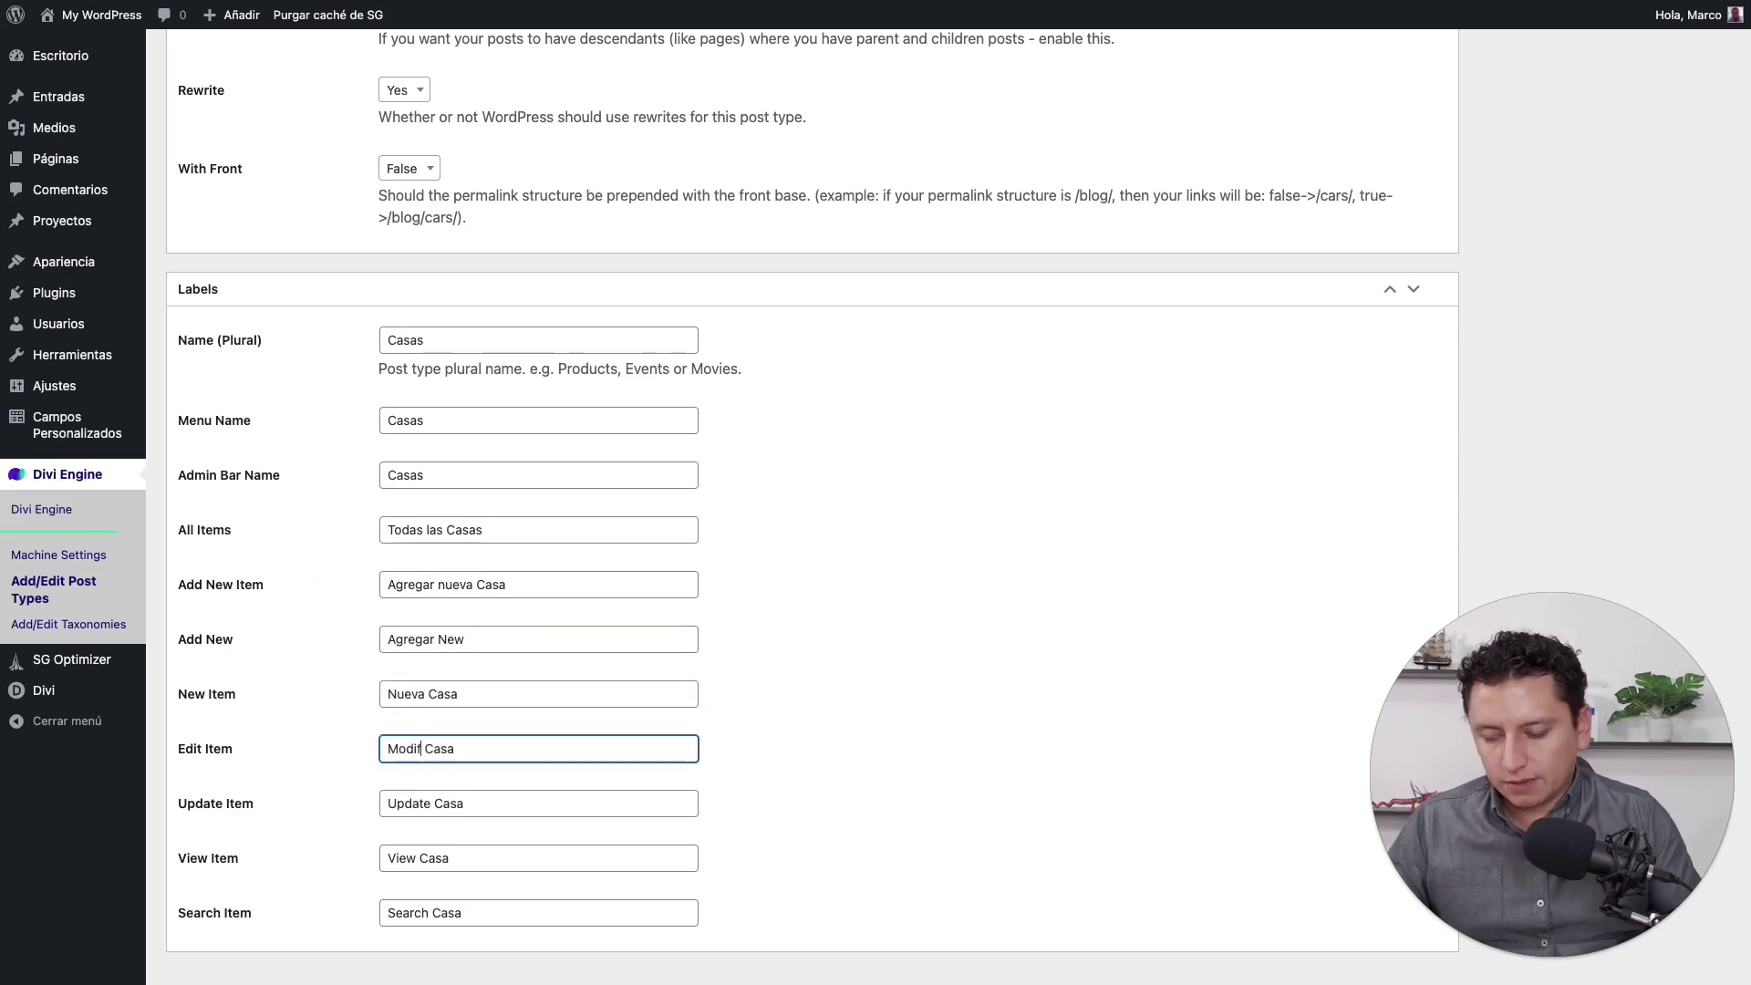
Translate the Update, View and Search Item labels to Actualizar, Ver and Buscar
click(407, 803)
double_click(408, 804)
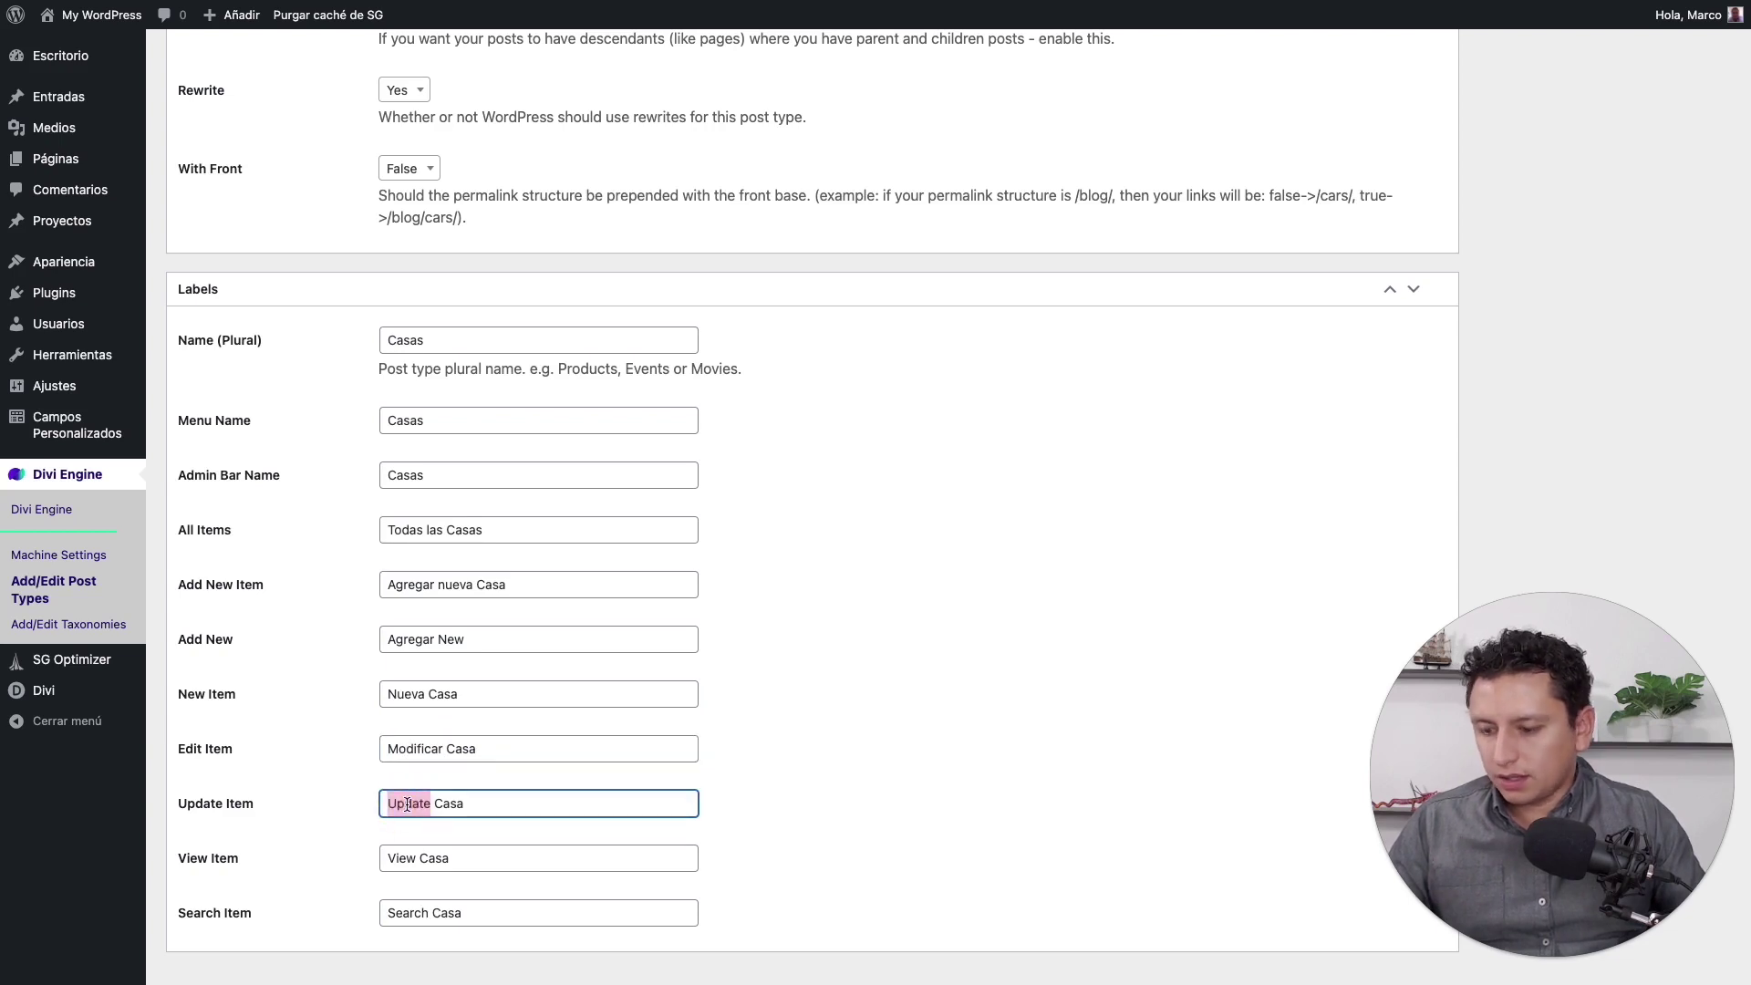
text(Actualizar)
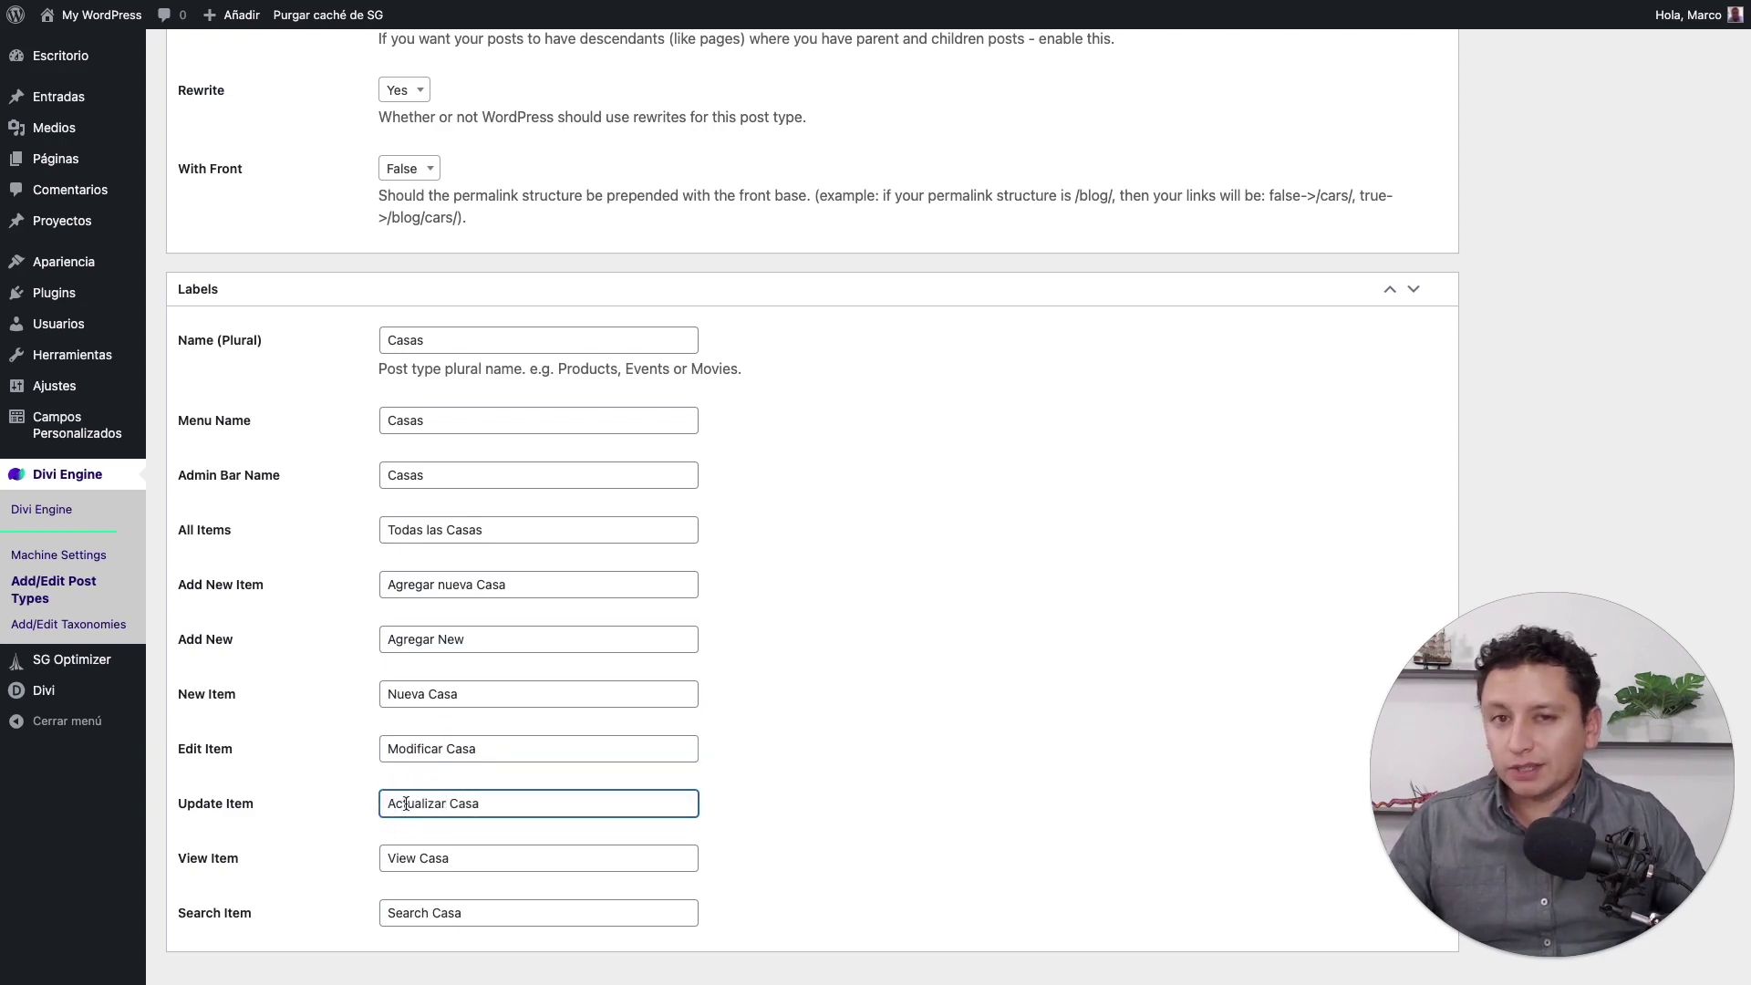
double_click(405, 855)
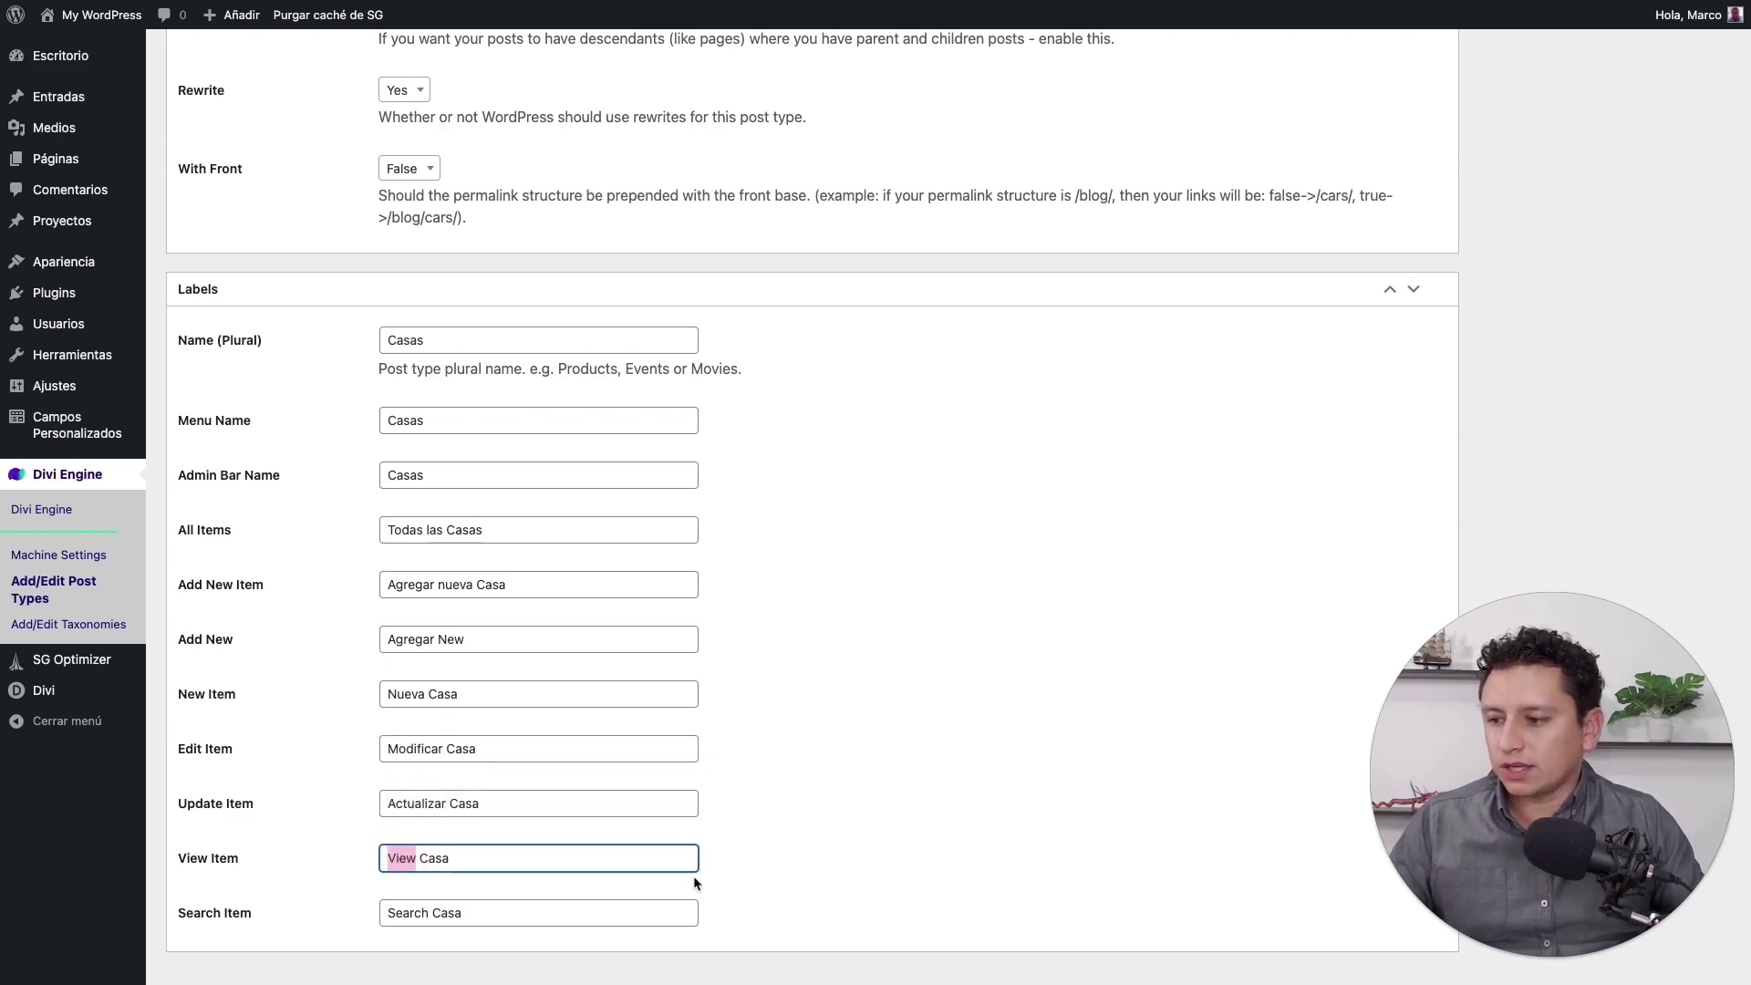
text(Ver)
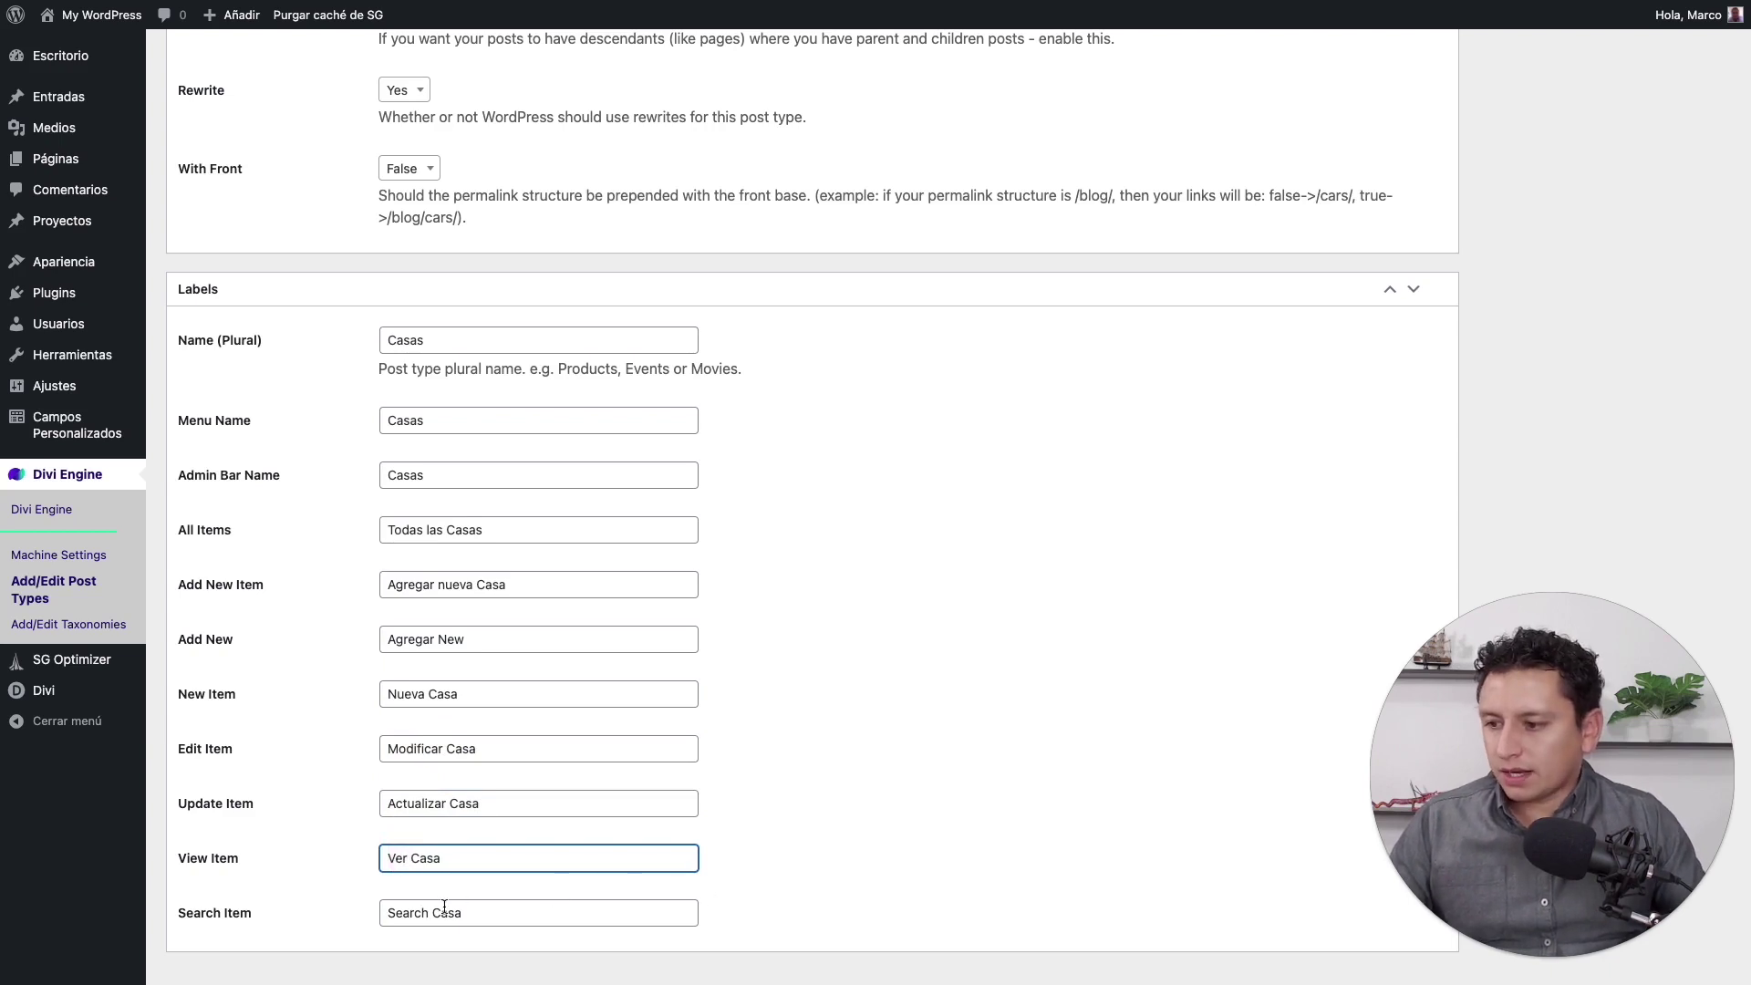
click(417, 910)
double_click(418, 910)
text(Buscar)
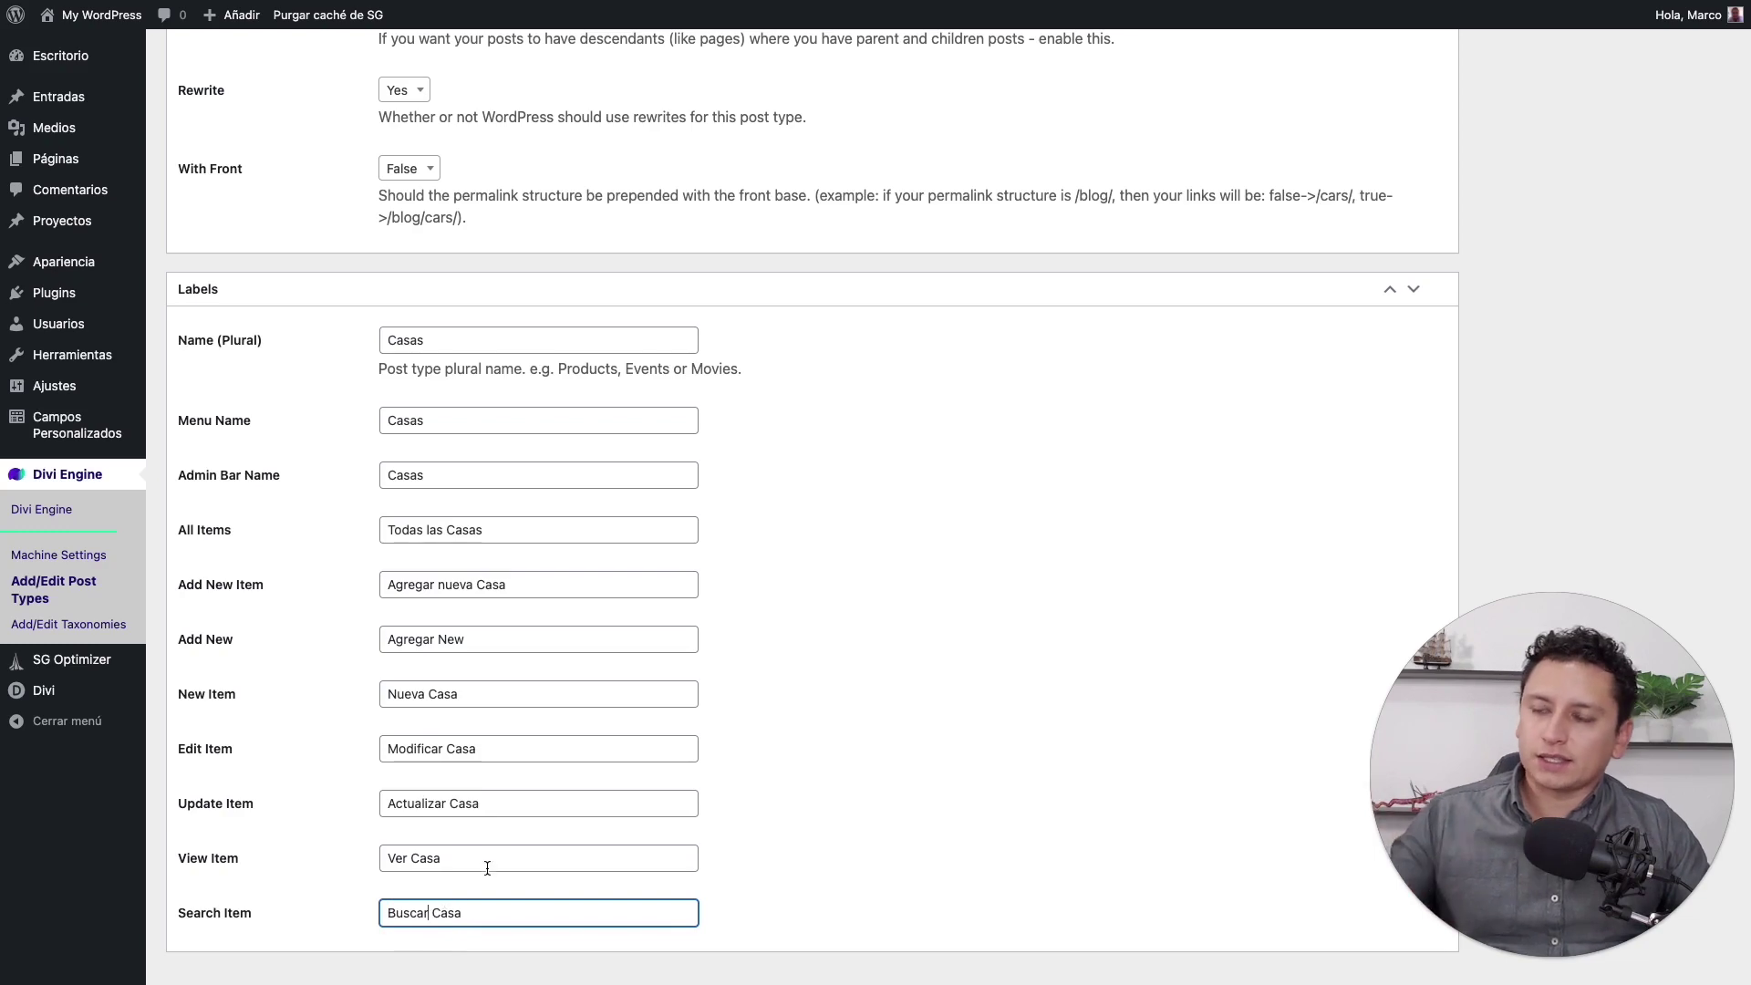
scroll(511, 821, down, 1)
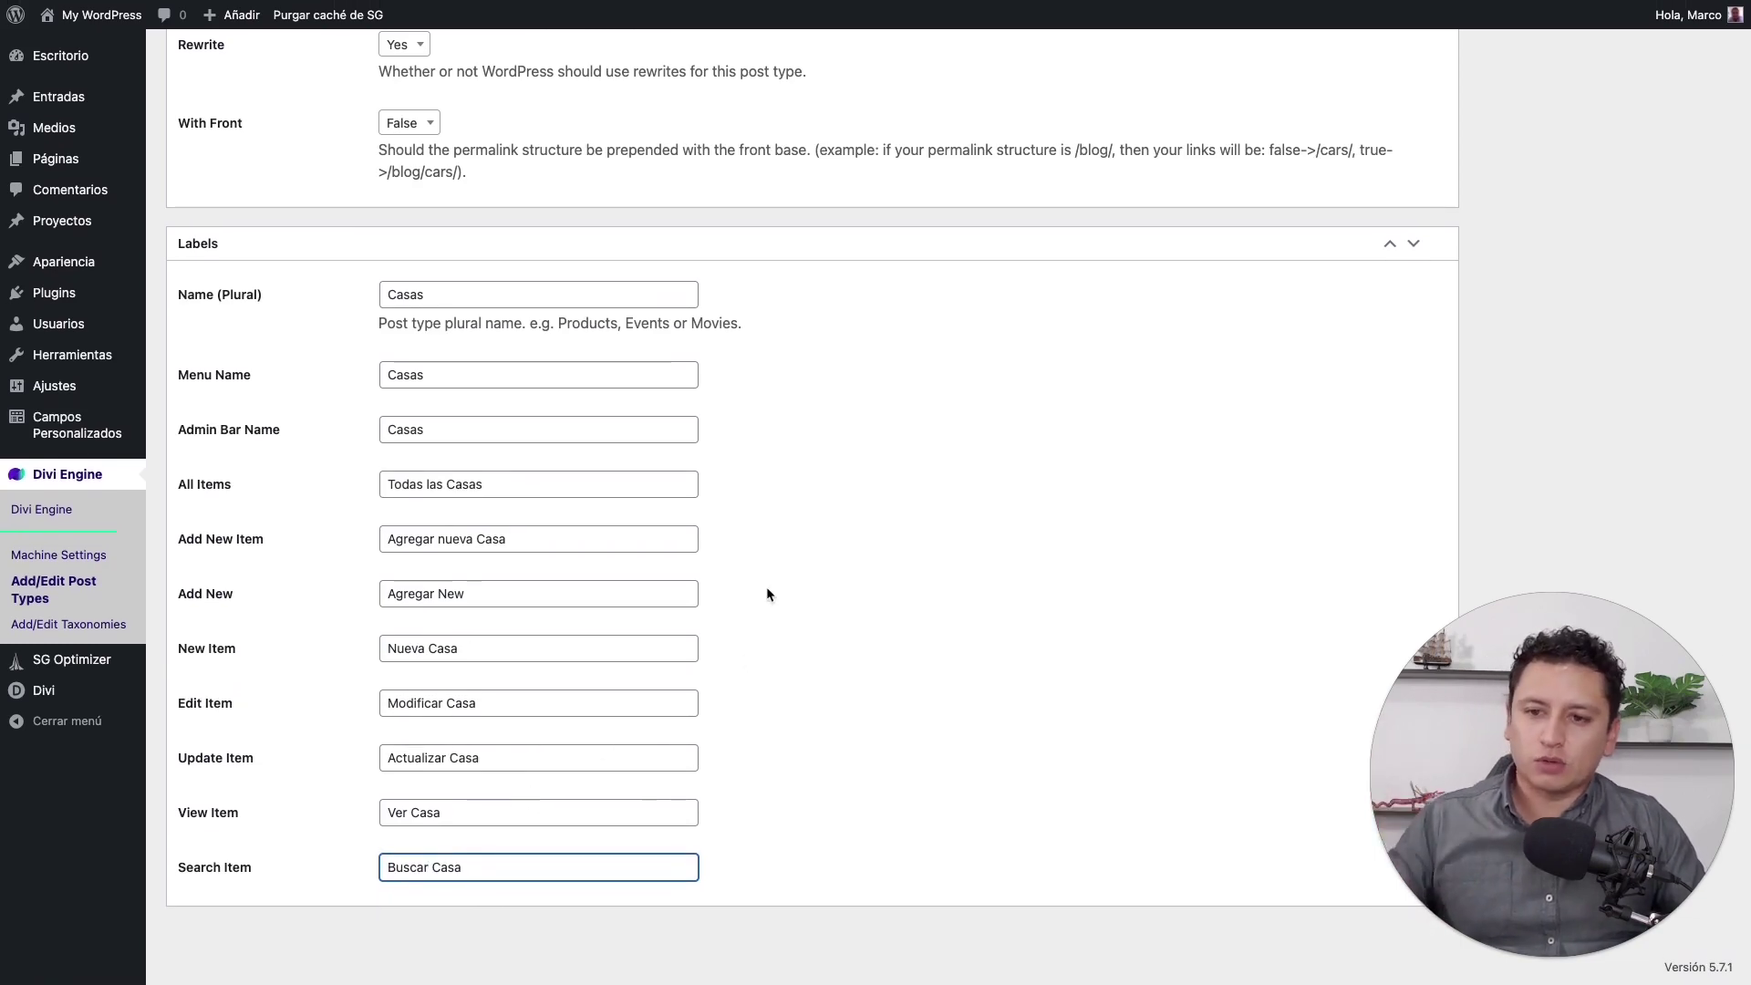
scroll(945, 555, up, 20)
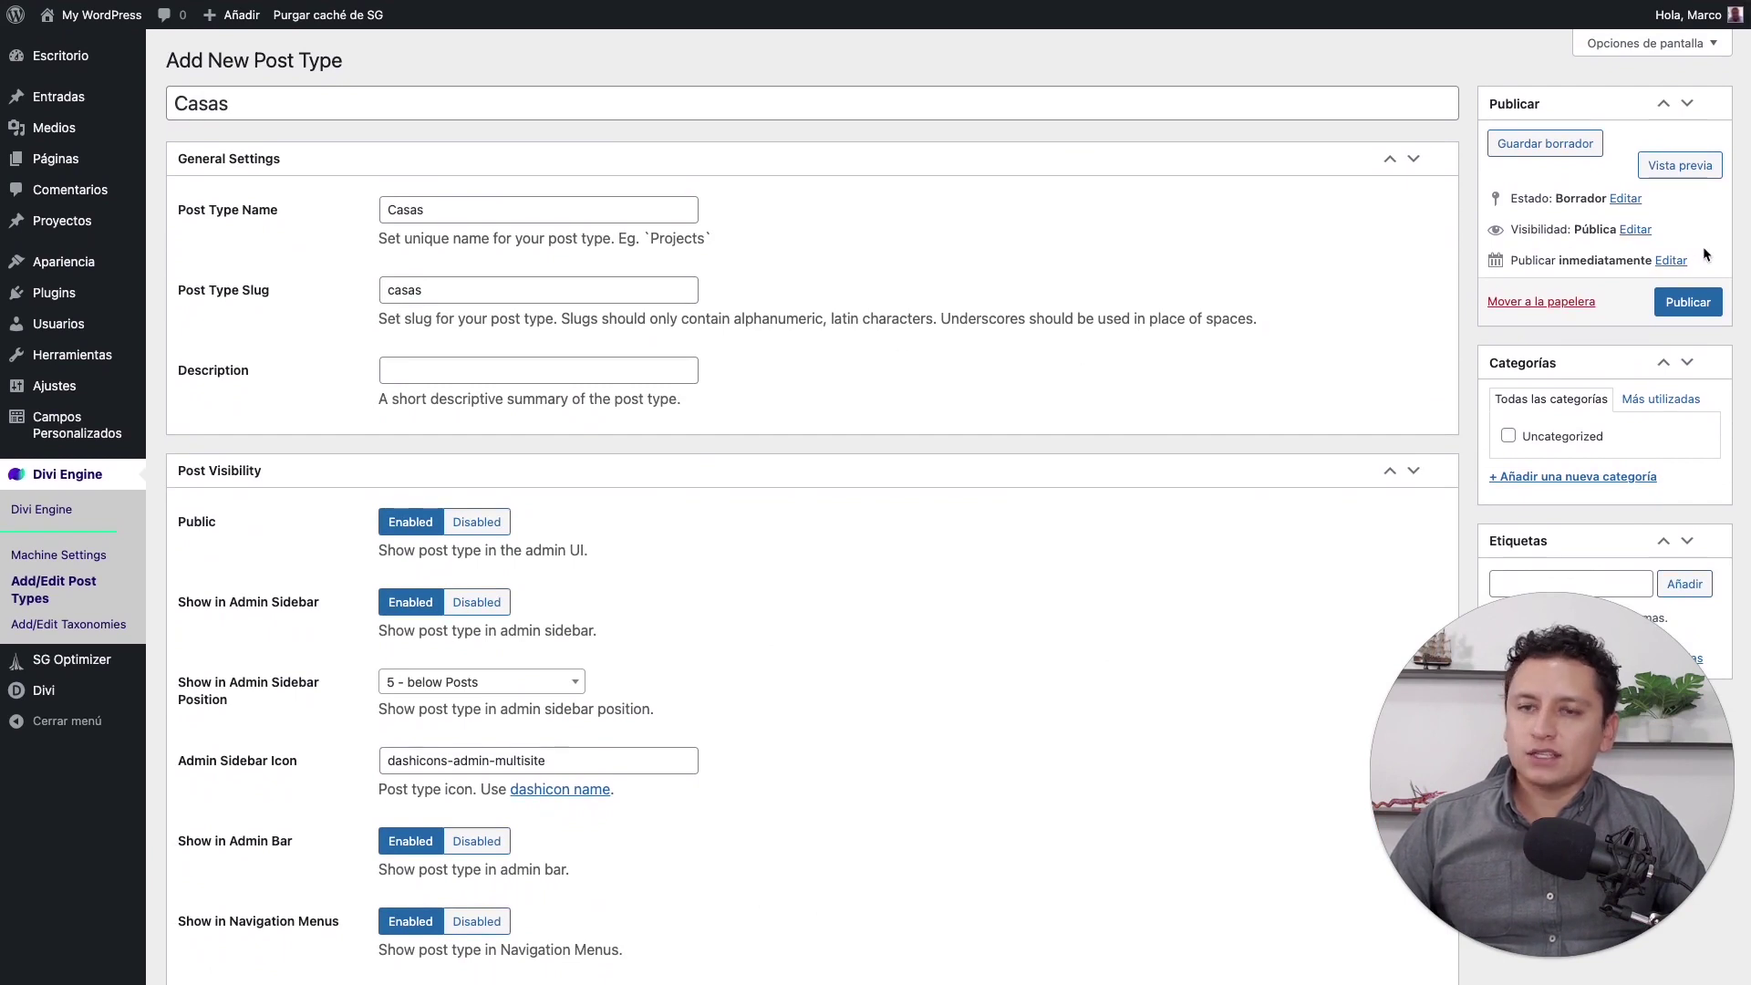
click(1688, 301)
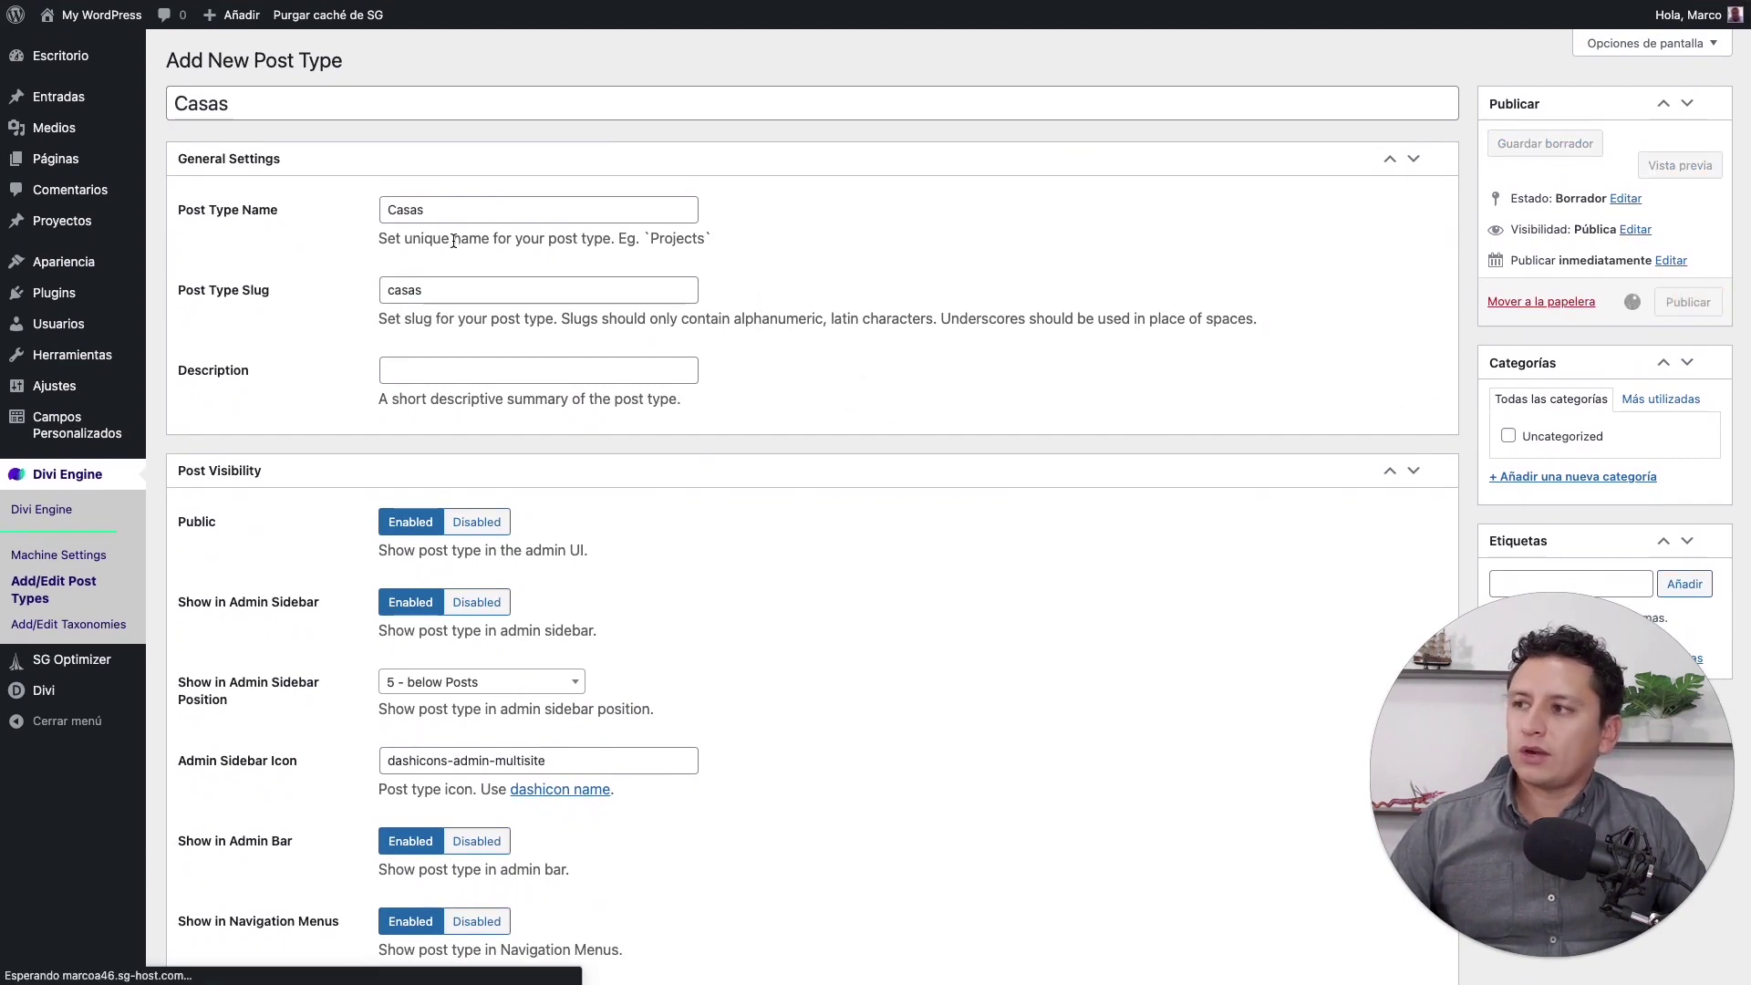
mouse_move(67, 130)
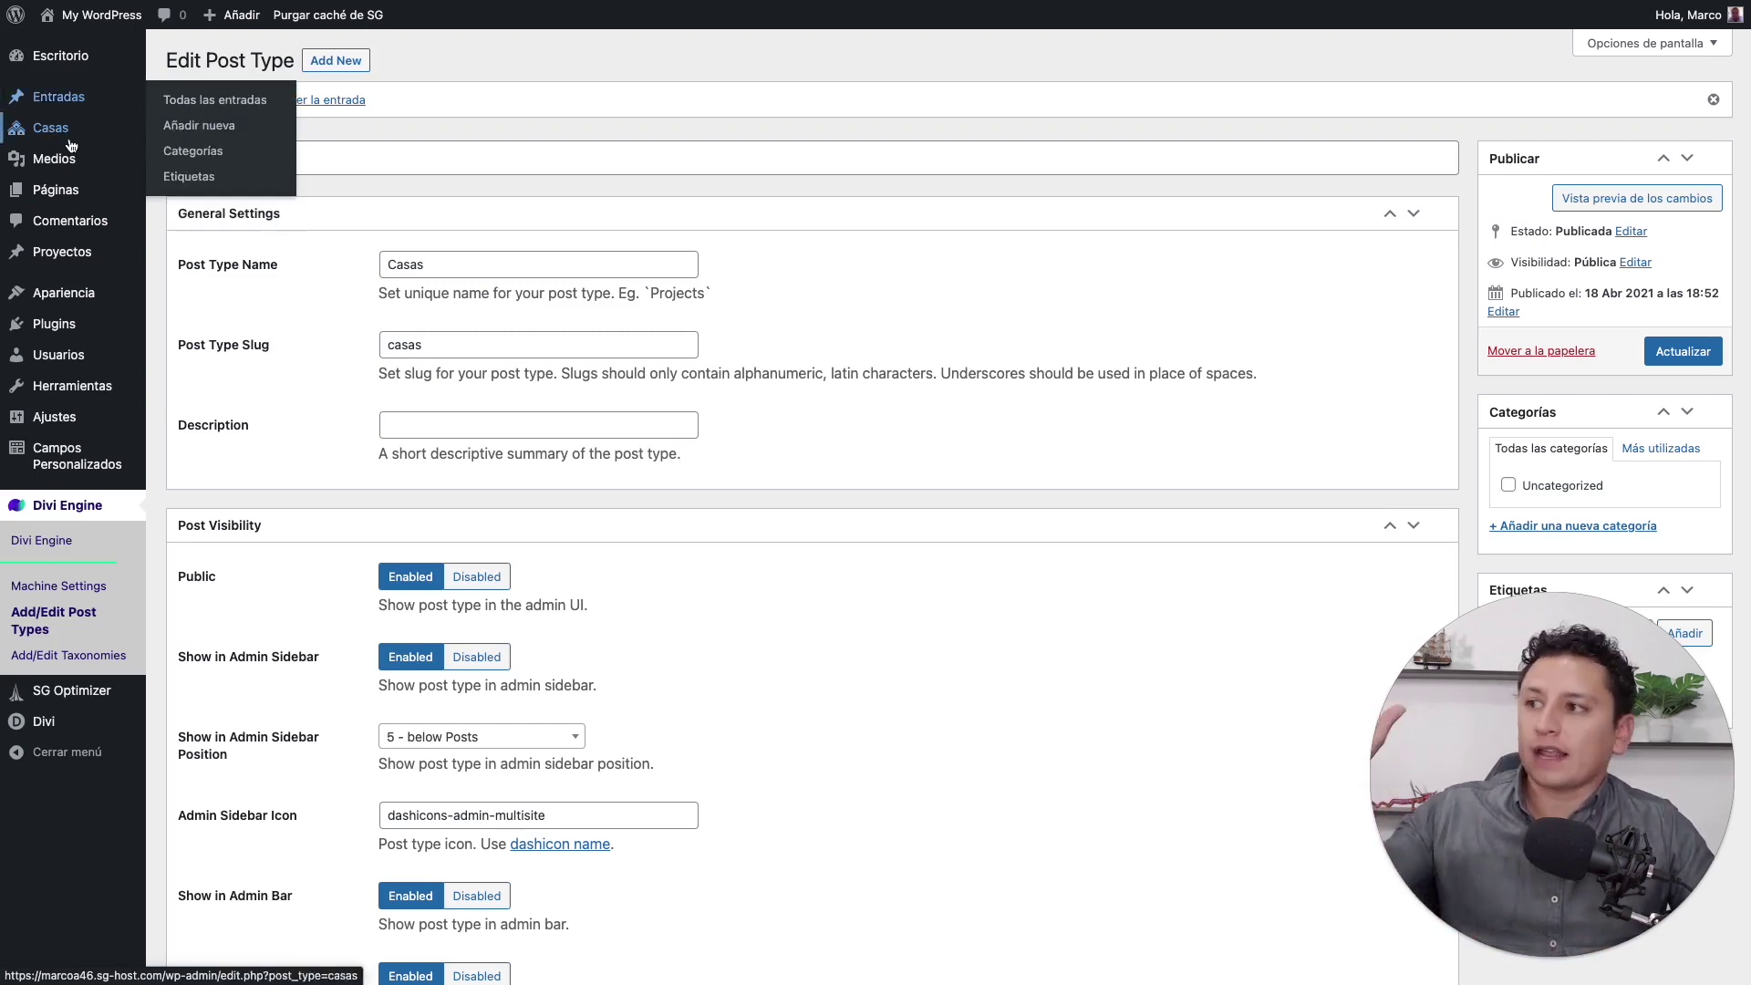
mouse_move(71, 183)
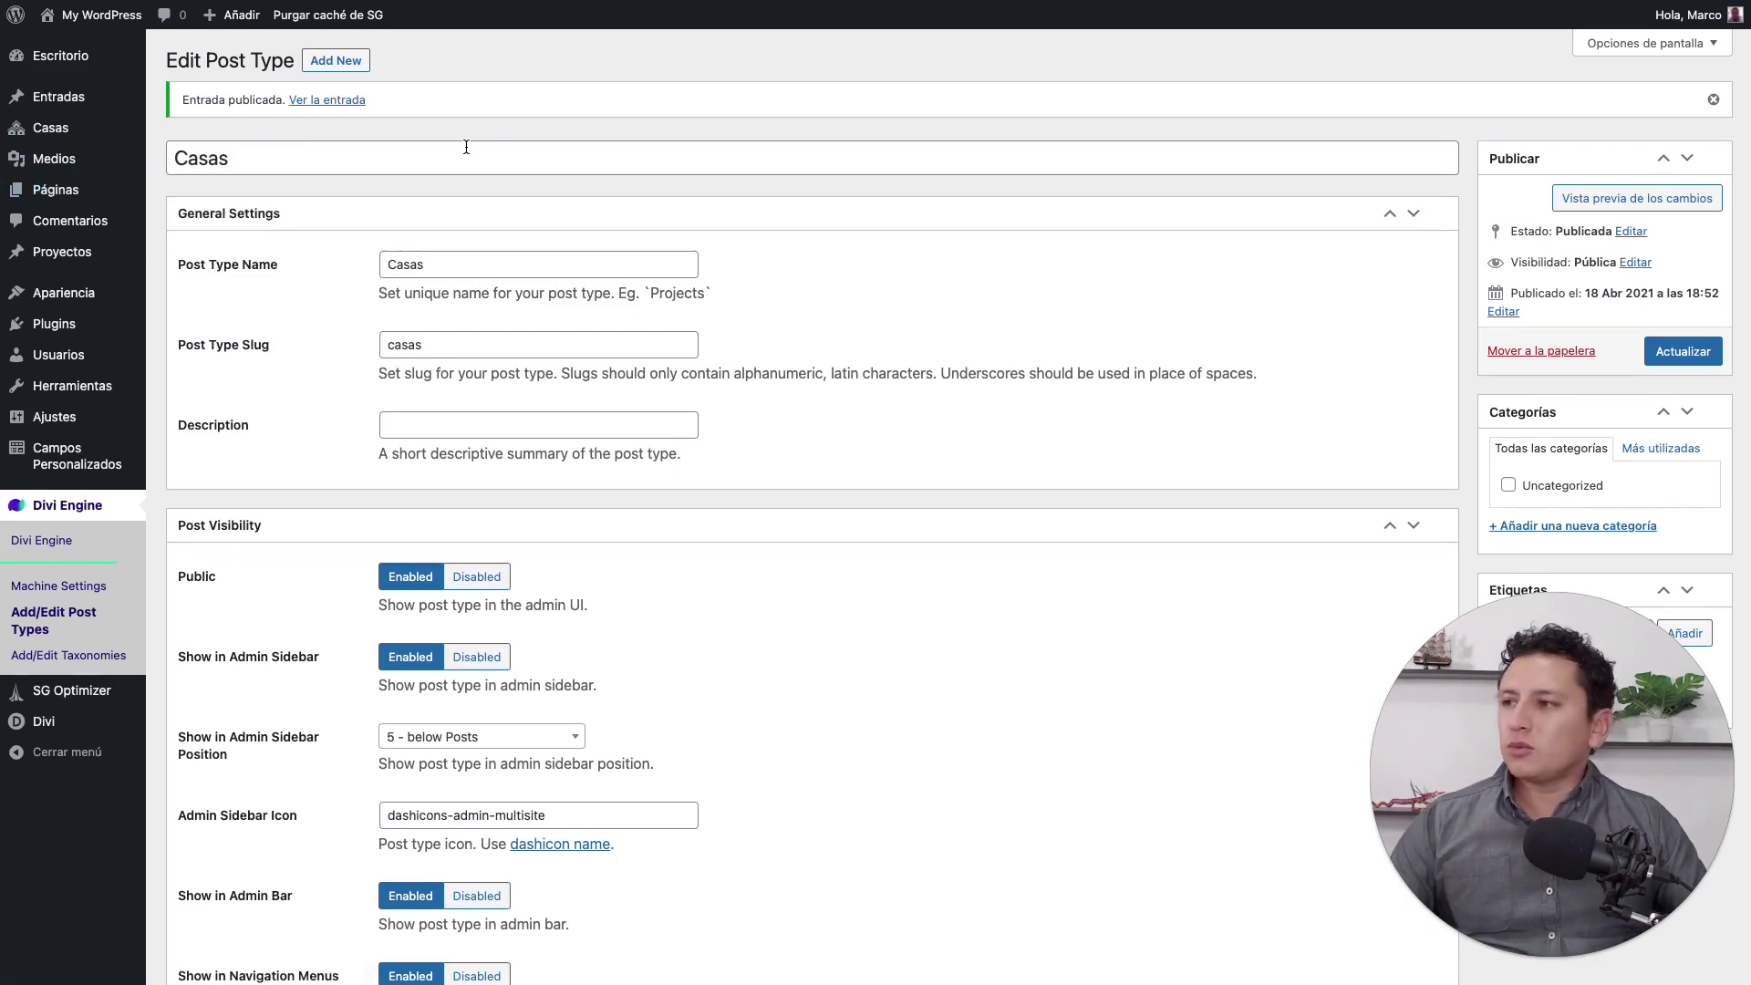
mouse_move(138, 141)
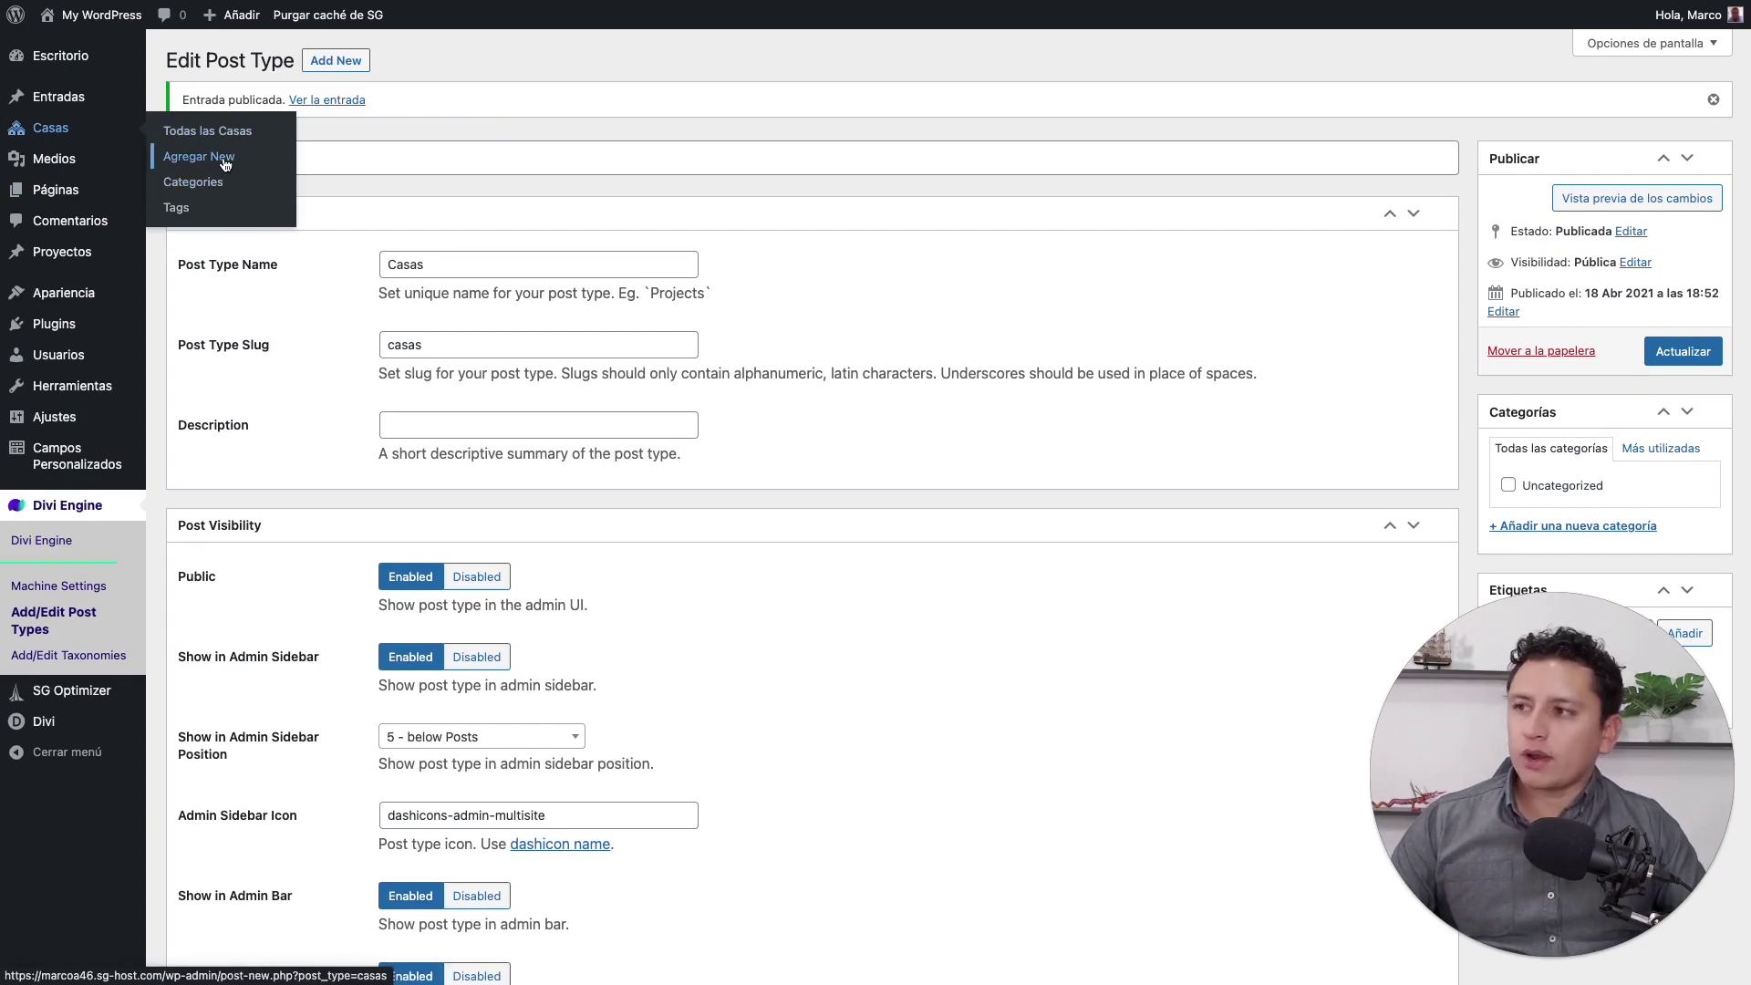
Change the Add New label to 'Agregar Casa' and save the post type with Actualizar
scroll(293, 394, down, 15)
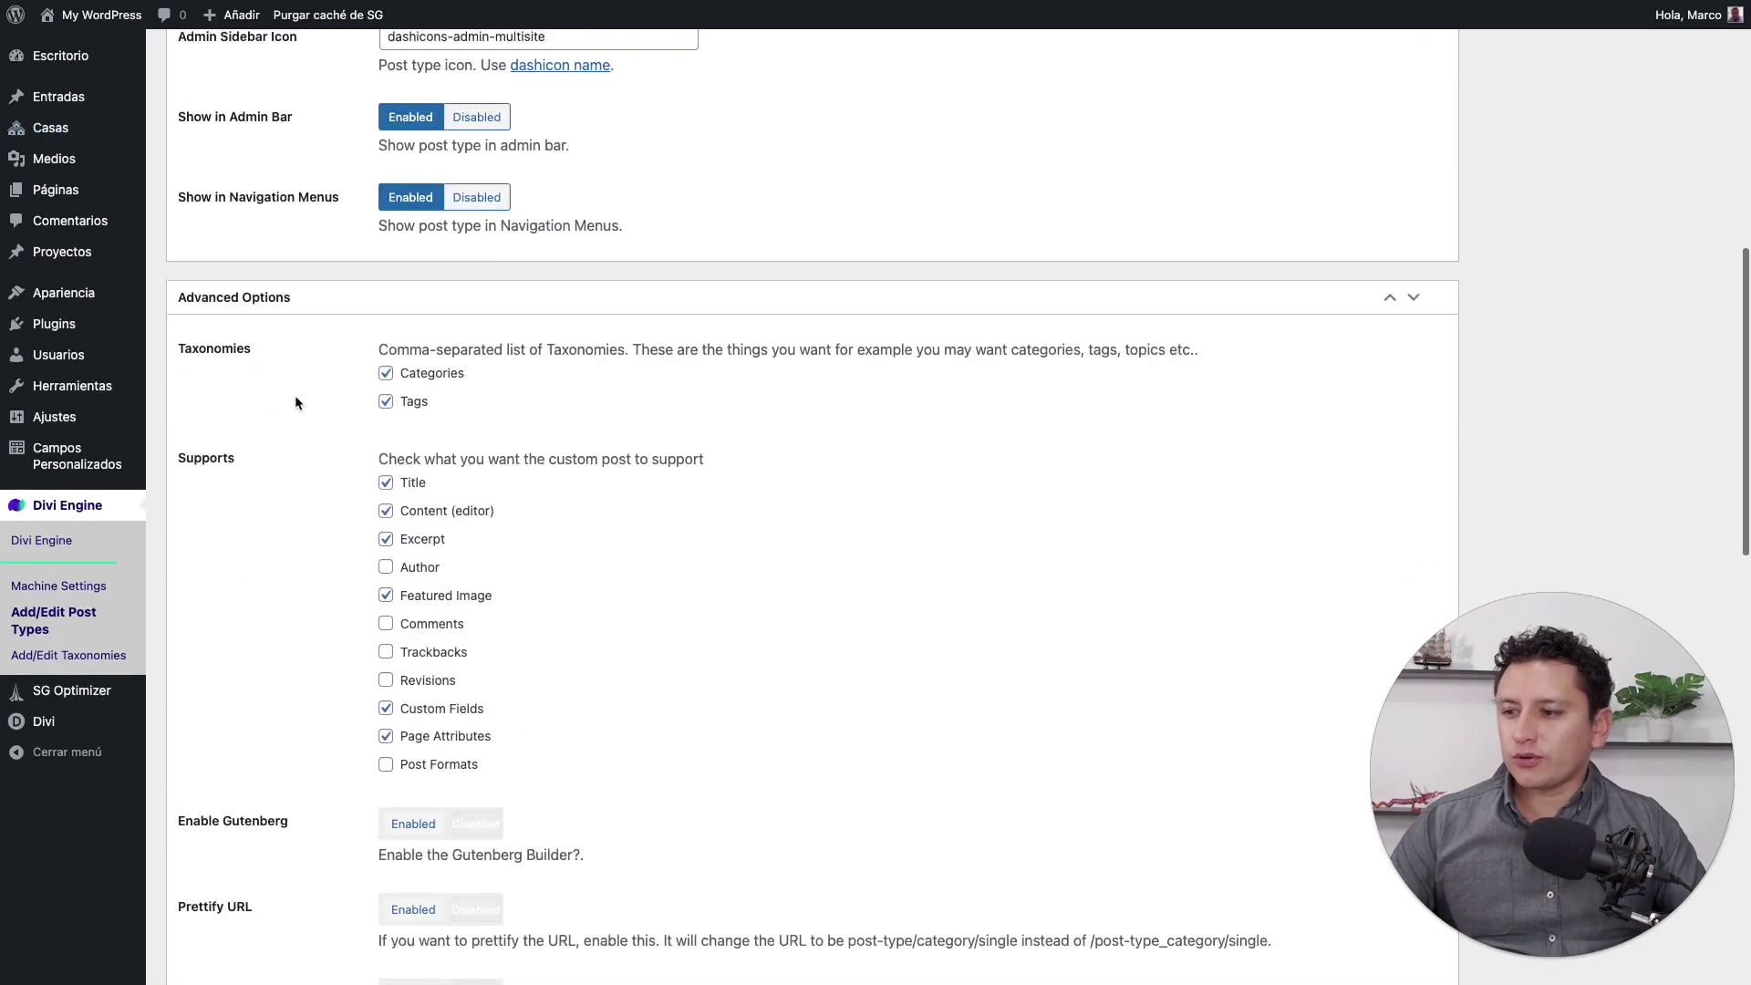
scroll(294, 394, down, 8)
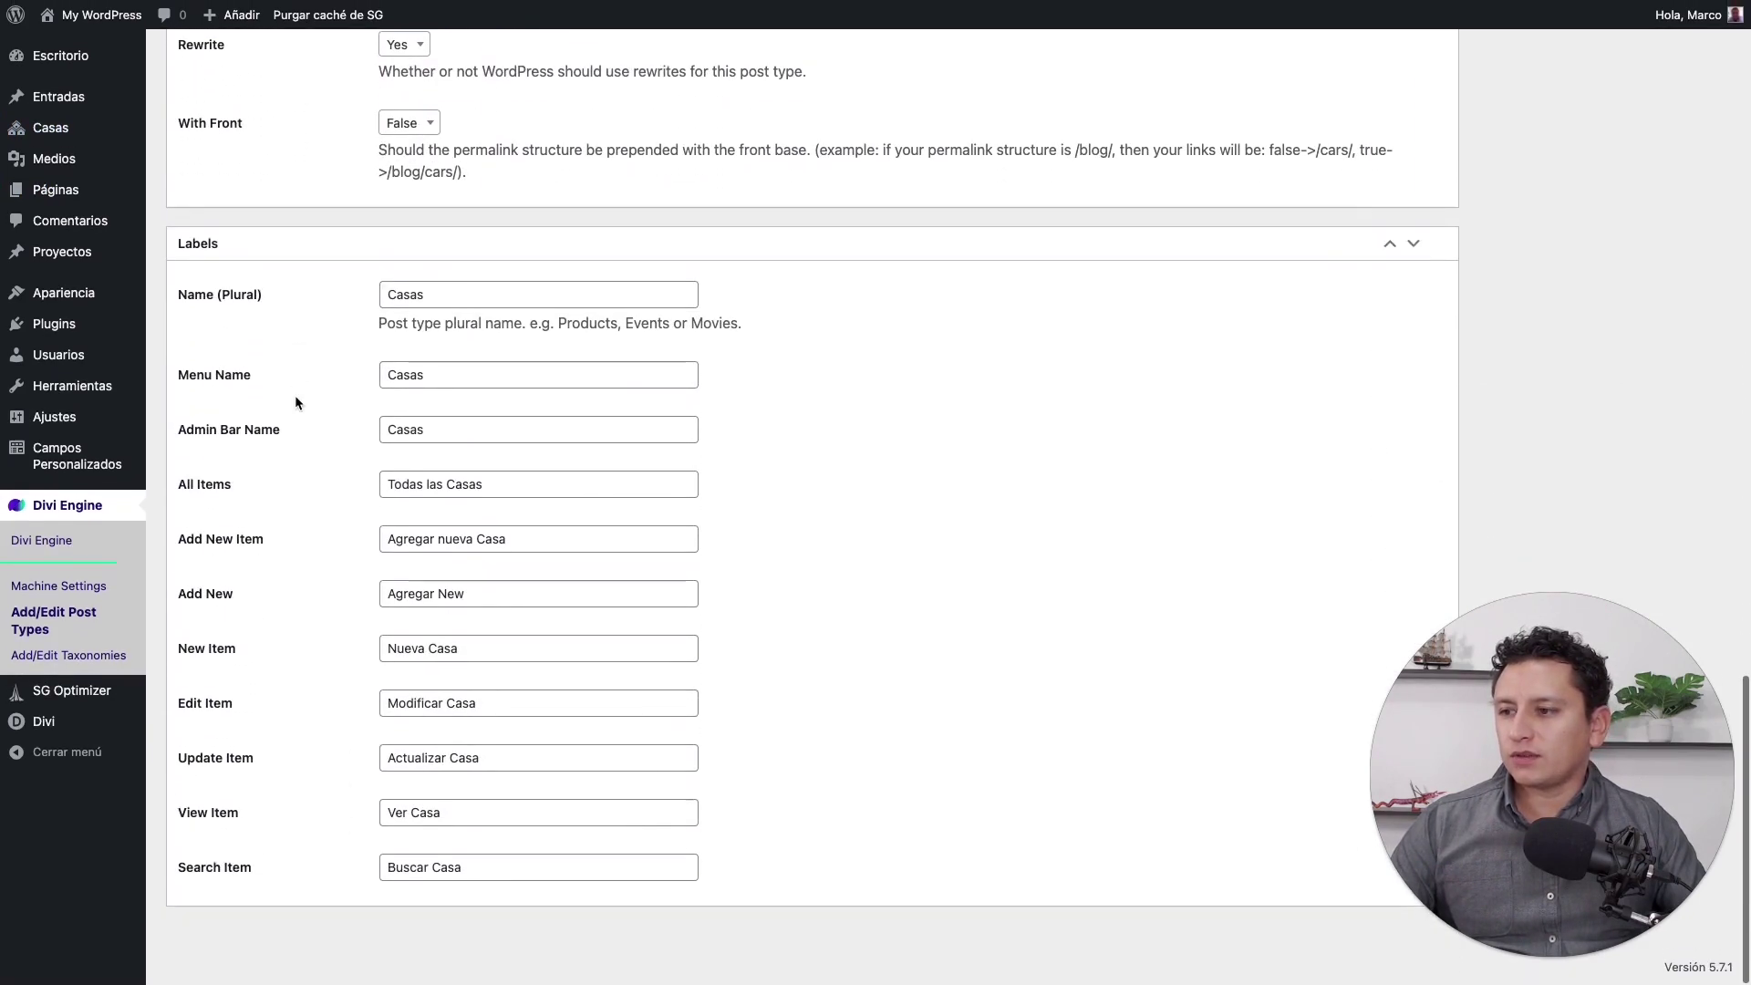
double_click(449, 594)
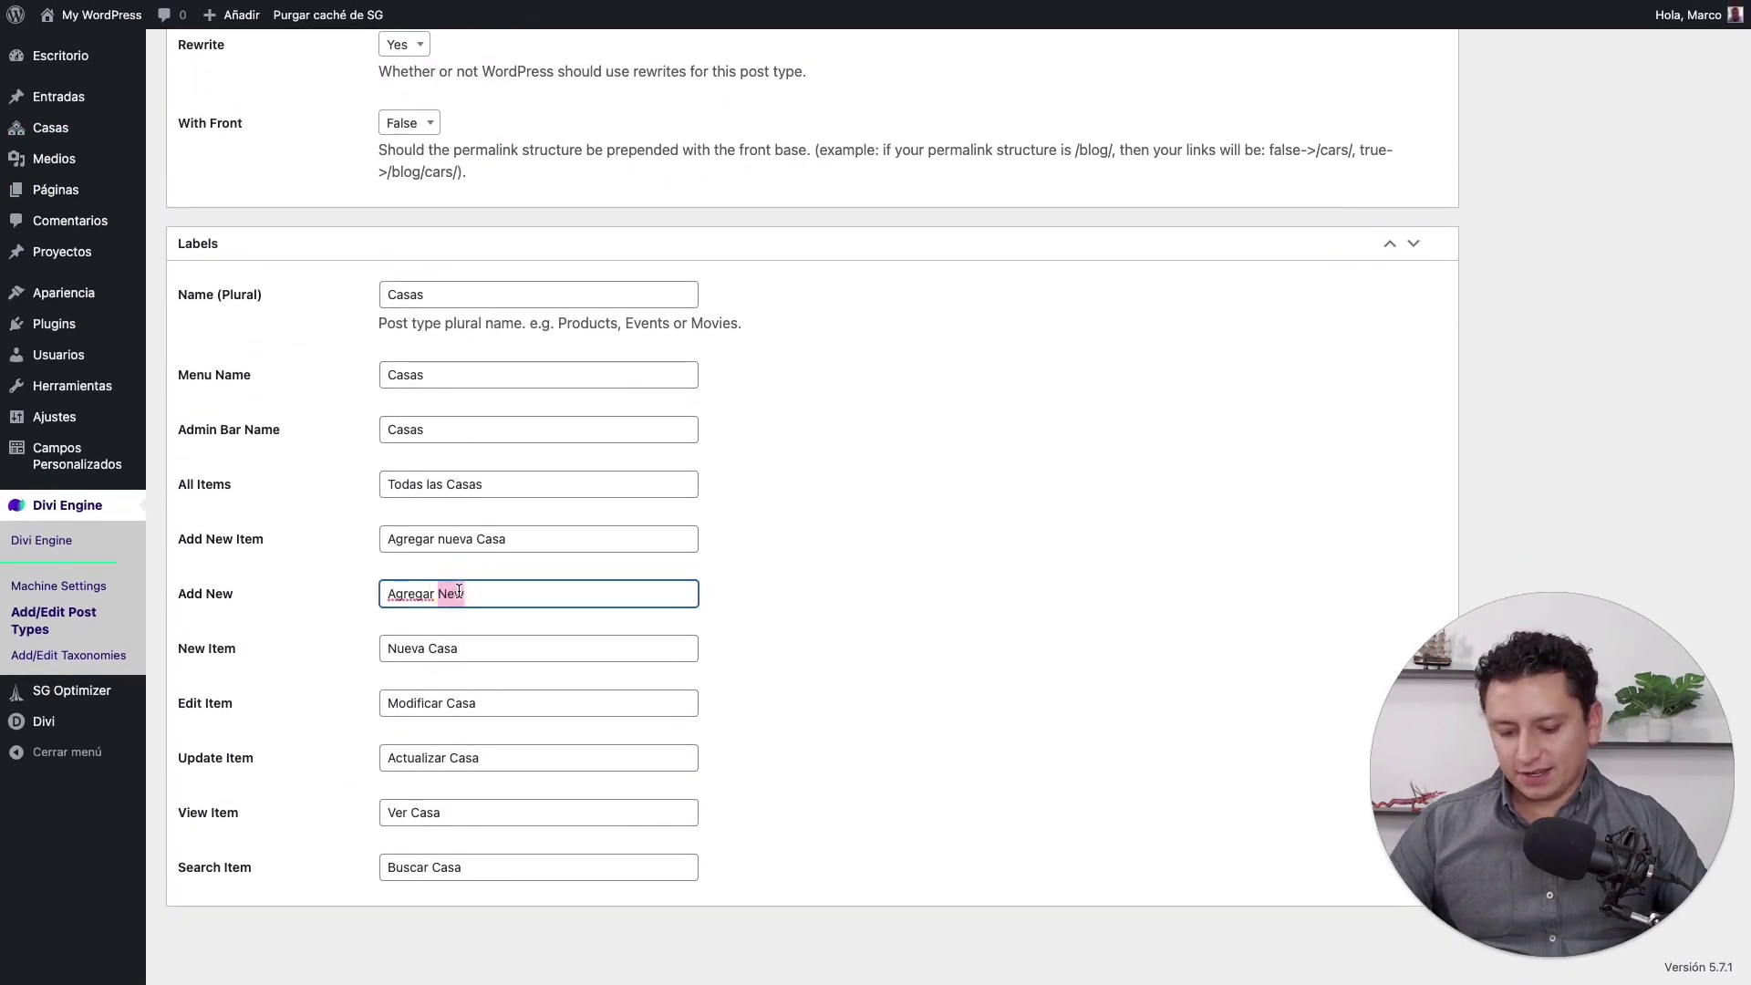
text(Casa)
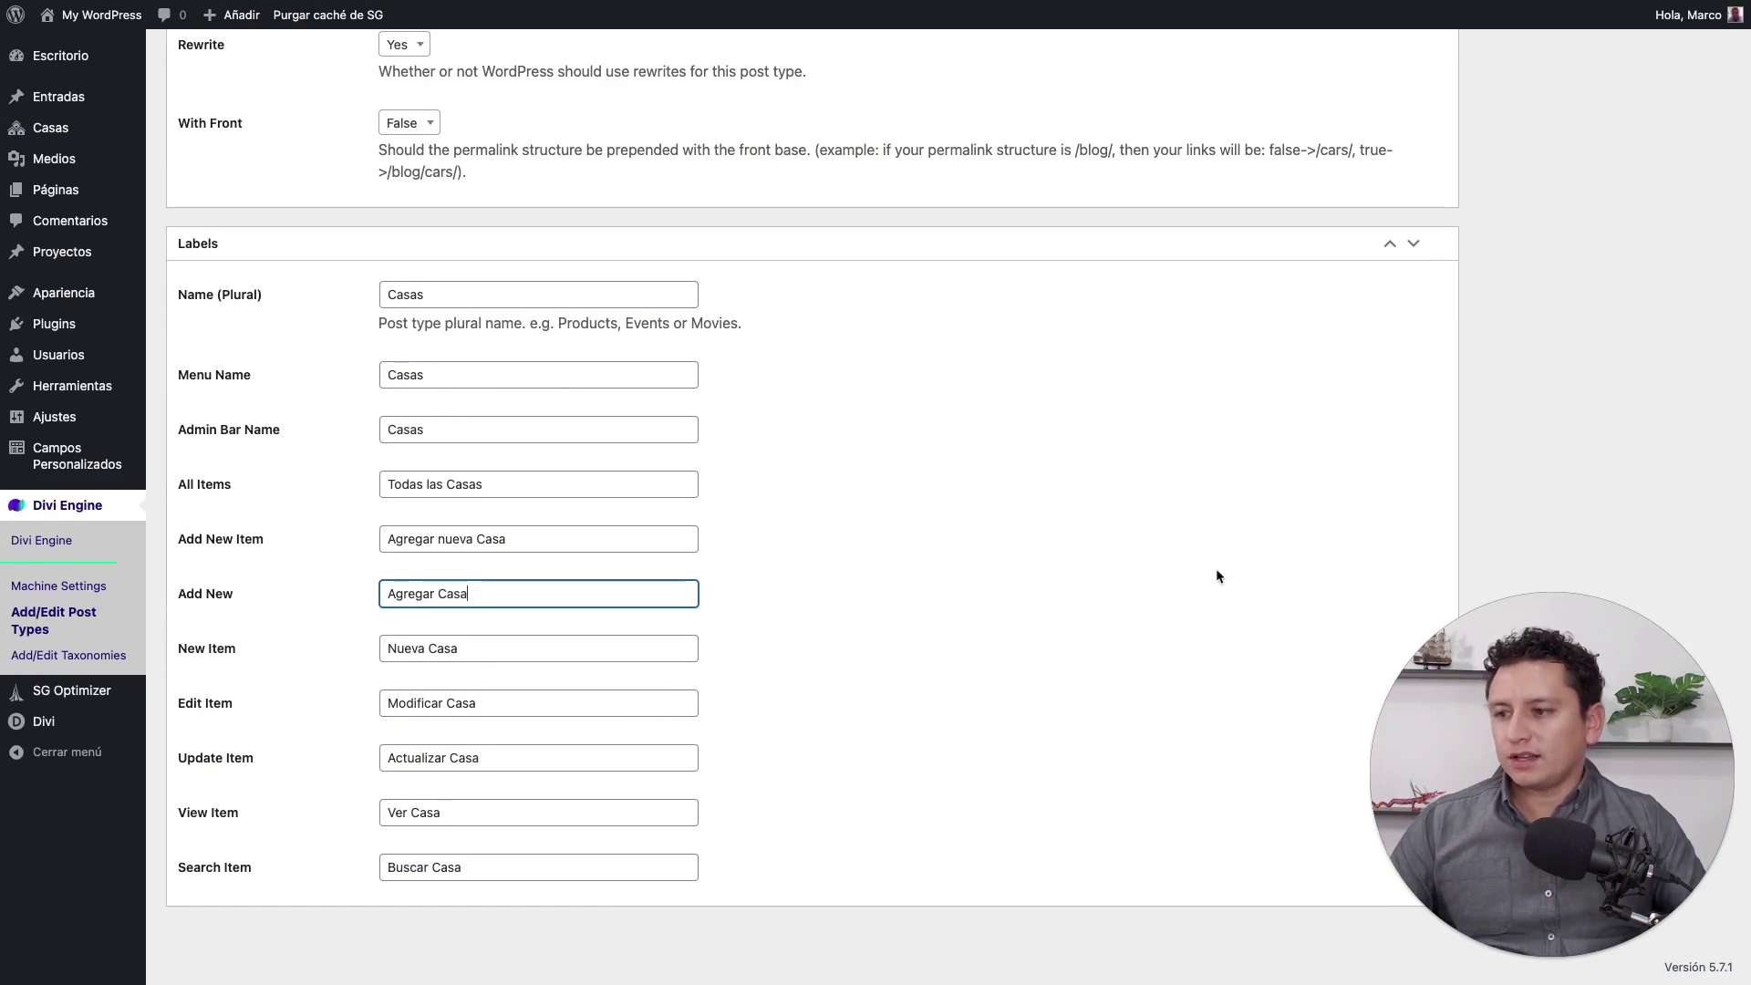
scroll(1217, 567, up, 20)
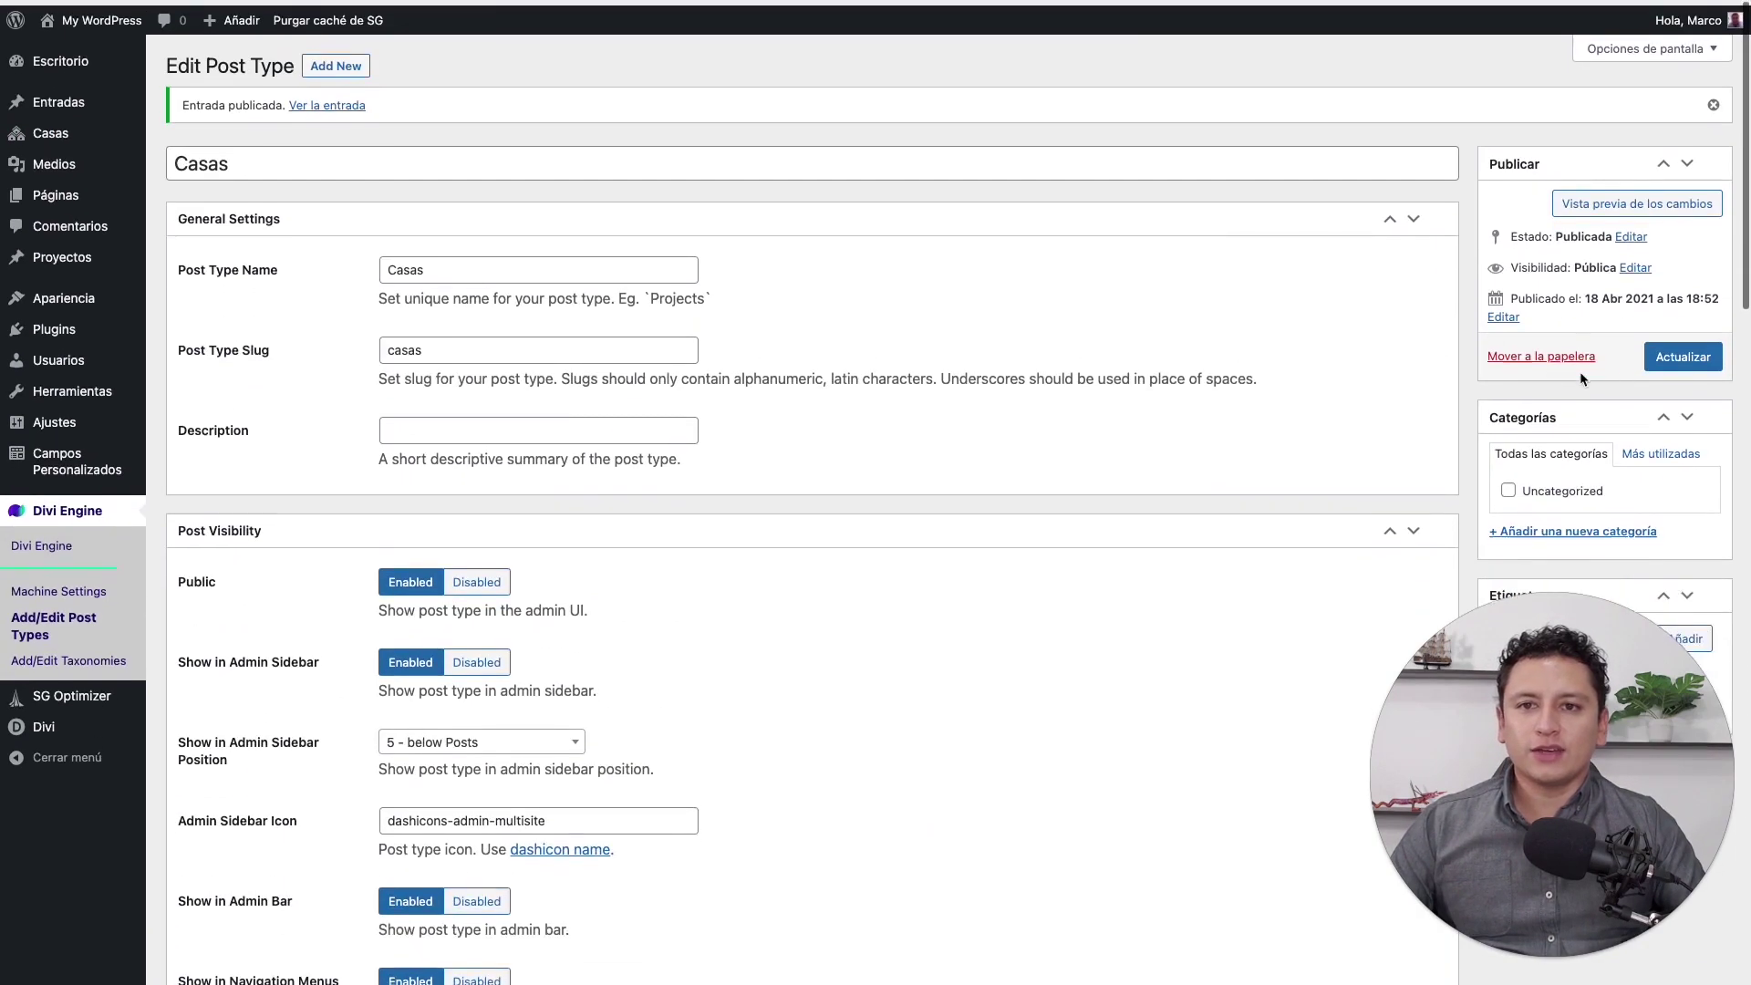
click(1678, 357)
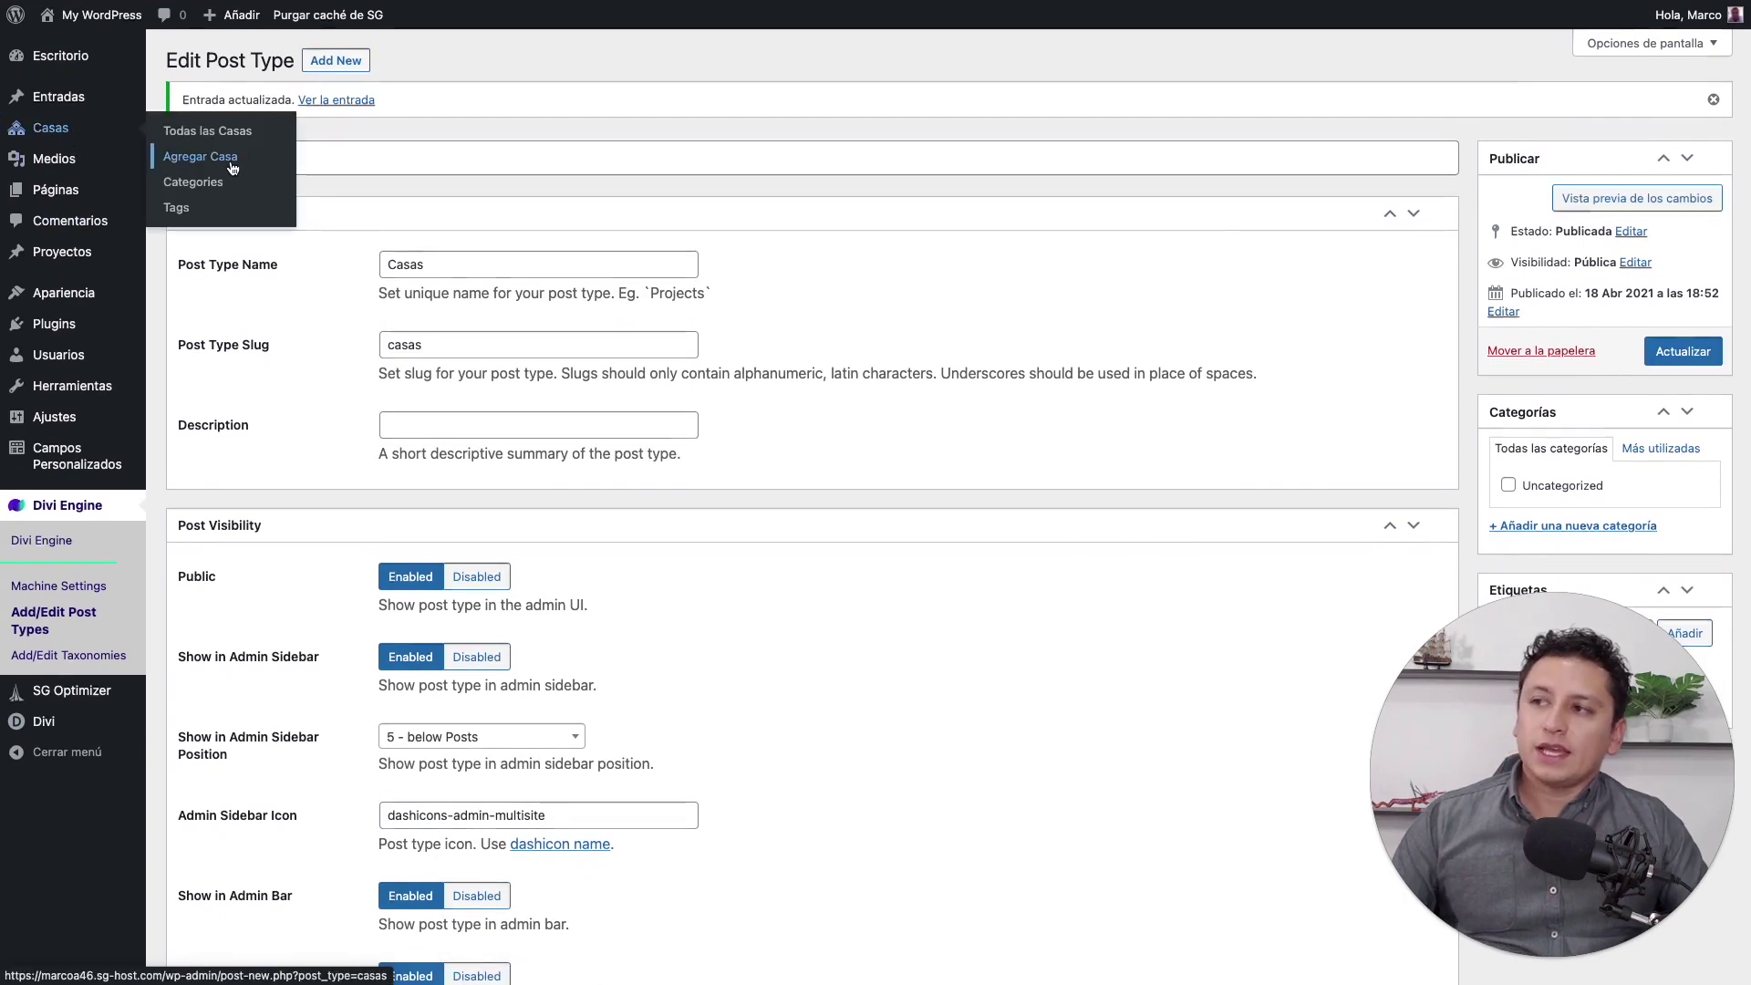
Open Todas las Casas, start a new Casa entry, and focus its empty content area
click(191, 131)
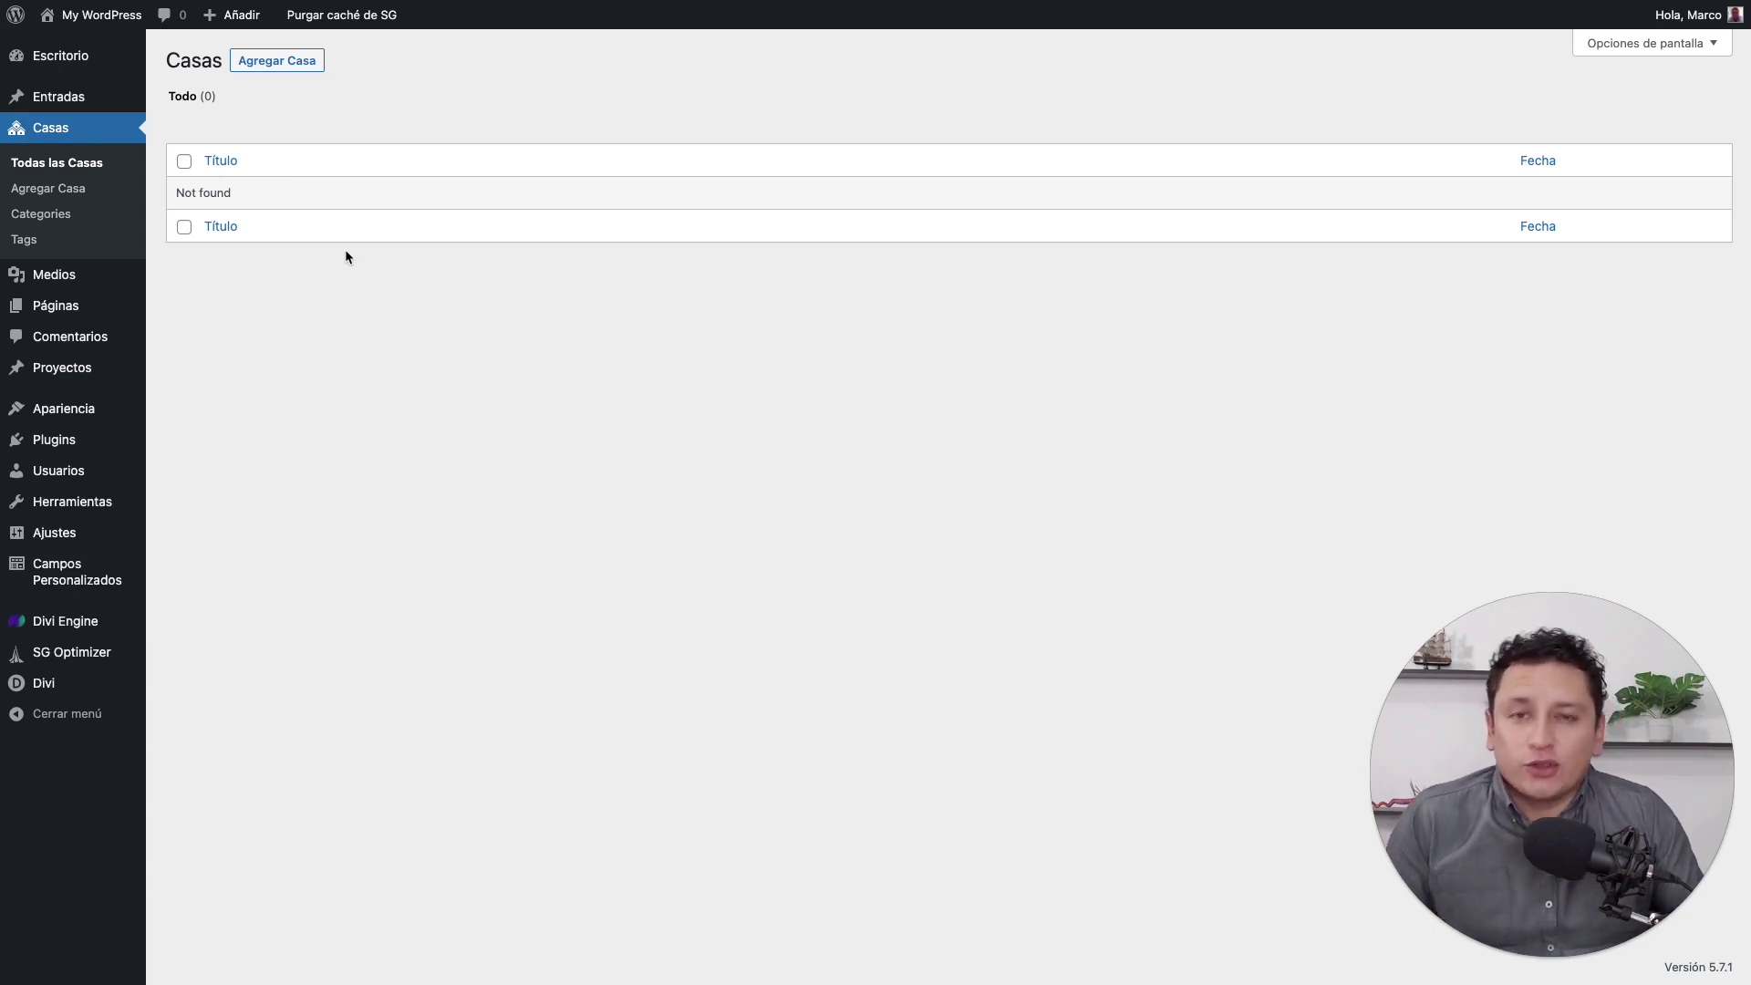
click(71, 193)
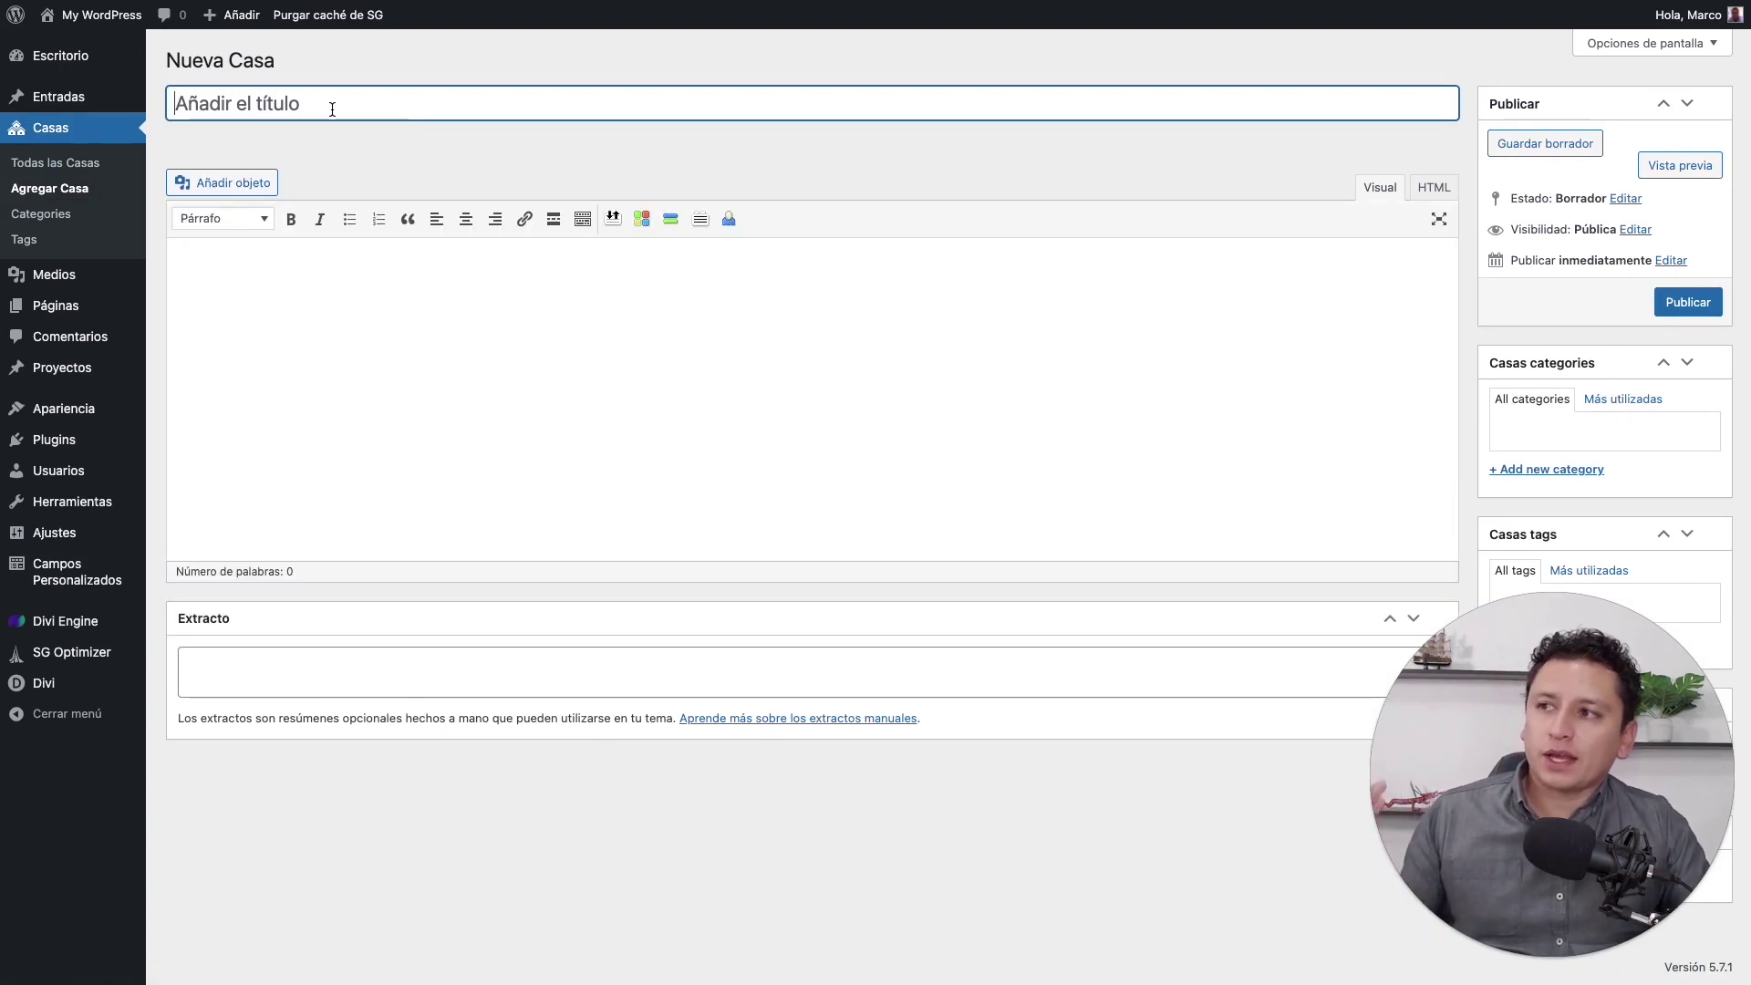
click(484, 313)
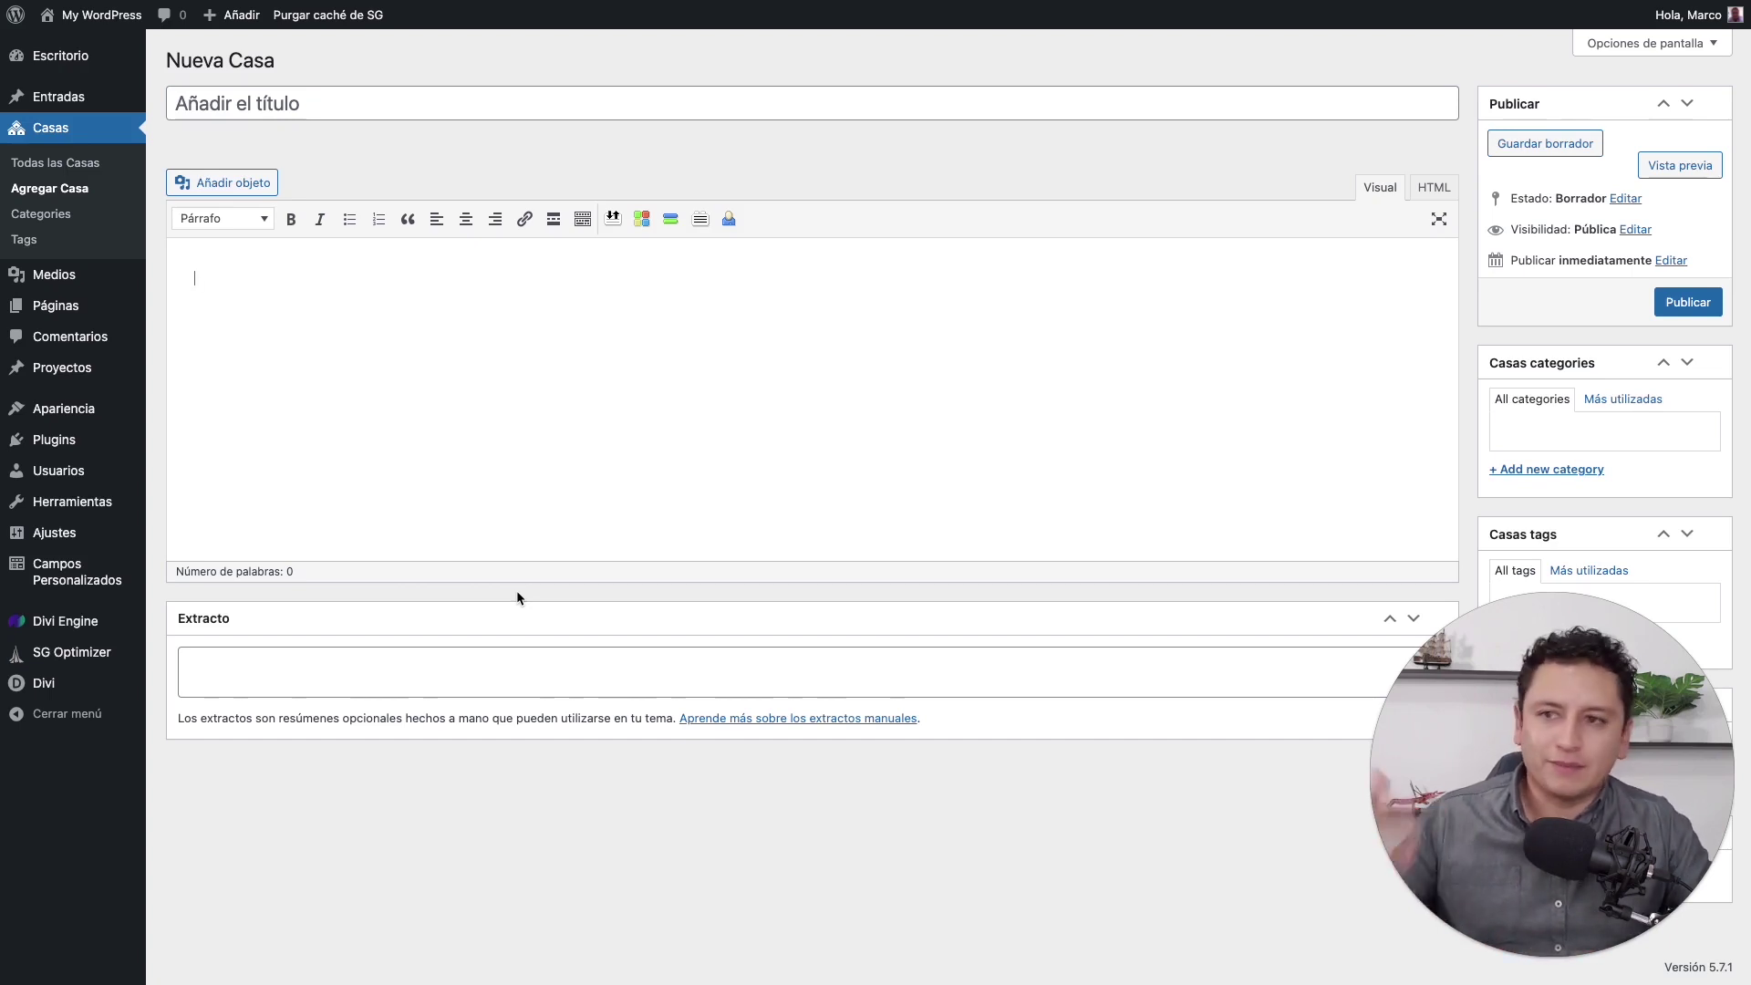
click(671, 469)
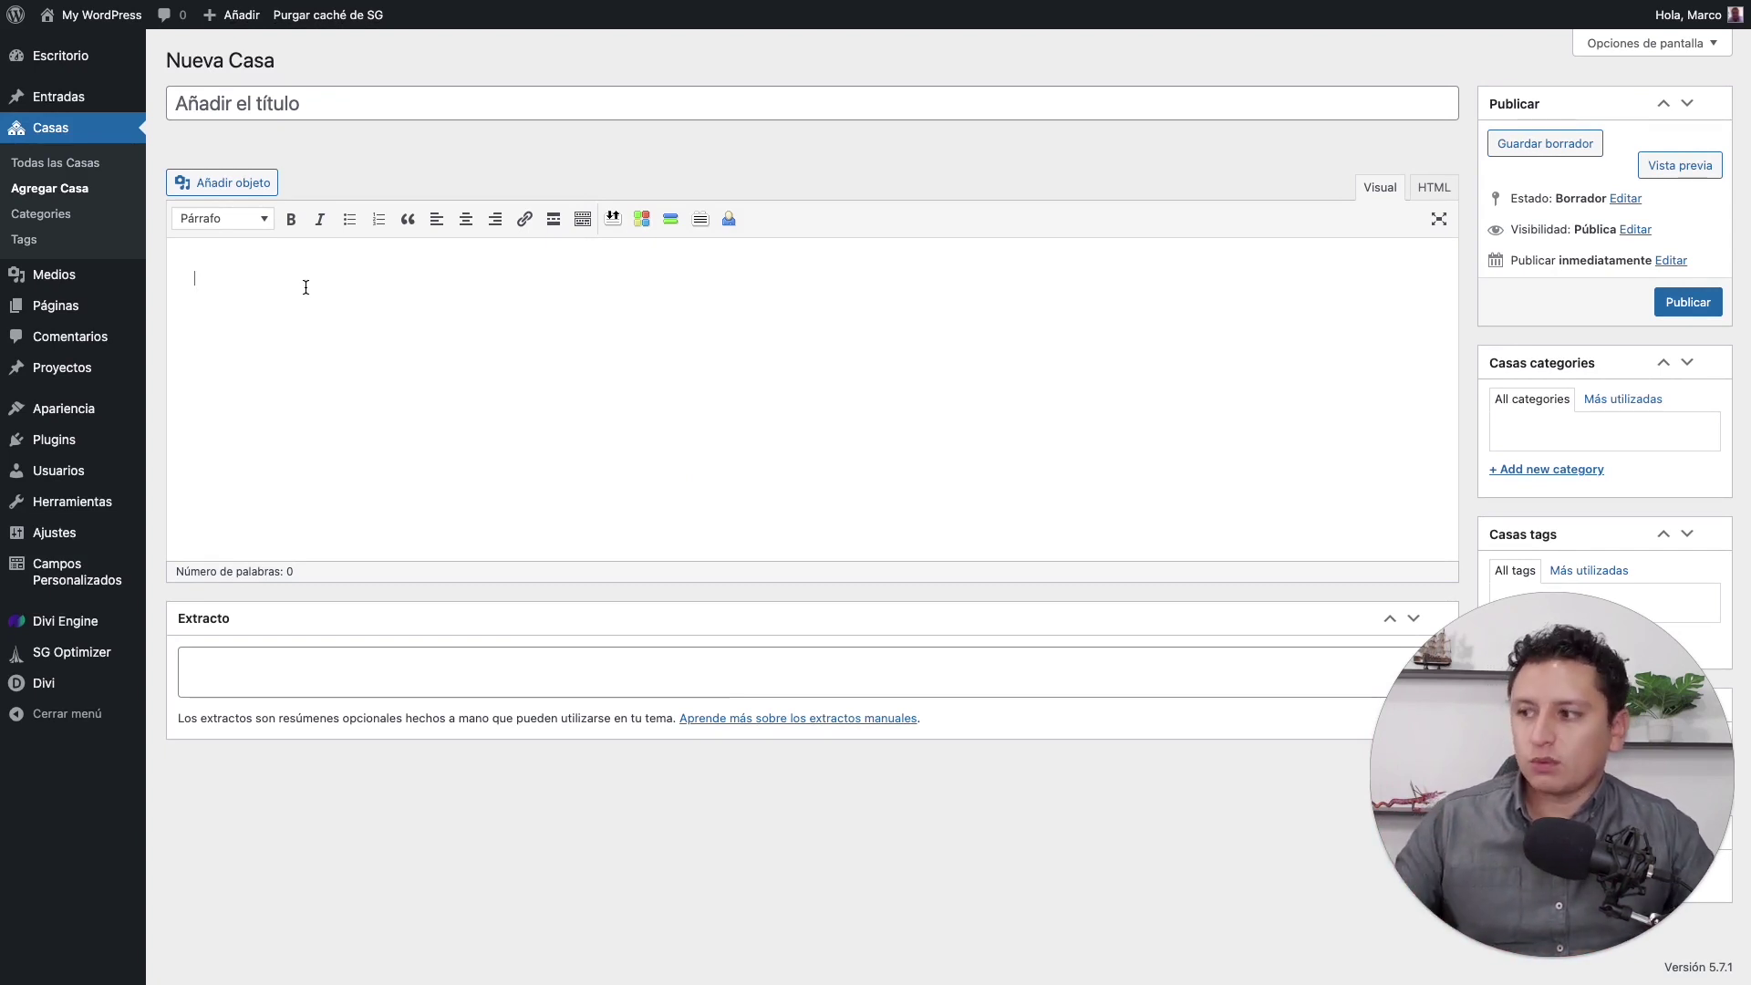
mouse_move(62, 591)
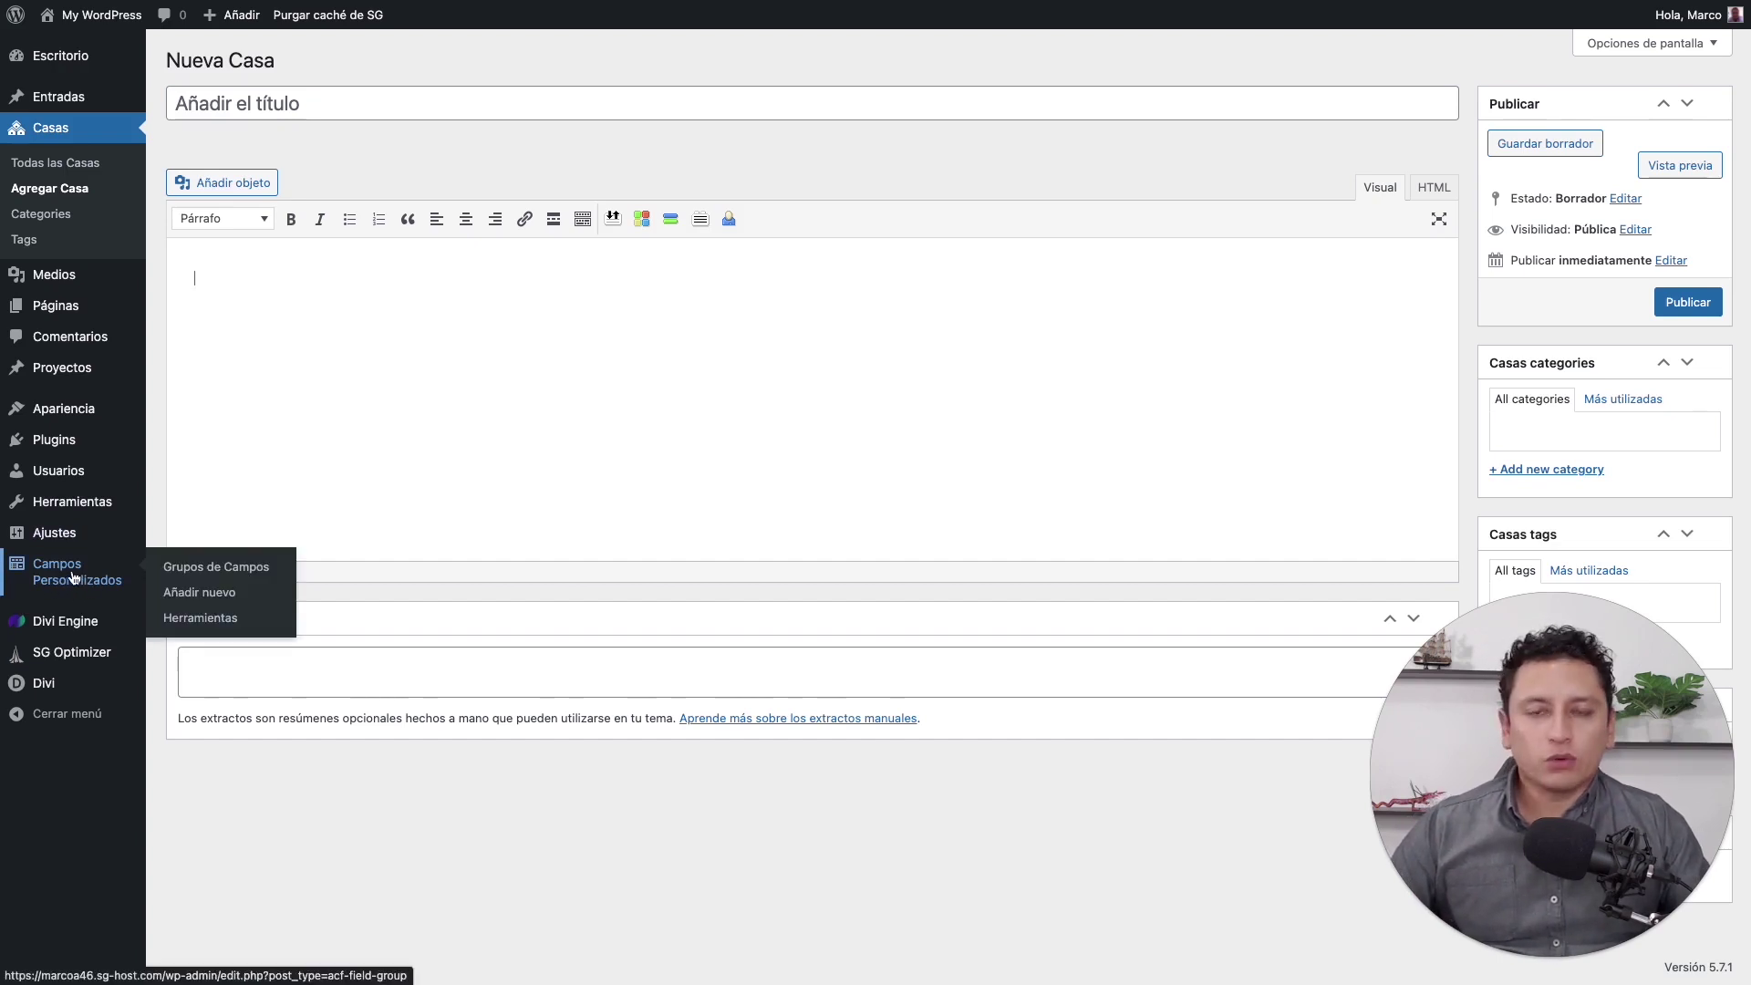
mouse_move(81, 627)
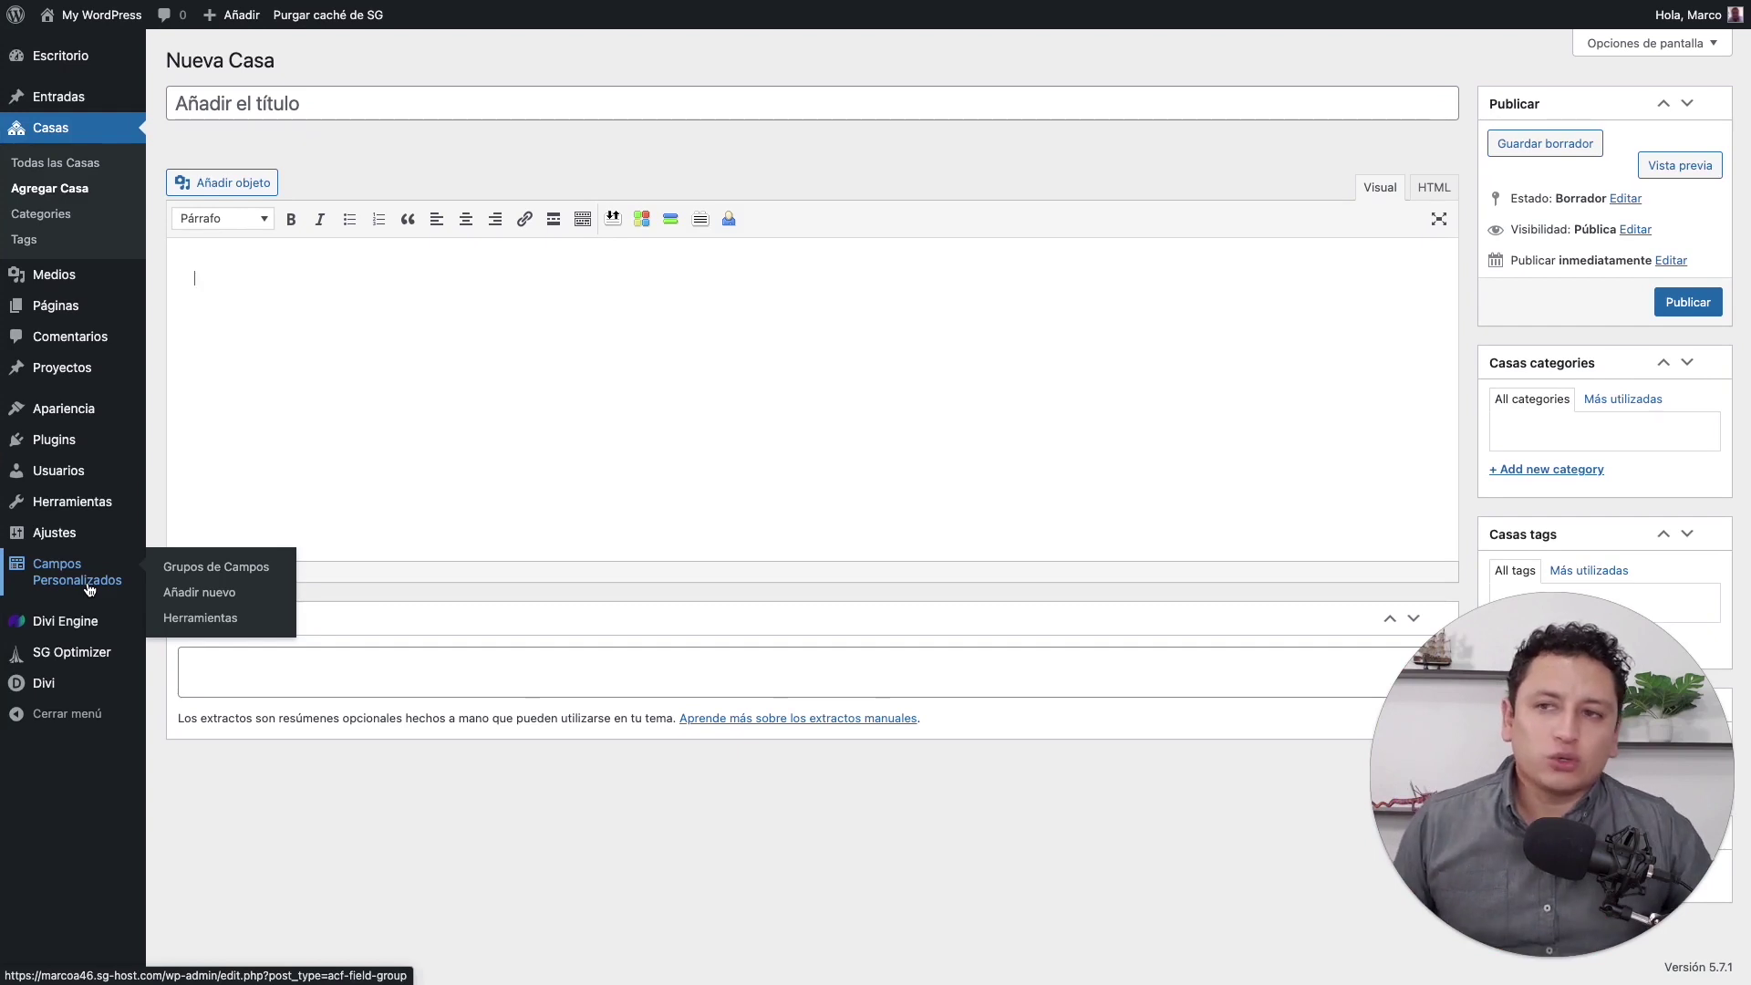
Add a new ACF field group titled 'GC - Casas' and publish it
click(89, 588)
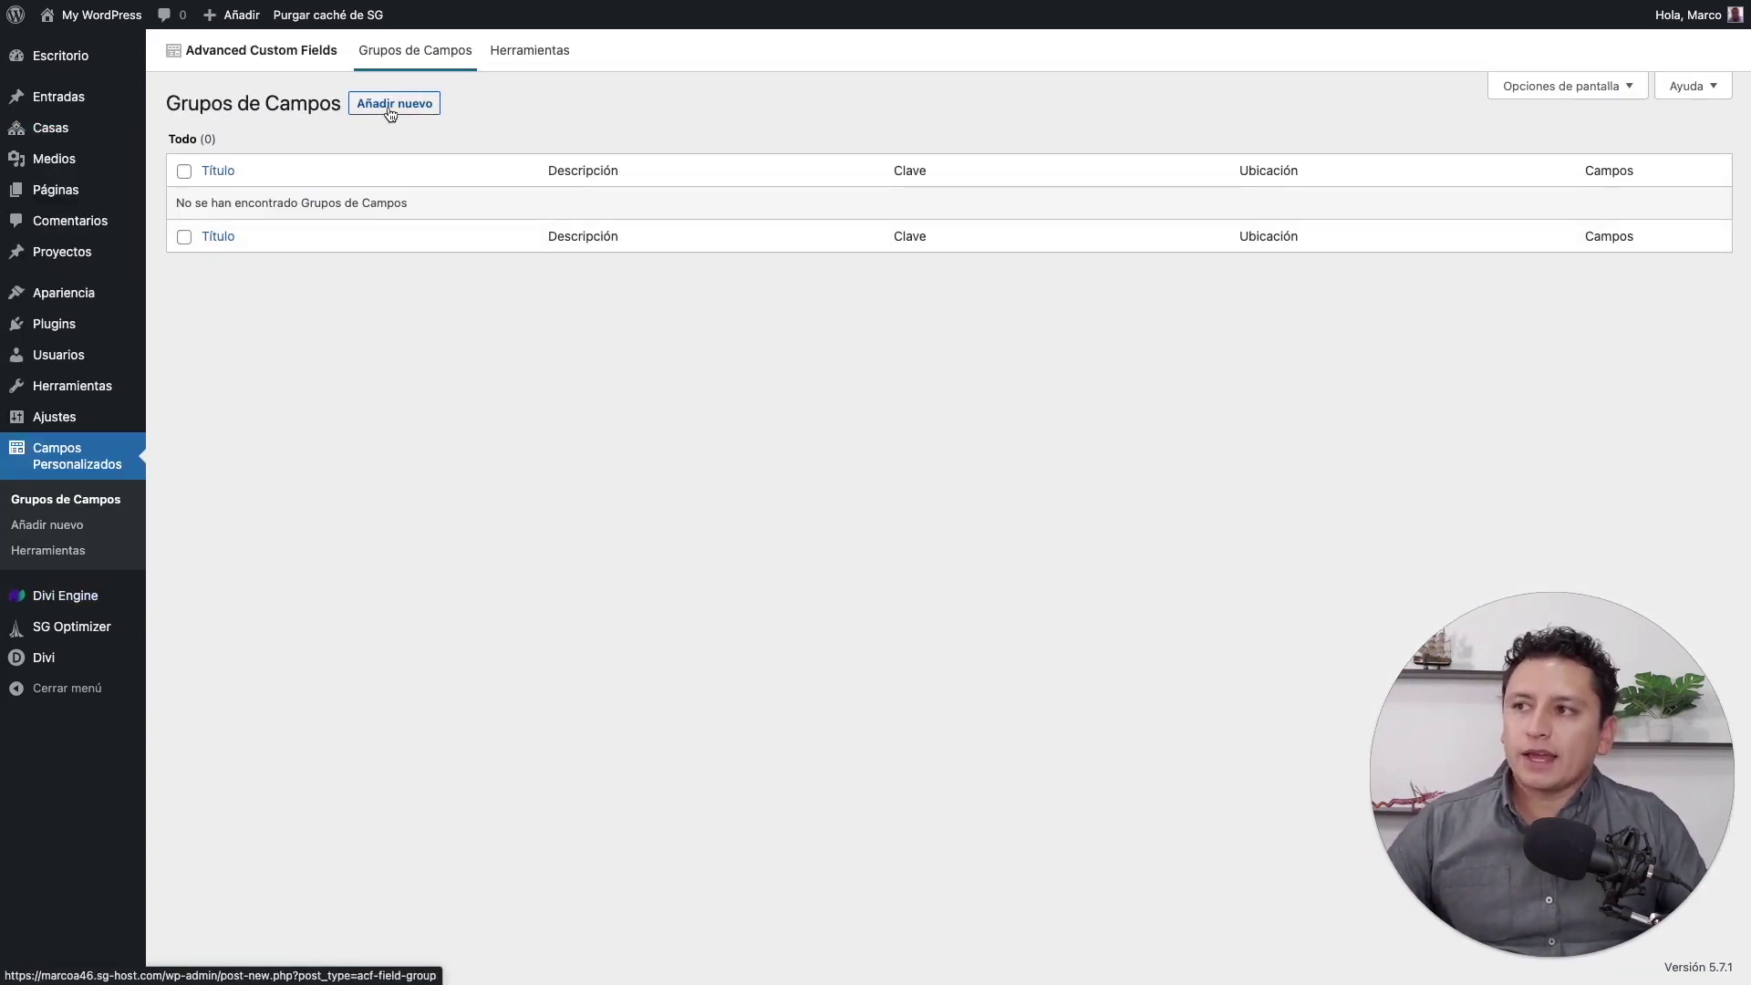
click(392, 105)
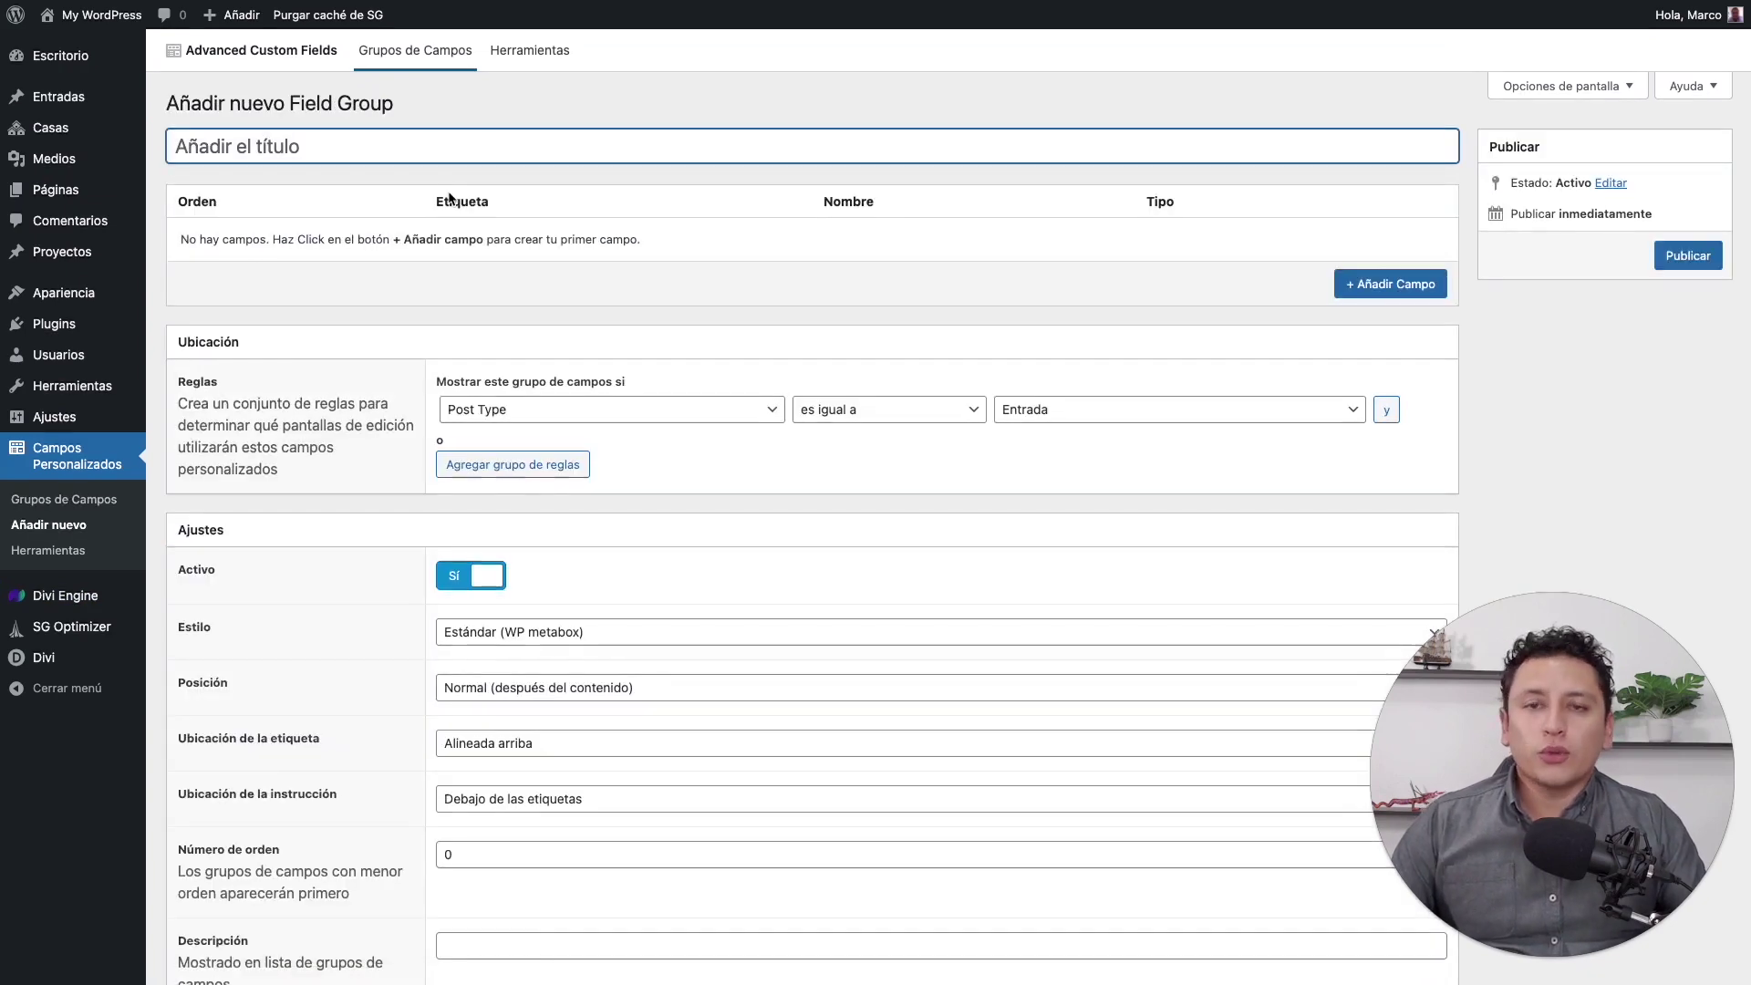
text(GC)
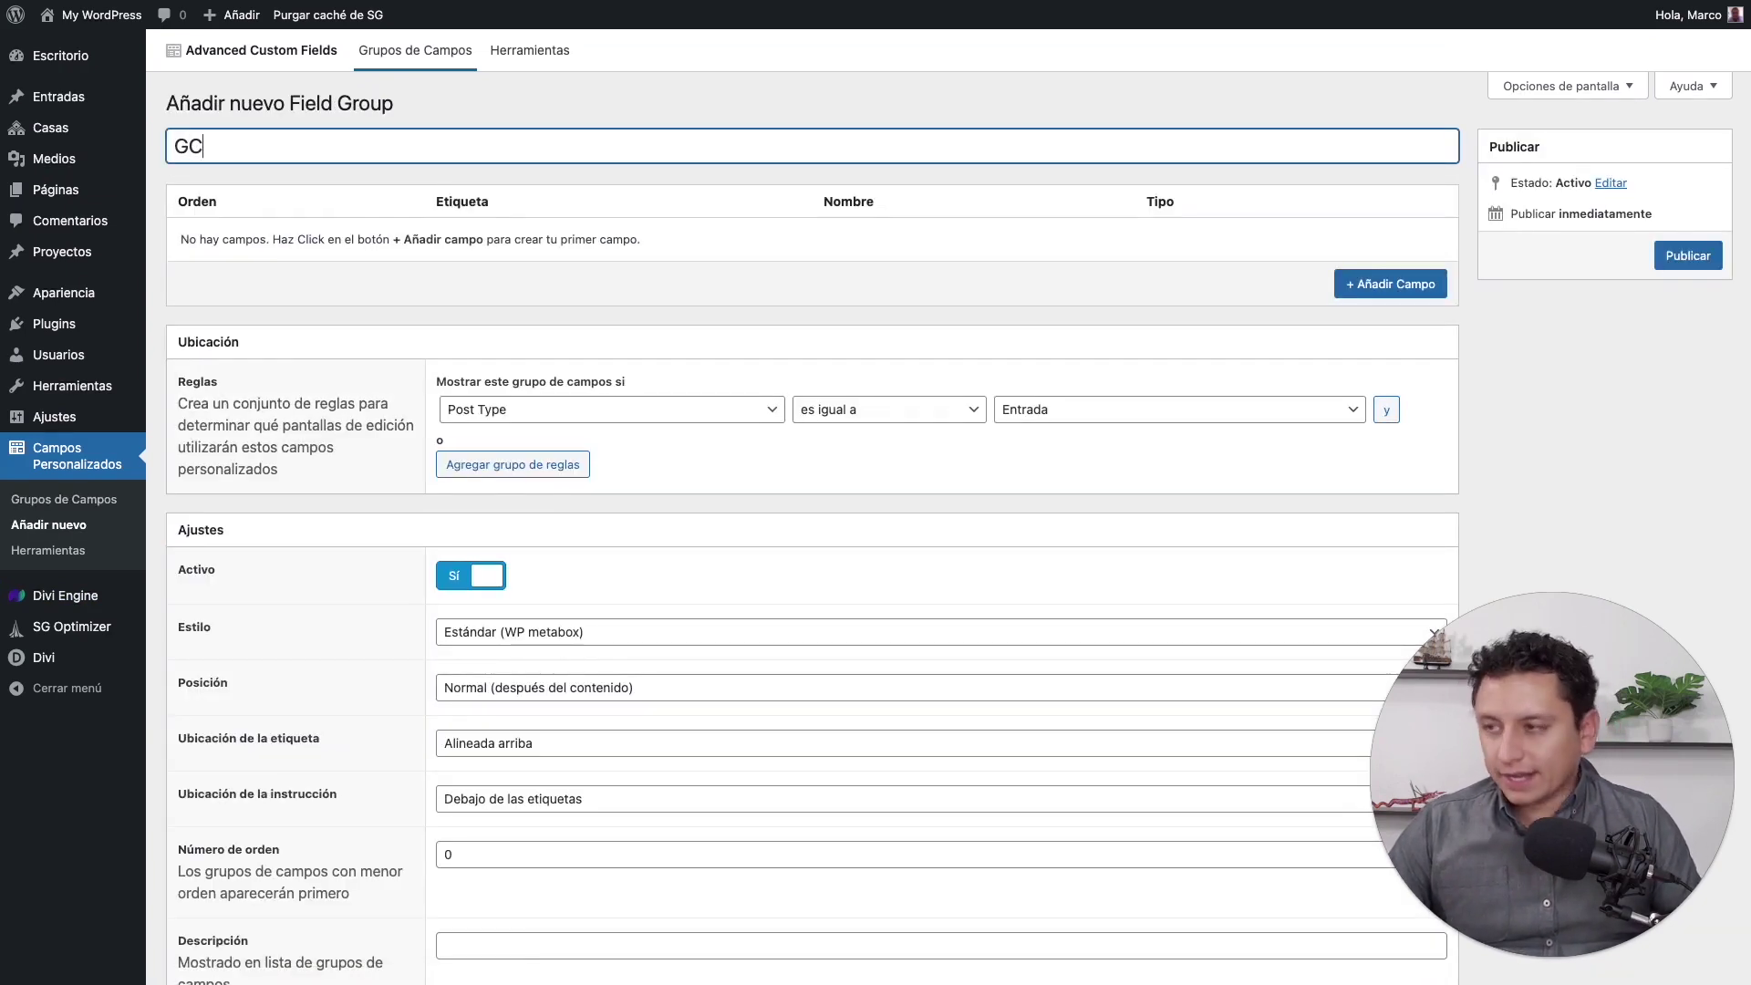
text( - )
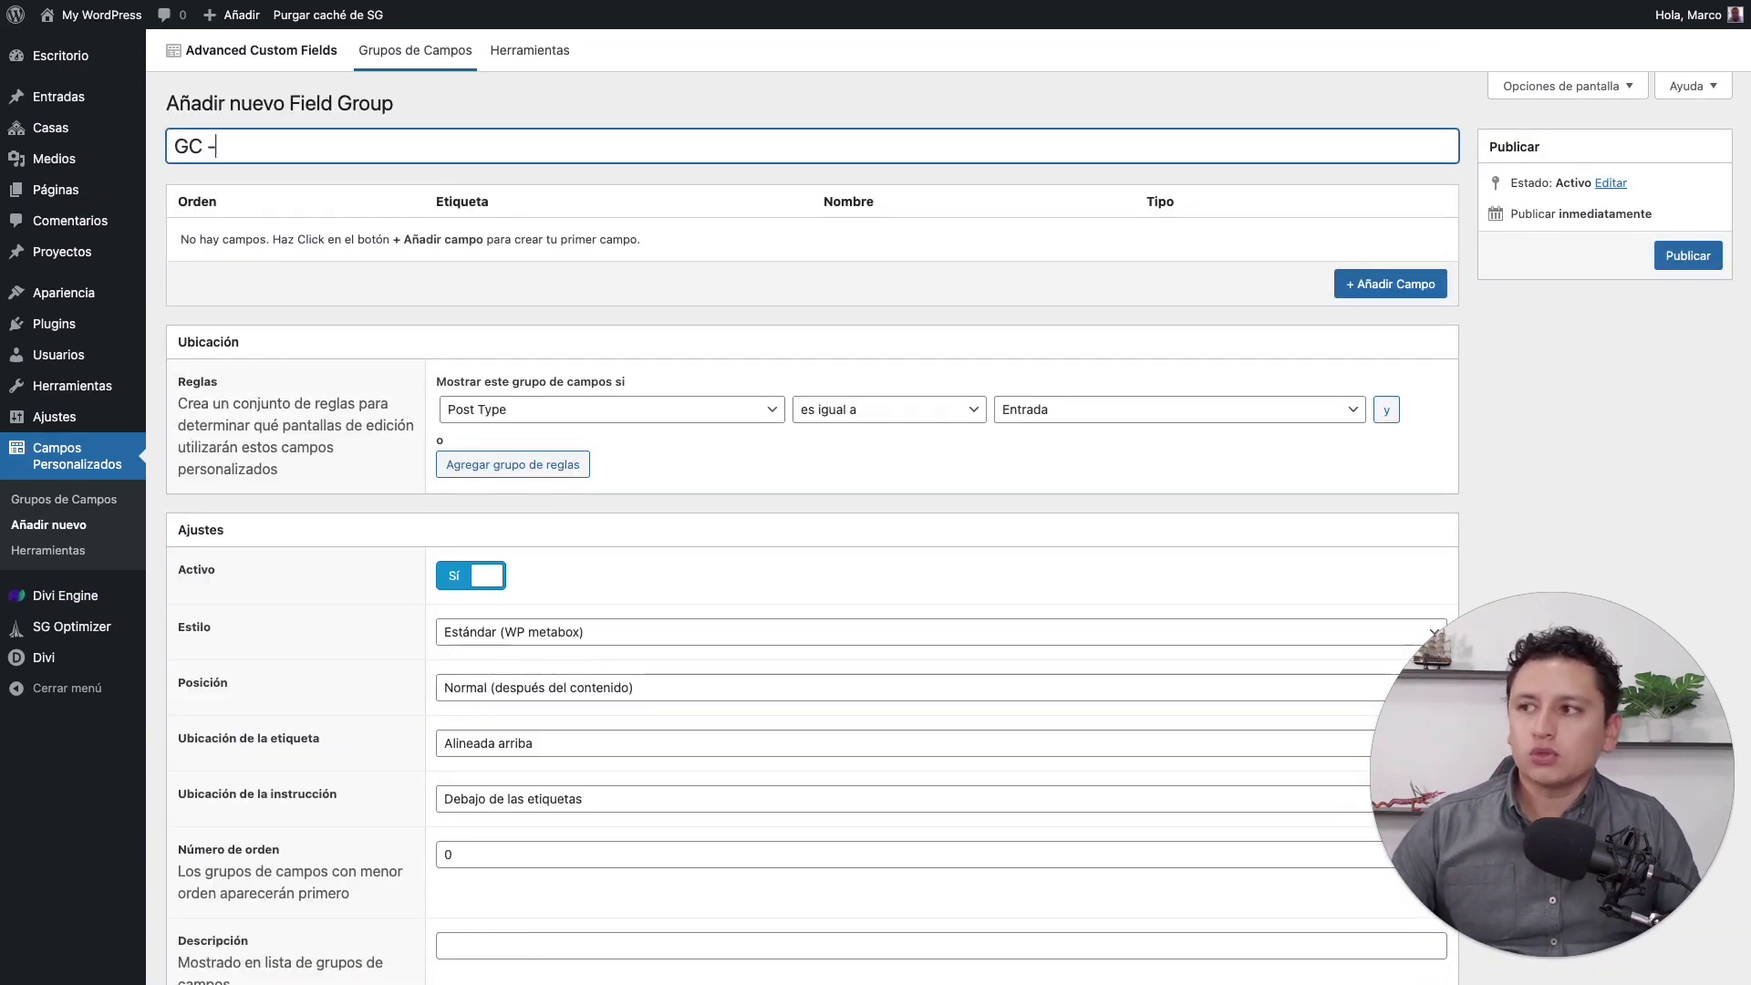
text(Casas)
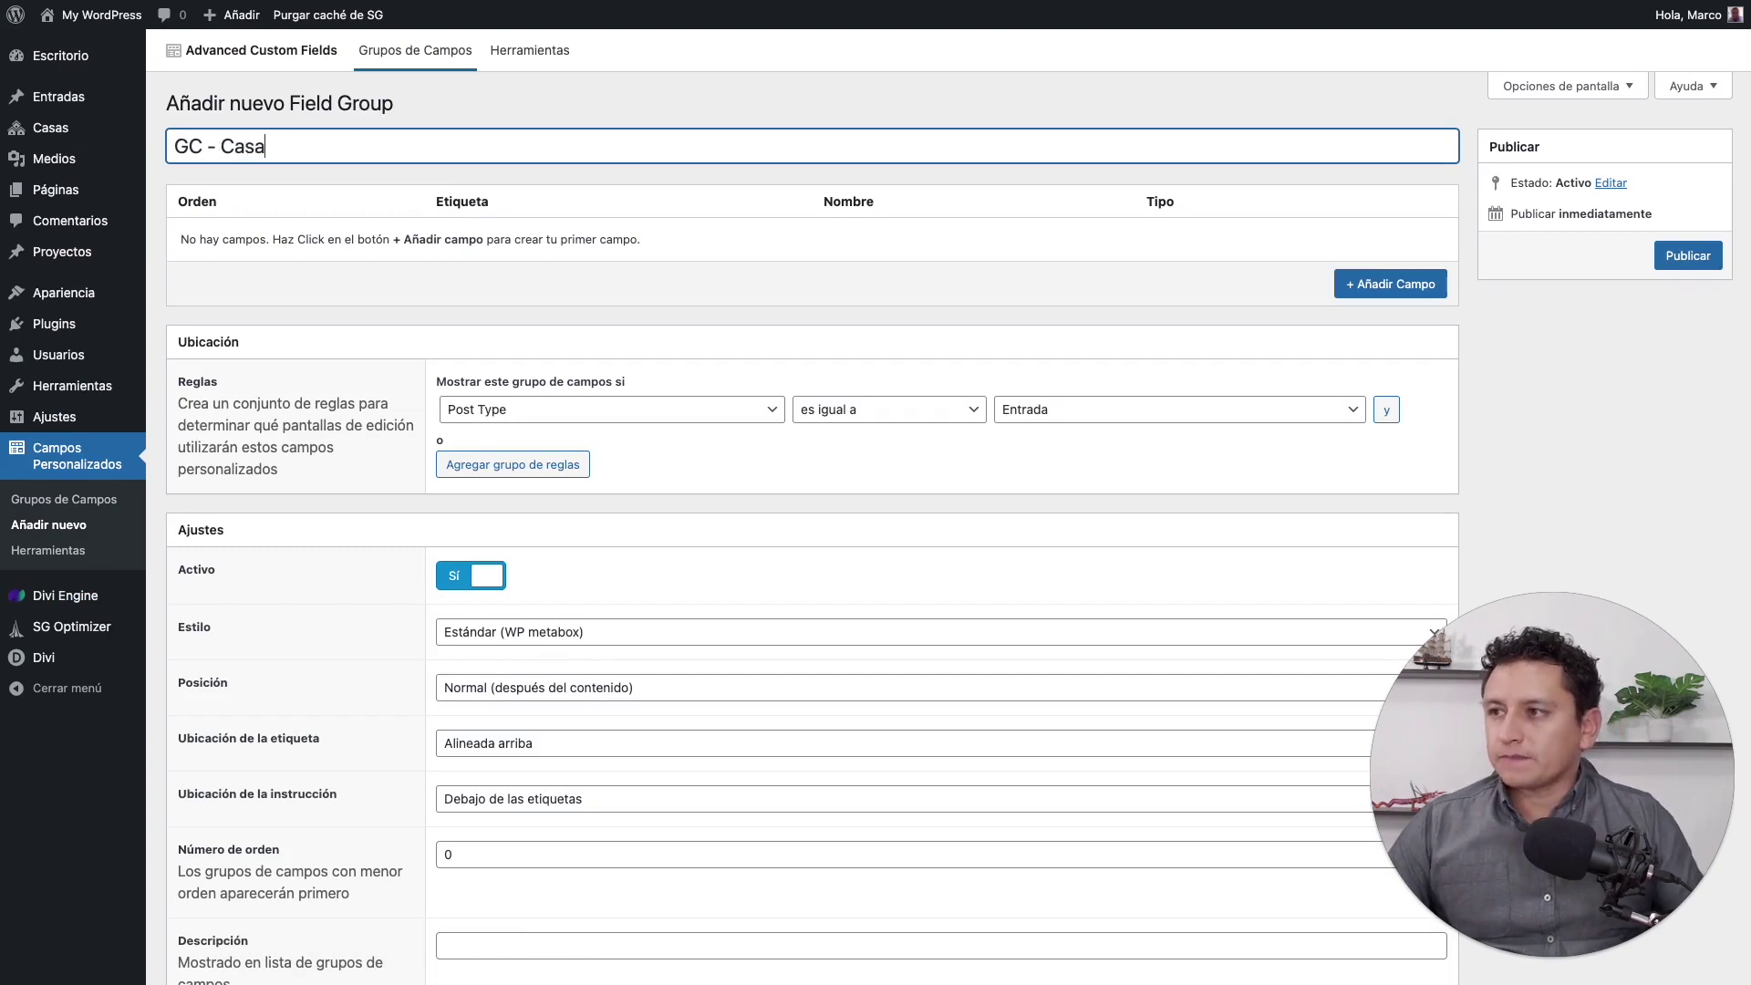
click(1687, 258)
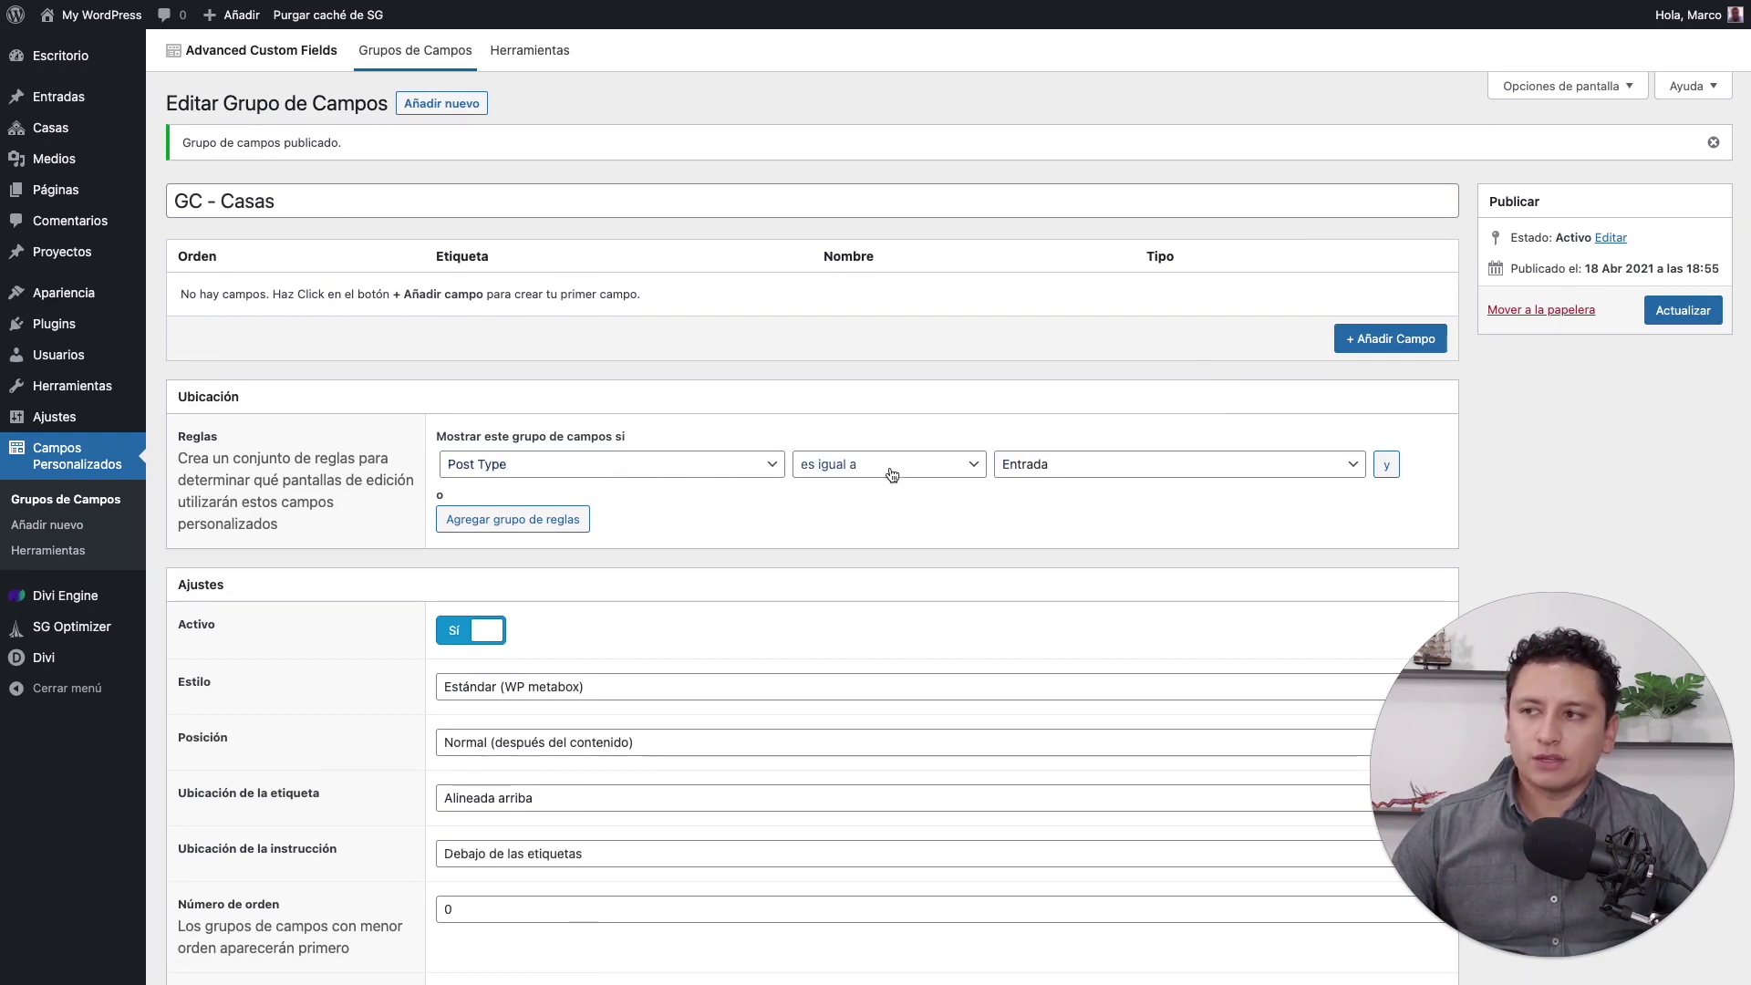
Change the location rule value from Entrada to Casas and save with Actualizar
click(1065, 469)
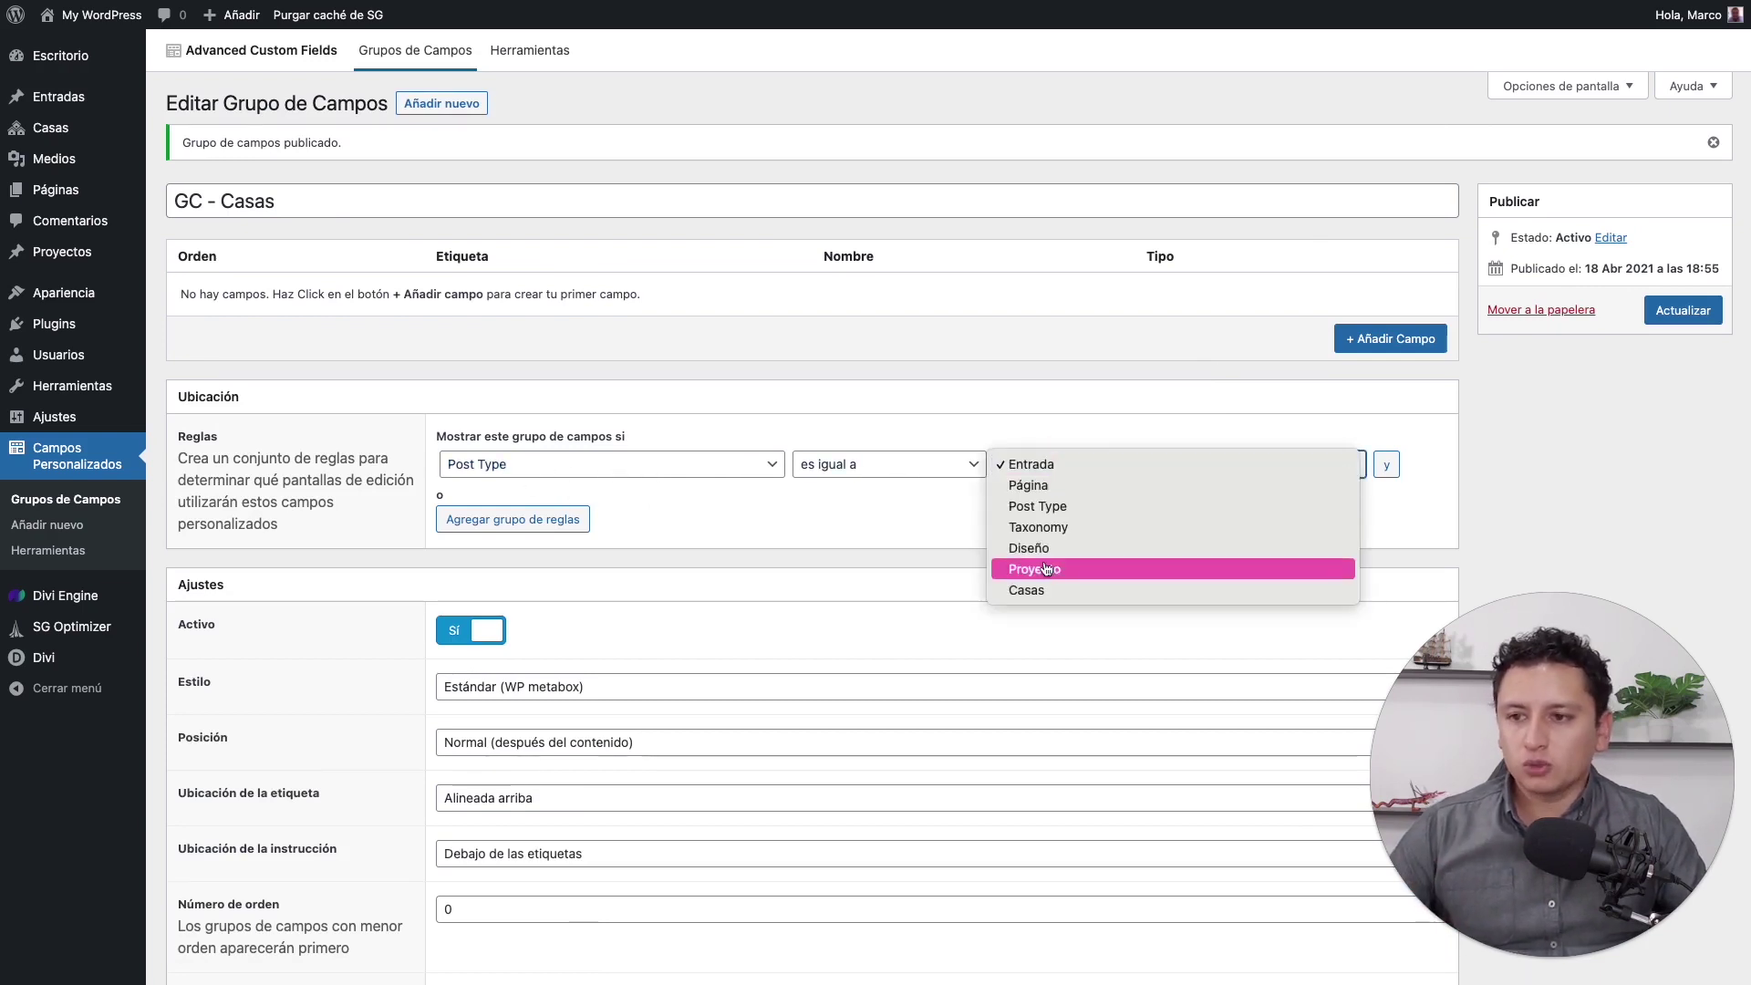
click(1034, 590)
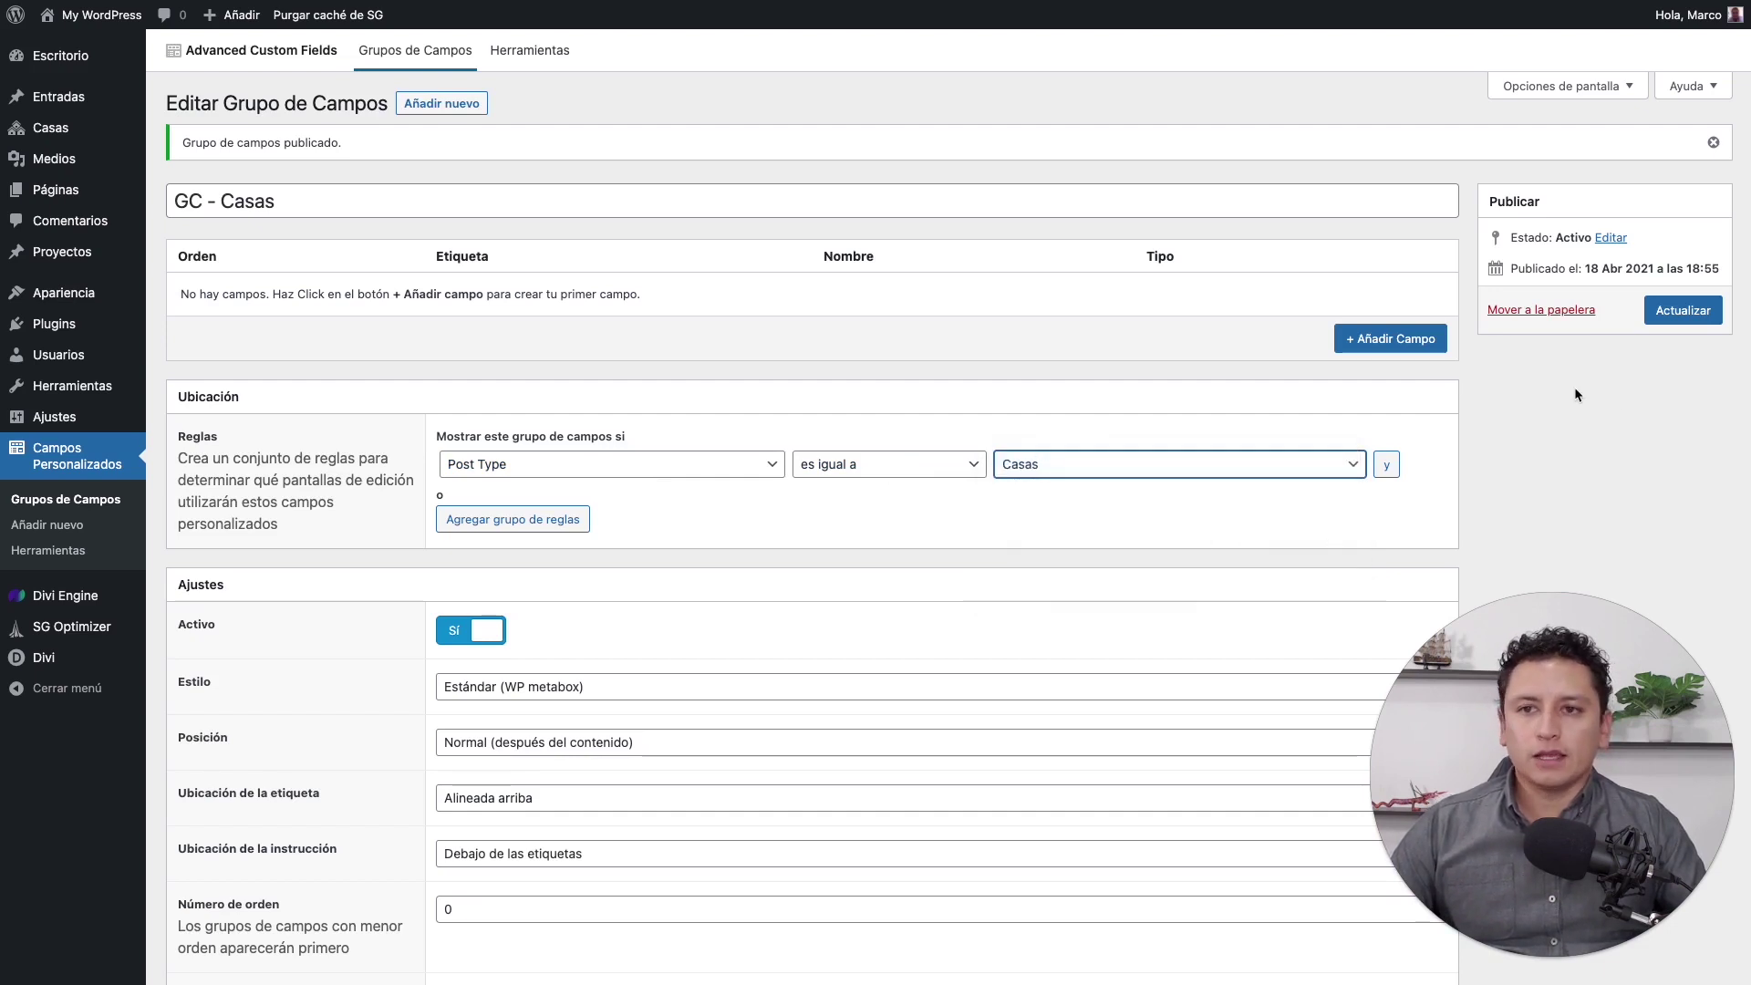
click(1683, 310)
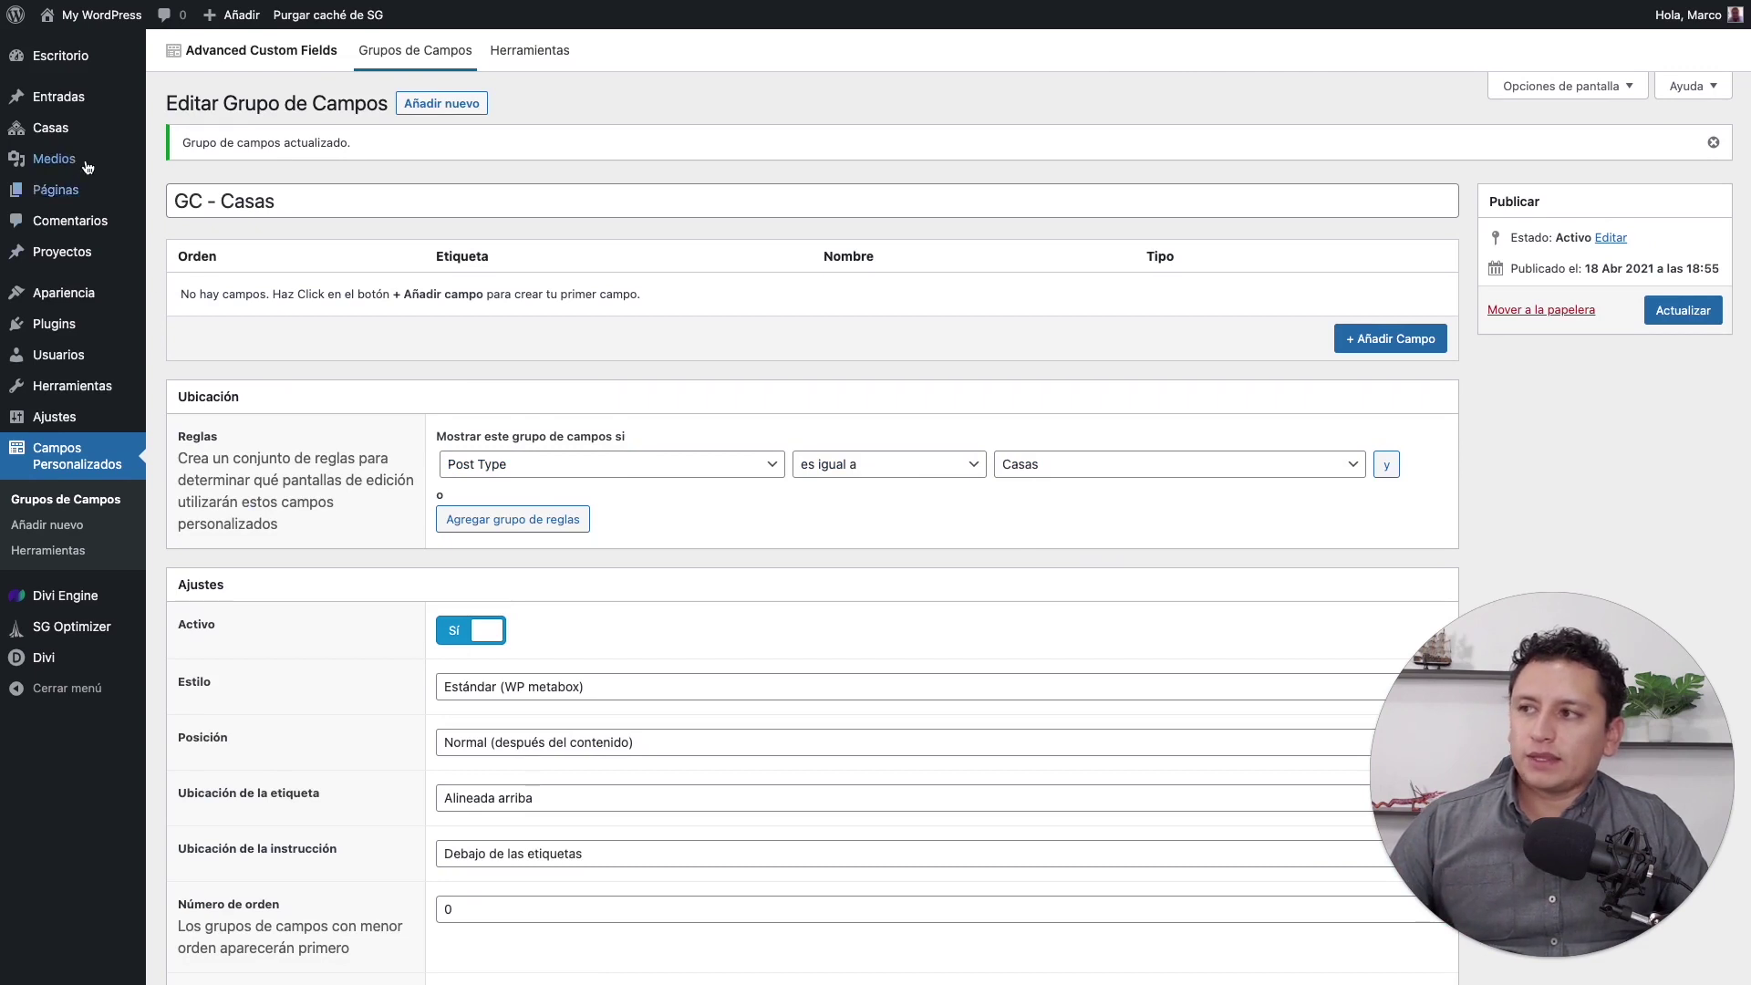
mouse_move(76, 140)
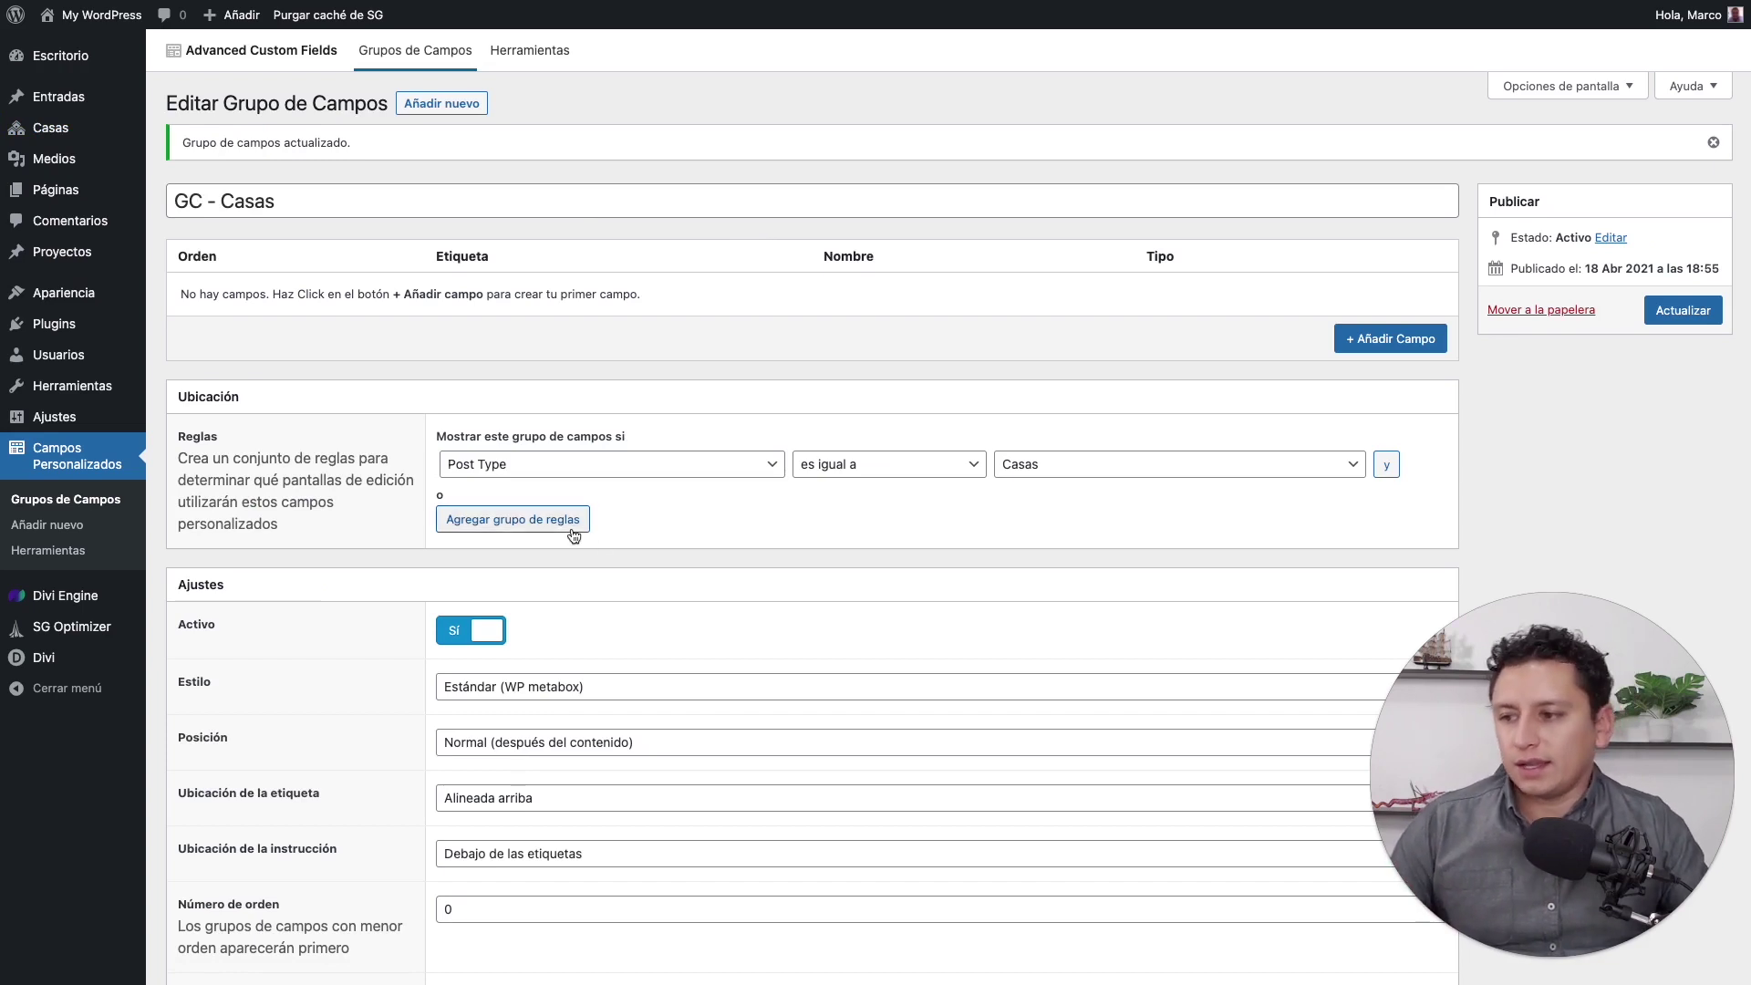
scroll(392, 534, down, 5)
scroll(392, 535, down, 2)
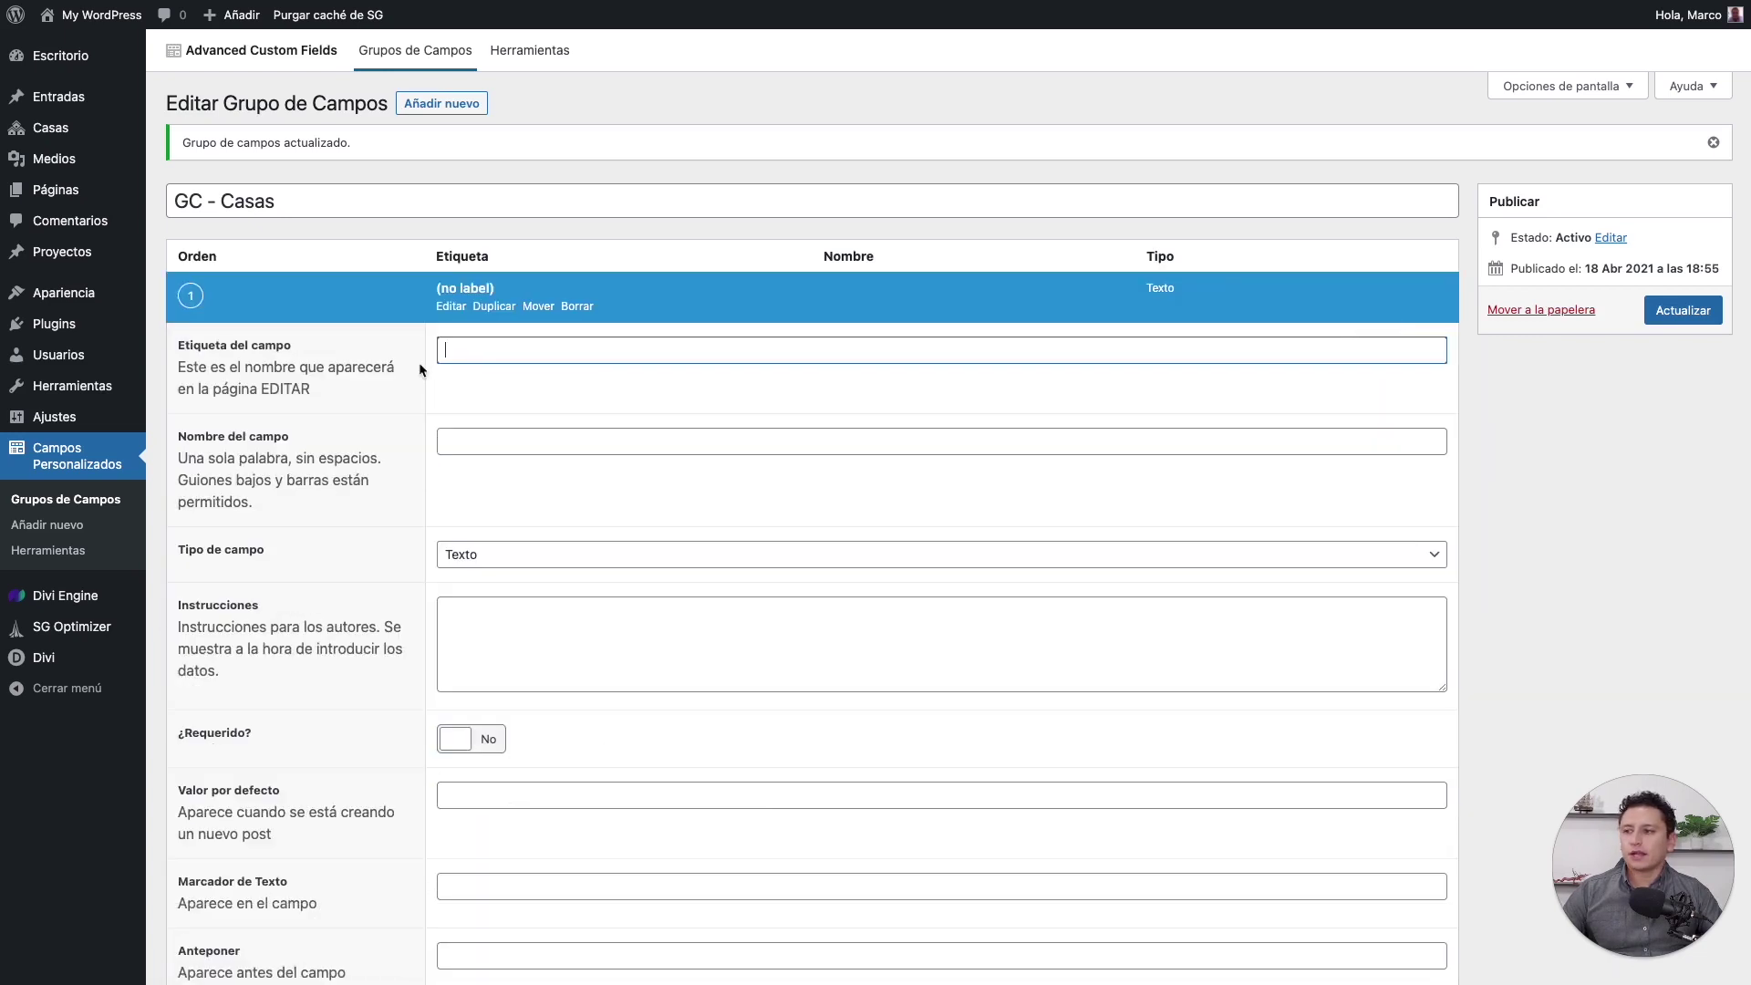
Label the field 'Dirección' (name direccion) and keep it as a Texto field
text(Direcci)
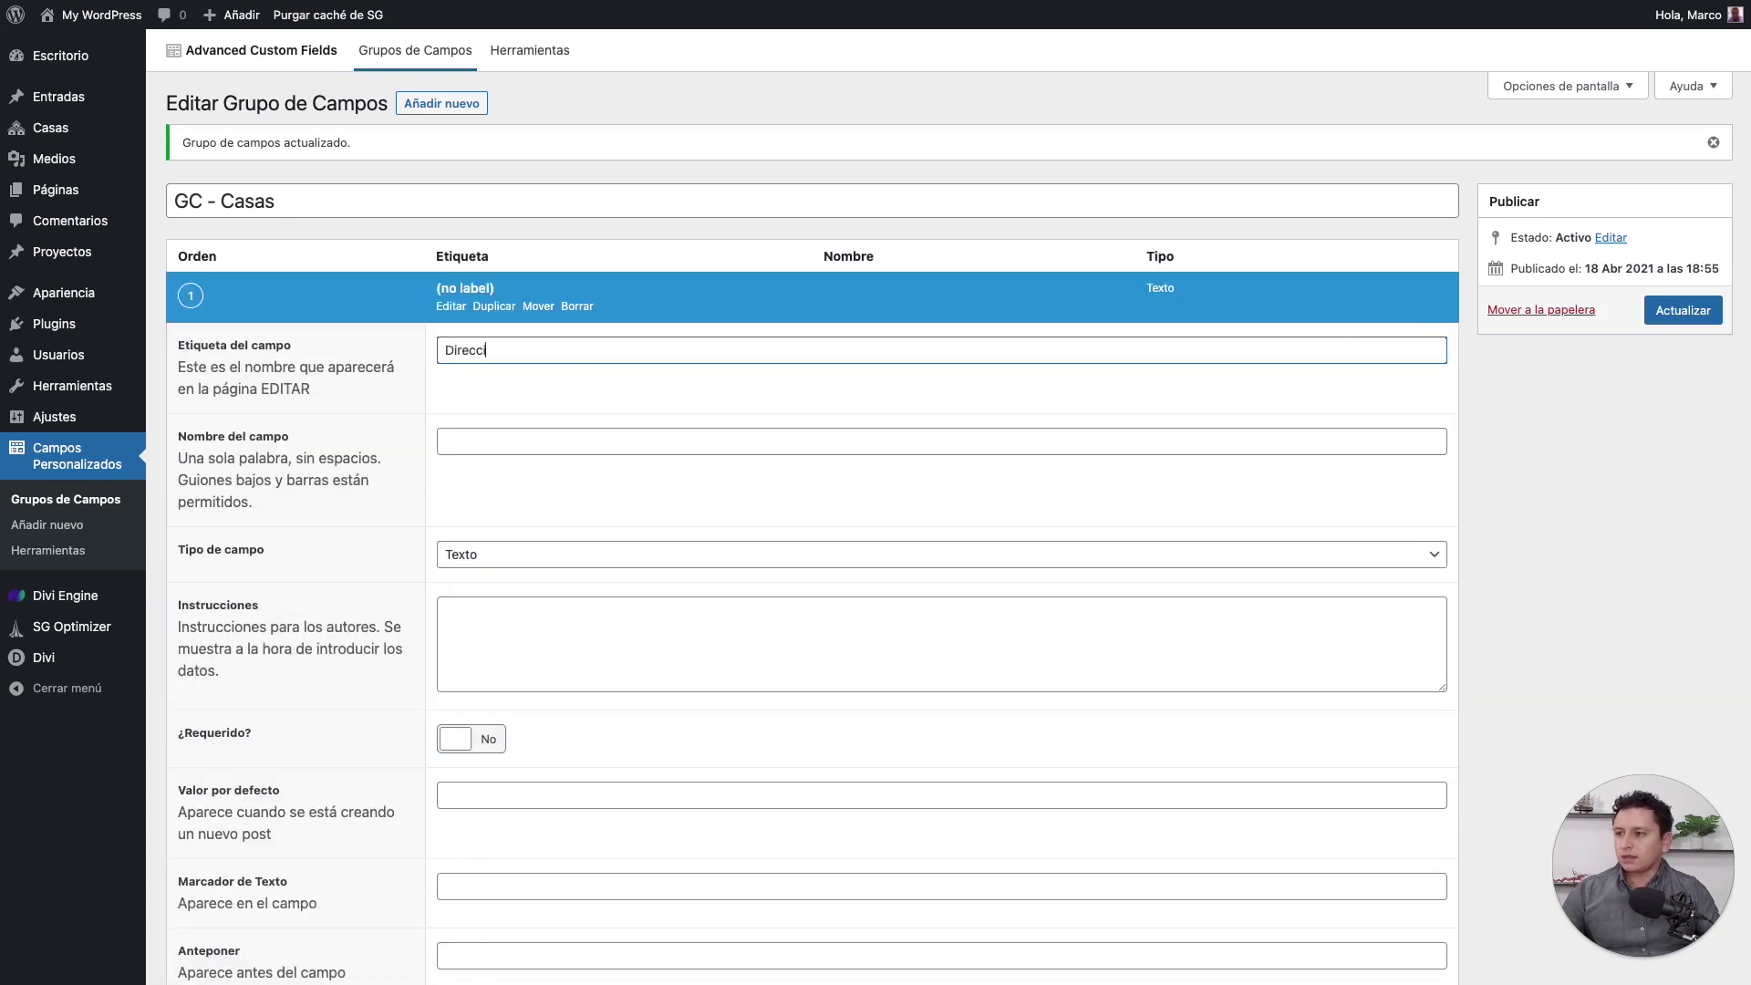
text(on)
key(BackSpace)
key(BackSpace)
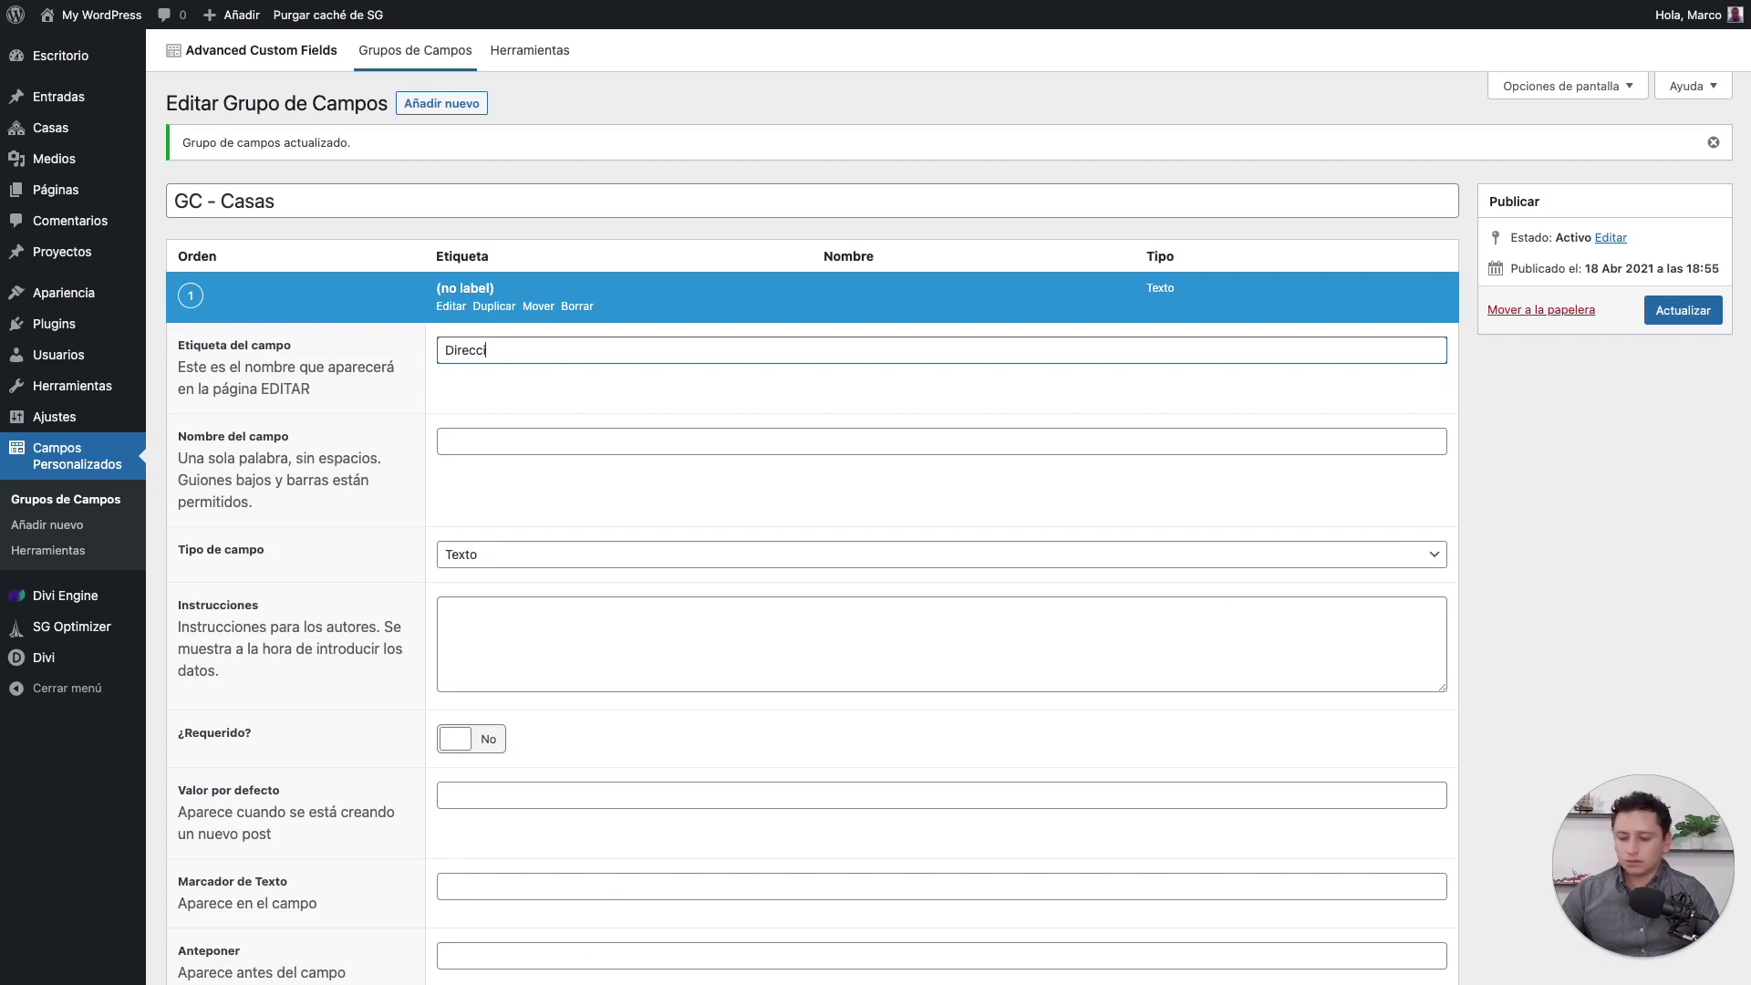
key(alt+e)
text(ón)
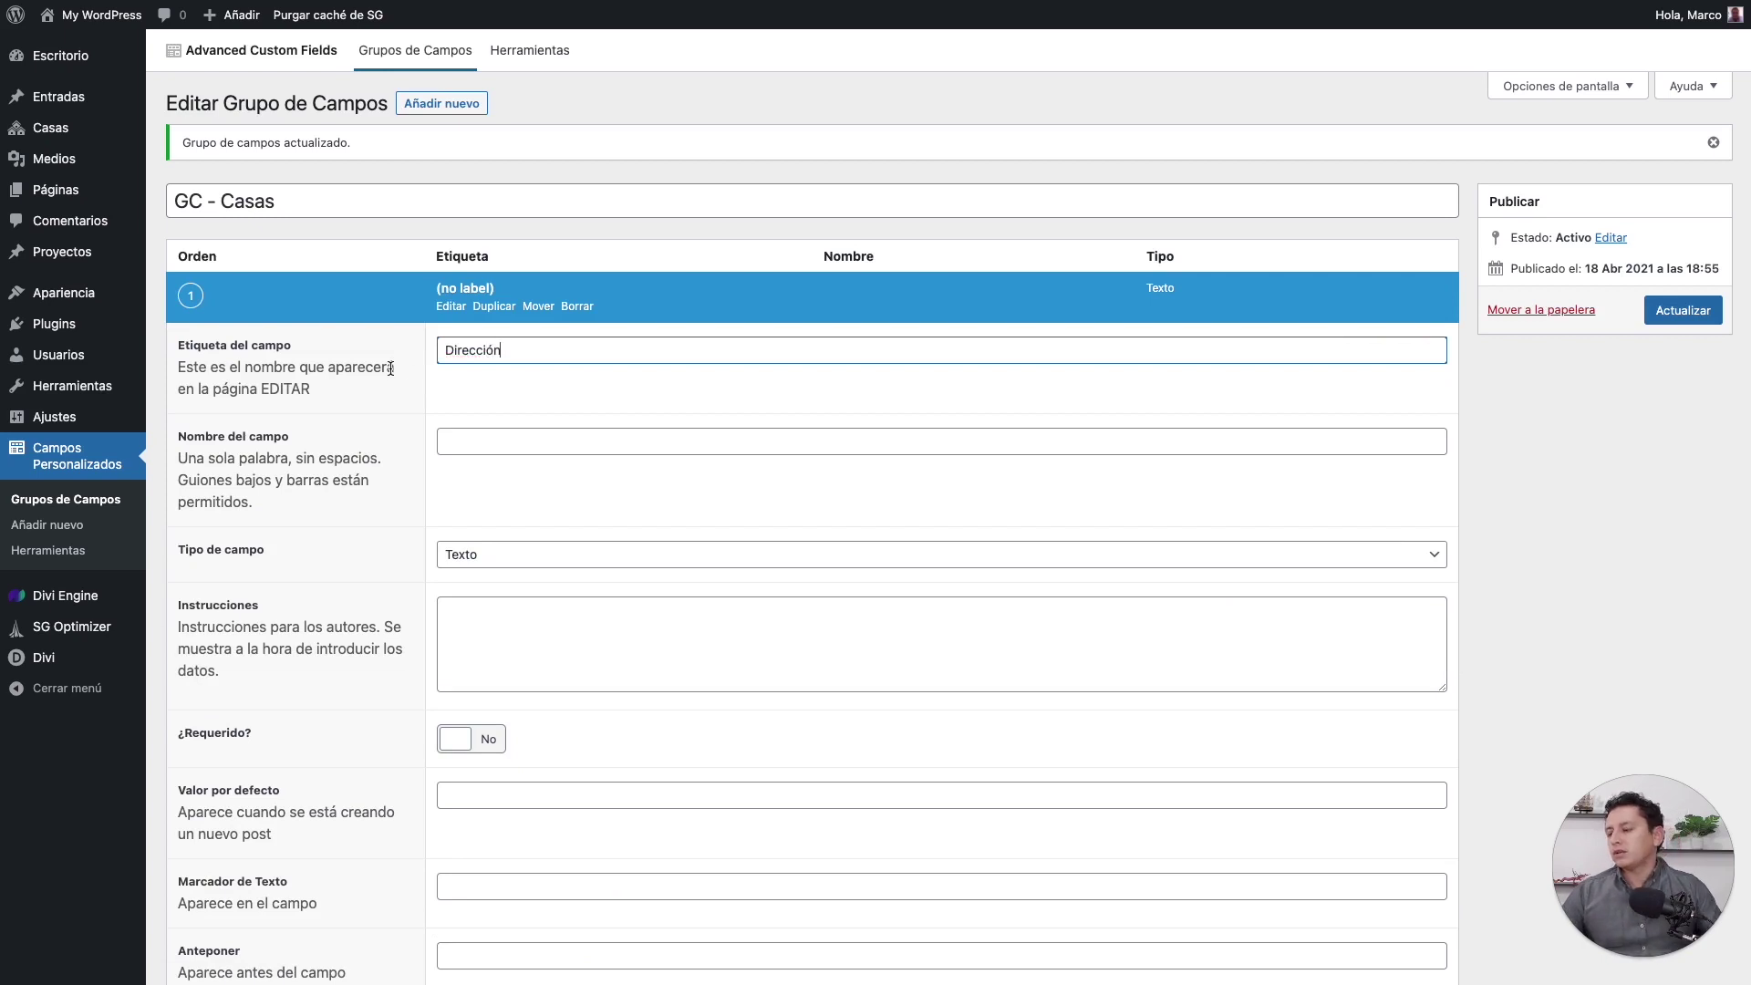
click(529, 441)
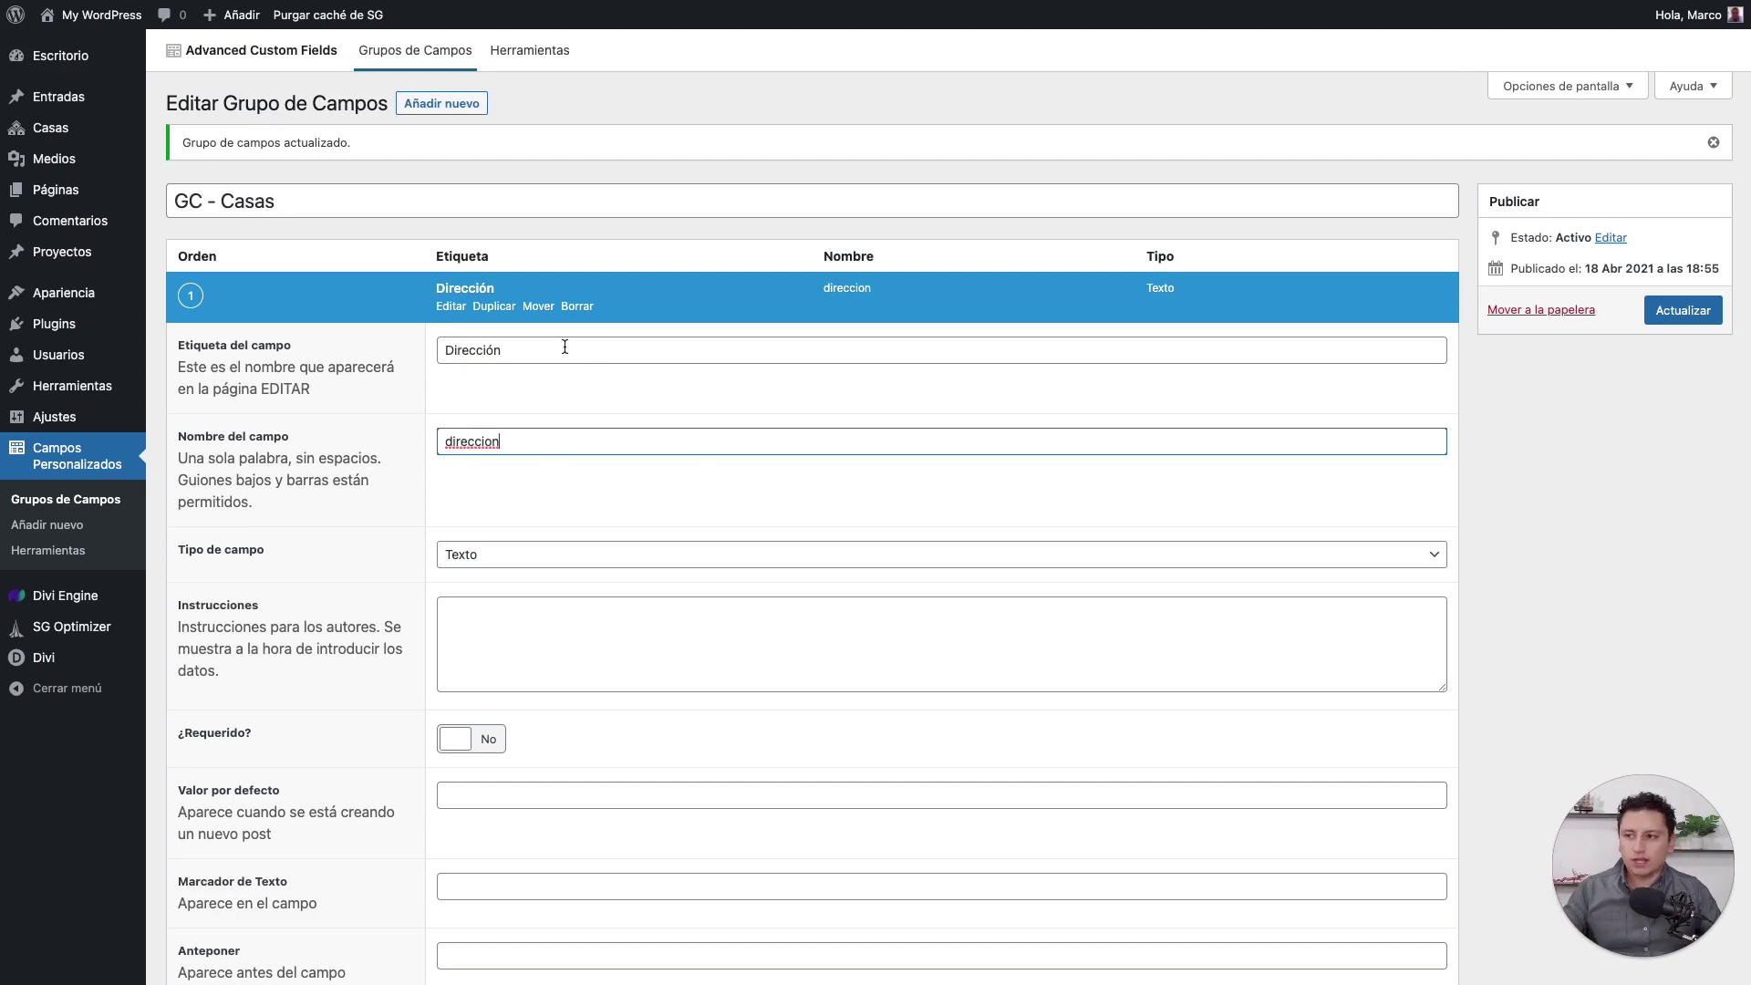
drag(564, 347, 419, 351)
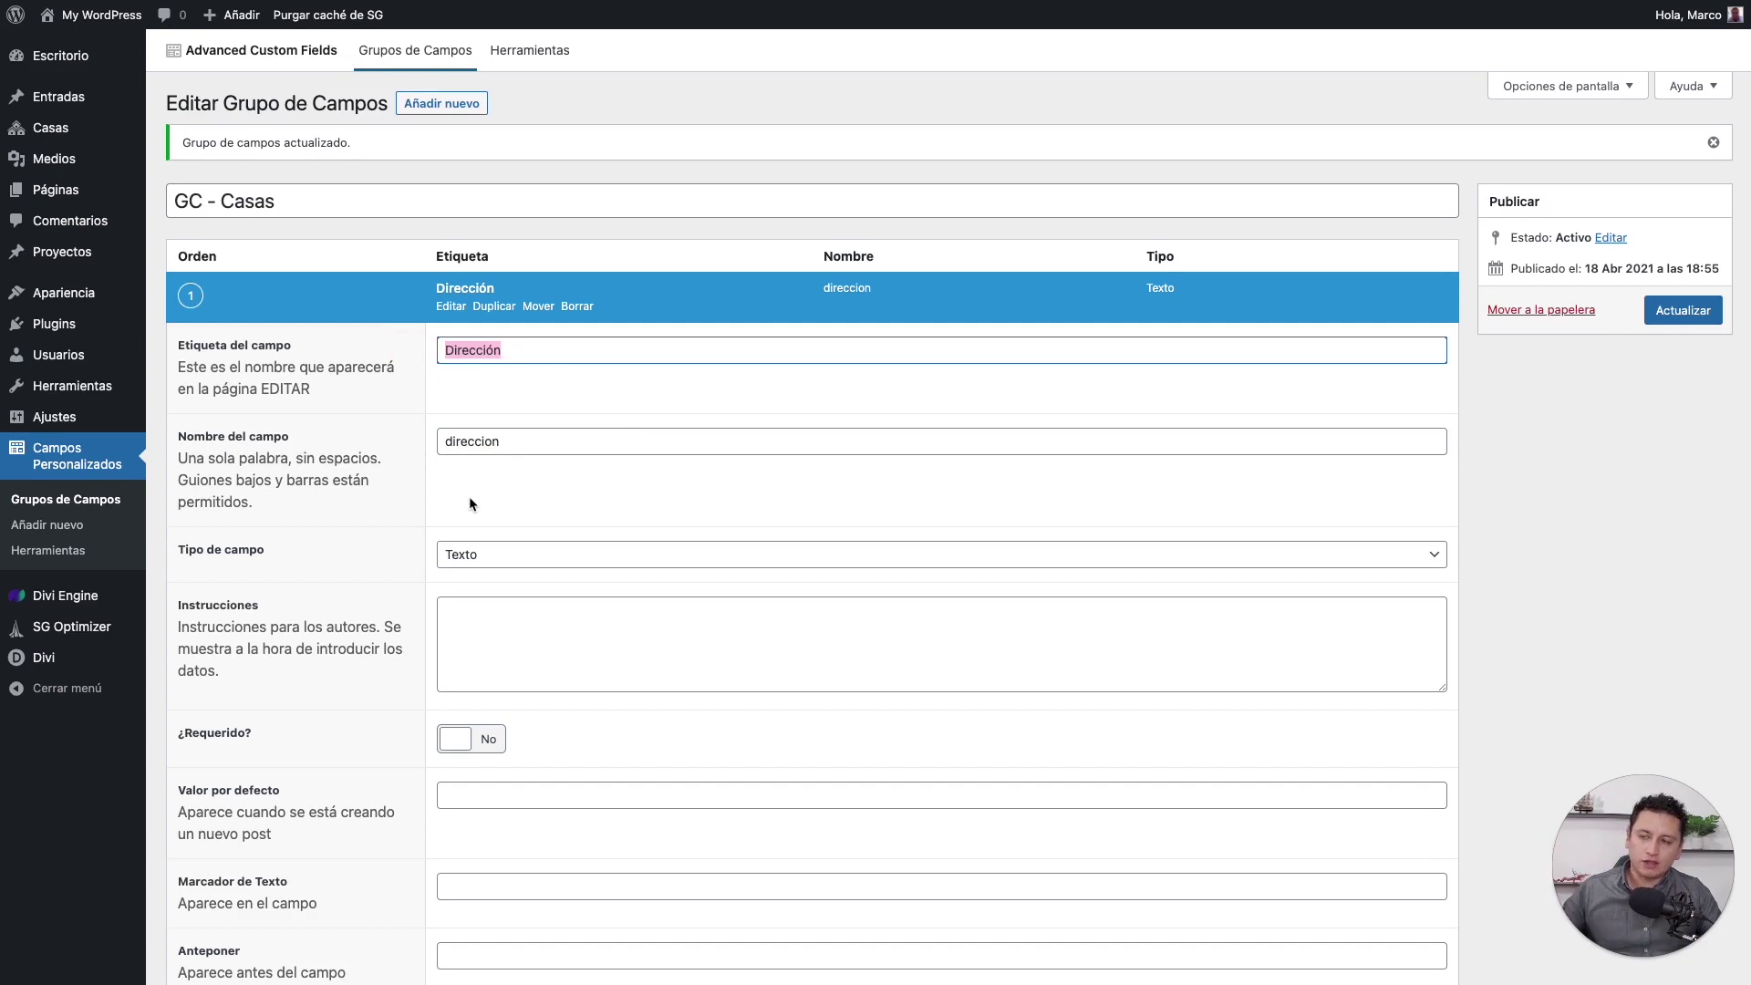
scroll(456, 497, down, 1)
click(501, 476)
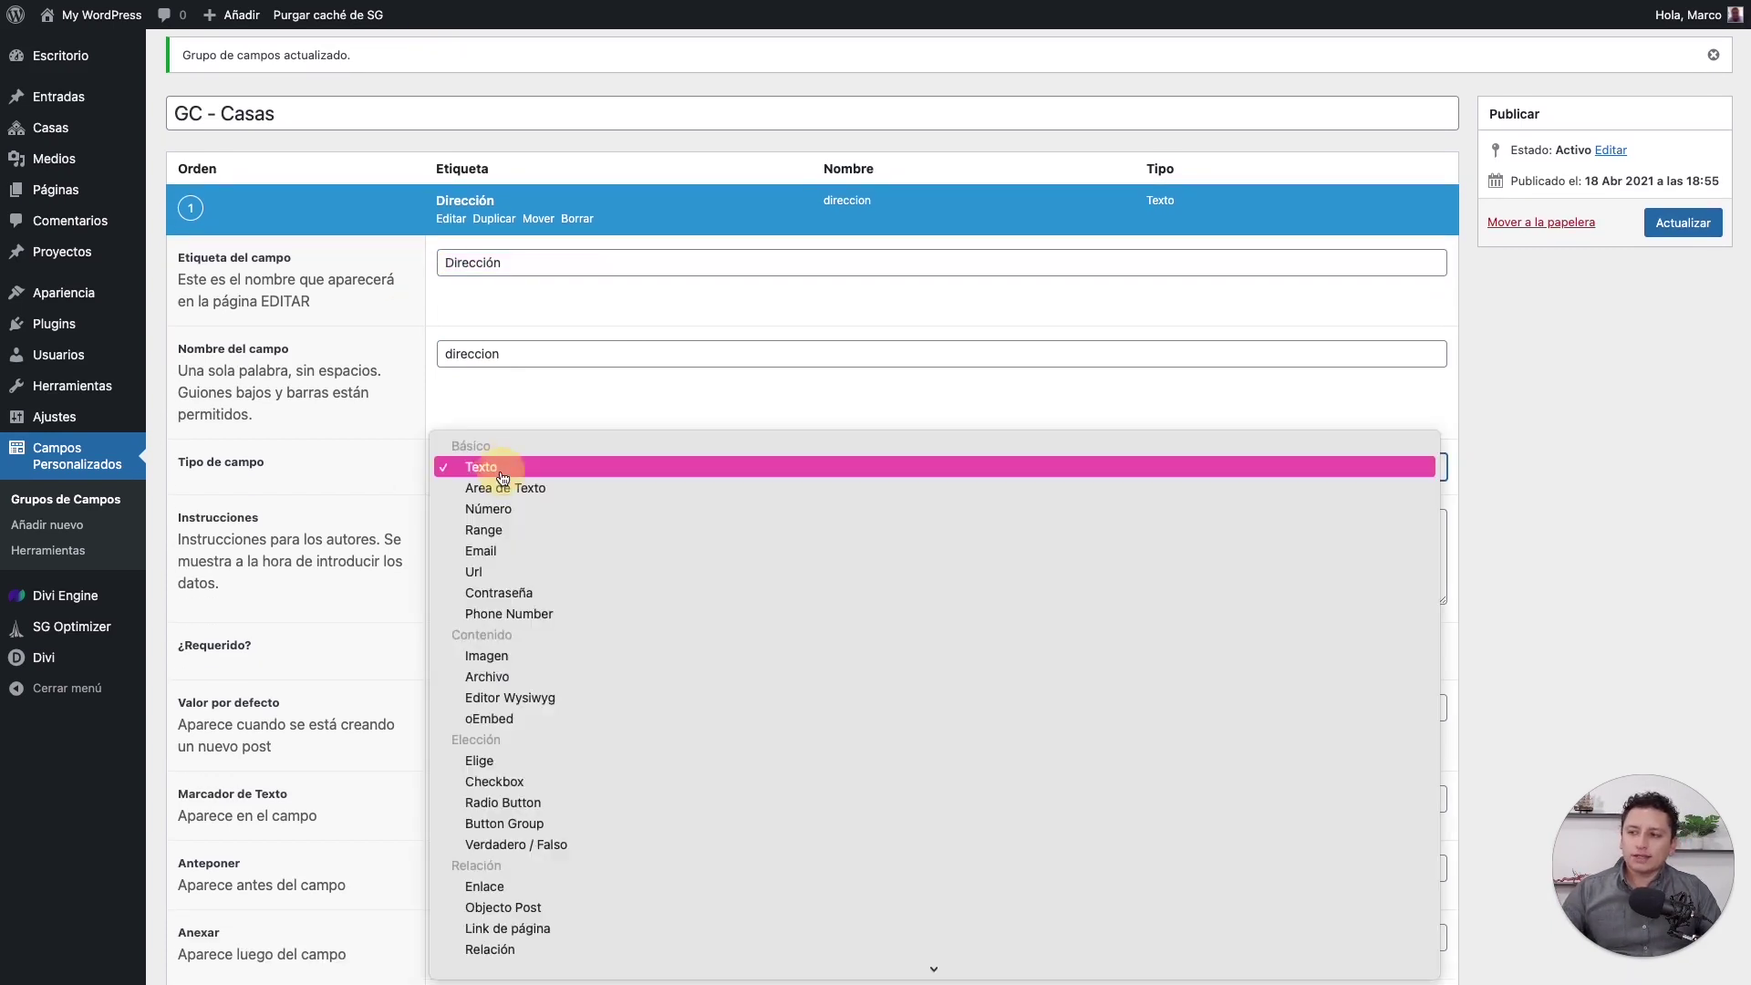
scroll(611, 679, down, 3)
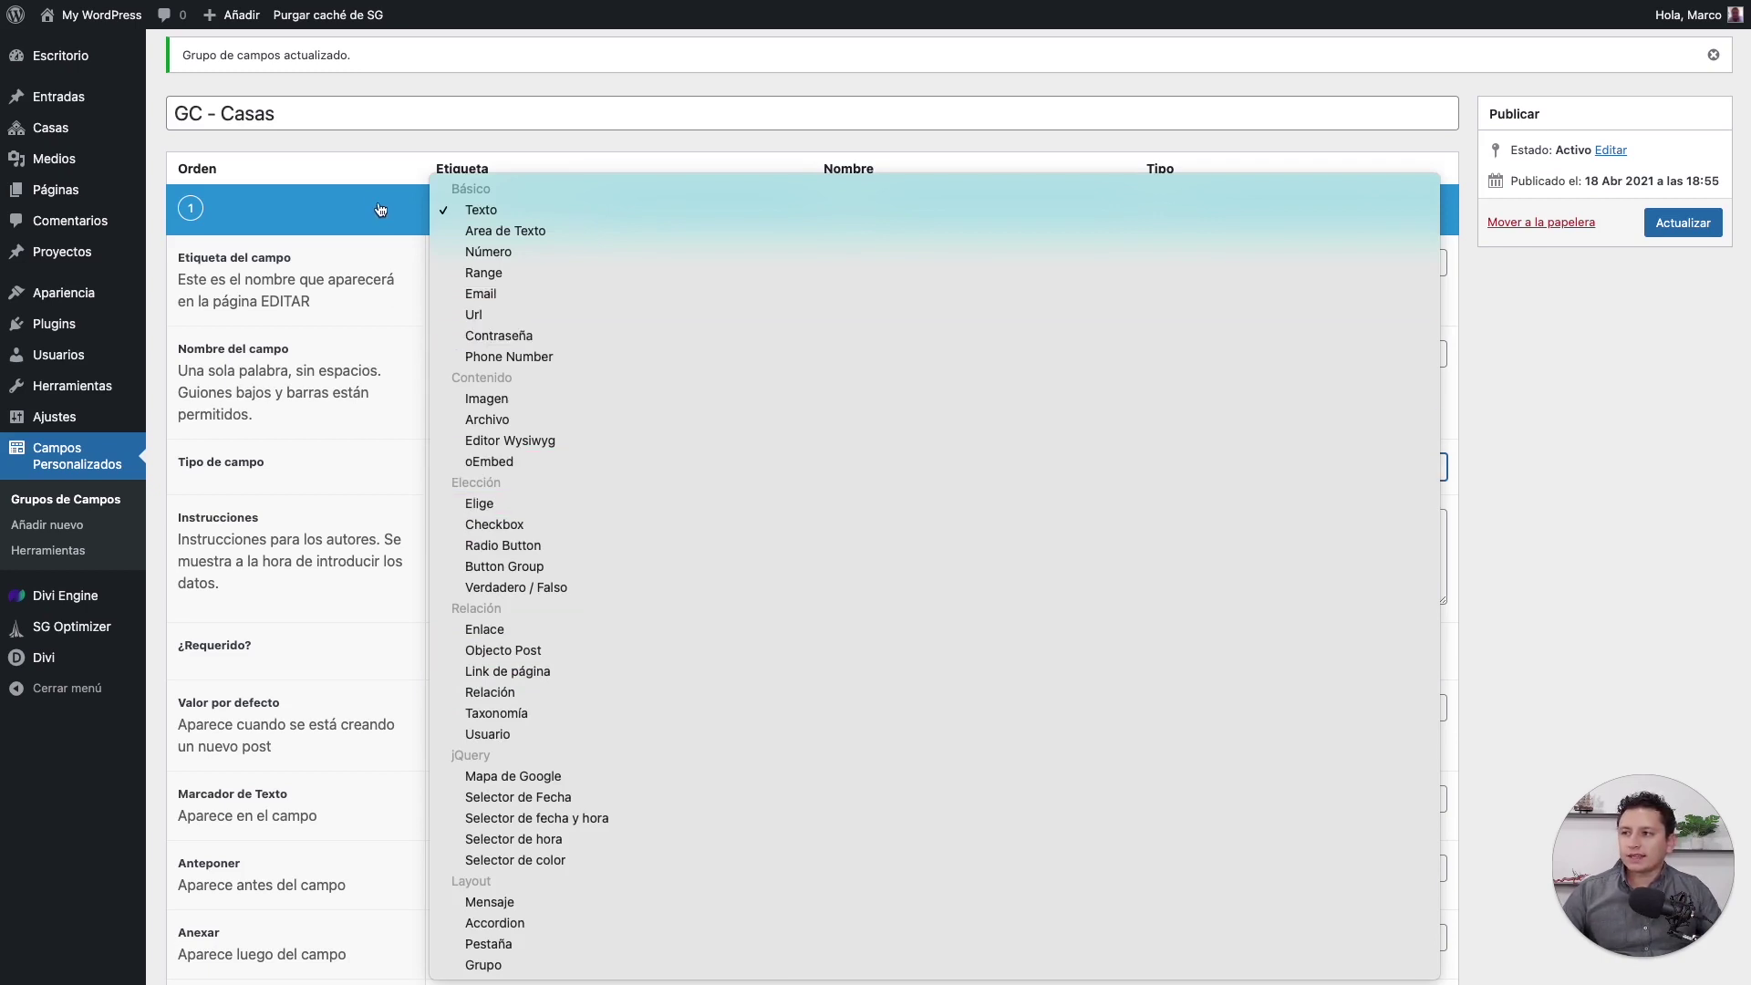
click(379, 144)
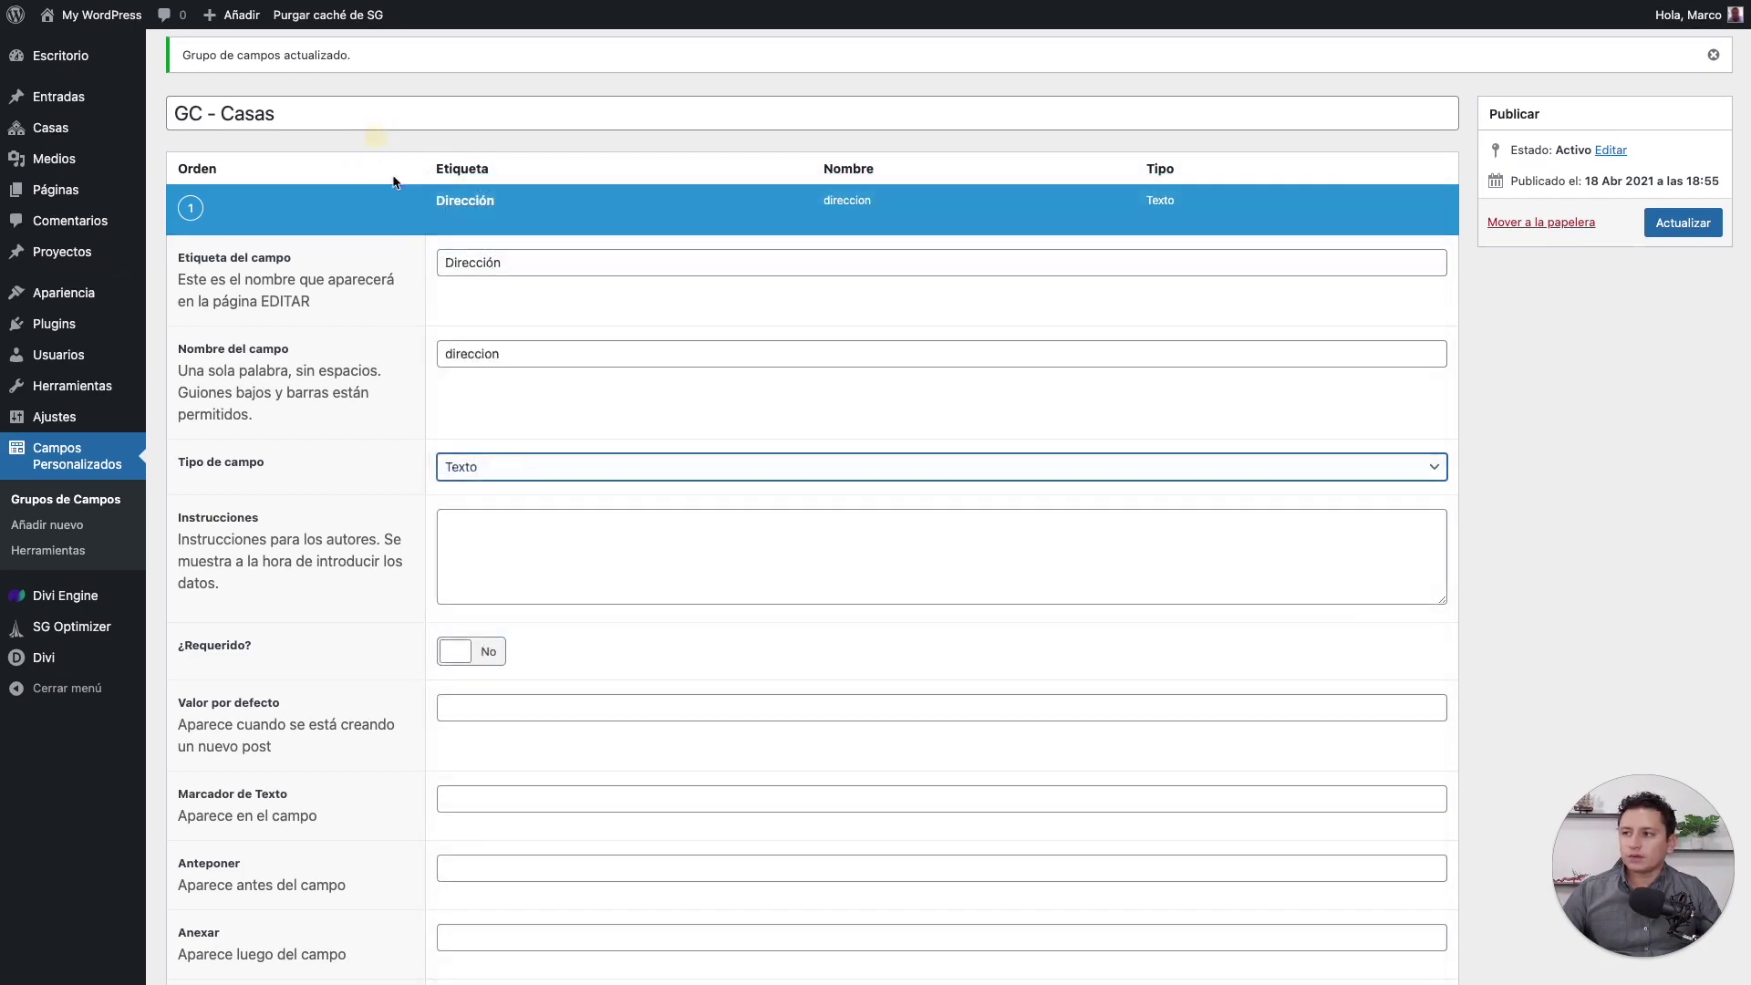
Add the instruction 'Coloca la dirección completa de la propiedad' and update the field group
click(520, 543)
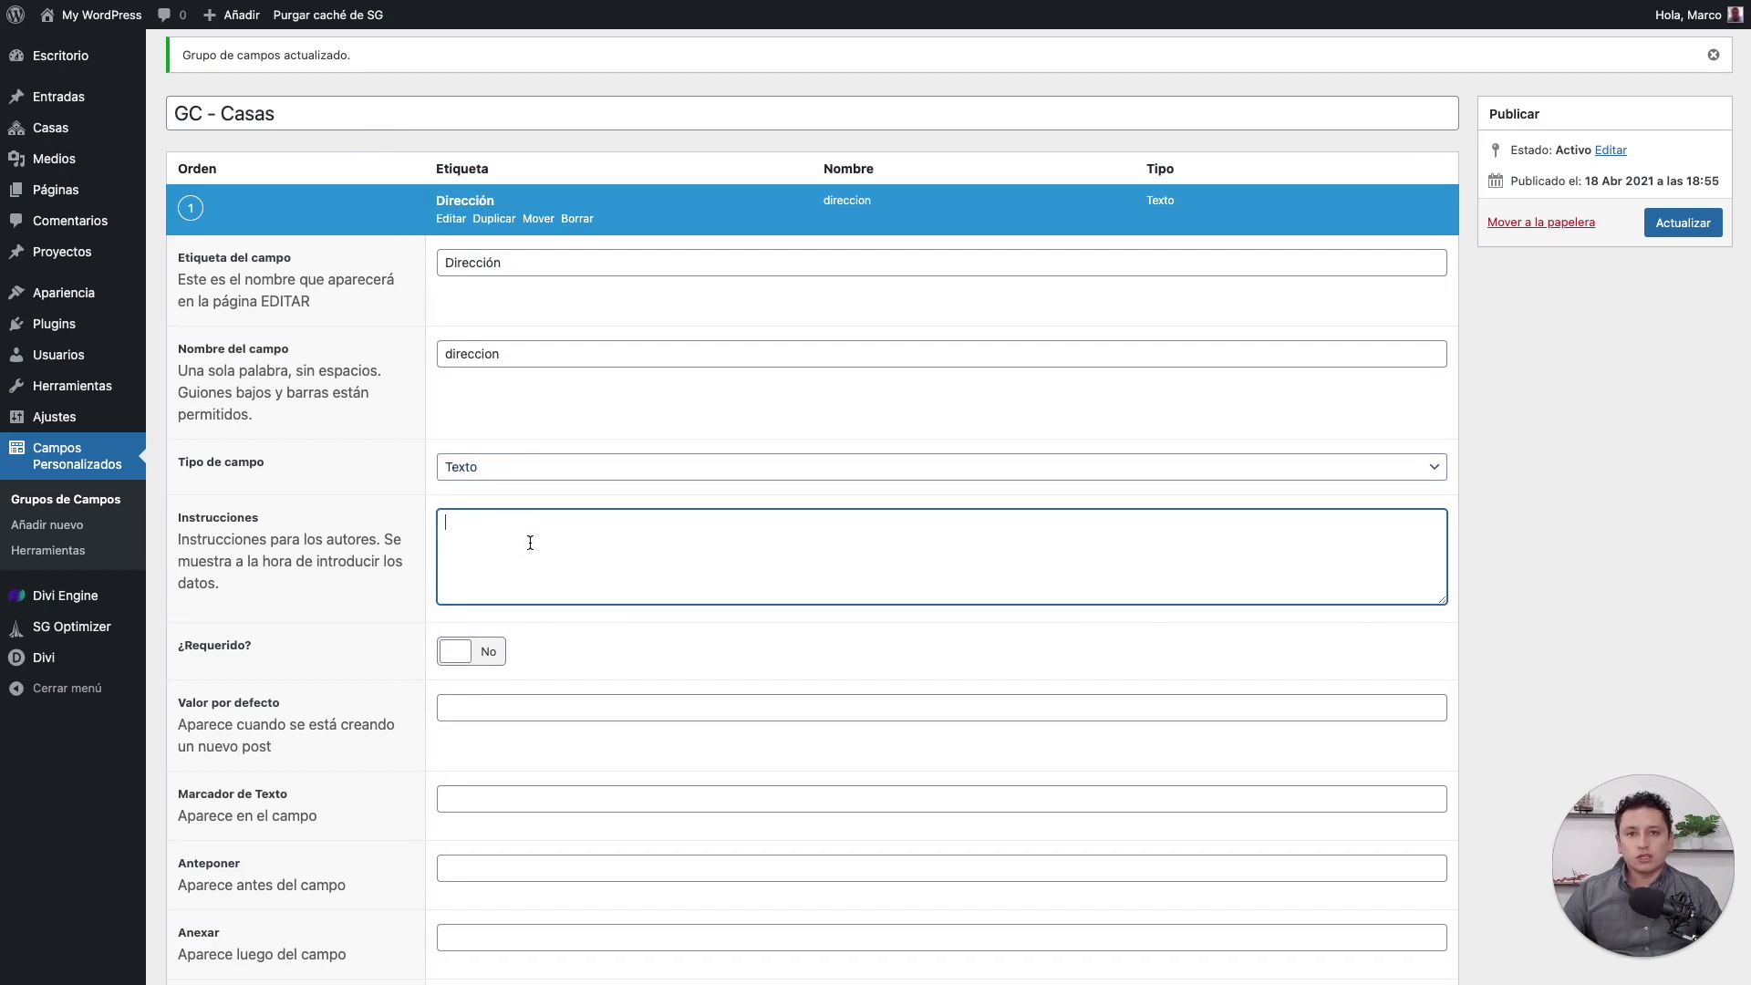
text(Colo)
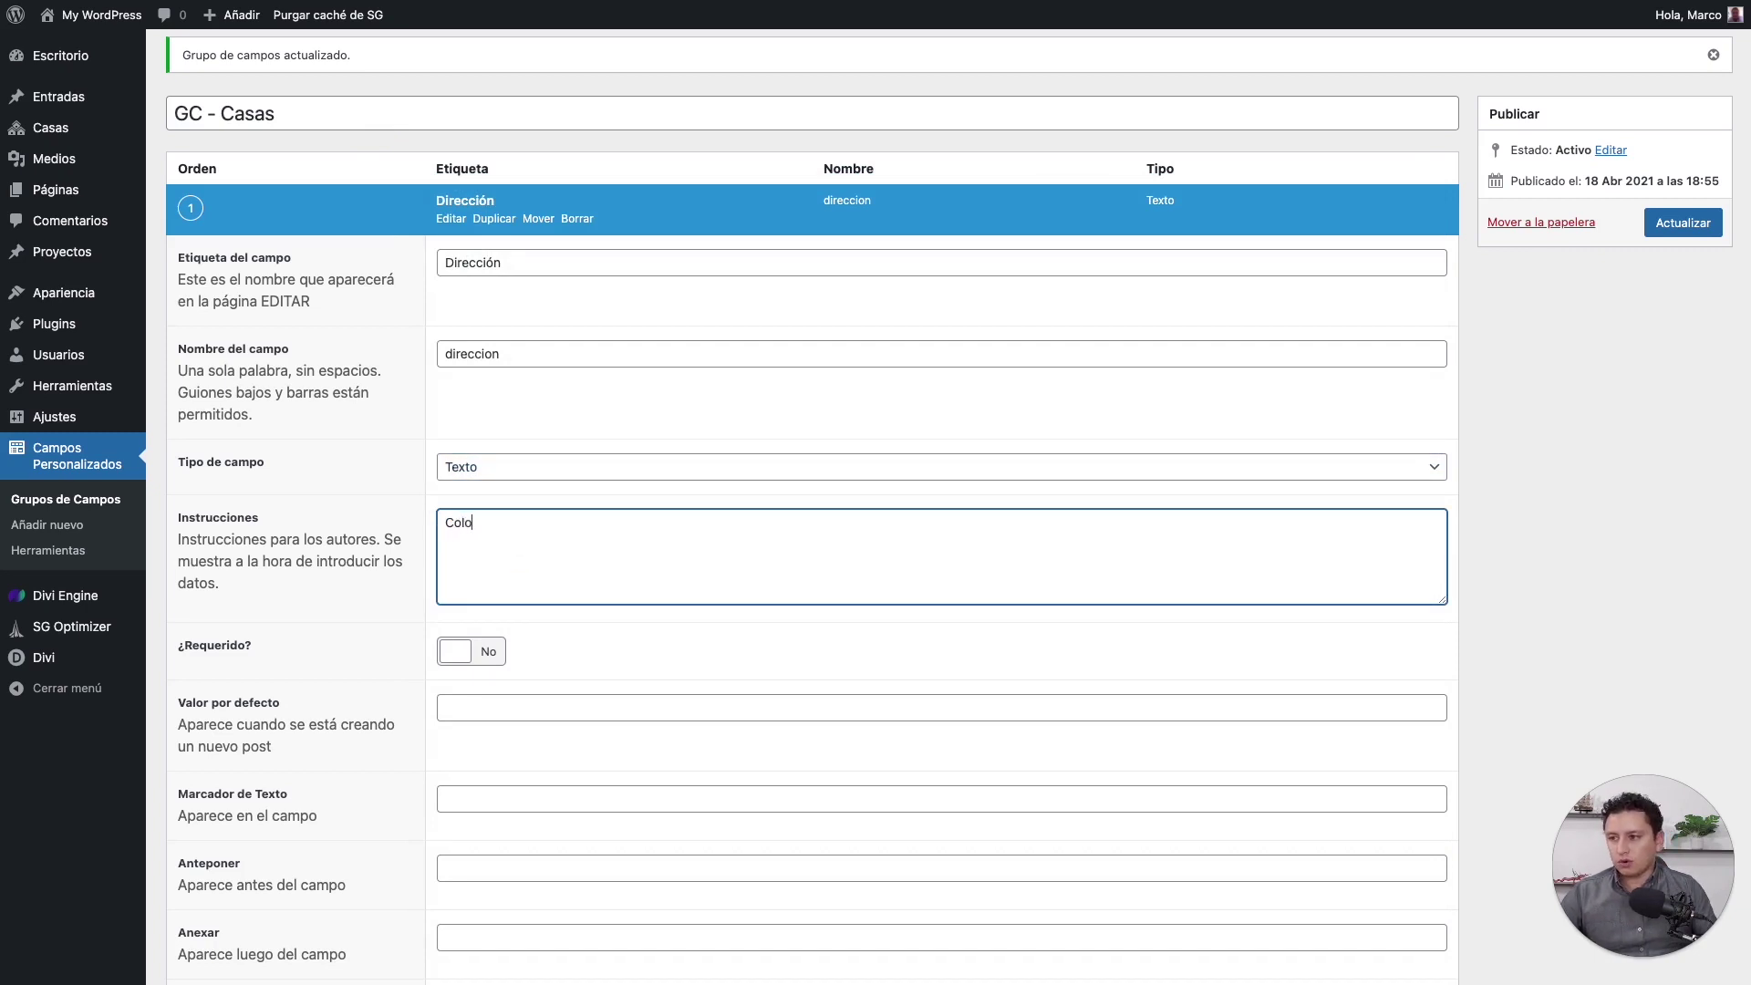
text(ca la direcci{on)
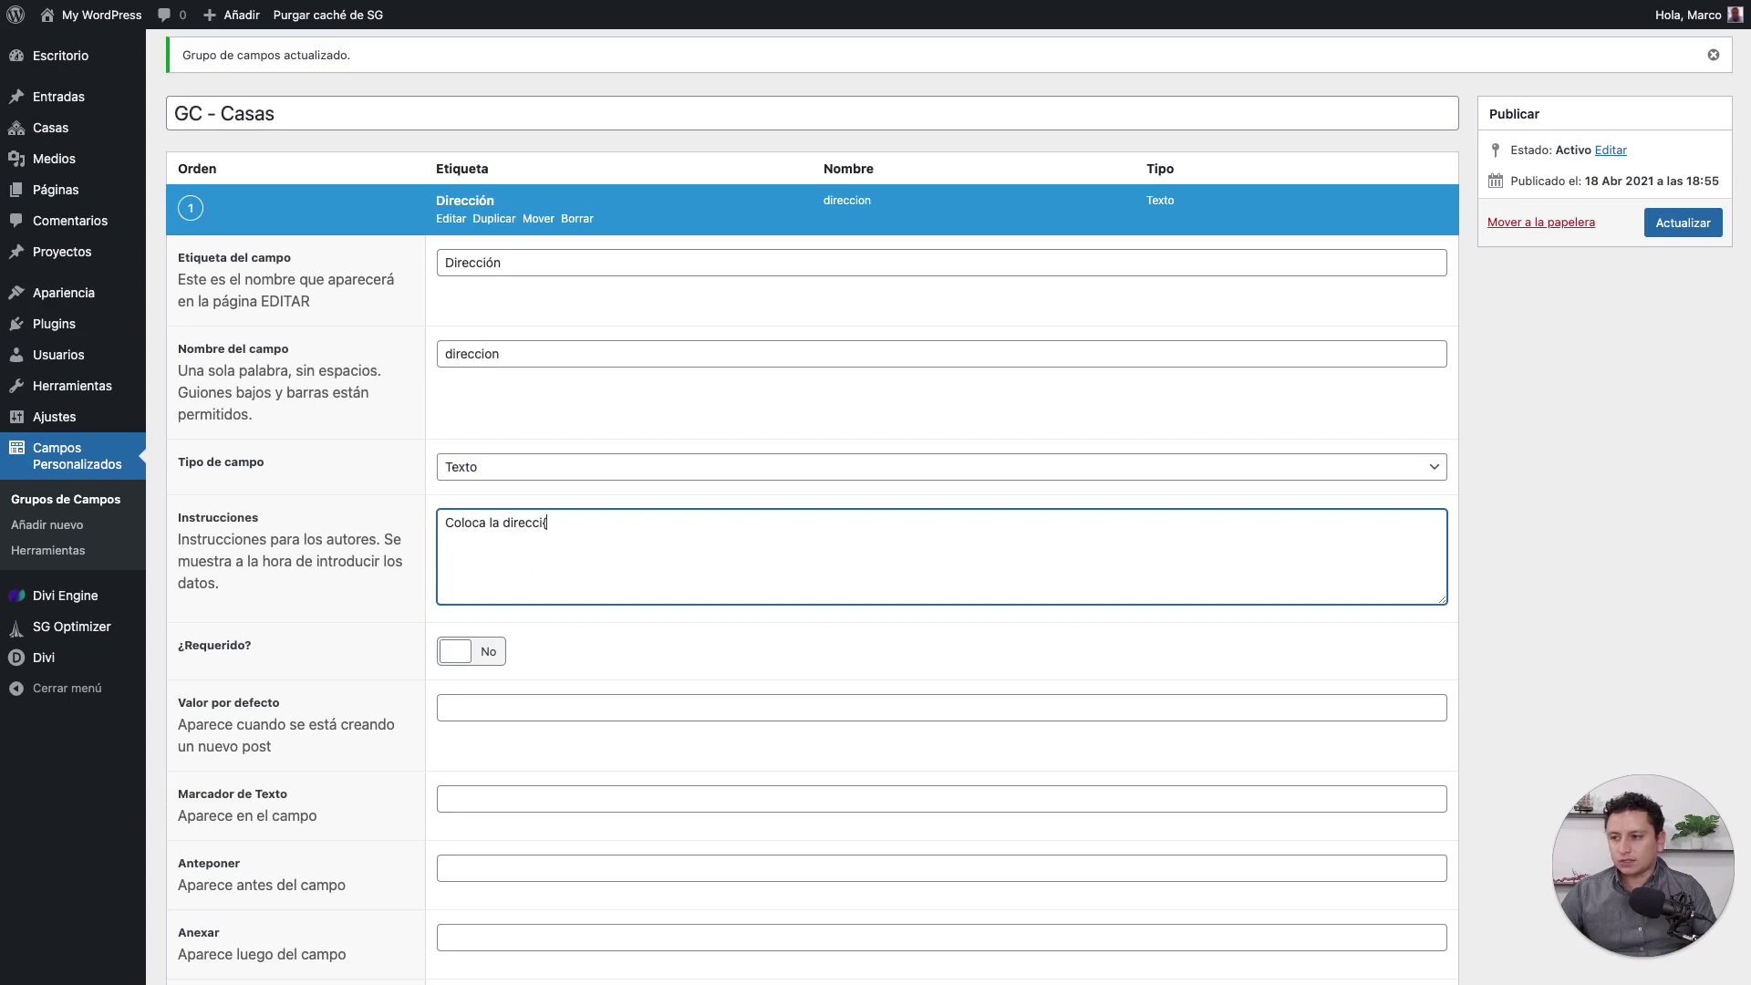
key(BackSpace)
key(BackSpace)
key(BackSpace)
key(BackSpace)
text(´)
text(ón complet)
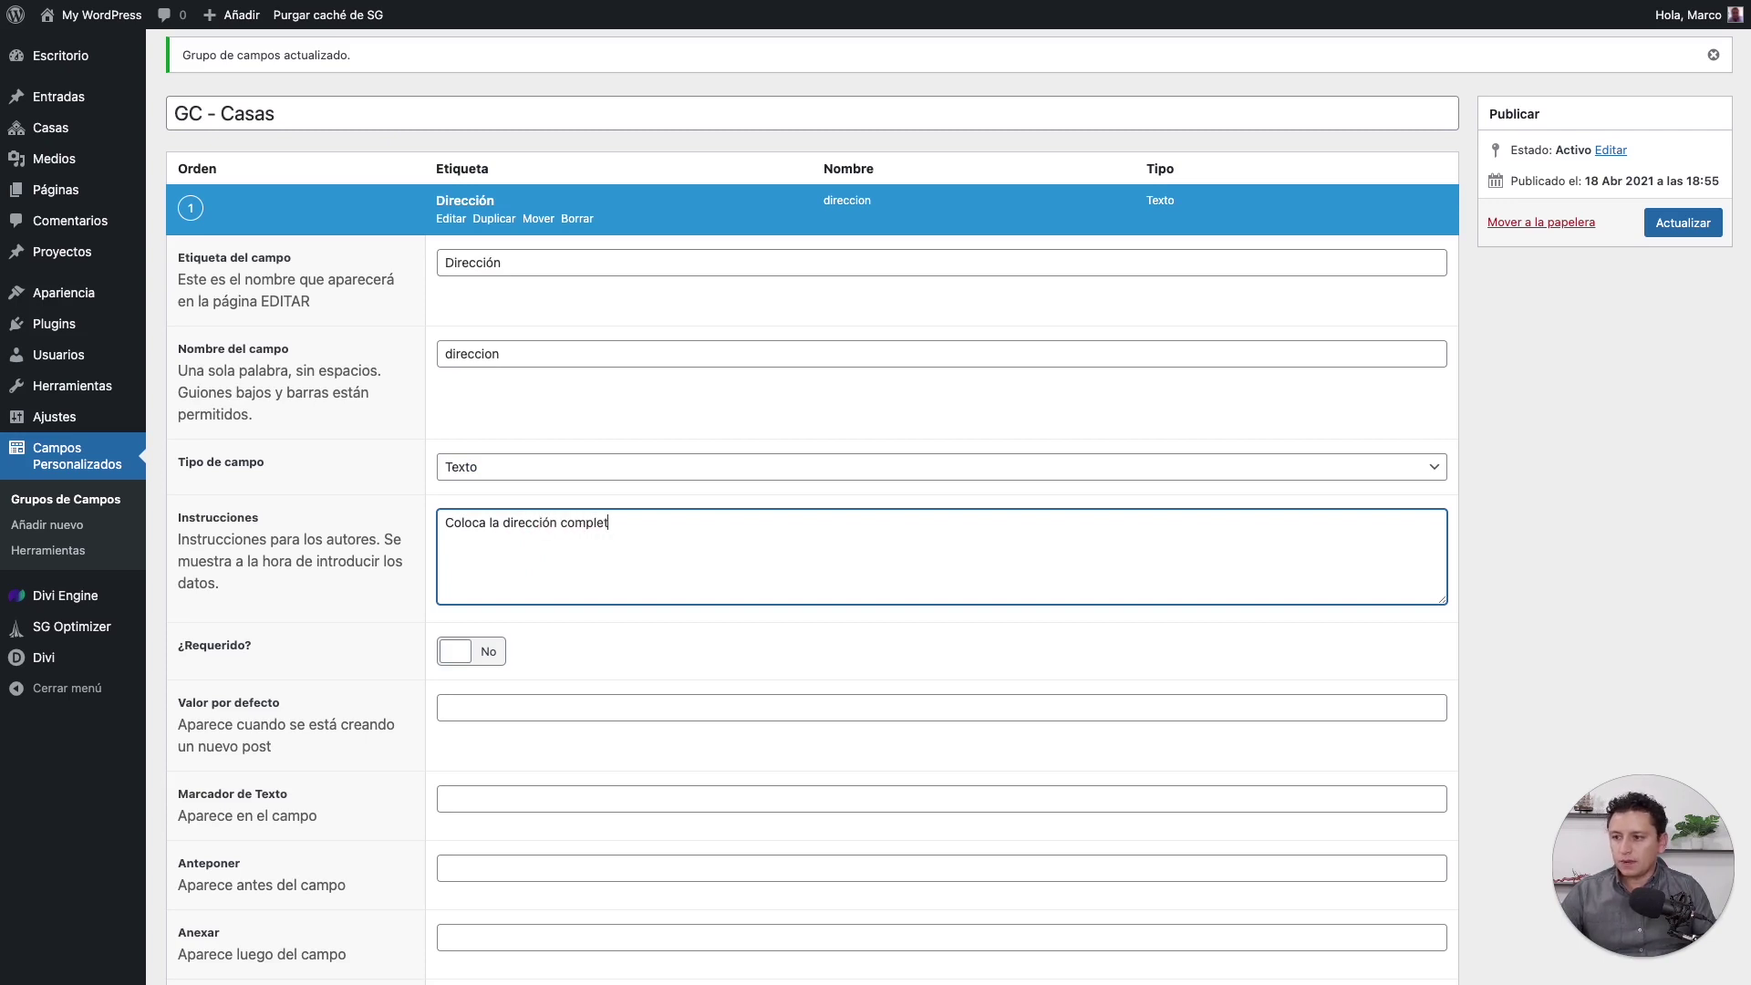
text(a de la prop)
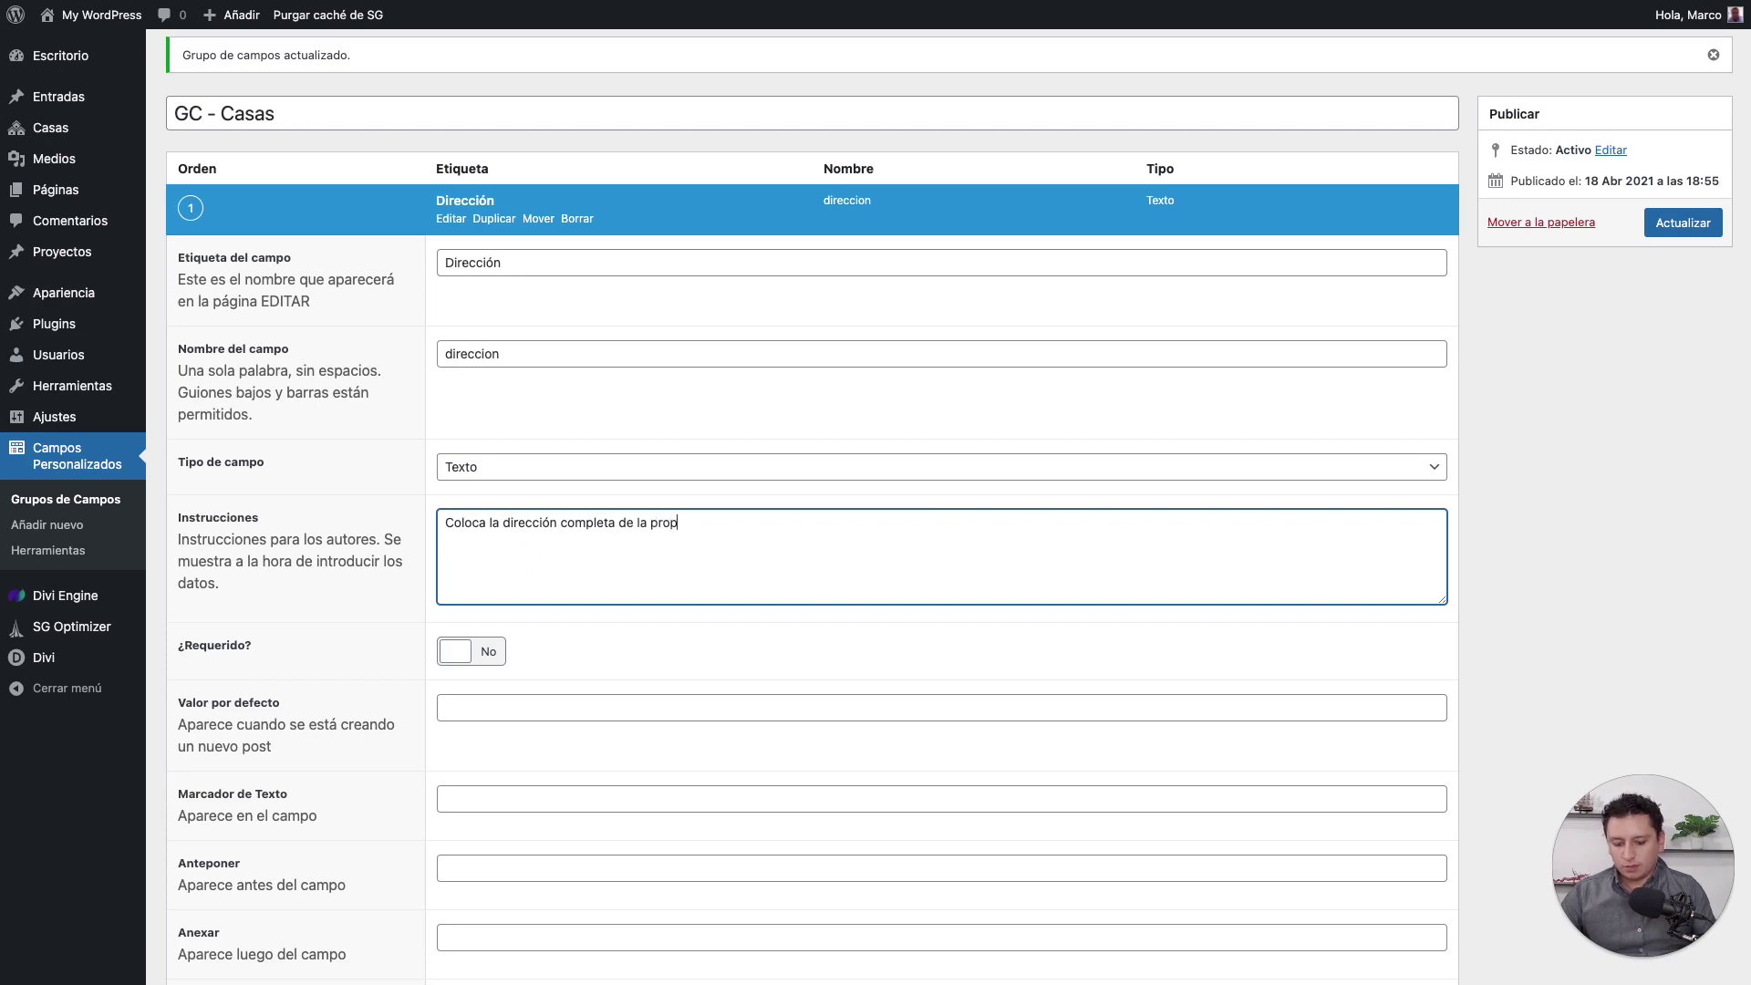
text(iedad)
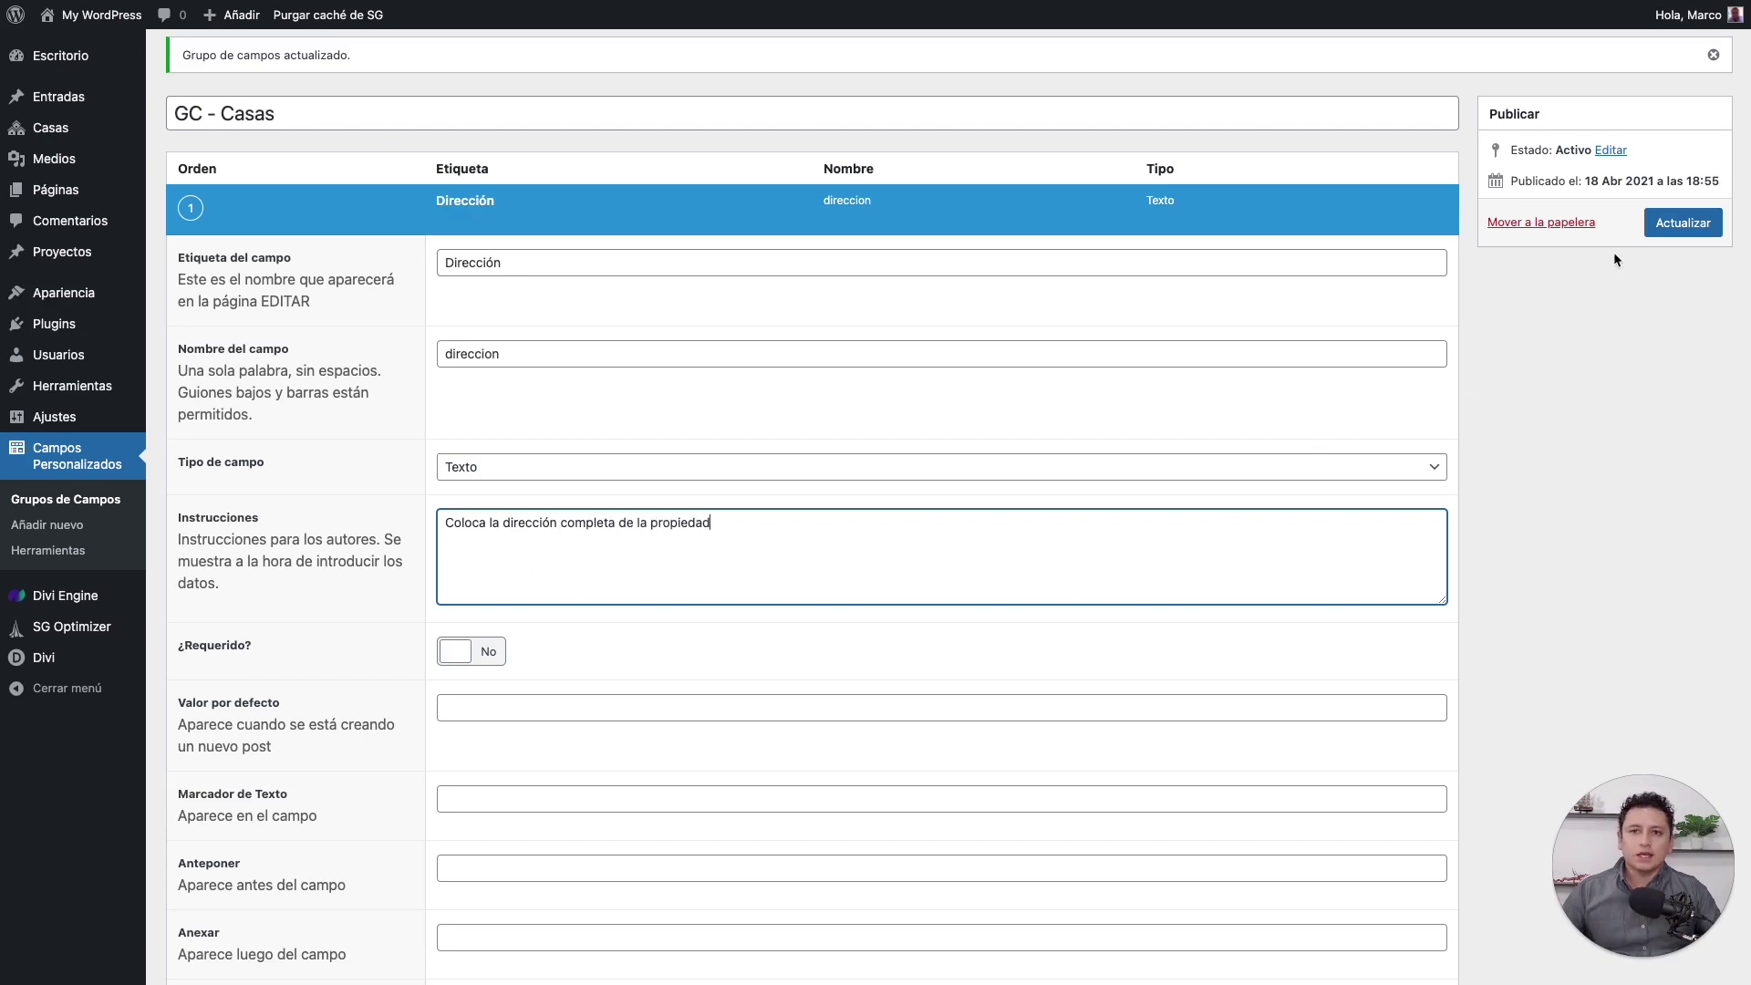
click(1655, 227)
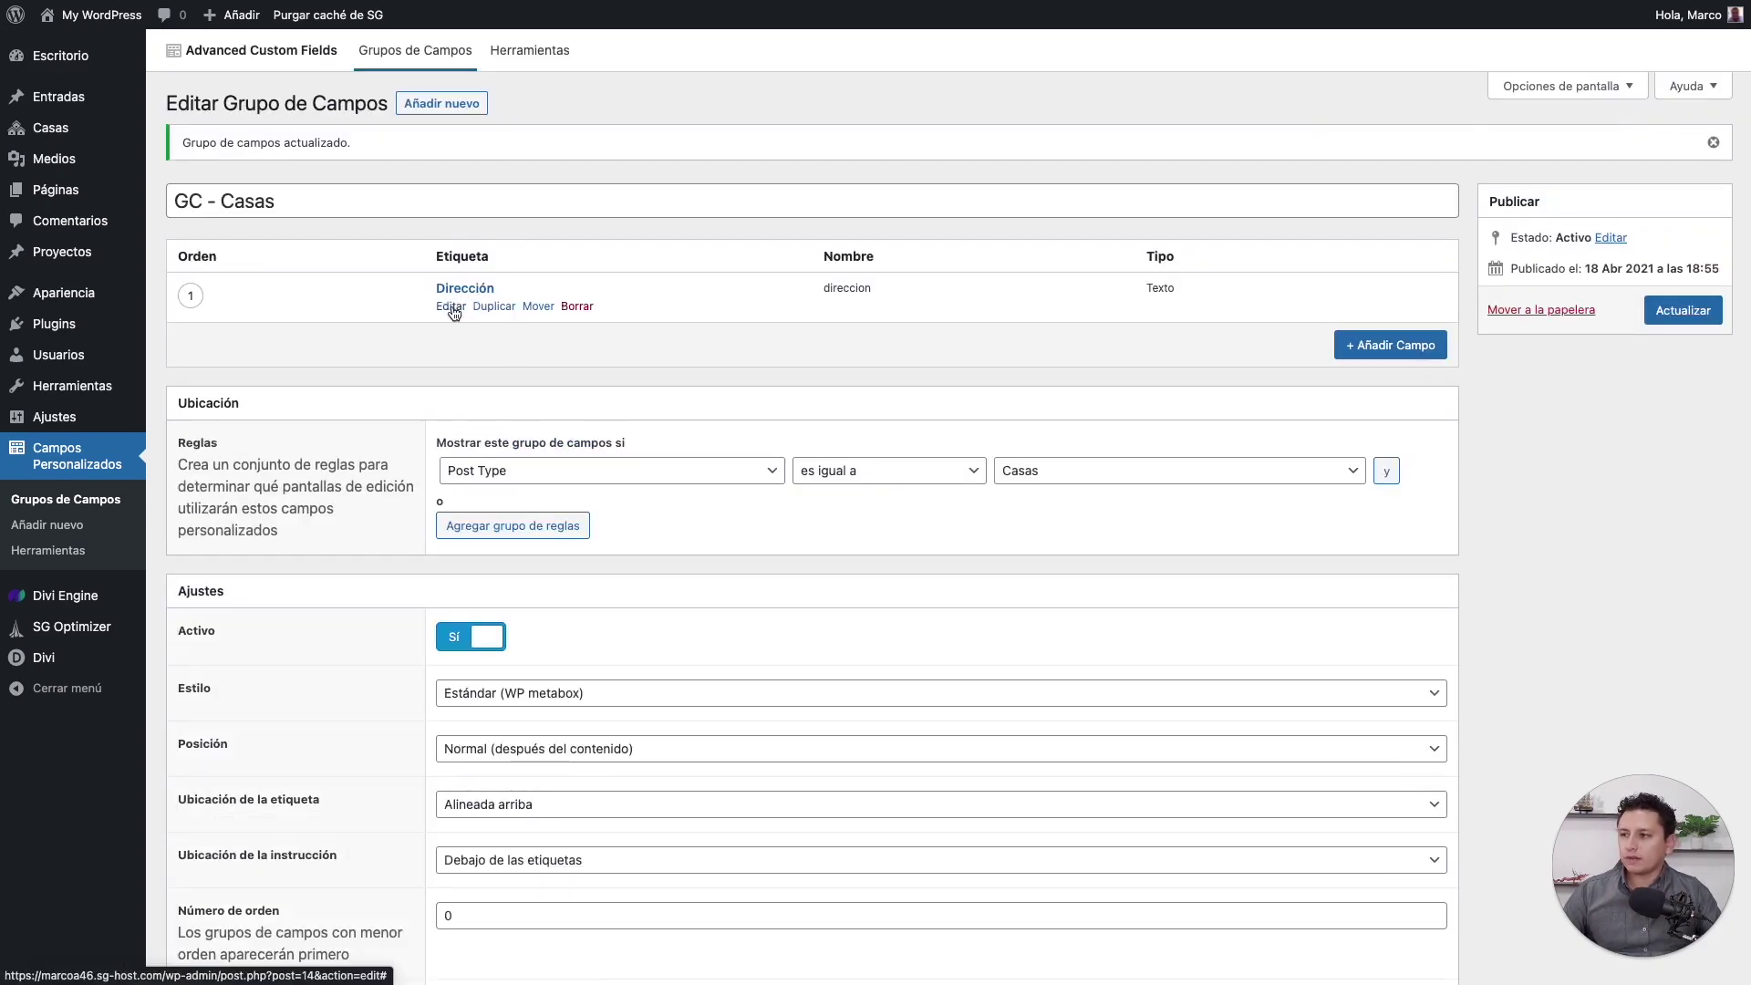
Reopen the Dirección field and set ¿Requerido? to Sí
click(451, 305)
scroll(634, 572, down, 2)
scroll(634, 573, down, 5)
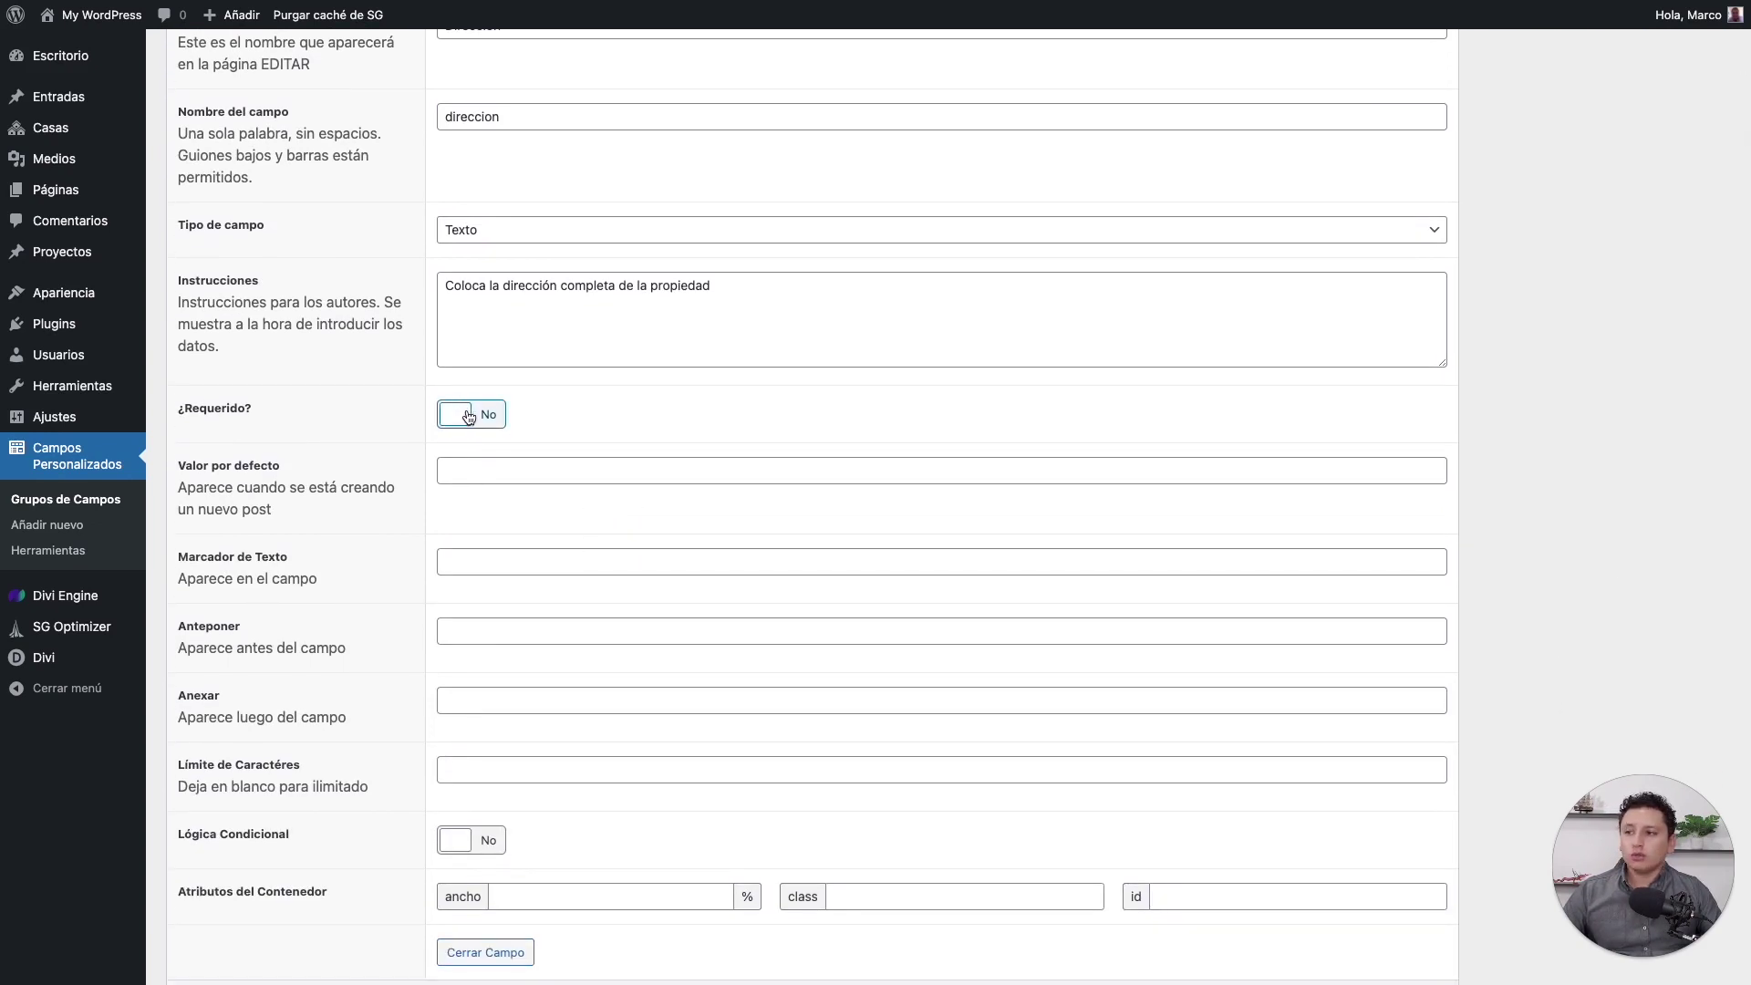
click(469, 416)
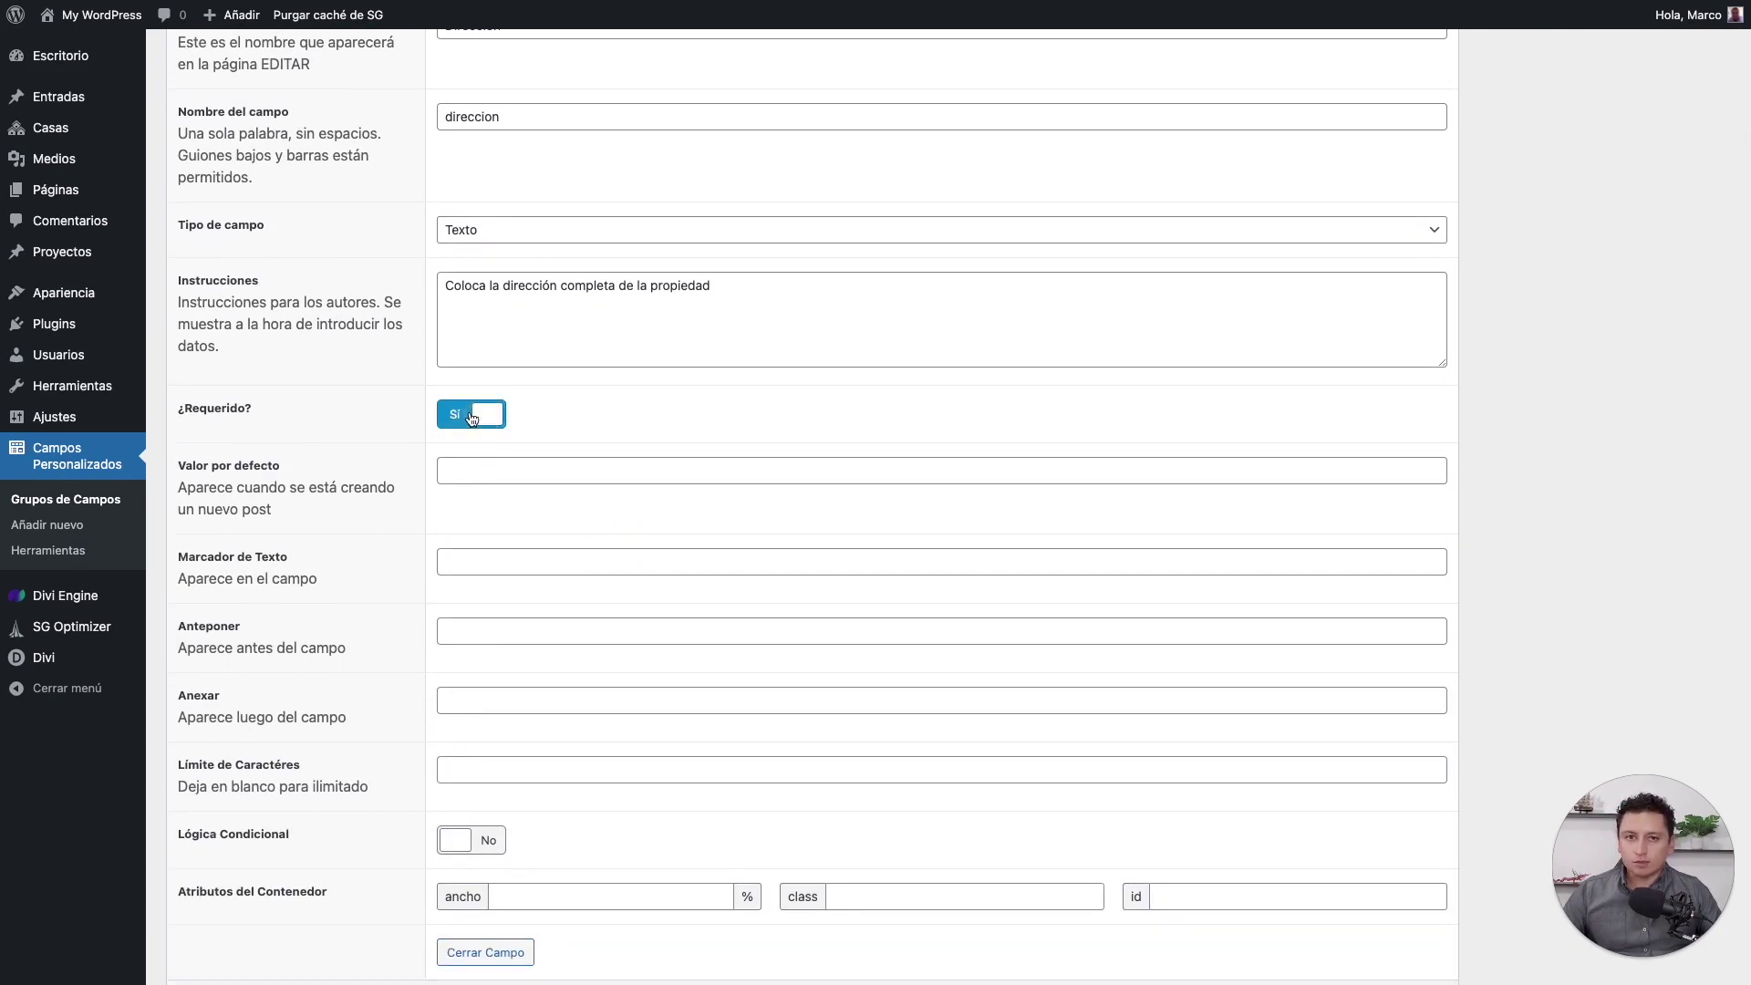
scroll(474, 429, down, 2)
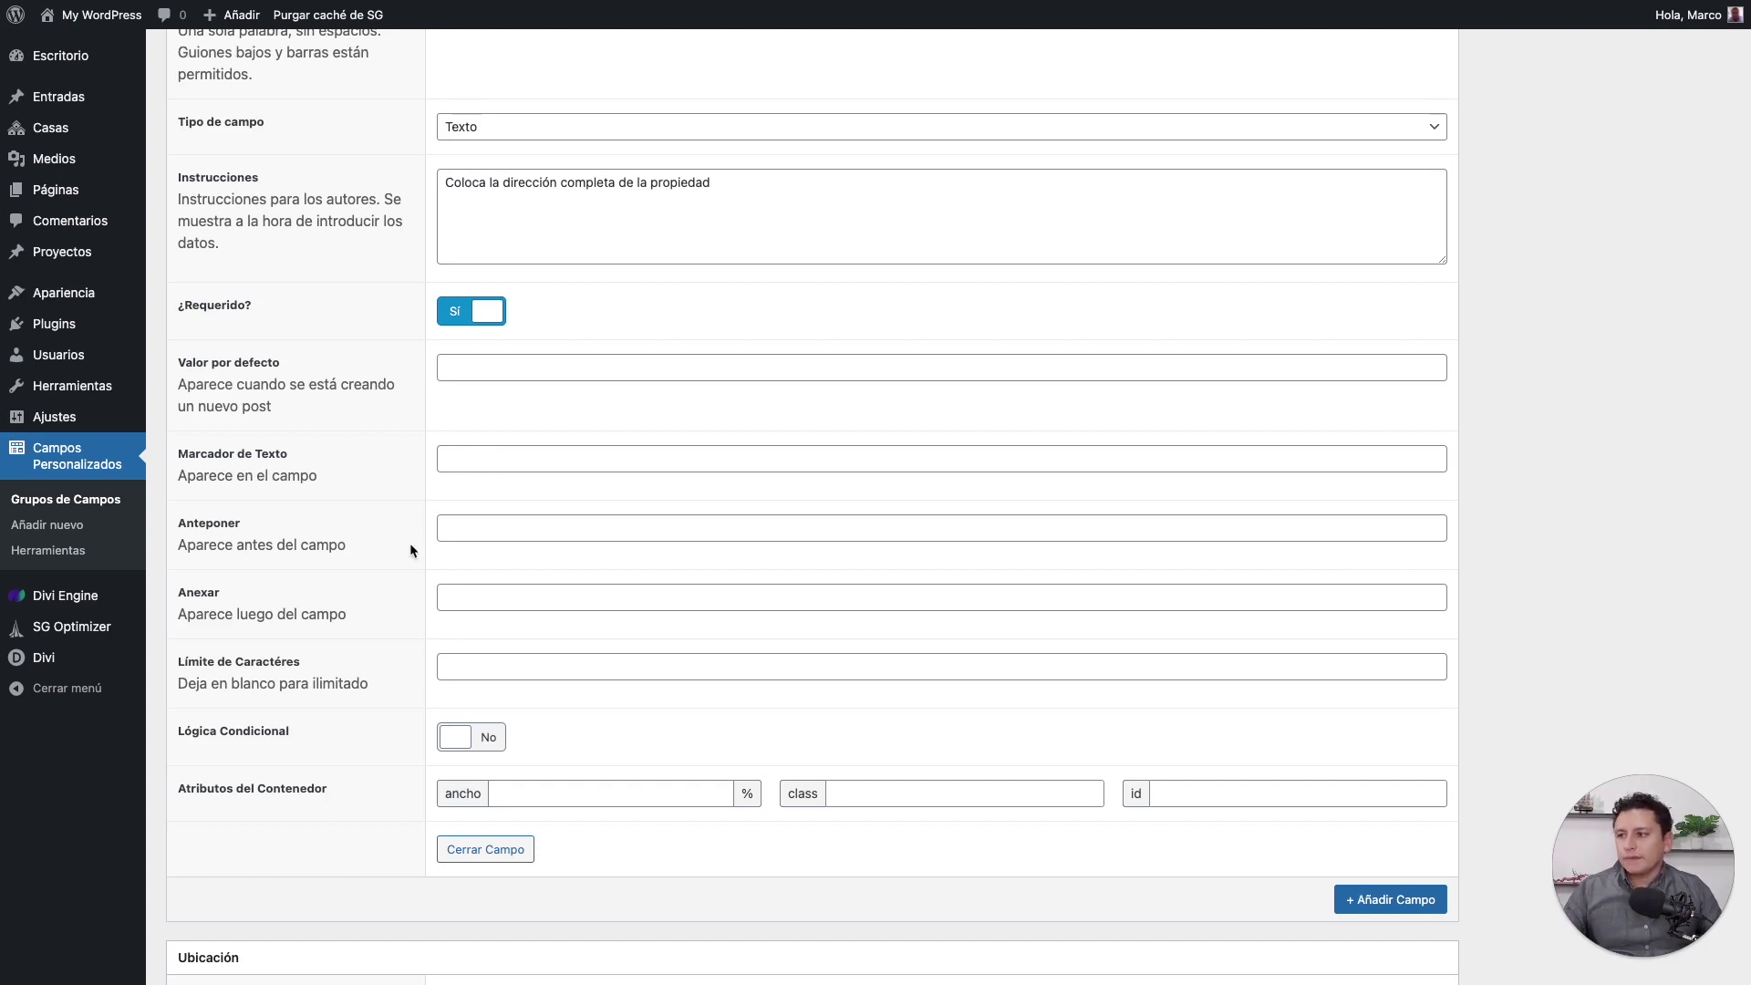
Review the Anteponer, Anexar and character-limit settings, toggling Lógica Condicional on then off
click(484, 531)
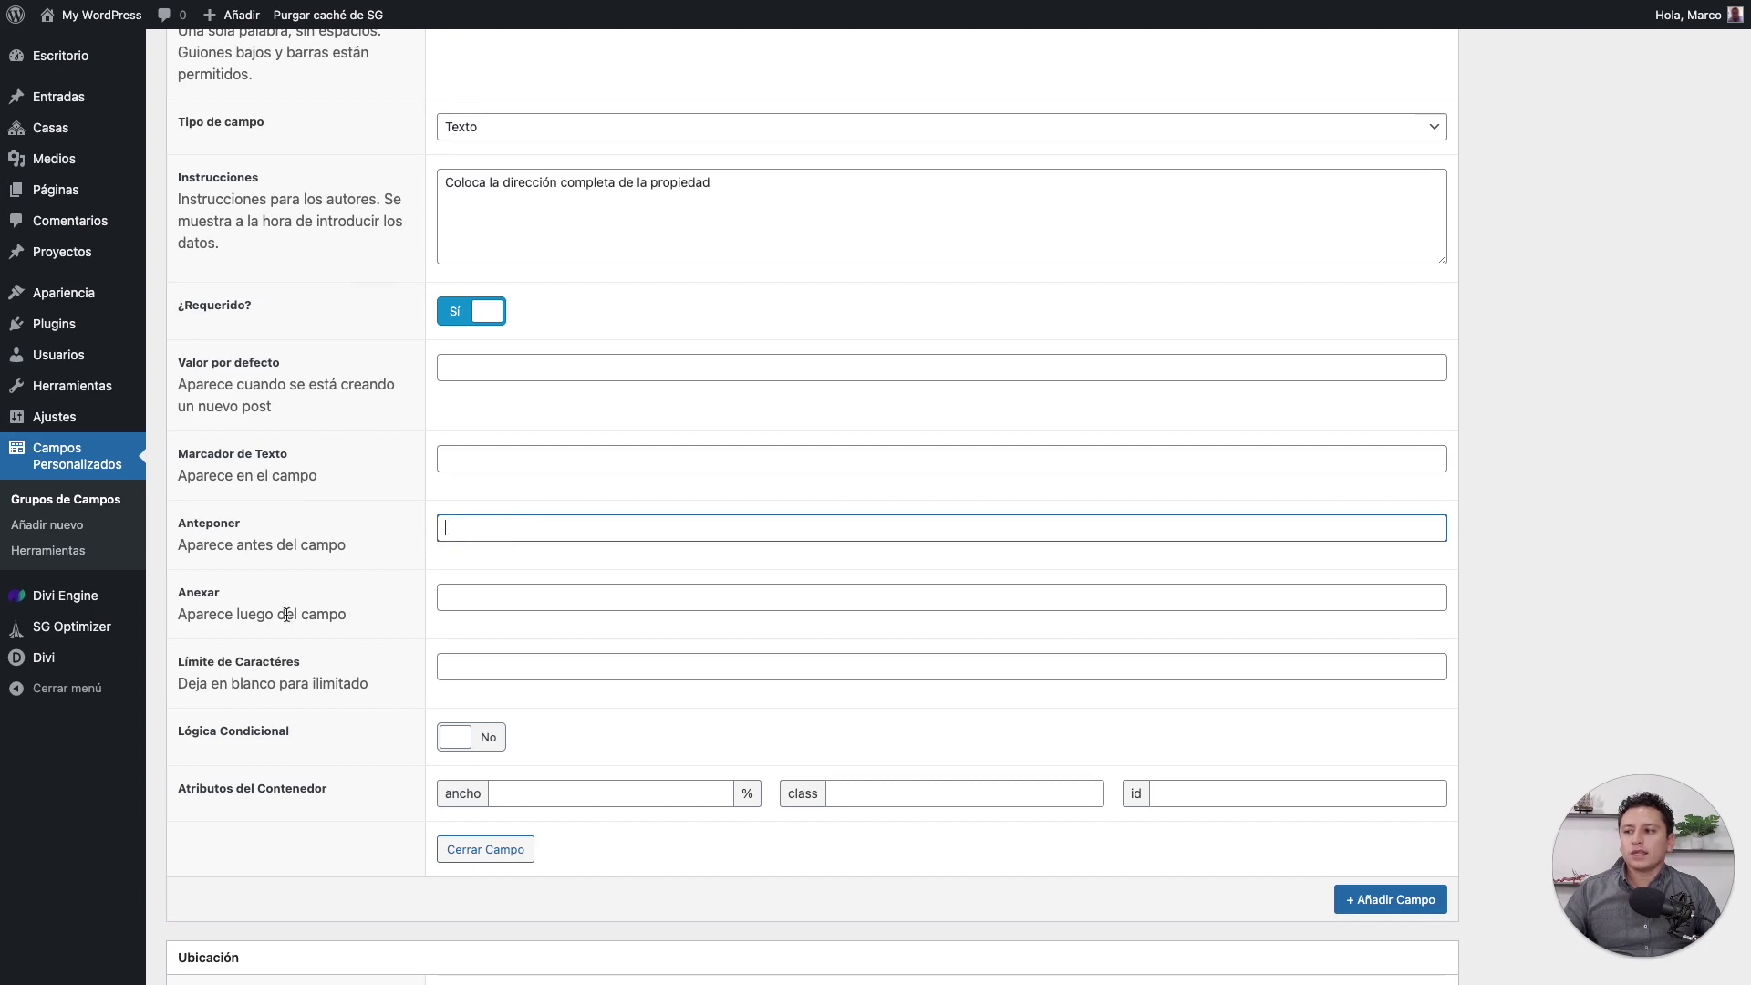
click(477, 598)
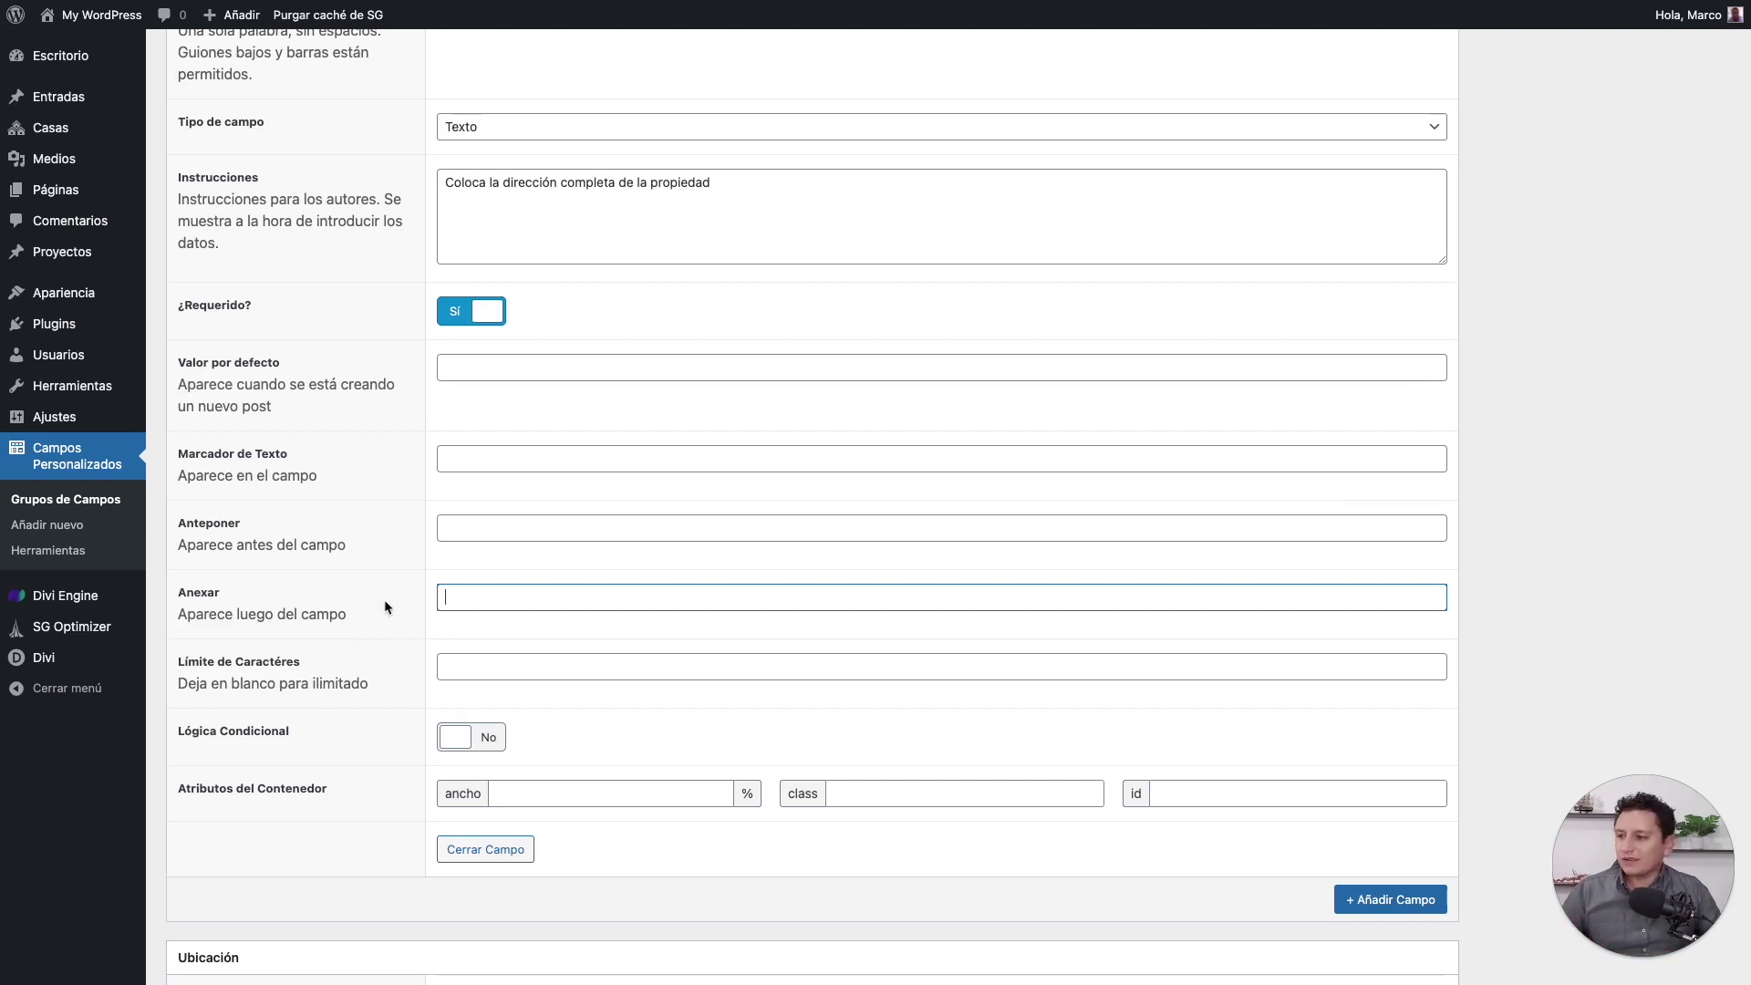
click(487, 668)
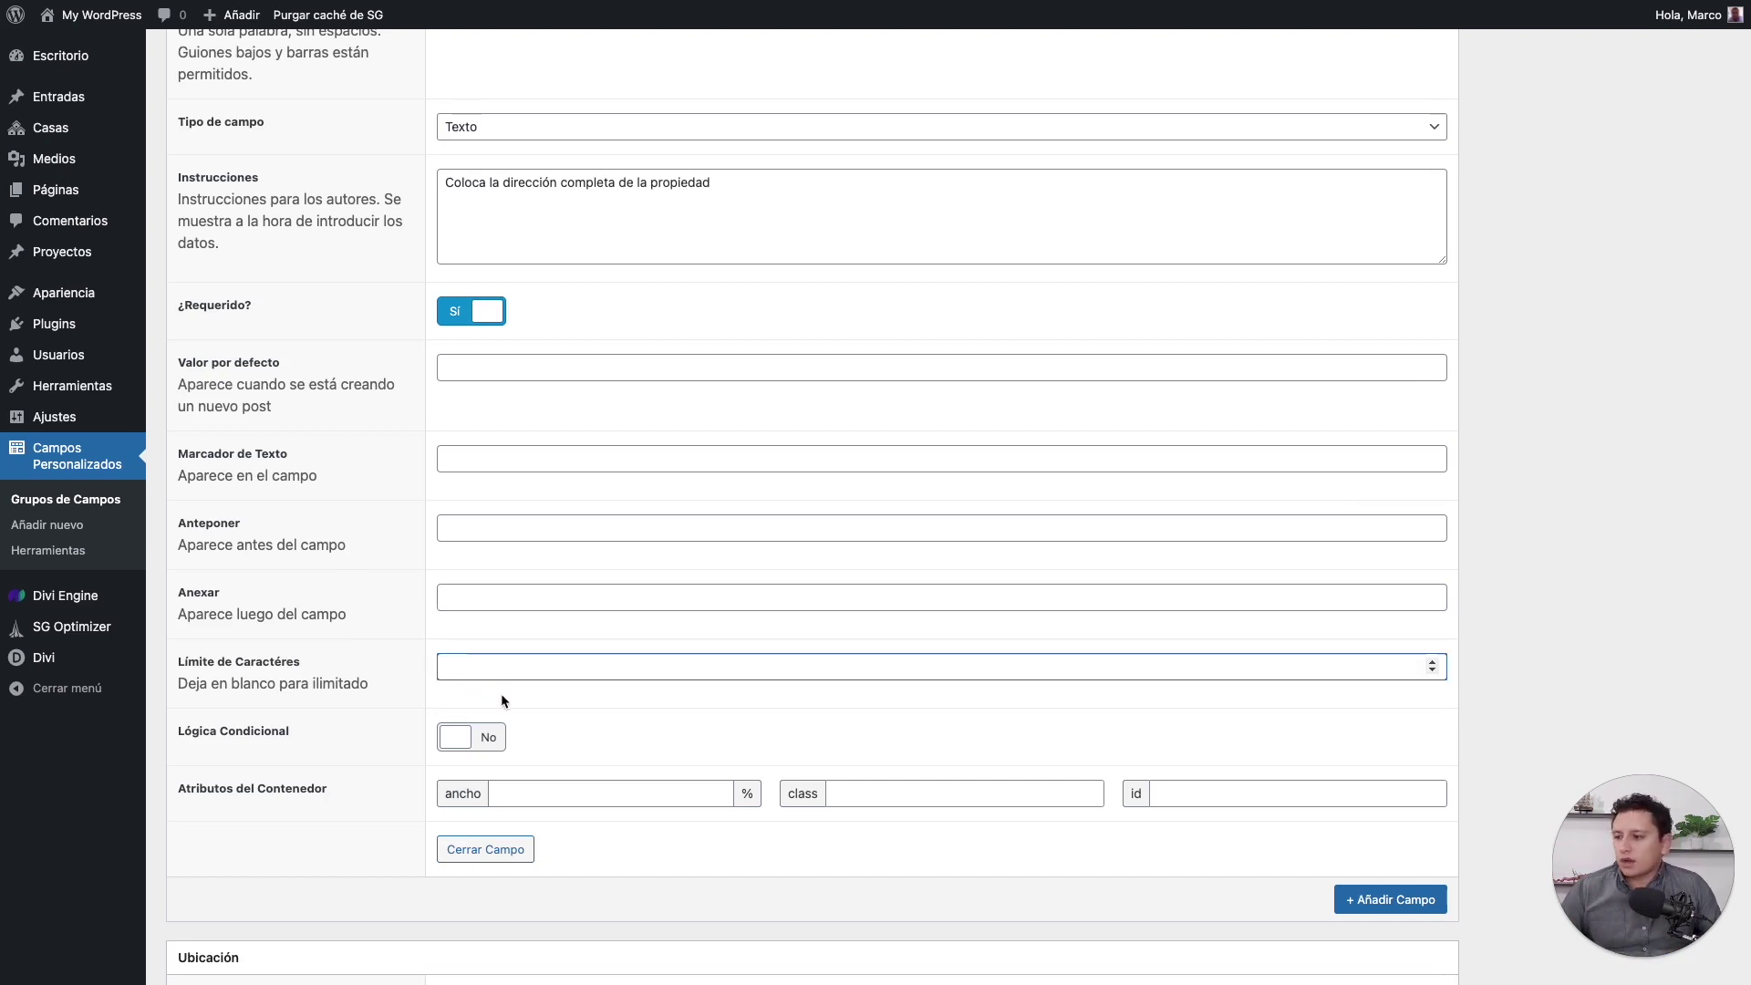
scroll(501, 693, down, 3)
click(484, 593)
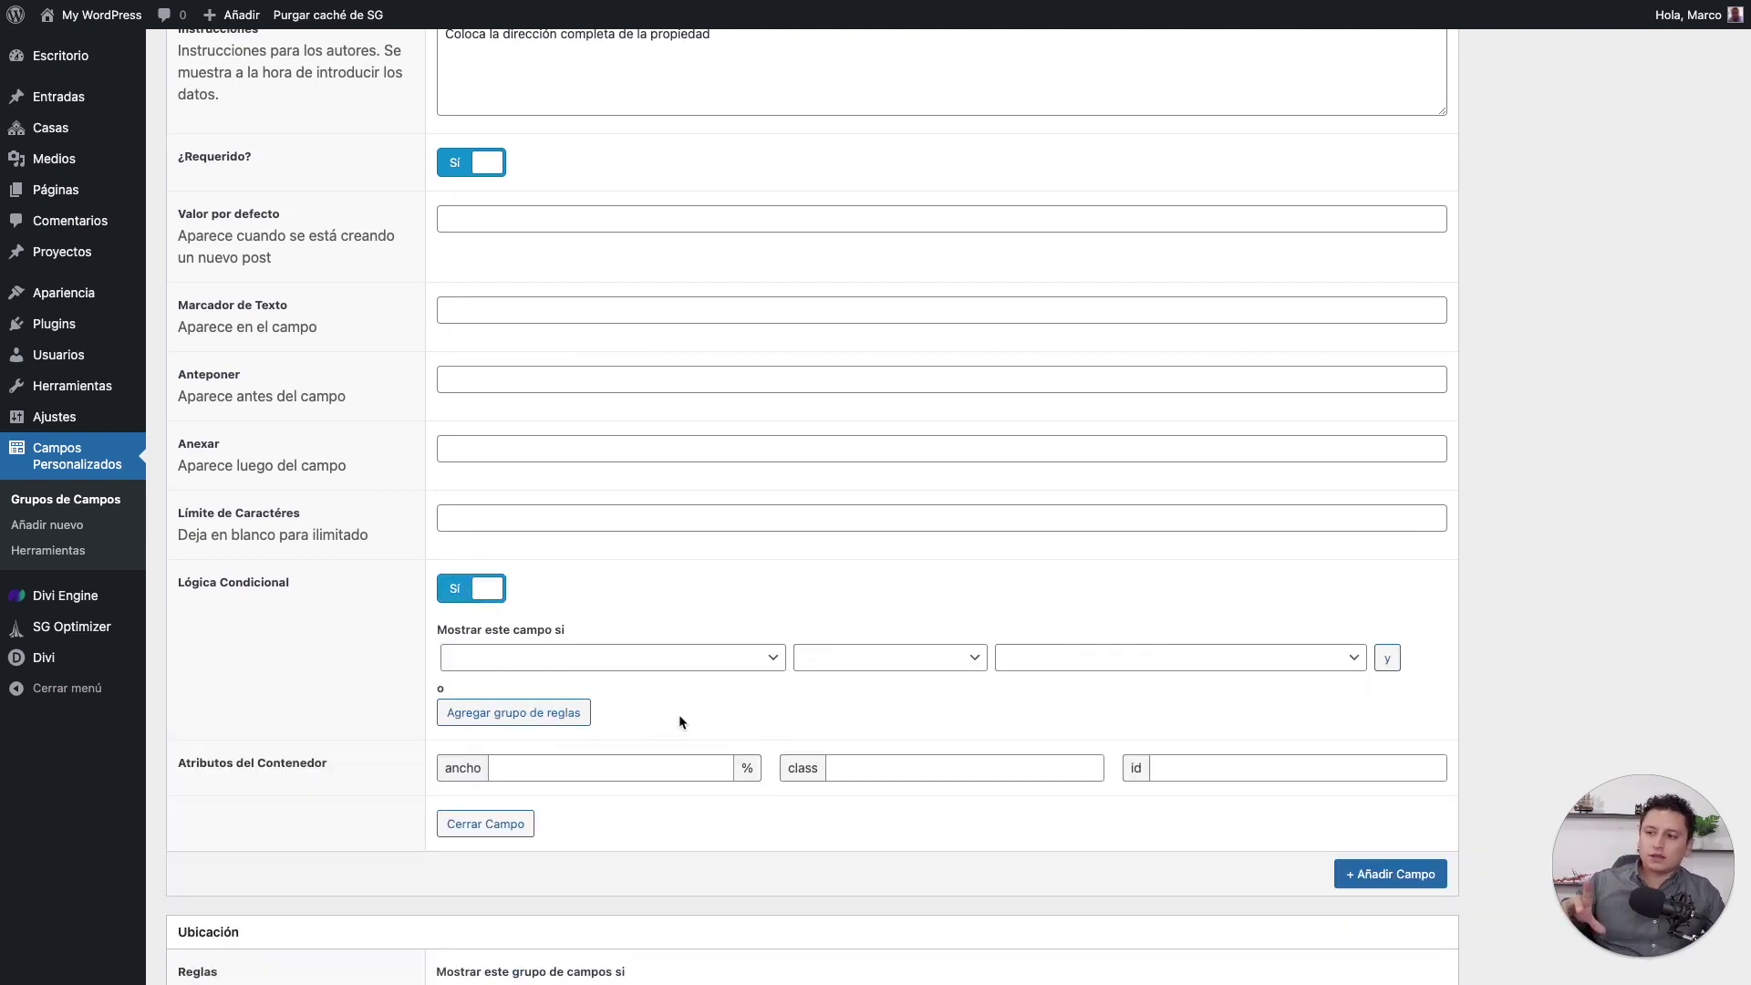
scroll(678, 722, up, 1)
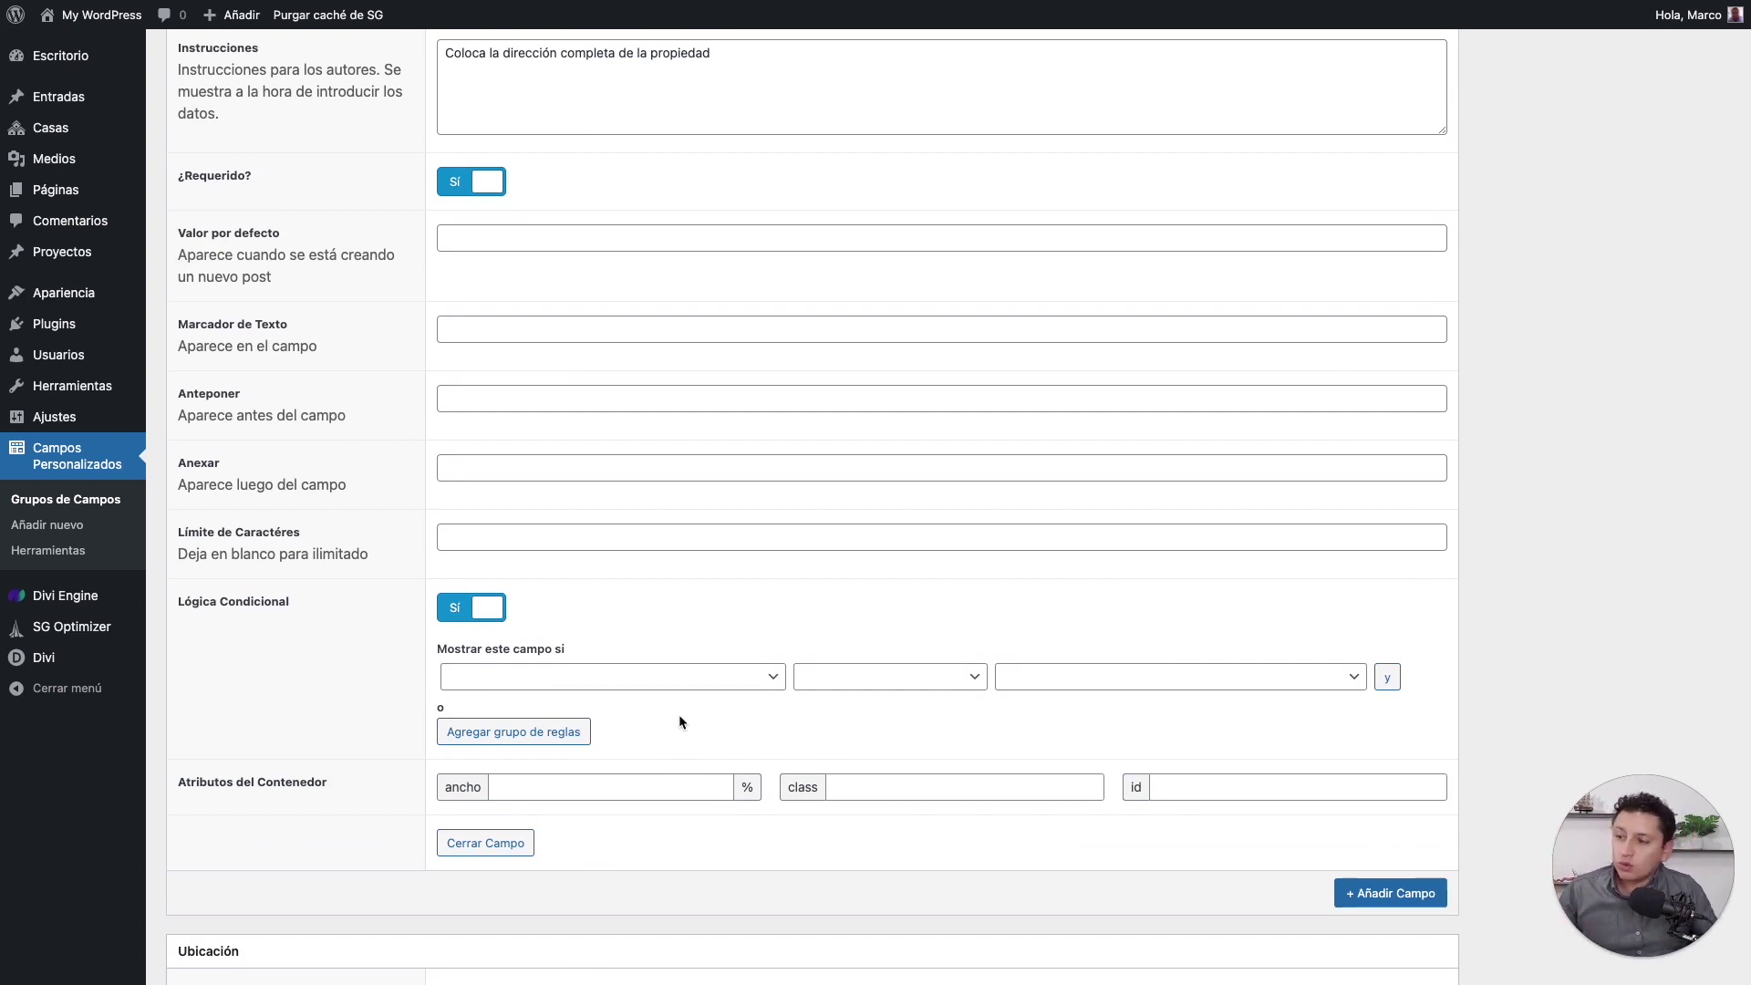
click(468, 608)
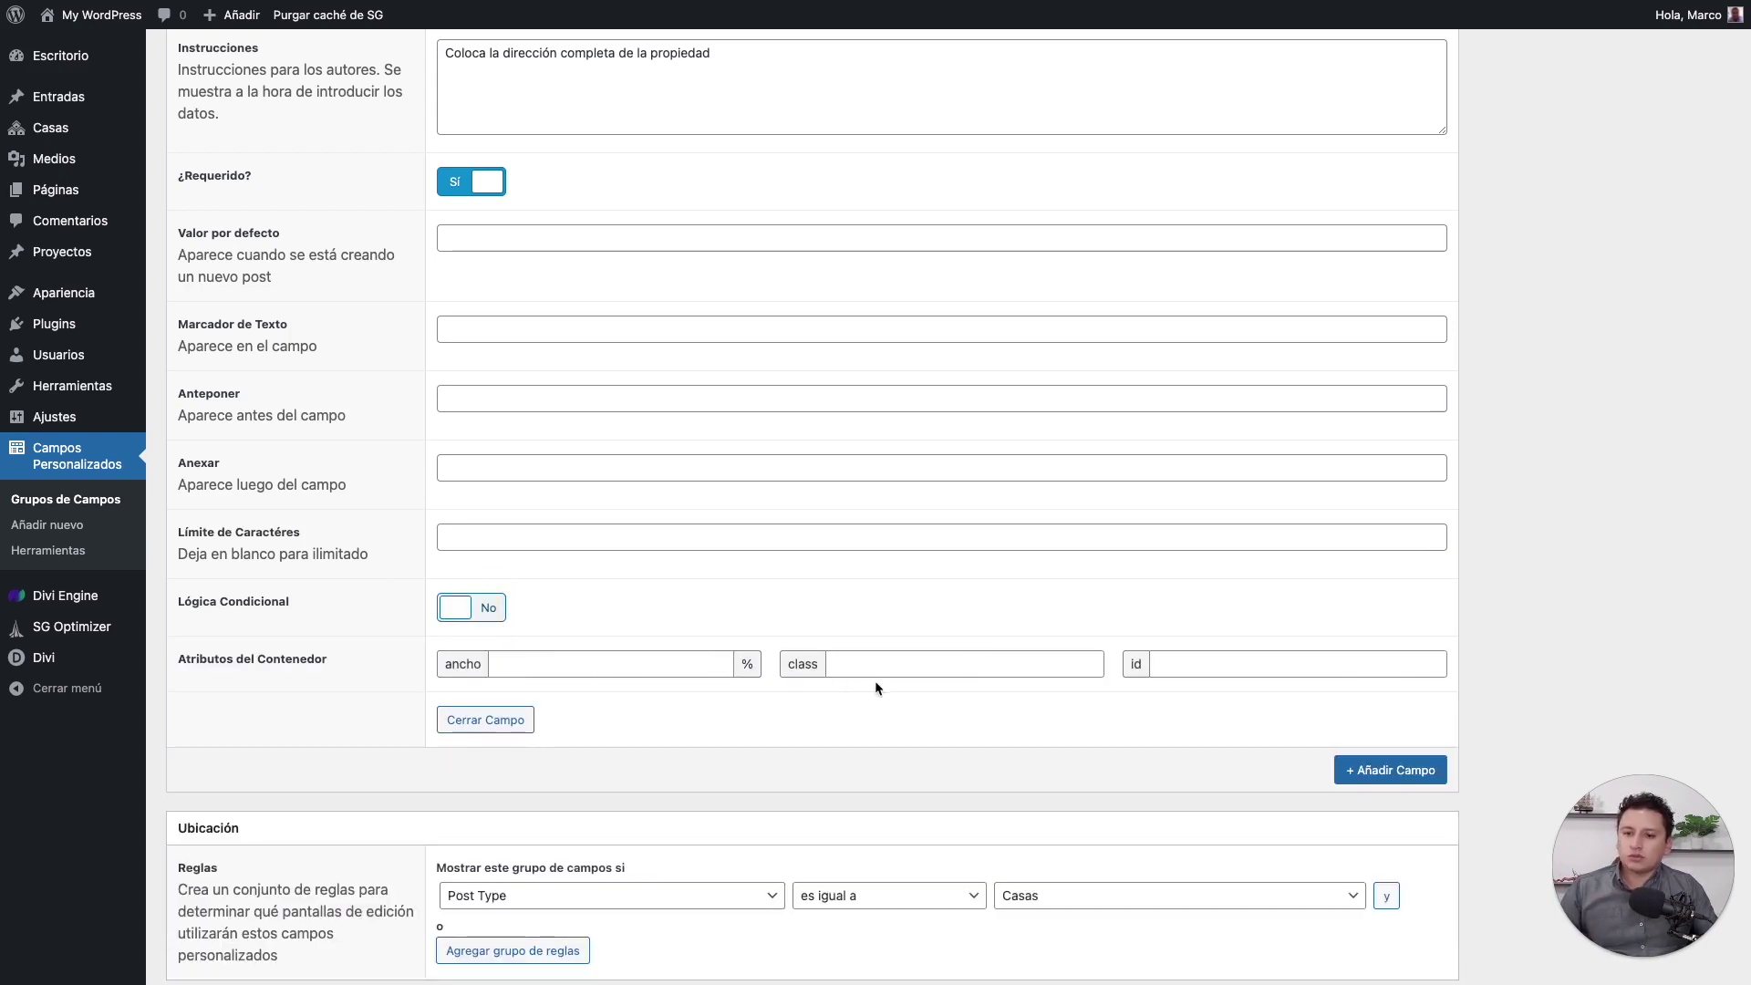
Collapse the Dirección field and update the GC - Casas field group
scroll(812, 693, down, 1)
scroll(792, 698, up, 4)
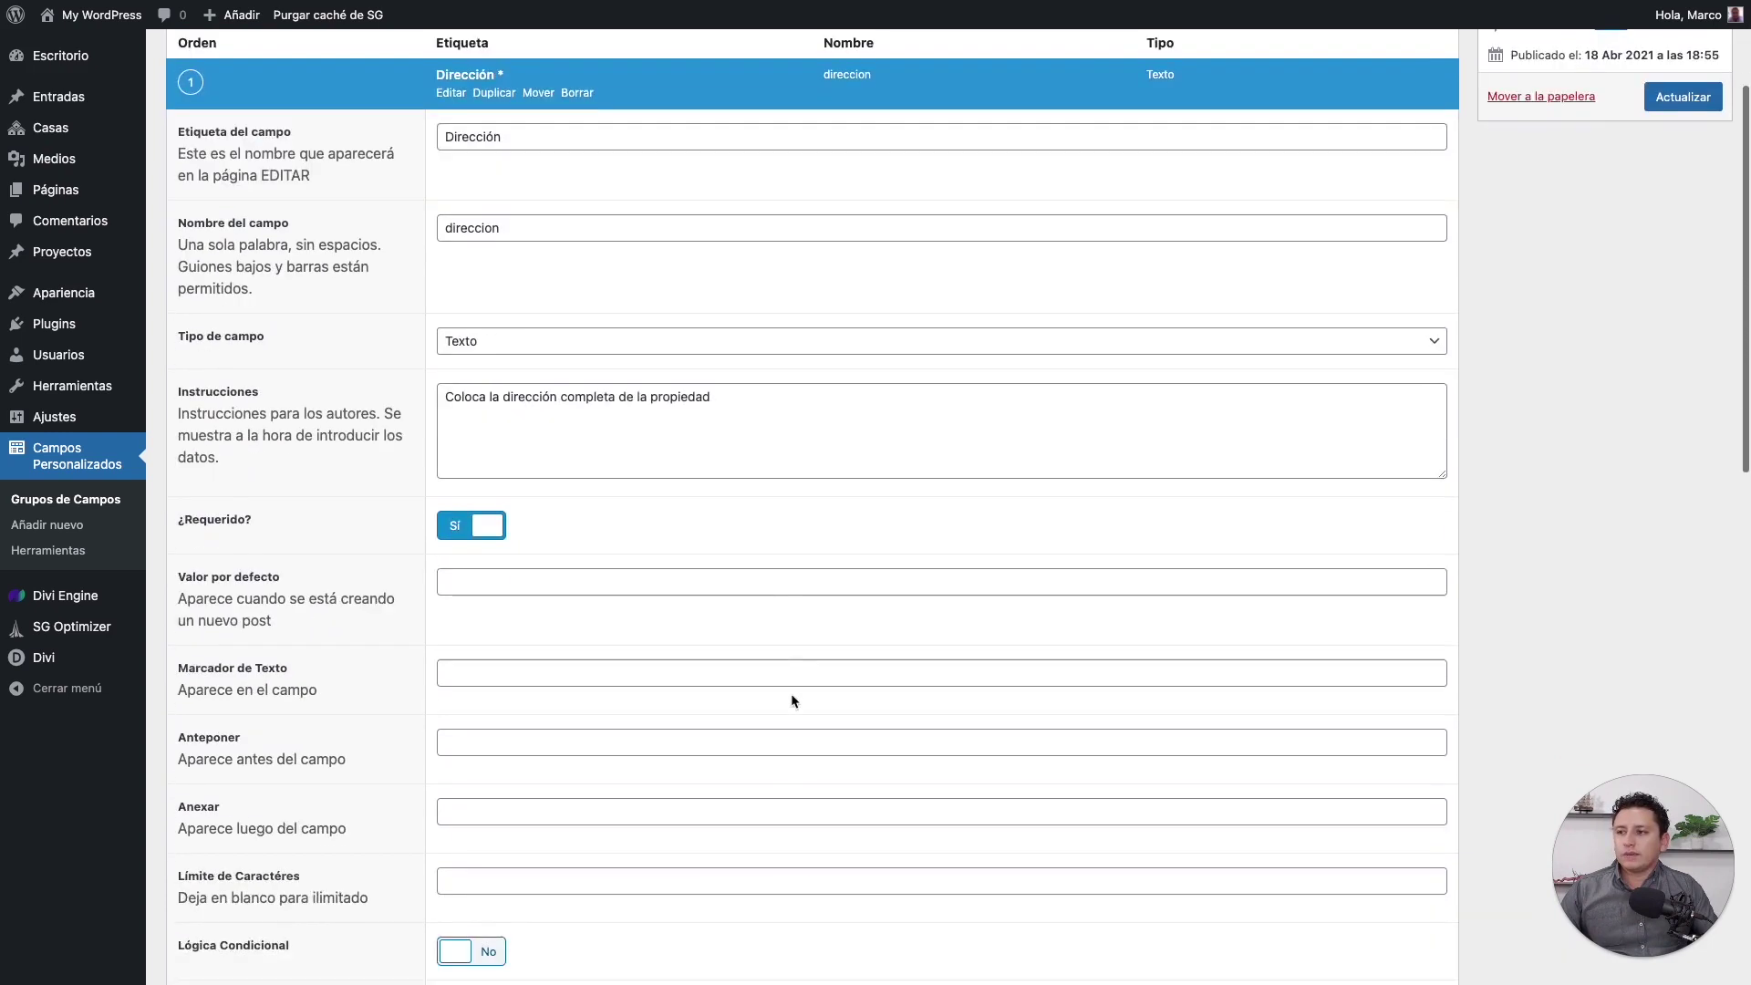
scroll(791, 693, down, 2)
click(493, 874)
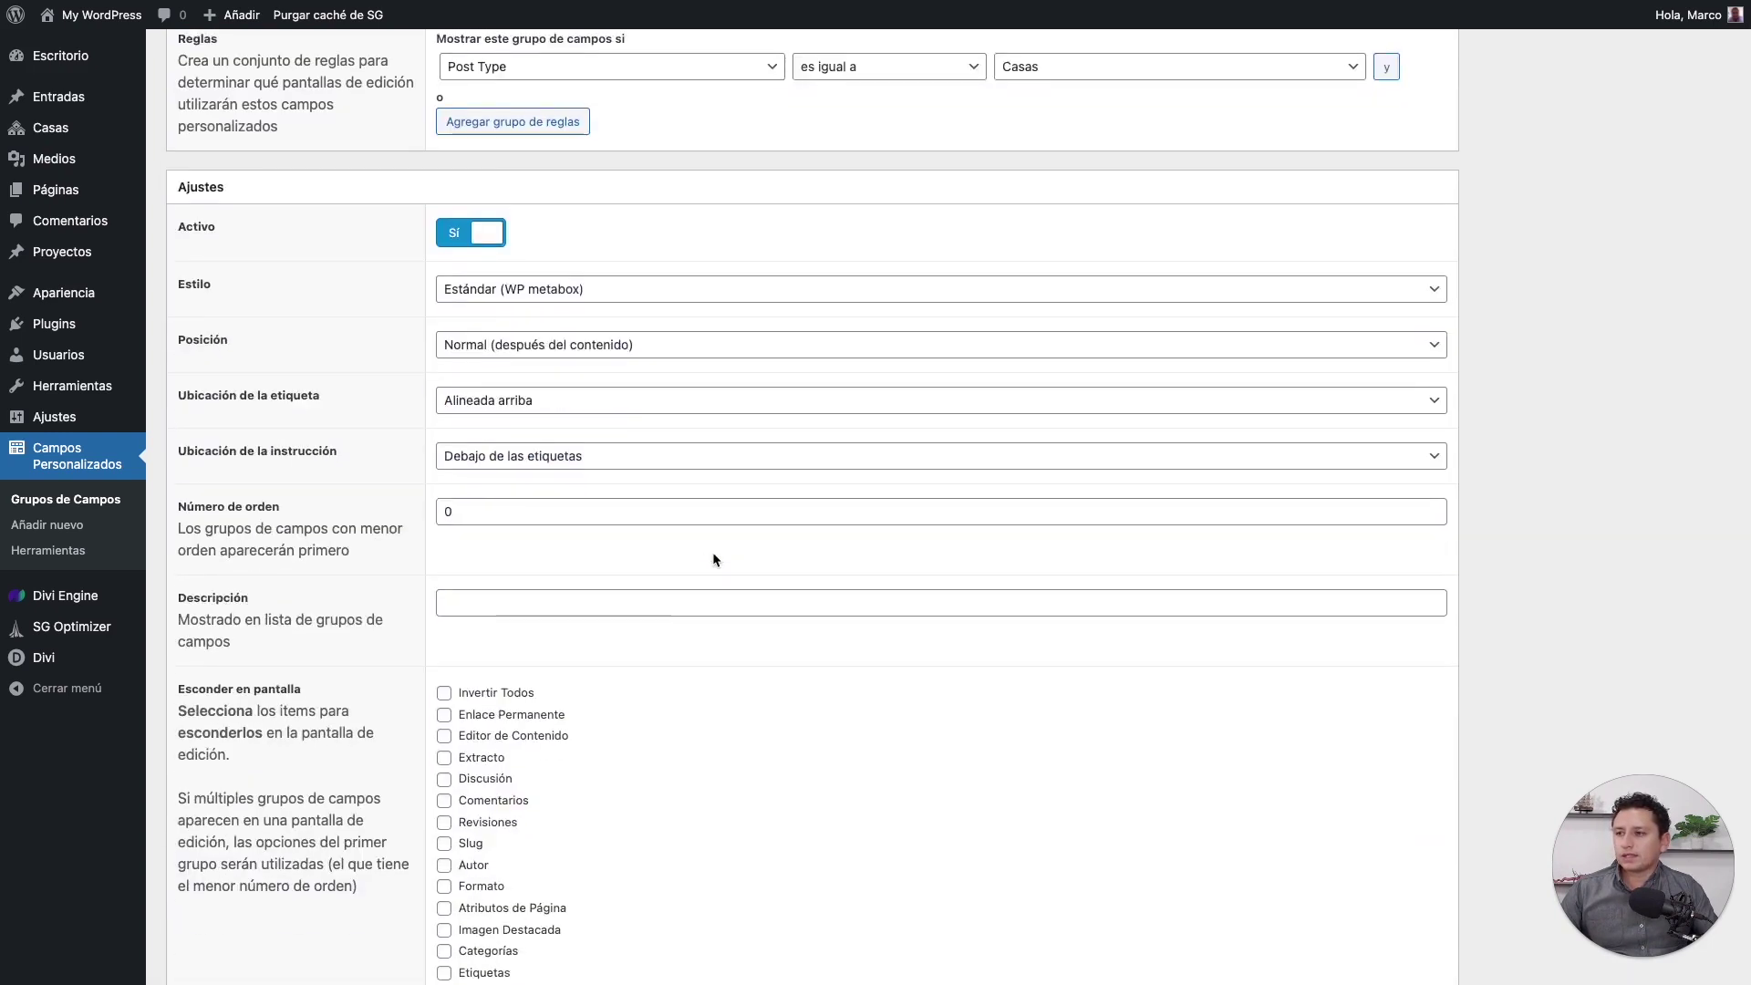
scroll(713, 560, up, 5)
click(1671, 298)
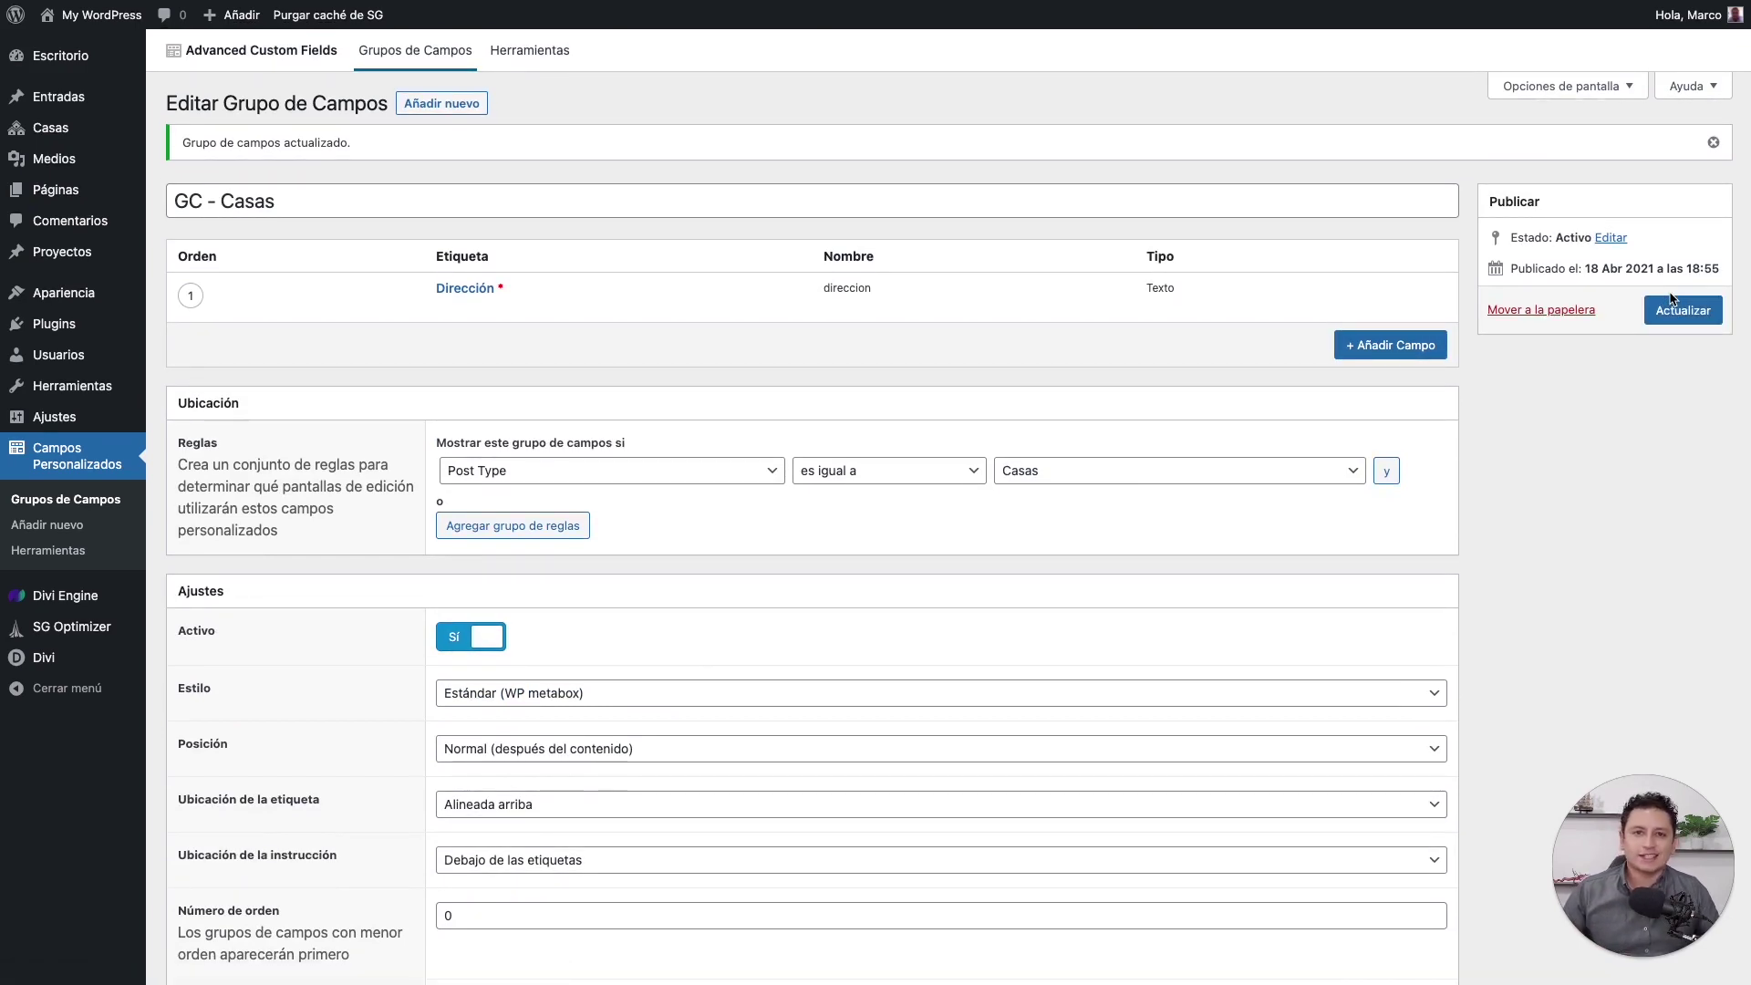
Start a new Casa and check the required Dirección field and its instruction text
mouse_move(779, 293)
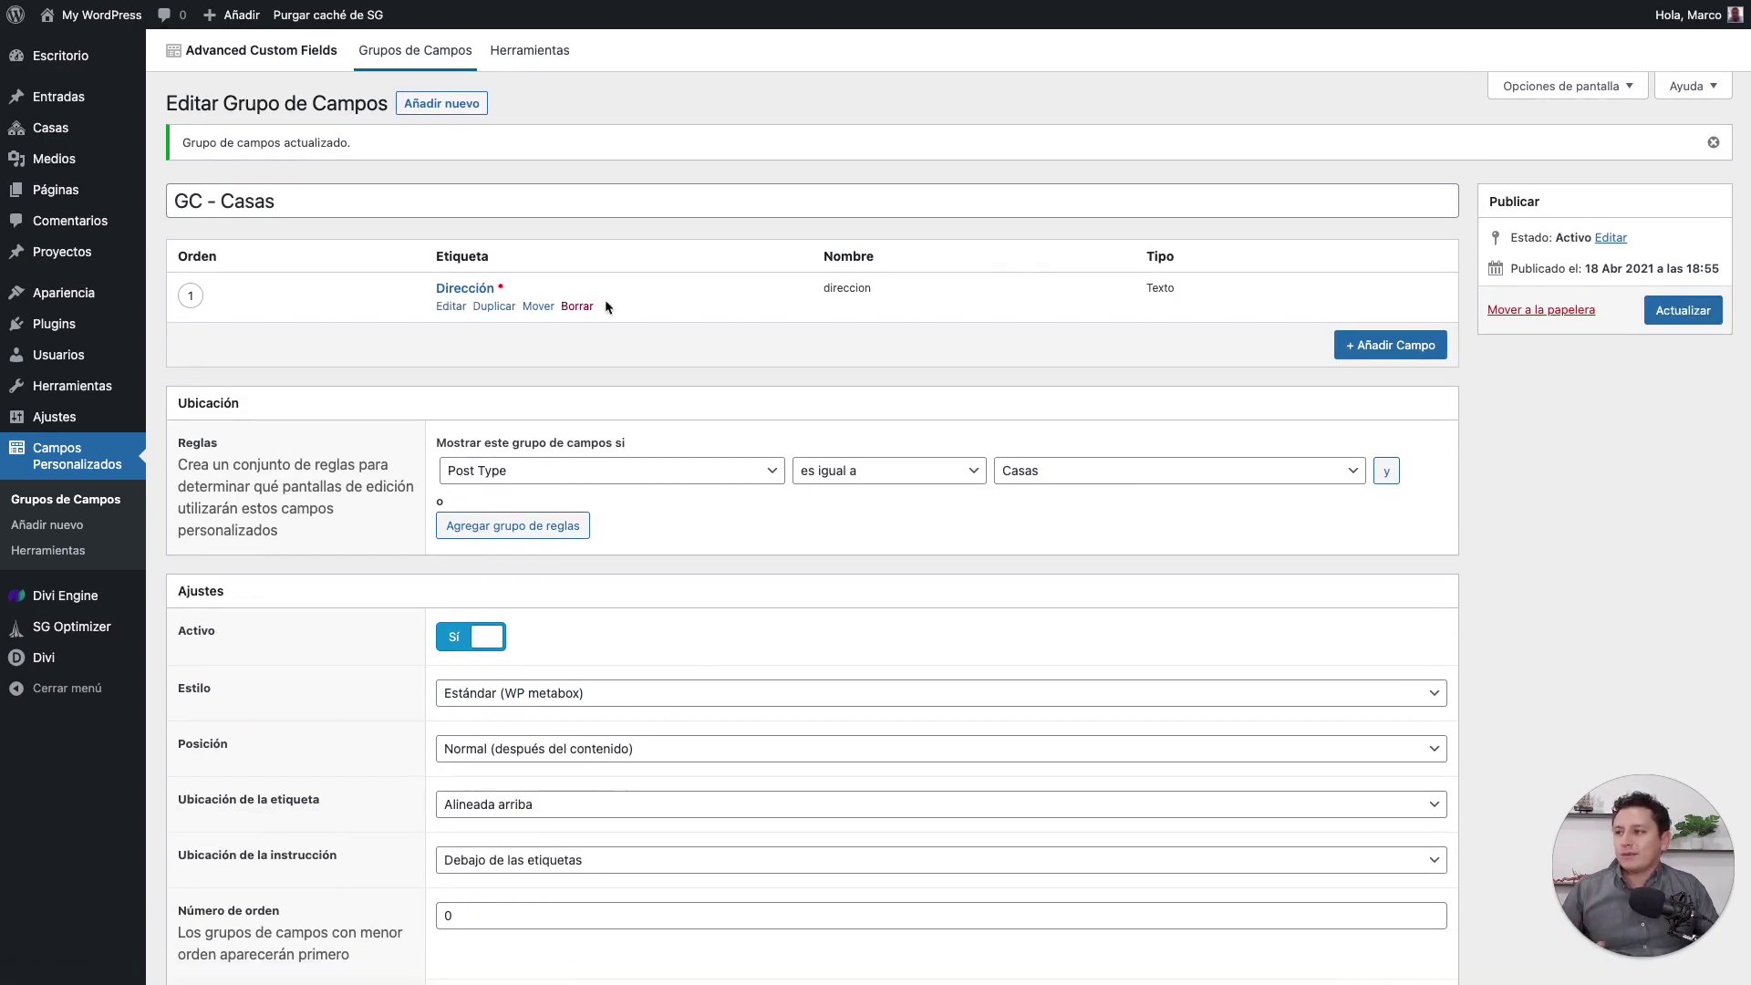
click(73, 135)
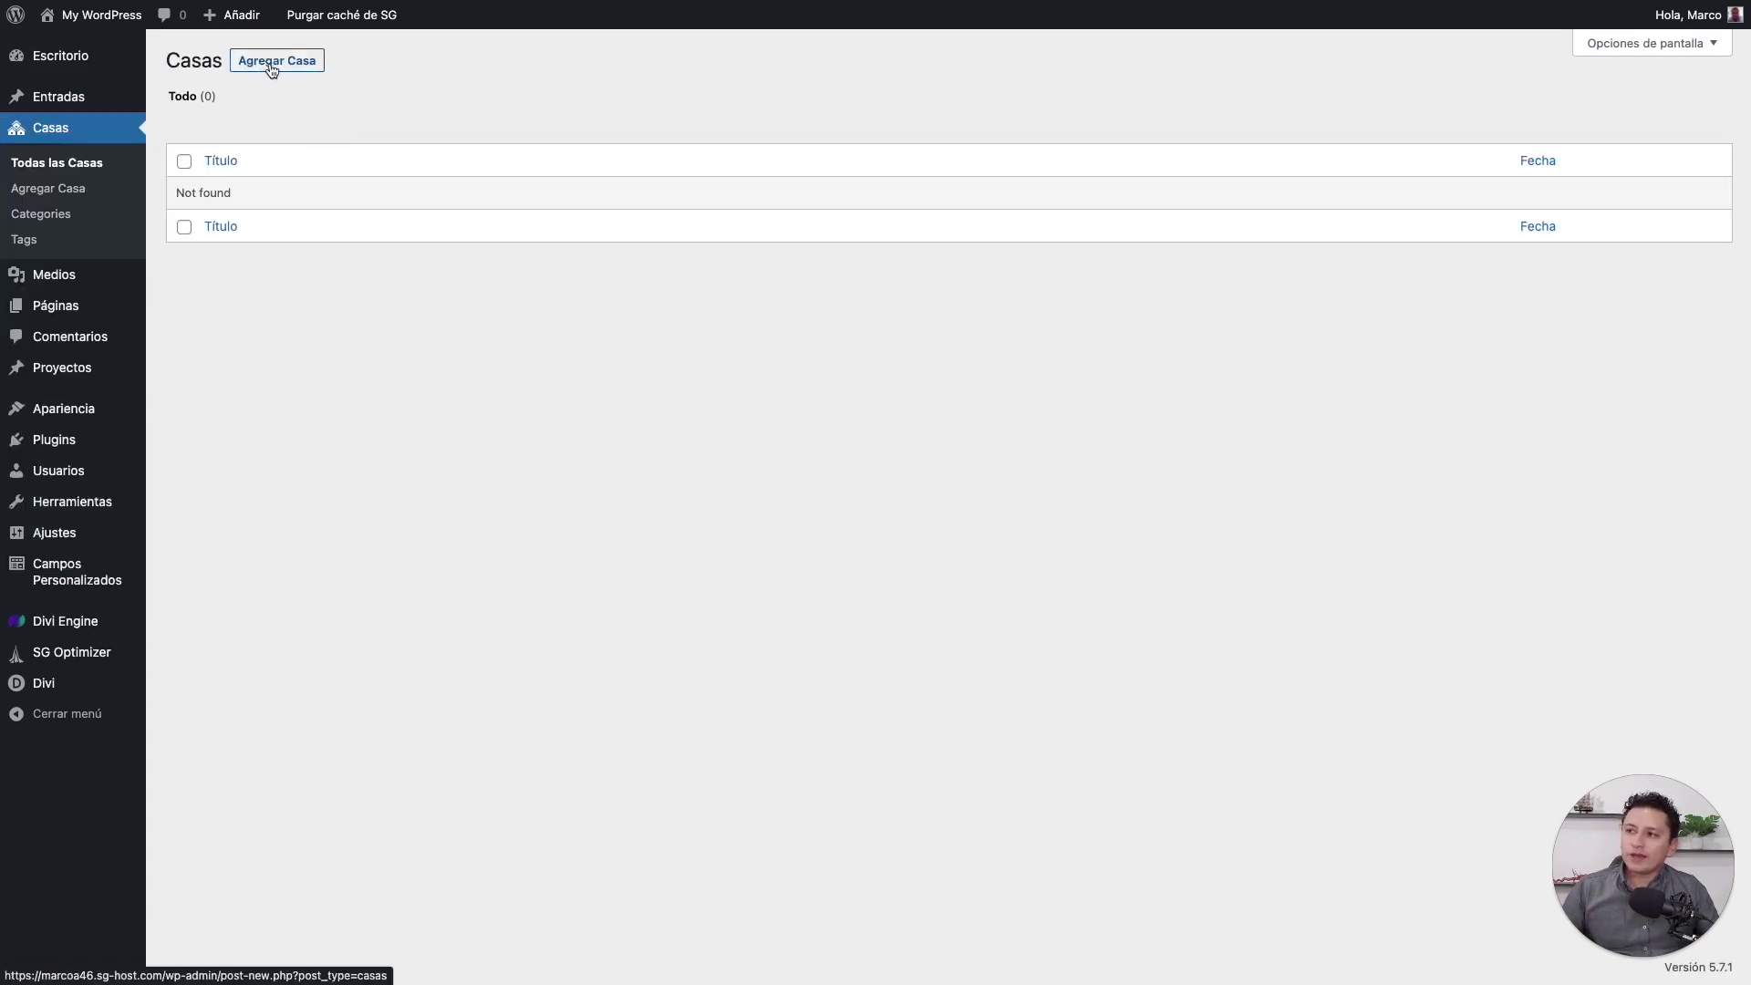
click(274, 69)
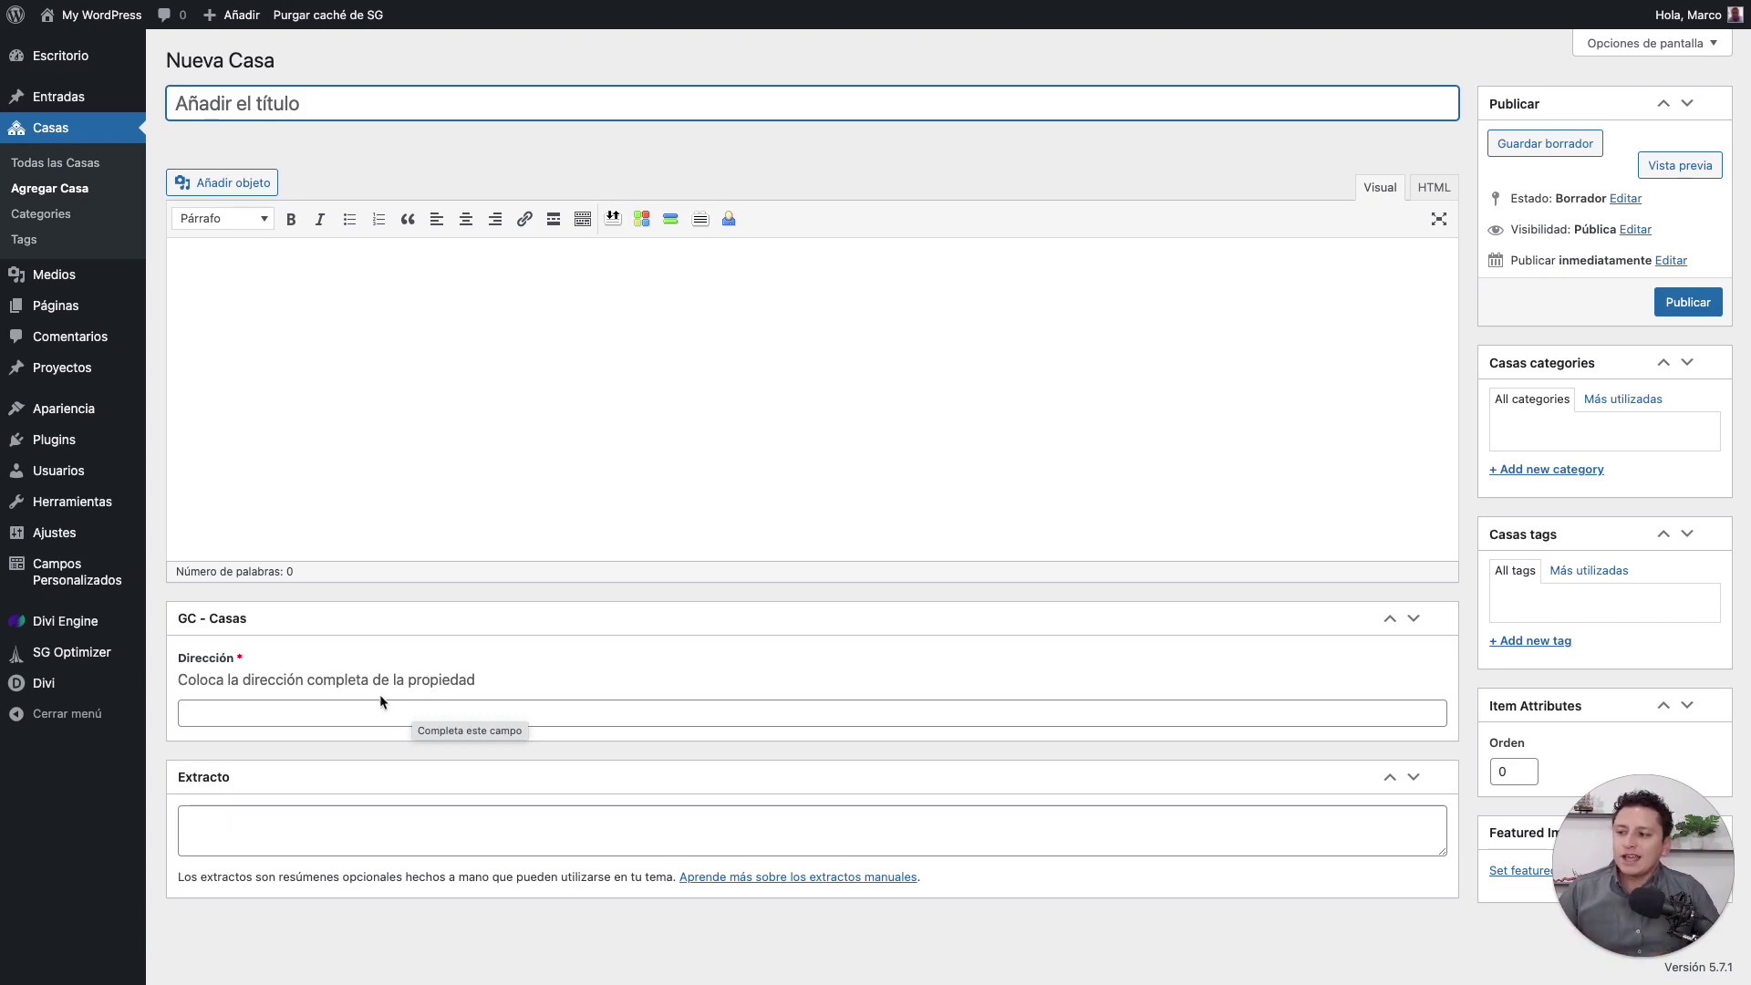
triple_click(234, 682)
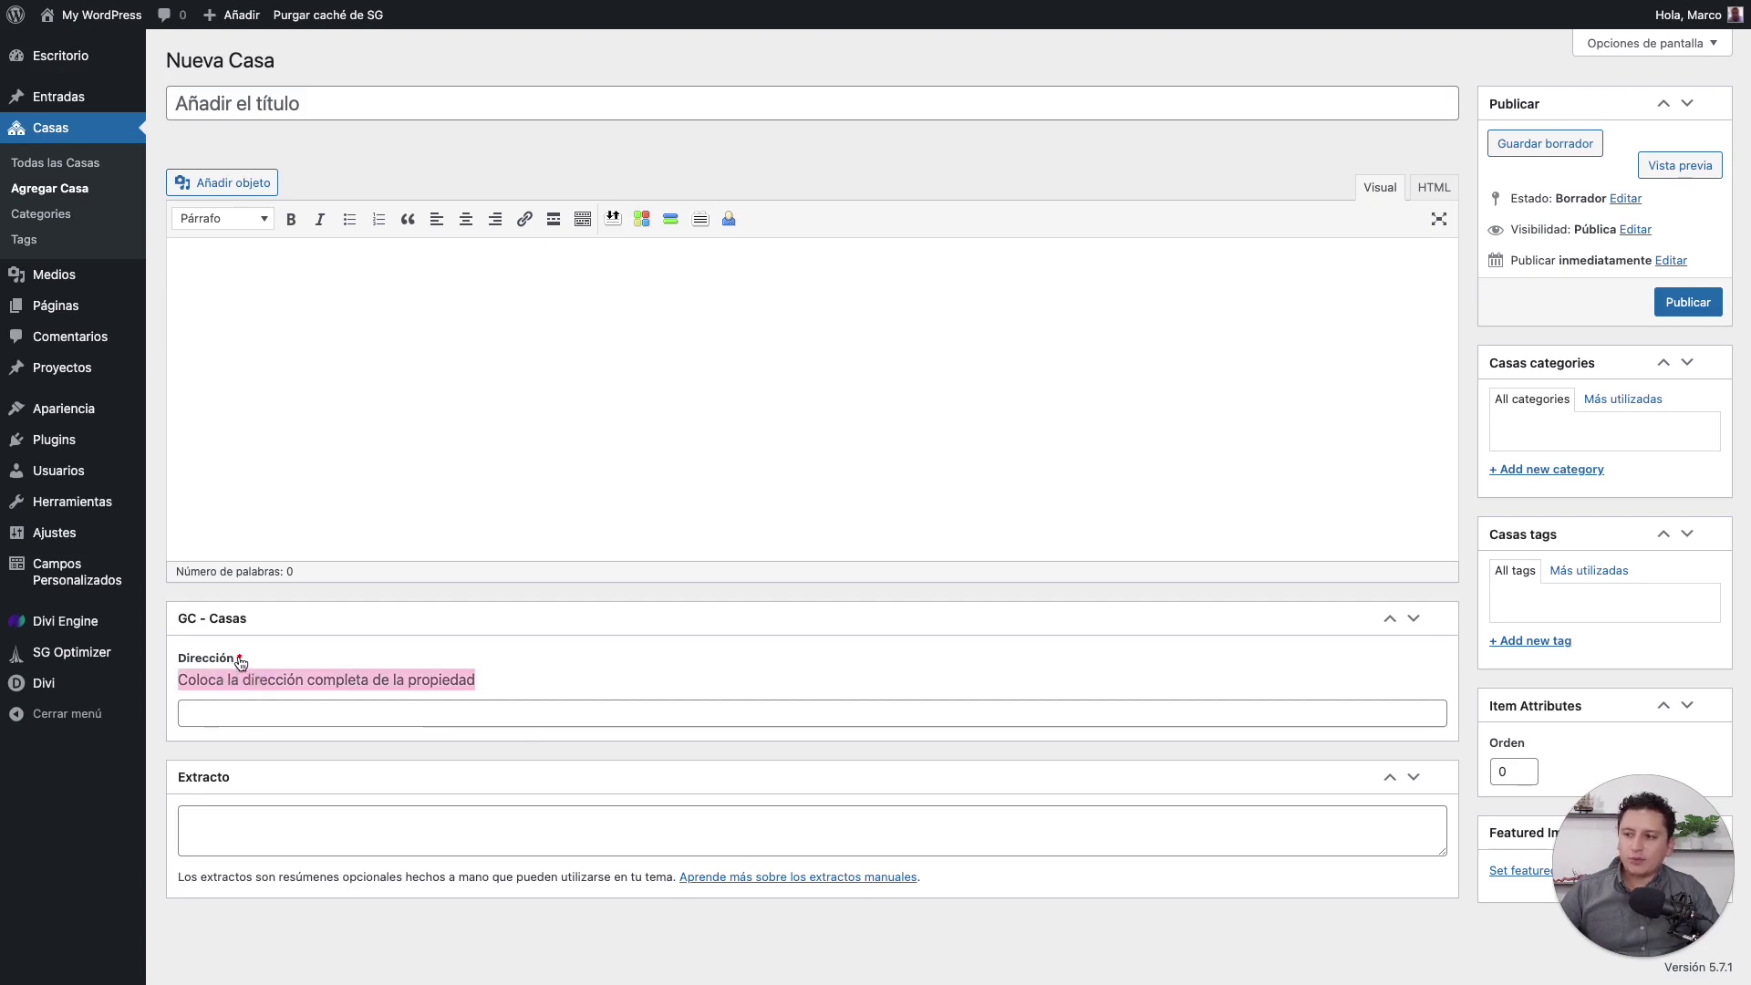
click(271, 710)
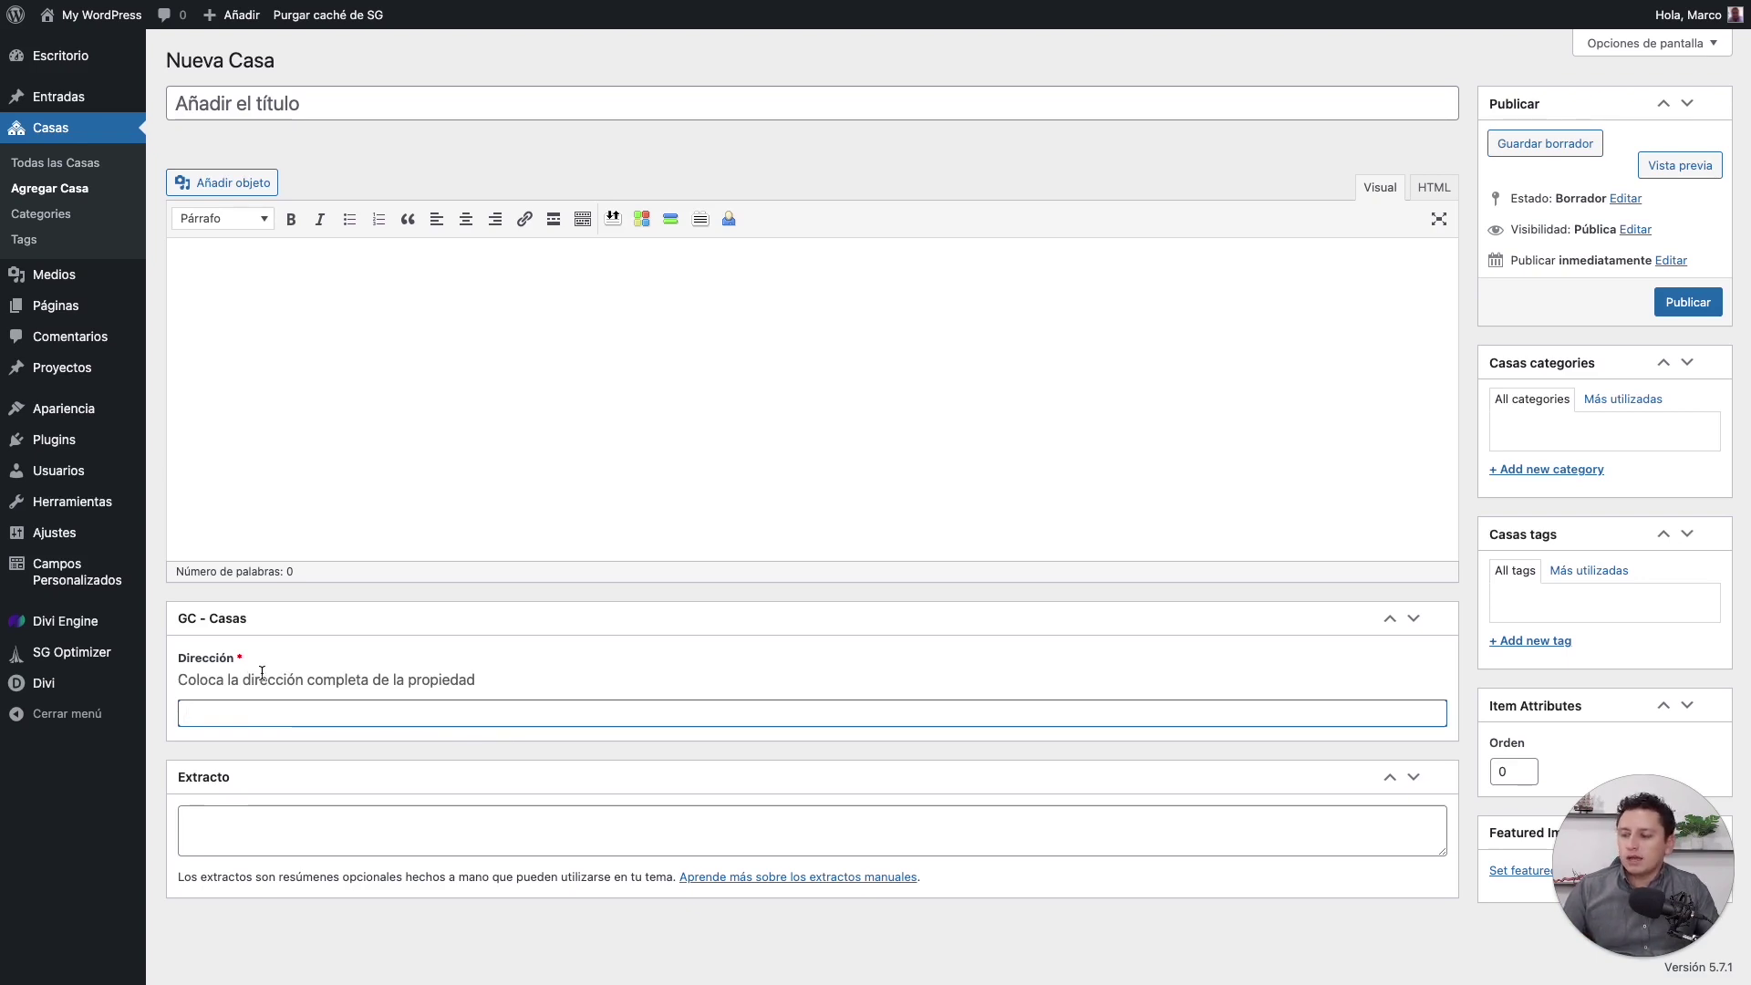
Reopen GC - Casas and add a second field, Precio (precio), of type Range
click(91, 575)
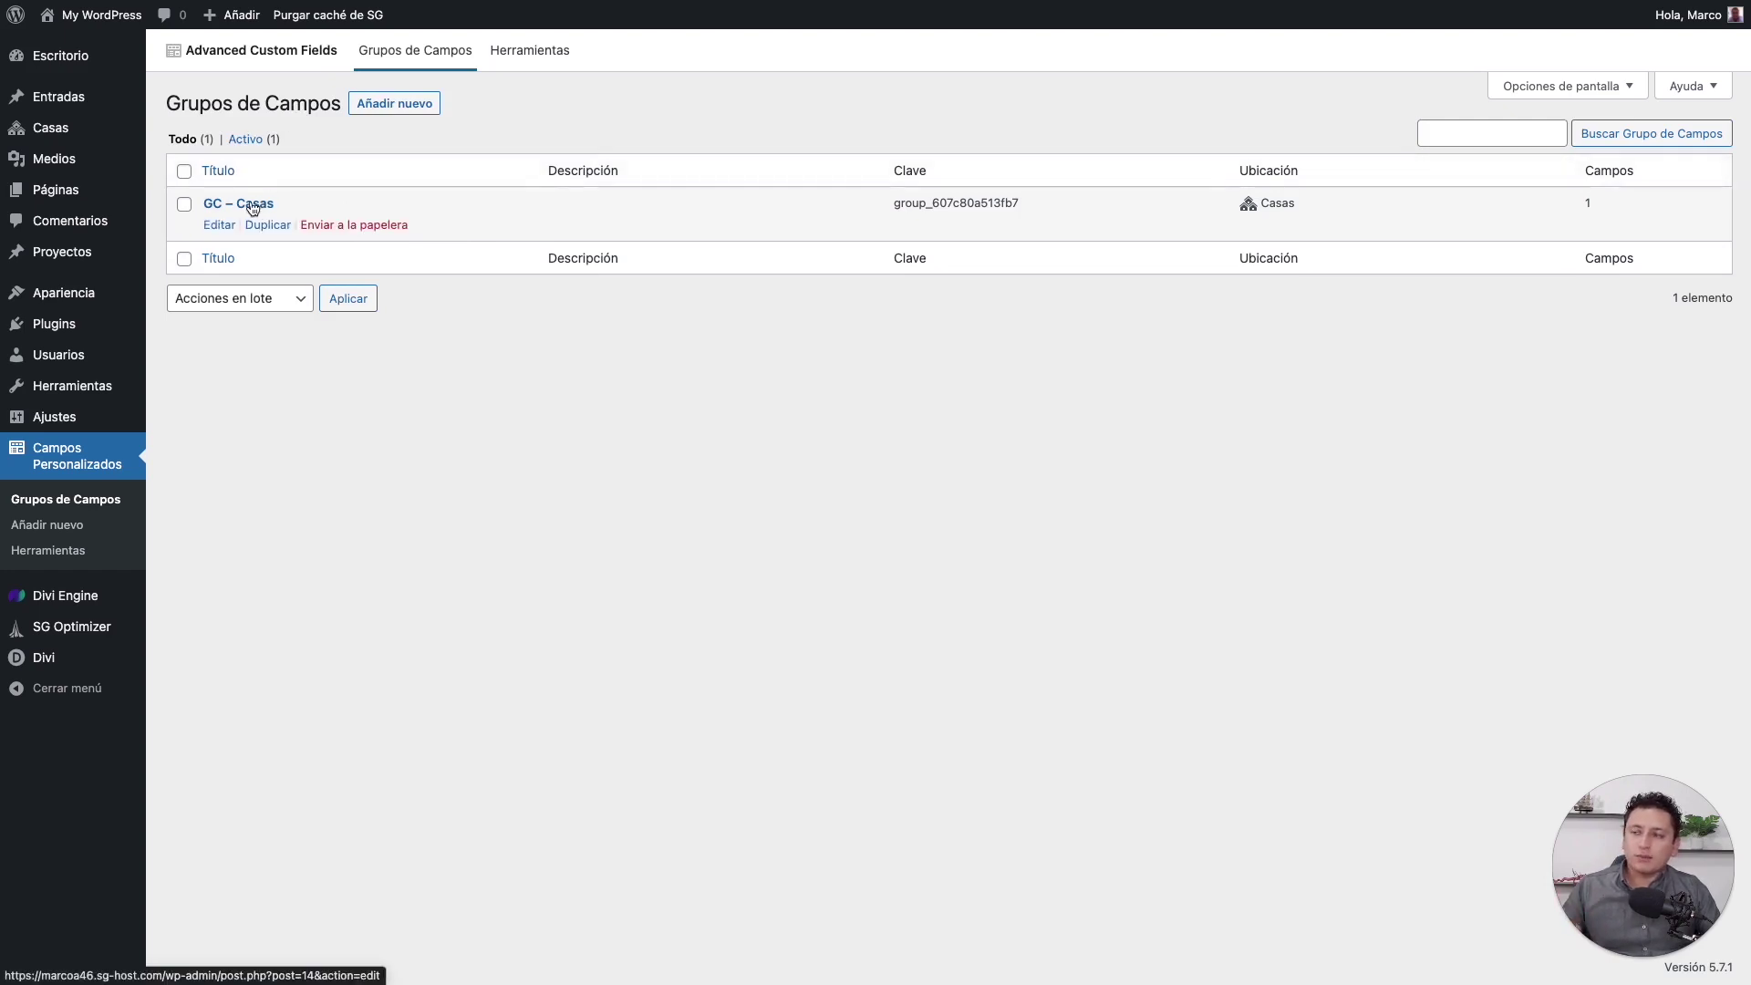
click(218, 225)
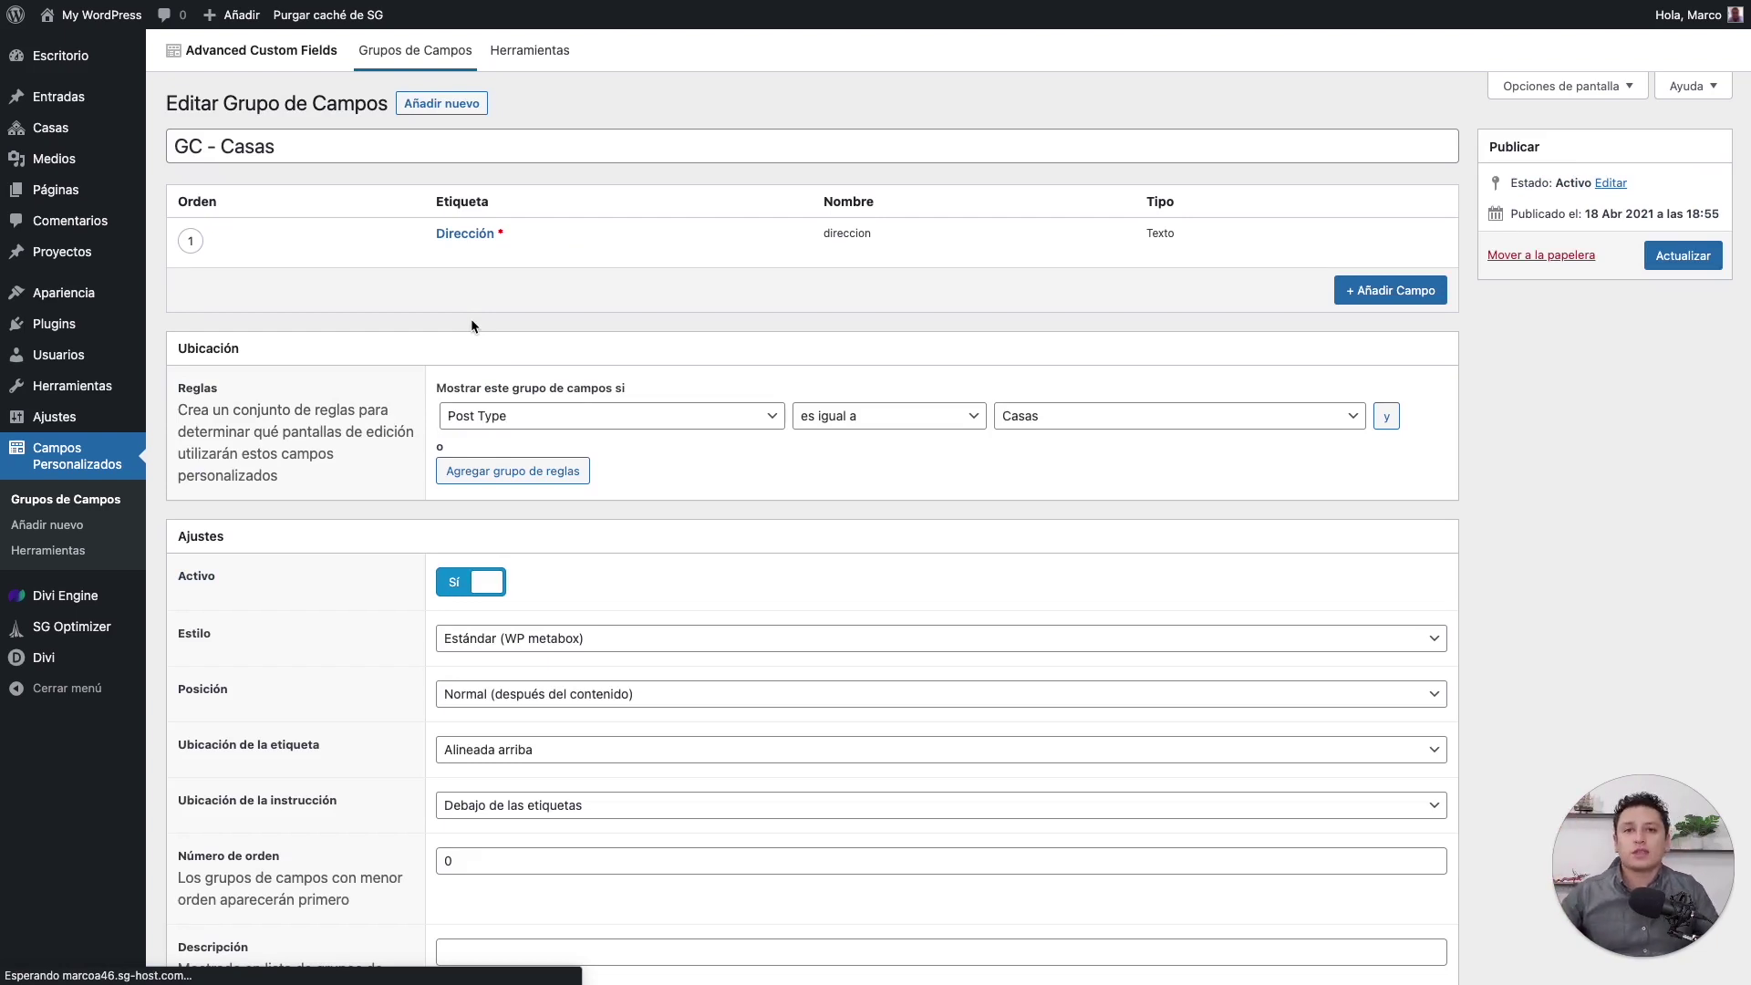
click(1392, 289)
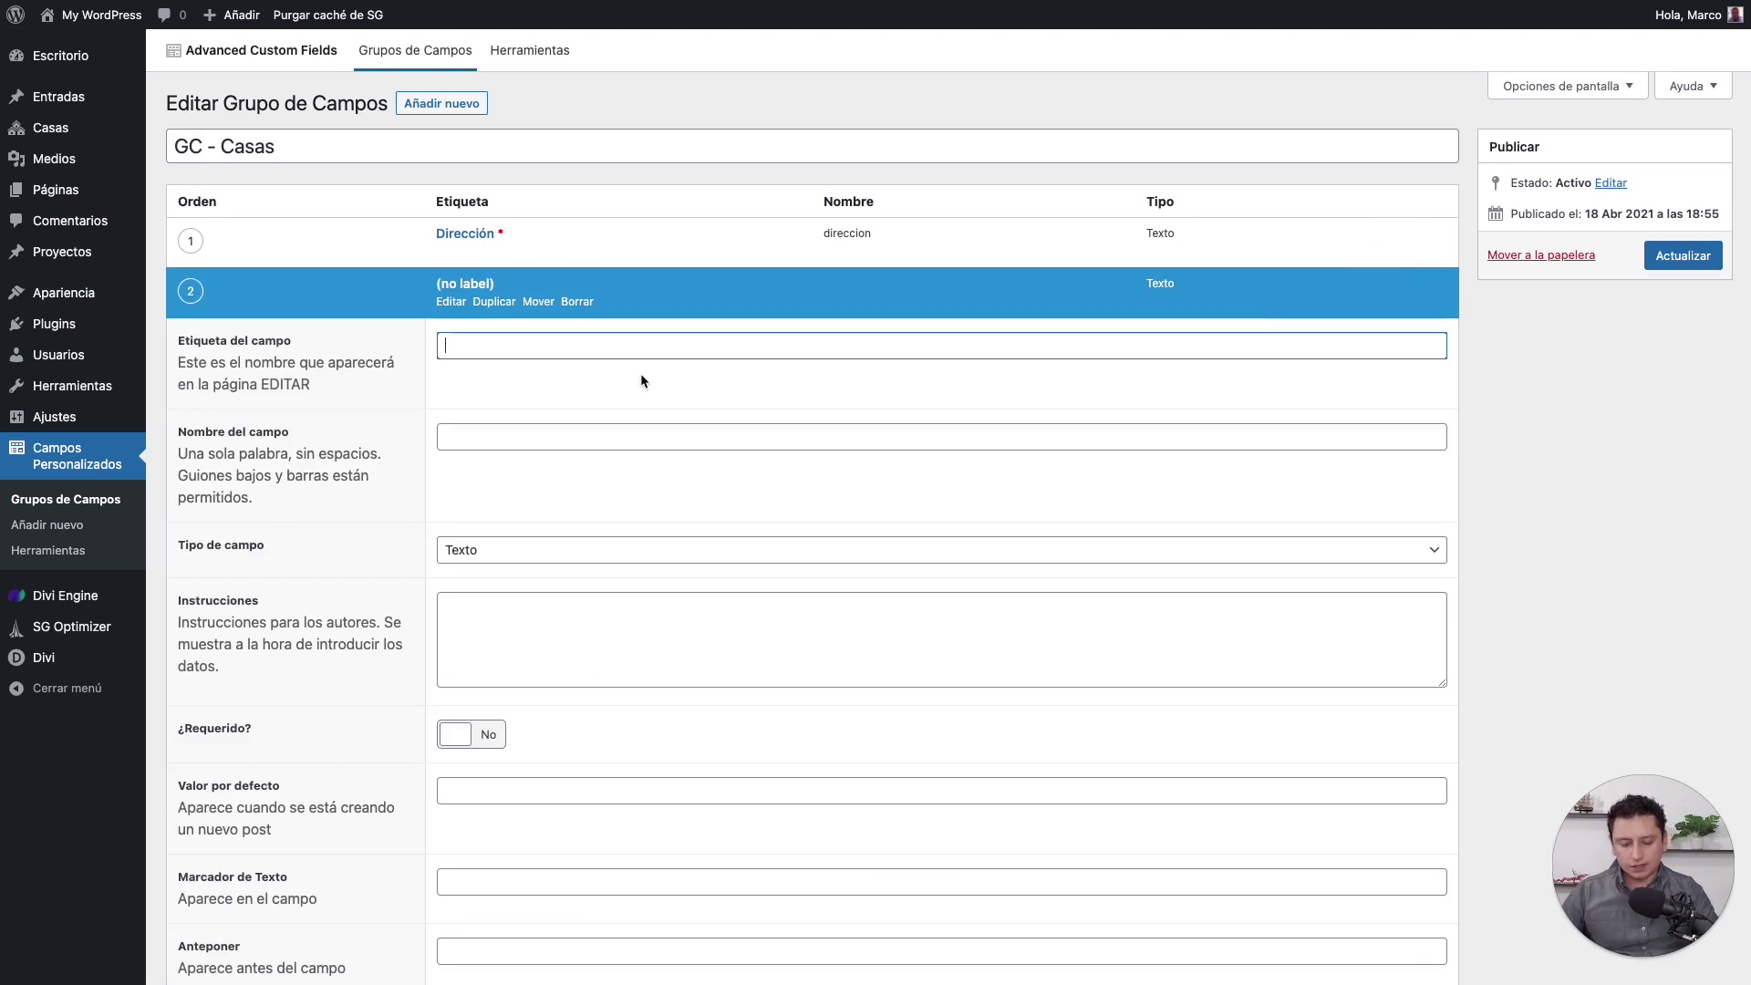
text(Precio)
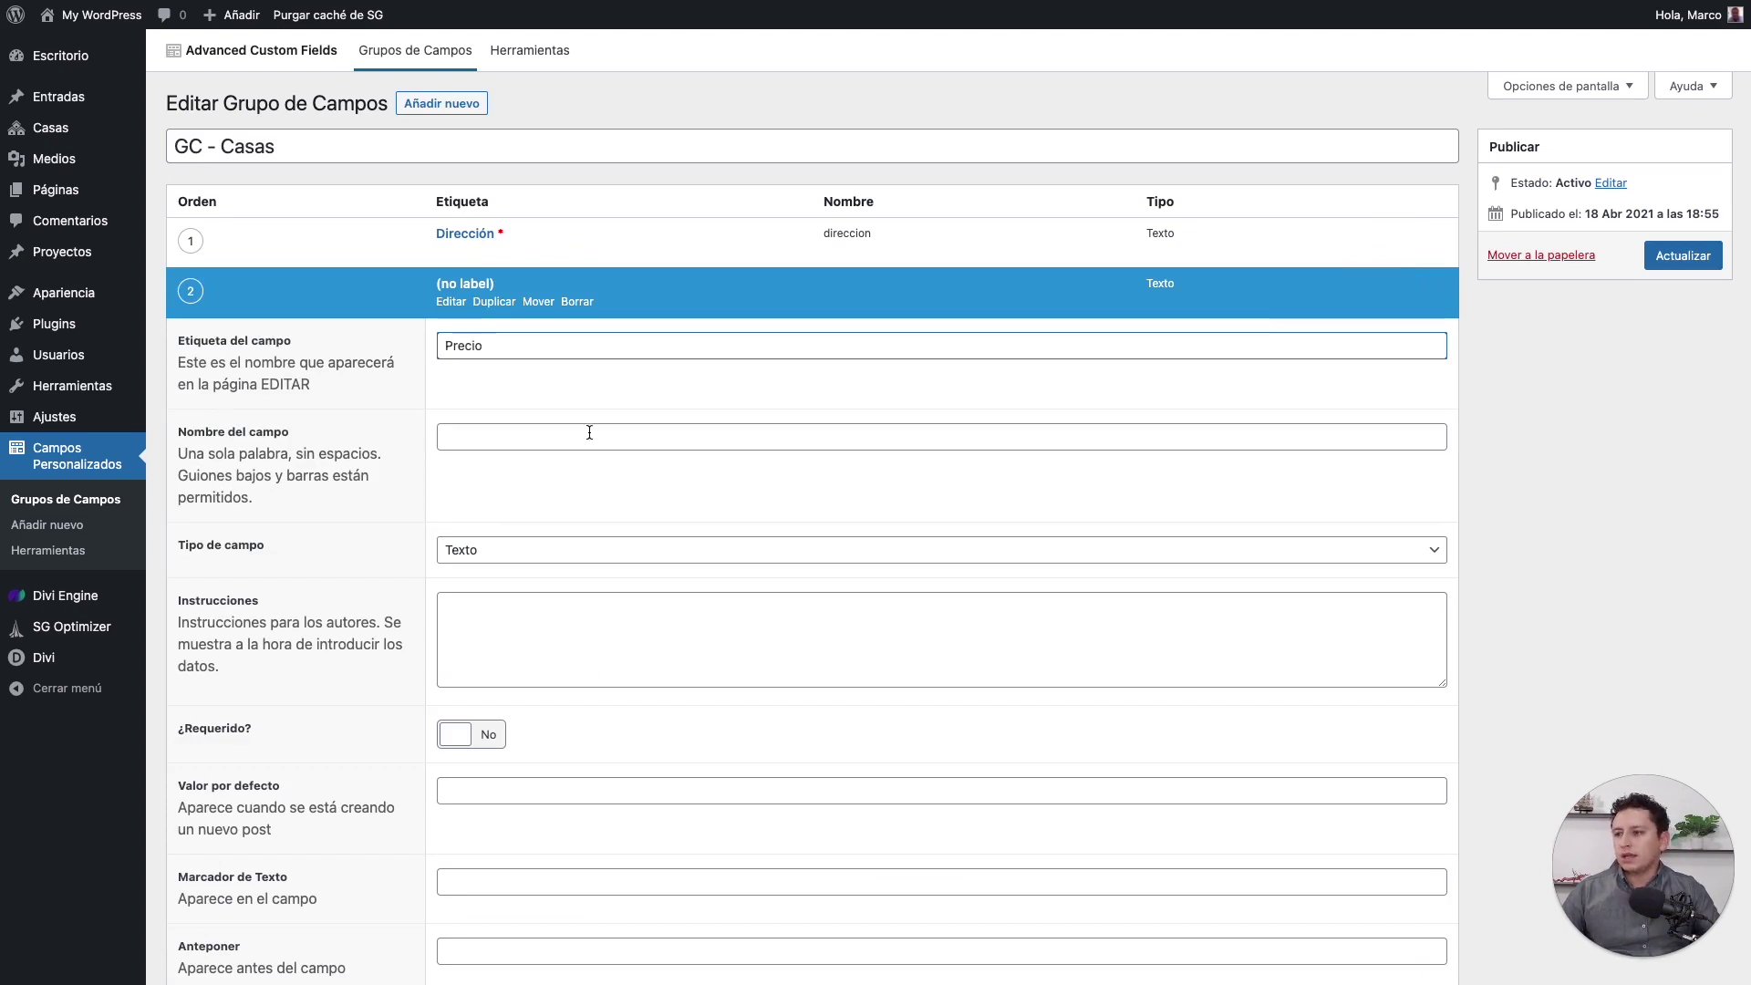
click(589, 432)
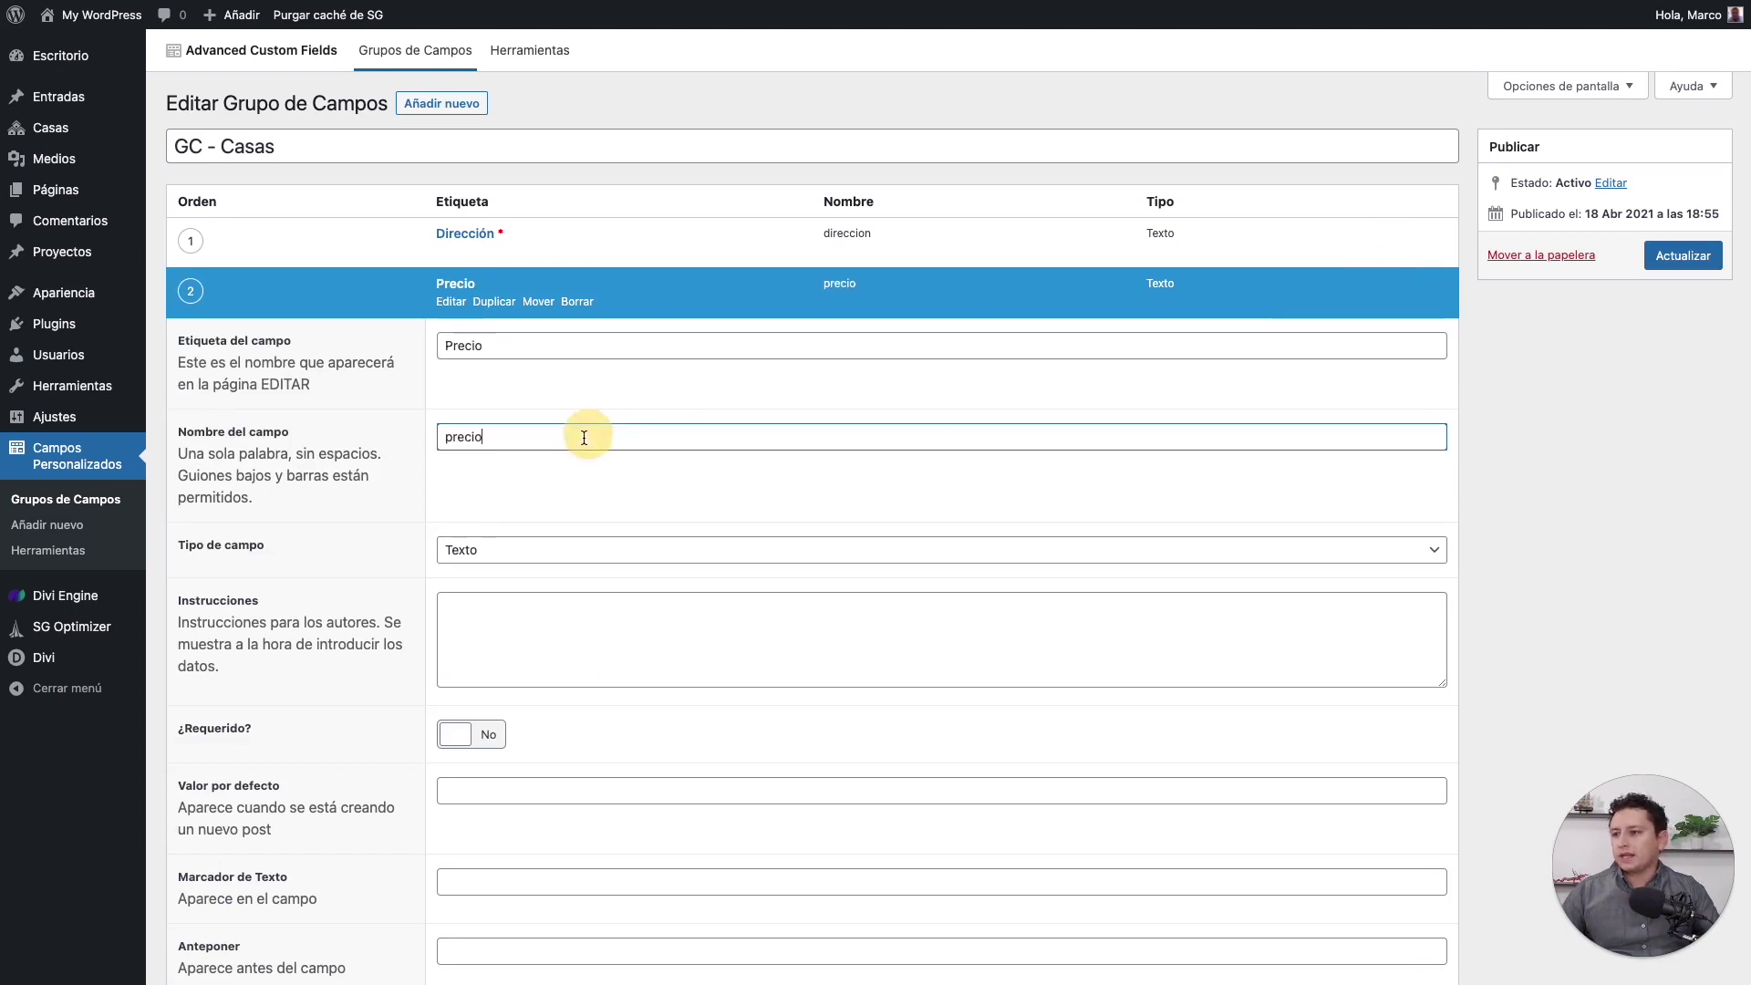
click(497, 558)
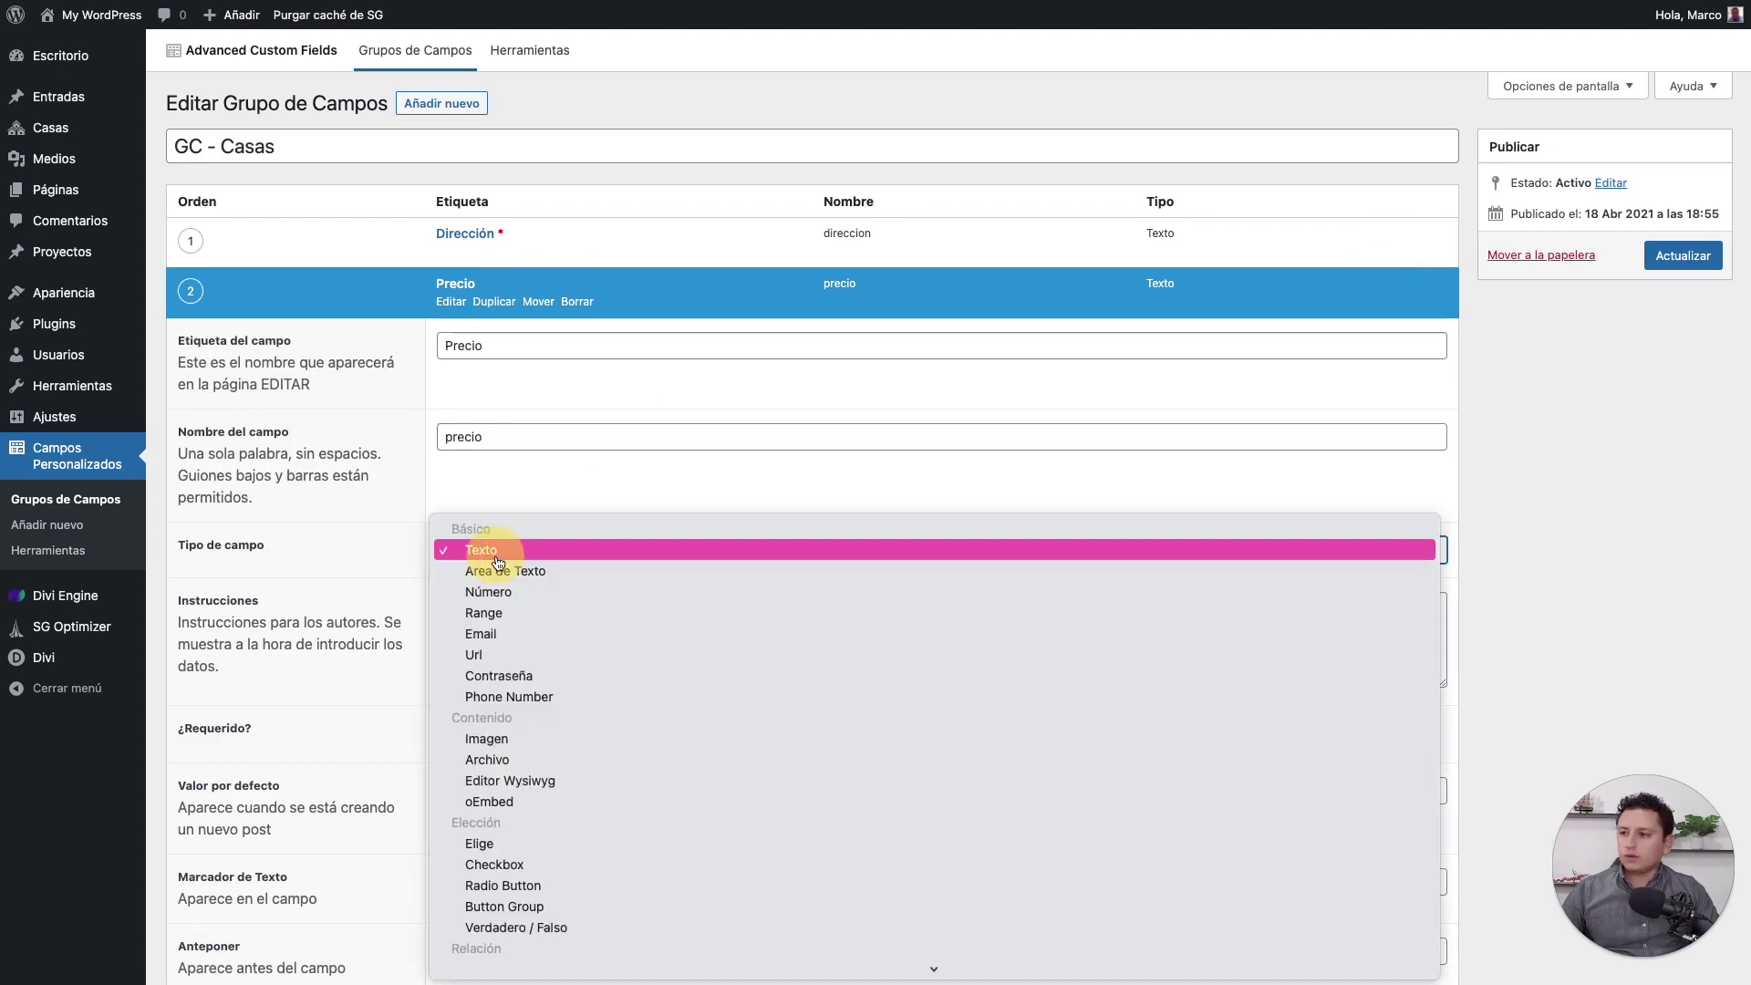
click(526, 621)
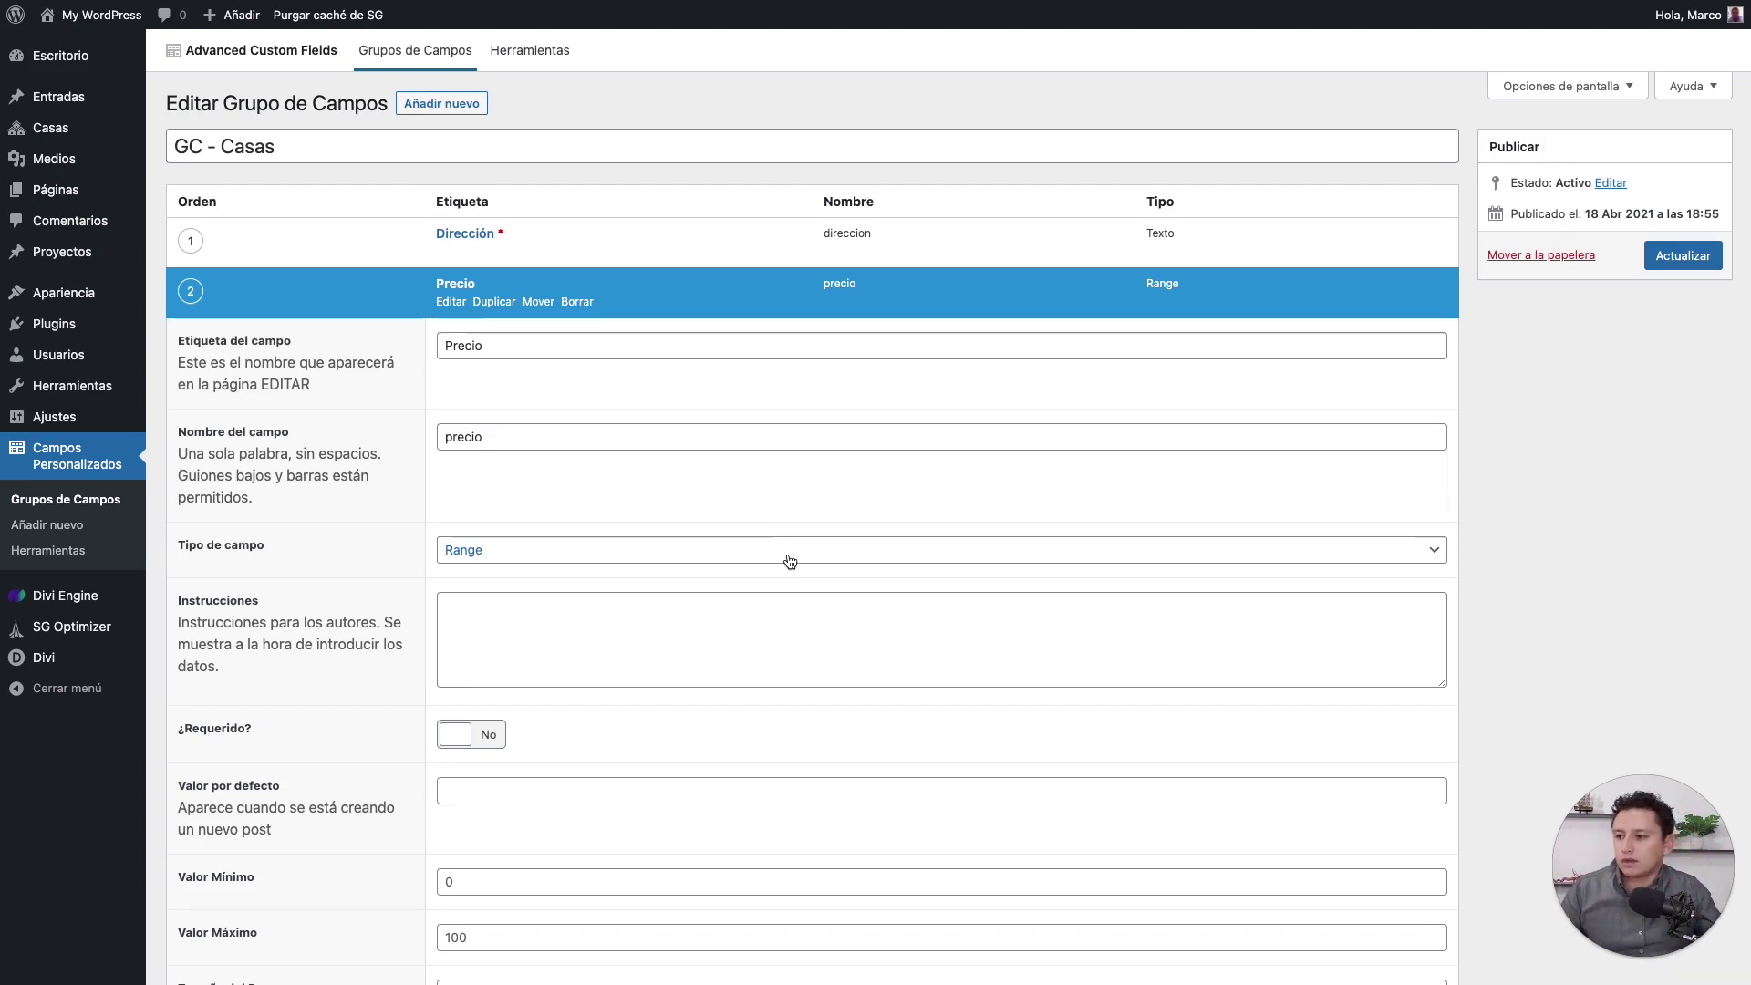
Give Precio the instruction 'Sin símbolo de moneda' and make it required
click(637, 626)
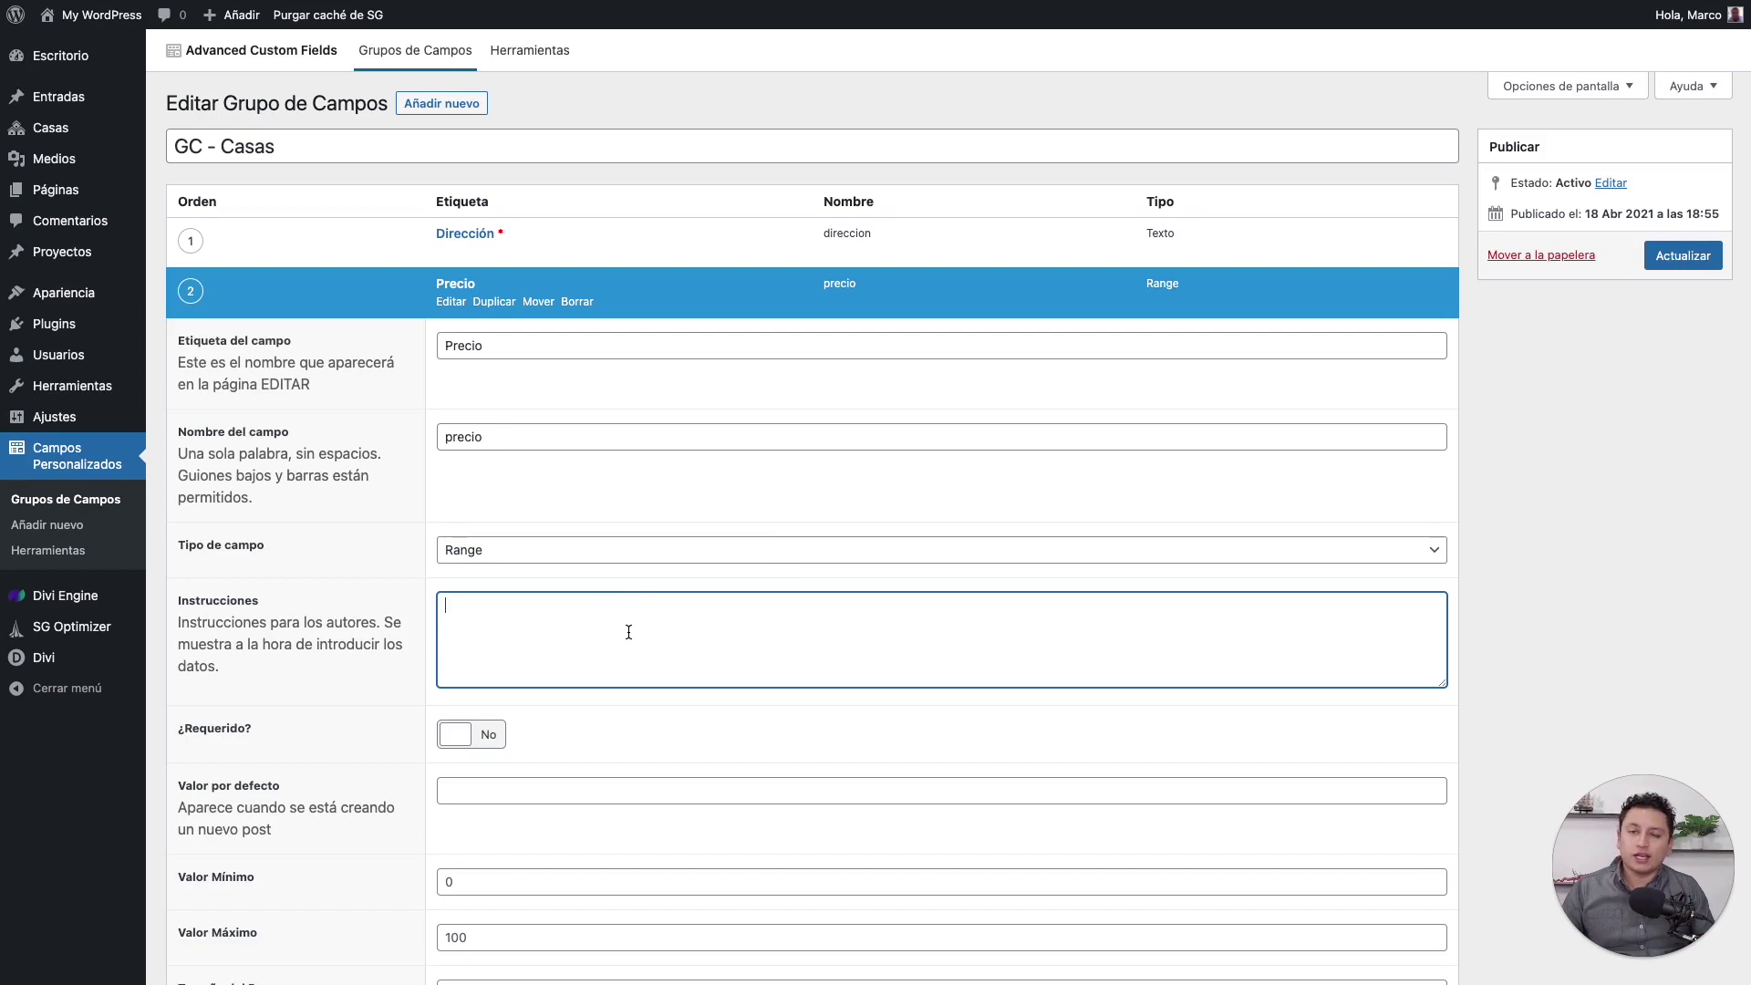
text(Sin símo)
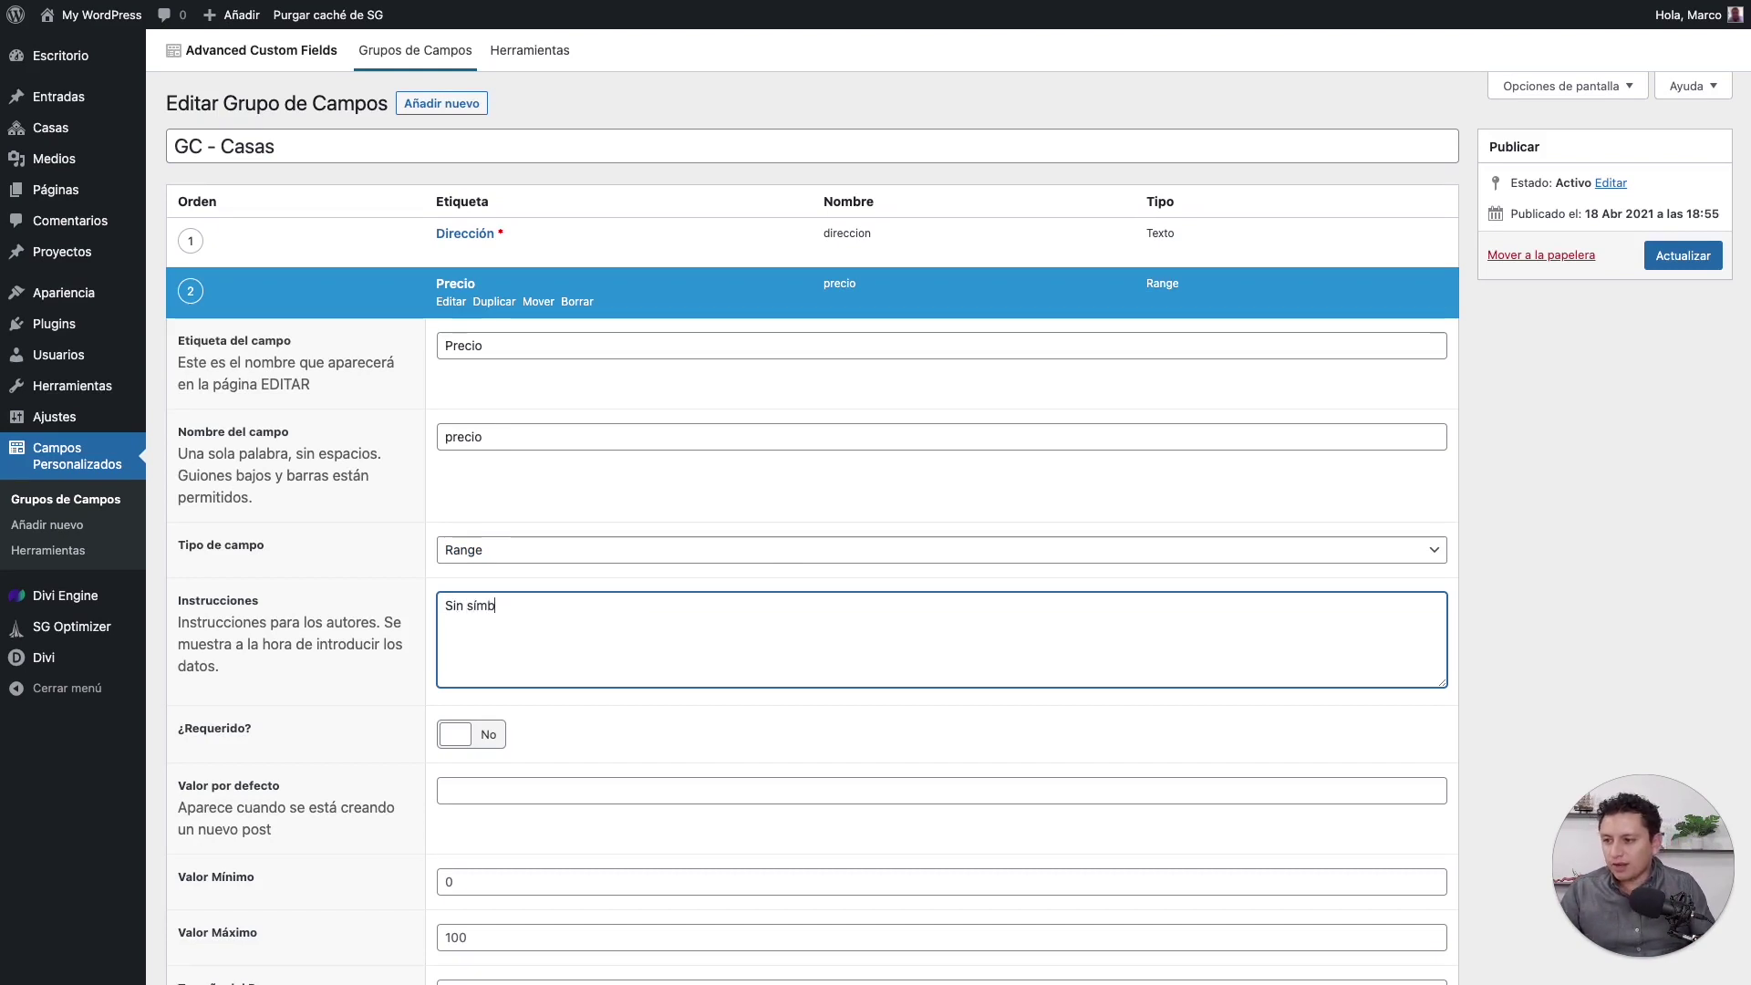
text(olo de pesos)
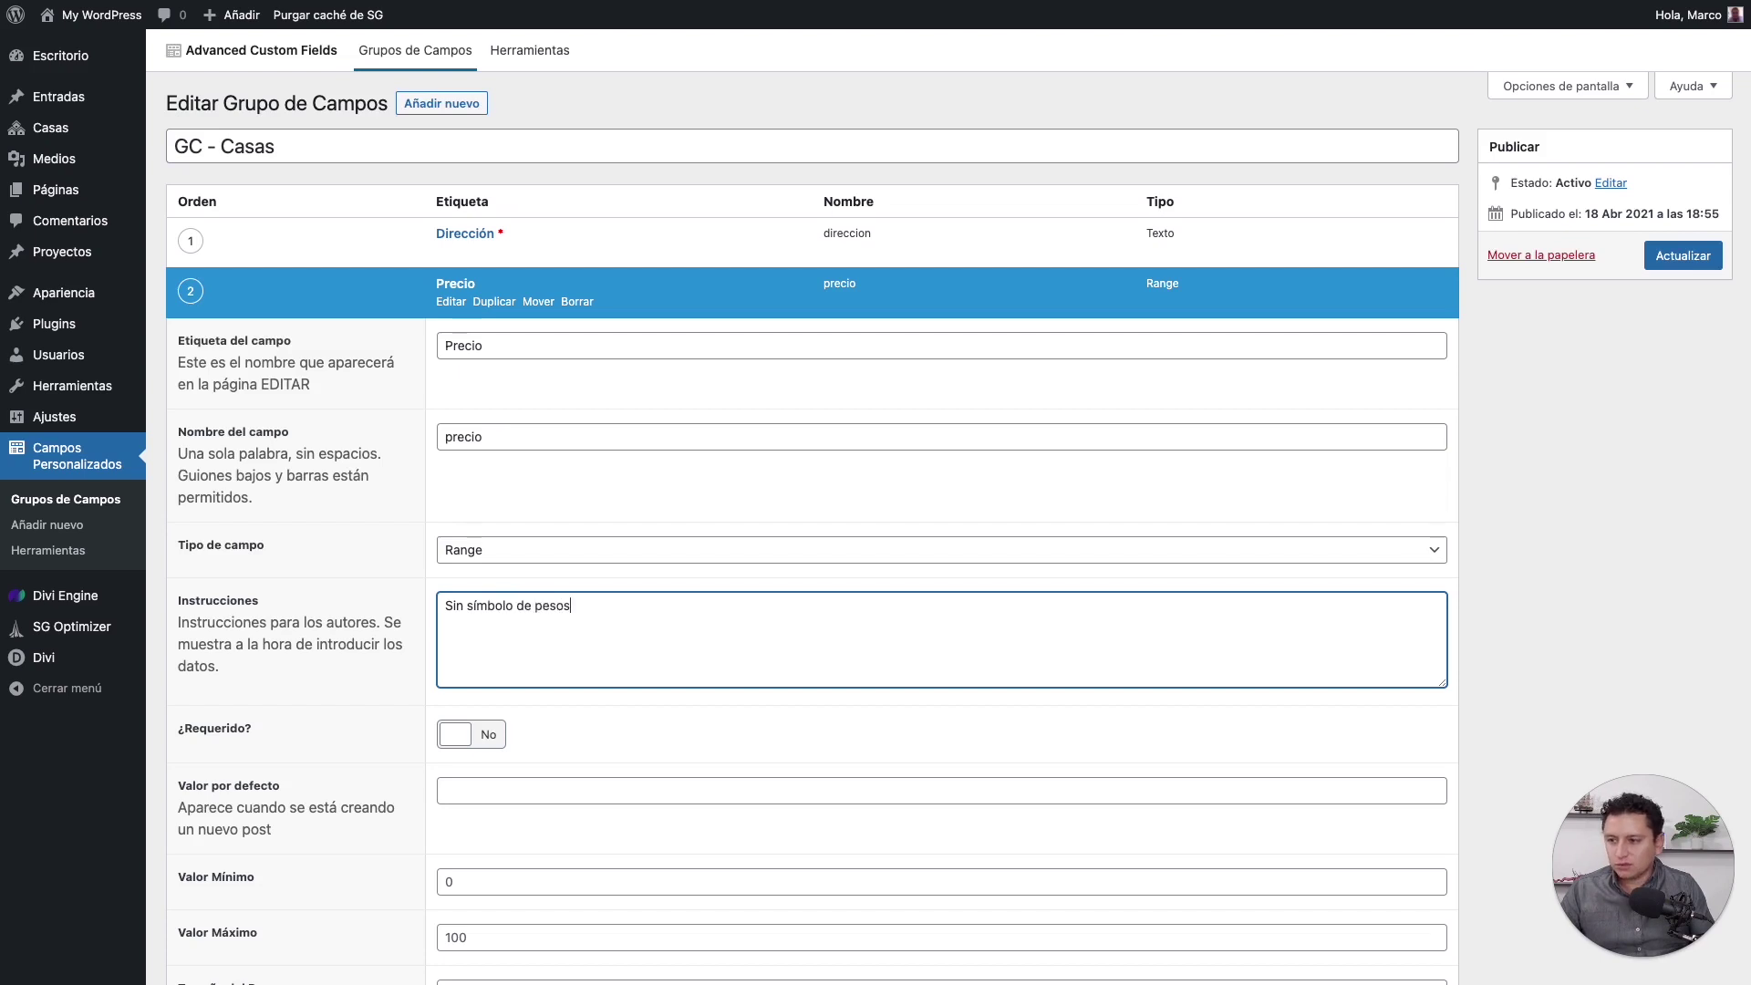
key(BackSpace)
key(BackSpace)
key(BackSpace)
key(BackSpace)
key(BackSpace)
text(mon)
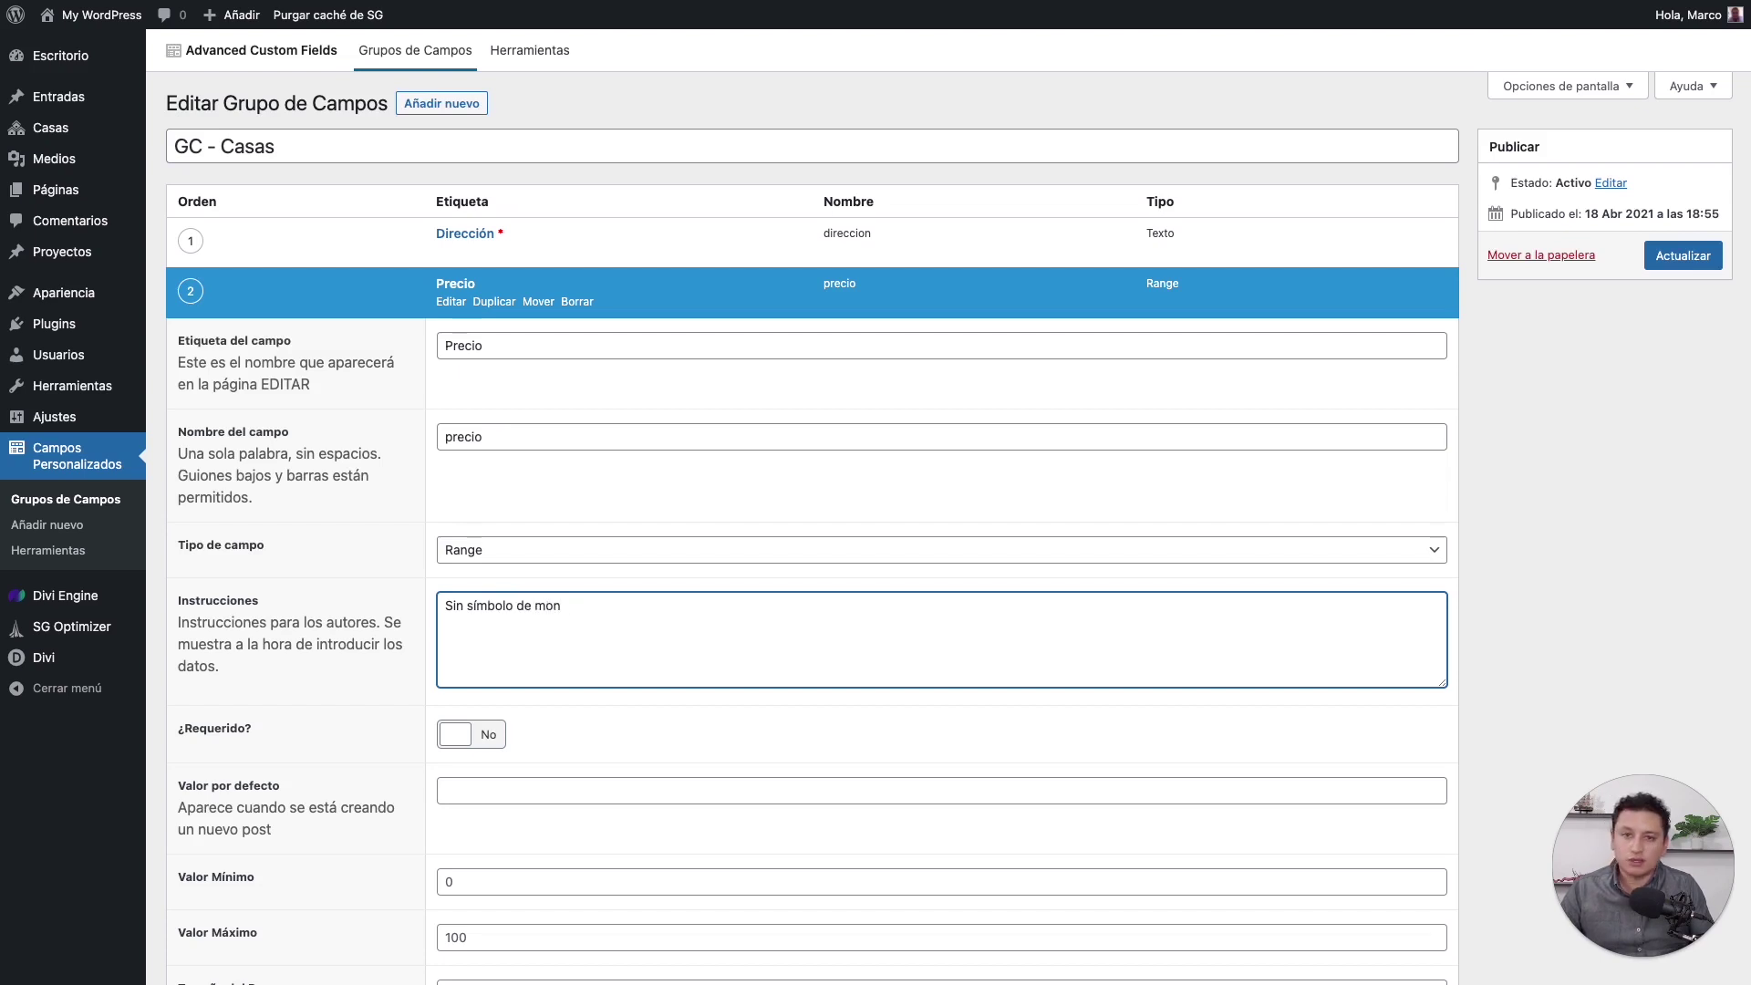
text(eda)
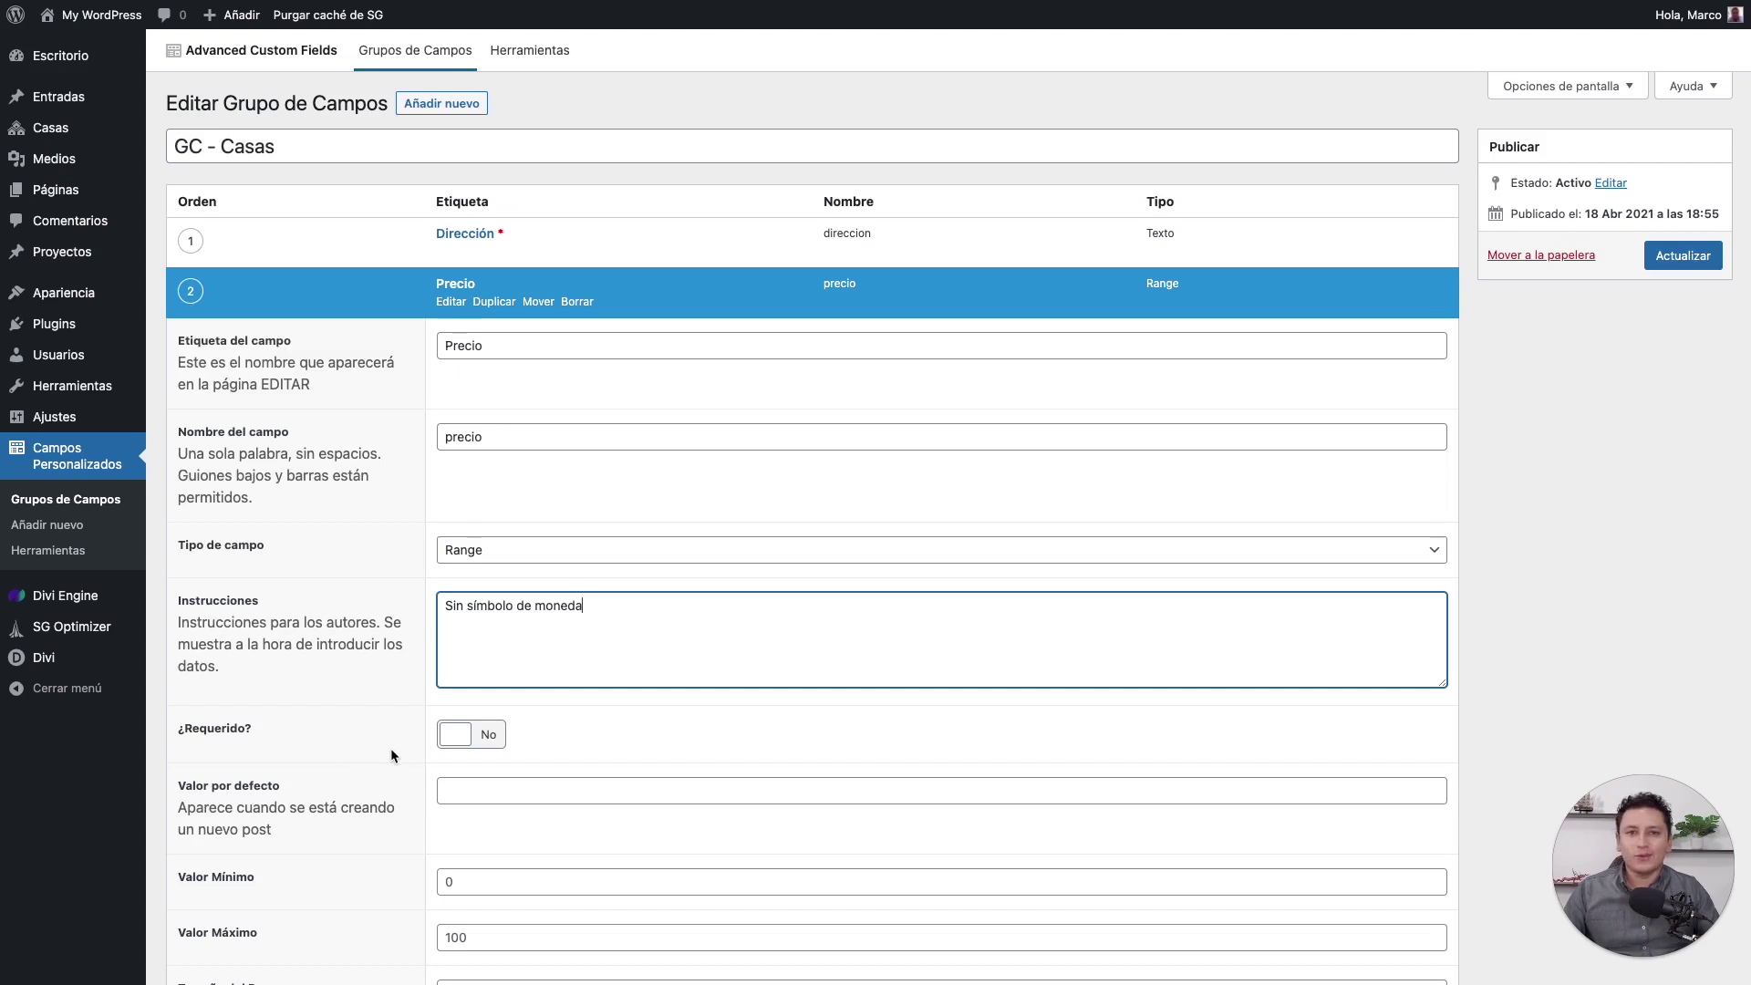
click(479, 738)
Set the Precio range to minimum 1000, maximum 10000000 and step size 1000
scroll(479, 738, down, 5)
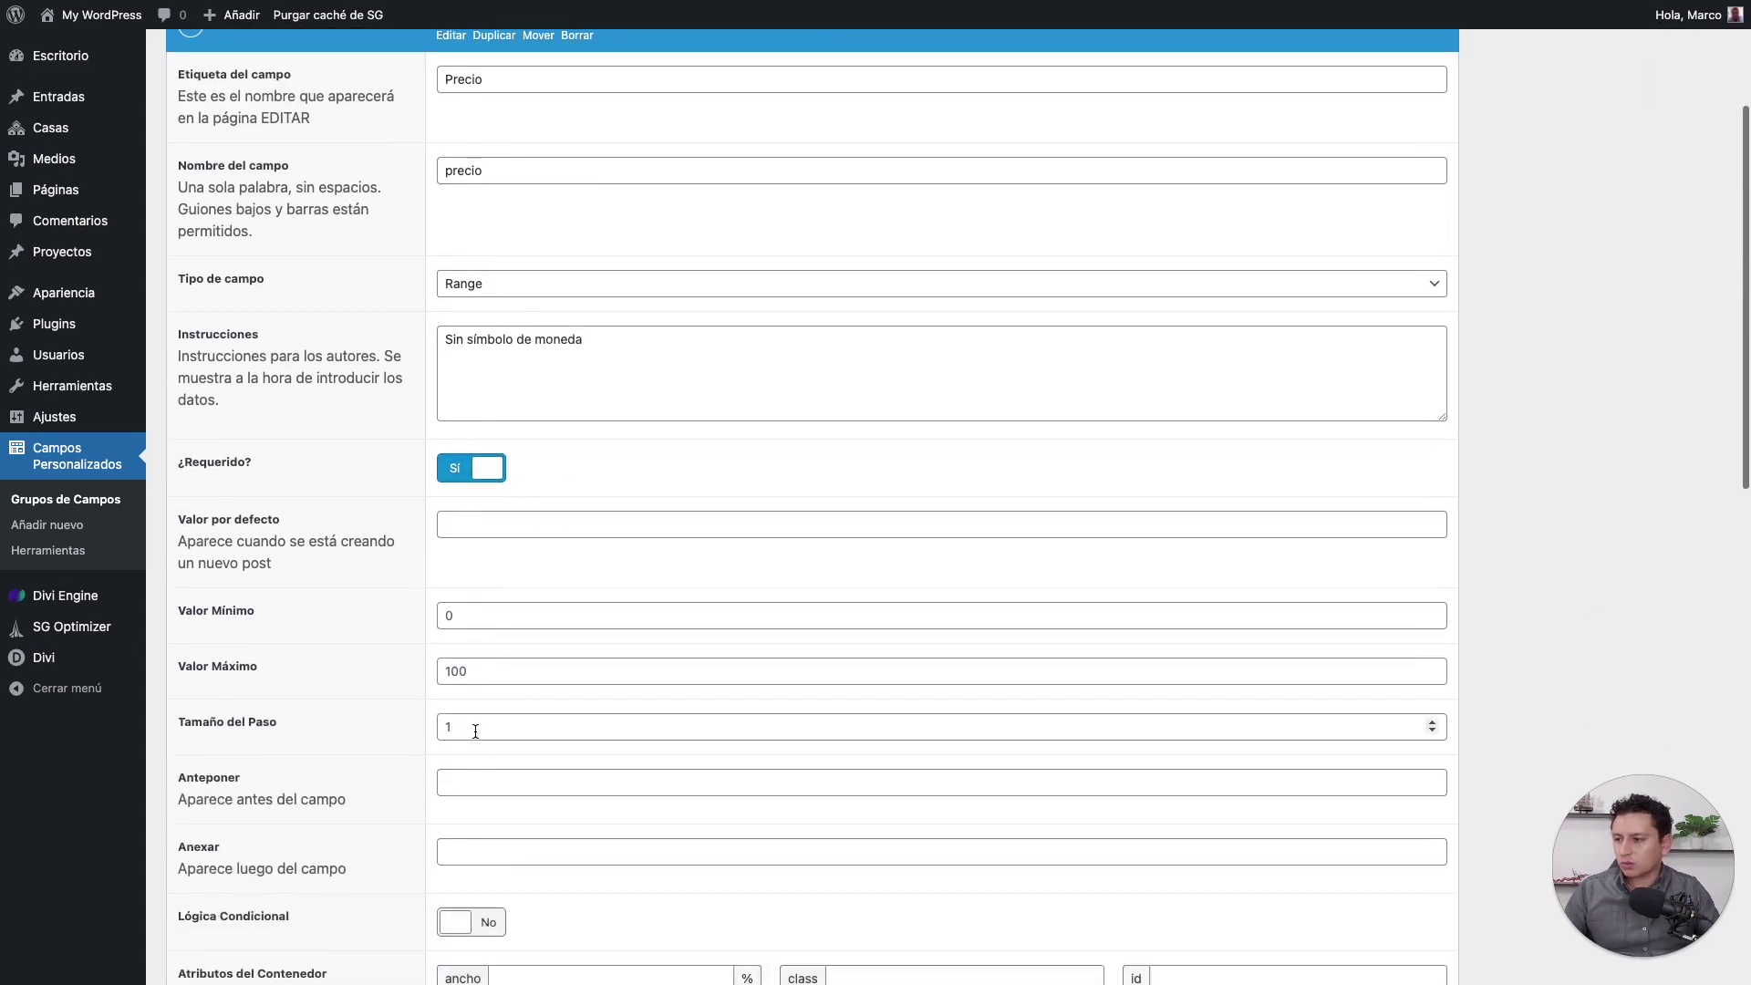
click(488, 413)
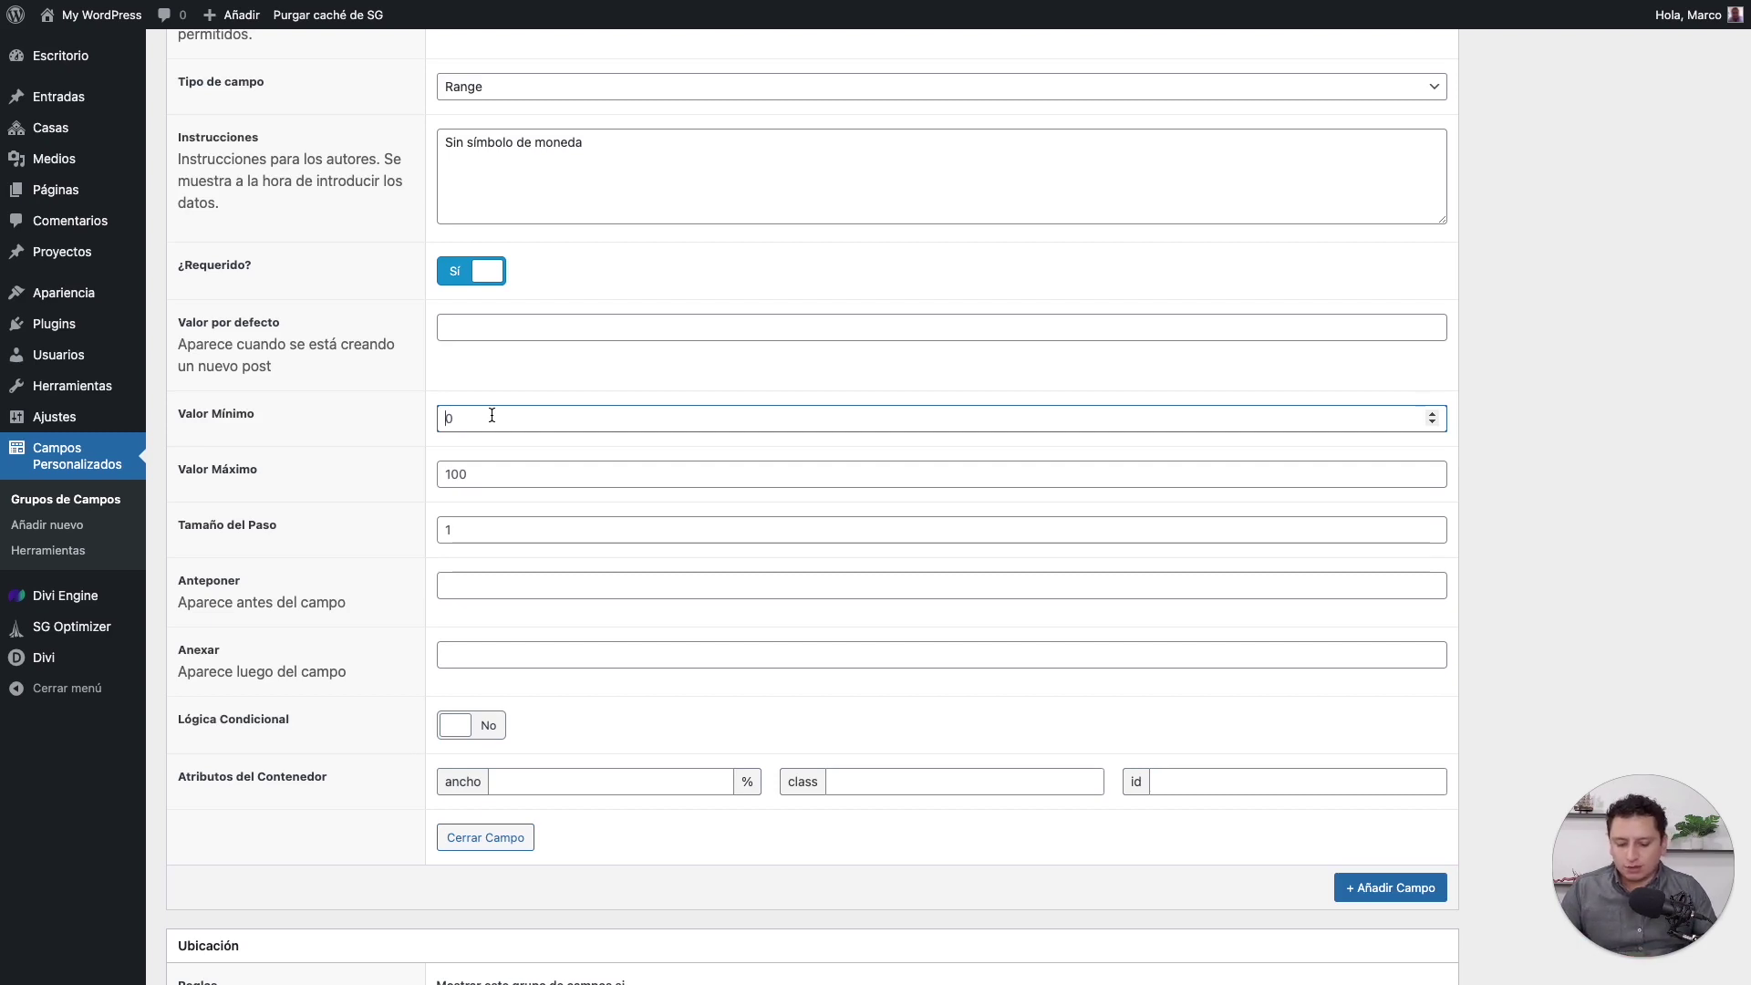
text(1000)
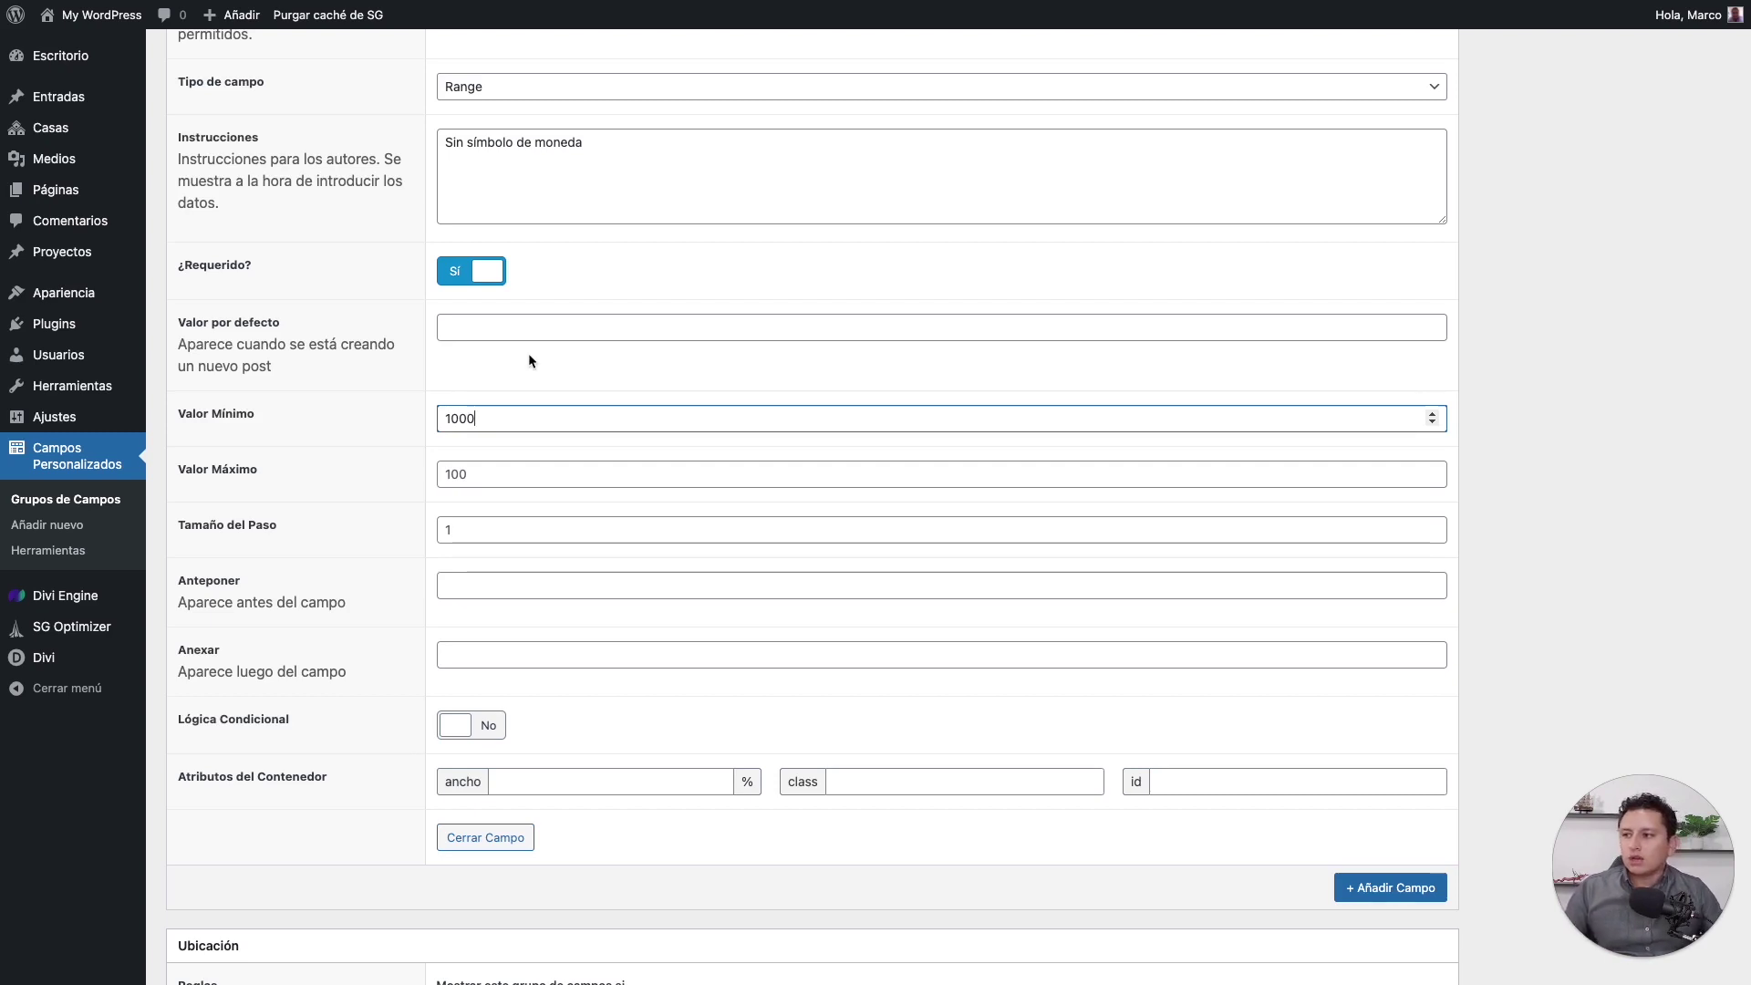
click(456, 475)
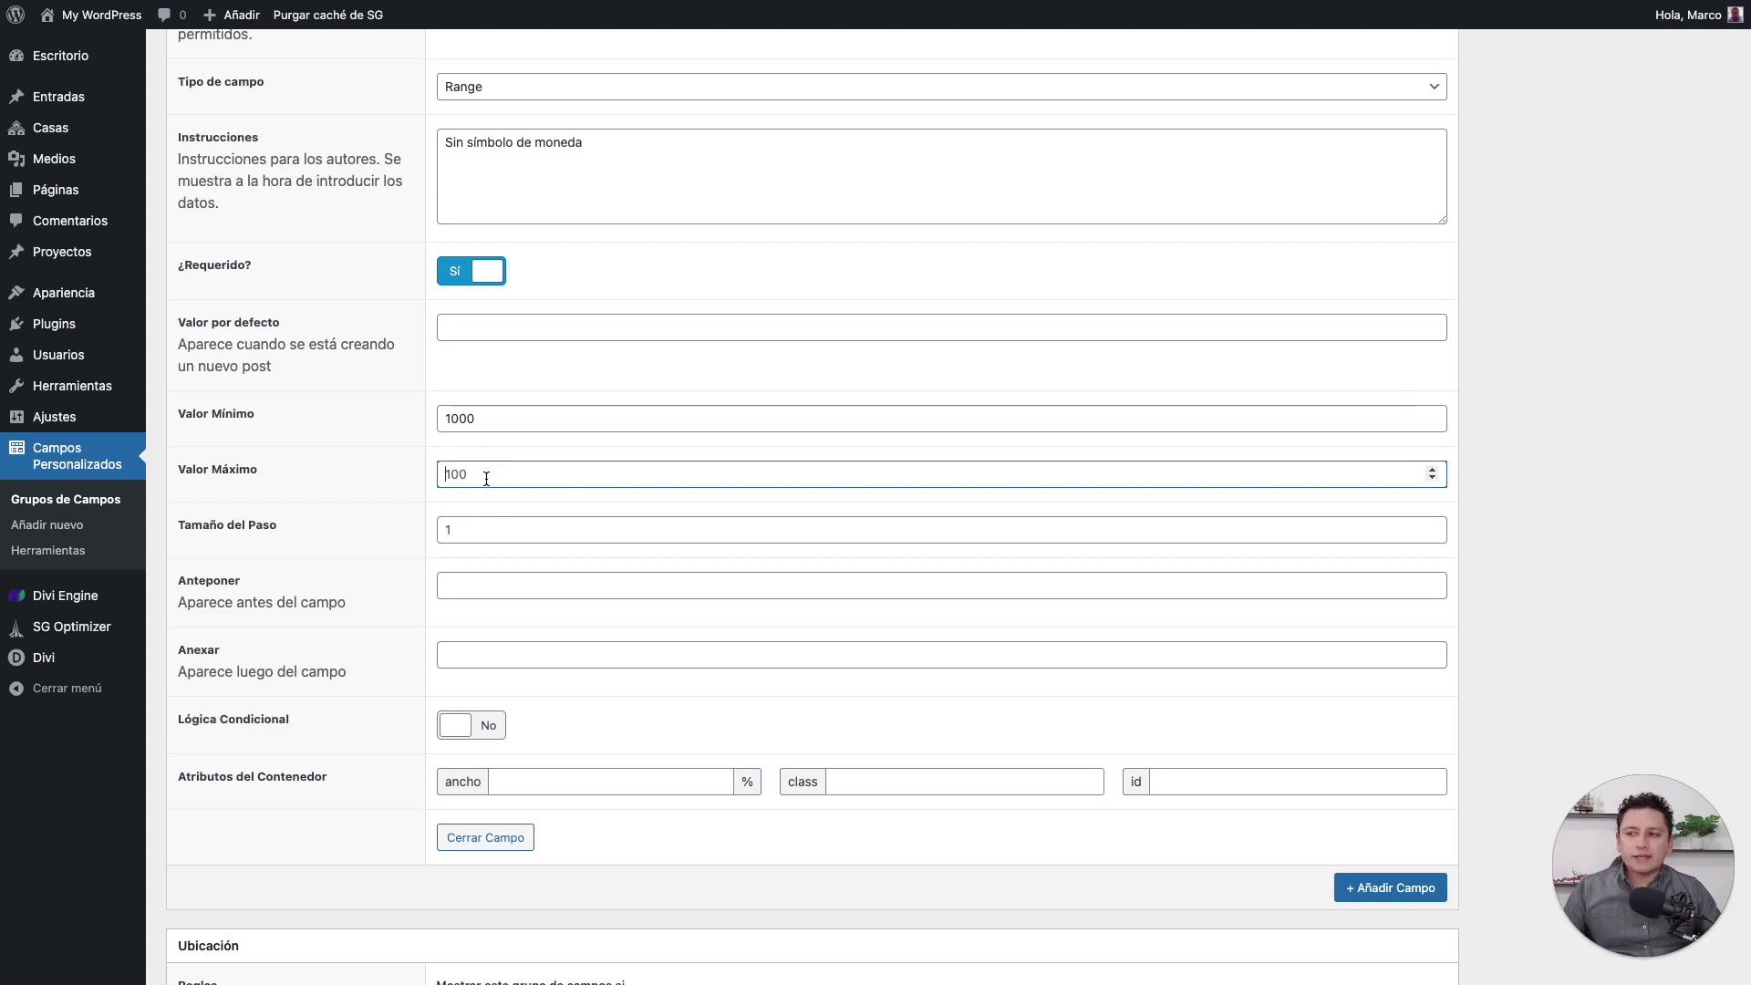
text(10)
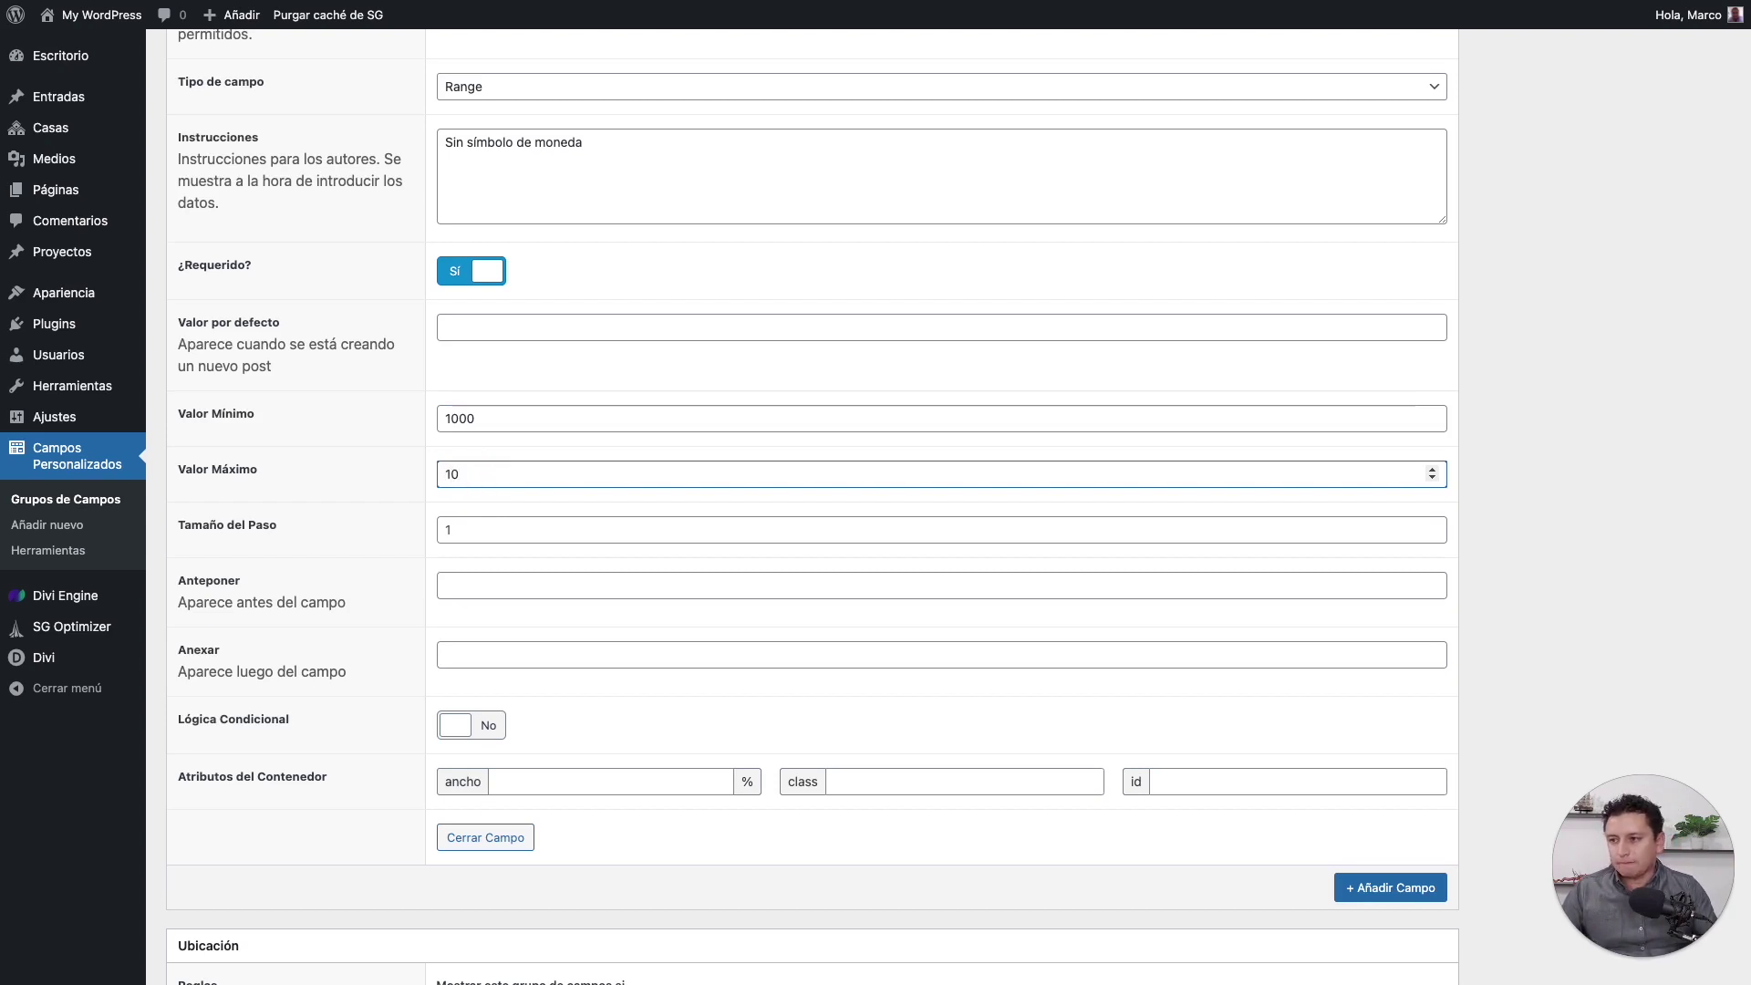
text(0000)
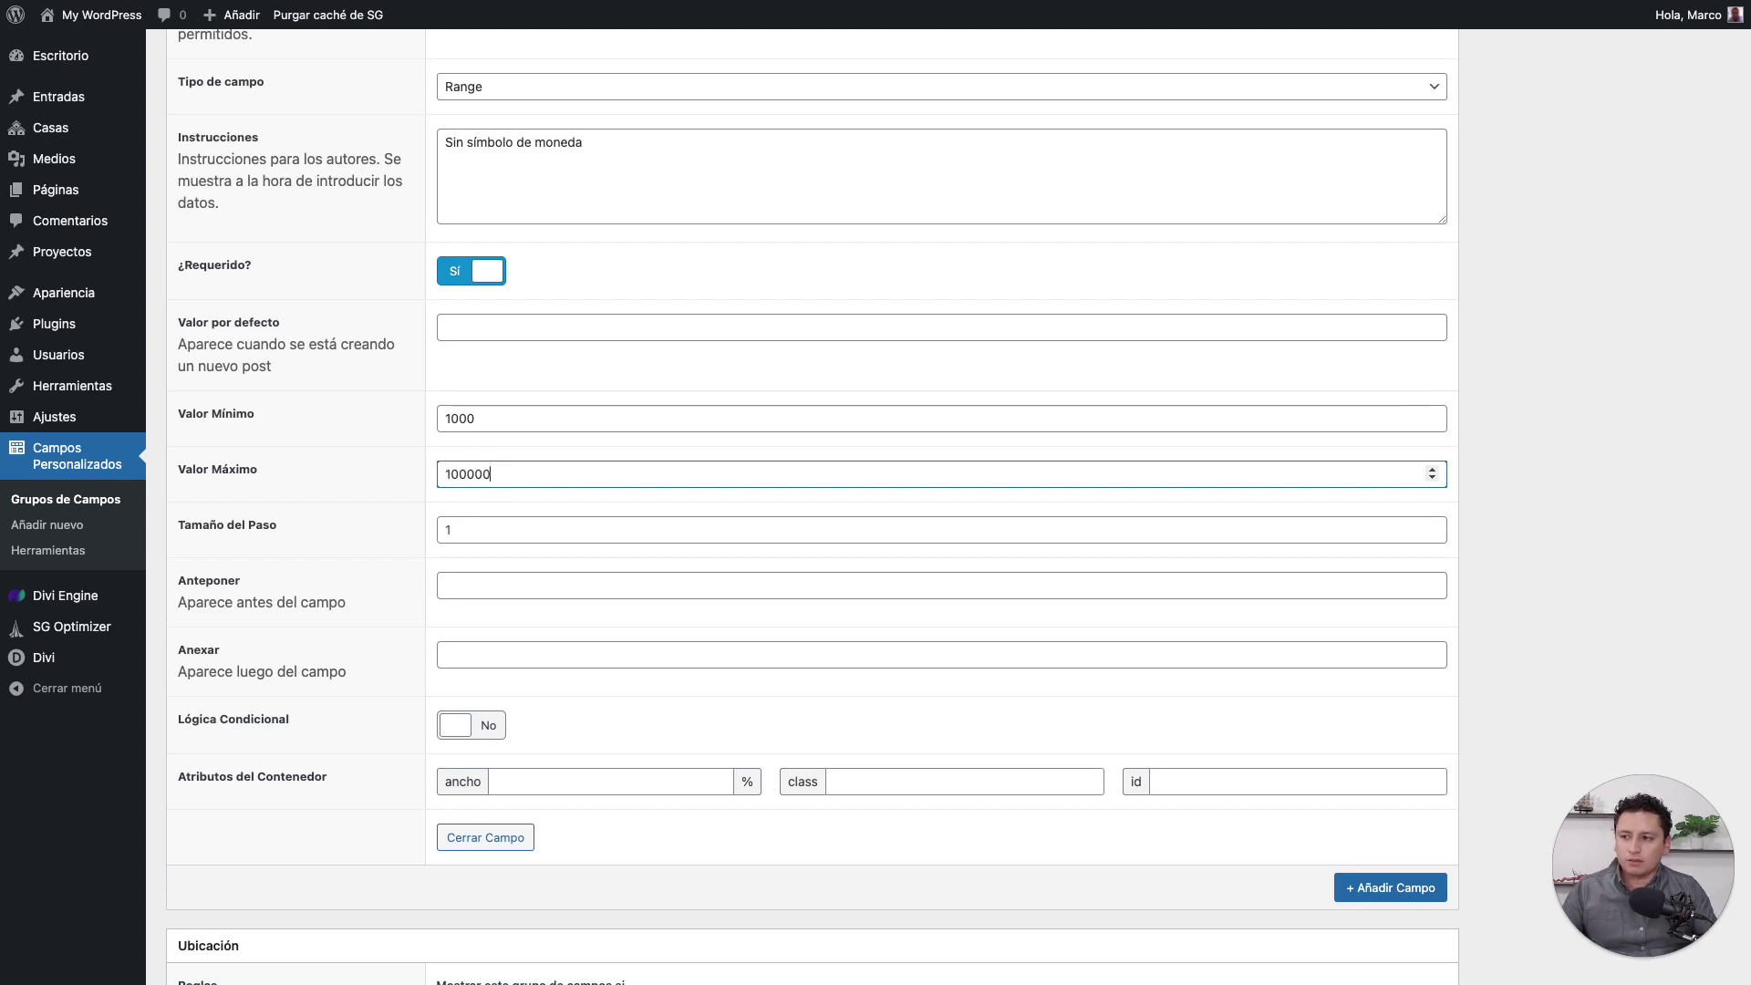
text(00)
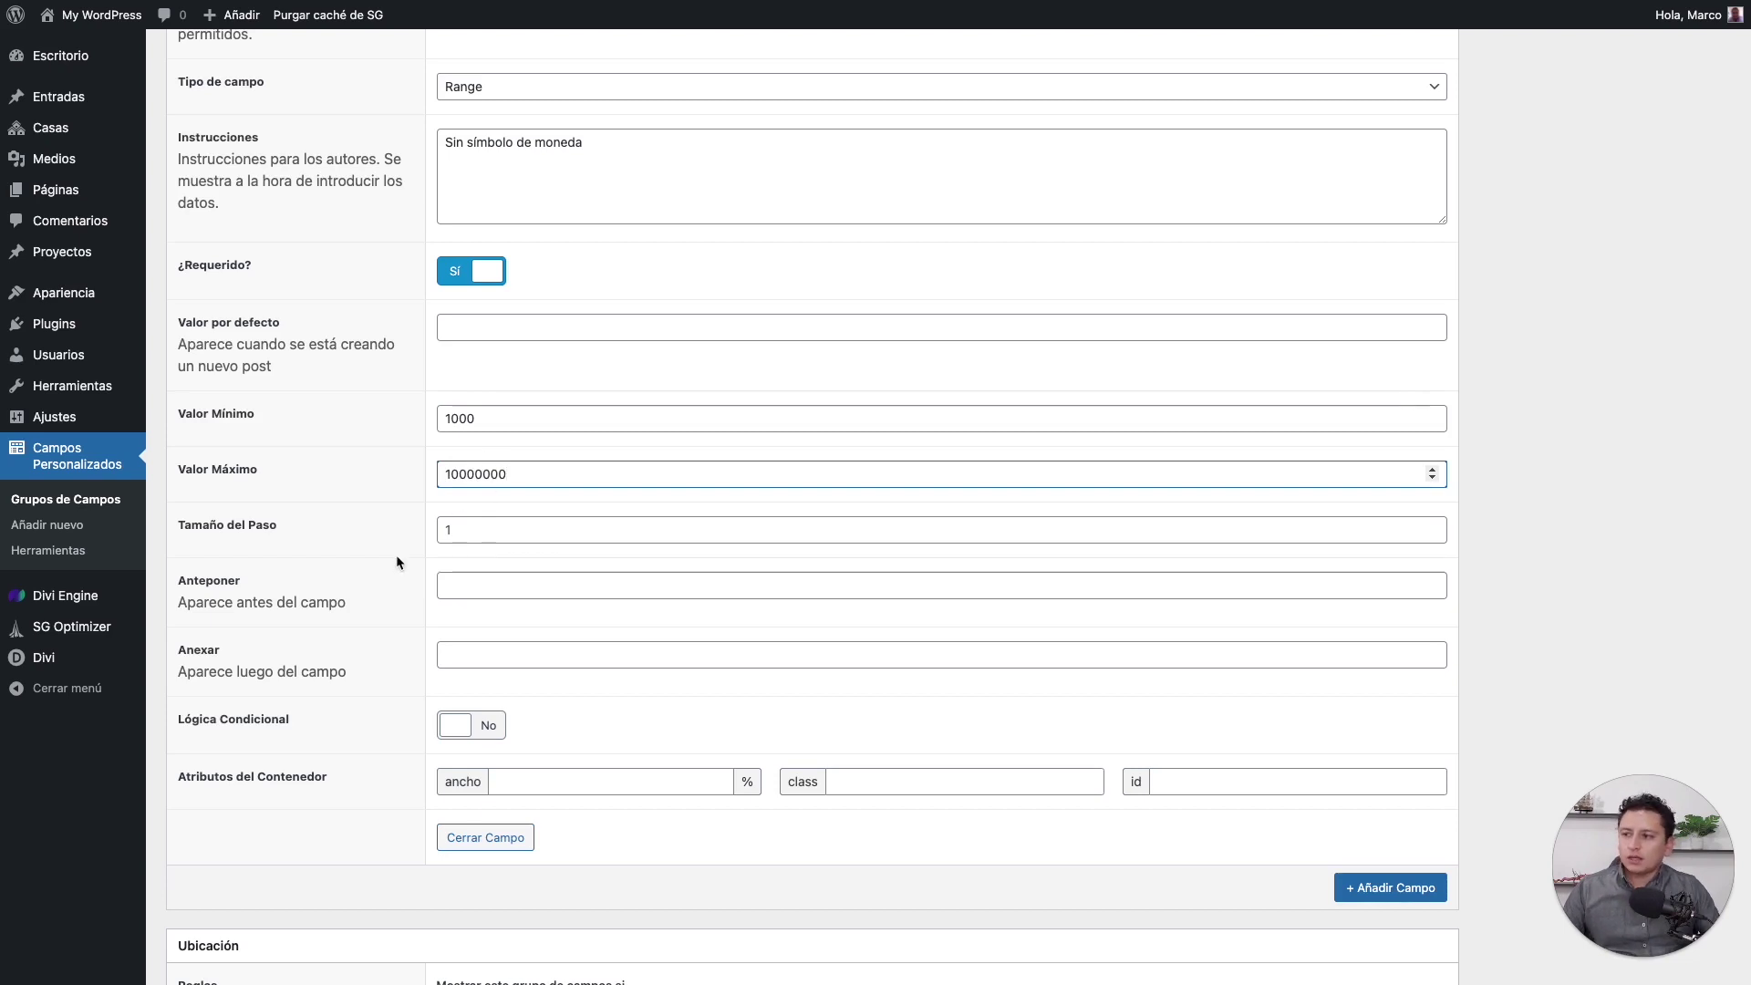
click(483, 530)
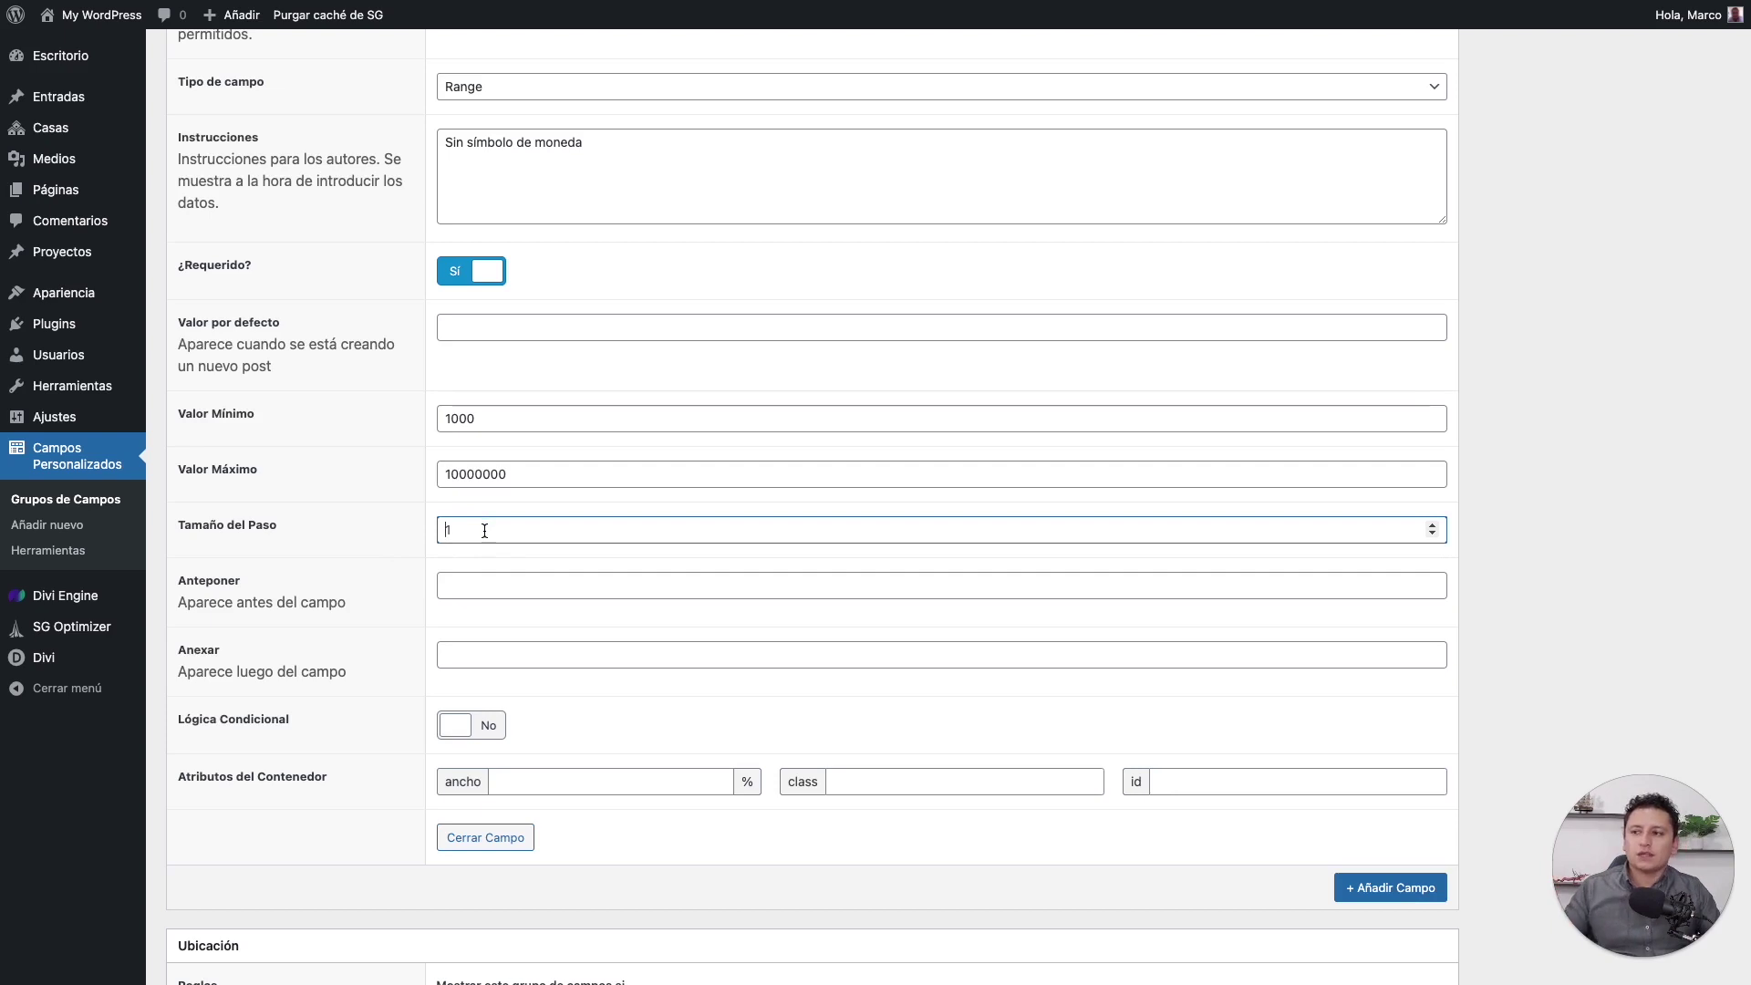
click(443, 530)
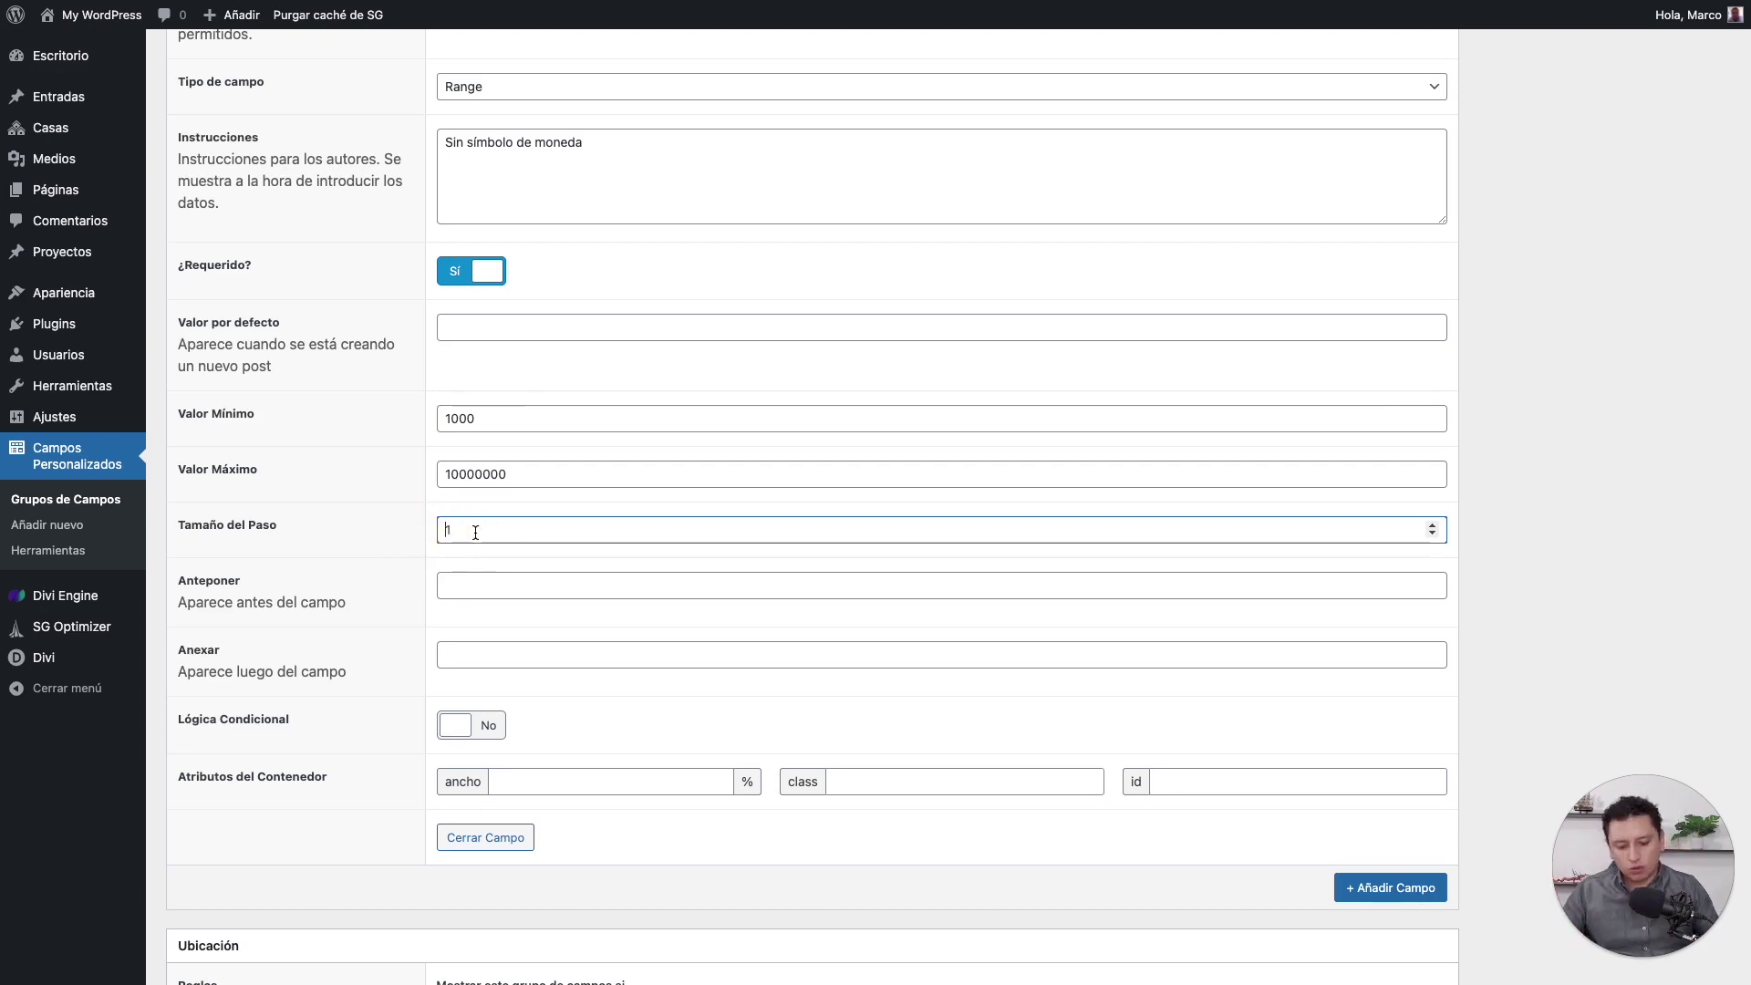
text(000)
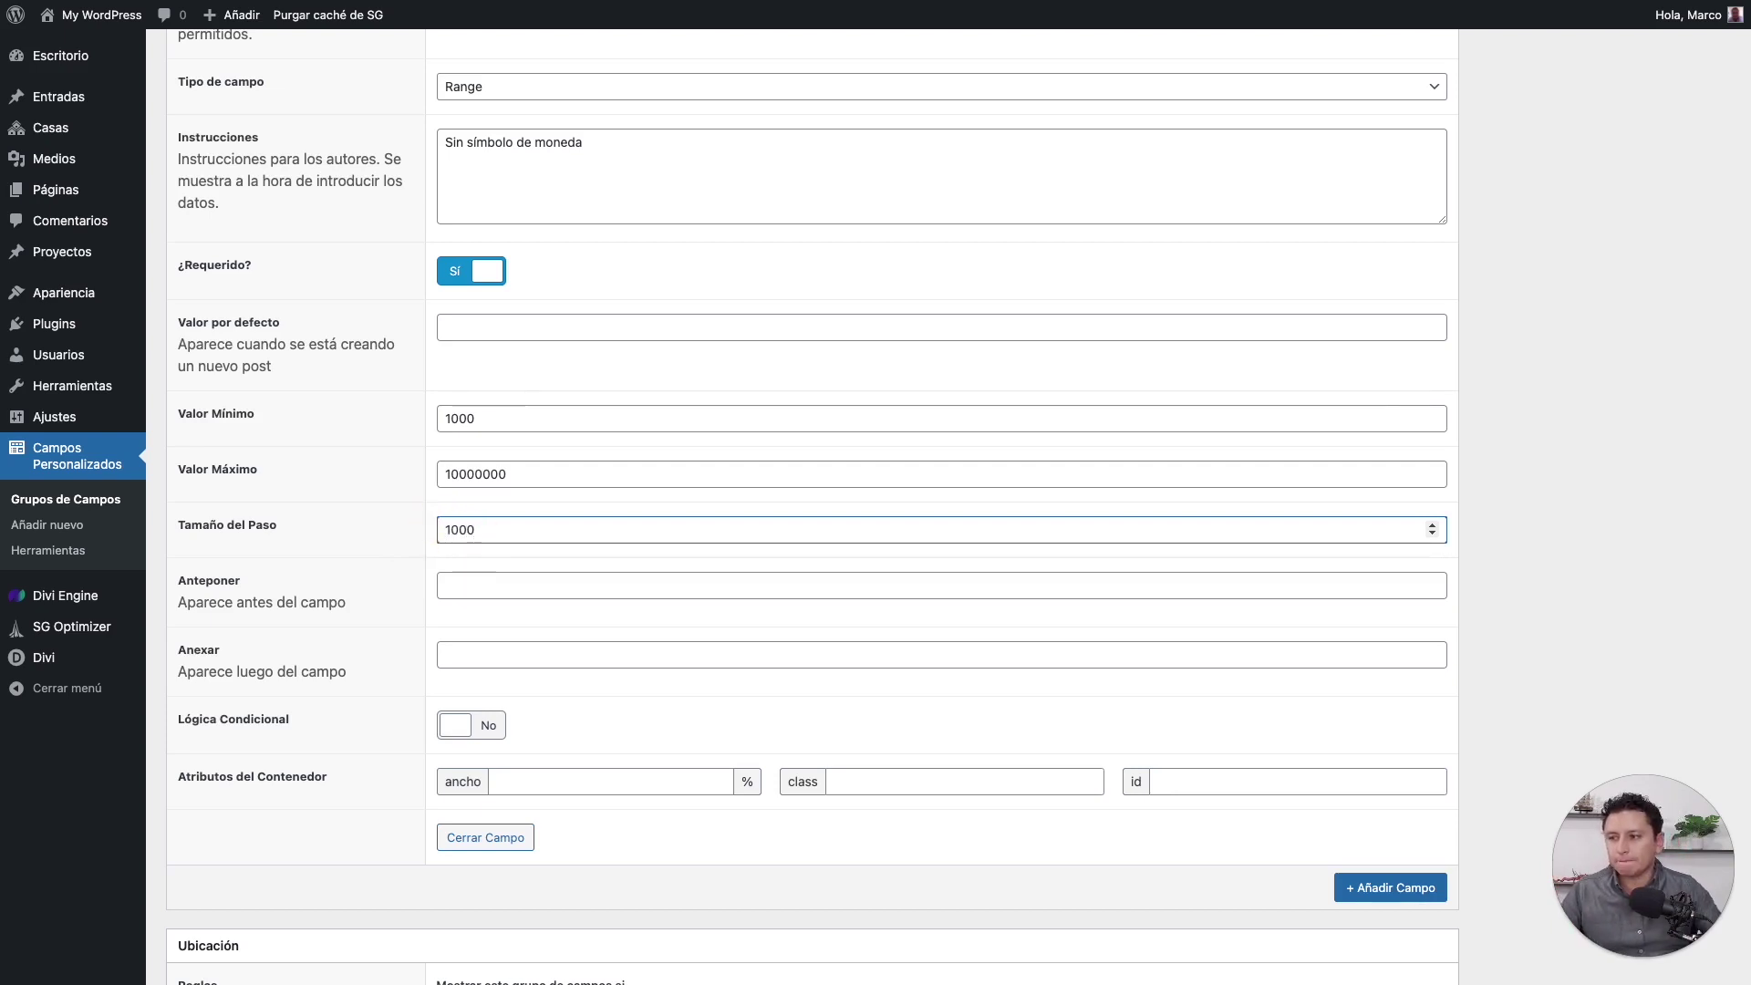
Add a $ prefix and remove the trial MXN suffix, leaving Anexar empty
click(459, 585)
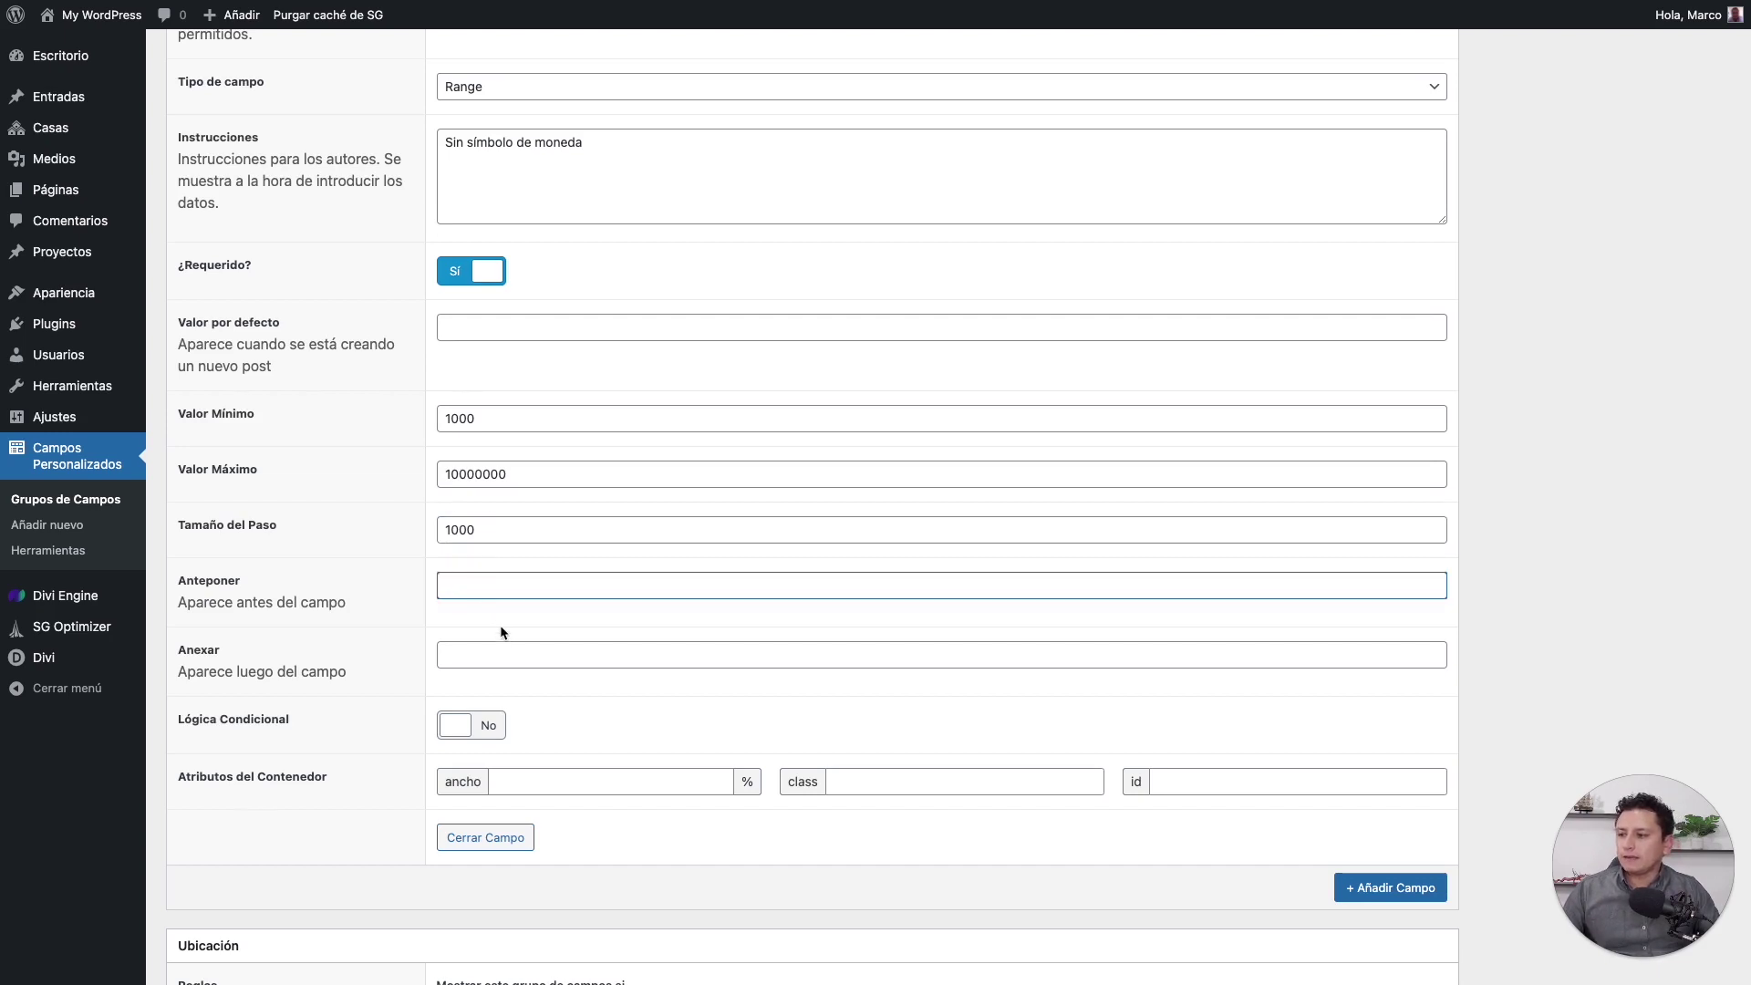
click(466, 650)
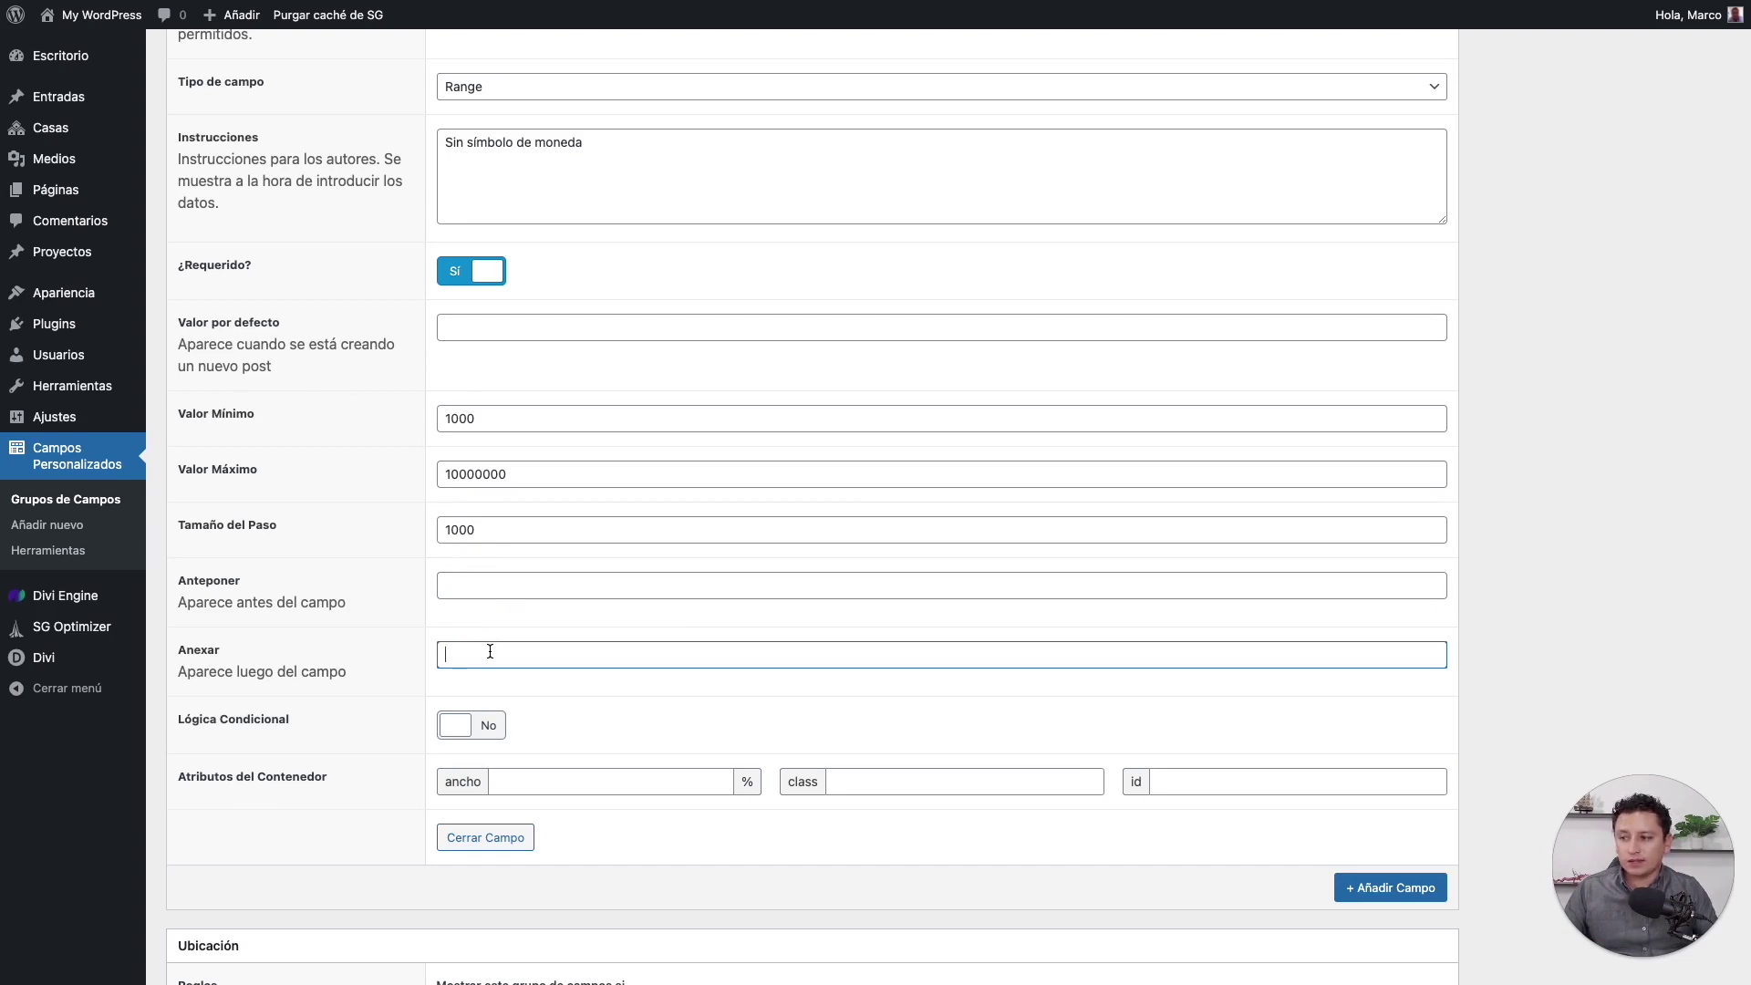
text(MXN)
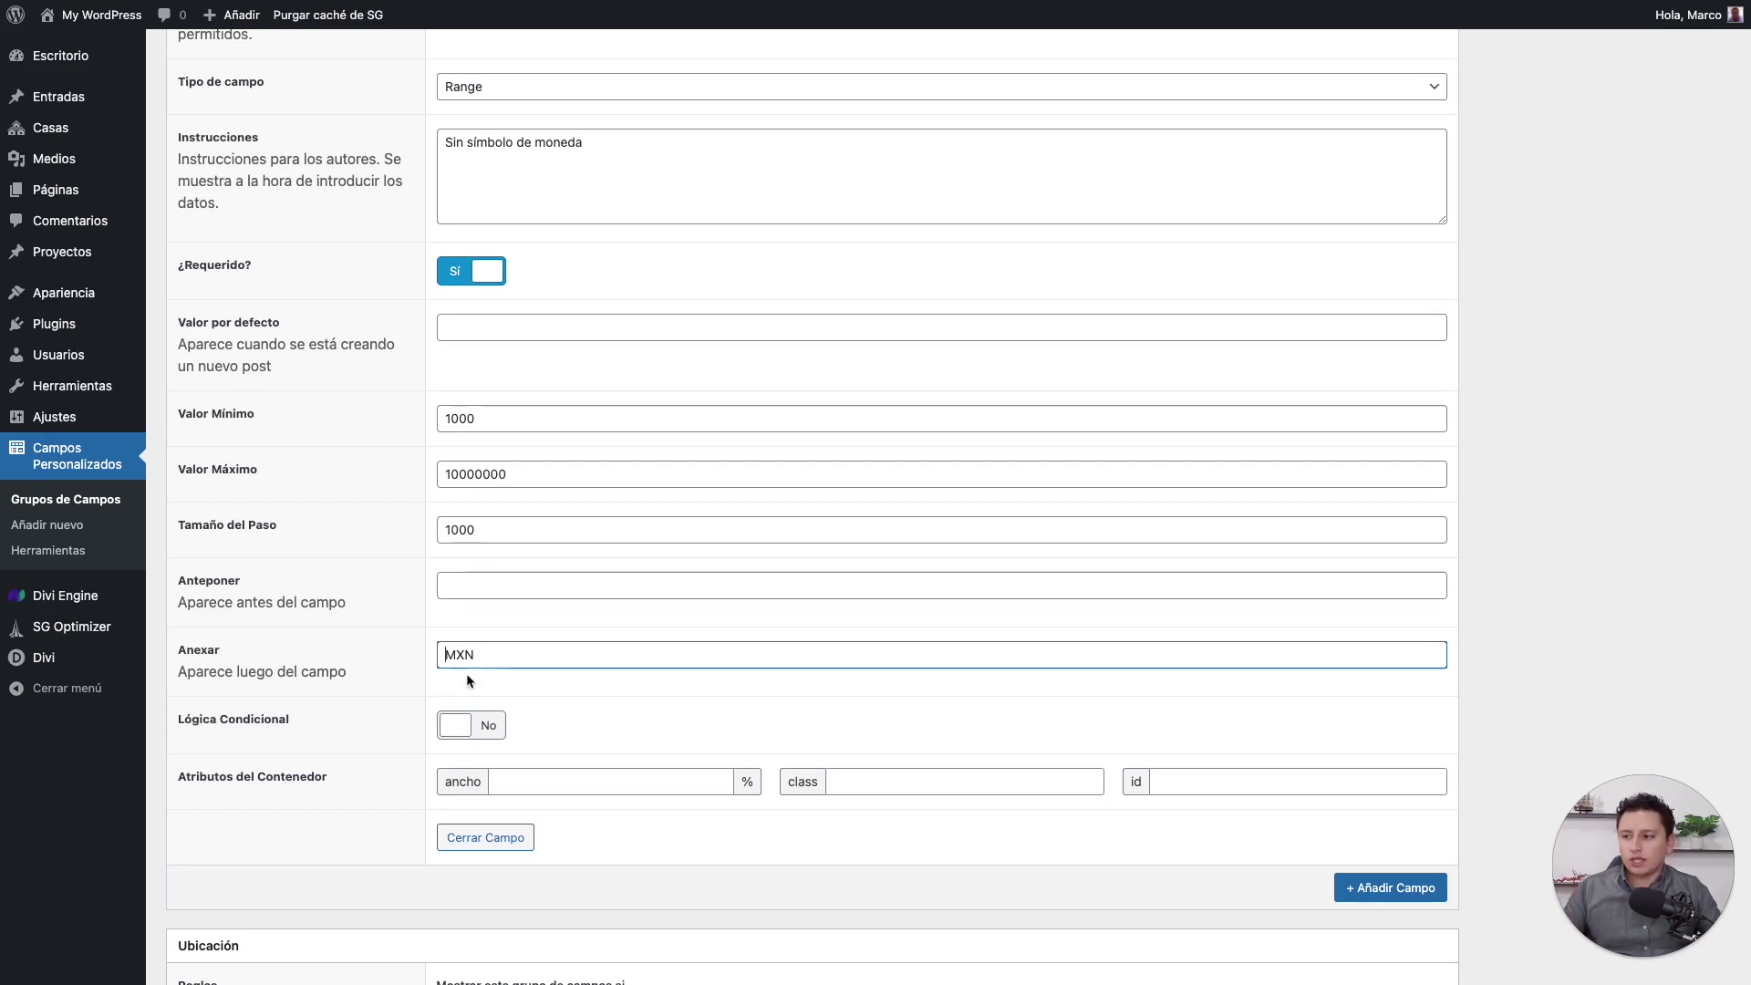
drag(483, 654, 413, 658)
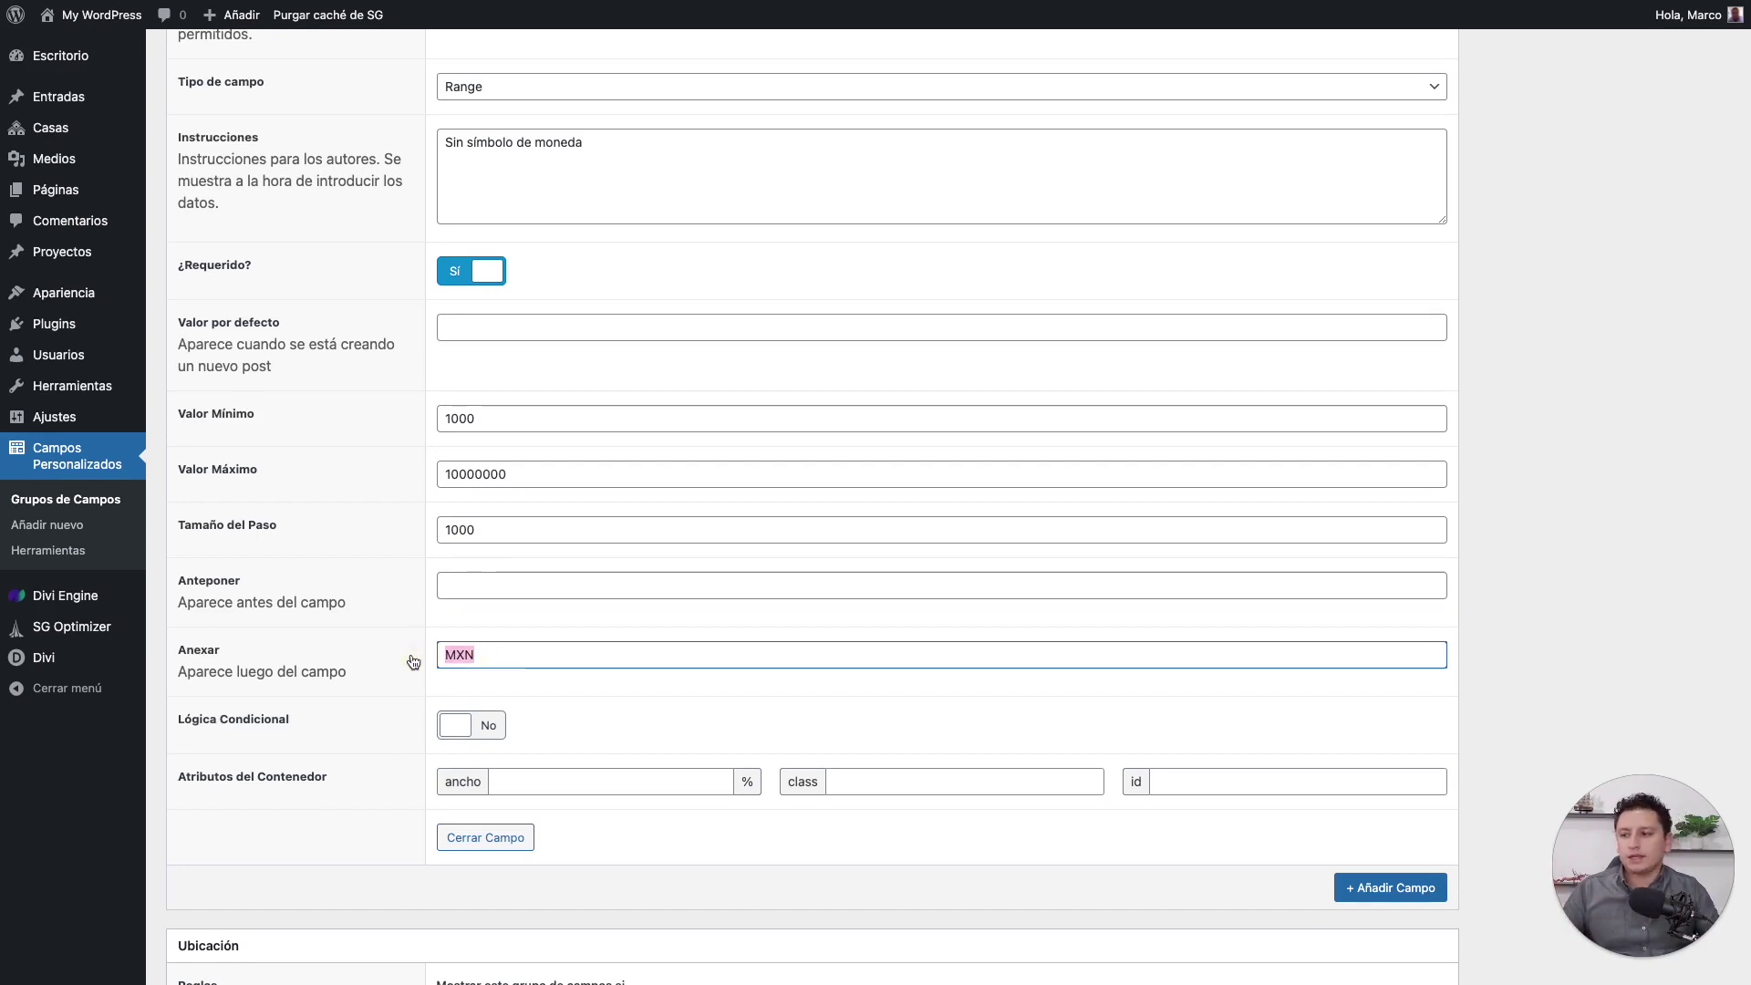
key(BackSpace)
click(461, 594)
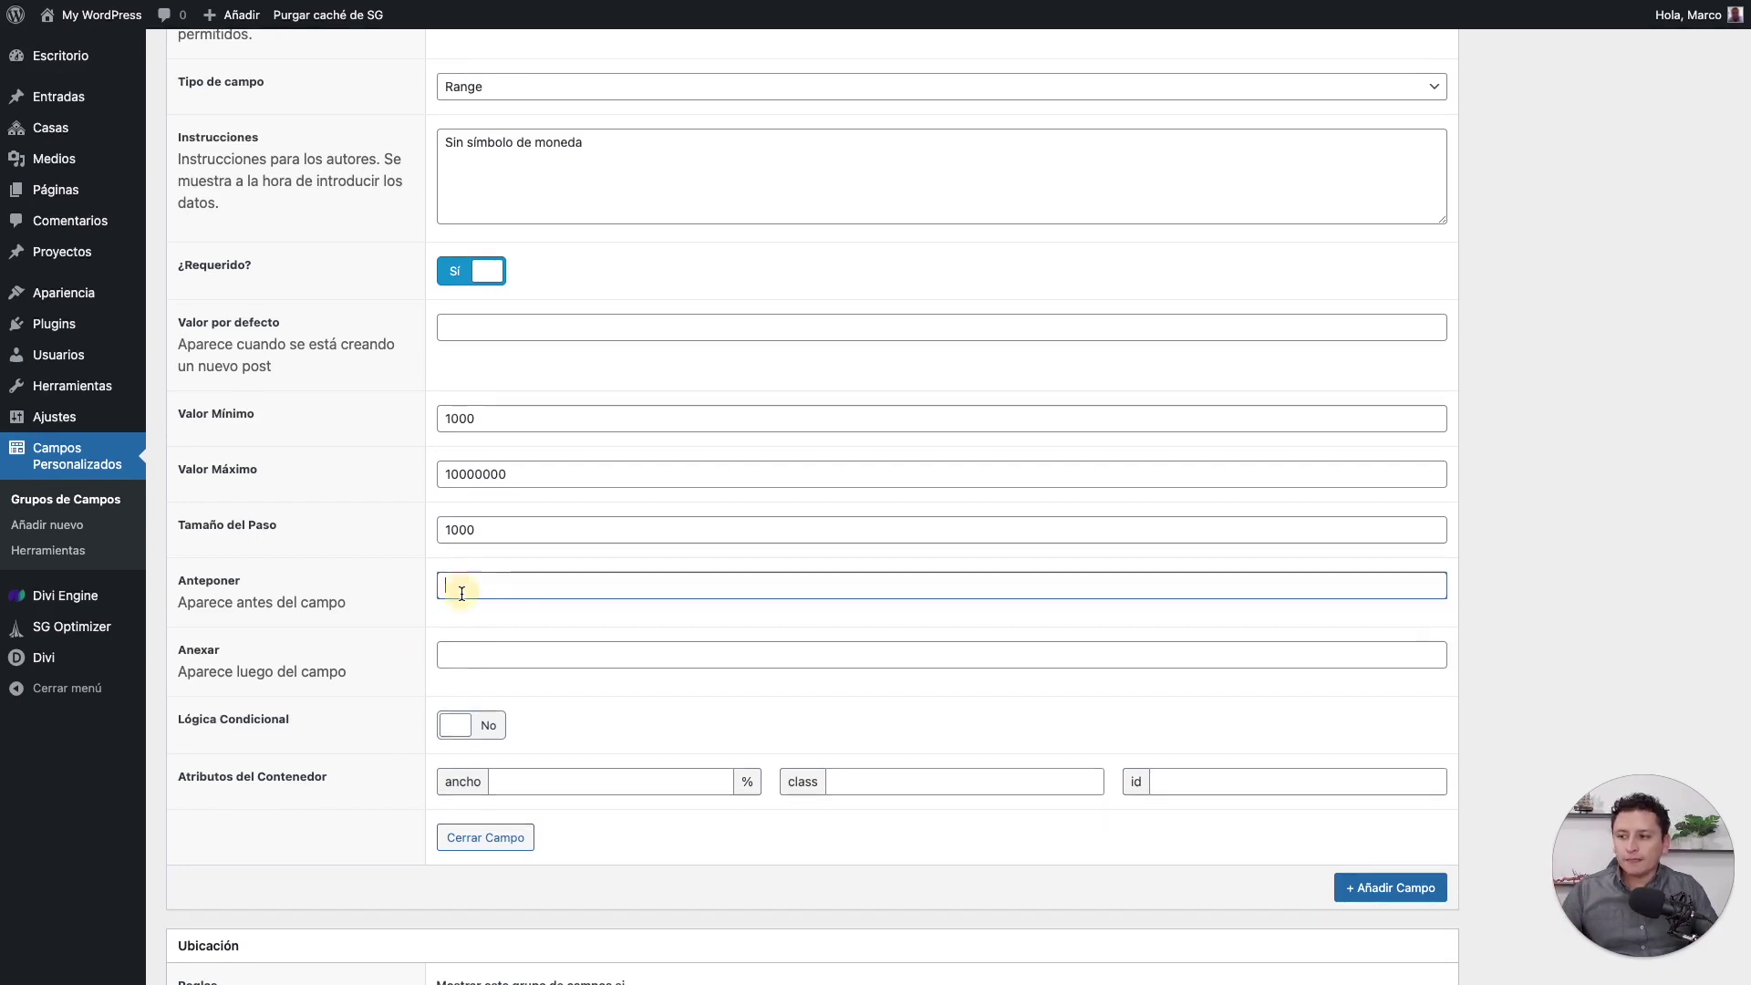
text($)
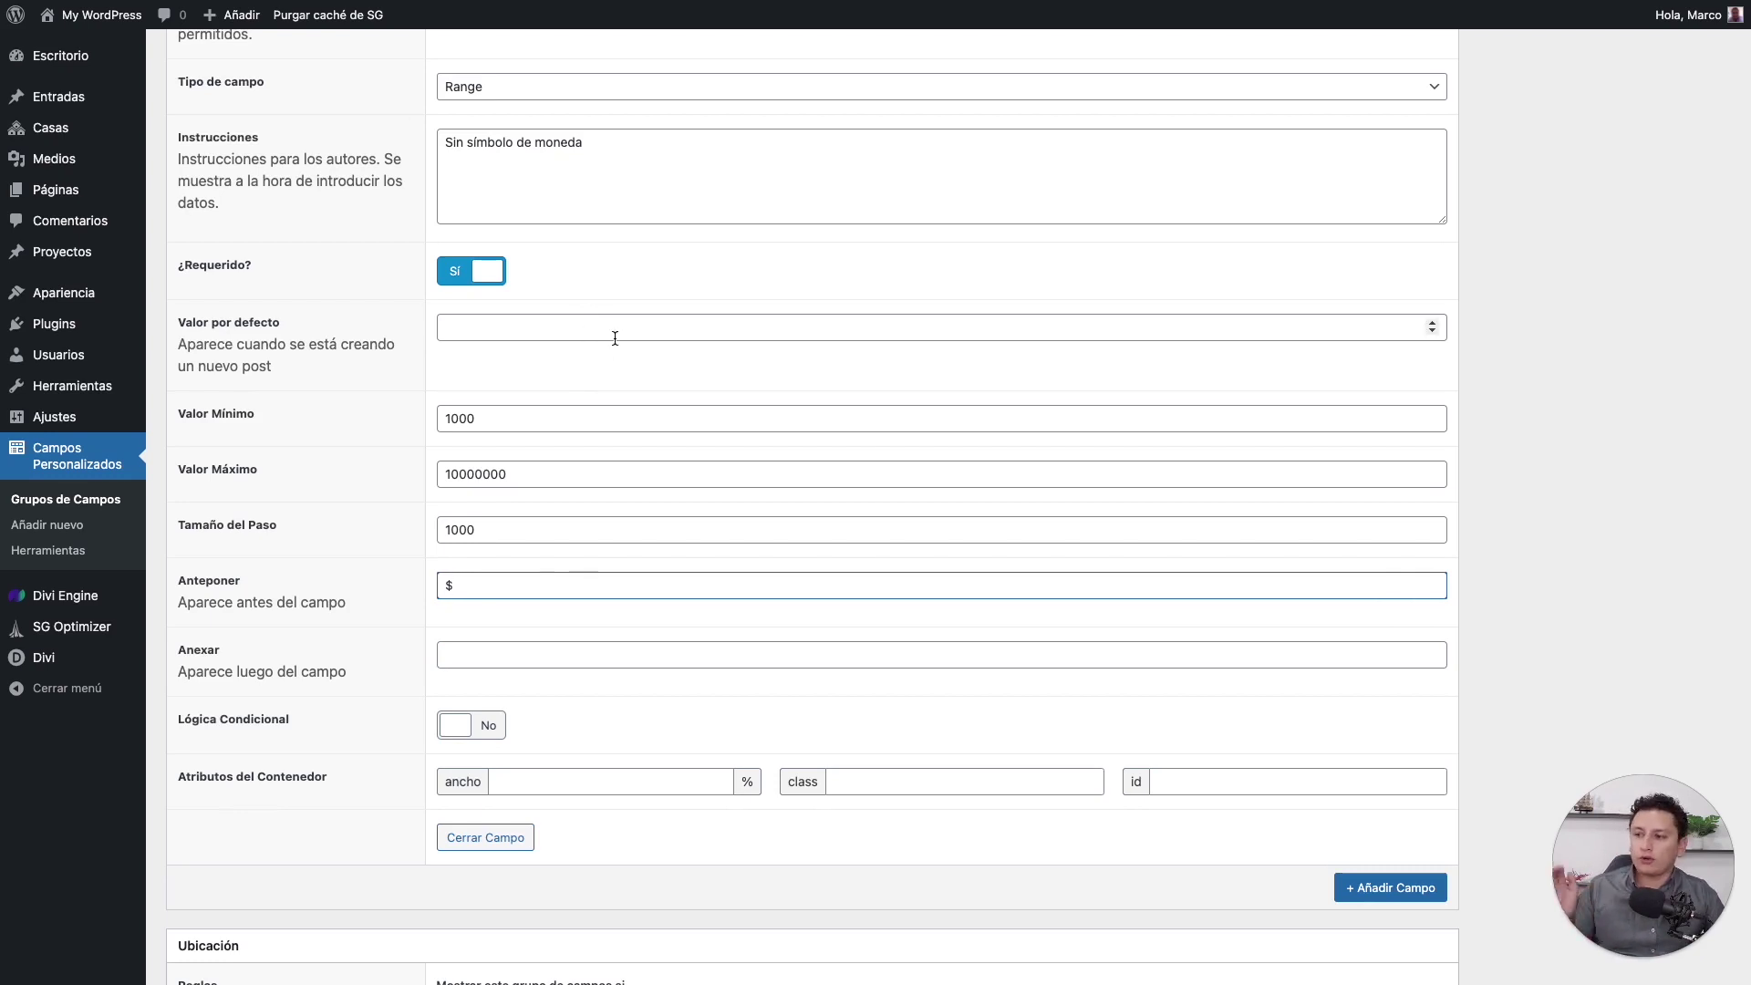
double_click(449, 585)
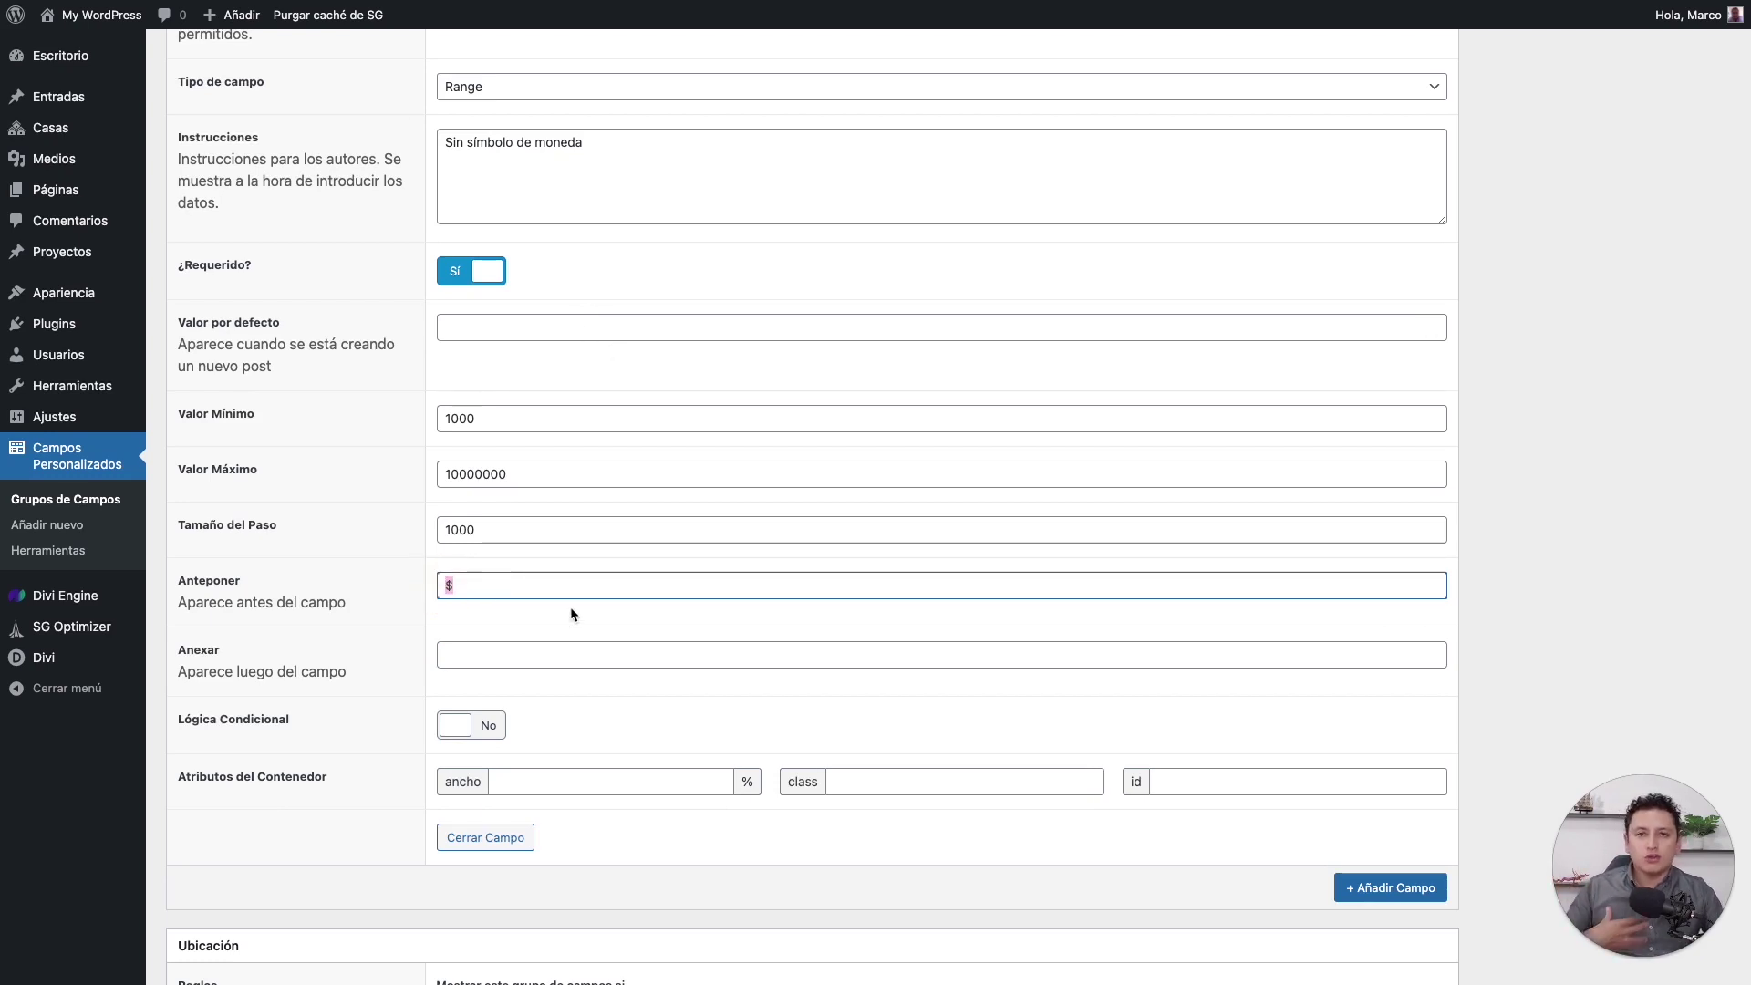
click(503, 588)
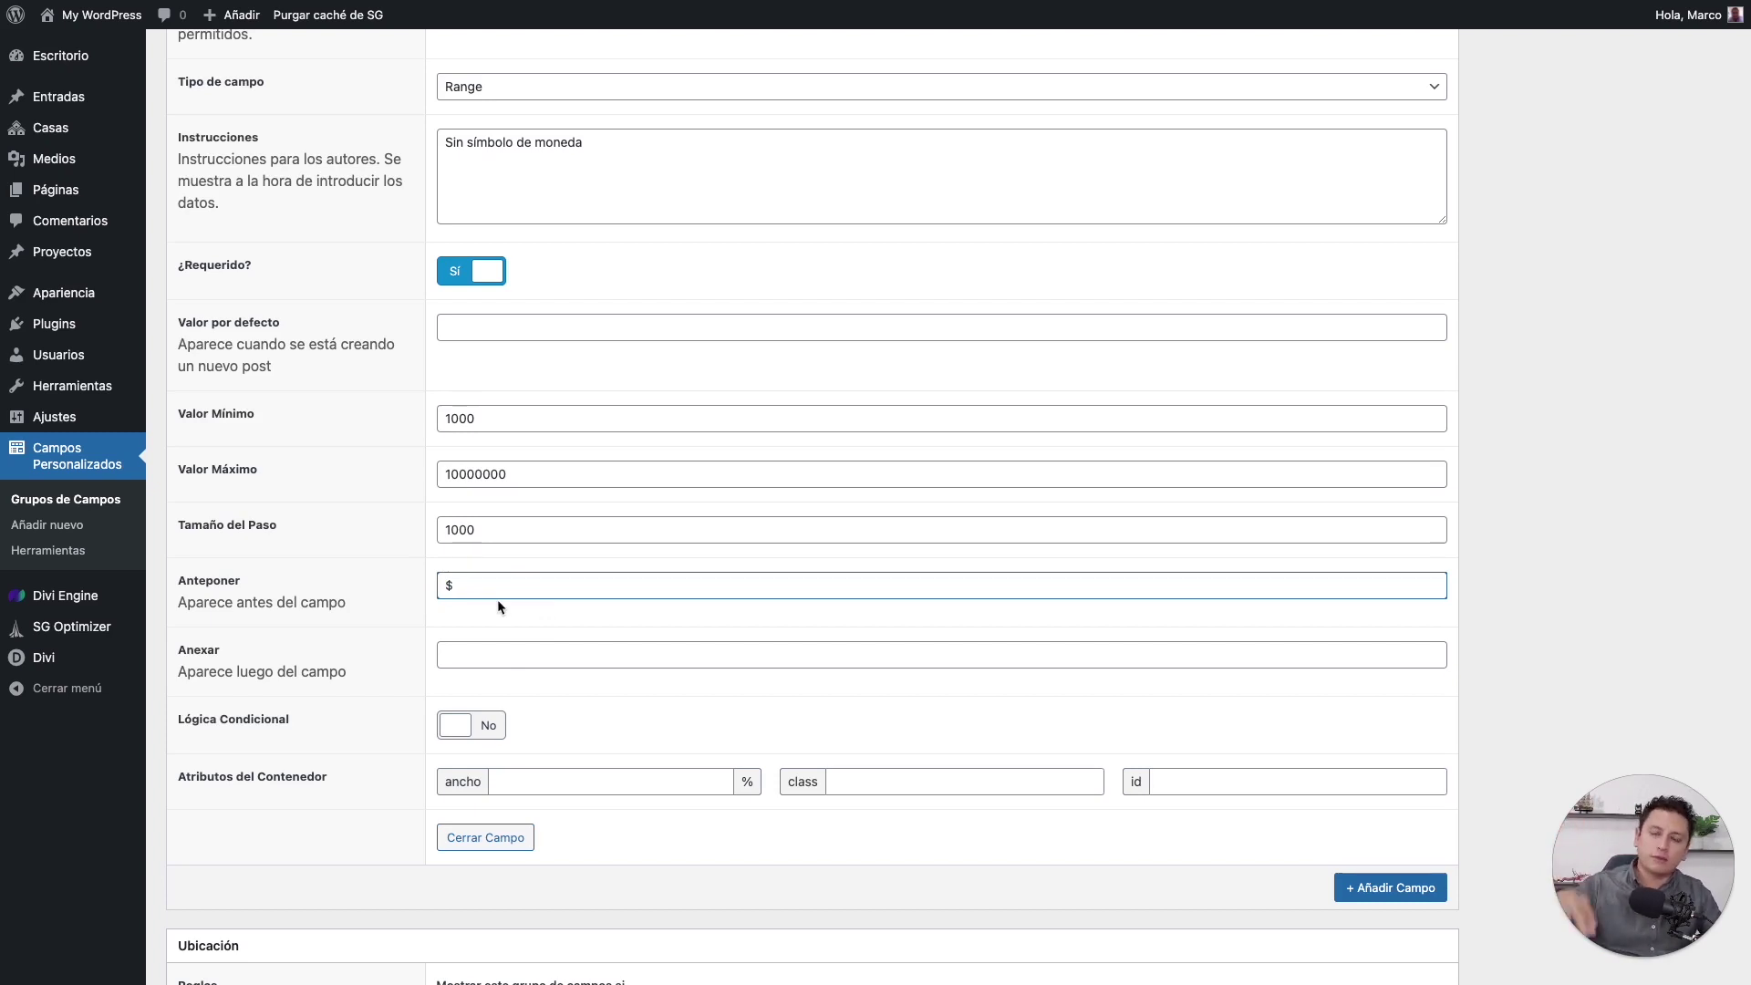
Extend Precio's instruction to 'Sin símbolo de moneda, sólo el número', collapse it and update the group
click(608, 146)
text(, sólo )
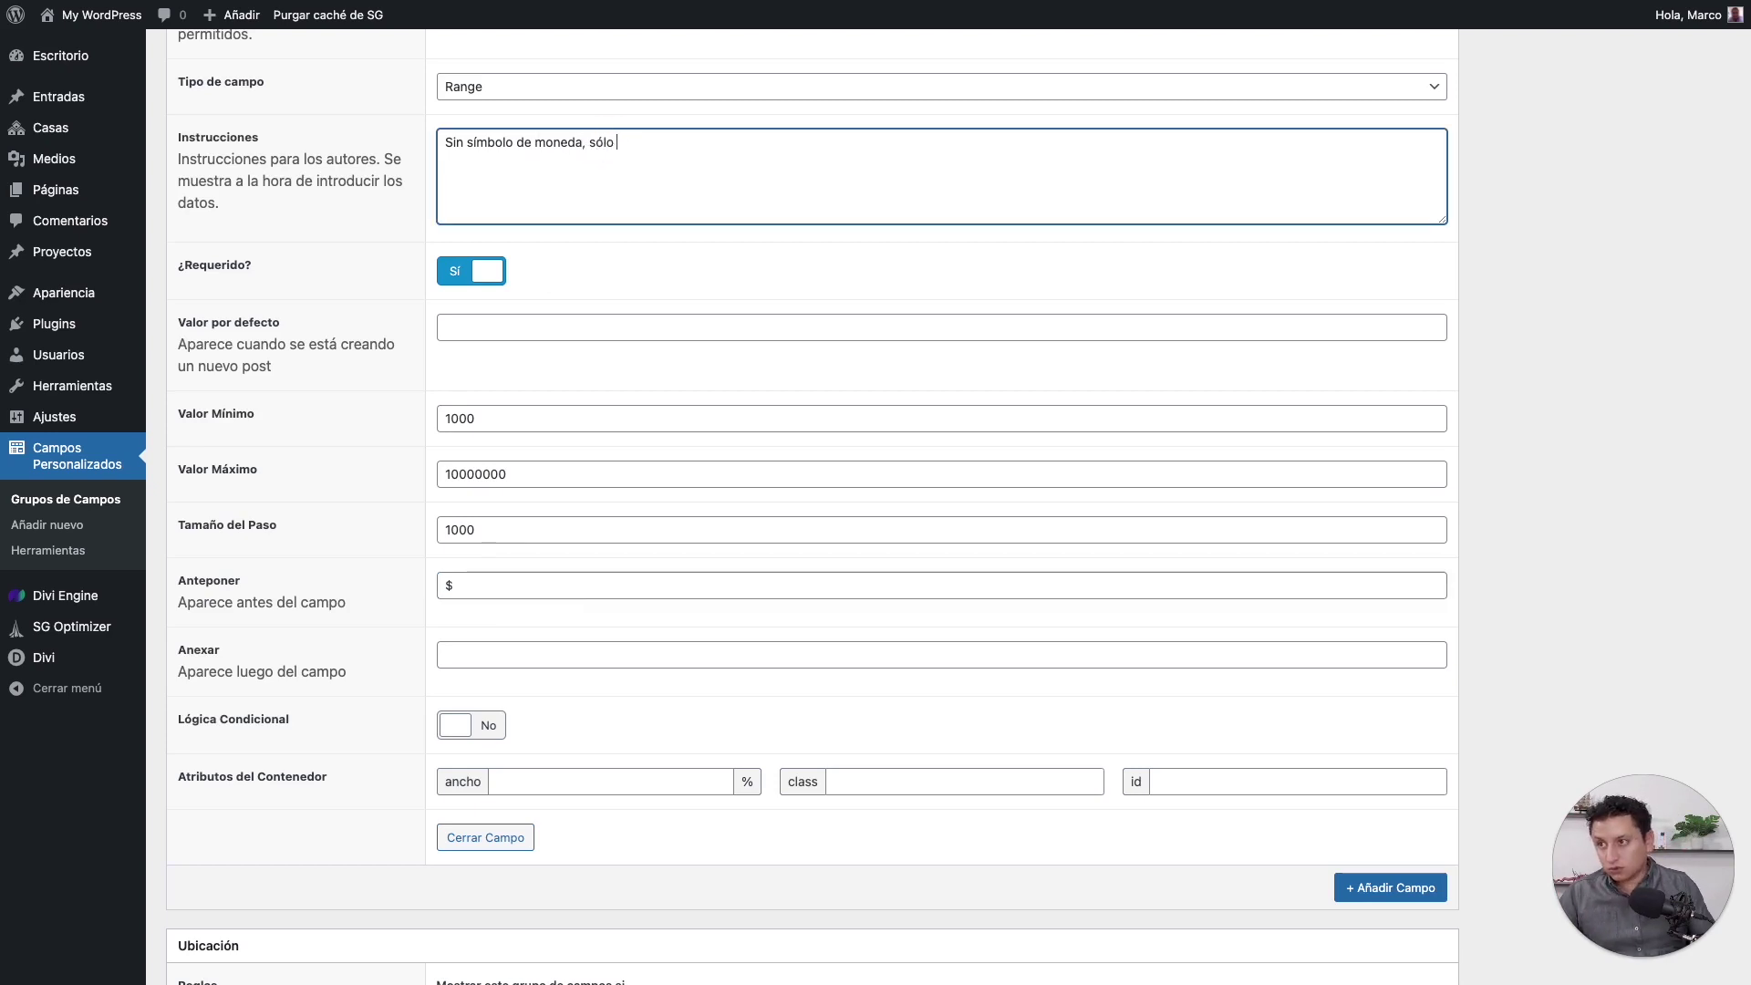
text(el número)
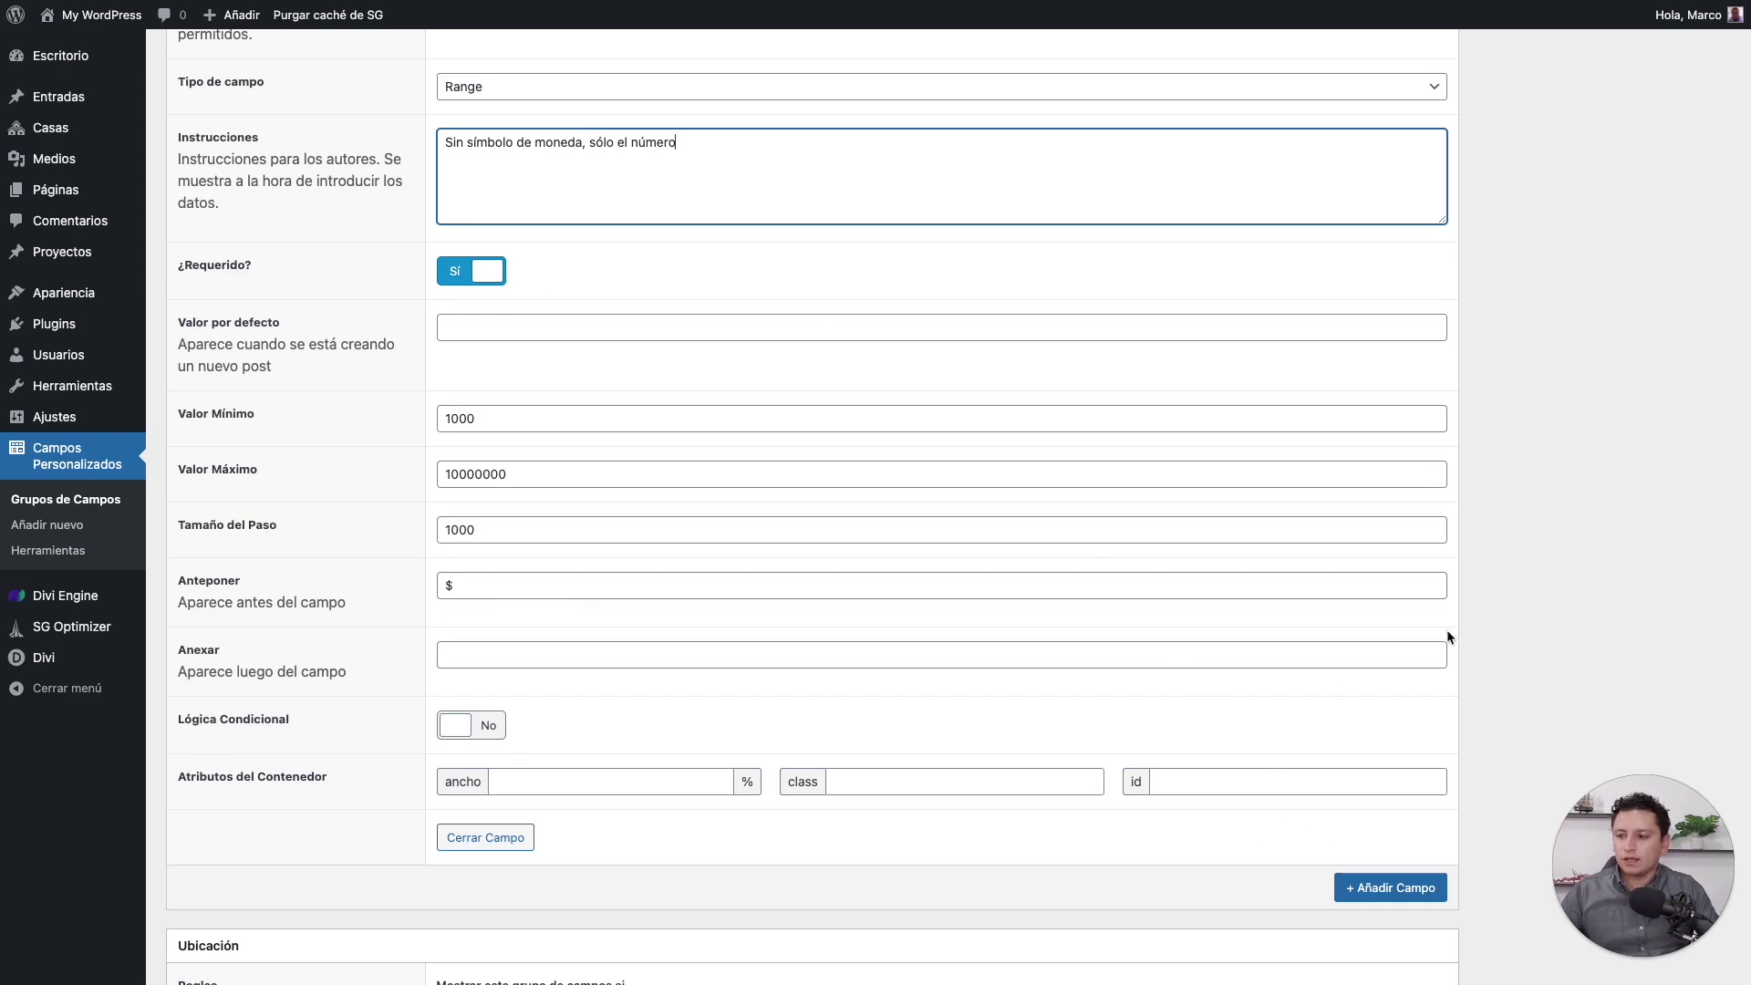
scroll(1454, 607, up, 3)
scroll(829, 719, down, 9)
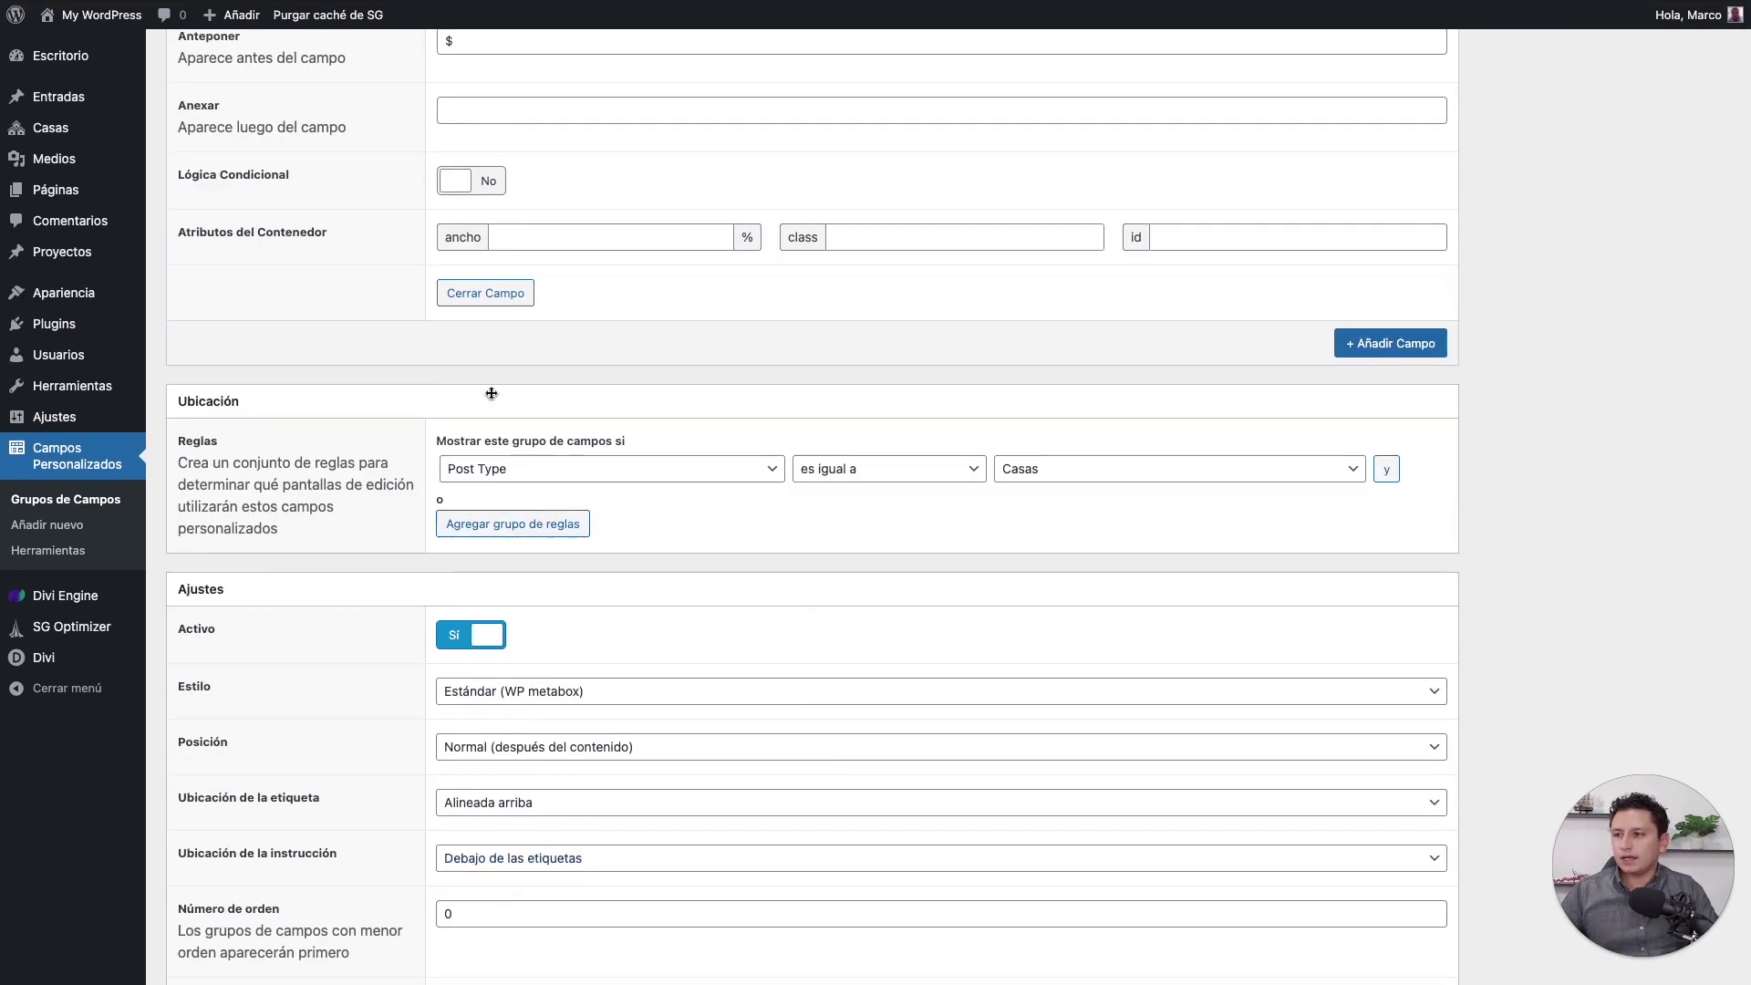
click(478, 311)
scroll(675, 403, up, 6)
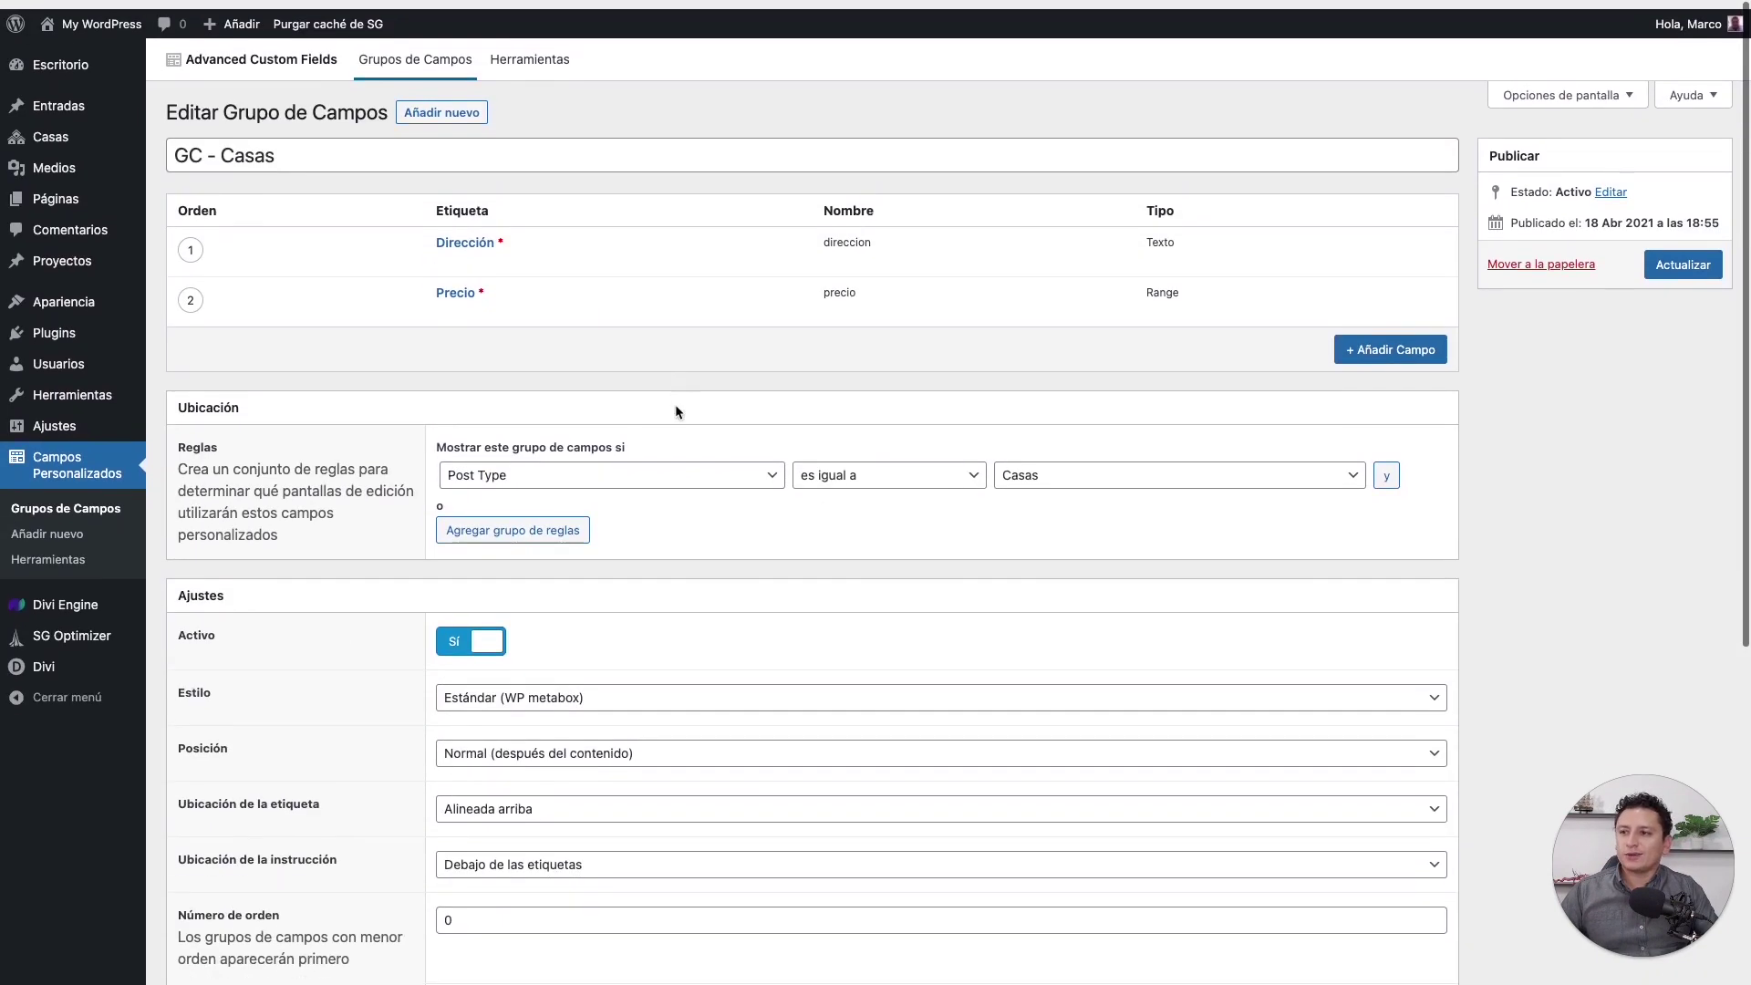
click(1696, 256)
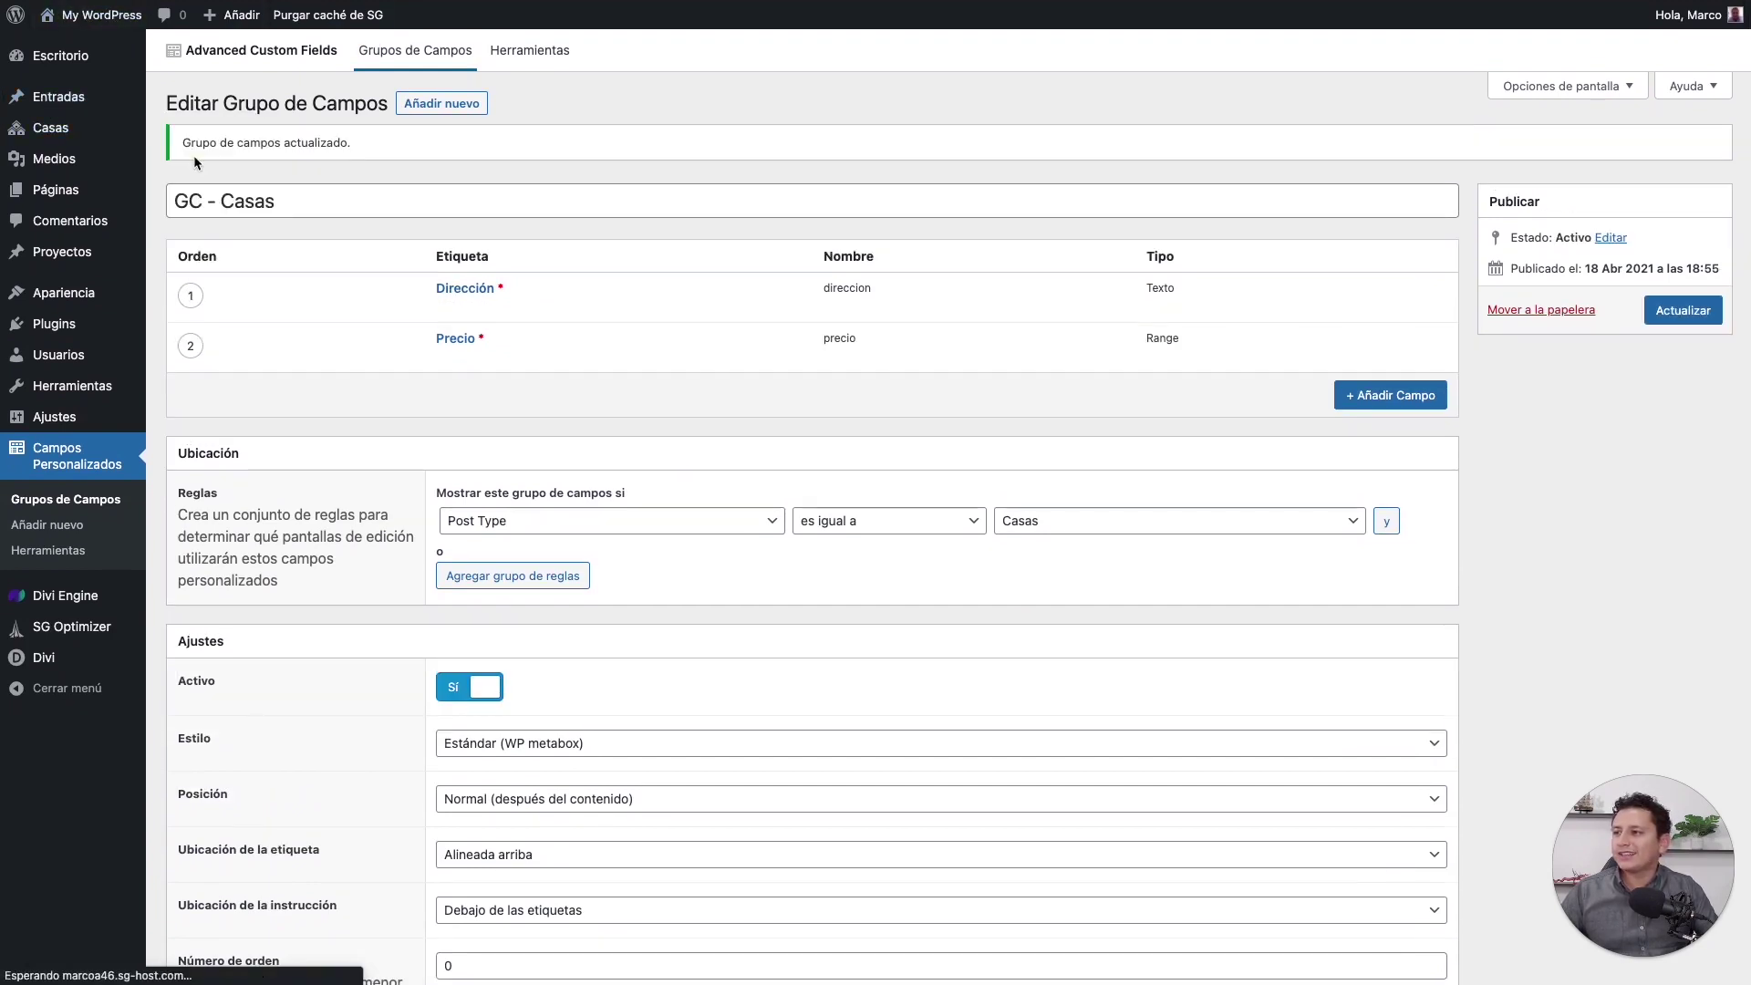
click(87, 127)
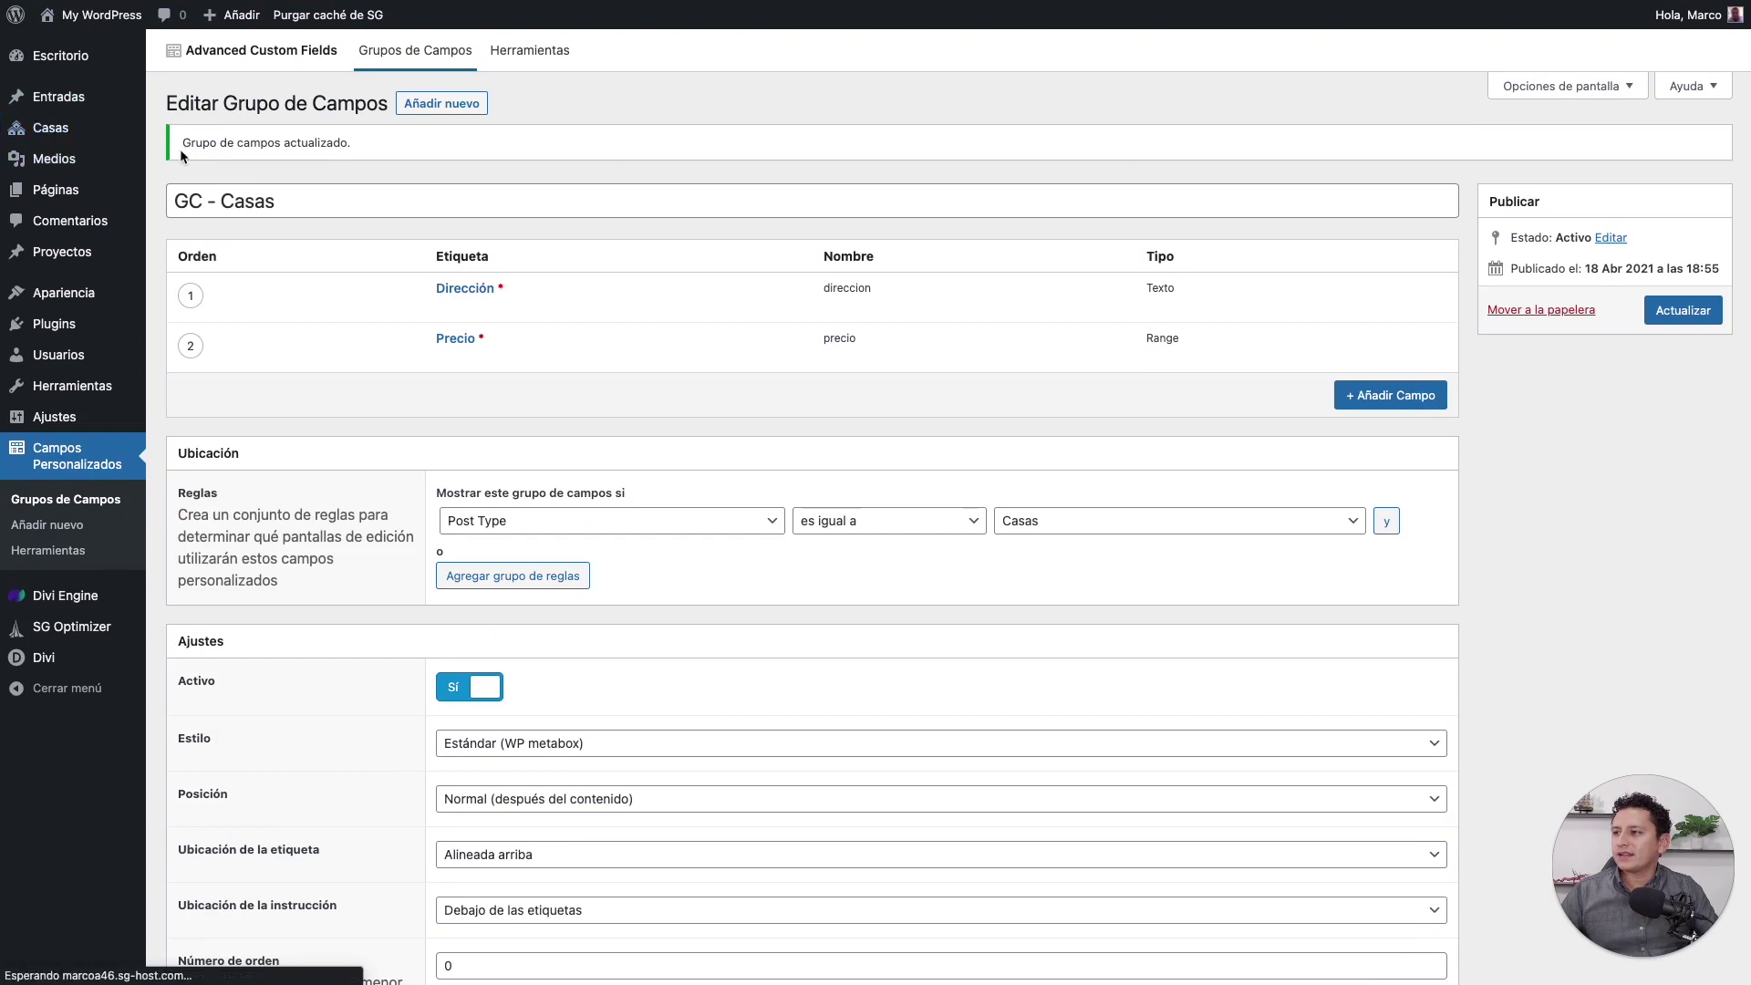
Open a new Casa and slide the Precio range to test values, ending at 8020000
click(87, 127)
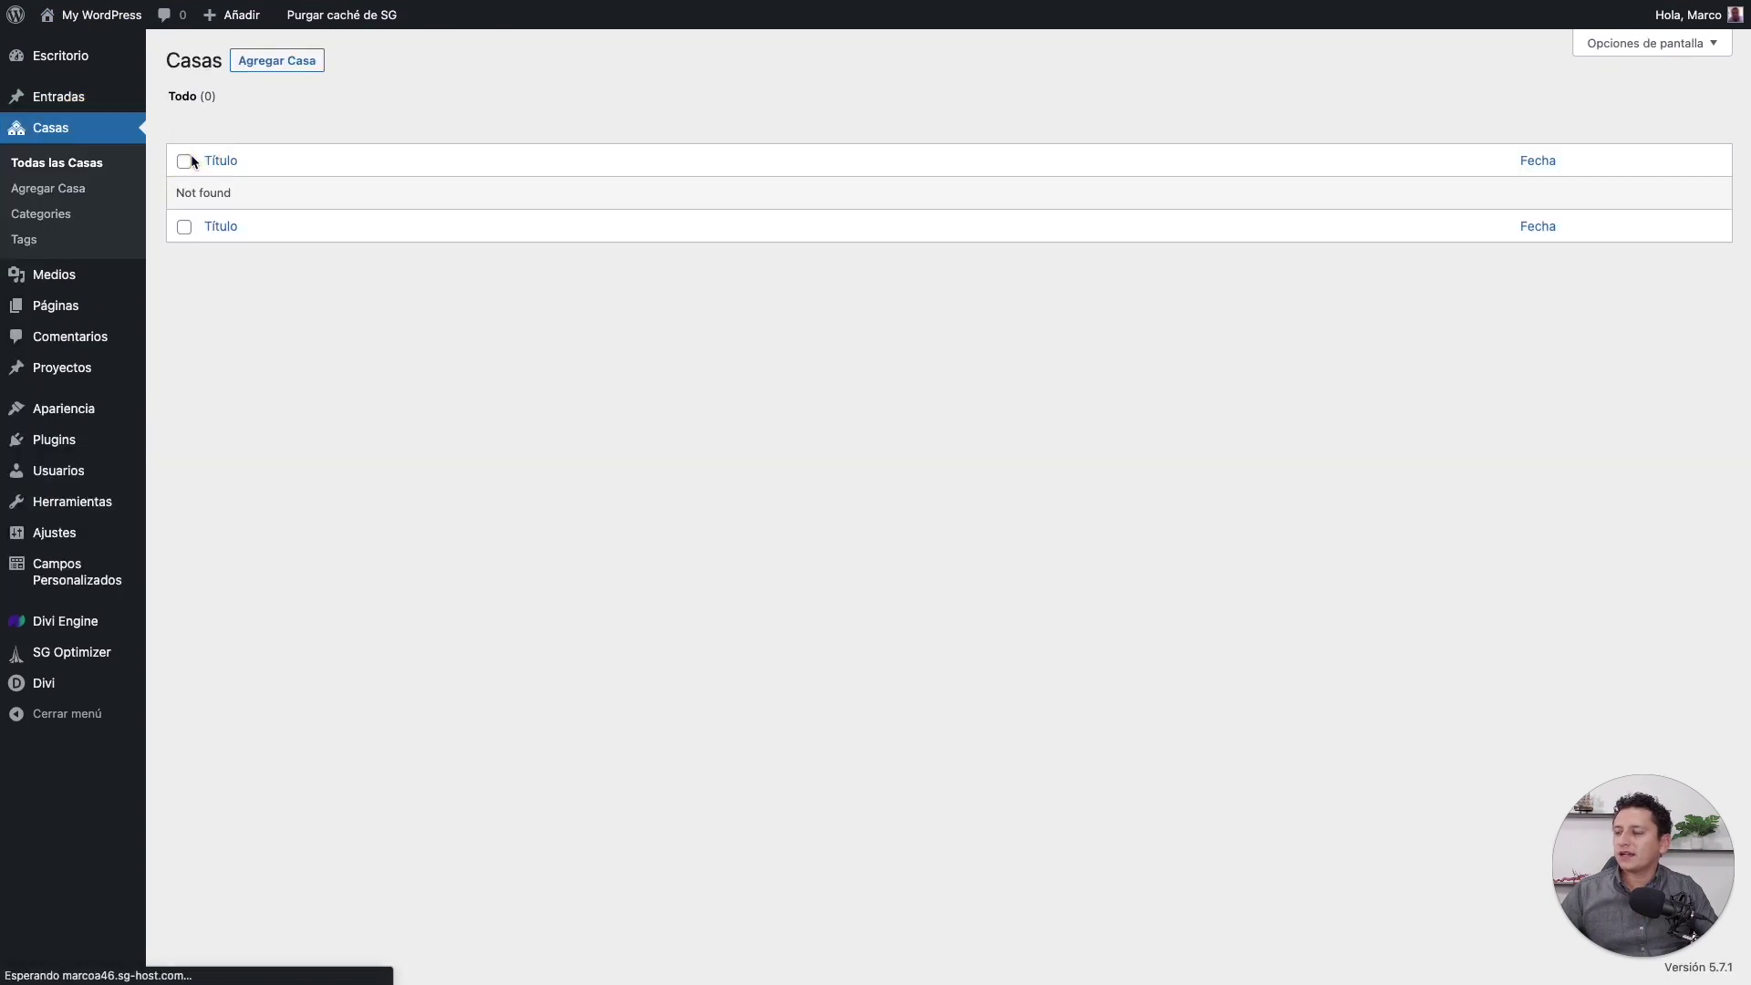
click(265, 60)
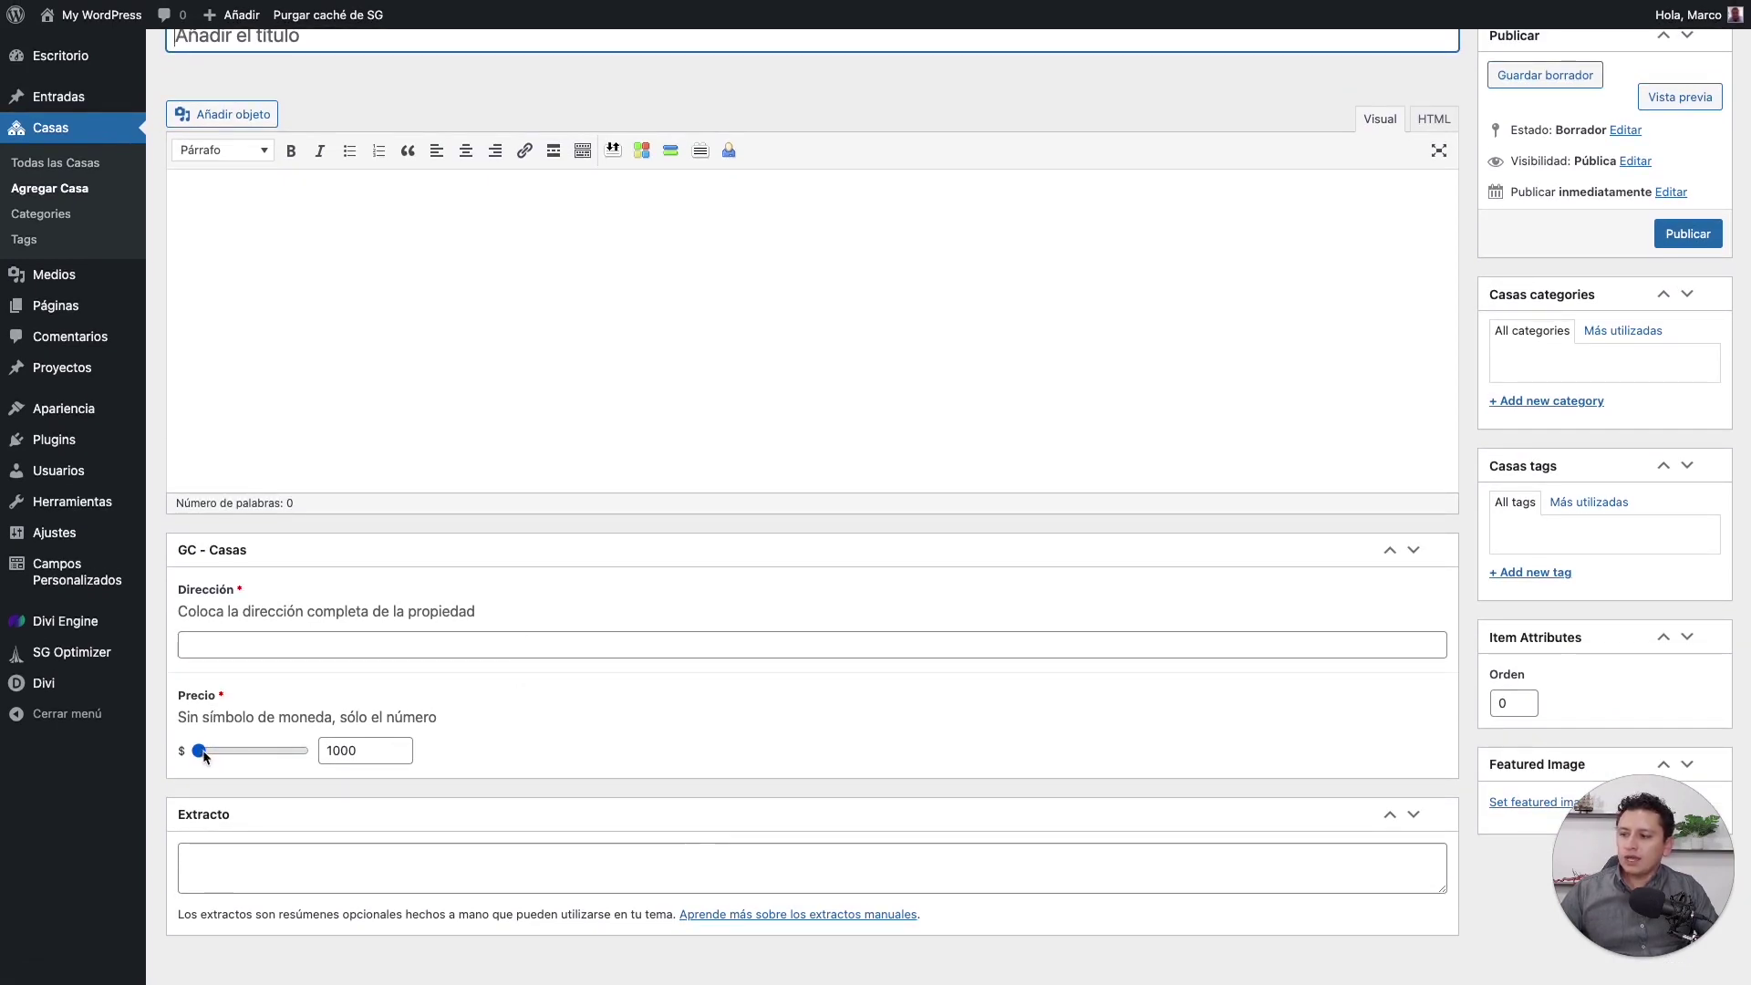
drag(200, 751, 246, 750)
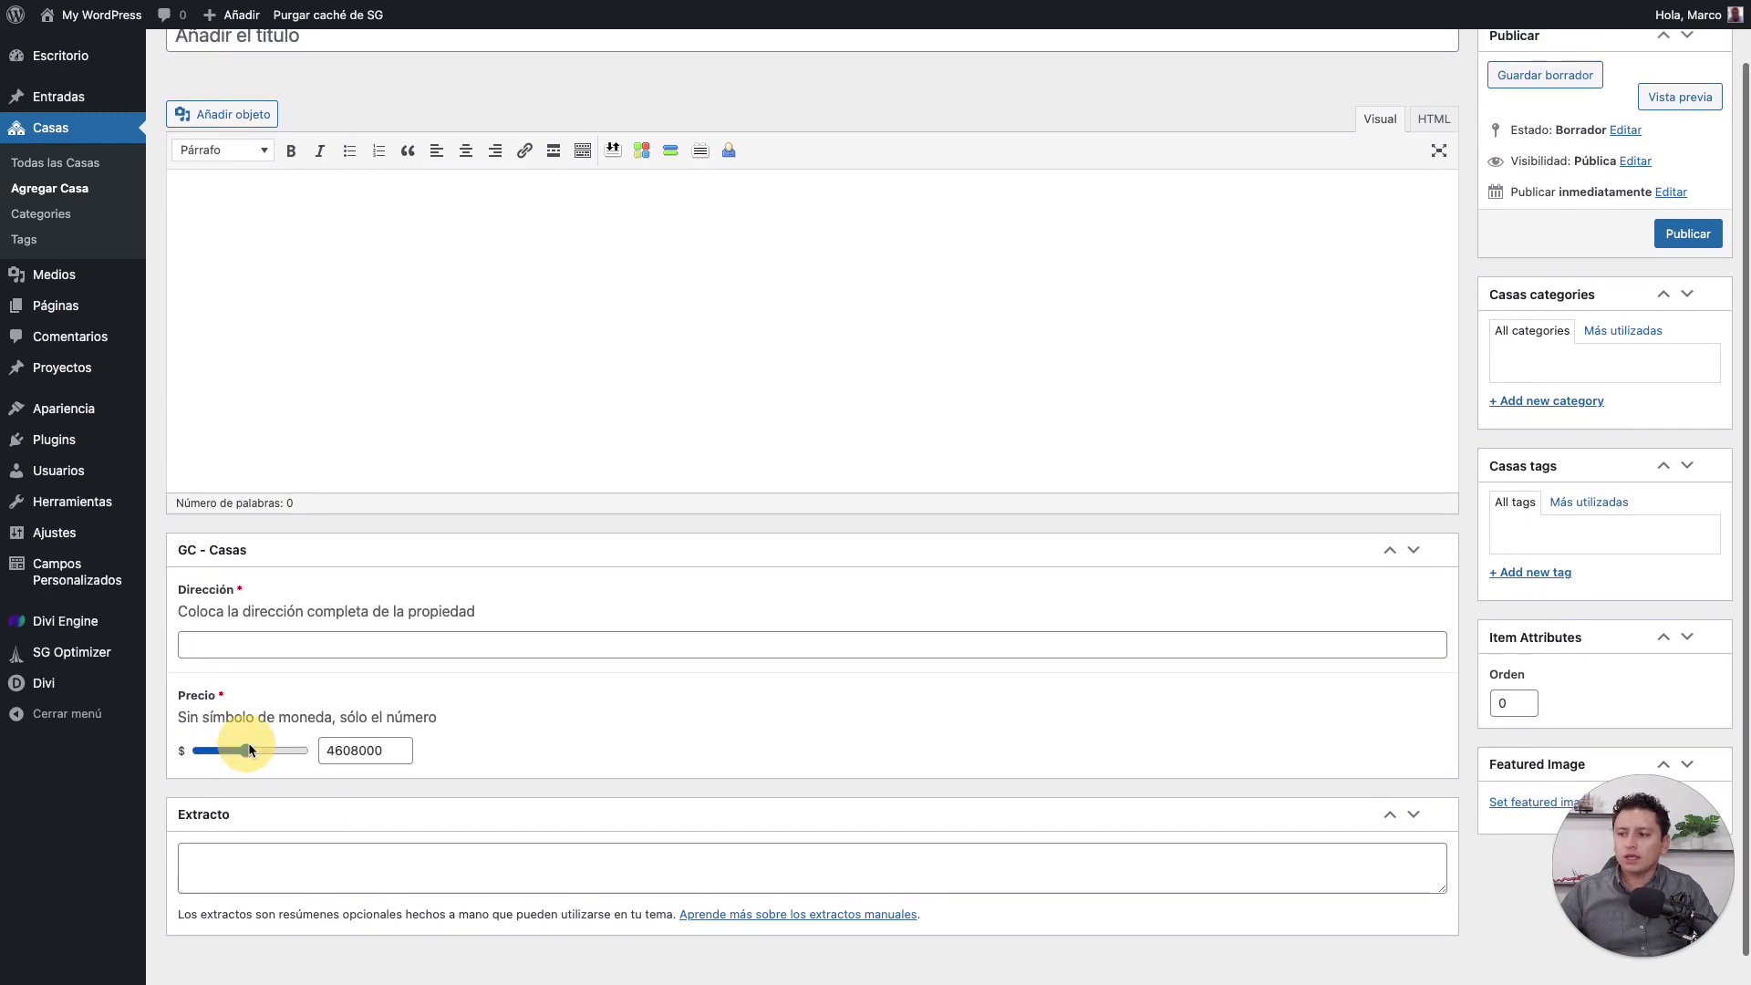
drag(334, 750, 429, 774)
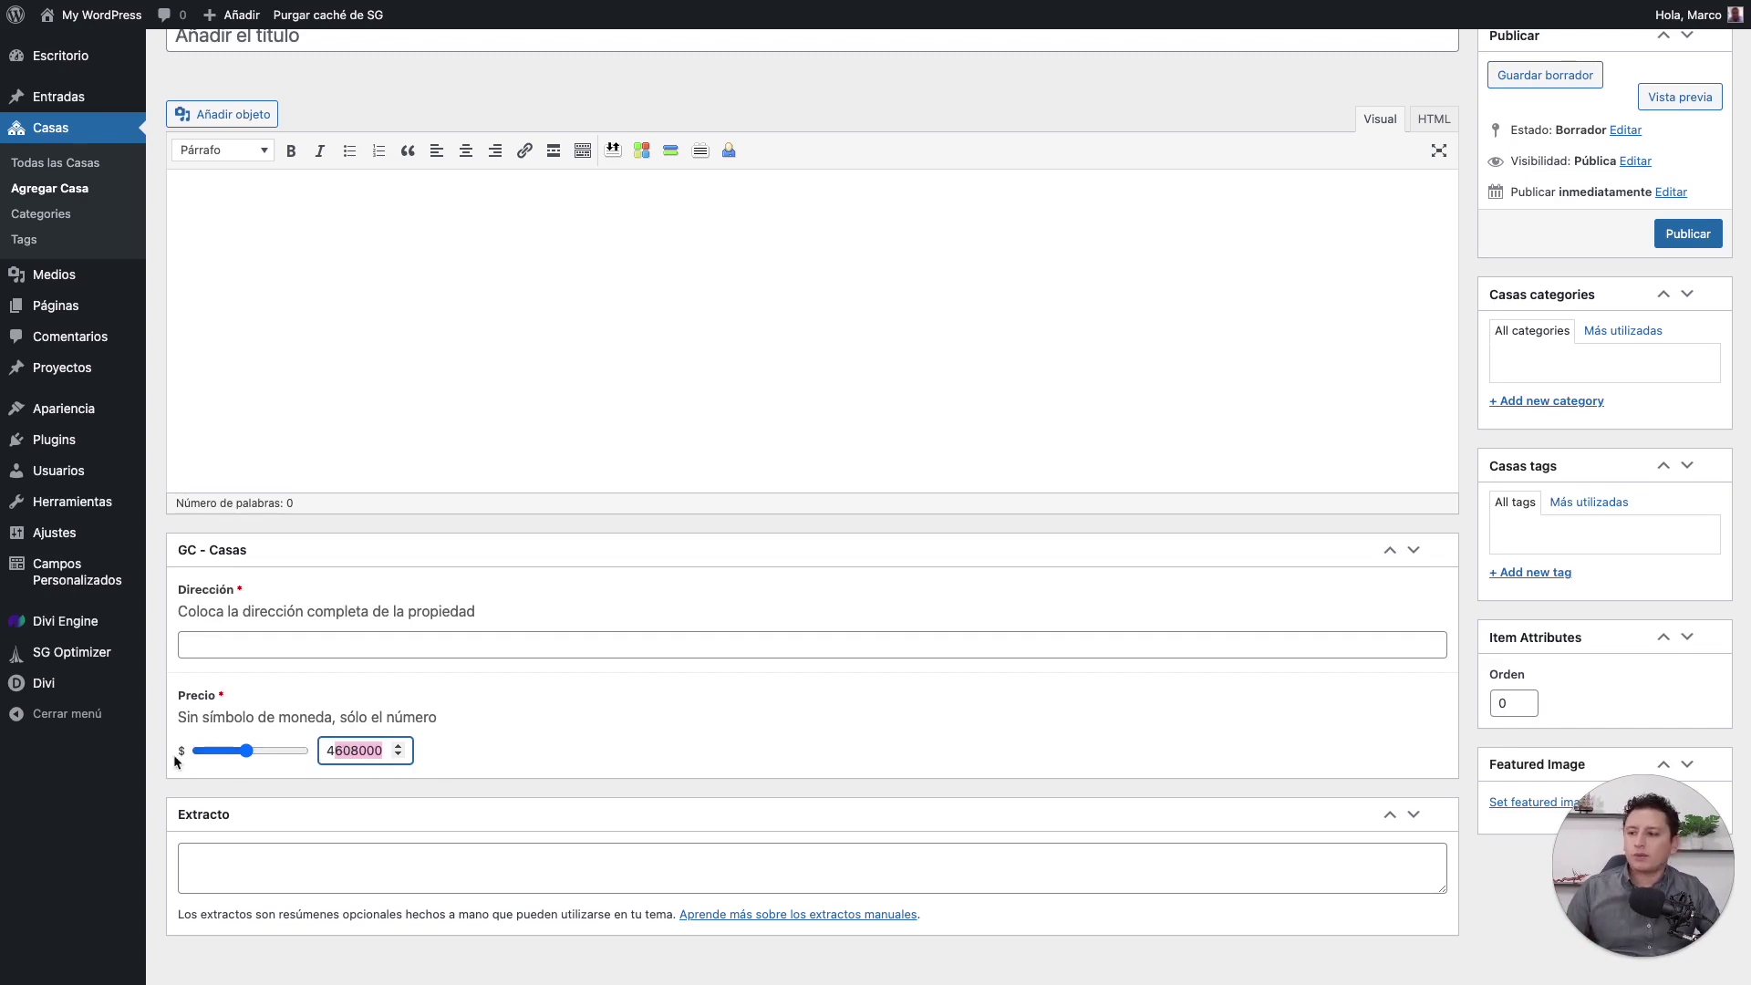
drag(246, 750, 285, 756)
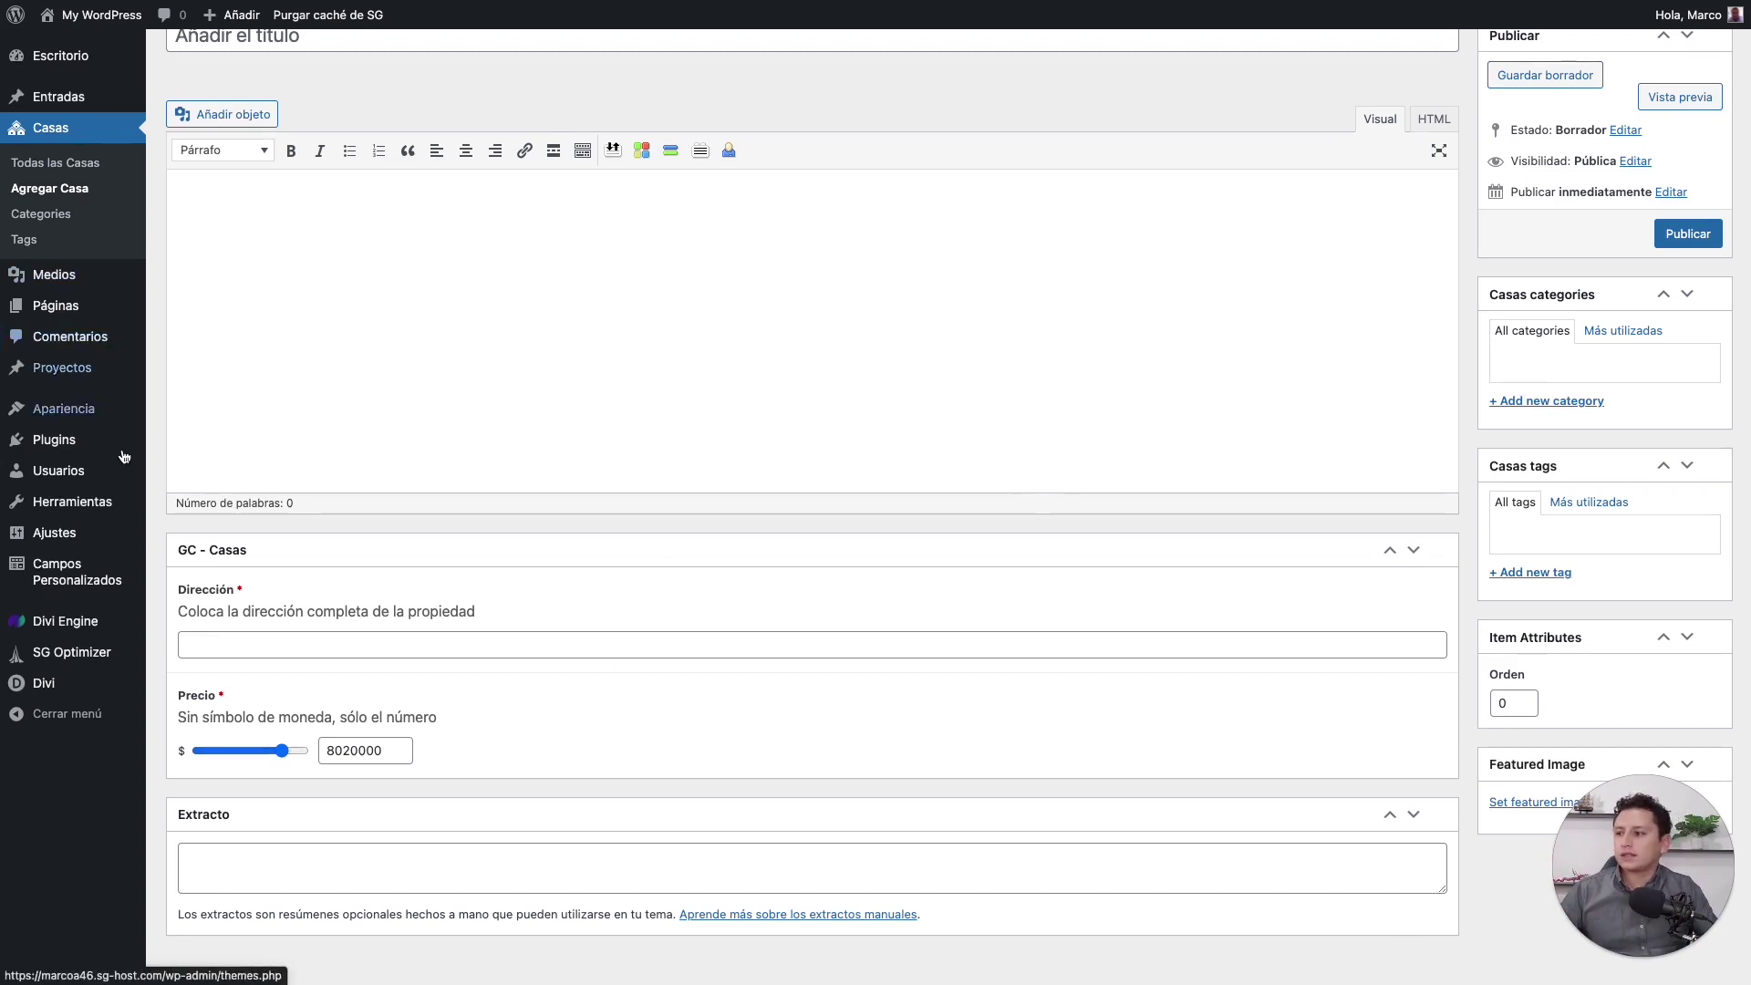
Reopen GC - Casas and add a third field labelled 'Número de Propiedad' (numero_de_propiedad)
click(76, 578)
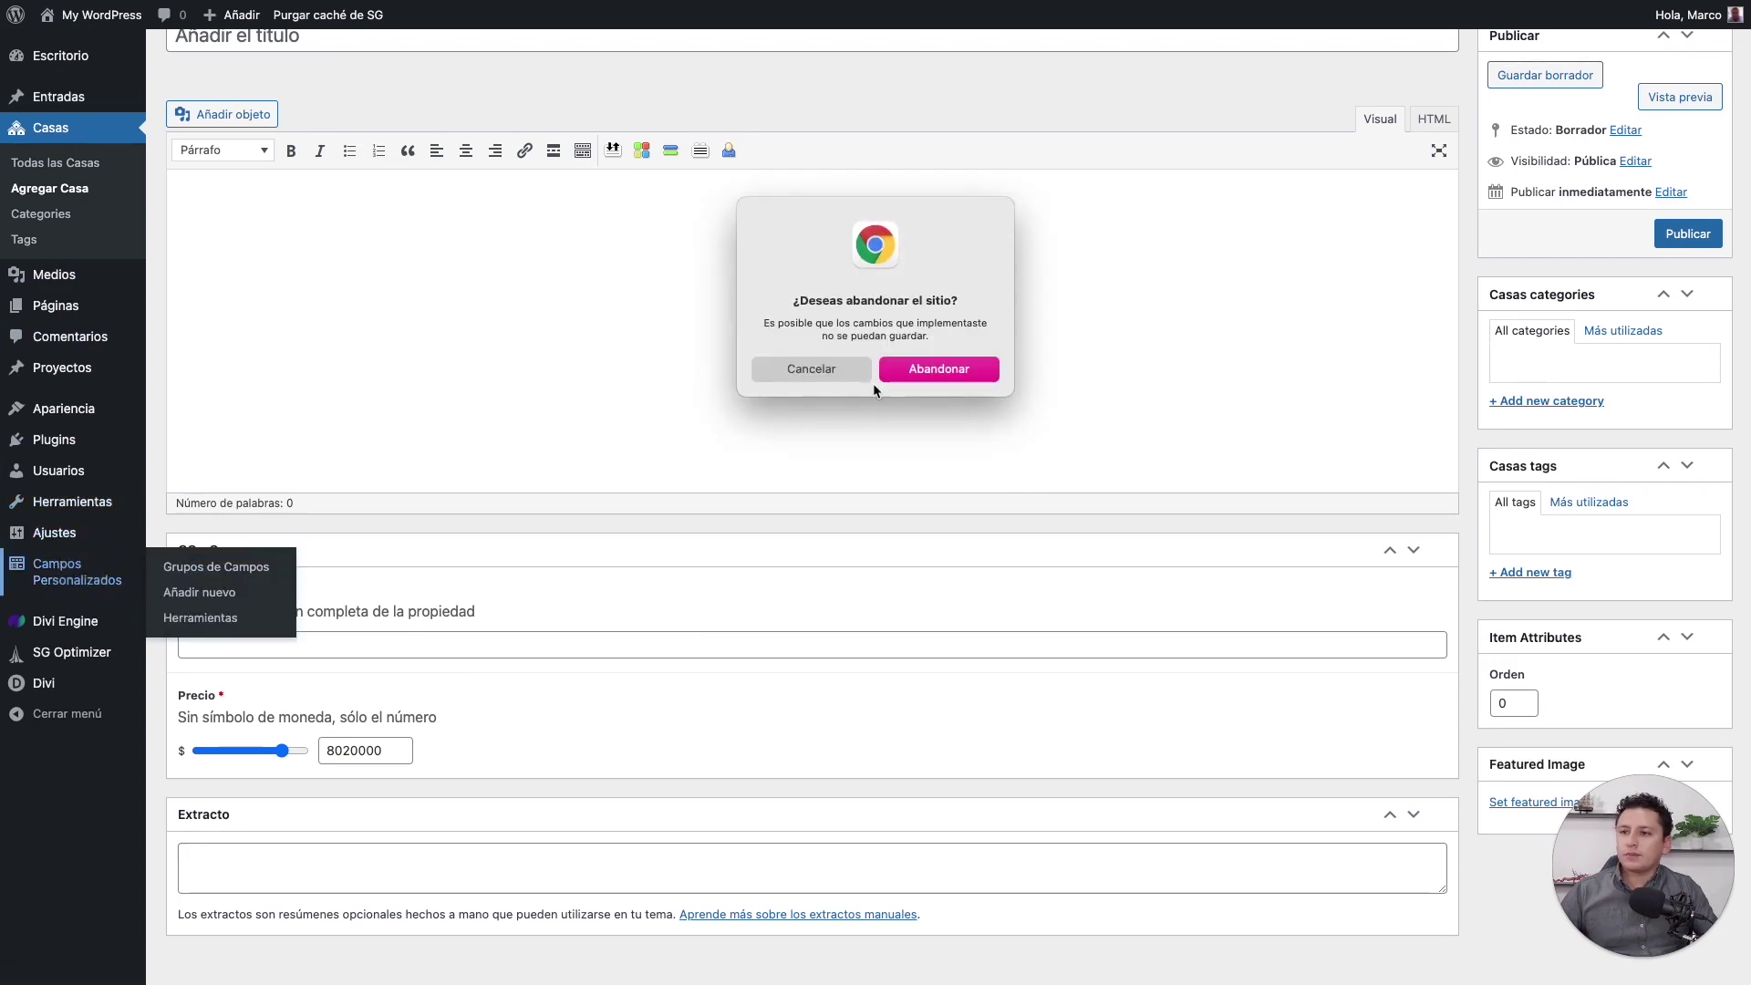
click(923, 369)
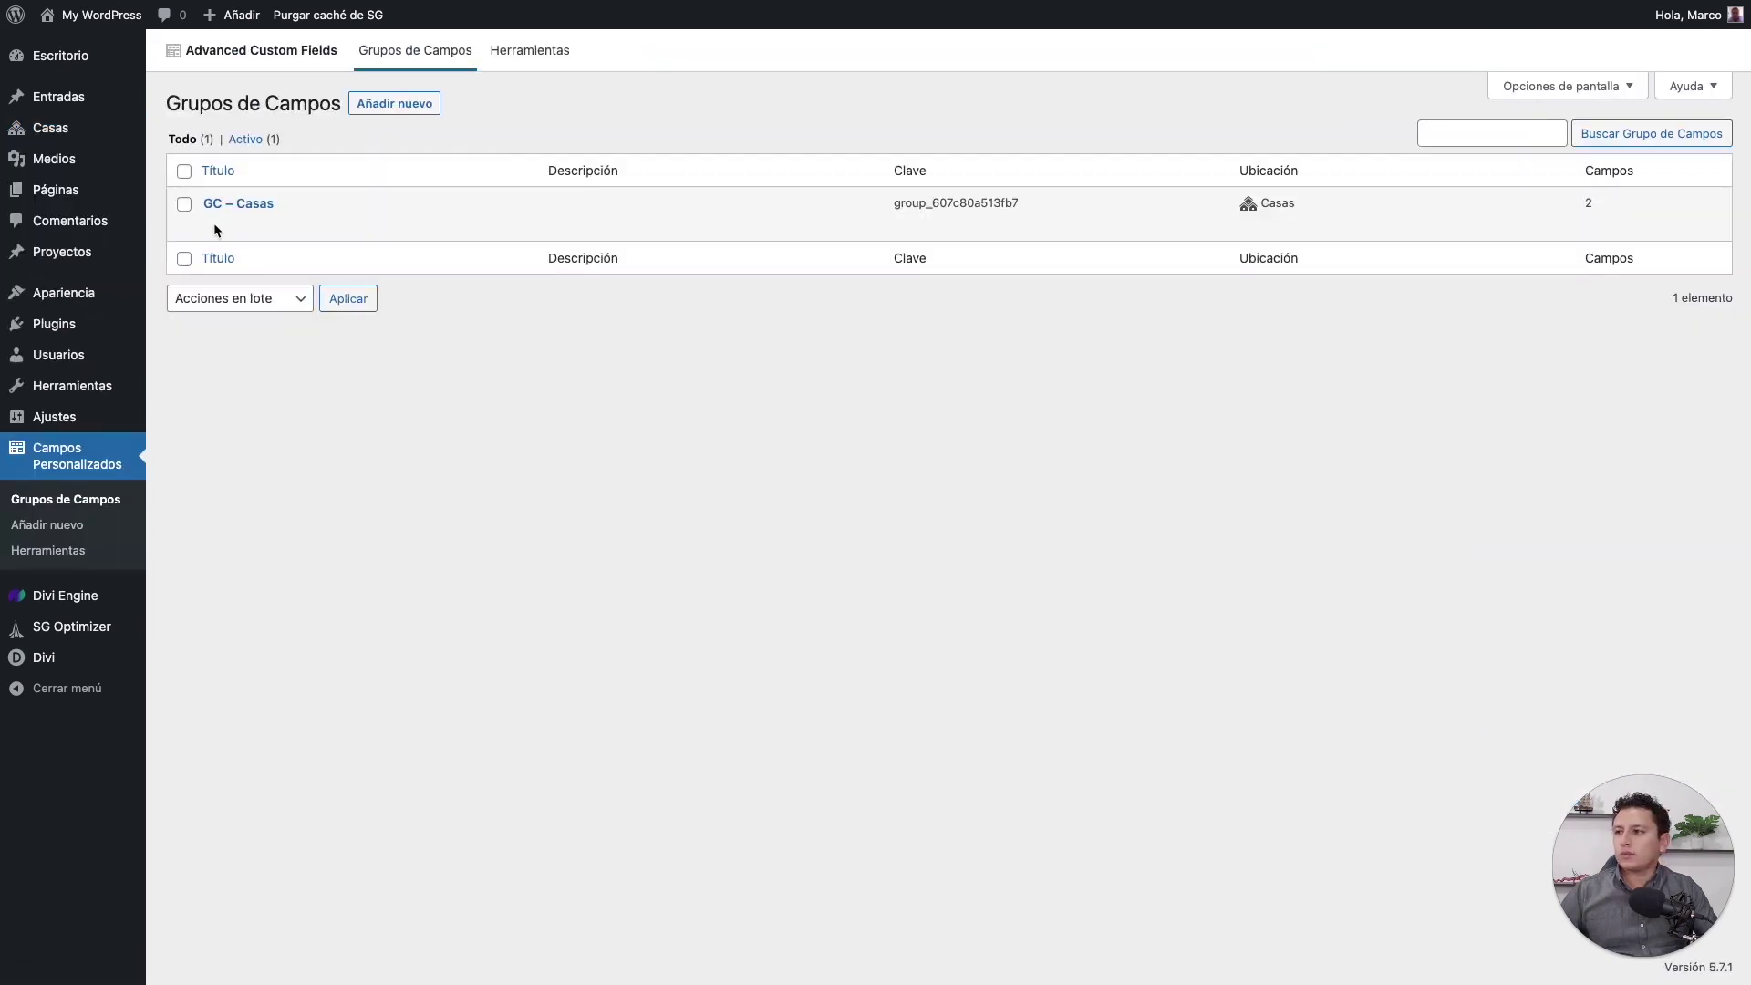
click(218, 225)
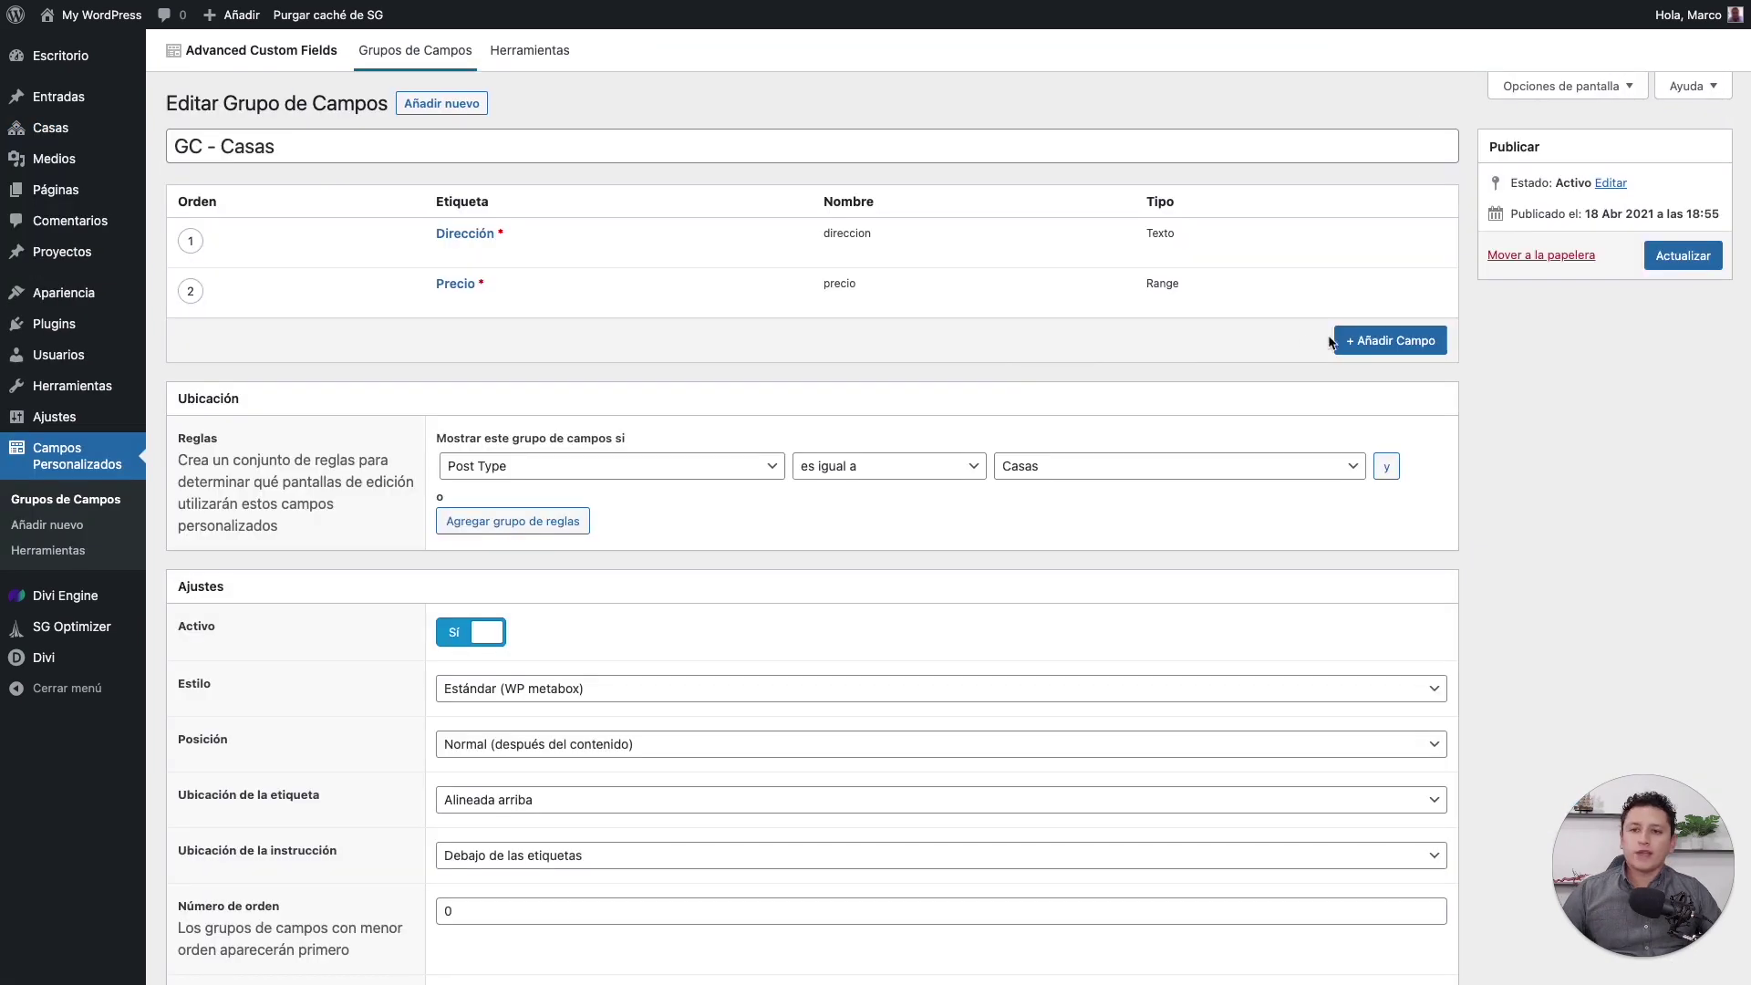
click(1388, 339)
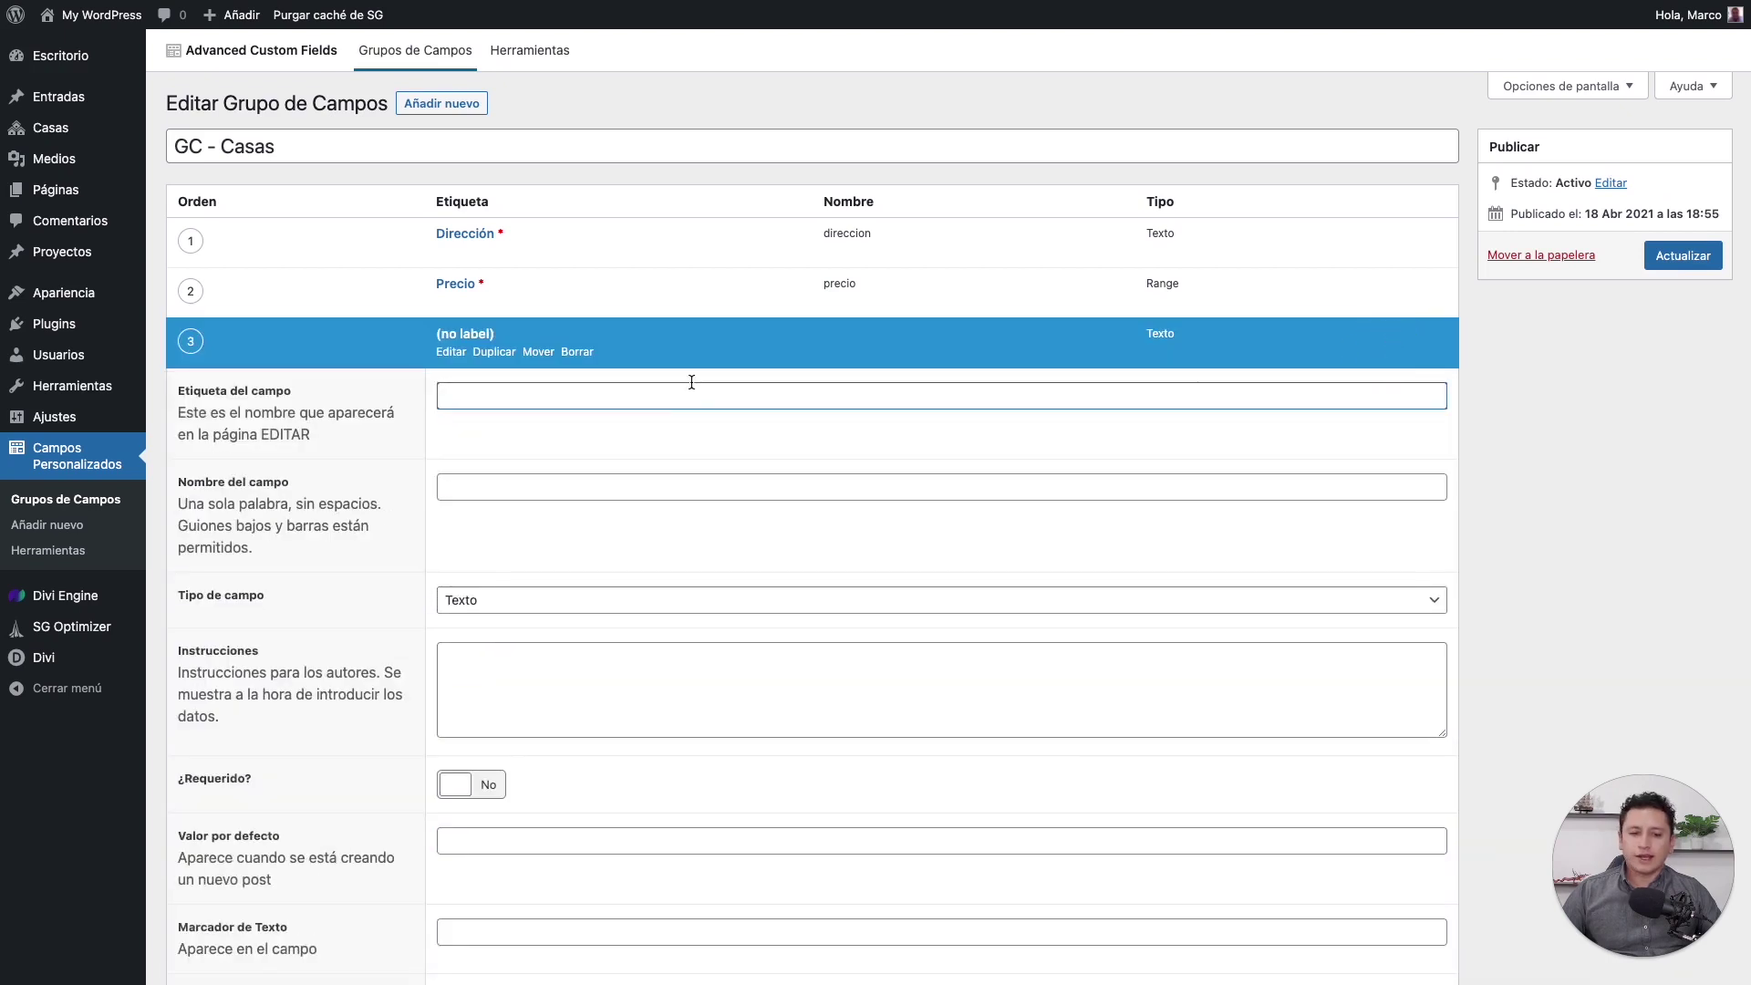
text(N)
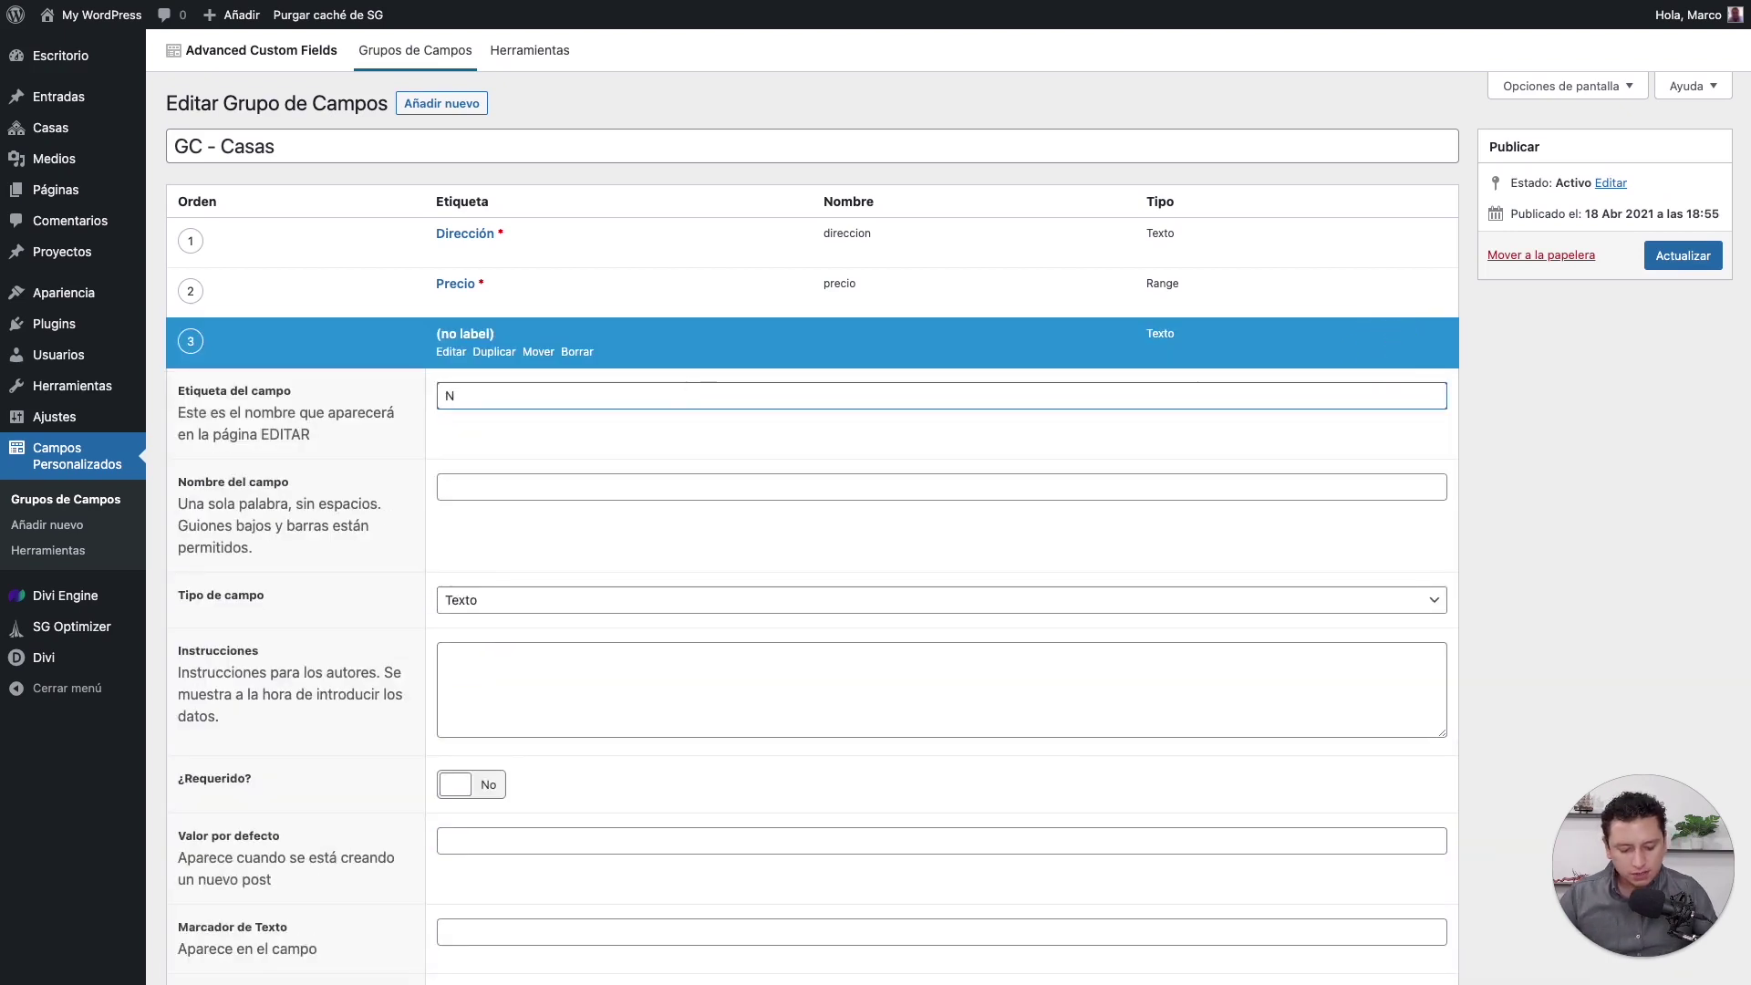
text(úmero)
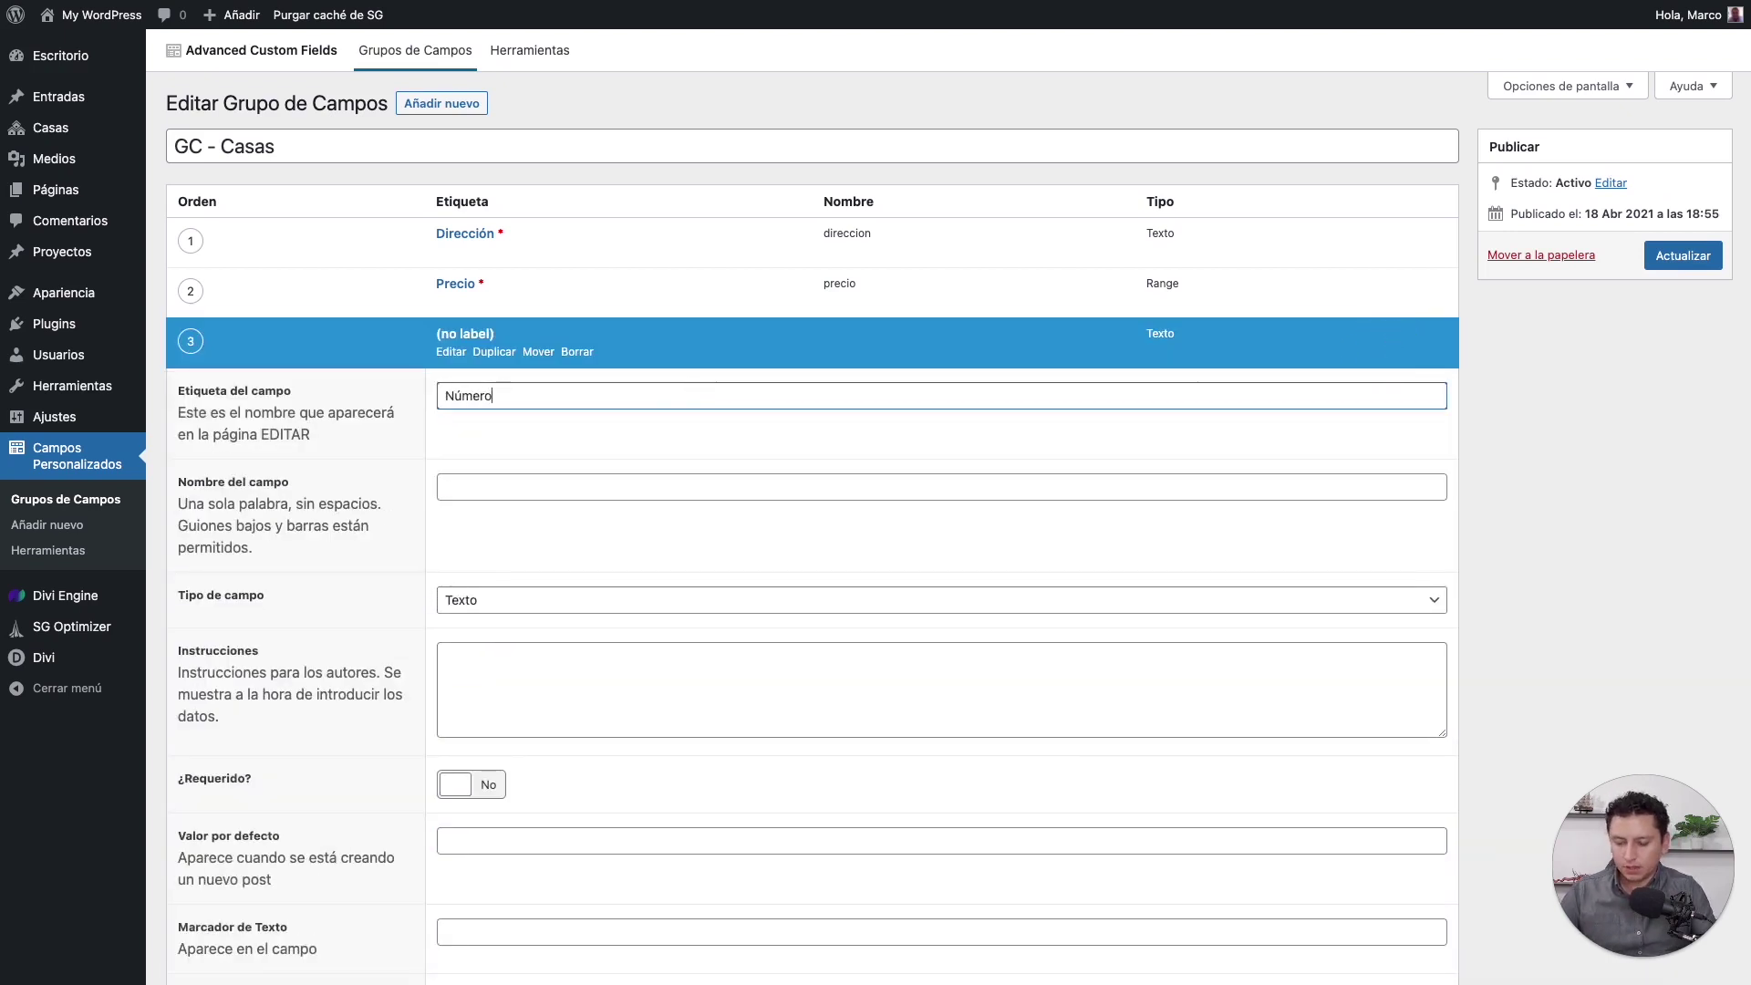
text( de Propiedad)
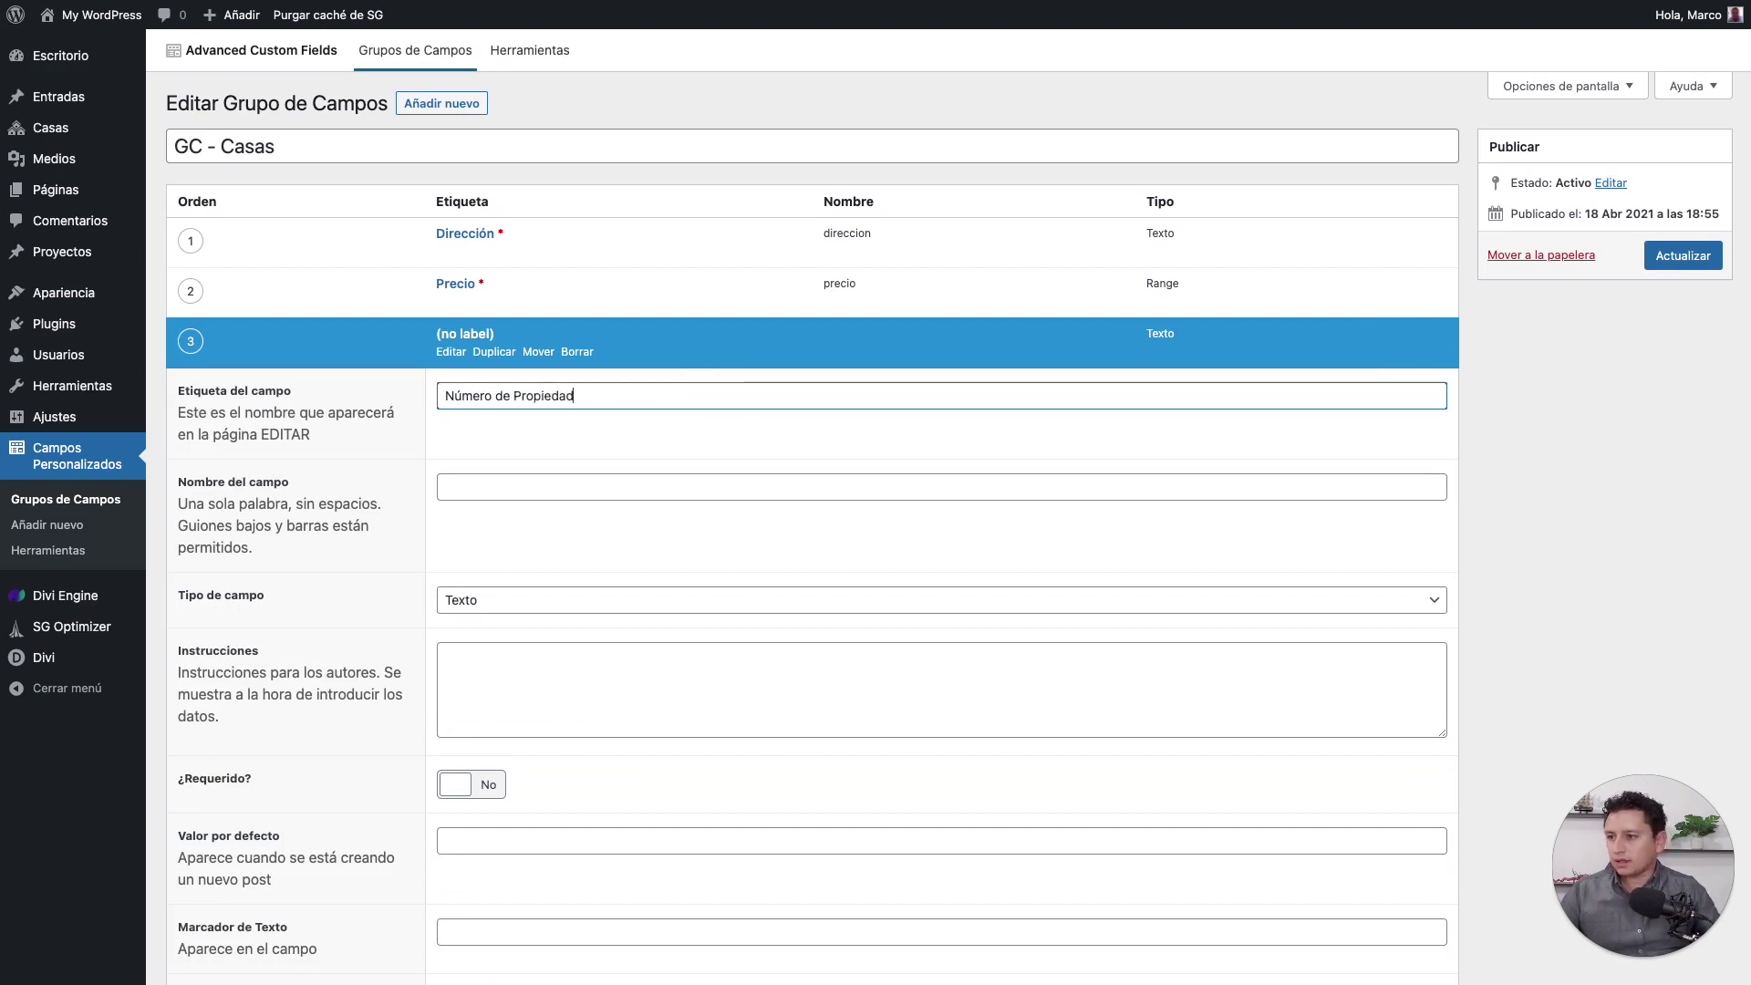
key(Tab)
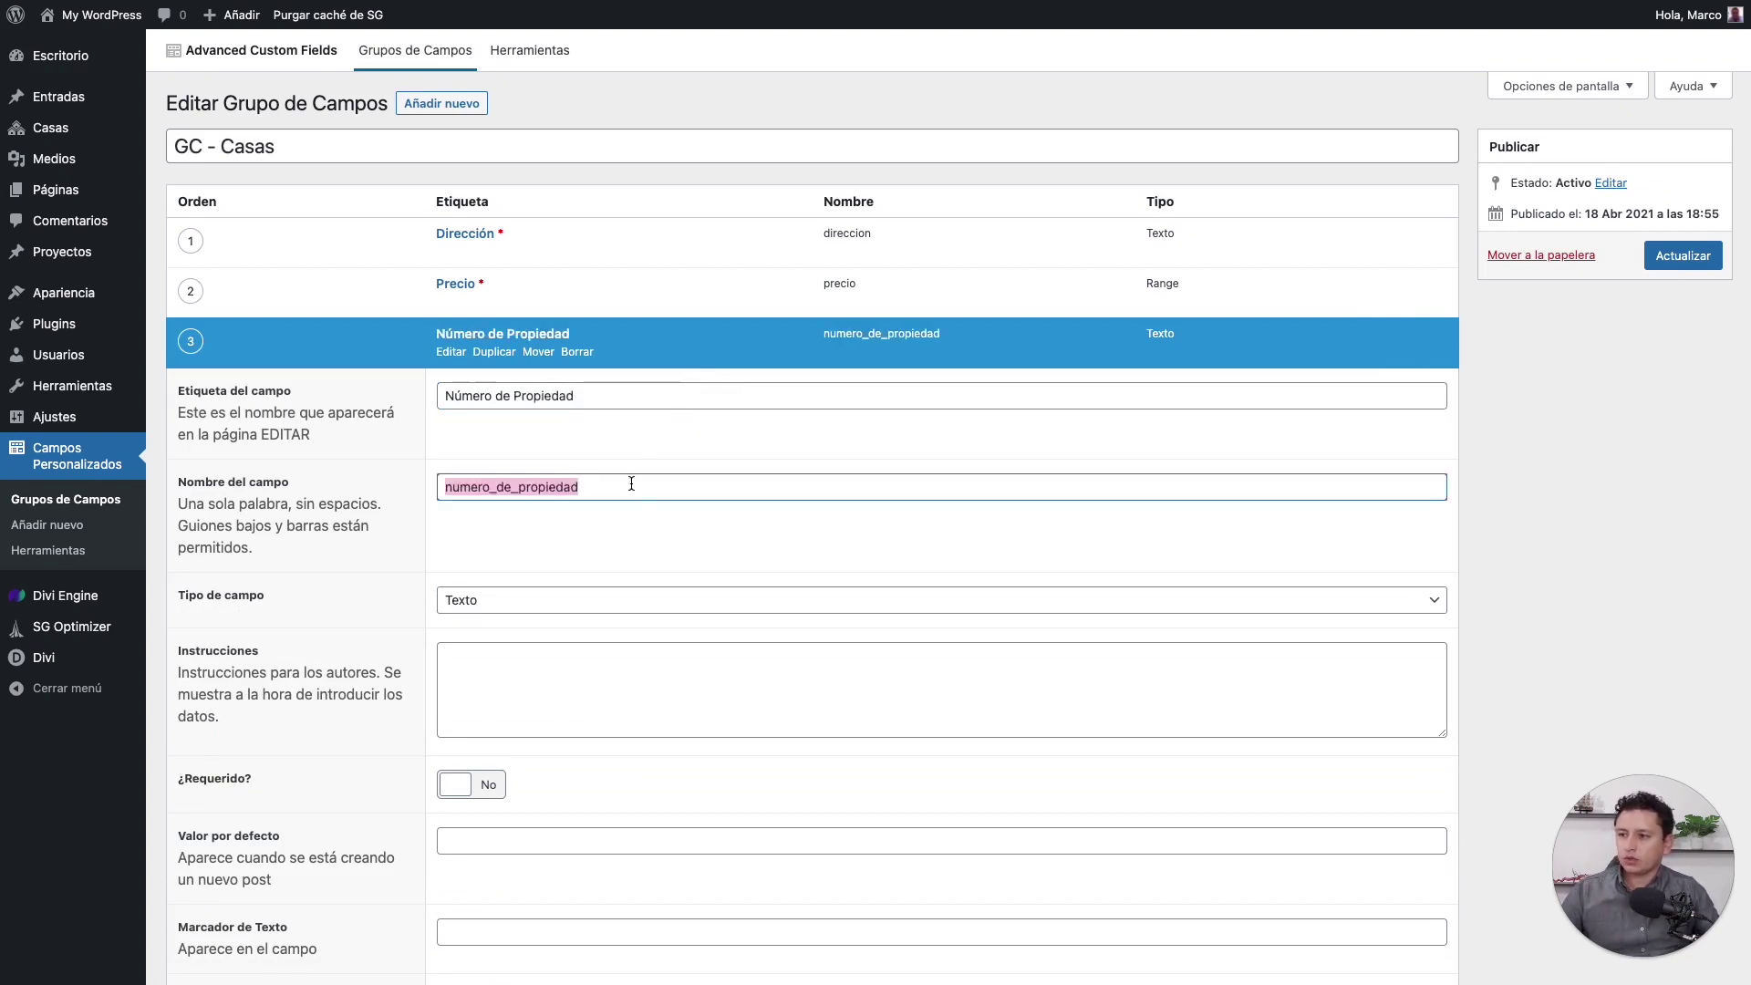
click(626, 484)
Try the Número type for Número de Propiedad, then switch it back to Texto
scroll(559, 550, down, 1)
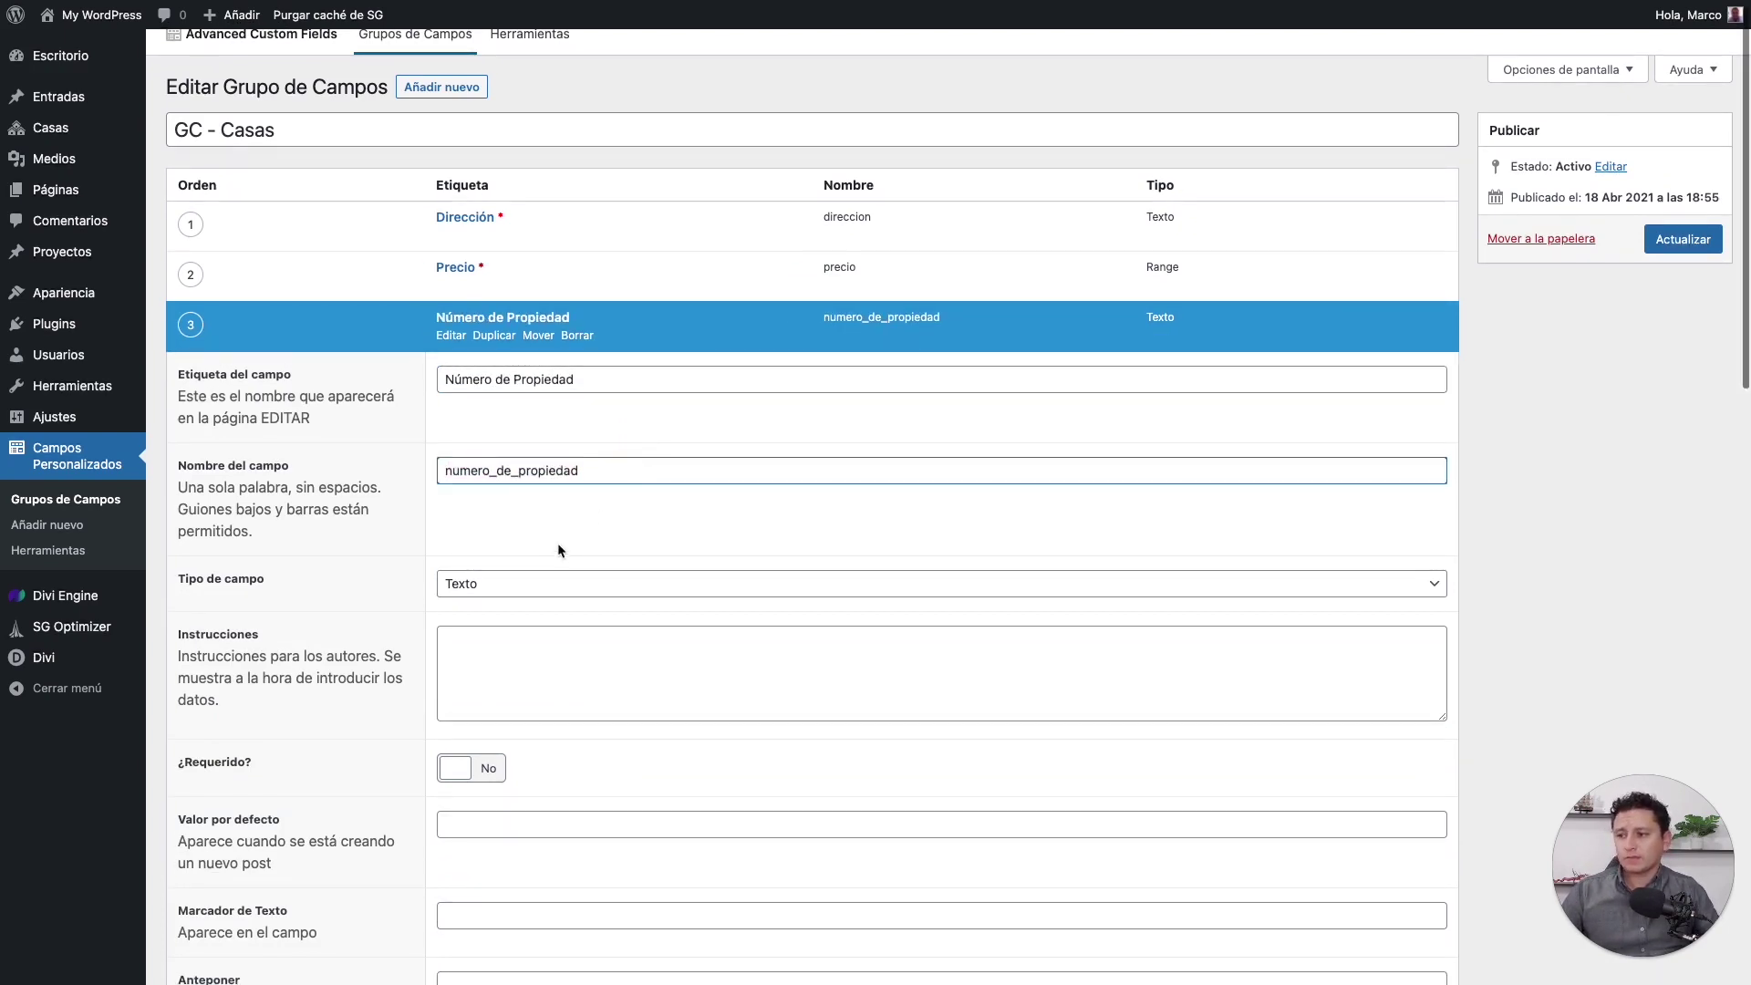
click(518, 573)
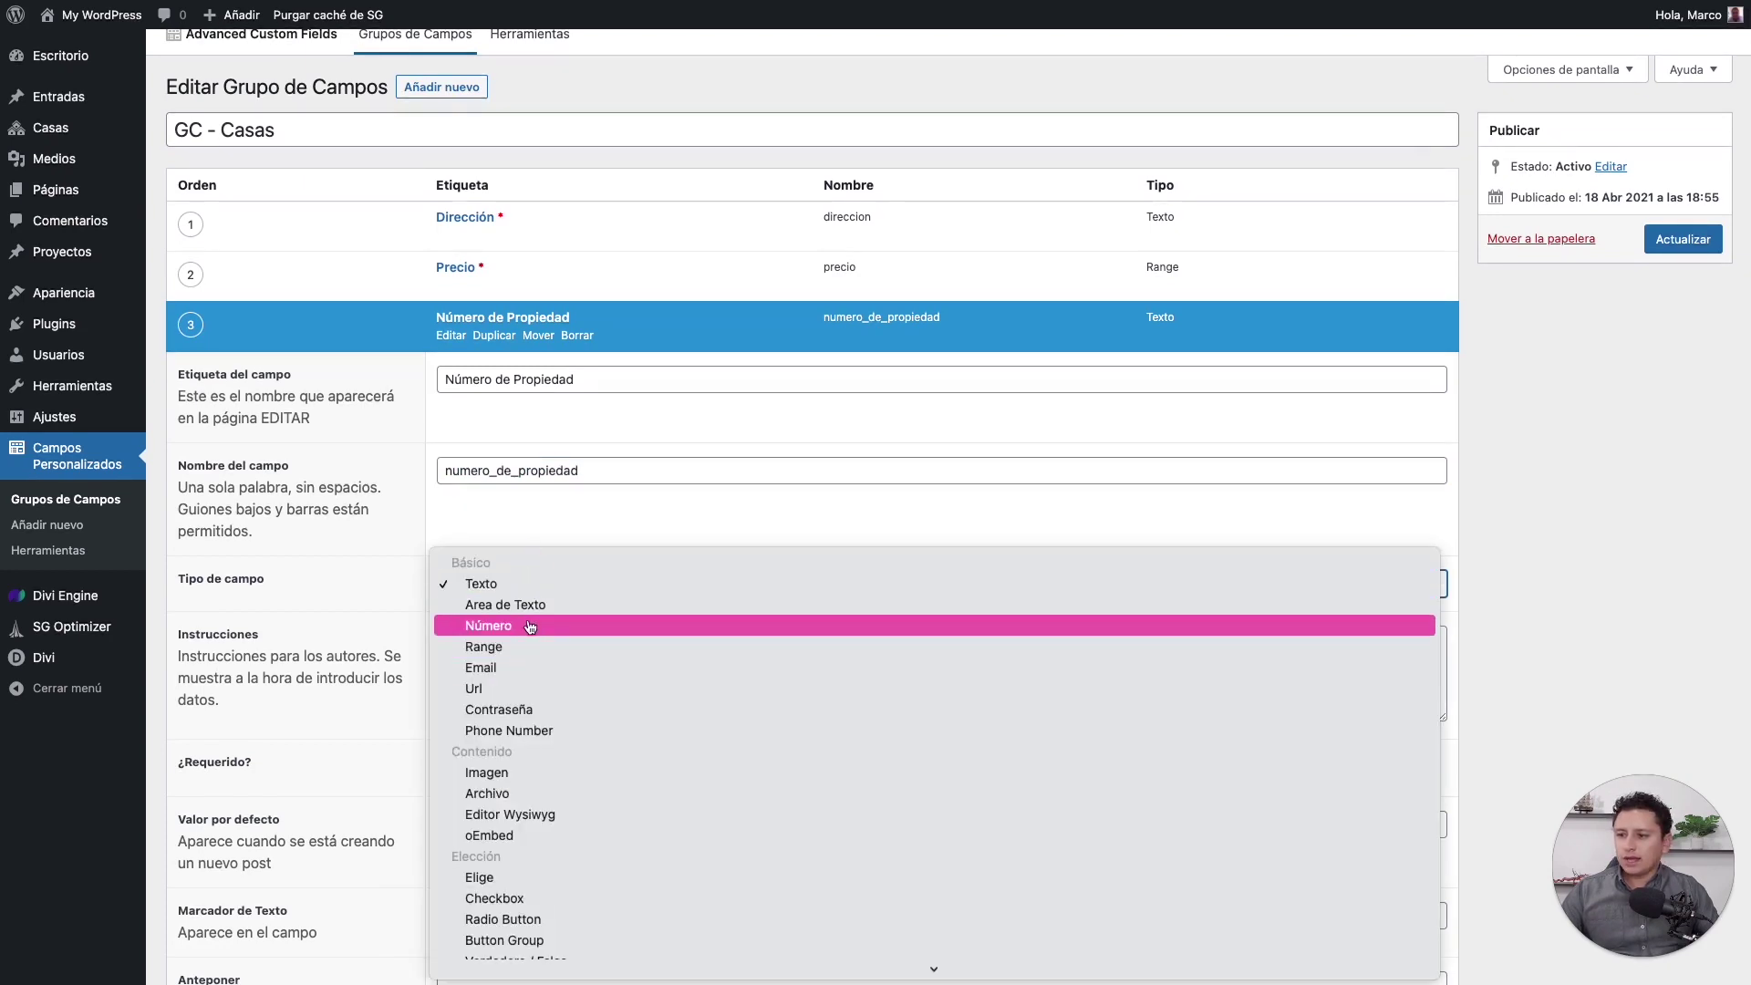
click(527, 626)
click(1505, 576)
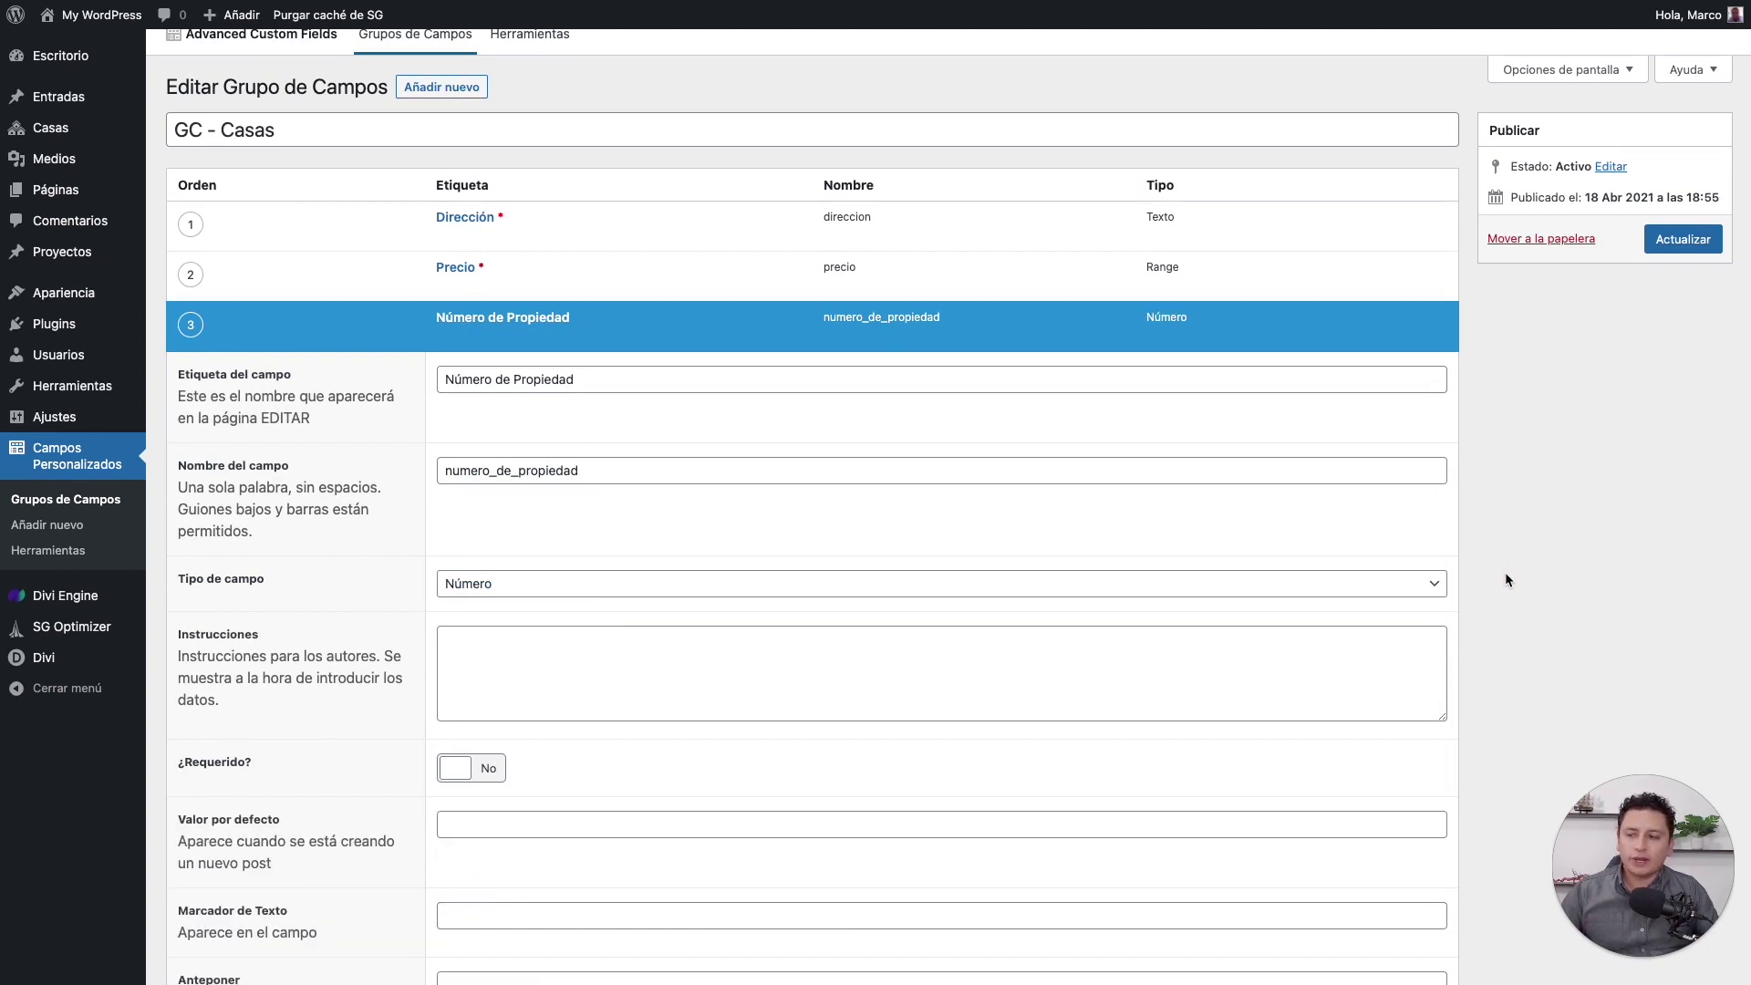
click(648, 588)
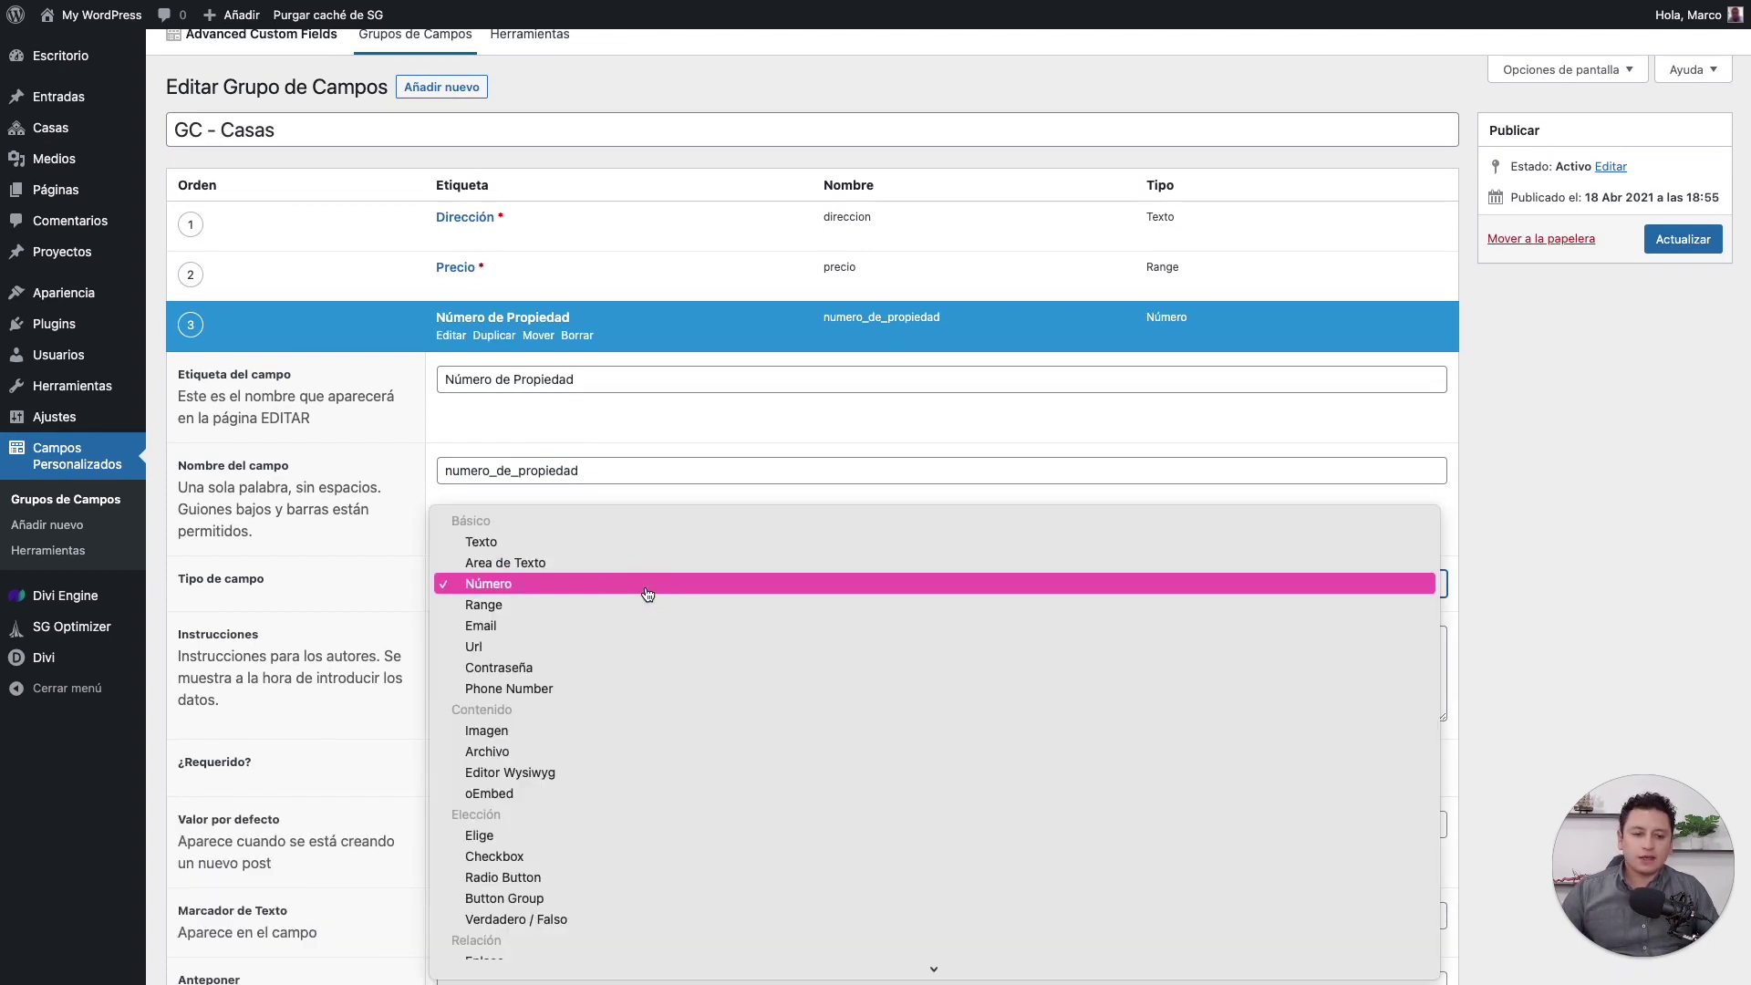
click(544, 546)
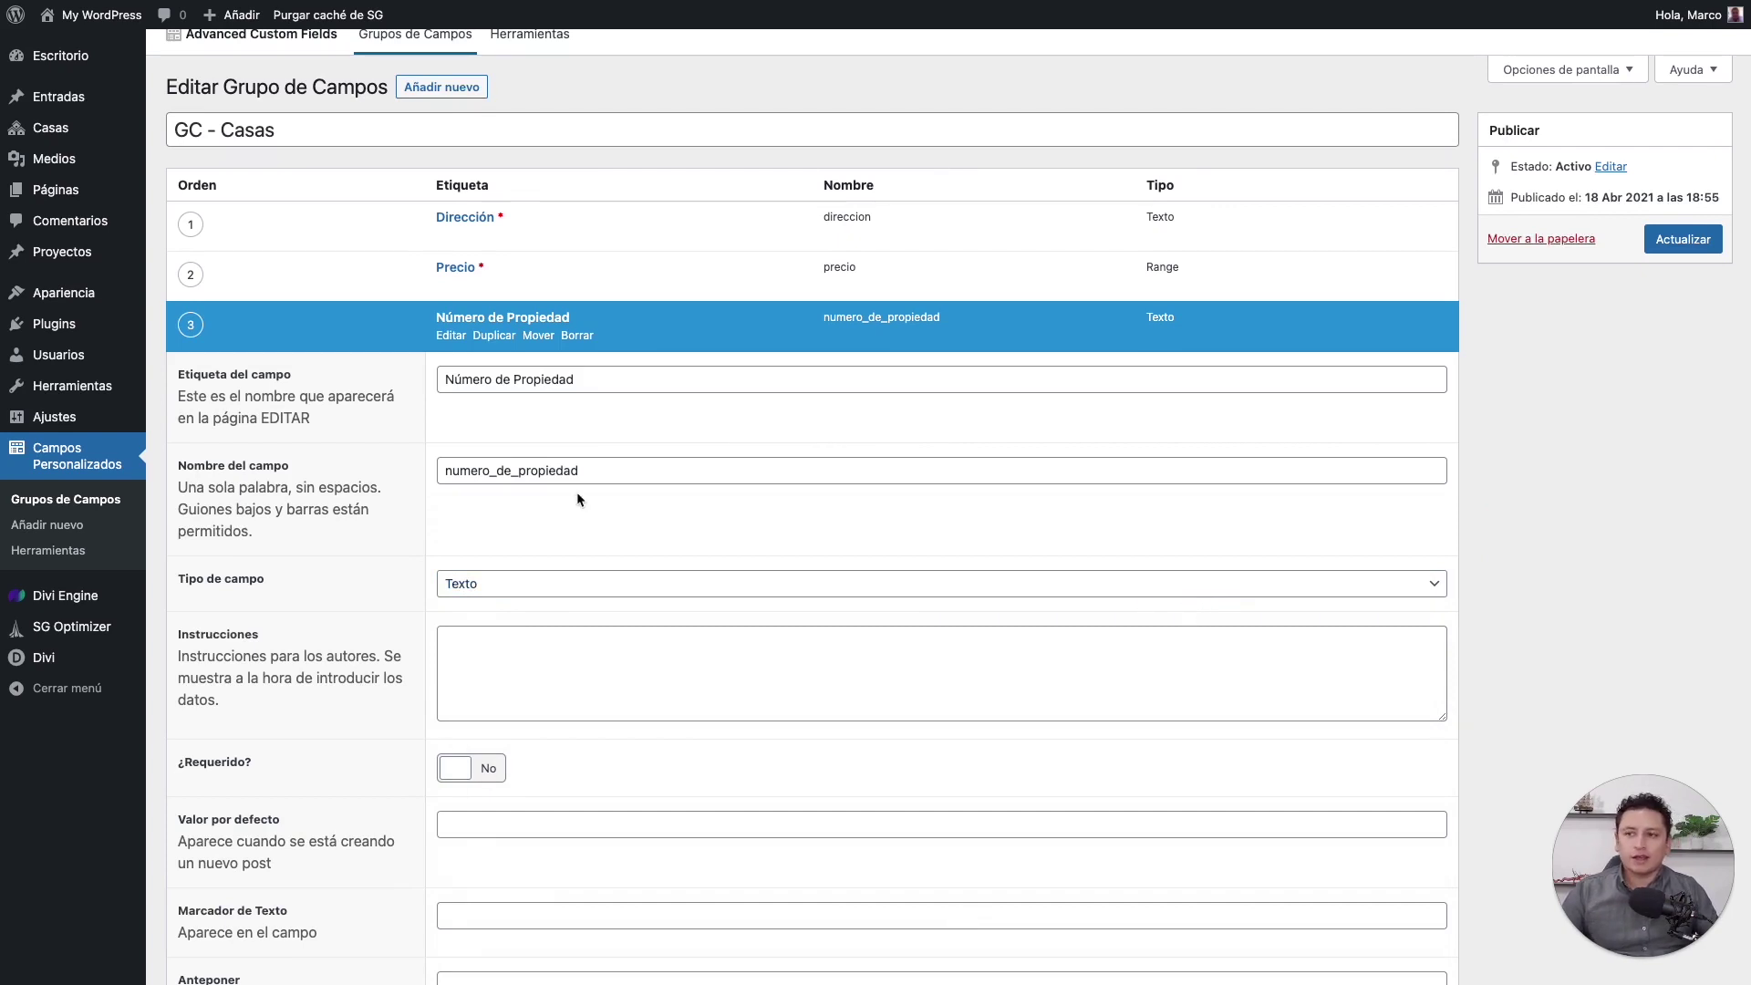
Make Número de Propiedad required and add a fourth field
scroll(555, 496, down, 5)
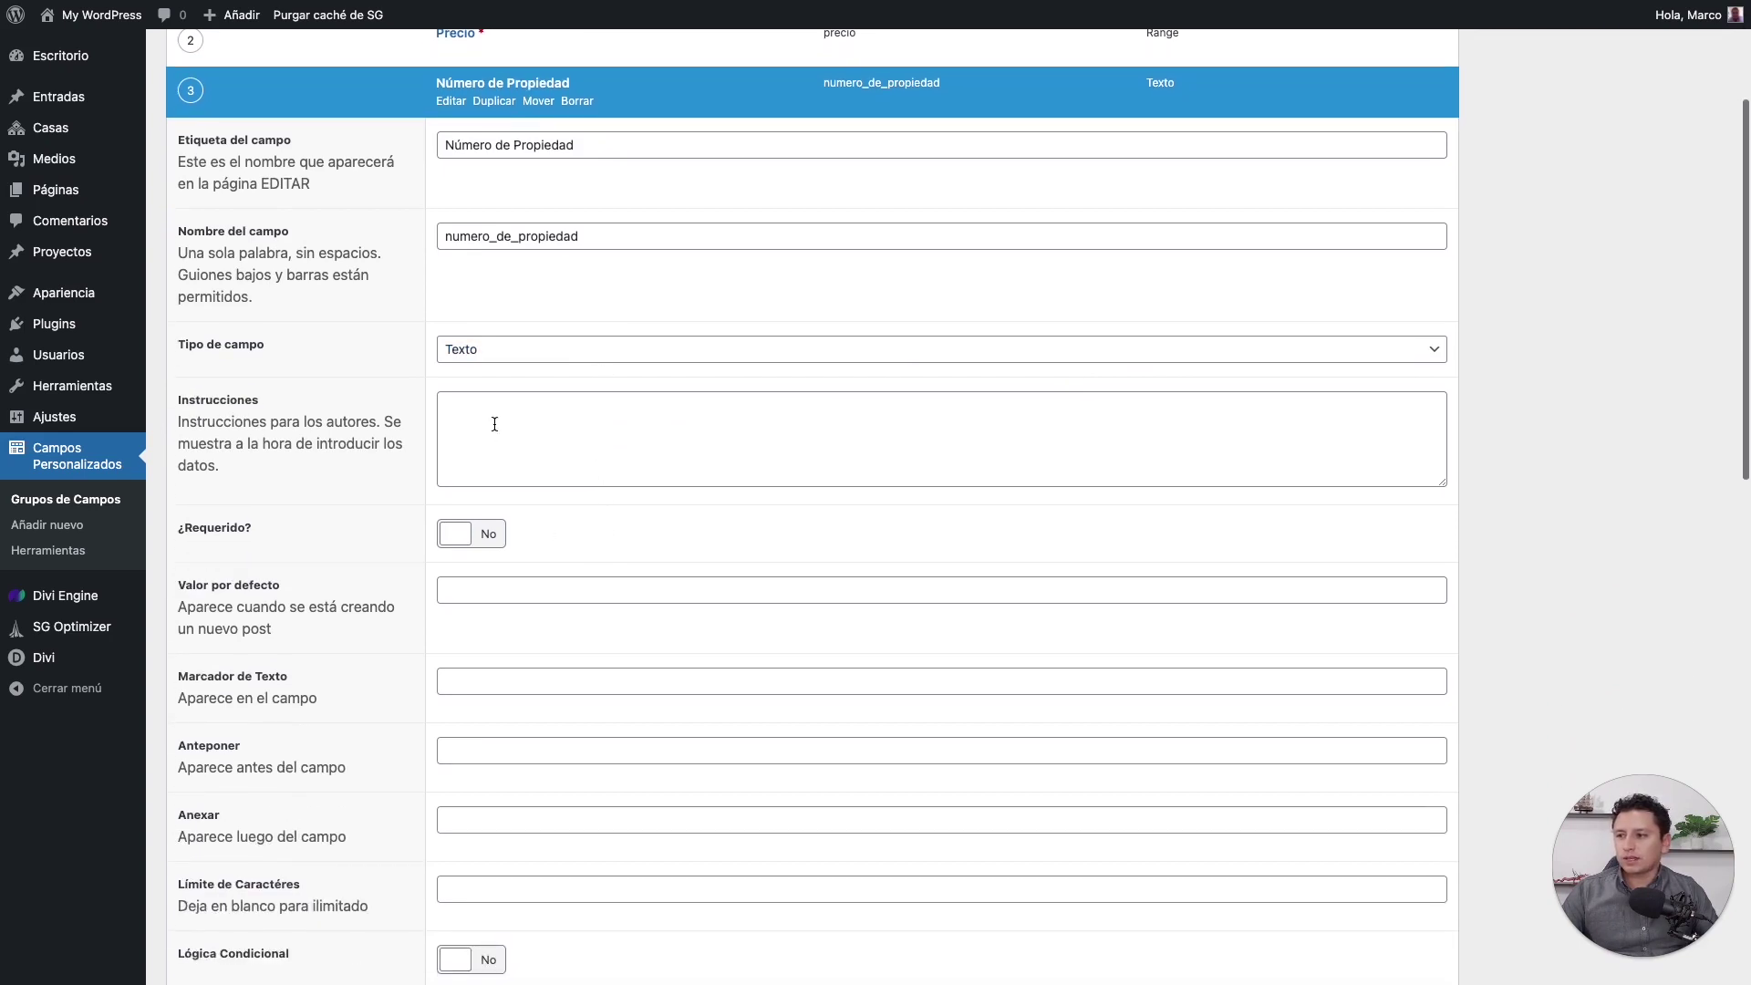
click(494, 424)
scroll(465, 441, down, 2)
click(485, 453)
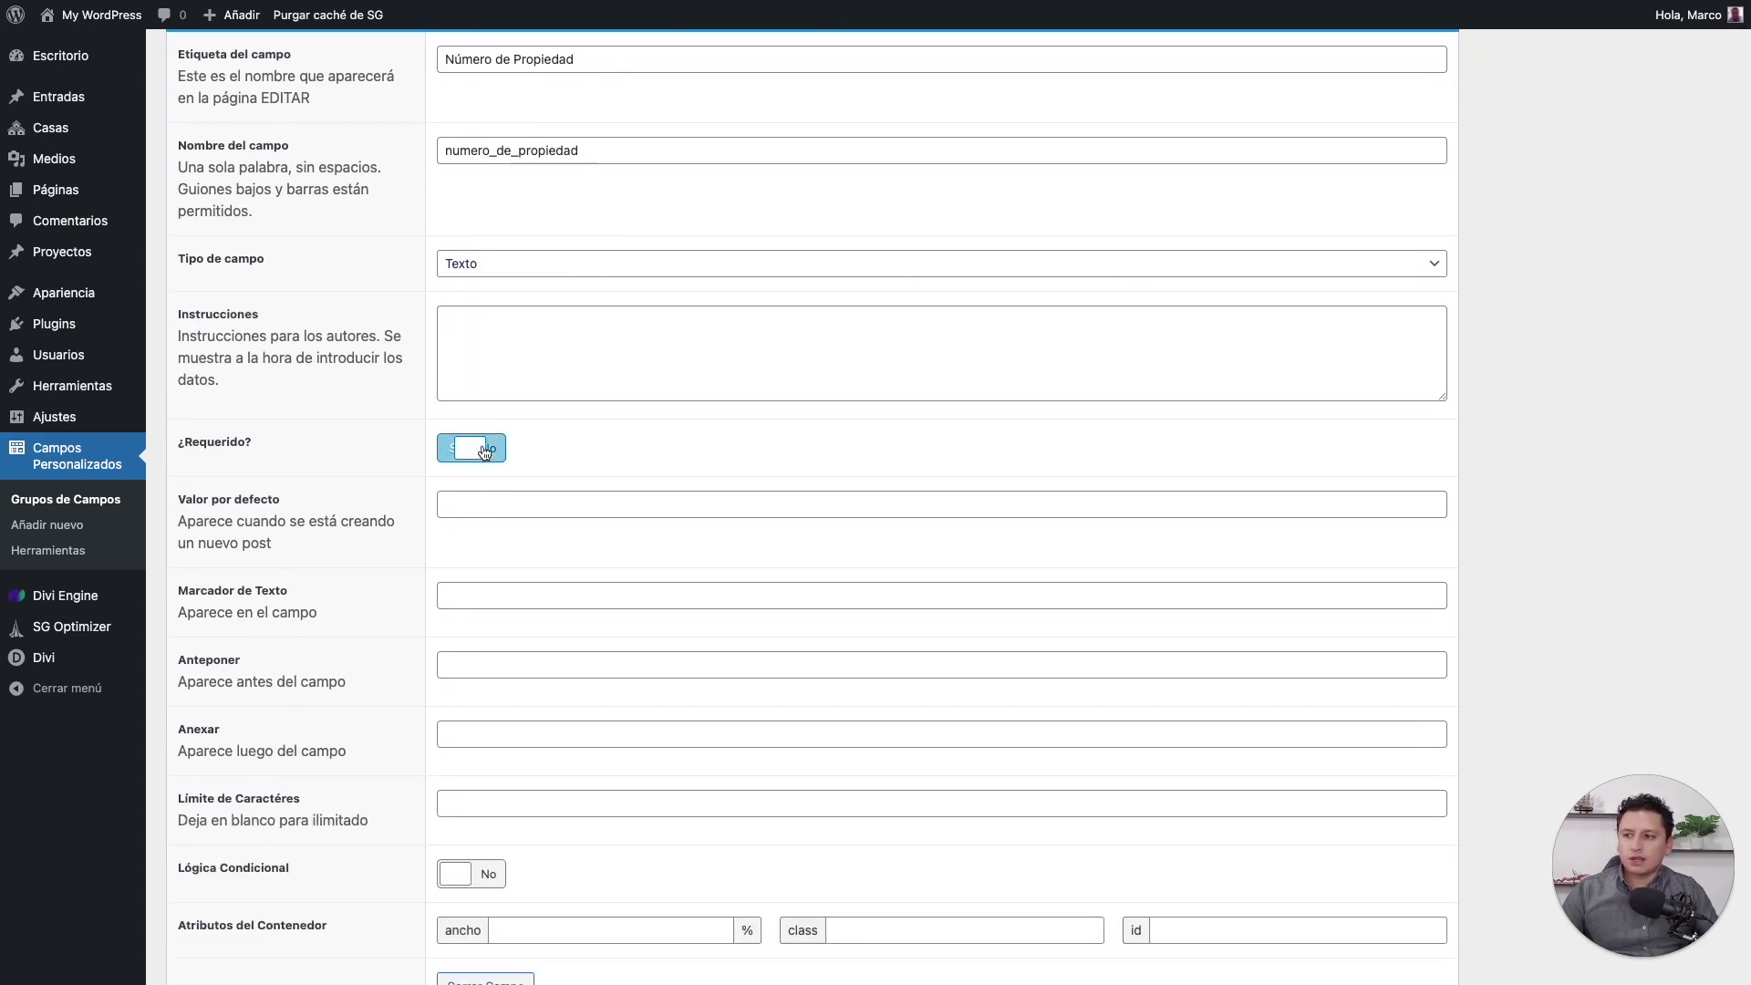
scroll(497, 559, down, 5)
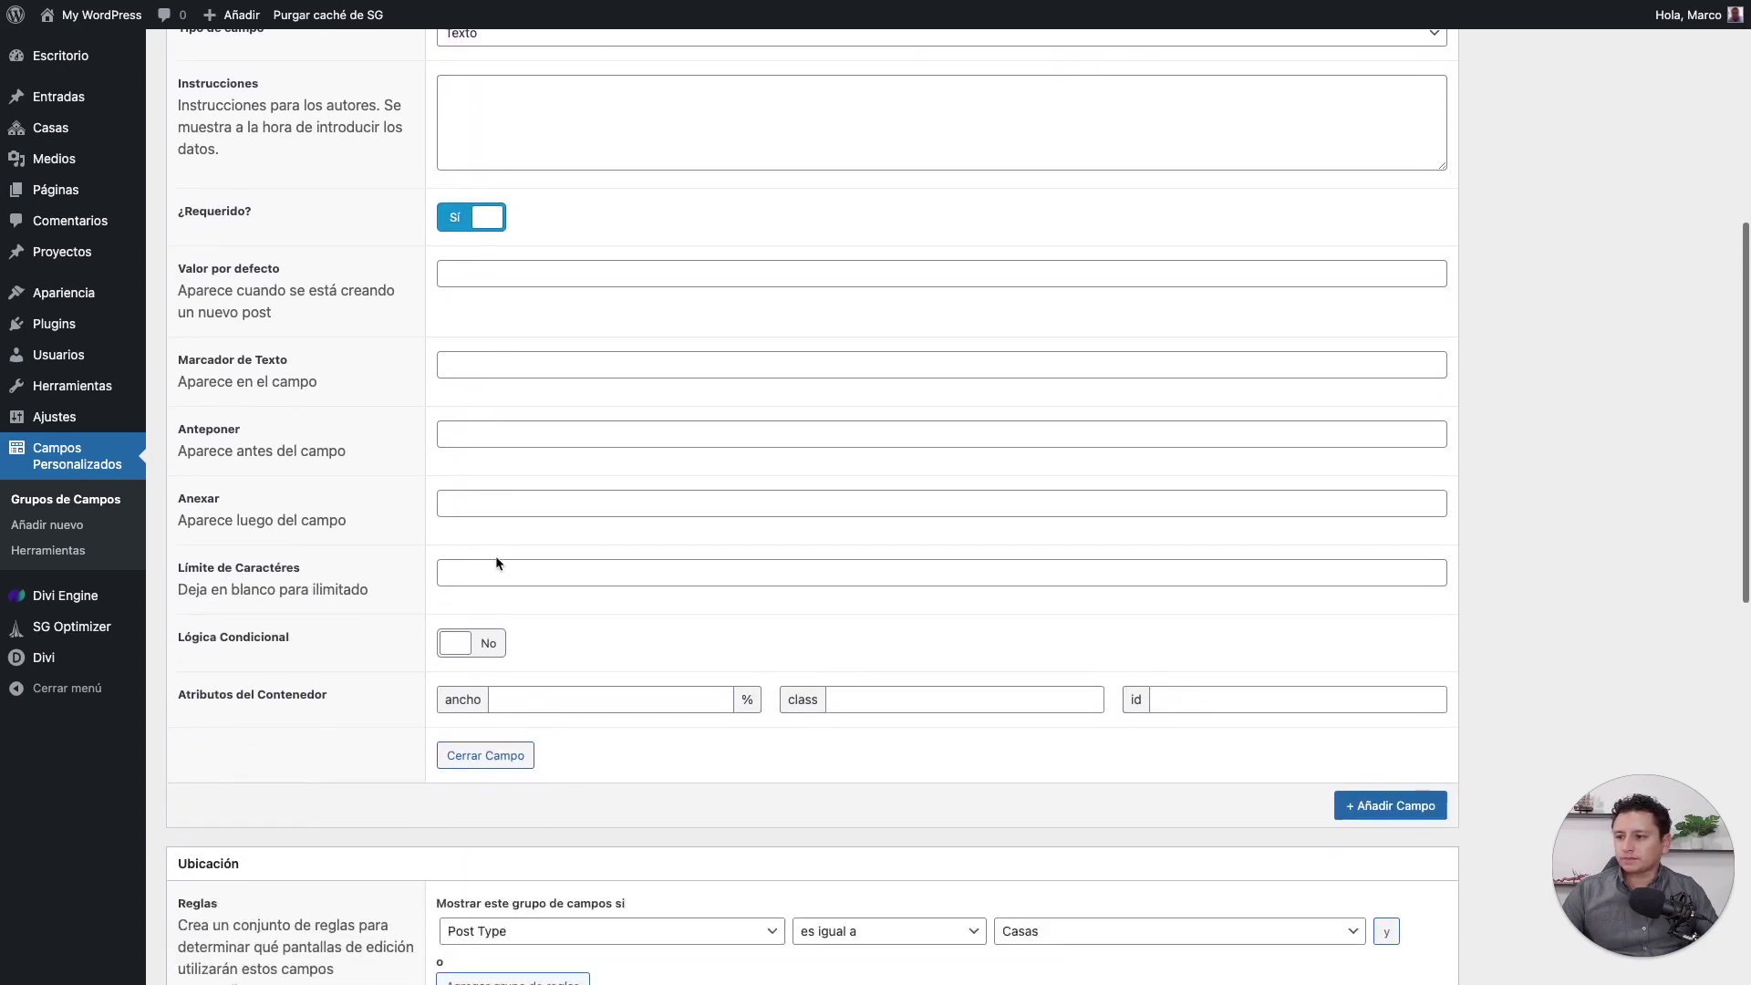
scroll(497, 560, down, 2)
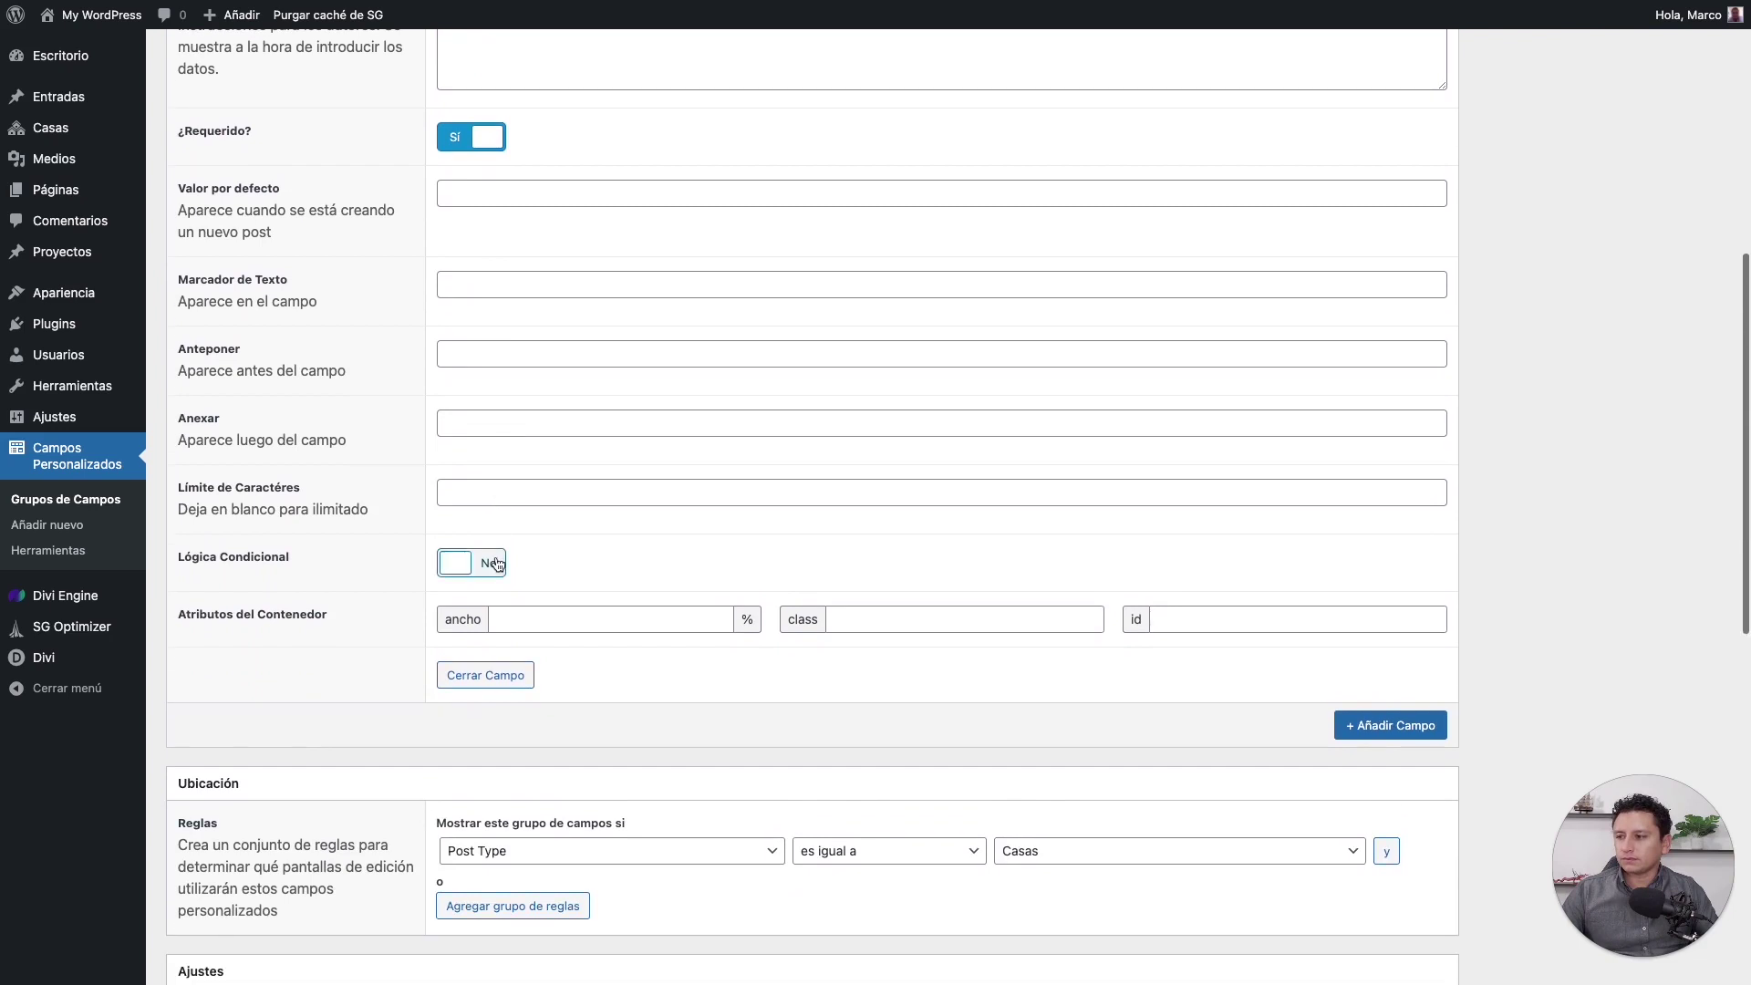
click(1393, 721)
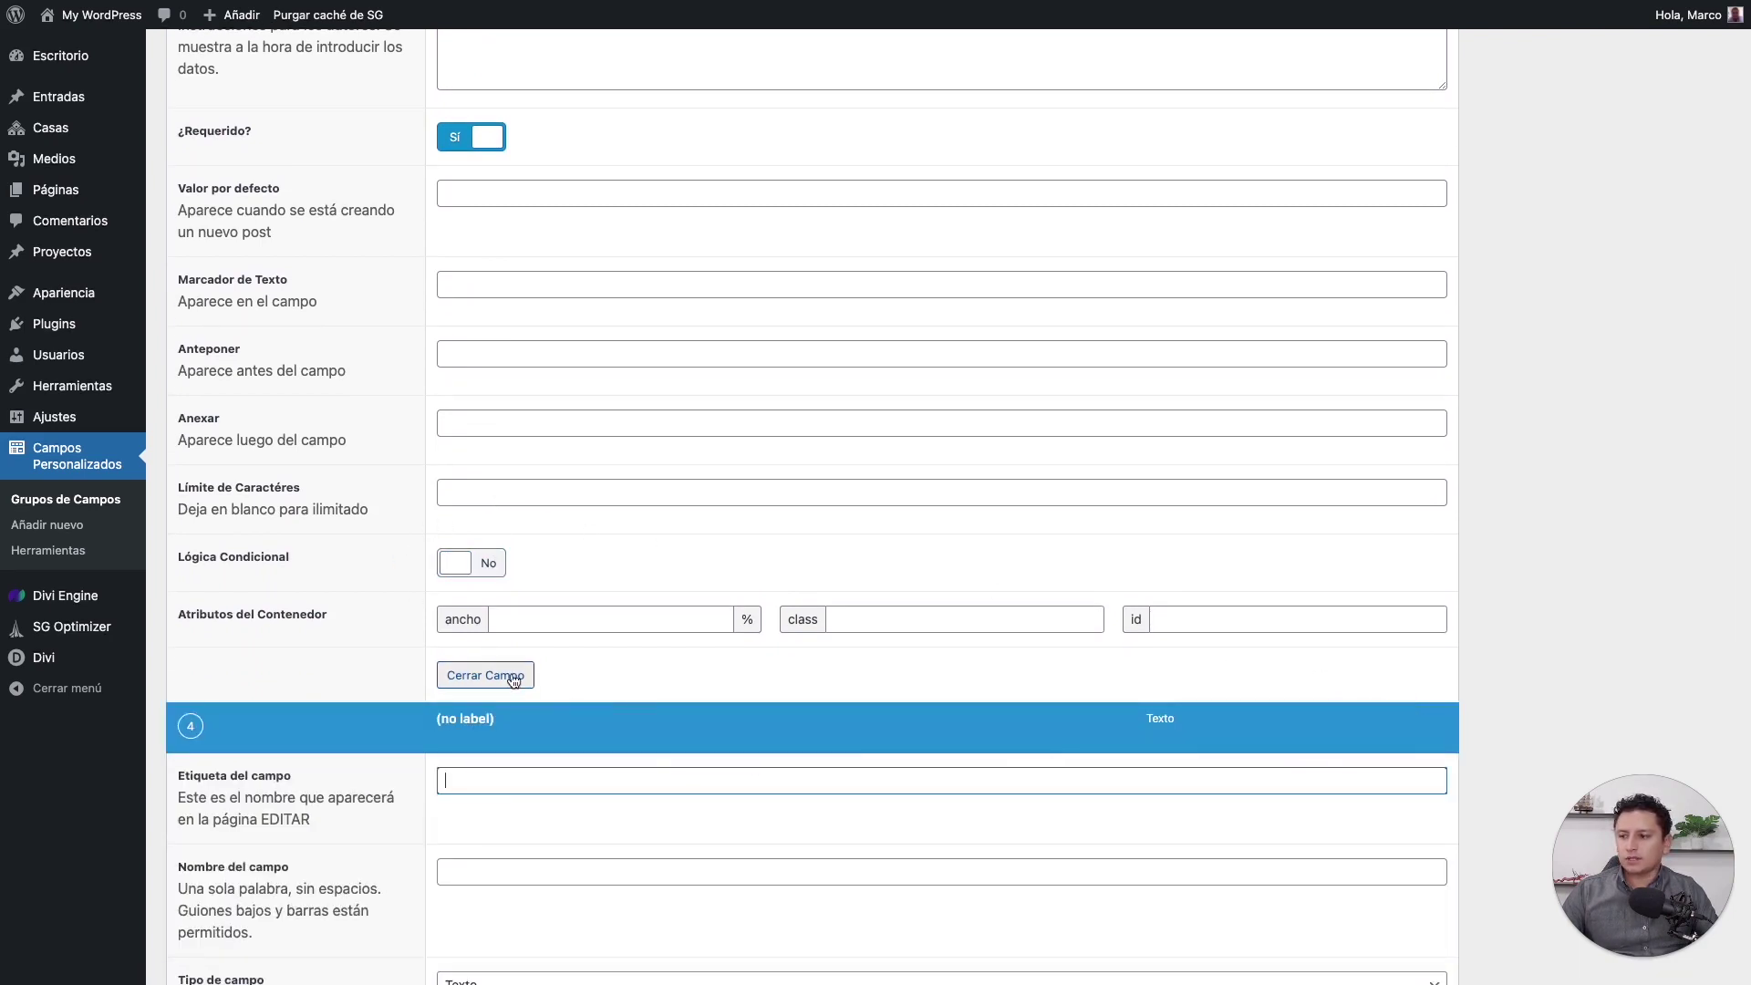
Collapse Número de Propiedad and set the fourth field as Range field 'Terreno' (terreno)
click(514, 681)
scroll(588, 591, up, 15)
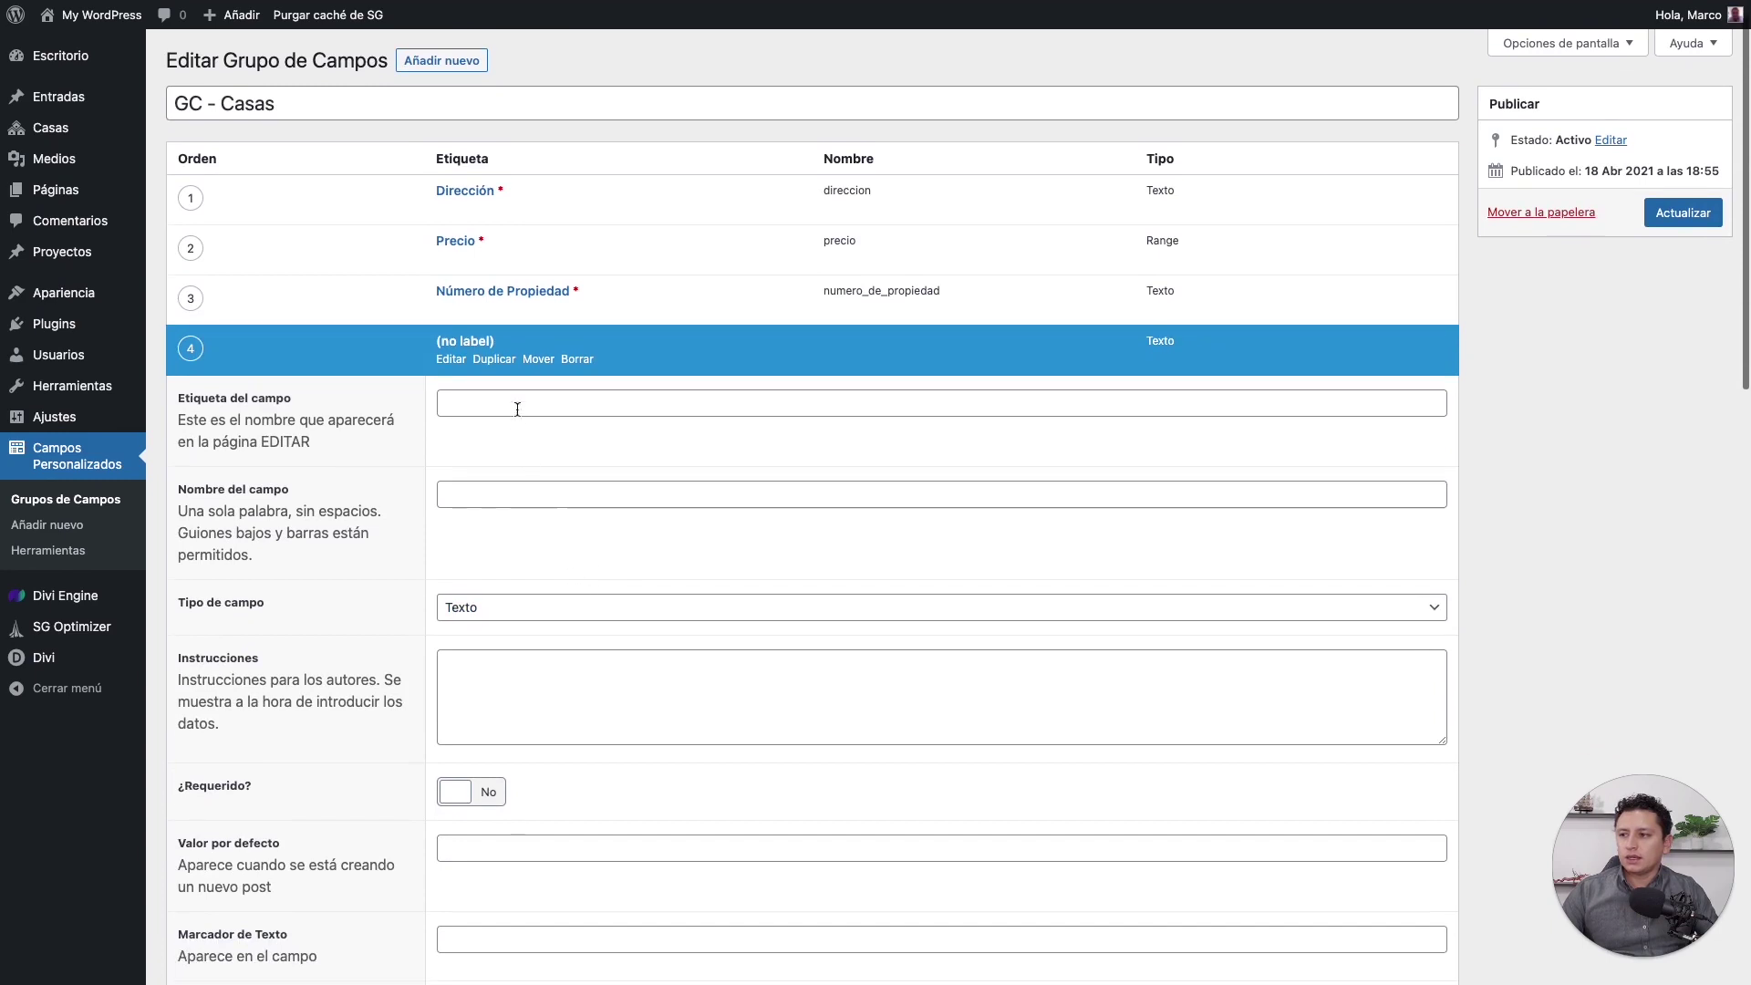
click(517, 402)
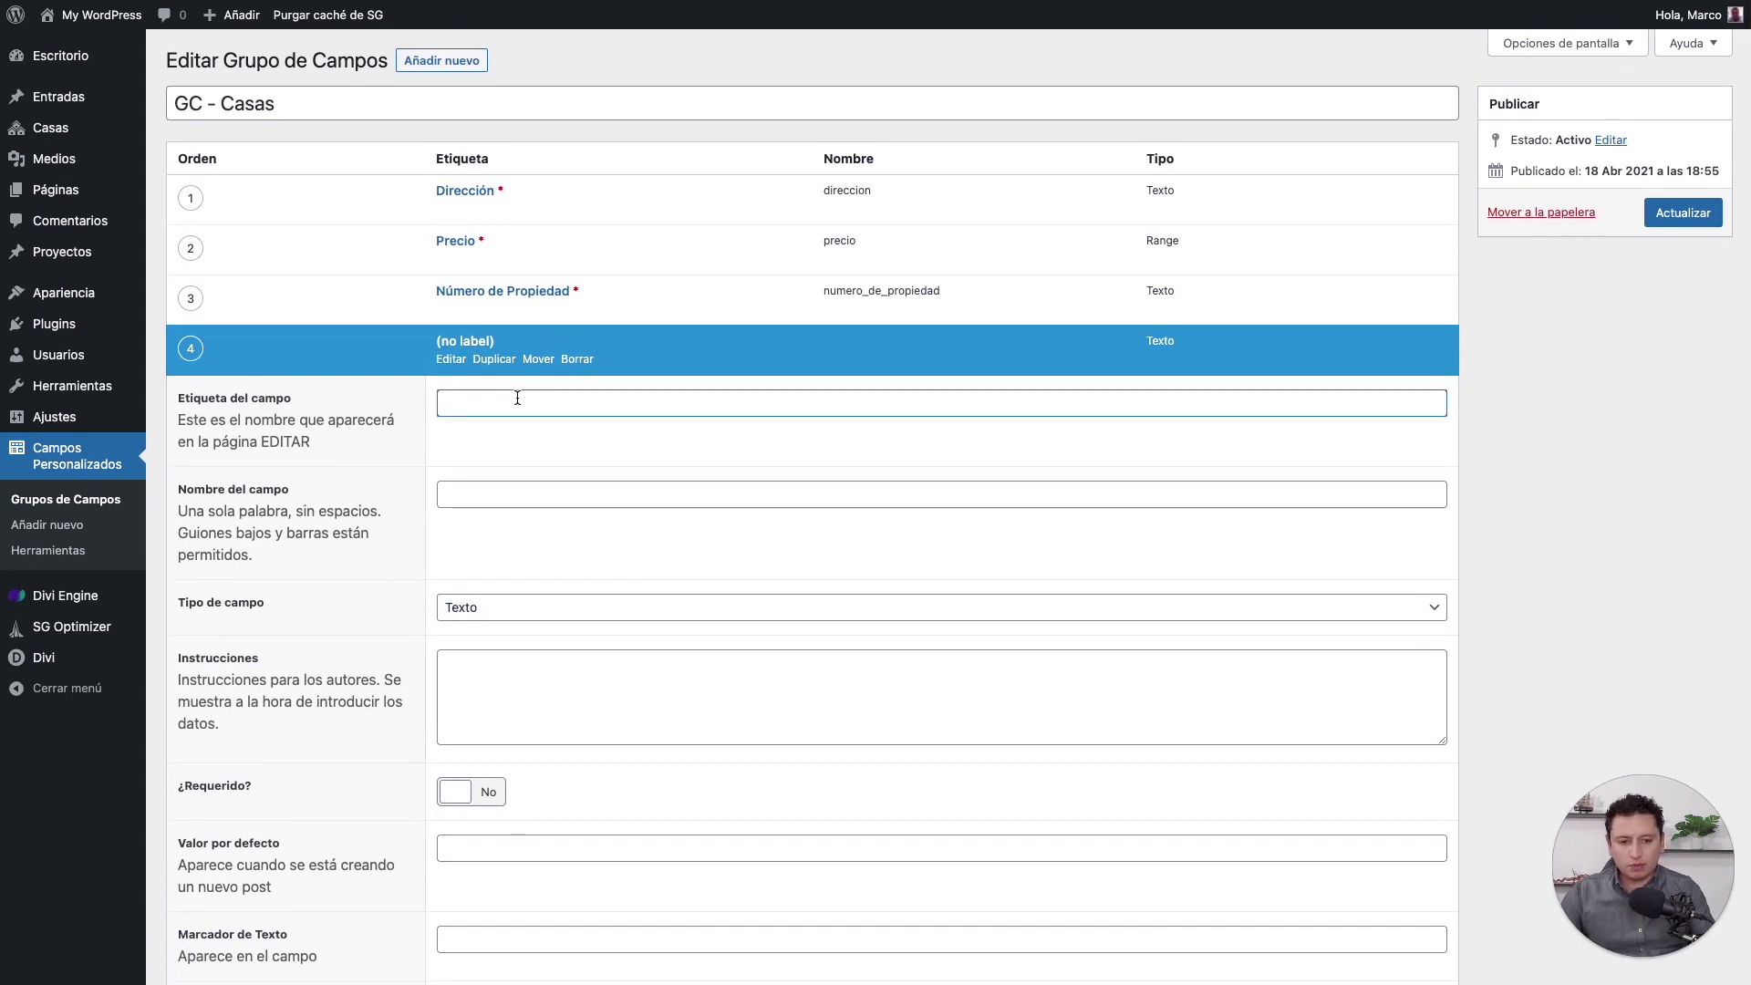
text(Terreno)
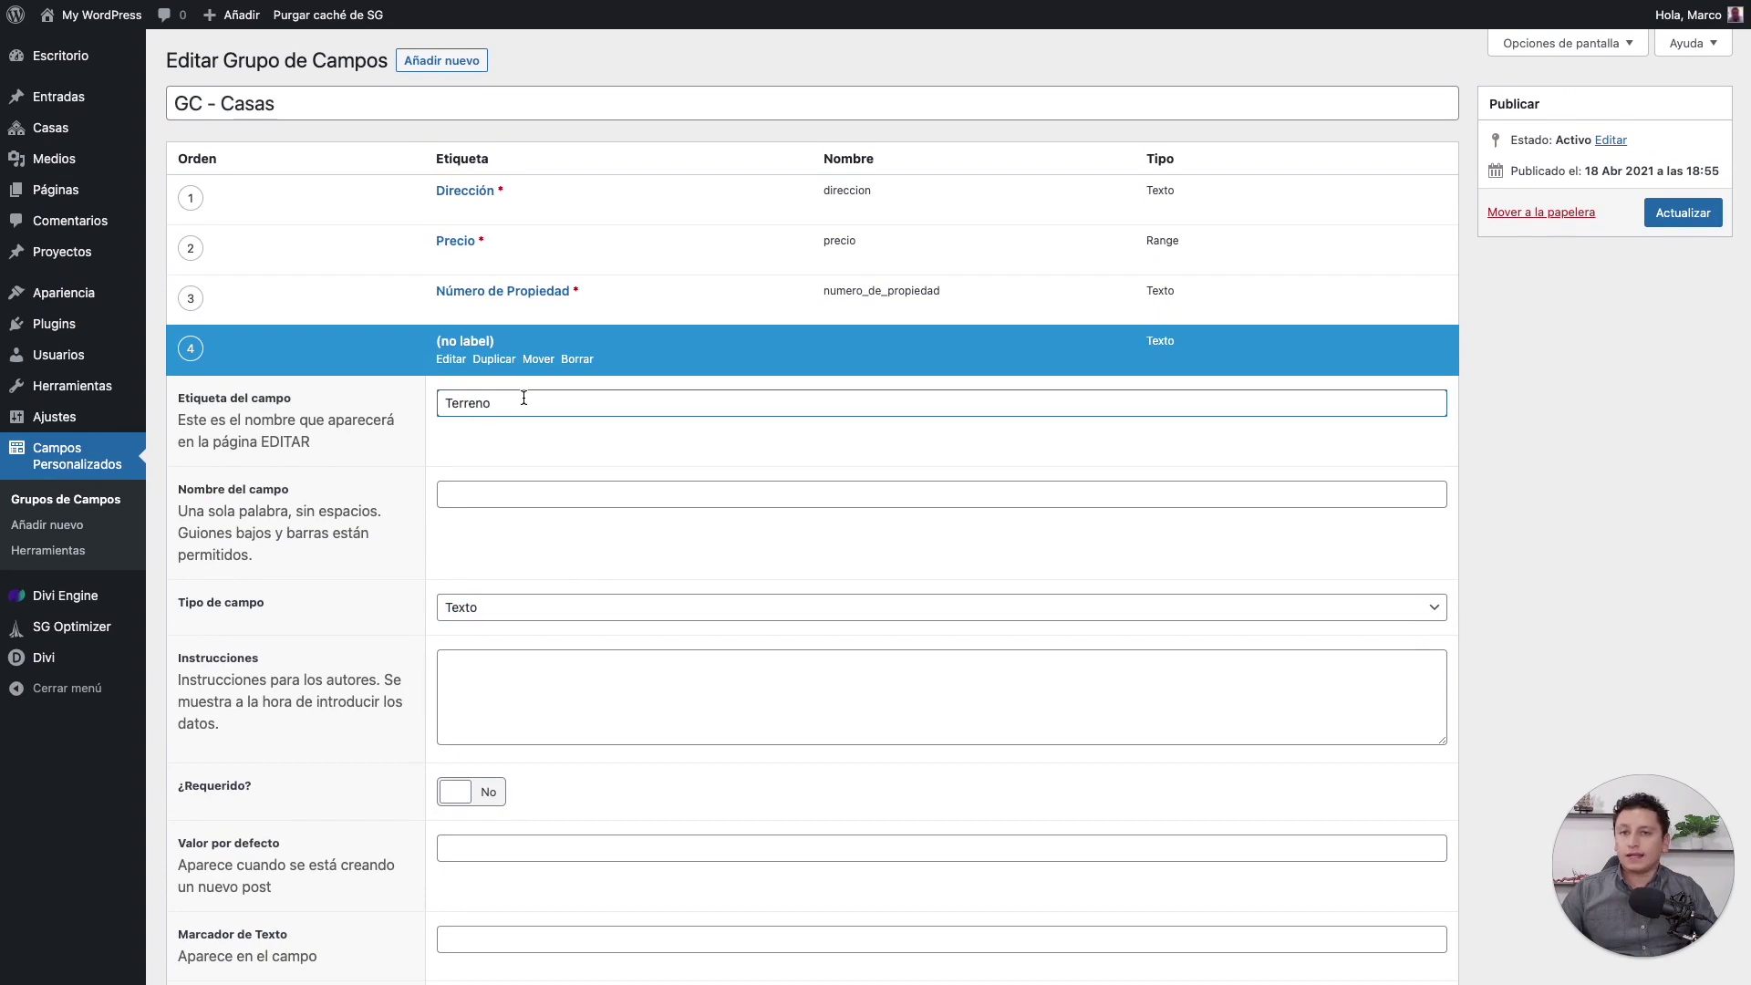
click(522, 494)
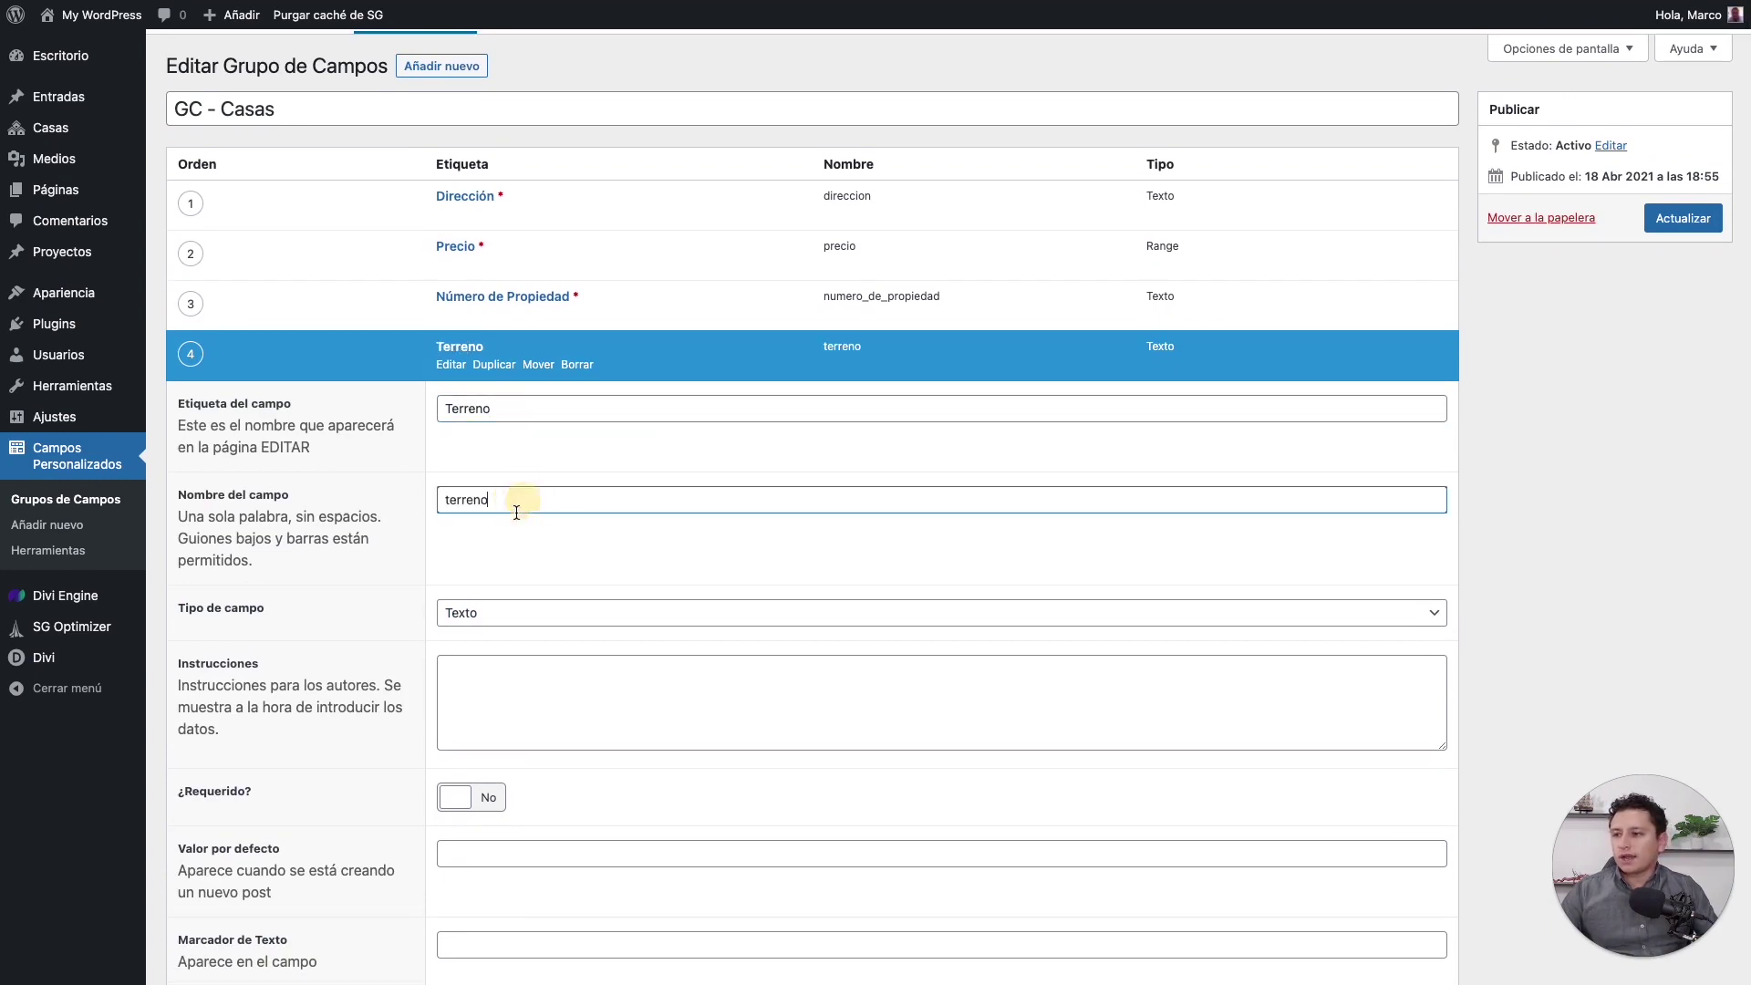
click(504, 617)
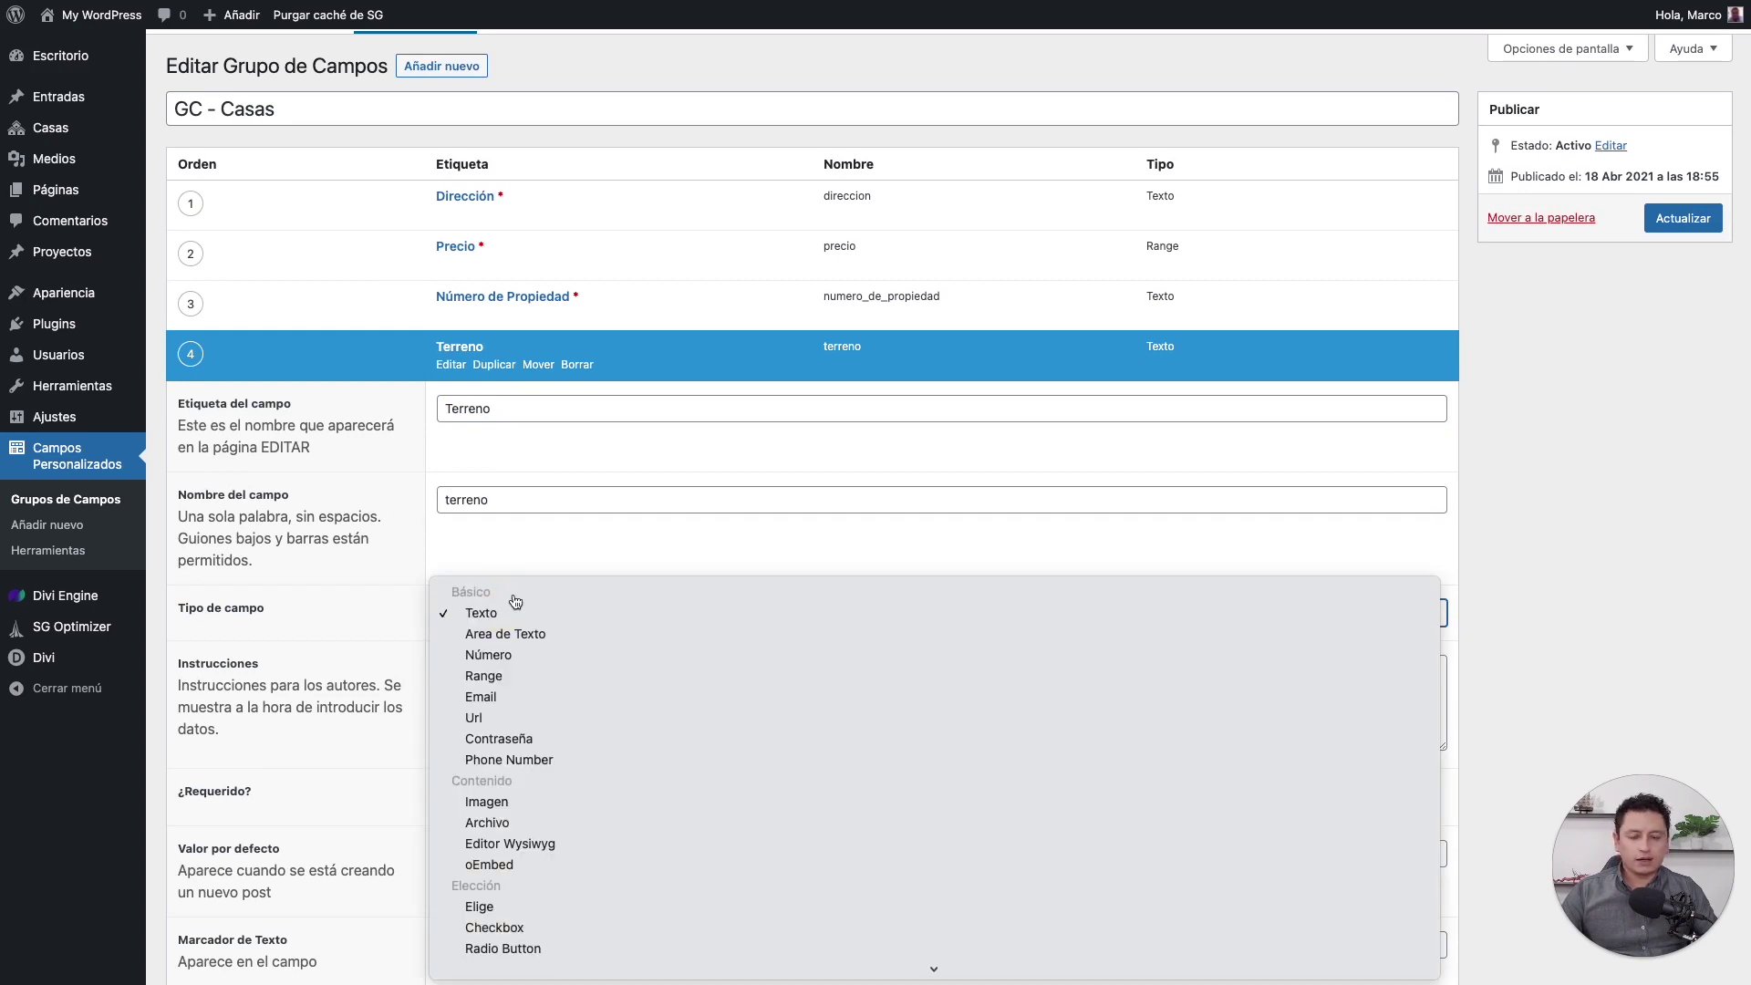
click(511, 675)
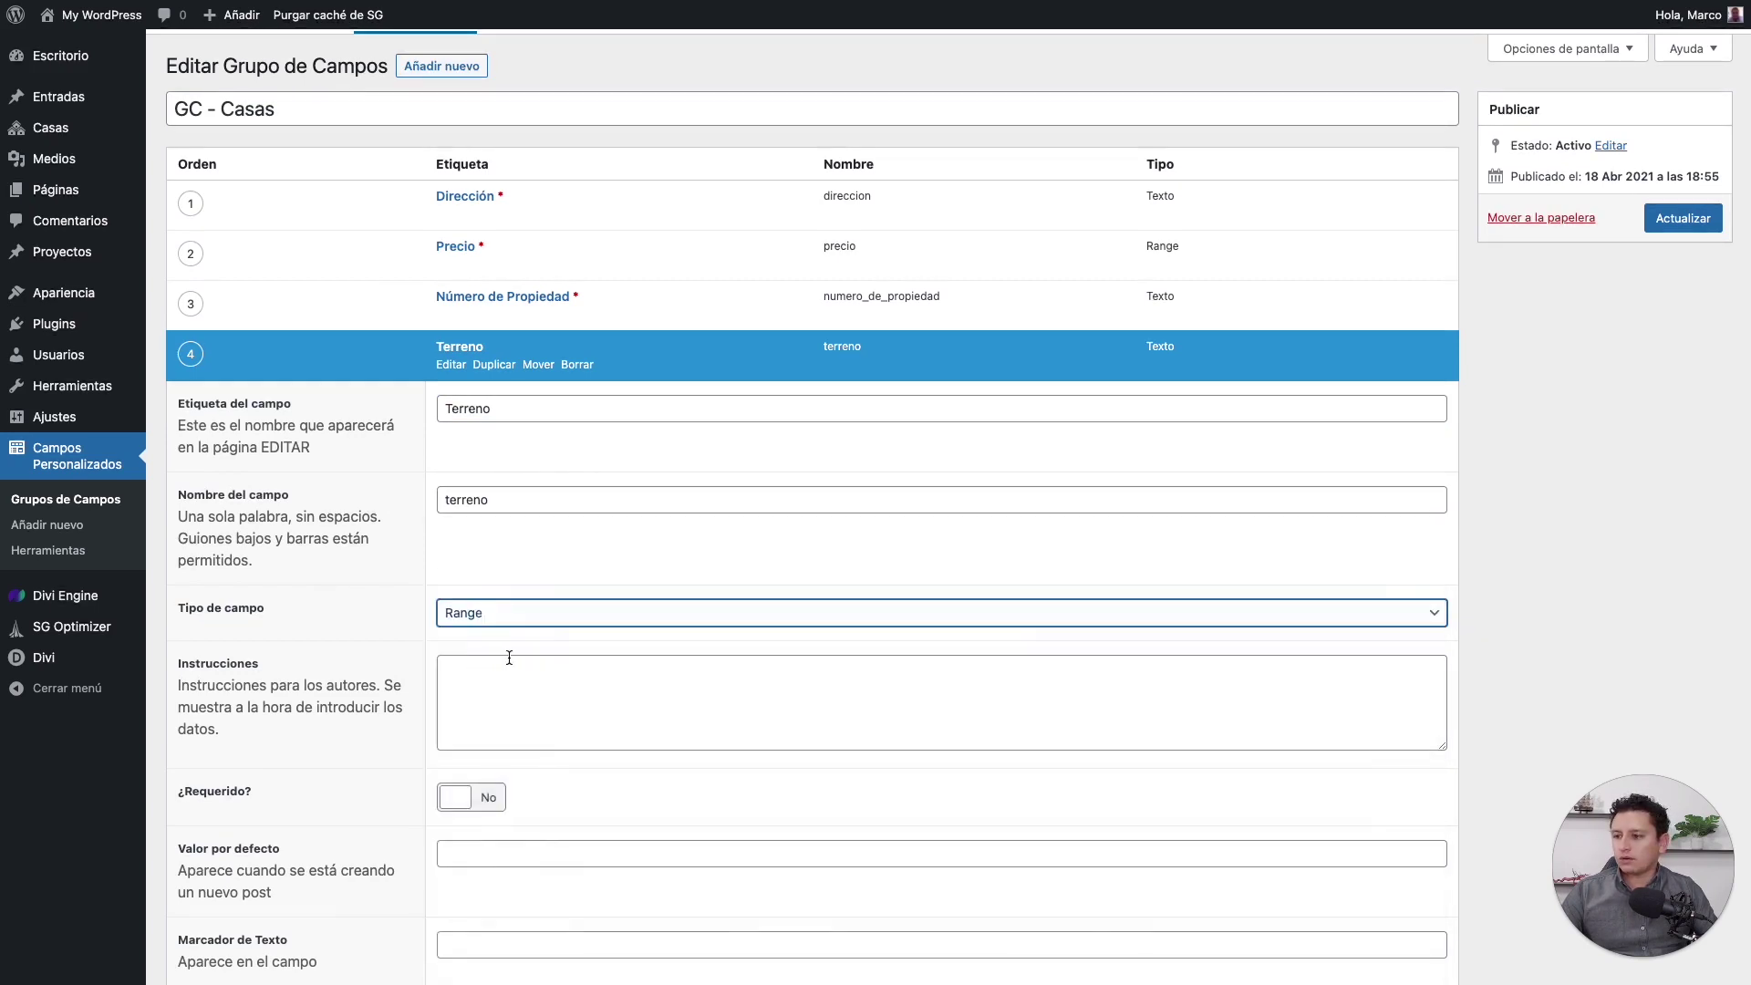
Make Terreno required and begin editing its minimum value
scroll(540, 716, down, 2)
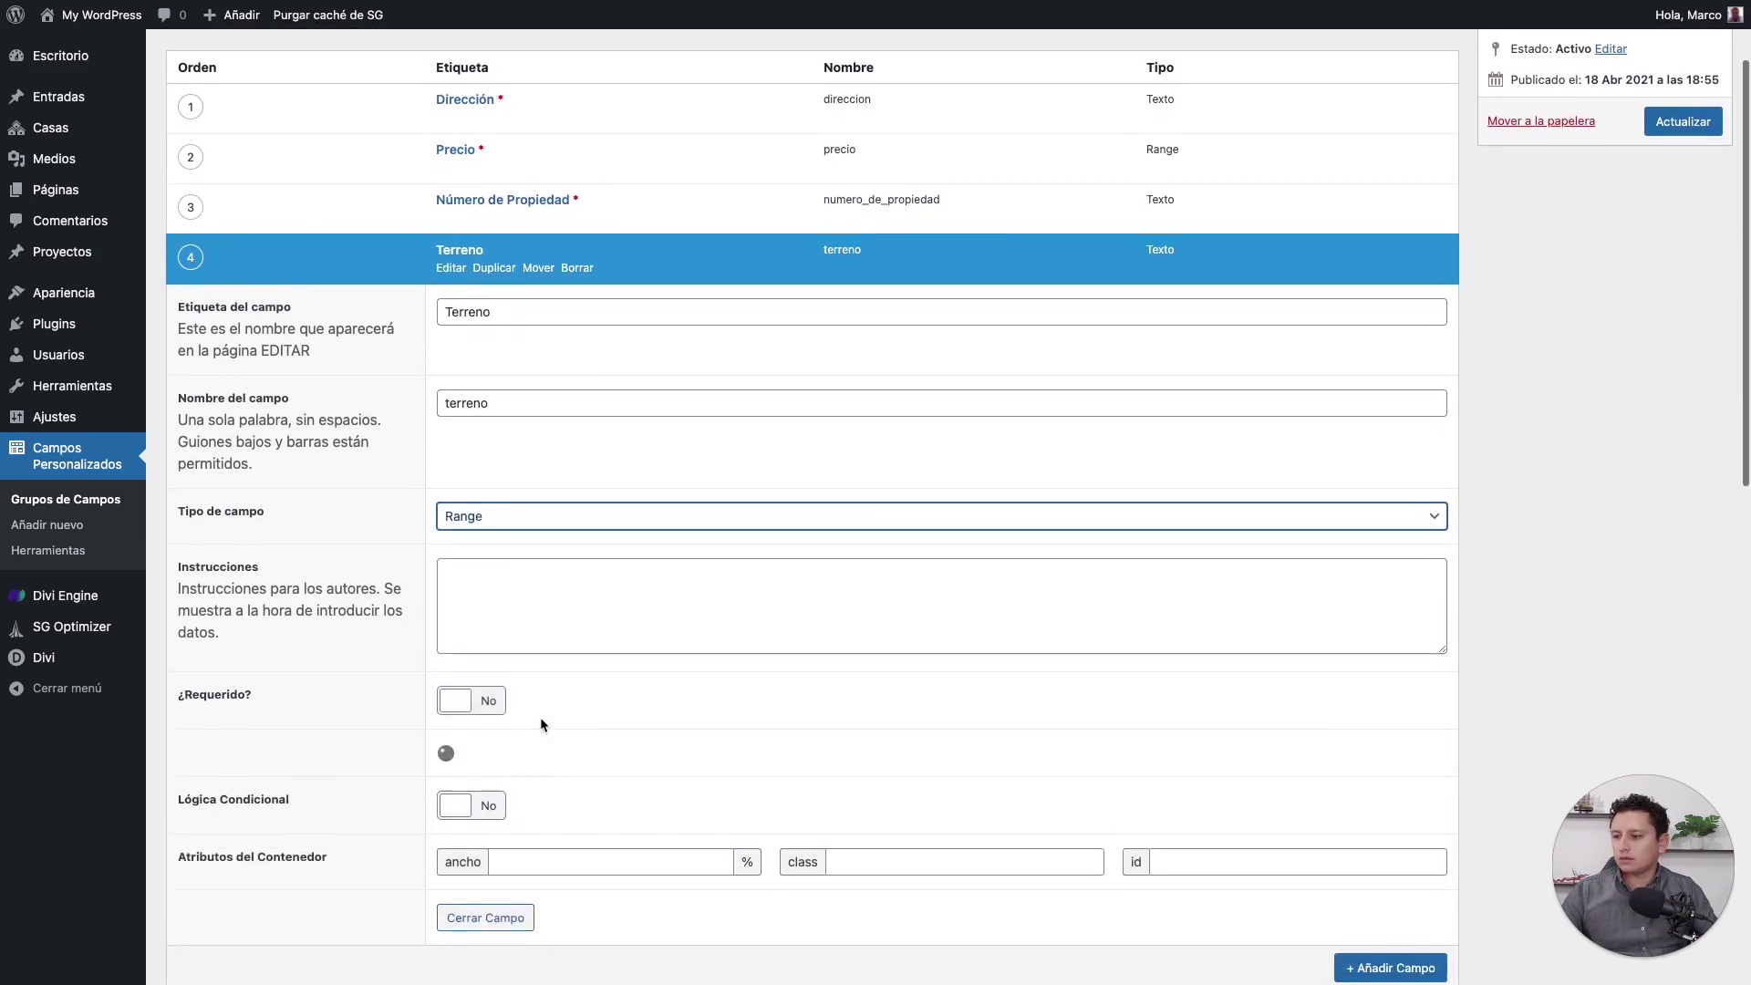
click(483, 707)
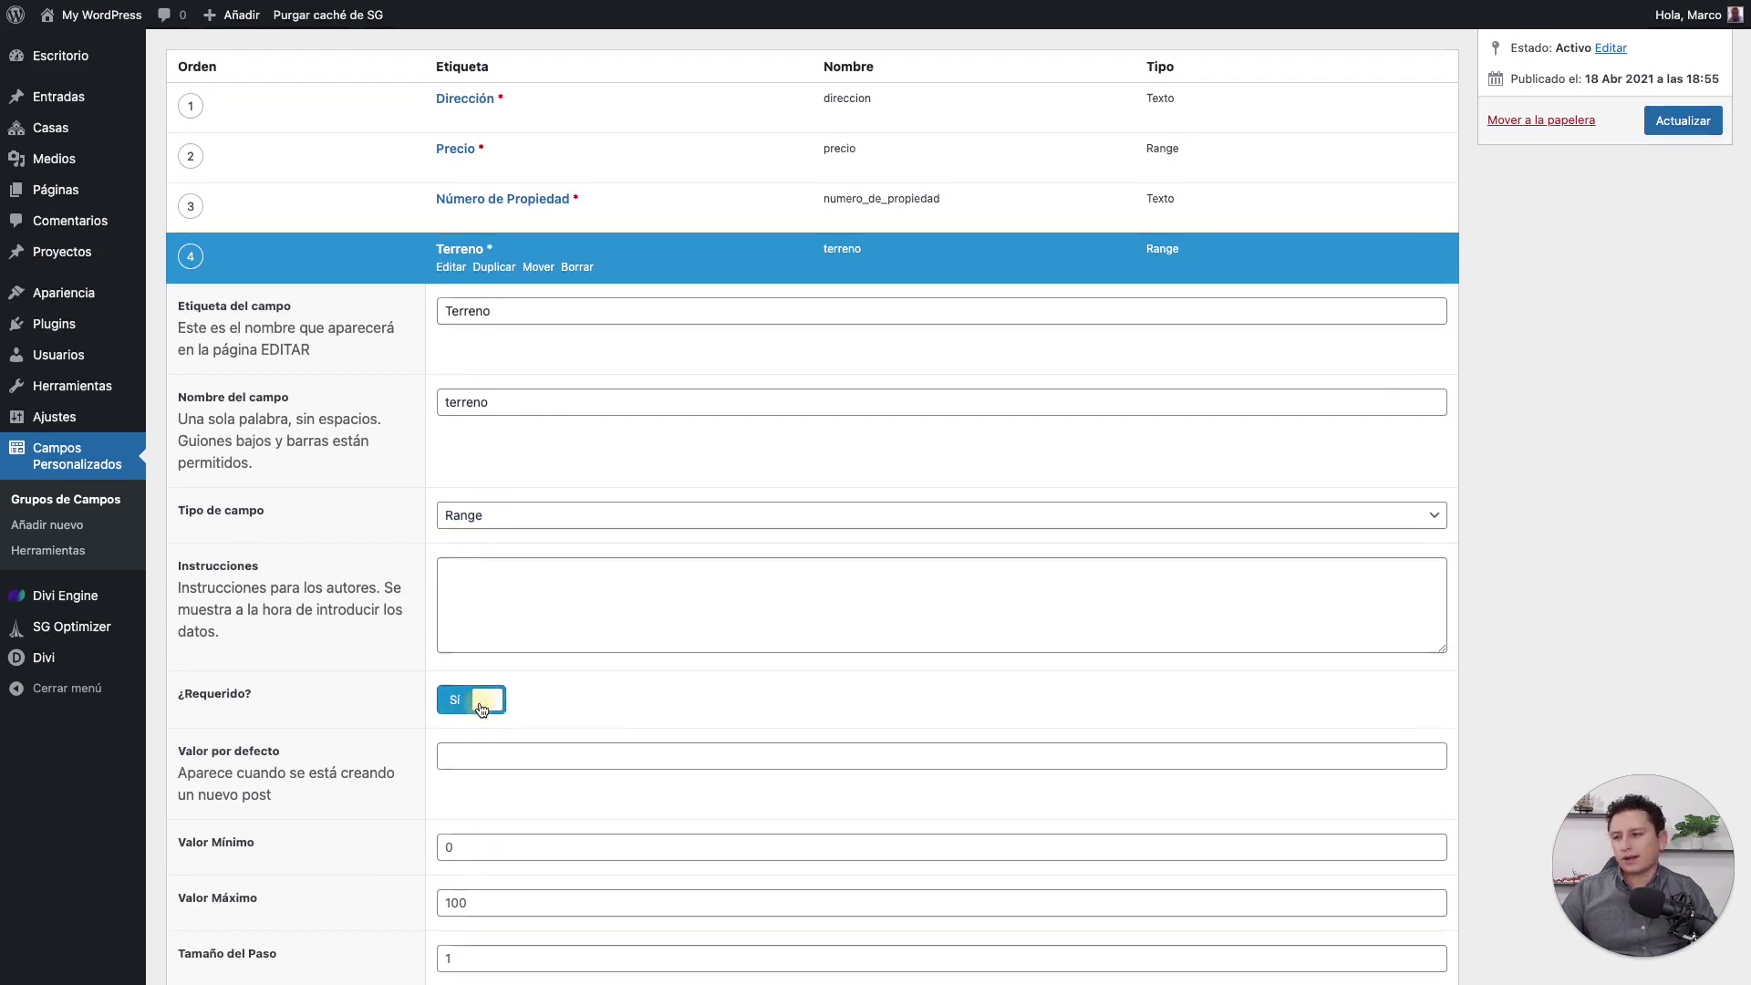
scroll(605, 711, down, 3)
scroll(606, 706, down, 1)
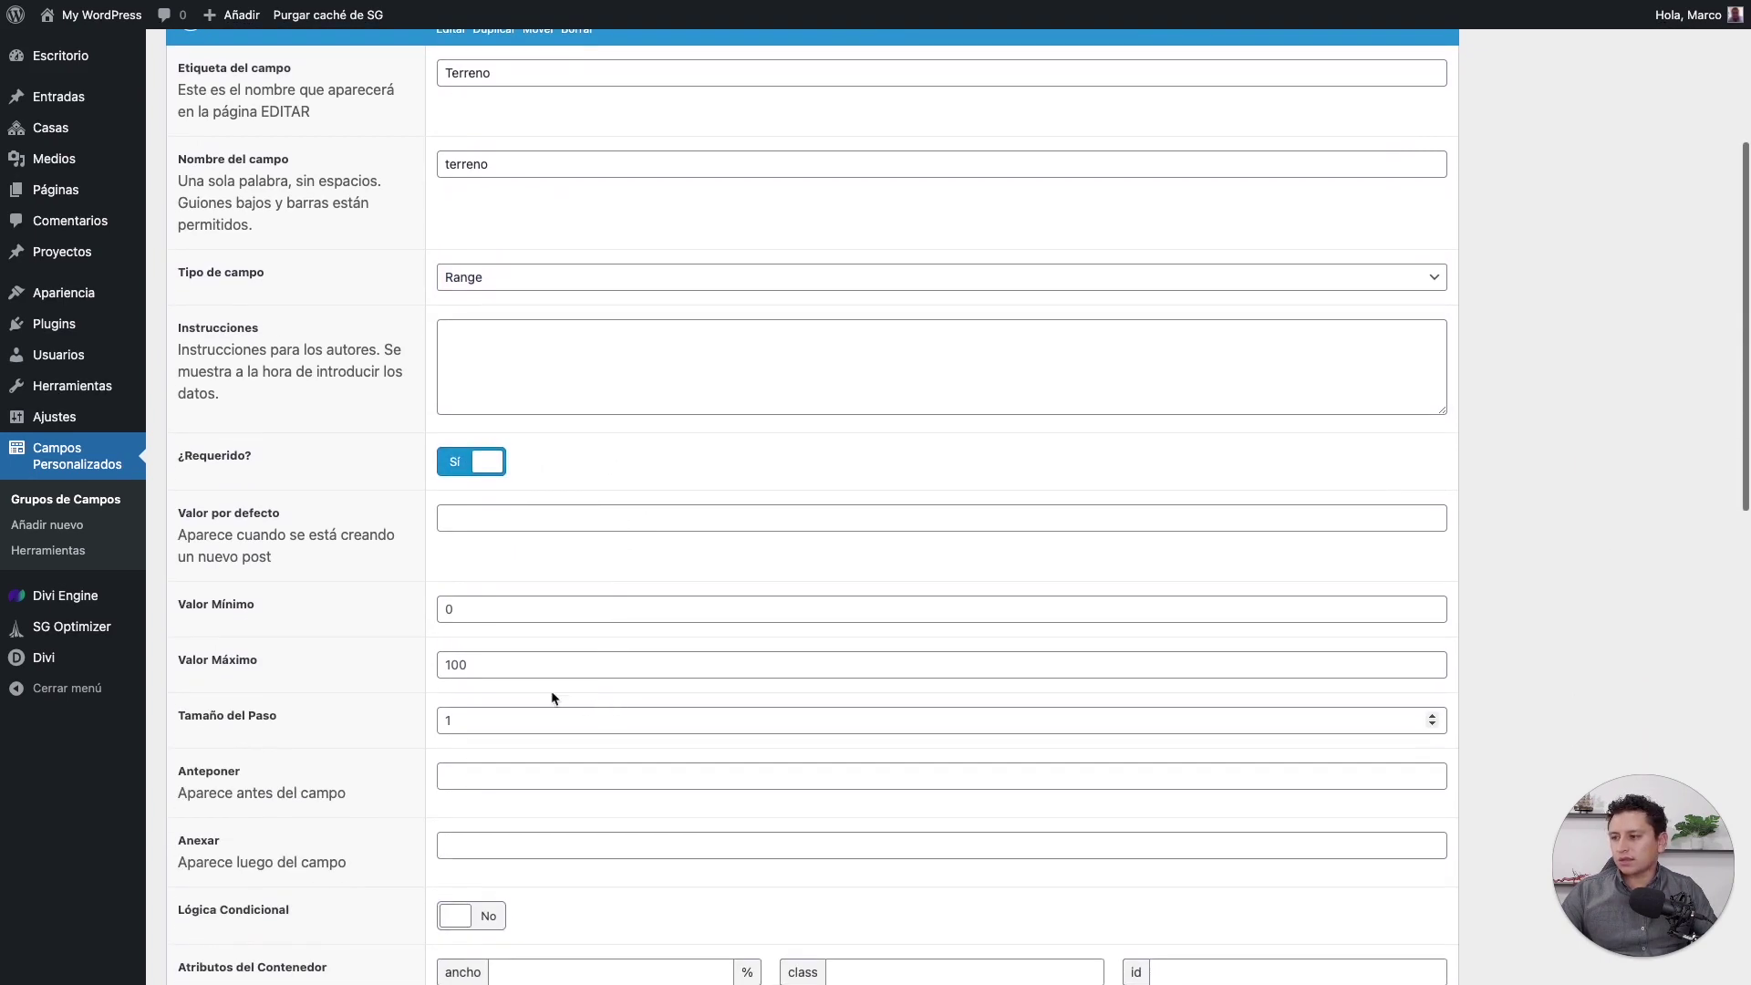
click(468, 609)
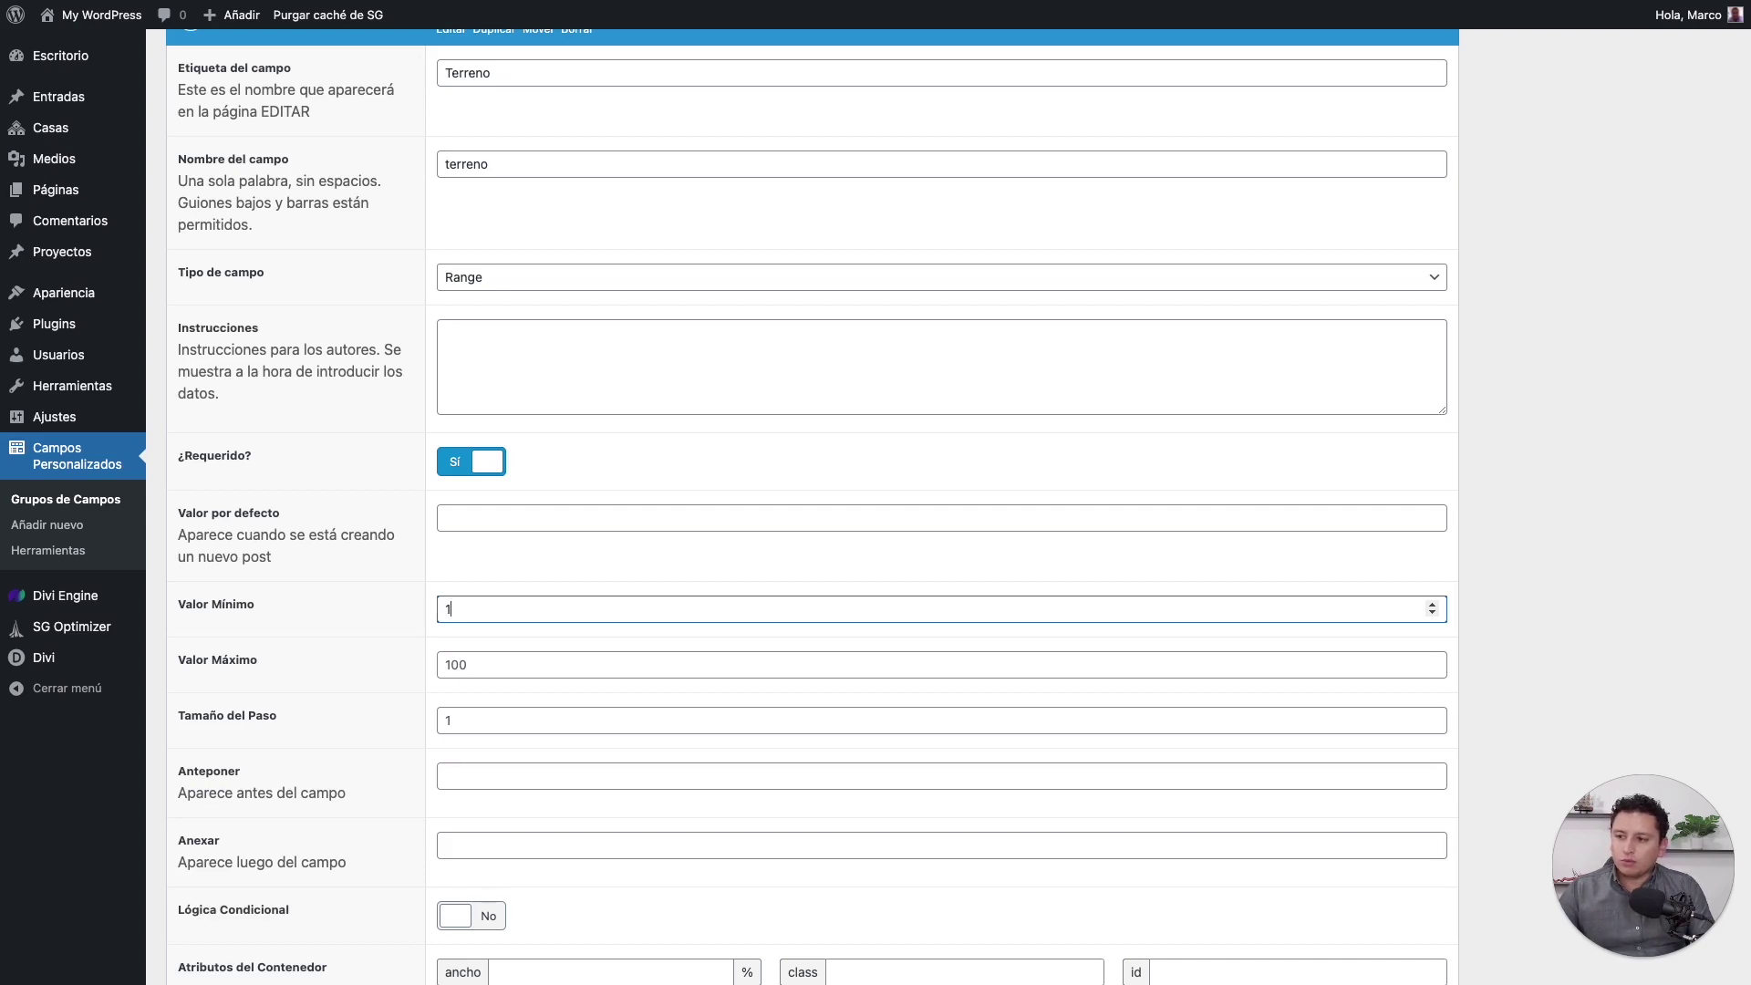
Set Terreno's minimum to 1 and maximum to 10000
key(BackSpace)
text(1)
click(445, 664)
key(BackSpace)
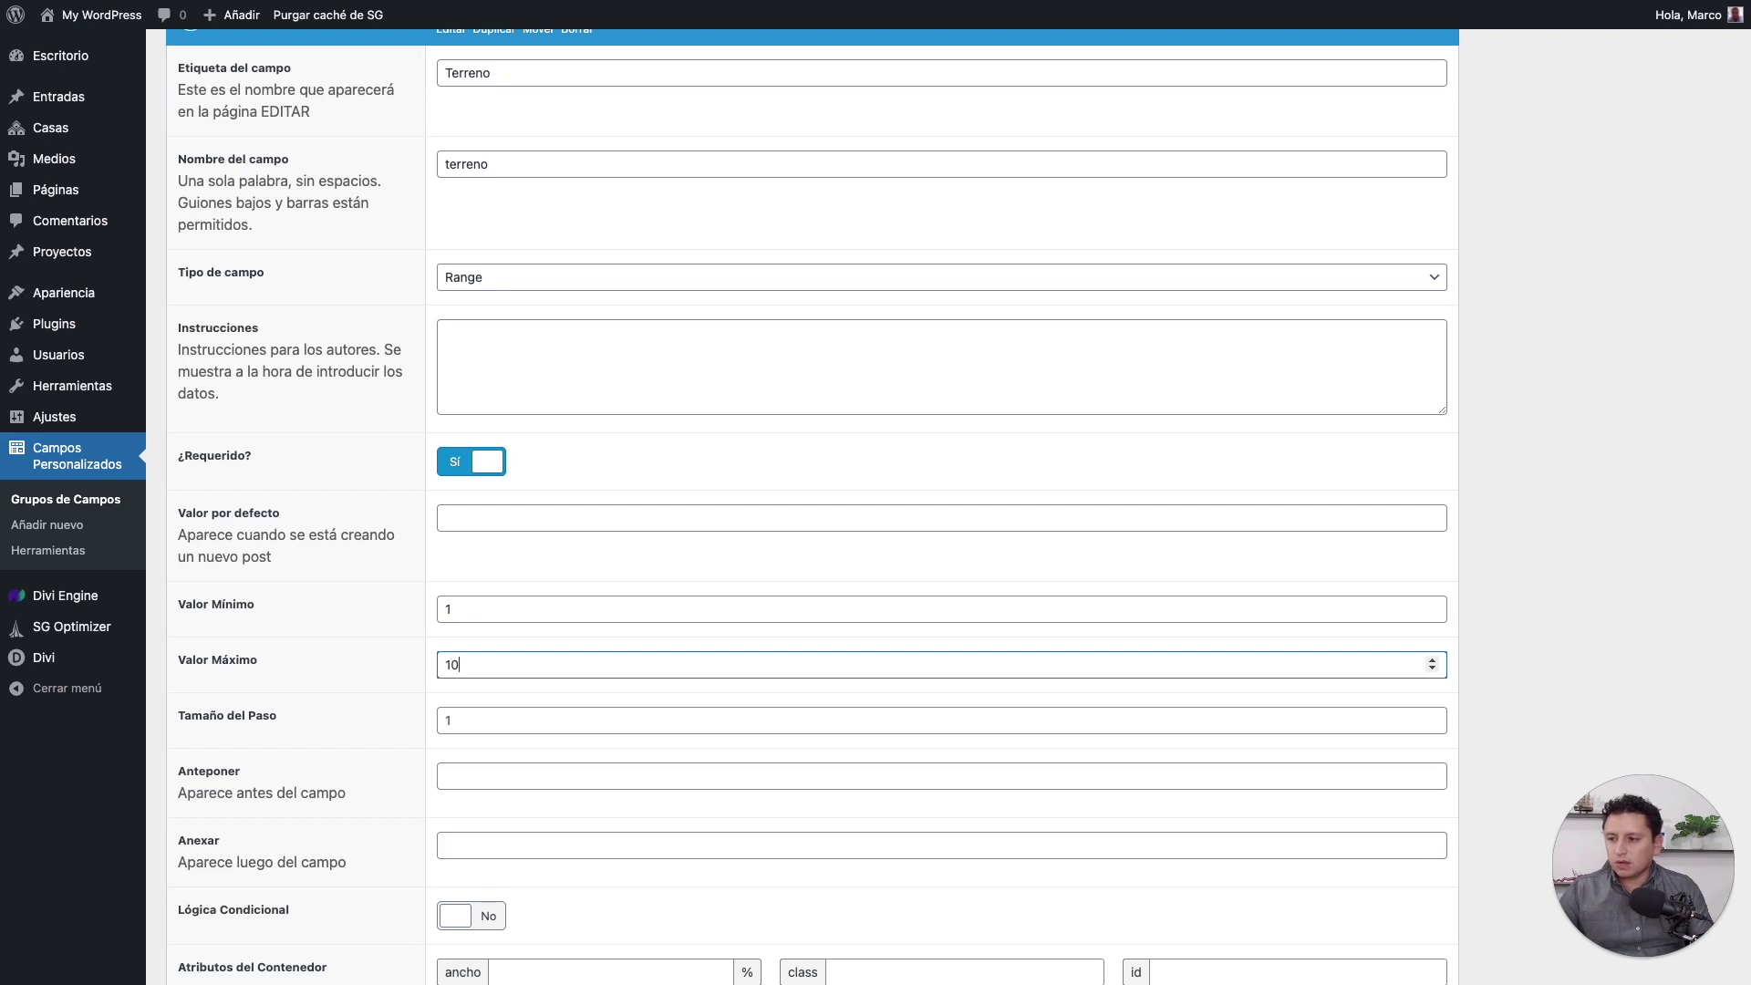
text(000)
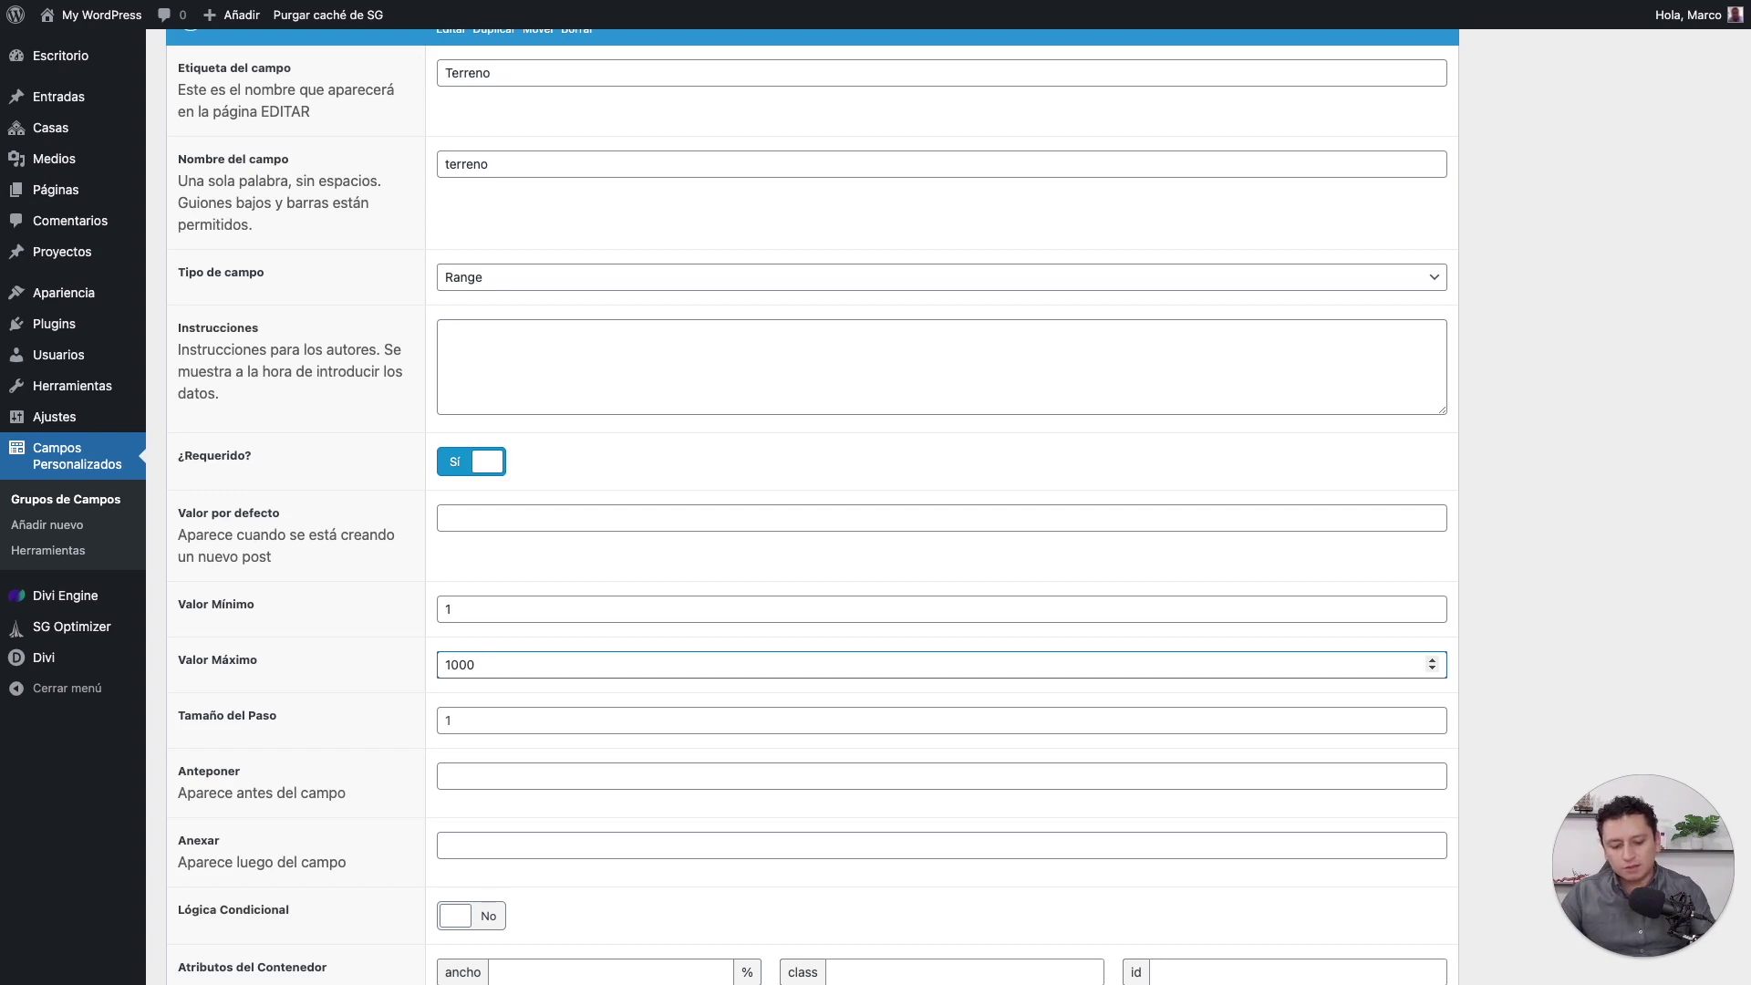
text(0)
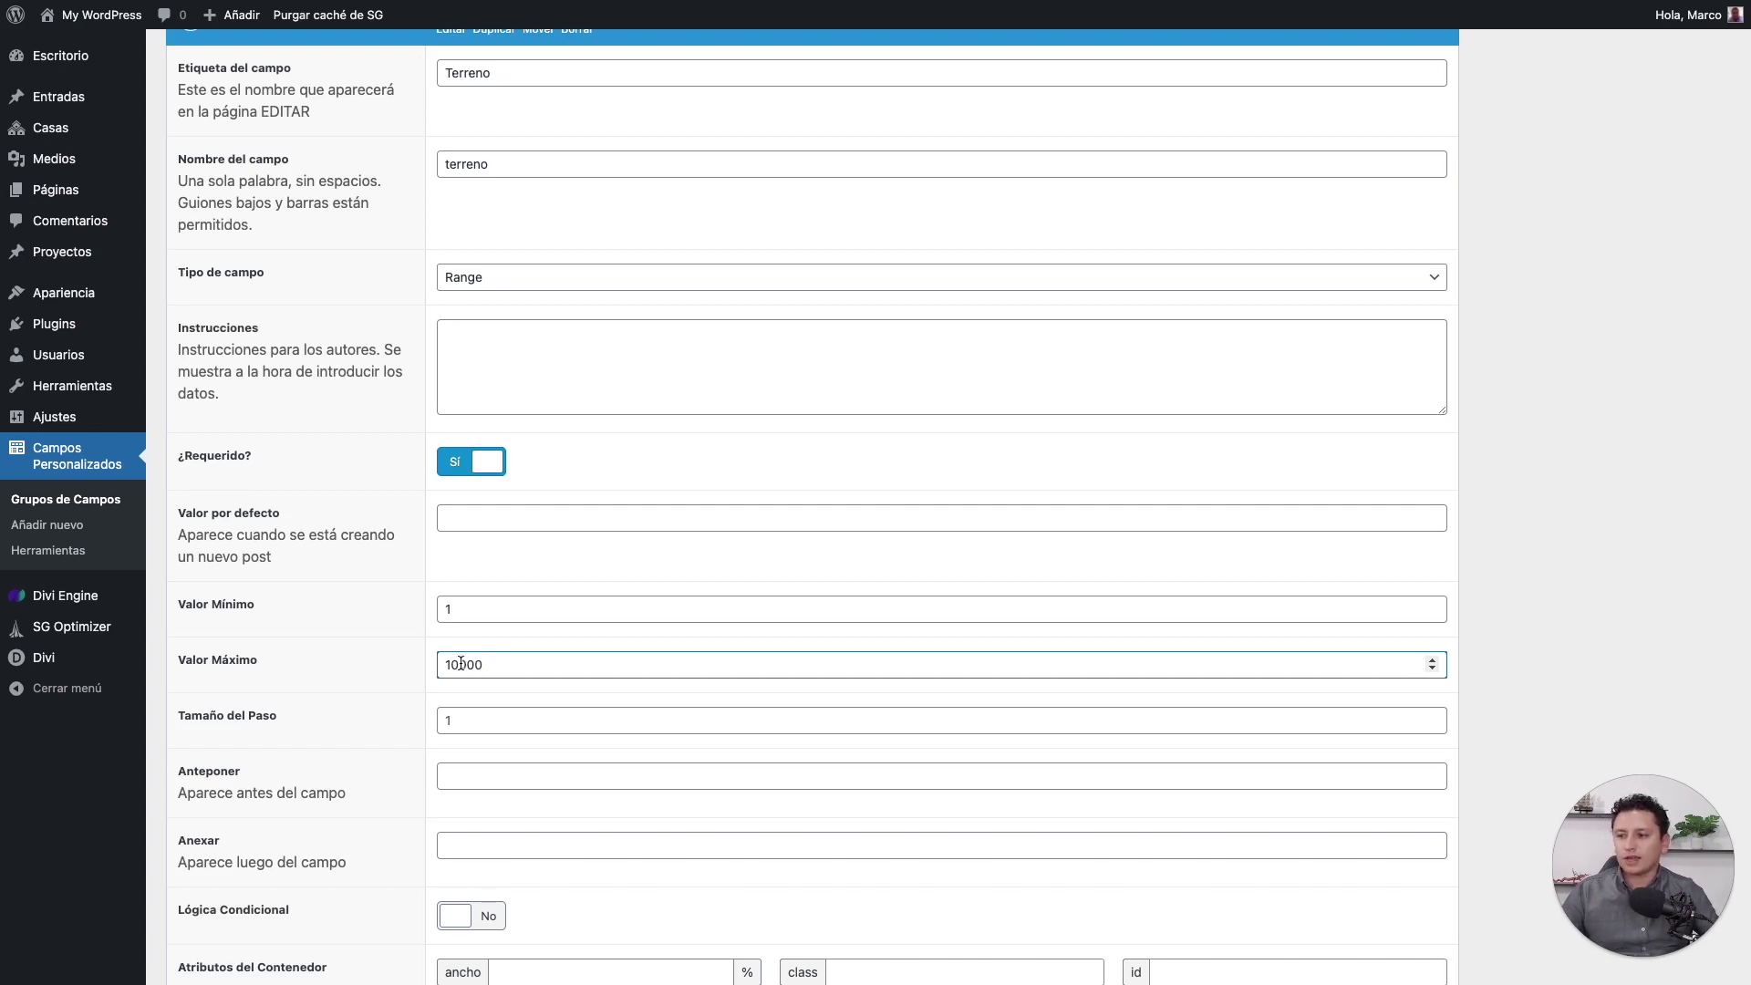
double_click(519, 662)
click(520, 662)
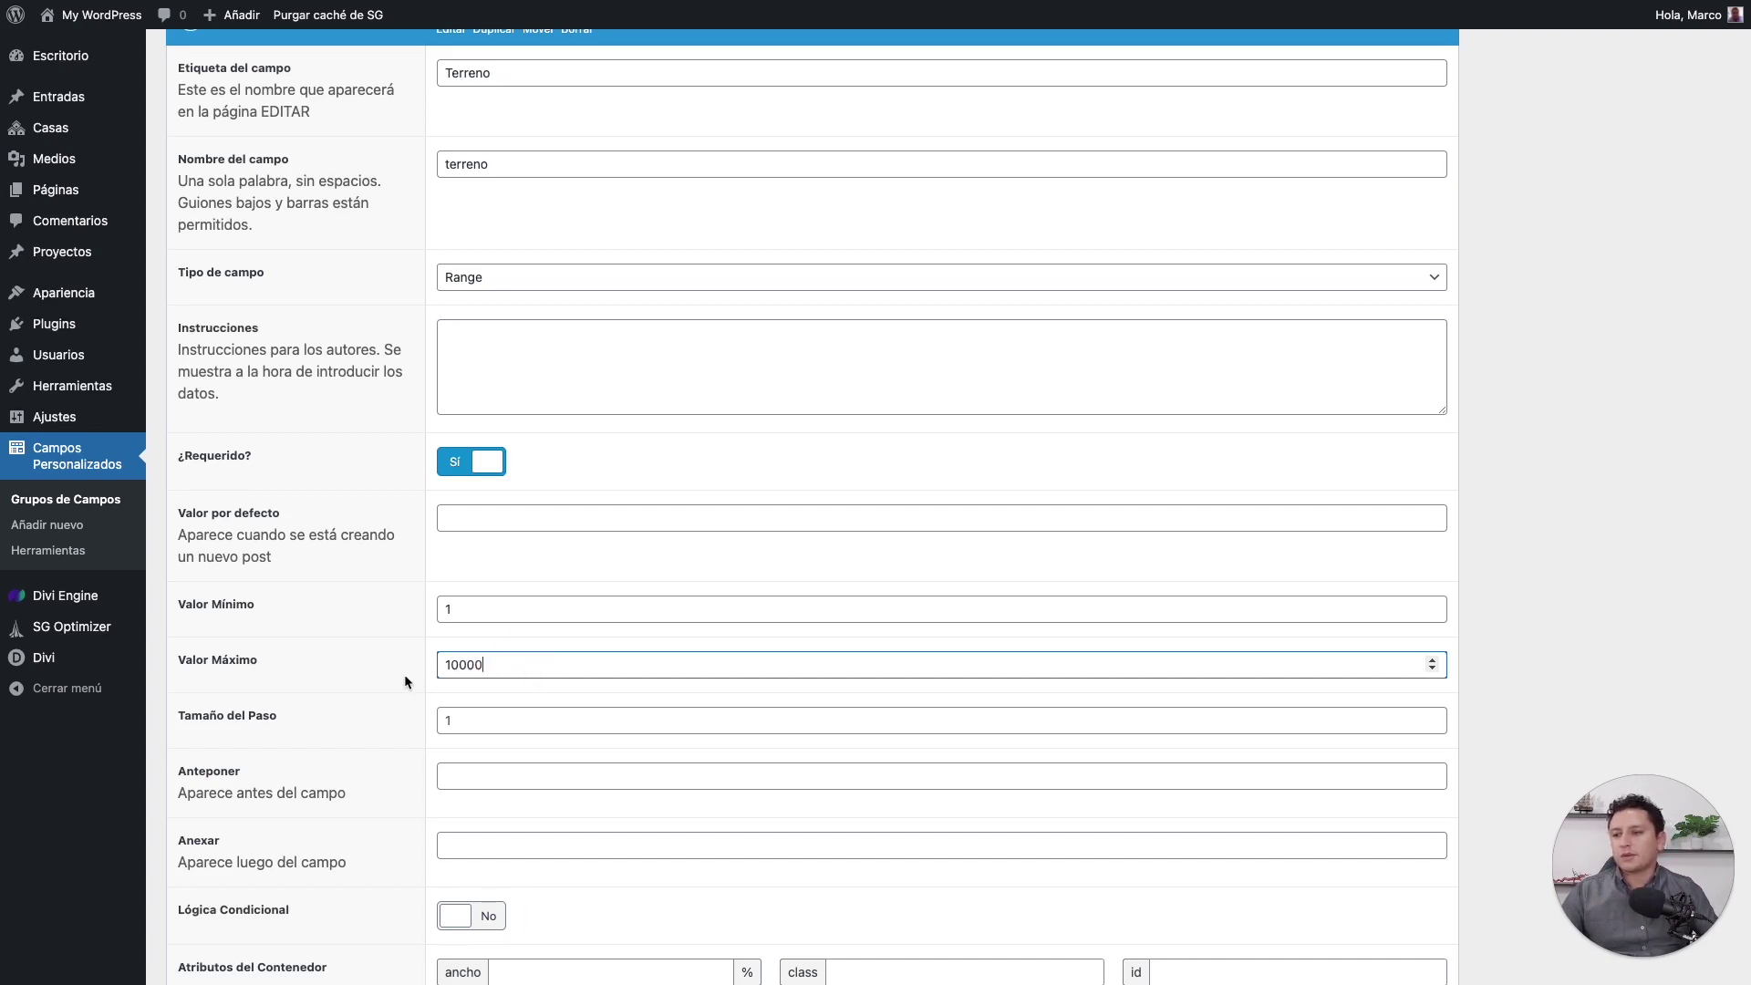
Set Terreno's step size to 1 and add the suffix 'm2'
scroll(405, 680, down, 3)
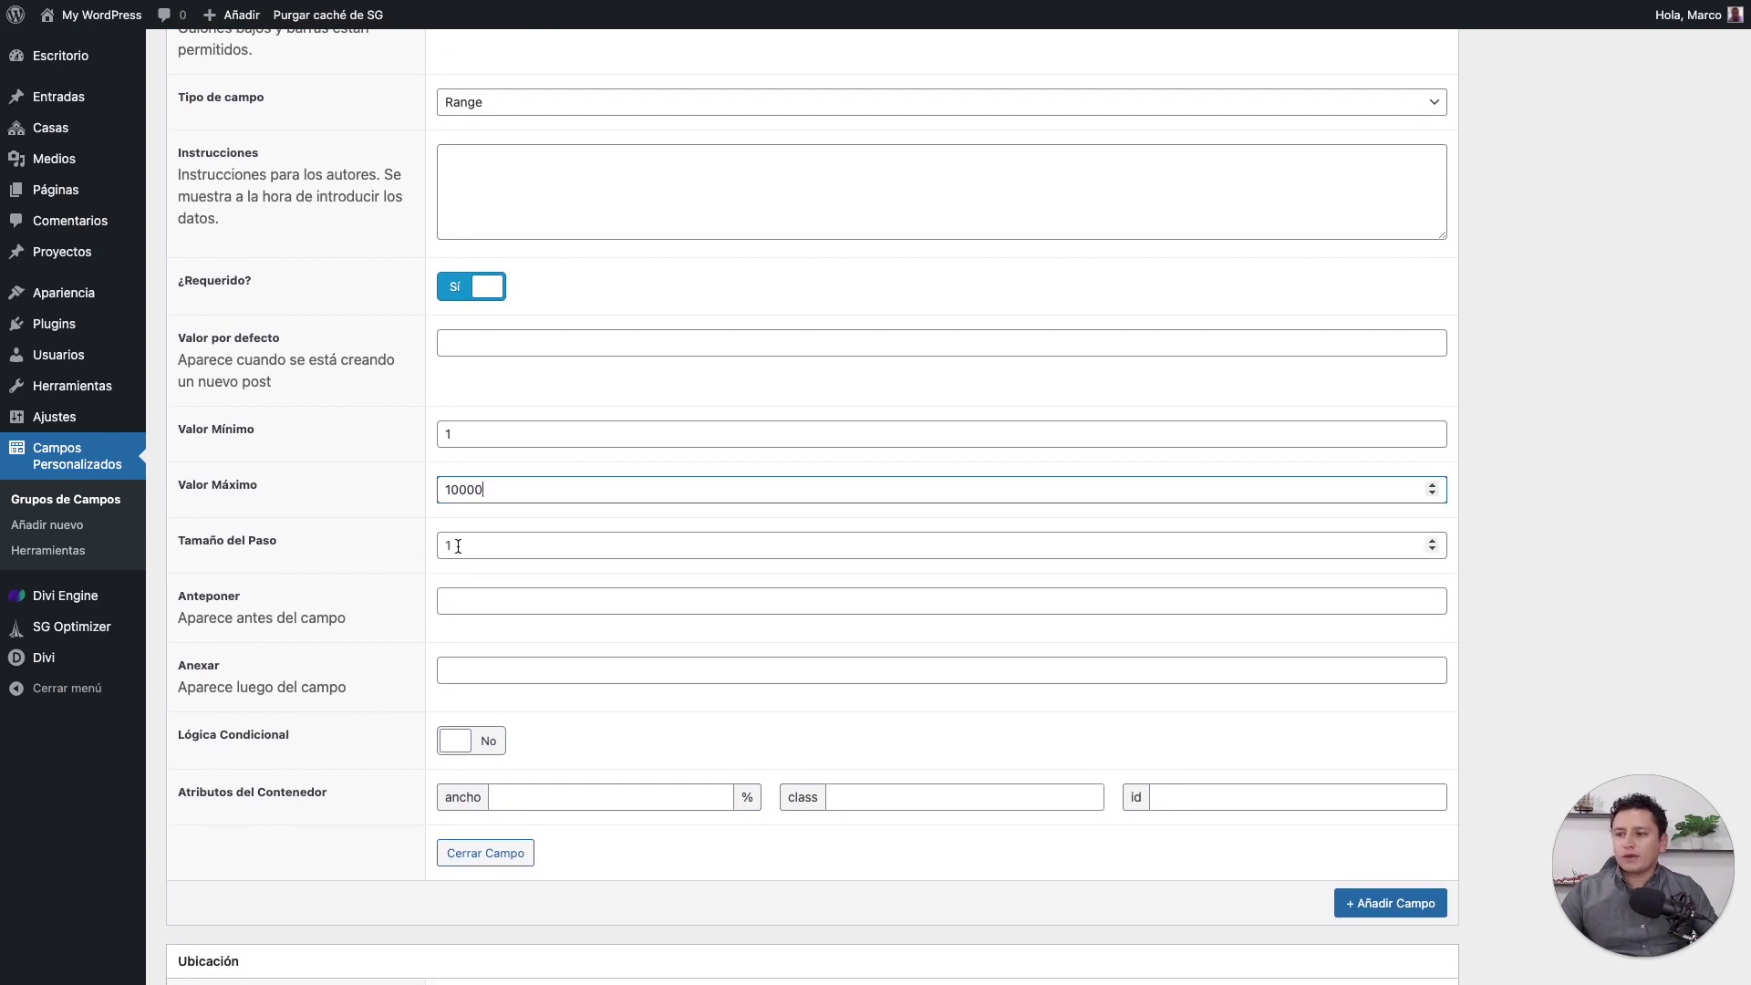
click(458, 545)
text(1)
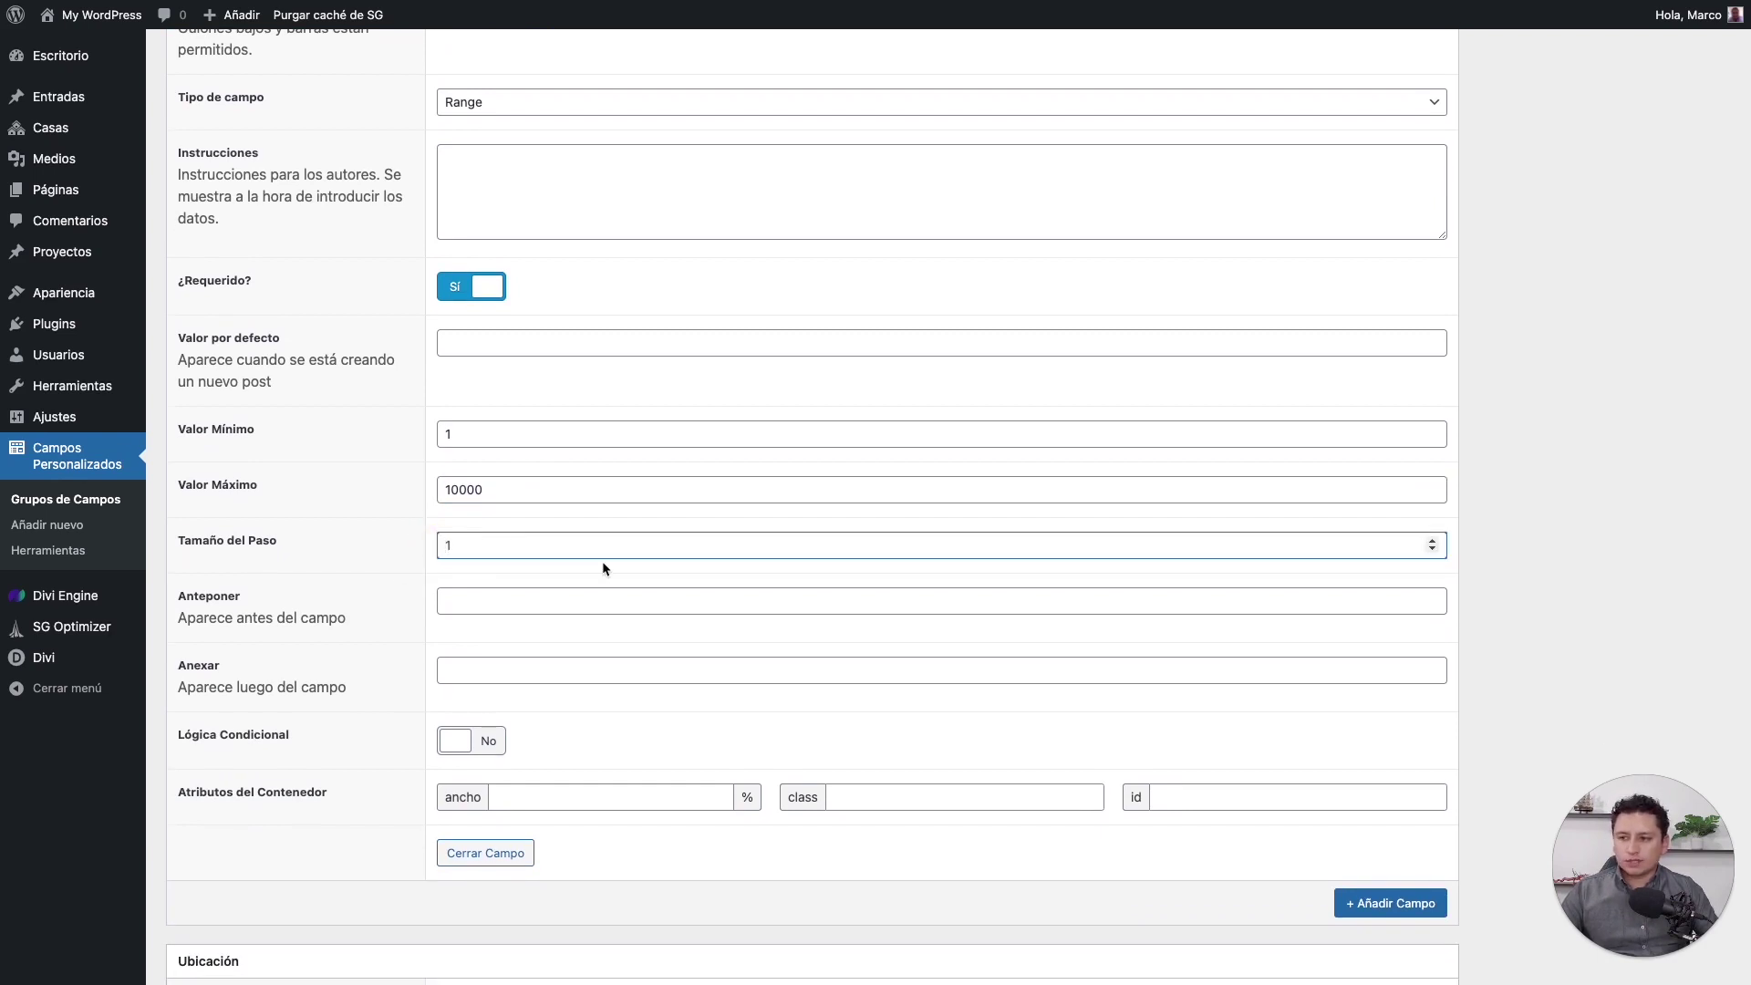
click(459, 602)
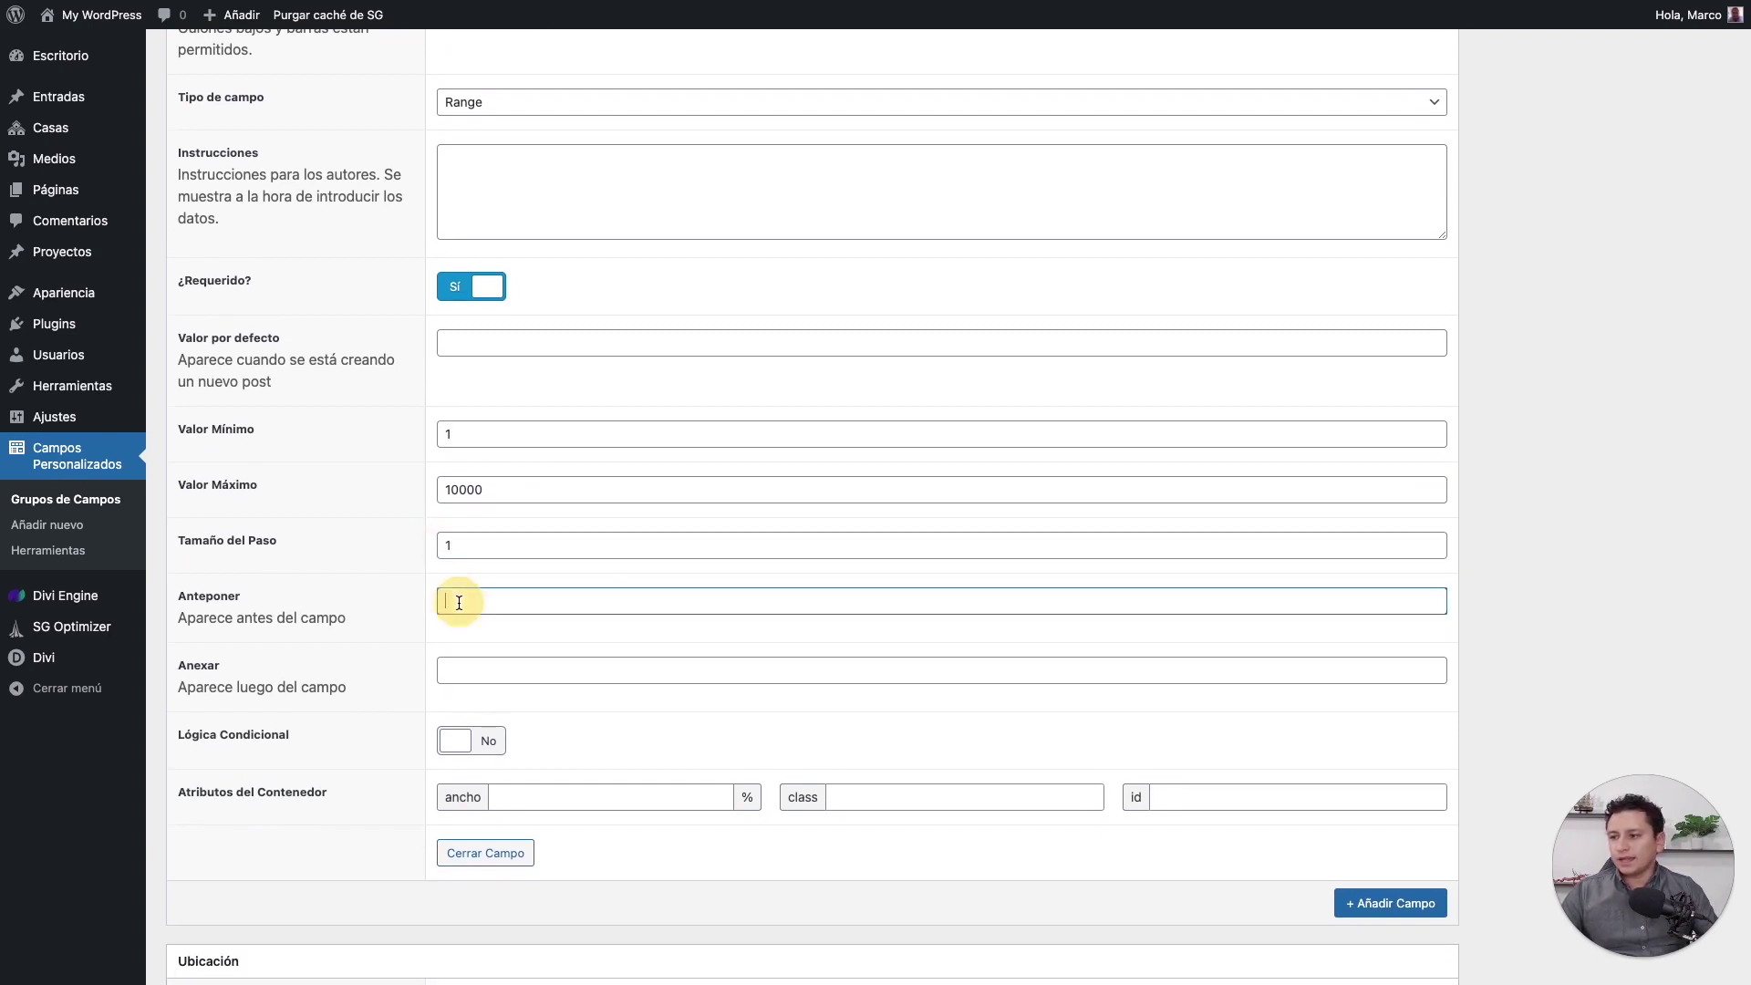
click(477, 659)
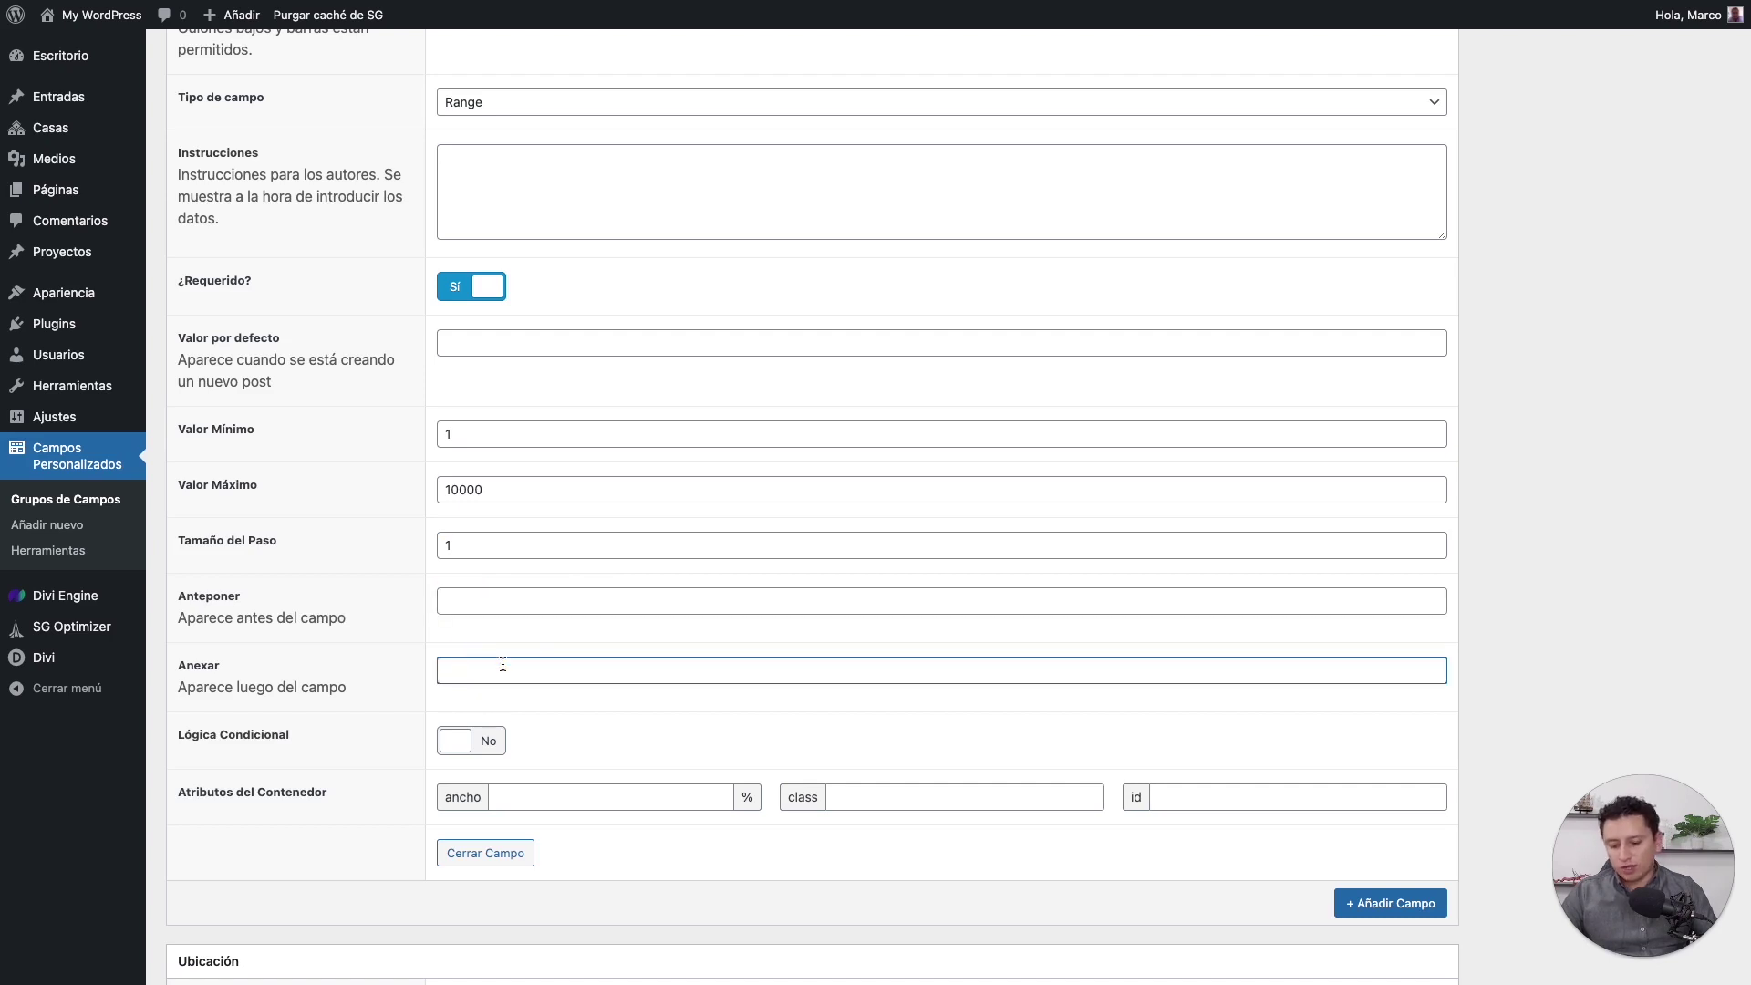
text(m2)
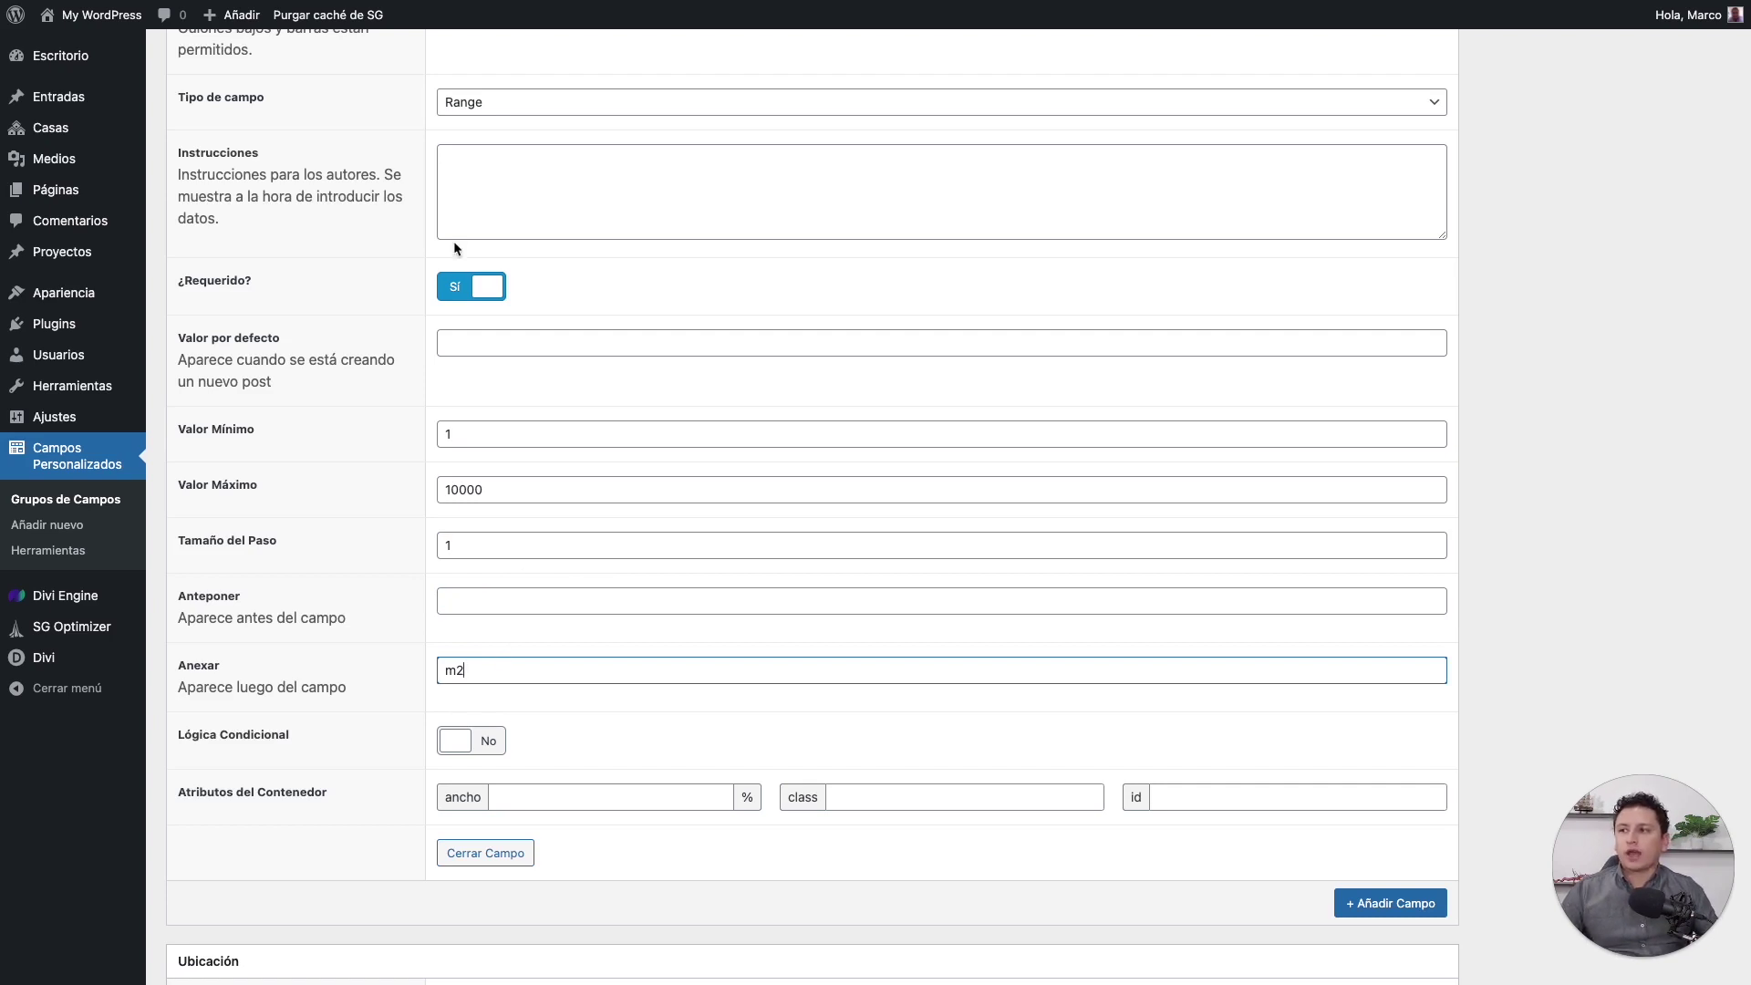
Add the instruction 'Sólo el número' and collapse the Terreno field
click(467, 217)
text(Sólo el n)
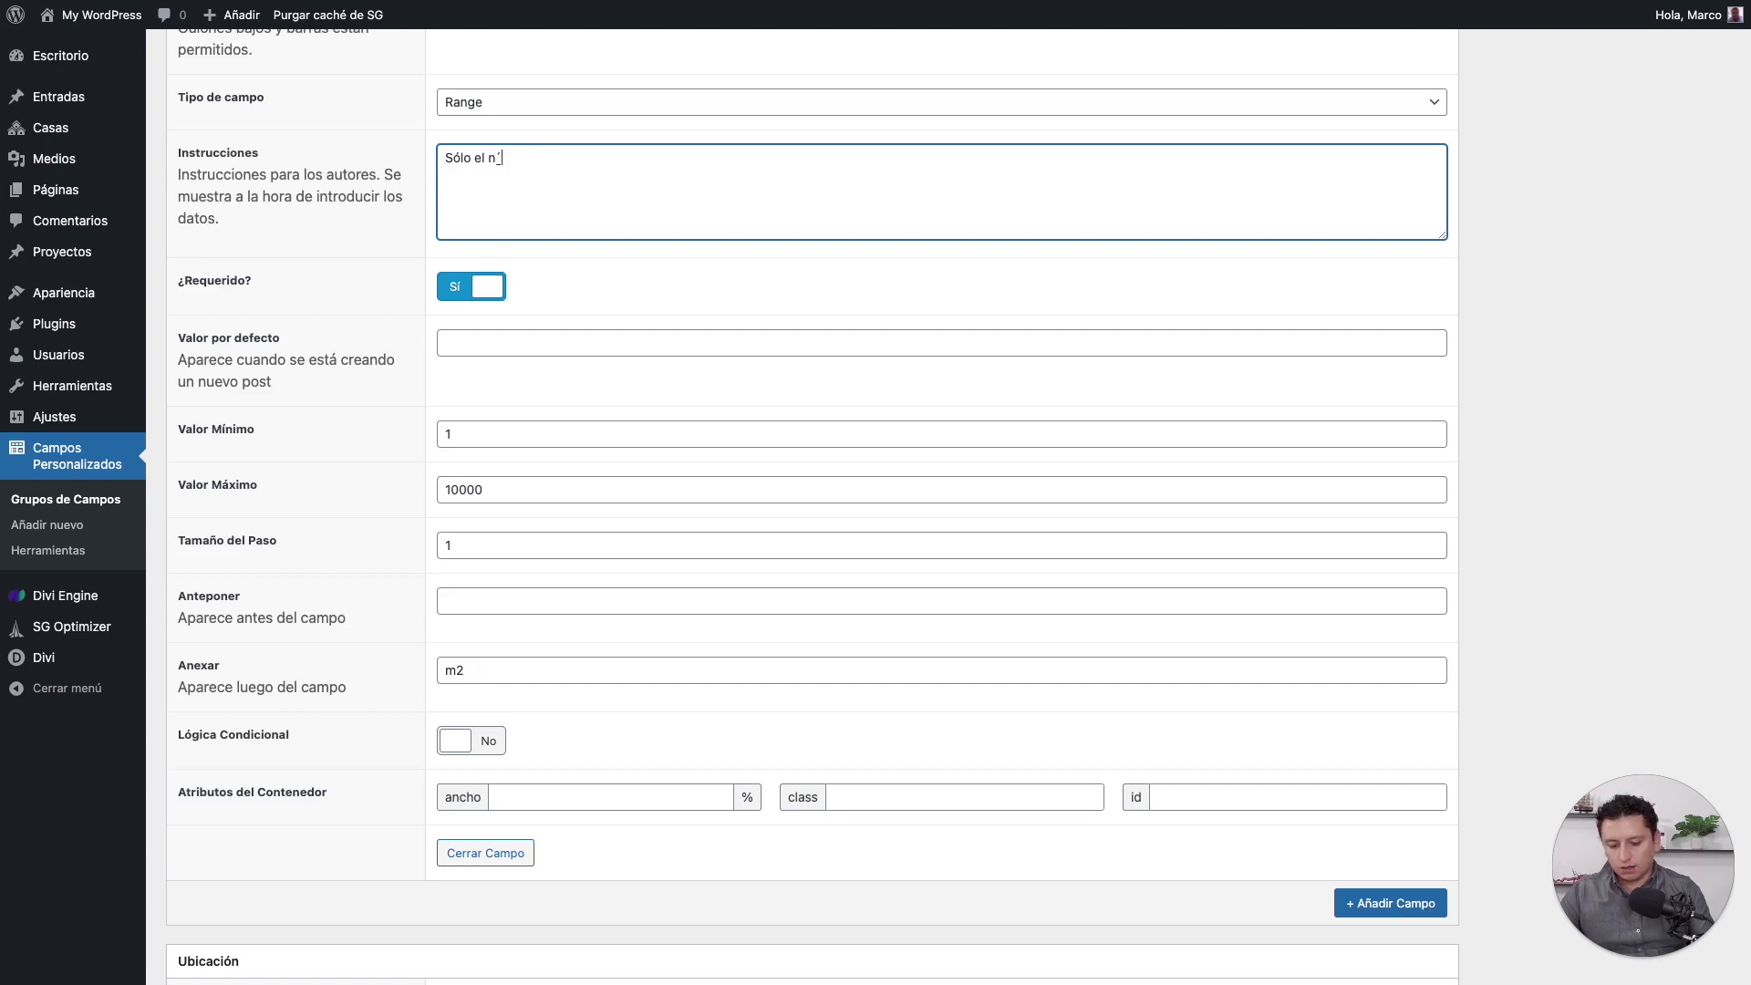
text(úmero)
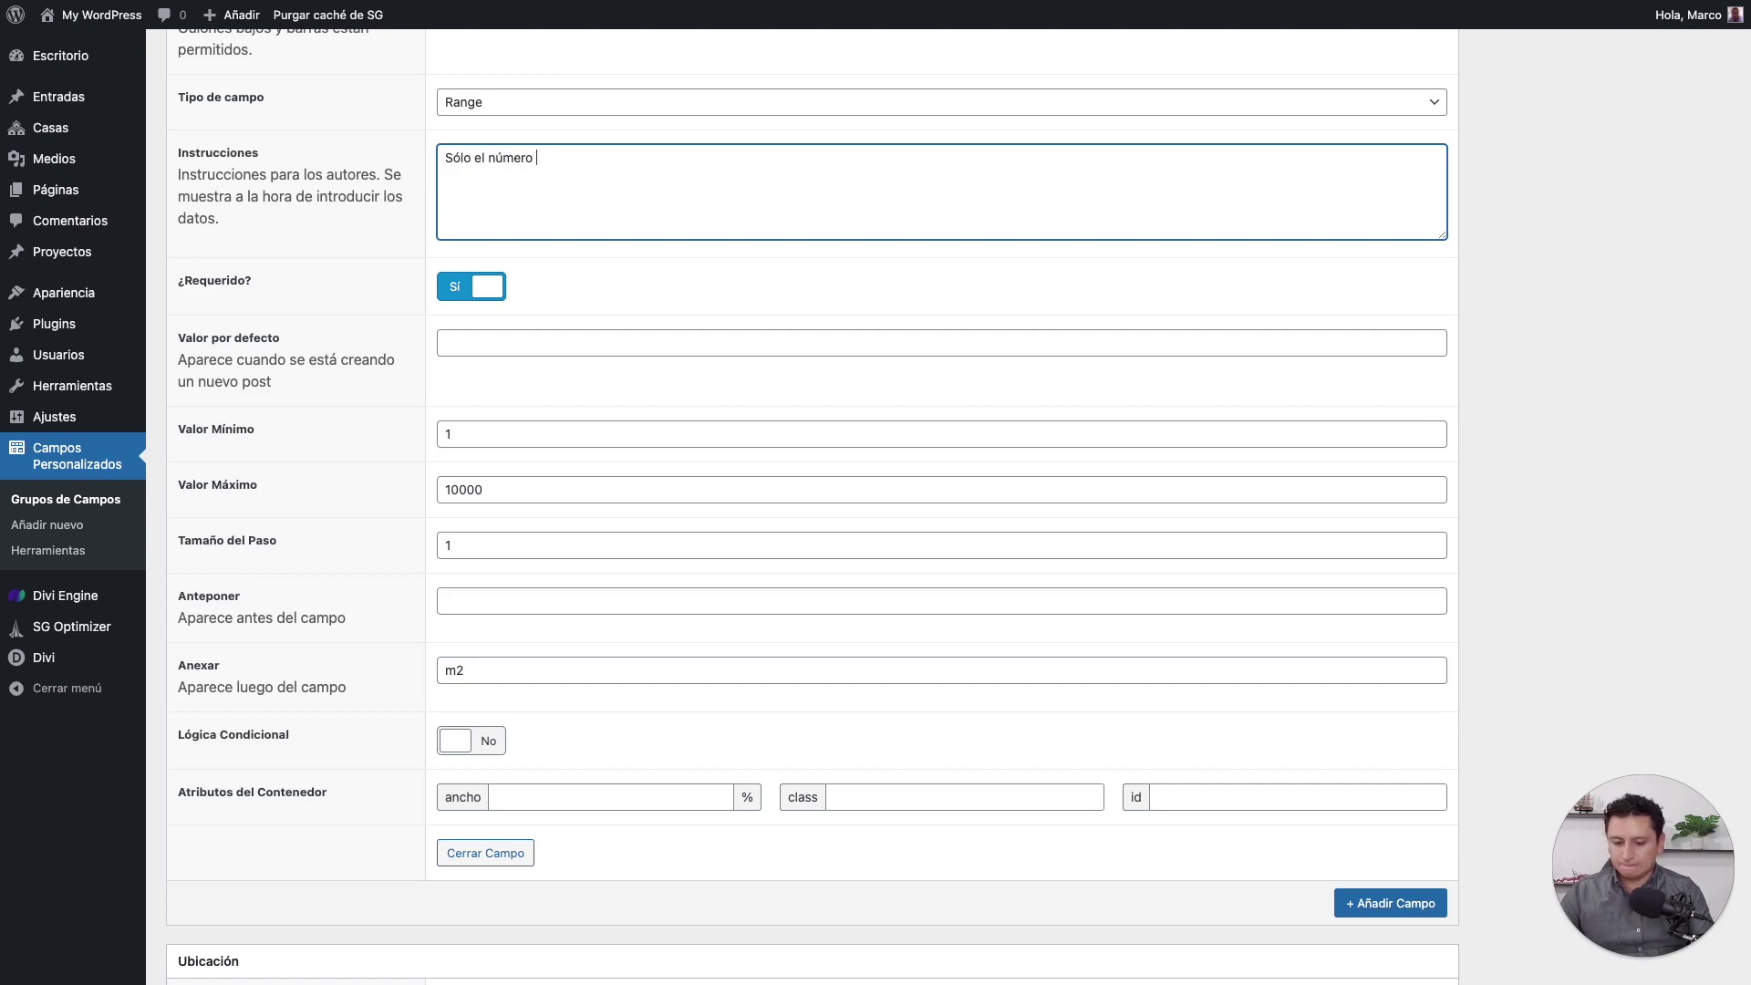
scroll(548, 437, down, 2)
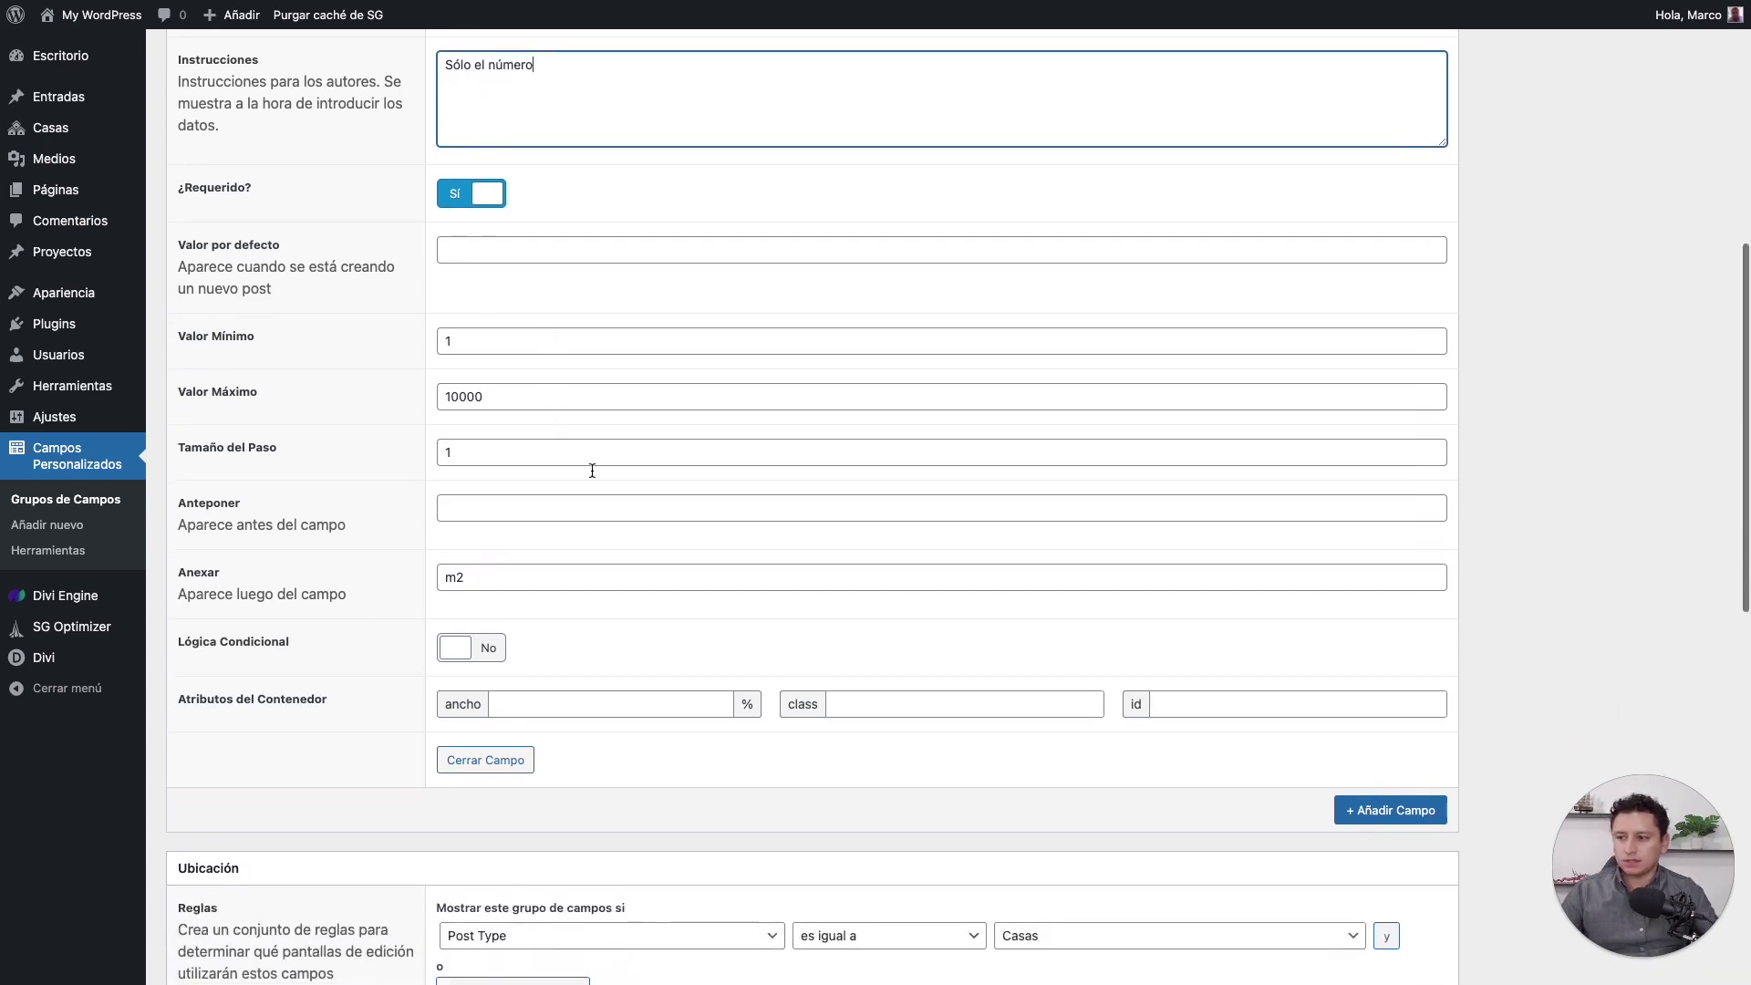
click(485, 760)
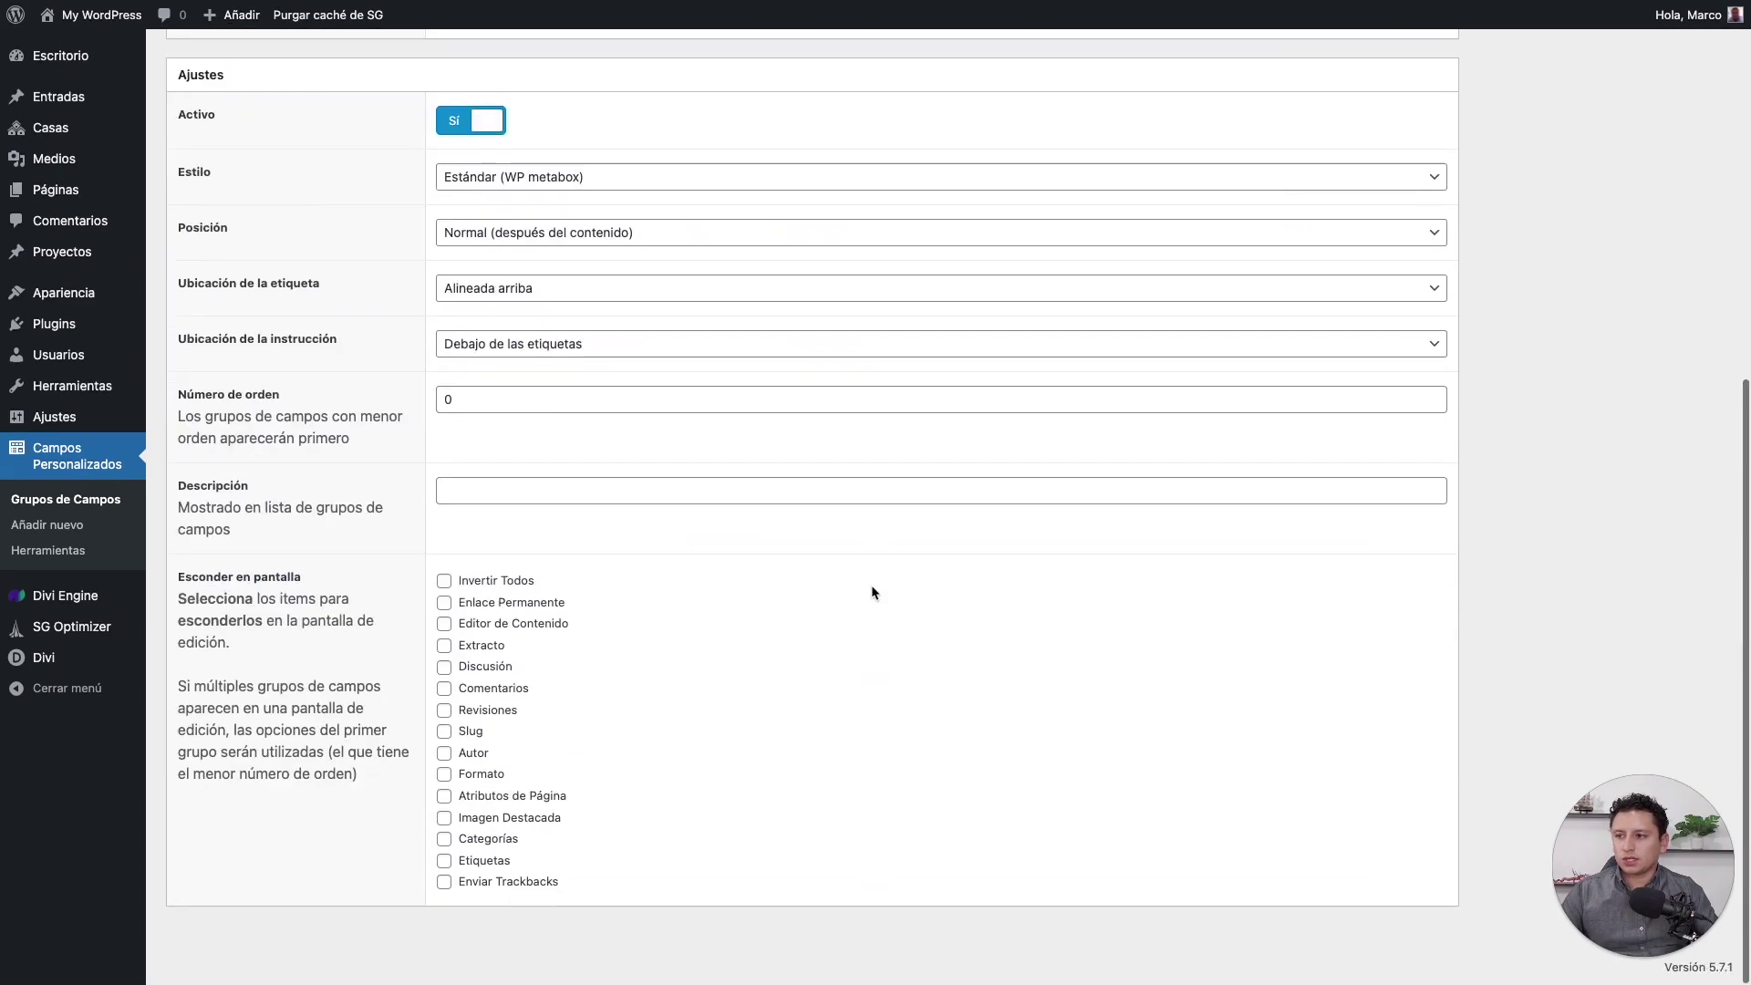
scroll(872, 584, up, 7)
Add a new field labelled Construcción (construccion) and make it a Range field
click(1368, 443)
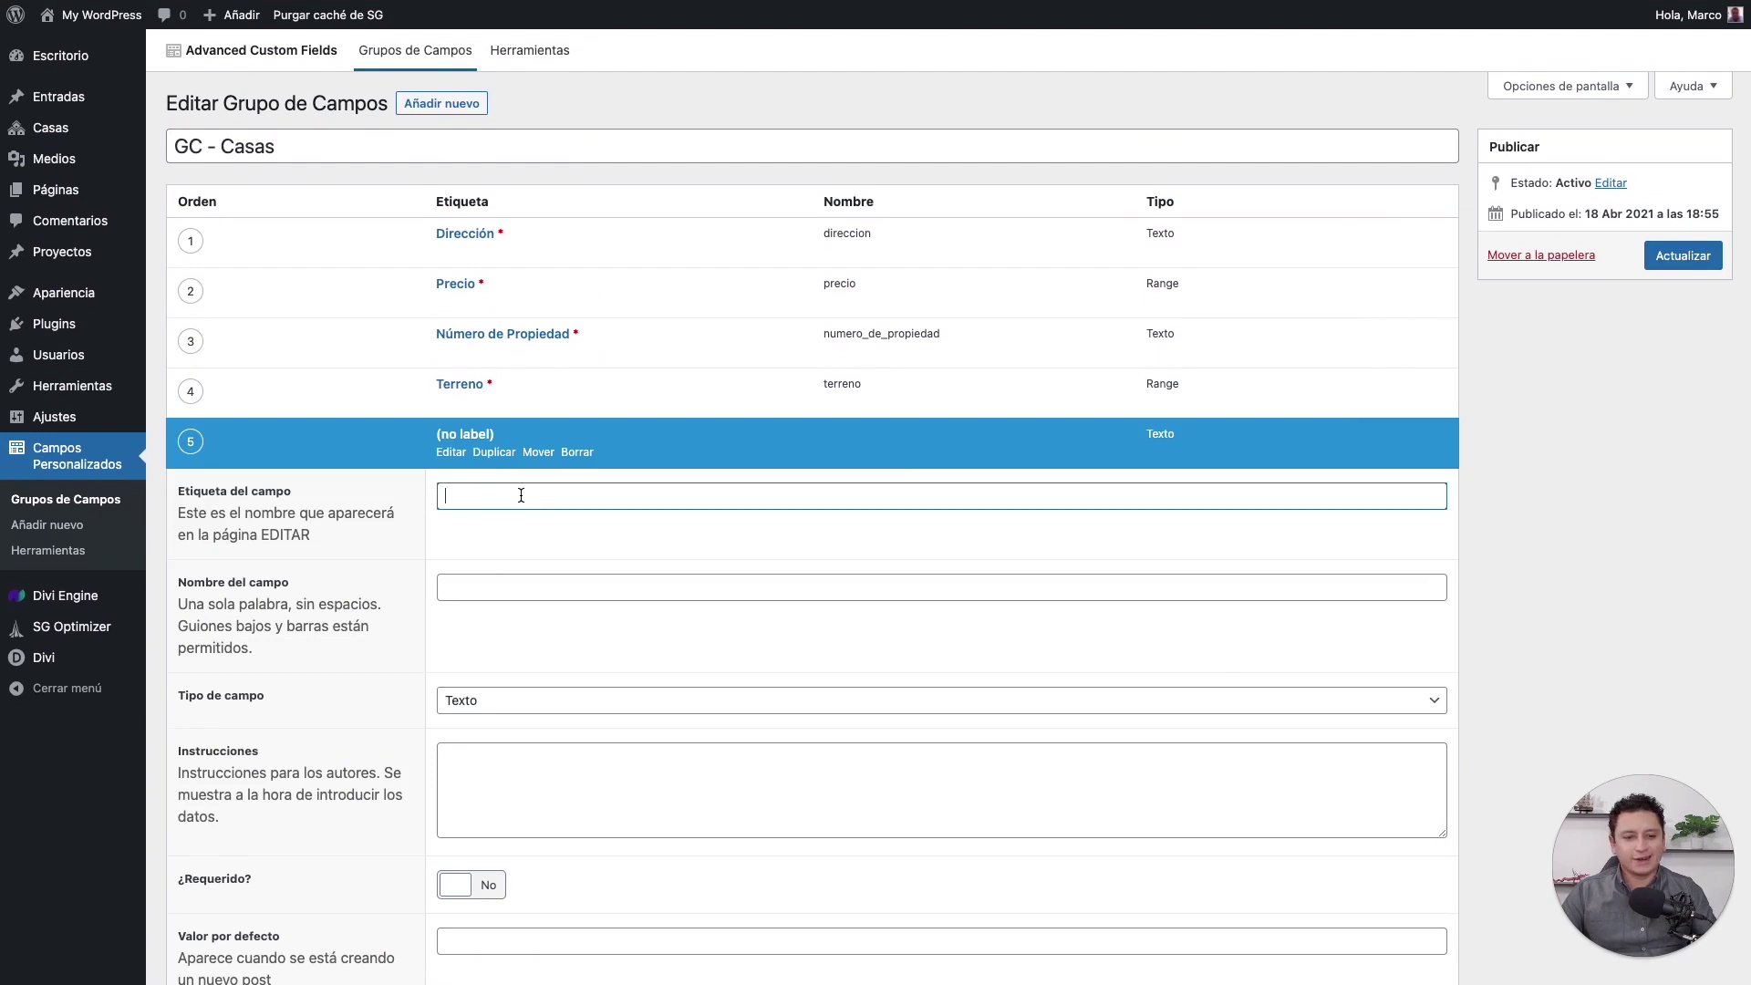
text(Construcci{on)
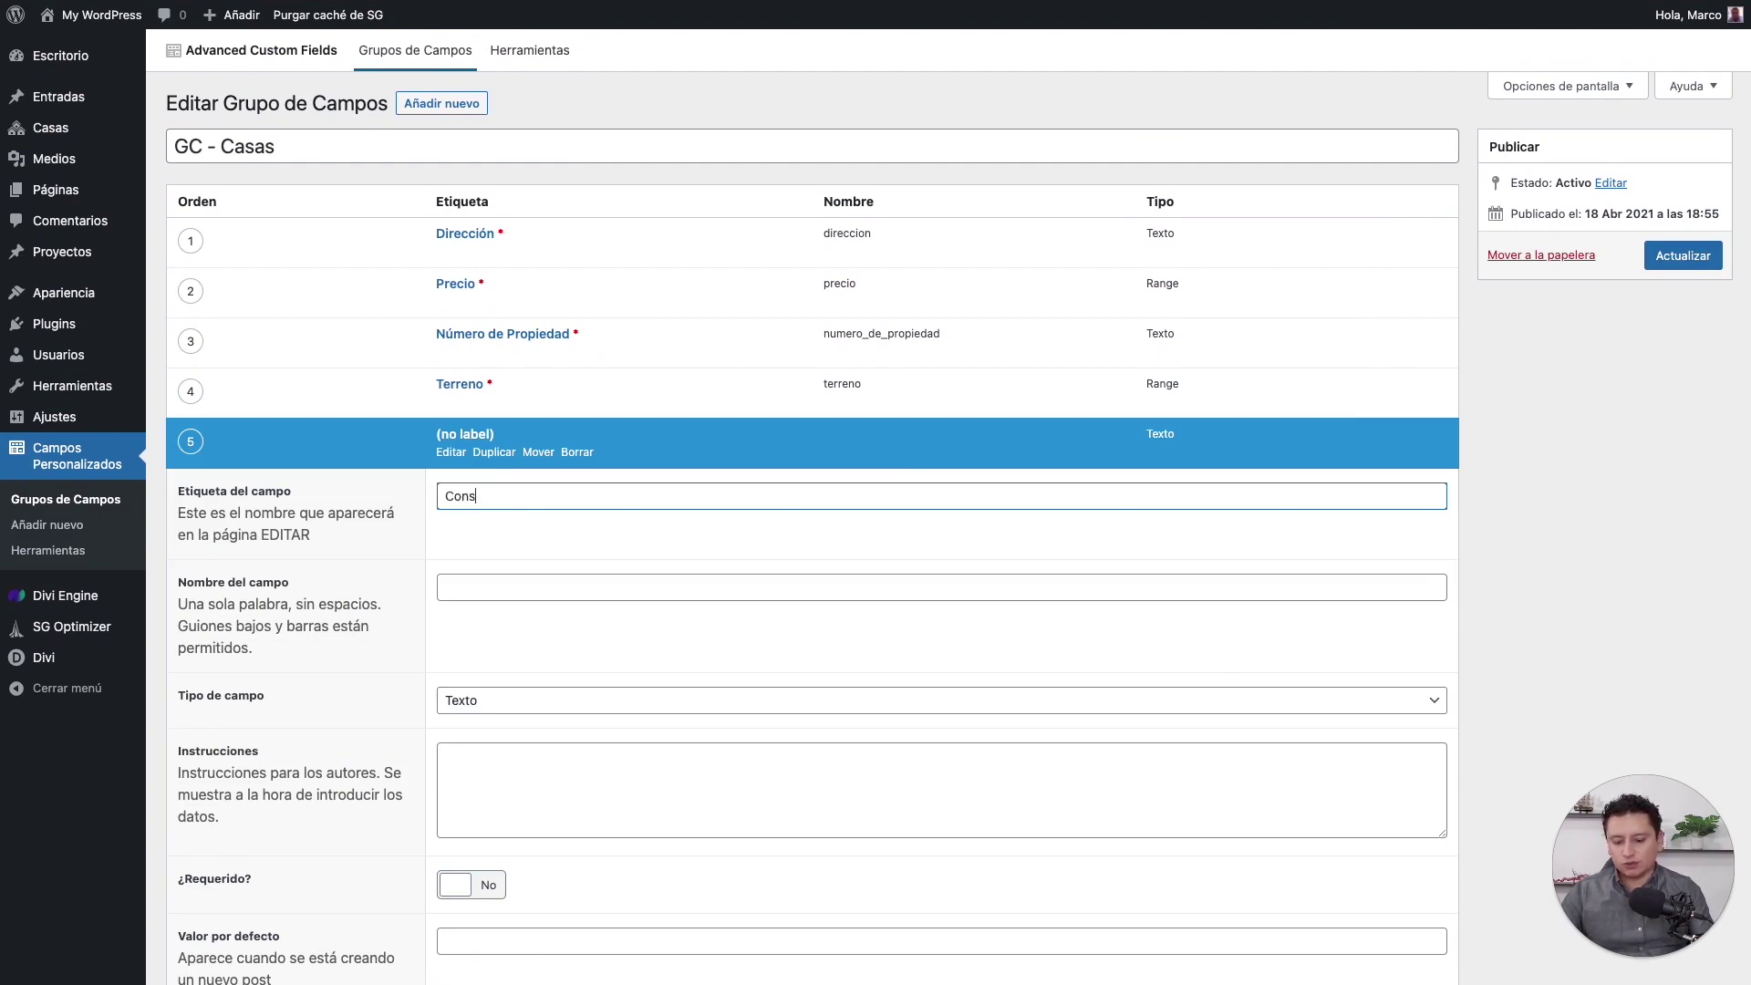
key(BackSpace)
key(BackSpace)
key(BackSpace)
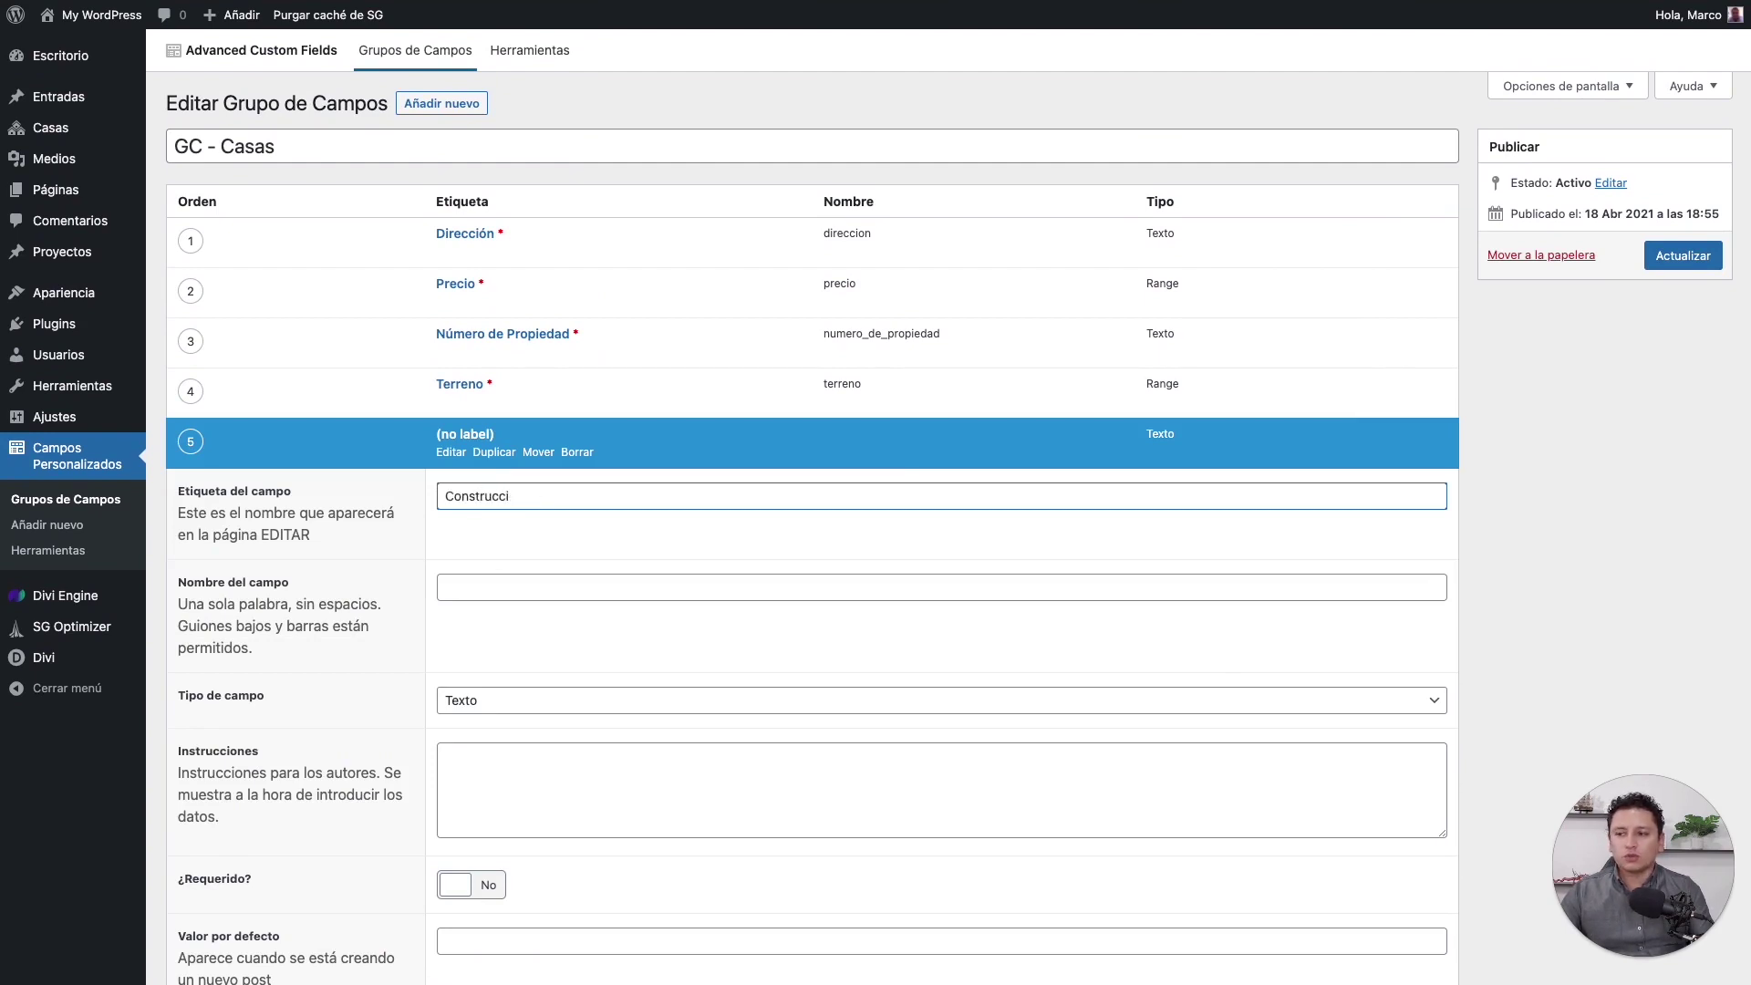
text(ón)
key(Tab)
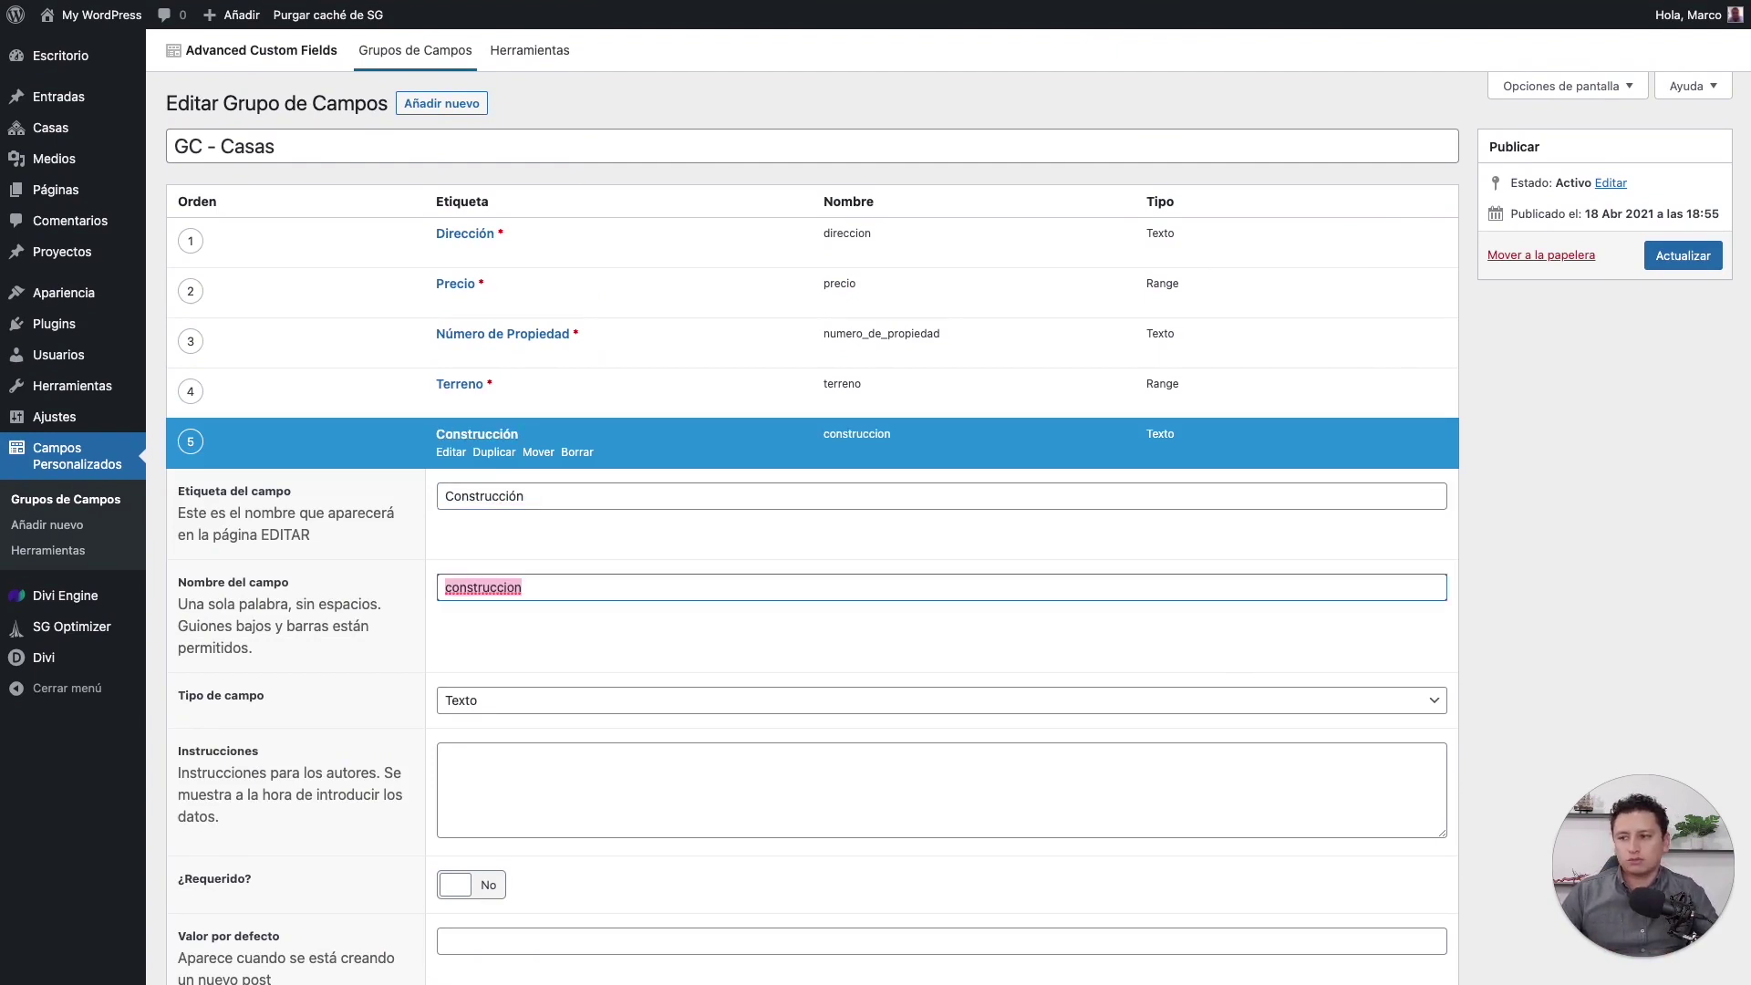
scroll(511, 647, down, 3)
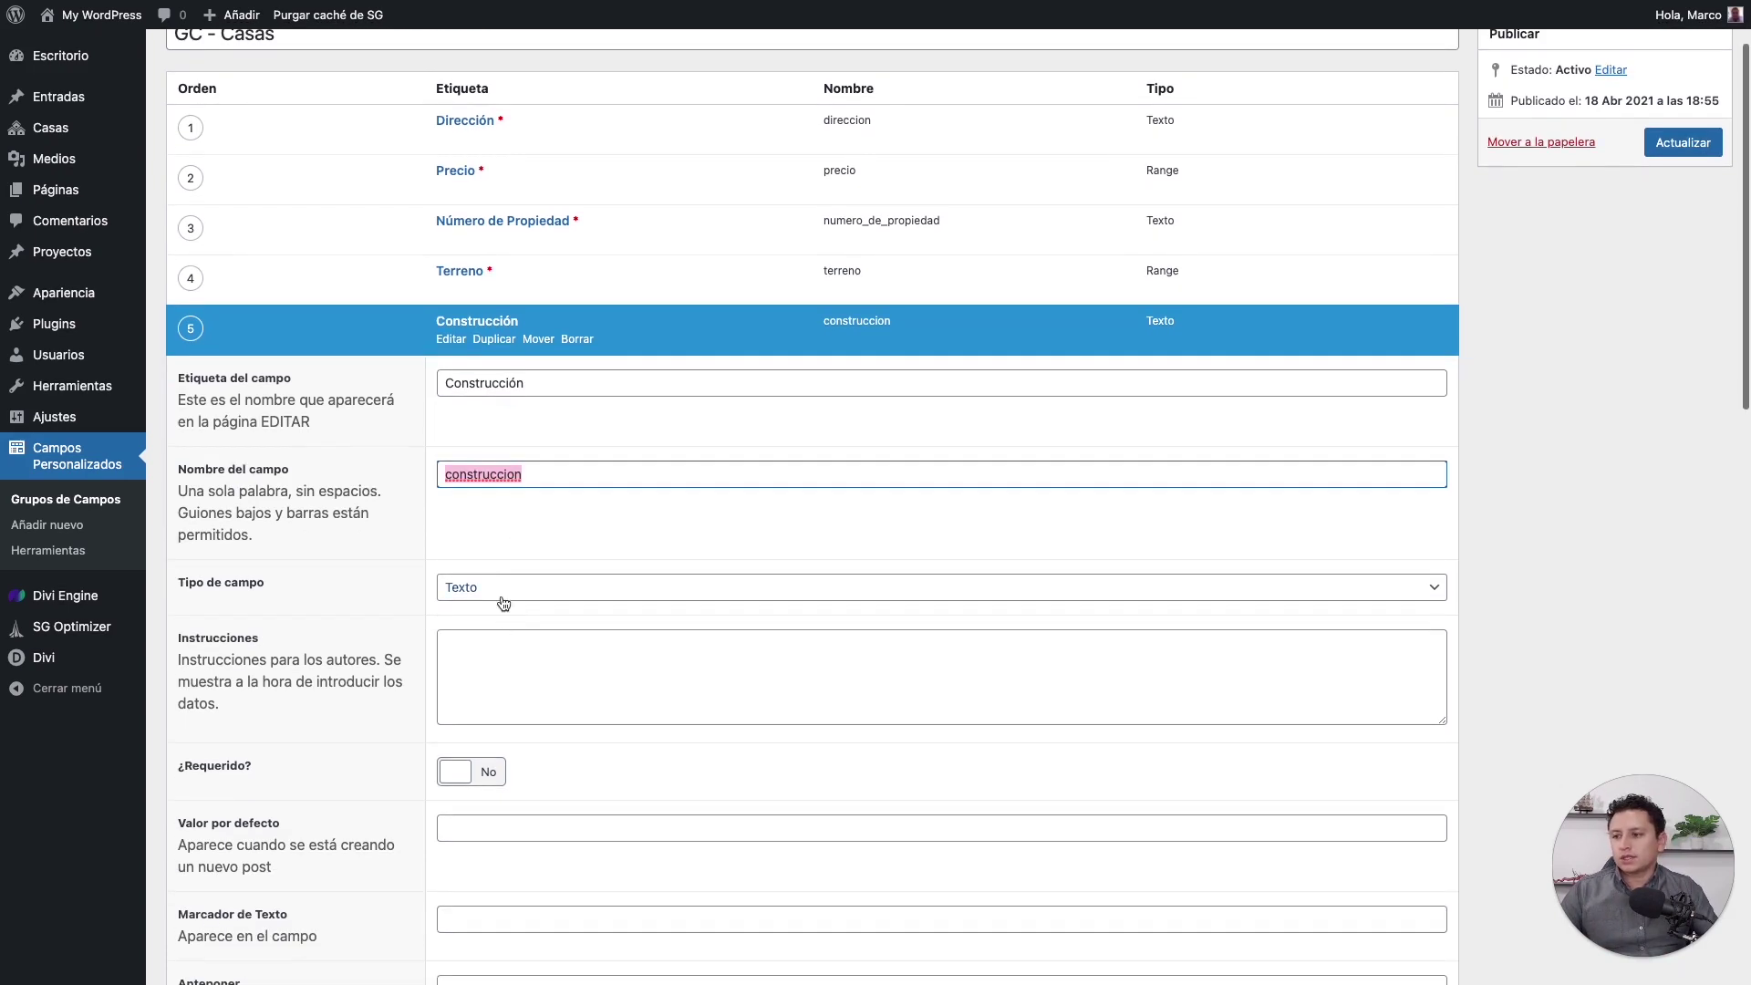
click(497, 588)
click(497, 653)
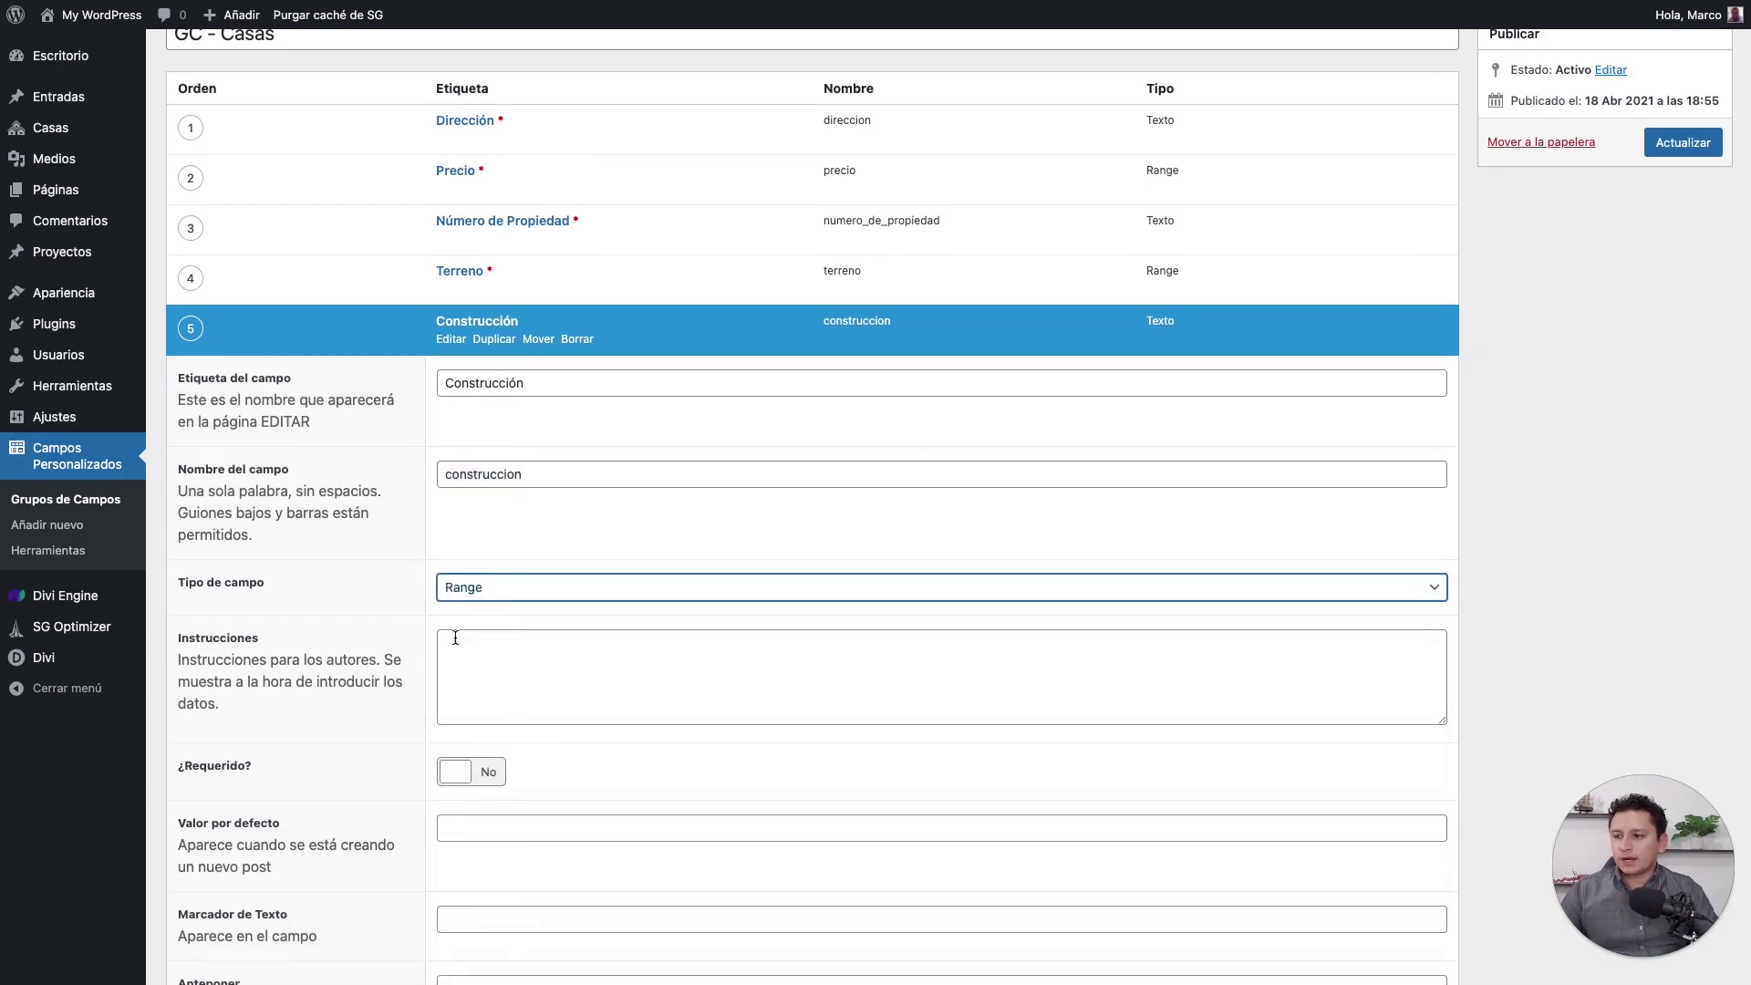
Give Construcción minimum 1, maximum 10000, step 1 and the suffix m2
scroll(423, 644, down, 2)
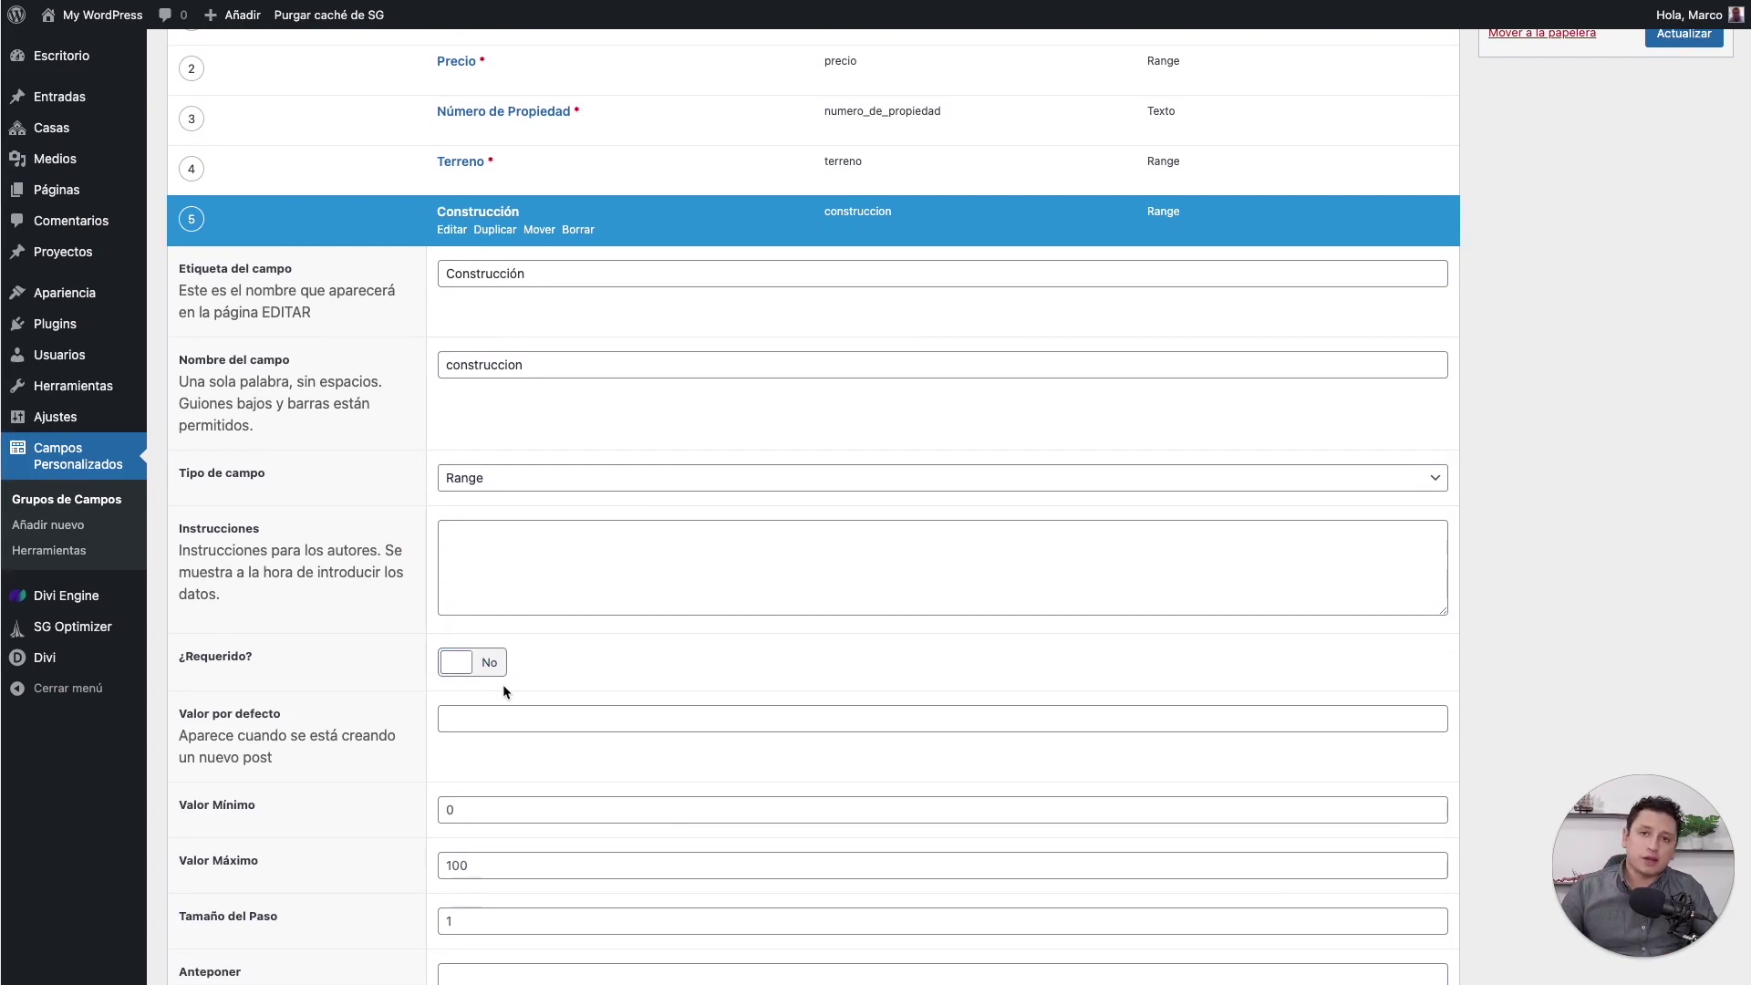
scroll(504, 687, down, 1)
scroll(503, 692, up, 1)
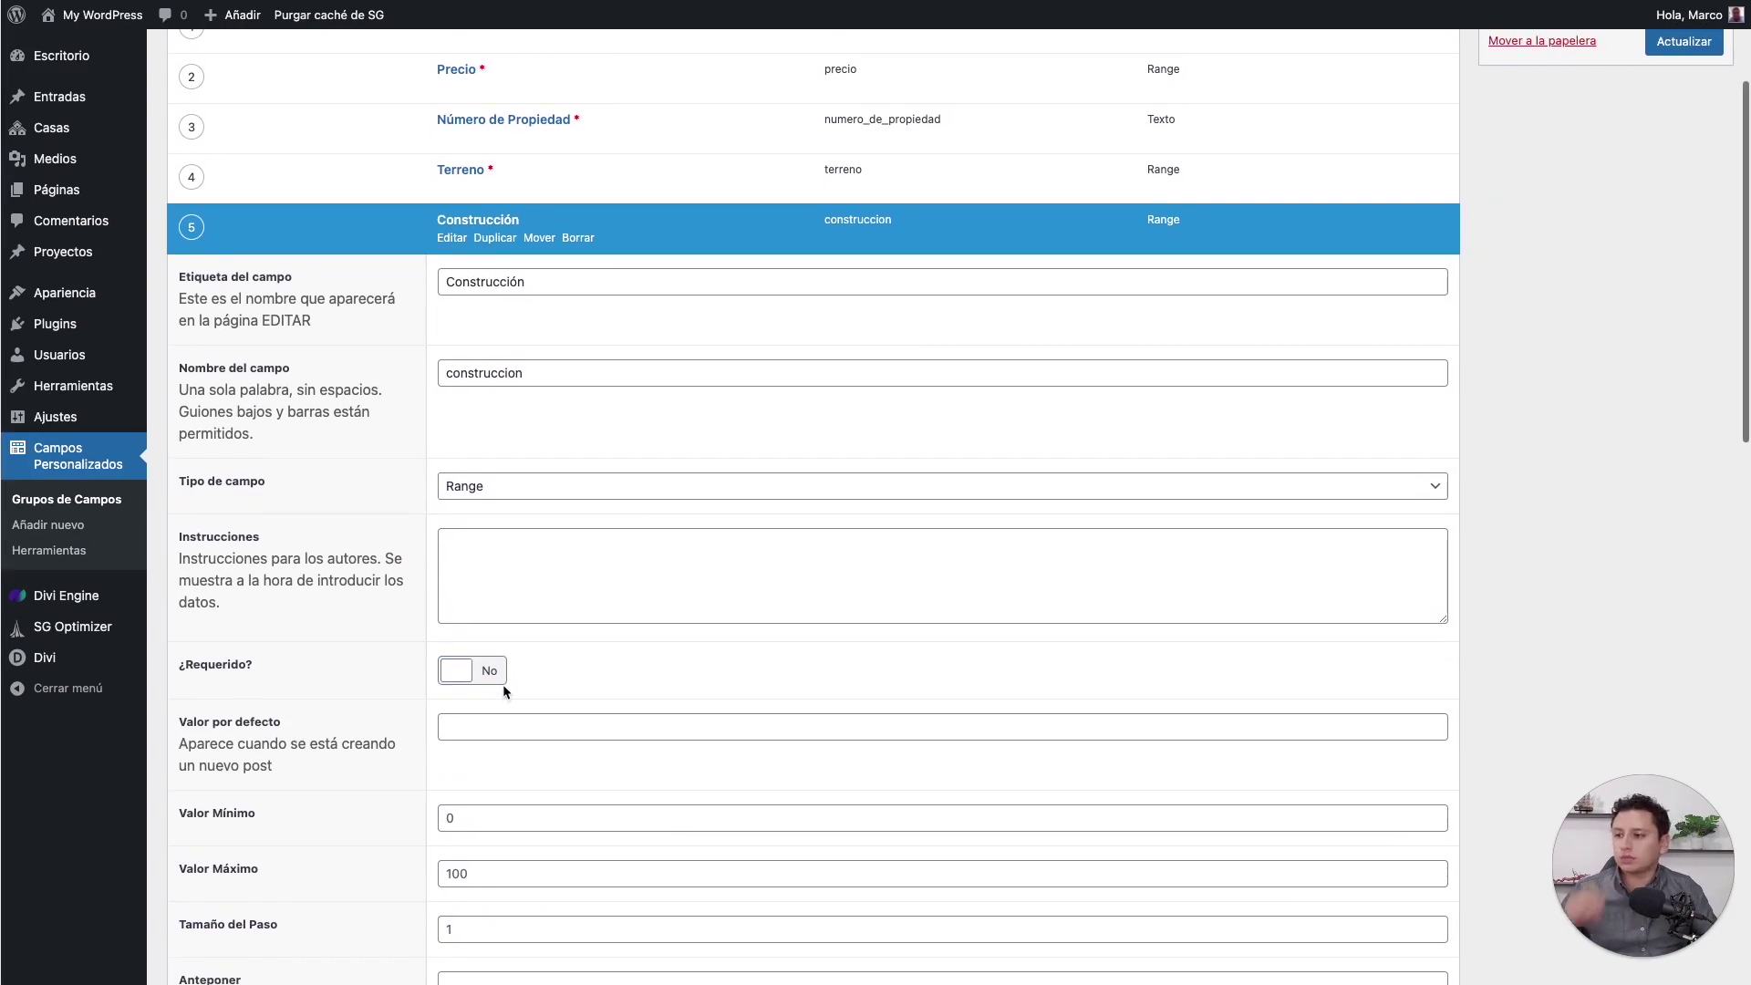
scroll(510, 686, down, 3)
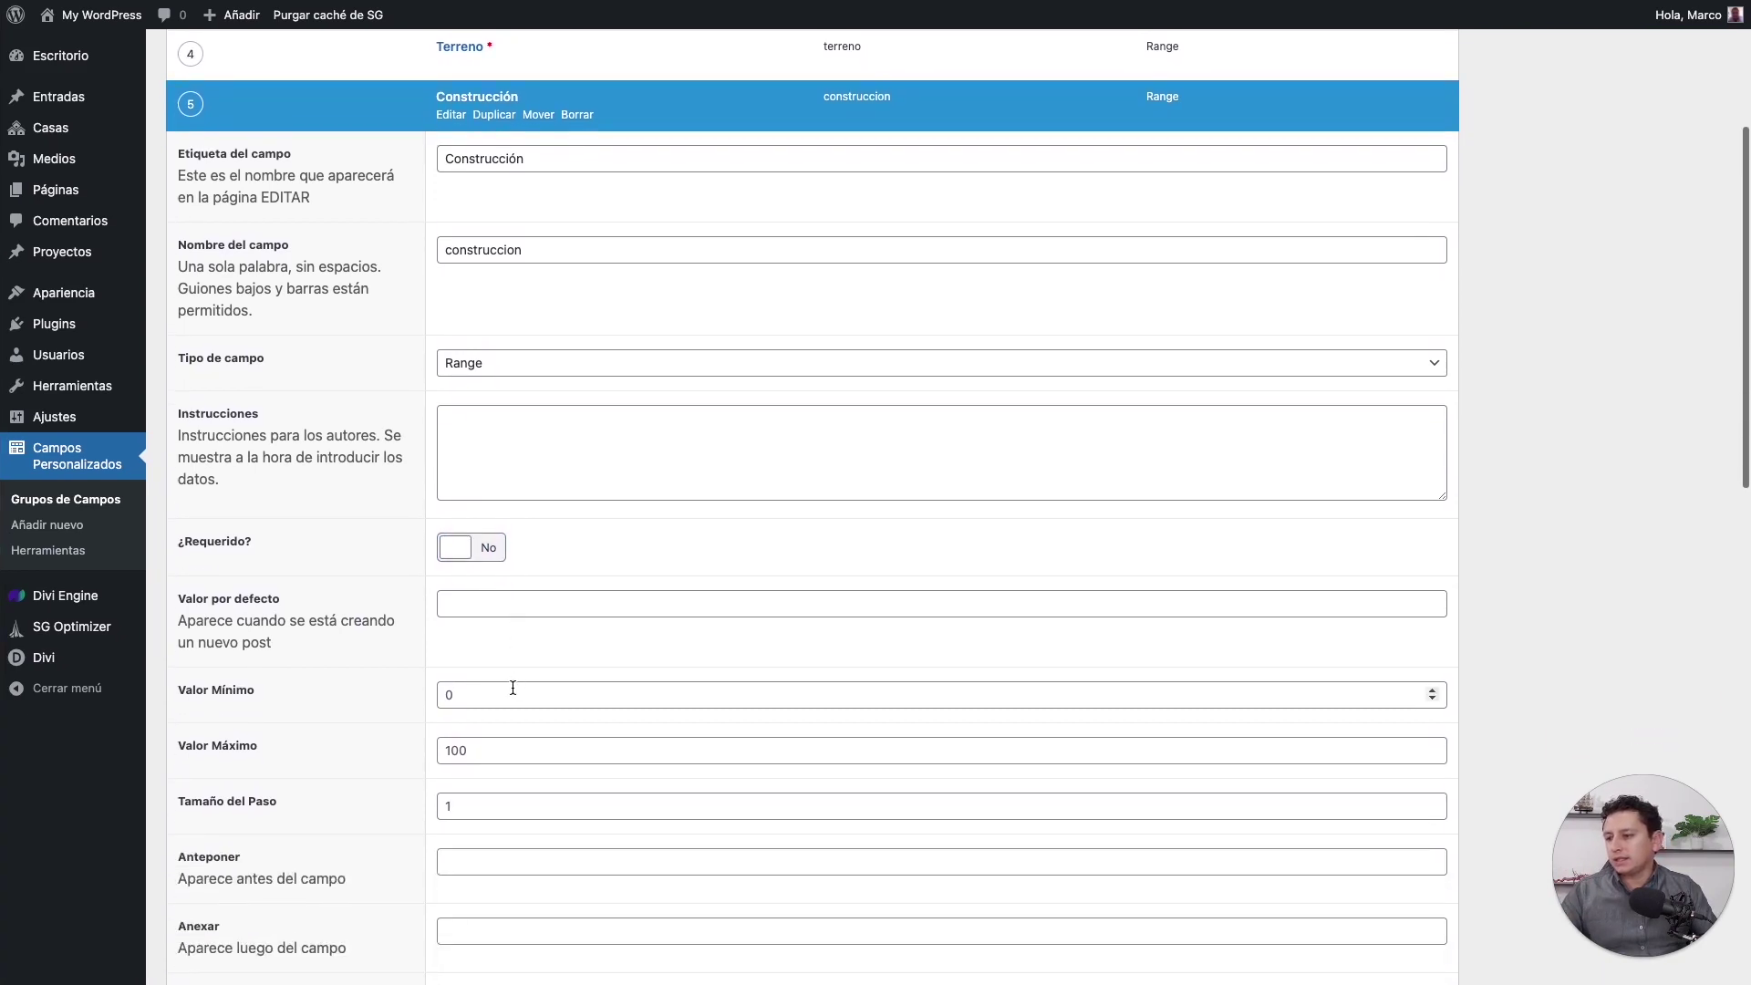
click(474, 692)
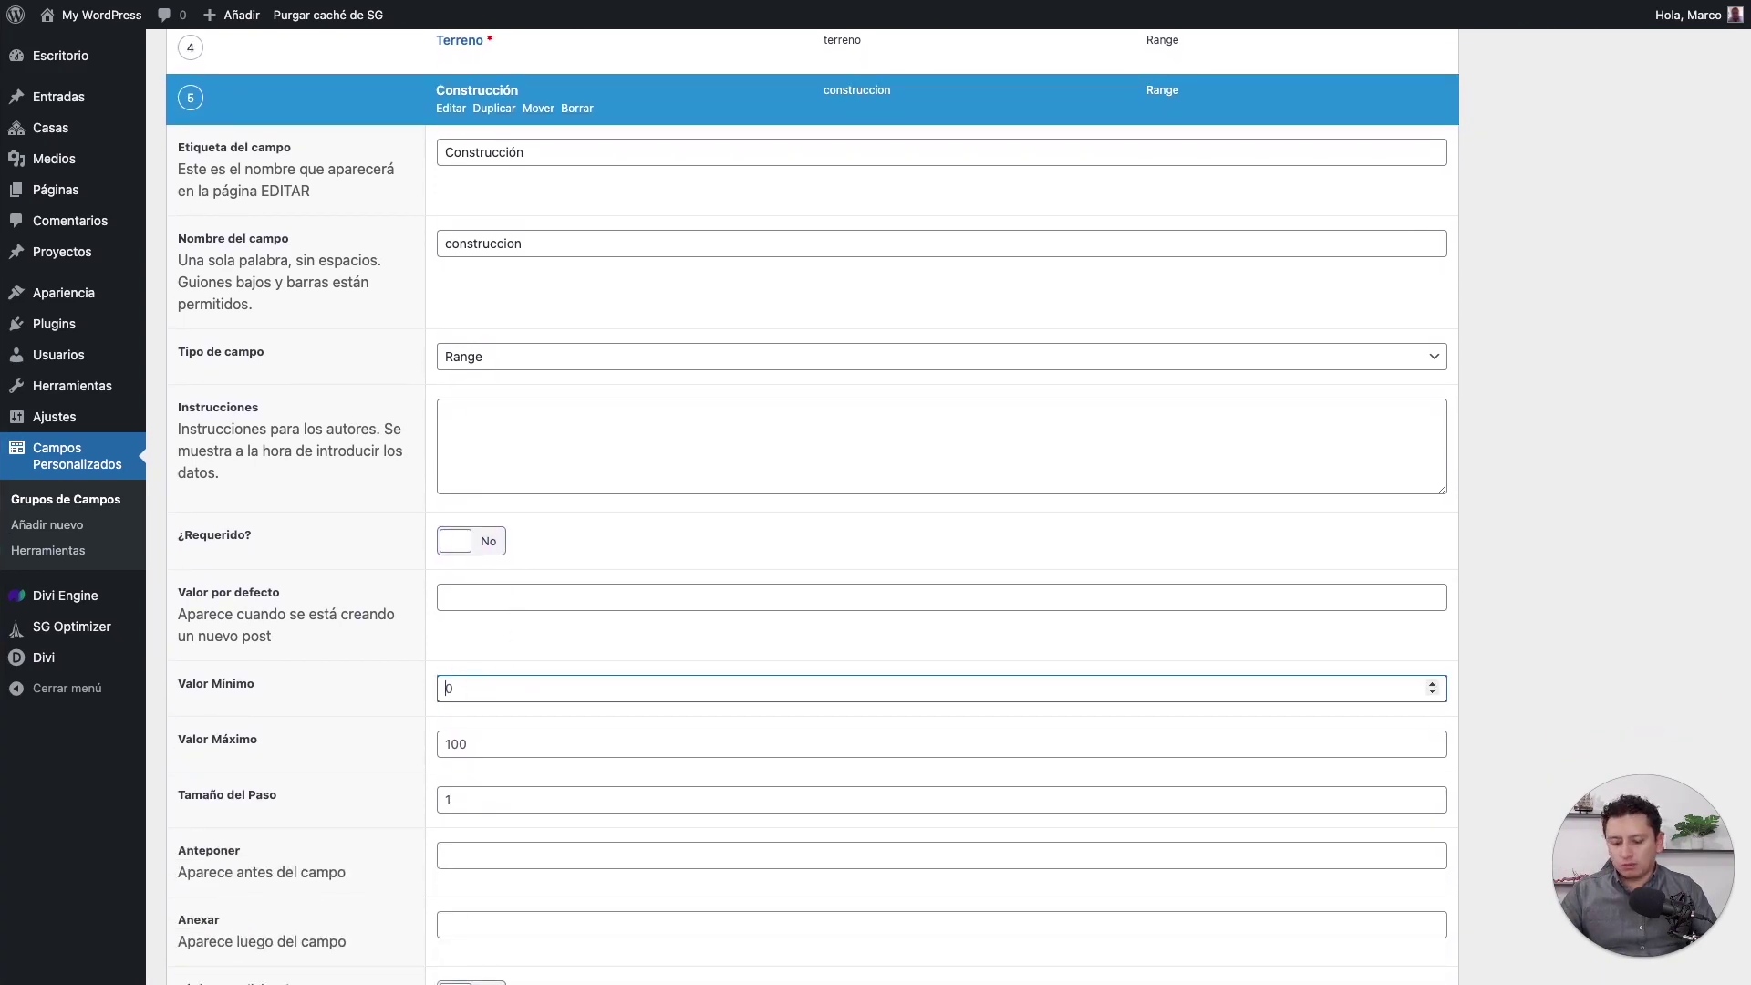
text(1)
key(Tab)
text(10000)
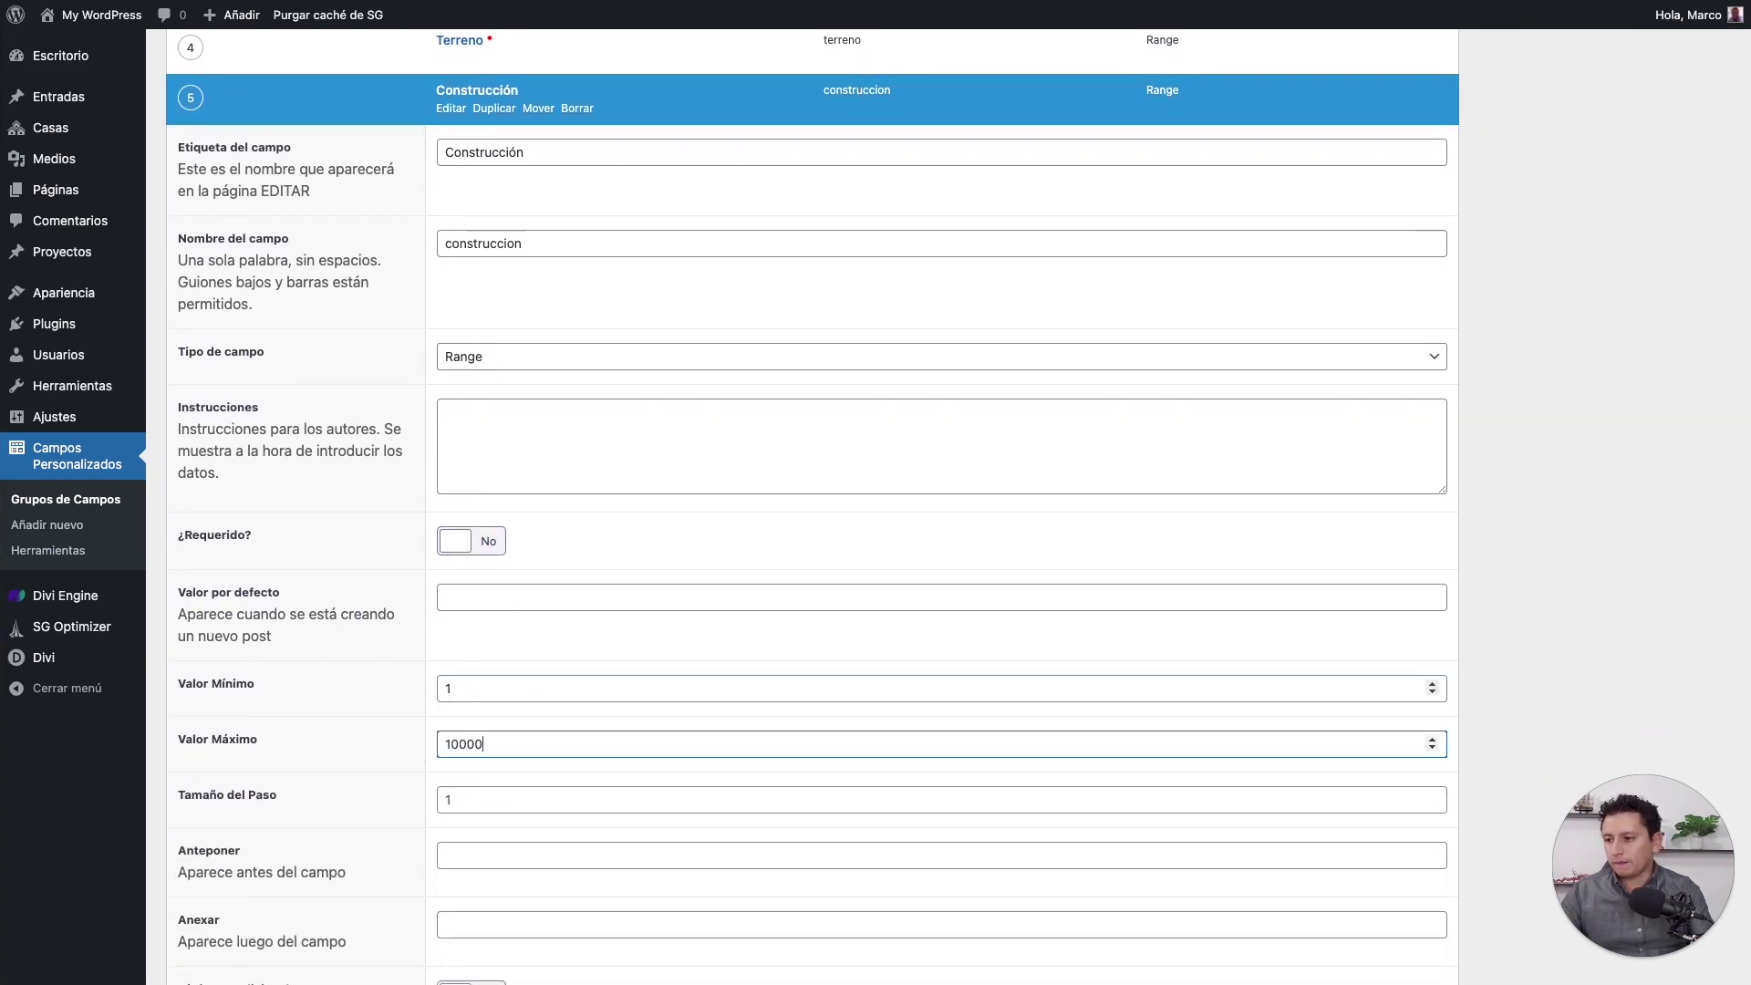
click(472, 799)
scroll(492, 793, down, 4)
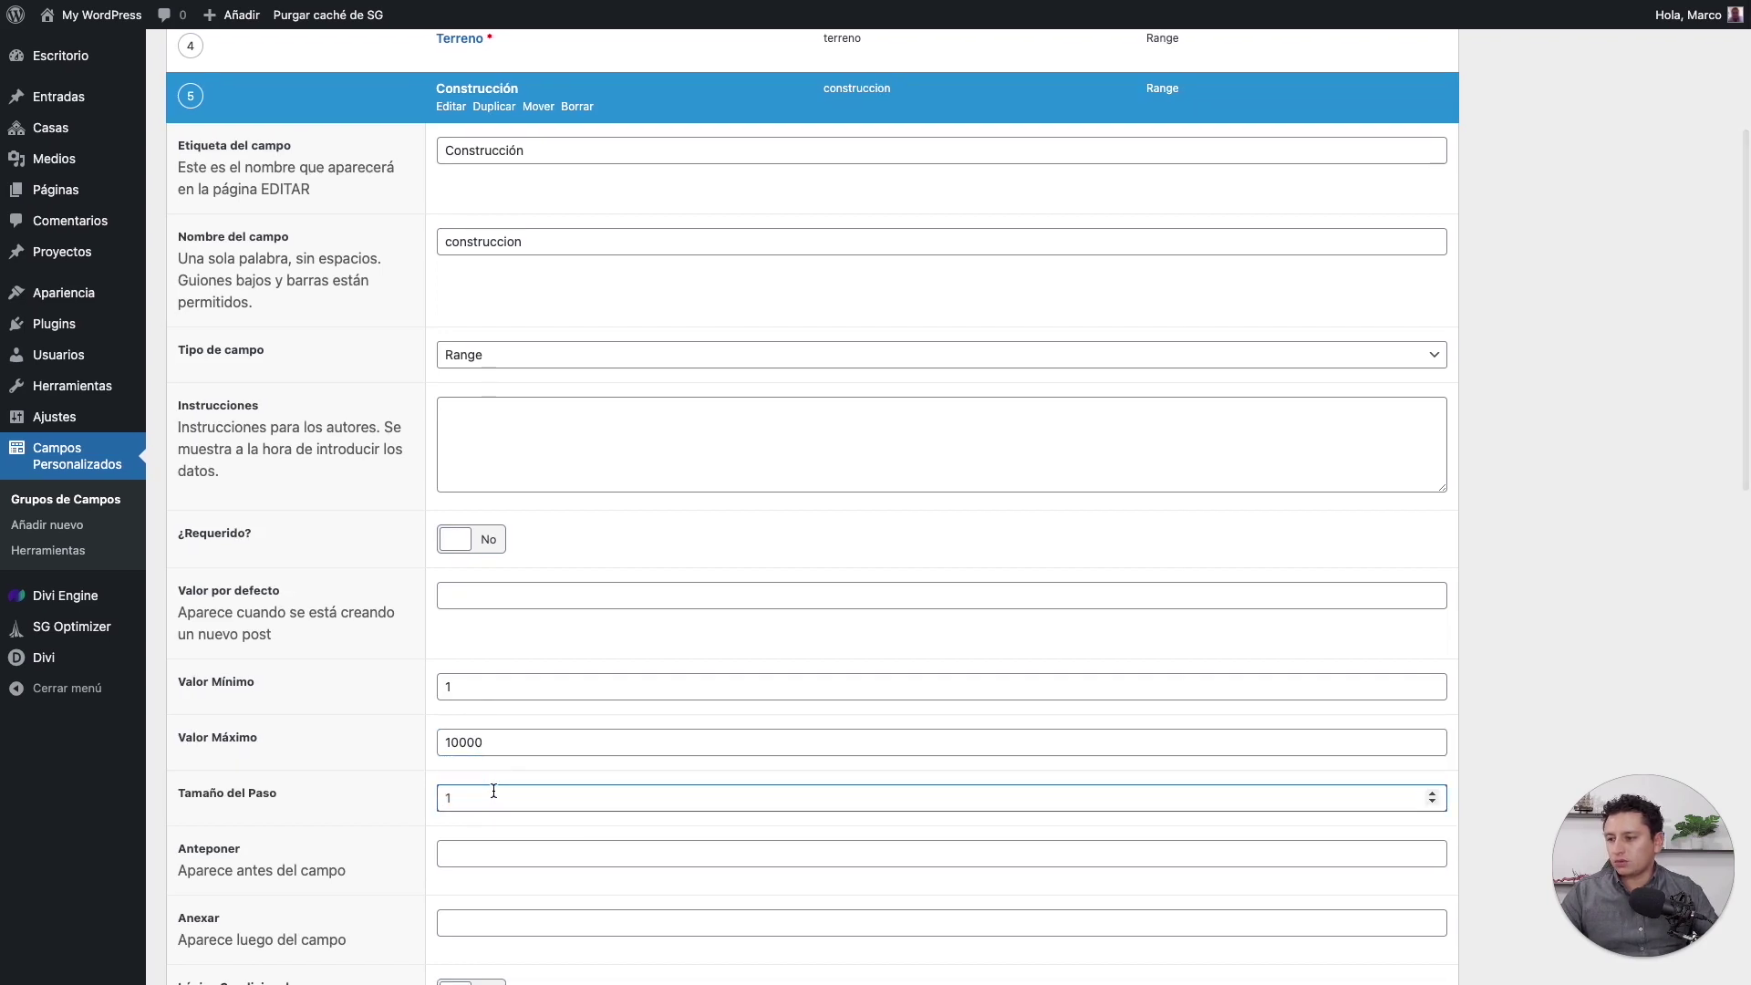
click(461, 732)
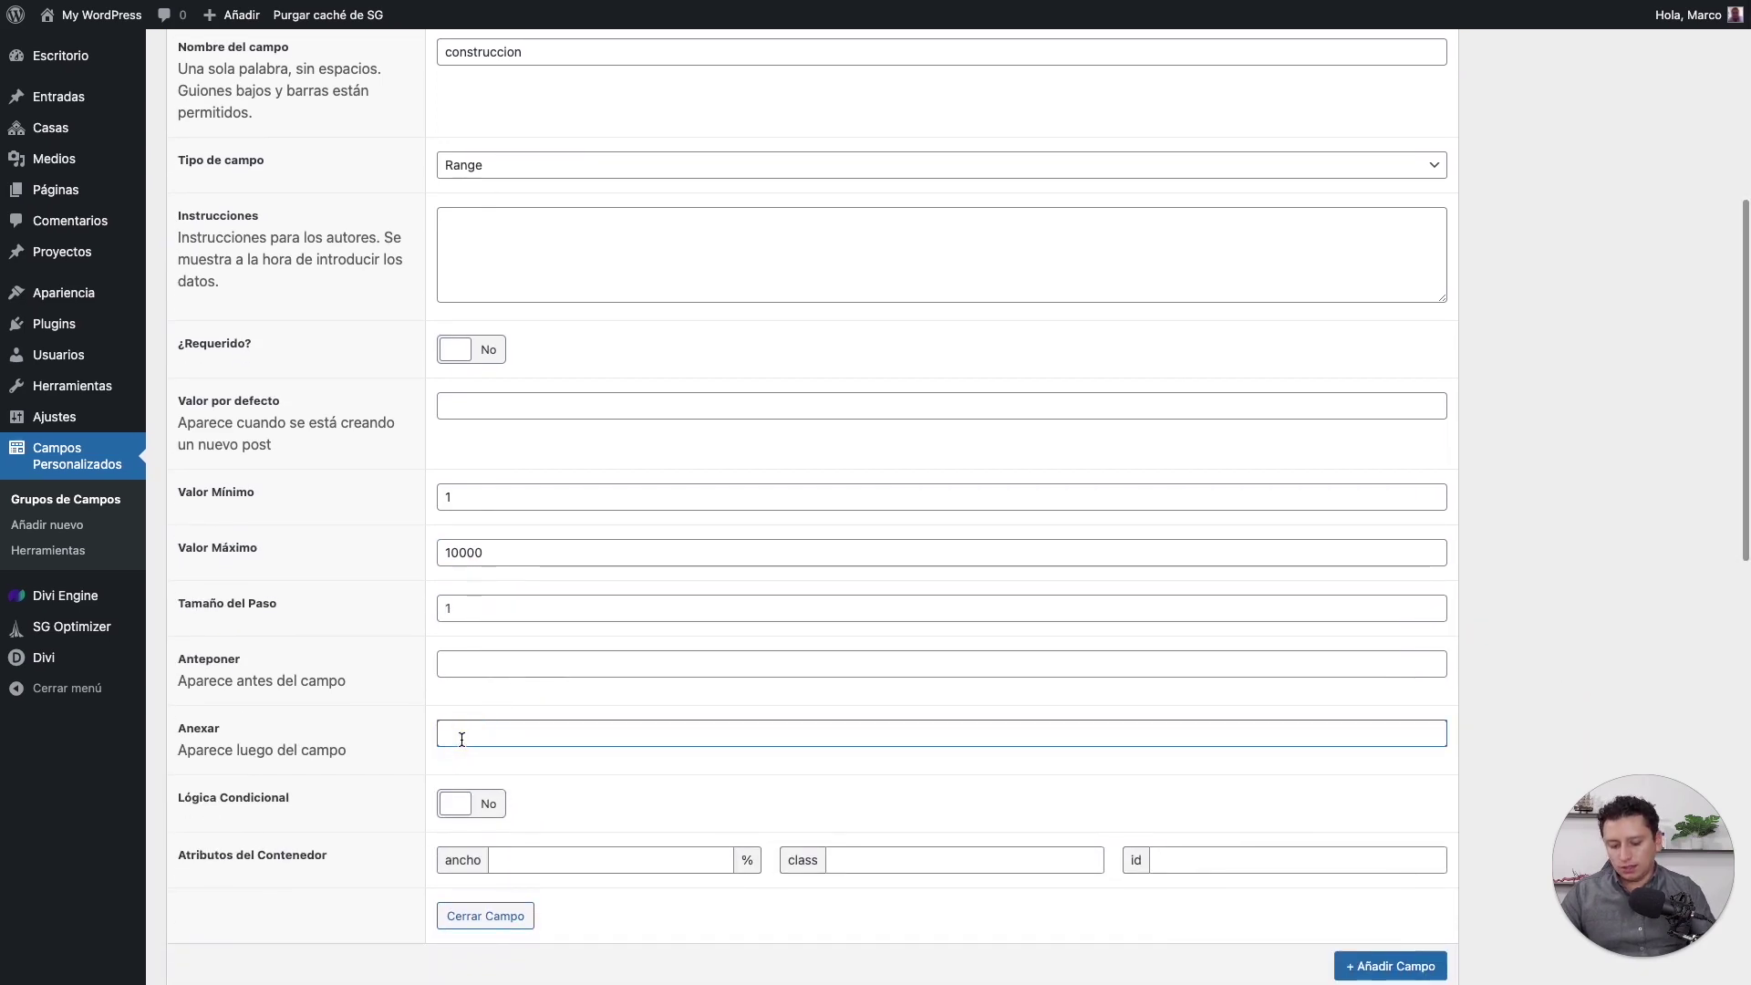
text(m2)
scroll(1295, 803, down, 2)
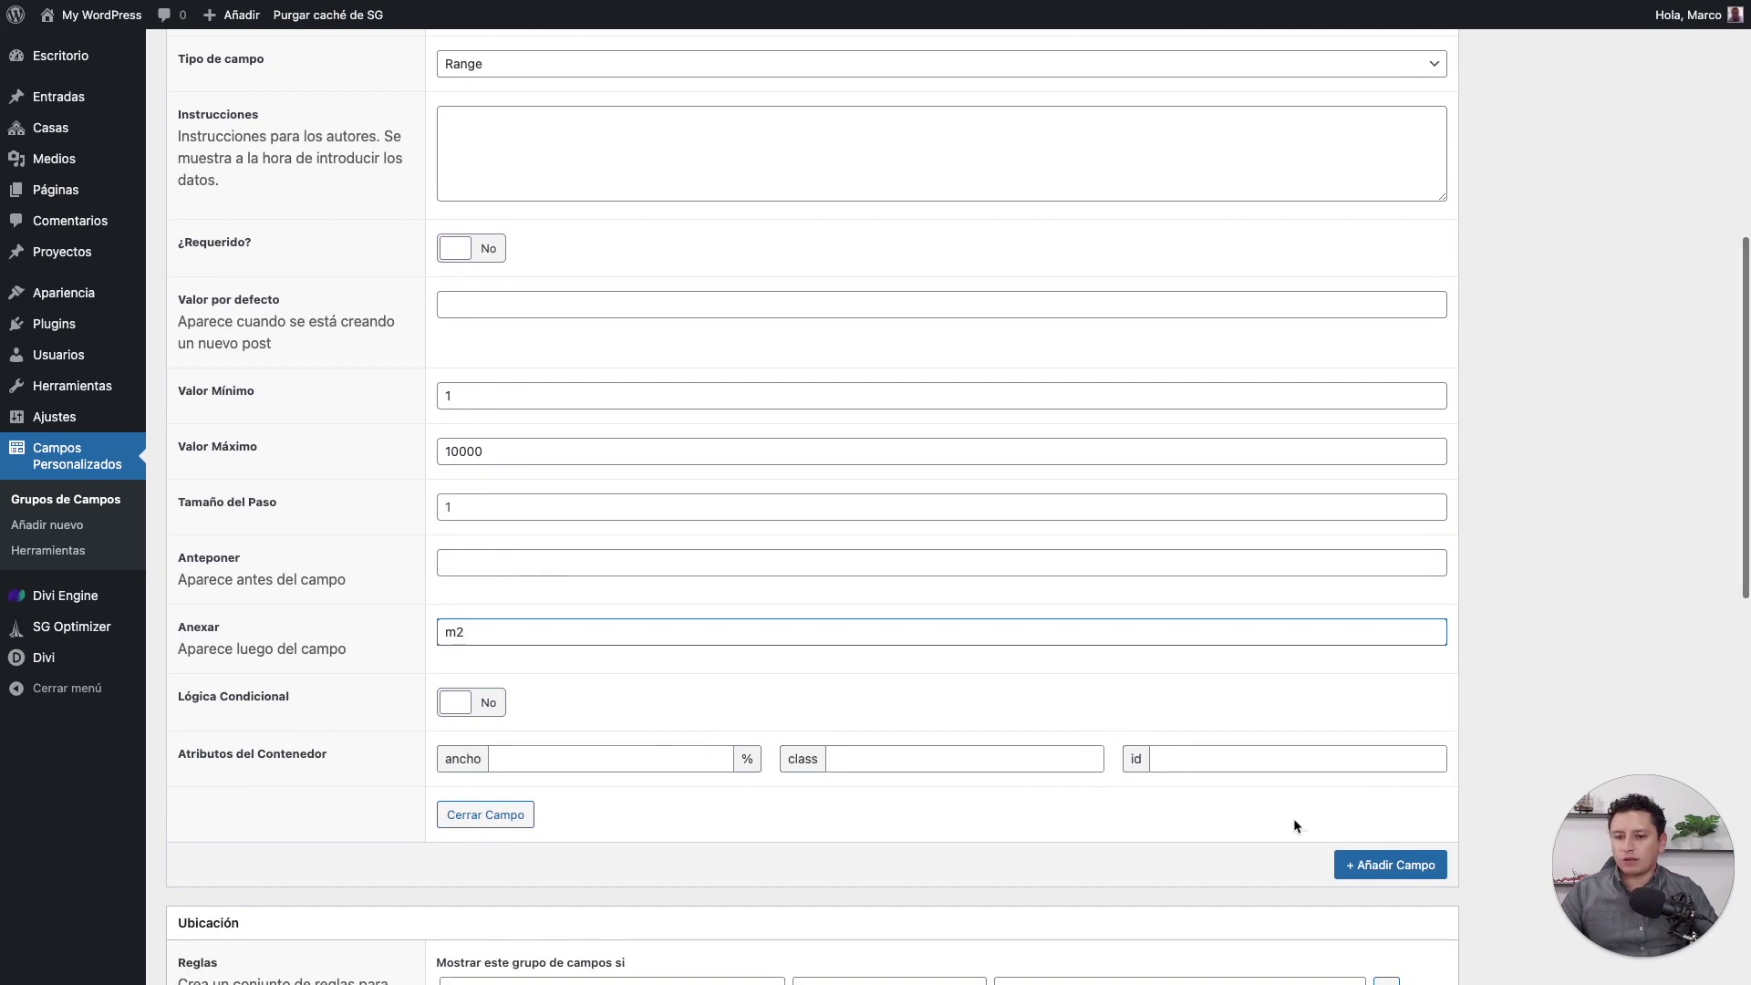
Add a new field labelled Baños (banos) and make it a Range field
click(1381, 865)
scroll(1009, 665, down, 7)
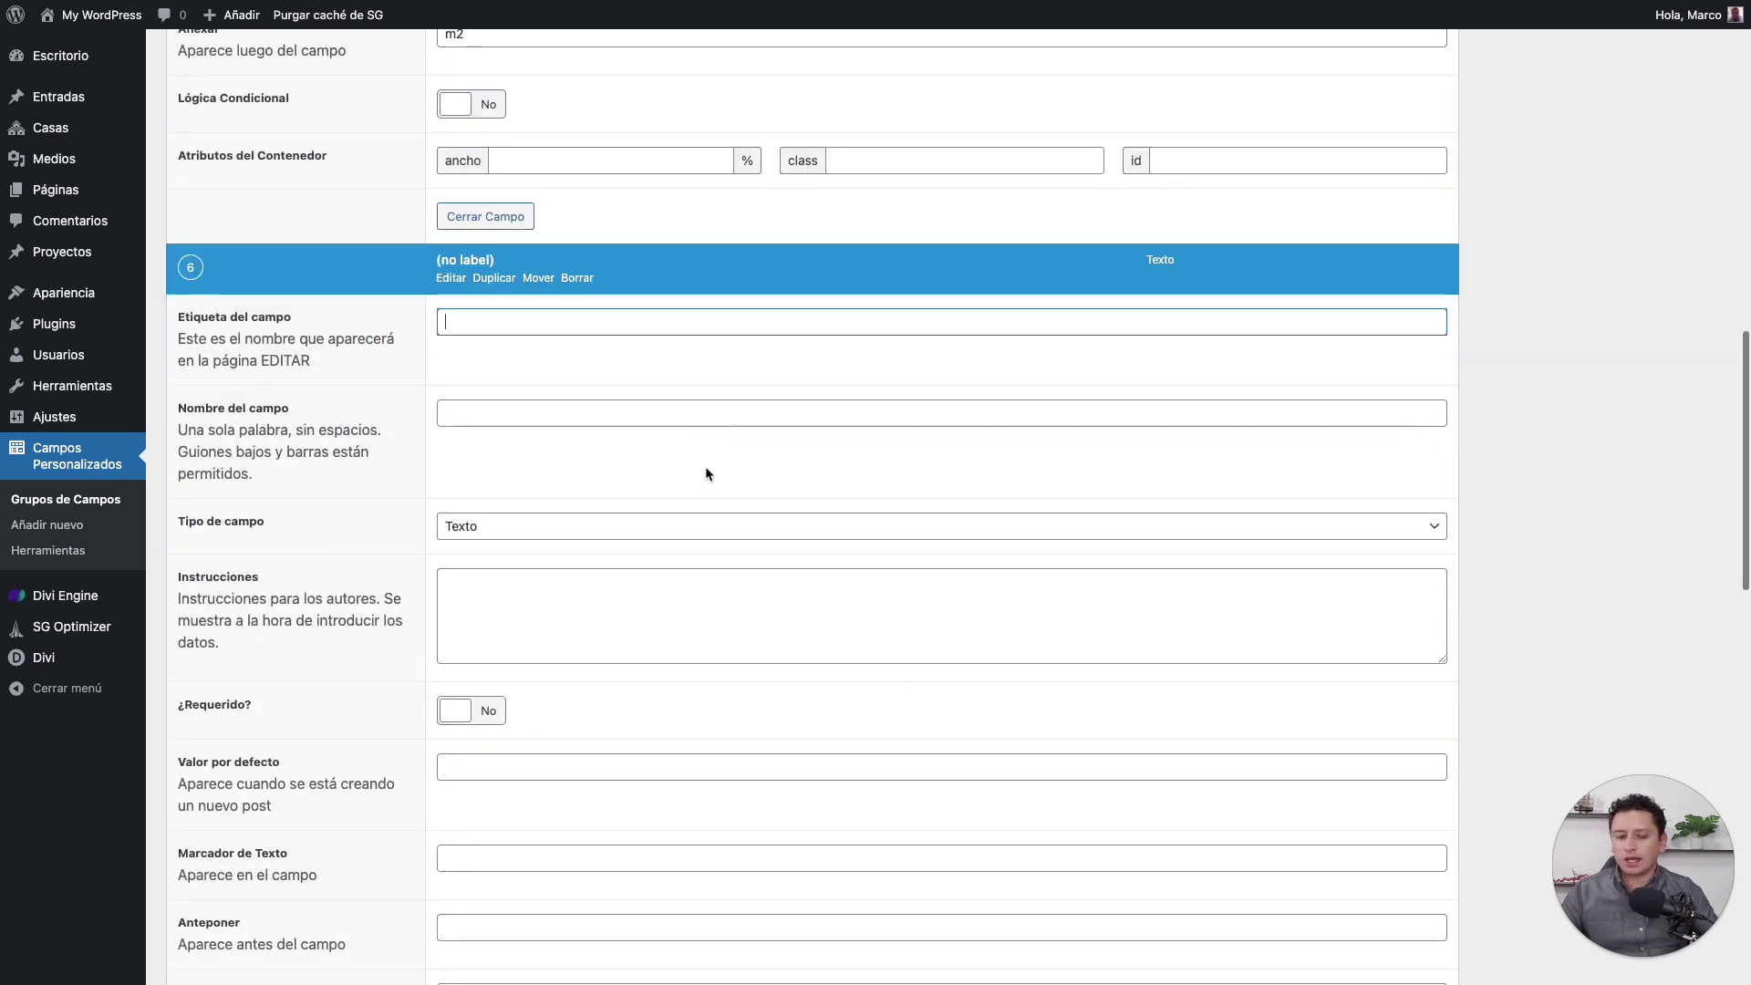
text(Baños)
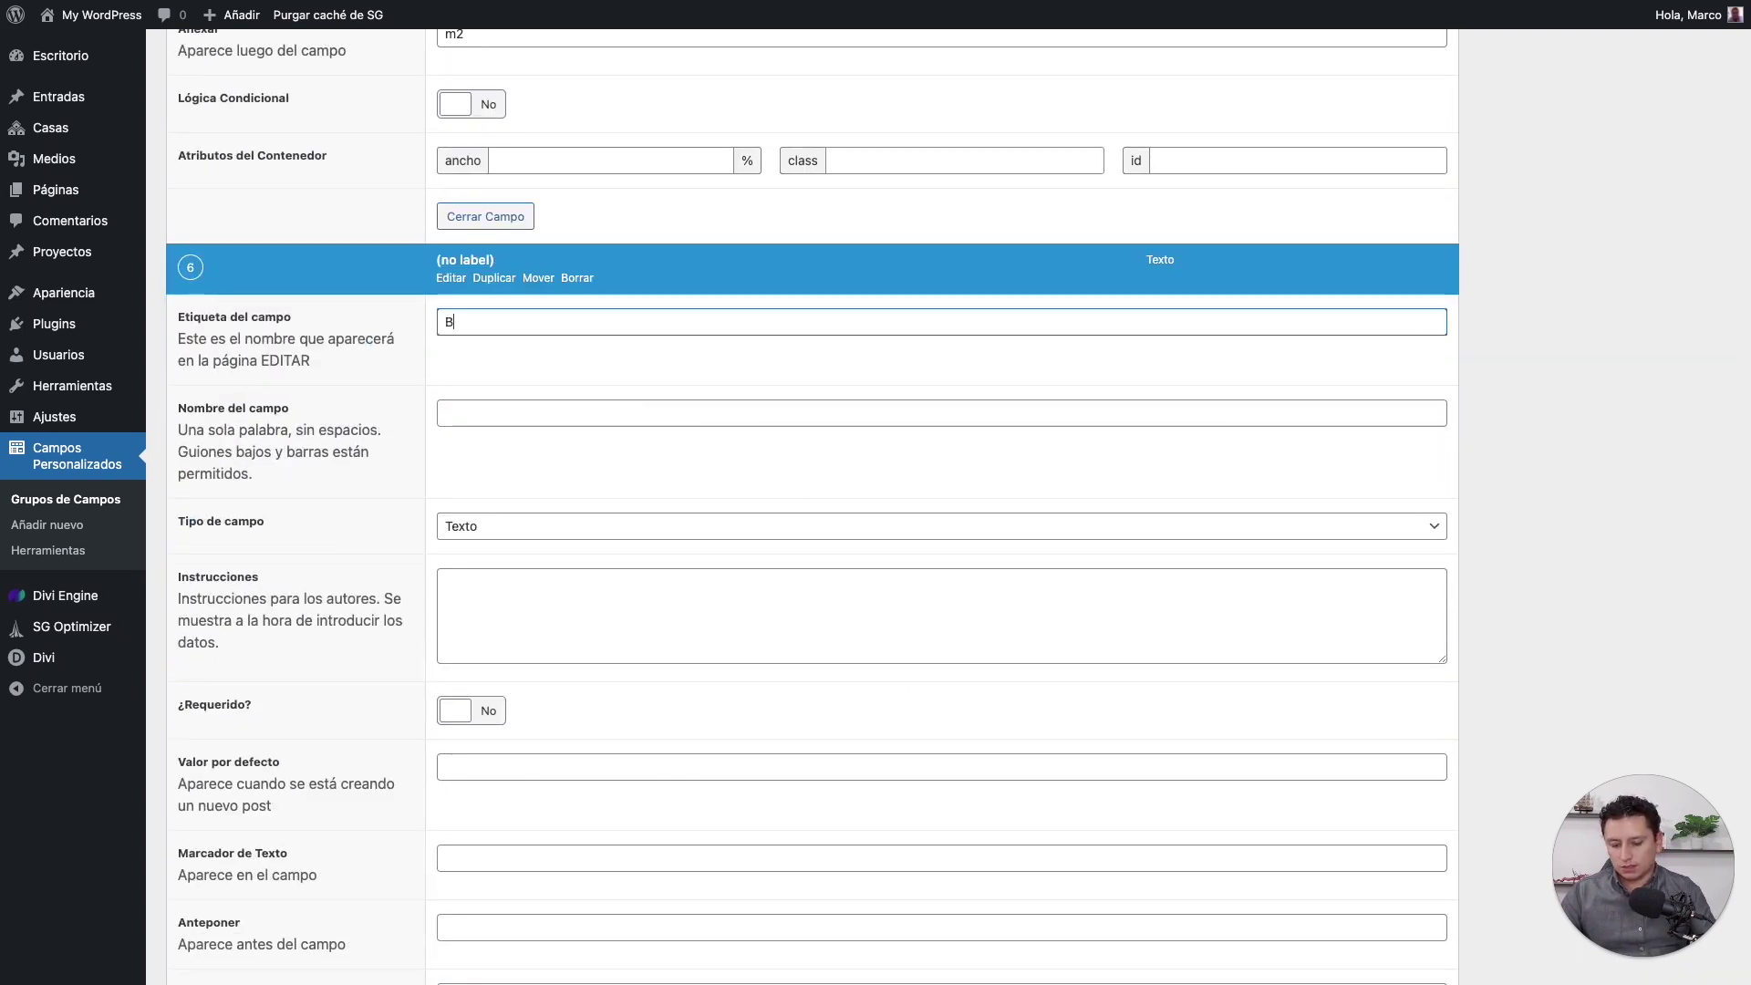
key(Tab)
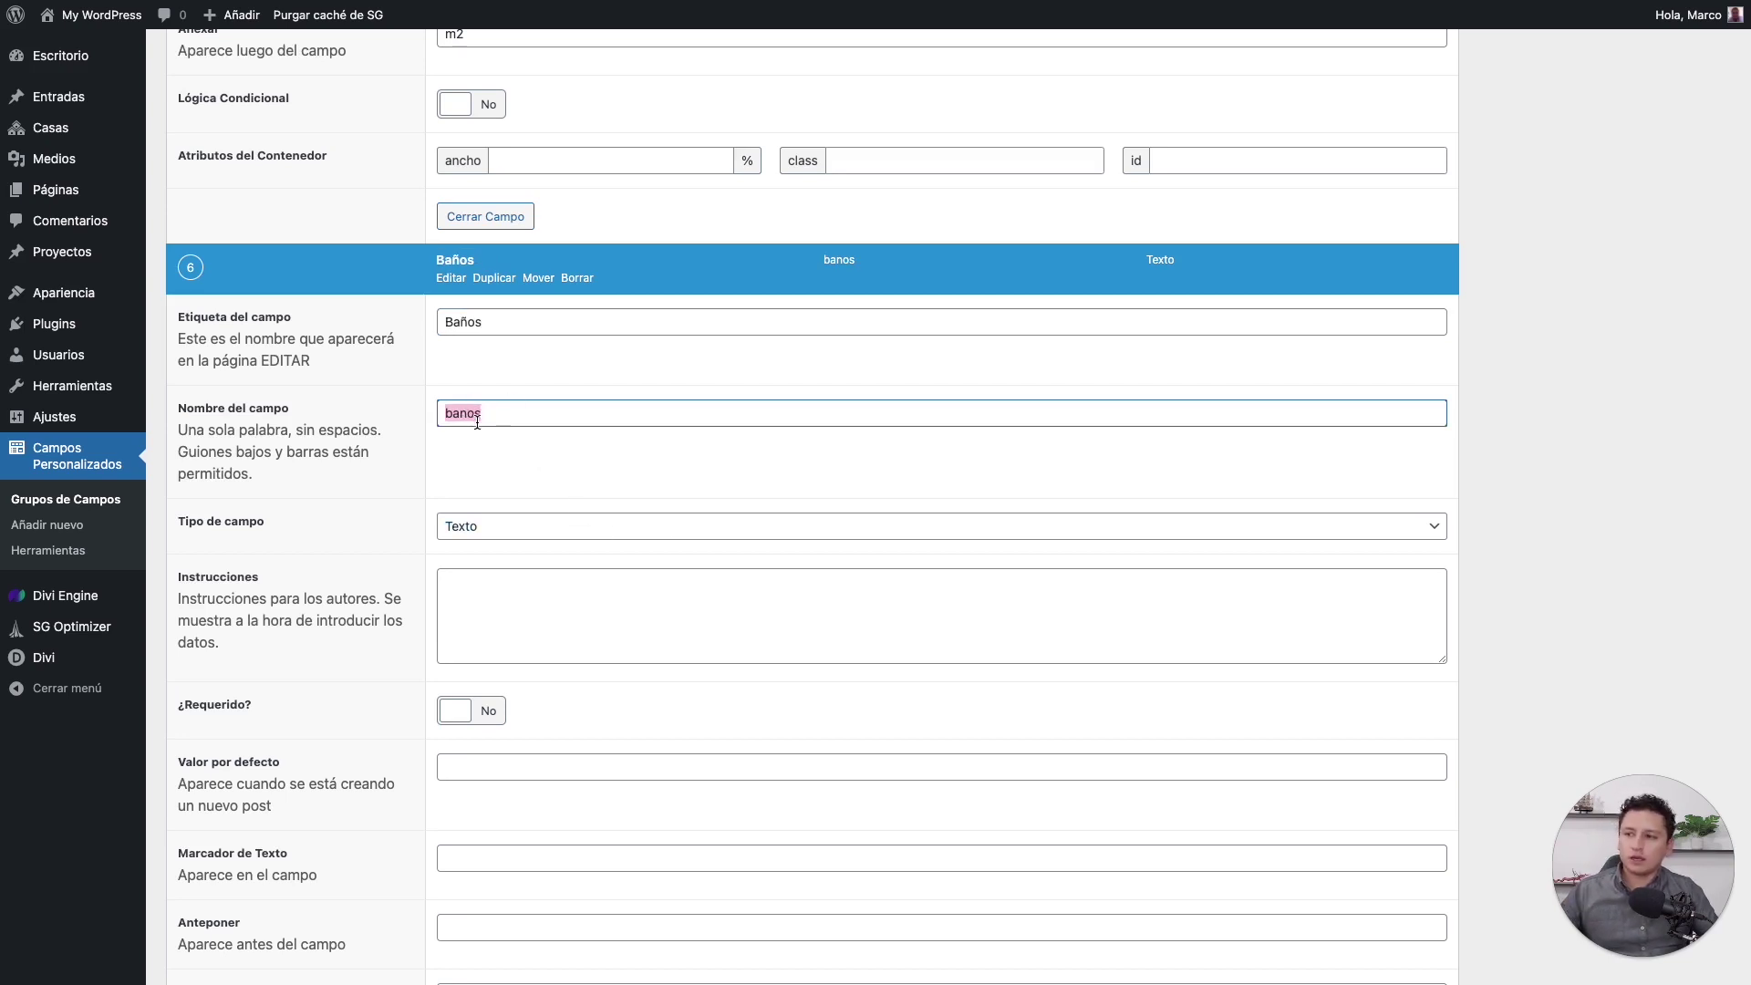
click(489, 526)
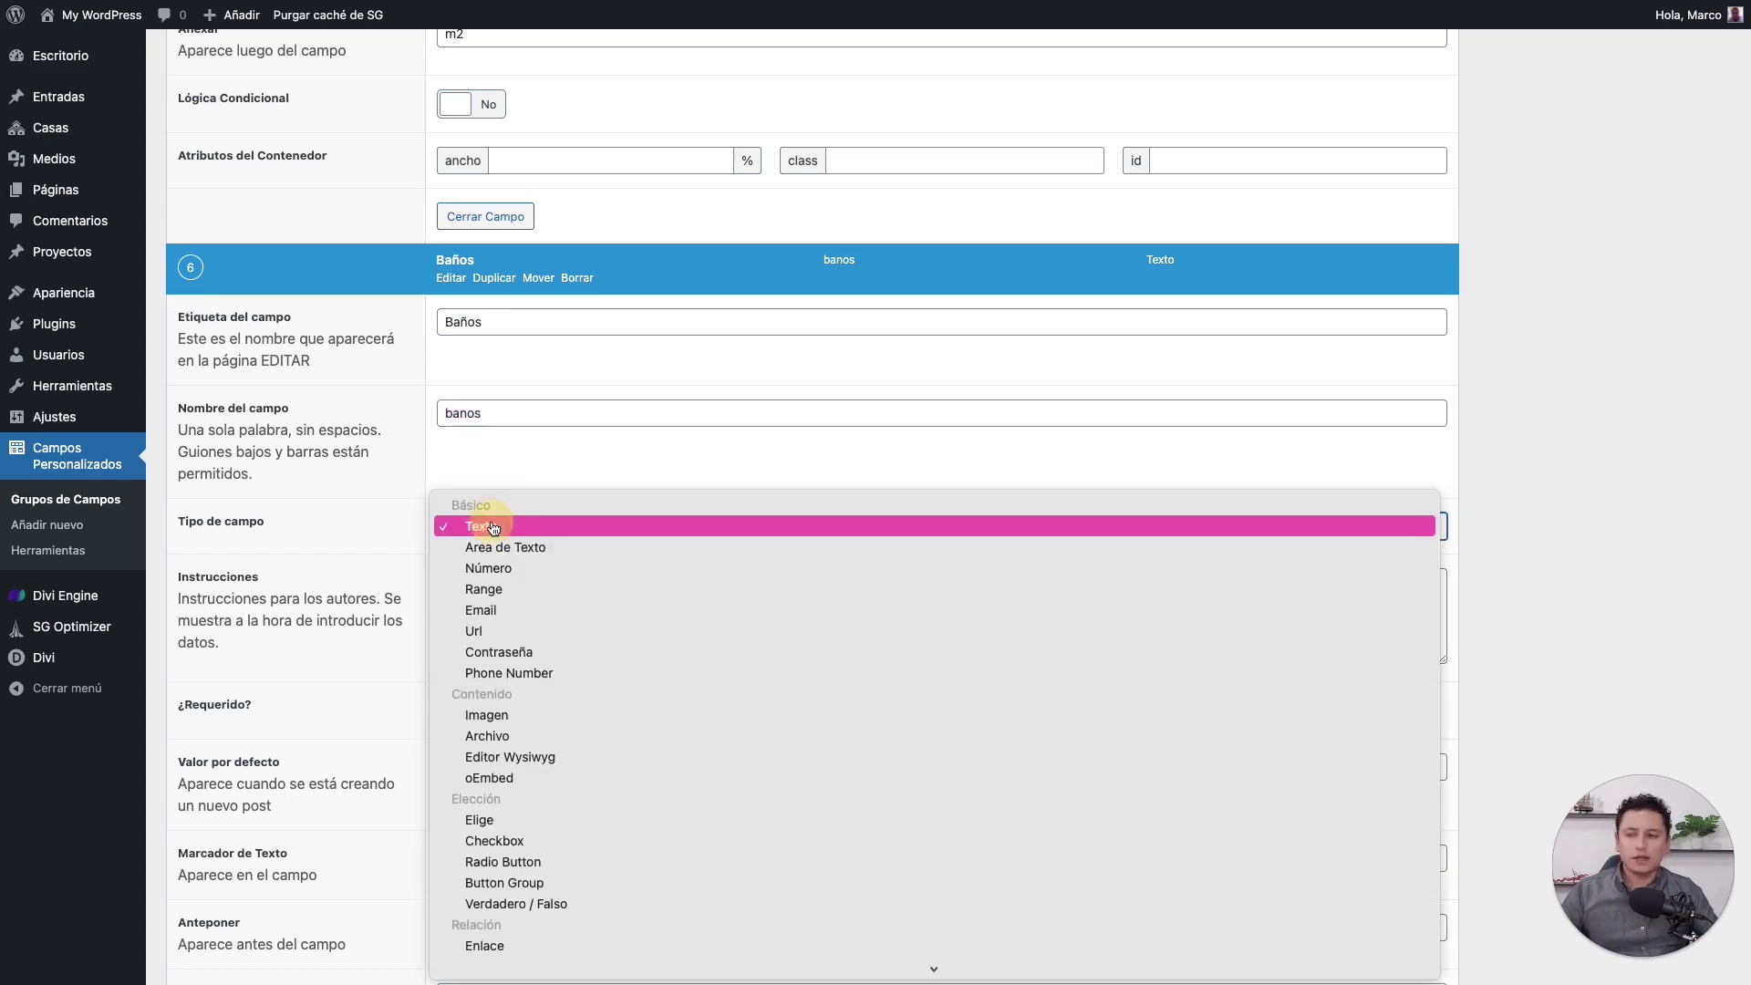
click(508, 589)
scroll(520, 602, down, 1)
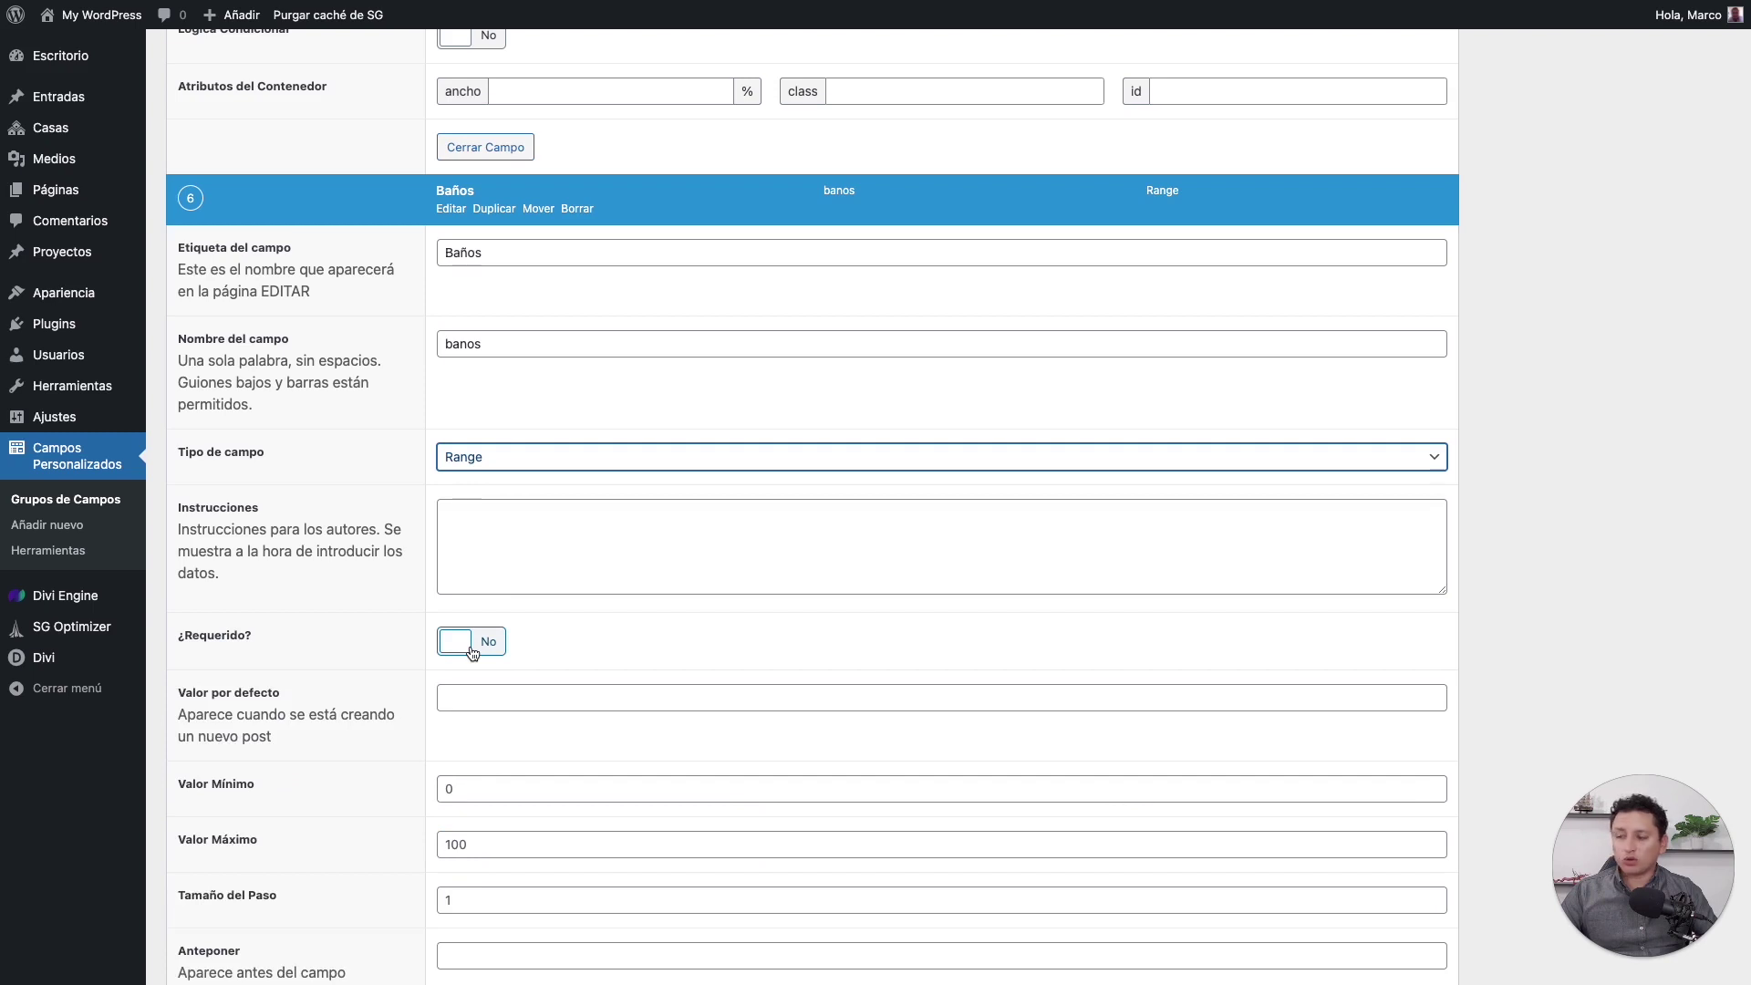
Set the Baños range to minimum 0, maximum 5 and step size 0.5
click(509, 546)
scroll(551, 585, down, 3)
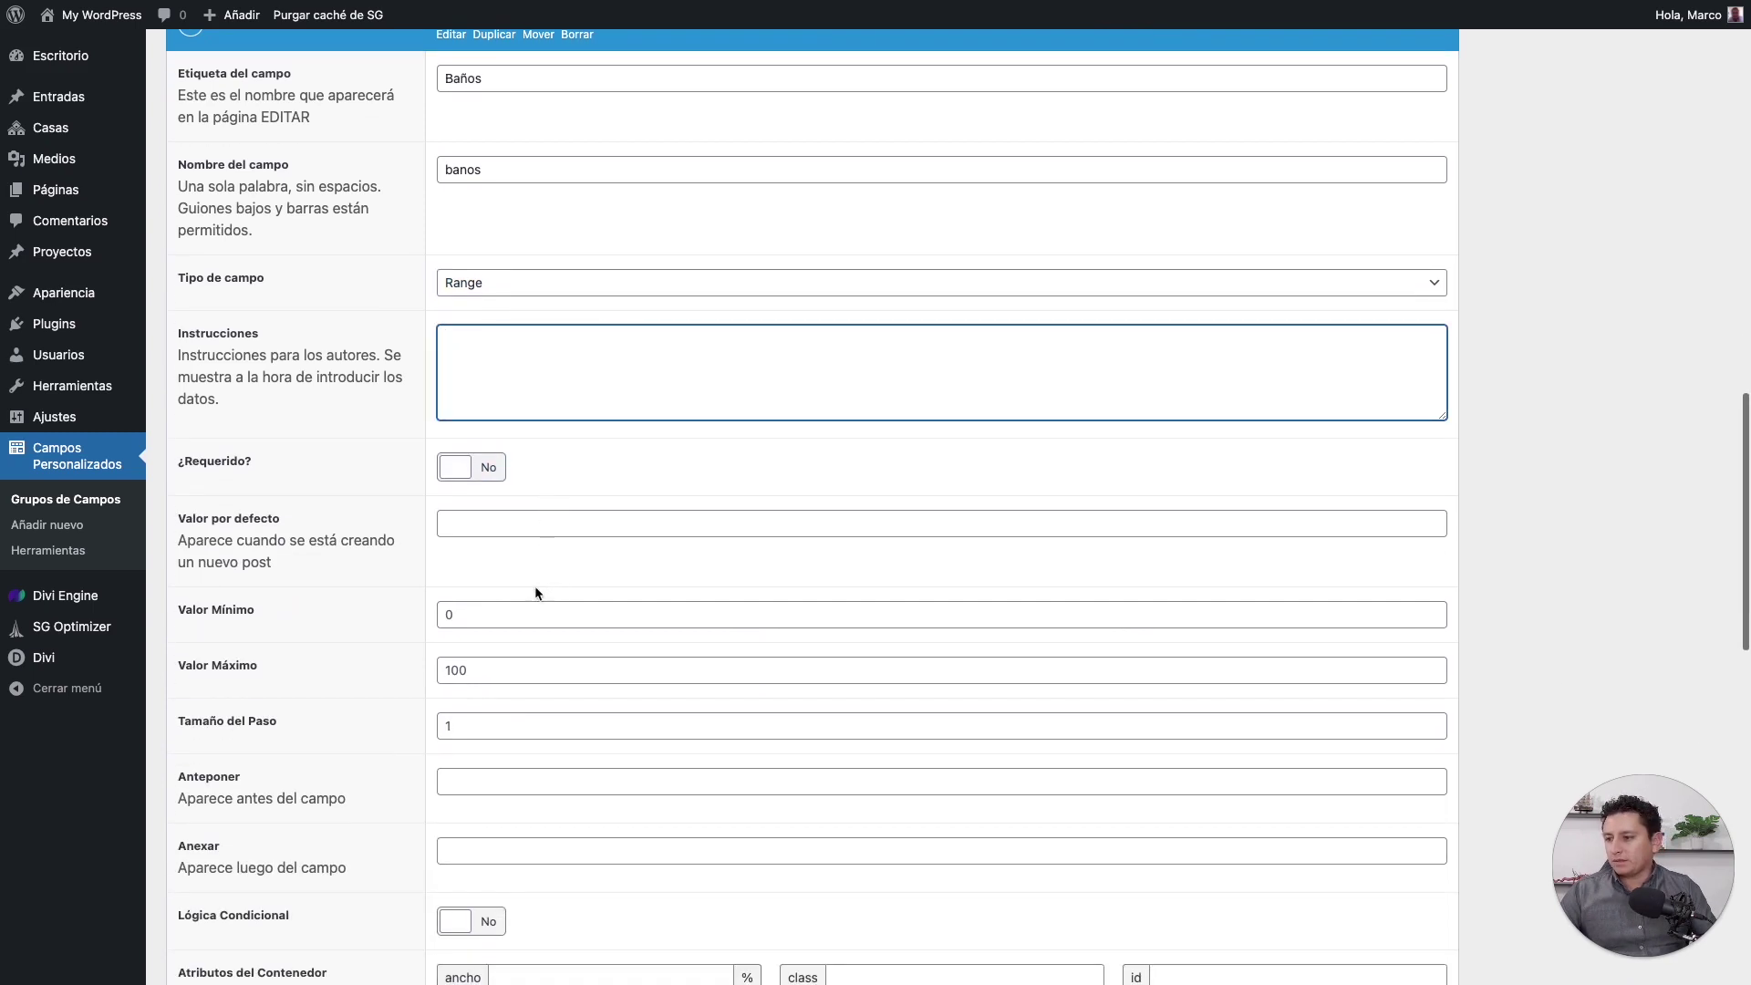
click(491, 618)
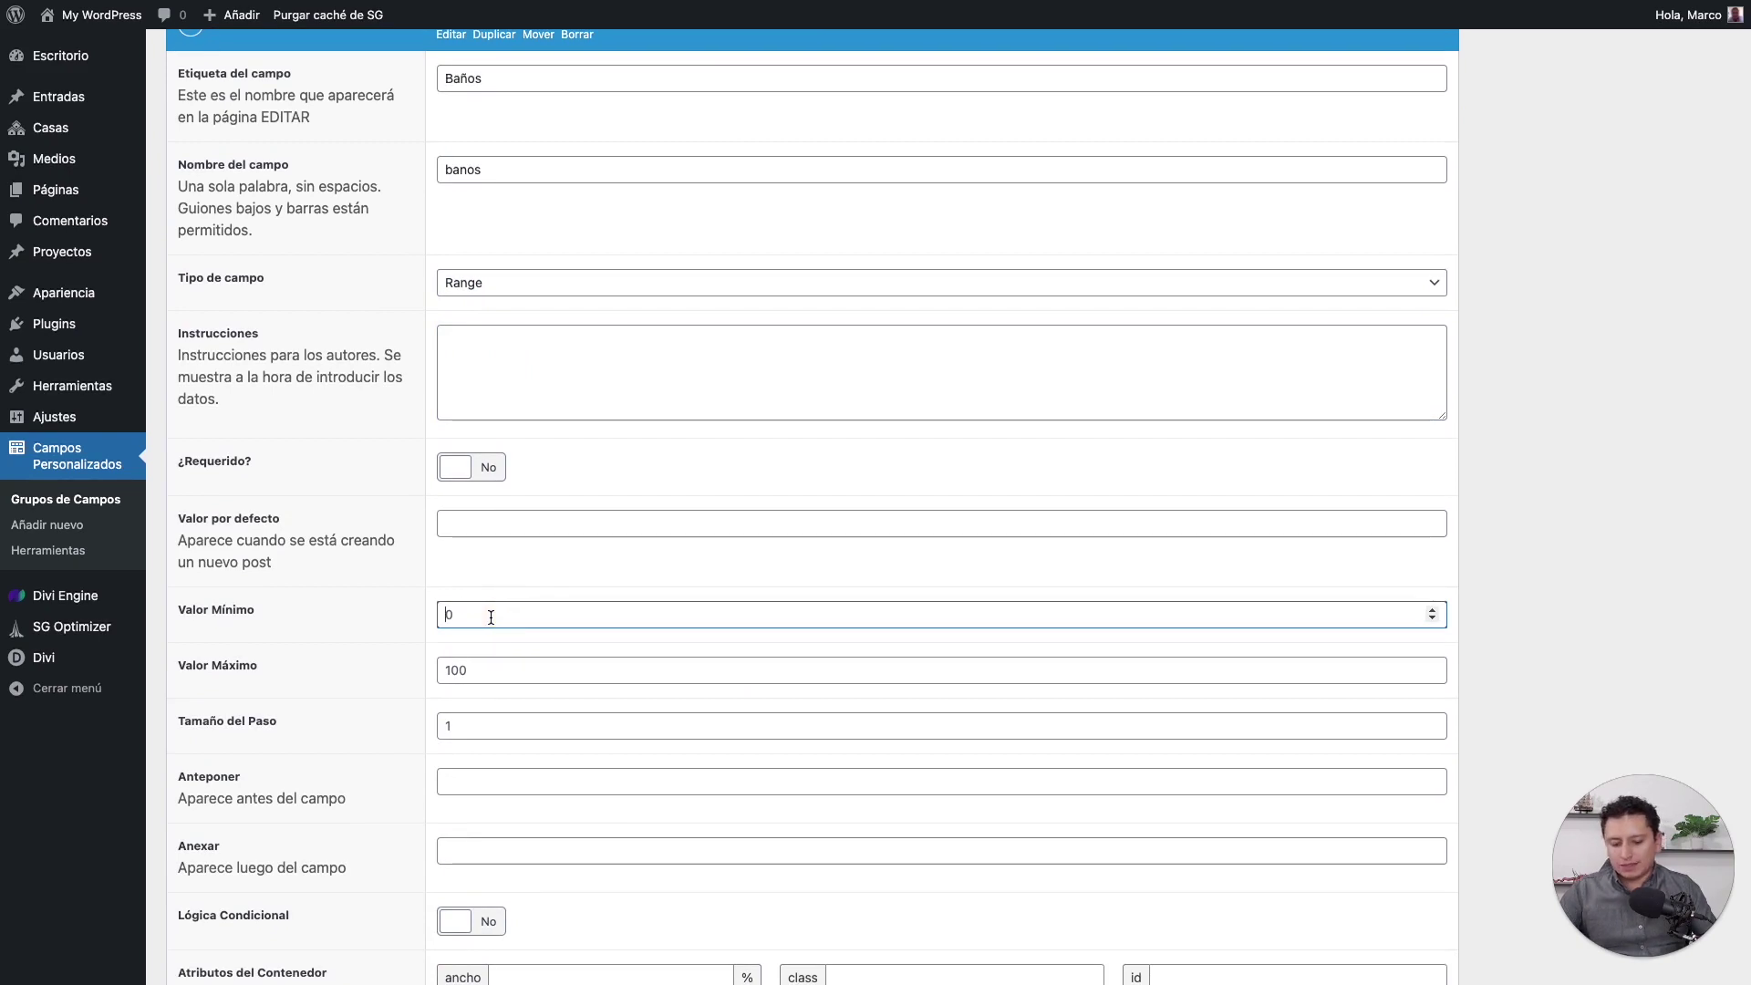
text(0)
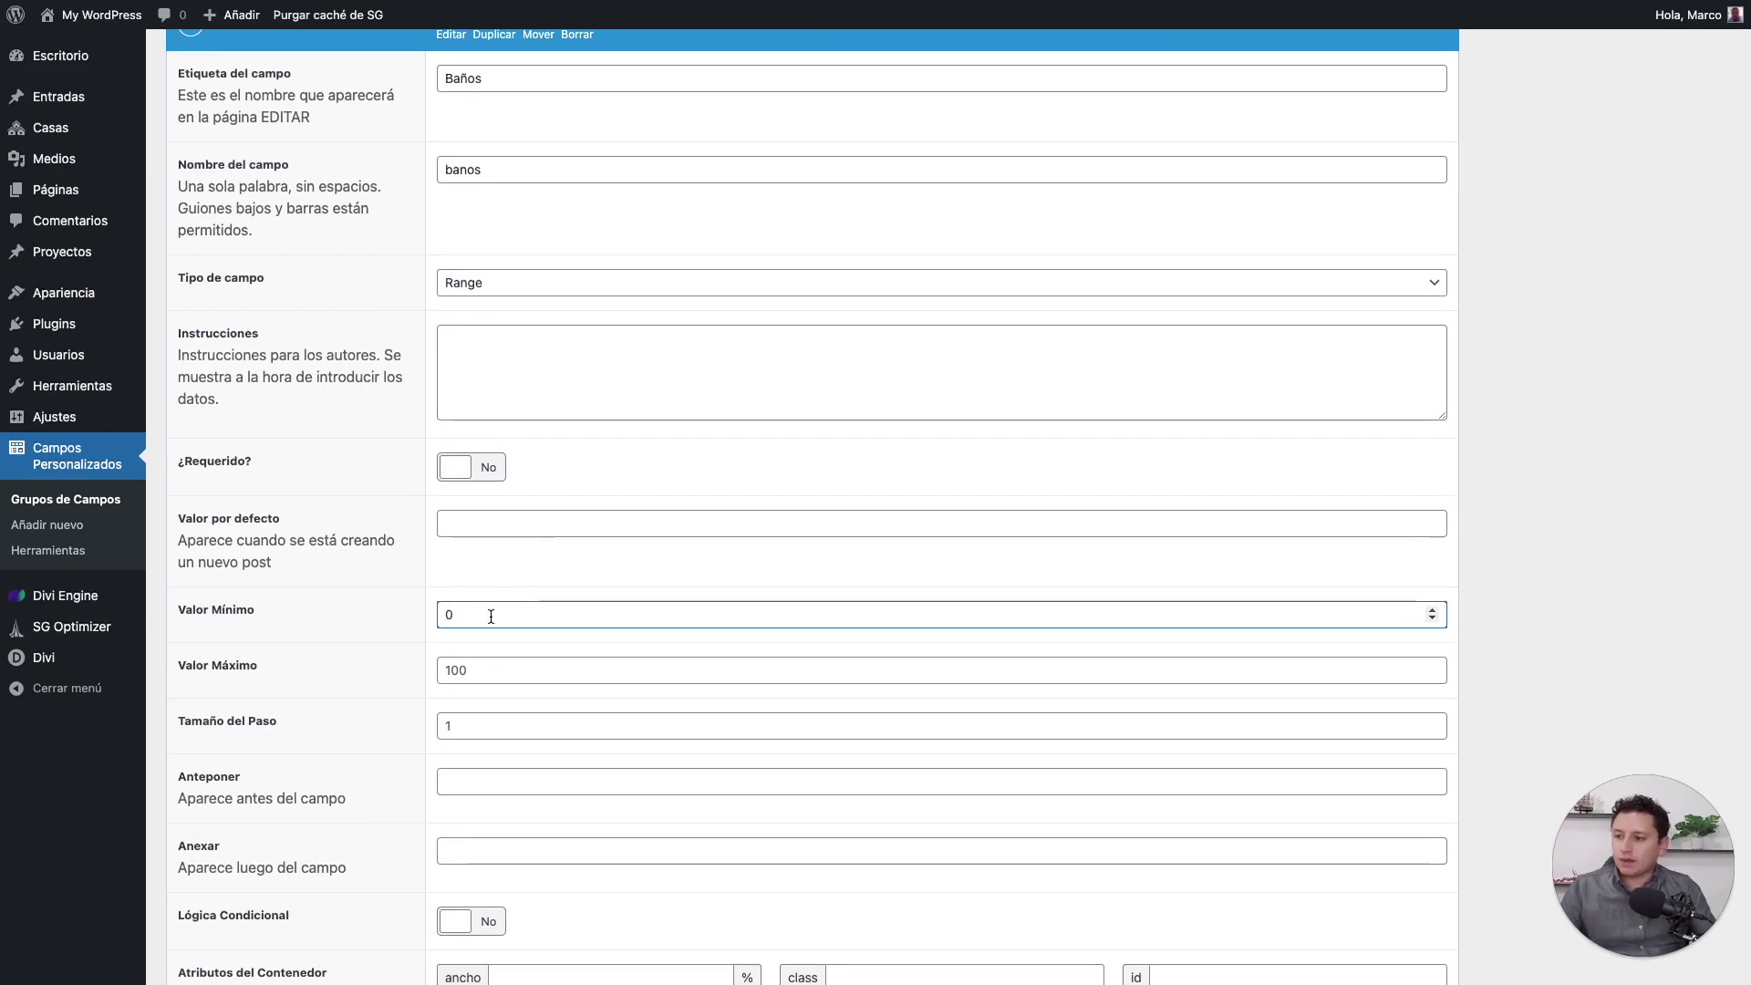
click(464, 669)
text(10)
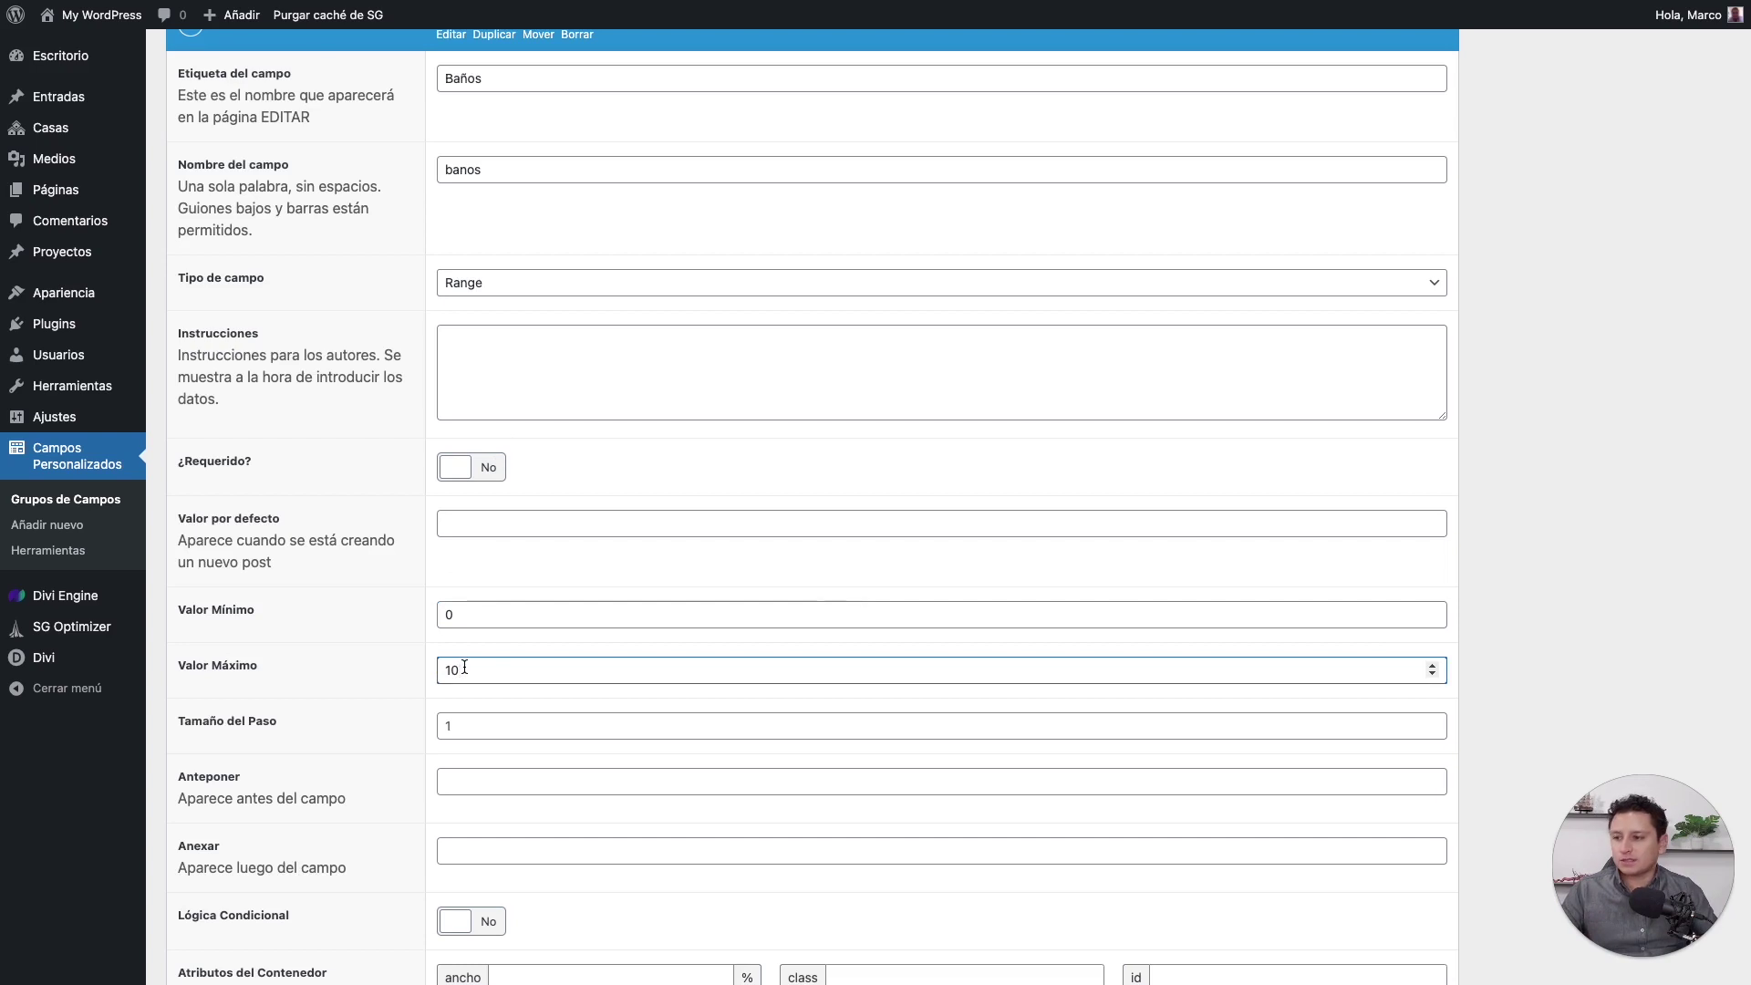
key(BackSpace)
key(BackSpace)
text(5)
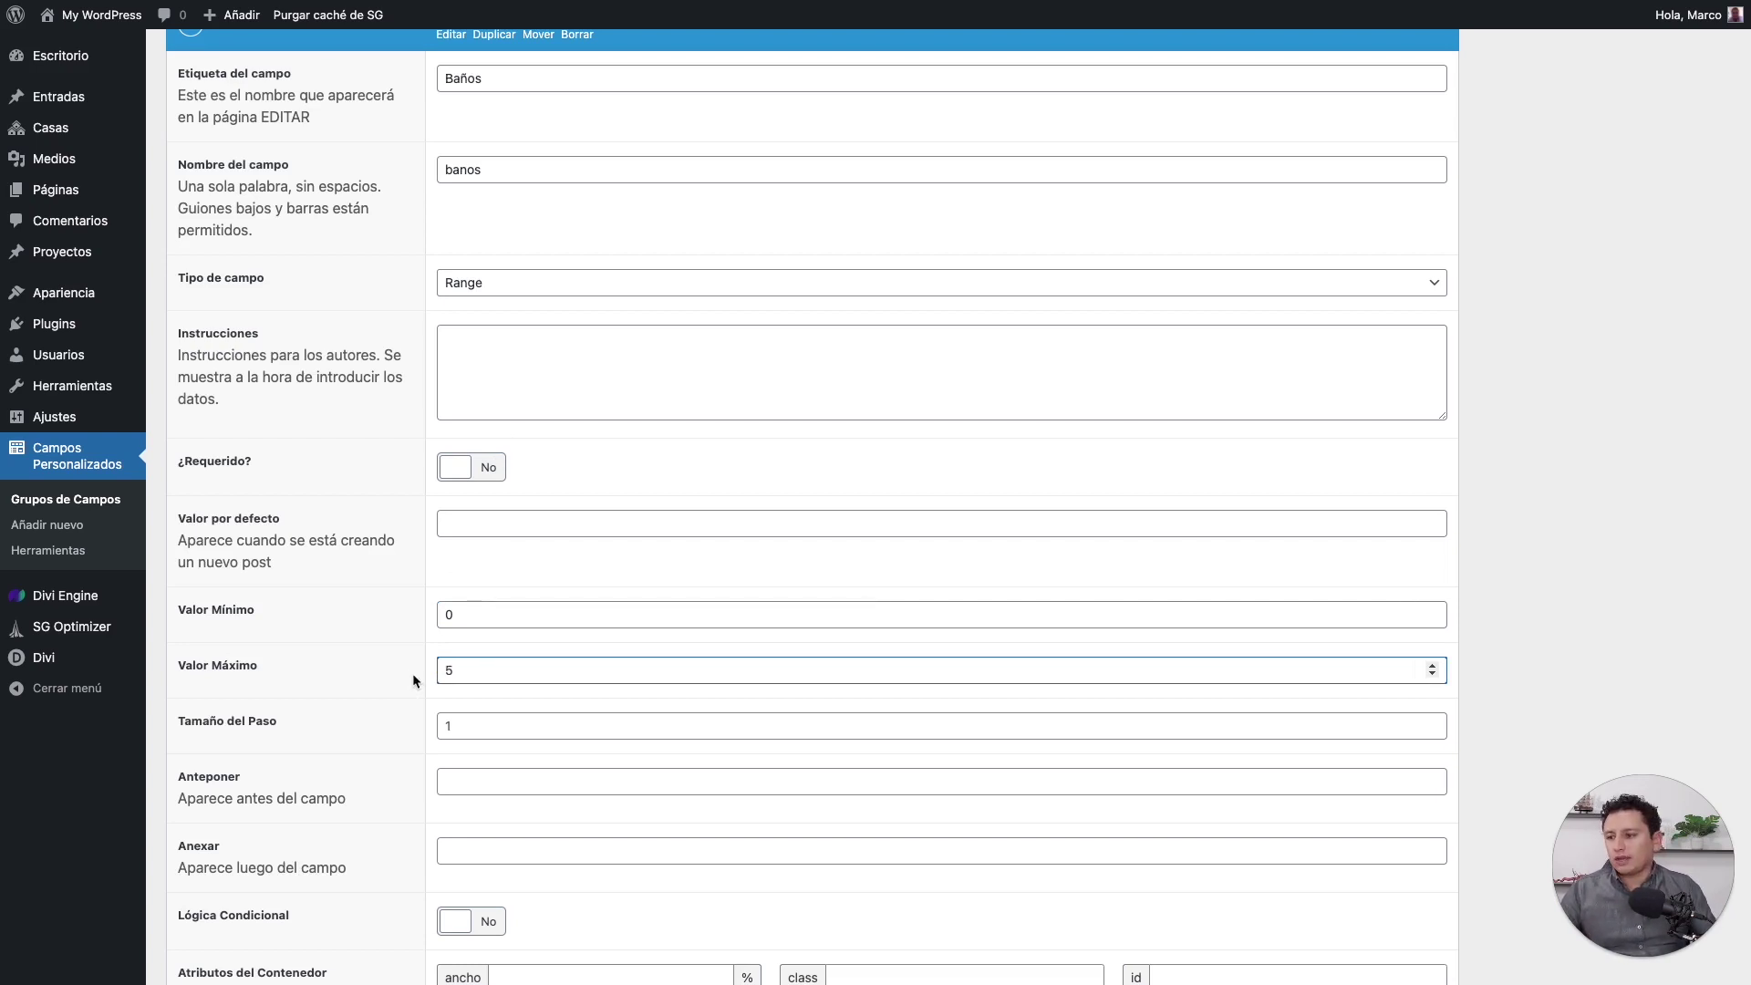
scroll(412, 673, down, 2)
click(454, 624)
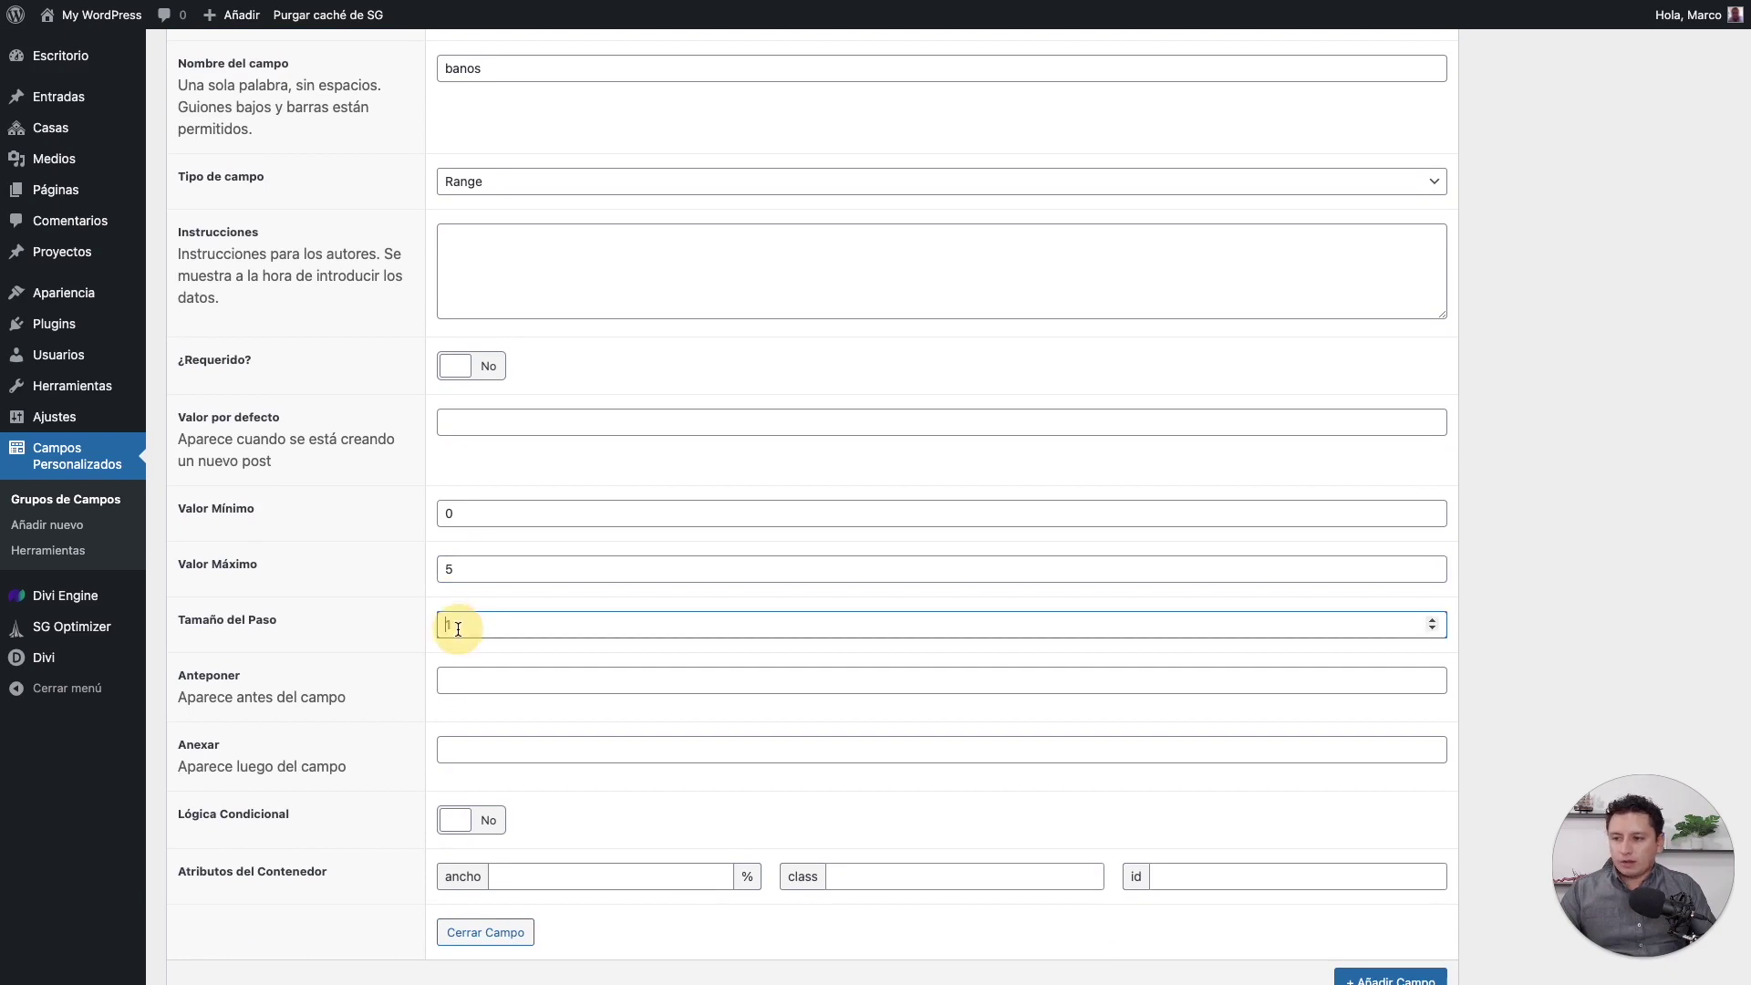
scroll(470, 629, down, 3)
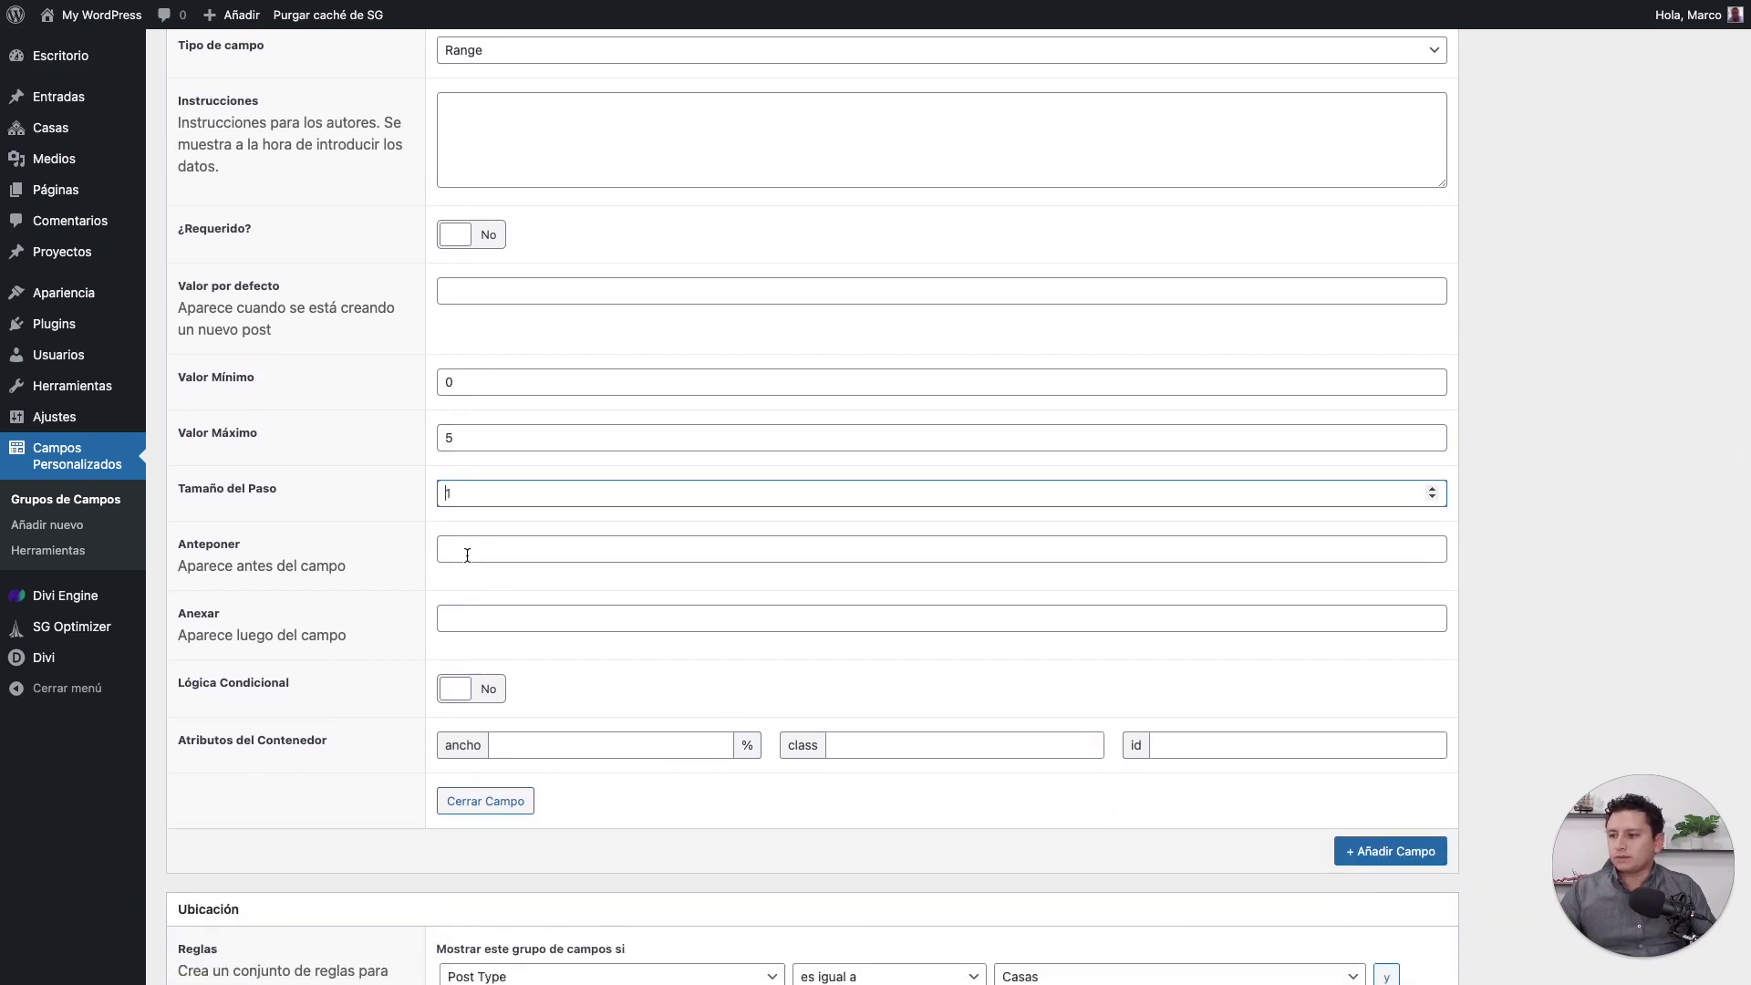
text(0.5)
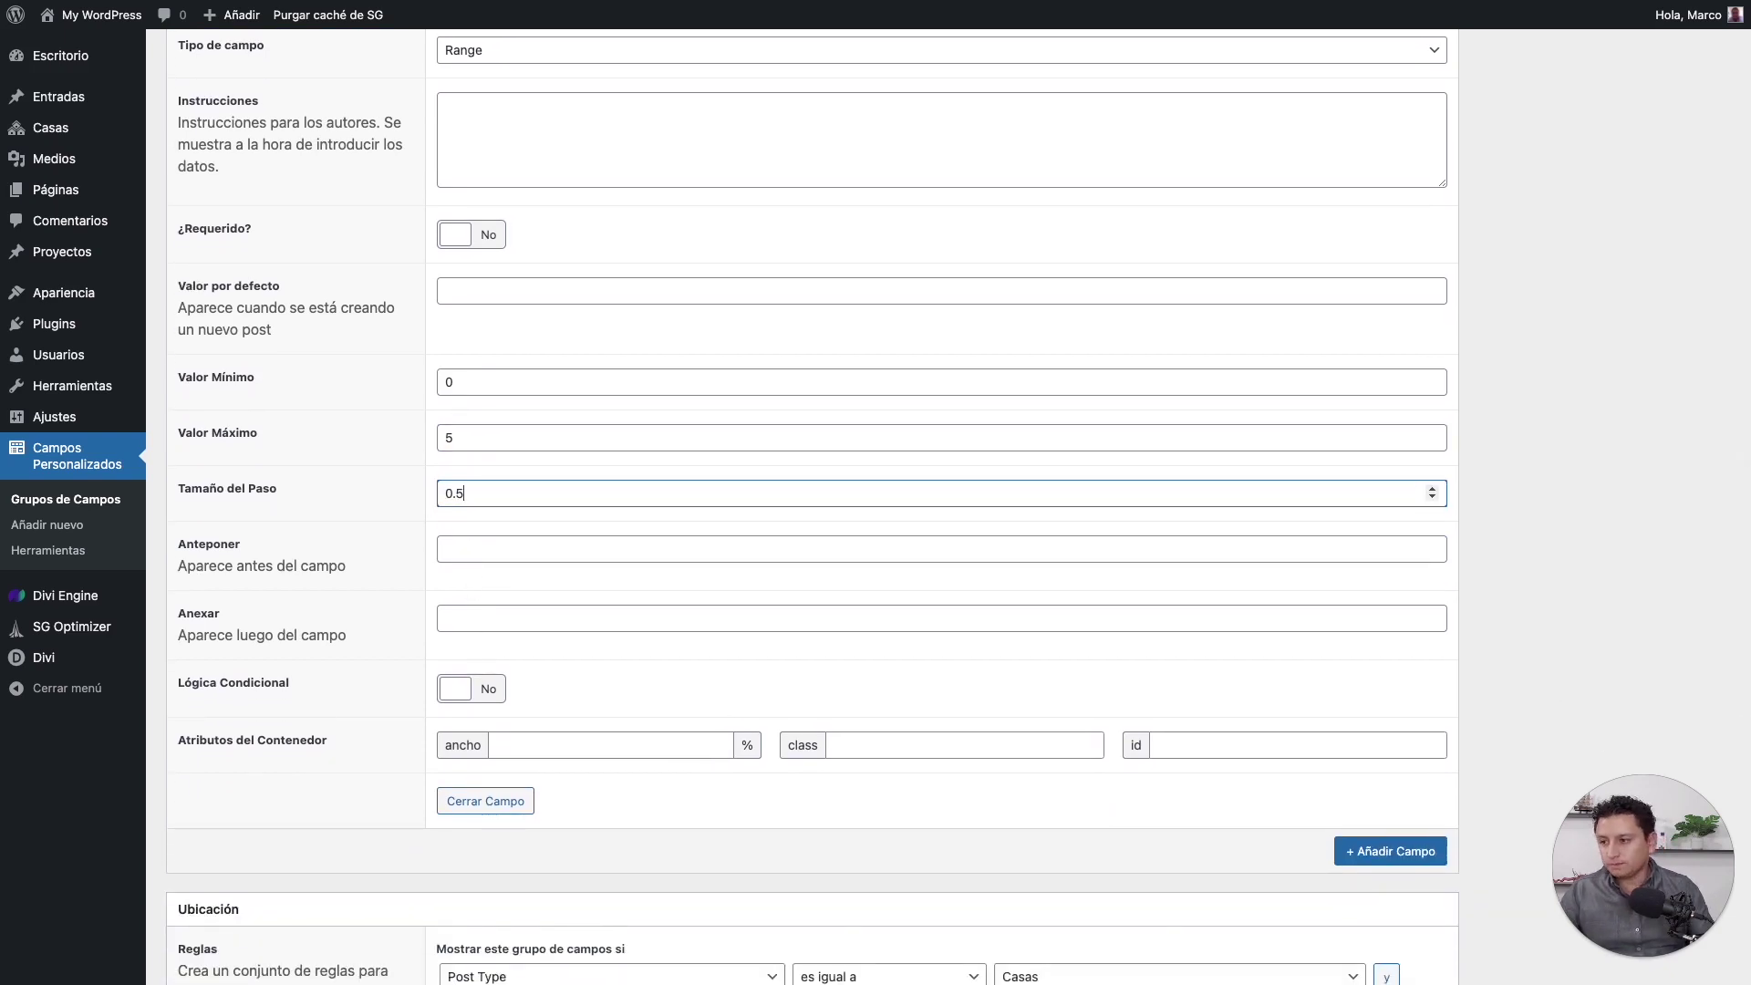
key(Tab)
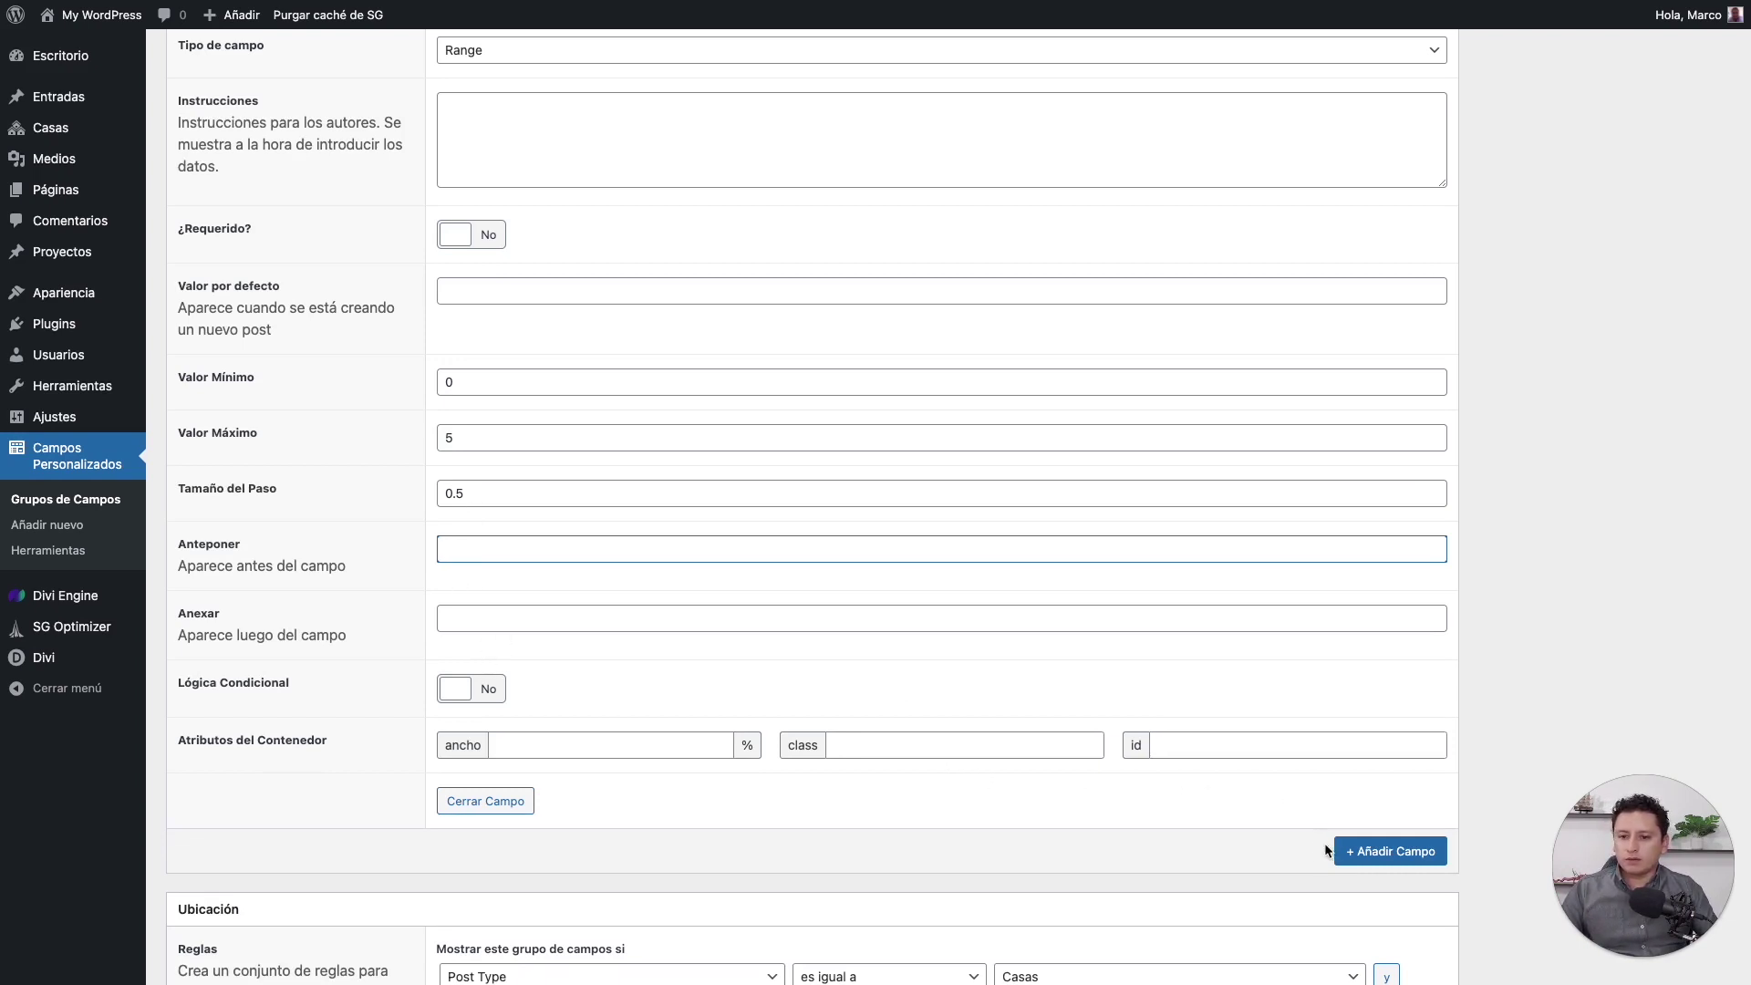
Add a seventh field labelled Recámaras (recamaras) and make it a Range field
click(1355, 852)
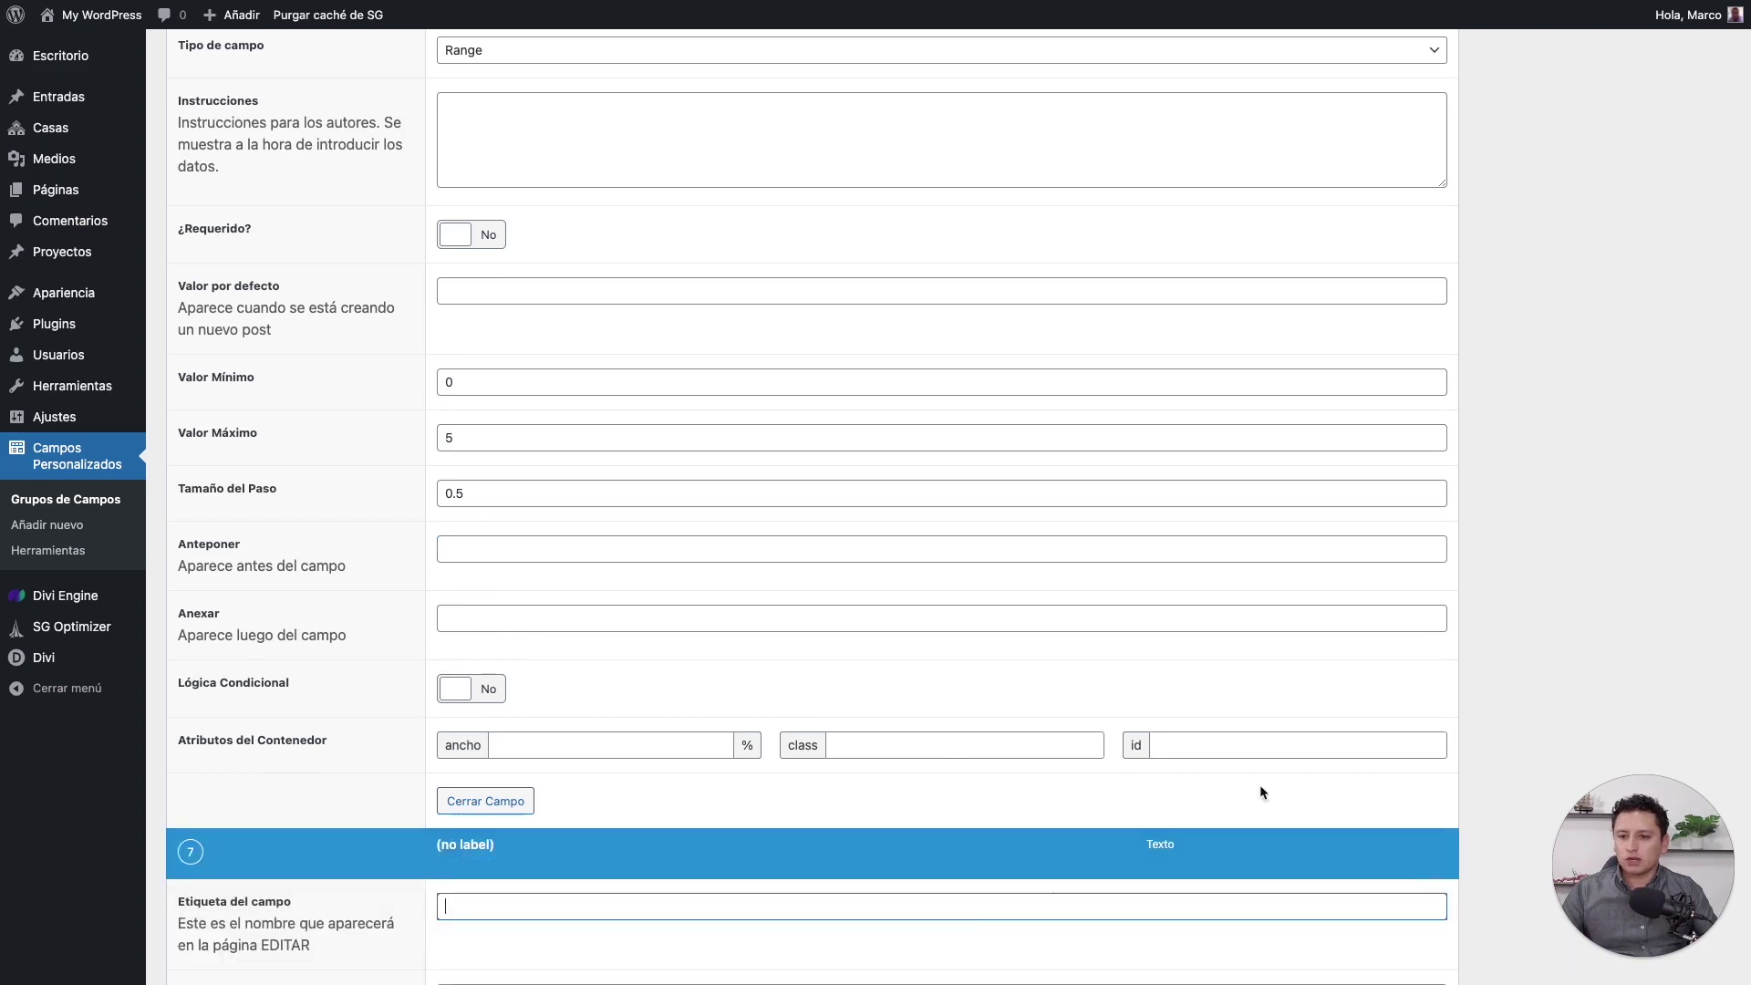
scroll(907, 857, down, 5)
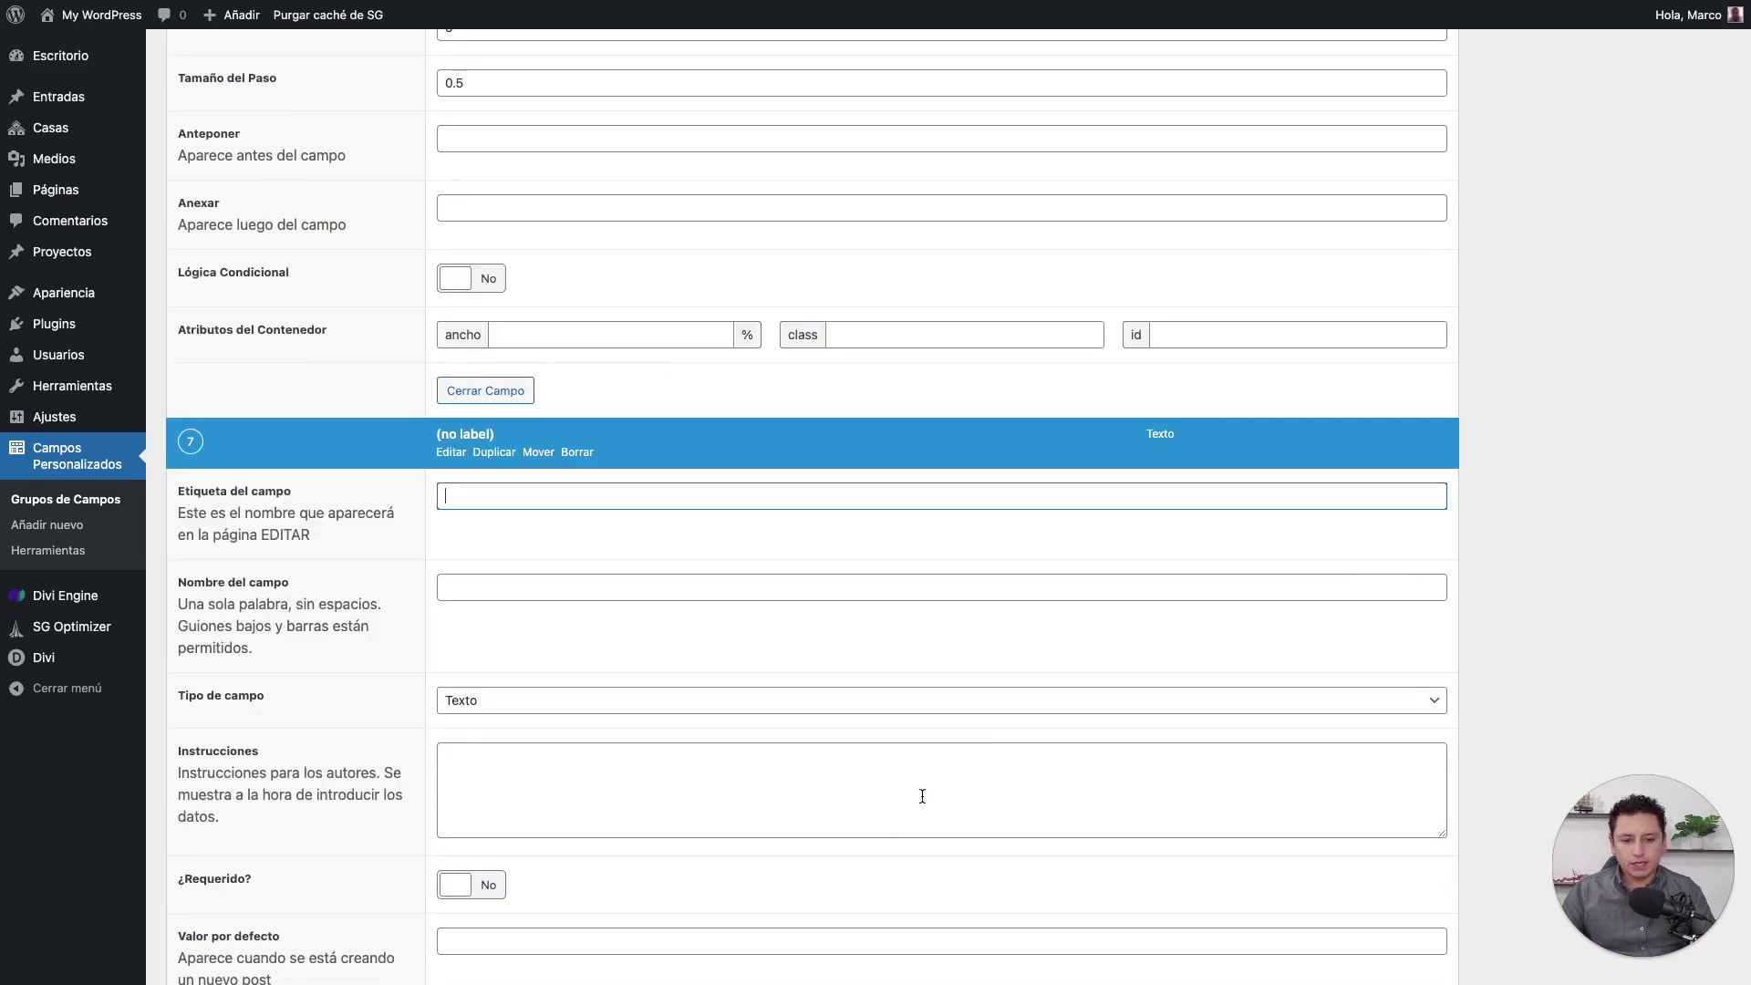
text(Recá)
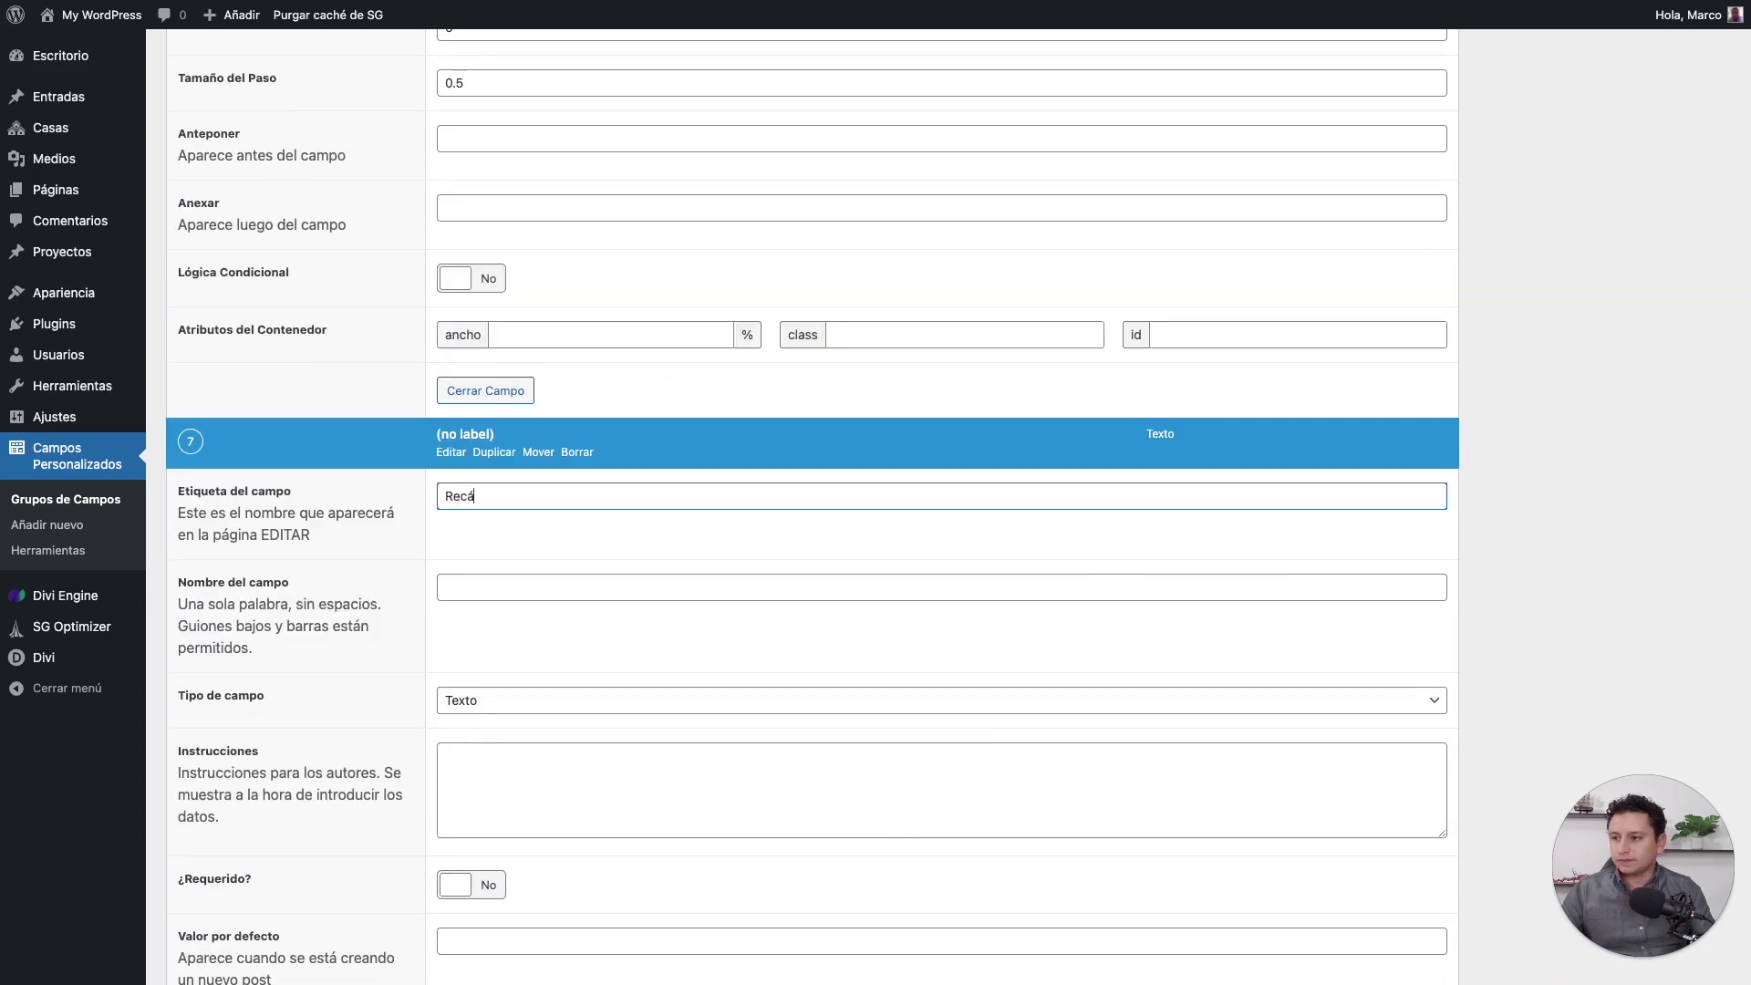
text(maras)
key(Tab)
key(Tab)
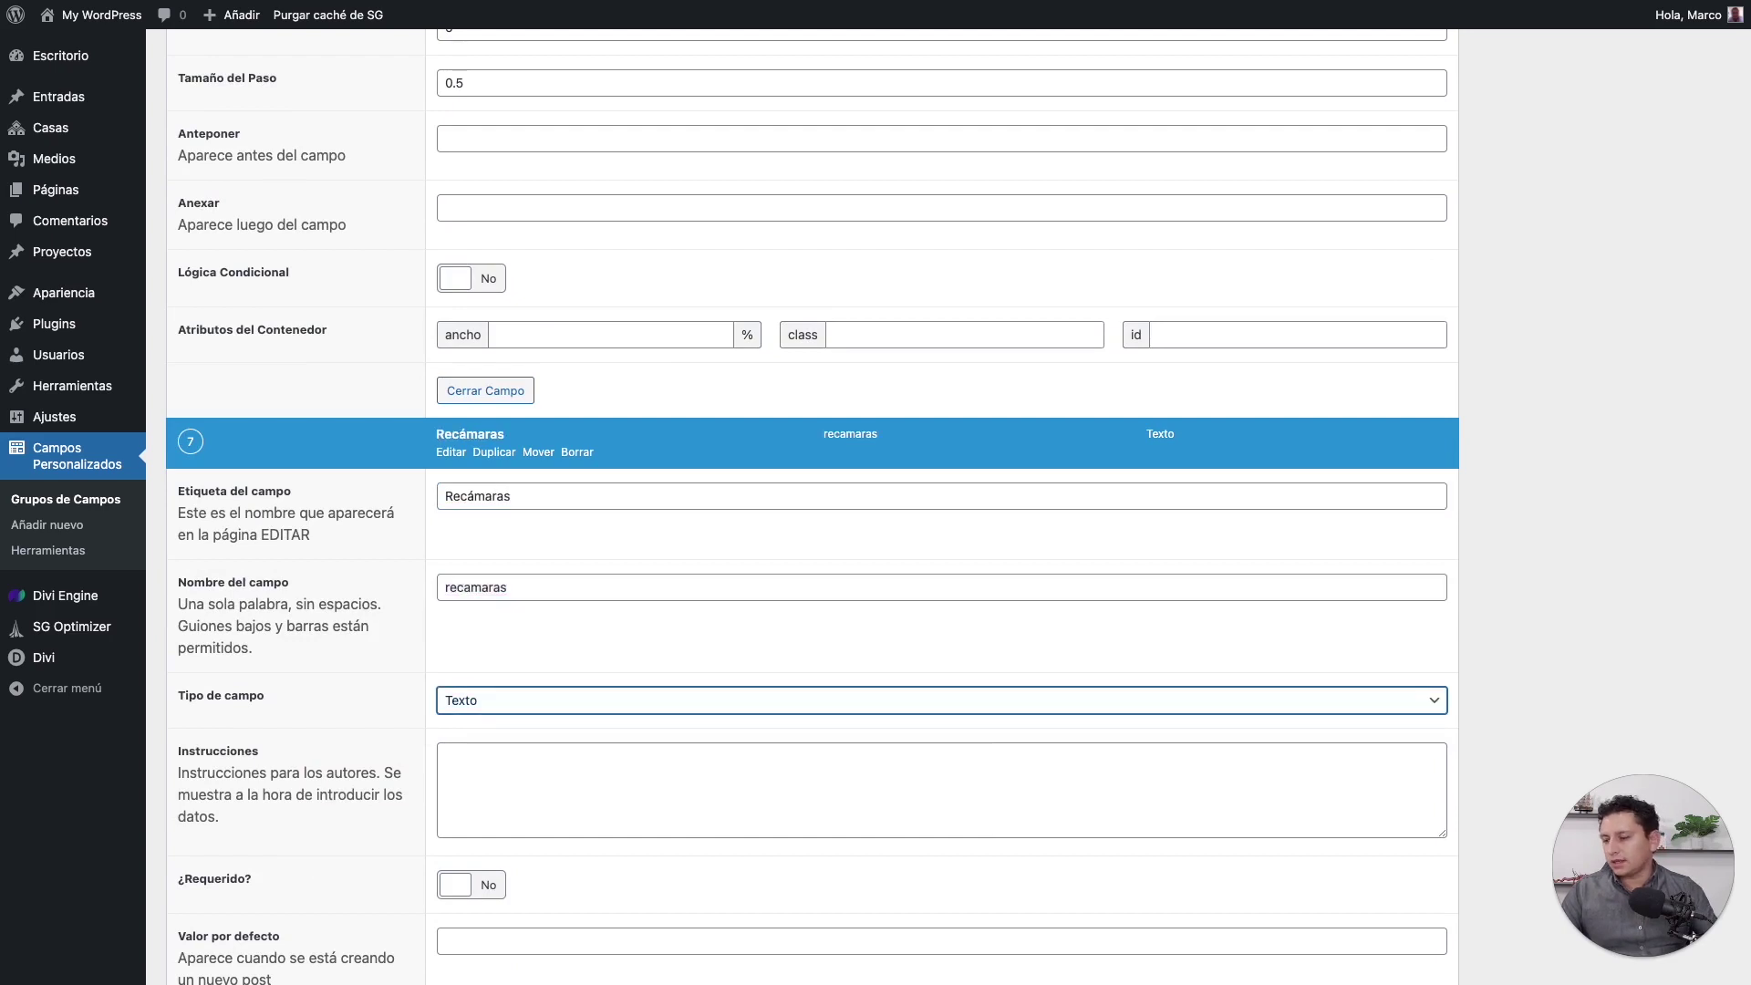
scroll(770, 653, down, 2)
click(703, 588)
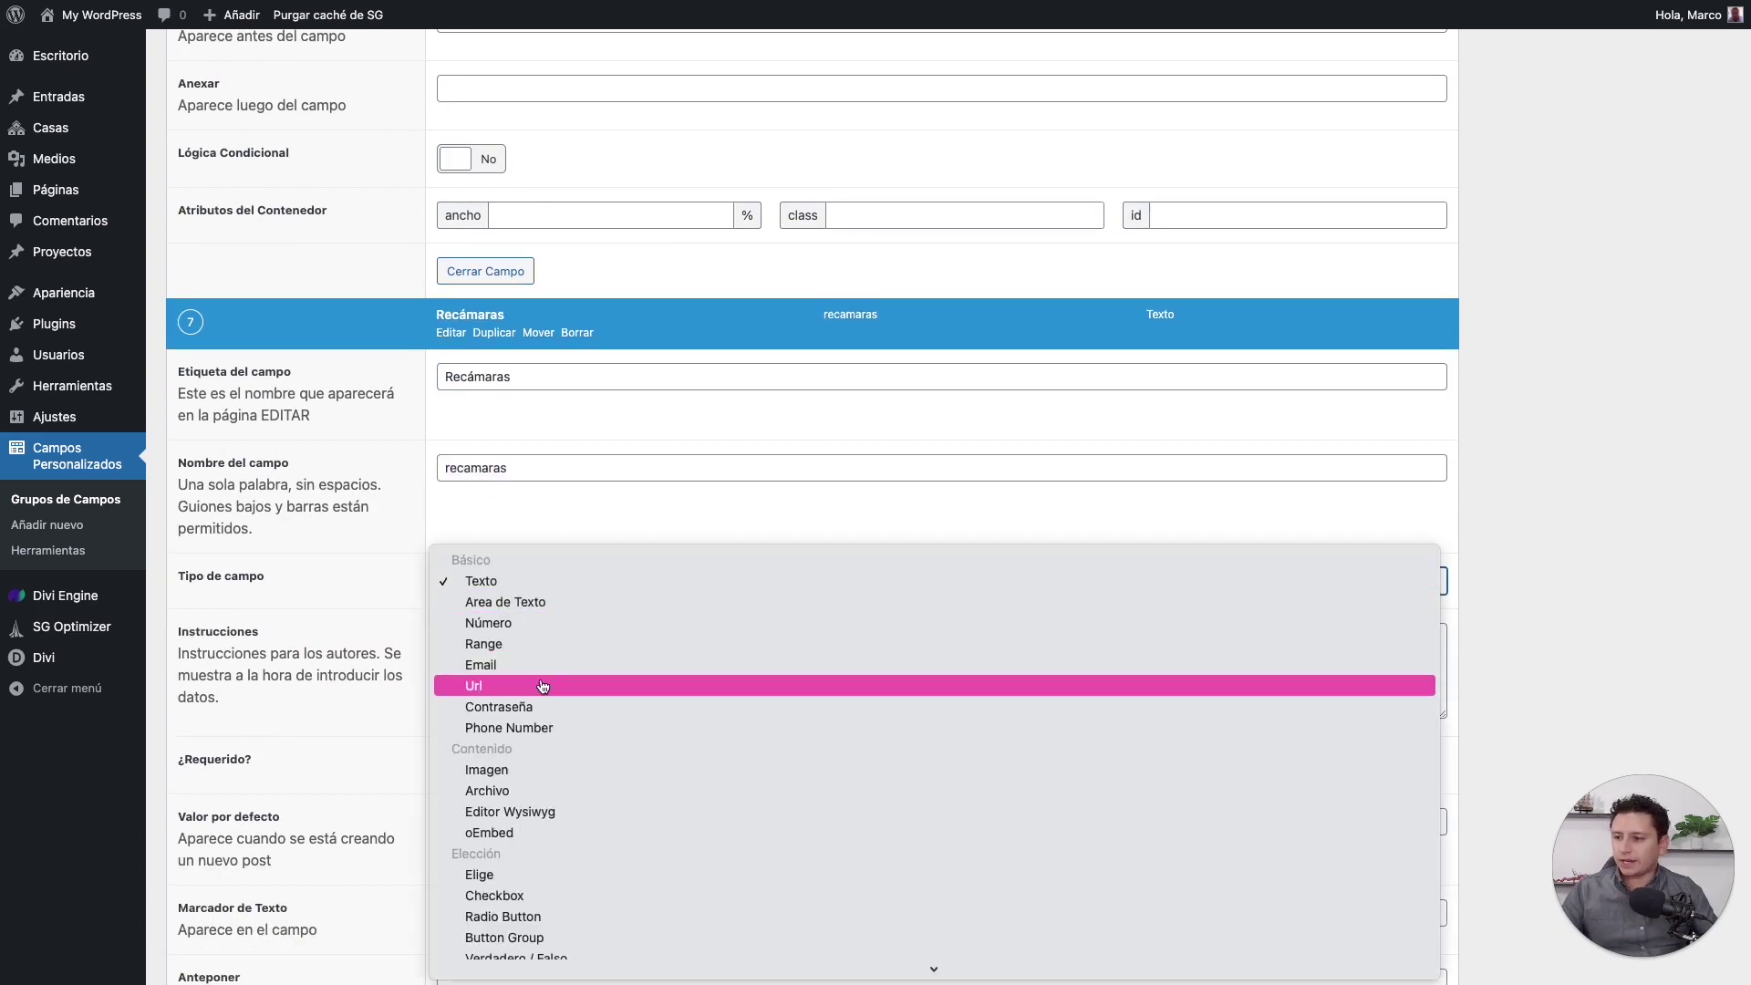
click(543, 644)
Set the Recámaras range to minimum 1 and maximum 10, keeping step 1
scroll(543, 648, down, 1)
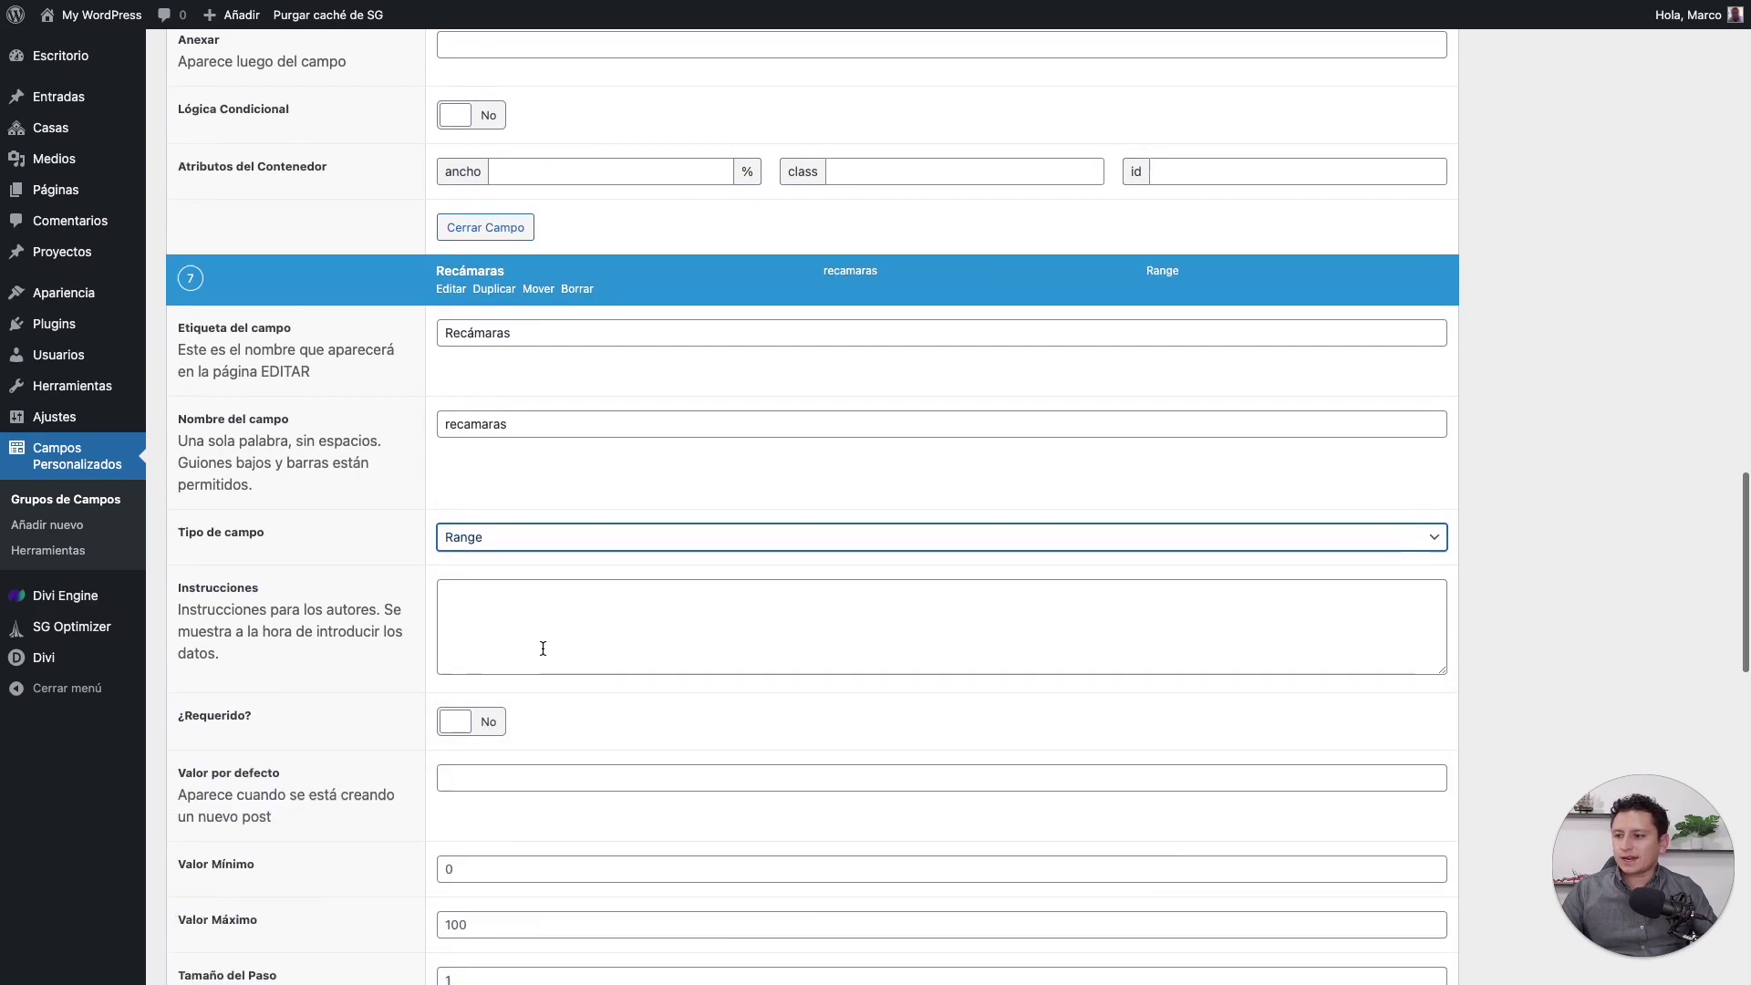
scroll(525, 707, down, 2)
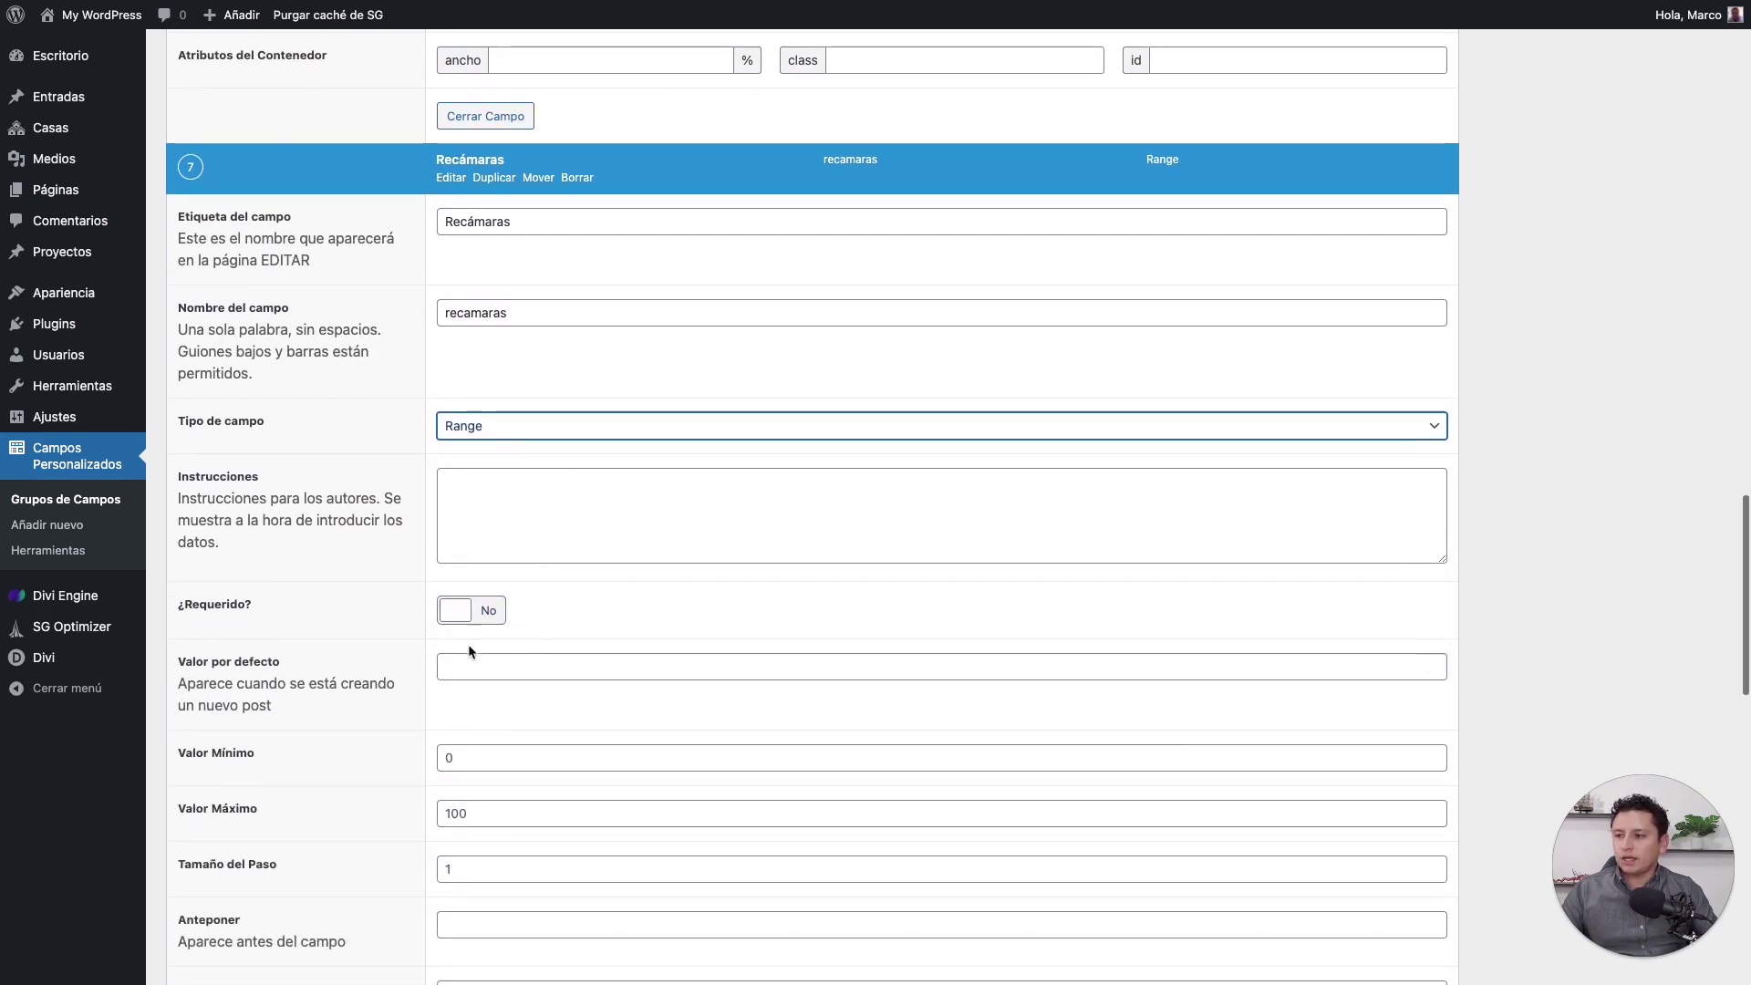
scroll(473, 642, down, 4)
click(481, 550)
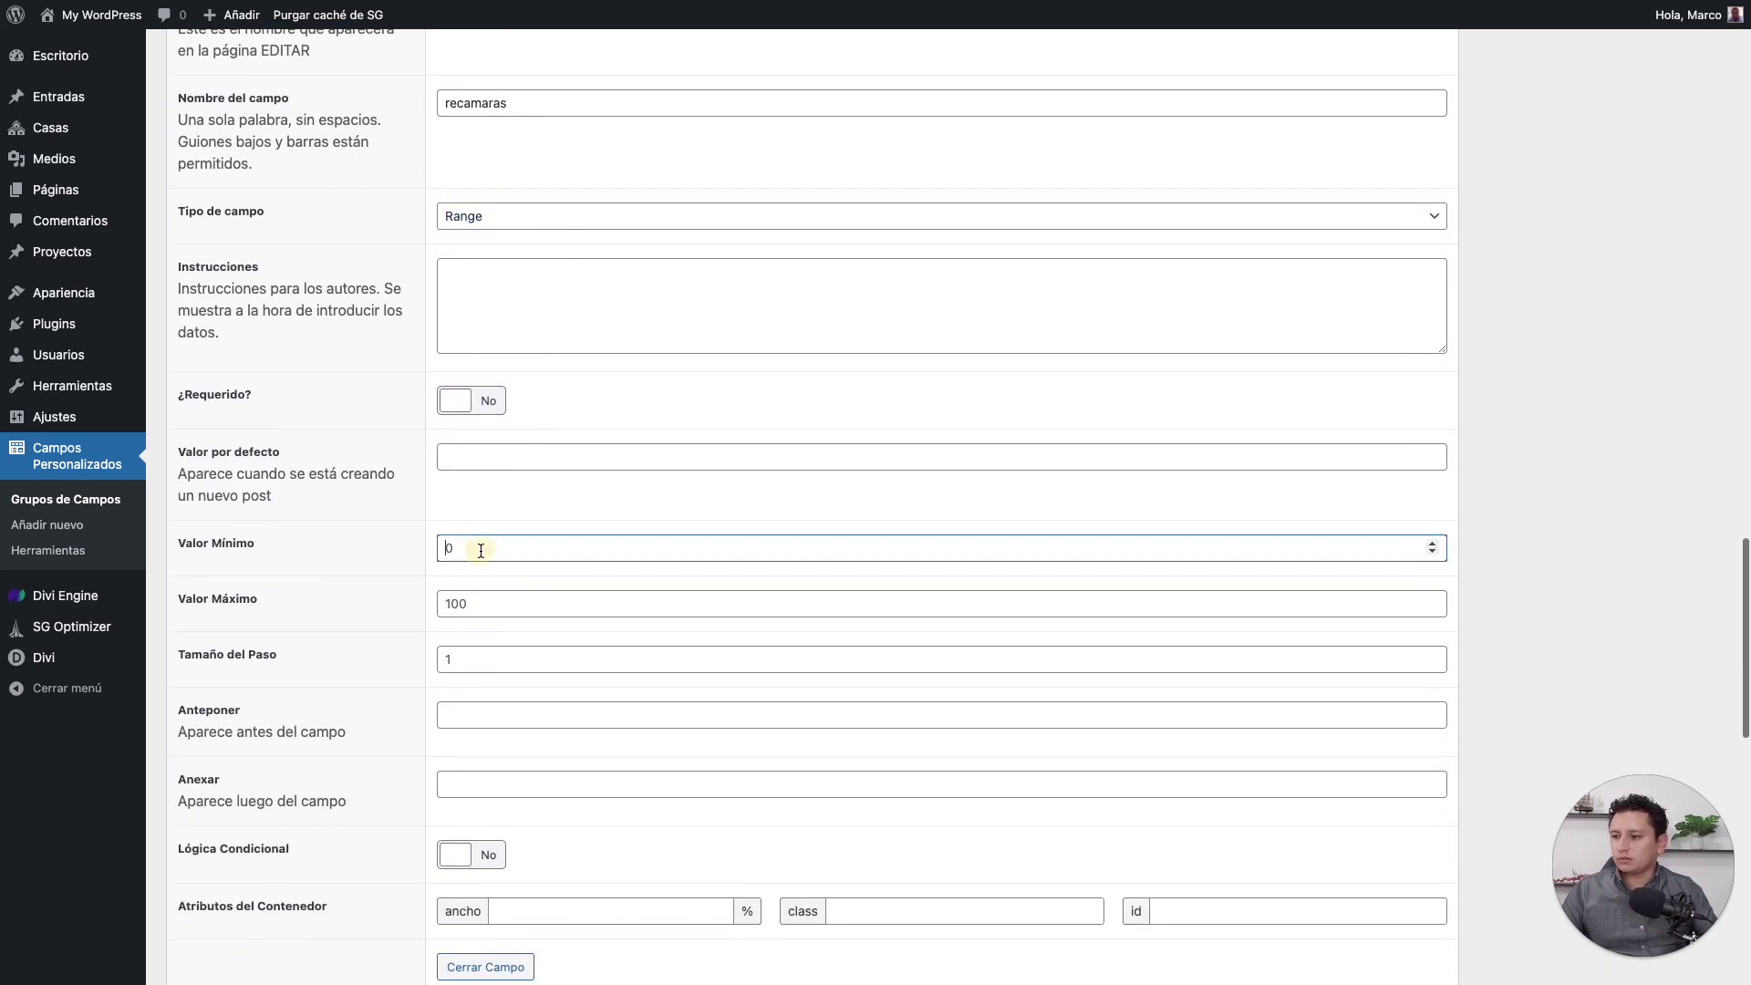
double_click(481, 551)
text(1)
click(466, 599)
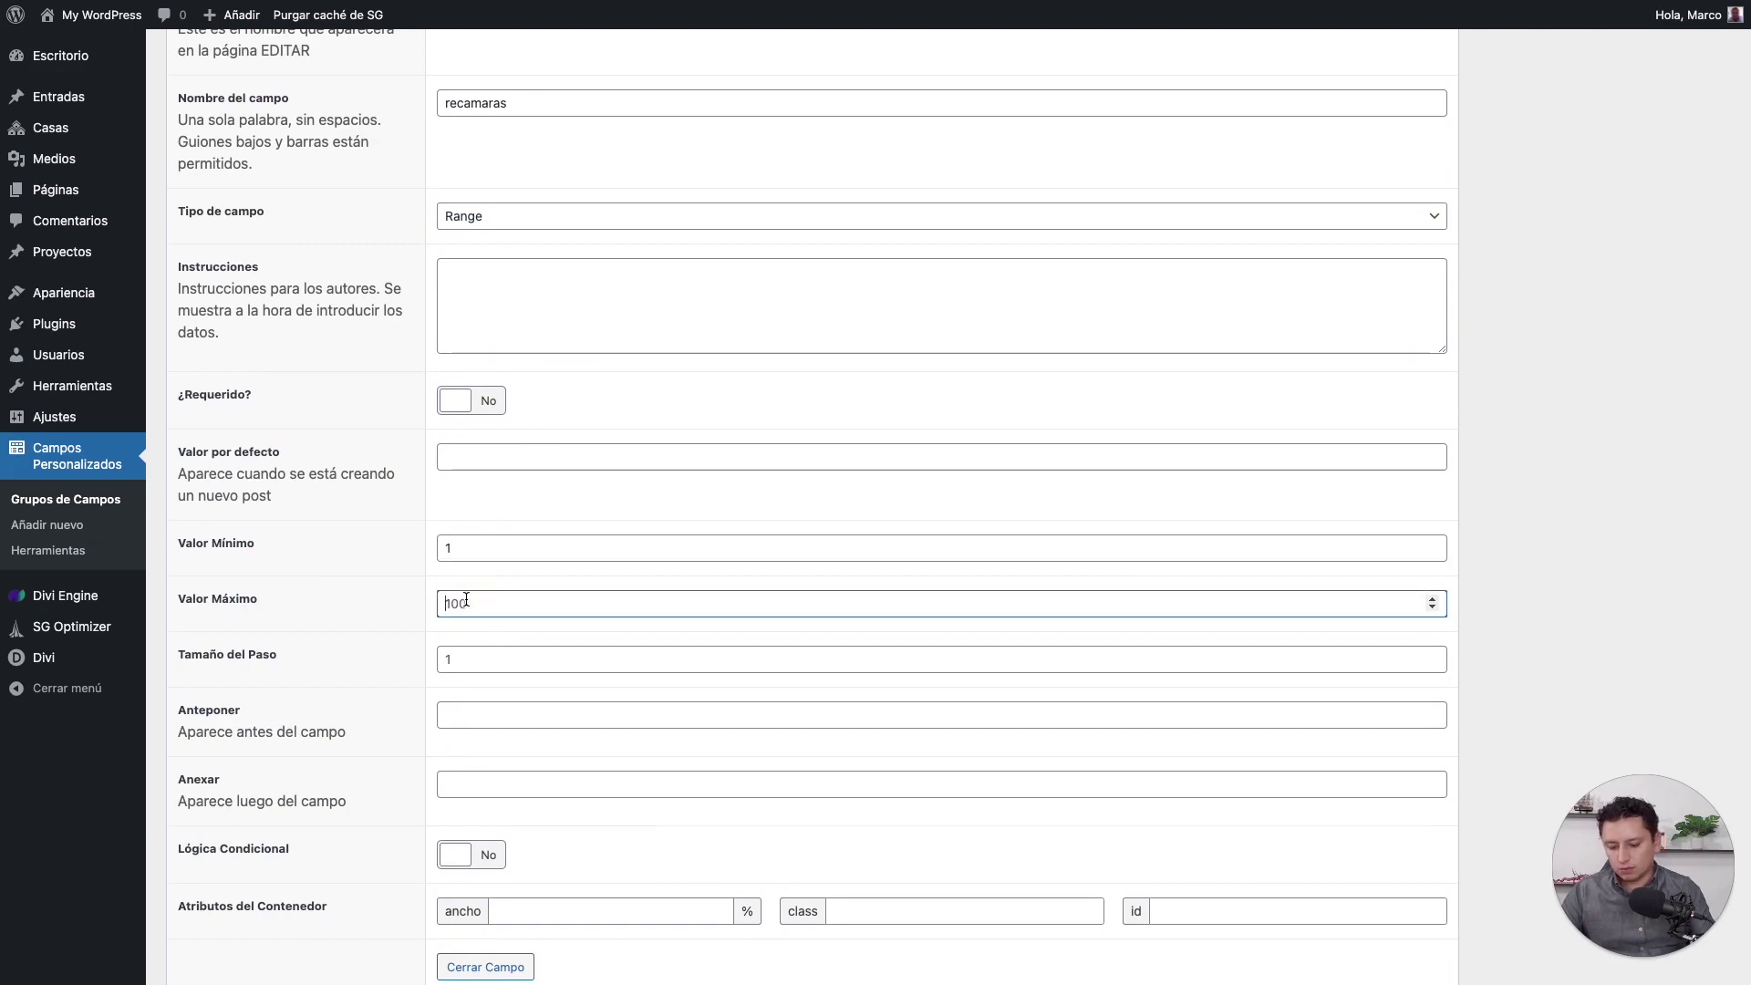
key(BackSpace)
scroll(948, 506, down, 1)
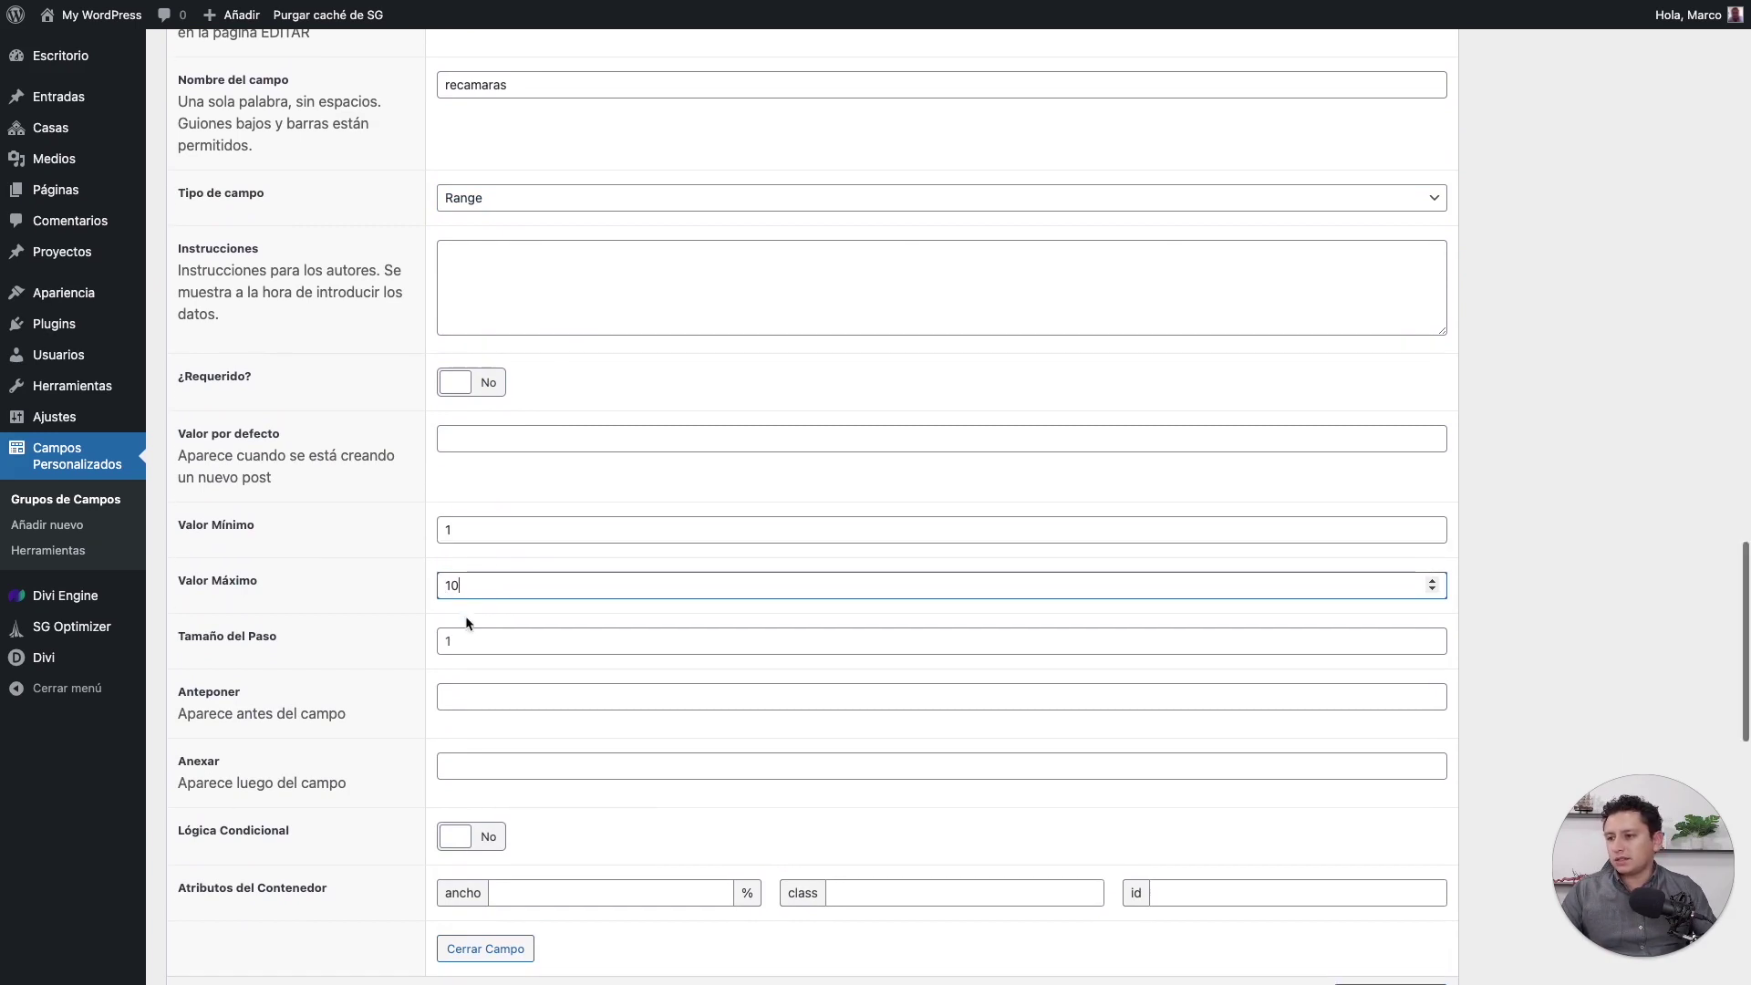
click(465, 638)
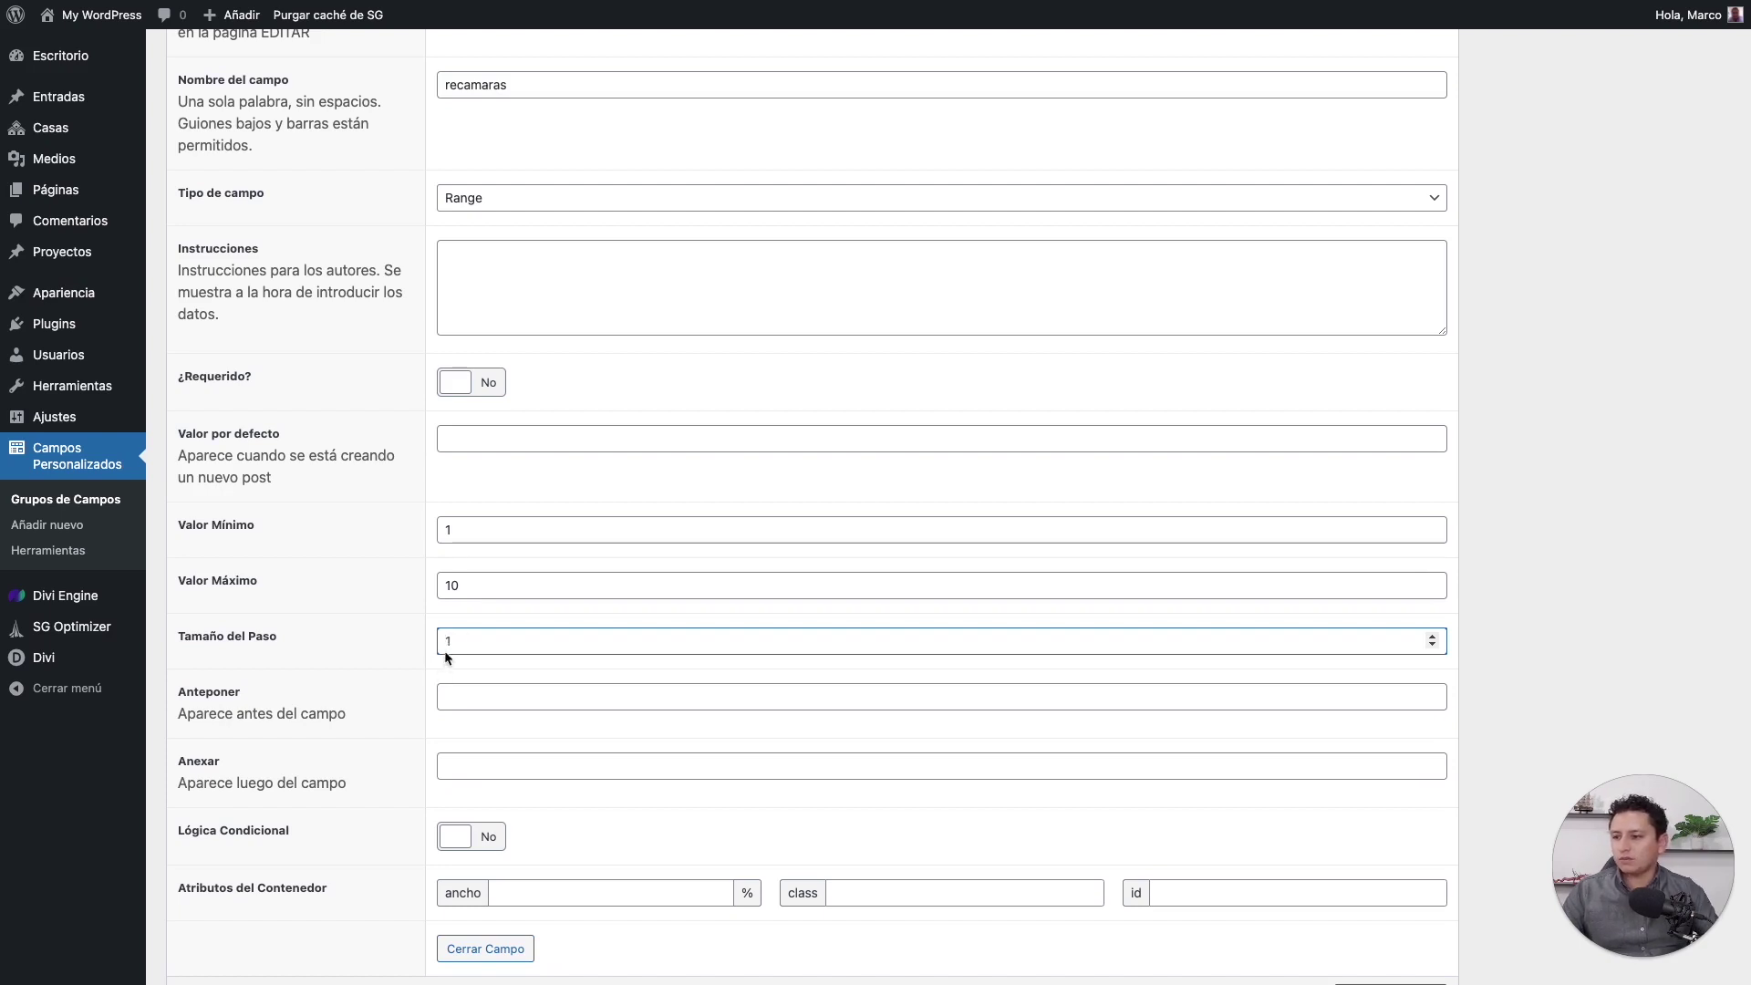
scroll(519, 672, down, 3)
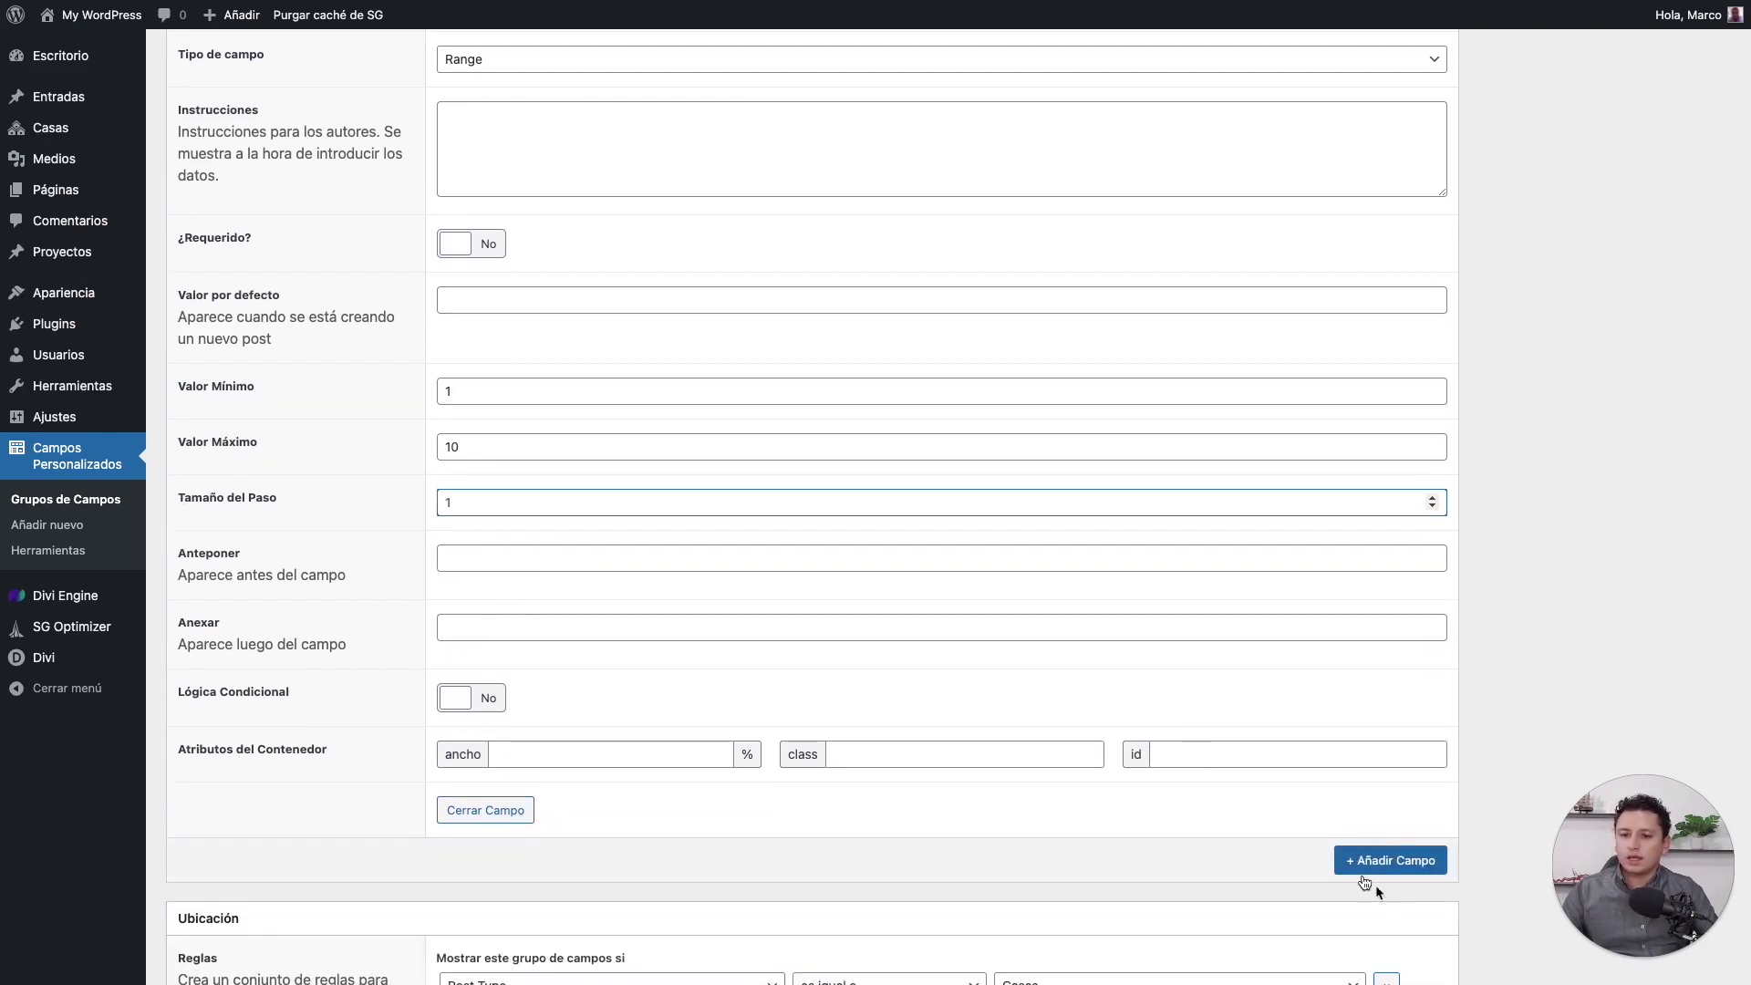
Add an eighth field labelled Mapa (mapa) and choose Area de Texto as its type
click(1390, 862)
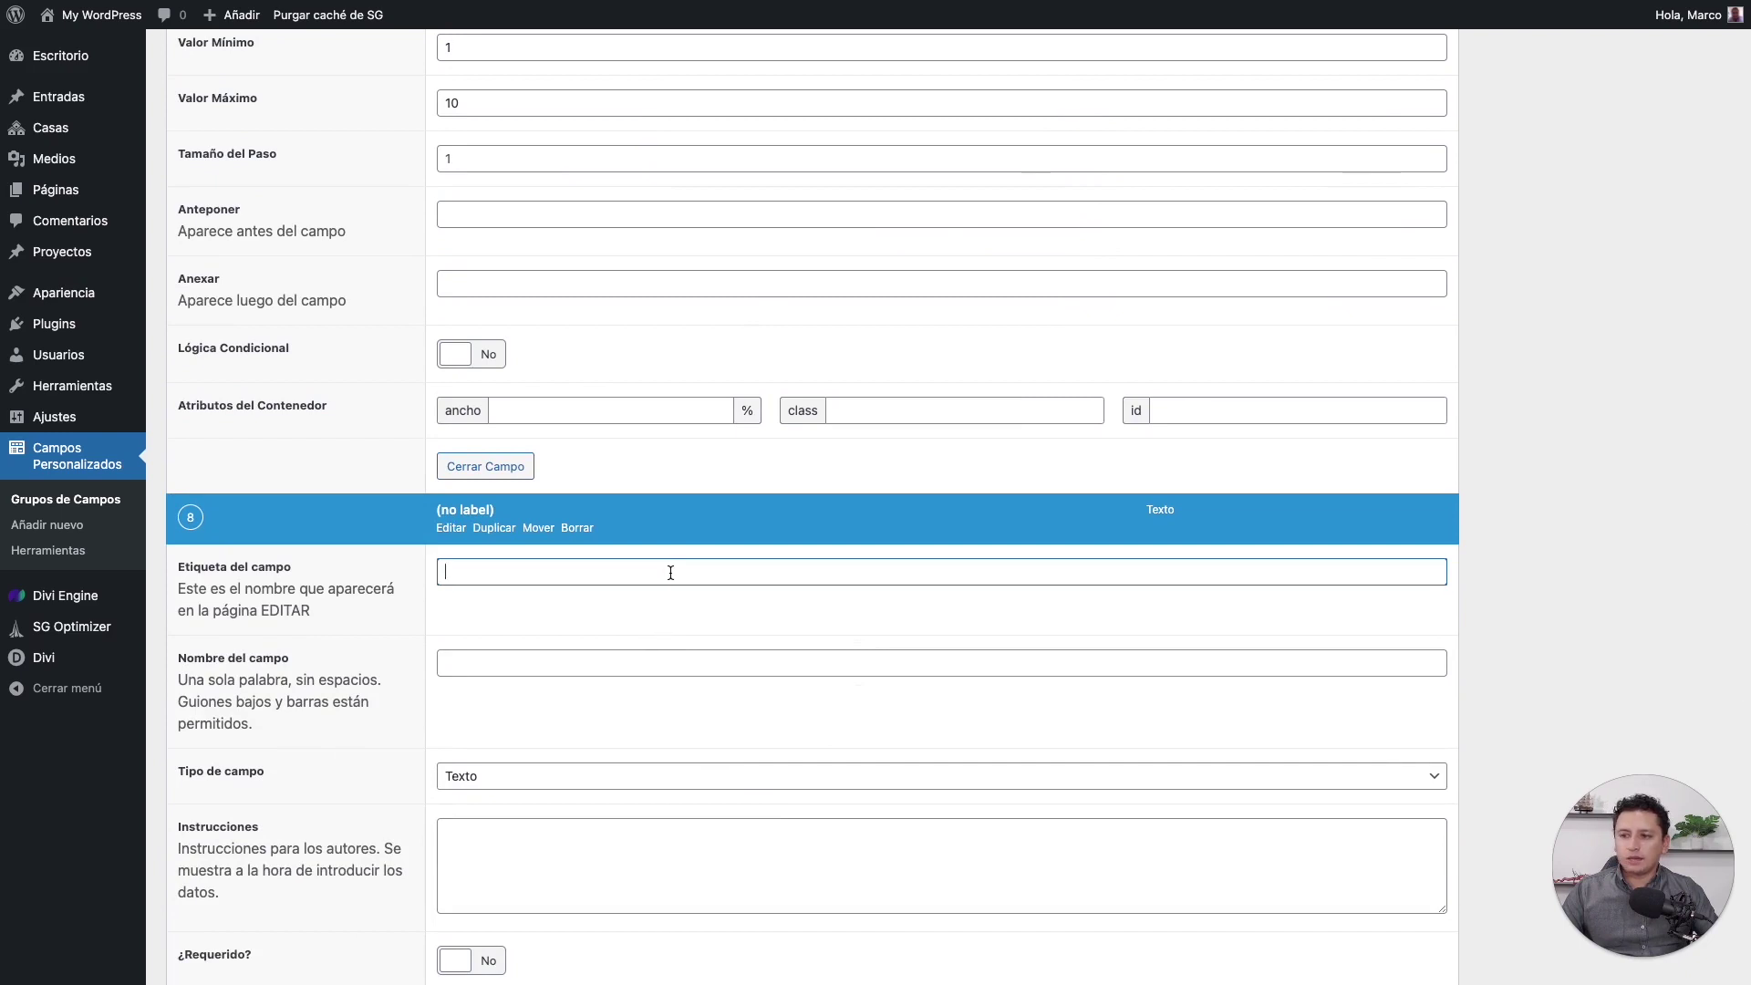
text(M)
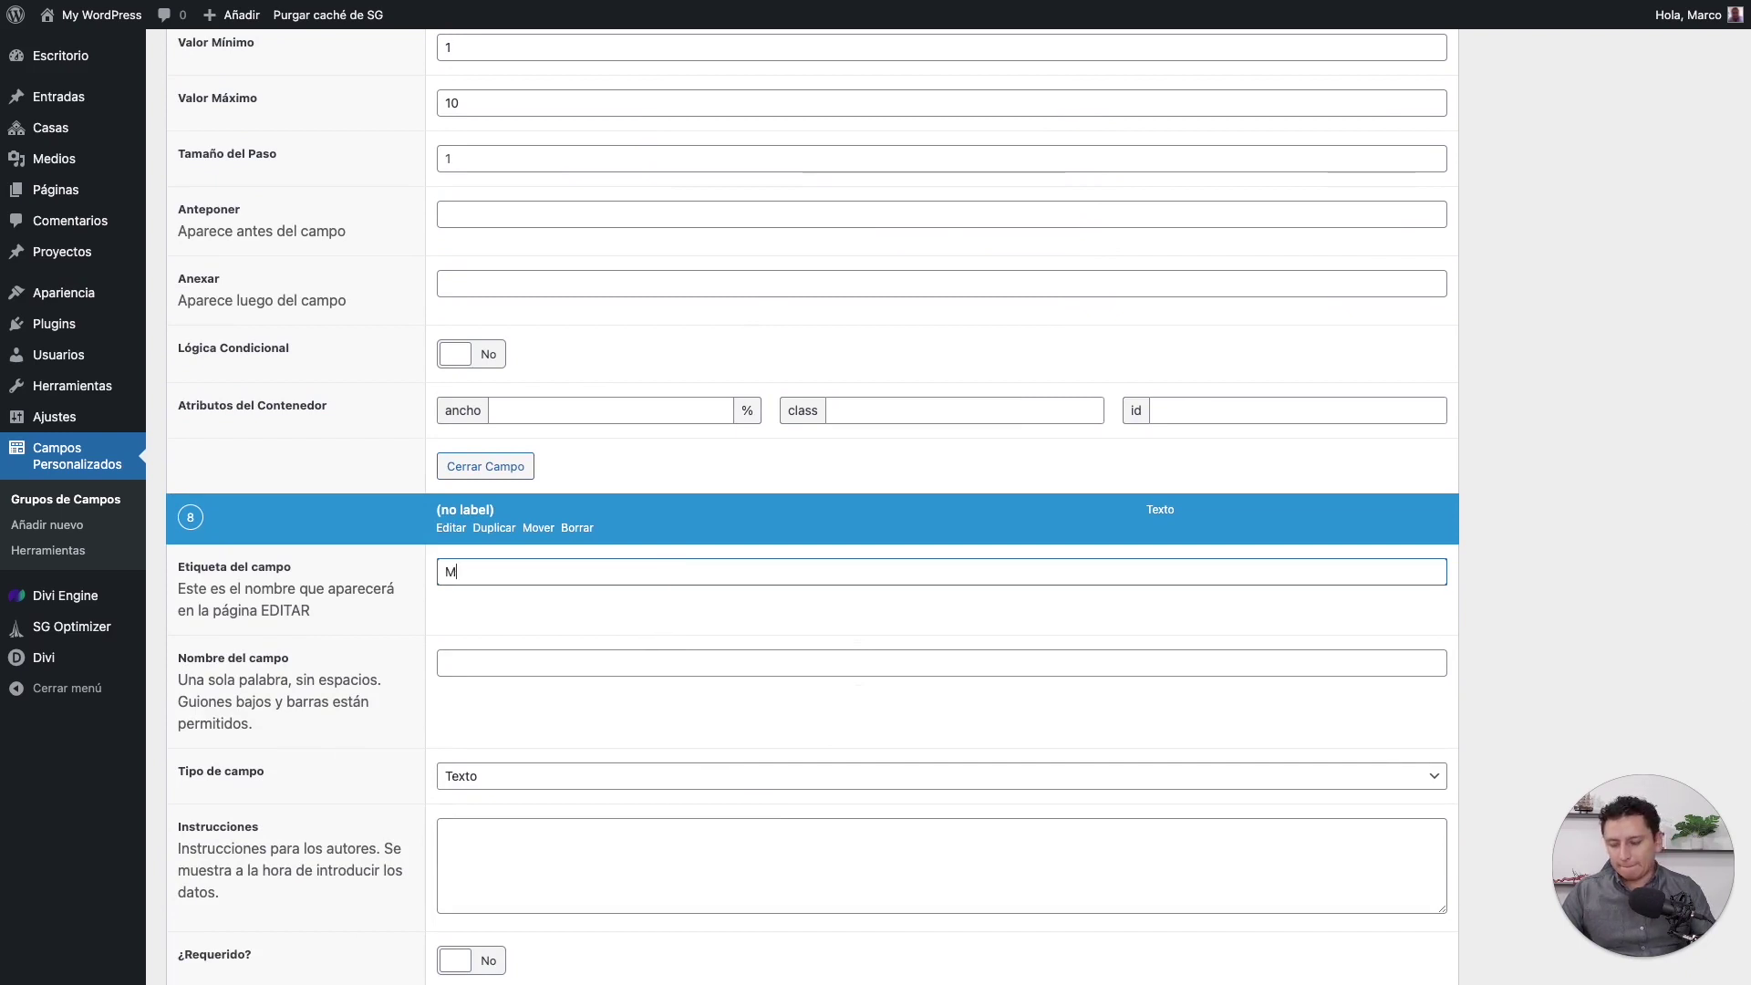
text(M)
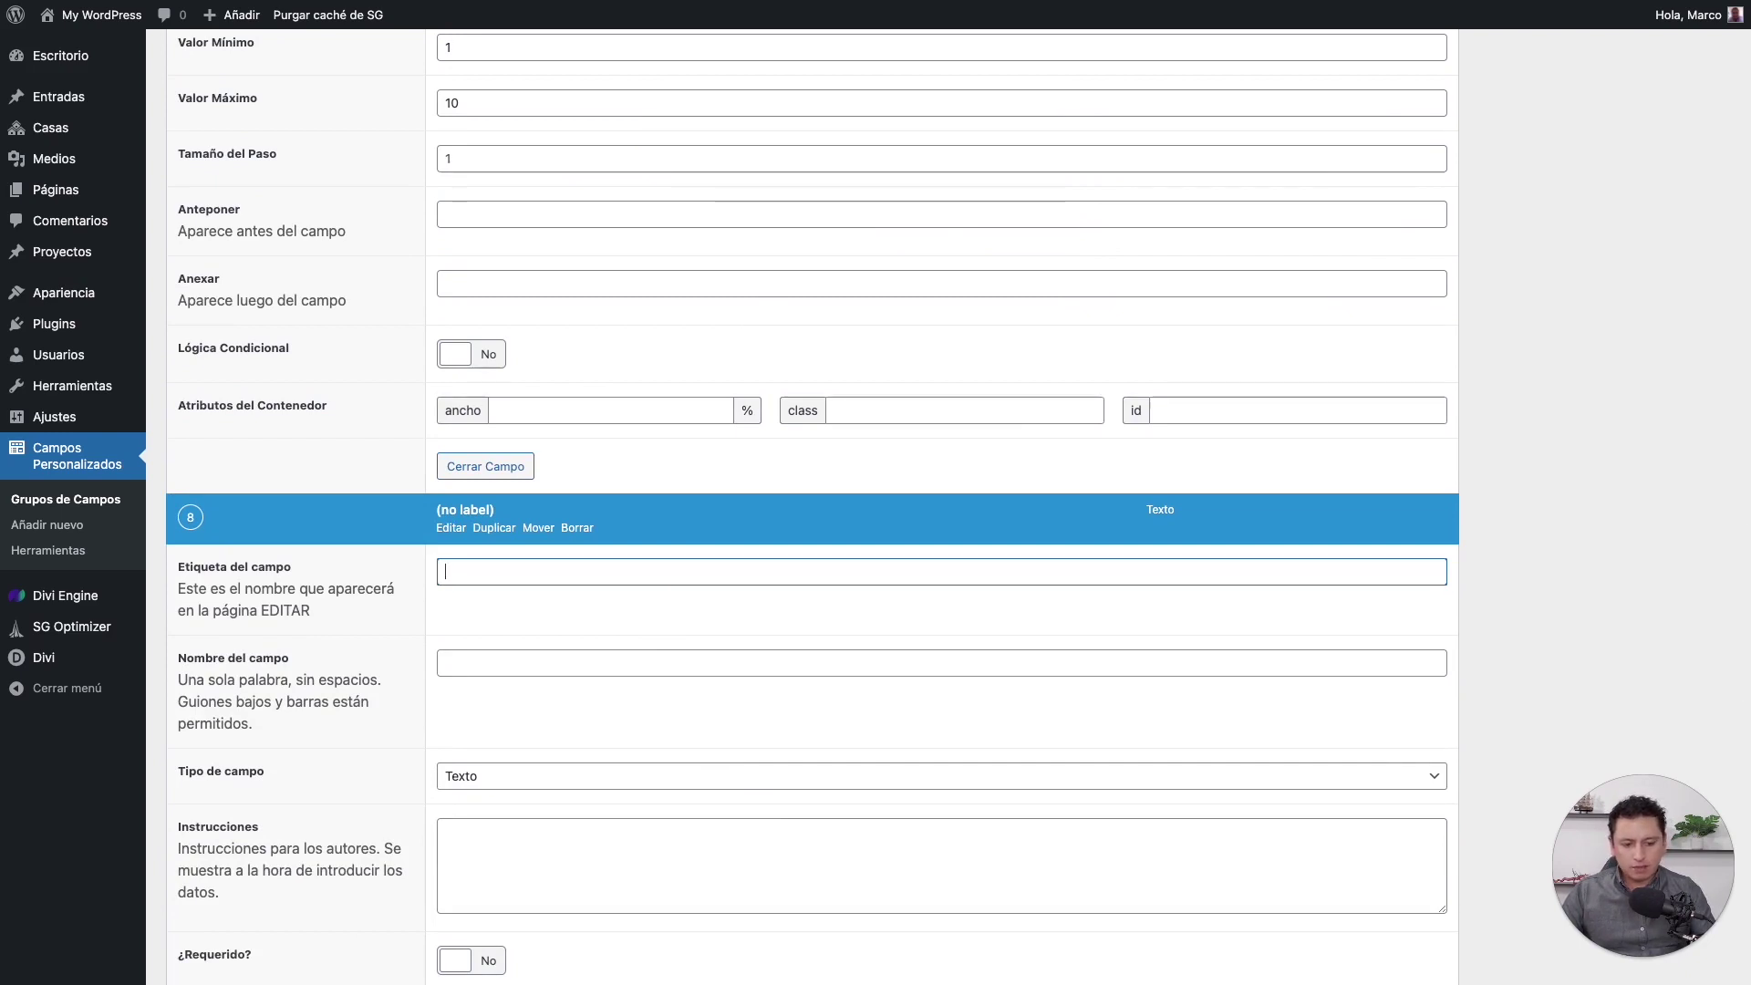
text(apa)
click(661, 665)
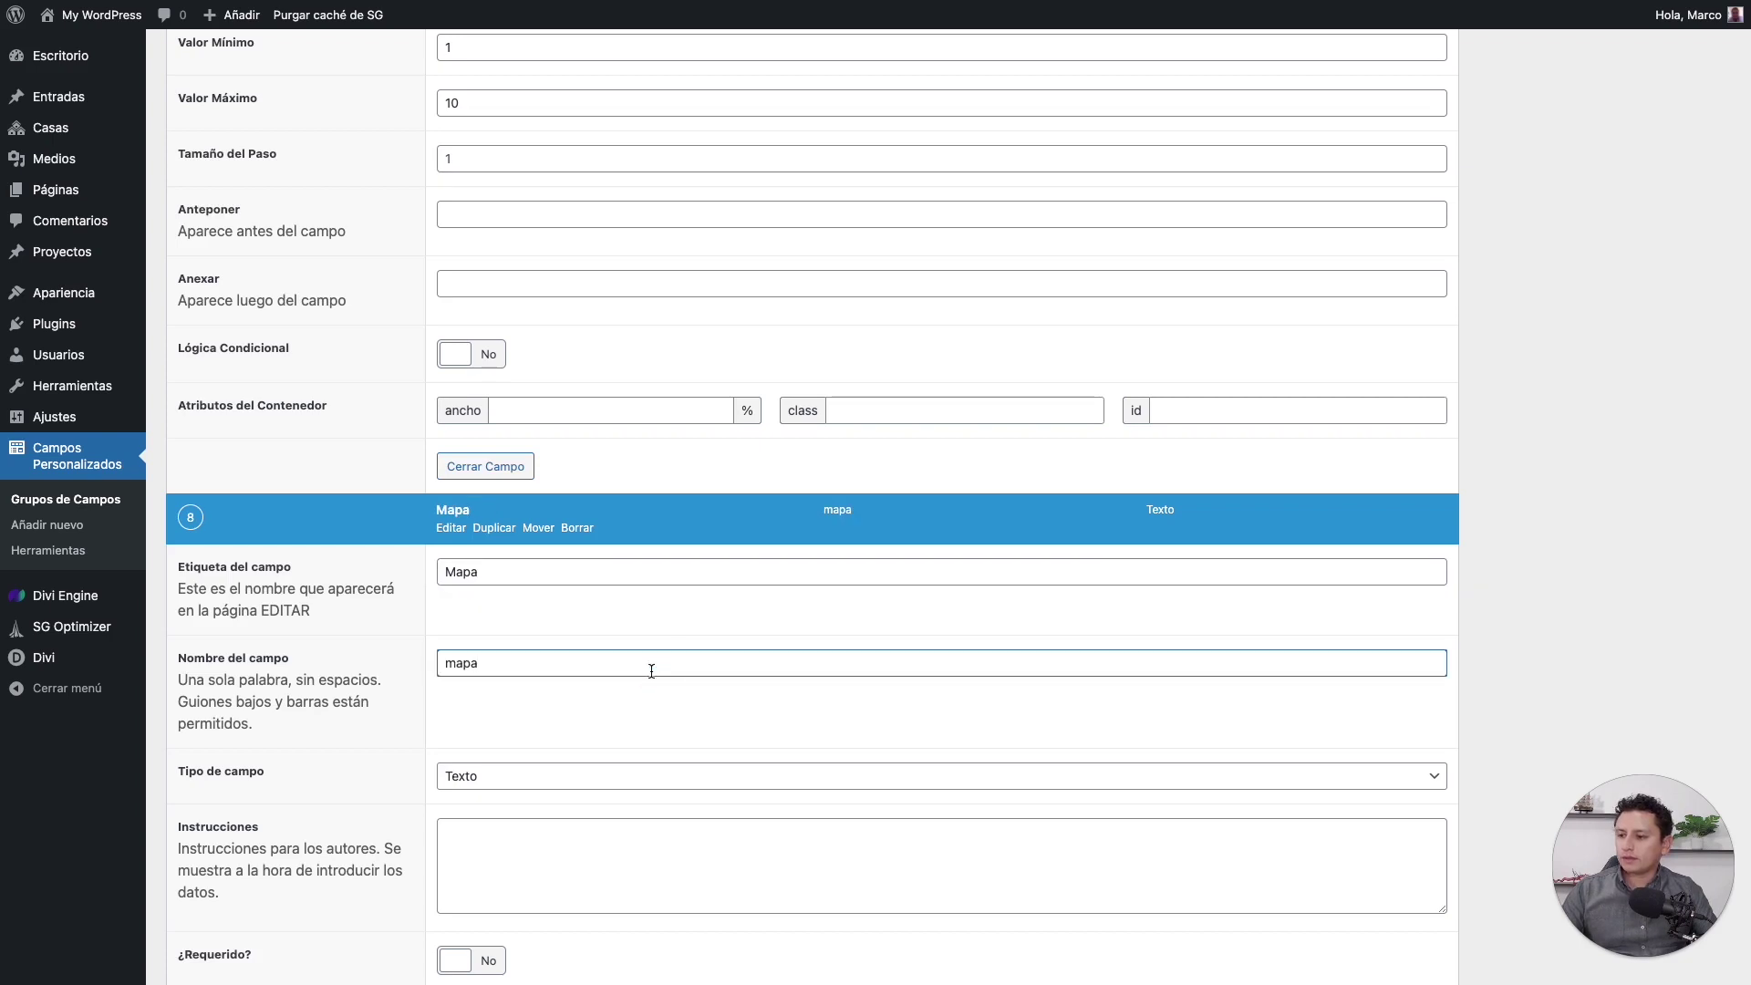
scroll(489, 688, down, 1)
click(489, 688)
click(538, 697)
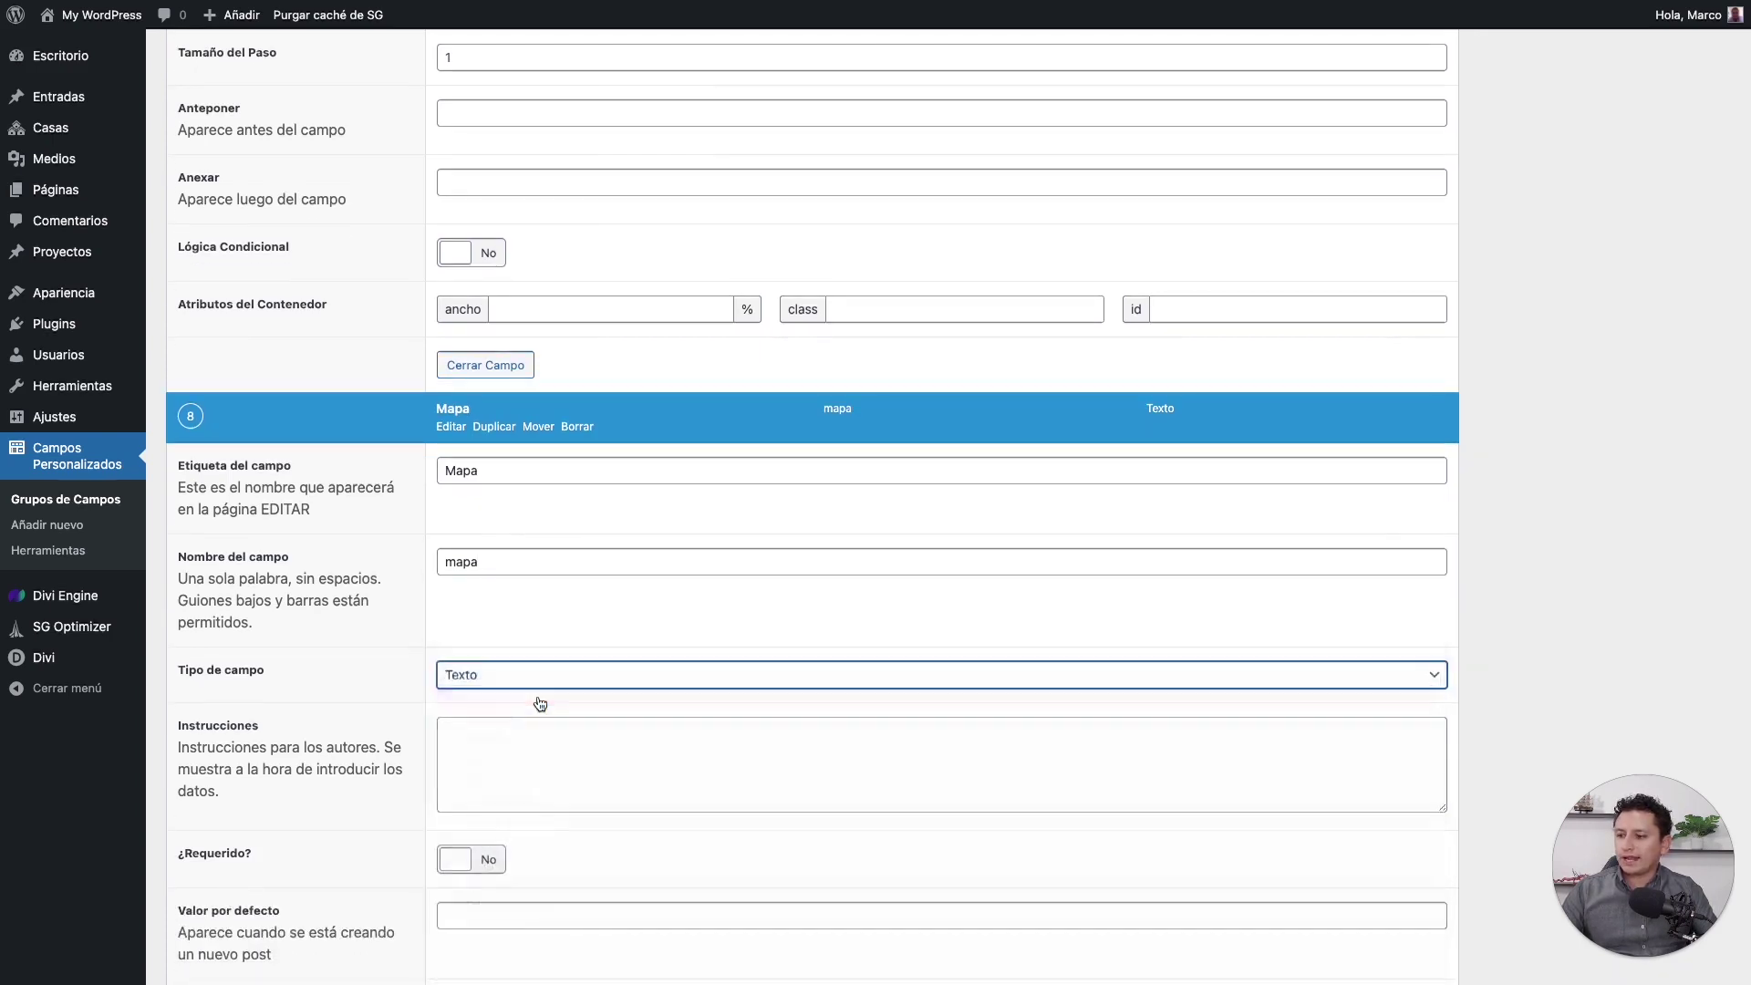
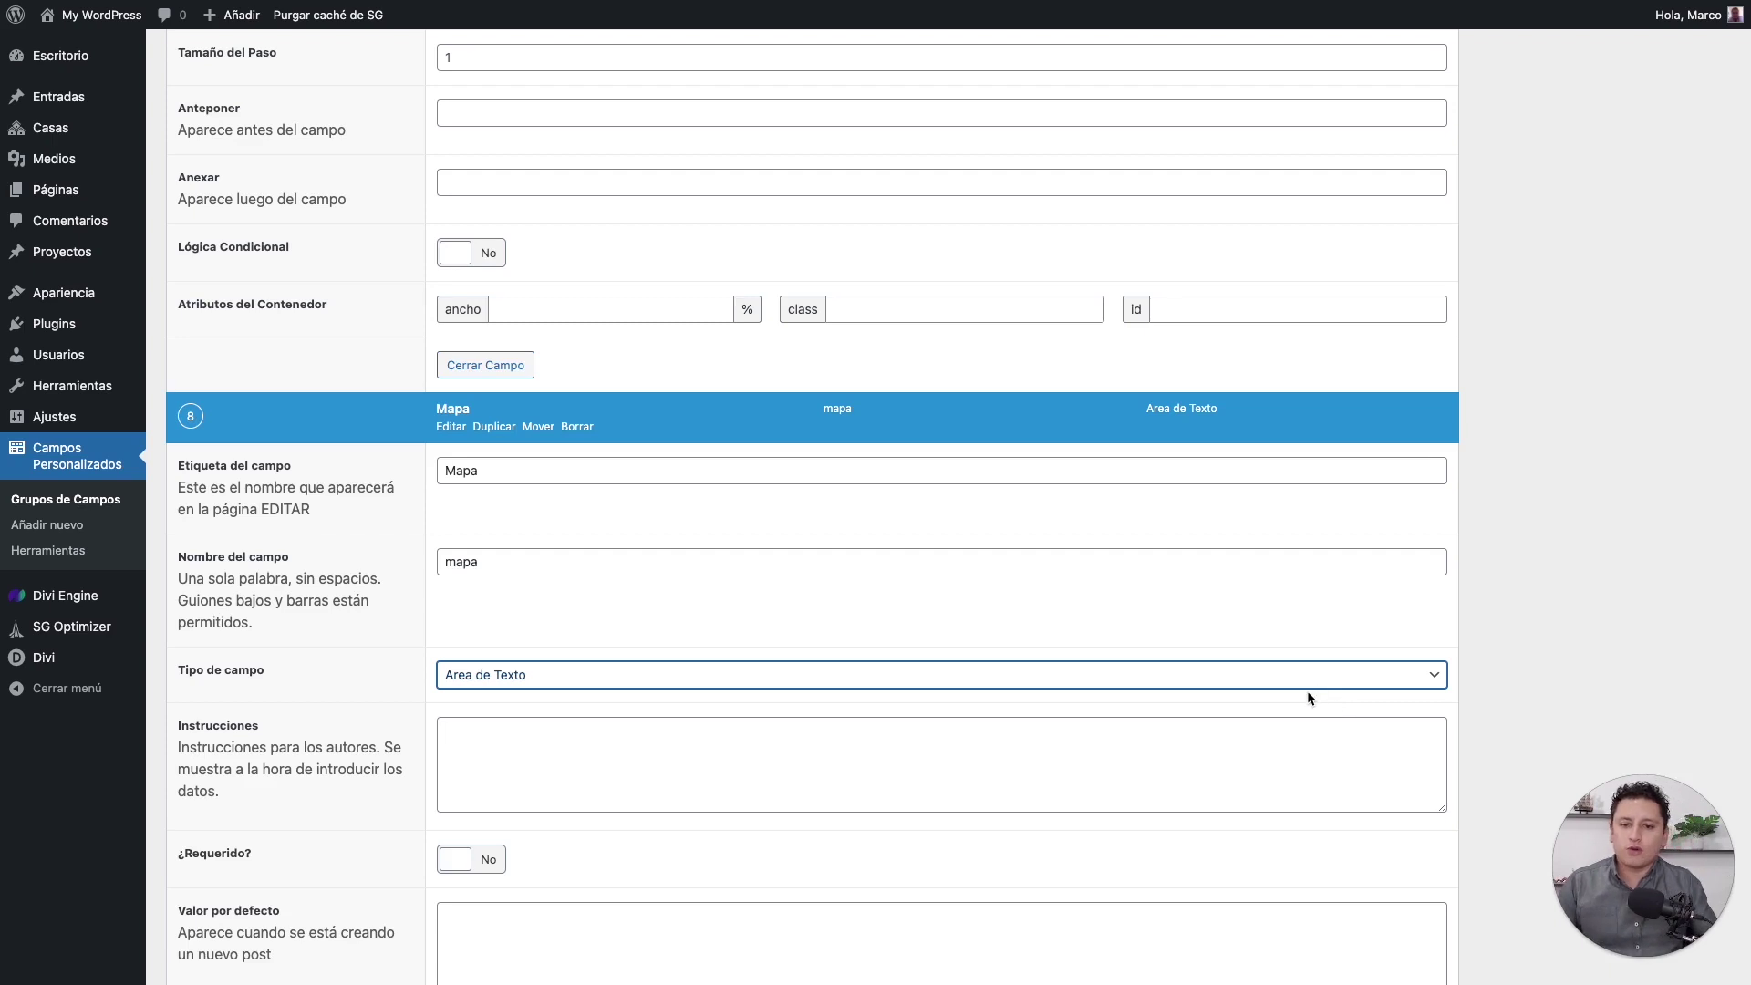
Give the Mapa field the instructions 'Copia desde Google Maps el iFrame' and mark it required
scroll(1323, 691, up, 1)
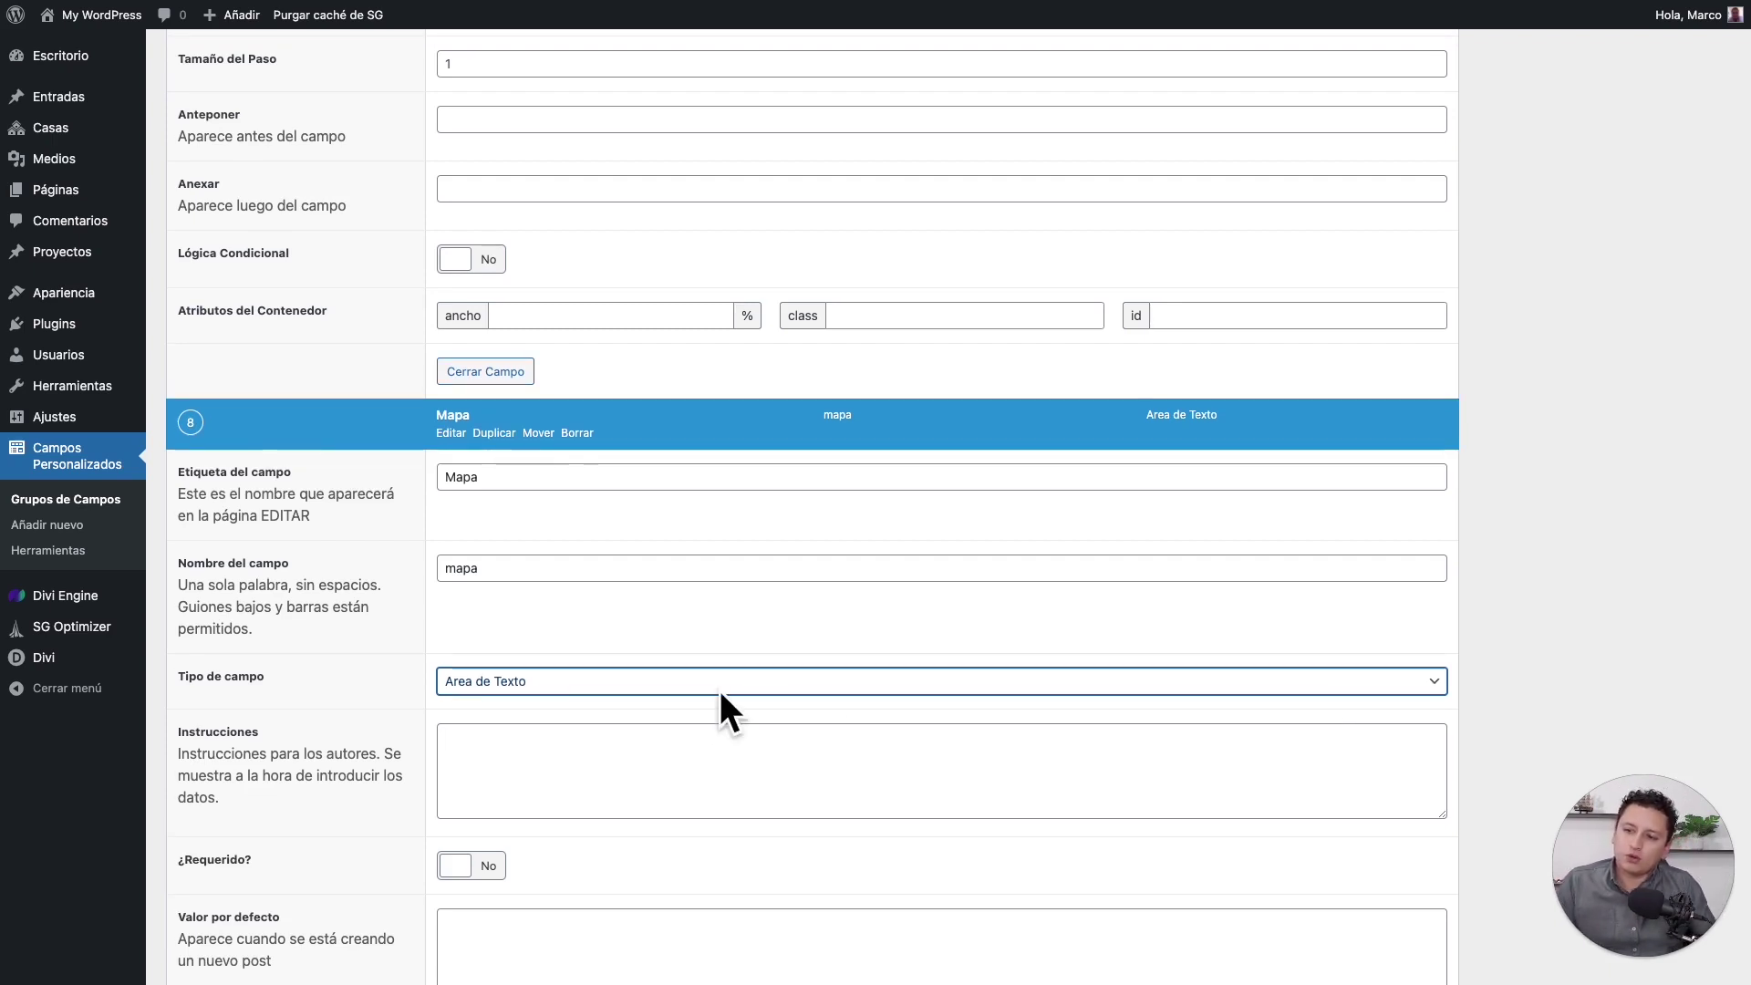
scroll(720, 693, down, 1)
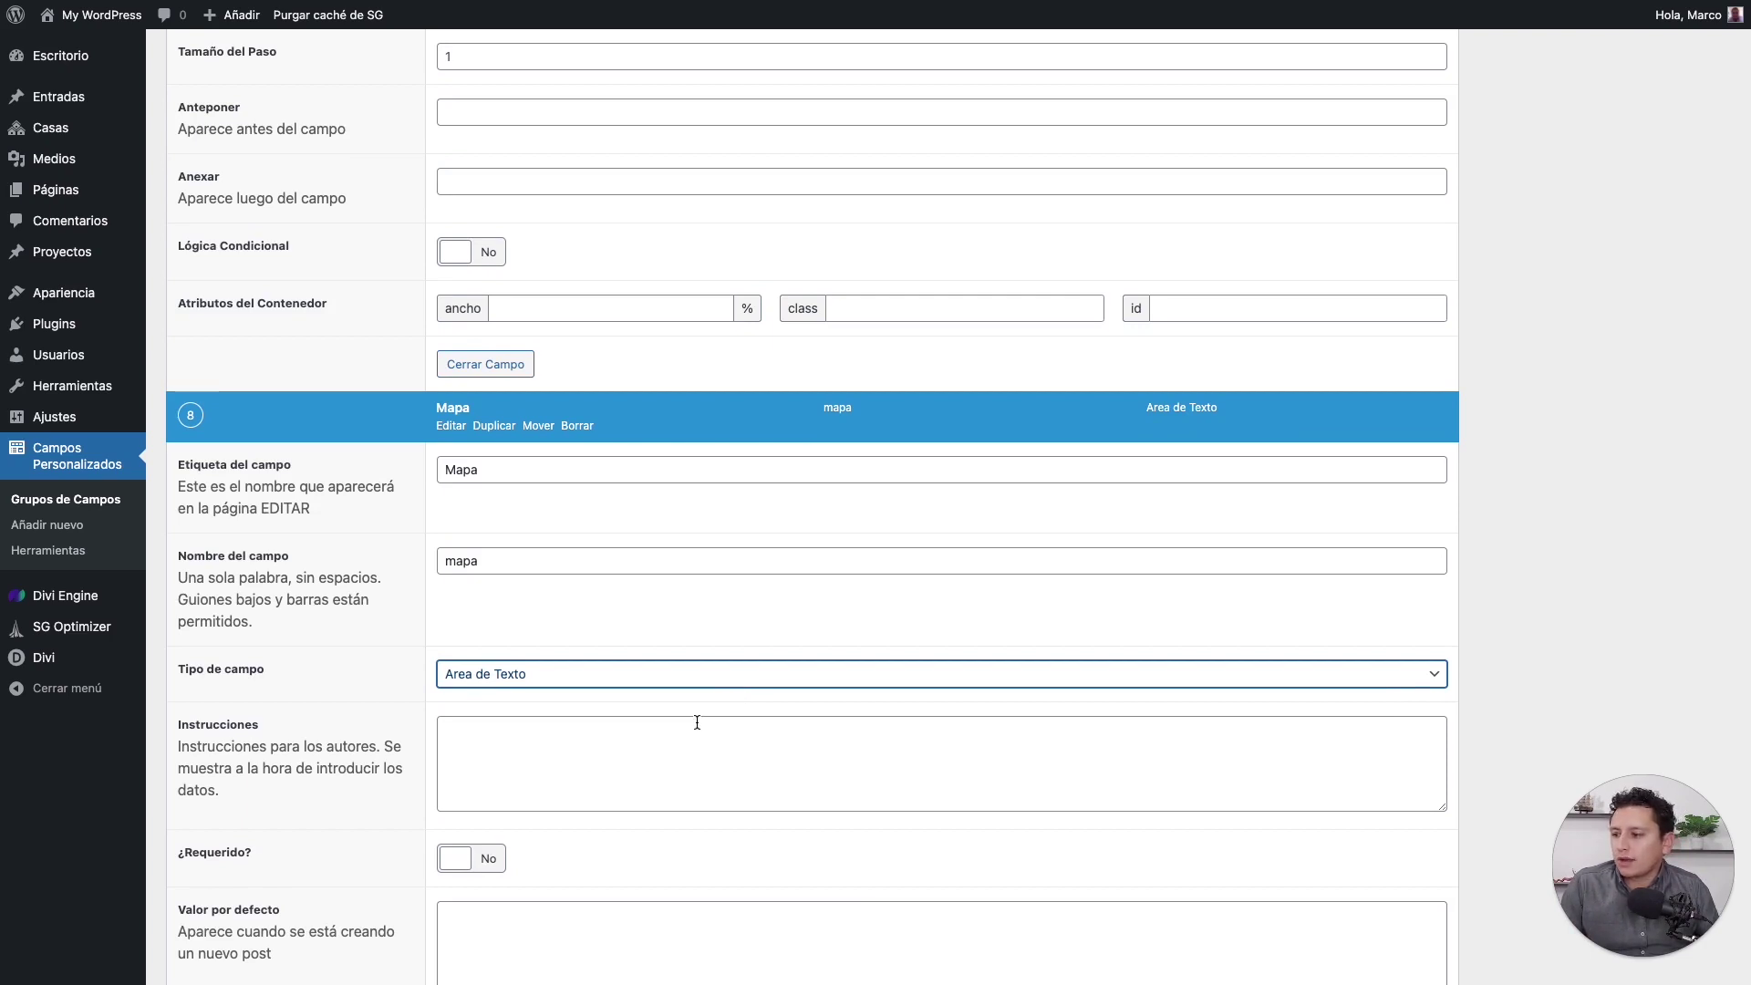
click(658, 748)
scroll(641, 750, down, 2)
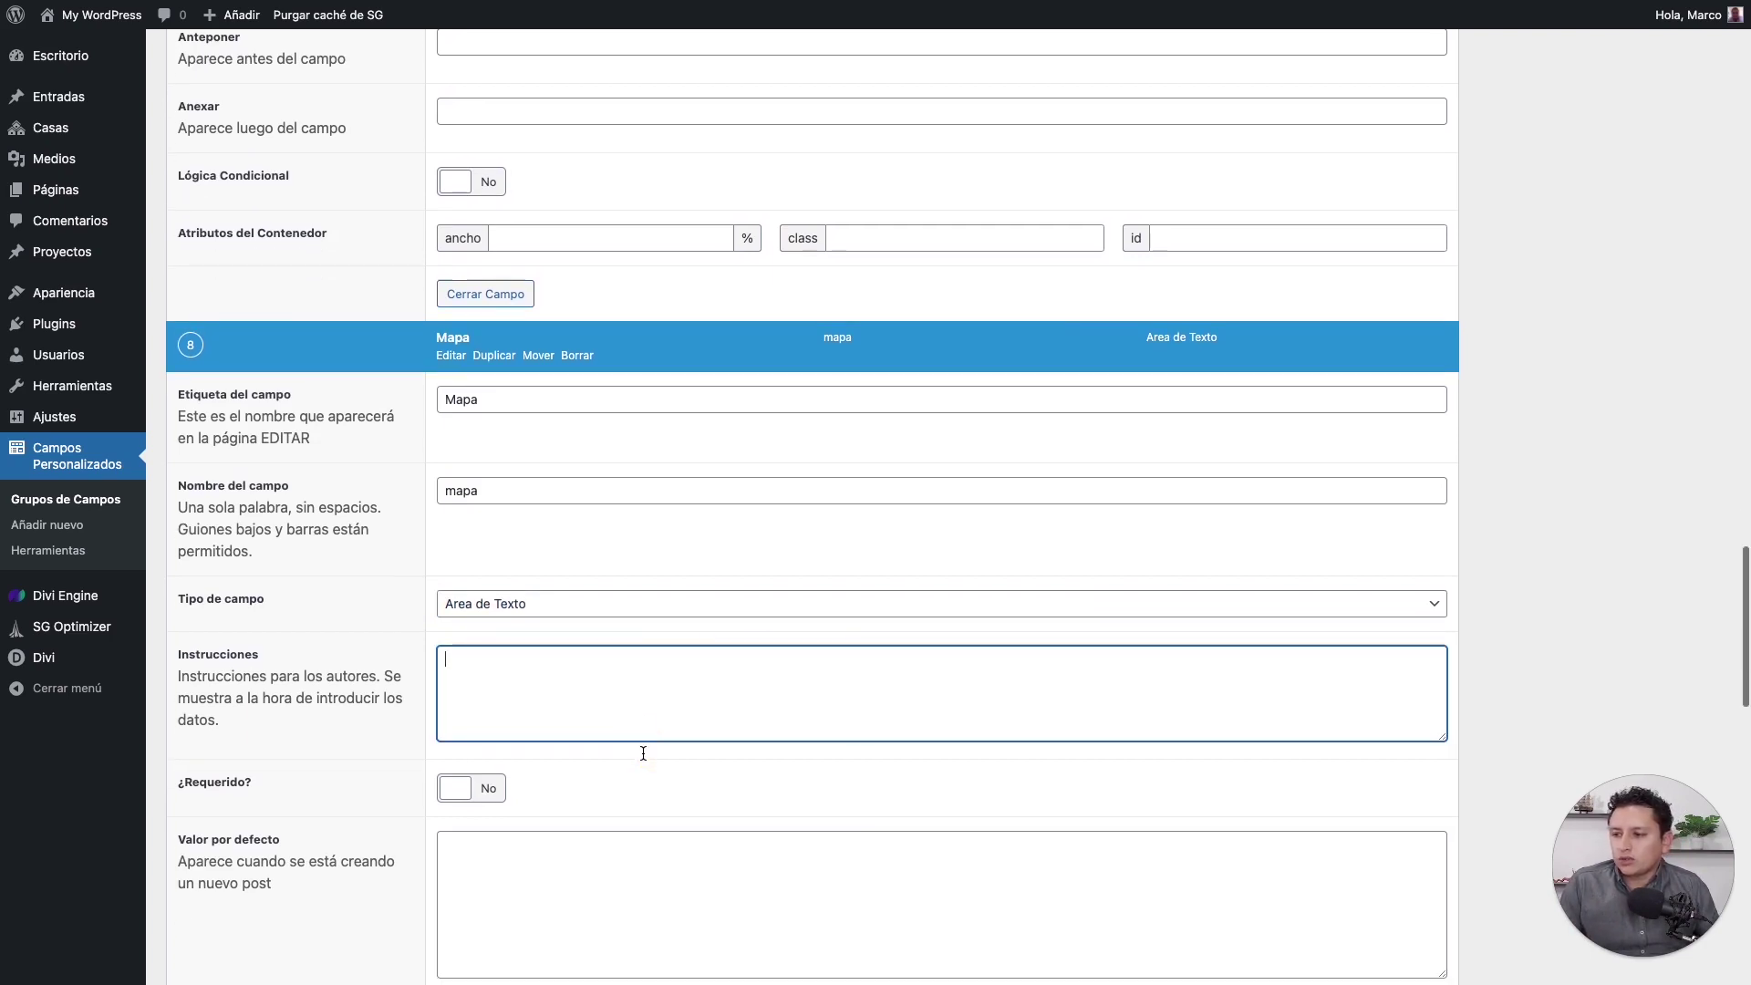
text(Copia)
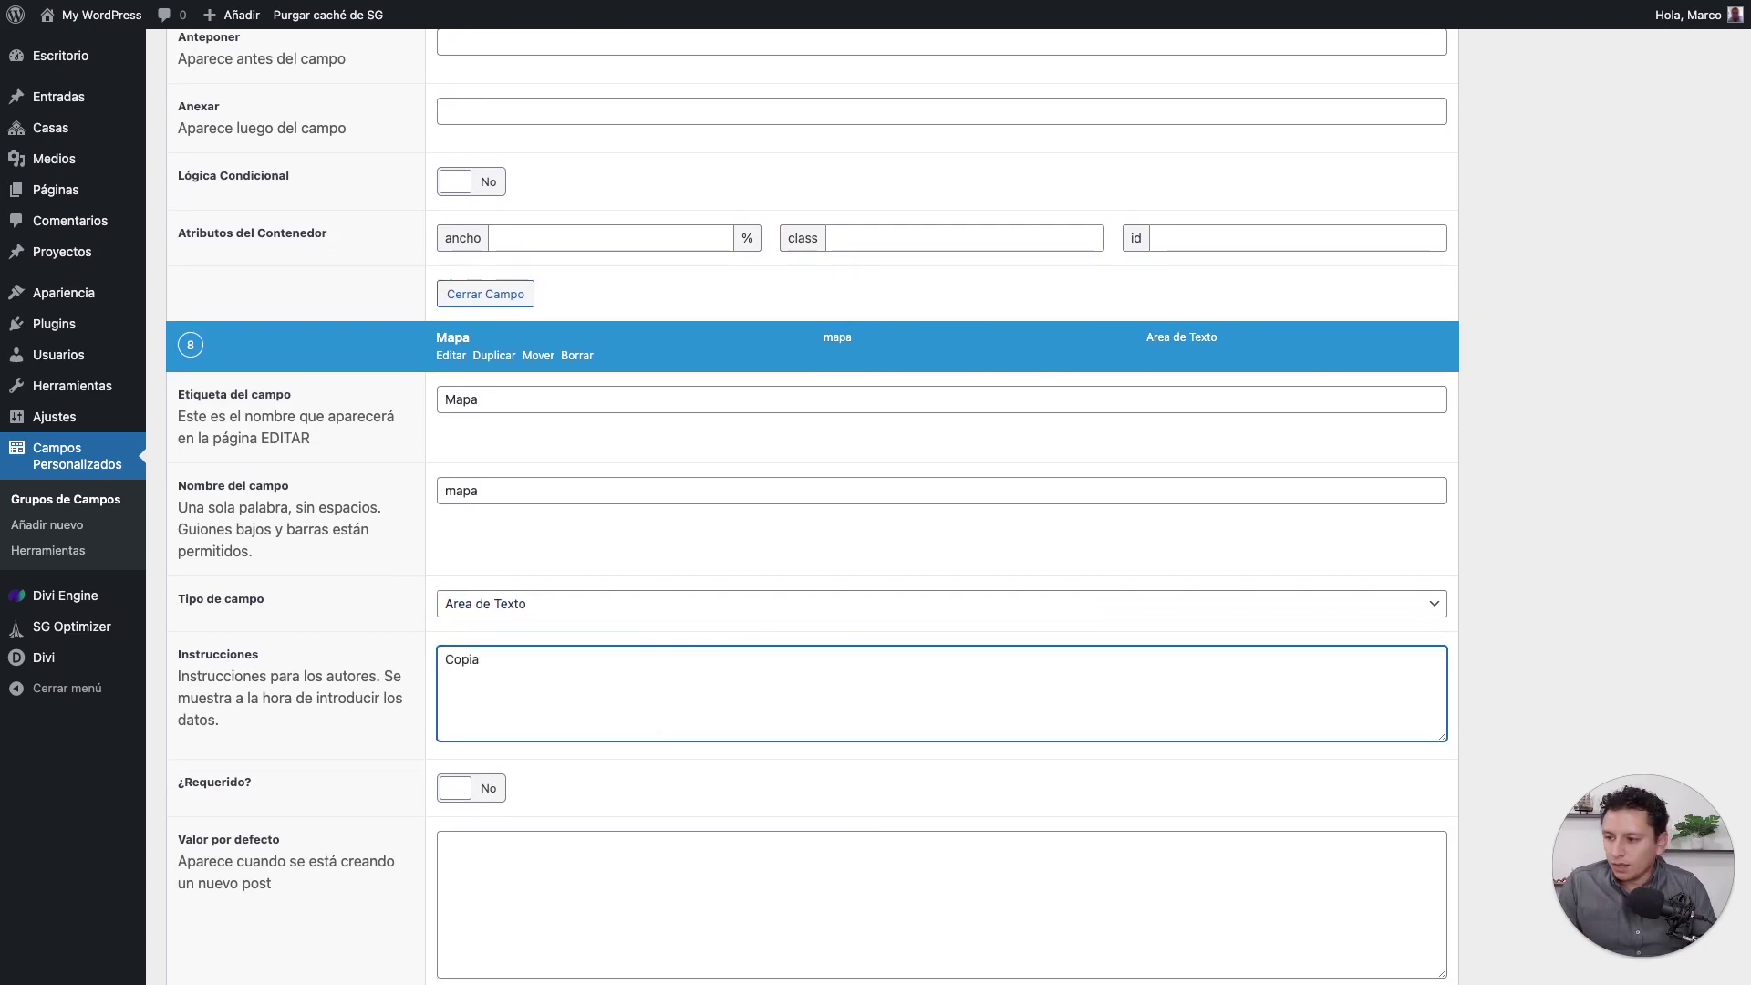
text( desde Google Ma)
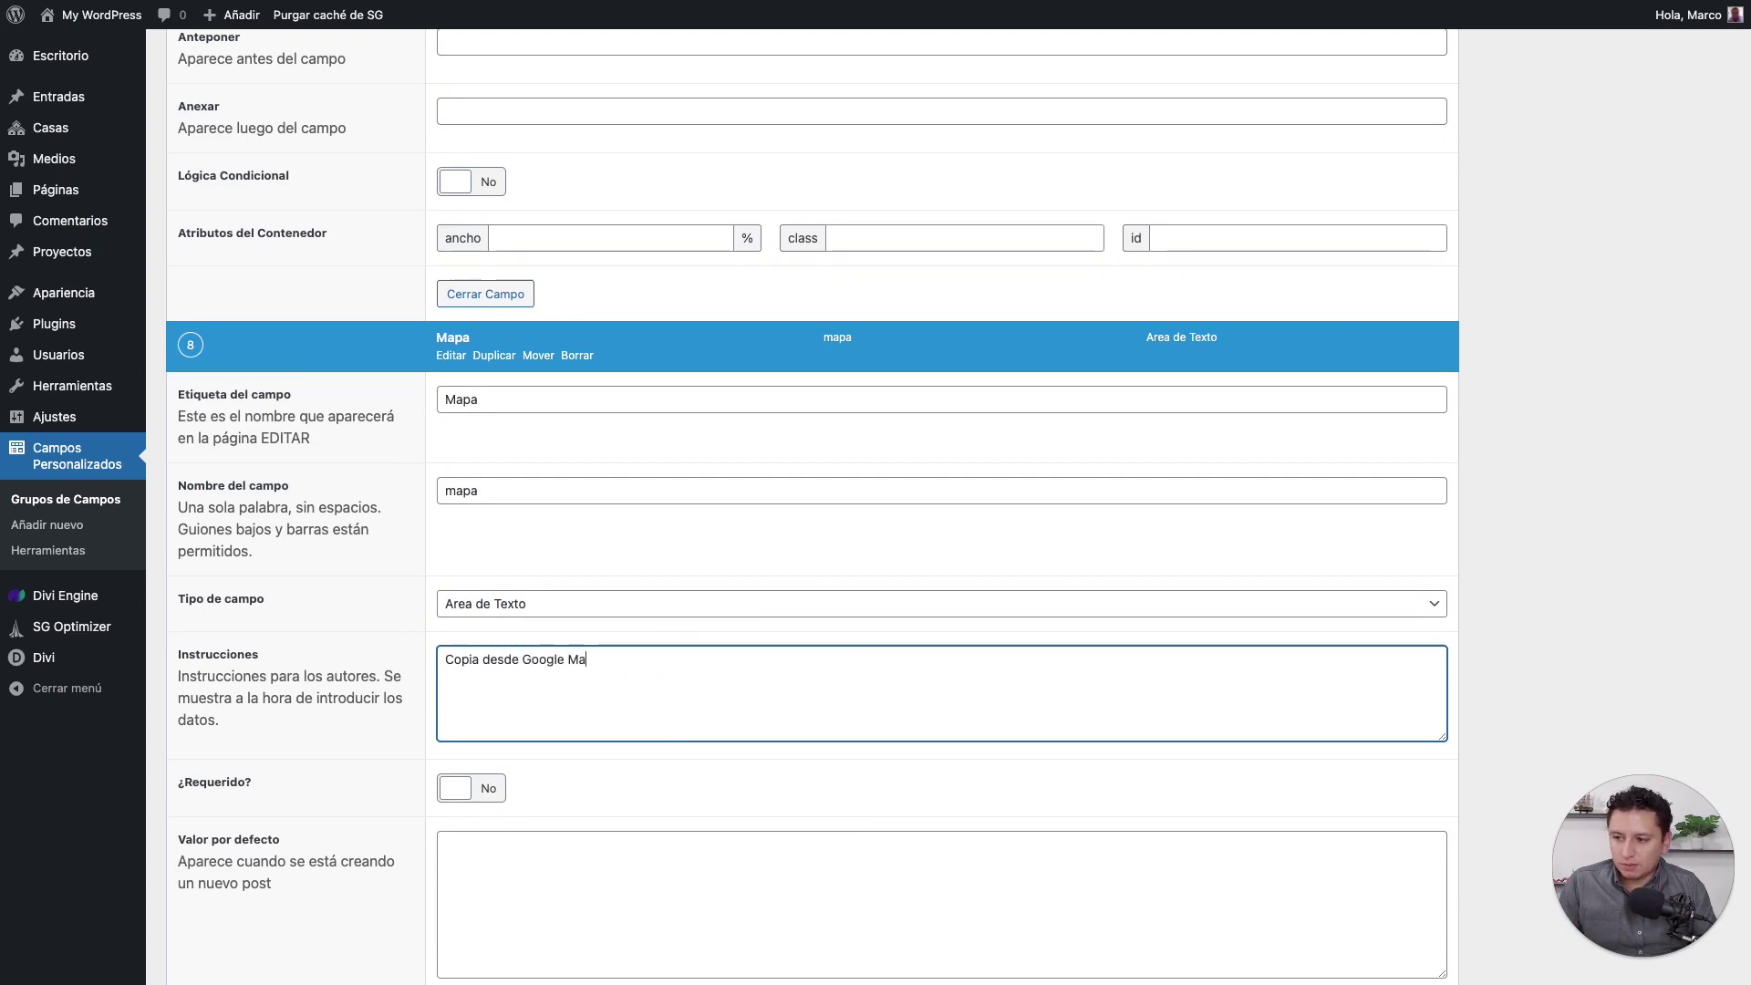
text(ps el )
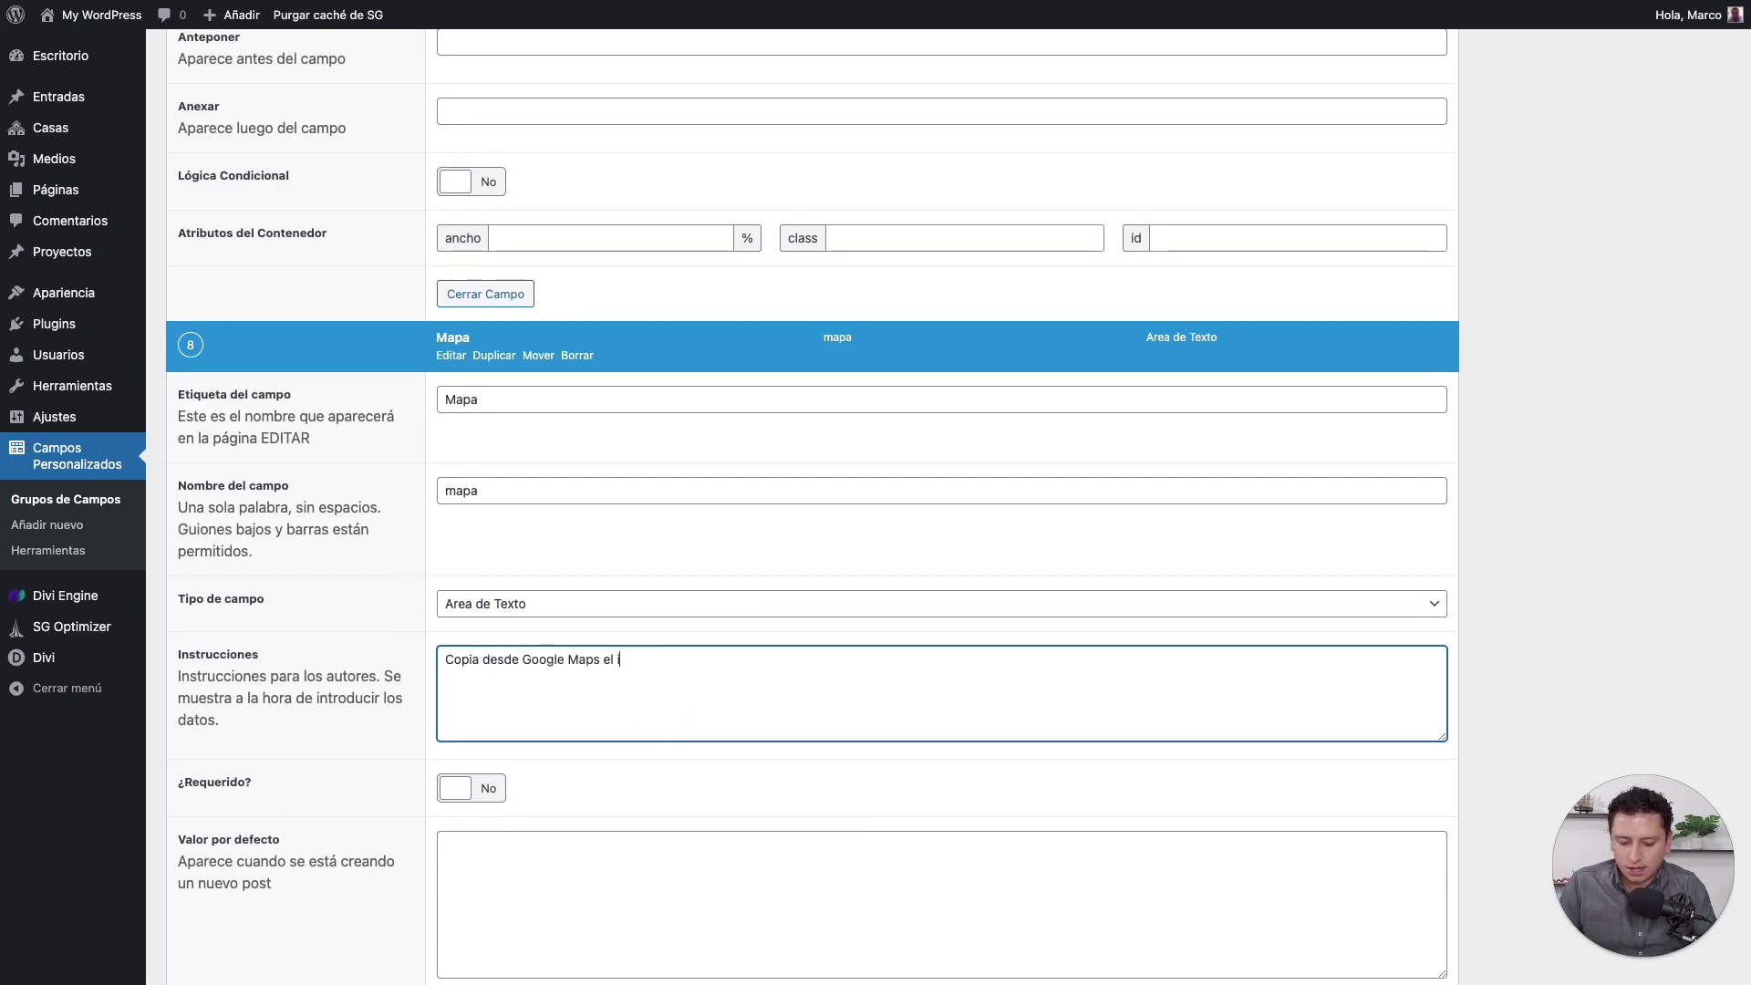
text(iFrame)
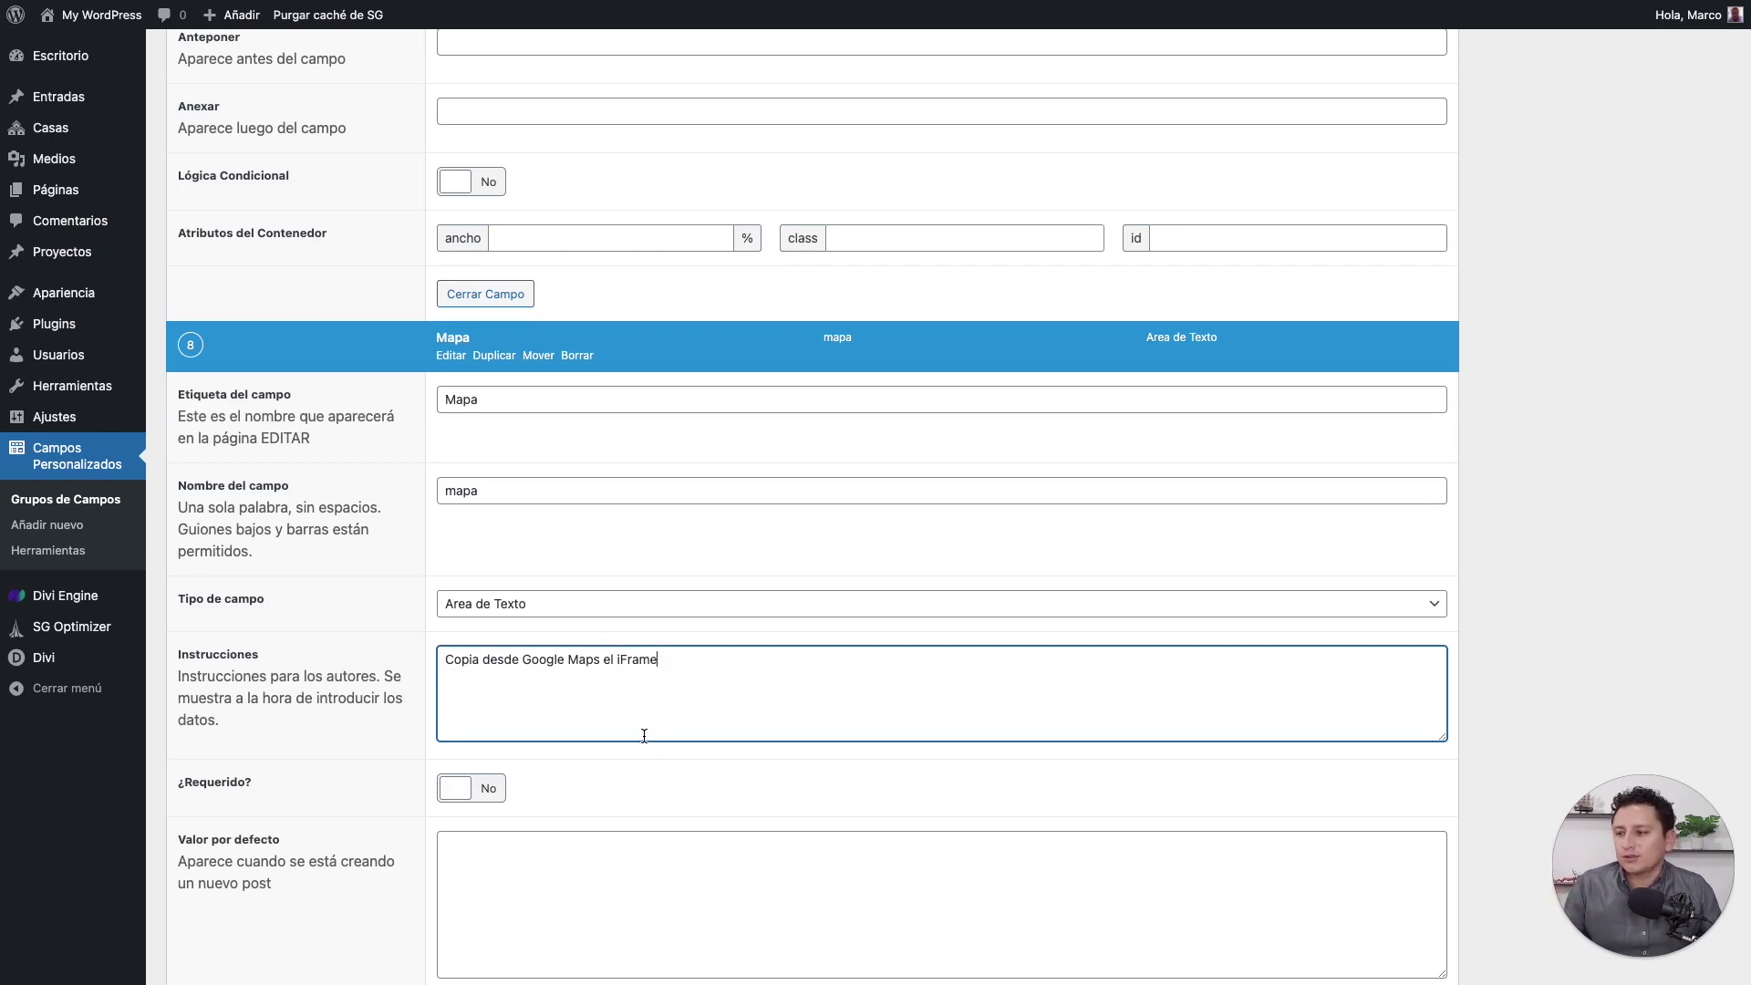
scroll(638, 735, down, 5)
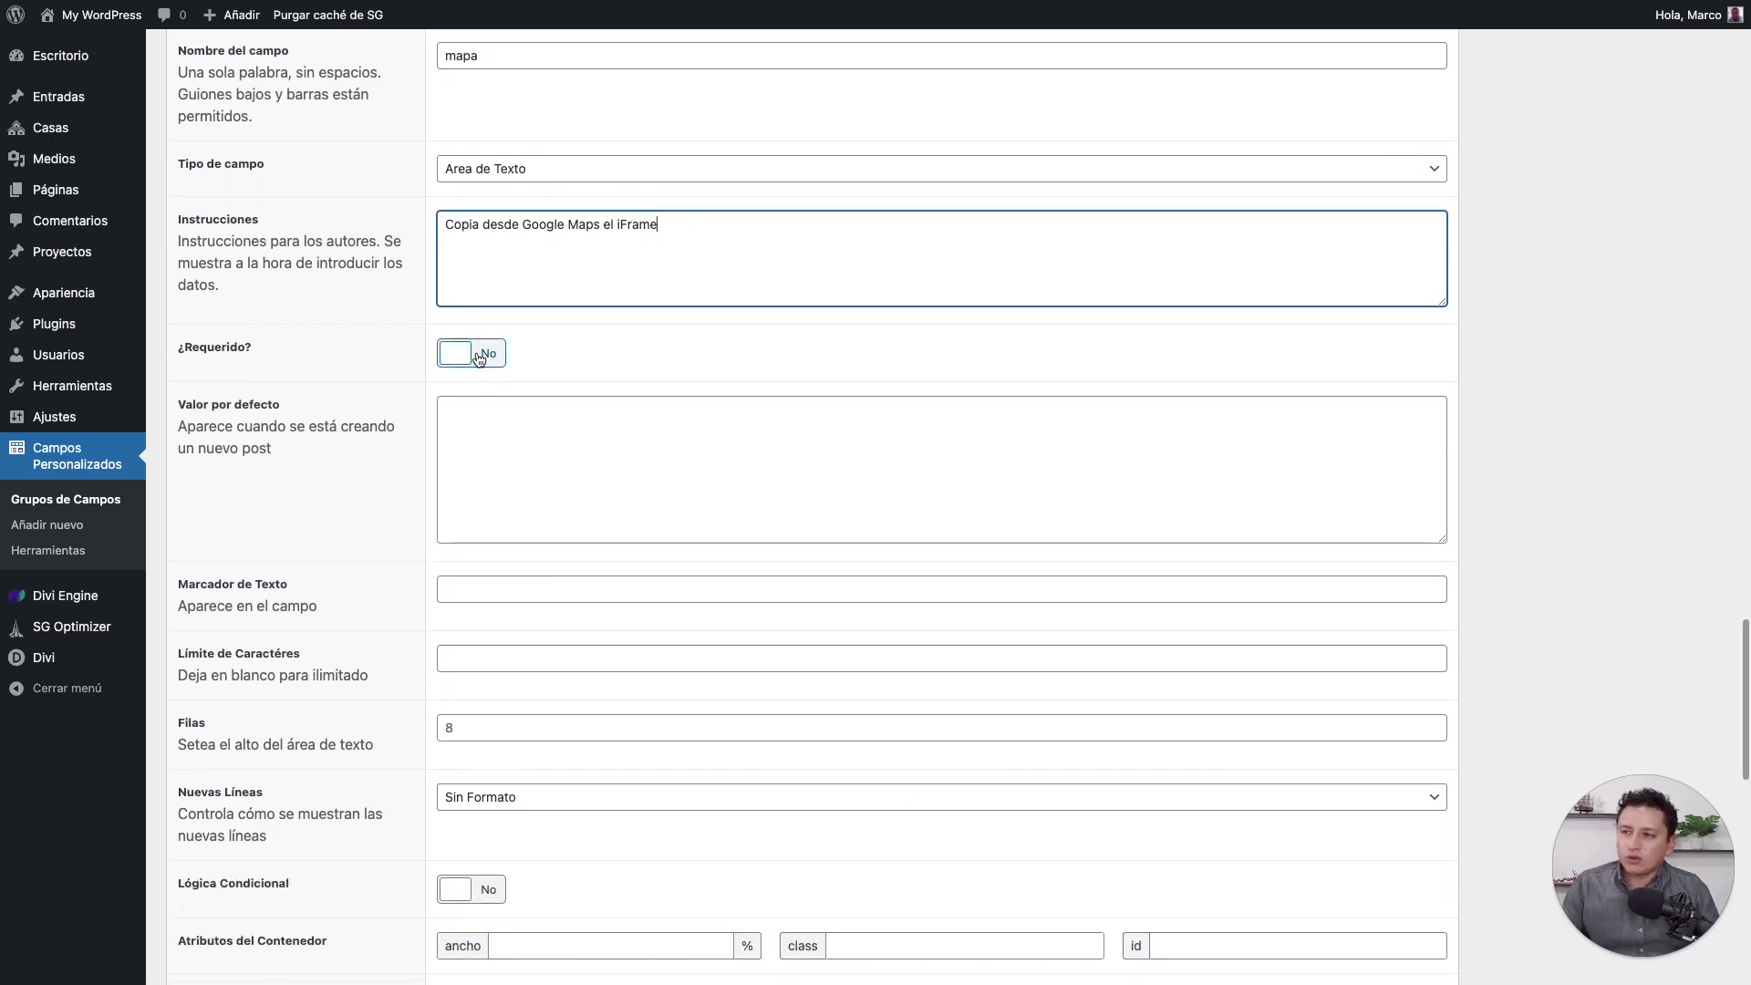
click(478, 355)
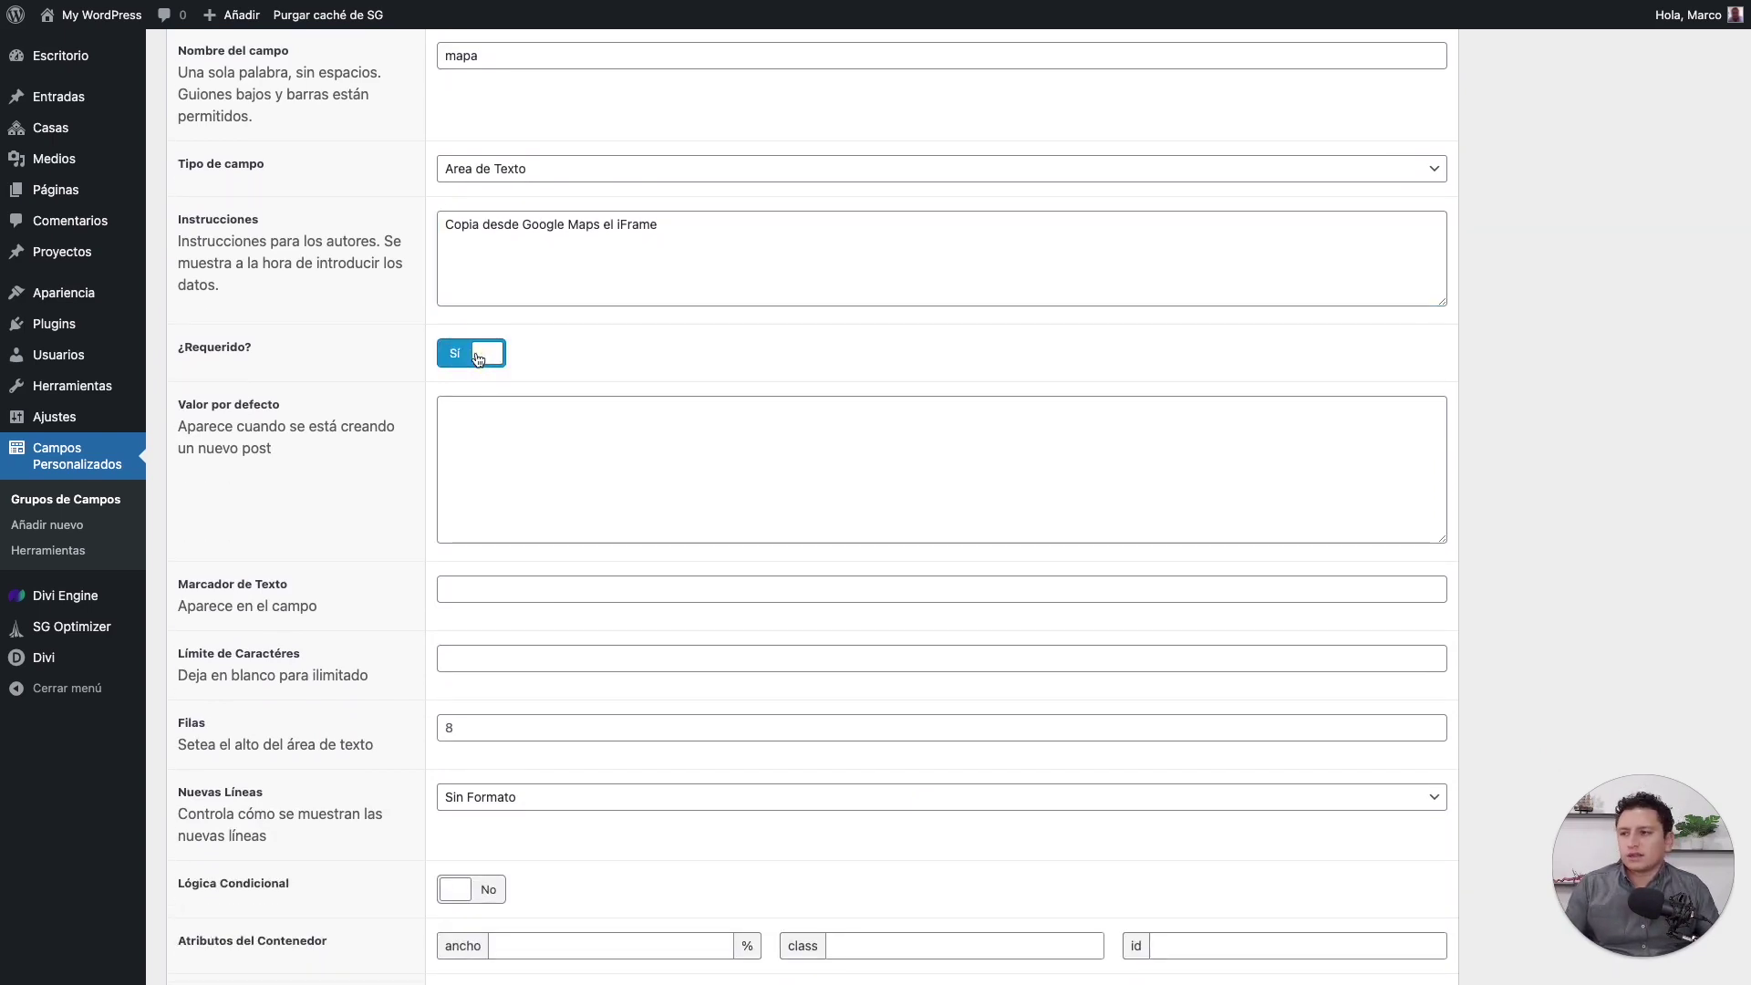
scroll(391, 642, down, 1)
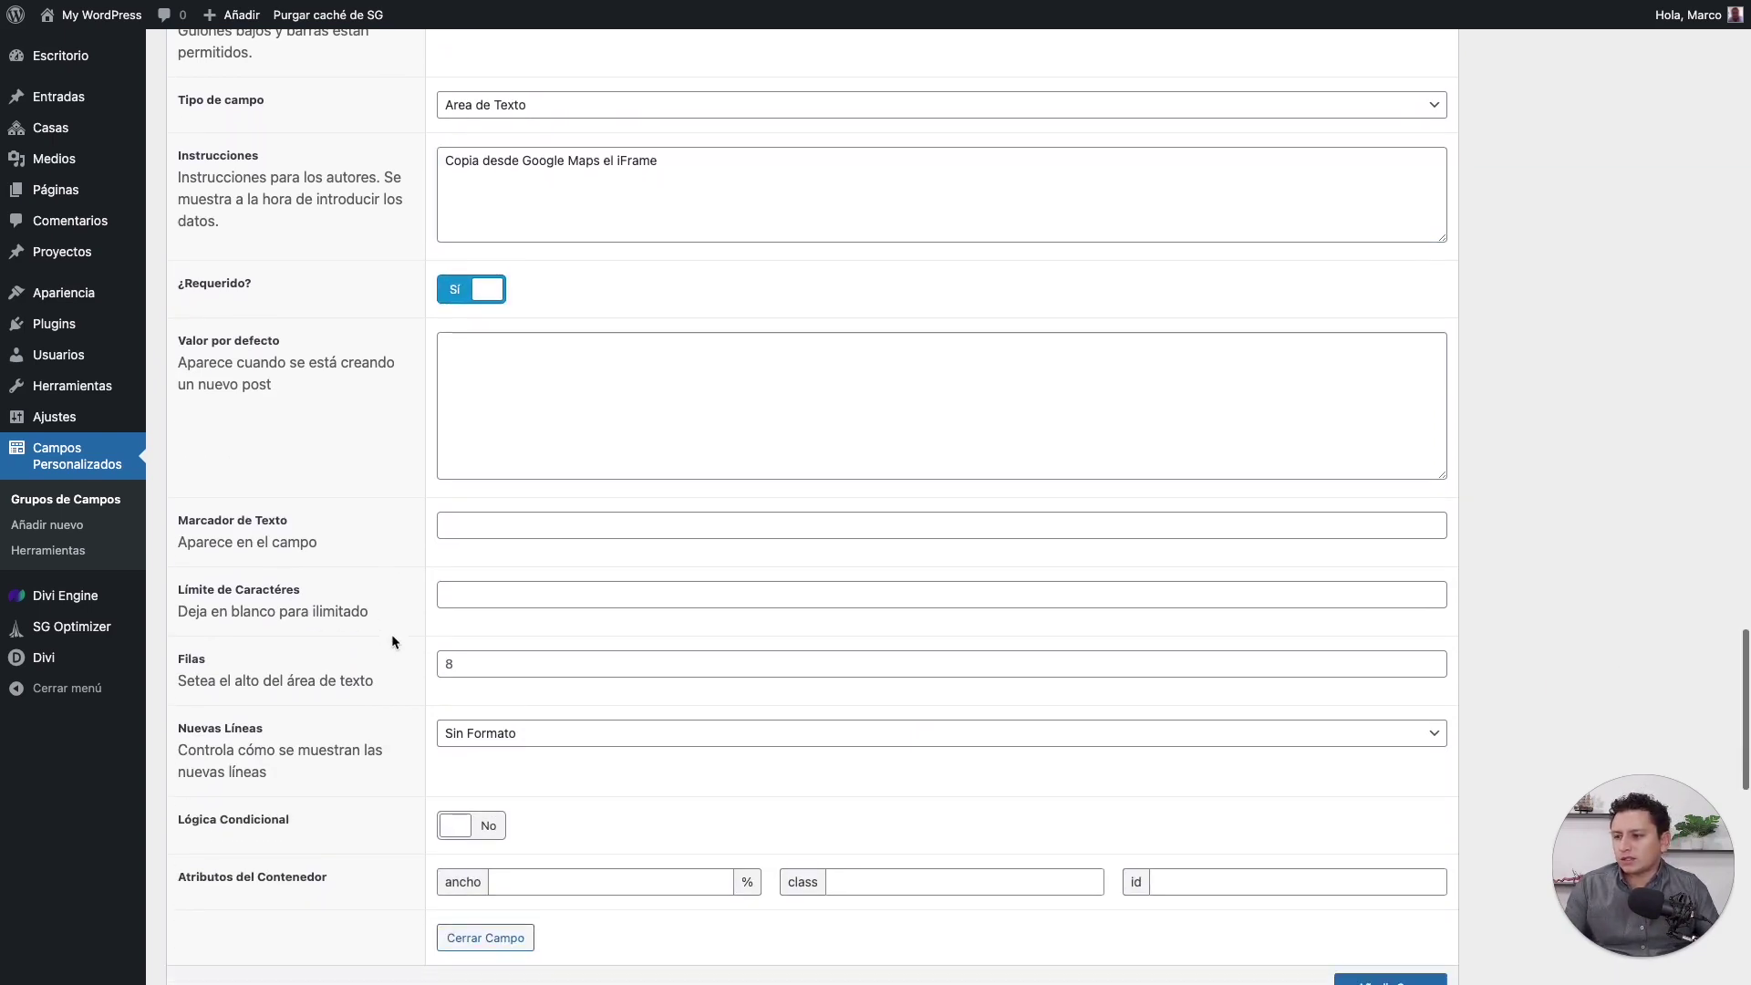
scroll(391, 642, down, 2)
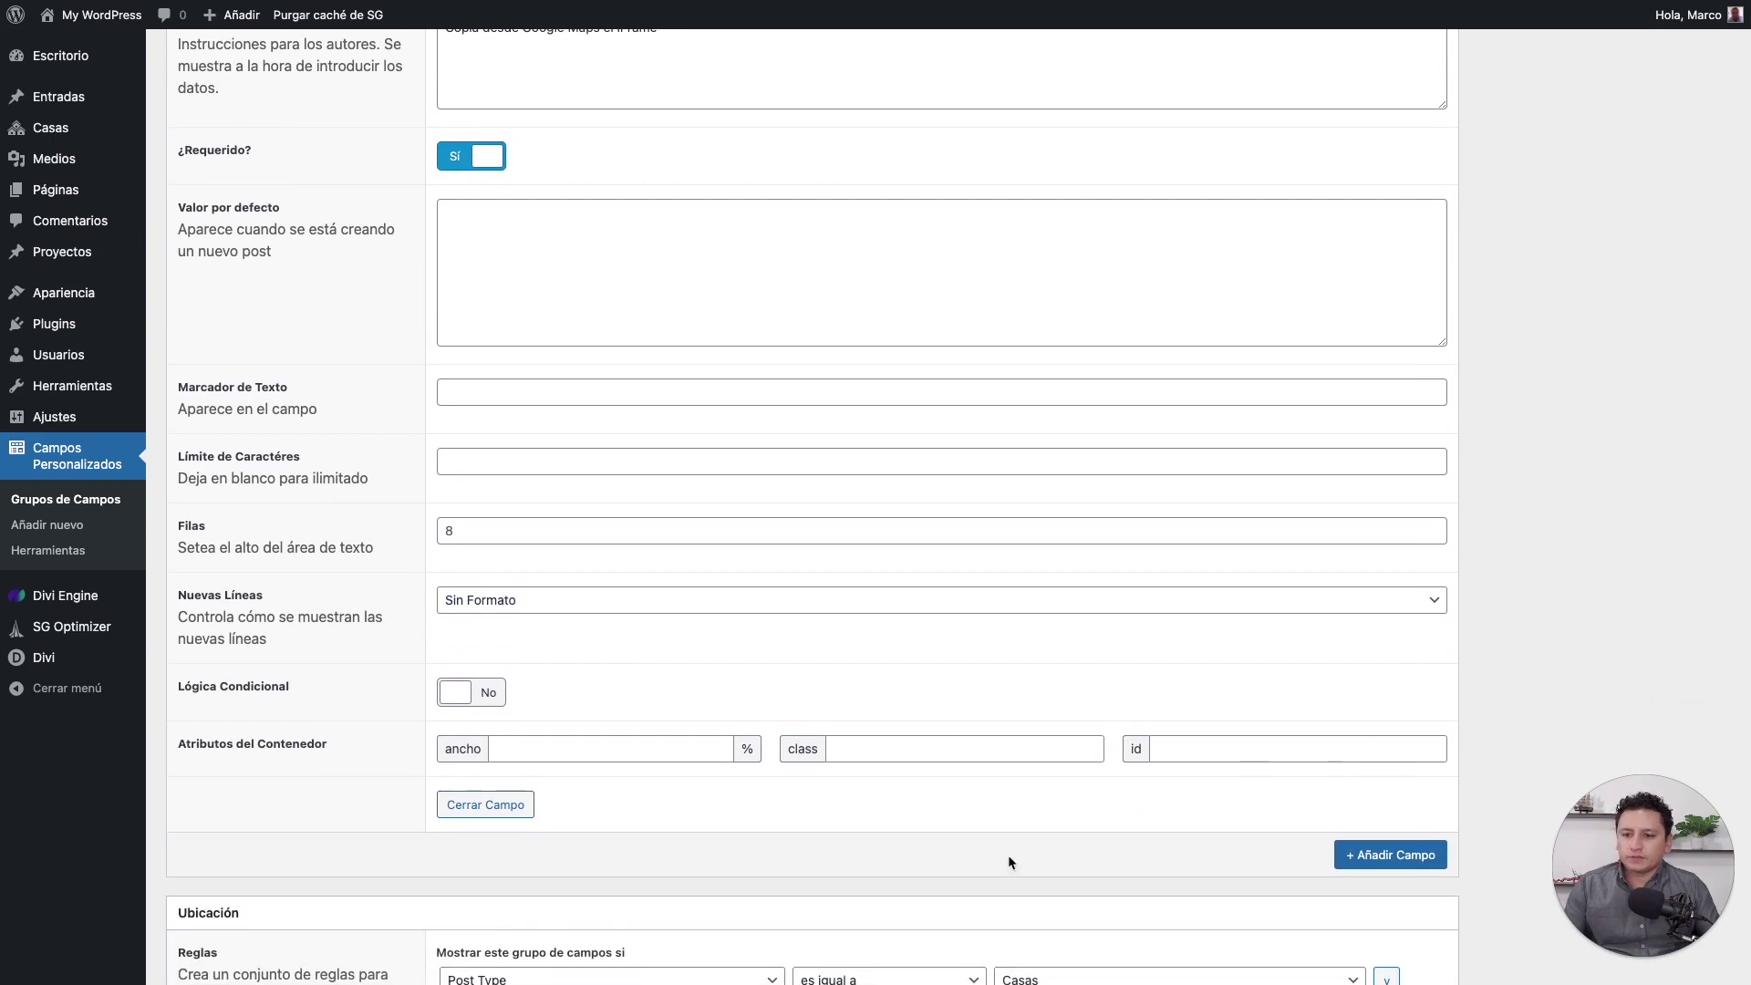
Add a new ninth field labelled Galería
click(1395, 854)
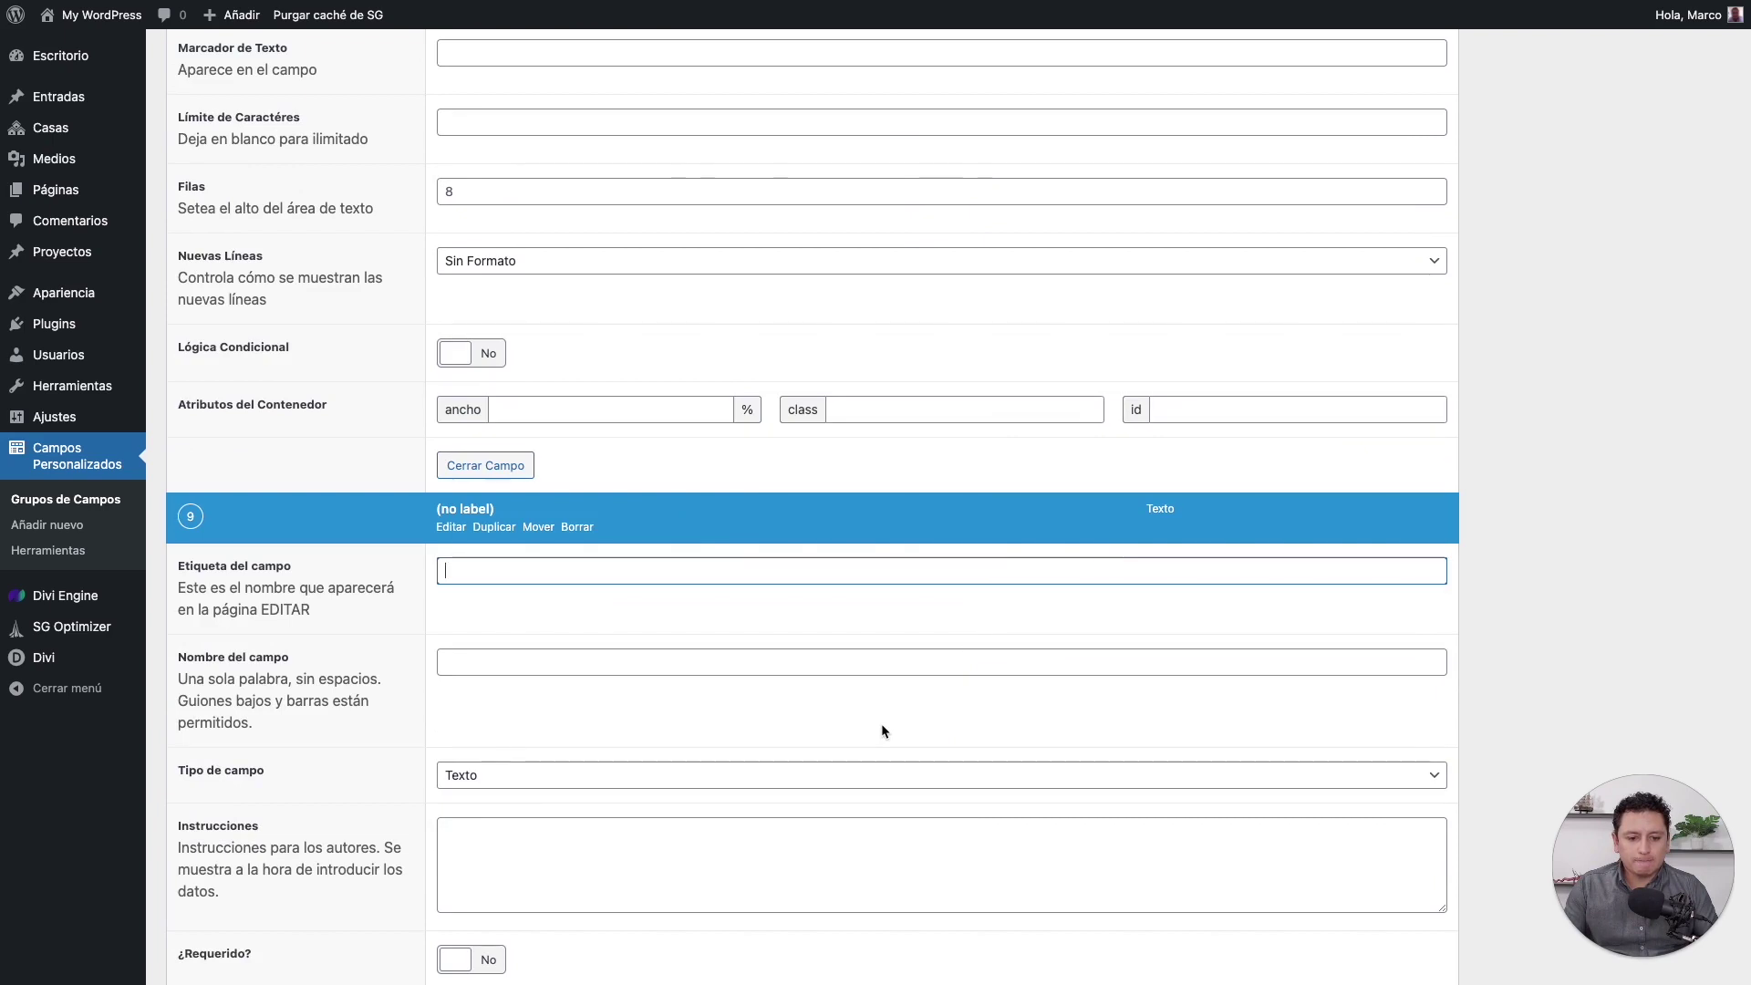
text(Galer{)
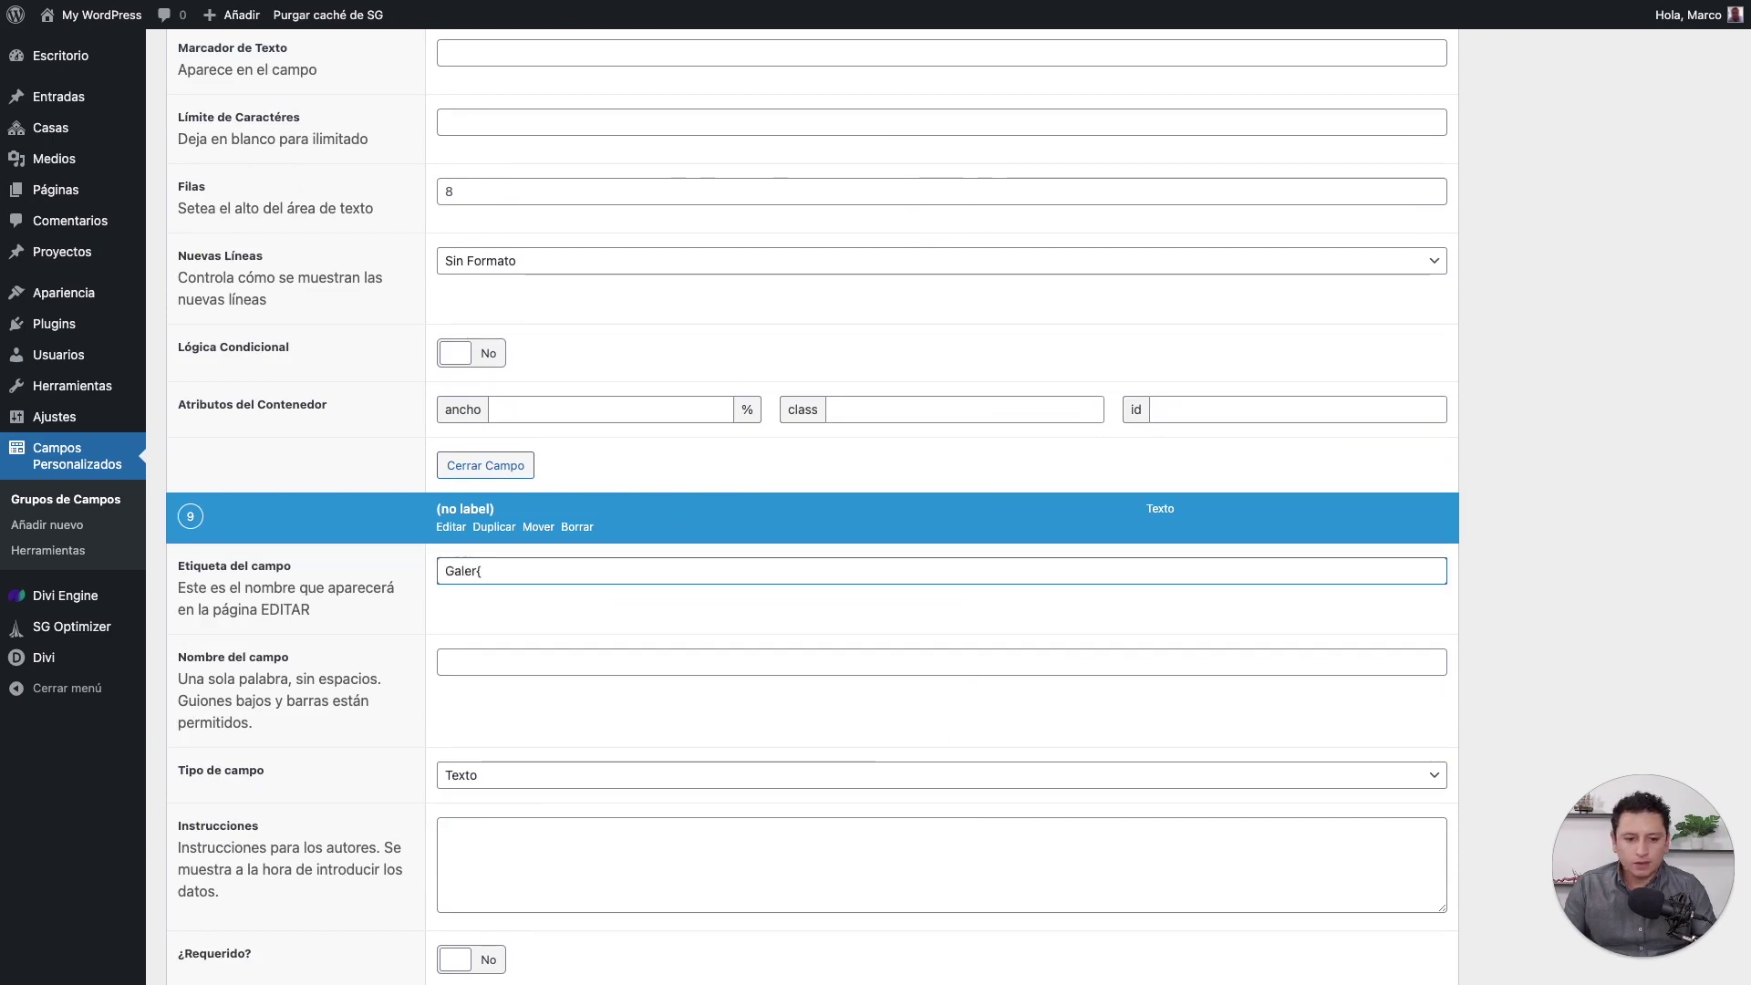
text(ia)
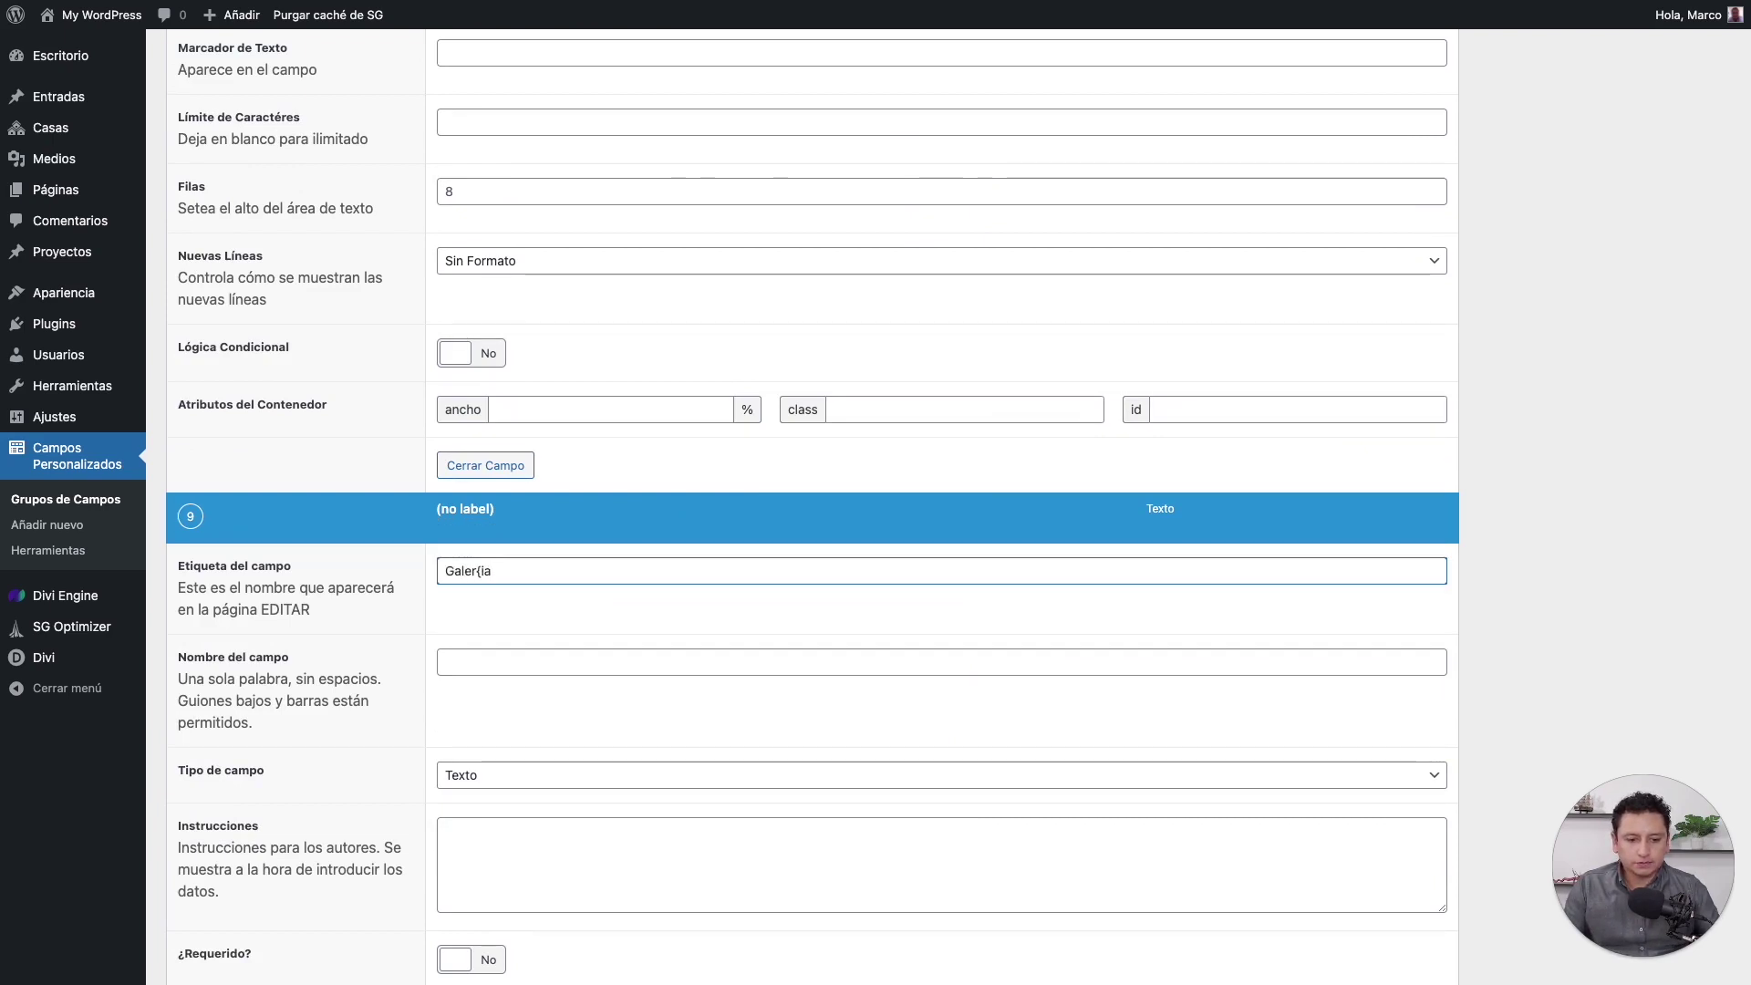
key(BackSpace)
key(BackSpace)
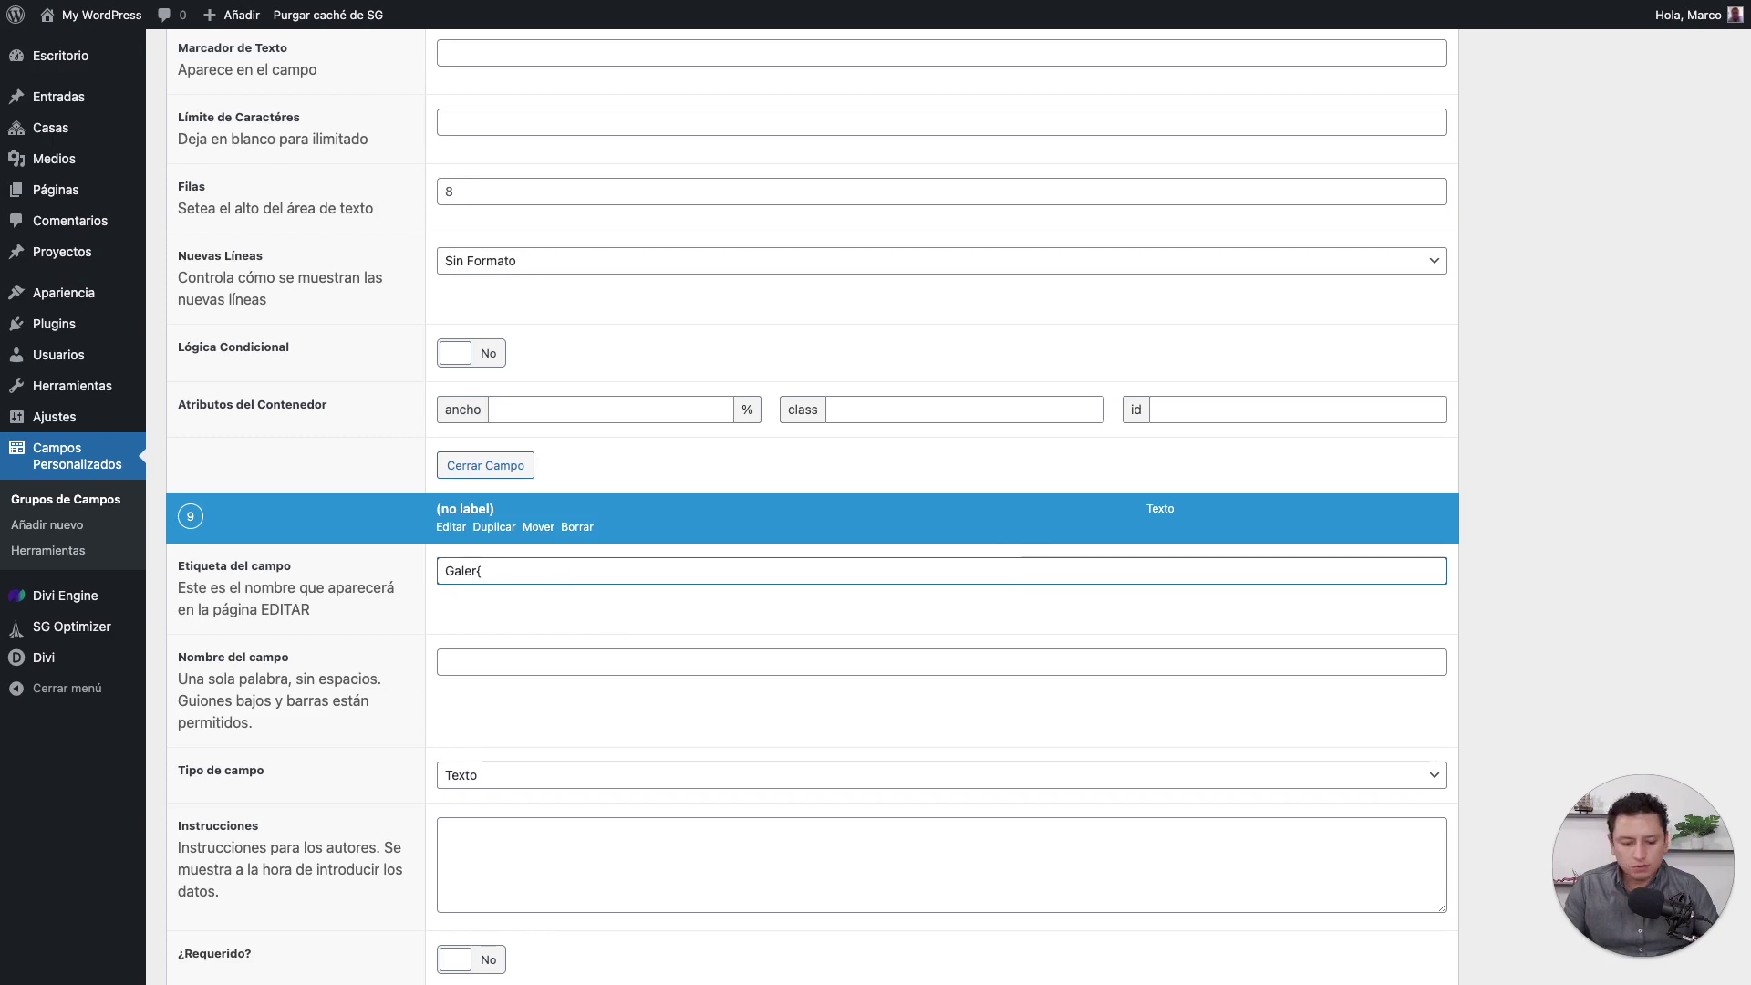
key(BackSpace)
text(´)
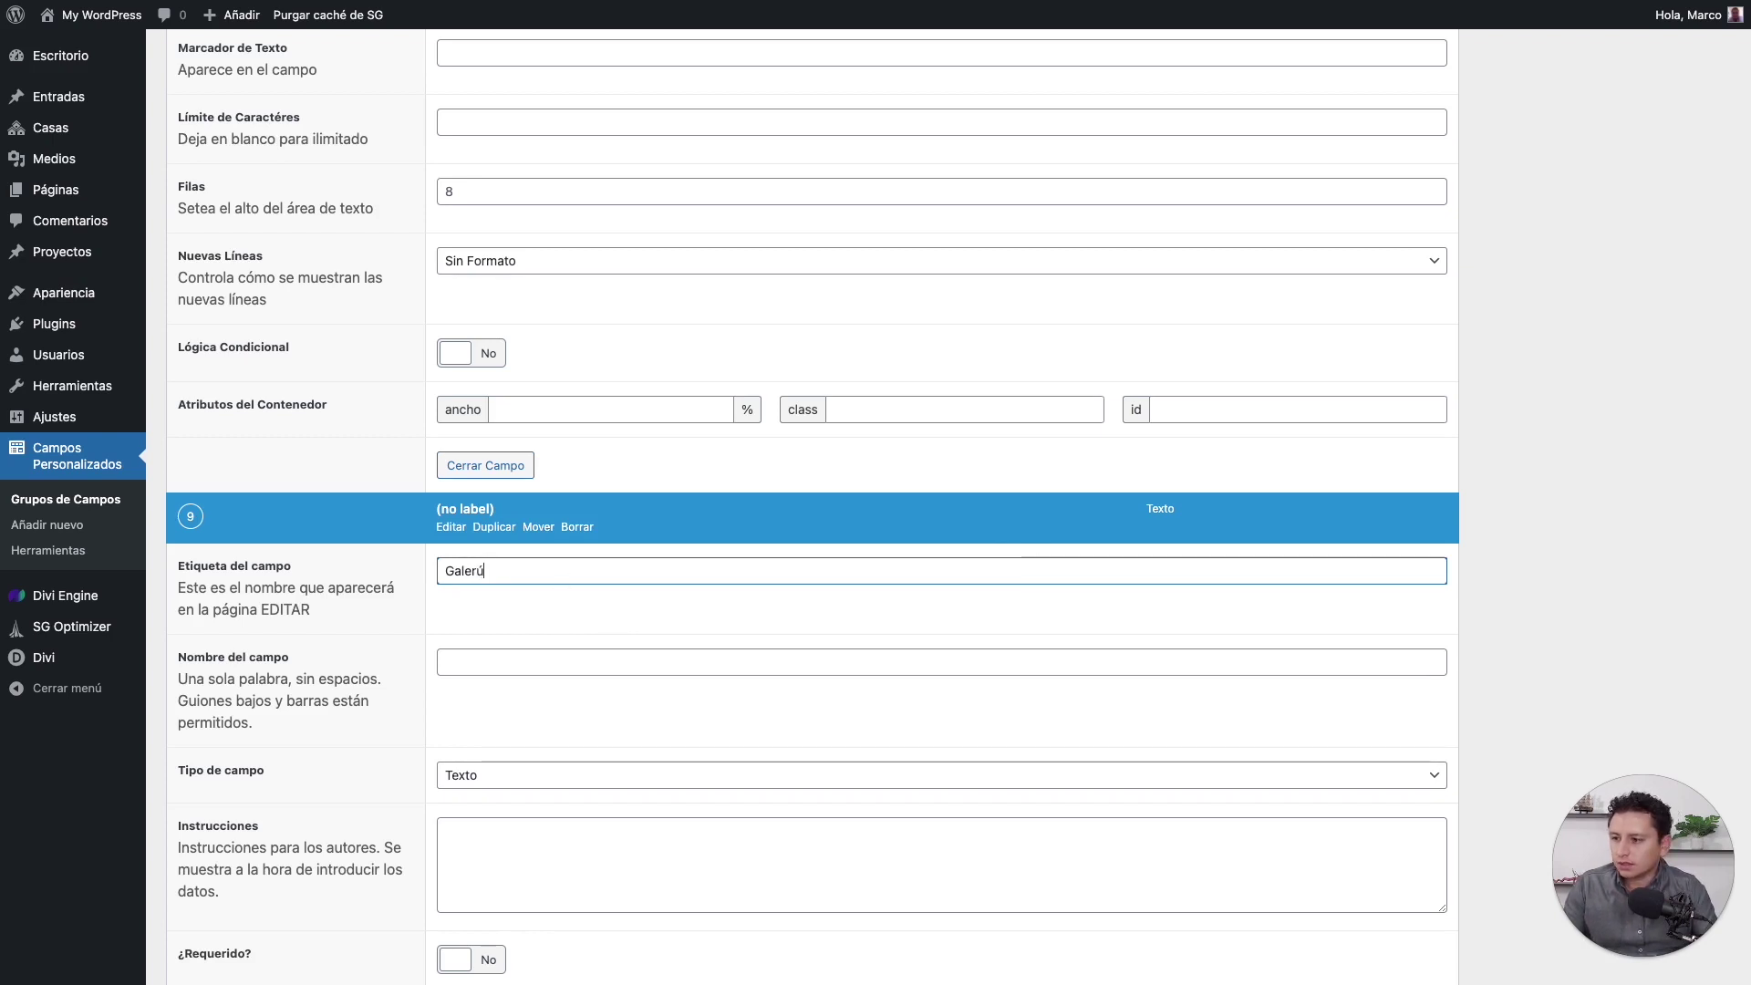
text(ía)
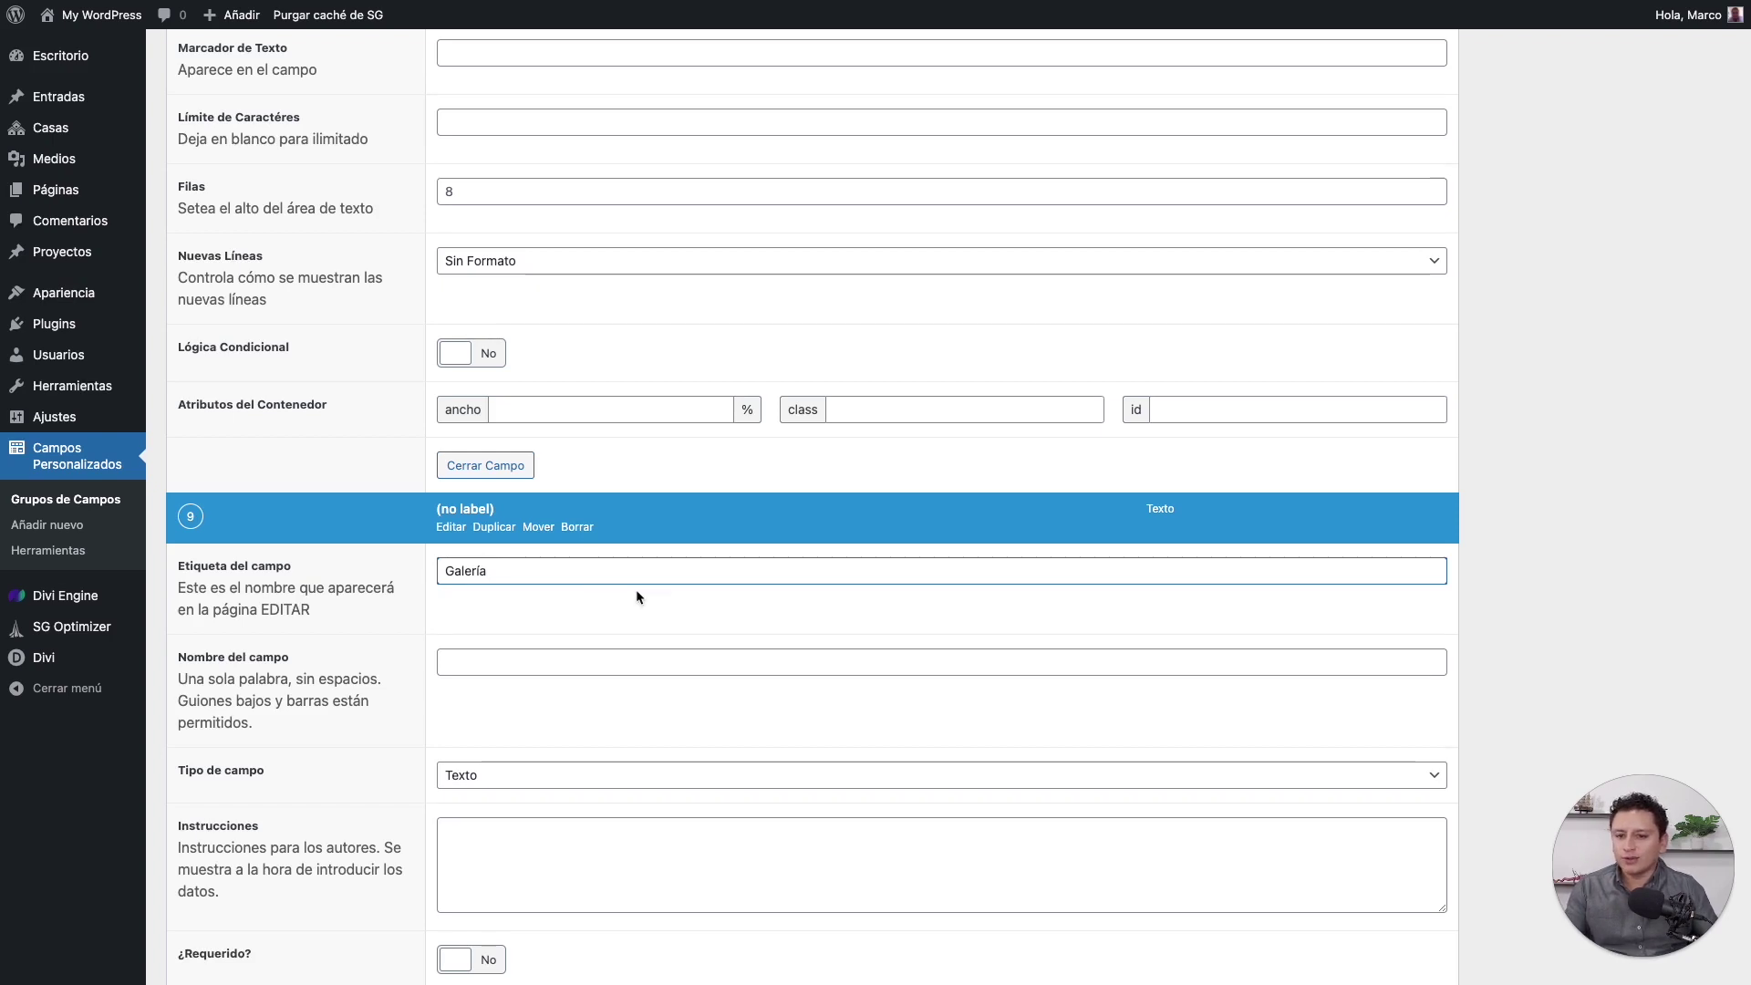
Set Galería's field type to Grupo
scroll(470, 662, down, 2)
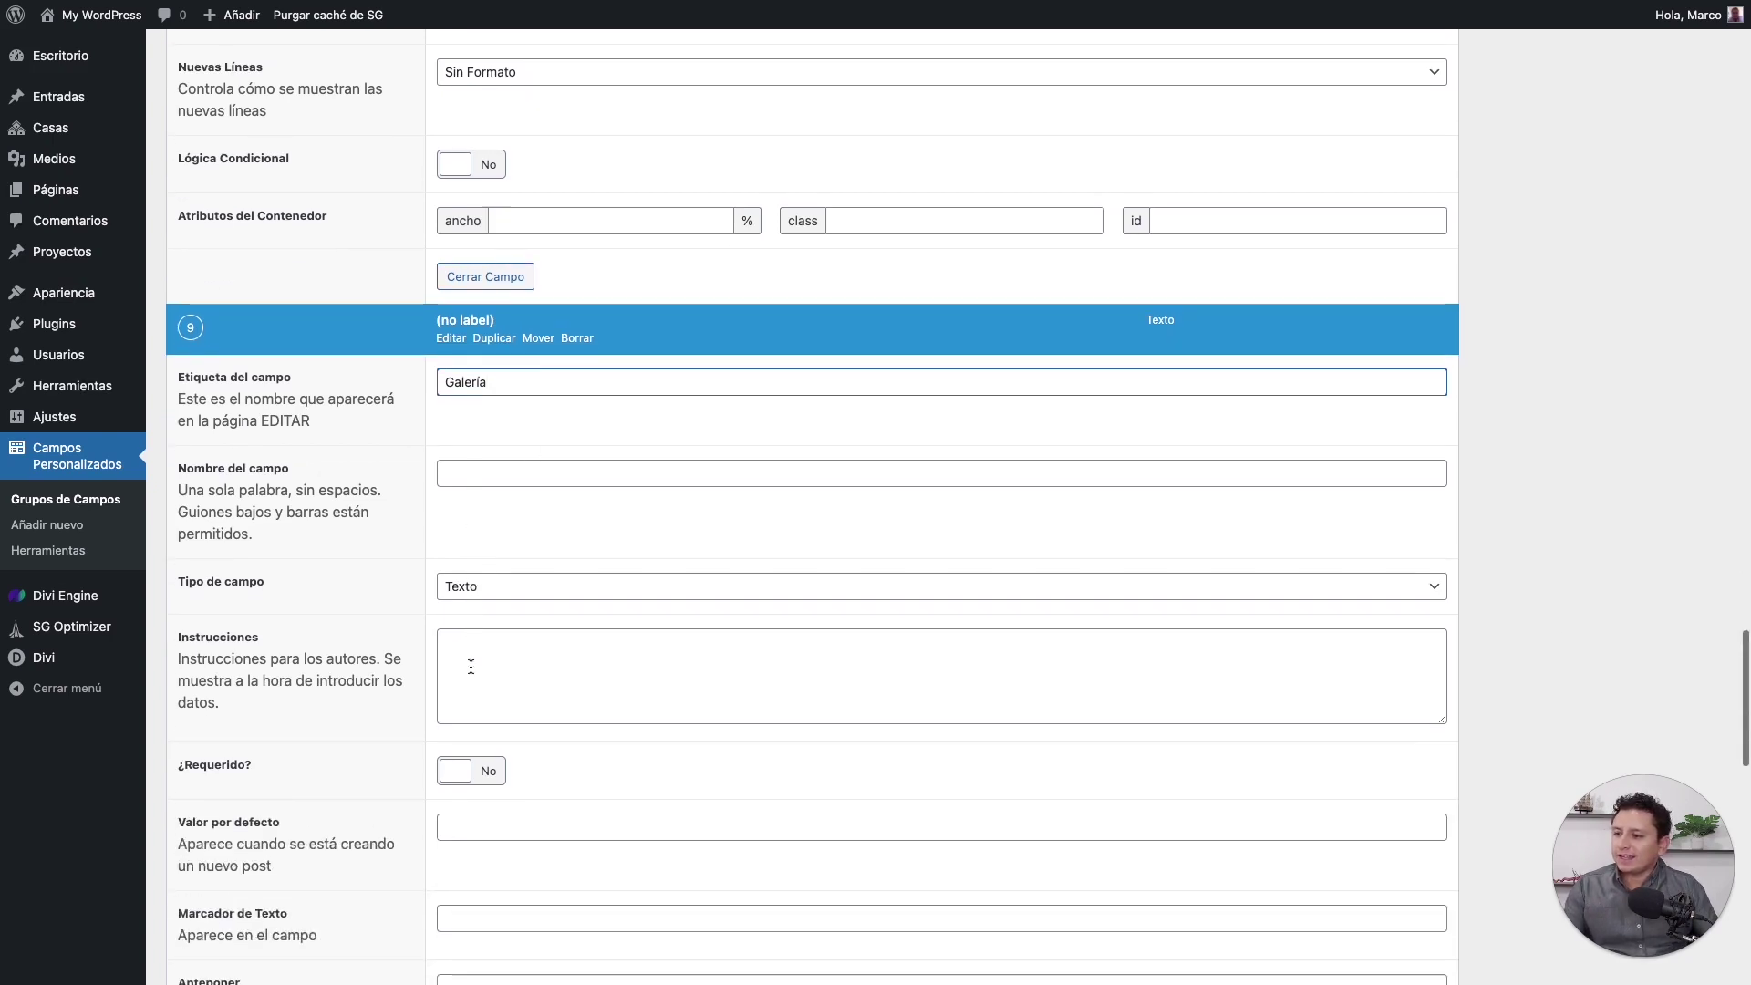
click(488, 588)
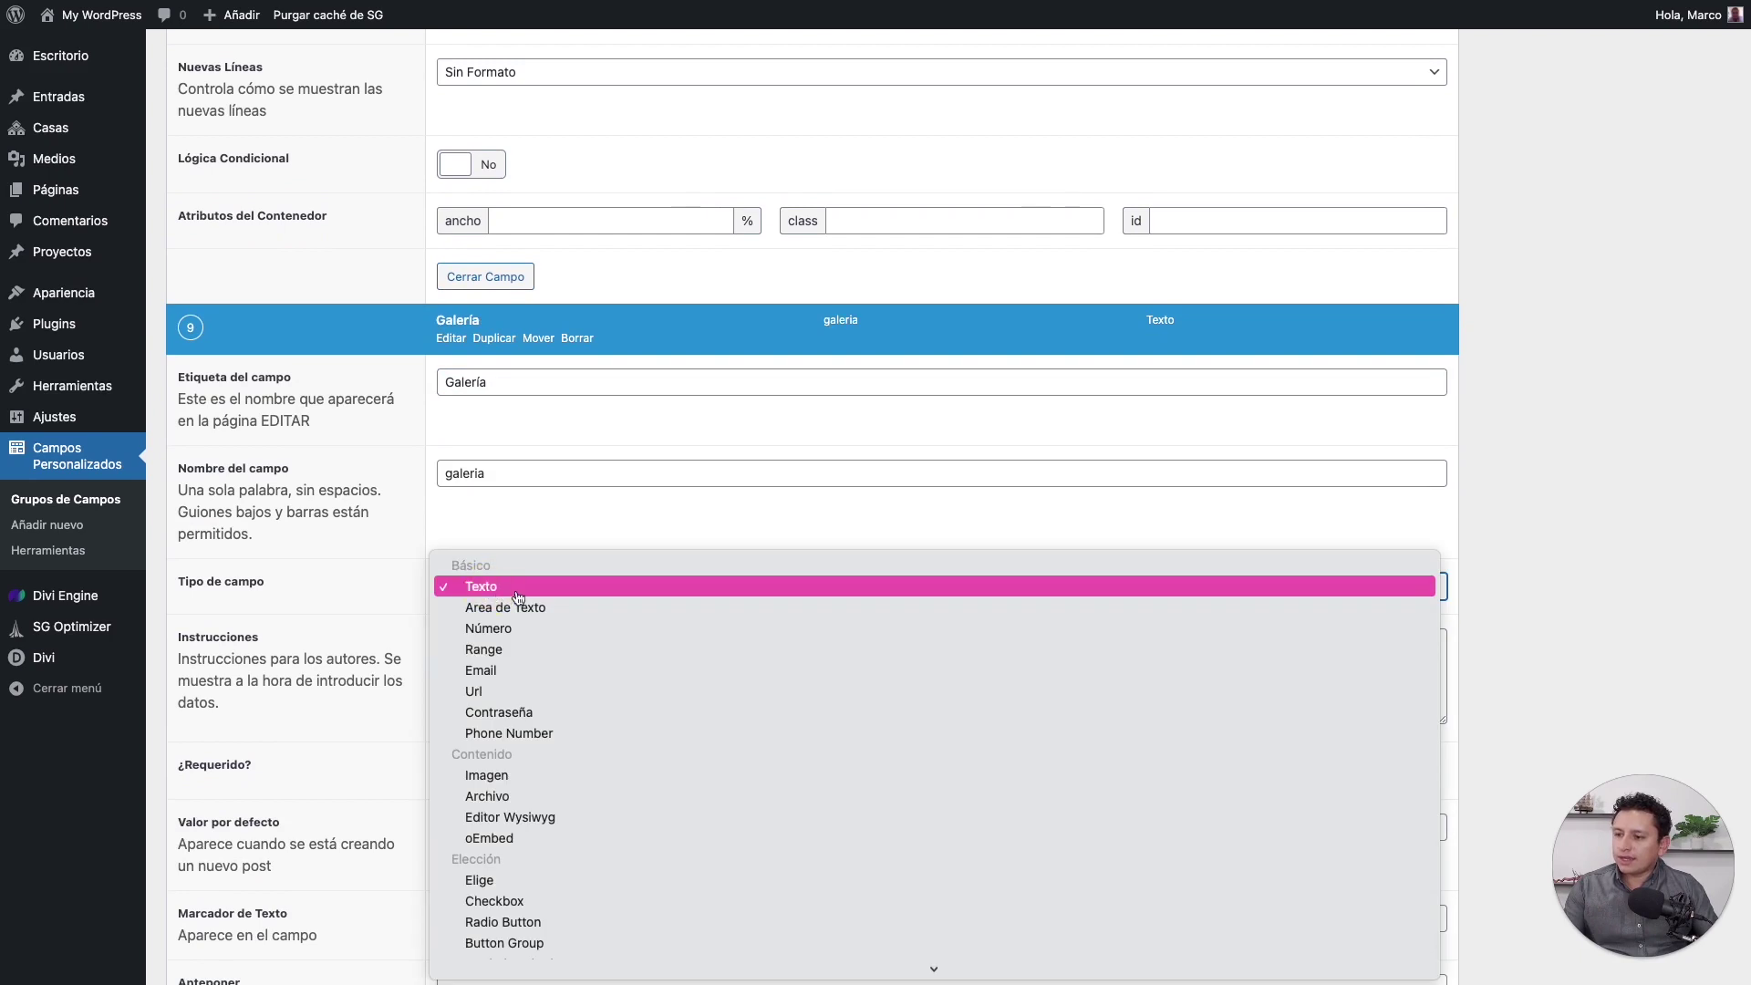
scroll(706, 821, down, 3)
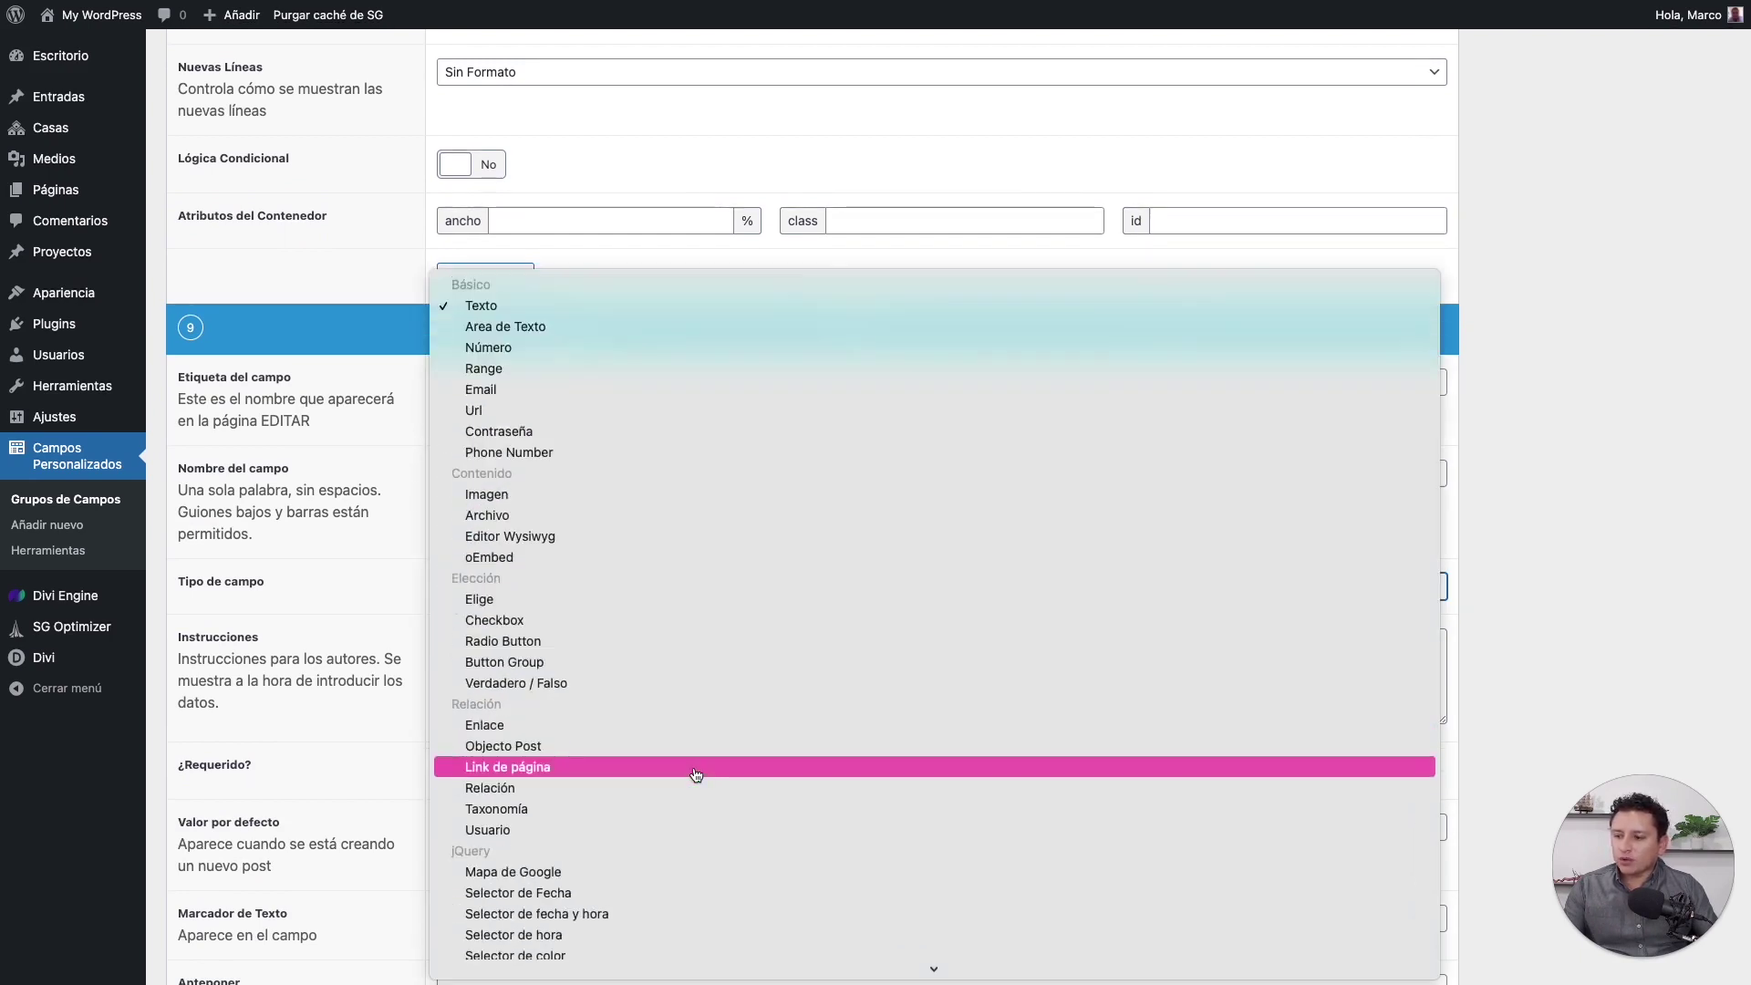
key(Escape)
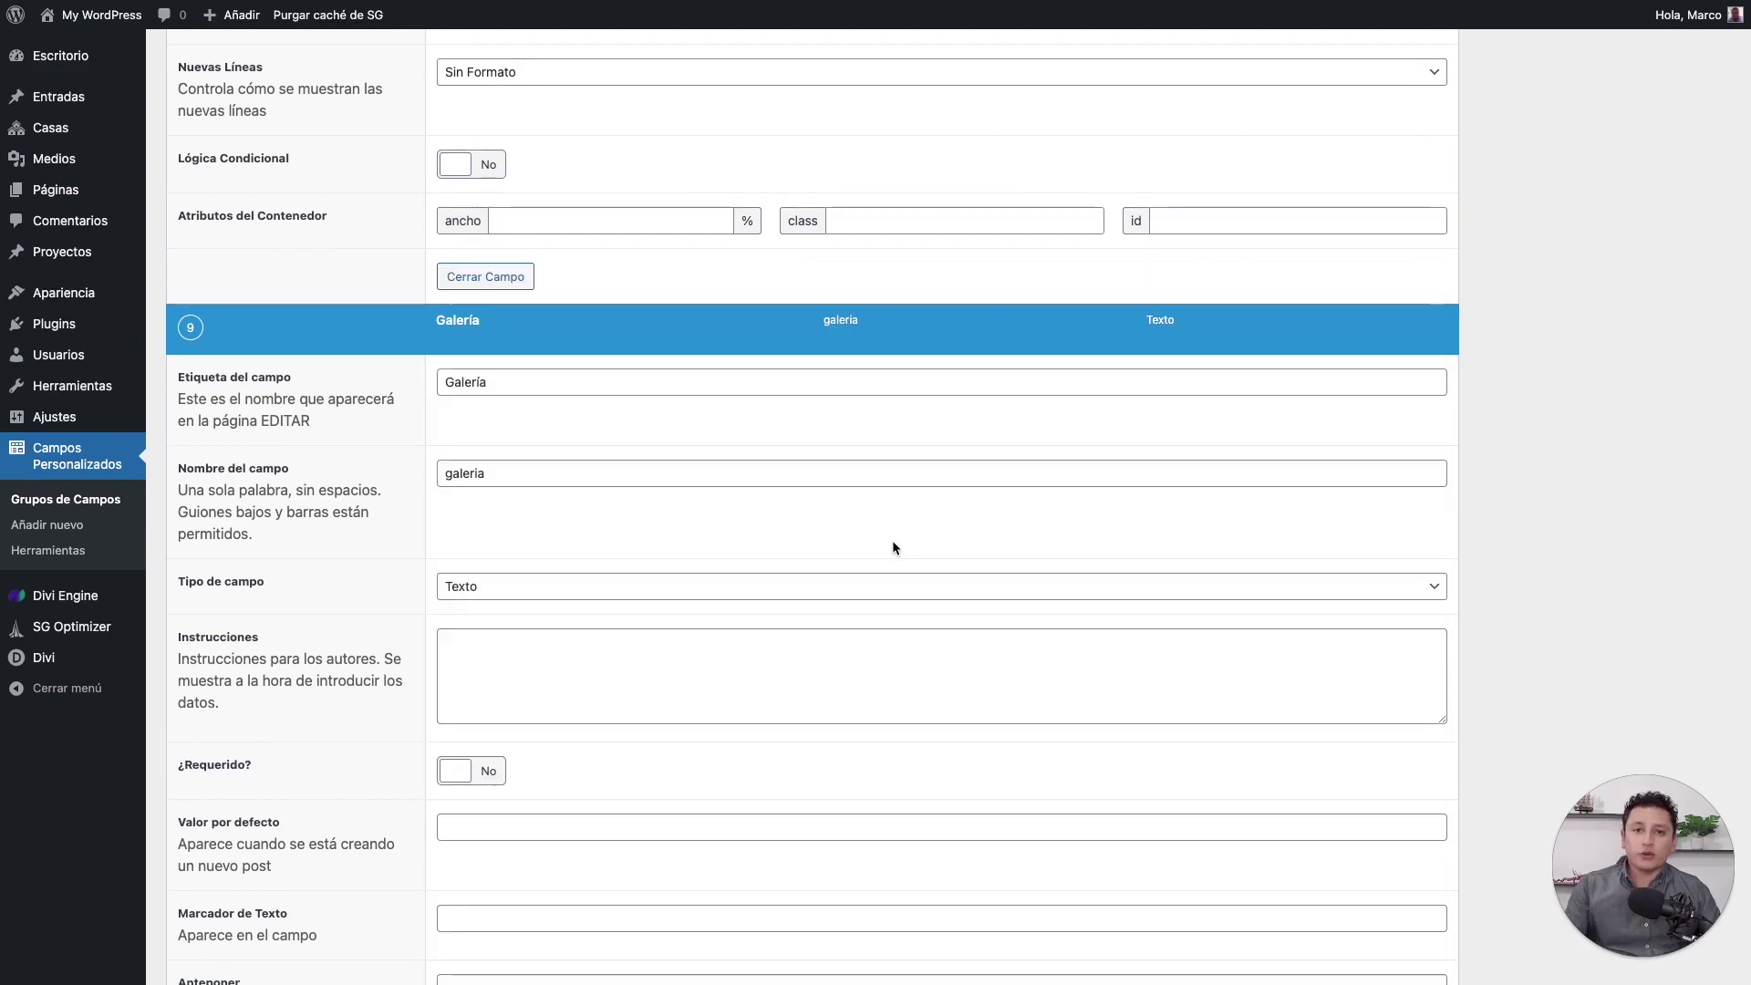
click(627, 588)
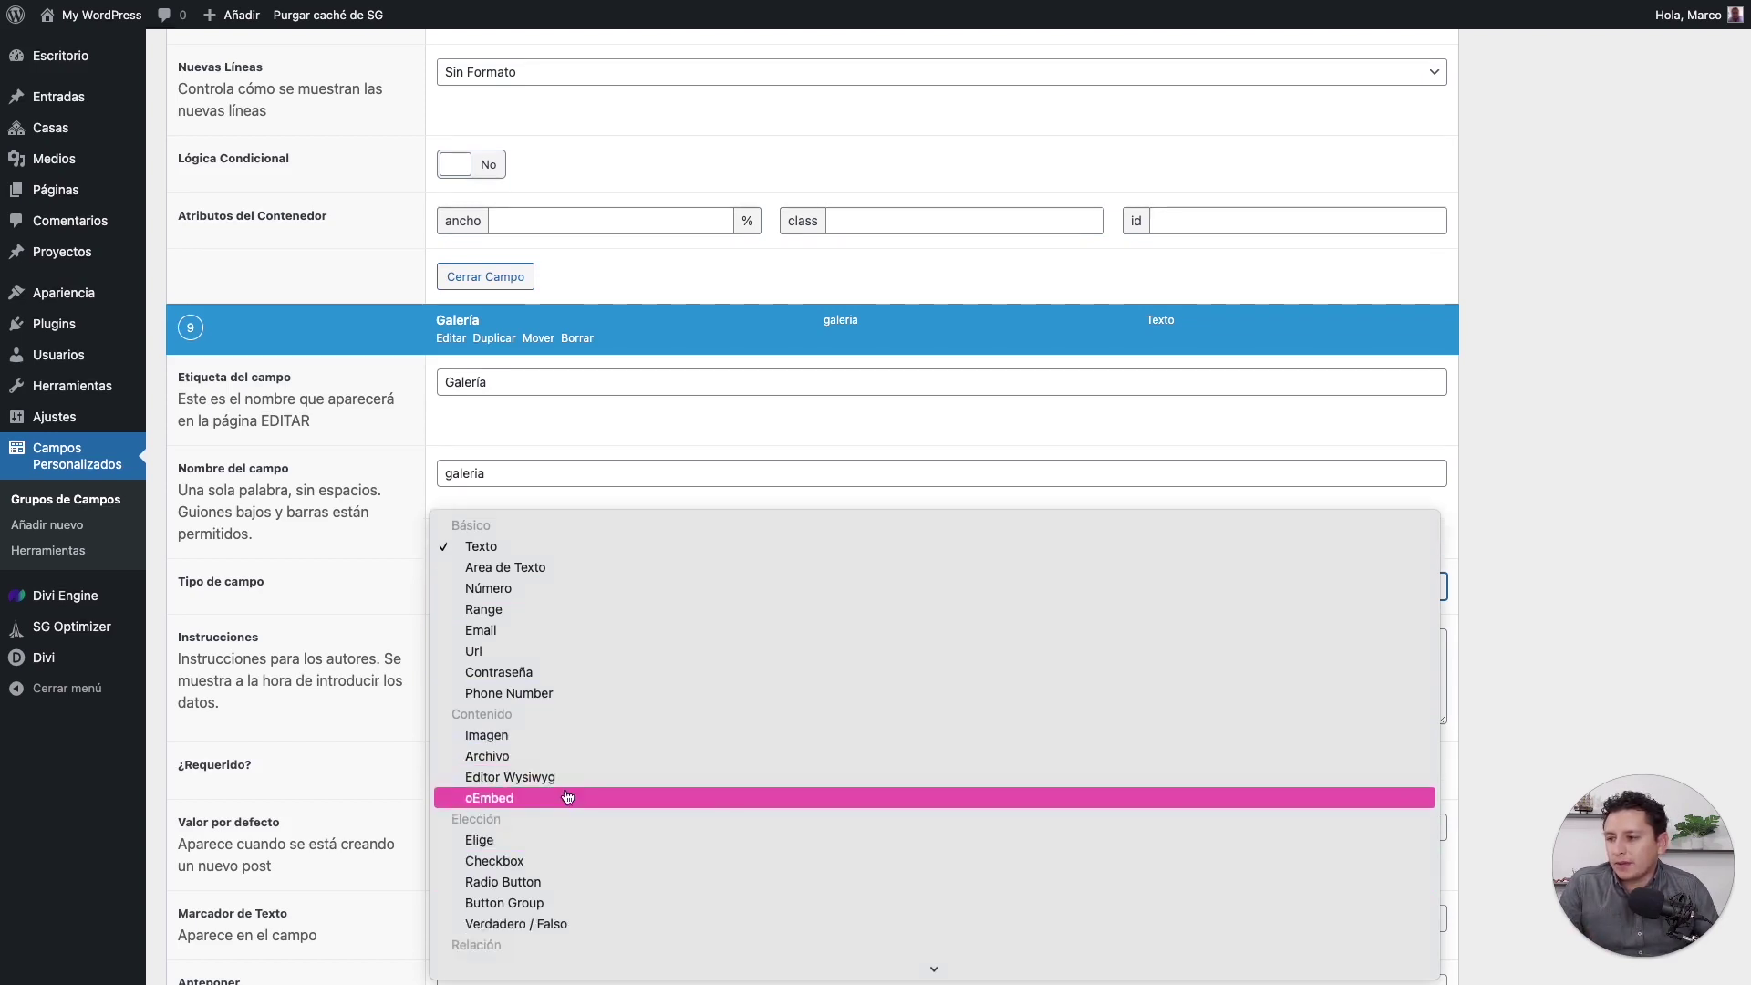
scroll(565, 796, down, 5)
scroll(567, 797, down, 4)
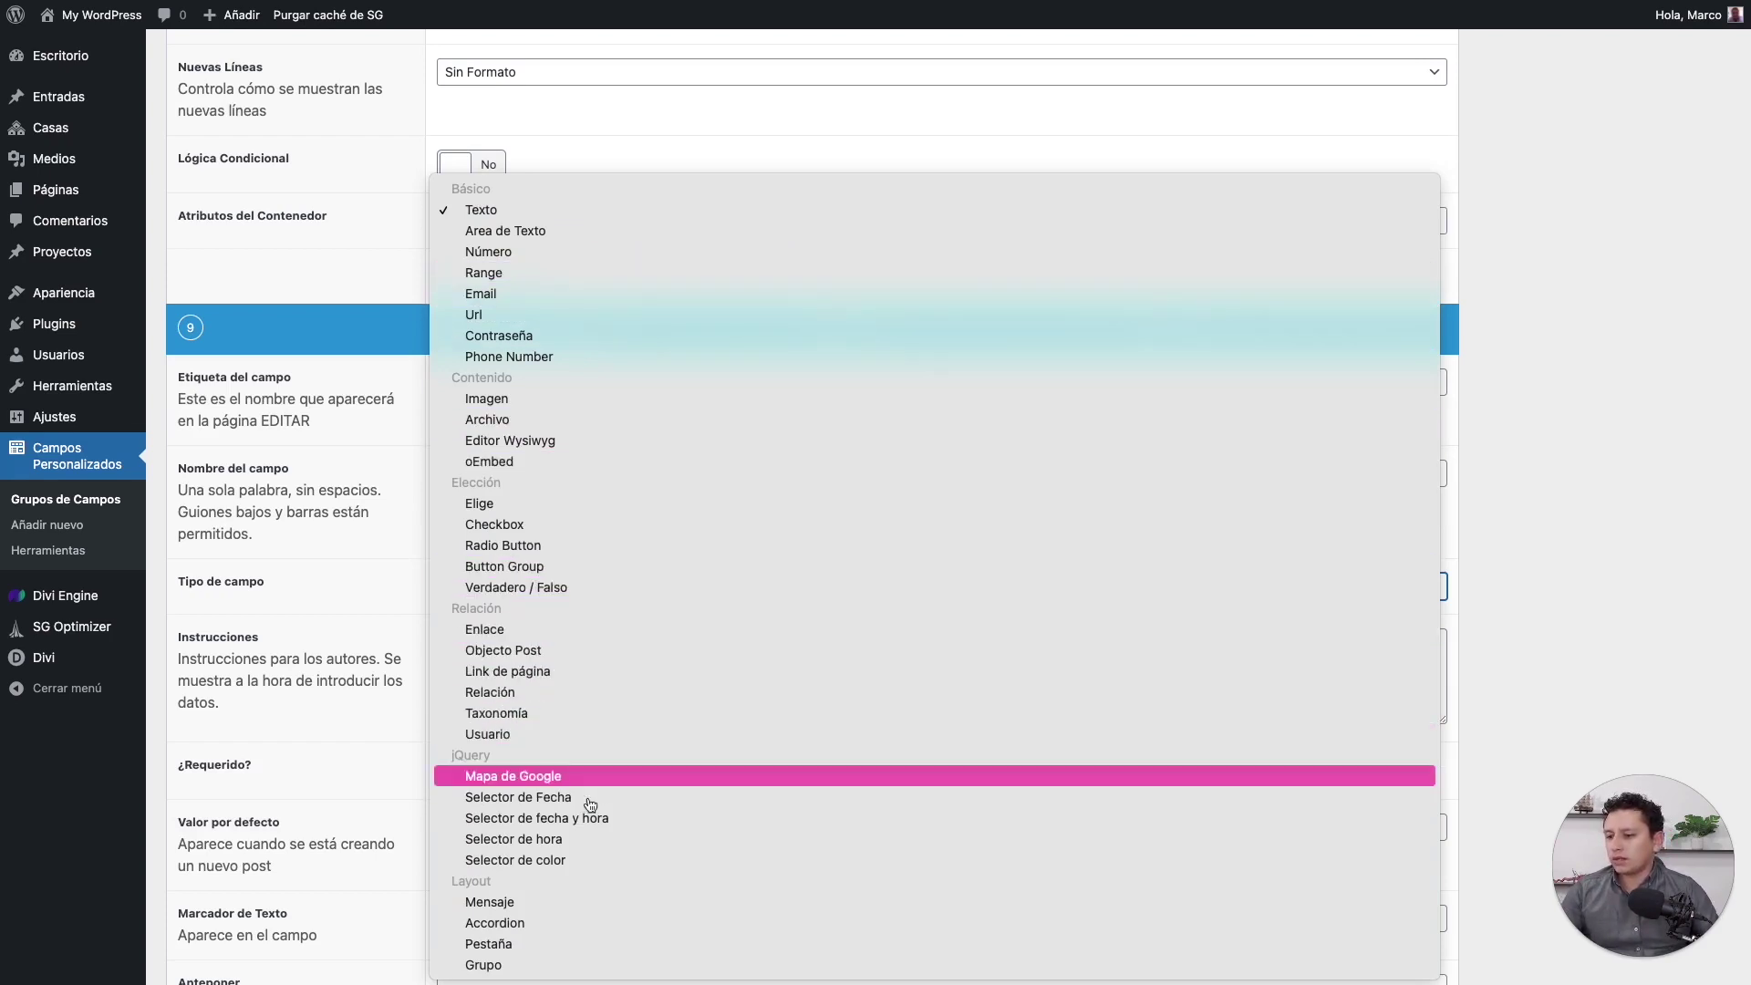
click(499, 966)
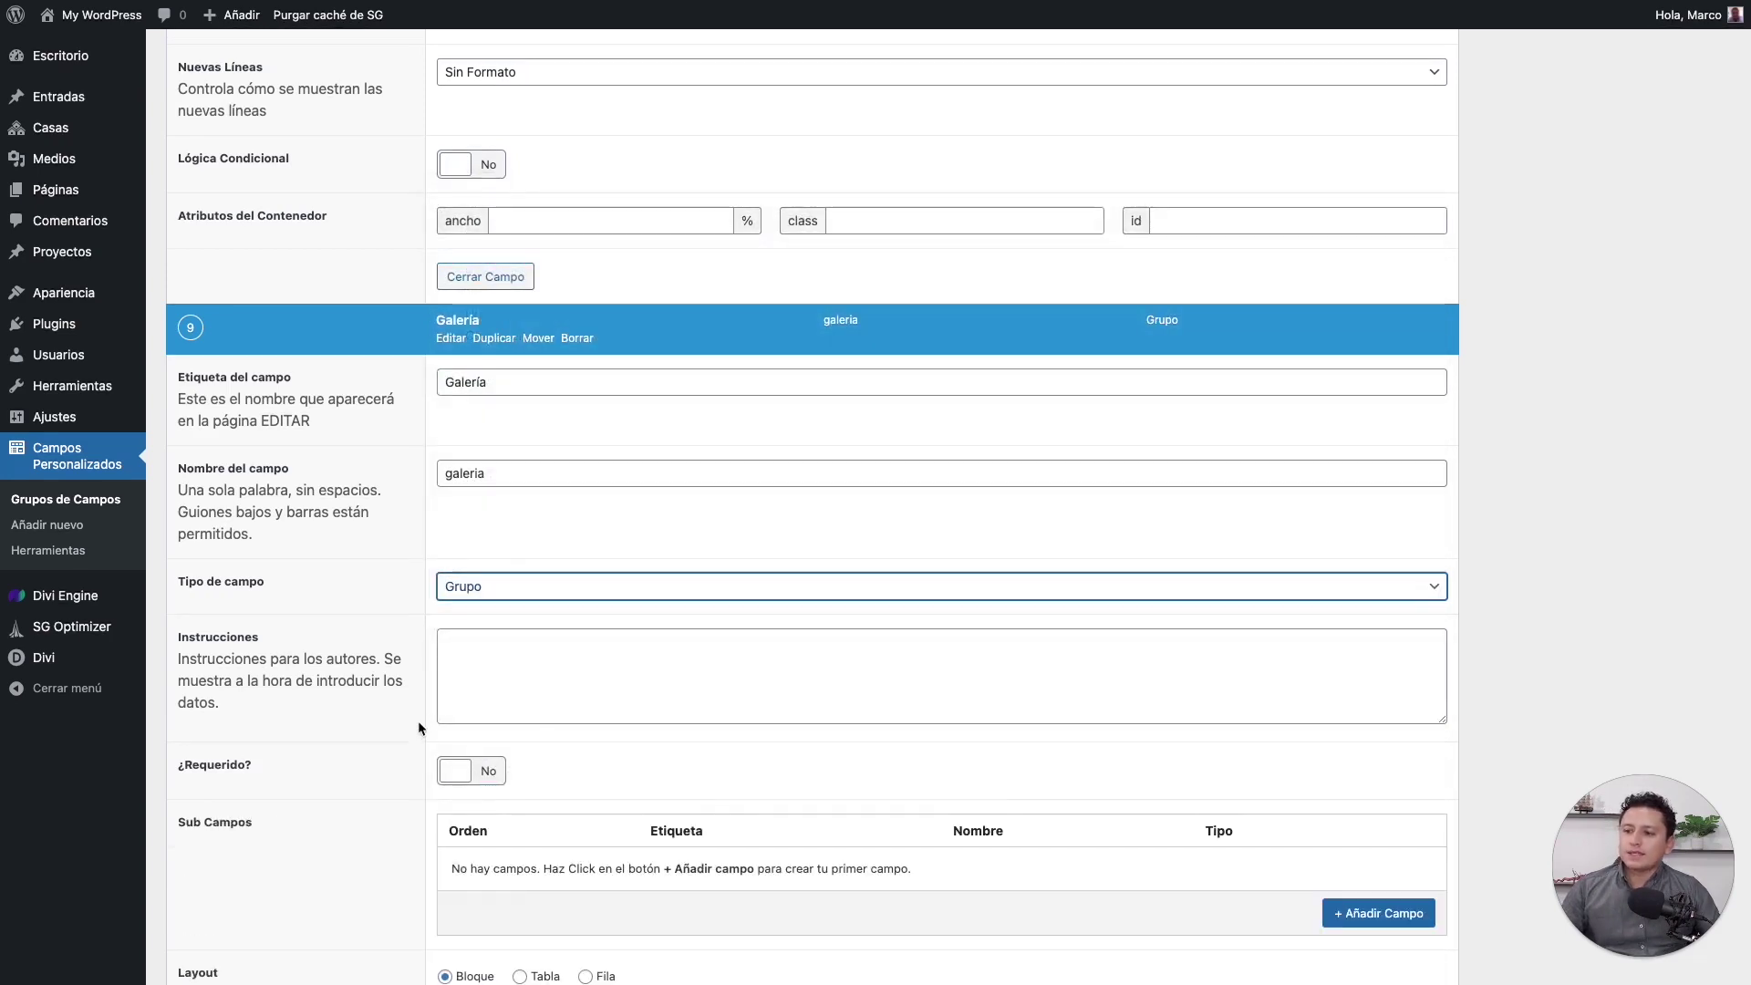
scroll(418, 720, down, 2)
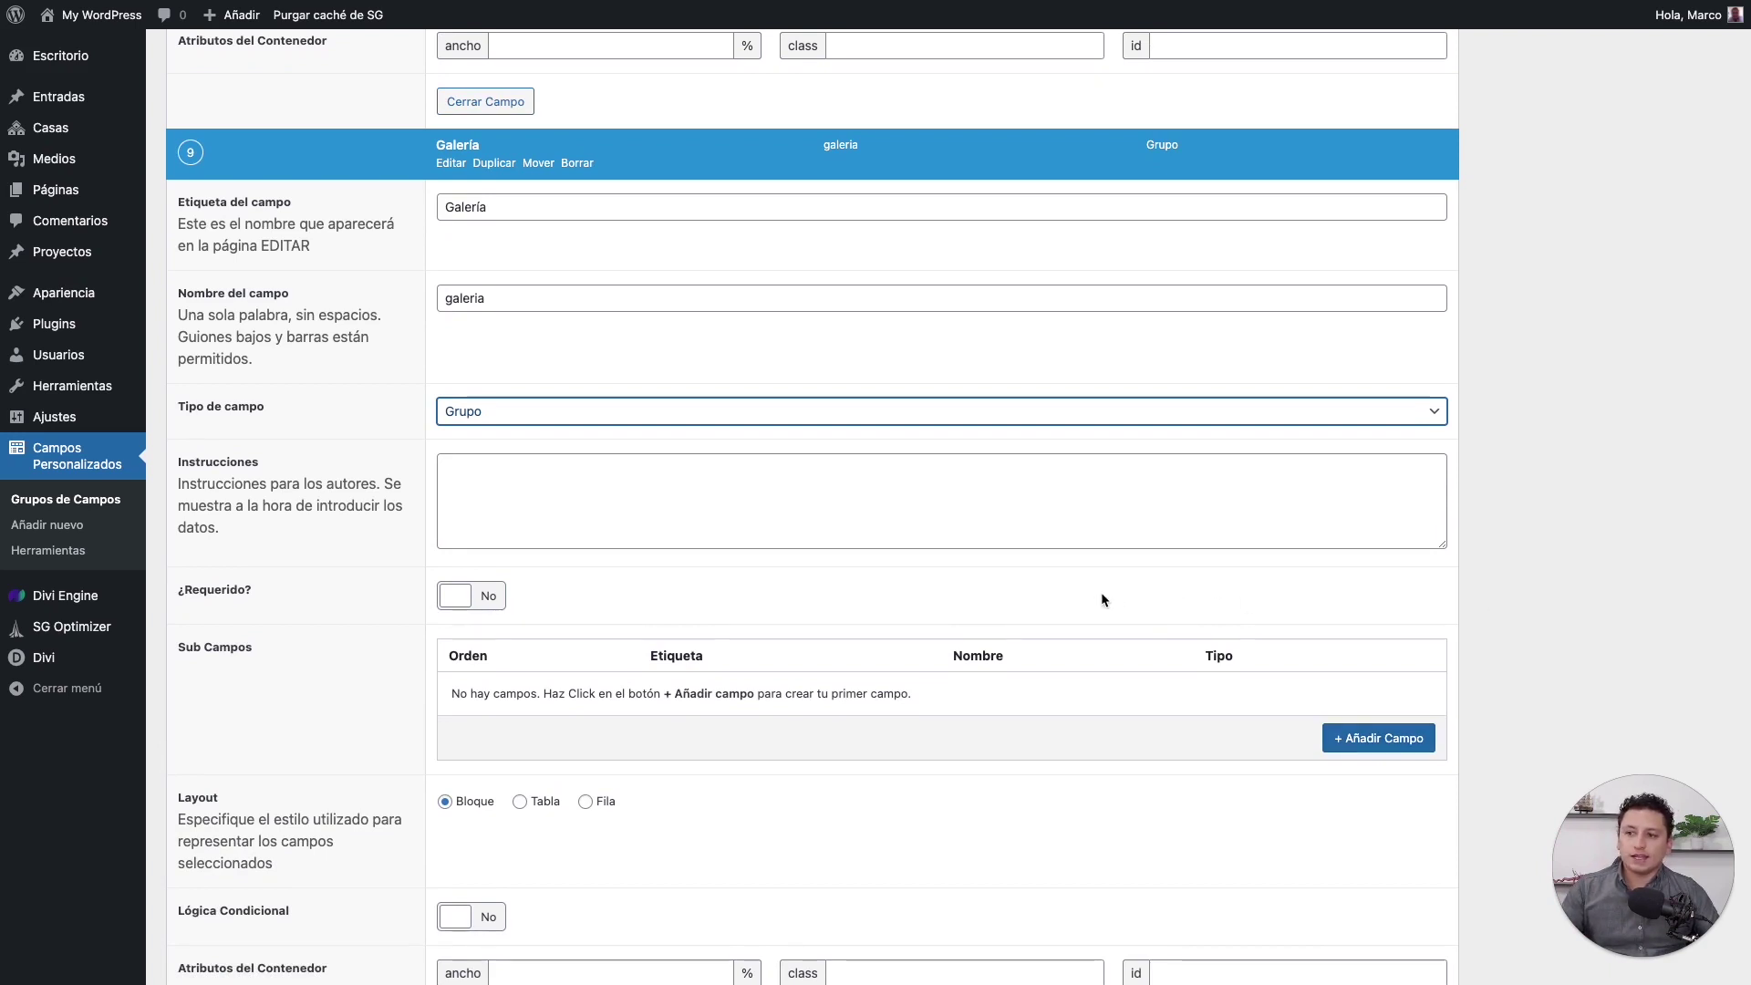
Add a first Galería sub-field labelled Imagen 1 (name imagen_1)
click(1396, 751)
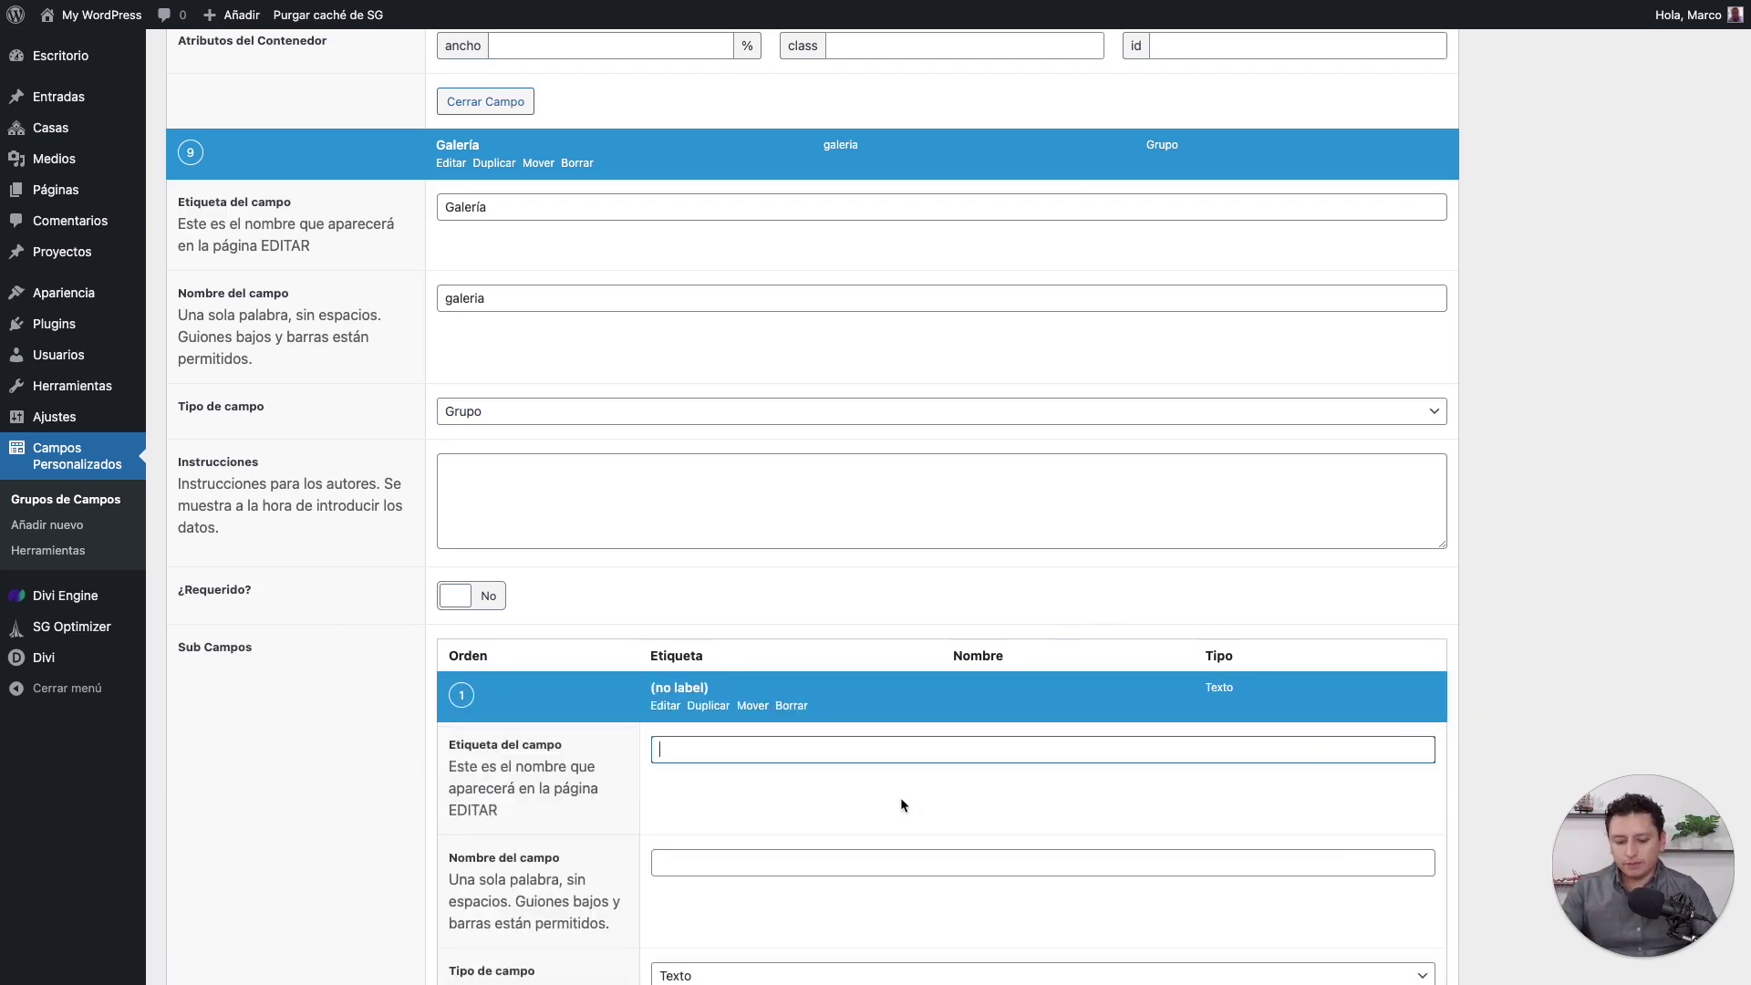
text(Imagen)
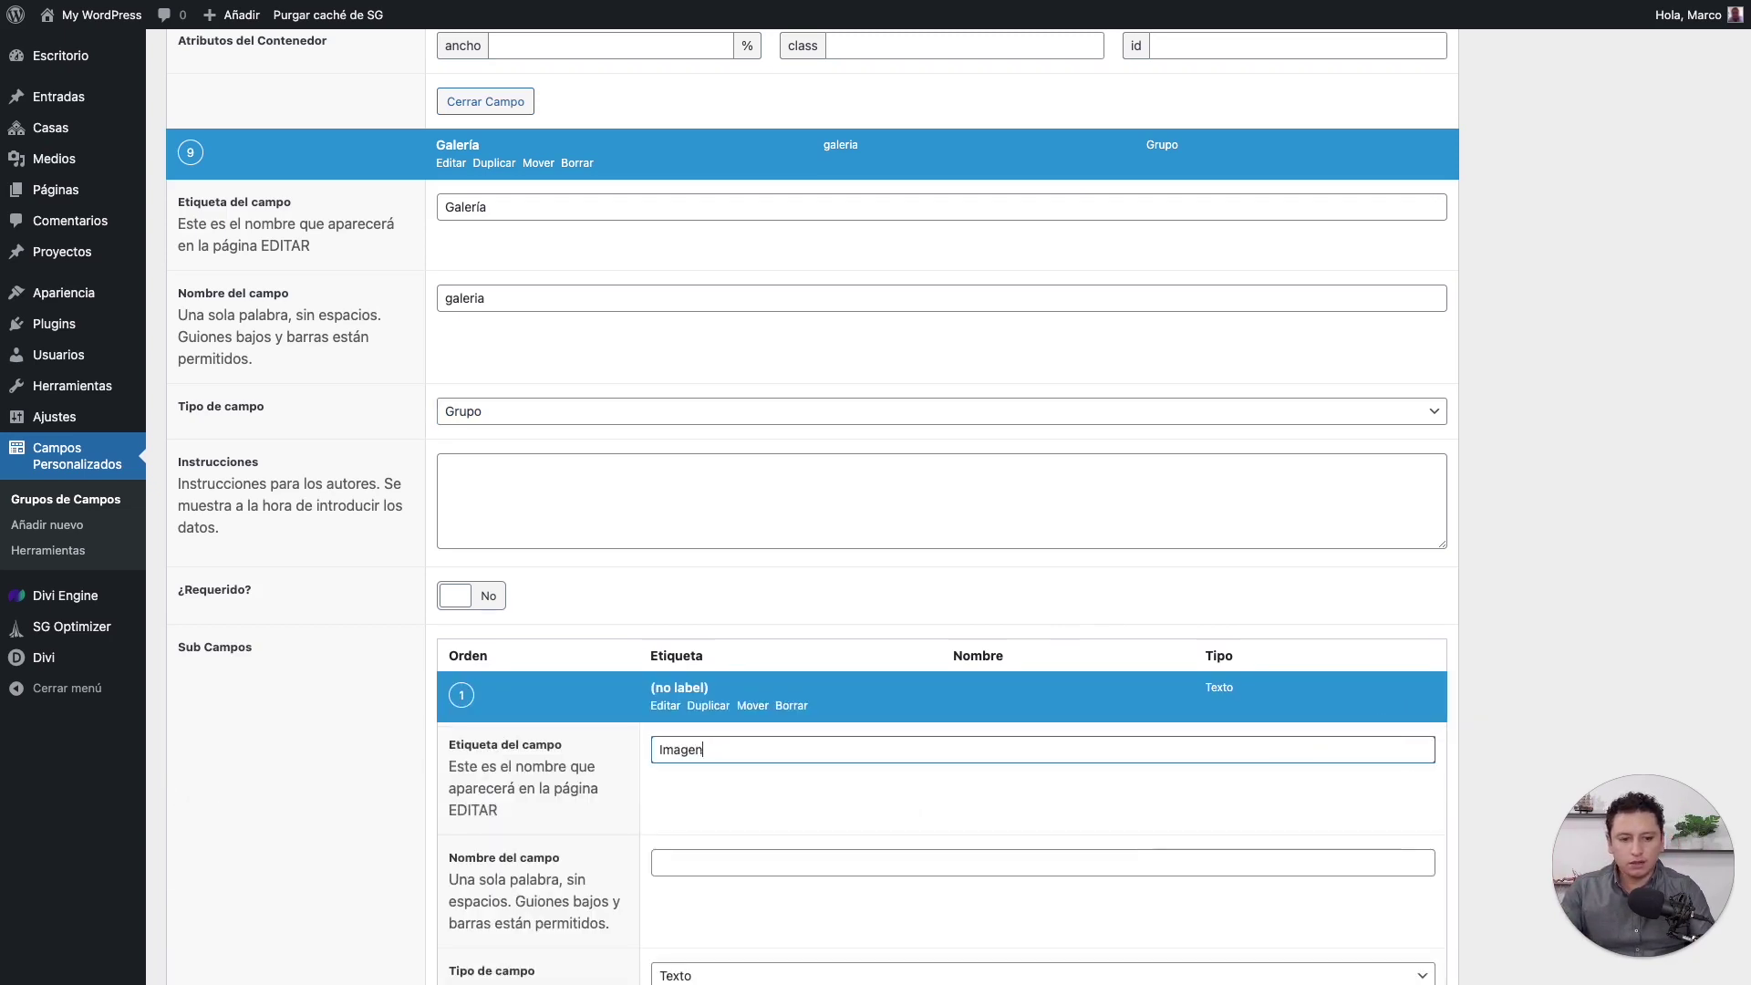
text( 1)
key(Tab)
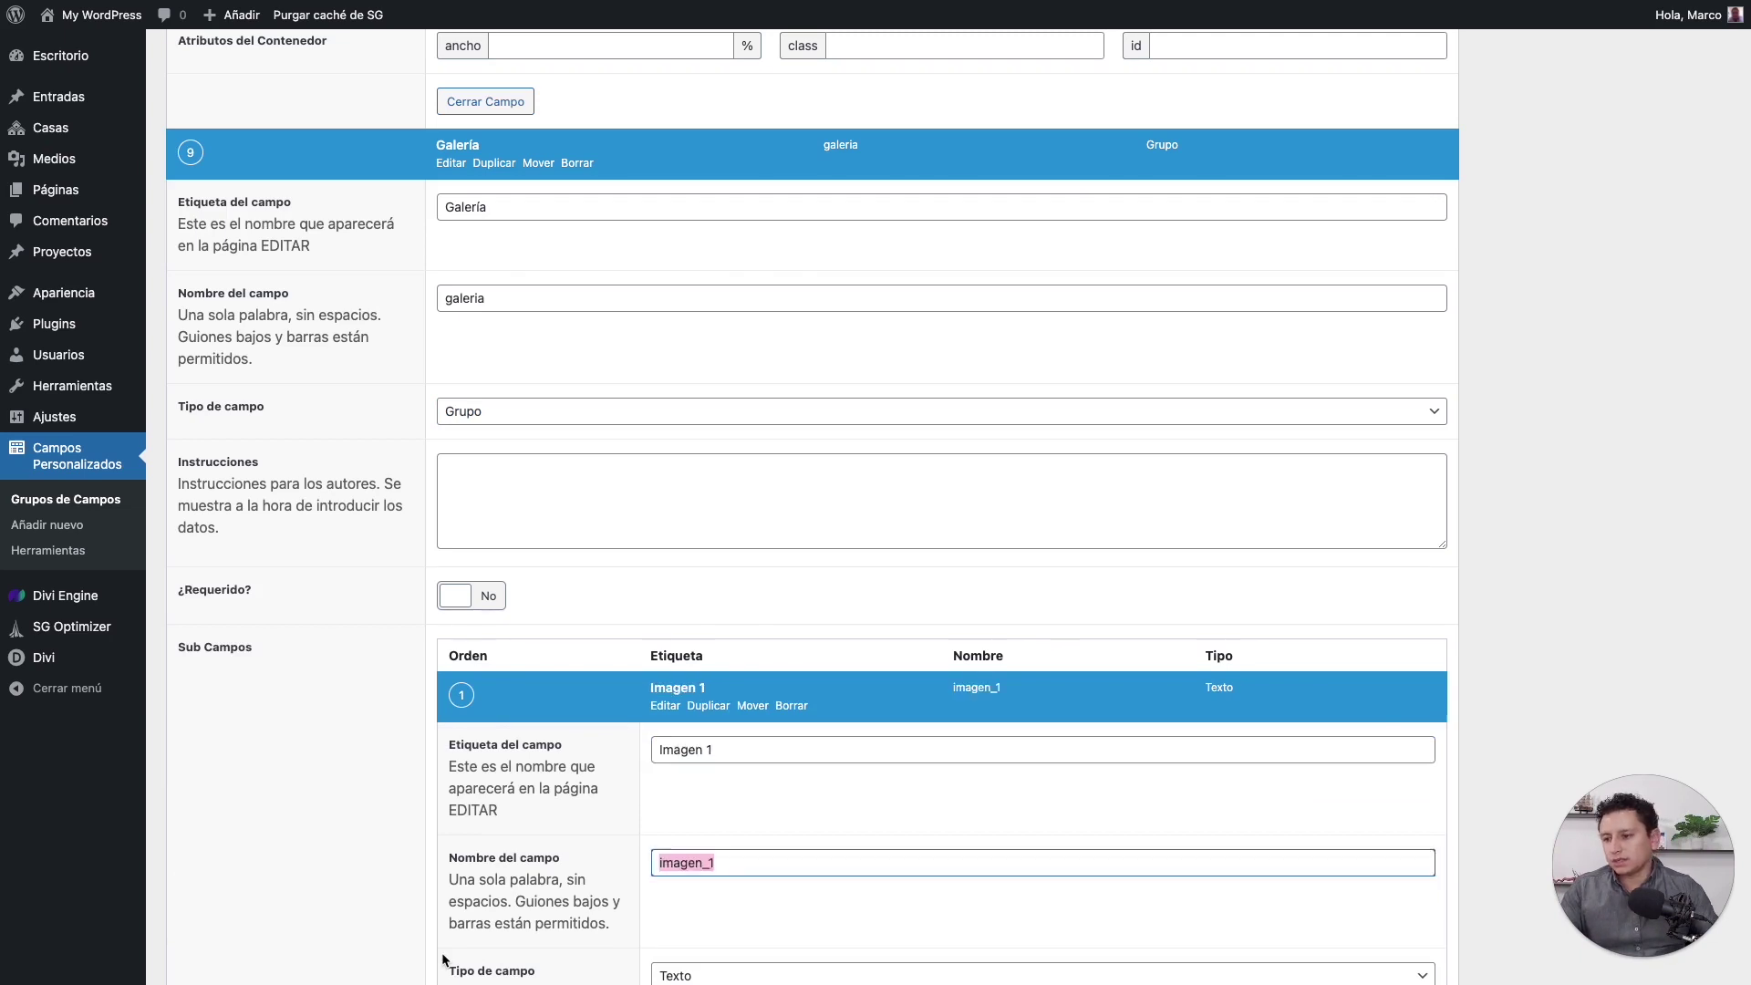
scroll(599, 774, down, 4)
Set Imagen 1's field type to Imagen and review its image format and size options
click(709, 647)
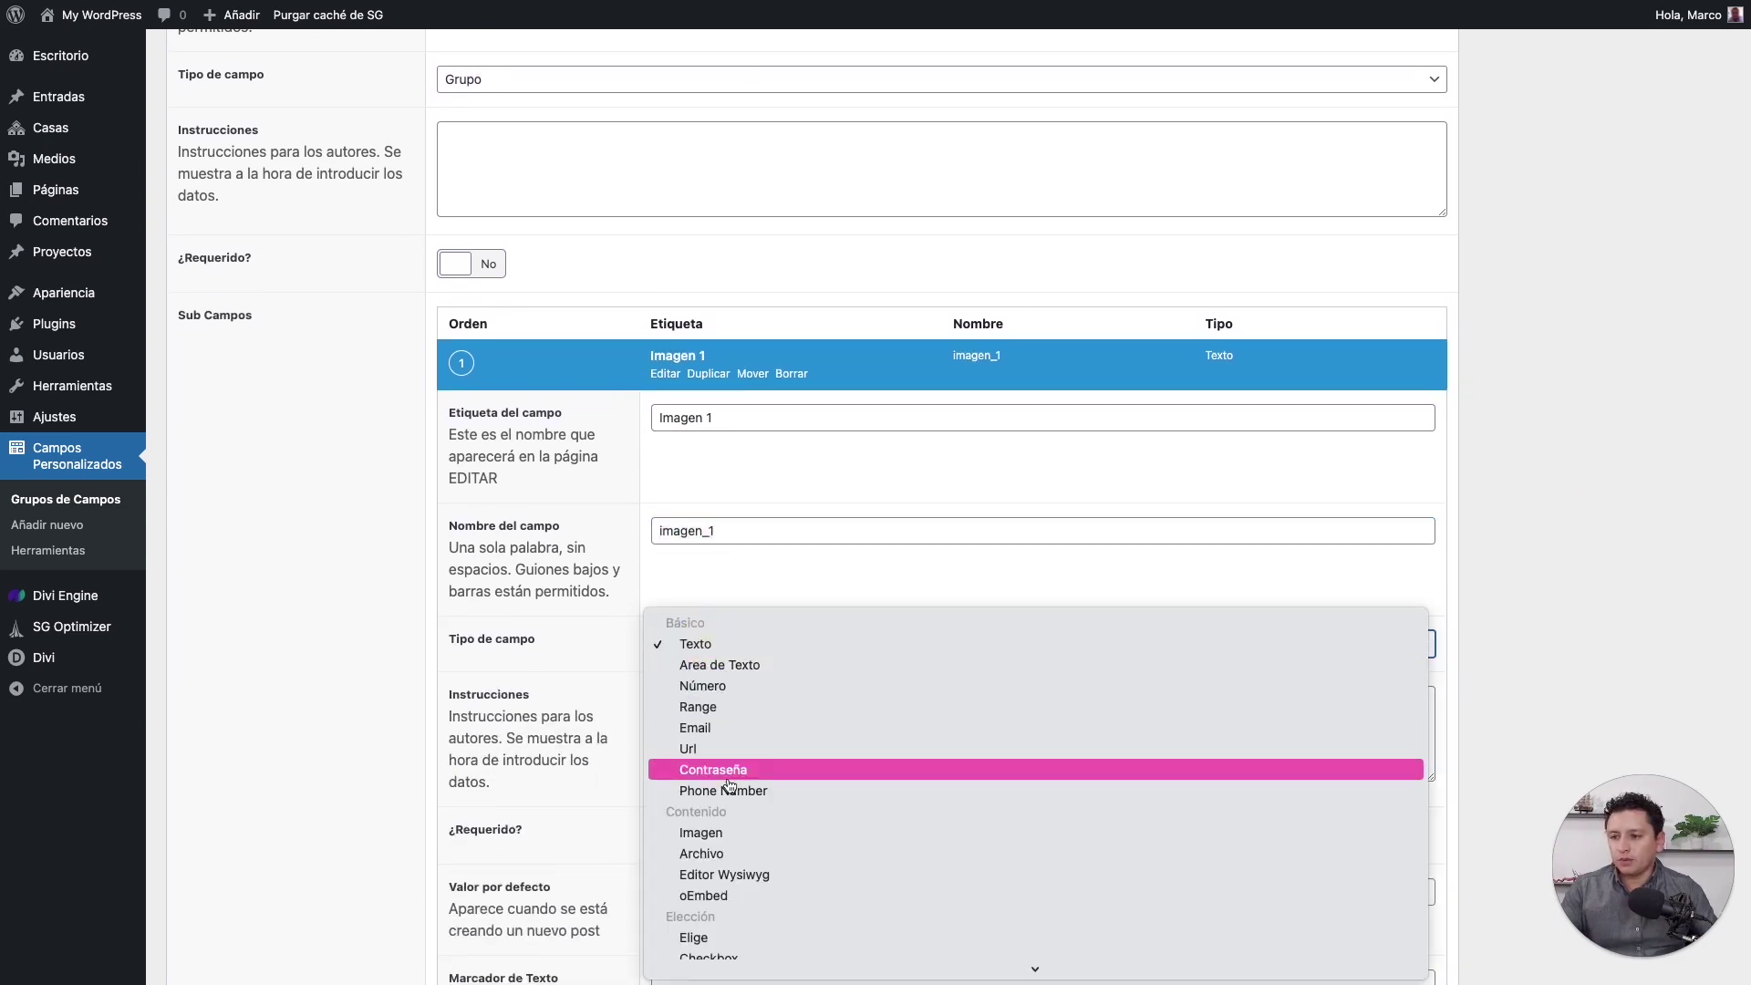
click(729, 831)
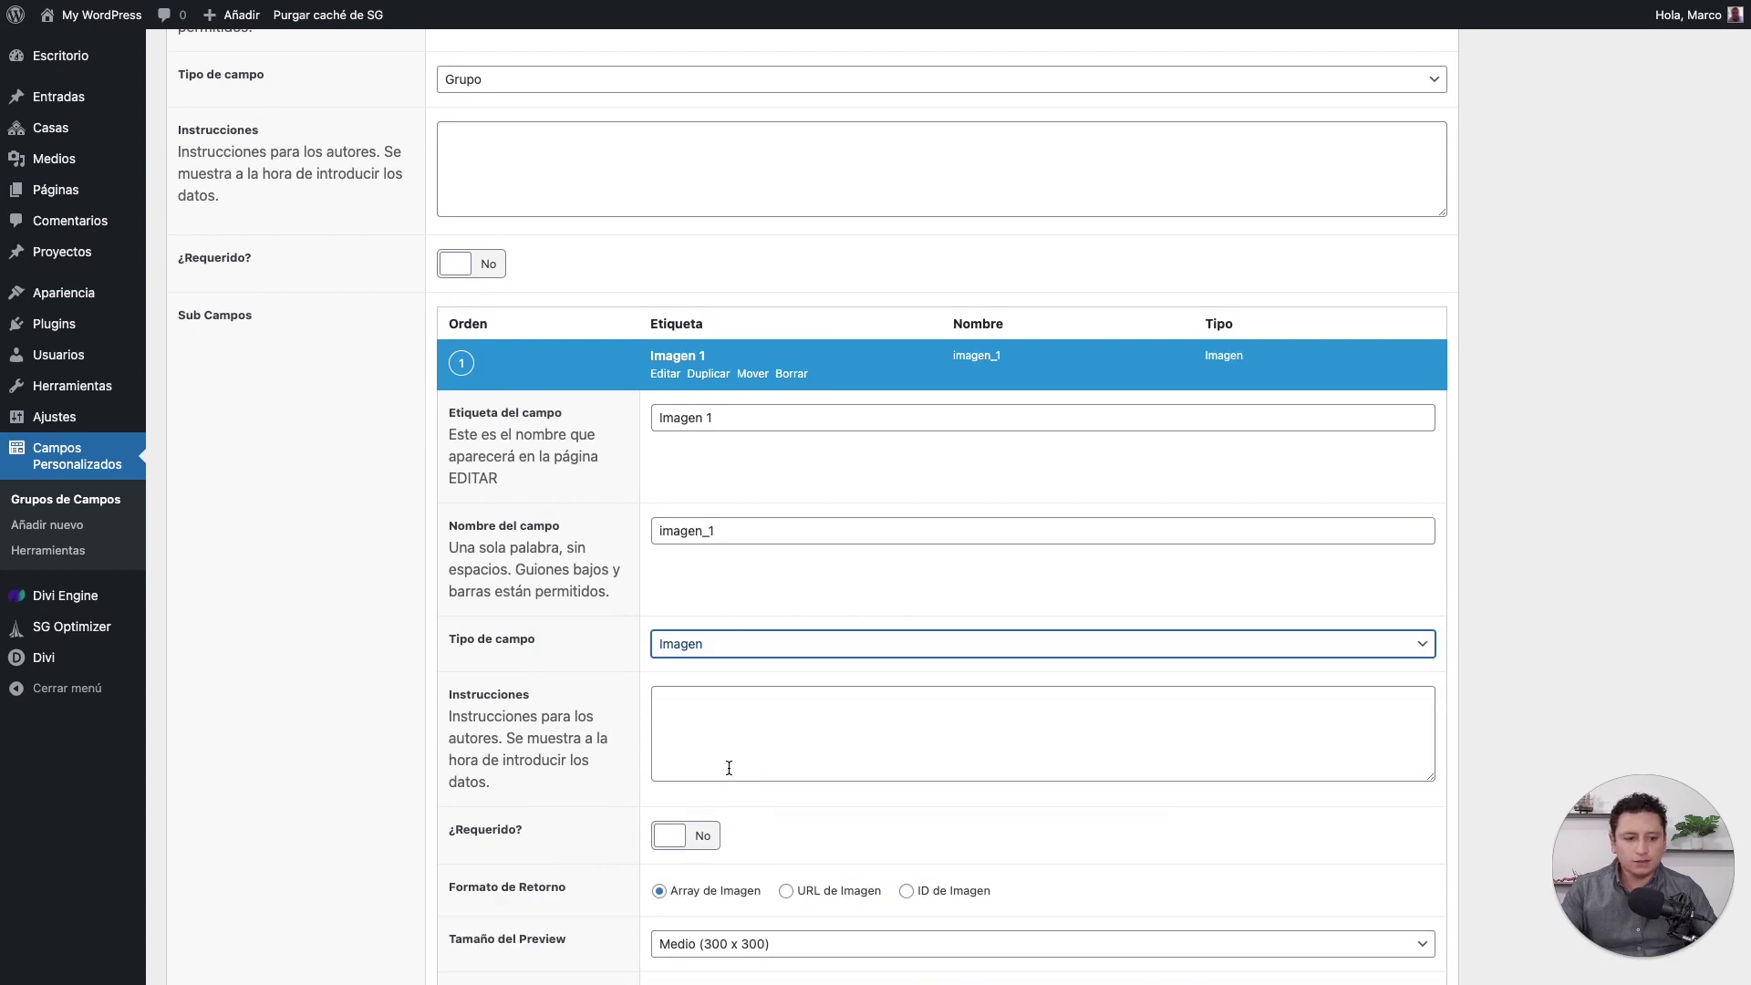
scroll(748, 714, down, 4)
scroll(730, 654, down, 2)
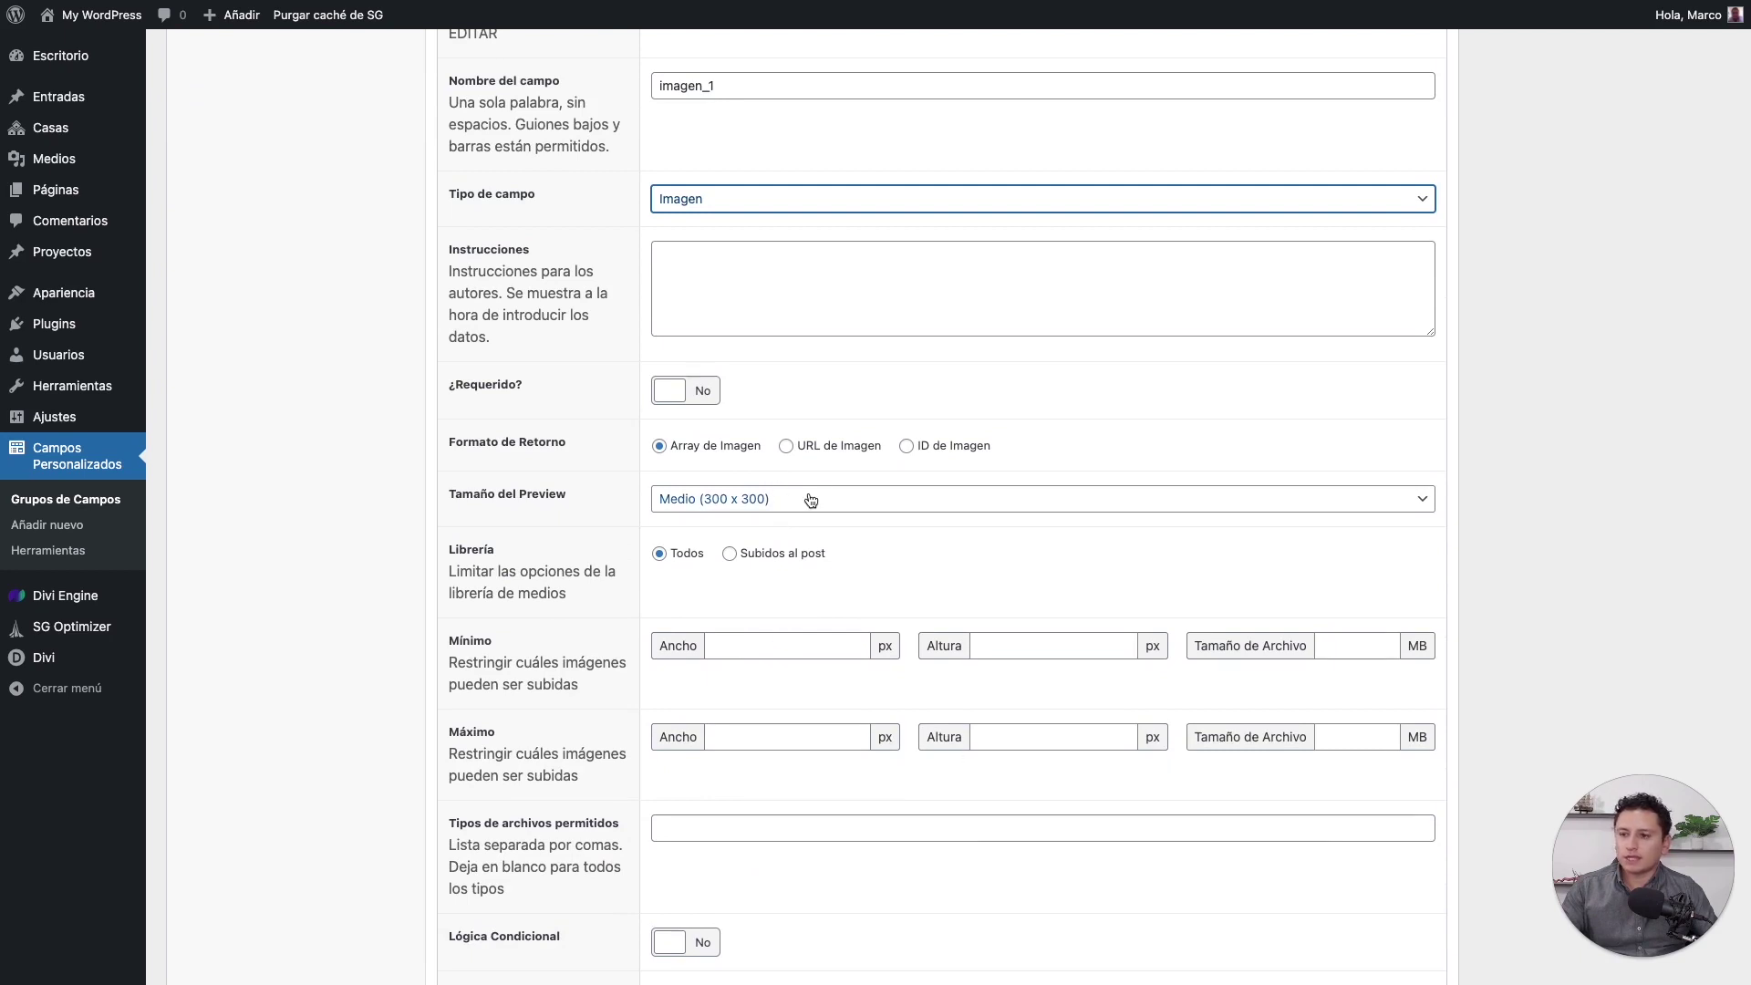
scroll(808, 492, down, 5)
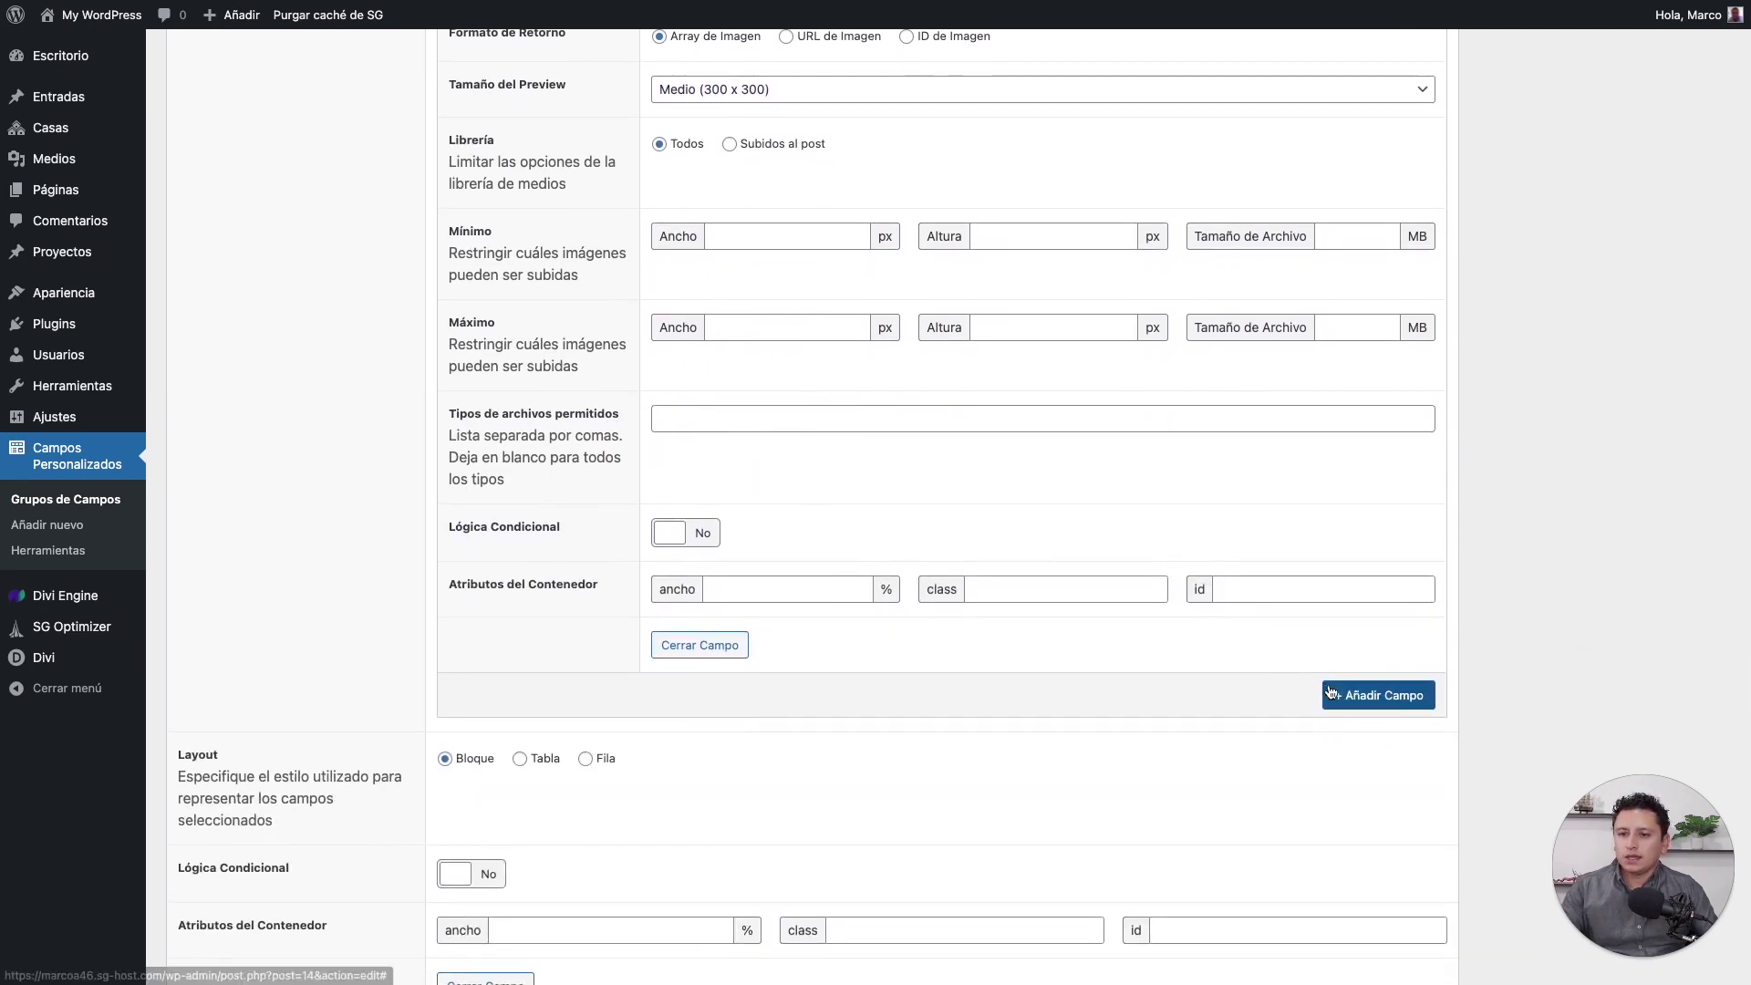
Add Galería sub-fields Imagen 2 (imagen_2) and Imagen 3
click(1350, 695)
scroll(1047, 684, down, 2)
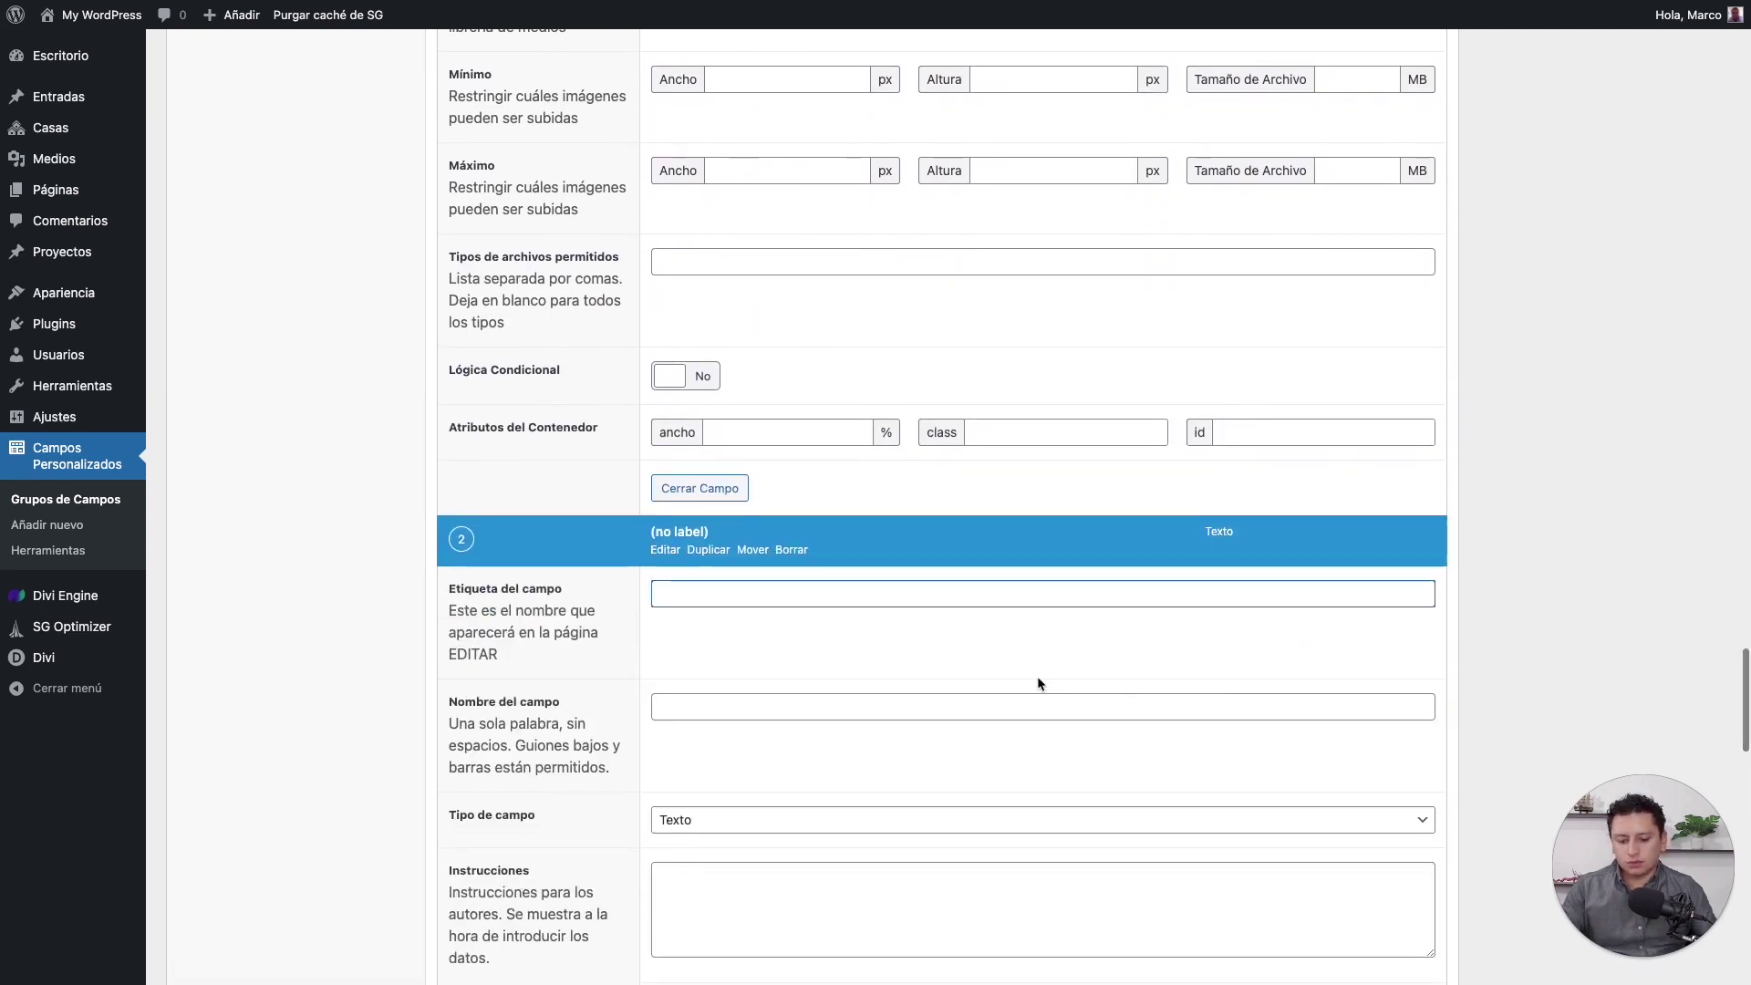
text(Image)
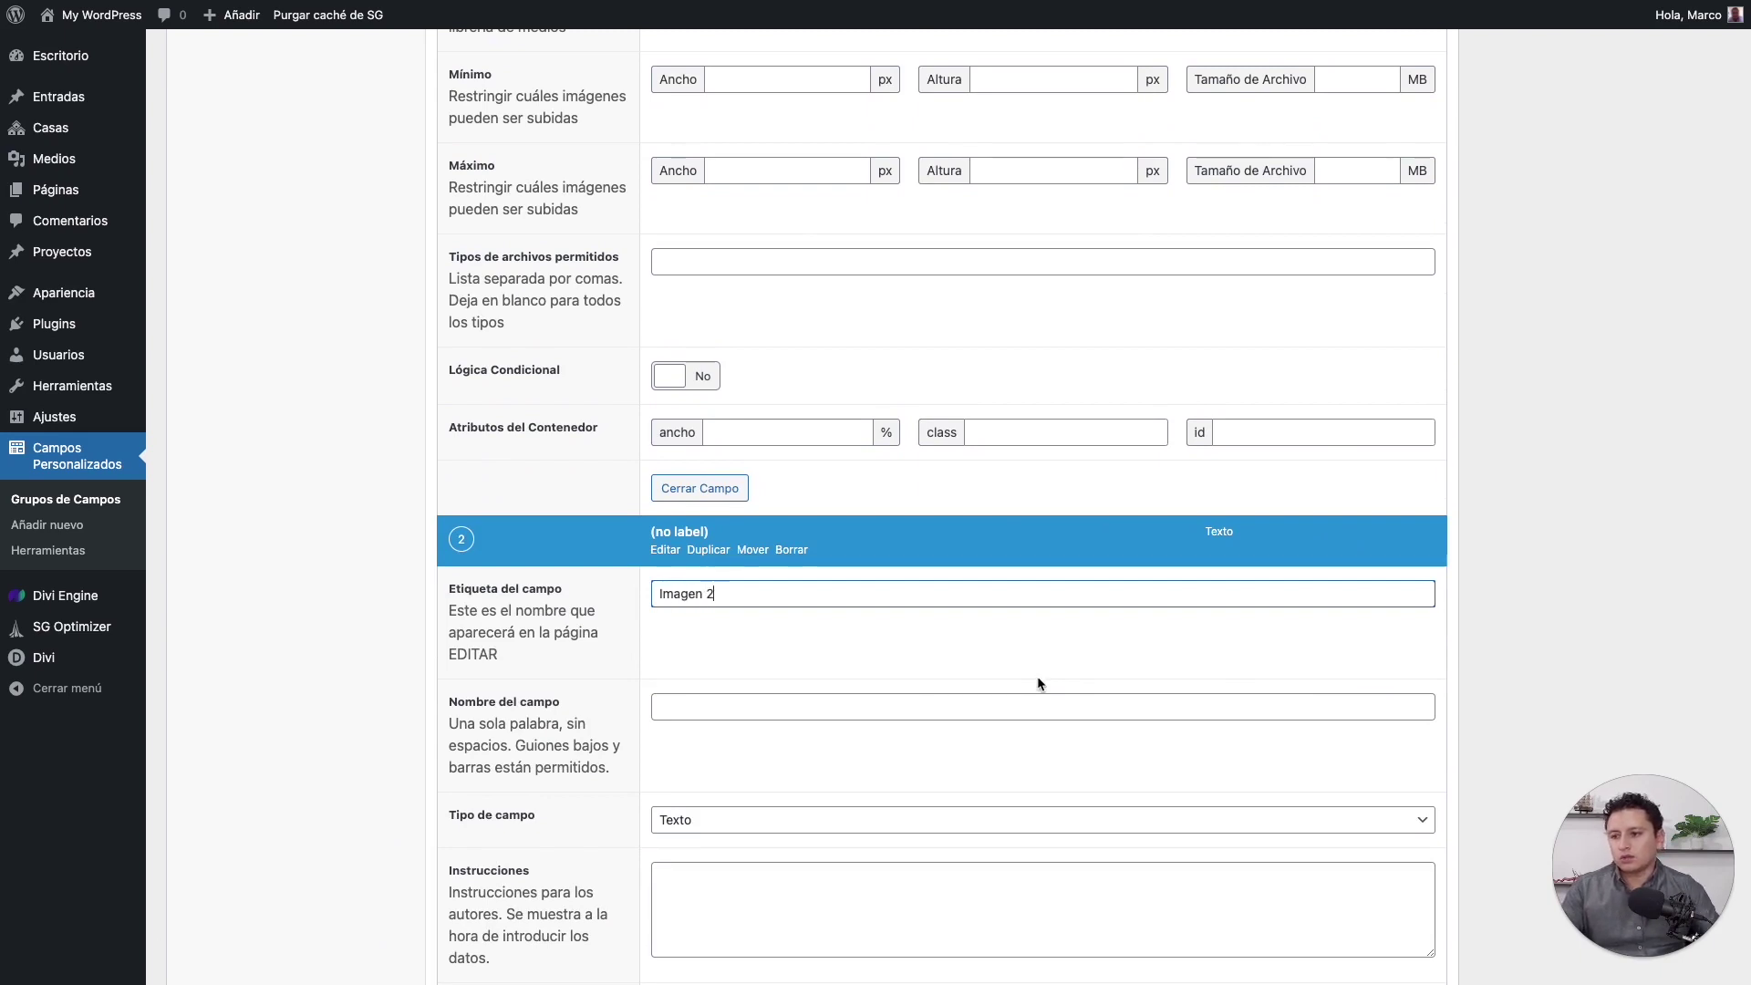
text(n 2)
scroll(1041, 675, down, 12)
key(Tab)
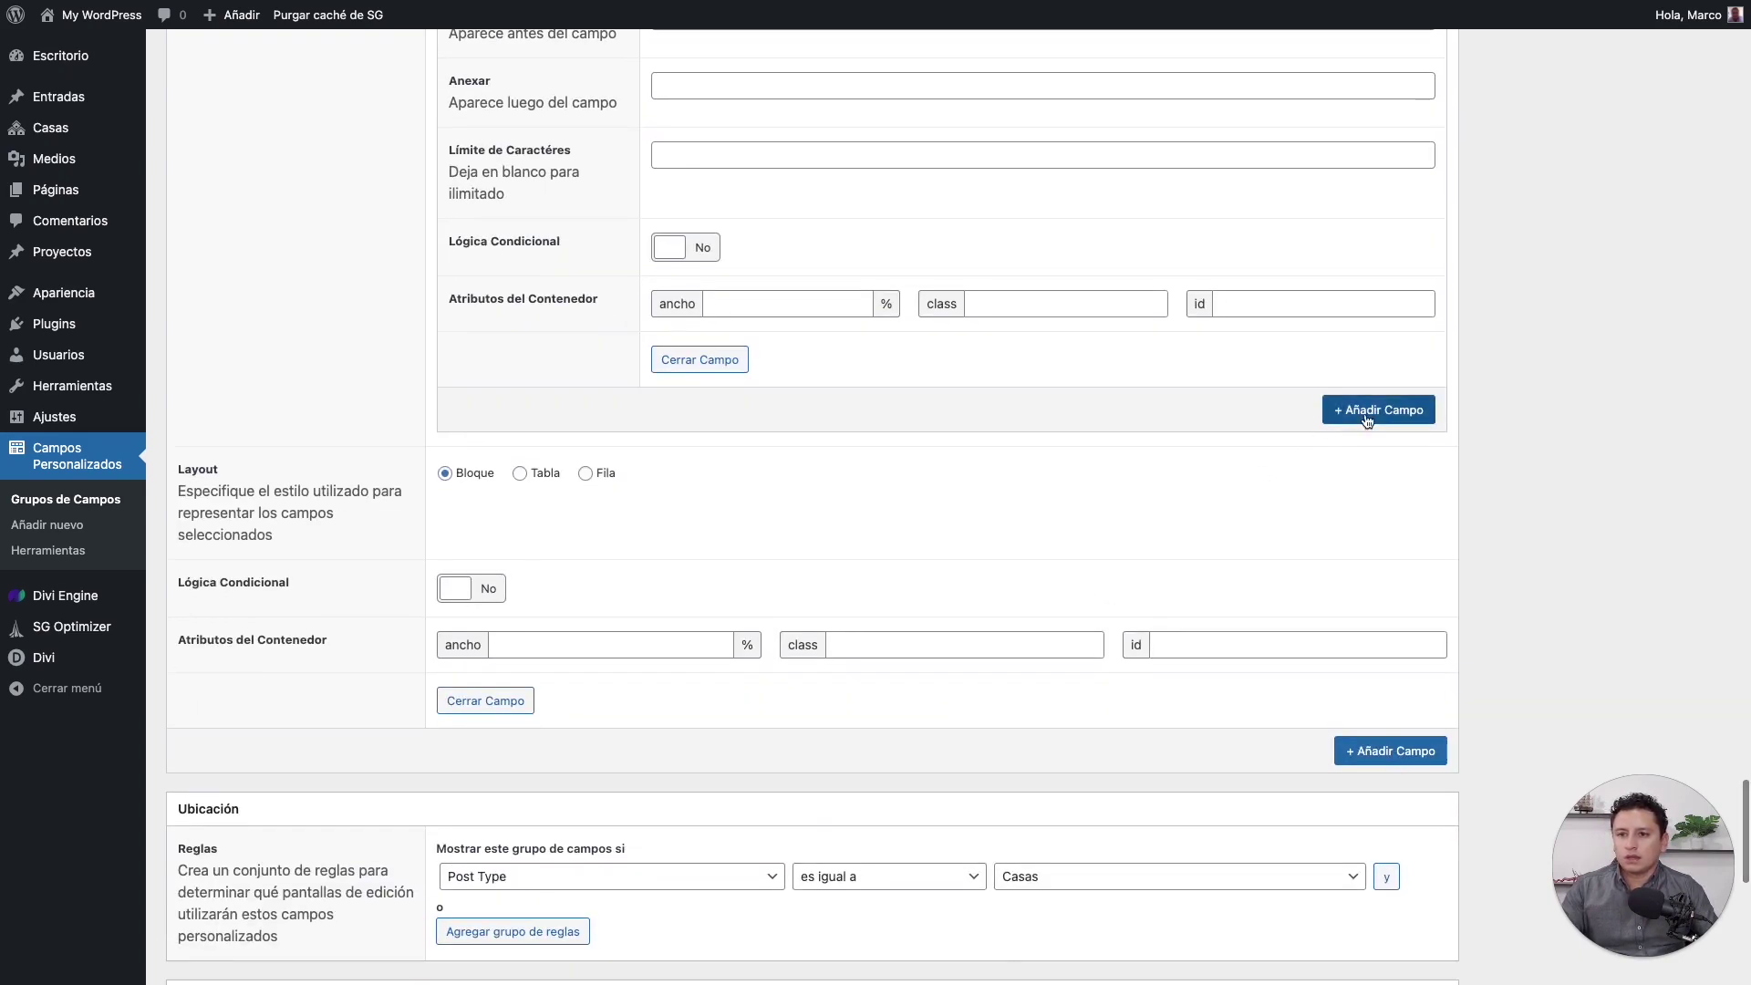
click(1368, 415)
text(Imagen 3)
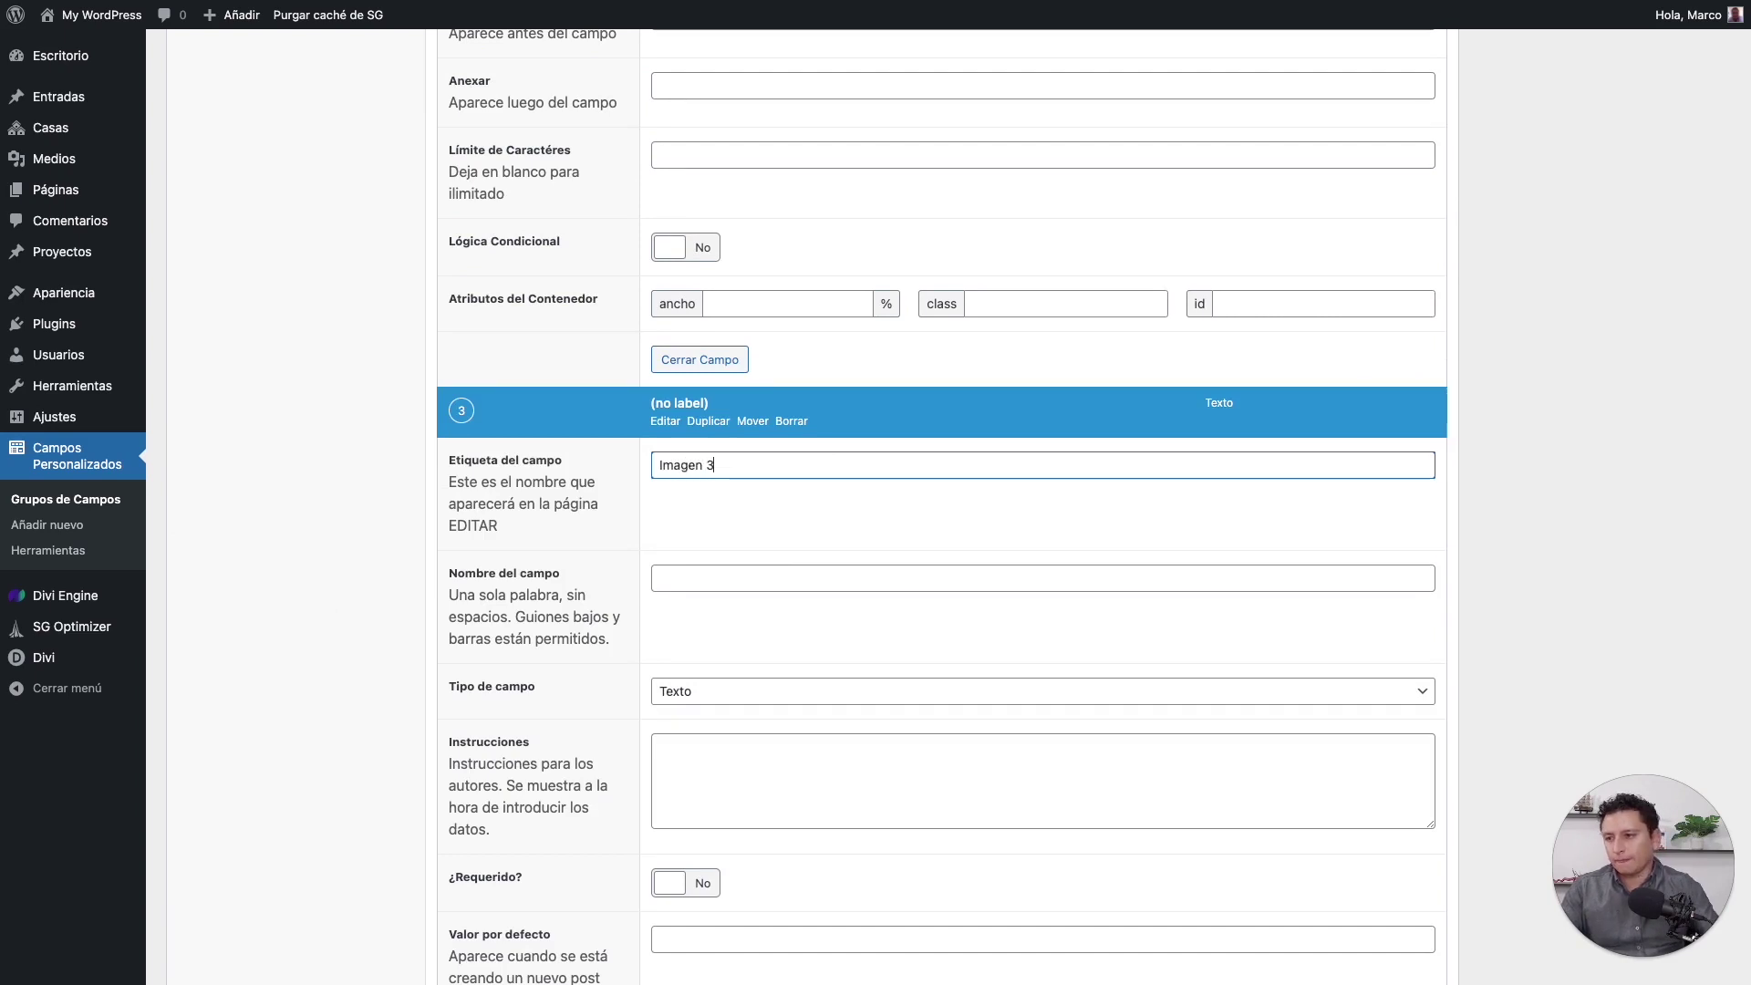
scroll(1451, 498, down, 8)
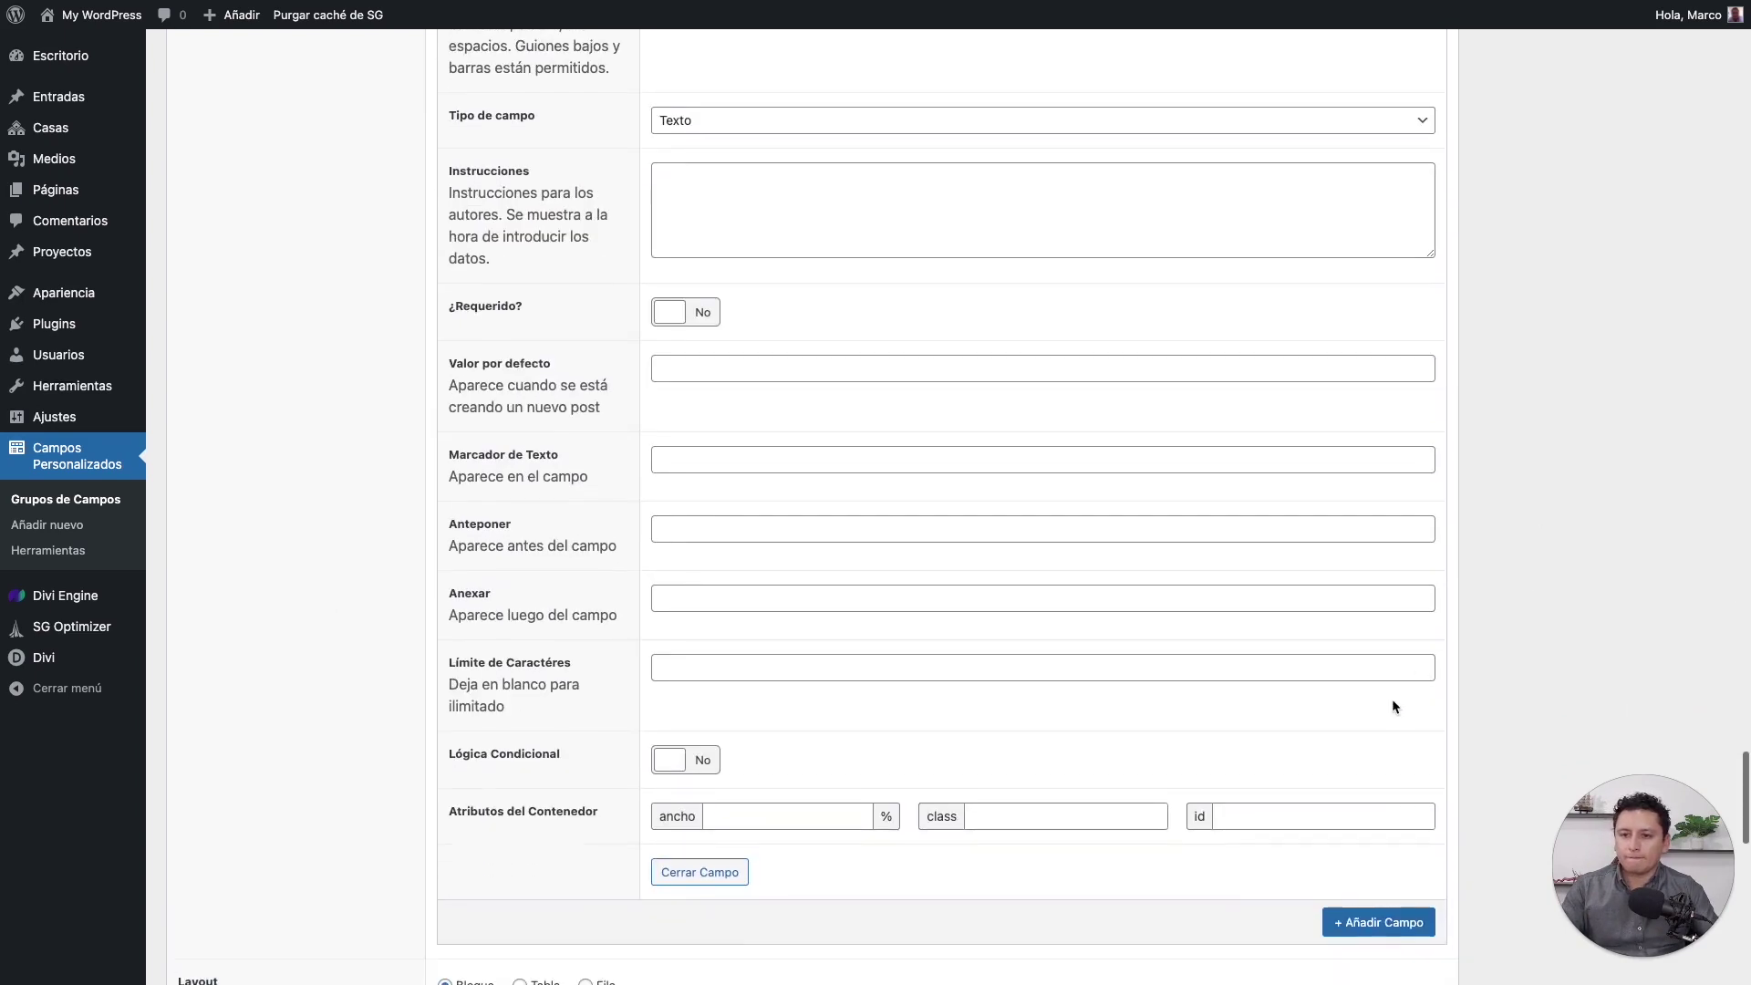
Add sub-fields Imagen 4 (imagen_4) and Imagen 5, then collapse Imagen 5
click(1381, 779)
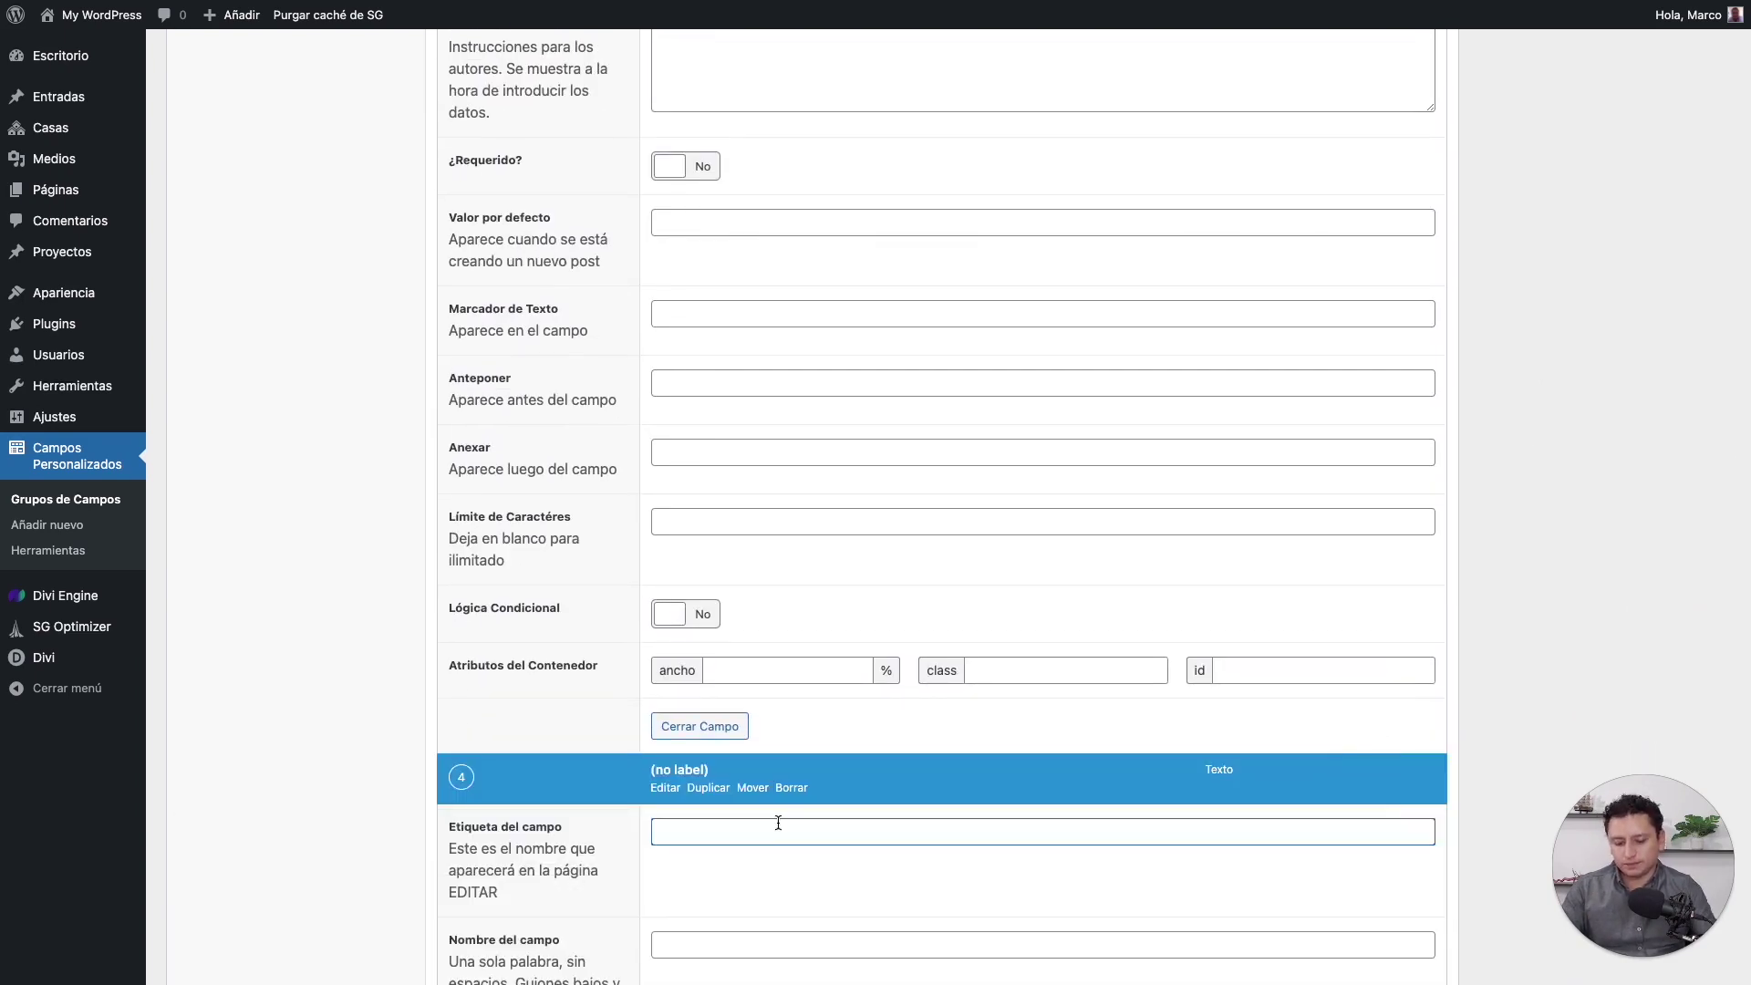
text(Imagen 4)
key(Tab)
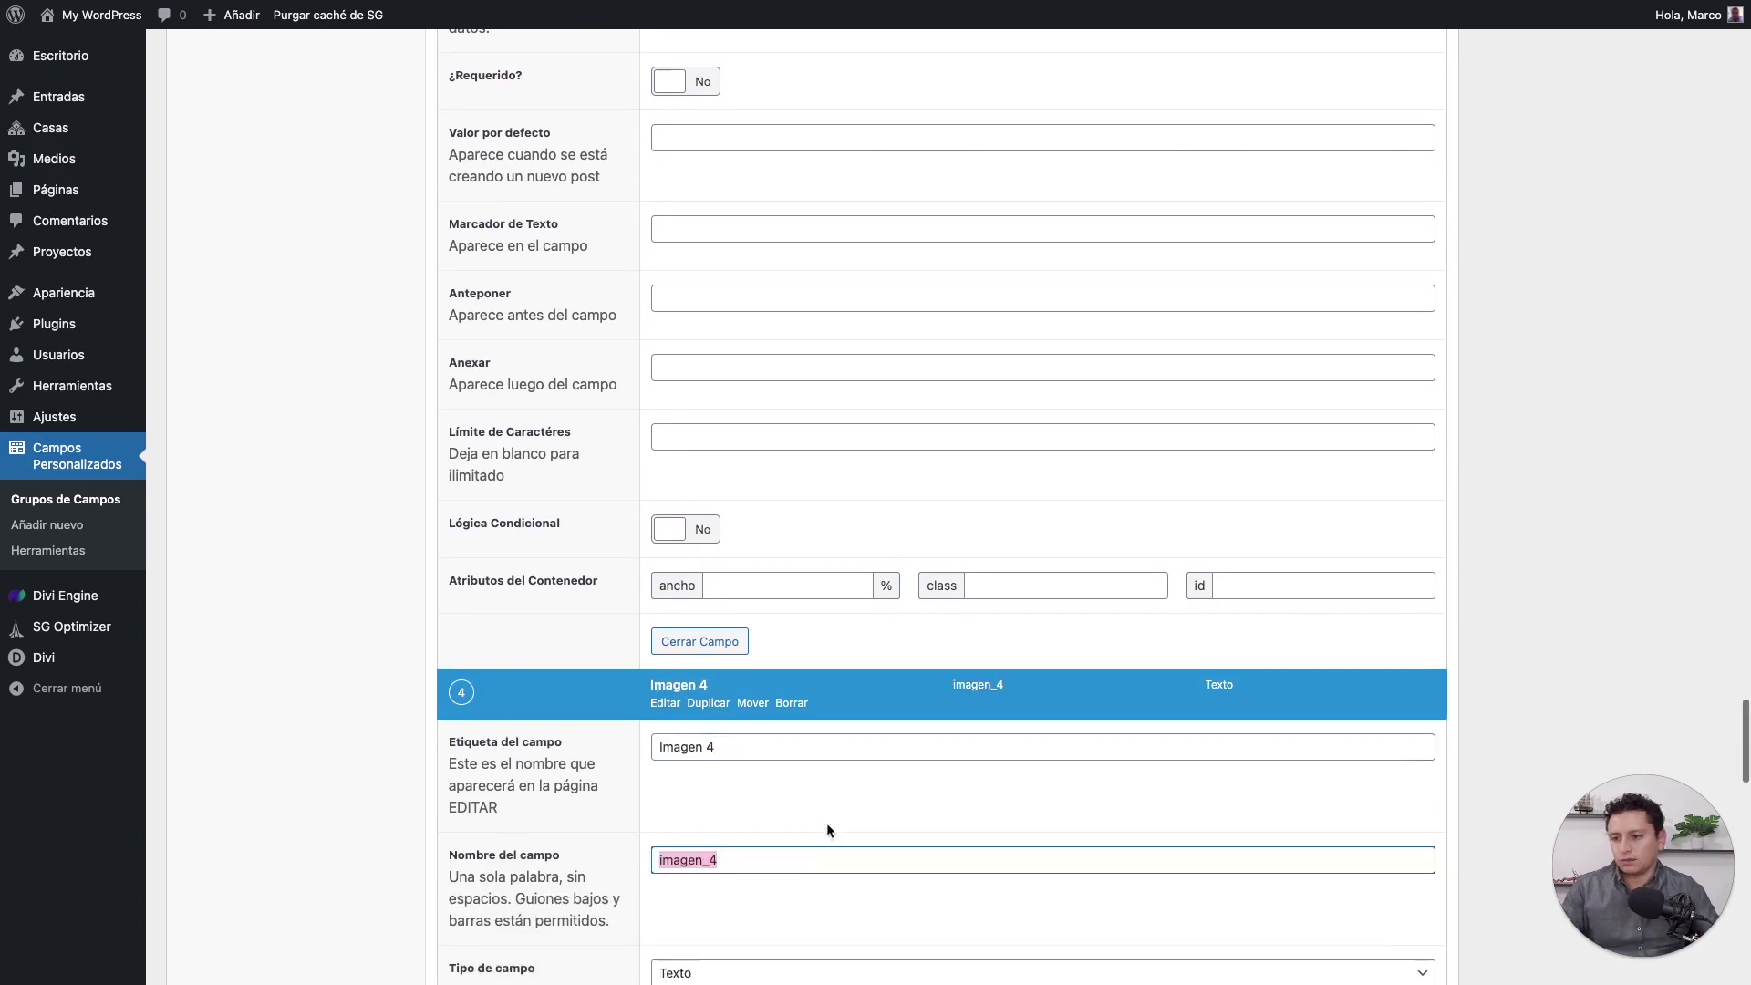
scroll(827, 823, down, 10)
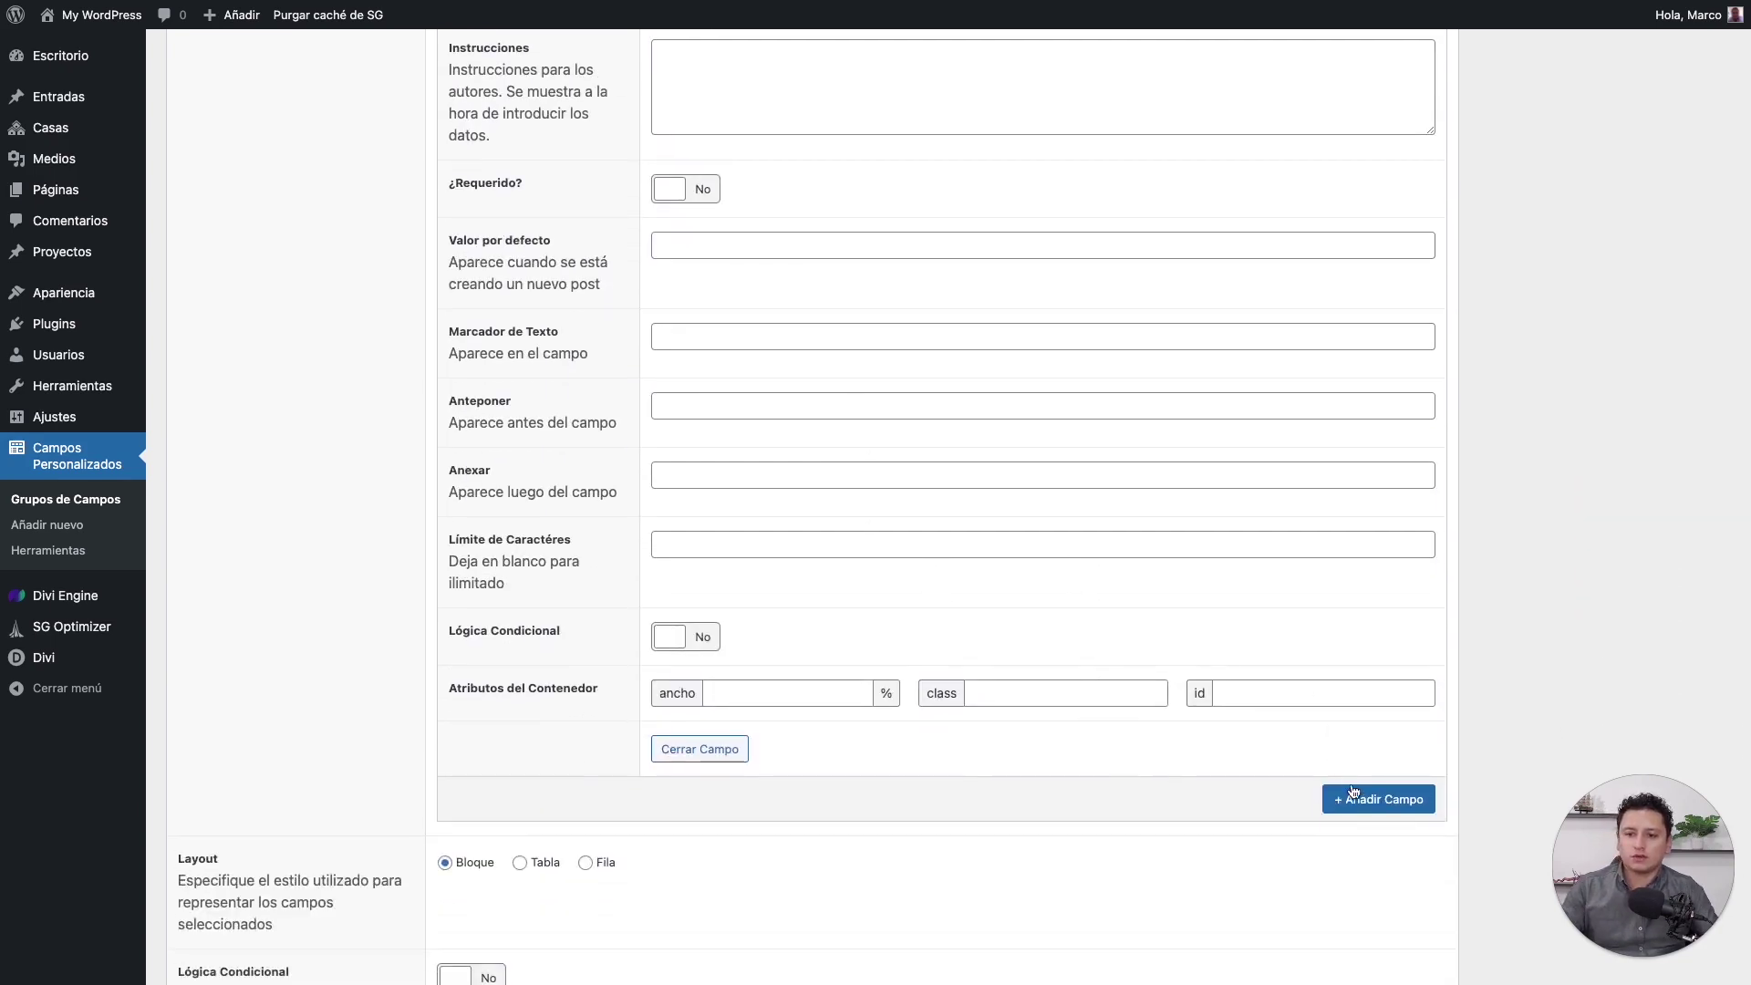
click(1353, 791)
text(Ima)
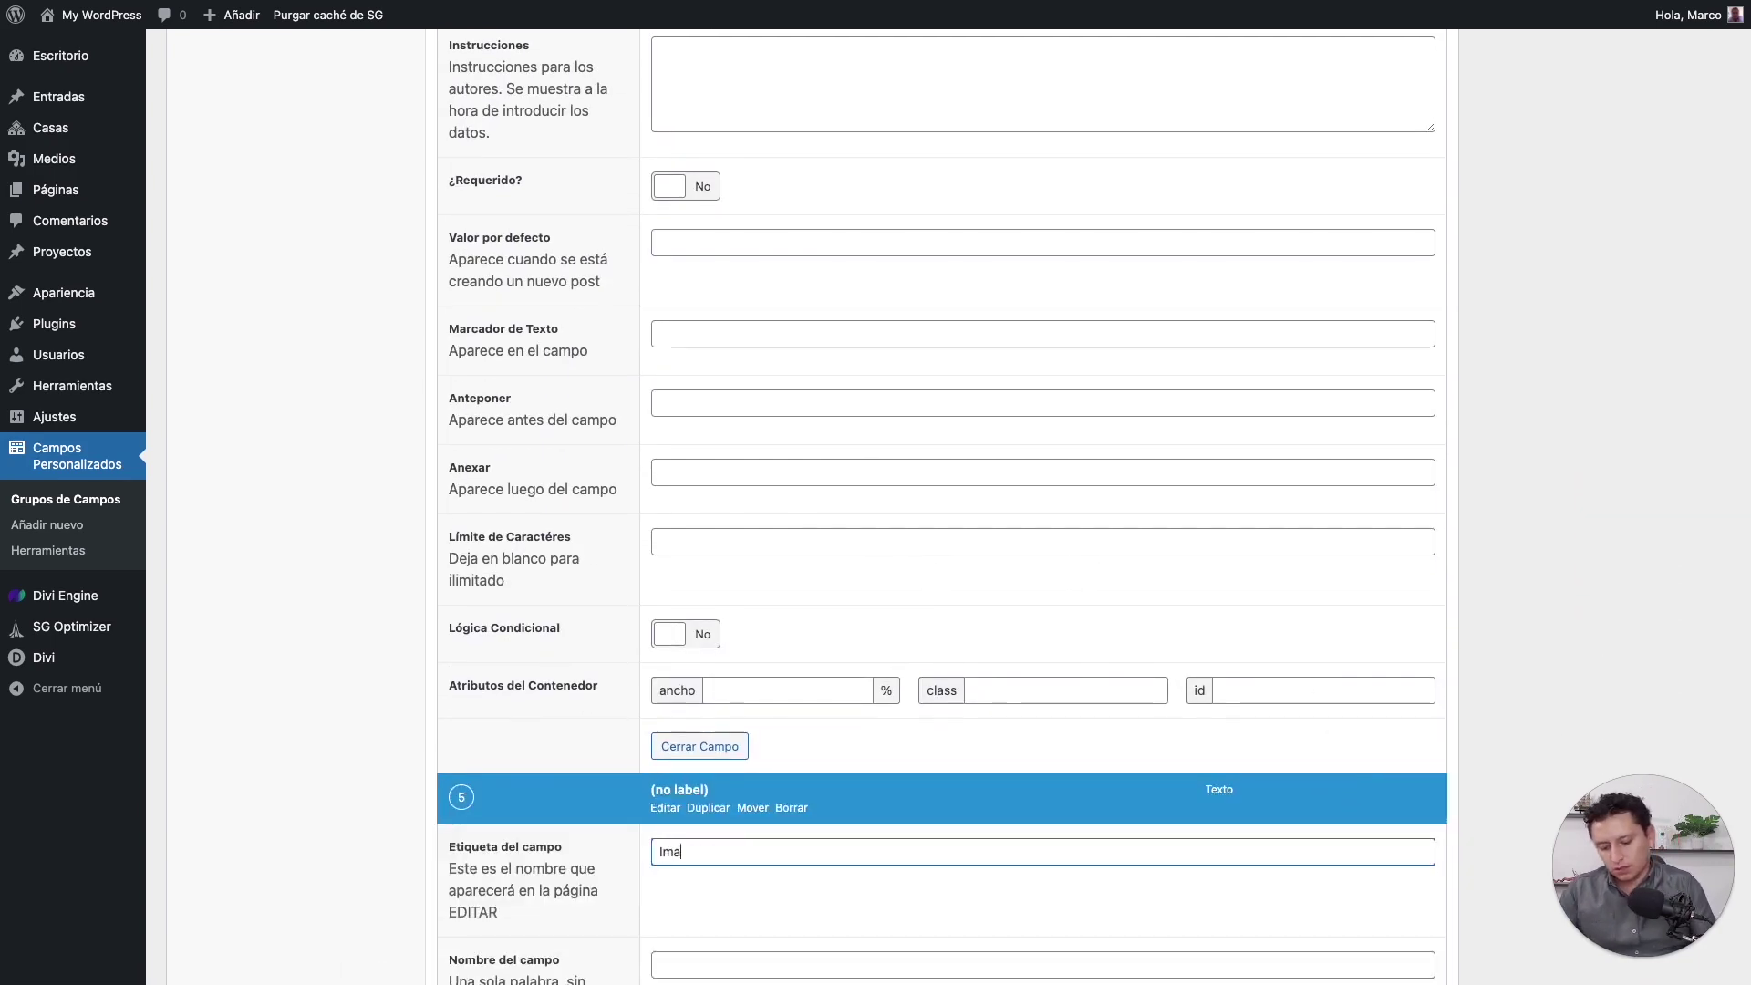
text(gen 5)
scroll(1520, 664, down, 8)
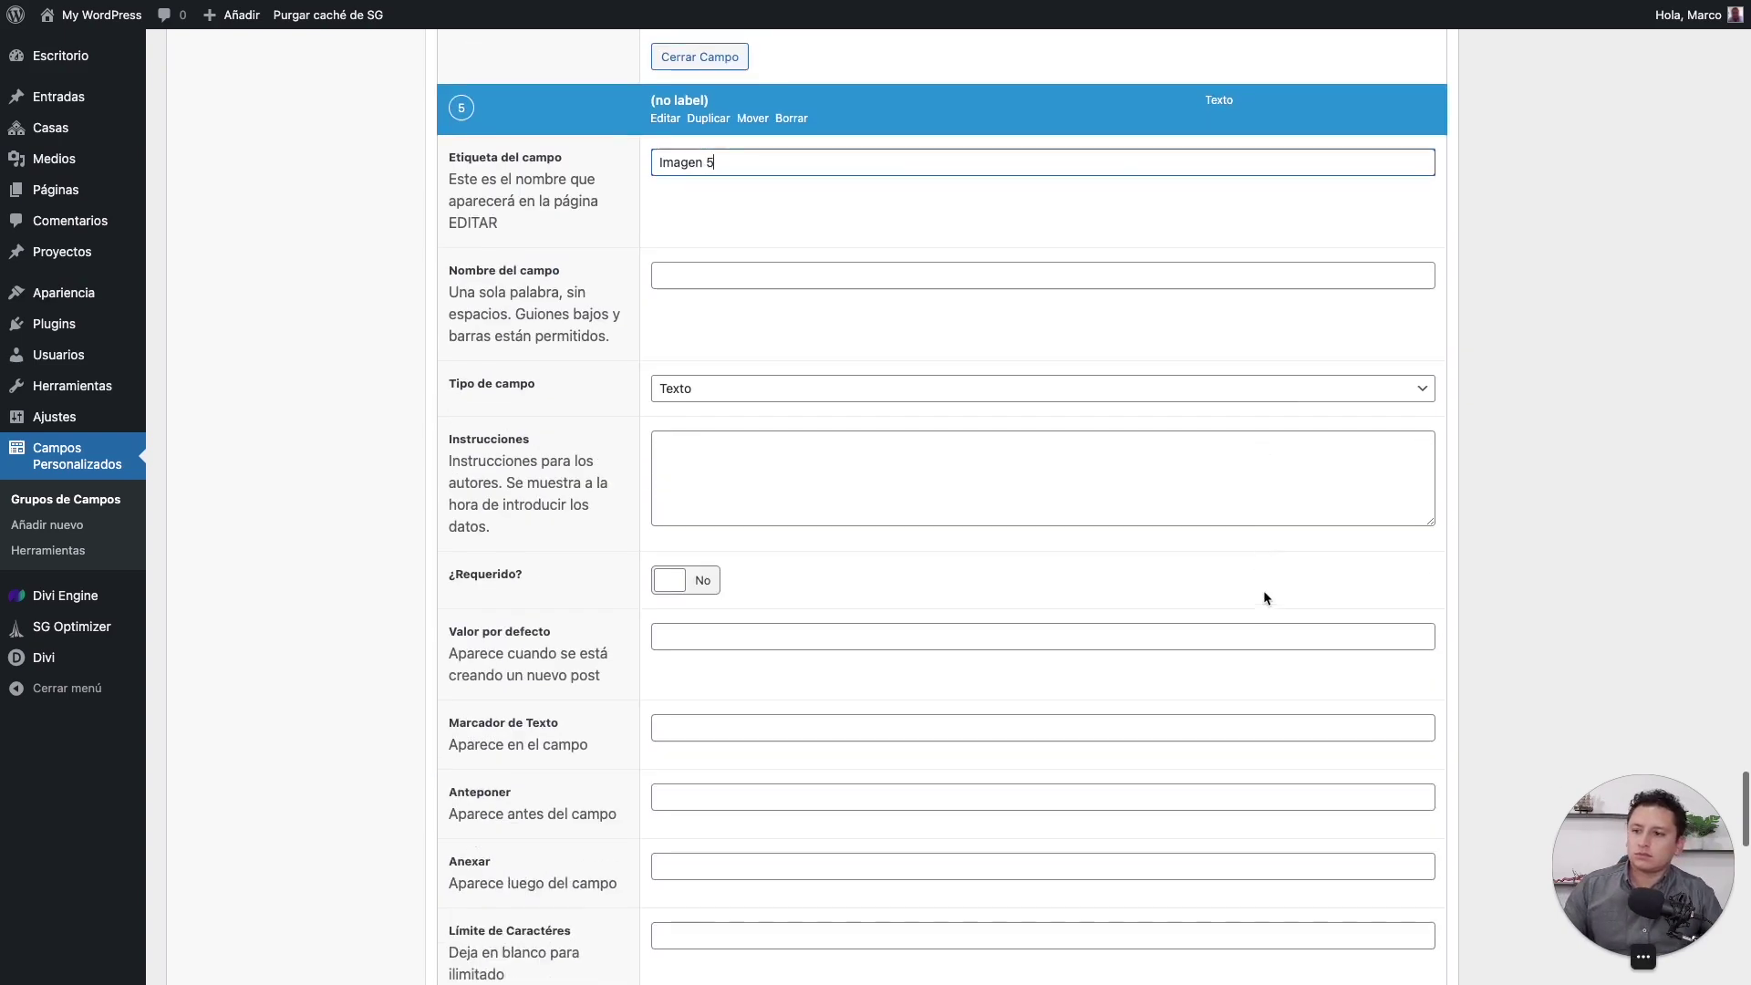
scroll(1264, 598, down, 5)
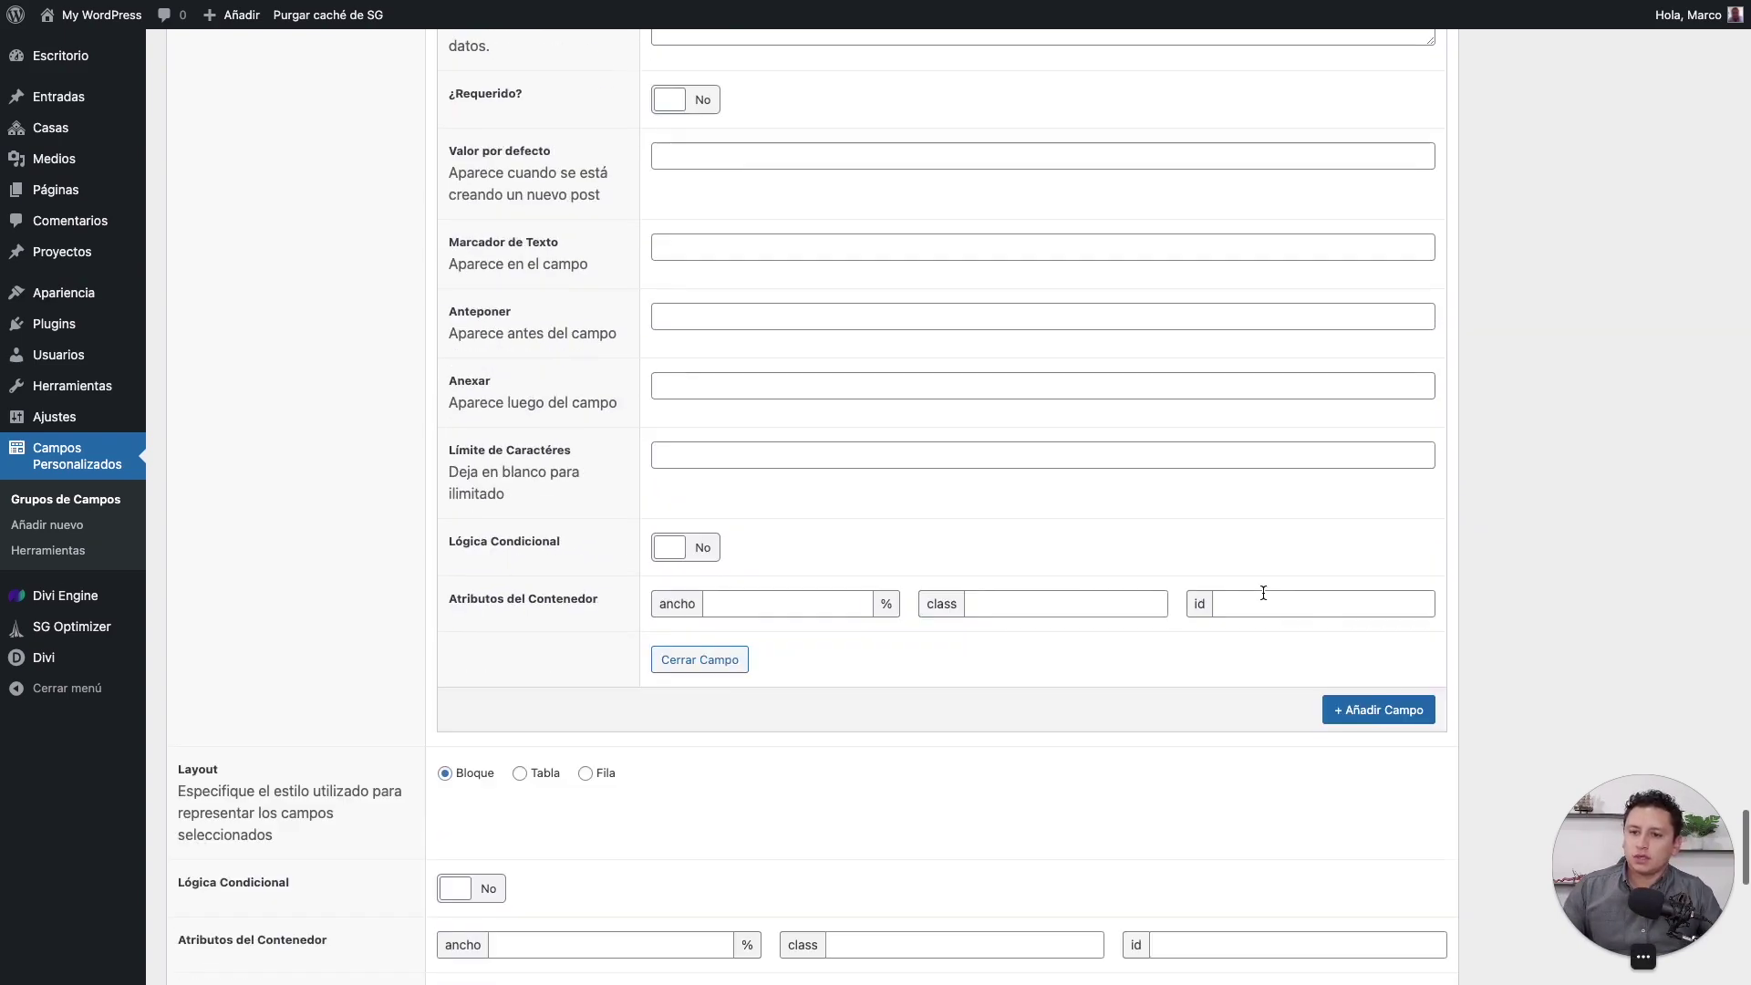
click(698, 663)
scroll(1151, 499, up, 7)
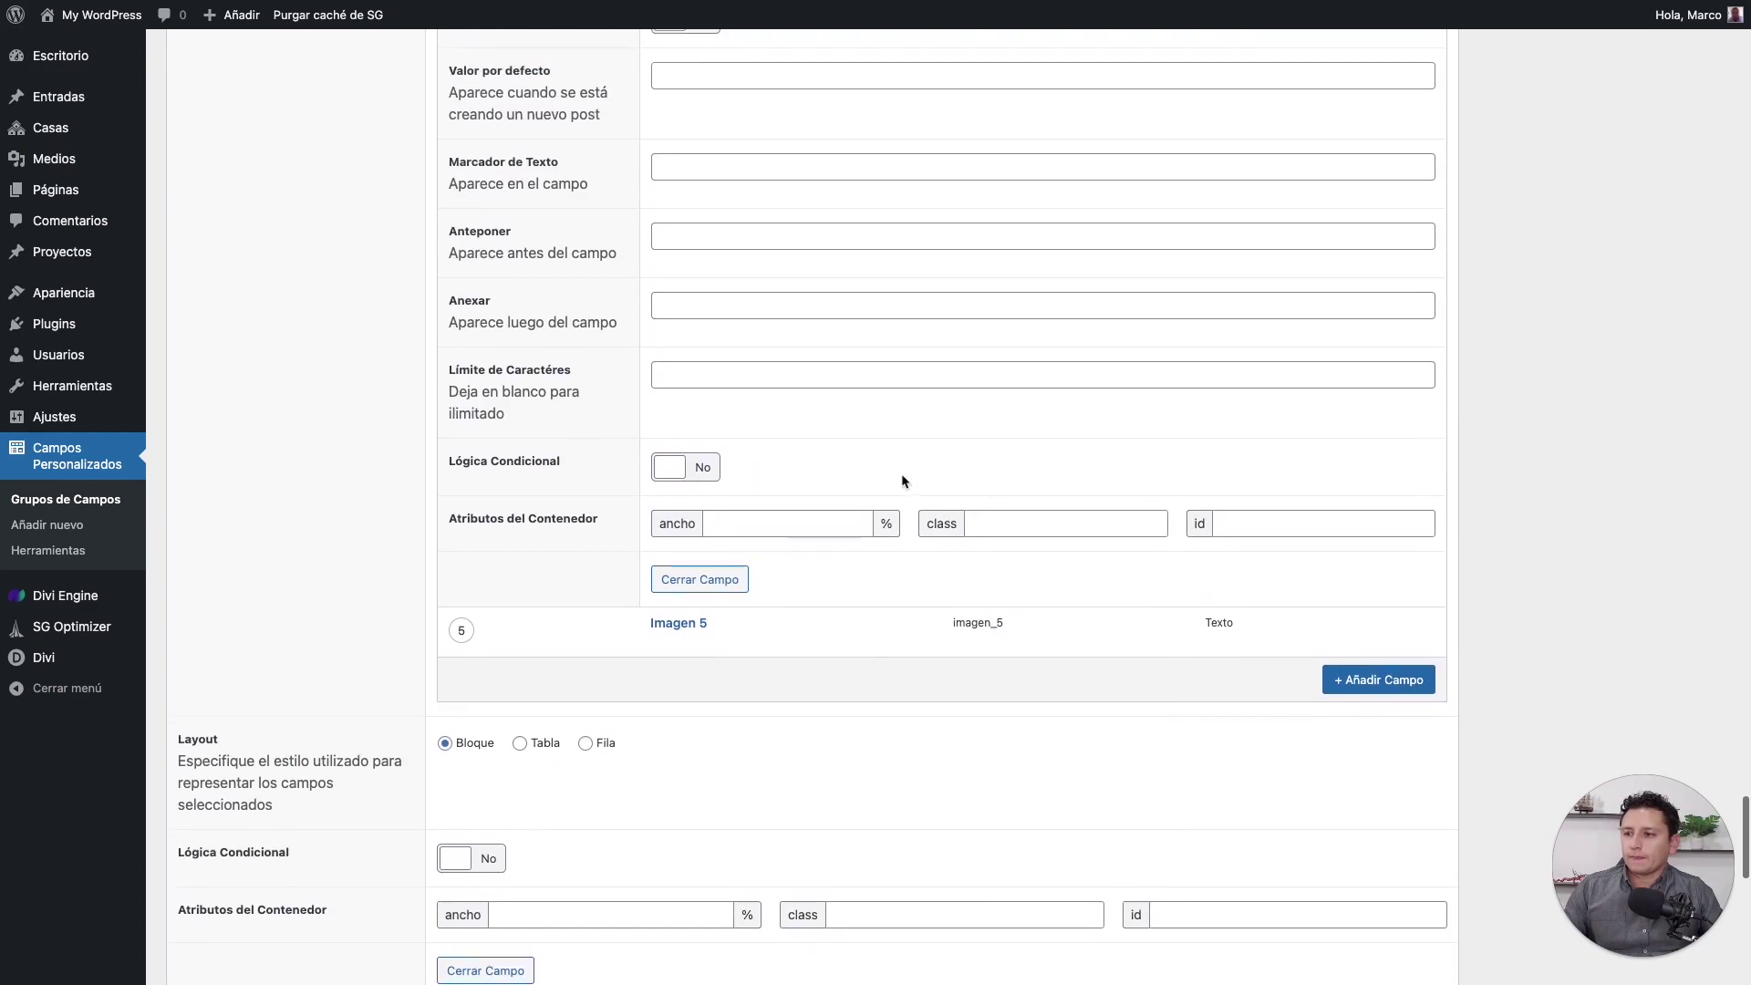
Collapse sub-fields Imagen 4, 3, 2 and 1, then review the Sub Campos table and Ubicación rules
click(700, 615)
scroll(748, 480, up, 5)
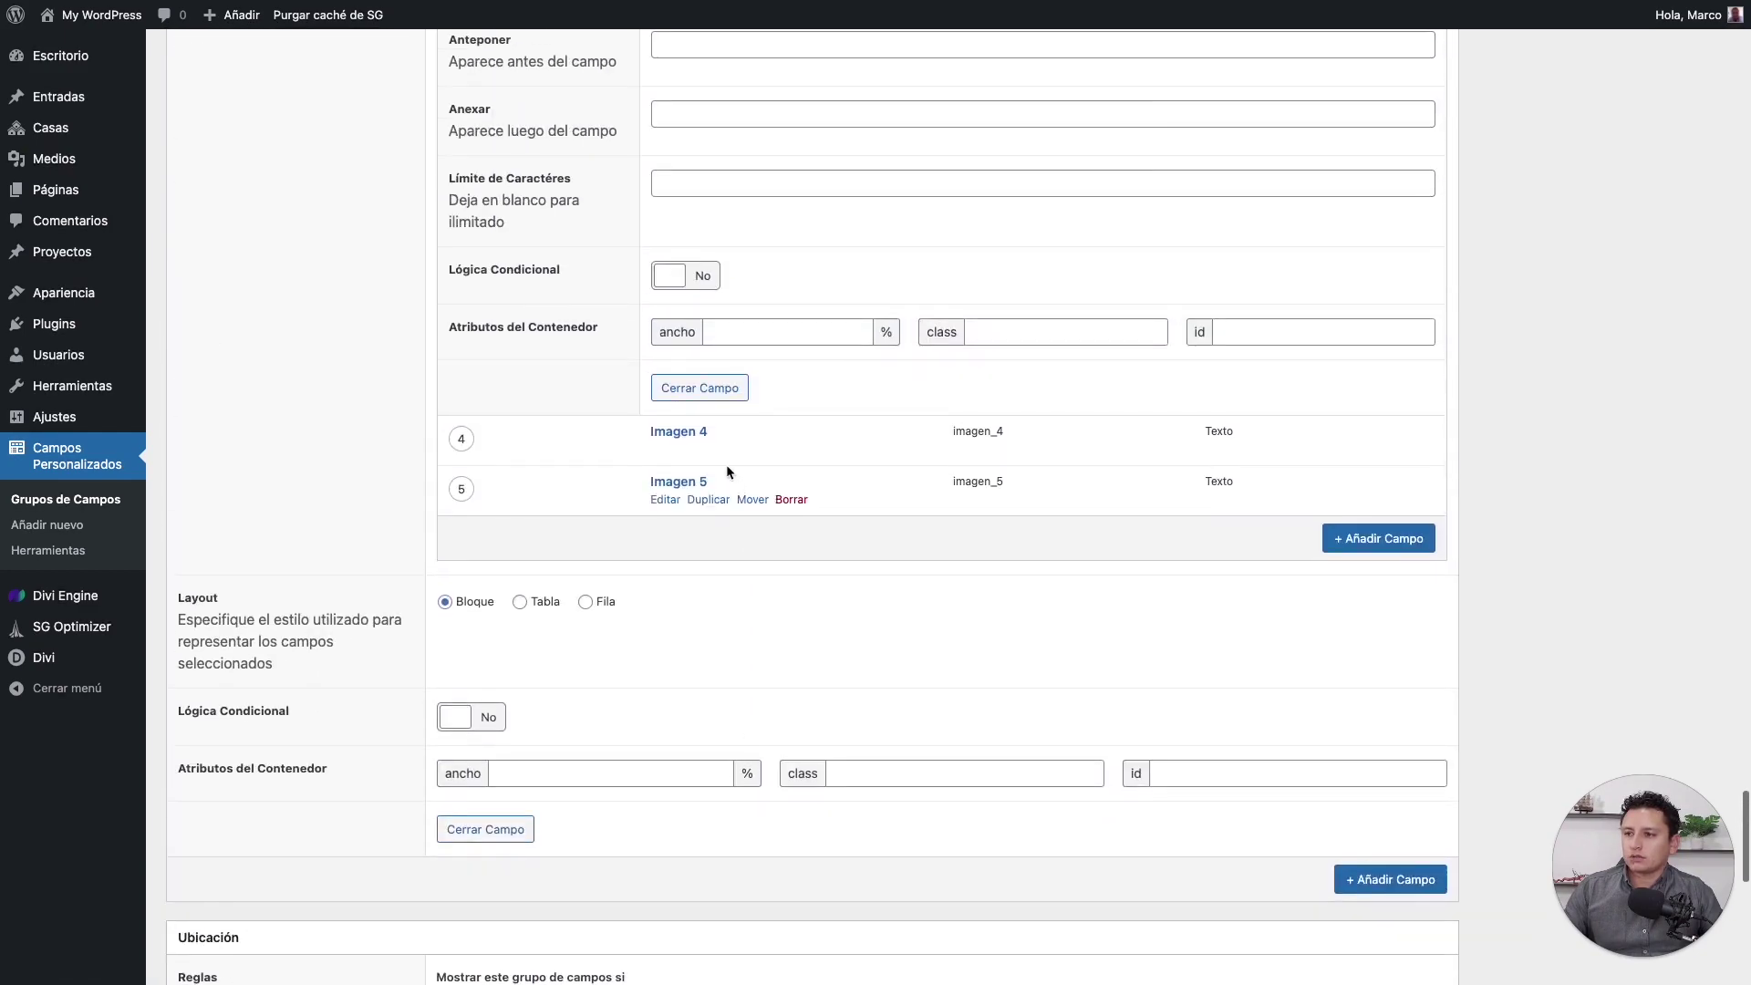
click(713, 388)
scroll(713, 401, up, 7)
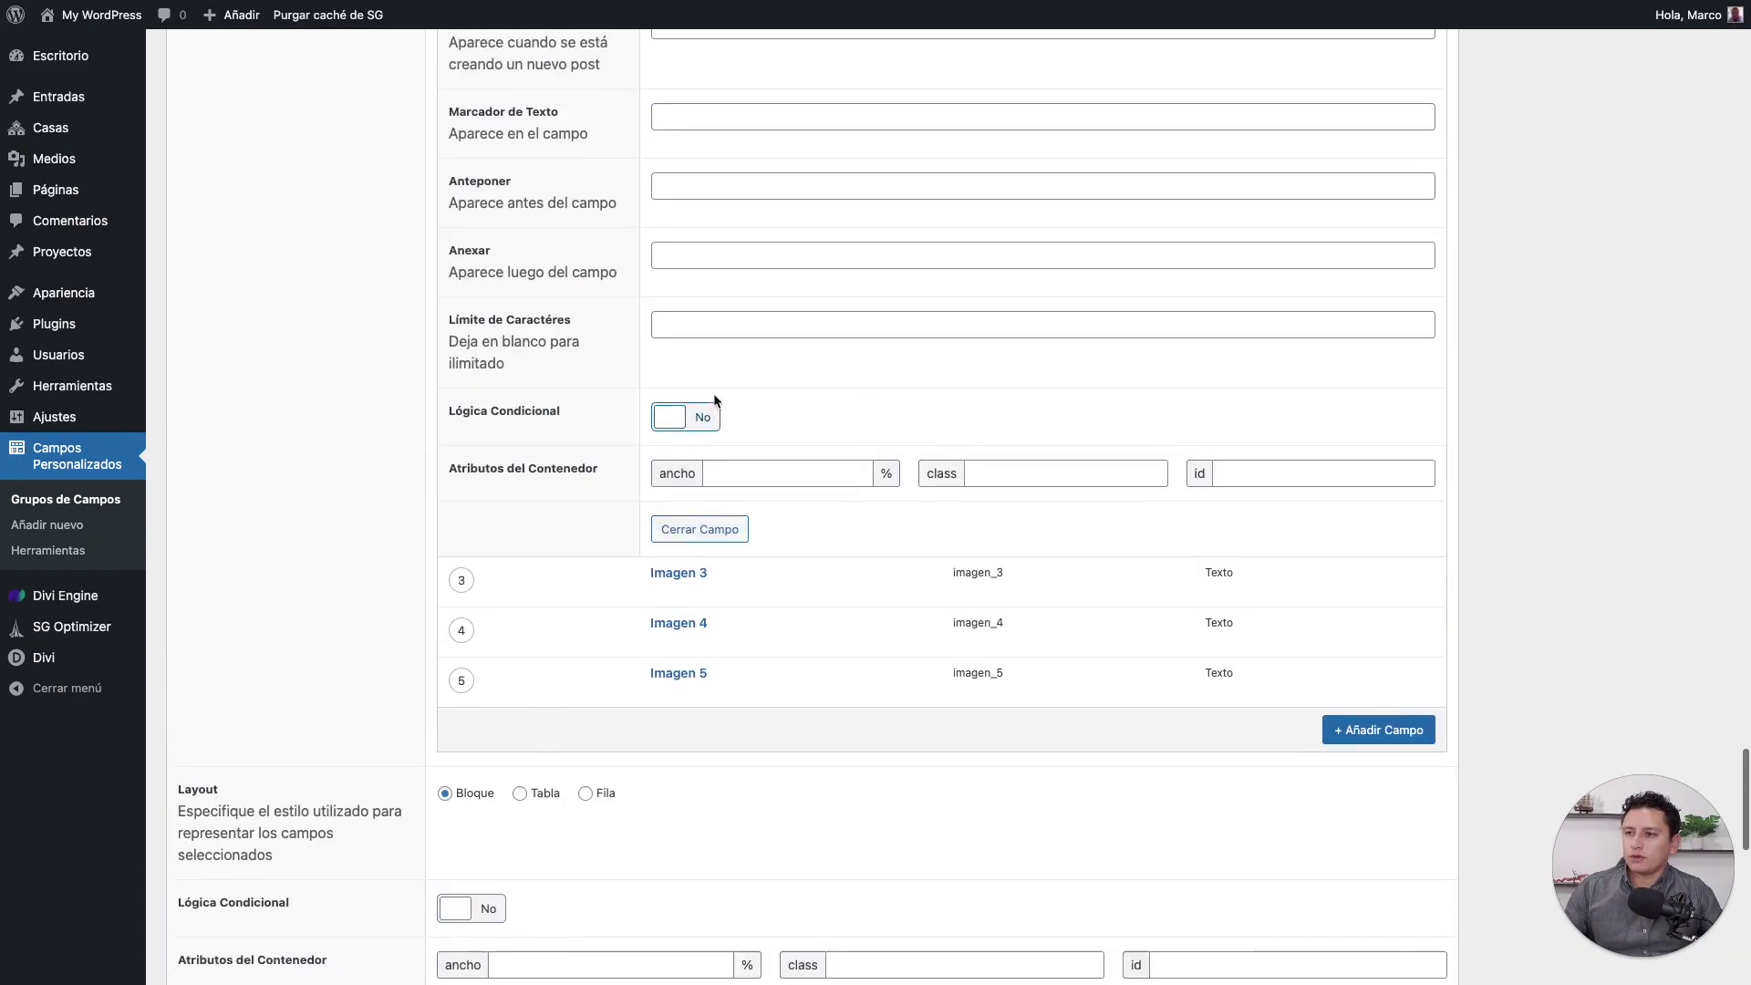
click(707, 545)
scroll(702, 458, up, 6)
click(704, 296)
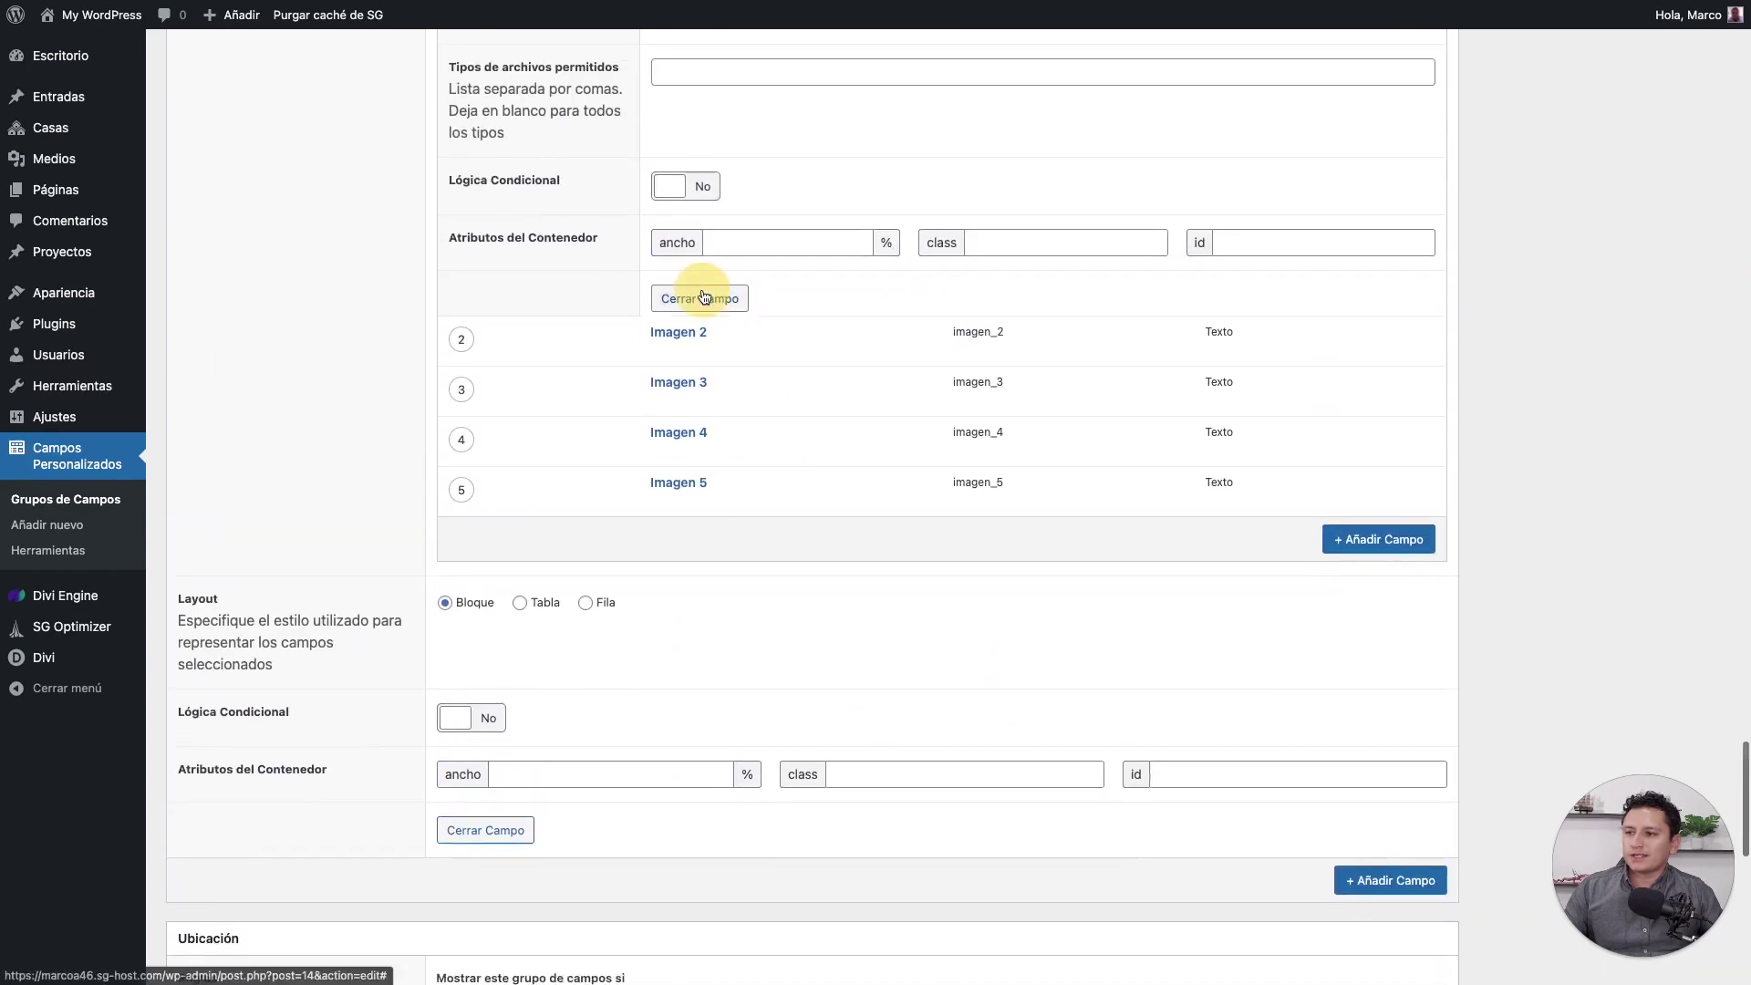
scroll(698, 301, up, 8)
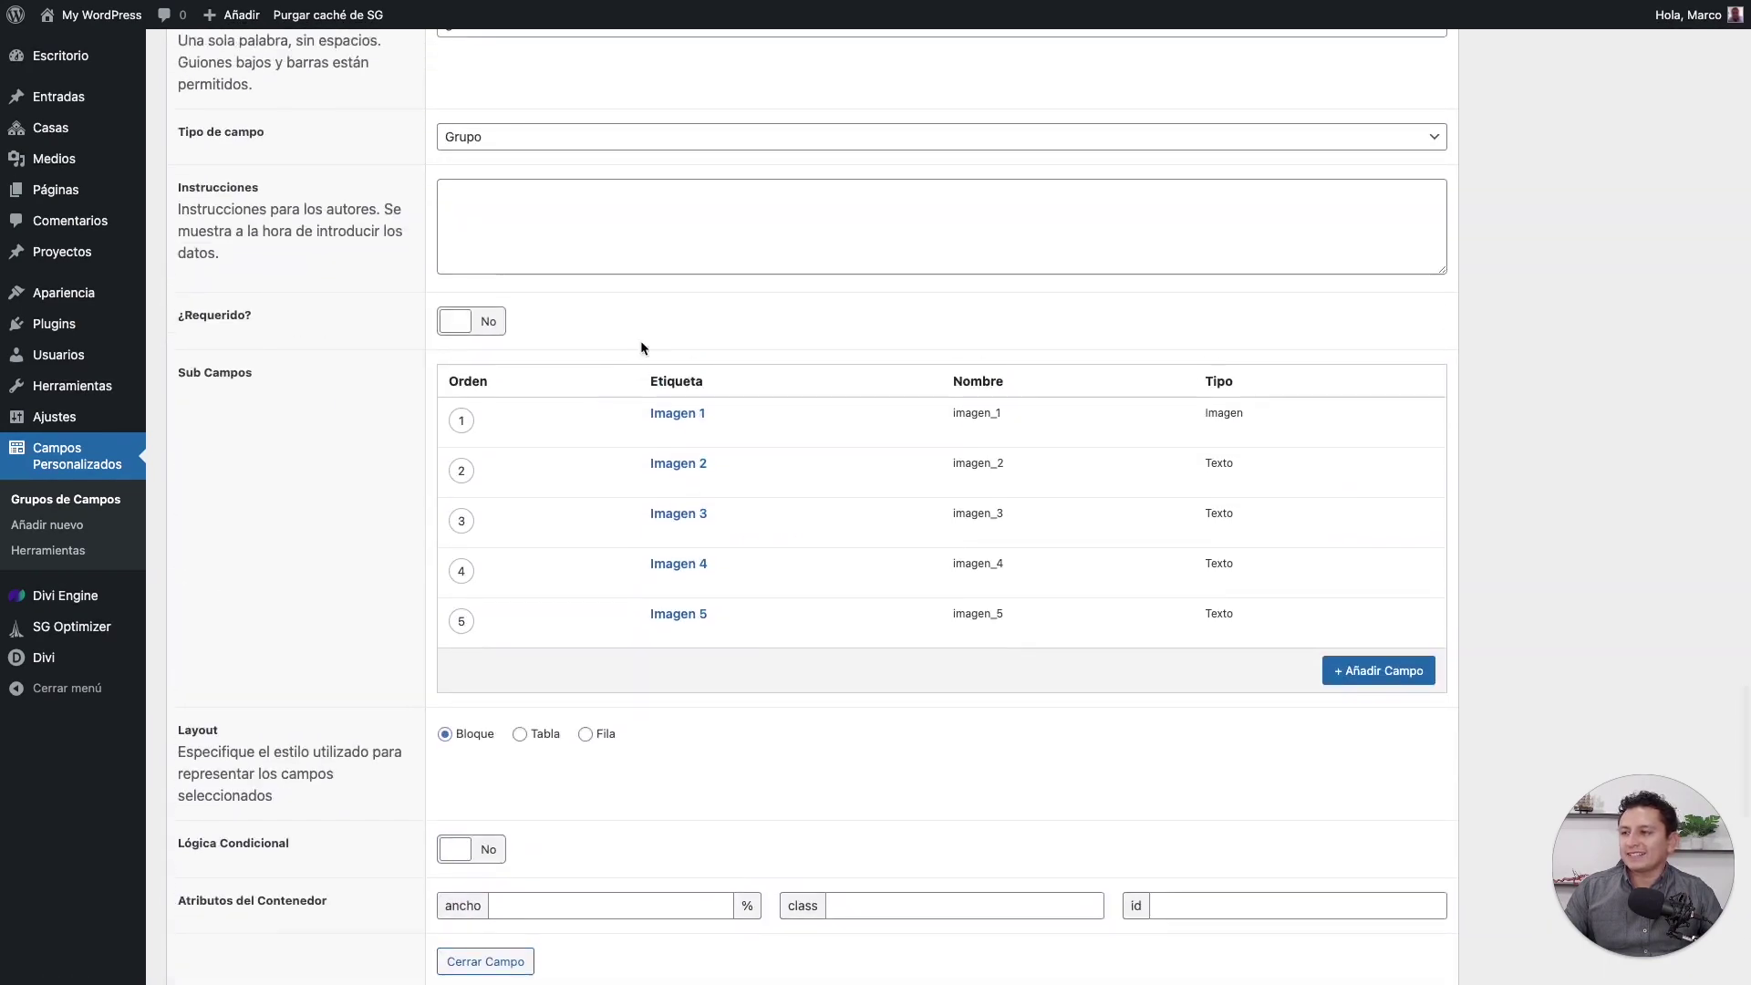
scroll(643, 350, down, 2)
scroll(693, 684, up, 10)
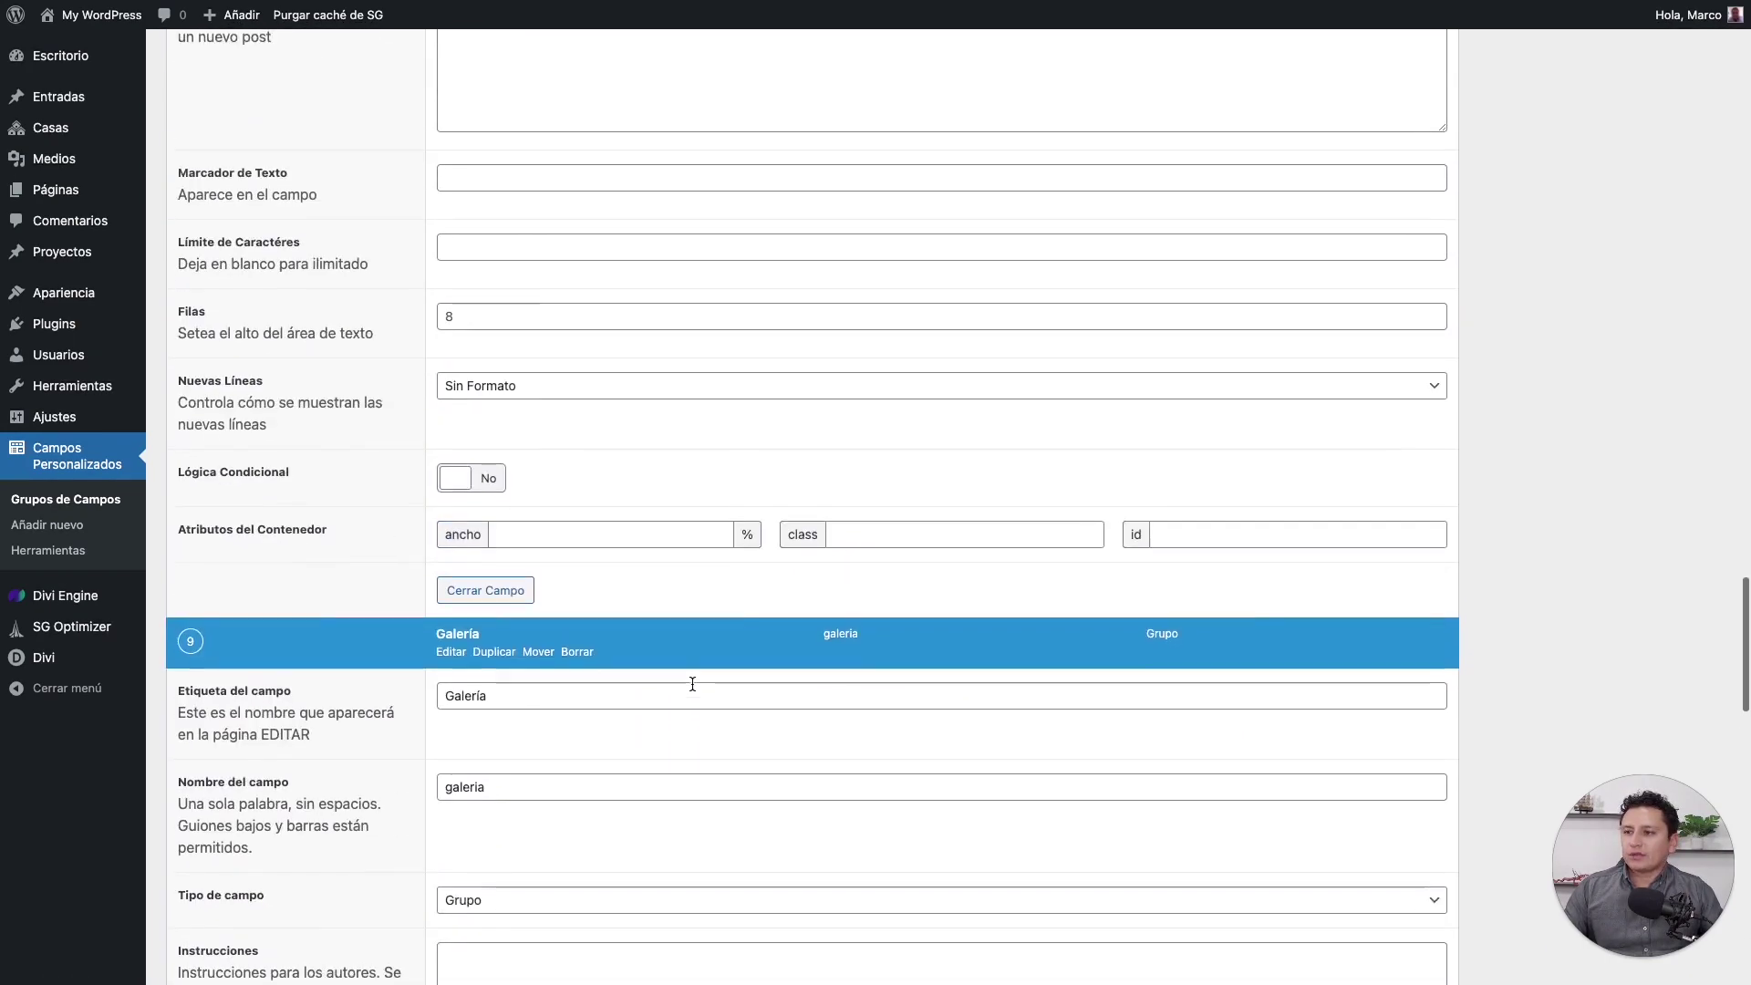
scroll(692, 684, down, 8)
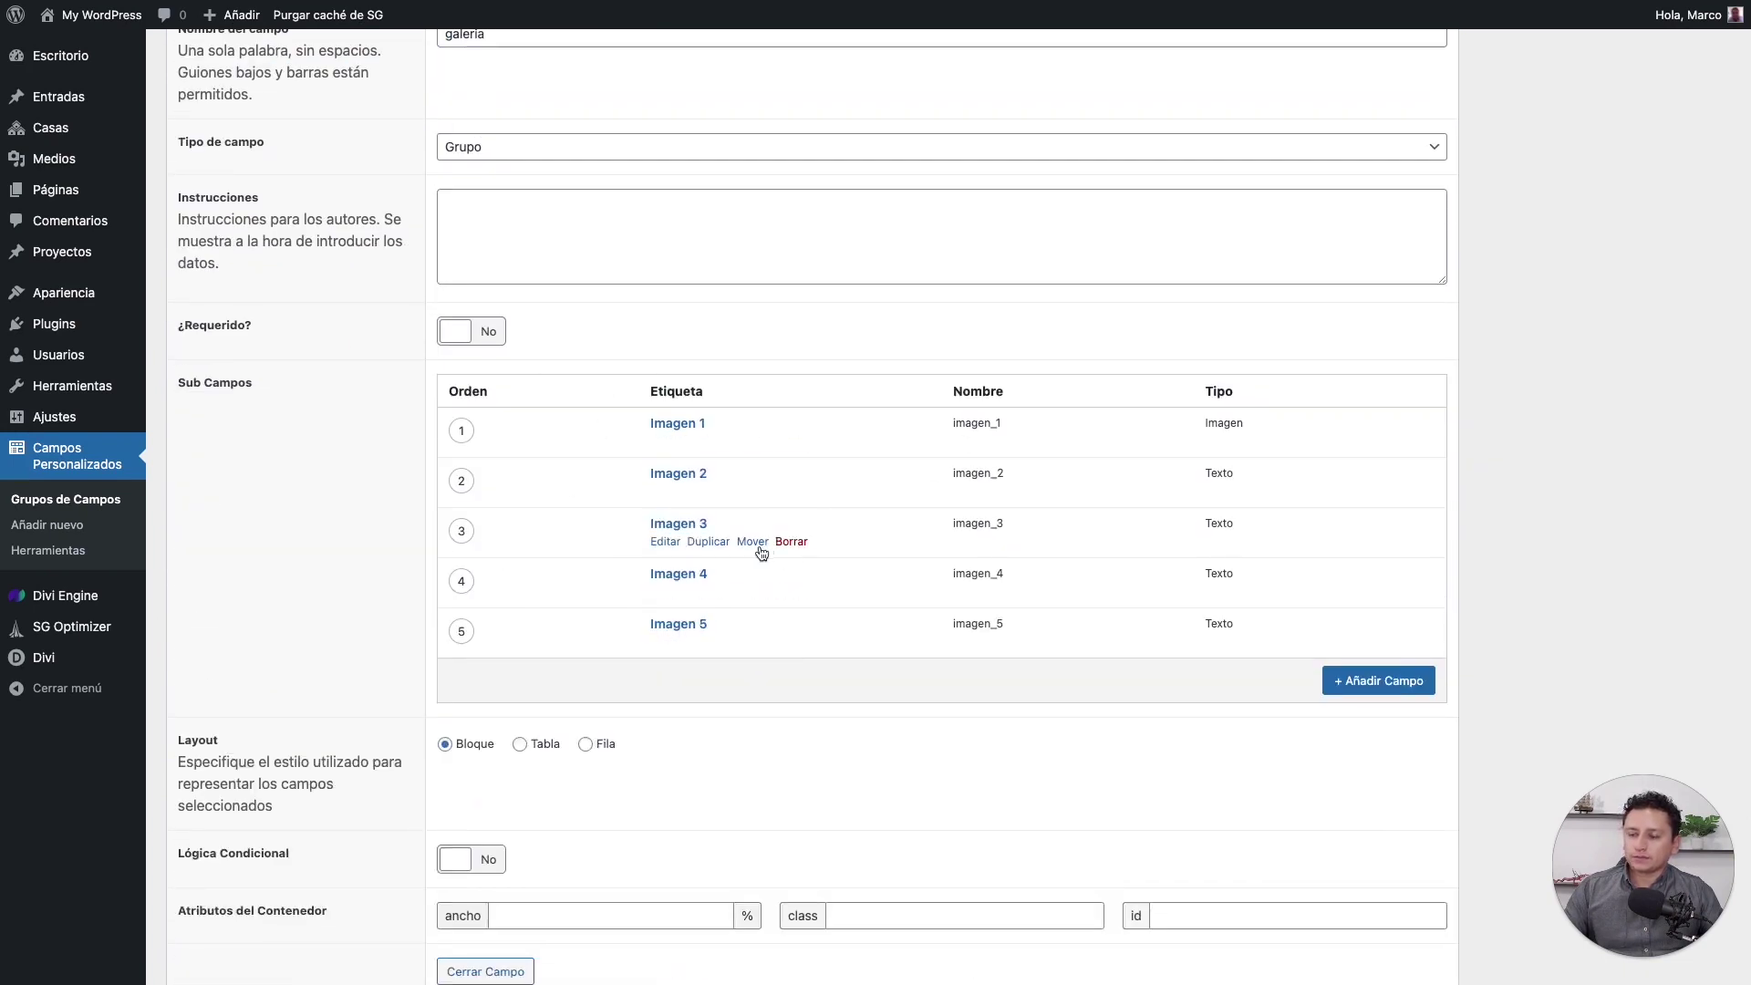
scroll(725, 636, down, 5)
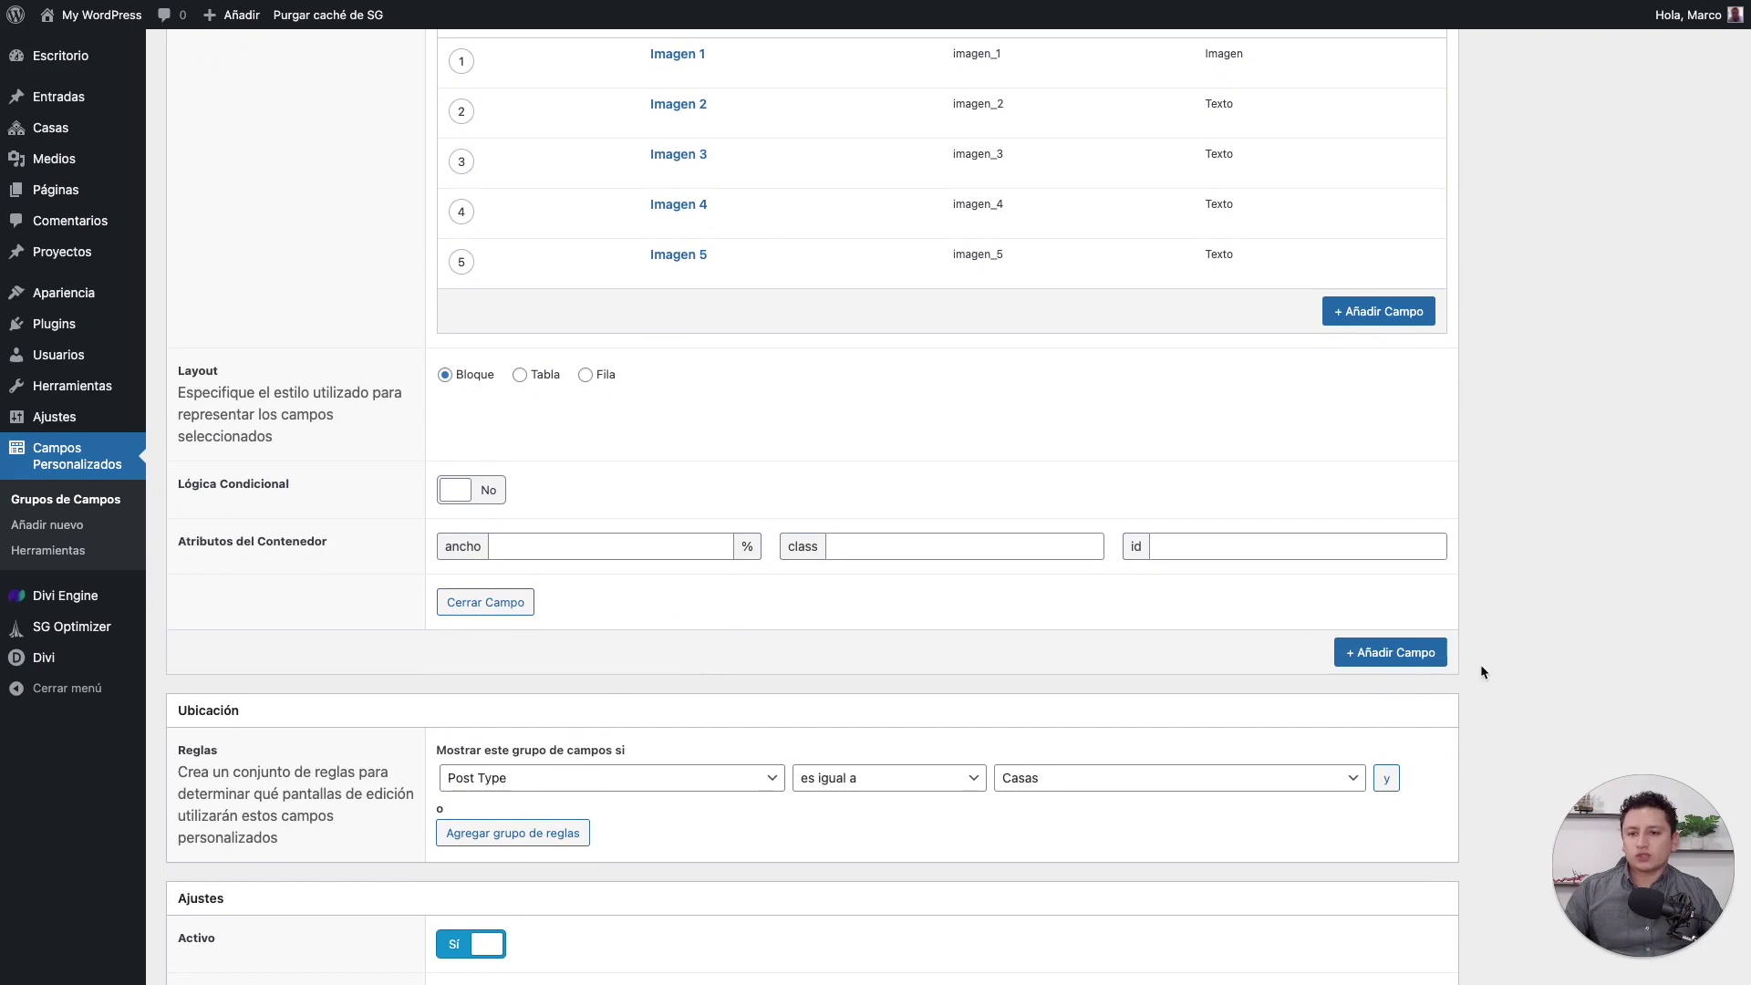
Add a Servicios field (name servicios) of type Checkbox
click(1397, 656)
text(Se)
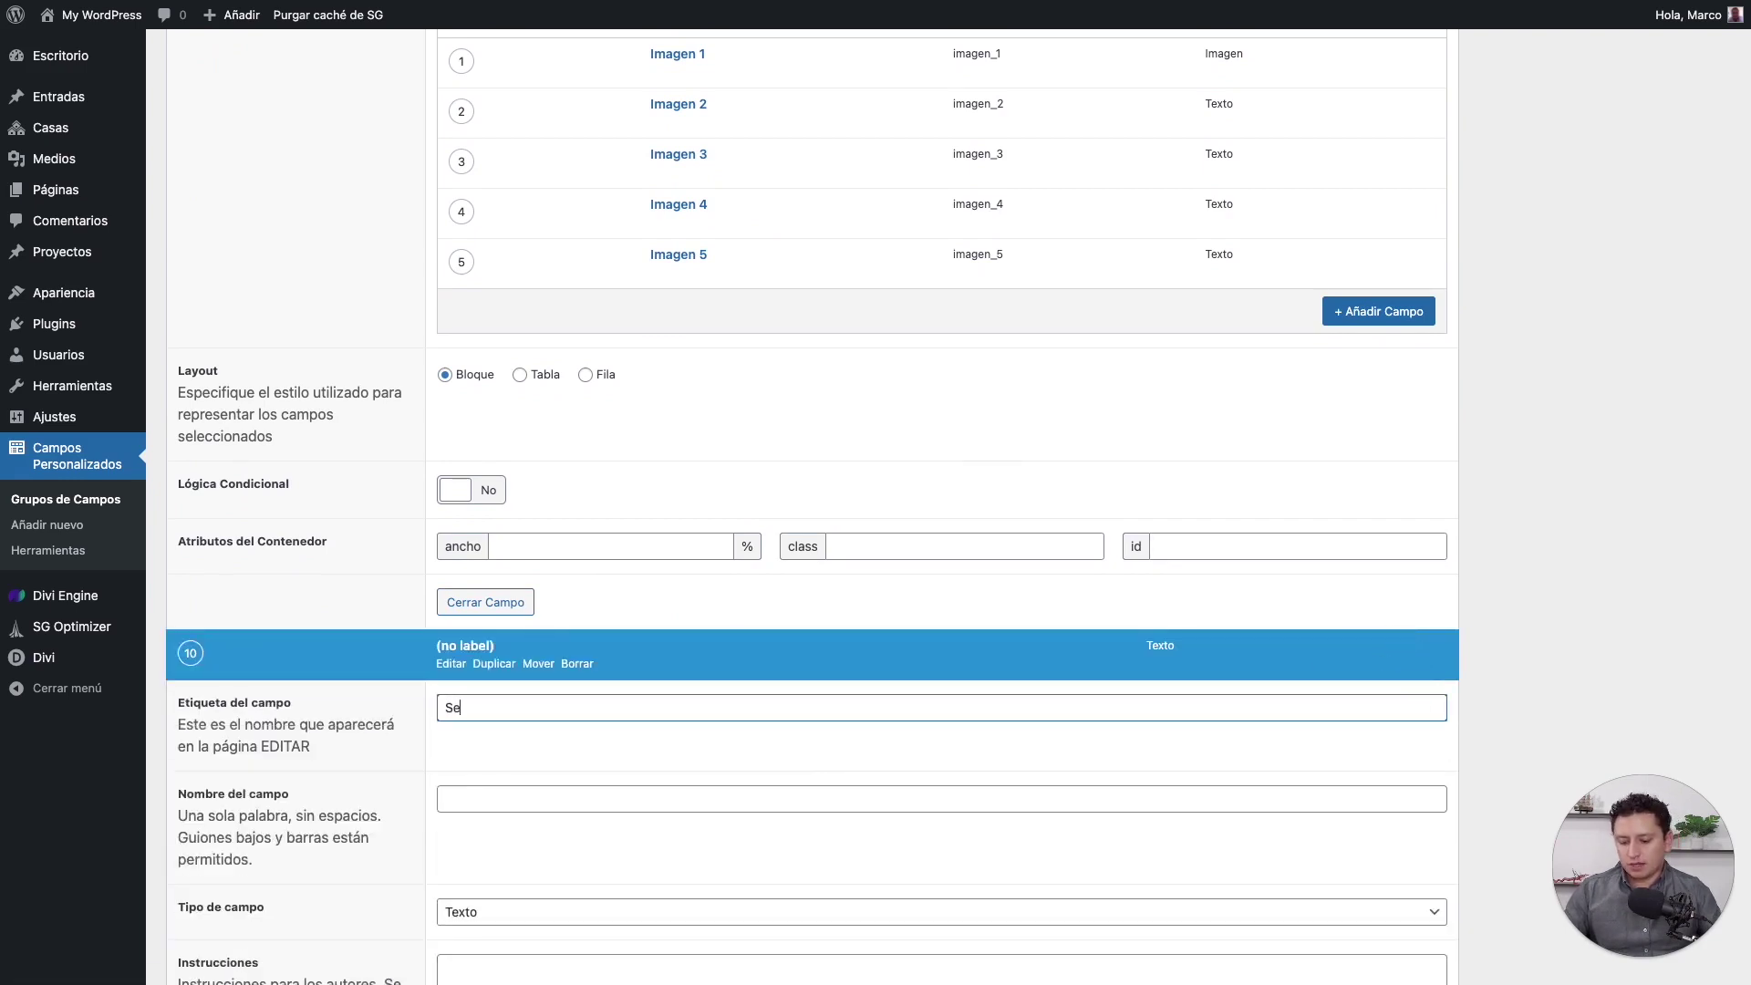
text(rvicios)
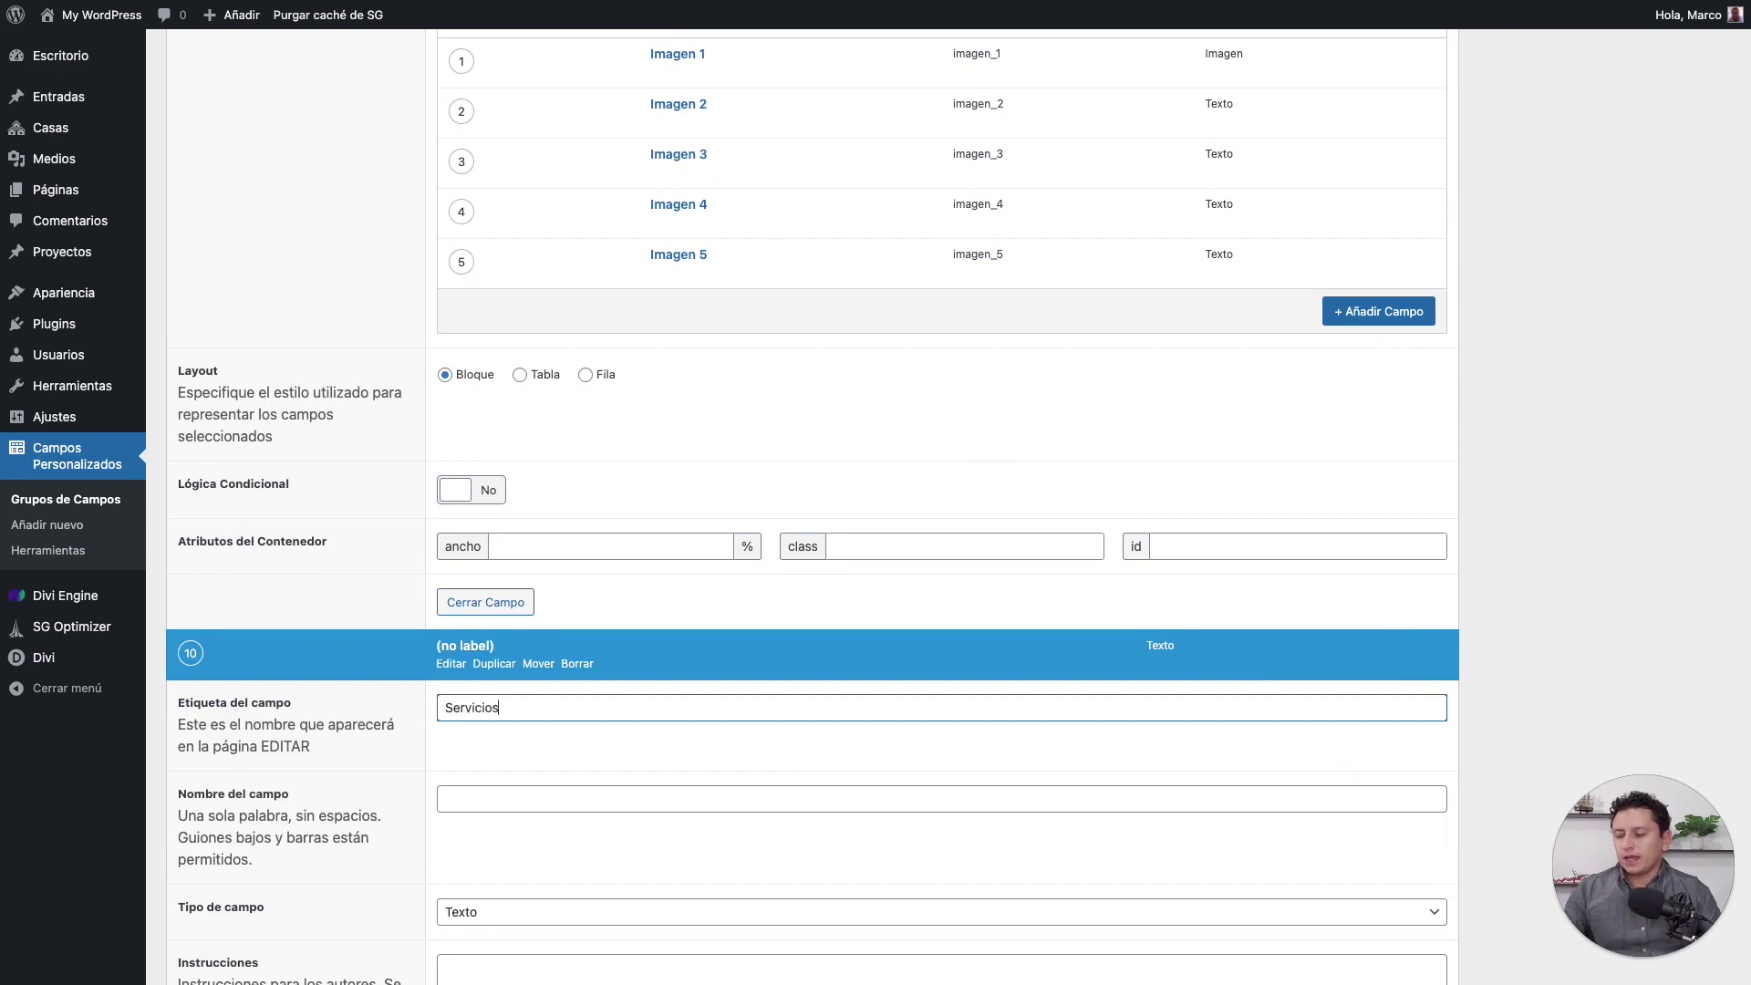
key(Tab)
scroll(1079, 704, down, 5)
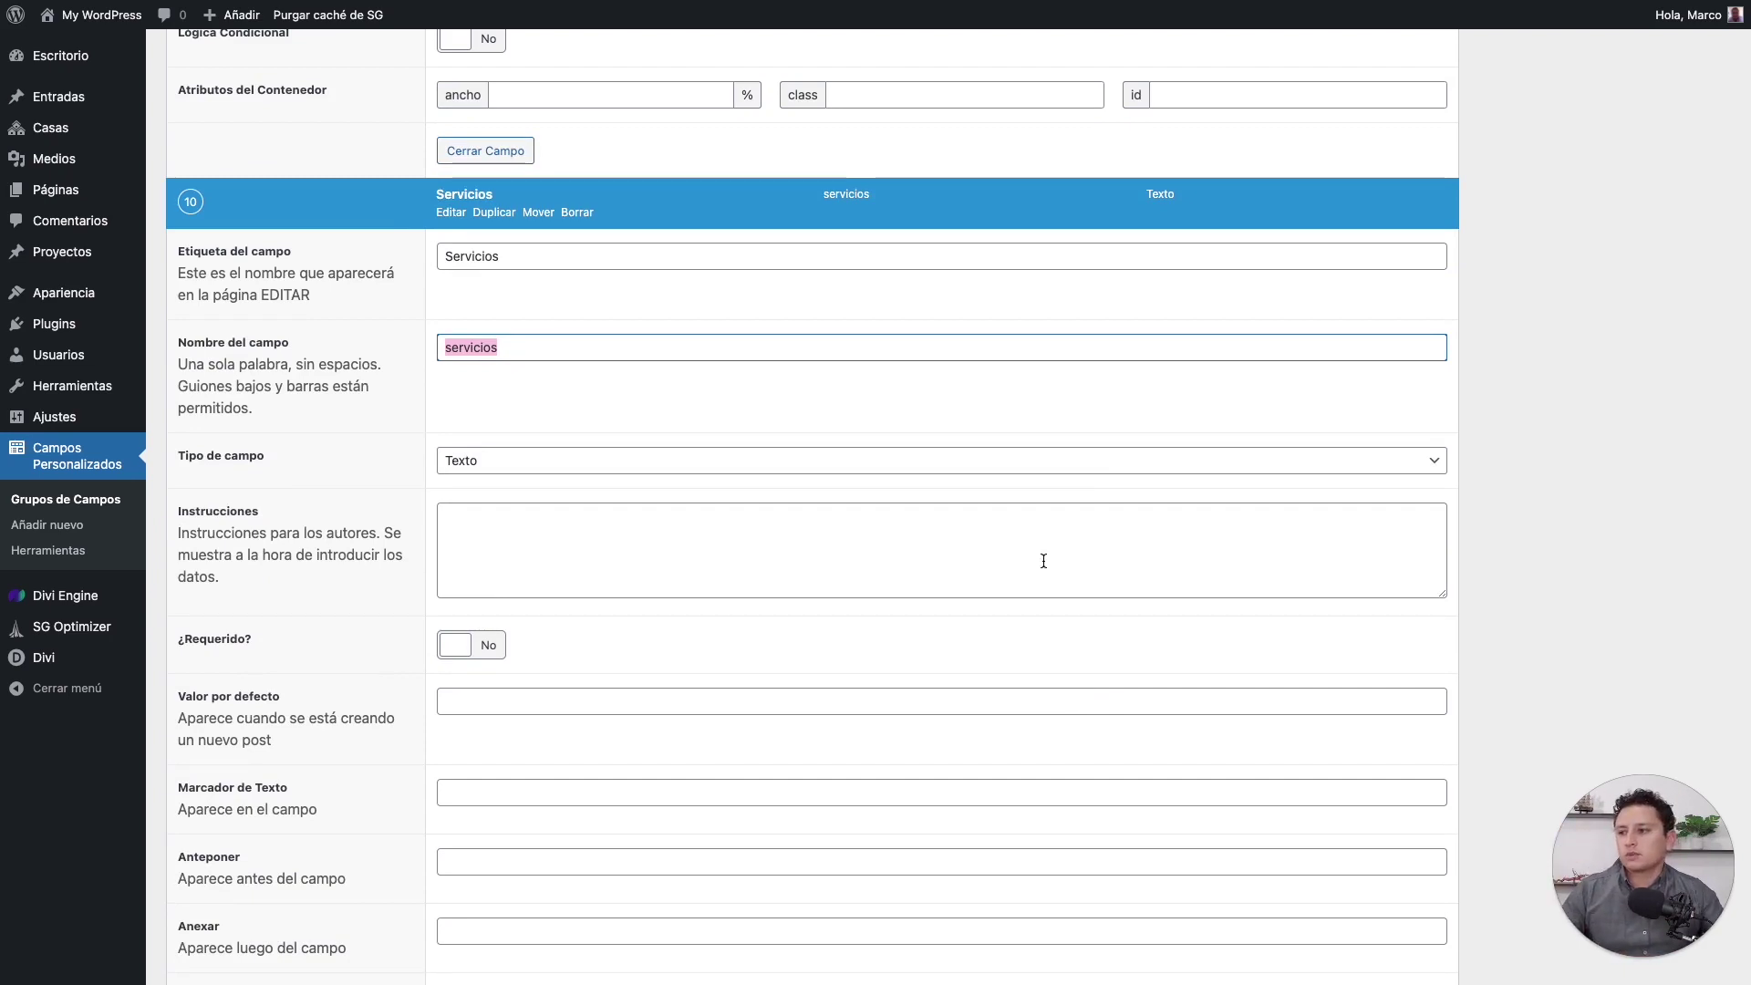
click(591, 467)
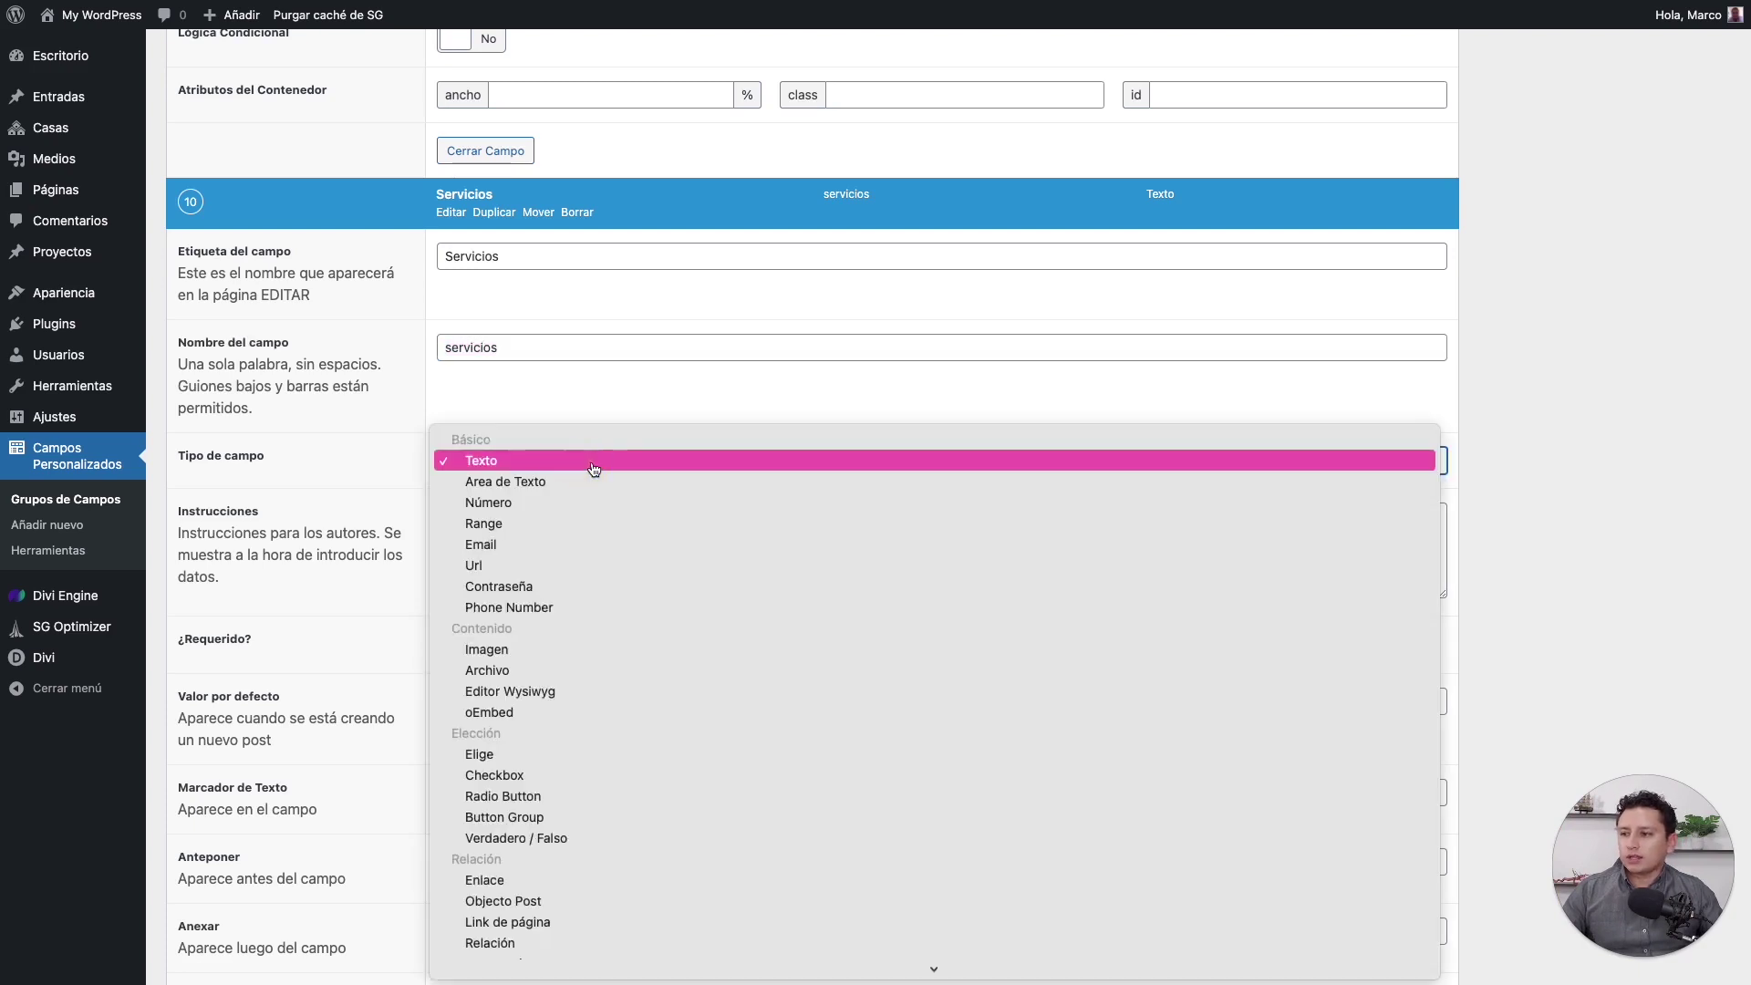
click(527, 775)
click(580, 558)
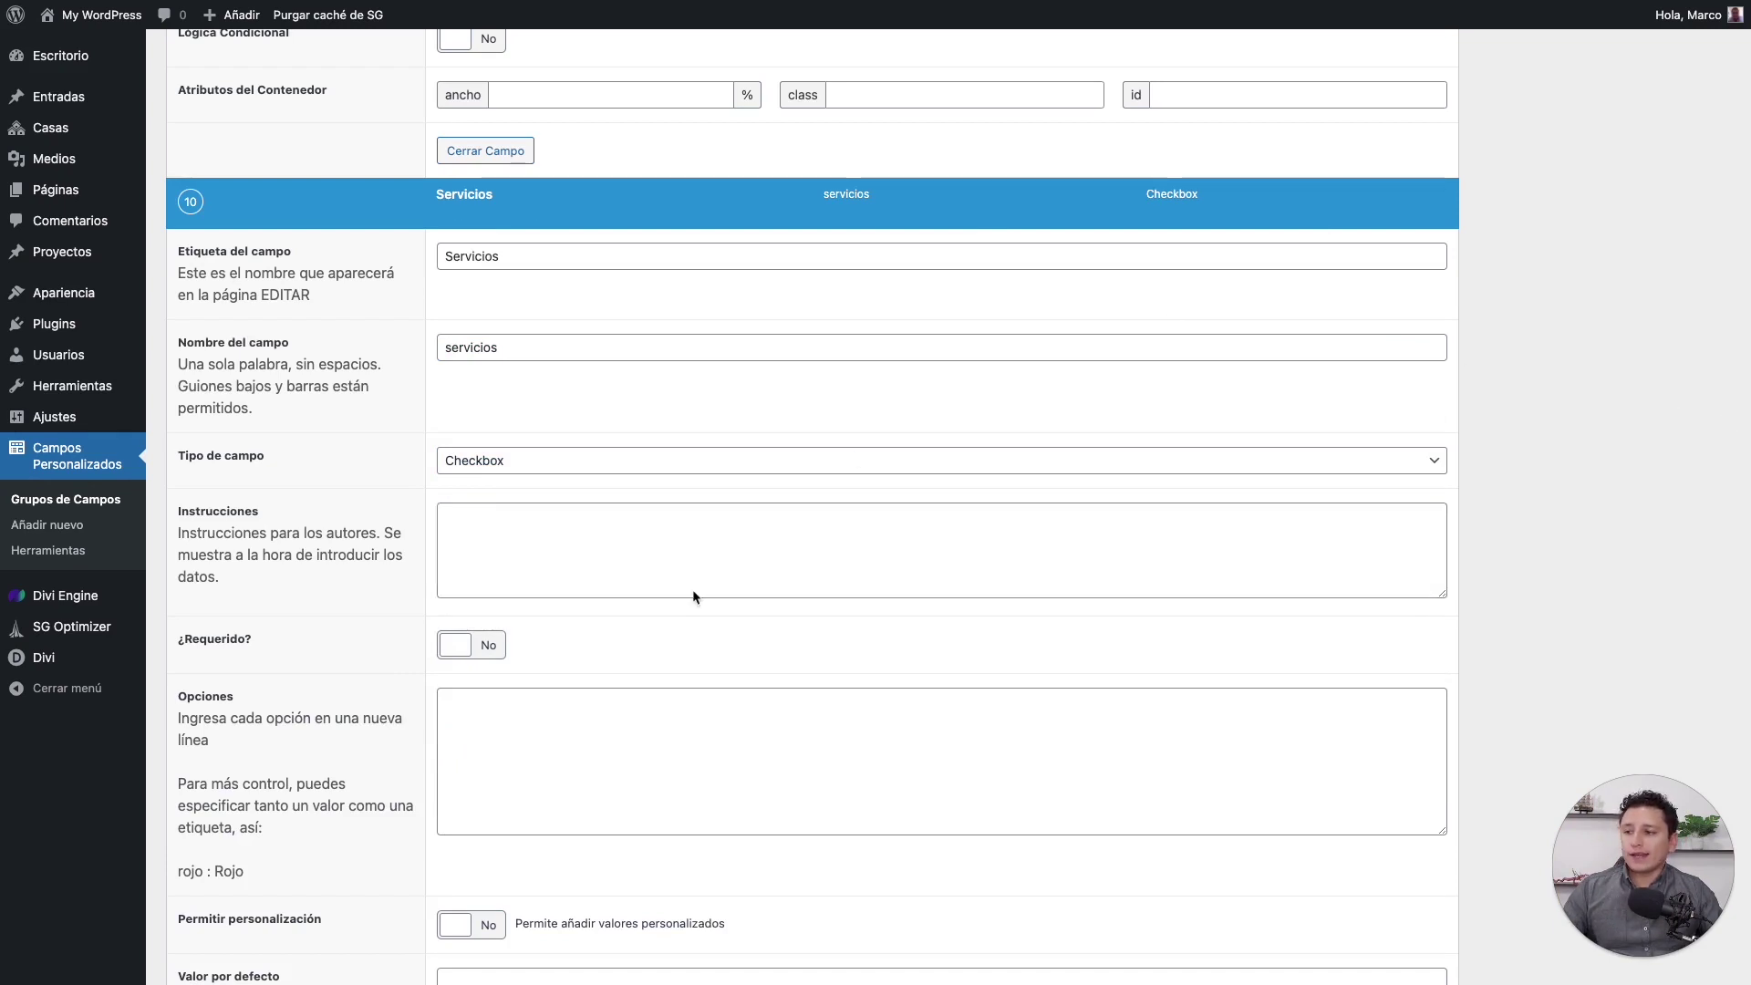
Fill Servicios' Opciones with the nine amenities from Balcón to Estacionamiento
click(584, 731)
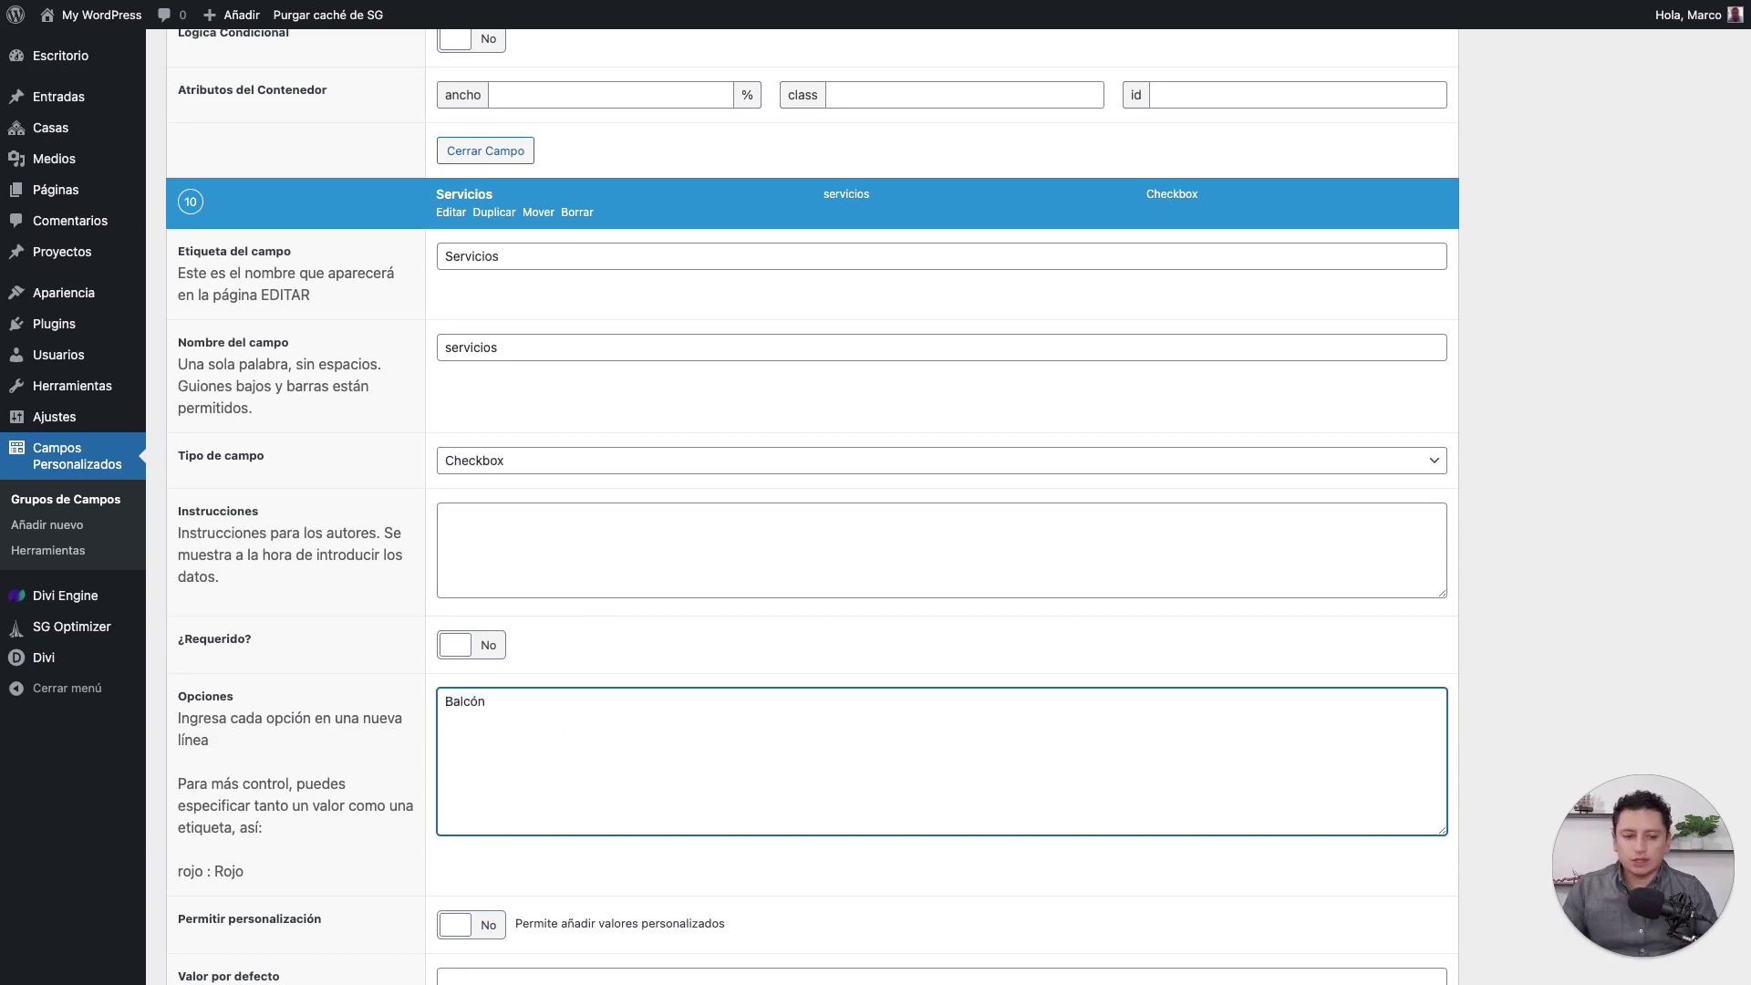
text(Balcón)
key(Return)
text(Terraza )
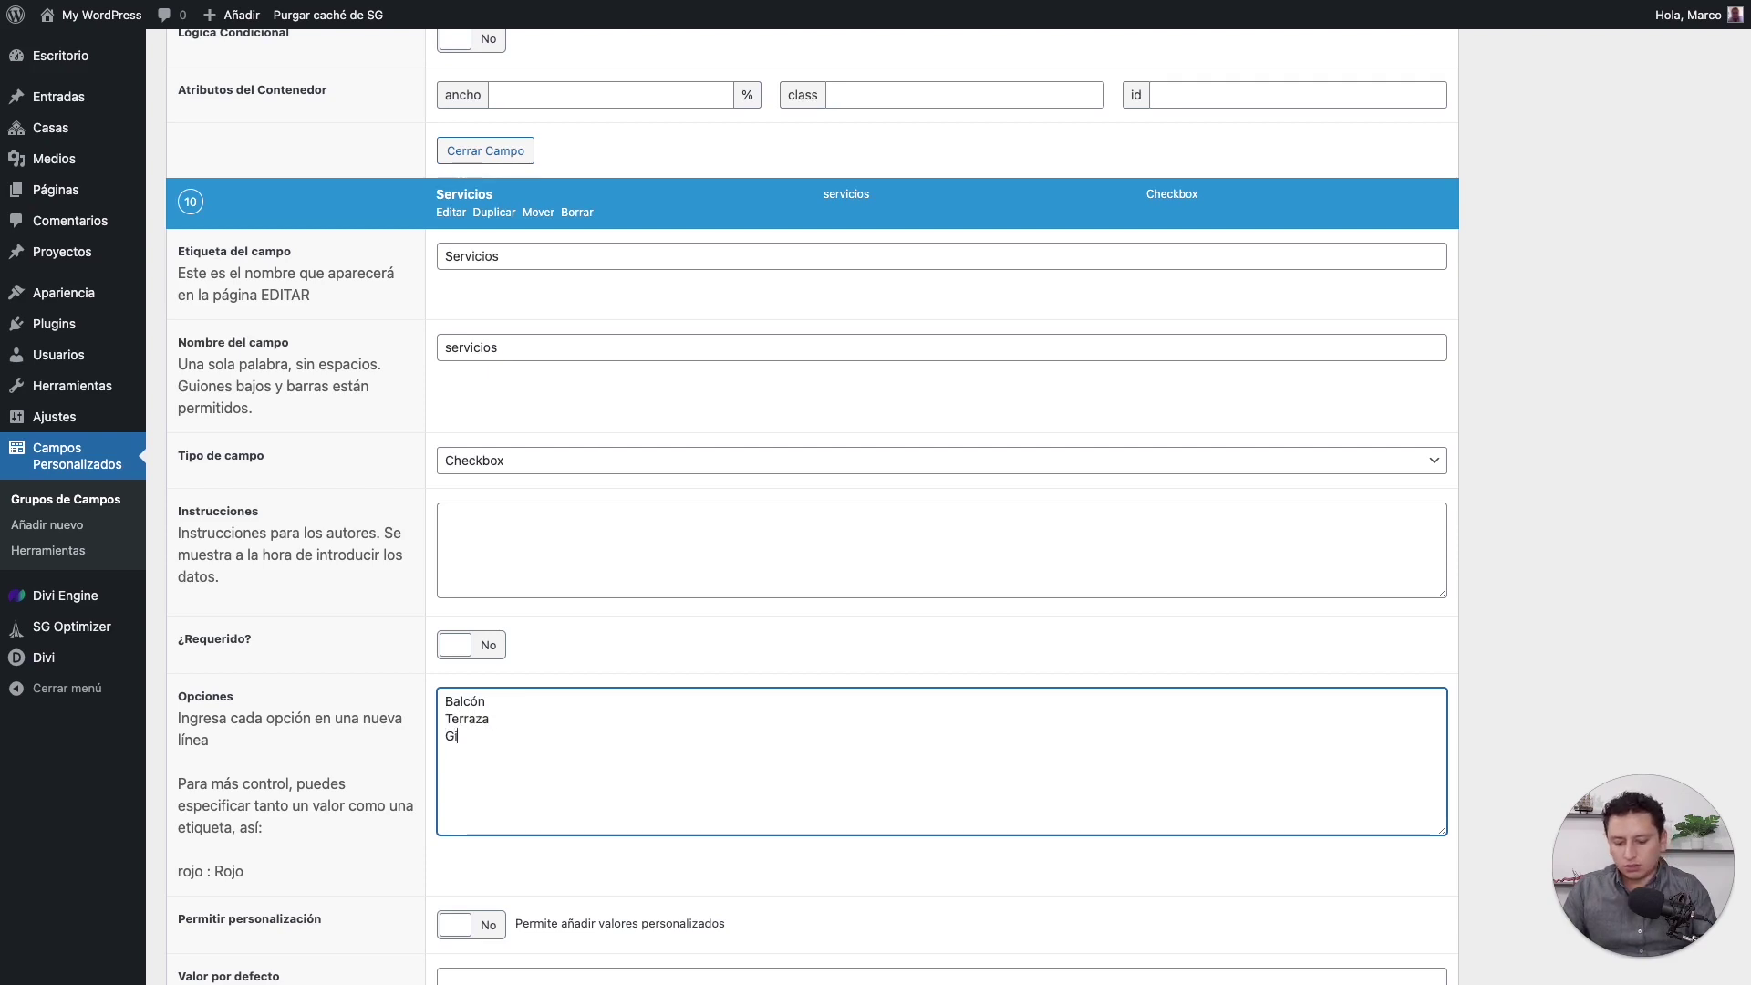
text(Gimnasio)
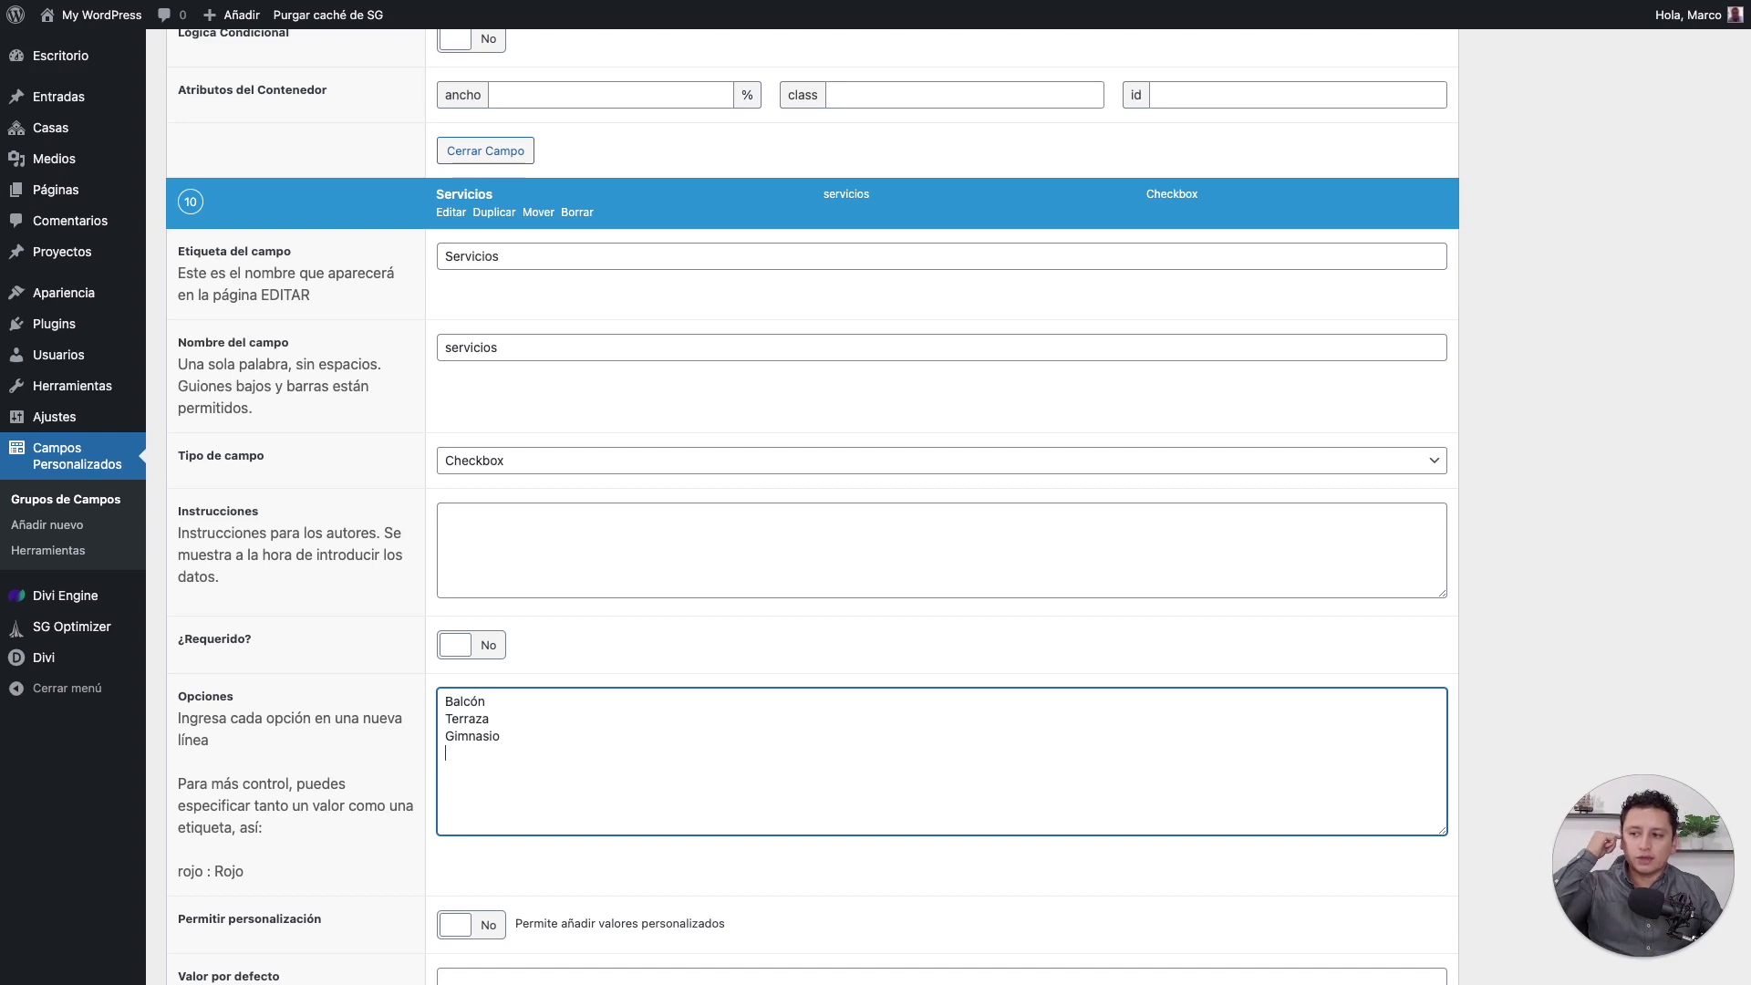
key(Return)
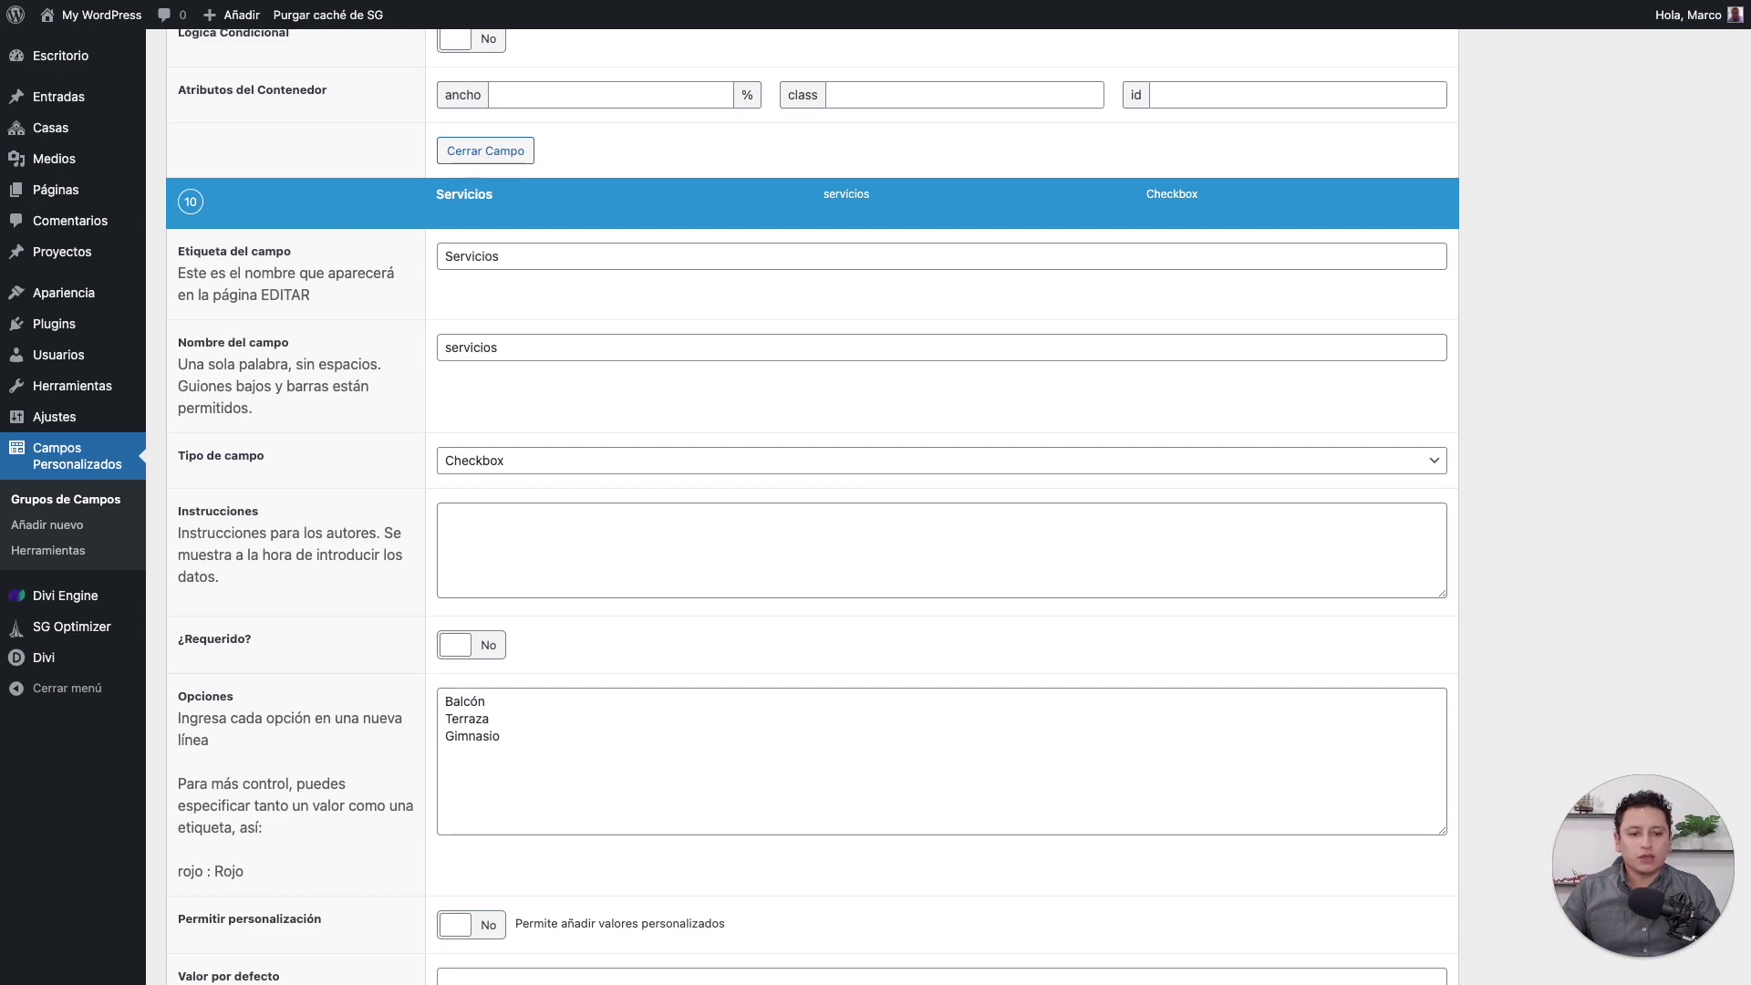
drag(666, 775, 419, 681)
text(Balcón Terraza TV satelital Jardín Gimnasio Piscina Internet Aire acondicionado Estacionamiento)
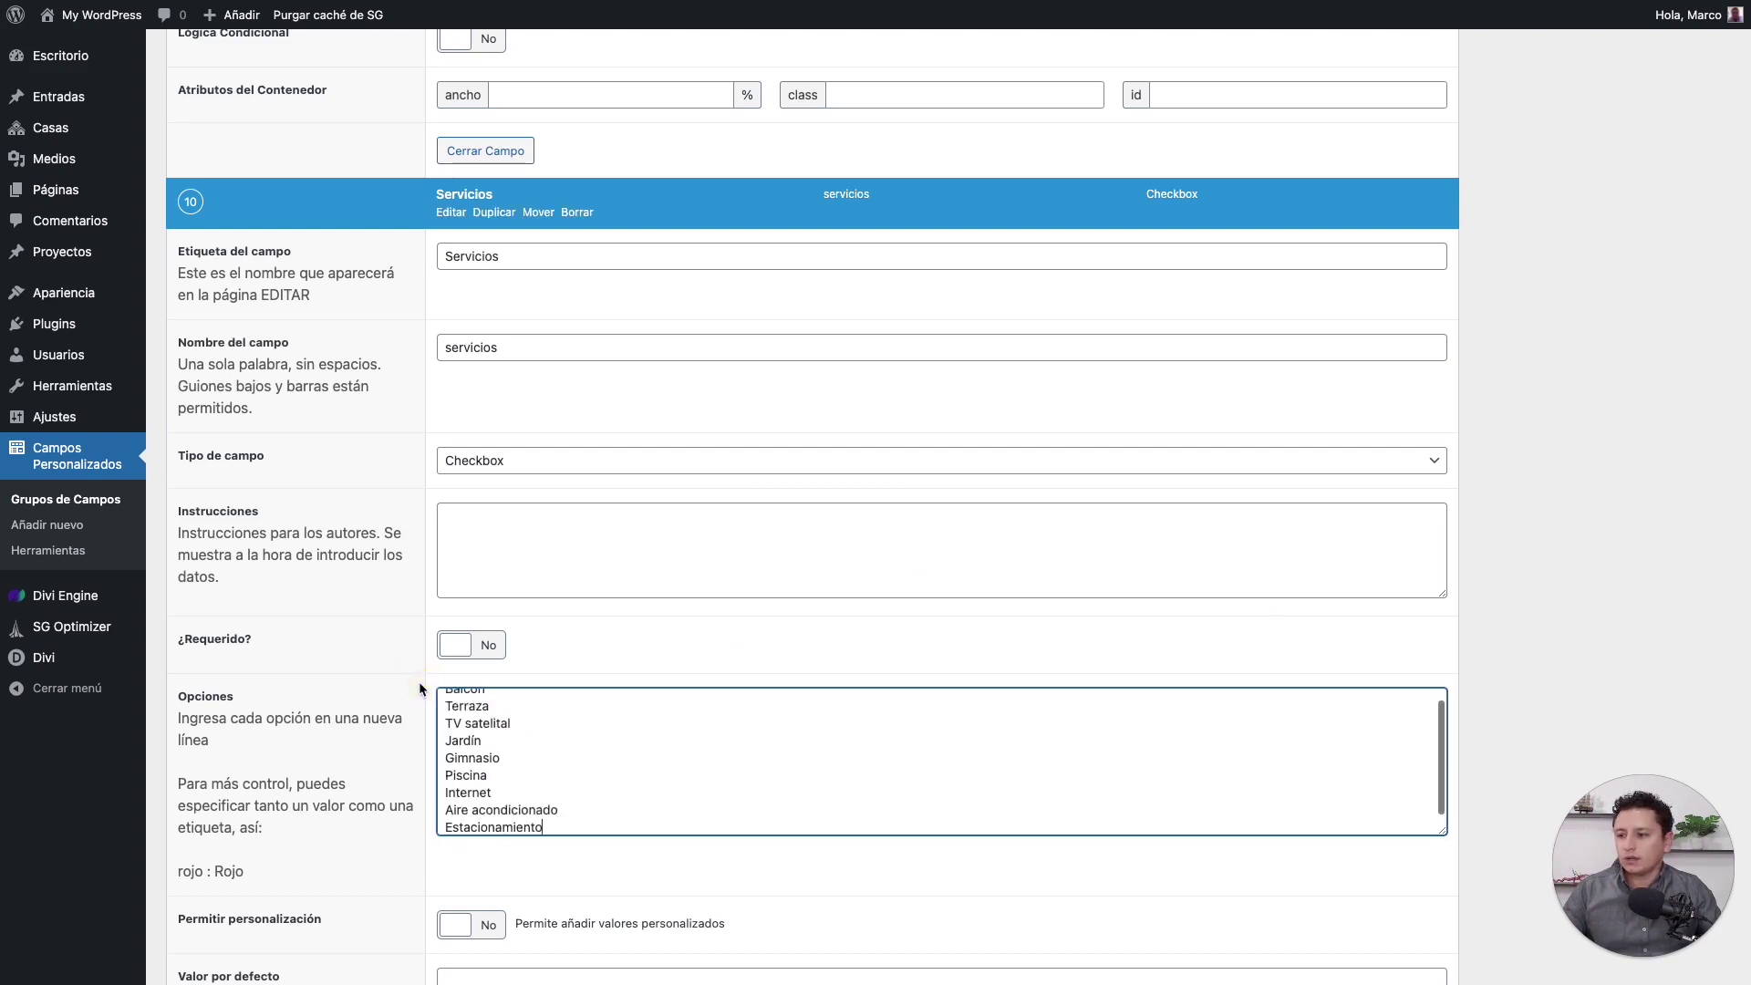
scroll(551, 785, up, 1)
scroll(551, 786, down, 1)
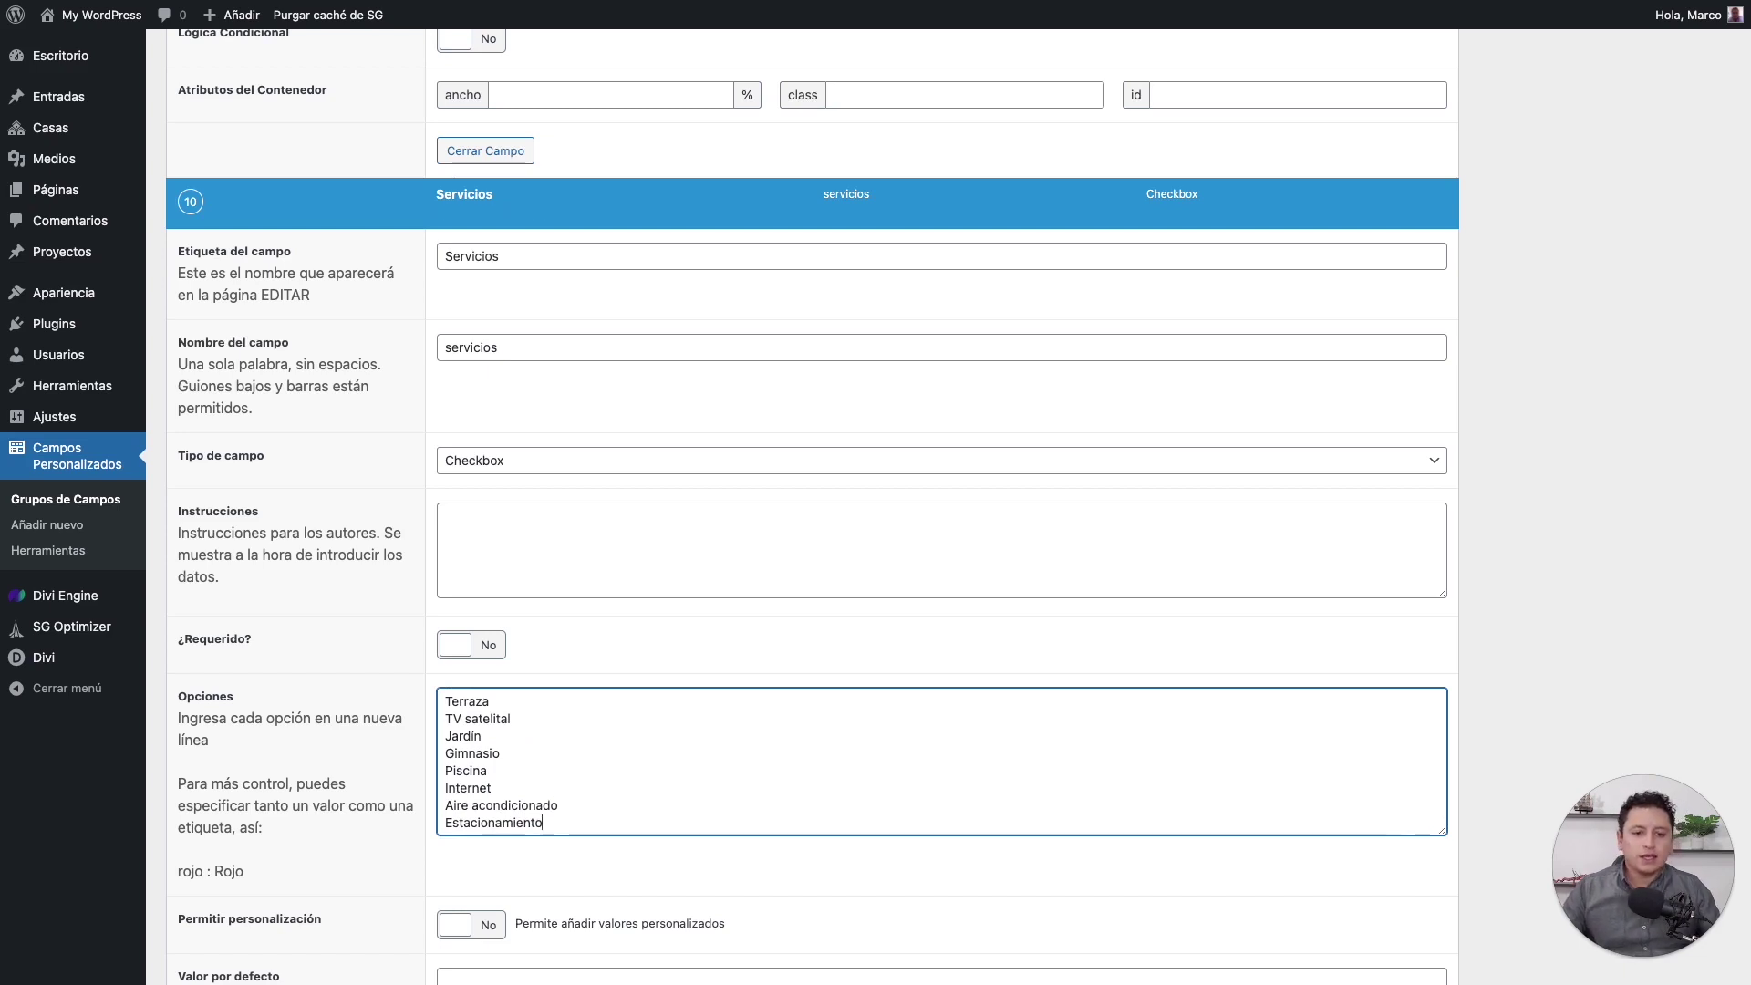
scroll(583, 737, down, 3)
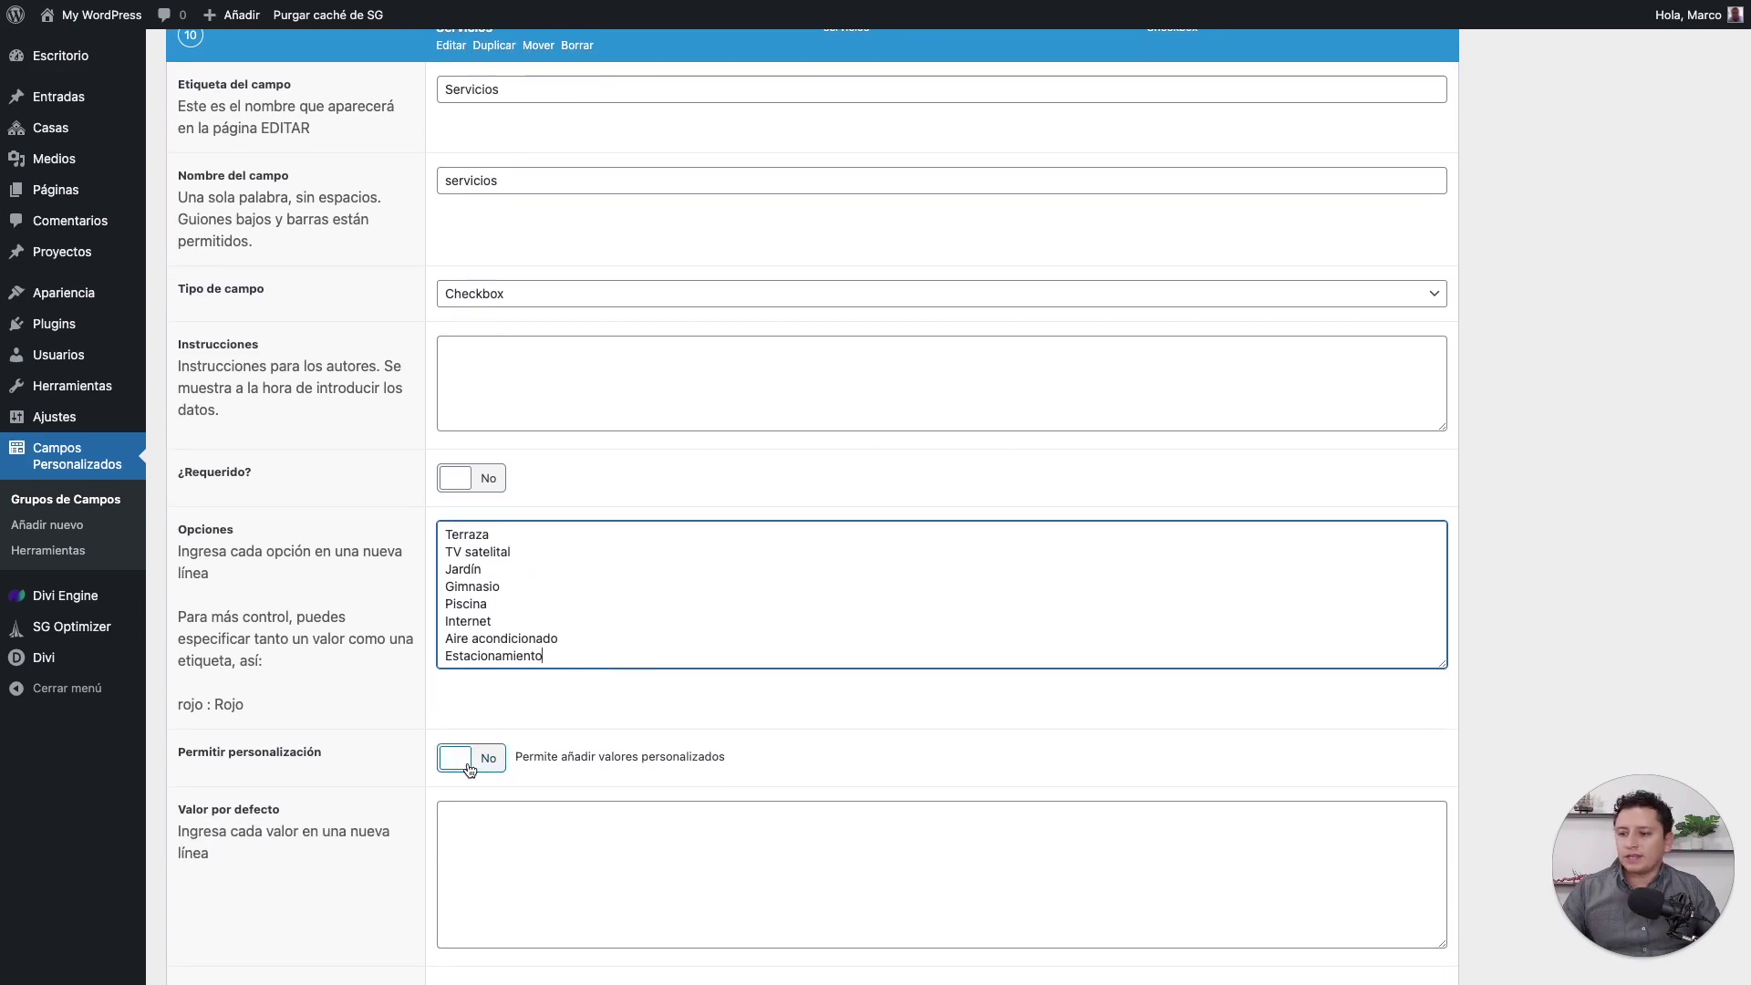
Allow custom values on Servicios and add an empty eleventh field
click(463, 769)
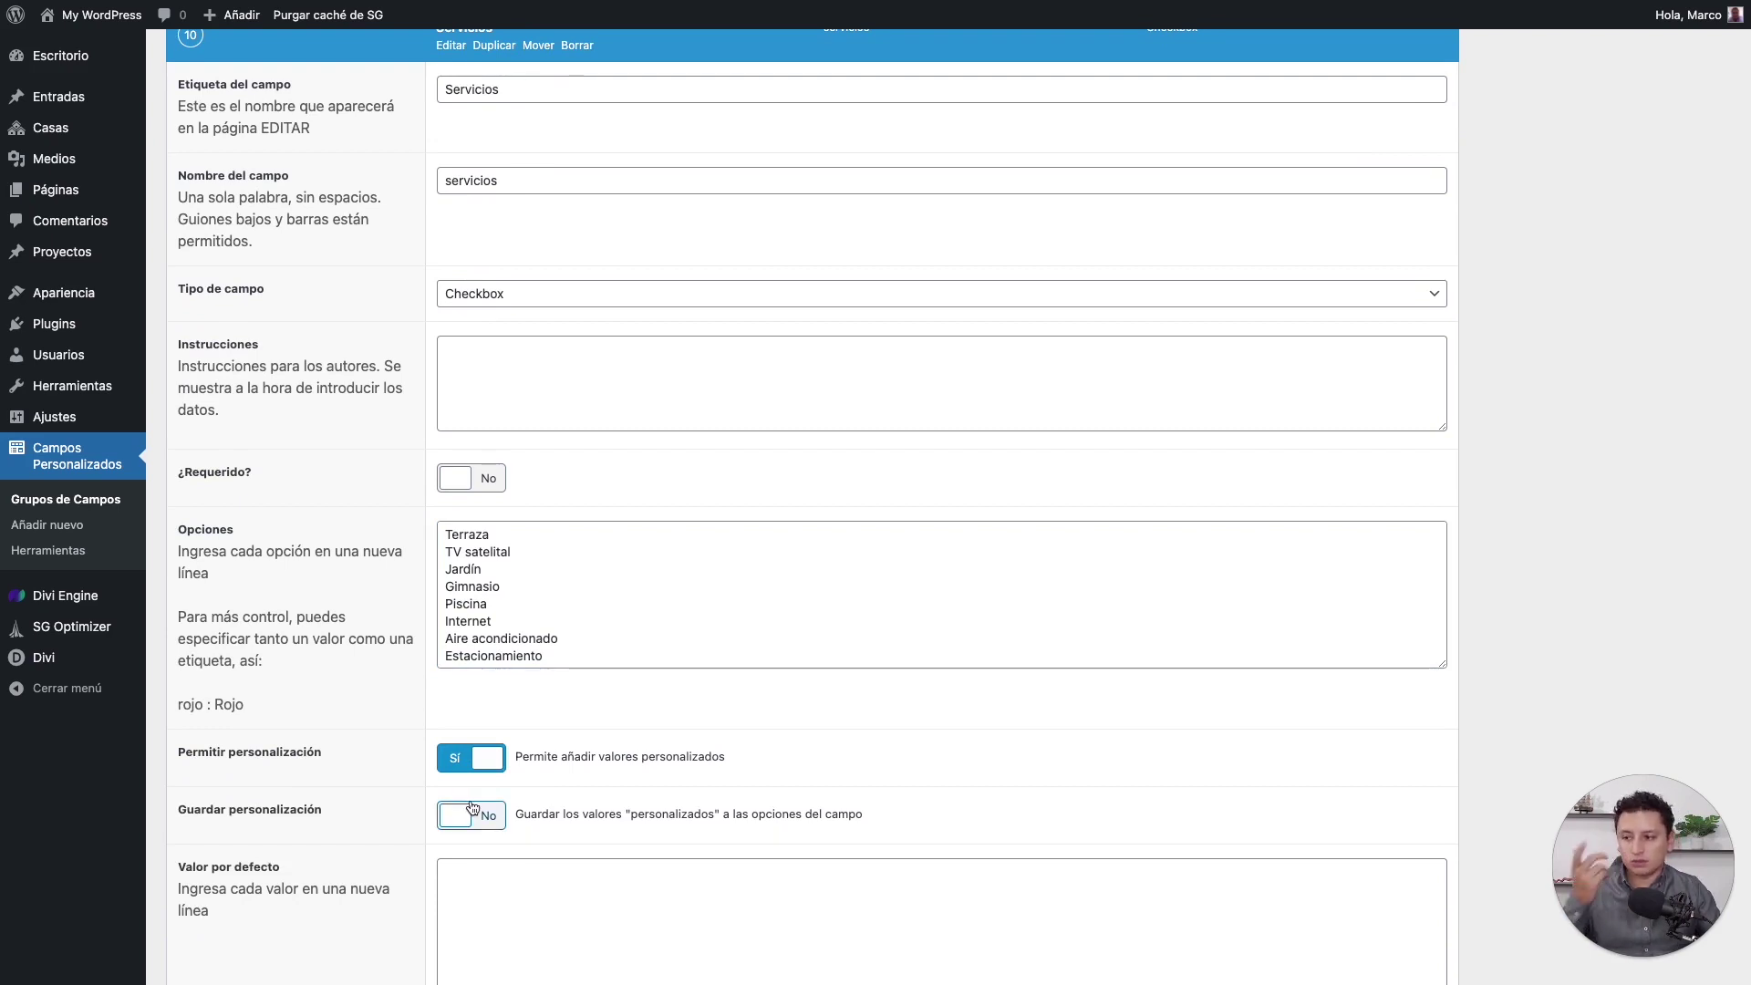
scroll(419, 927, down, 4)
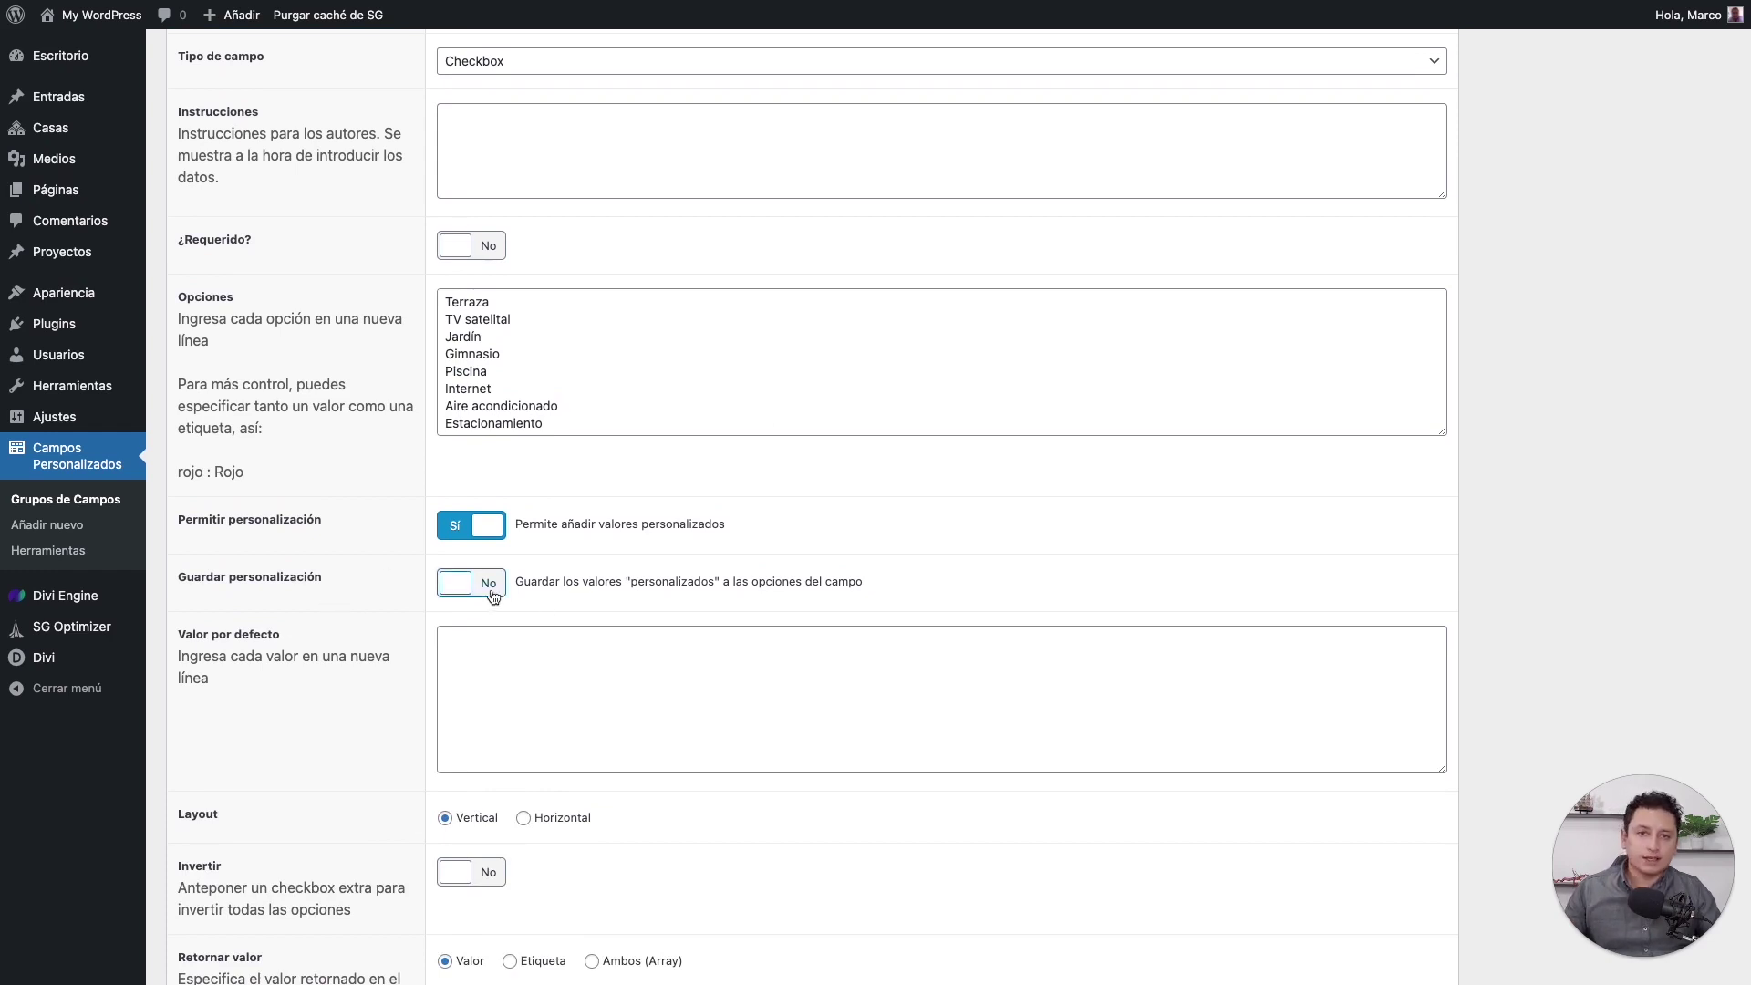
scroll(493, 595, up, 1)
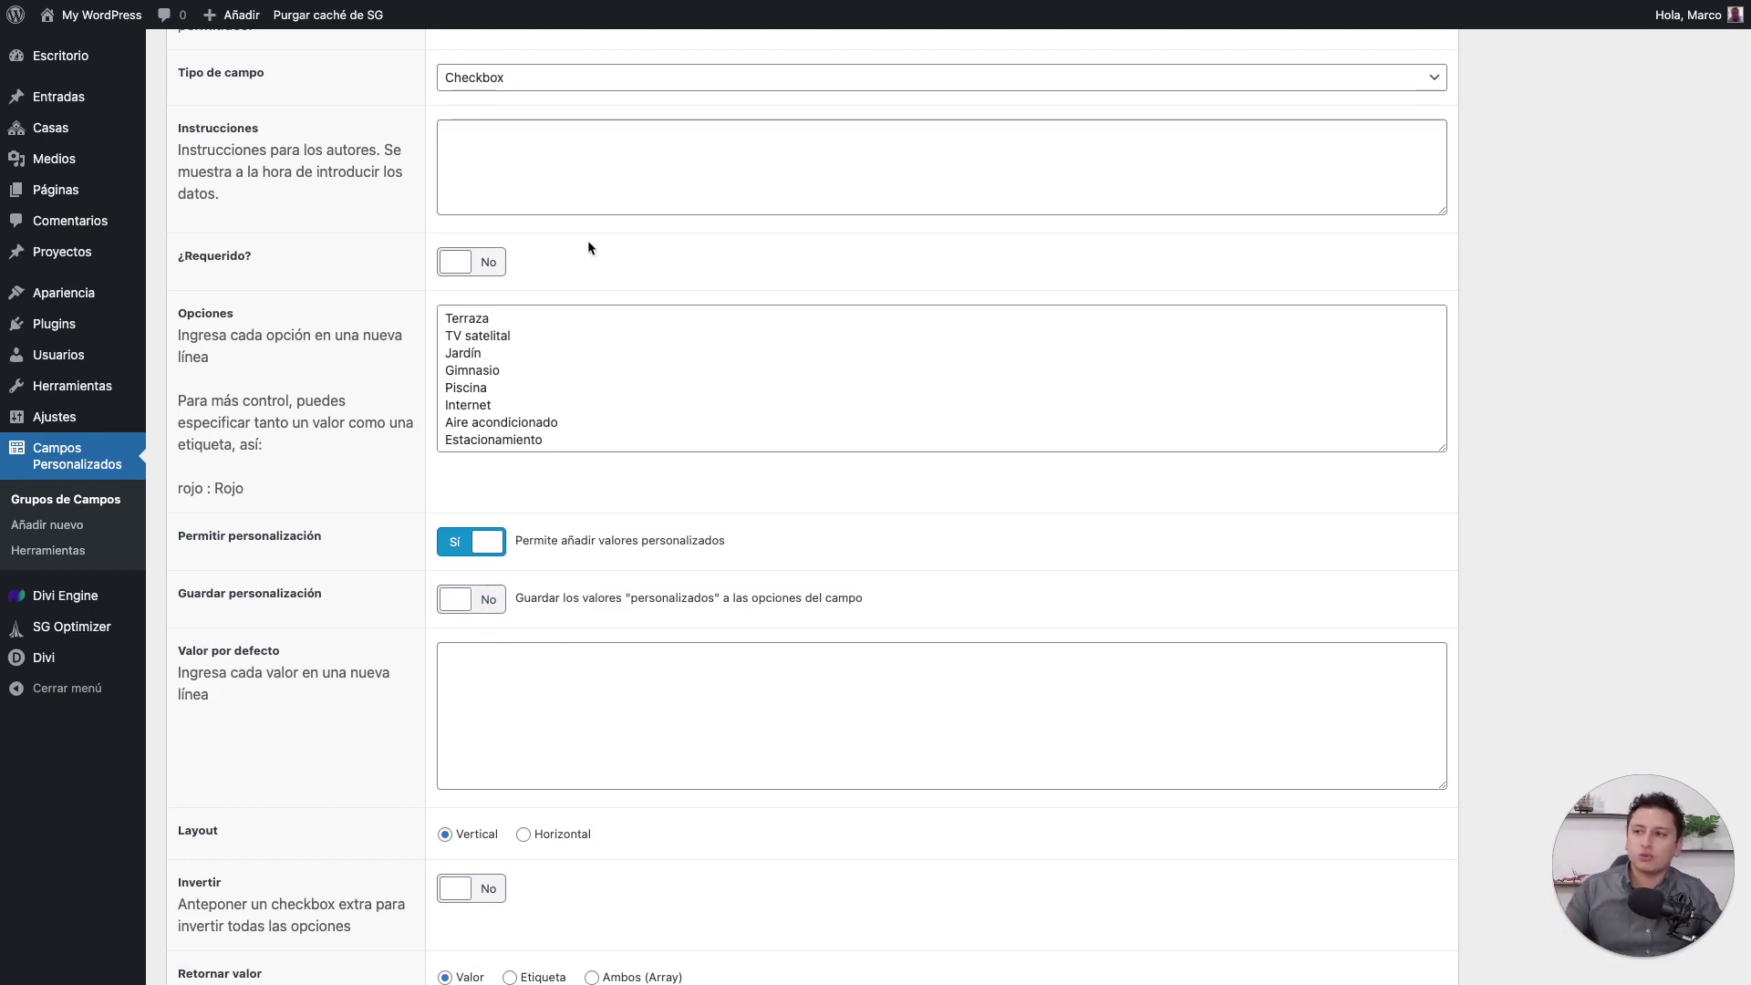
scroll(462, 725, down, 5)
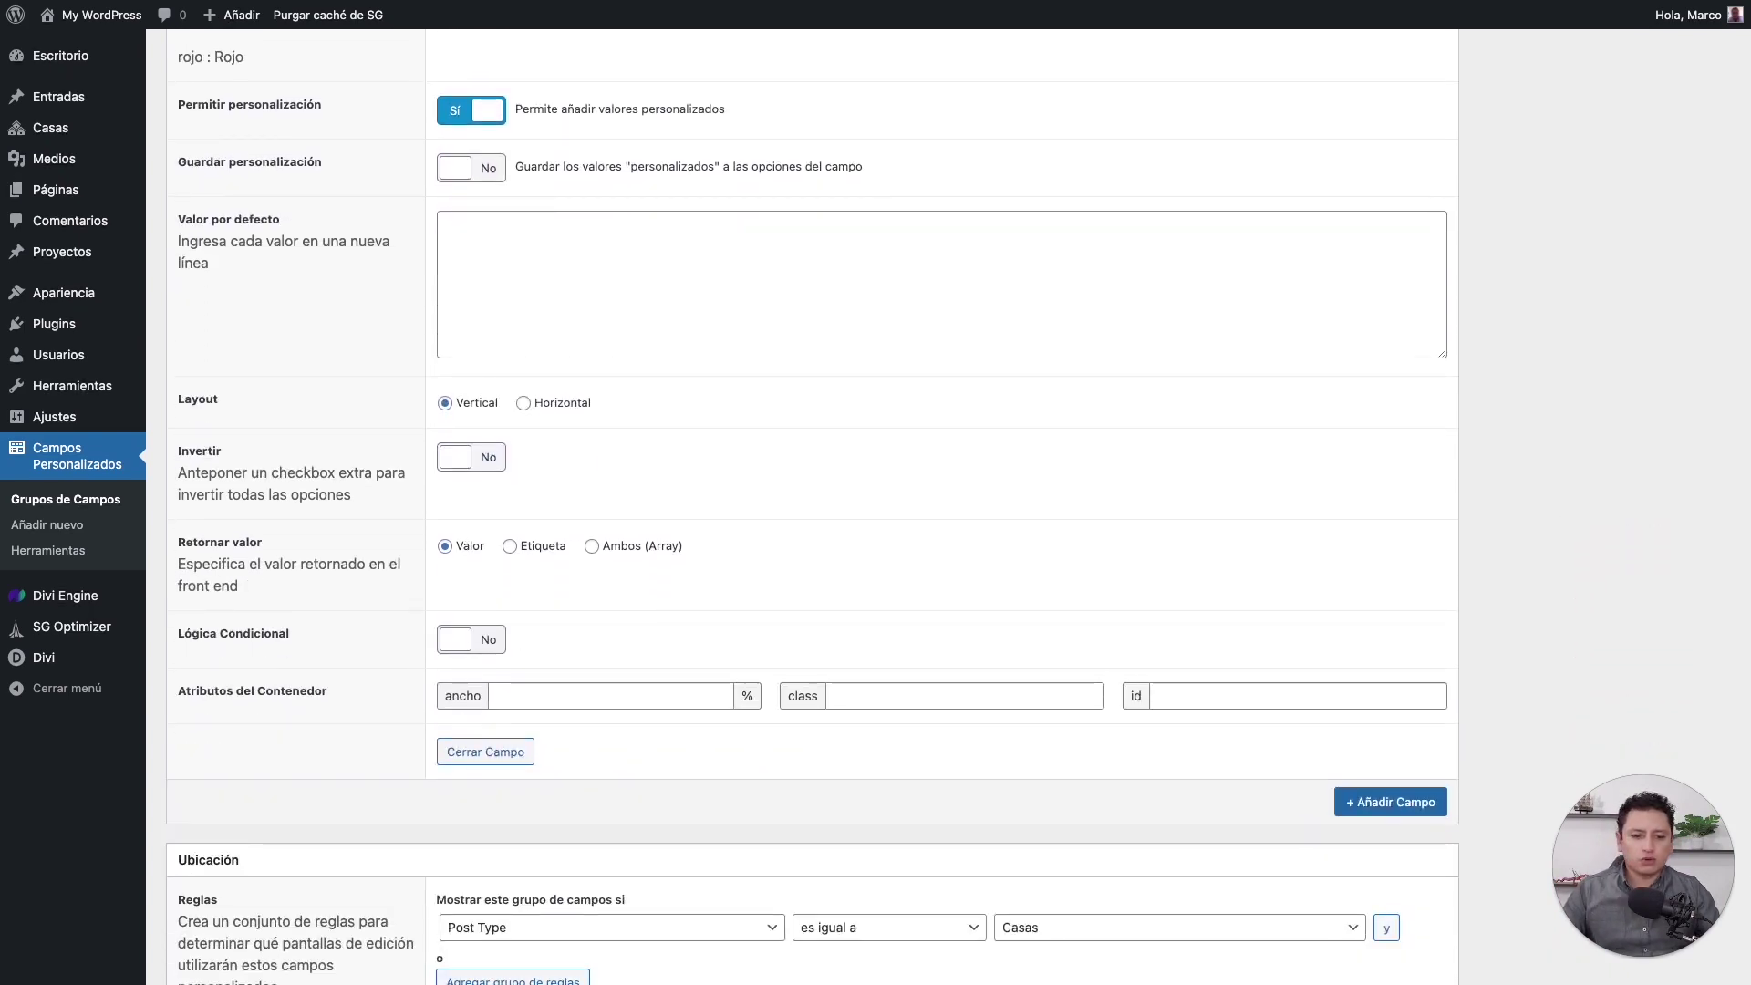
click(1379, 803)
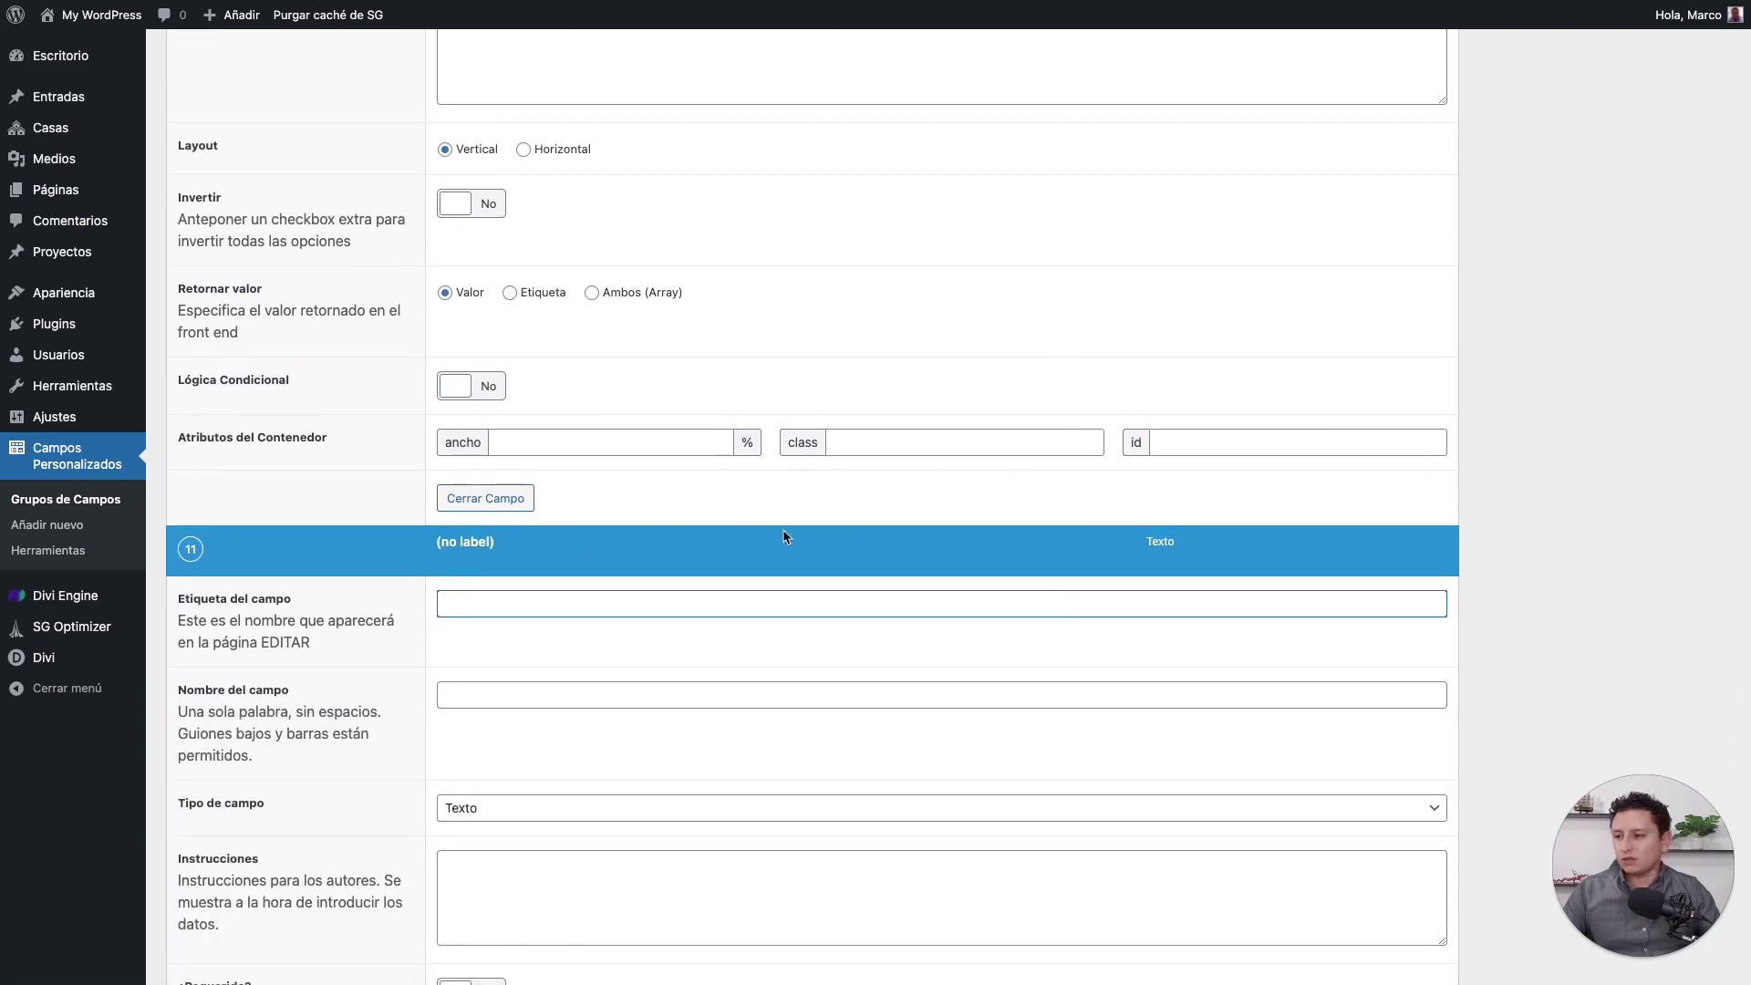
Label field 11 'Tipo de Operación' and make it a Checkbox field
text(Tipo de)
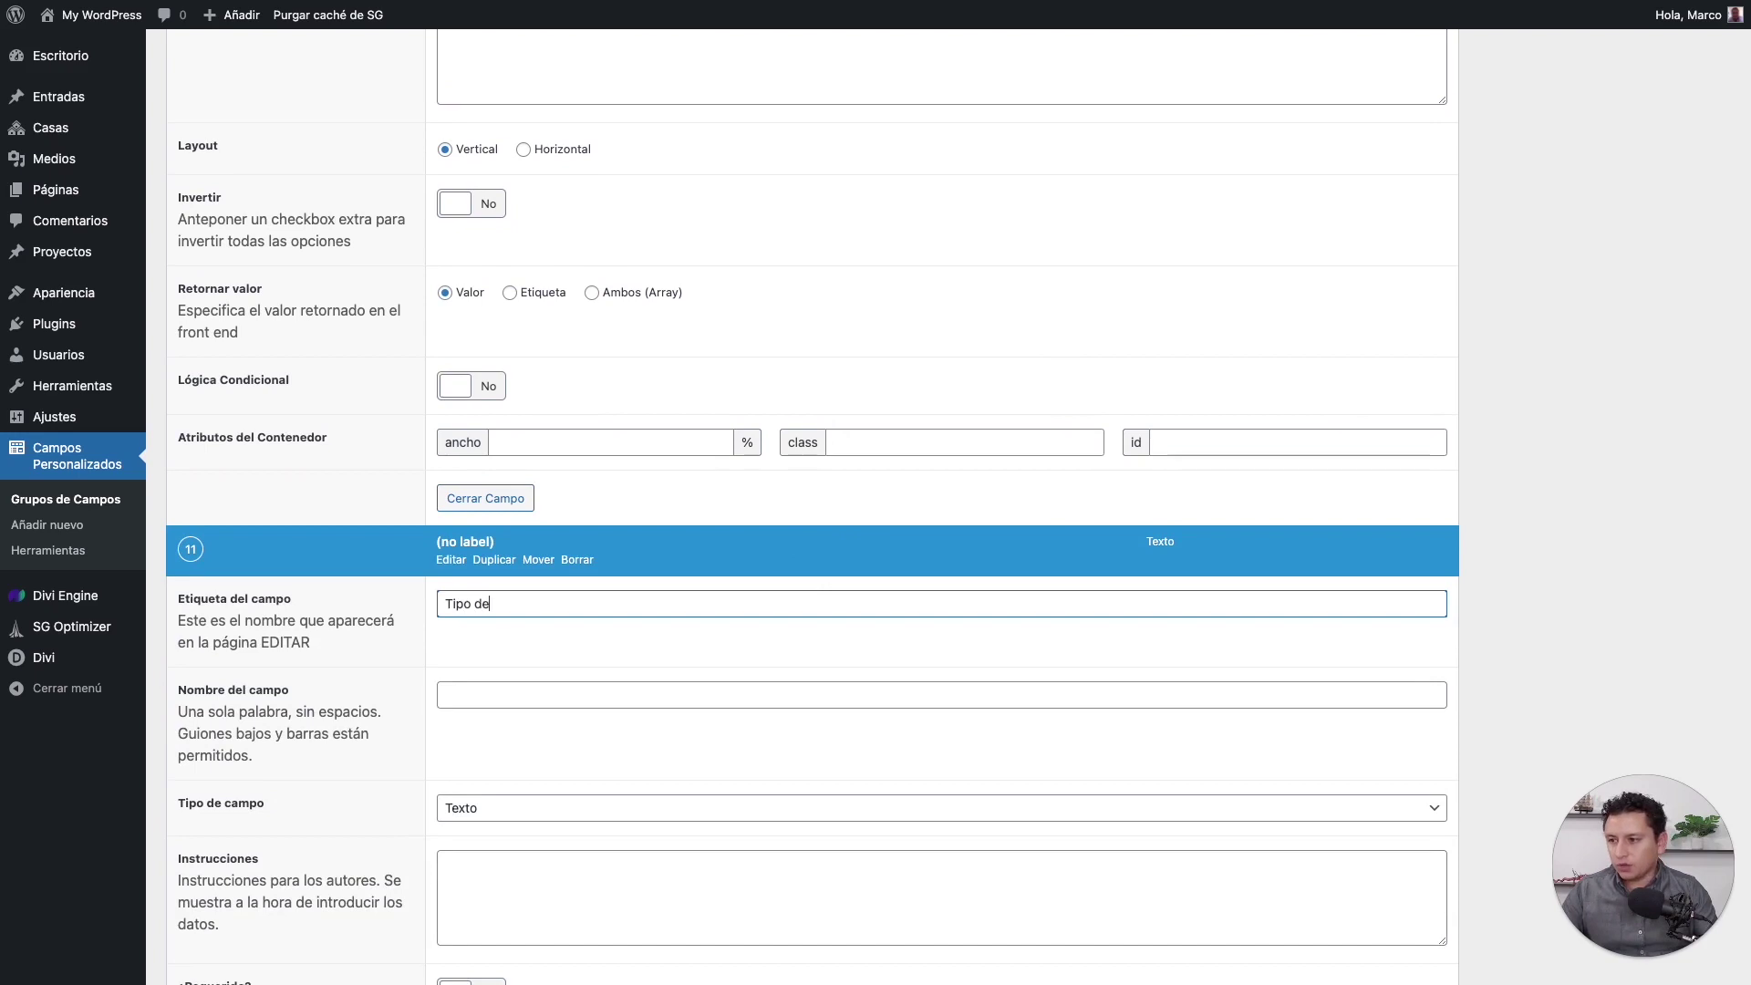
text( Operaci{o)
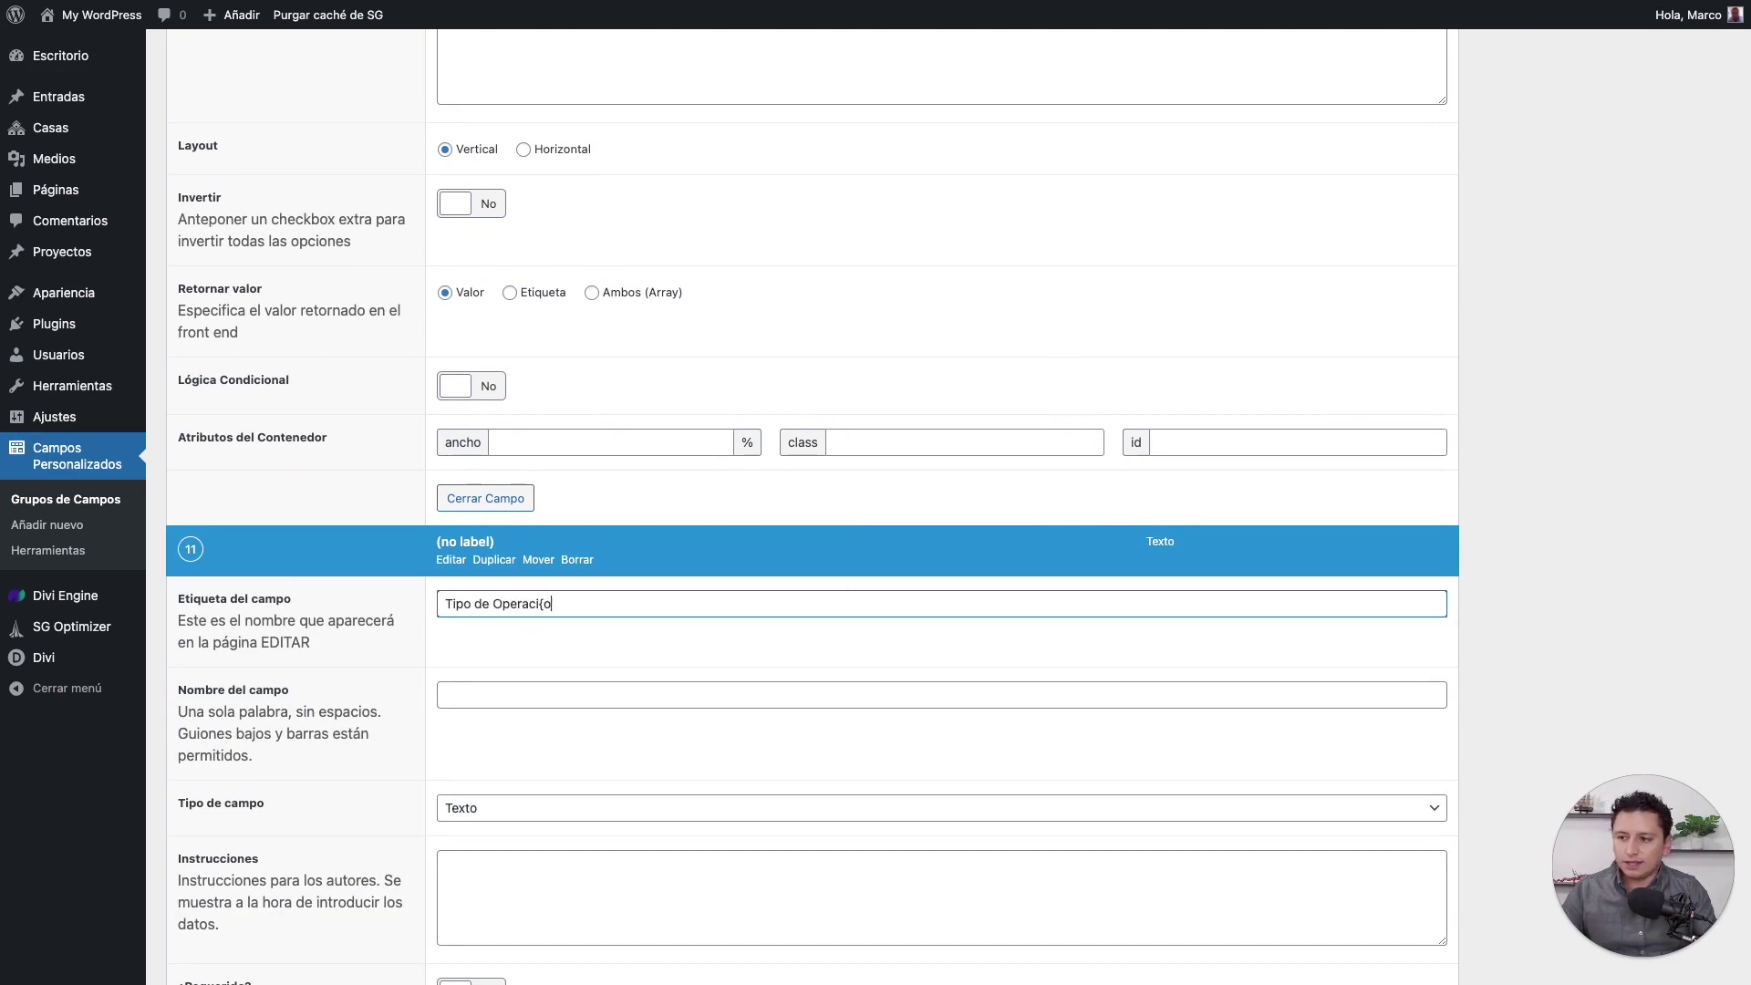
key(BackSpace)
key(BackSpace)
text(ón)
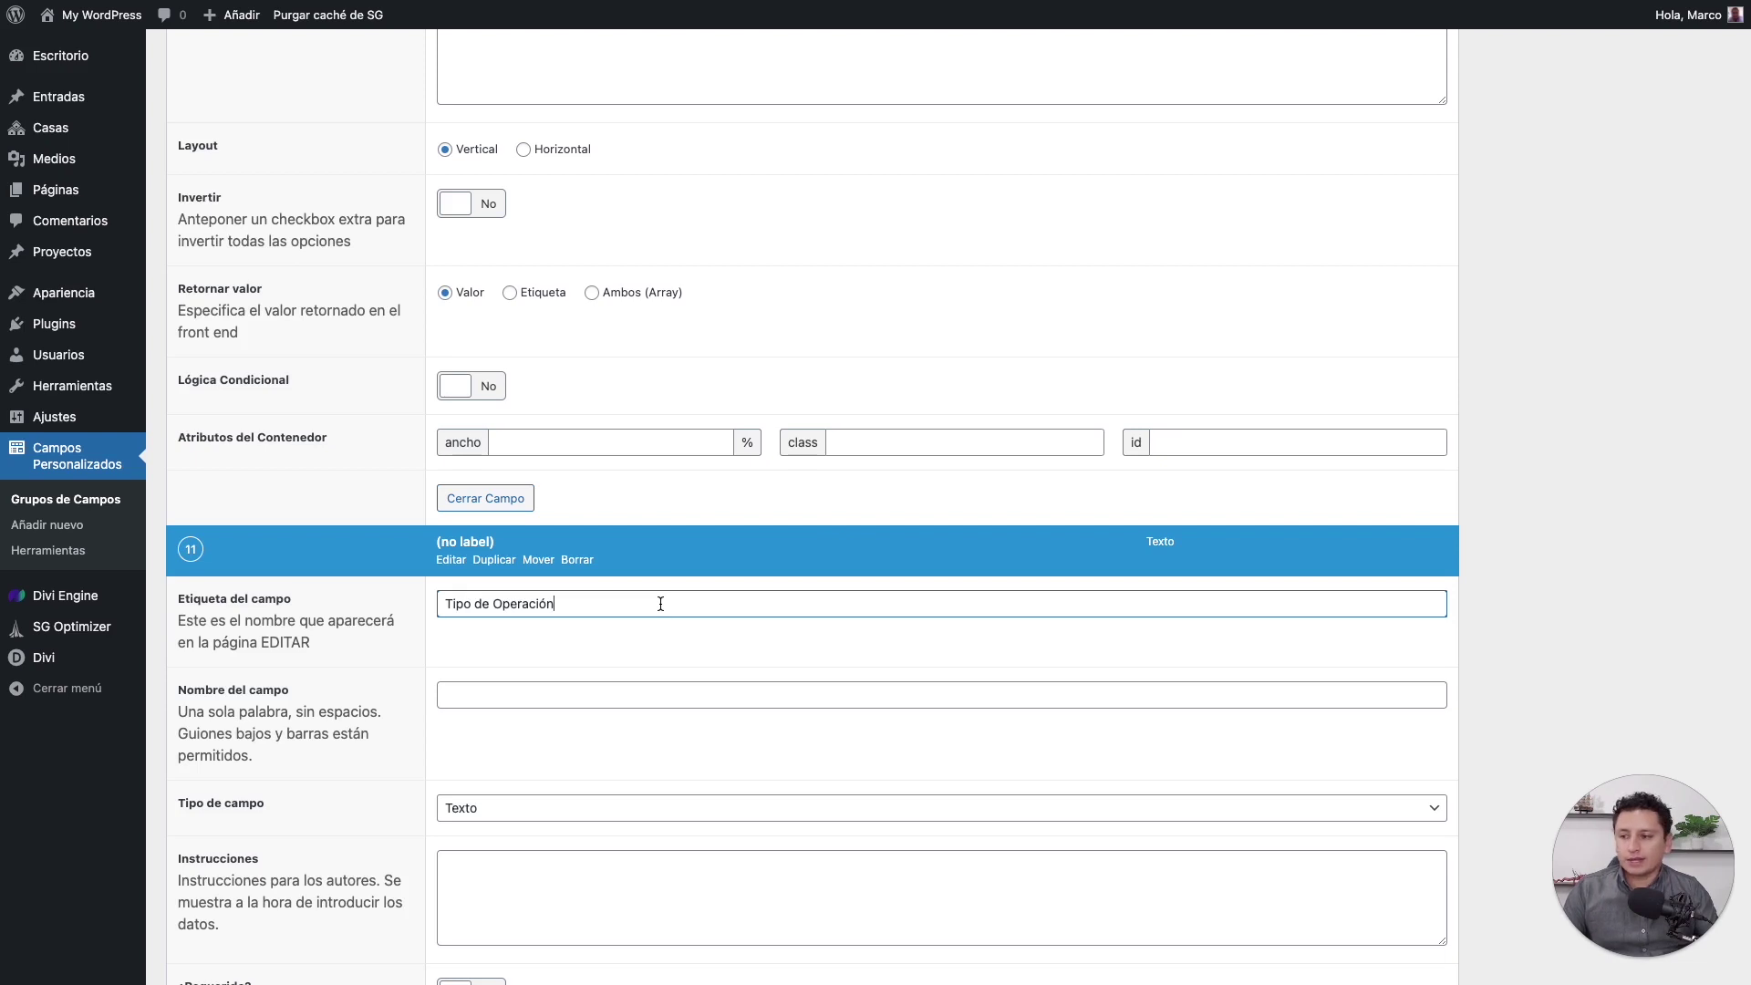
scroll(621, 770, down, 3)
click(542, 642)
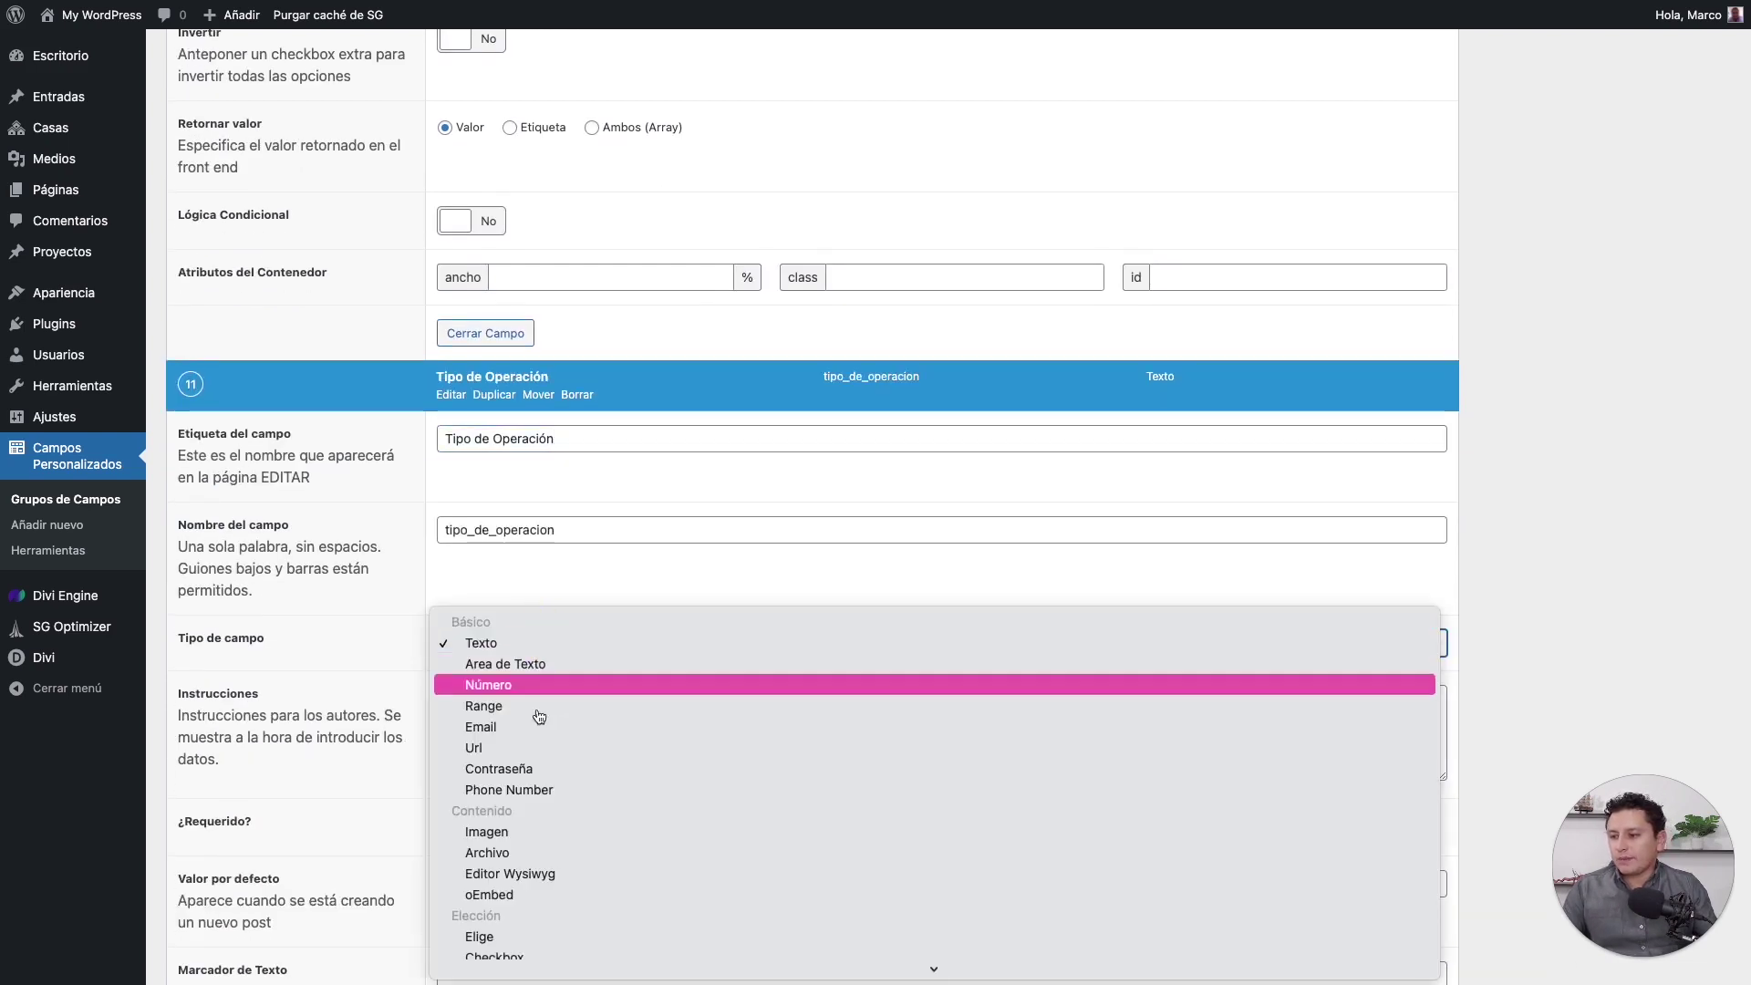
scroll(542, 828, down, 3)
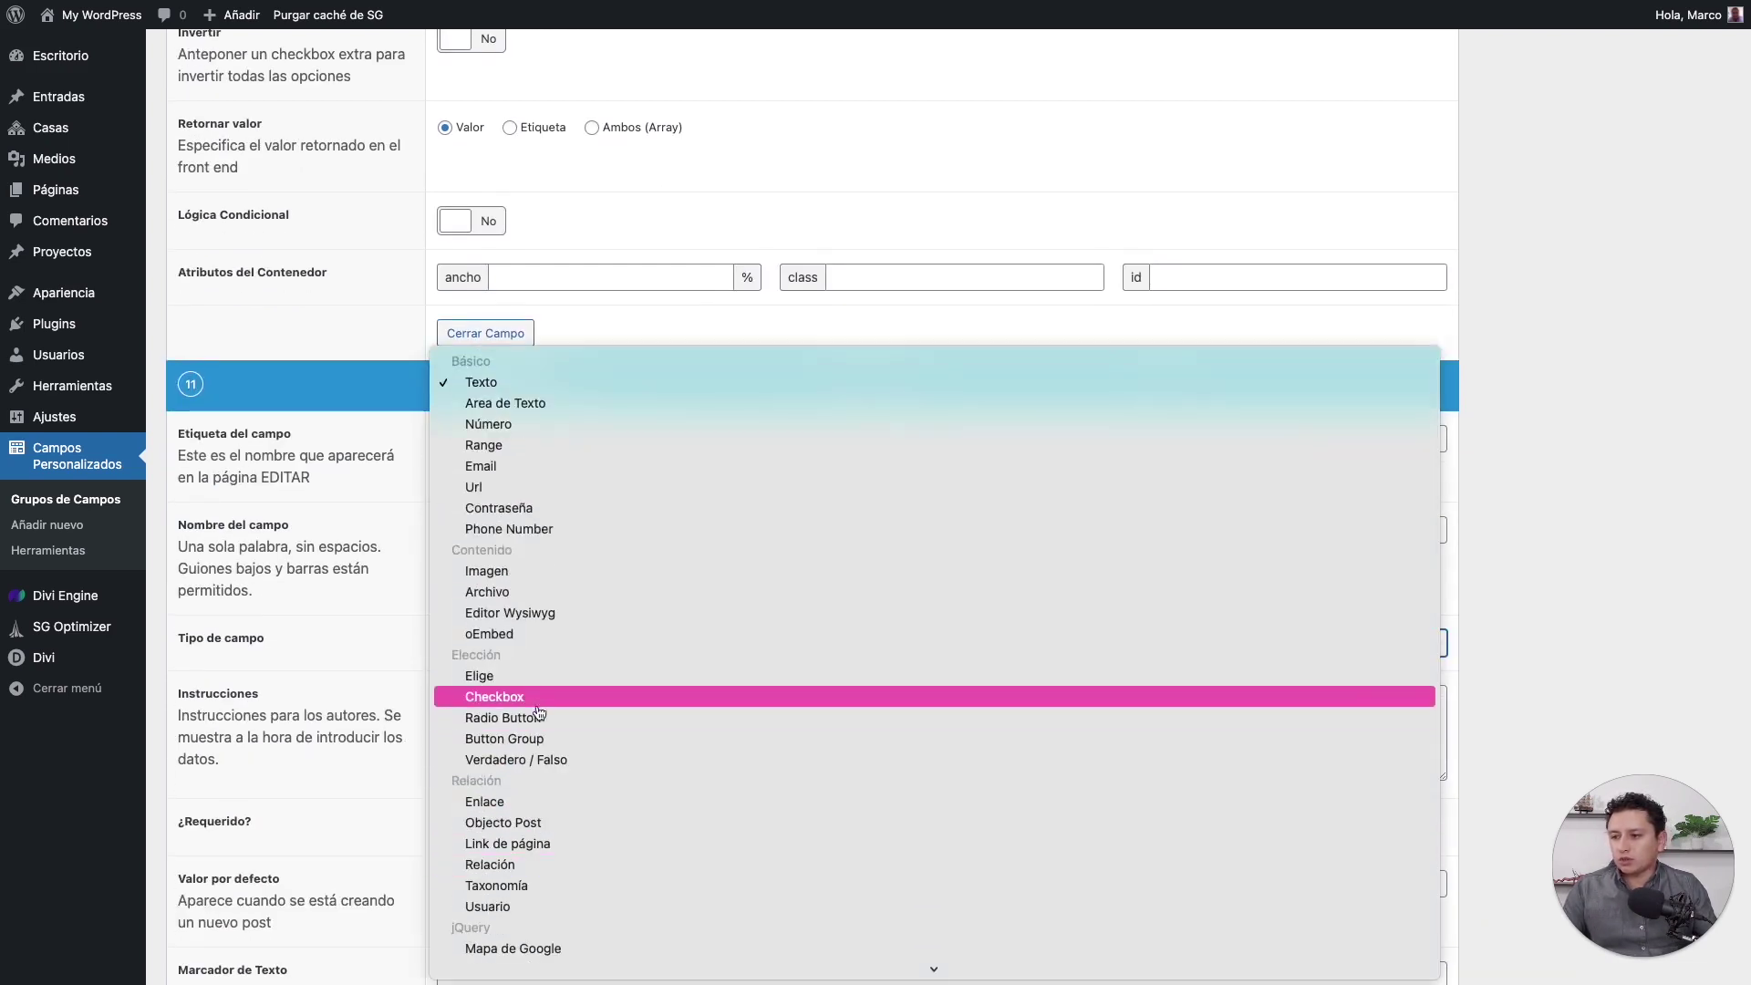
click(538, 699)
click(534, 725)
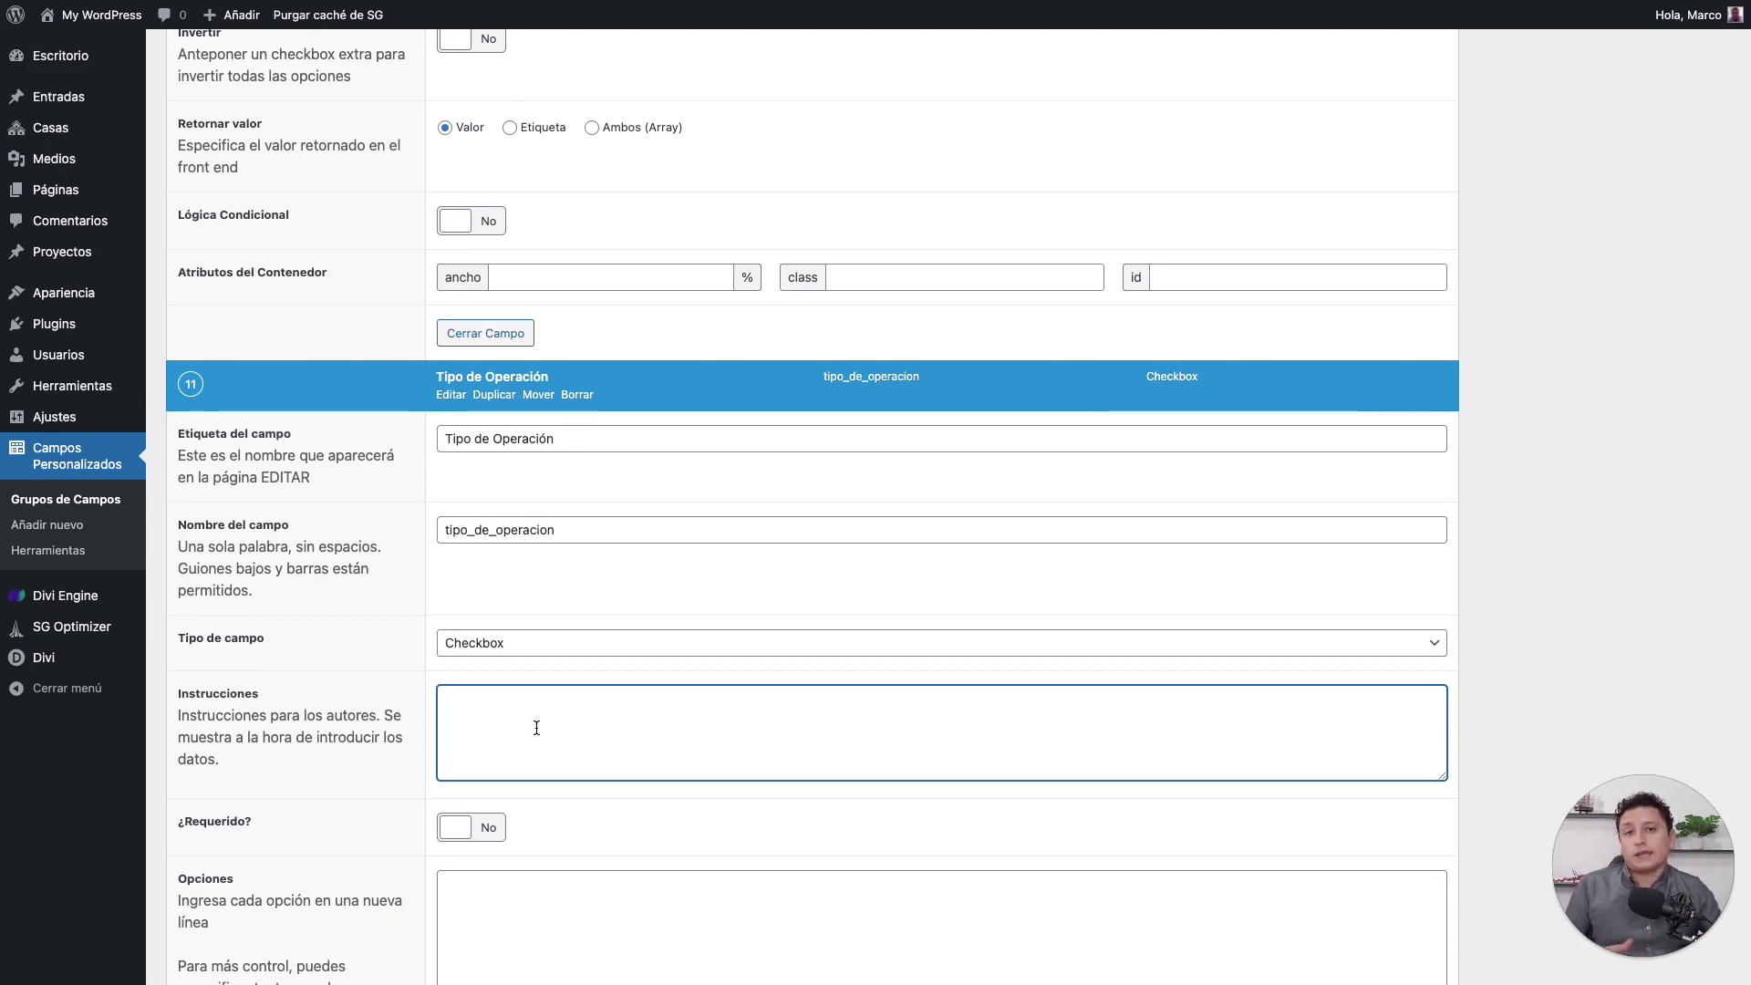
Give Tipo de Operación the options Renta and Venta, mark it required, and add field 12
scroll(536, 727, down, 2)
click(523, 760)
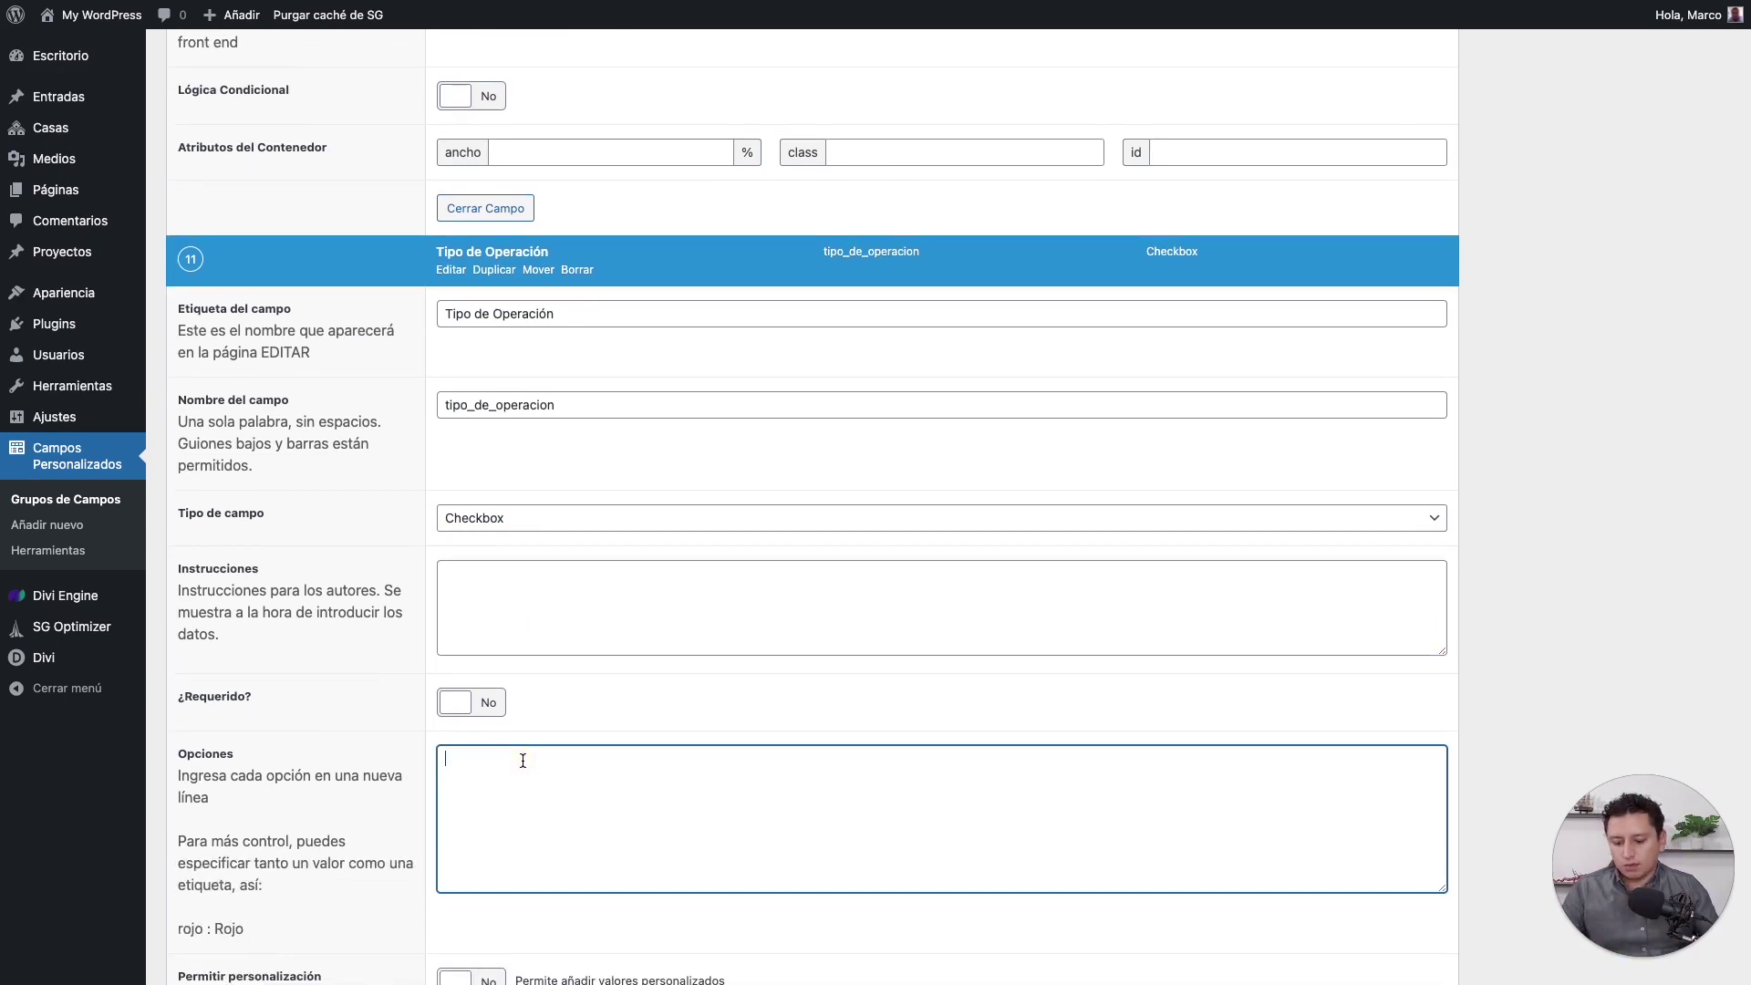
text(Renta)
key(Return)
text(Vent)
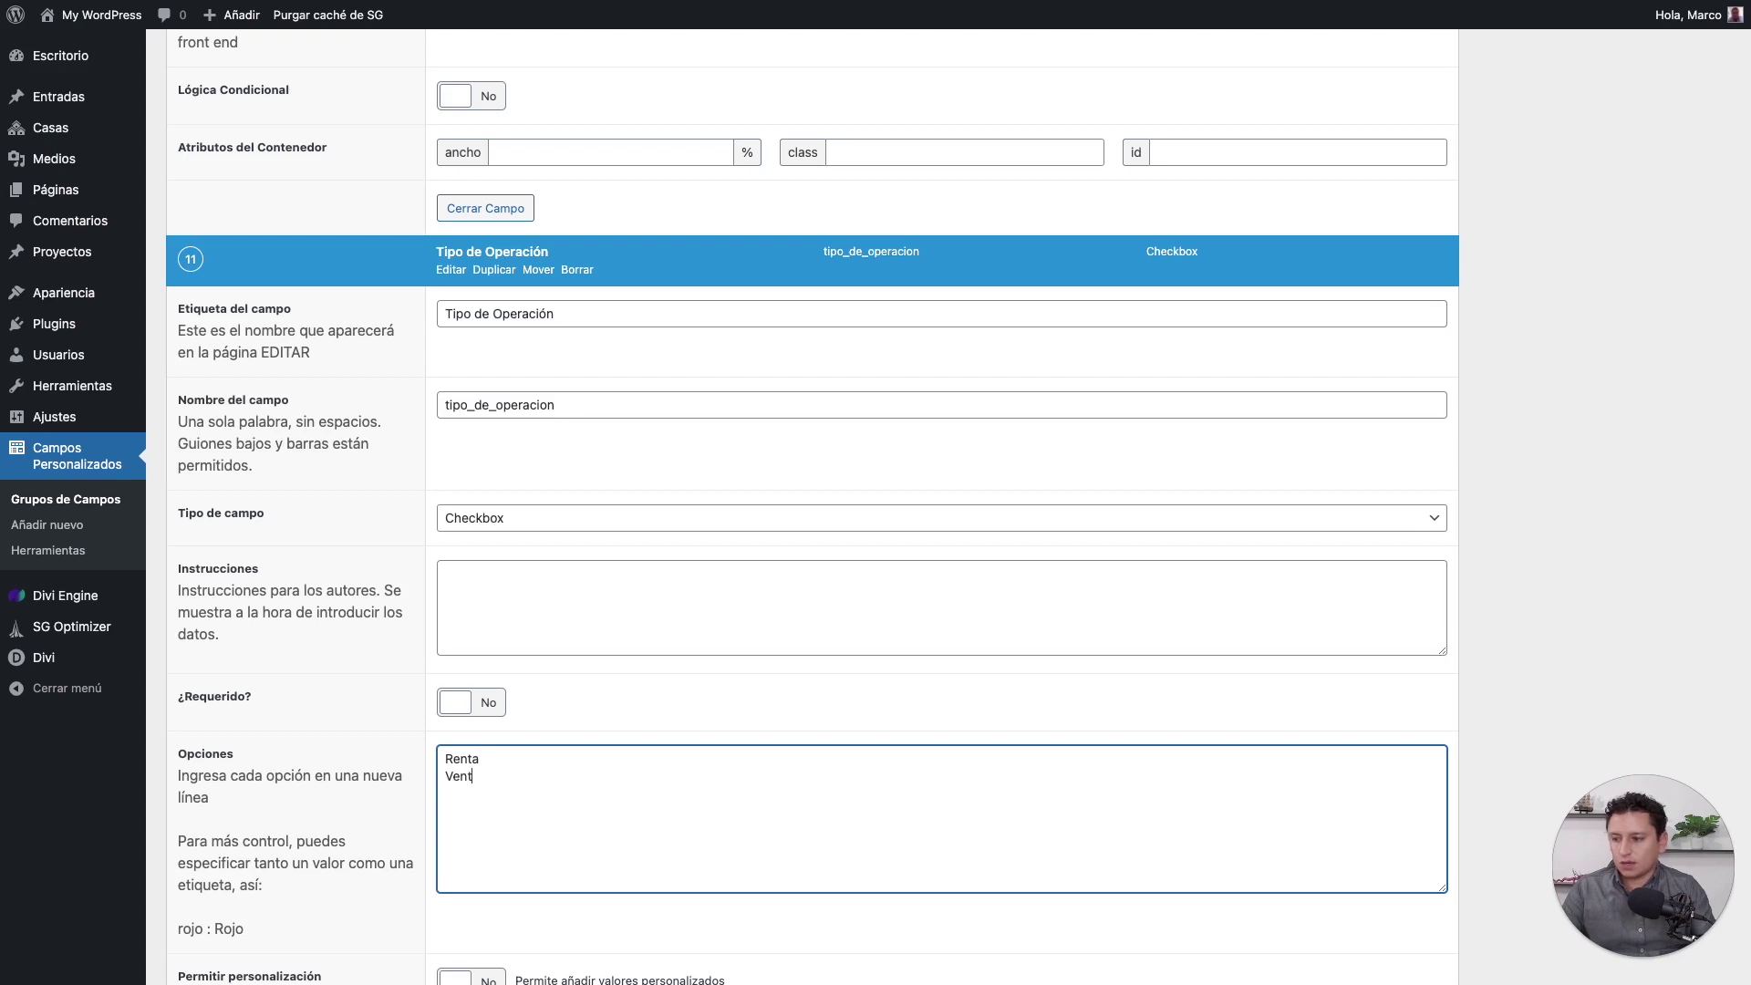
text(a)
click(462, 704)
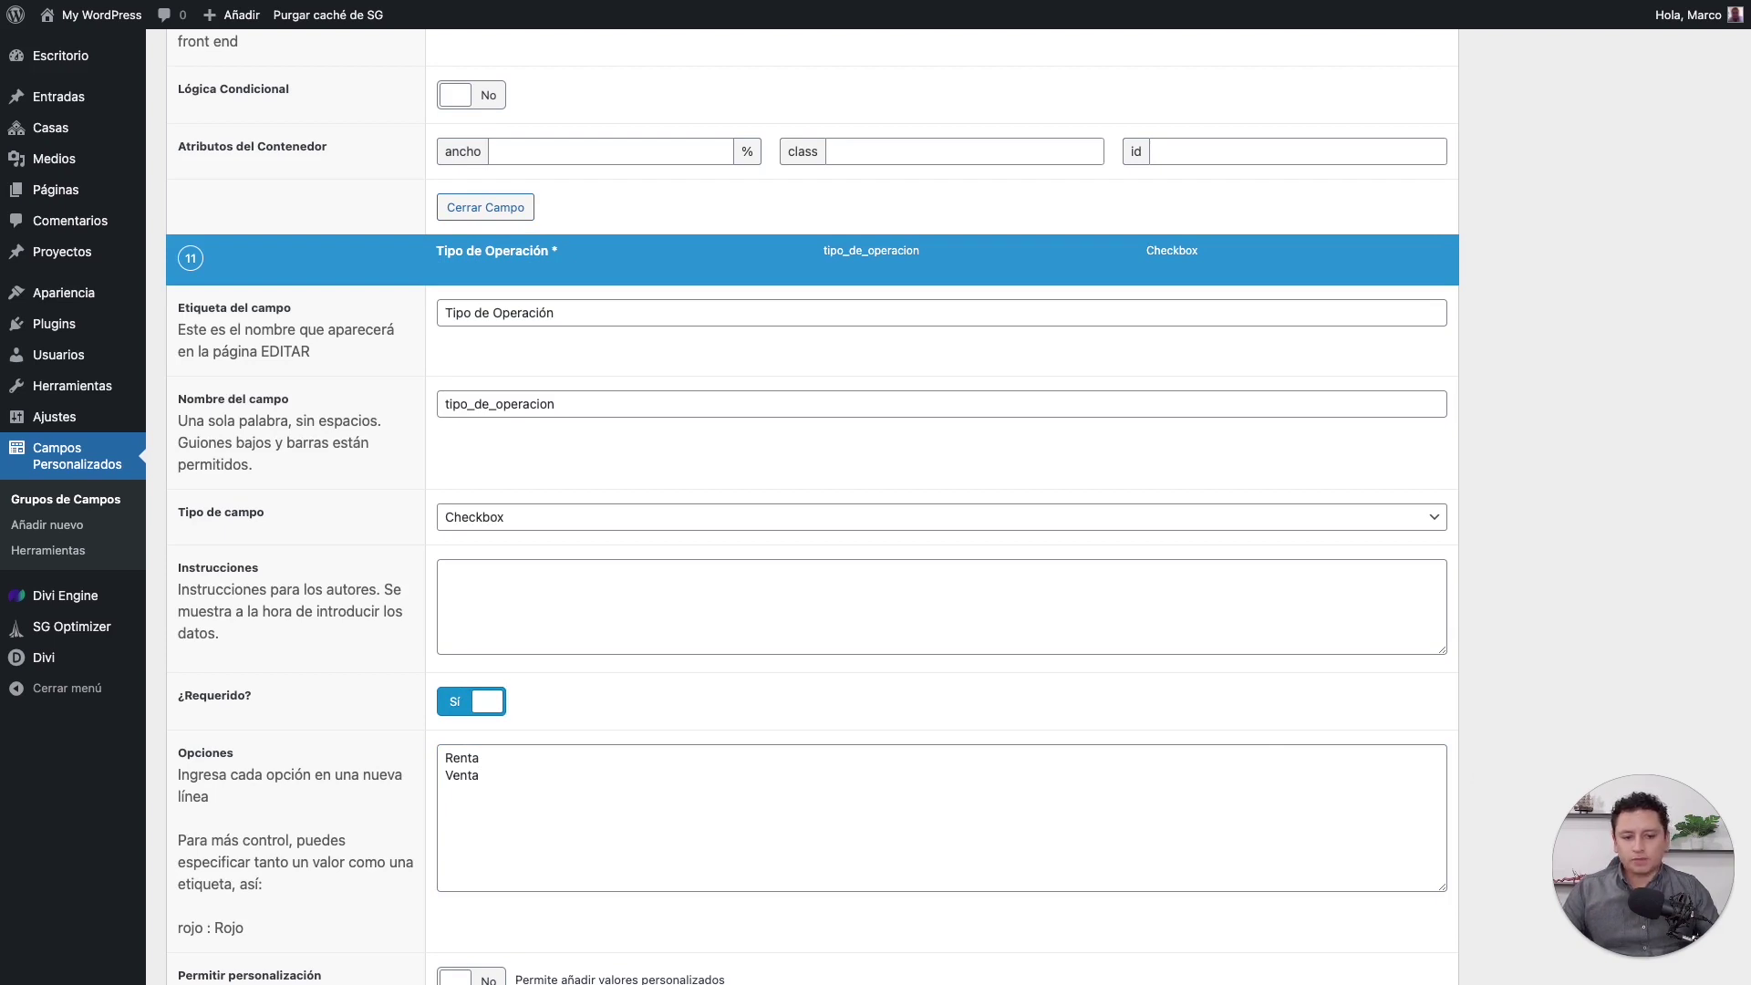
scroll(943, 638, down, 6)
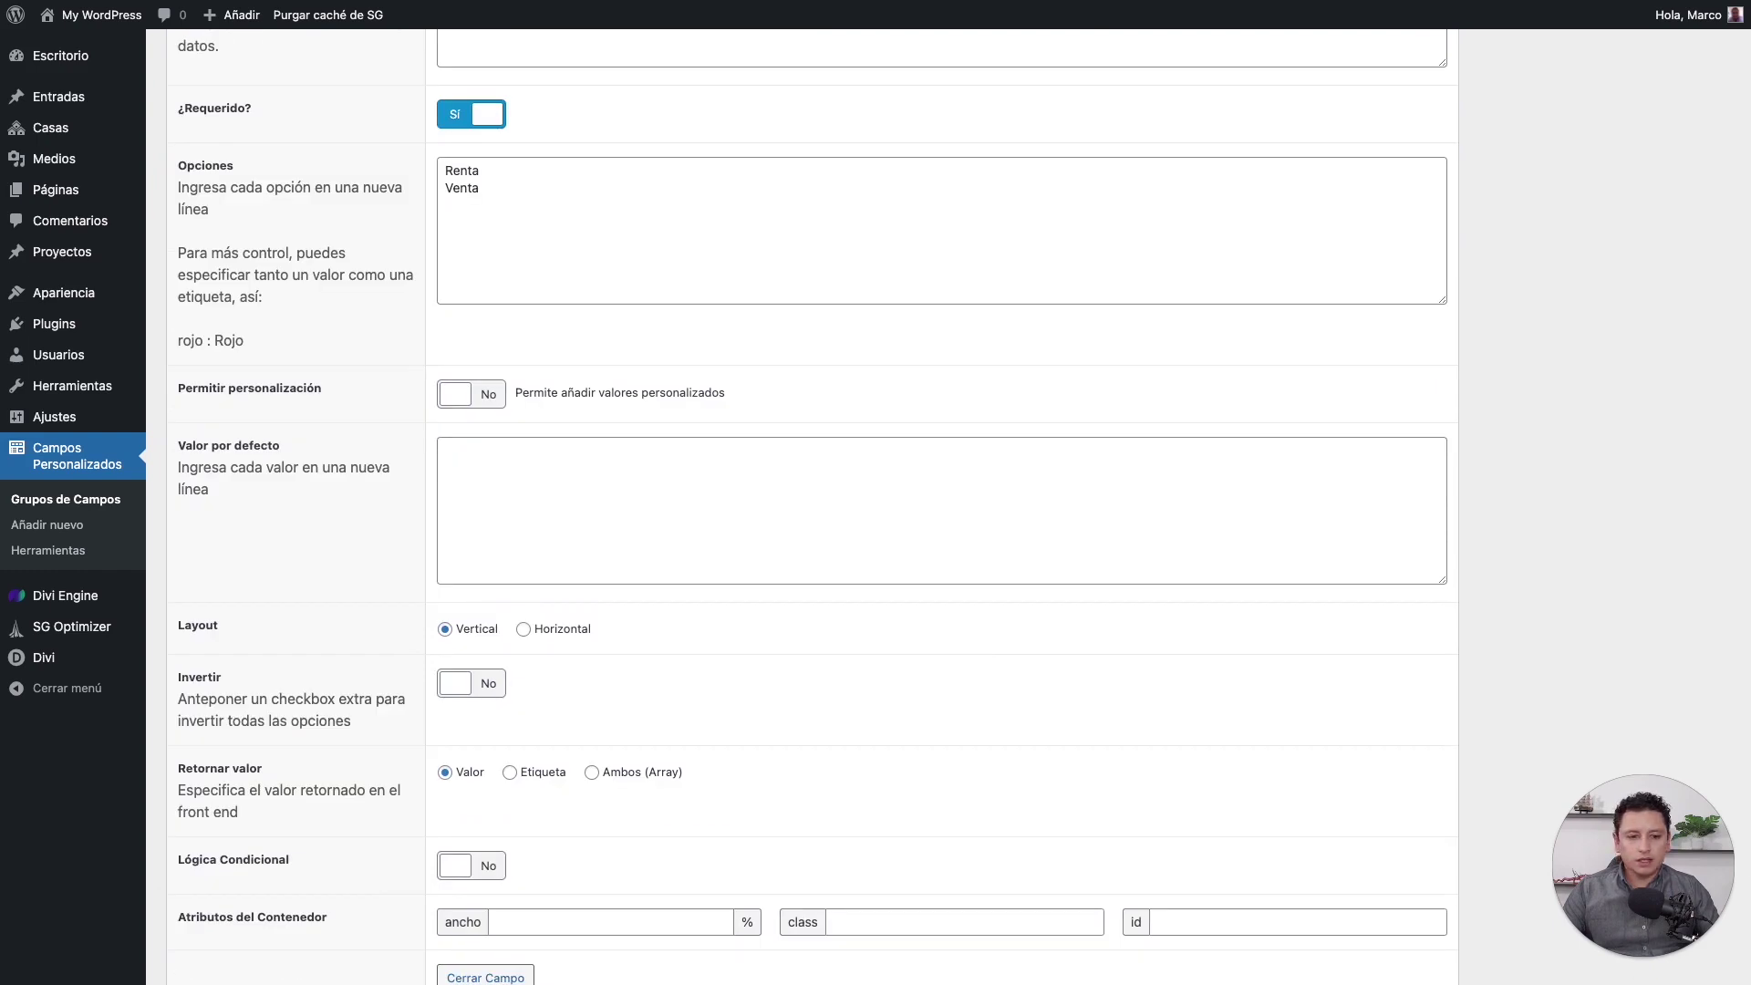
scroll(1333, 457, down, 6)
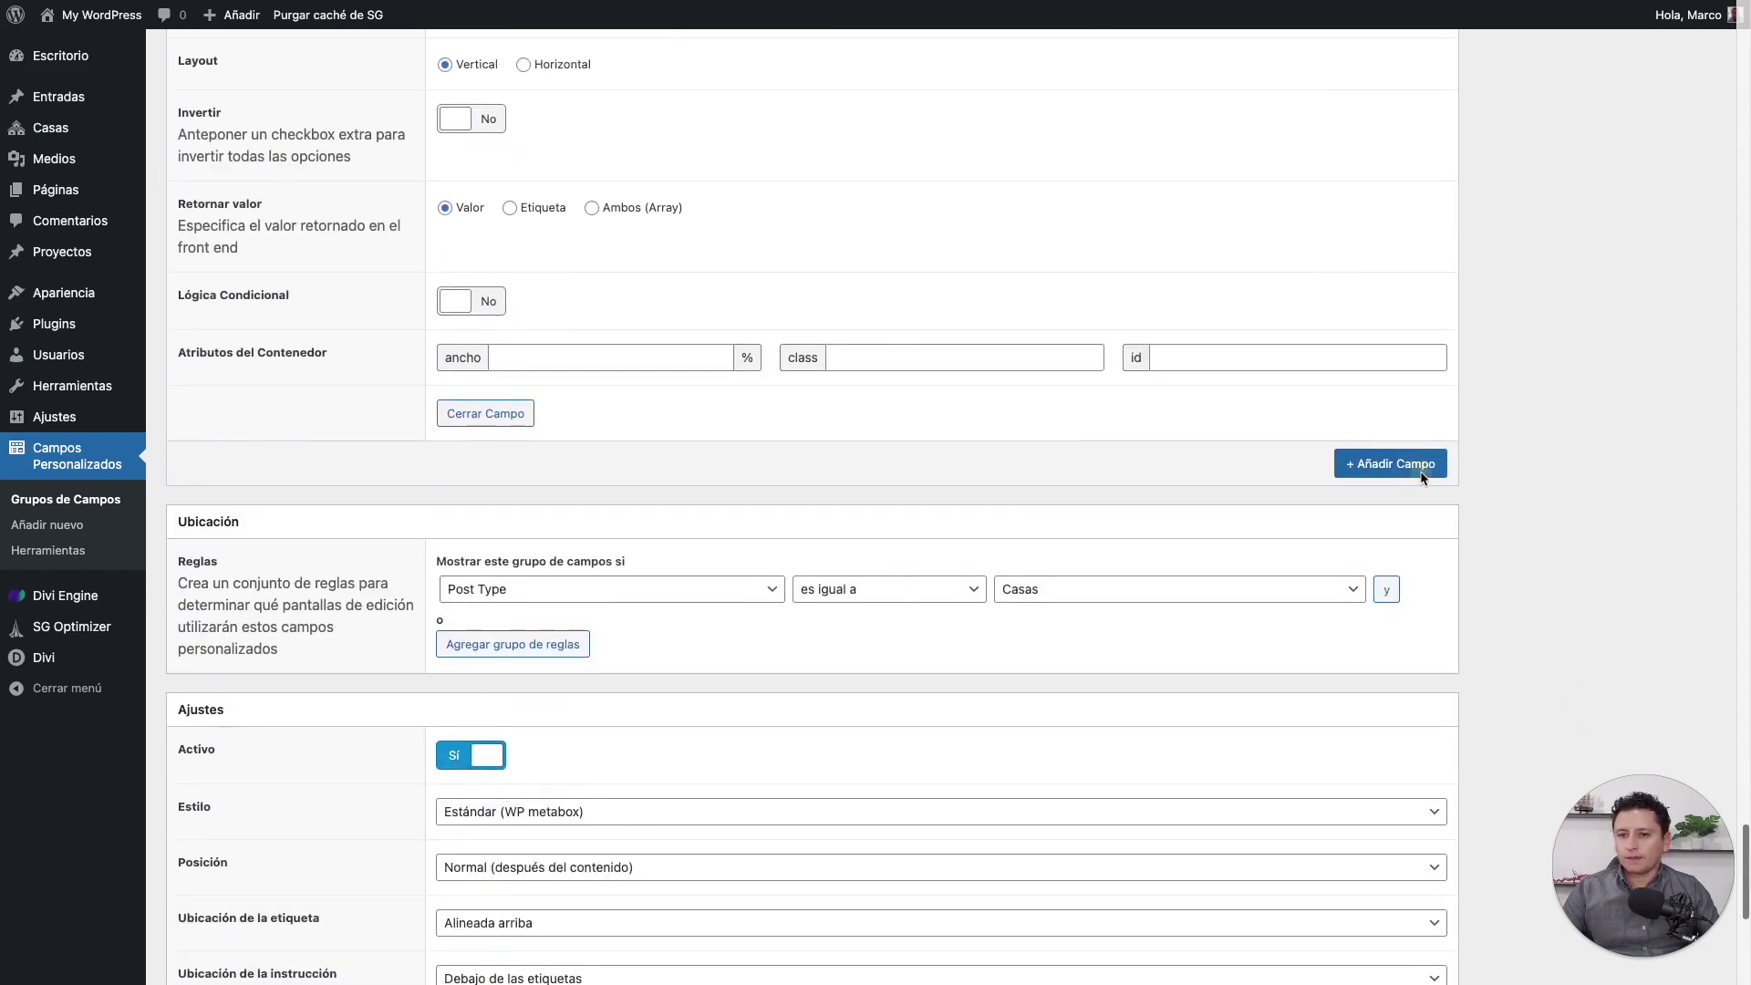
click(1422, 476)
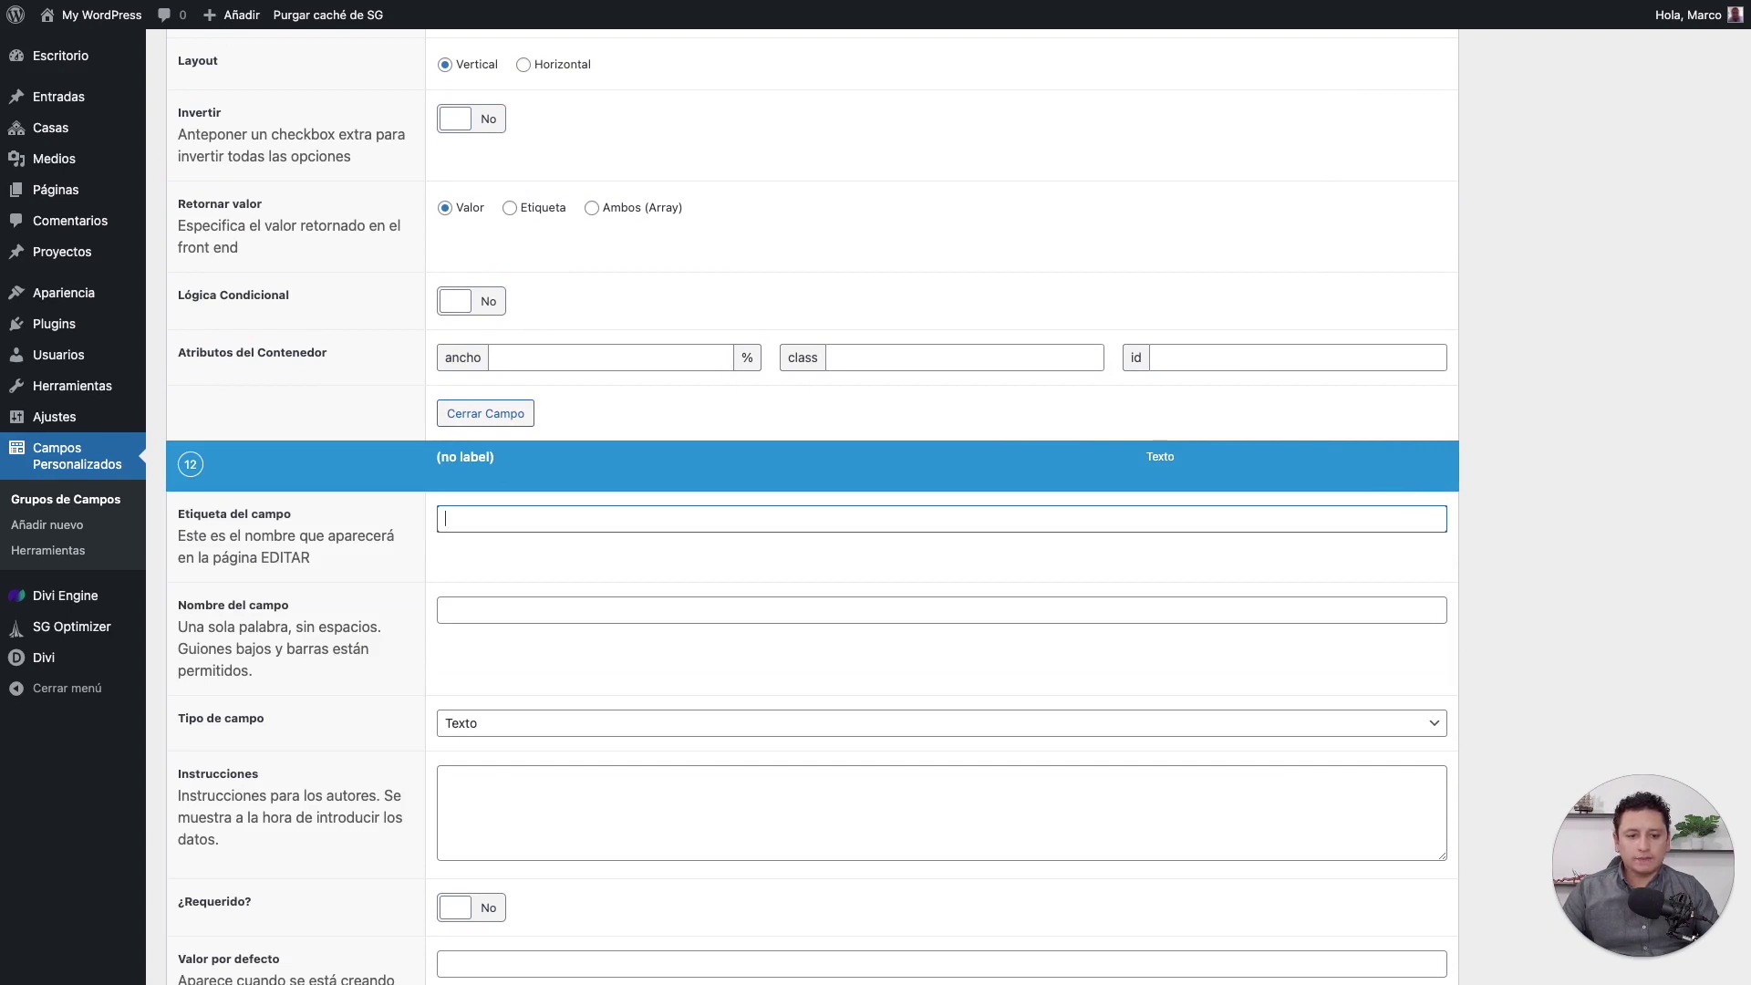
Label field 12 'Tipo de Propiedad' (name tipo_de_propiedad)
click(590, 549)
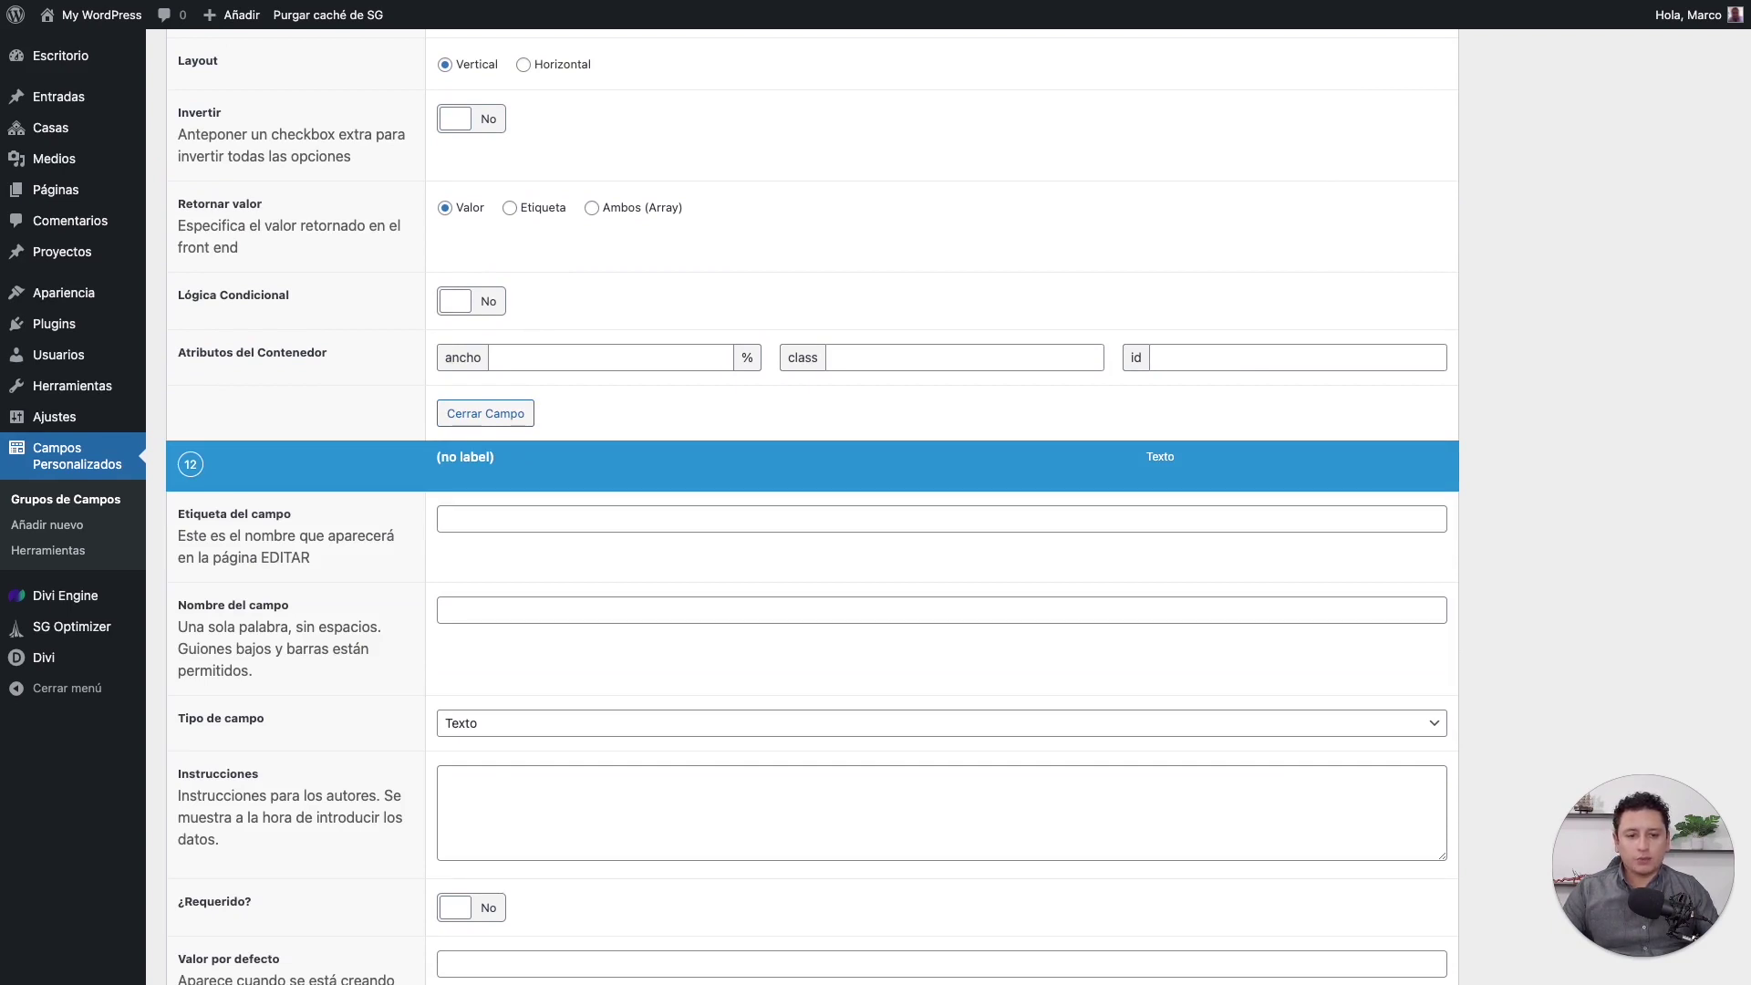
click(587, 520)
text(T)
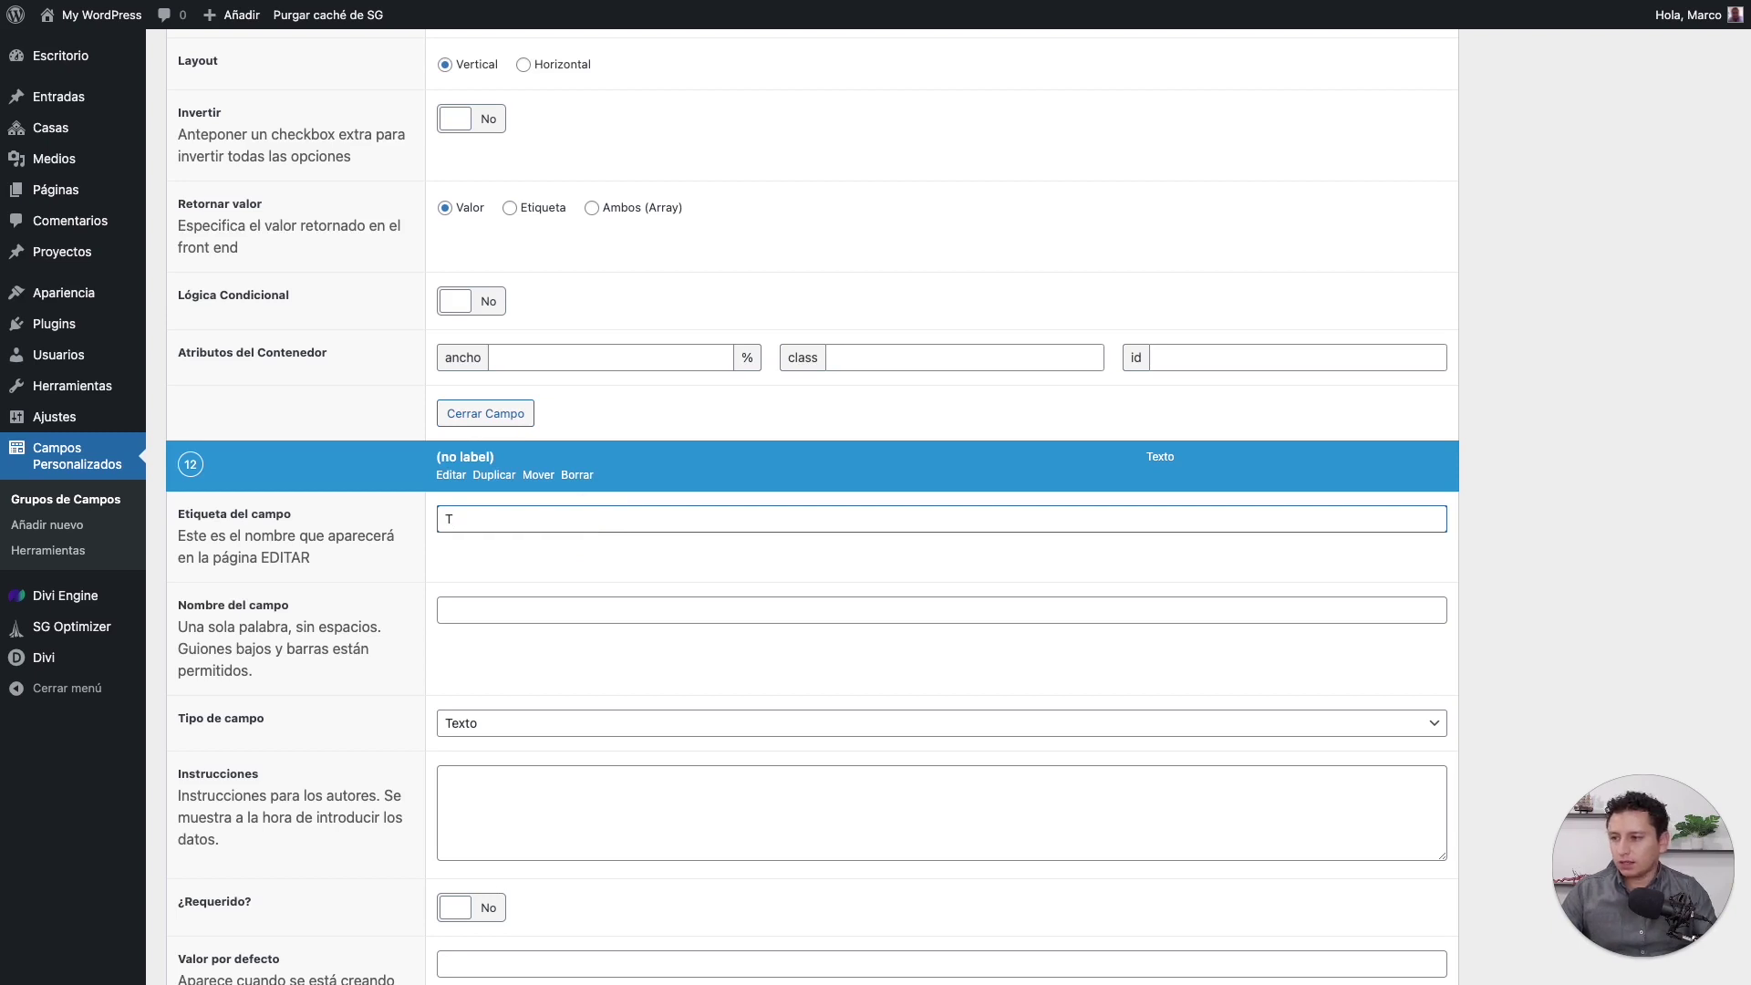
text(ipo de Propie)
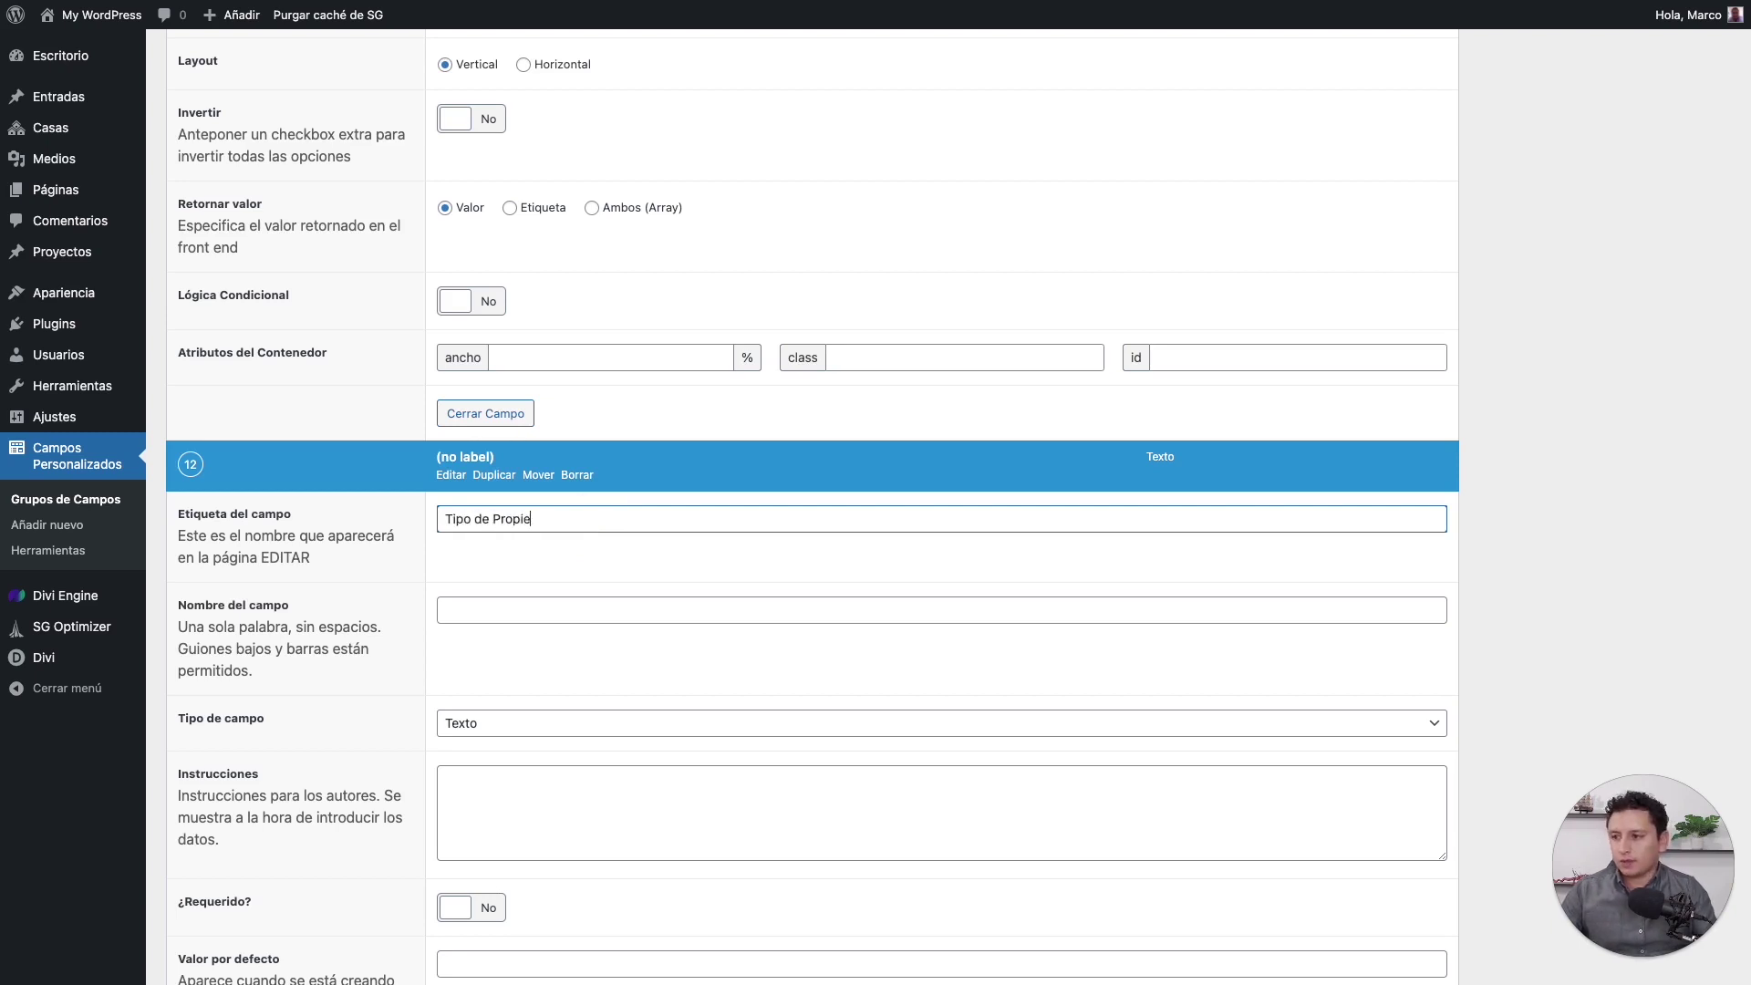
text(dad)
scroll(571, 551, down, 3)
key(Tab)
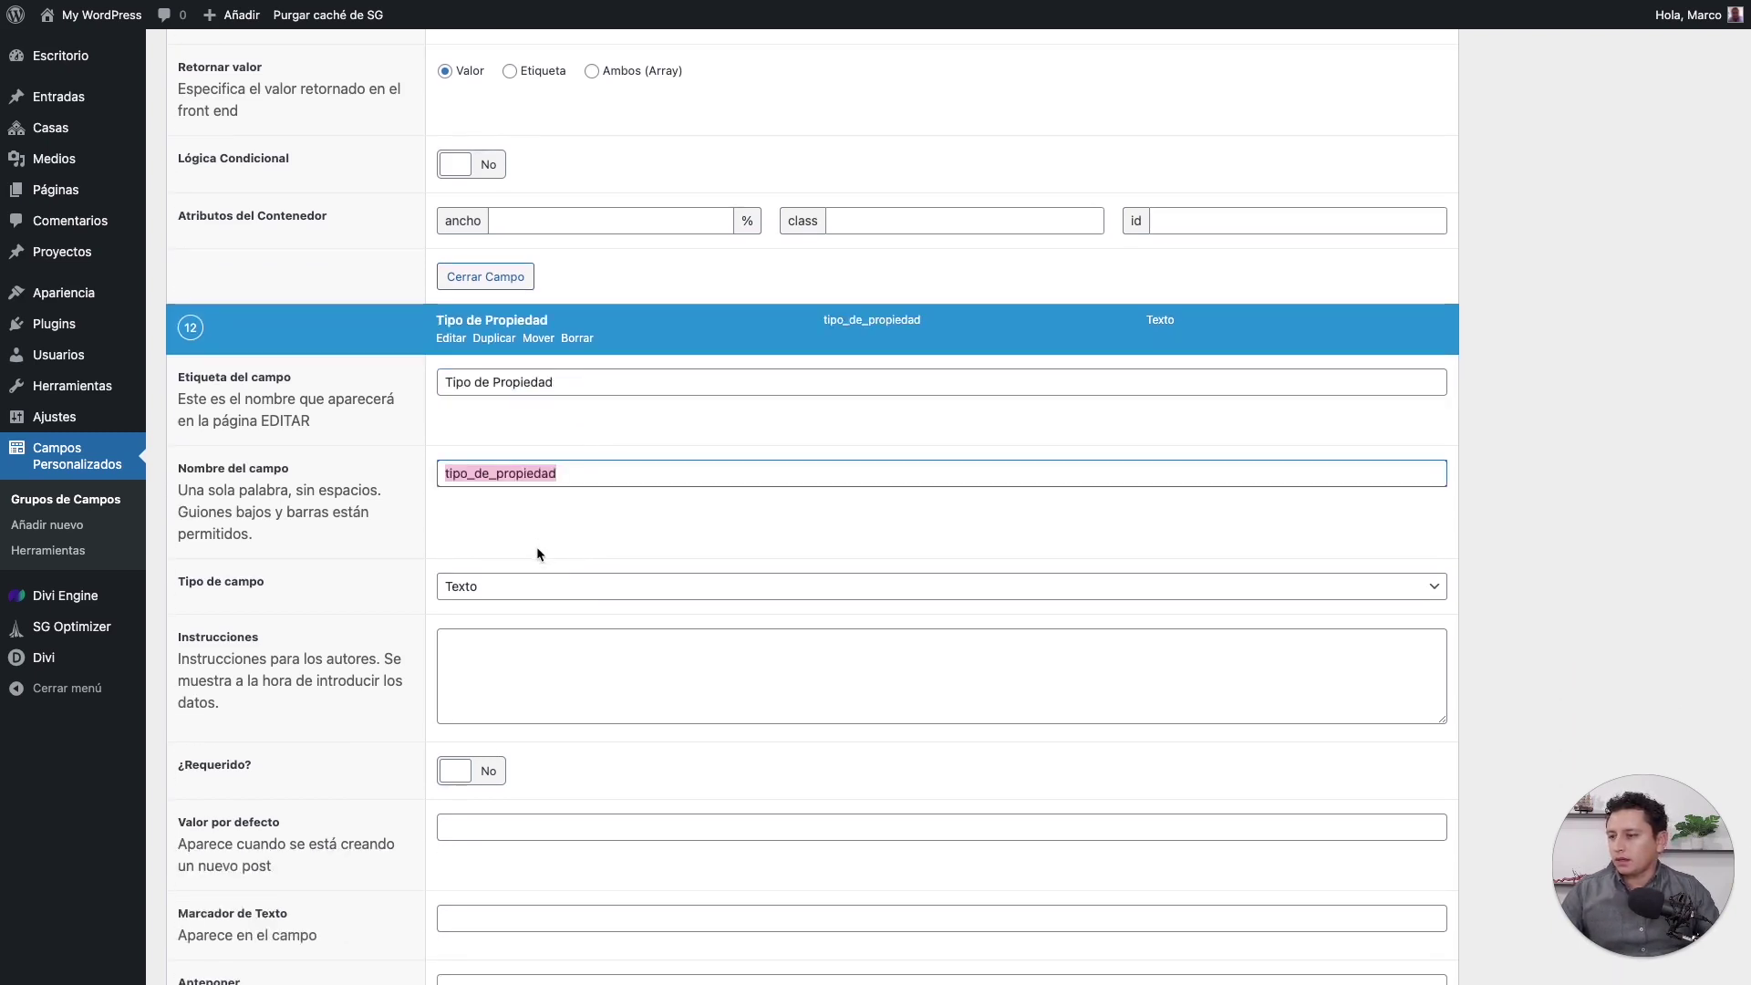
scroll(536, 547, down, 5)
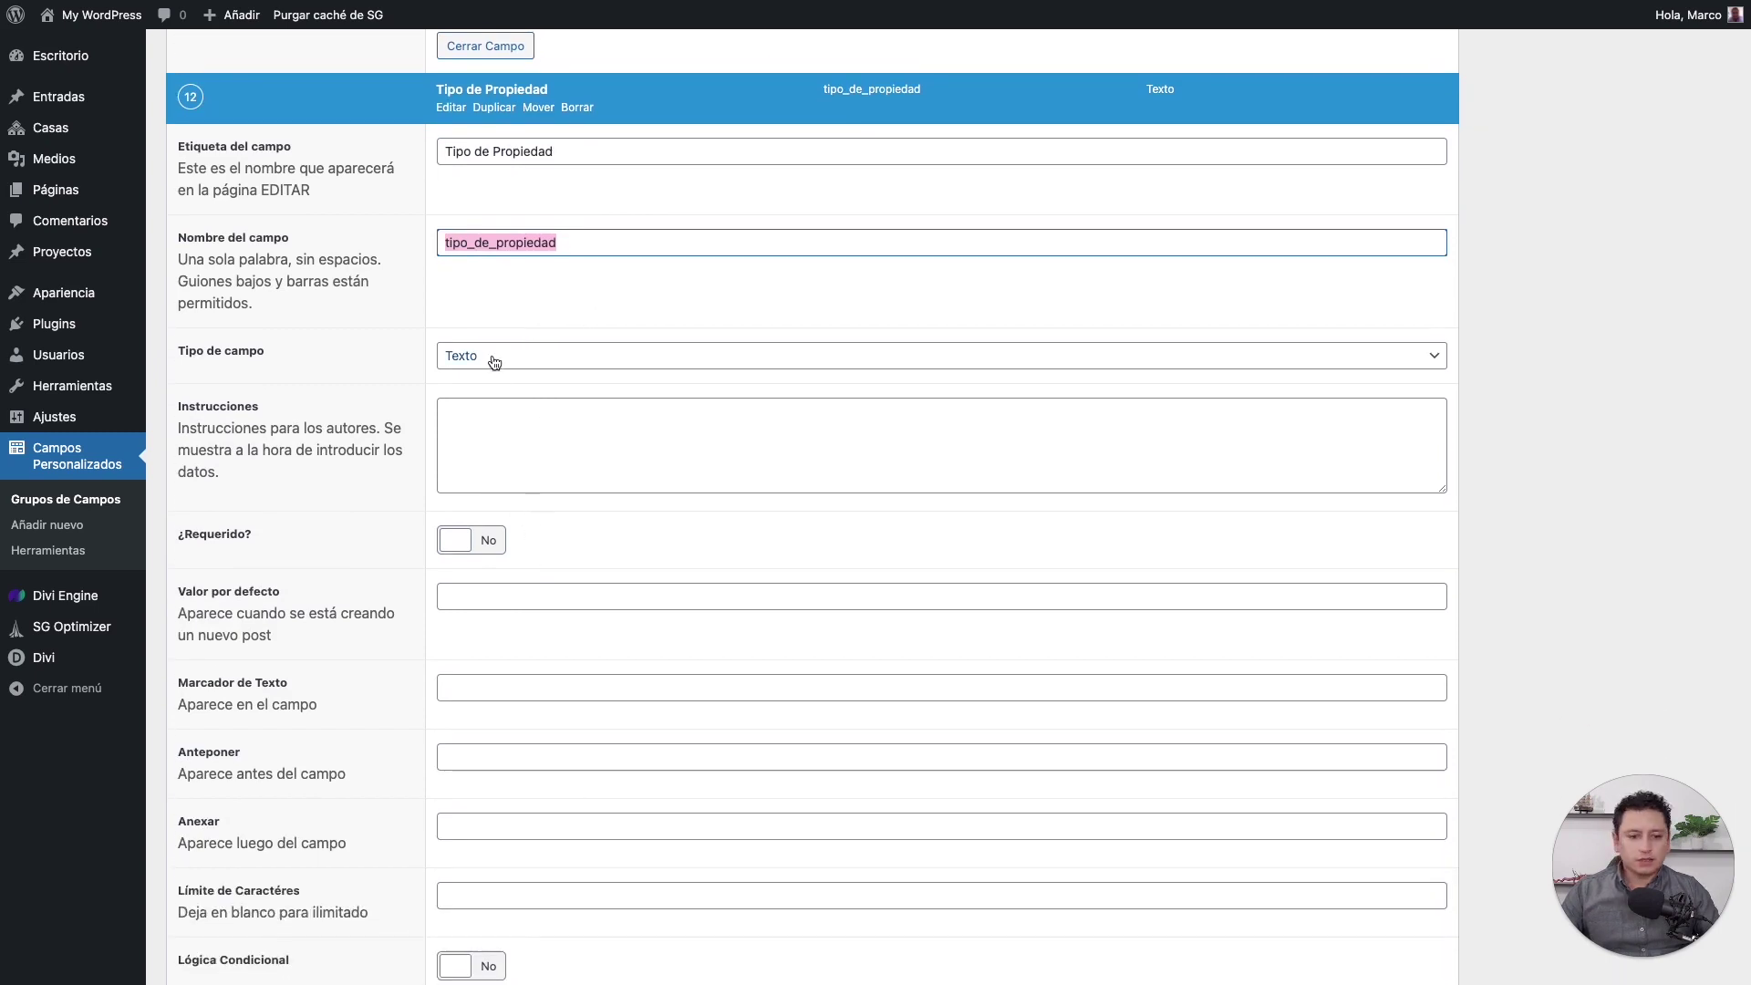
Make Tipo de Propiedad an Elige select listing Casa, Departamento and Oficina
click(493, 359)
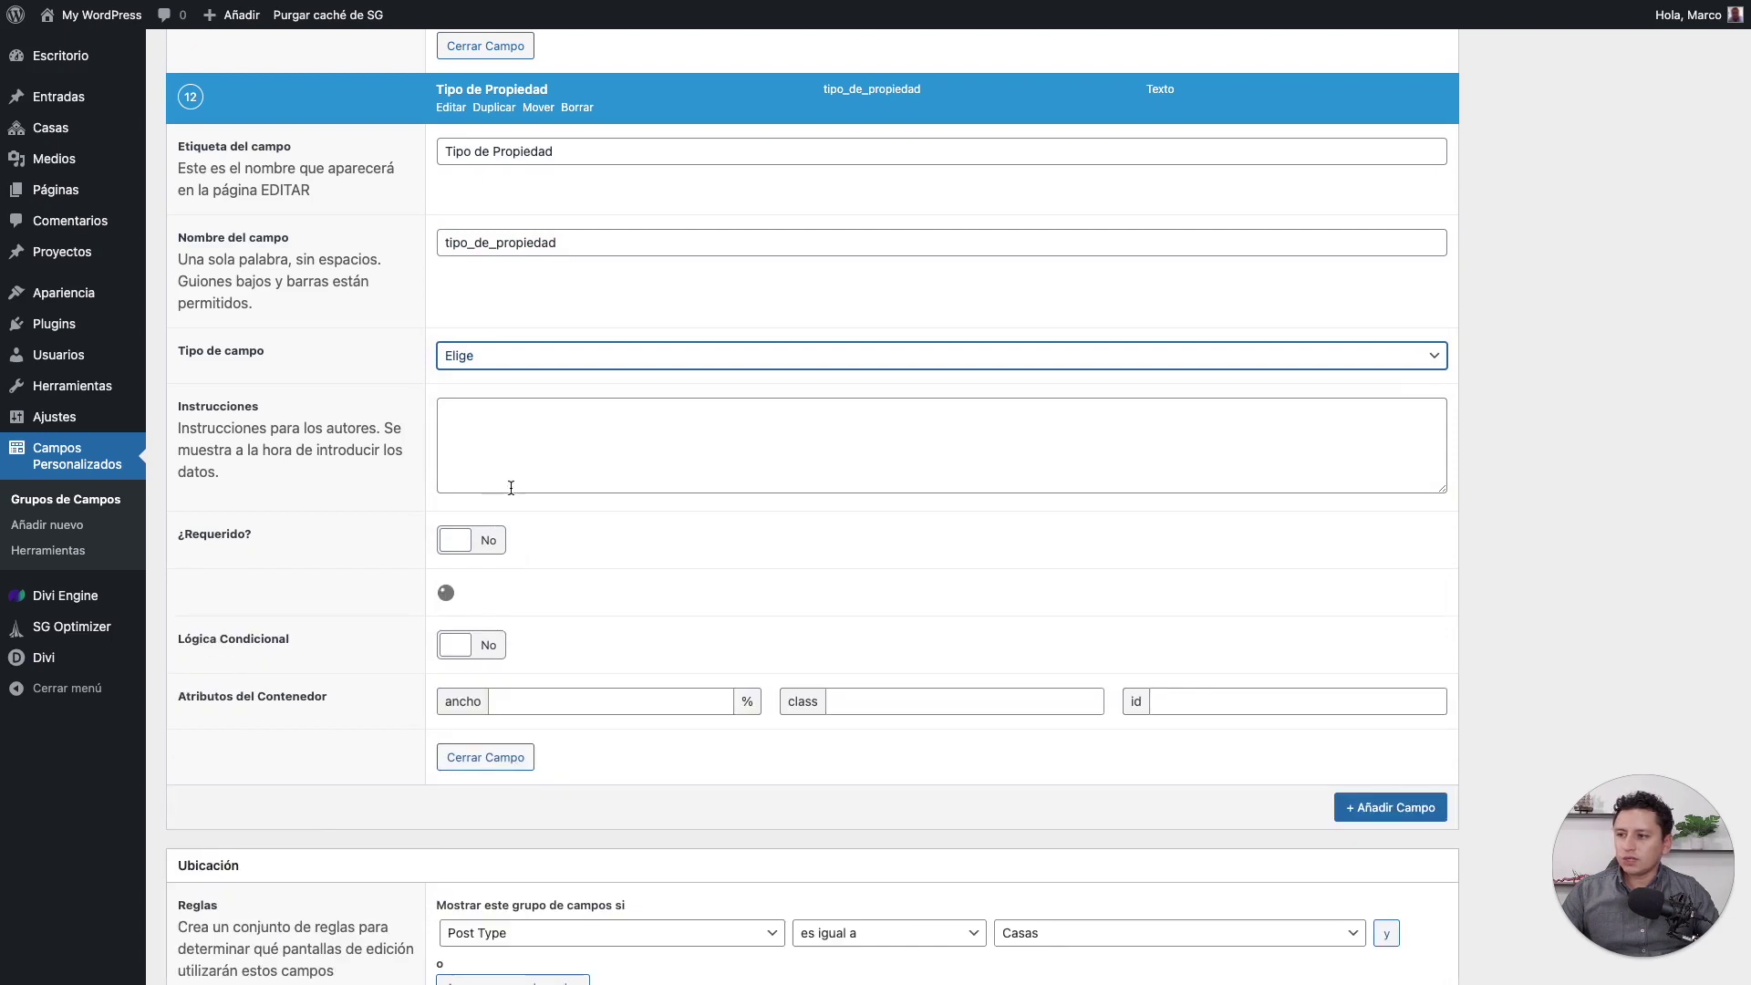
click(526, 671)
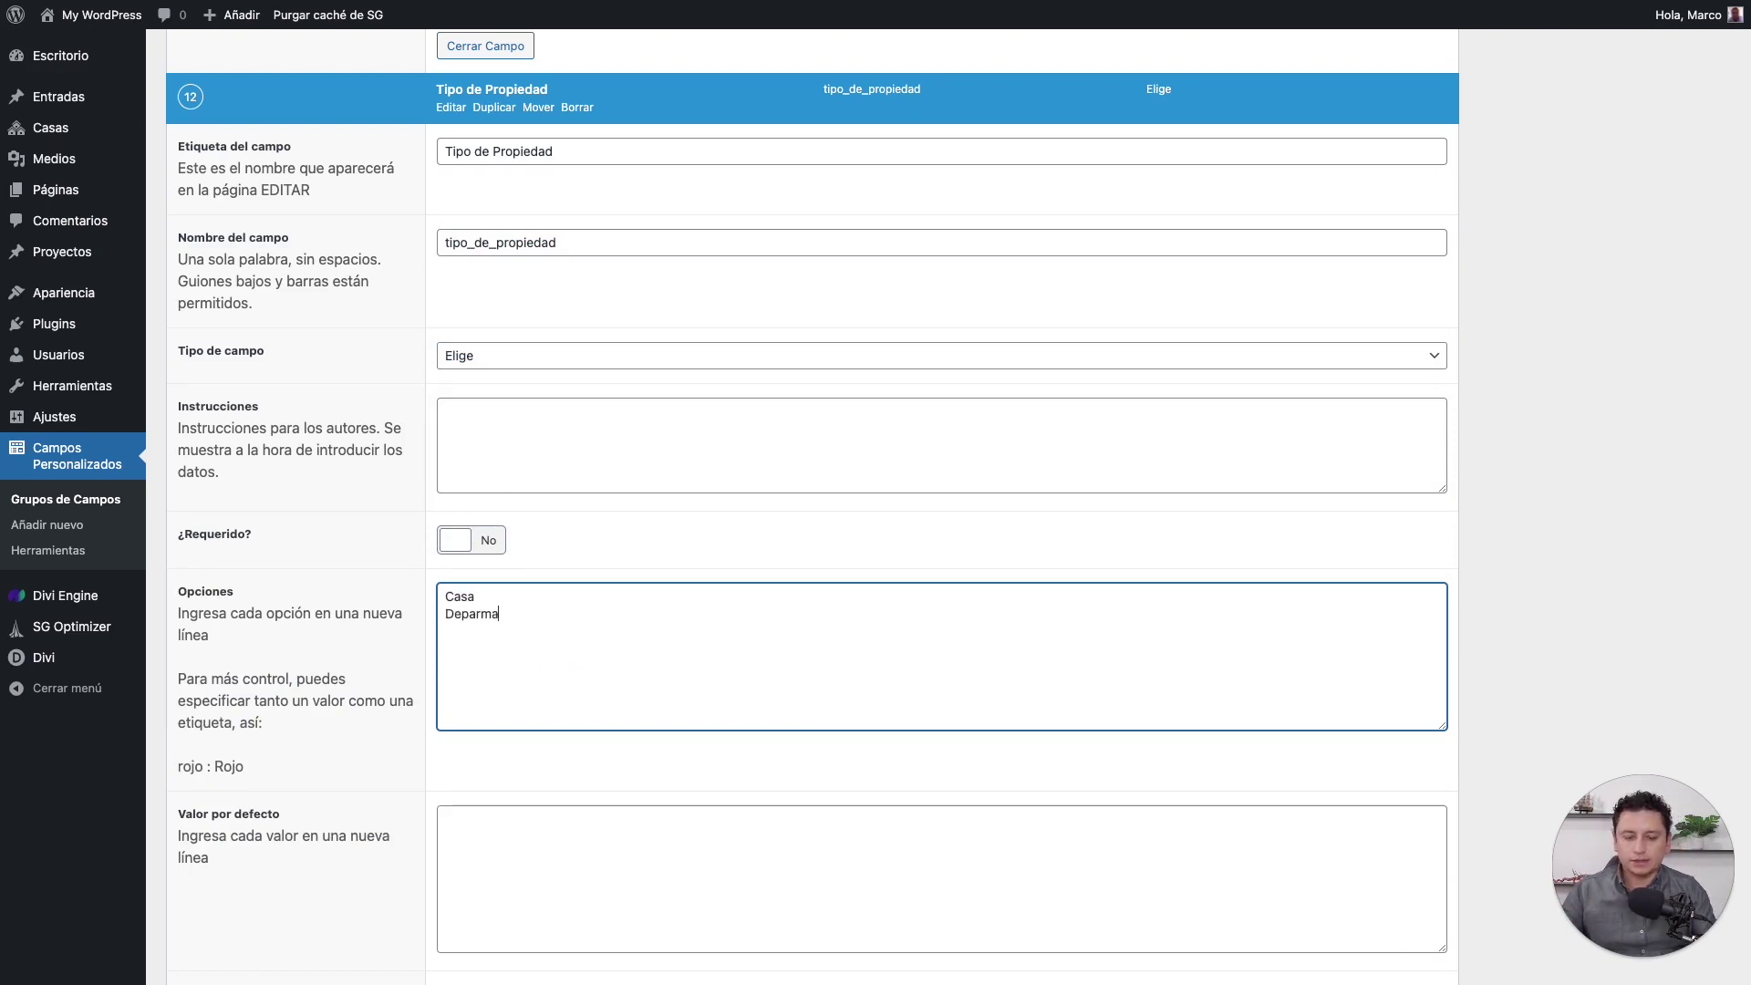
key(BackSpace)
text(tamento)
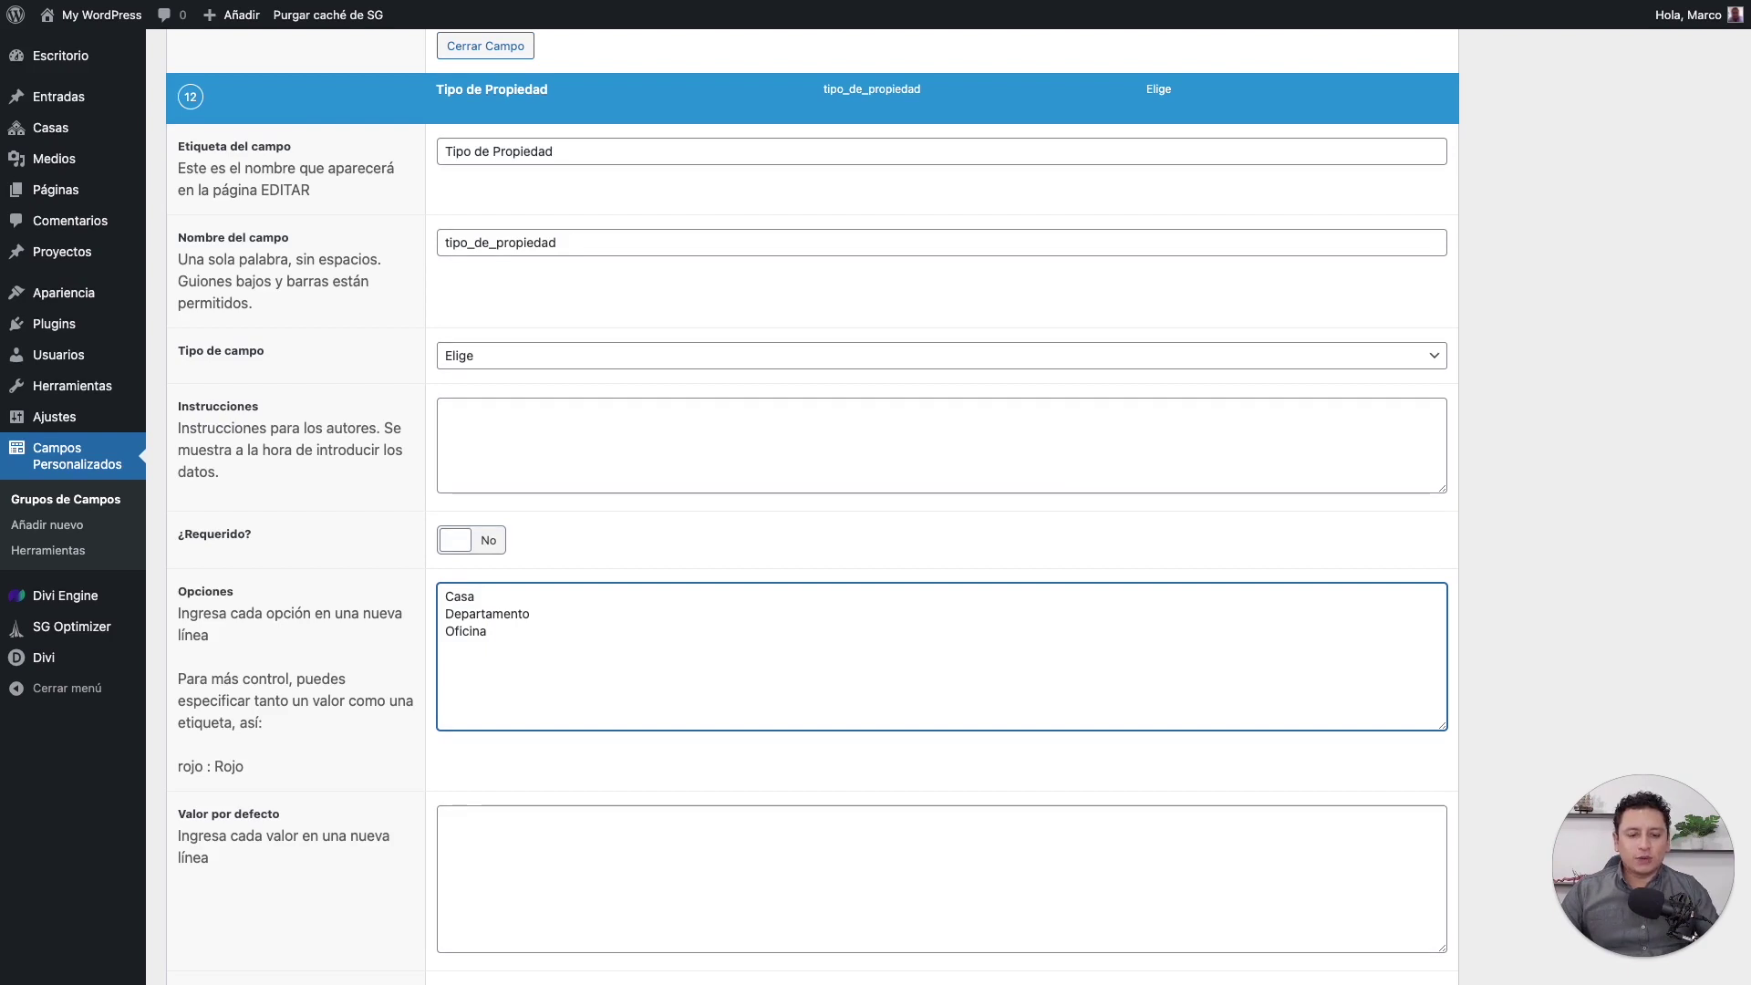
Add an unlabelled thirteenth Texto field below Tipo de Propiedad
scroll(852, 419, down, 7)
scroll(846, 438, down, 2)
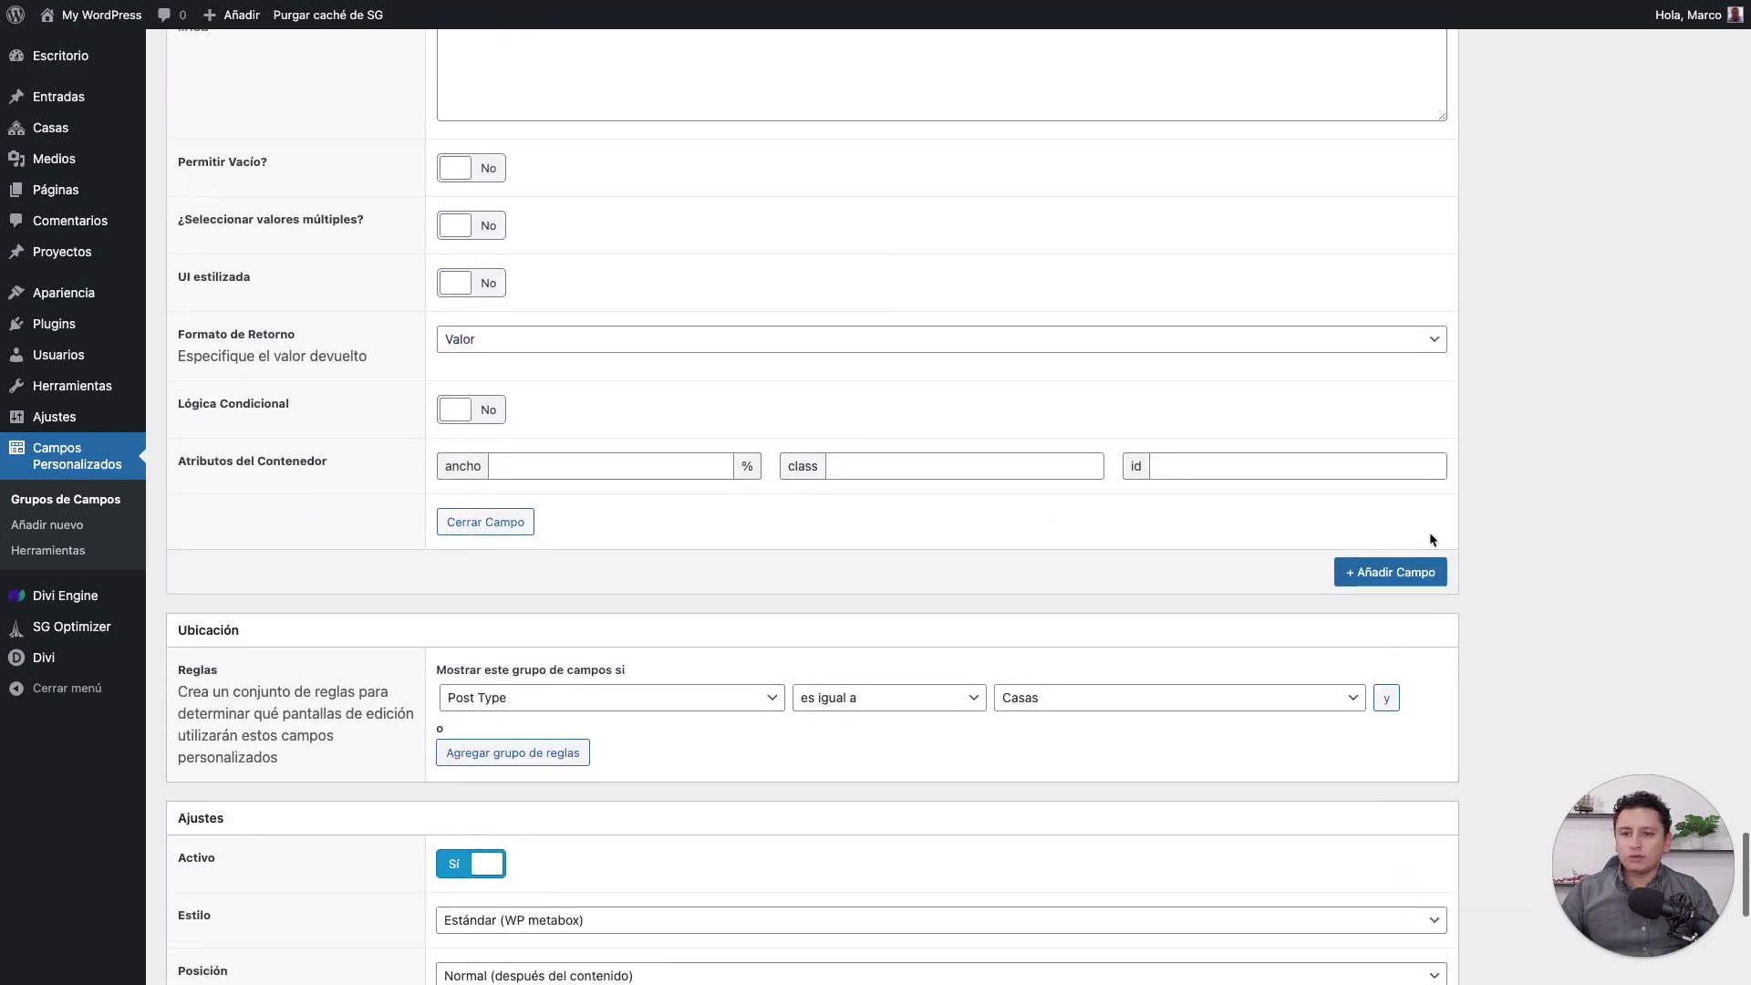
click(1410, 578)
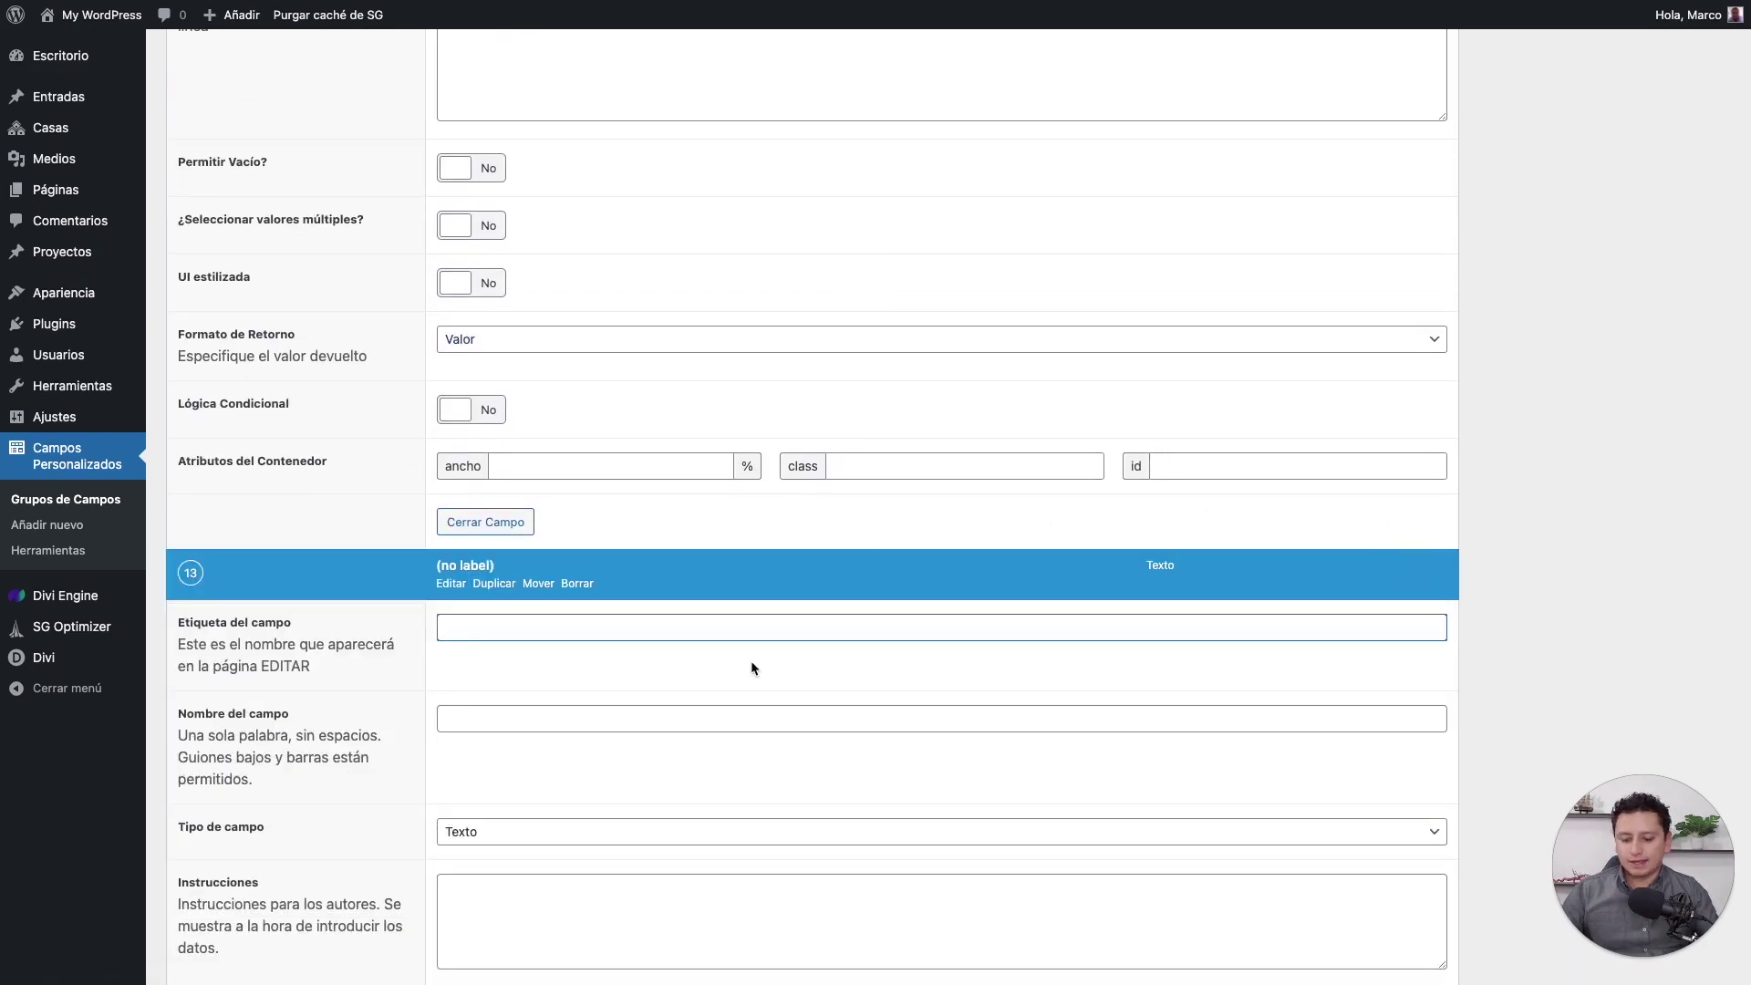
Label field 13 'Ciudad' (name ciudad) and set its type to Elige
text(Ciudad)
key(Tab)
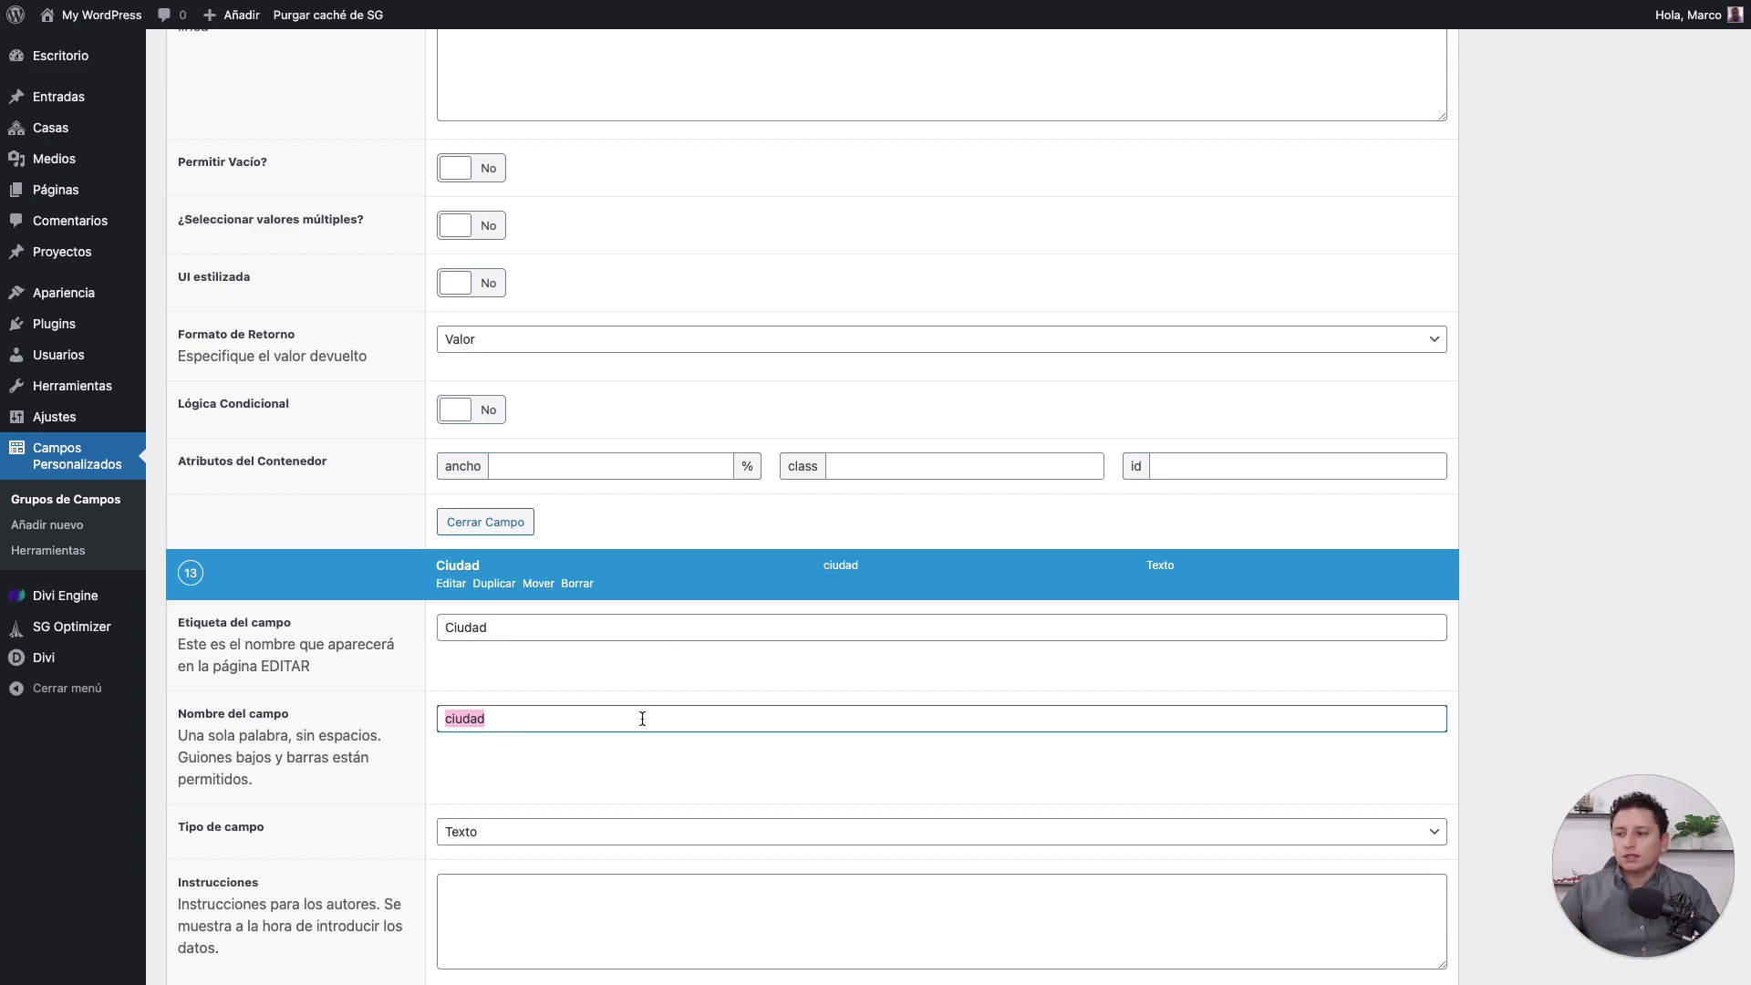
scroll(620, 684, down, 4)
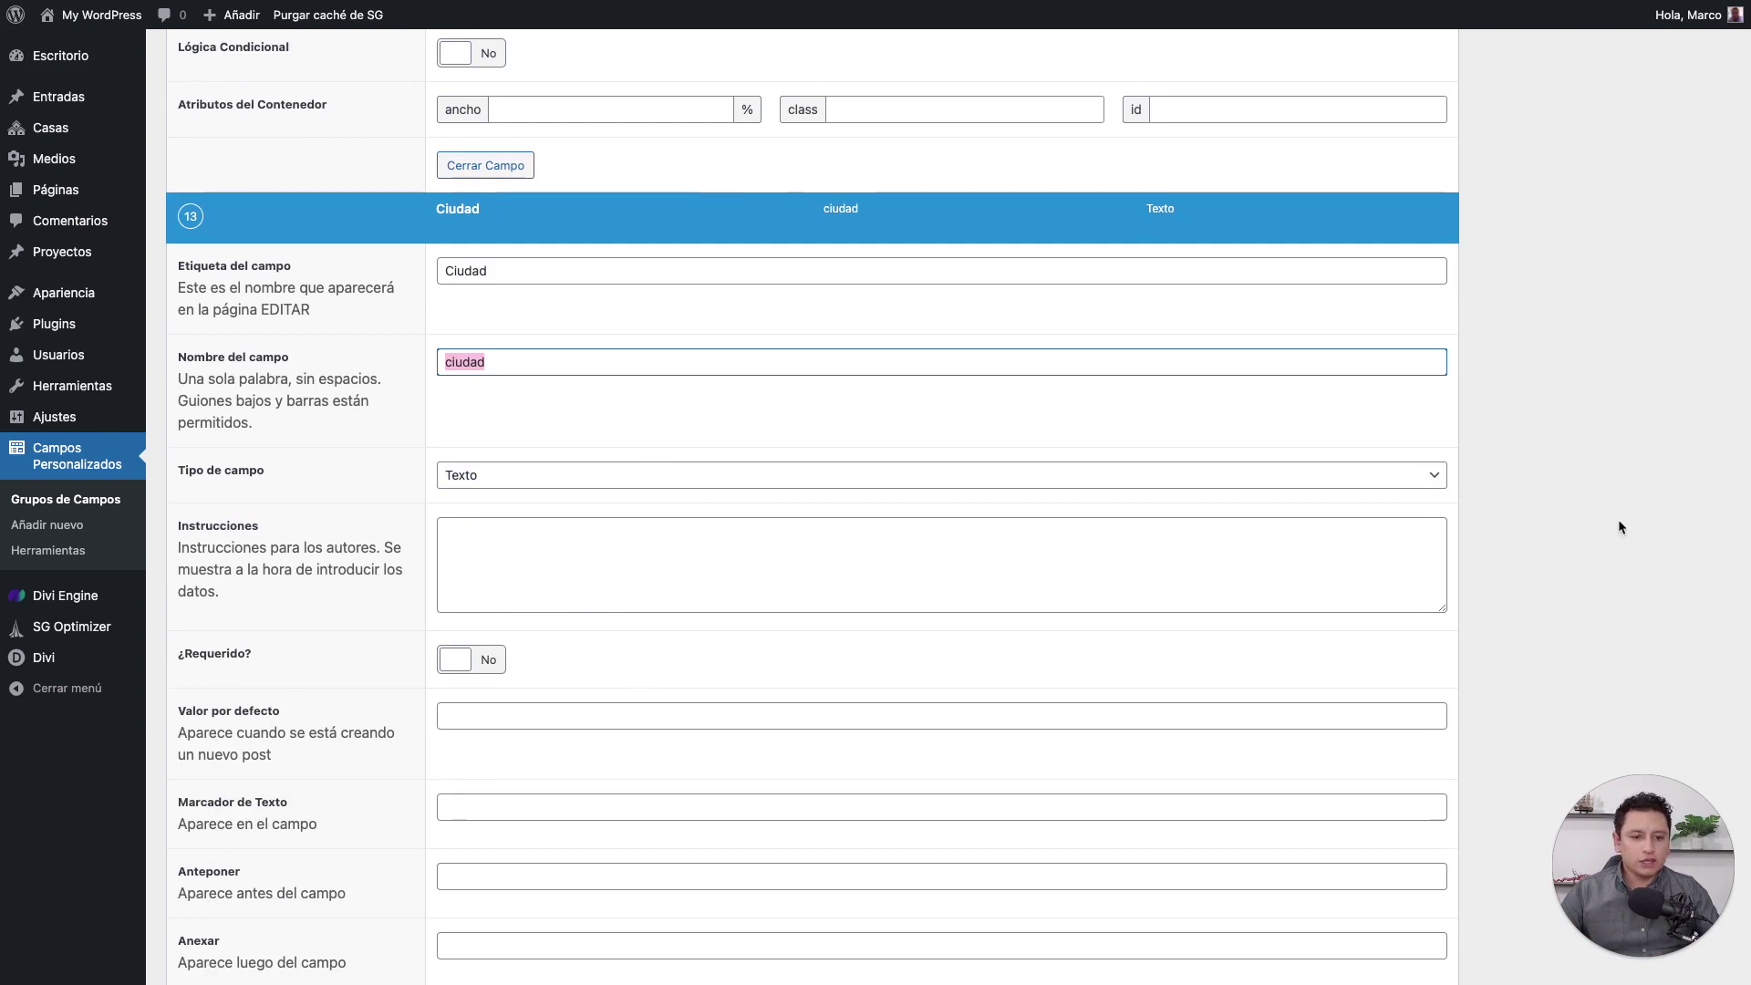
click(476, 475)
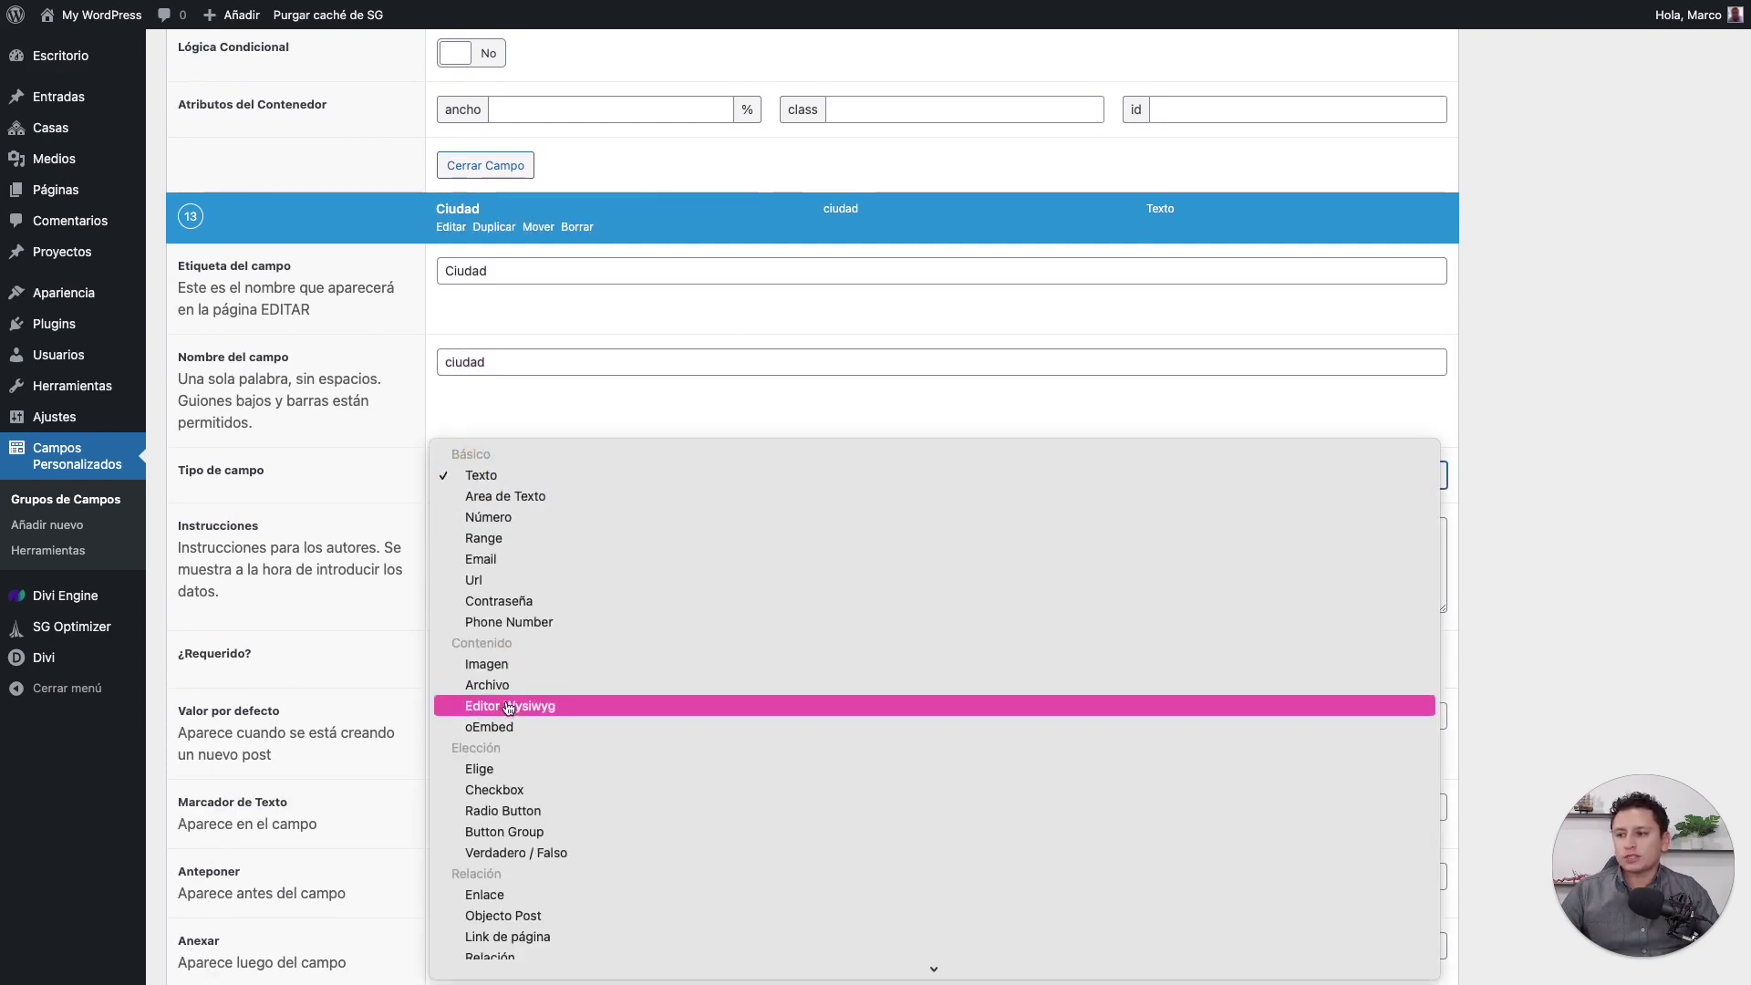
click(513, 769)
Enter San Miguel de Allende and Querétaro as Ciudad's options
click(520, 576)
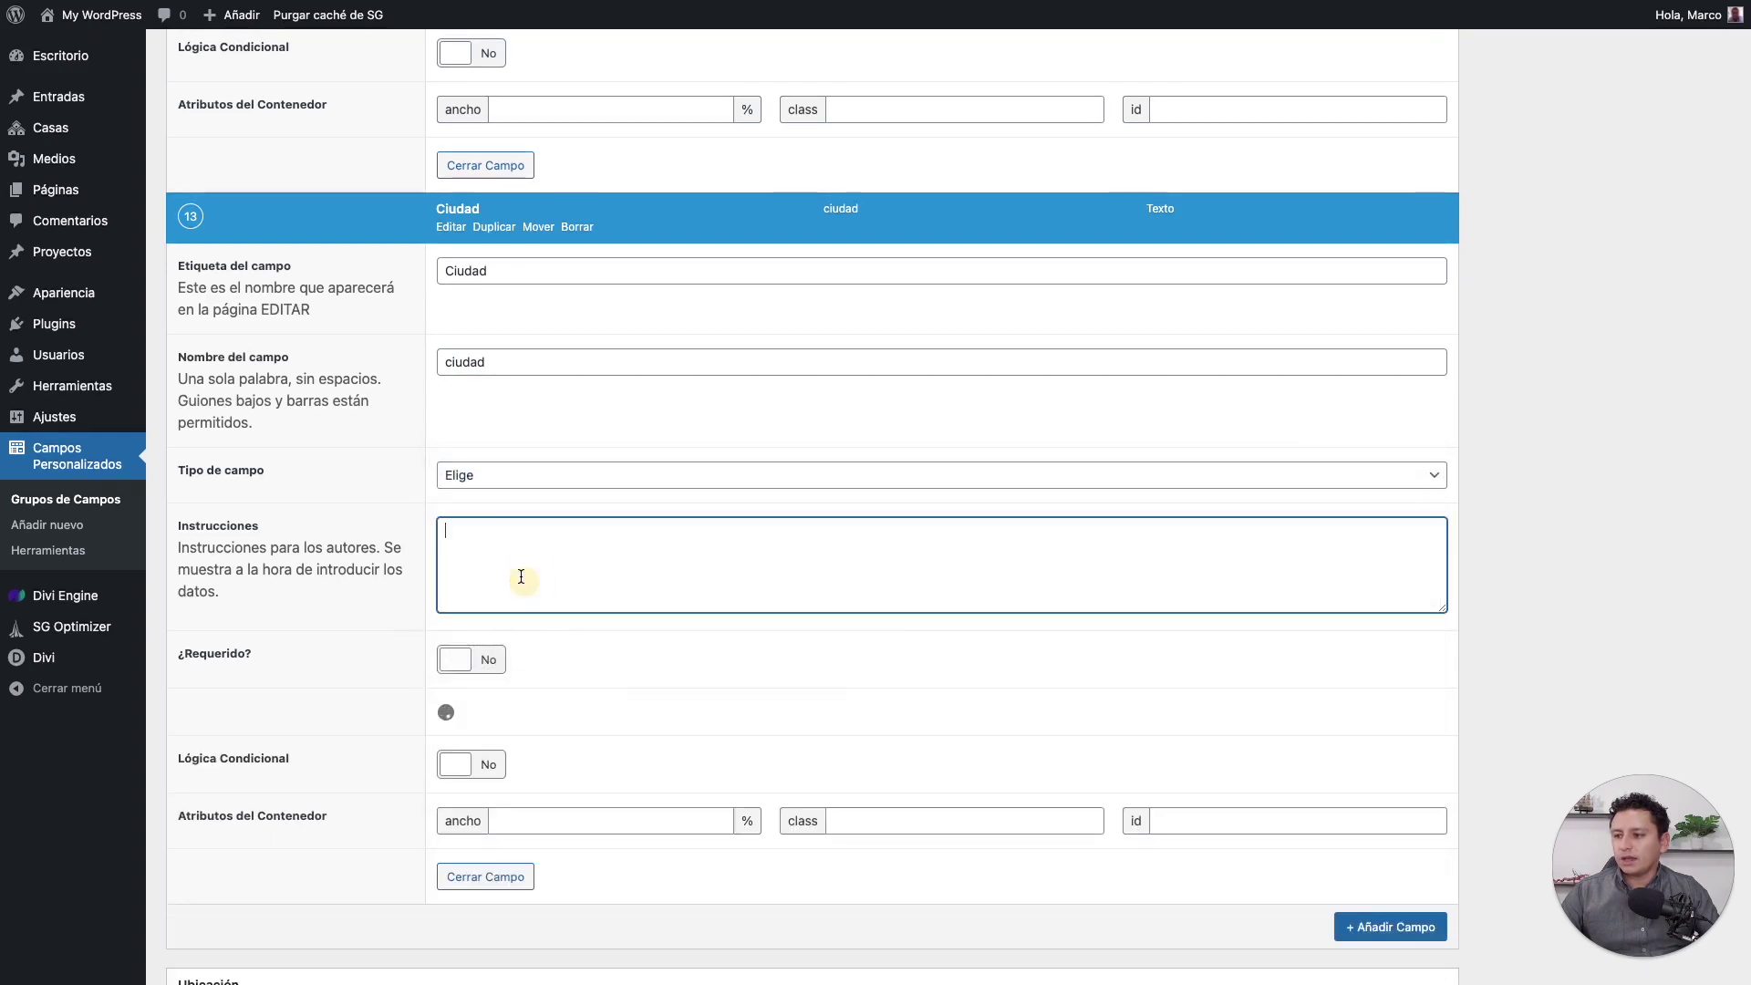
click(471, 746)
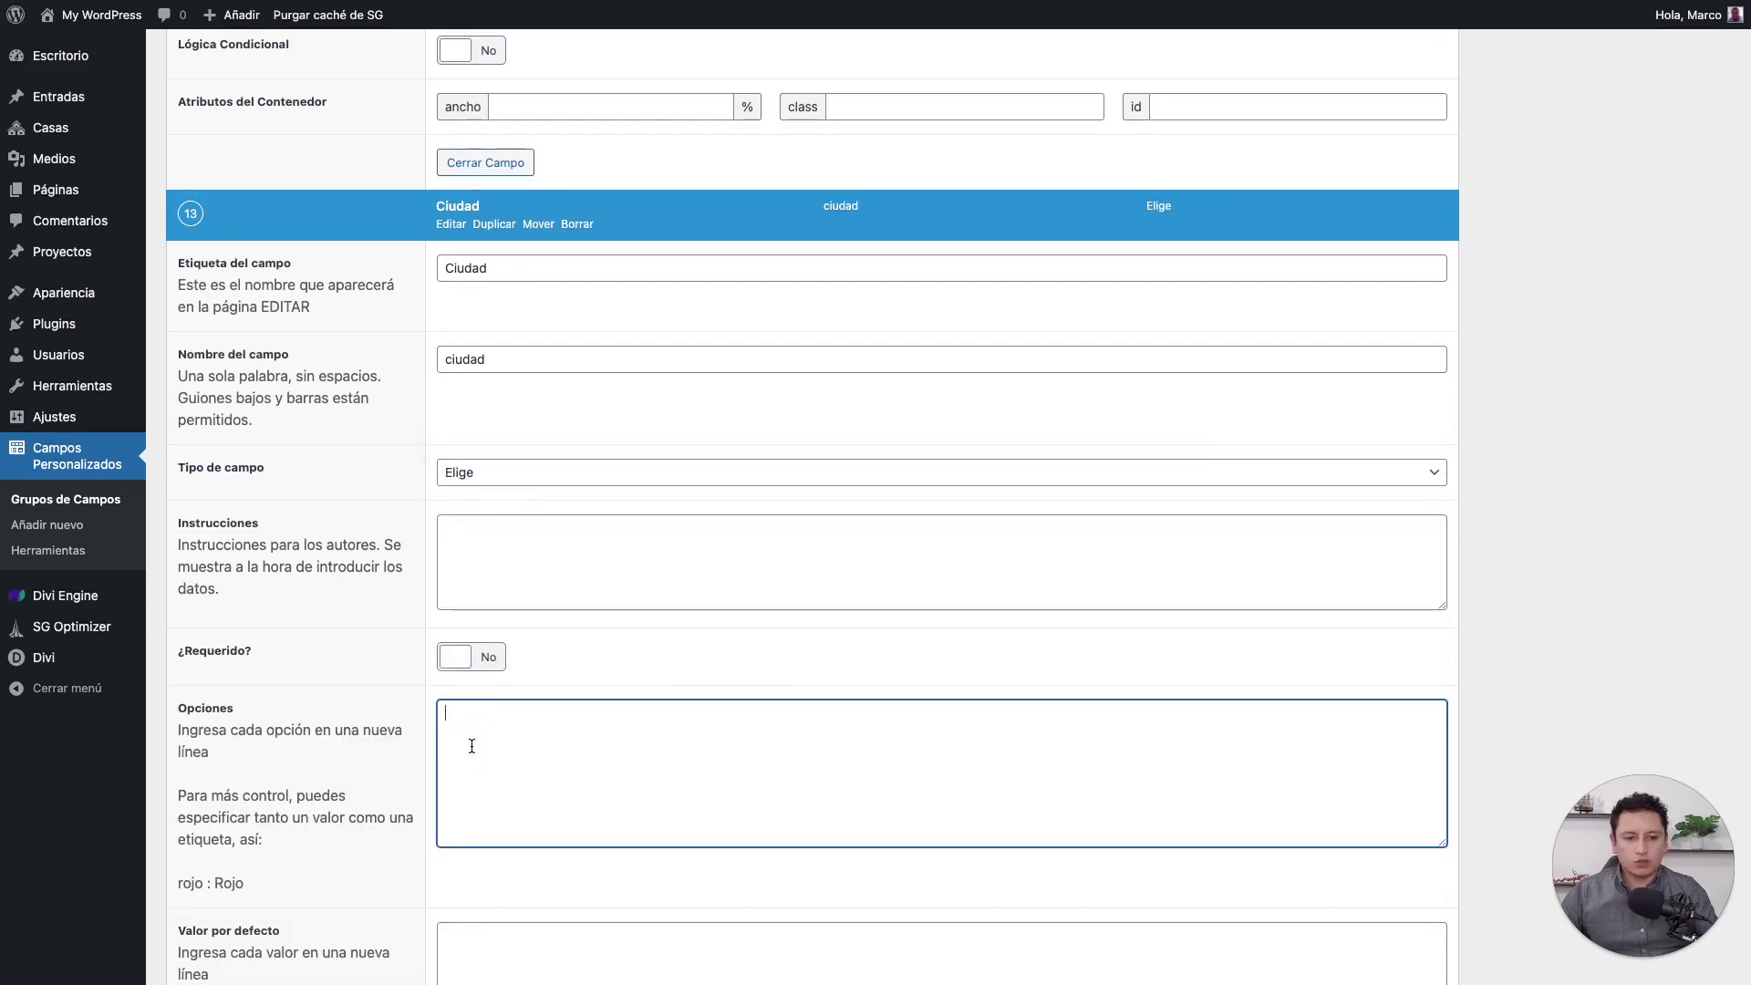
text(San Mig)
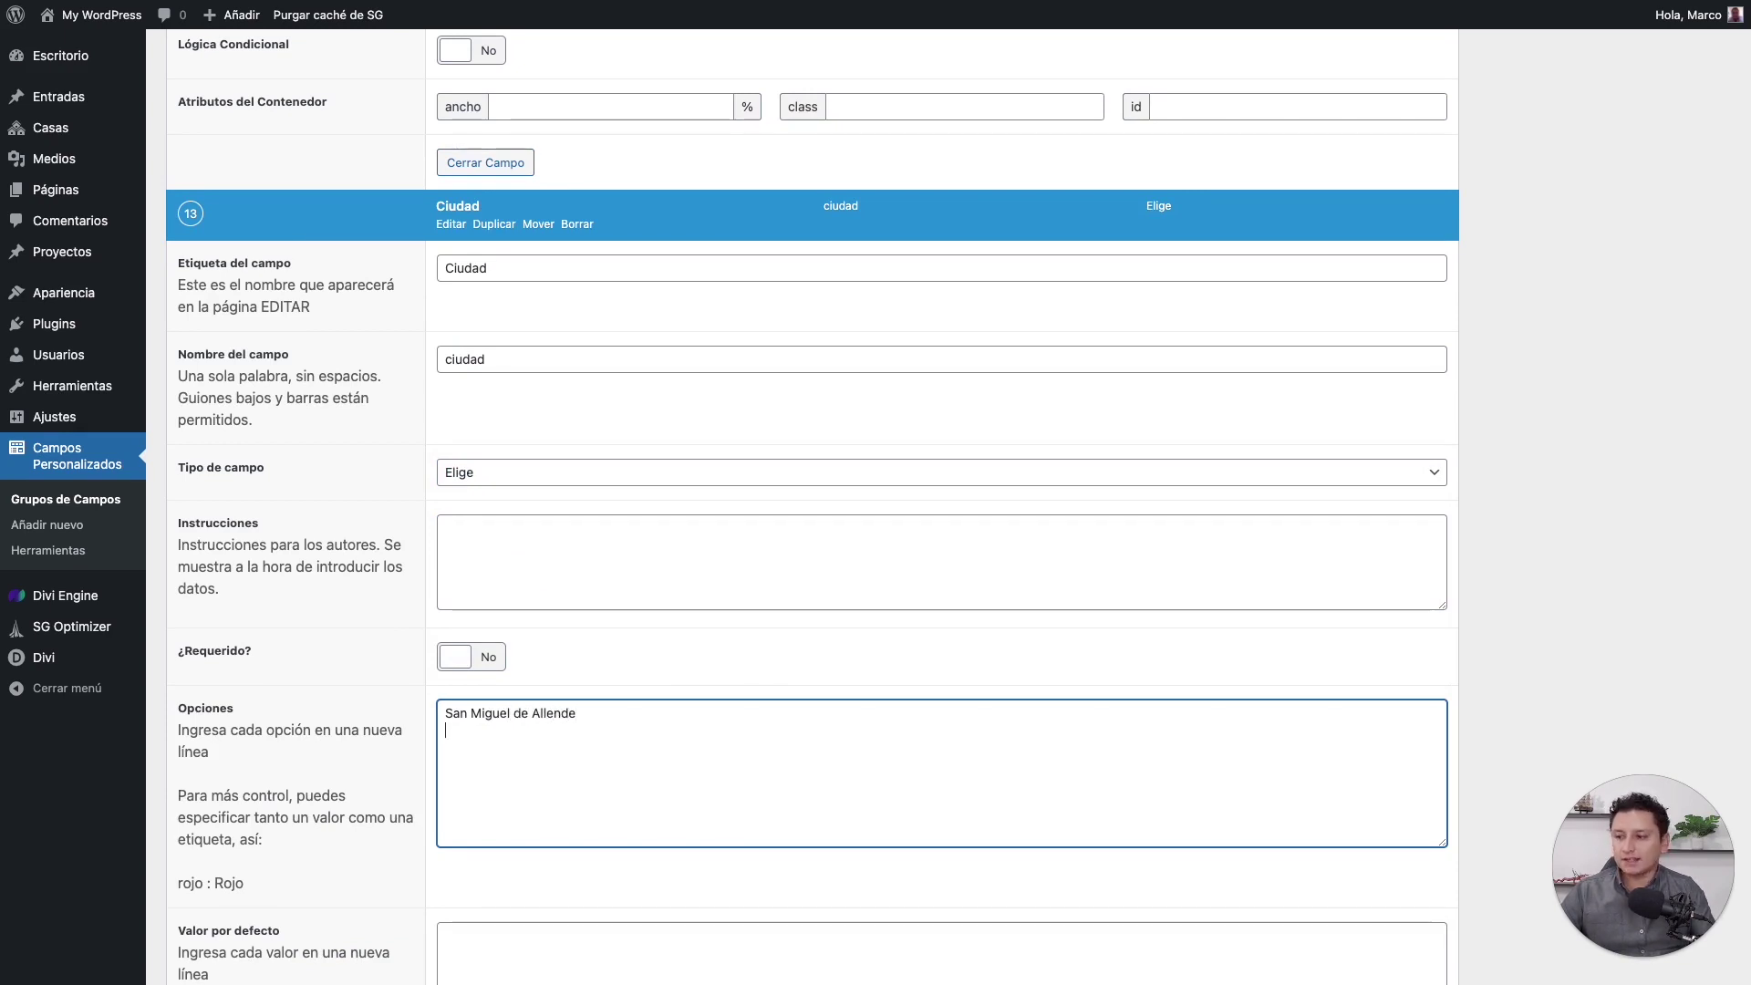
text(uerétaro)
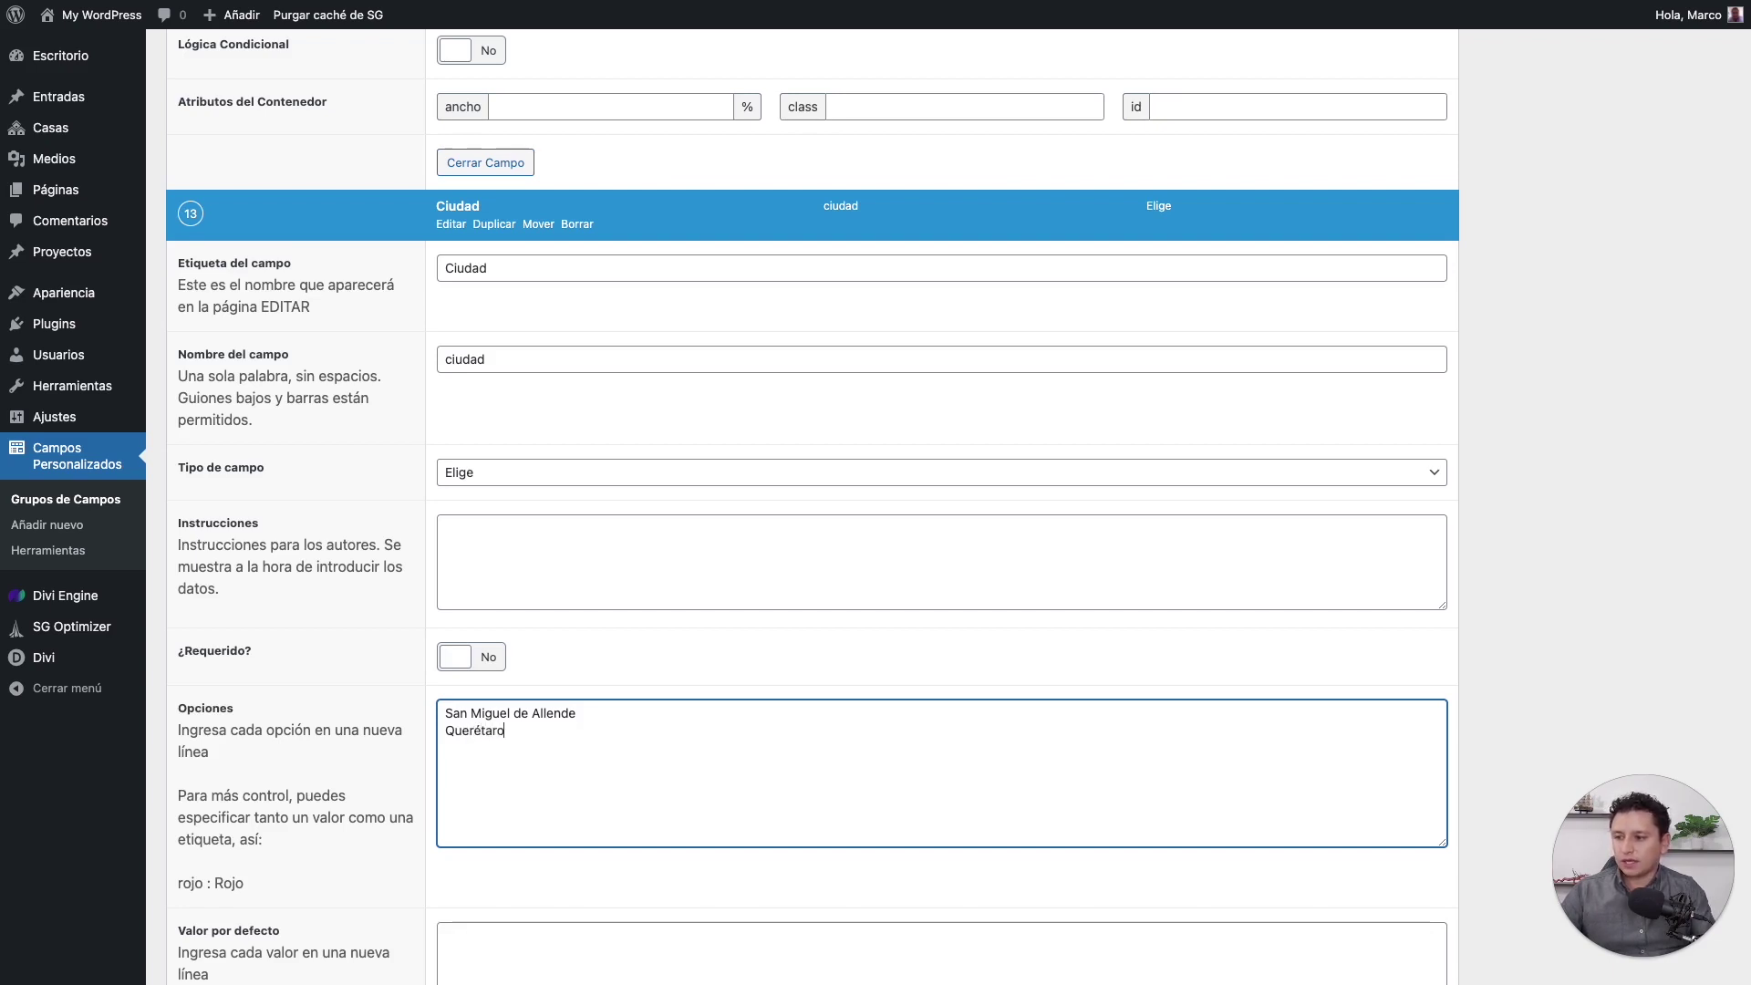
scroll(535, 747, up, 4)
scroll(544, 821, down, 5)
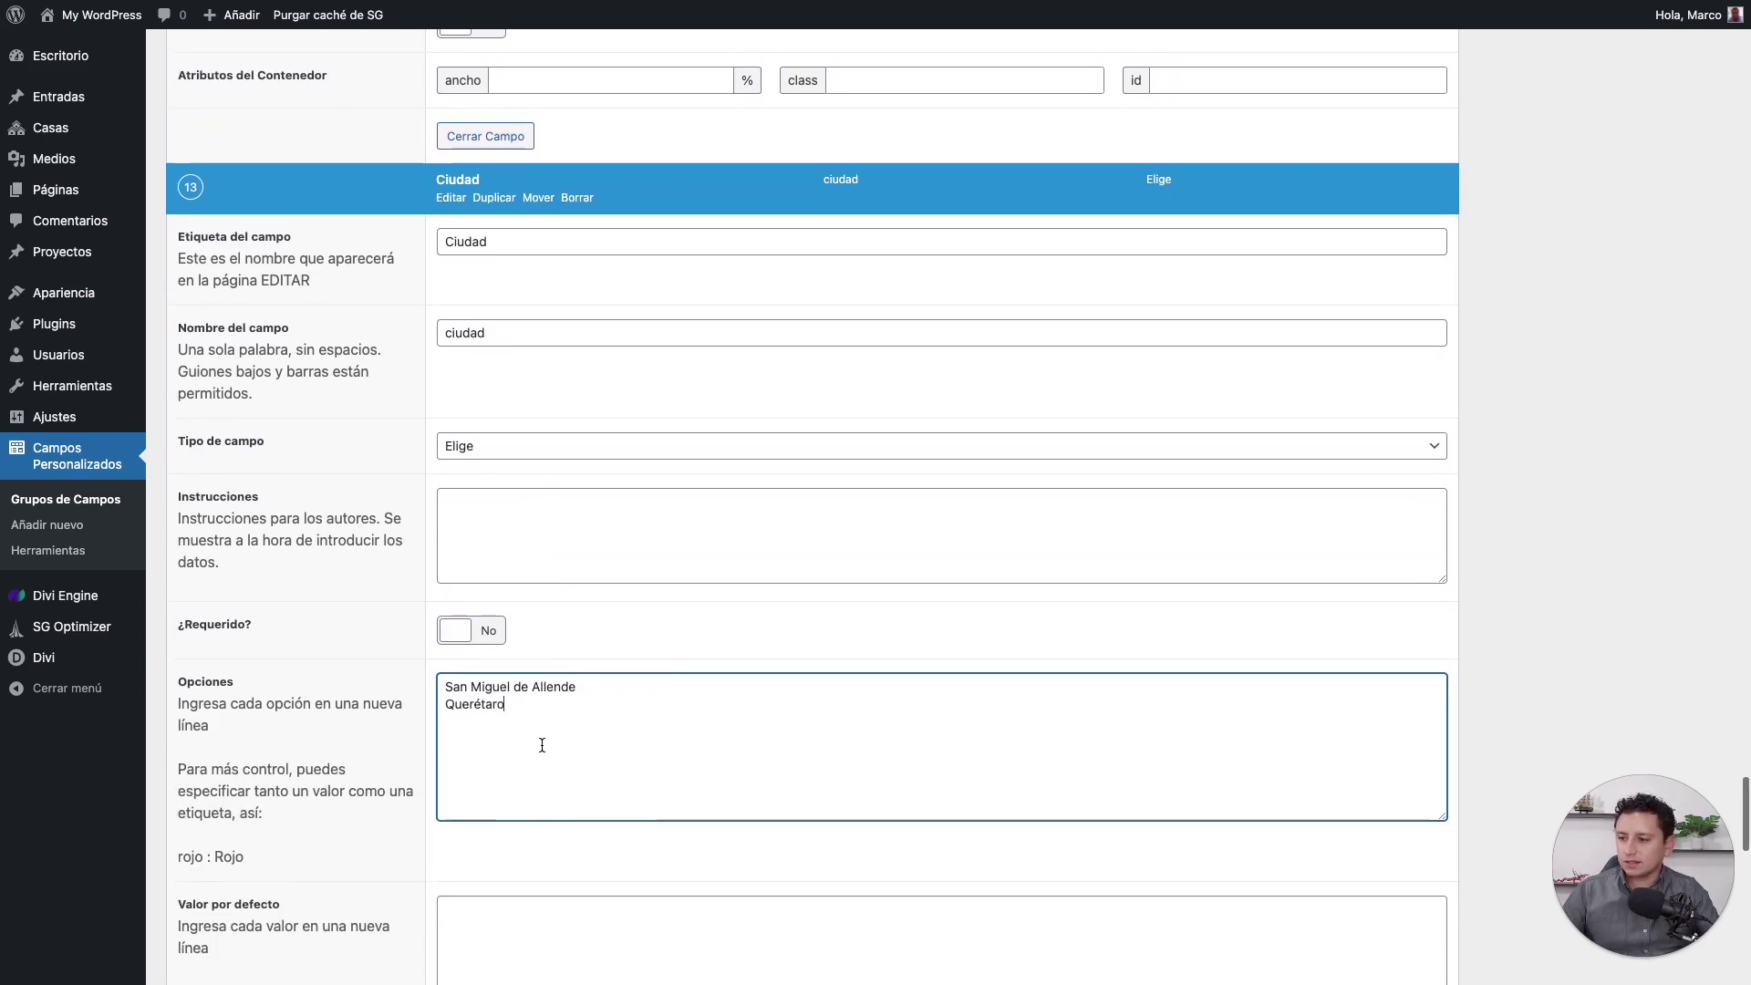
scroll(542, 745, down, 7)
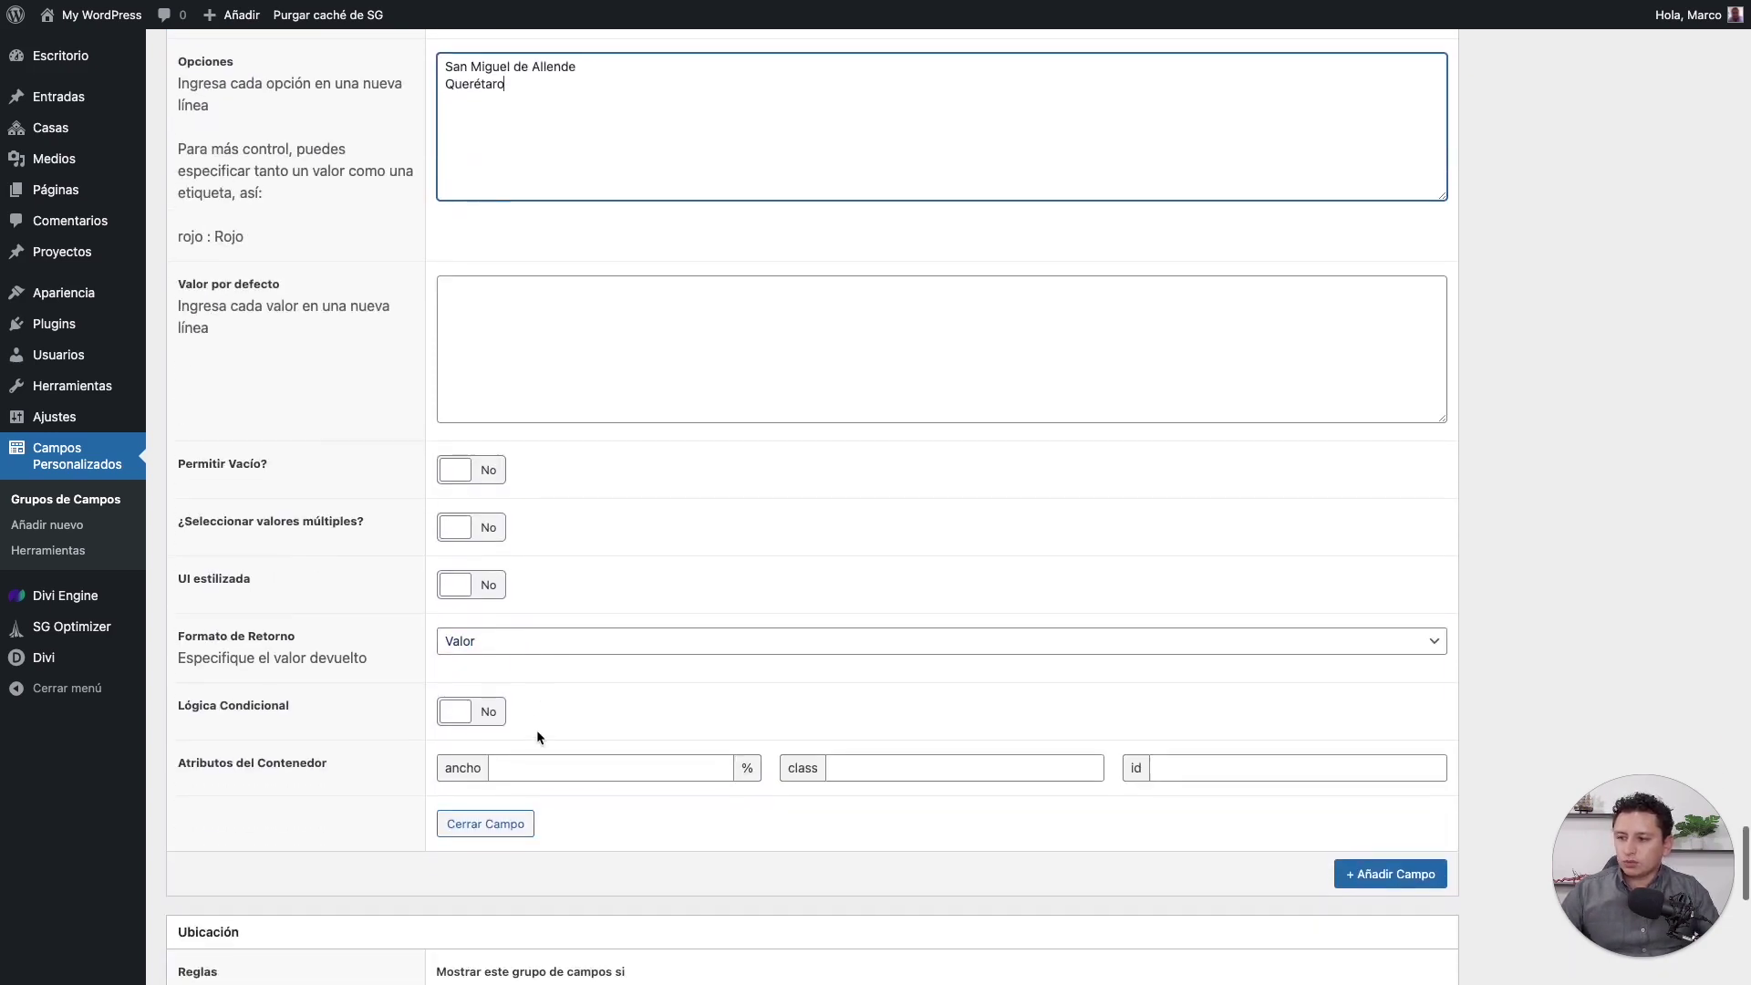
scroll(537, 737, down, 2)
scroll(537, 738, up, 5)
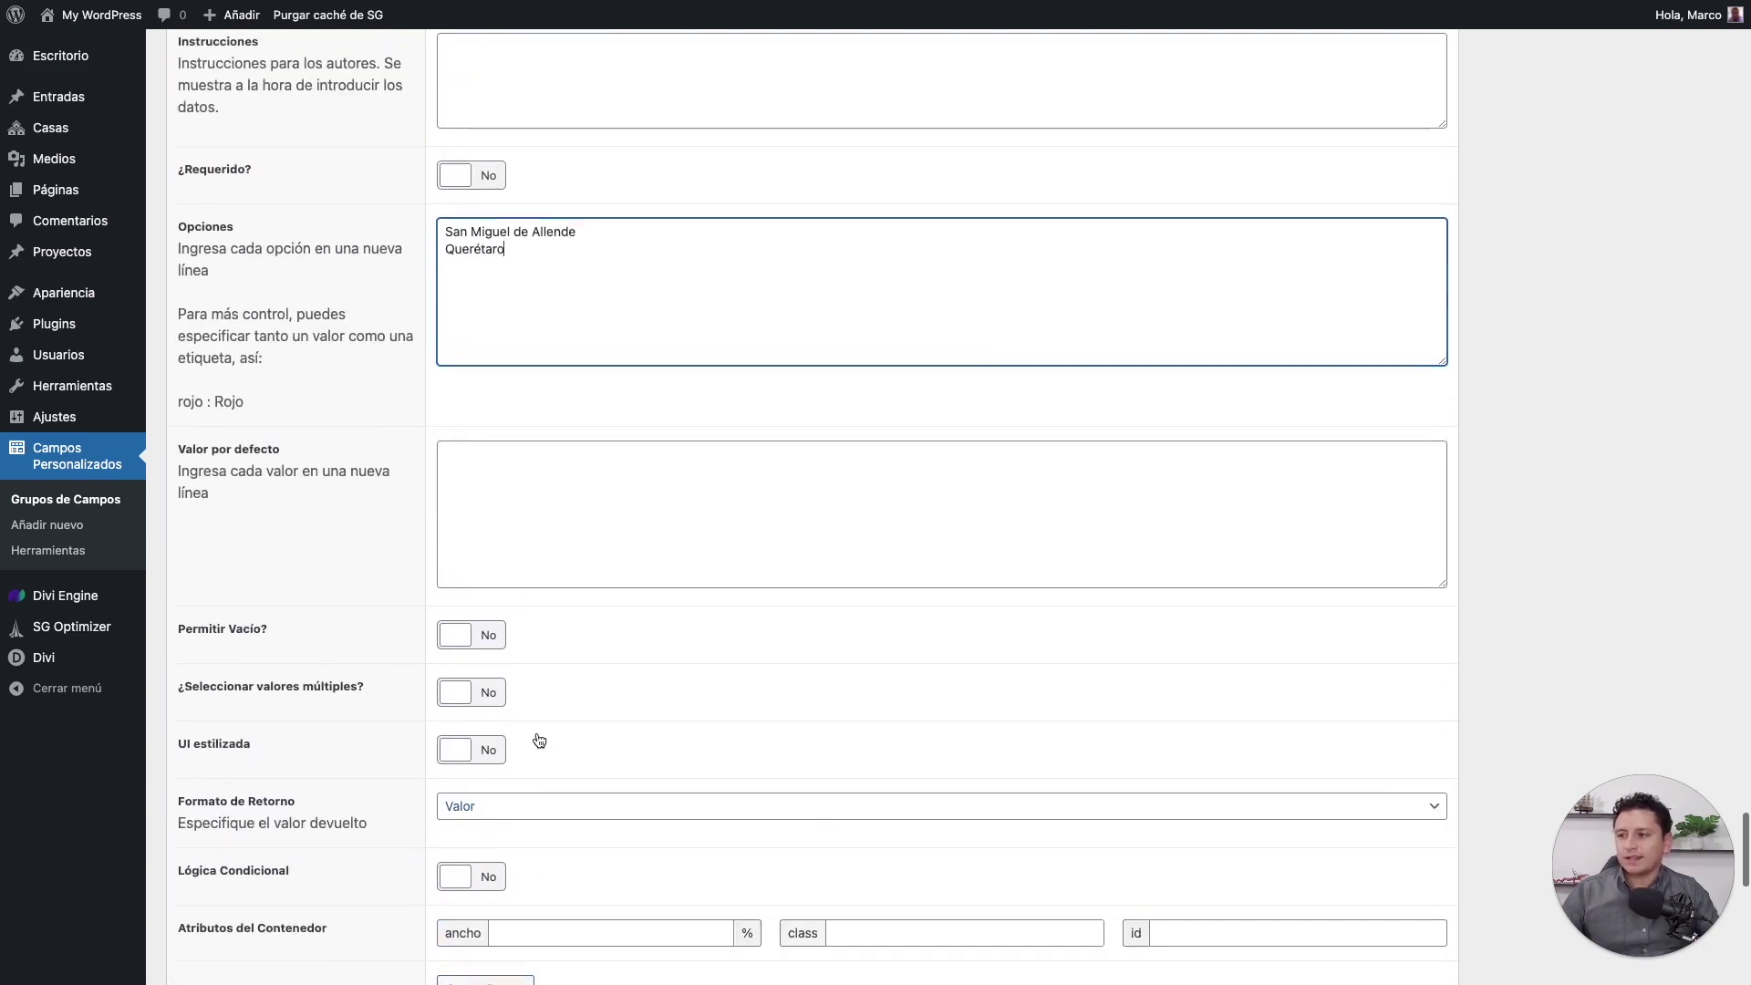
scroll(536, 737, down, 1)
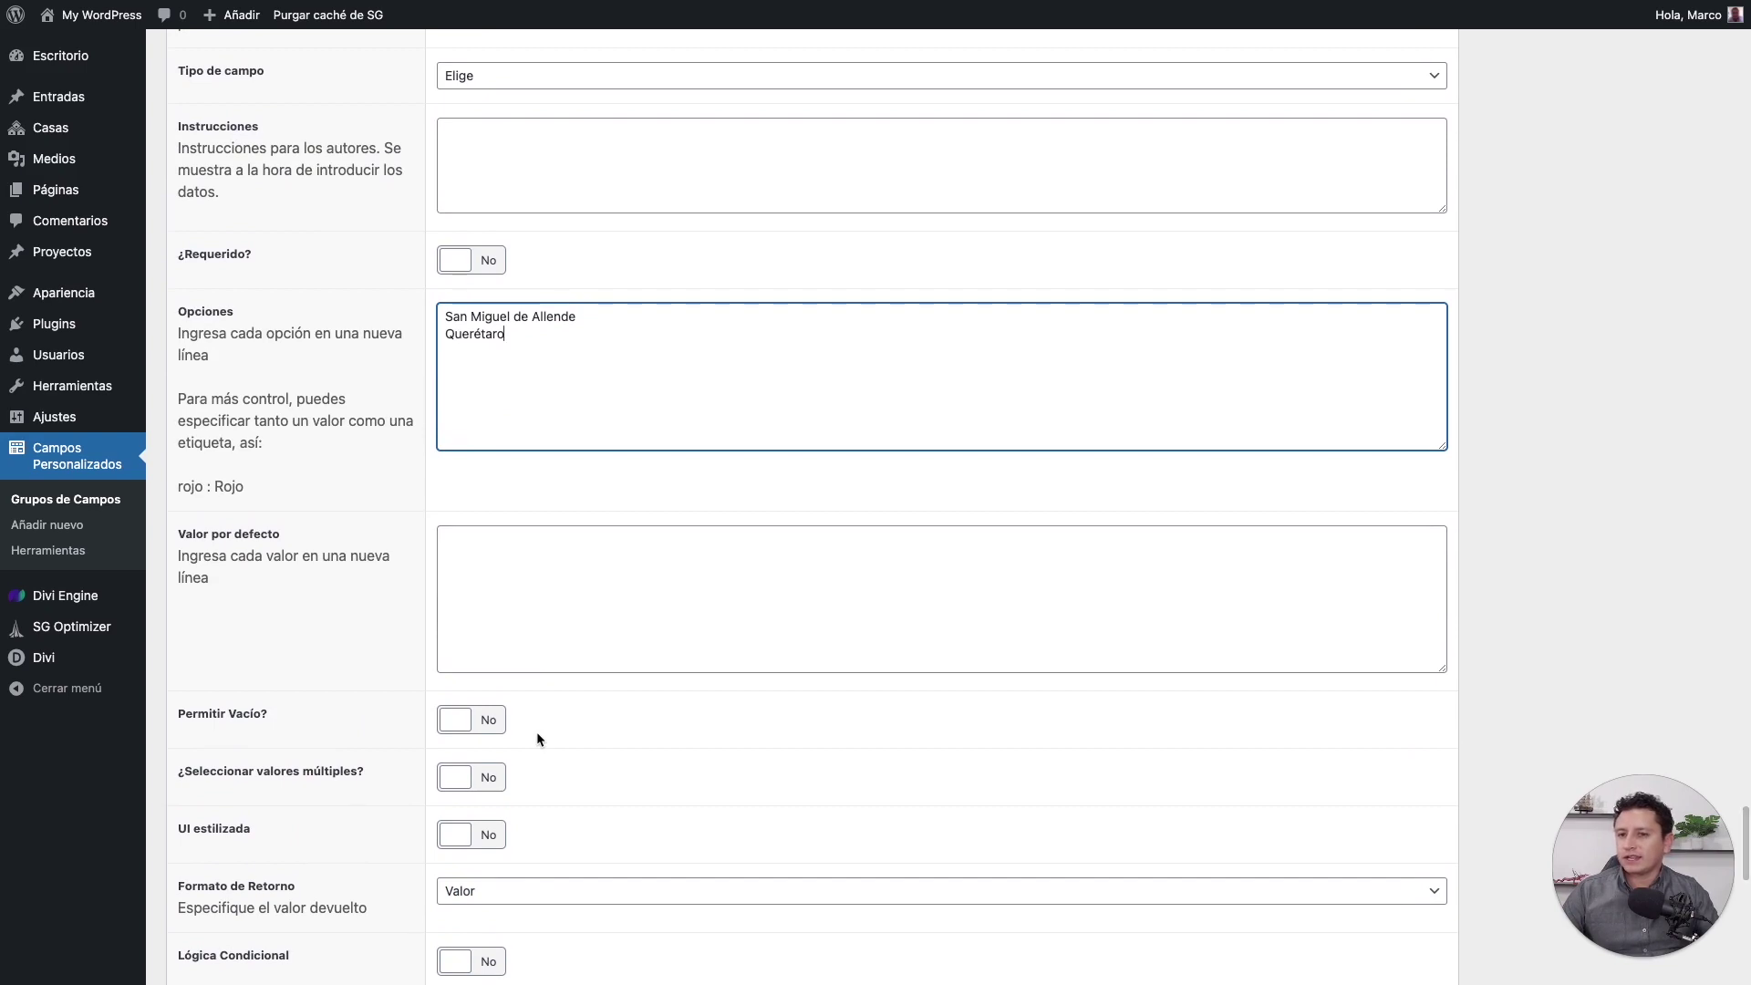
scroll(537, 732, down, 4)
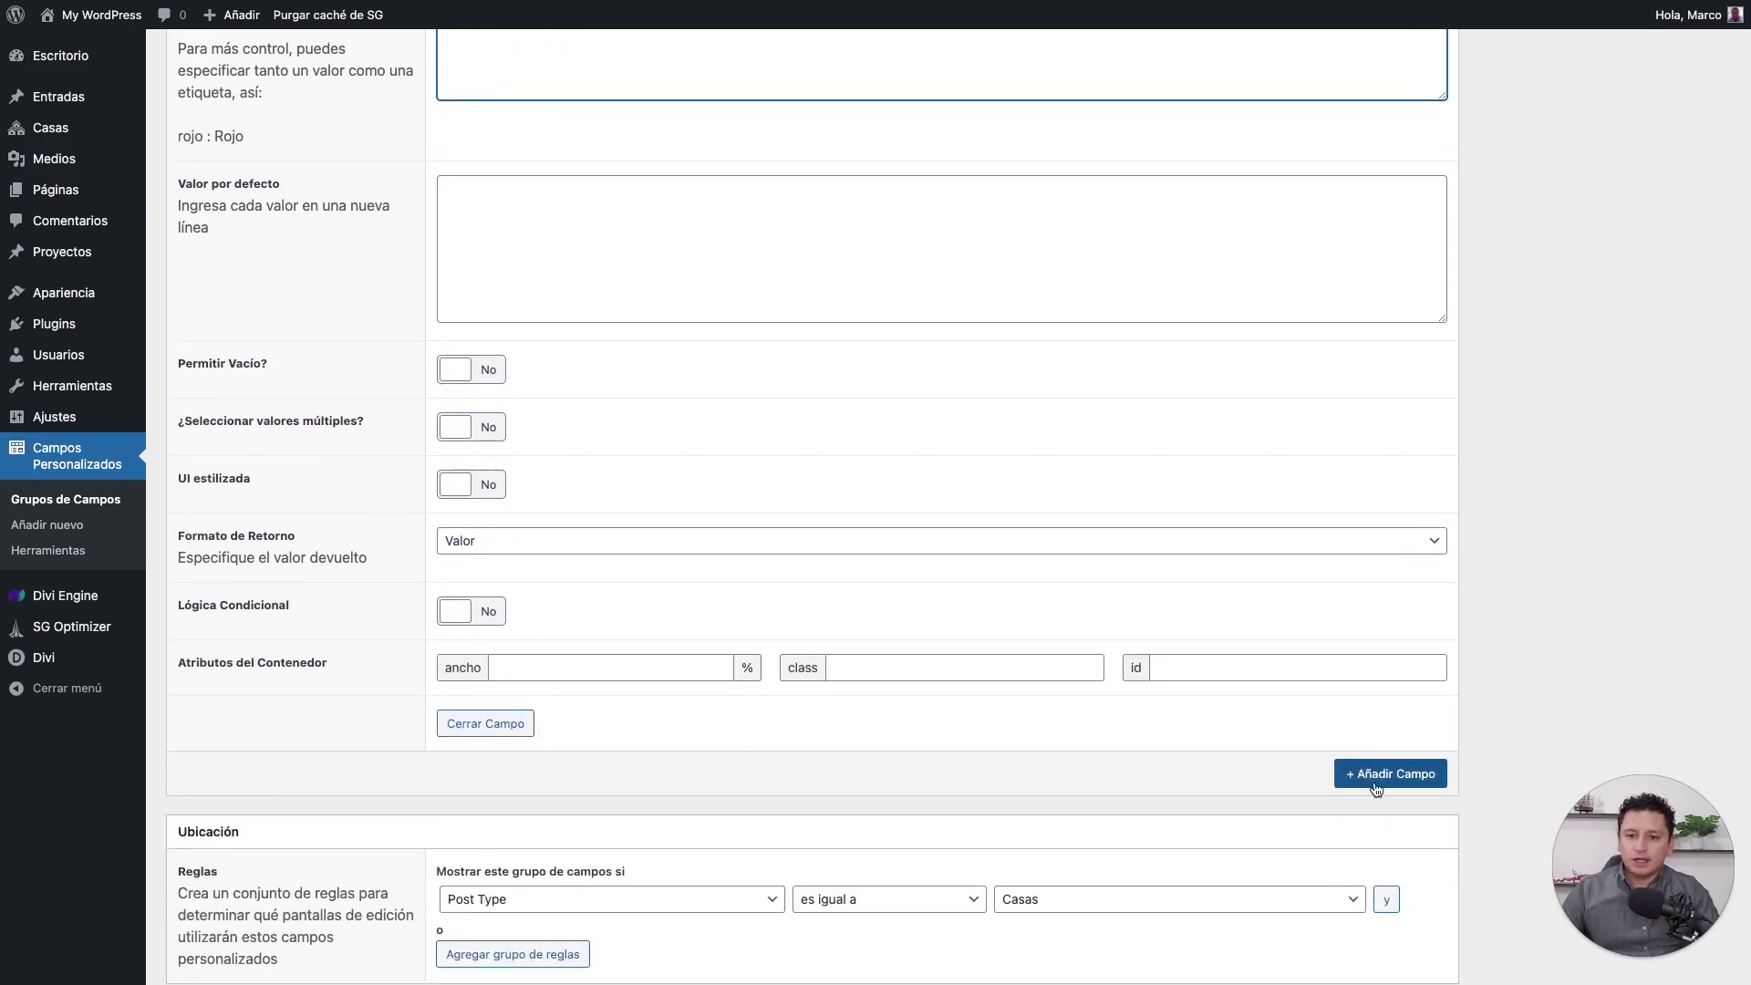
click(1390, 773)
scroll(1231, 696, up, 20)
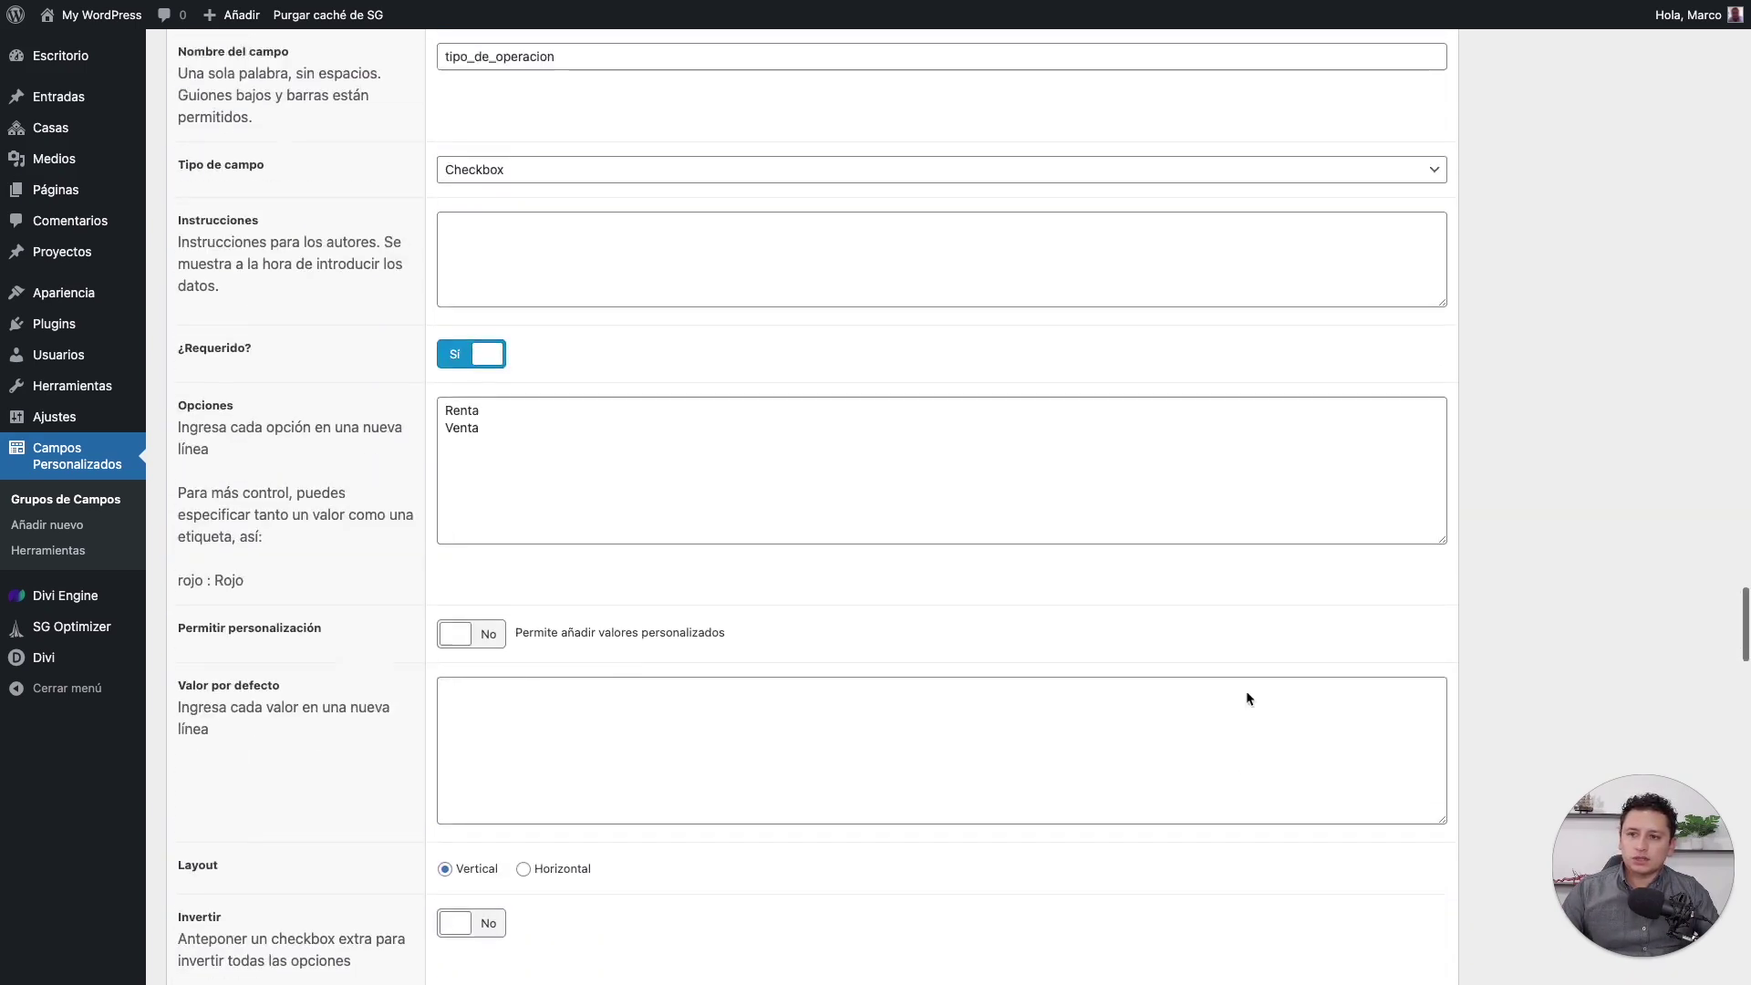
scroll(1246, 696, down, 15)
scroll(1246, 696, down, 2)
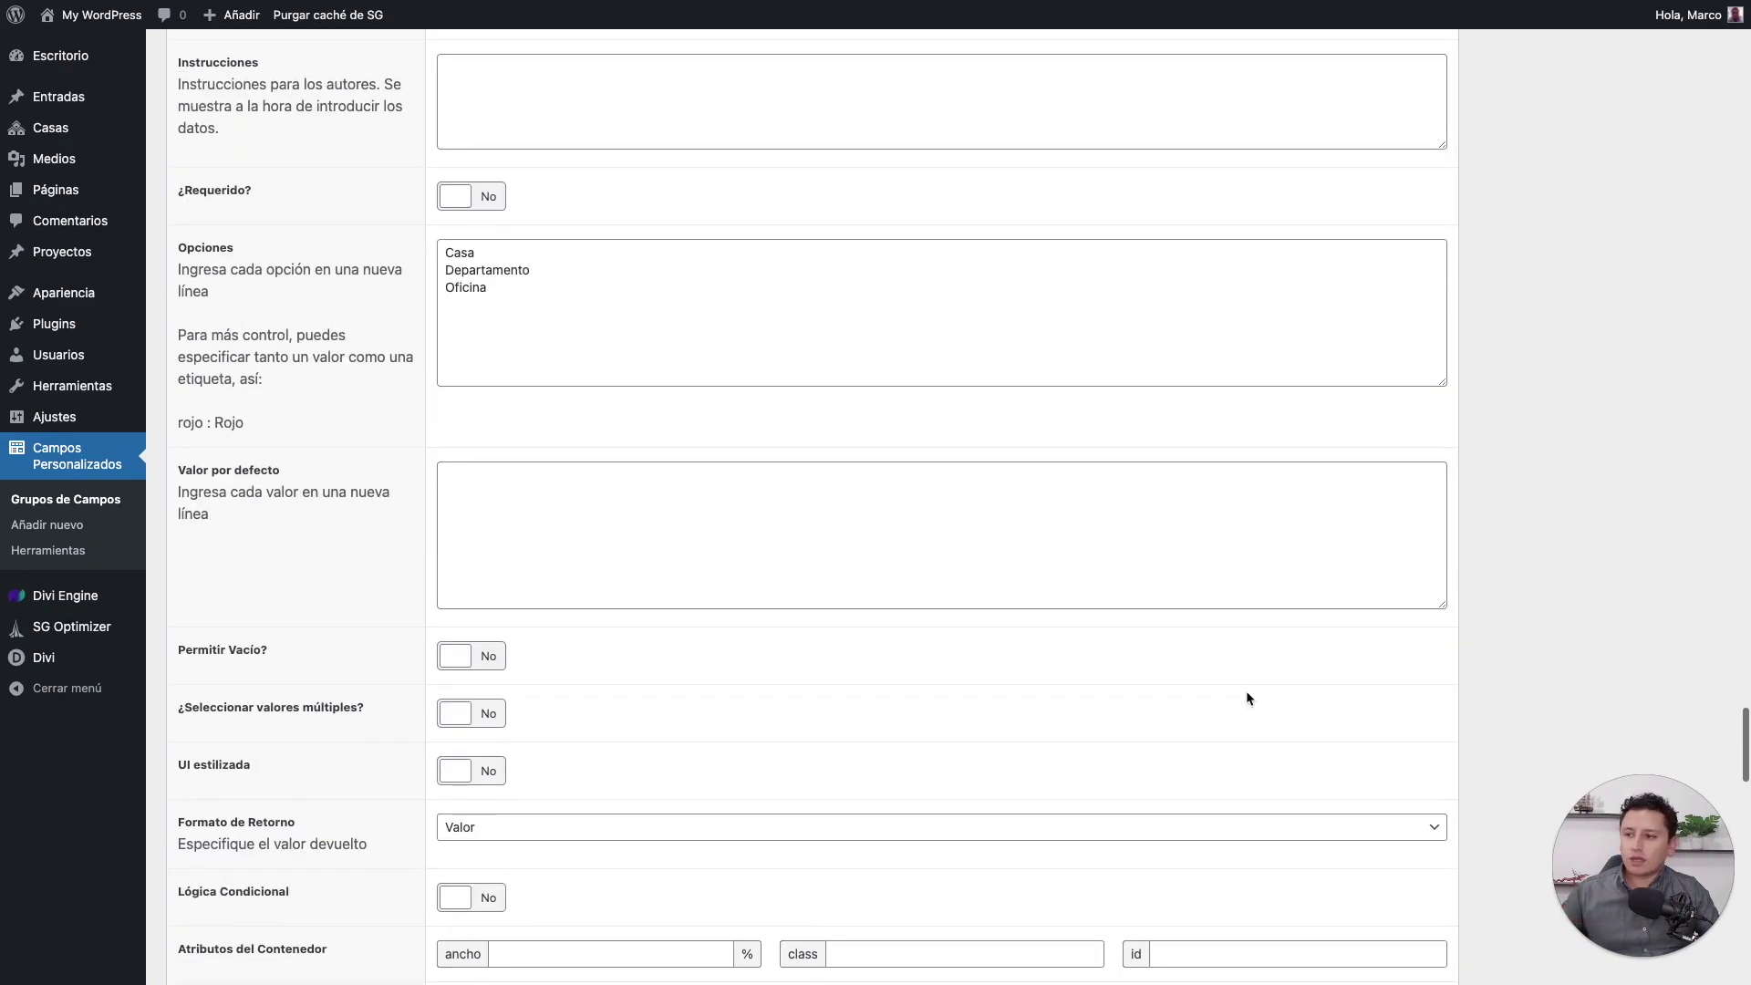
scroll(578, 508, down, 7)
scroll(490, 578, down, 2)
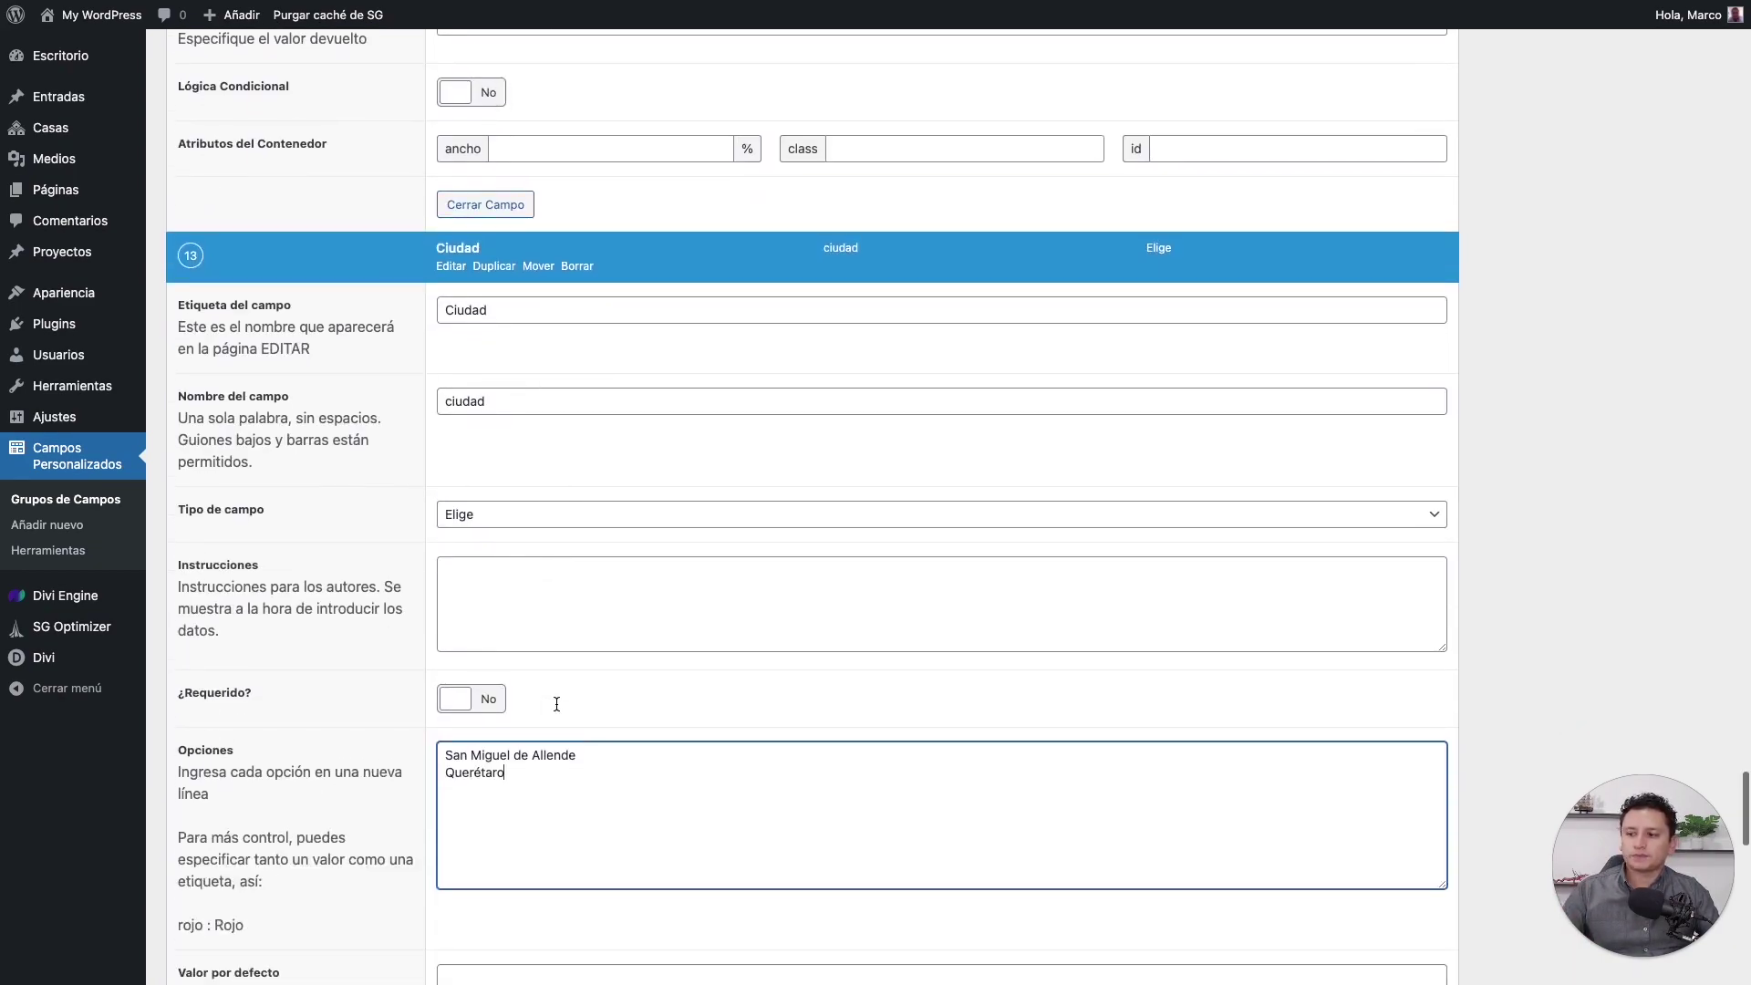
scroll(1579, 278, up, 15)
scroll(1582, 290, up, 15)
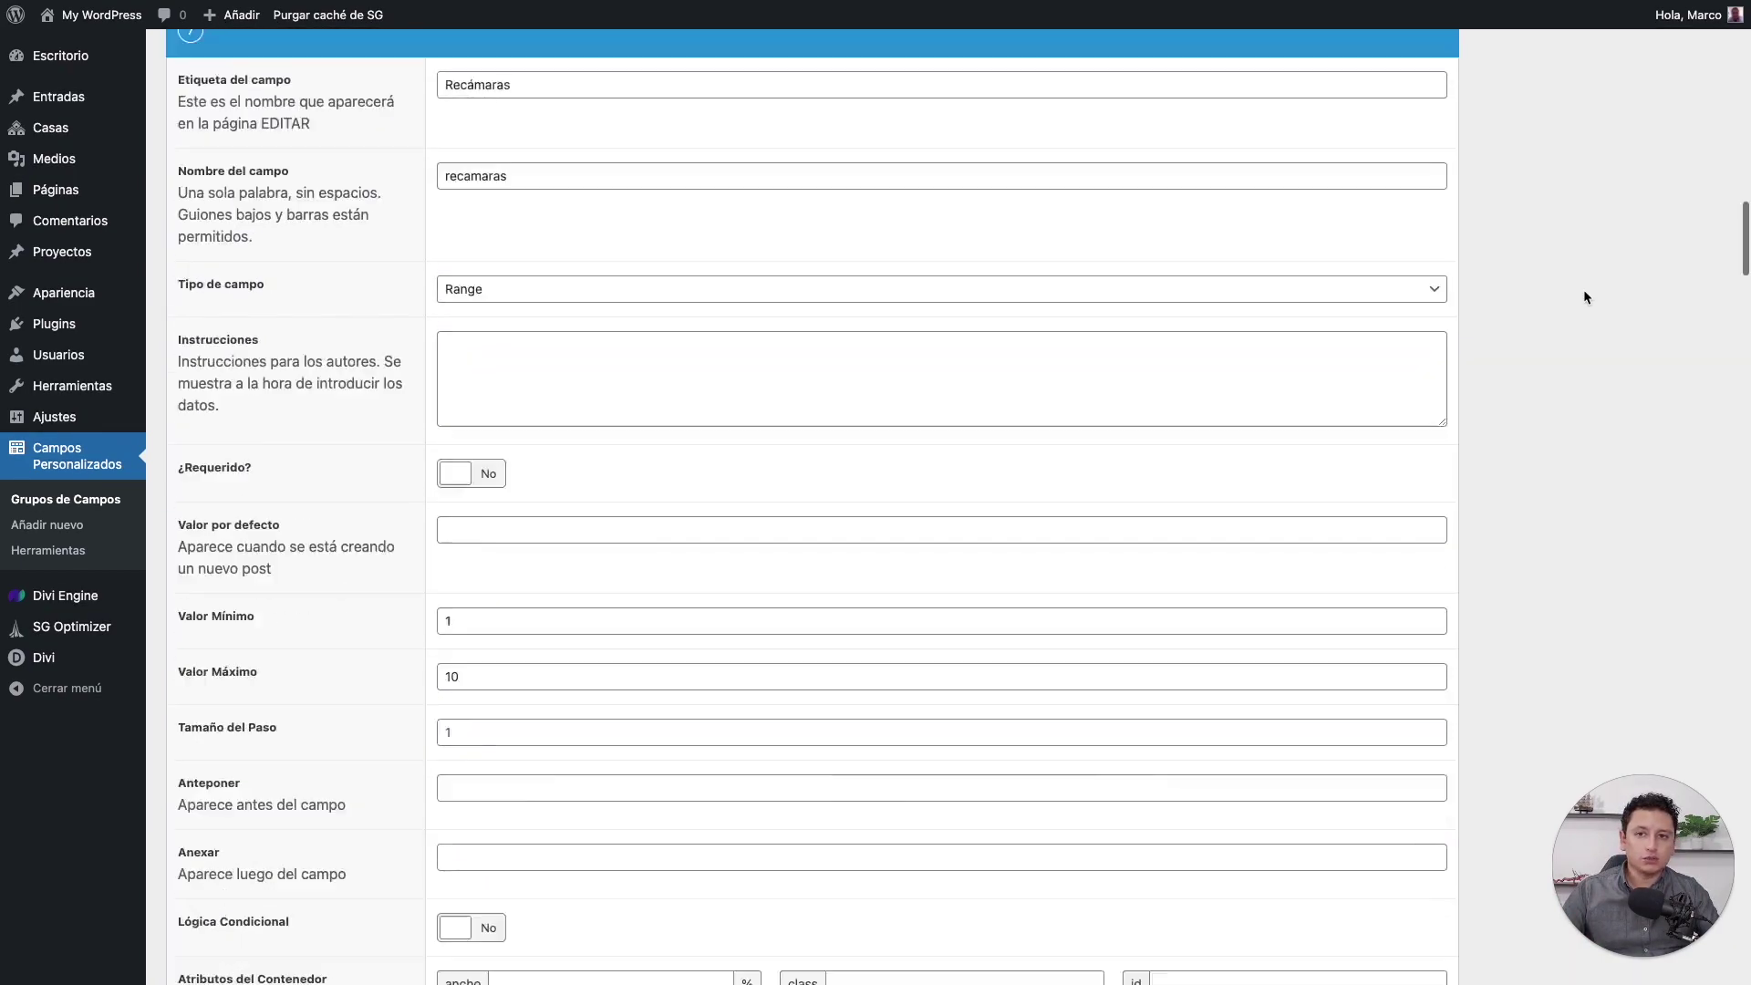
Save the 13-field group and start a new Casa entry
click(1683, 255)
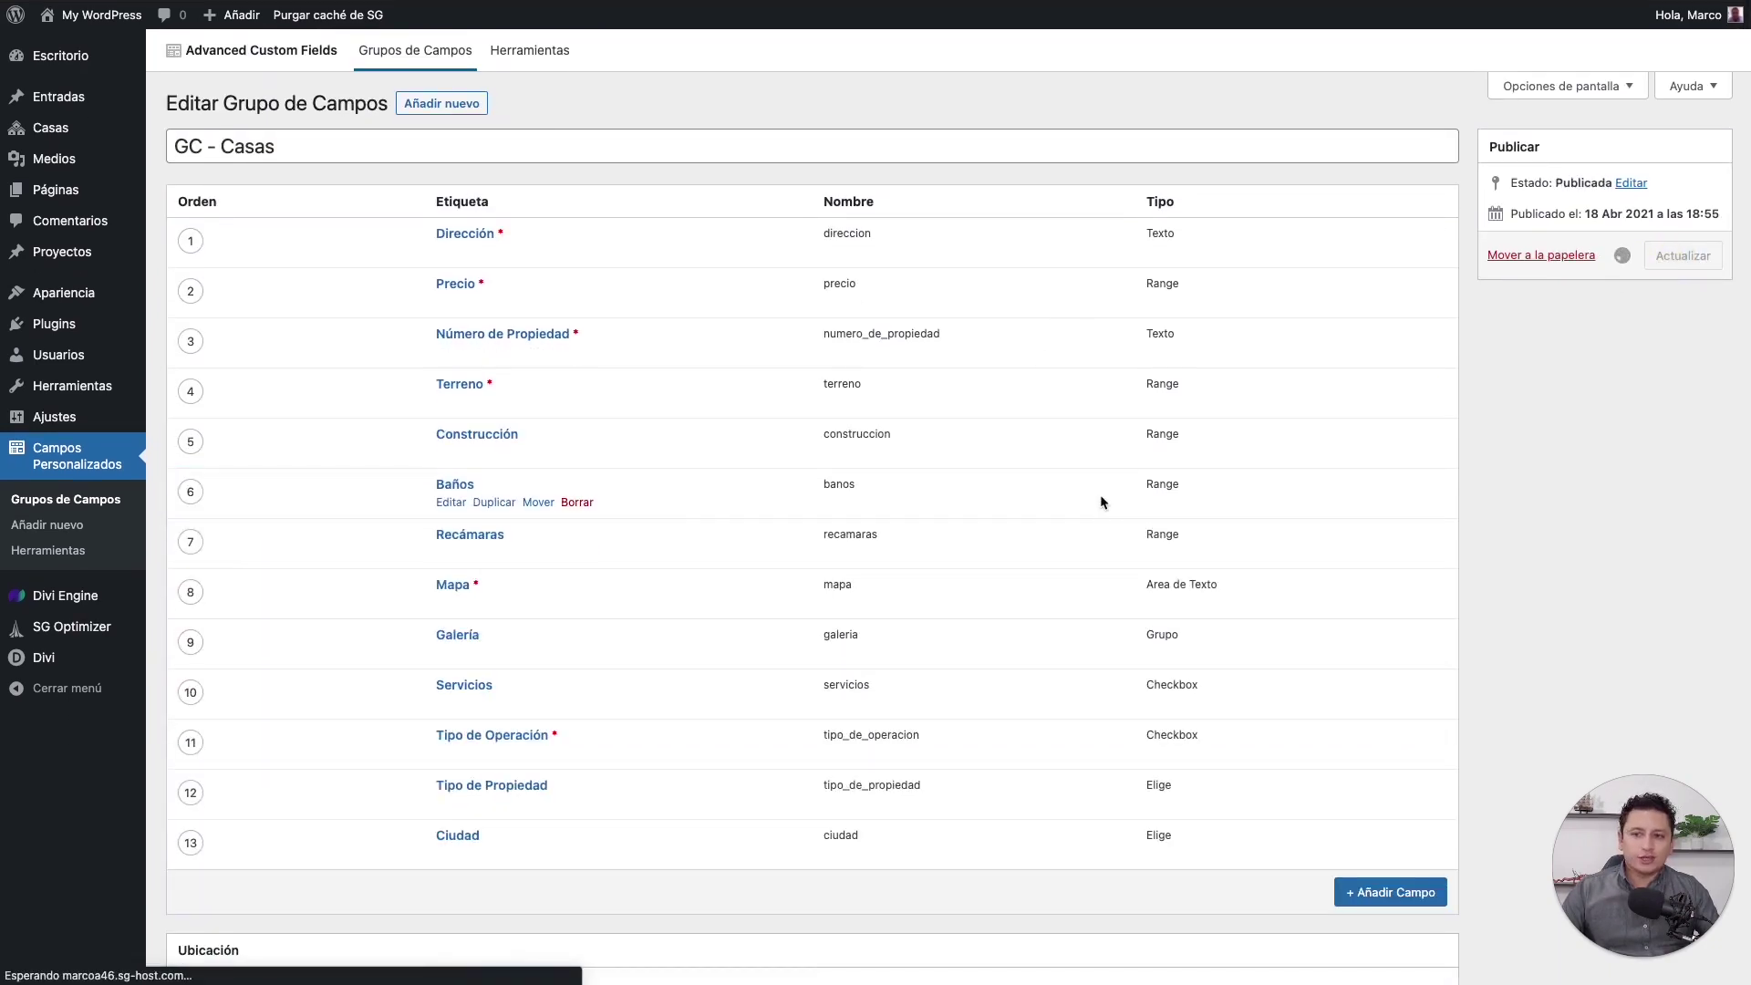
mouse_move(55, 129)
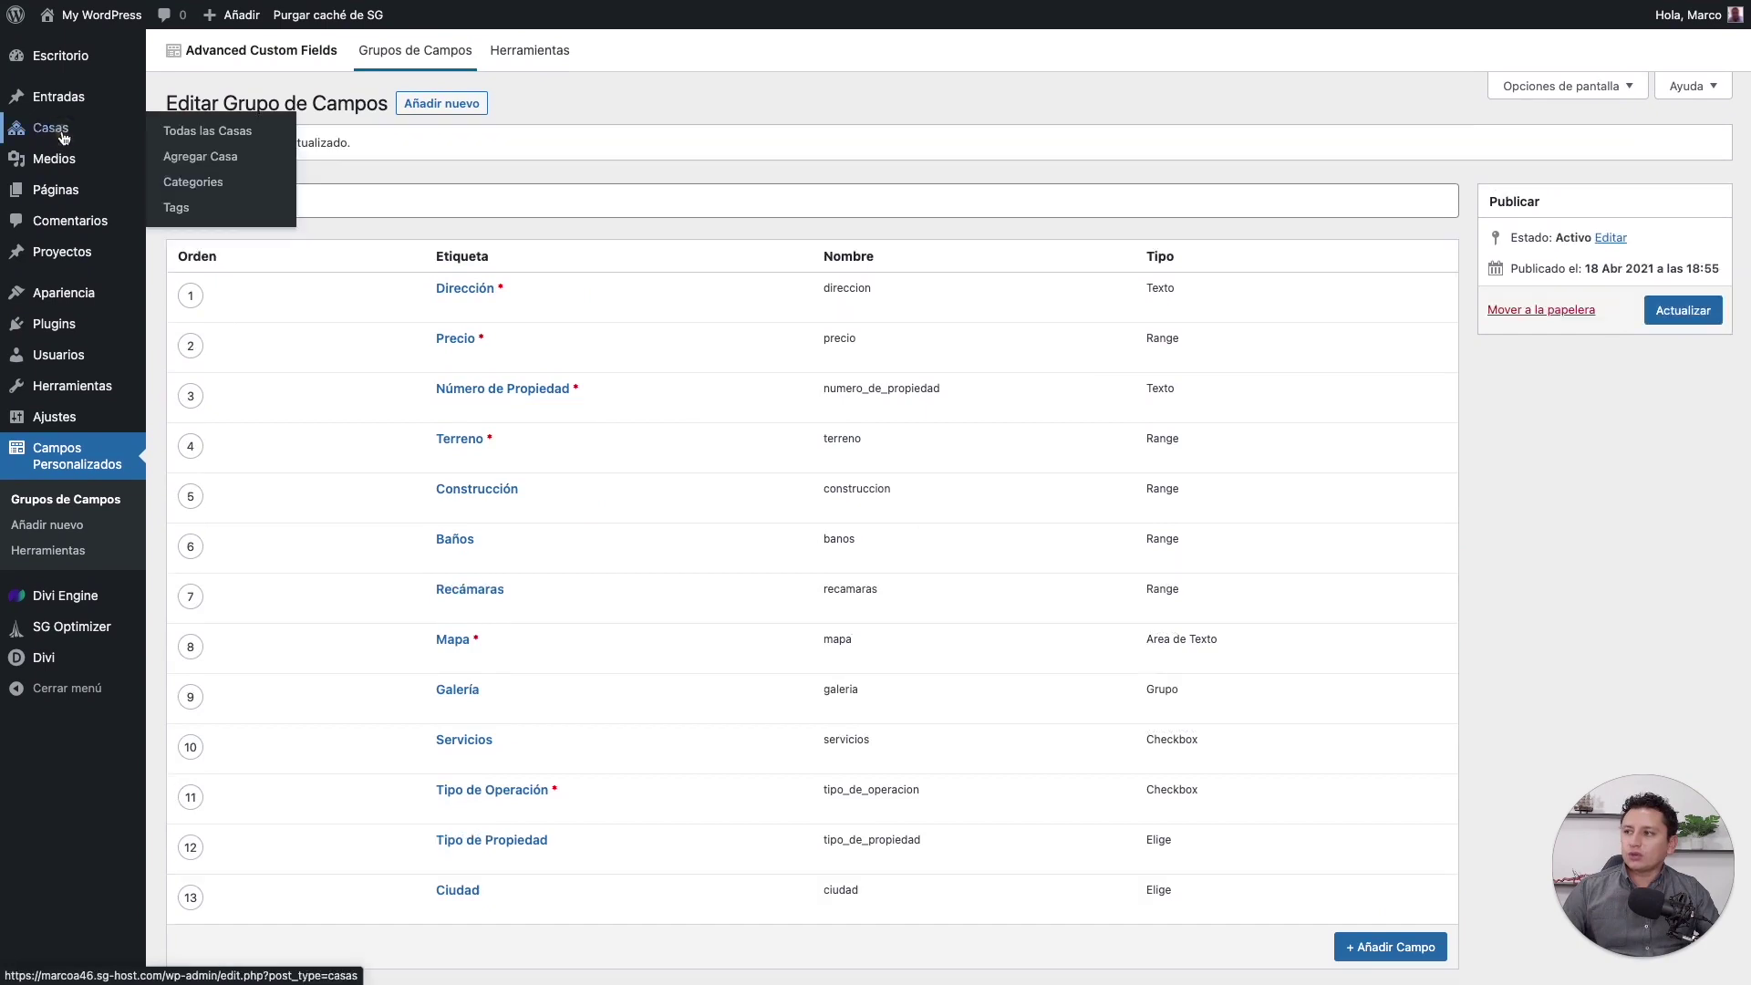
click(182, 129)
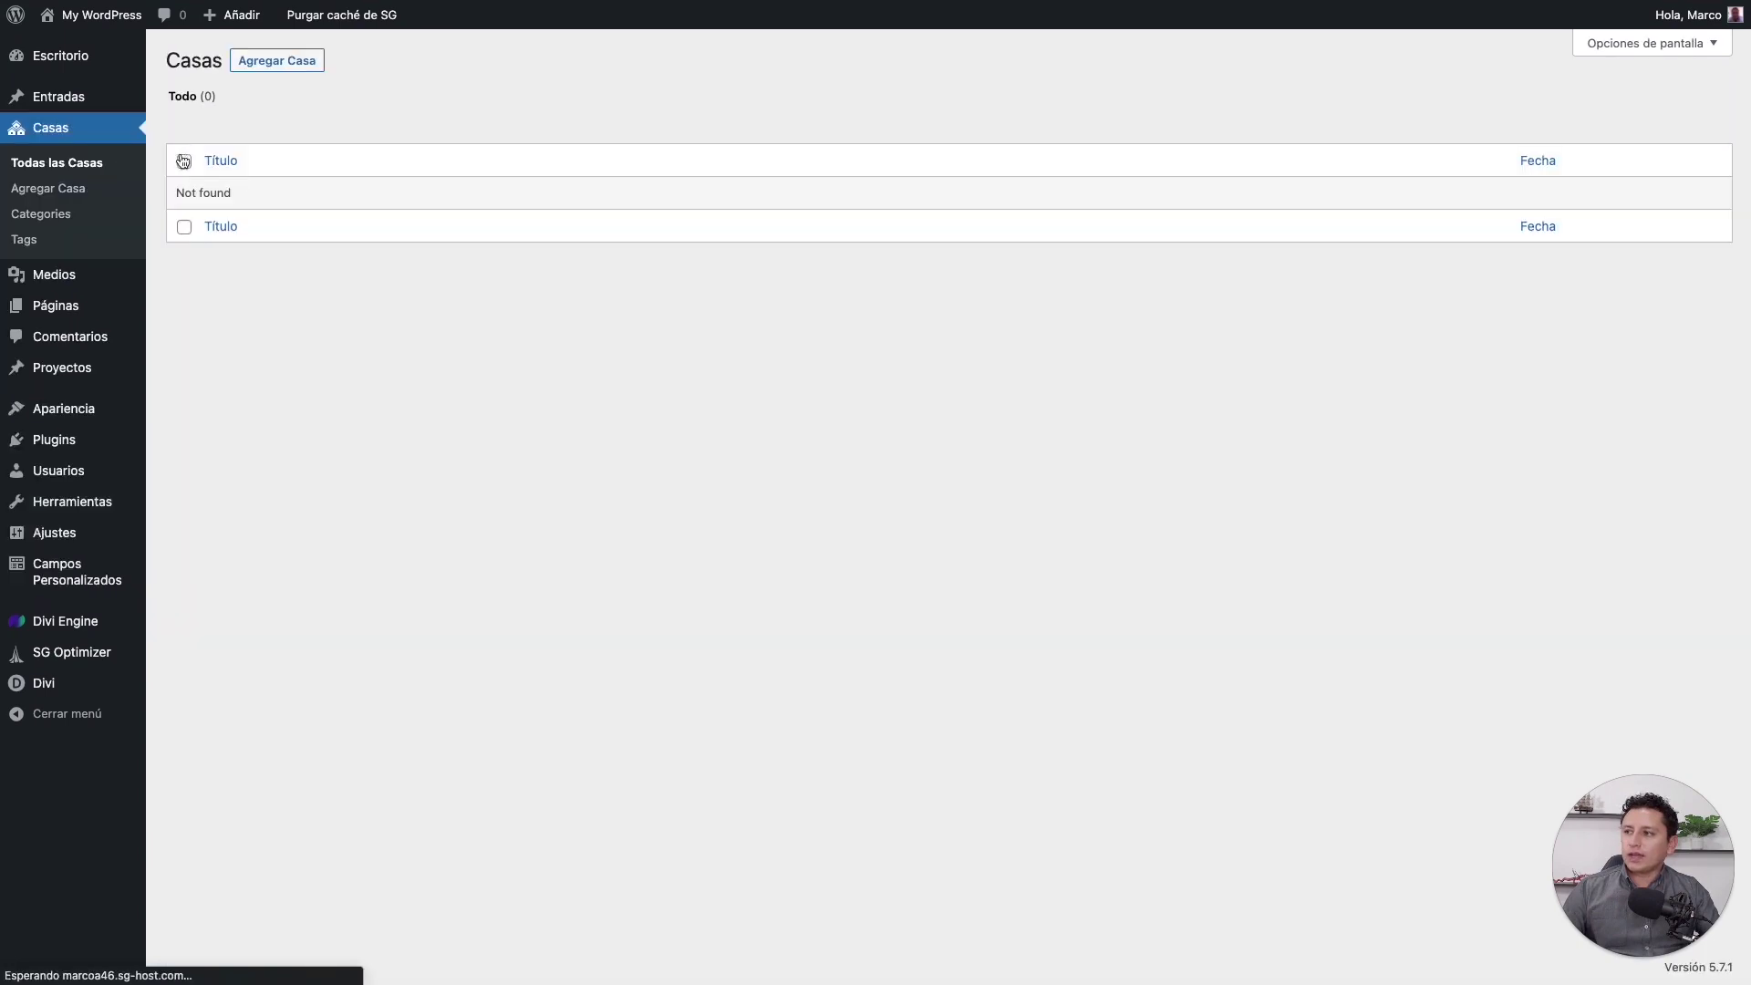
click(290, 62)
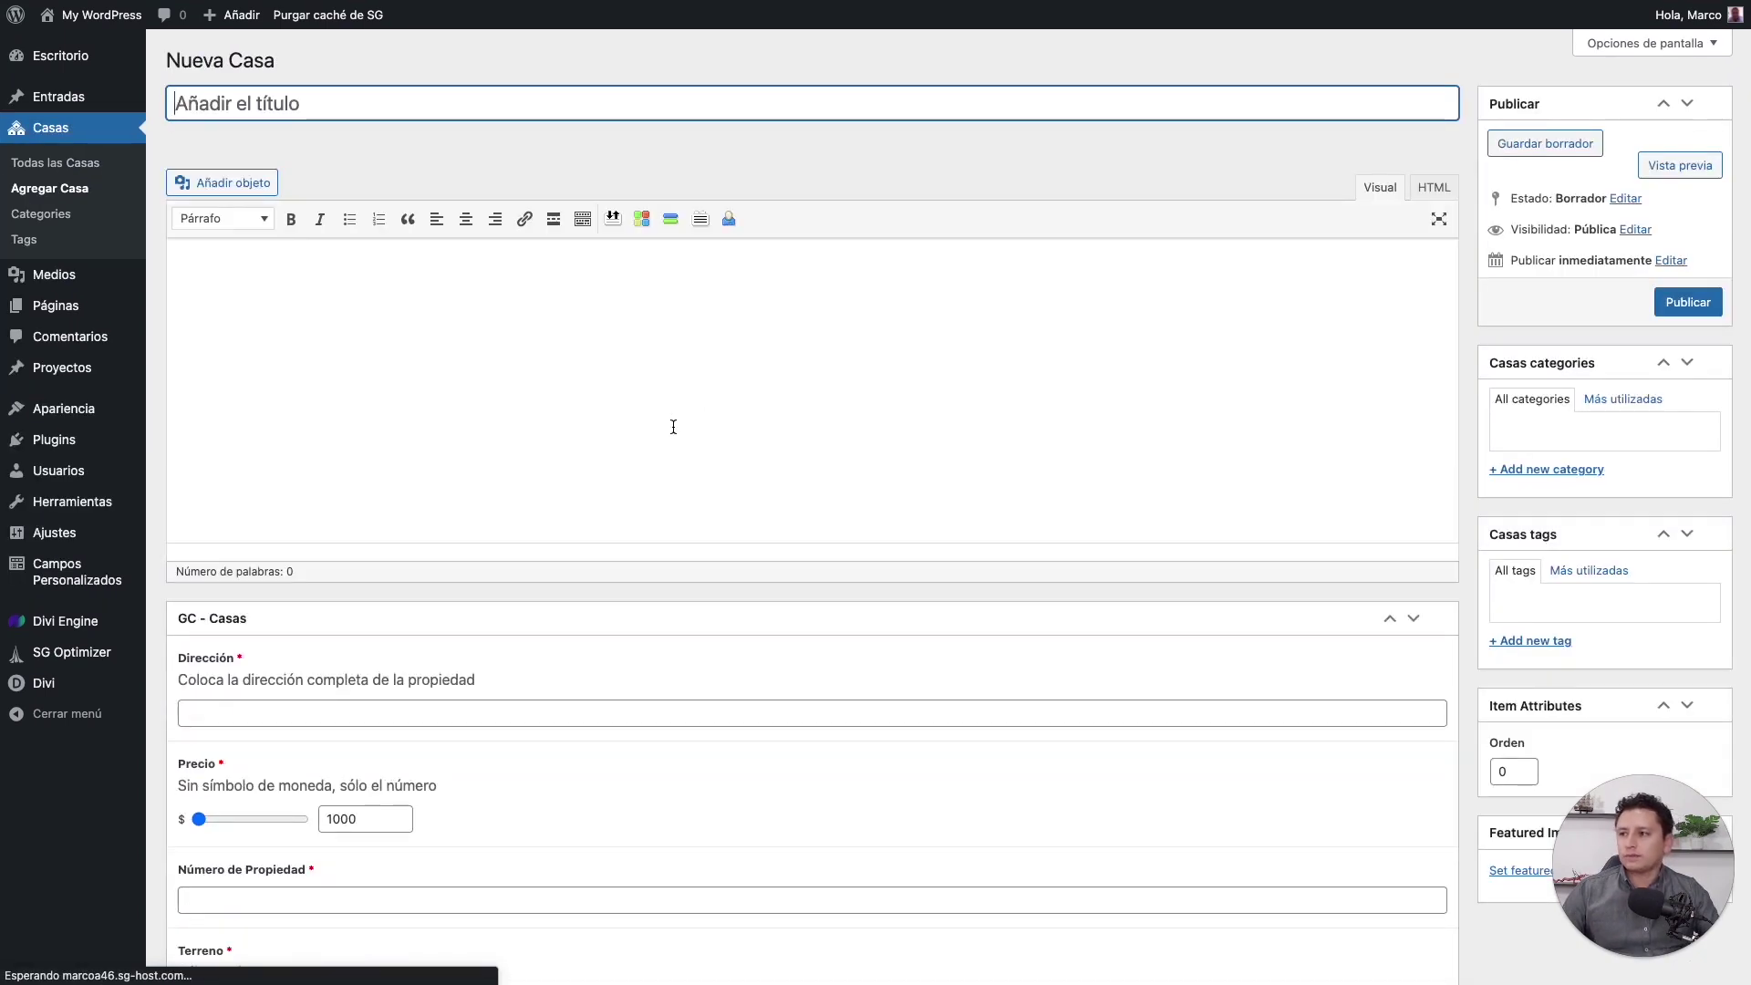
Try the Galería's Imagen 2–5 slots in the new Casa editor
scroll(675, 447, down, 7)
scroll(676, 447, down, 8)
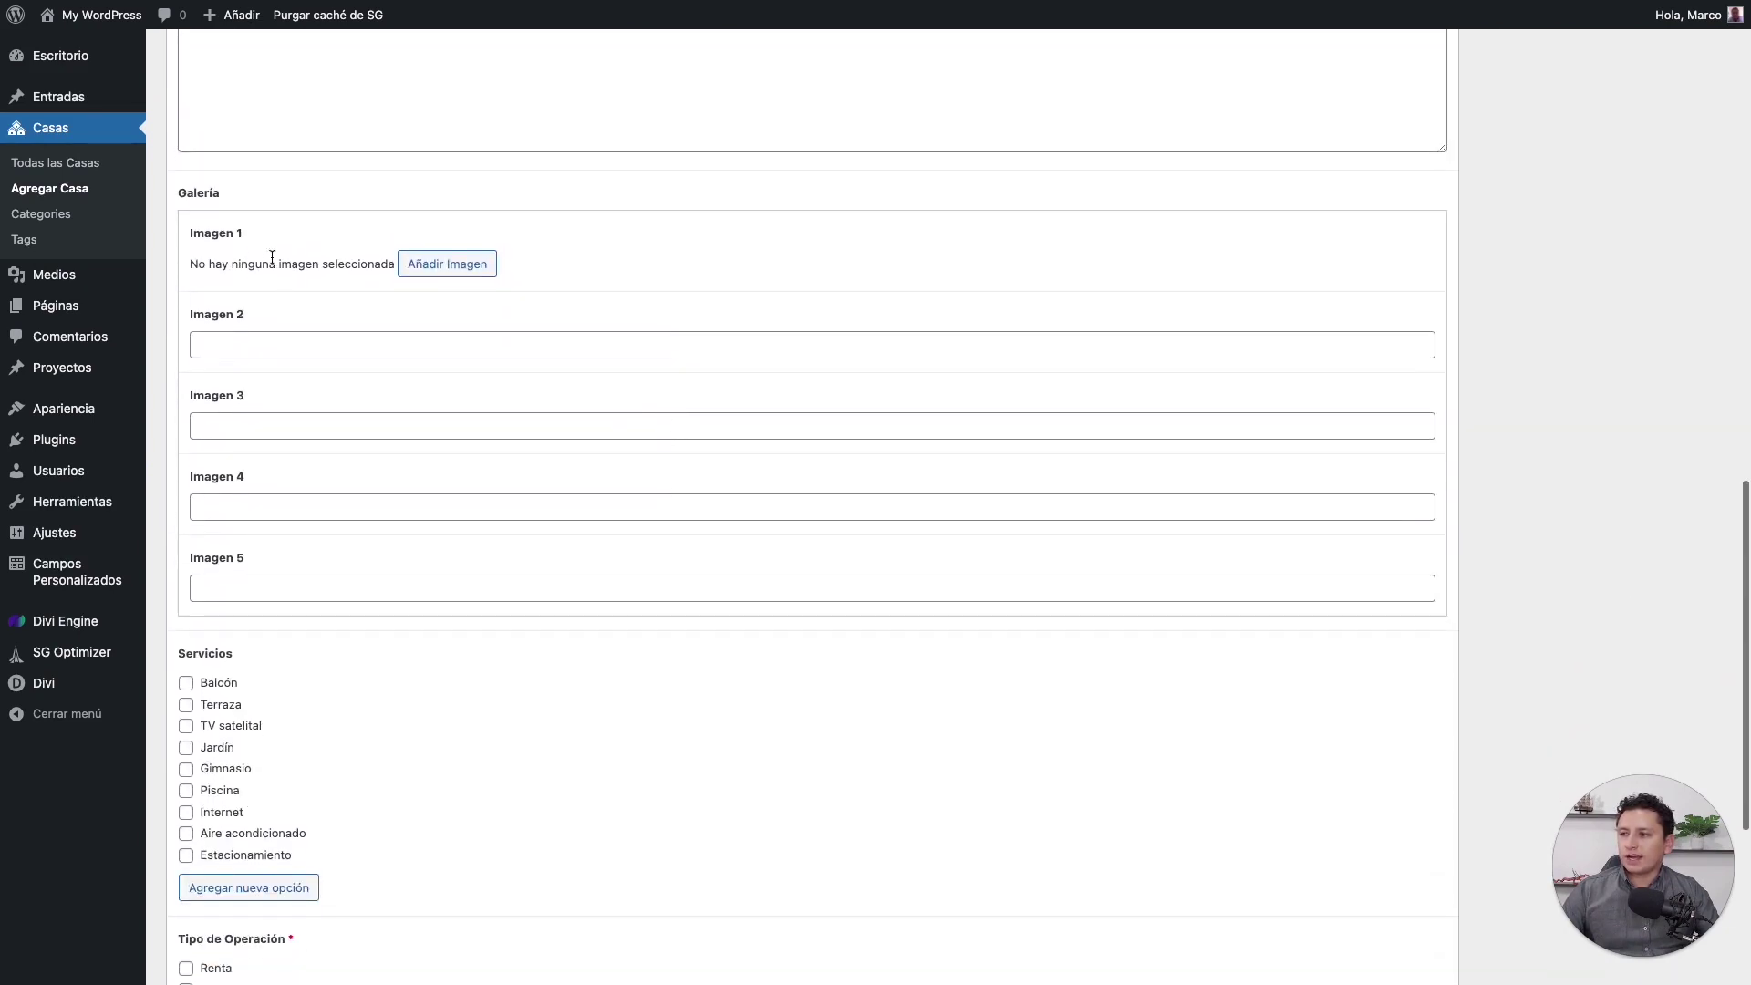
click(231, 342)
click(234, 417)
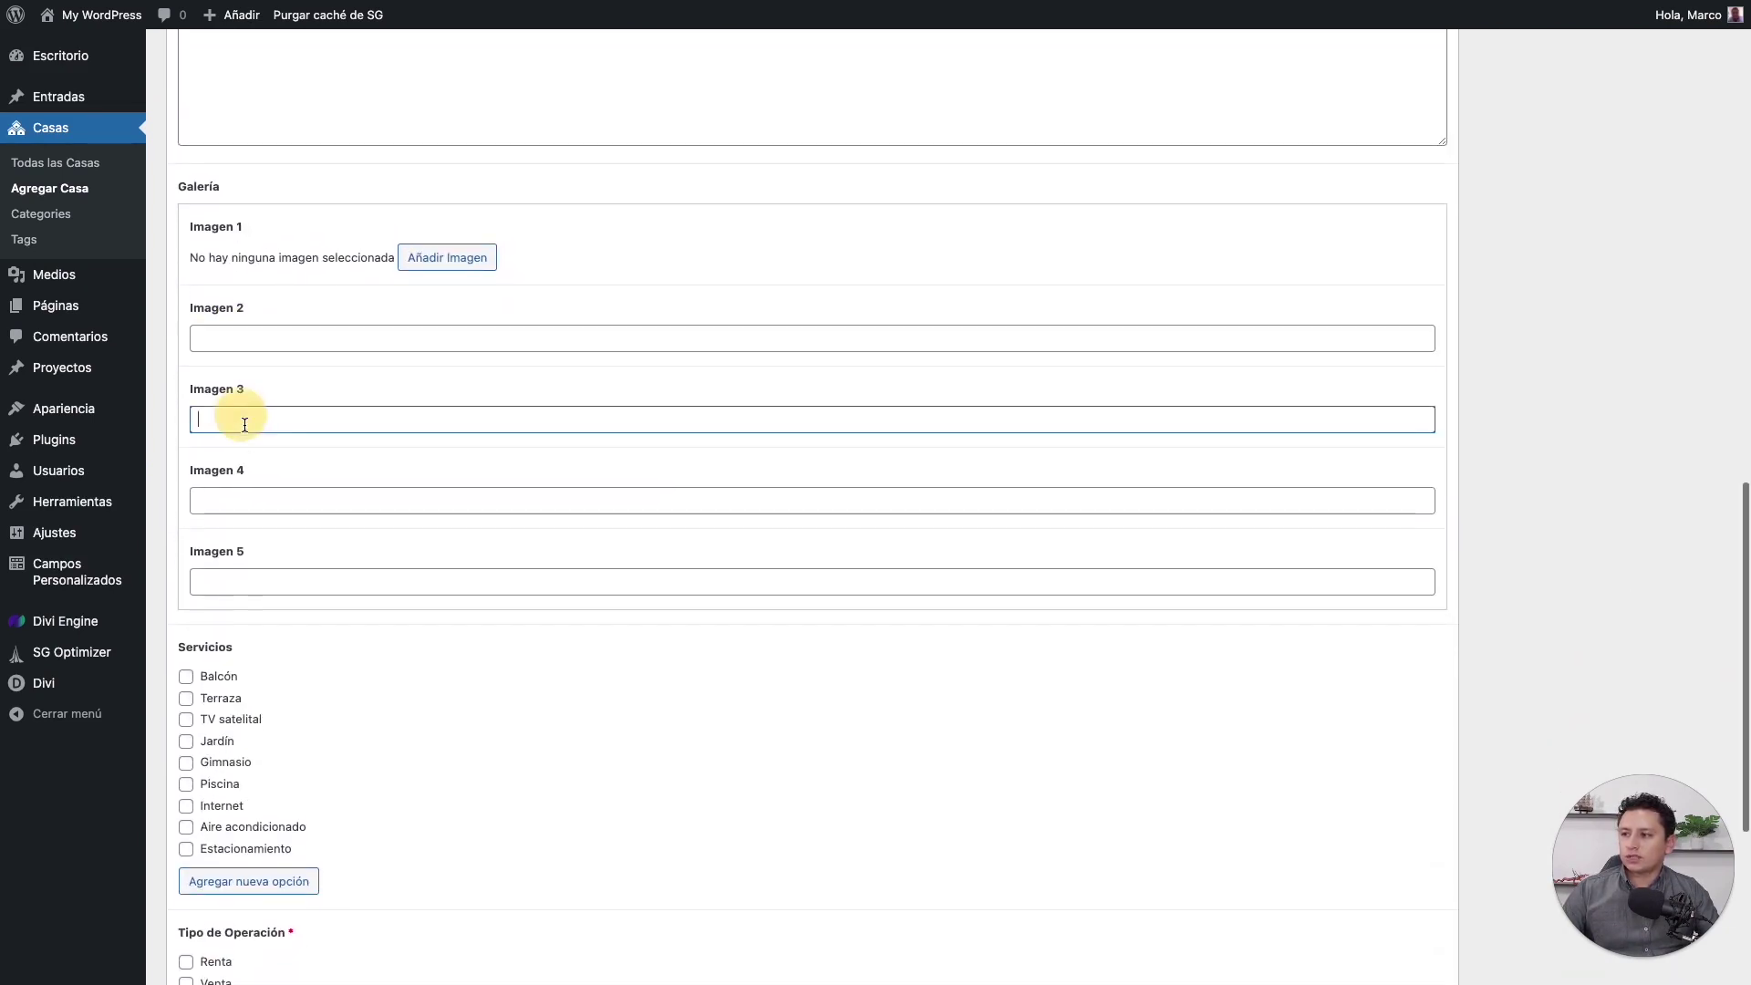
click(269, 500)
click(290, 568)
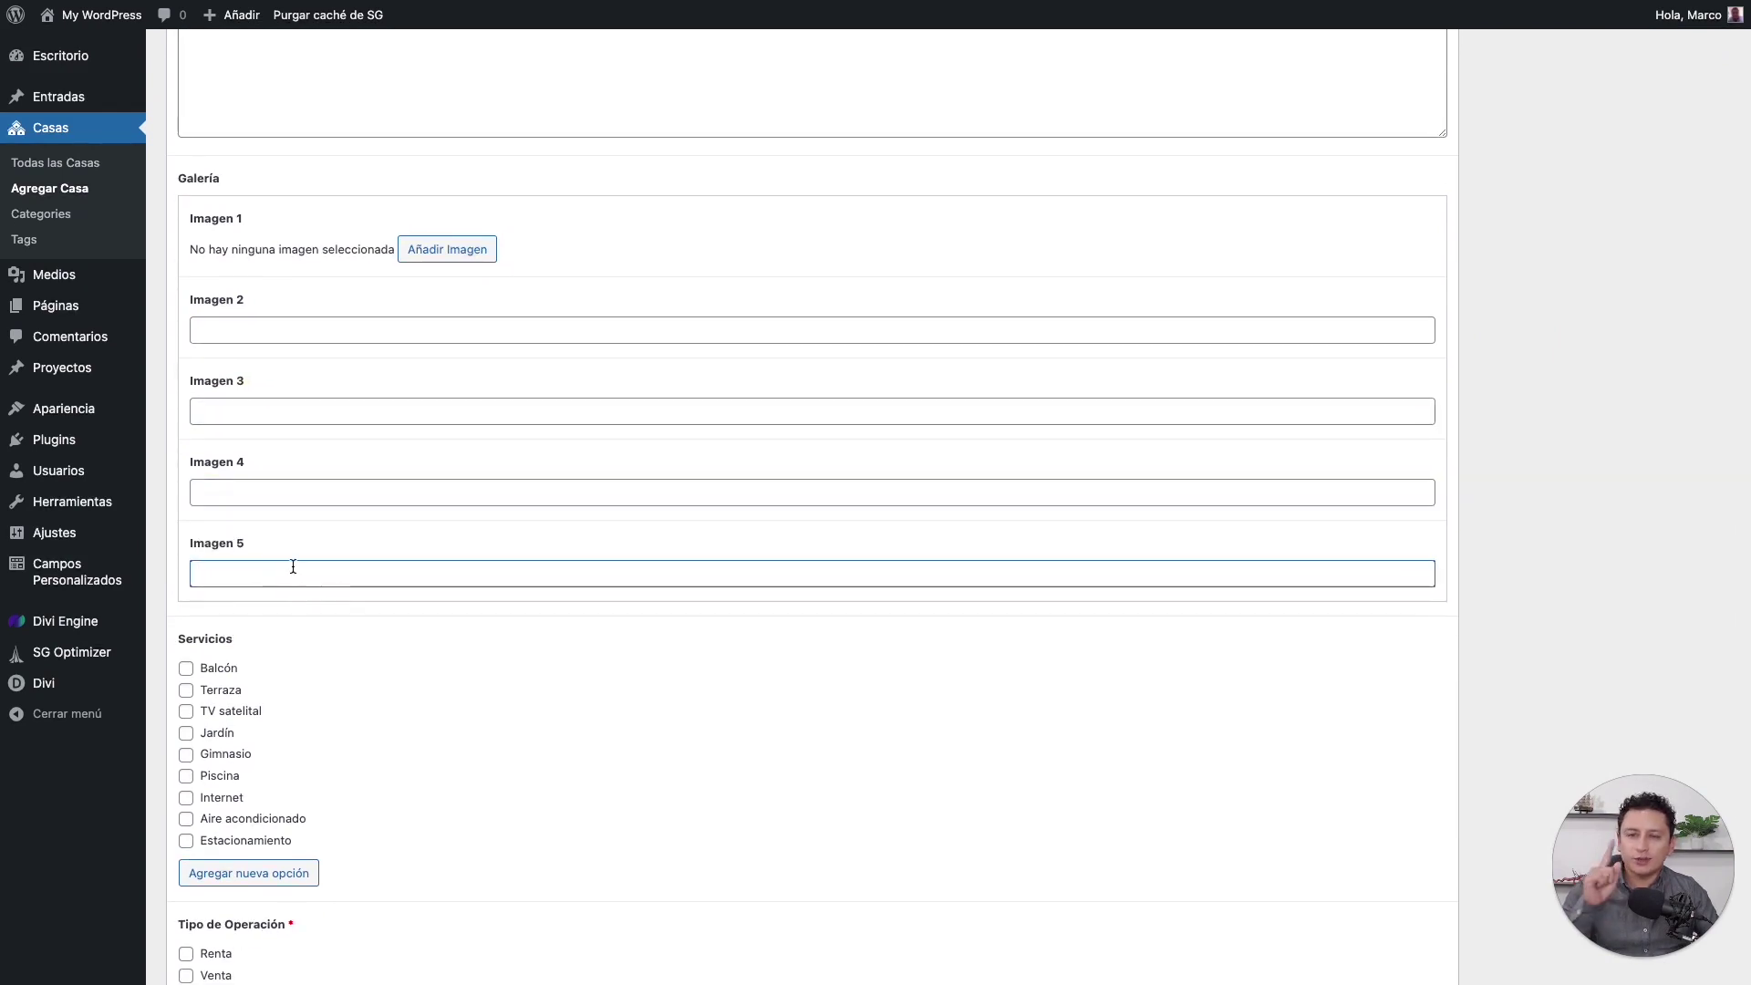
click(239, 335)
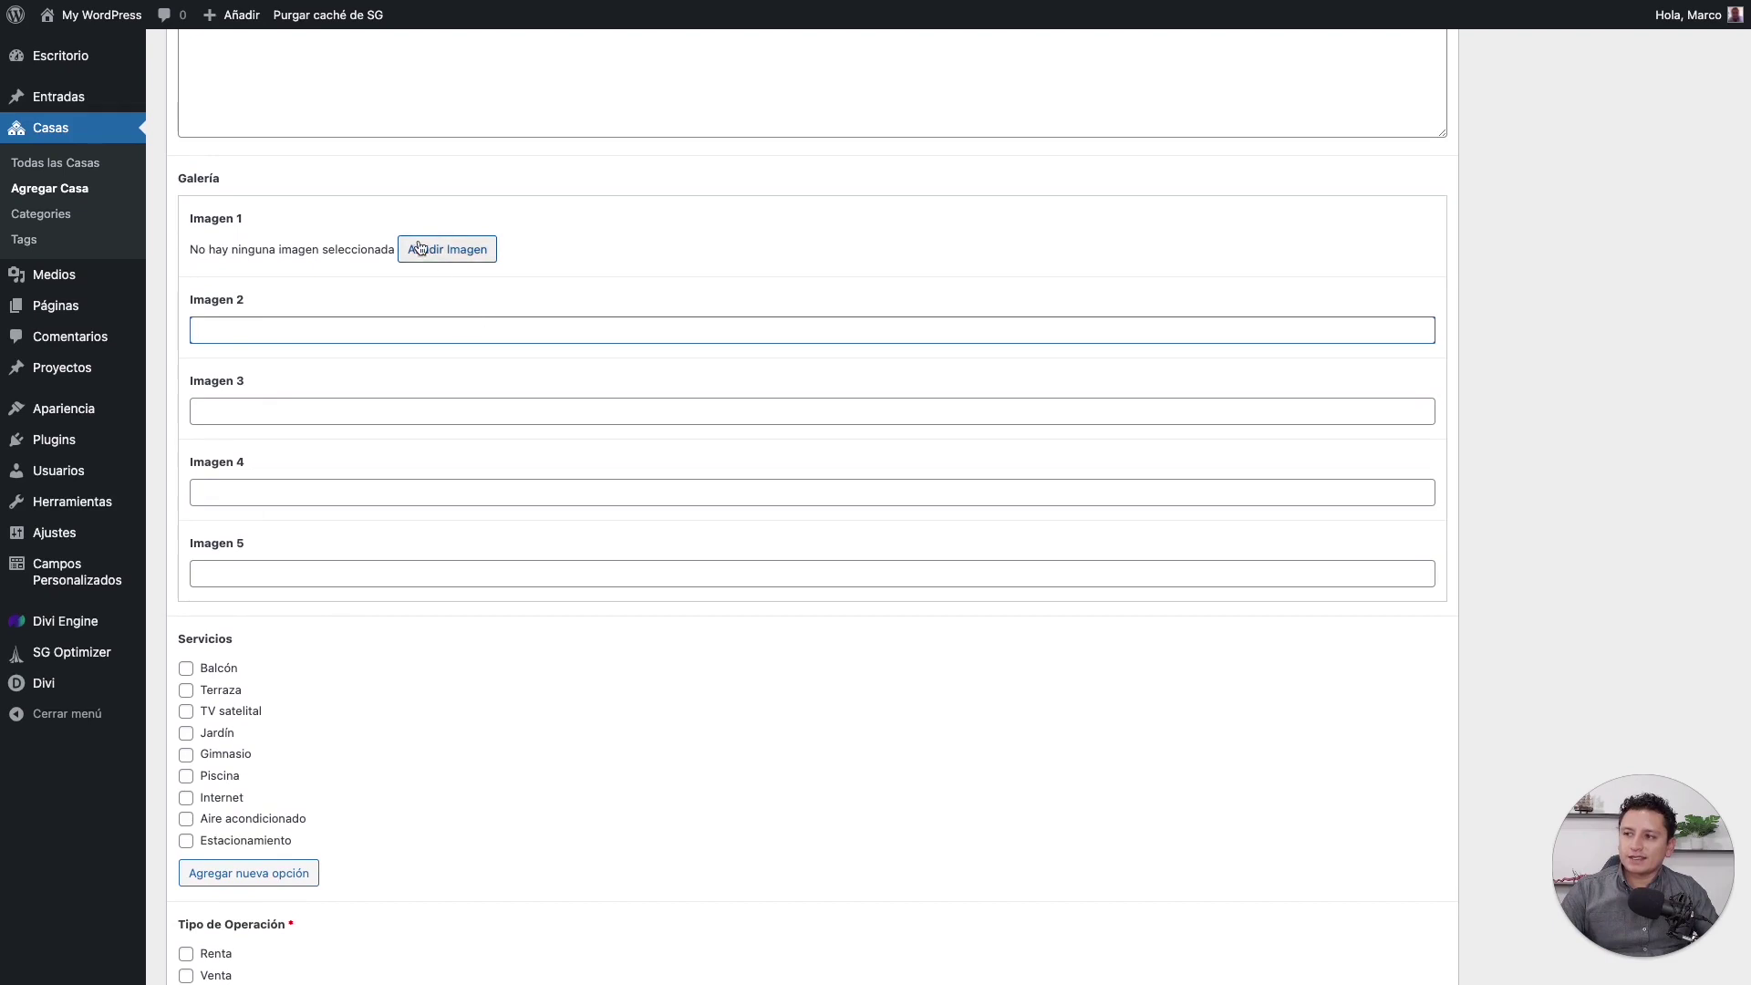
In the GC – Casas field group, change Galería's Imagen 2 sub-field to type Imagen
click(86, 579)
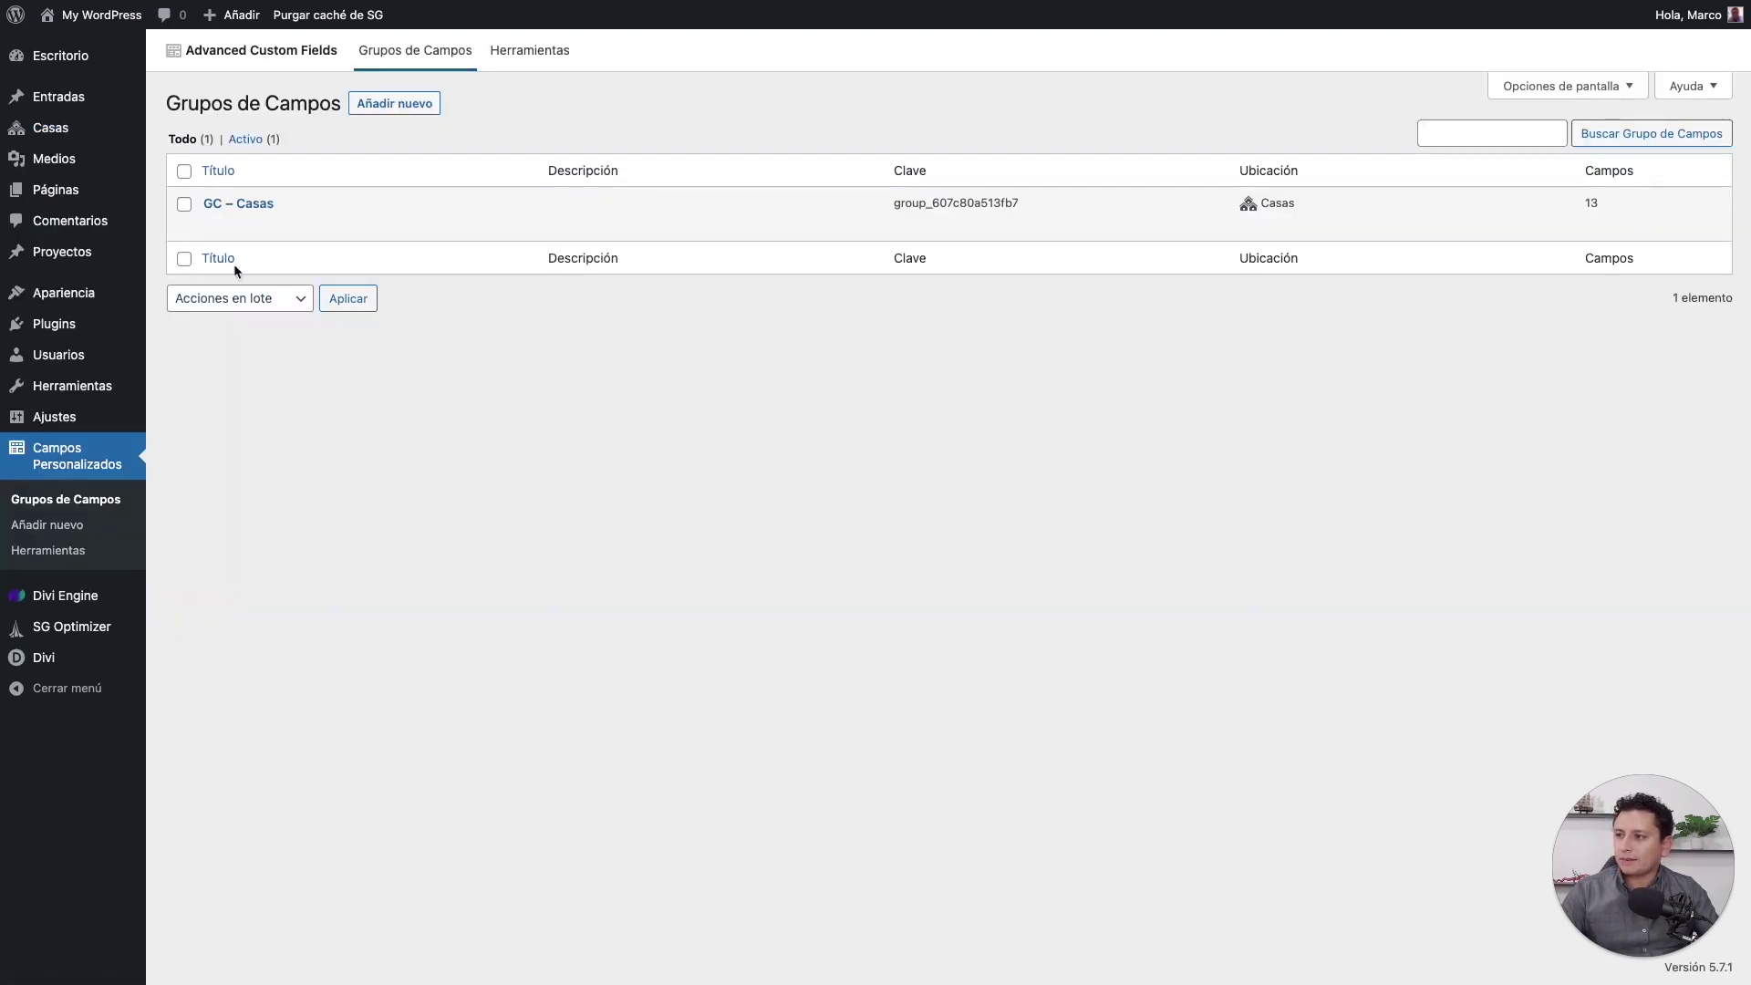
click(222, 225)
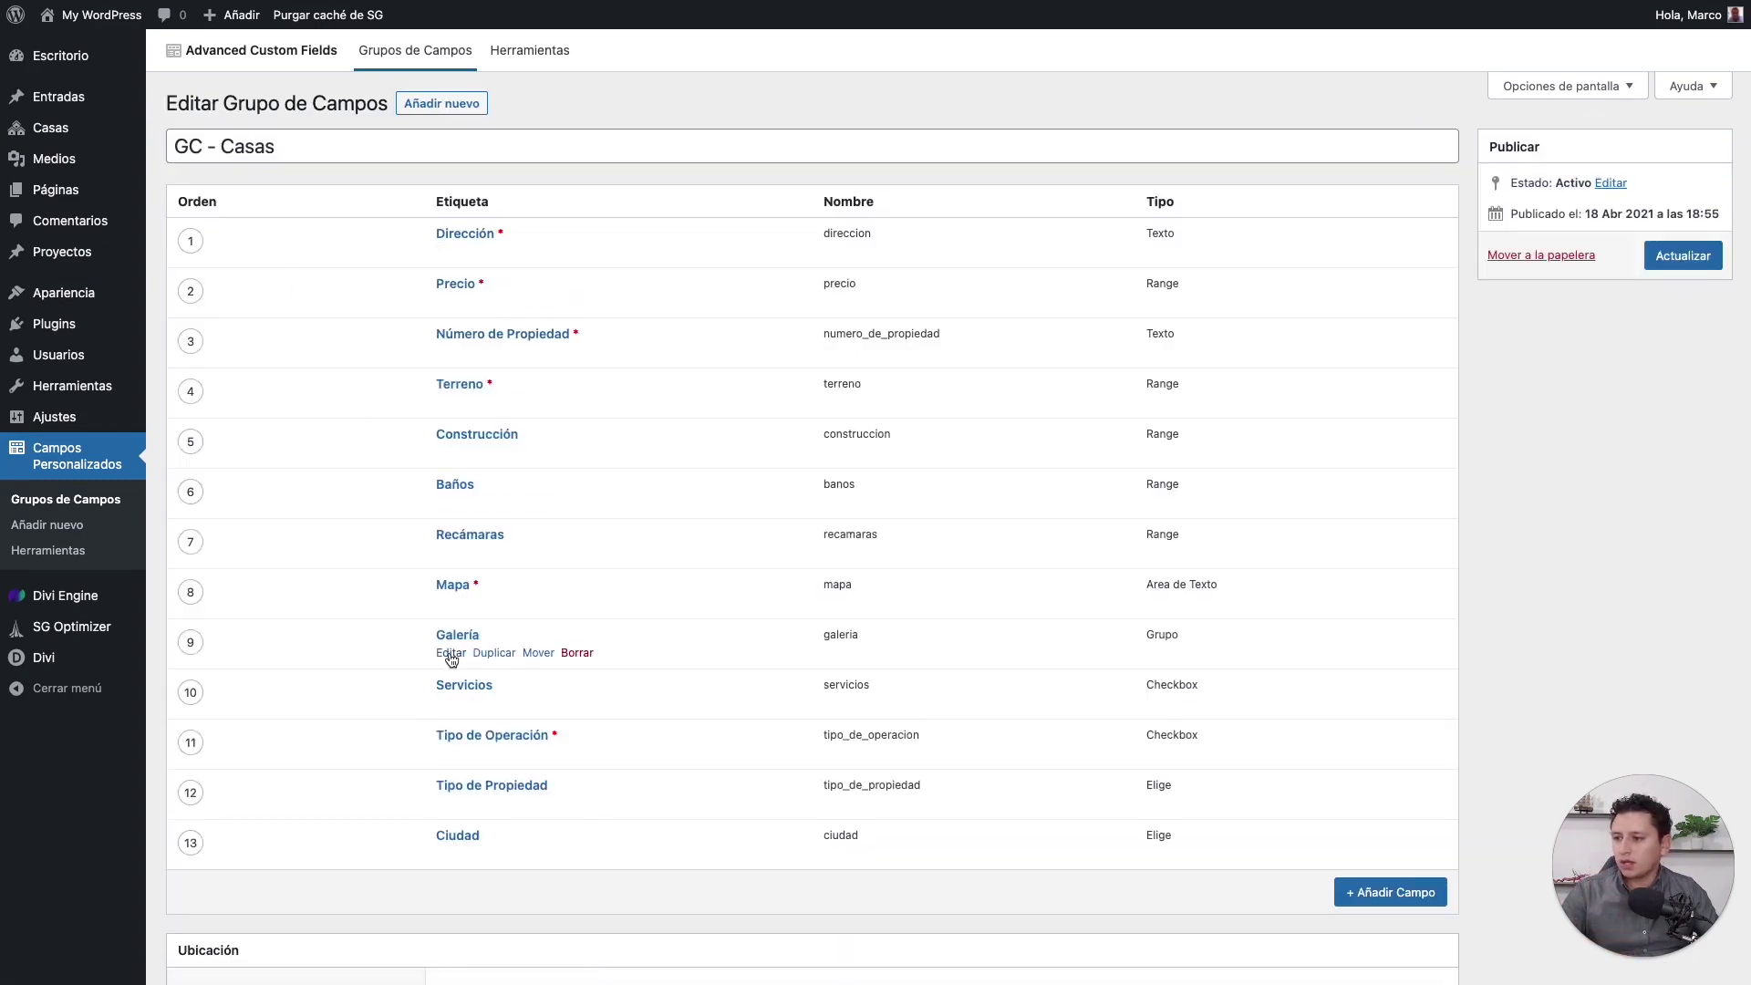
click(451, 653)
scroll(451, 658, down, 10)
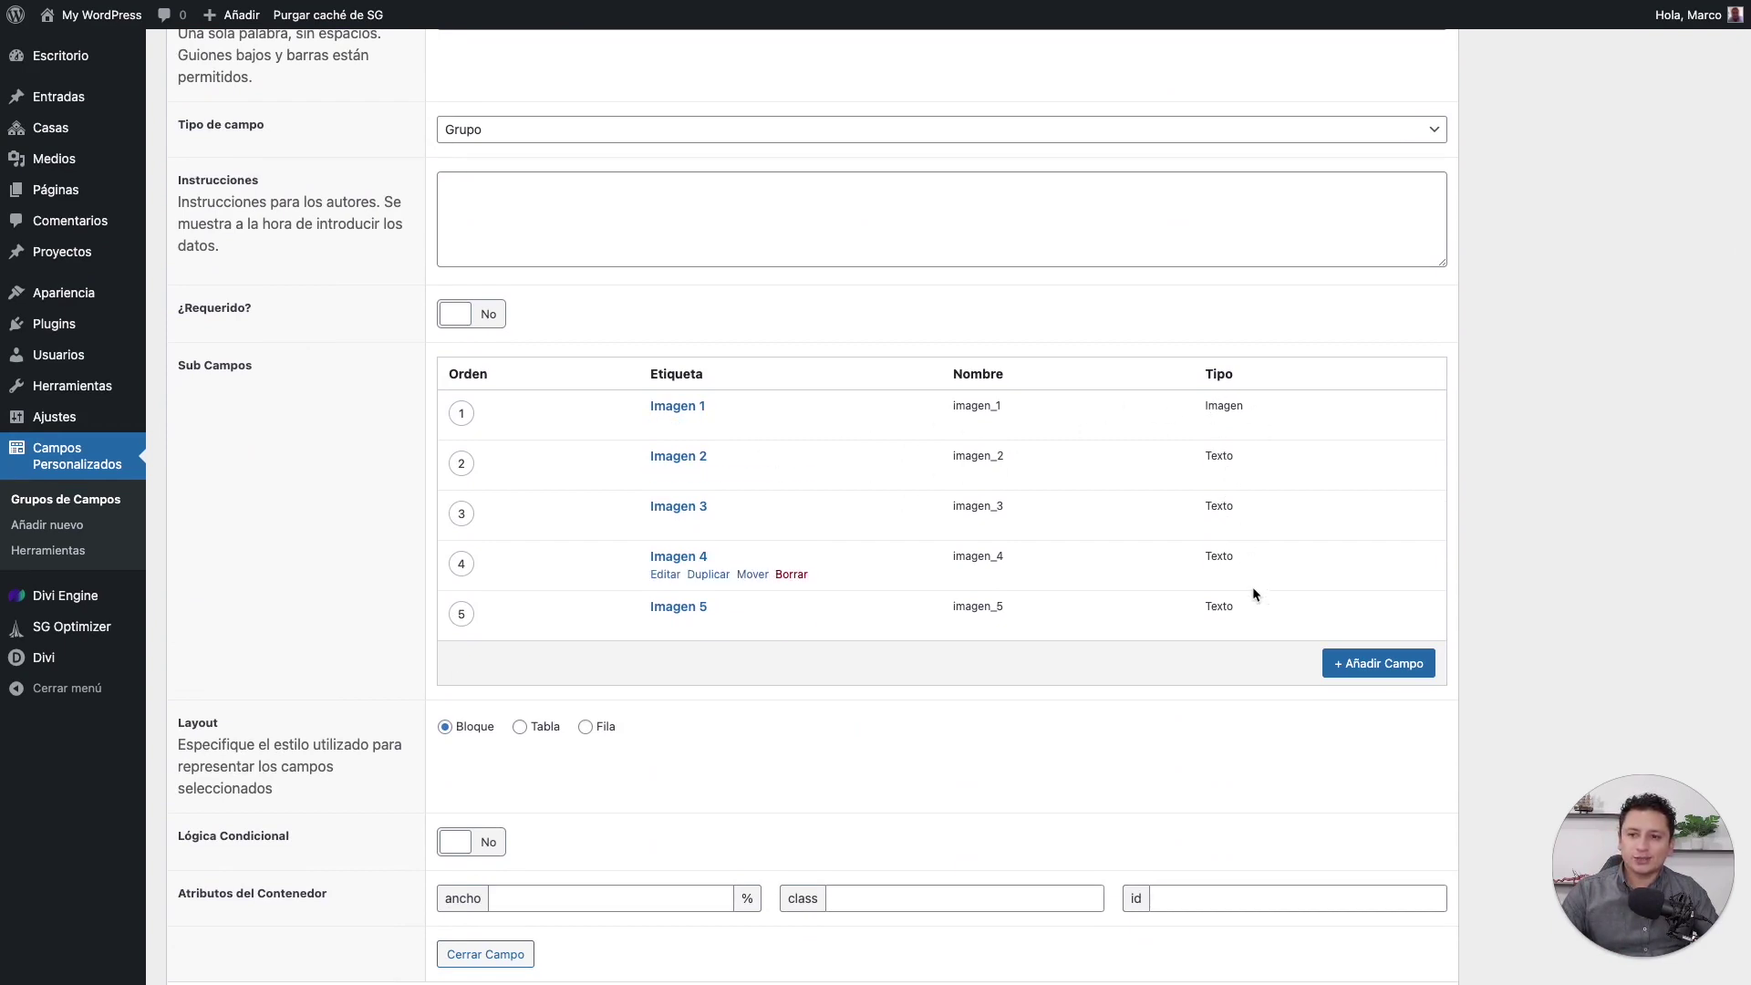
click(664, 475)
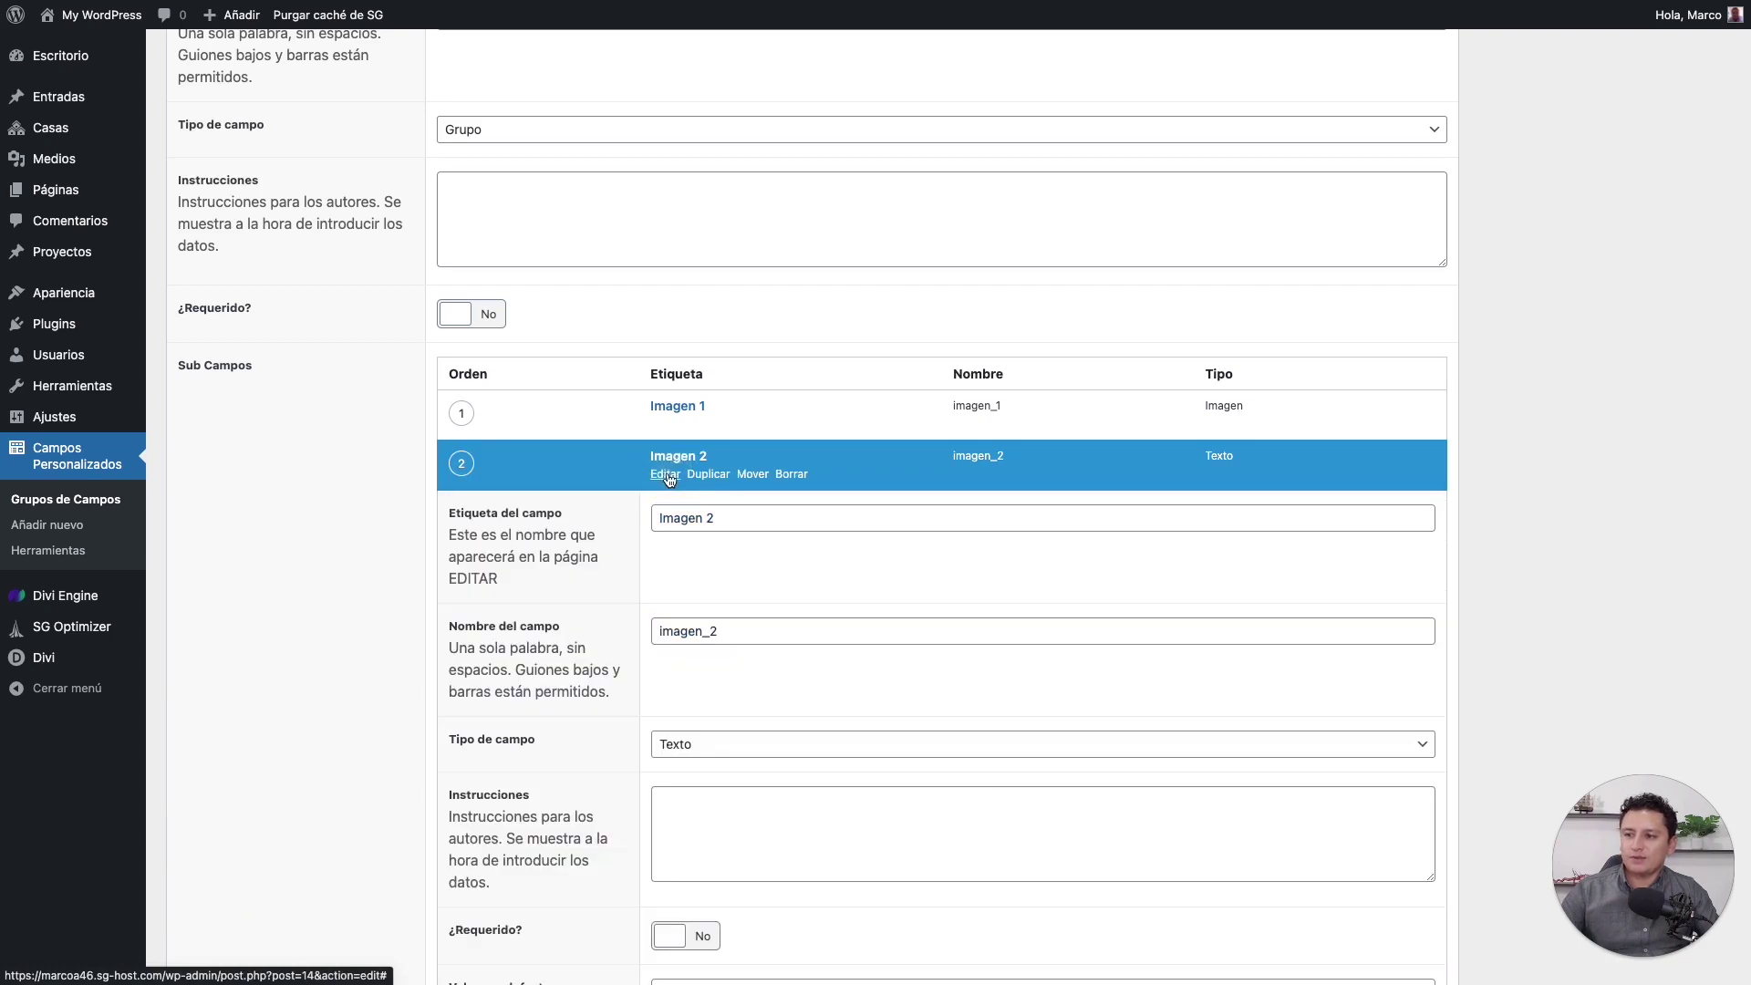
scroll(661, 511, down, 2)
click(686, 567)
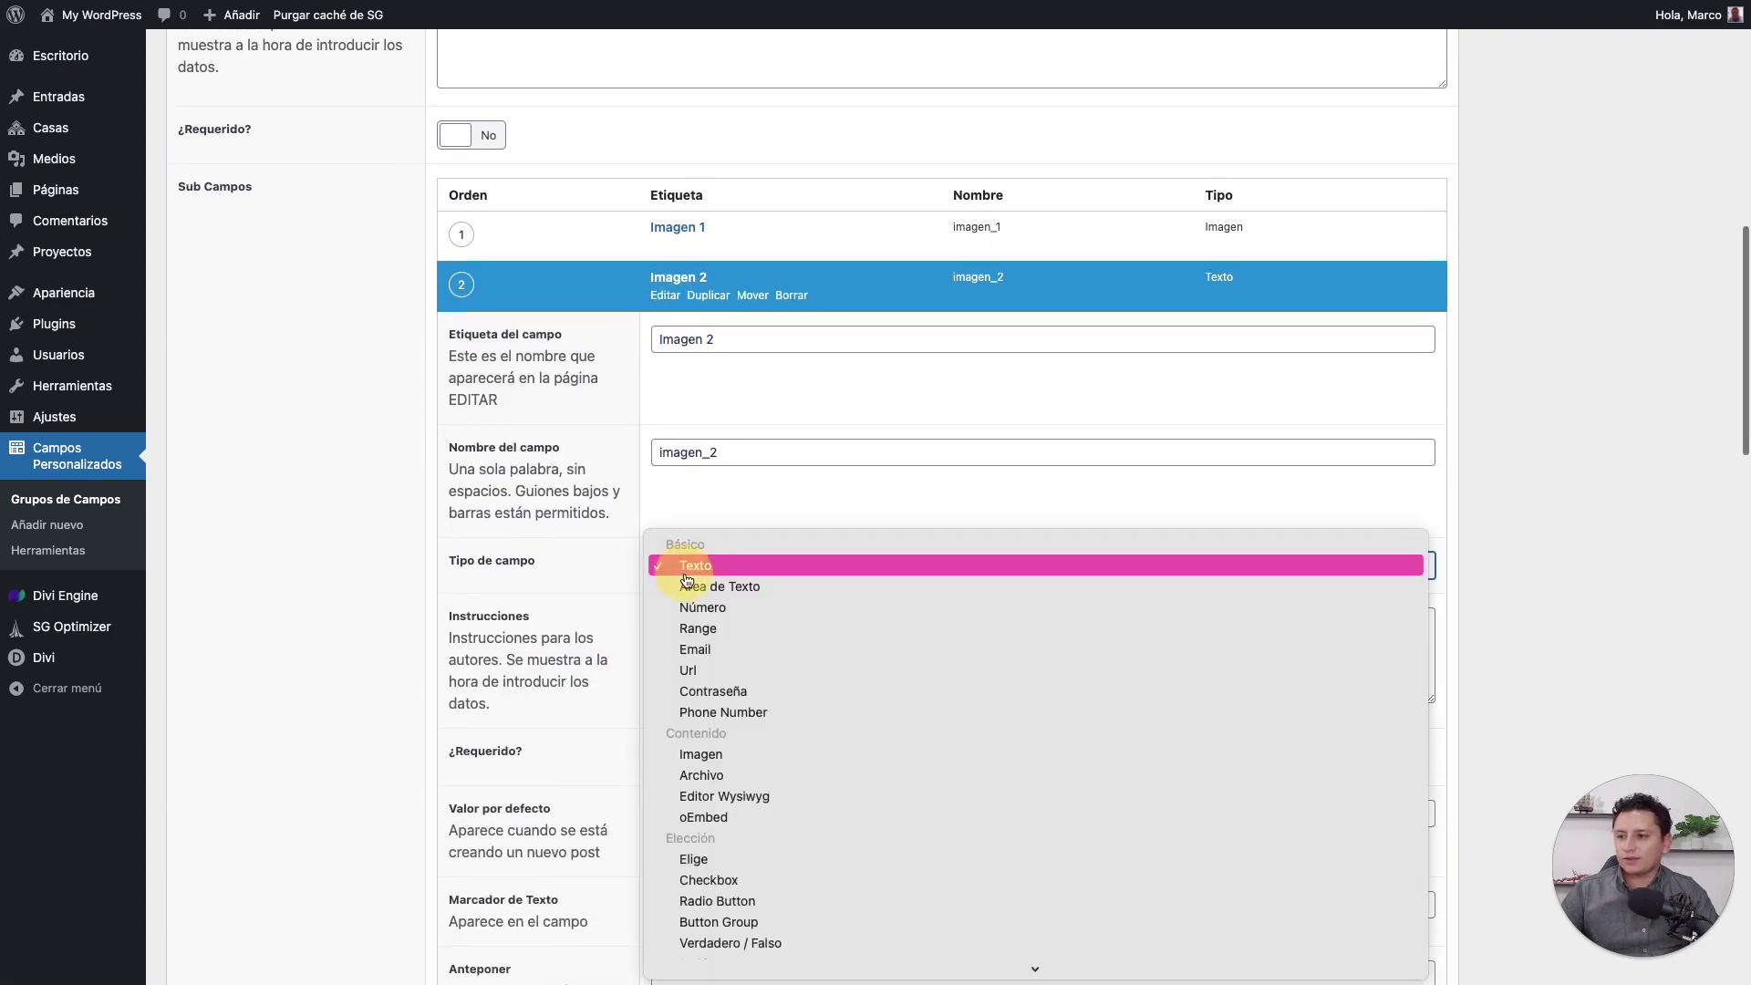
click(695, 754)
Change the Imagen 3 and Imagen 4 sub-fields to type Imagen
scroll(791, 542, down, 10)
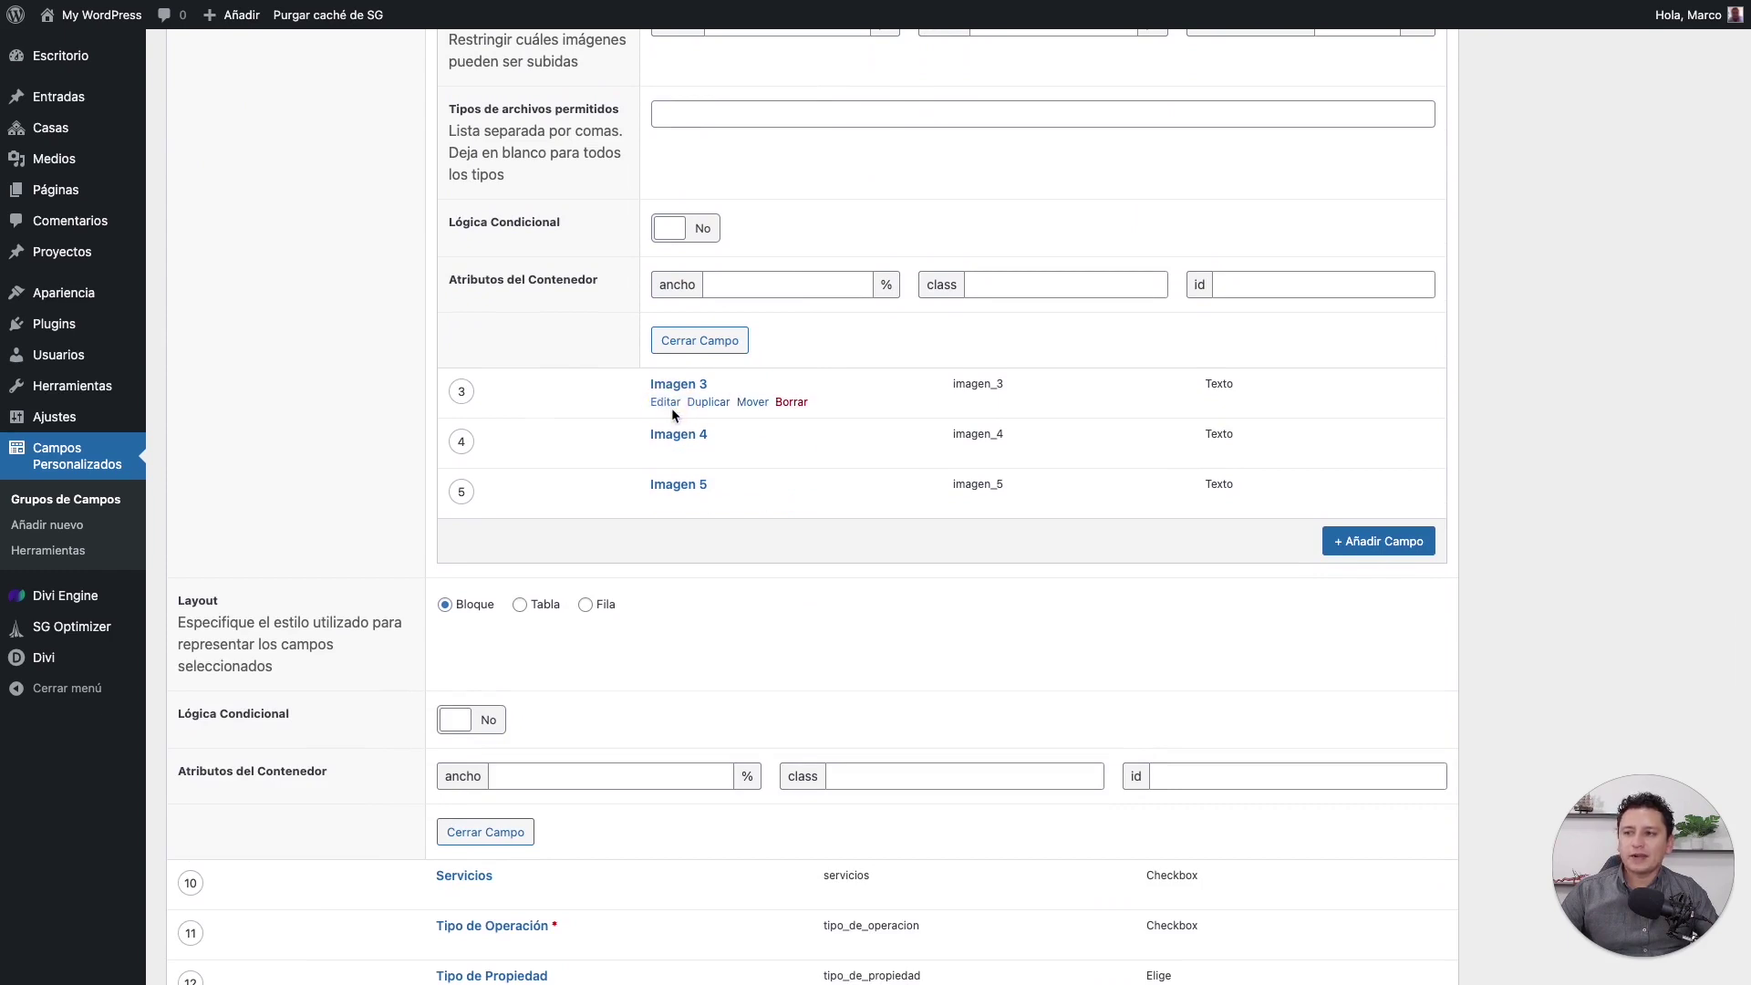
click(666, 403)
scroll(725, 461, down, 3)
click(707, 403)
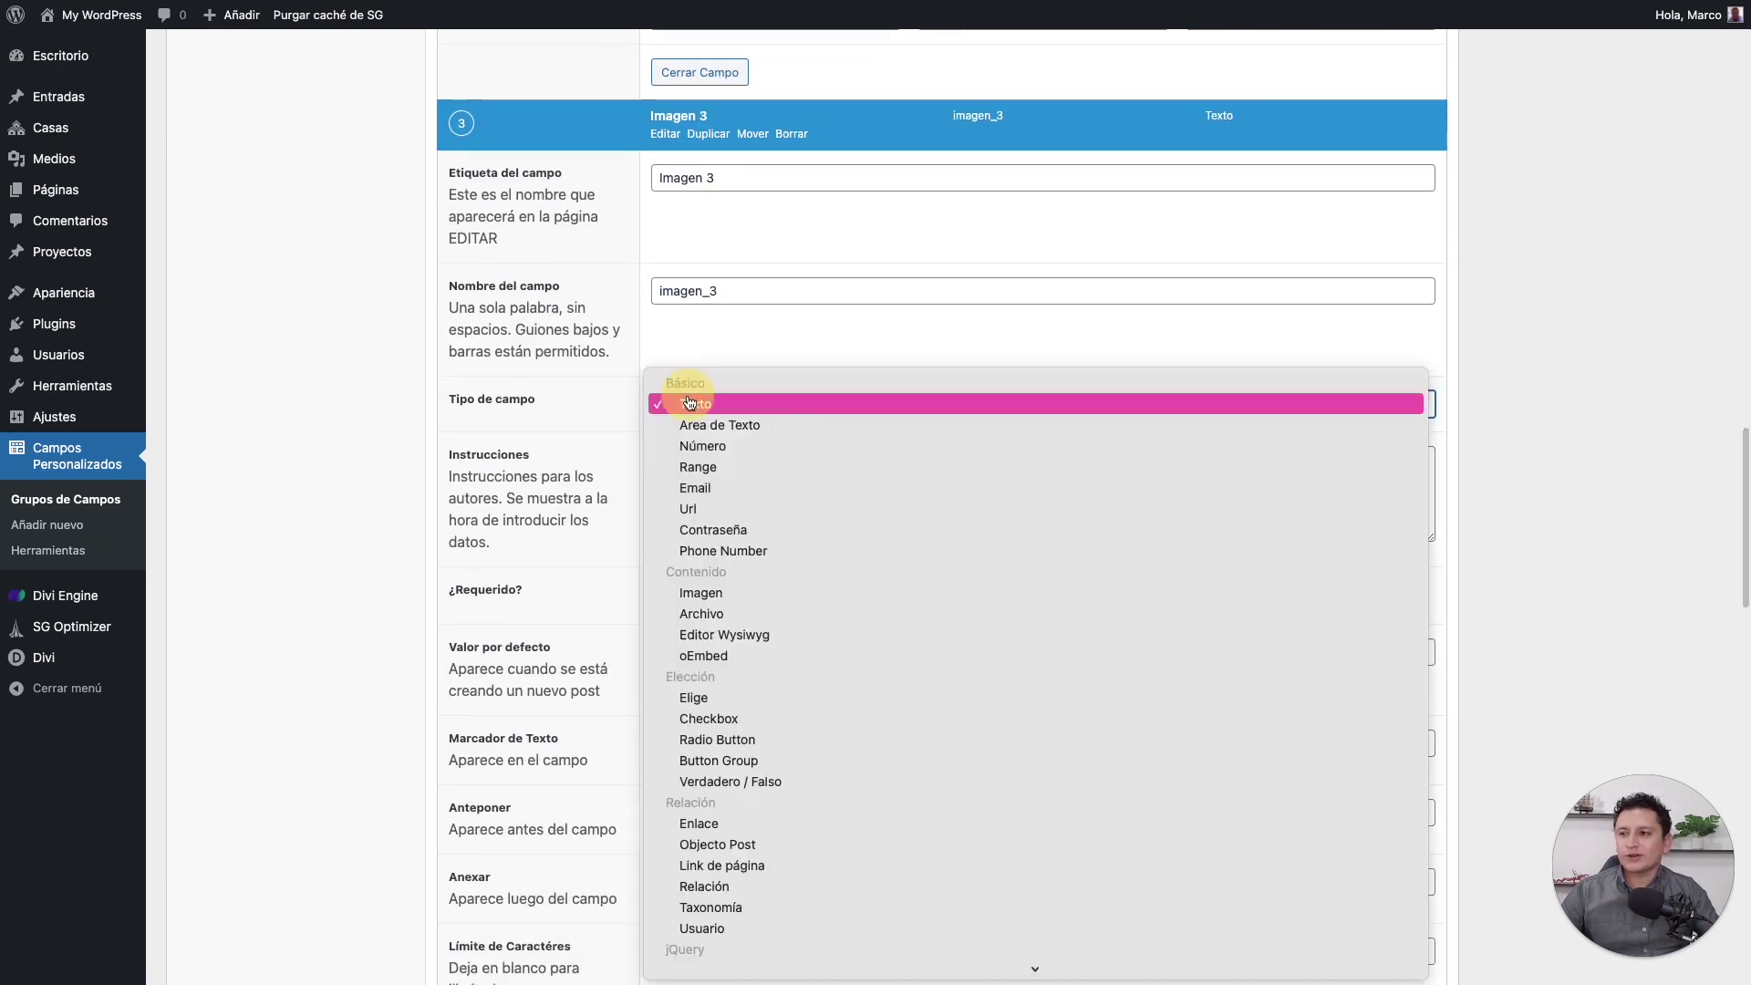
click(701, 593)
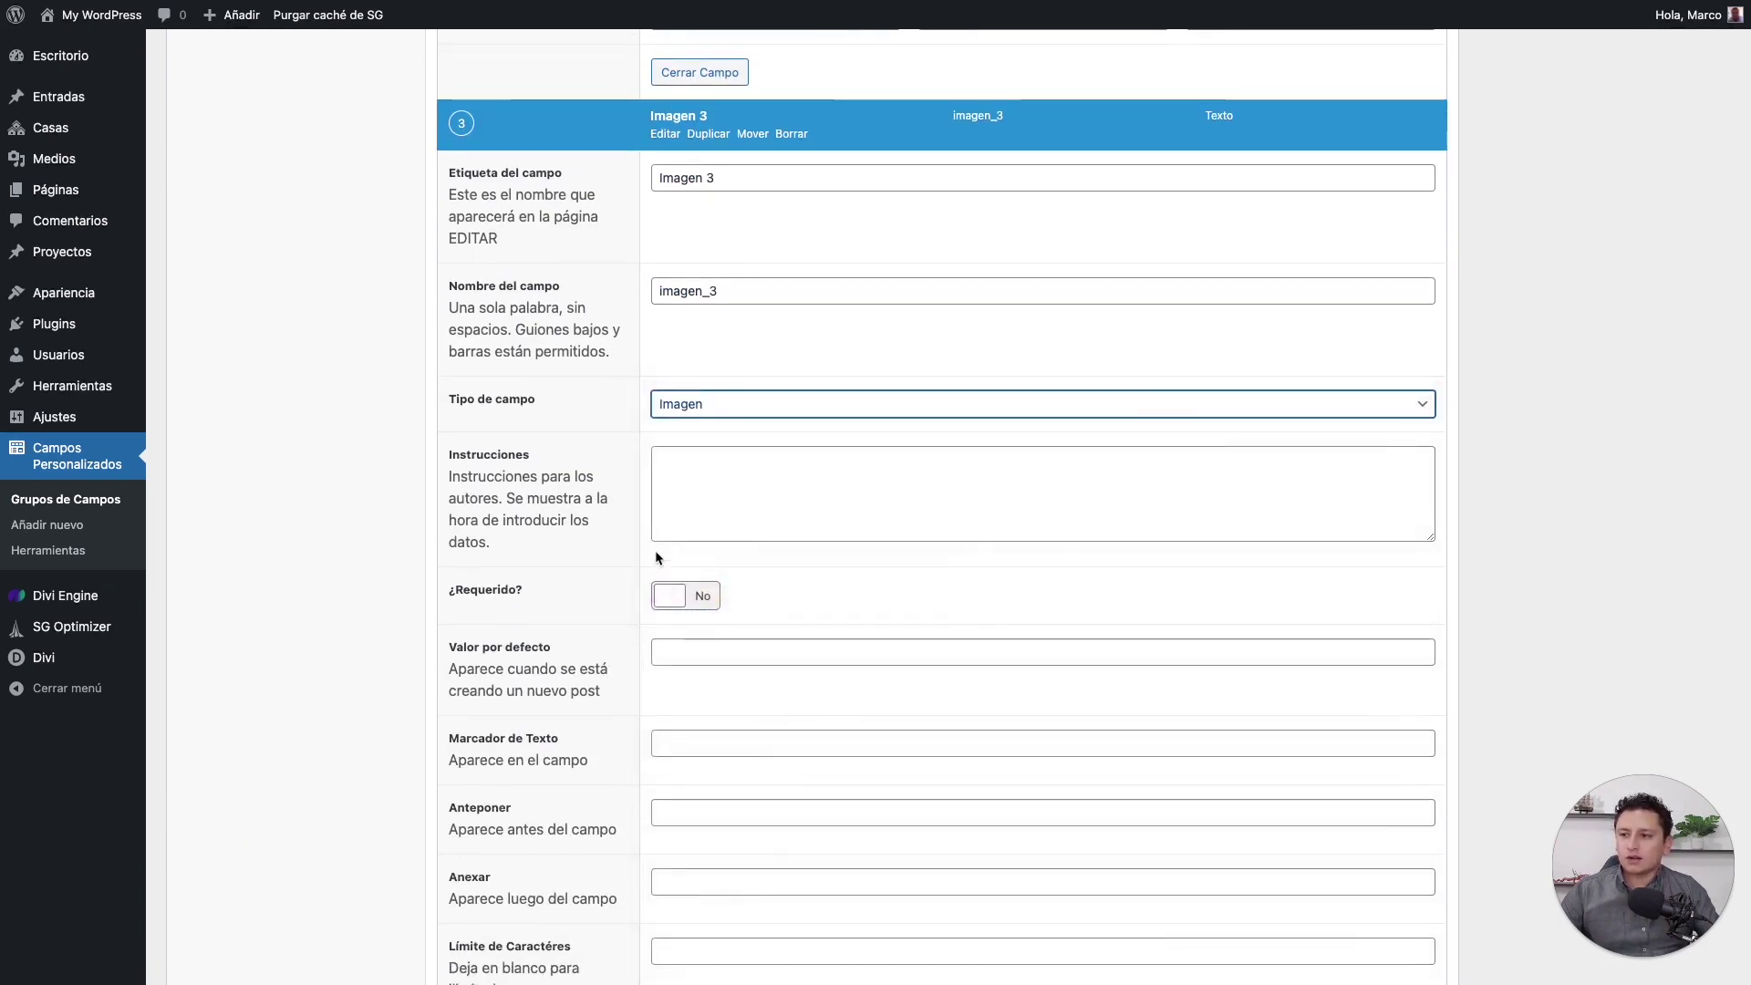
scroll(654, 551, down, 6)
scroll(647, 437, up, 5)
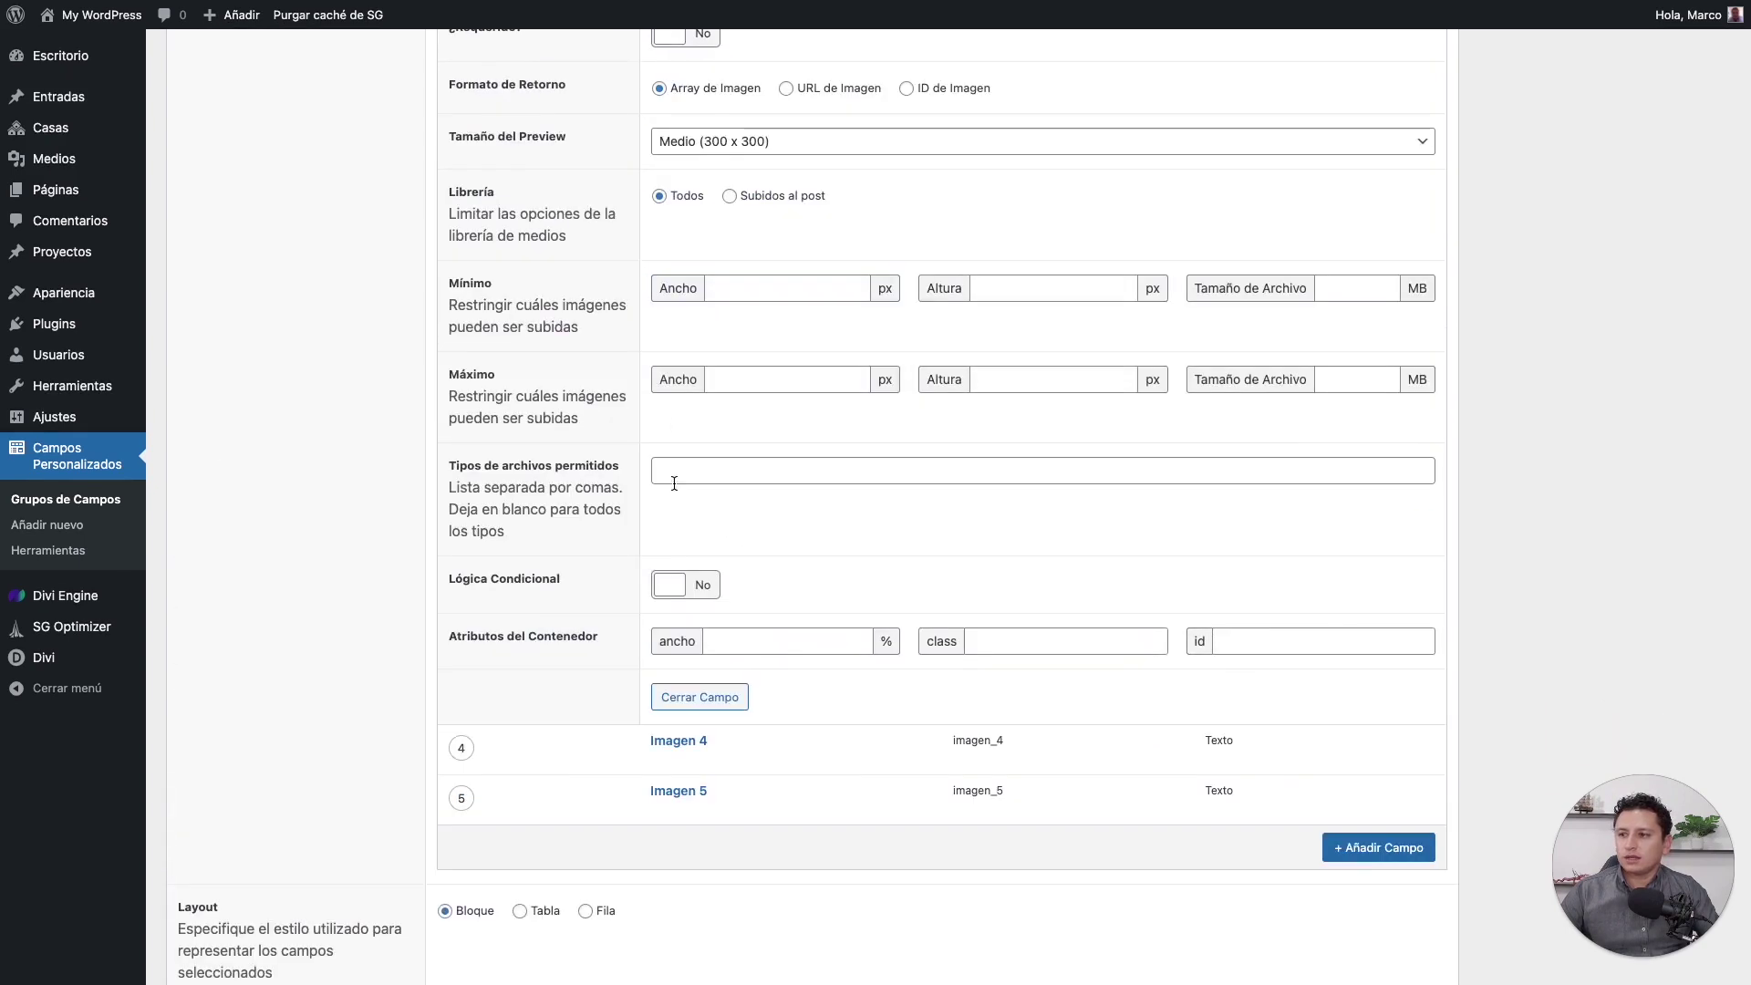
click(693, 744)
scroll(700, 751, down, 4)
click(698, 658)
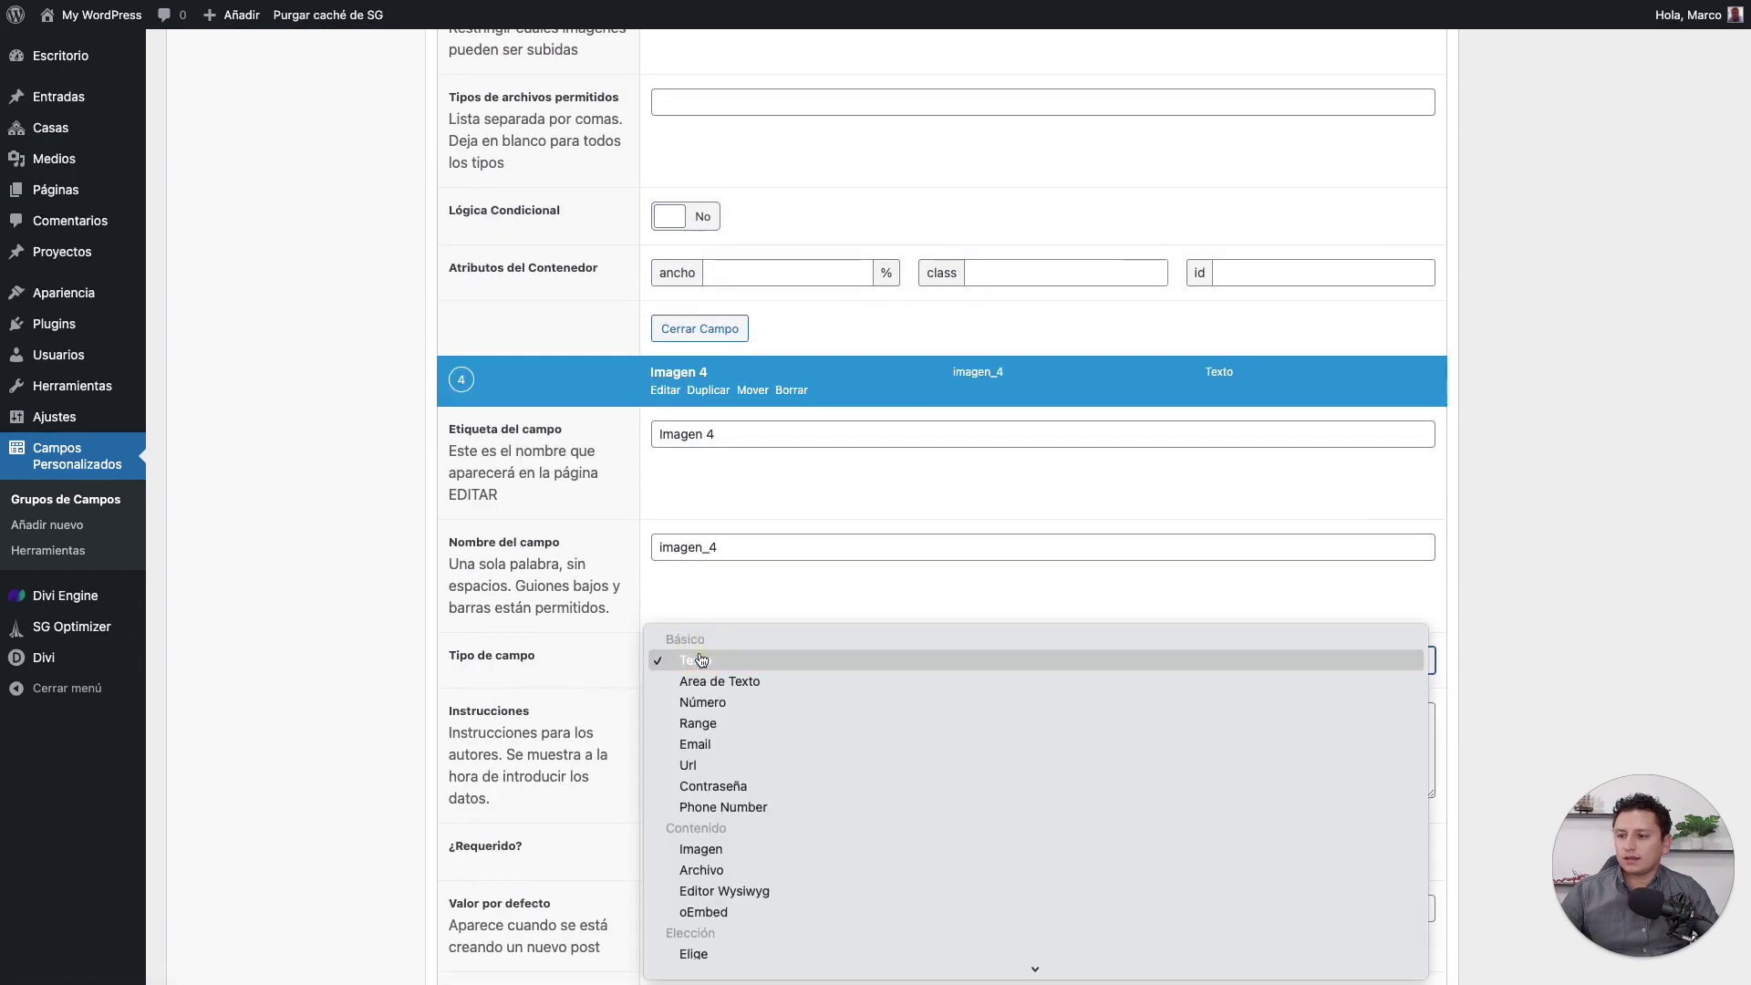
click(708, 848)
Change the Imagen 5 sub-field to type Imagen
scroll(693, 639, down, 9)
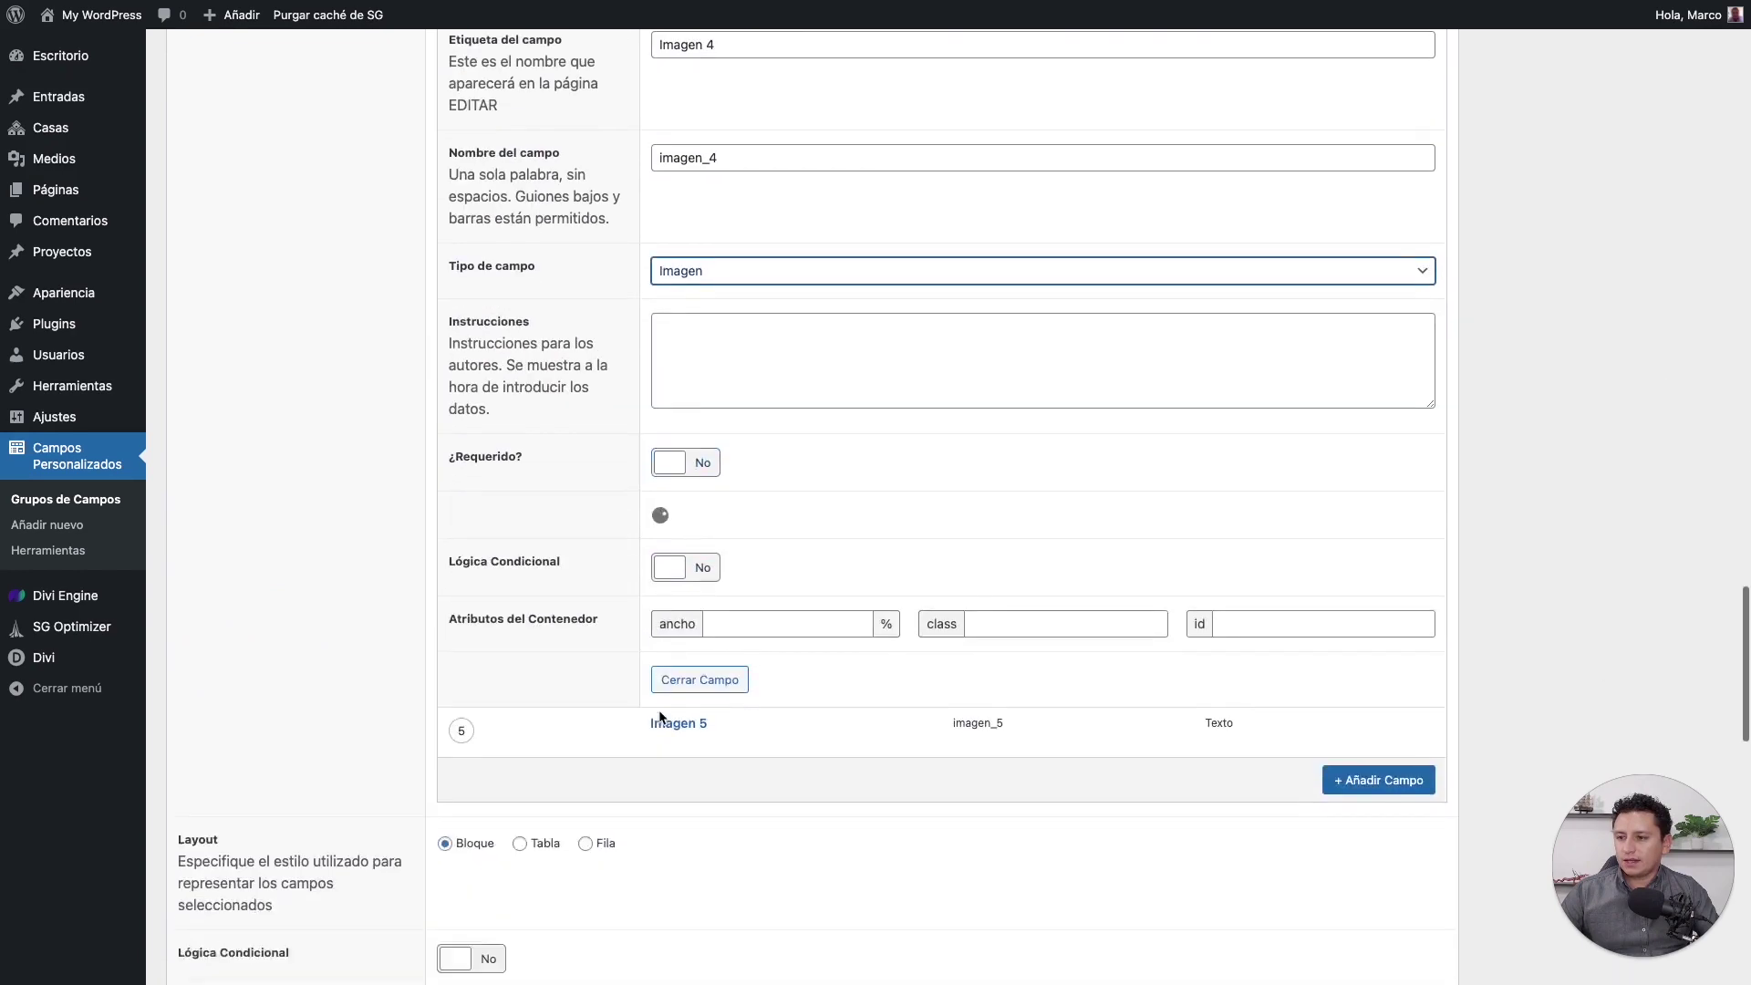
scroll(684, 572, up, 5)
scroll(684, 573, down, 7)
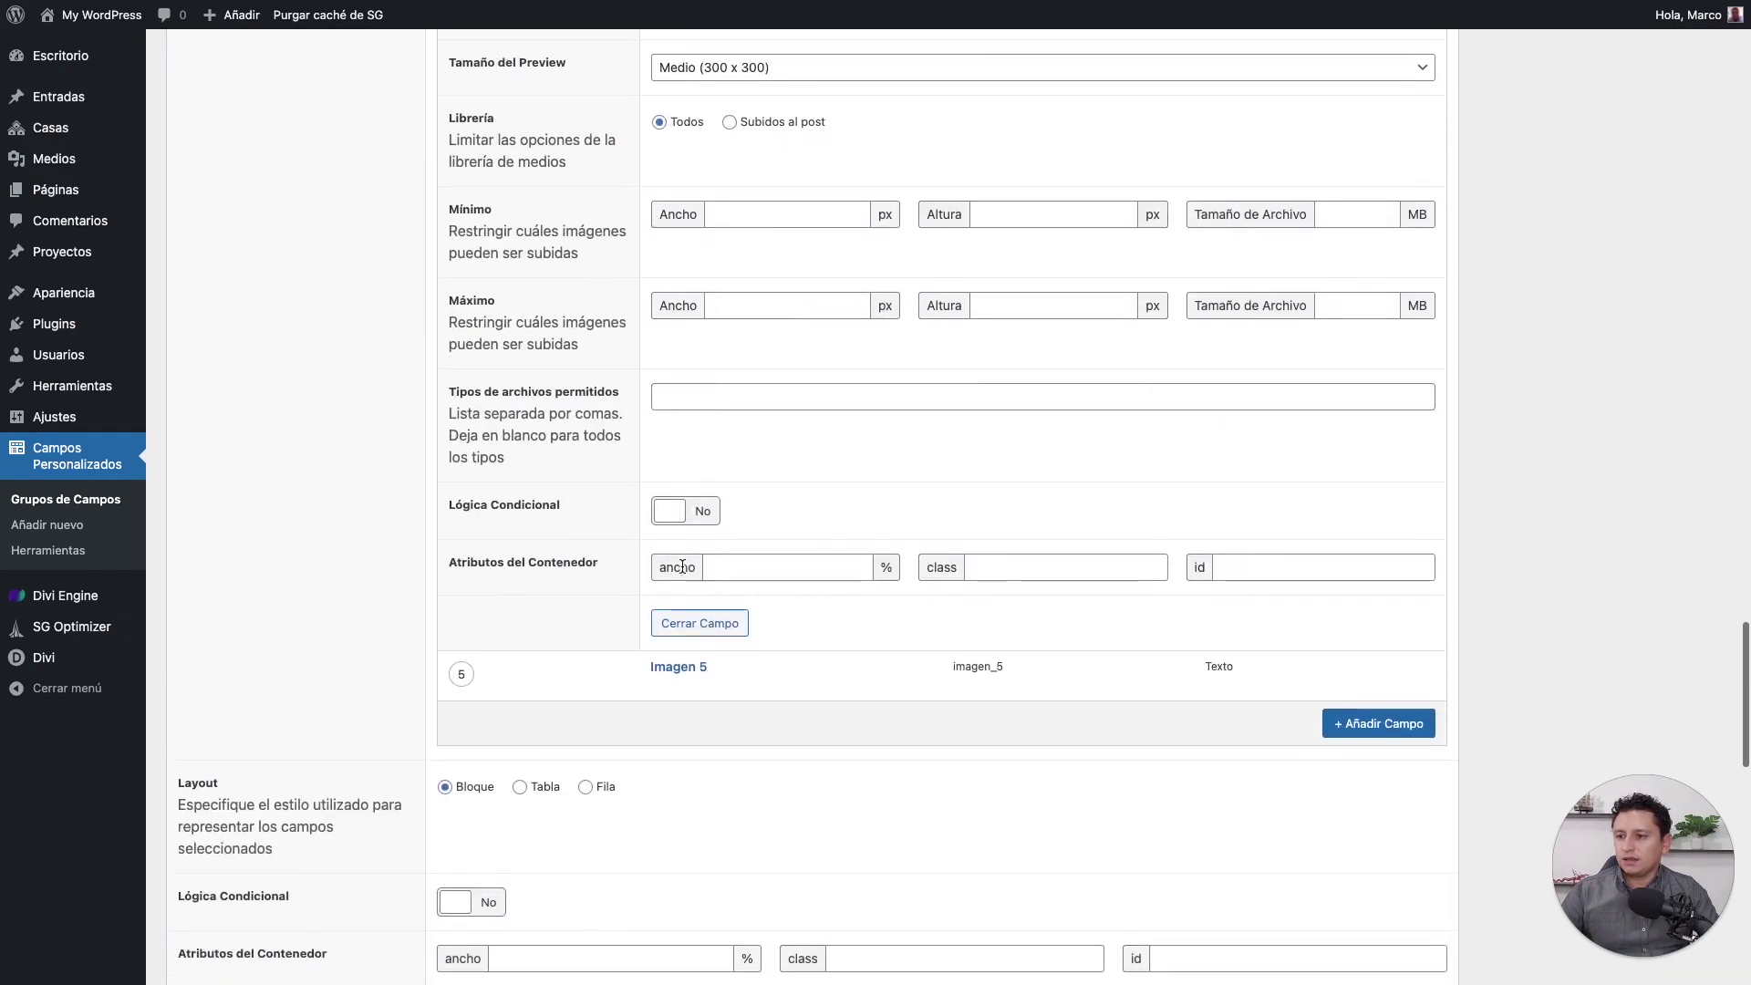
click(665, 631)
scroll(685, 640, down, 3)
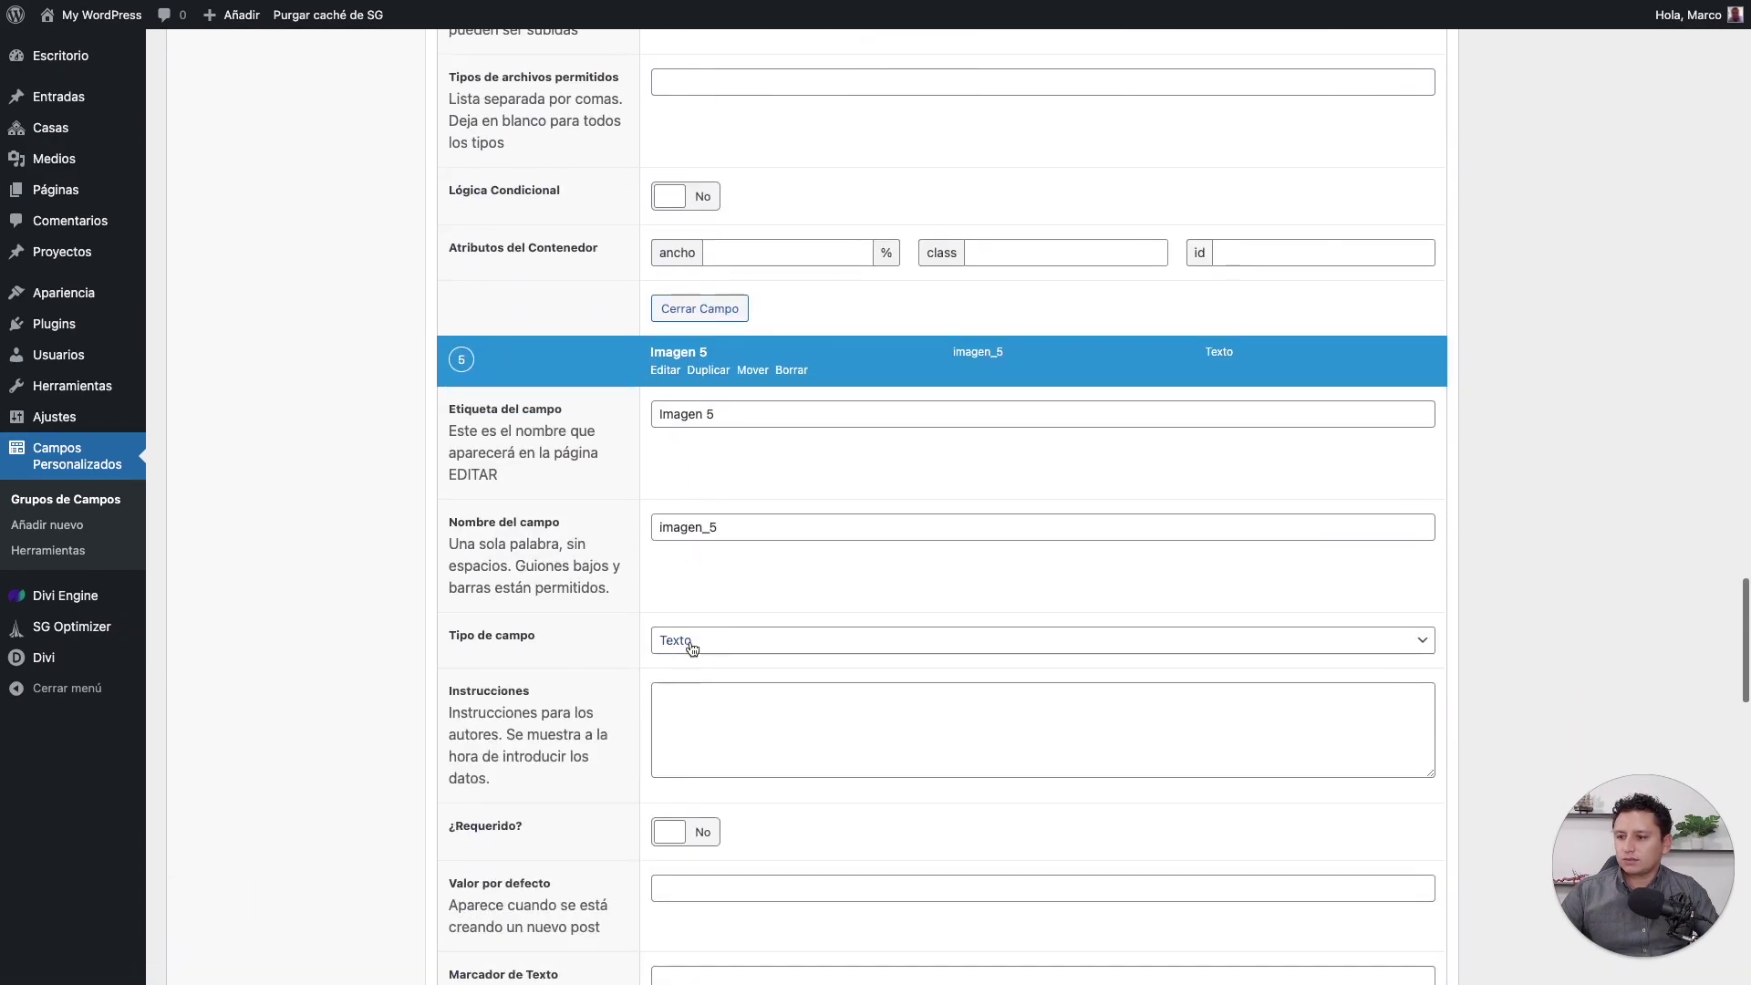
click(687, 640)
click(727, 829)
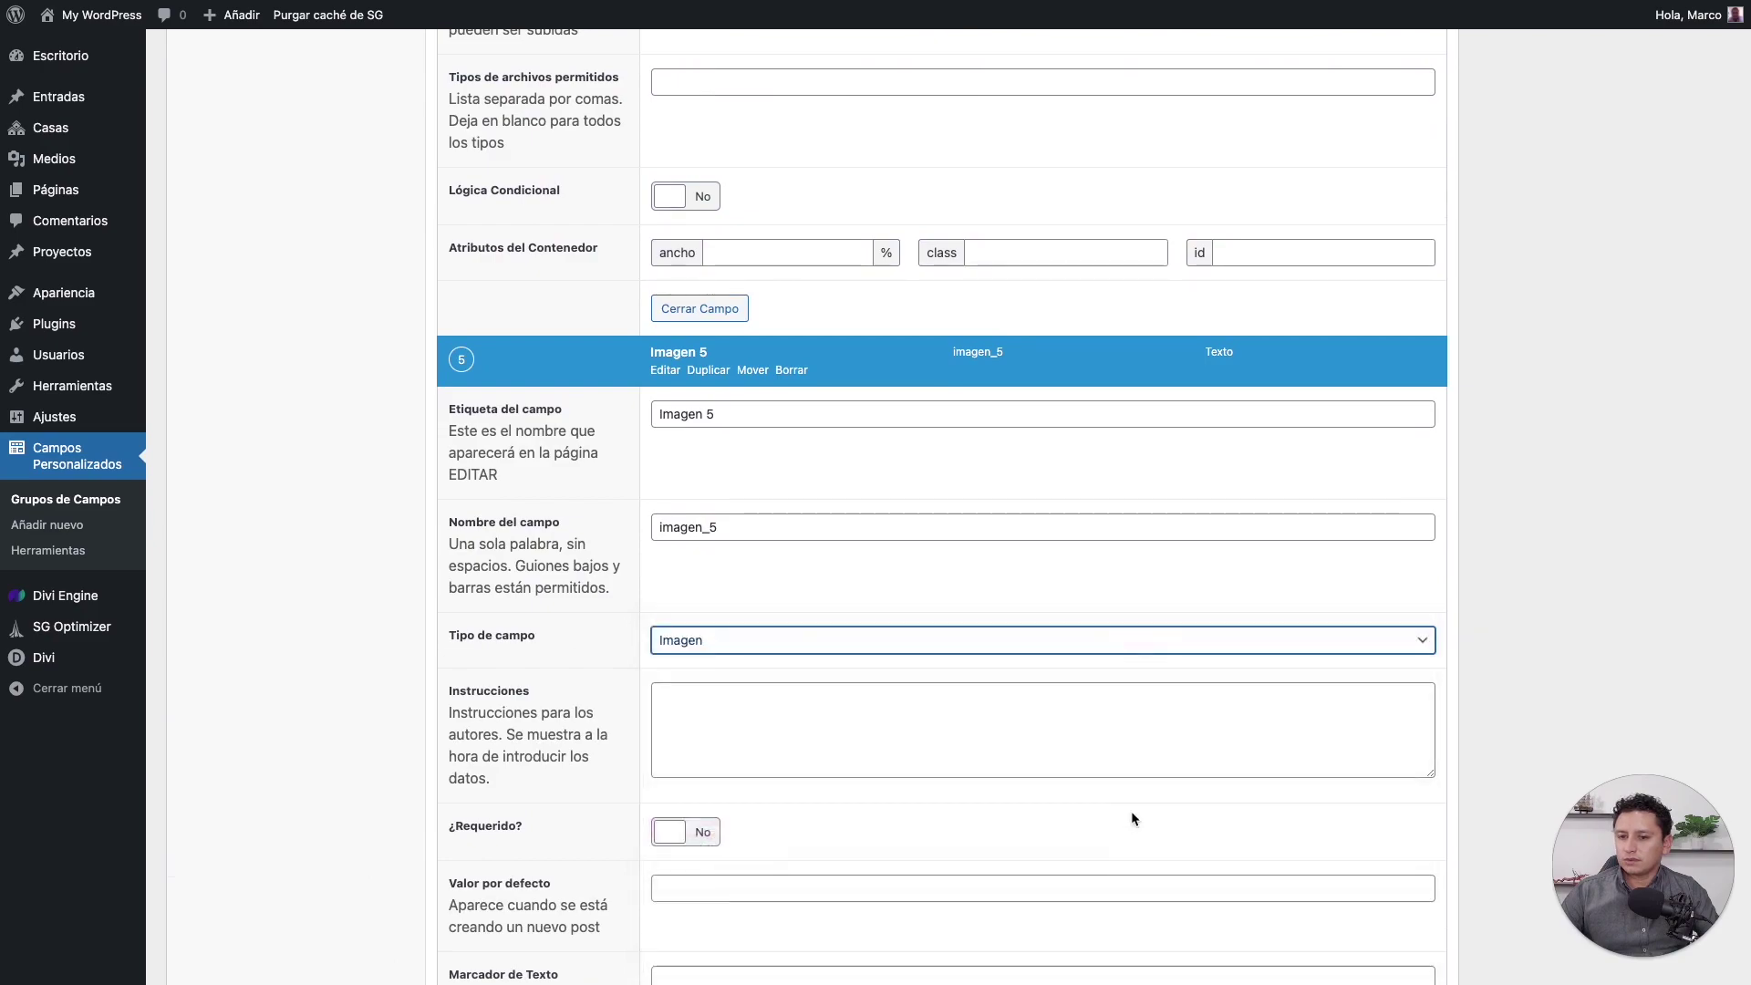
scroll(1131, 811, down, 15)
scroll(1307, 598, up, 20)
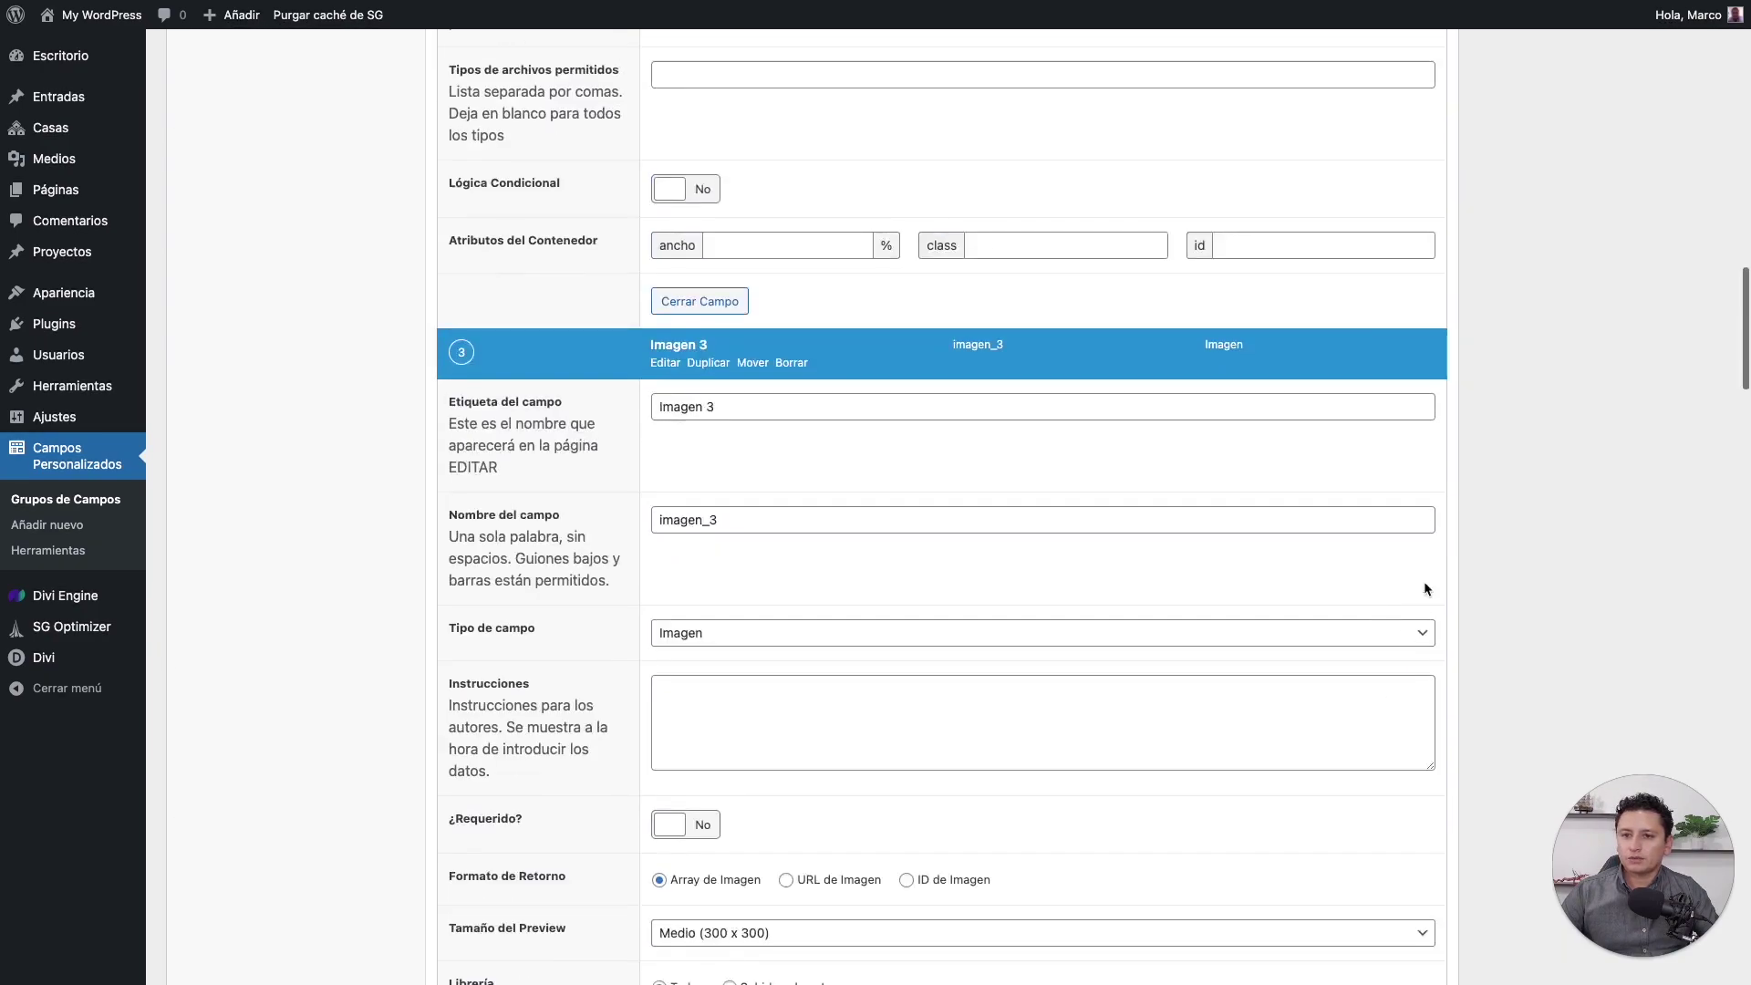
Save the GC – Casas field group, recheck Galería, and go to the Casas list
click(1674, 257)
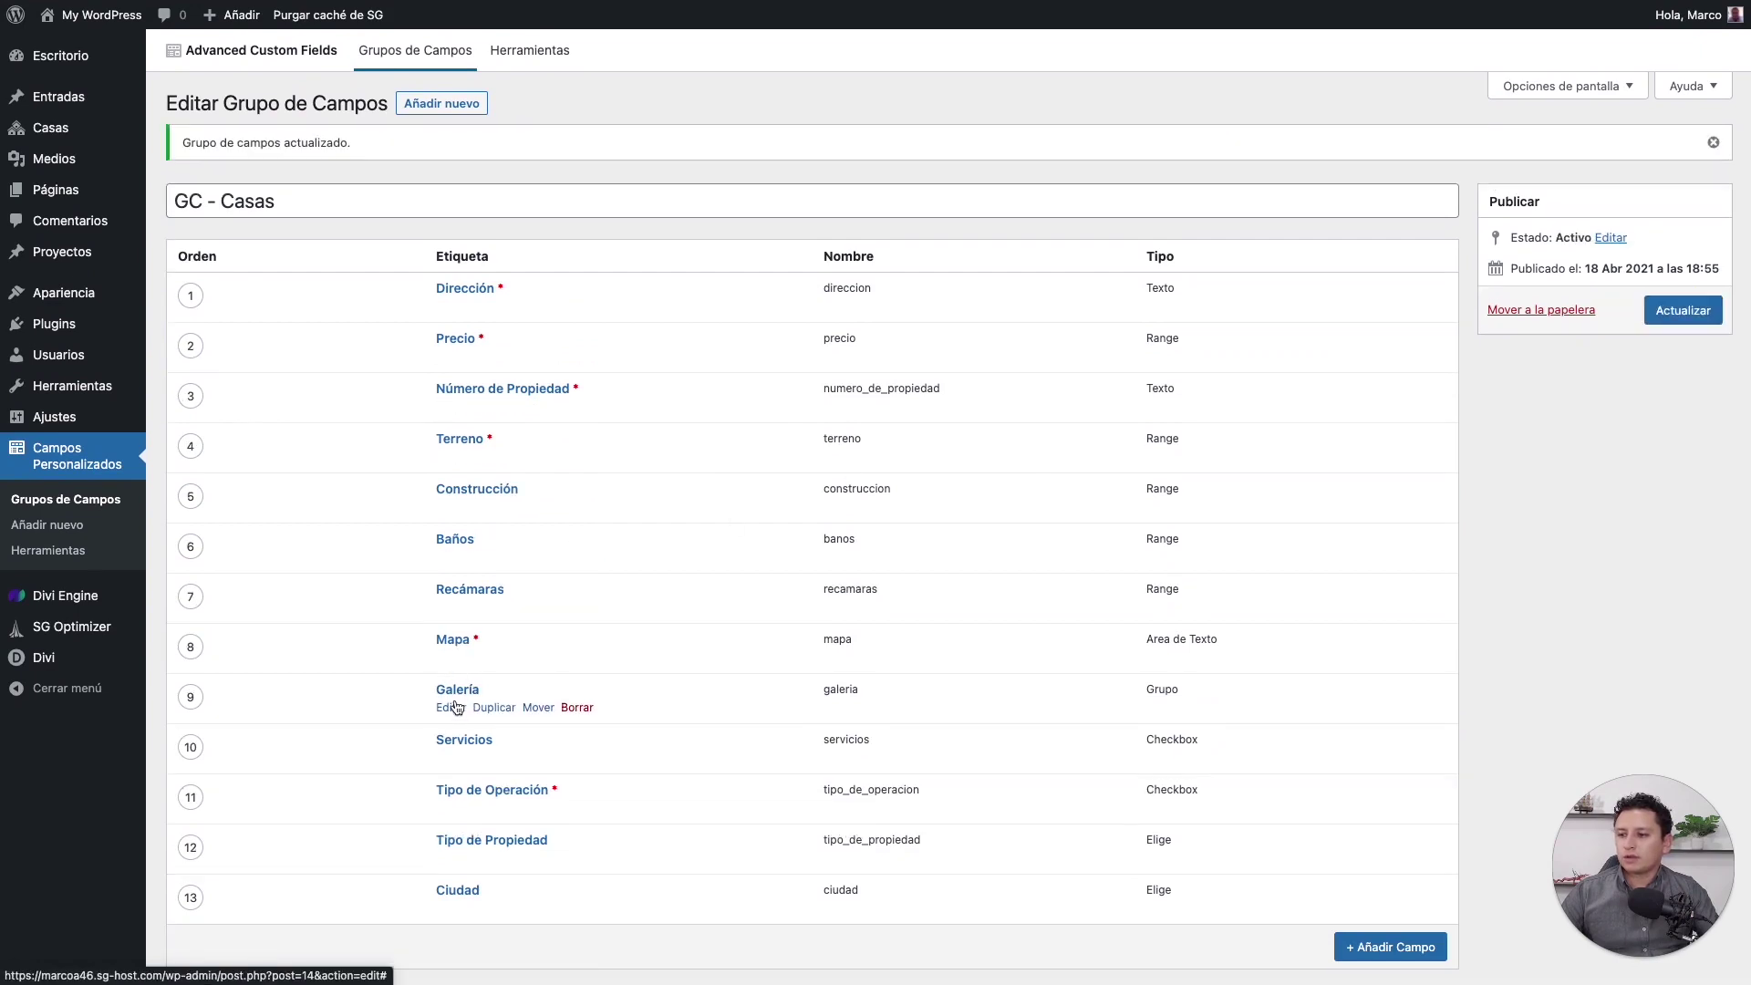
click(452, 708)
scroll(534, 704, down, 9)
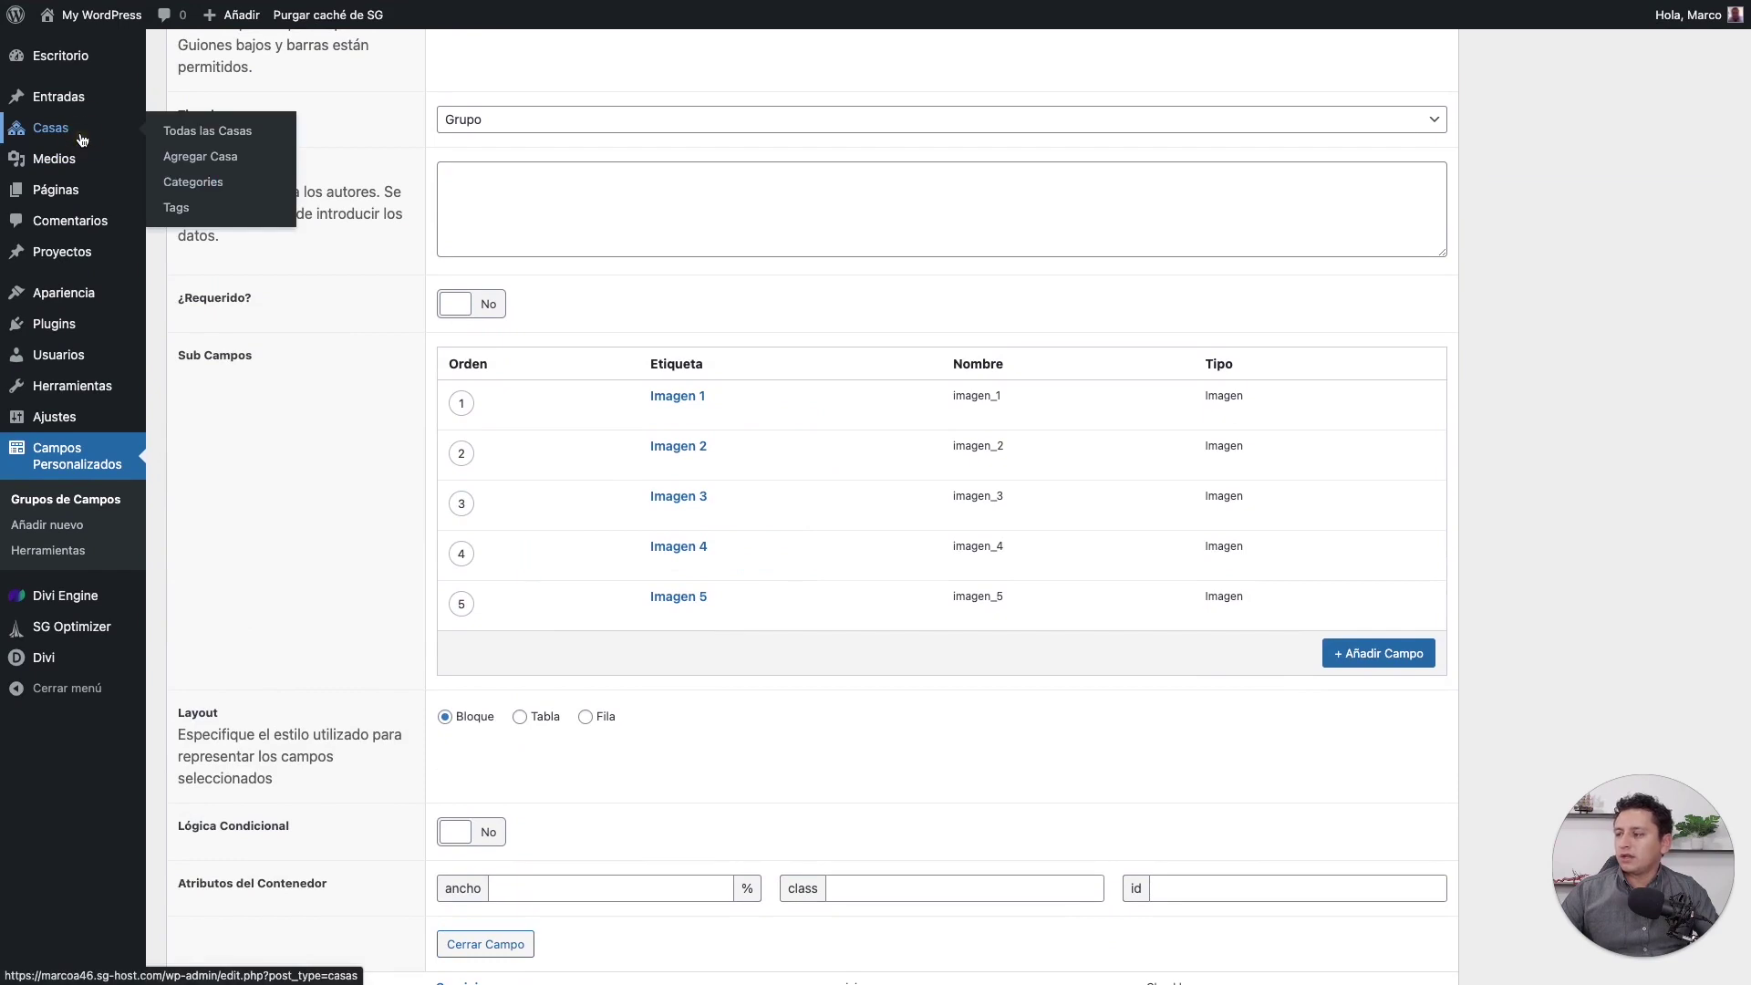
click(118, 154)
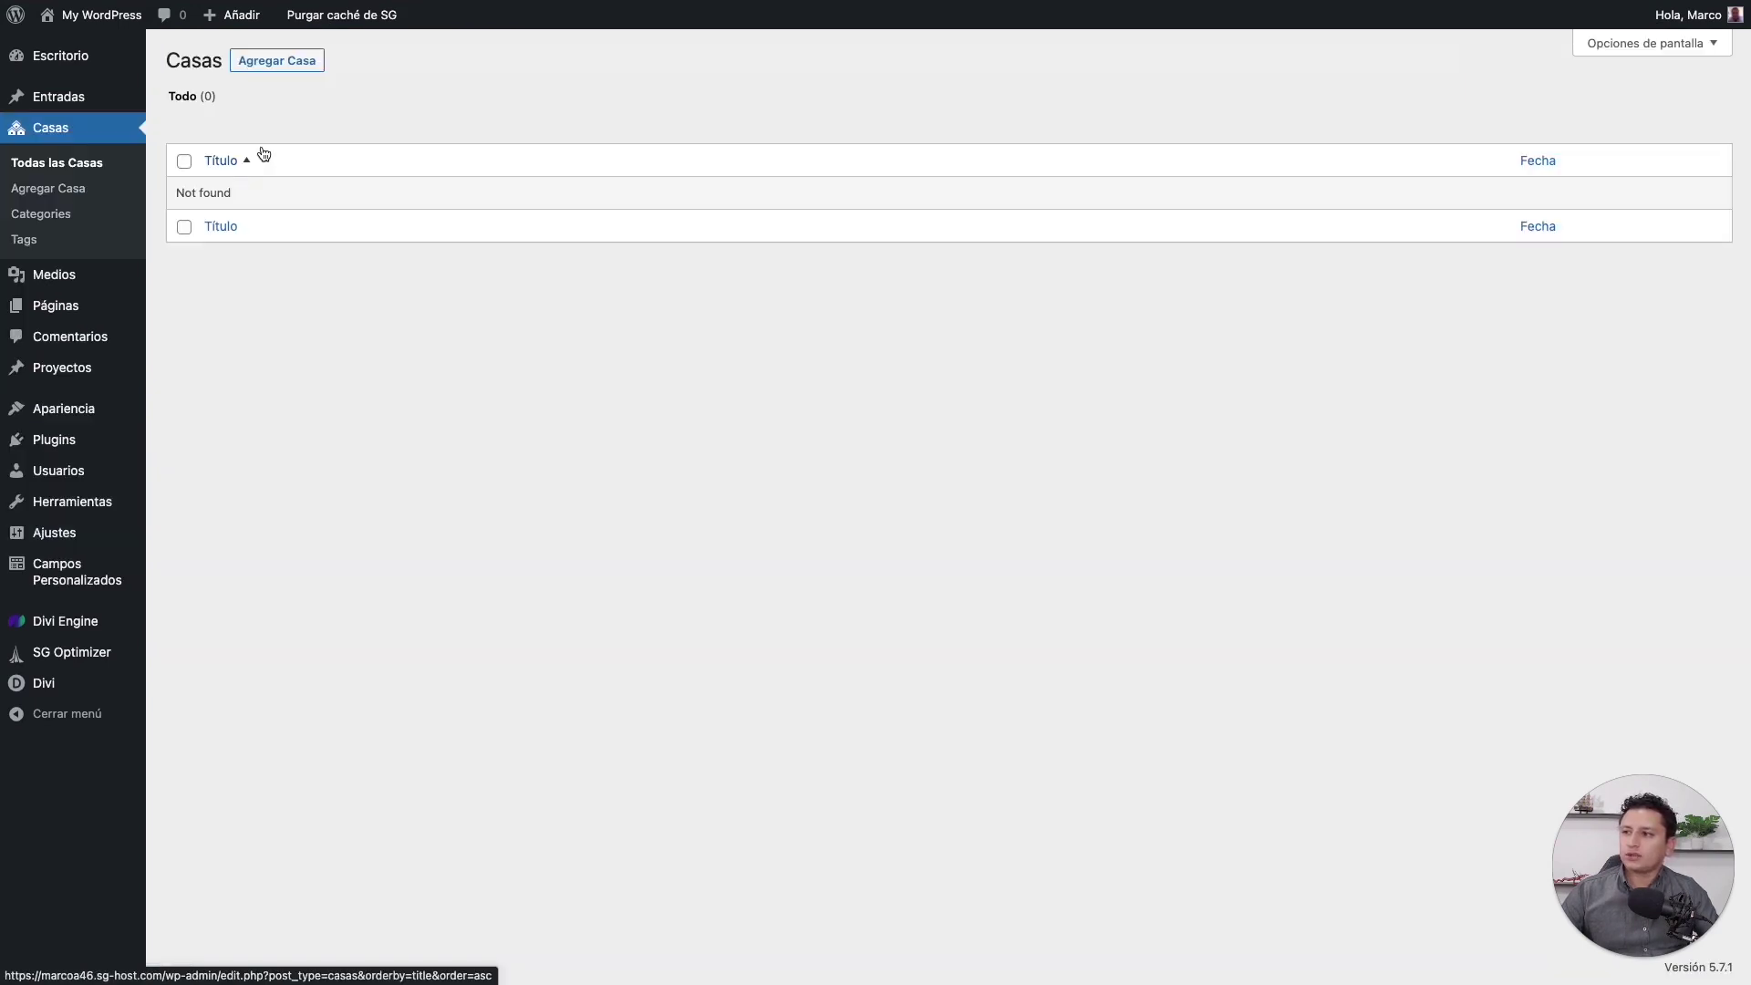
Start a new Casa and tick Balcón, Terraza, Gimnasio, Internet and Aire acondicionado
click(274, 61)
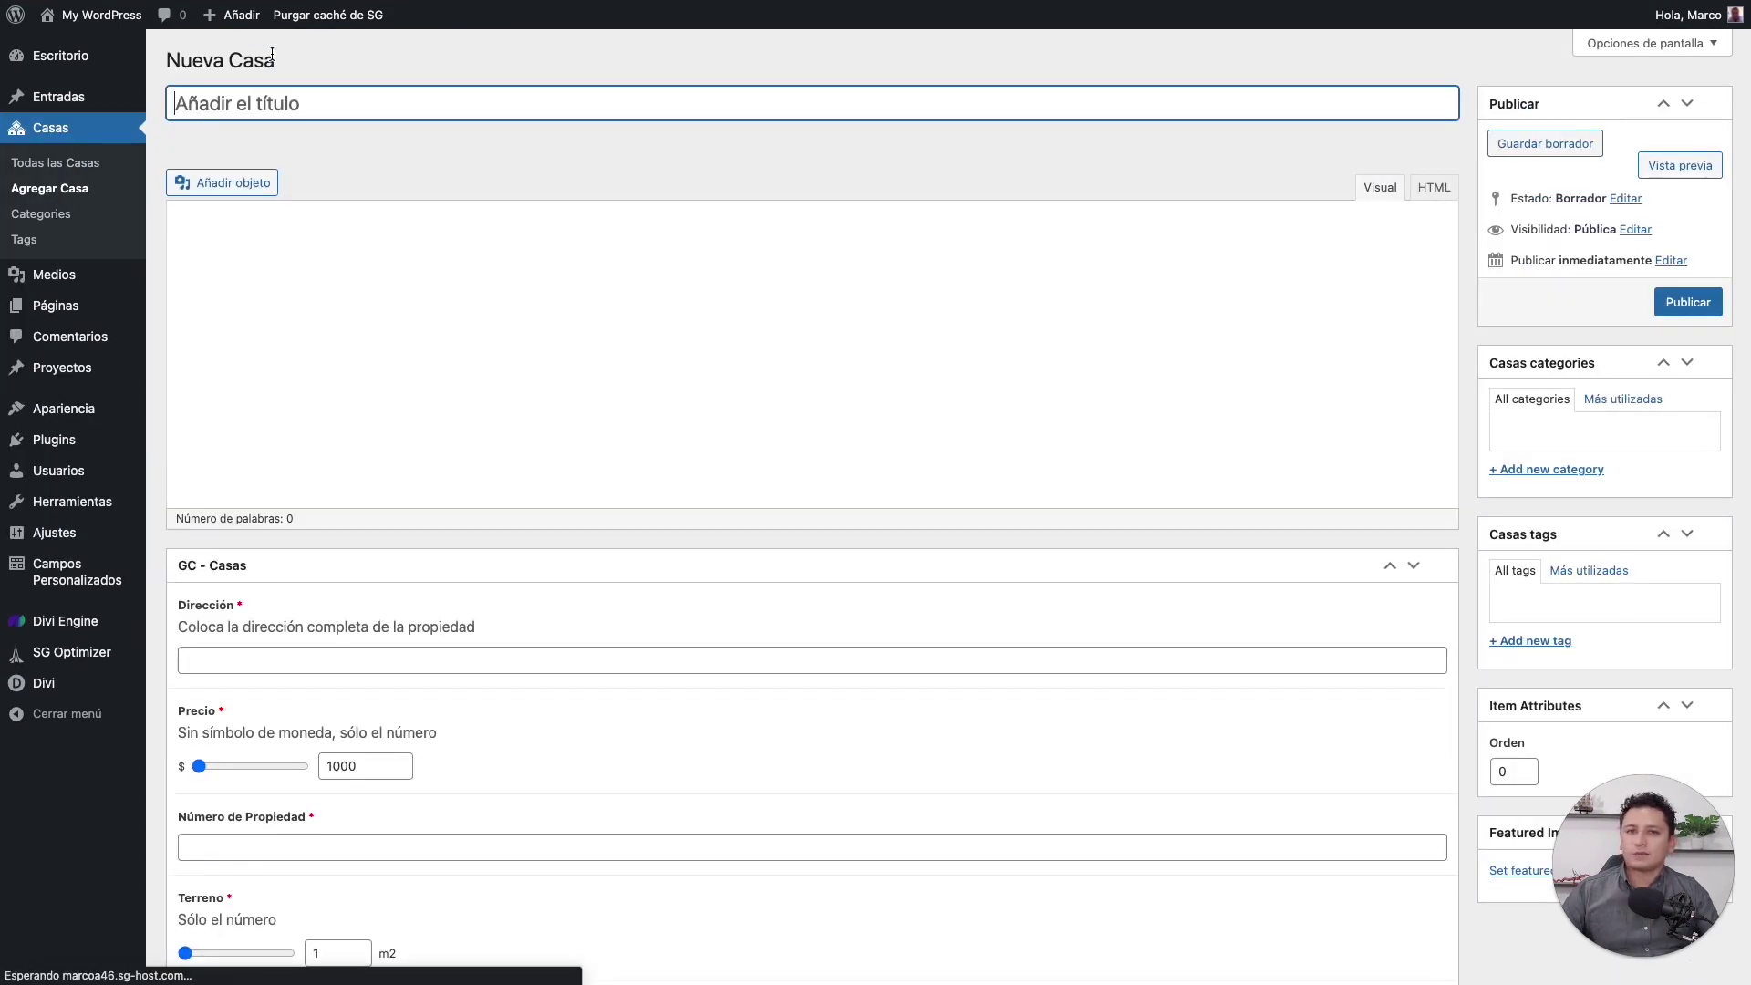
scroll(332, 337, down, 9)
scroll(336, 338, down, 5)
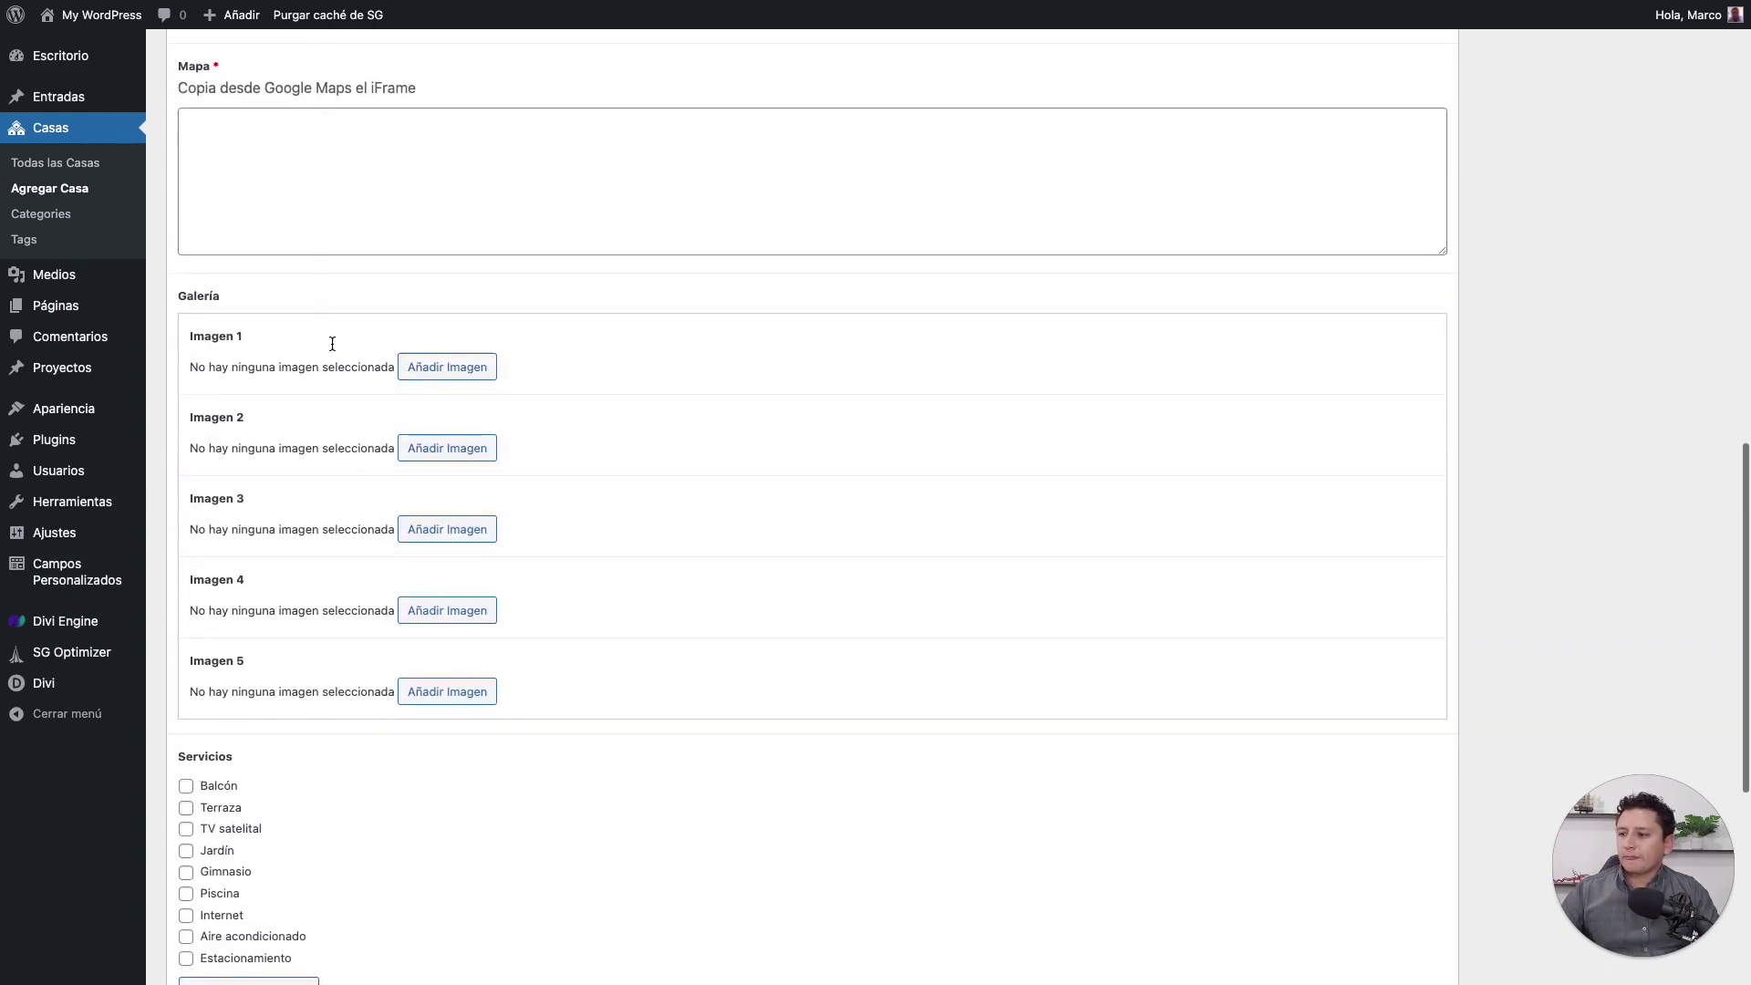
scroll(357, 278, down, 4)
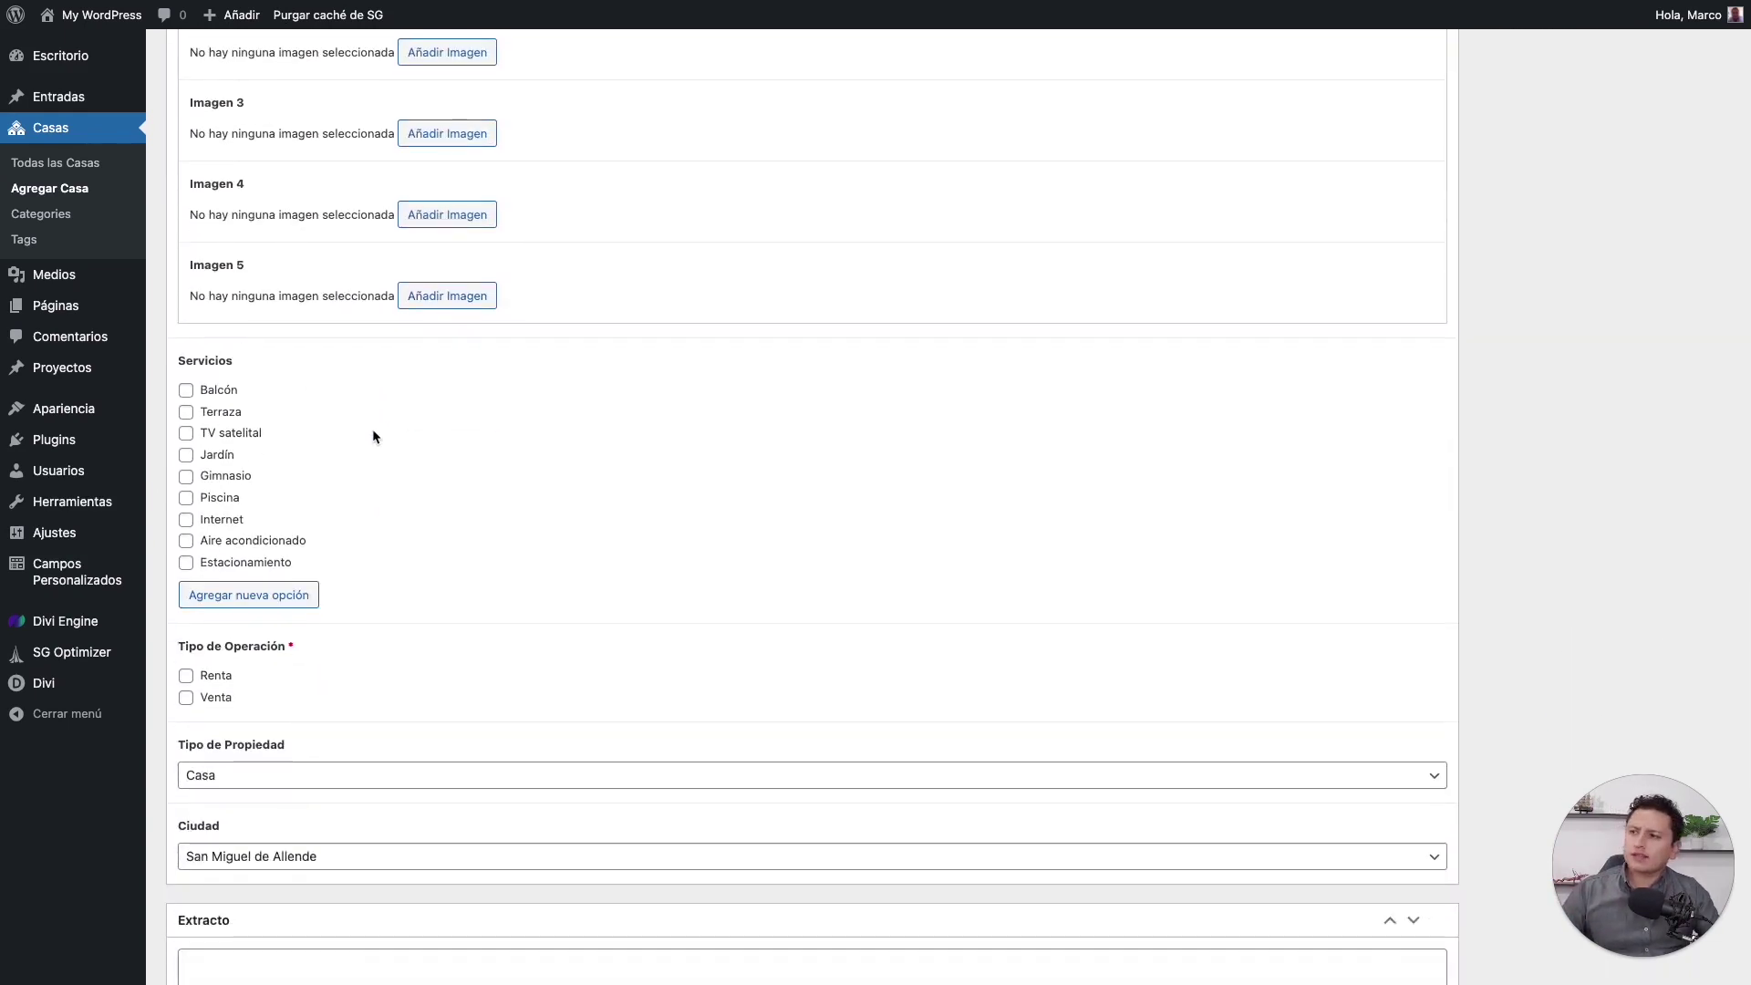
scroll(374, 432, down, 1)
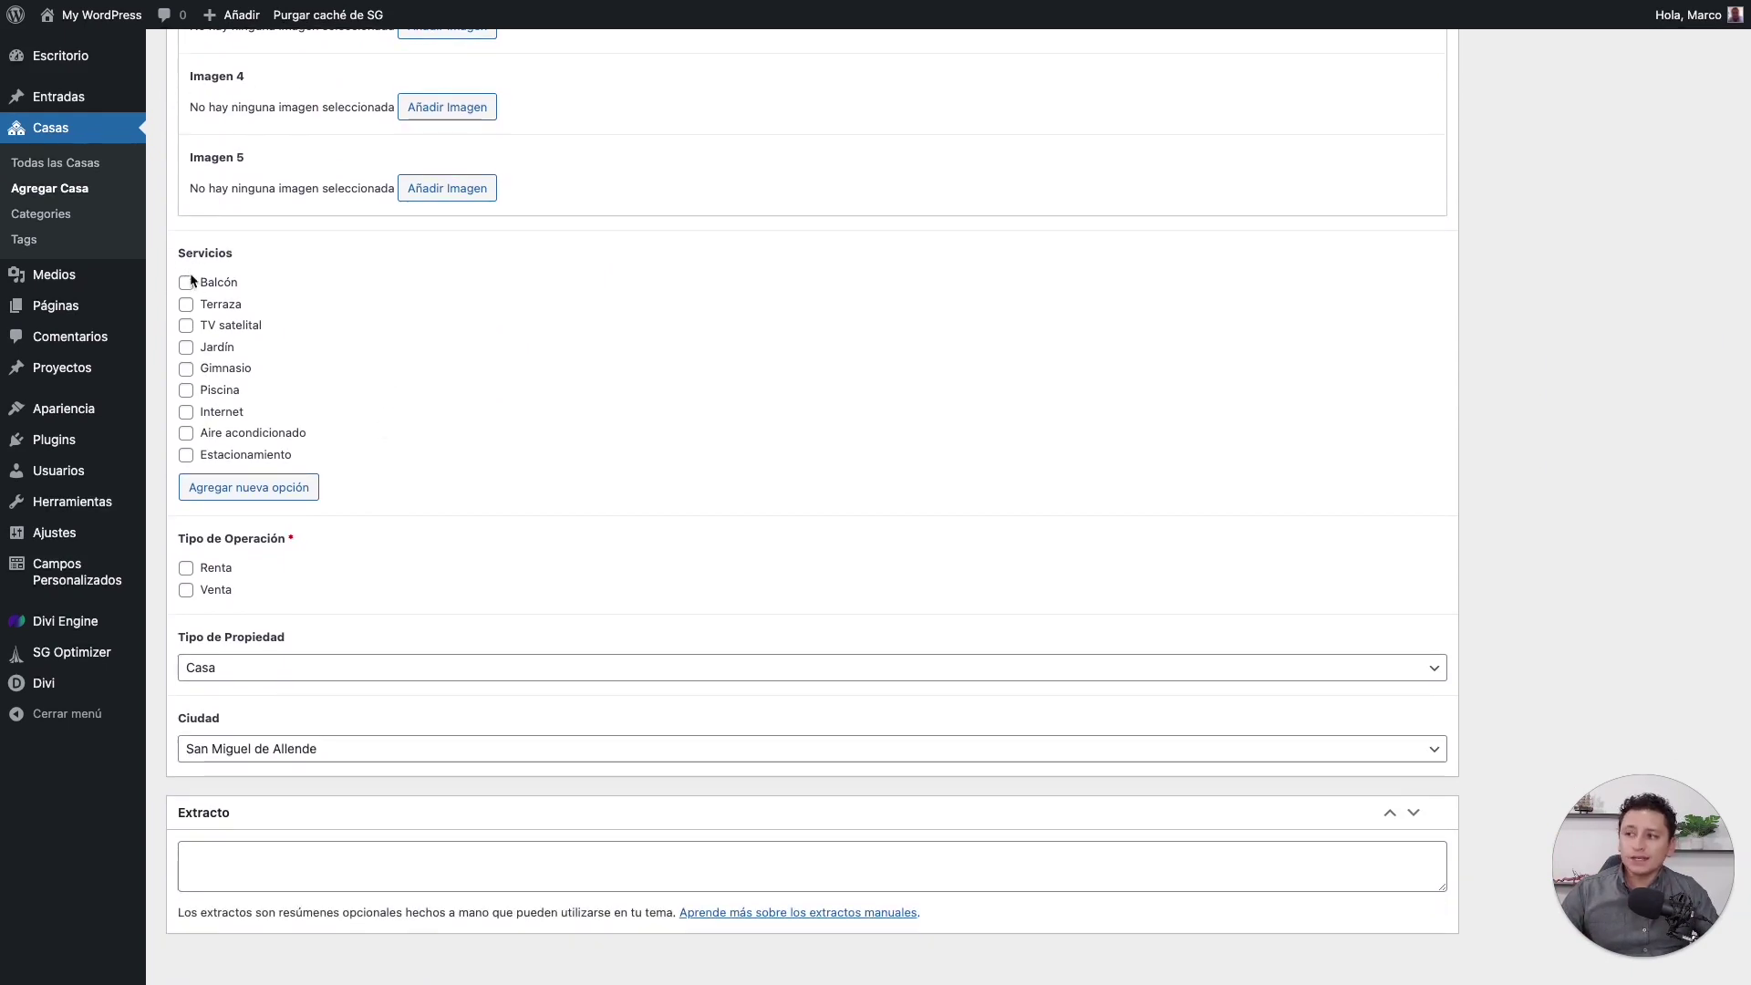
click(187, 288)
click(186, 305)
click(186, 368)
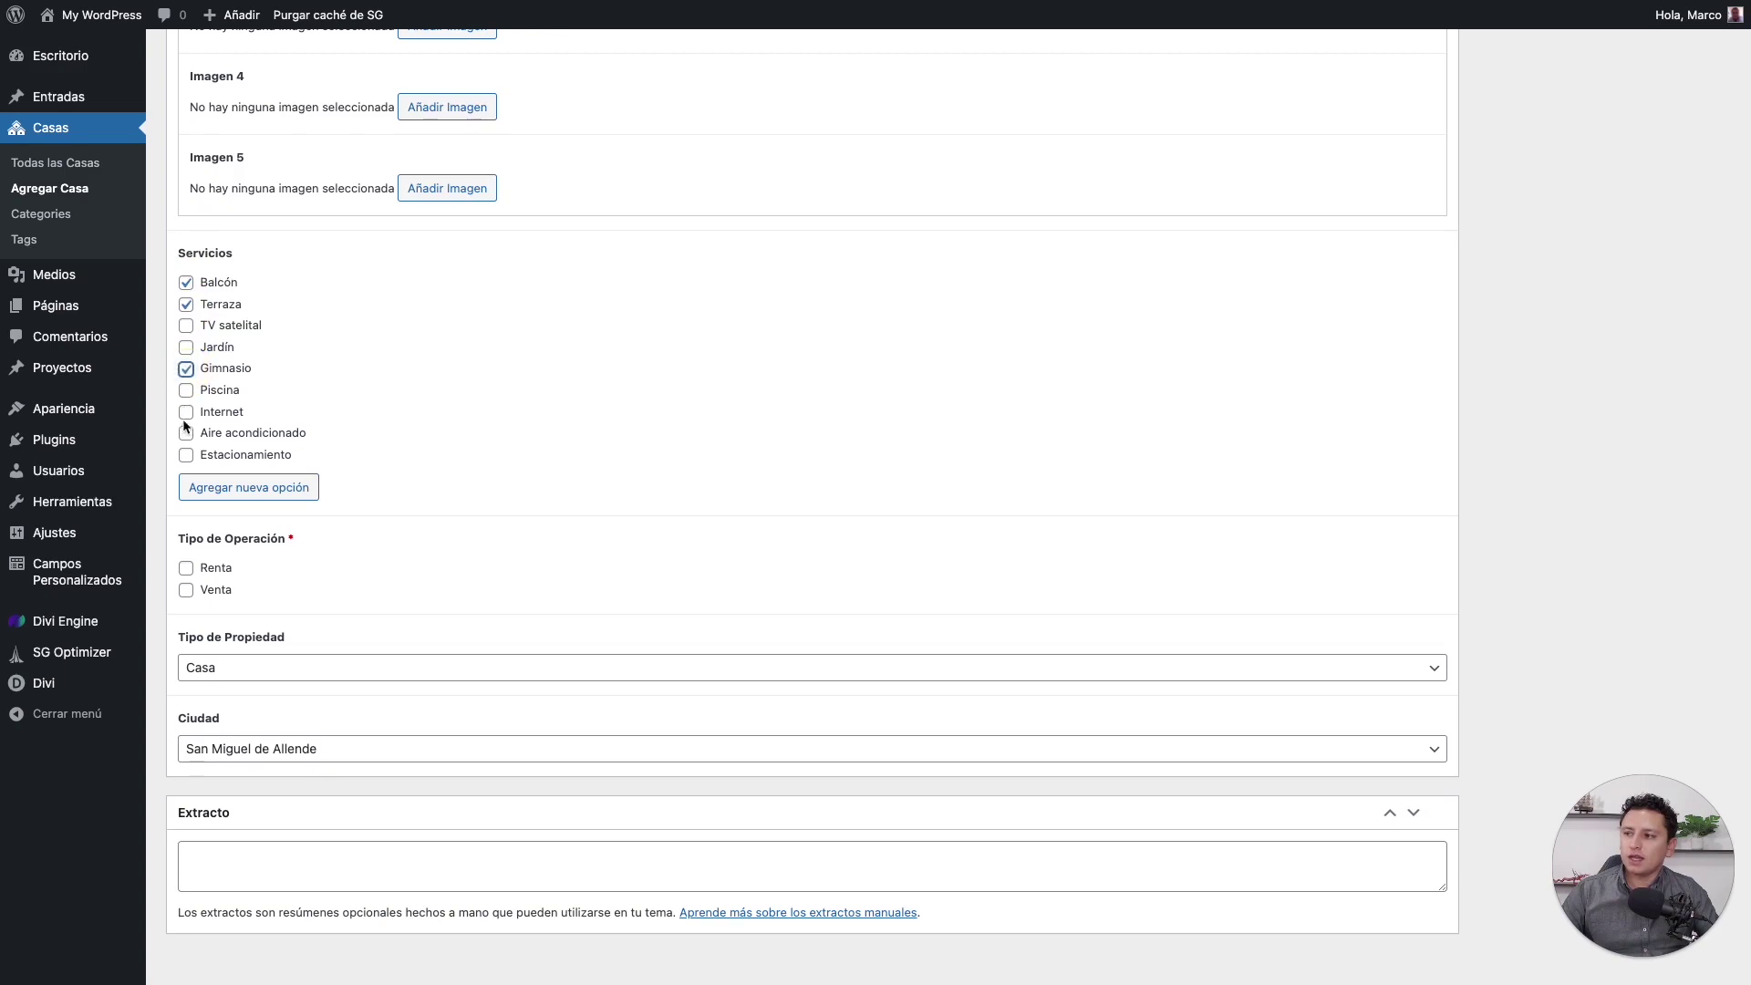
click(186, 413)
click(186, 434)
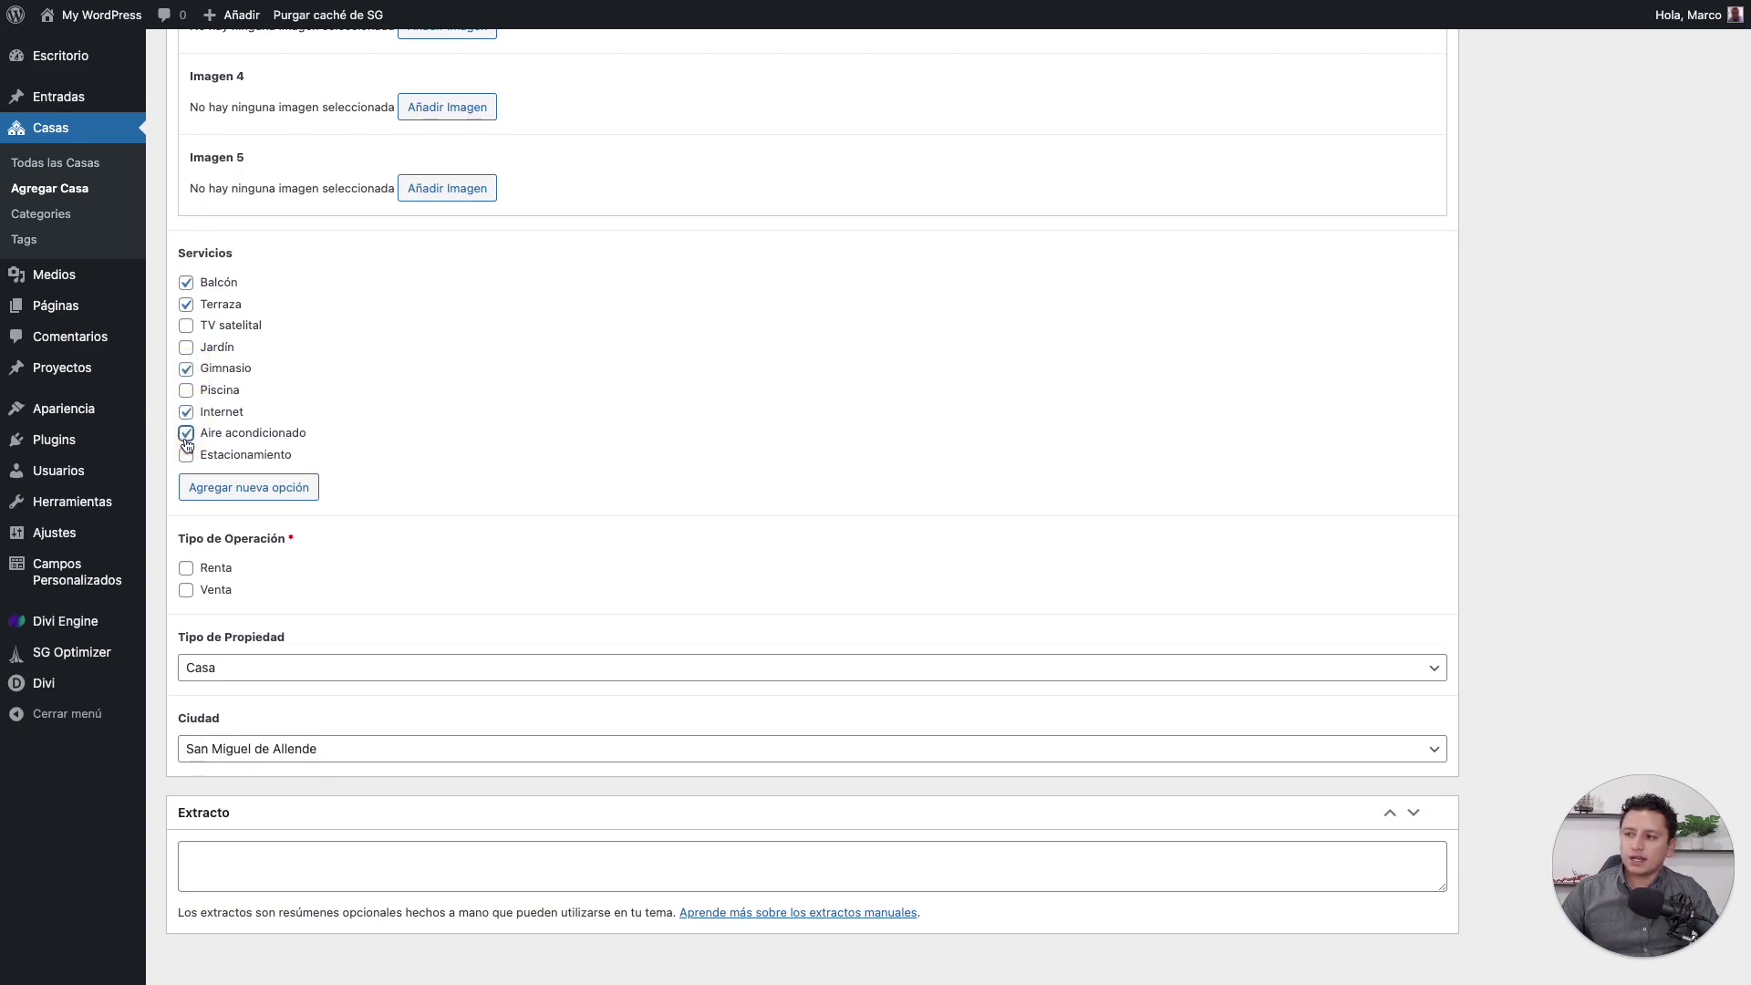
click(272, 491)
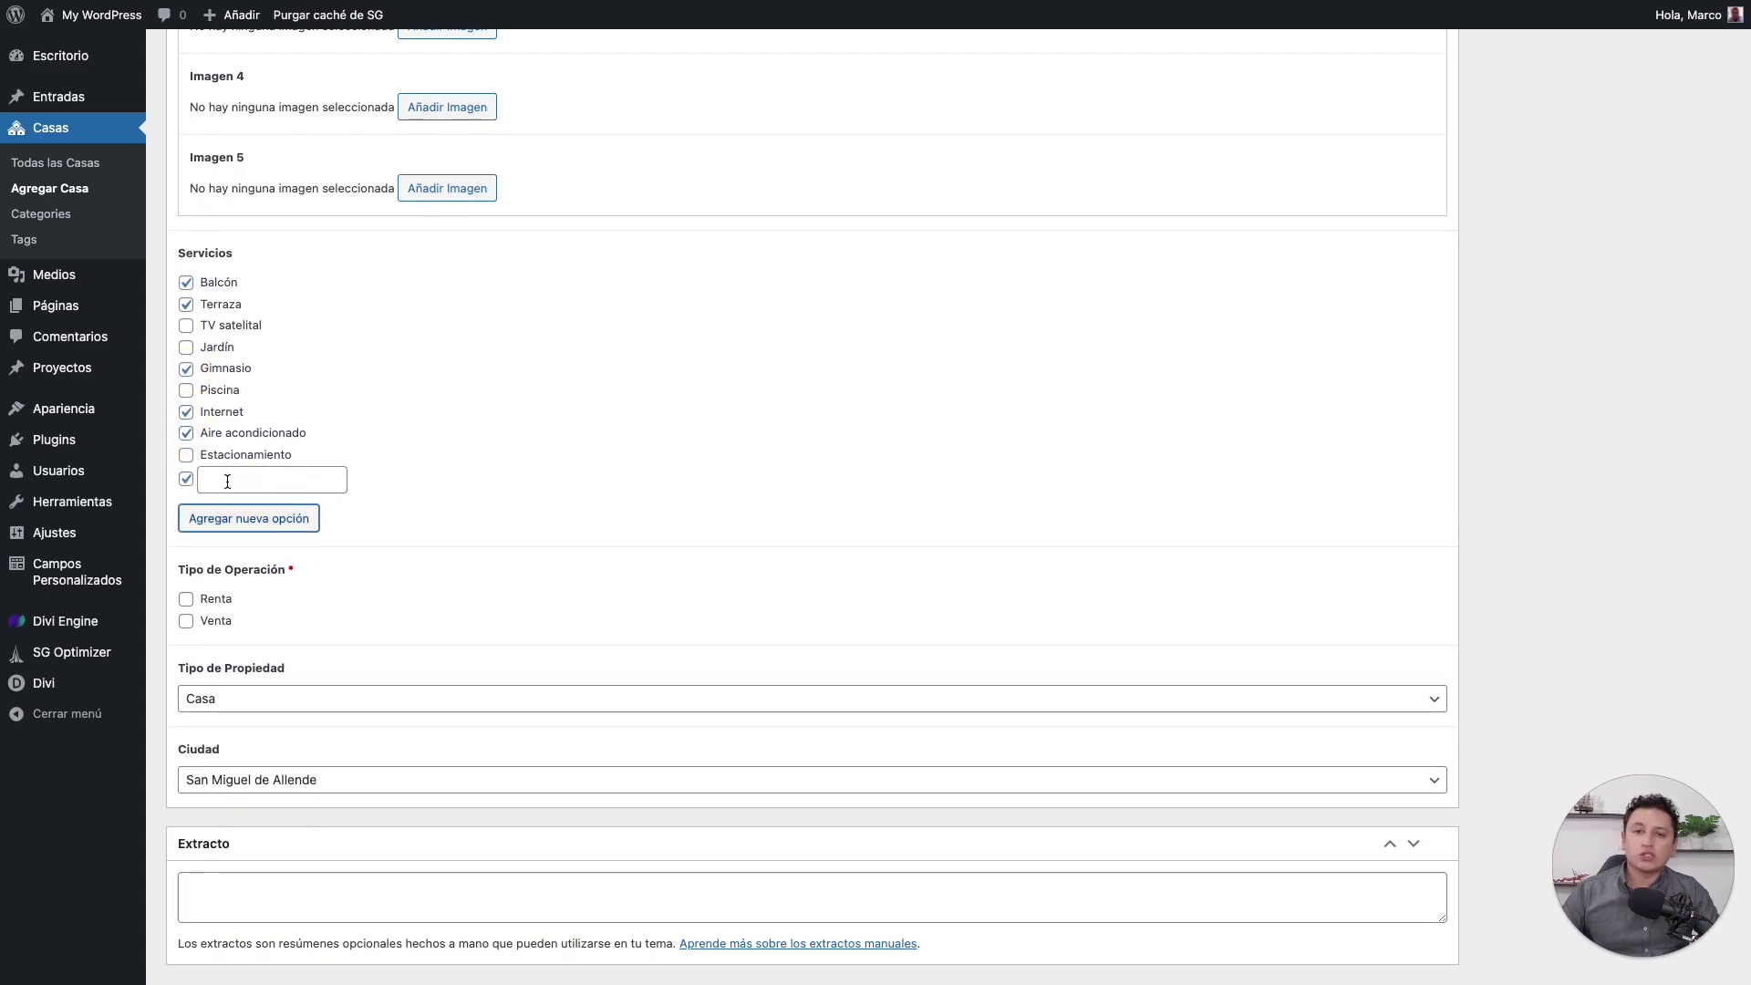
click(185, 481)
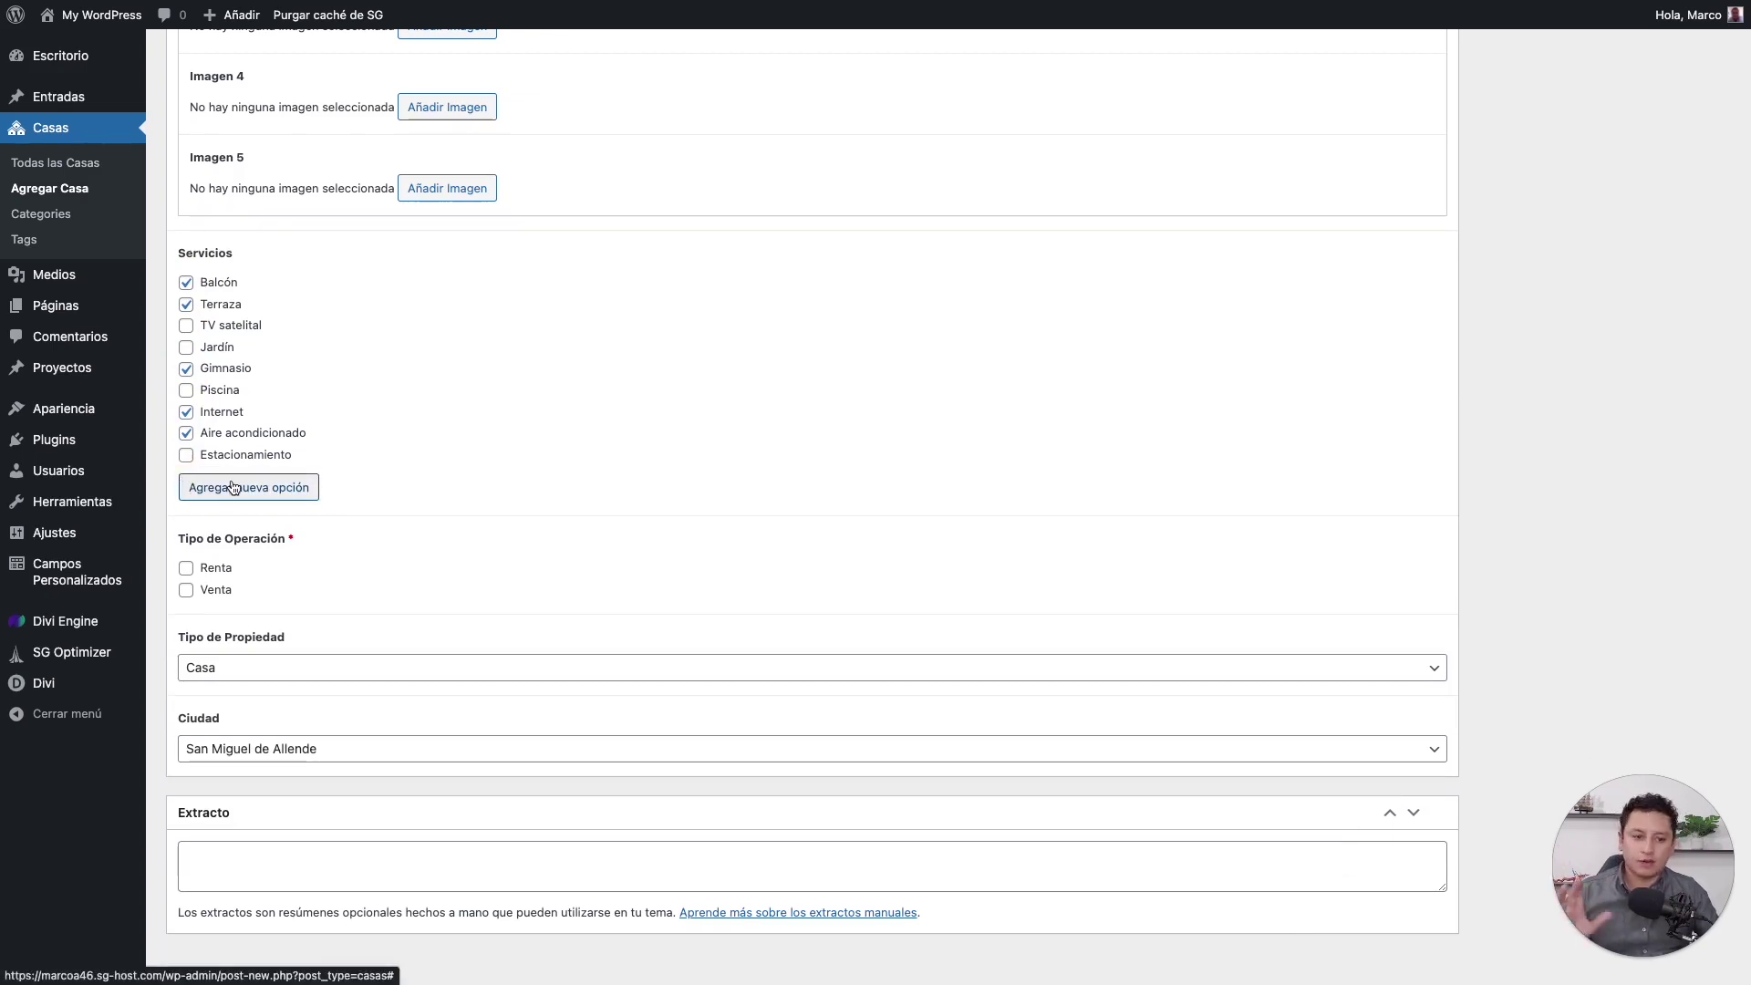
Set Tipo de Propiedad to Oficina and Ciudad to Querétaro
click(186, 567)
click(186, 589)
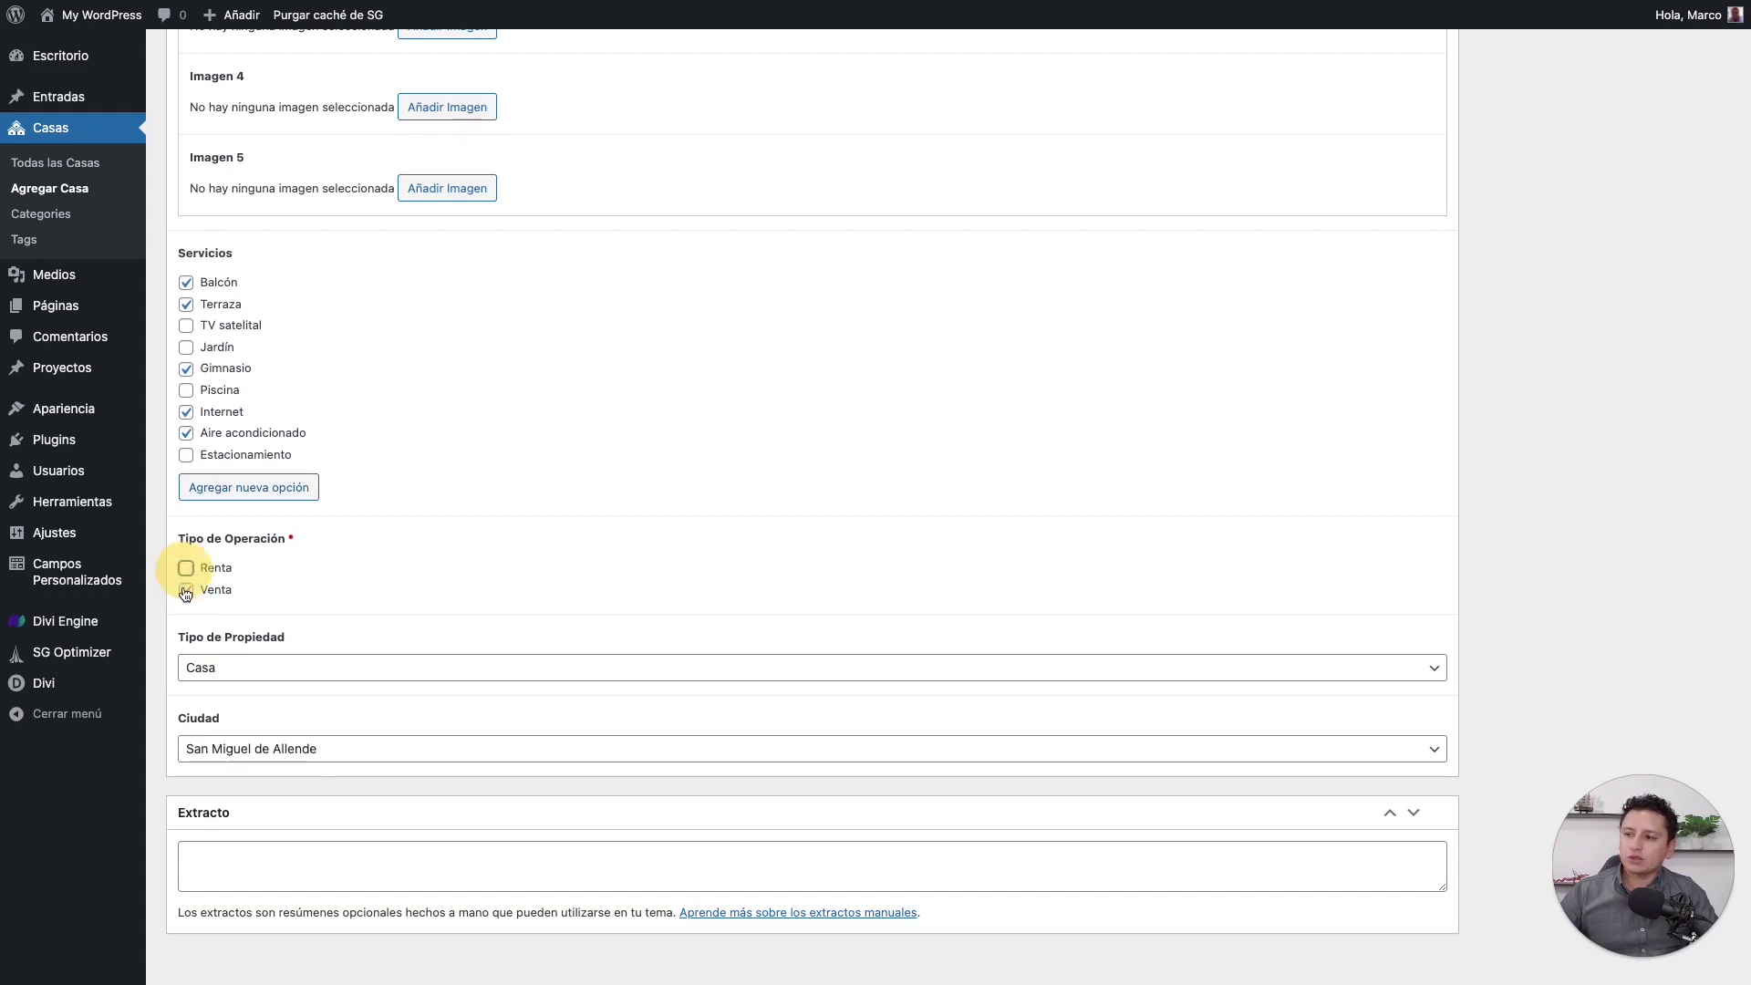
click(186, 590)
click(254, 672)
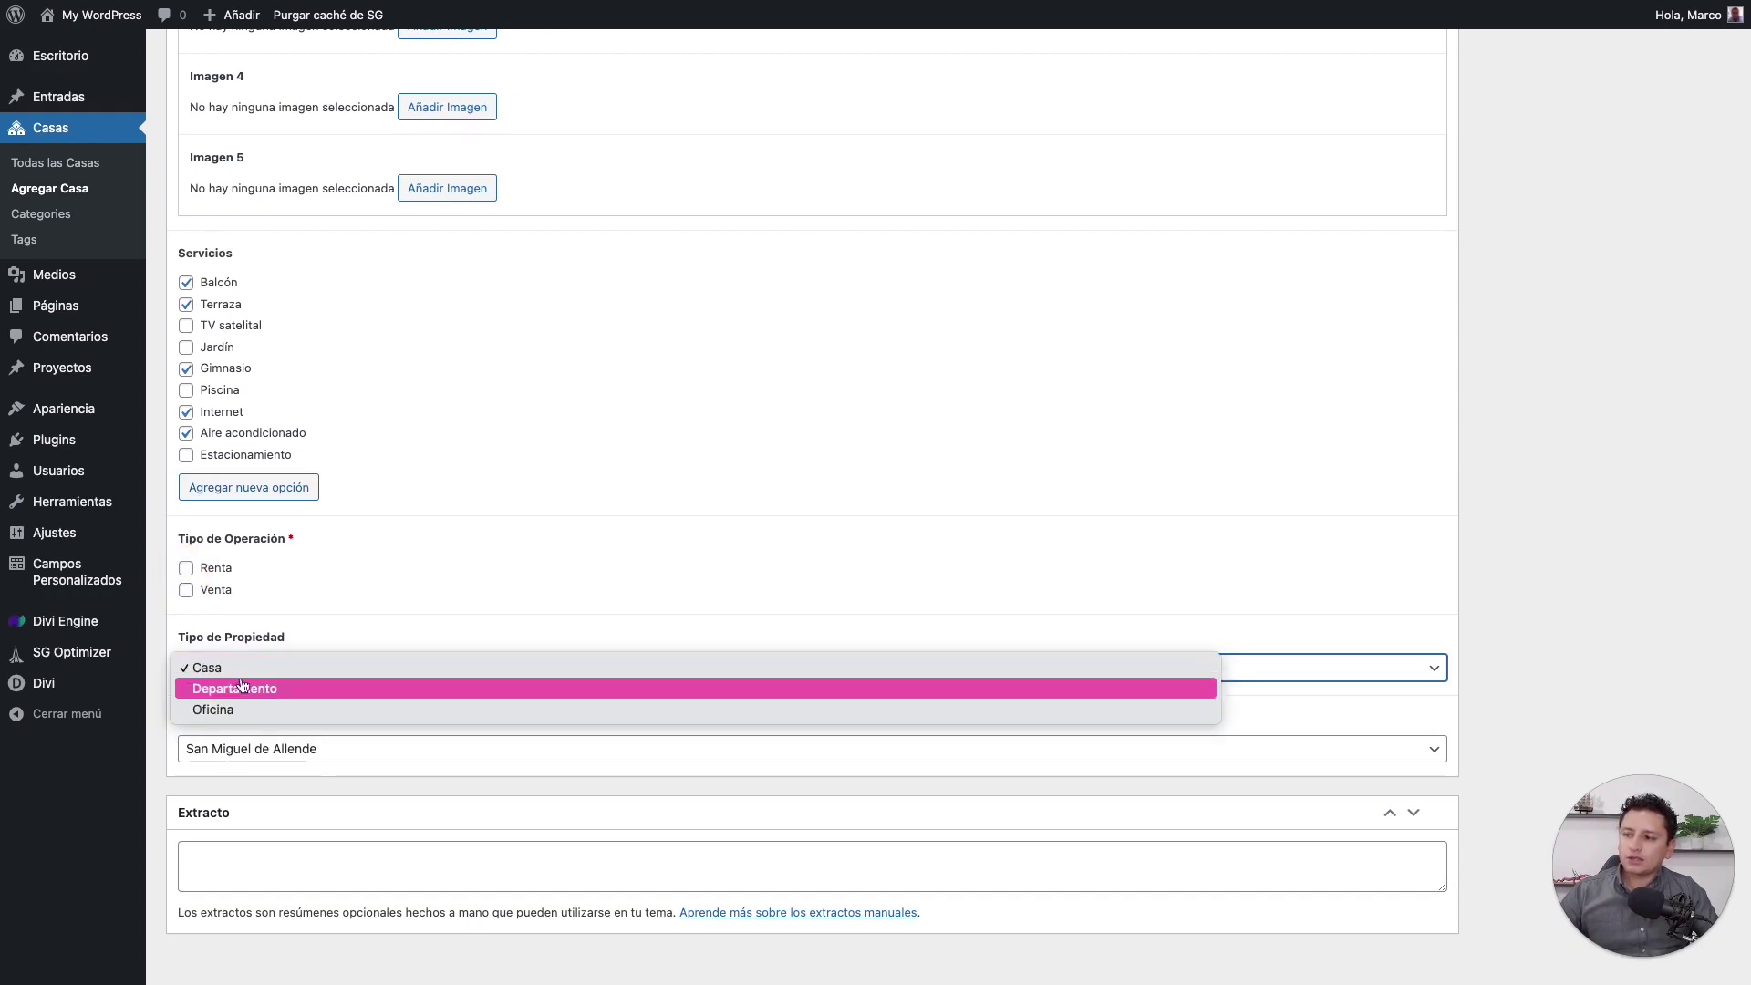
click(233, 688)
click(217, 670)
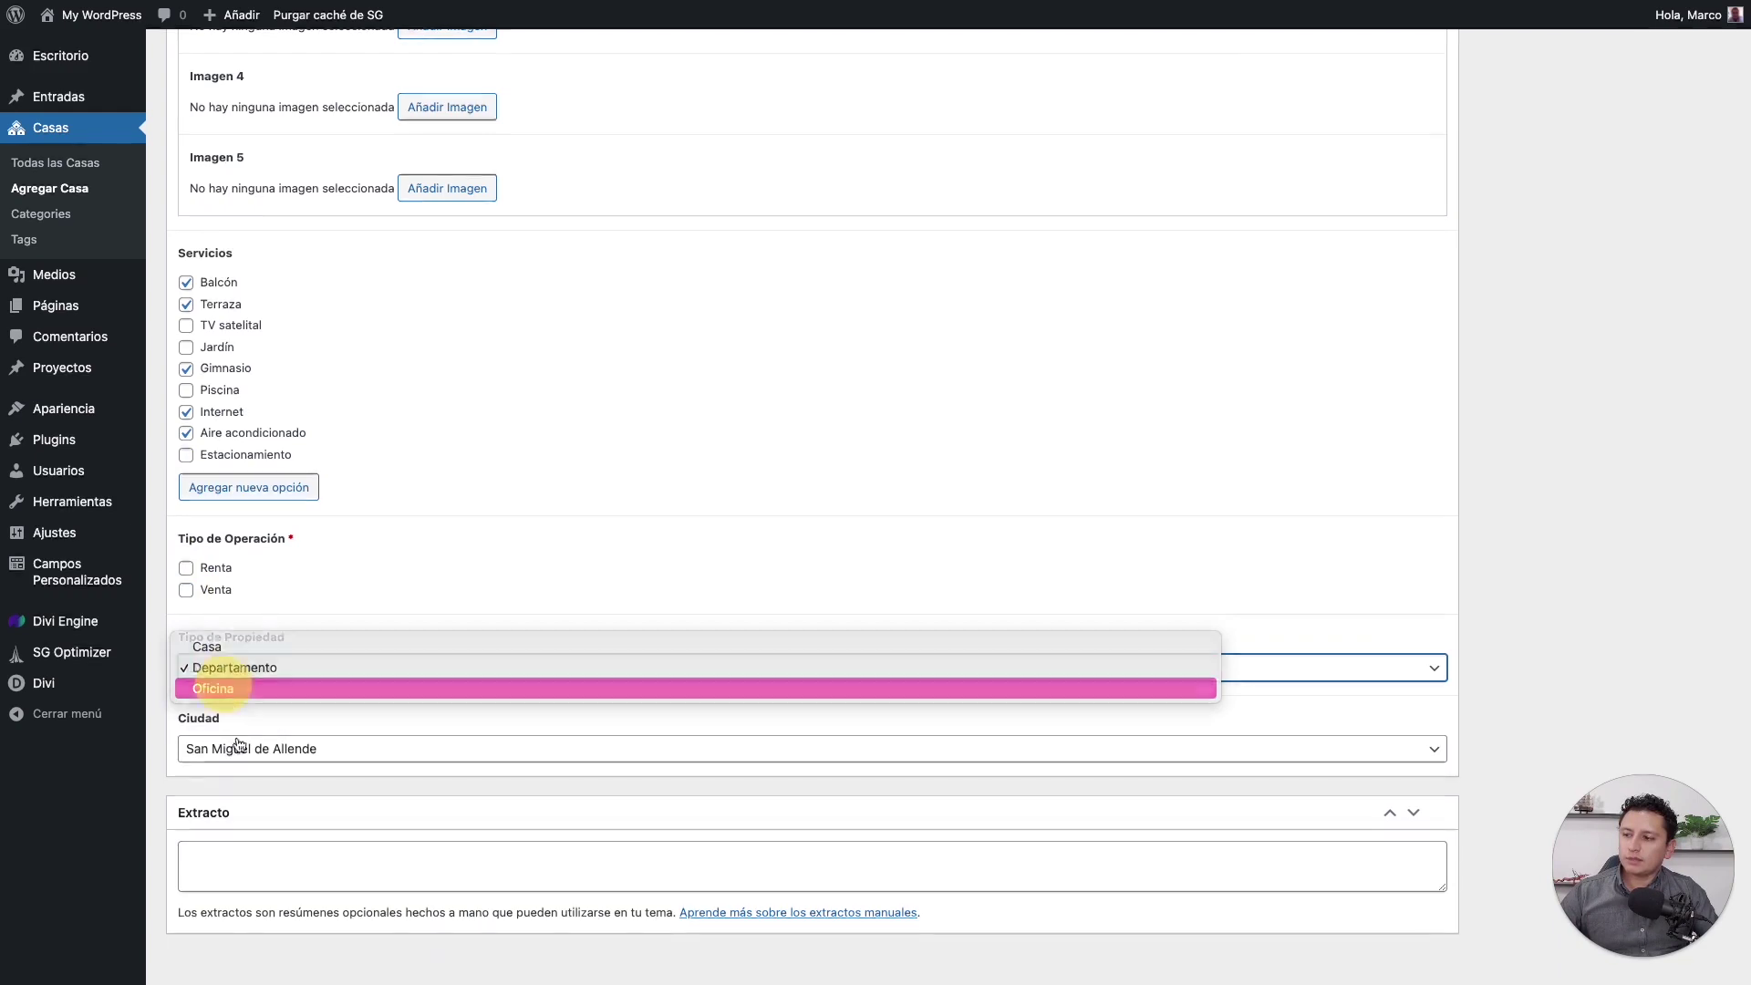
click(219, 690)
click(255, 749)
click(243, 770)
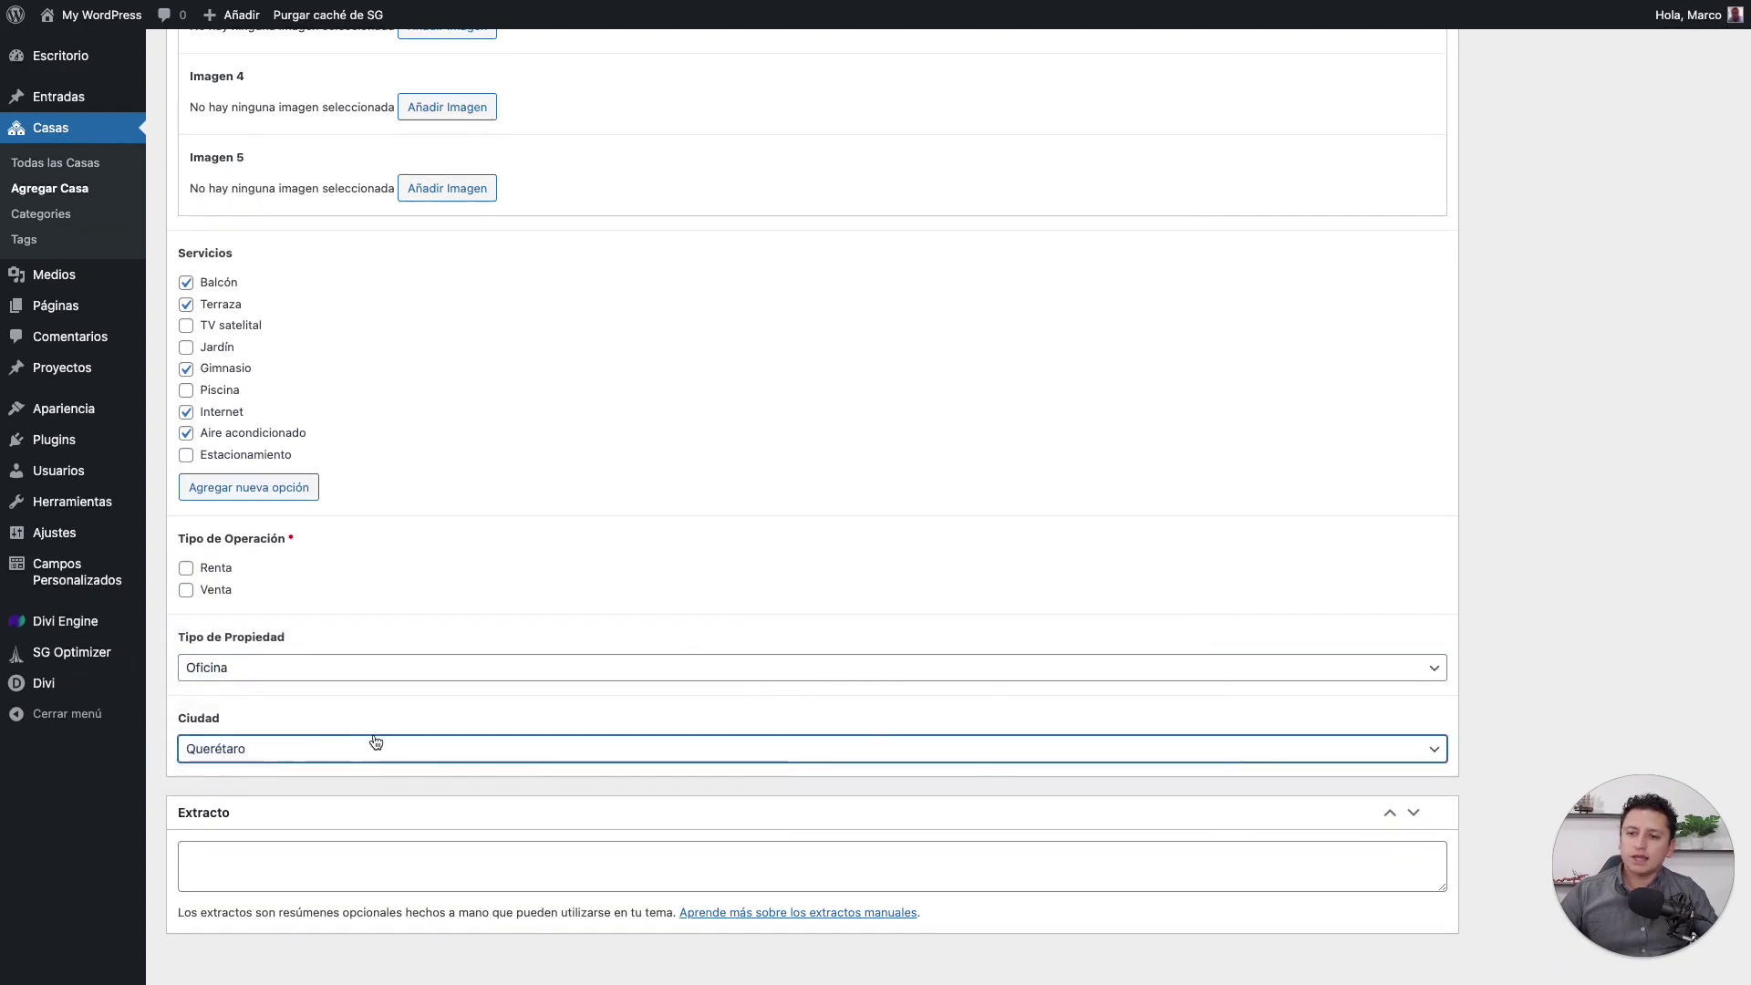
Scroll through the new Casa form to review its fields
scroll(599, 681, up, 20)
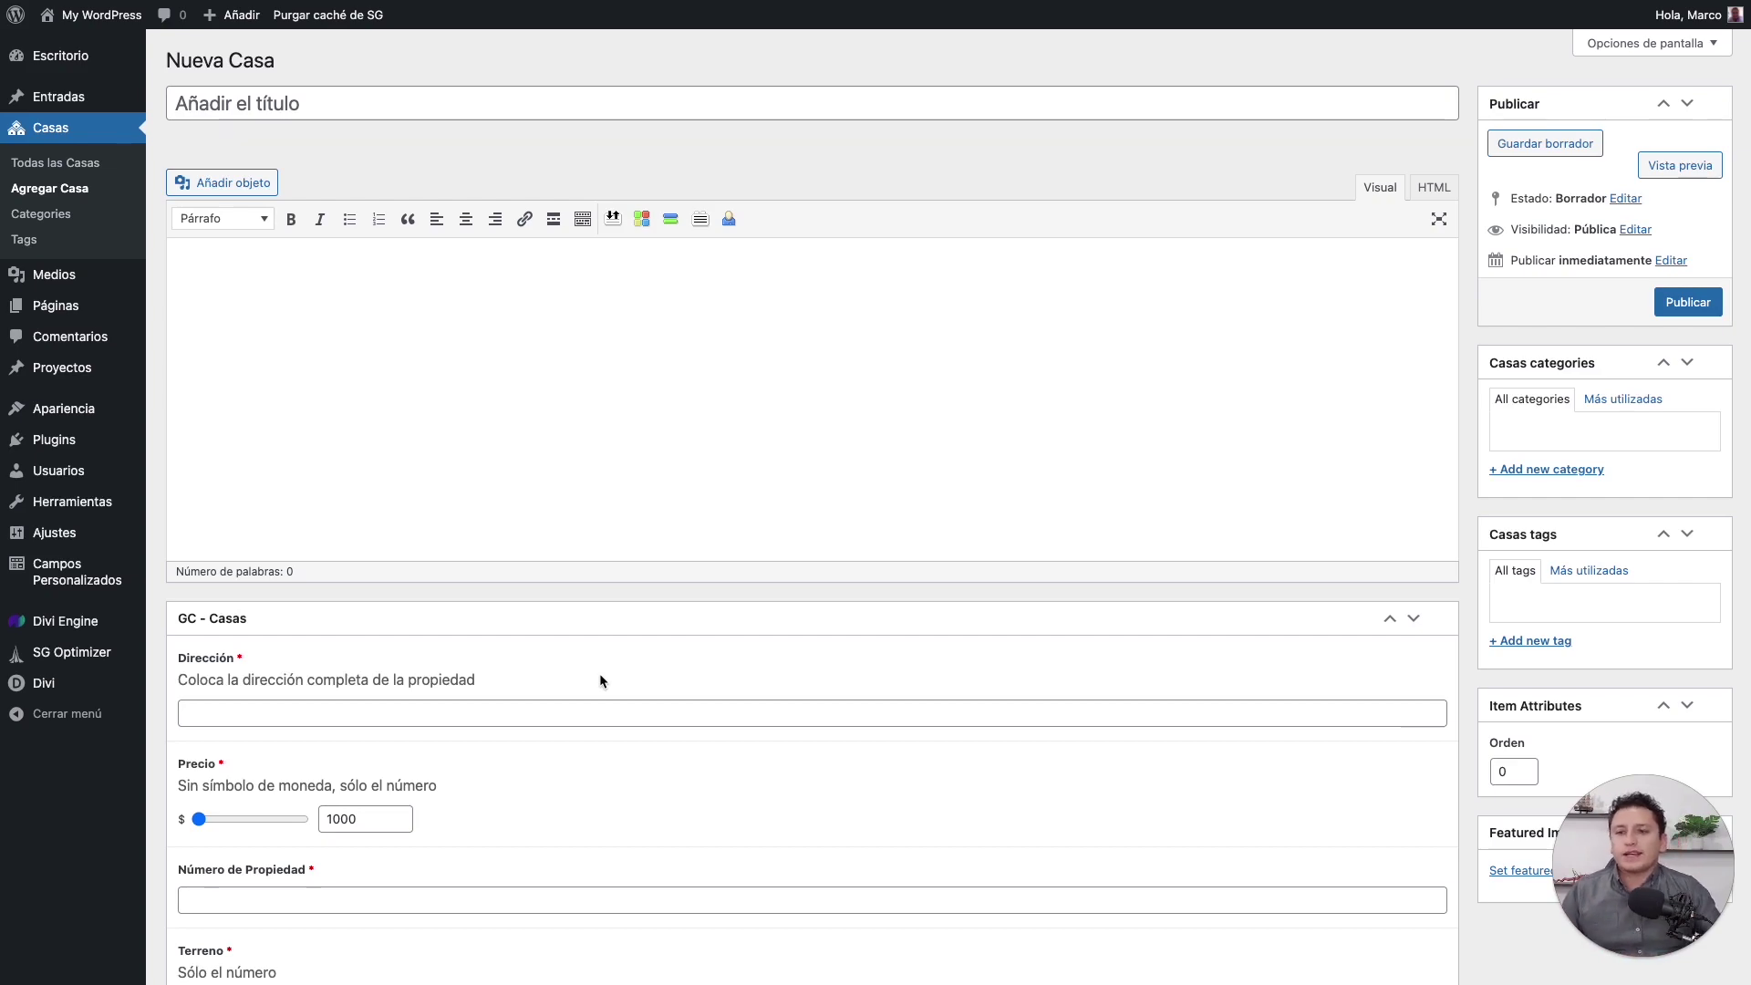
scroll(604, 675, down, 20)
scroll(673, 583, up, 20)
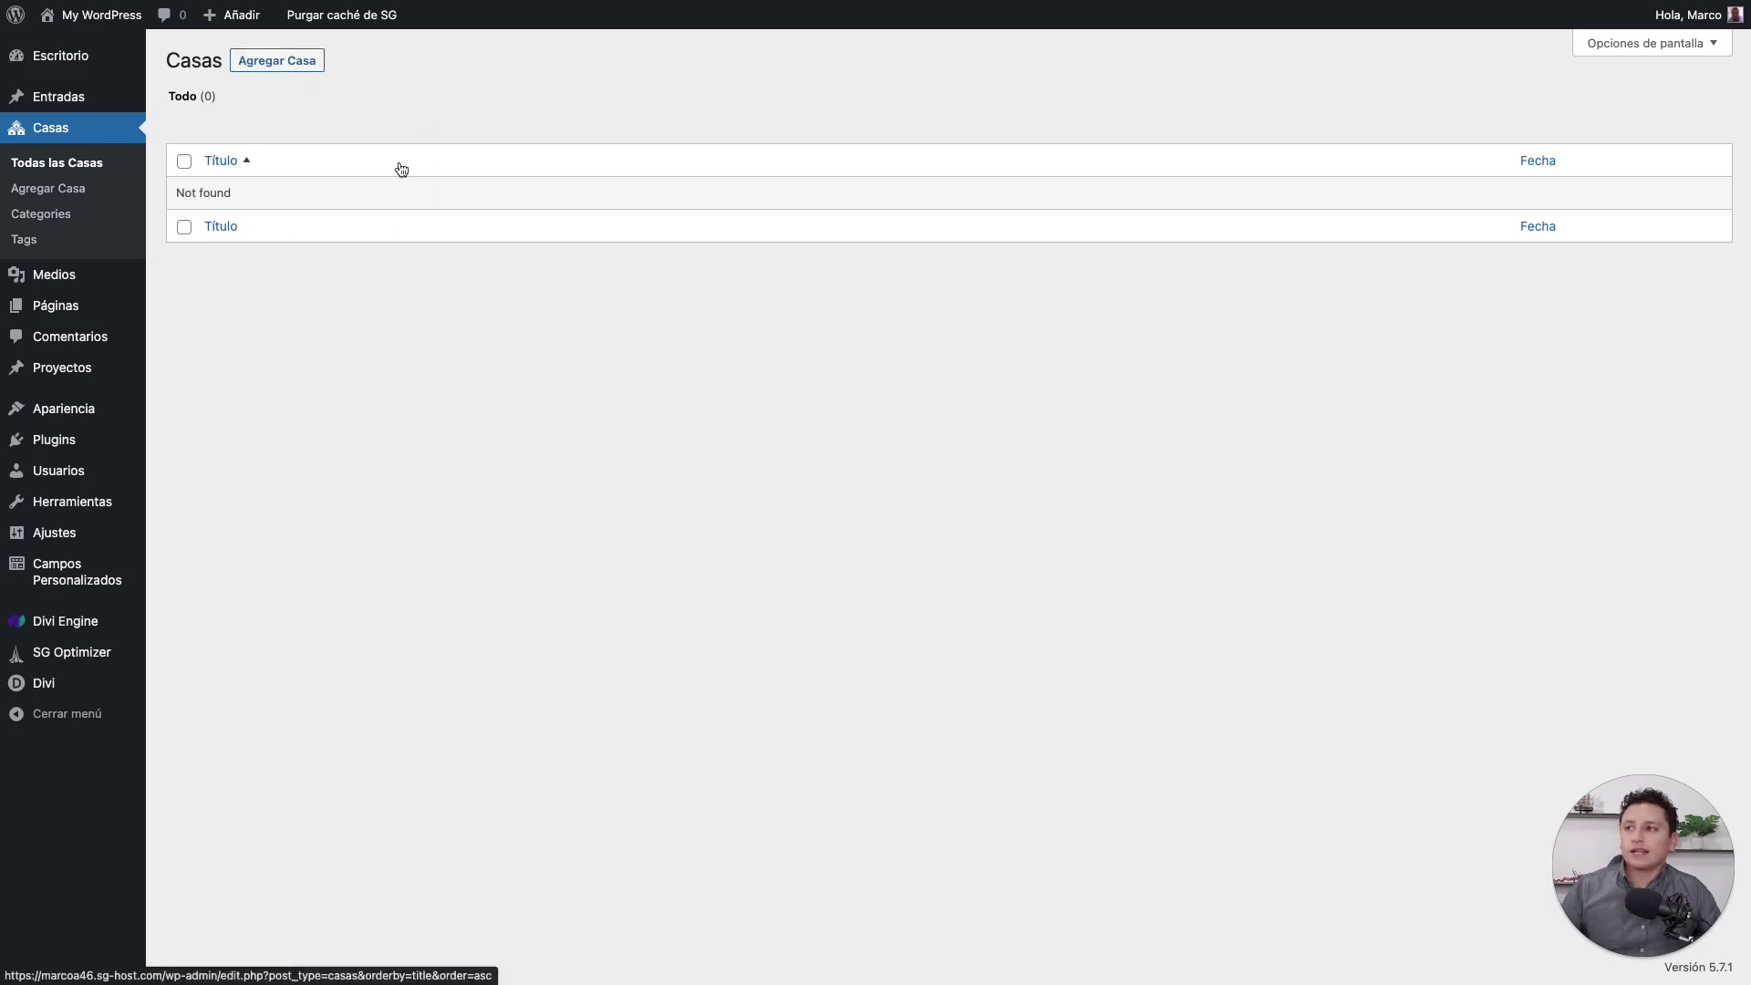
Start a new Casa titled 'Casa Jerico Allende' and let the draft autosave
click(282, 65)
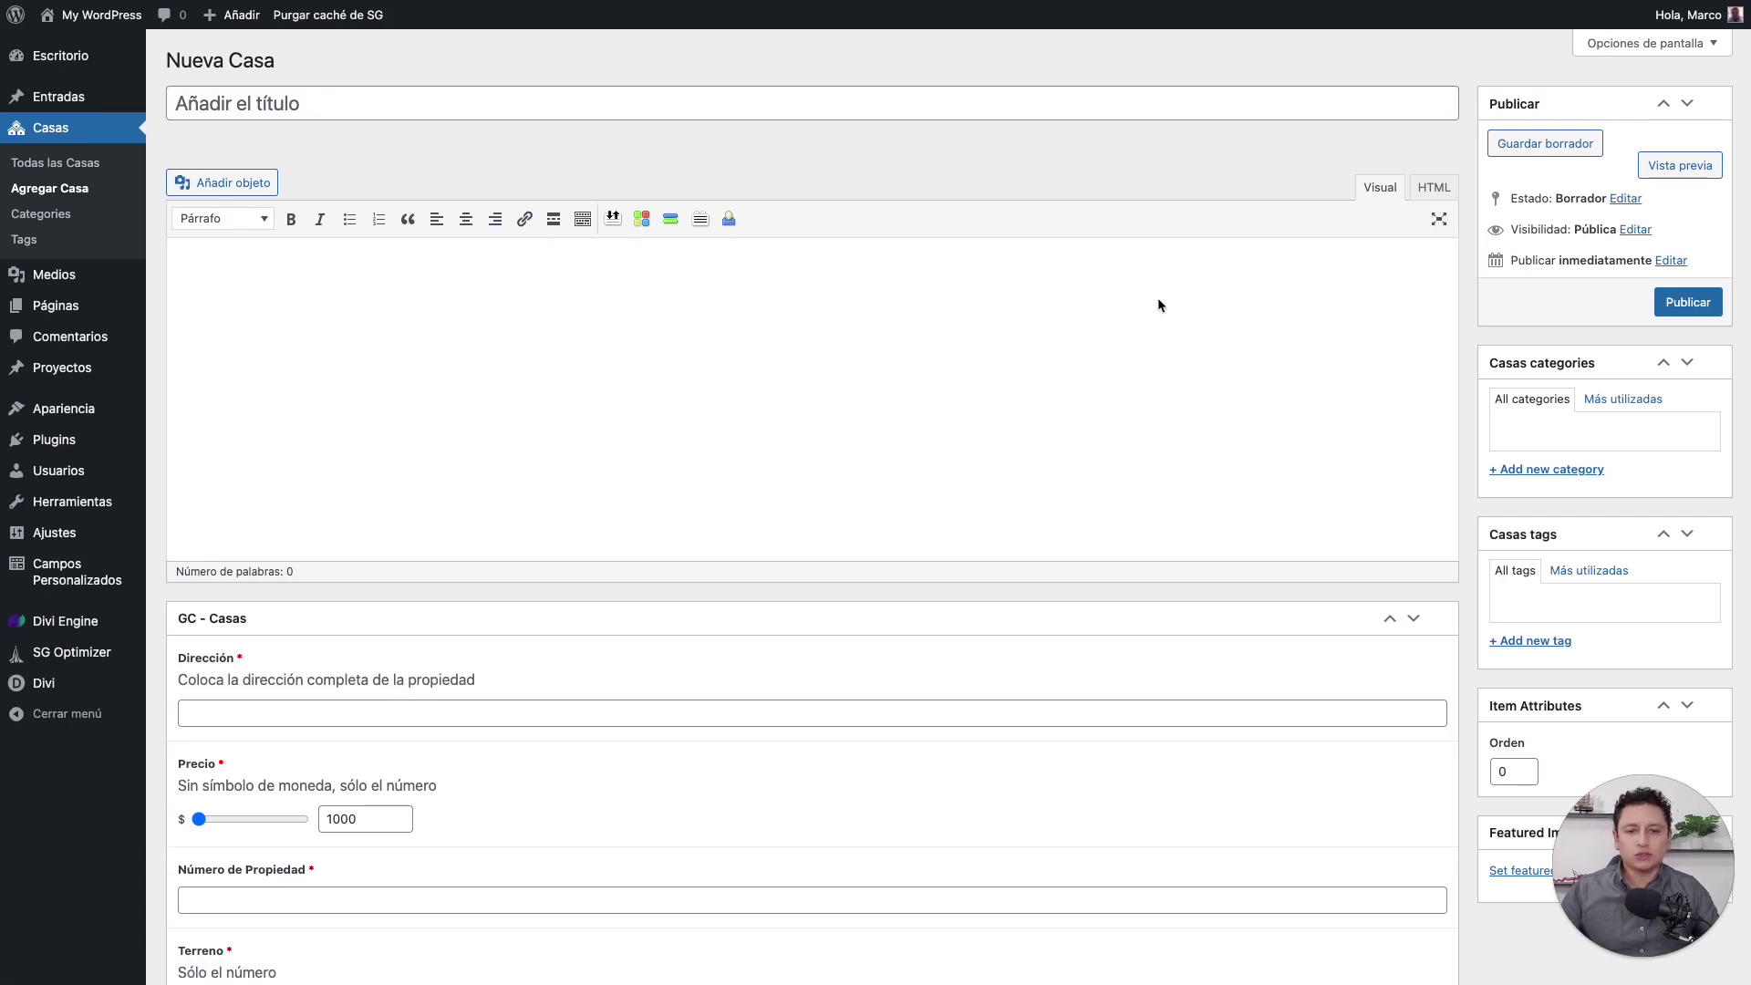
click(374, 103)
text(Casa Jerico Allende)
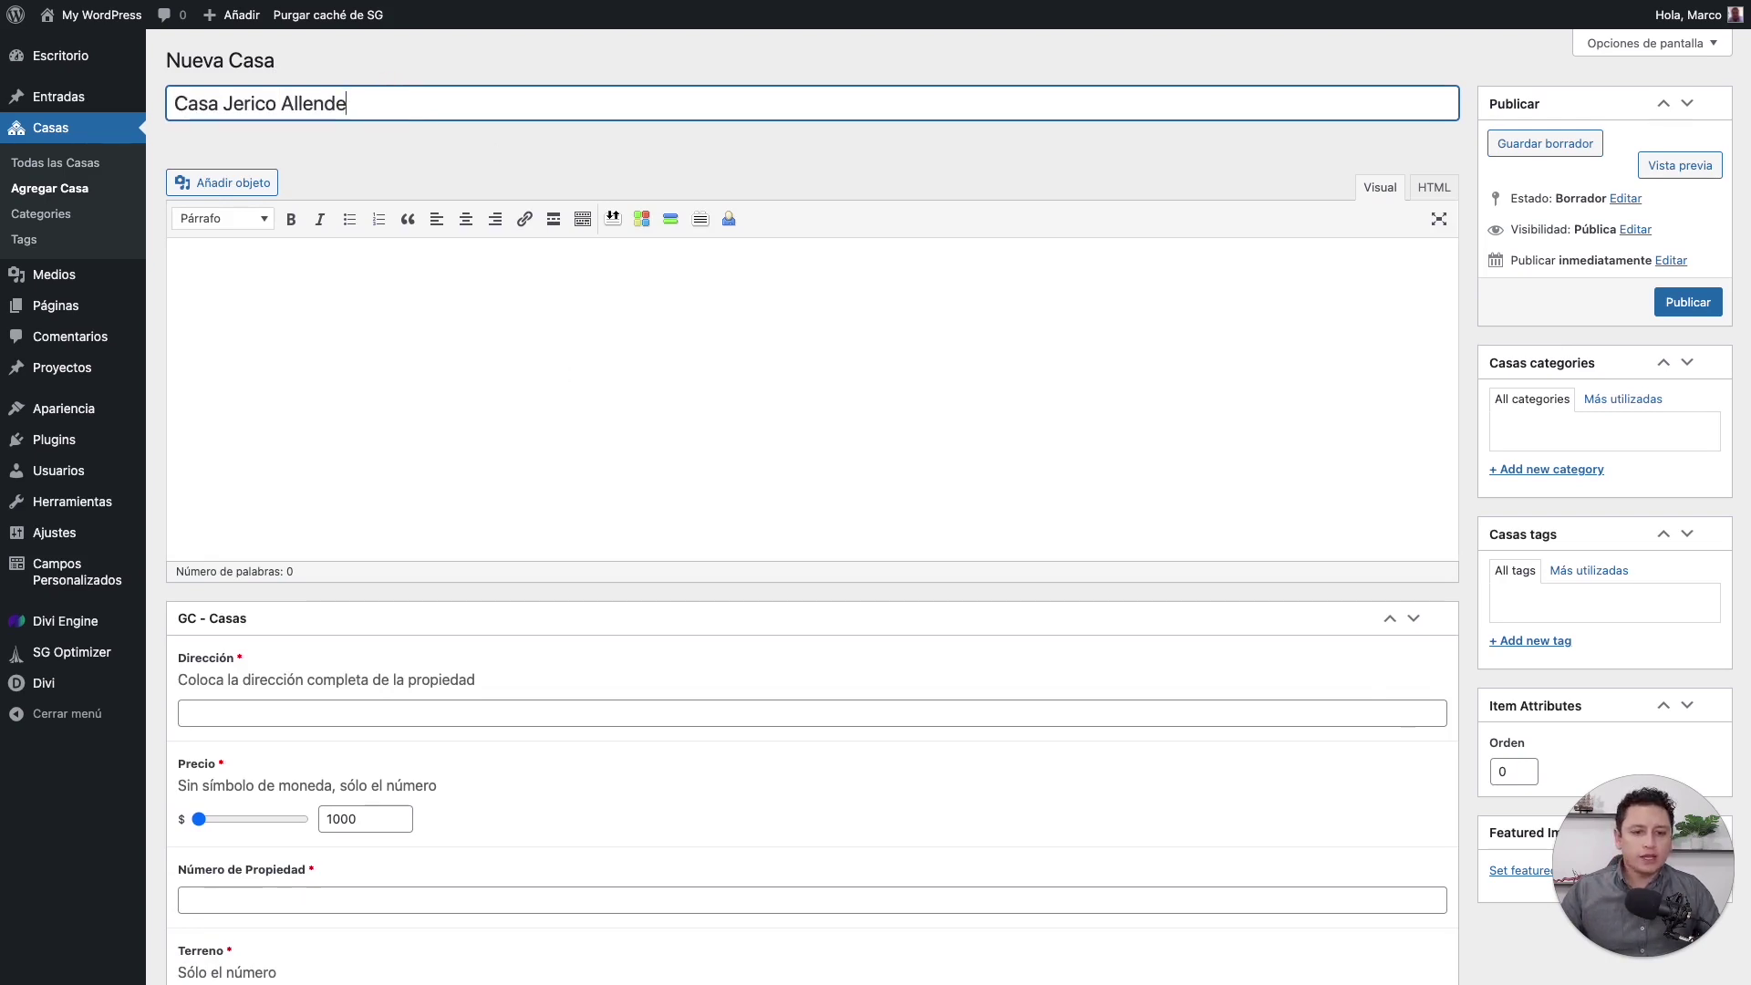
key(Tab)
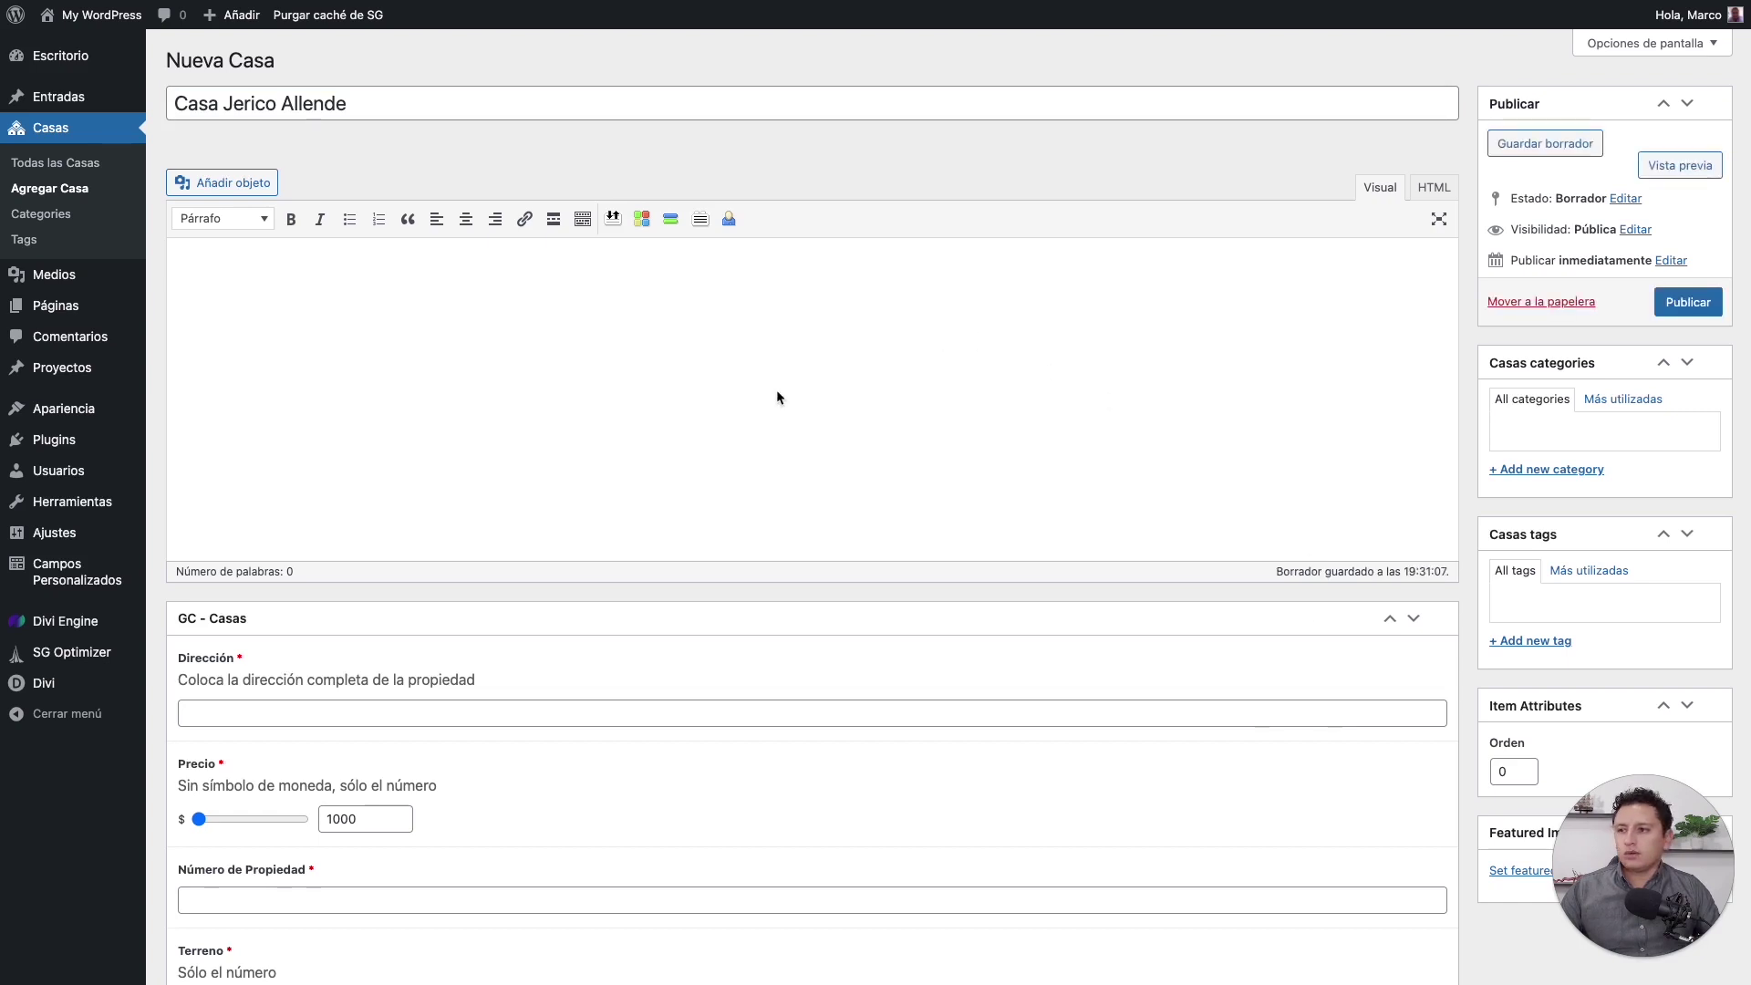
Paste the 73-word floor-by-floor description into the body
text(PLANTA BAJA: Recepción / Sala de espera / Cocina amplia con área de comedor. Sala de juntas / Bodega / Archivo / Baño / Fuente Estacionamiento techado 2 autos, con portón eléctrico.  PRIMER NIVEL: Oficina Directiva con baño / 2 Oficinas Ejecutivas con baño 3 cubículos individuales / 2 Áreas operativas para 3 personas C/U. Baño de visitas.  SEGUNDO NIVEL: Oficina Directiva con sala, aire acondicionado, baño y terraza Sala de Juntas con aire acondicionado y baño. 3 Oficinas Ejecutivas con aire acondicionado y baño C/U. Terraza.)
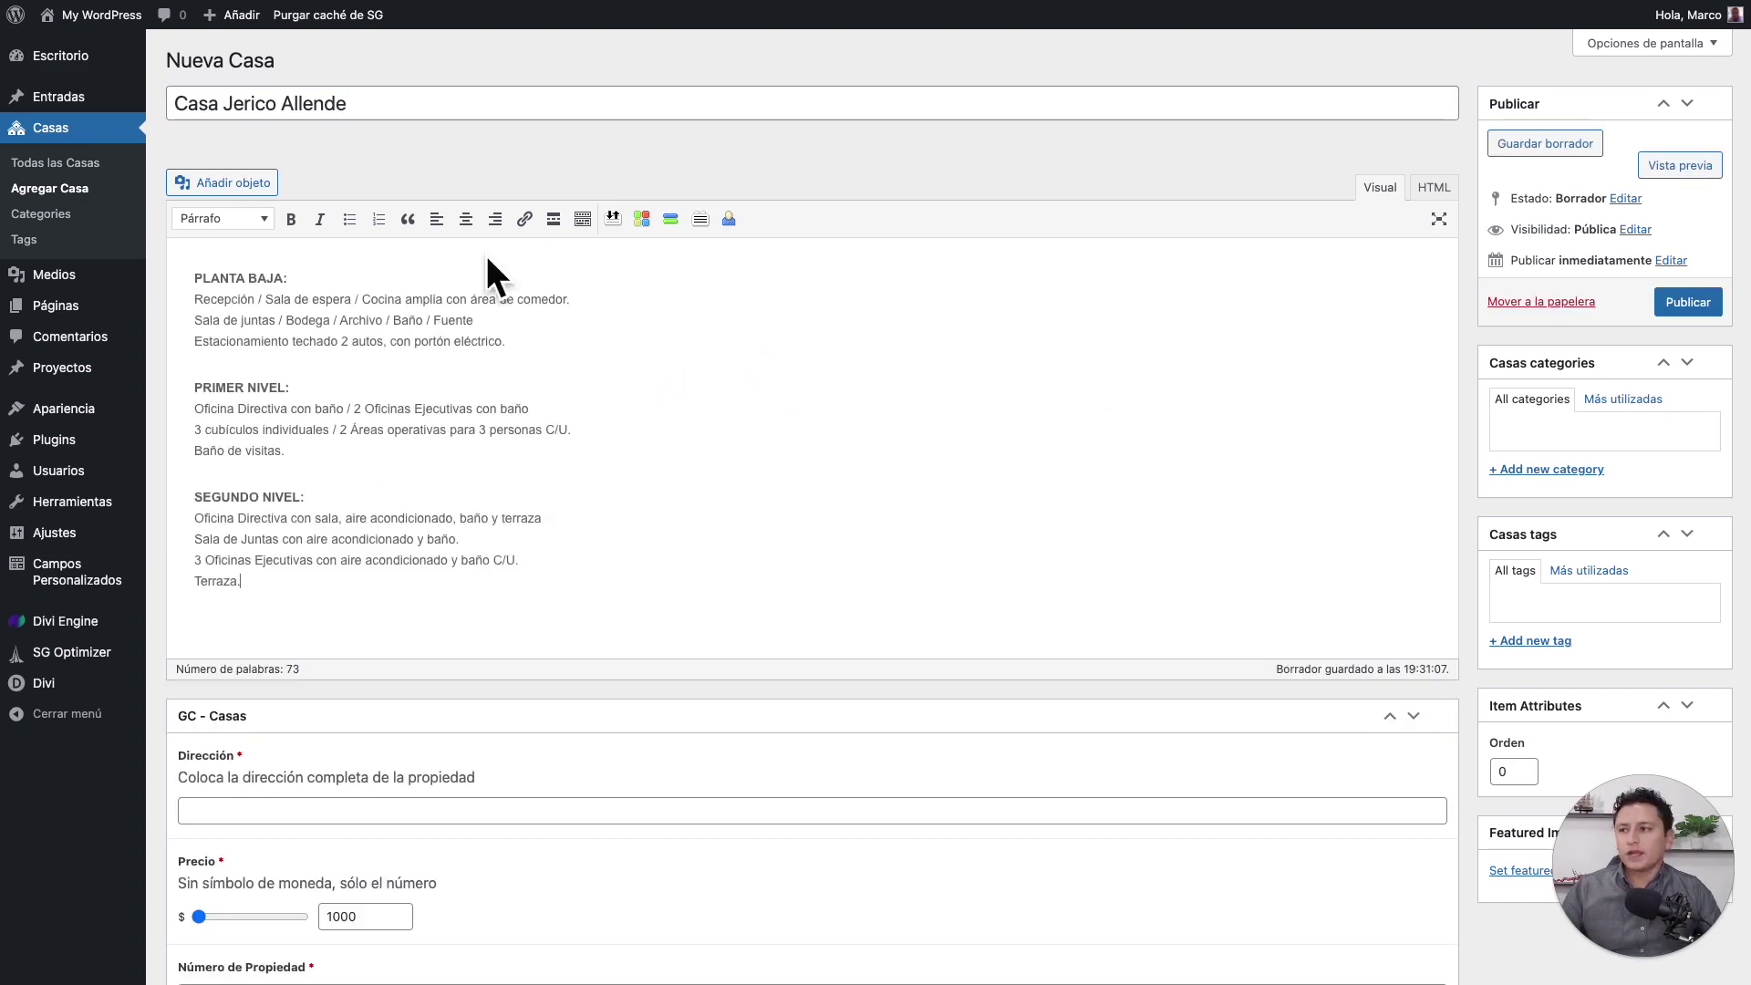
scroll(688, 479, down, 3)
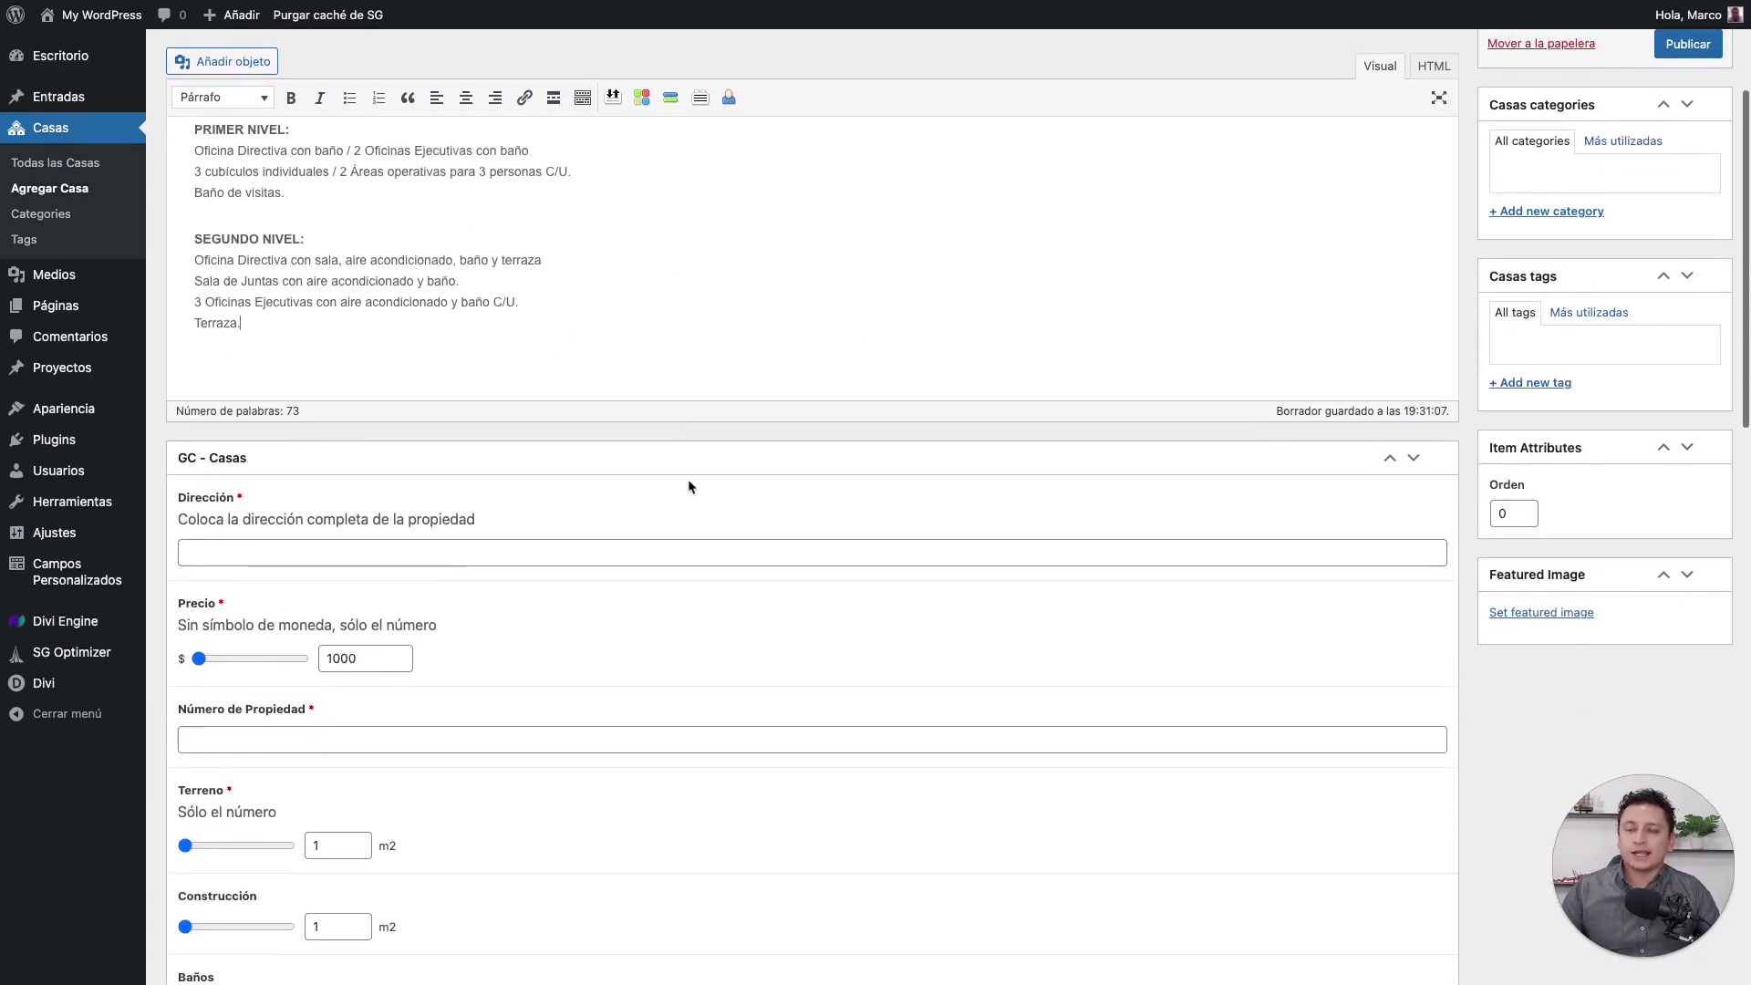
scroll(687, 478, down, 4)
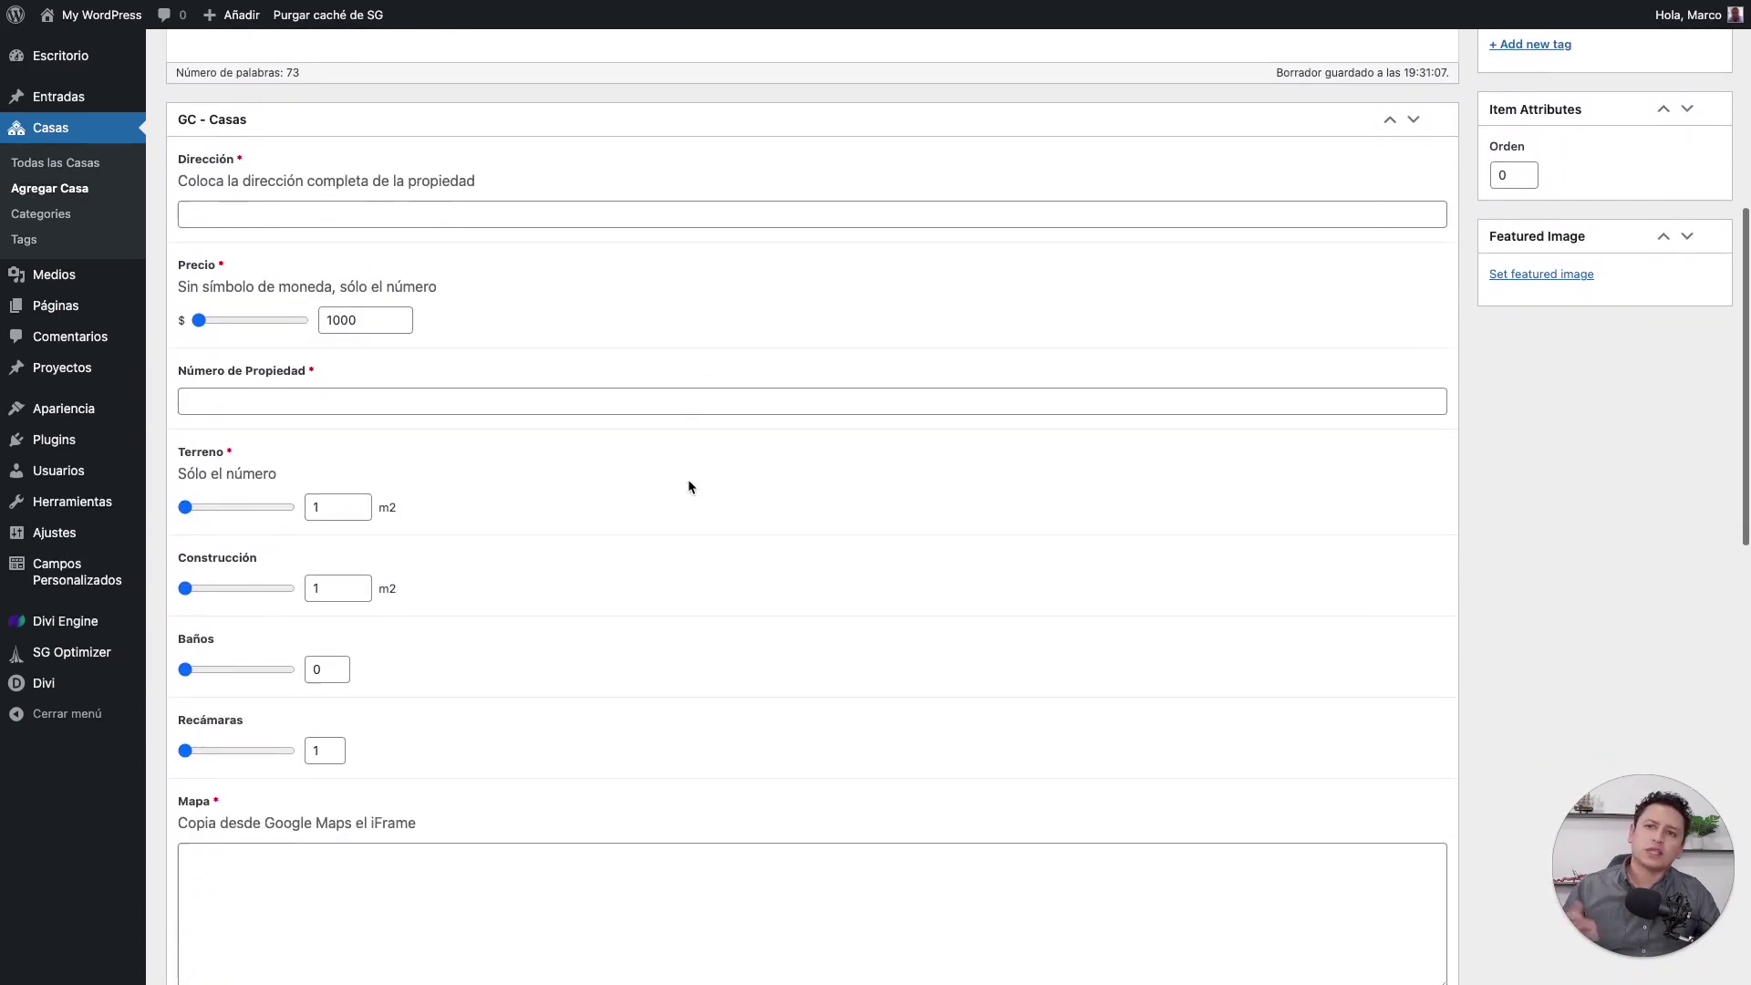
scroll(688, 479, up, 4)
scroll(688, 479, down, 4)
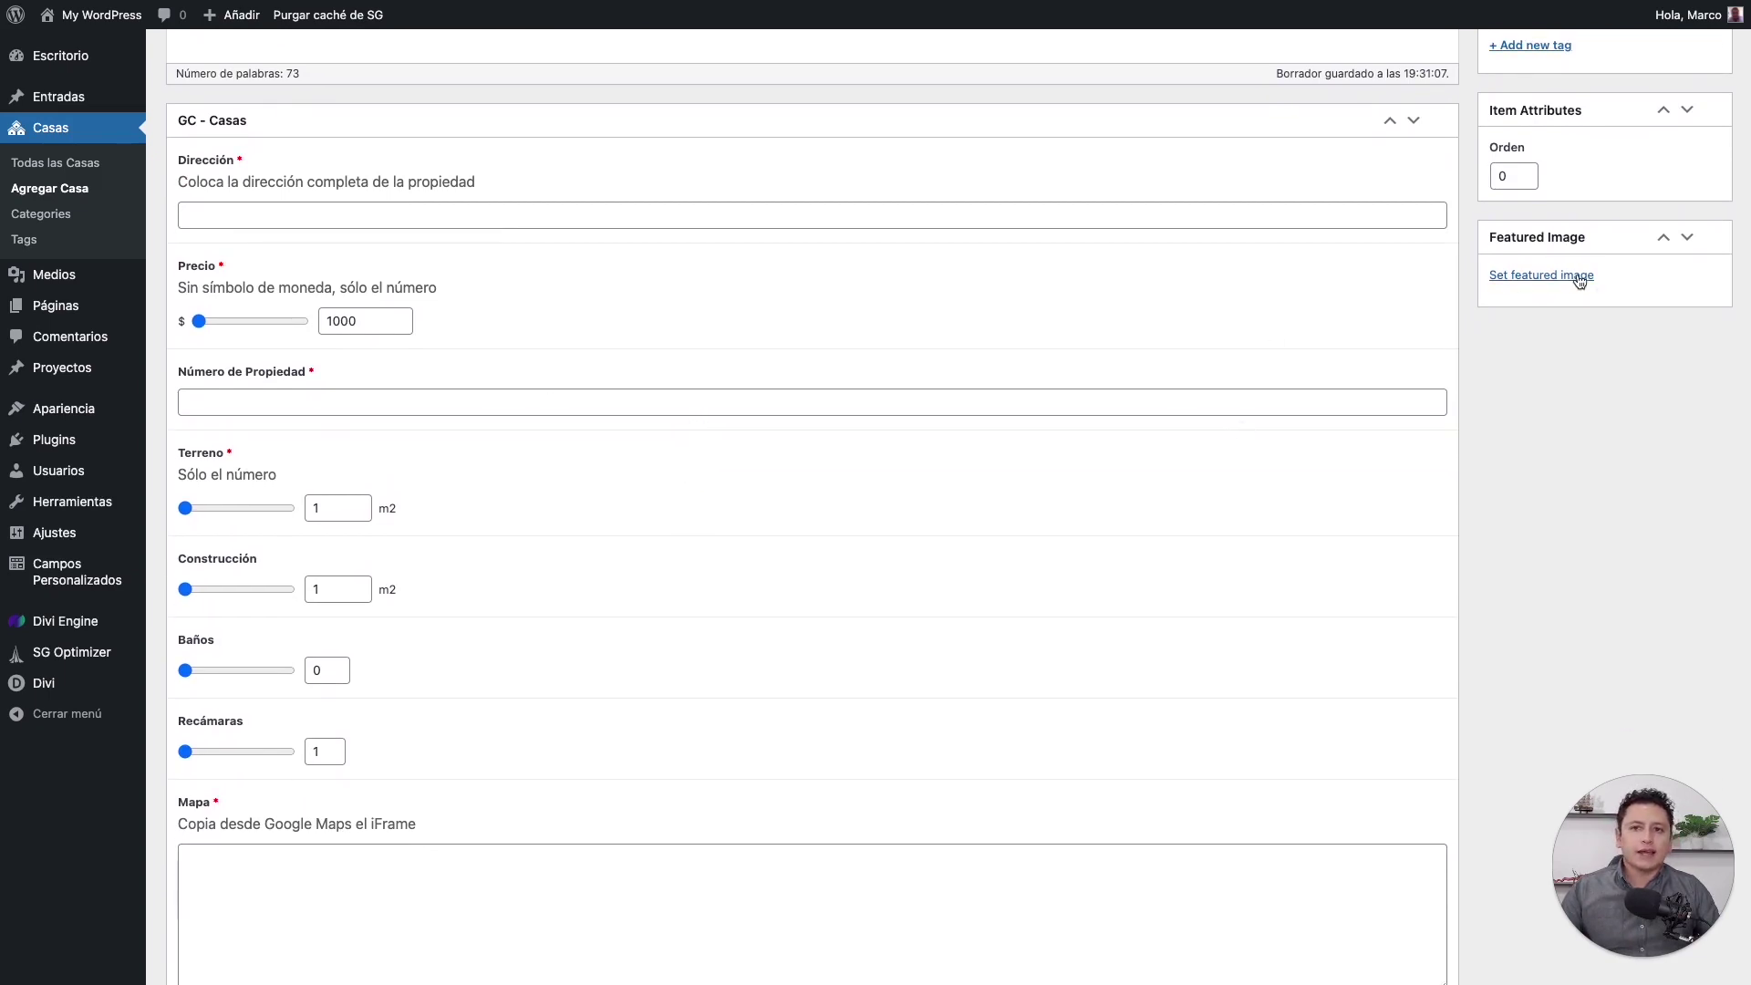
Upload principal.jpg and set it as the draft's featured image
click(1578, 279)
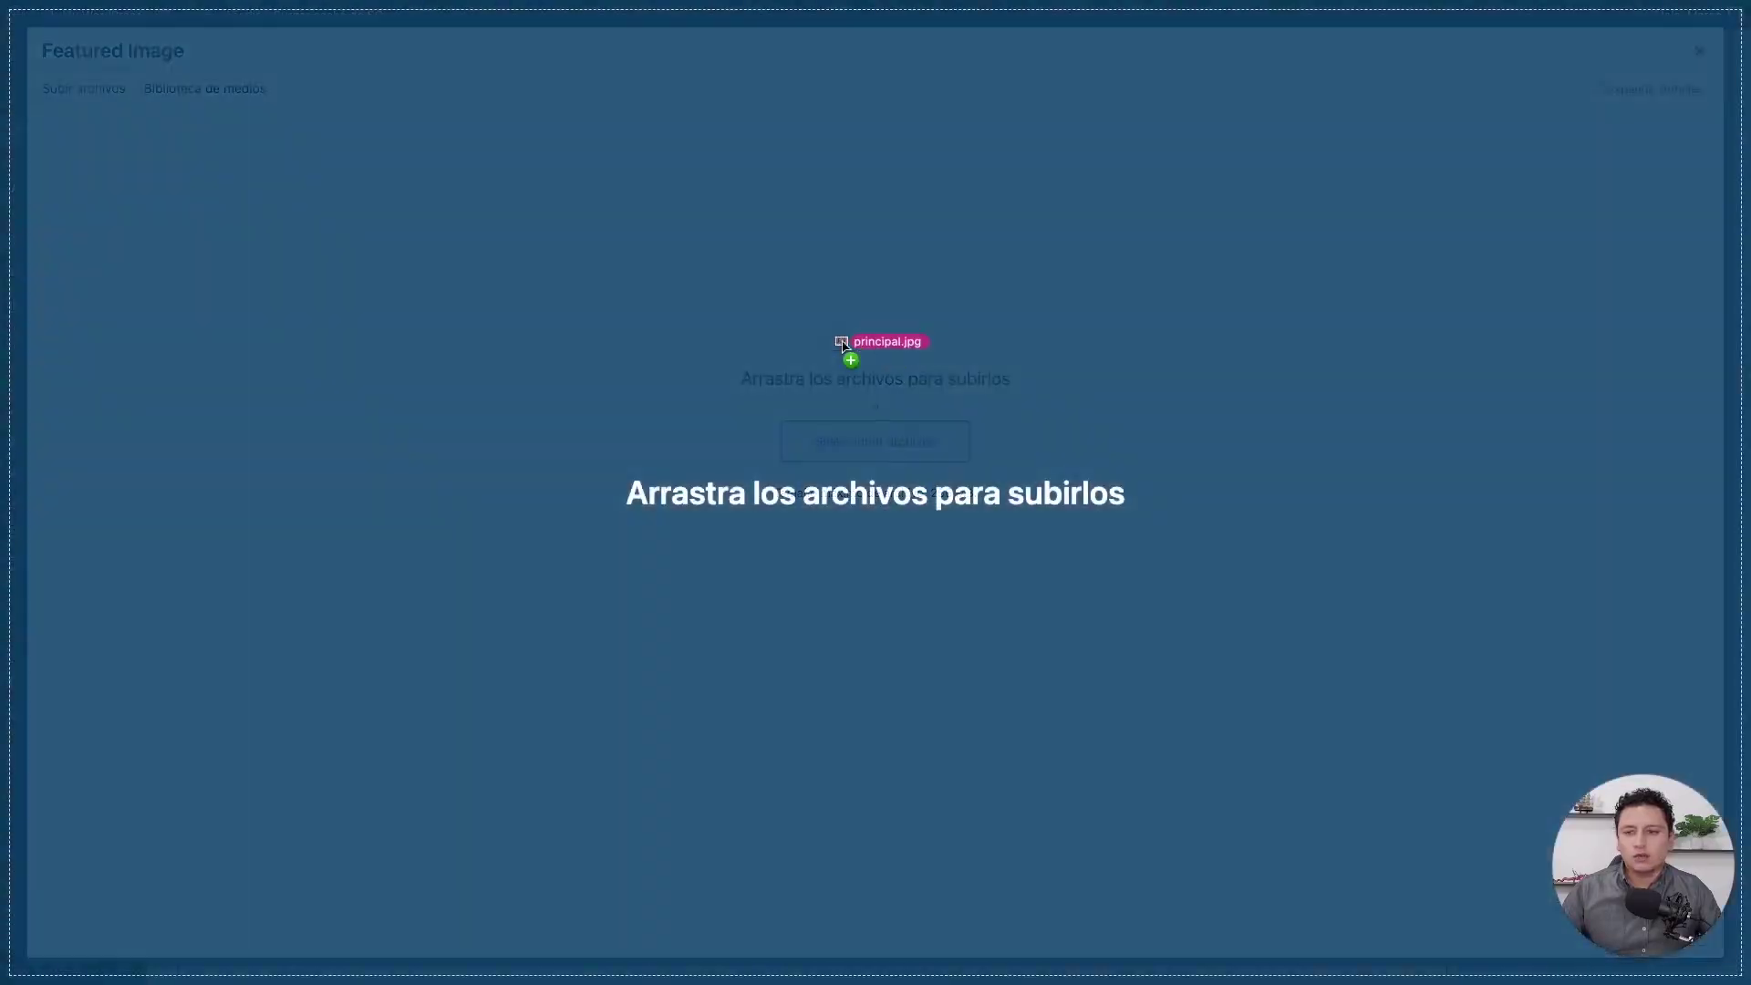
drag(851, 343, 707, 339)
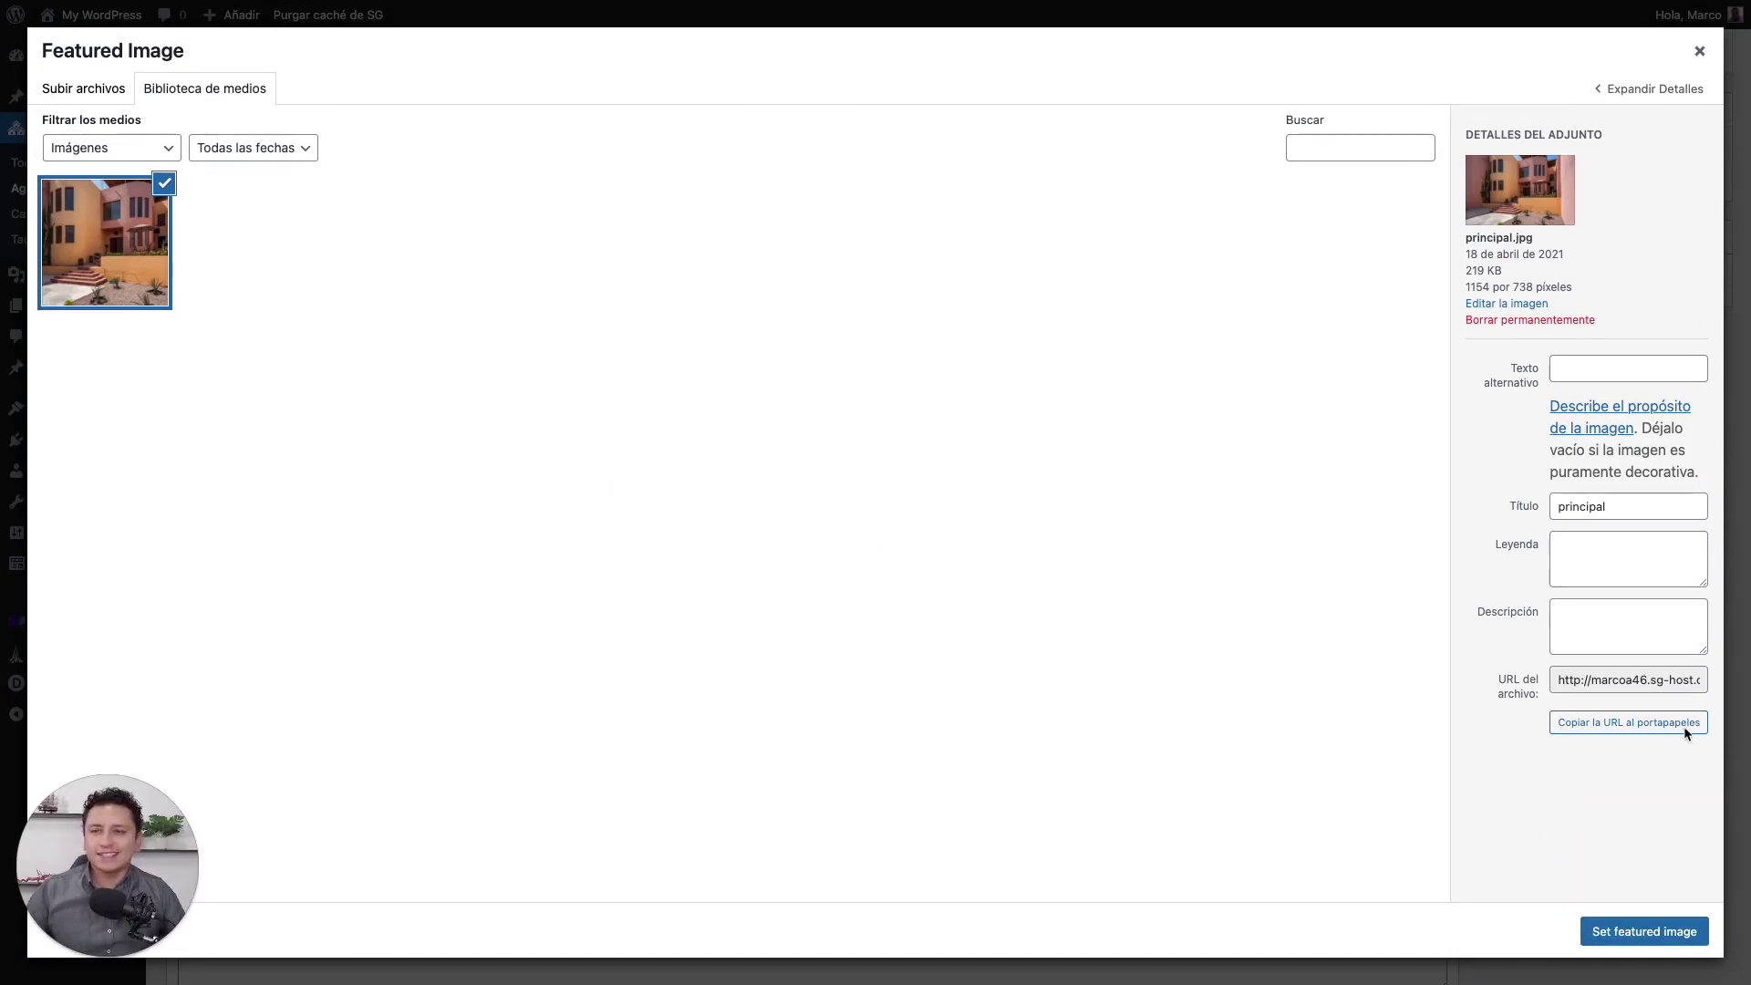
click(1671, 934)
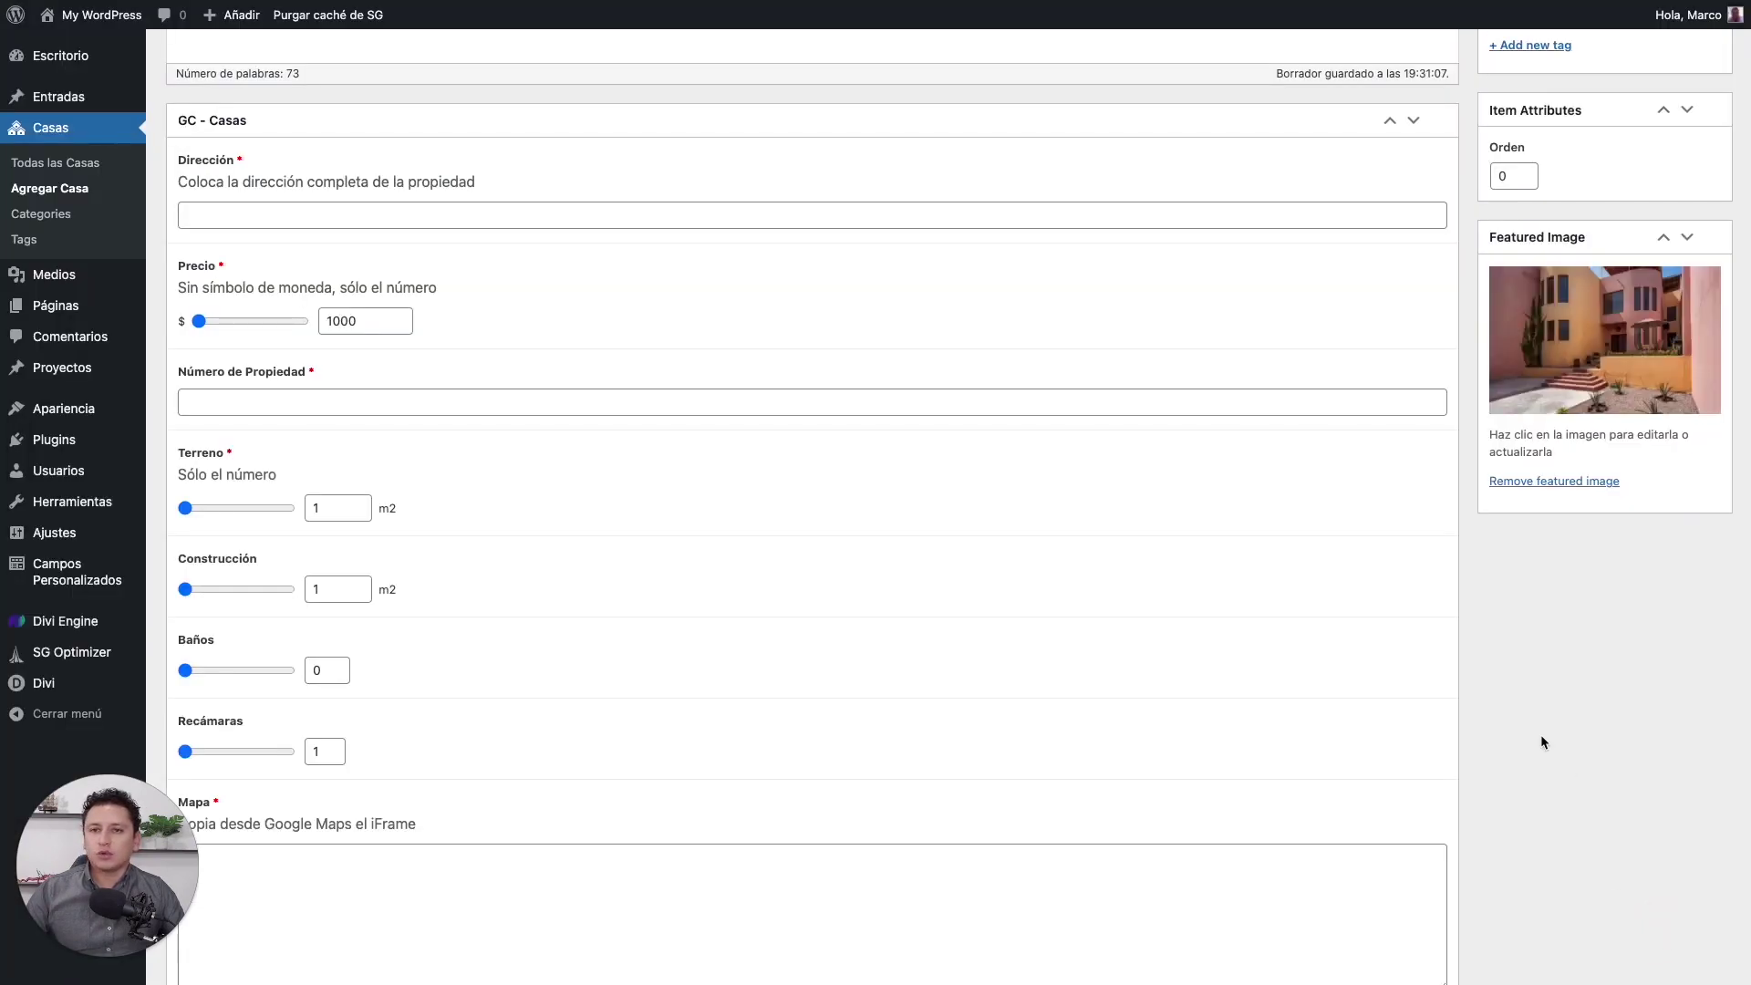
Paste the property's full address into the Dirección field
scroll(515, 365, down, 10)
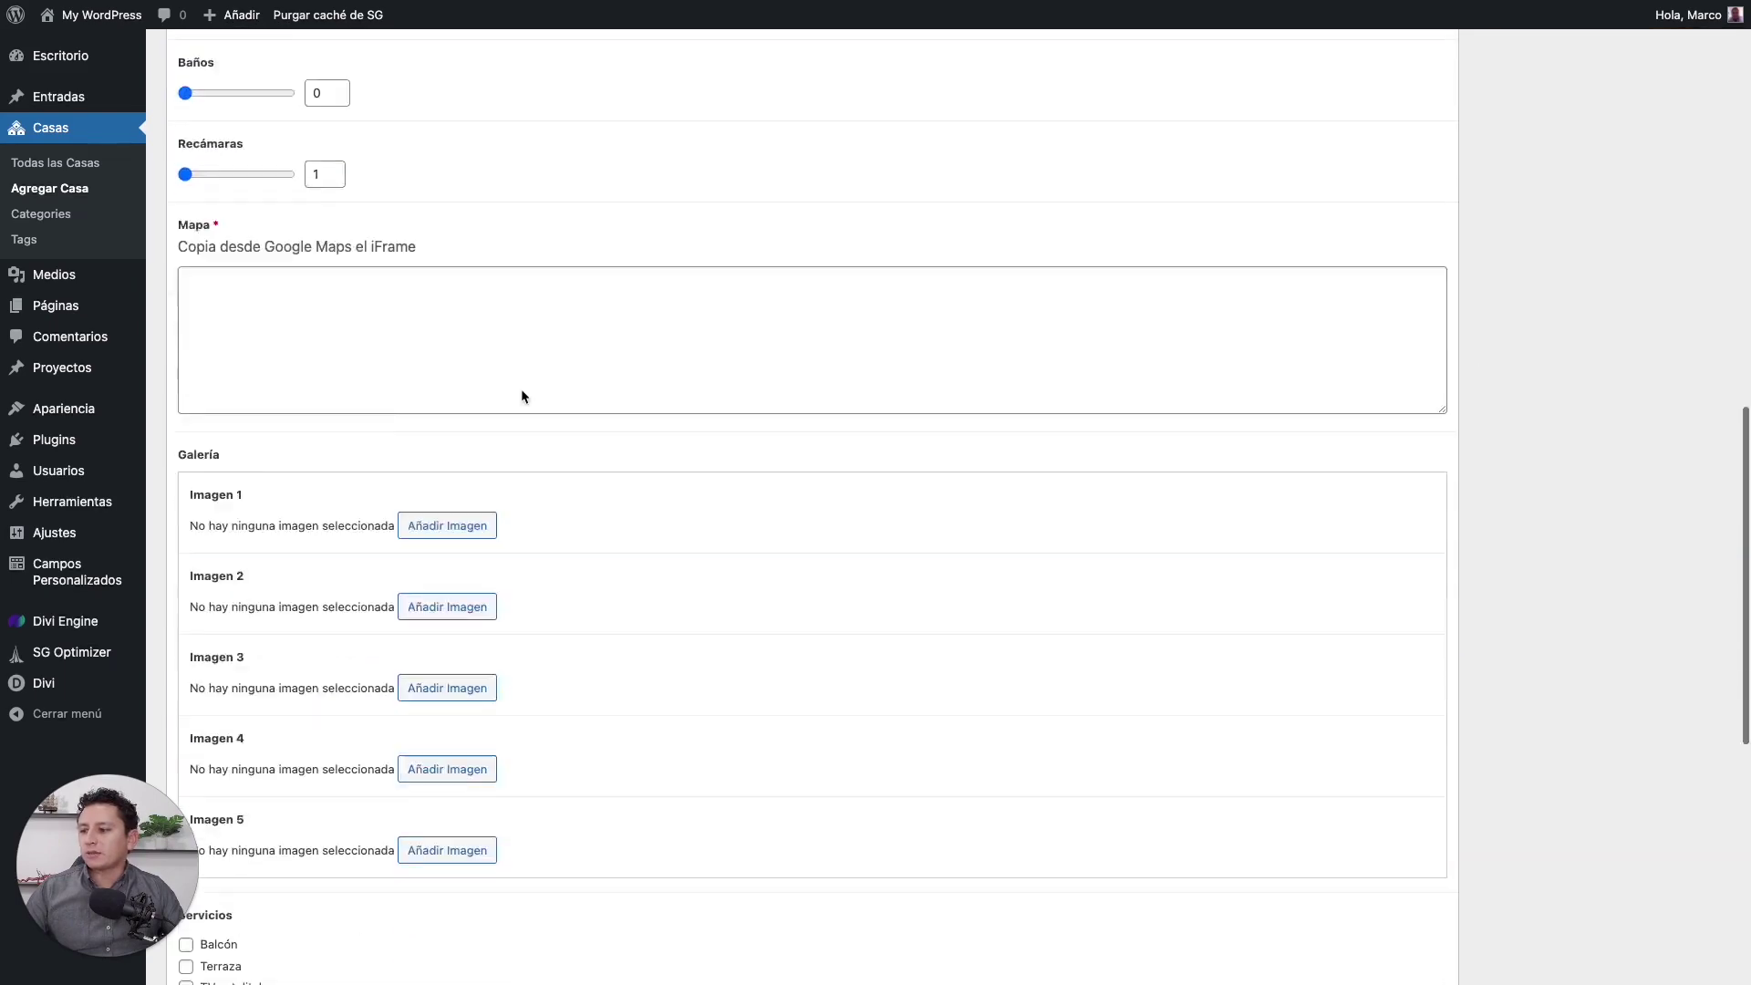
scroll(520, 389, up, 15)
scroll(372, 494, down, 3)
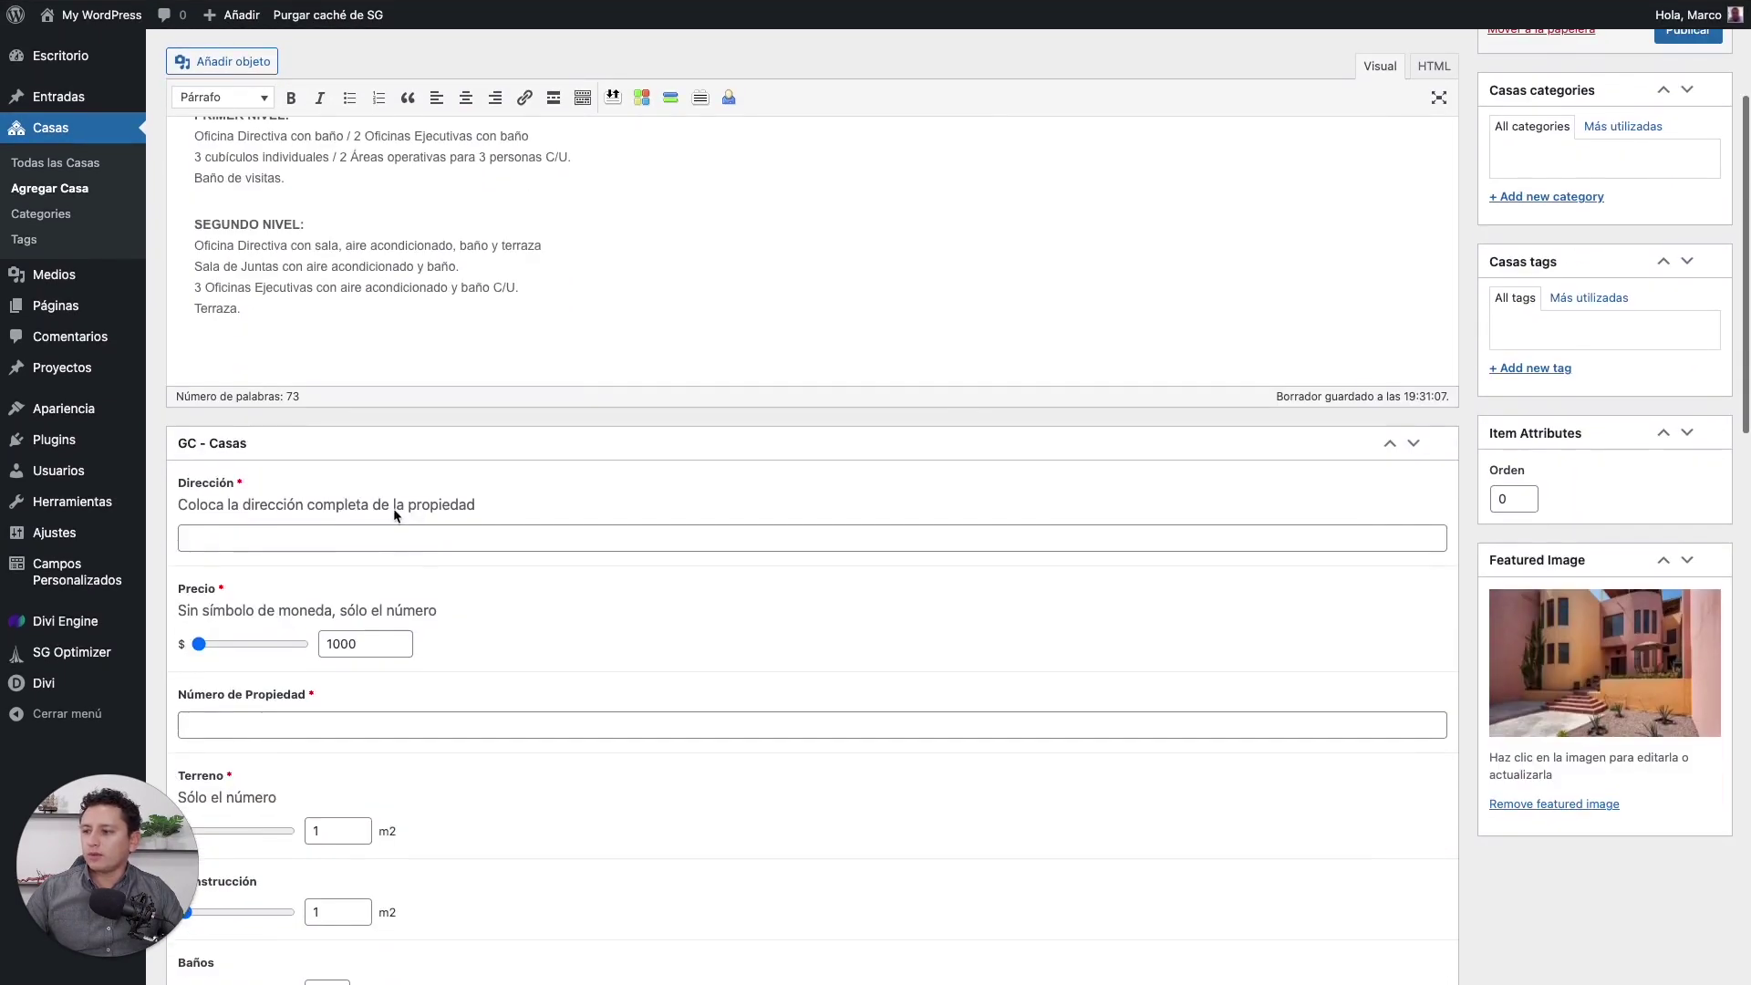
click(336, 537)
scroll(709, 544, down, 4)
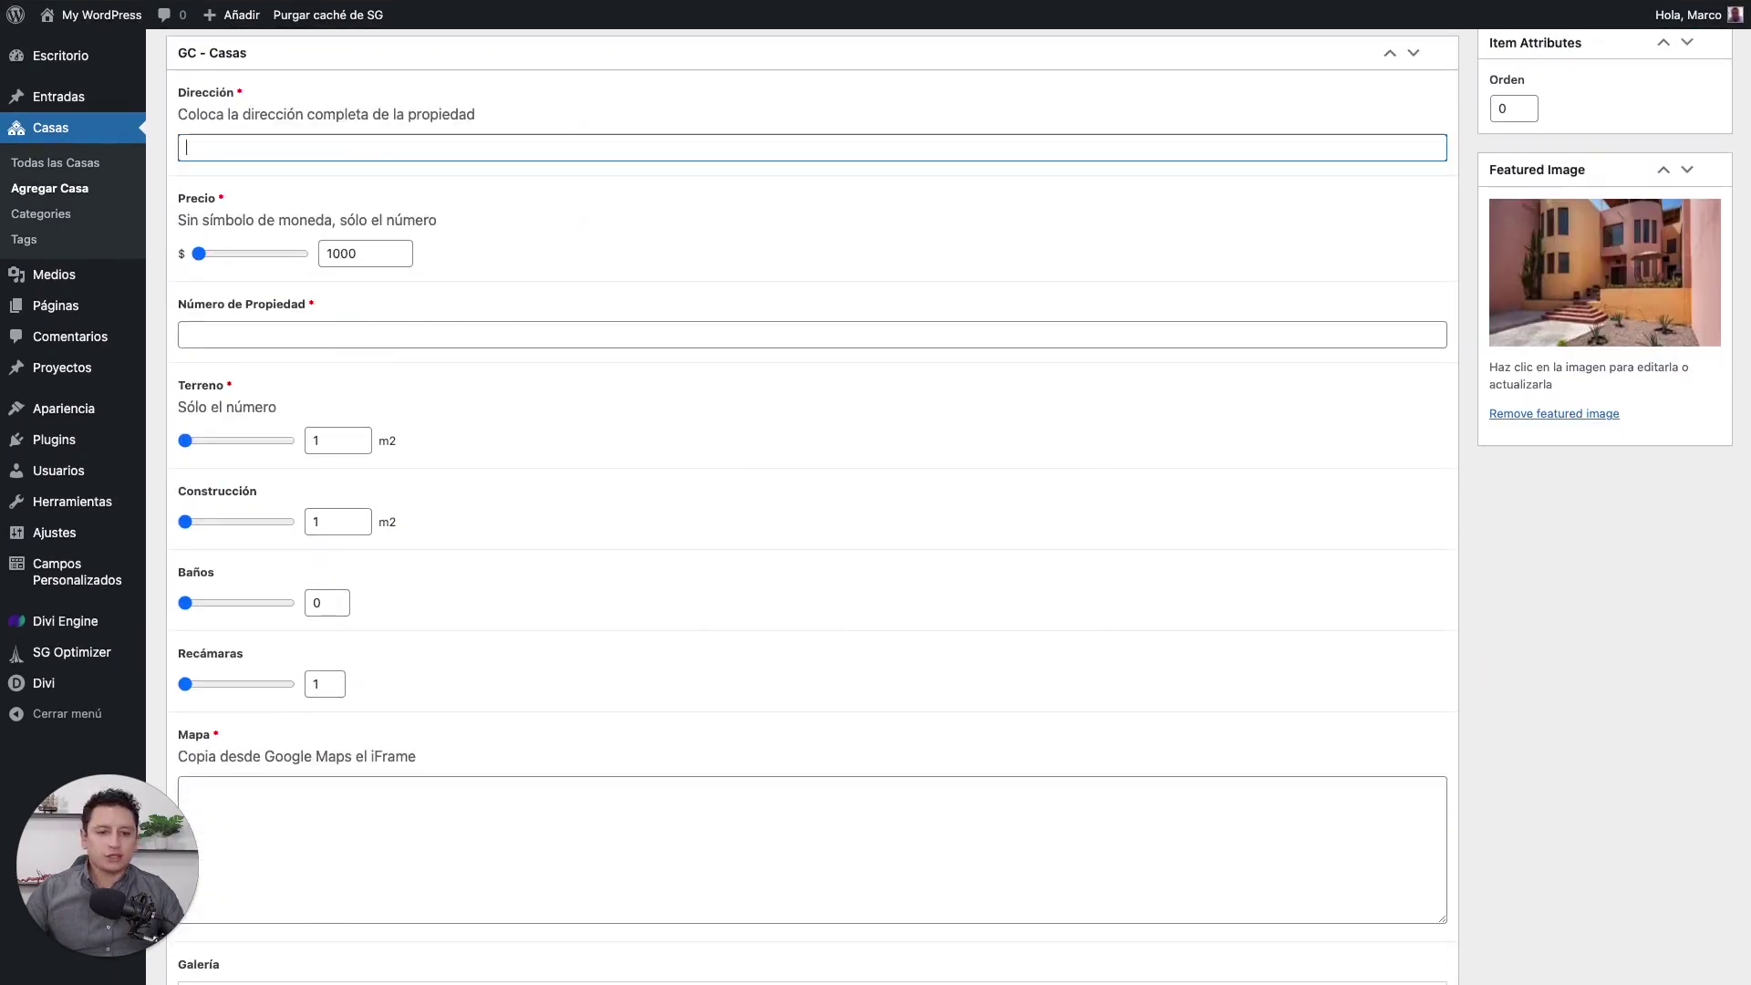
key(super+Tab)
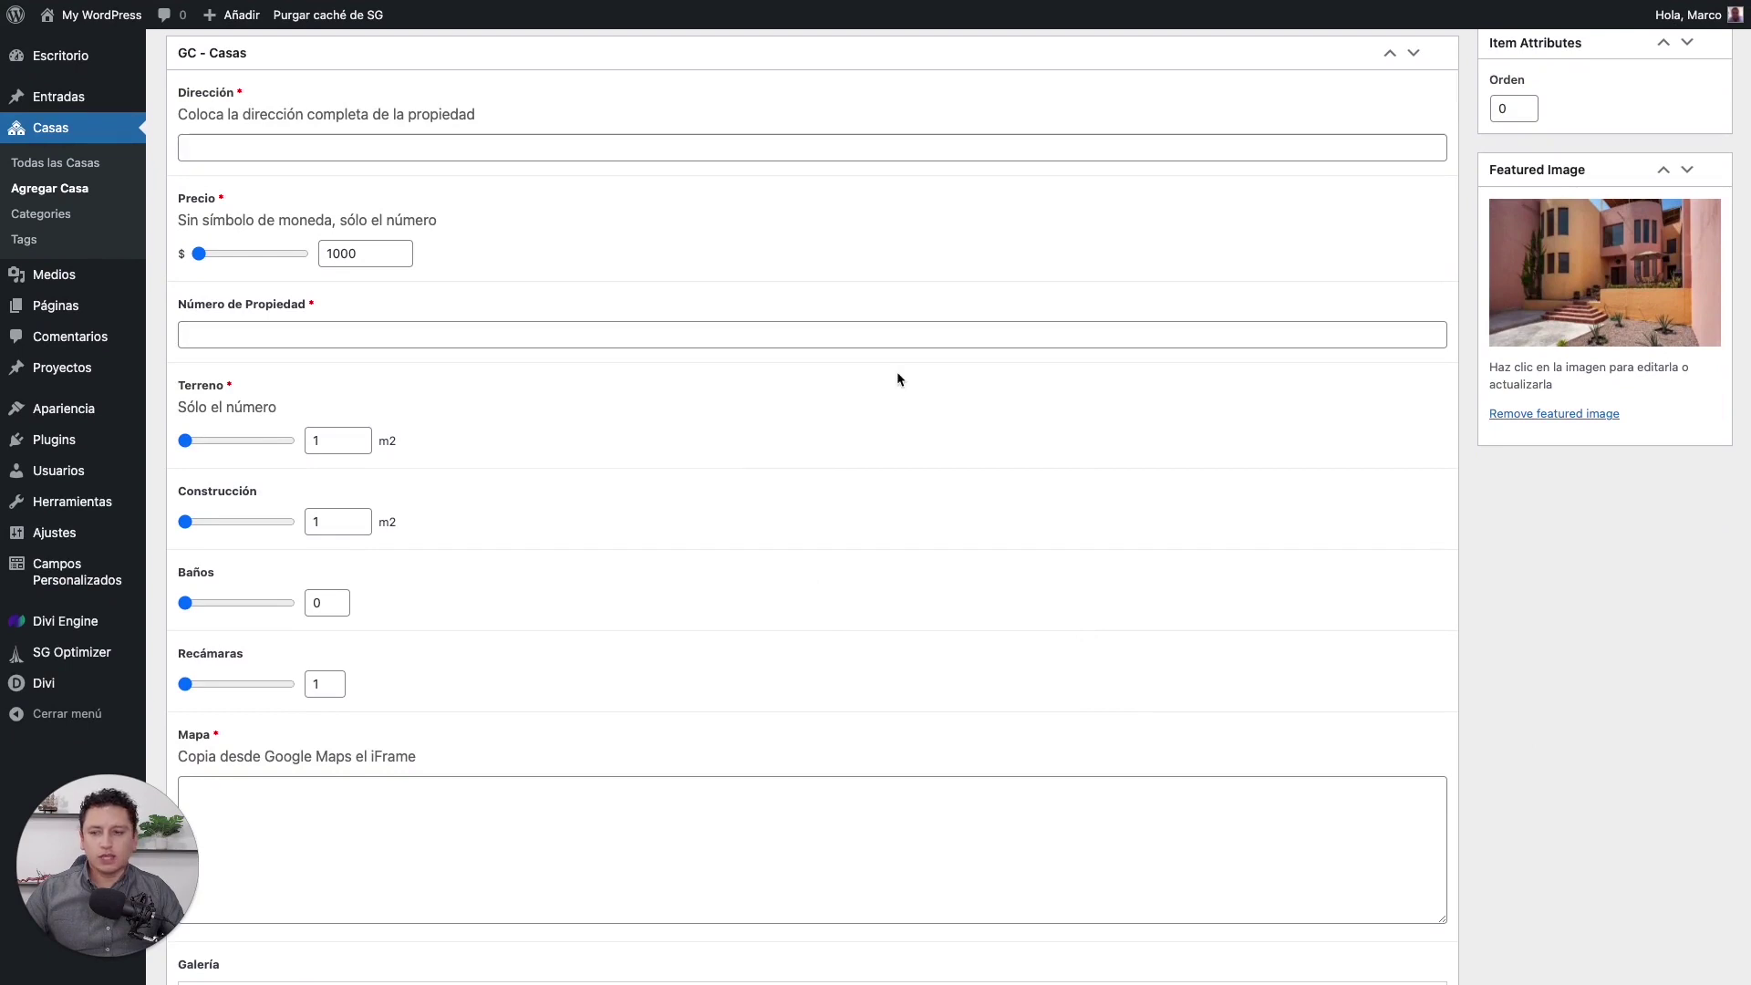
click(226, 155)
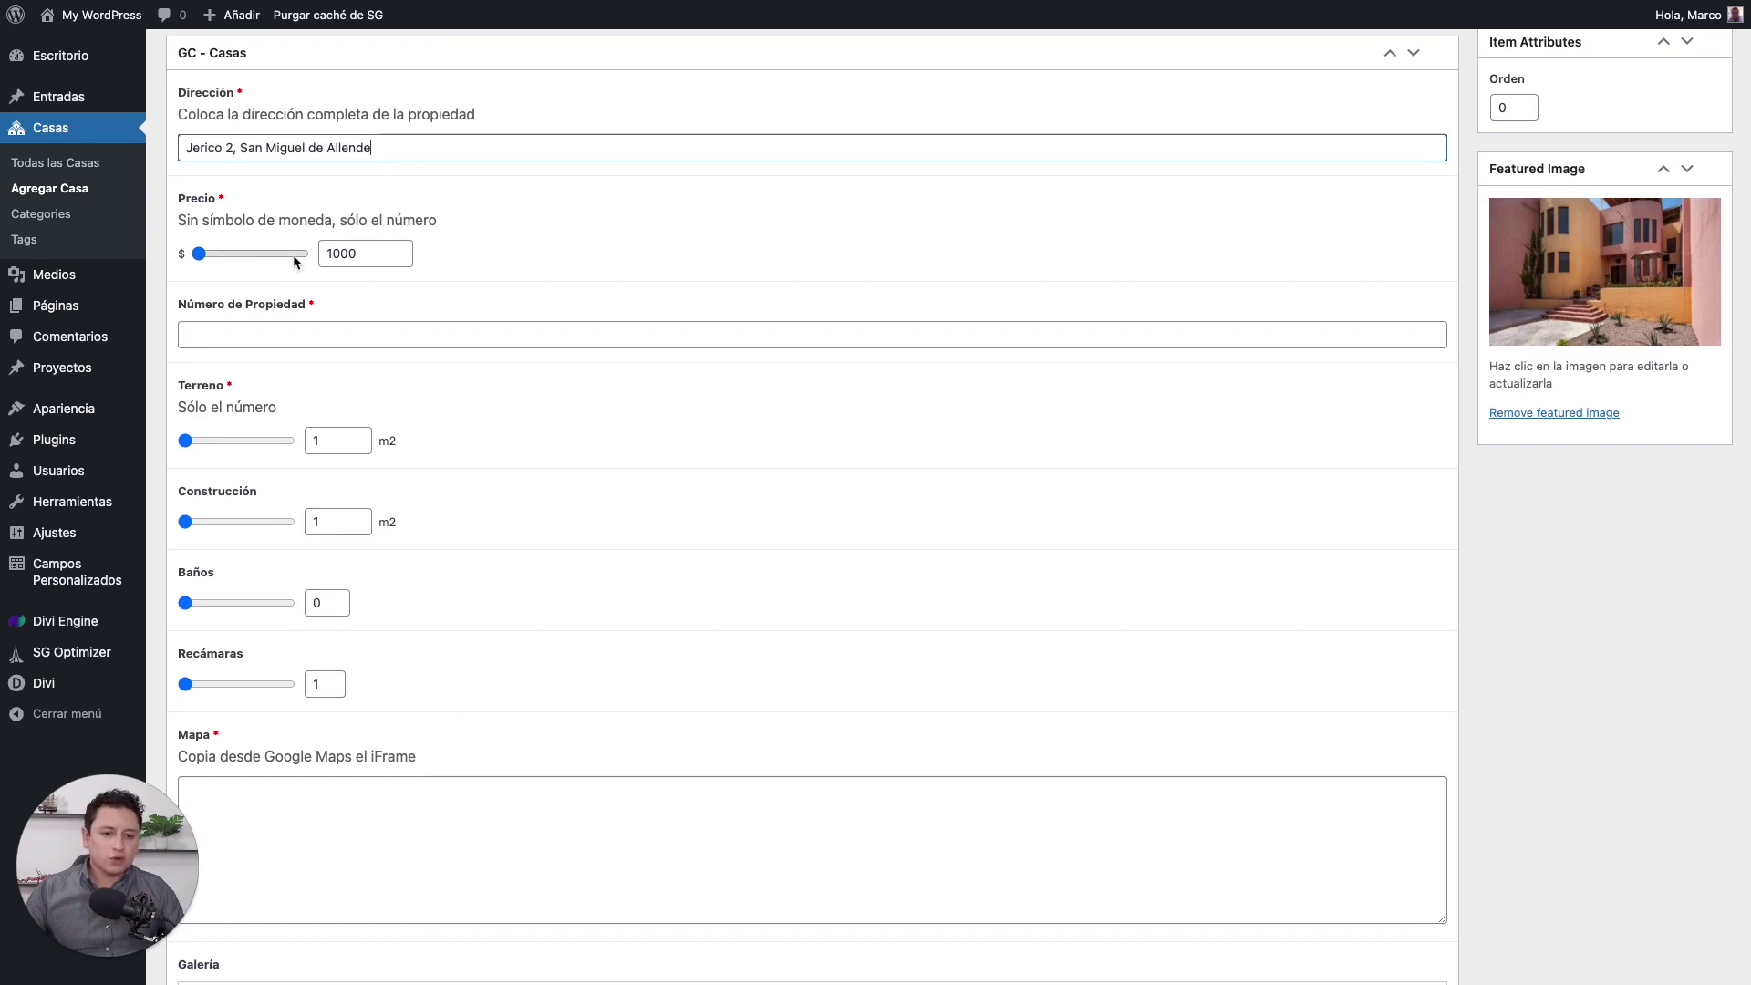
Set Precio to 2000000 and the property number to 20512E
click(330, 252)
double_click(331, 252)
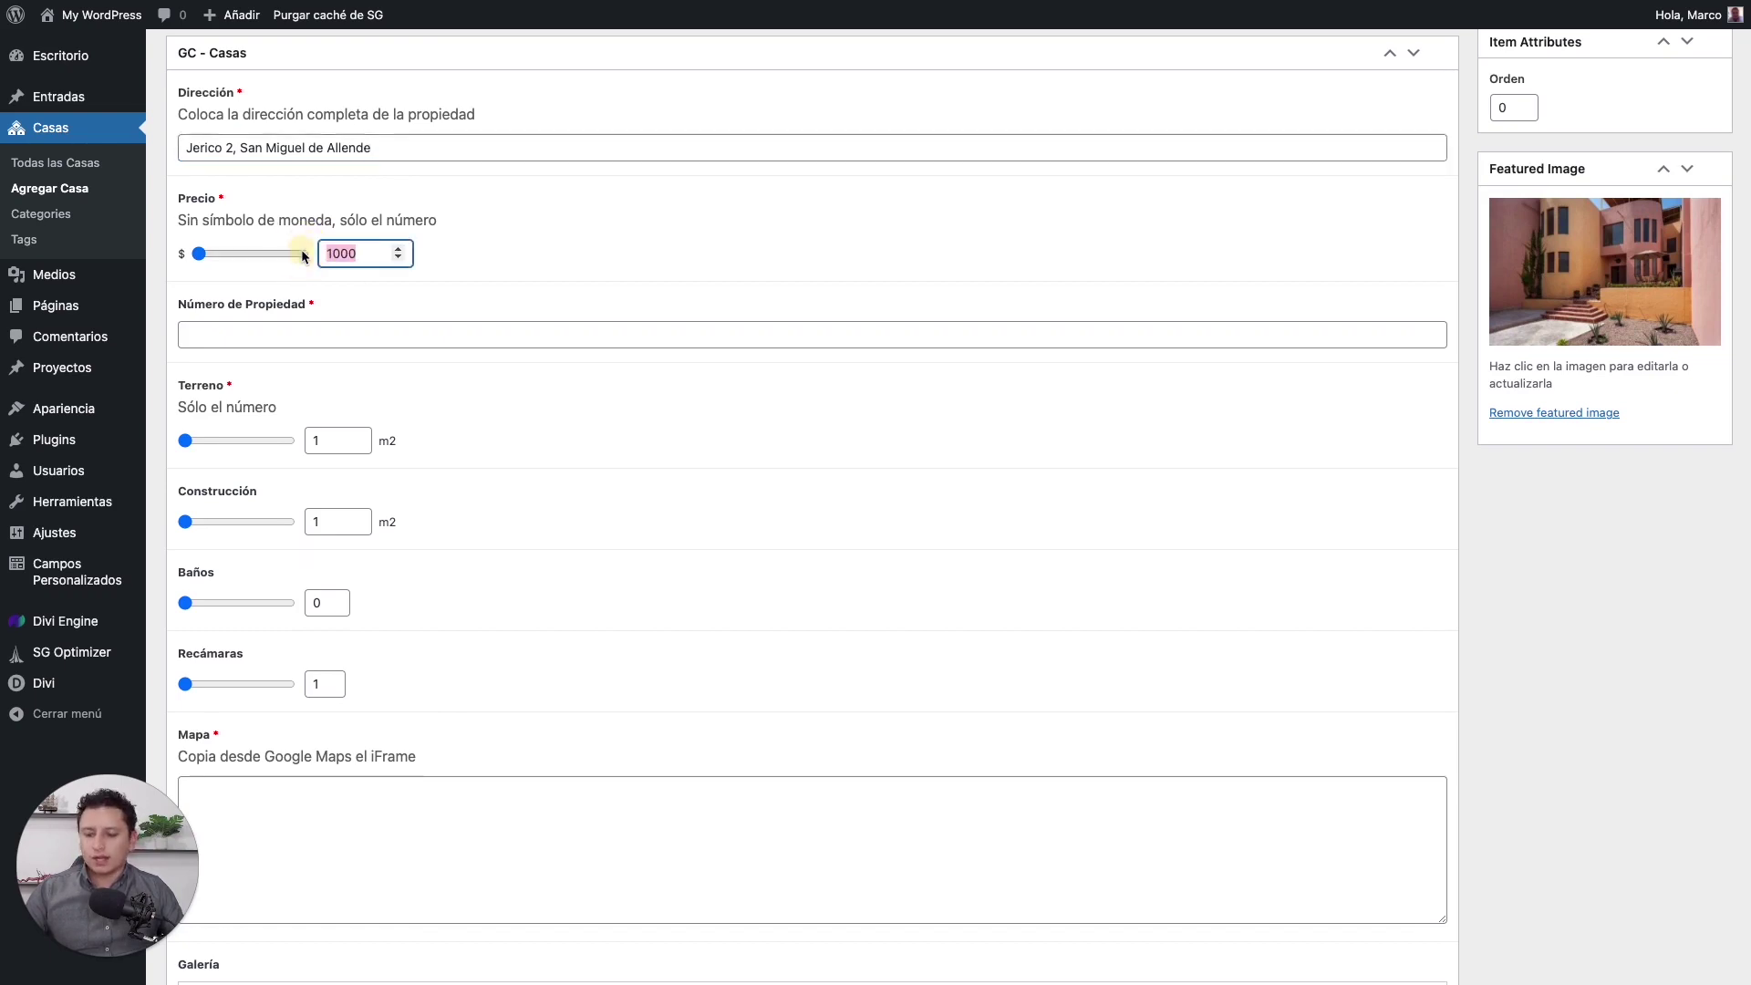
text(2)
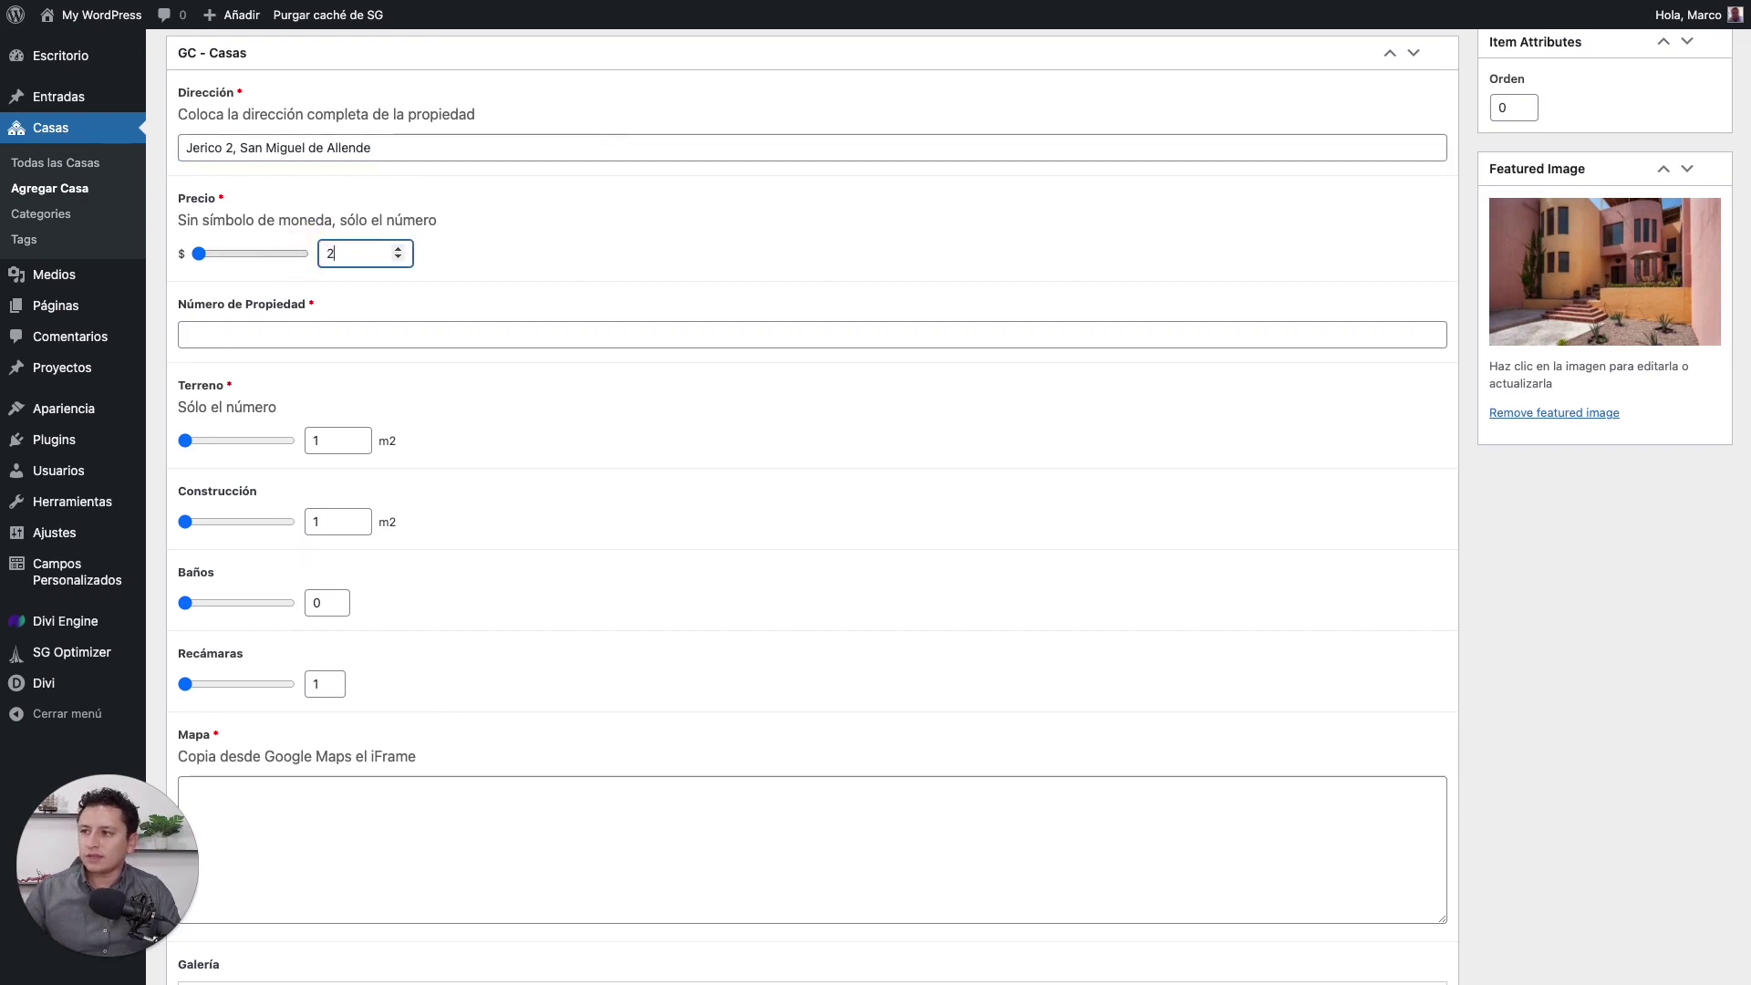
text(000000)
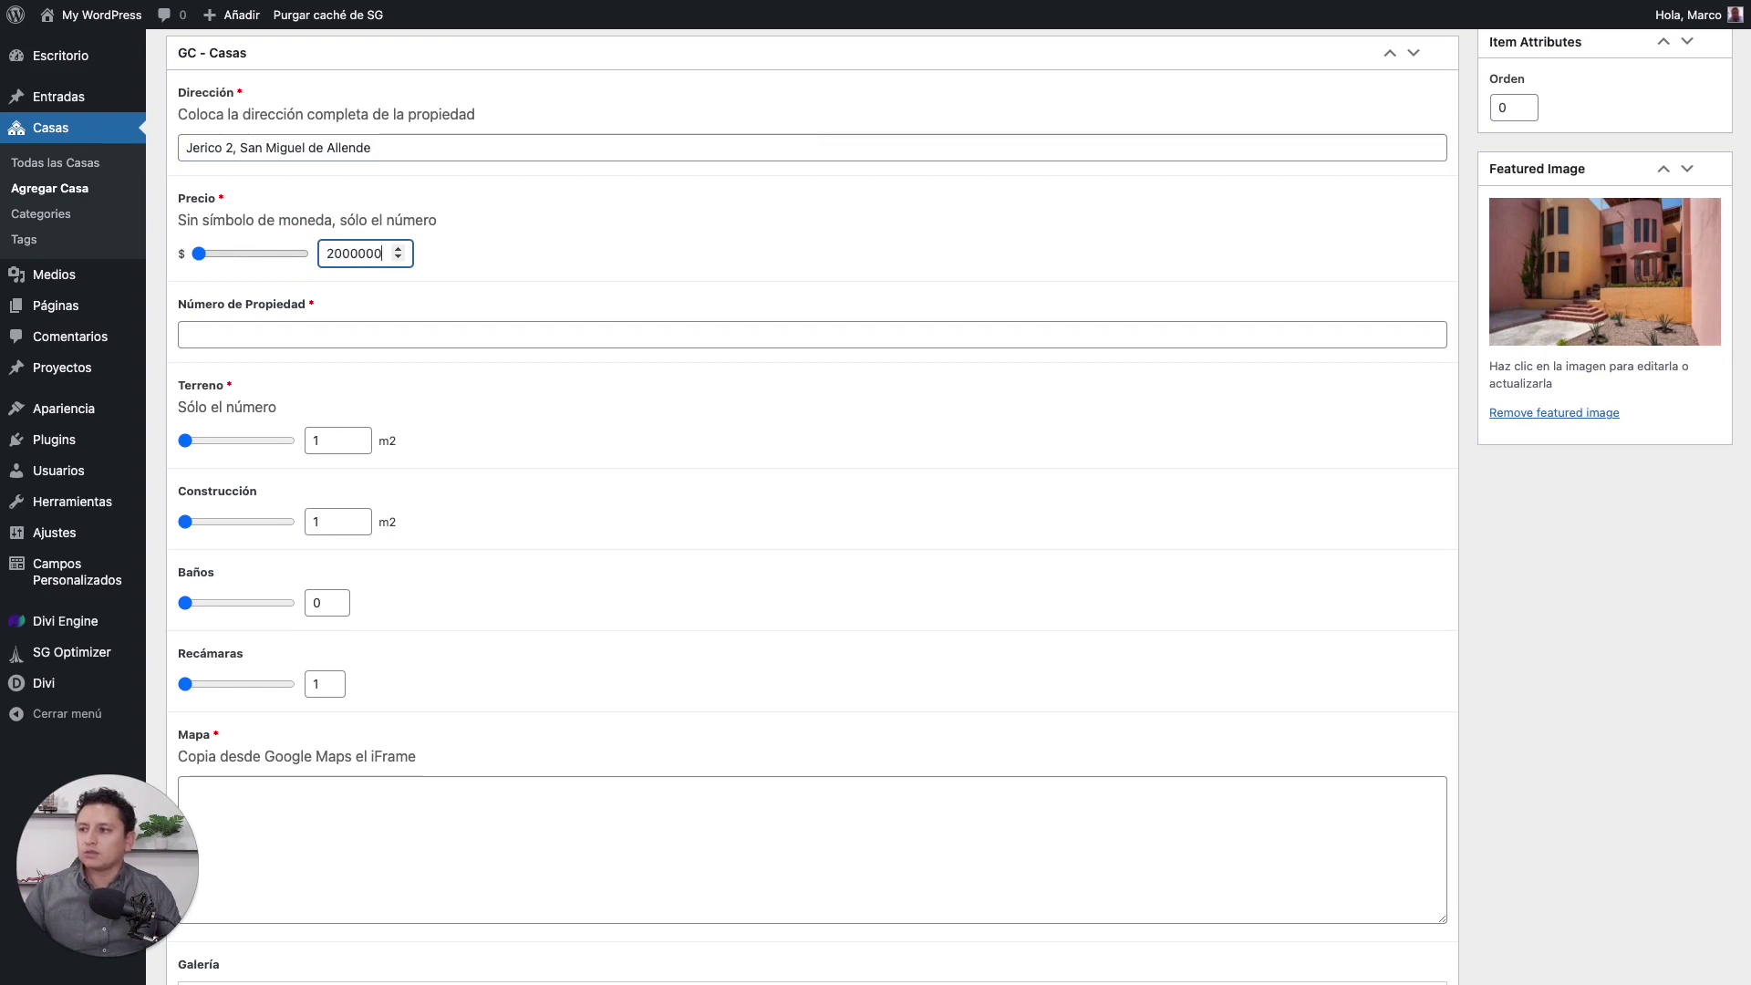
key(Tab)
scroll(326, 294, down, 1)
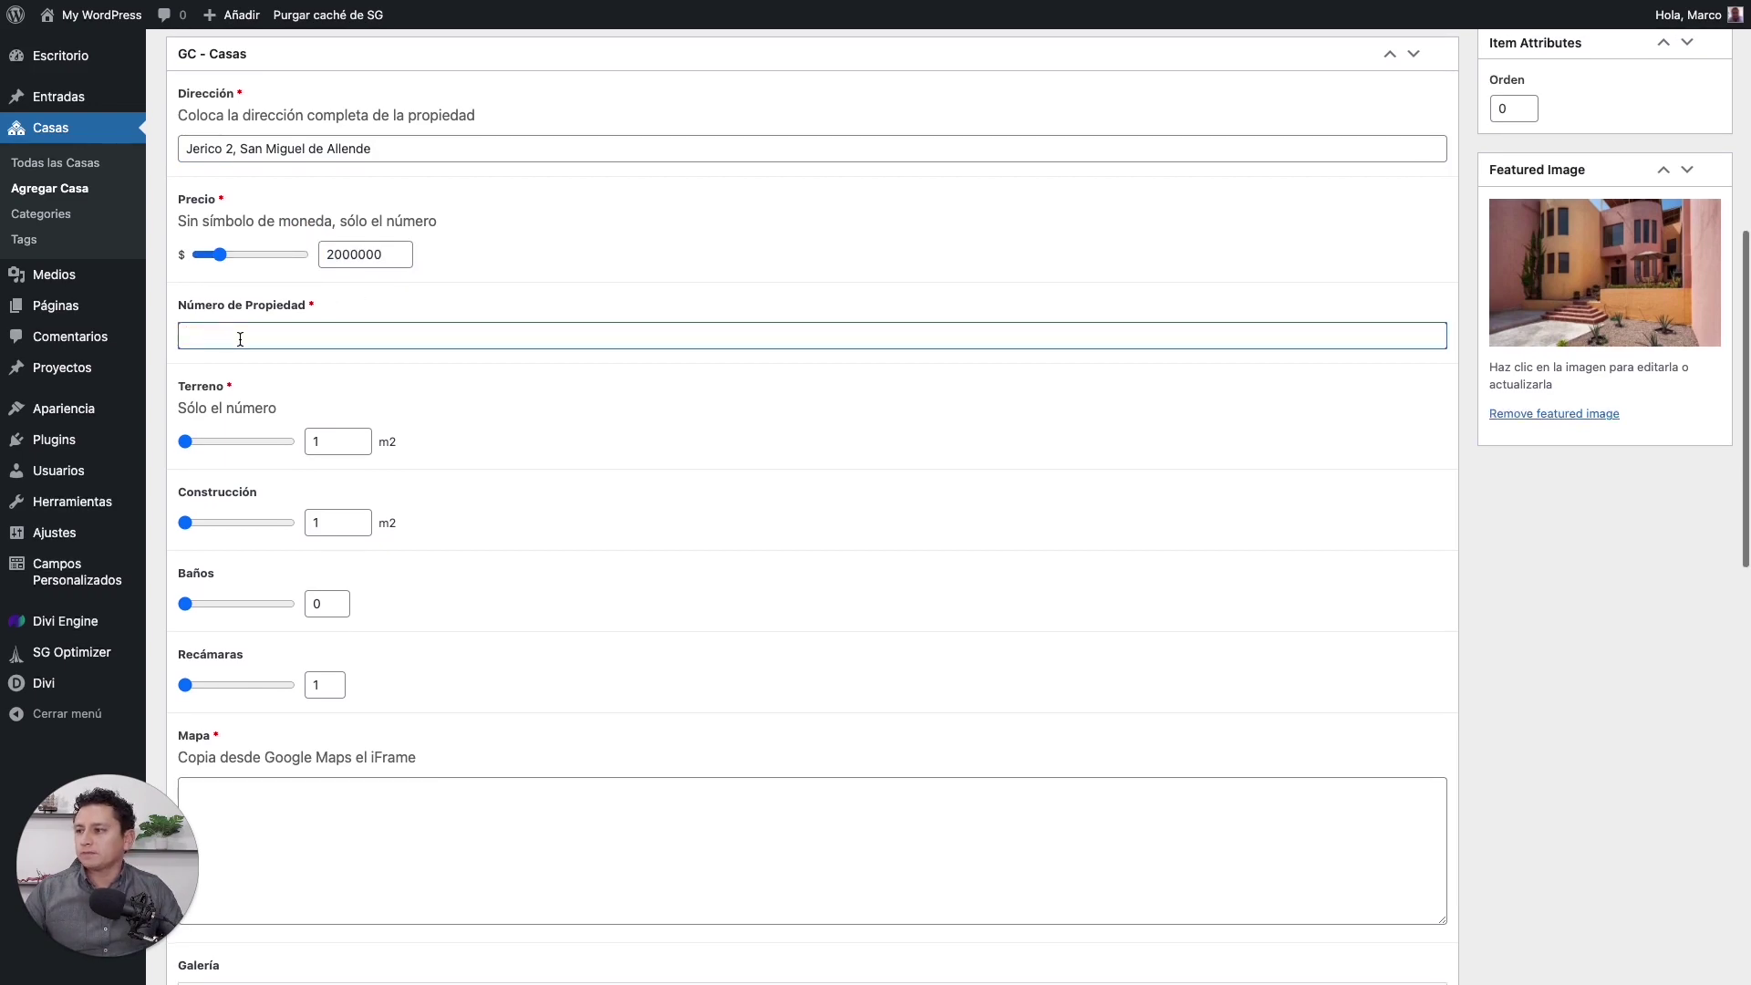
text(20512)
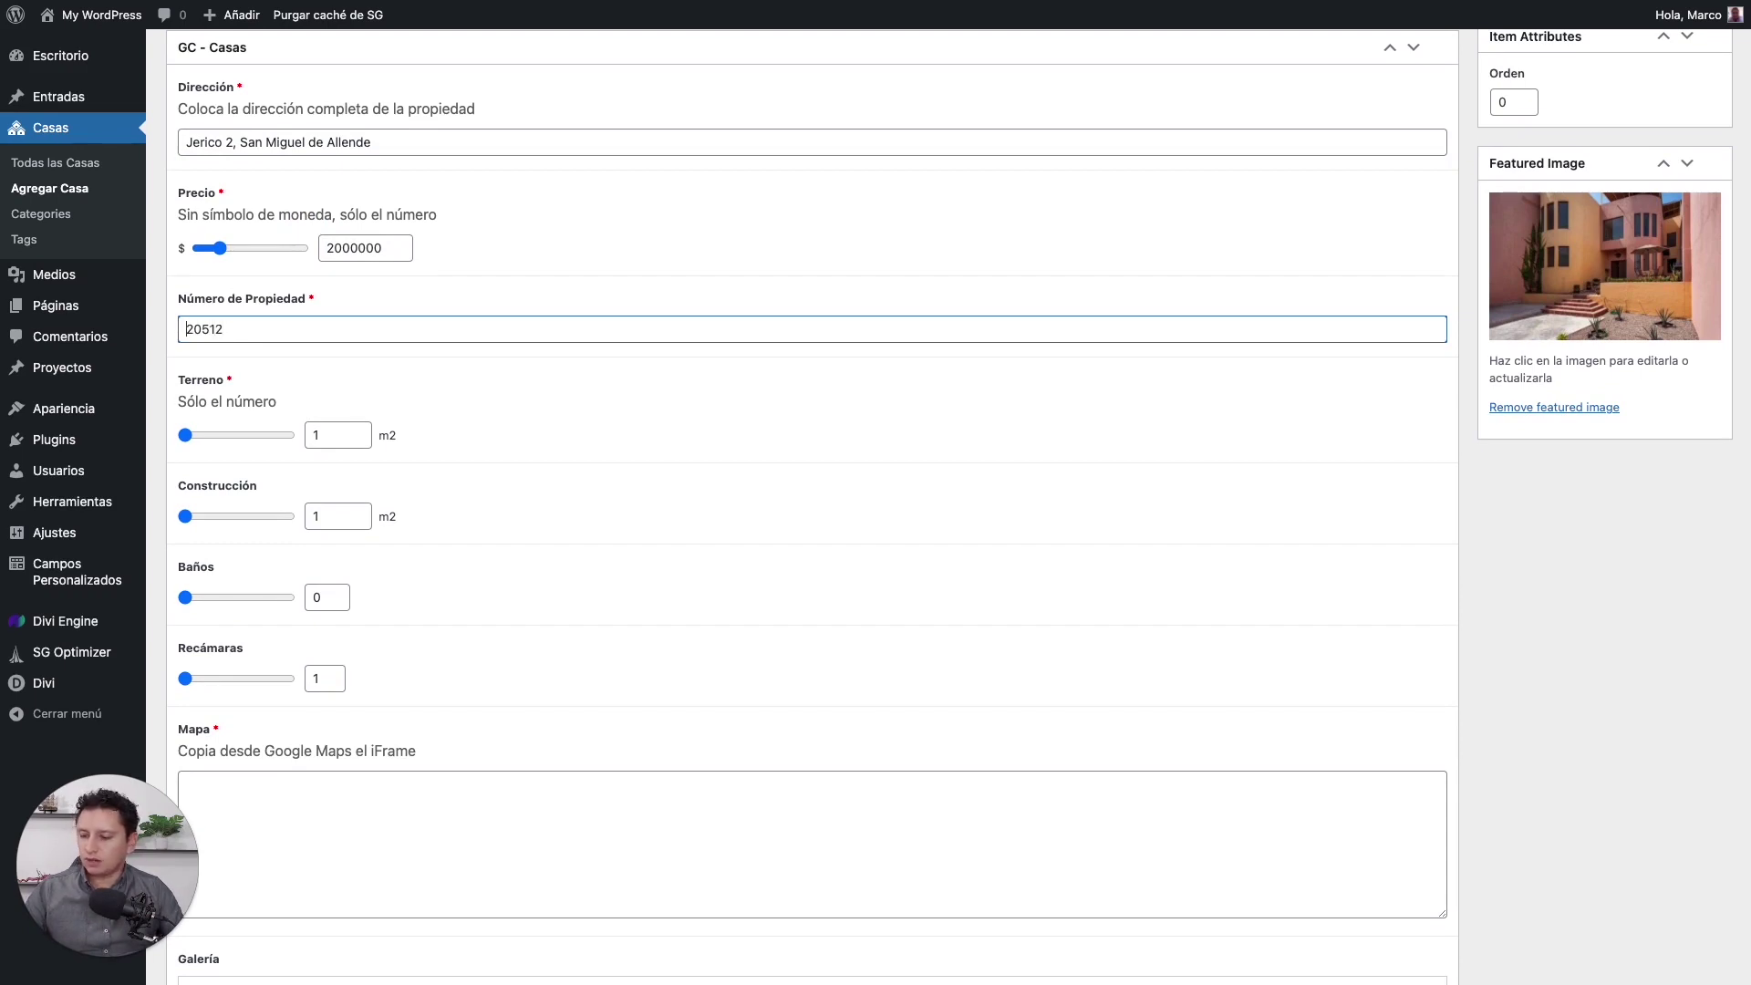
text(E)
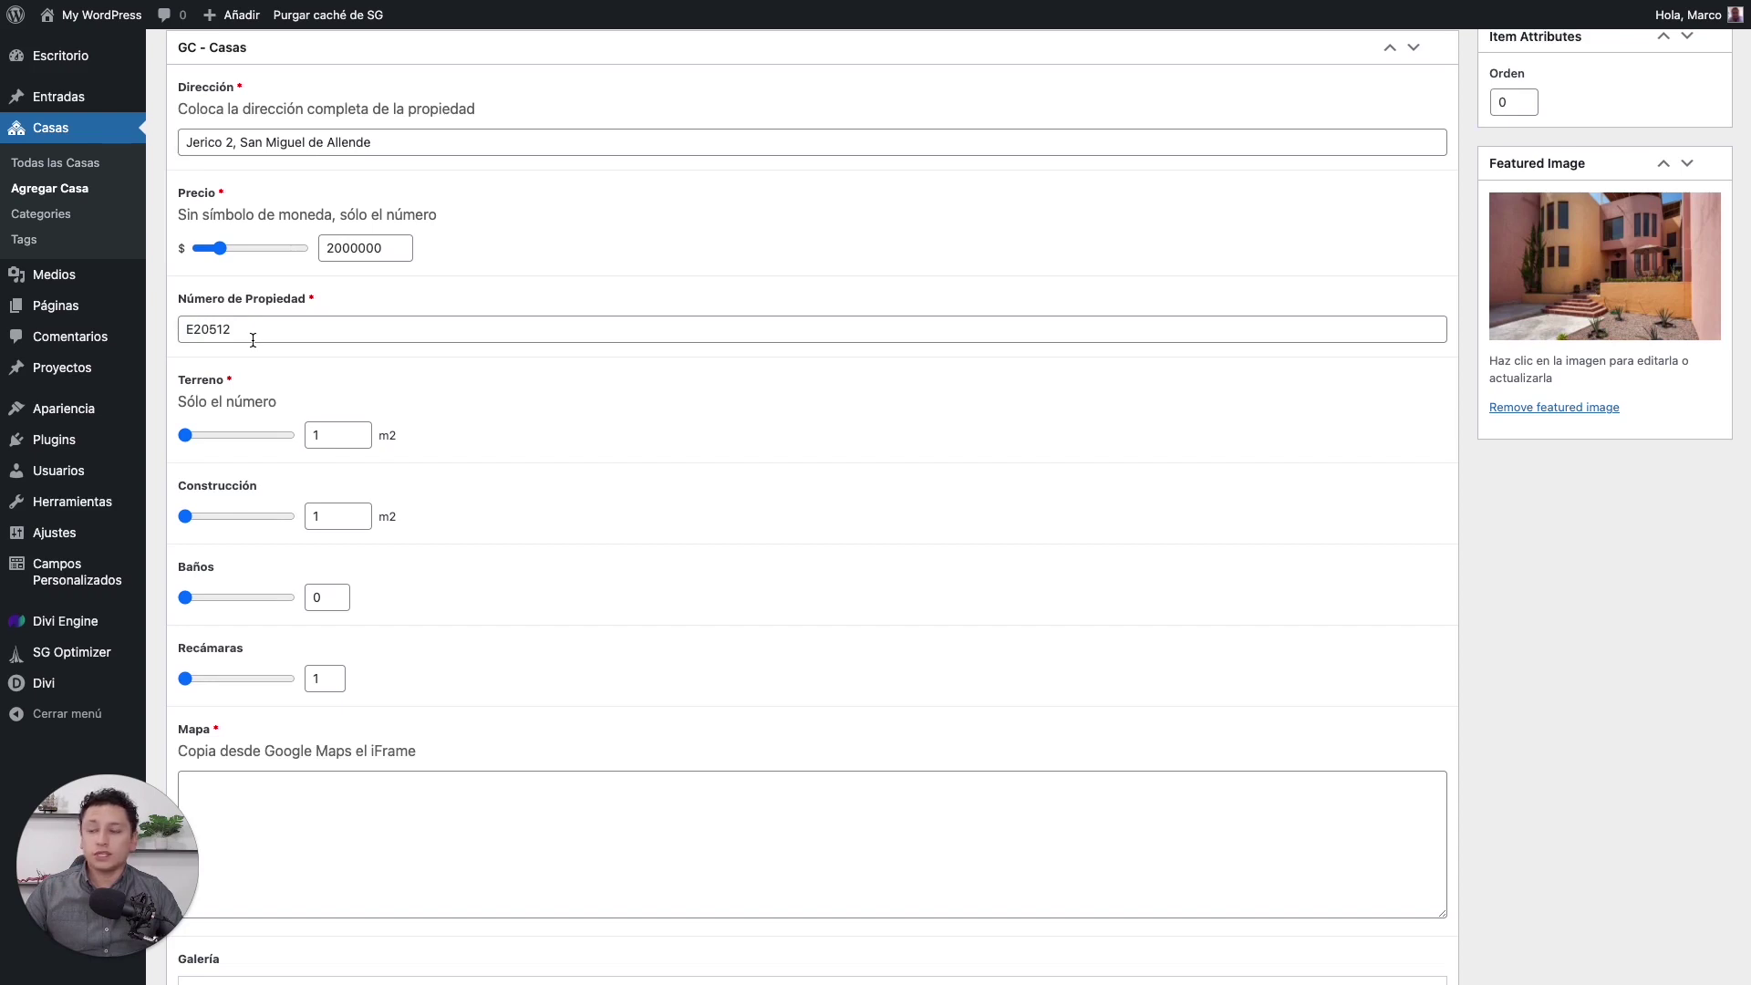
Enter Terreno 616, Construcción 313 and Baños 4
scroll(252, 339, down, 2)
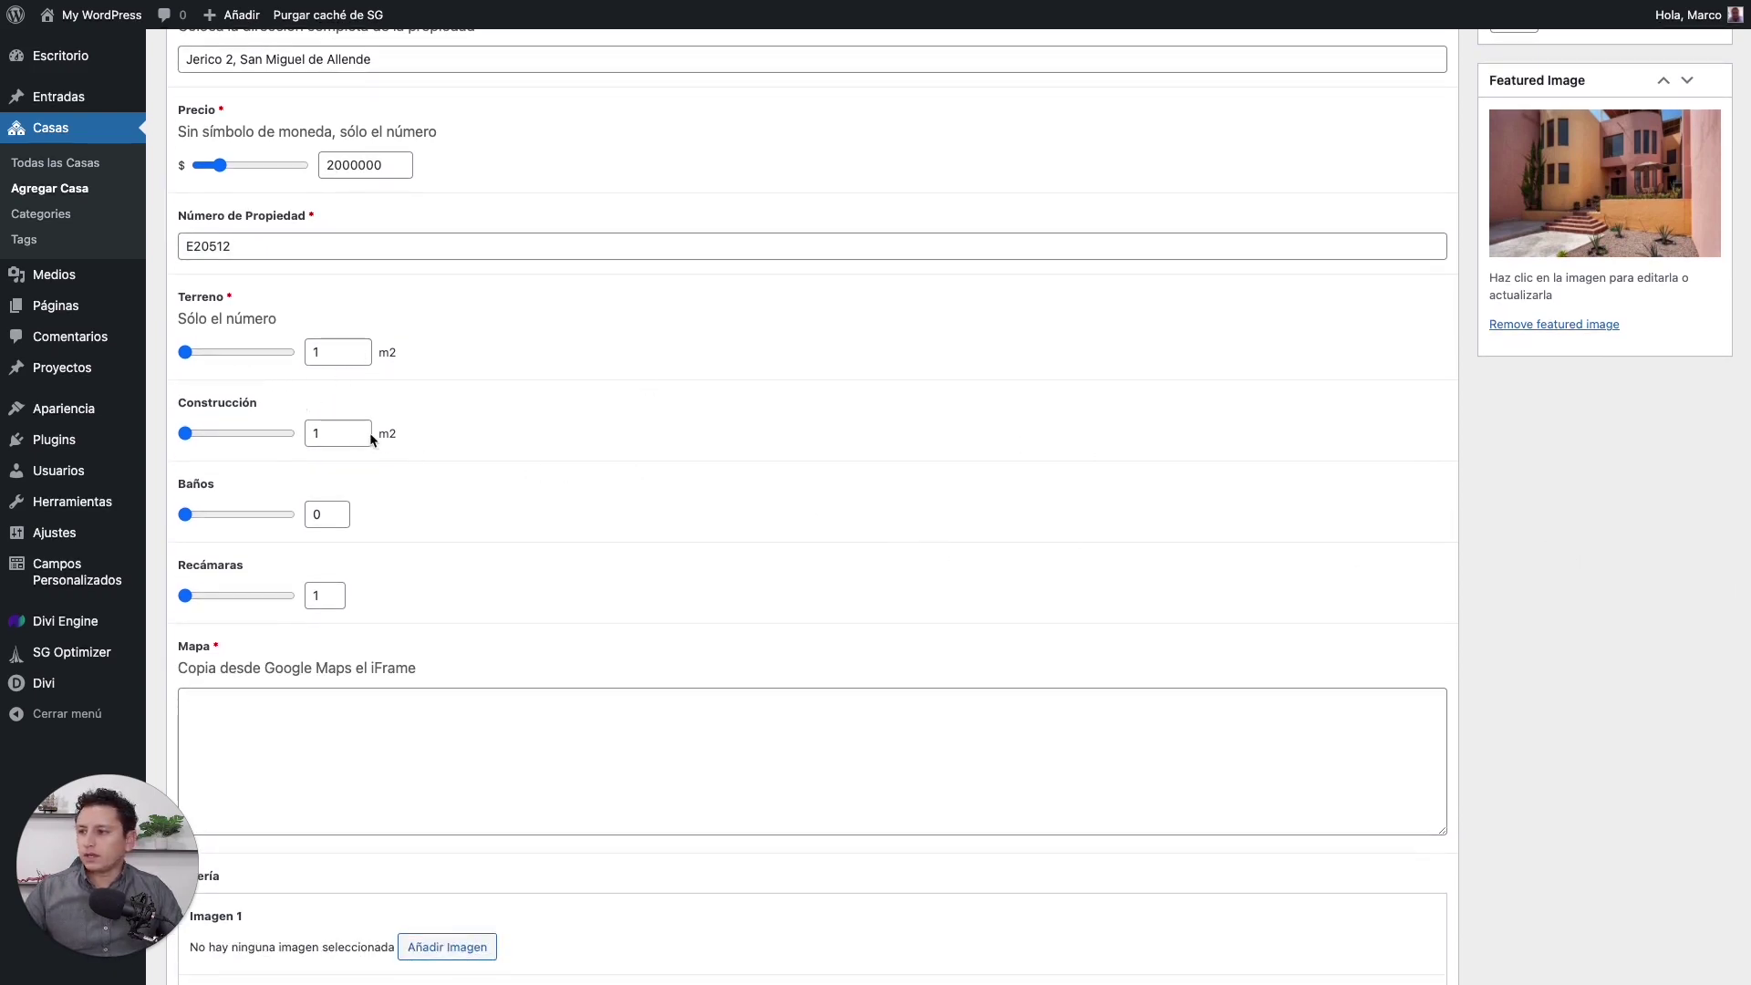
double_click(315, 352)
text(313)
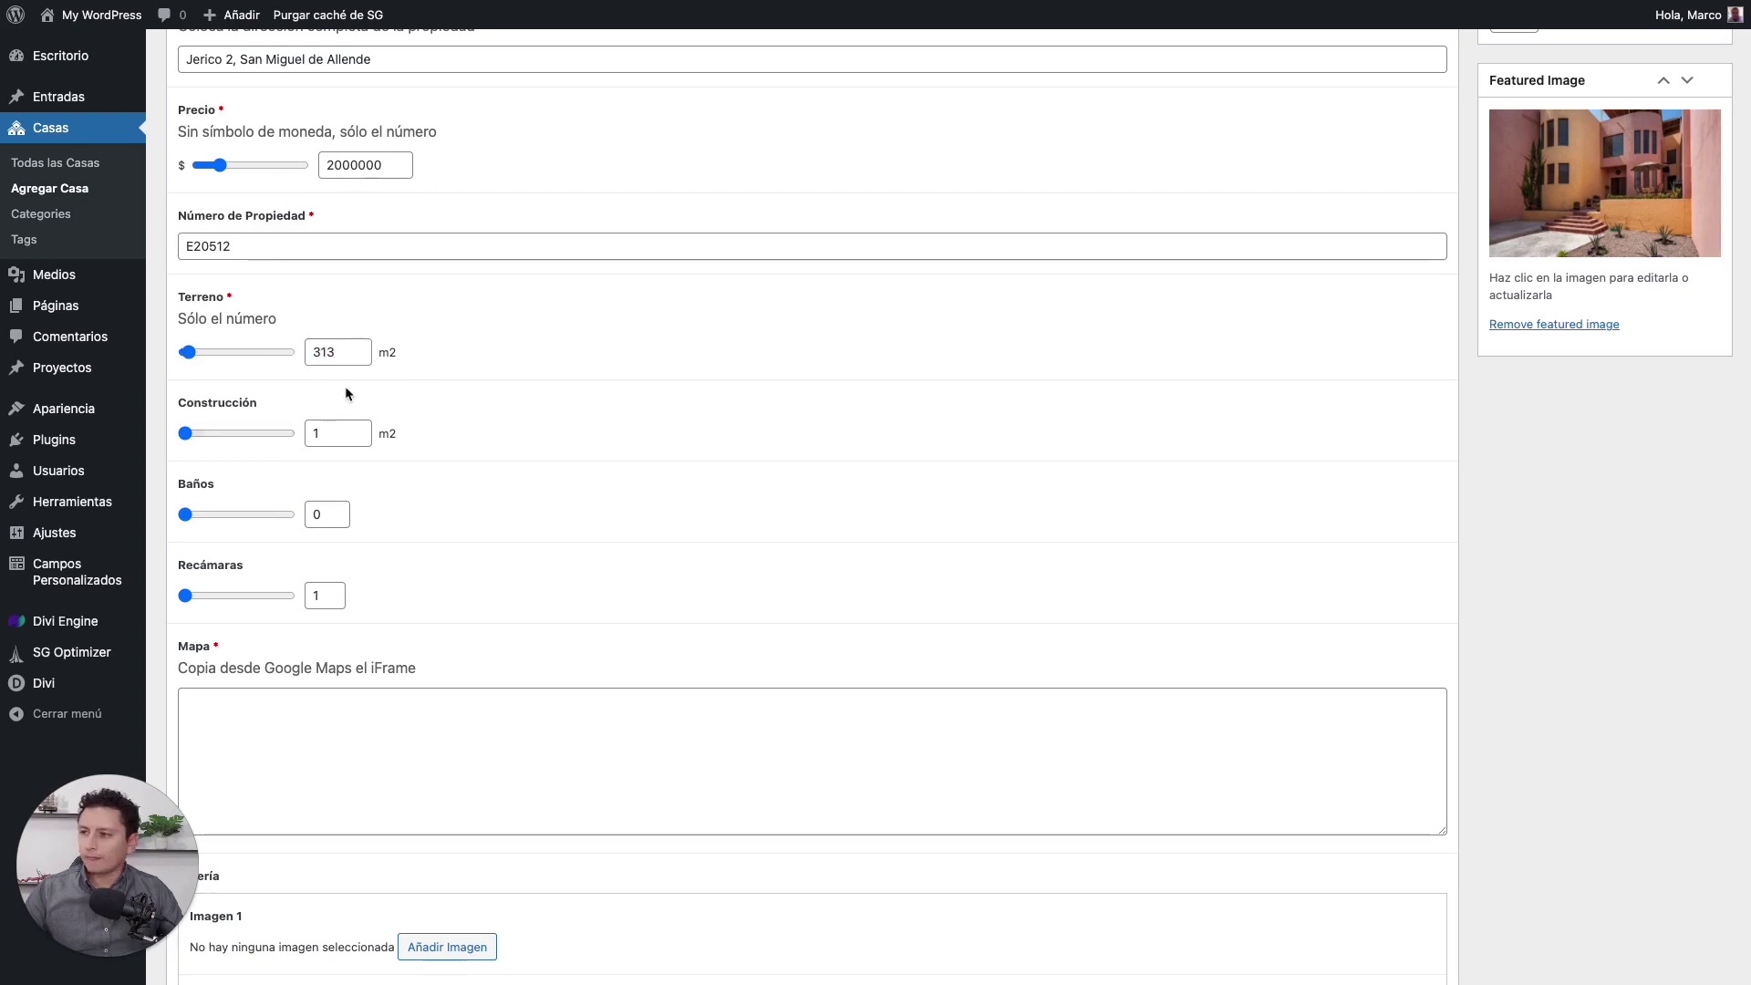
drag(339, 352, 296, 354)
text(1)
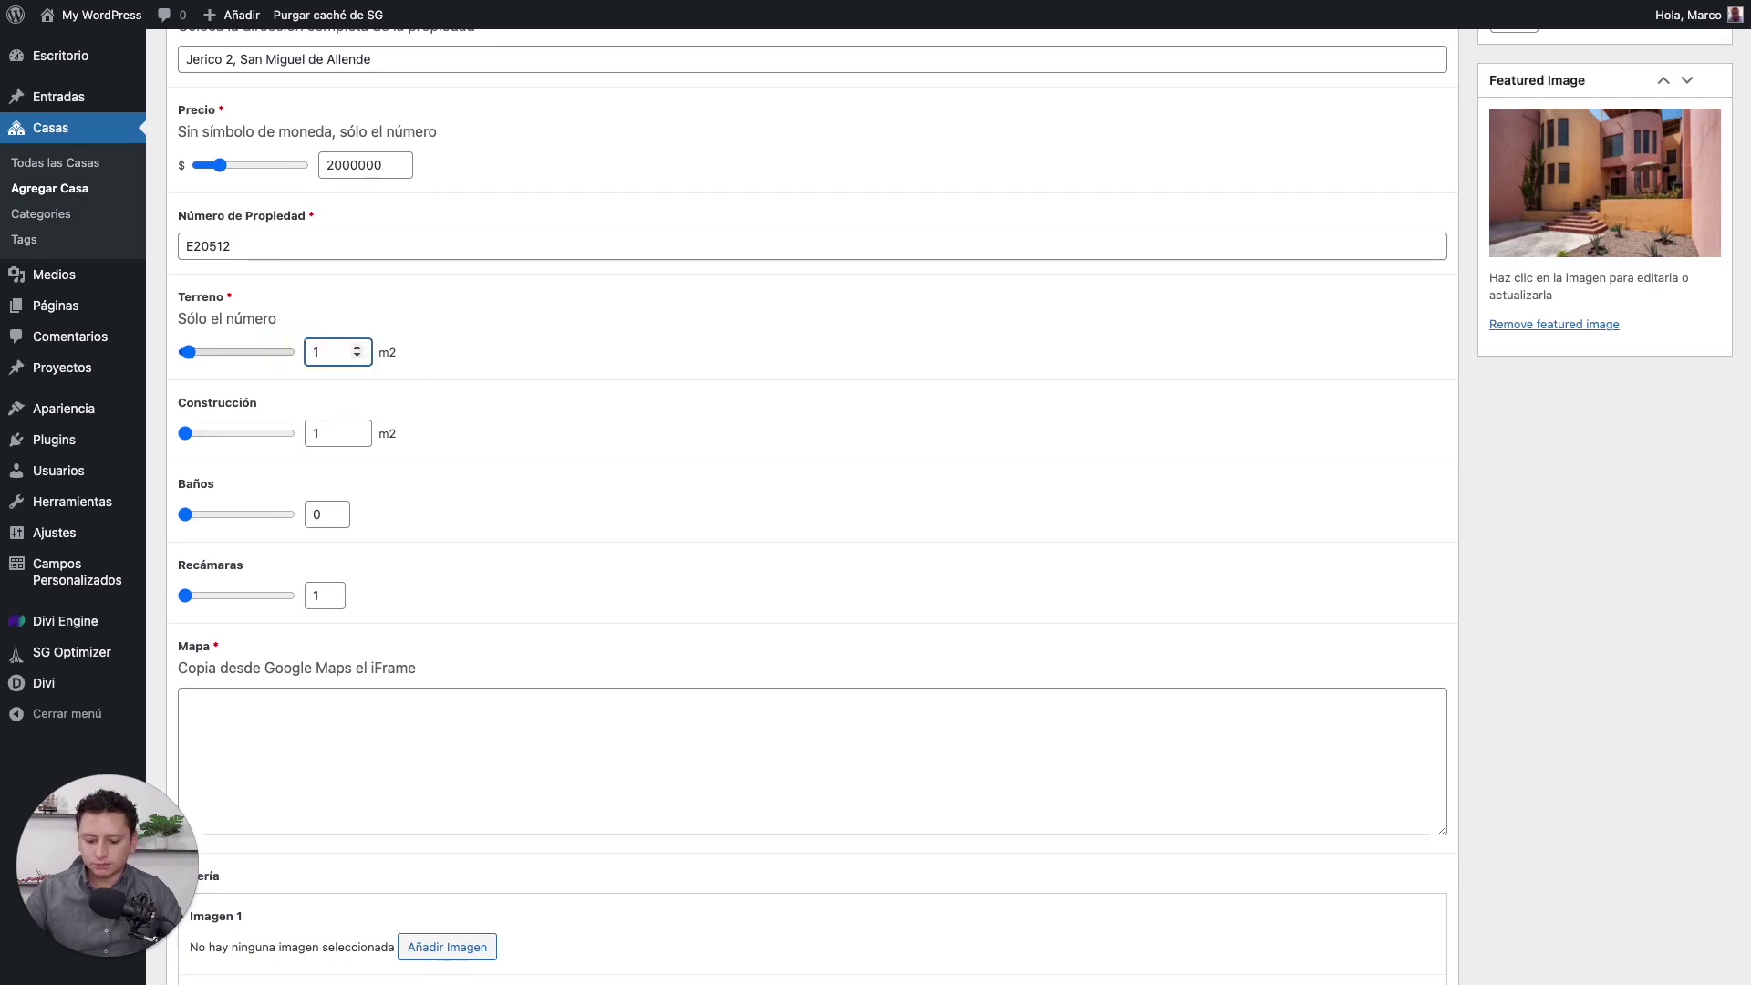
key(BackSpace)
text(616)
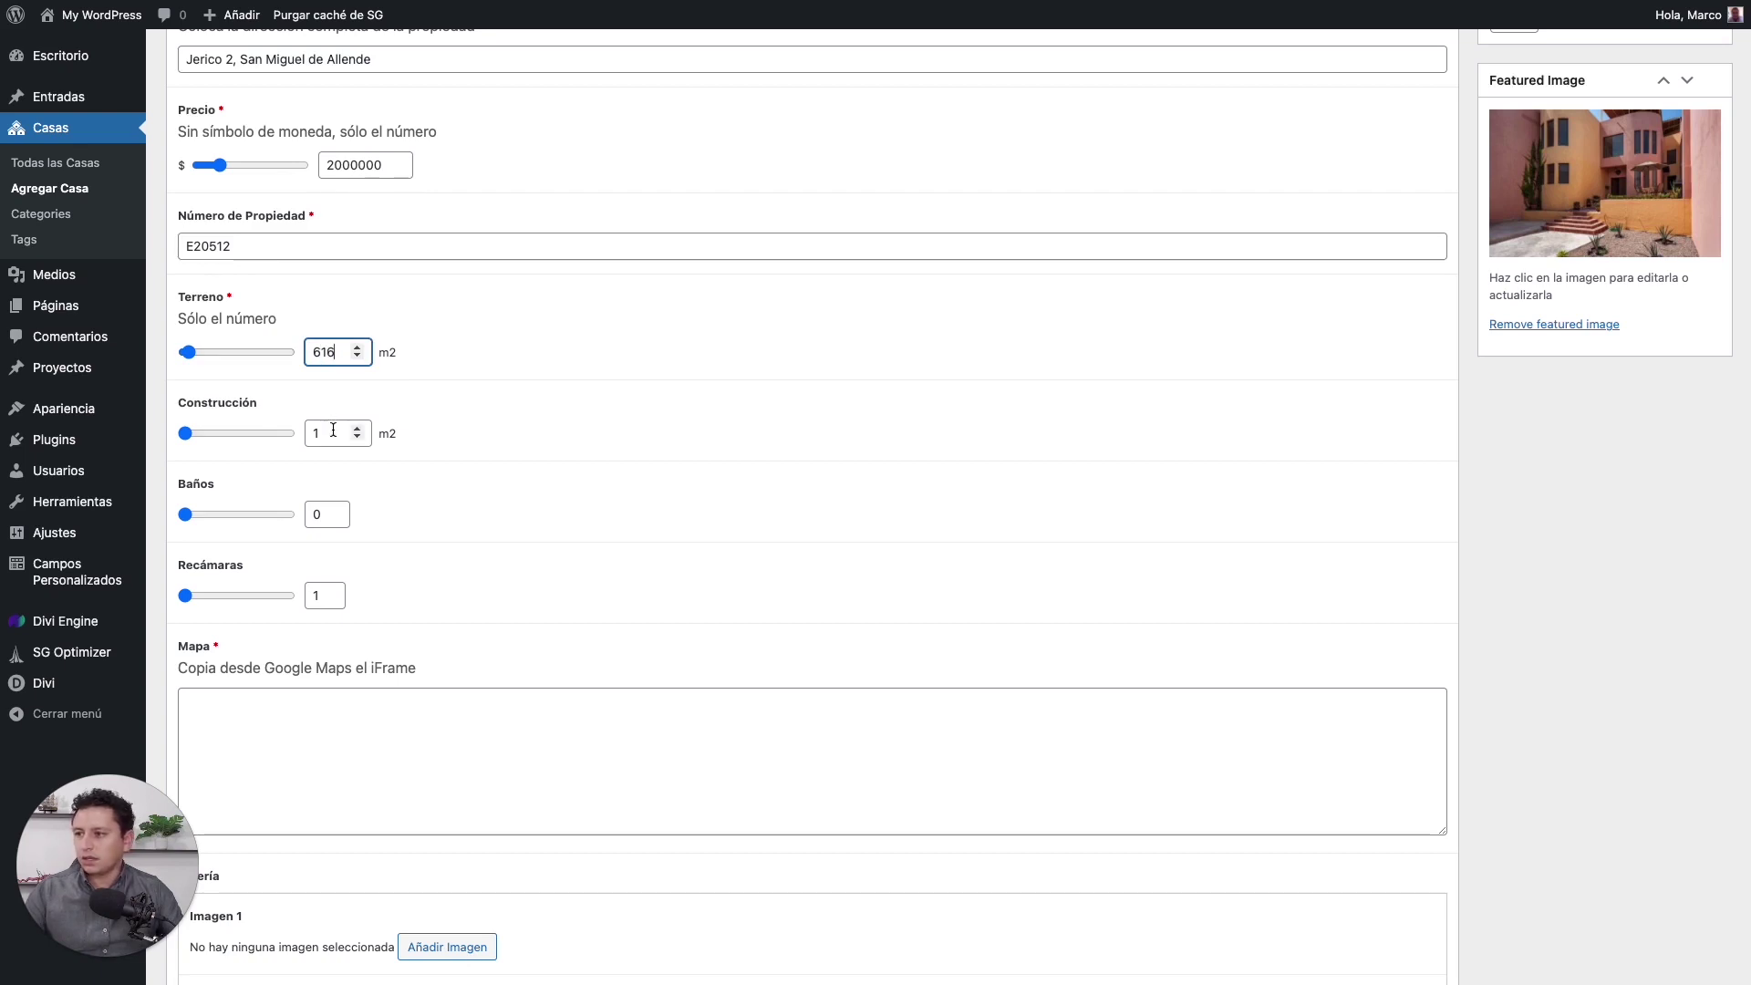
drag(330, 434, 305, 433)
text(313)
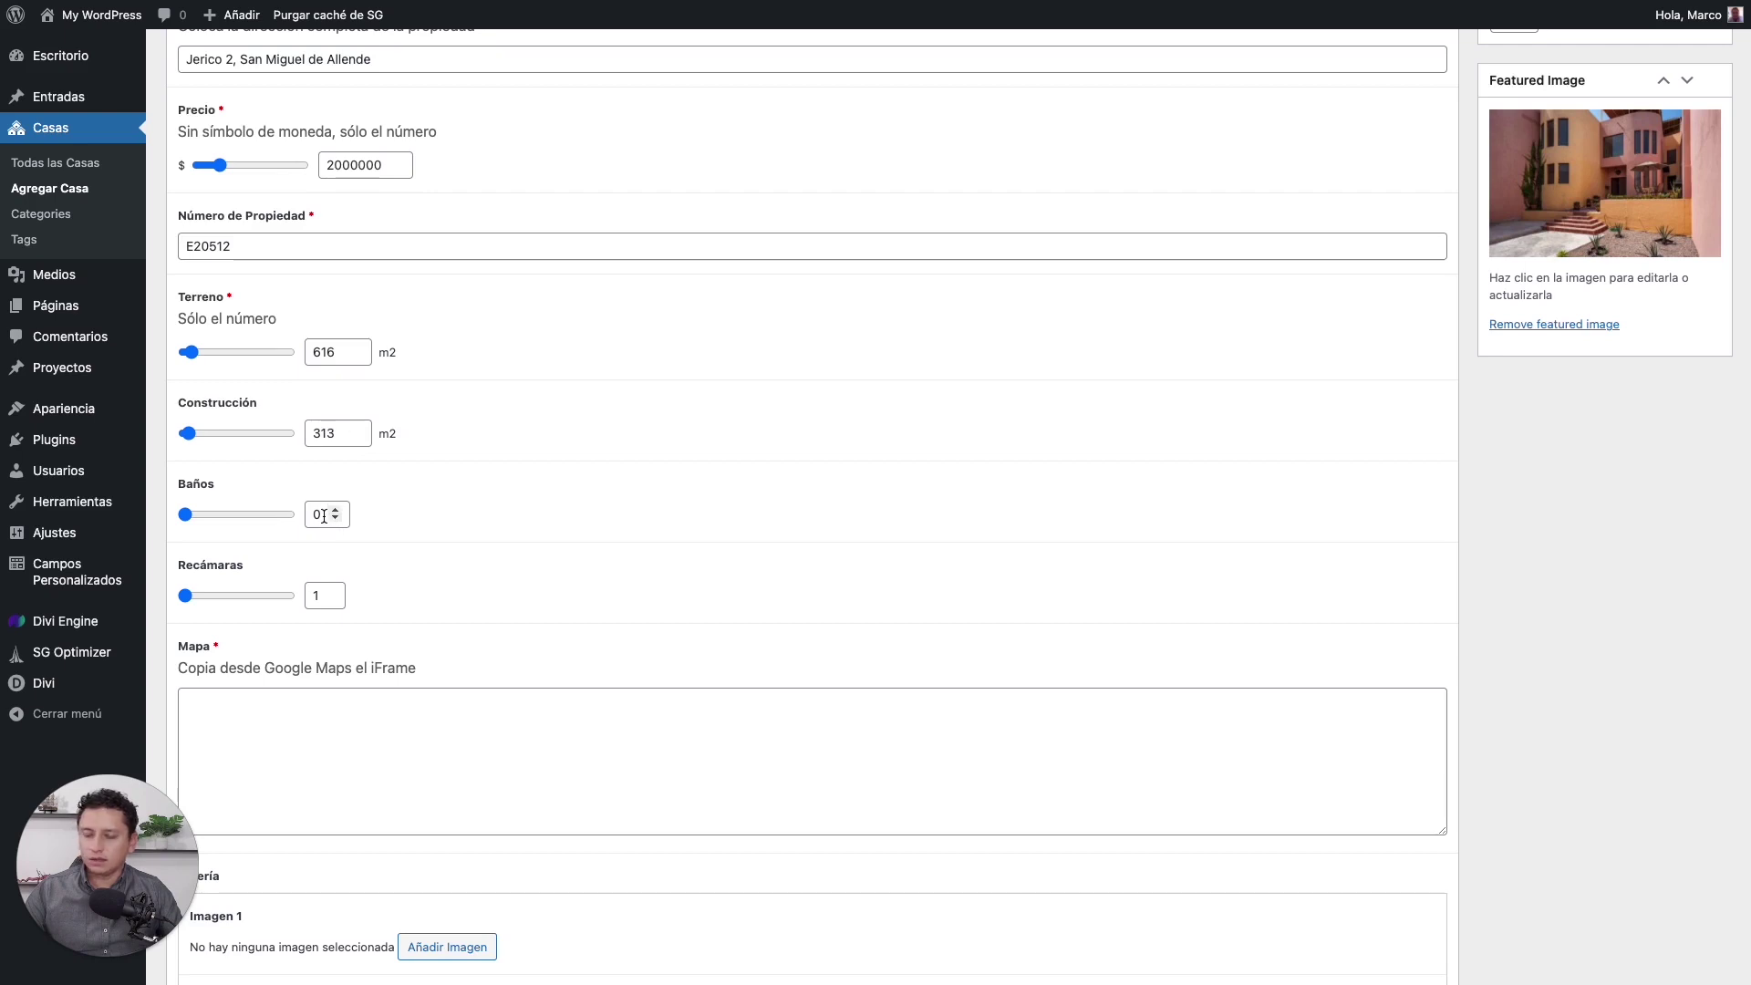
drag(324, 516, 313, 515)
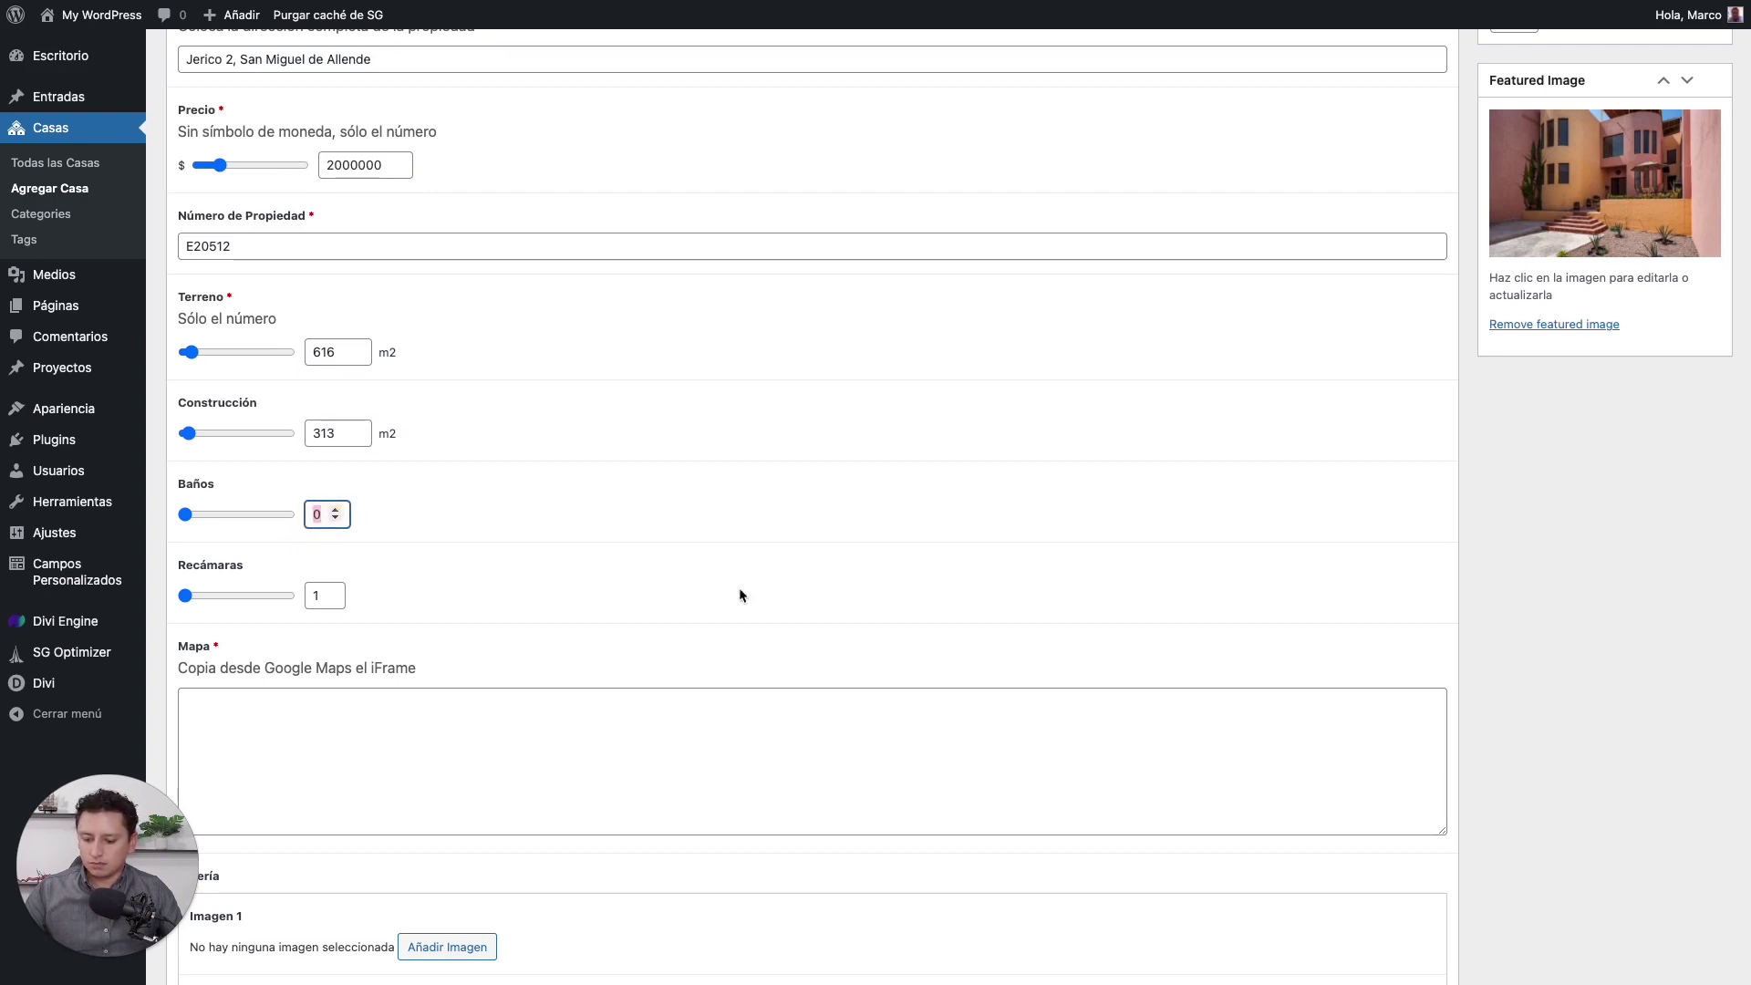
text(4)
click(511, 626)
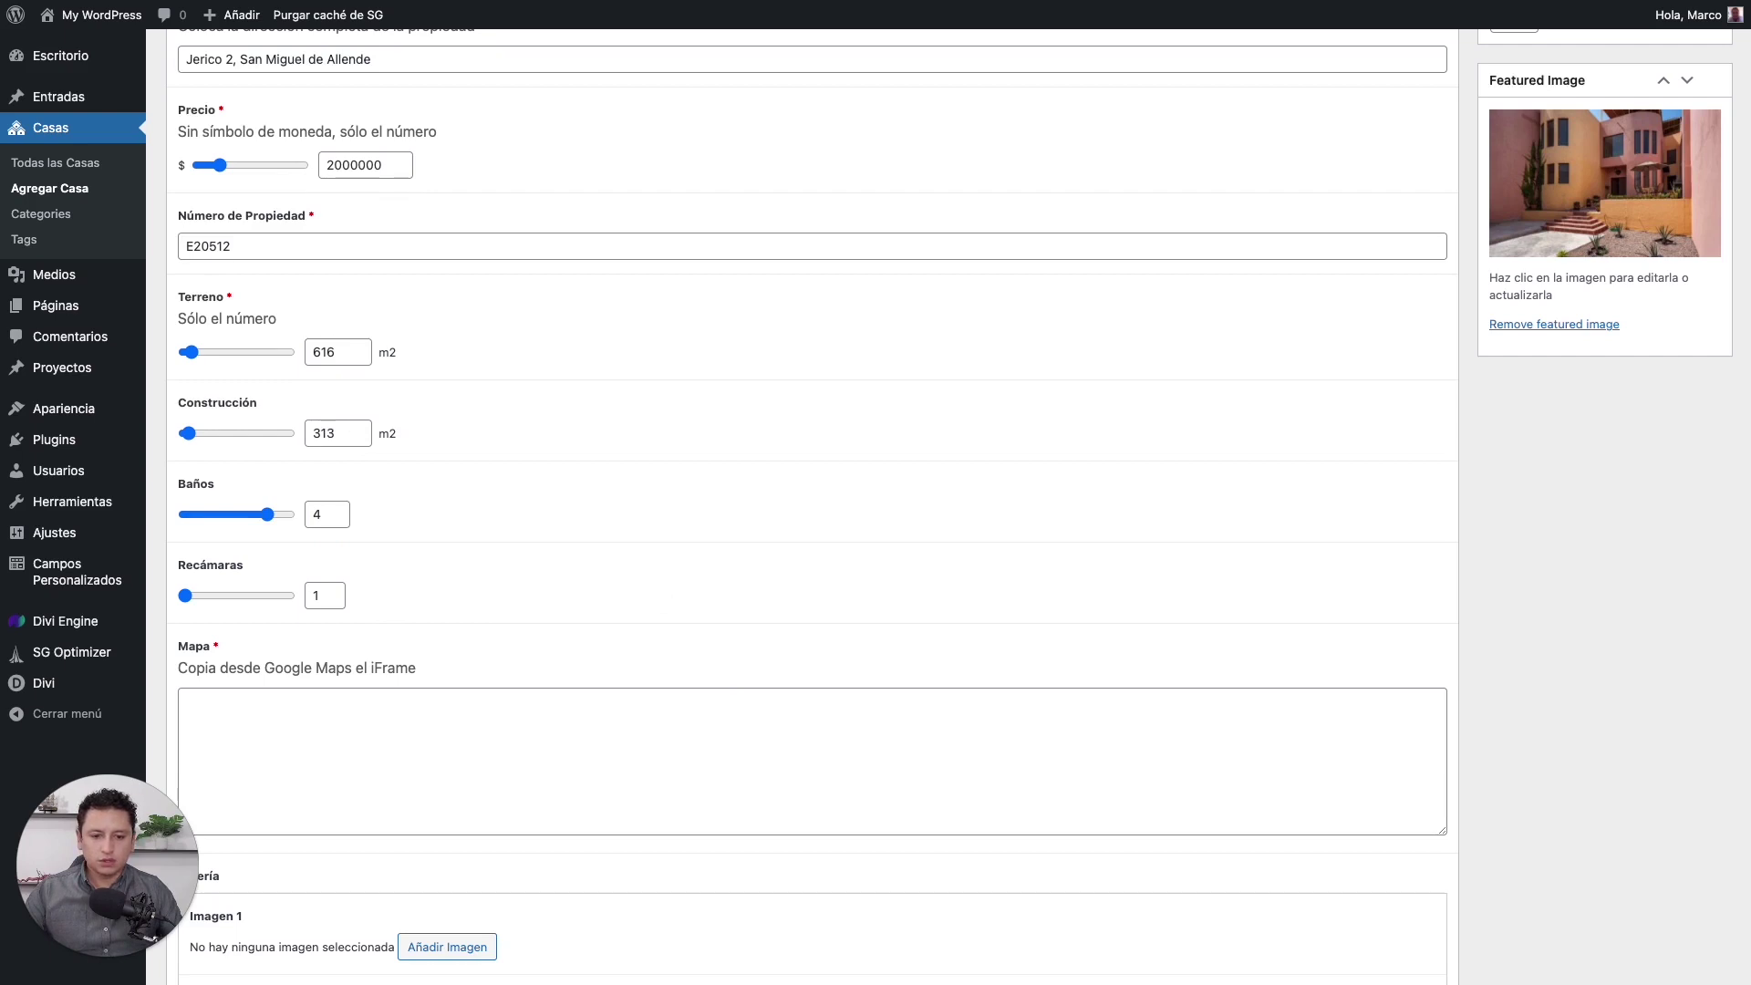
Set Recámaras to 8 and select the address text for a map search
click(315, 596)
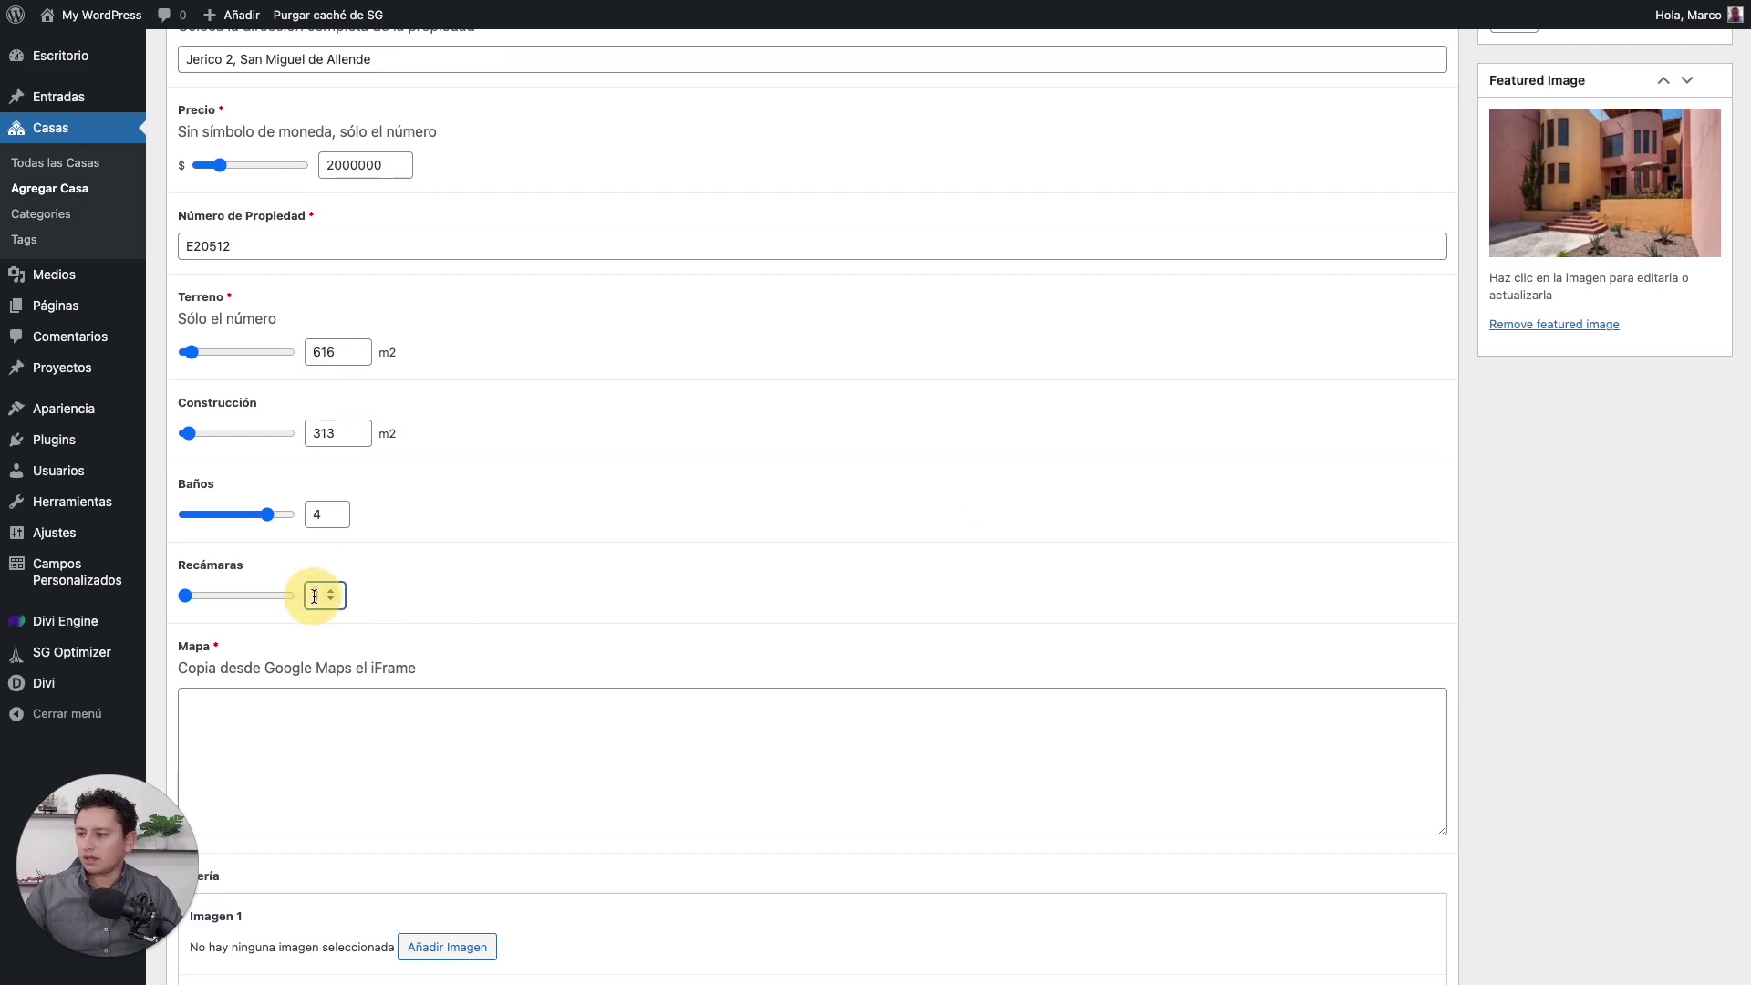
text(8)
key(Tab)
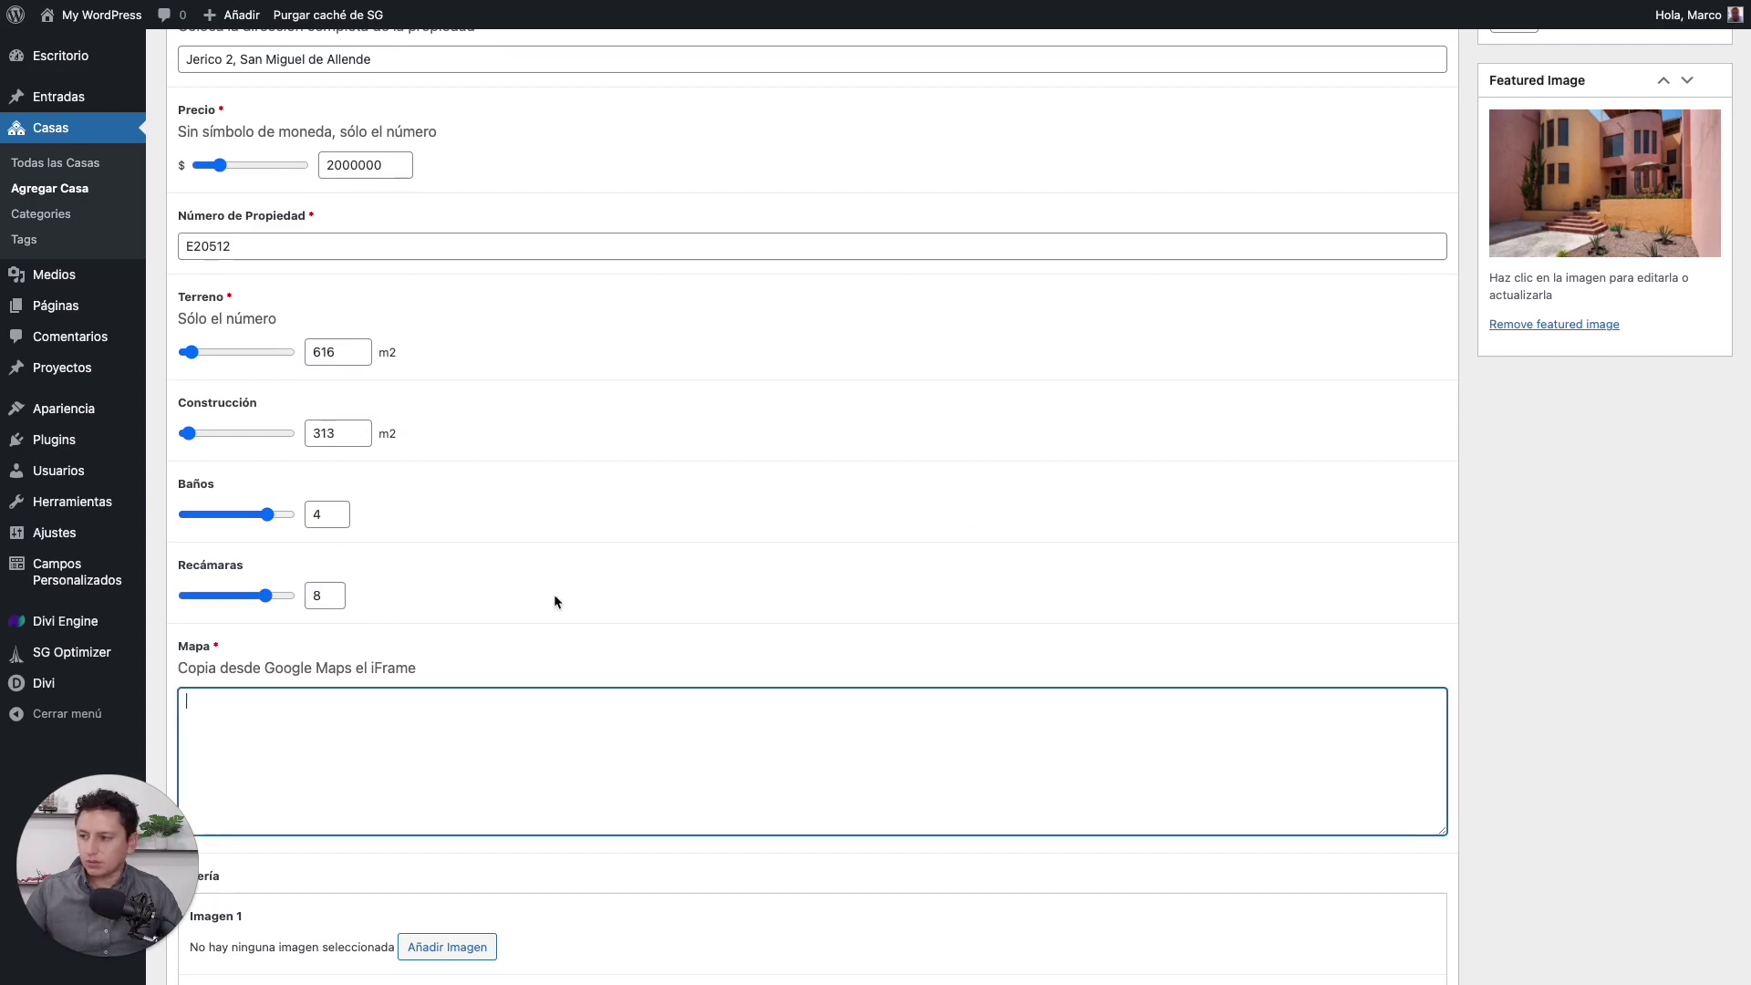
scroll(474, 617, down, 3)
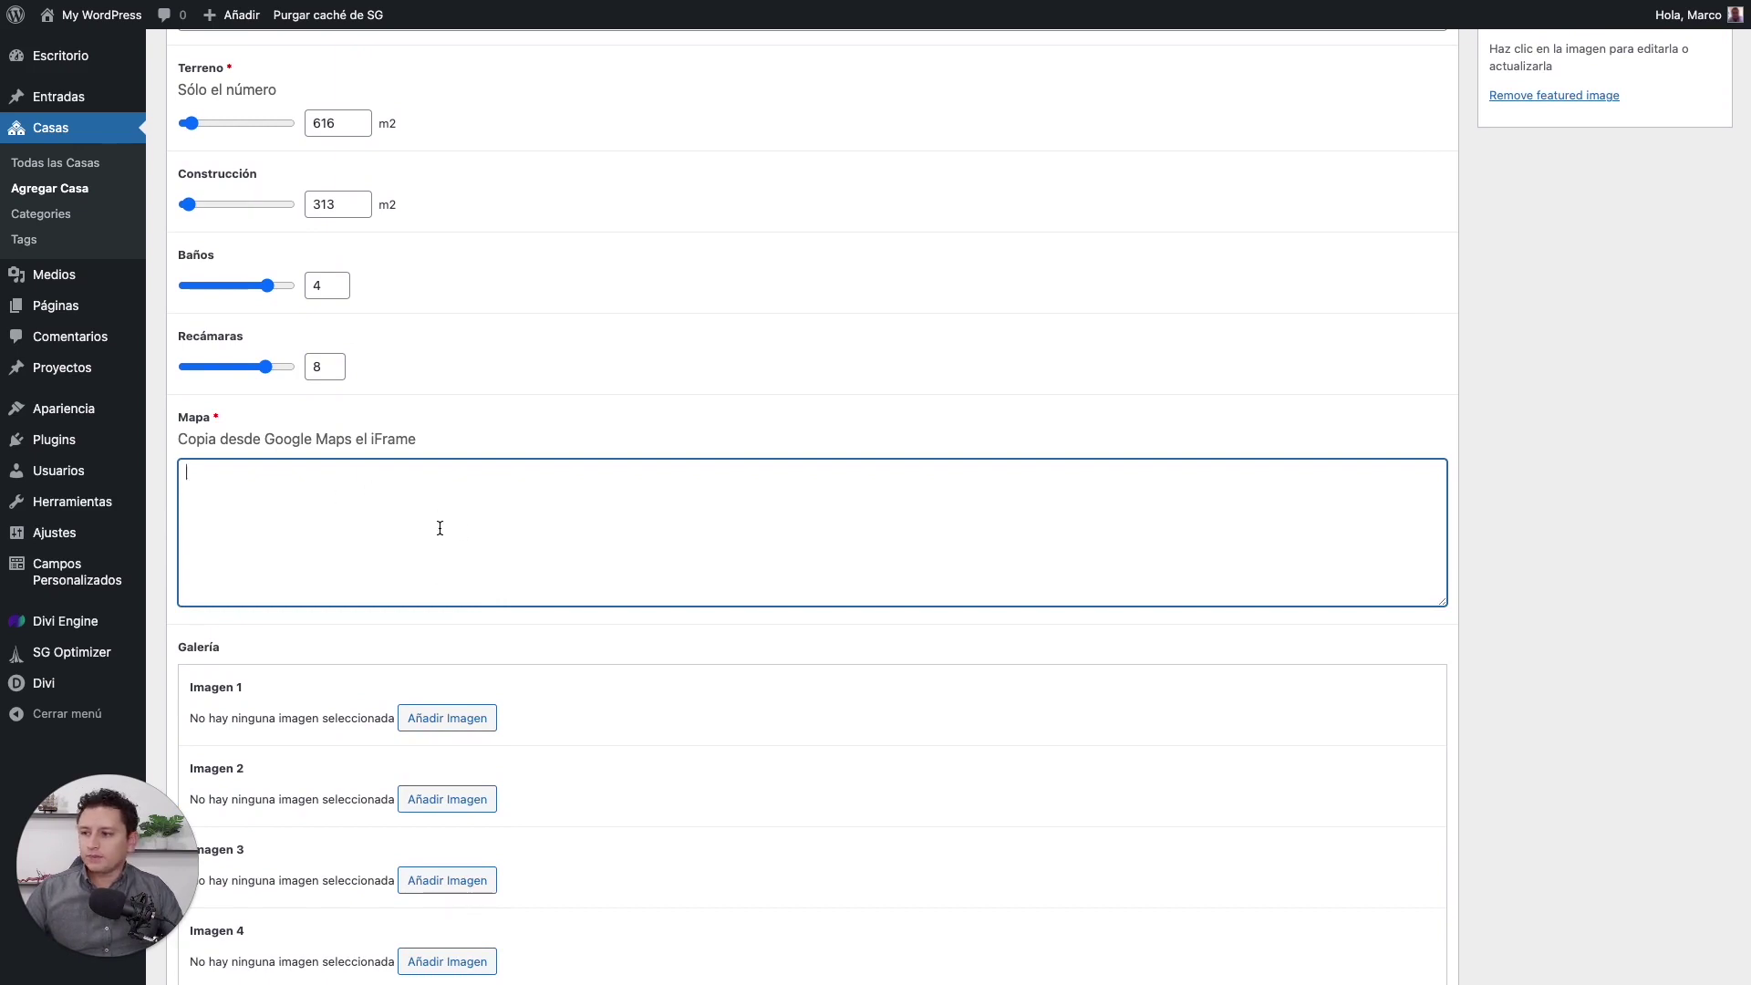
scroll(434, 472, up, 5)
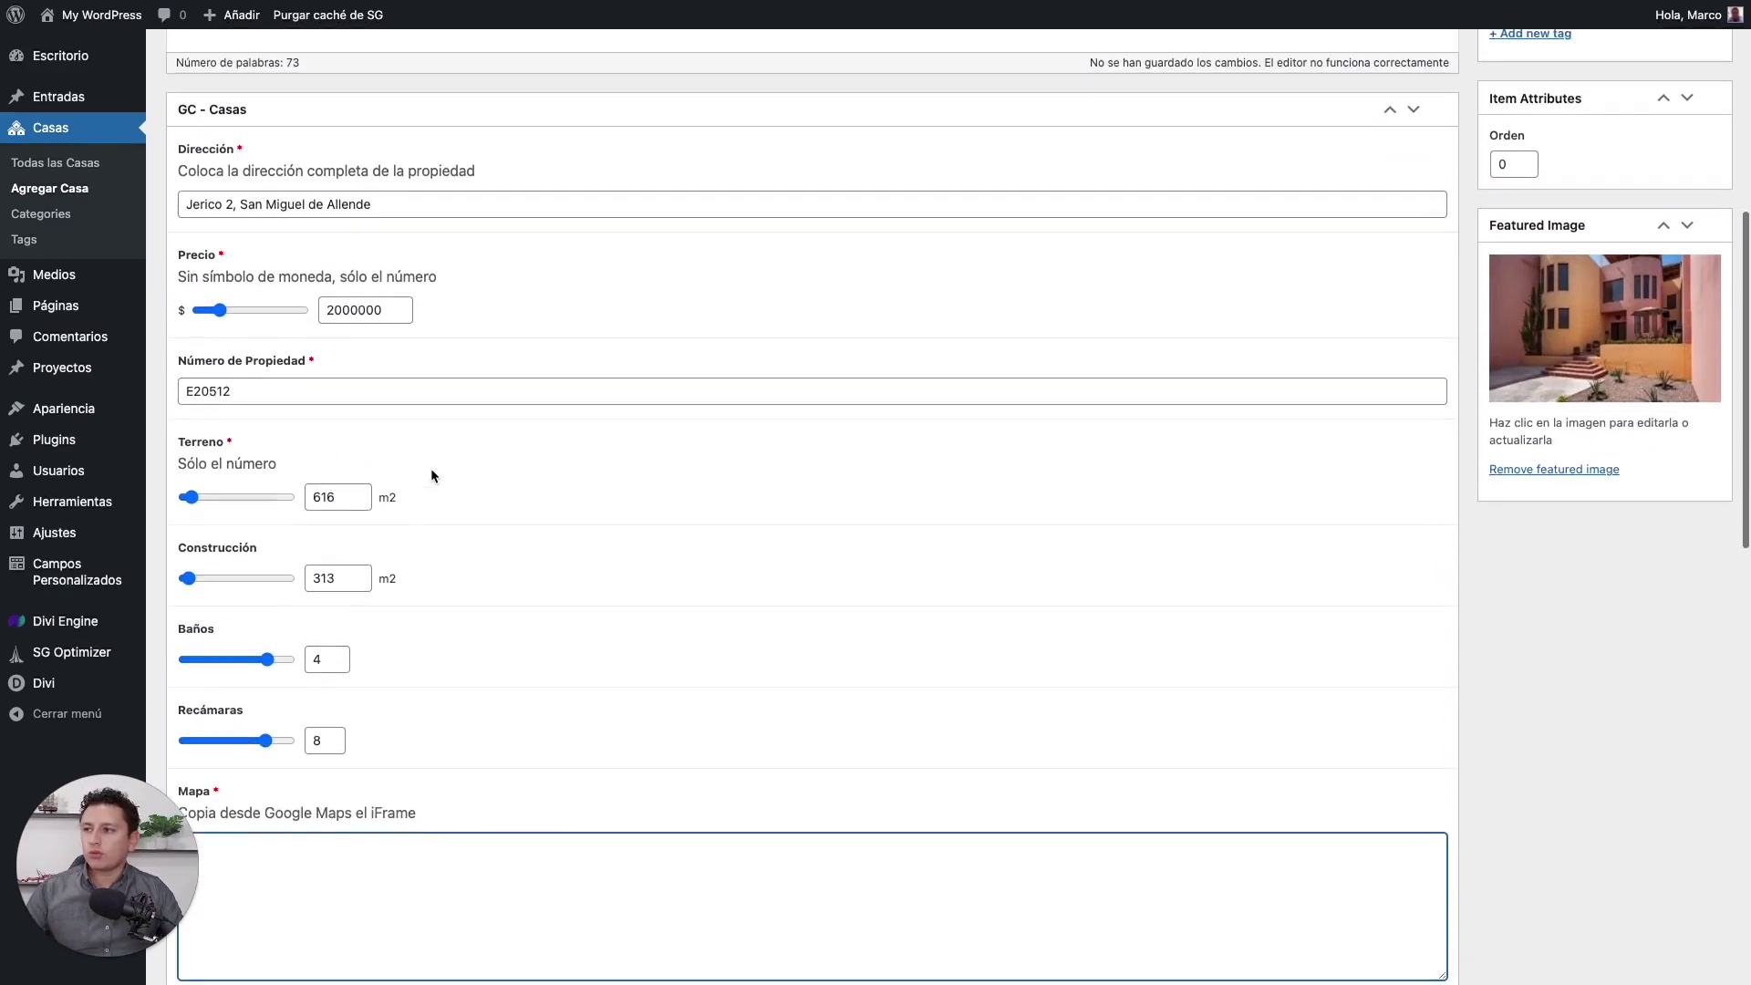
drag(372, 215, 124, 212)
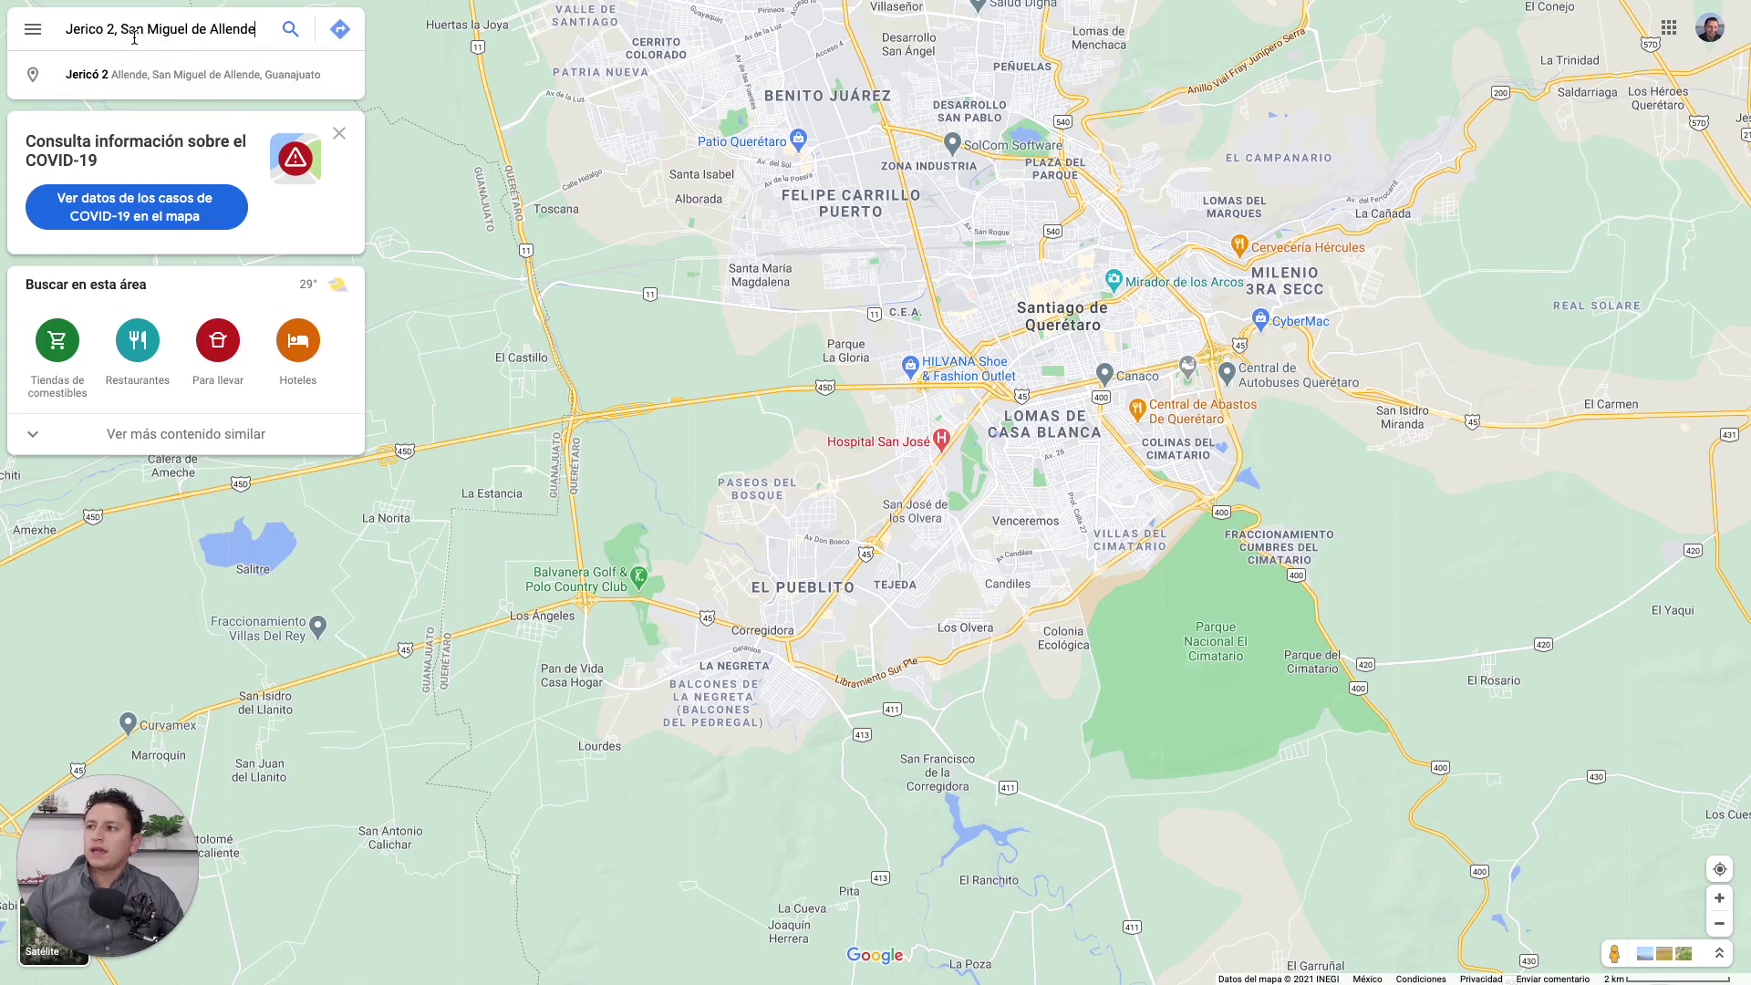
click(164, 75)
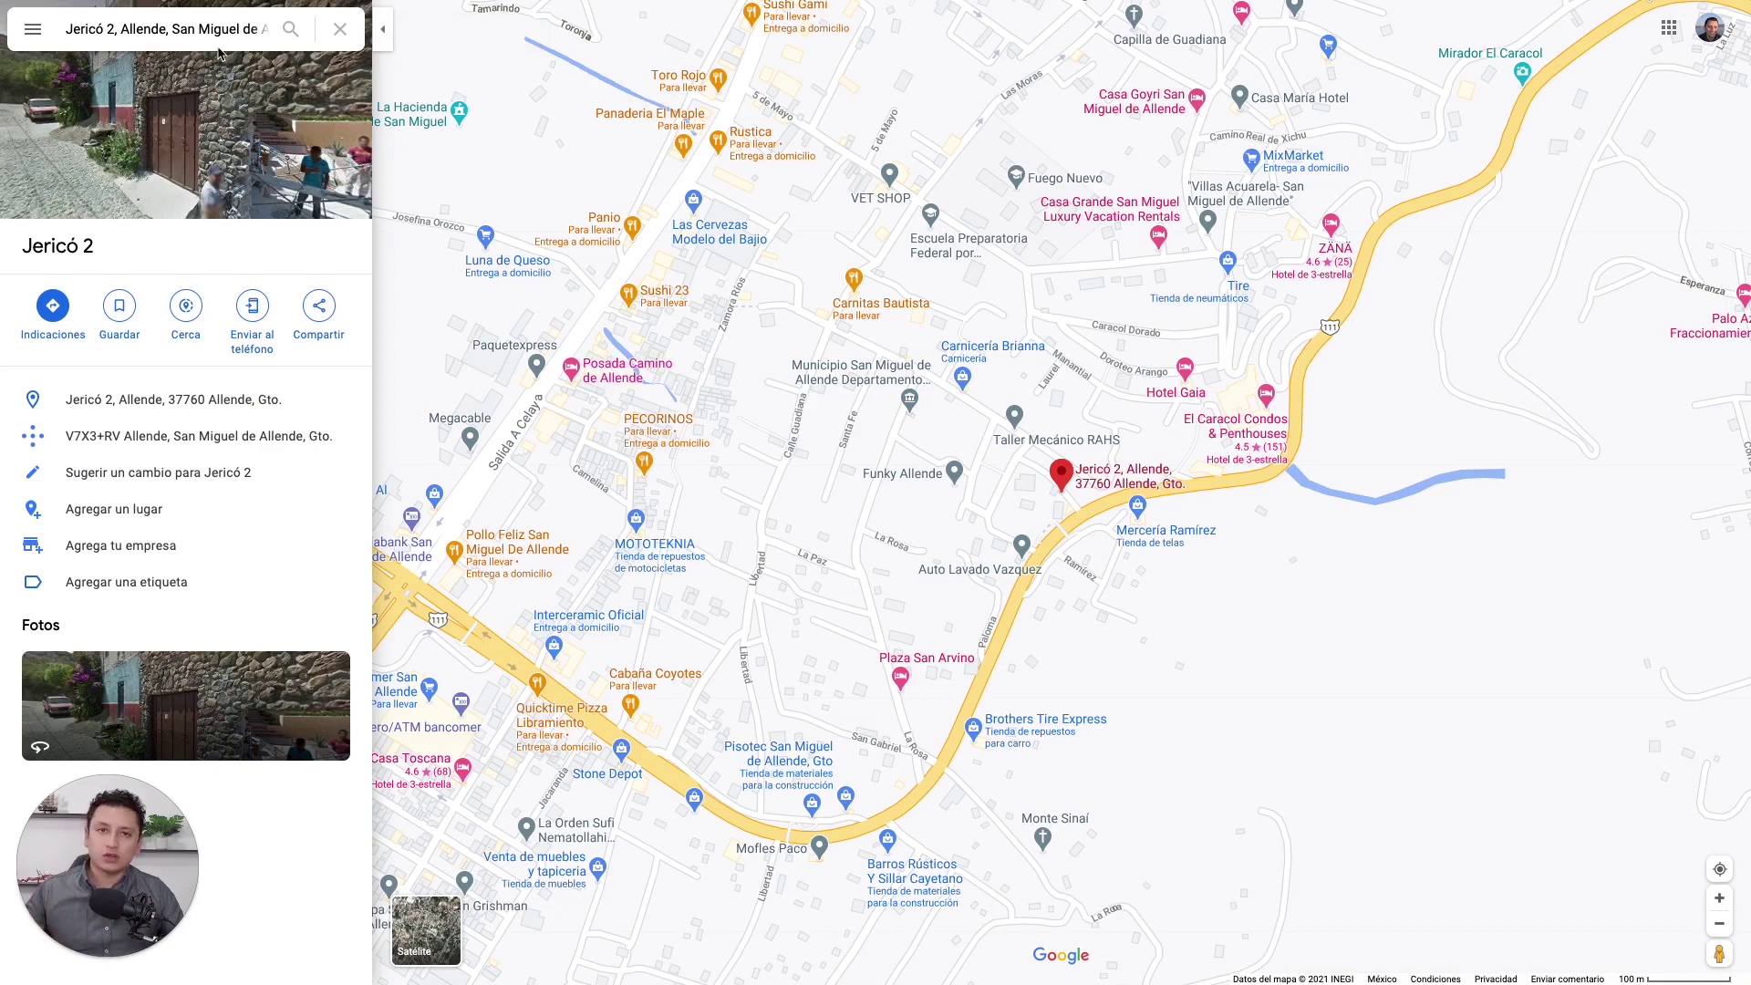
click(319, 310)
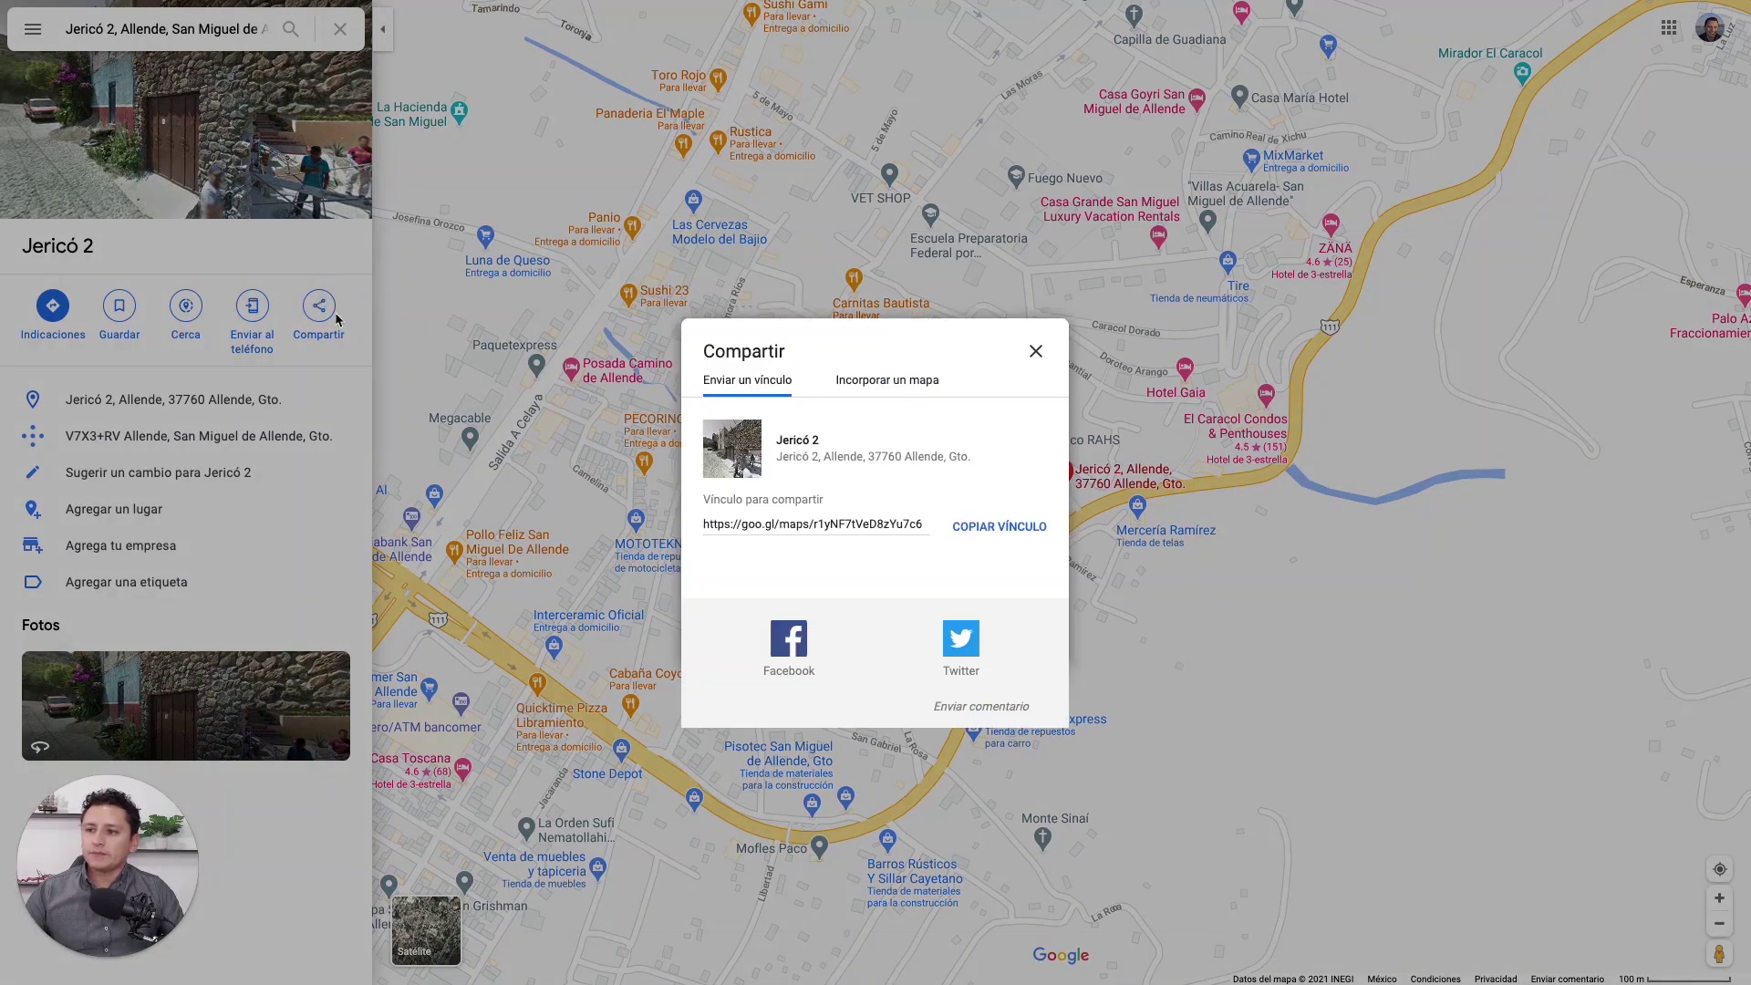
click(889, 380)
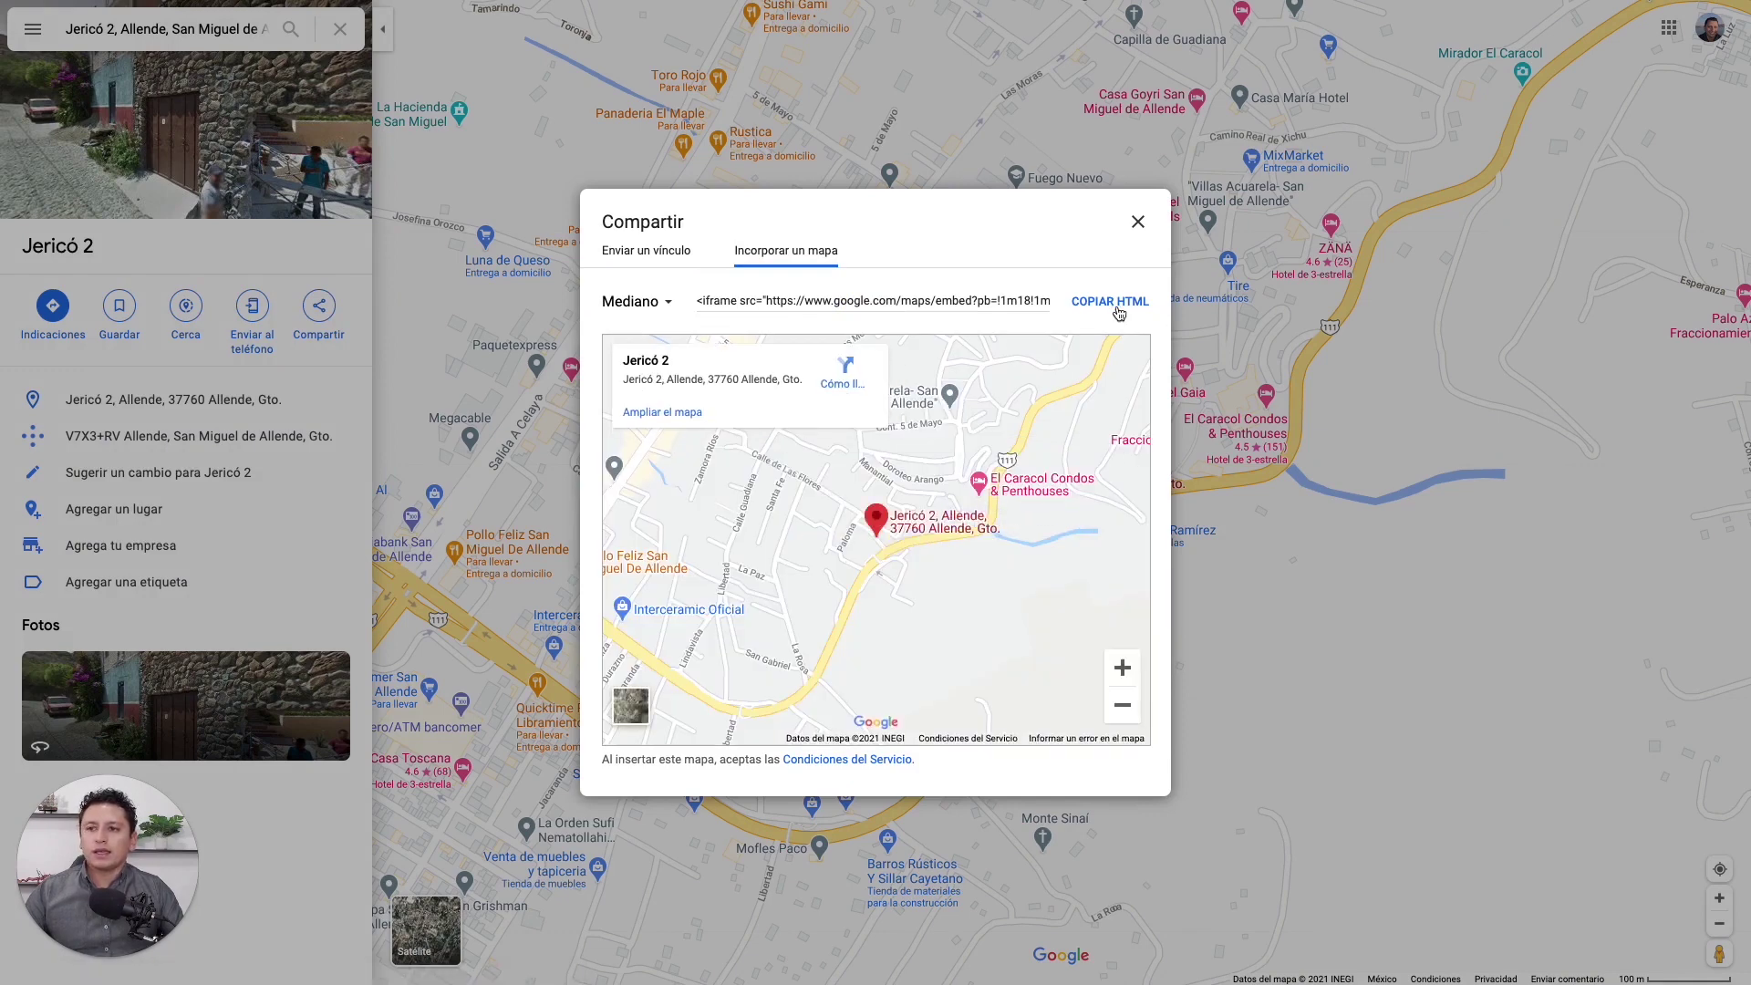
click(640, 301)
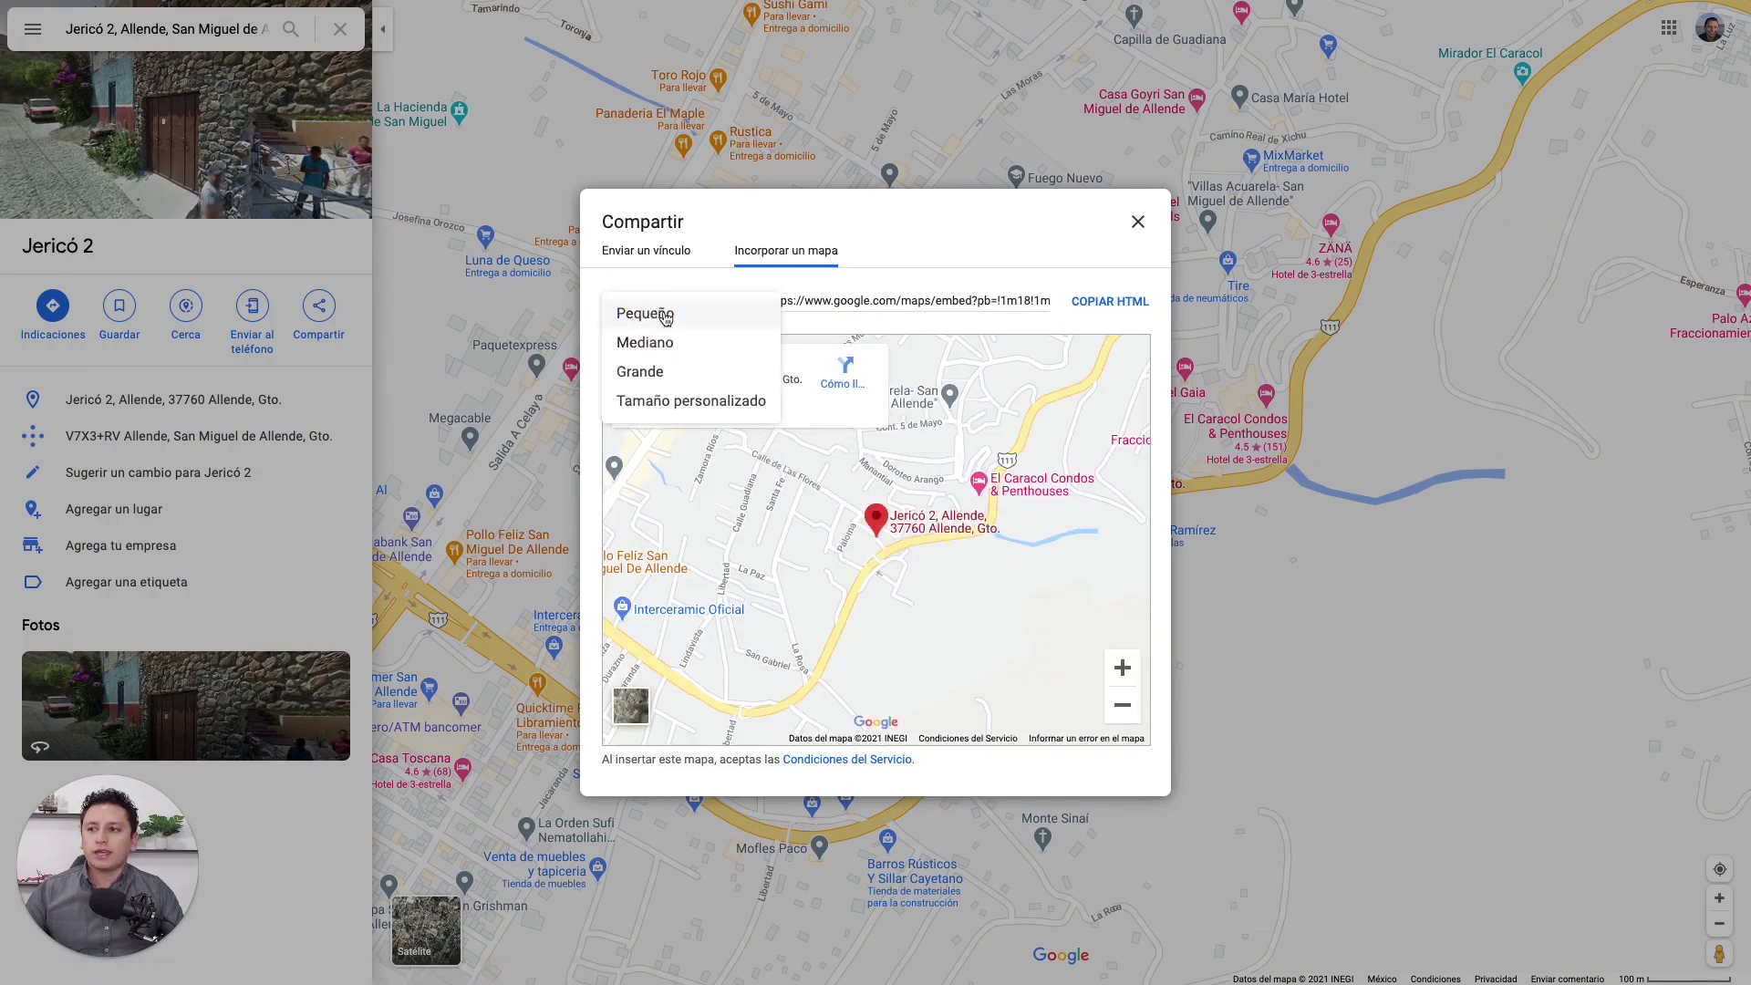
click(709, 412)
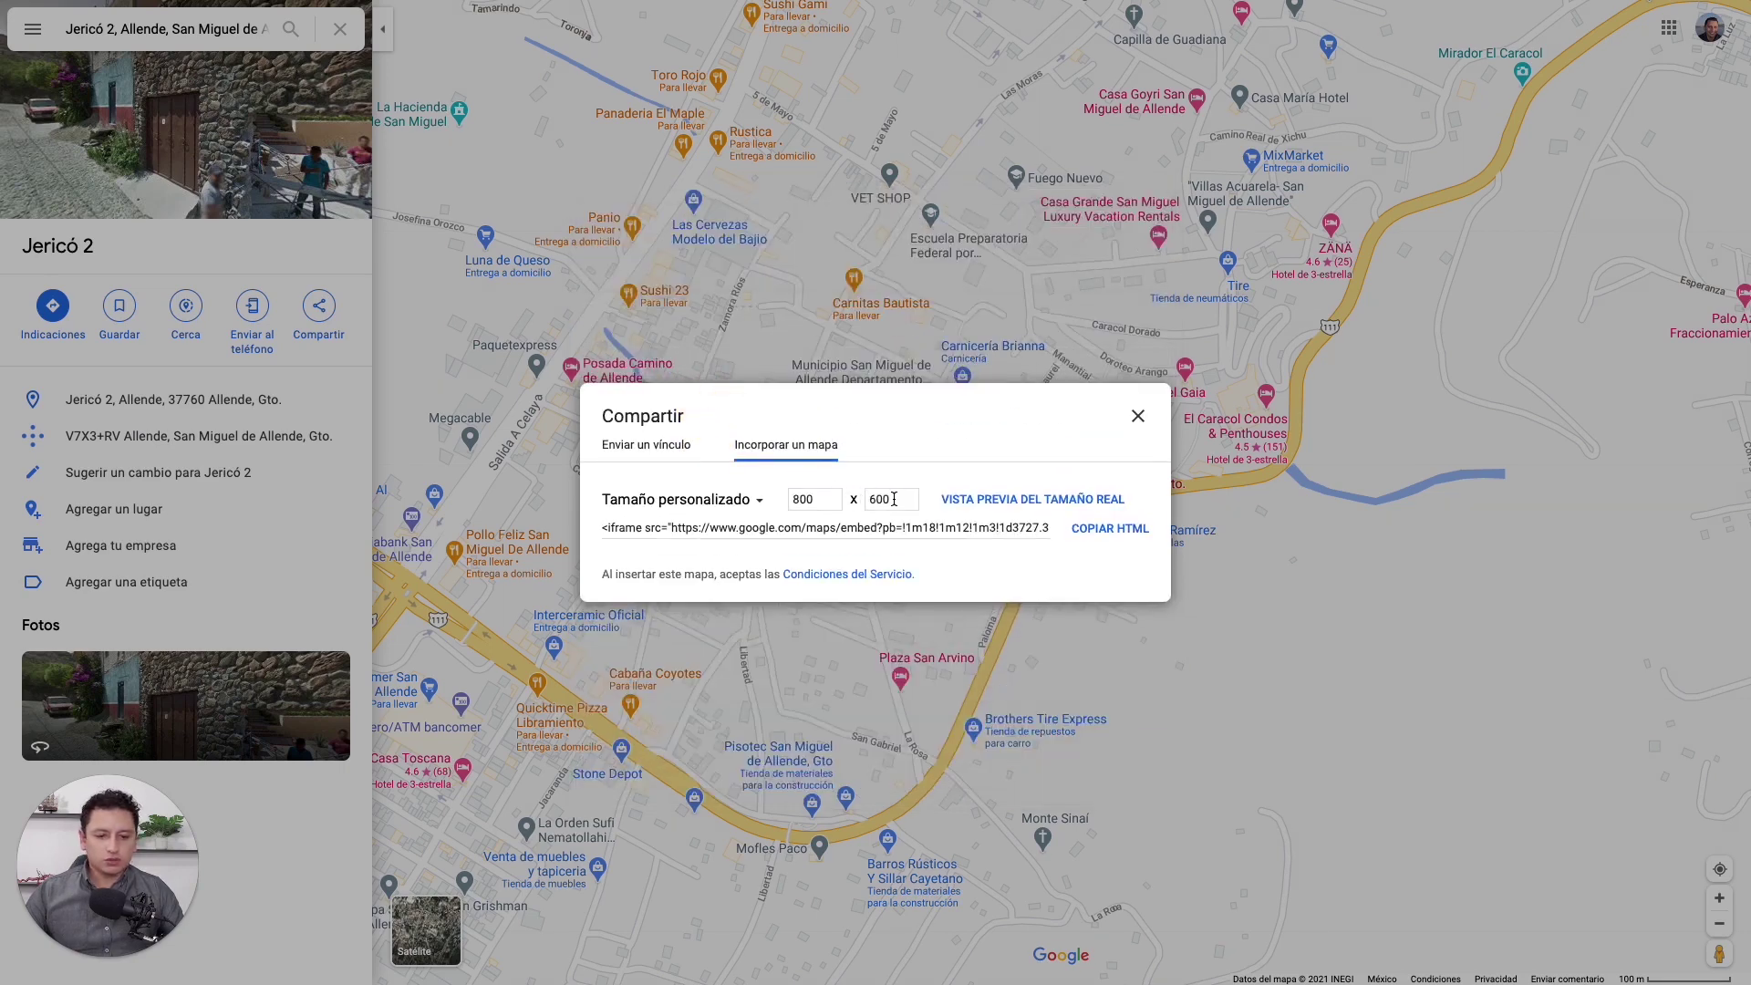
Set the embed to 800 × 450, copy the iframe HTML, and focus WordPress's Mapa field
double_click(892, 498)
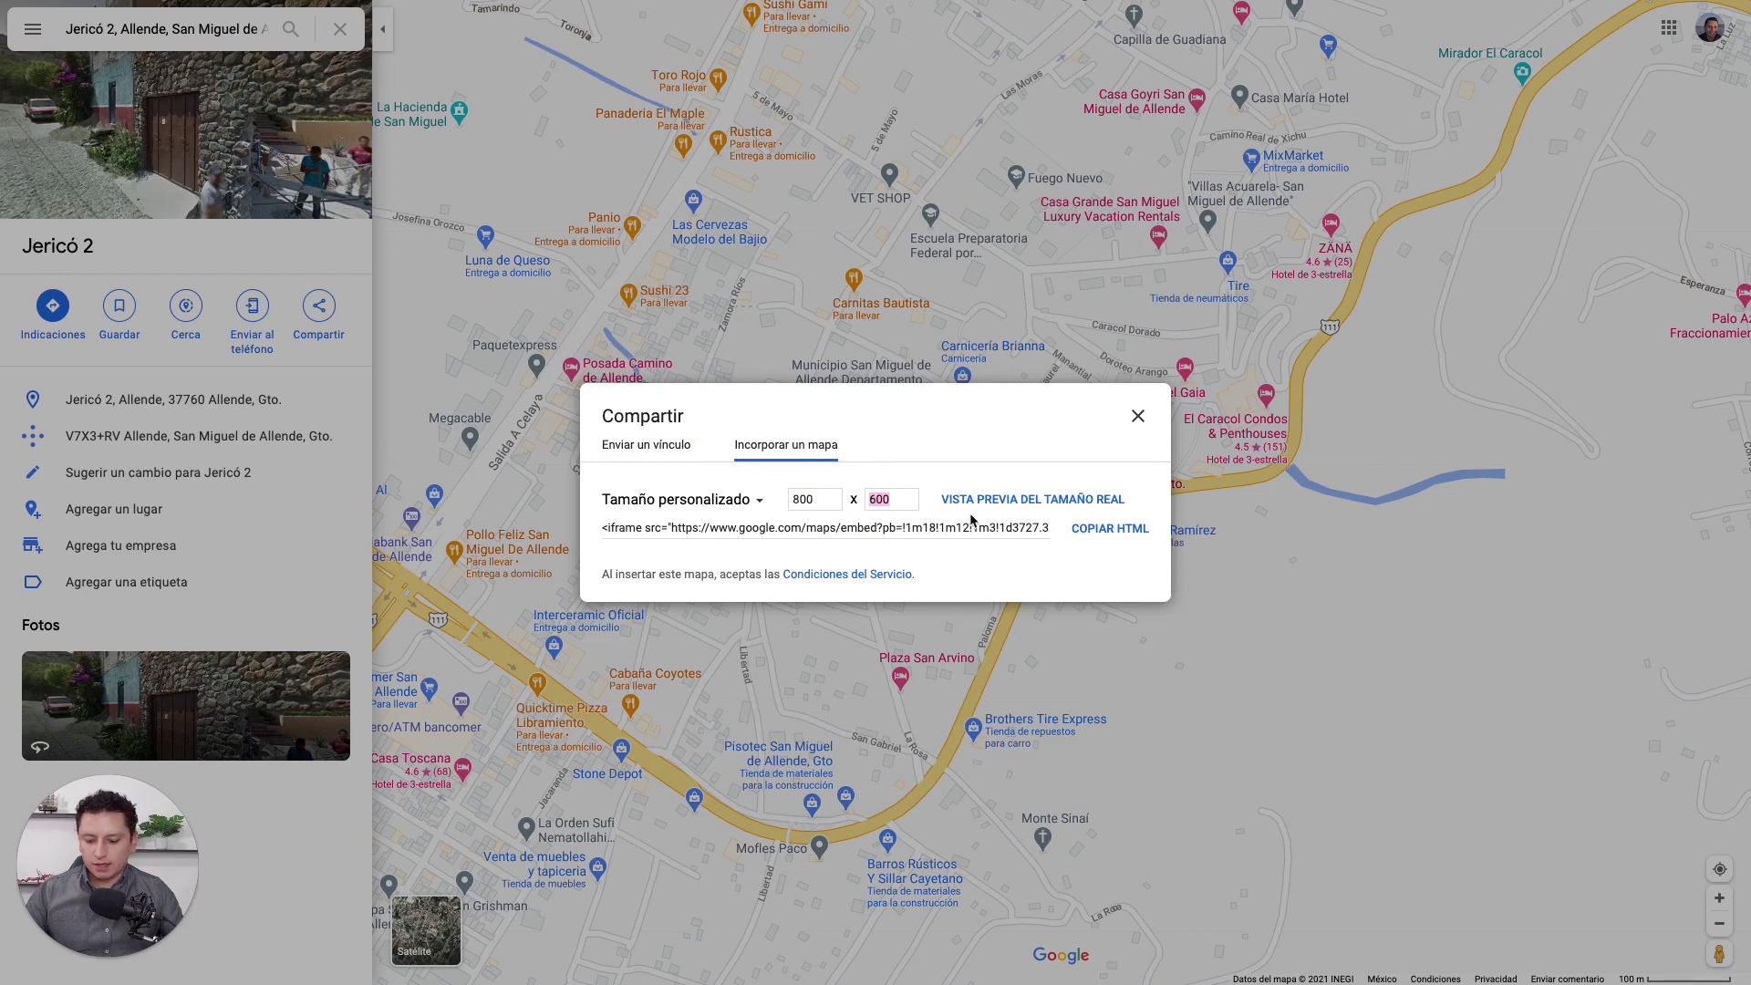
text(450)
key(Tab)
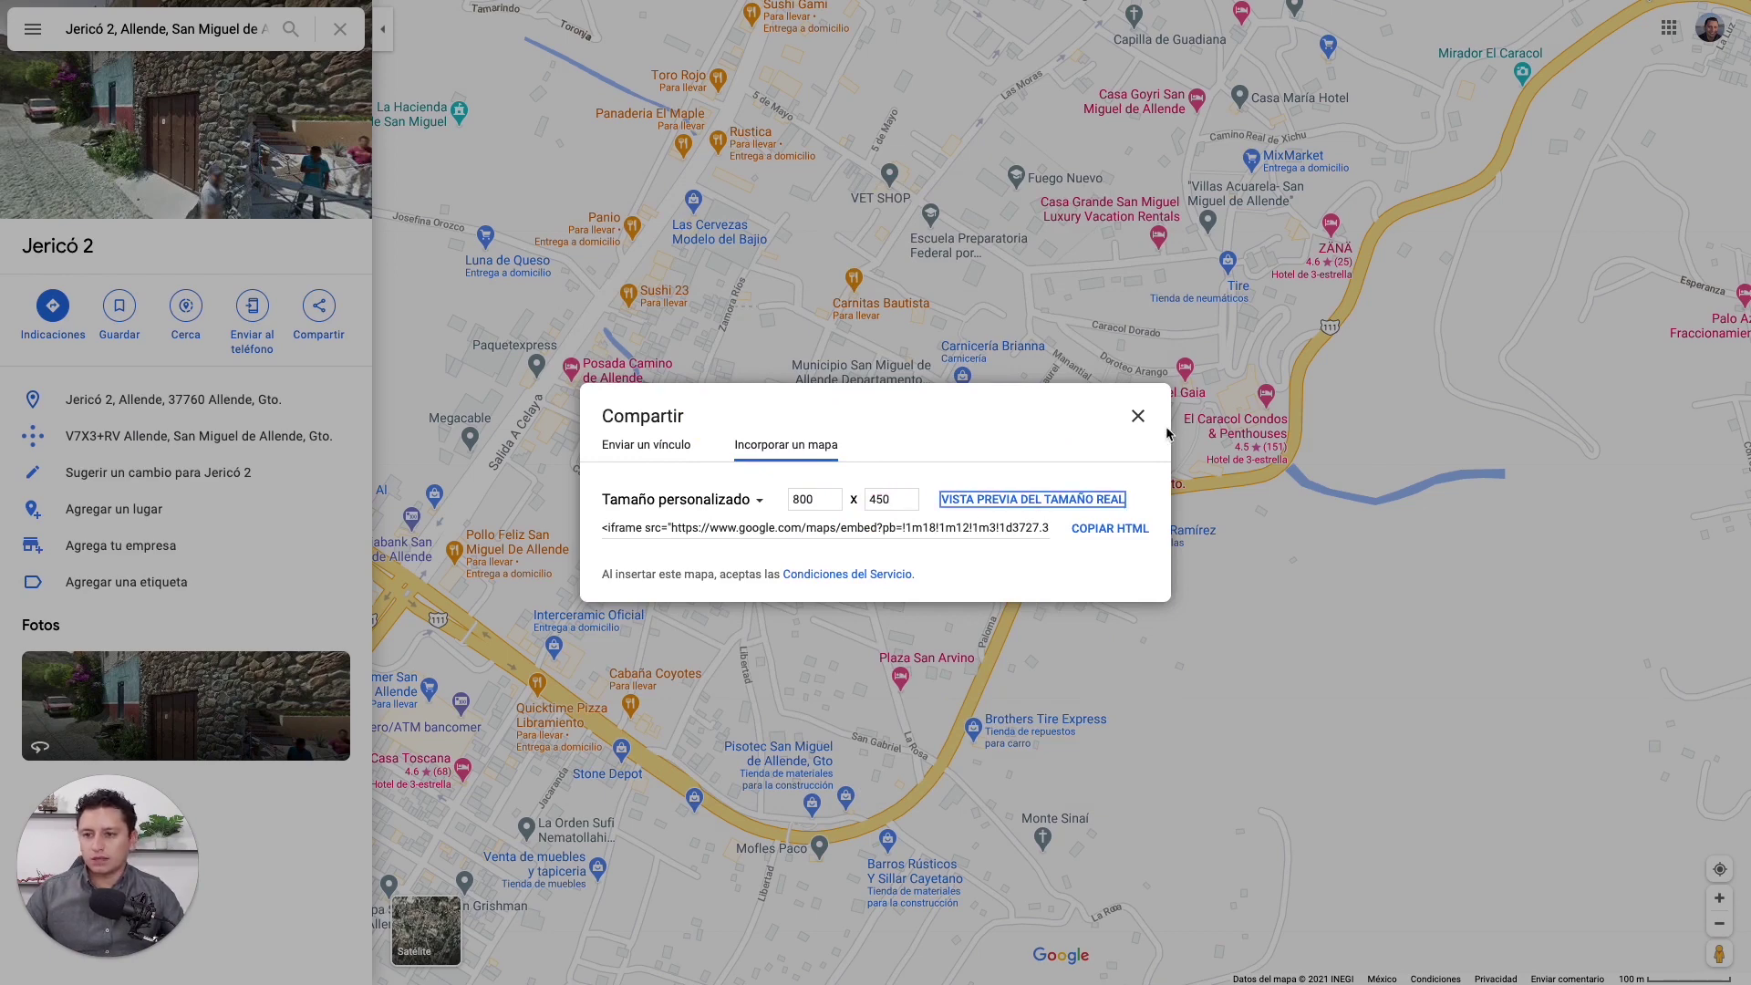
click(934, 450)
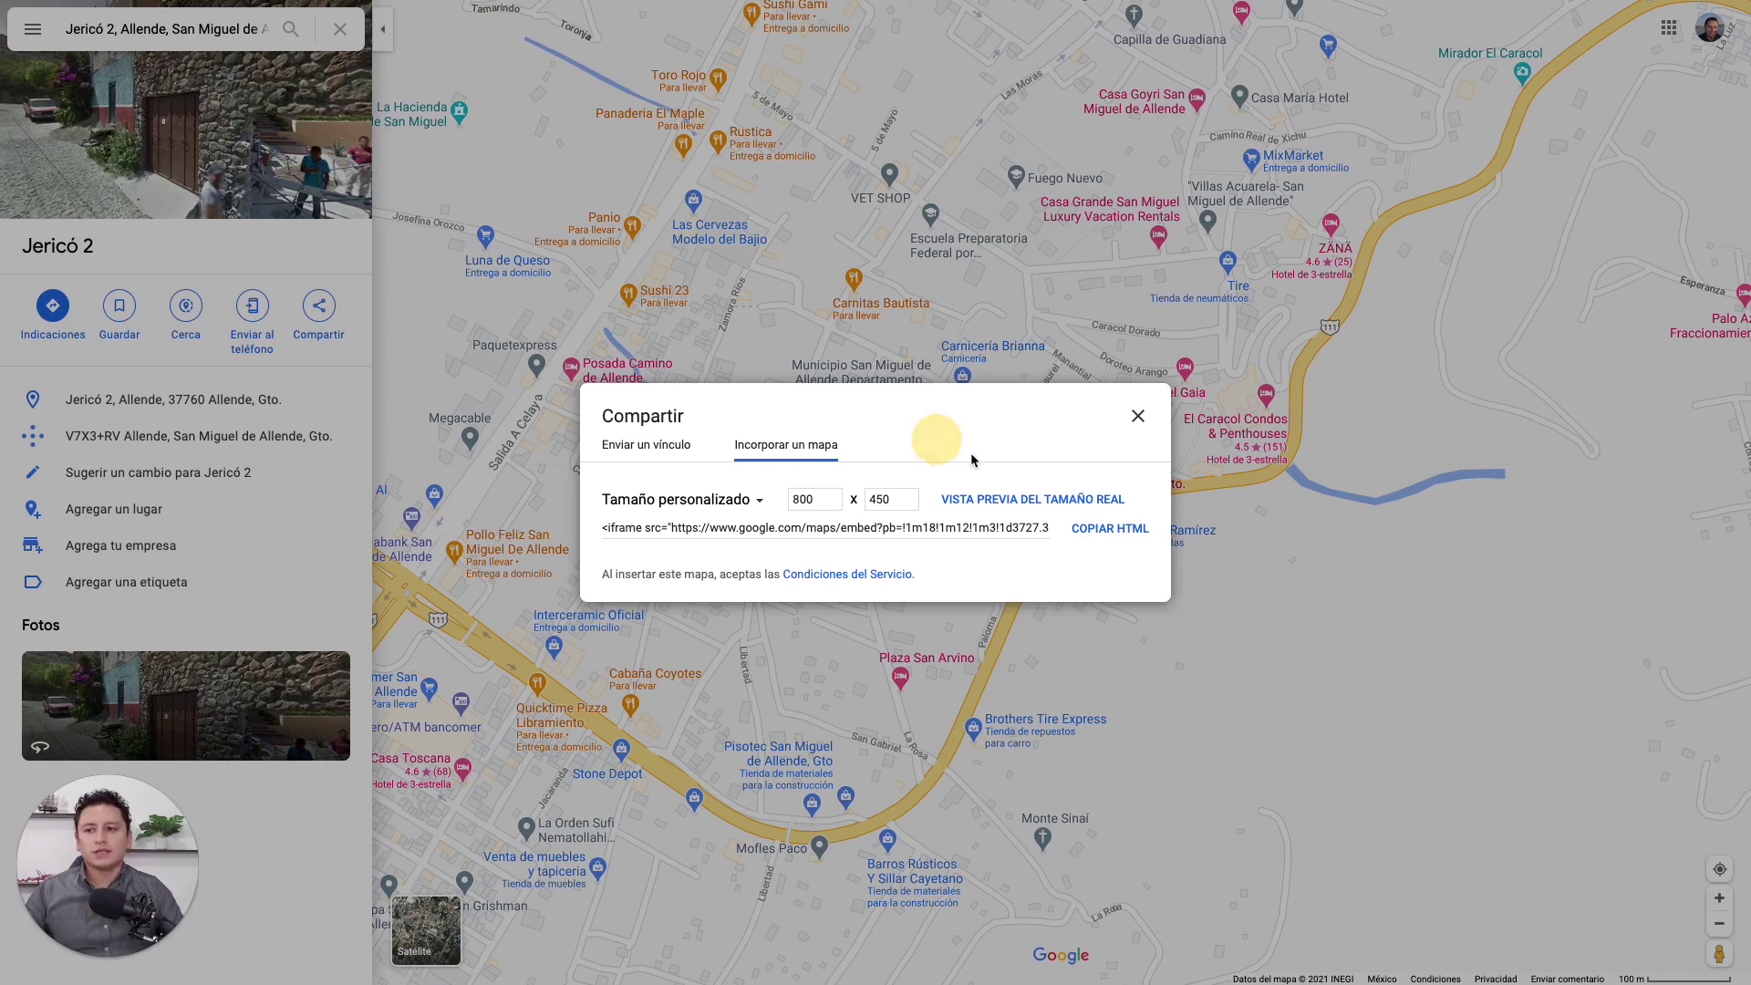
click(1125, 536)
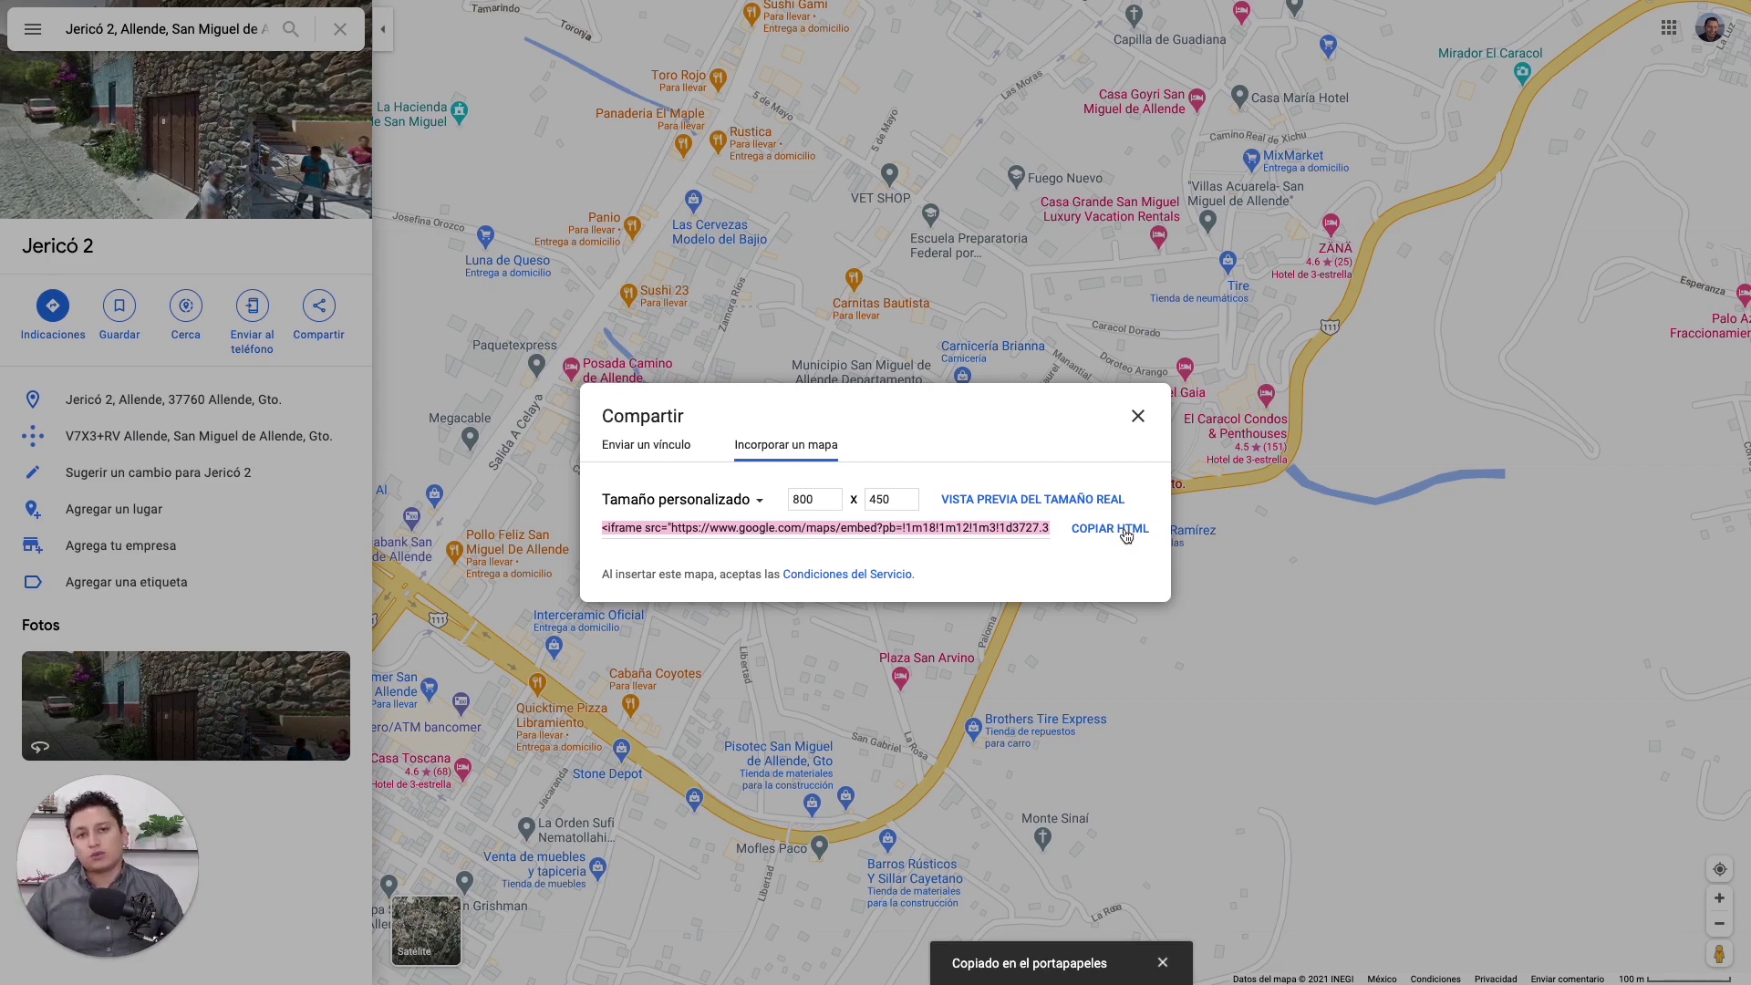
key(super+Tab)
click(324, 473)
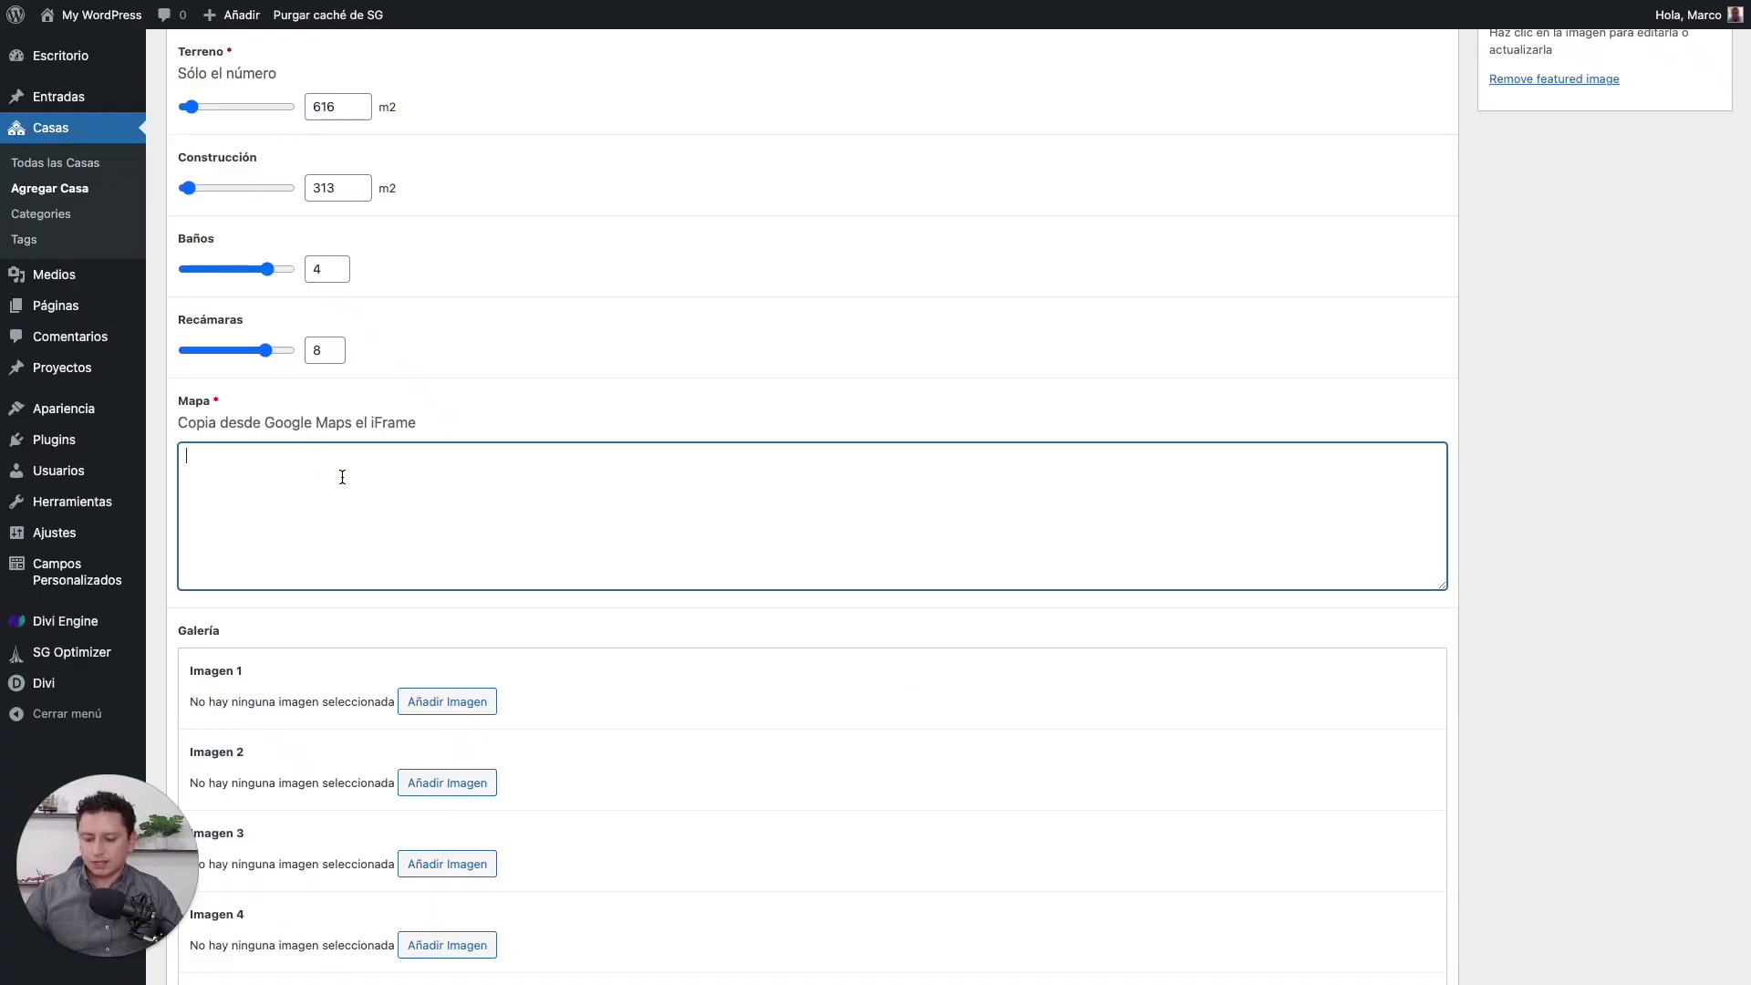
key(ctrl+v)
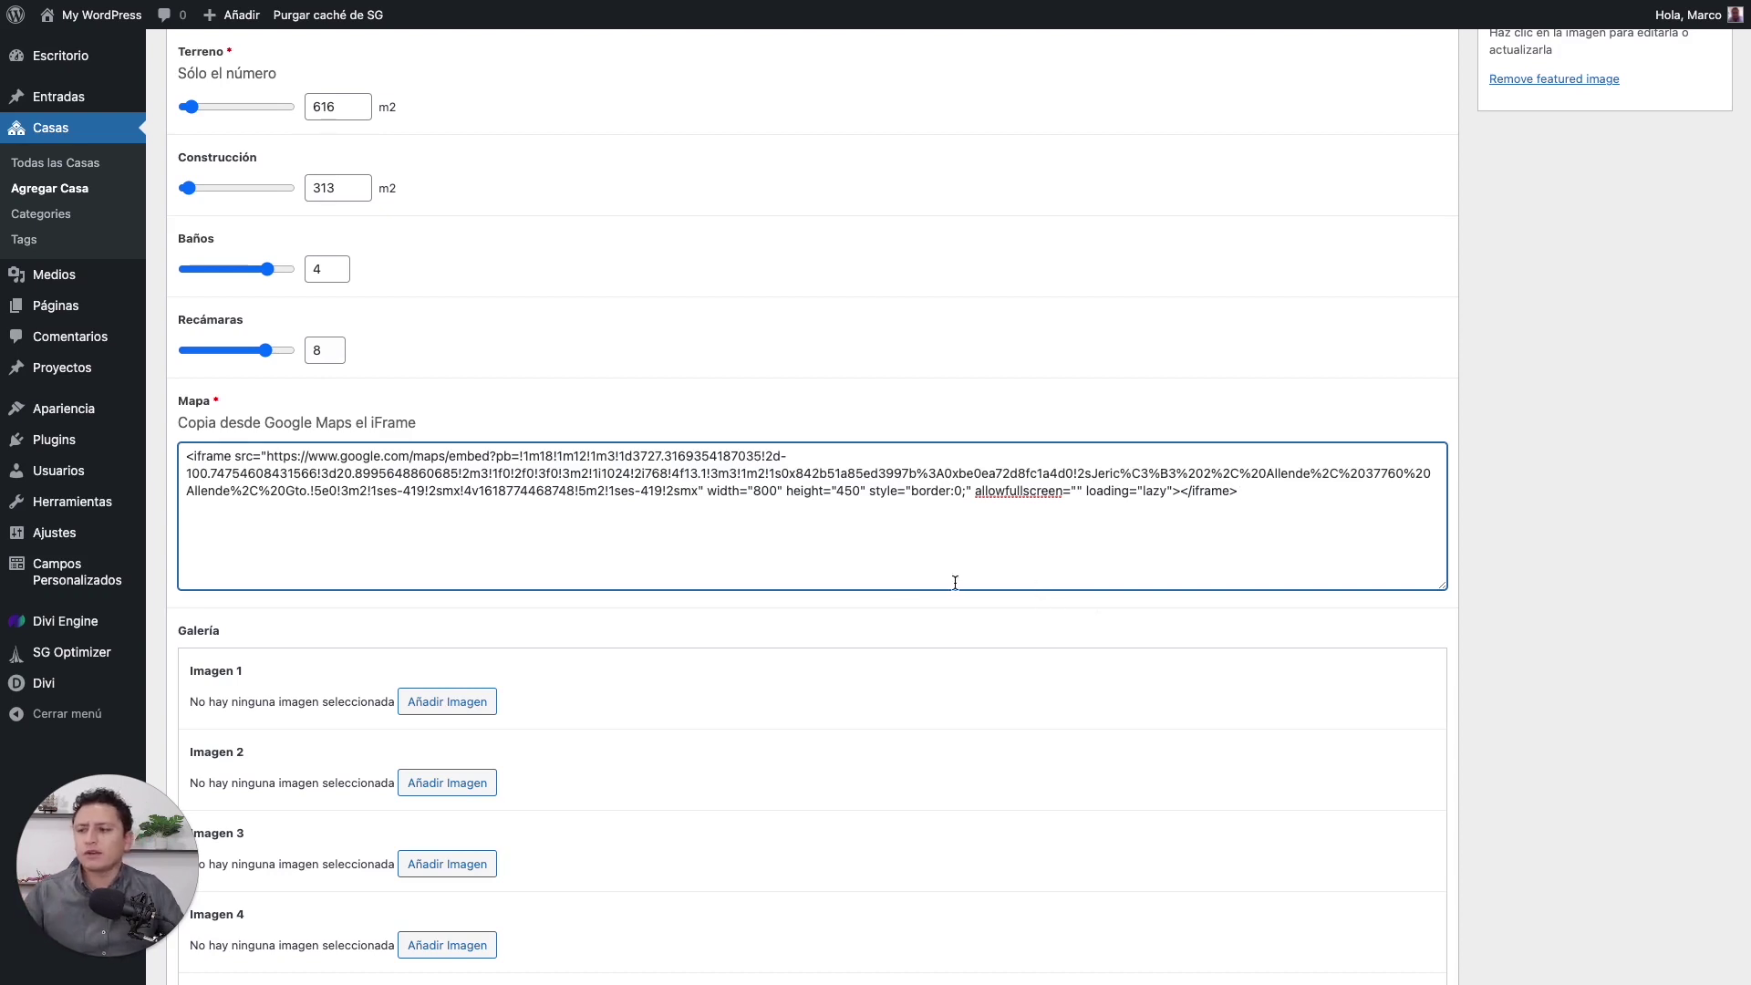
scroll(638, 583, down, 5)
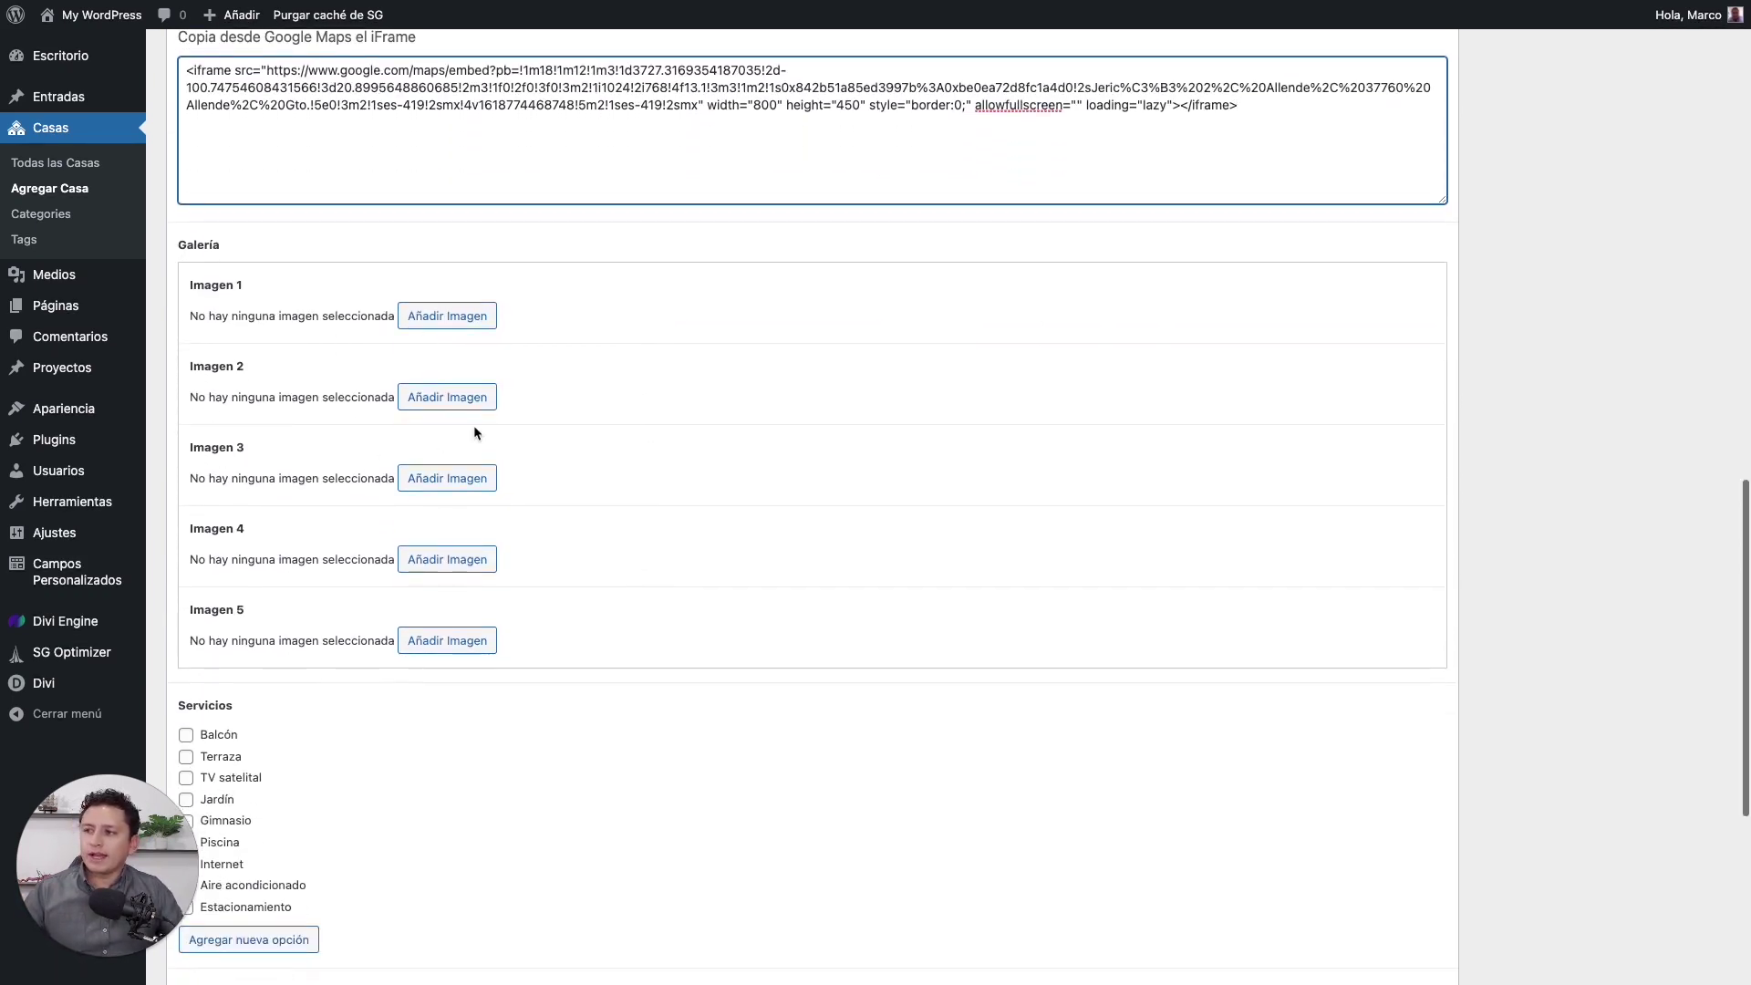
Upload five house photos to the media library and set the stone courtyard photo as Imagen 1
click(448, 315)
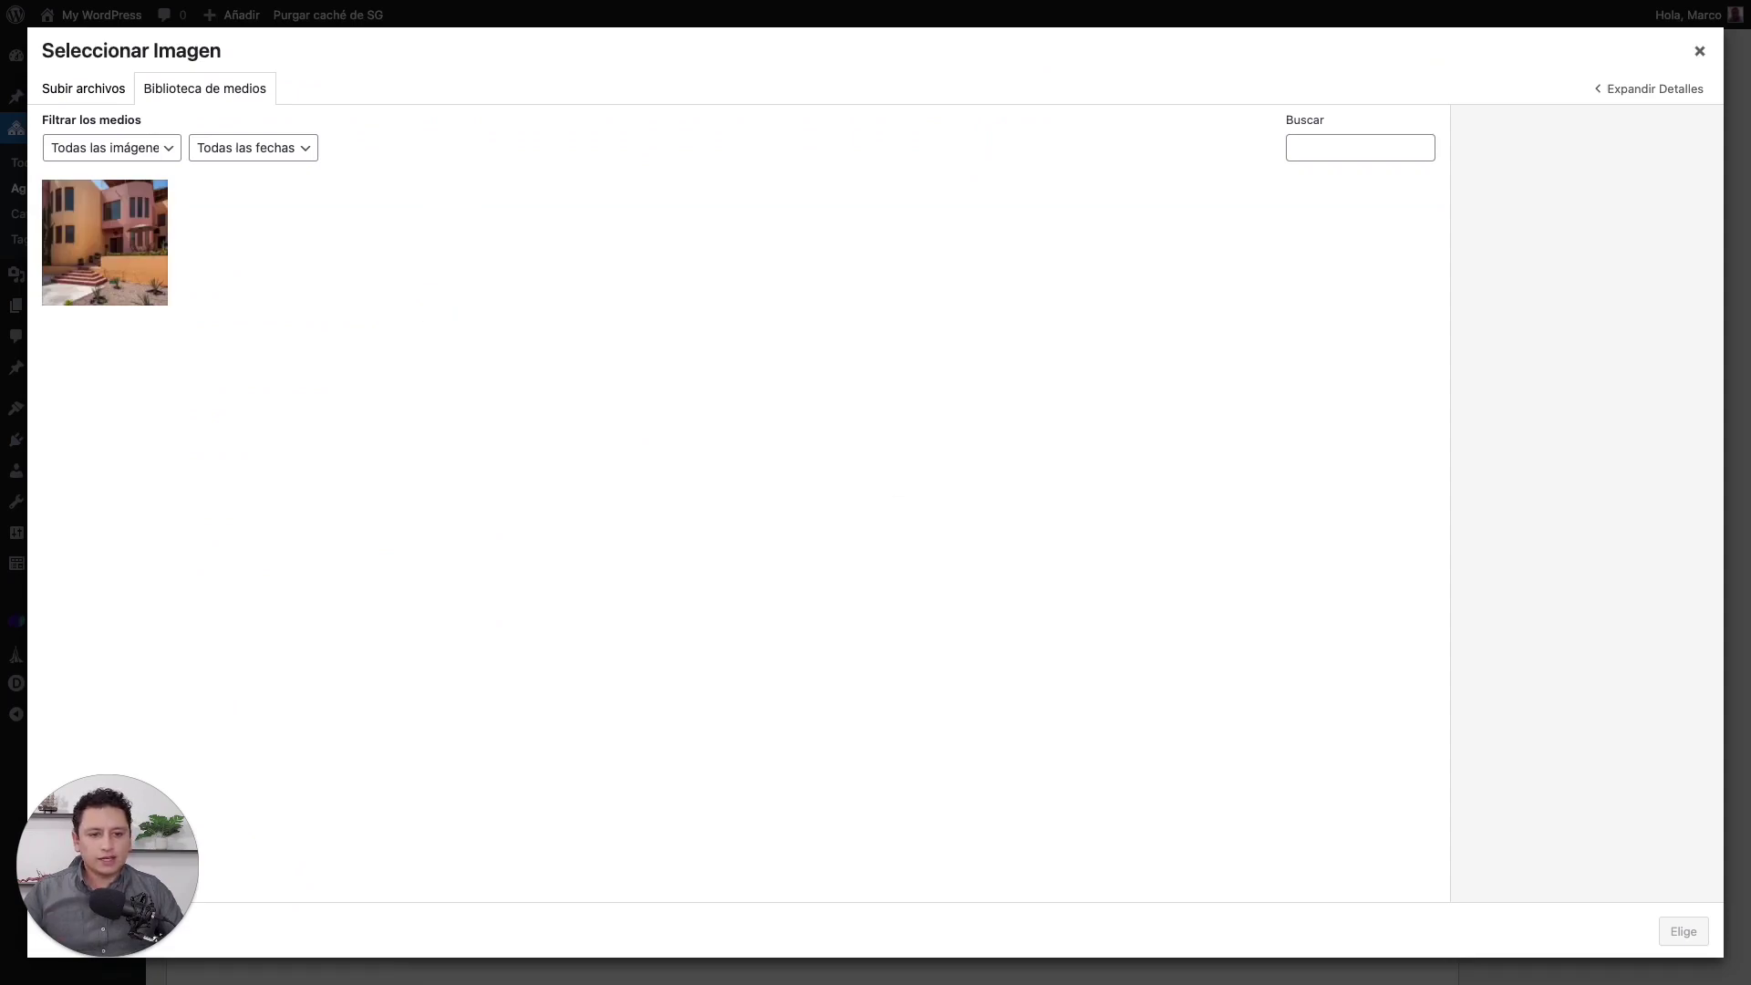
drag(1733, 456, 893, 294)
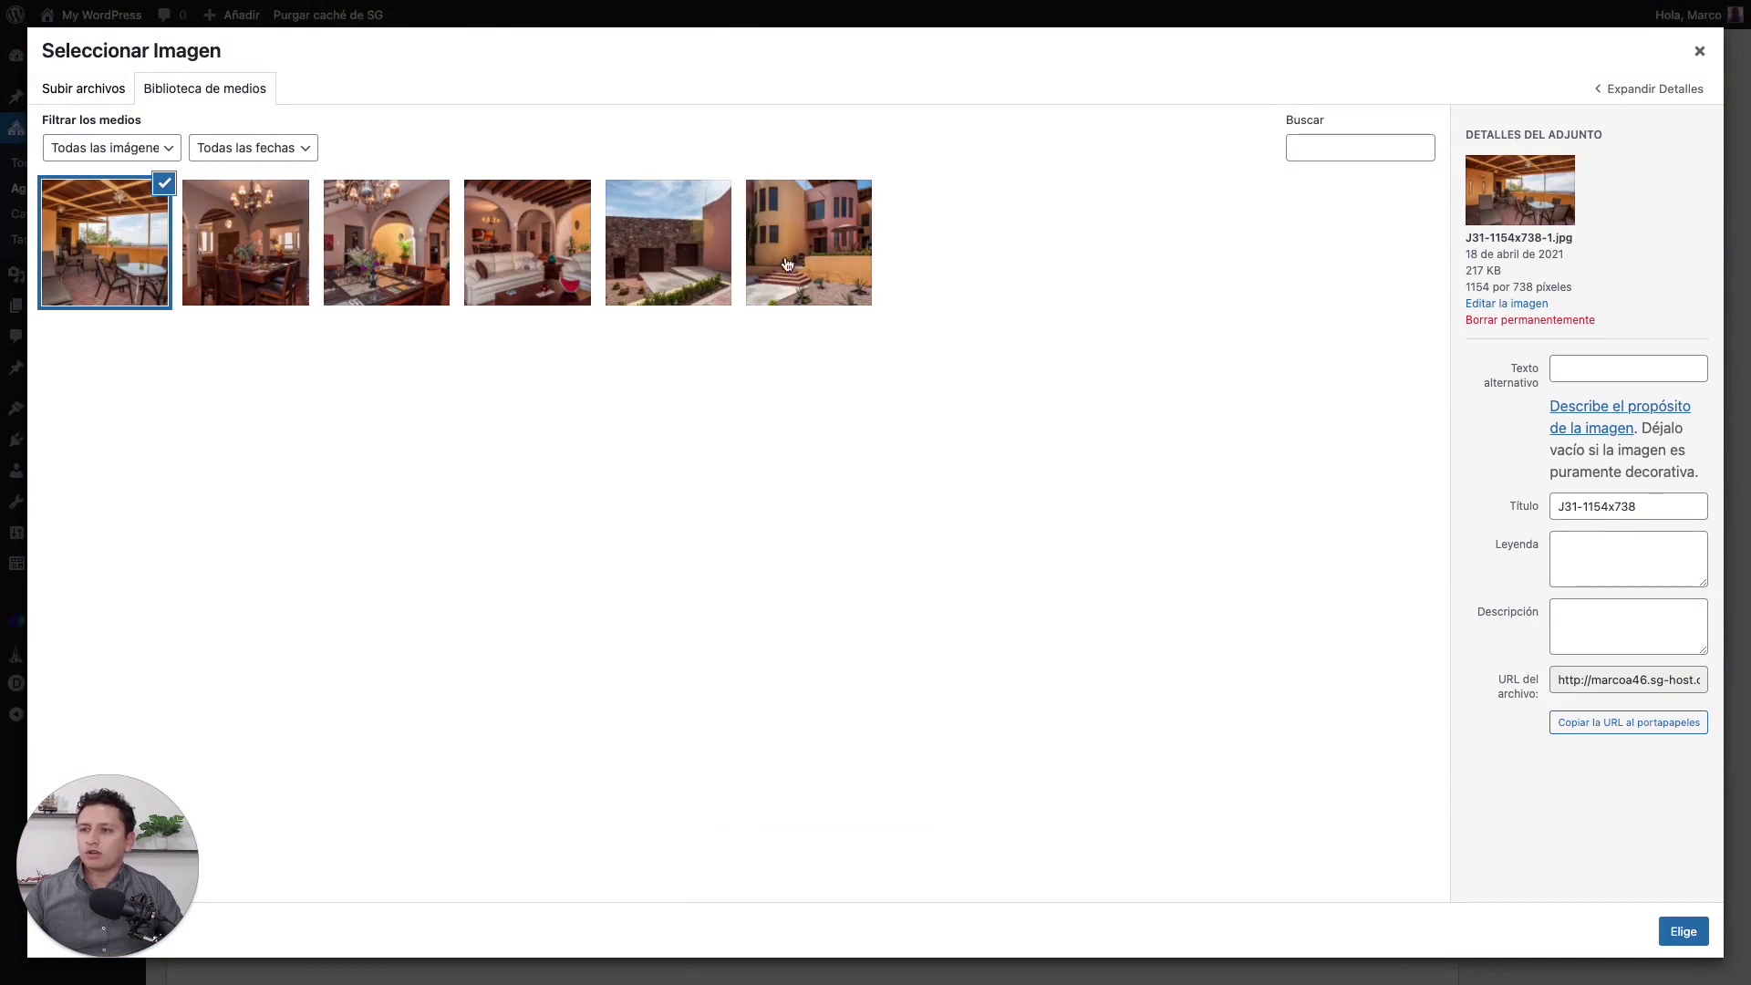
click(626, 244)
click(1681, 932)
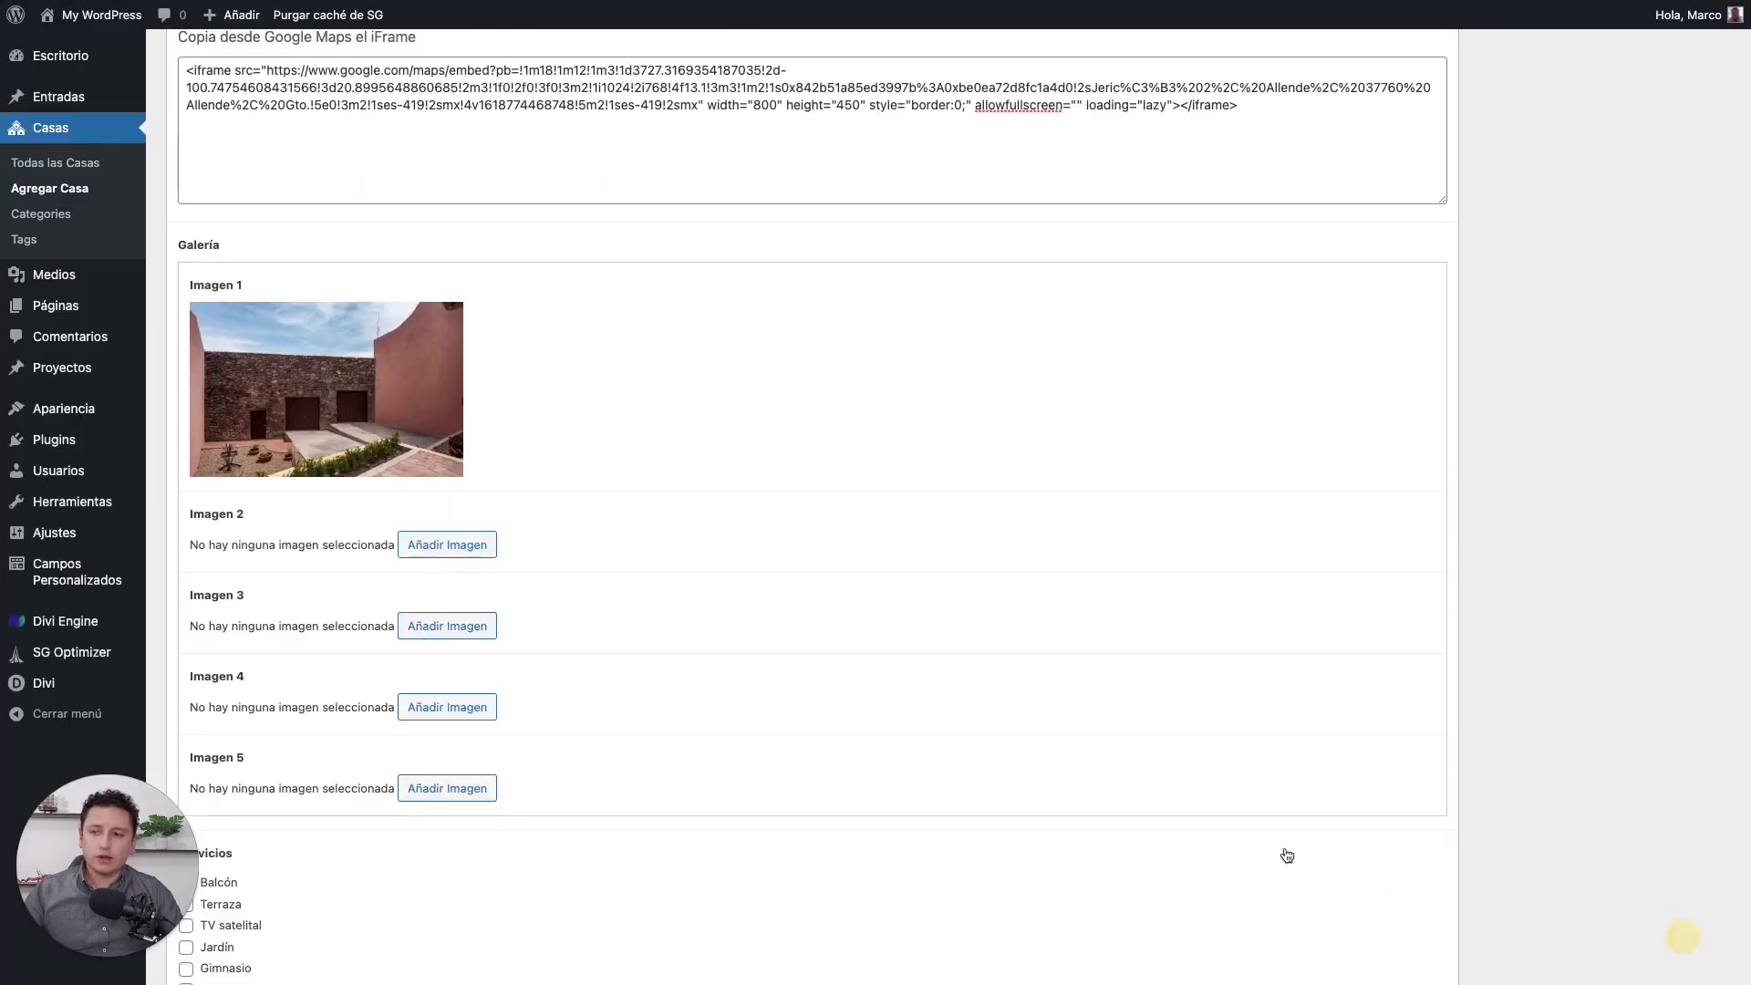
Set the living room photo as Imagen 2 and the arched dining room photo as Imagen 3
click(447, 545)
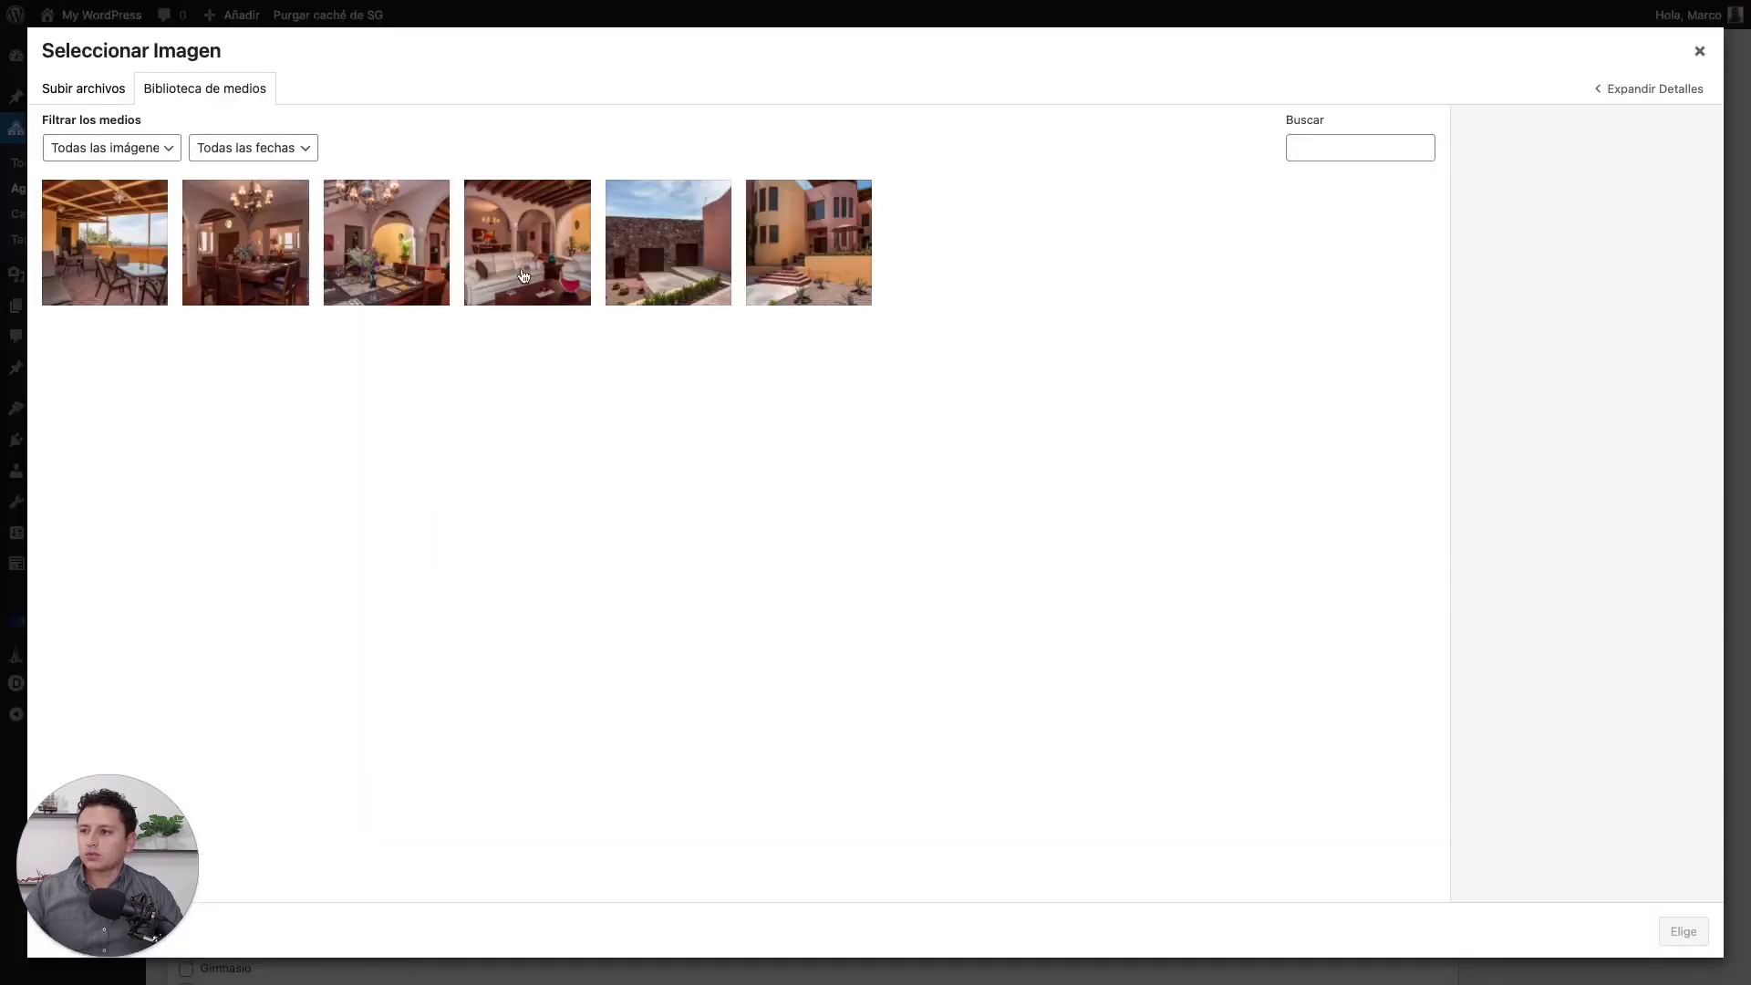
click(524, 276)
click(1682, 931)
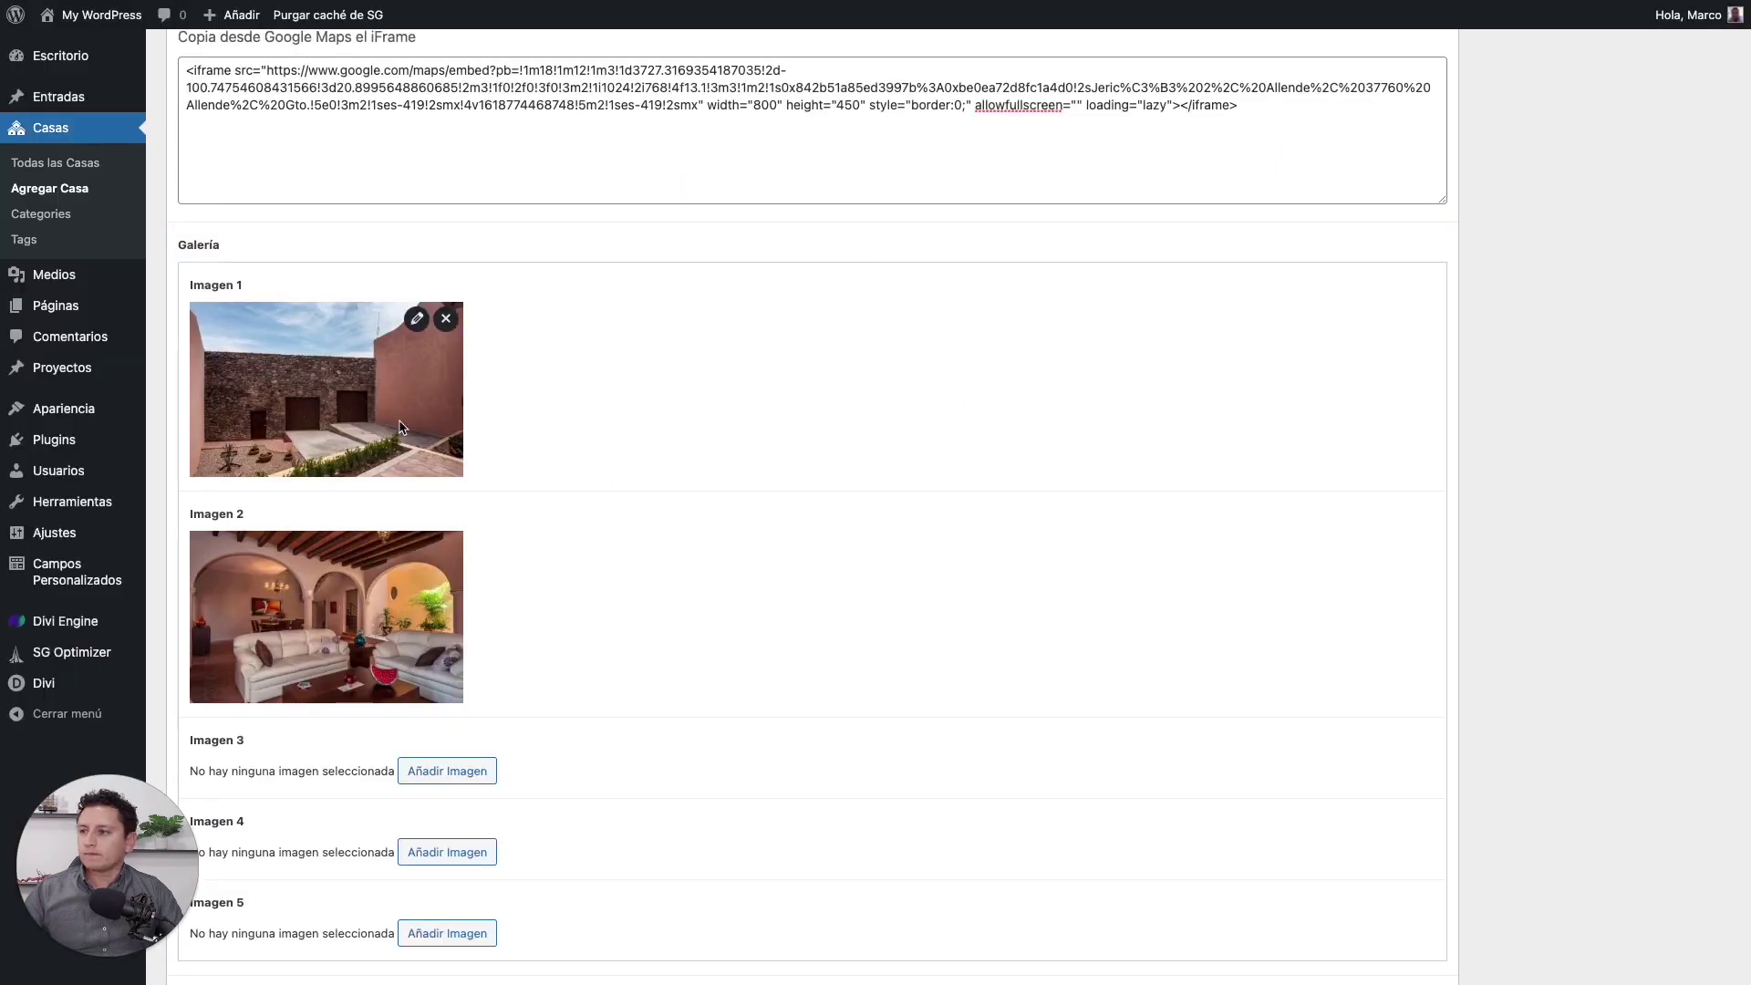
scroll(449, 703, down, 3)
click(448, 644)
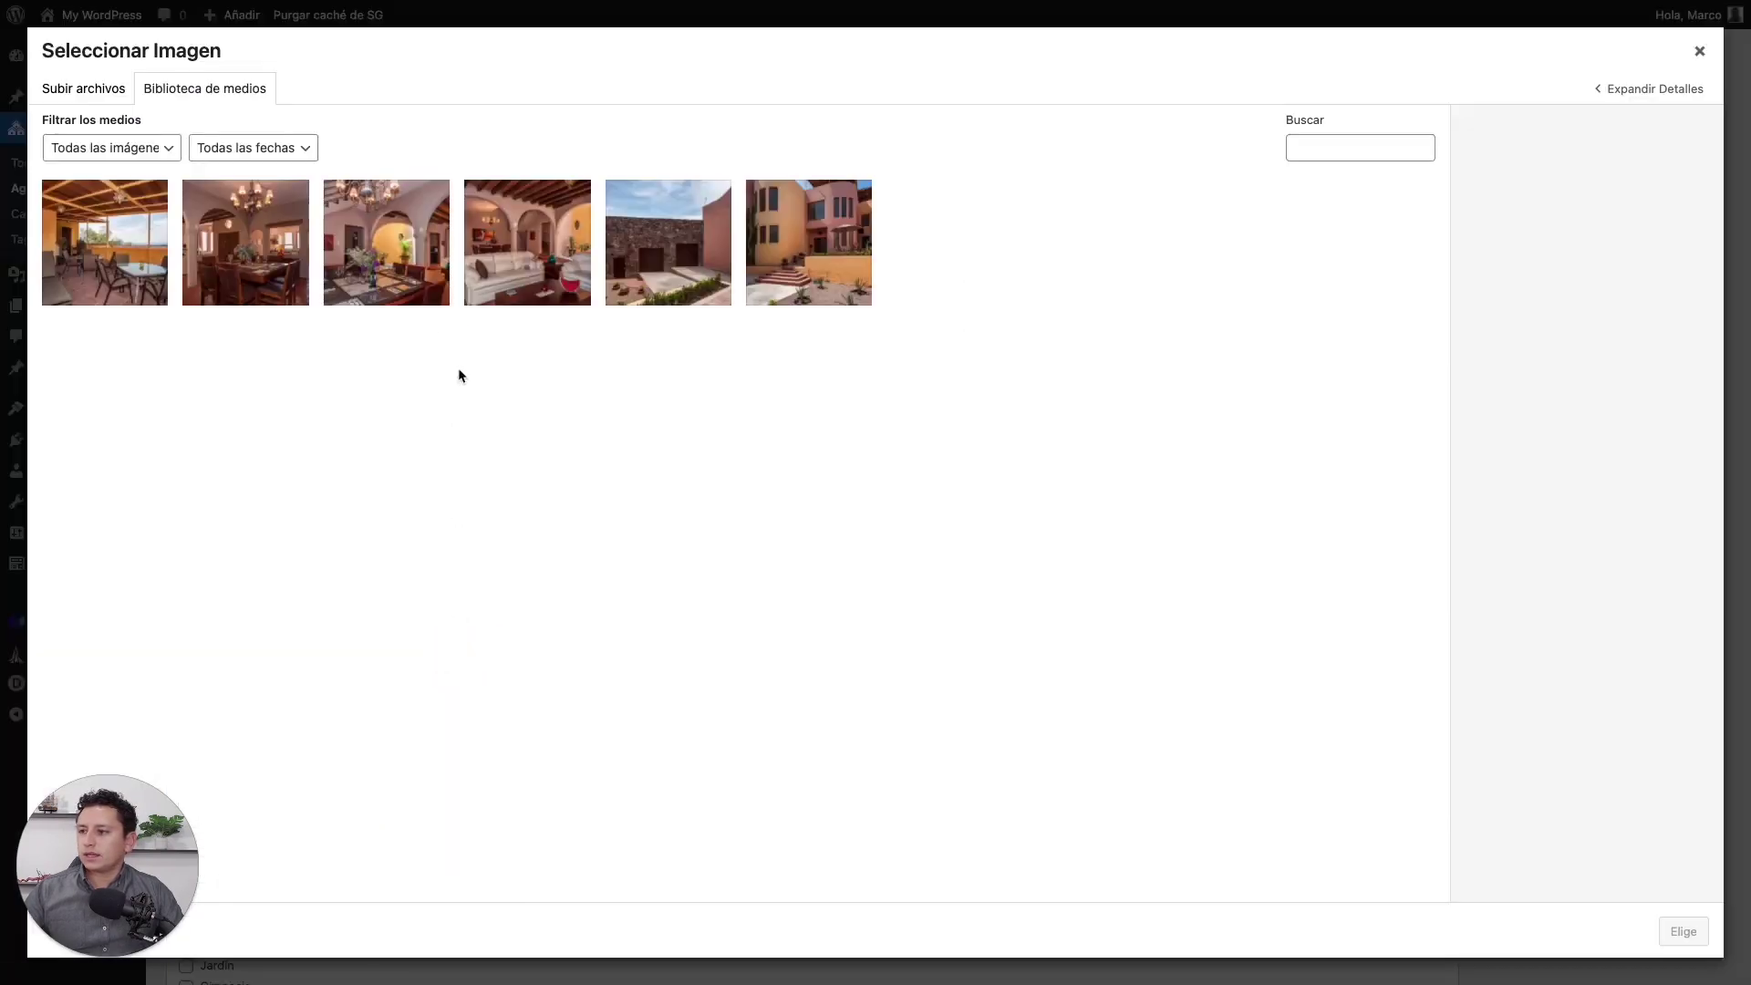
click(388, 259)
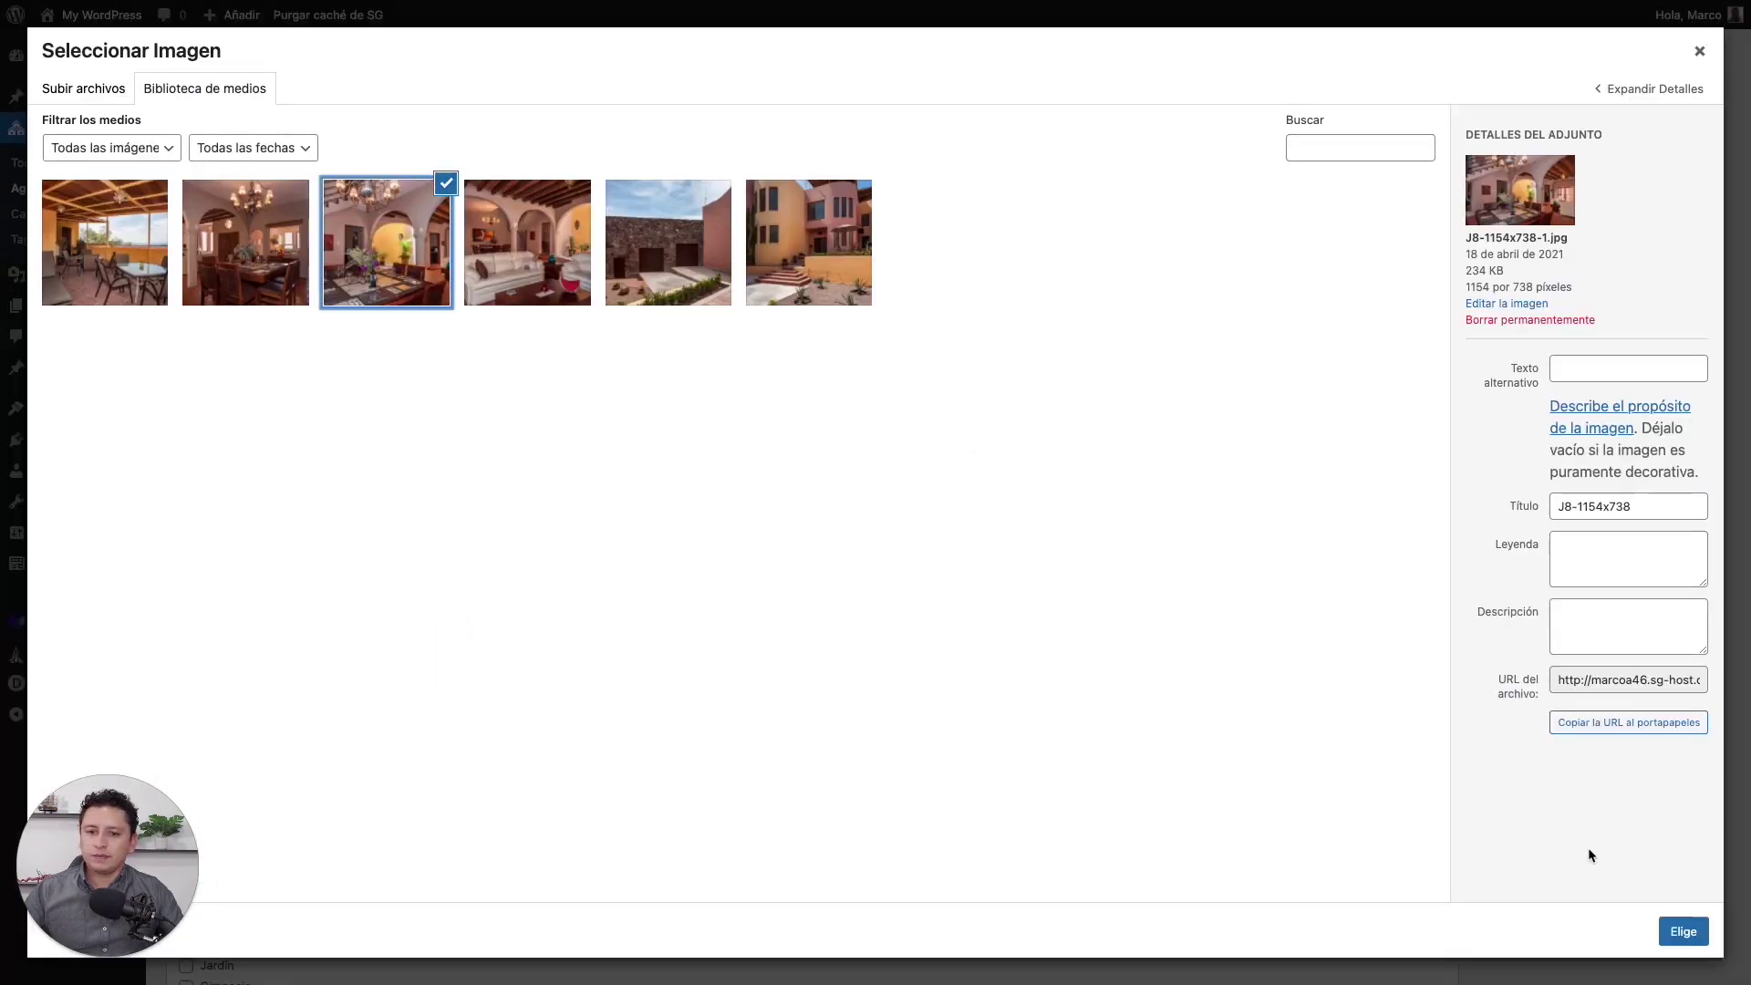
click(1682, 931)
Set the dining table photo as Imagen 4 and the terrace photo J31-1154x738 as Imagen 5
scroll(493, 575, down, 3)
click(461, 547)
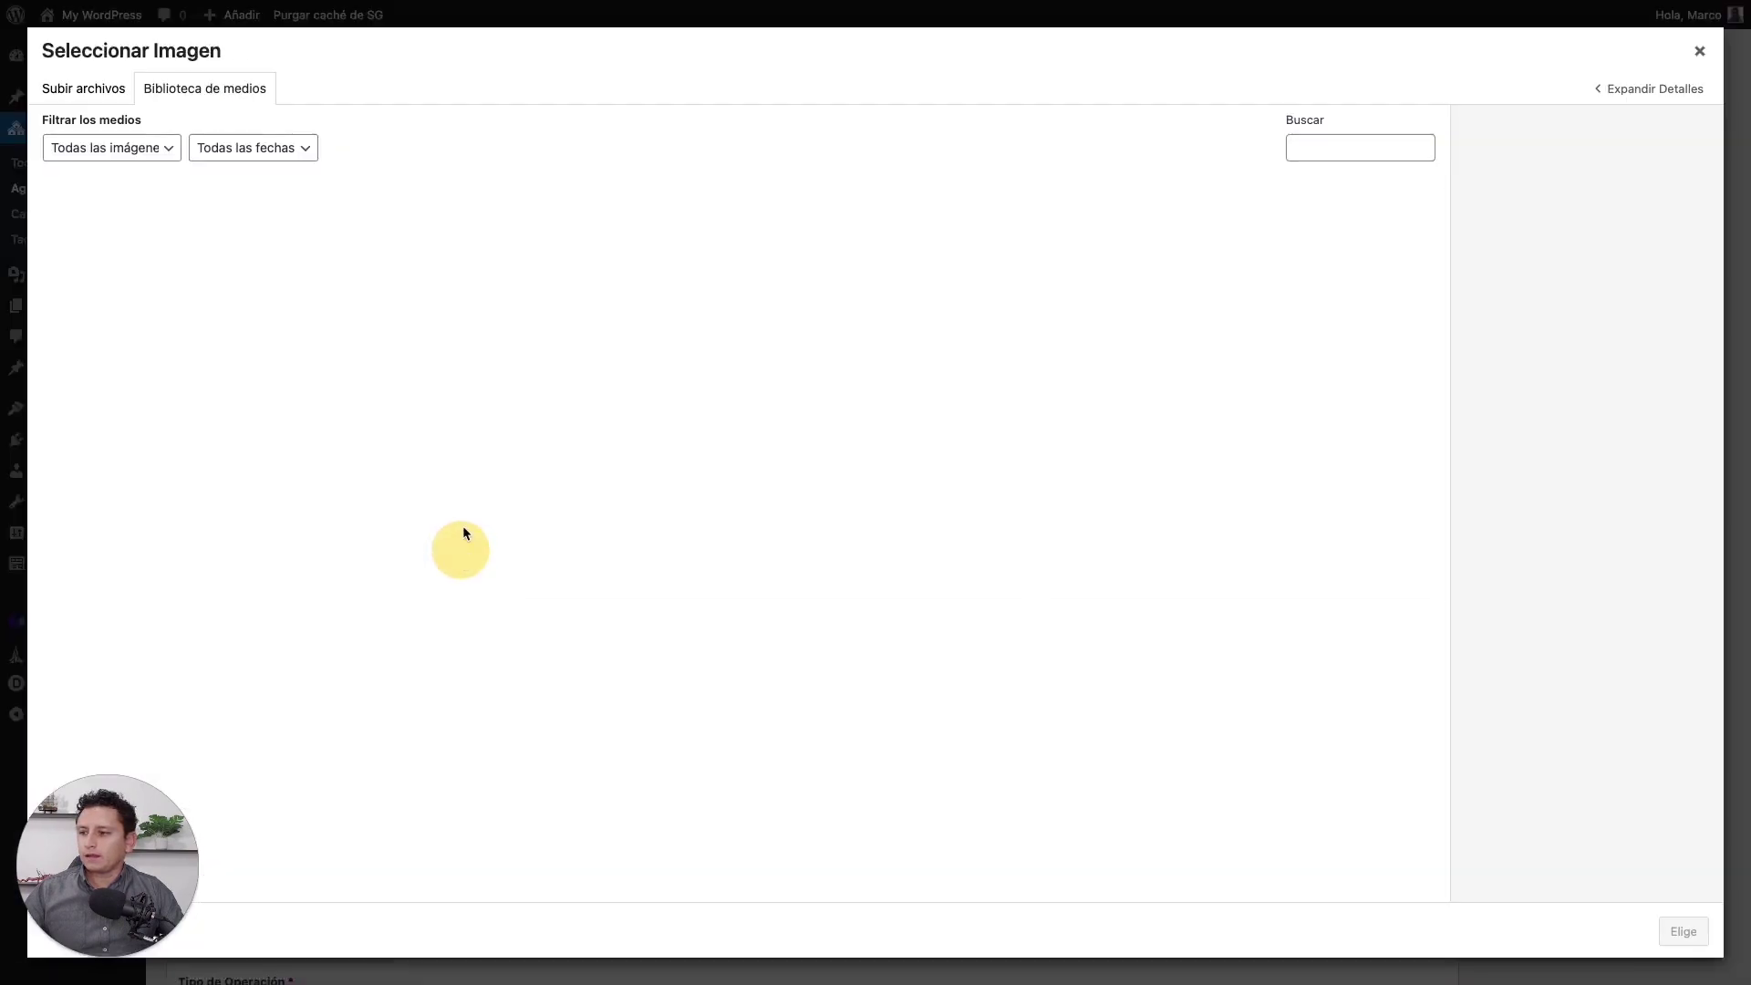
click(290, 259)
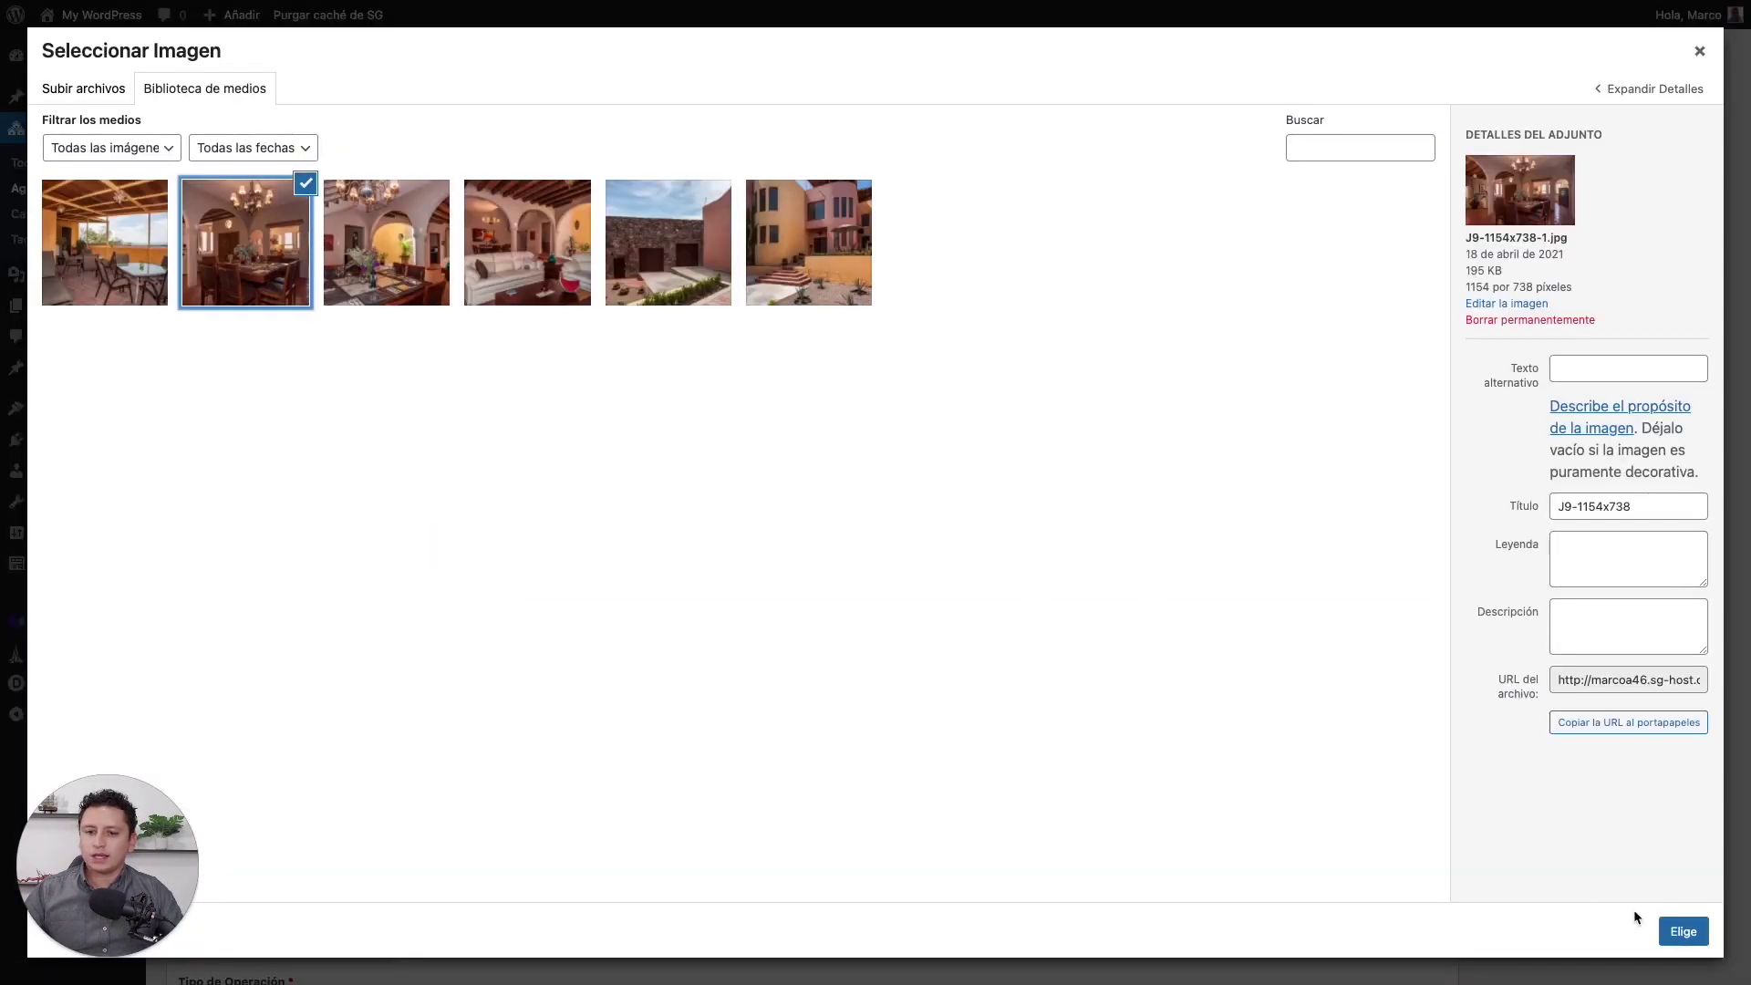
click(1683, 931)
scroll(771, 693, down, 2)
click(456, 725)
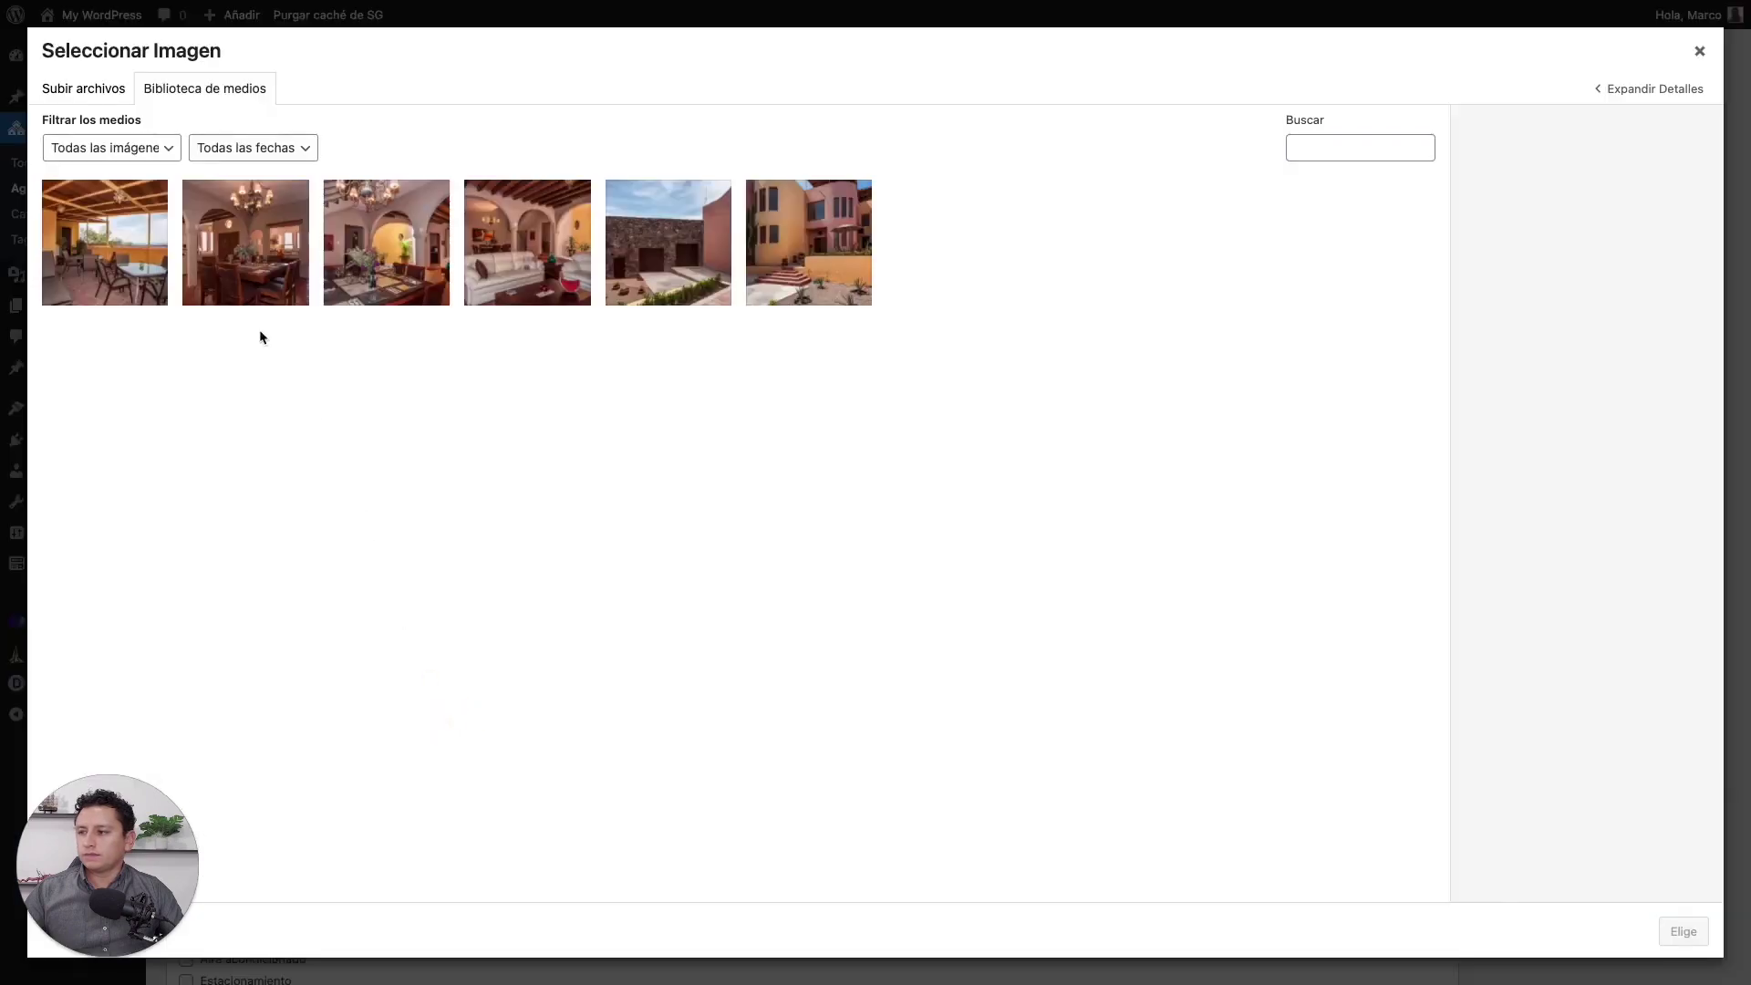
click(137, 236)
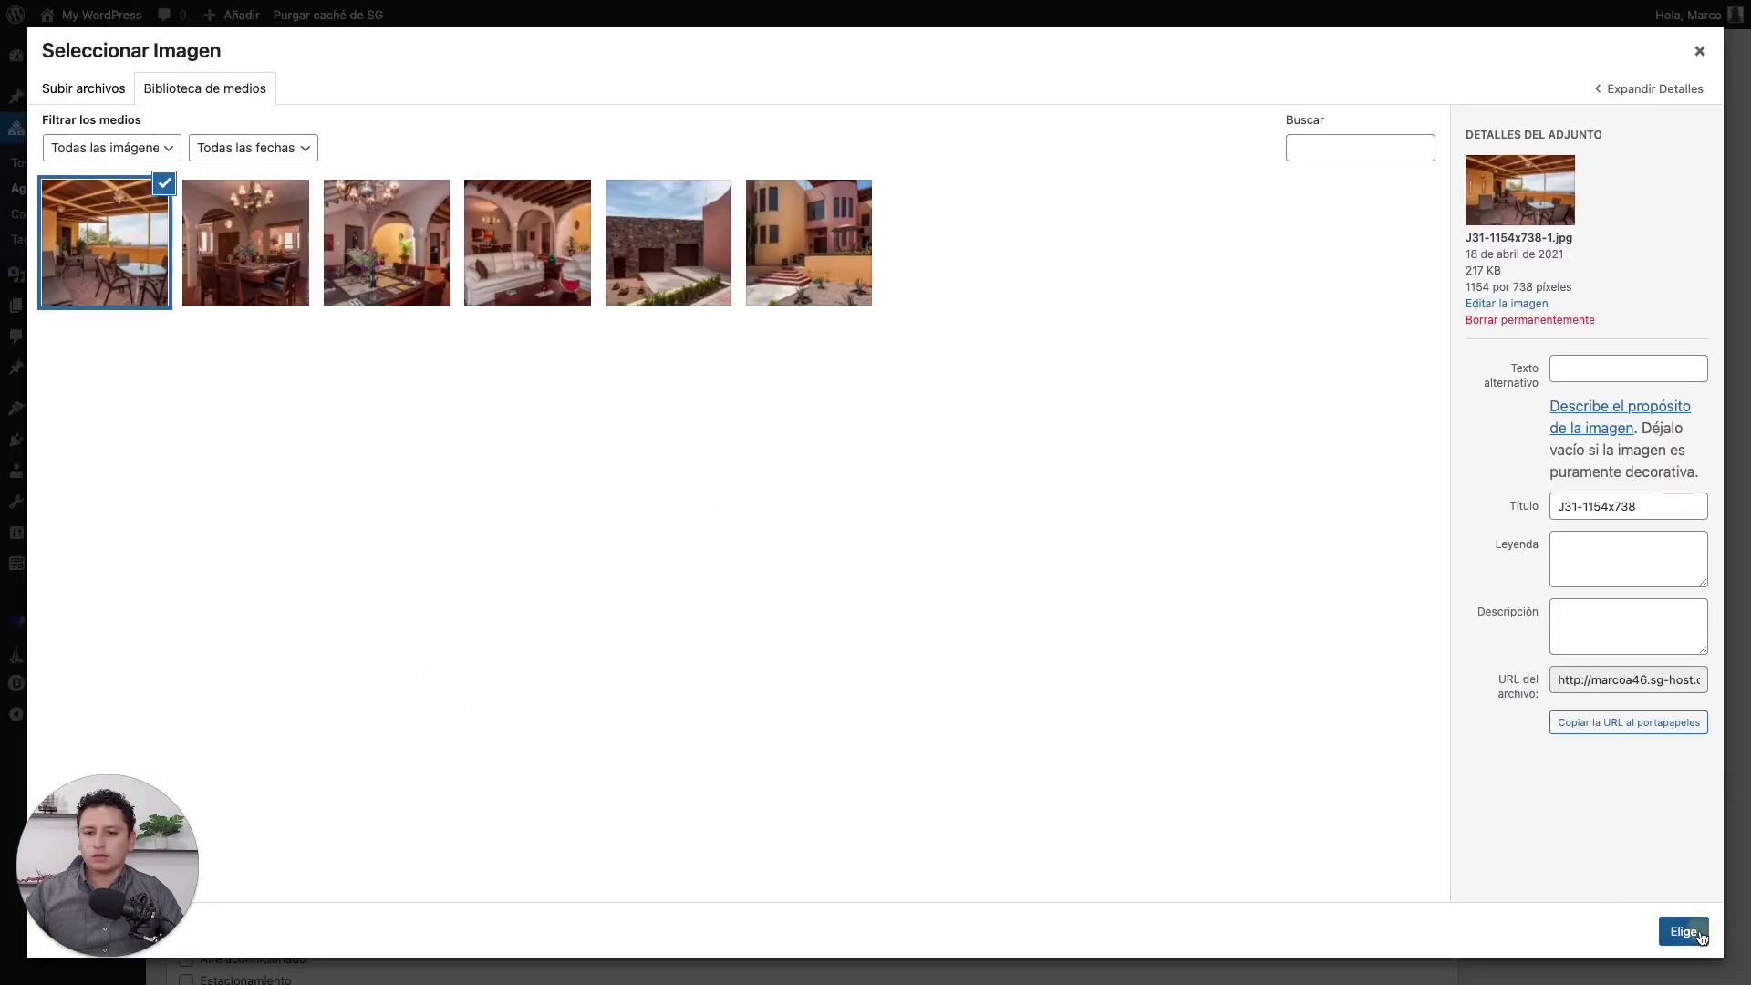
click(1683, 931)
scroll(656, 548, down, 6)
scroll(676, 559, down, 1)
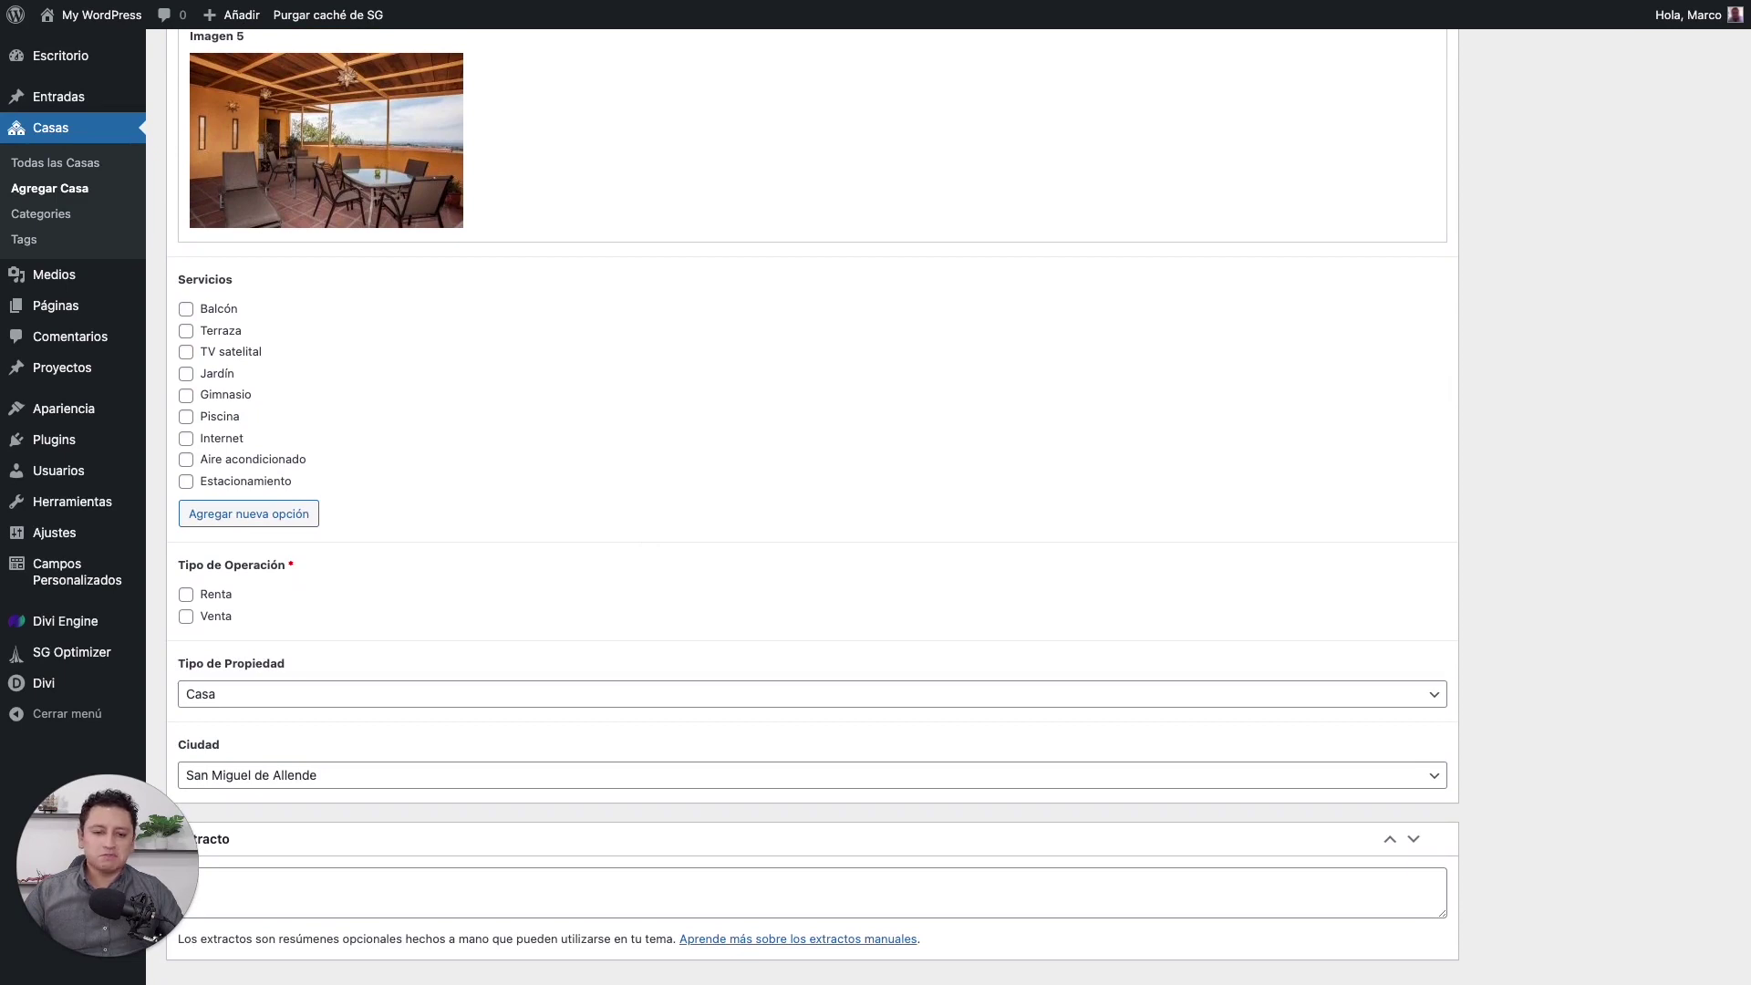
Check Balcón, Terraza, TV satelital, Jardín, Internet and Aire acondicionado as services, leaving Gimnasio and Piscina unchecked
click(186, 309)
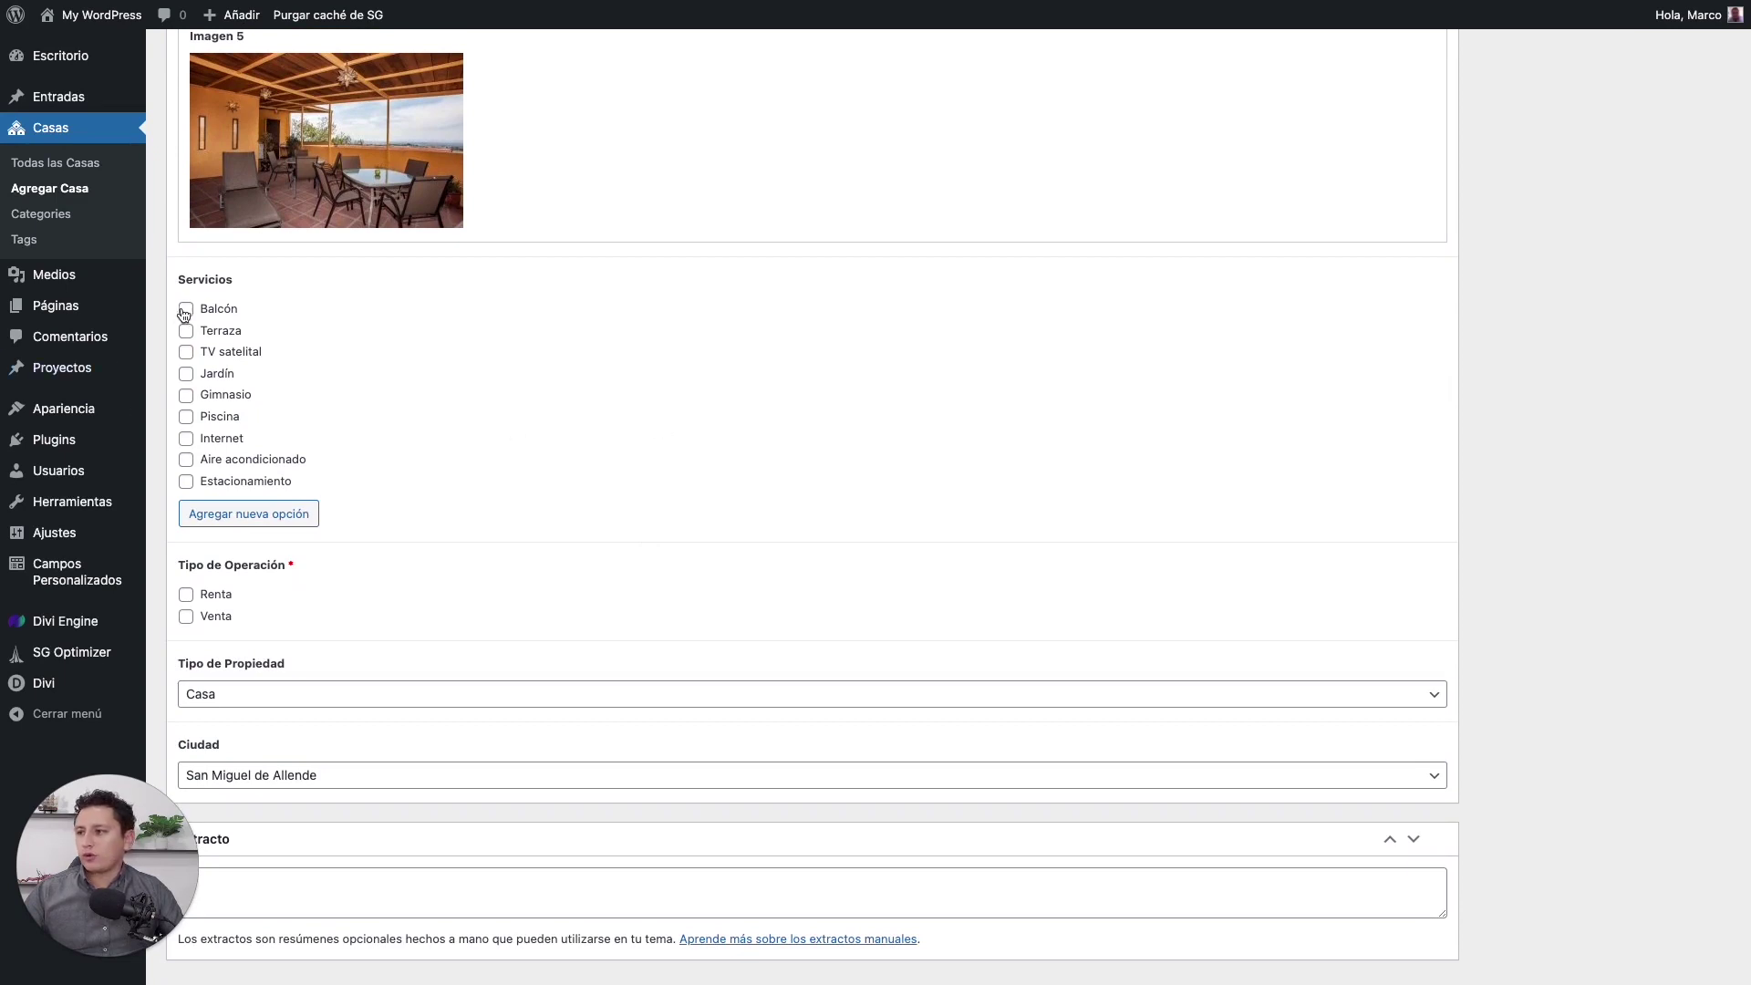
click(186, 331)
click(186, 352)
click(186, 373)
click(187, 395)
click(187, 417)
scroll(326, 430, down, 2)
click(186, 363)
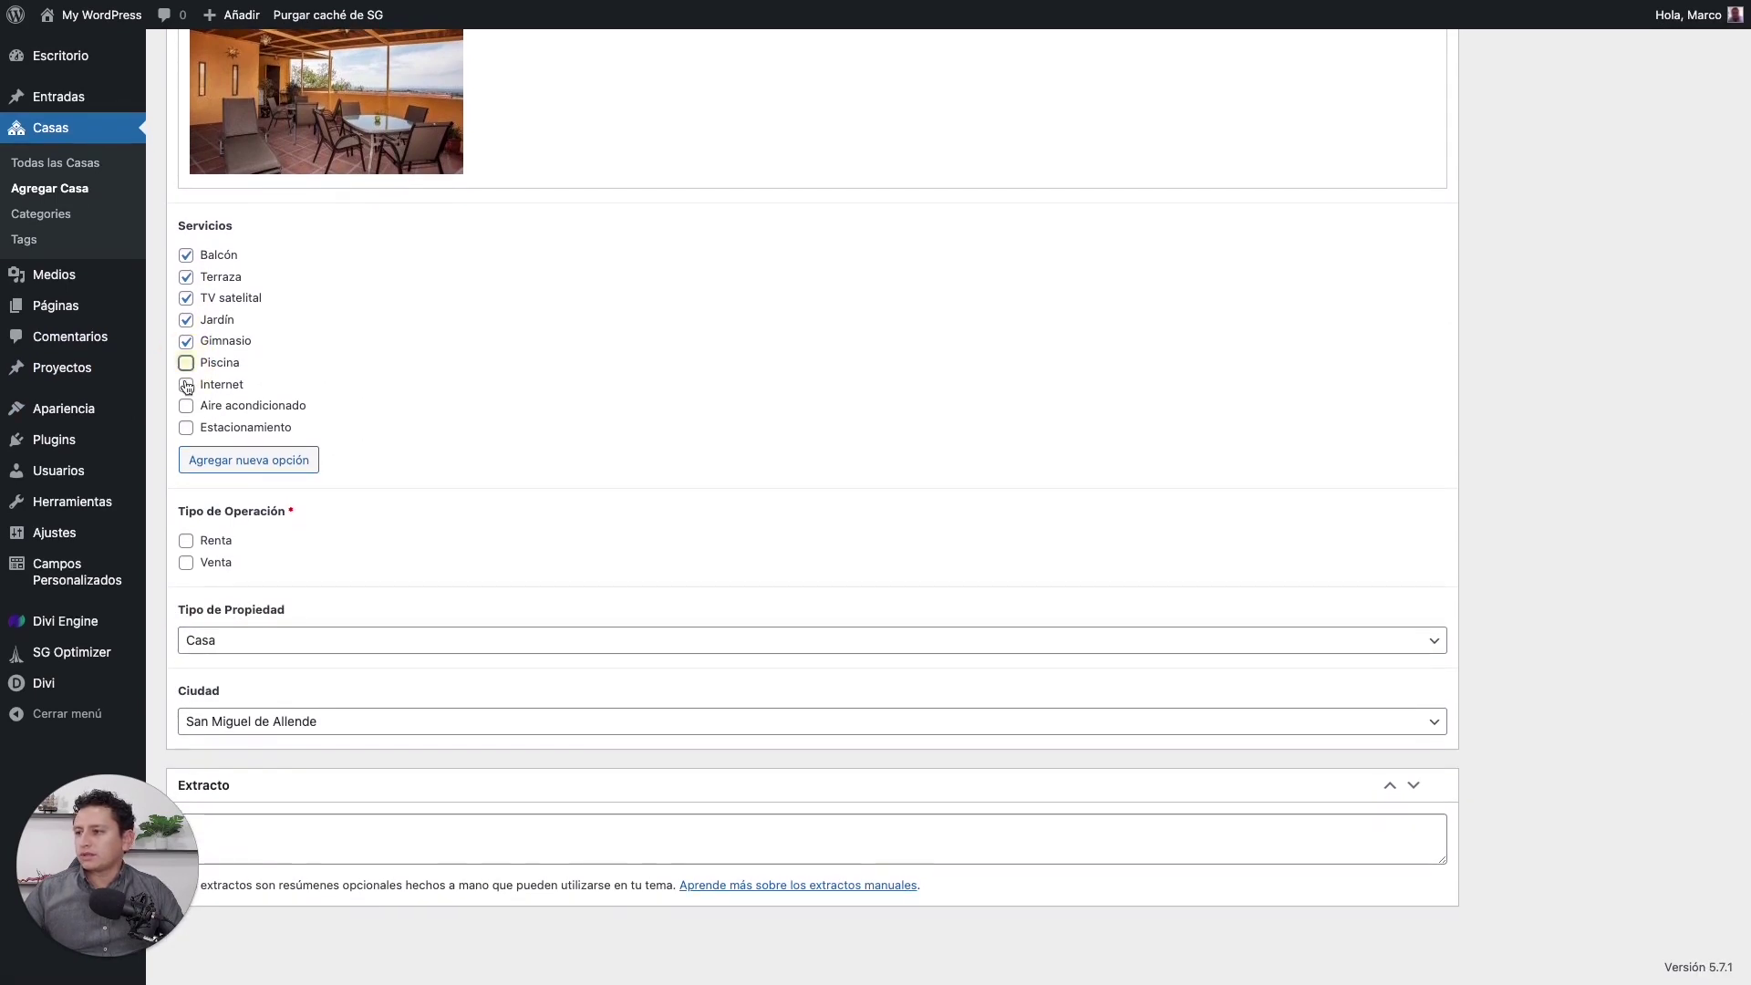
click(186, 384)
click(186, 341)
click(186, 405)
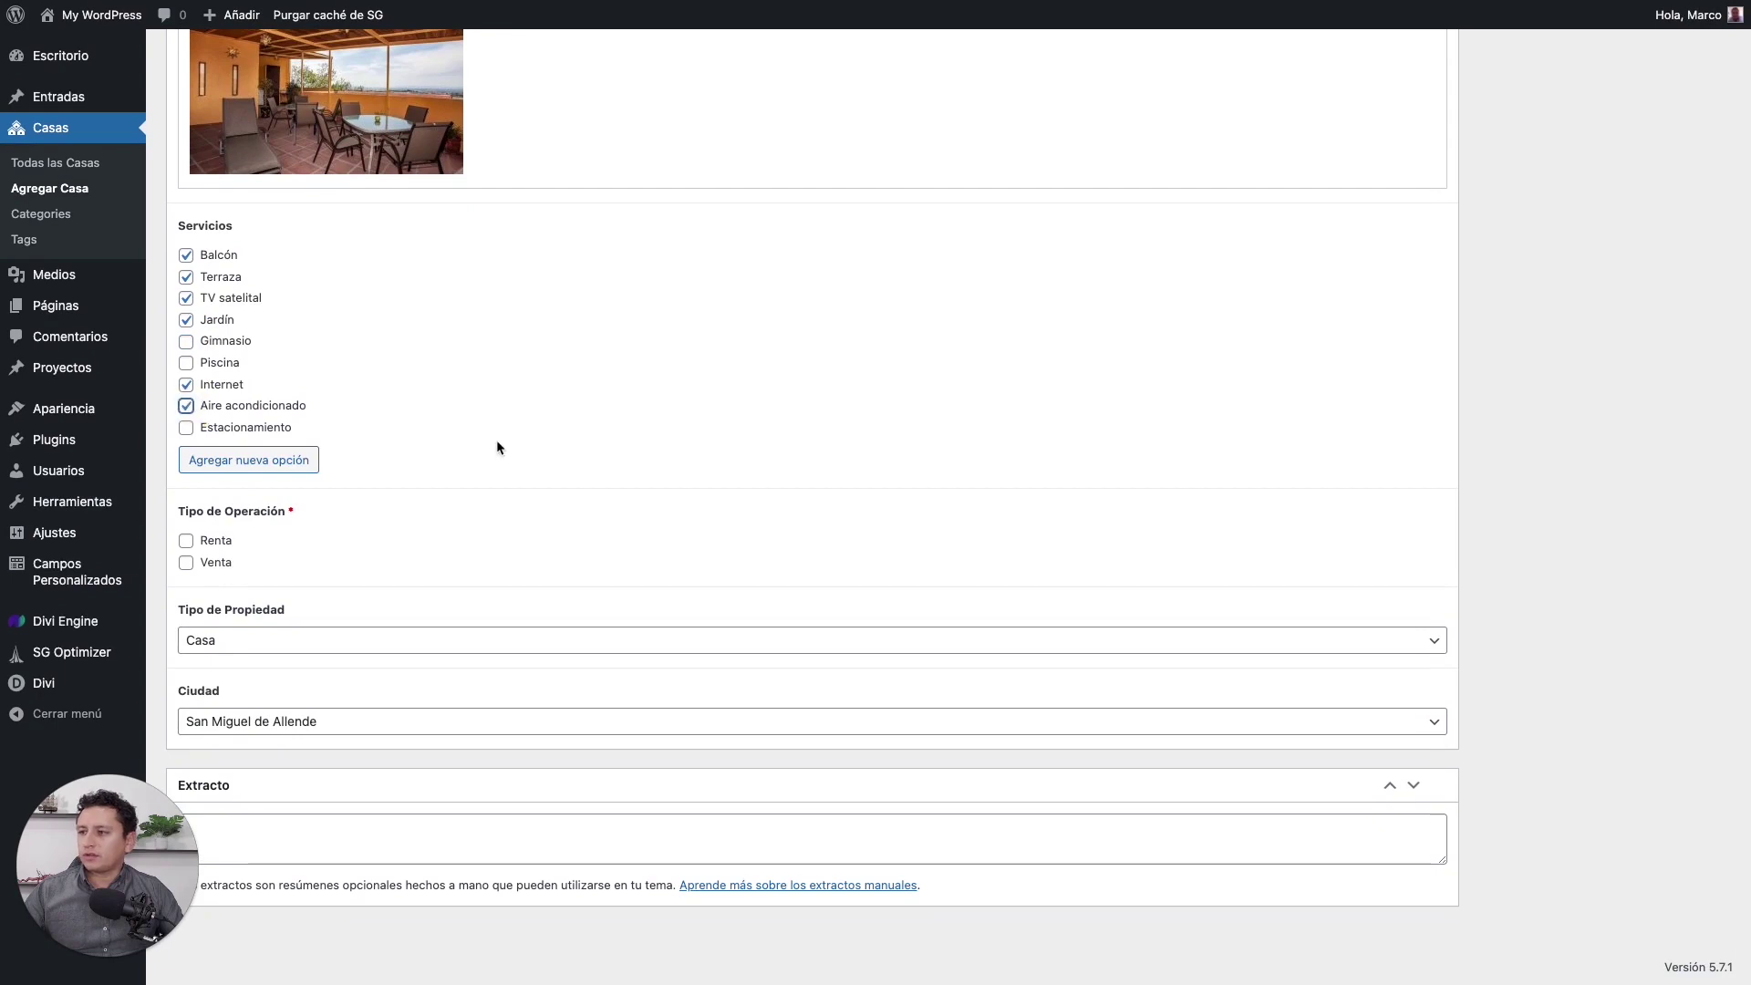
Set operation type Venta, keep Casa and San Miguel de Allende, and publish the listing
click(187, 563)
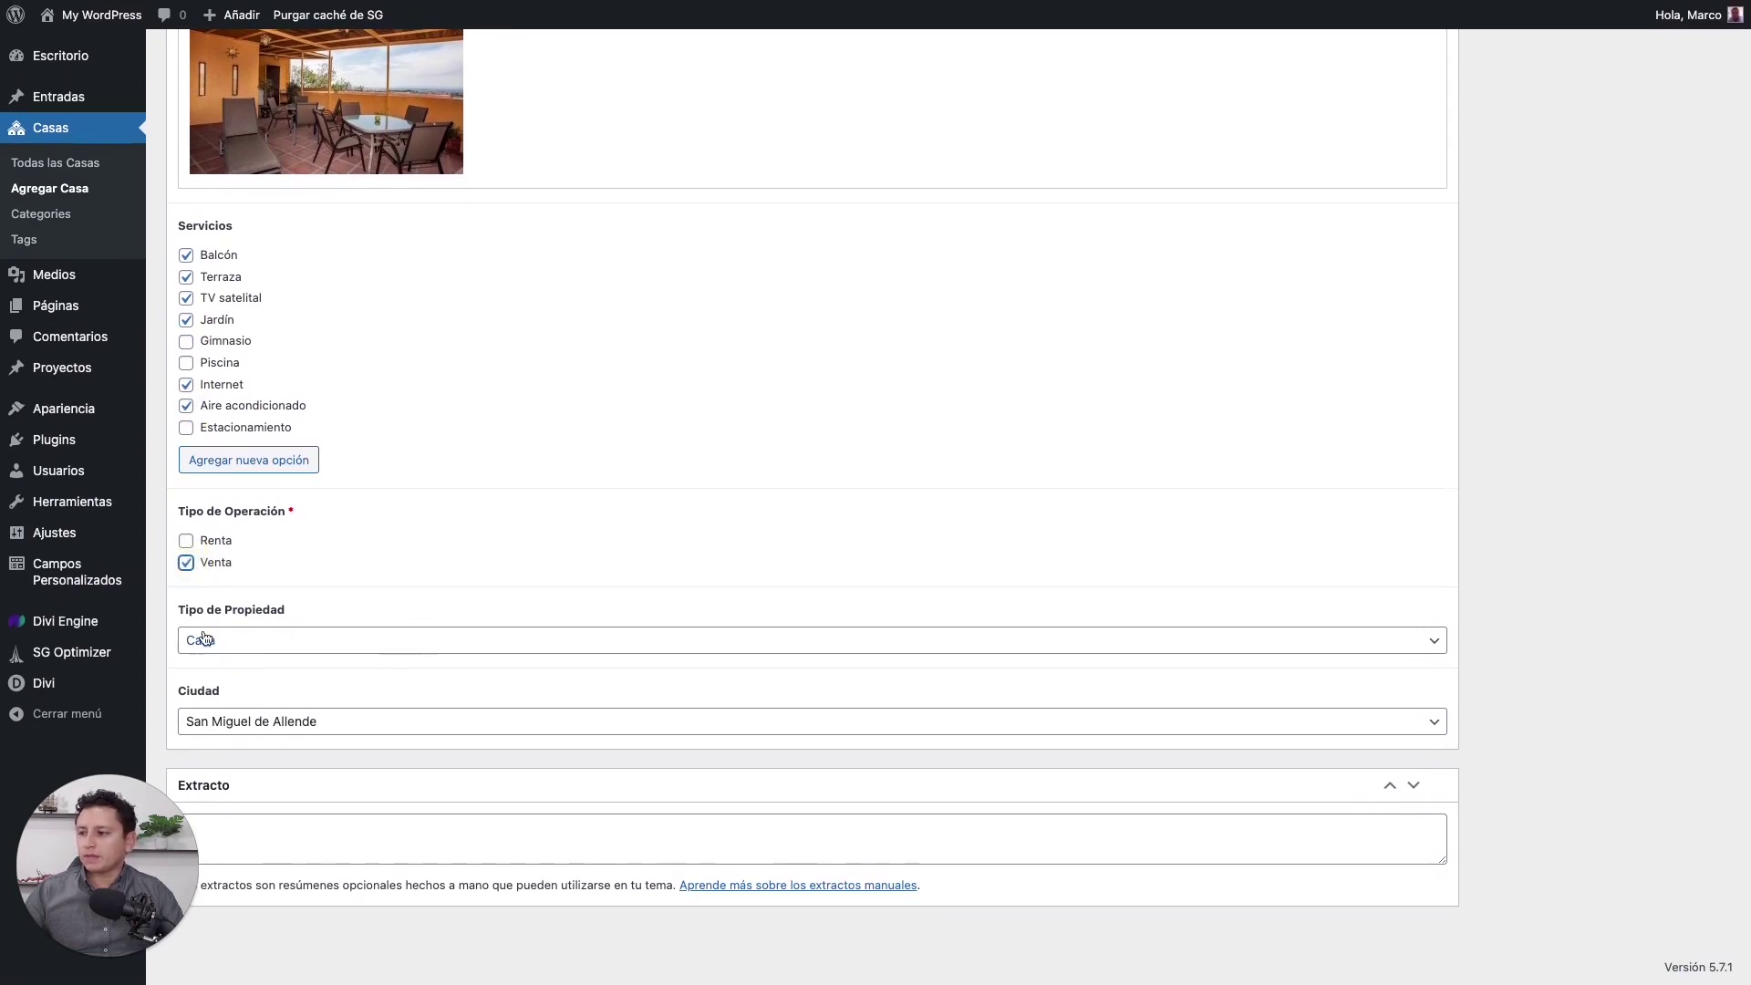
click(266, 645)
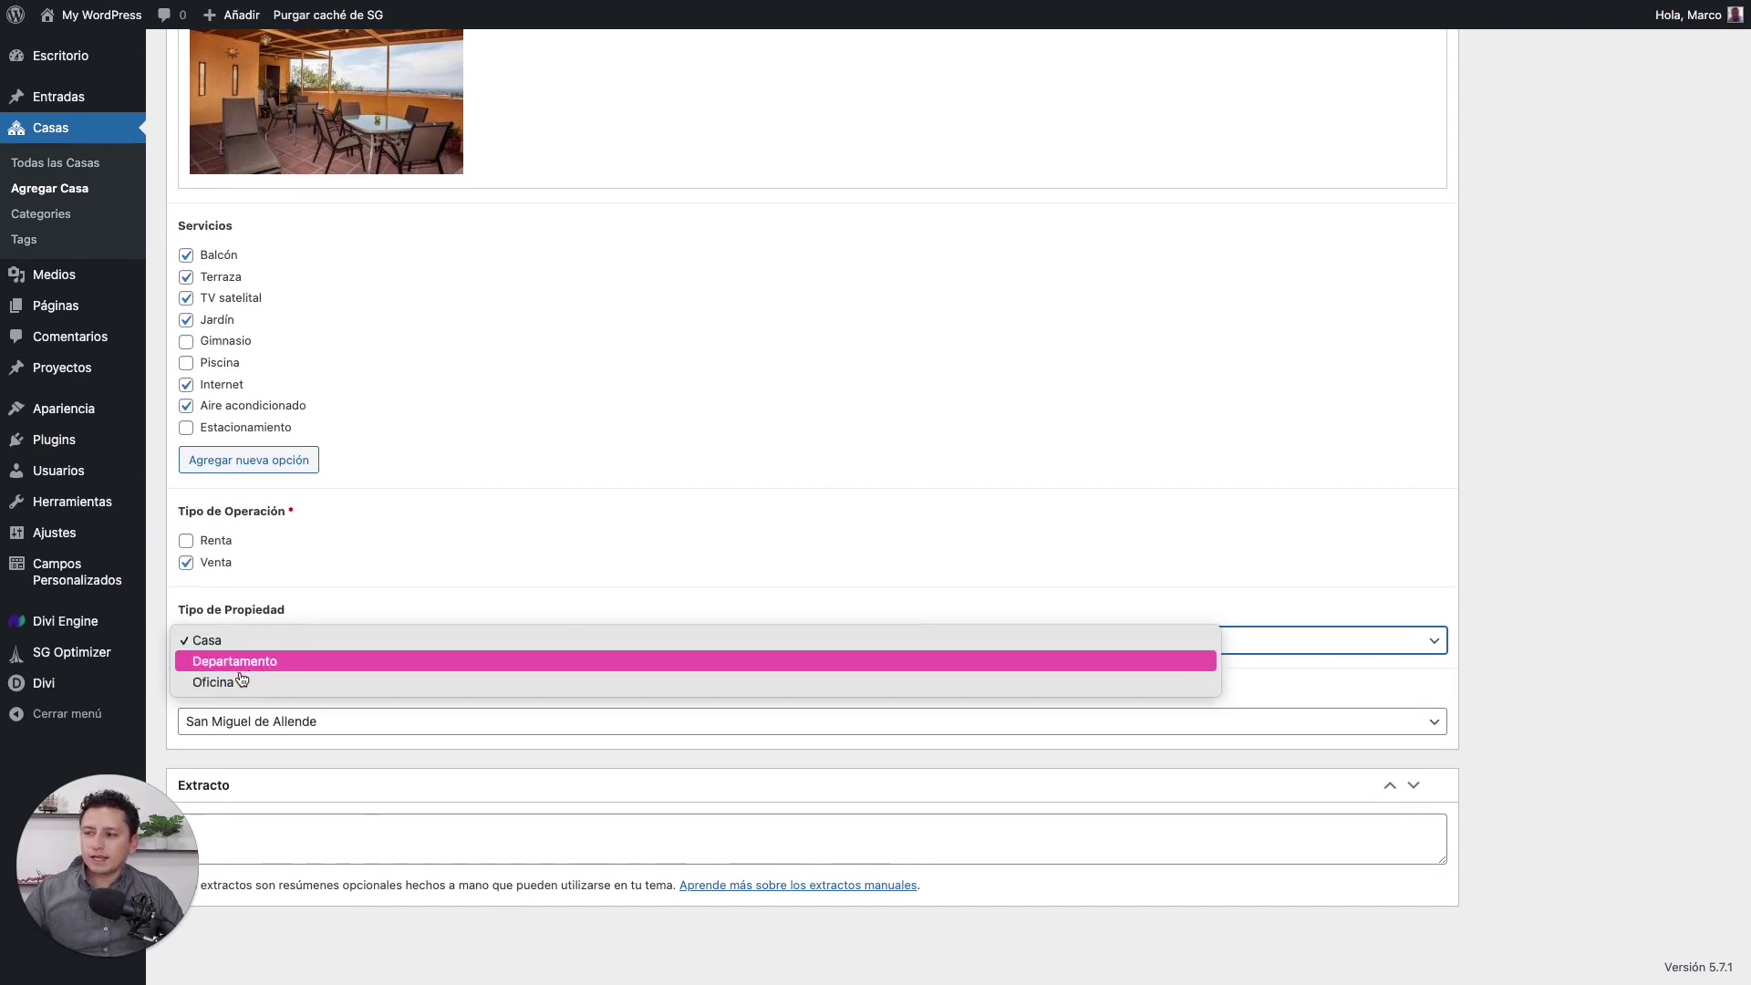
click(232, 643)
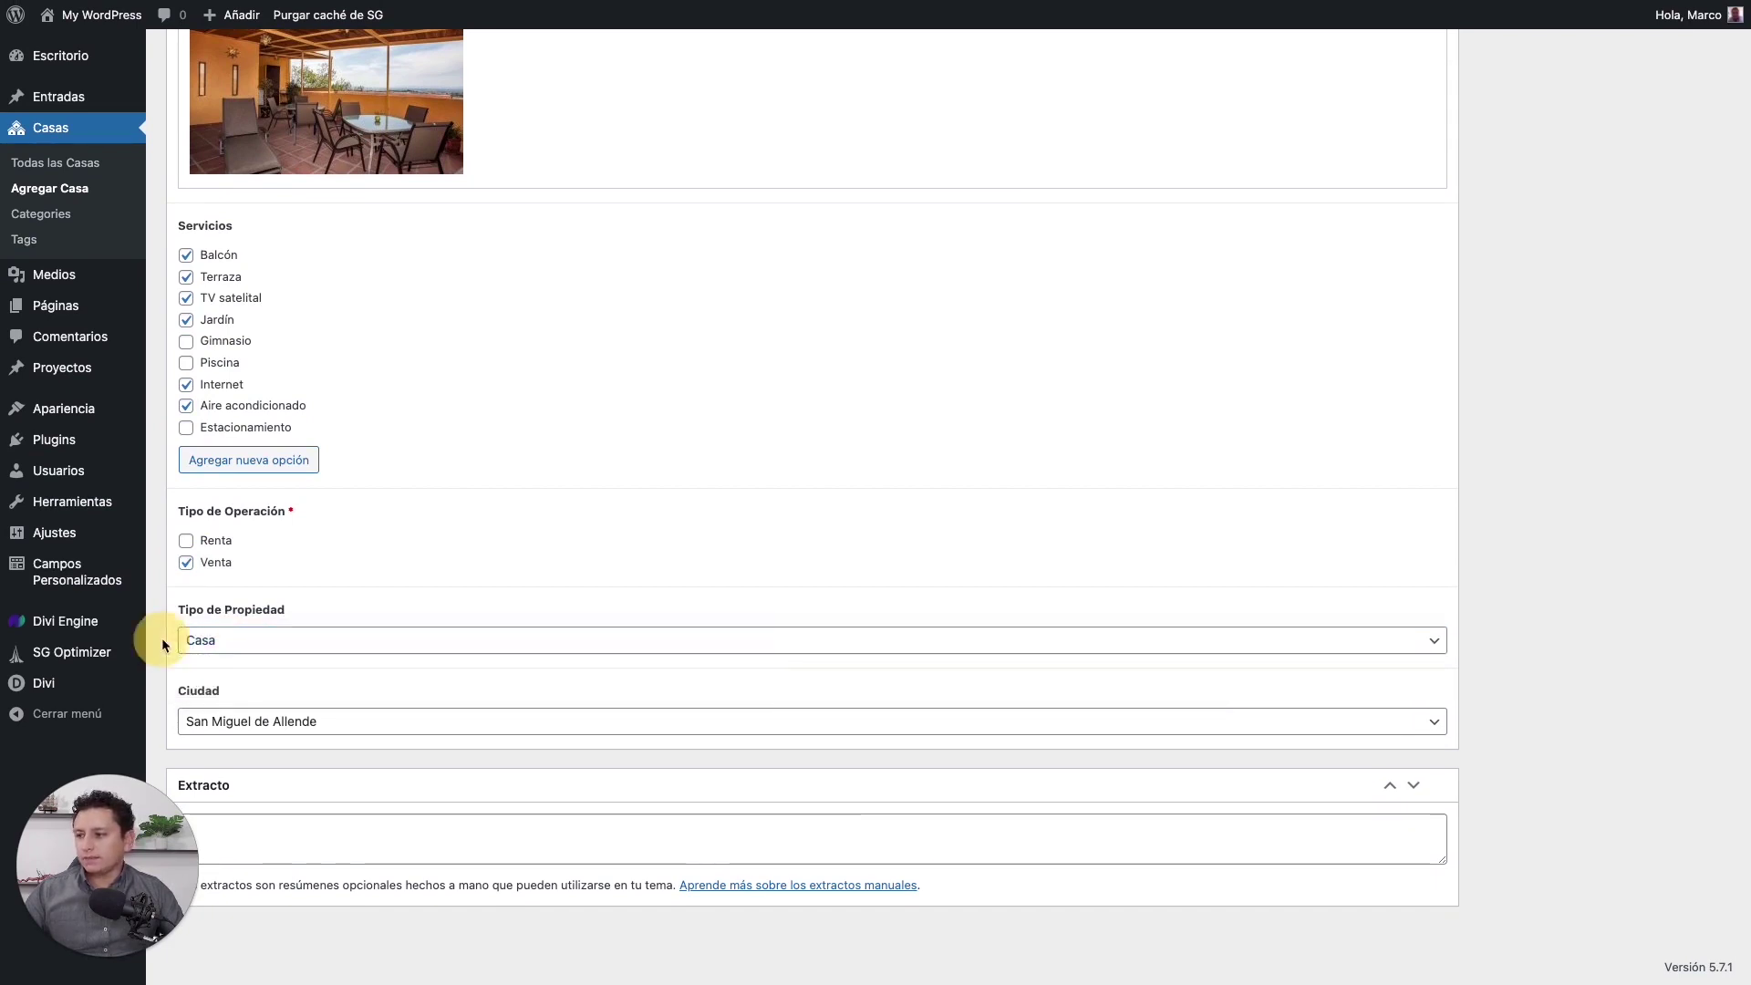
click(336, 720)
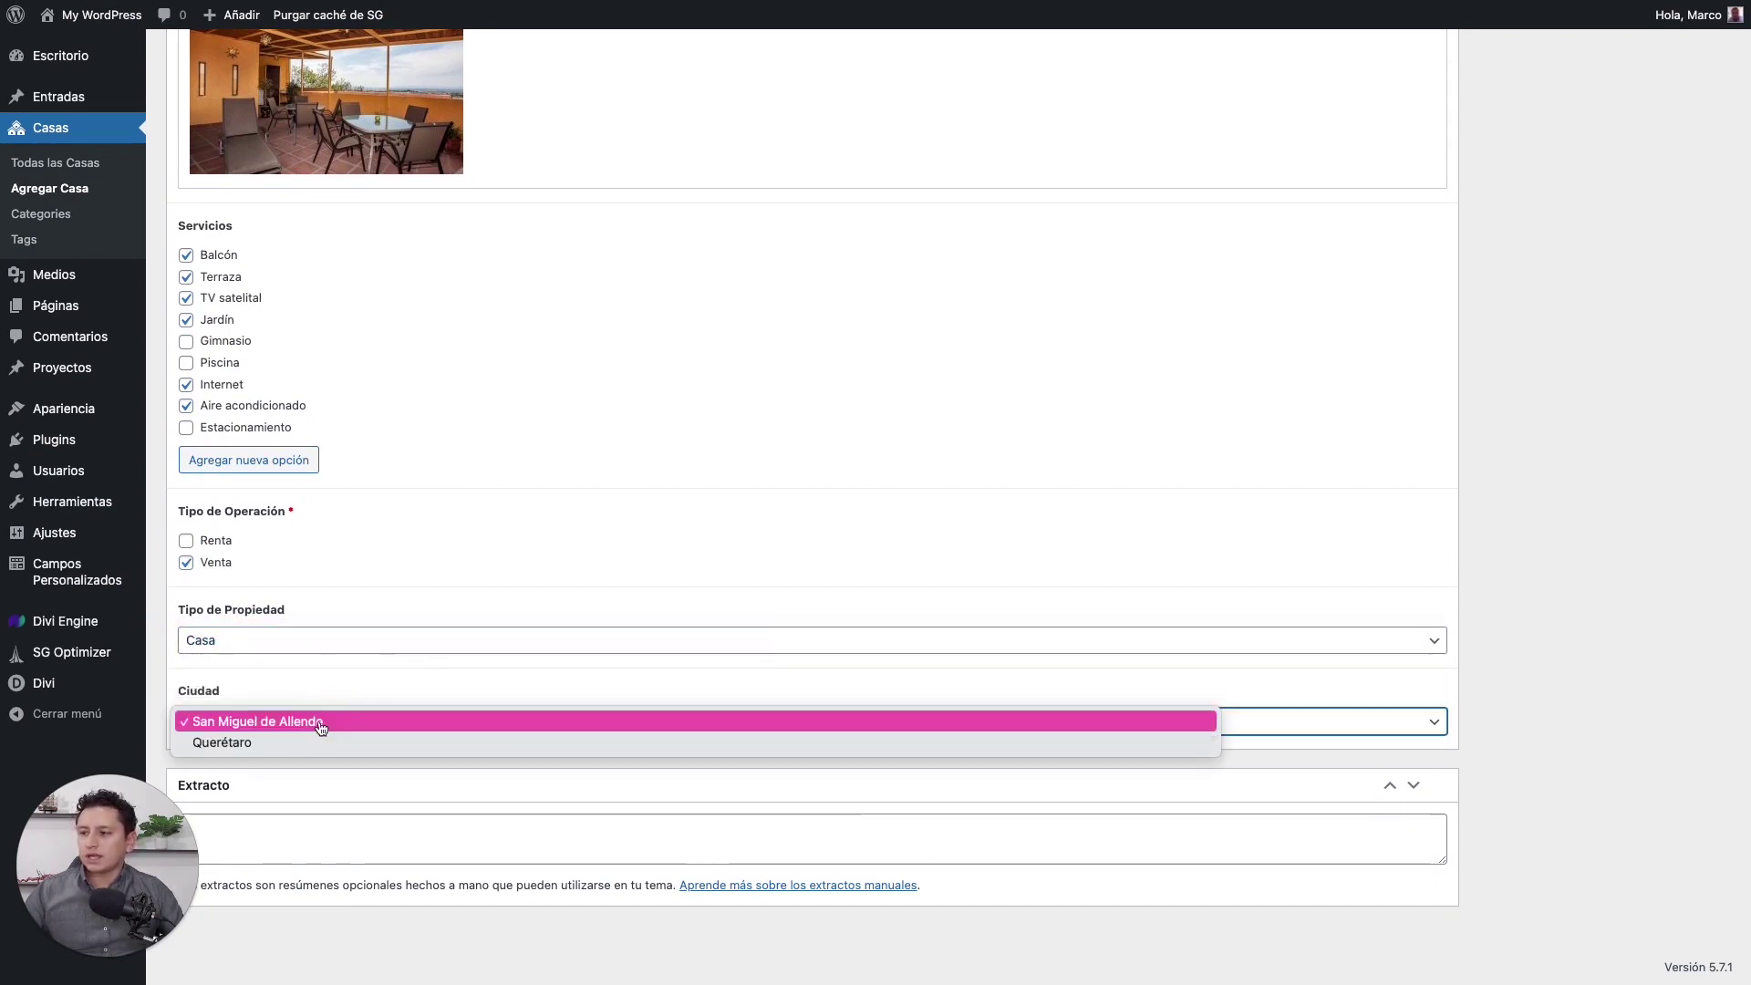
click(319, 722)
scroll(1496, 629, up, 15)
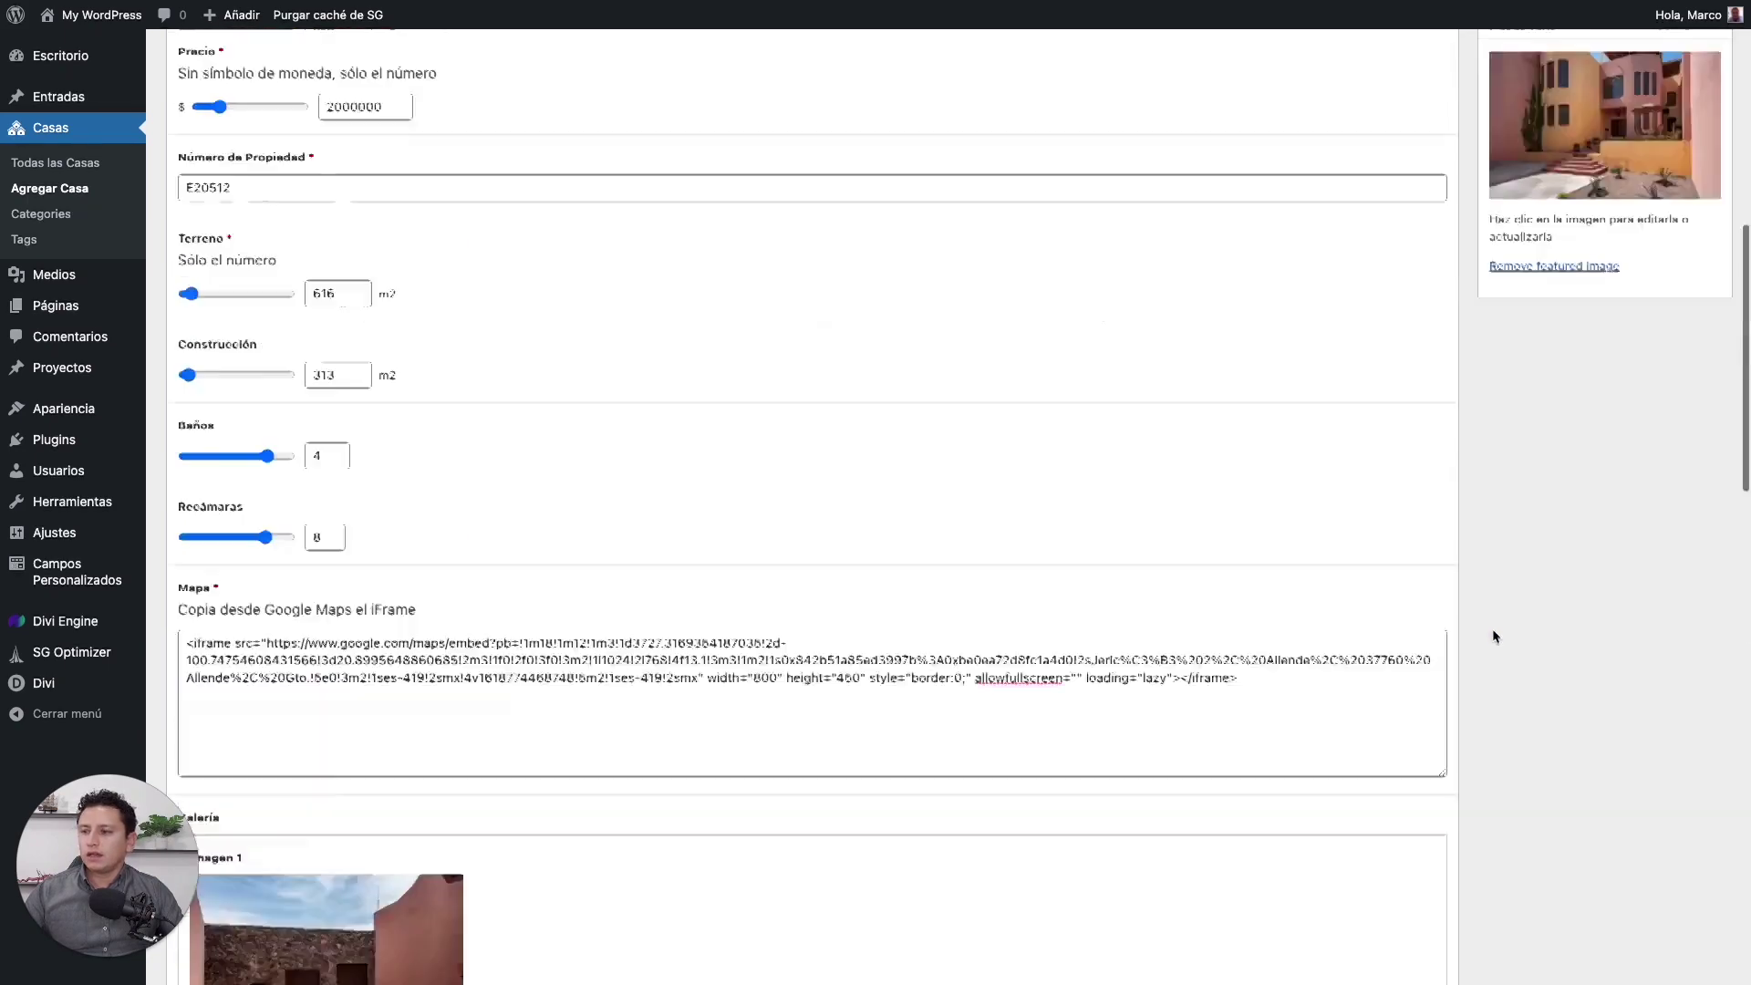
click(1687, 307)
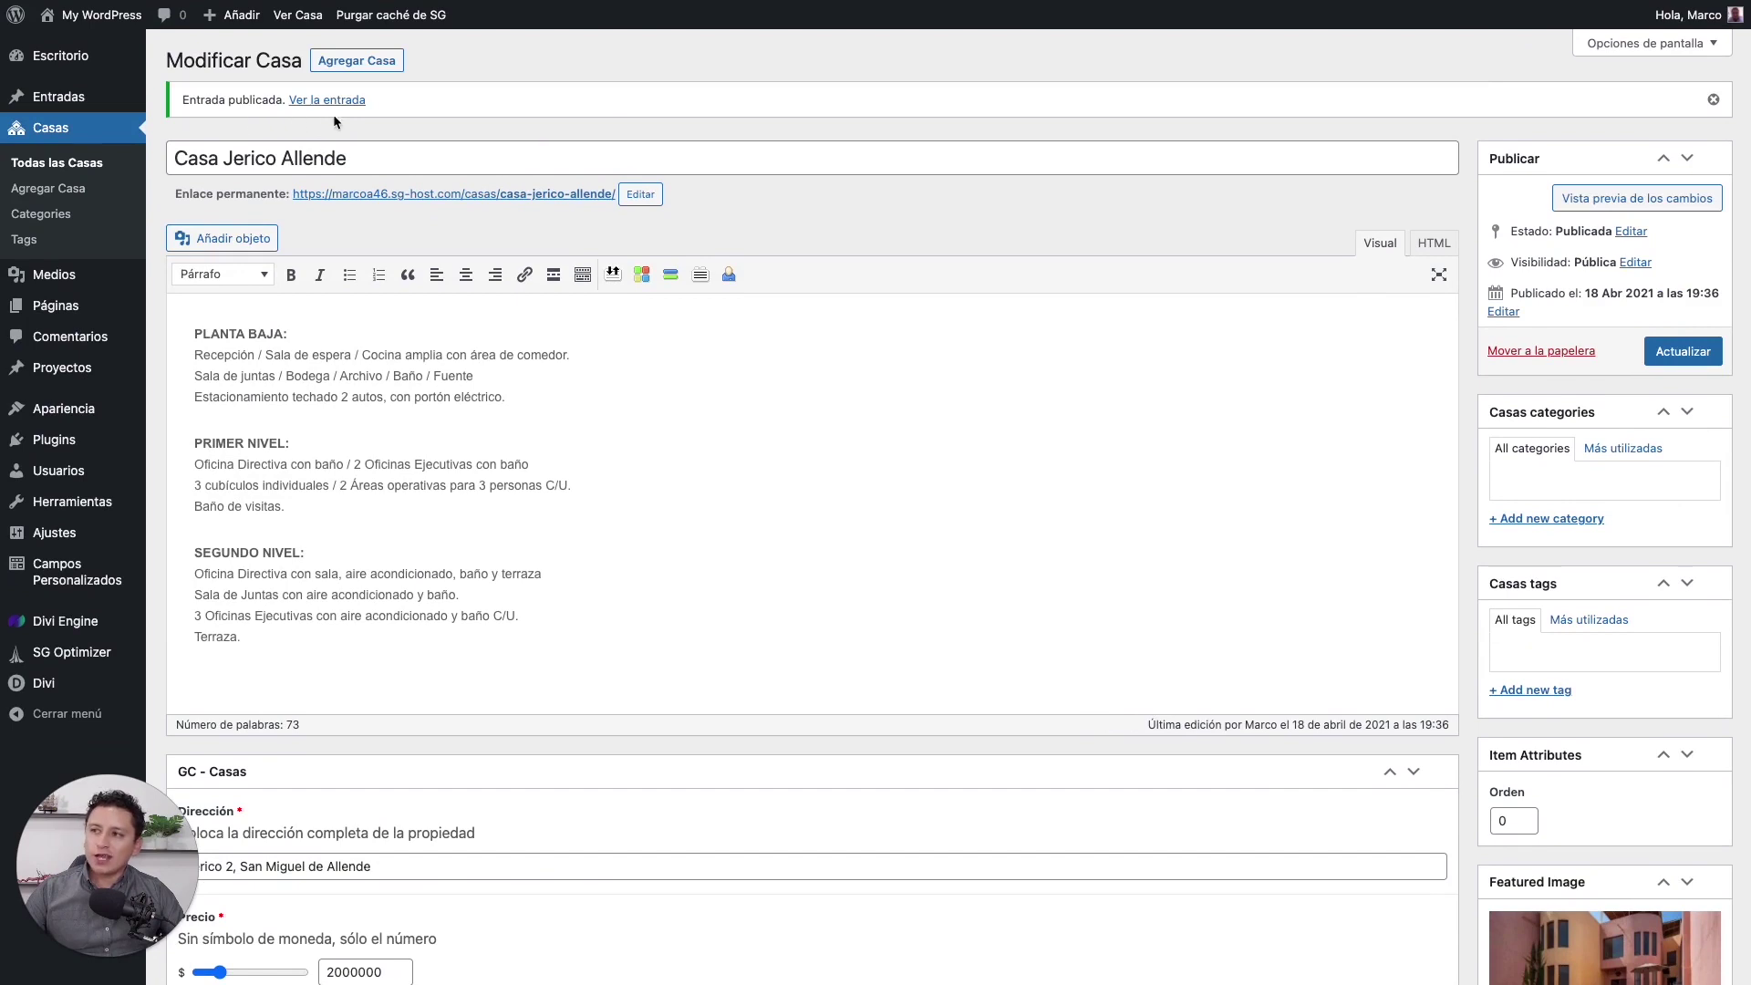
View the published Casa Jerico Allende post on the live site and scroll through its photo and description
click(347, 103)
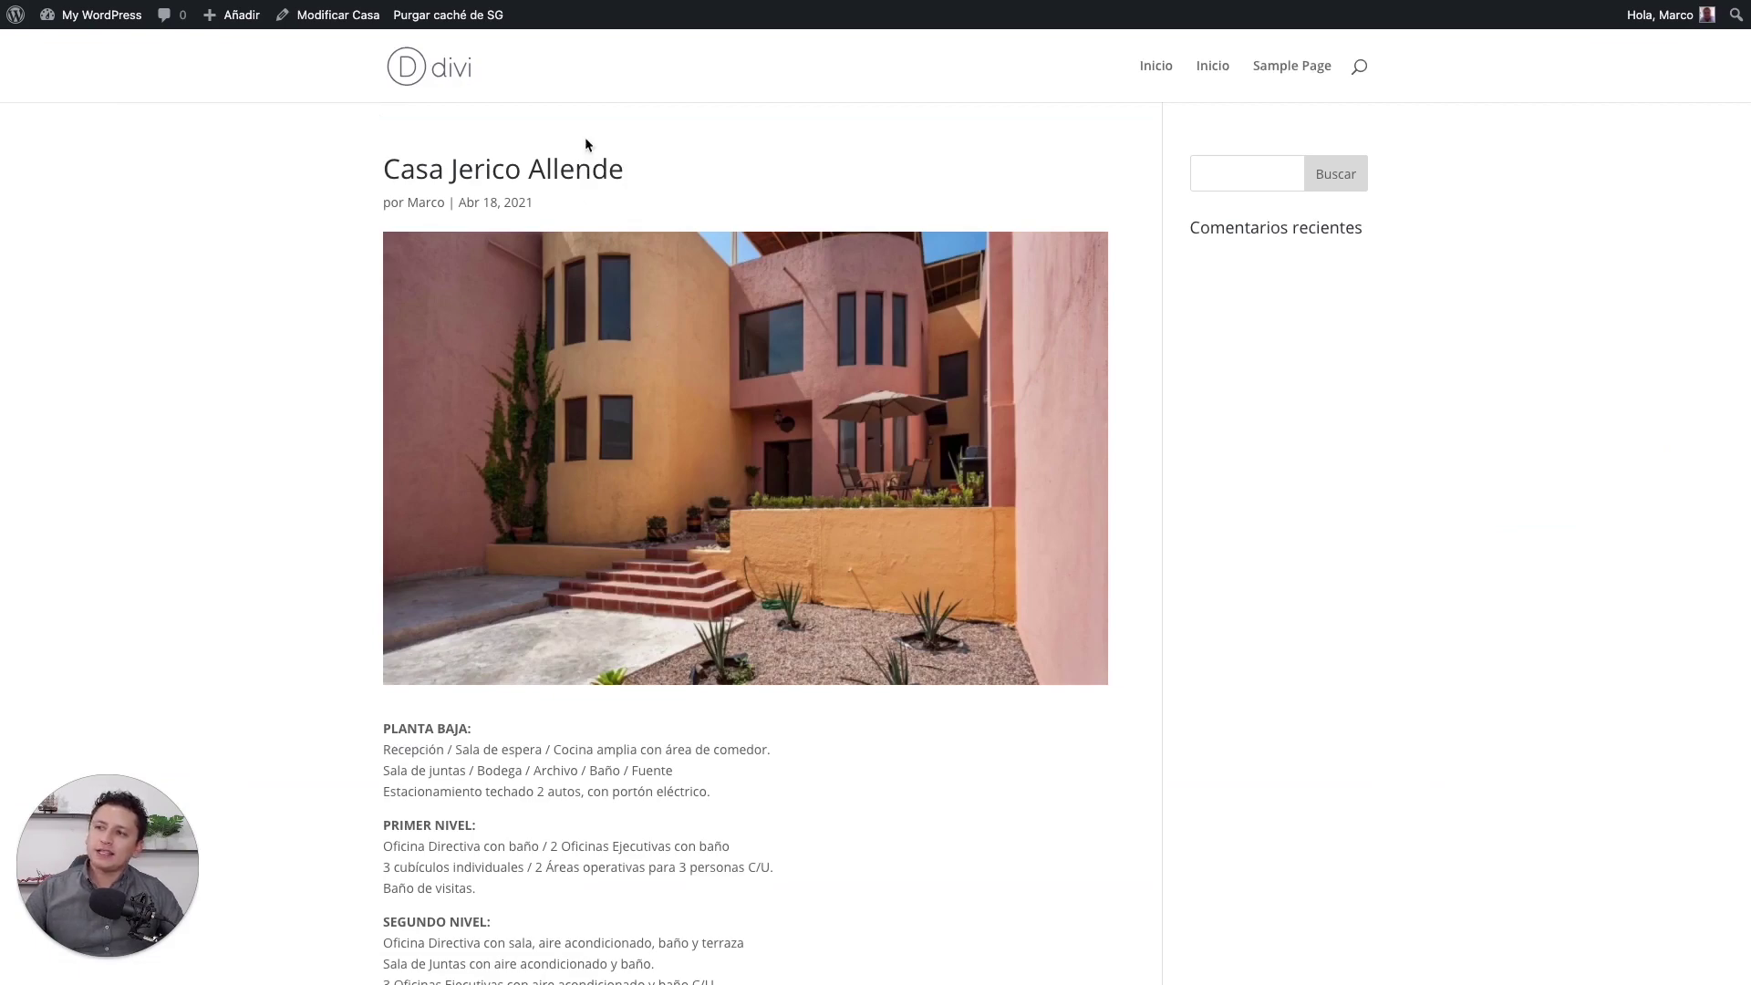
scroll(804, 492, down, 5)
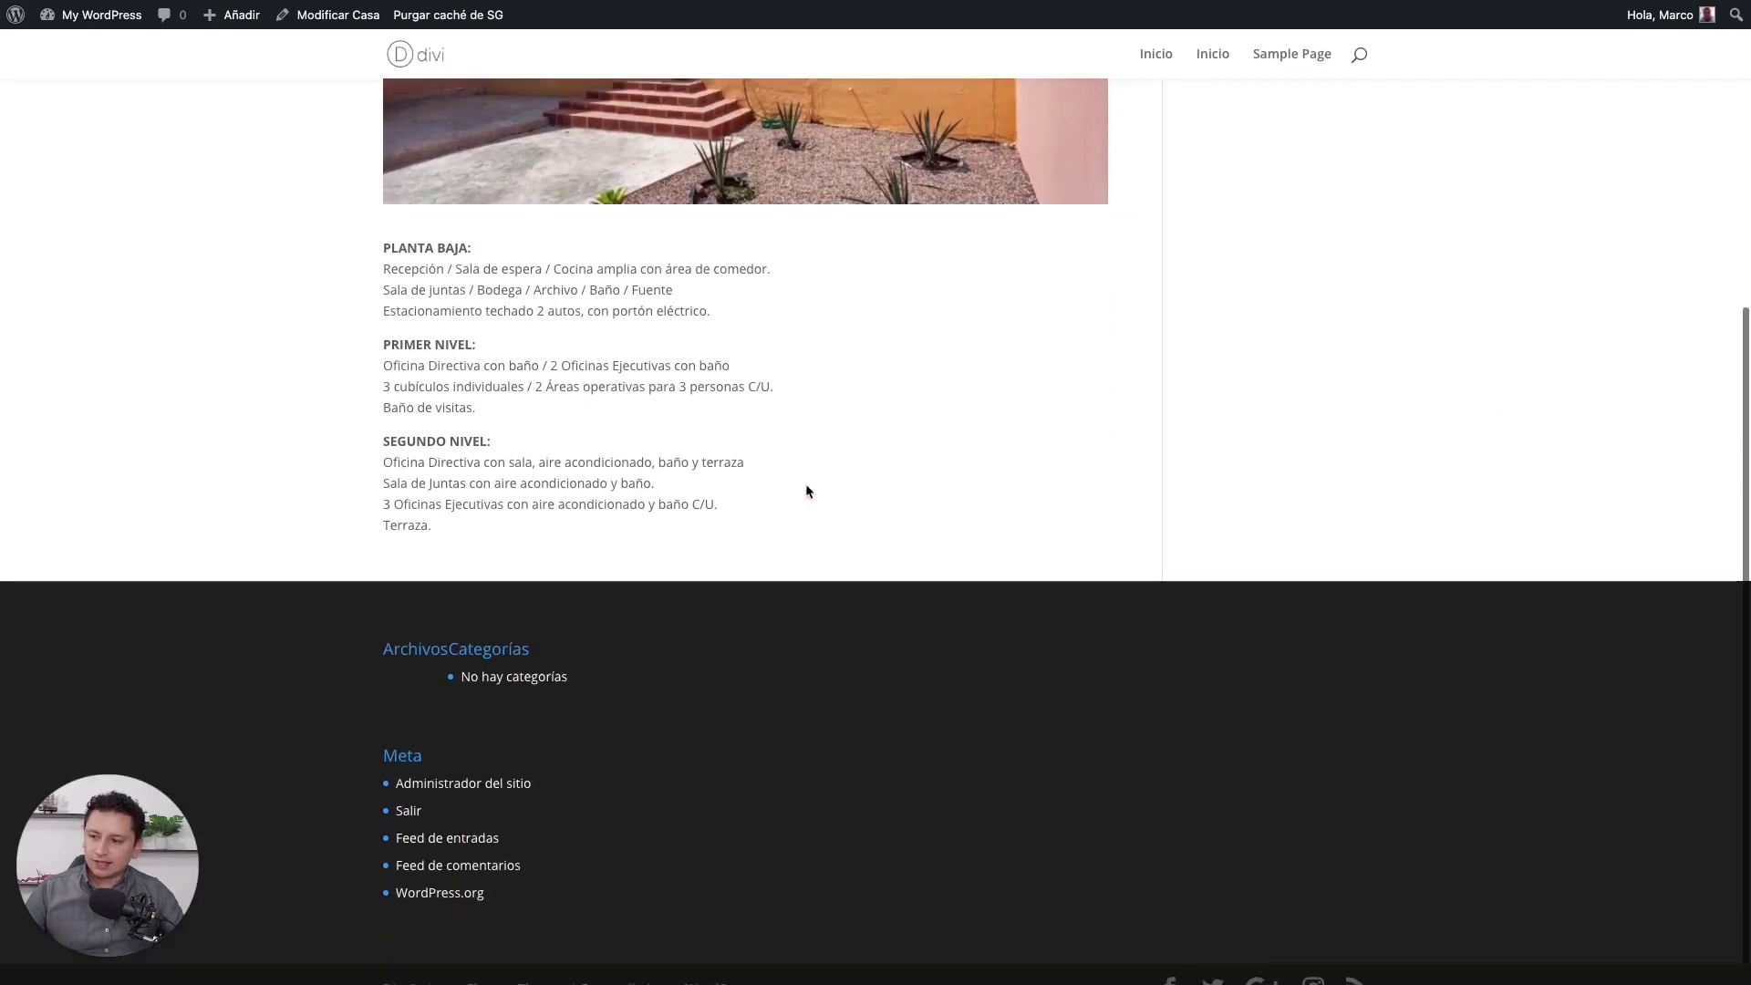
scroll(729, 528, up, 5)
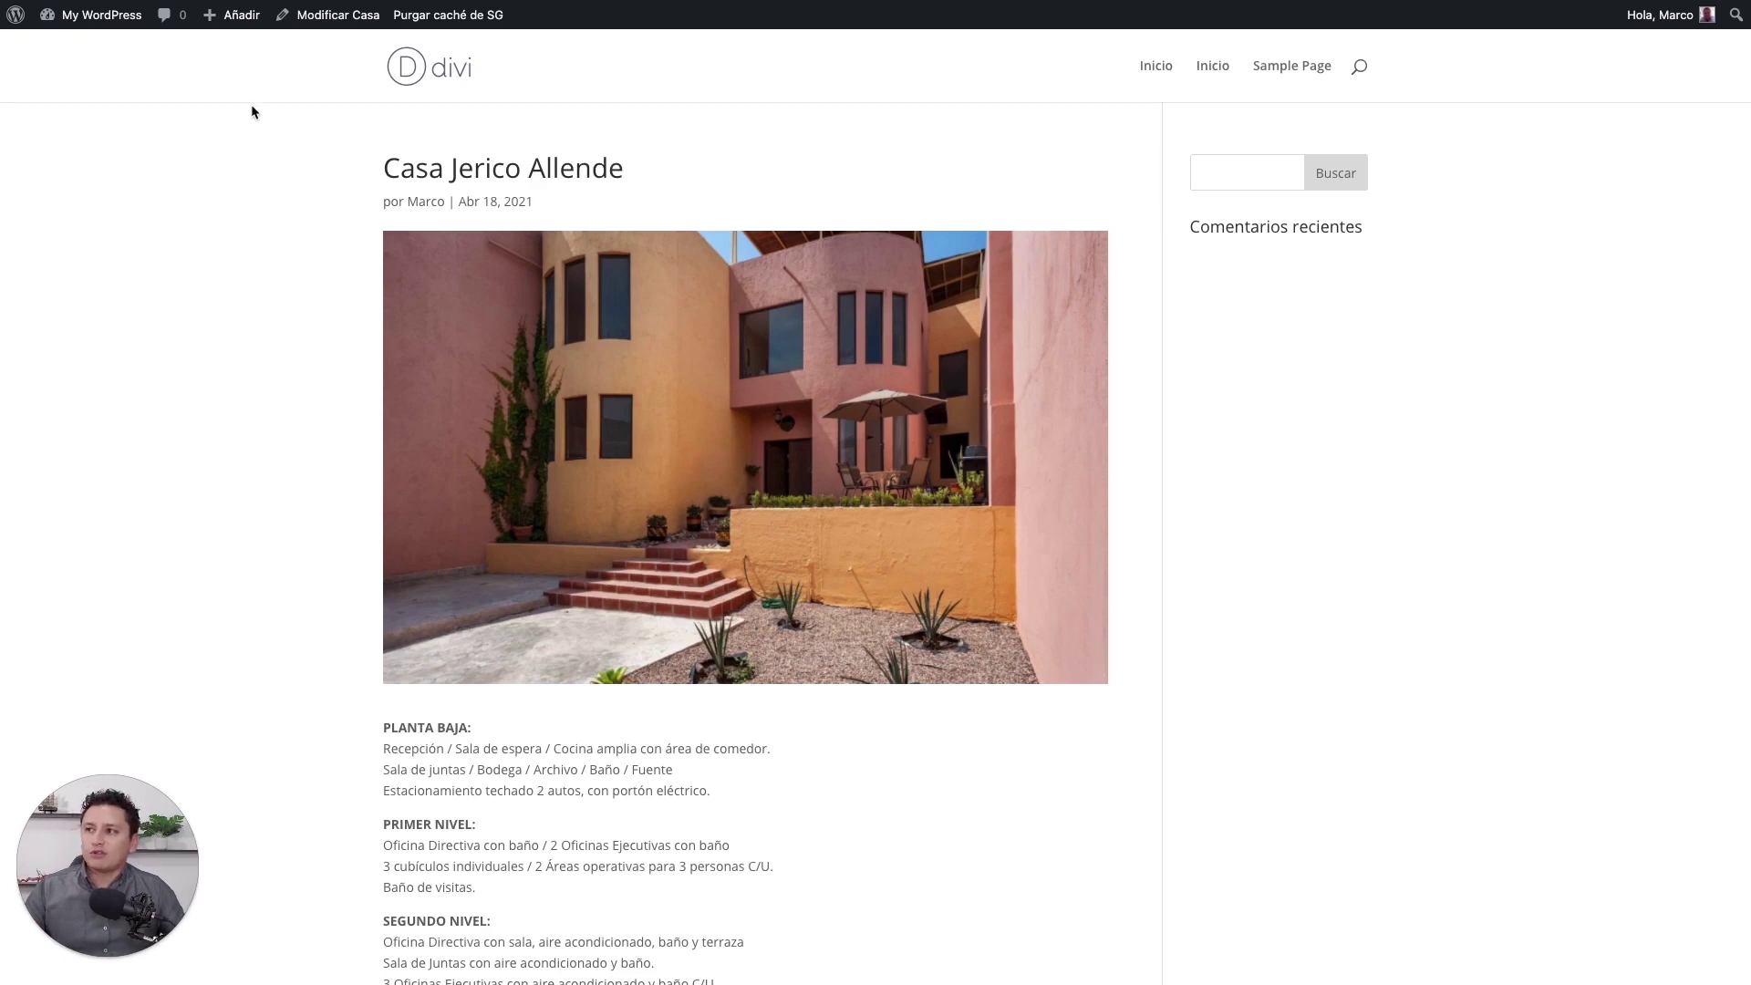
Review Casa Jerico Allende in its editor, try Agregar Casa, then return to Todas las Casas
mouse_move(91, 14)
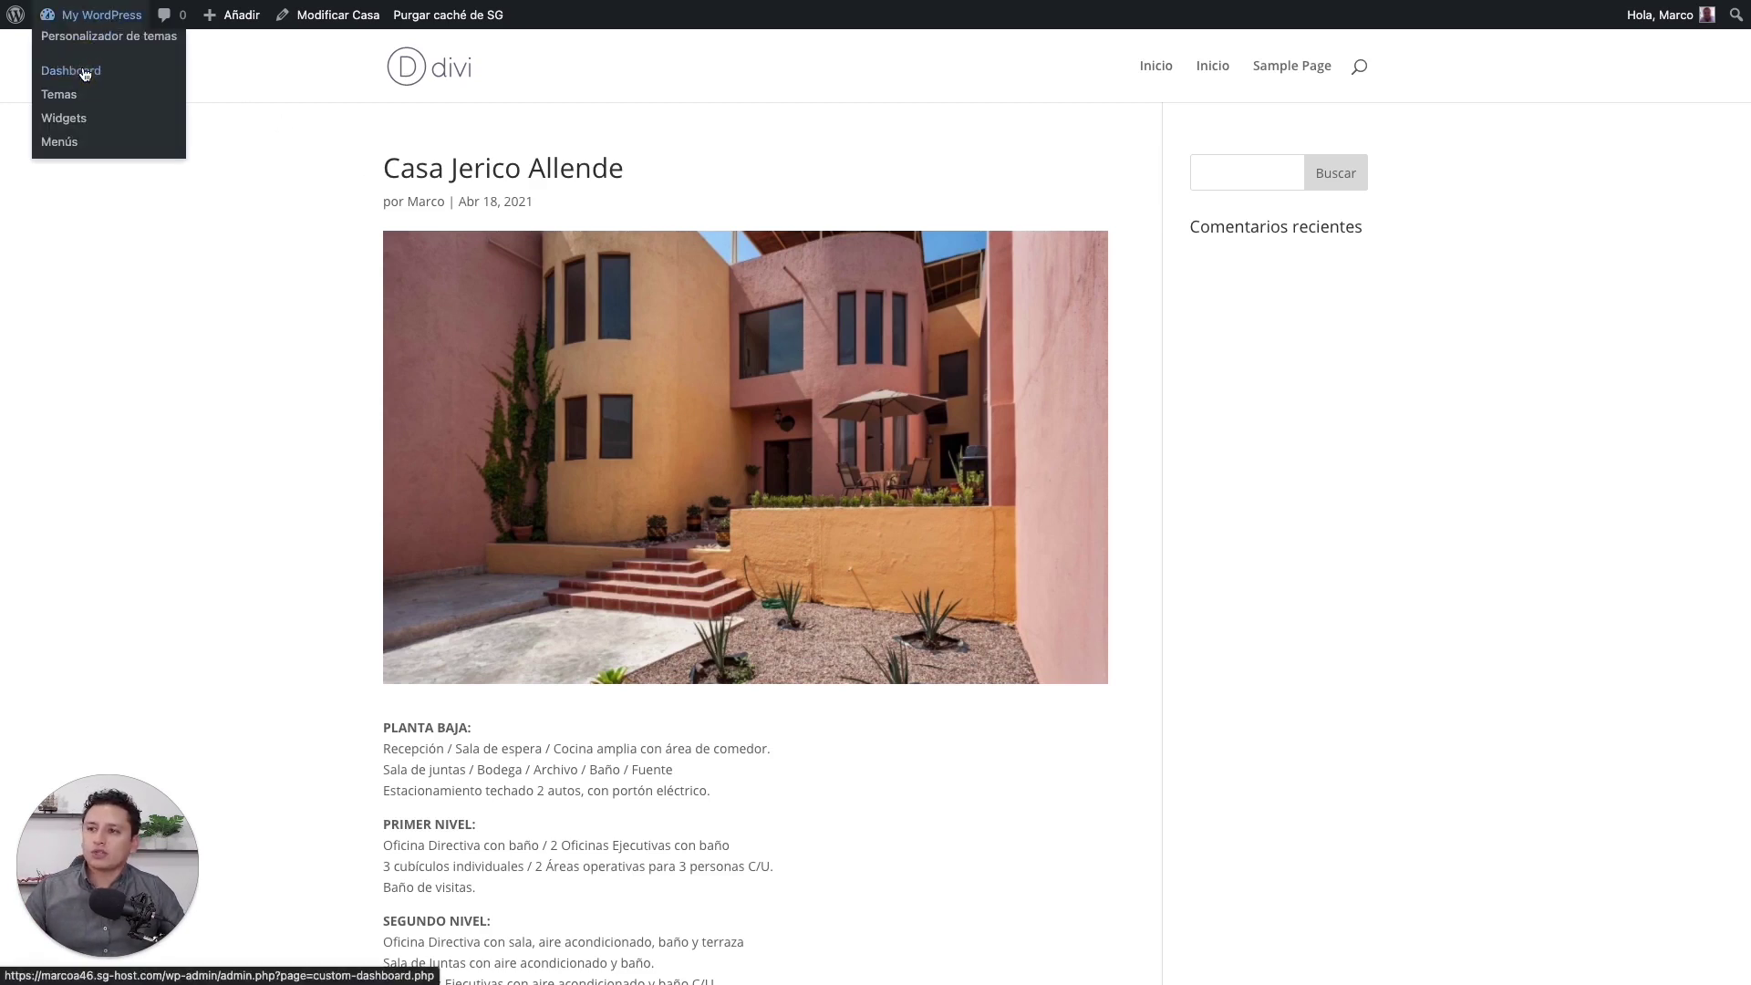
click(84, 73)
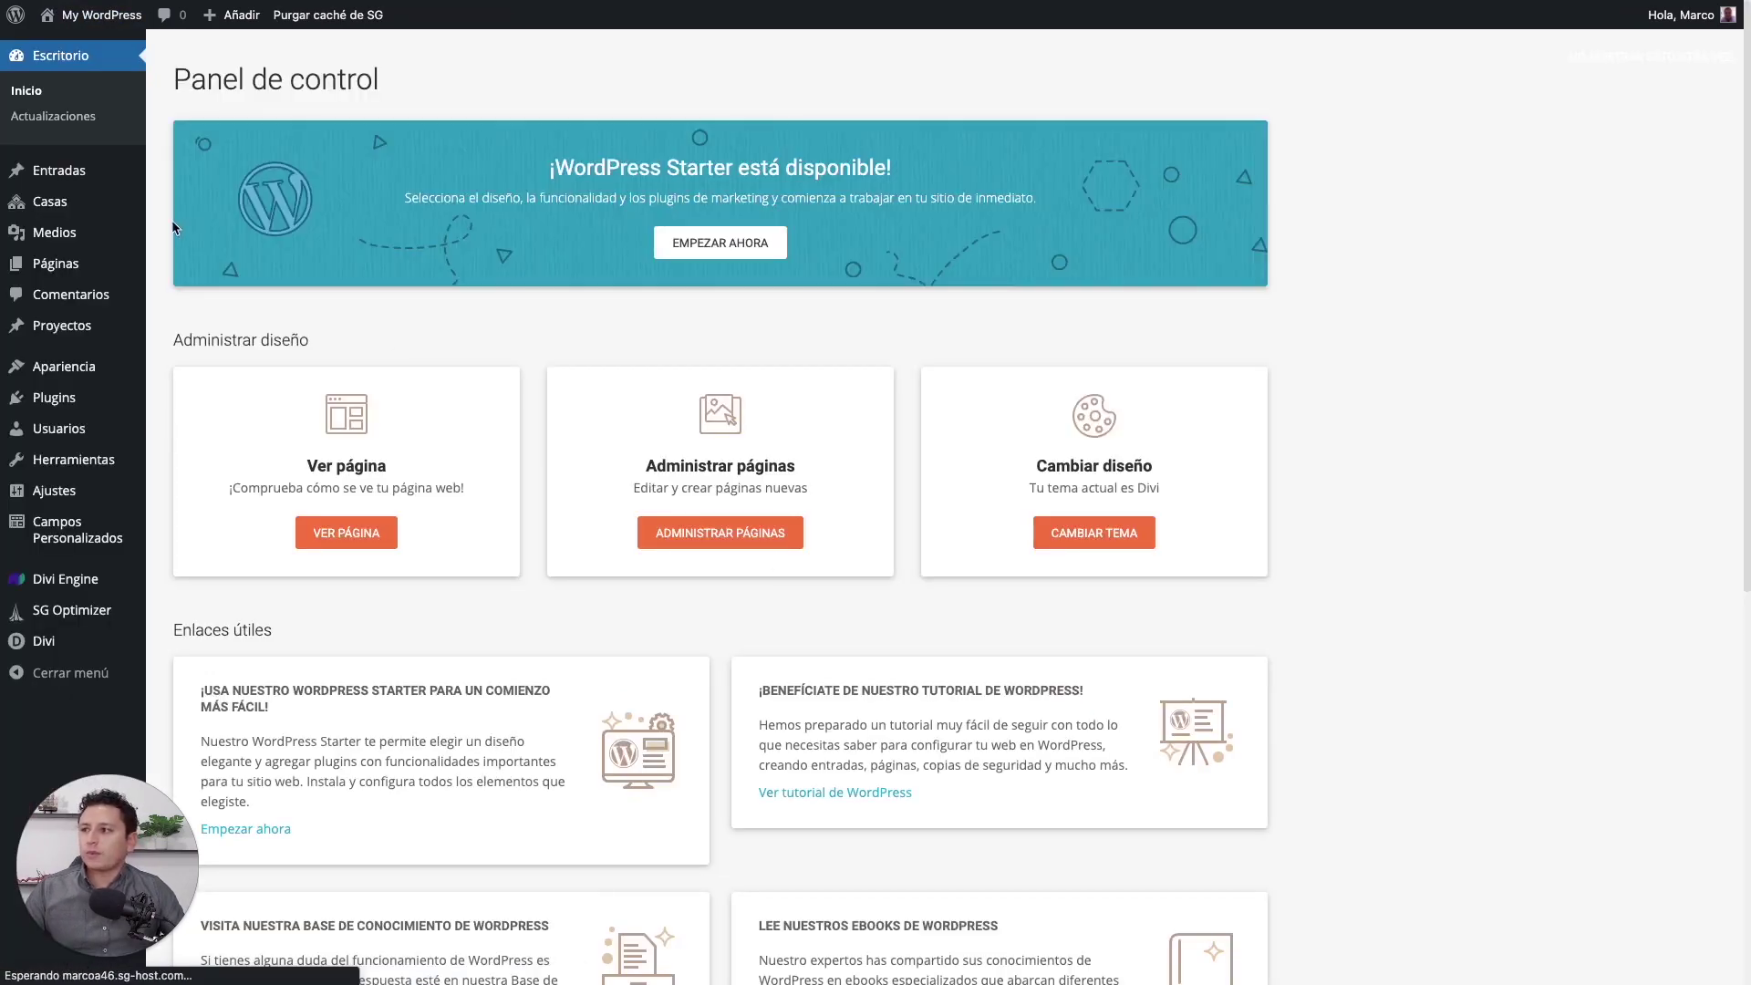
click(166, 205)
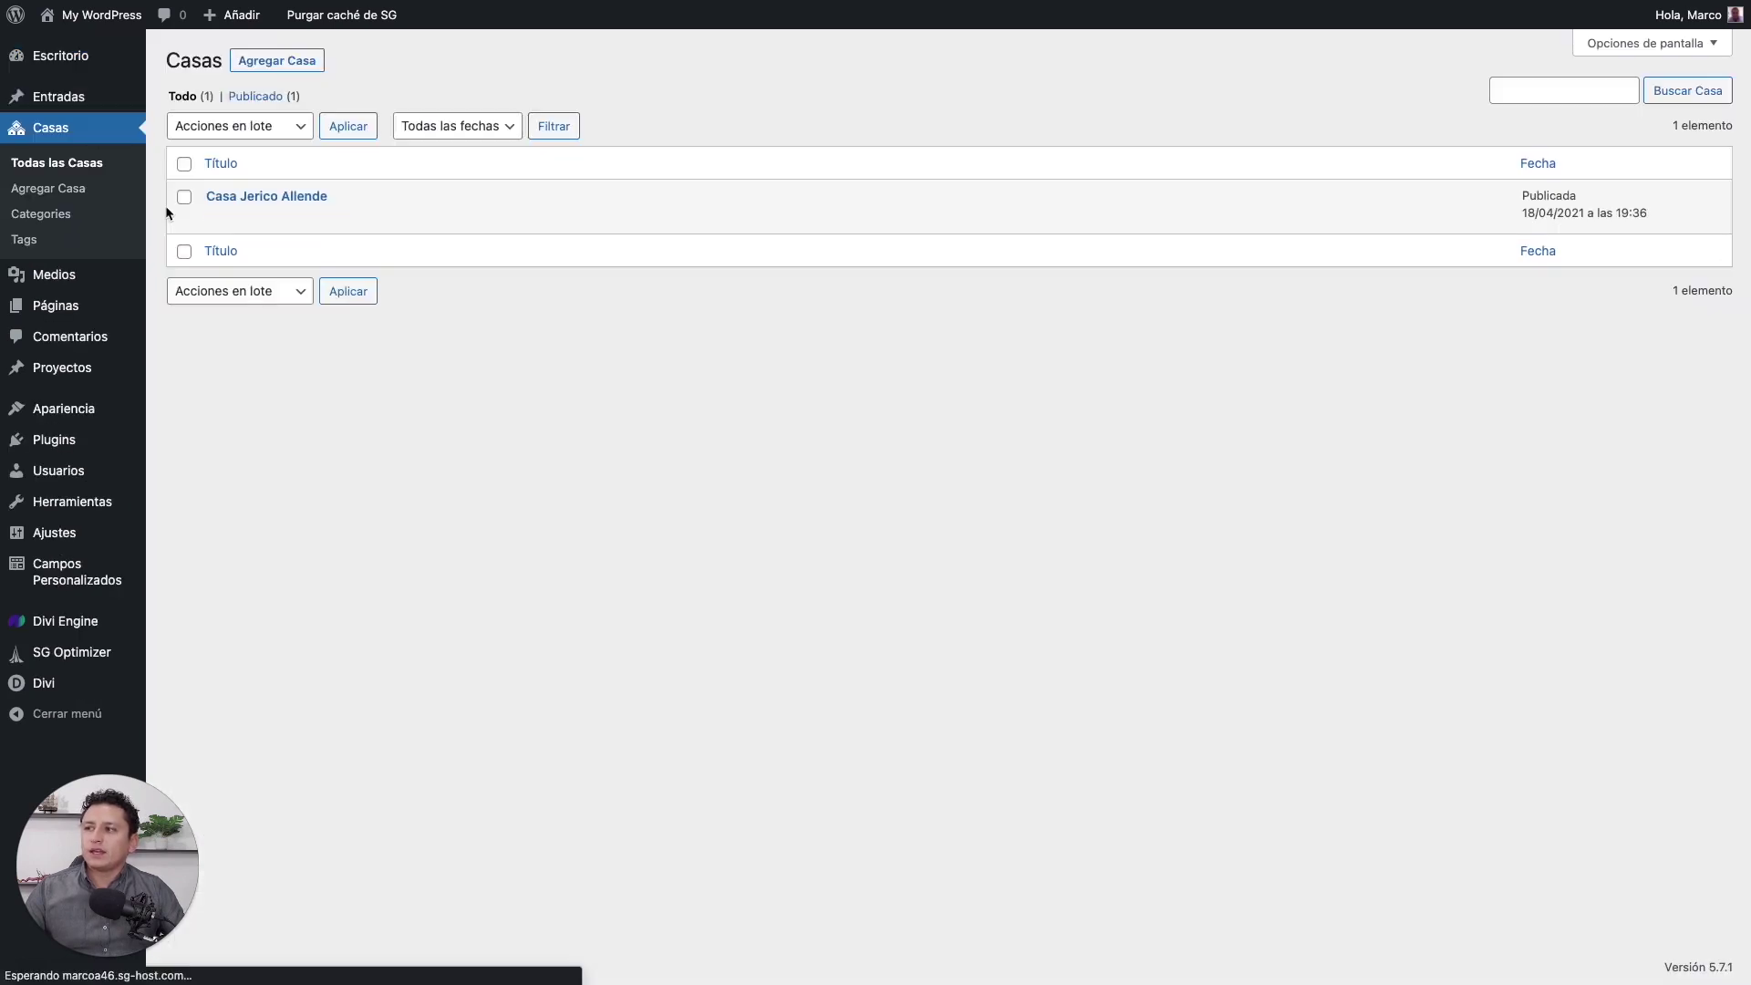
click(223, 219)
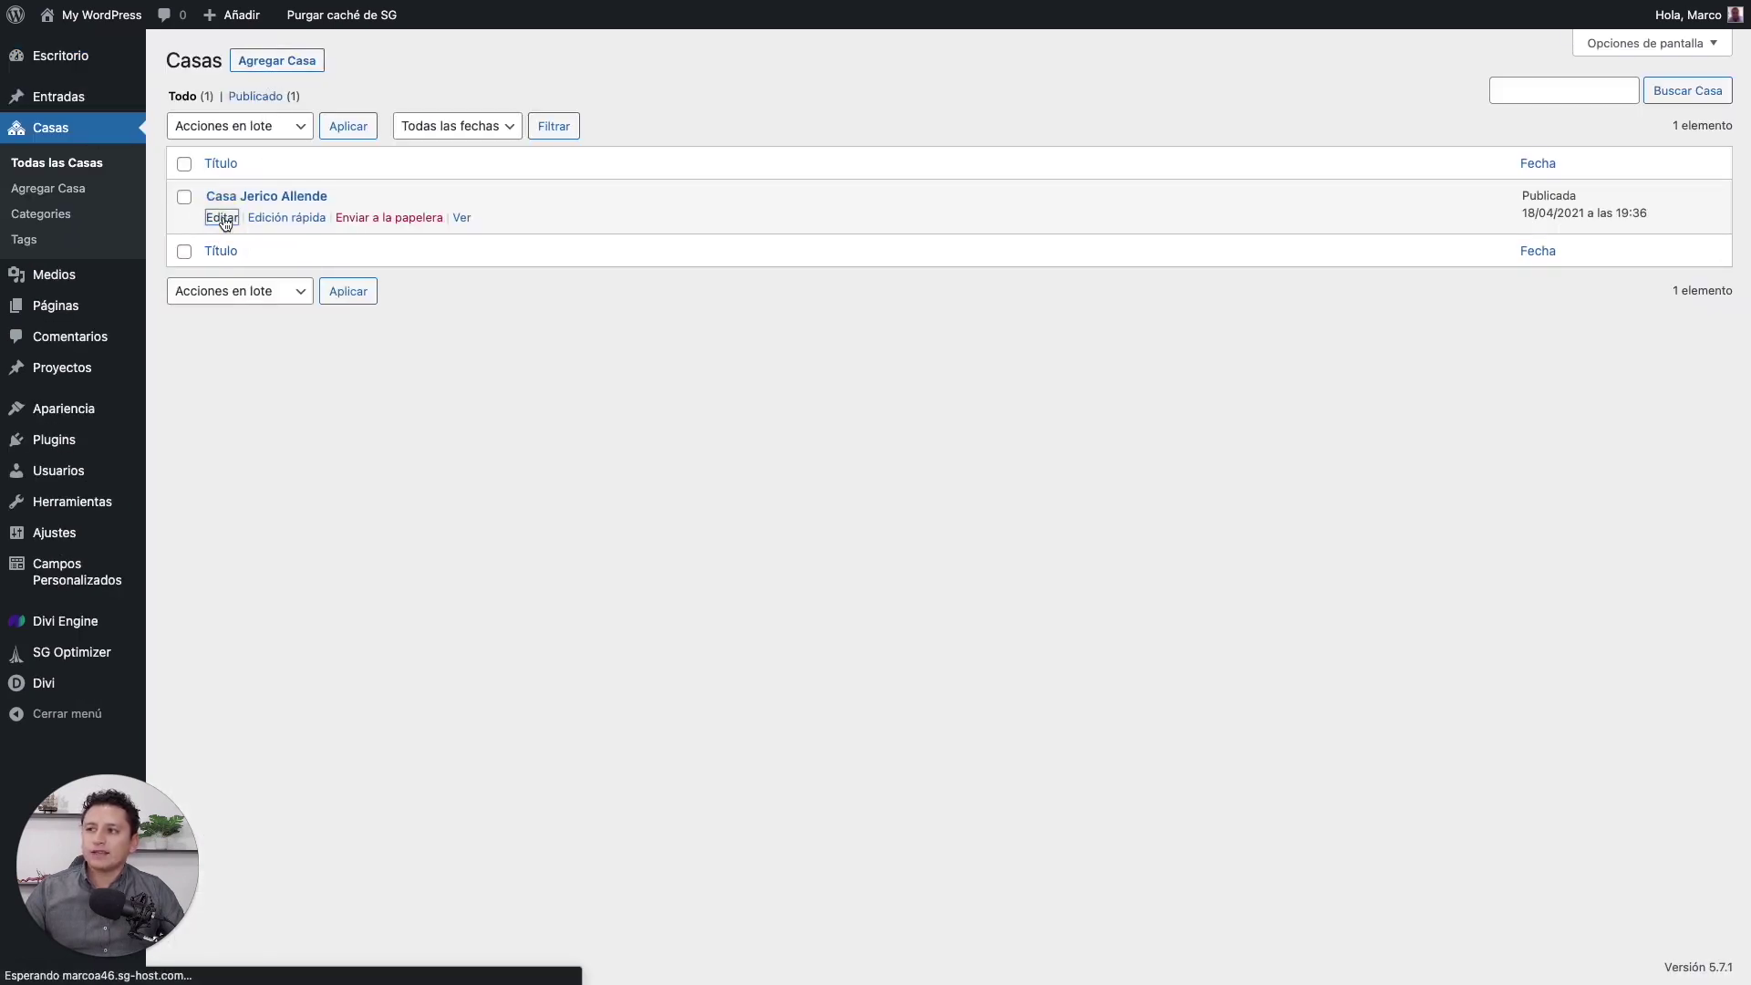
scroll(485, 741, down, 3)
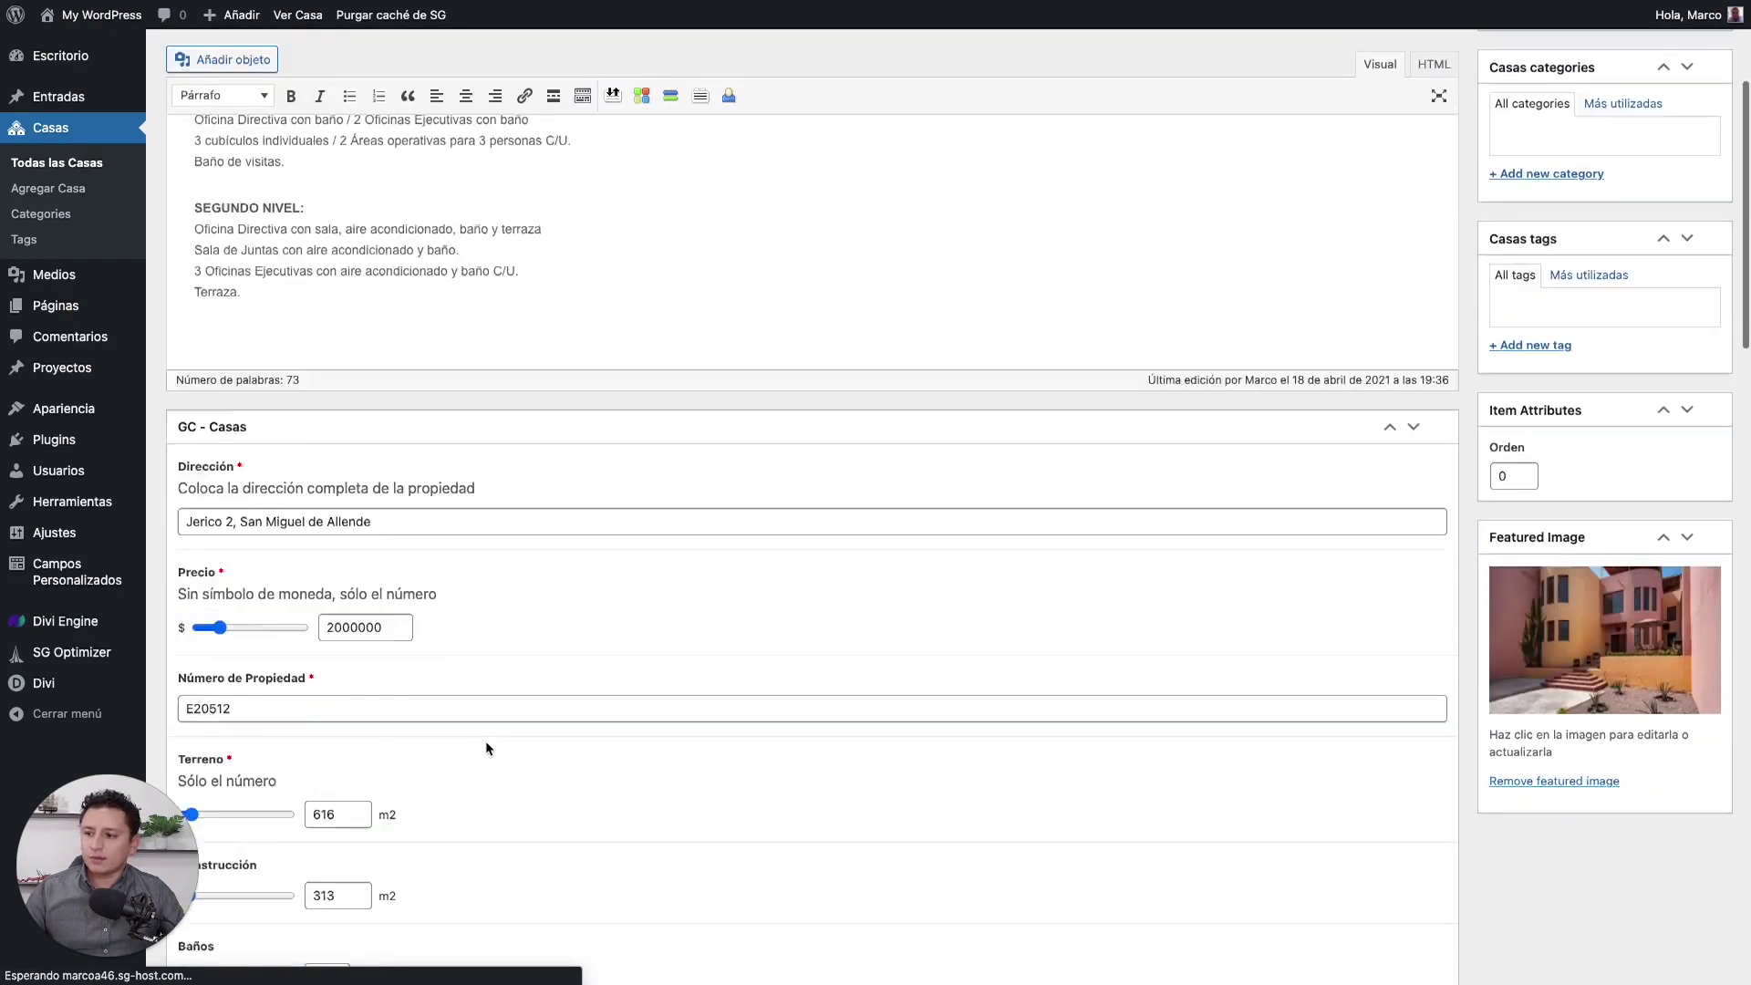
scroll(485, 741, down, 20)
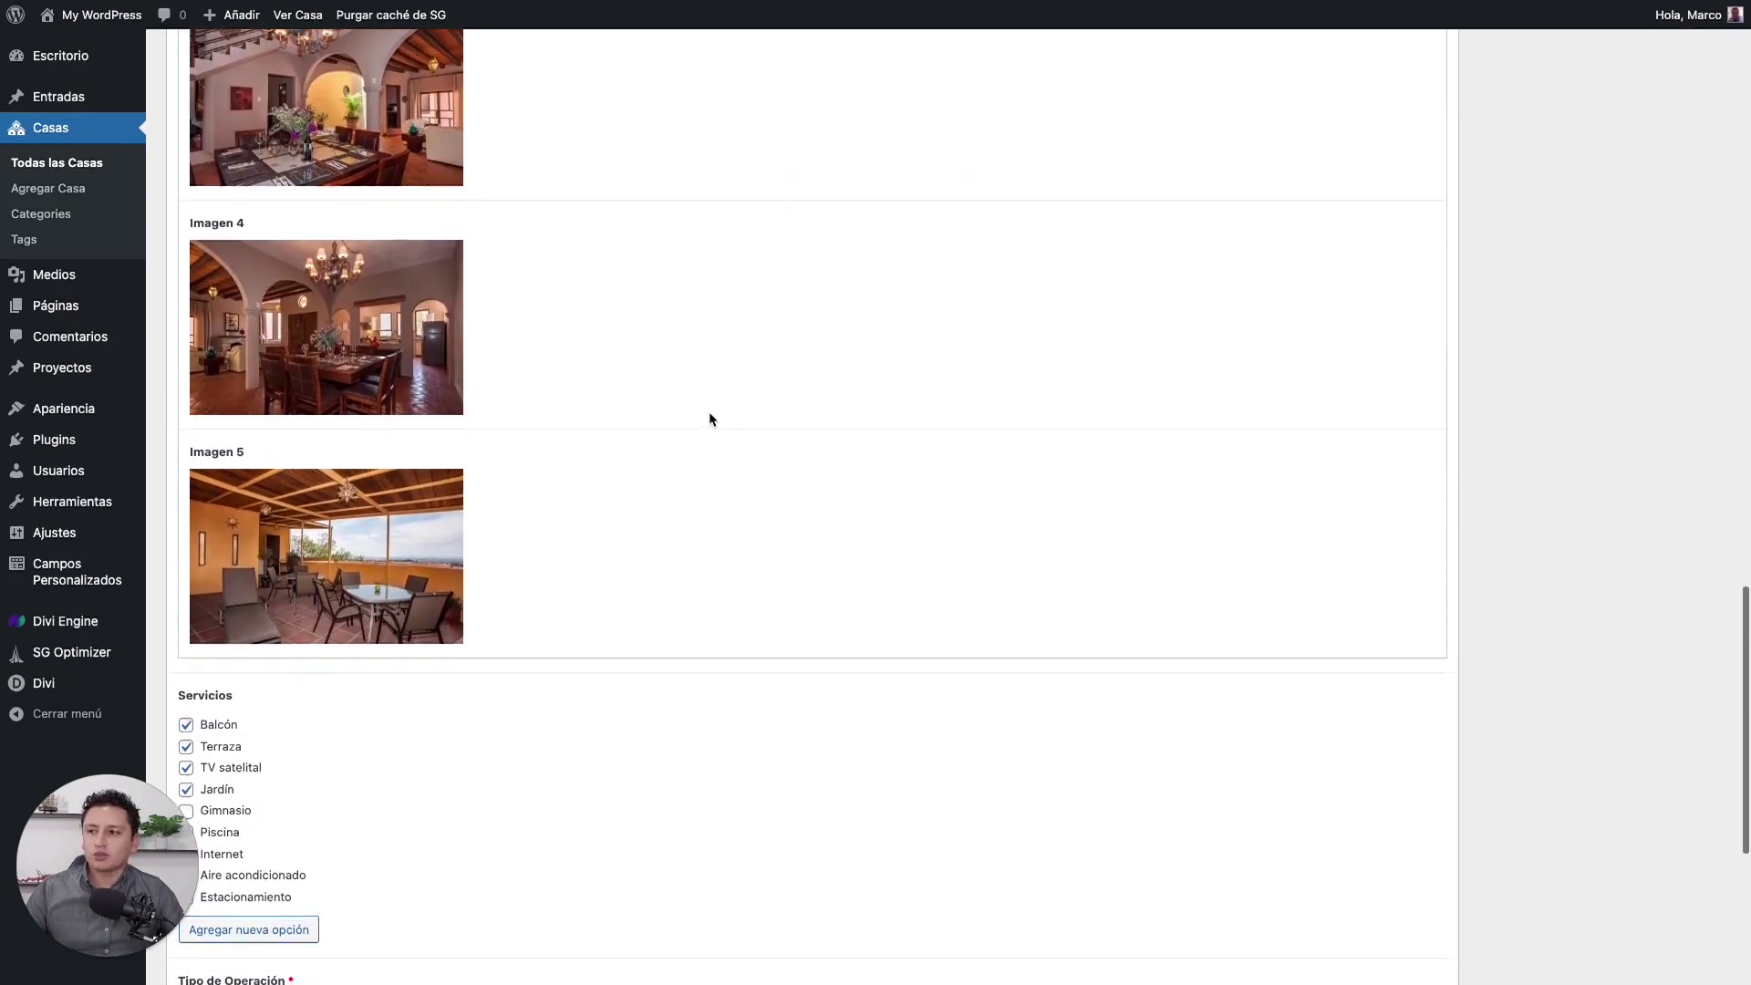
scroll(653, 386, up, 20)
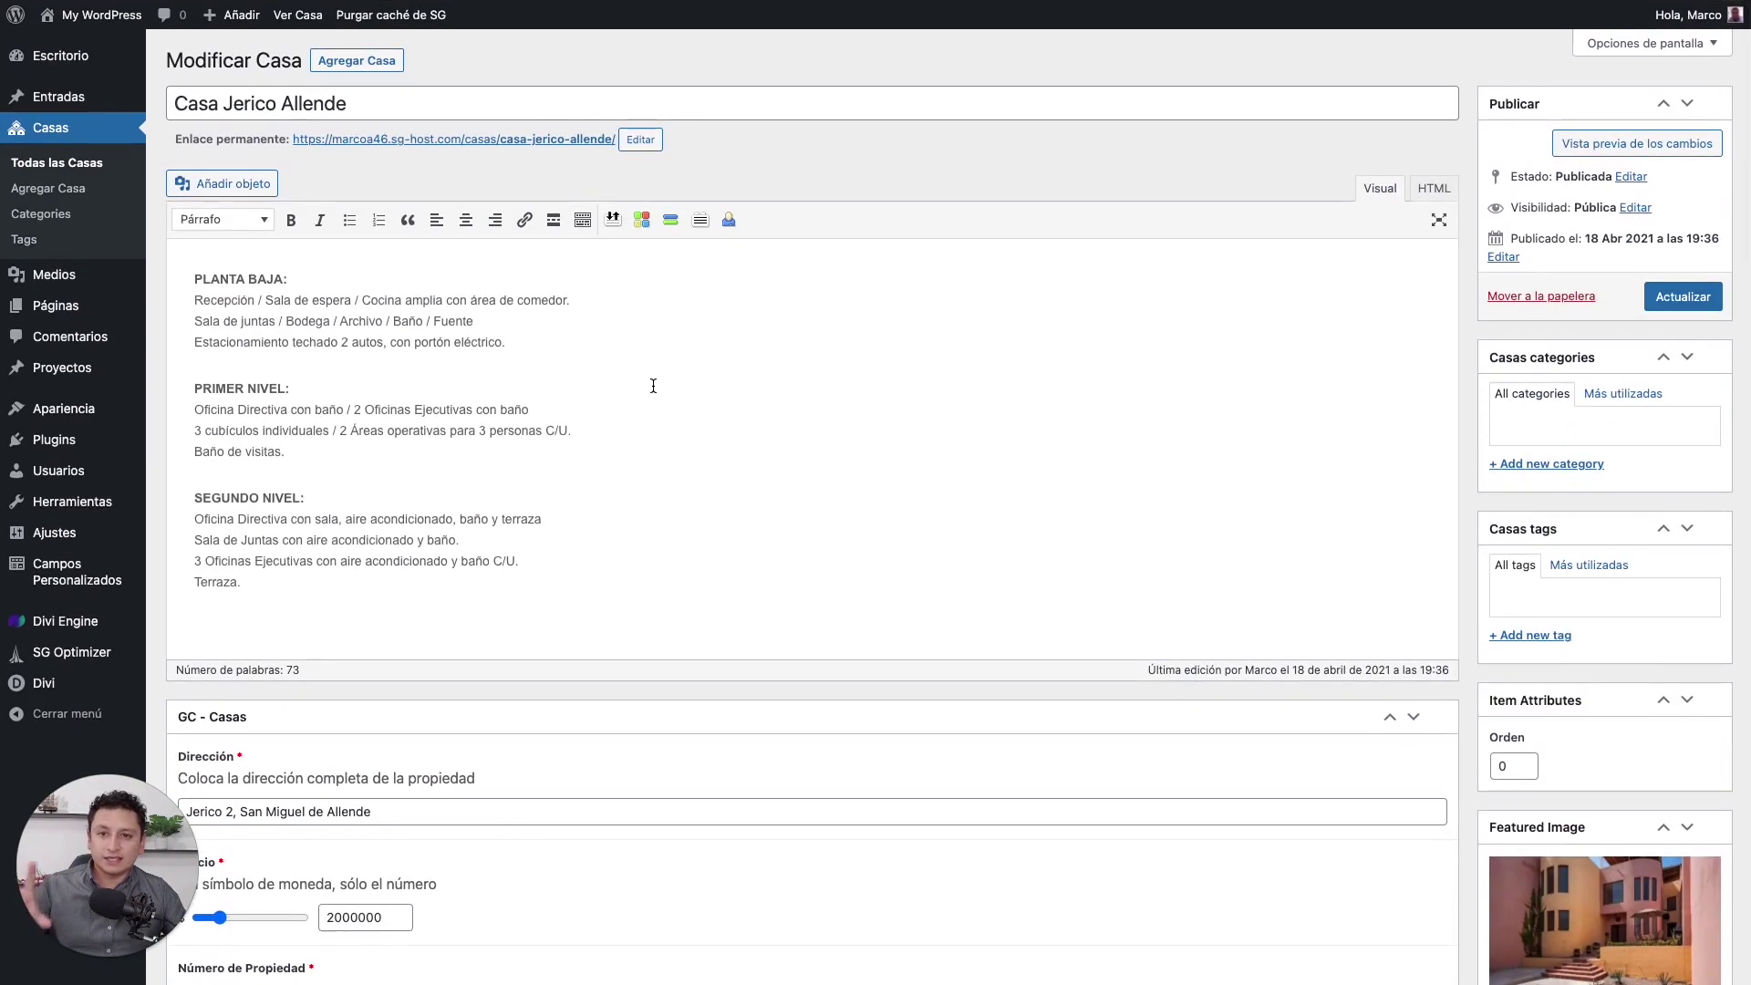
click(357, 60)
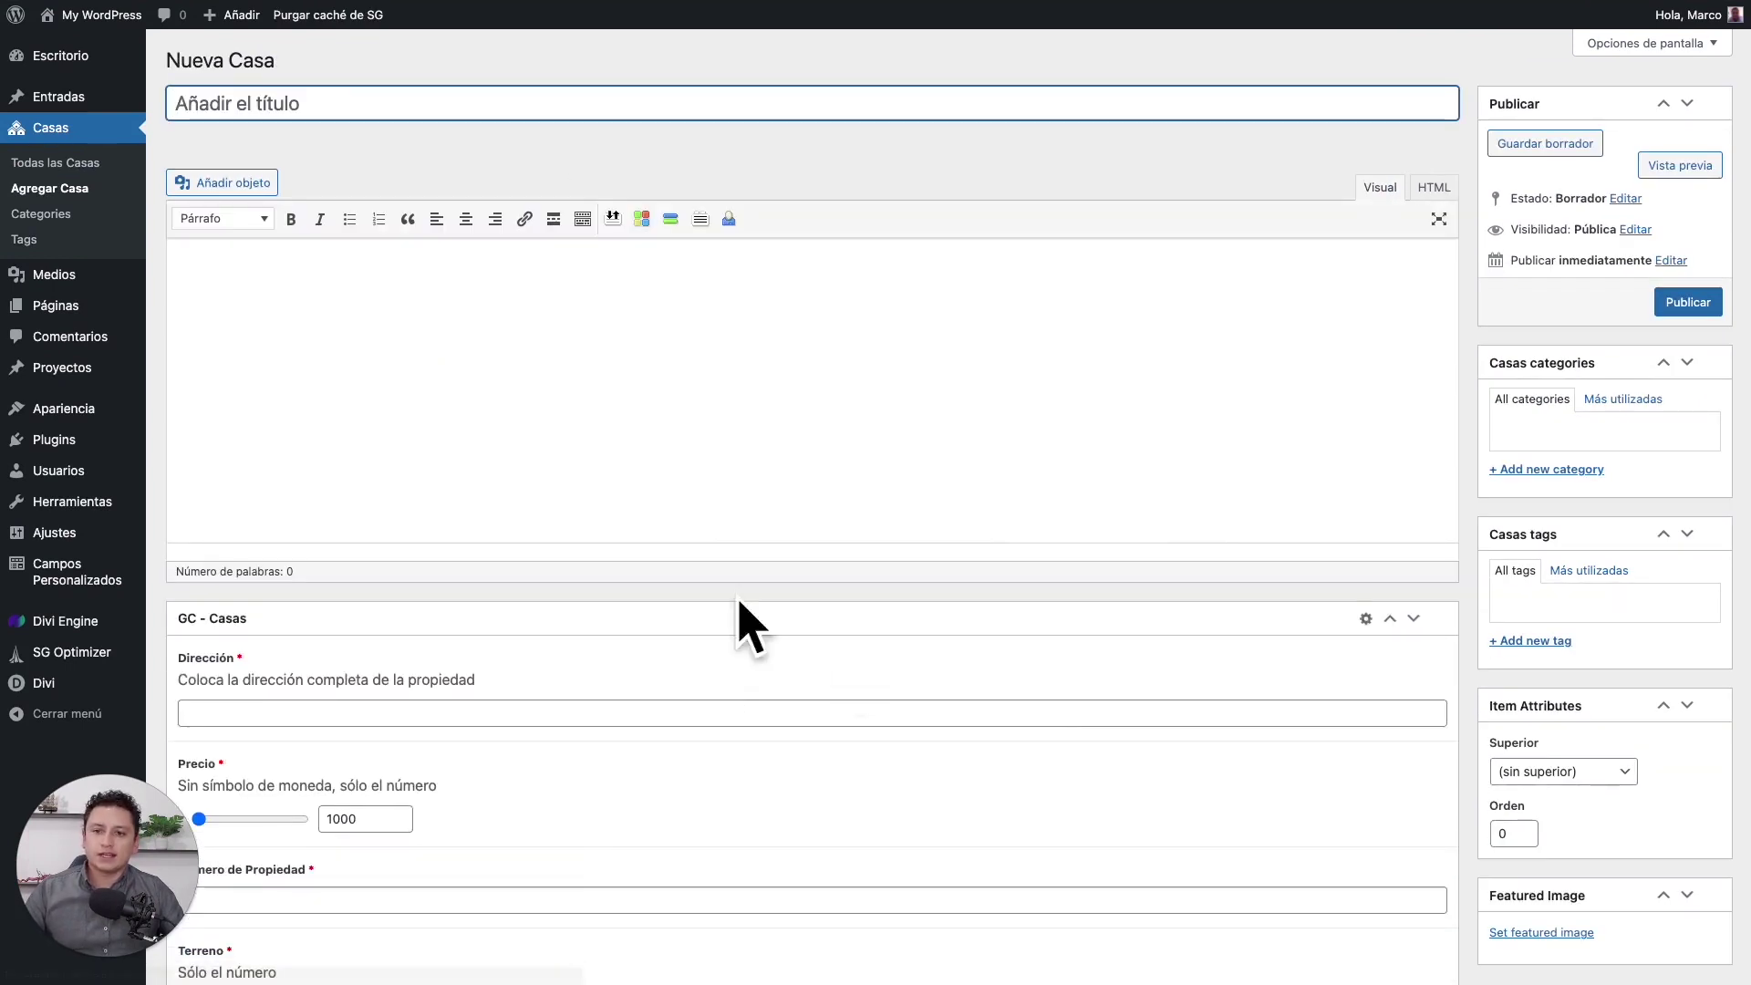
click(28, 163)
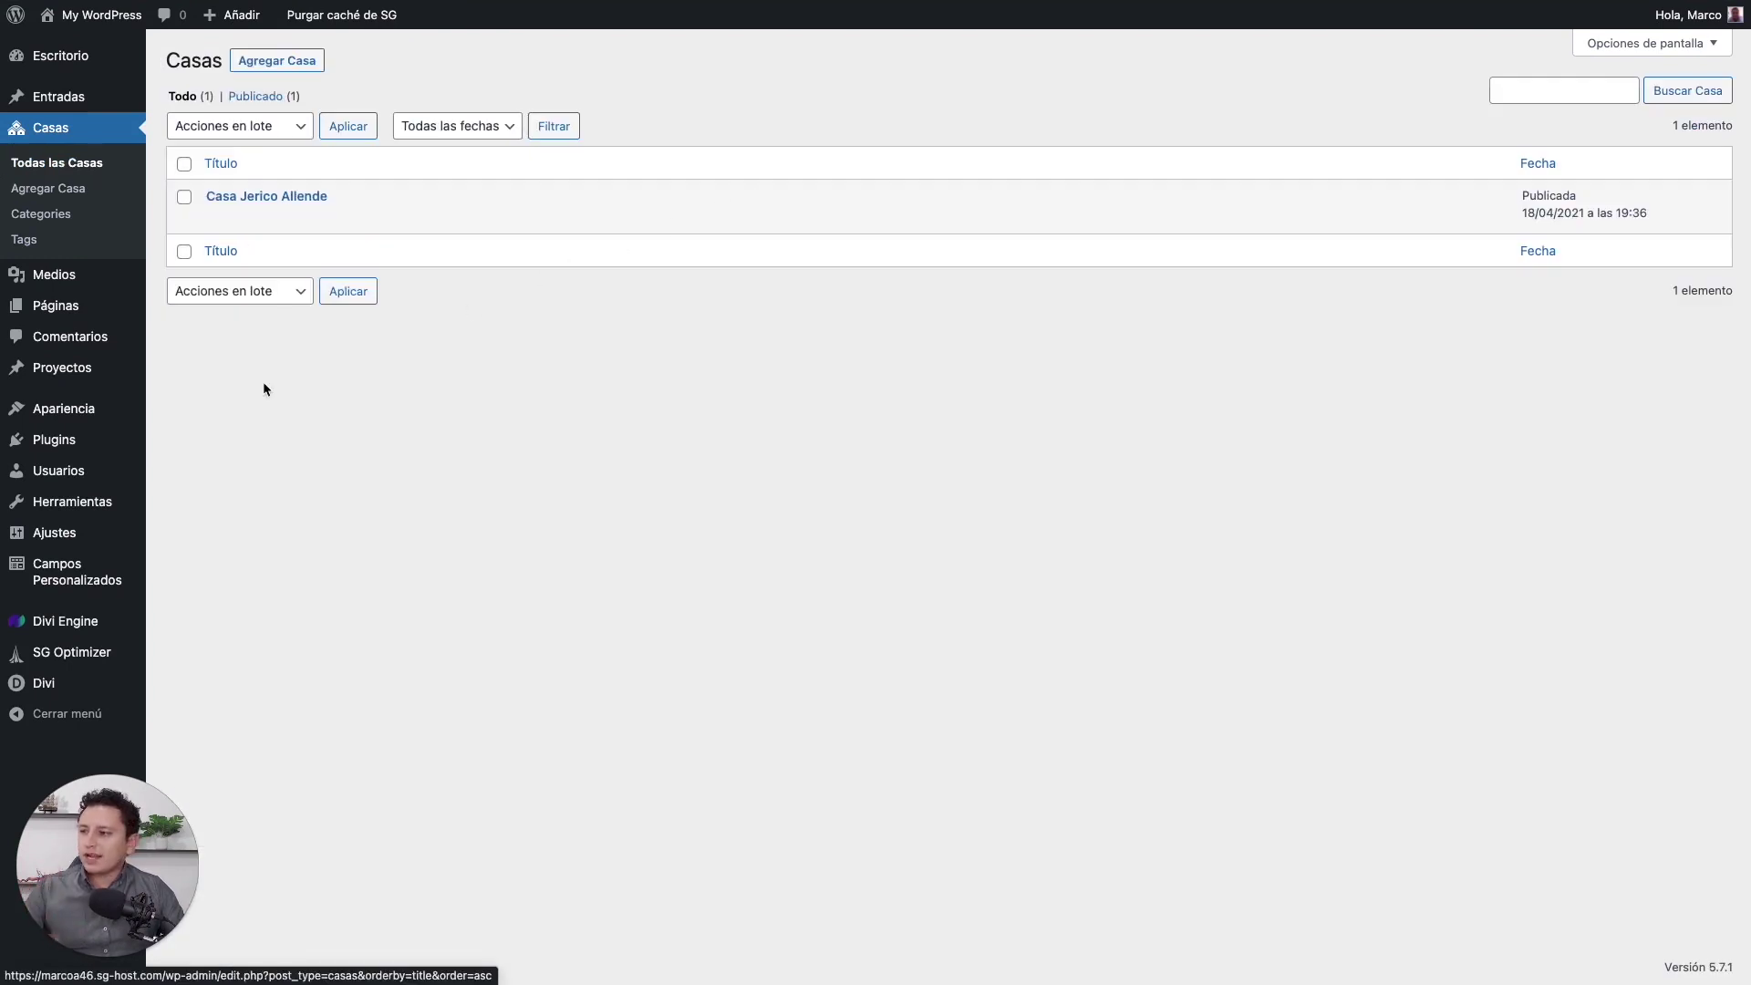
Rename the Casas post type to Propiedades in Divi Engine, save, and dismiss the slug warning
mouse_move(73, 684)
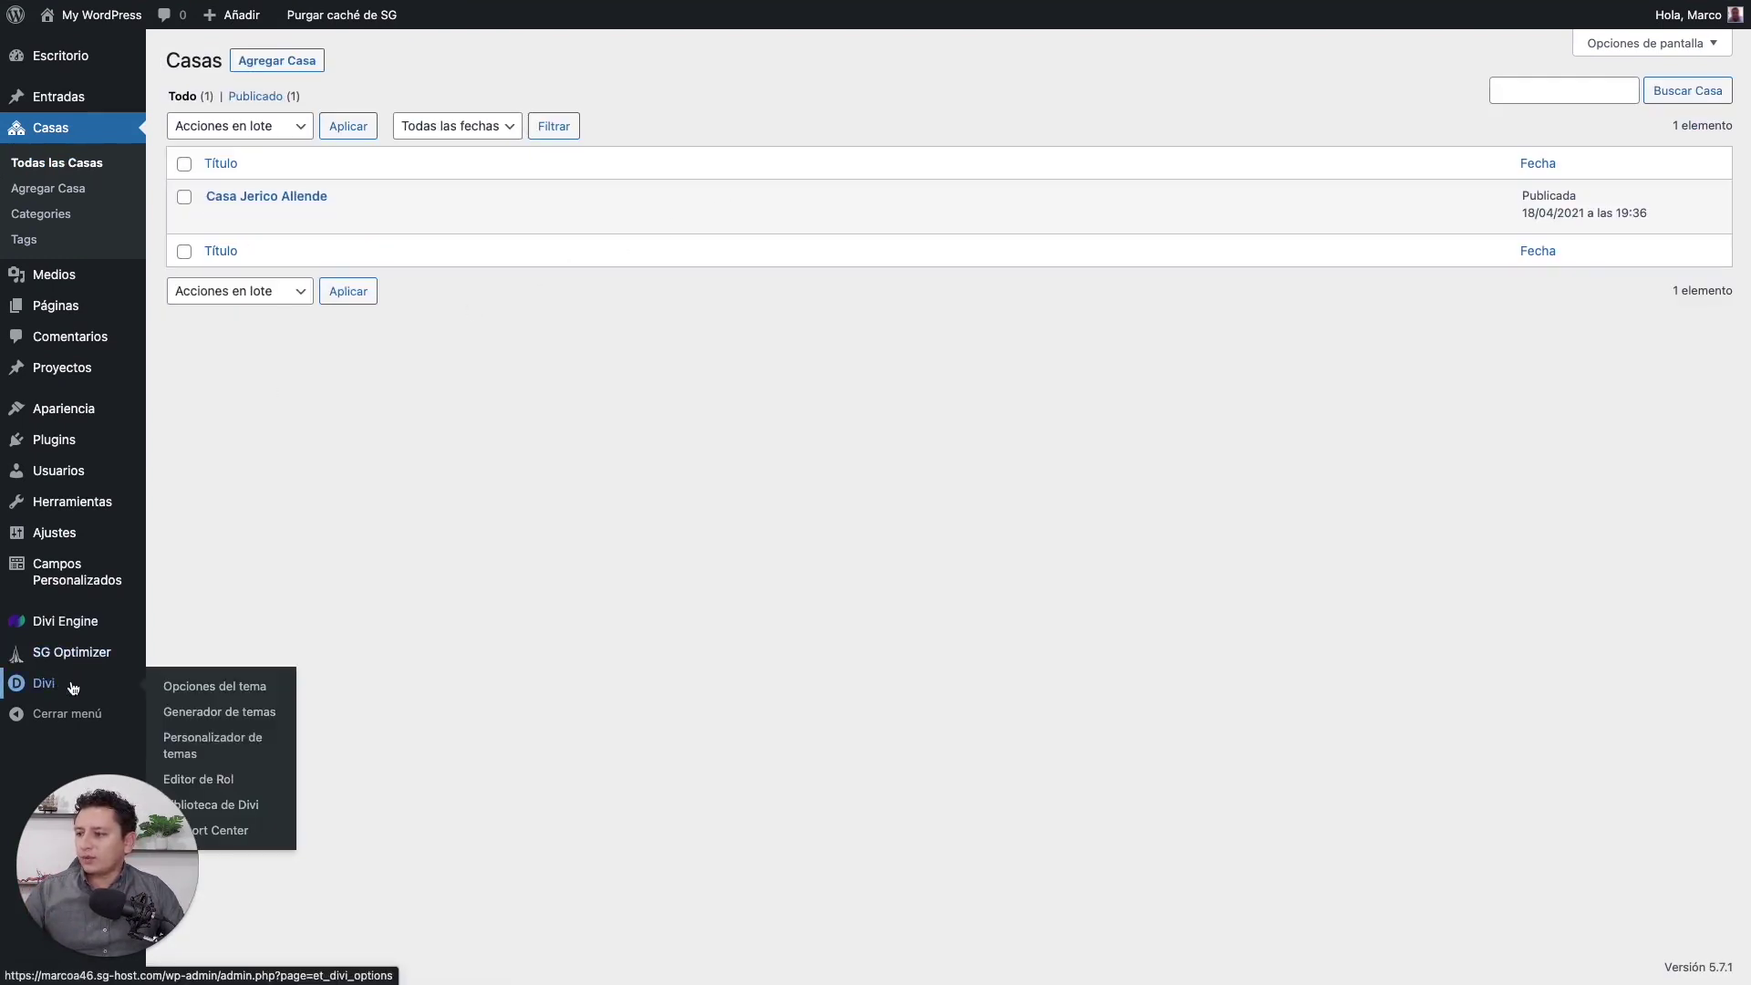
mouse_move(94, 627)
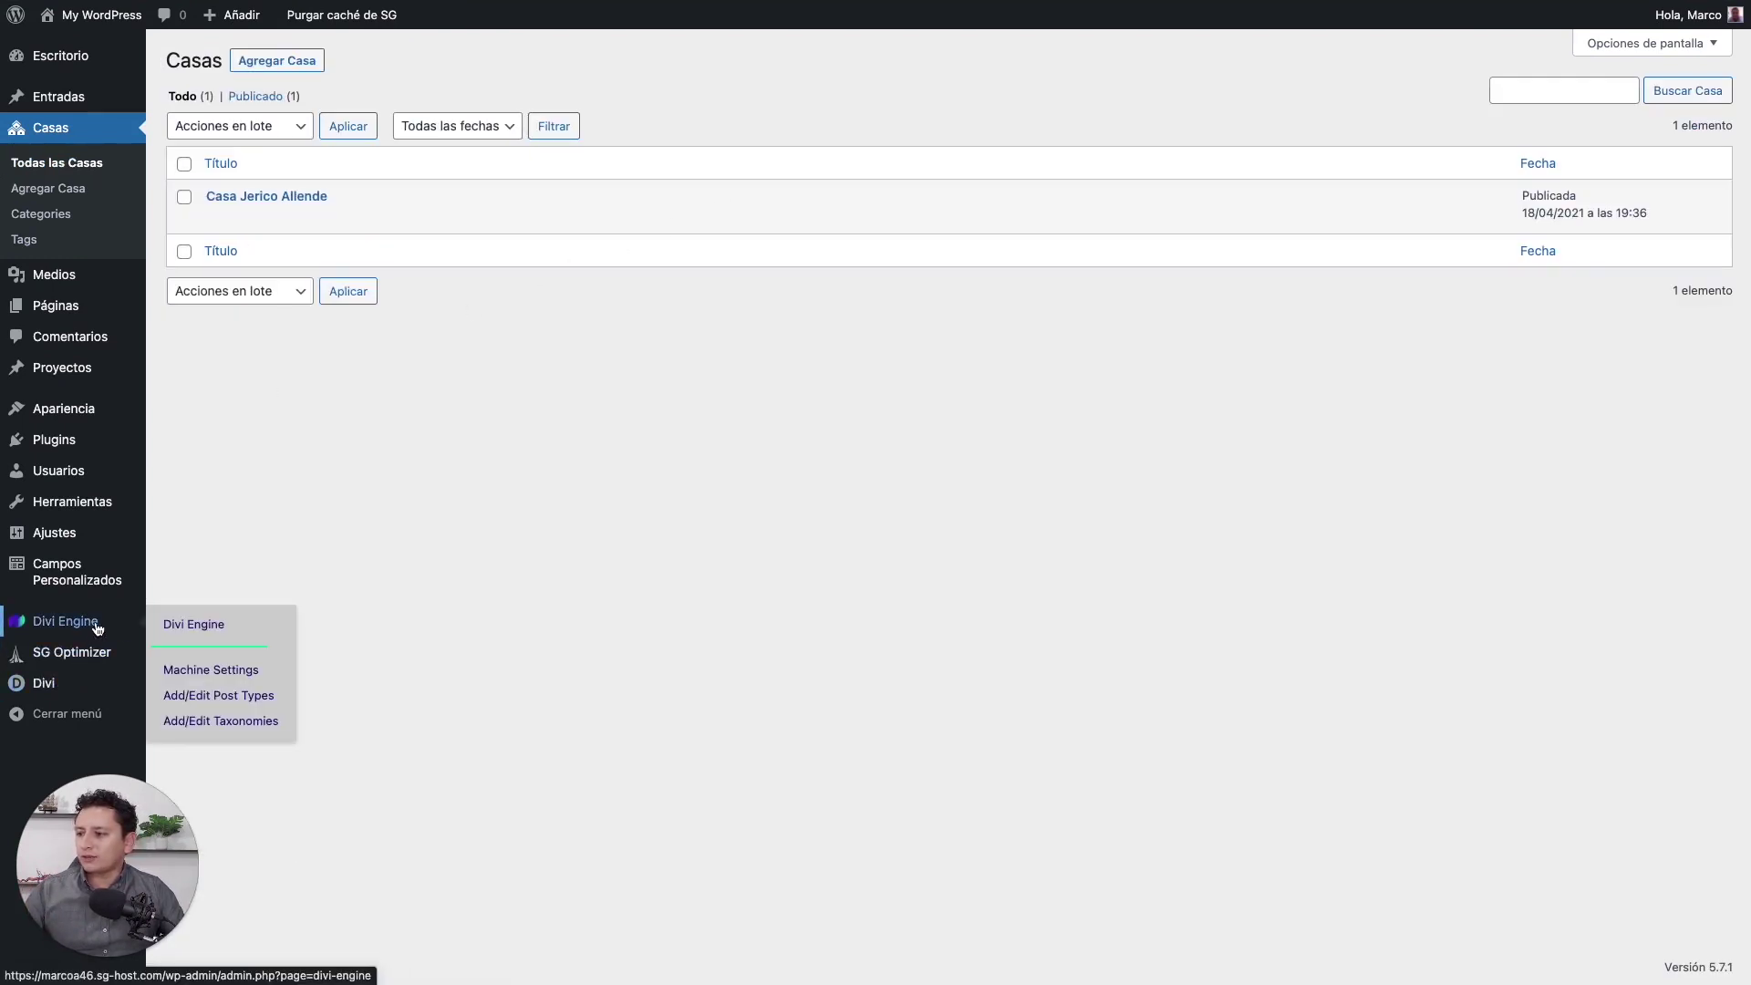
click(224, 674)
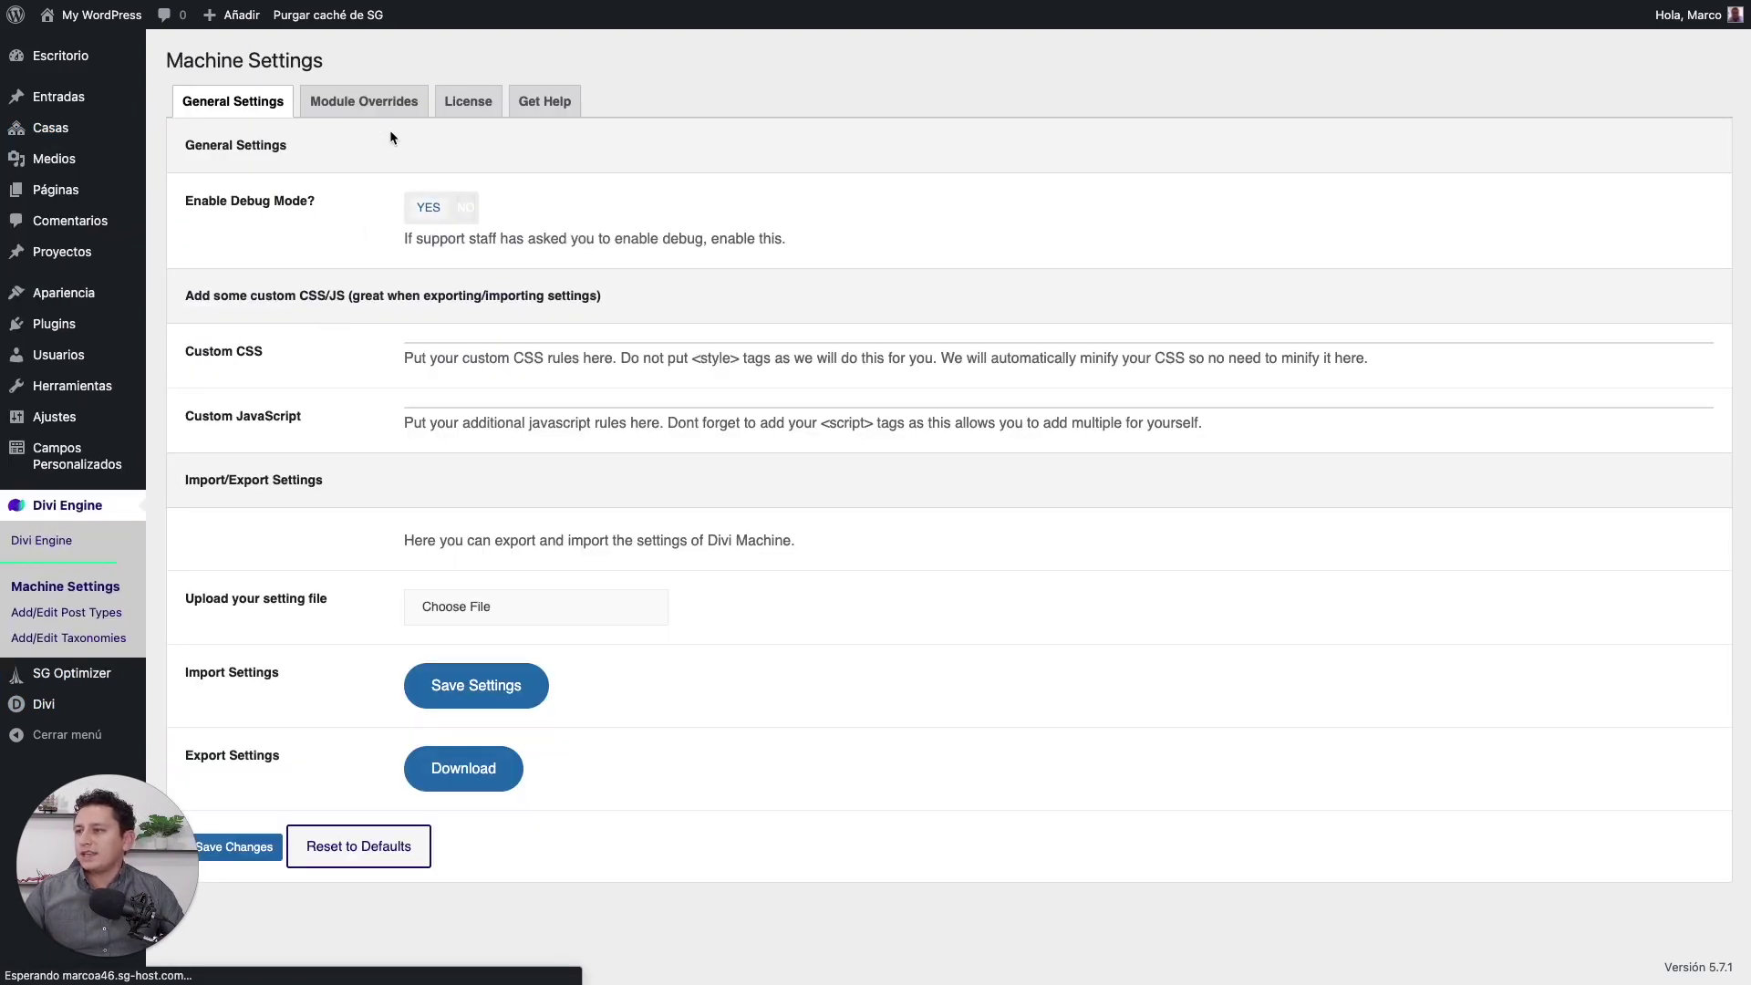
click(96, 616)
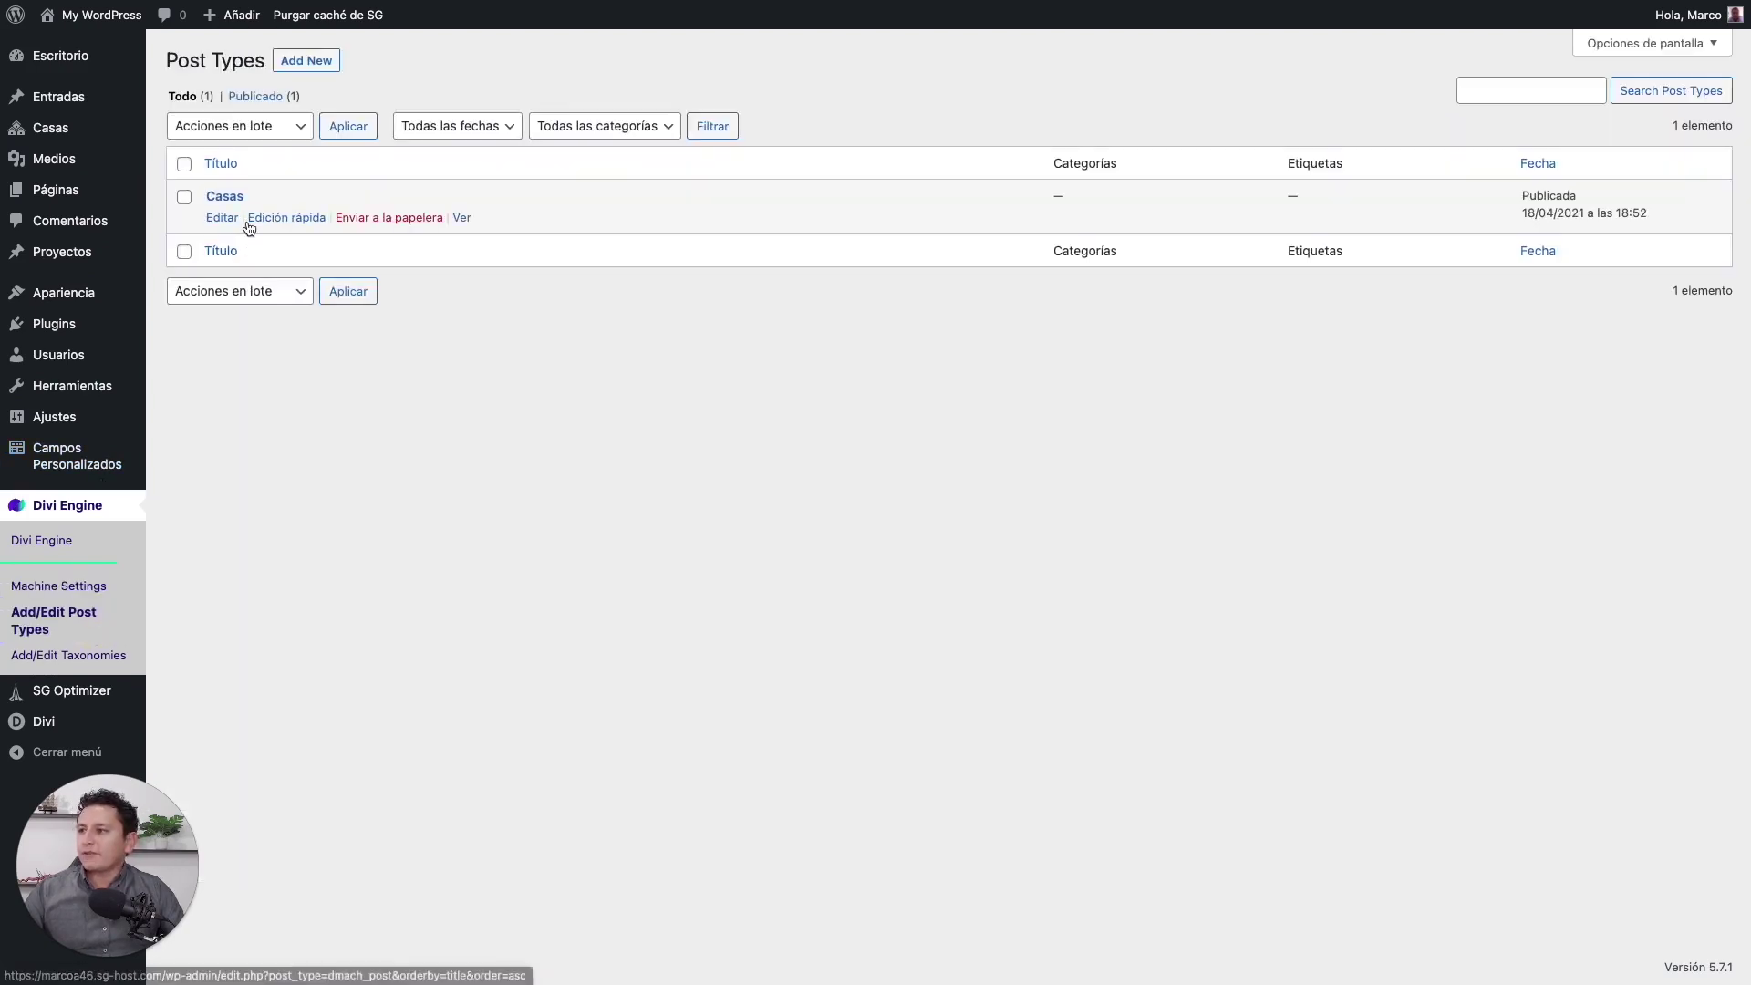
click(223, 217)
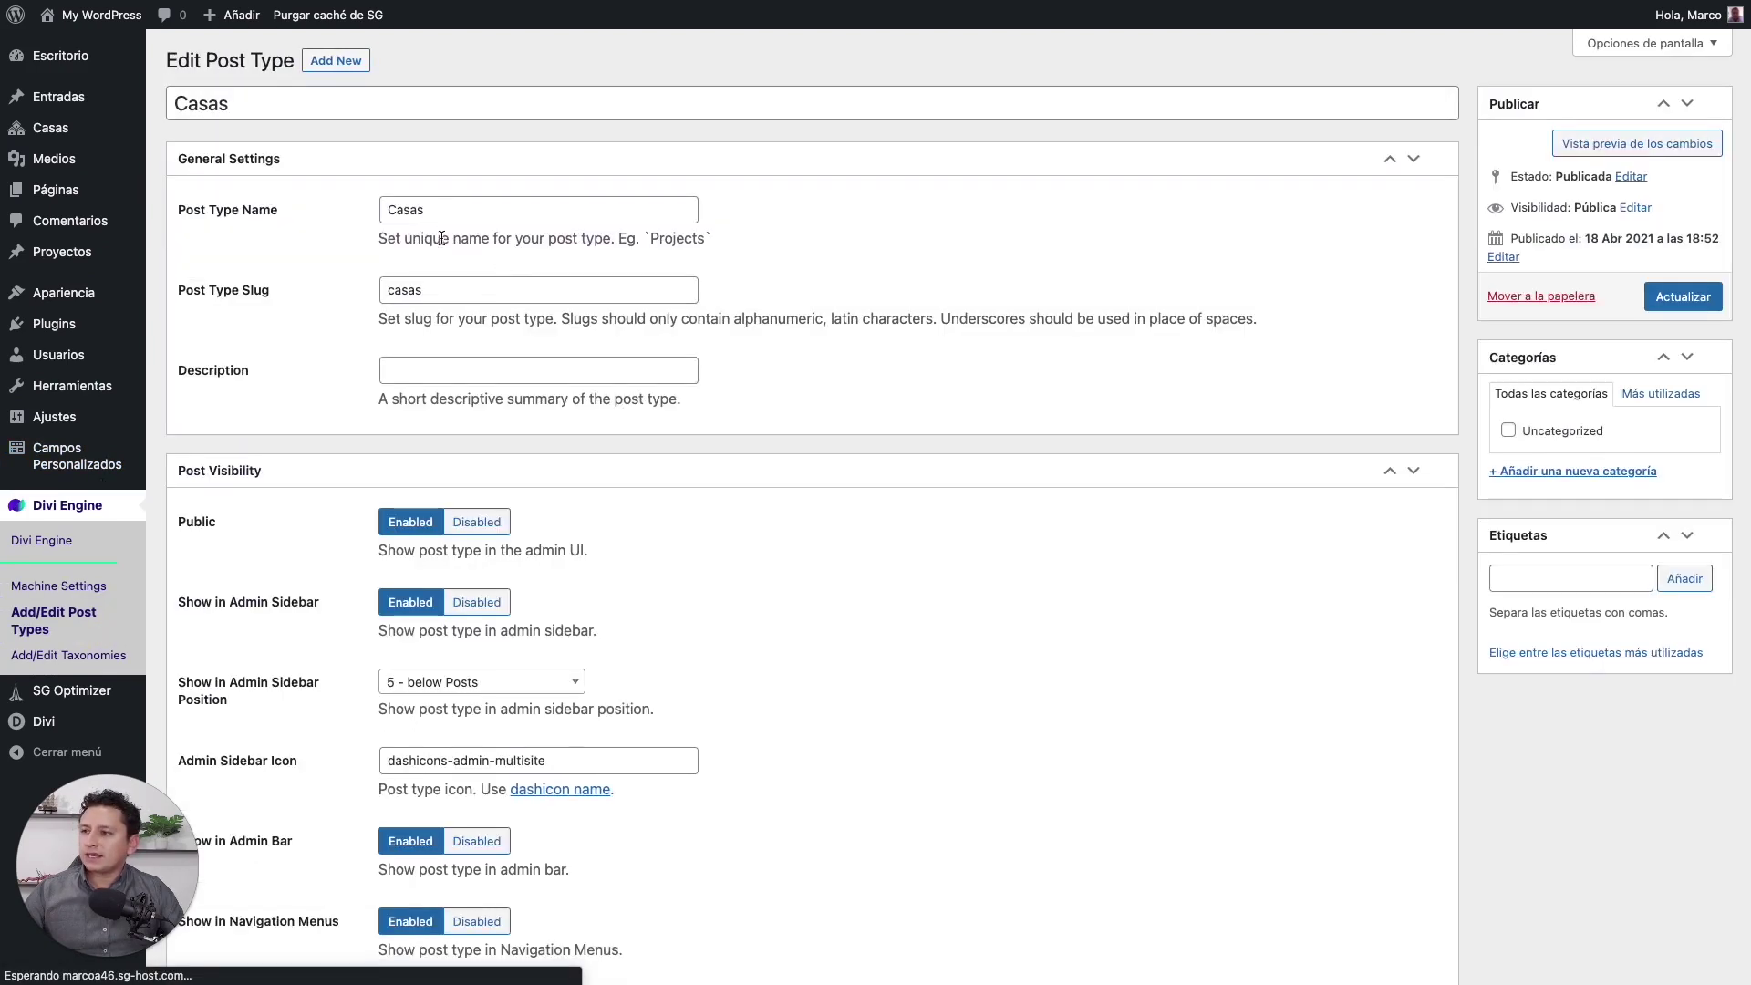
drag(437, 208, 325, 199)
text(P)
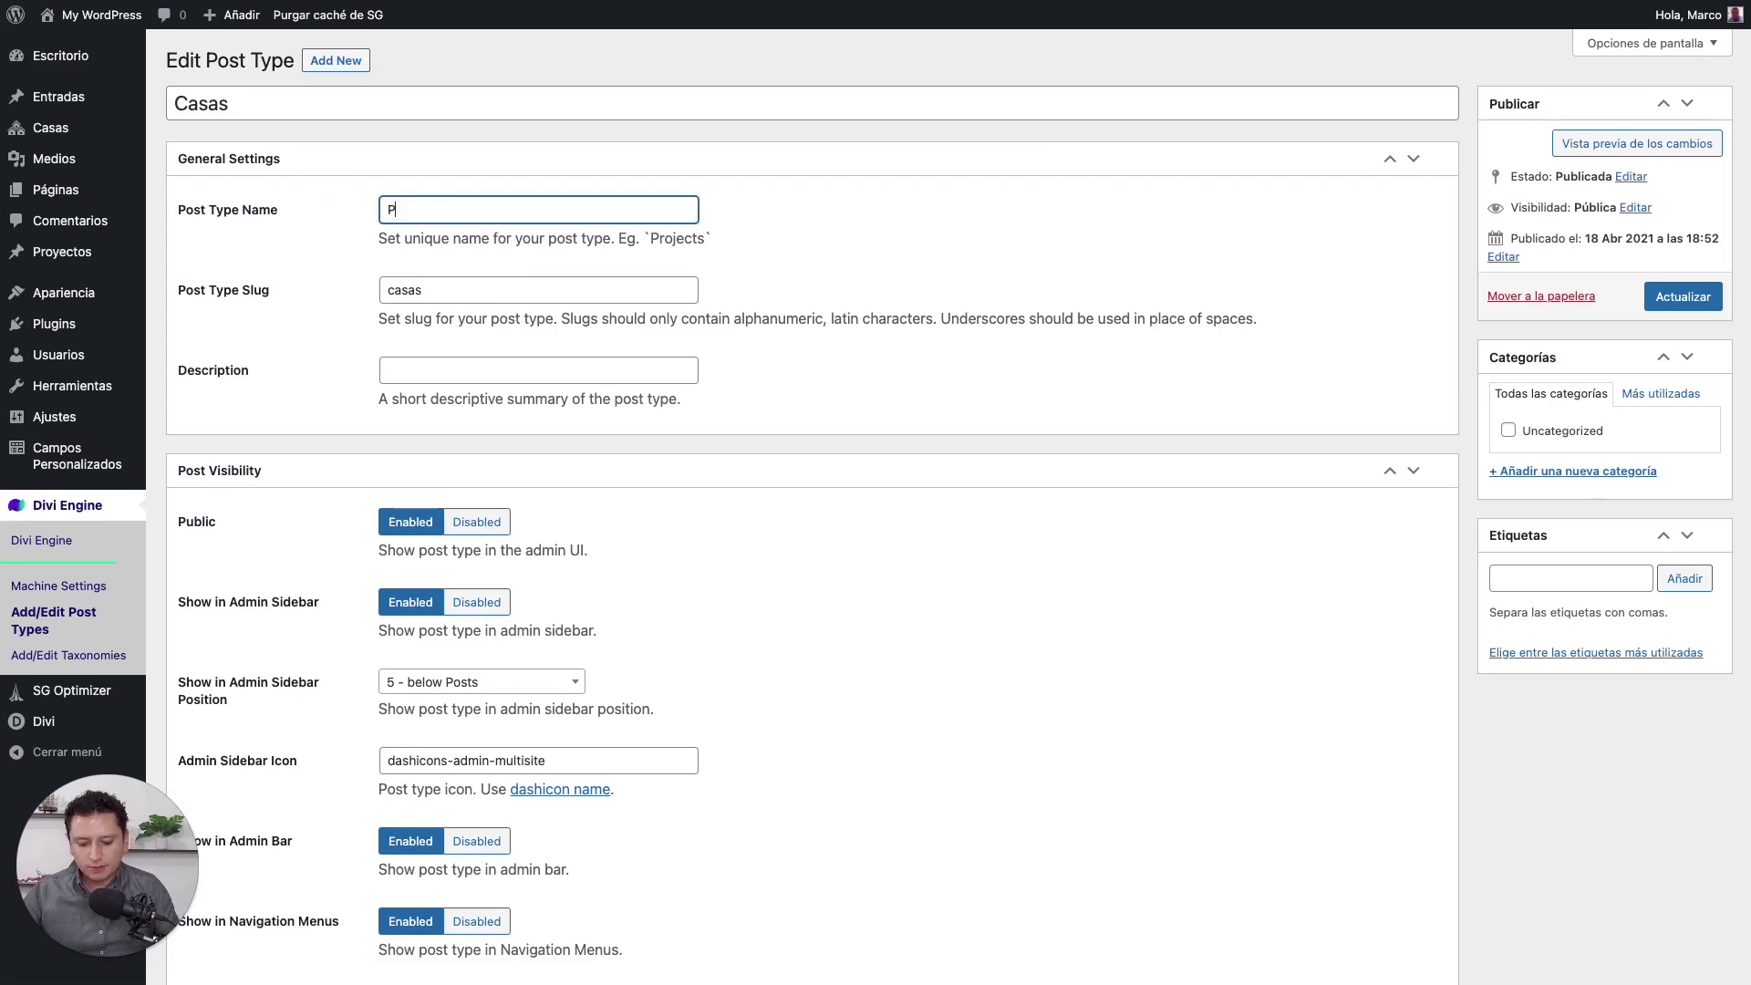
text(ropiedades)
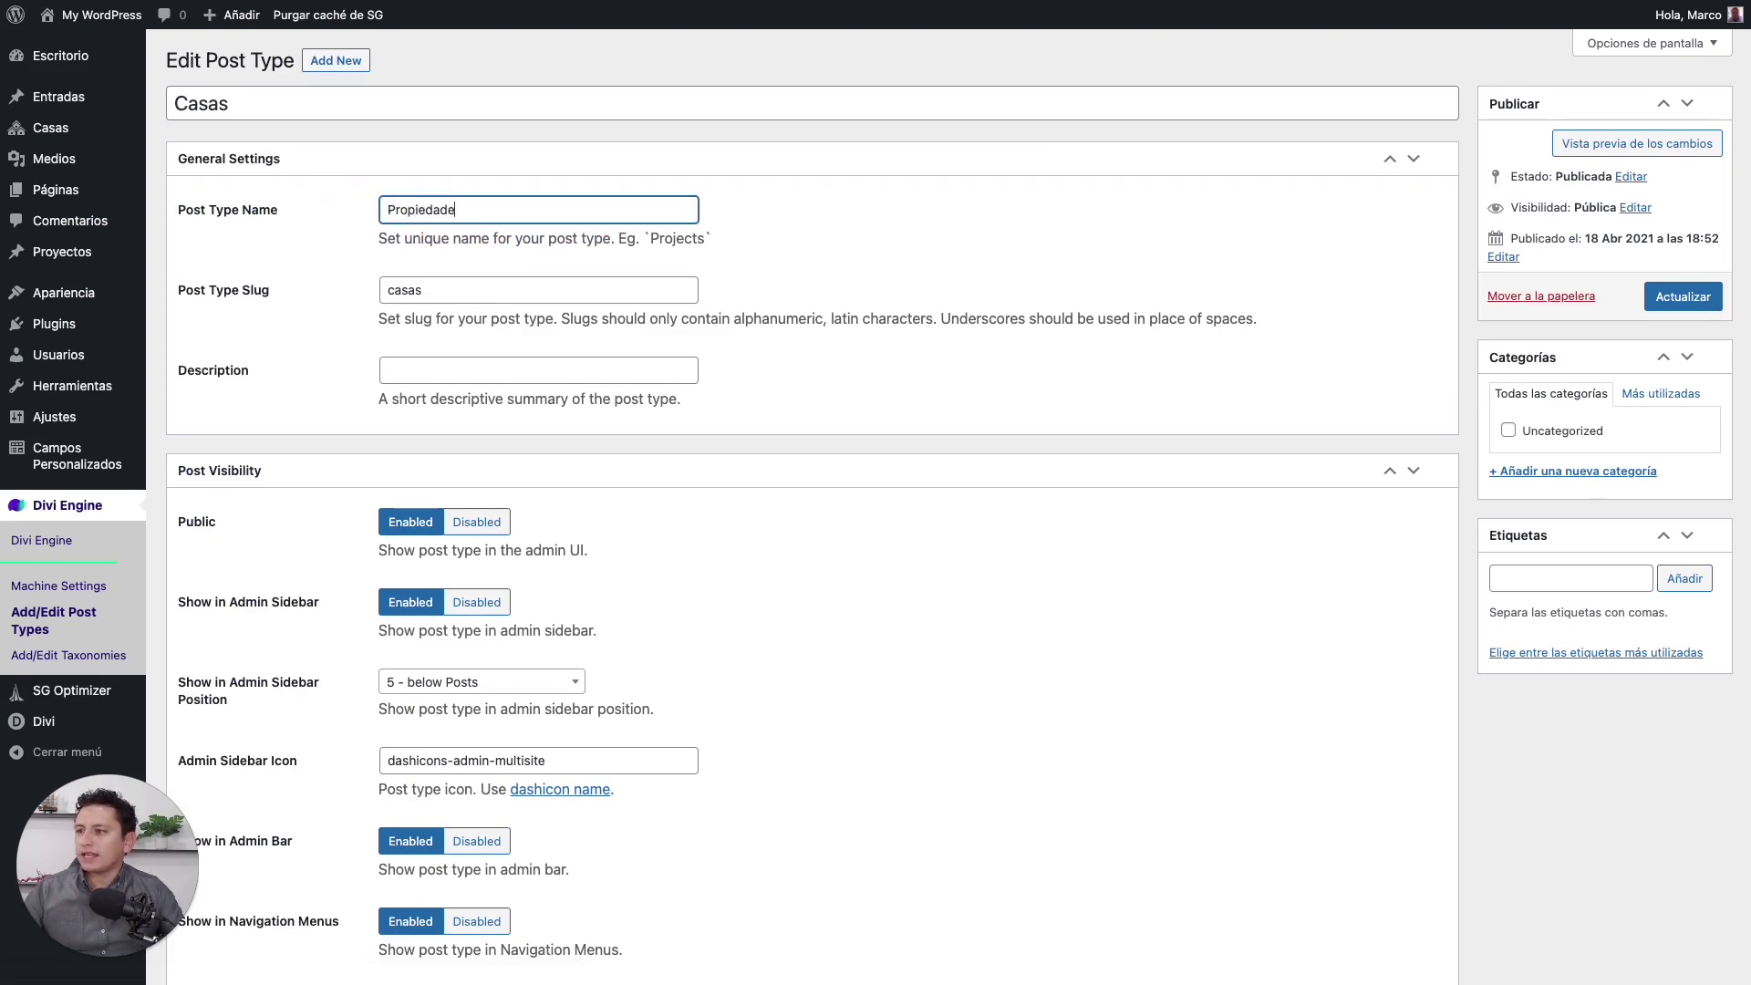
key(Tab)
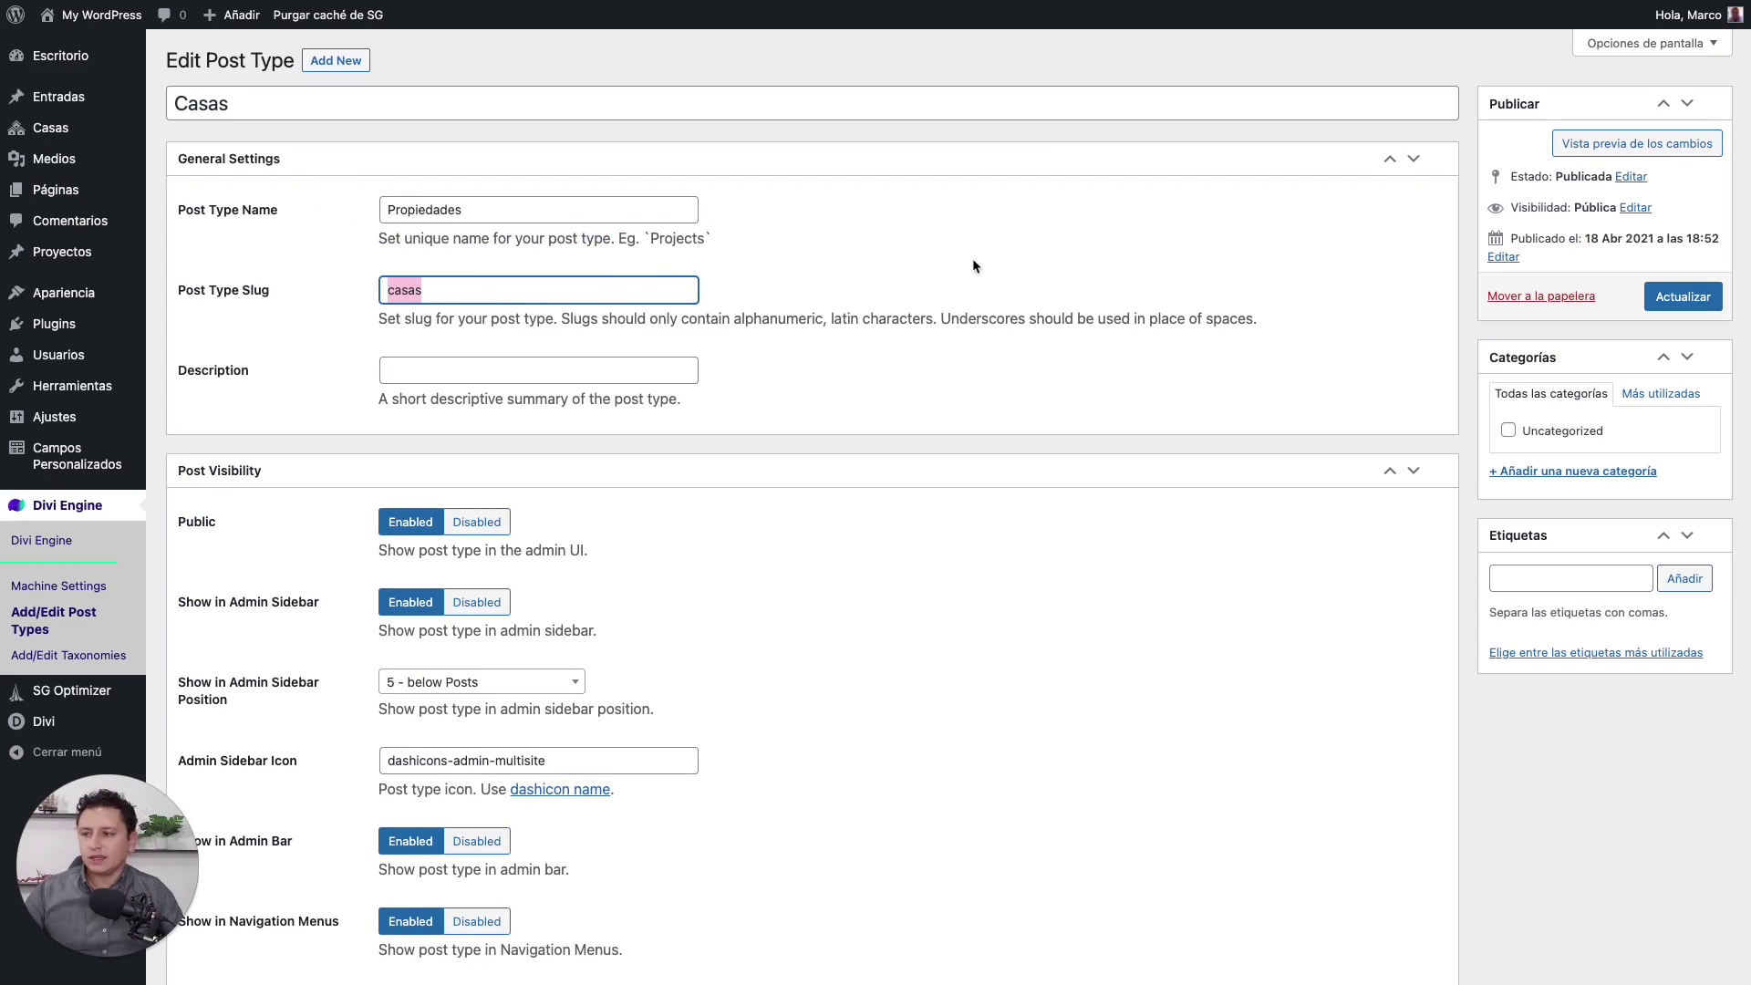
click(1682, 296)
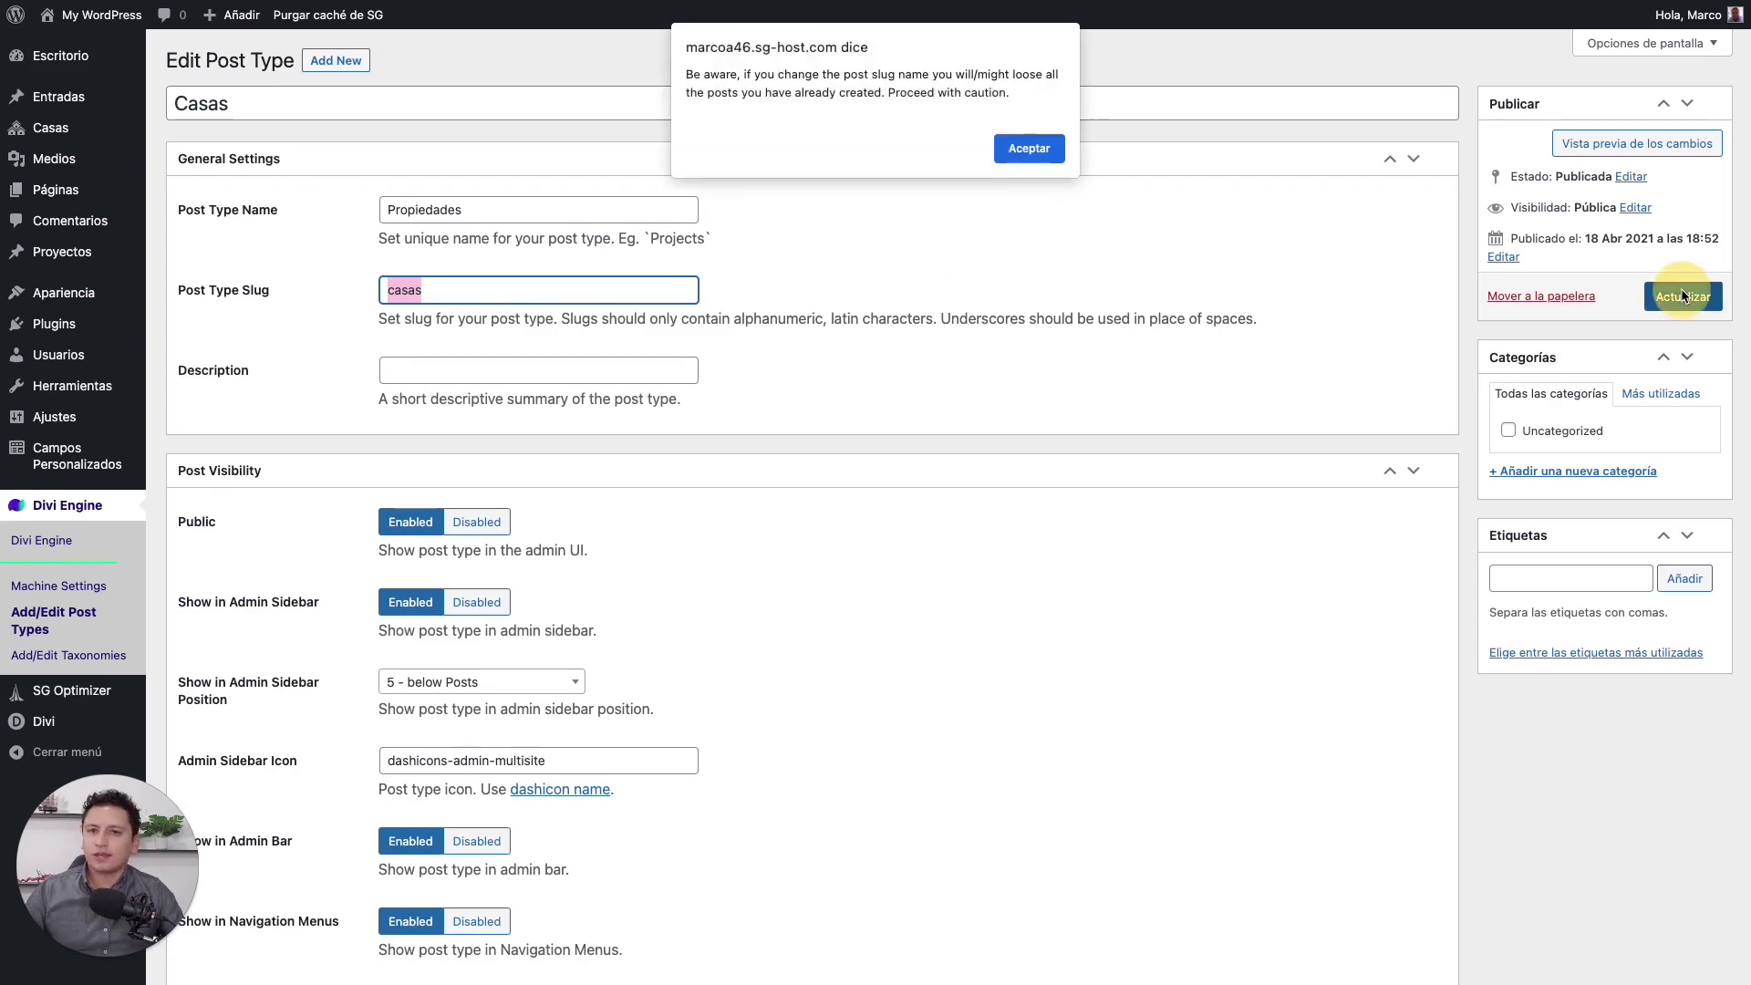
click(1014, 145)
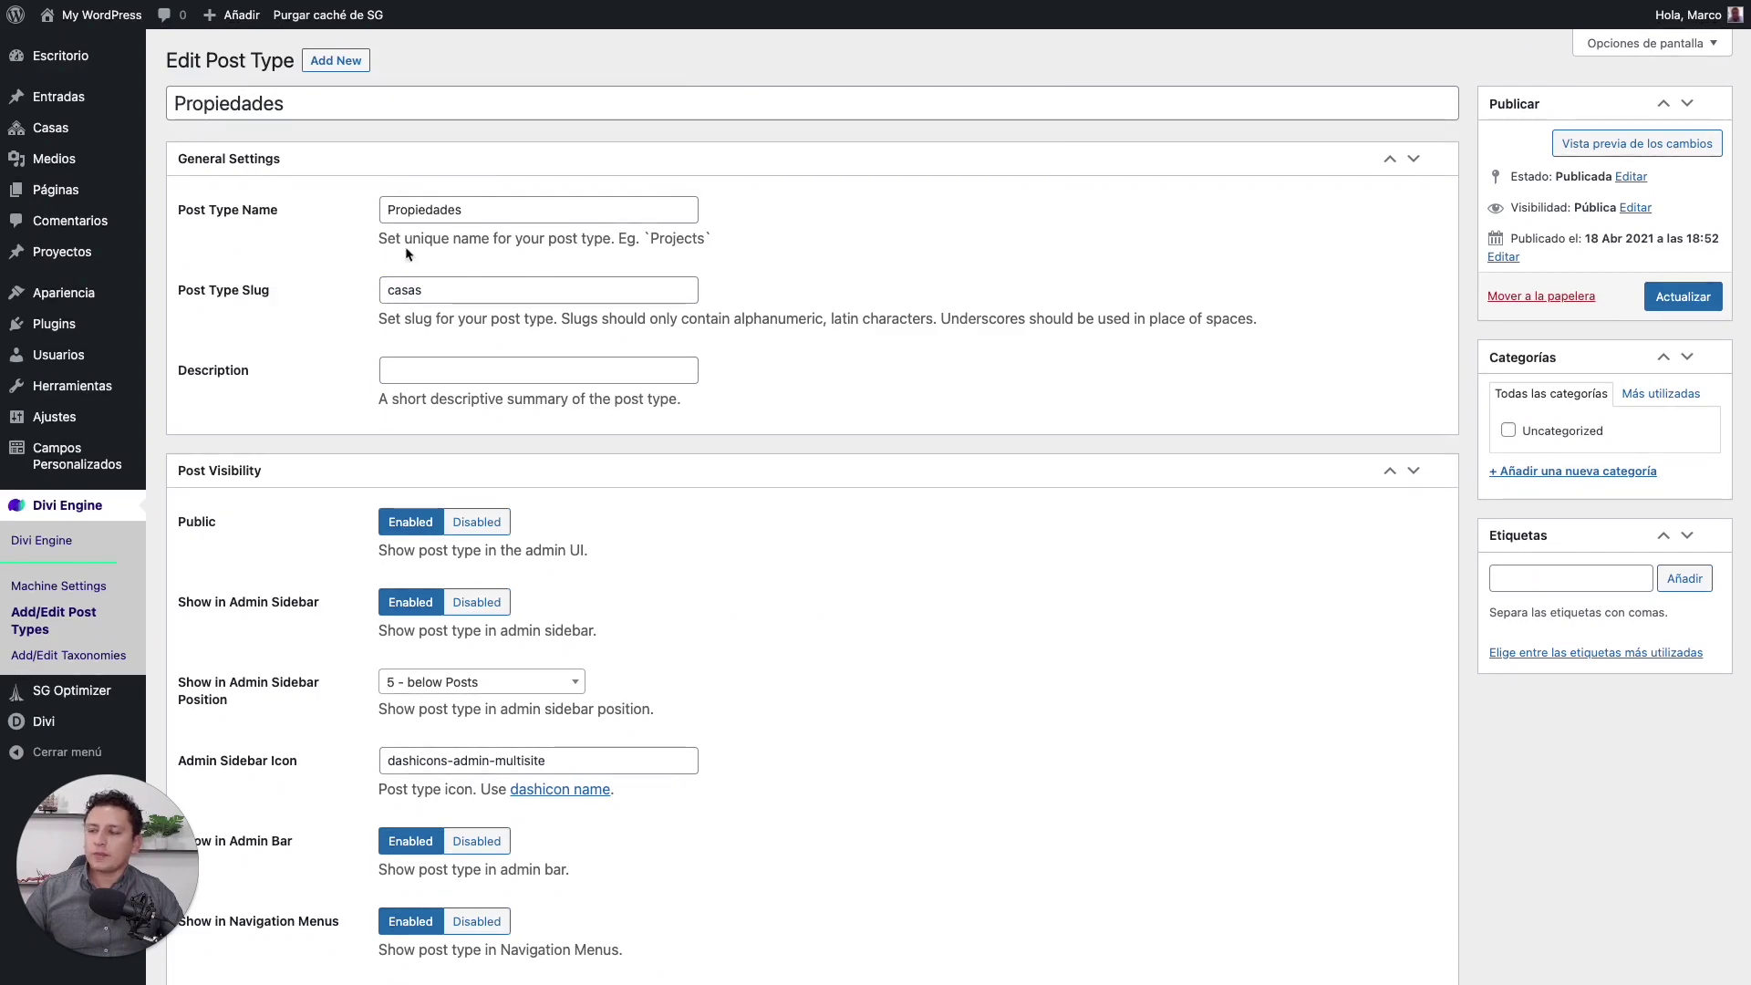
Change the plural name, menu name and admin bar name labels to Propiedades
scroll(407, 255, down, 6)
scroll(392, 290, down, 15)
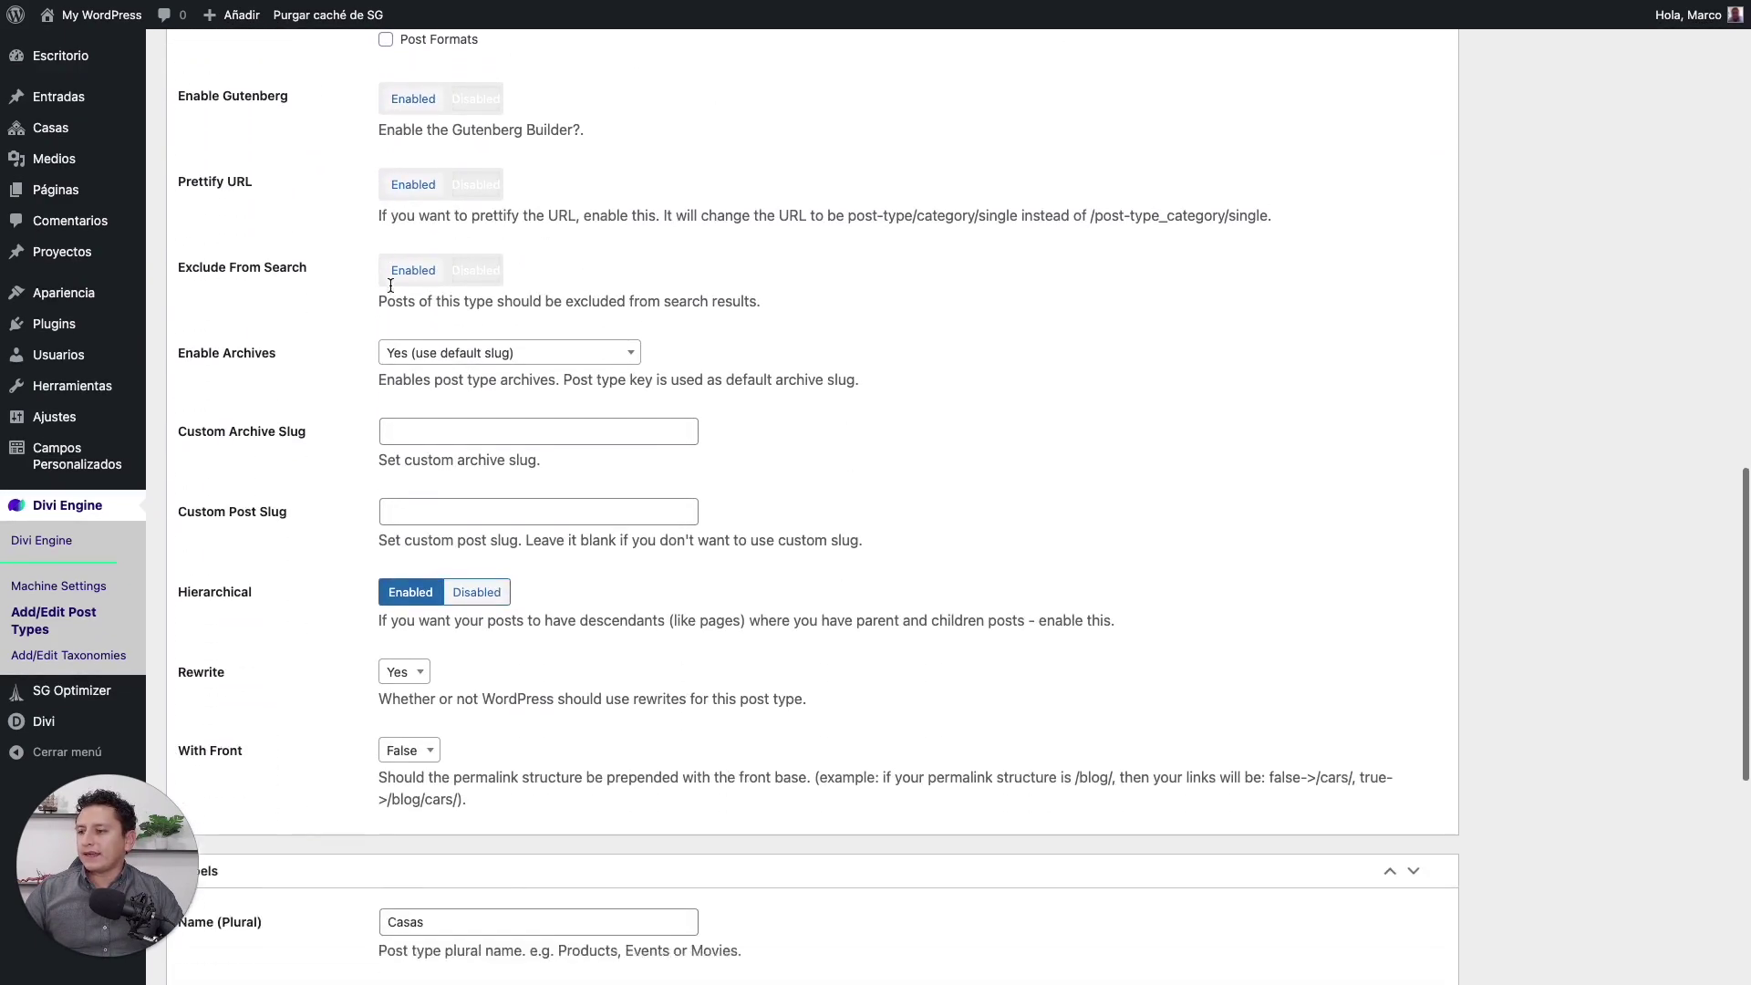
click(348, 279)
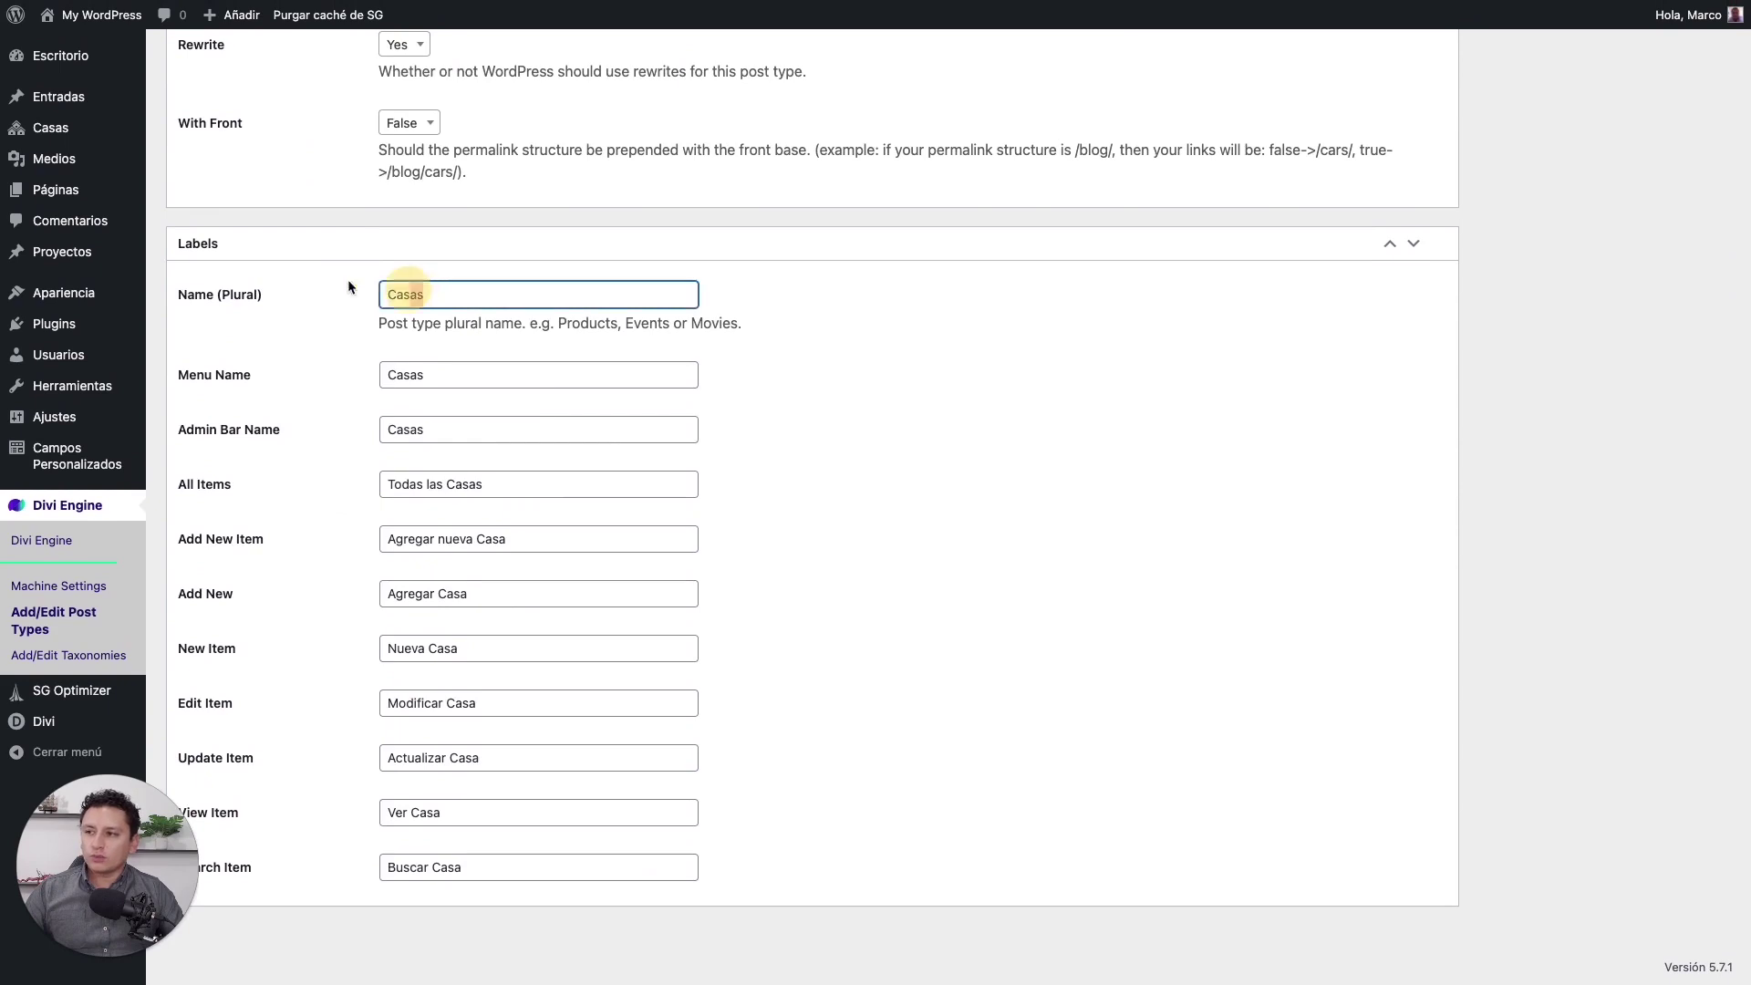
key(super+a)
text(Propiedades)
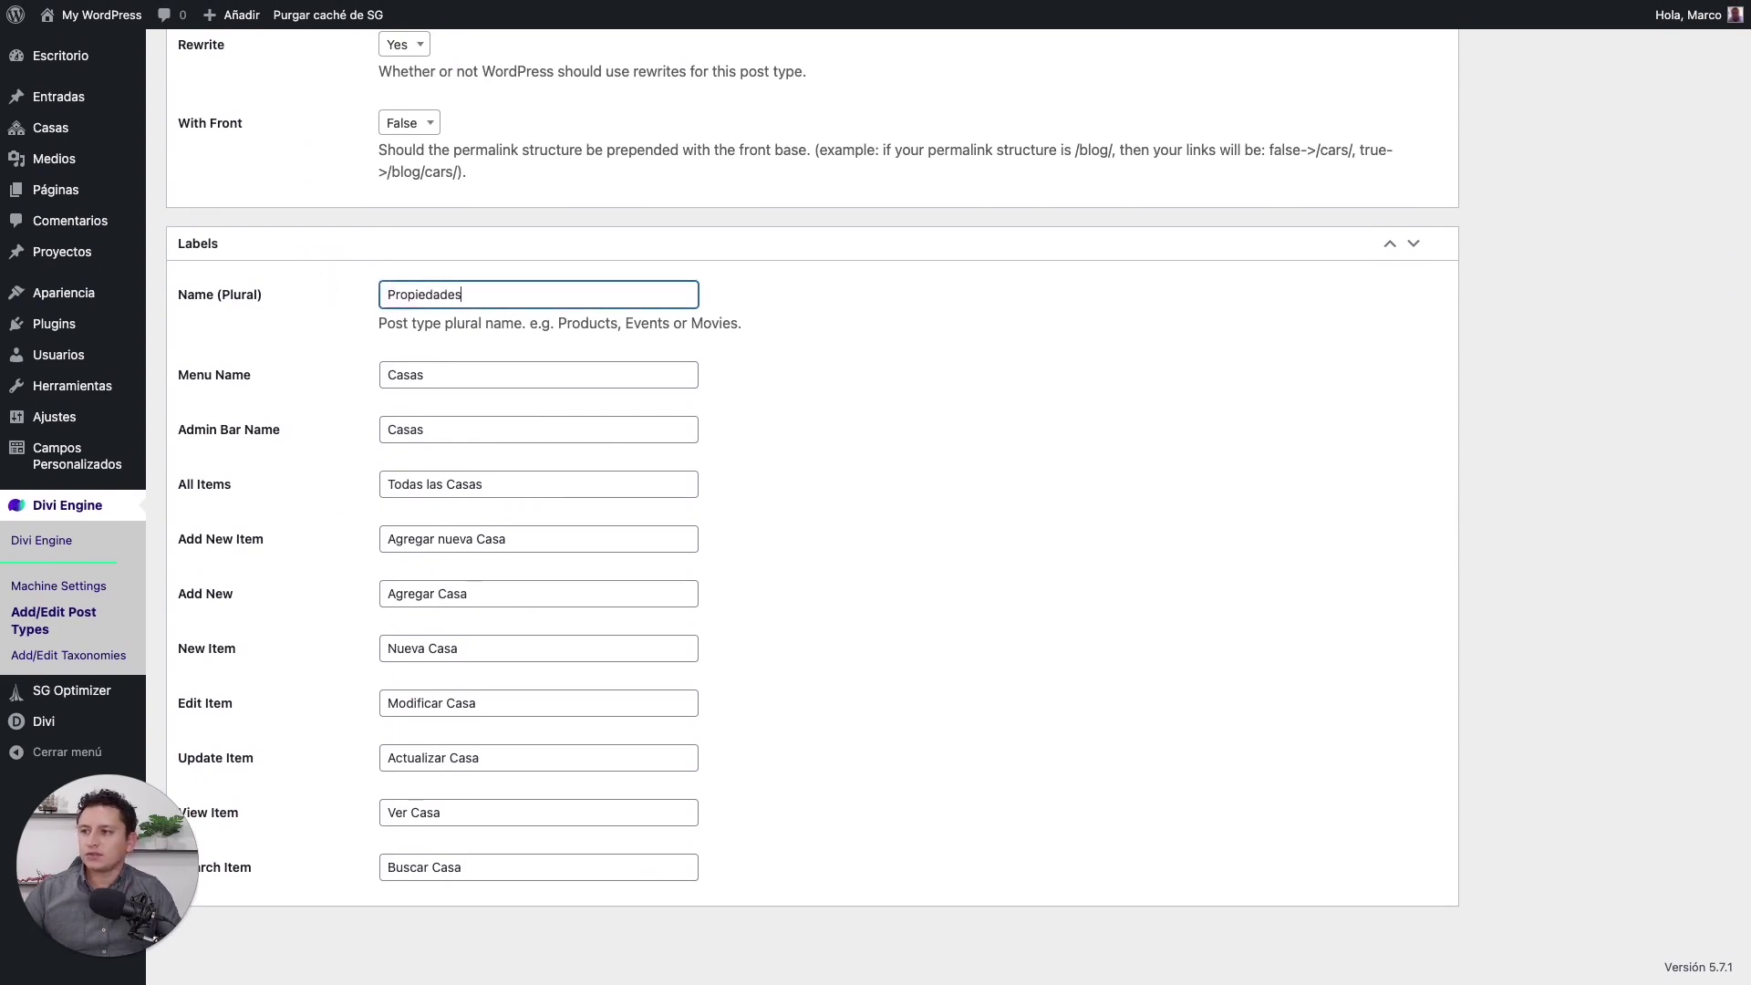
key(super+a)
key(super+c)
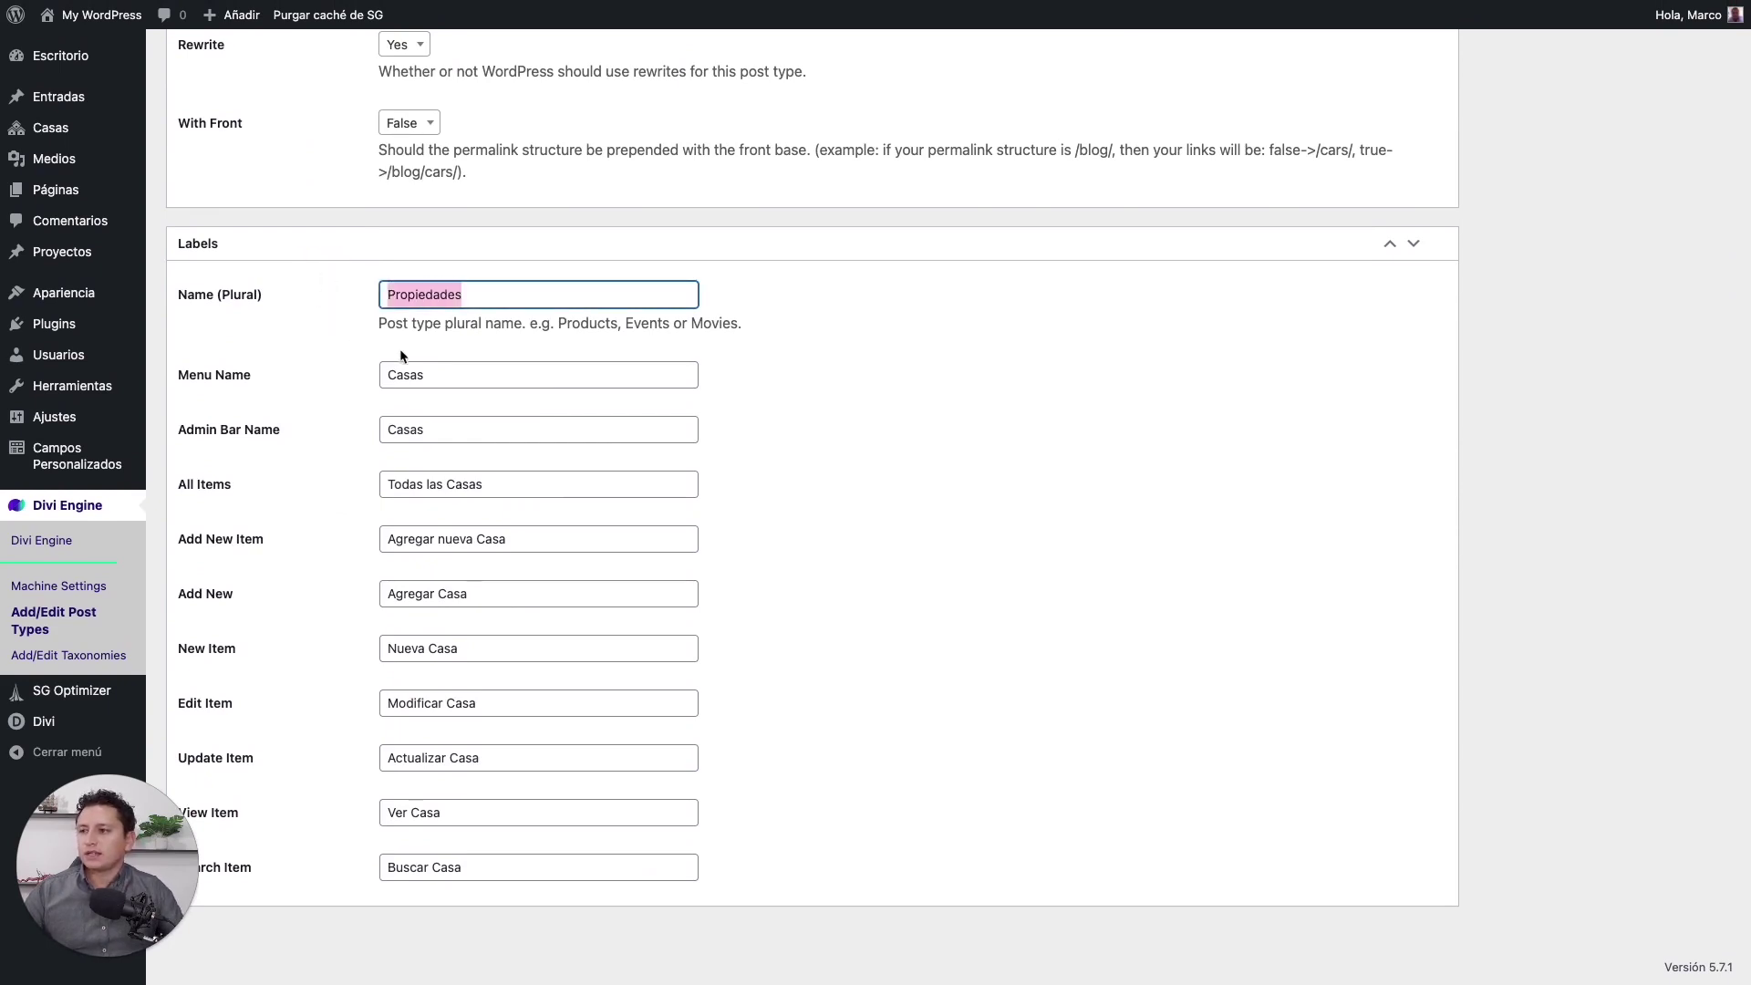
click(425, 374)
key(super+a)
key(super+v)
key(super+a)
key(super+c)
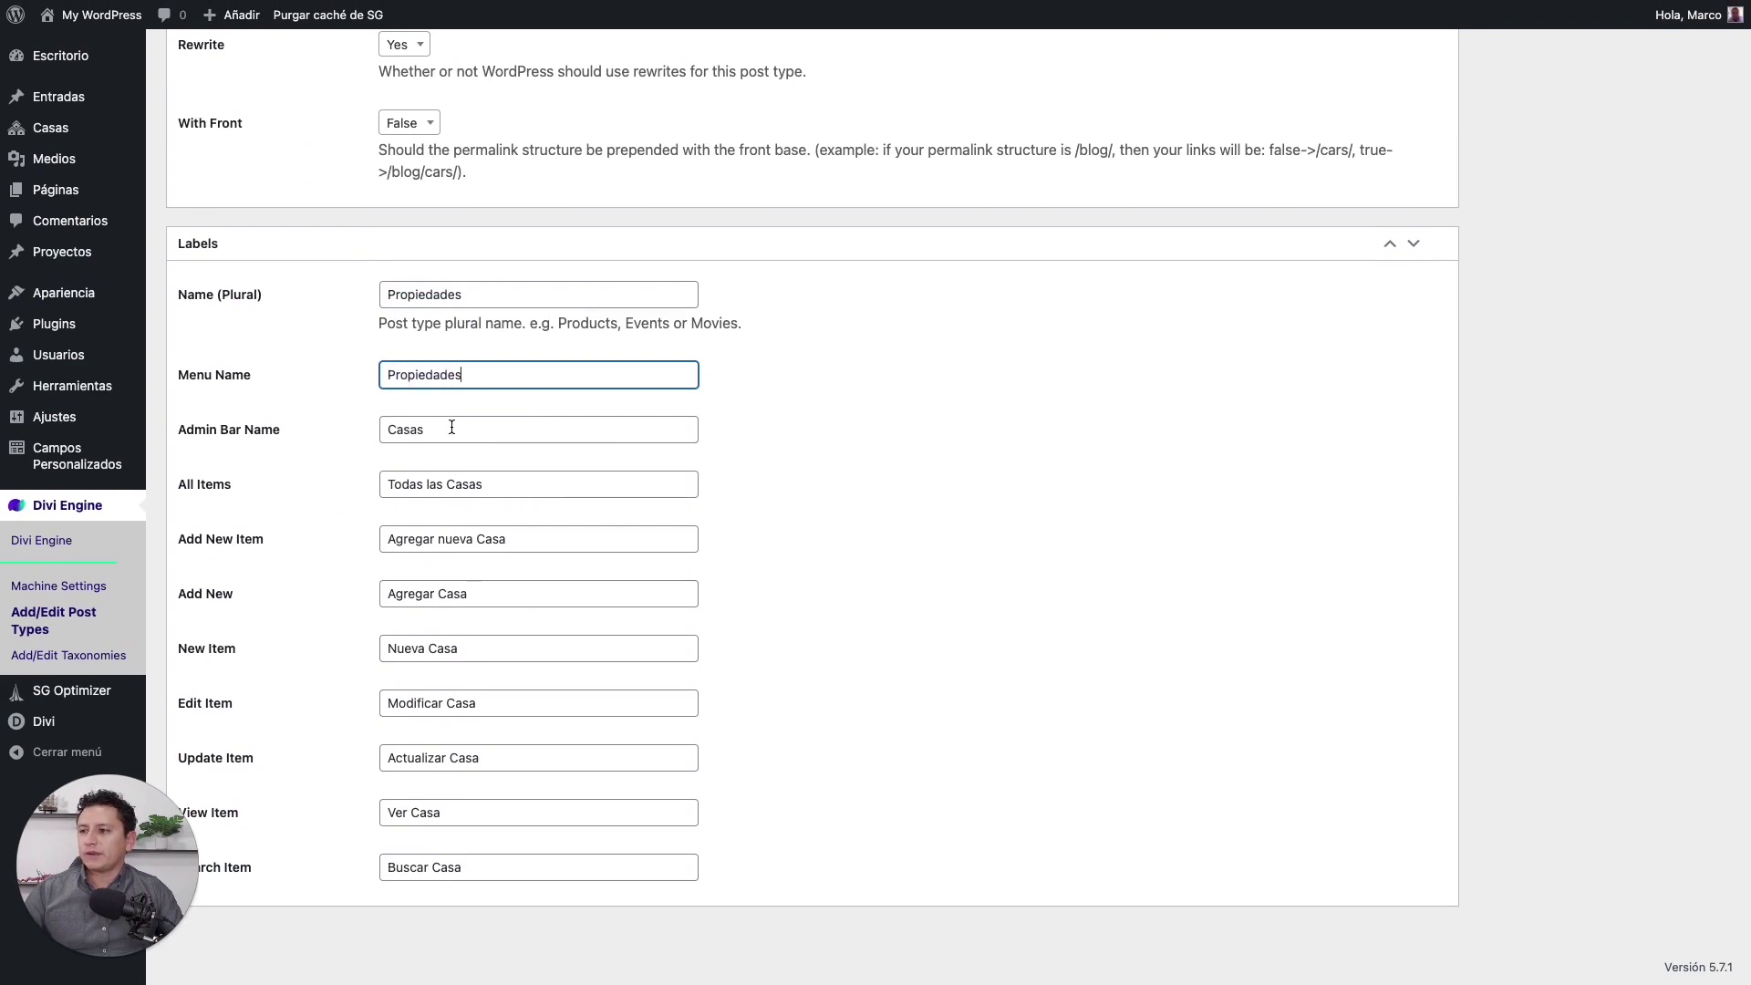
click(381, 429)
key(super+a)
key(super+v)
key(super+z)
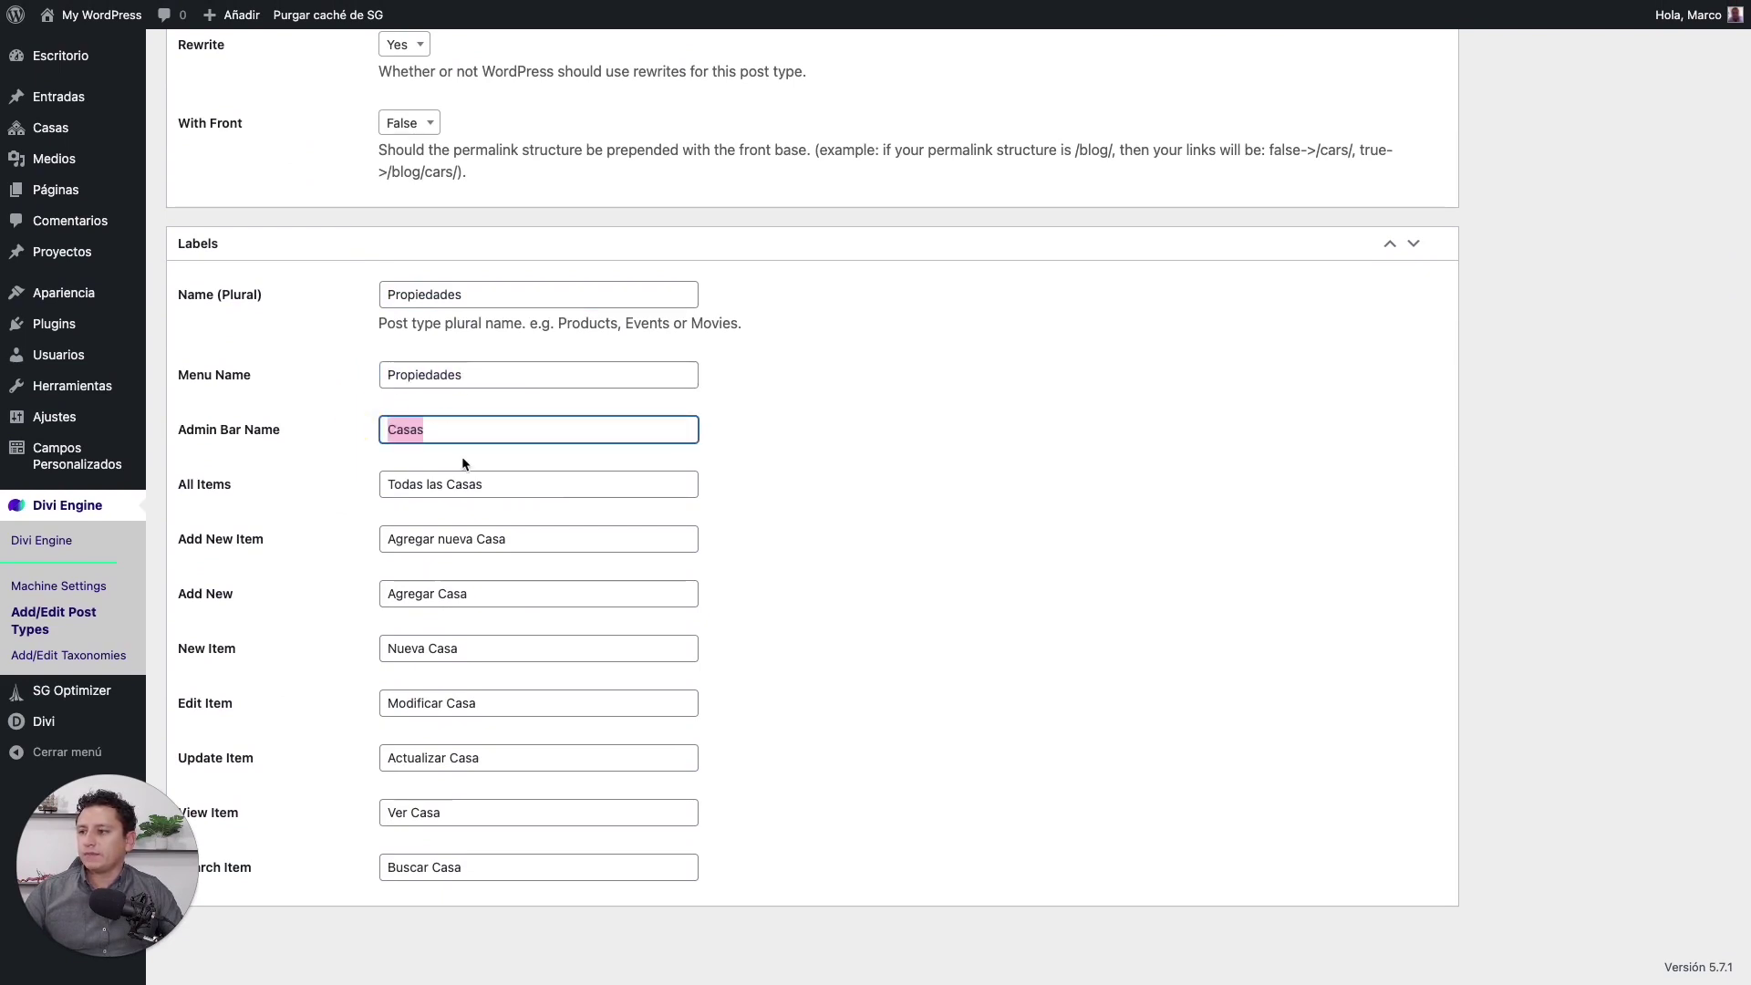
key(super+shift+z)
Change the all items label to Propiedades and the add new item and add new labels to Propiedad
double_click(461, 481)
key(super+v)
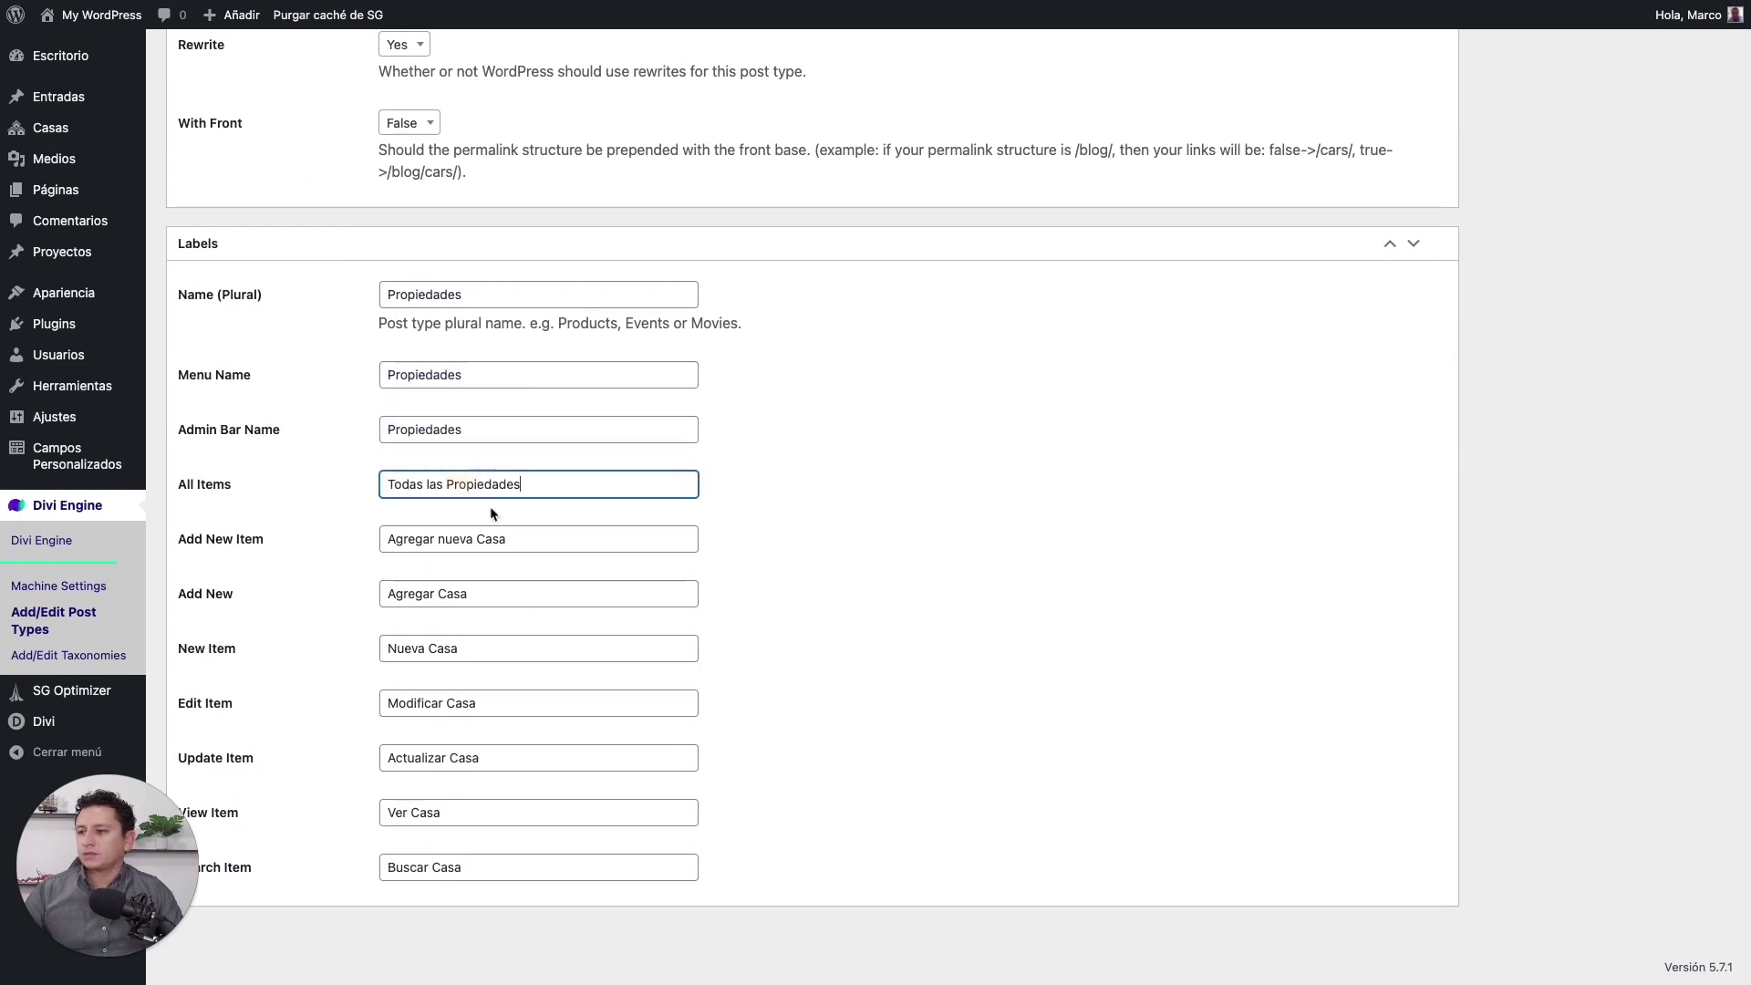
double_click(492, 539)
key(super+v)
key(BackSpace)
key(BackSpace)
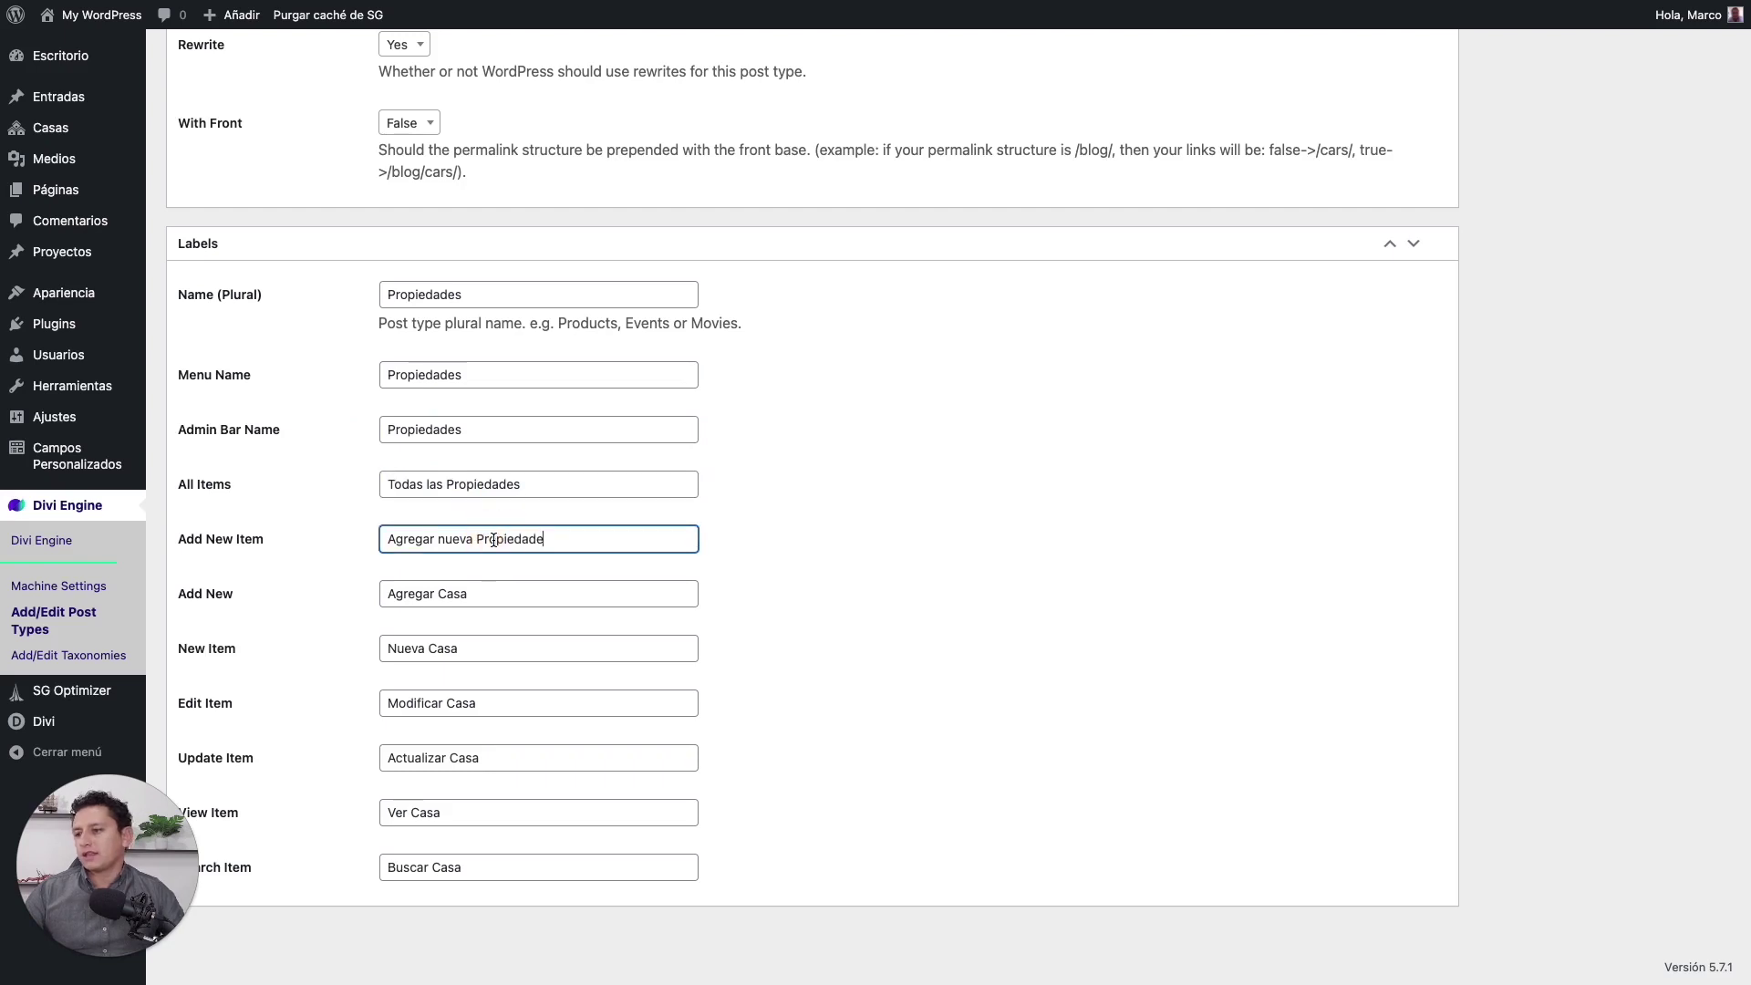
double_click(454, 593)
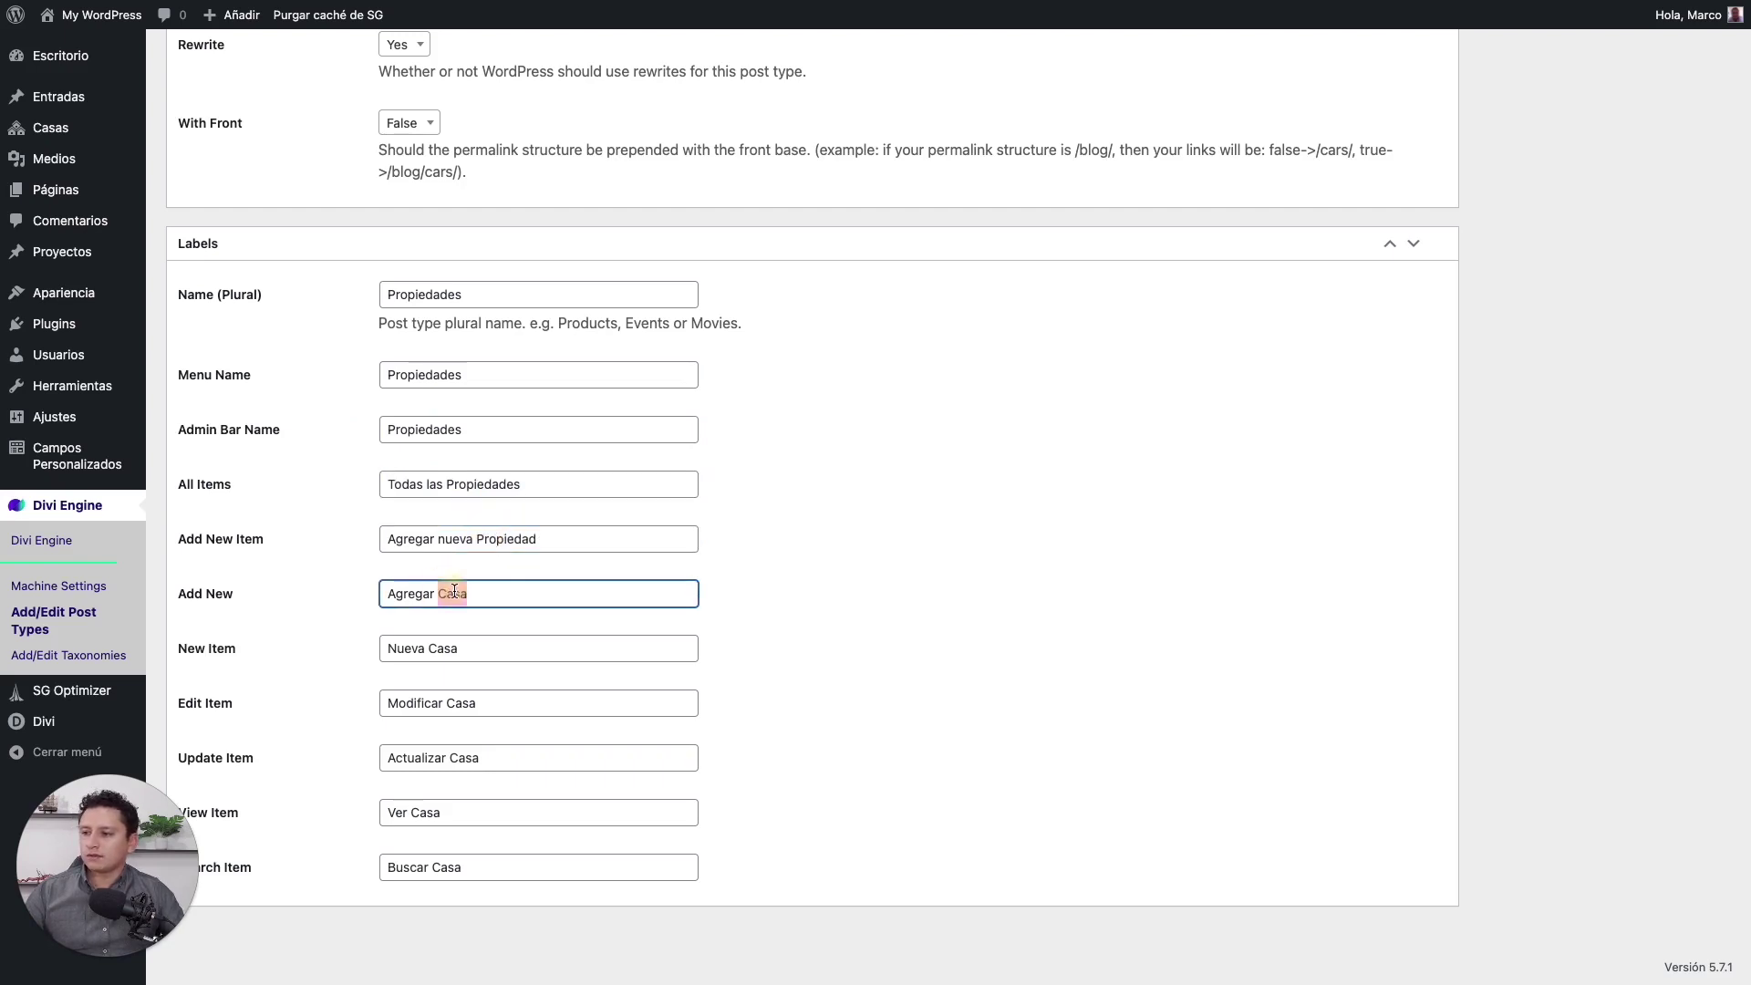
key(super+v)
key(BackSpace)
key(BackSpace)
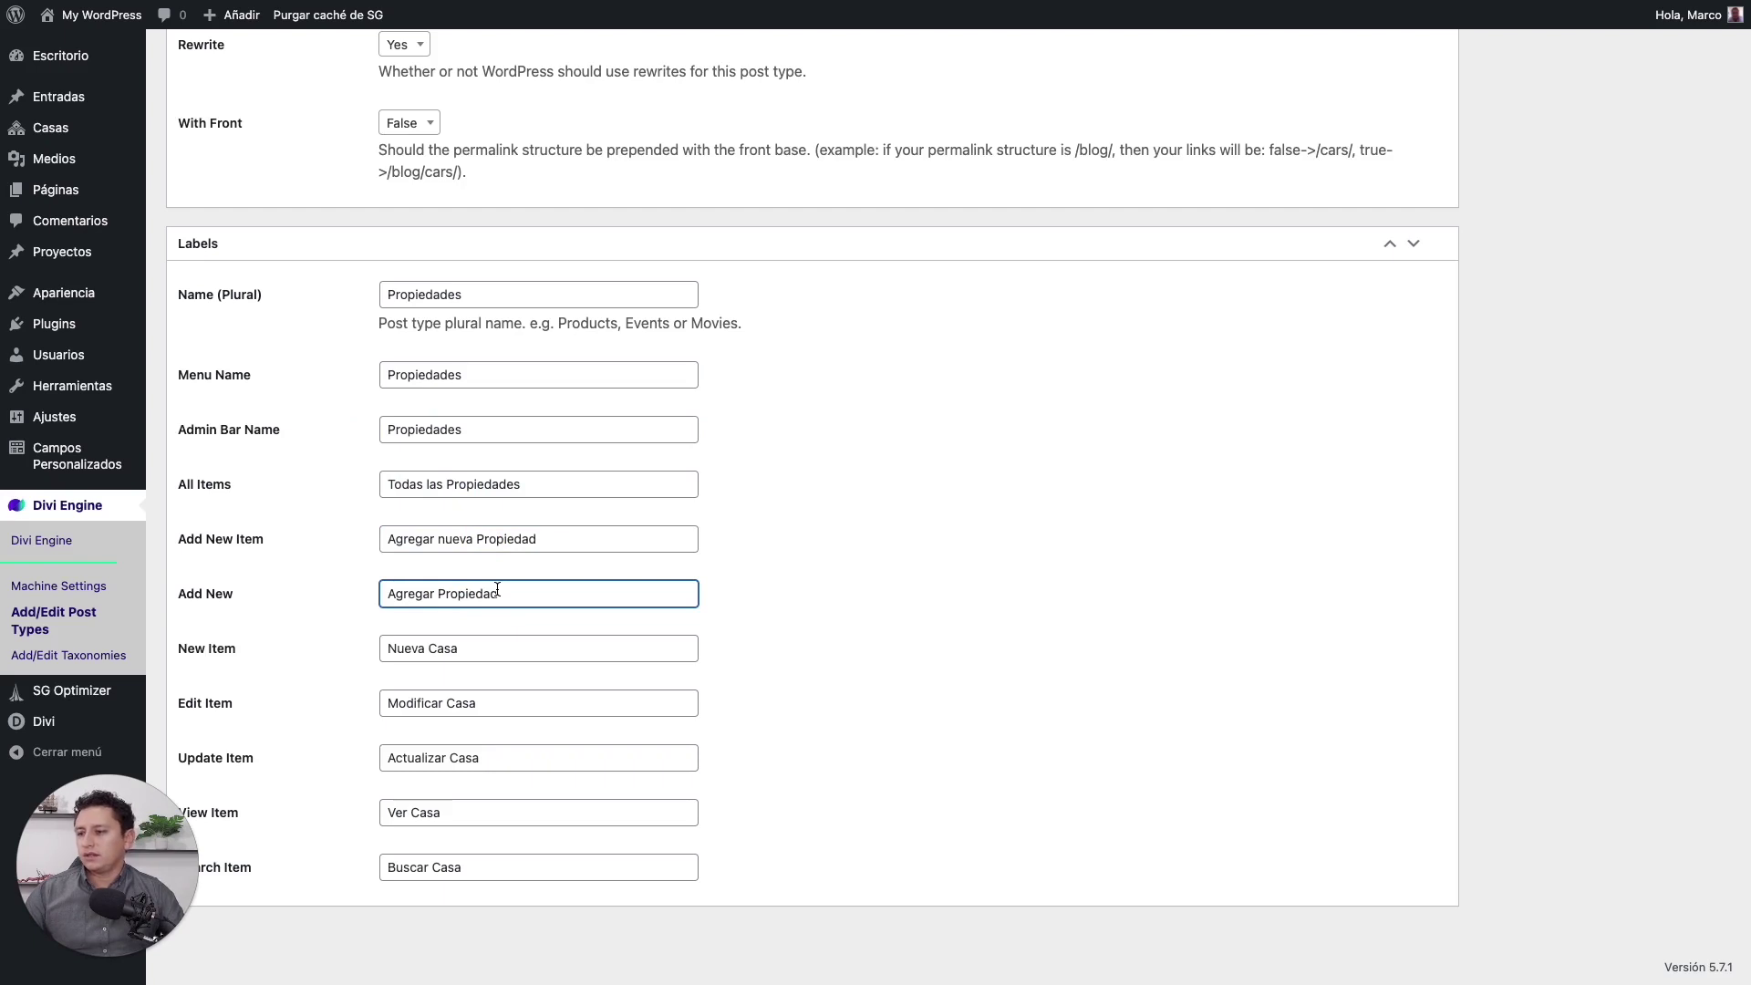
Replace Casa with Propiedad in the new, edit, update, view and search item labels, then save
double_click(468, 594)
double_click(448, 648)
key(super+v)
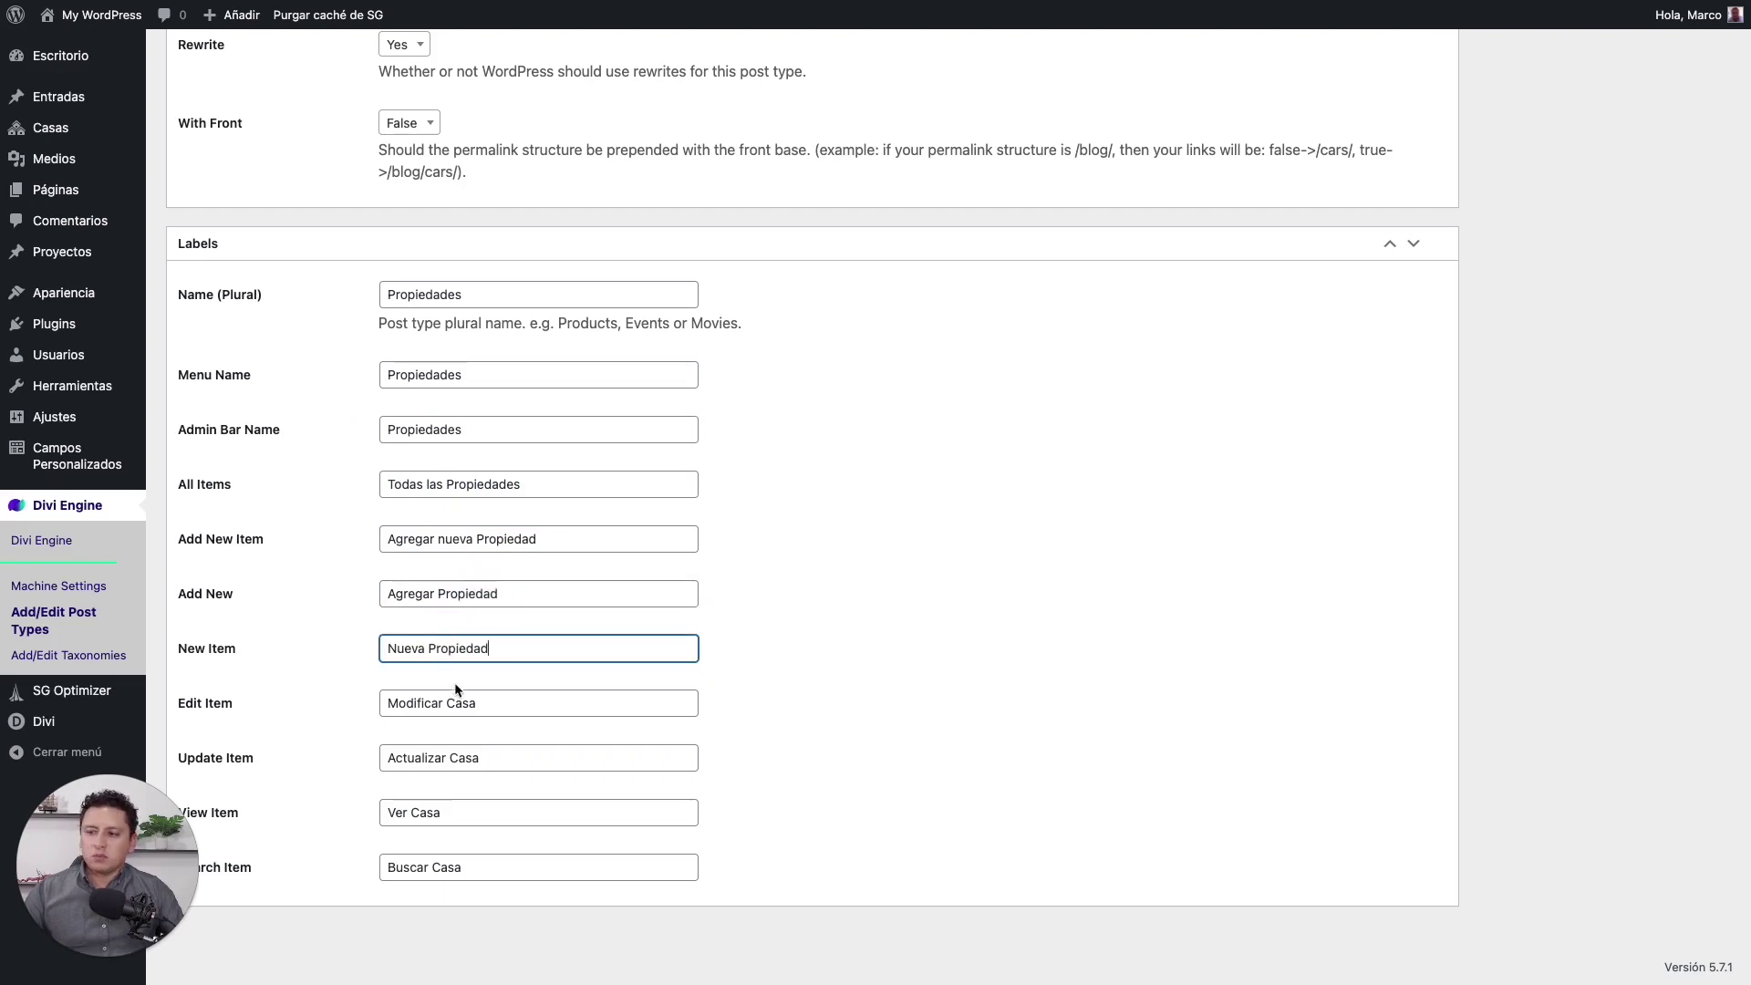
double_click(457, 704)
key(super+v)
double_click(464, 761)
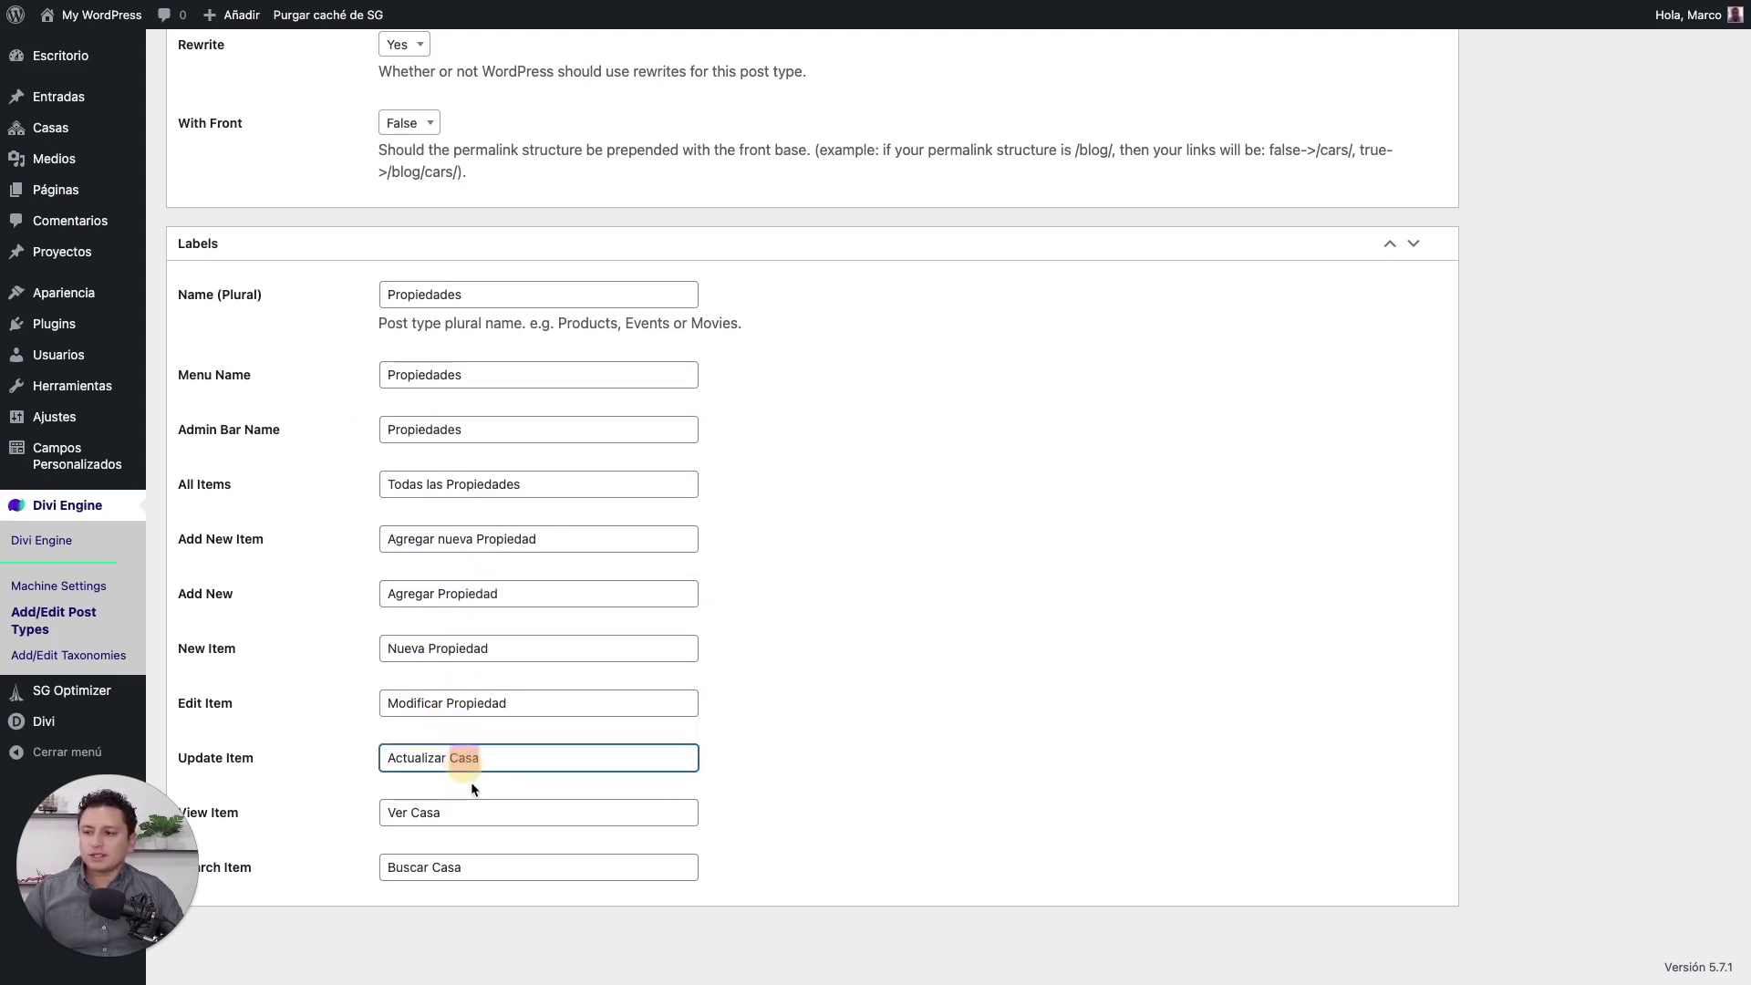
double_click(429, 810)
key(super+v)
double_click(451, 868)
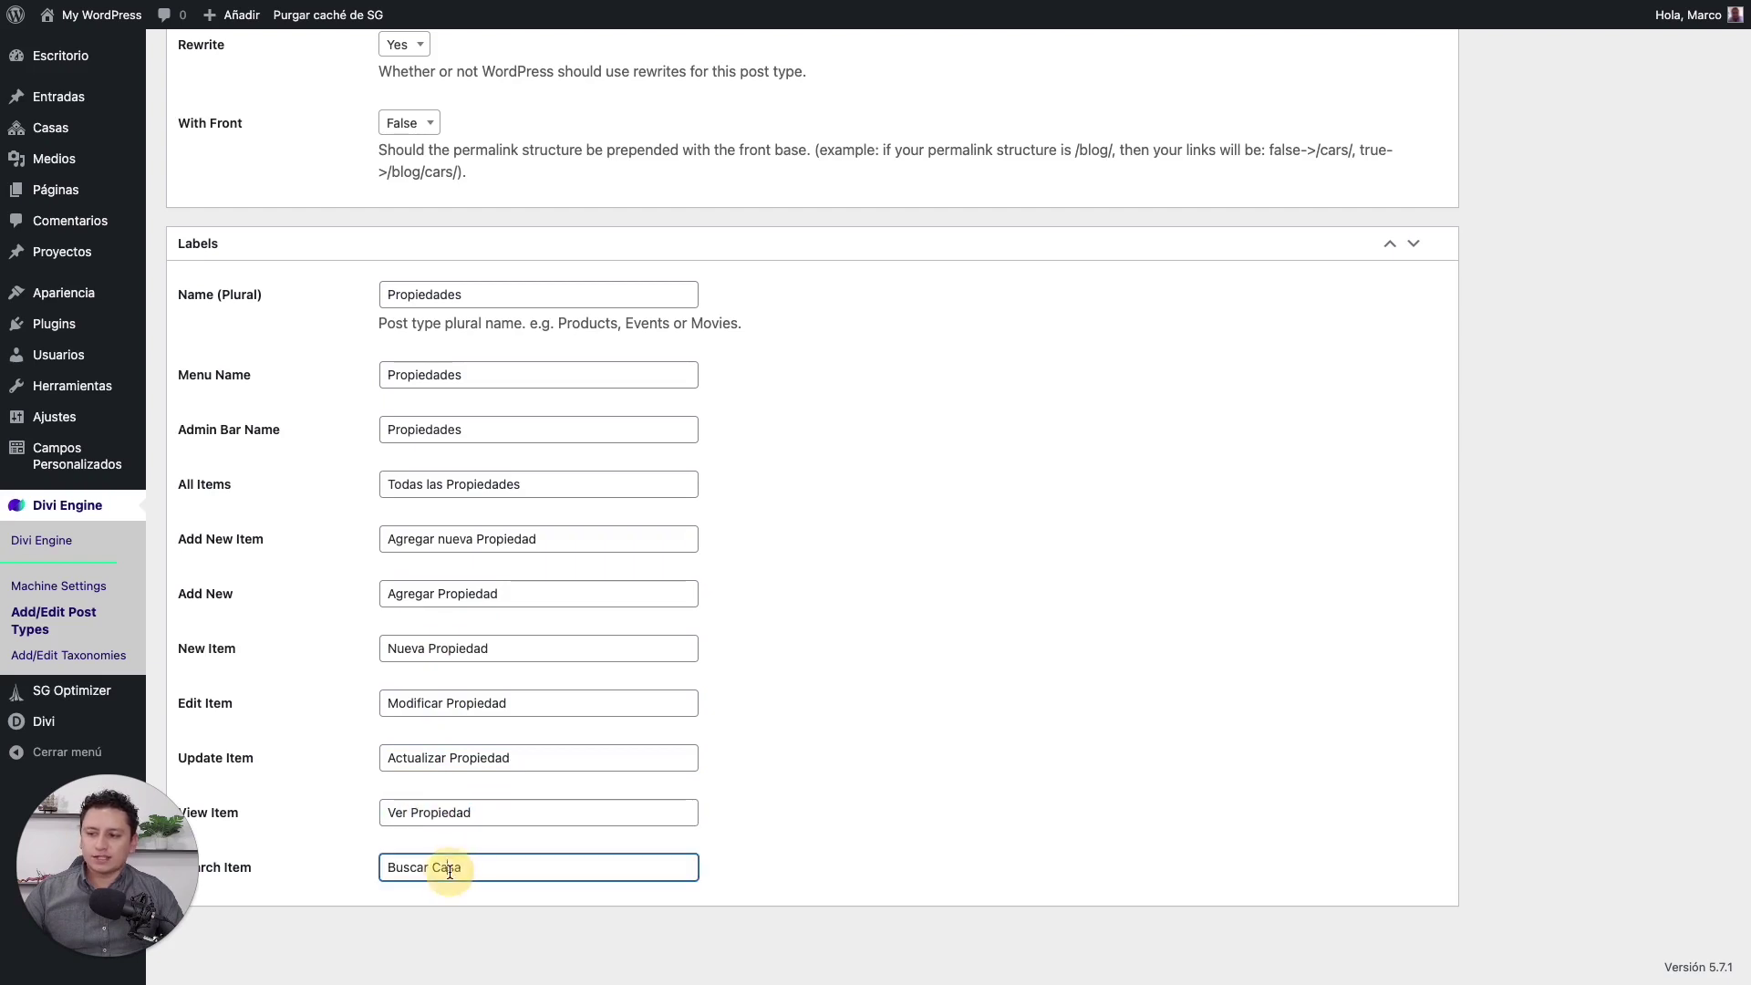
key(super+v)
scroll(1227, 621, up, 20)
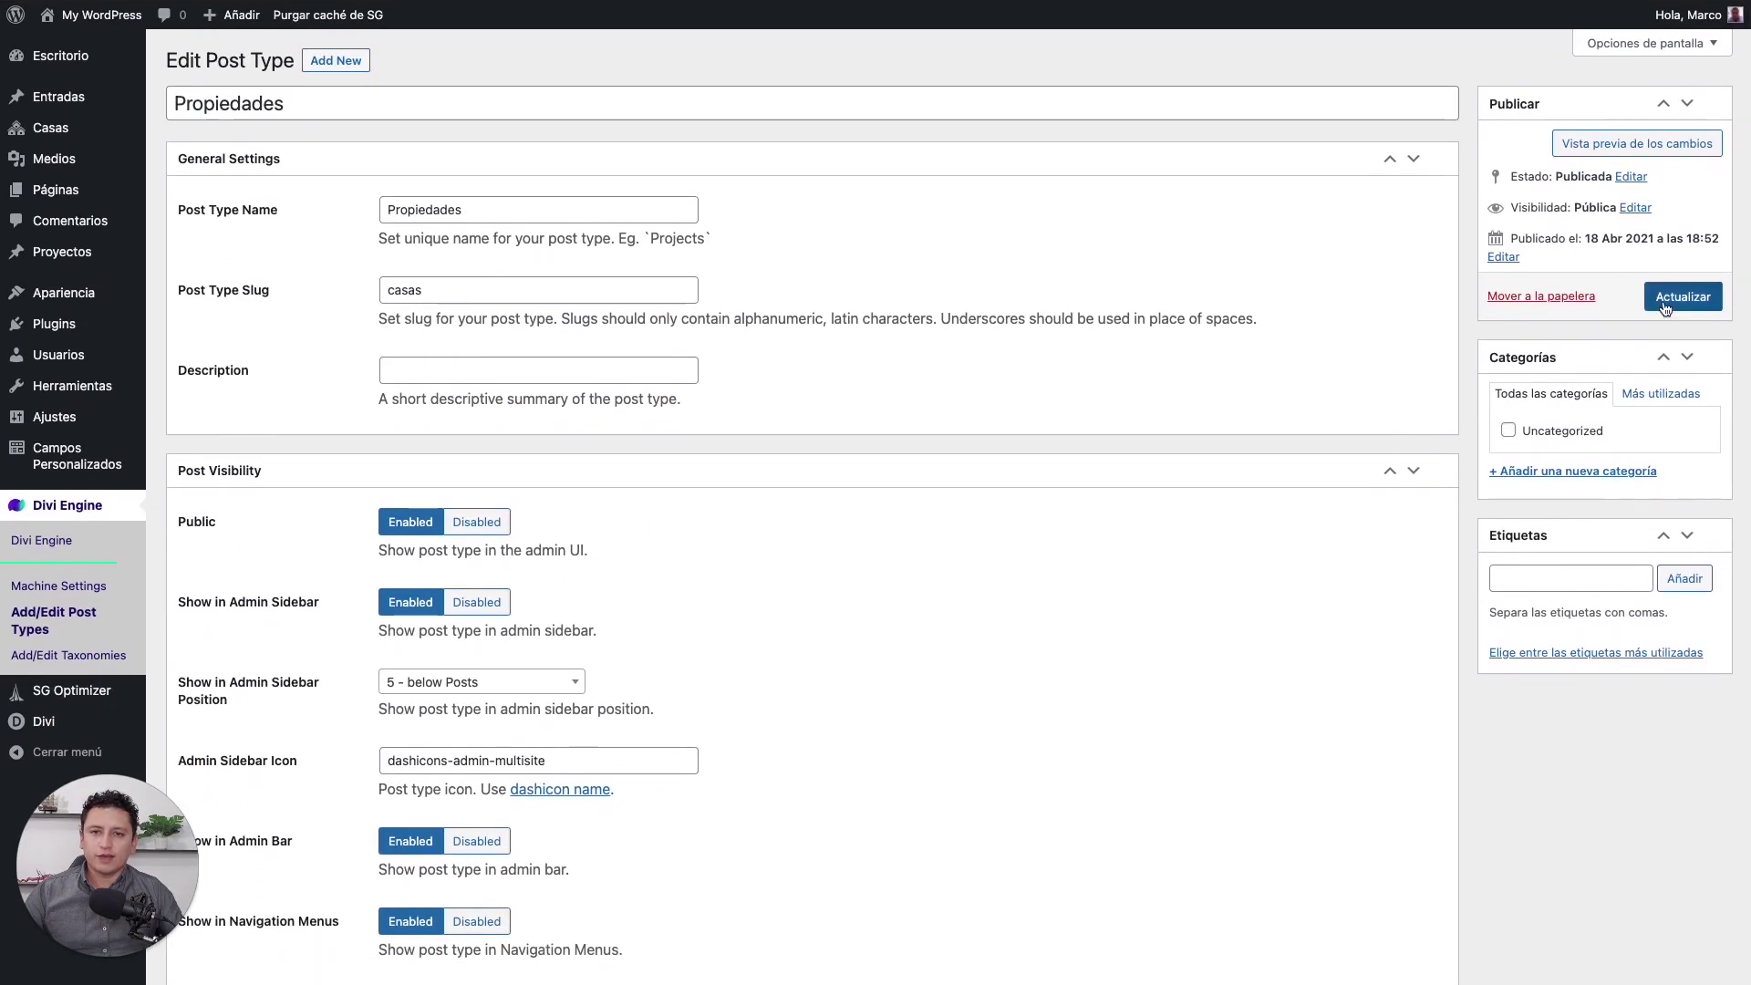
click(1663, 299)
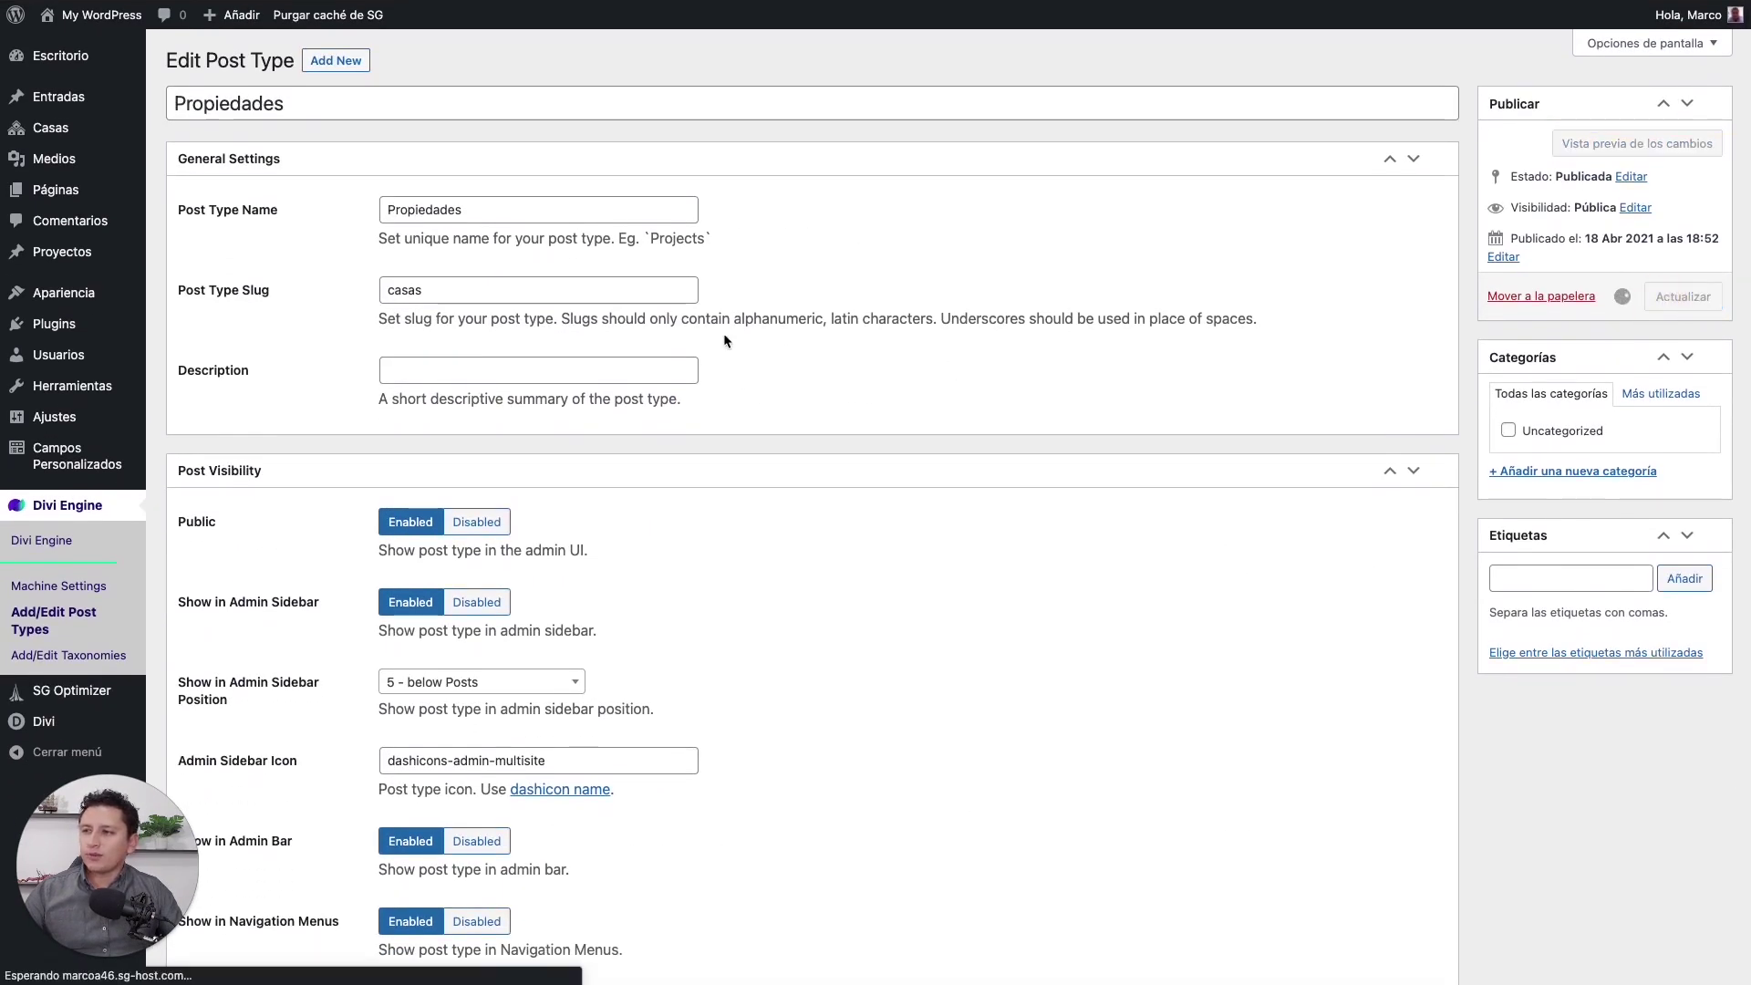
Check the Casa Jerico Allende editor, then confirm the Propiedades post type in Divi Engine's post type list
click(60, 128)
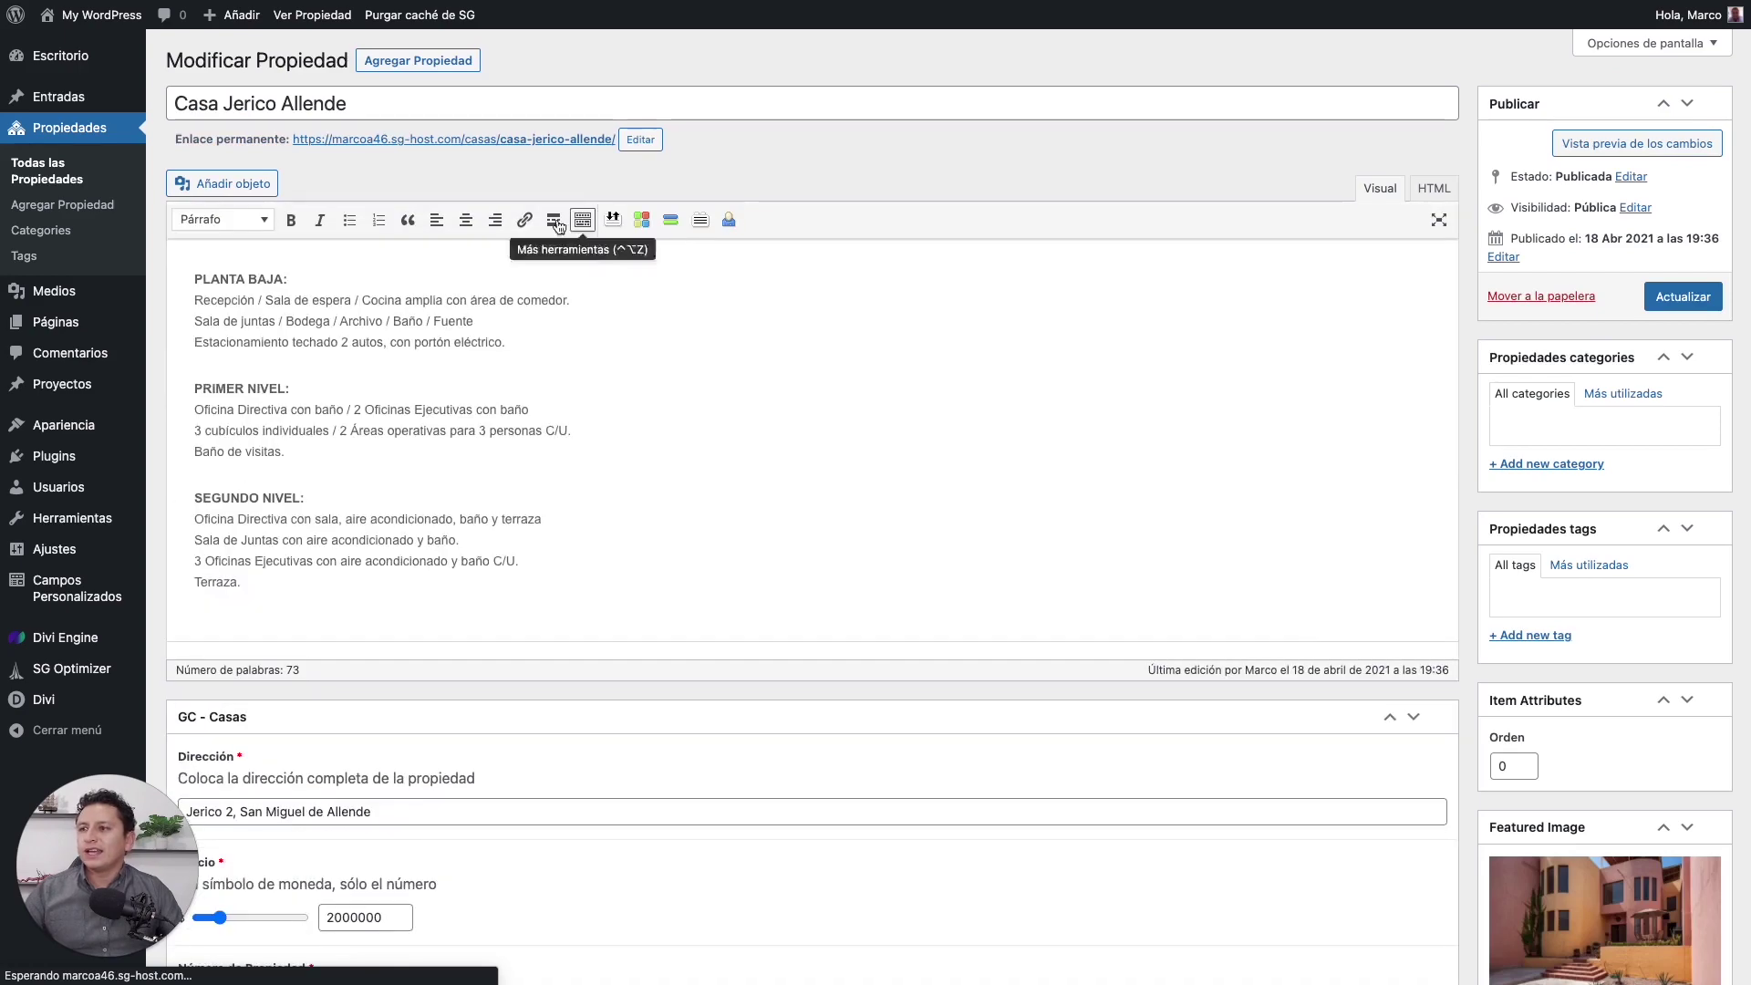
scroll(825, 417, down, 7)
scroll(823, 415, up, 7)
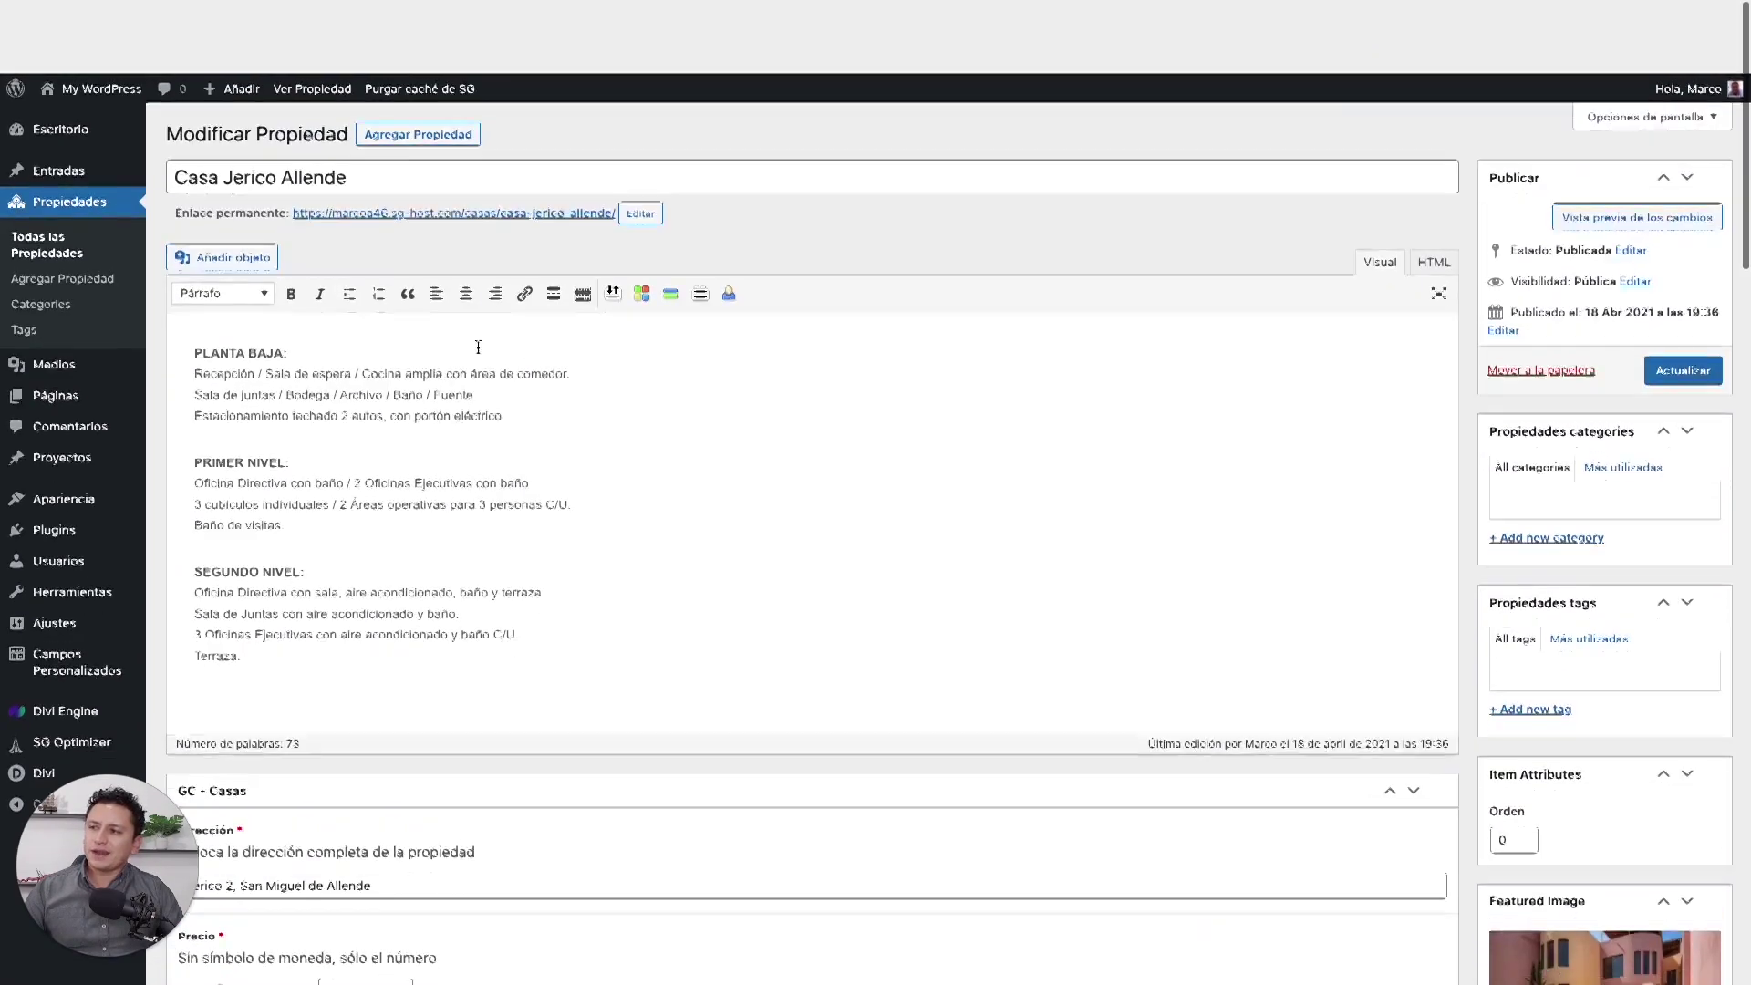
mouse_move(82, 639)
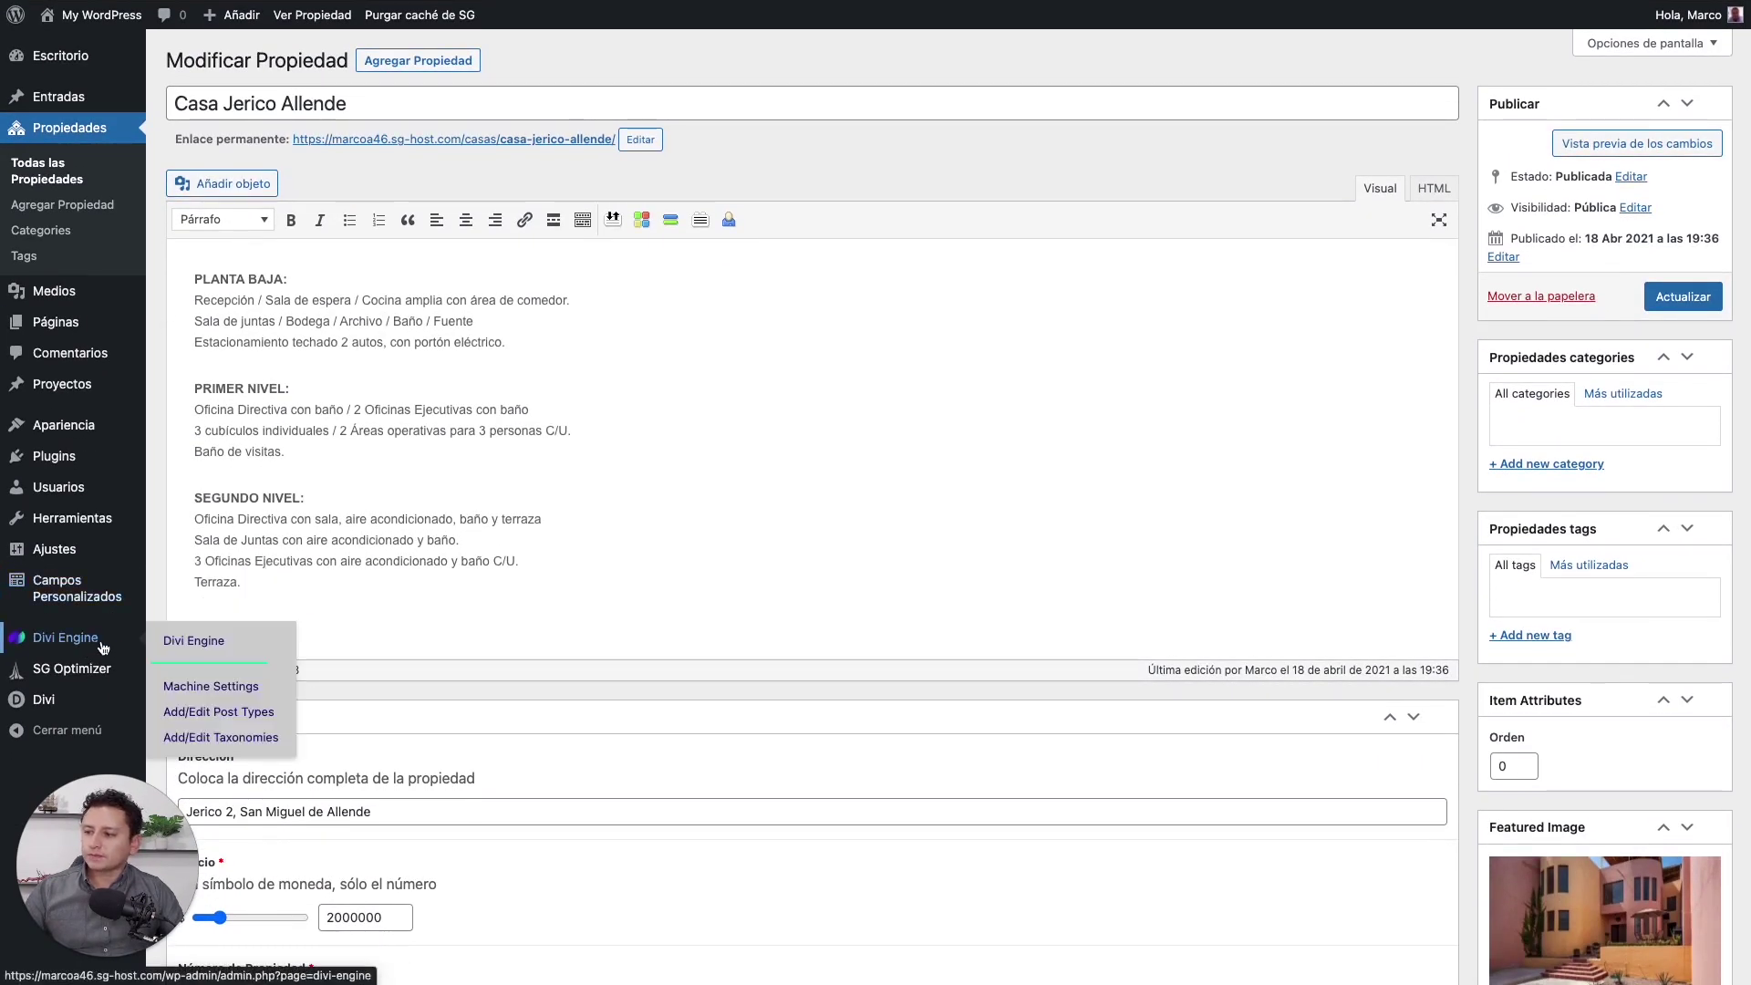
click(188, 694)
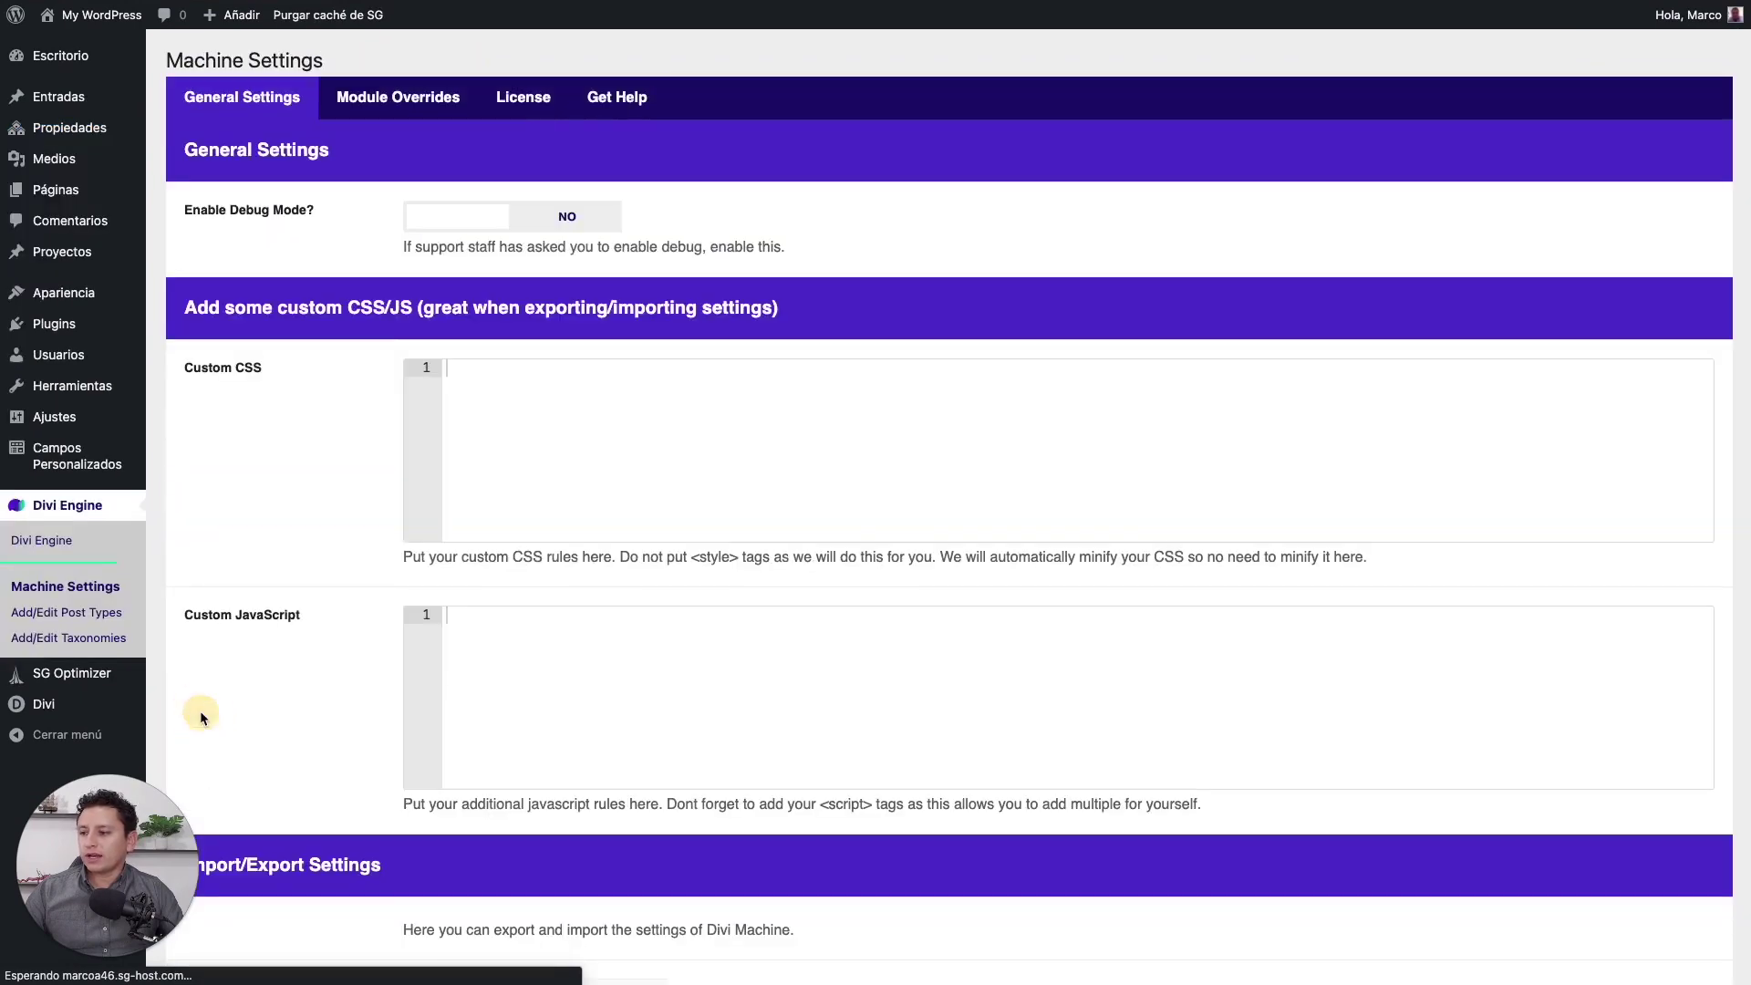
click(67, 623)
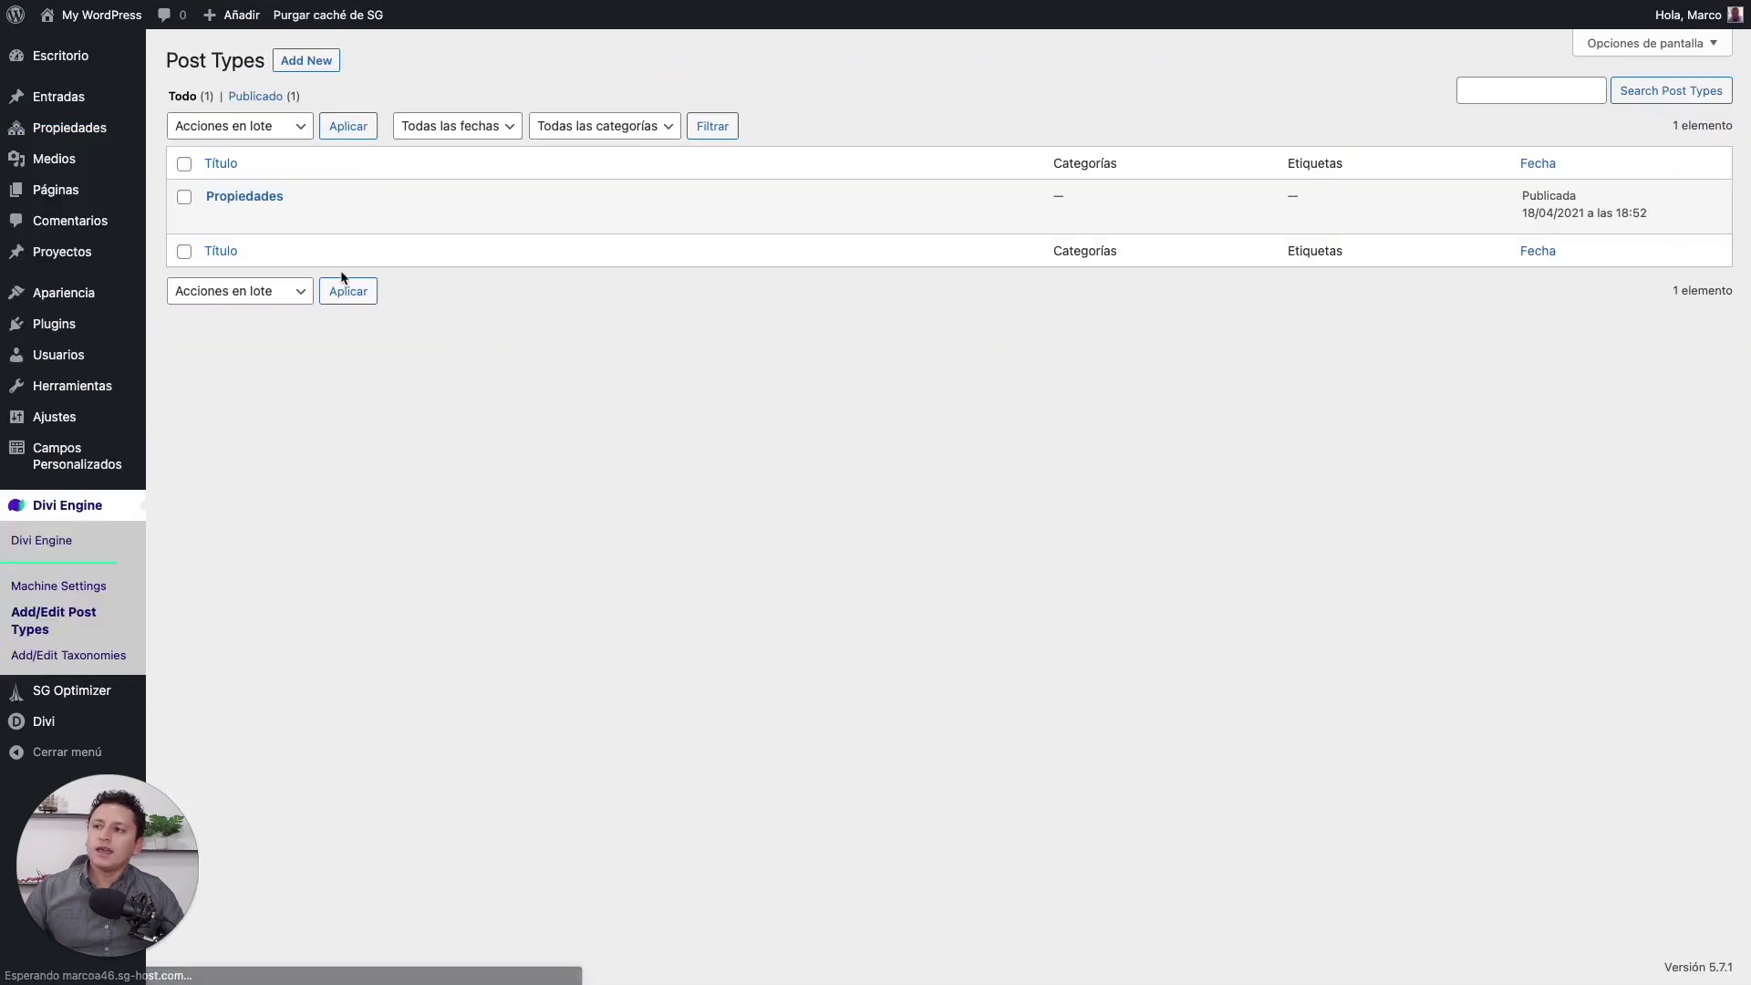
click(224, 219)
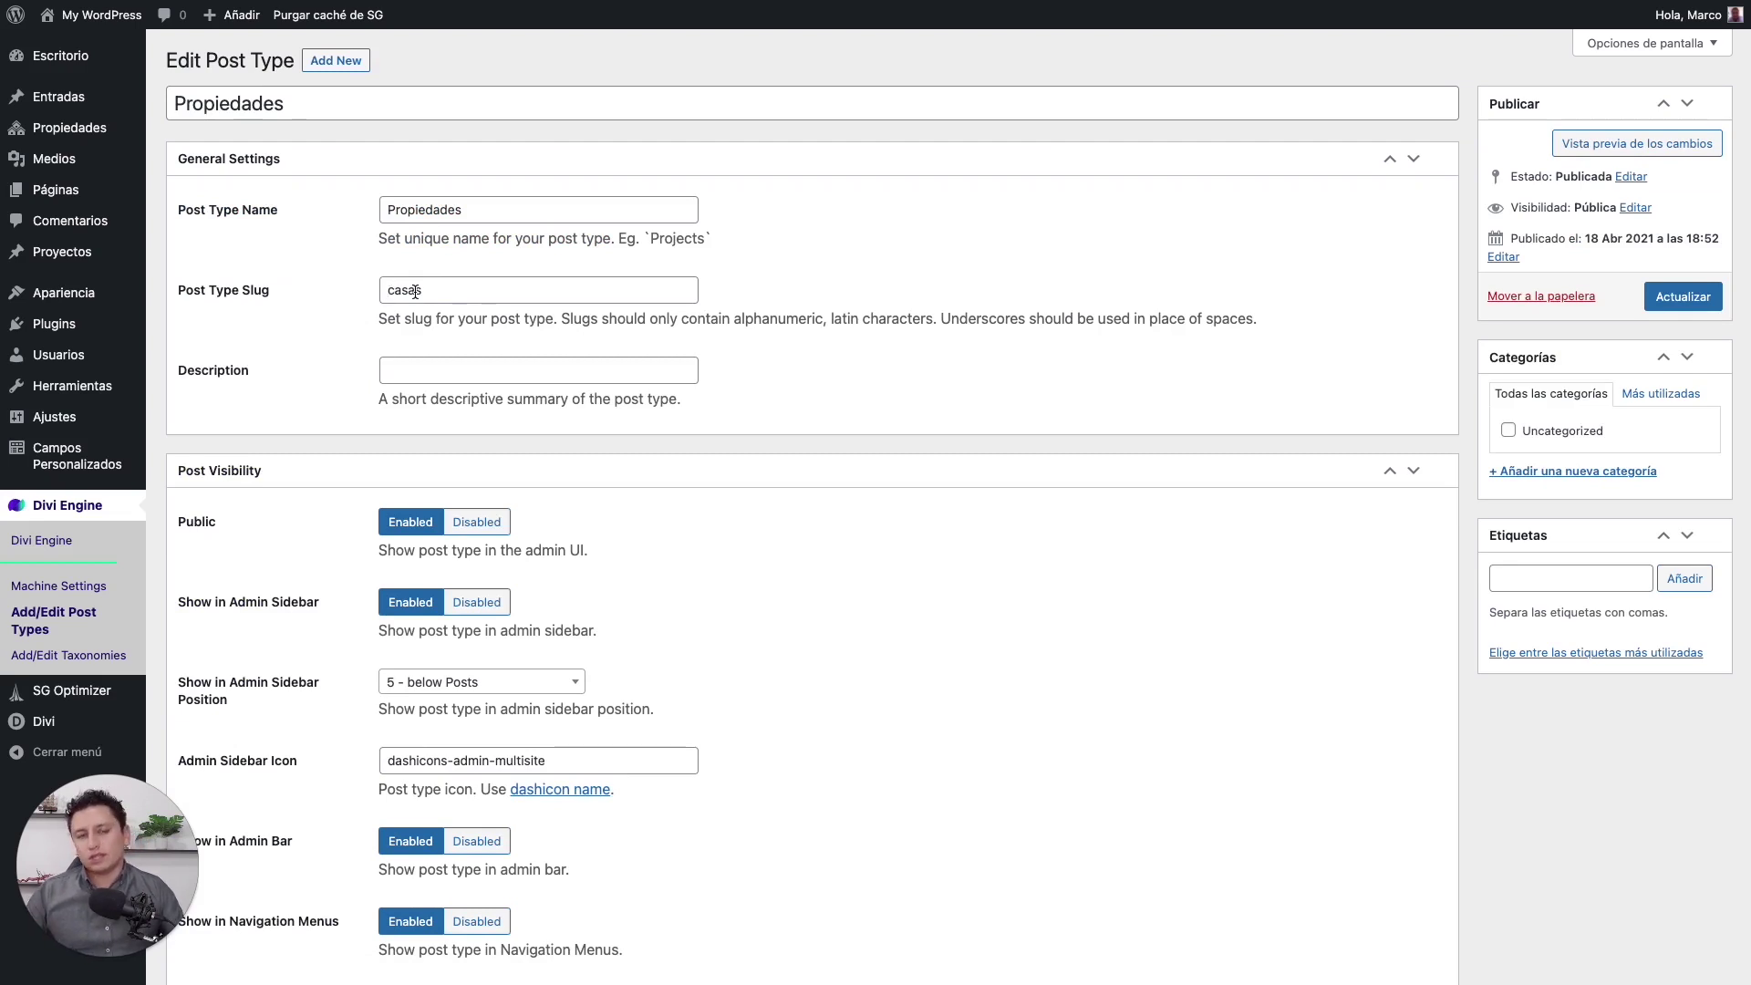
Start a new Propiedad entry from the Propiedades list and scroll to its blank custom fields
click(92, 136)
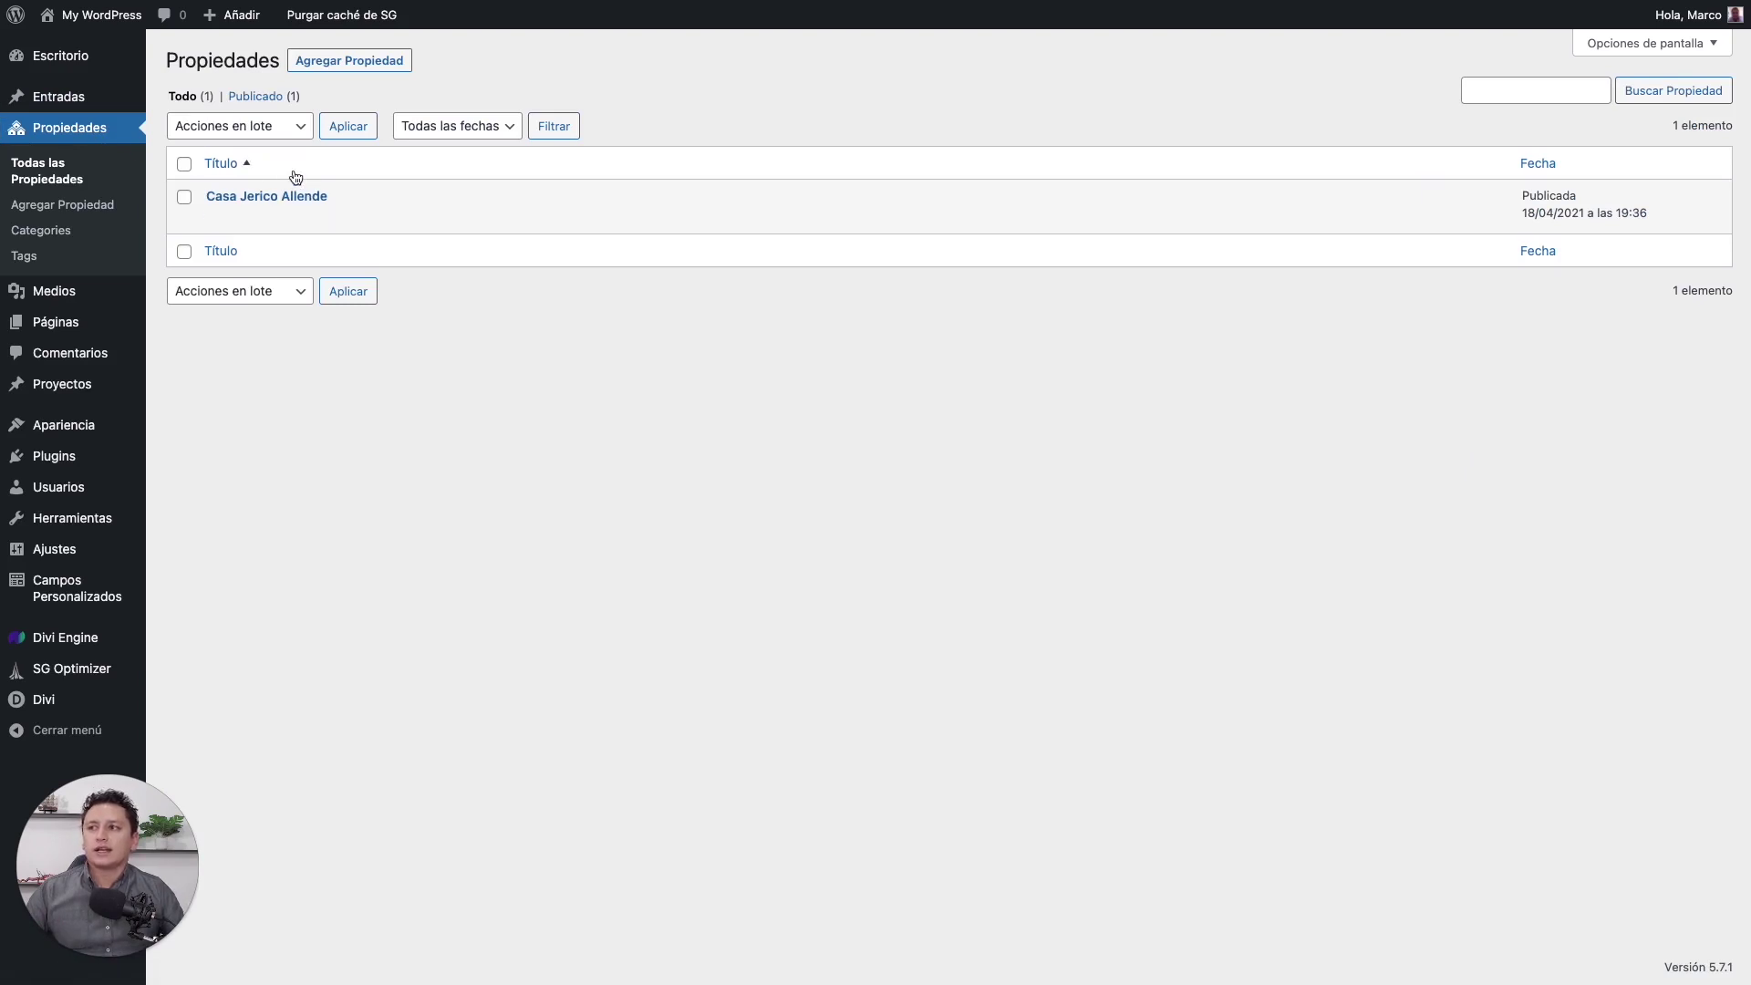
click(363, 64)
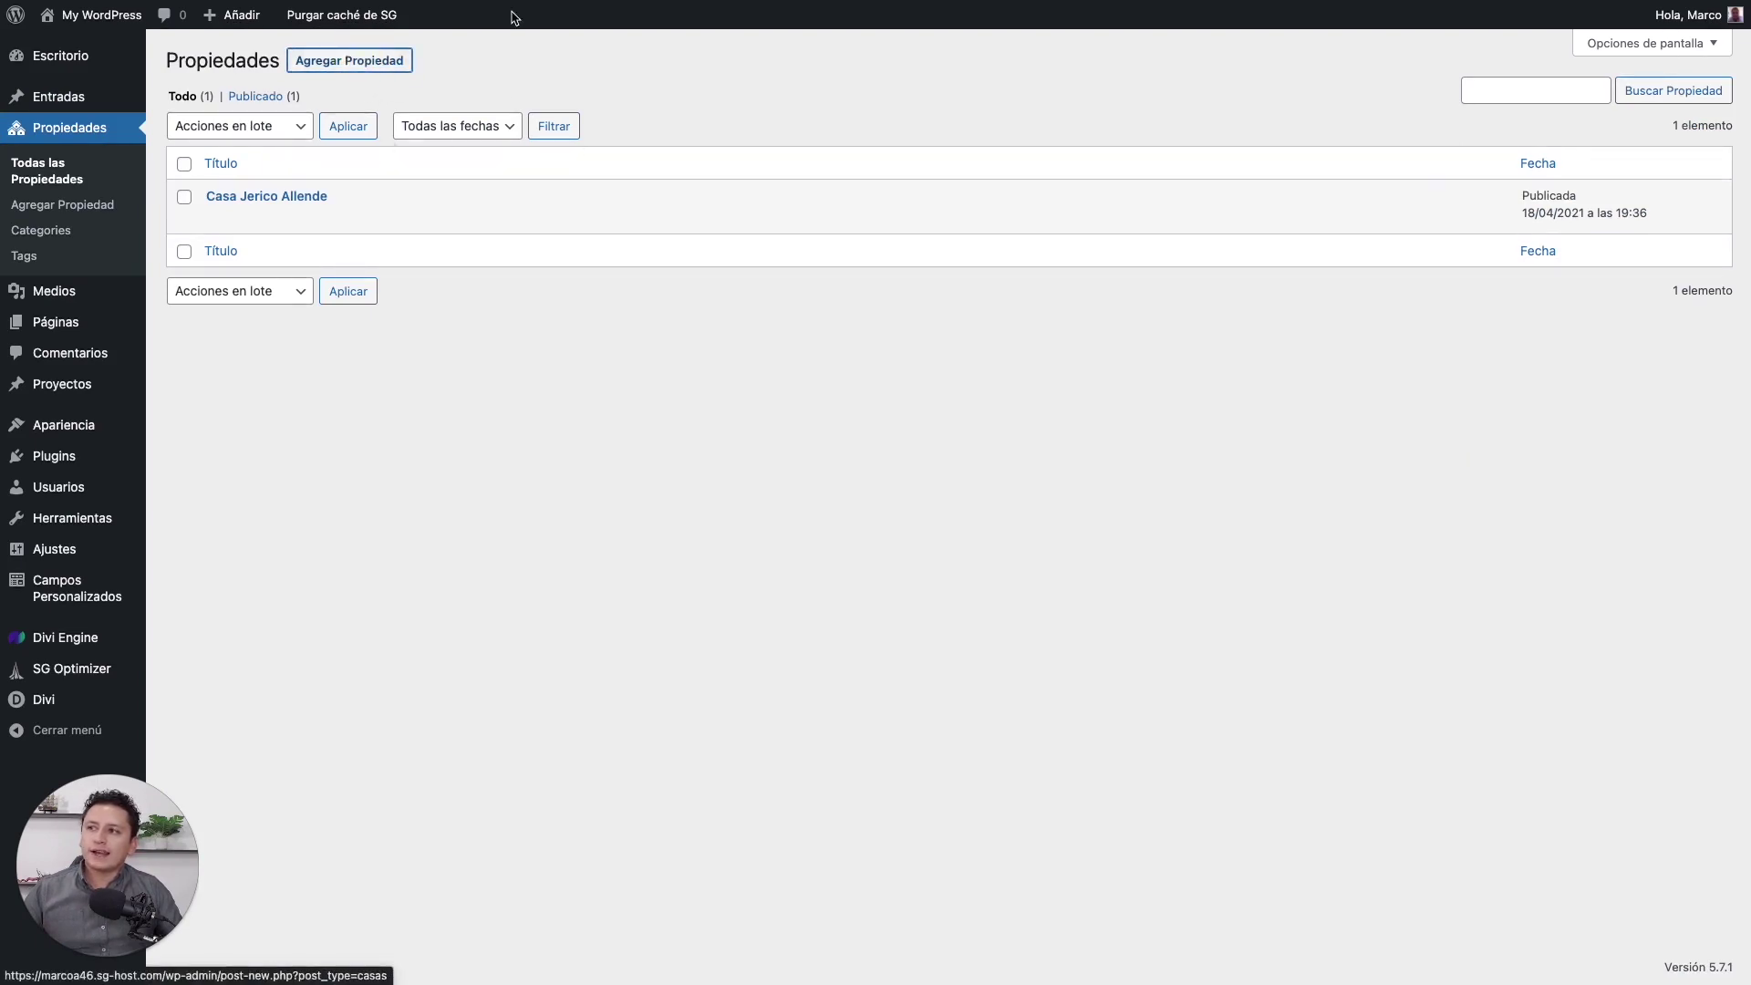
scroll(569, 562, down, 15)
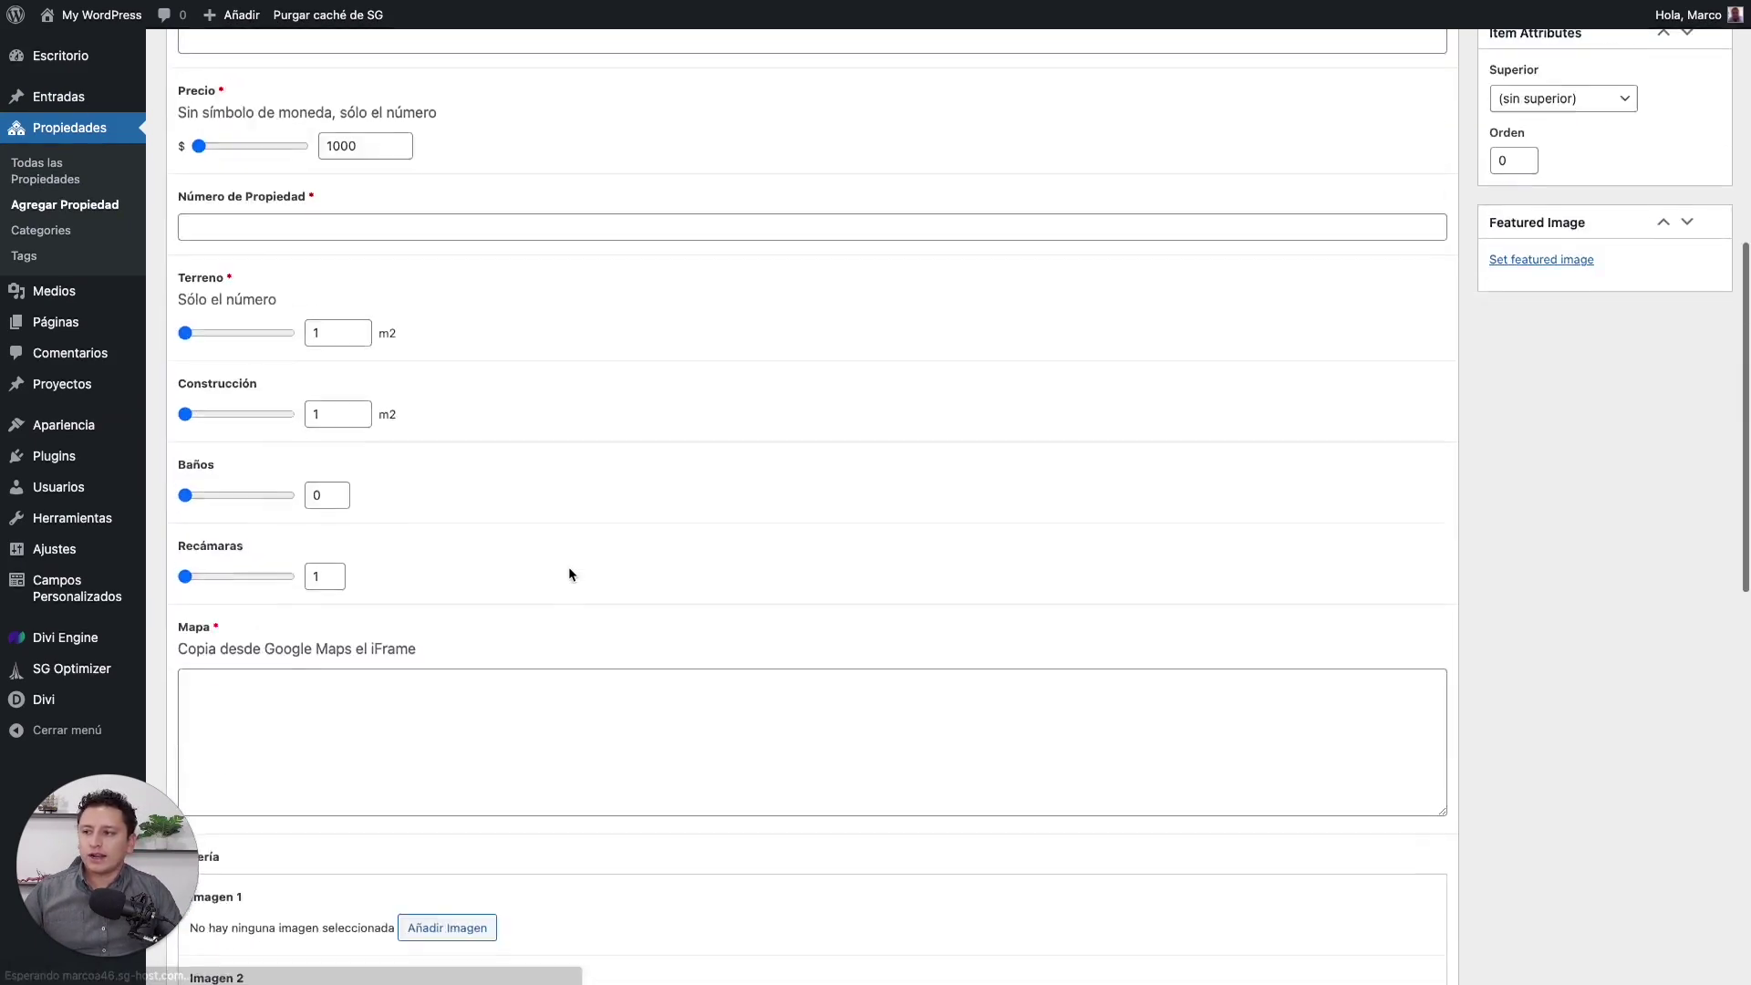
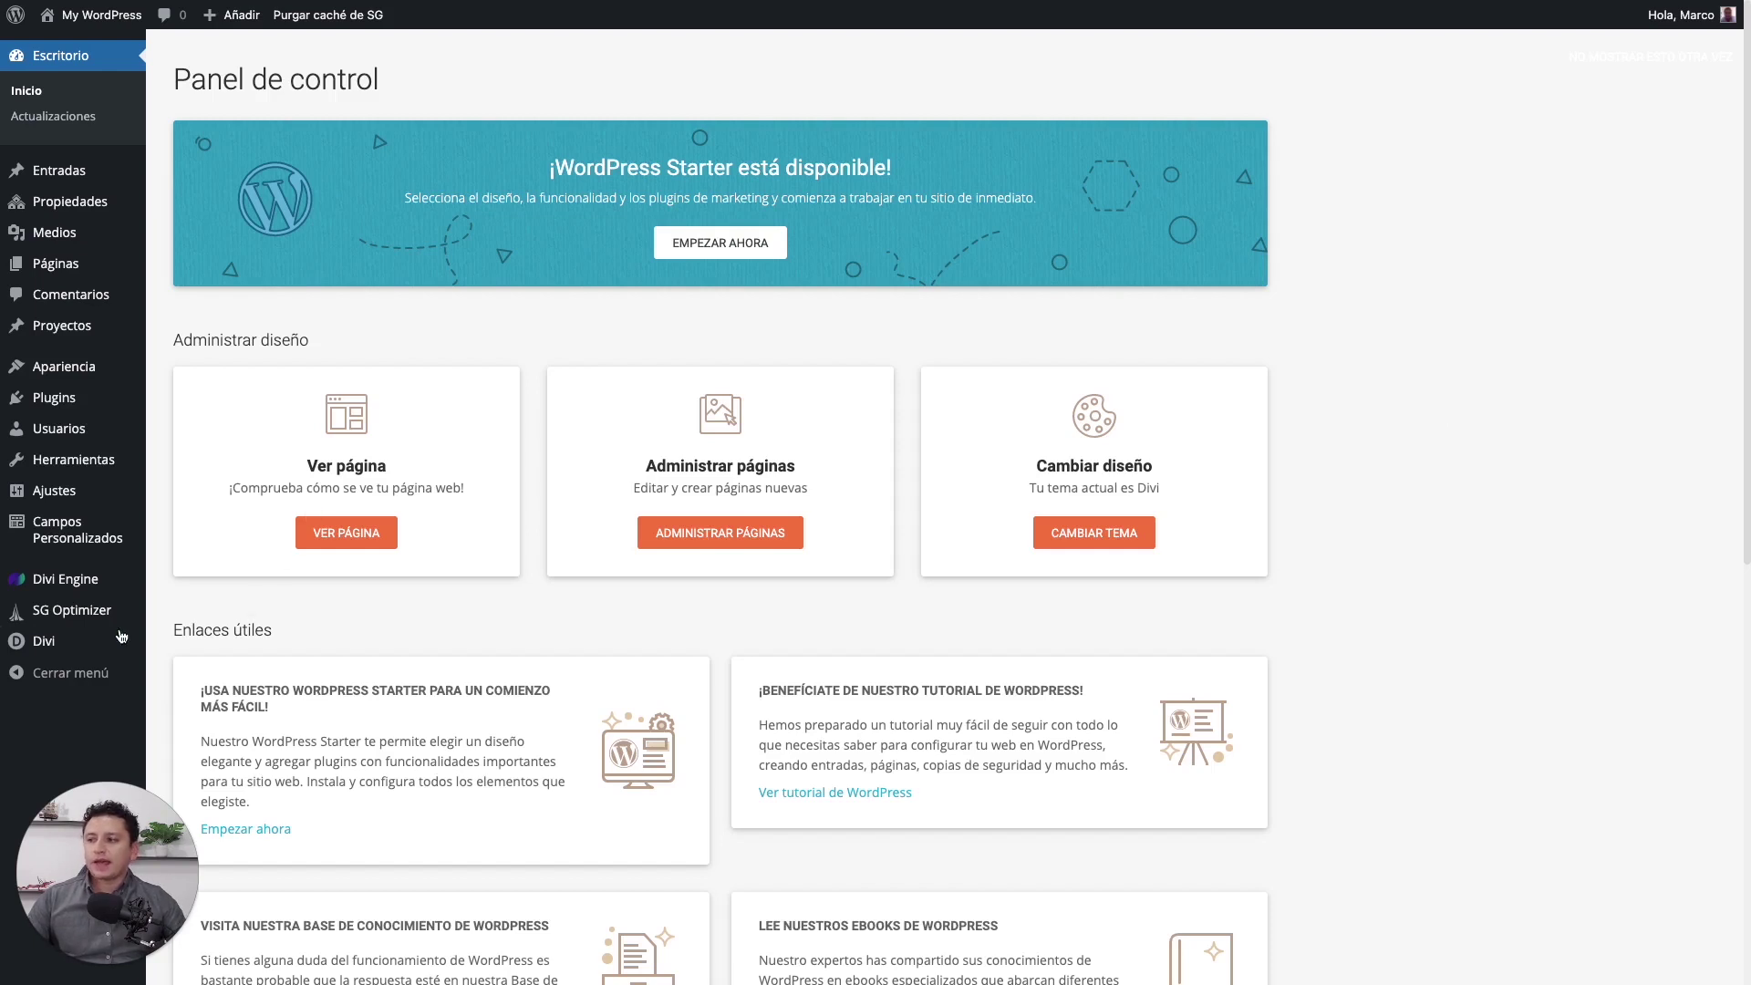
Open Biblioteca de Divi from the Divi menu in the admin sidebar
mouse_move(94, 649)
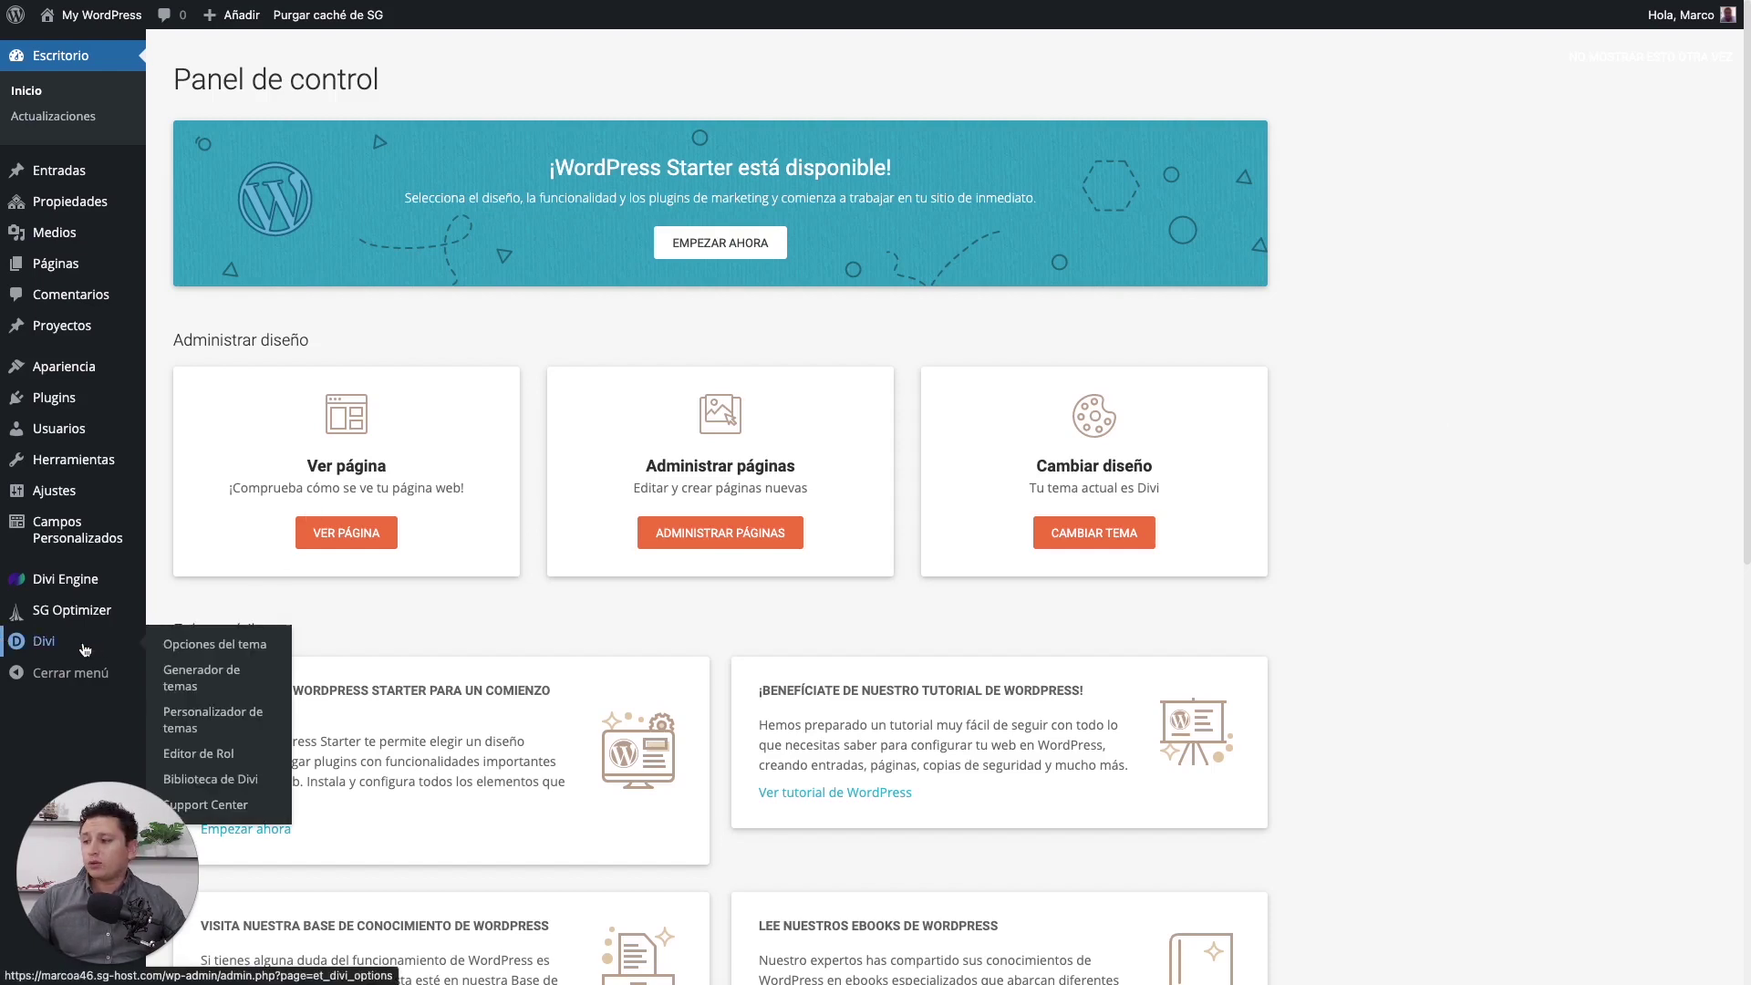
click(229, 787)
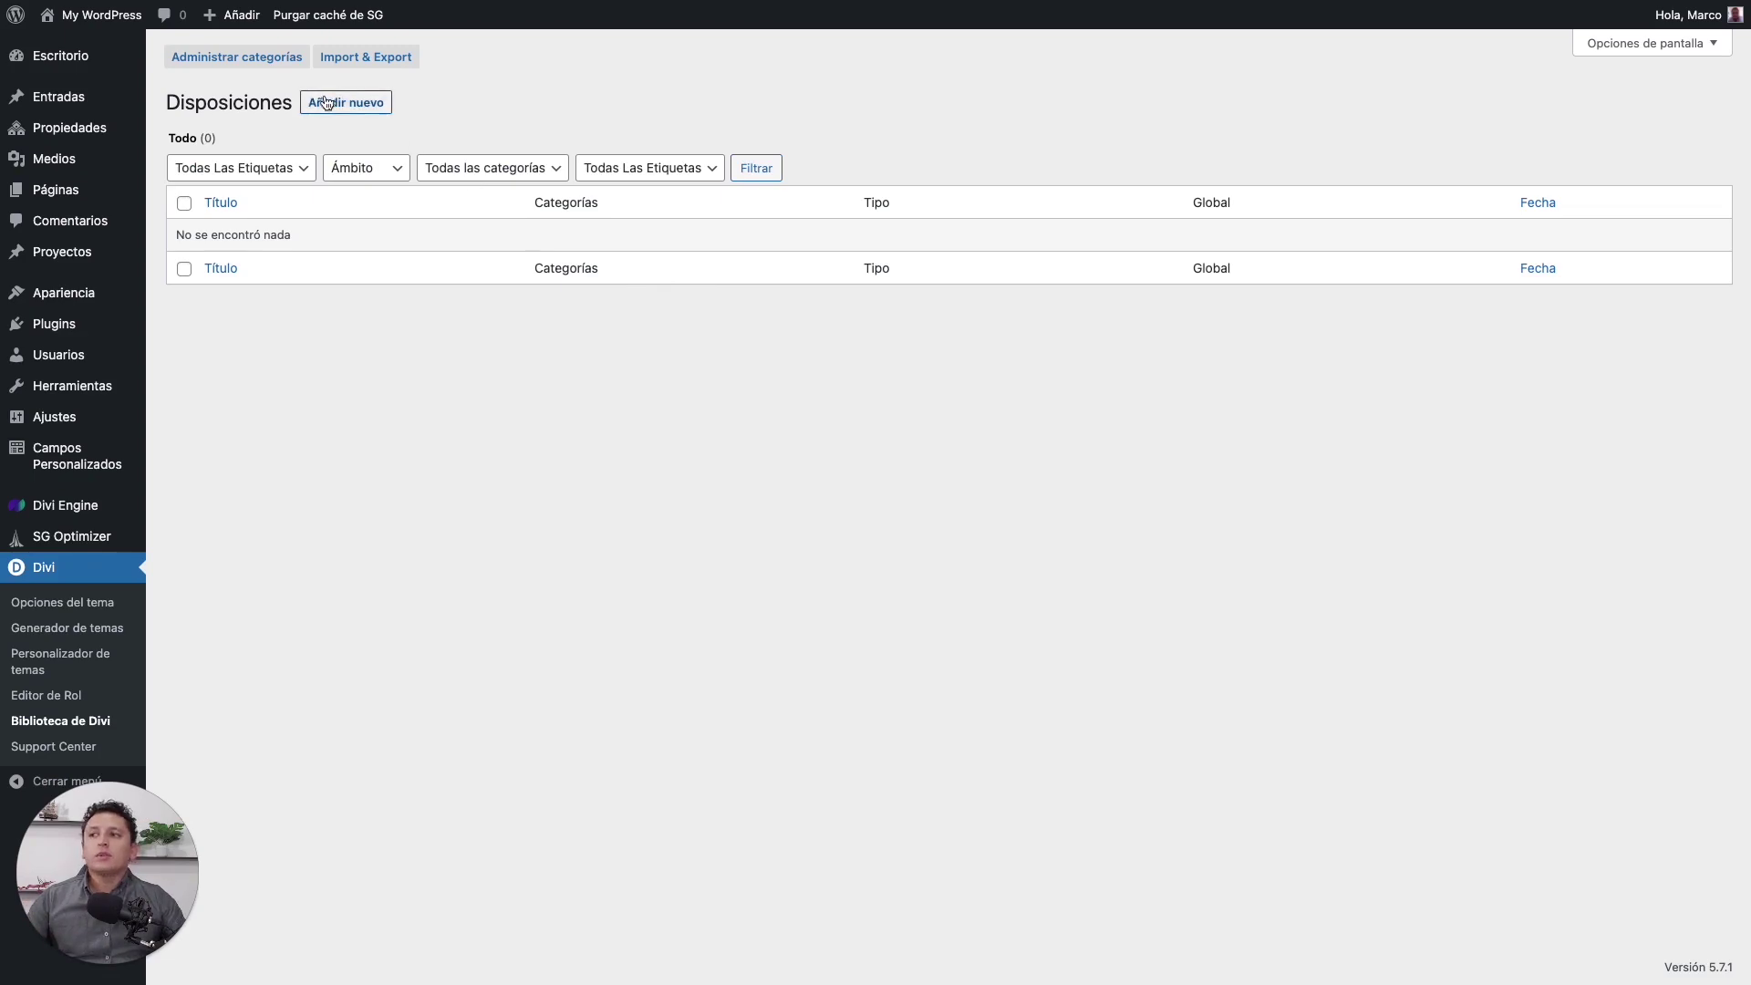
Create a new Sección-type library layout named 'Loop Propiedades'
click(359, 105)
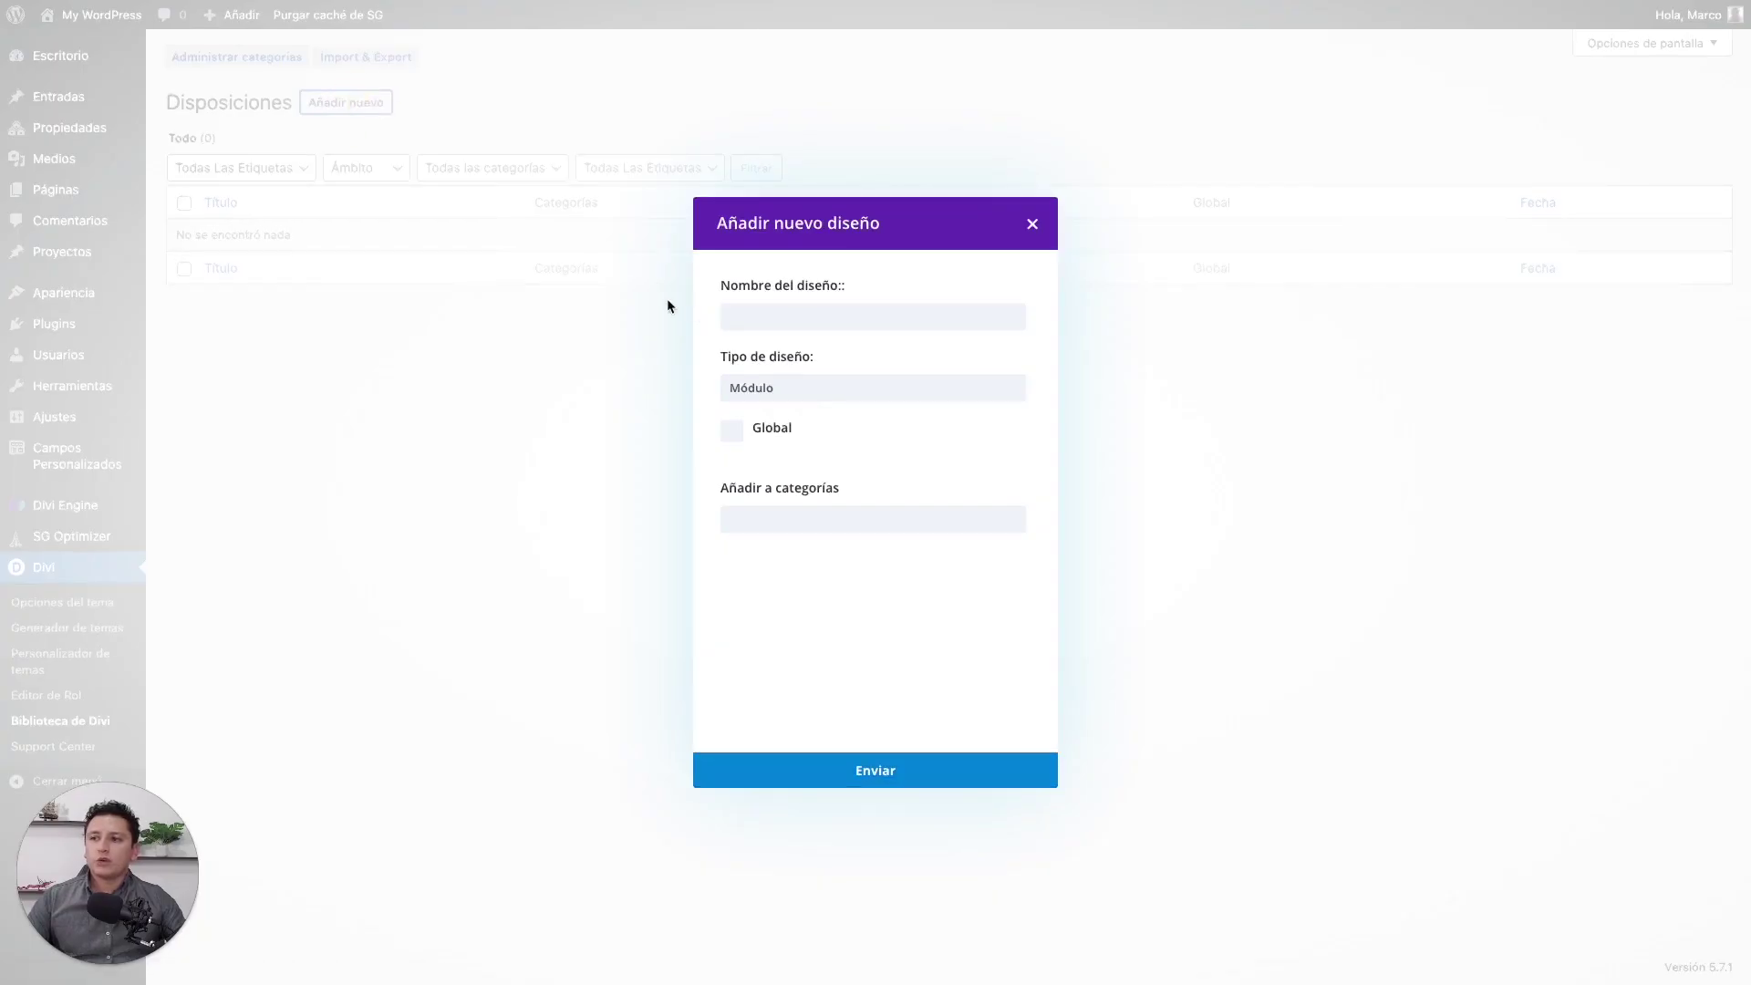
click(784, 316)
text(Loop Propiedades)
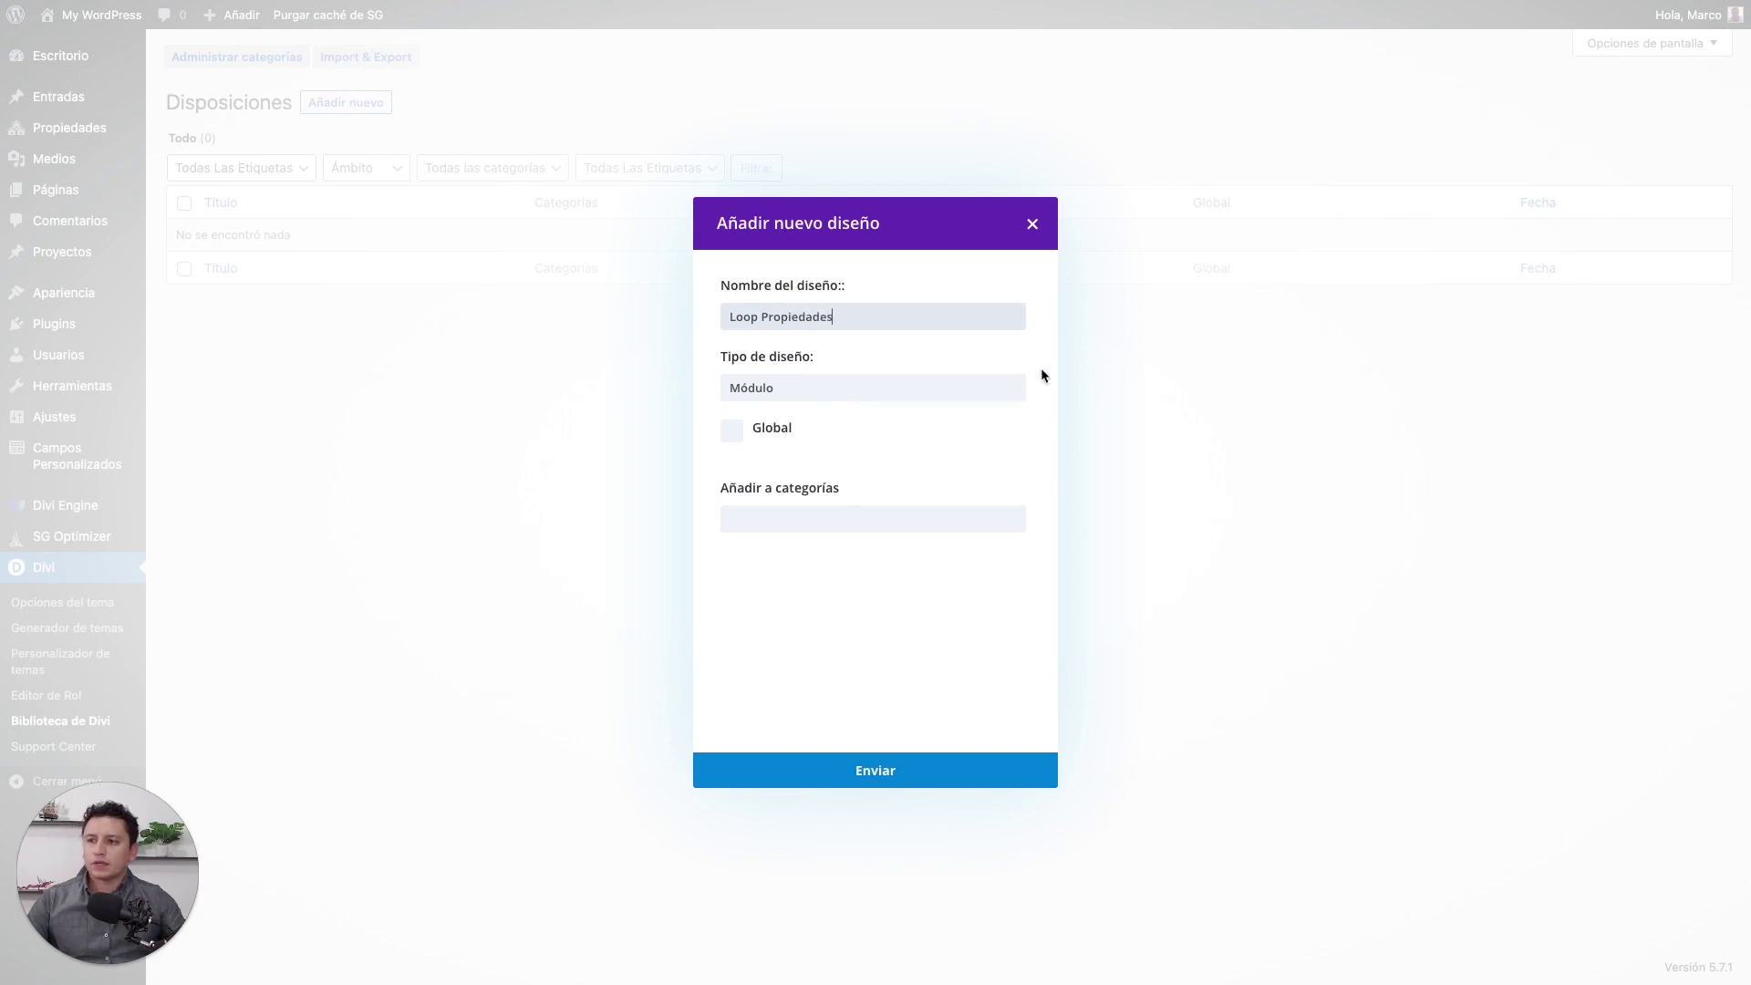
click(835, 388)
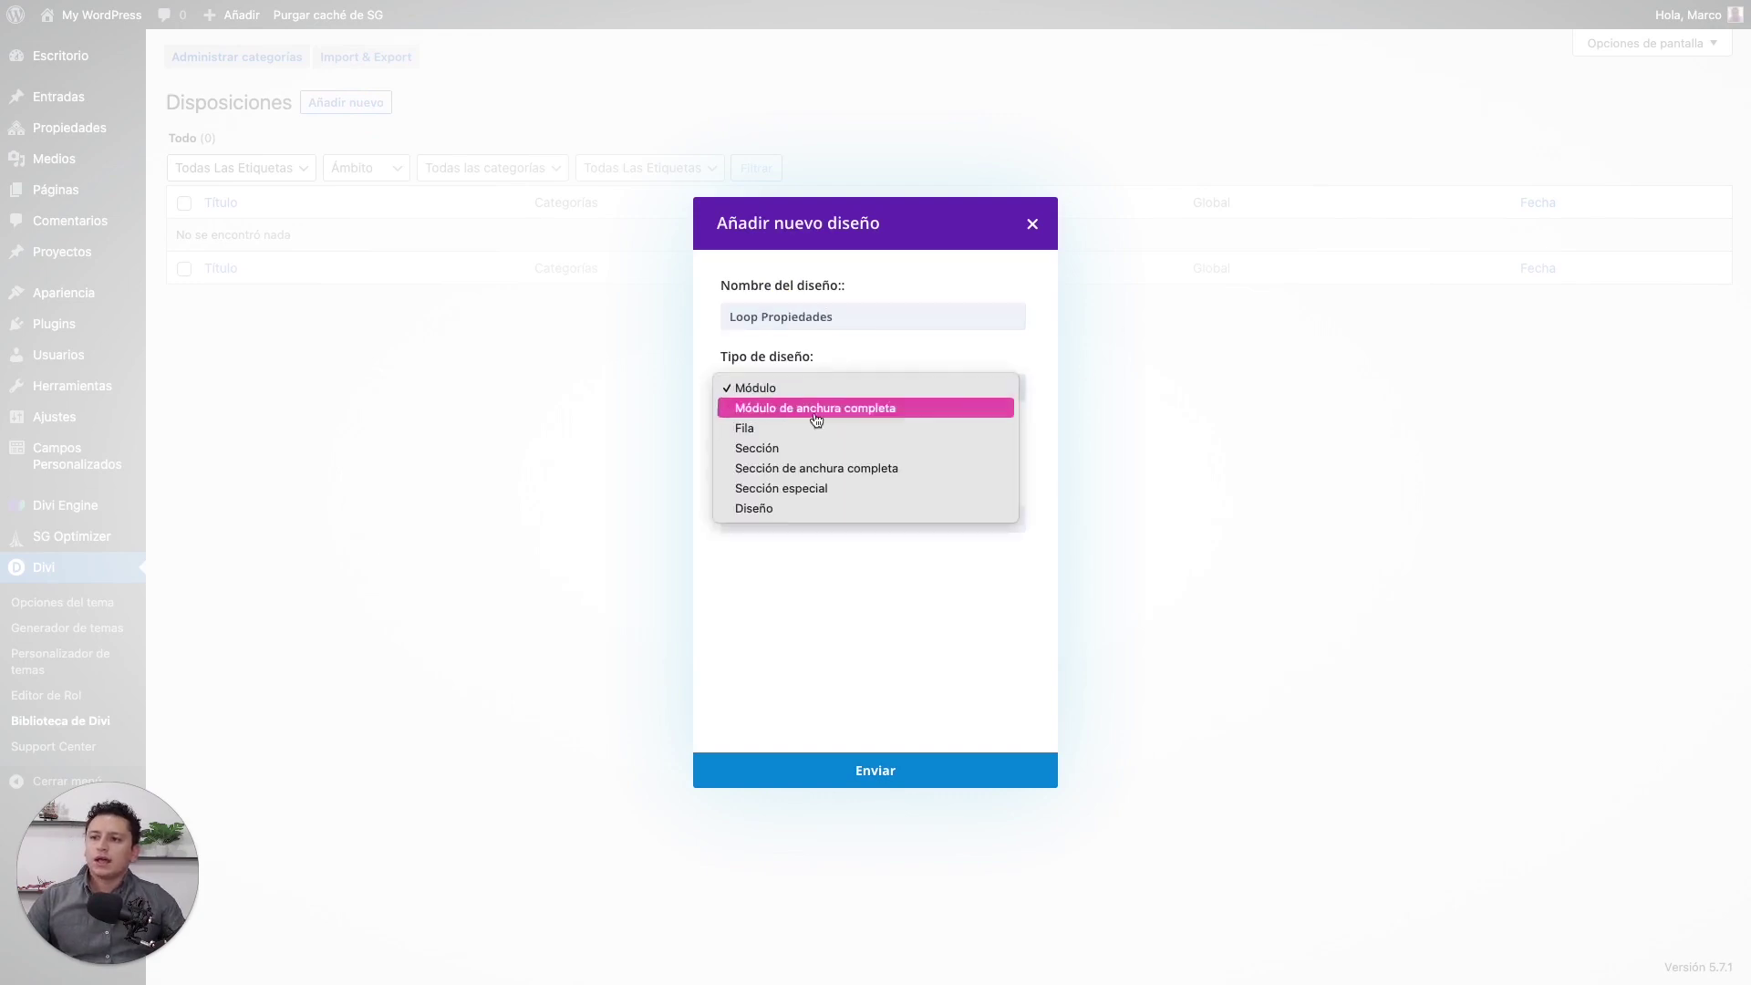
click(793, 450)
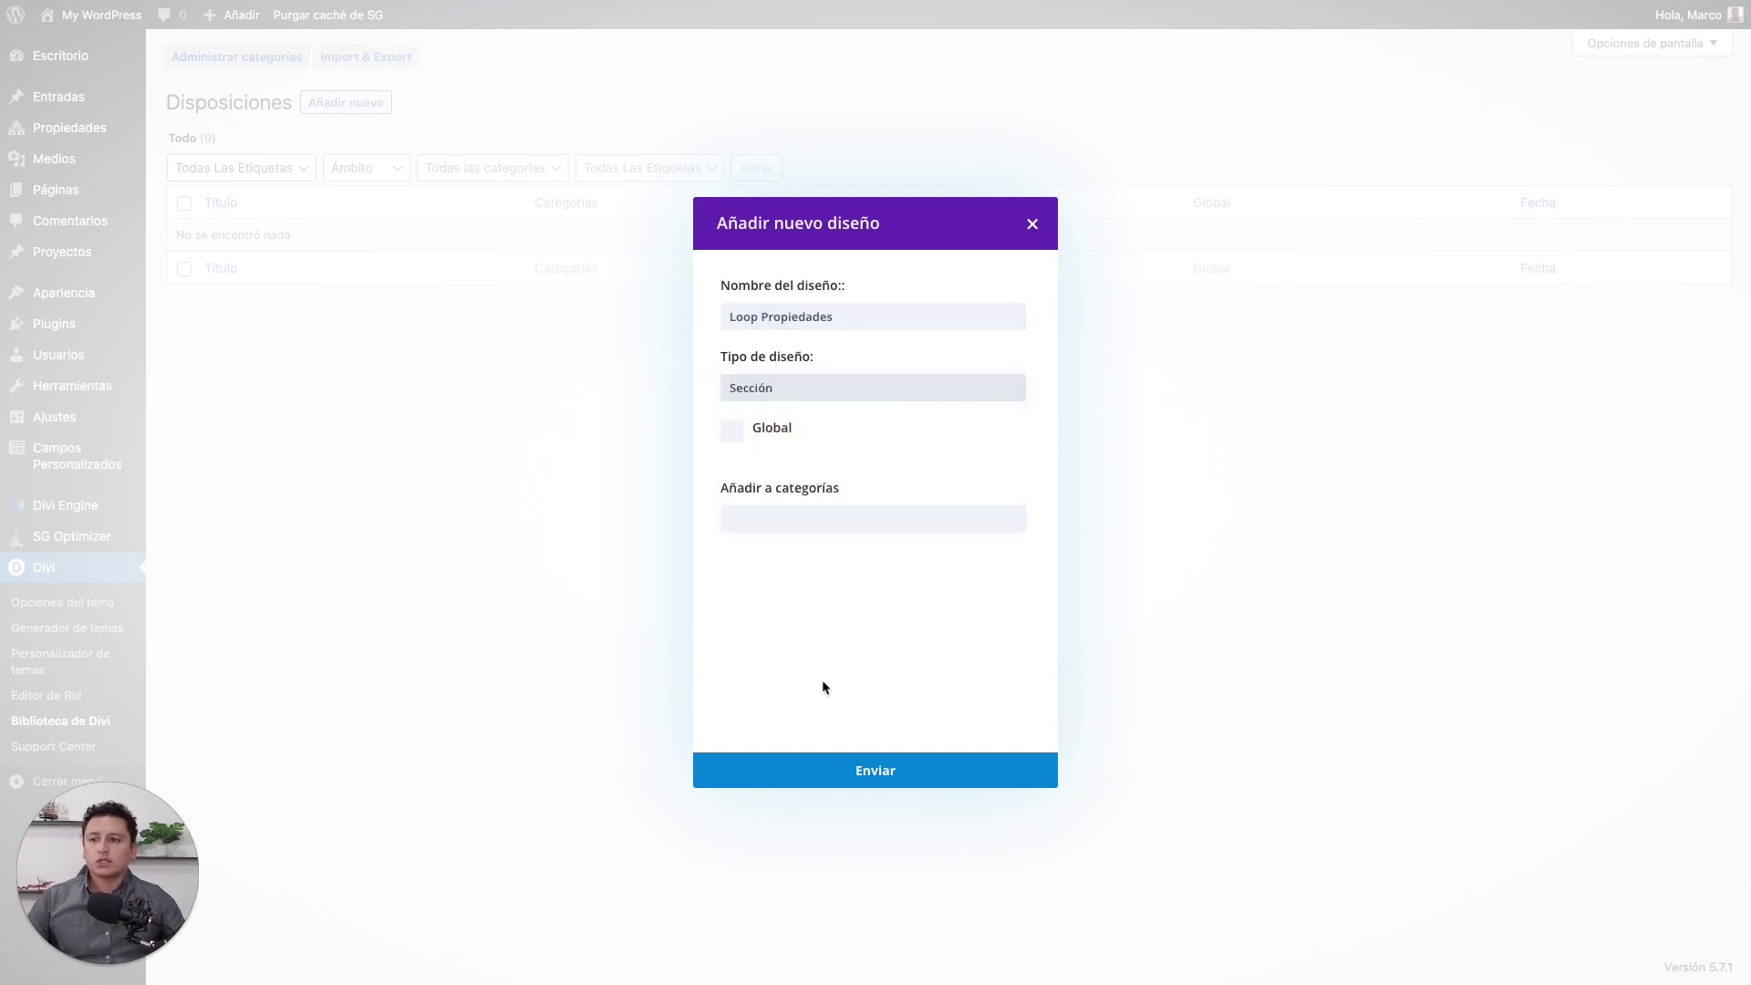
click(889, 773)
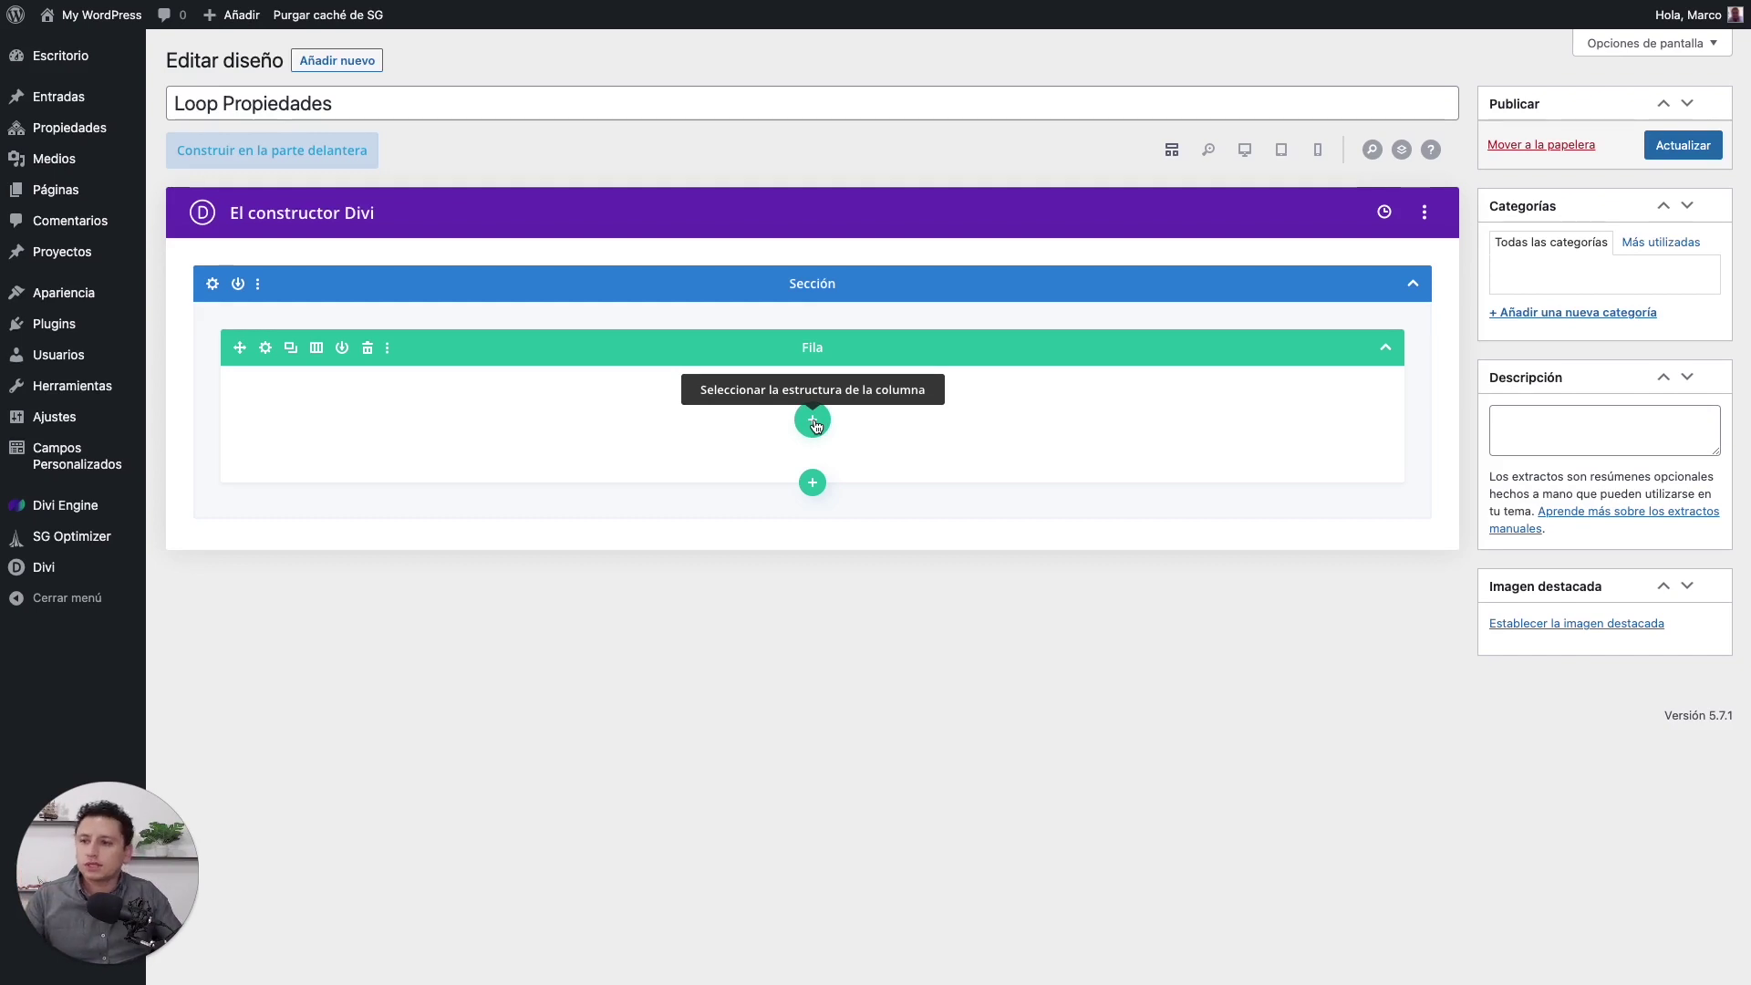
Give the empty row a single column and browse the module list to the Divi Machine modules
click(815, 426)
click(707, 522)
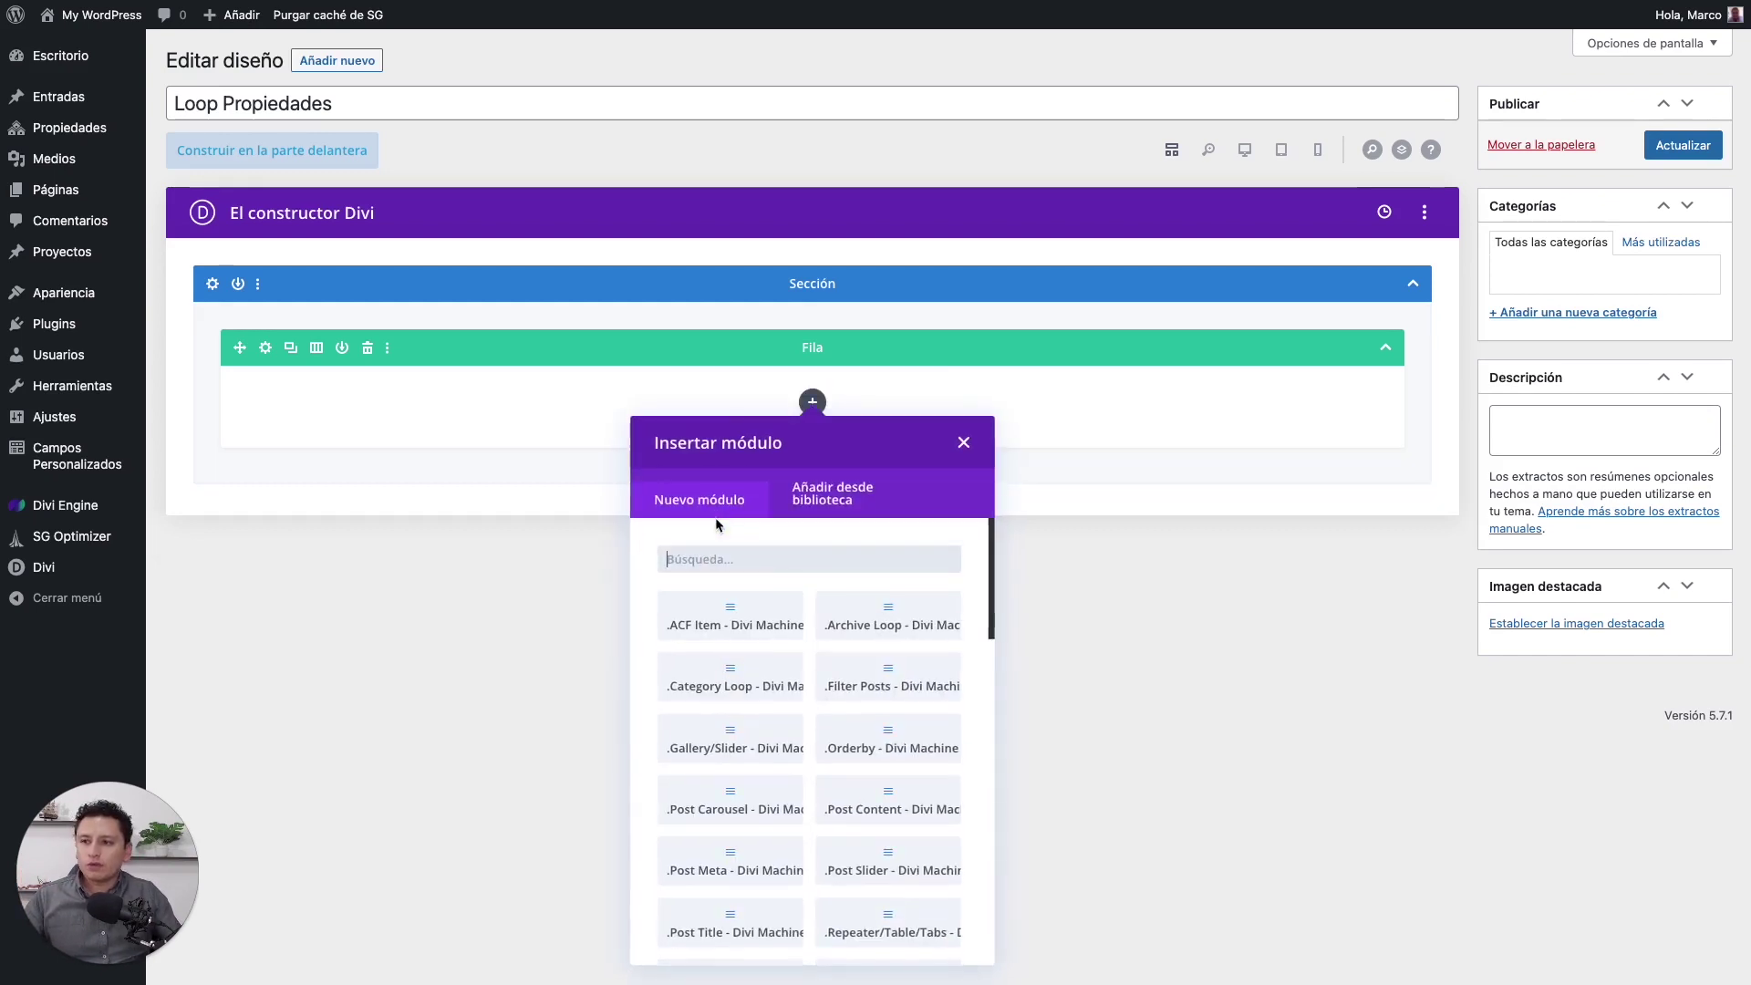
scroll(800, 569, down, 1)
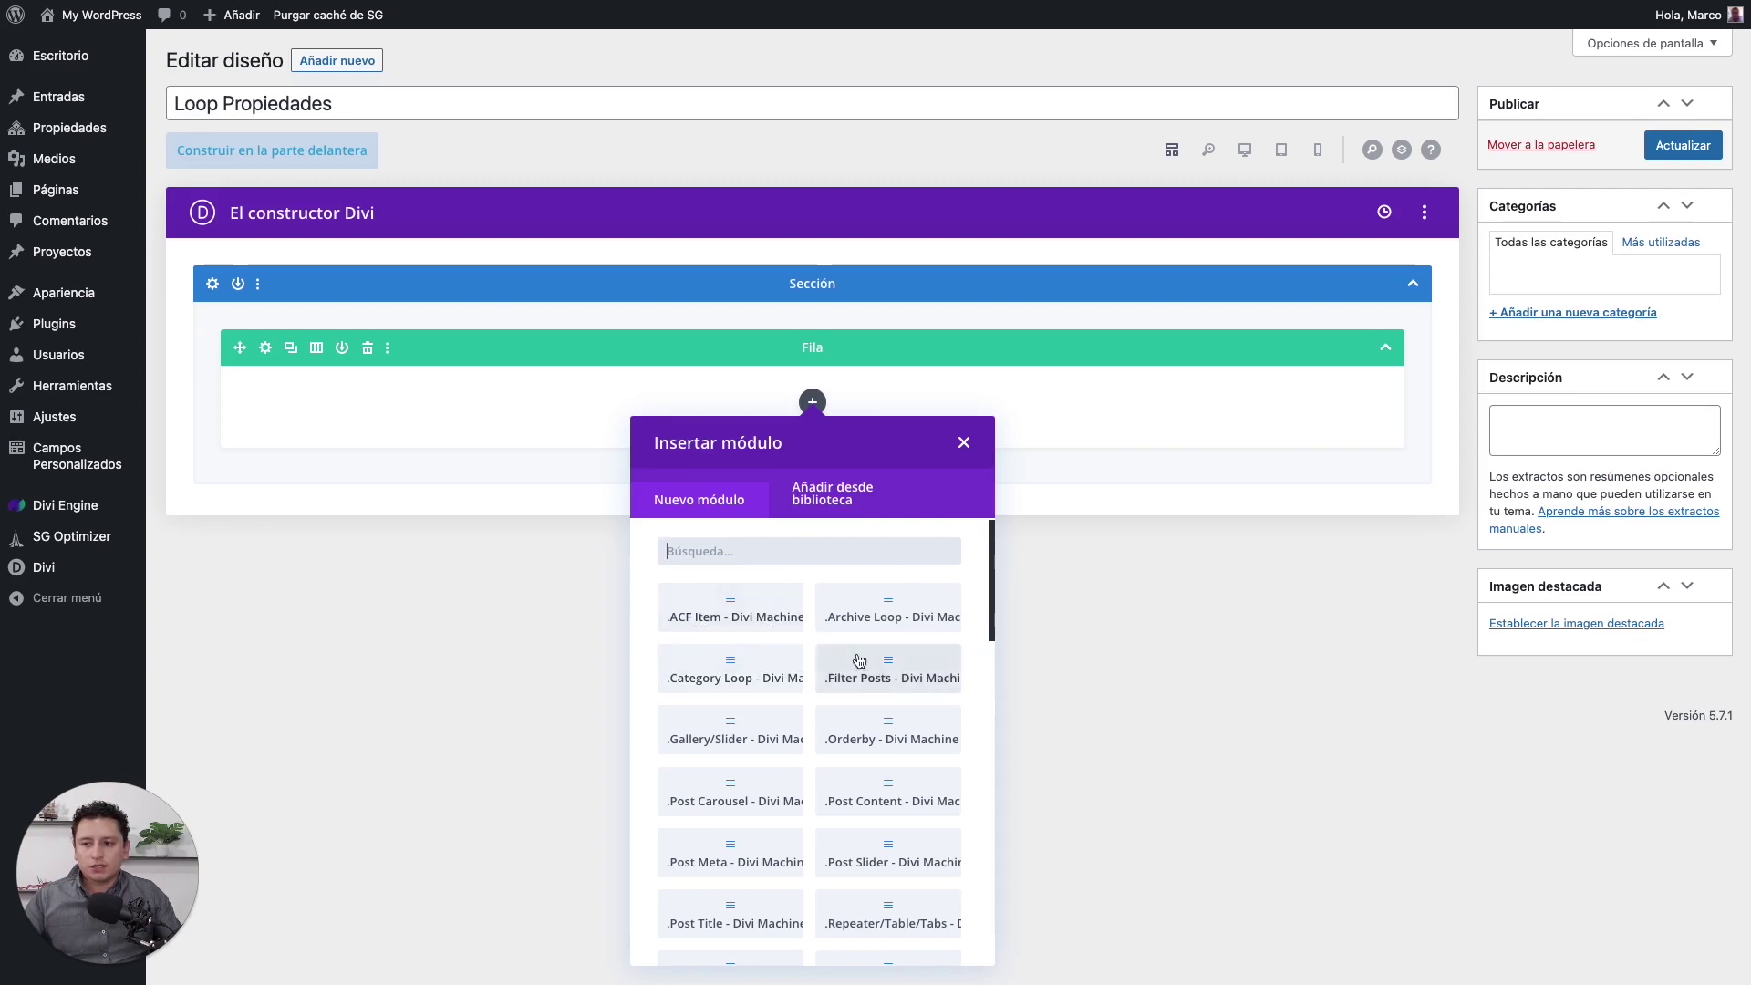
scroll(850, 665, down, 3)
scroll(848, 669, down, 2)
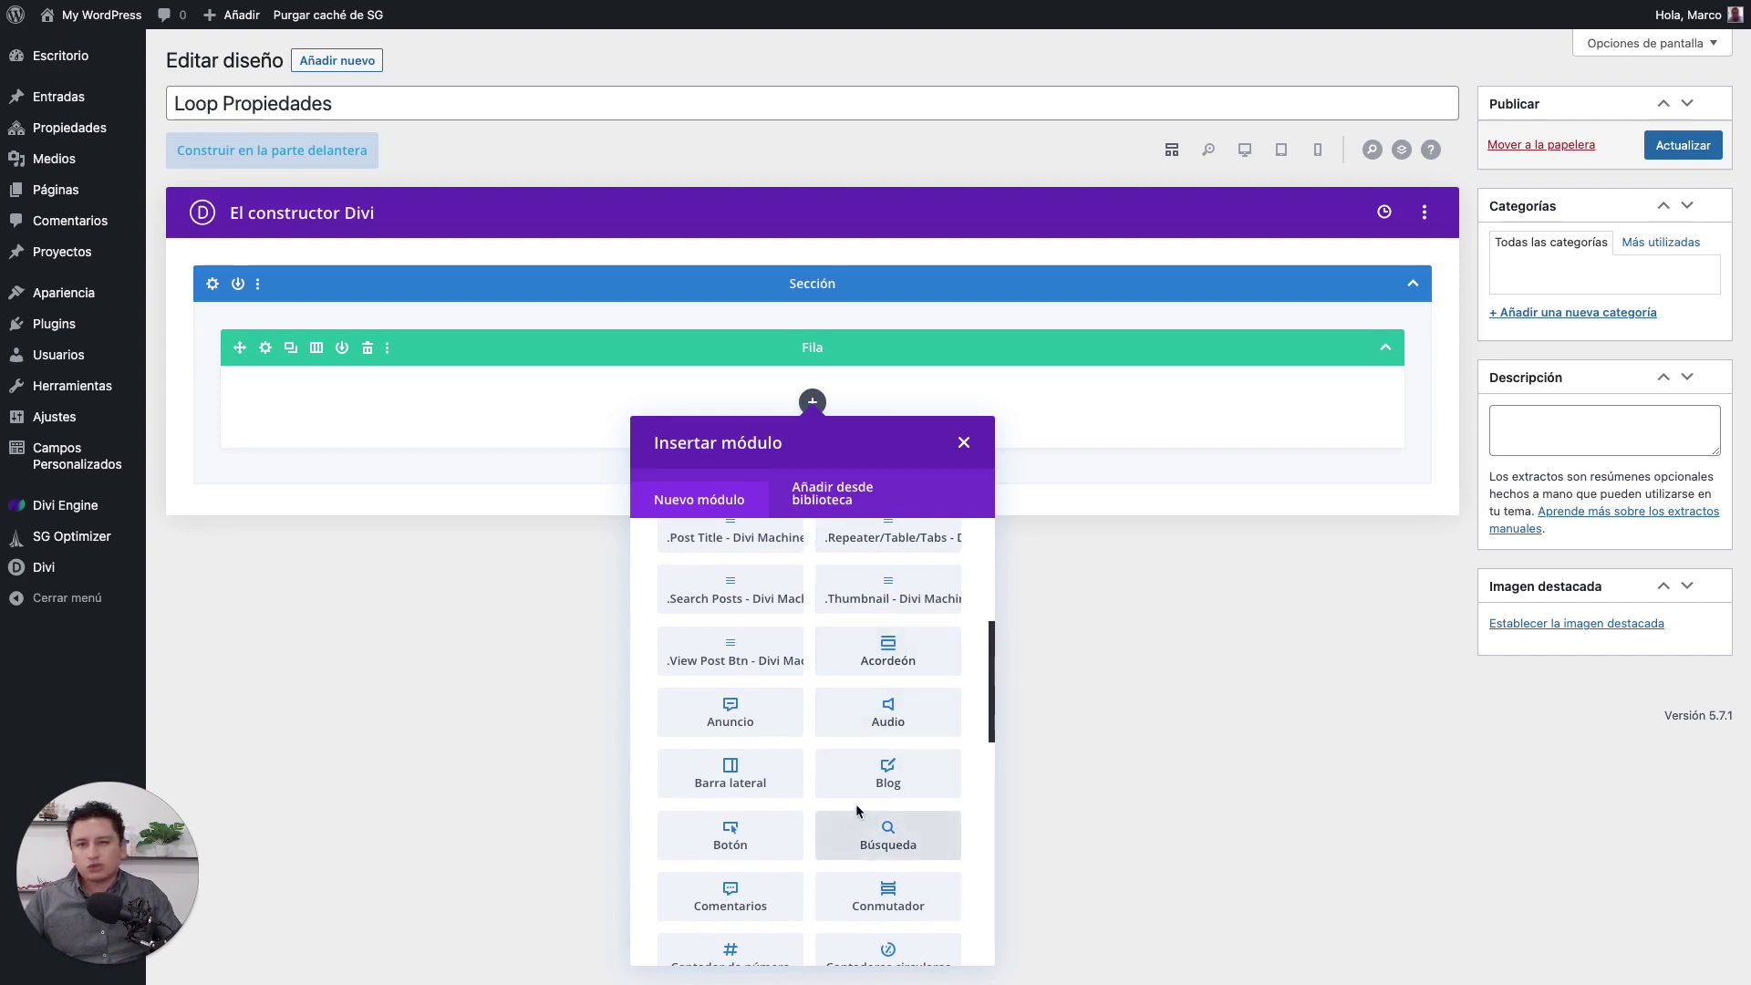
scroll(853, 766, up, 4)
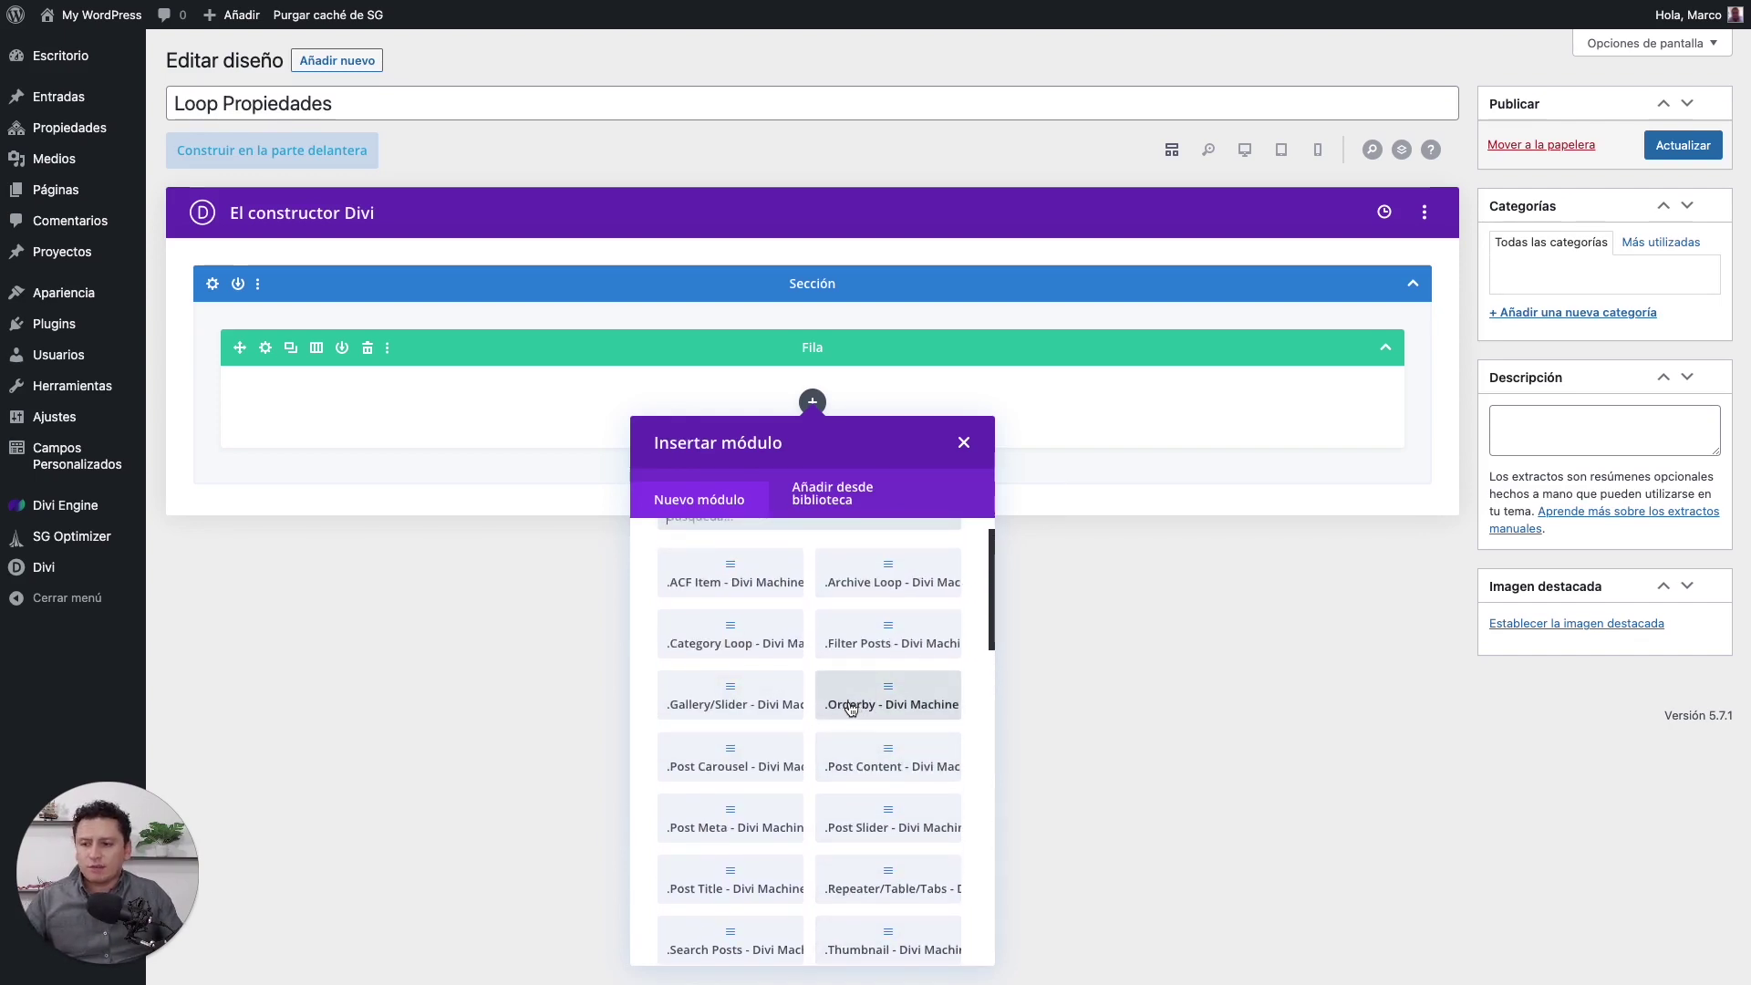
scroll(855, 709, up, 1)
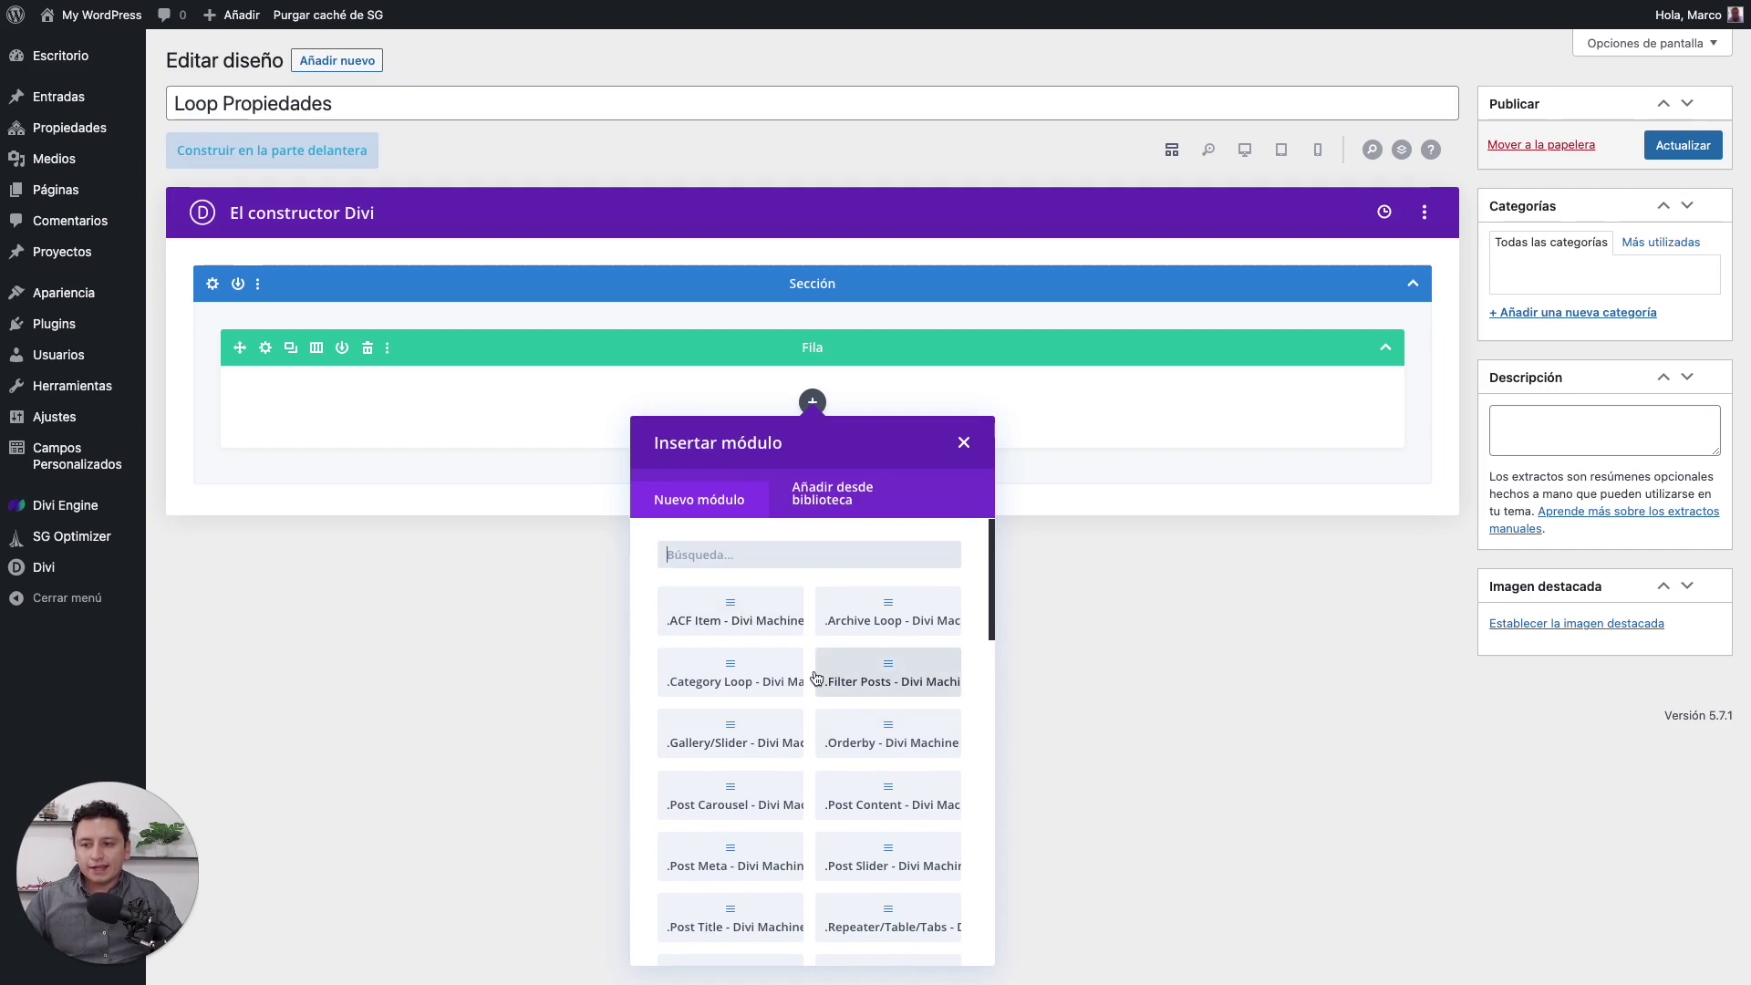
scroll(815, 675, down, 1)
scroll(813, 675, down, 1)
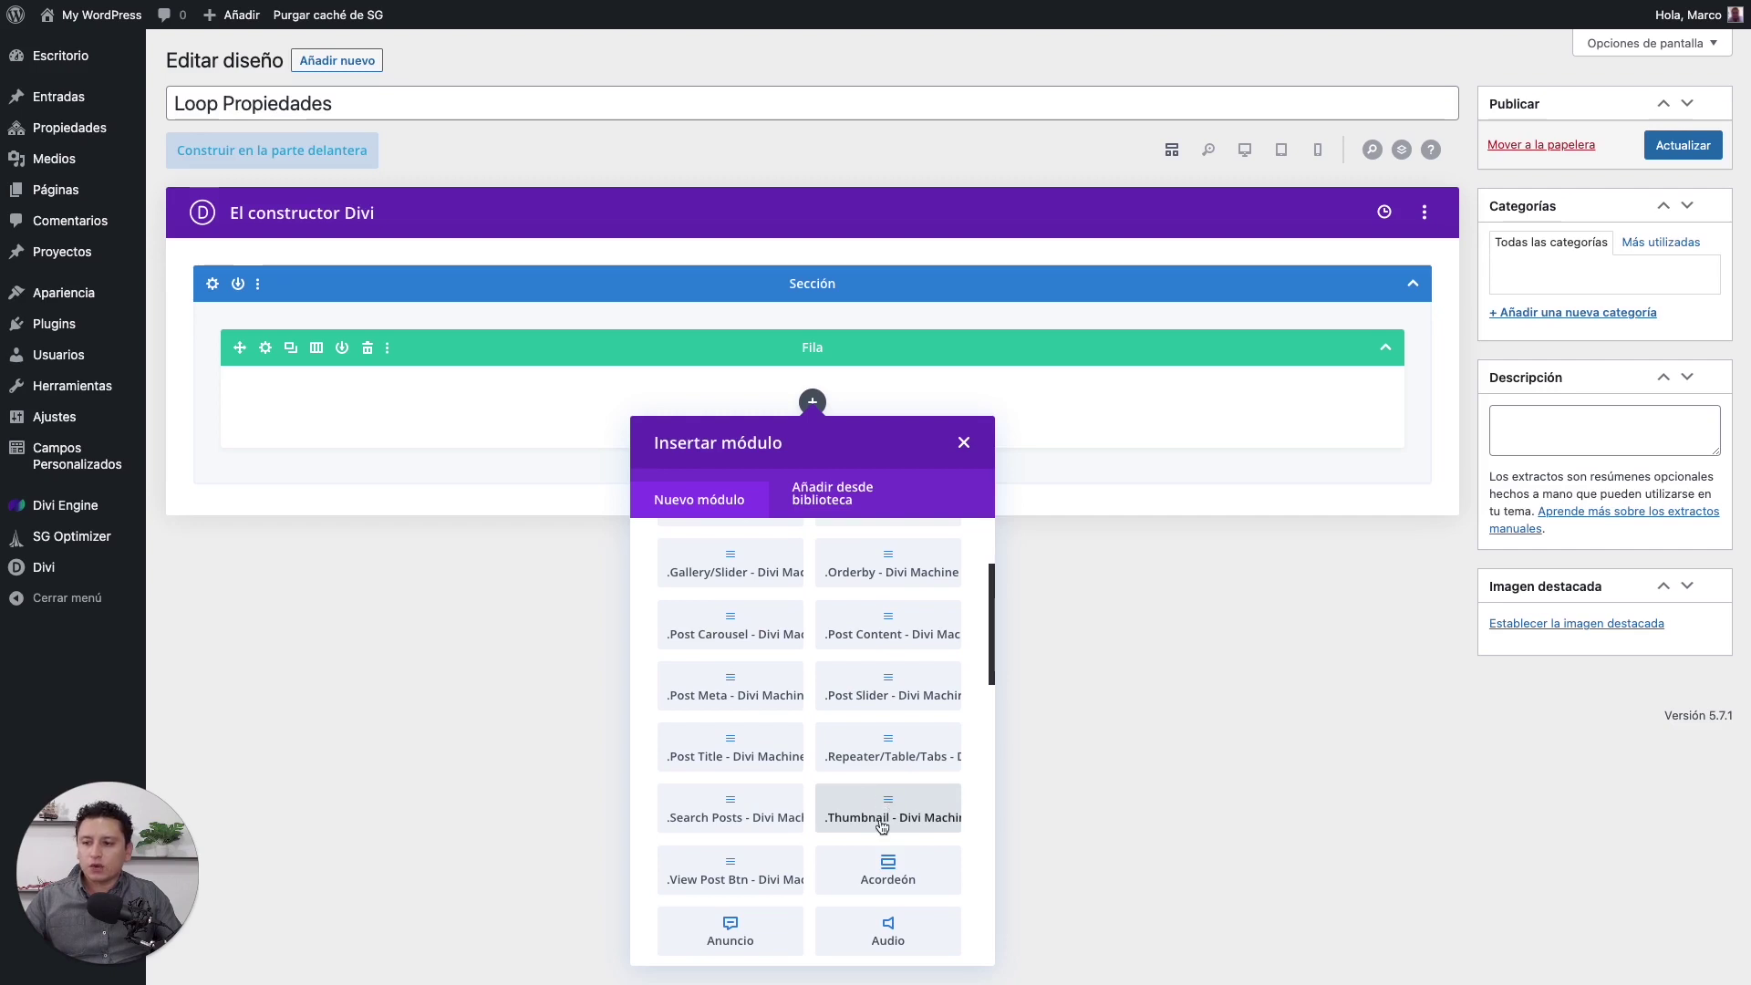
Insert a .Thumbnail module with medium image size and the default image style
click(880, 812)
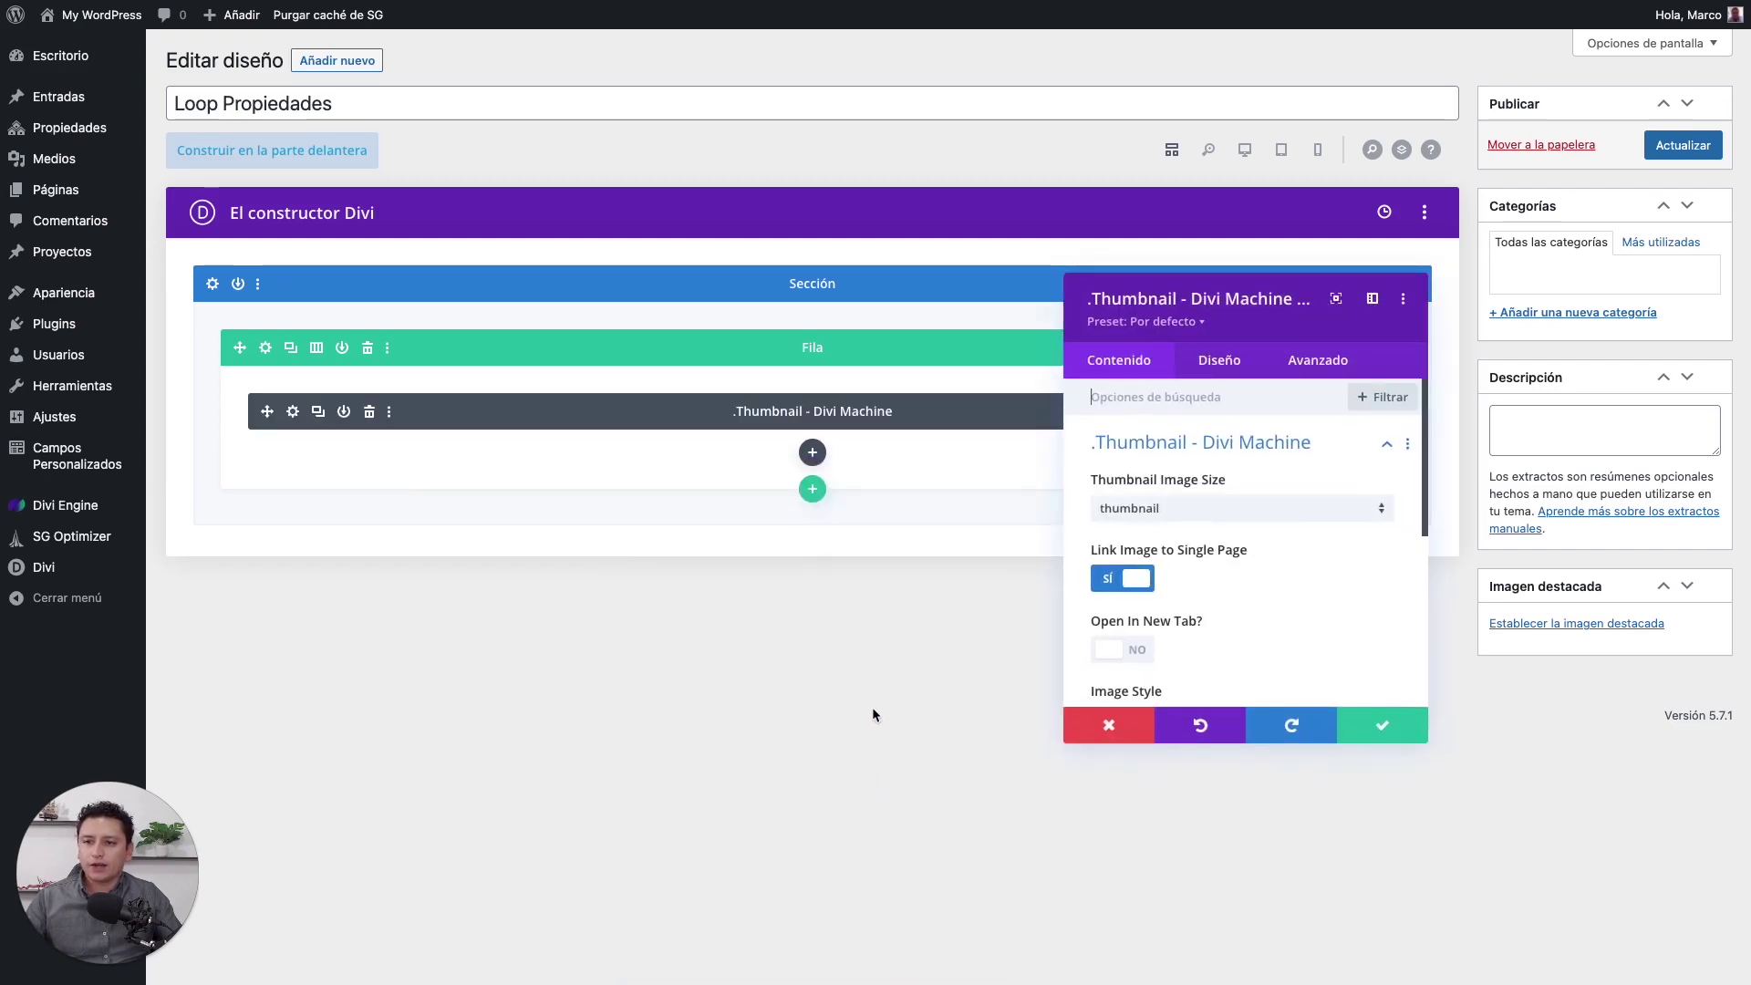
drag(1206, 297, 260, 224)
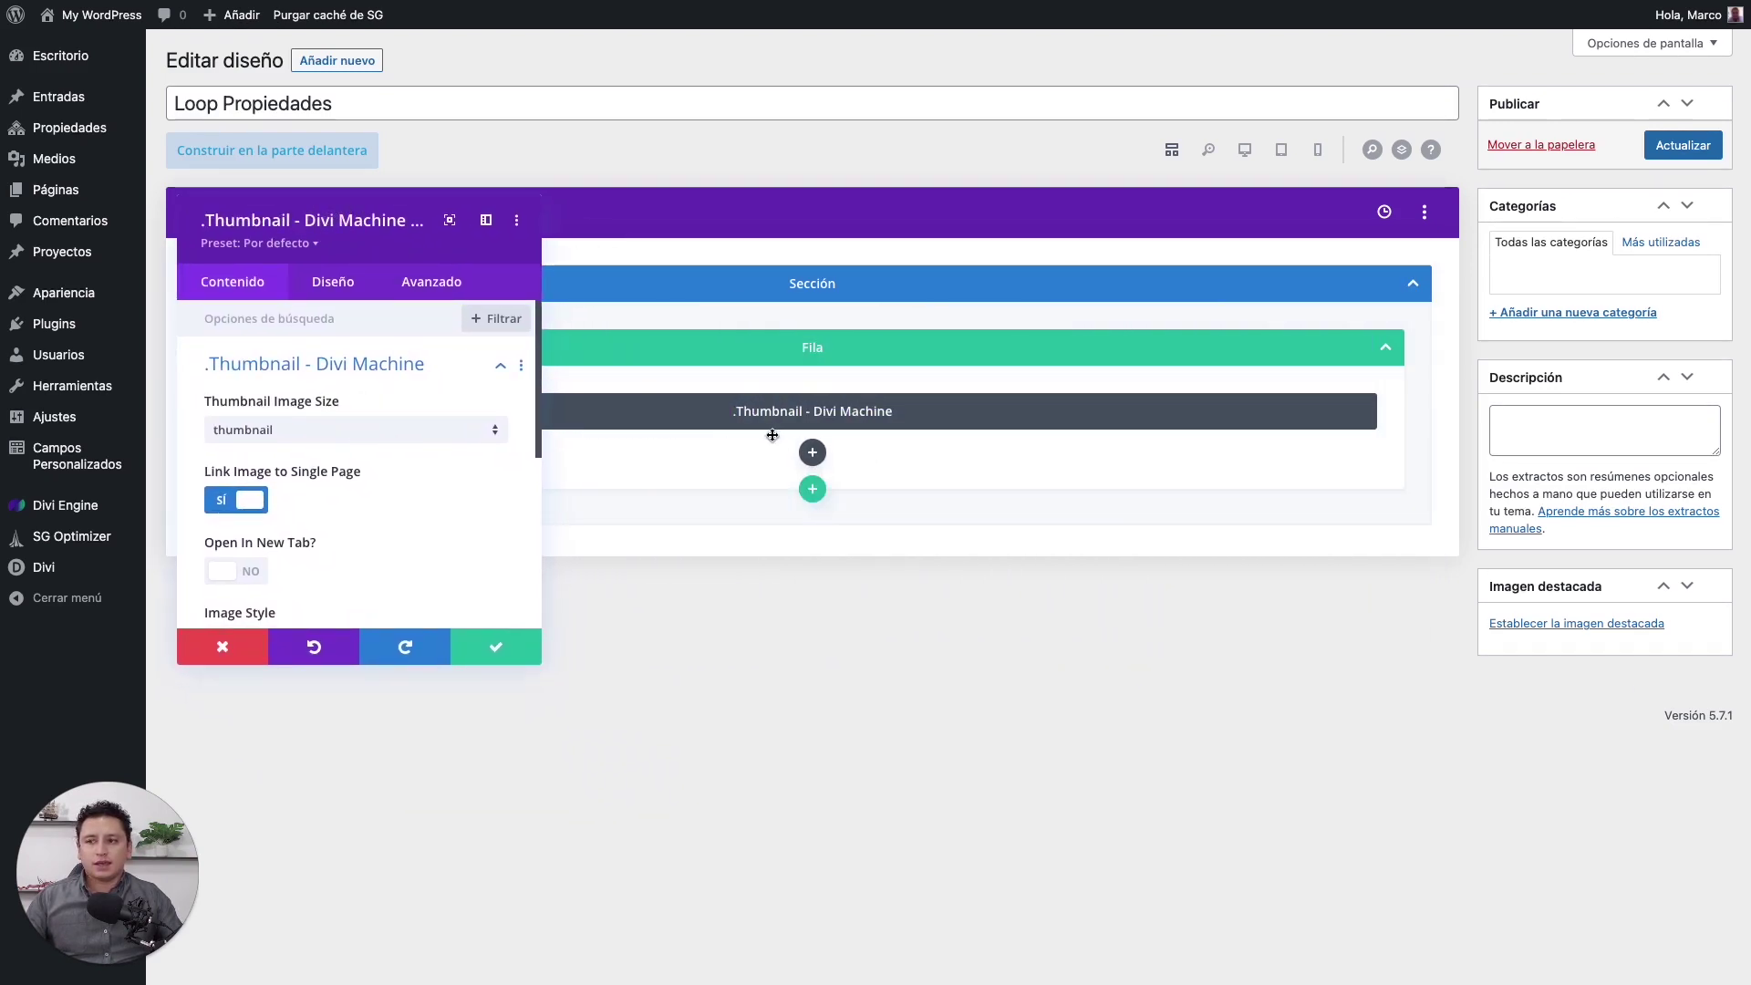
click(292, 432)
click(292, 479)
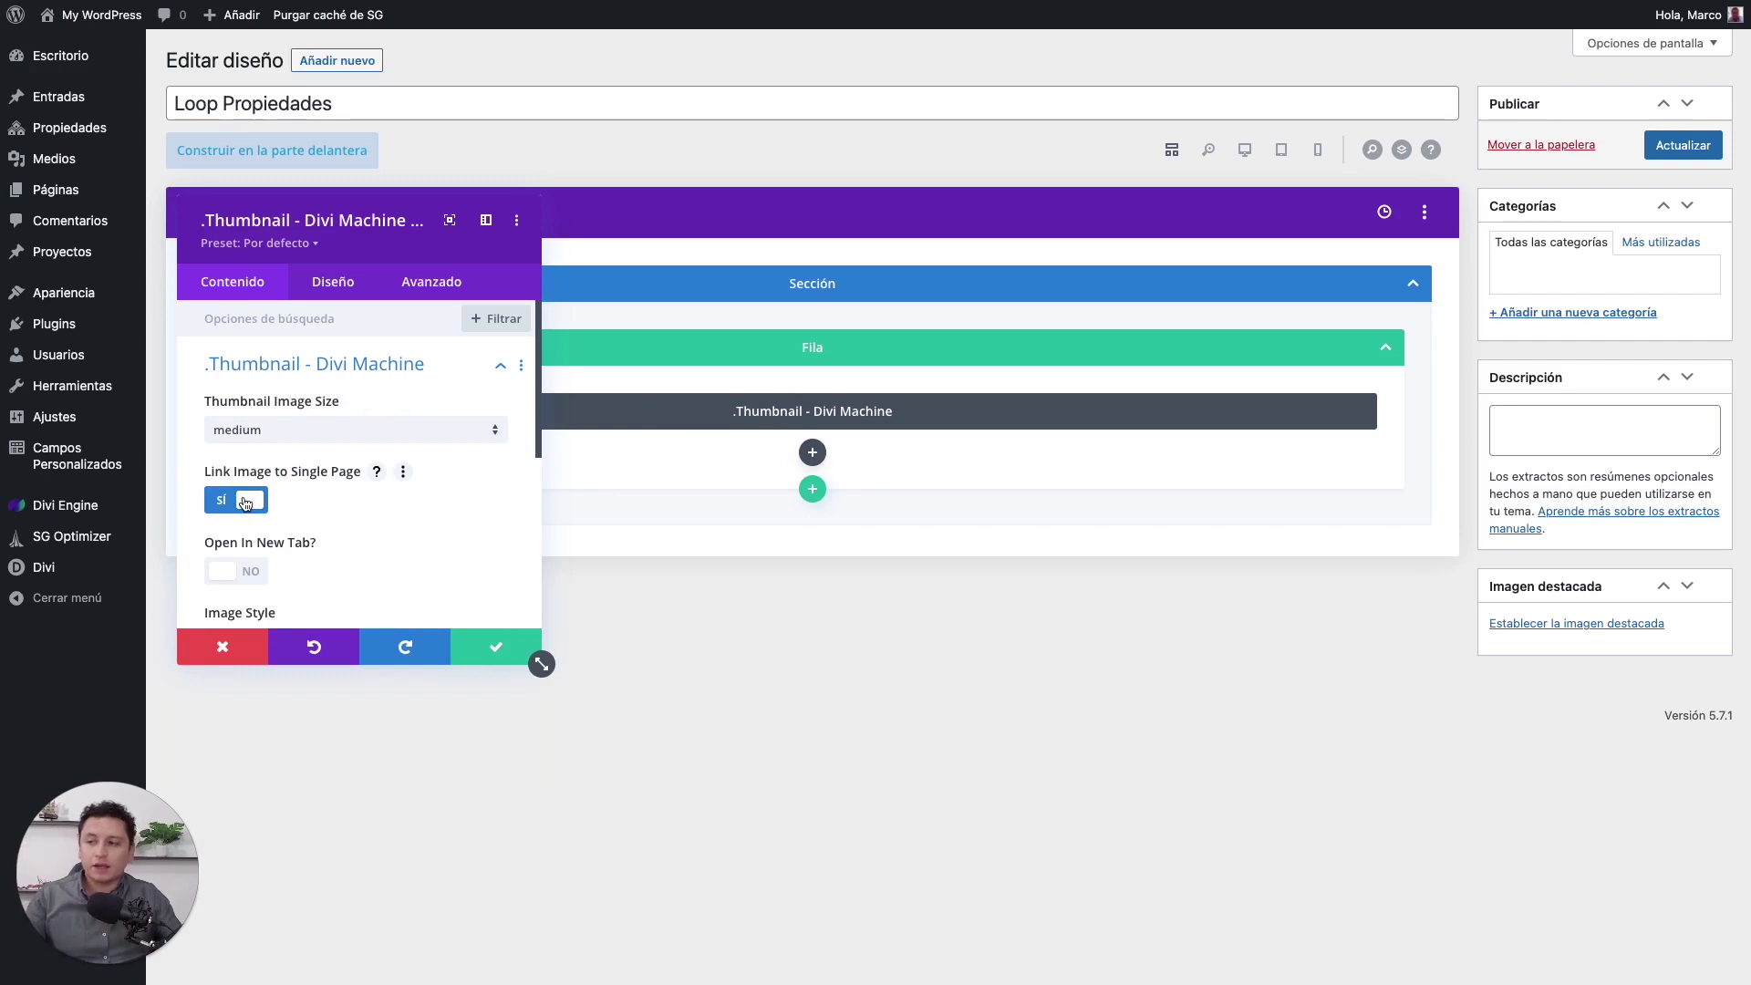
scroll(246, 503, down, 3)
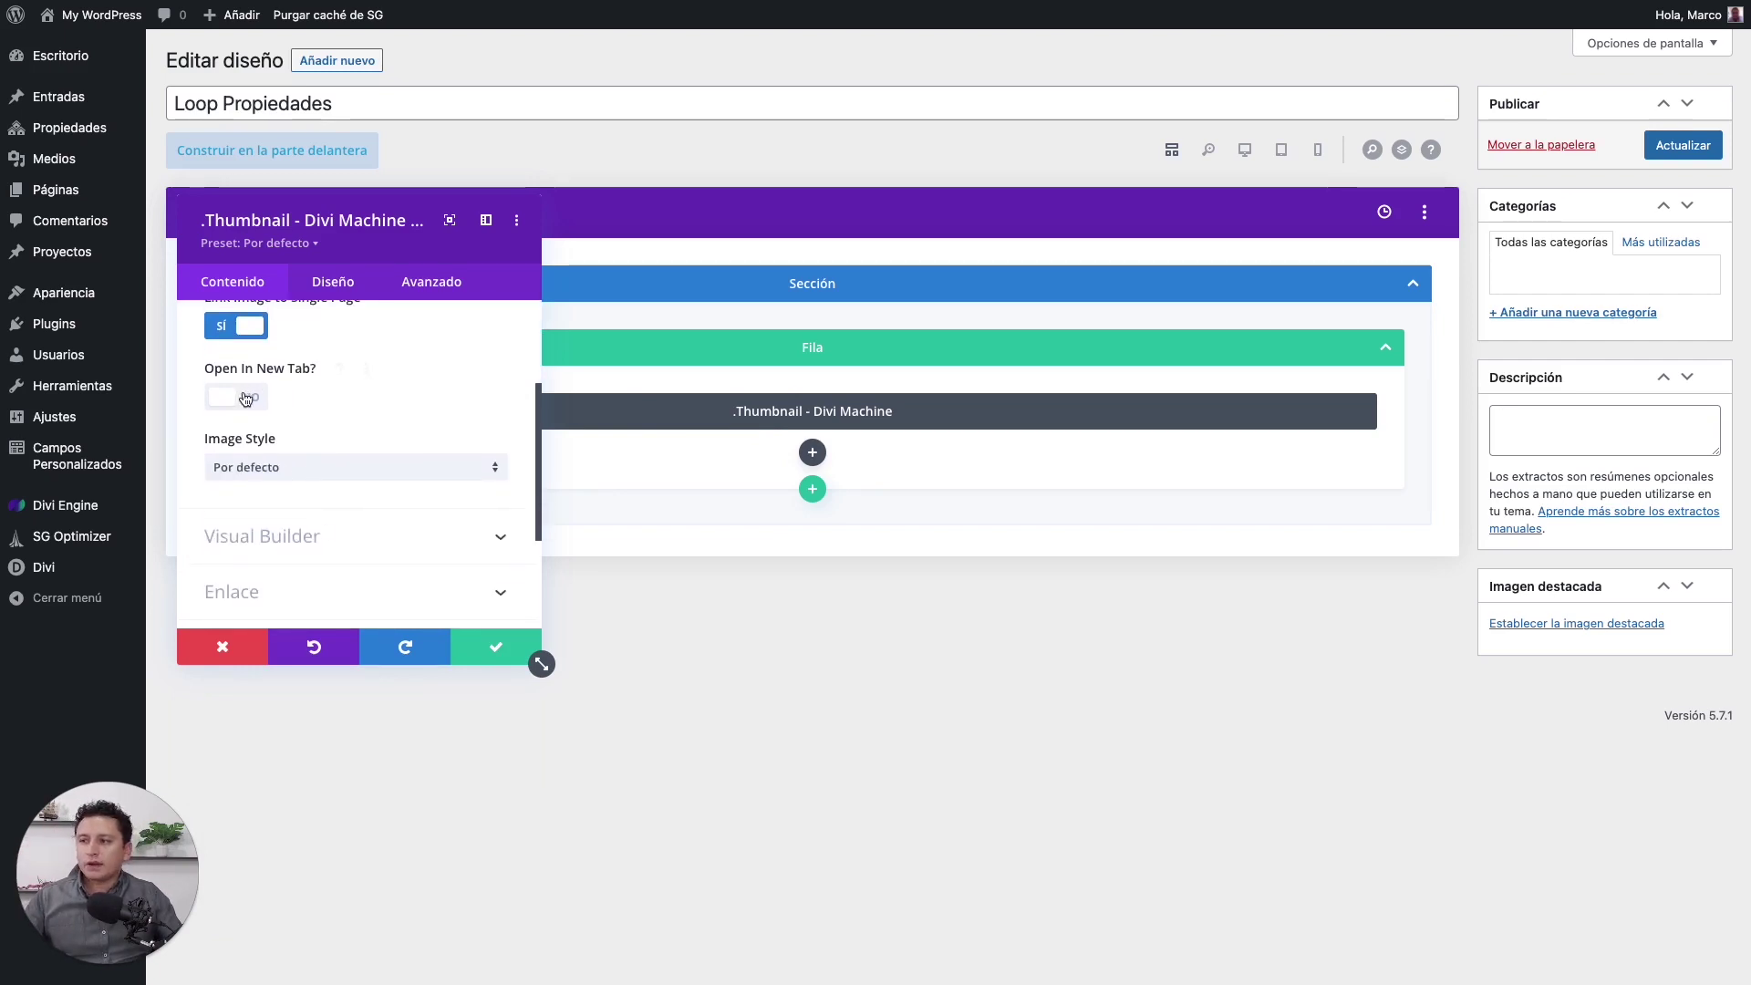
click(289, 473)
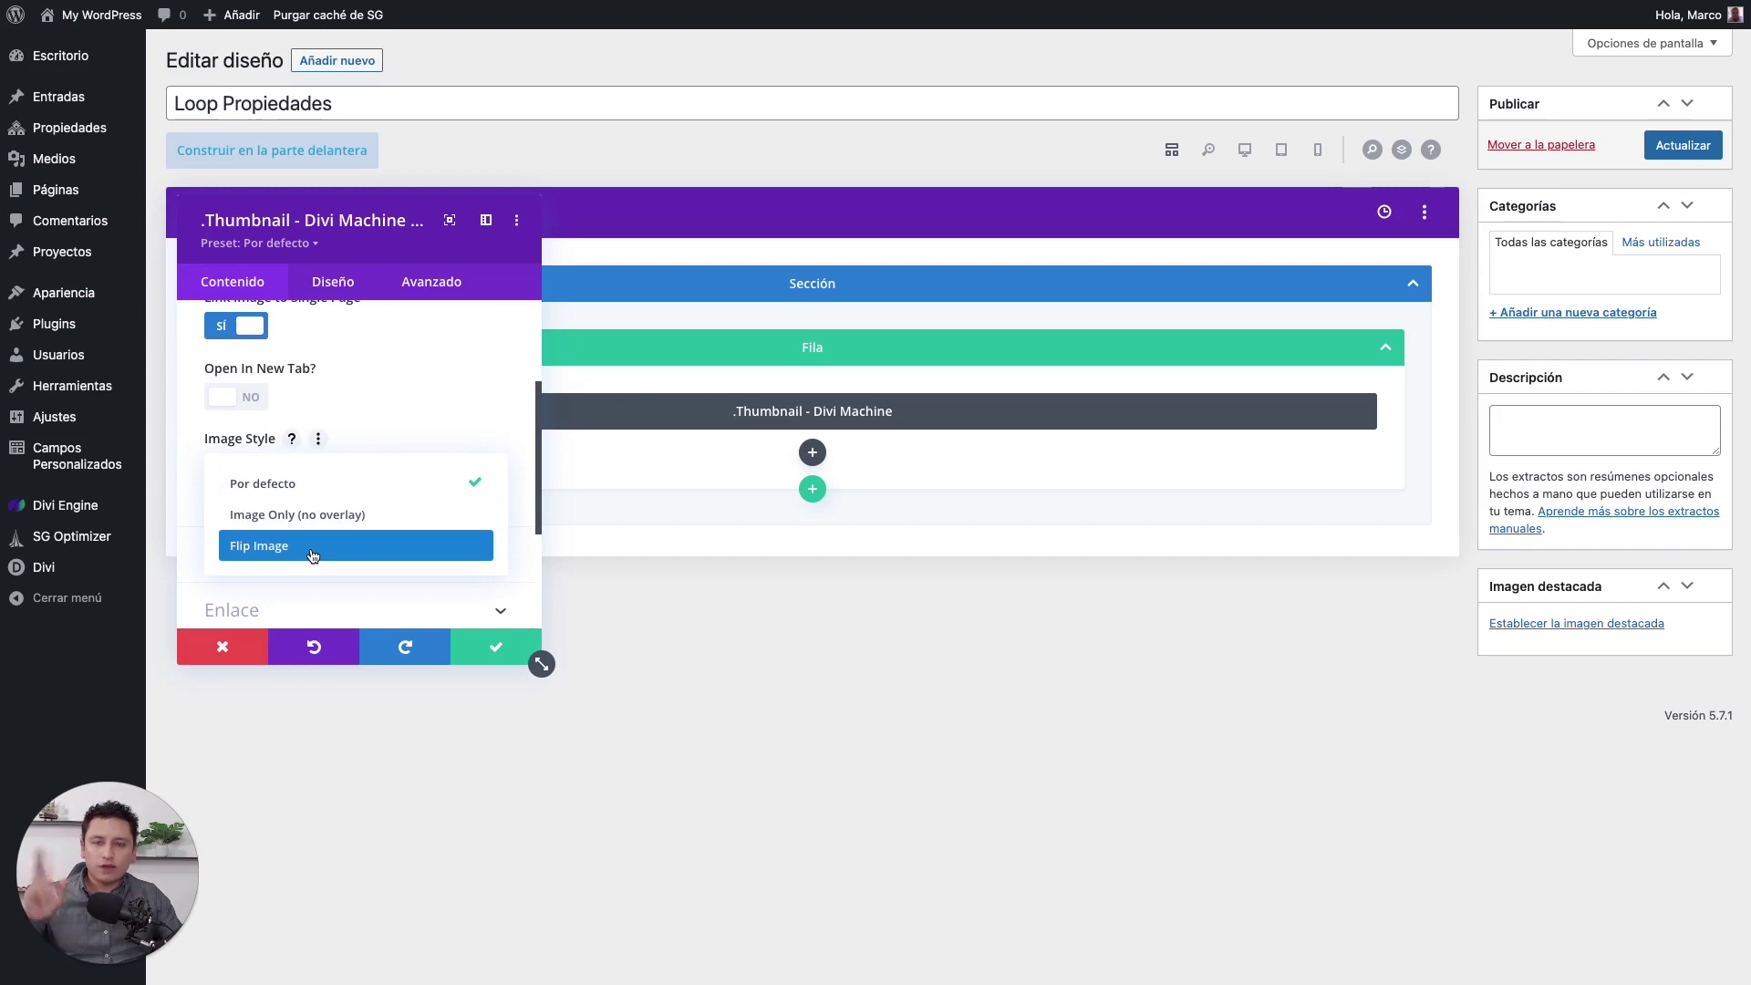
click(381, 482)
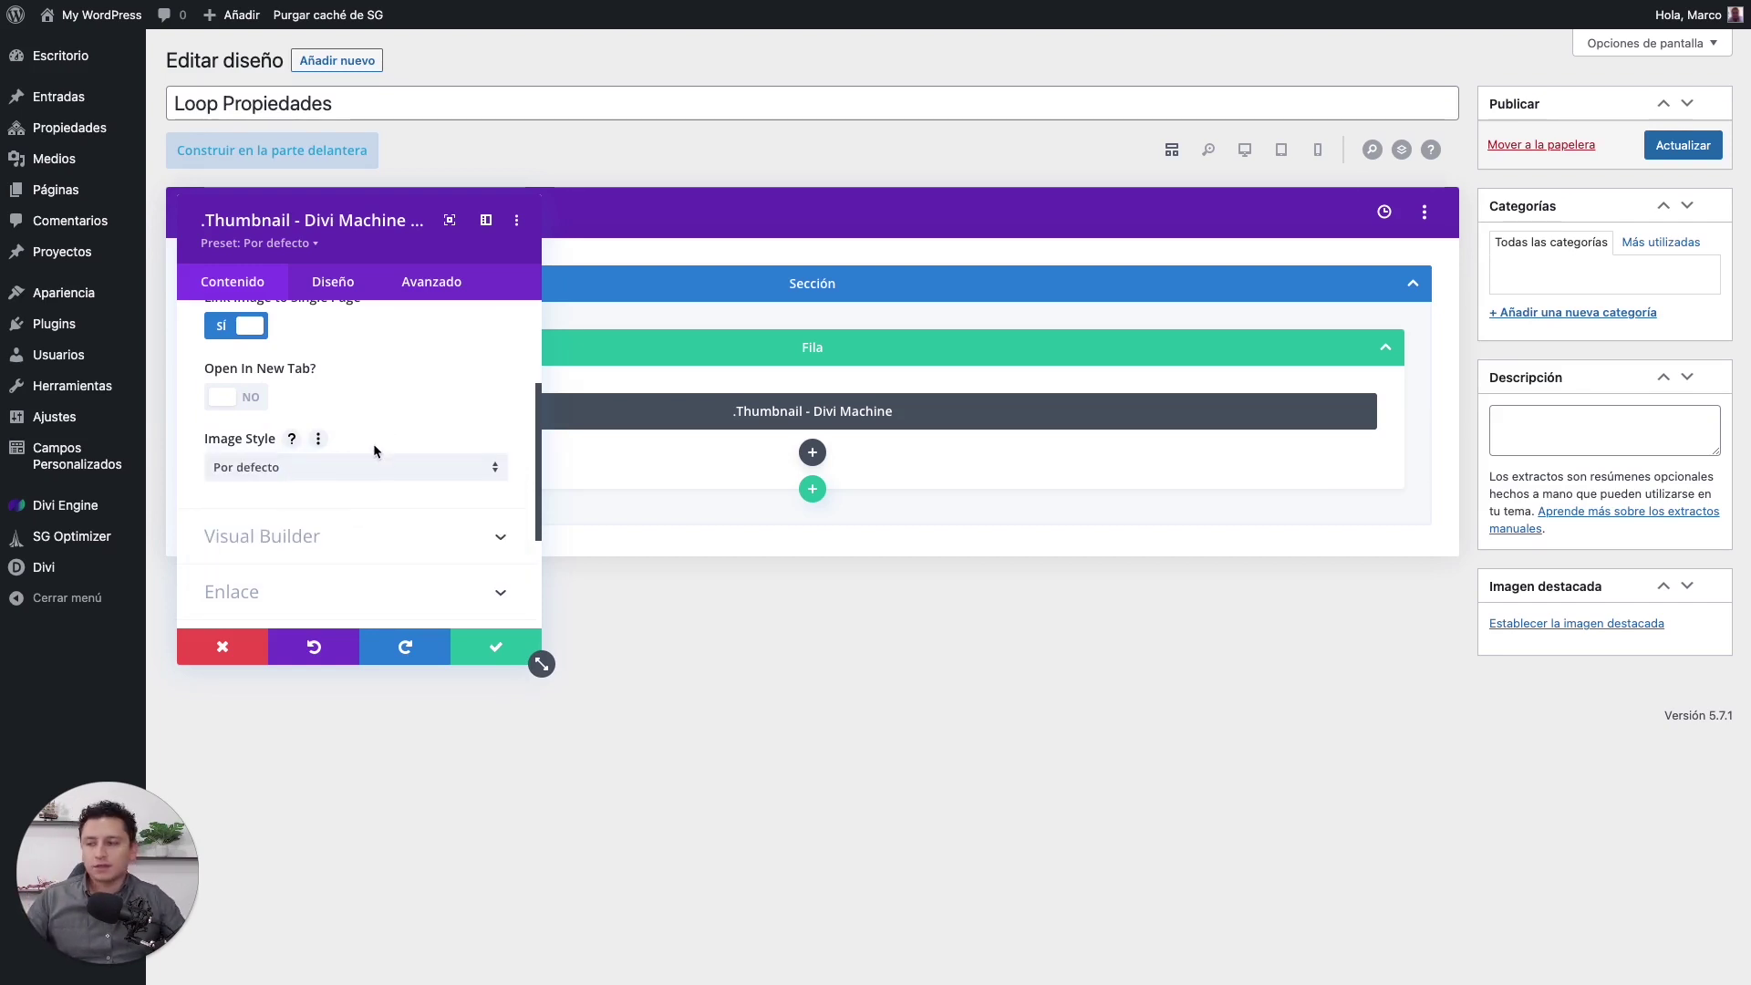
Set the Thumbnail's Visual Builder Post to casas and save the module
scroll(369, 438, down, 3)
click(349, 418)
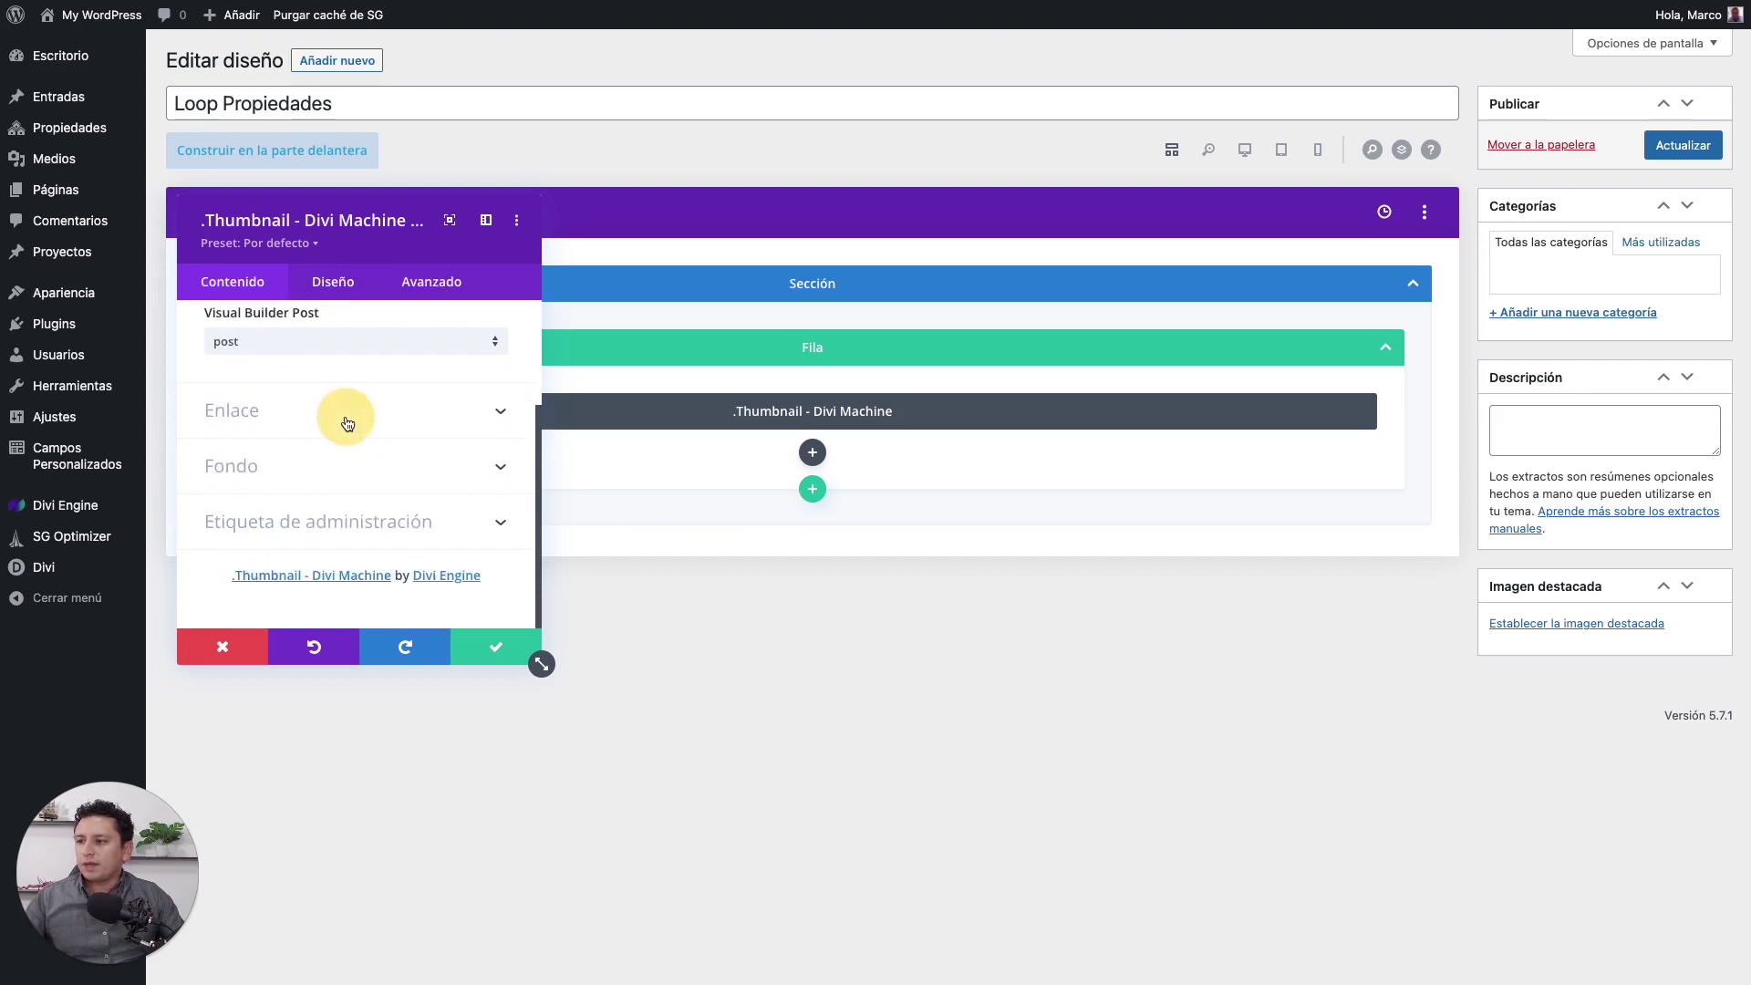
scroll(369, 419, up, 2)
click(342, 441)
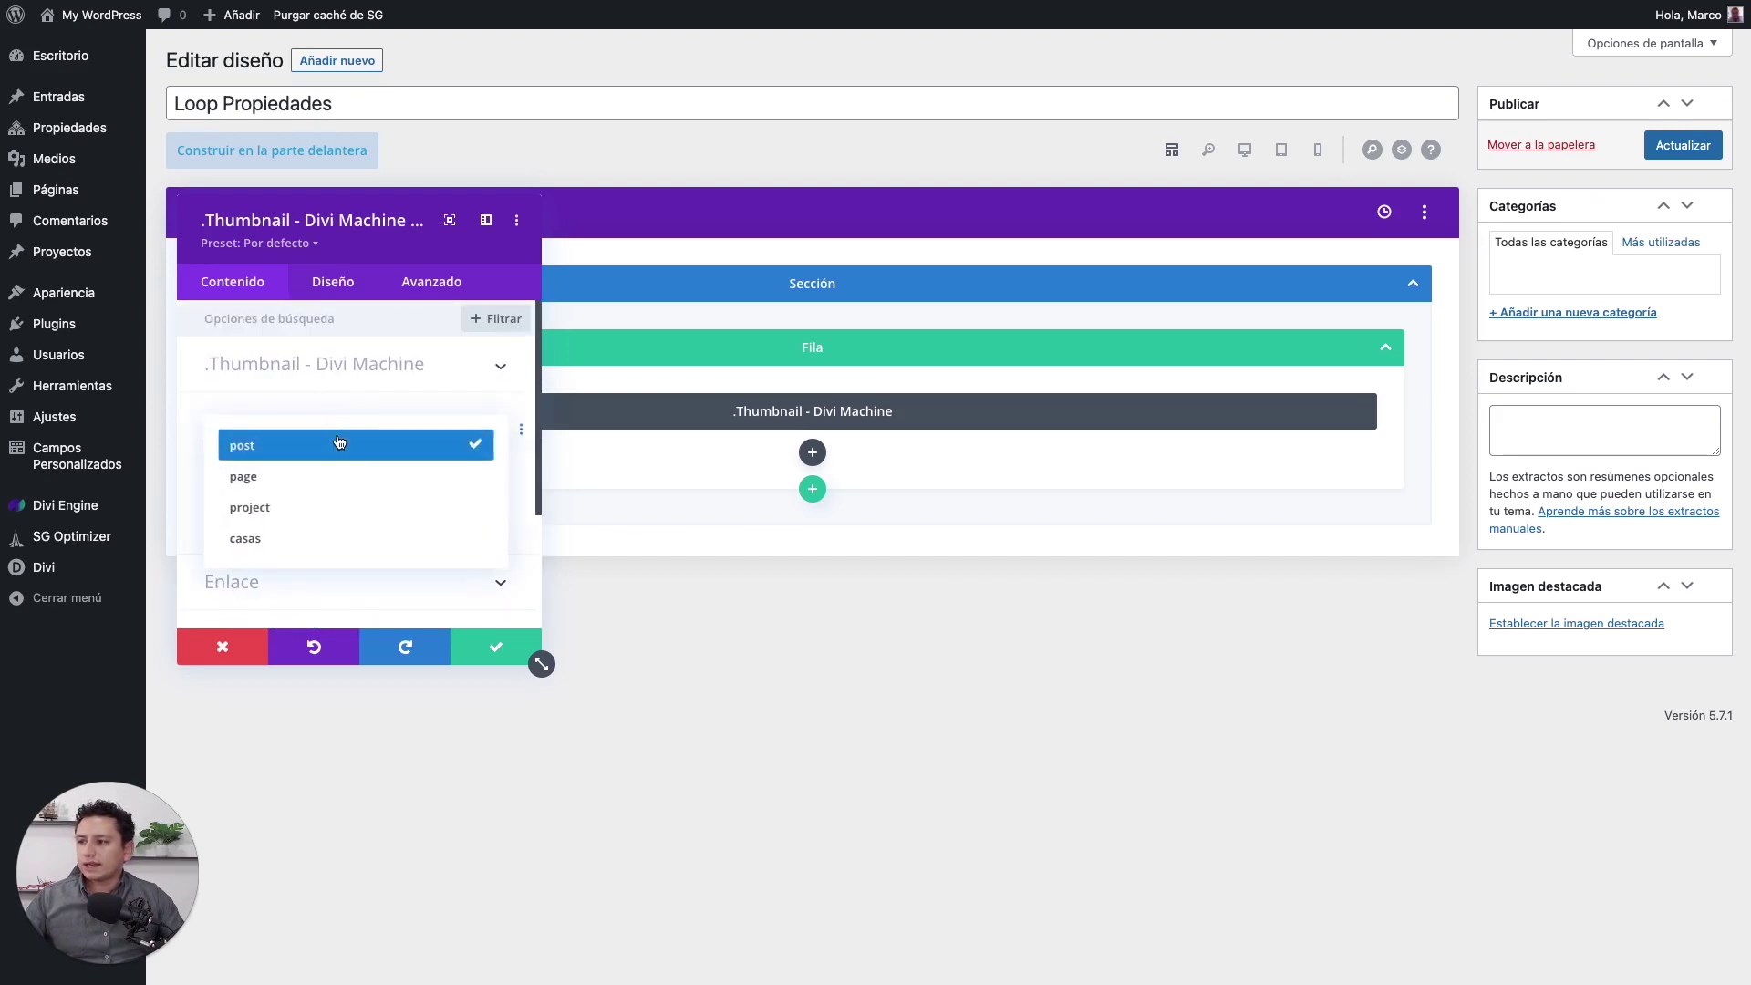
click(288, 538)
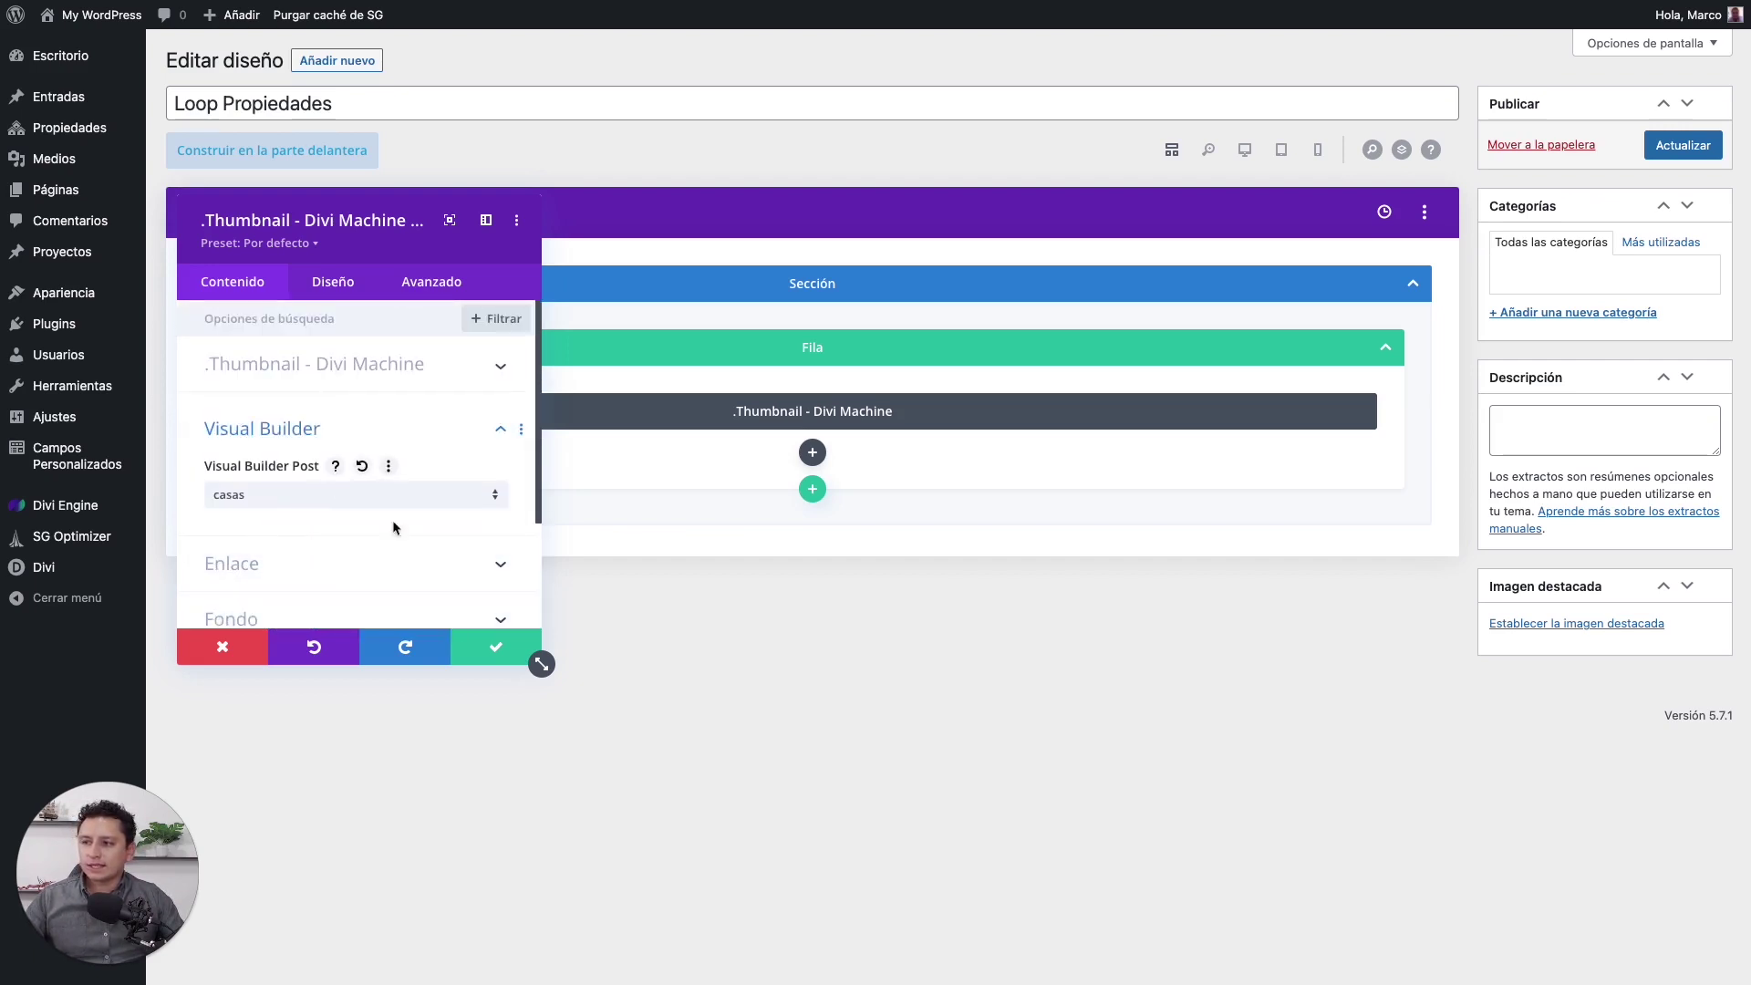
mouse_move(69, 128)
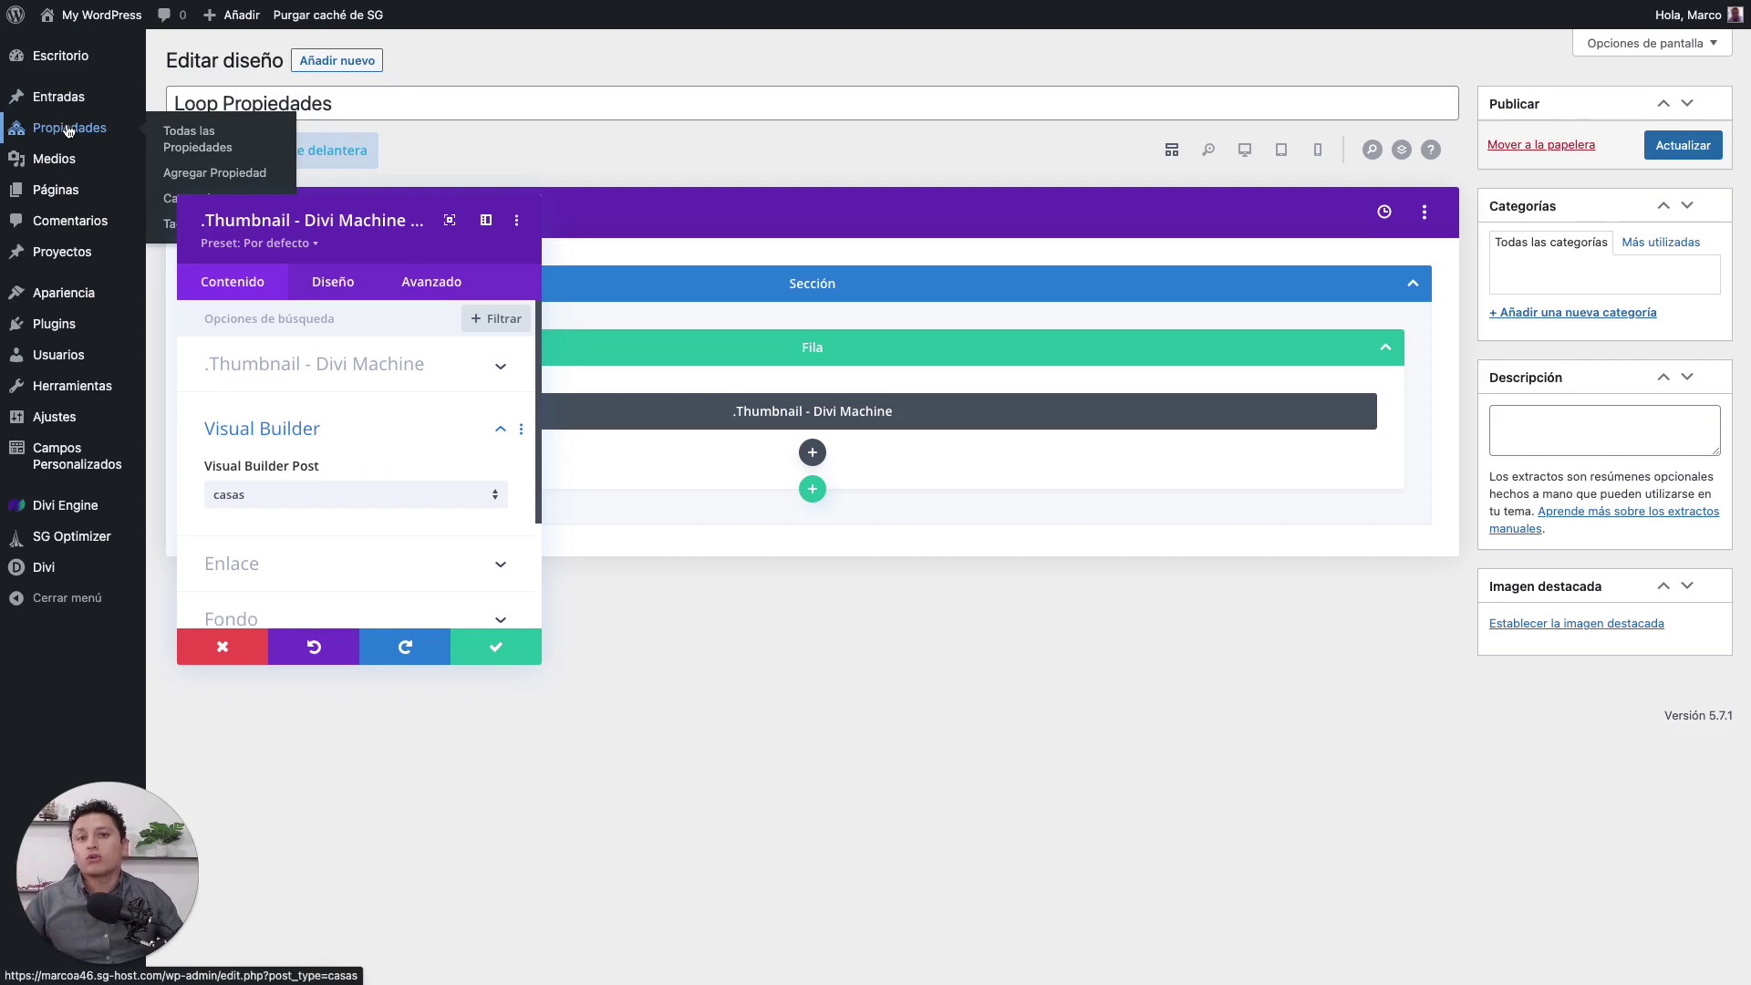
click(422, 494)
click(283, 607)
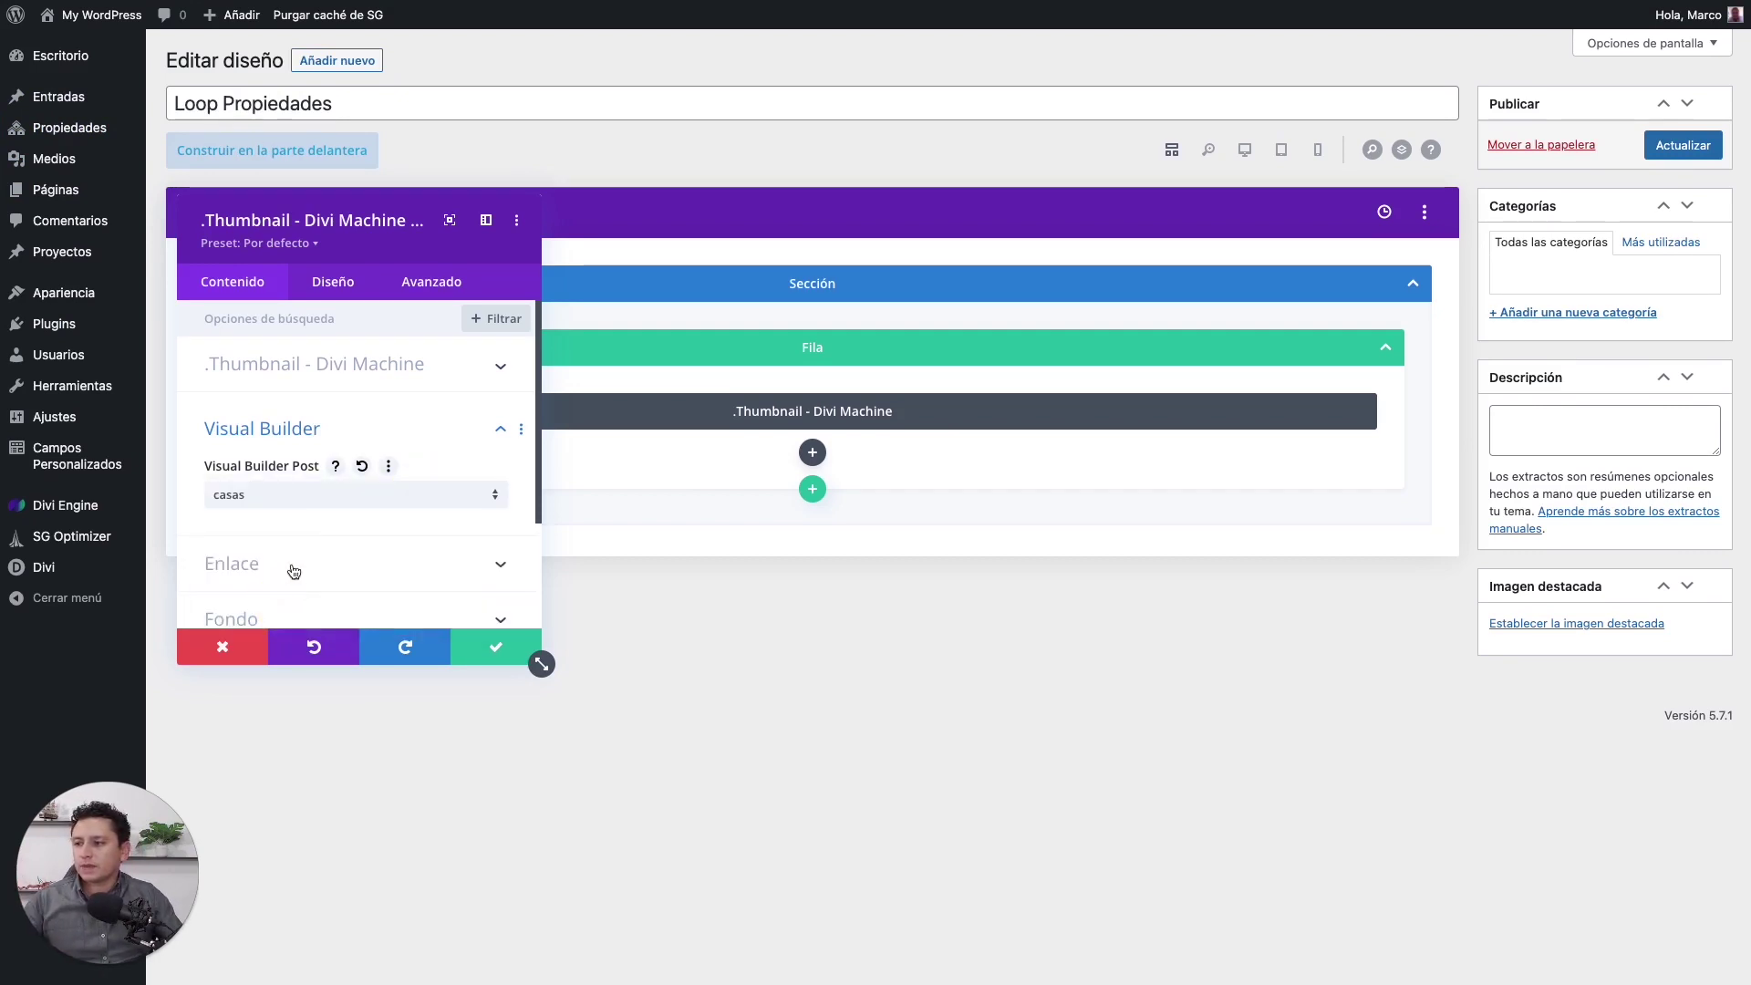
scroll(315, 529, down, 2)
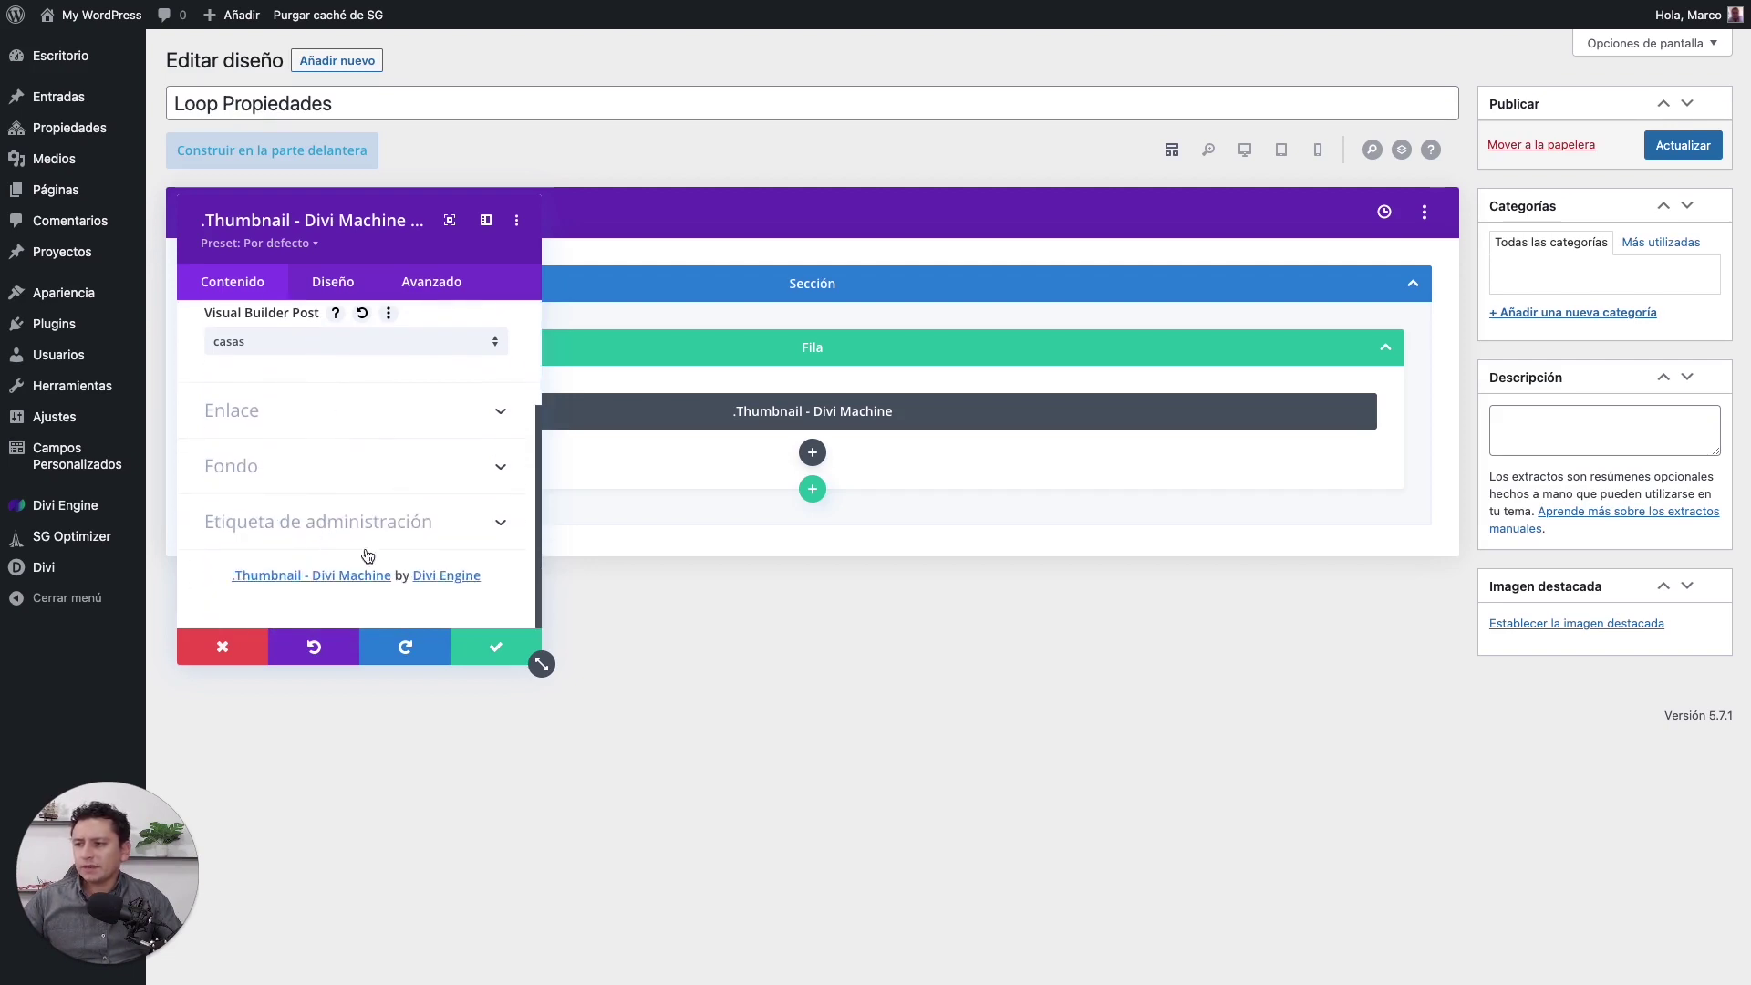
click(483, 646)
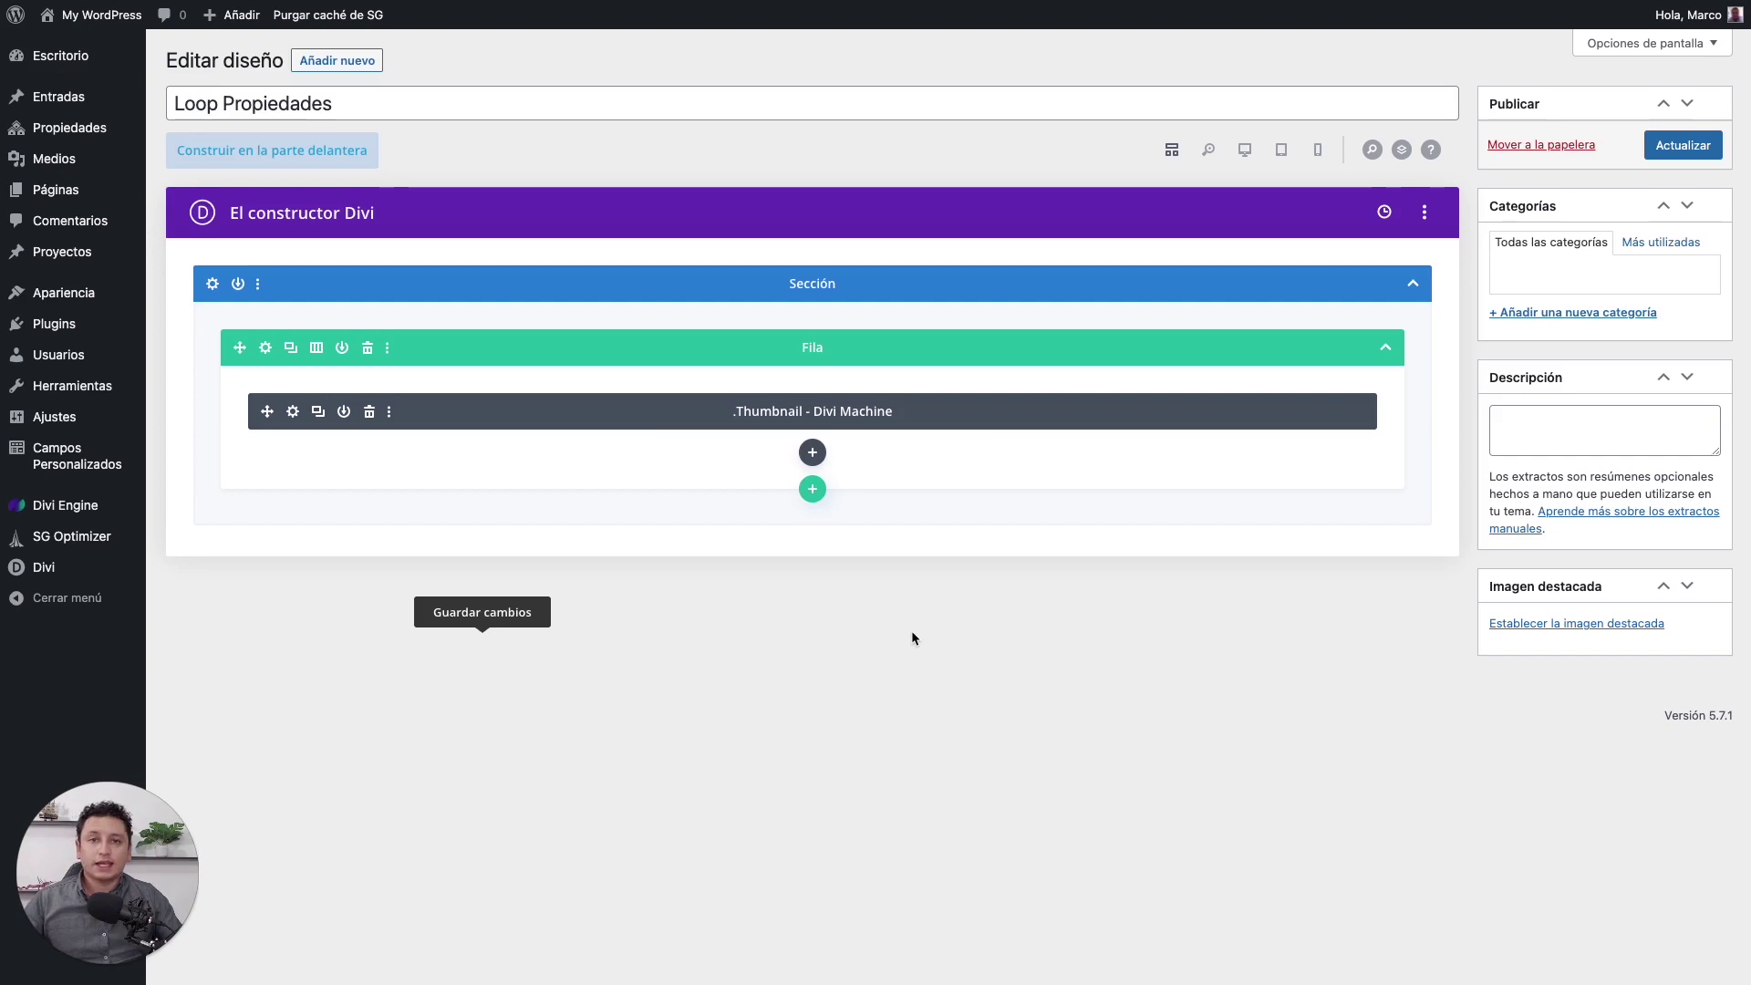
Add a second single-column row holding a .Post Title - Divi Machine module
click(813, 489)
click(722, 649)
click(812, 593)
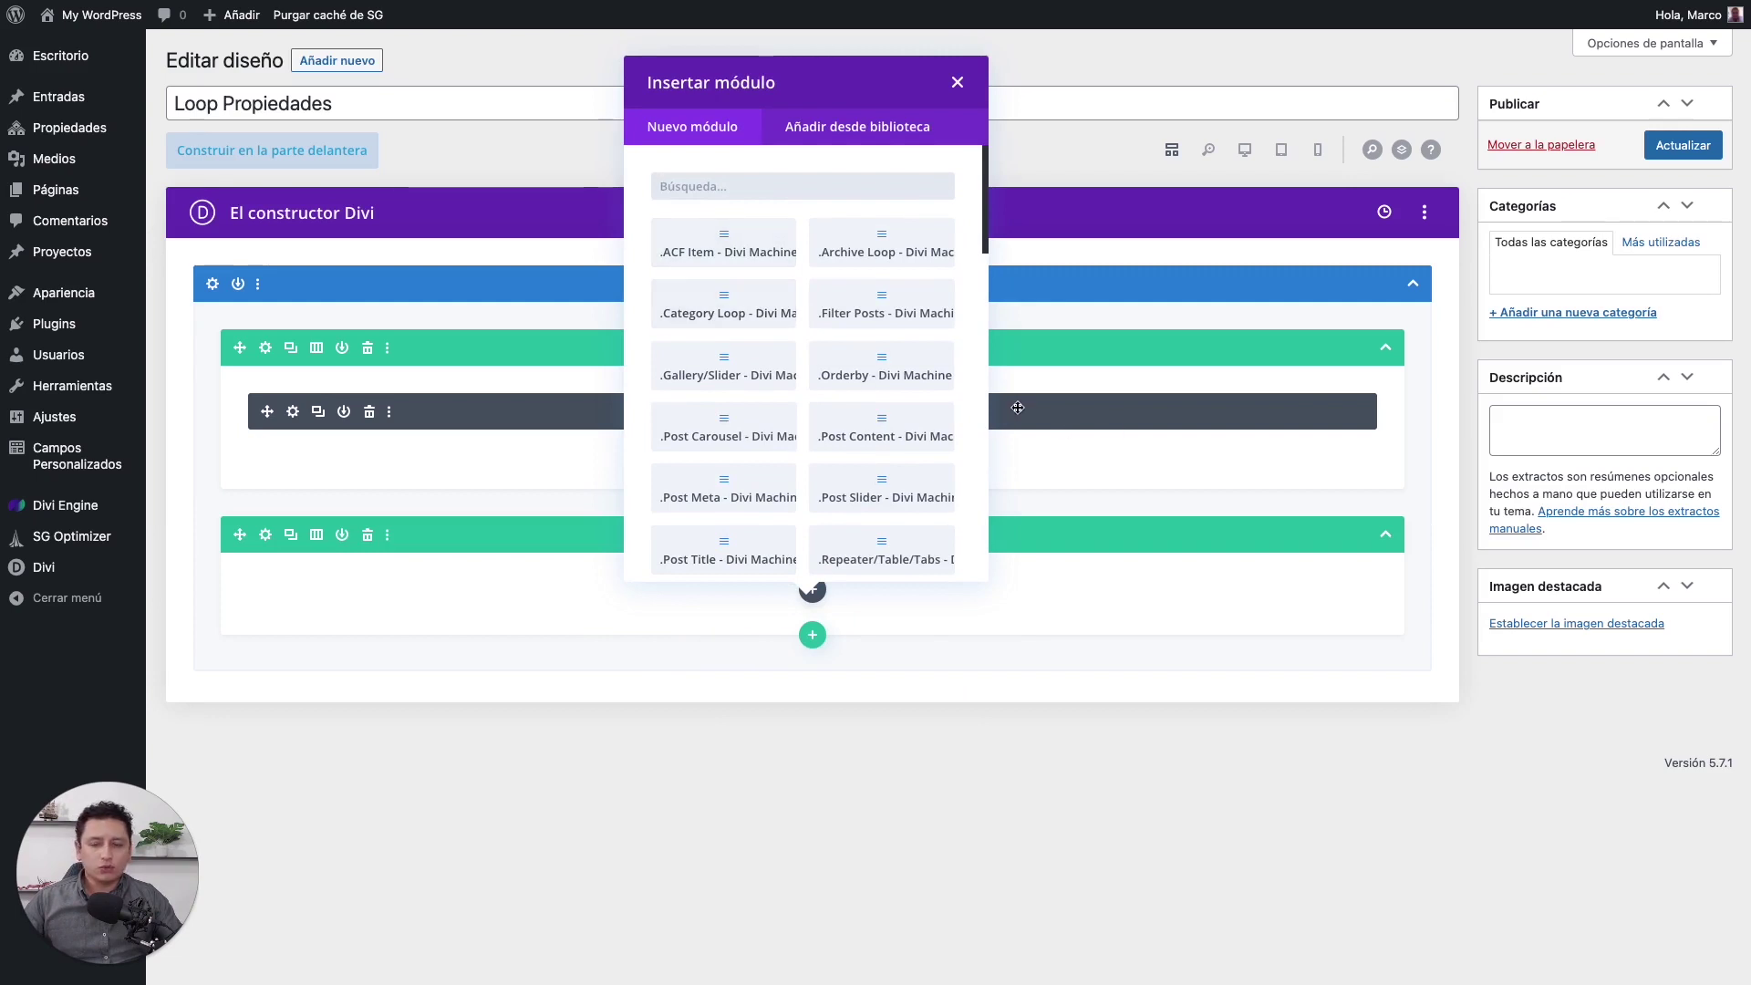
scroll(819, 407, down, 2)
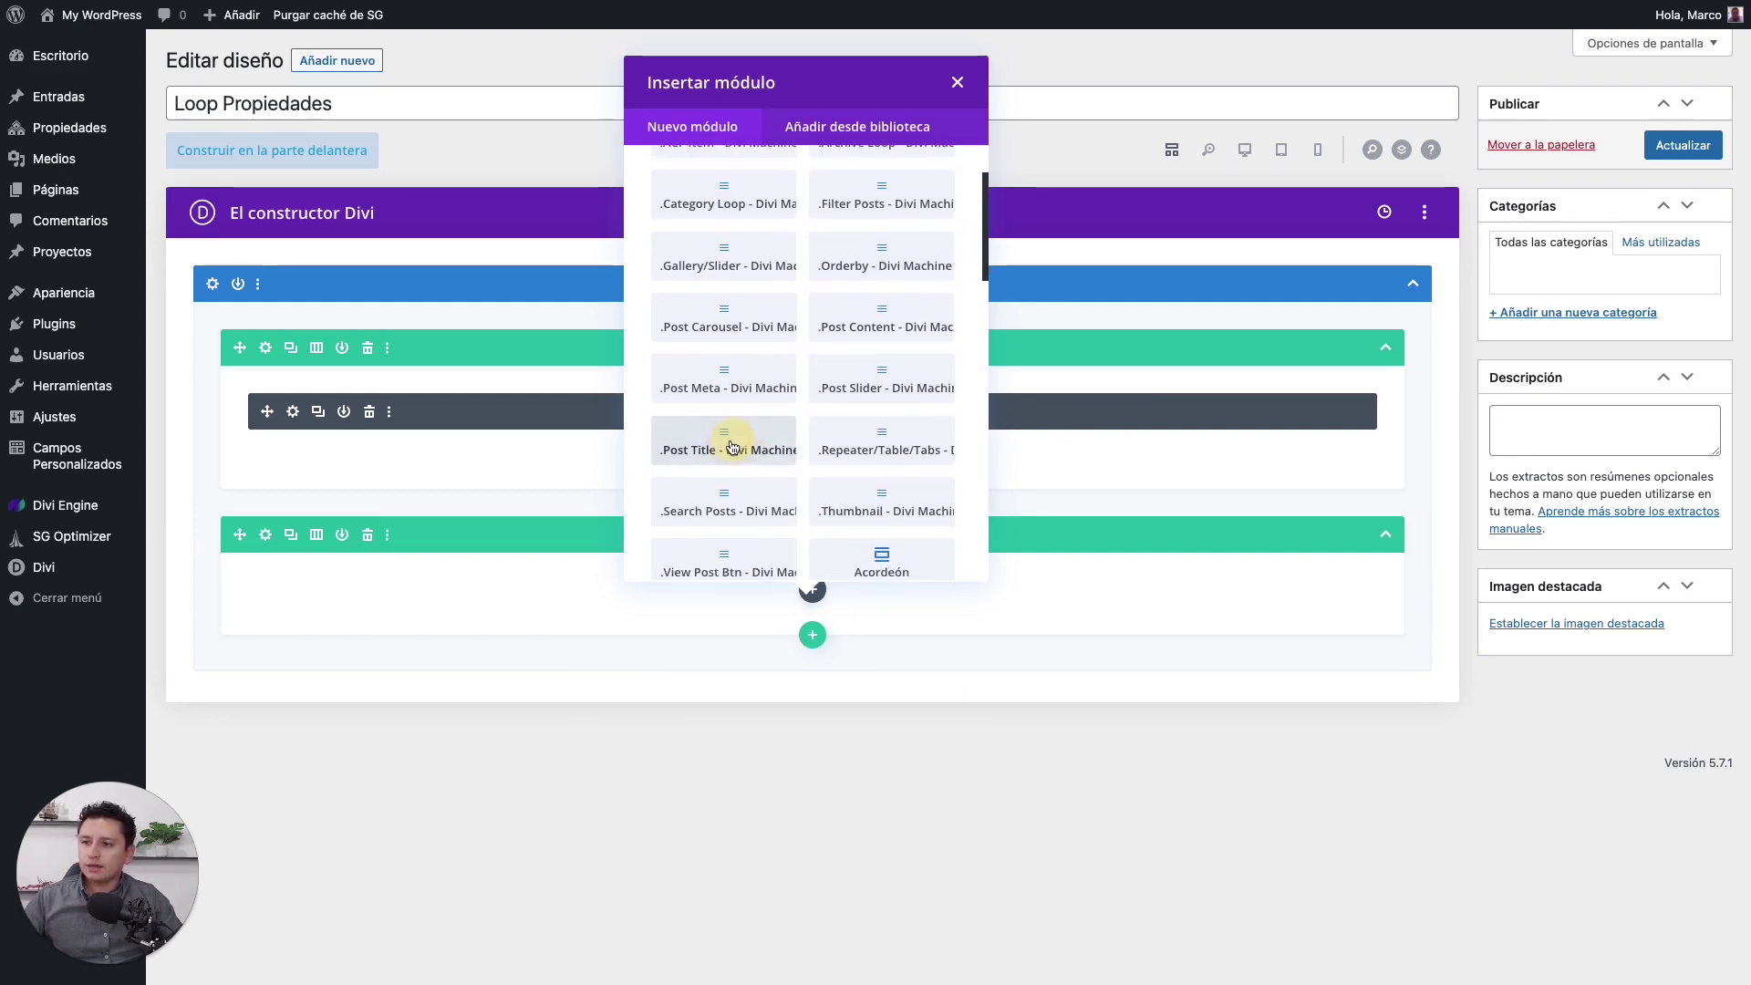
click(729, 443)
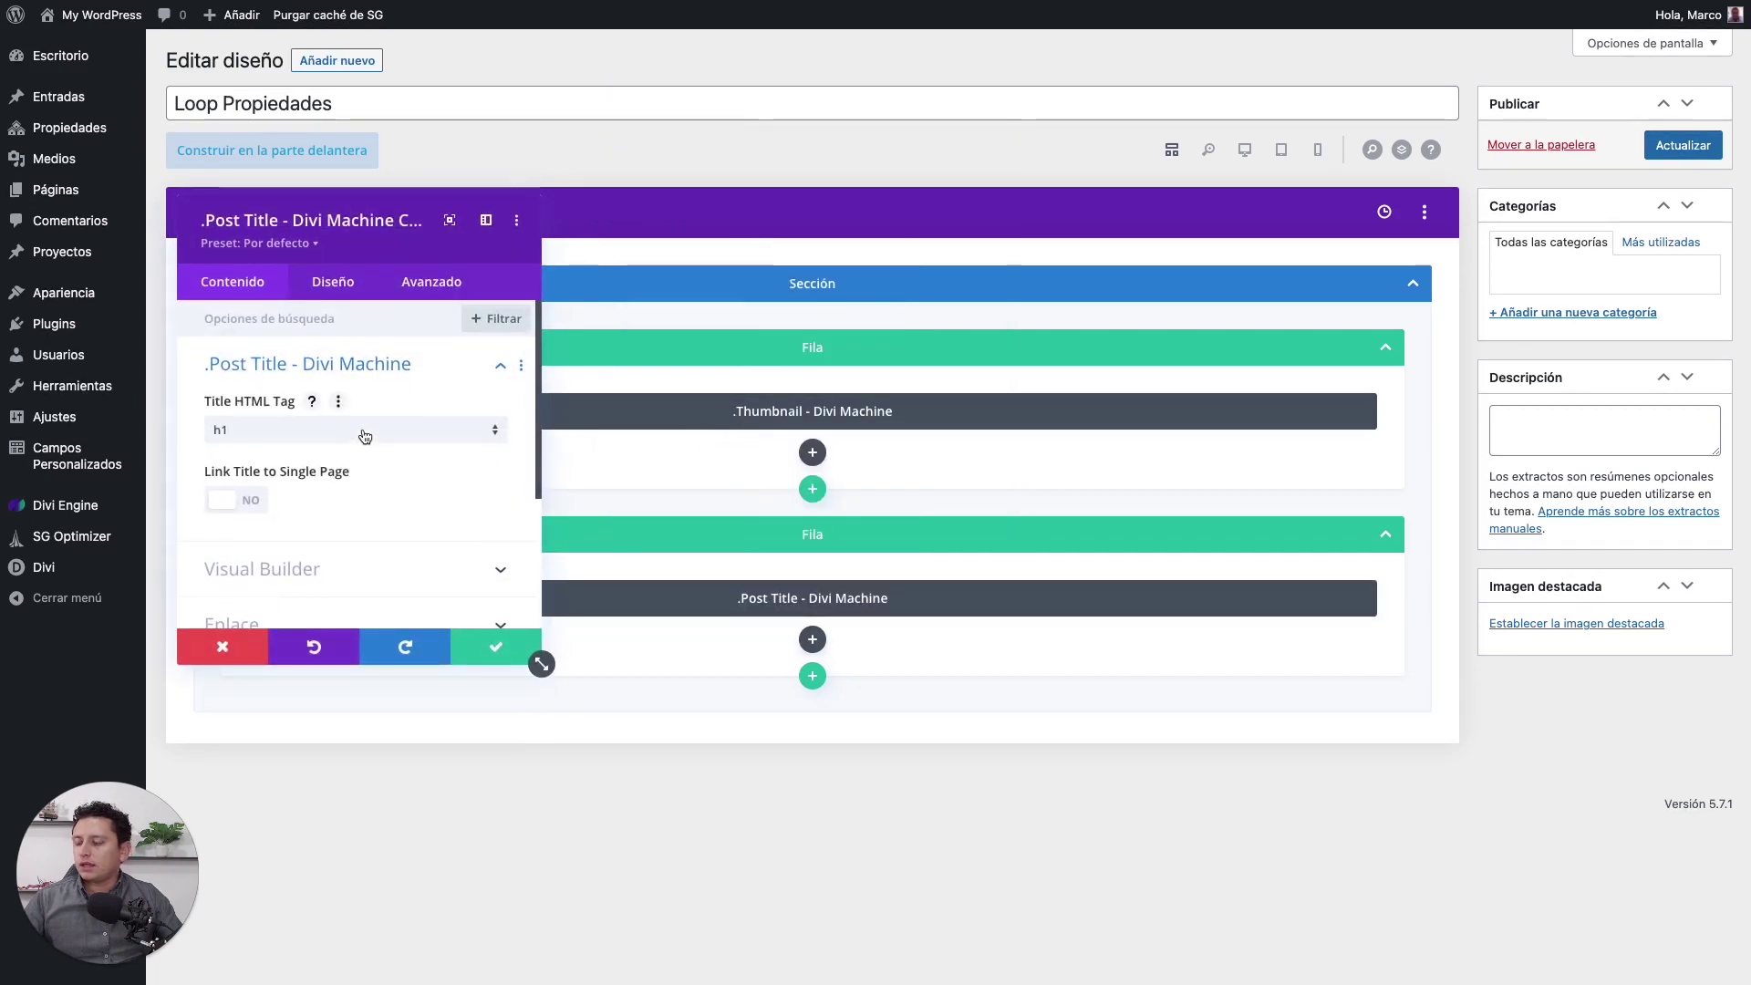
Make the Post Title an h3 linked to the single page, previewing casas, and save
click(356, 441)
click(274, 511)
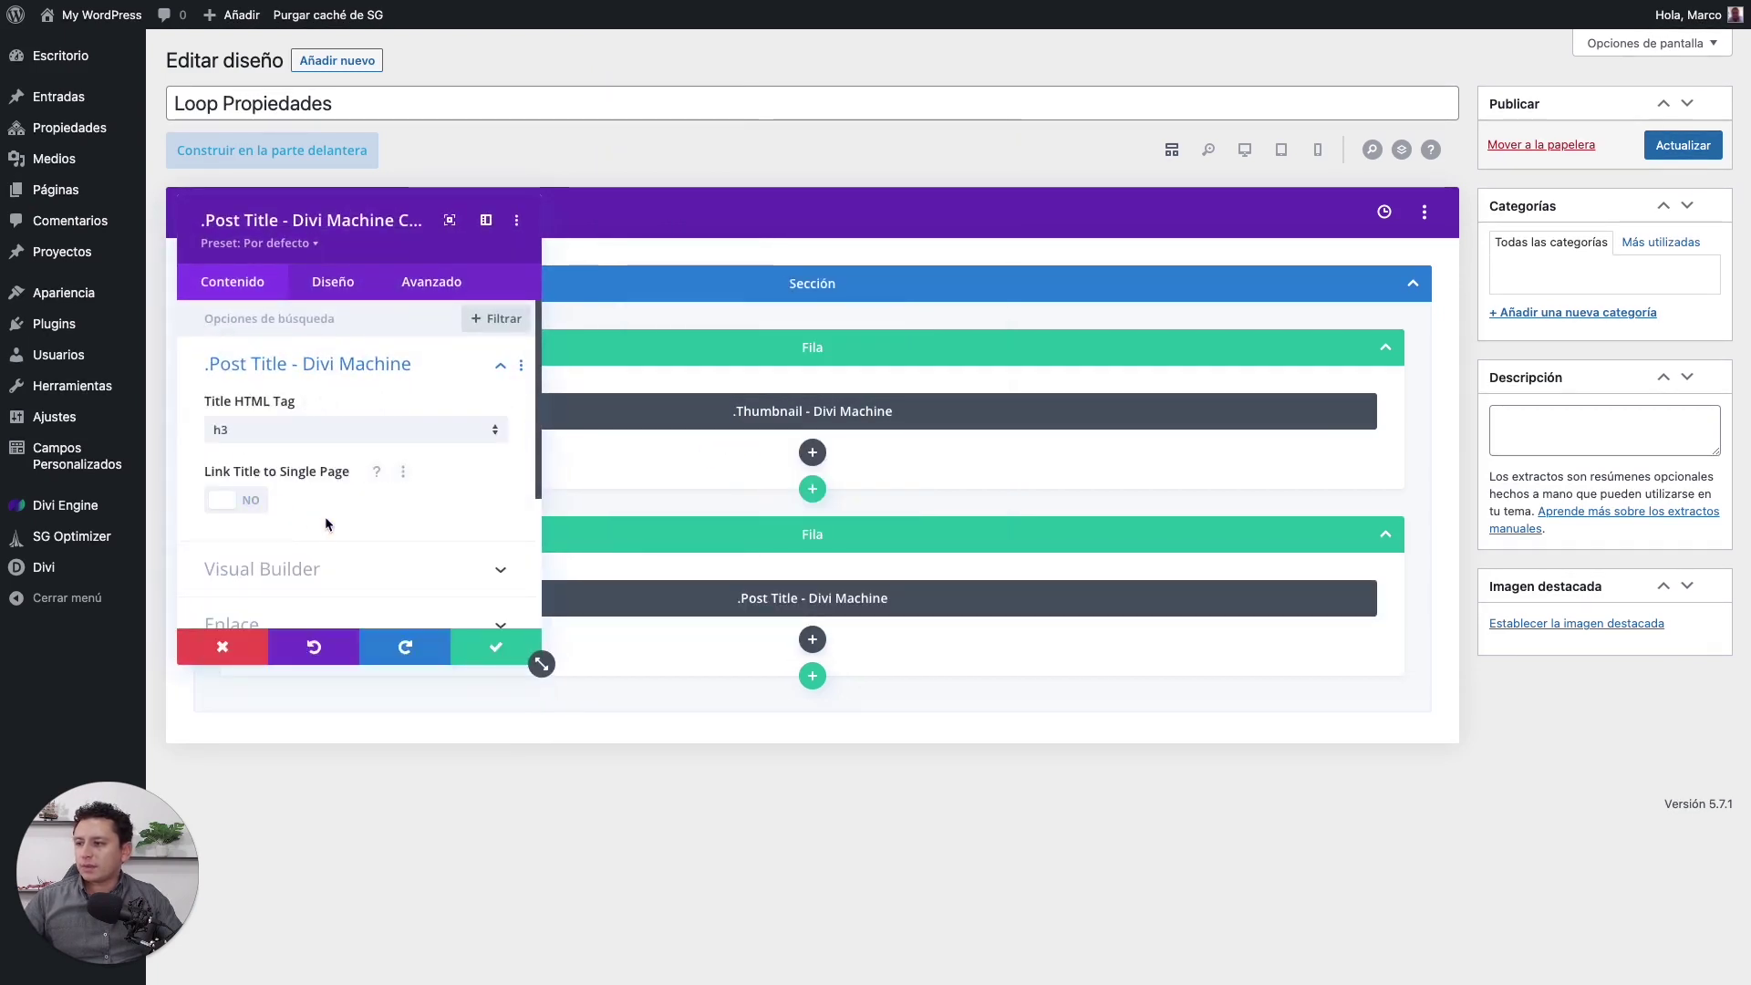
click(248, 504)
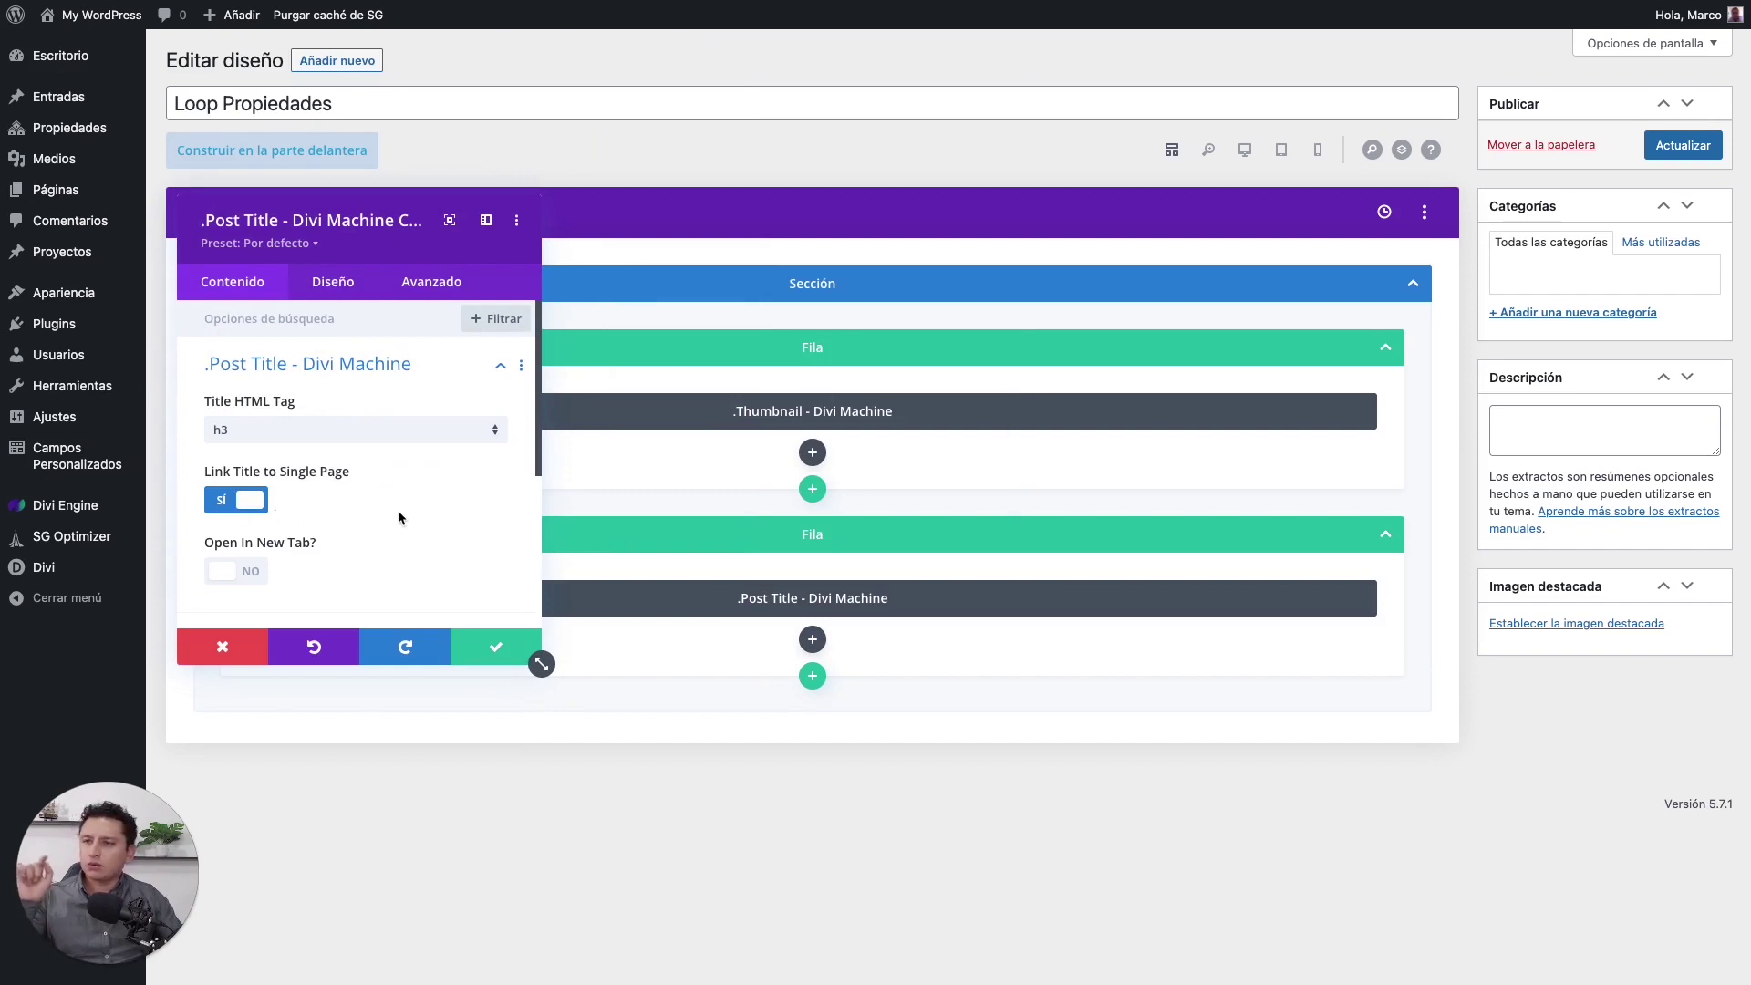
scroll(320, 587, down, 5)
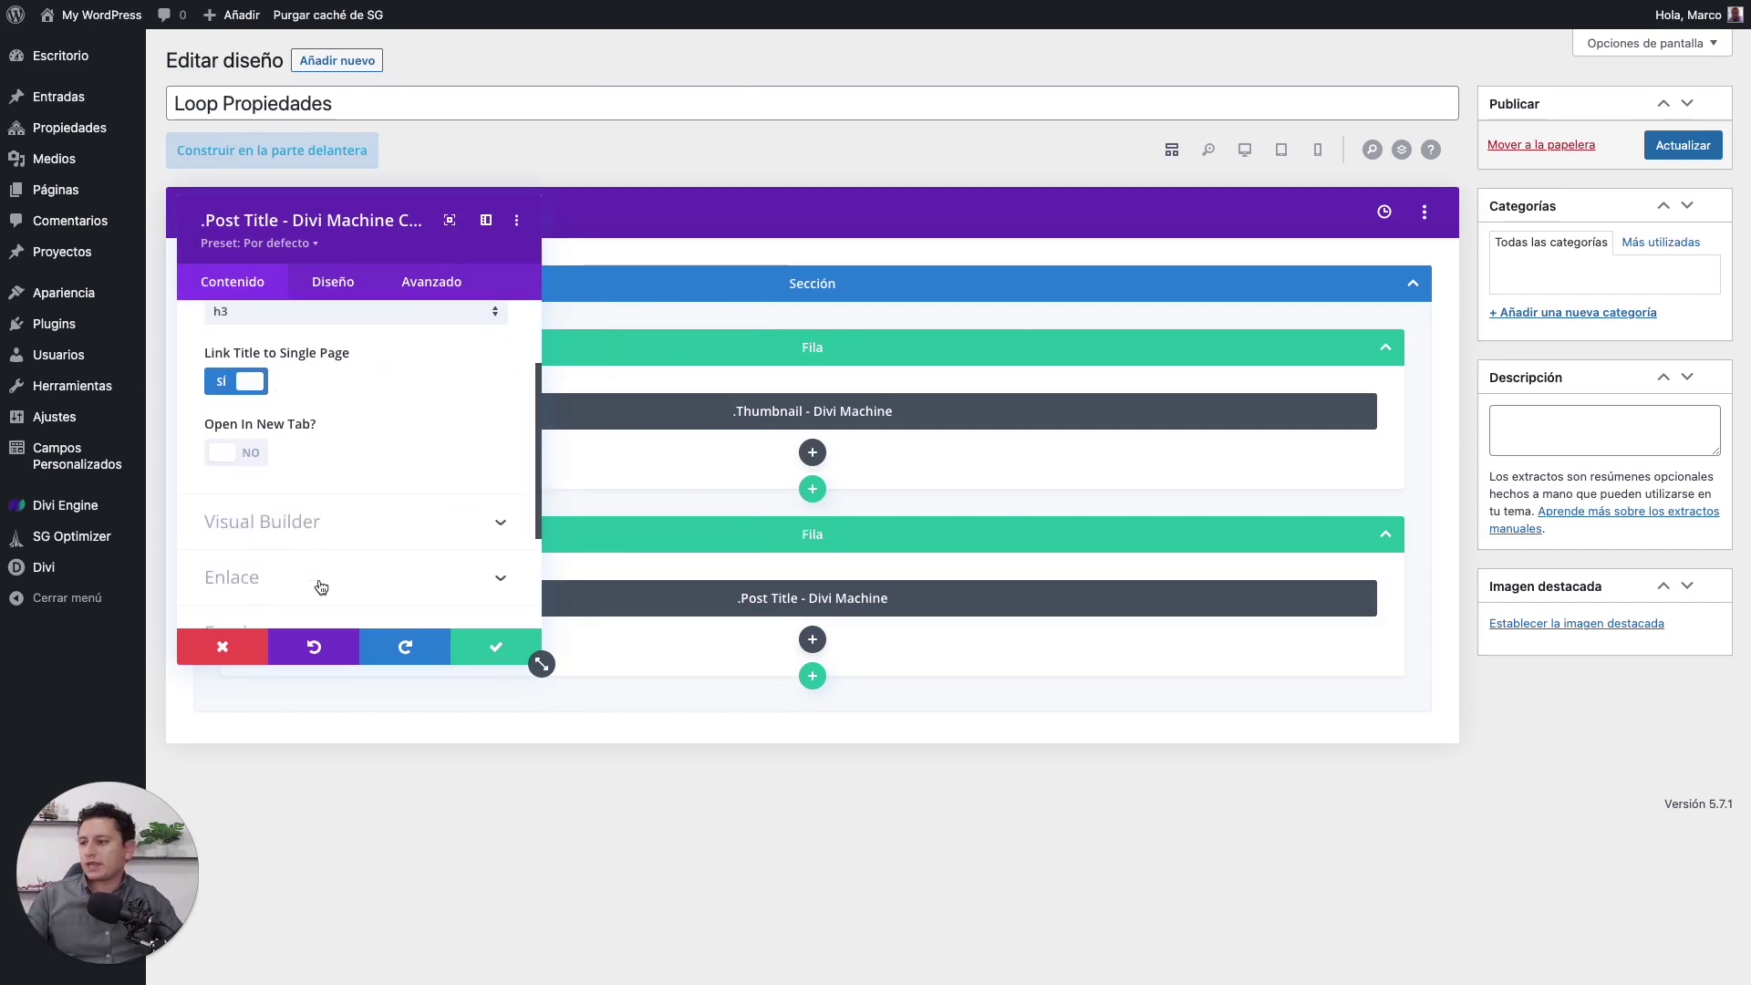
click(323, 434)
scroll(287, 411, up, 1)
click(283, 392)
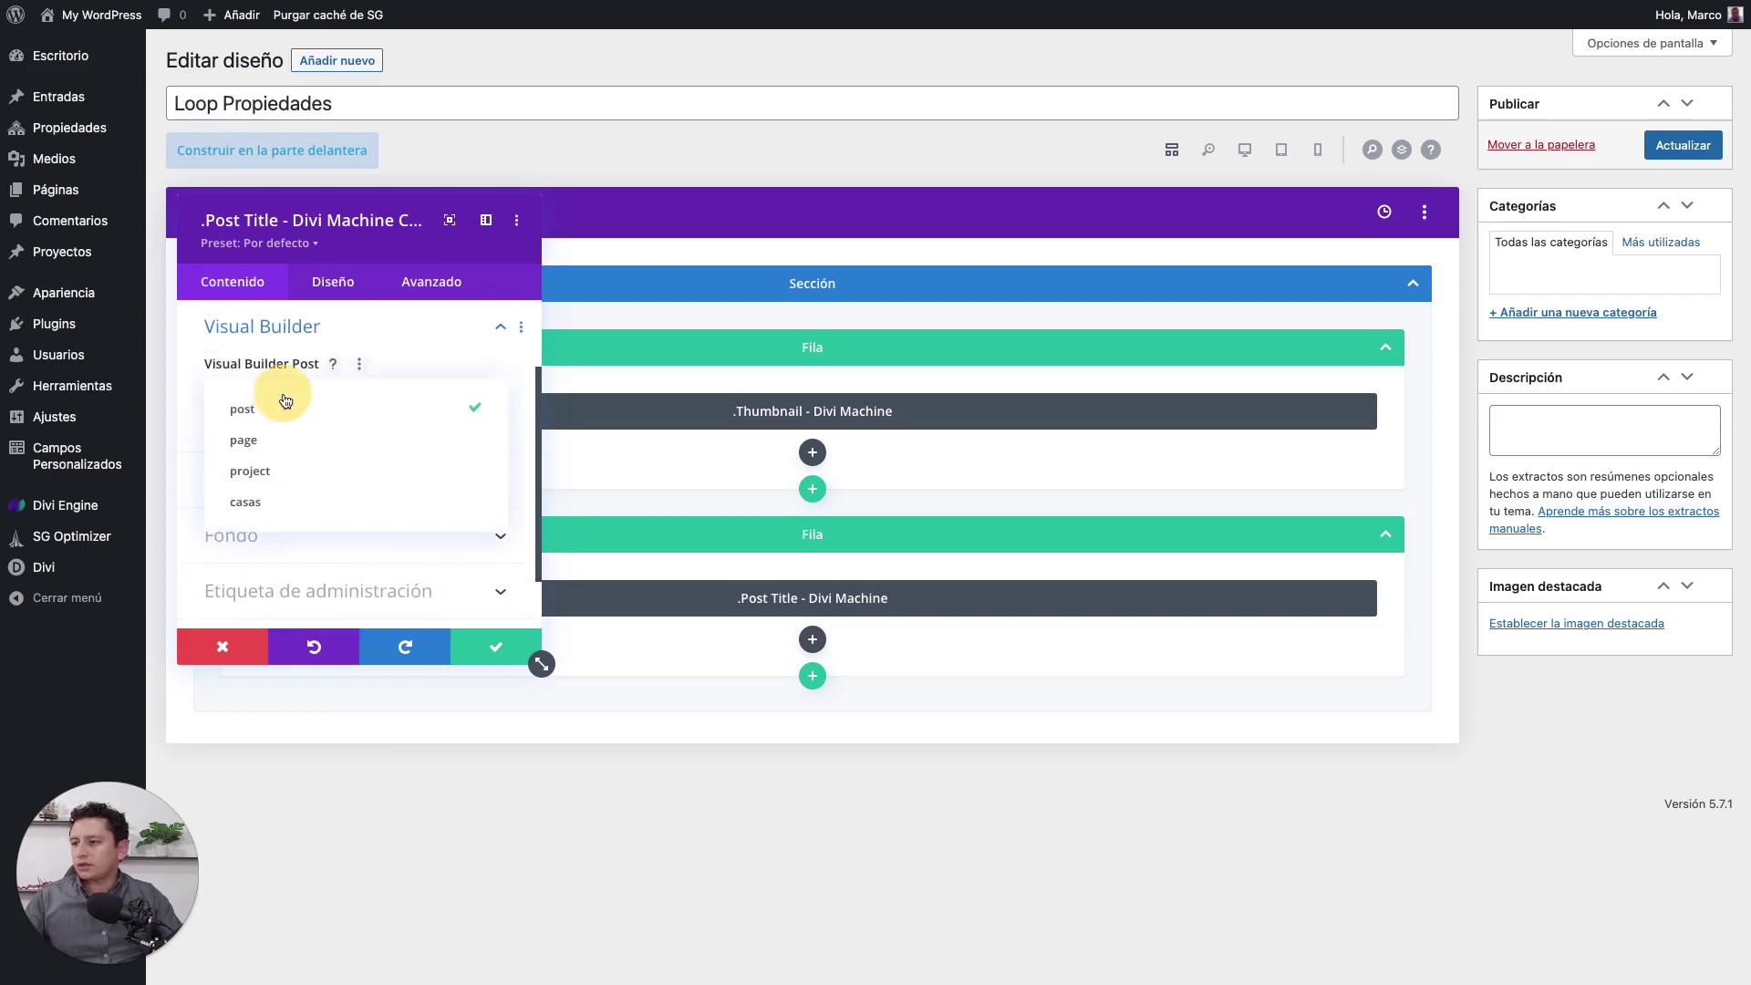
click(273, 499)
scroll(338, 502, down, 1)
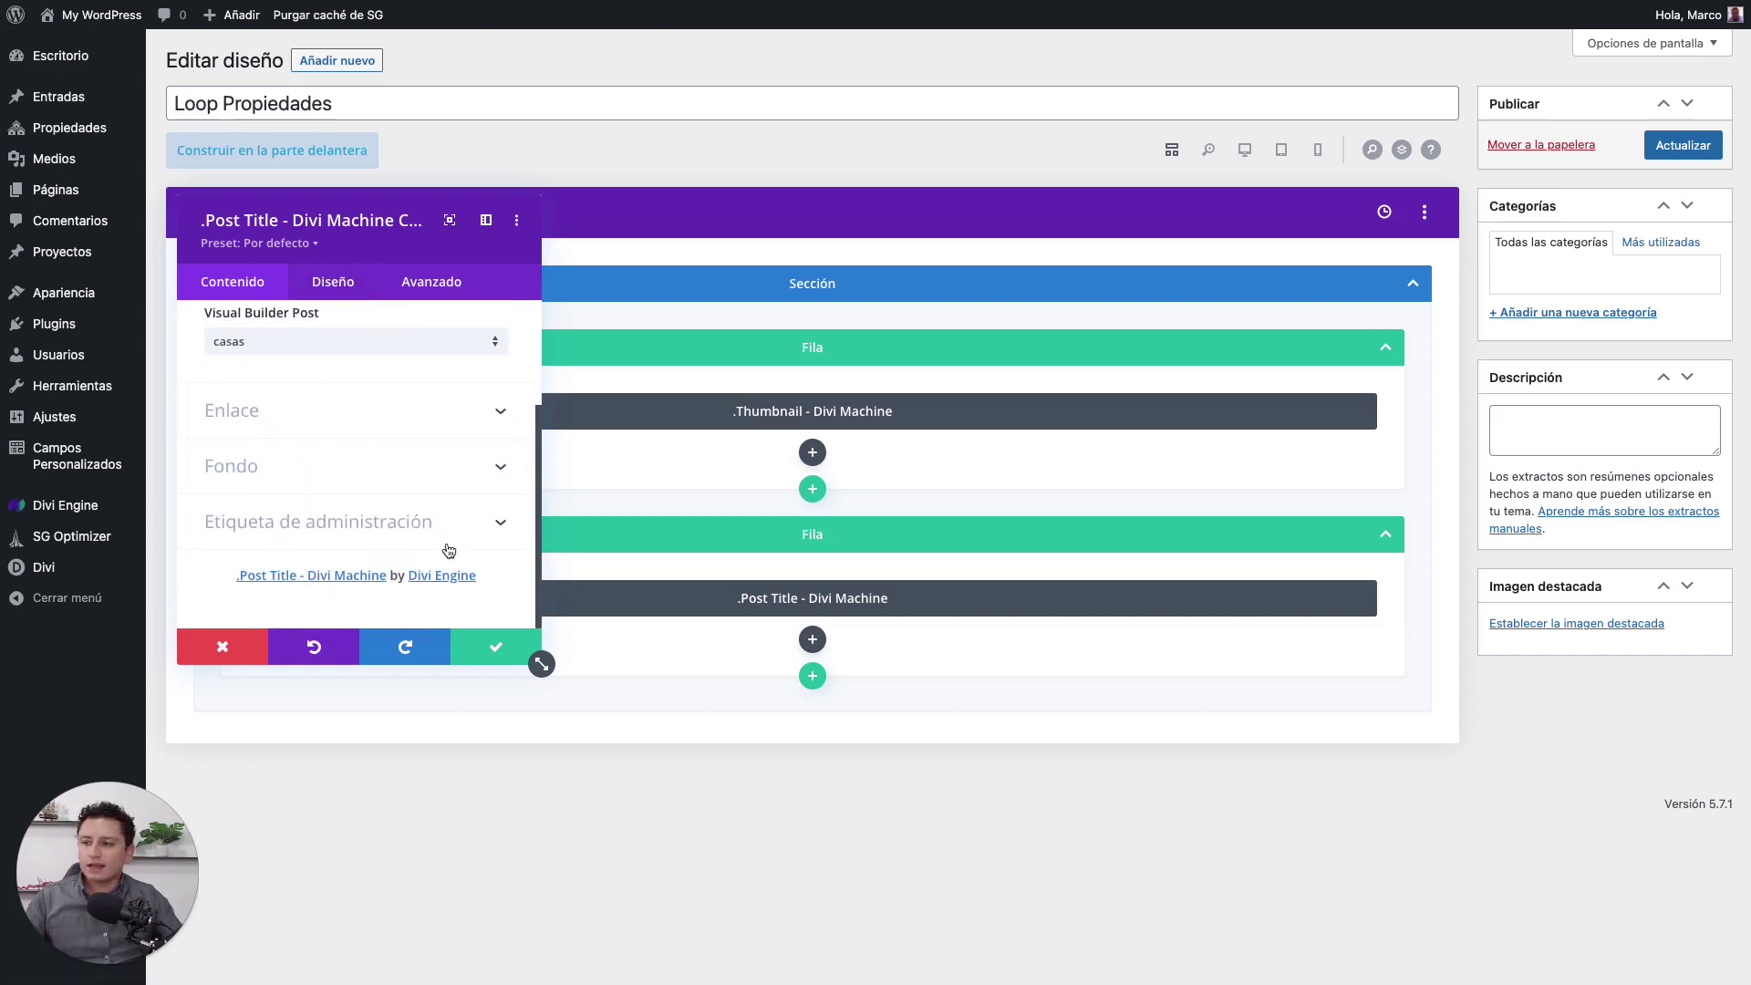
click(520, 650)
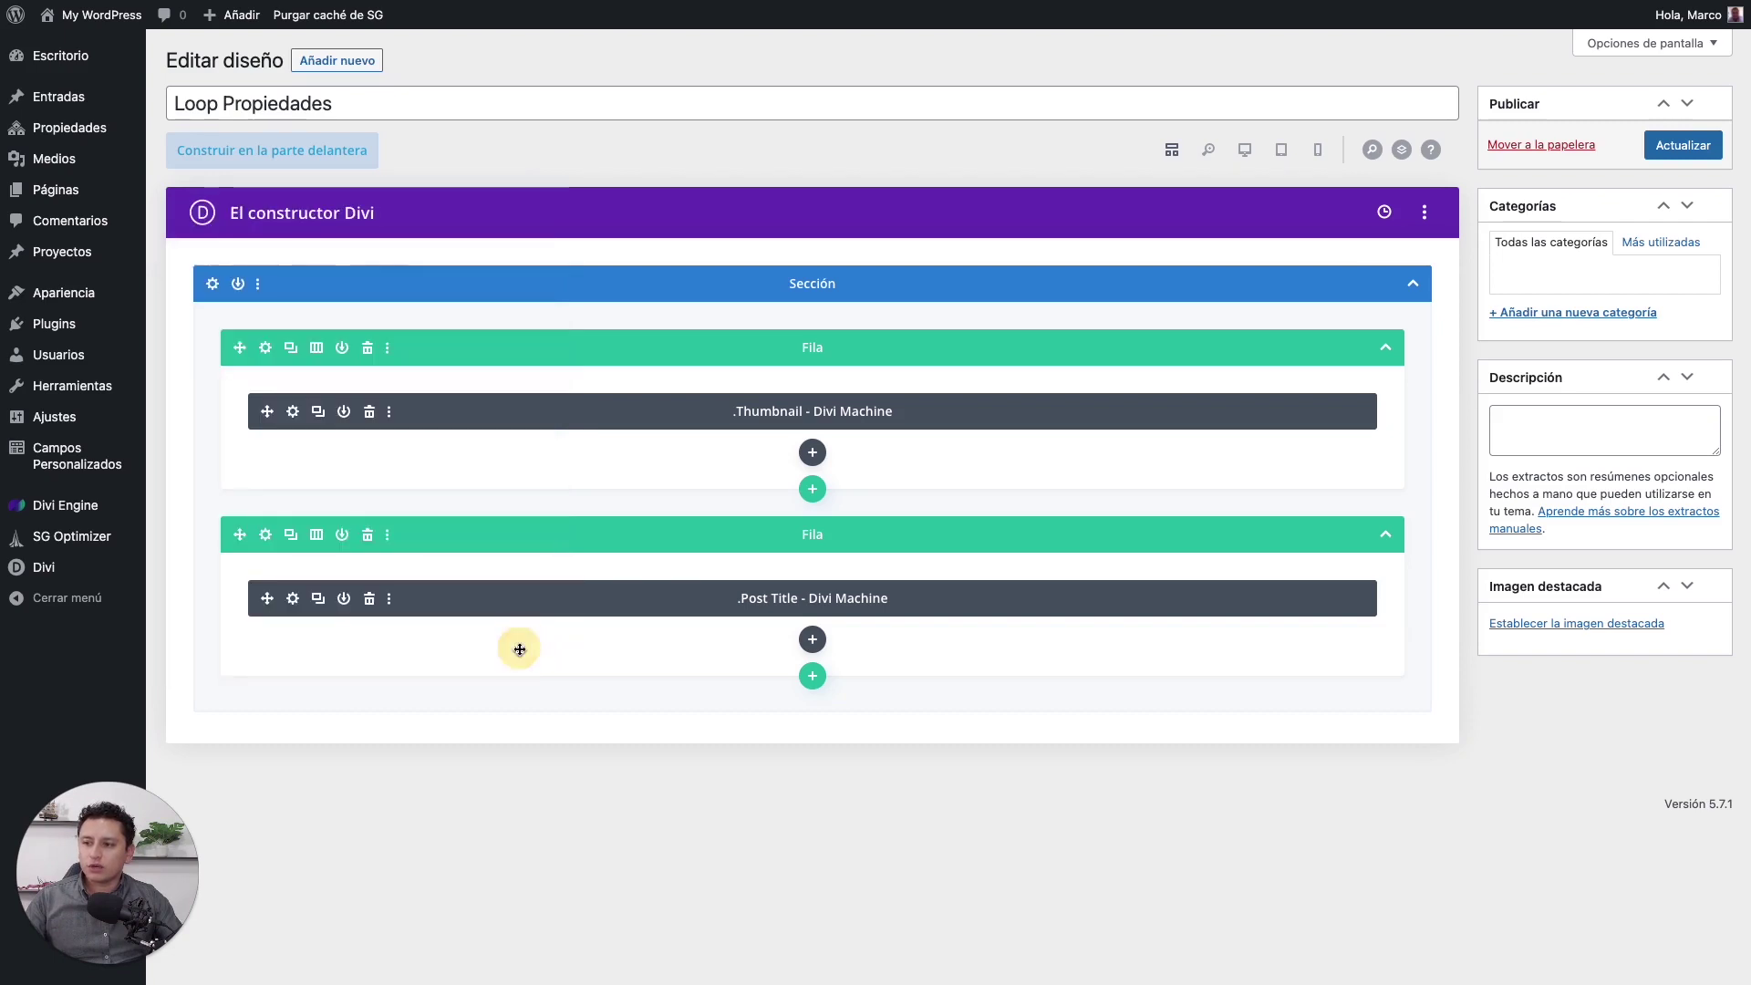
Save the Loop Propiedades layout with Actualizar and go to the Páginas list
click(1681, 153)
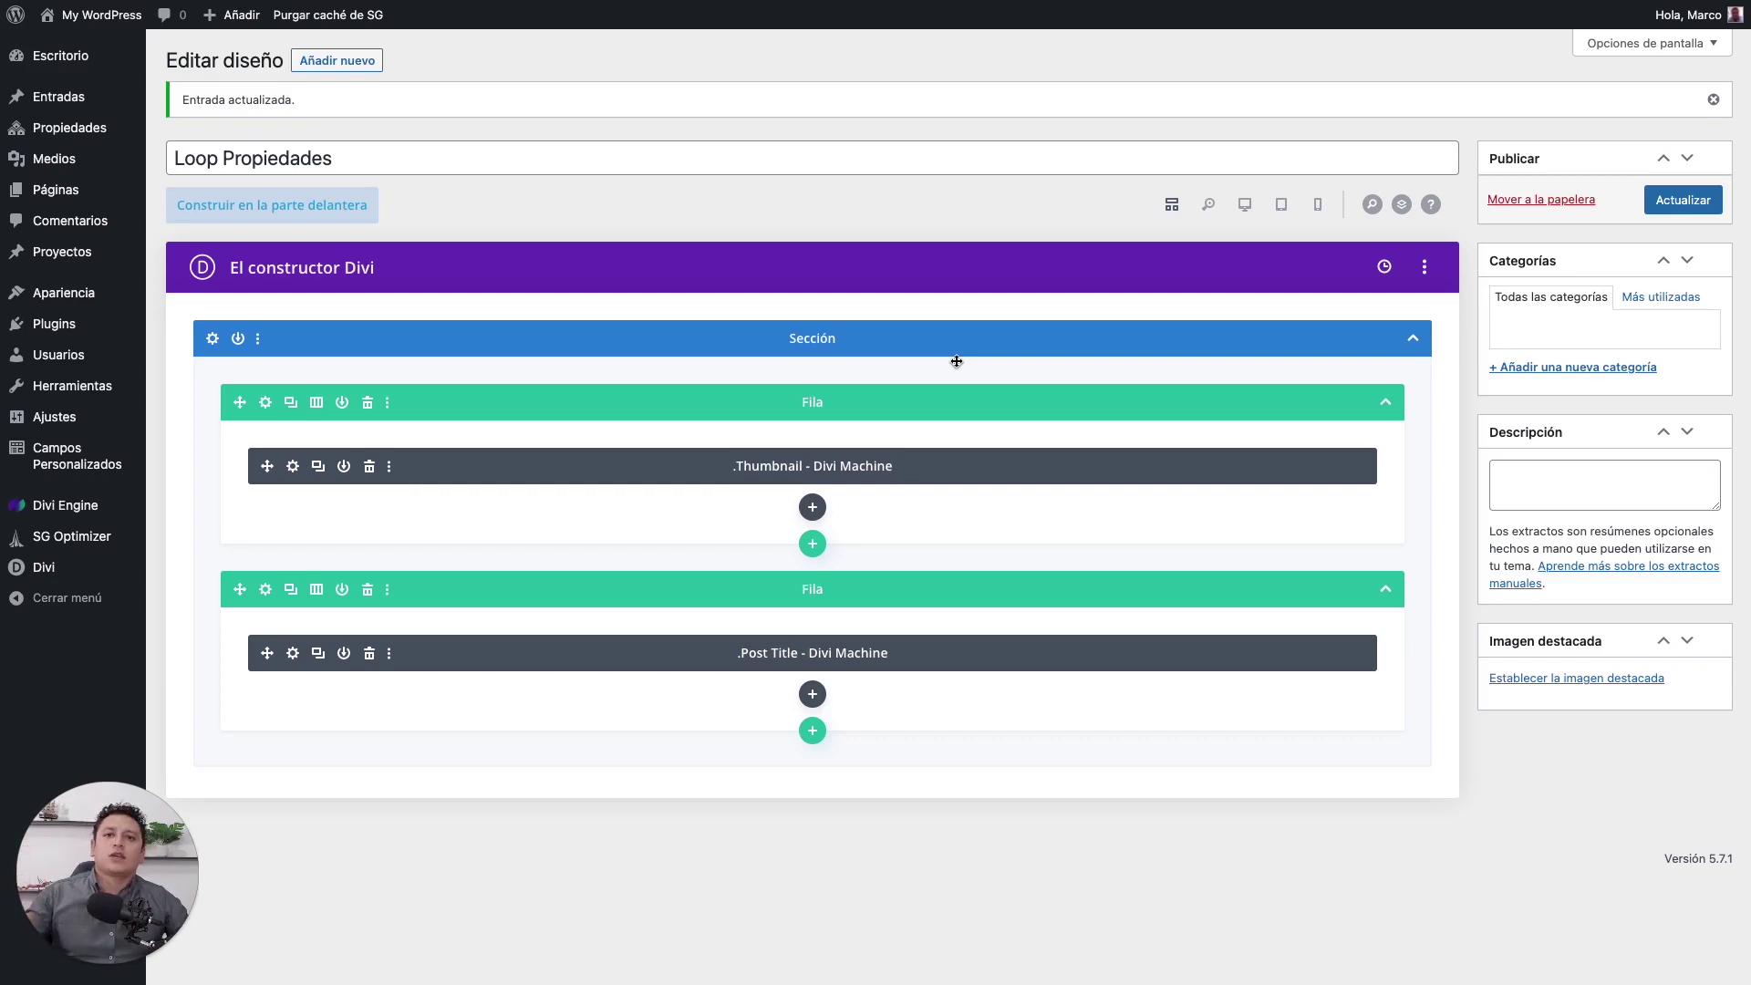
click(114, 192)
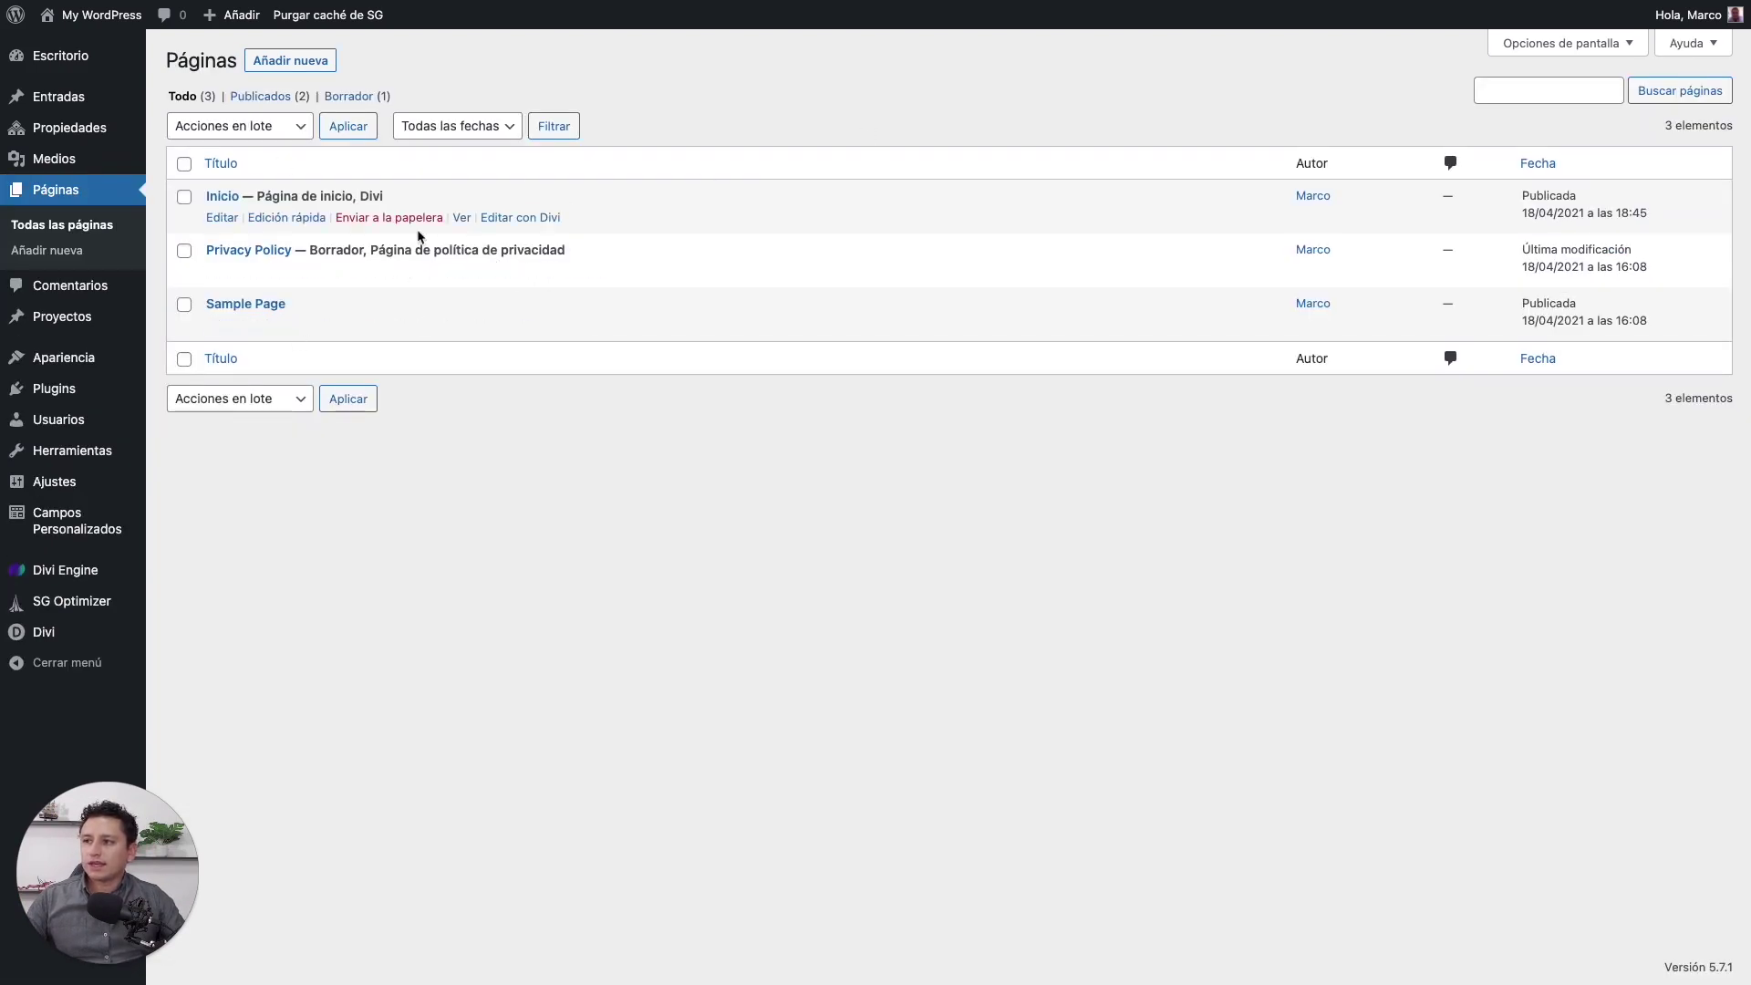
Build Inicio from scratch in Divi with a one-column row holding an .Archive Loop module
click(522, 219)
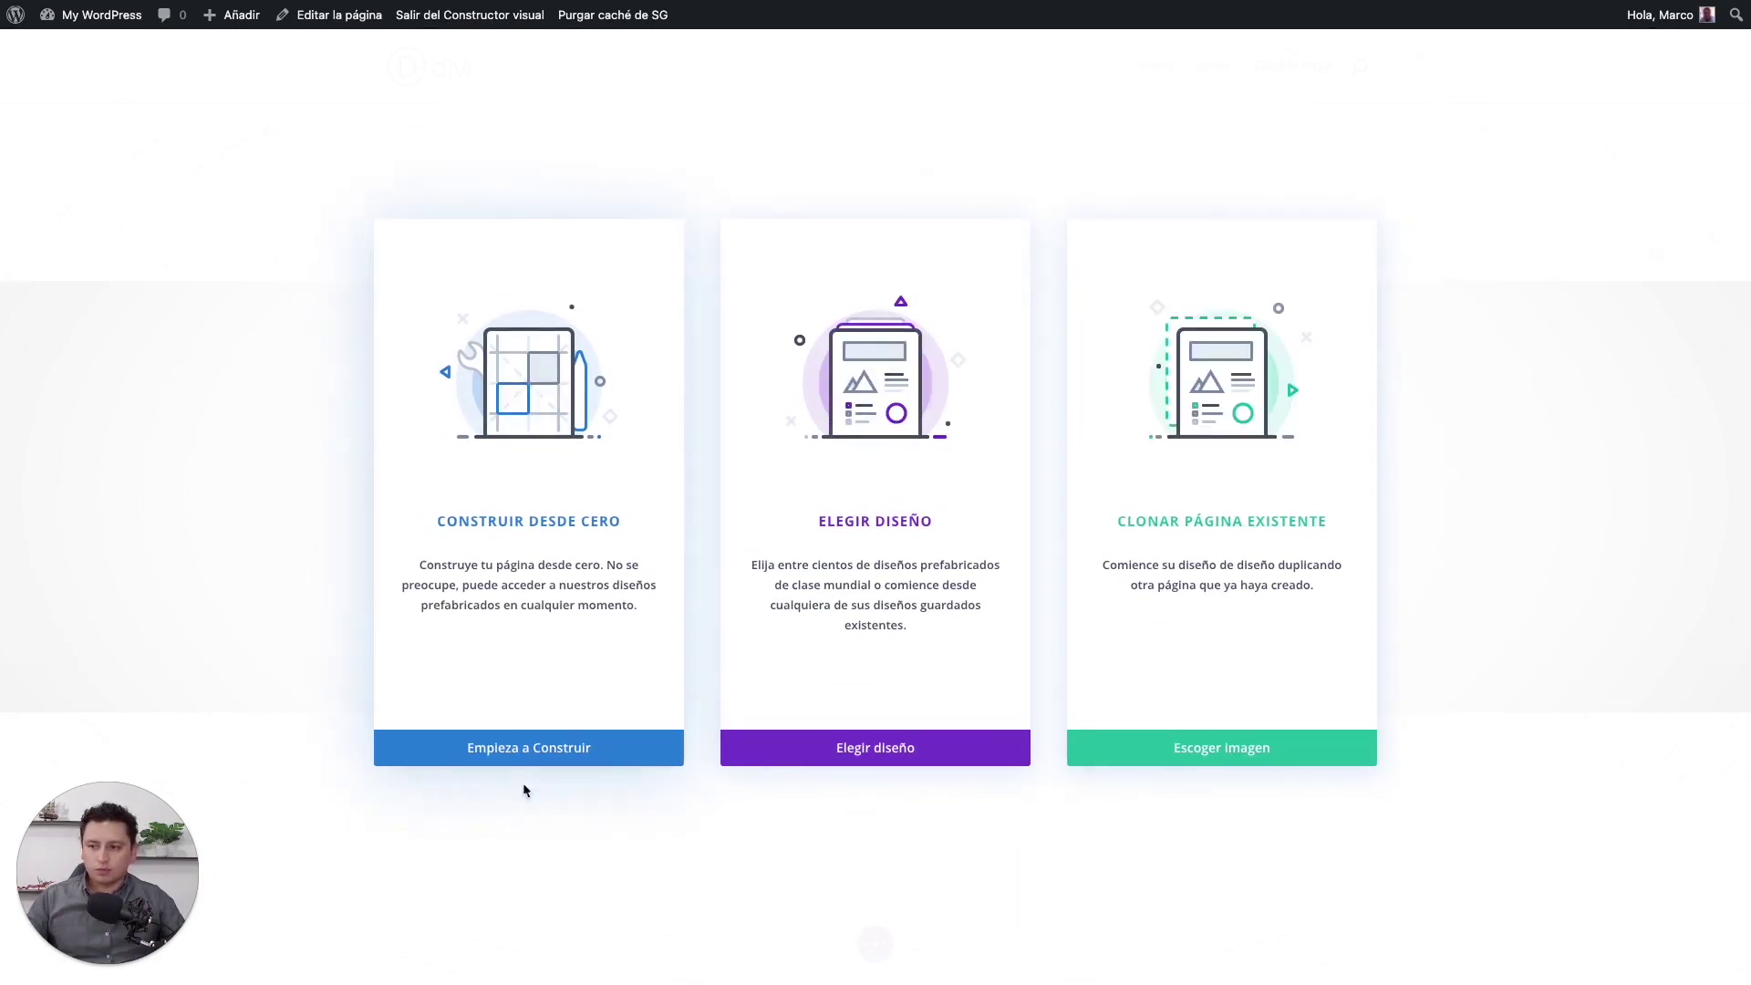
click(560, 764)
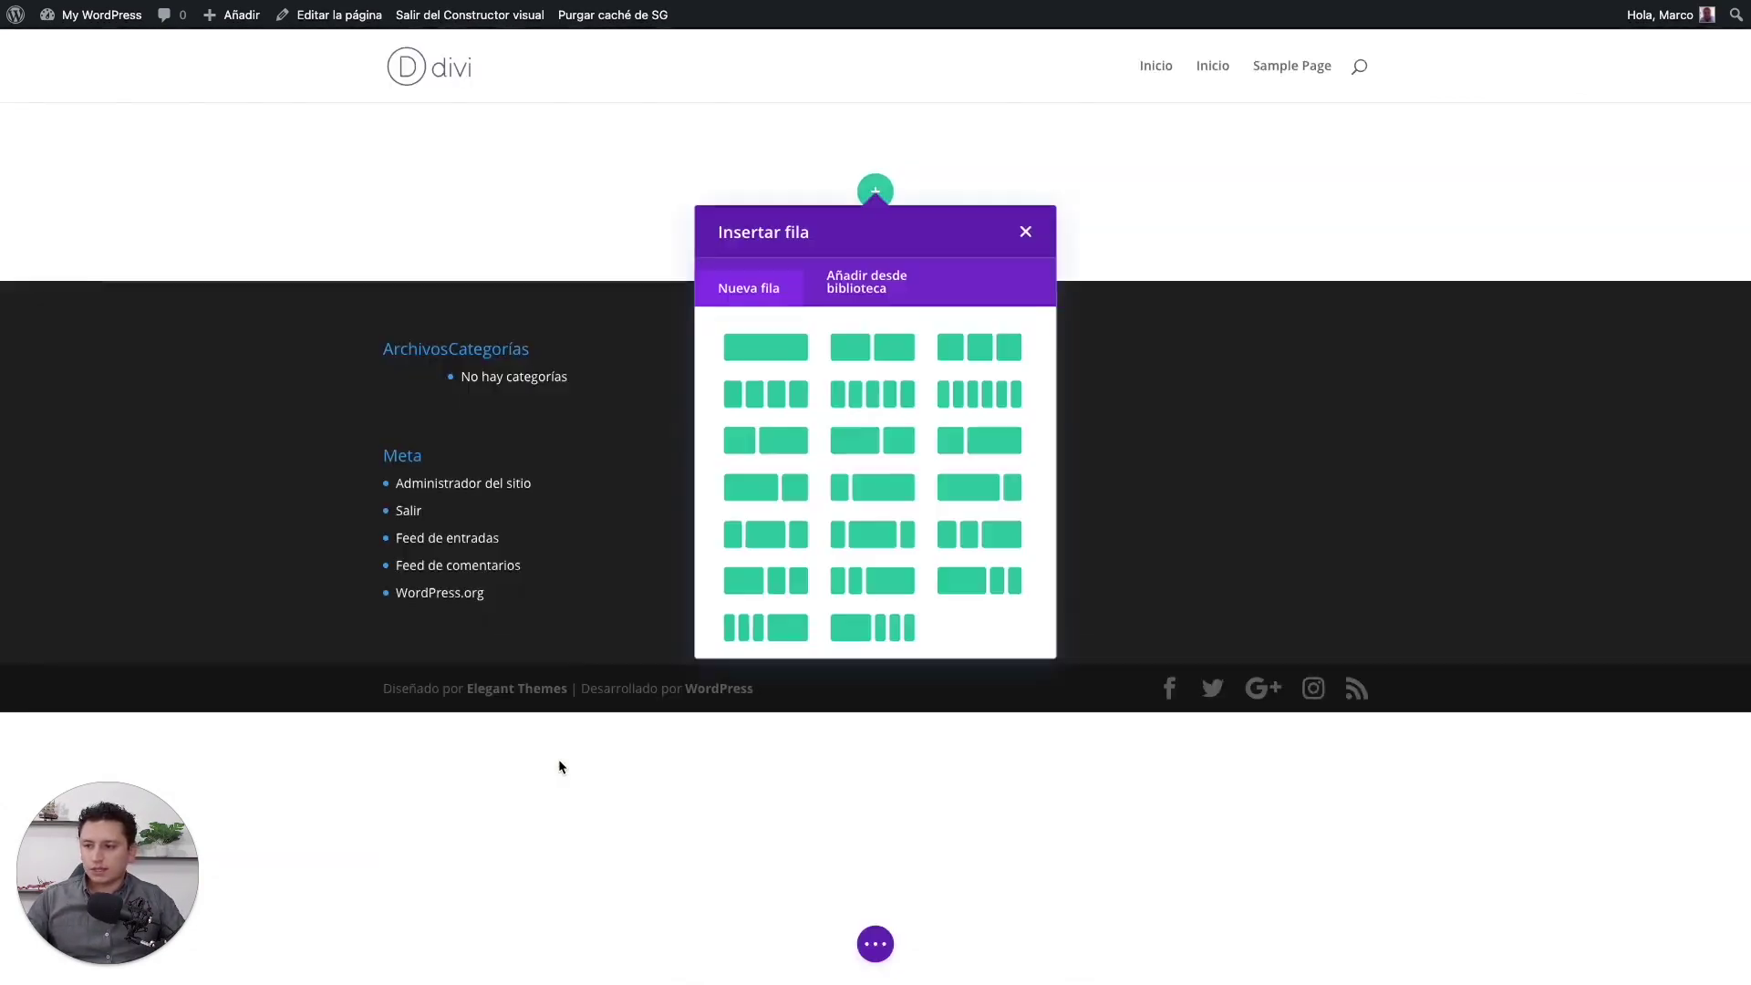
click(766, 350)
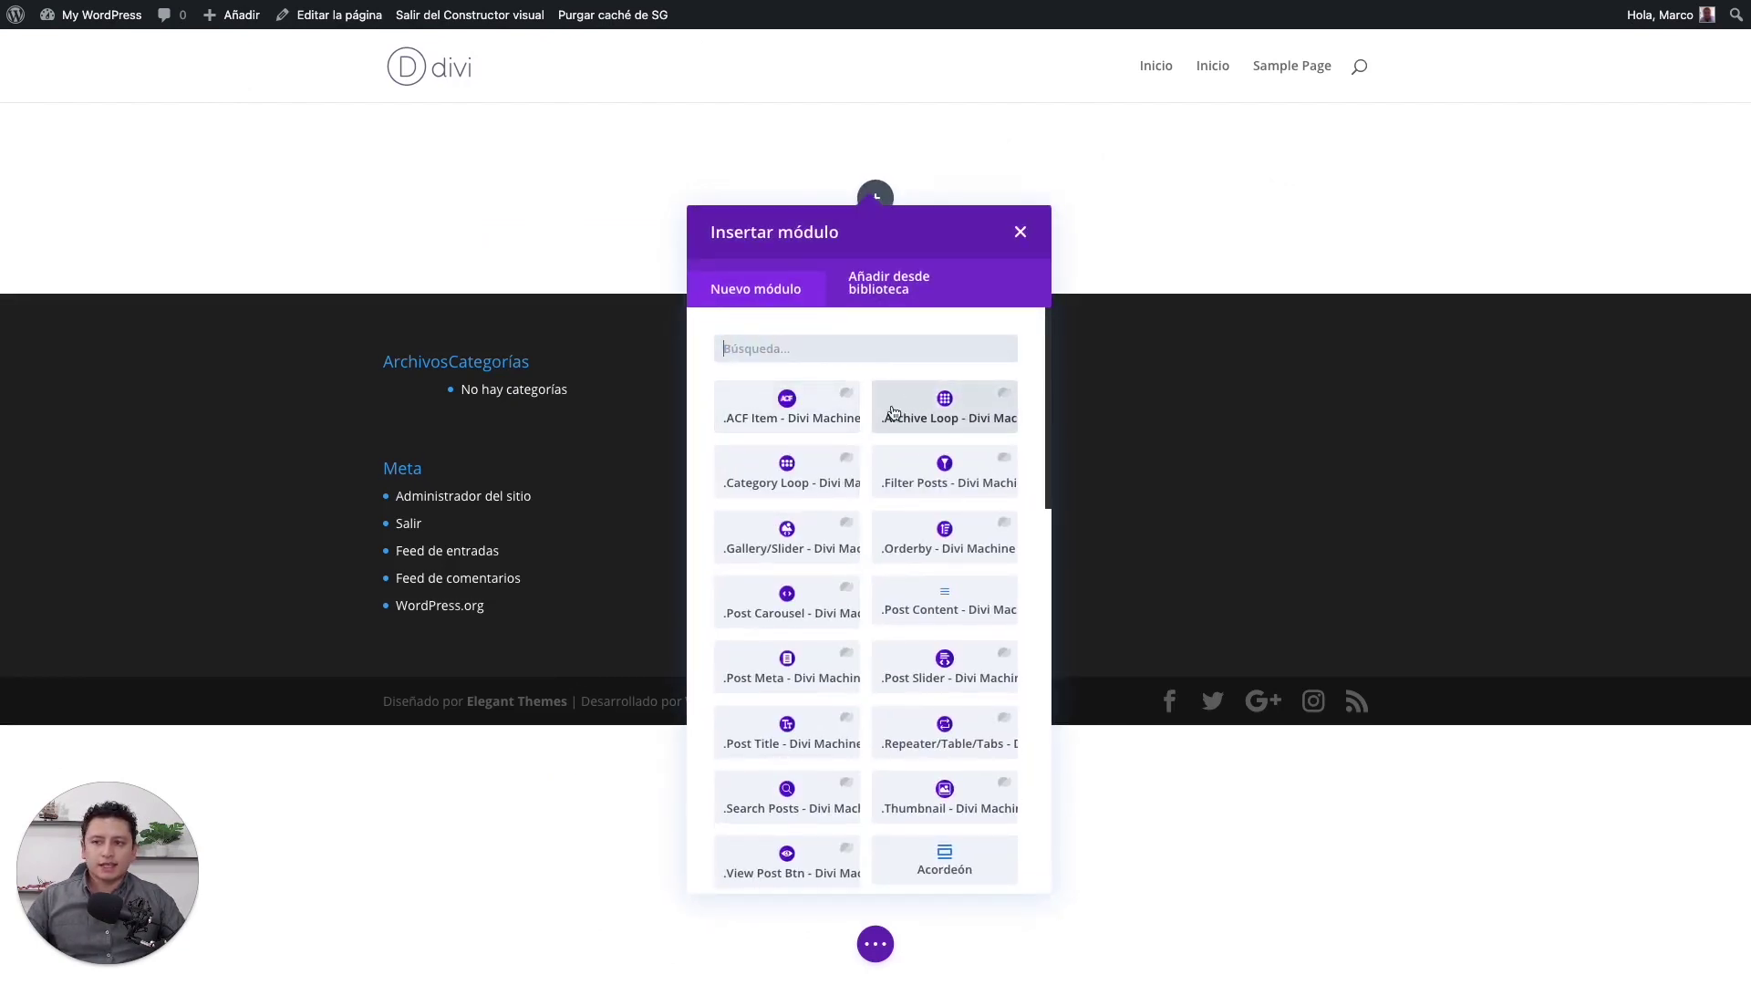
click(948, 415)
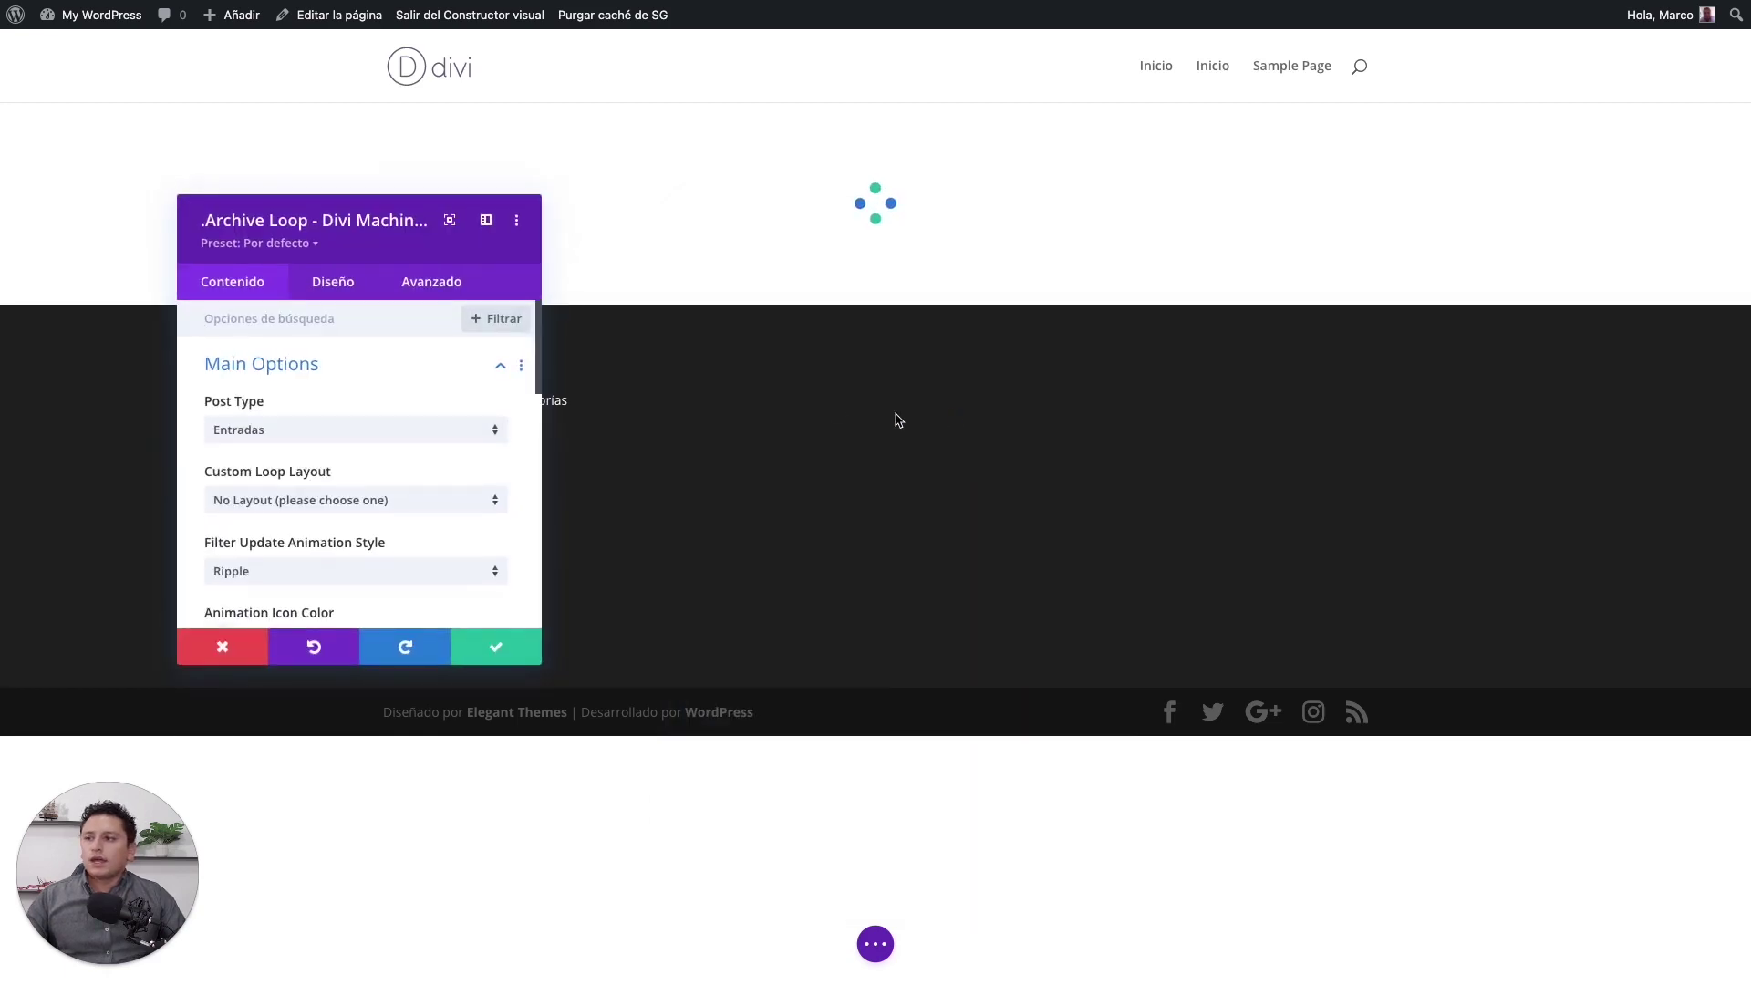
drag(369, 221, 662, 365)
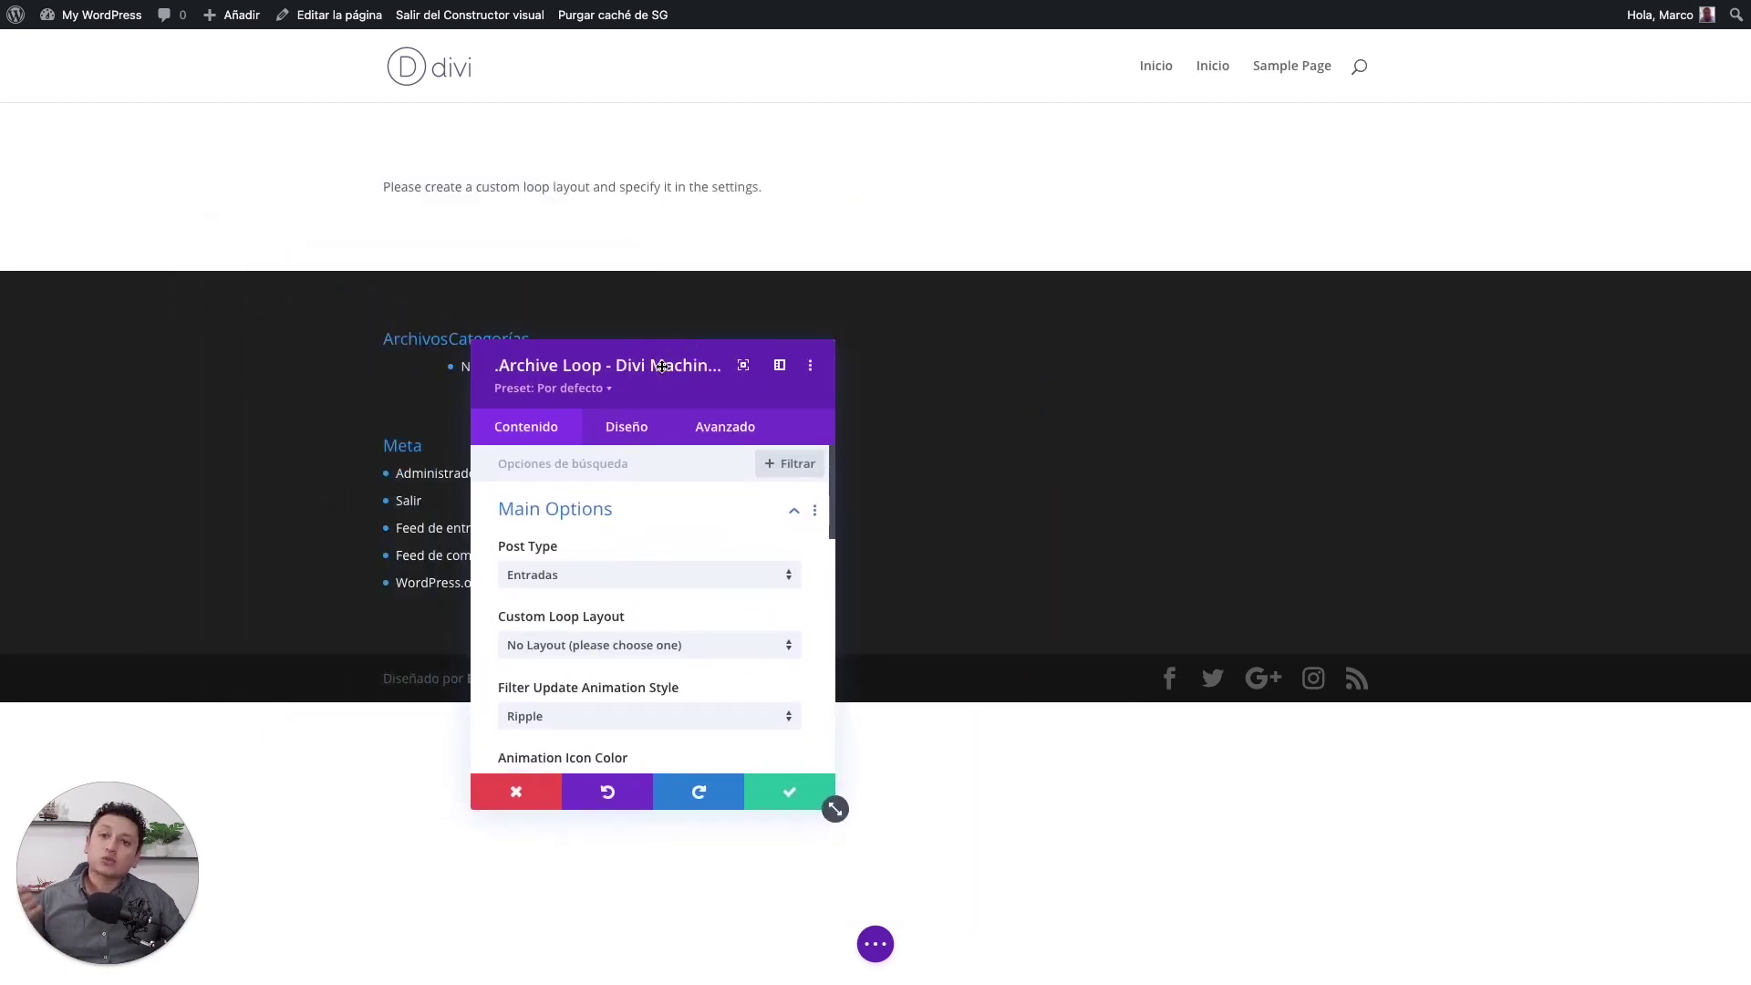
Set the Archive Loop post type to Propiedades and custom loop layout to Loop Propiedades
click(598, 577)
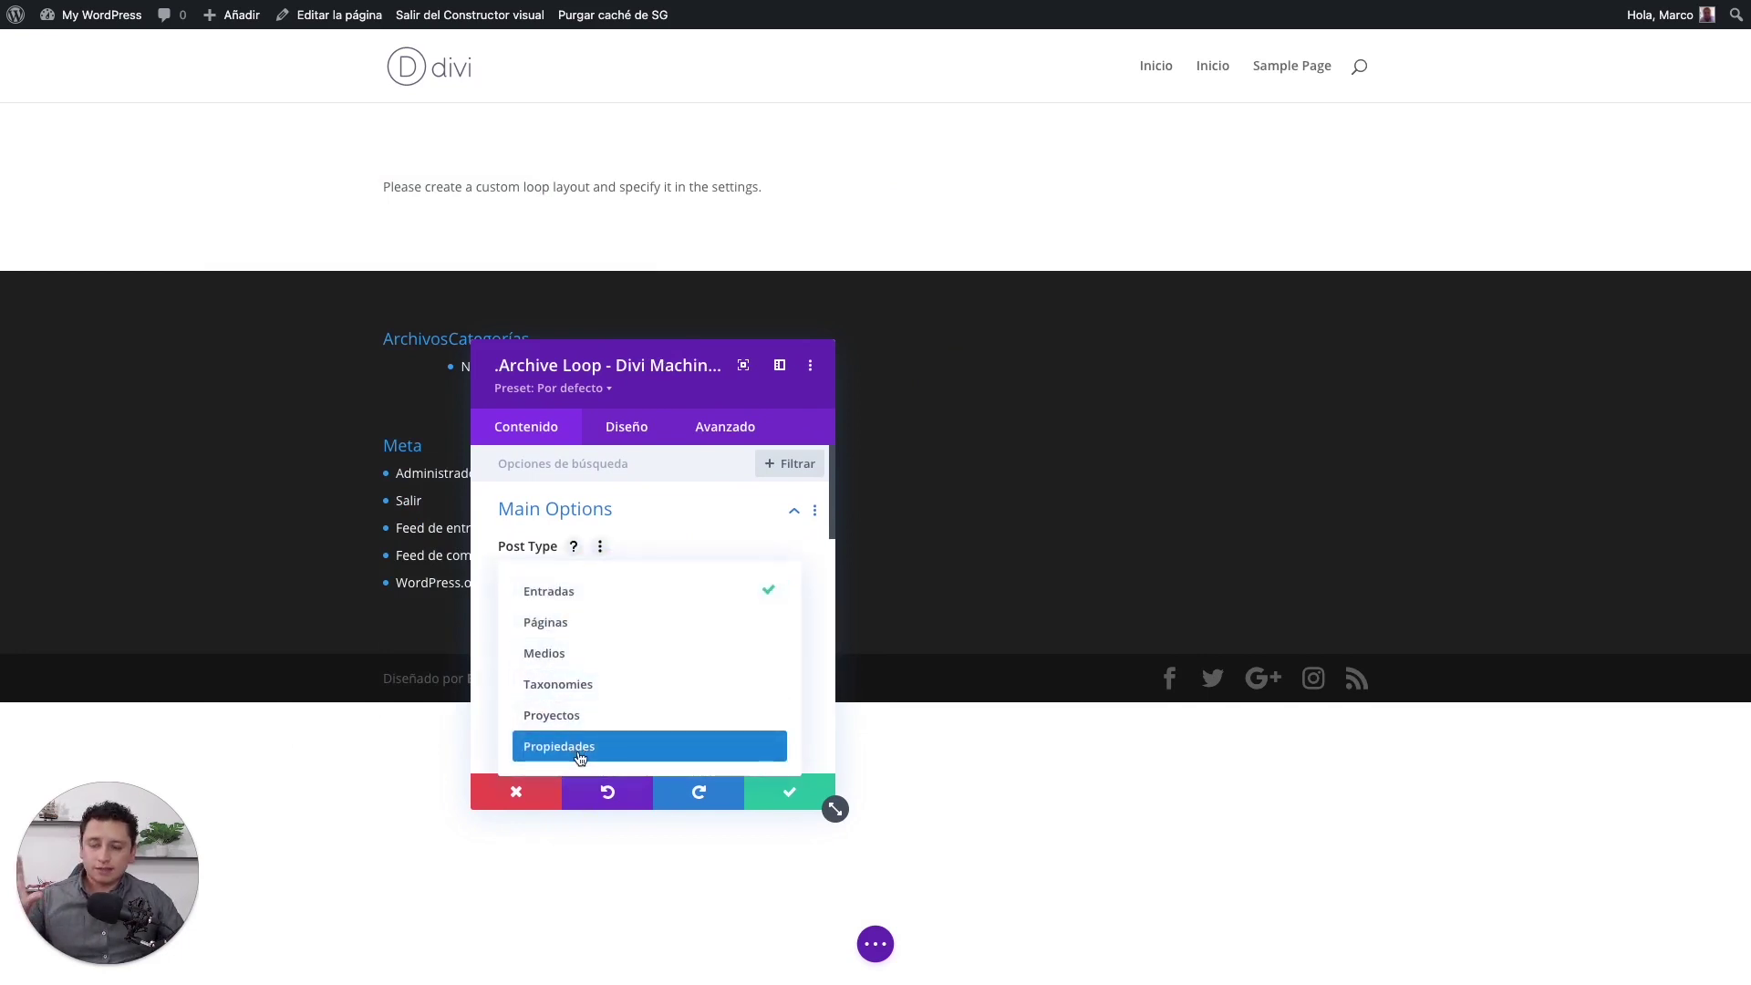
click(580, 758)
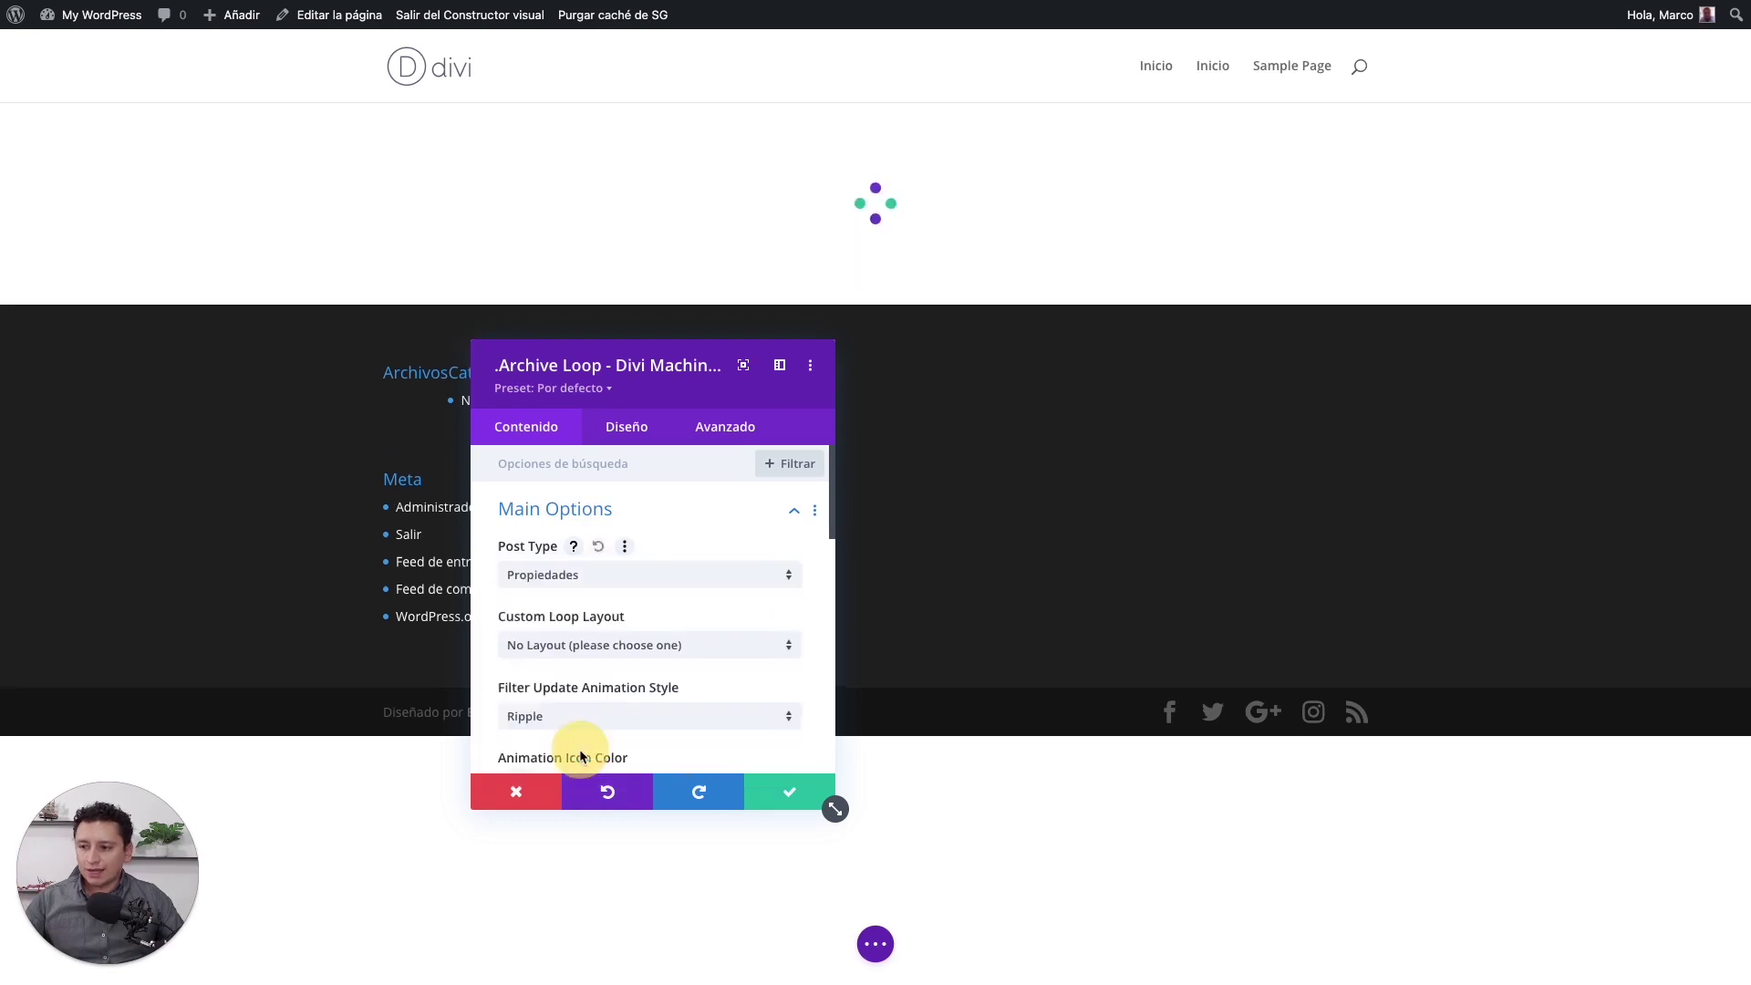
click(636, 647)
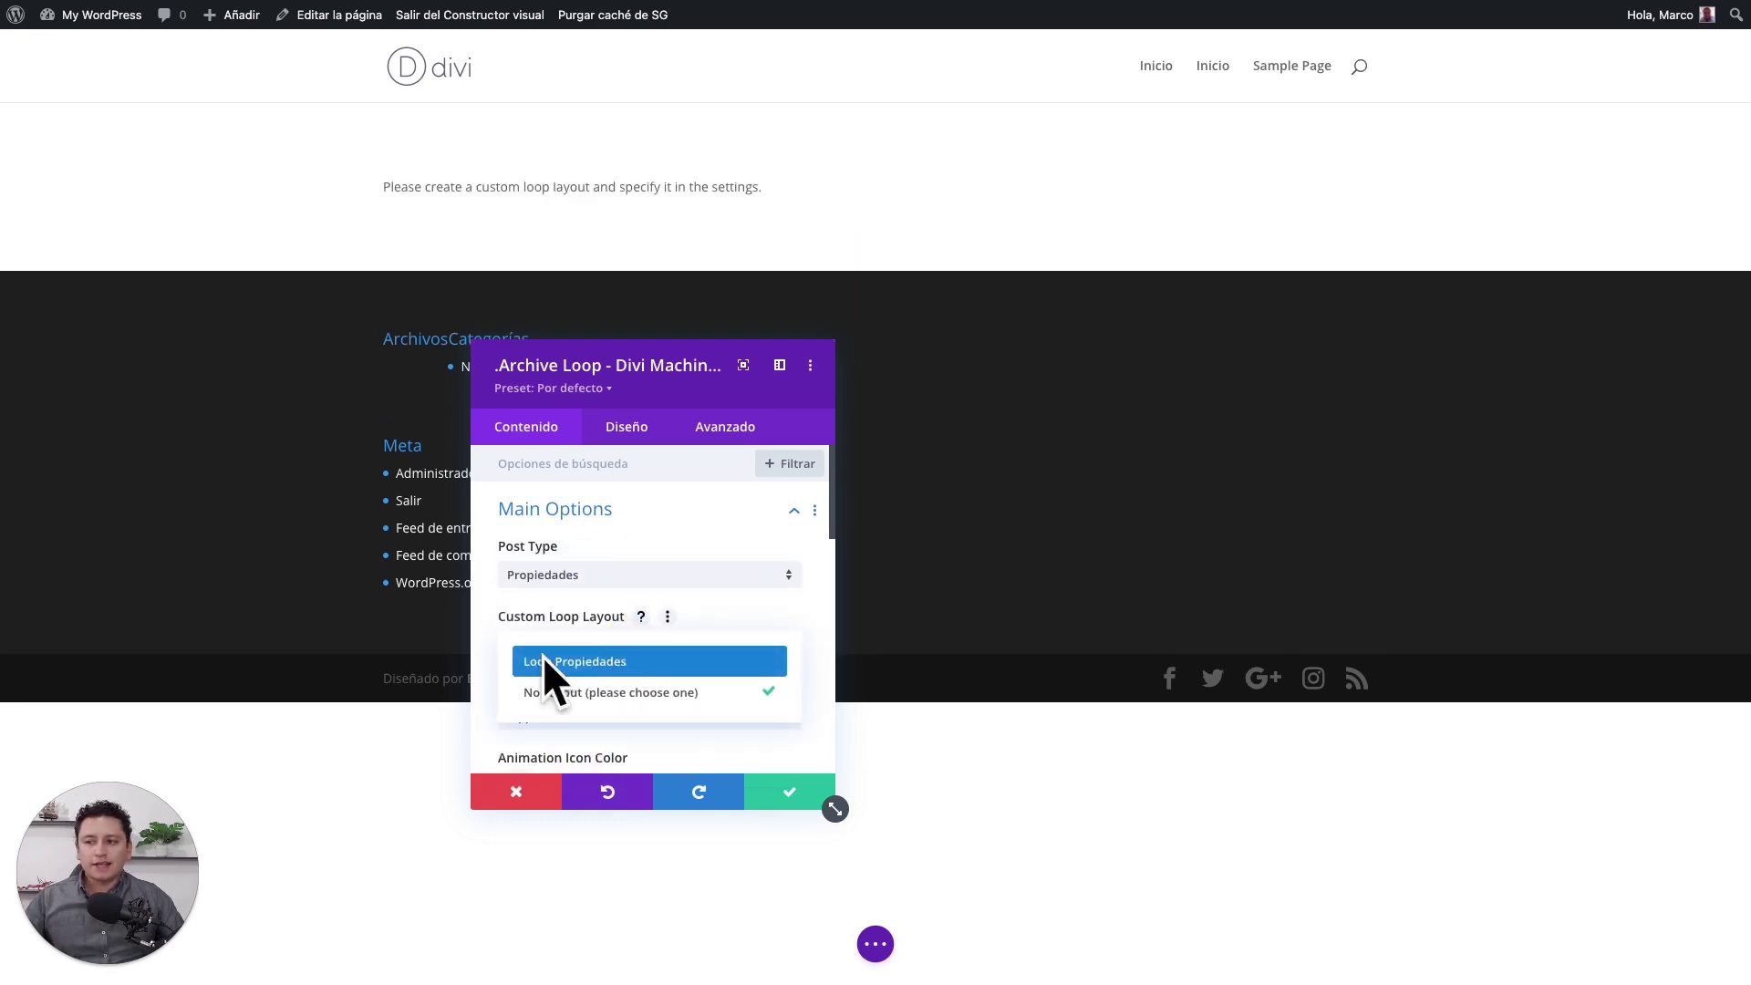
click(636, 673)
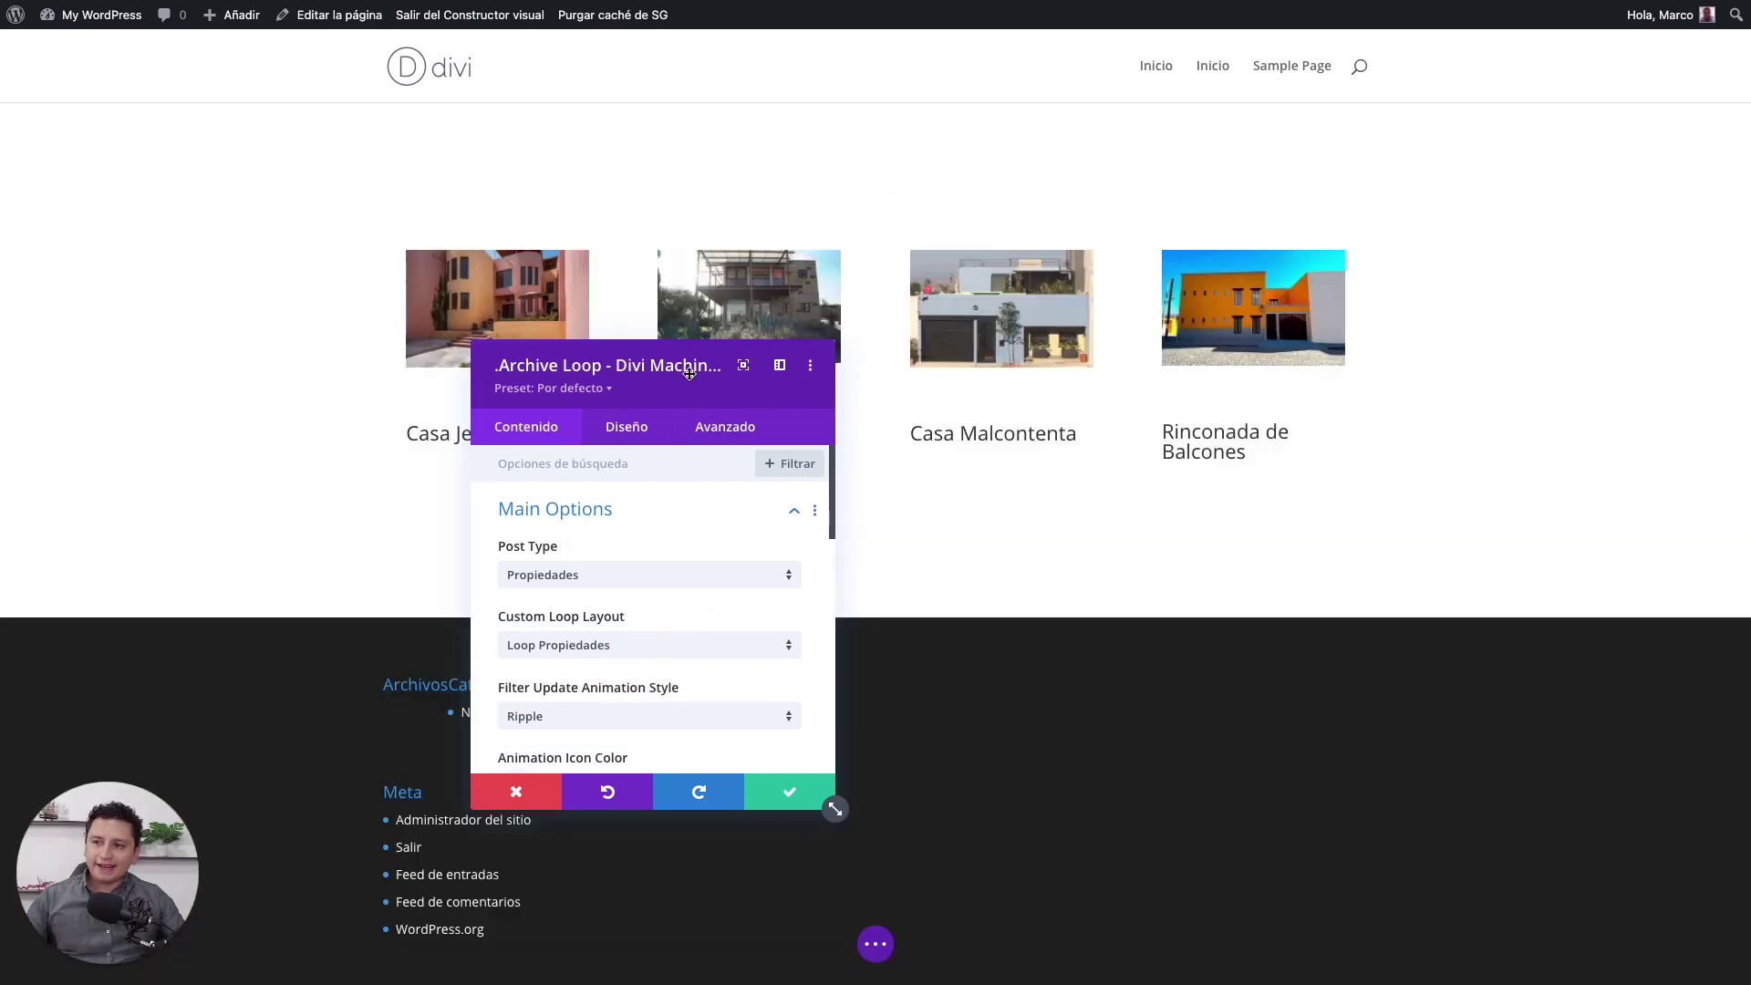
Review the Archive Loop's Loop Options, then confirm its settings to show four property cards
drag(689, 373, 864, 568)
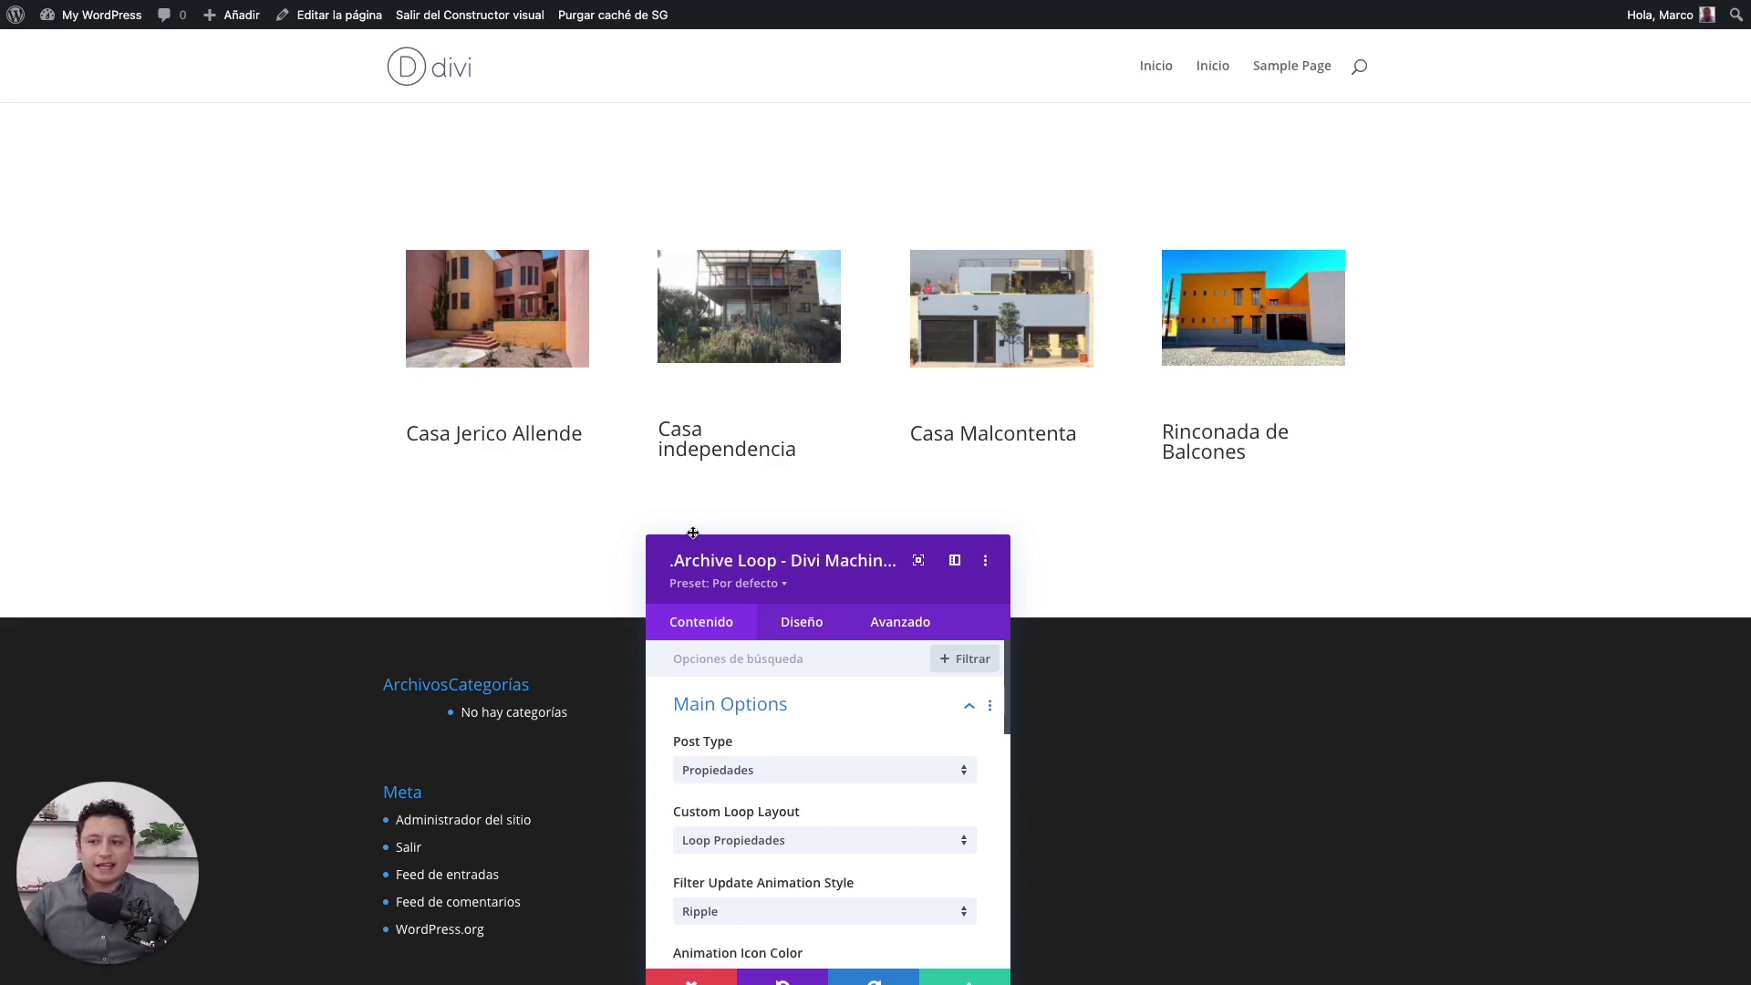
drag(867, 541, 1057, 298)
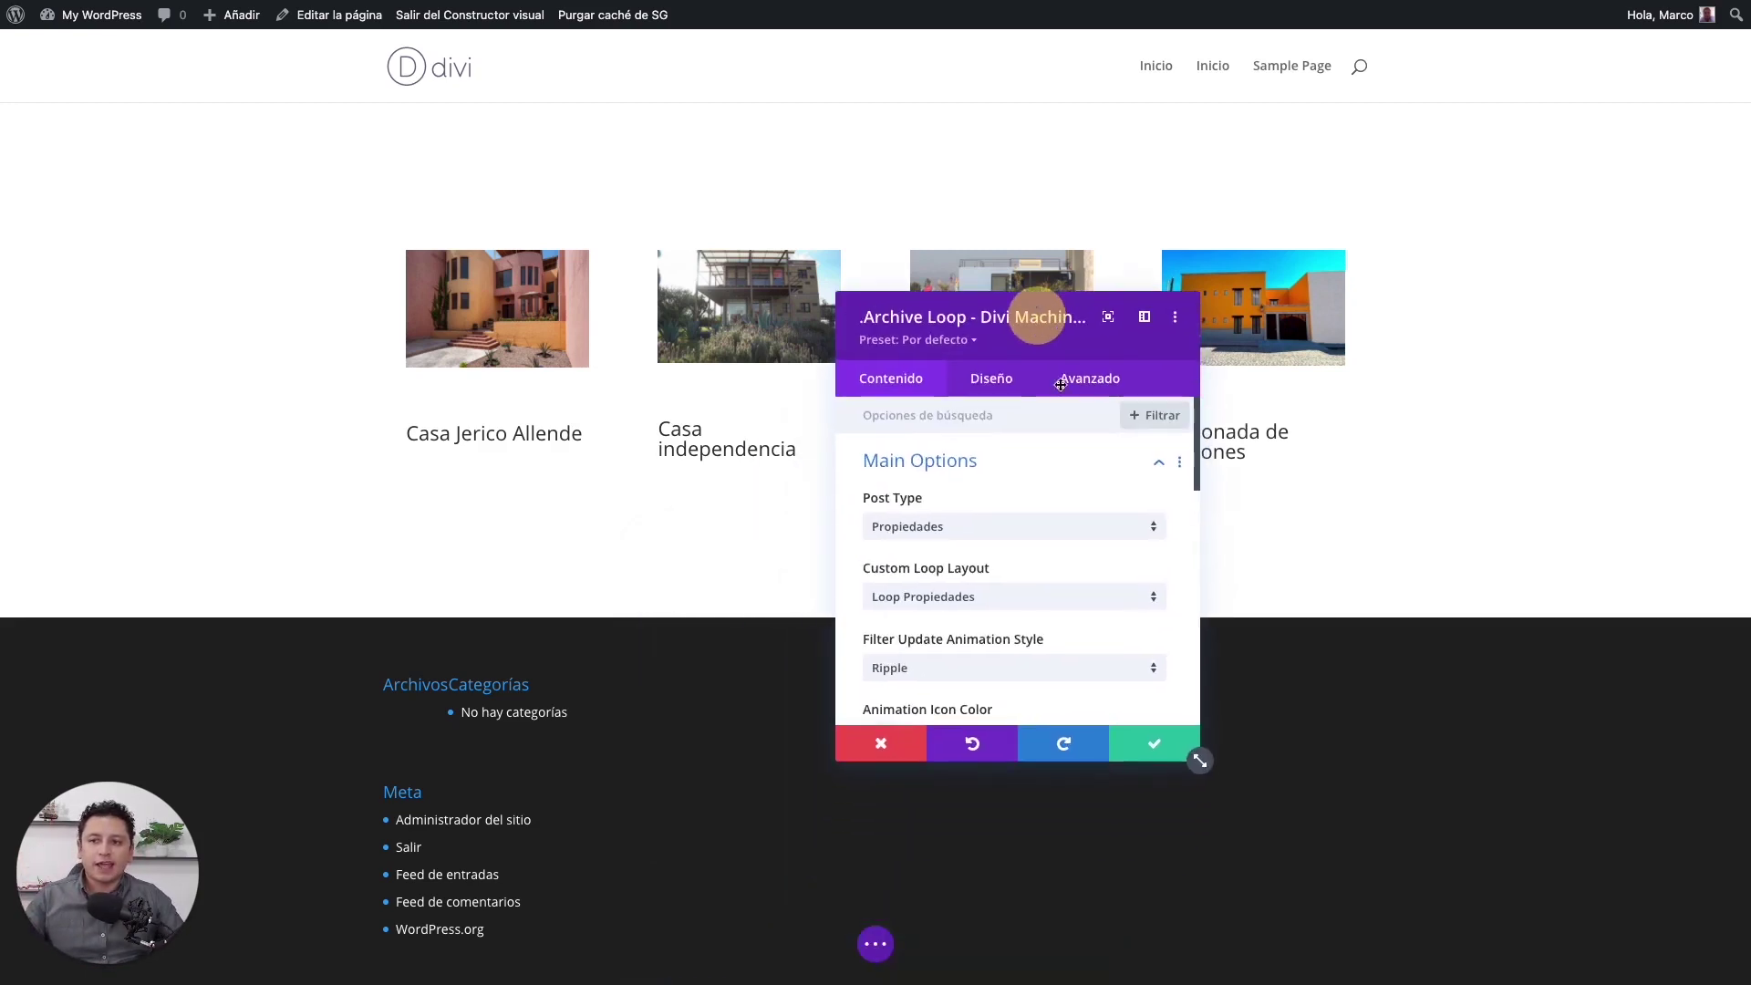
scroll(949, 547, down, 3)
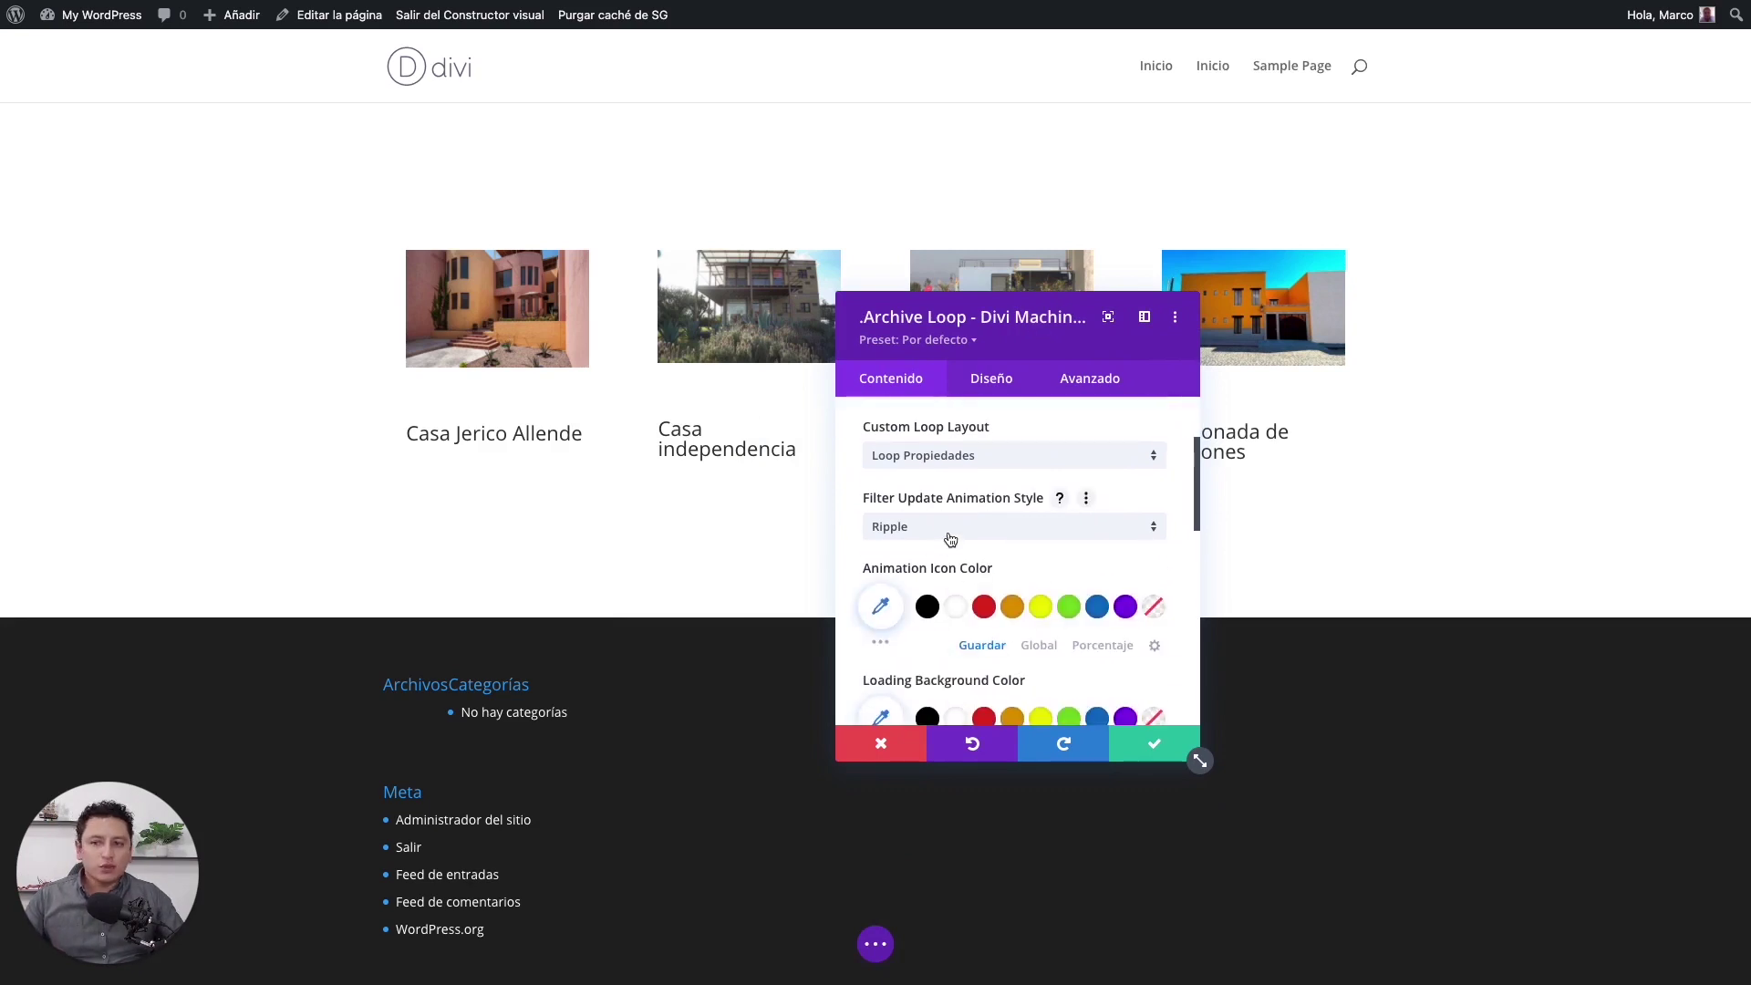
scroll(953, 547, down, 5)
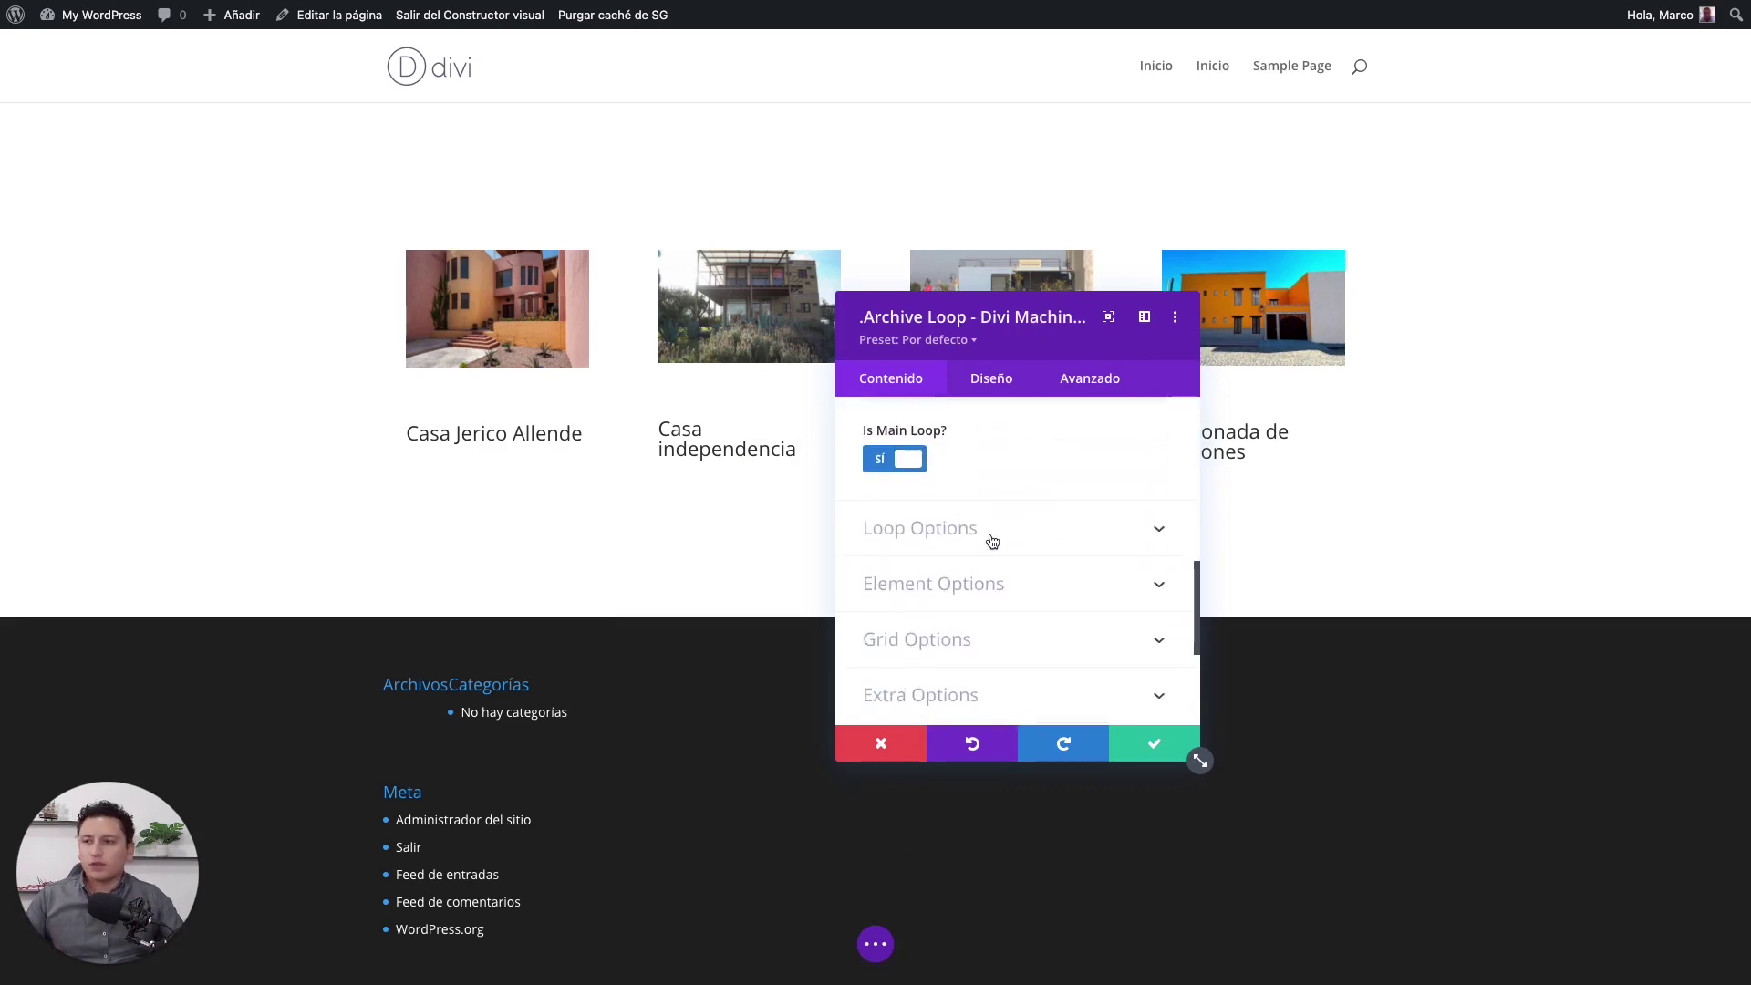
click(993, 542)
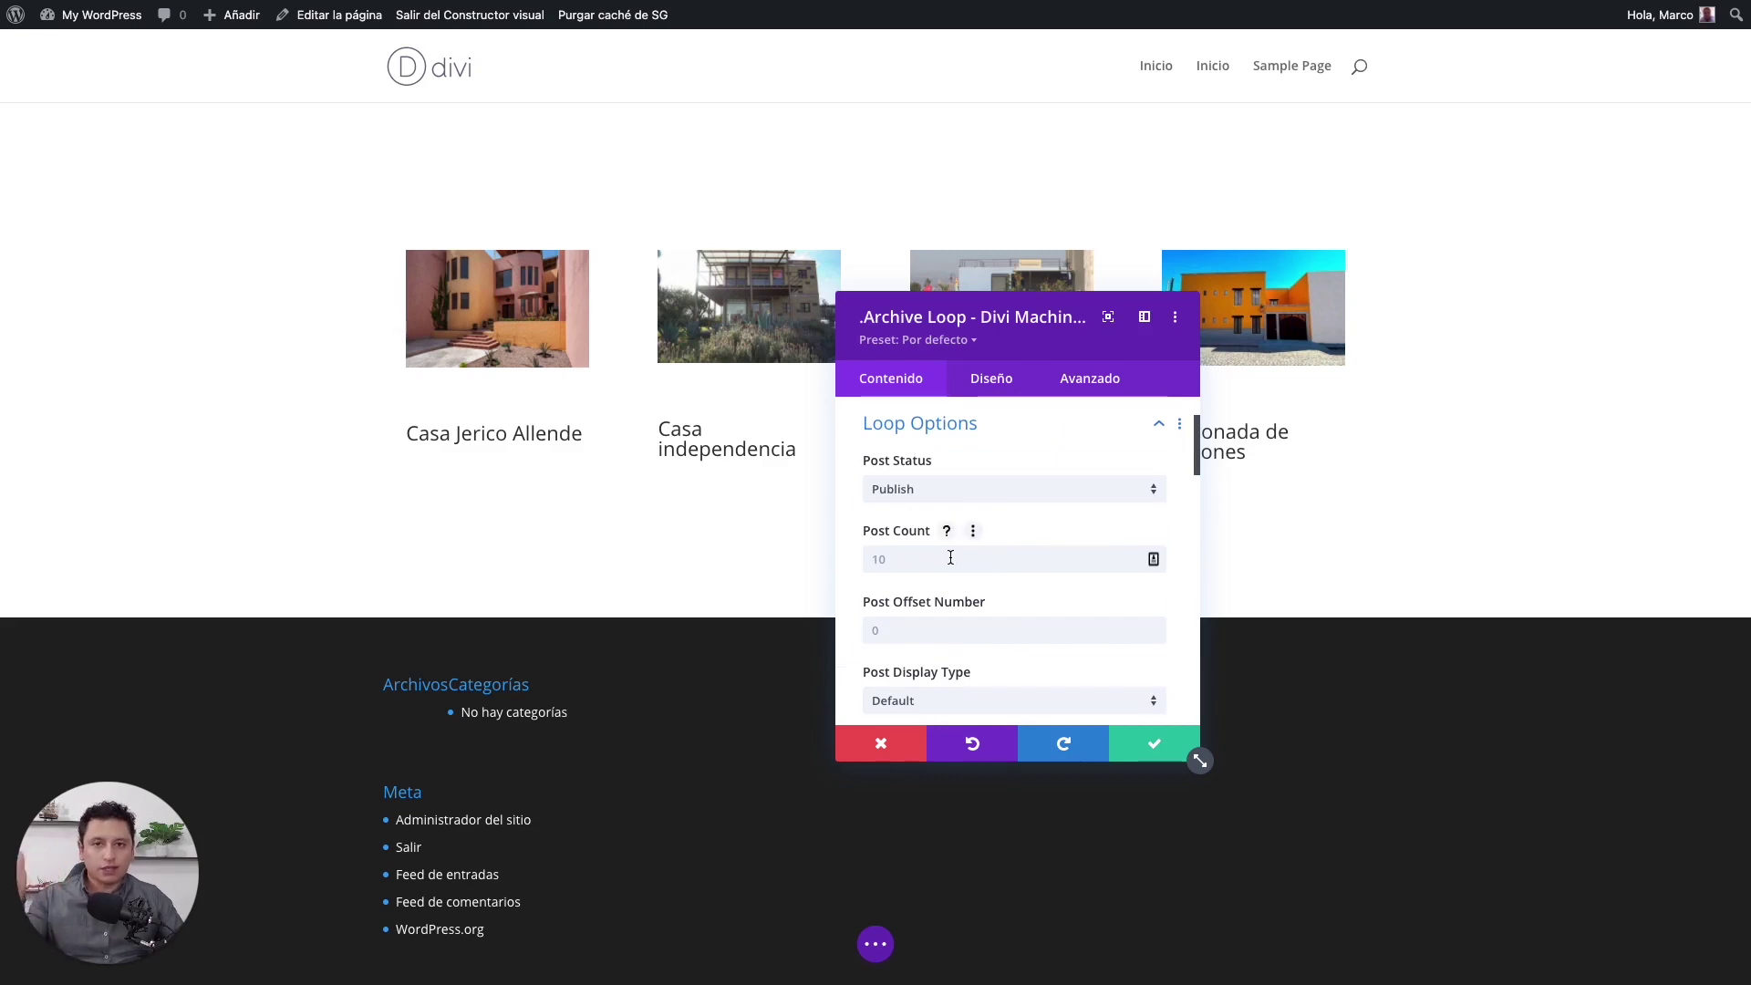
scroll(977, 618, down, 3)
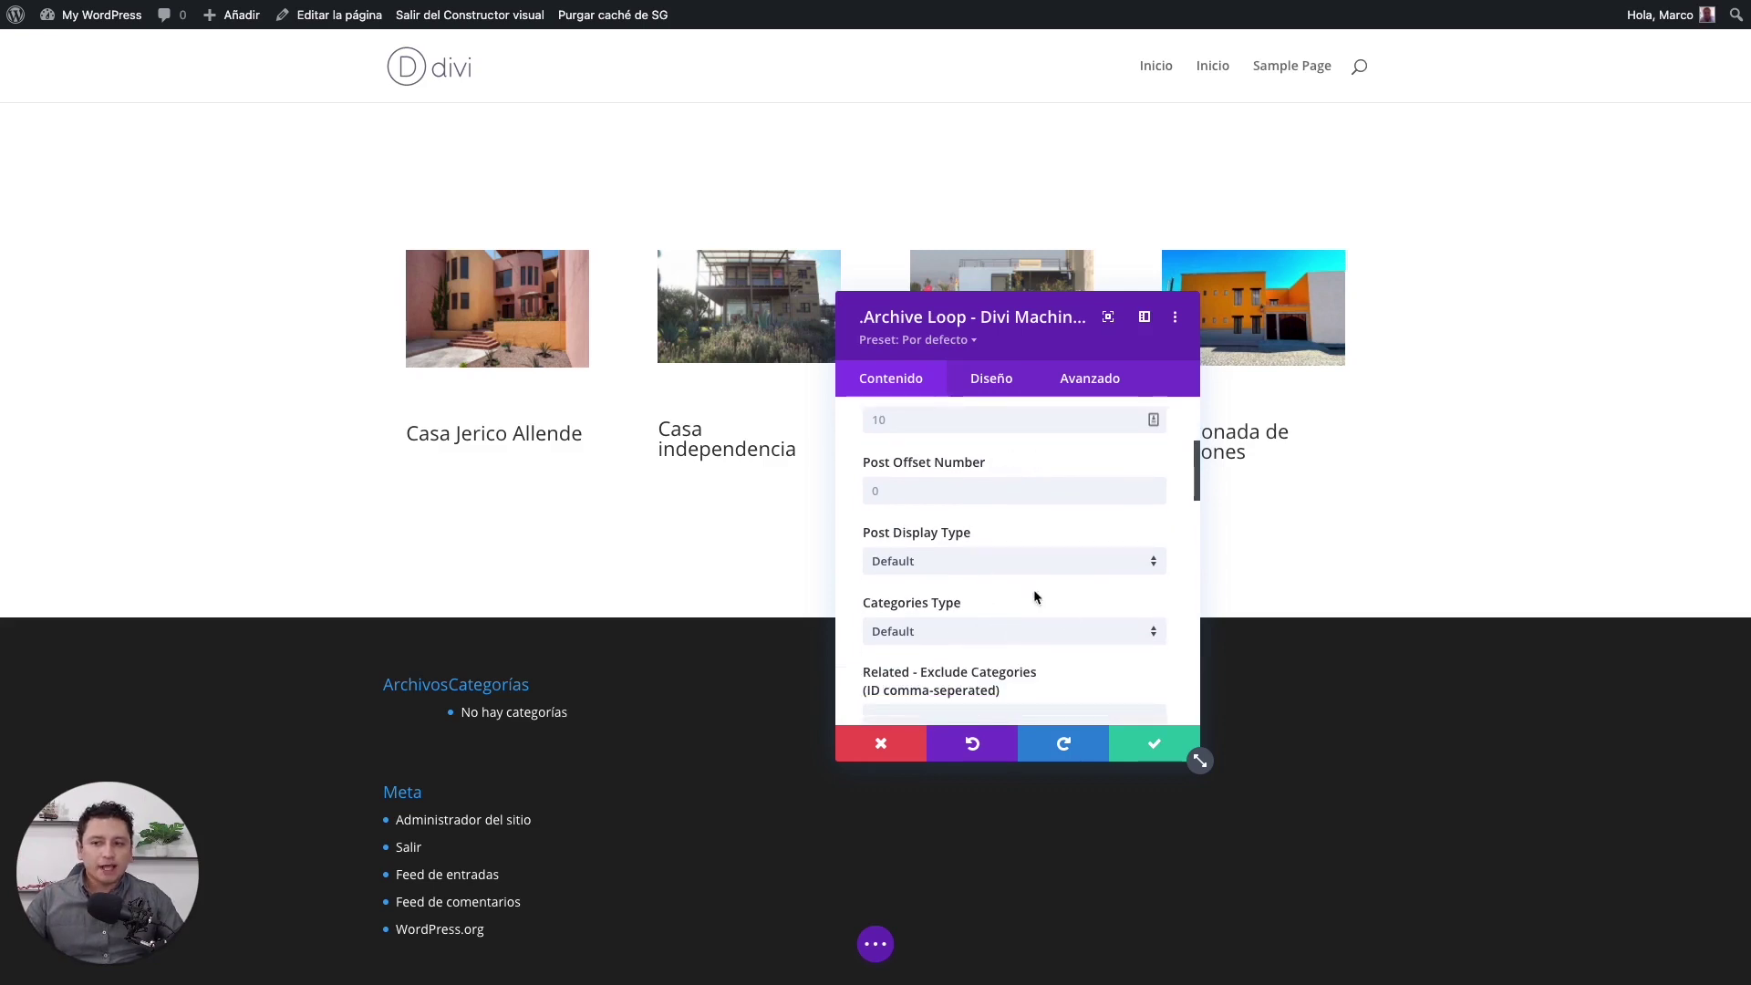
click(1142, 742)
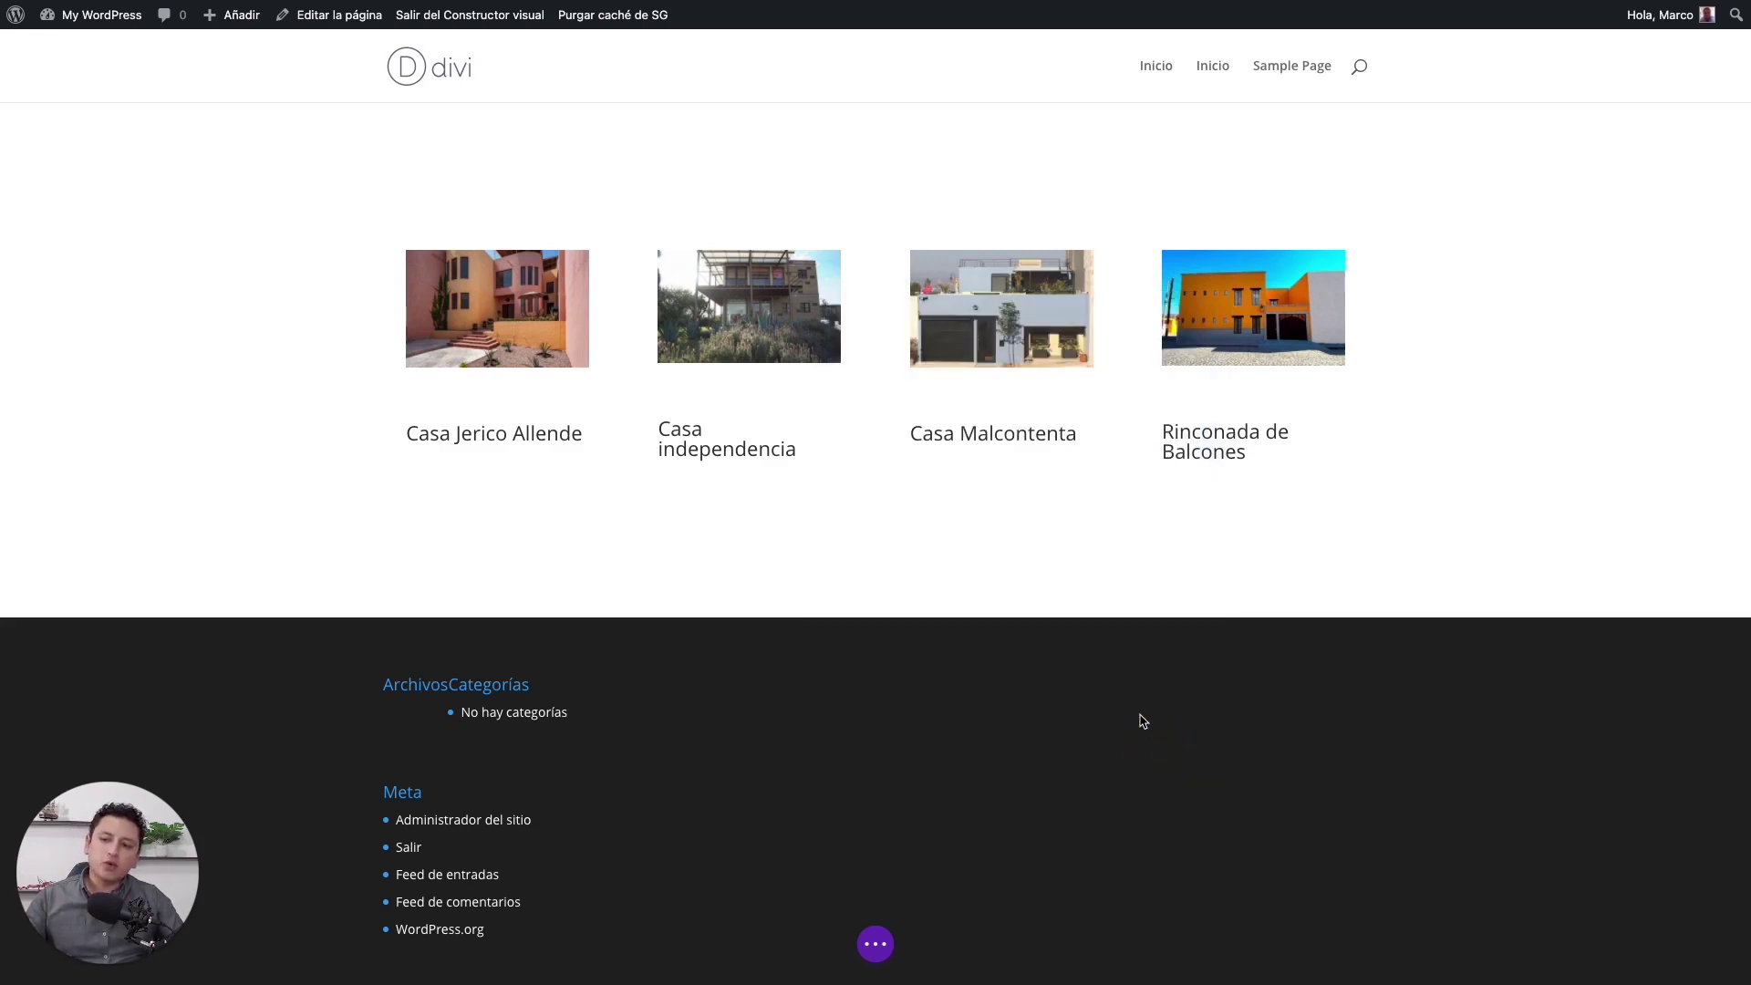
click(871, 948)
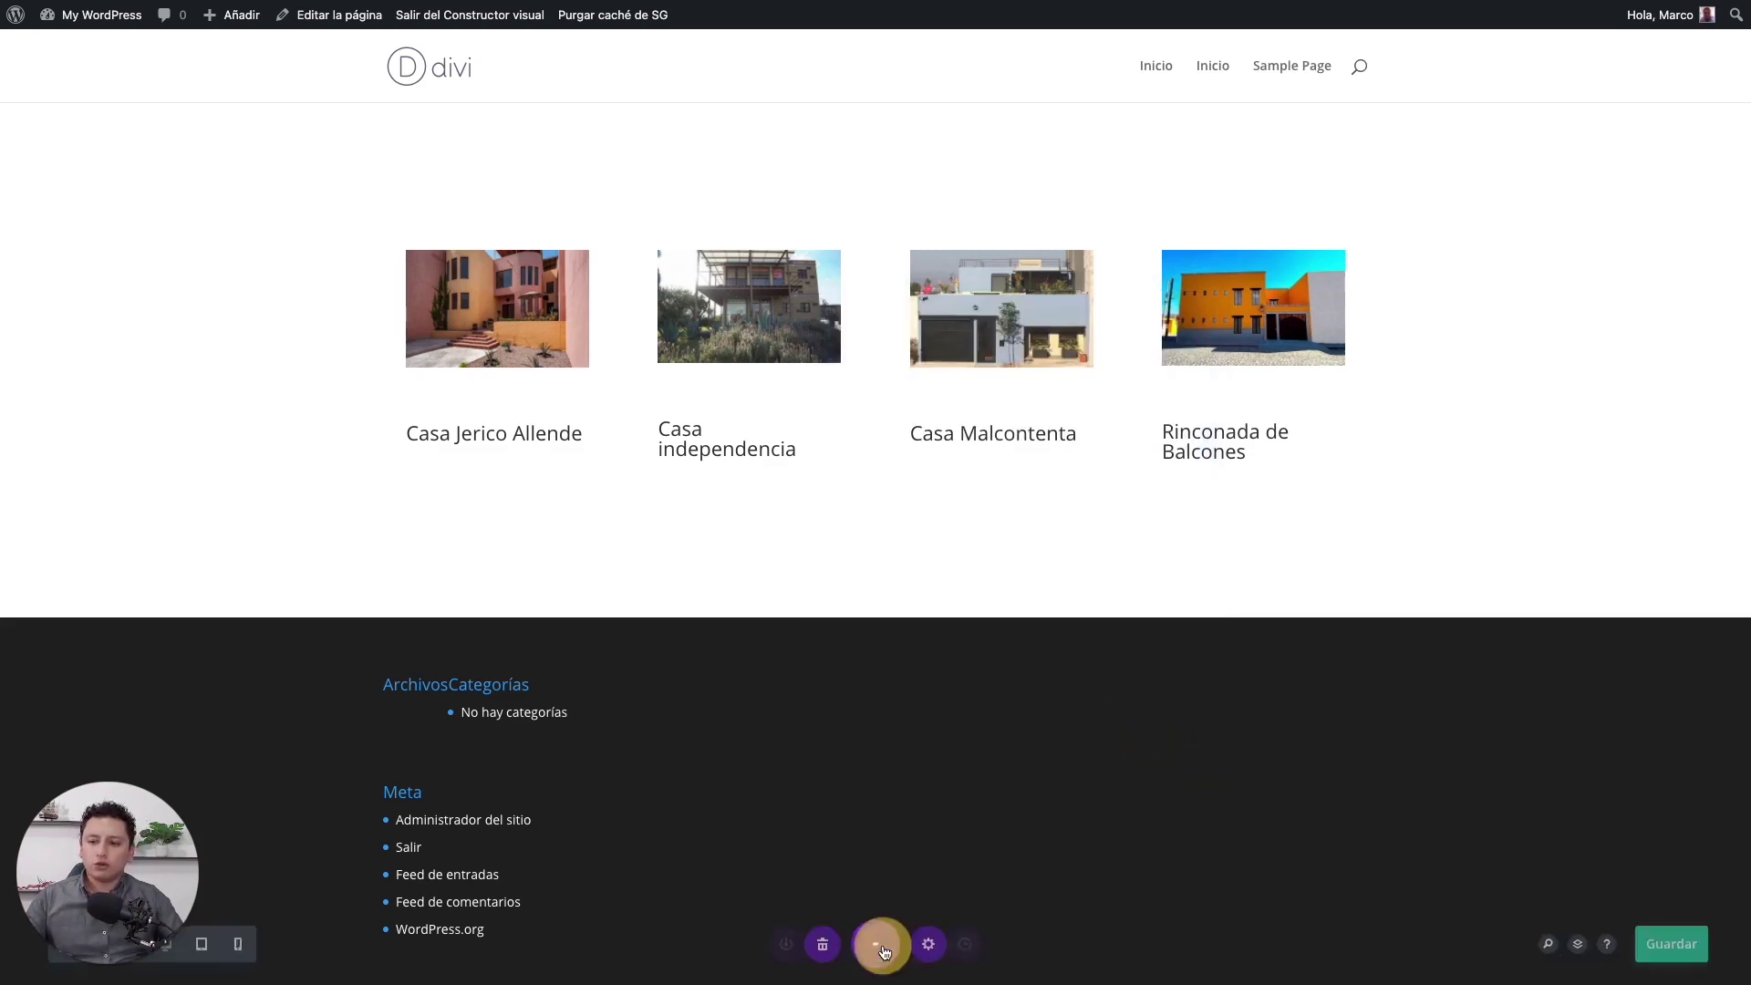
Save the Inicio page and reopen Loop Propiedades from the Divi Library for editing
click(1689, 949)
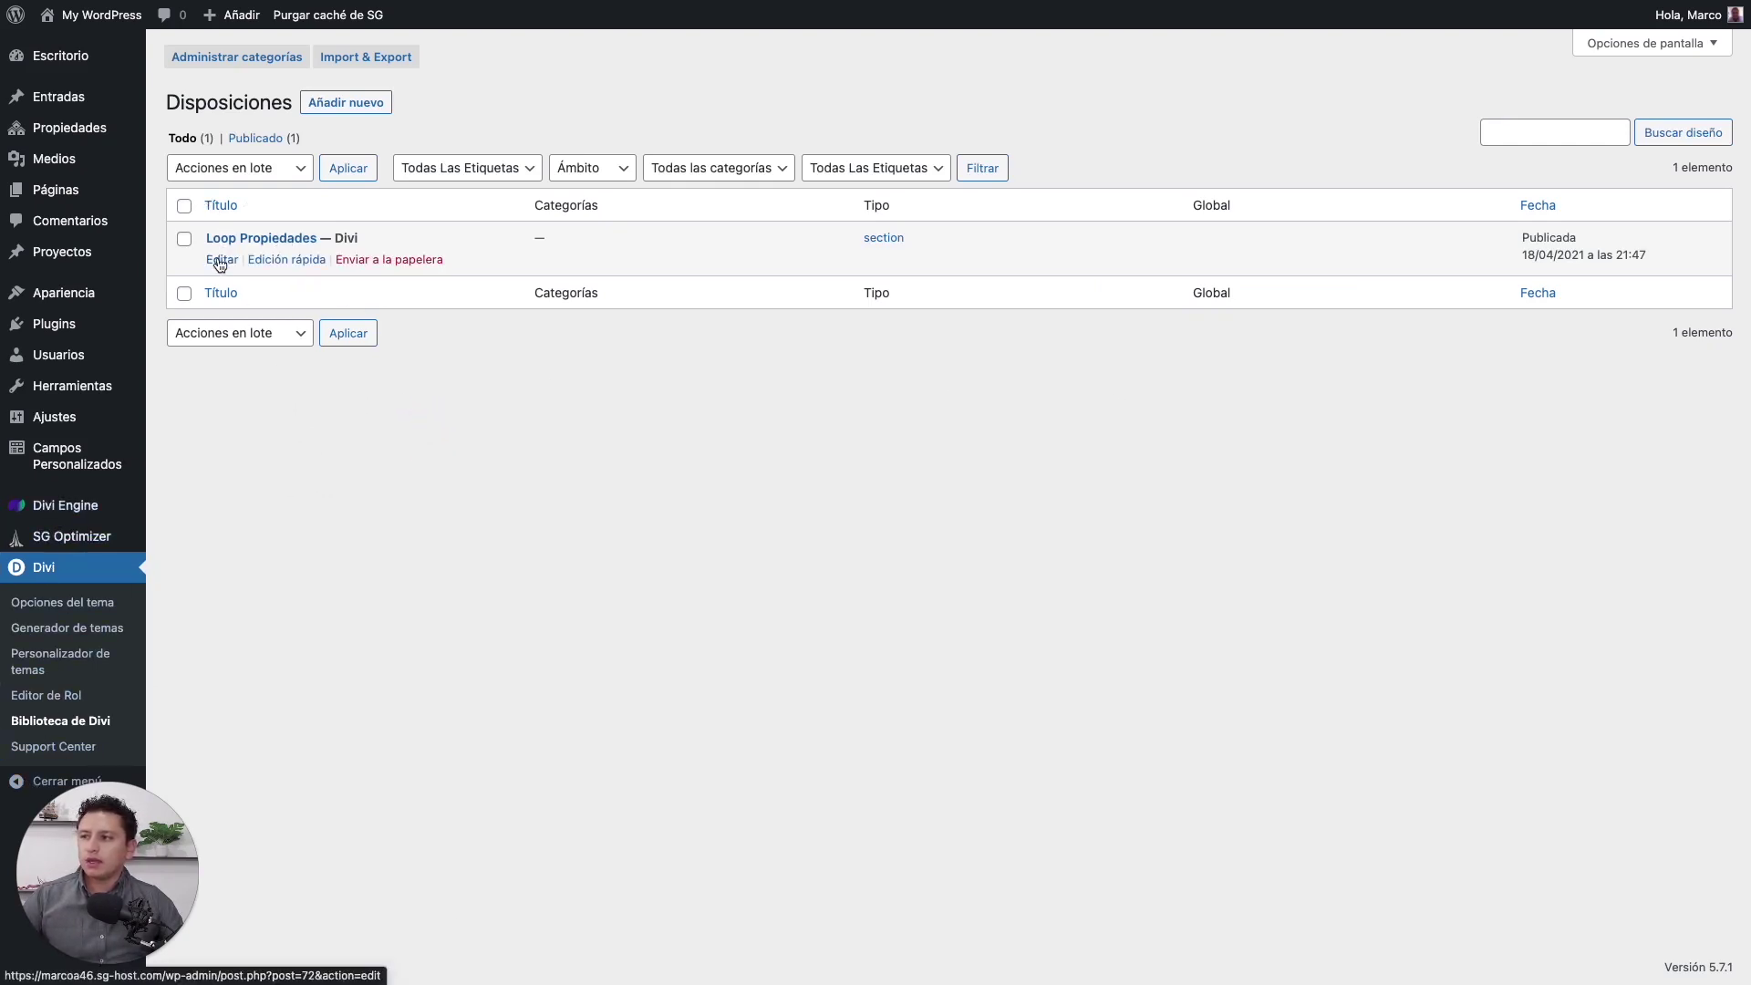
click(223, 260)
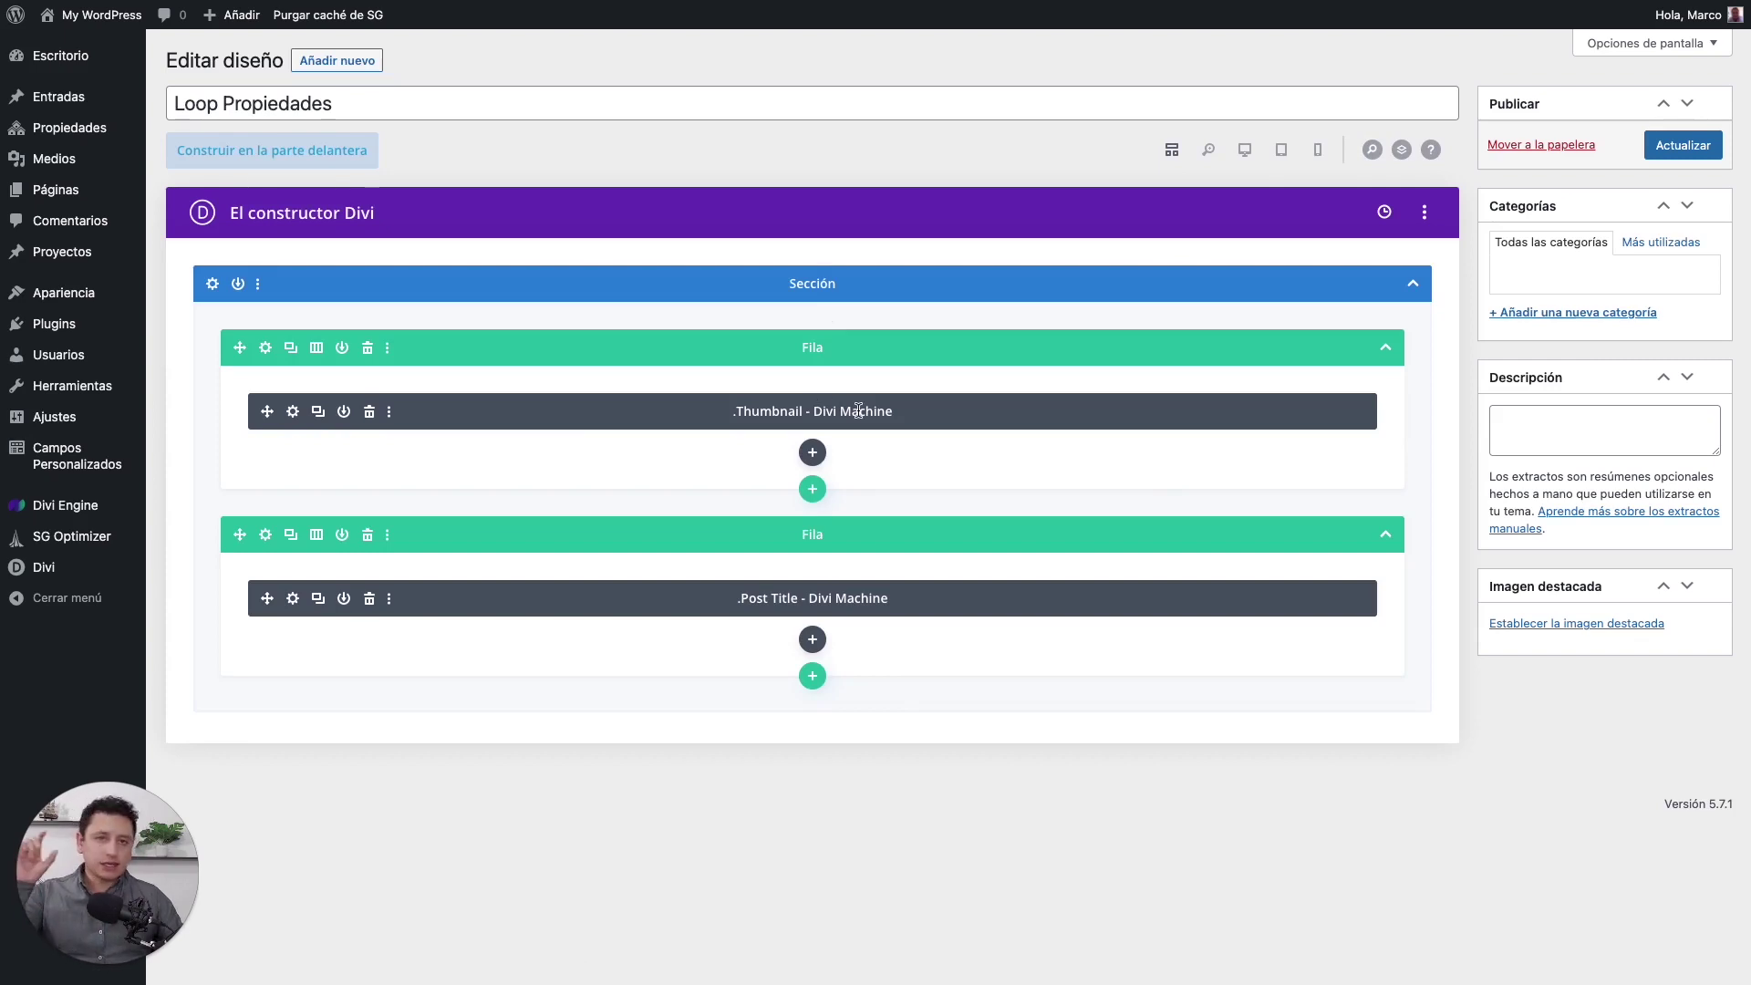
Add an ACF Item module below the post title, labelled Precio, showing the Precio - GC - Casas field
click(813, 641)
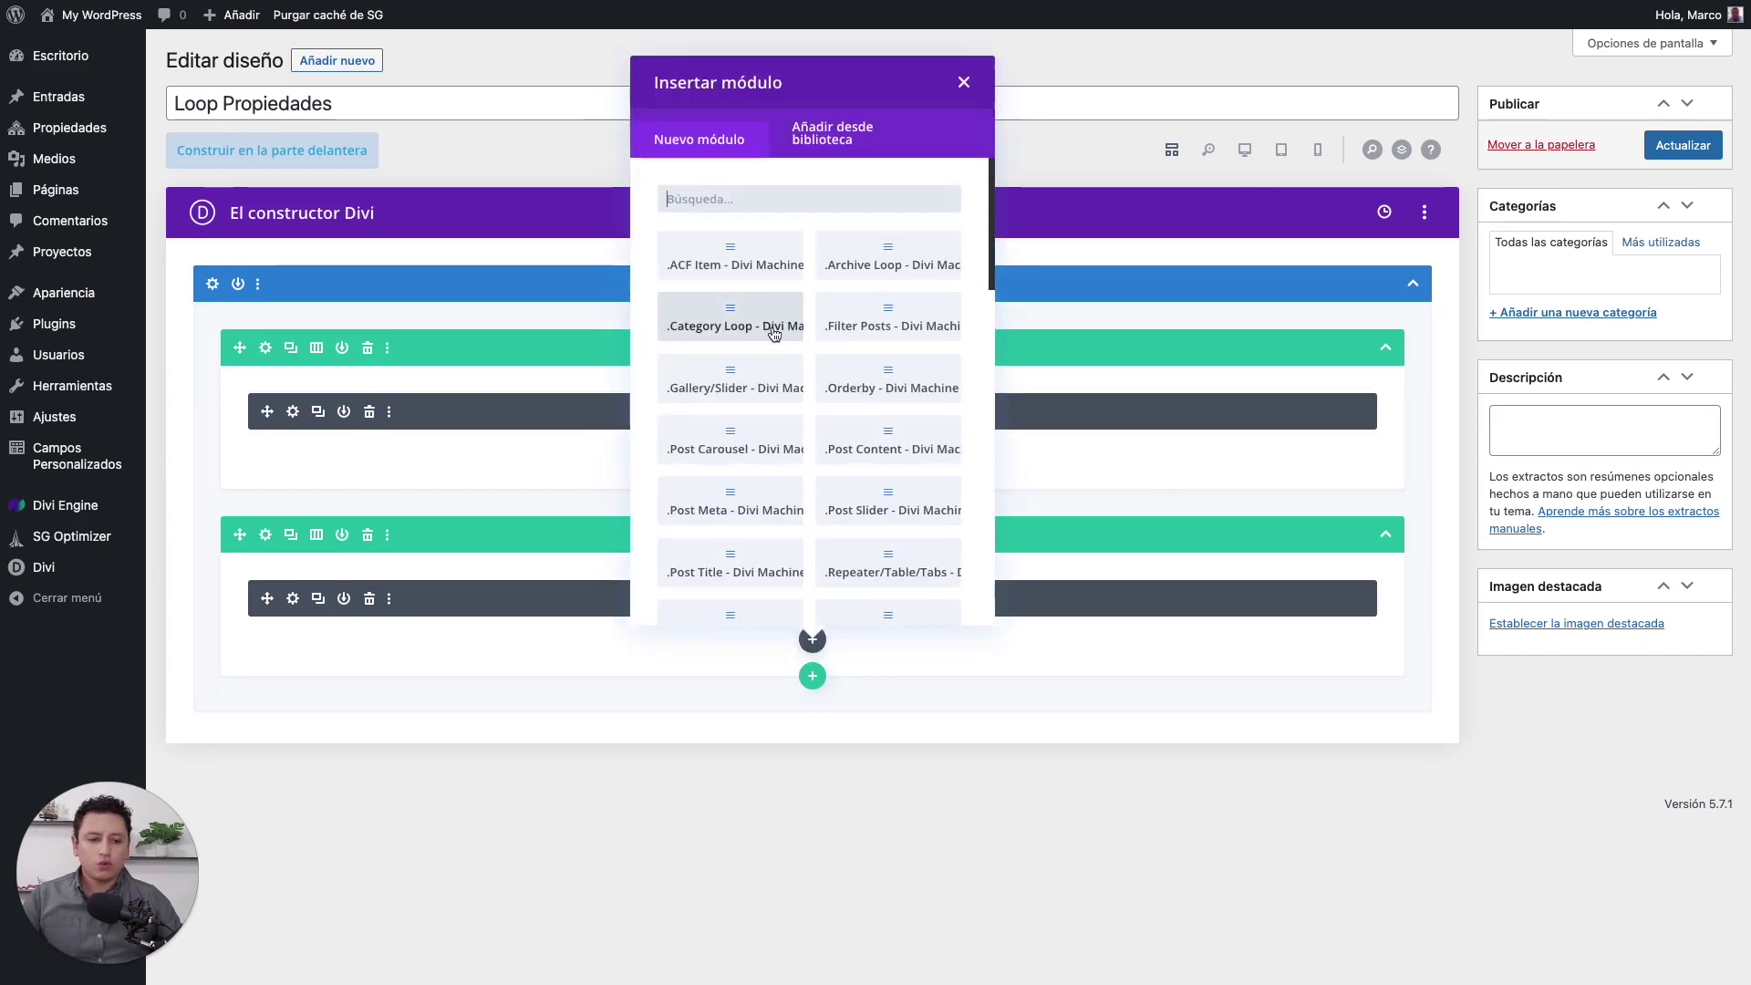
click(758, 259)
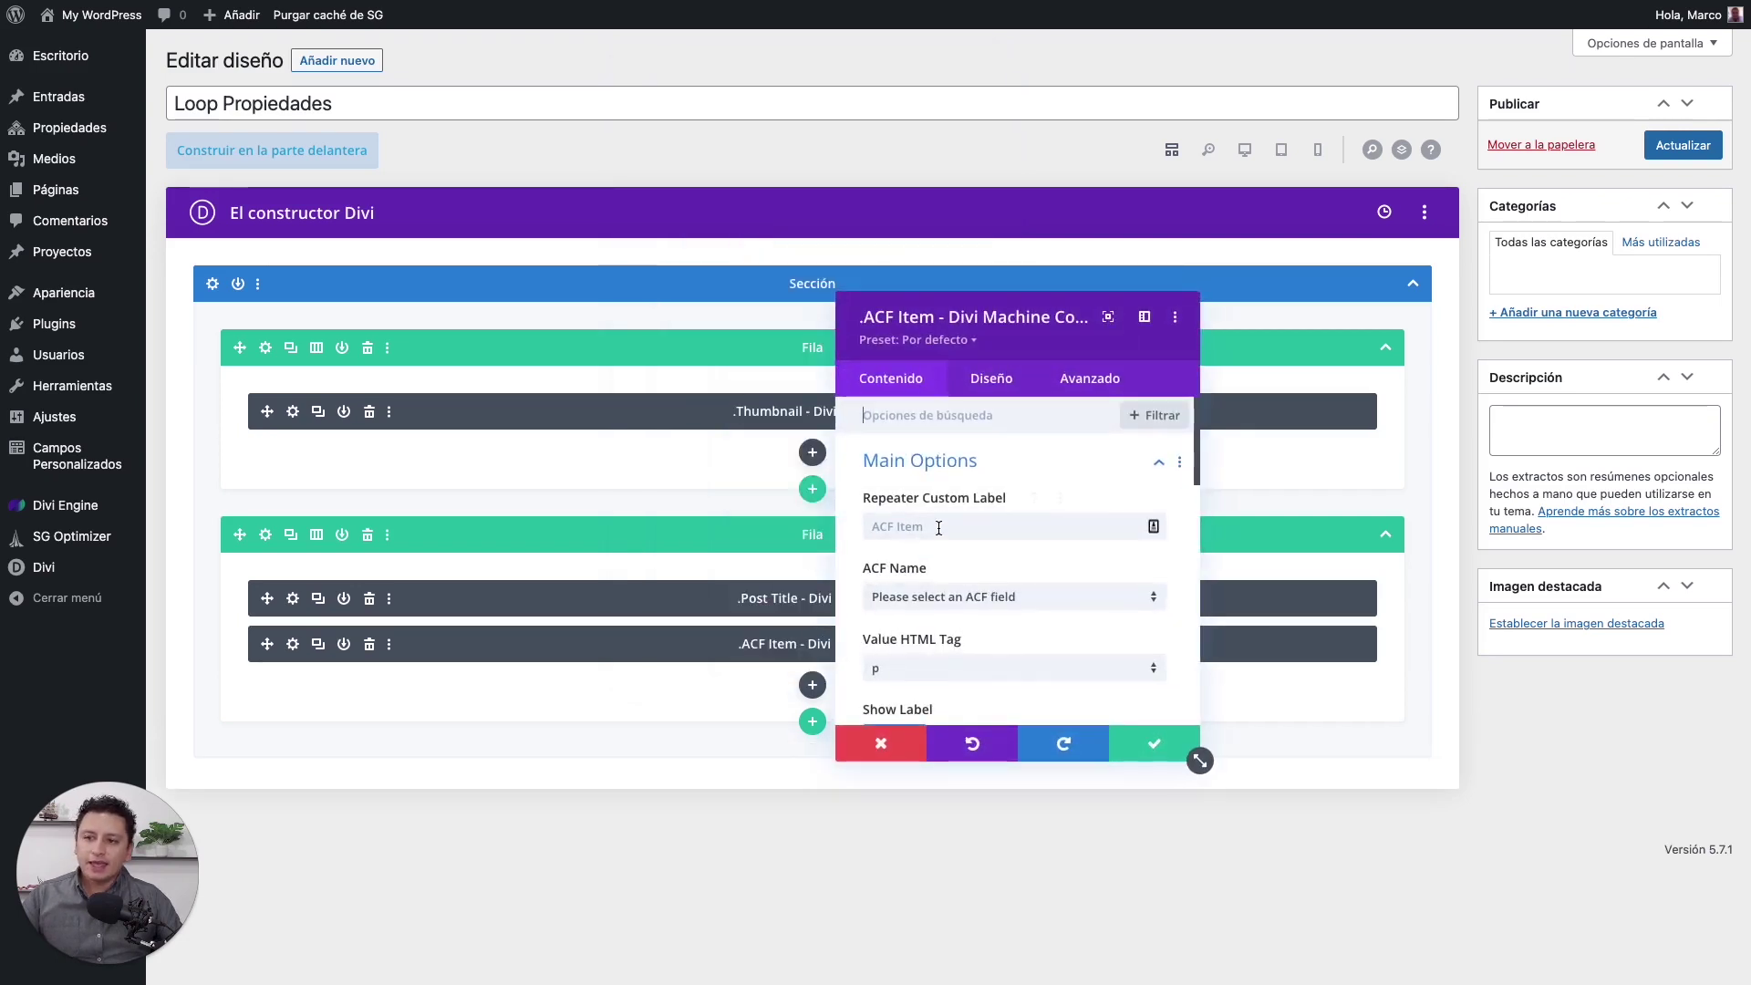
click(937, 527)
text(Precio)
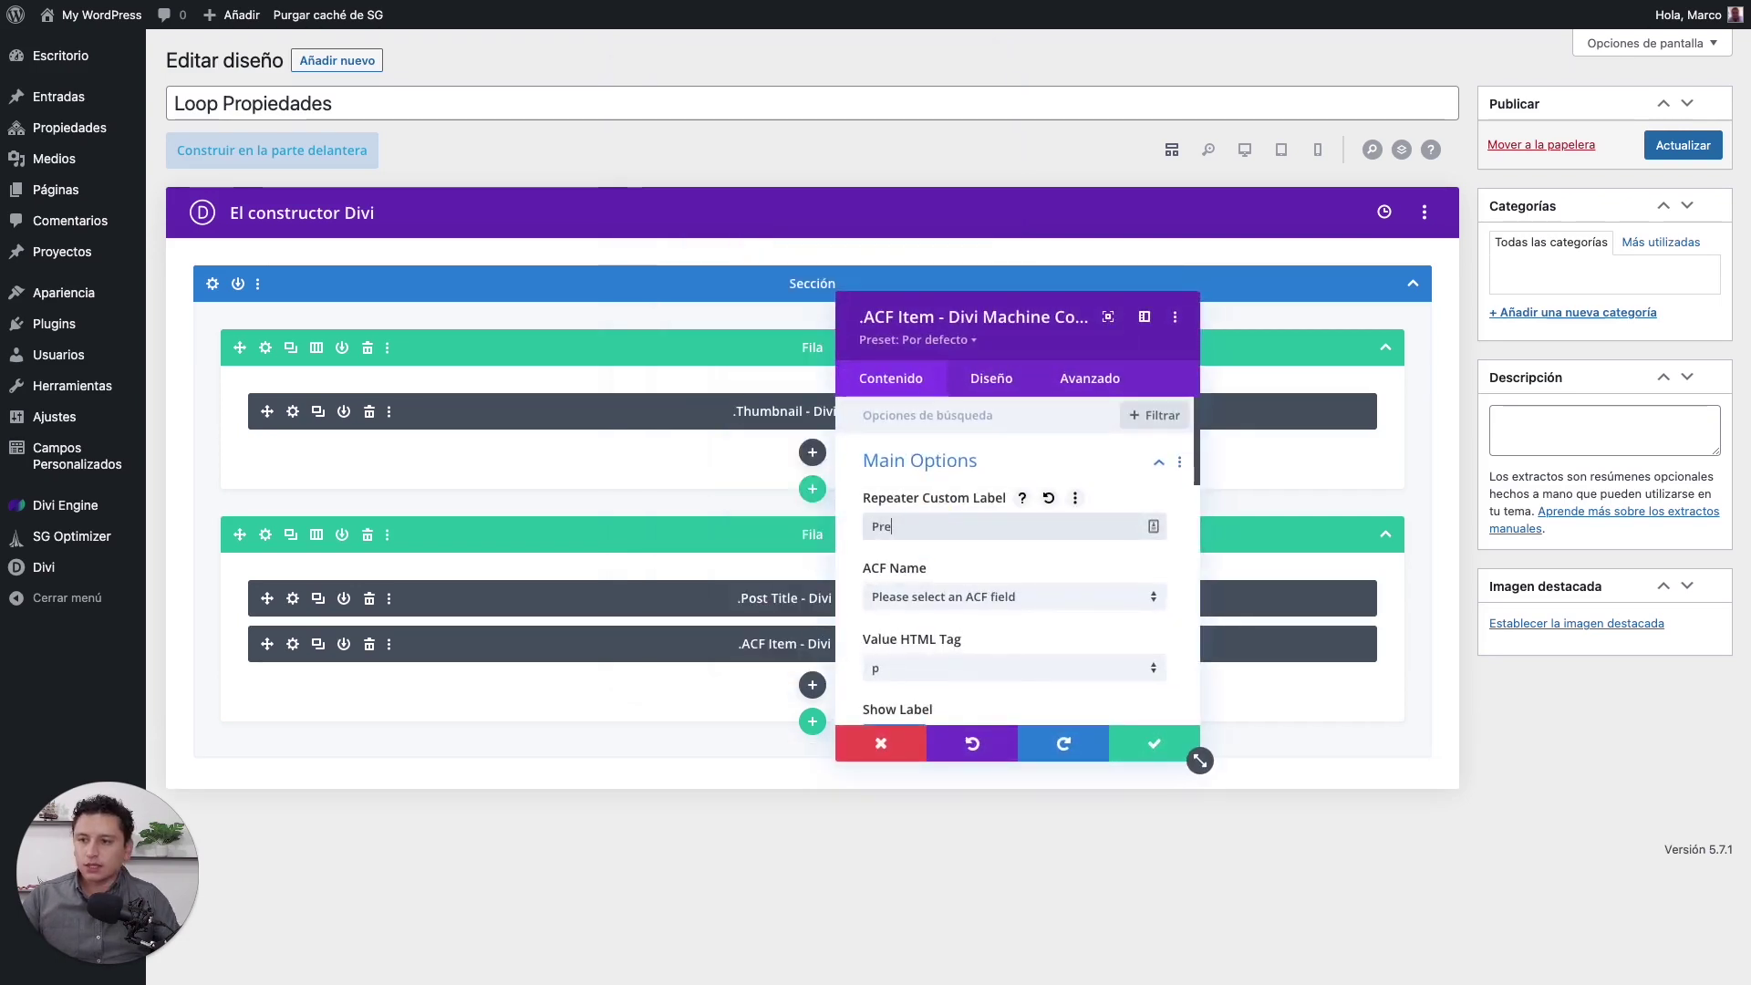
click(972, 607)
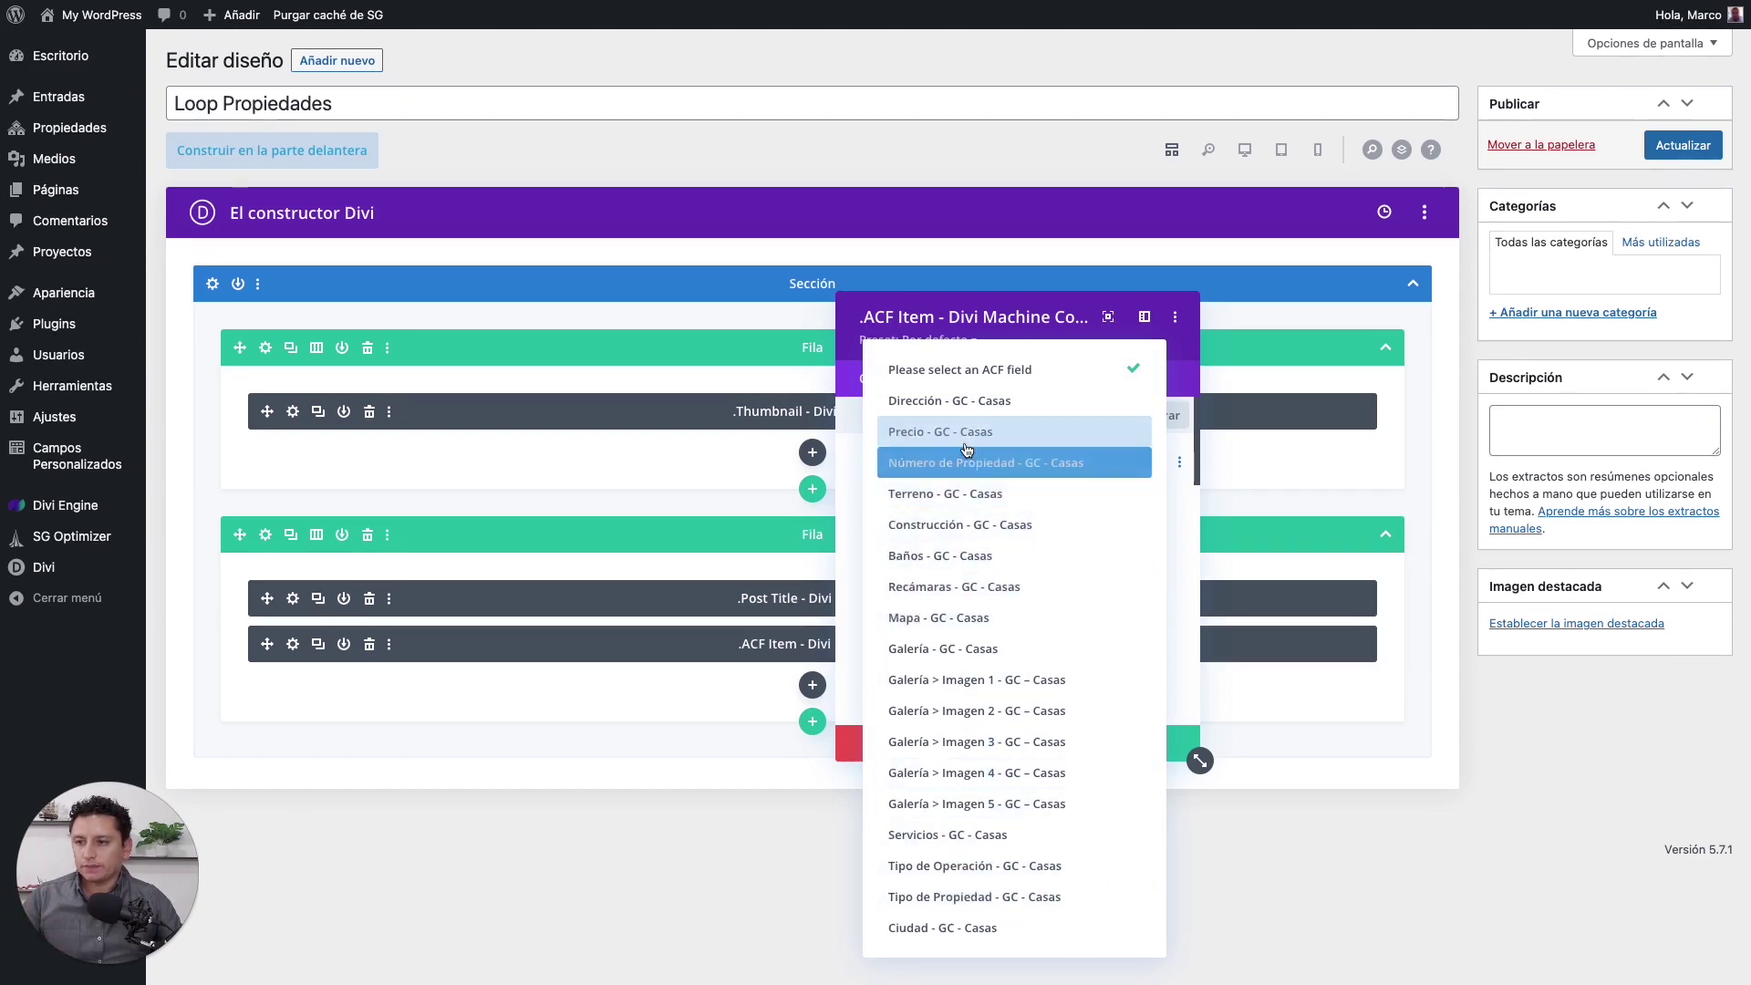
click(1008, 432)
Review the Prefix, Specific Settings and Repeater Advanced Settings options, then save the Precio item
scroll(1011, 550, down, 3)
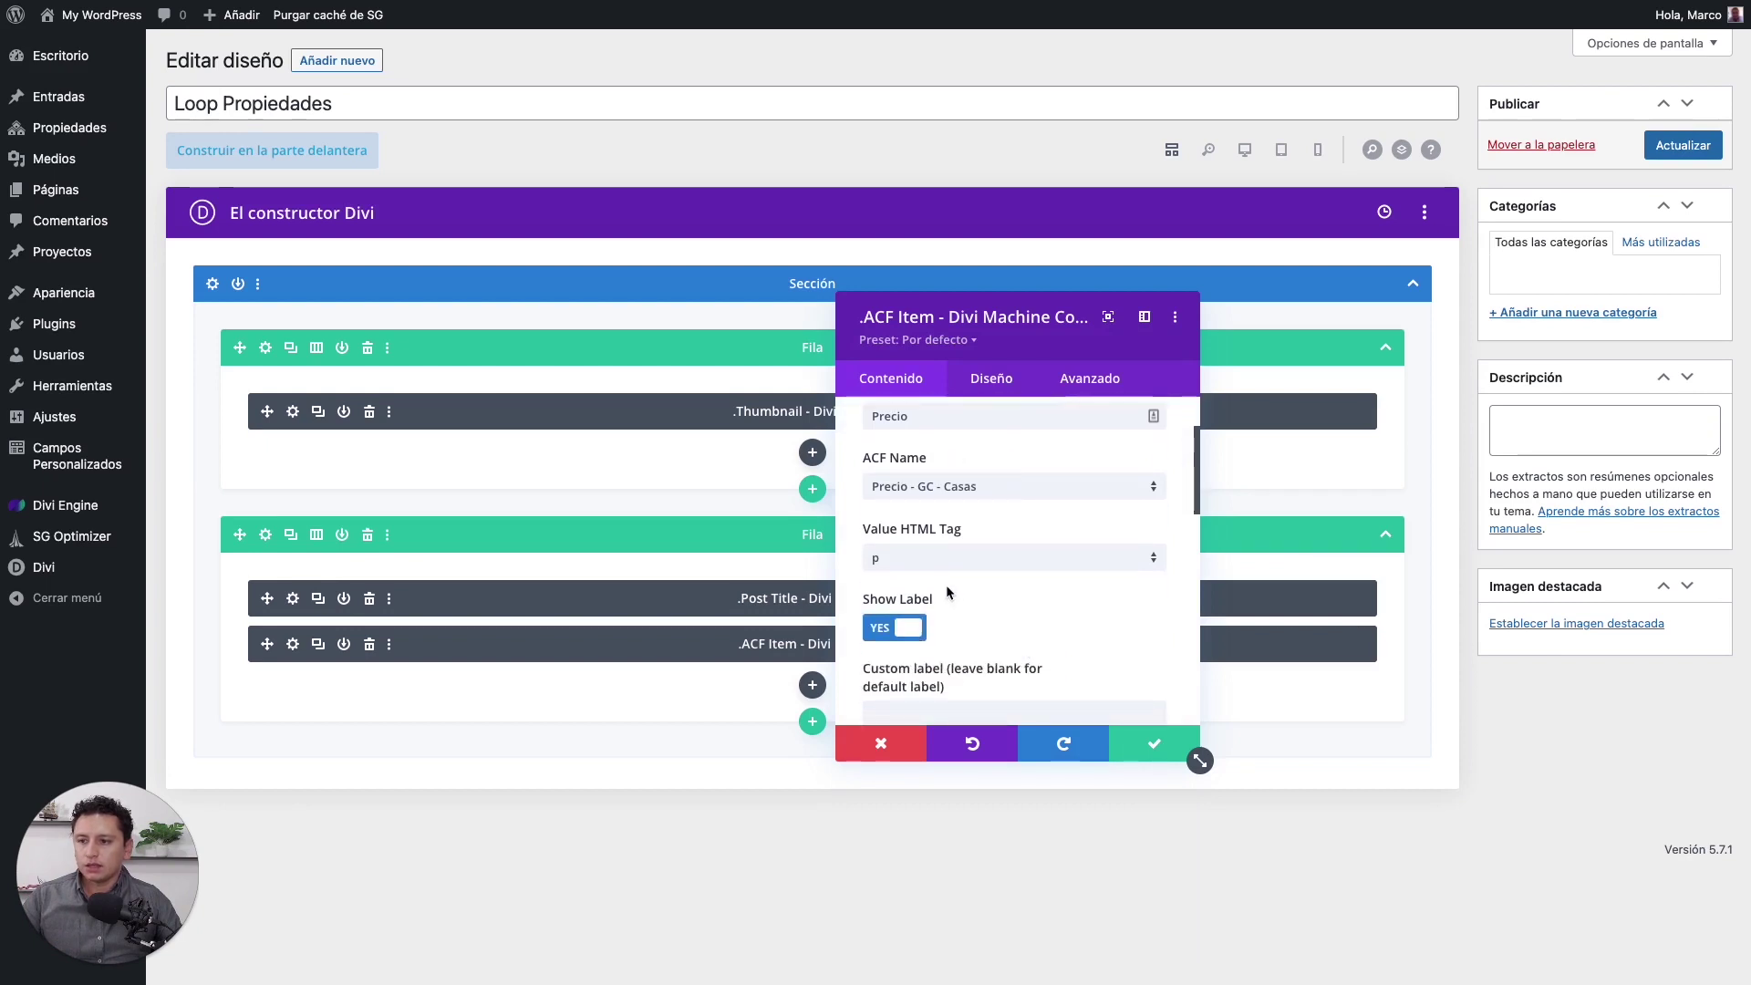
scroll(992, 577, down, 1)
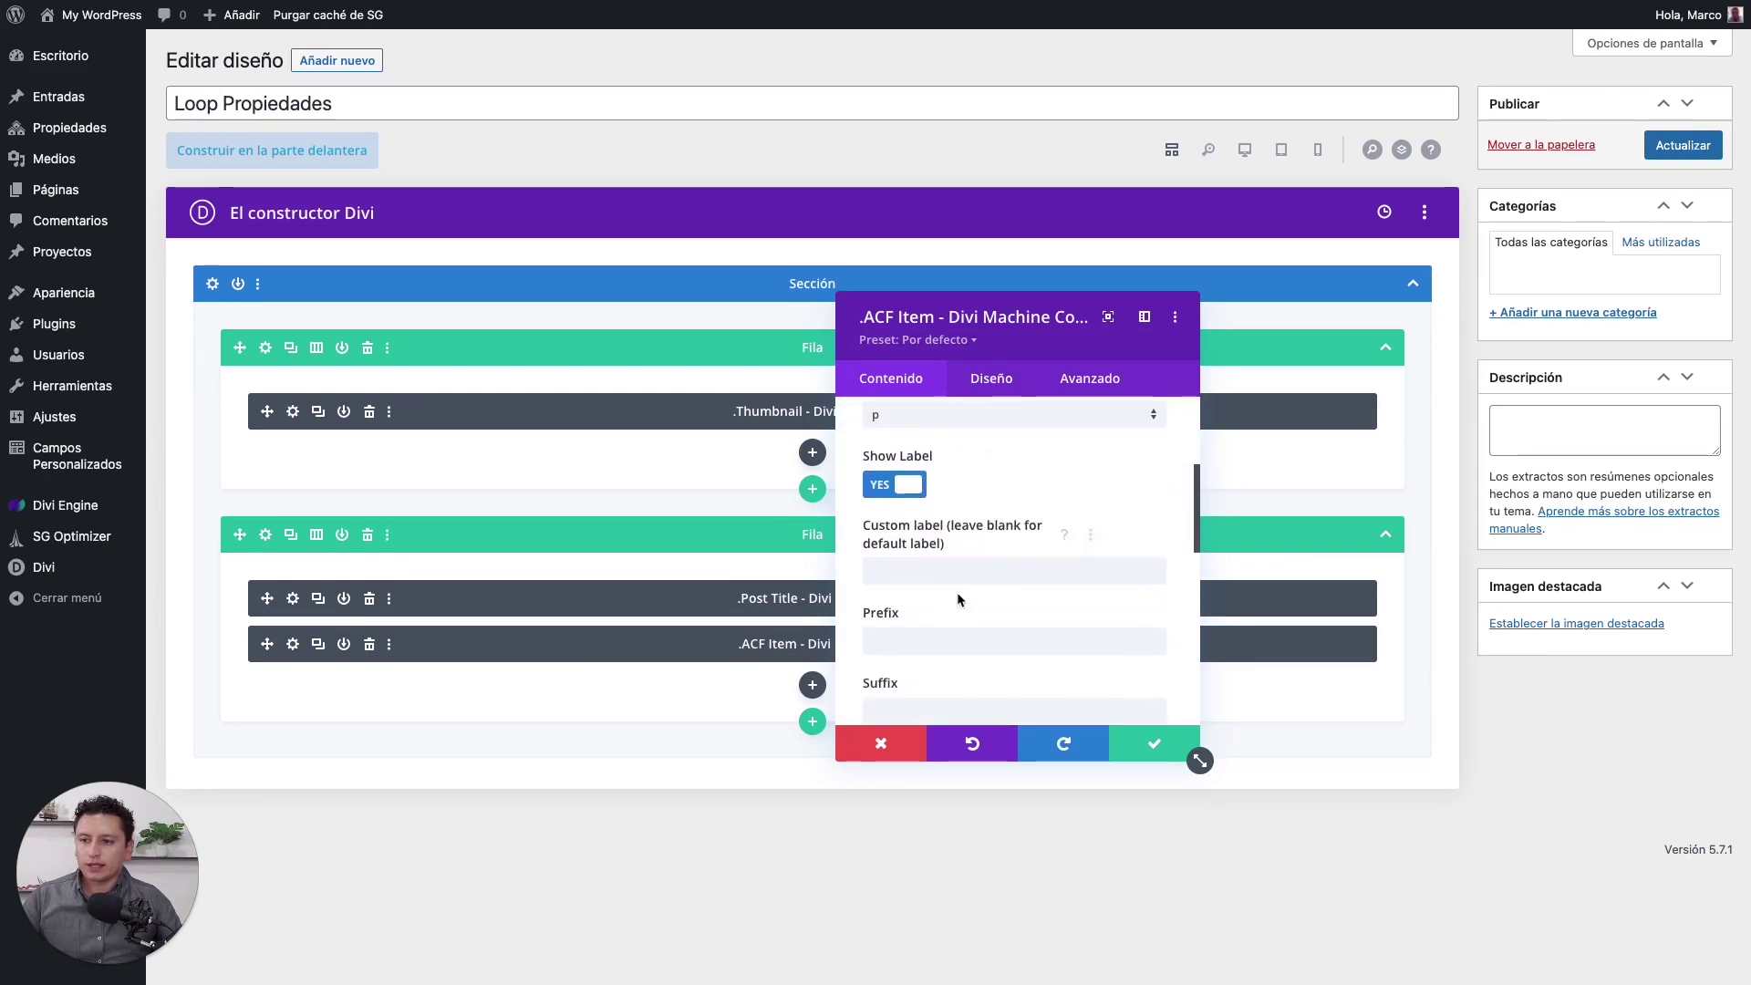
click(929, 642)
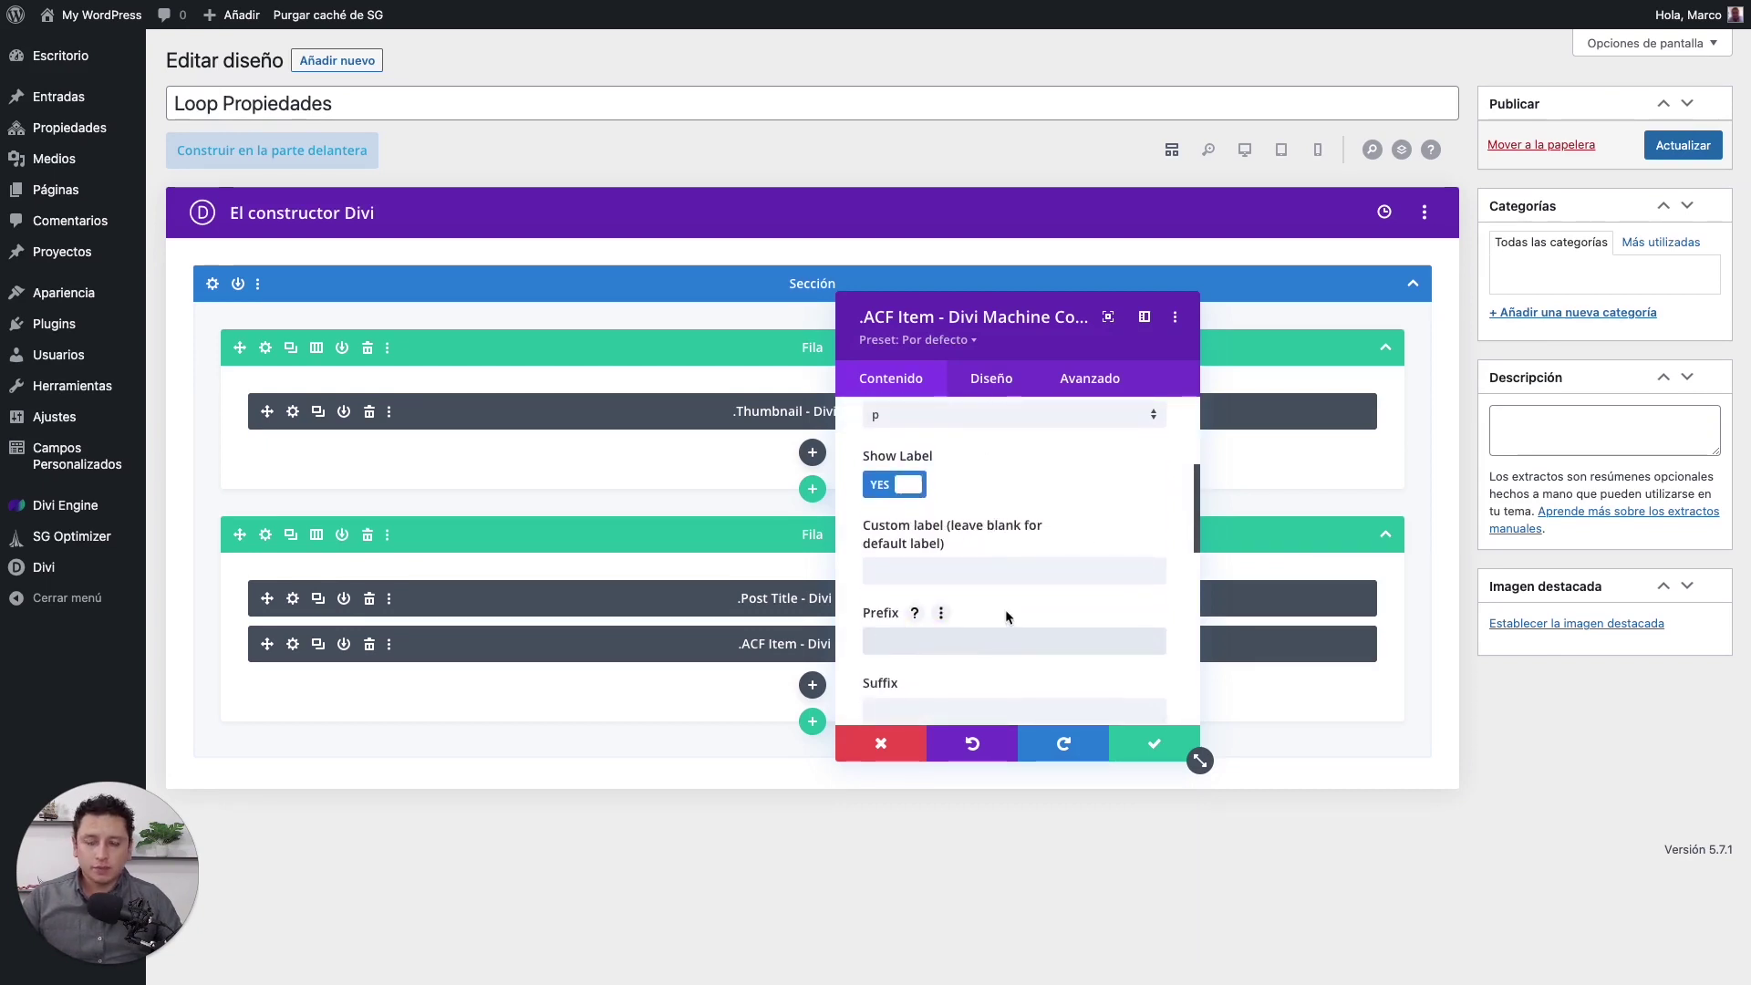
scroll(1006, 612, down, 1)
scroll(1005, 613, down, 5)
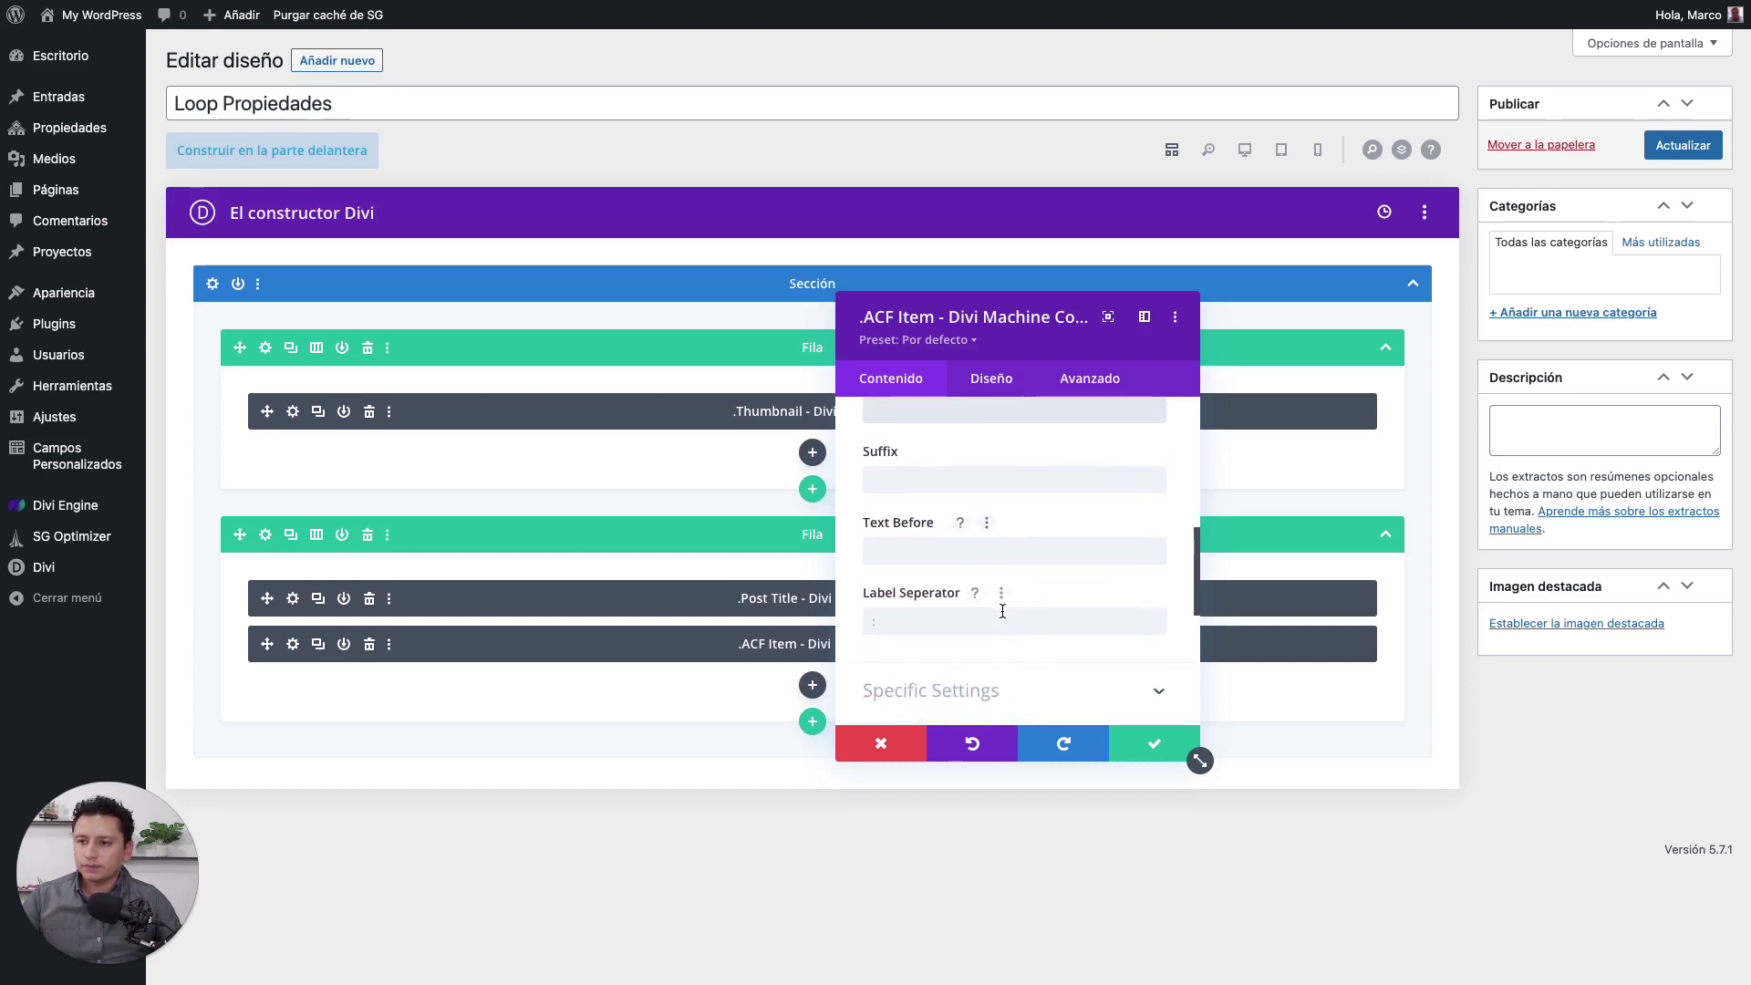
scroll(936, 558, down, 1)
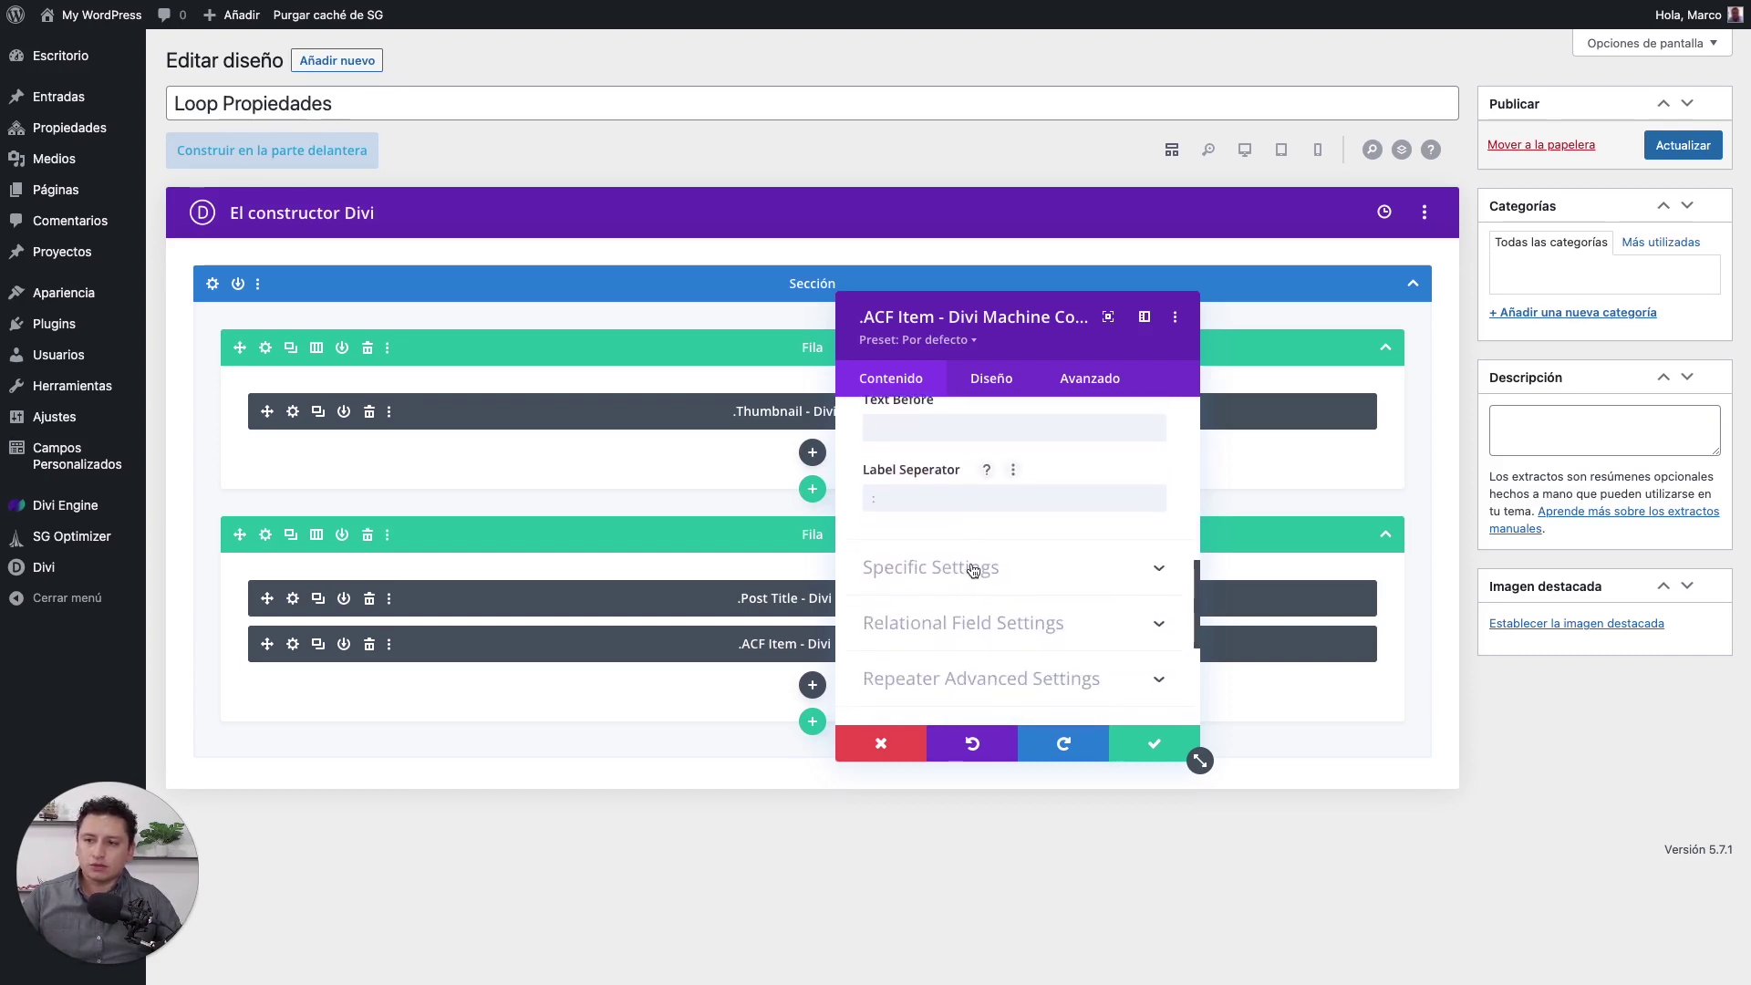
click(937, 564)
scroll(991, 573, down, 5)
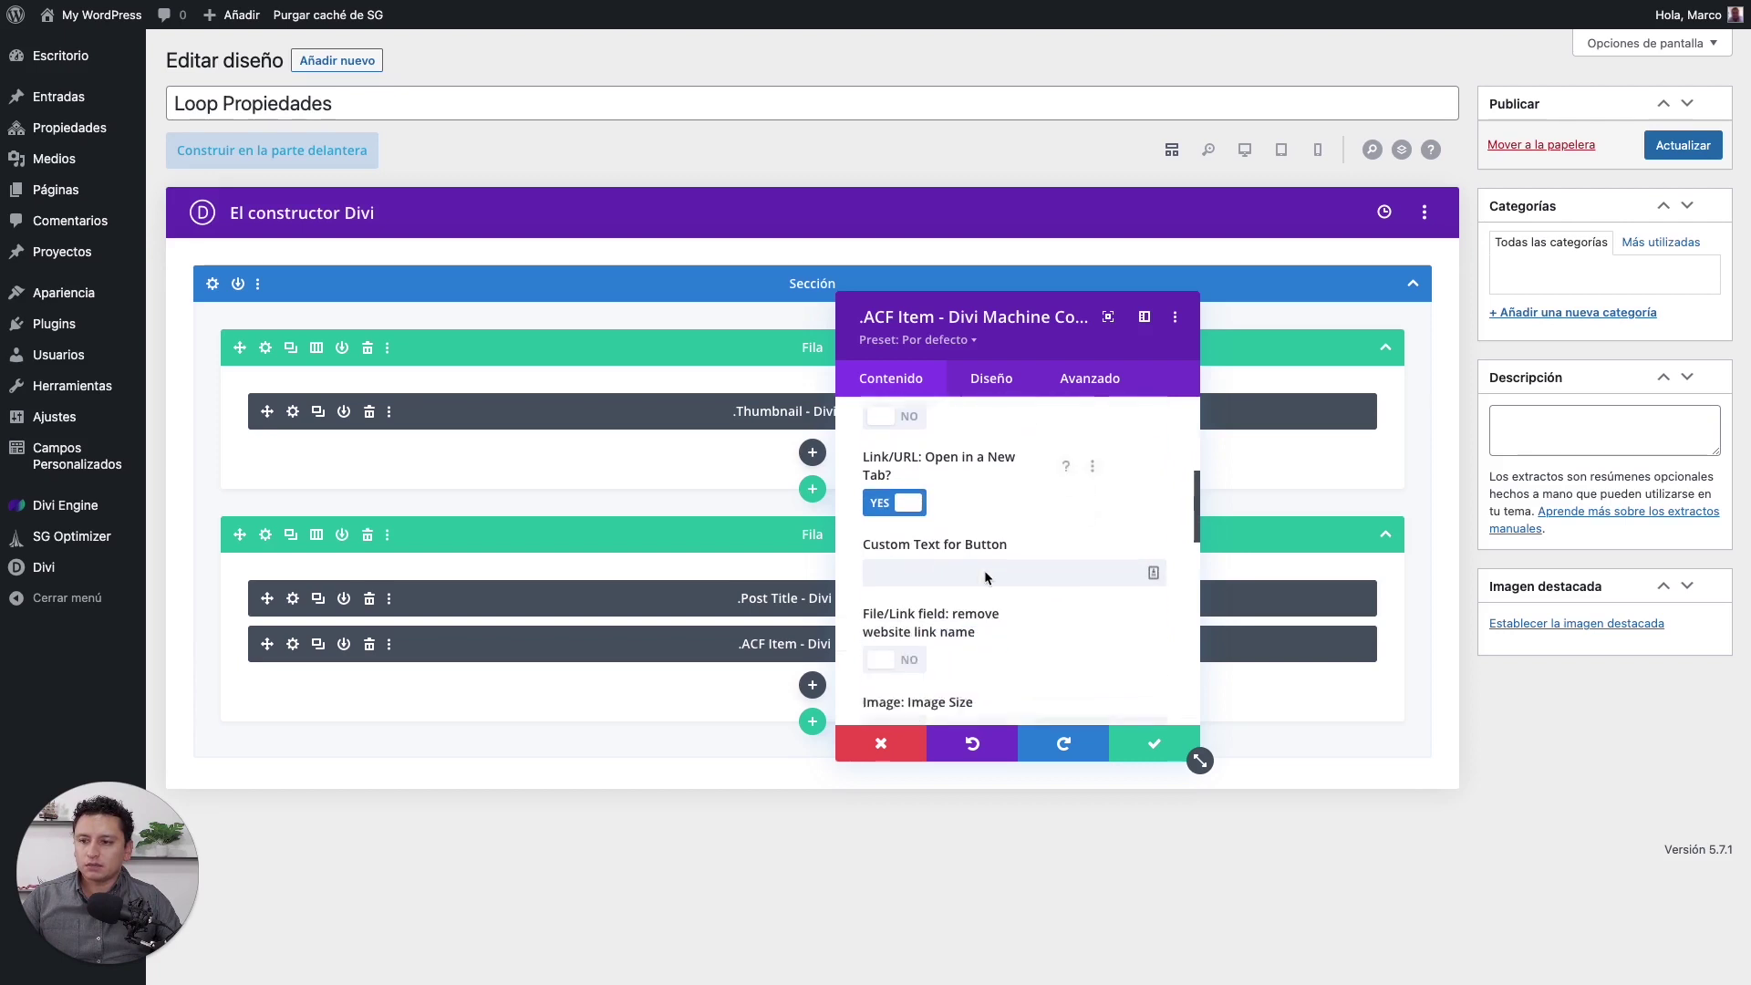
scroll(985, 576, down, 5)
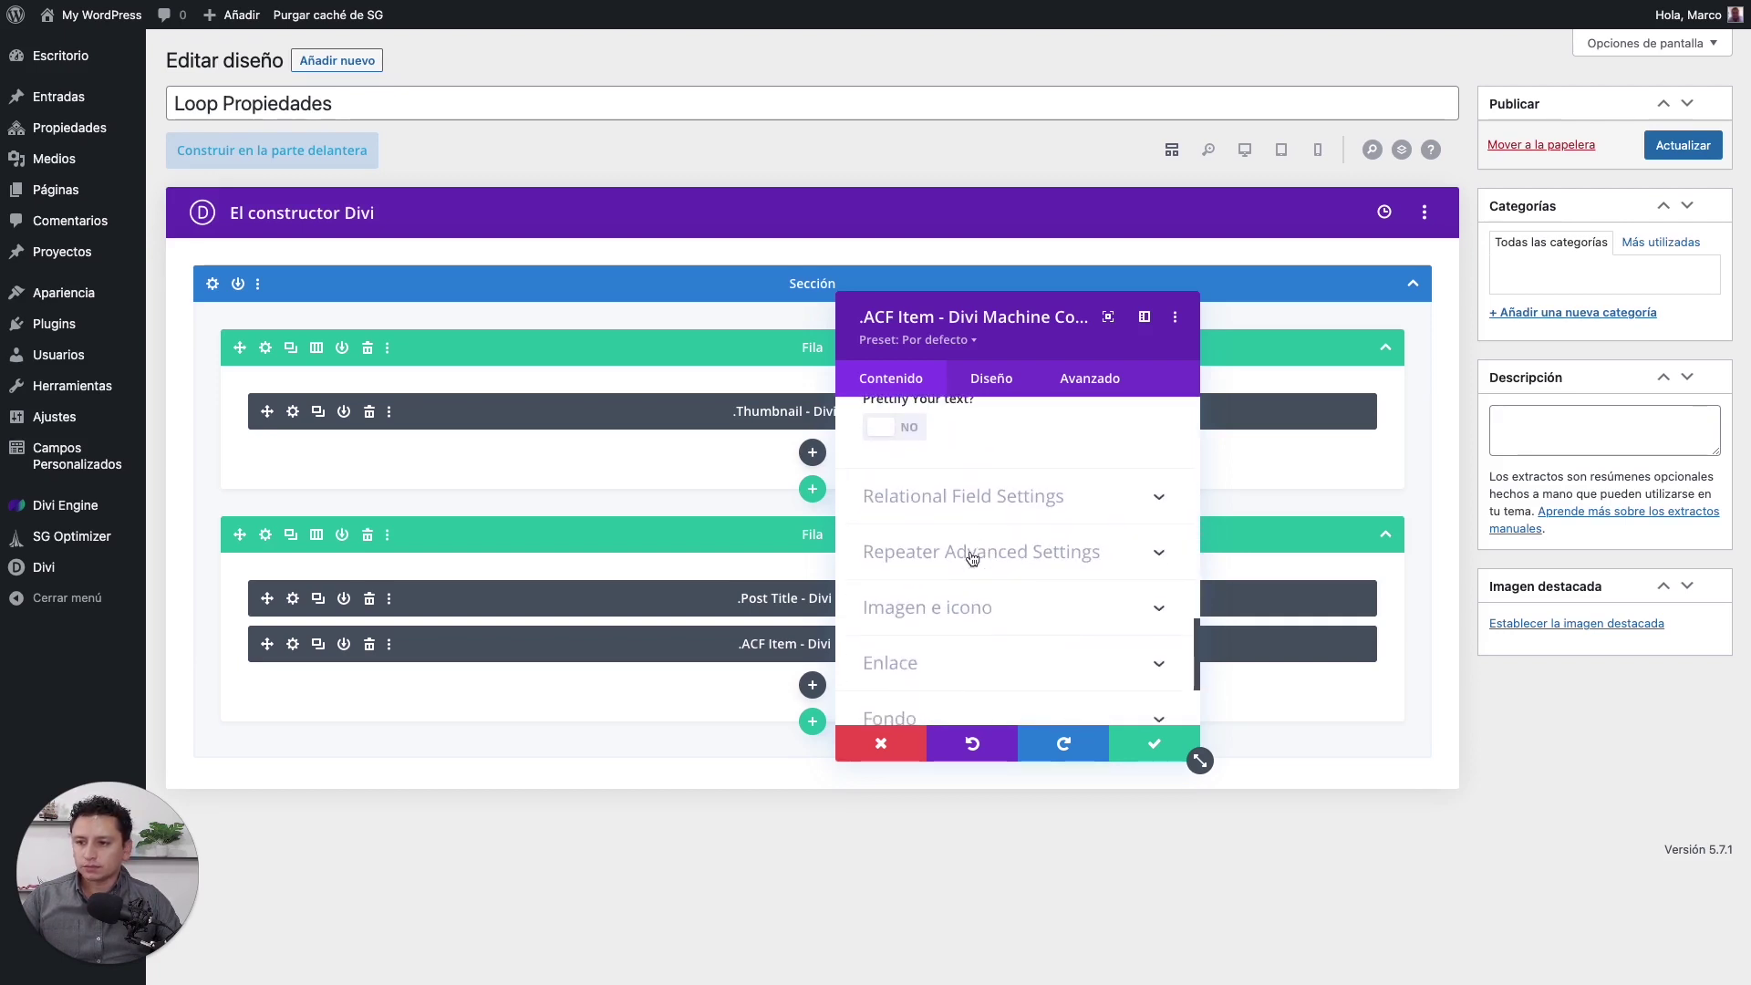
click(983, 561)
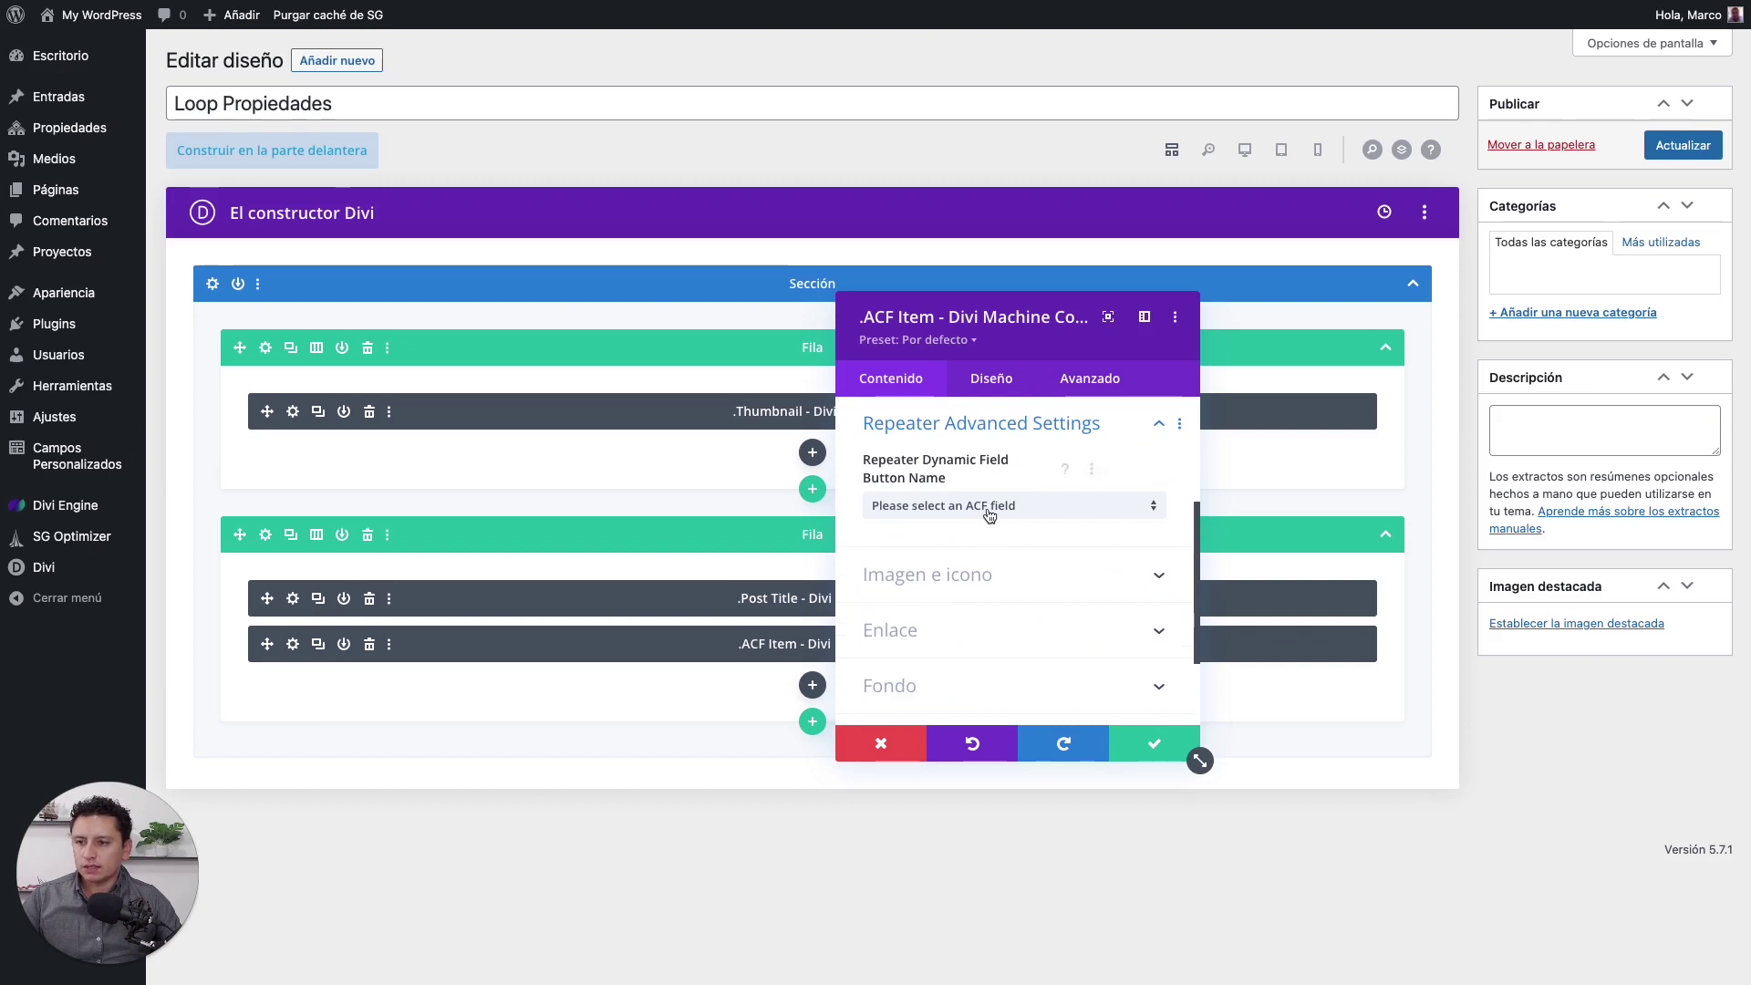
scroll(1022, 584, up, 2)
scroll(1102, 606, up, 3)
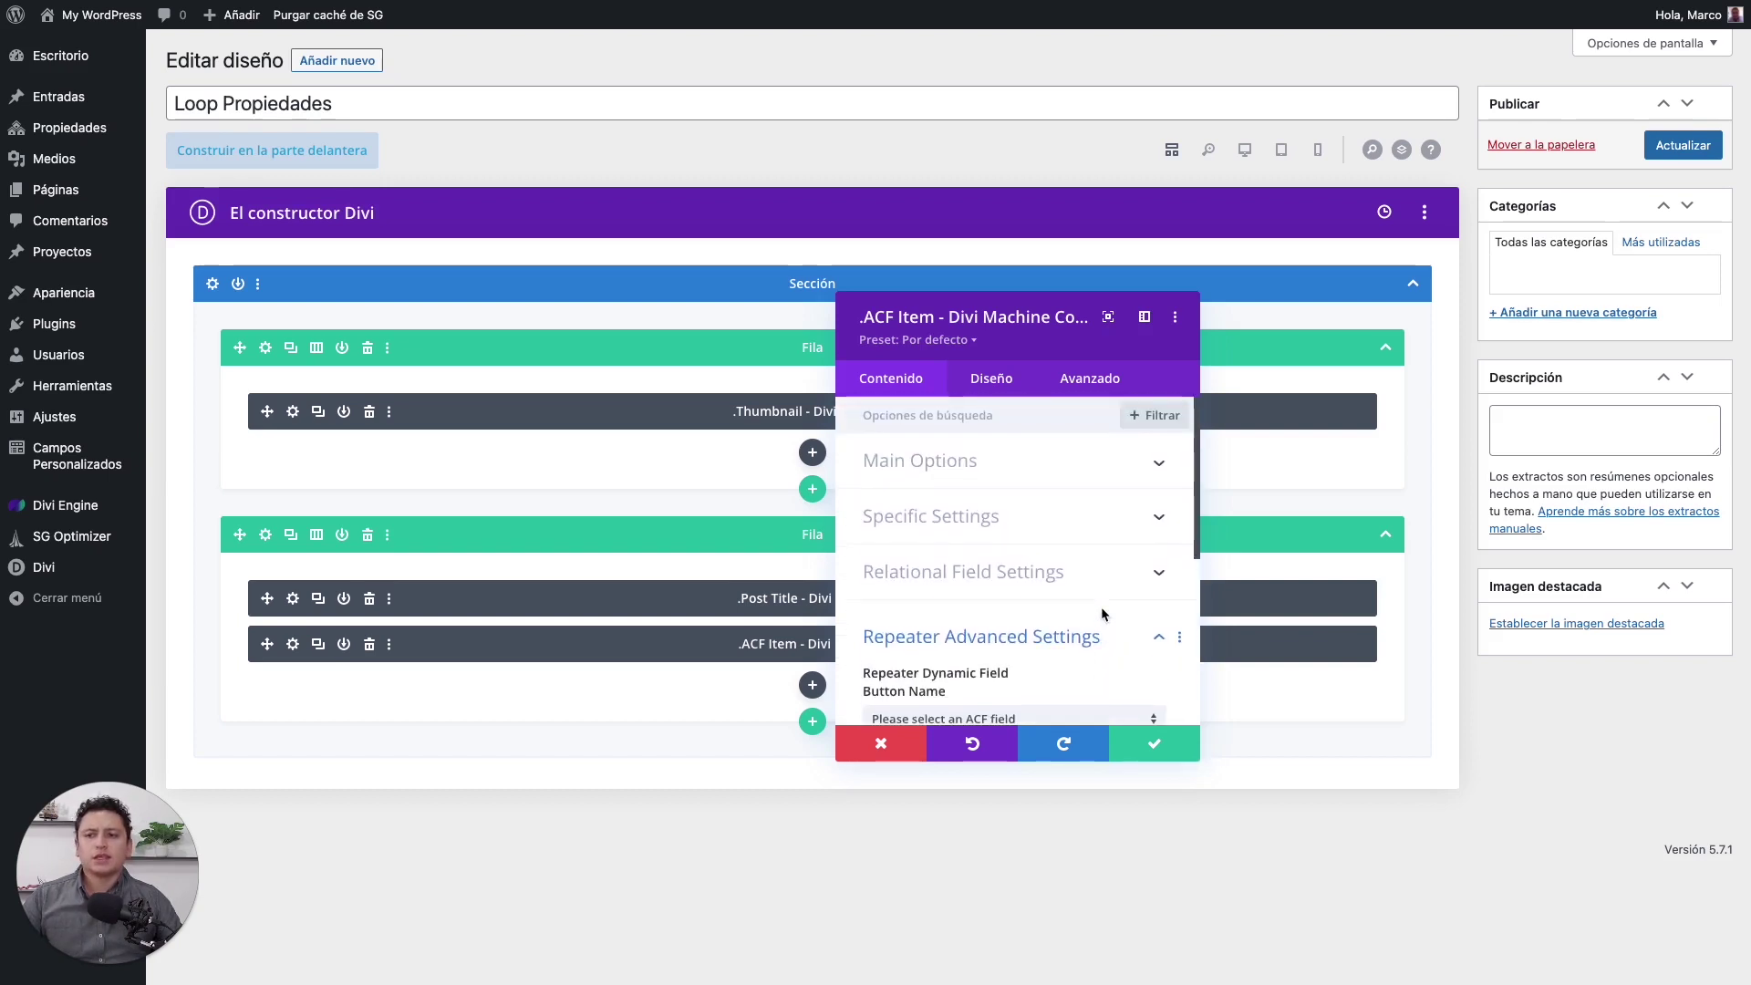
click(1015, 460)
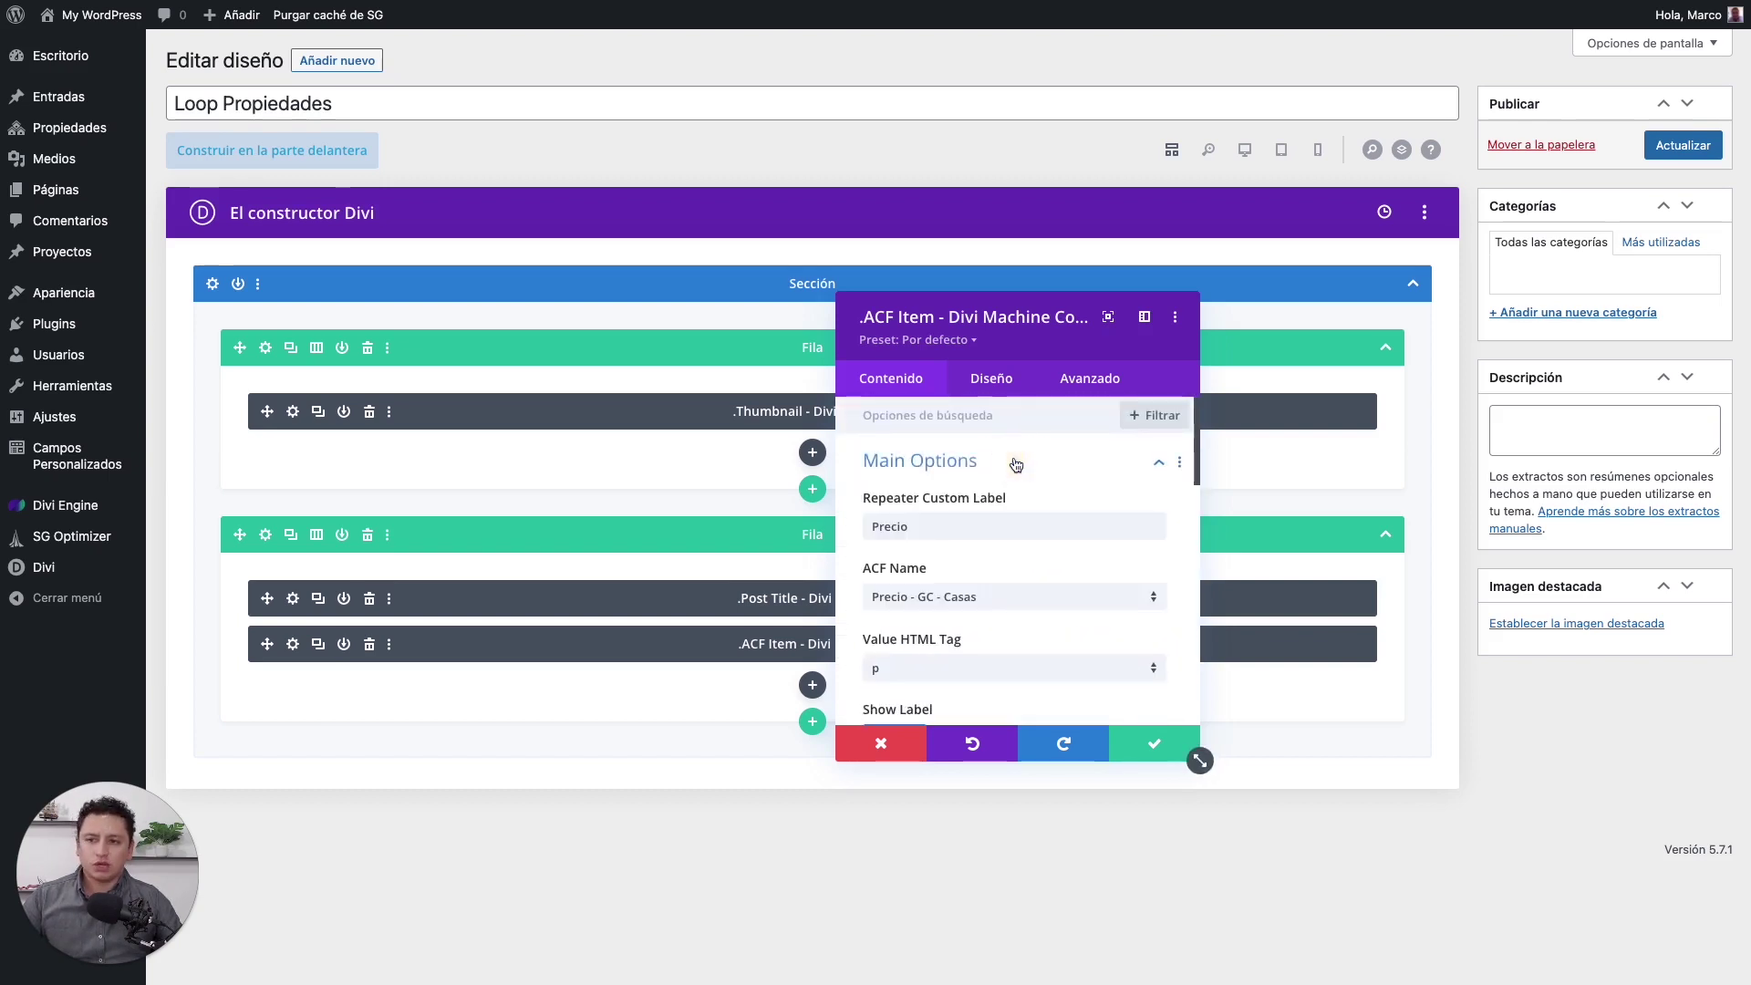
scroll(996, 550, down, 2)
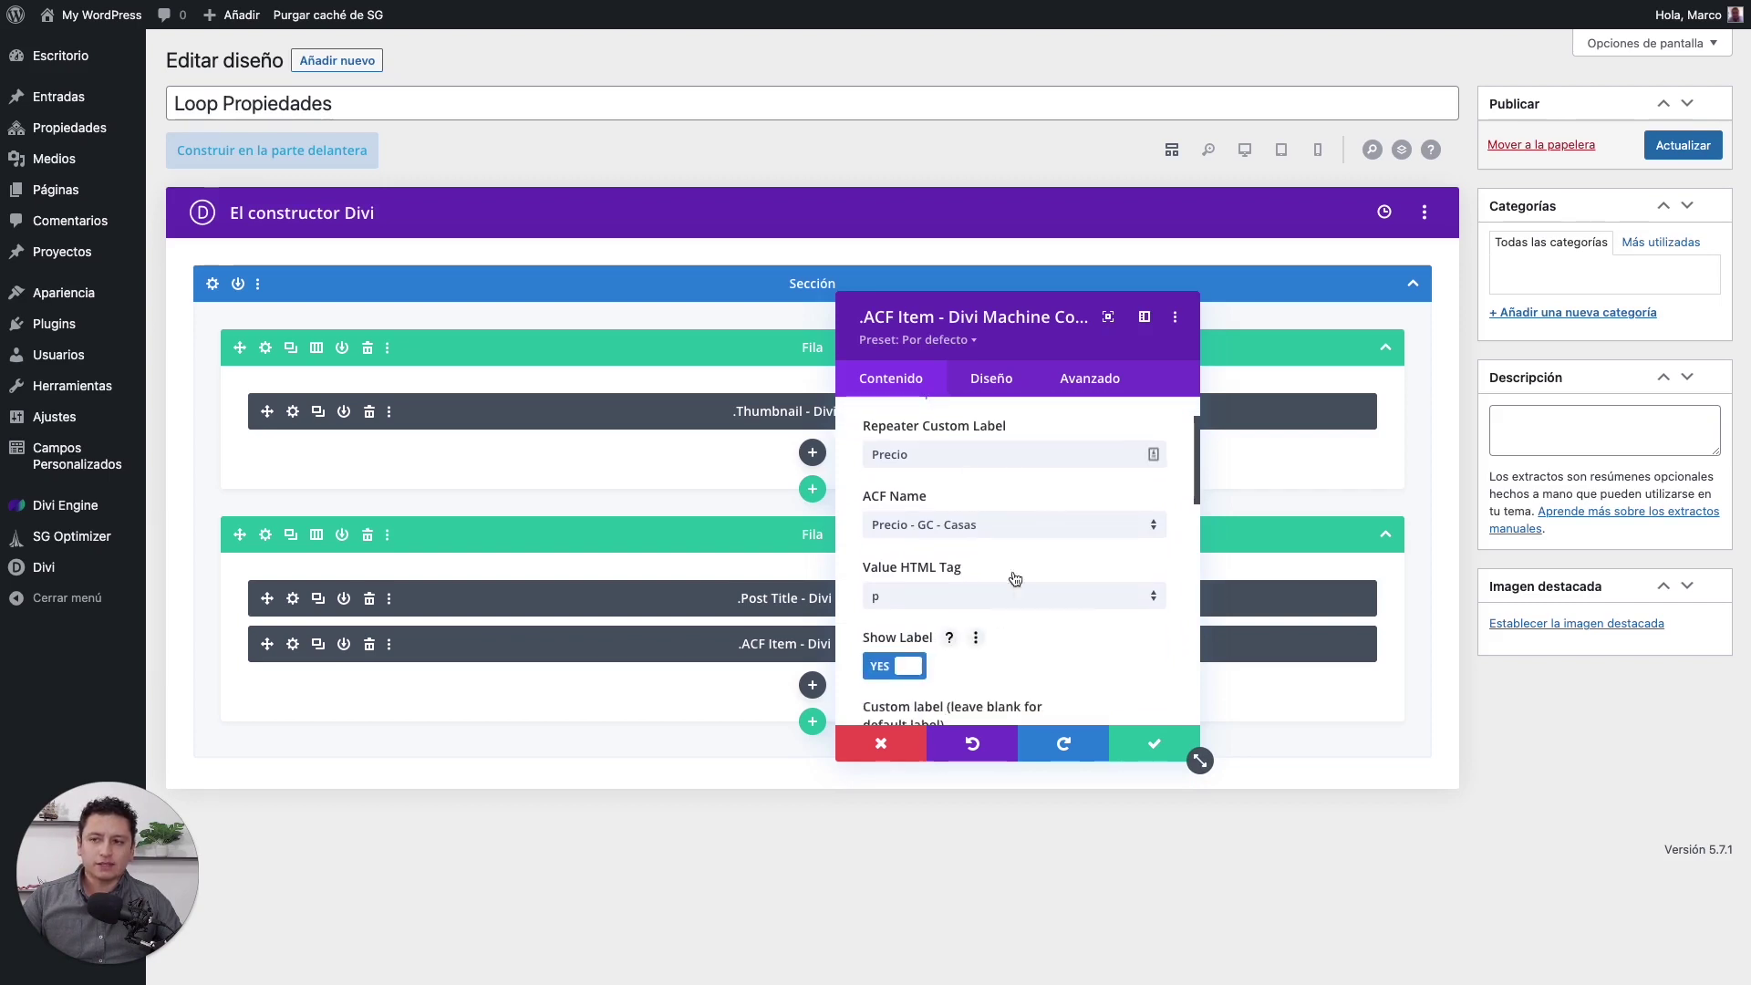
click(1137, 741)
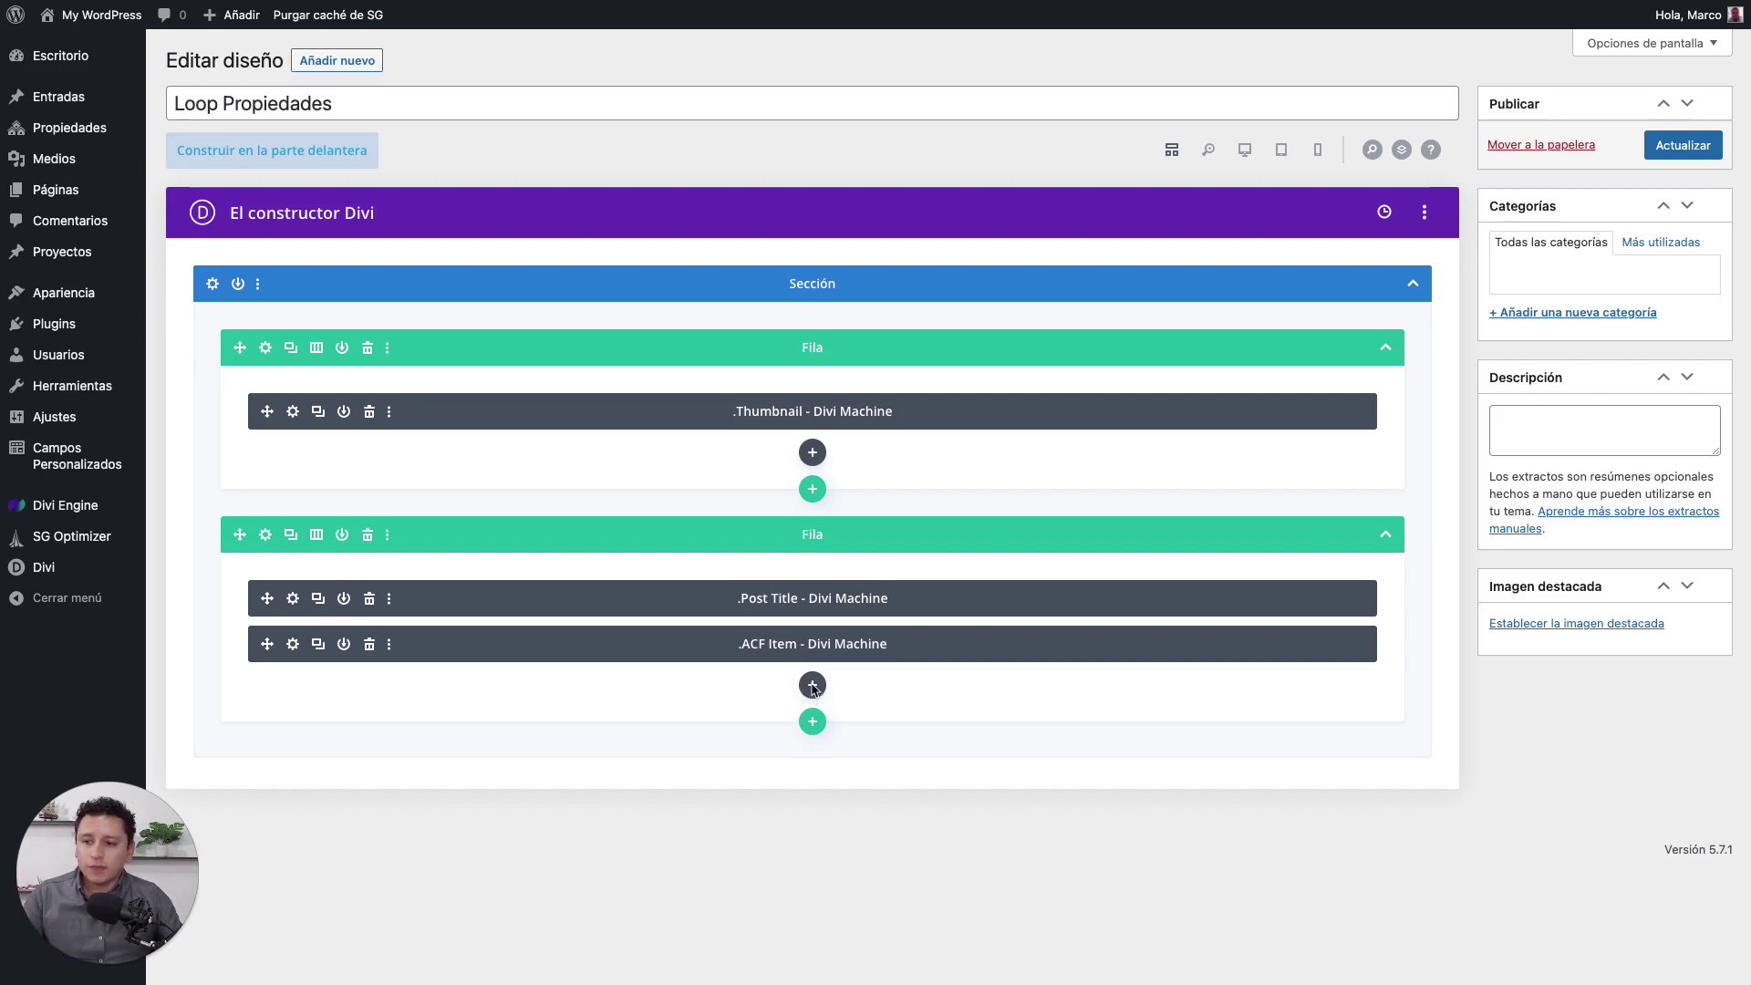
Insert a .Repeater/Table/Tabs - Divi Machine module directly below the ACF Item
click(813, 685)
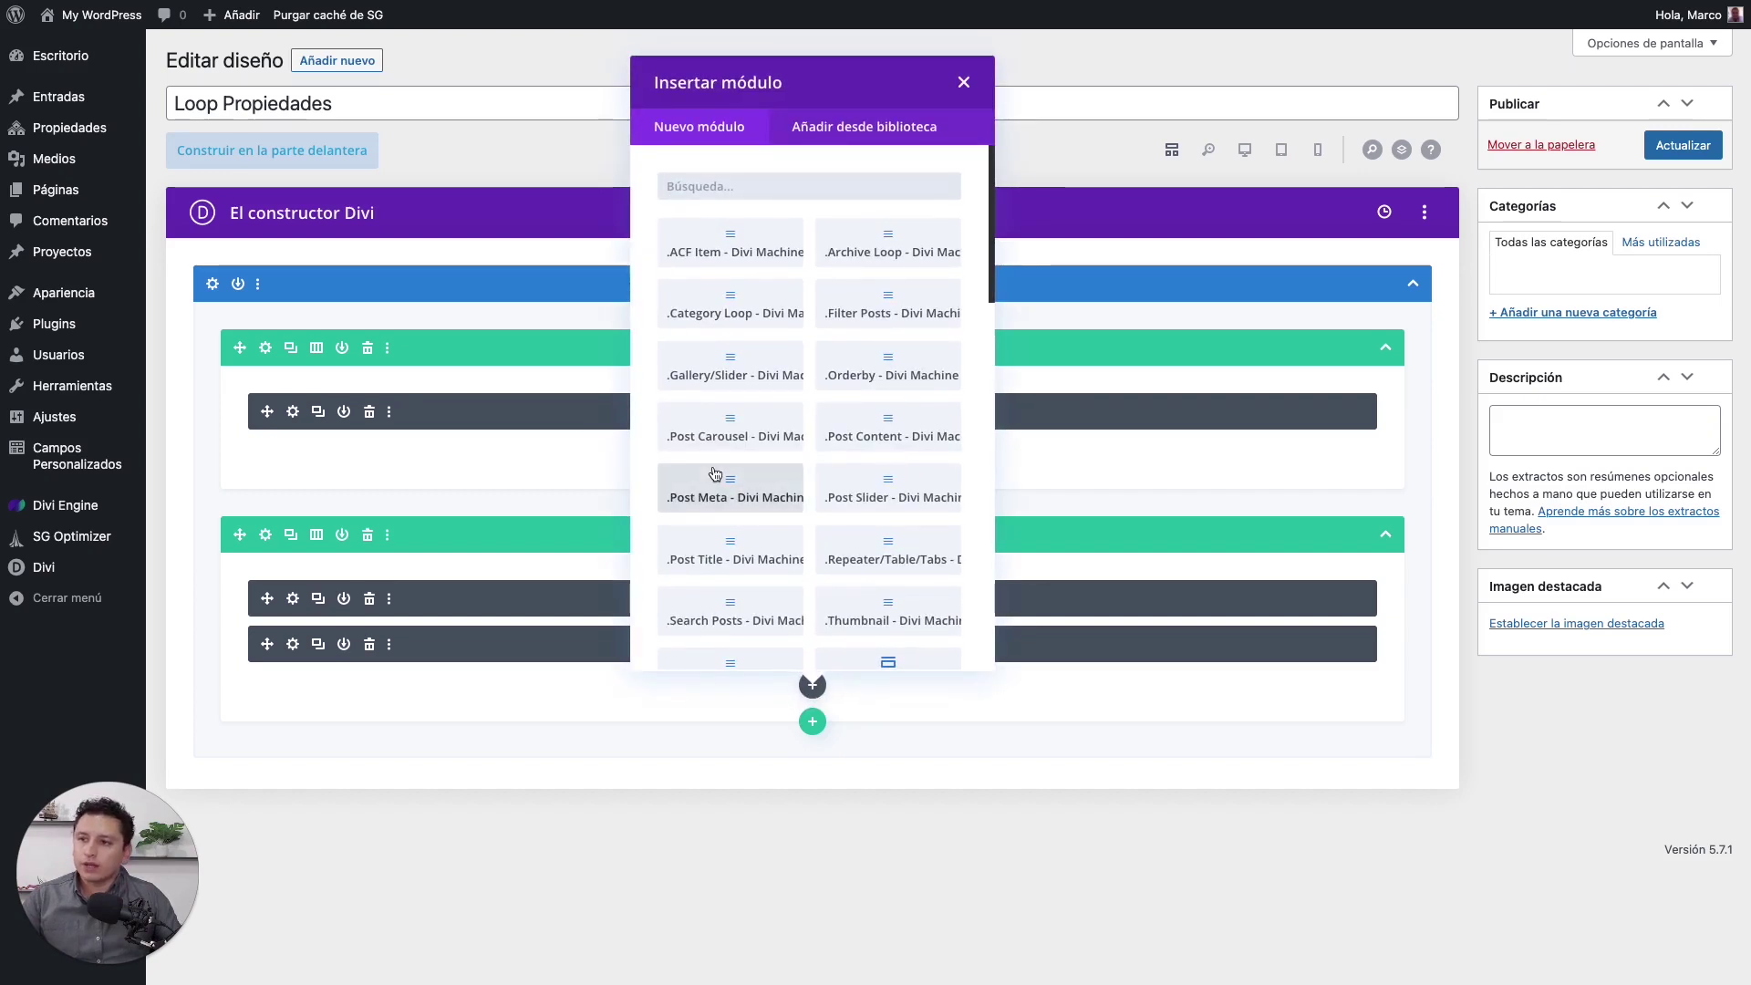
scroll(786, 451, down, 1)
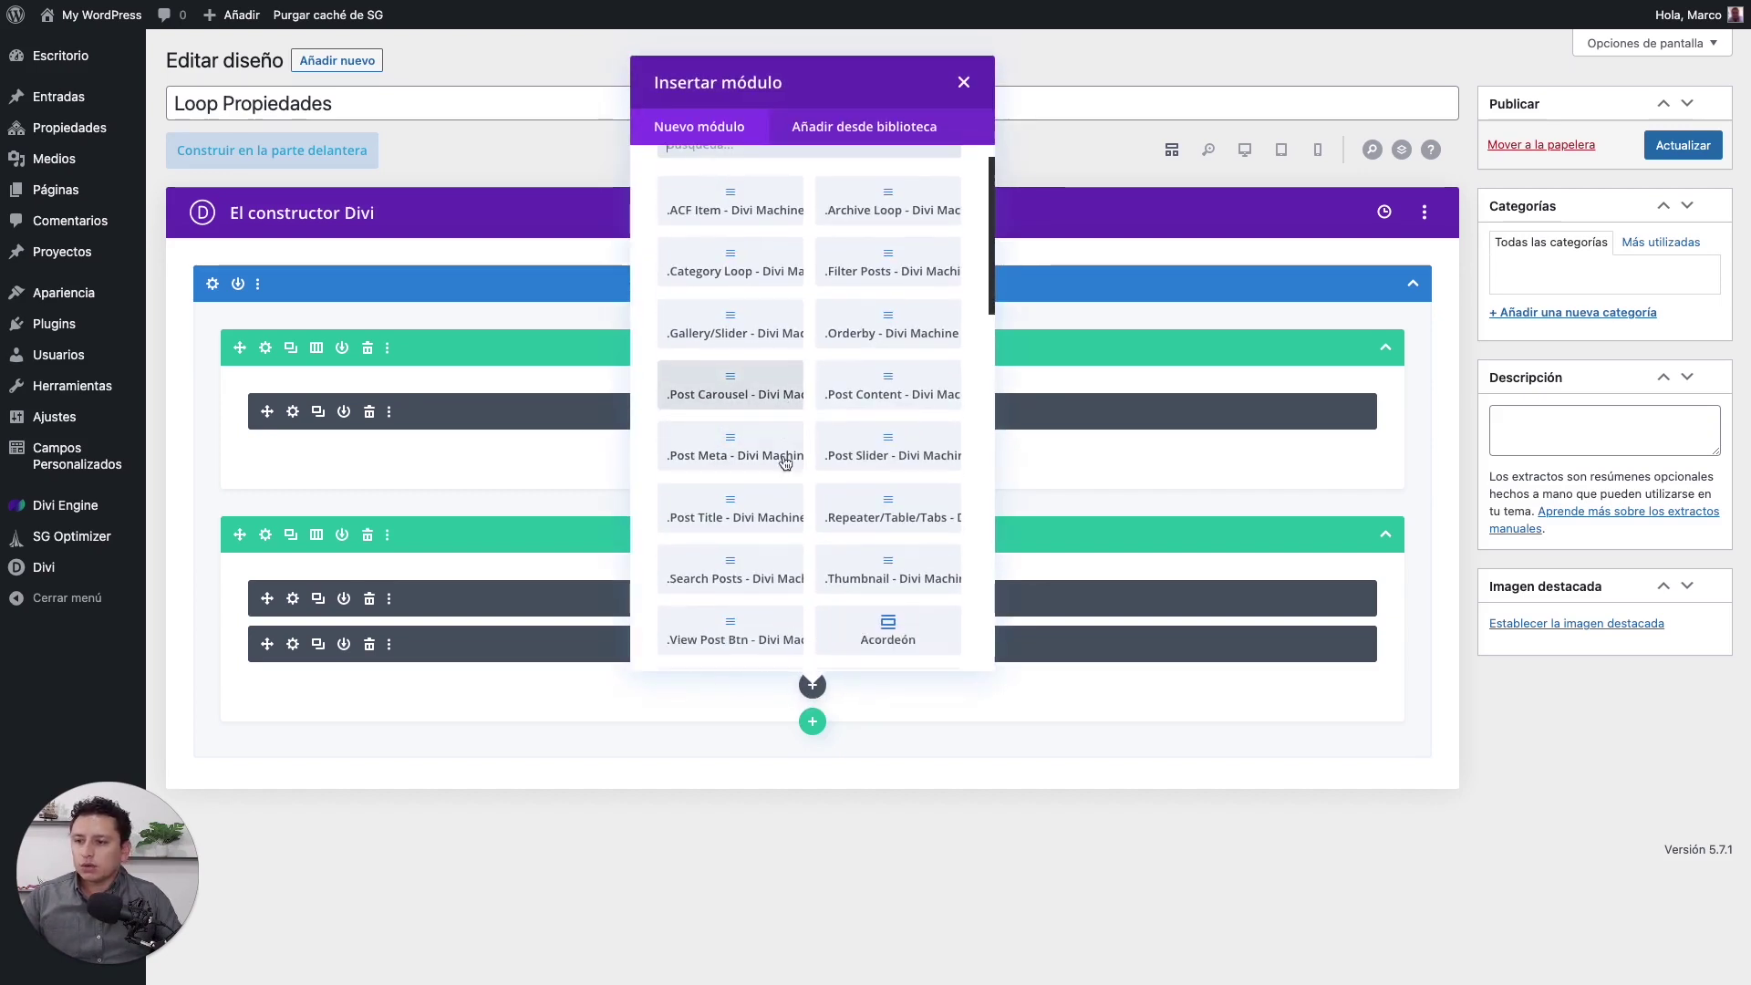
click(884, 502)
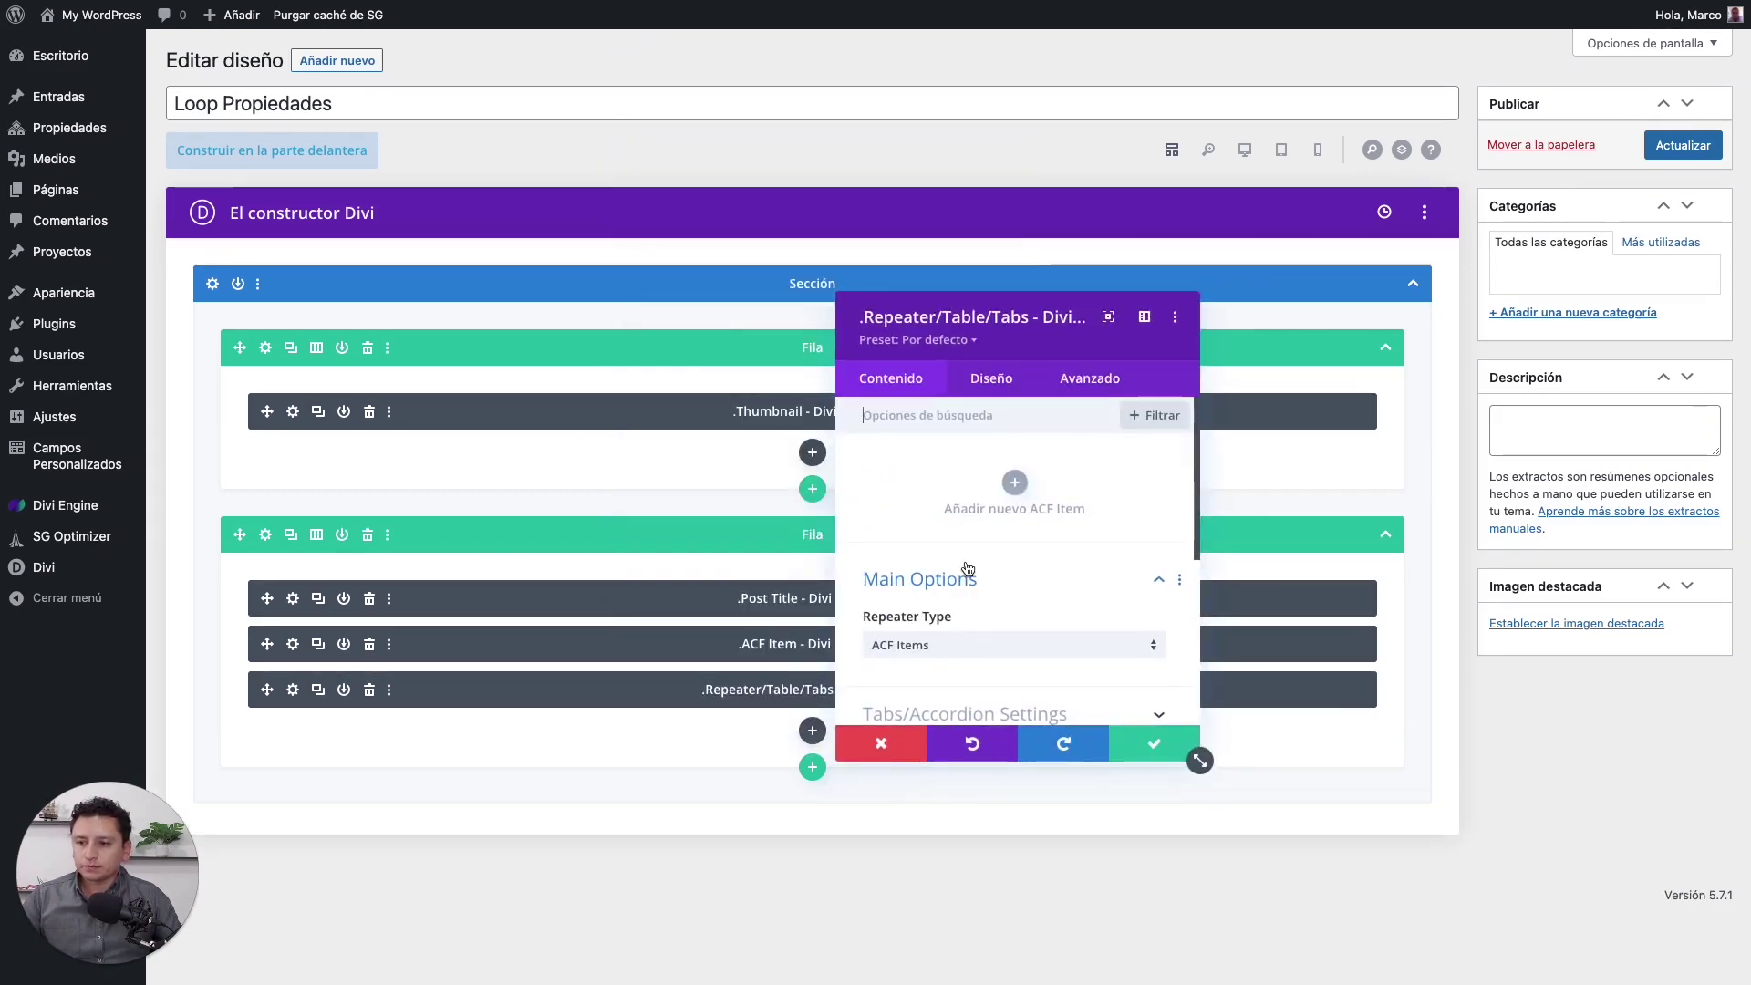
Add a repeater ACF item labelled Terreno that shows the Terreno field with its label hidden
click(1015, 484)
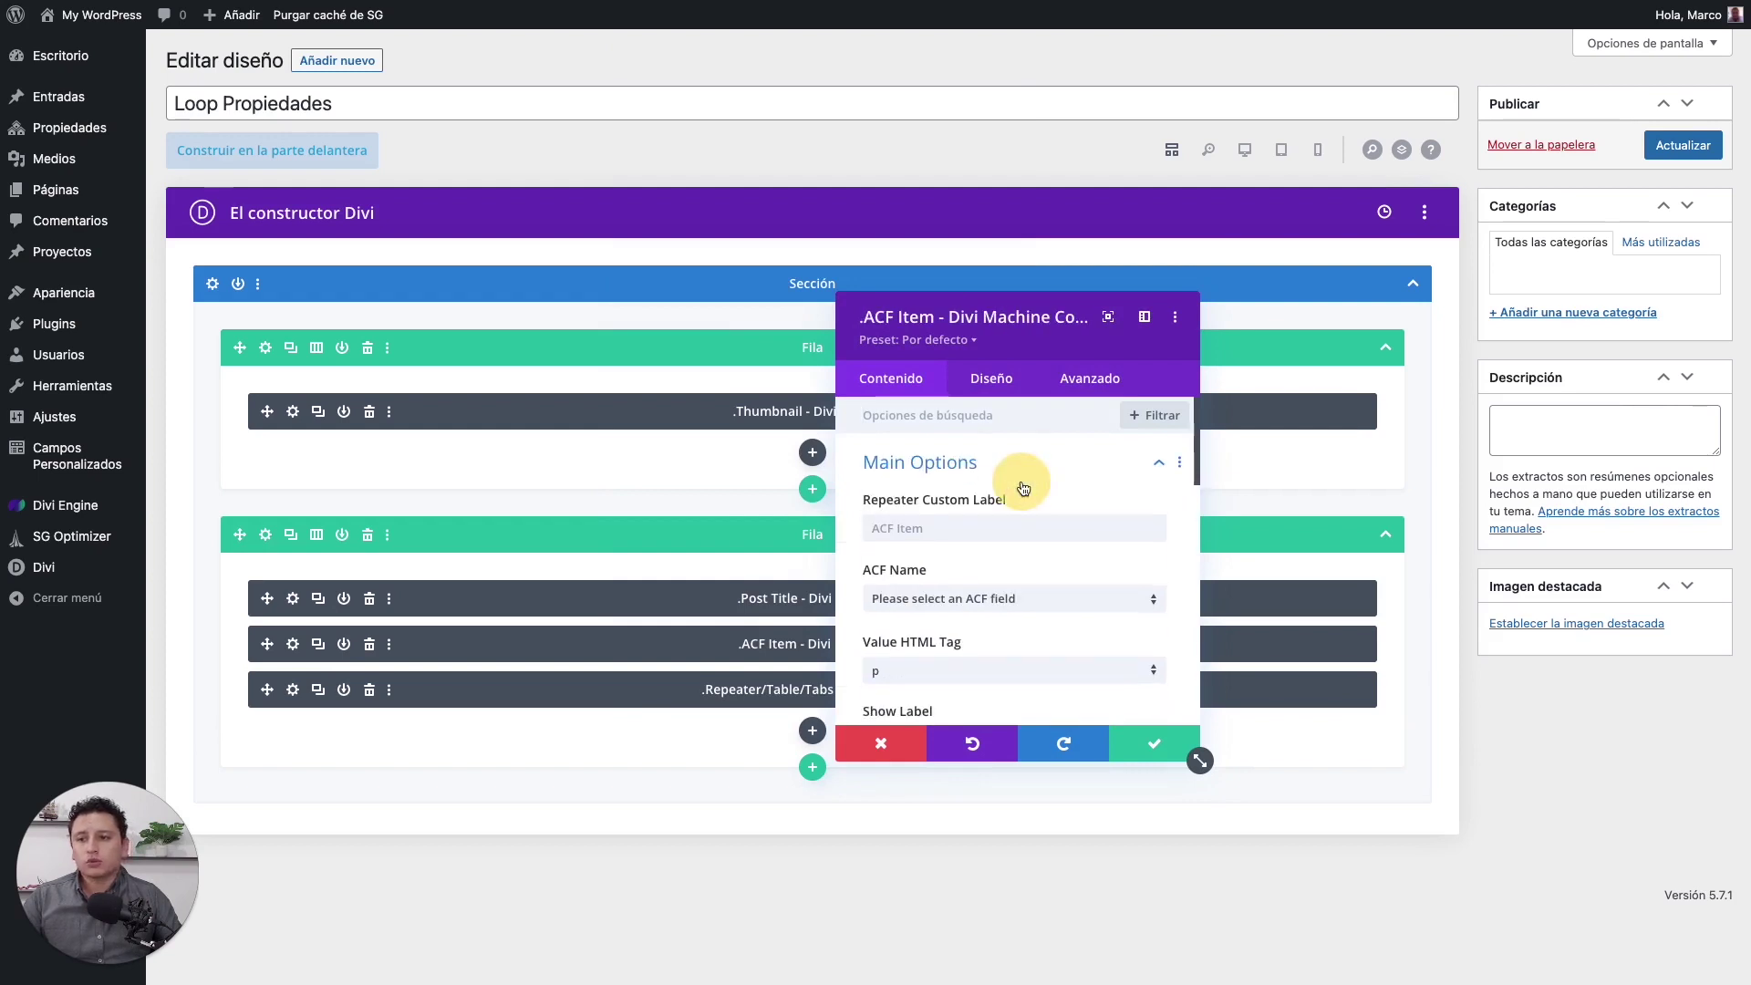
click(937, 527)
text(Terreno)
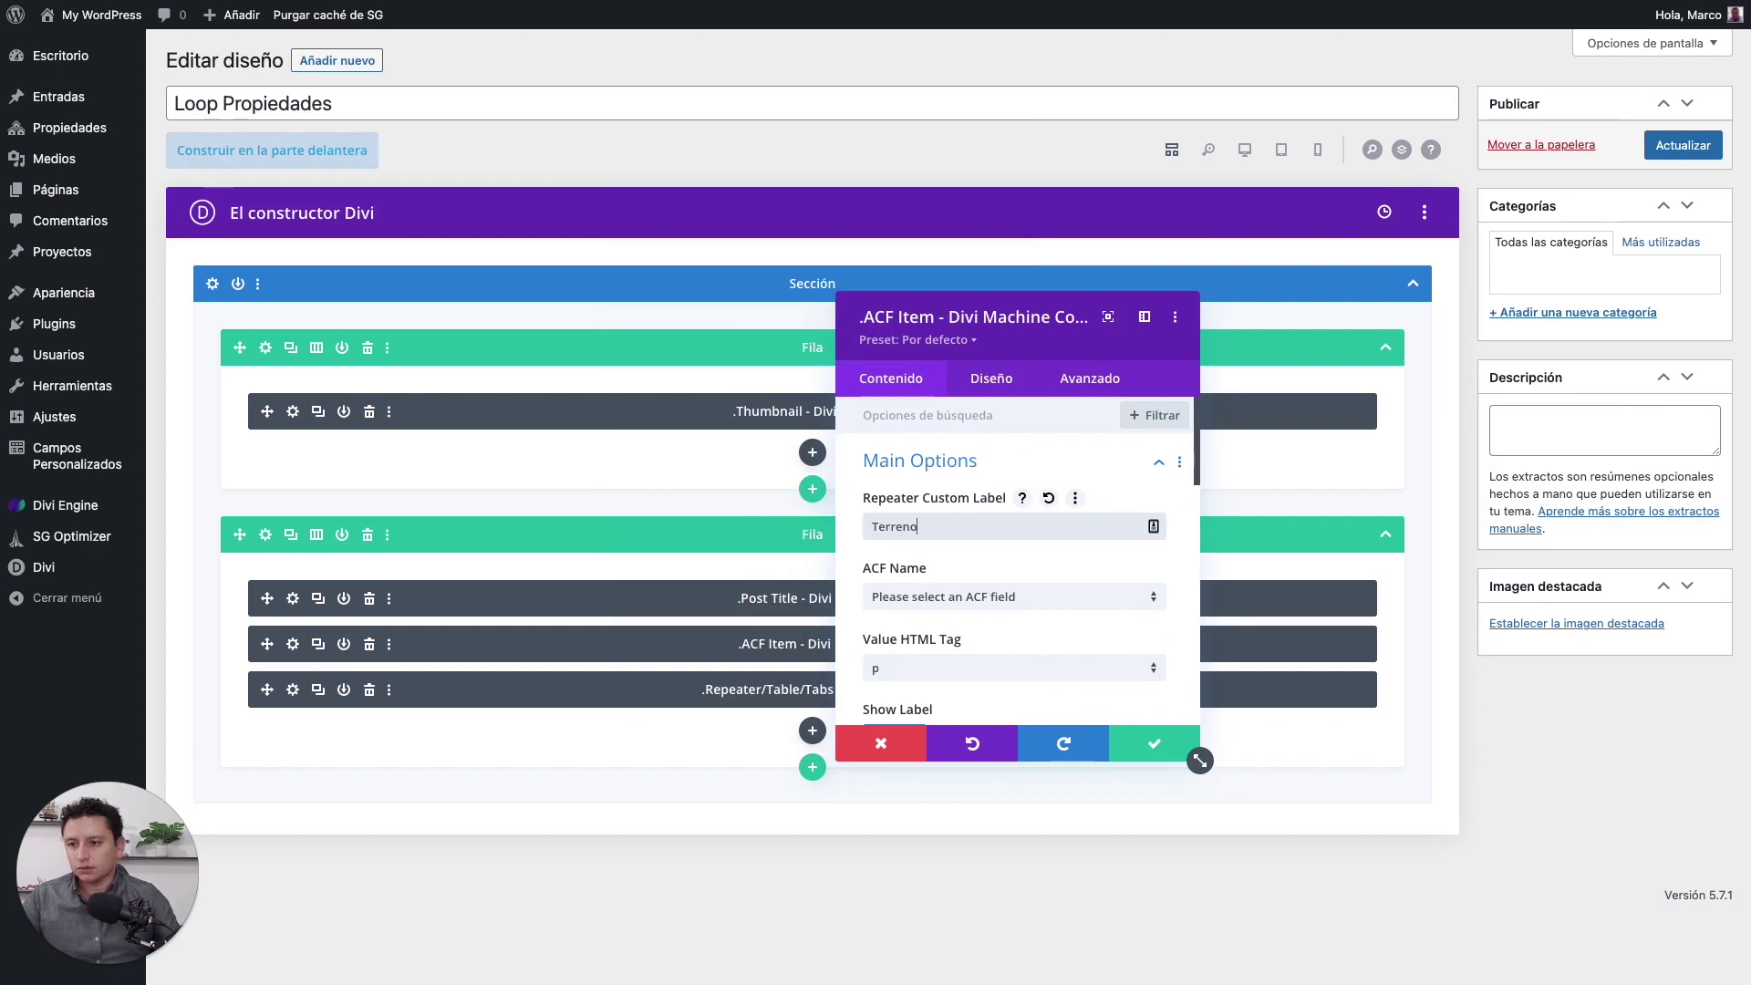
click(1004, 596)
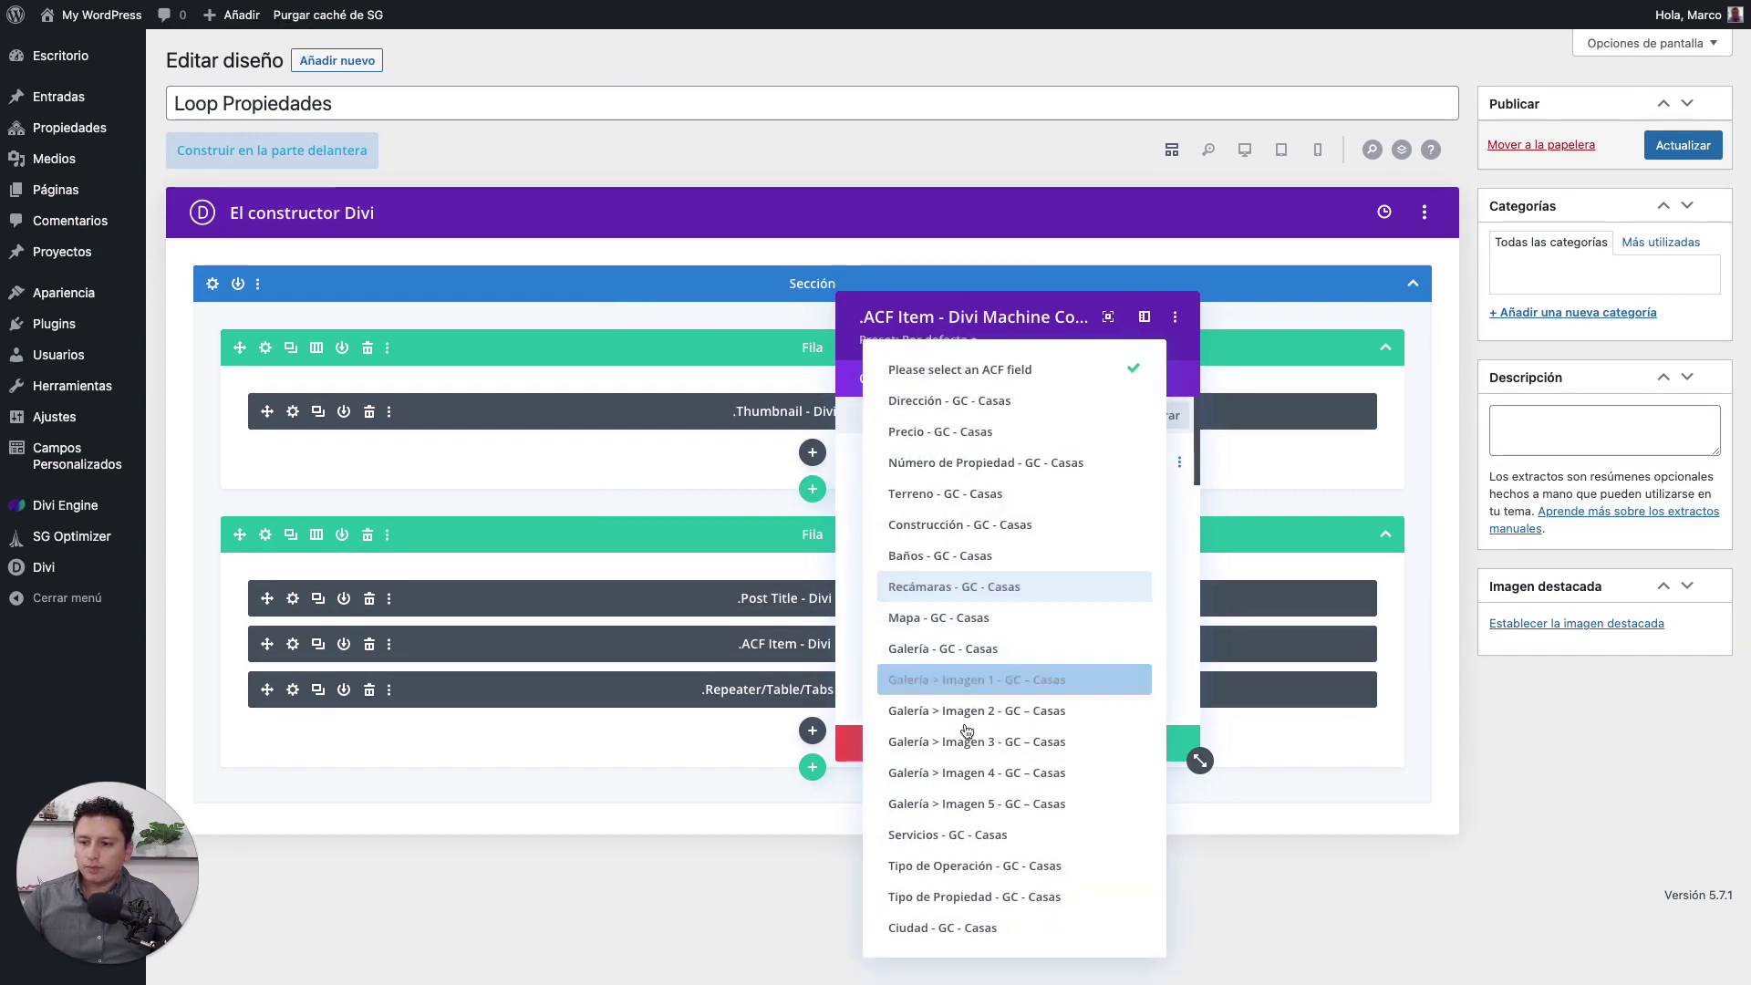
click(940, 497)
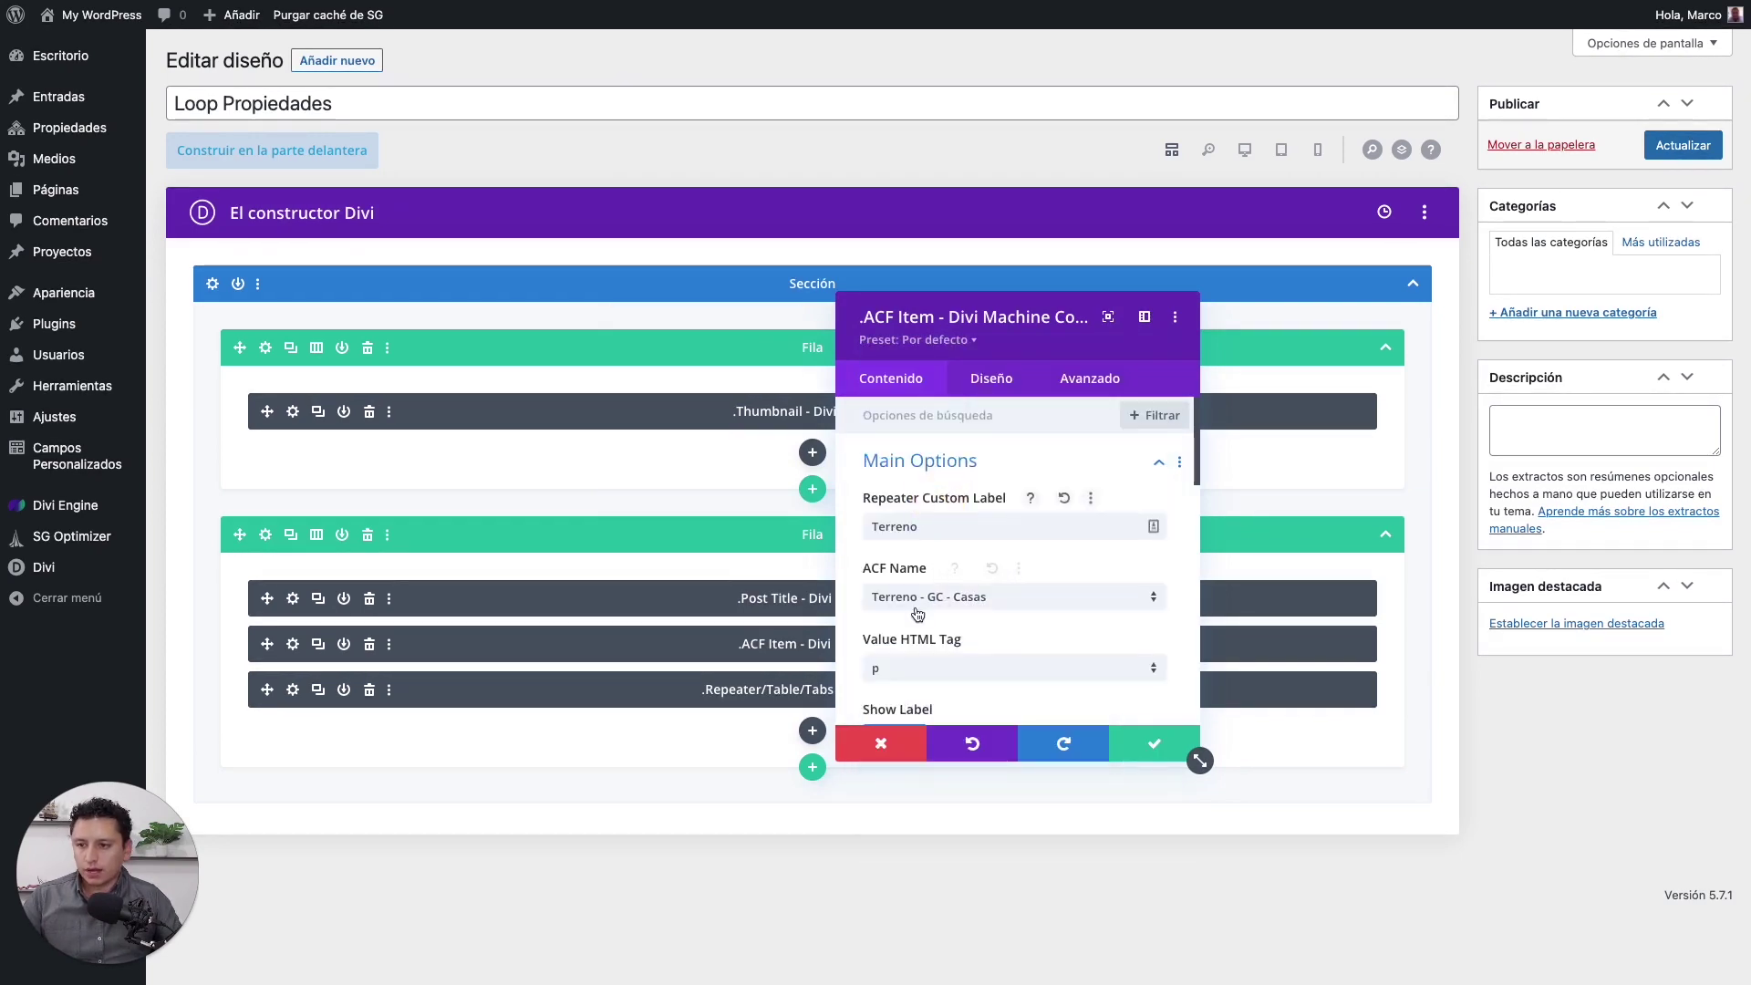
scroll(940, 605, down, 4)
scroll(939, 605, down, 2)
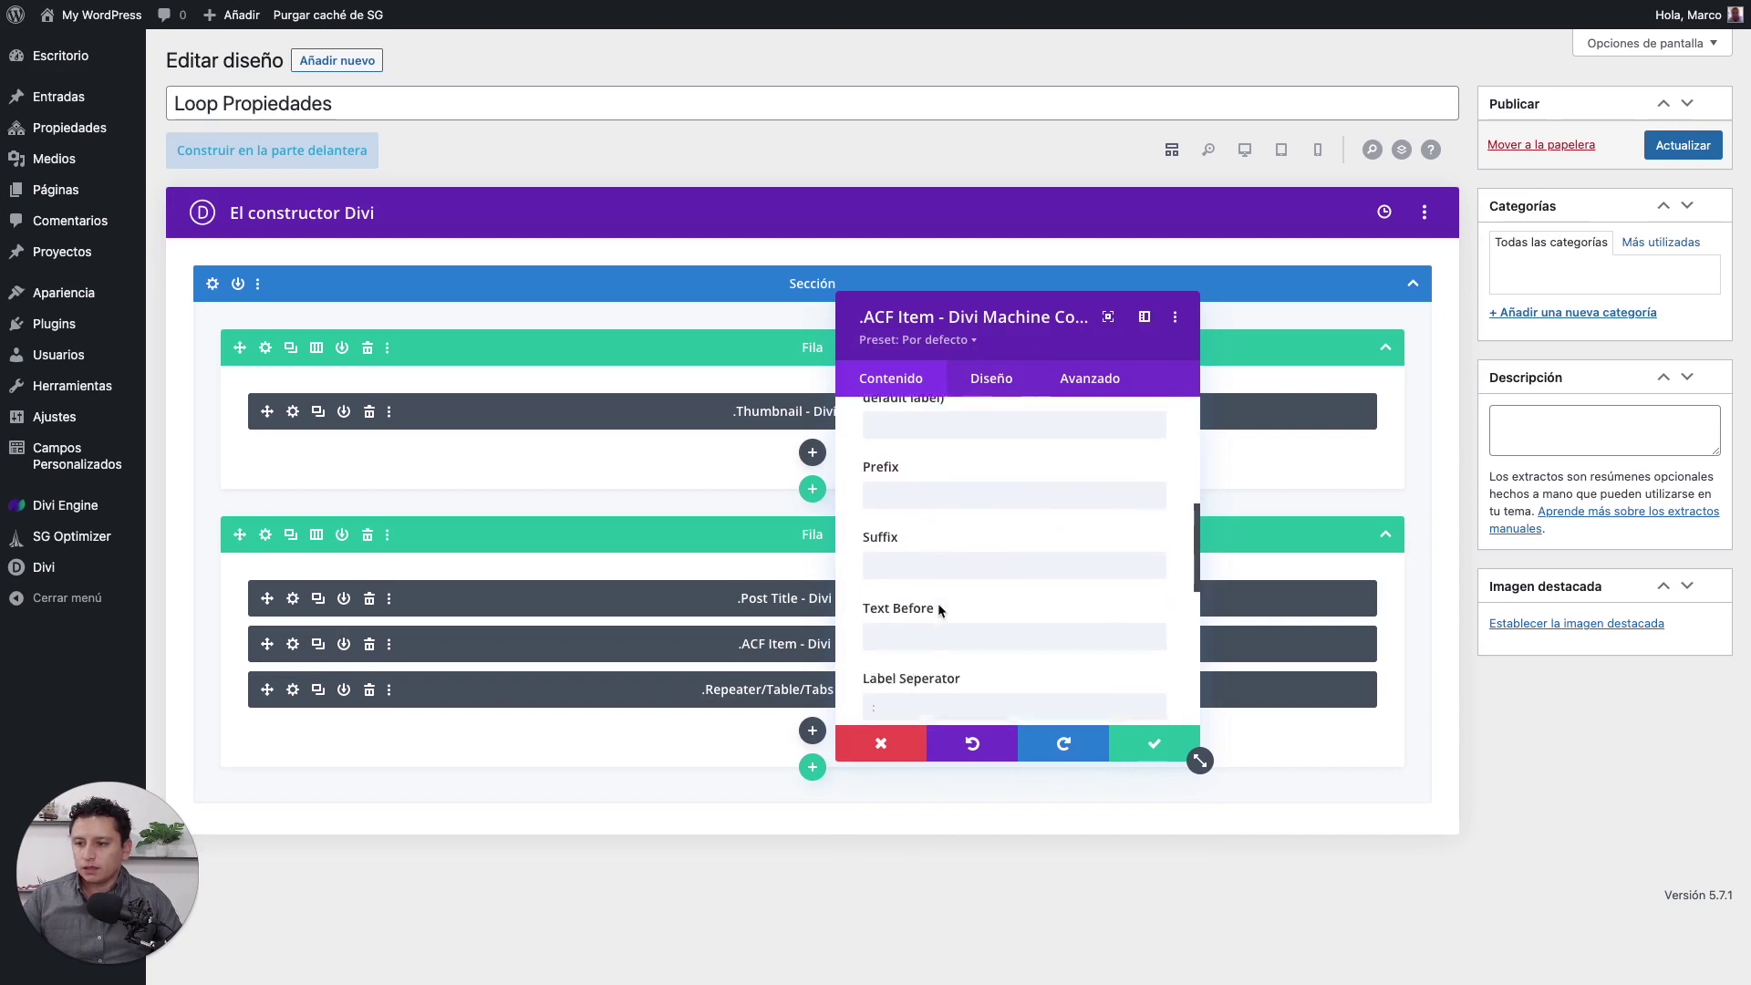
scroll(938, 603, up, 3)
click(904, 478)
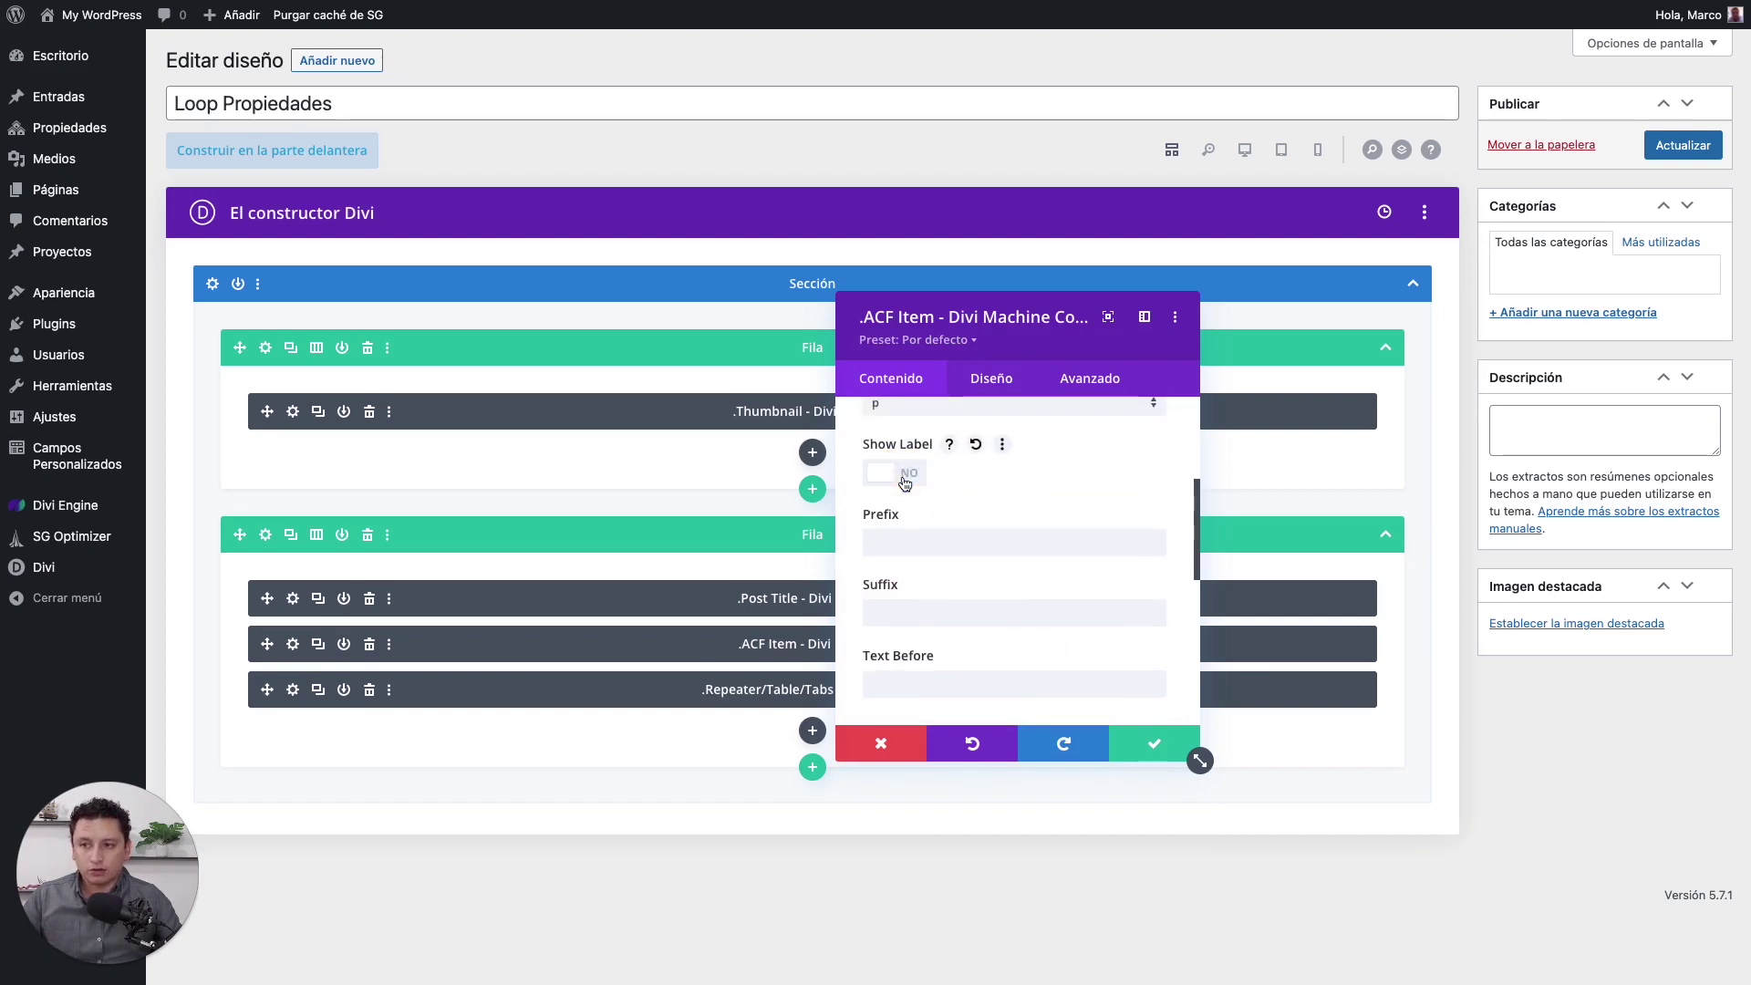
Give the Terreno item a four-way arrow icon and save it
scroll(949, 507, down, 3)
scroll(948, 507, down, 2)
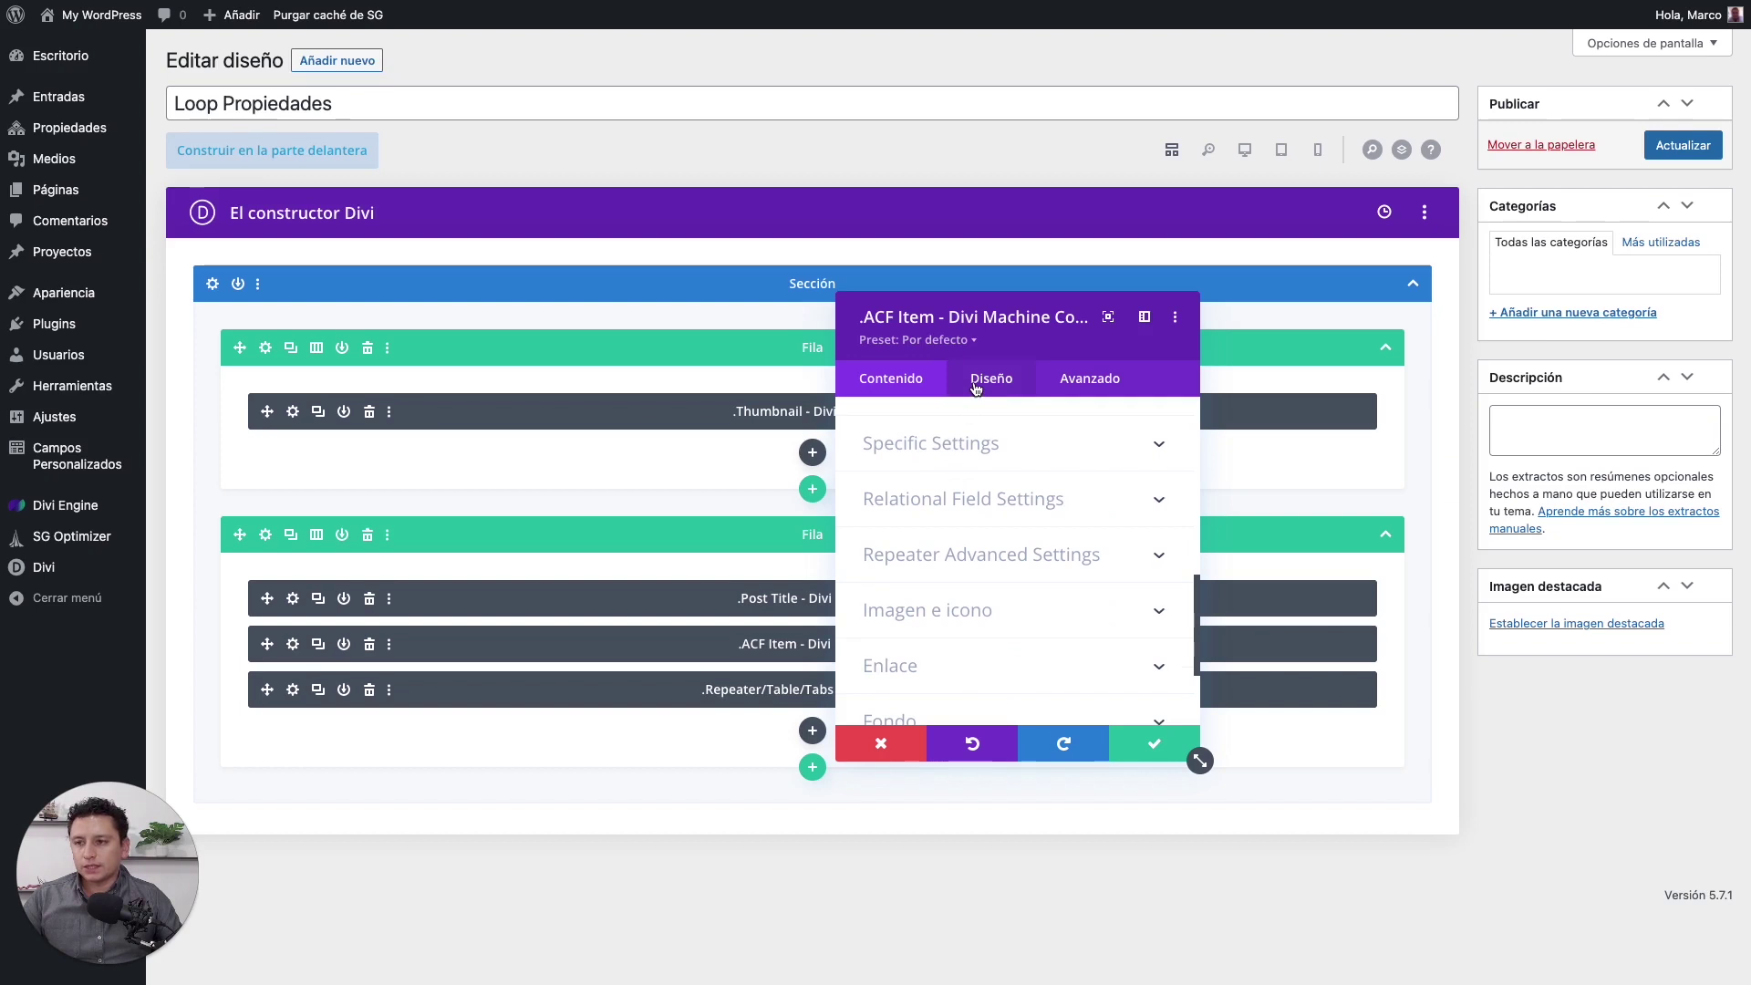
click(1055, 623)
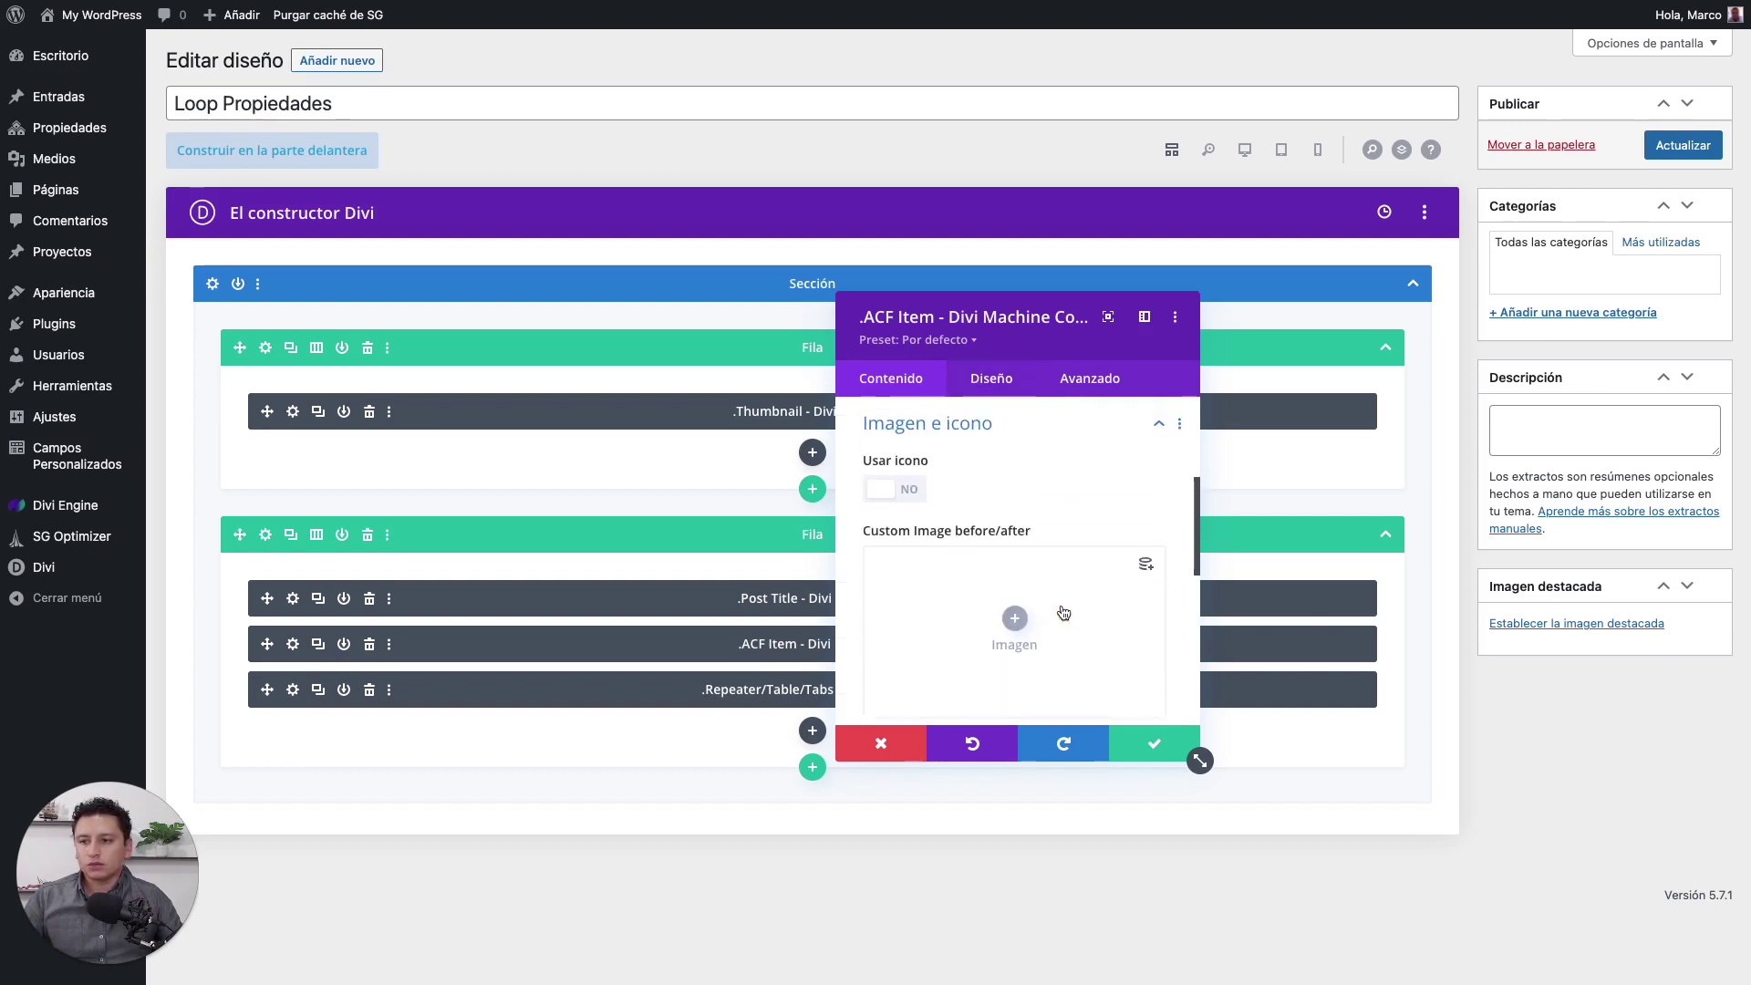
click(910, 498)
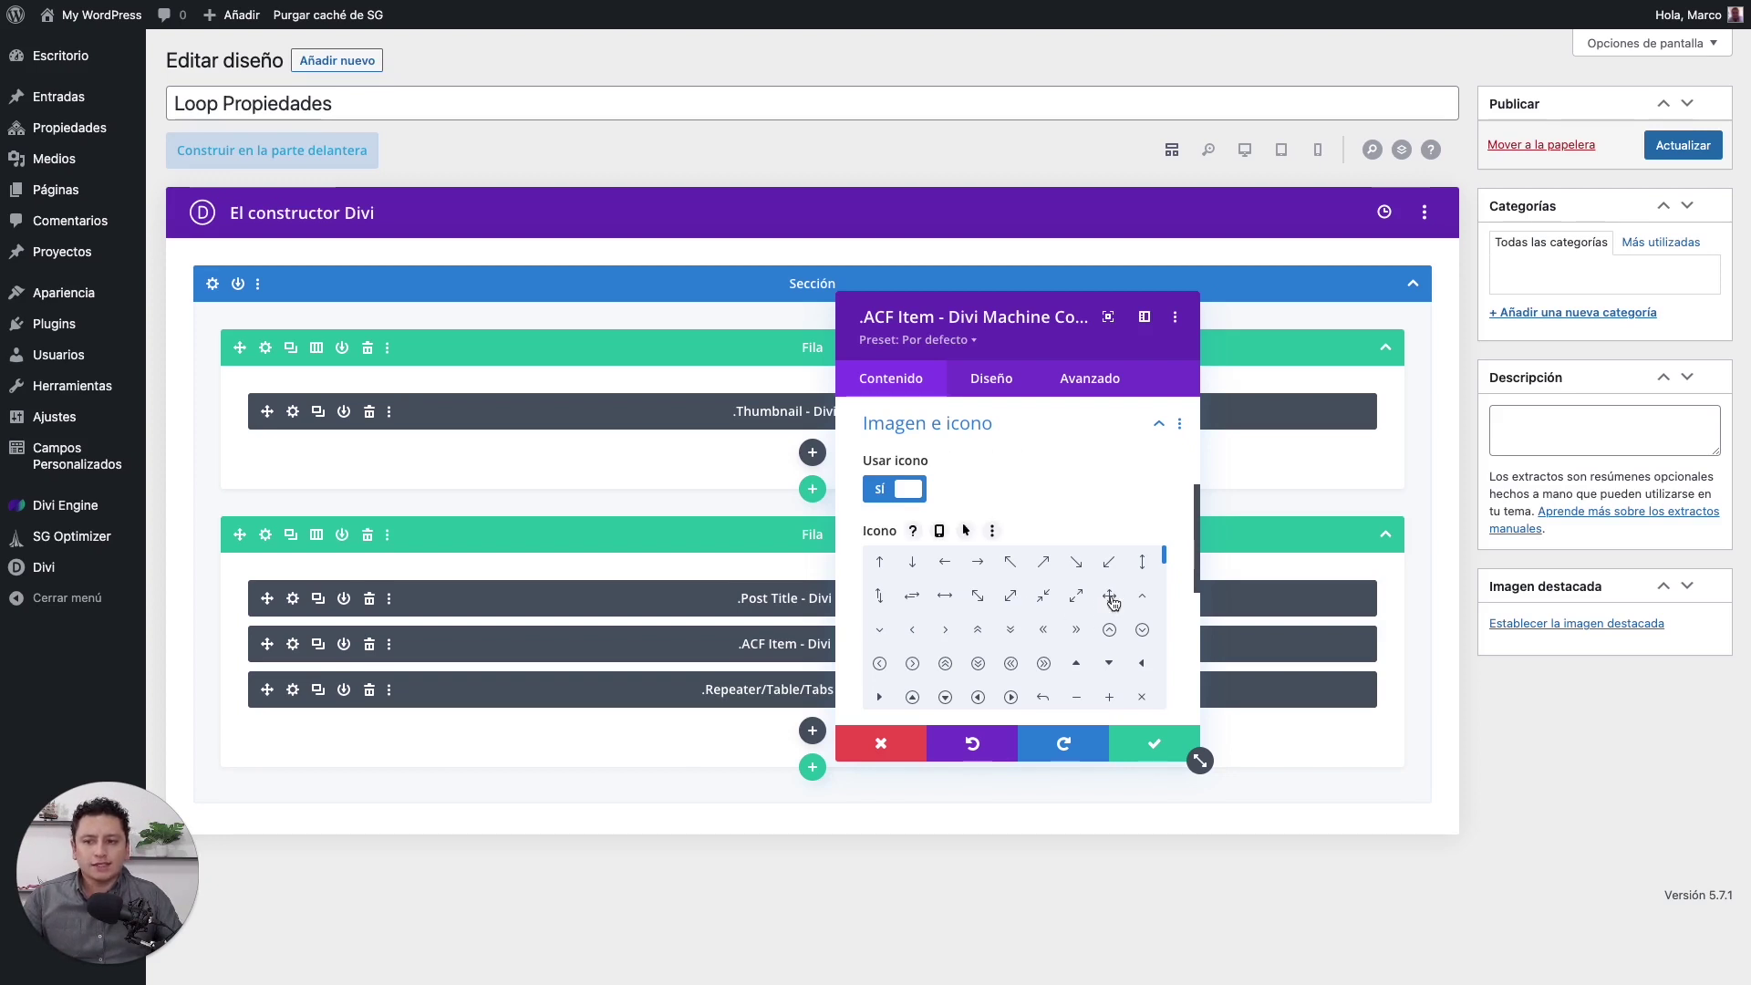
click(1111, 597)
scroll(1076, 547, down, 1)
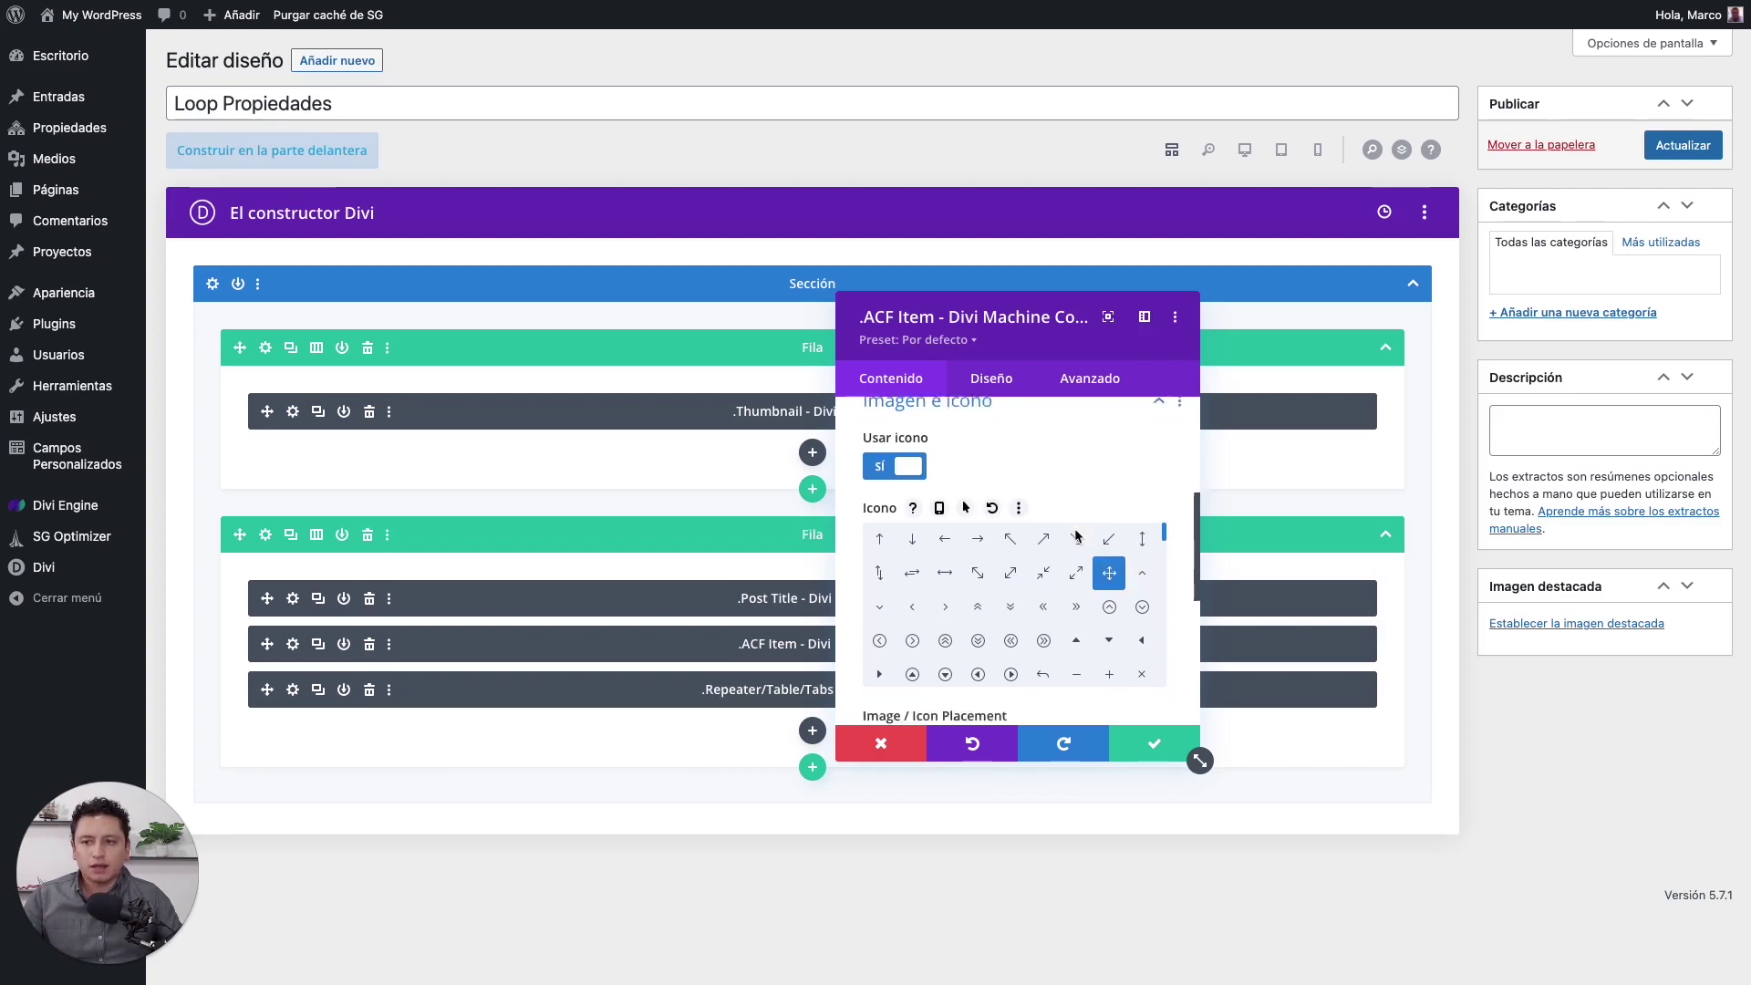
scroll(1076, 538, down, 3)
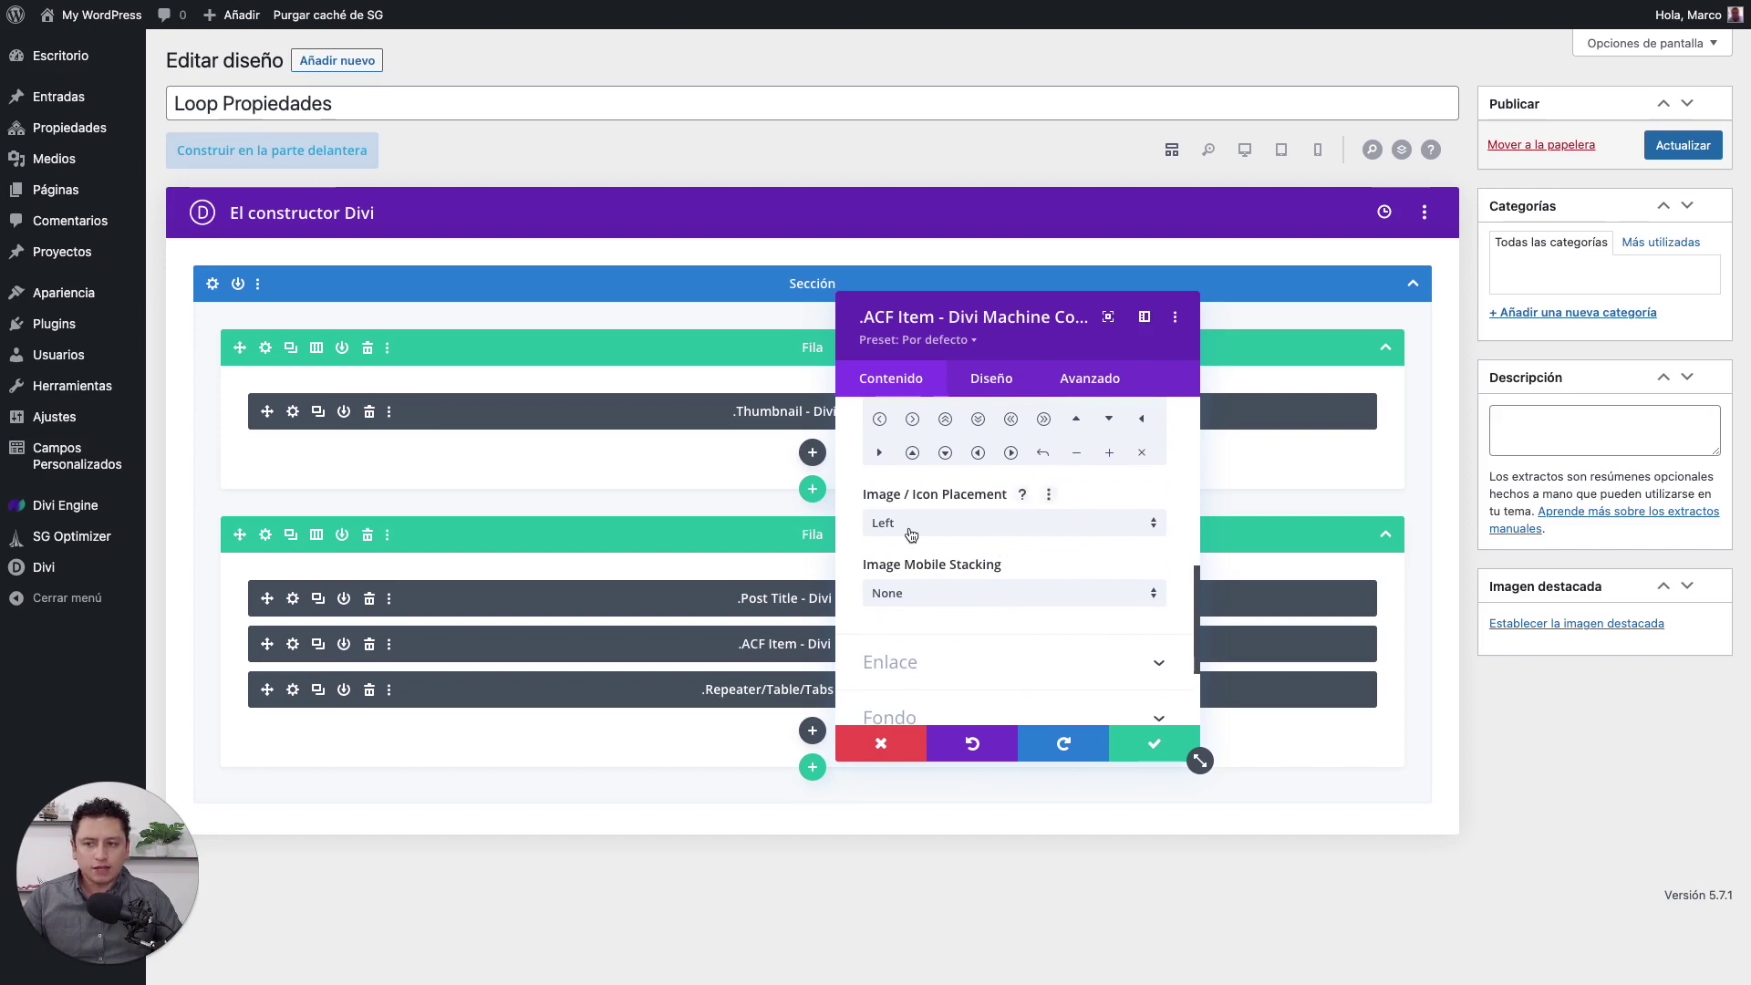
click(1159, 746)
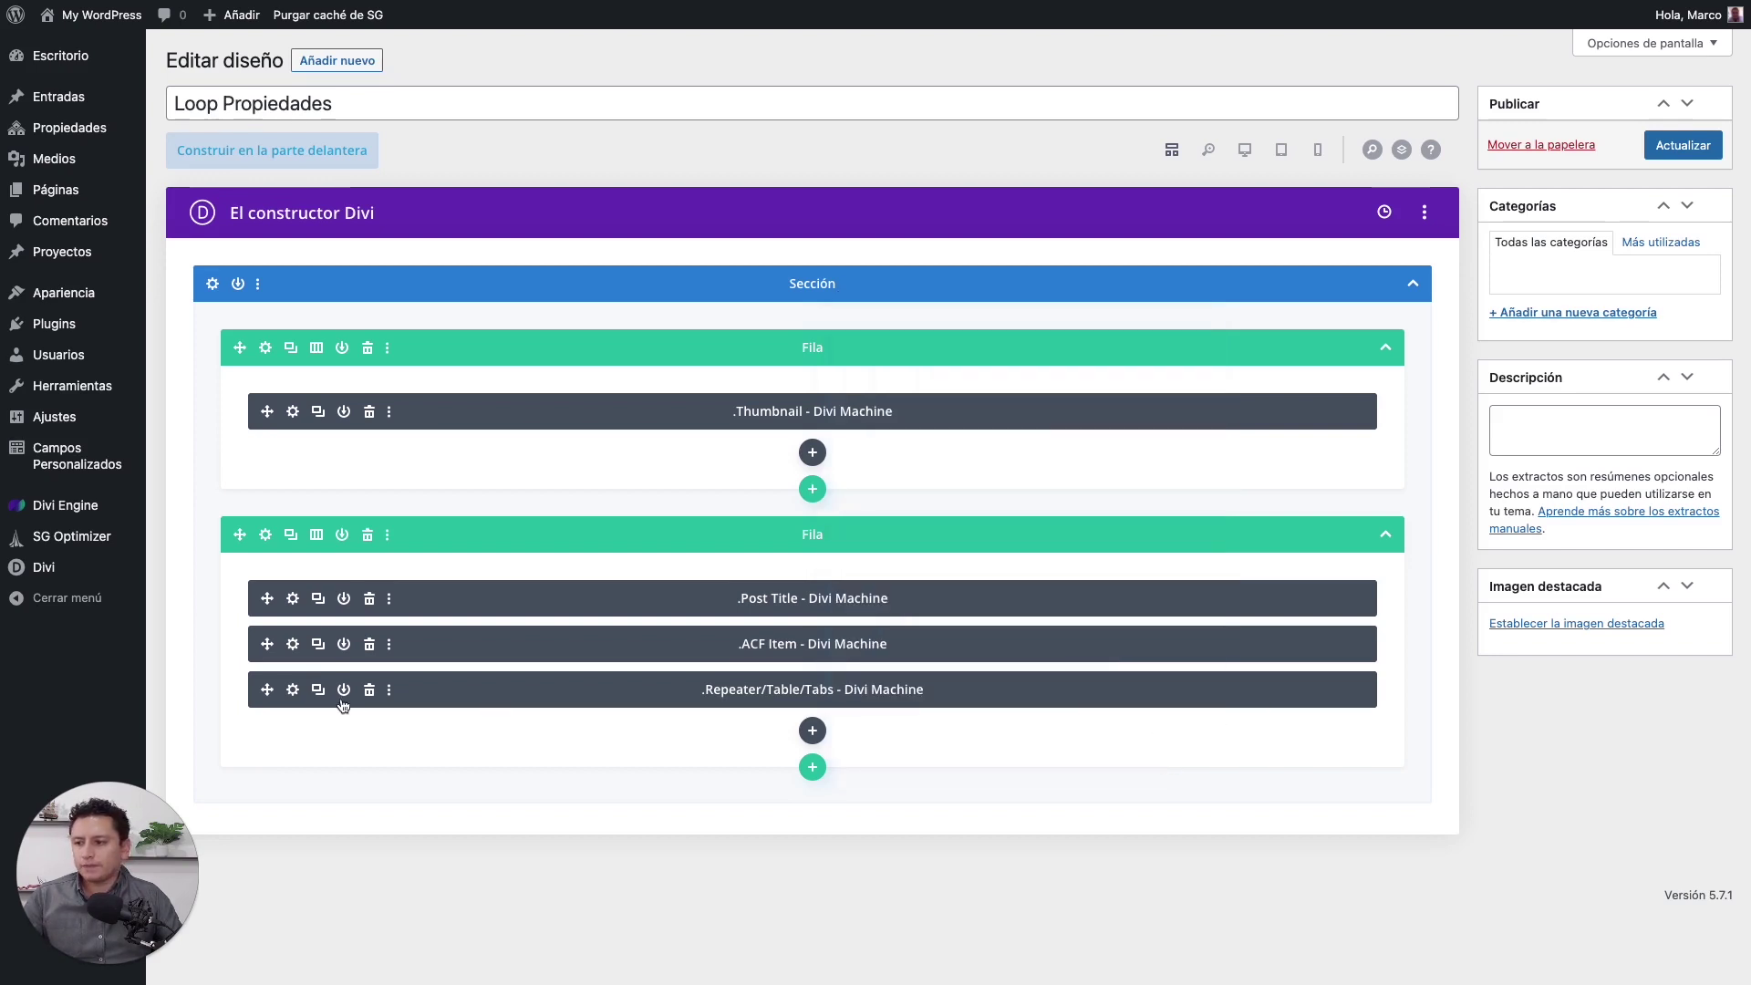
Reopen the repeater settings and review the first item's options
click(292, 690)
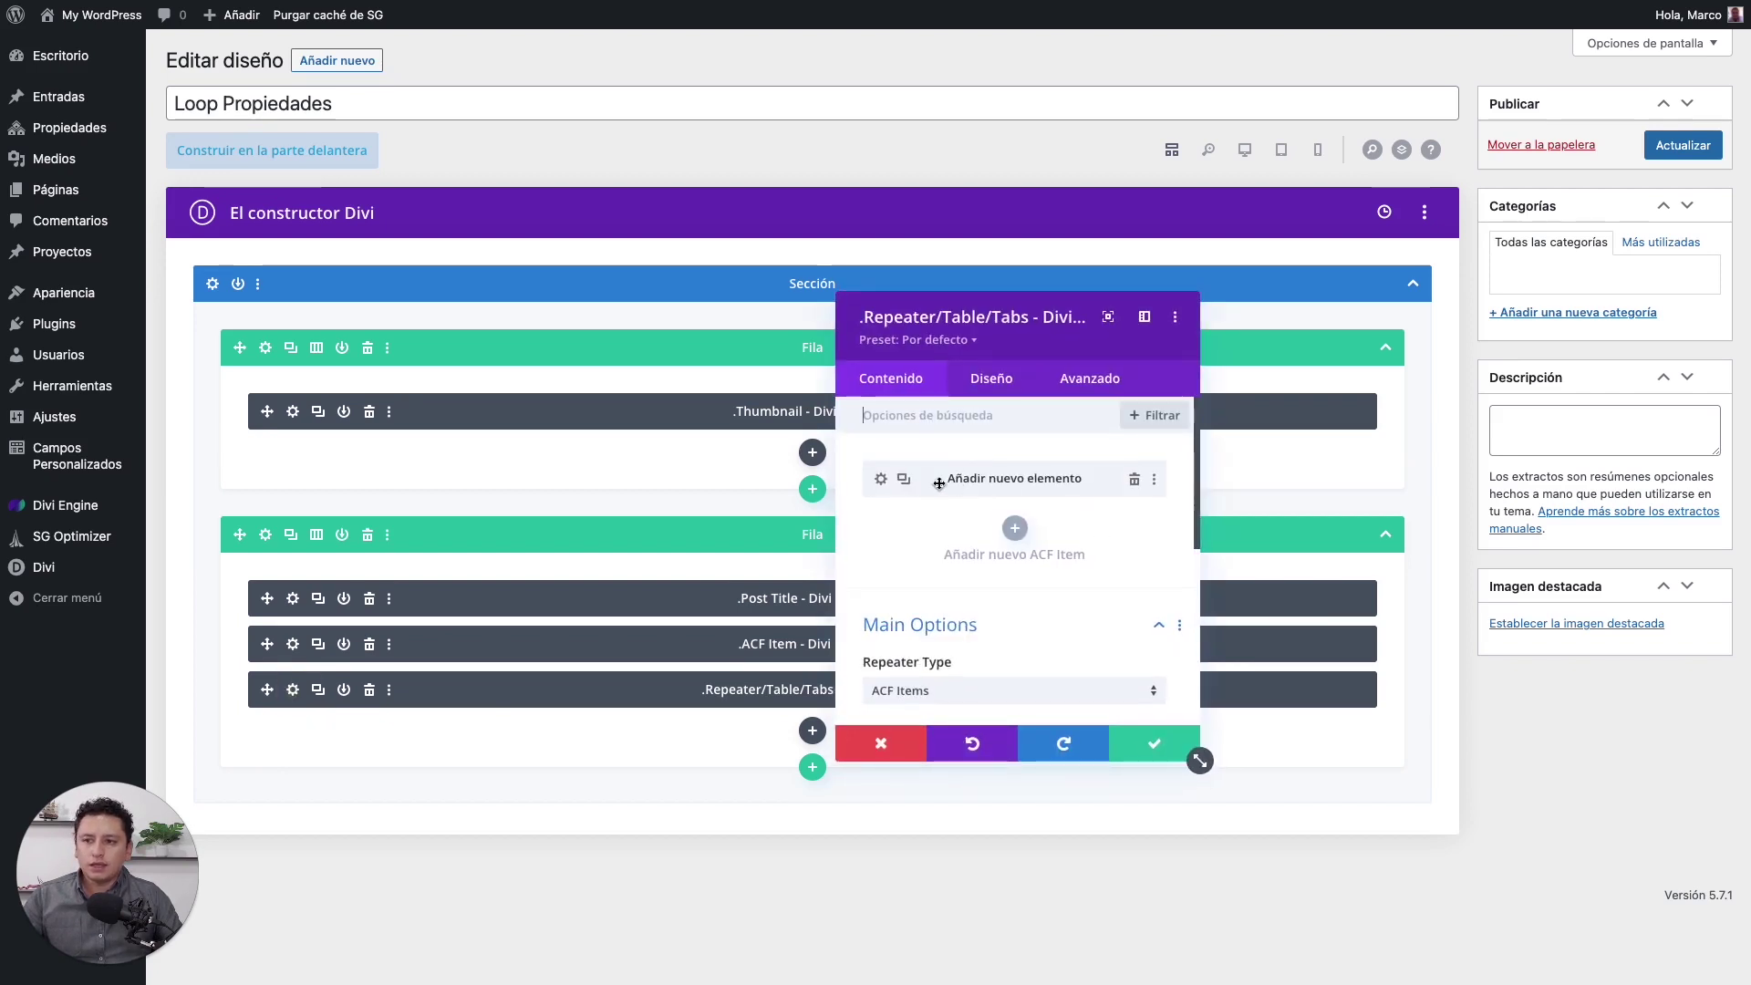
click(881, 481)
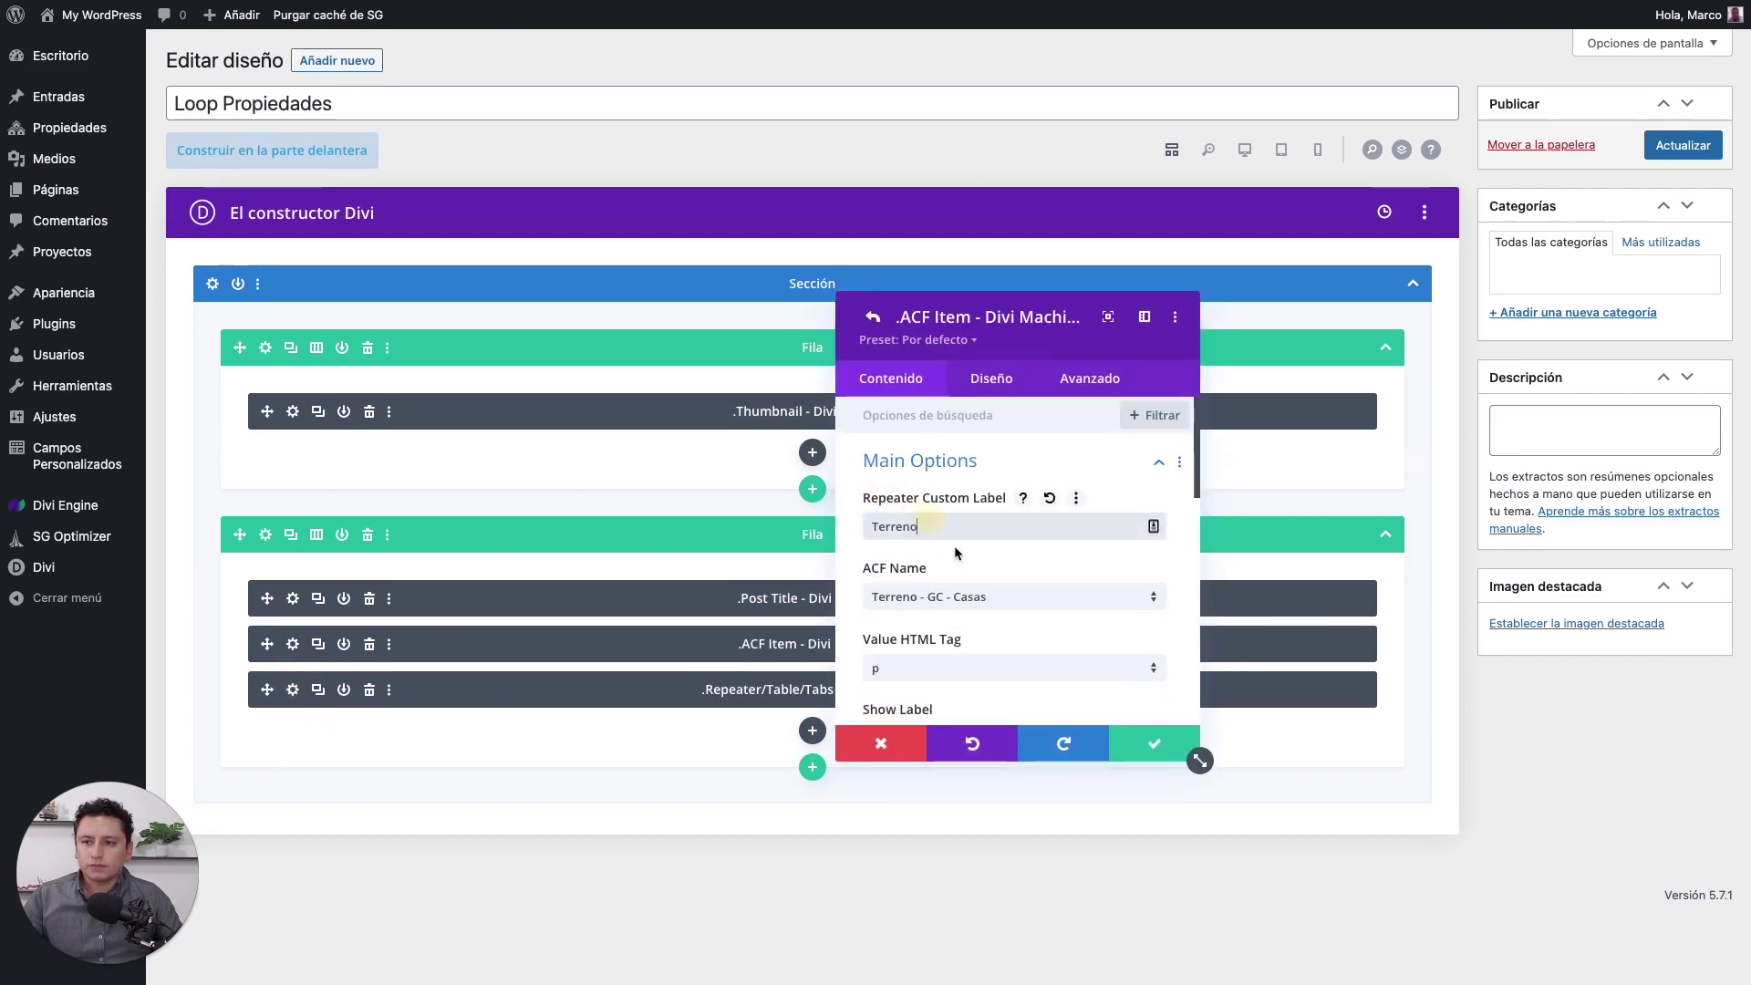
scroll(968, 560, down, 3)
scroll(967, 559, down, 3)
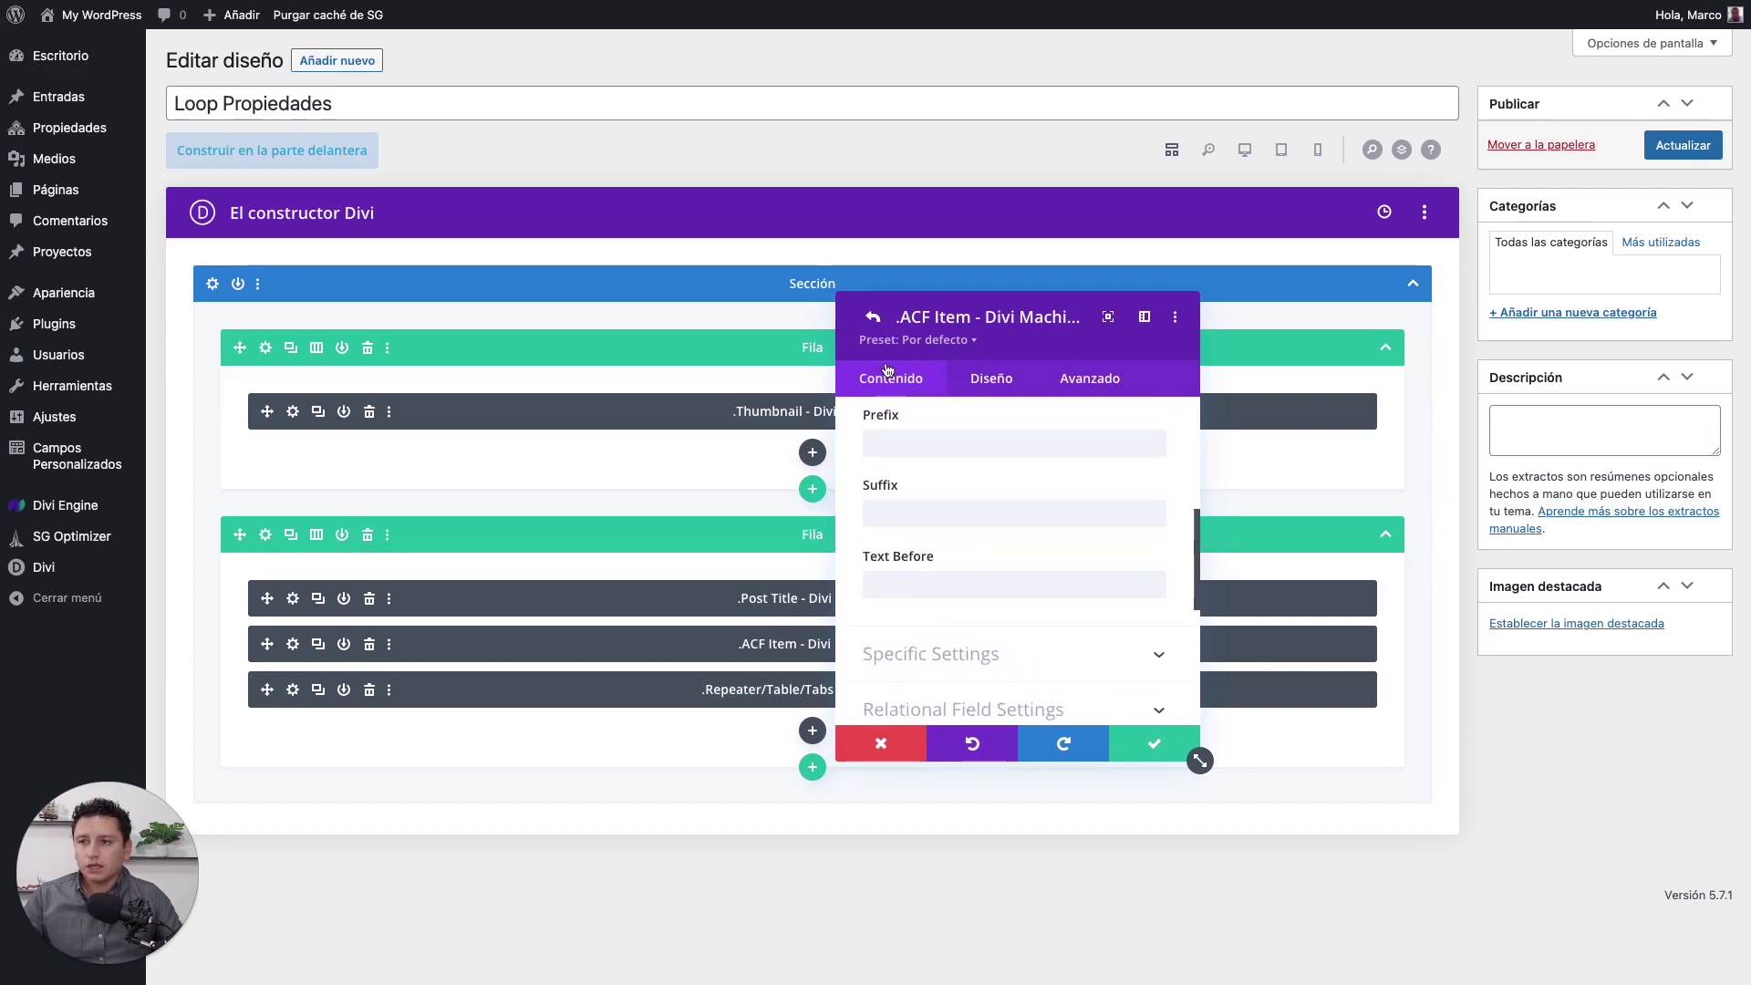
click(874, 318)
scroll(962, 482, up, 5)
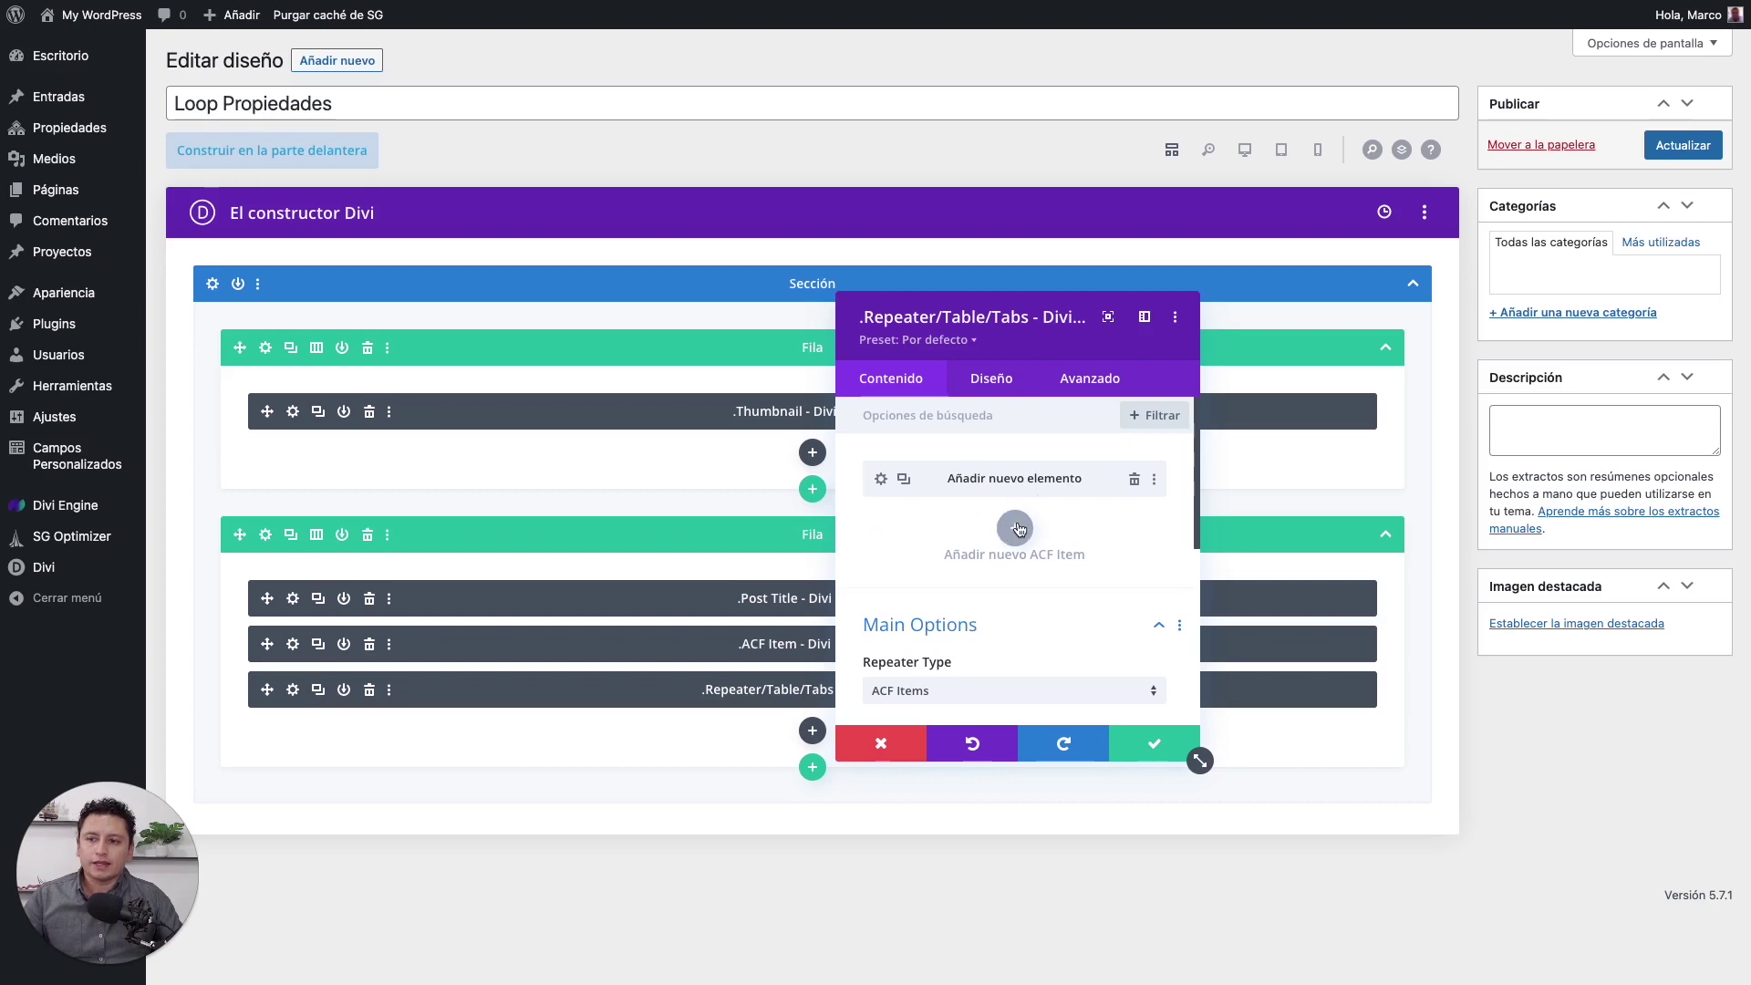
Add an item labelled Construcción showing the Construcción - GC - Casas field with its label hidden
click(1015, 528)
click(975, 530)
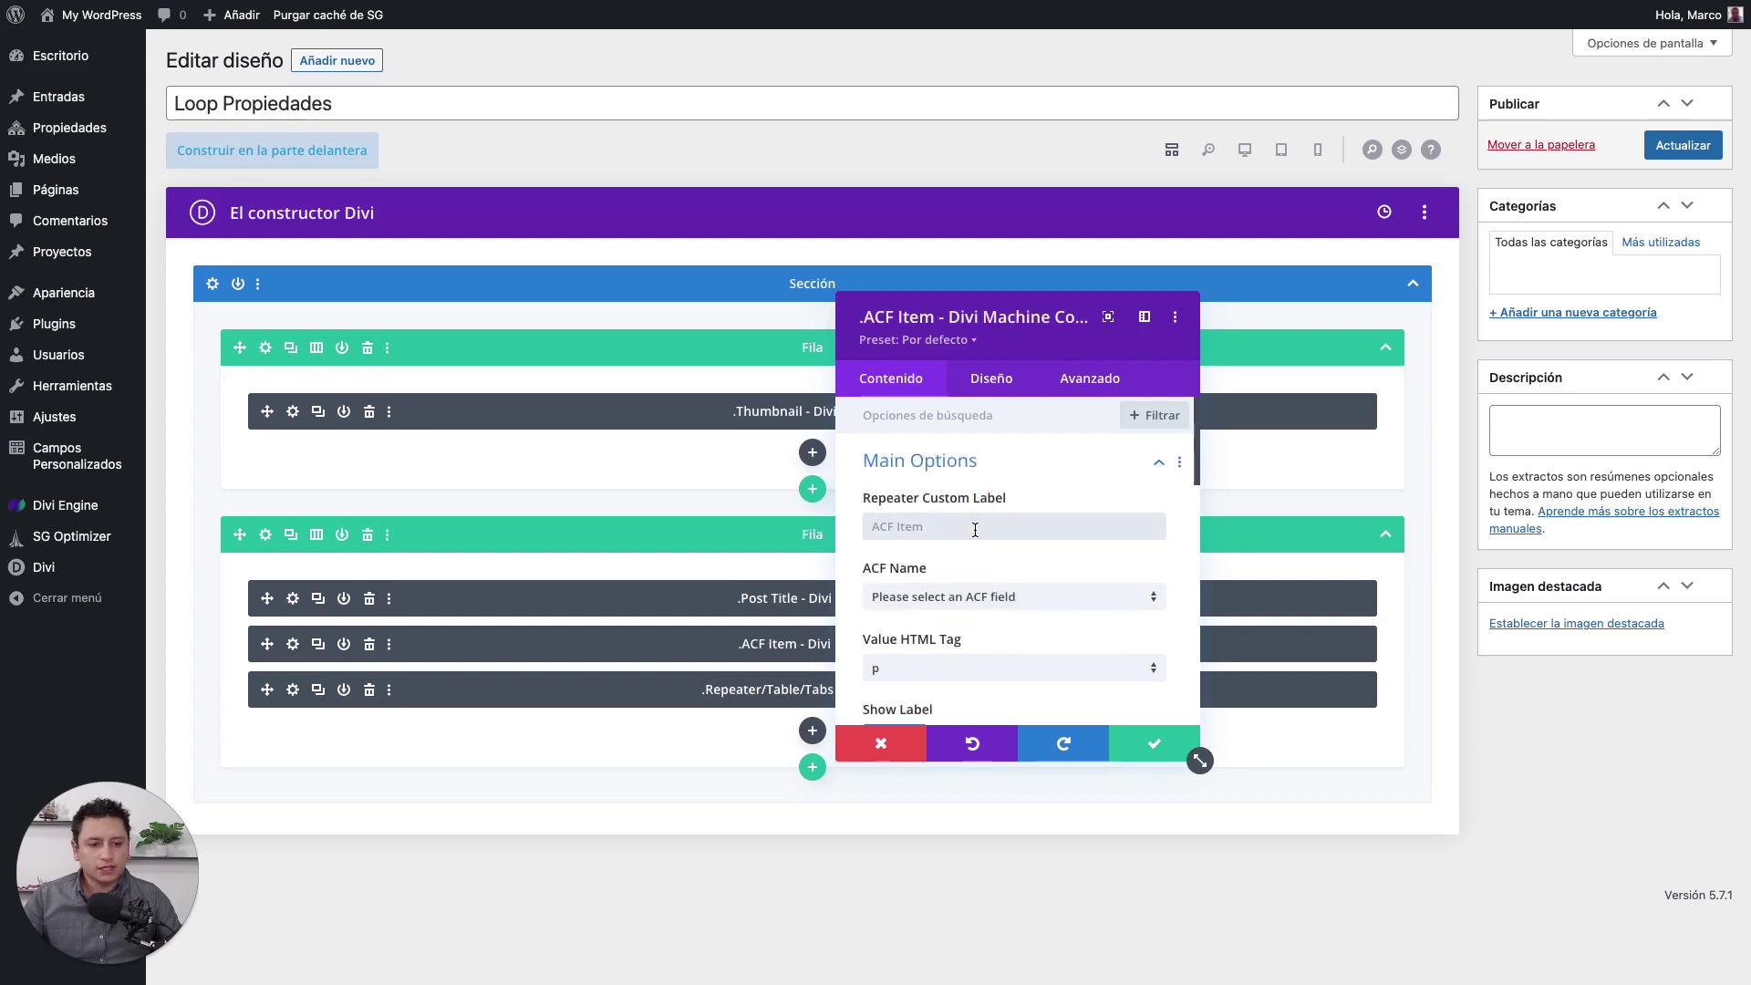
text(Cons)
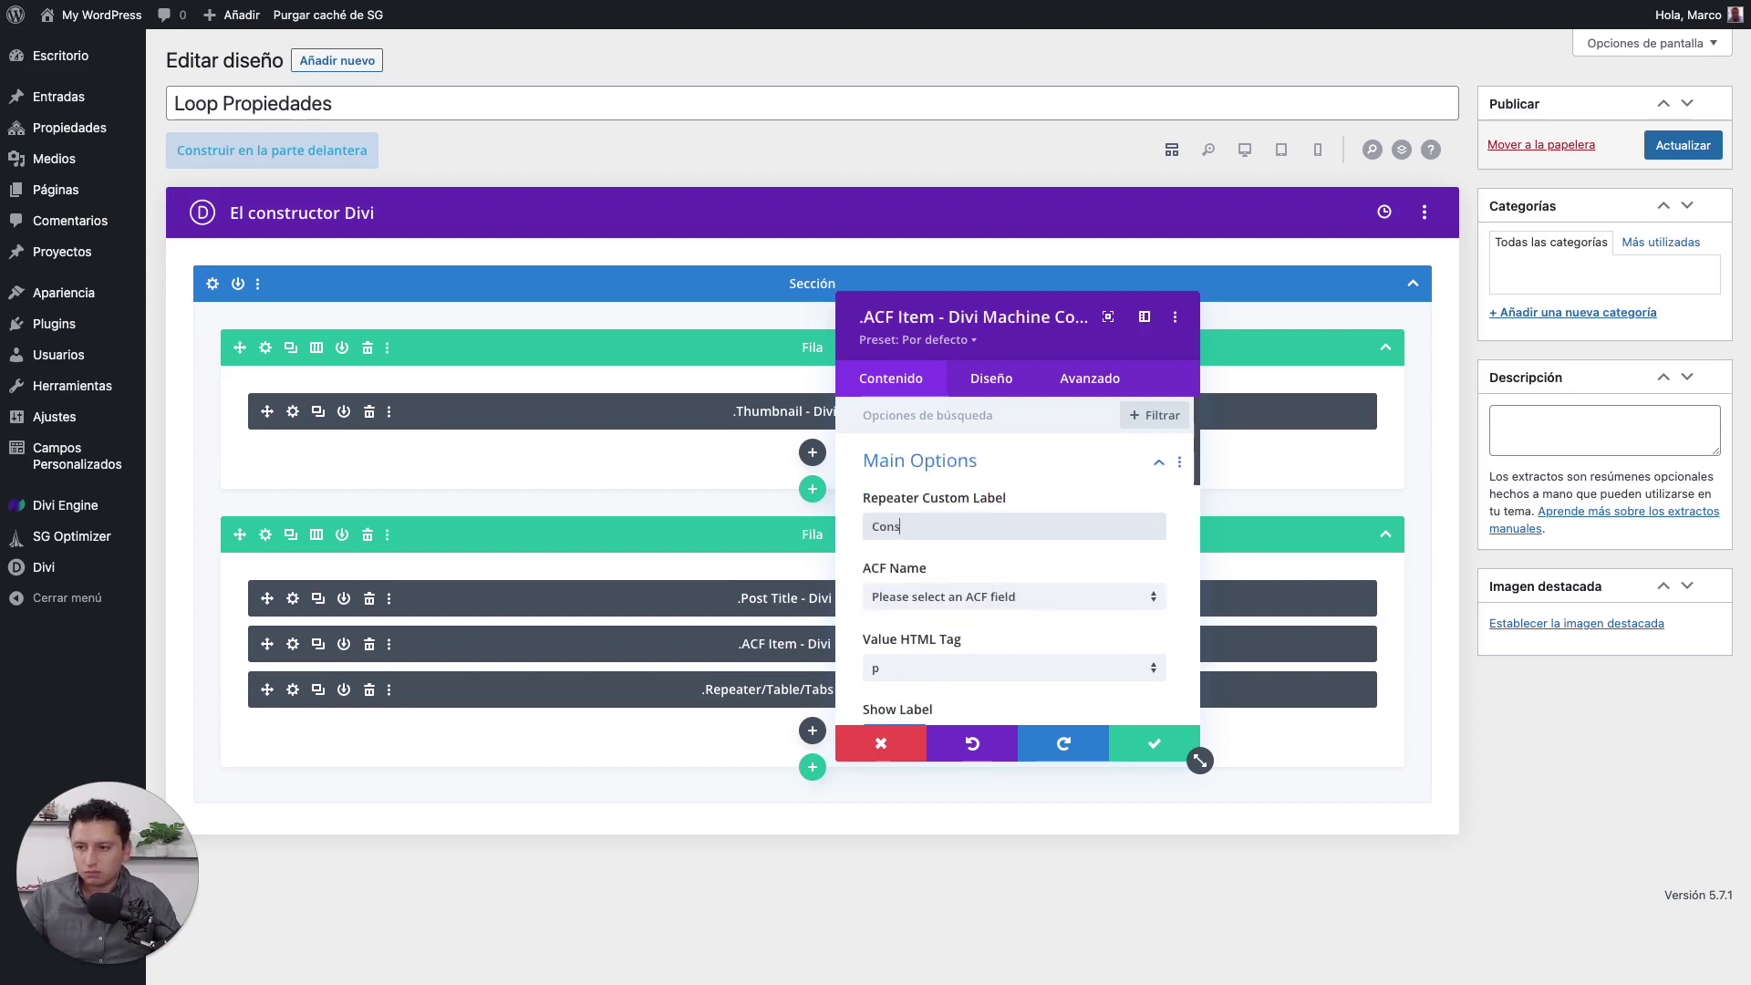
text(truccion)
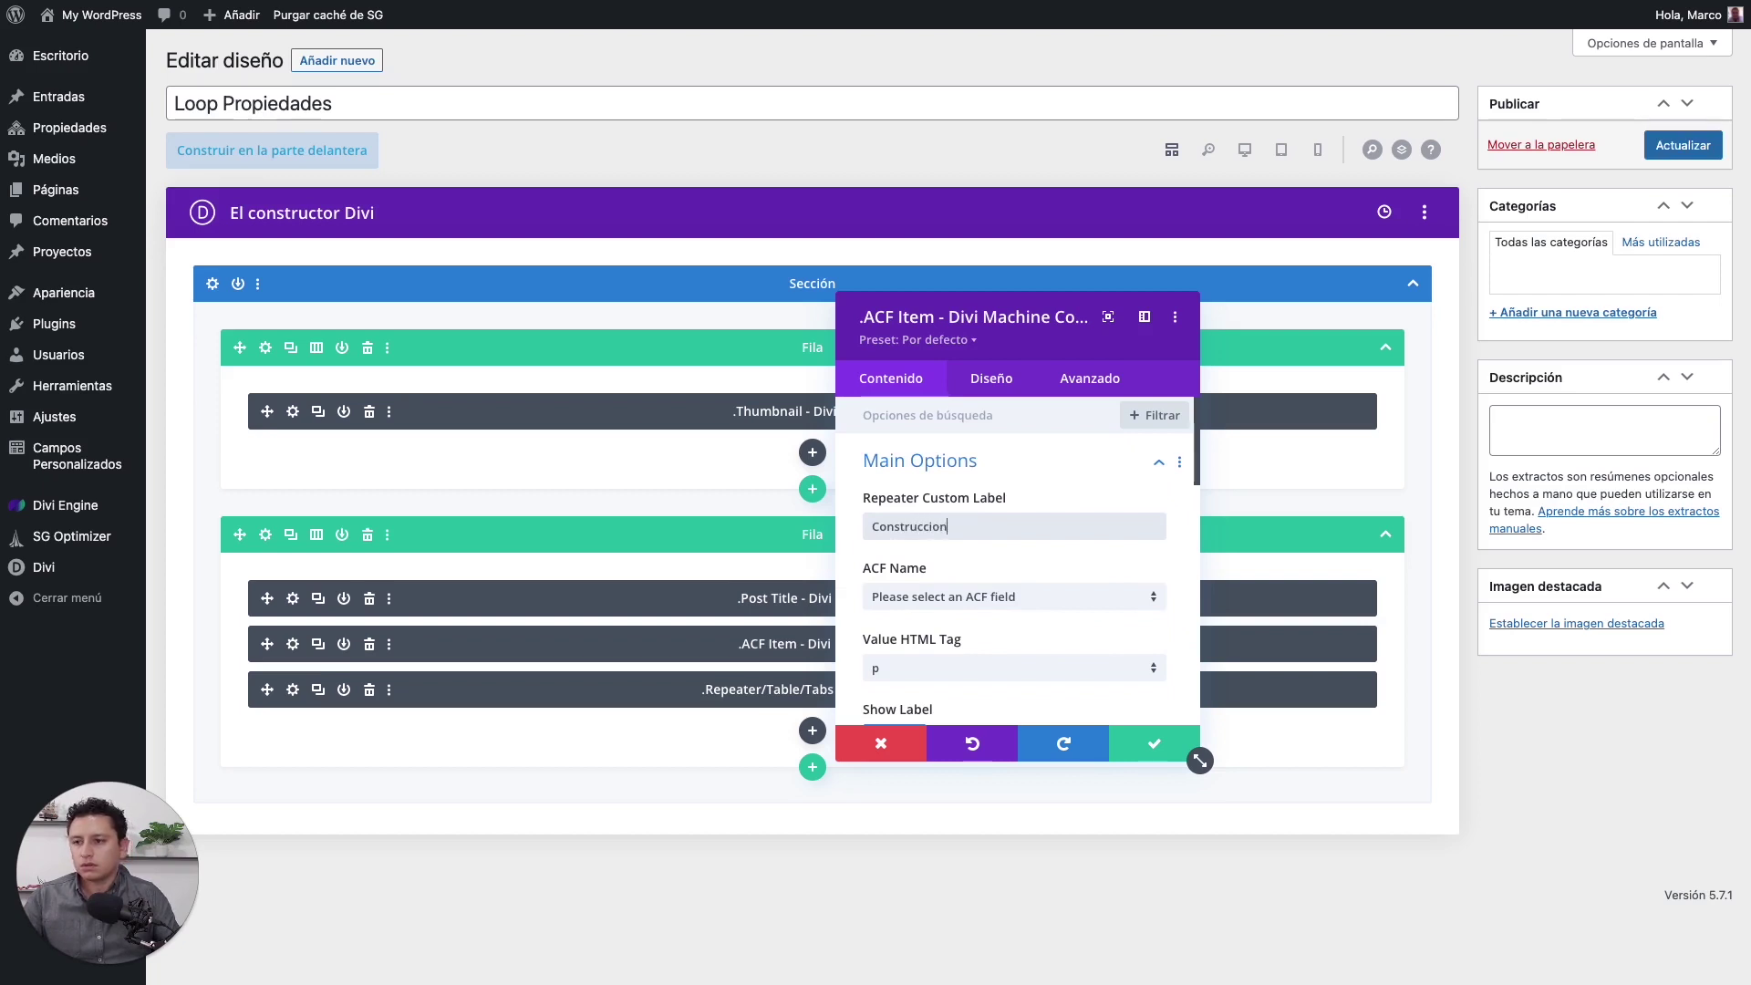
key(BackSpace)
key(BackSpace)
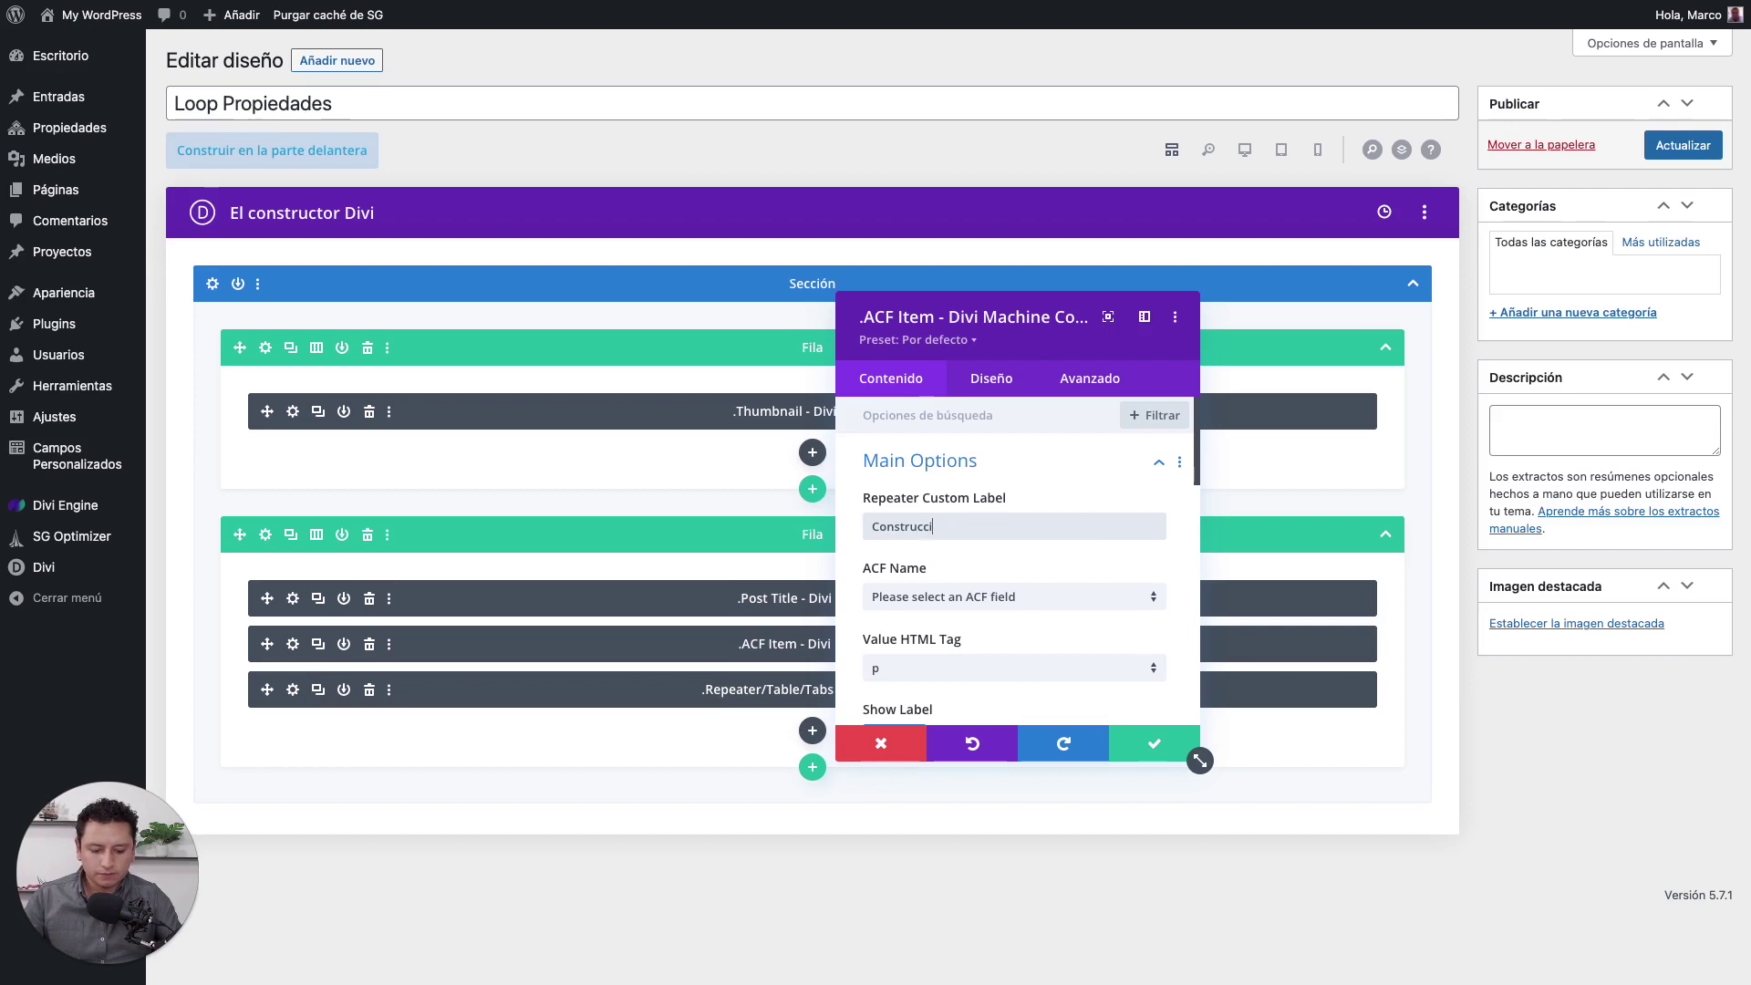
key(alt+e)
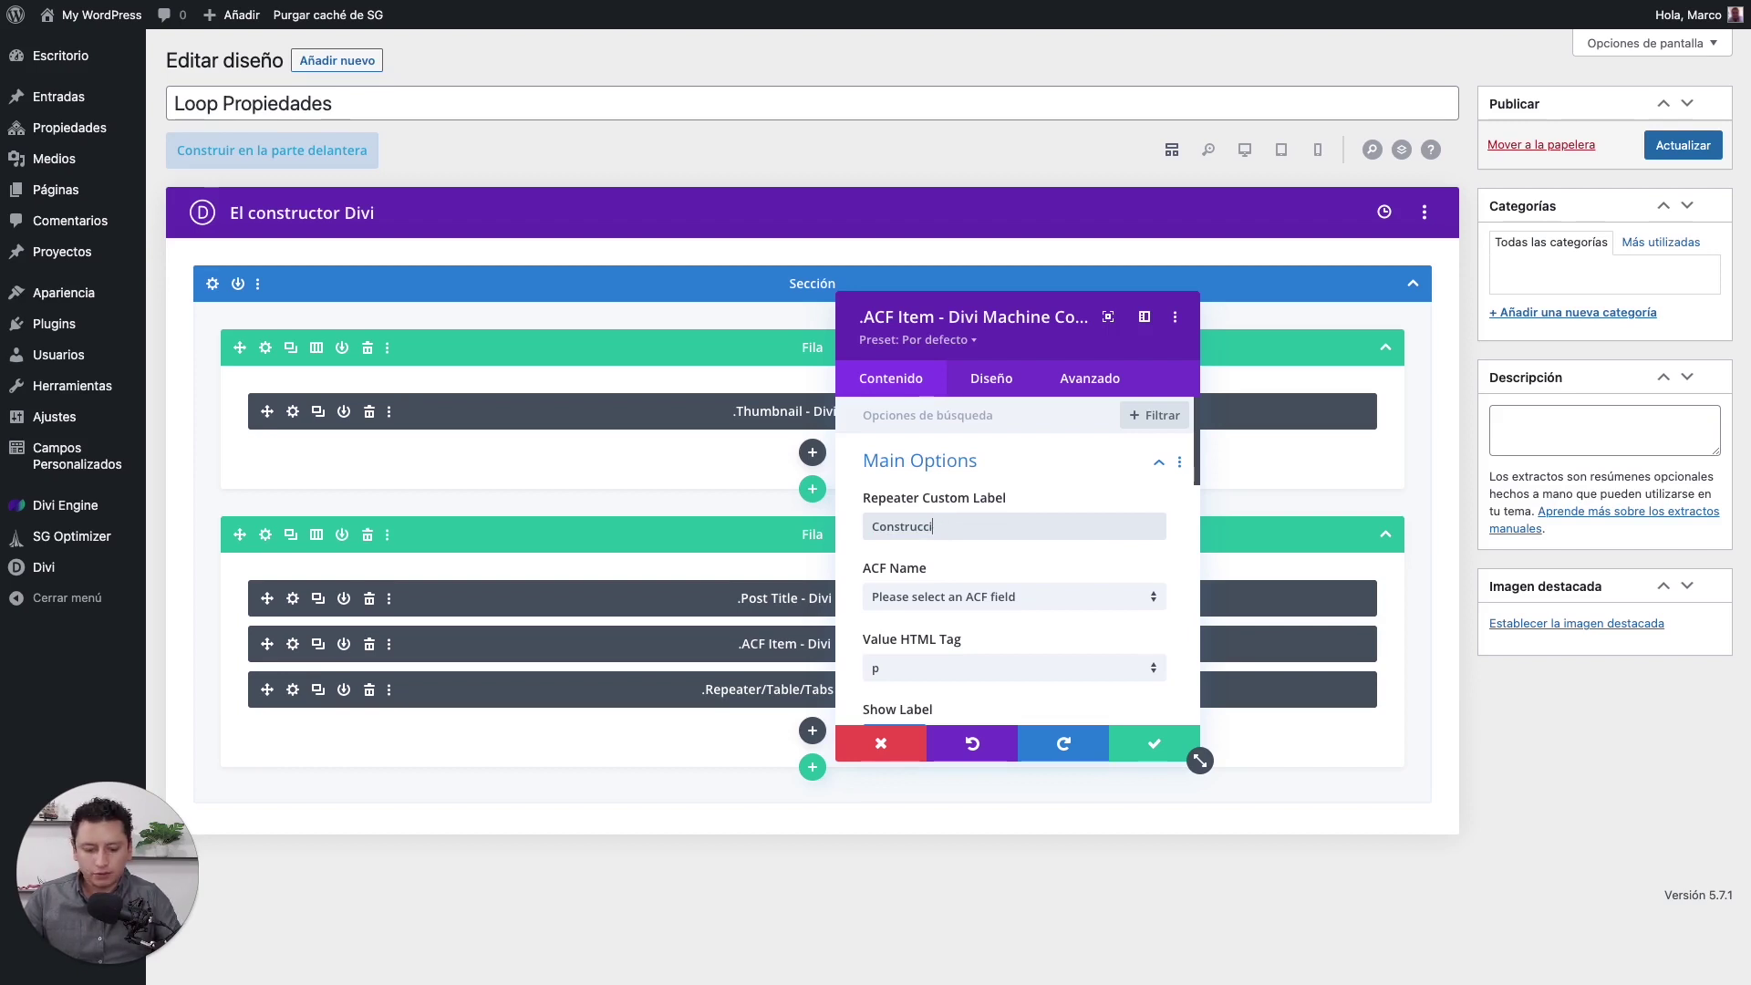
text(ón)
scroll(974, 534, down, 3)
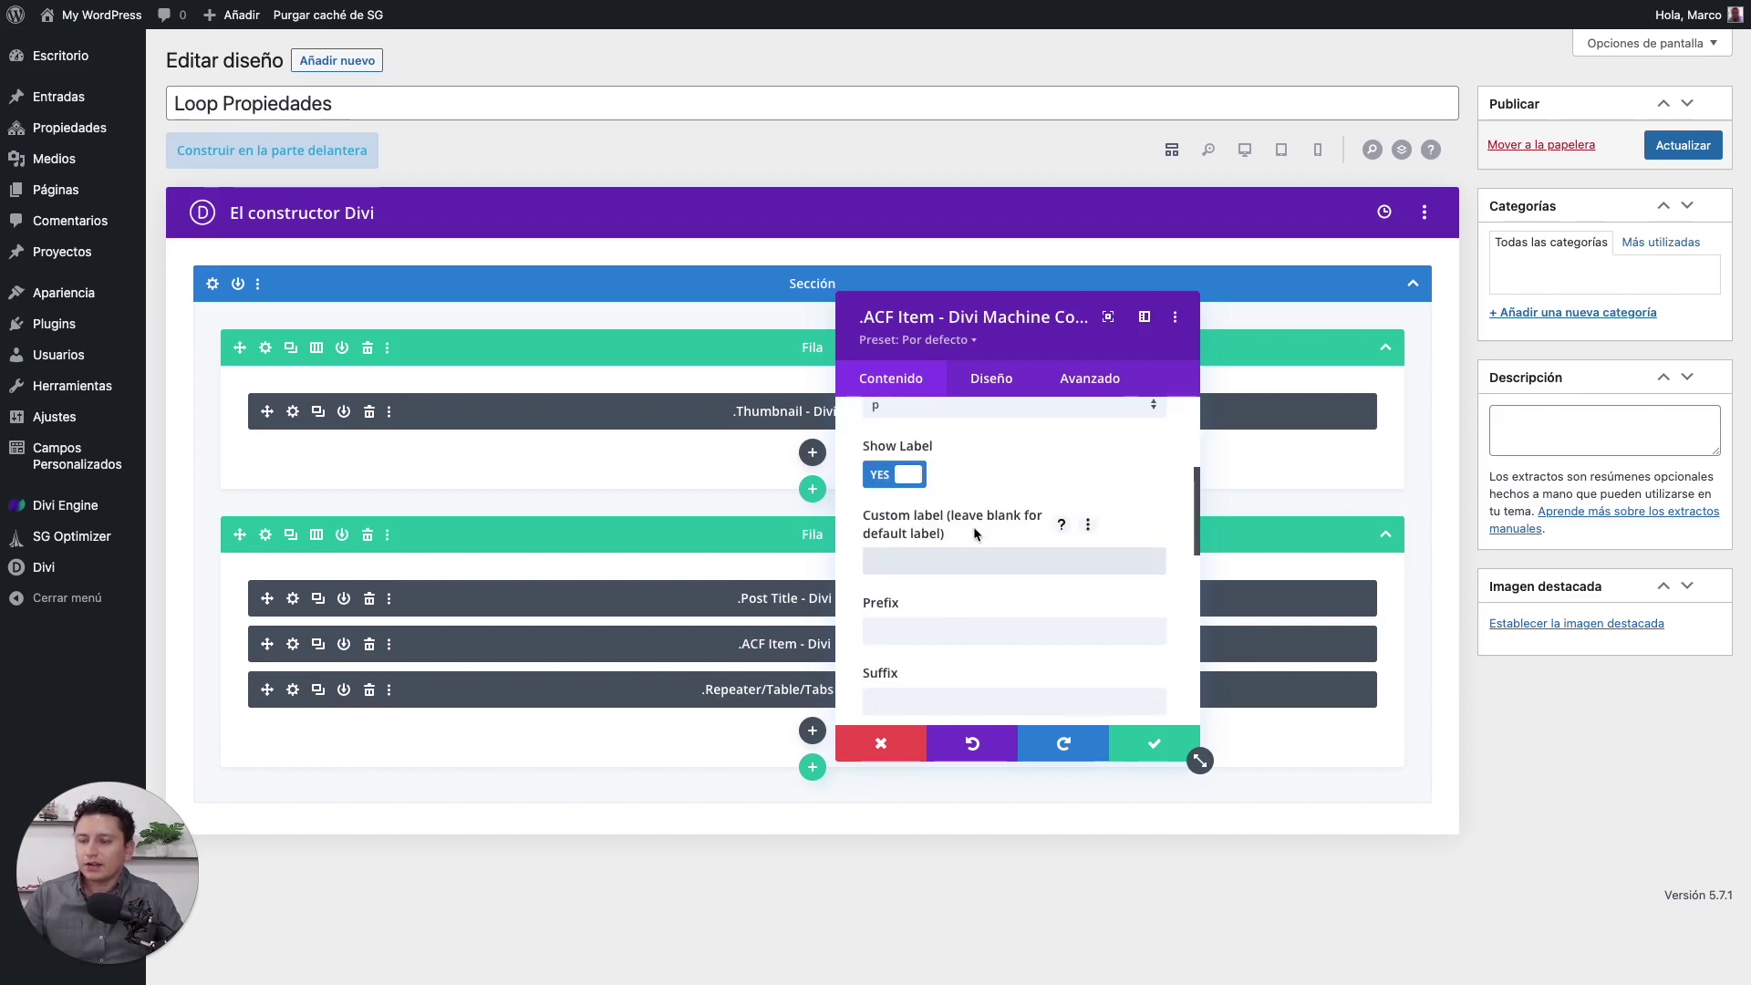
scroll(974, 534, up, 3)
click(937, 593)
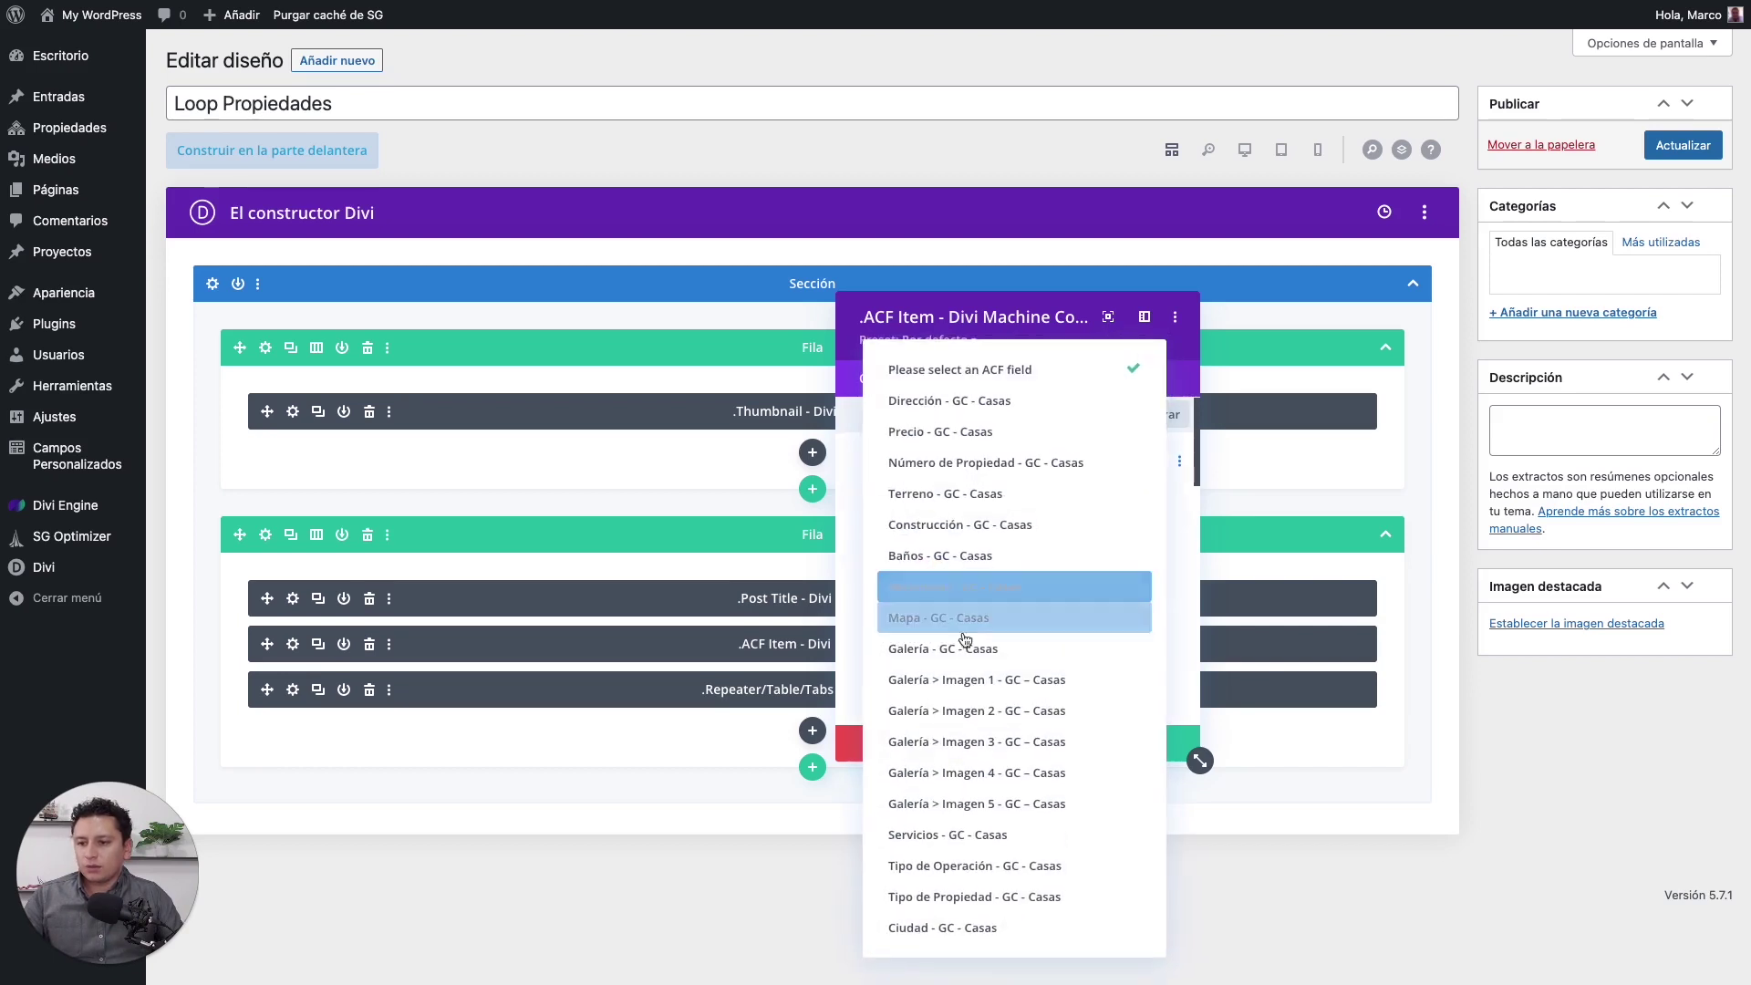
click(958, 525)
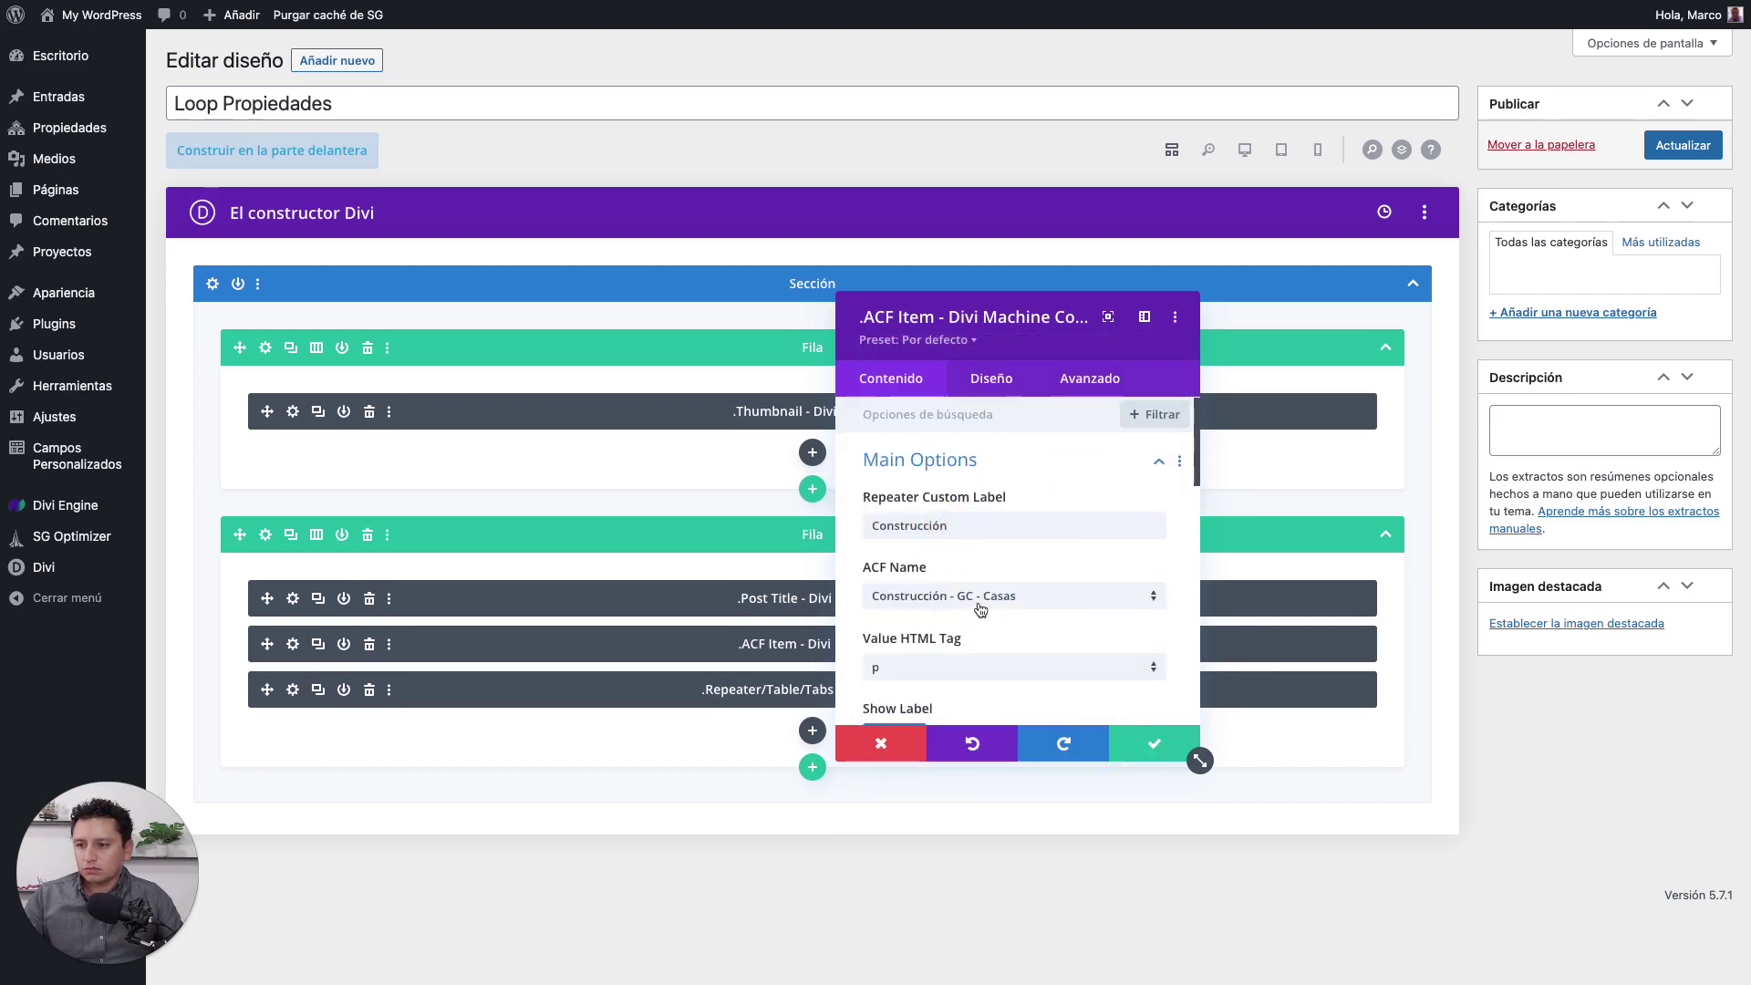
scroll(981, 610, down, 5)
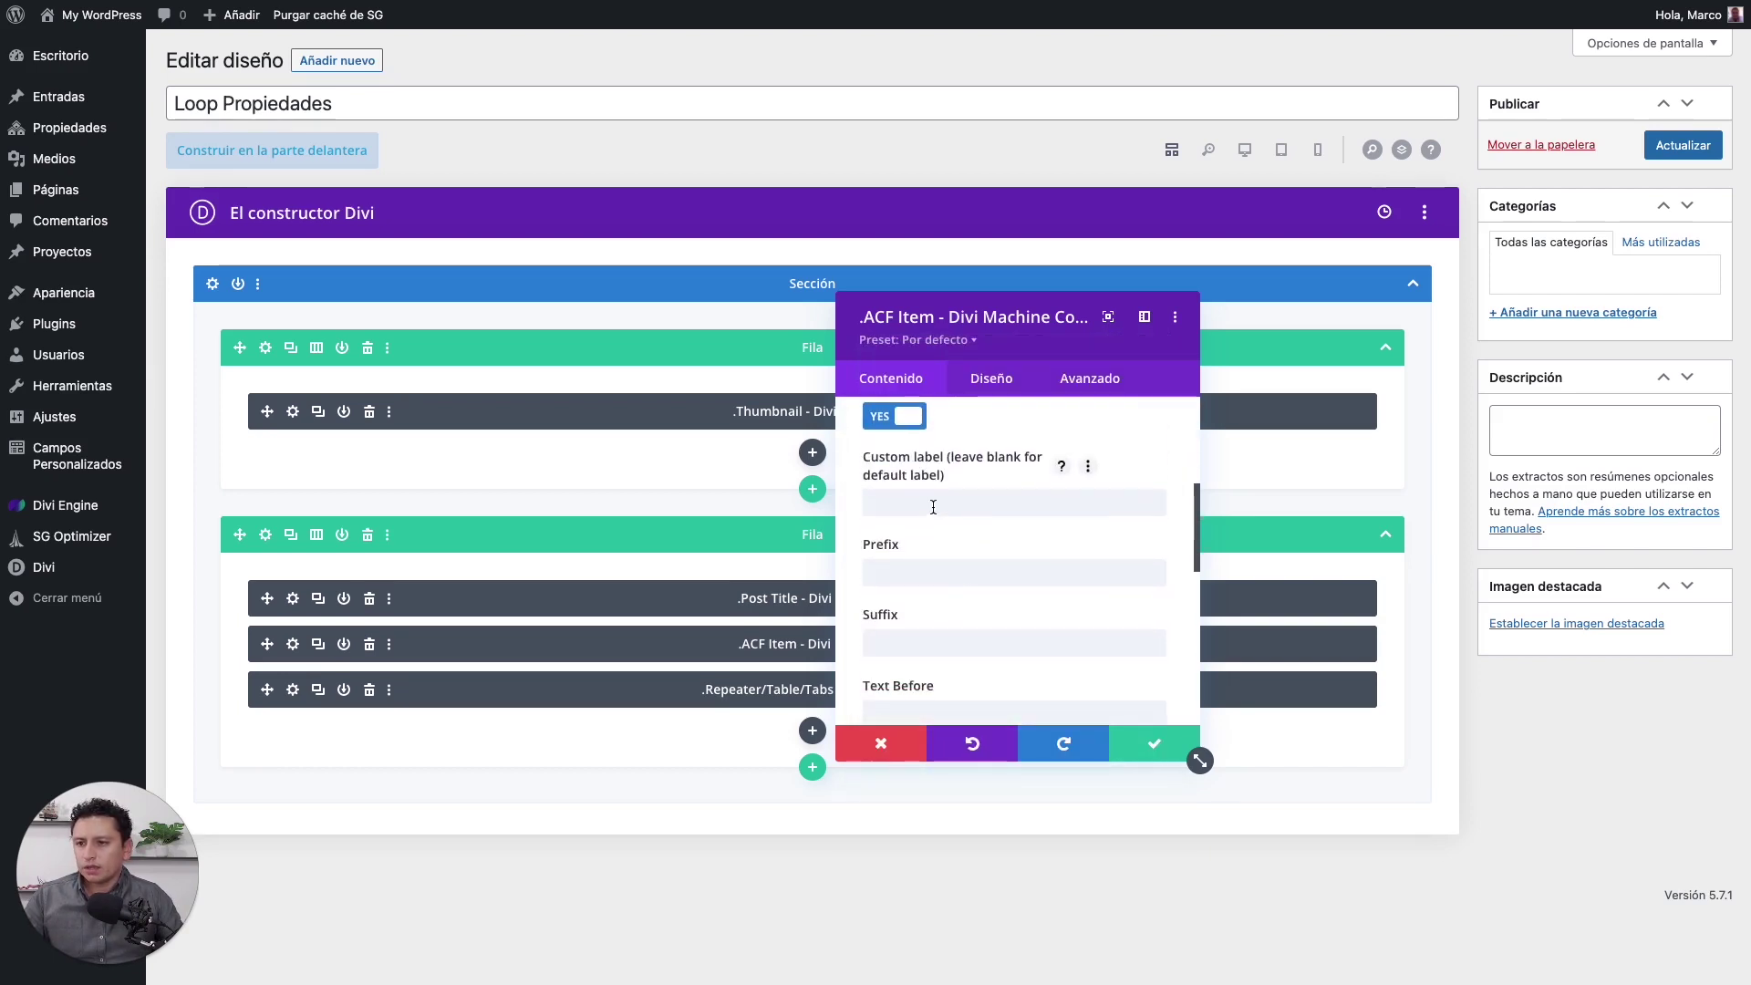
click(898, 428)
Give the Construcción item a diagonal outward-arrows icon and save the repeater settings
scroll(1007, 556, up, 2)
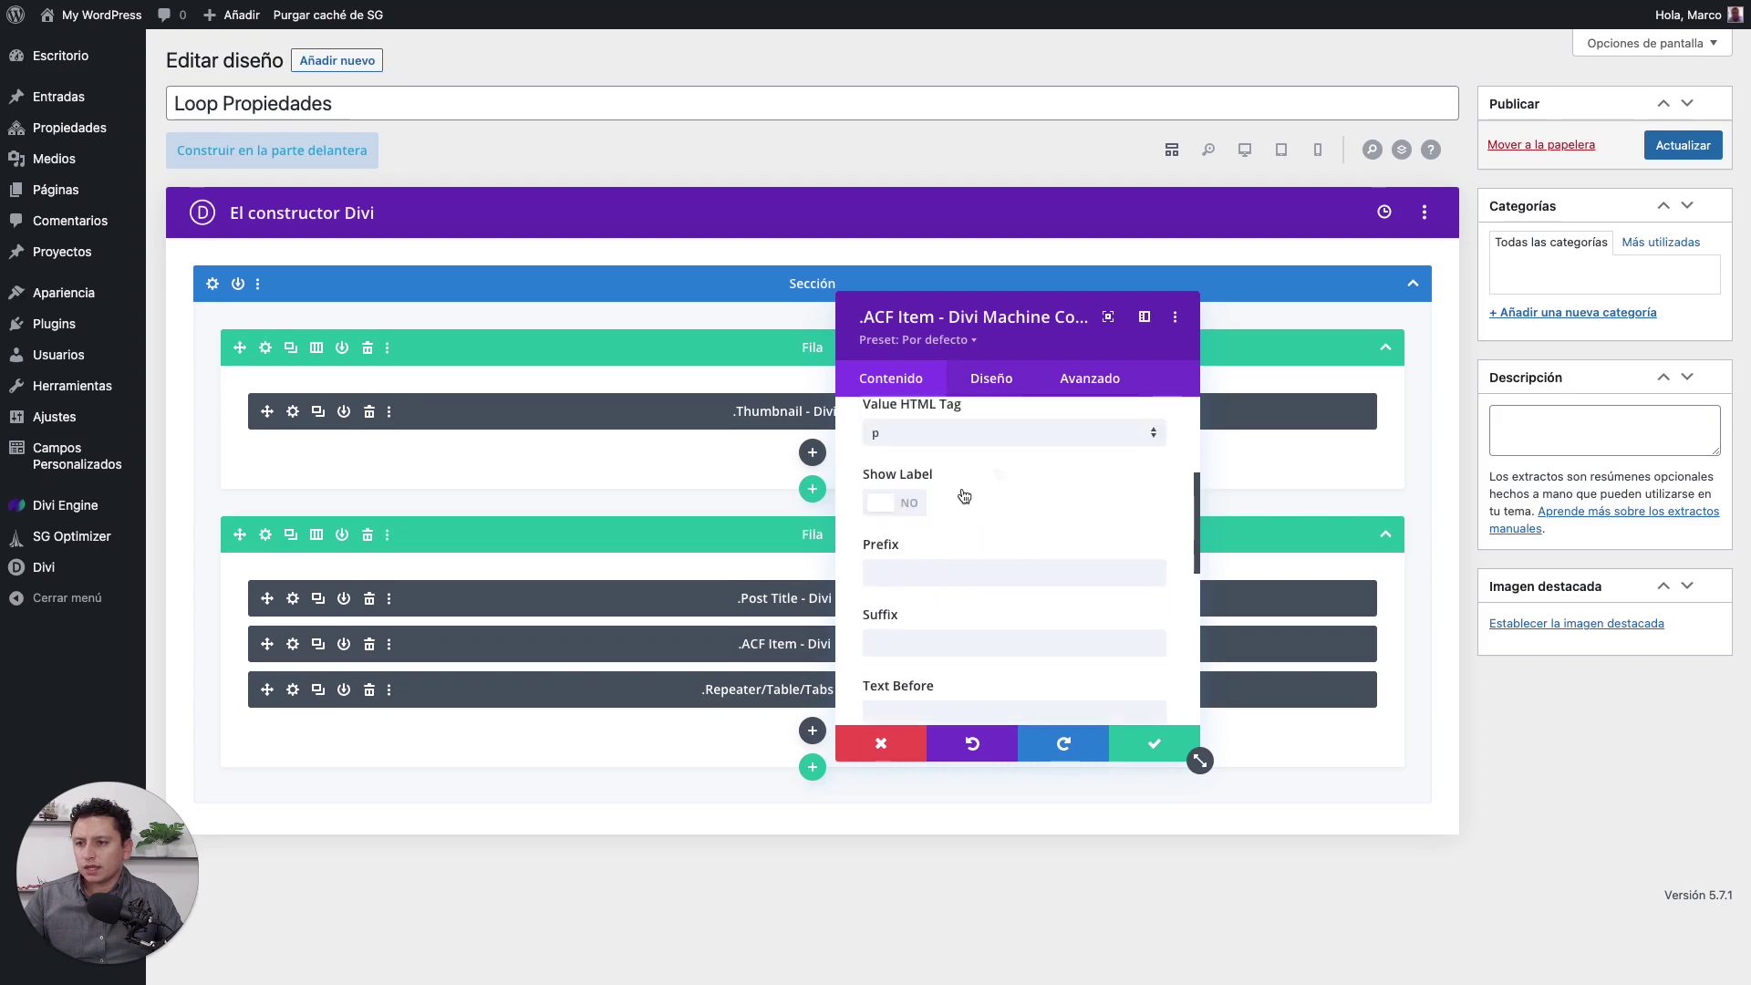
scroll(1005, 556, down, 3)
scroll(1004, 558, down, 2)
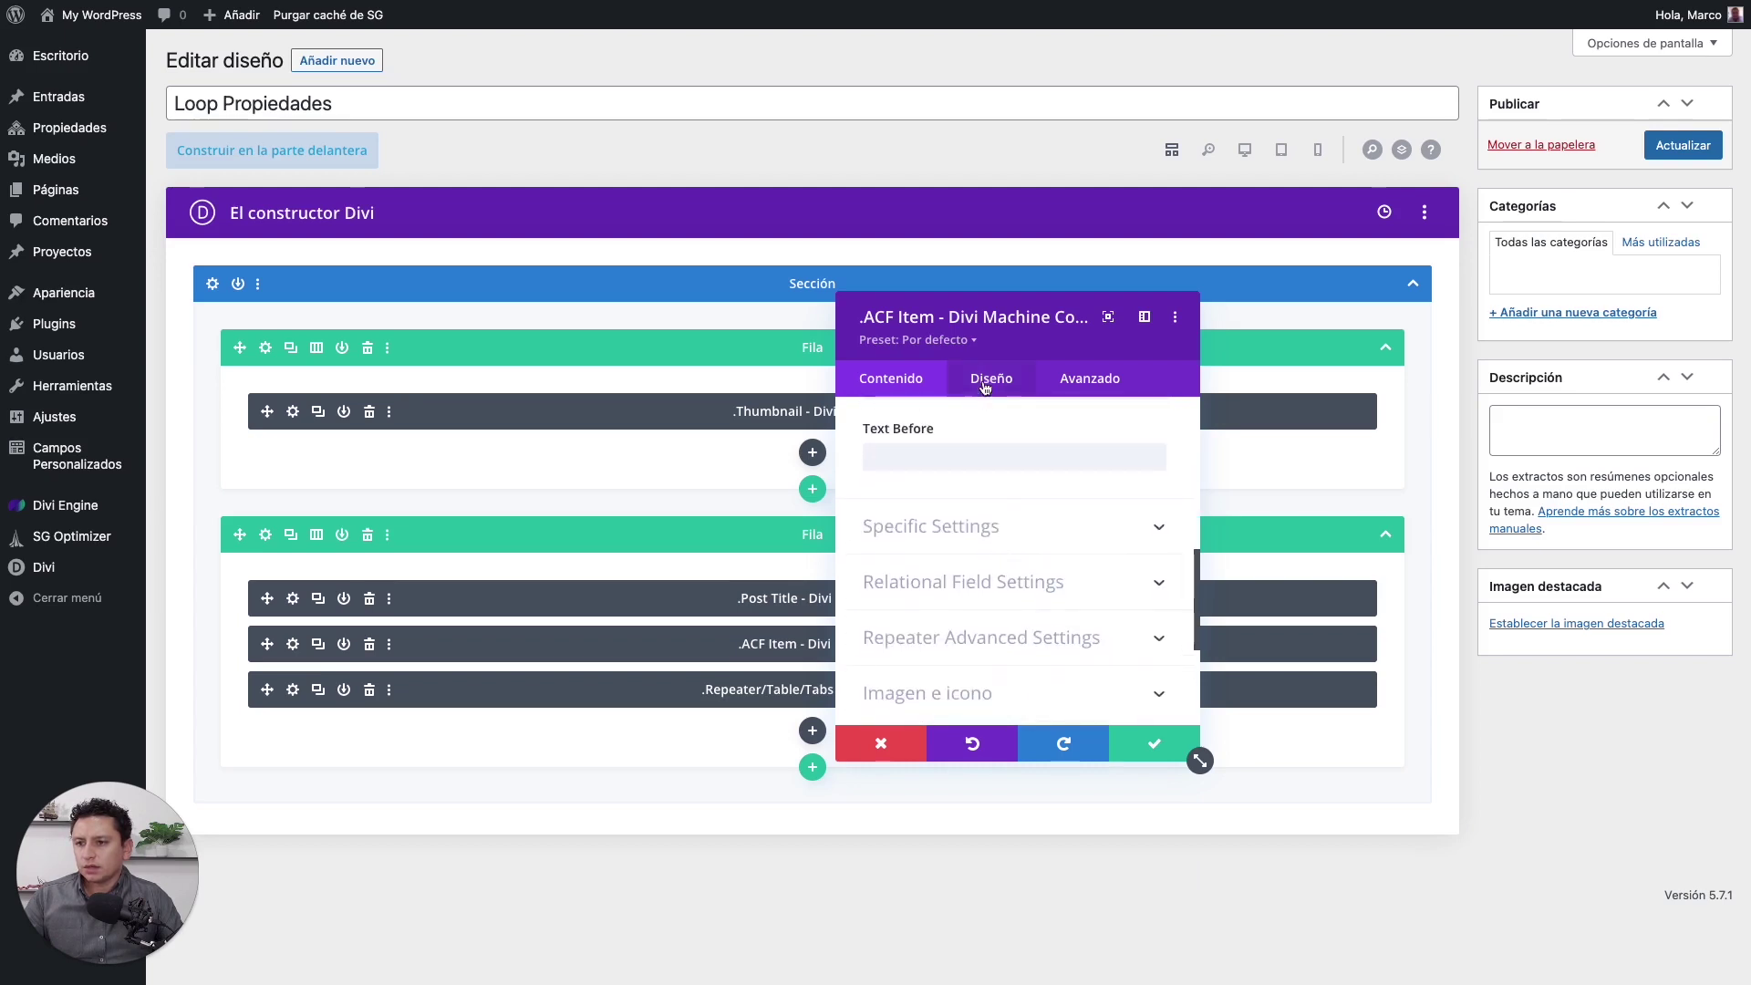
scroll(997, 563, down, 3)
click(980, 566)
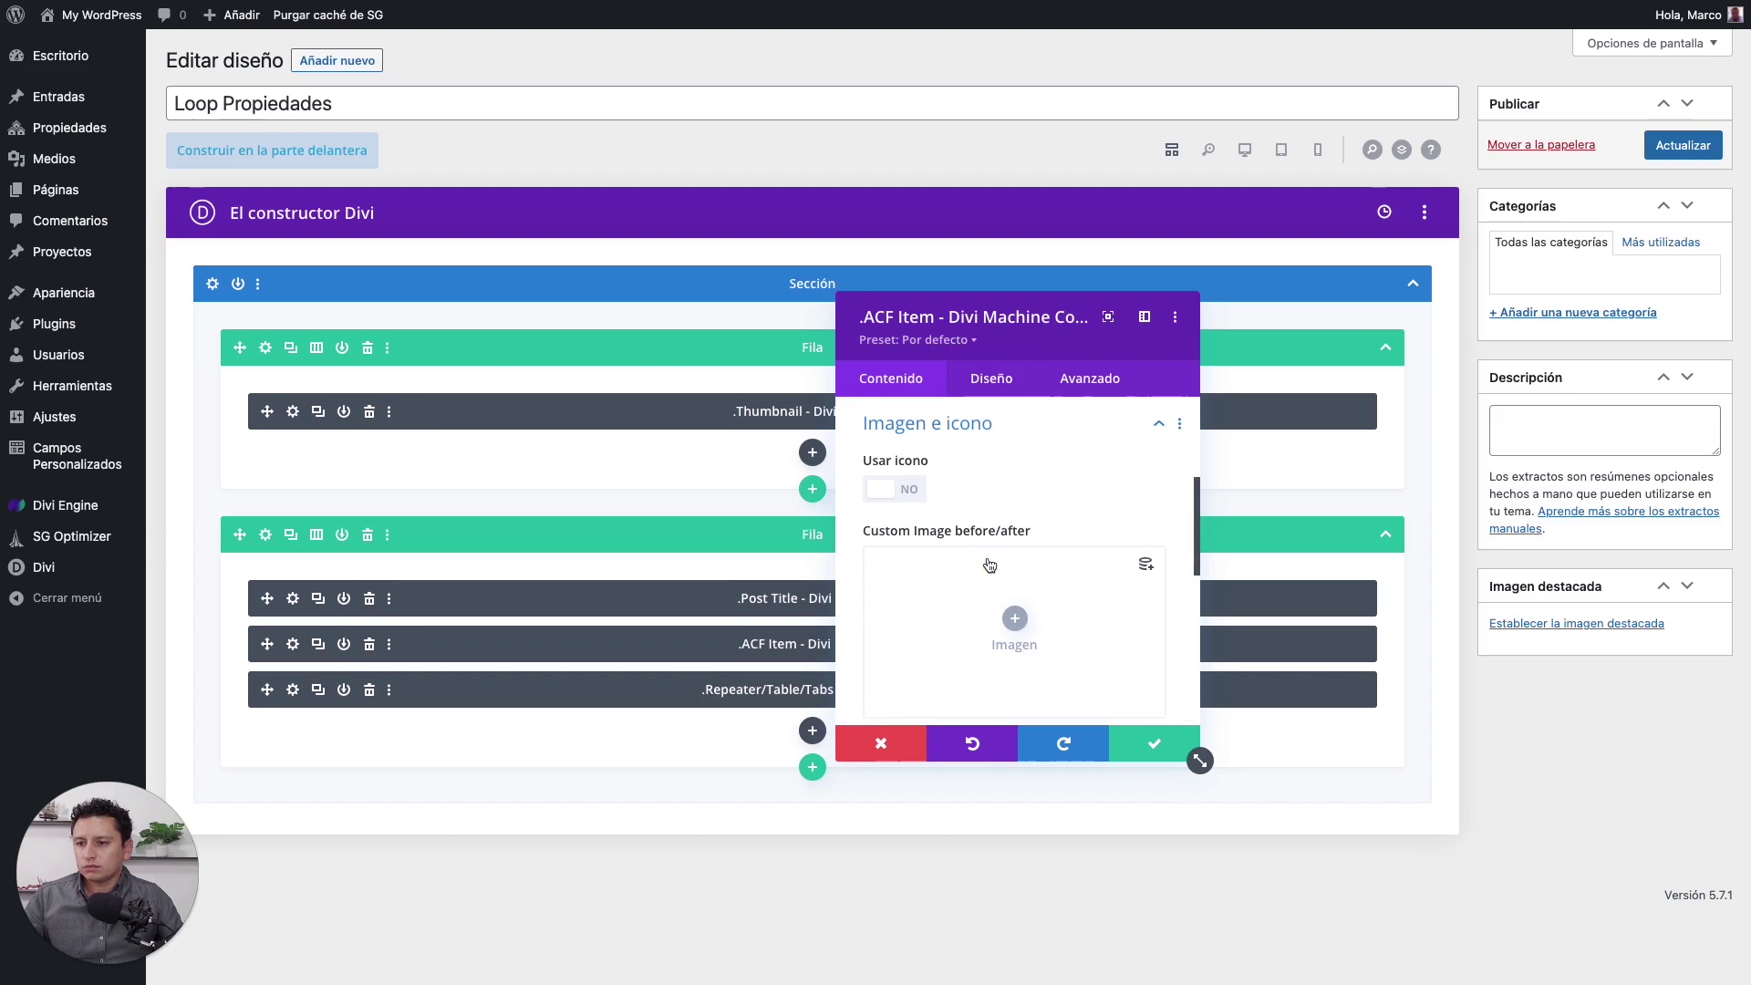
click(908, 490)
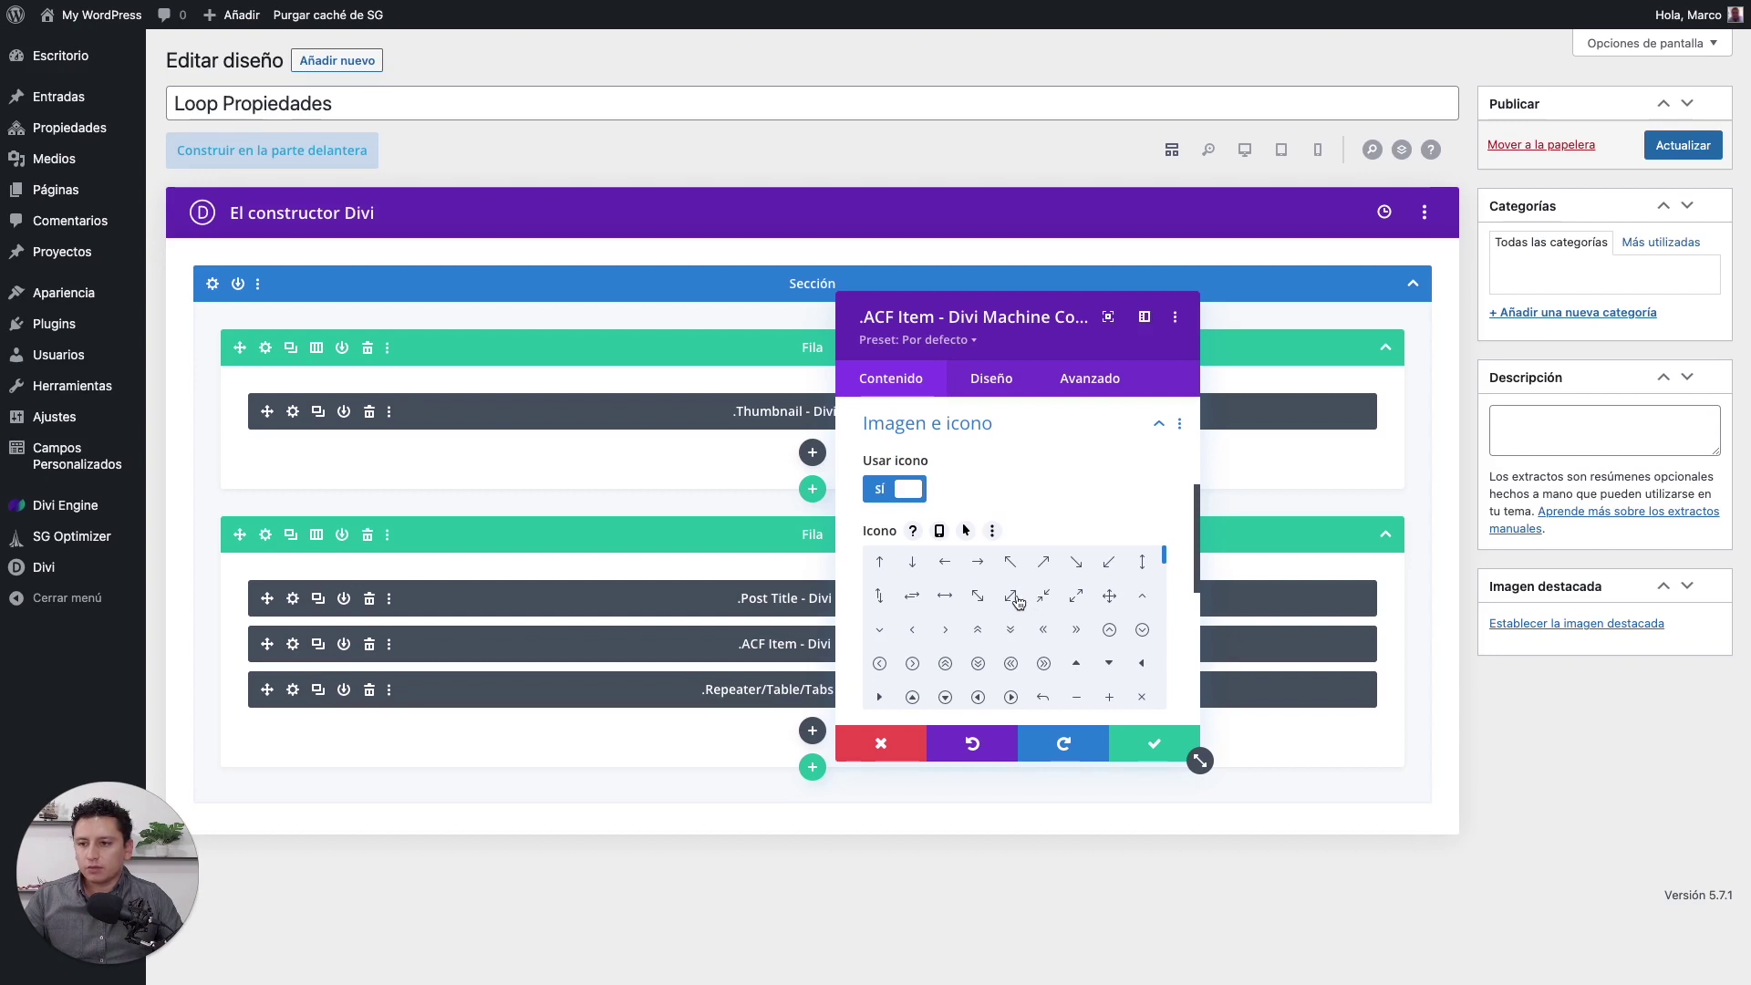
click(1077, 598)
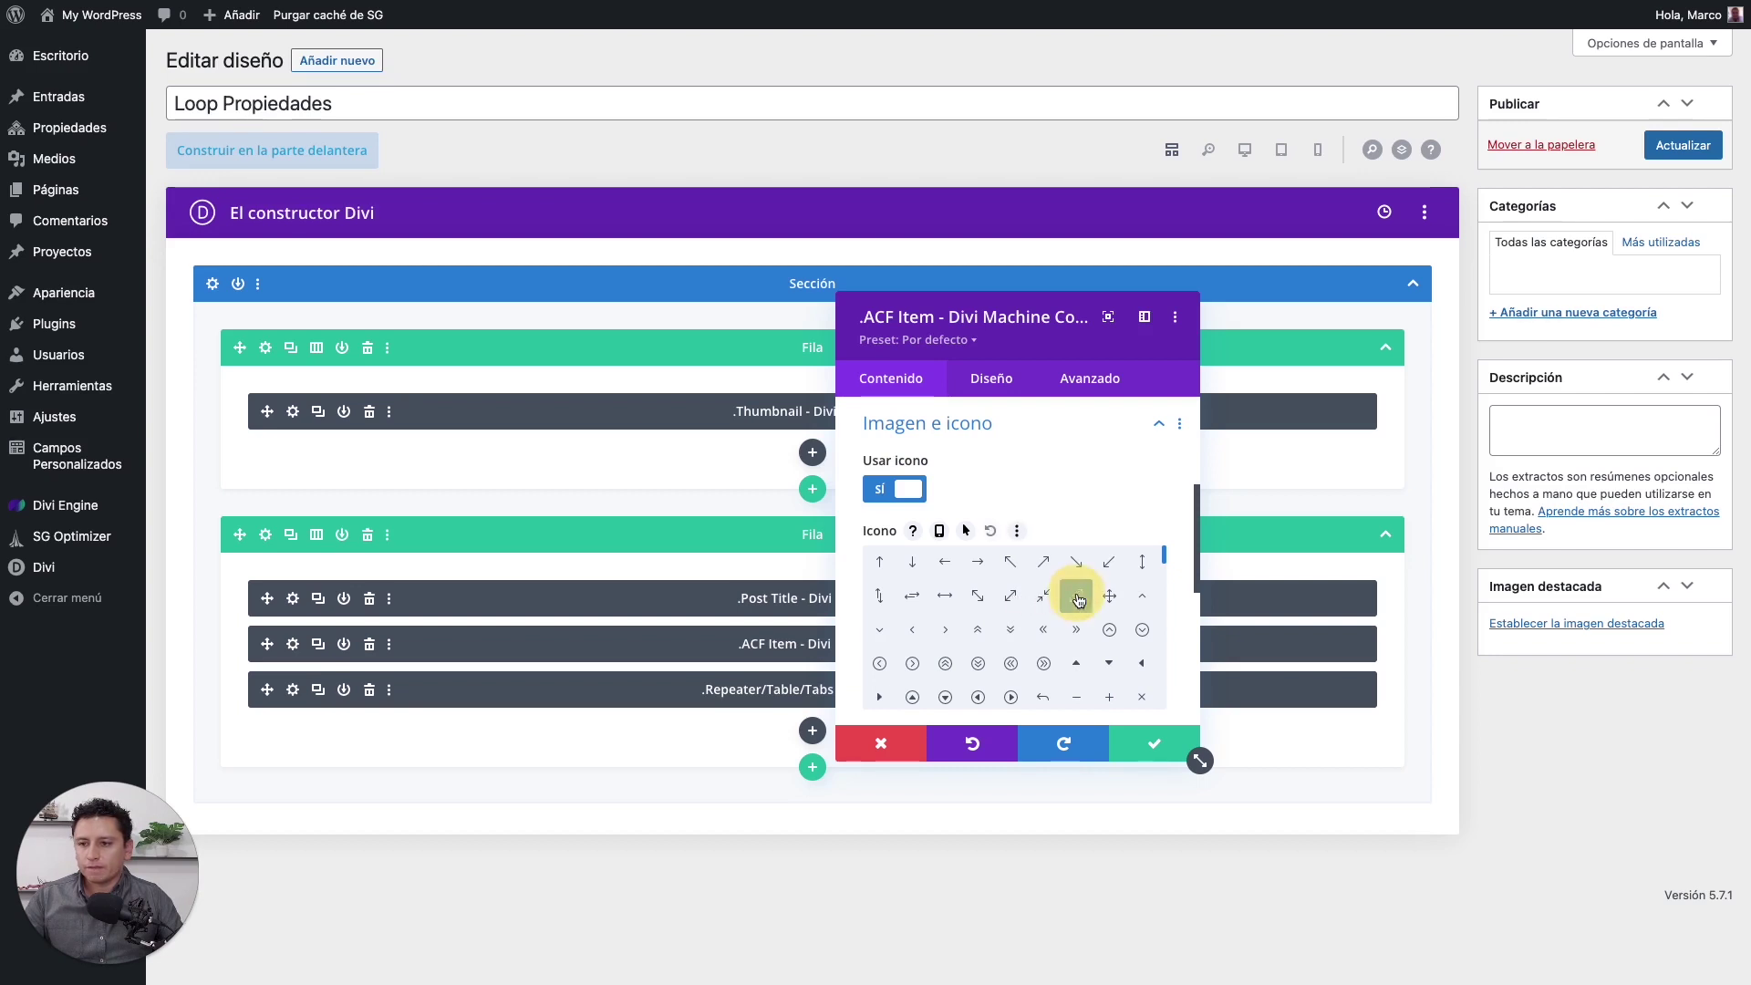
click(1151, 746)
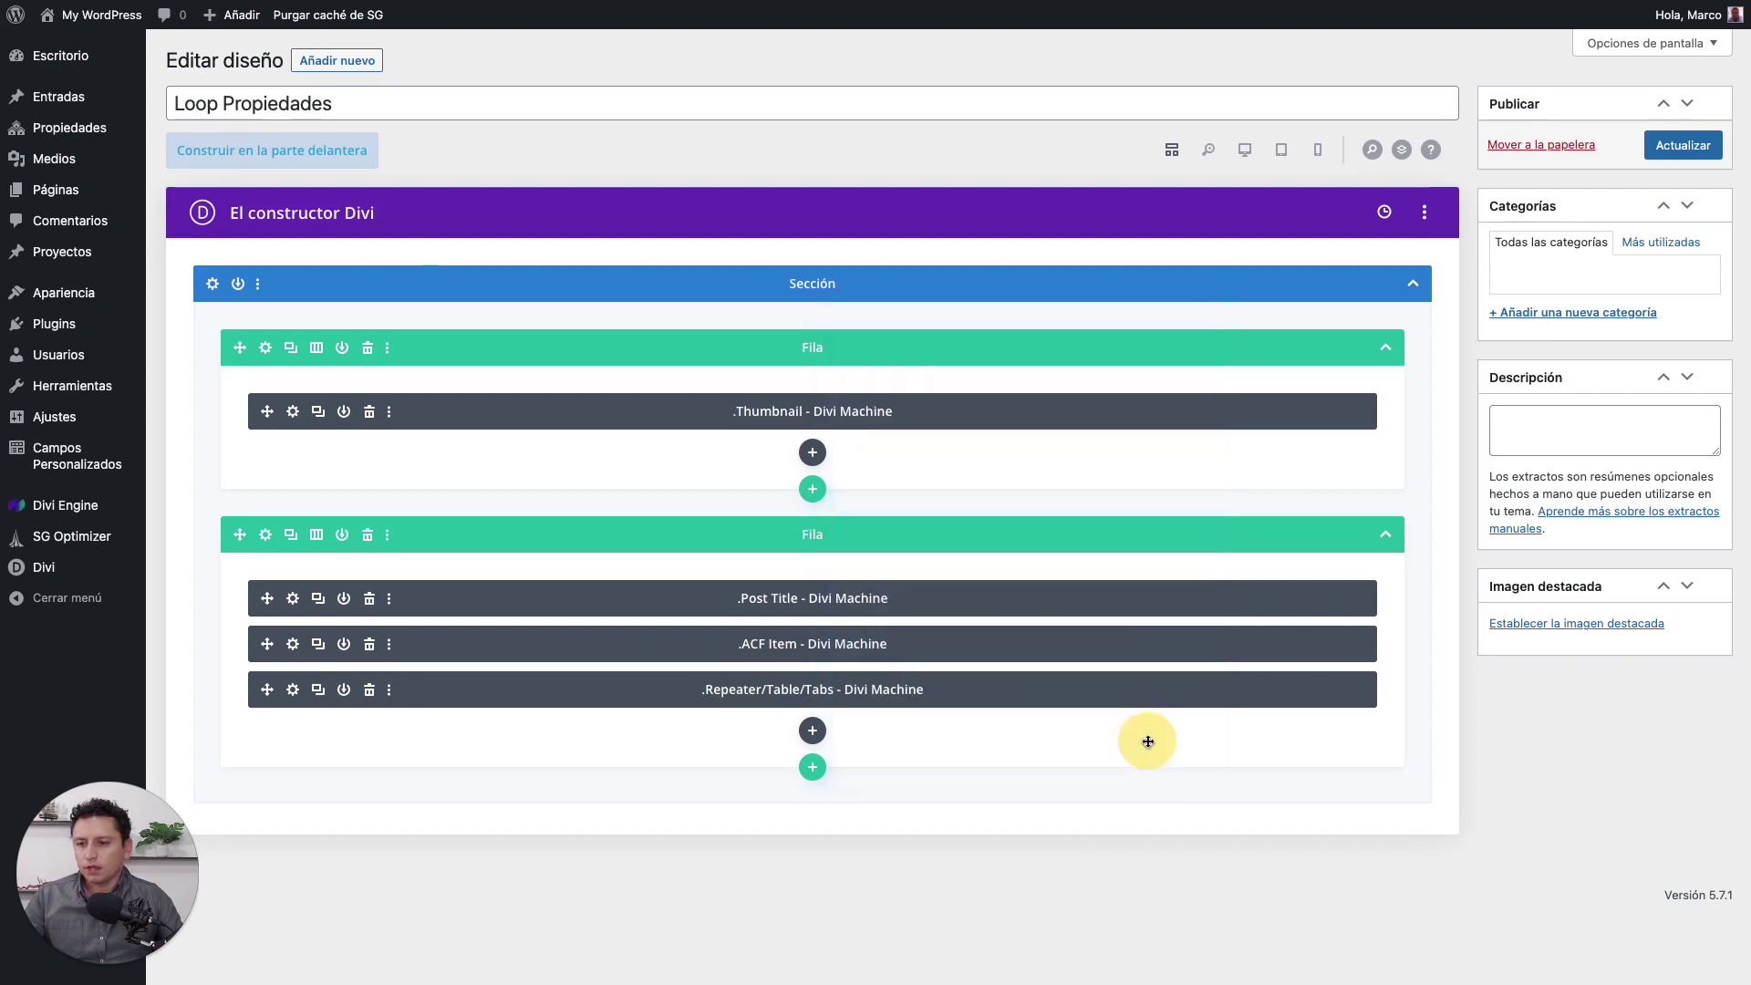
Add another repeater item labelled R showing the Recámaras - GC - Casas field, label hidden
click(293, 690)
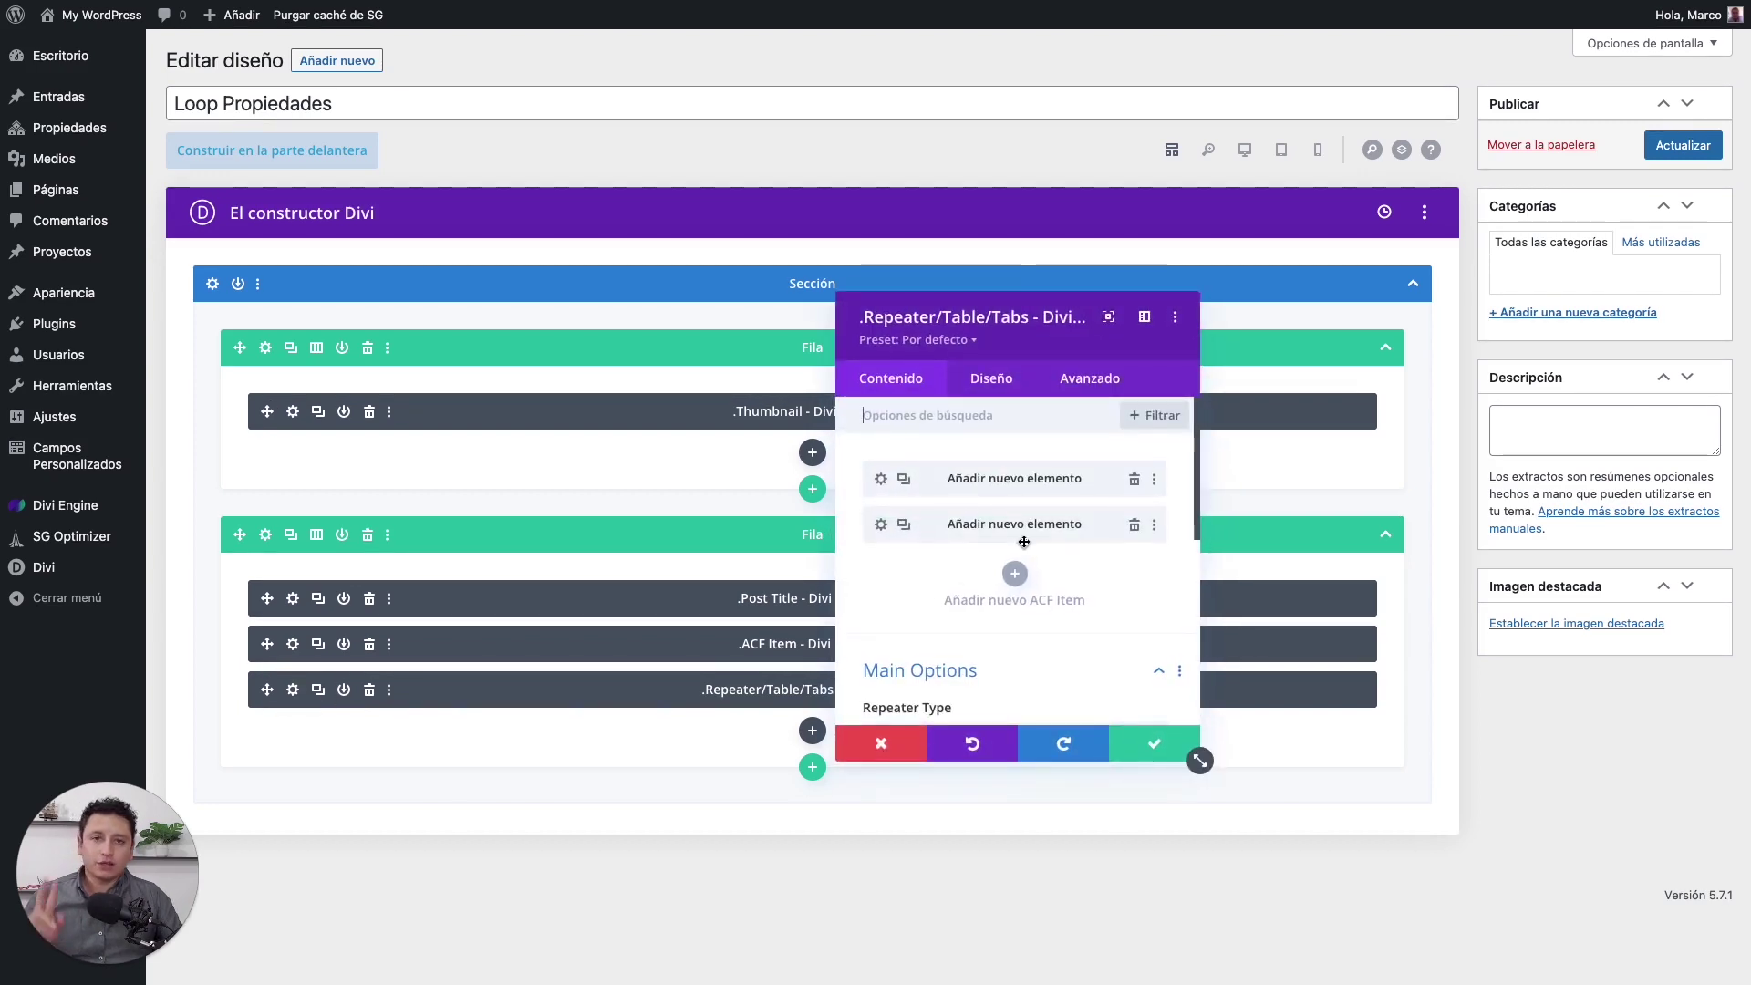
click(1017, 575)
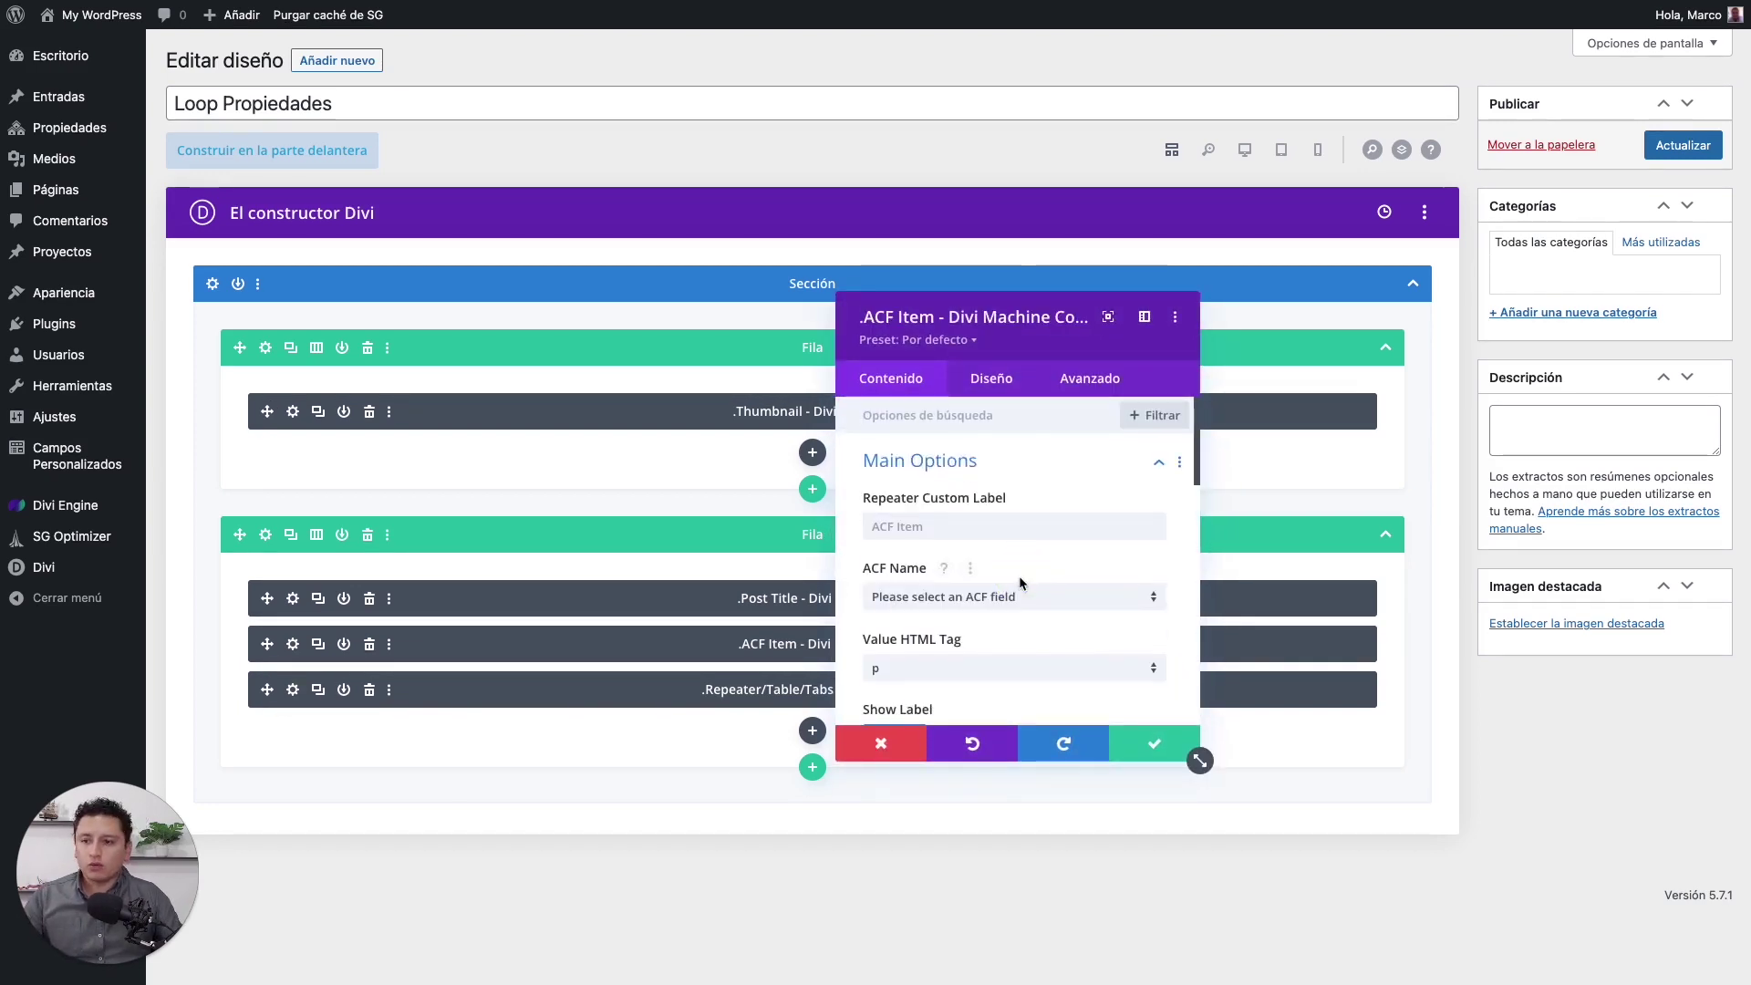
click(944, 529)
text(Recámaras)
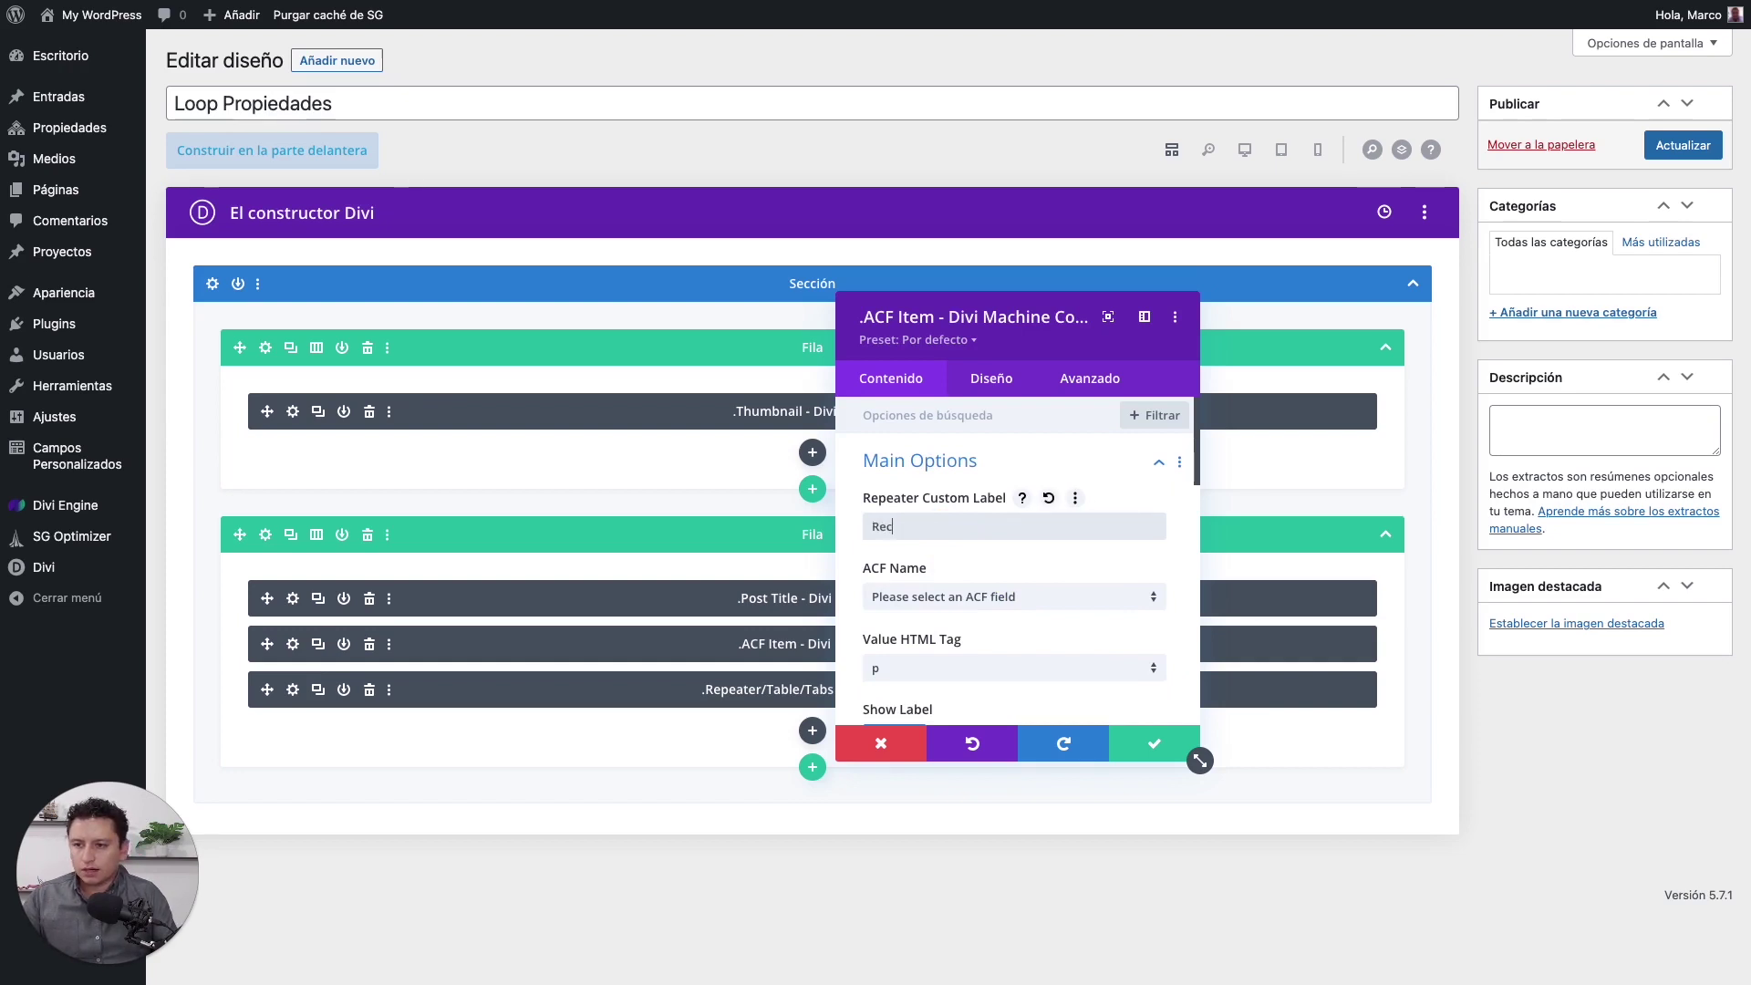
click(936, 602)
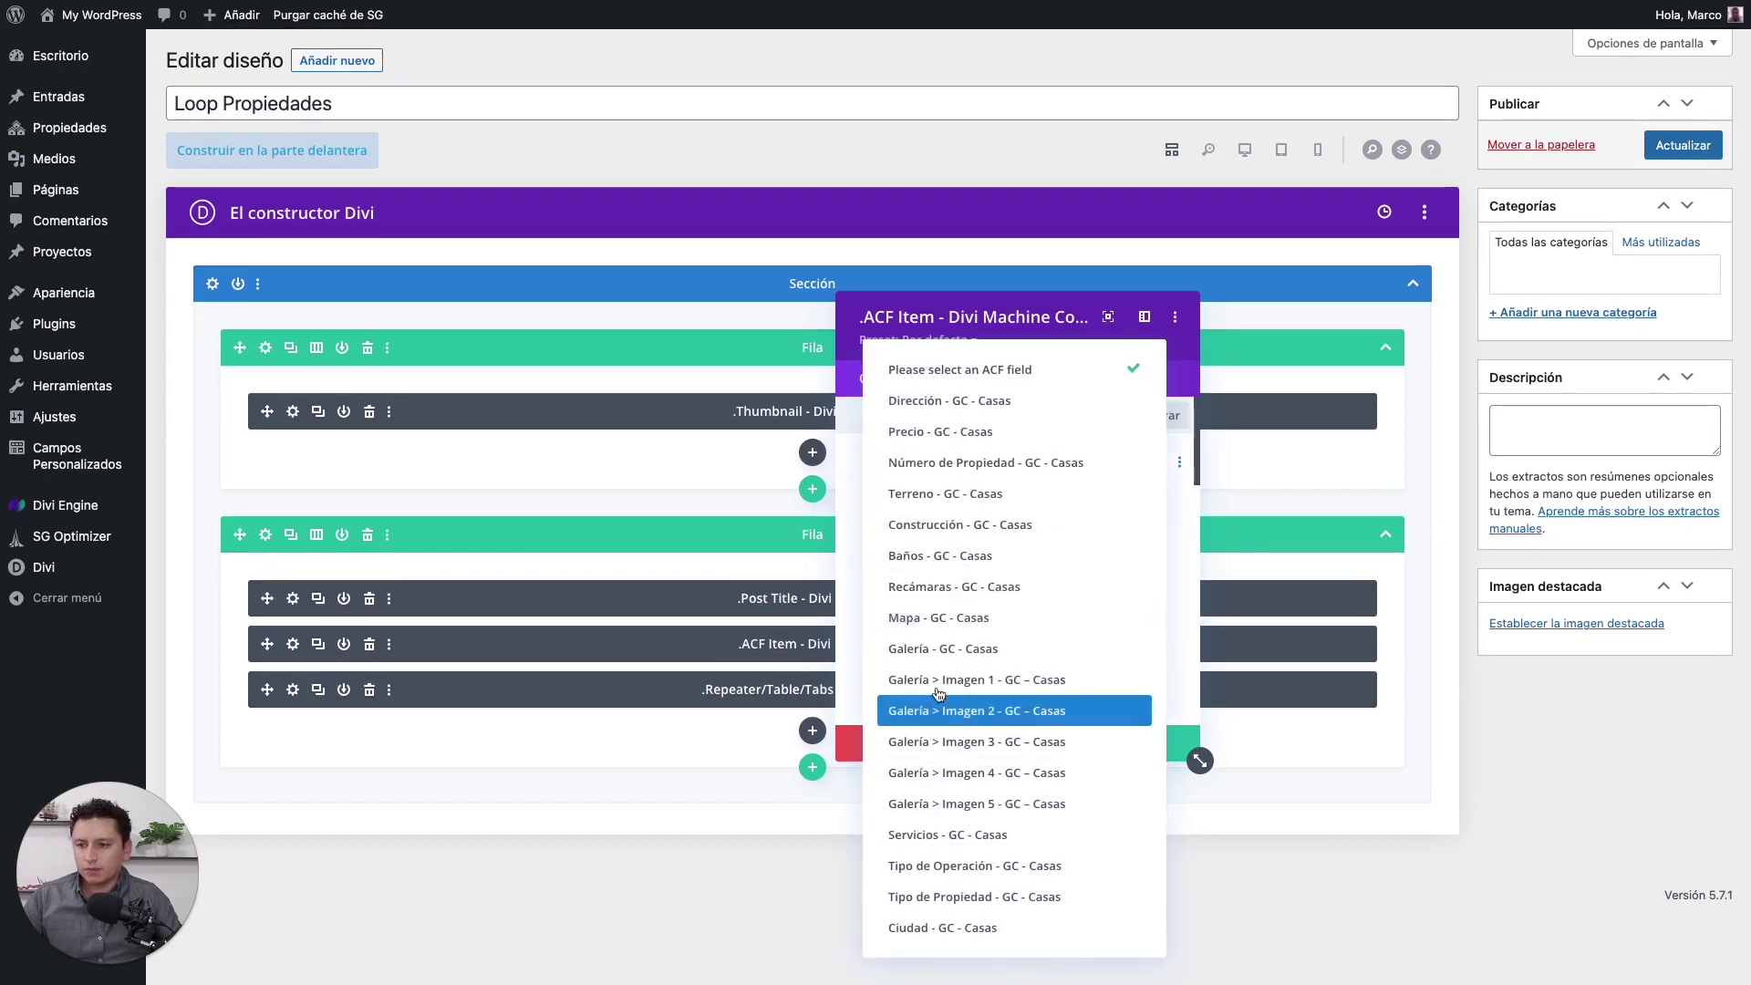
click(932, 590)
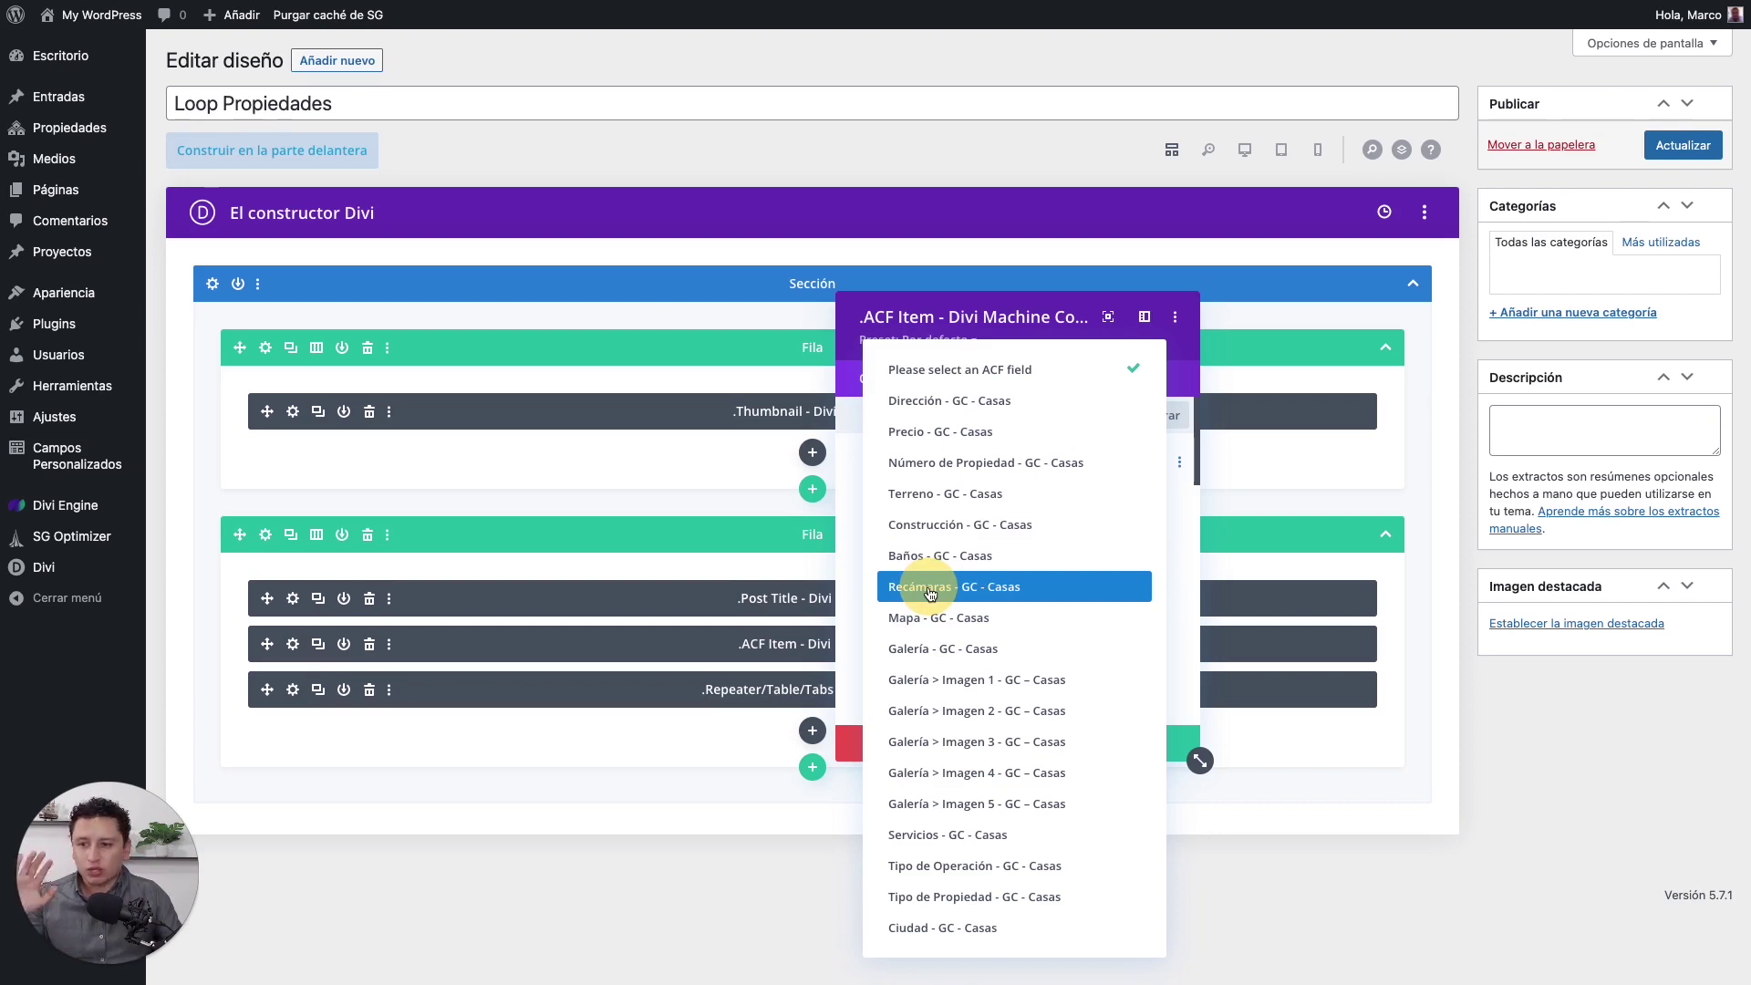
click(930, 594)
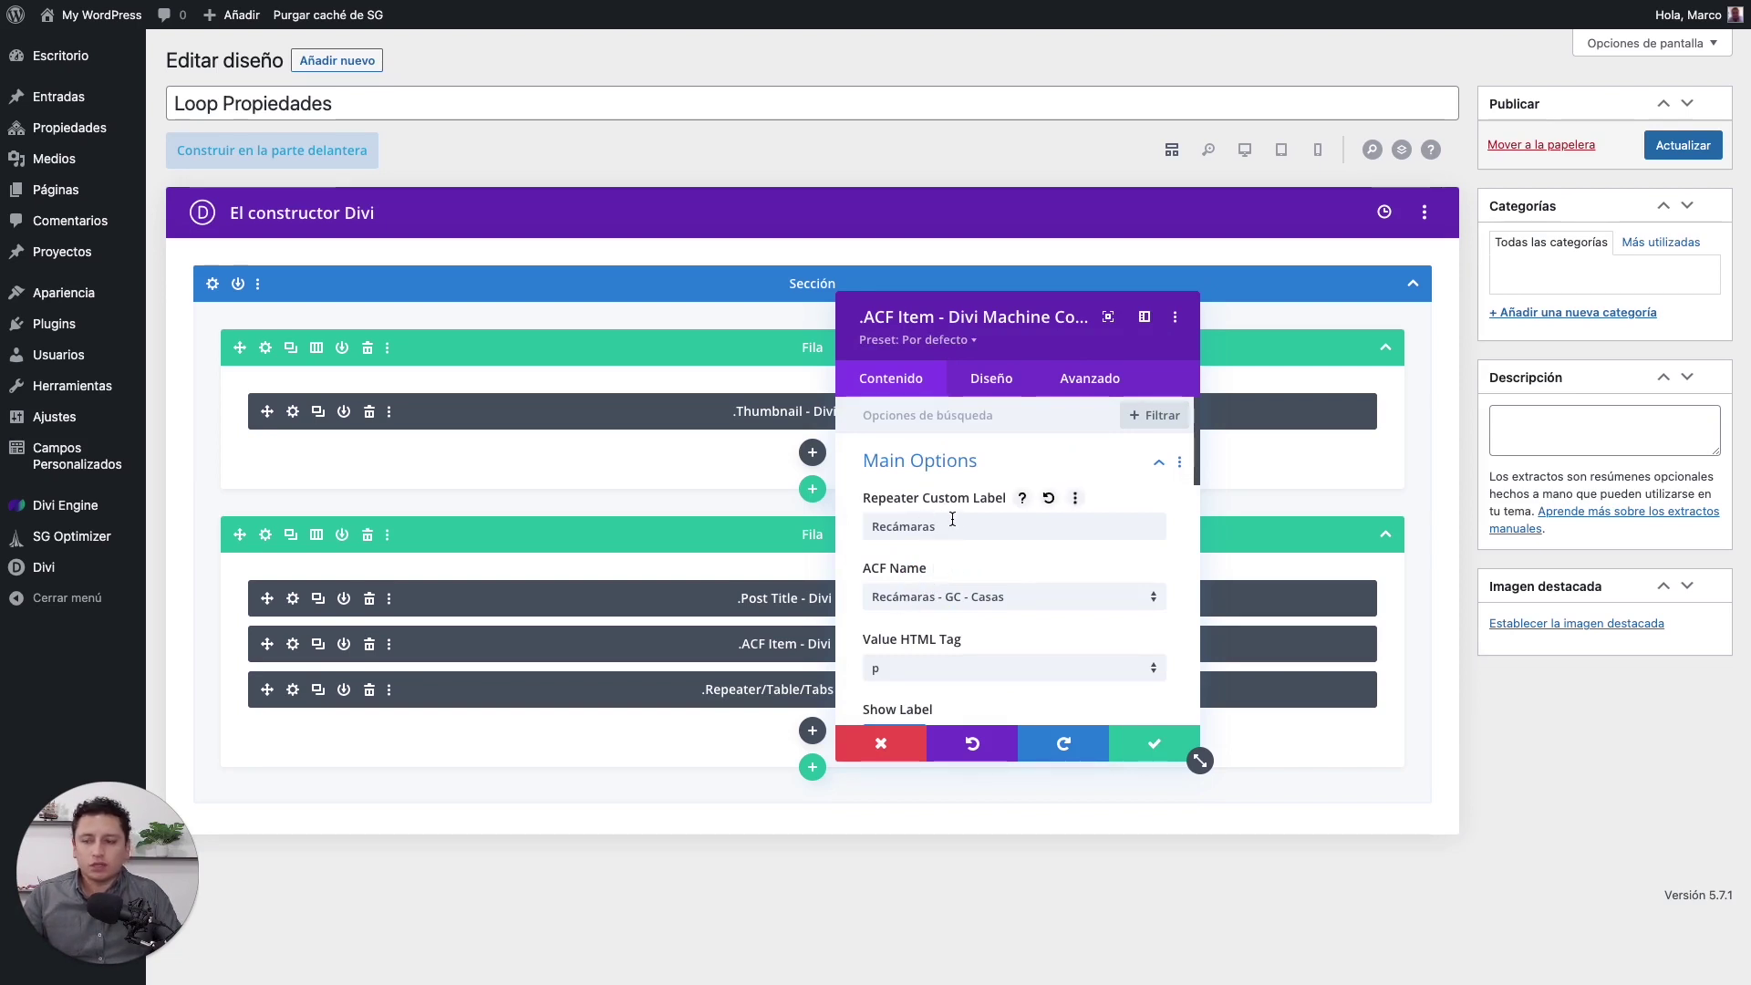
scroll(954, 613, down, 3)
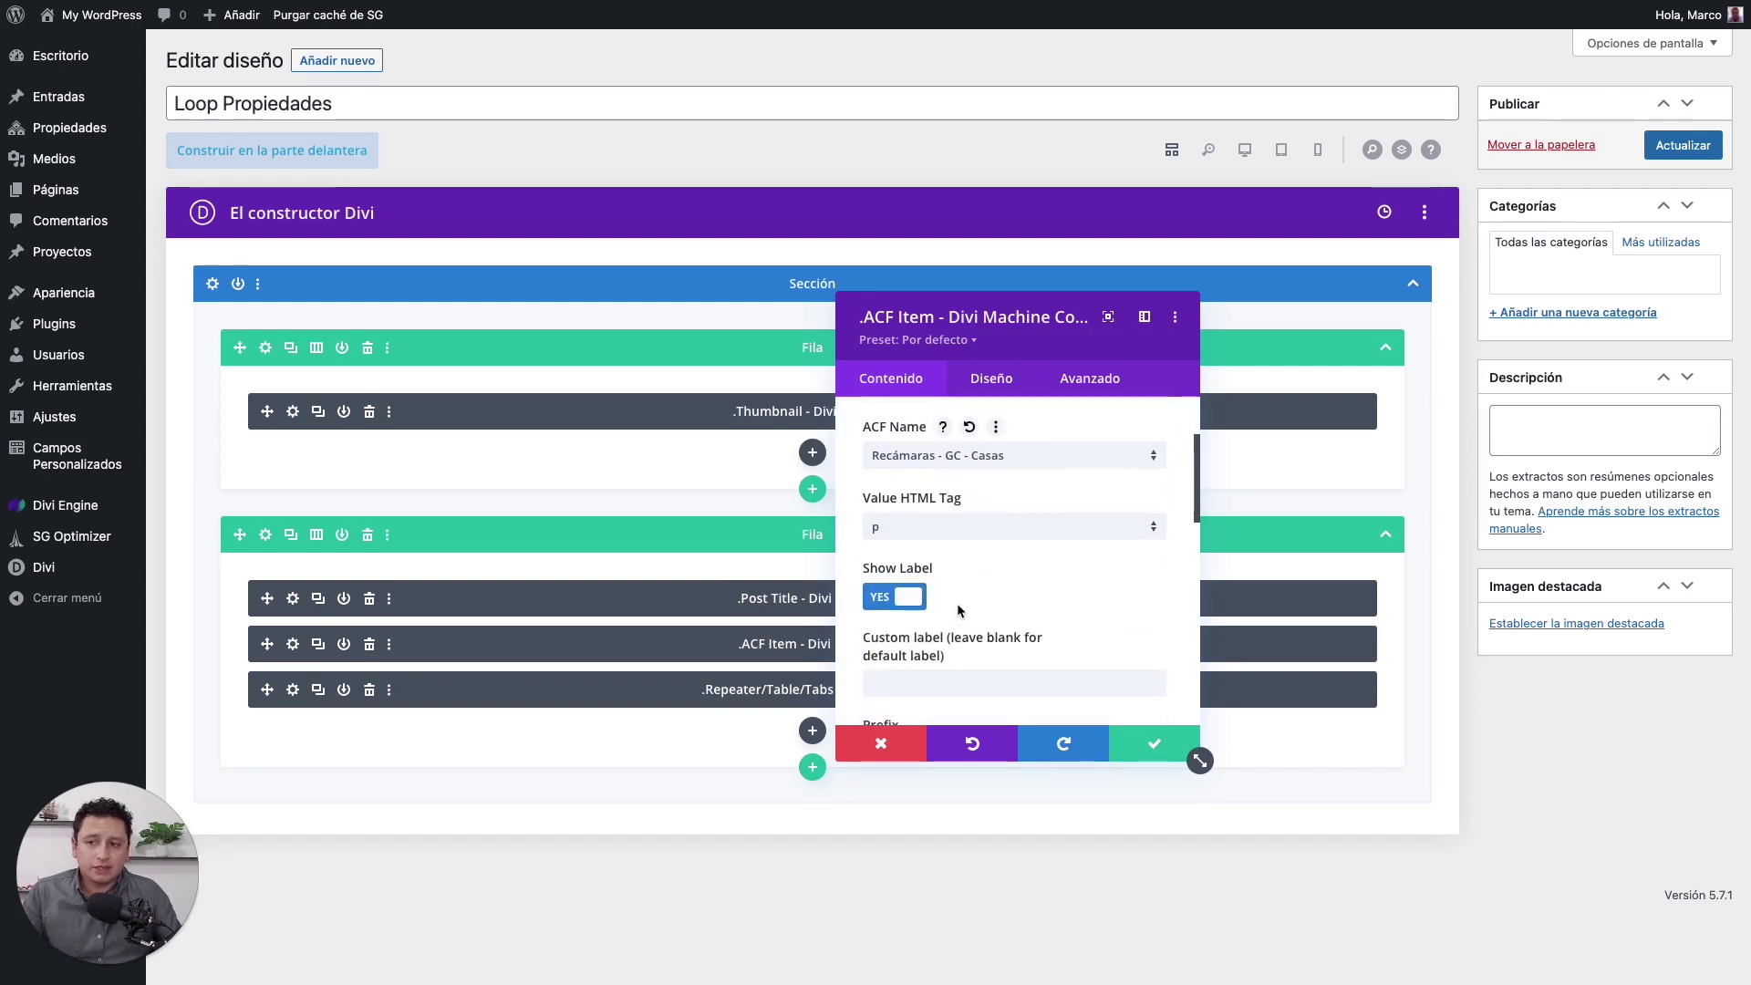
click(901, 602)
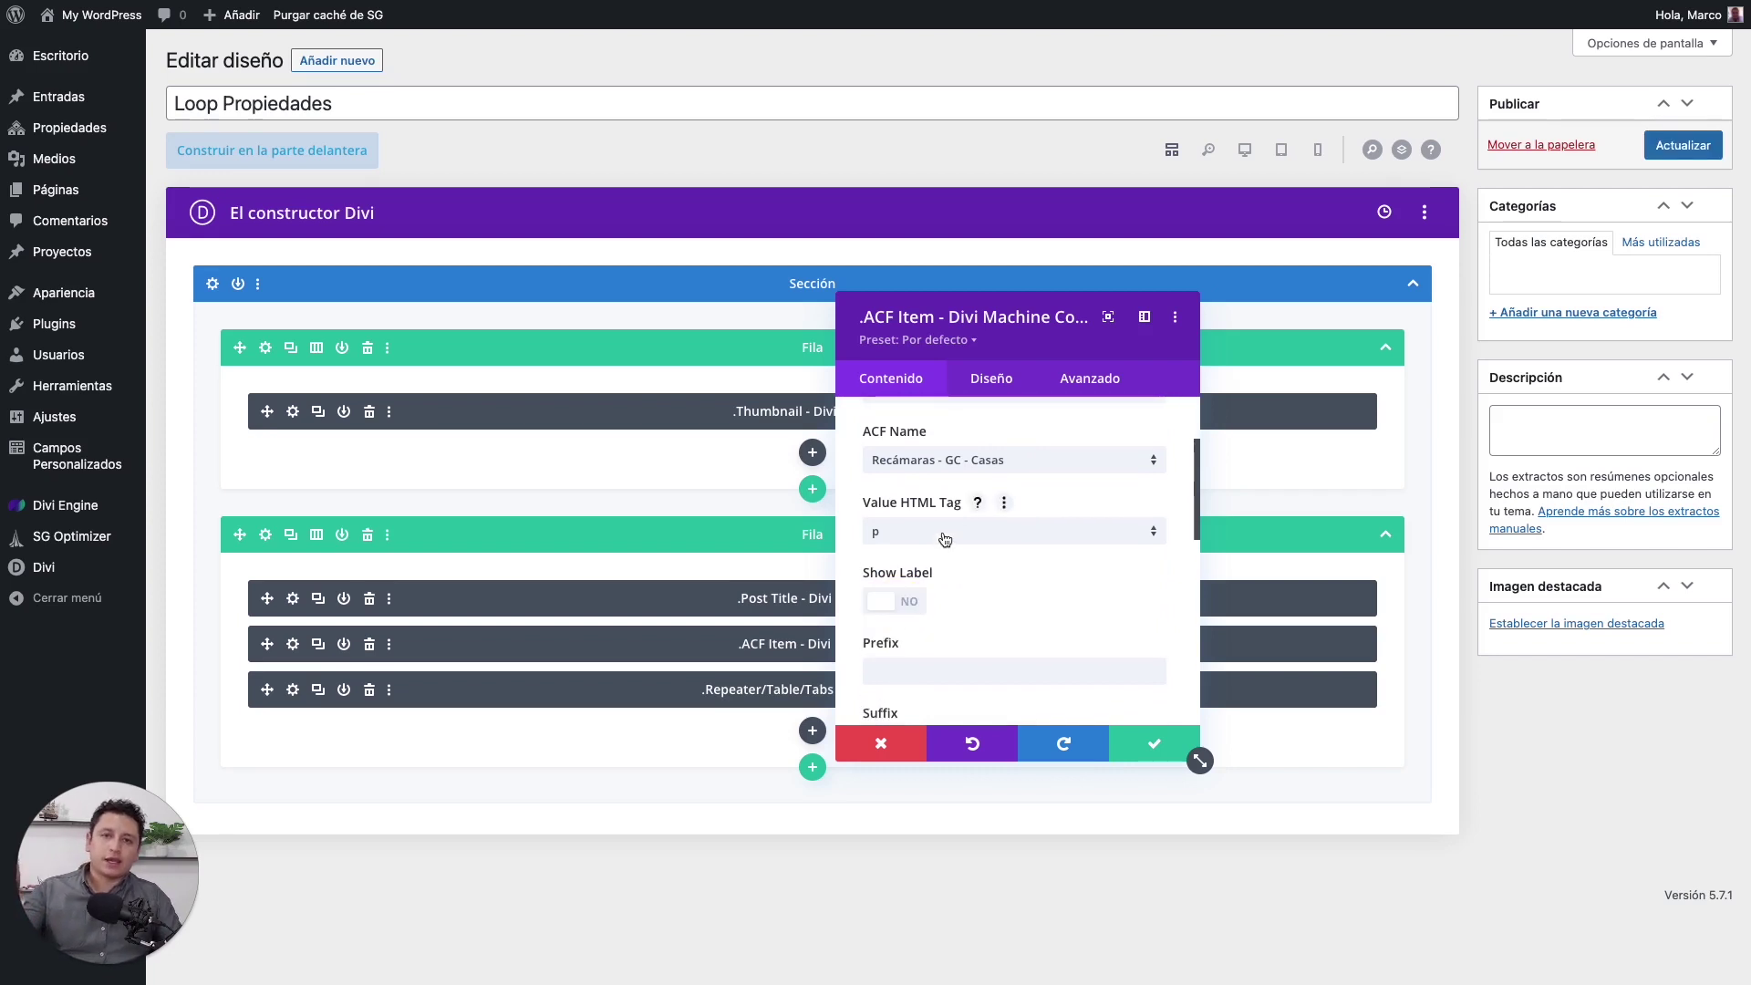
Turn on an icon for the Recámaras item, choose a calendar-like icon, and save
click(993, 383)
click(927, 385)
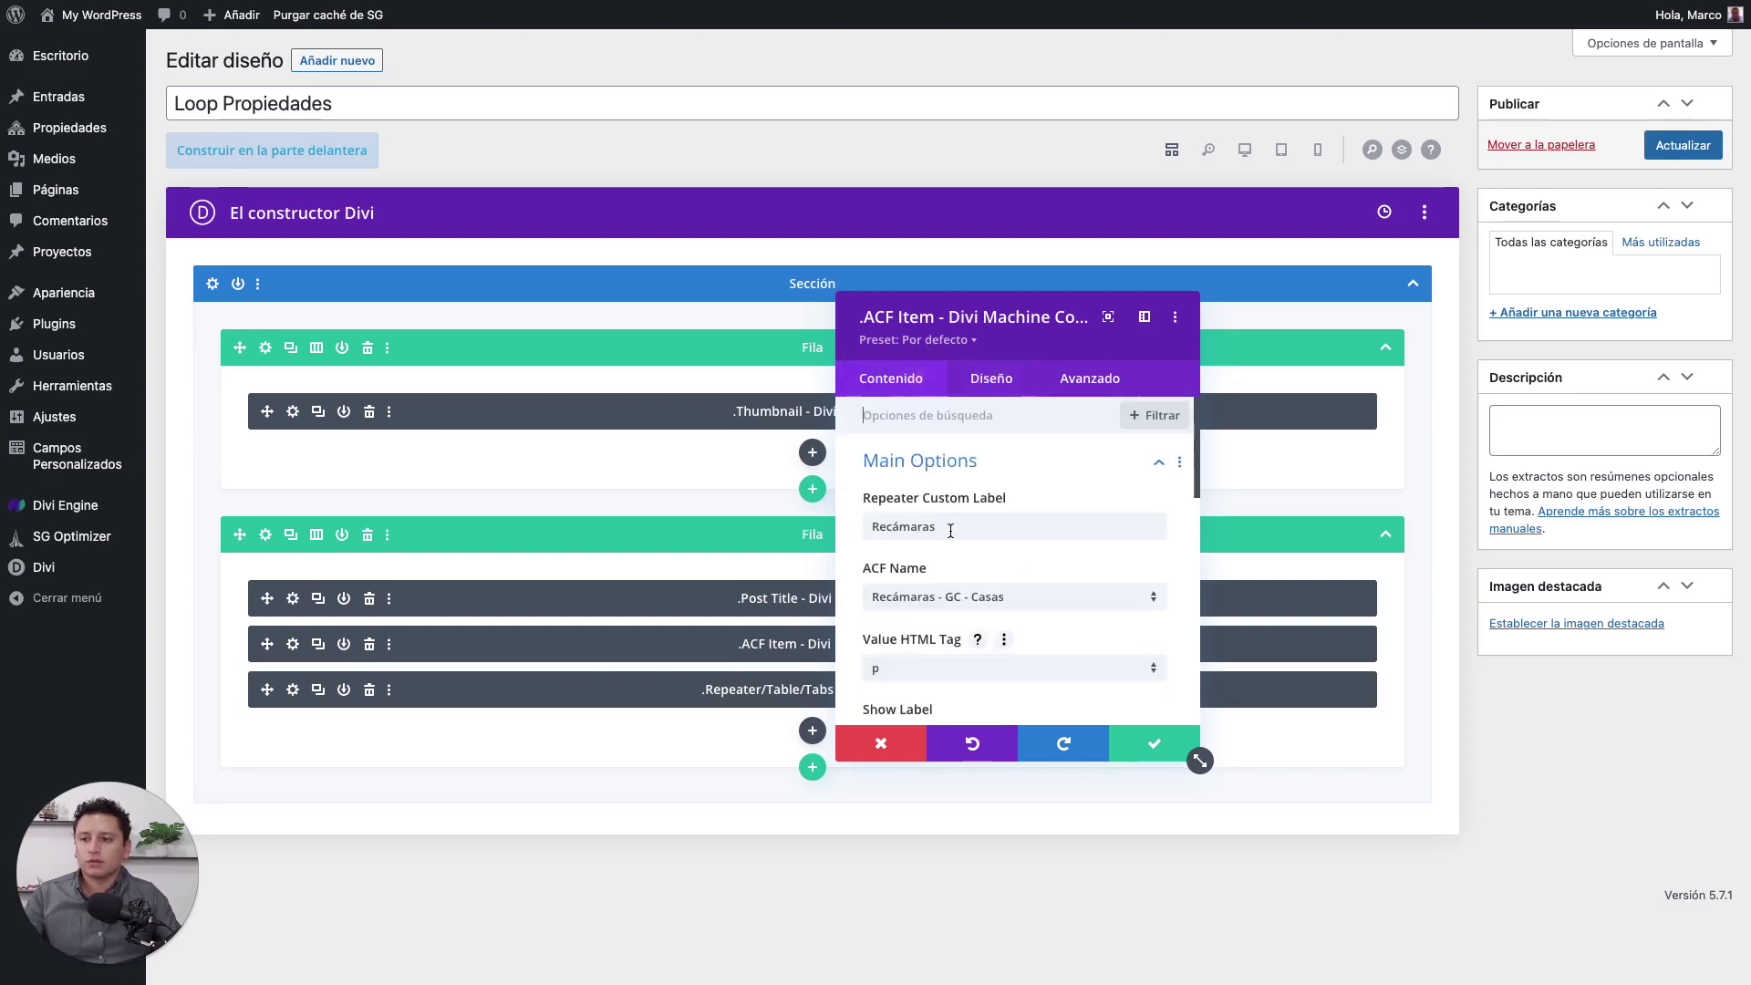
scroll(951, 531, down, 10)
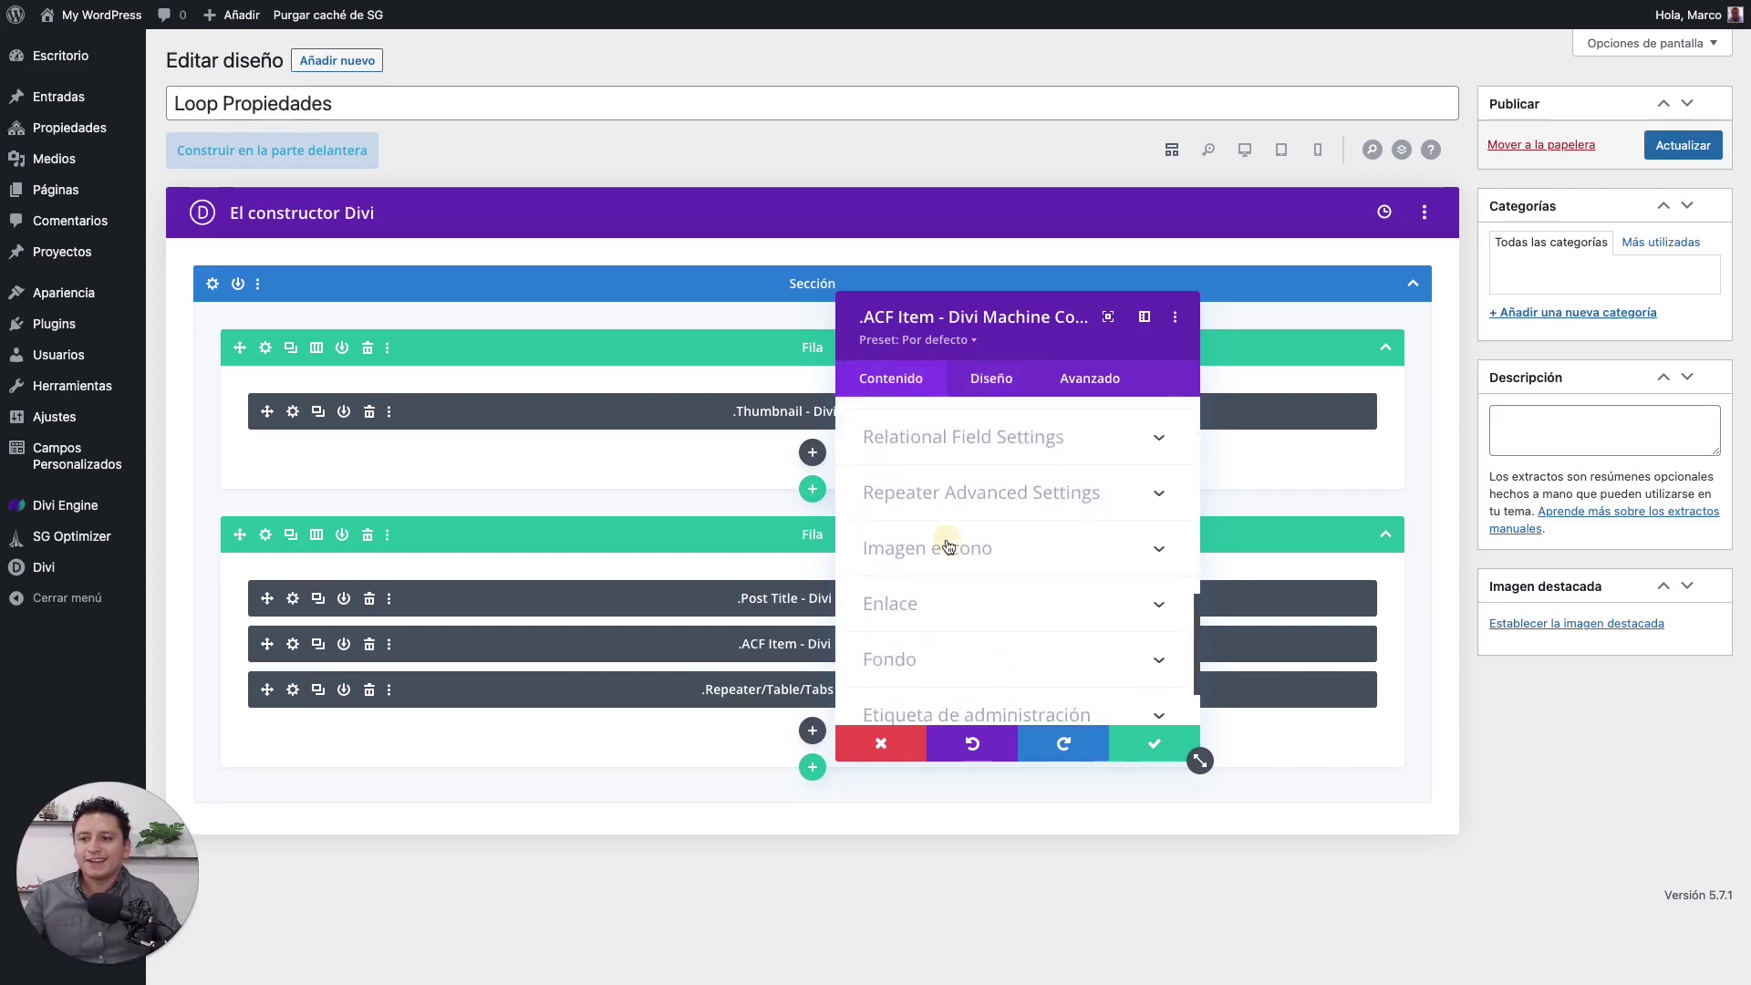
click(948, 547)
click(921, 497)
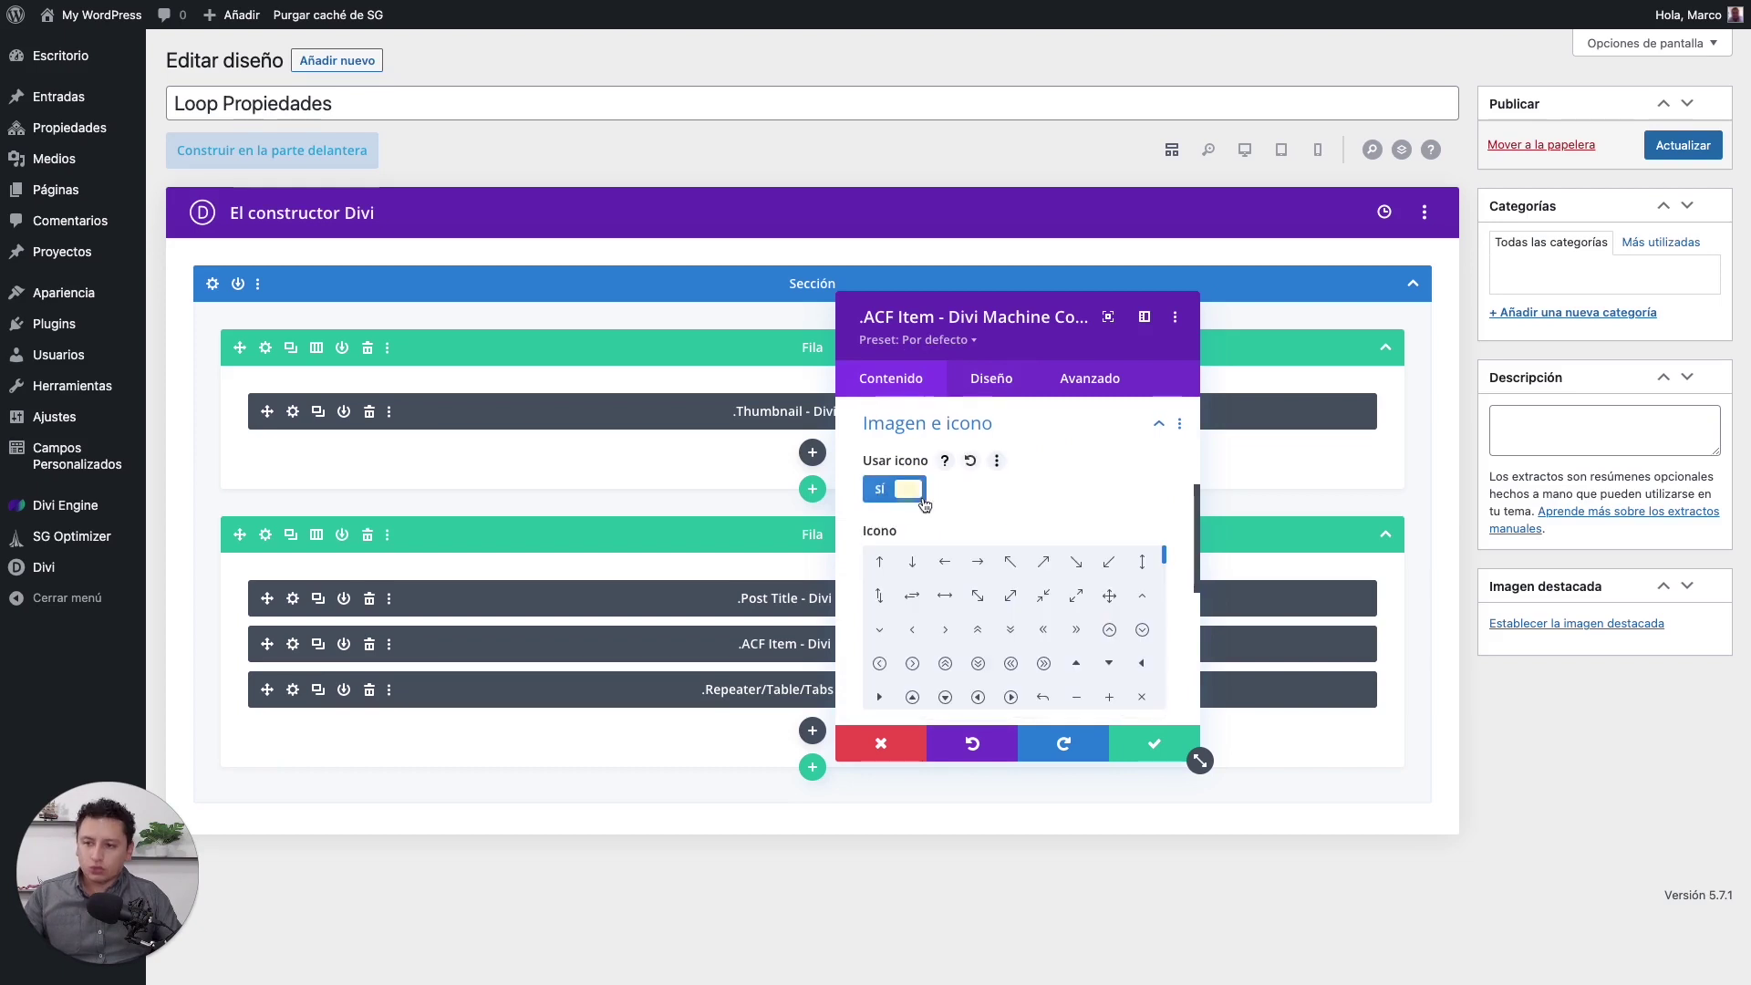
scroll(1140, 516, down, 1)
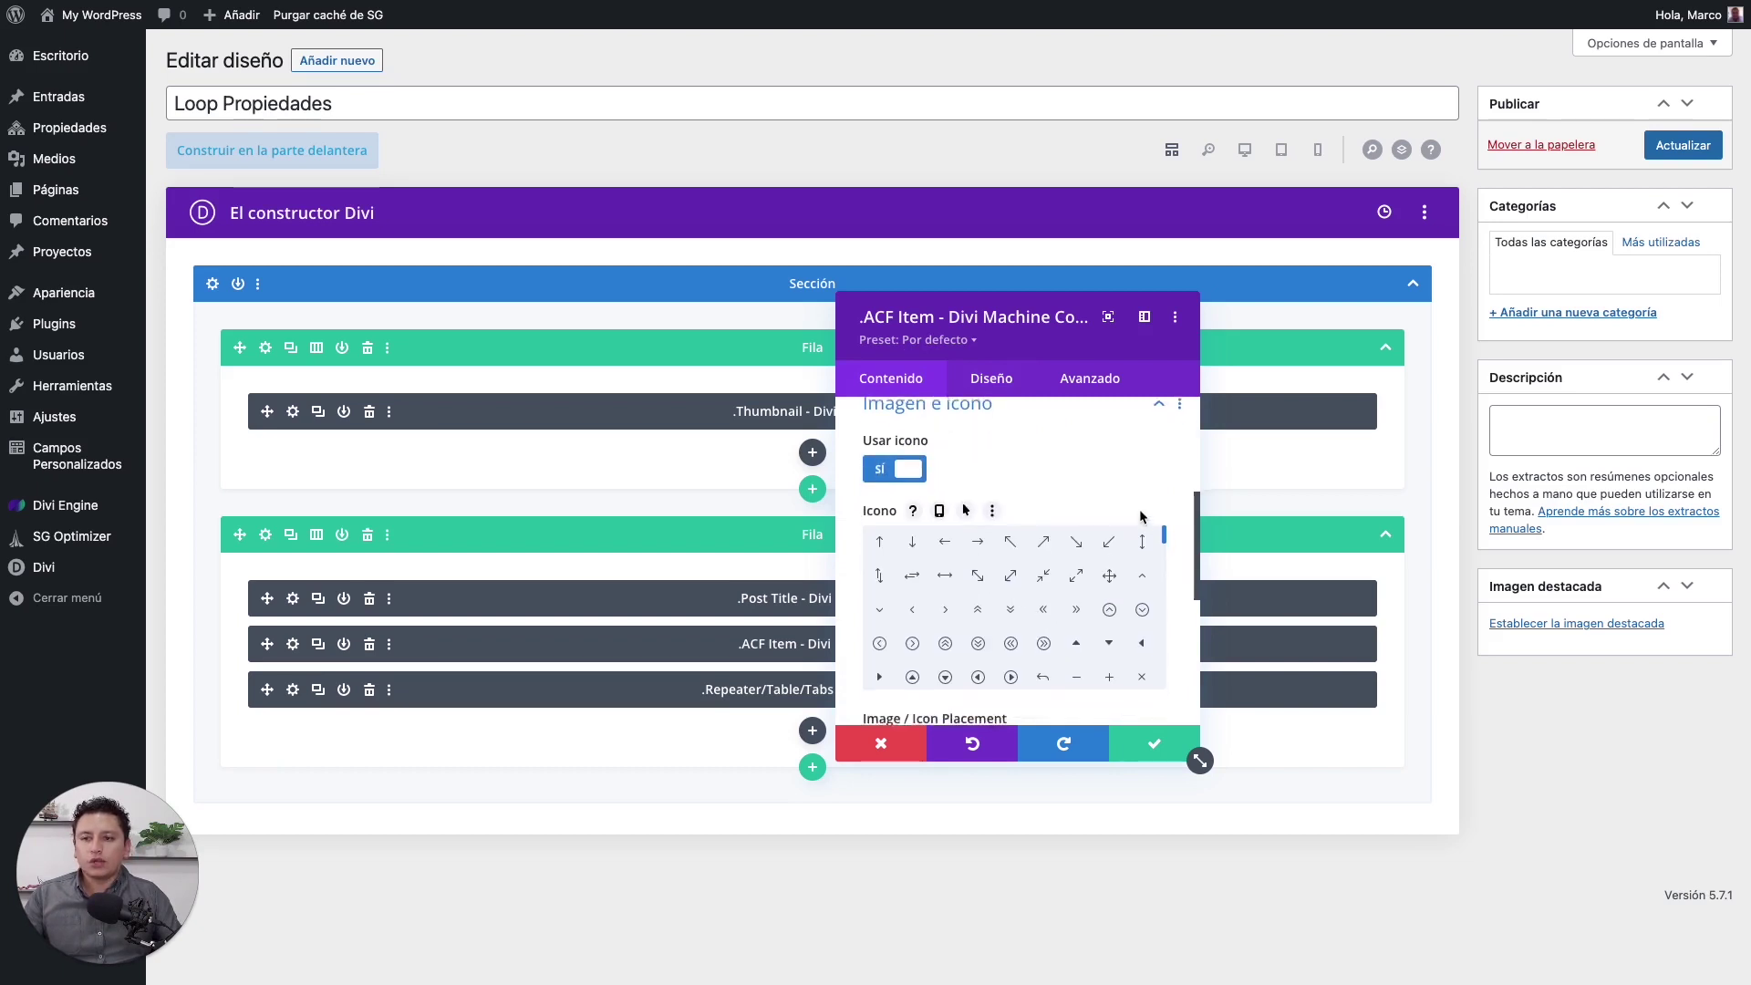
scroll(1140, 520, down, 3)
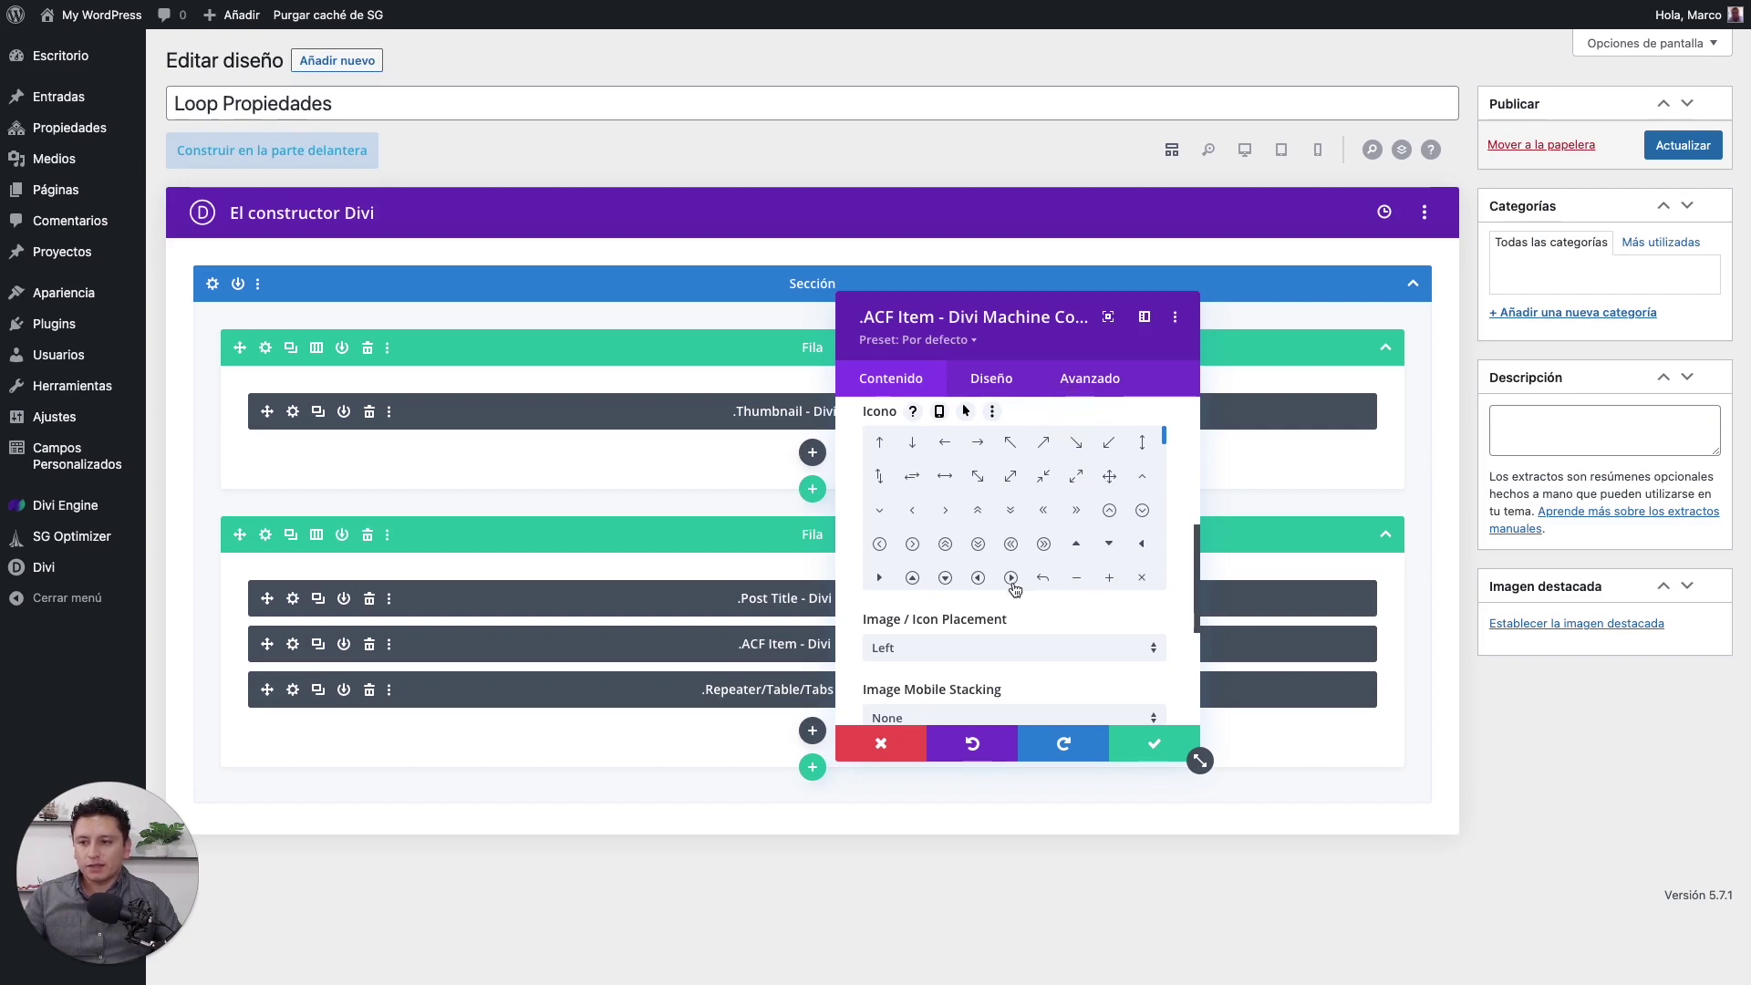
drag(1165, 441, 1165, 466)
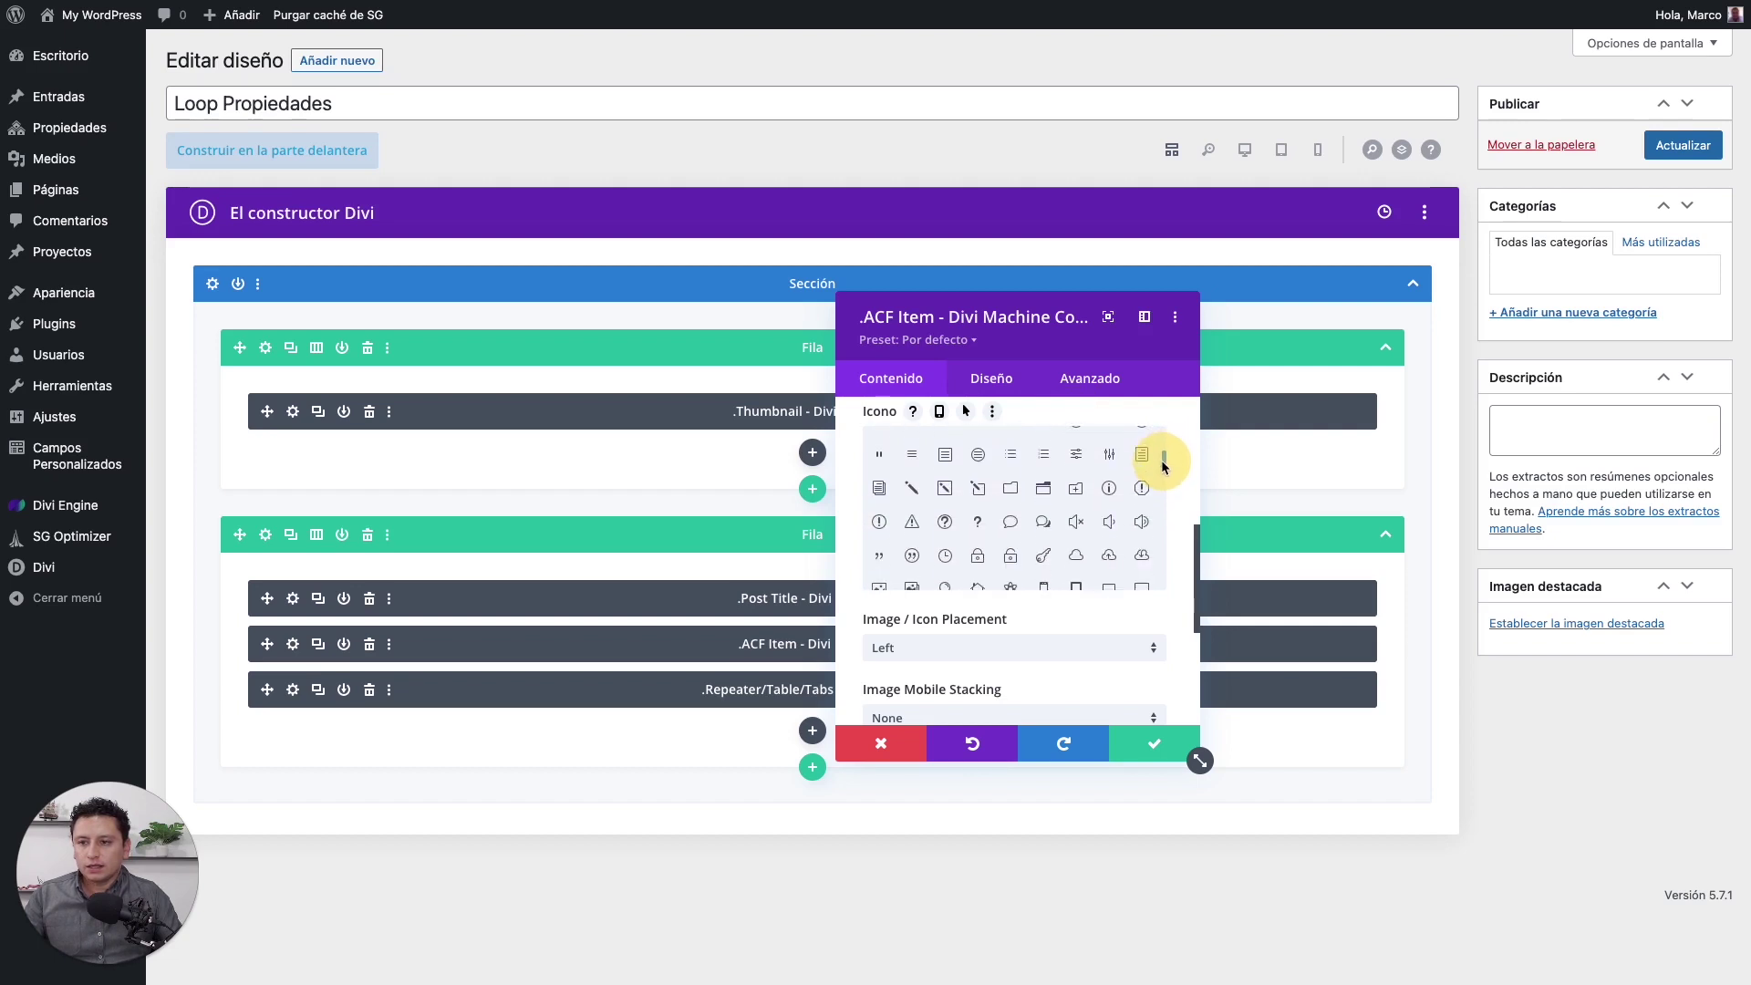
click(1045, 495)
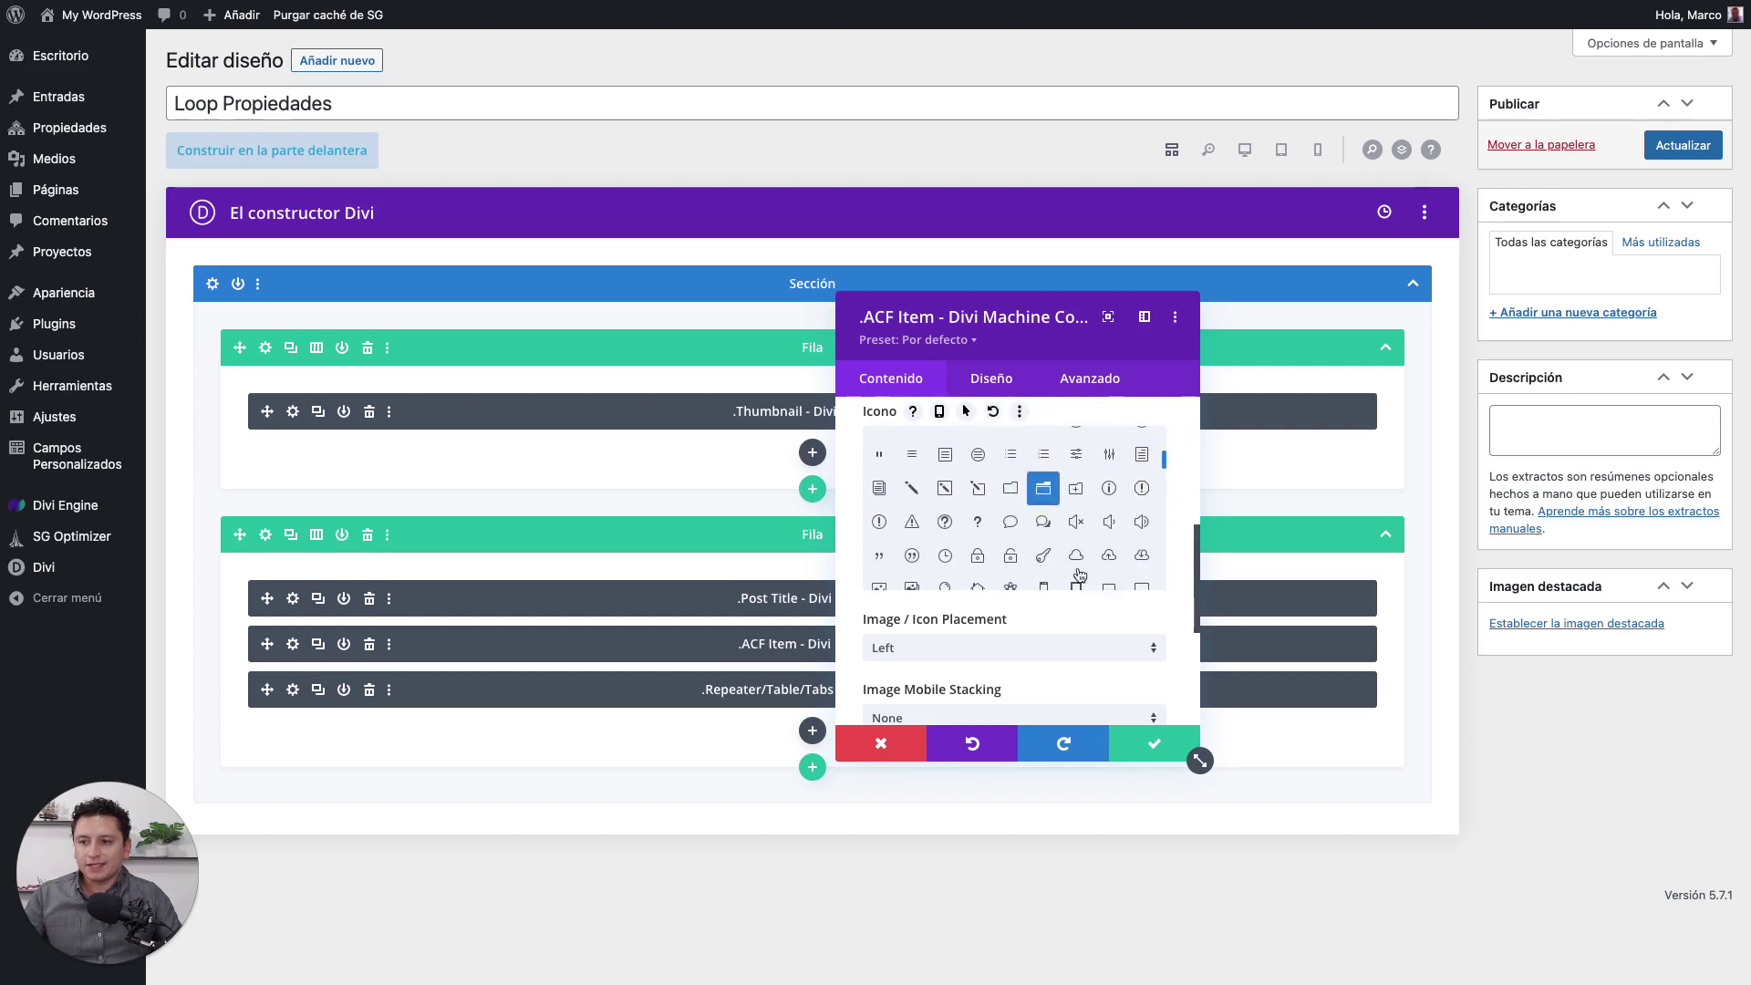
click(1164, 740)
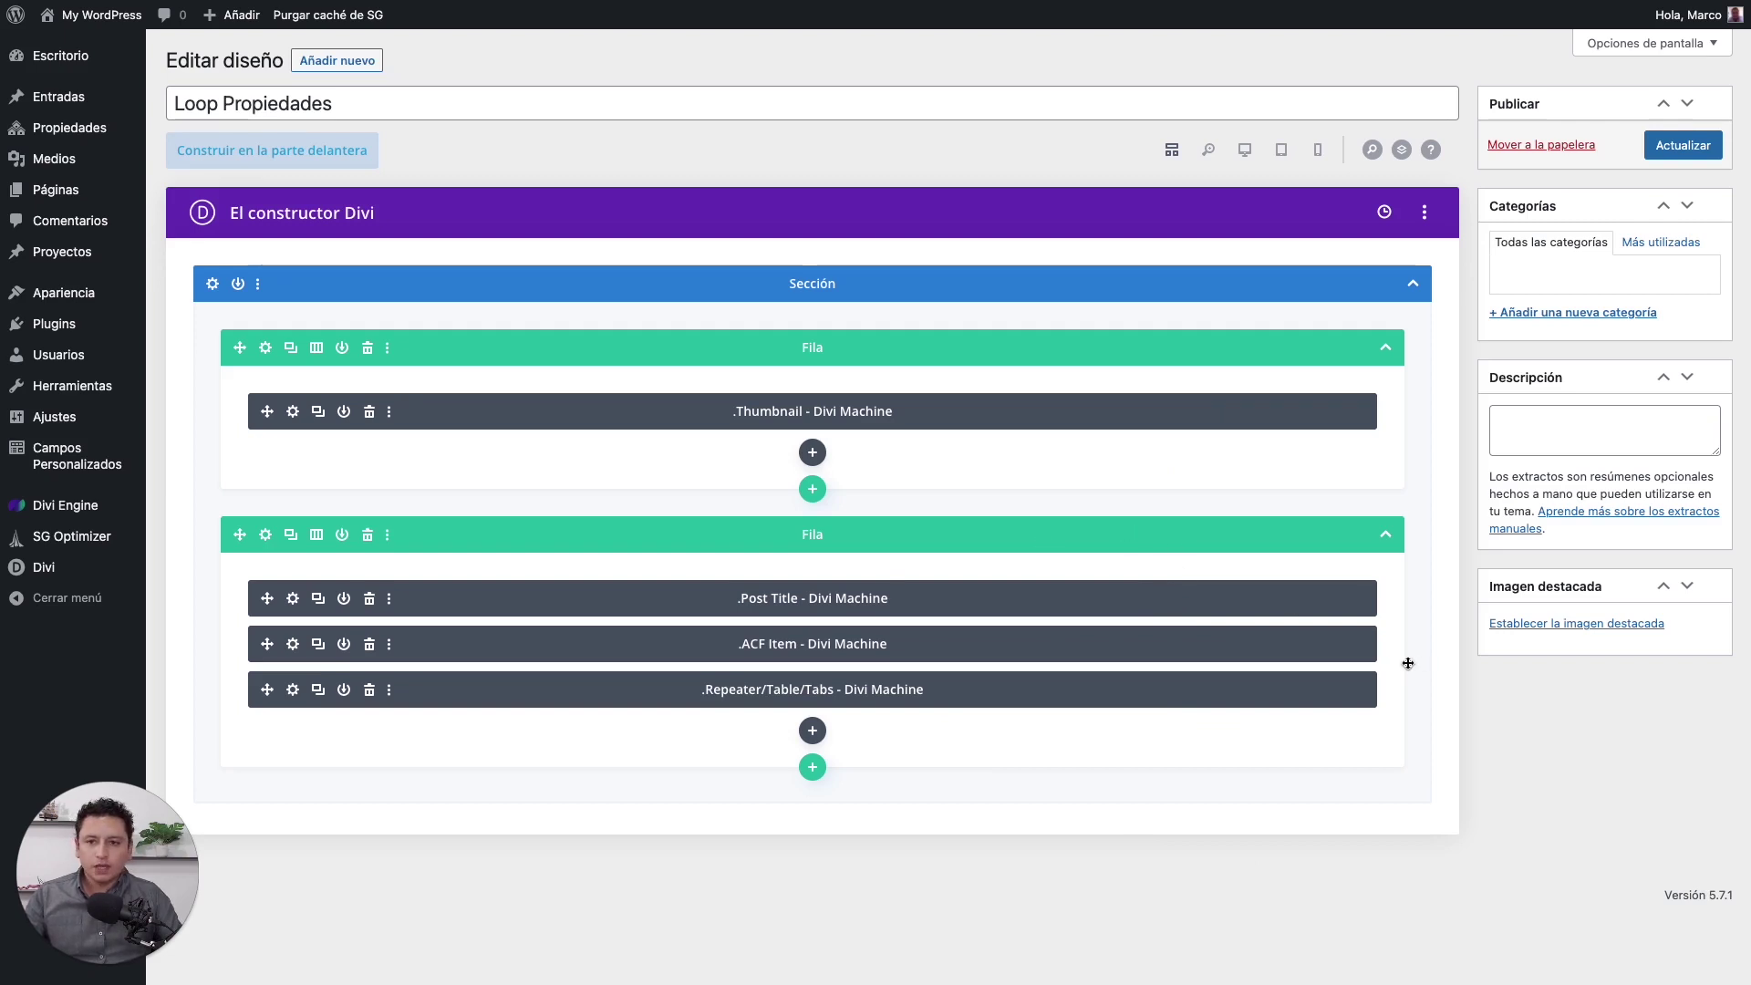
Add a single-column row holding a .View Post Btn module
click(812, 766)
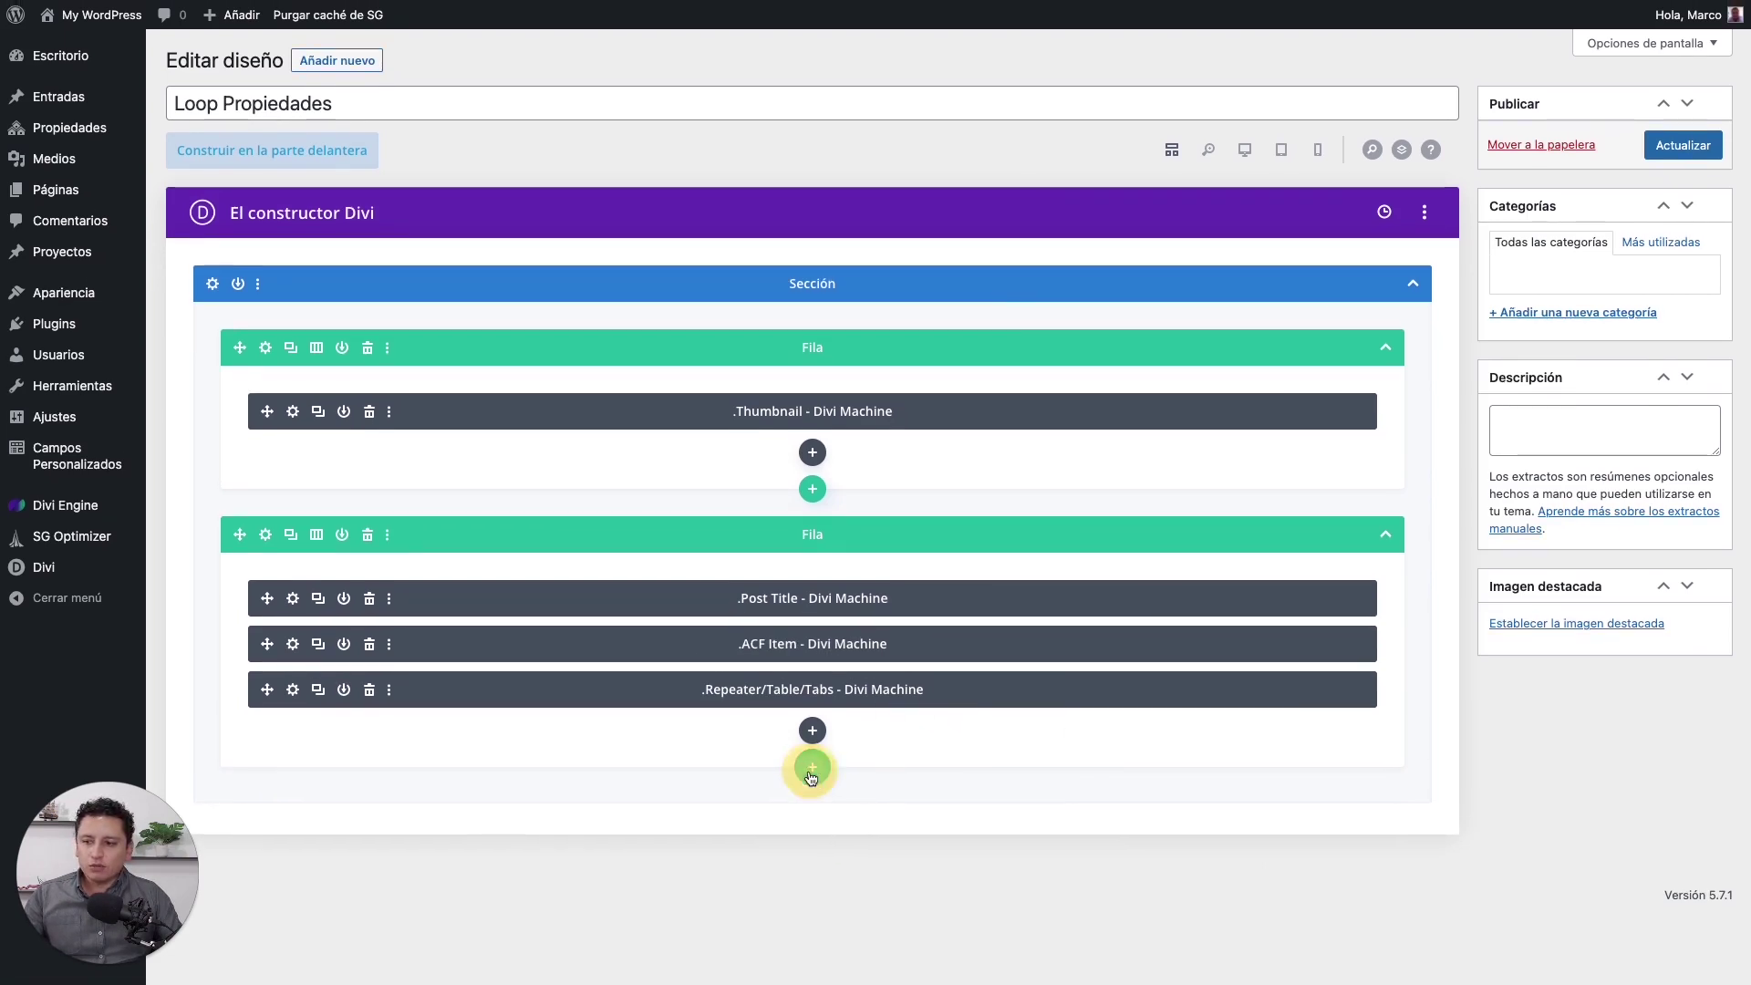
click(703, 429)
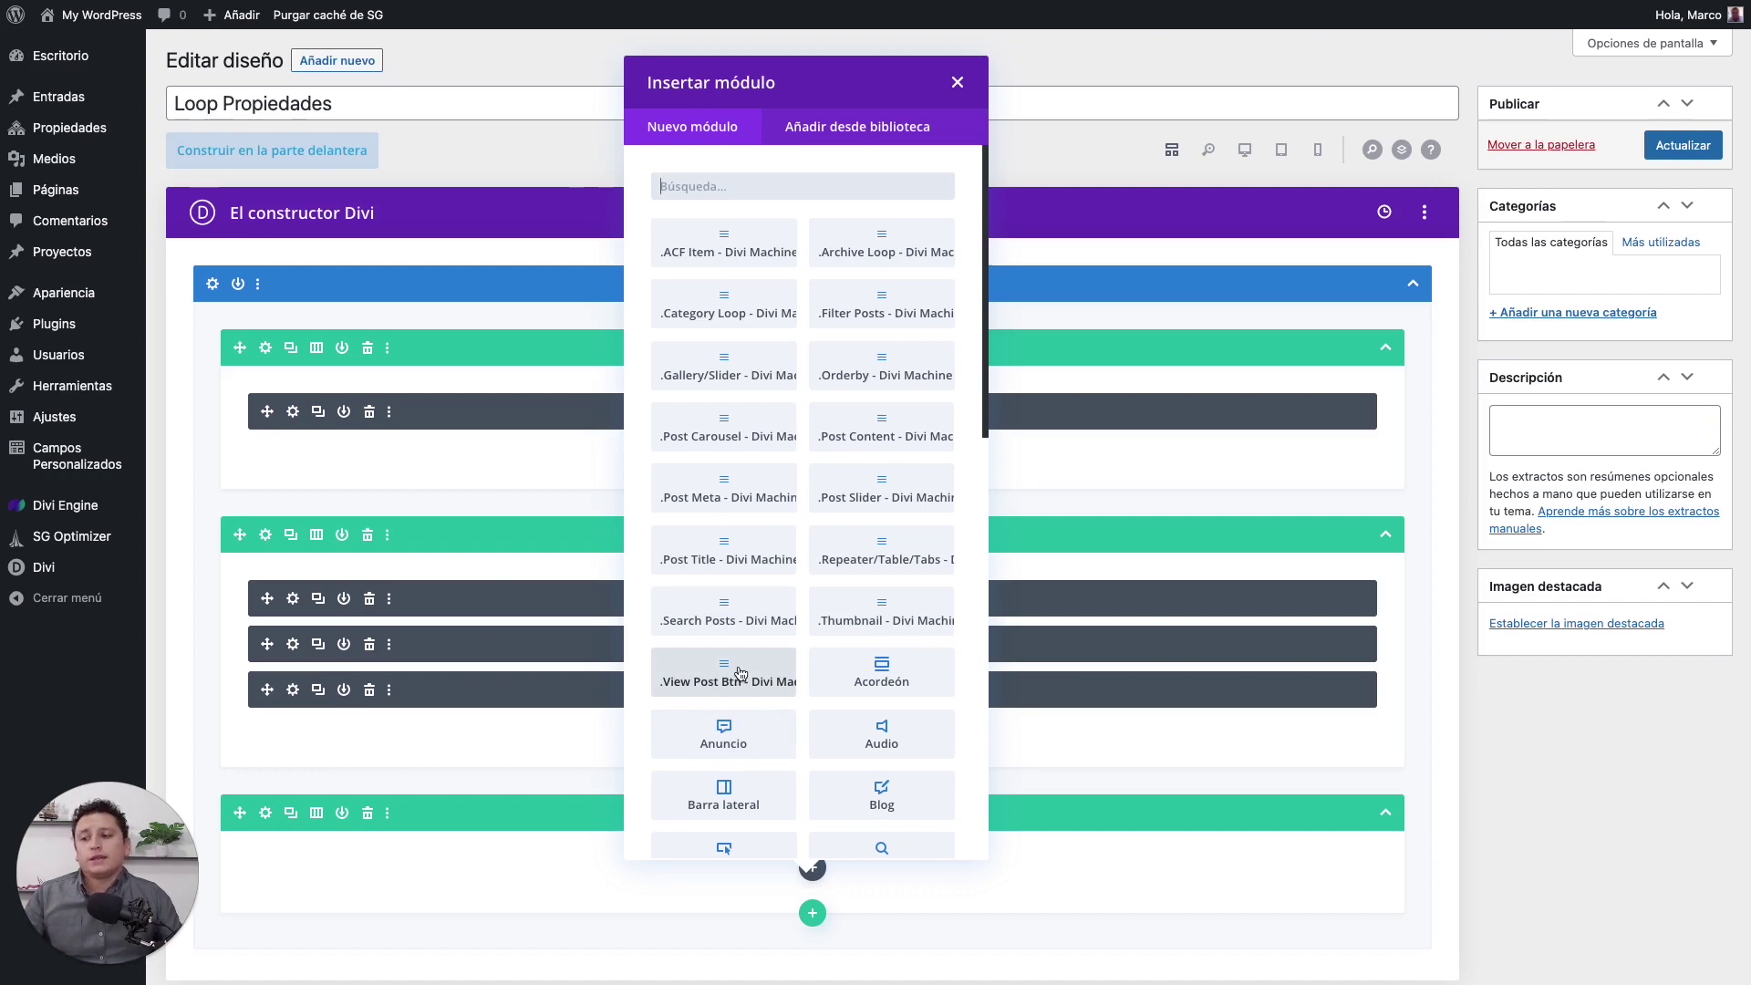
click(741, 673)
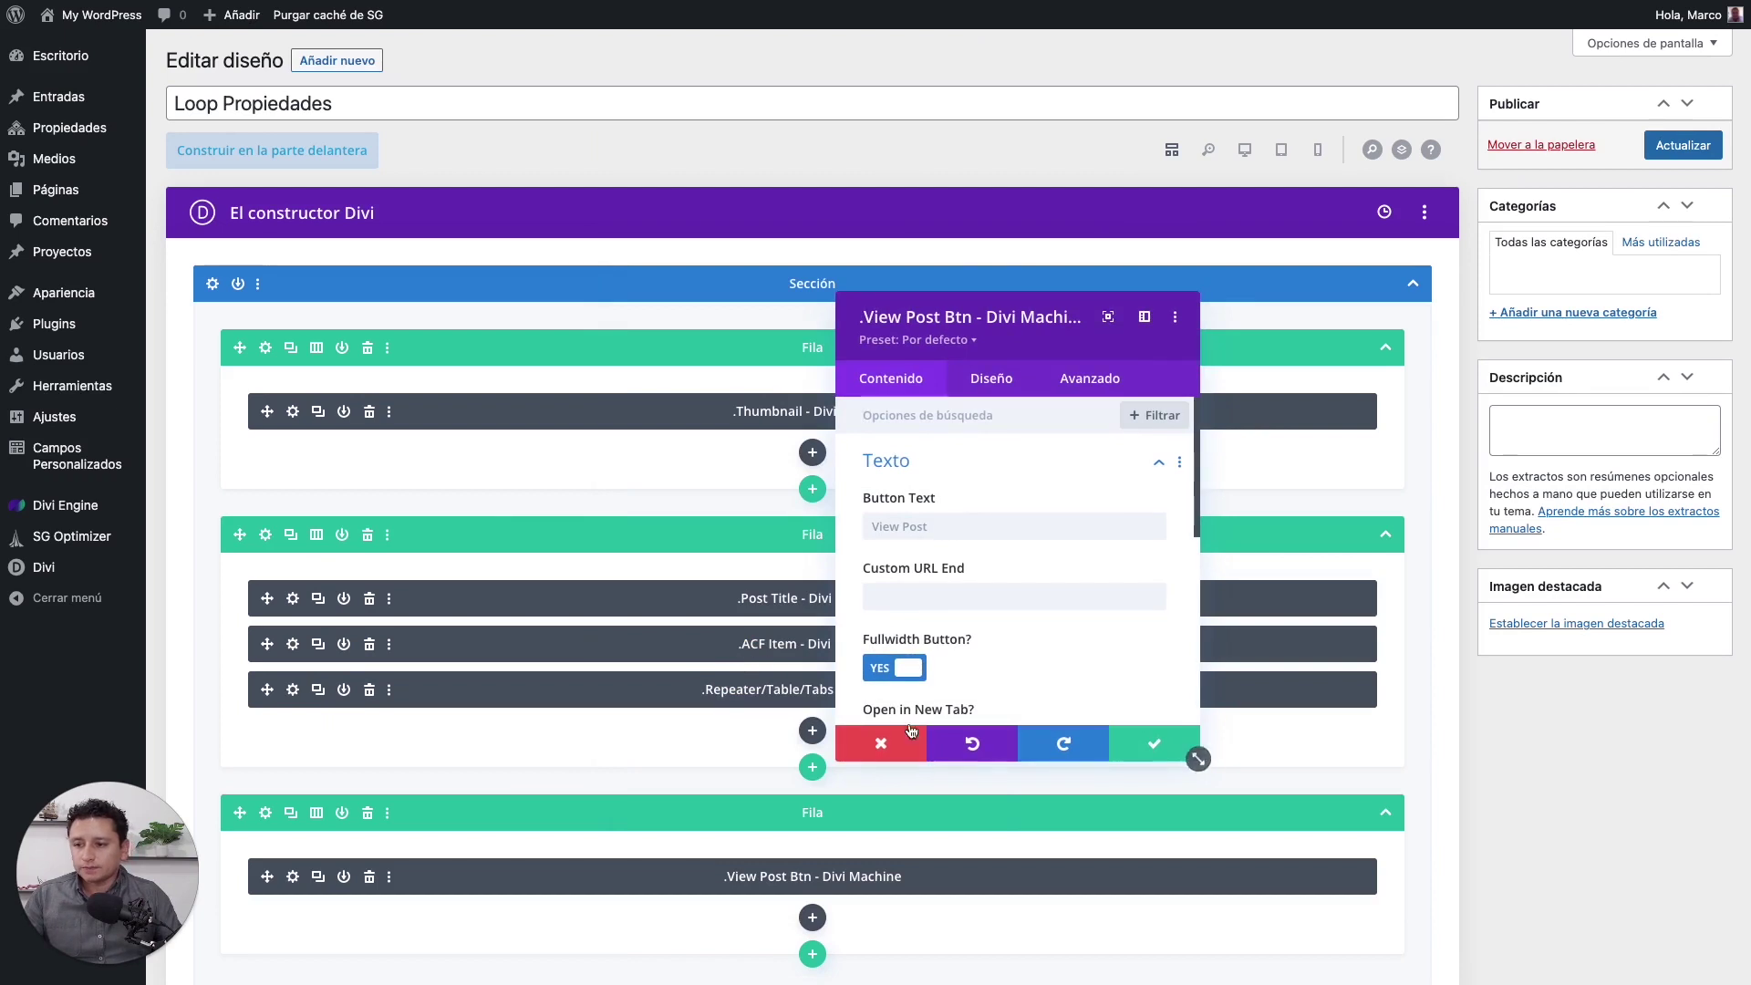
Set the button text to Ver Propiedad and save the button settings
click(919, 518)
text(Ver )
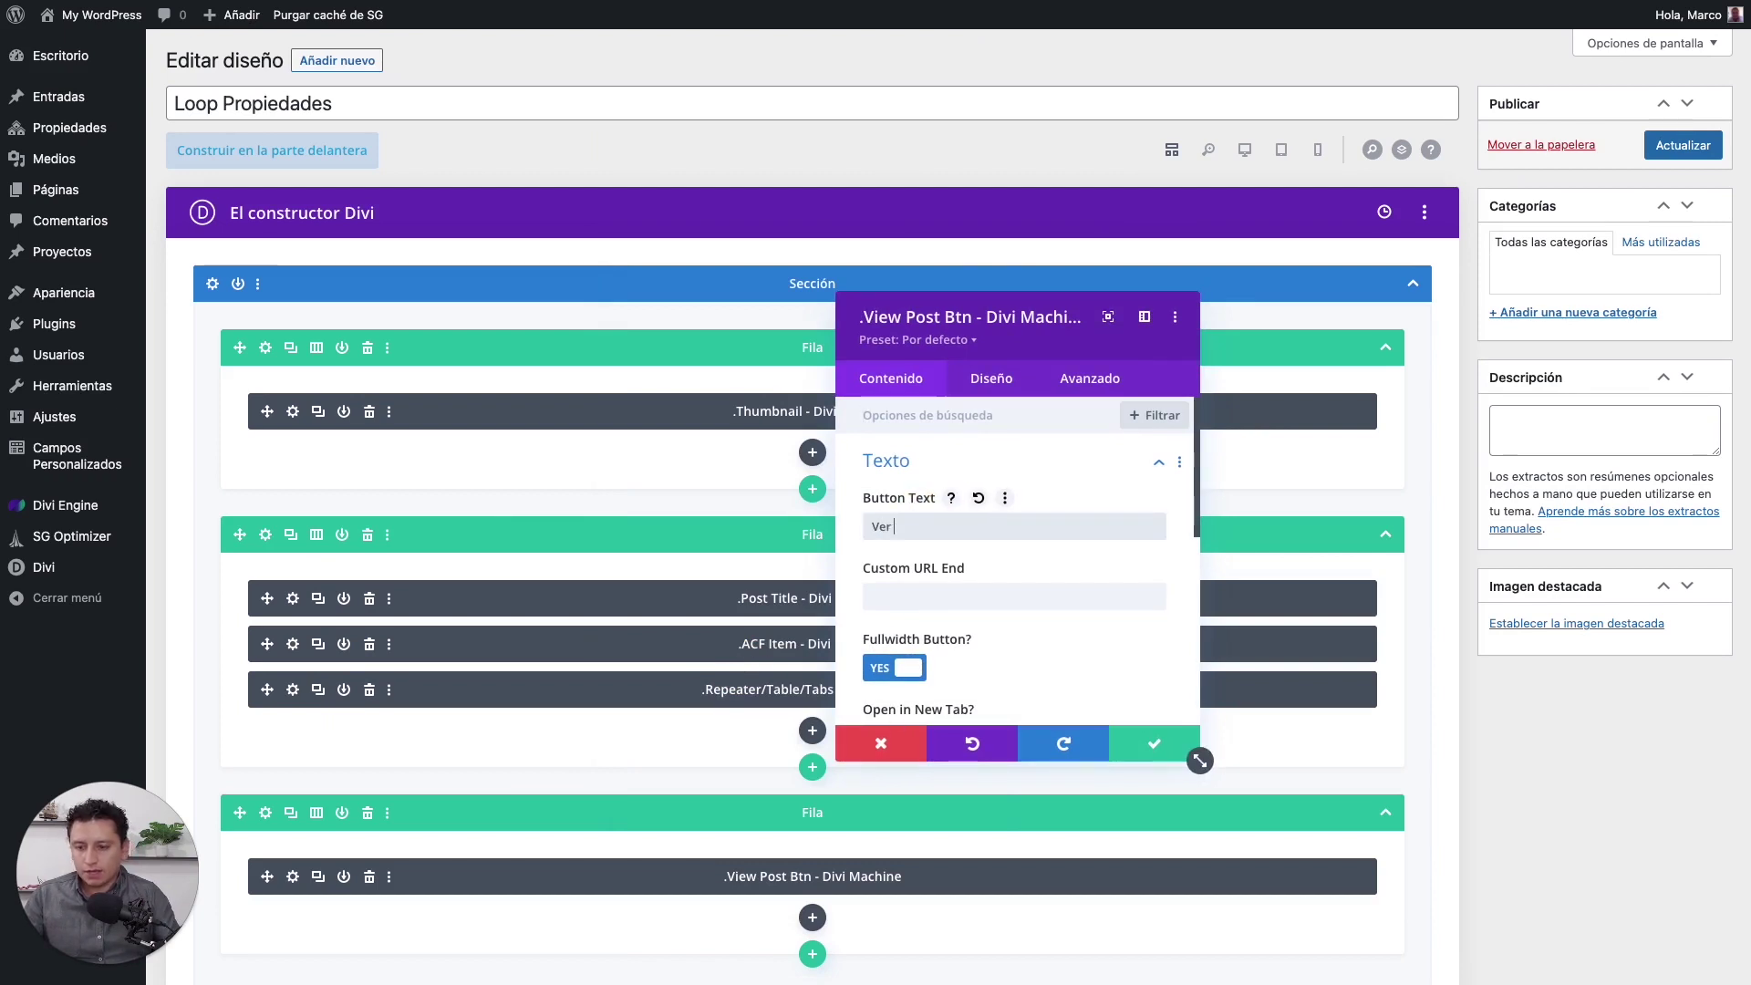
text(Propiedad)
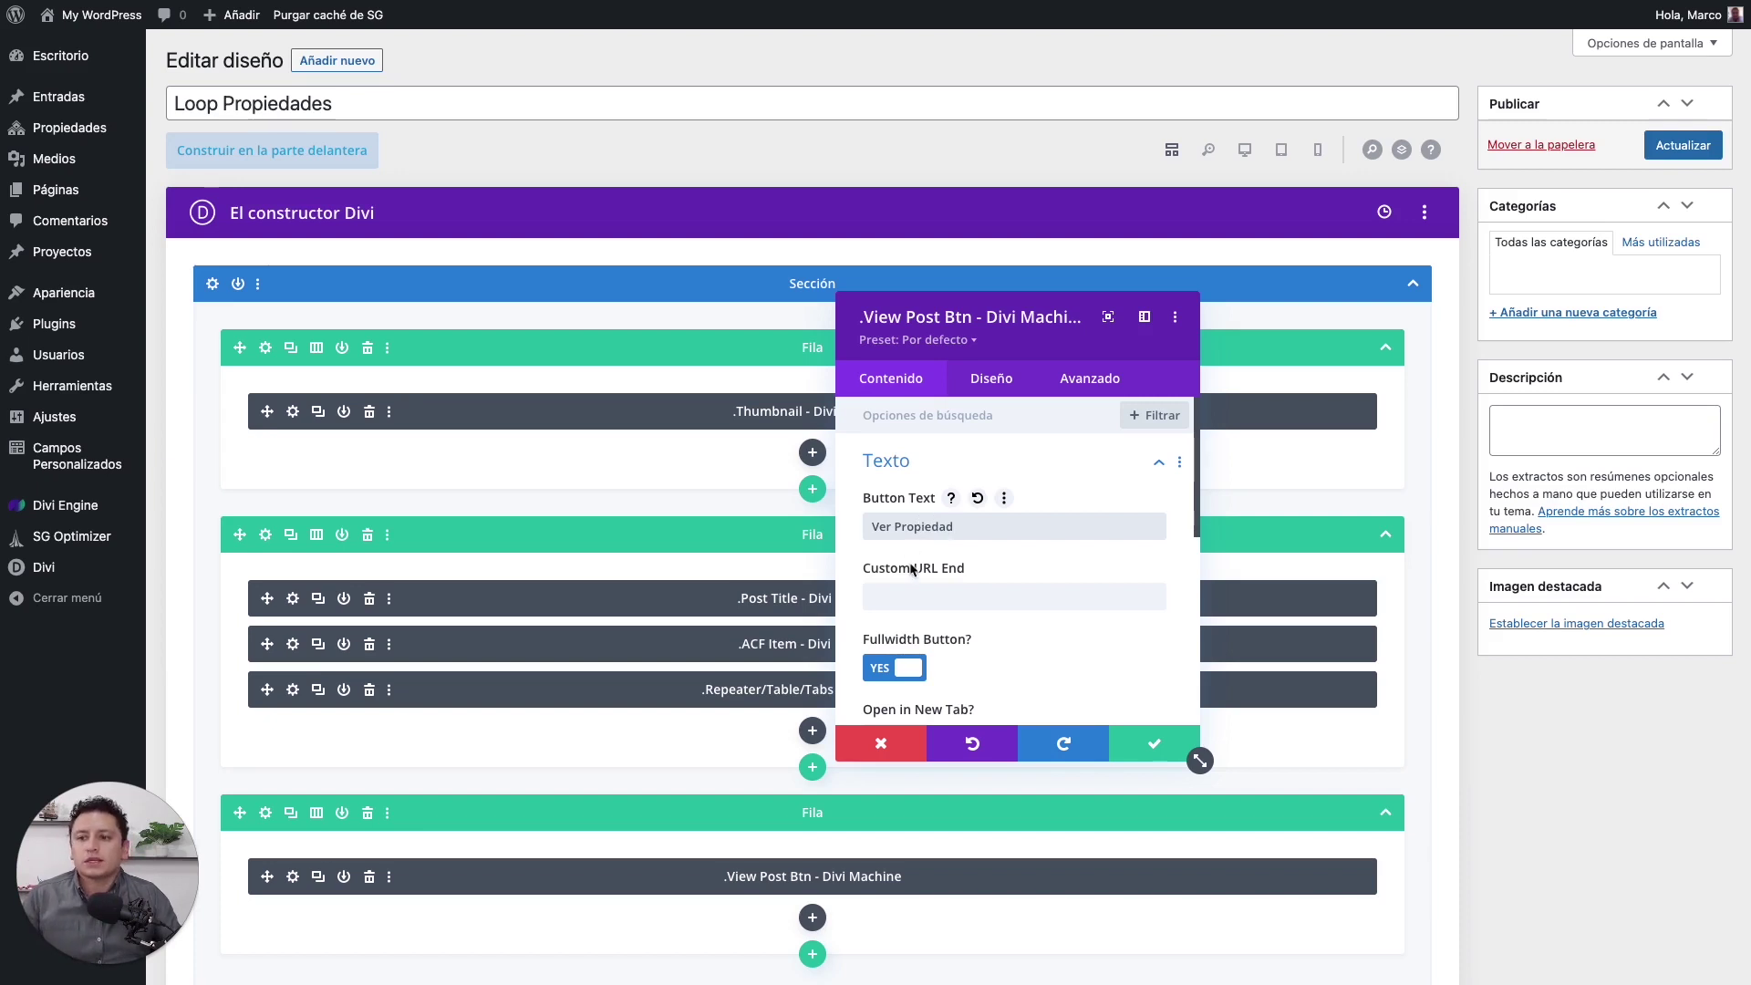
scroll(990, 611, down, 1)
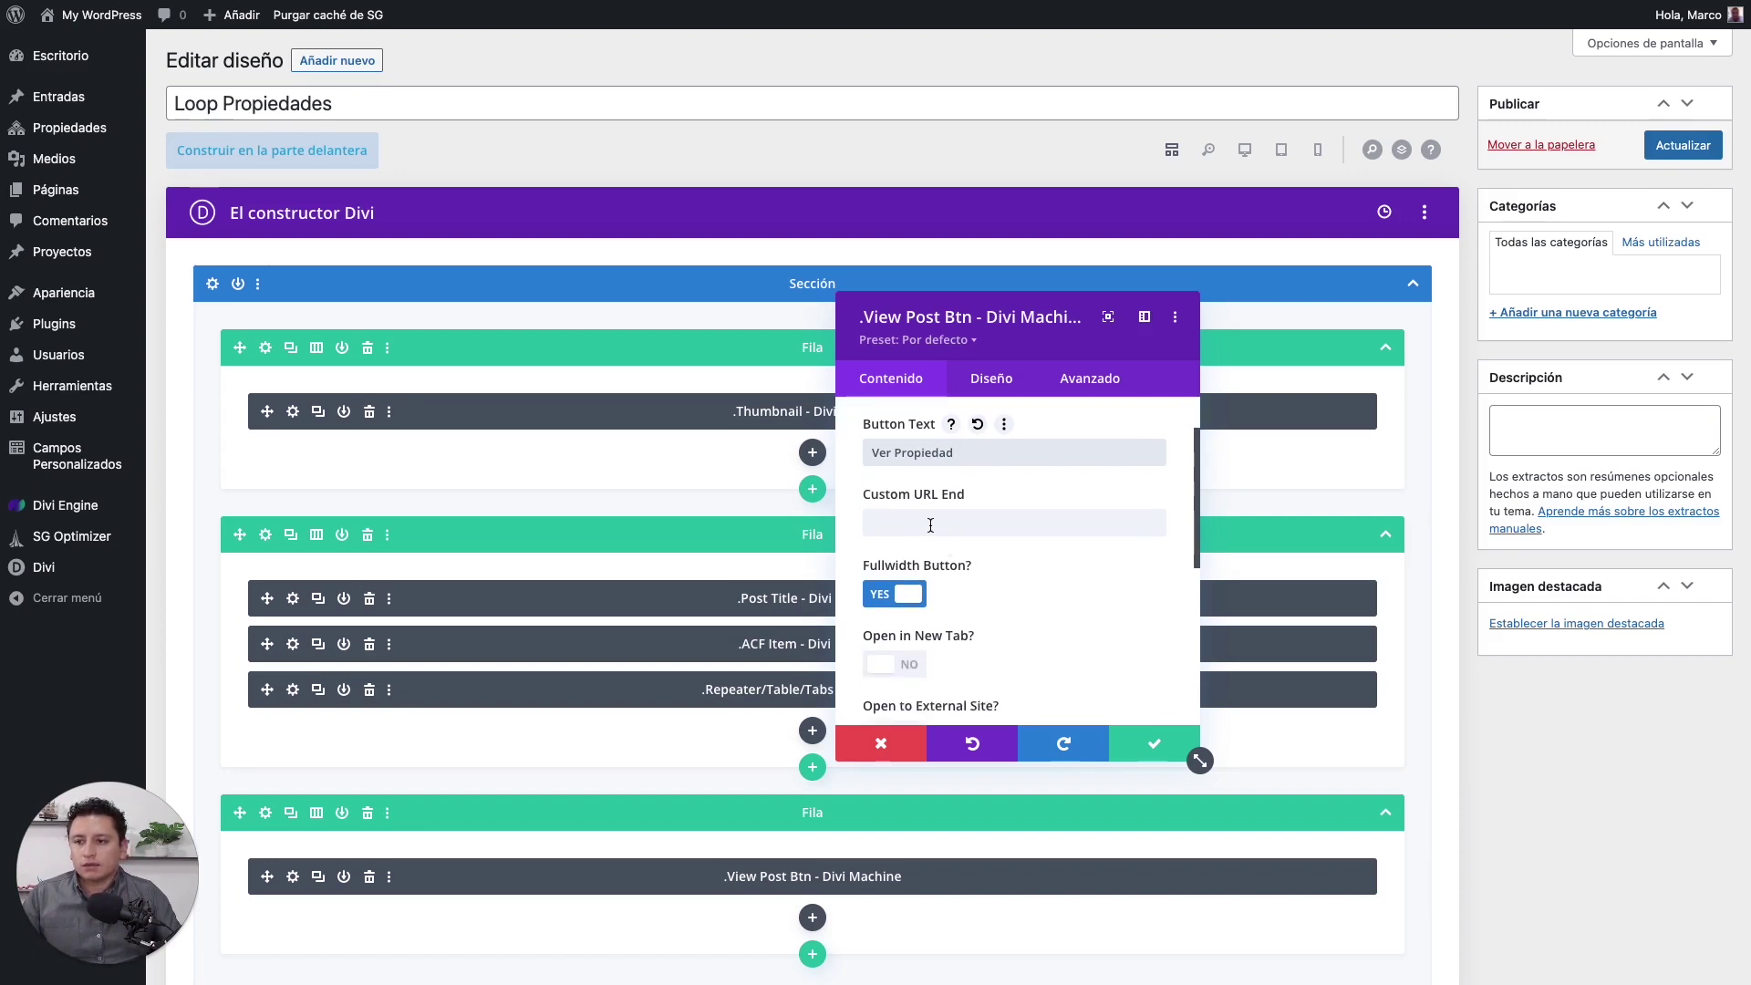
scroll(987, 570, up, 1)
scroll(986, 586, down, 2)
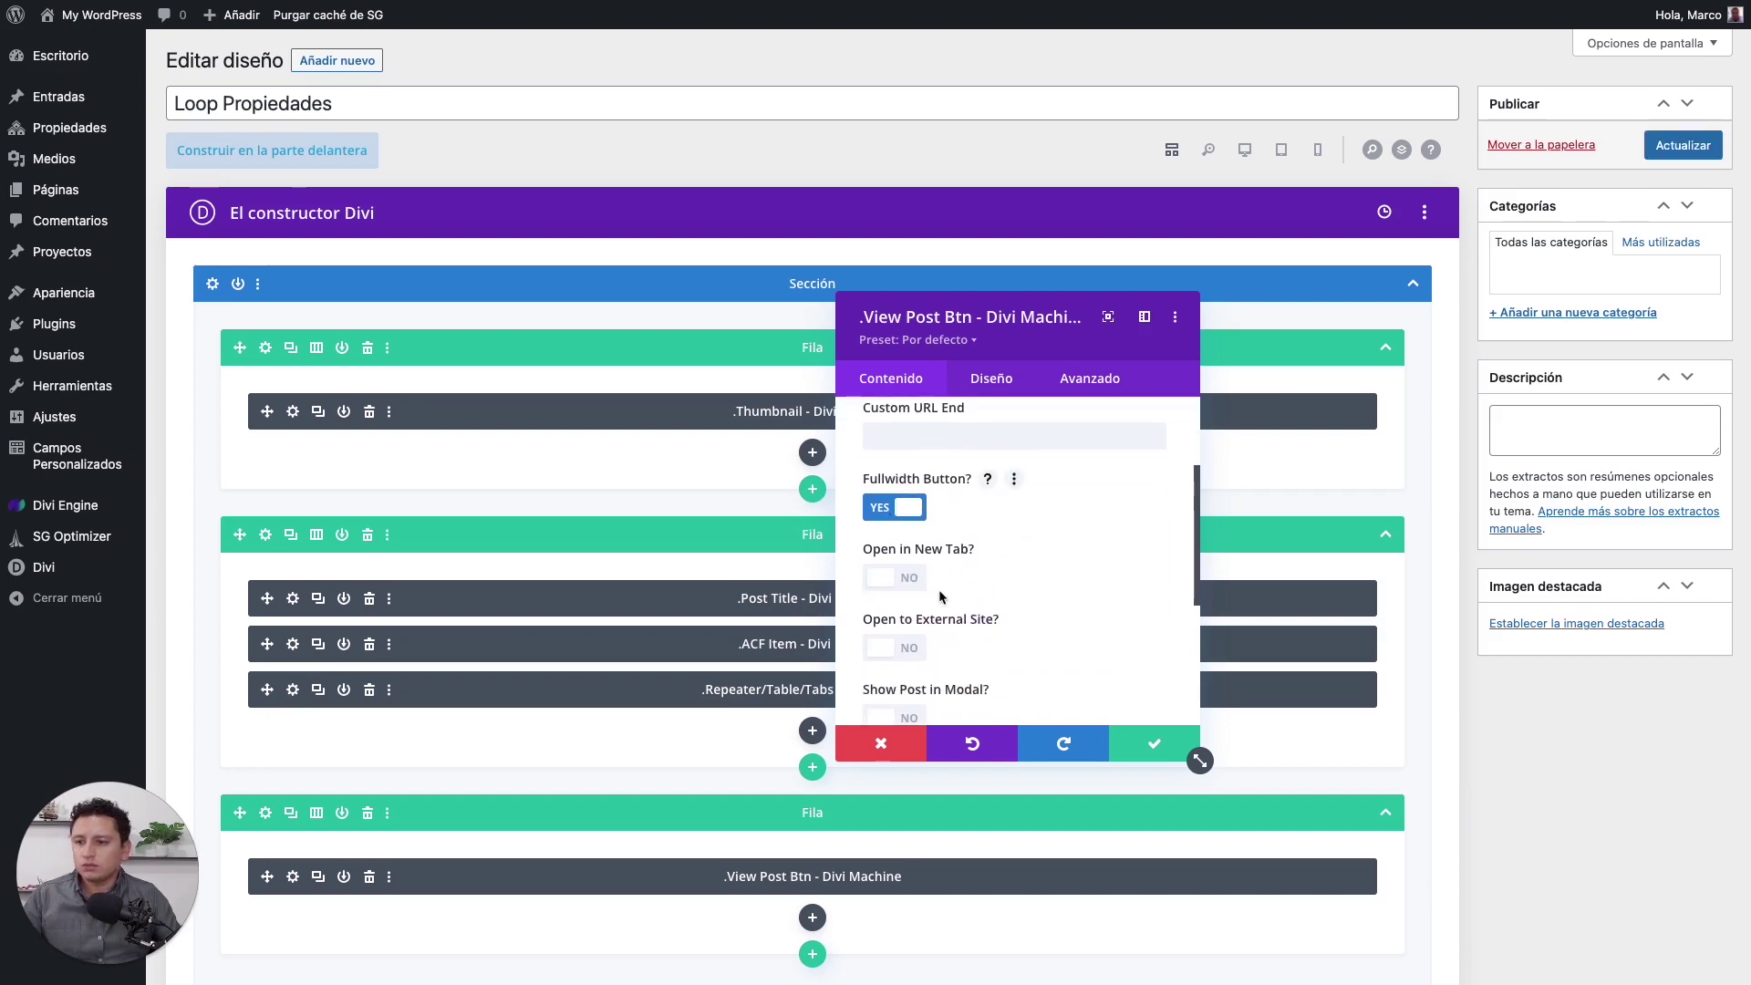
scroll(899, 522, down, 1)
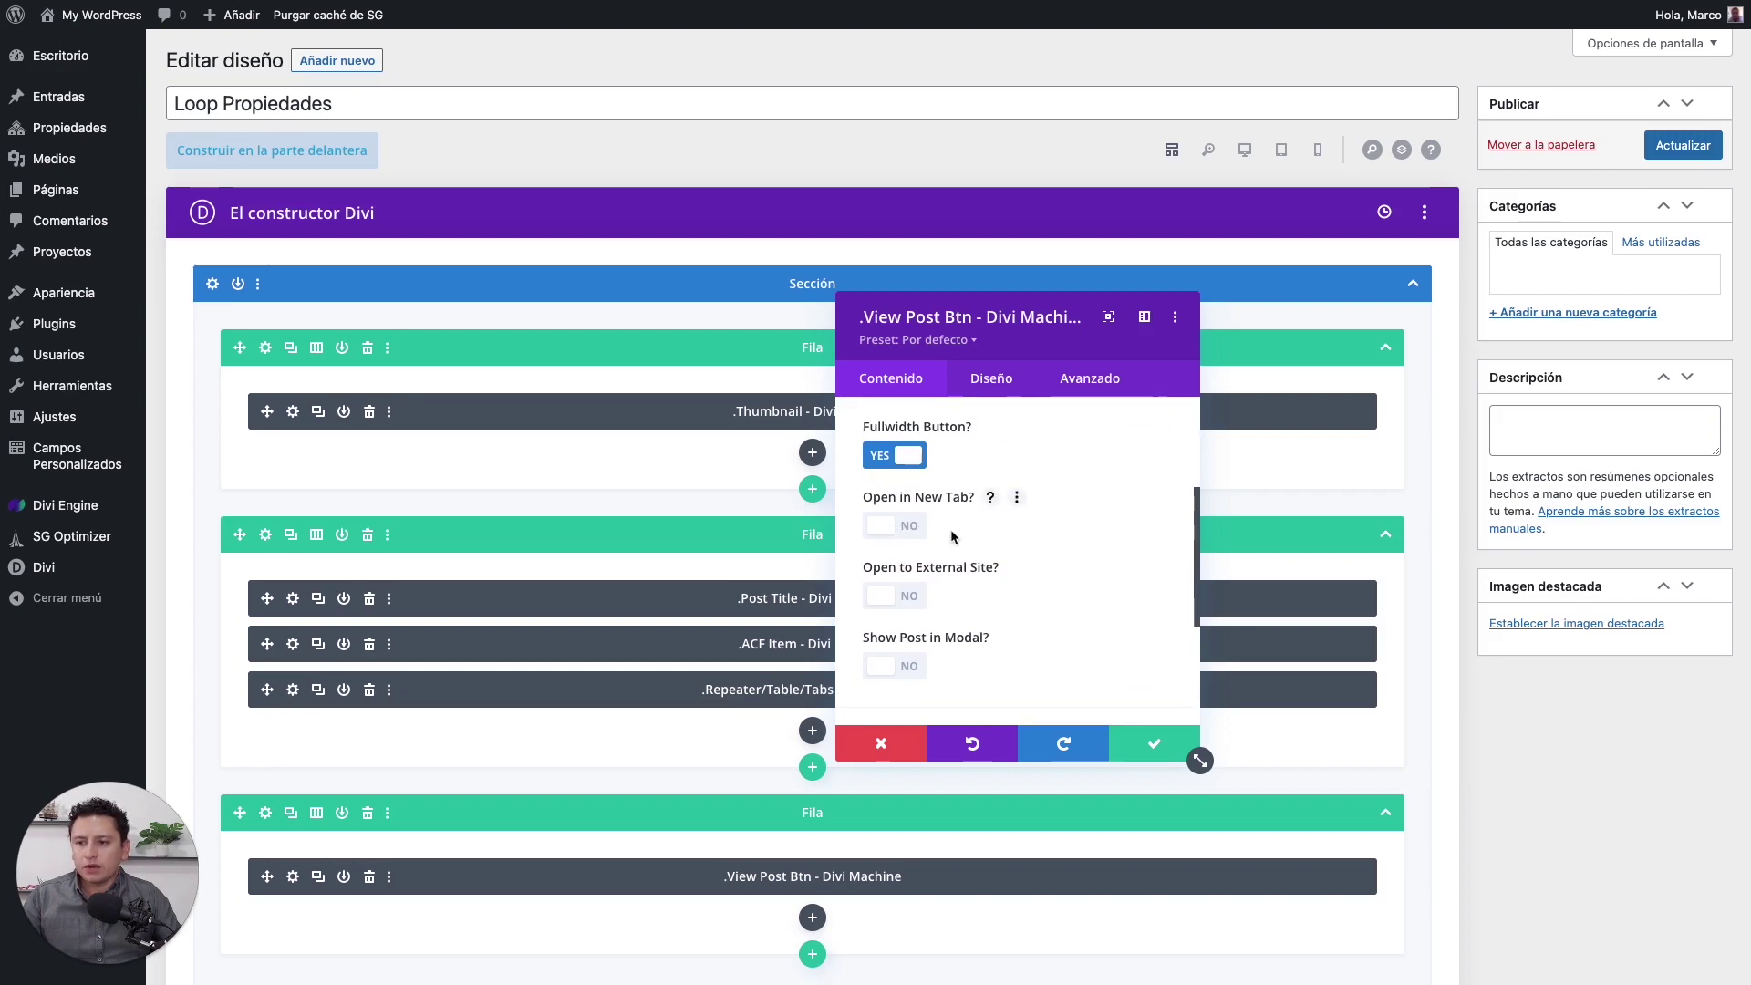
scroll(953, 538, down, 3)
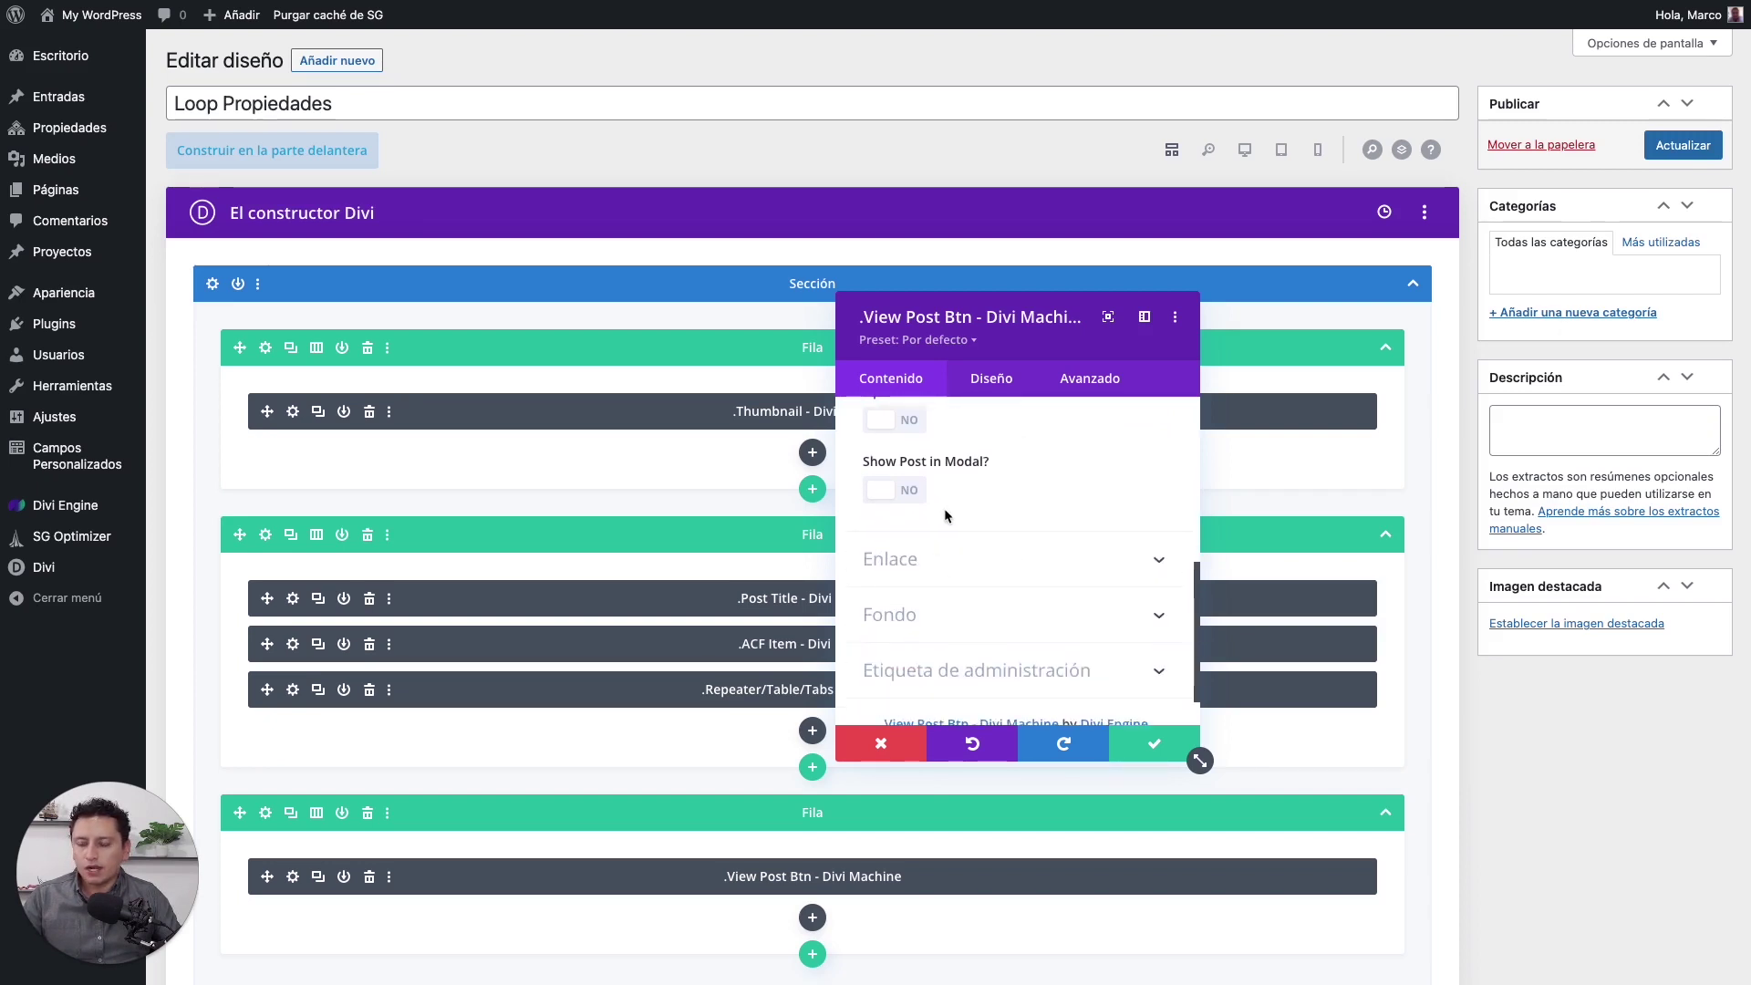
scroll(948, 520, down, 1)
scroll(1069, 606, up, 5)
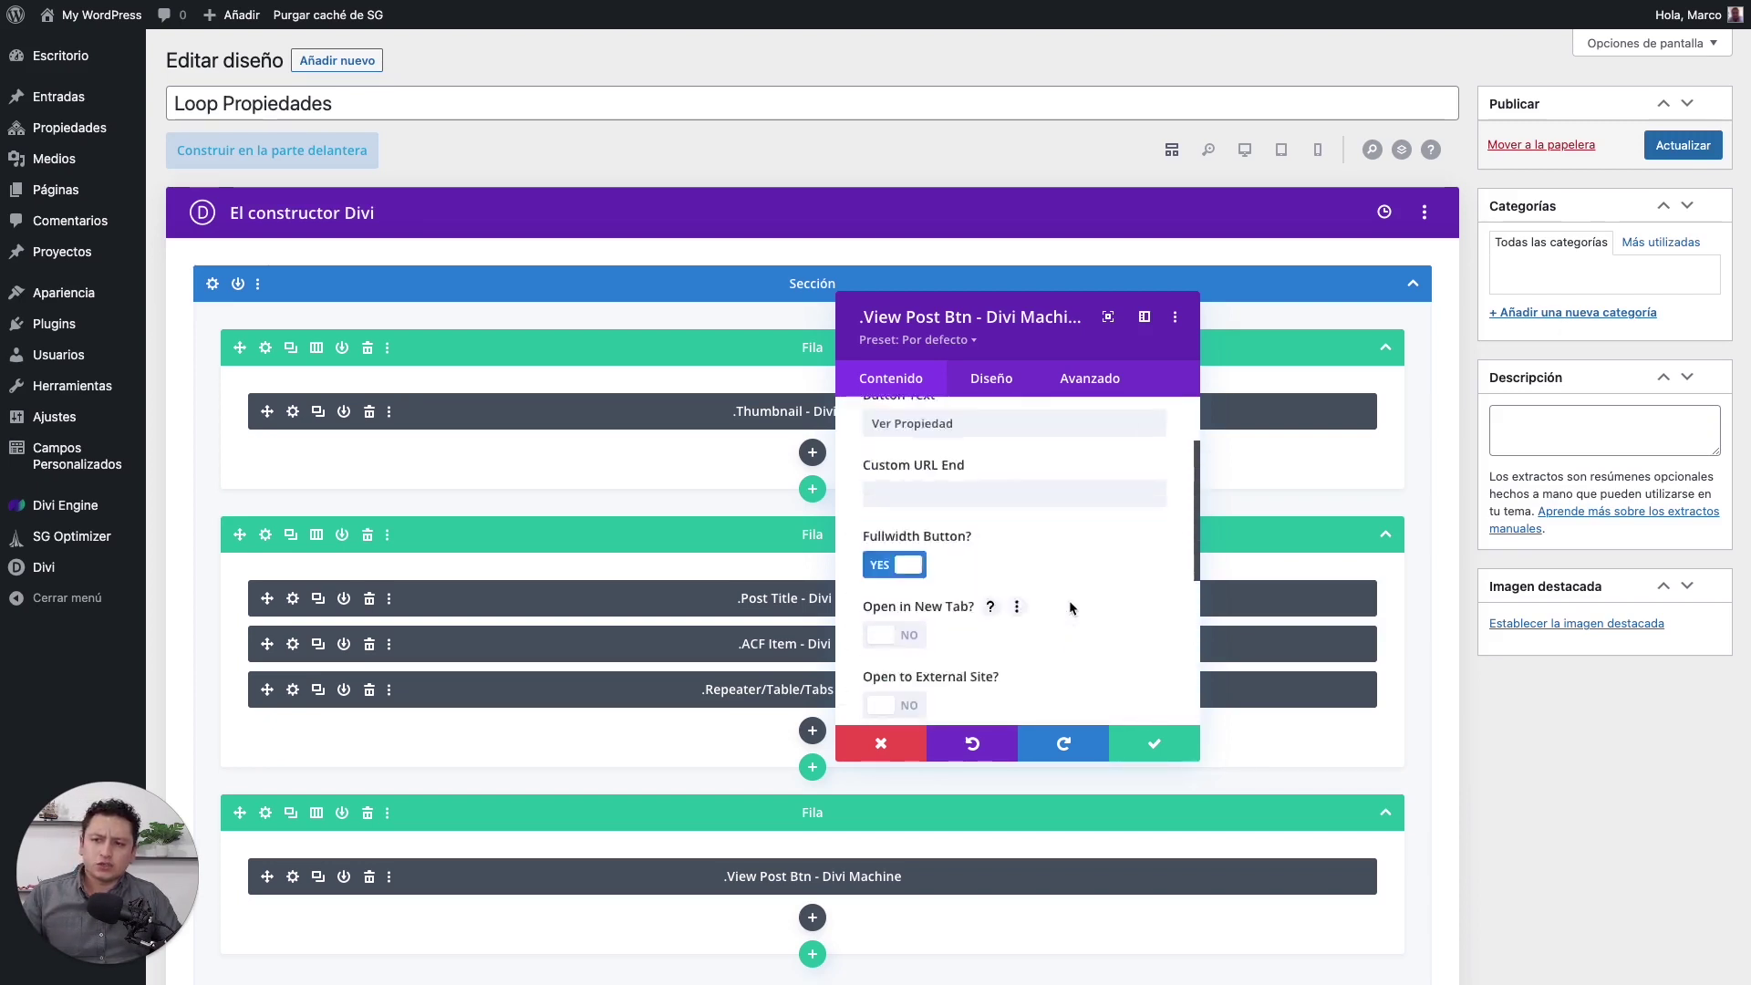
click(1168, 749)
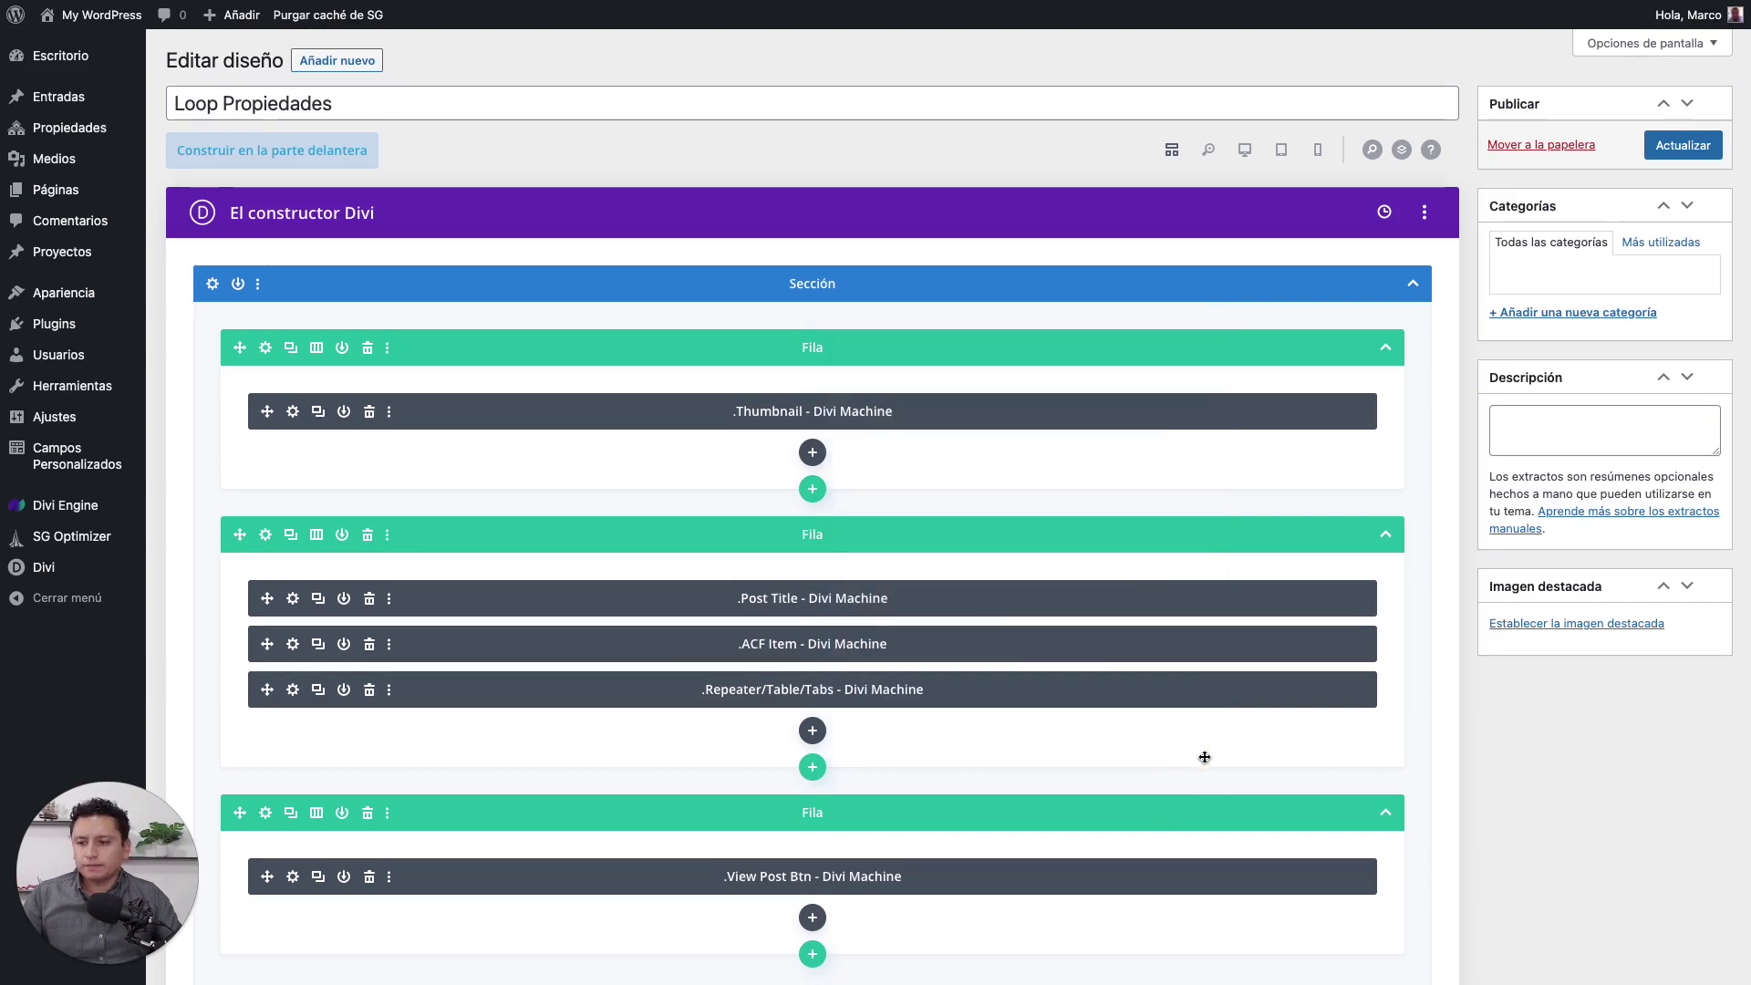
Update (Actualizar) the Loop Propiedades layout to publish the changes
click(1673, 150)
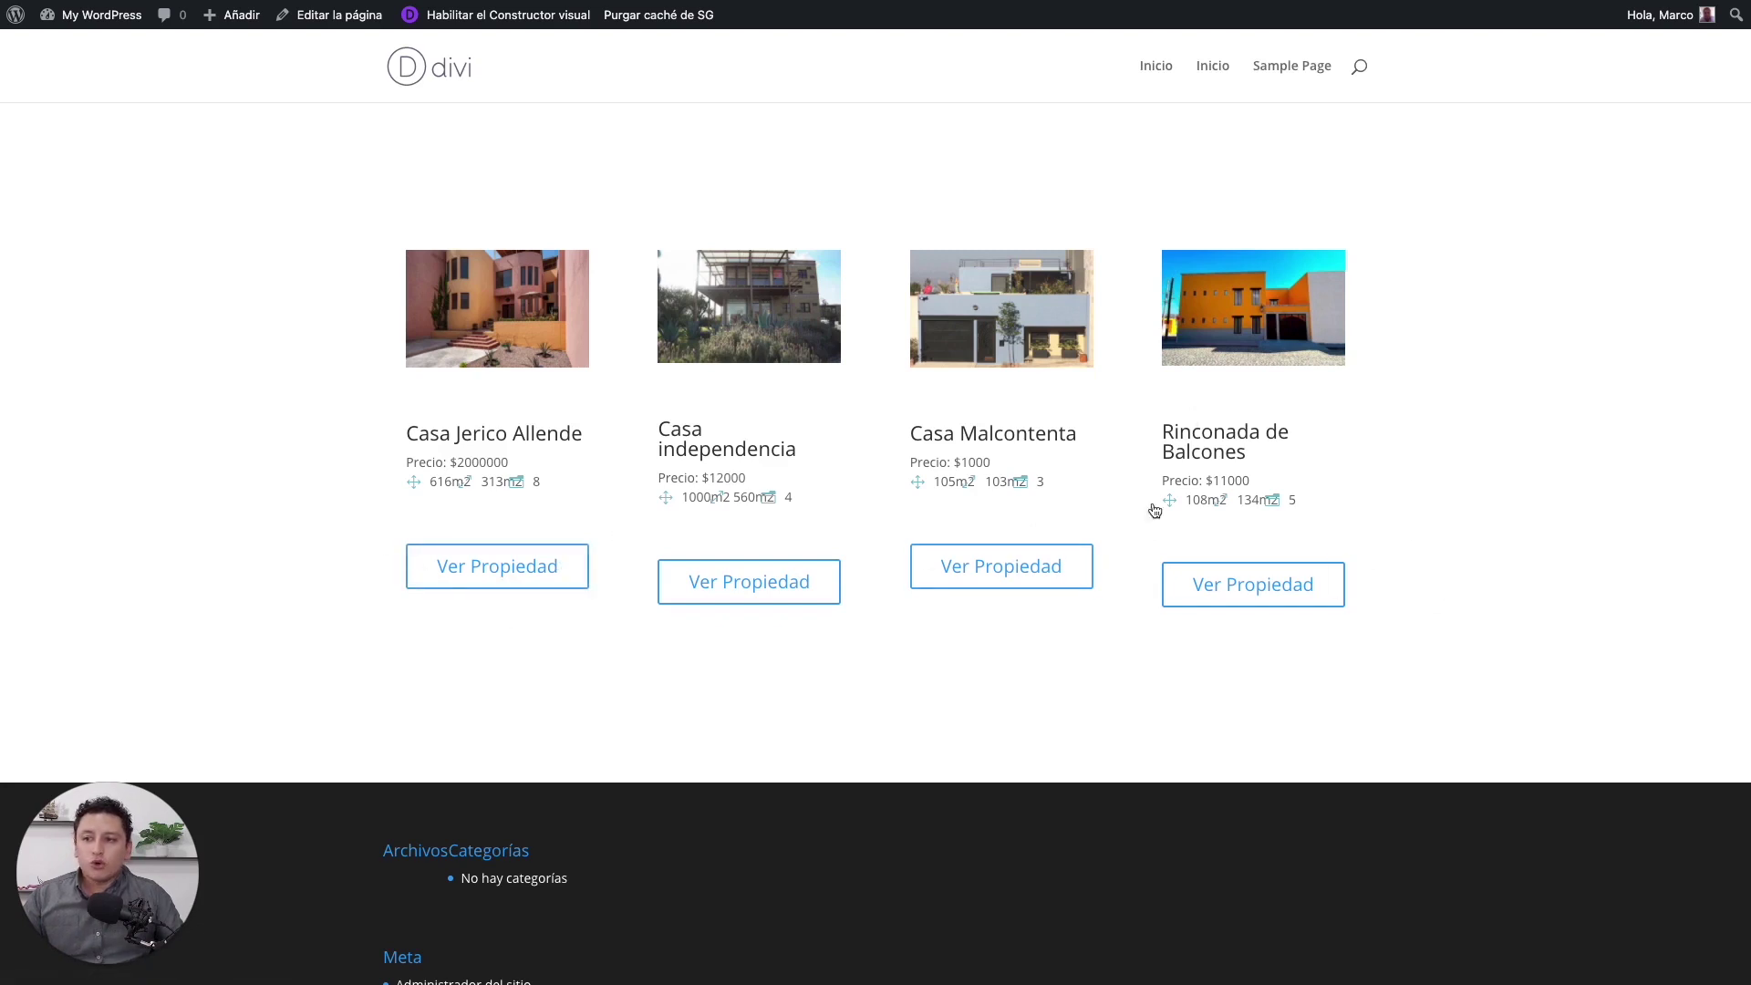
click(486, 578)
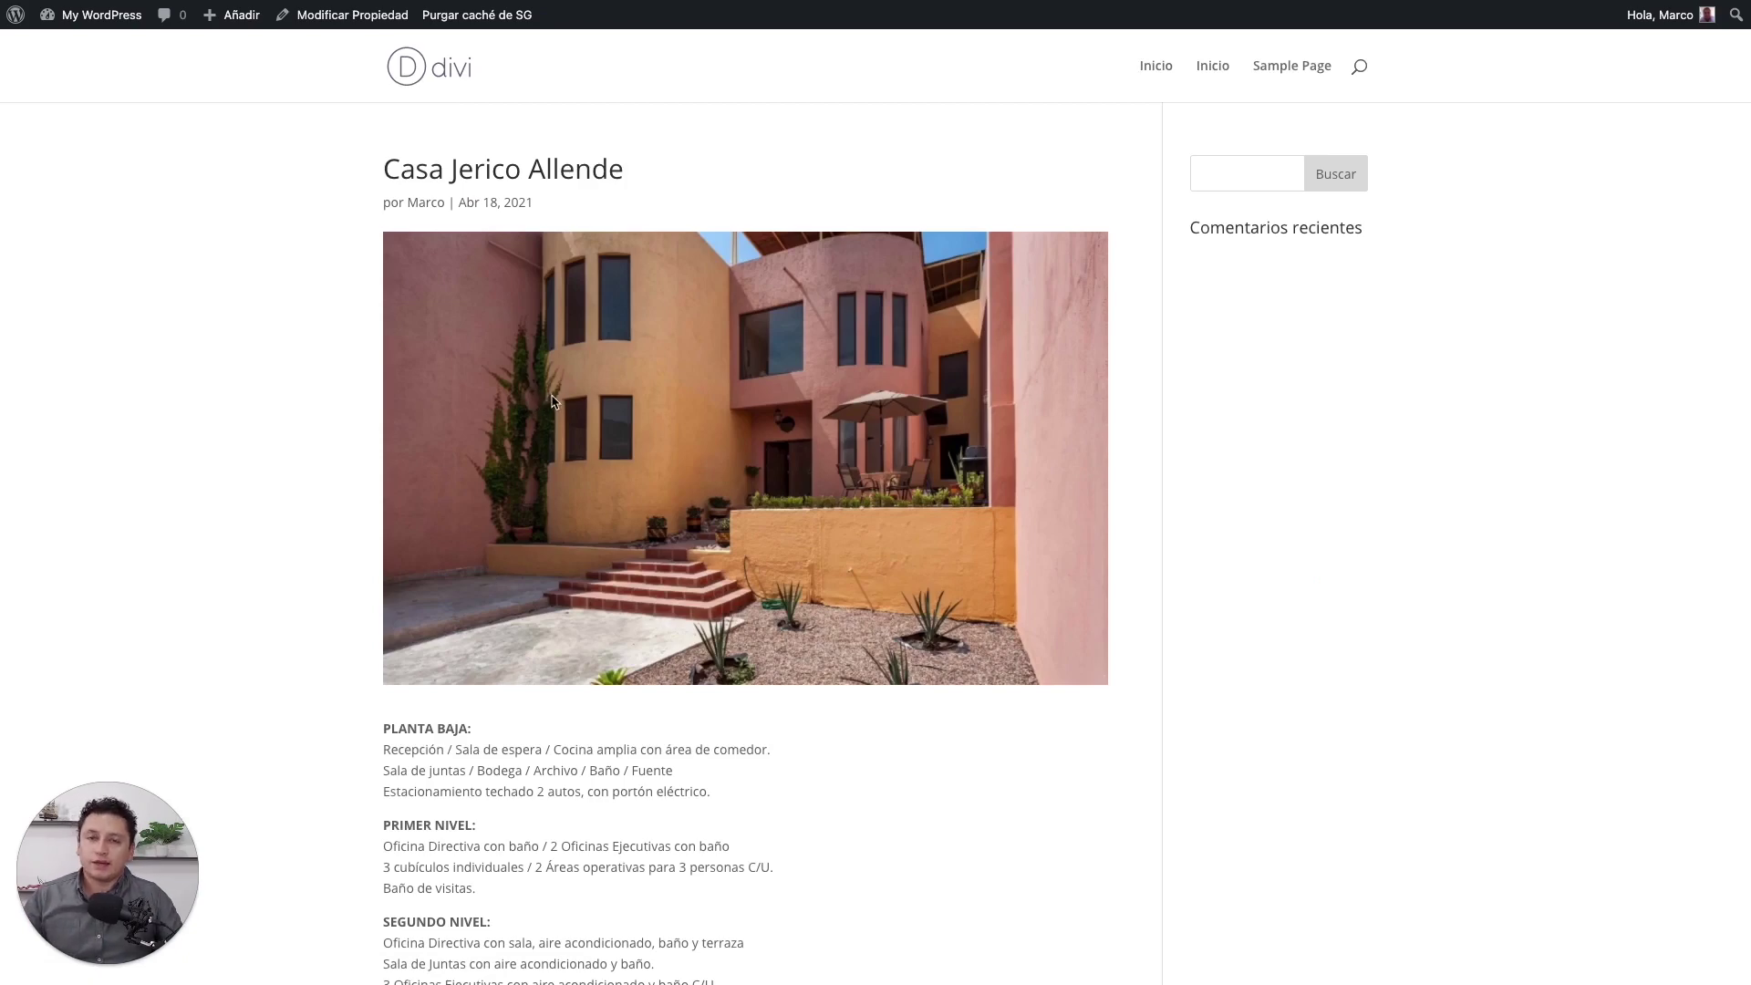
scroll(796, 415, down, 3)
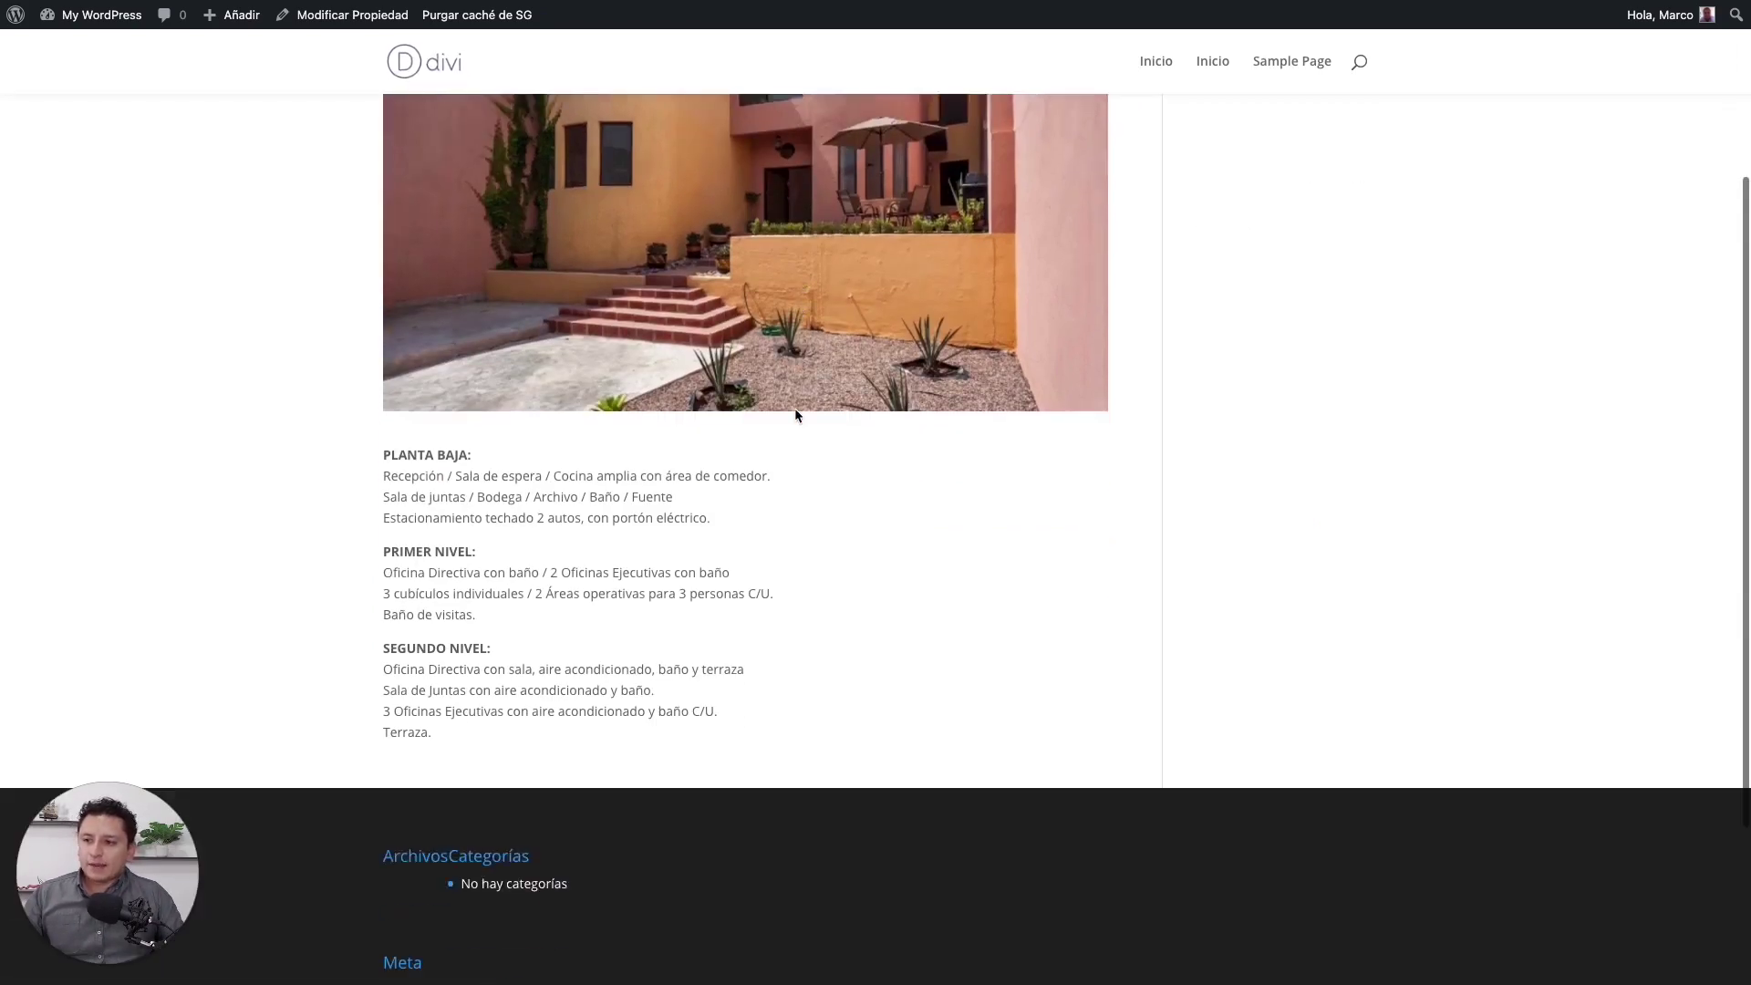
scroll(796, 415, down, 3)
scroll(795, 415, up, 6)
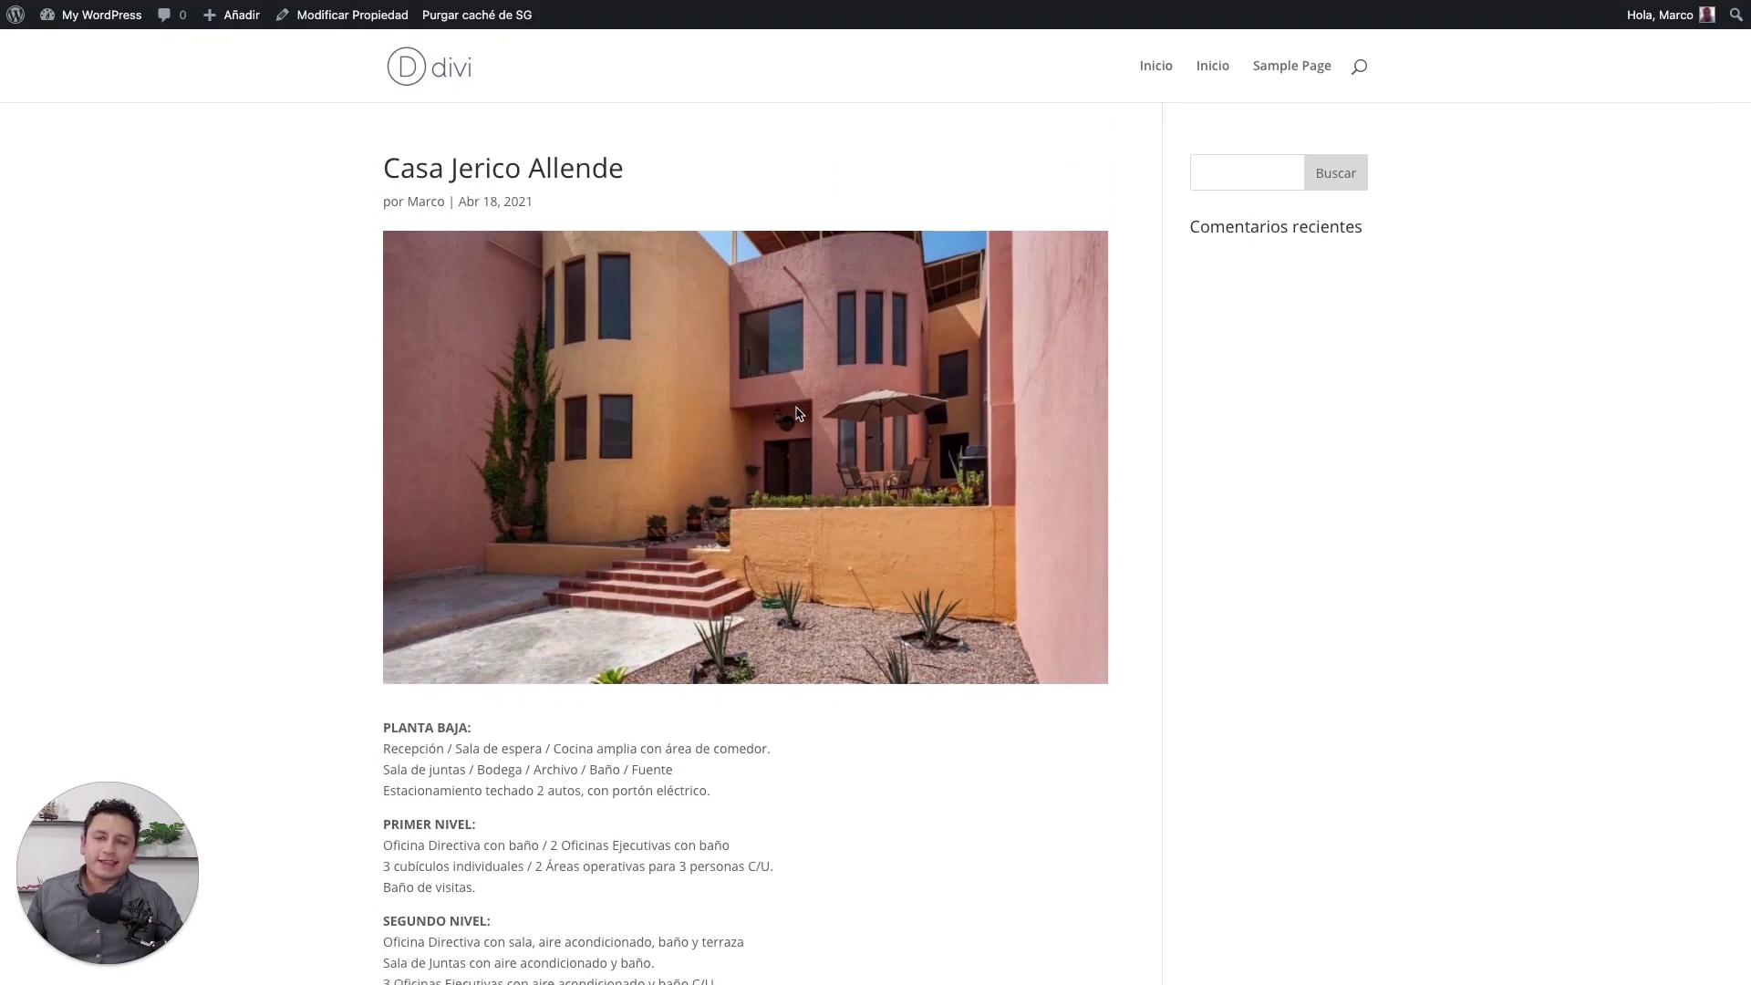
scroll(796, 415, down, 3)
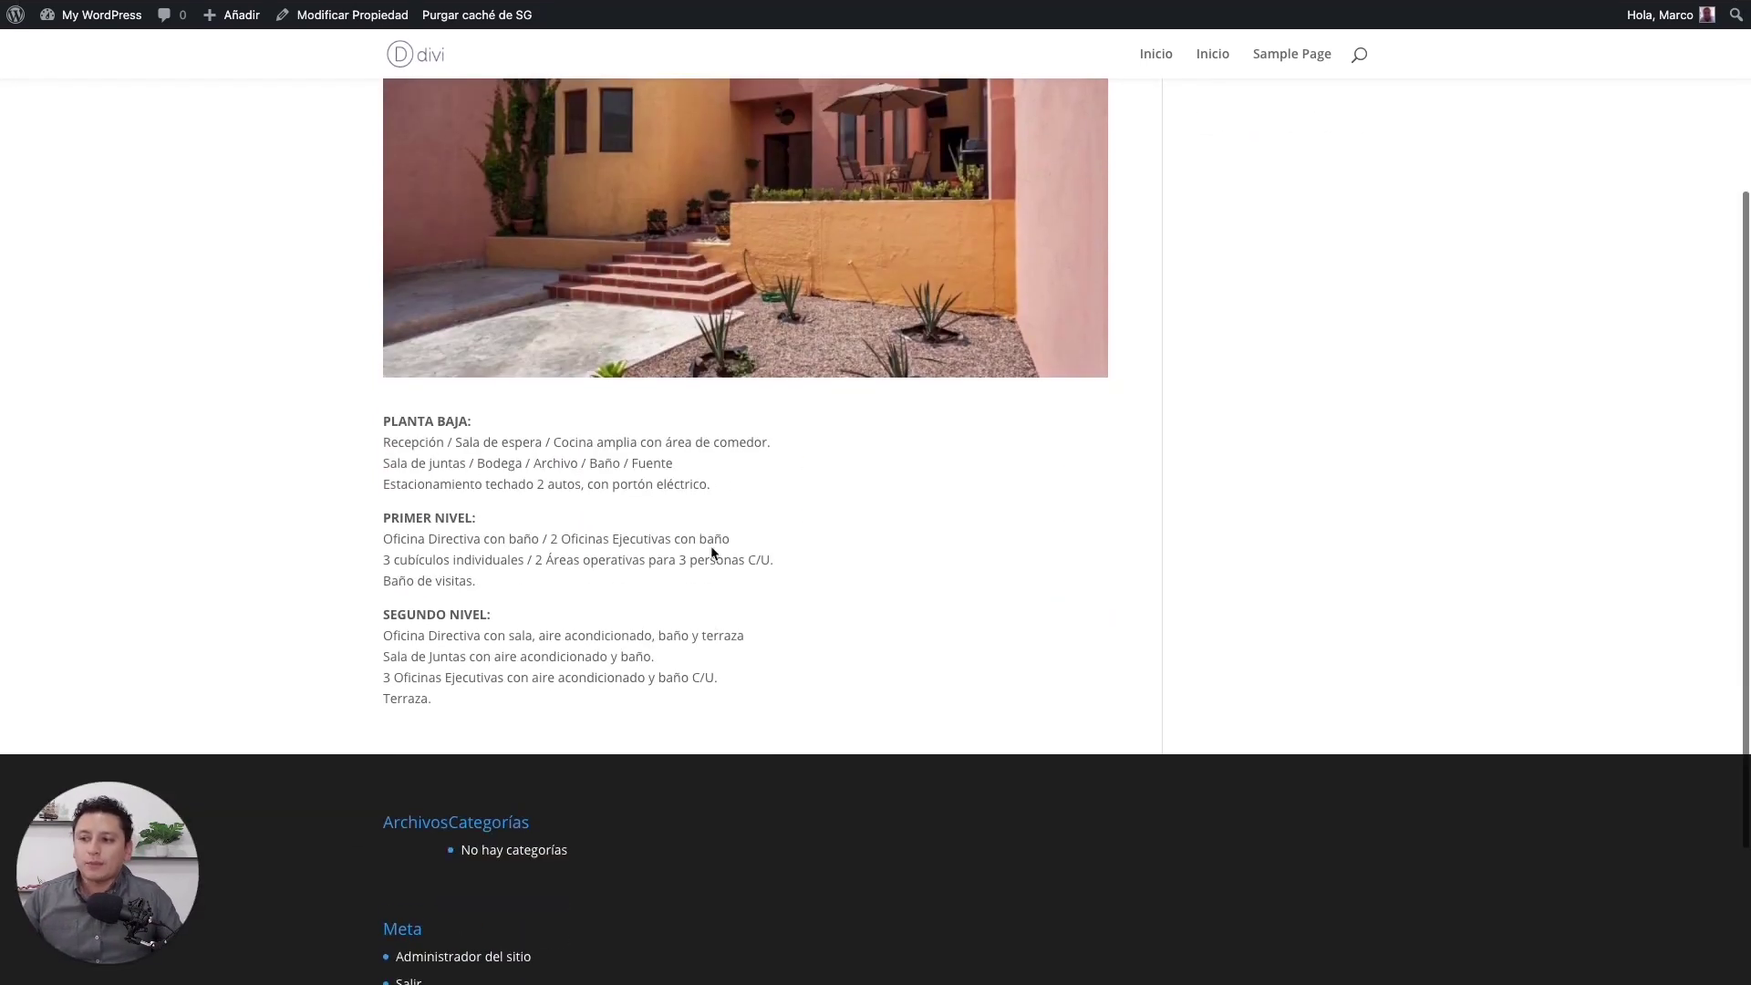
scroll(967, 569, up, 4)
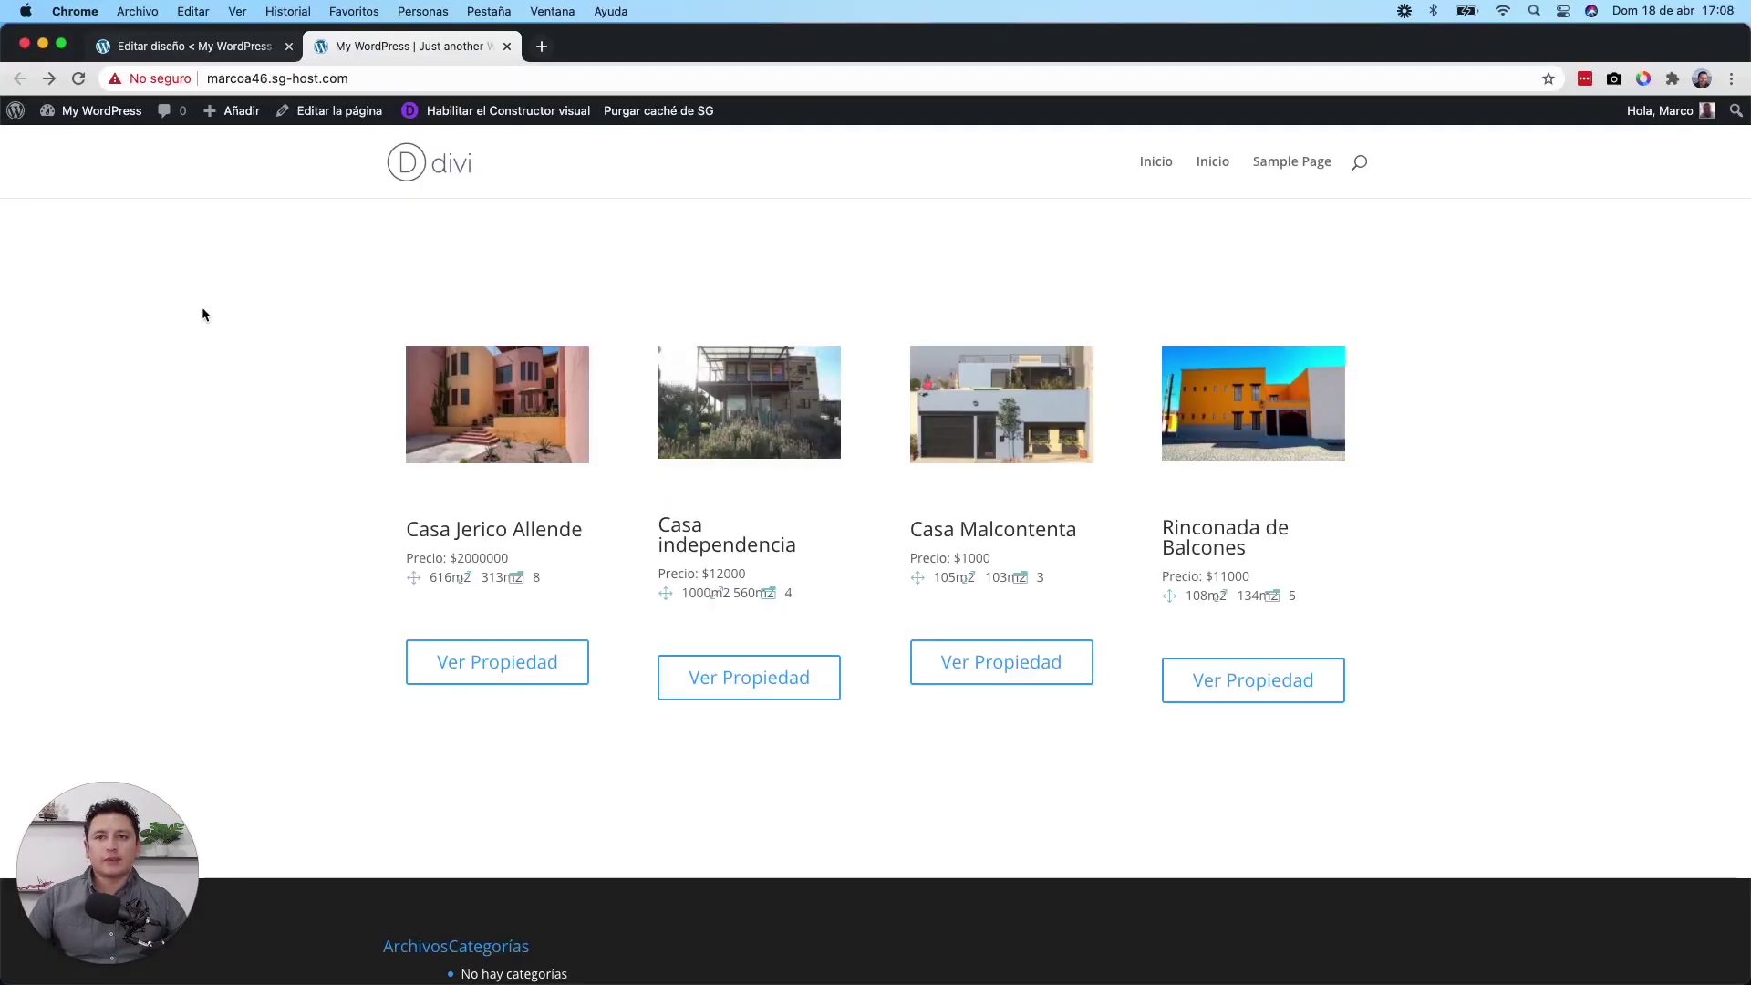
Compare the live property listing with the layout editor, ending back in the editor
click(229, 48)
click(383, 46)
click(201, 47)
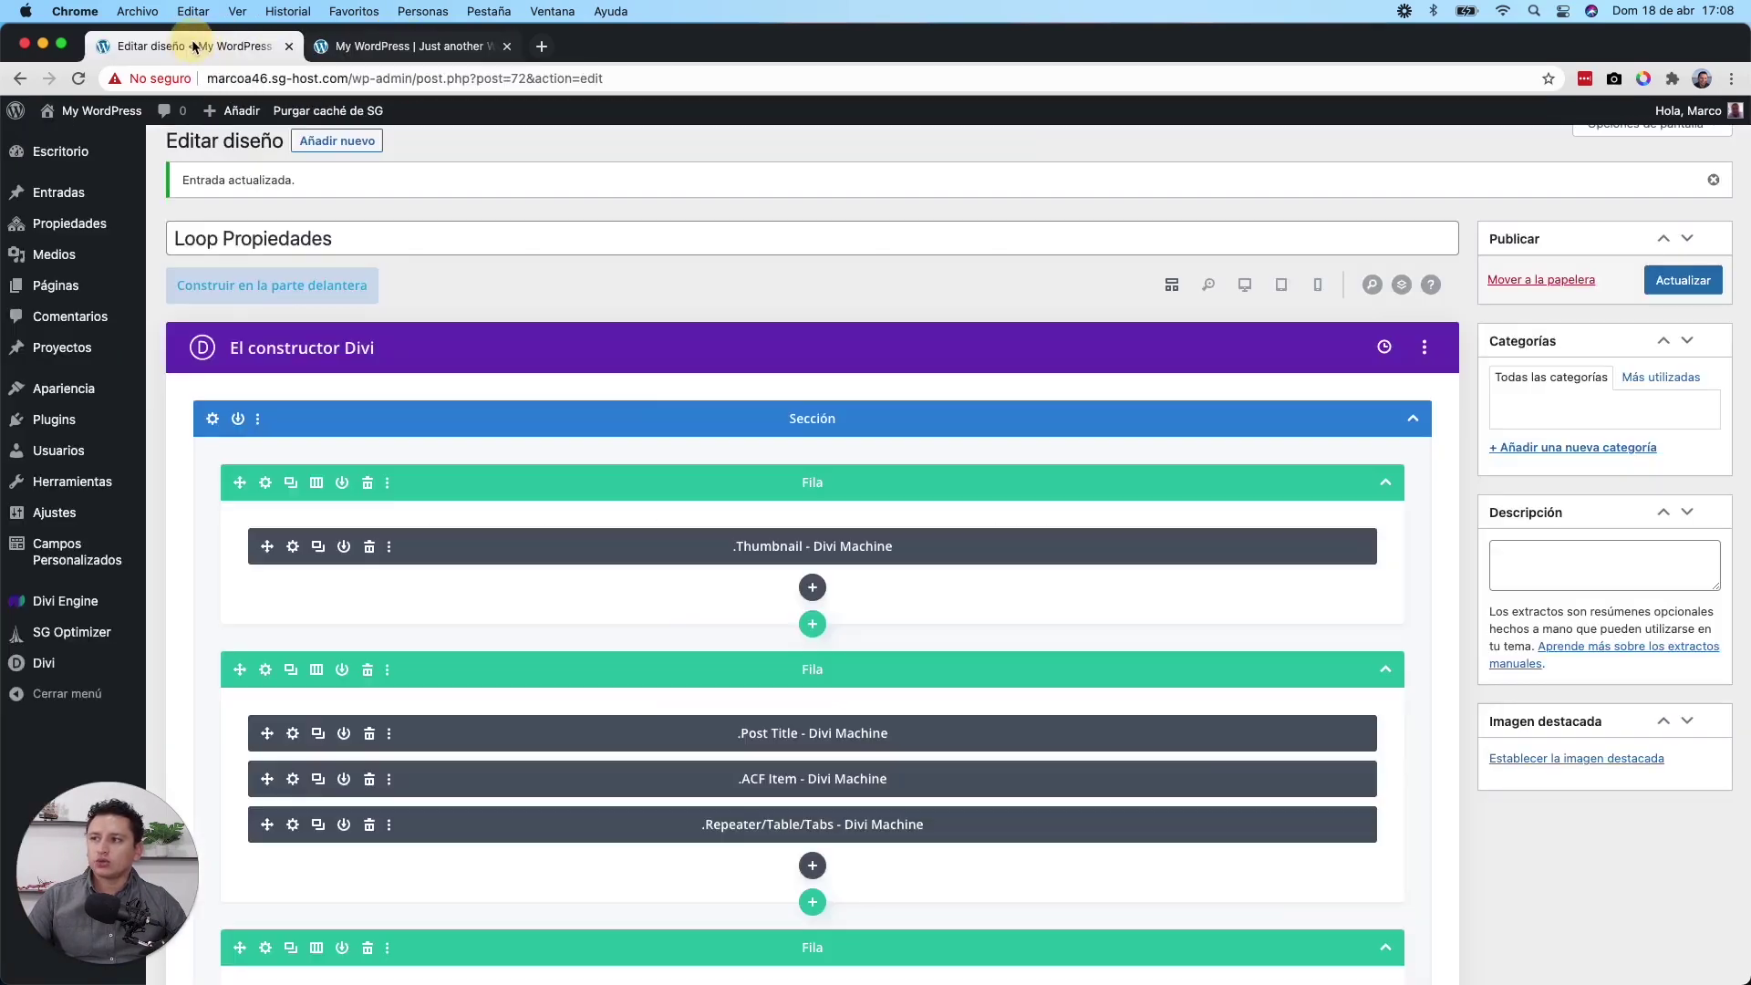
click(385, 46)
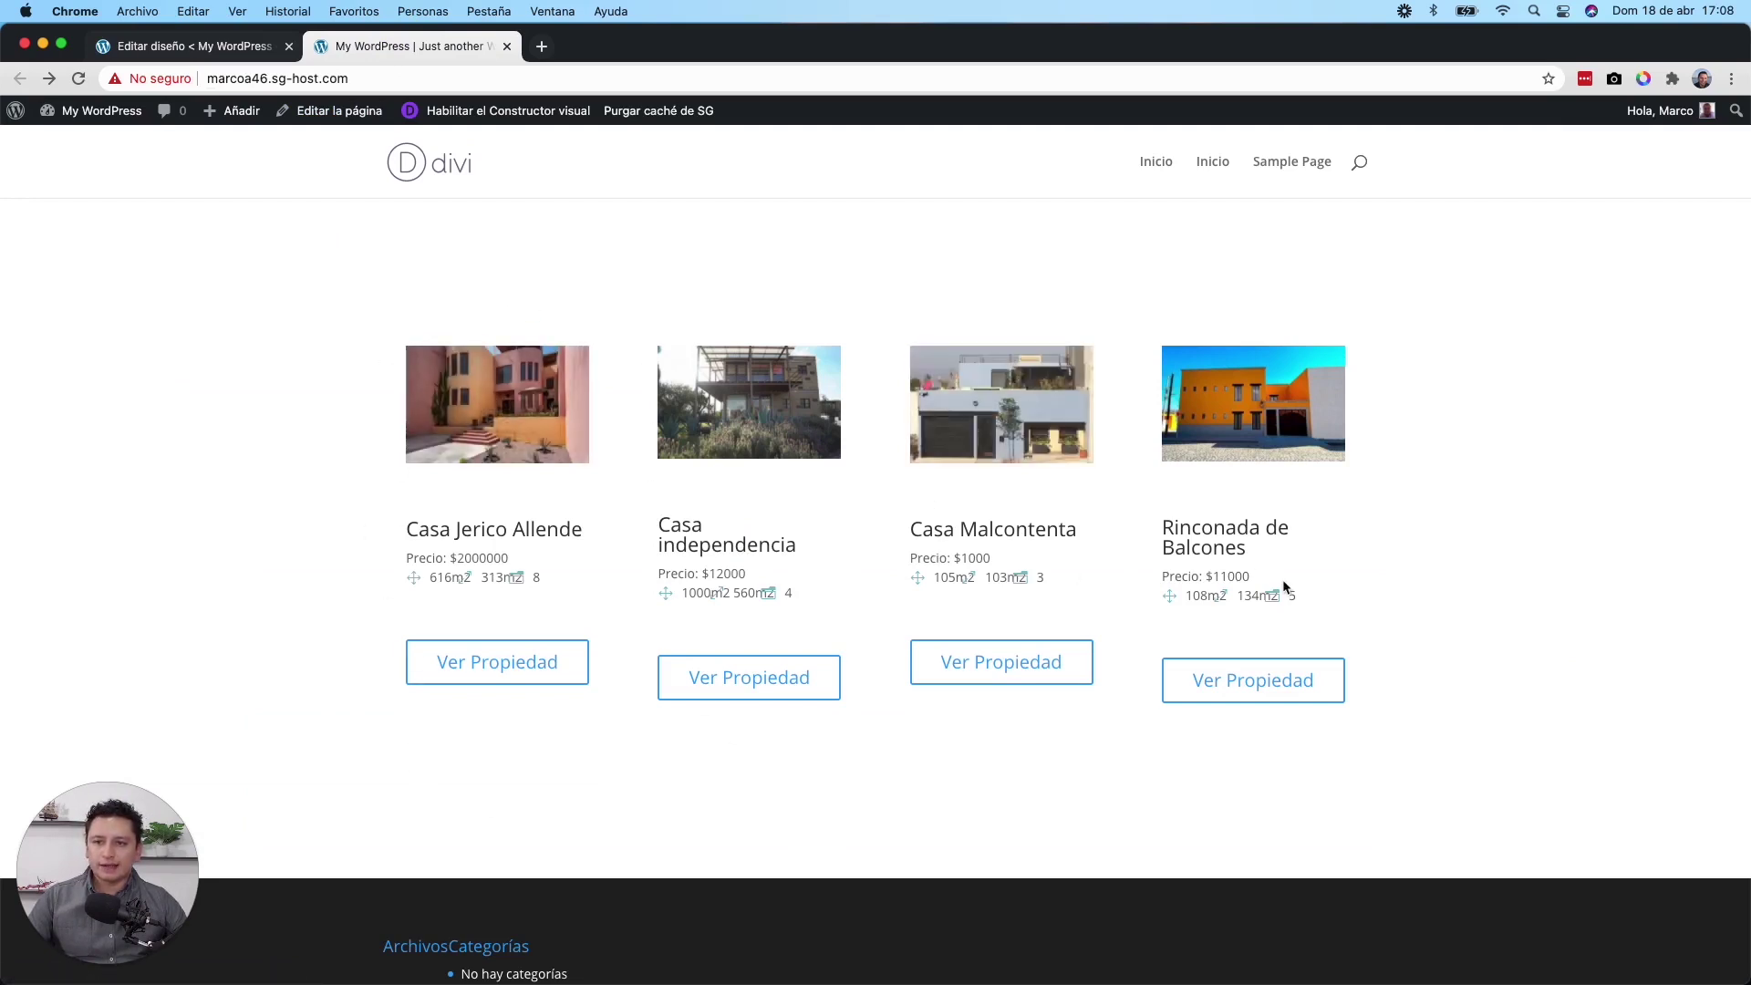
click(239, 45)
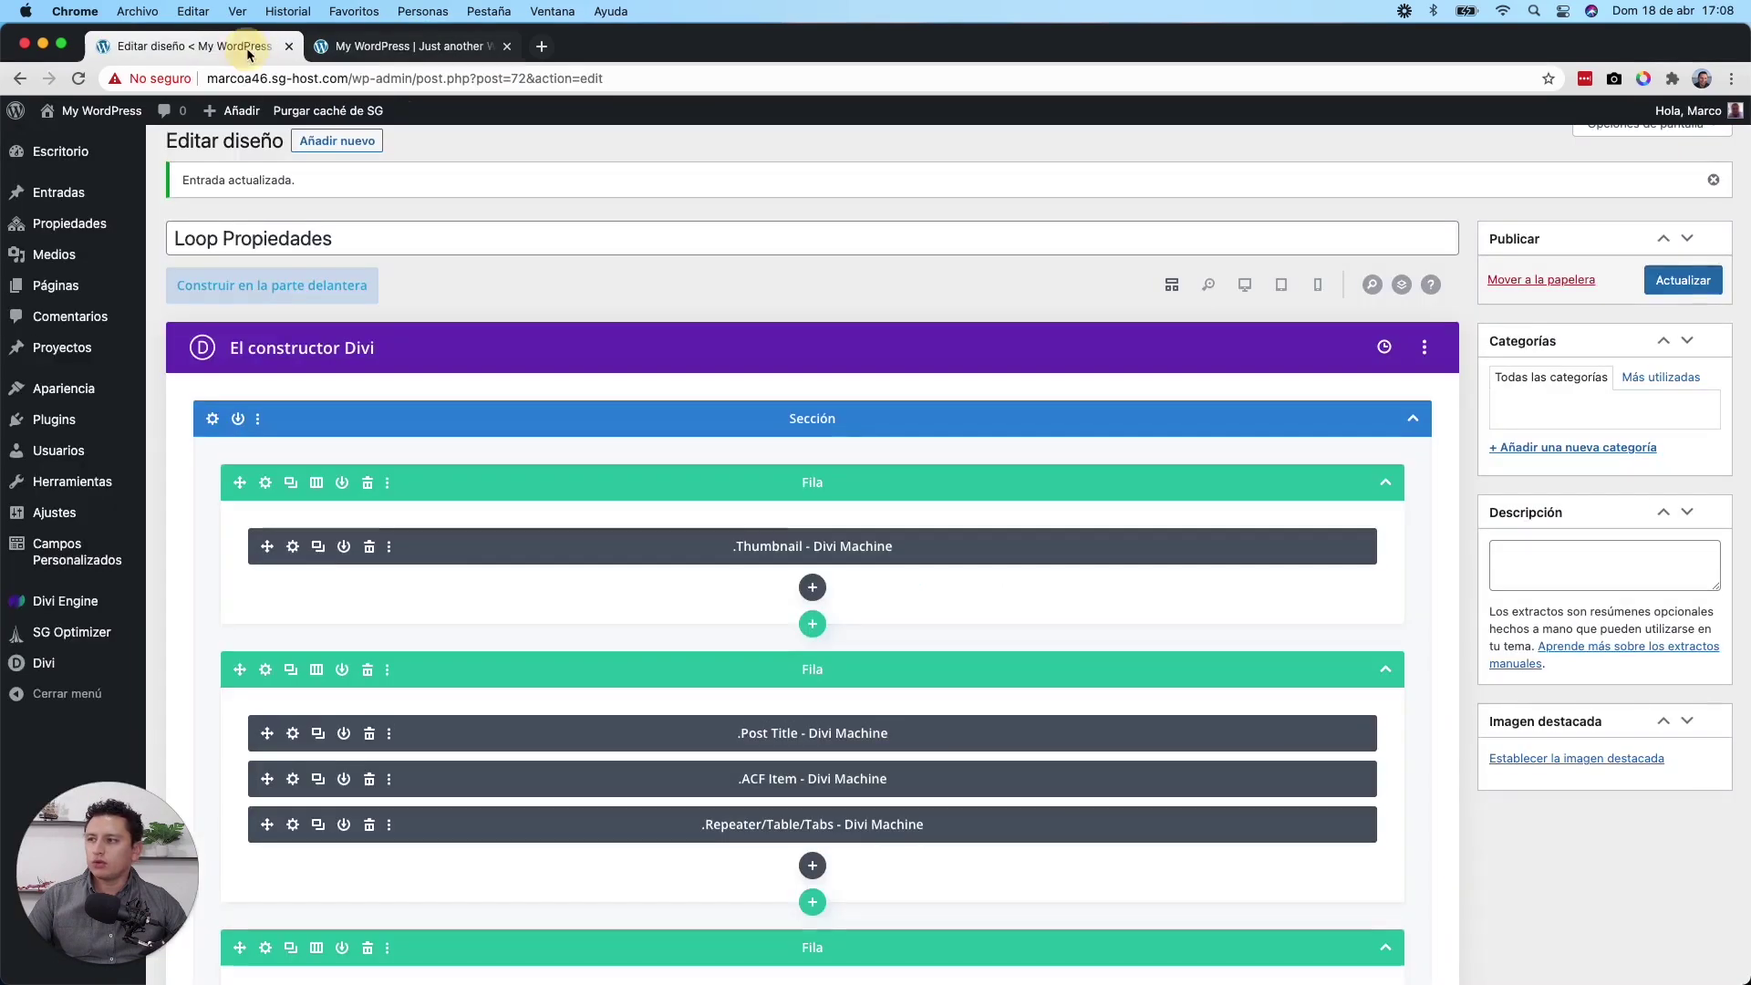
Give the Loop Propiedades section 5px rounded corners on all sides
click(213, 418)
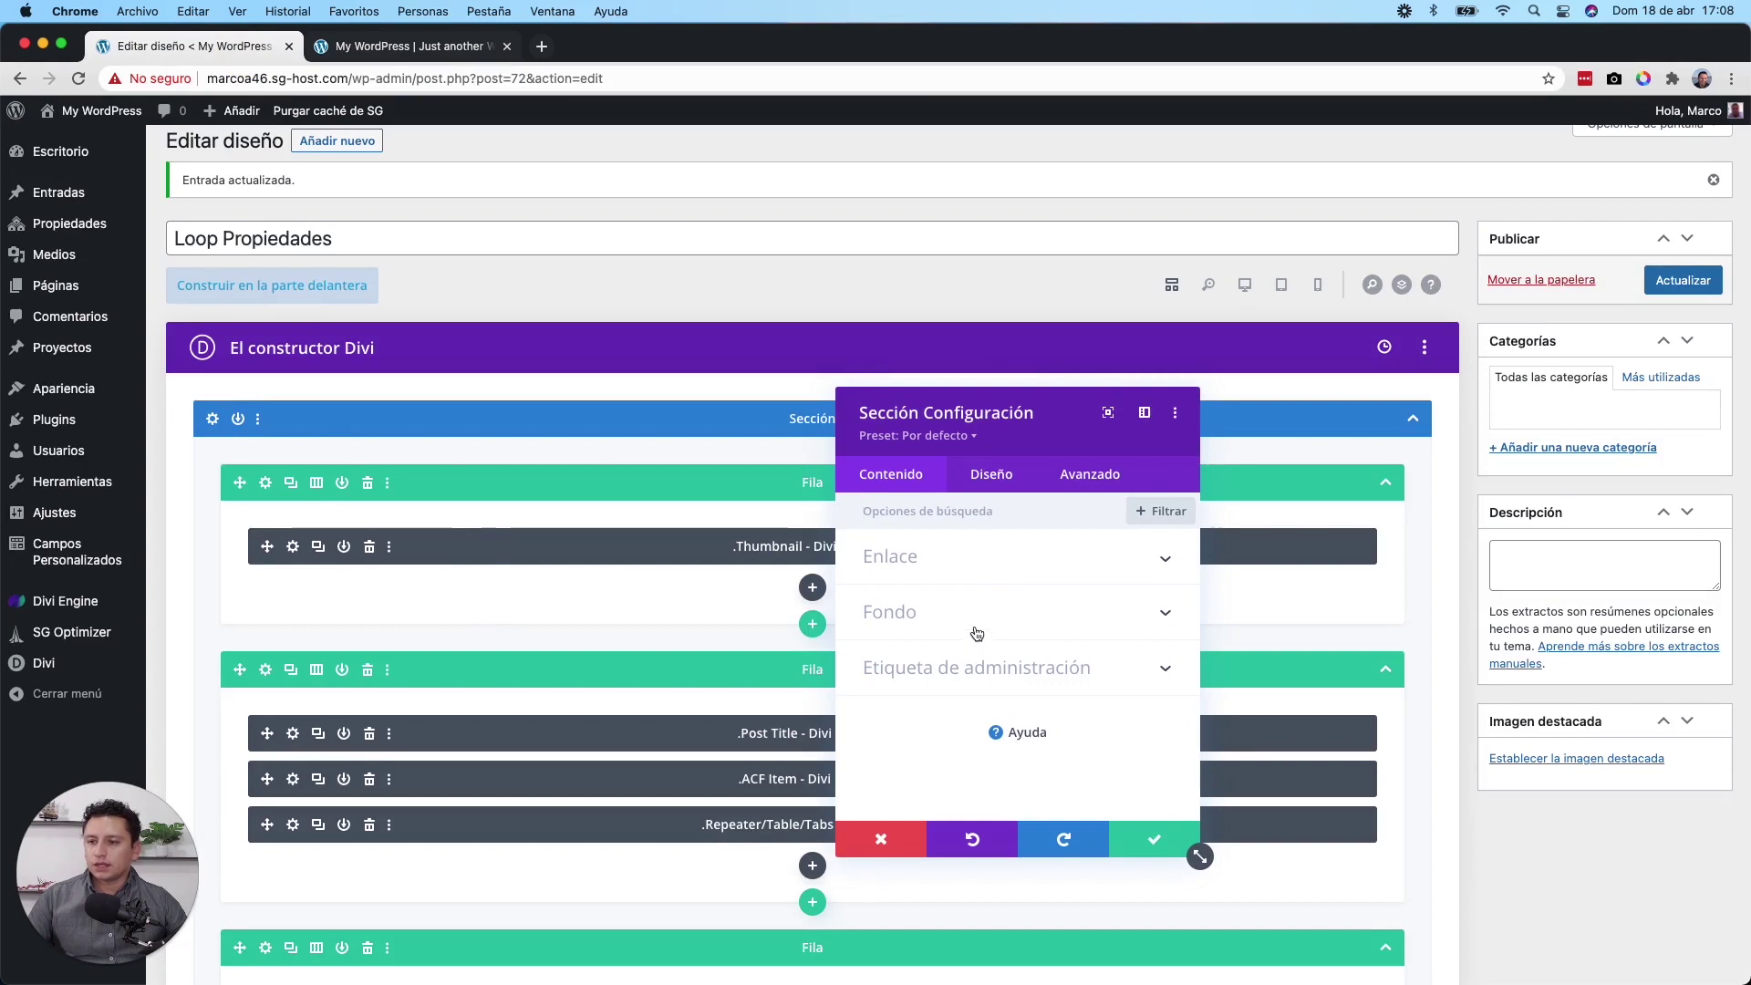
click(990, 478)
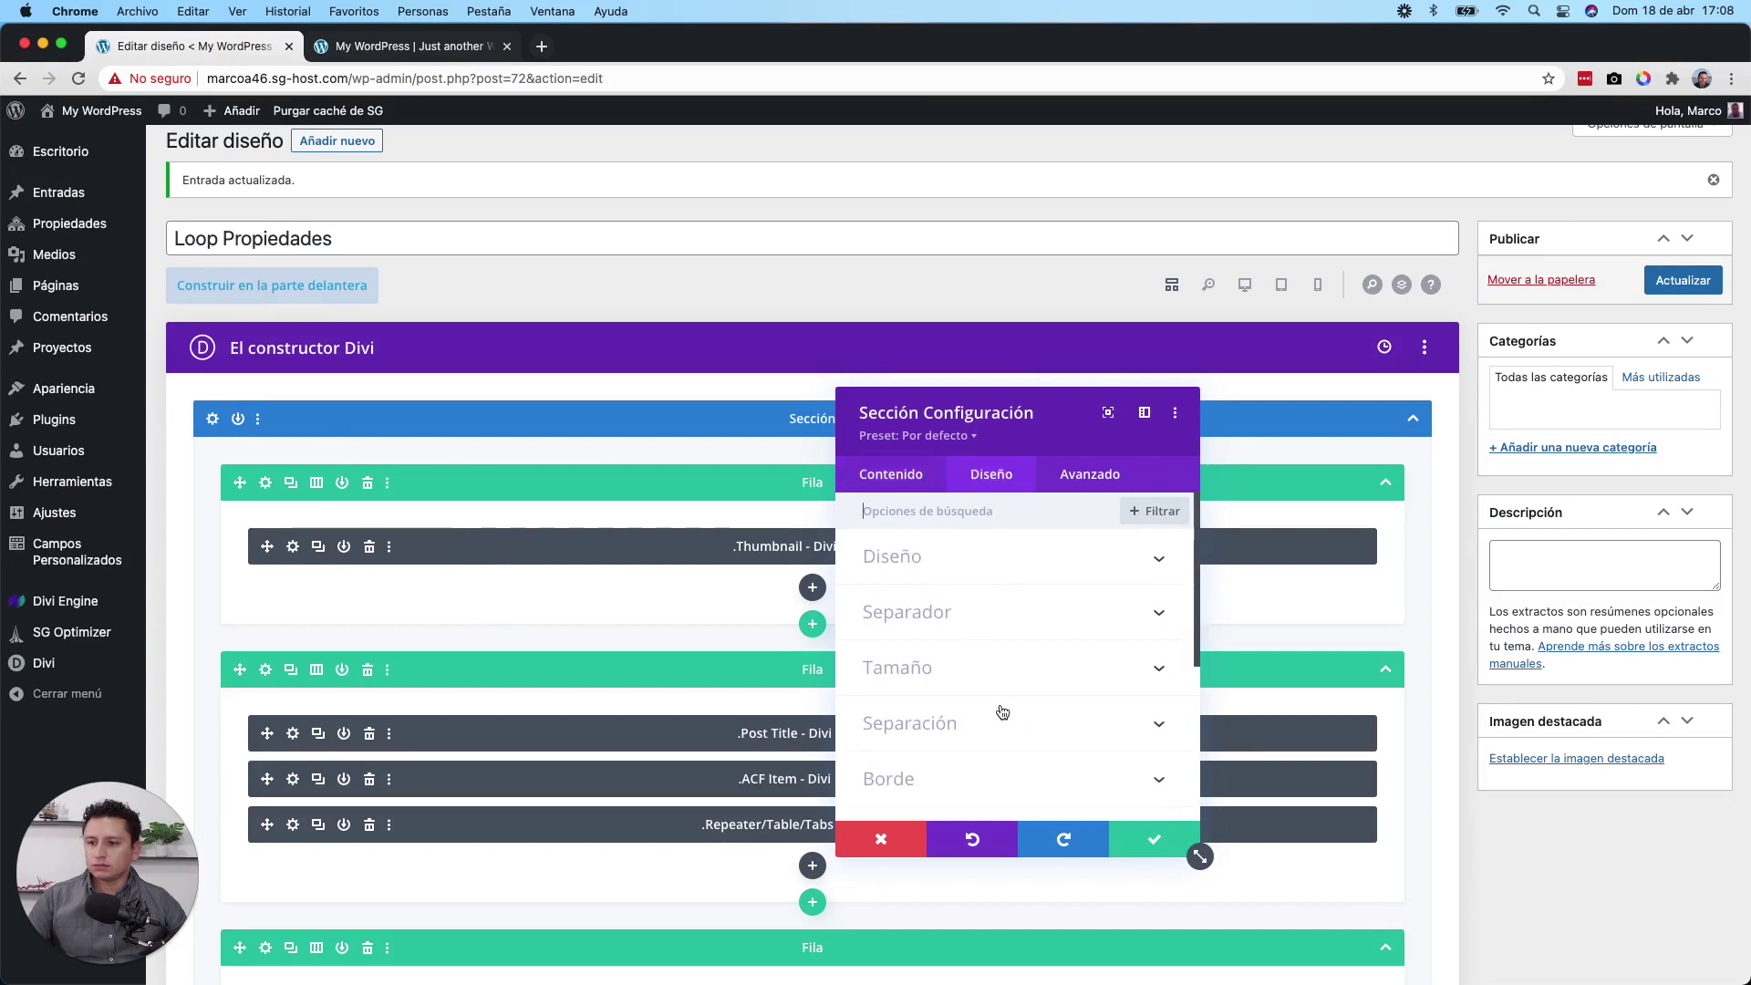
scroll(1007, 711, down, 1)
scroll(1011, 712, down, 3)
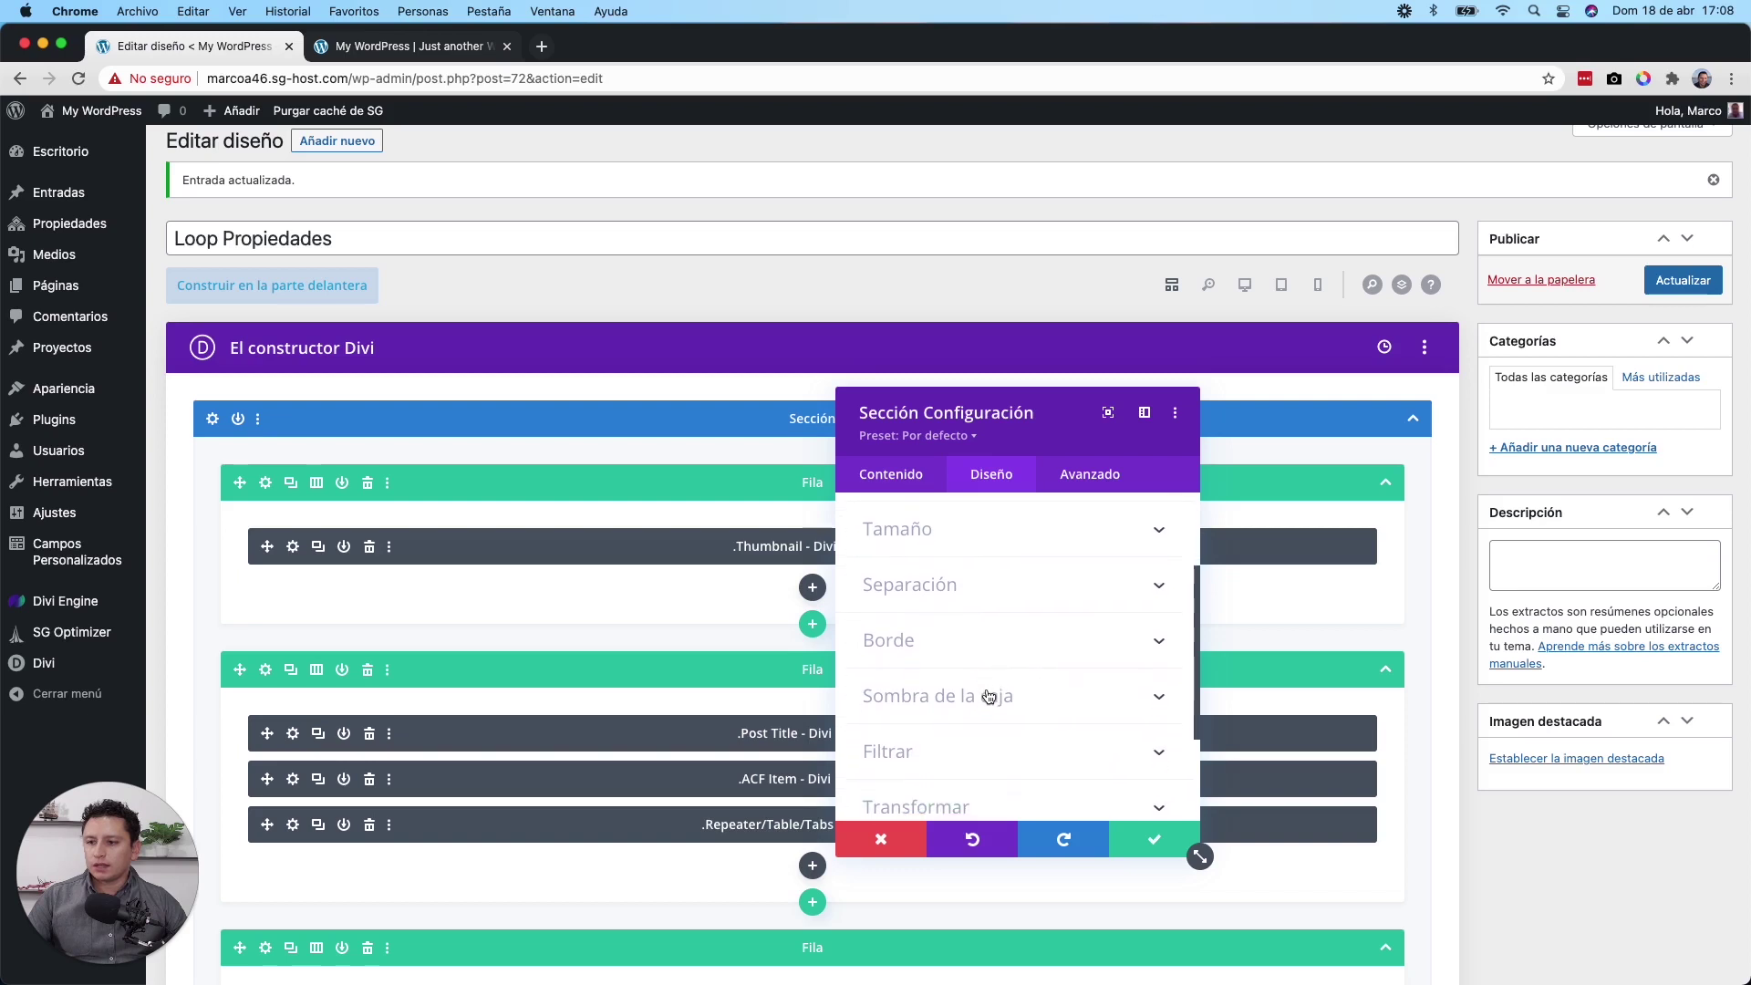
click(978, 639)
click(912, 604)
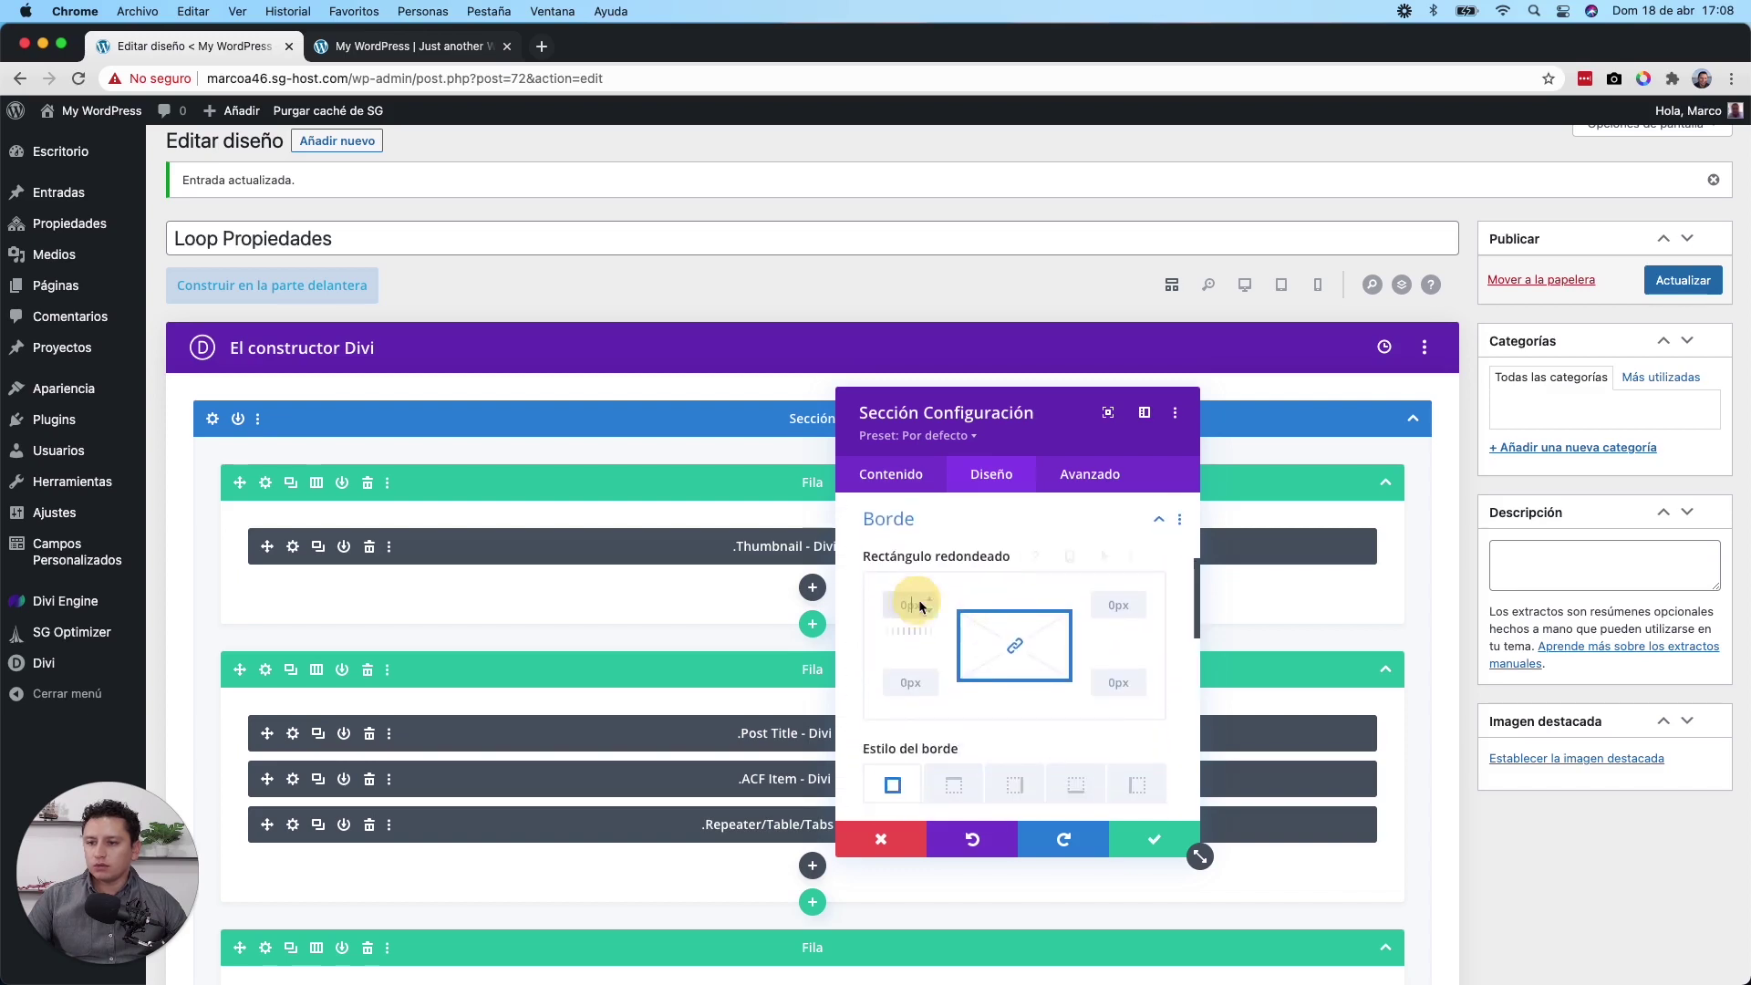
text(5)
key(Tab)
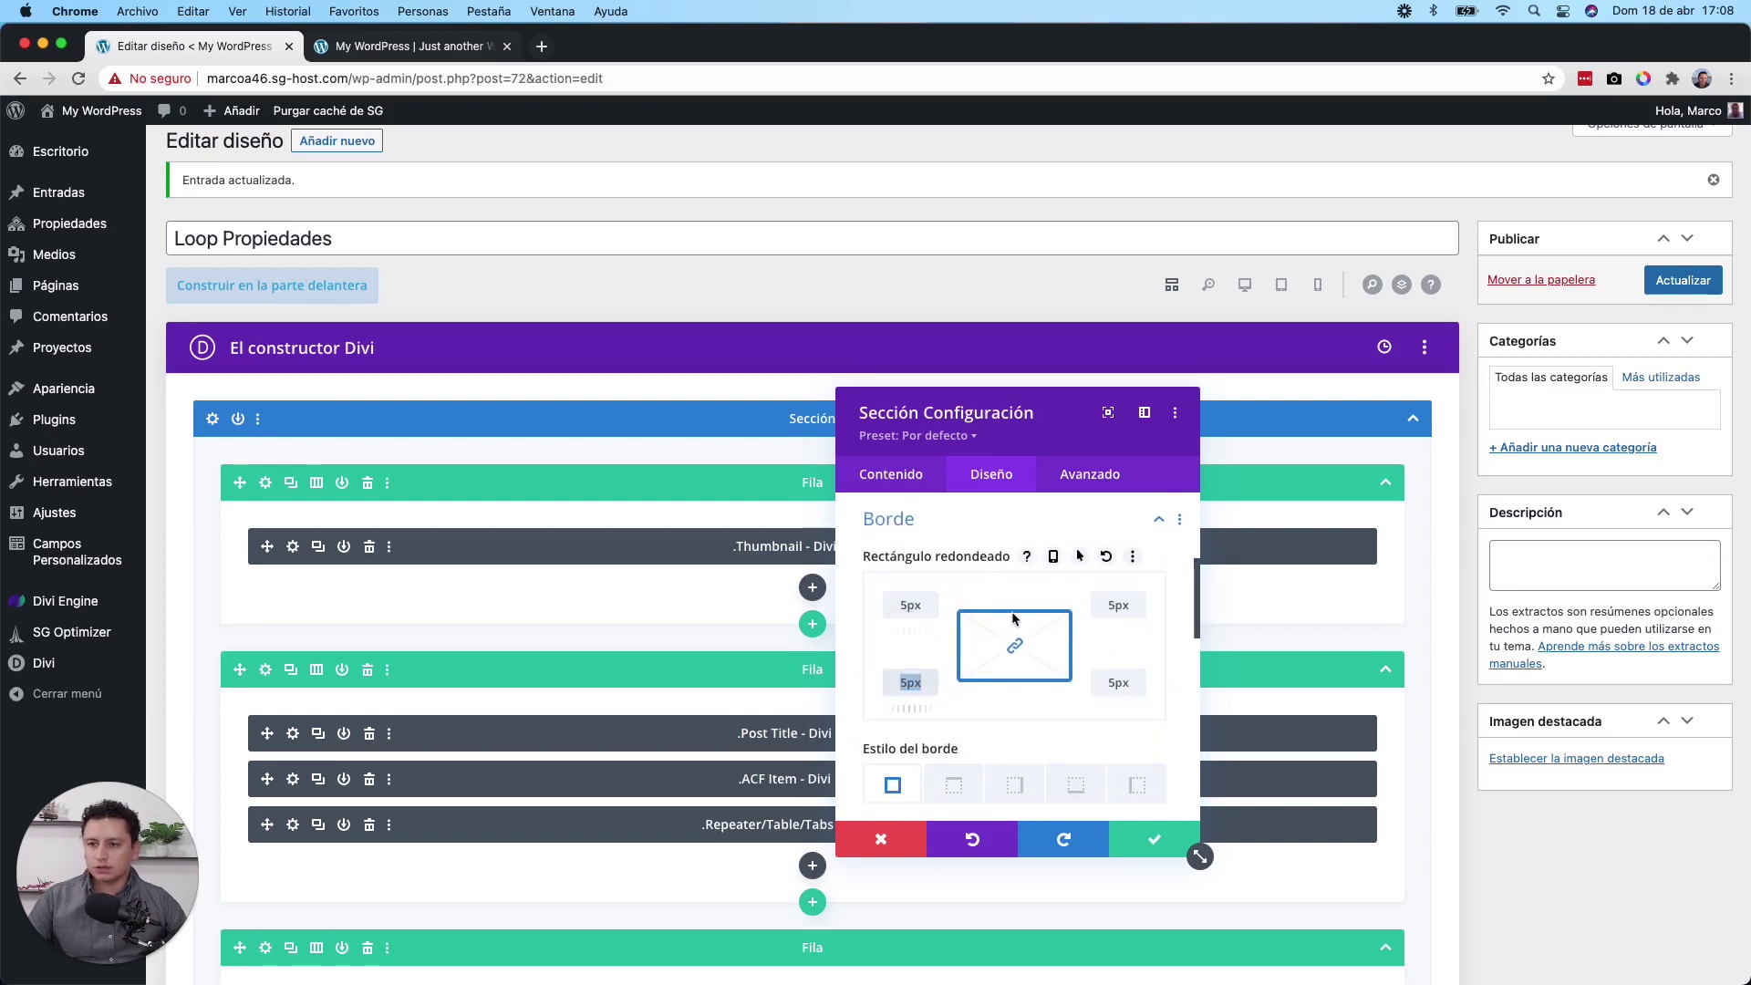
Apply a drop shadow preset to the section, keep the changes, and update the layout
scroll(1031, 711, down, 6)
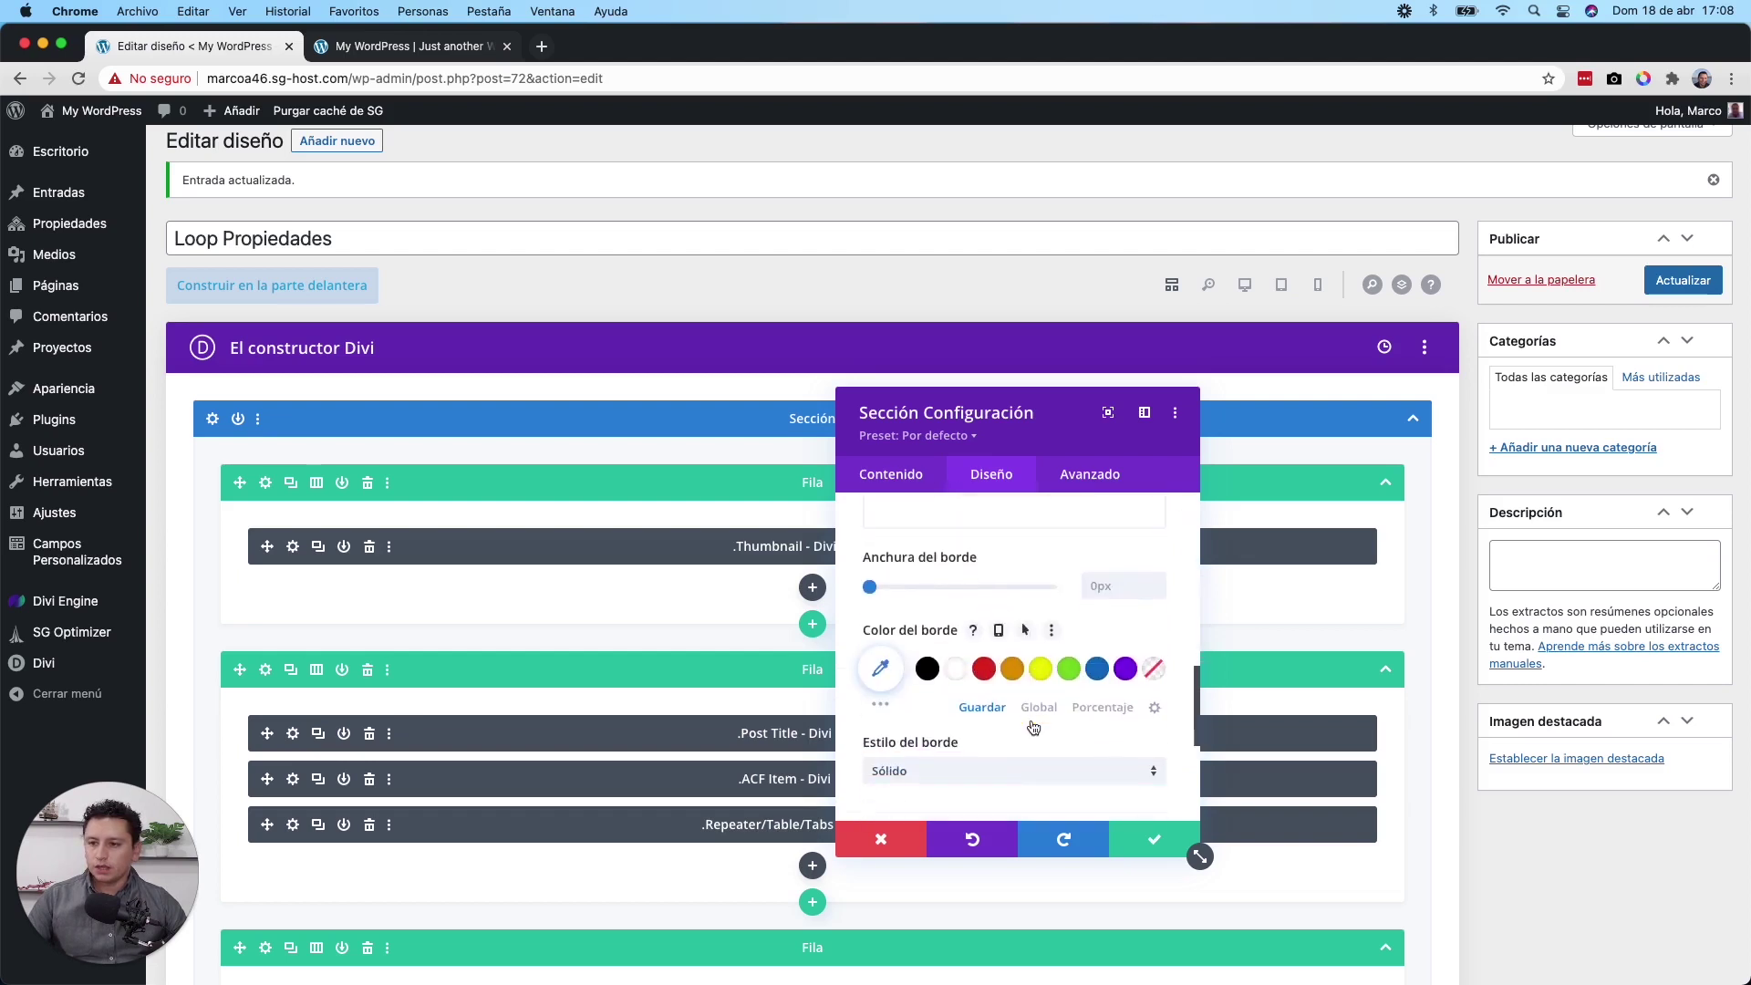
click(1010, 701)
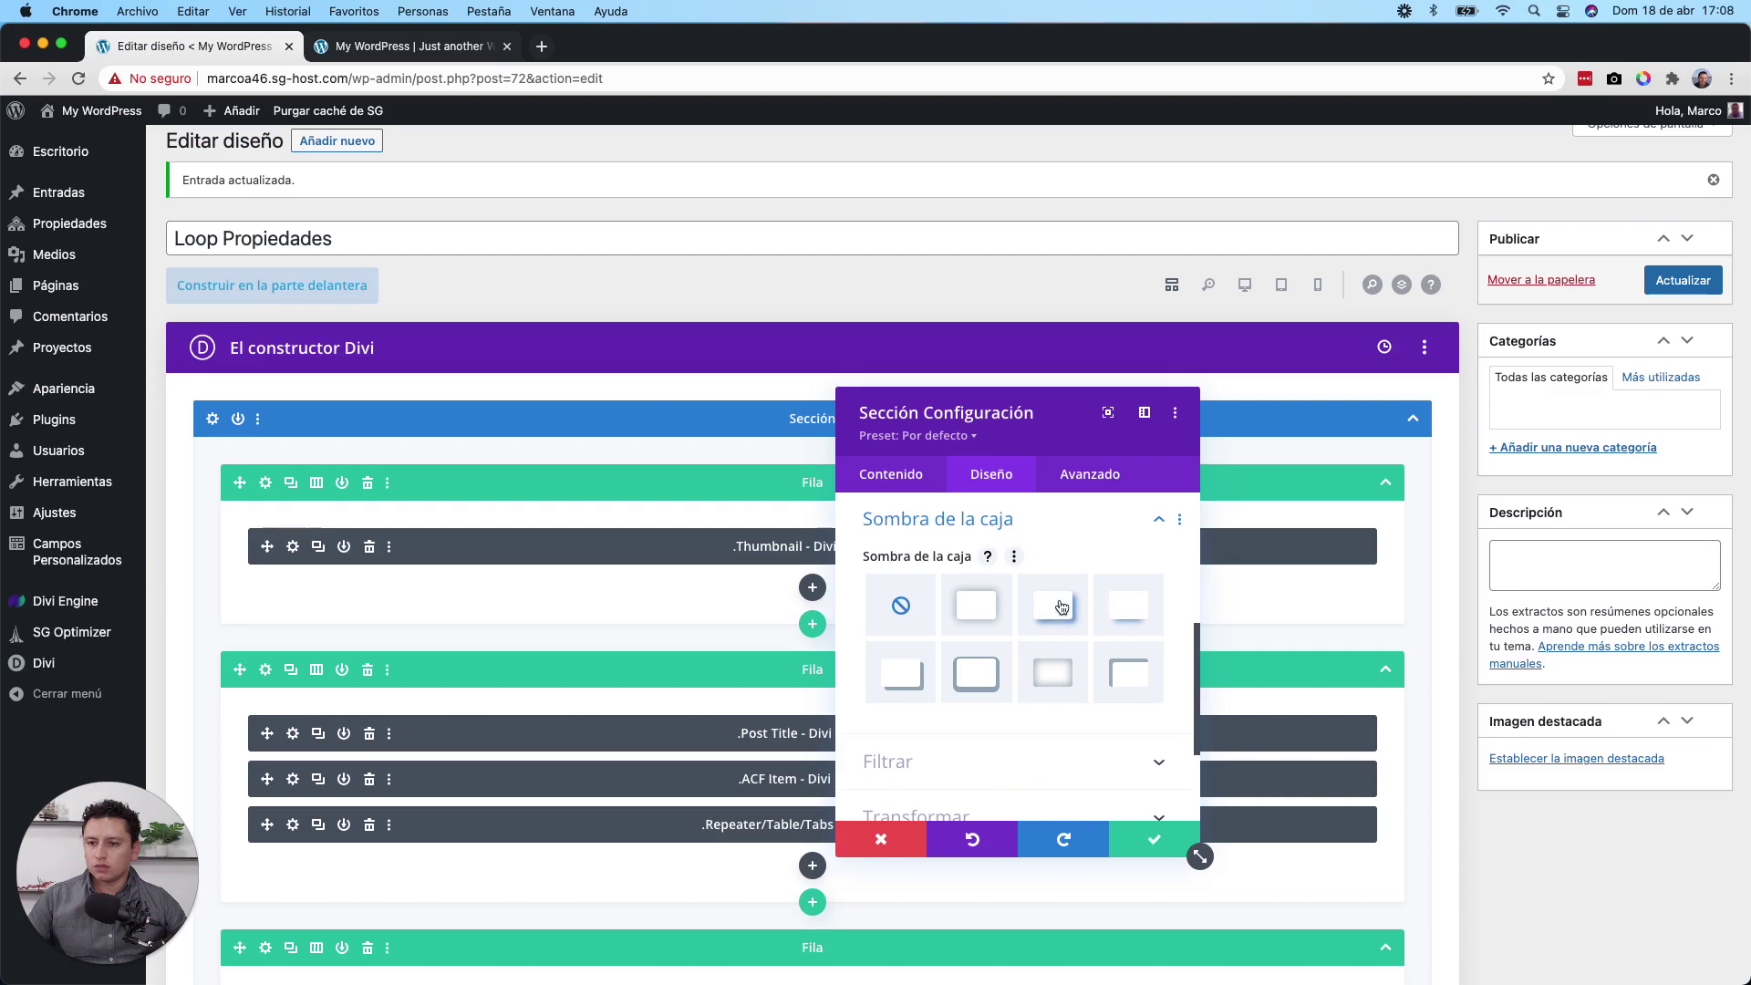
click(1060, 608)
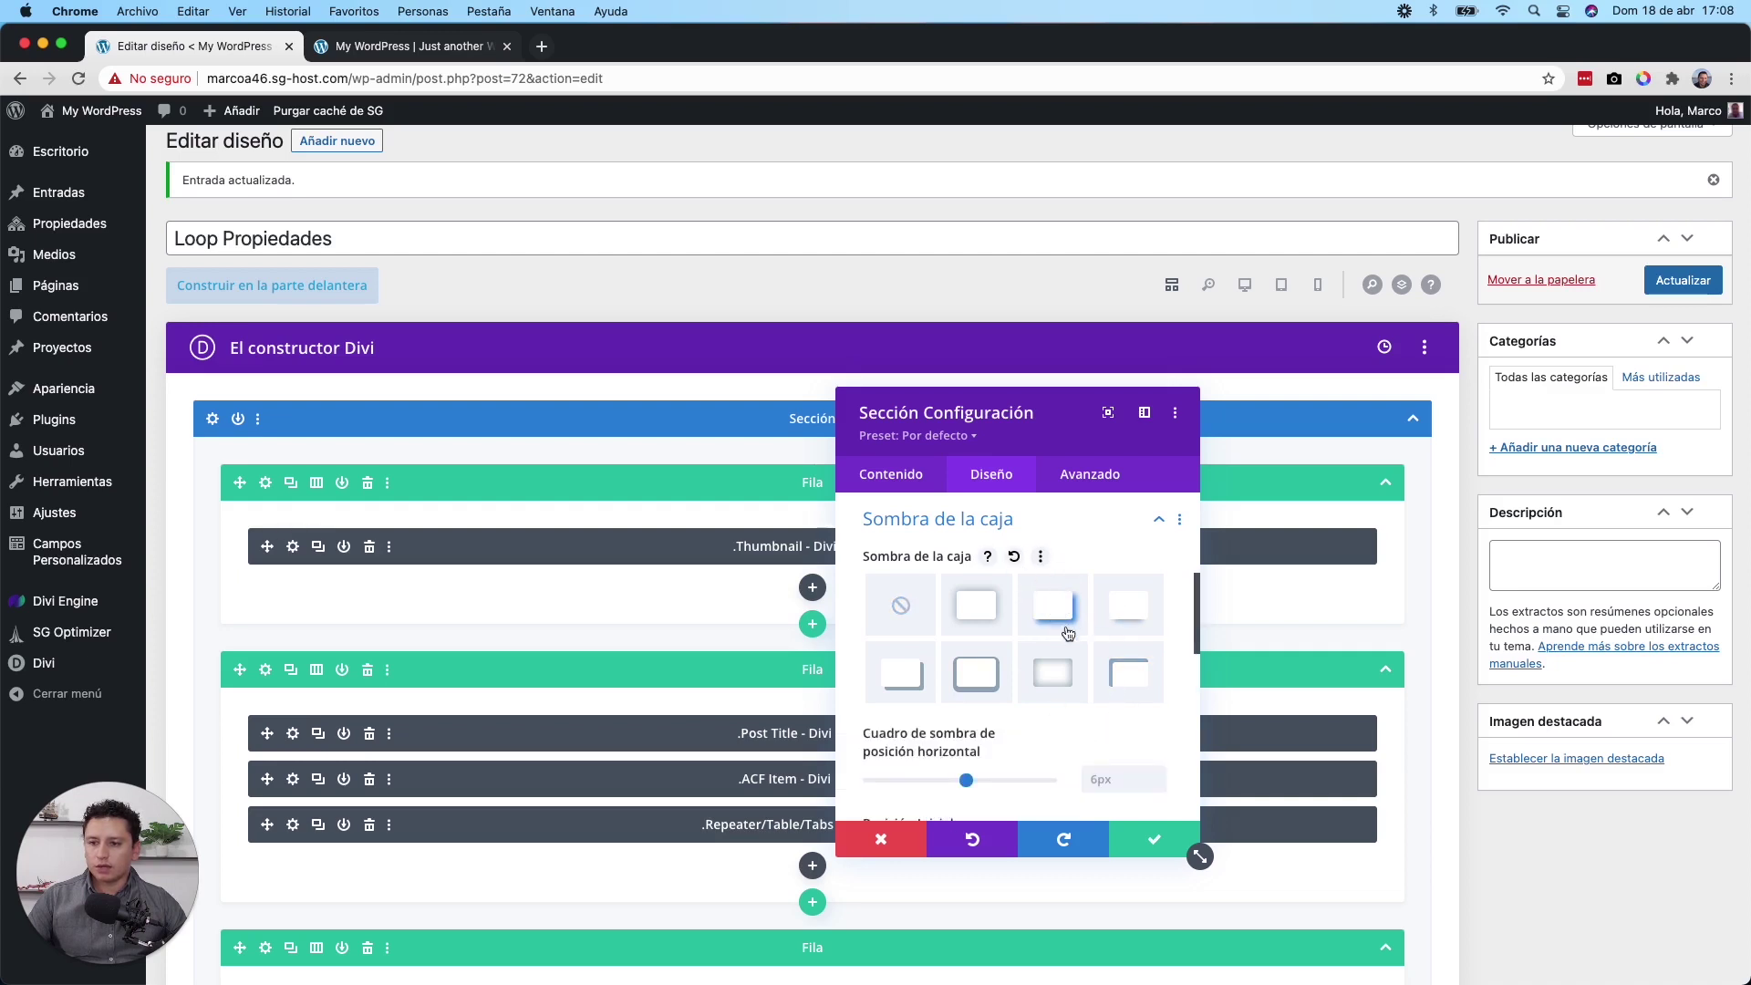
click(1157, 844)
click(1682, 280)
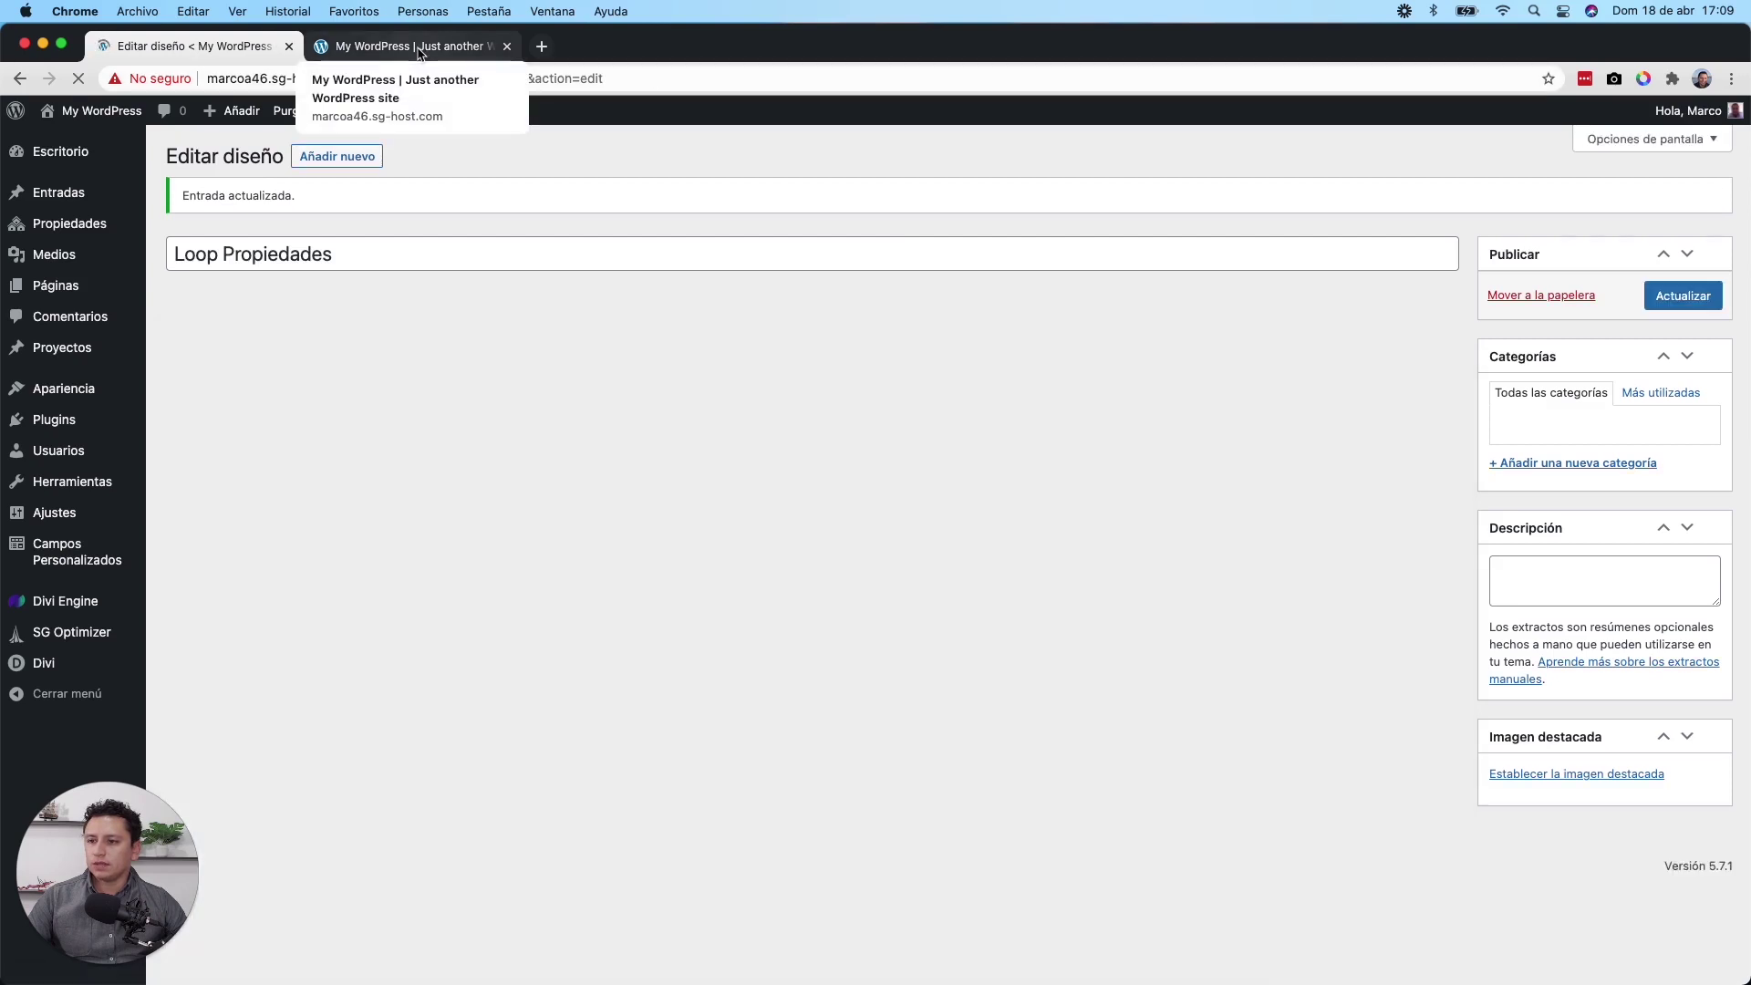
click(418, 48)
click(79, 78)
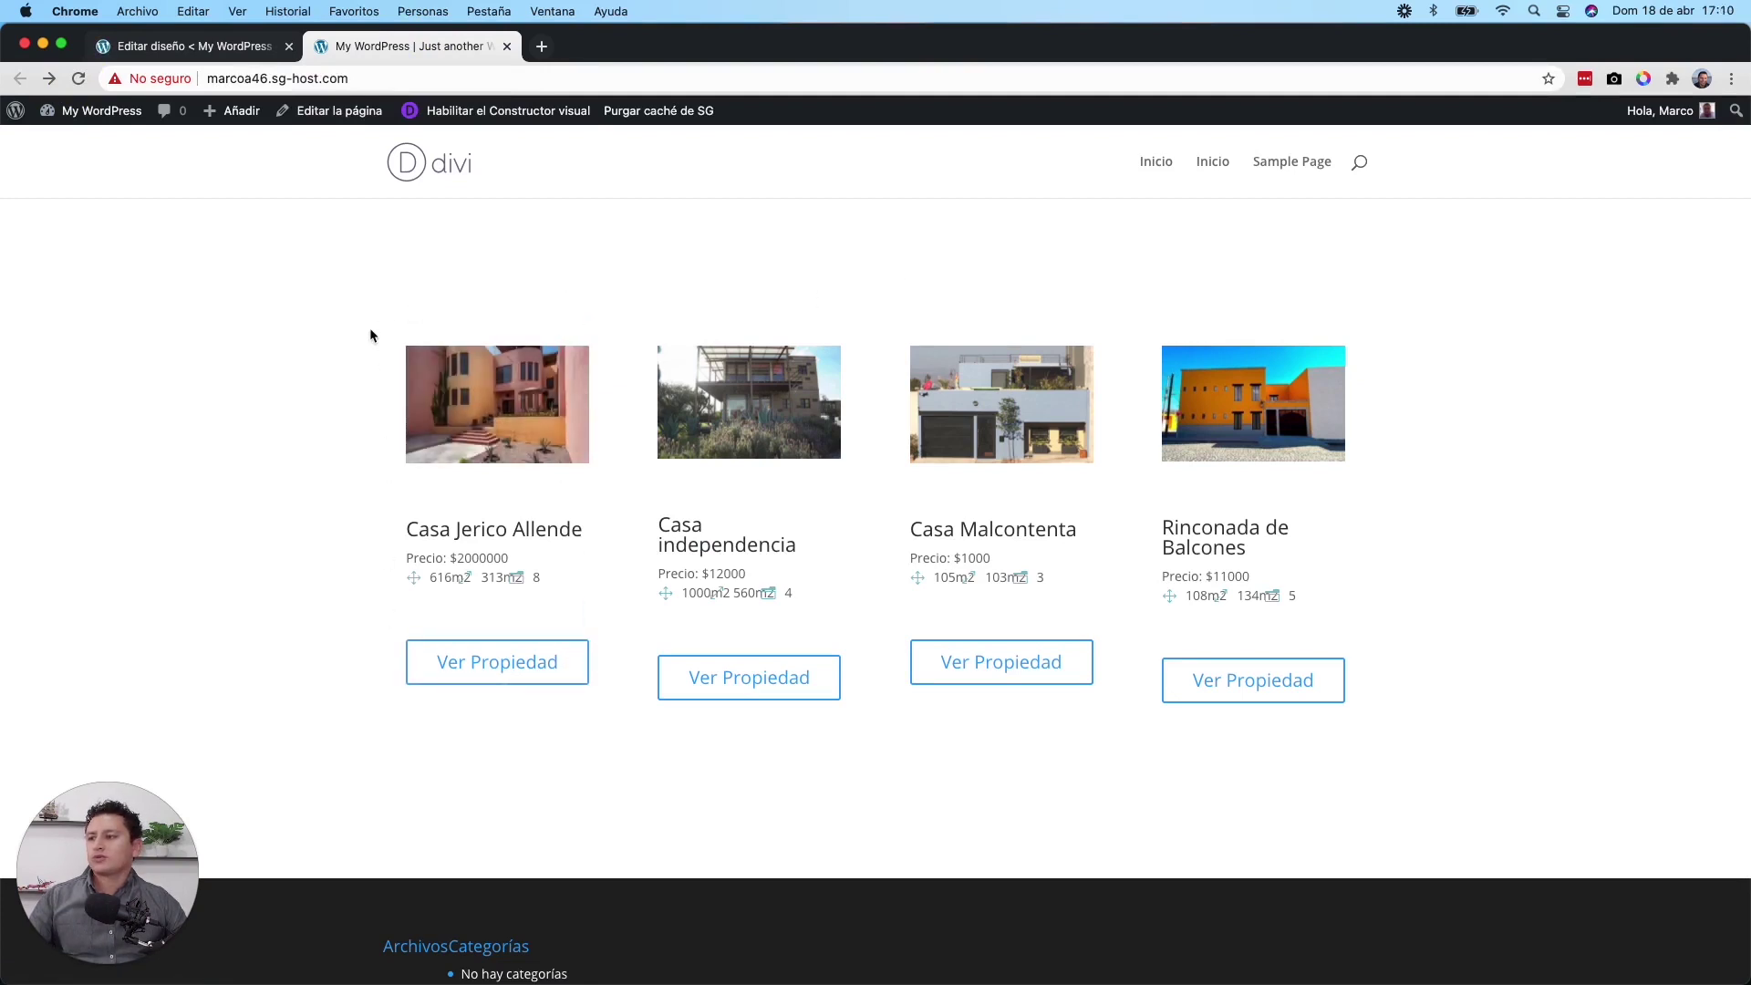
click(234, 51)
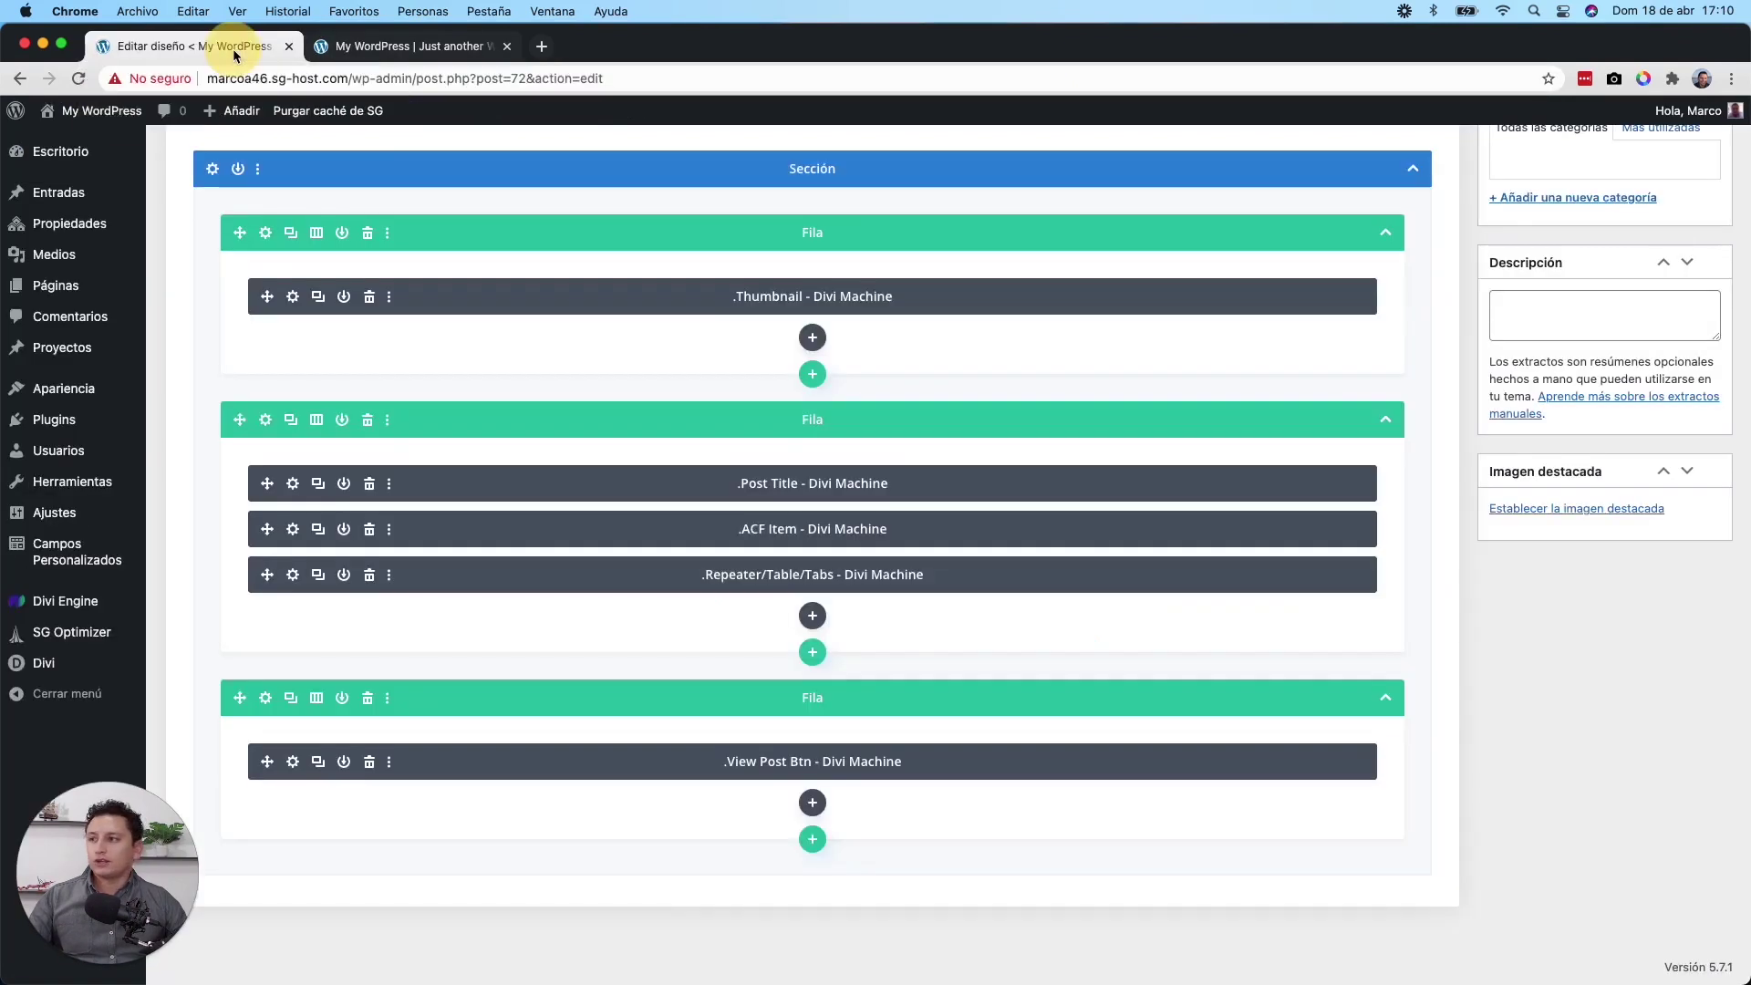
mouse_move(86, 667)
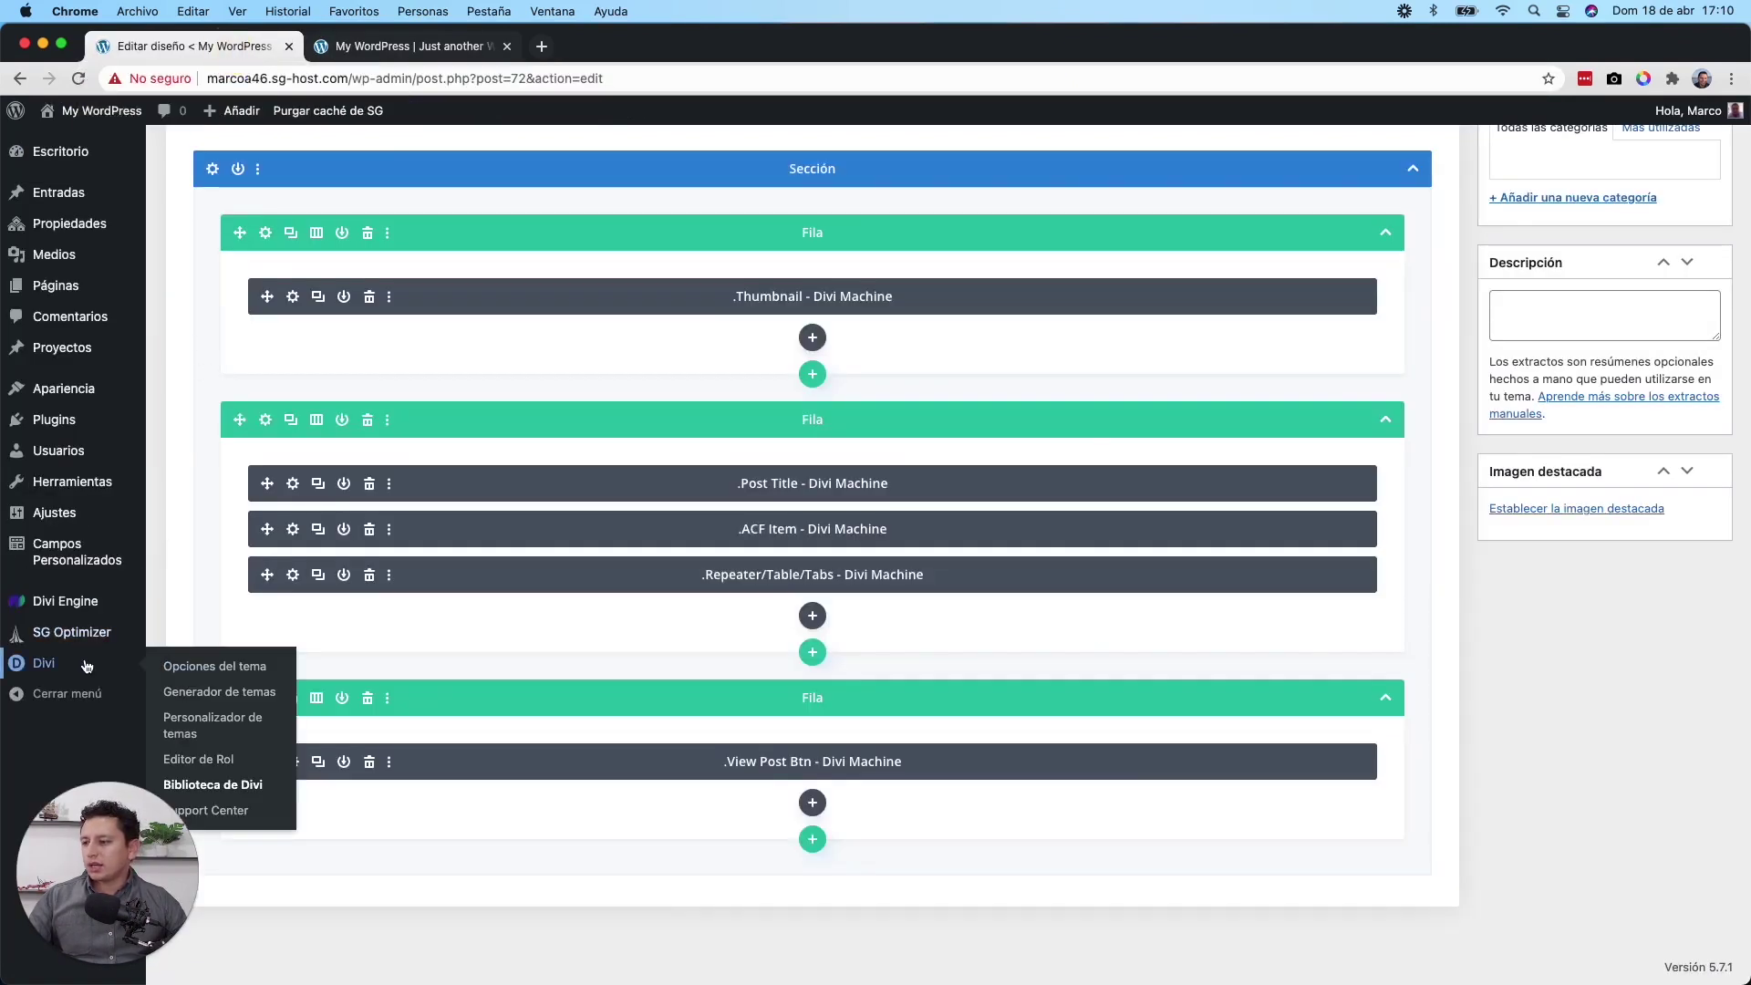
Save the layout, turn off Static CSS File Generation under Divi Builder > Advanced, then view the site
click(213, 671)
click(932, 626)
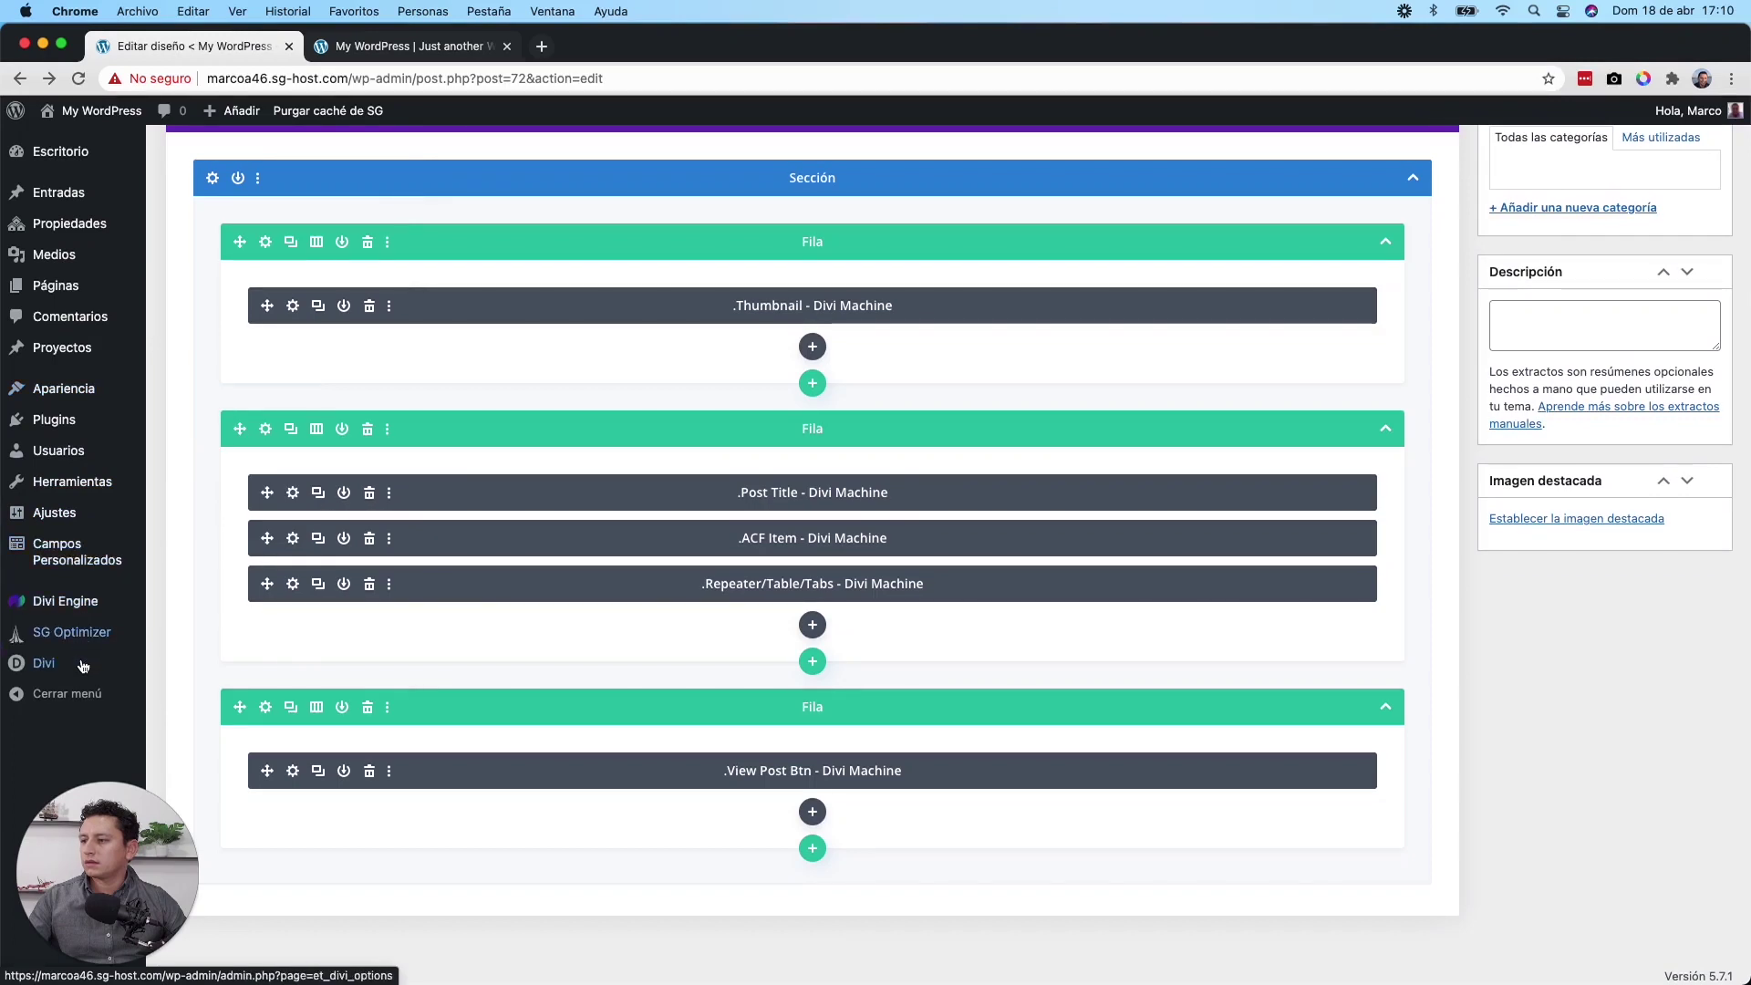
mouse_move(129, 665)
click(215, 675)
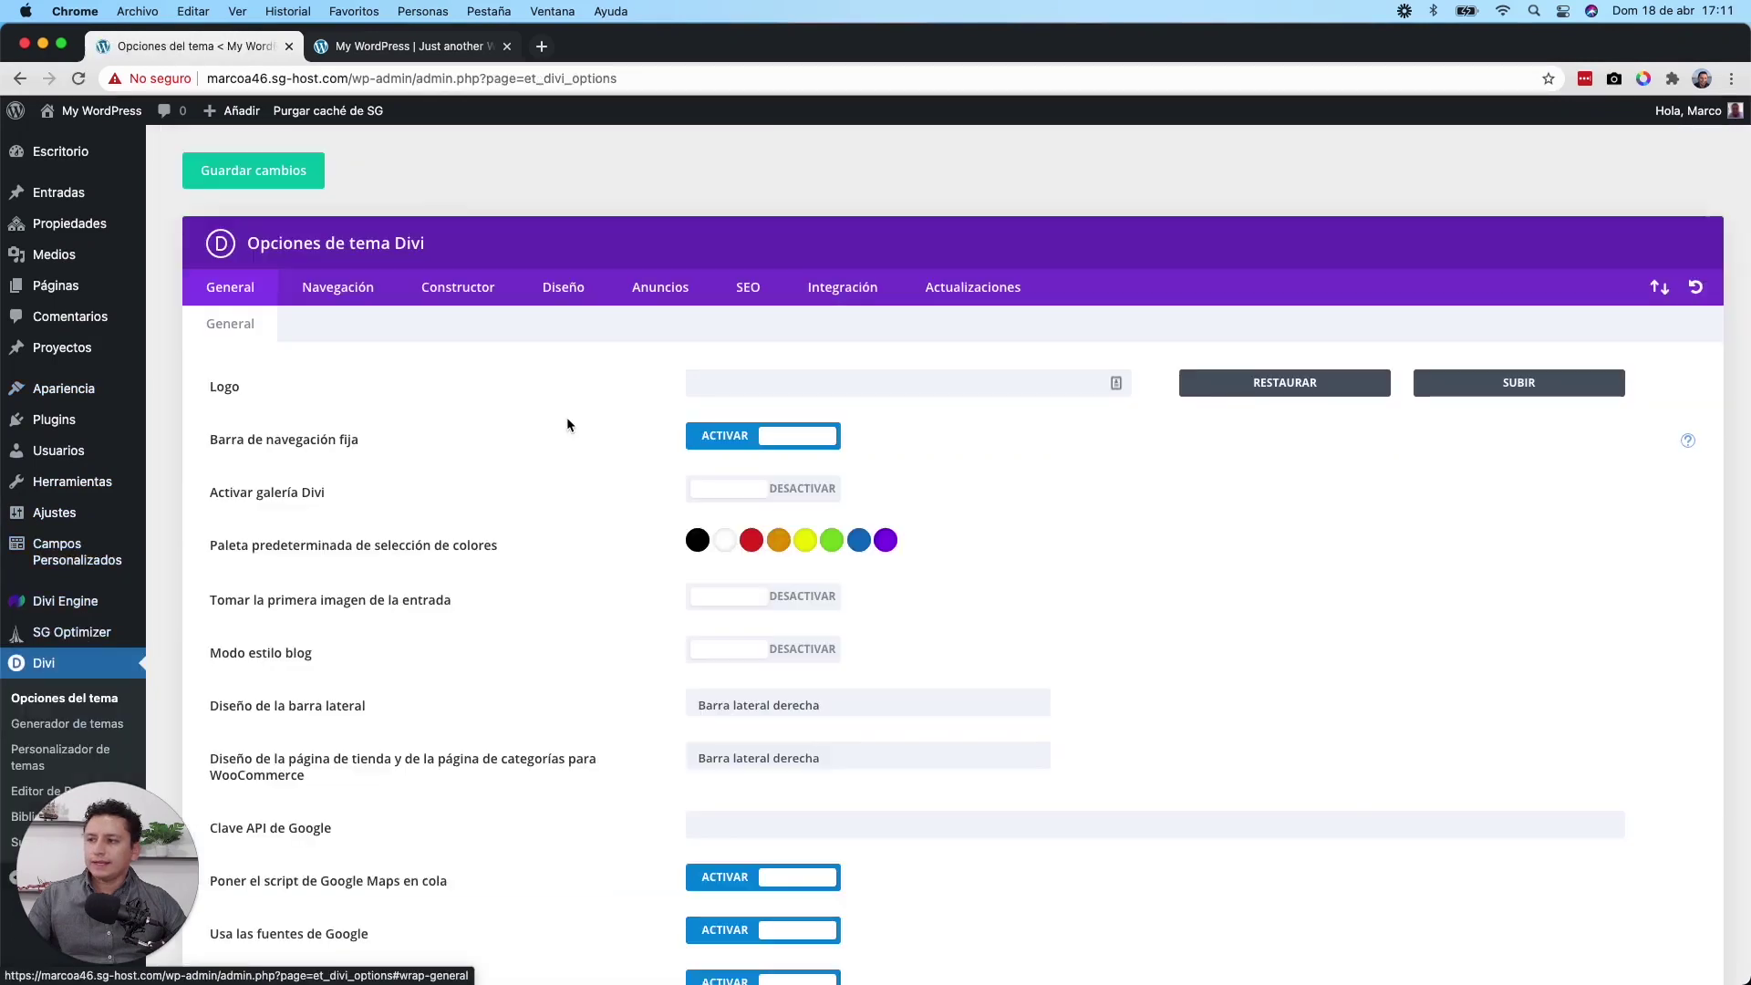
click(478, 296)
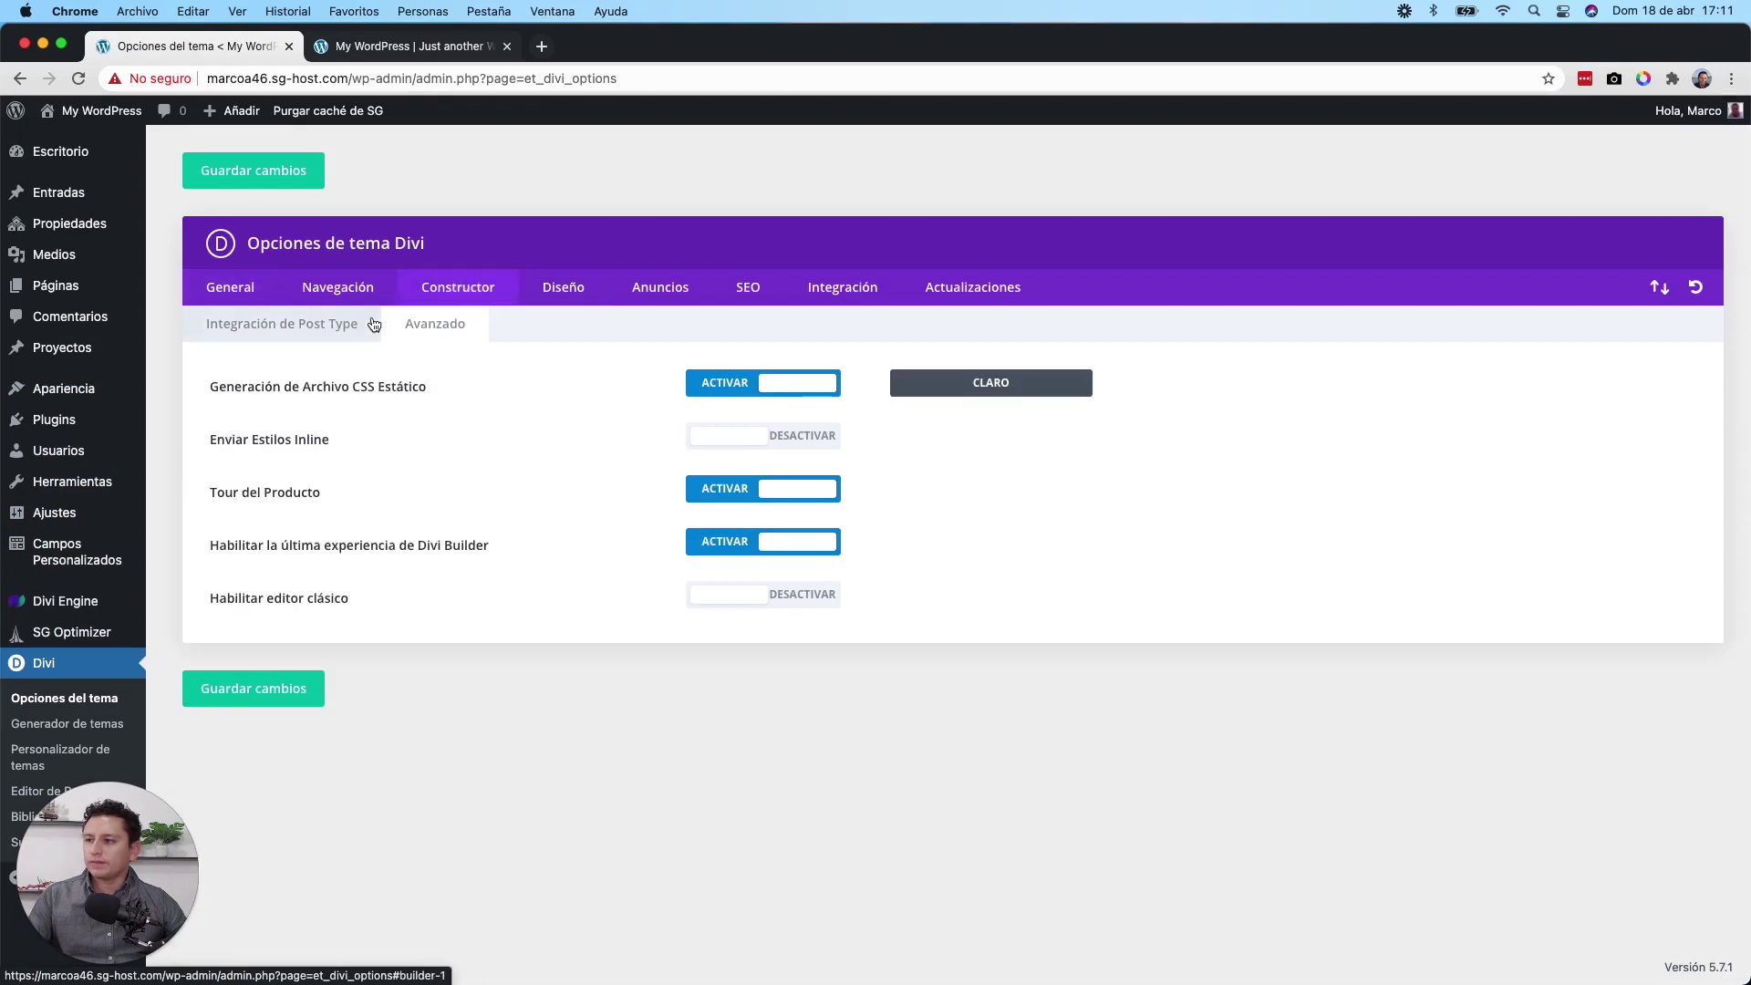
click(429, 328)
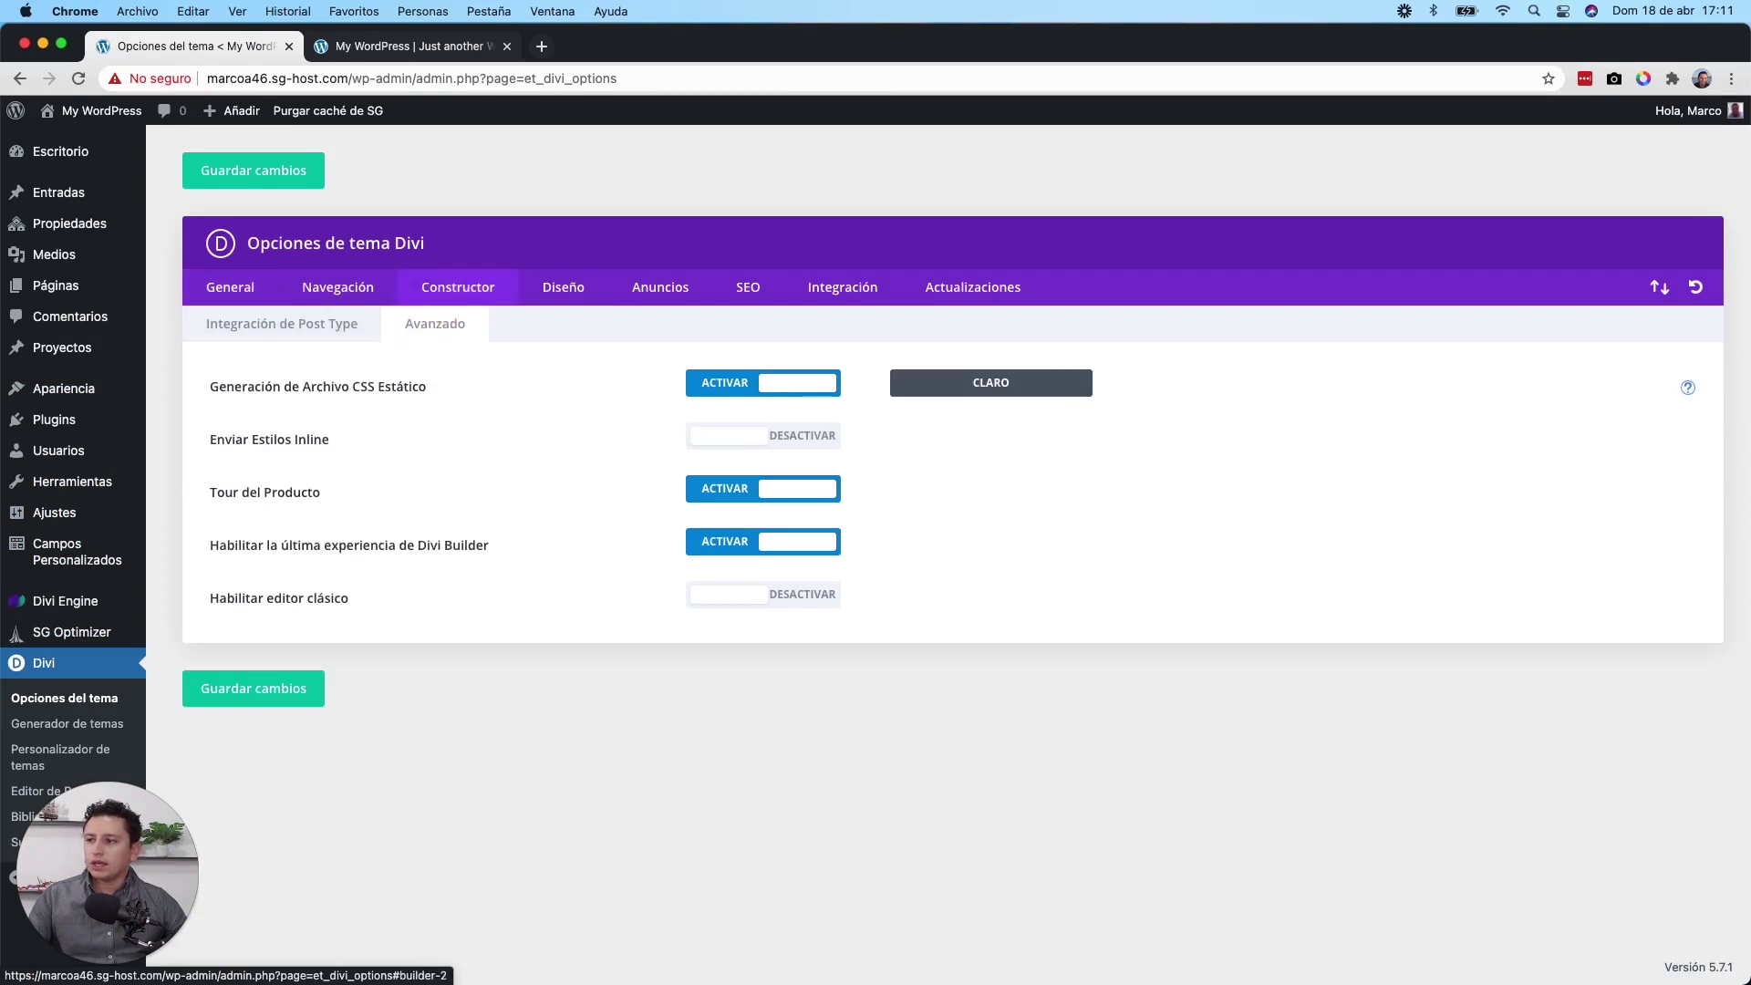
click(764, 388)
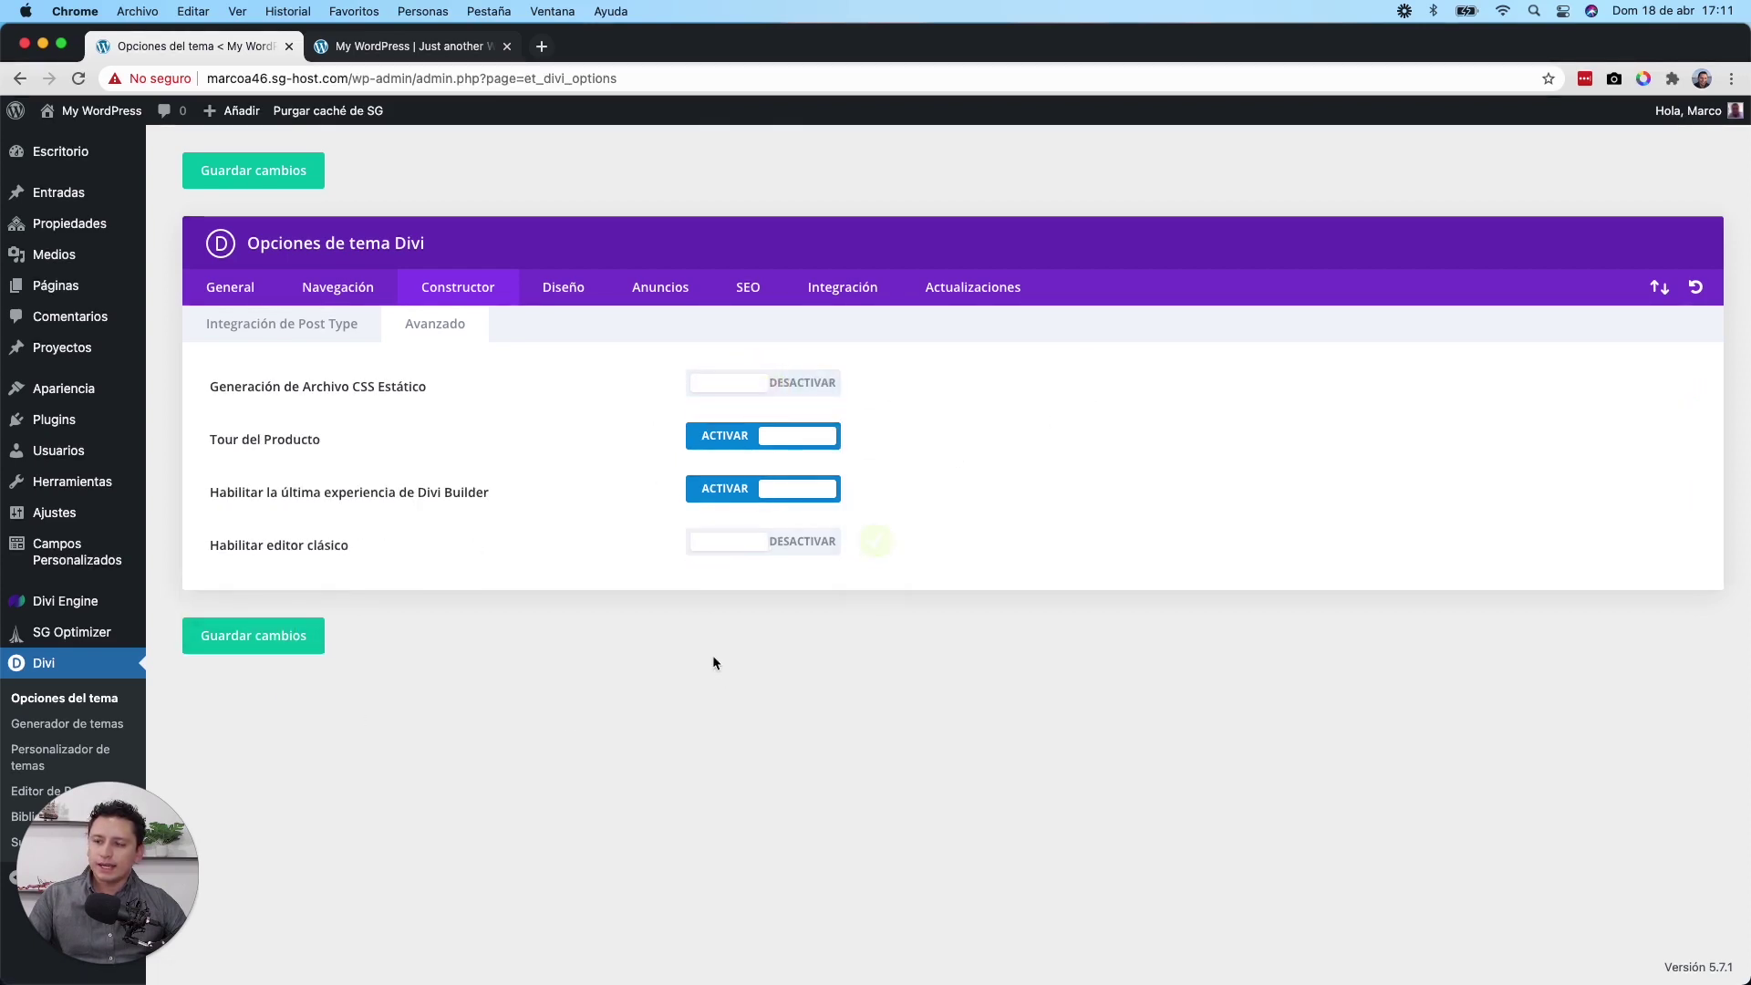
click(441, 46)
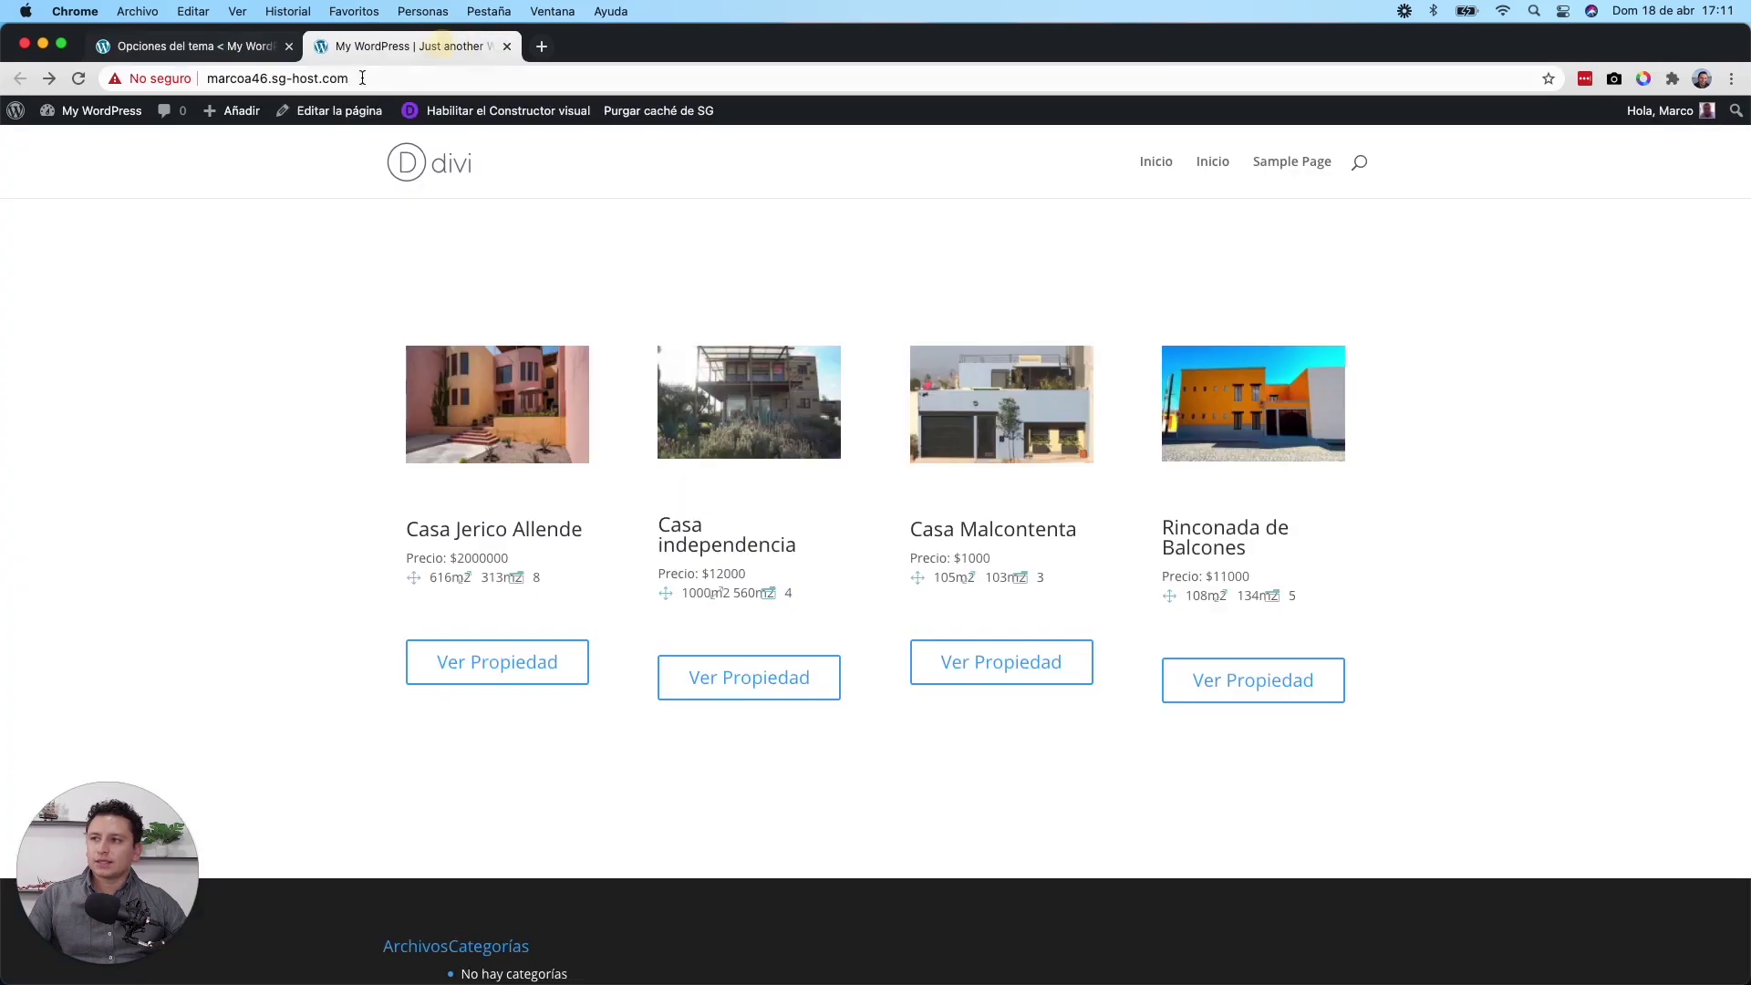
Reload the live site to check the drop-shadowed property cards, then return to Divi Theme Options
click(79, 78)
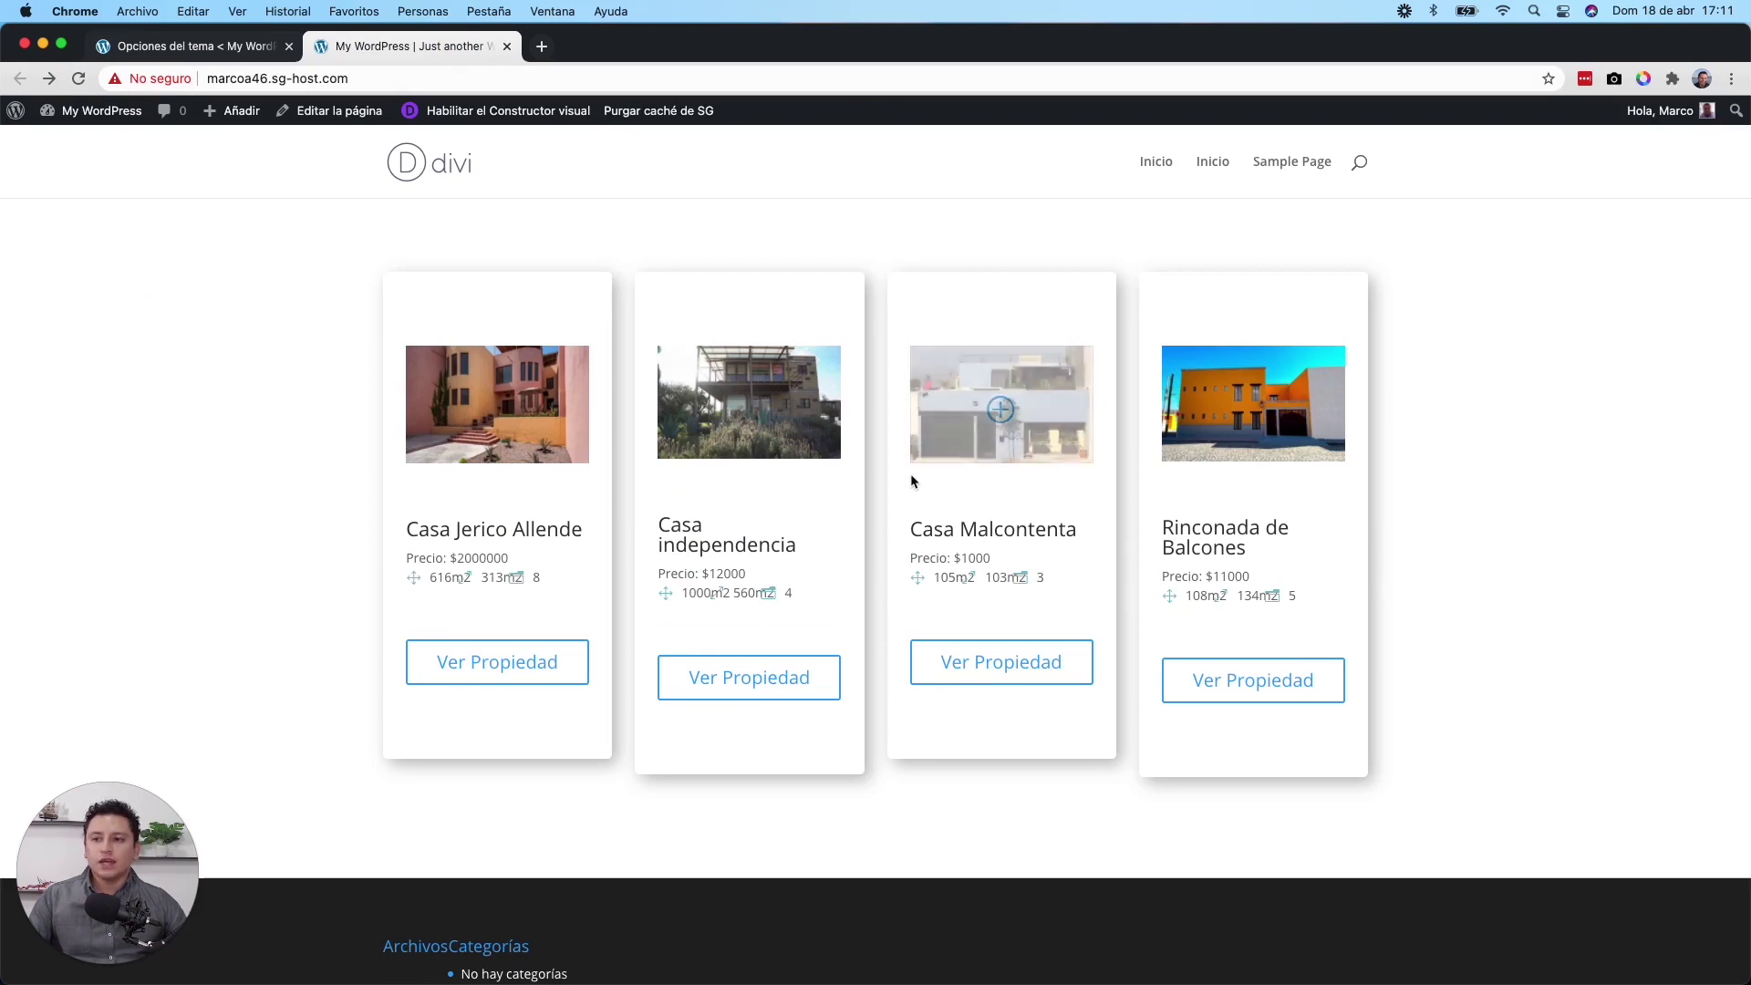
click(201, 46)
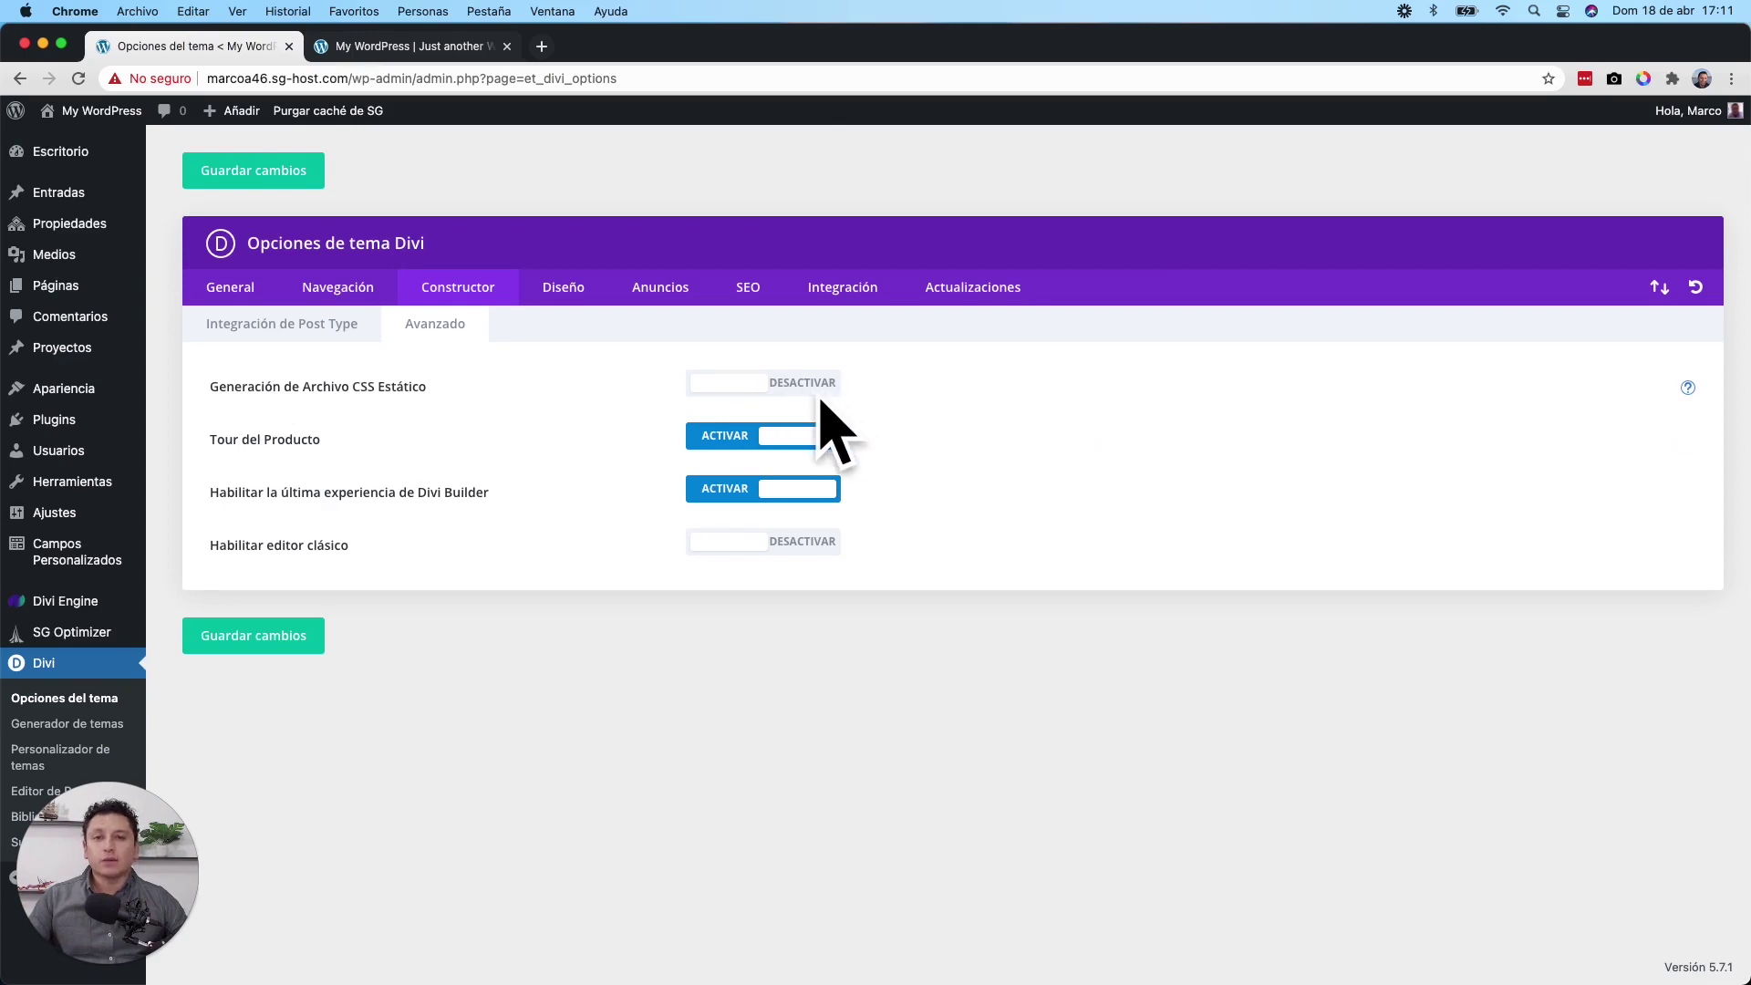
click(425, 50)
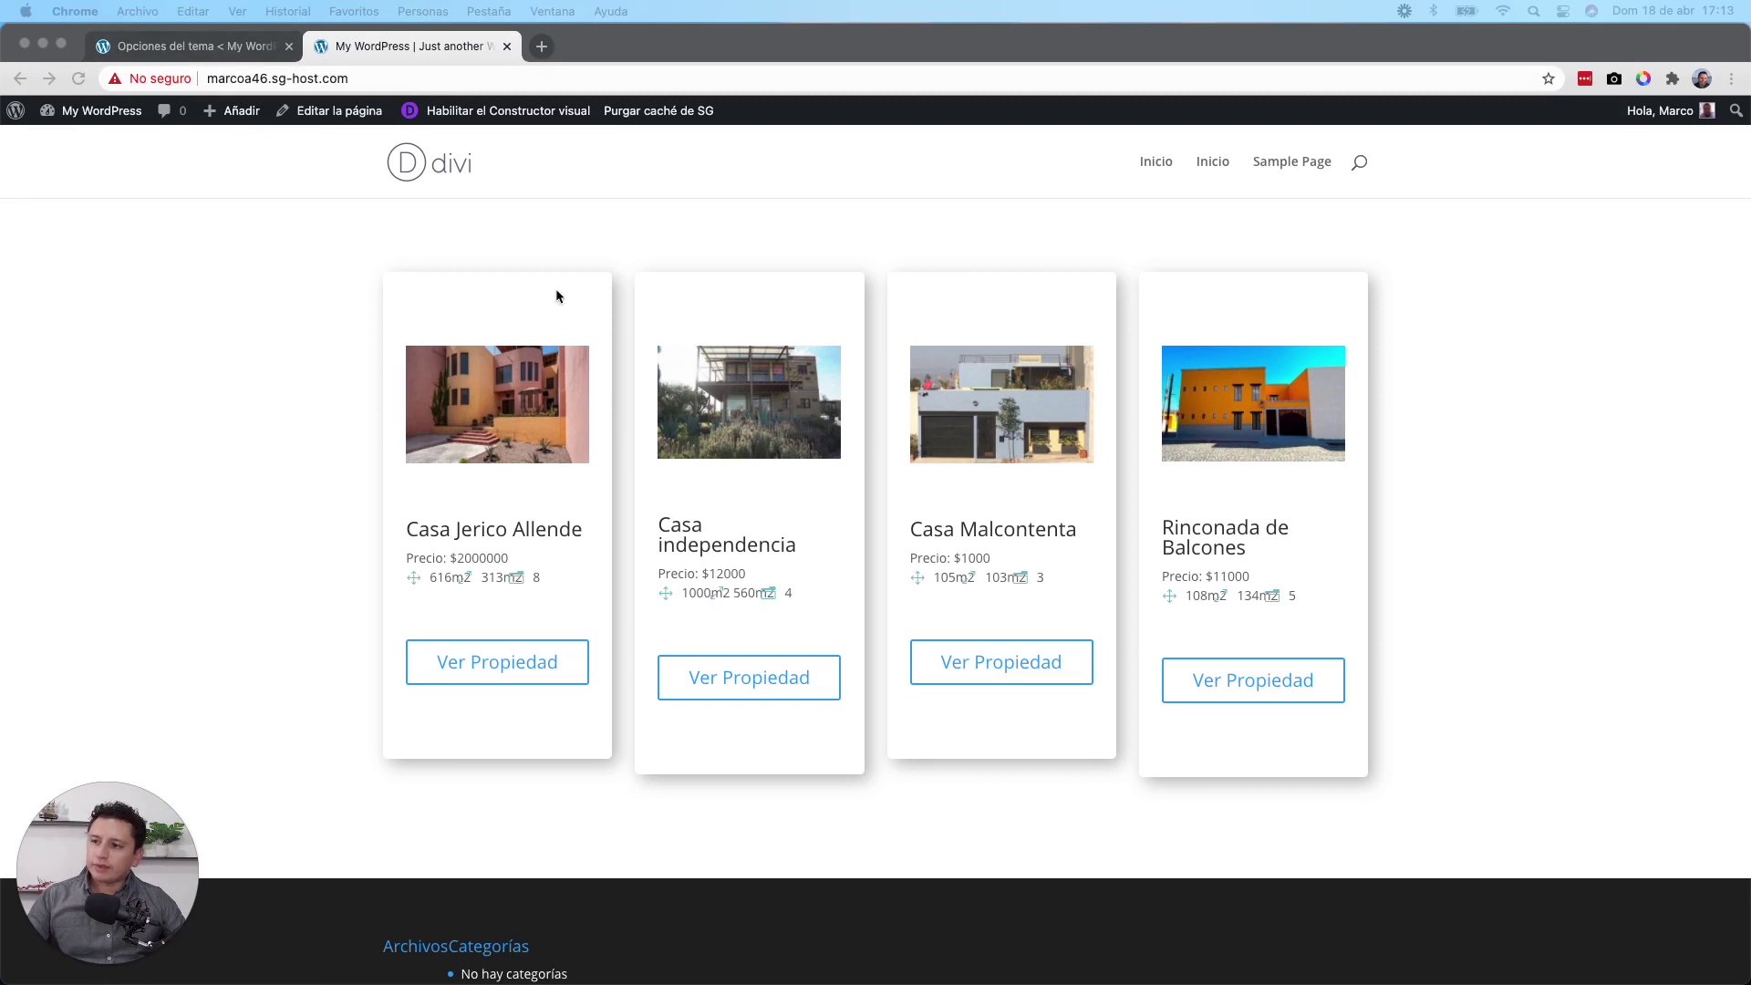
click(215, 54)
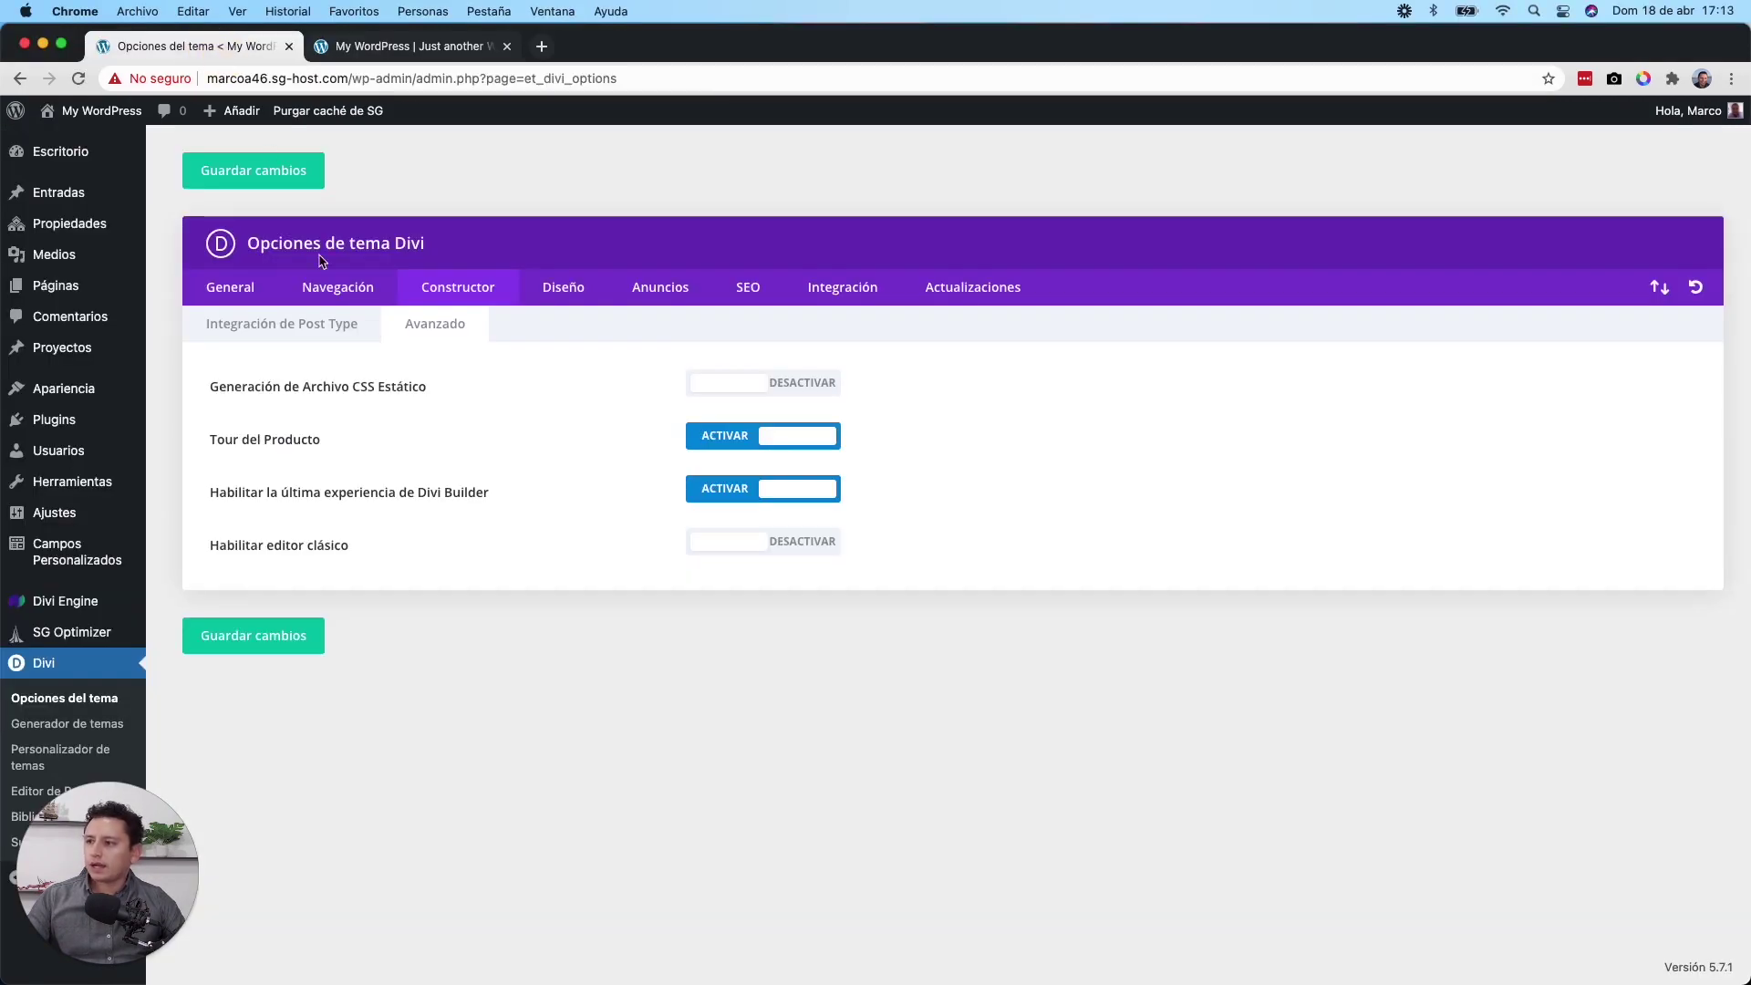
mouse_move(106, 609)
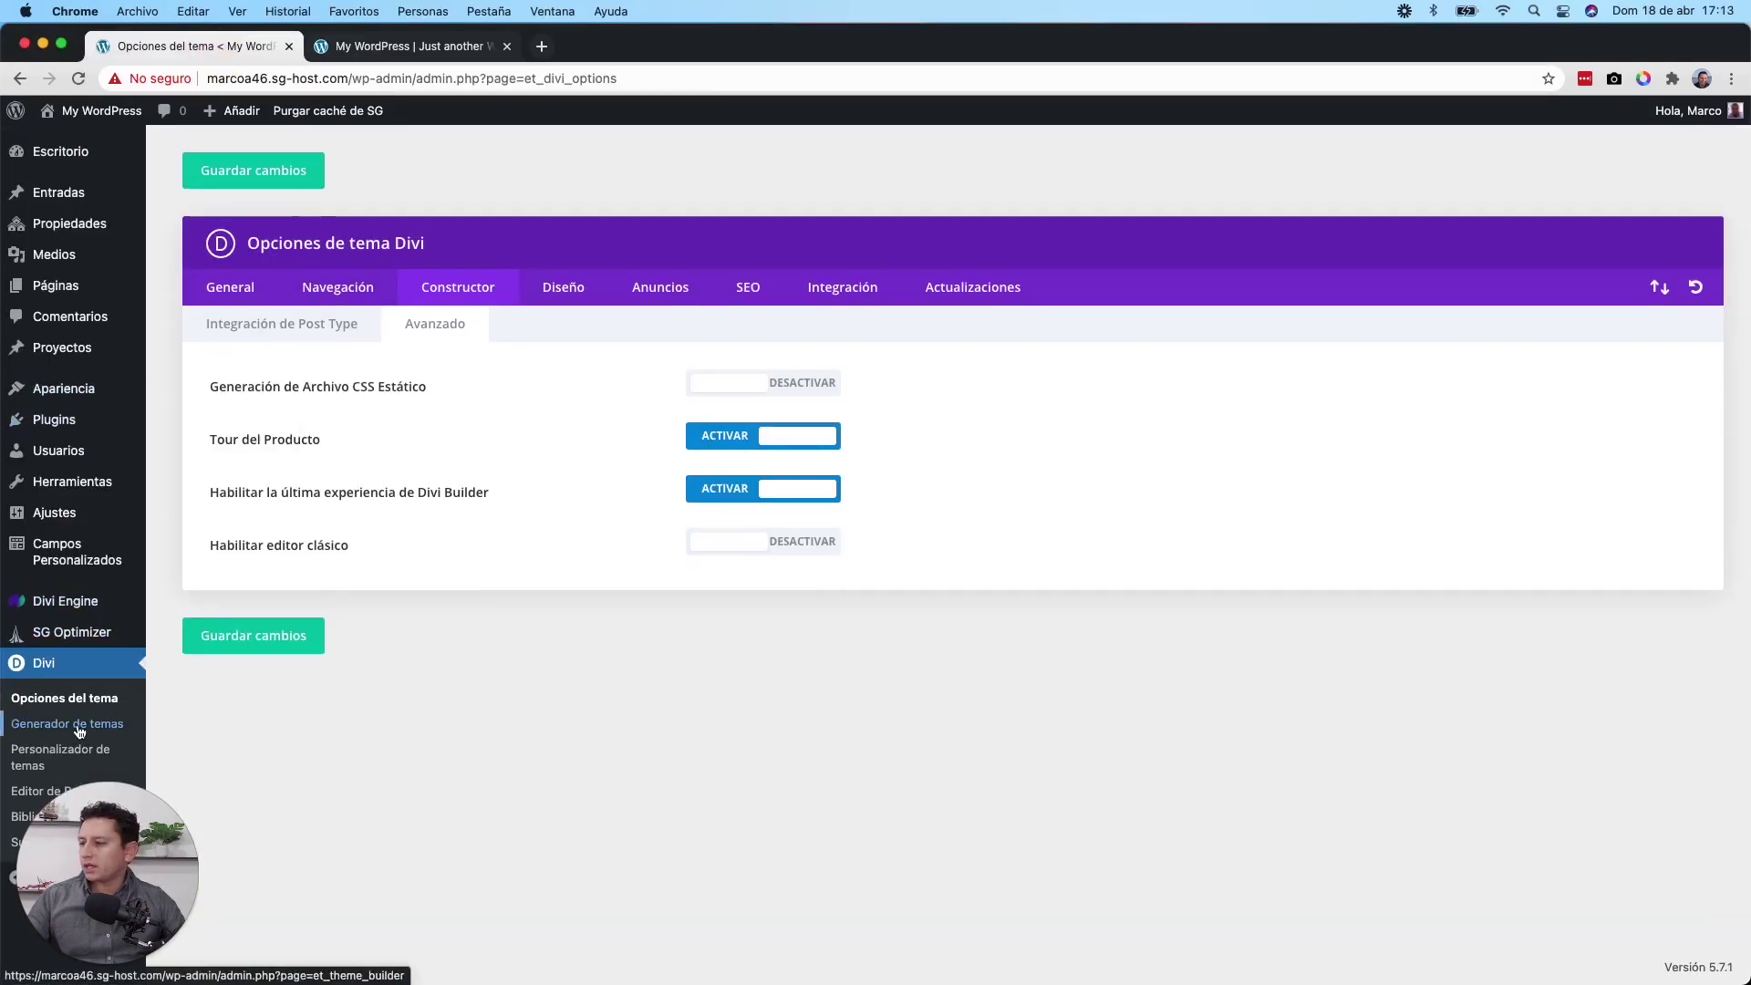
Open the Loop Propiedades layout from the Divi Library for editing in Divi Builder
click(13, 819)
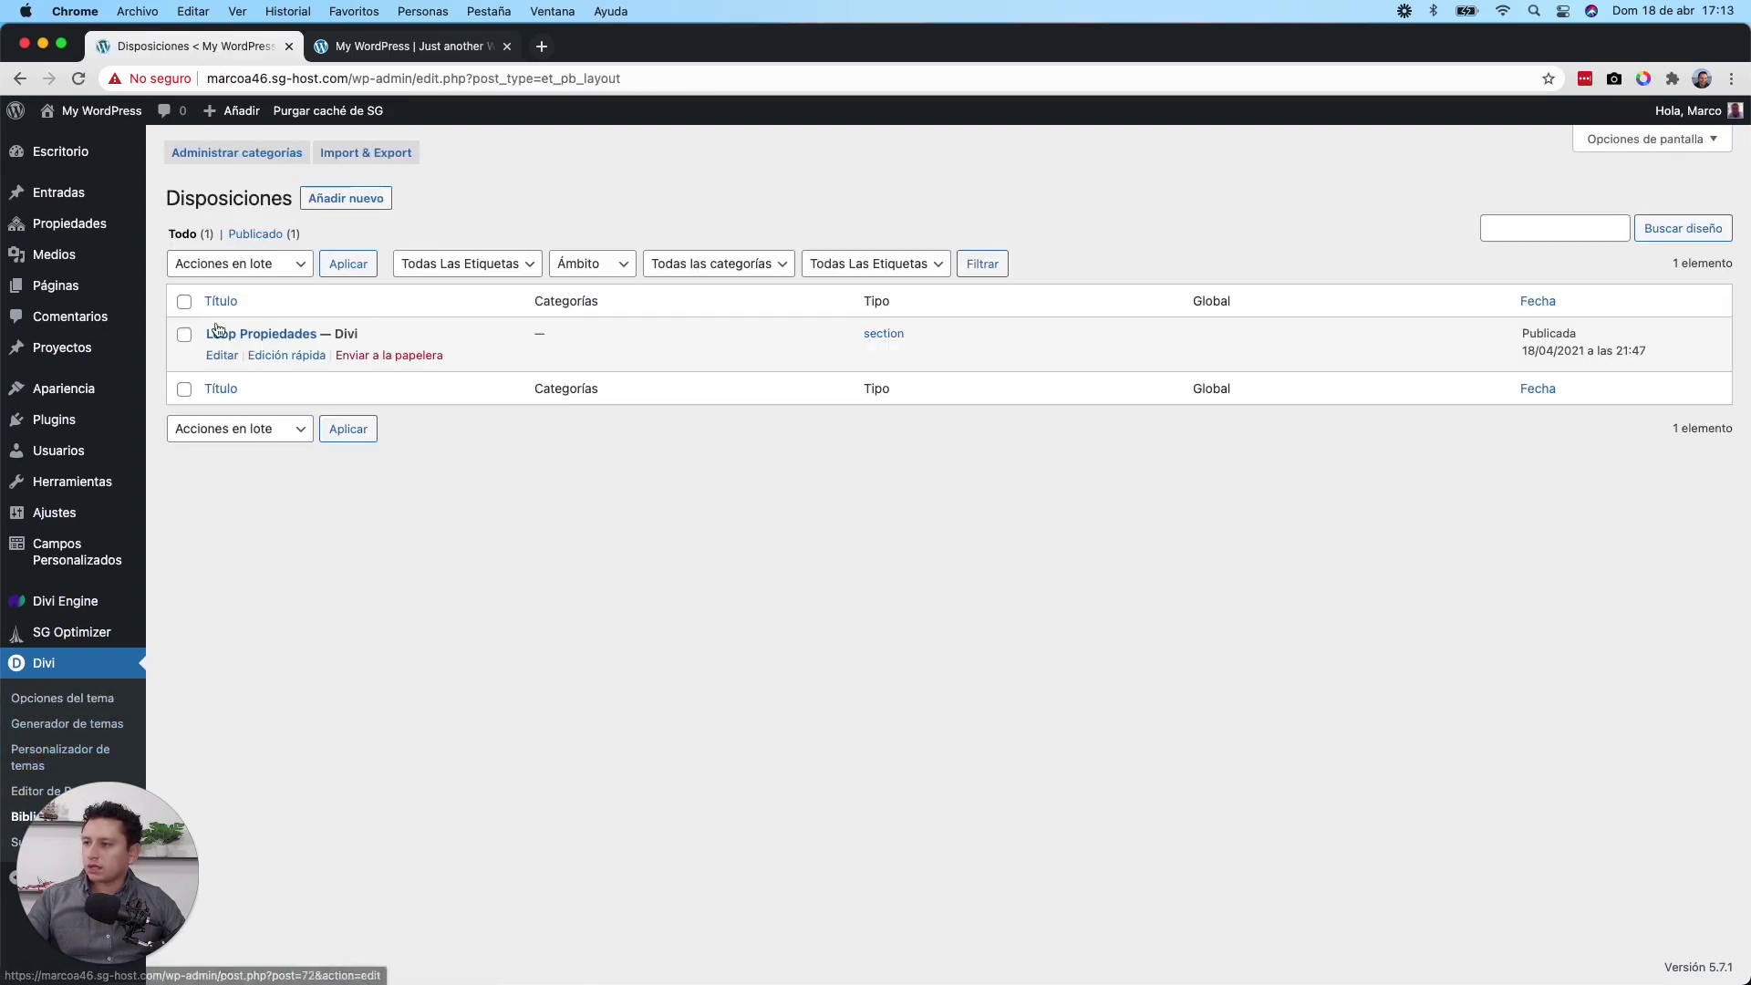
click(221, 356)
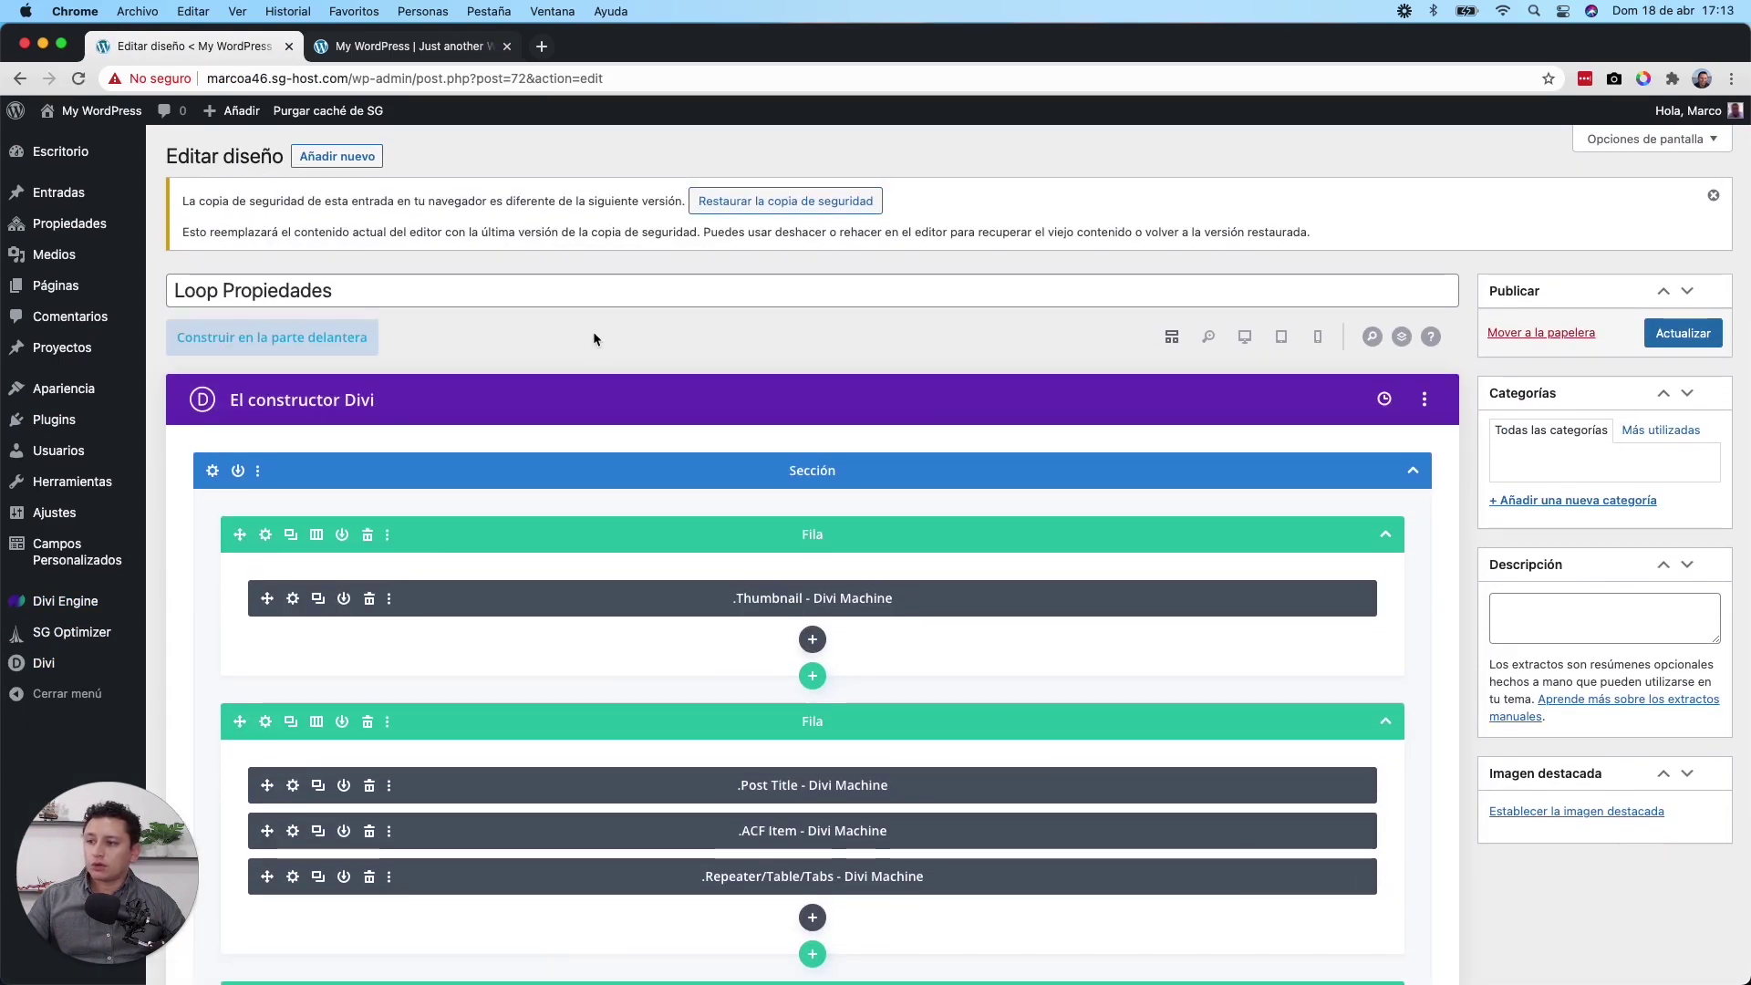
scroll(539, 333, down, 3)
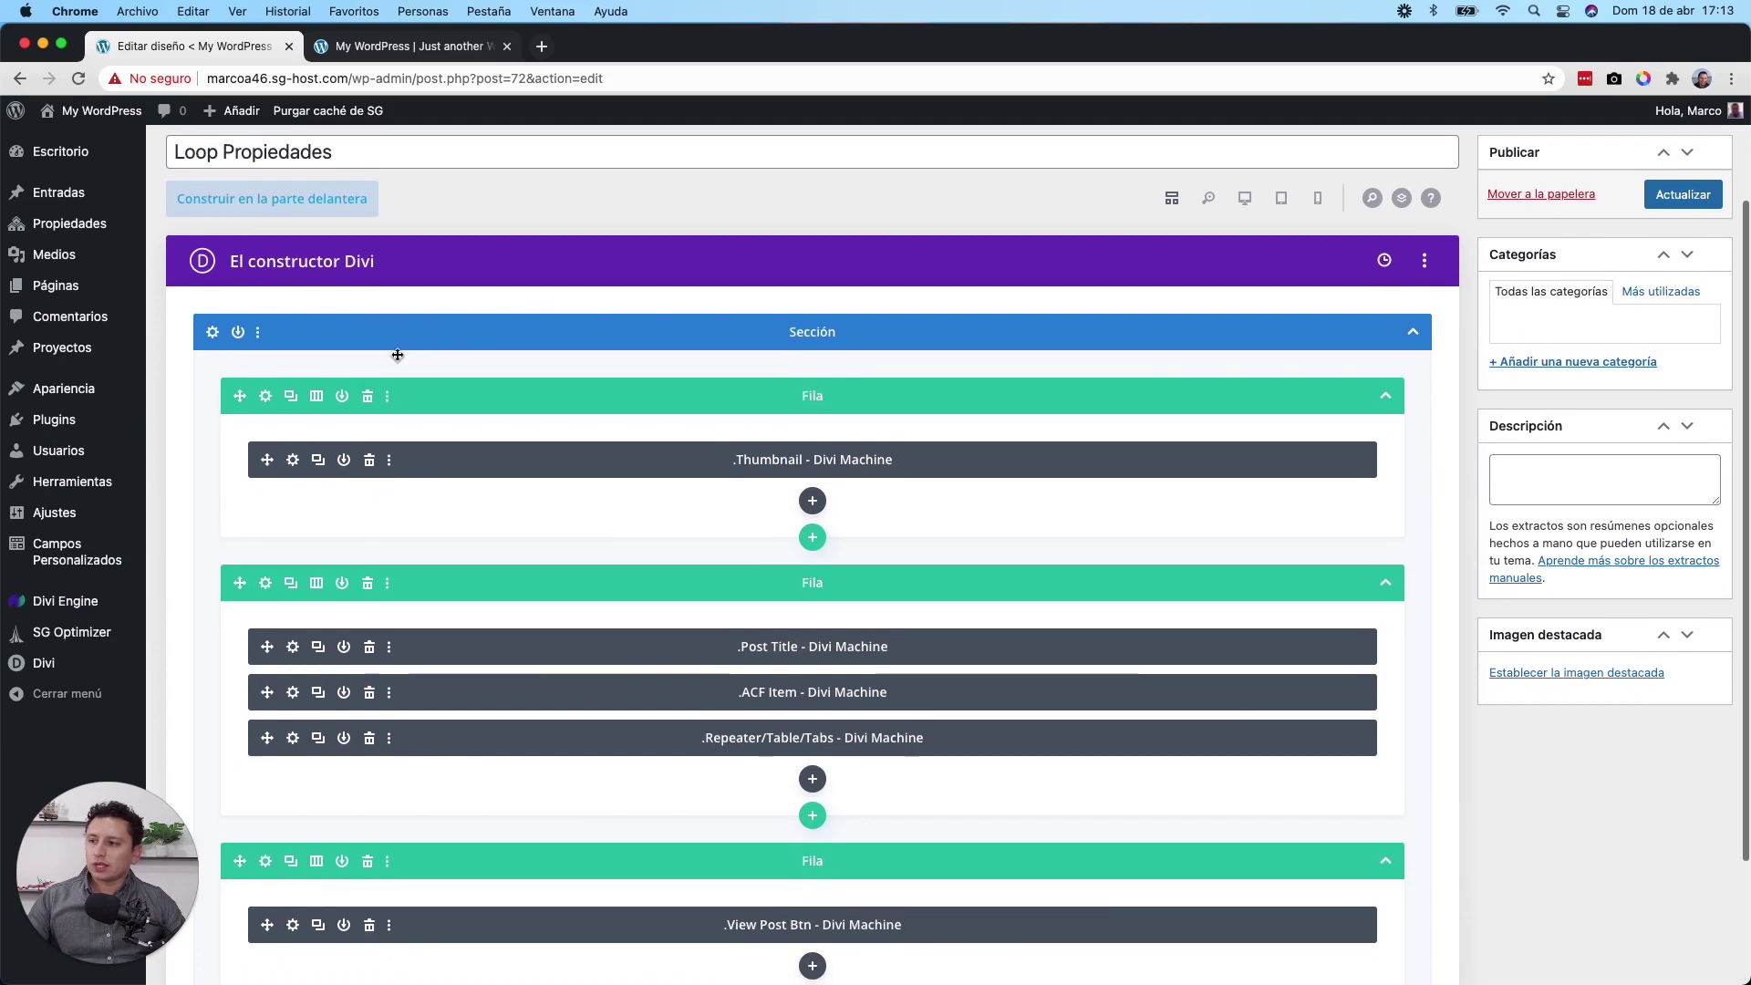
Set the Loop Propiedades section's margins to 0px on every side
click(212, 332)
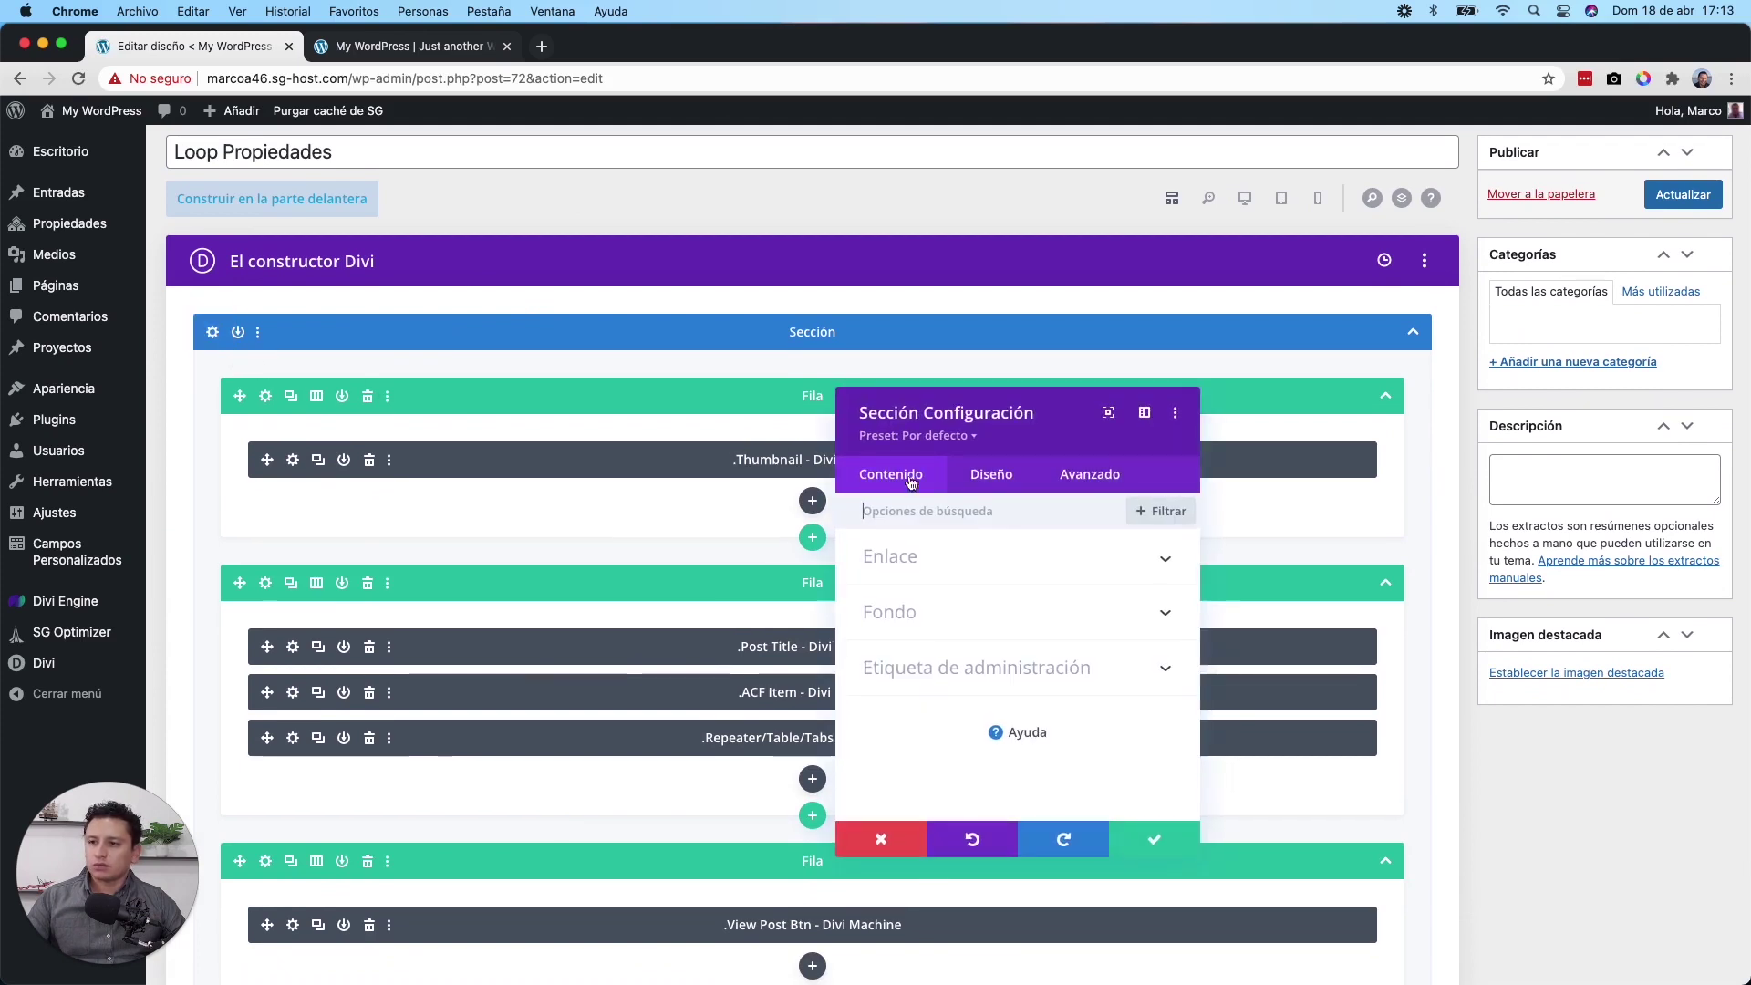
click(990, 476)
drag(985, 409, 849, 183)
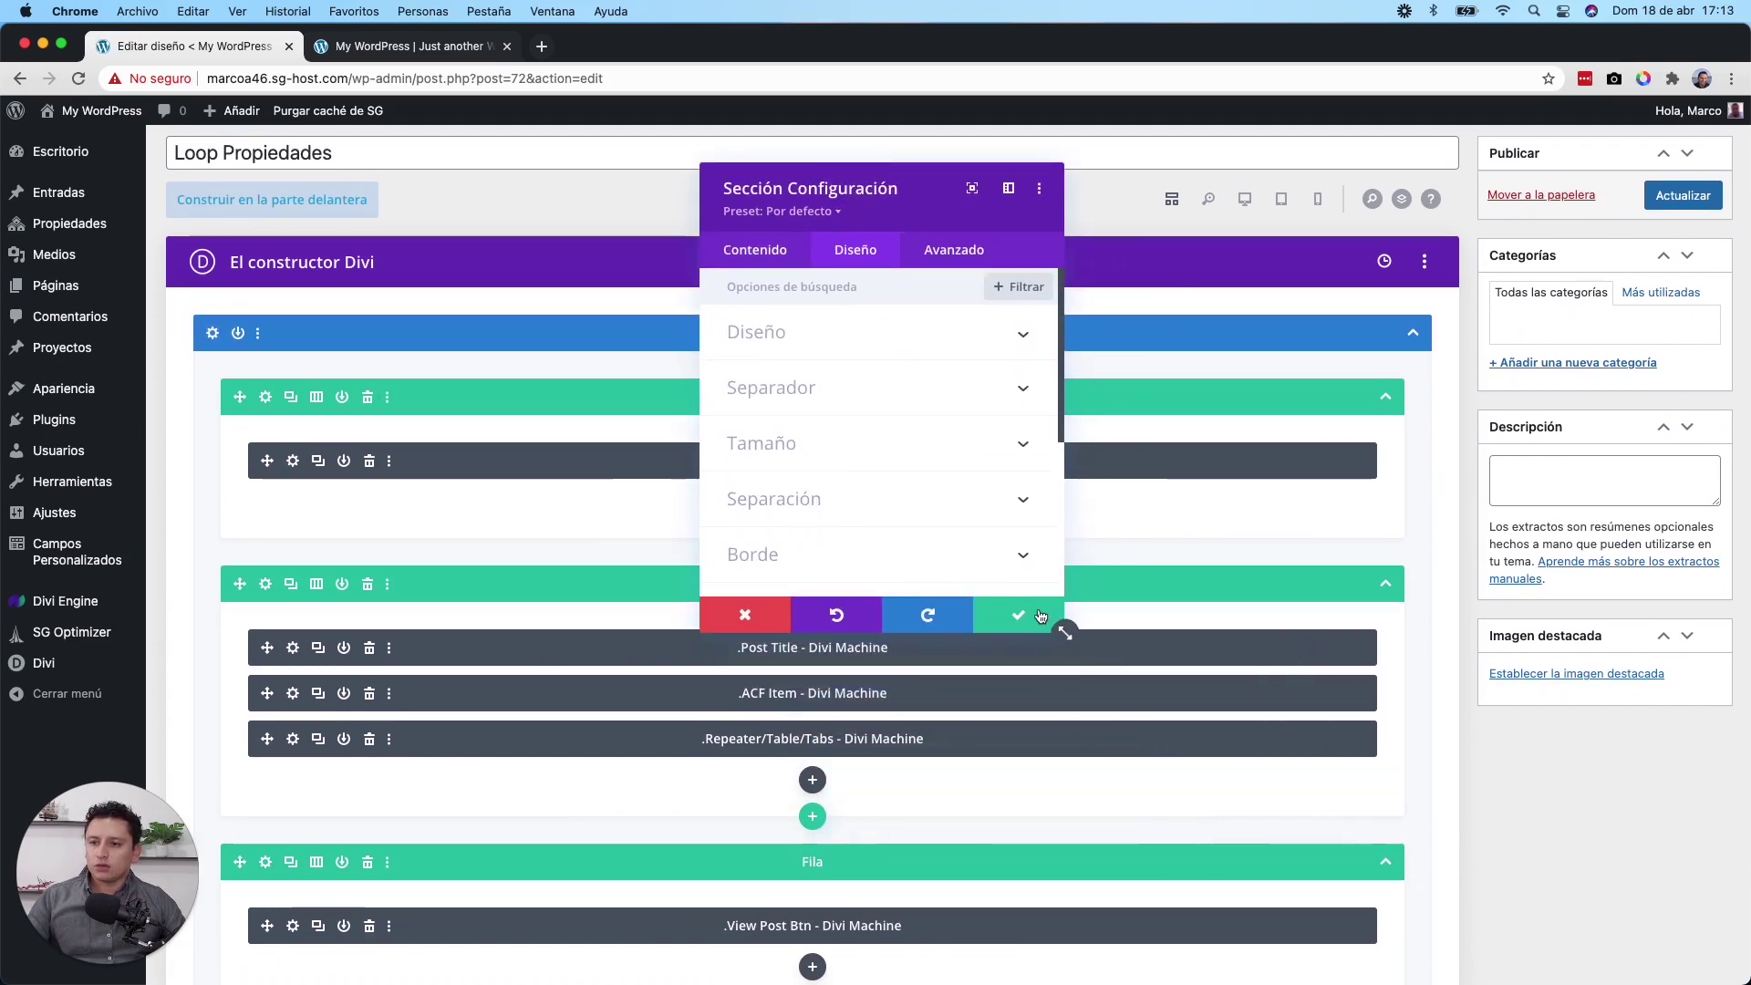
drag(1065, 632, 1188, 827)
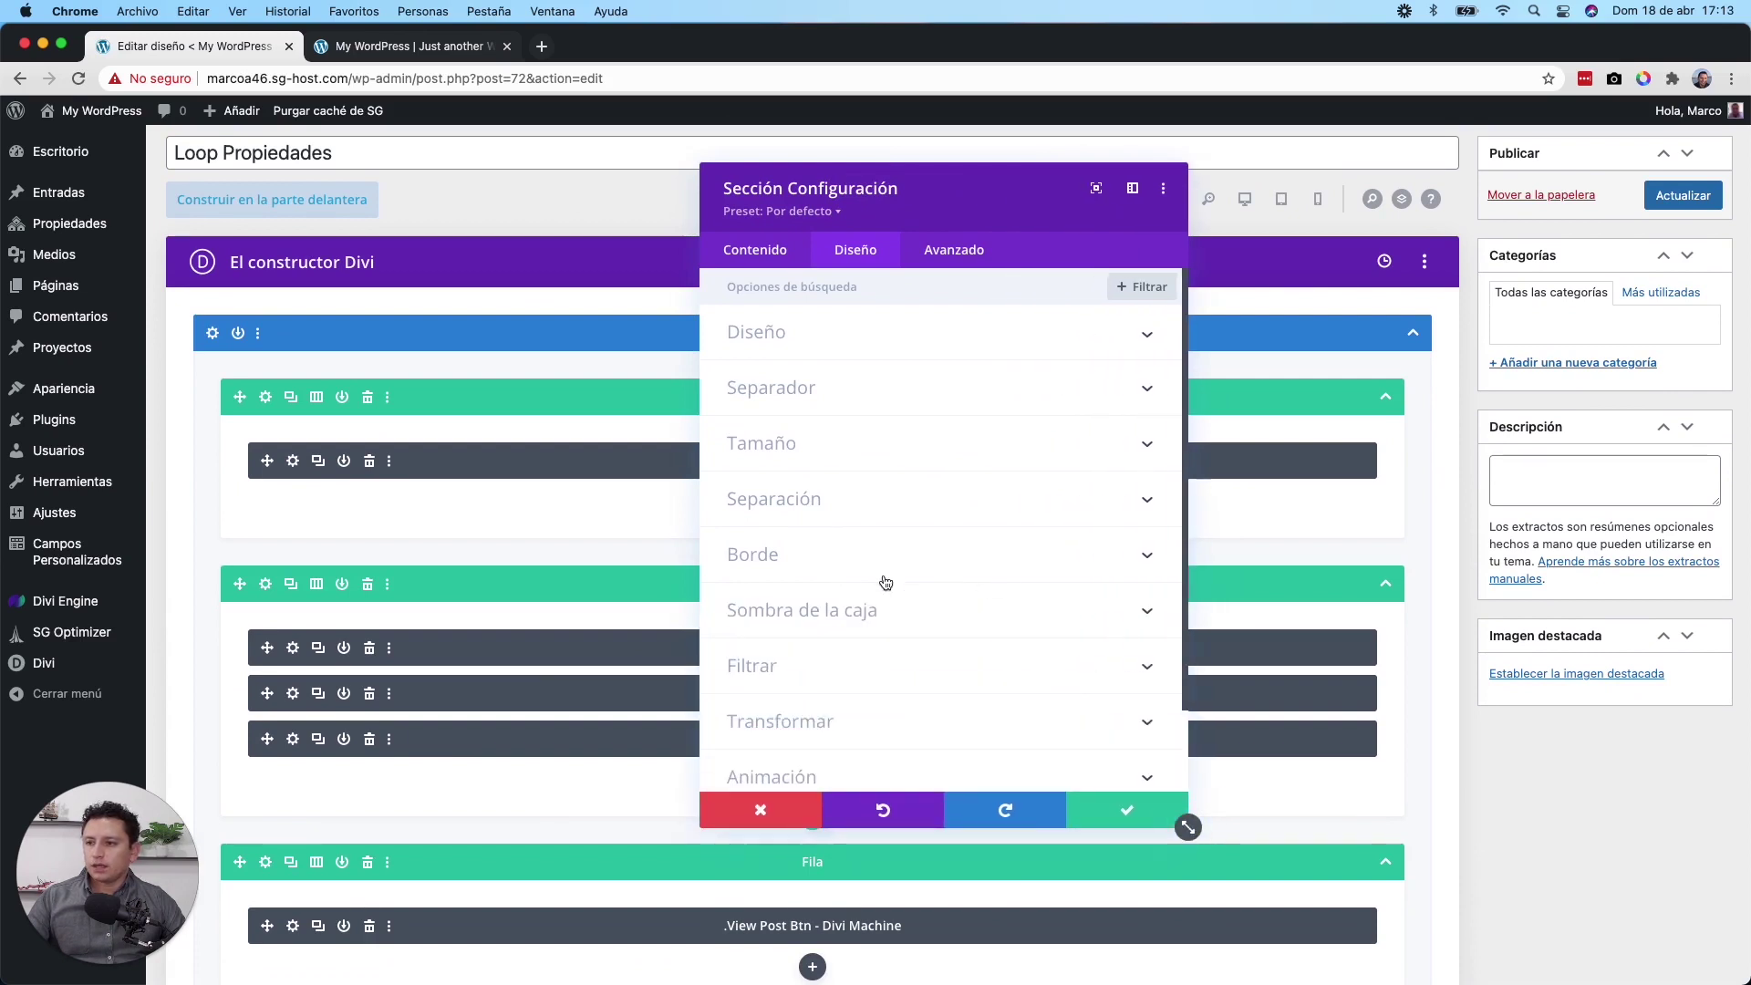
click(812, 501)
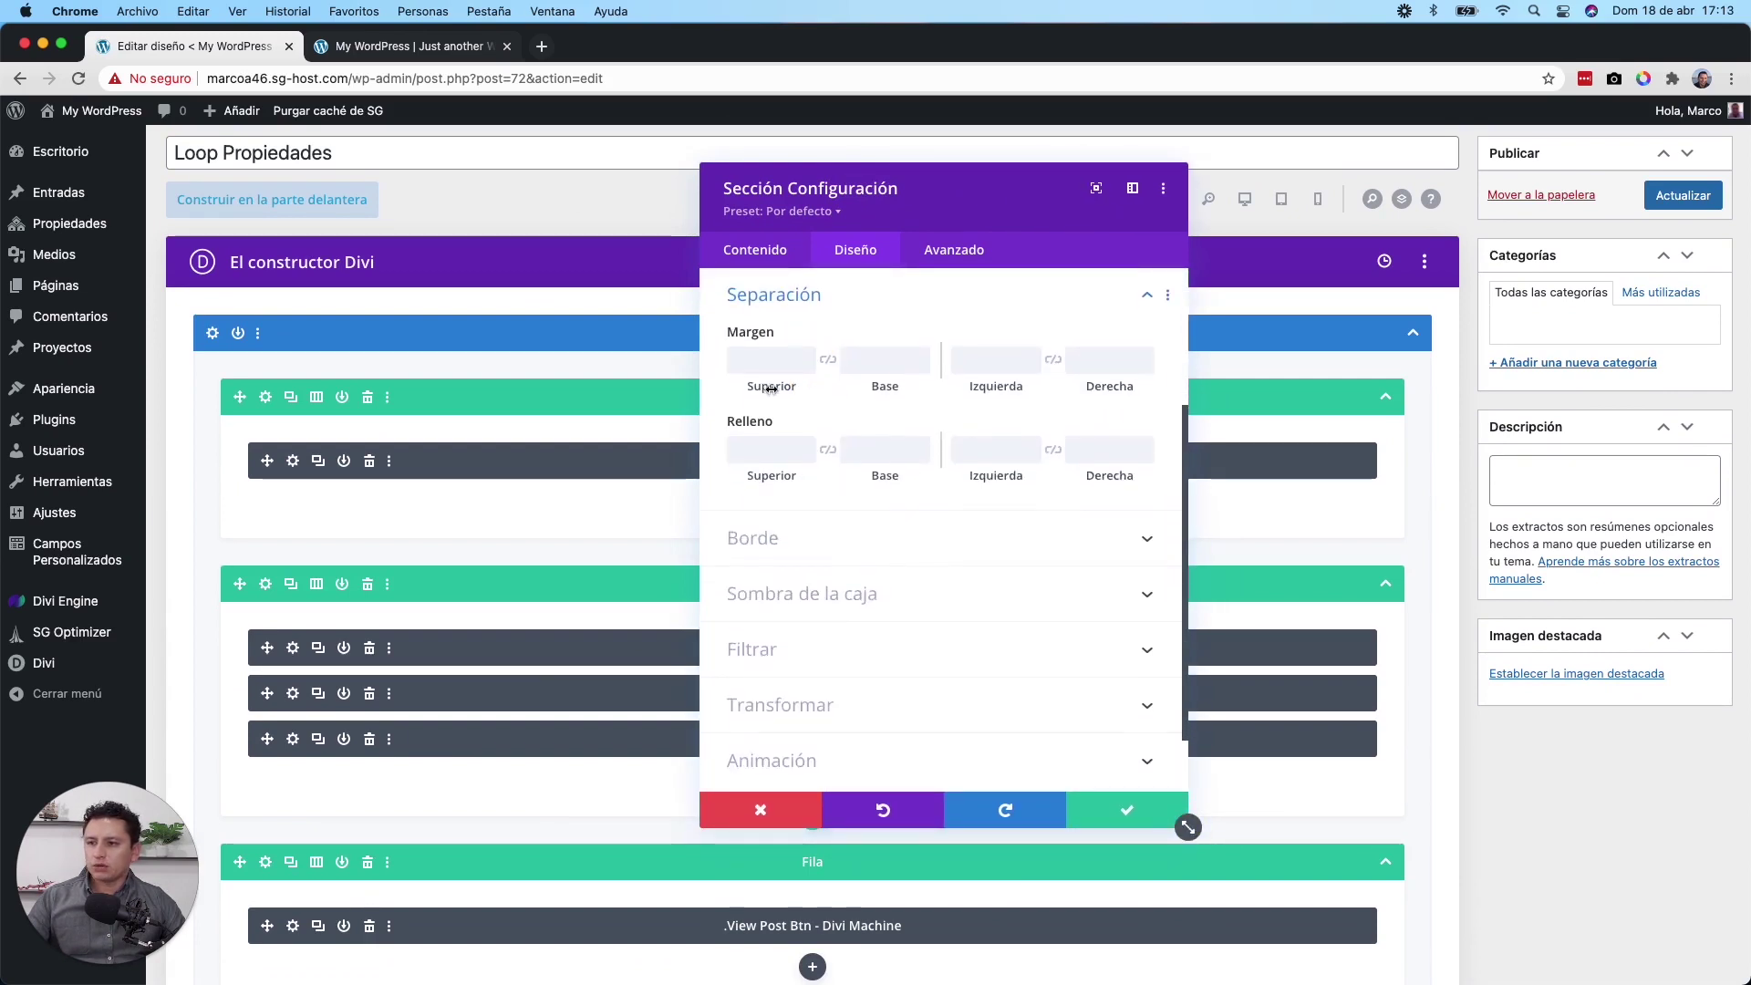
click(771, 358)
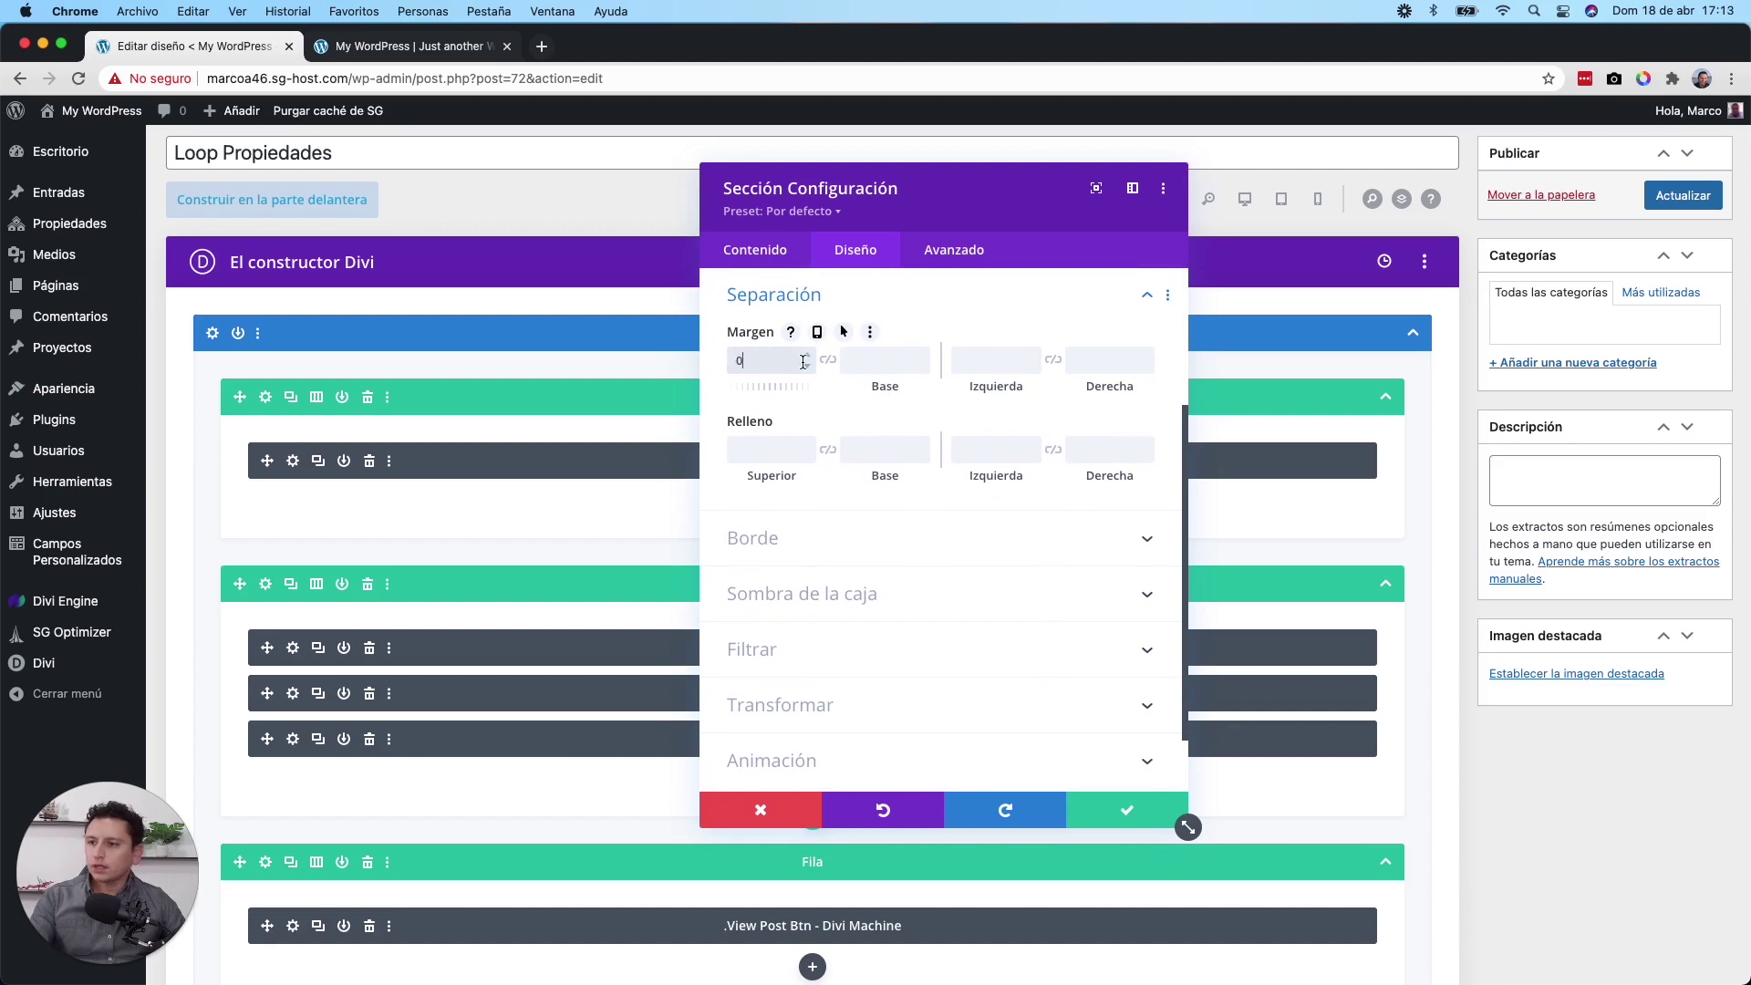
click(870, 358)
text(0)
click(970, 359)
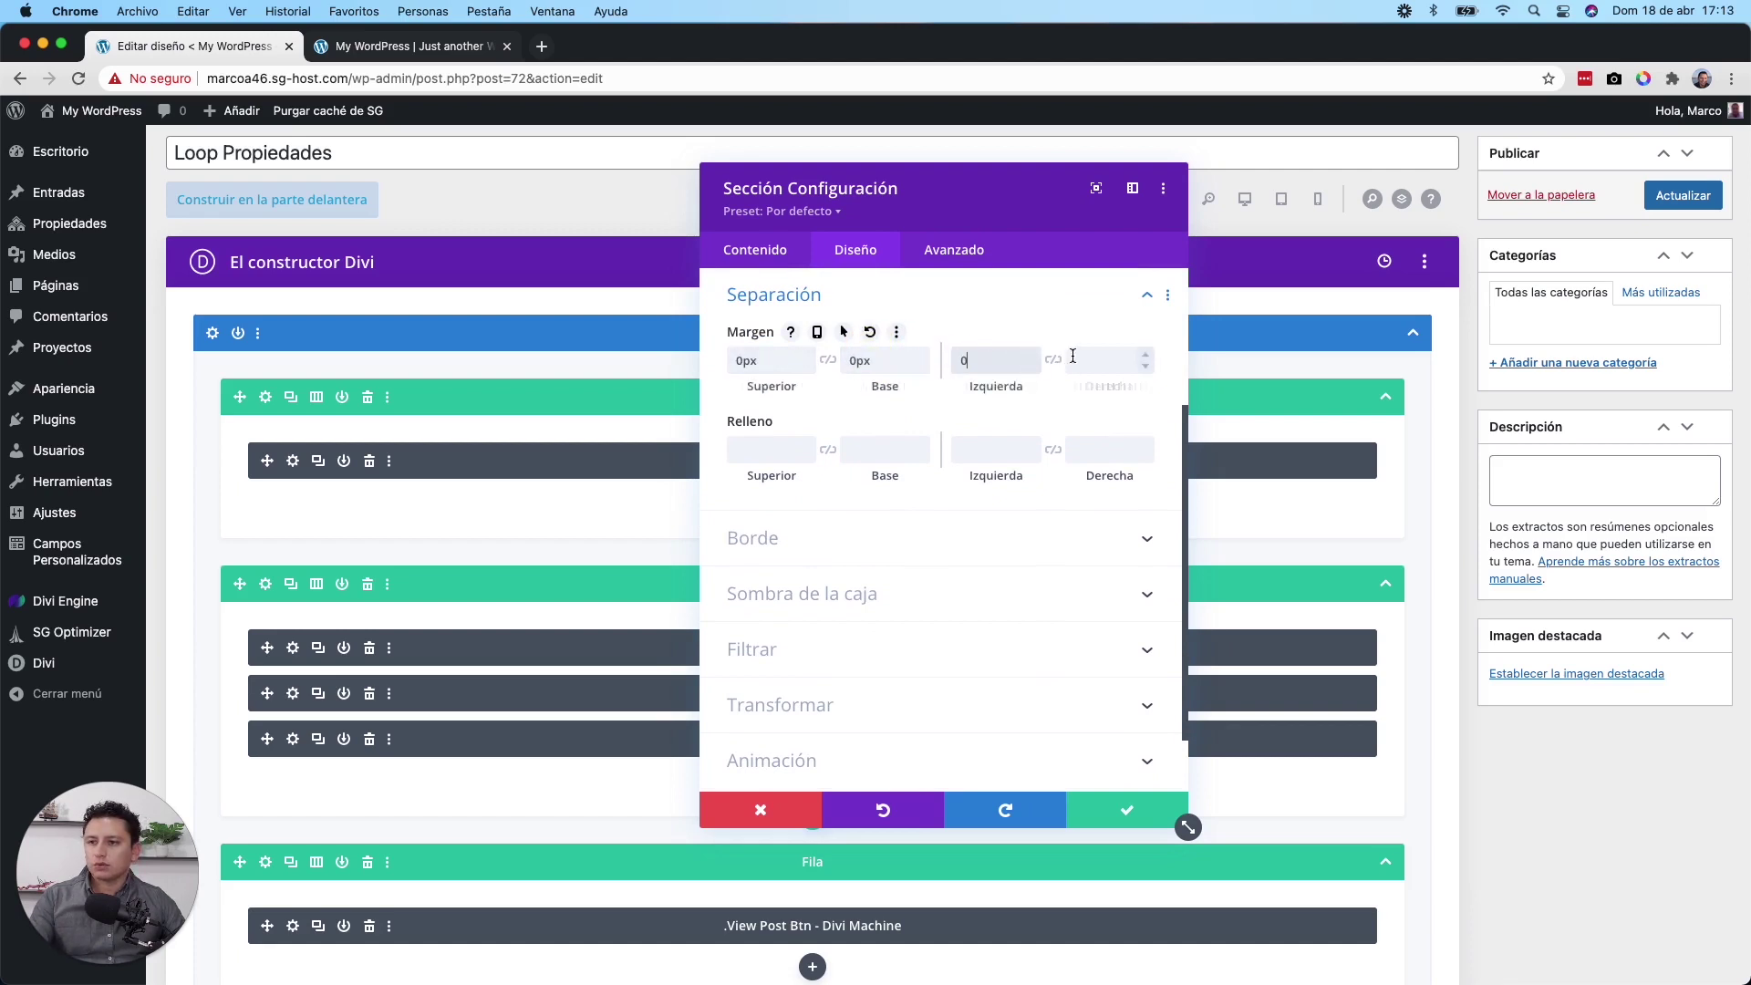
text(0)
click(1084, 358)
text(0)
click(785, 450)
text(0)
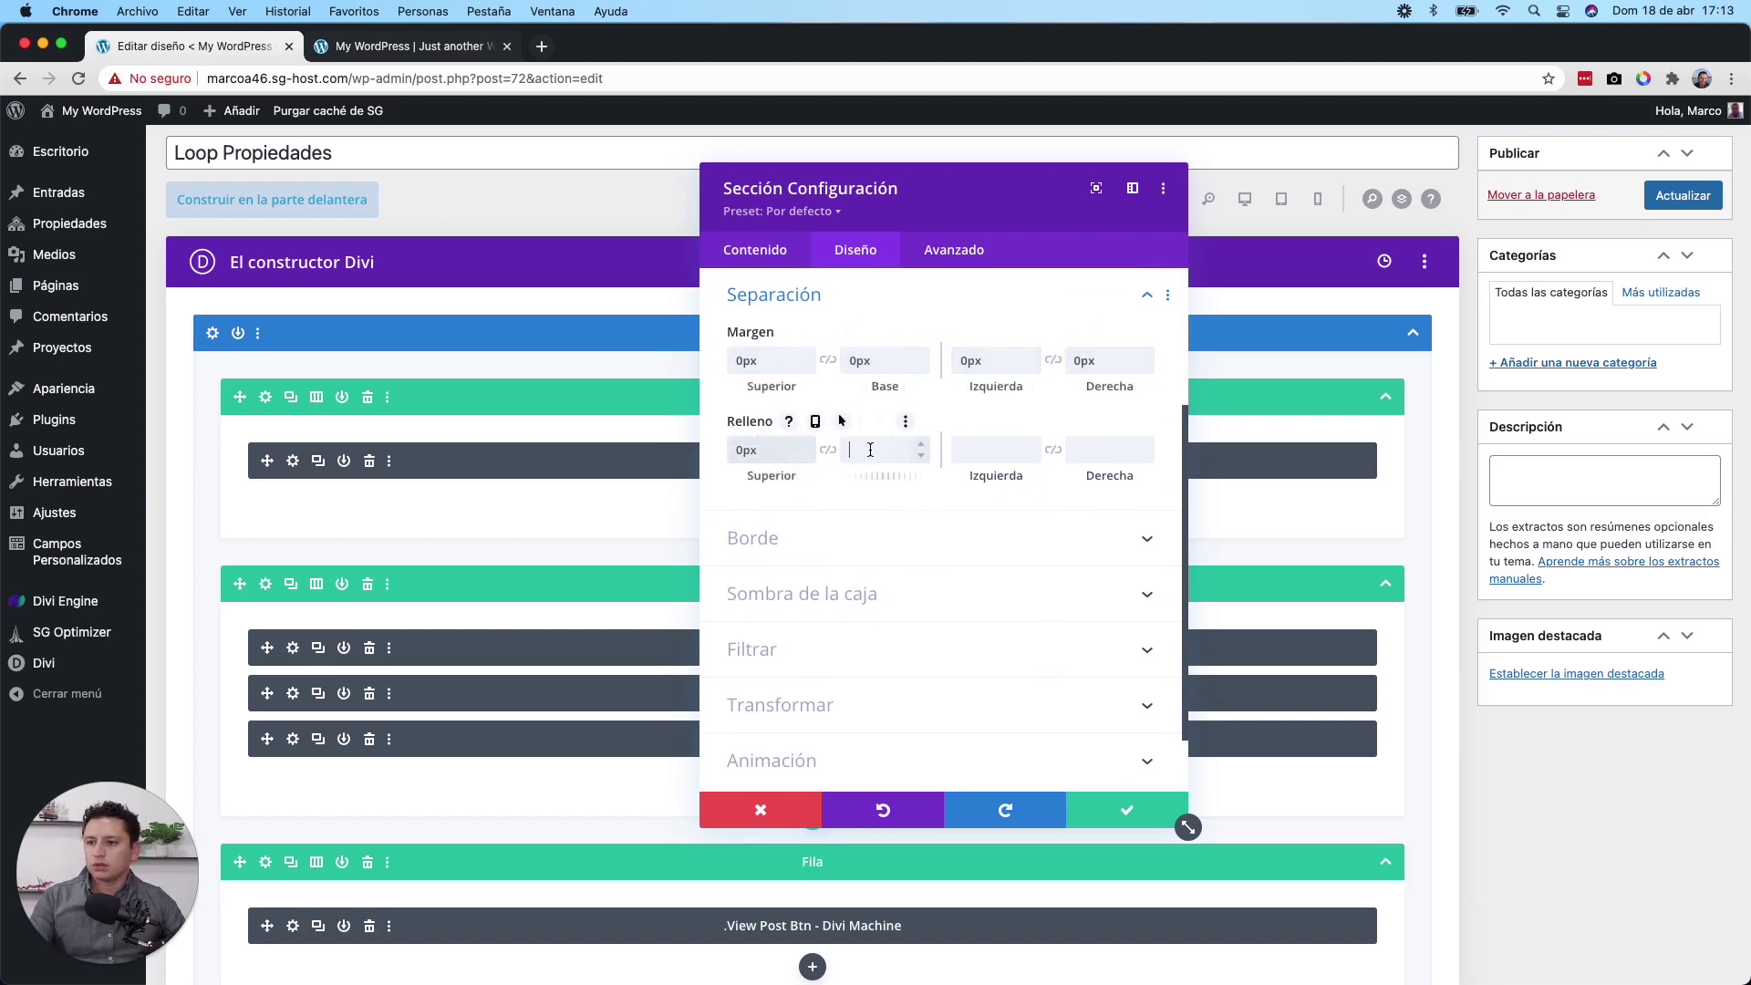
Set the section's padding to 0px on every side, confirm, and update the layout
click(873, 451)
text(0)
click(990, 447)
text(0)
click(1053, 450)
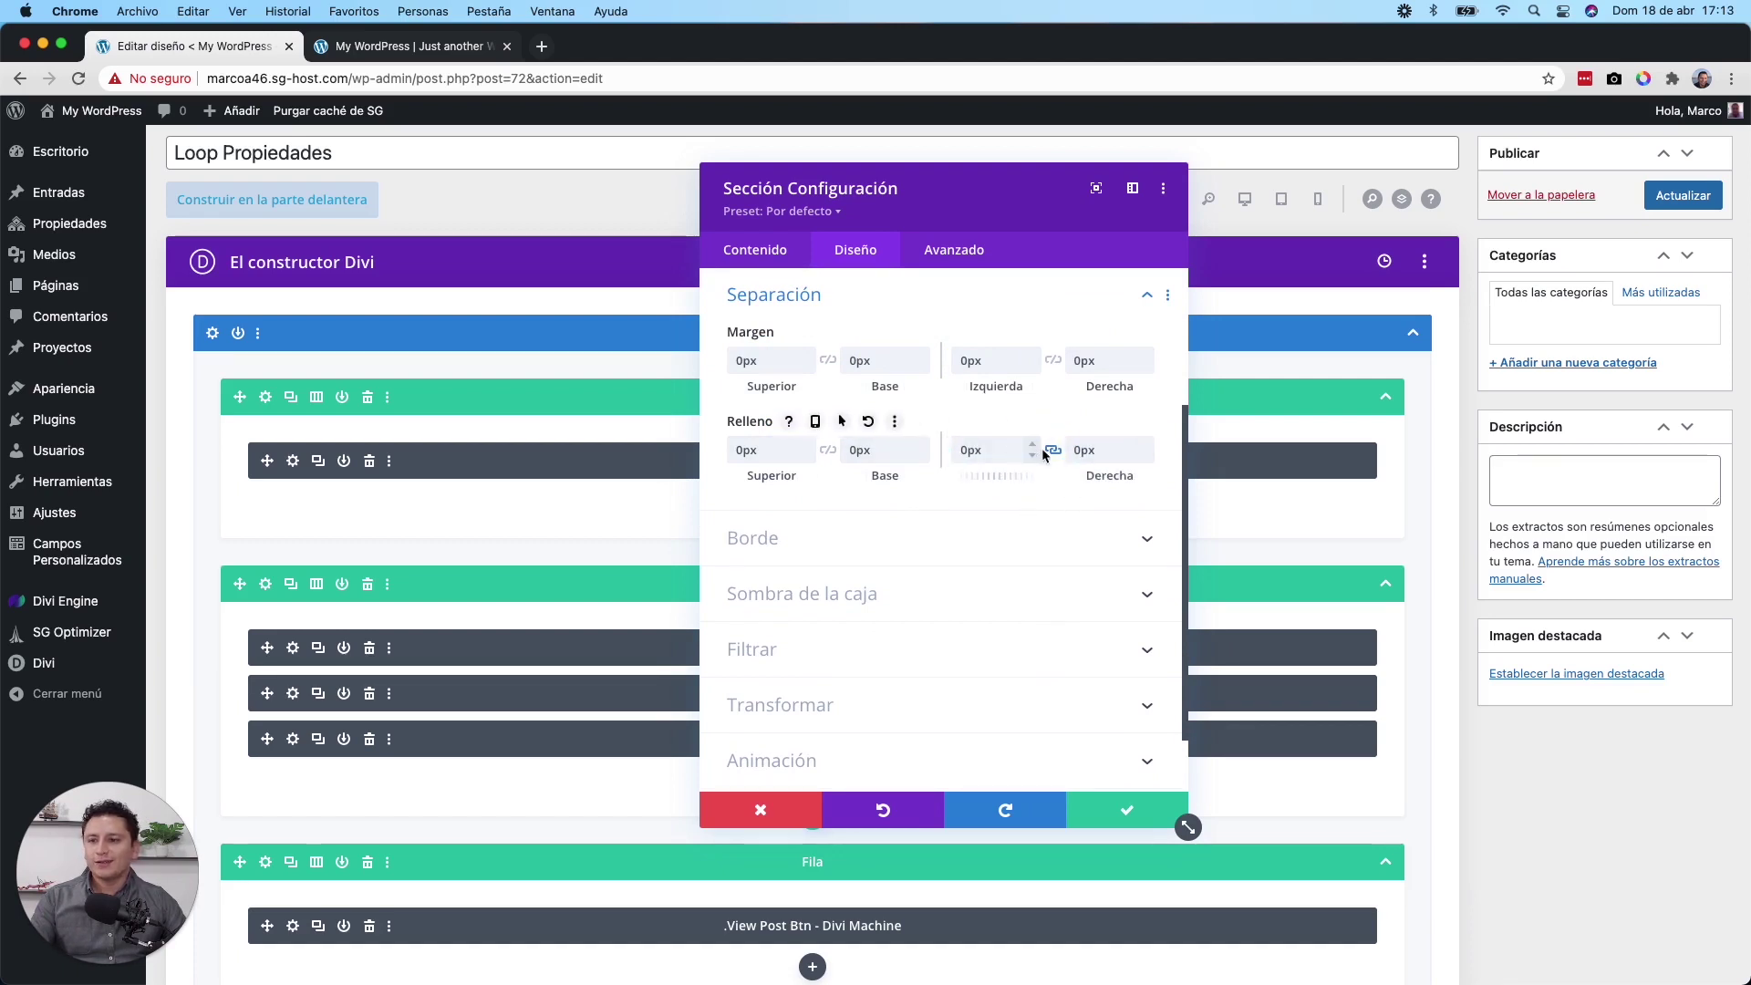
click(1131, 813)
click(1669, 198)
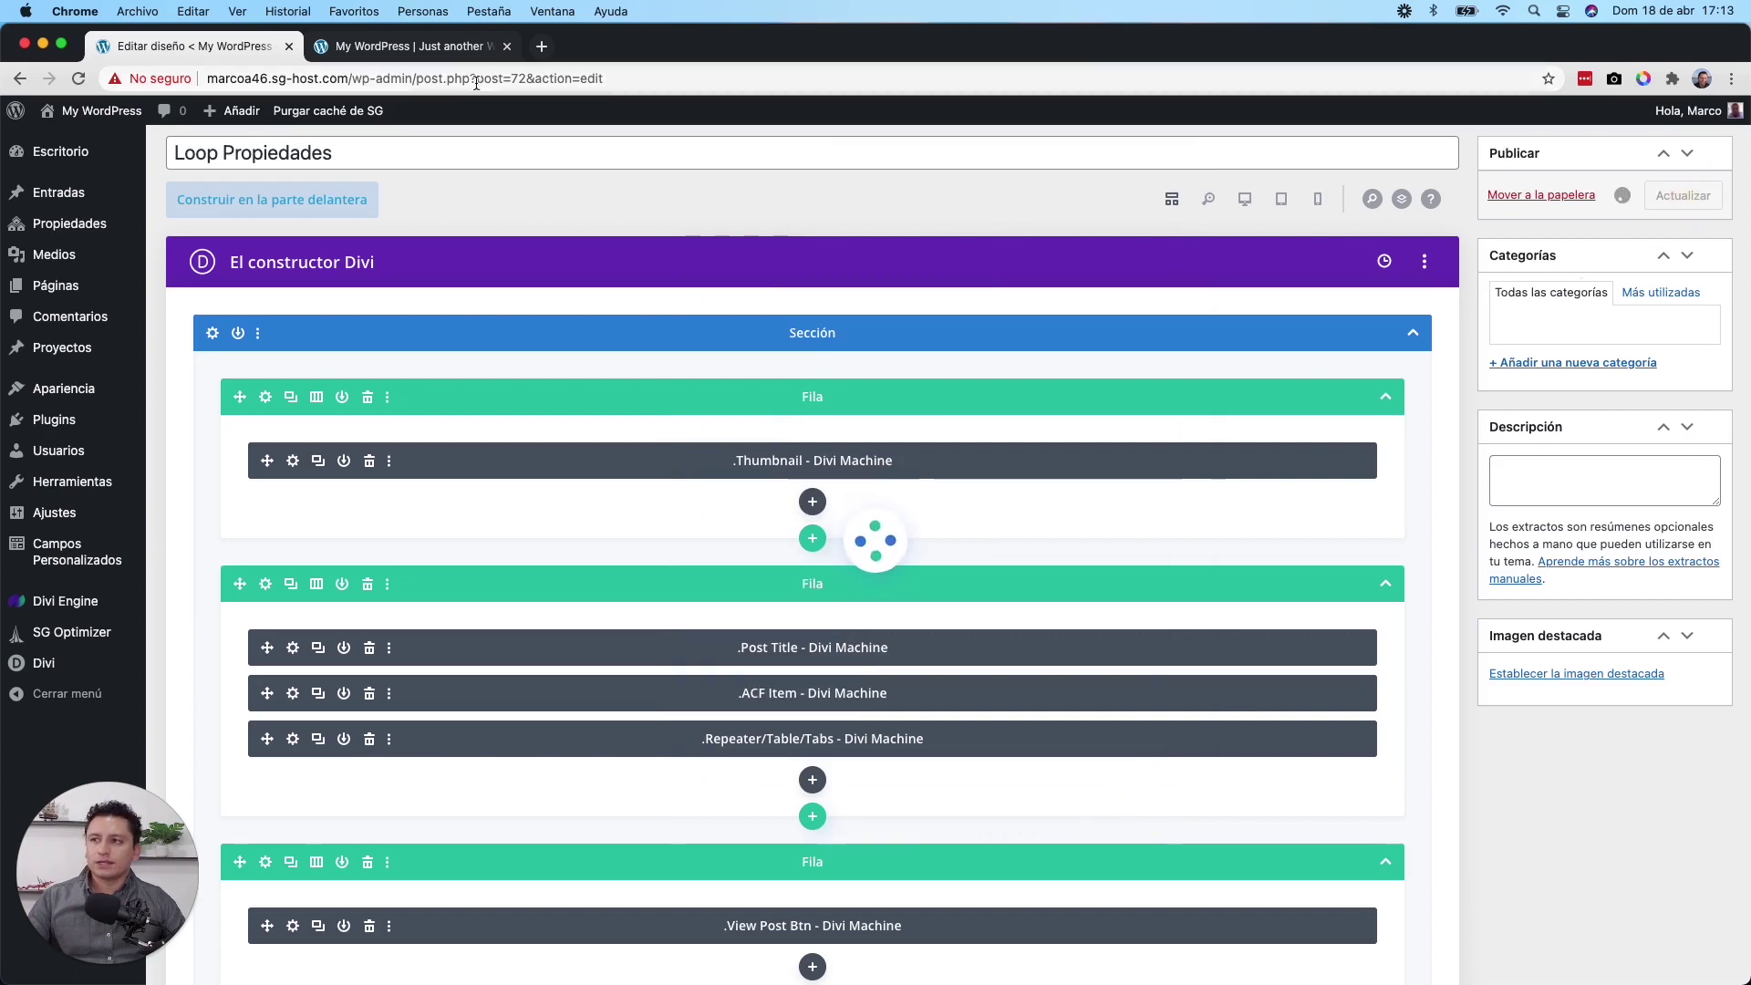
Reload the live property cards page to check the reduced spacing, then return to the editor
click(415, 45)
key(super+r)
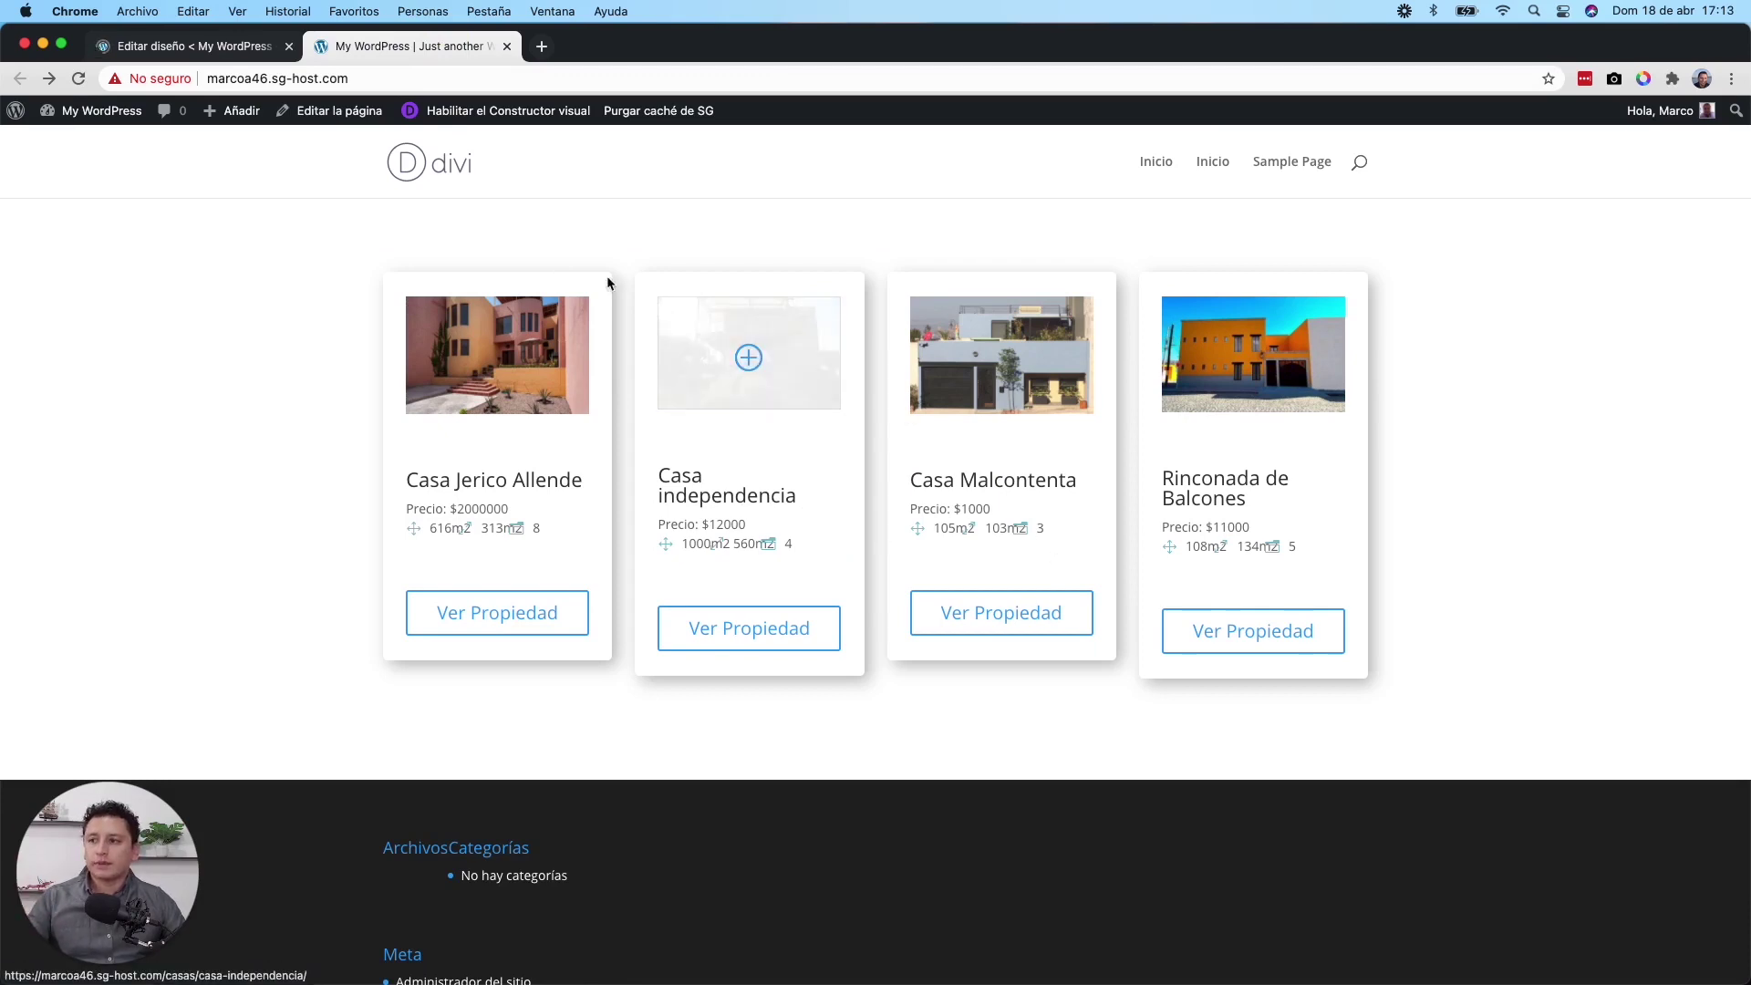
key(super+alt+Left)
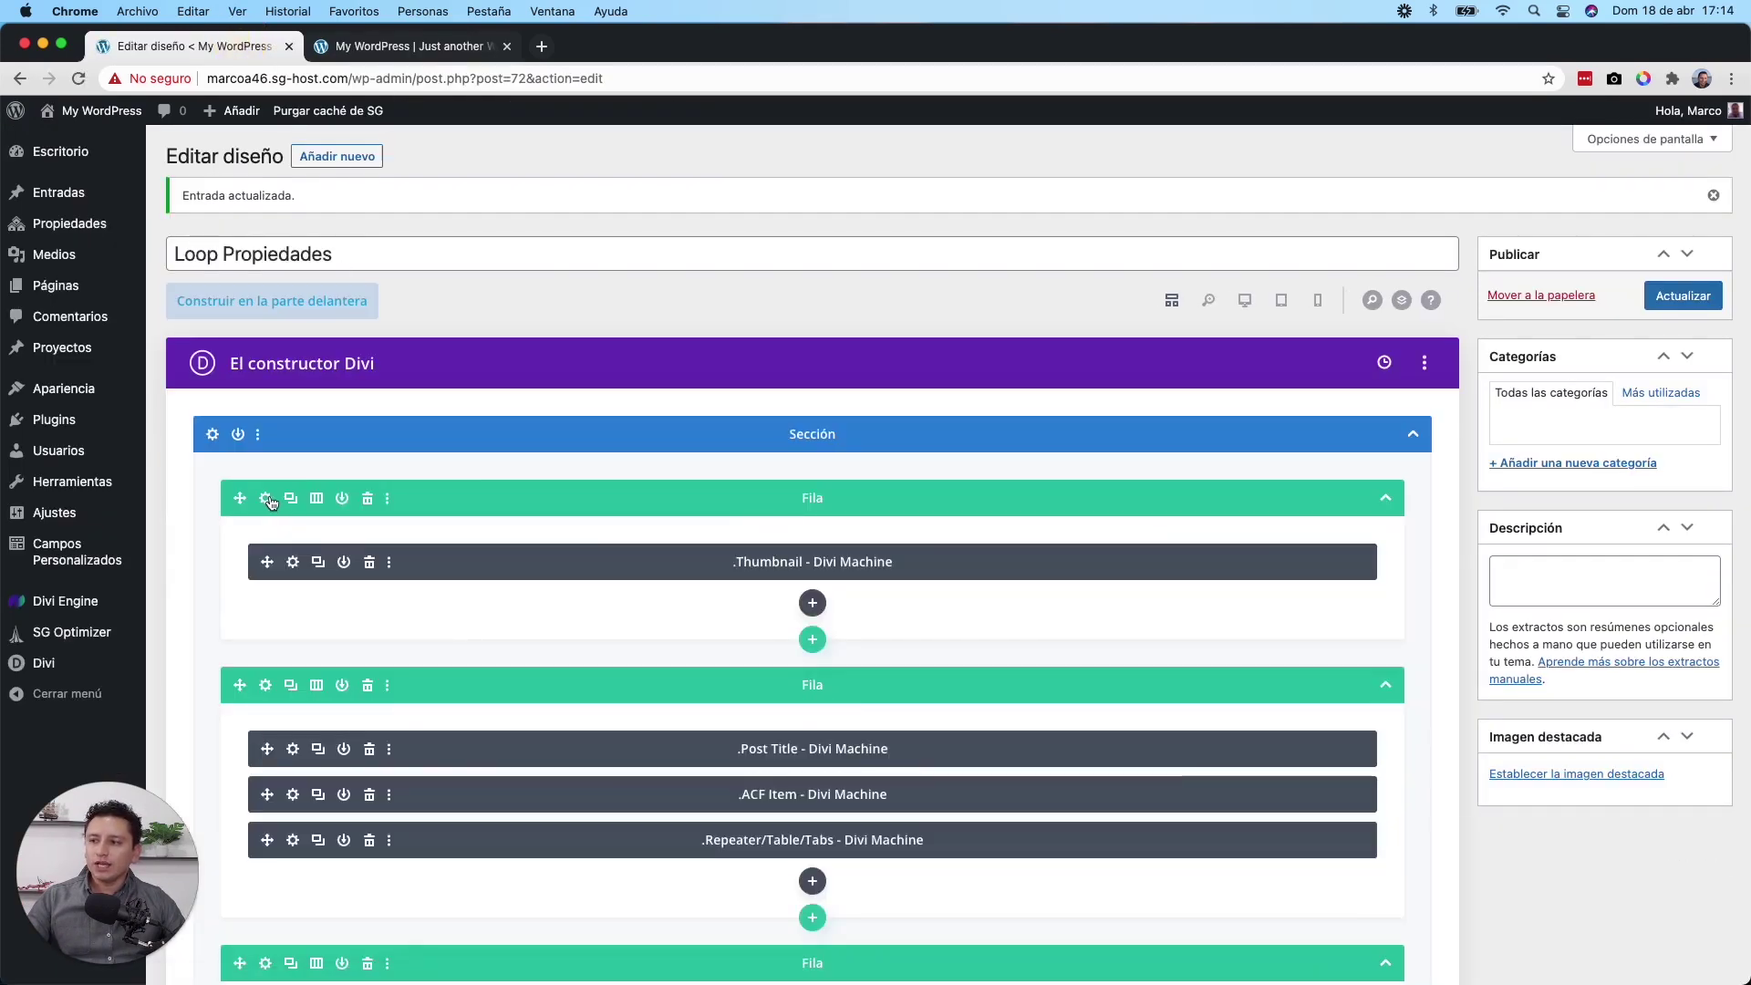
Set the thumbnail row's top, bottom, left and right margins to 0px
click(266, 500)
click(860, 254)
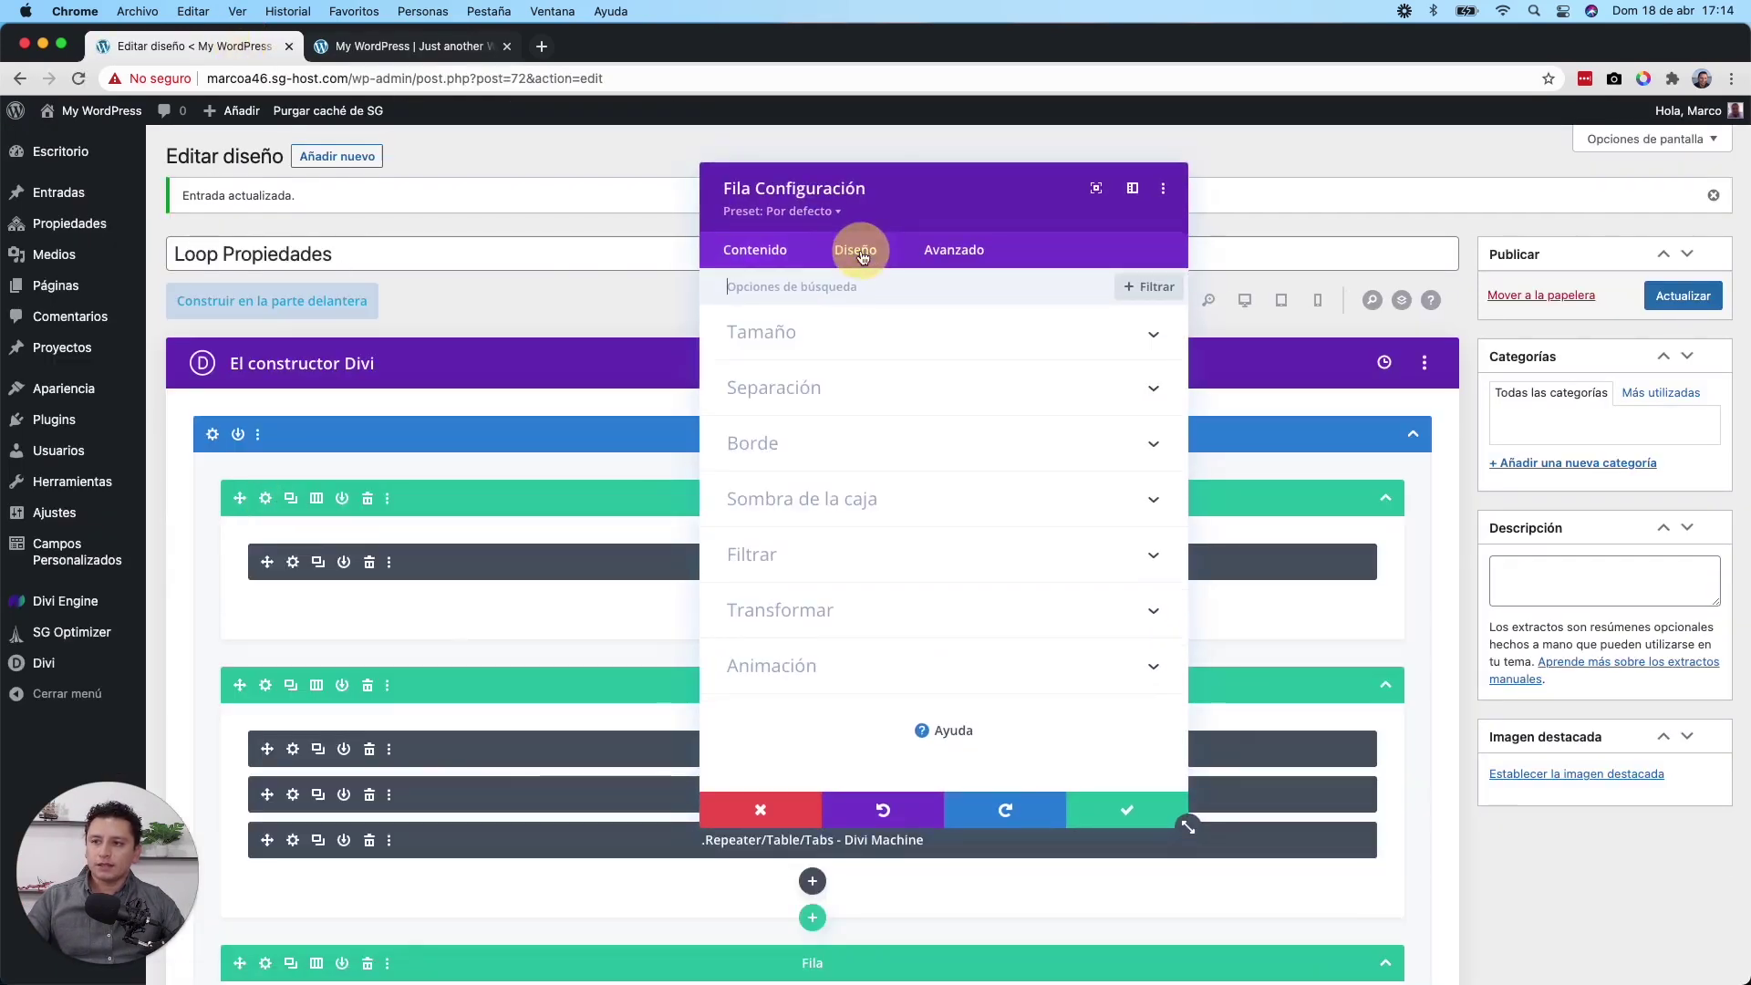
click(790, 394)
click(767, 361)
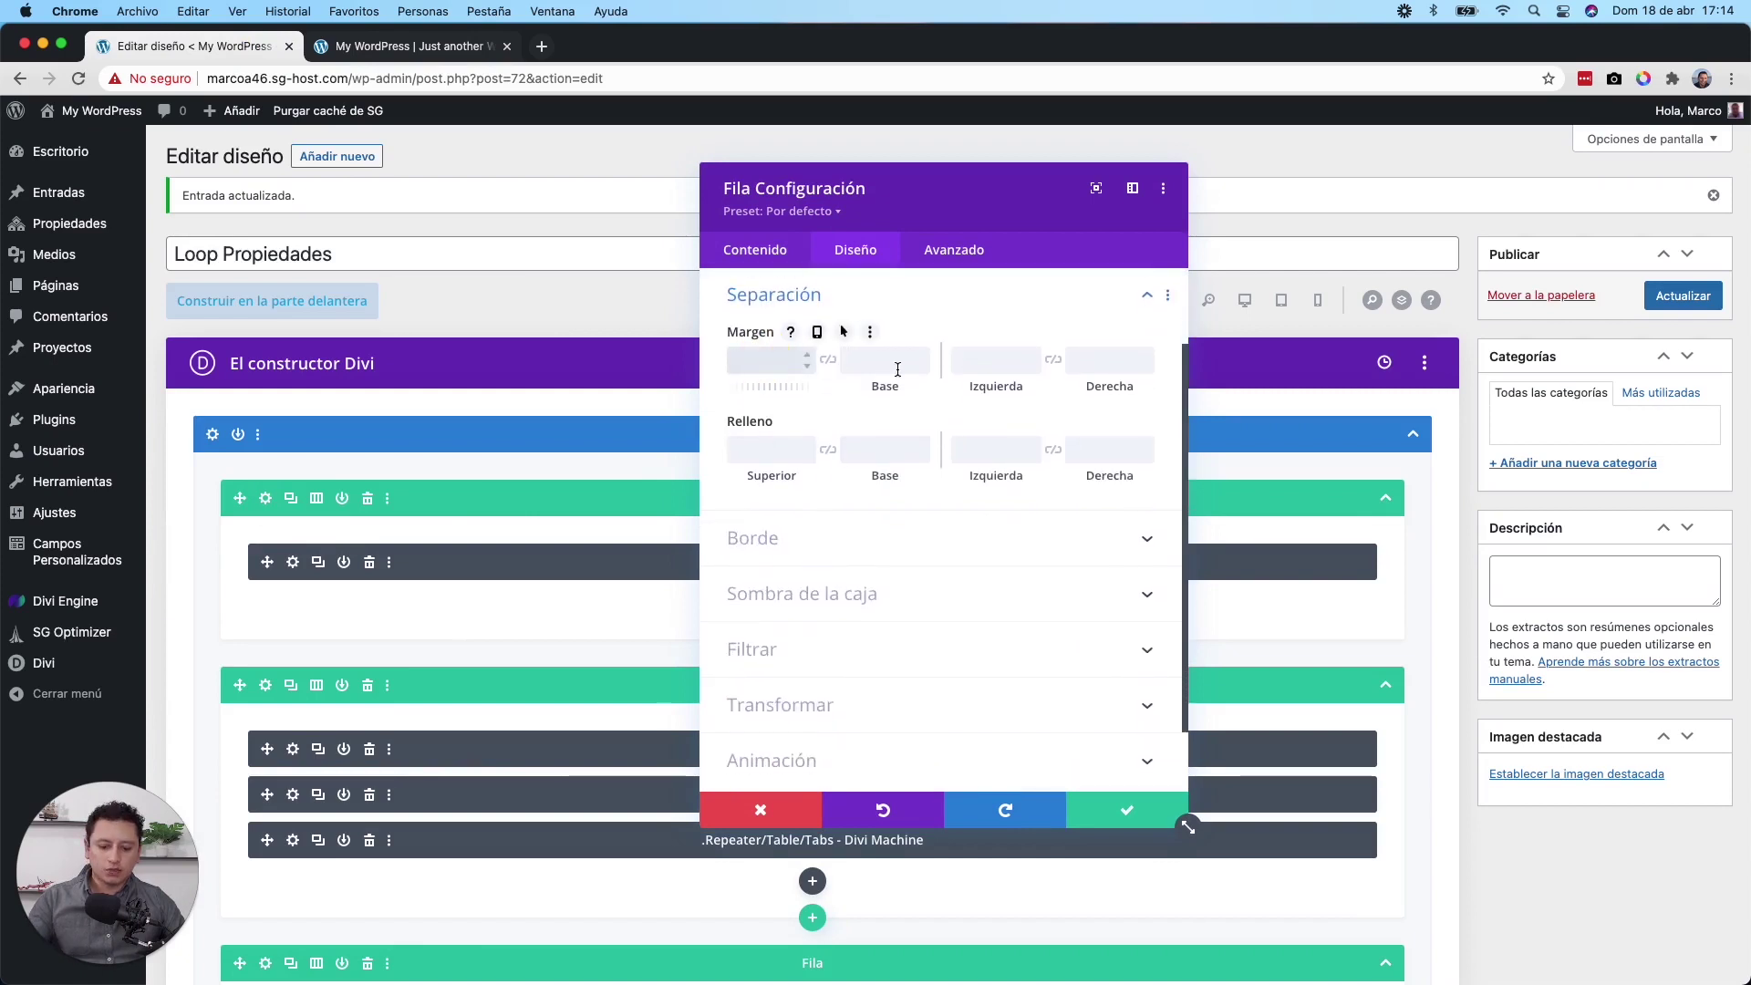
click(827, 361)
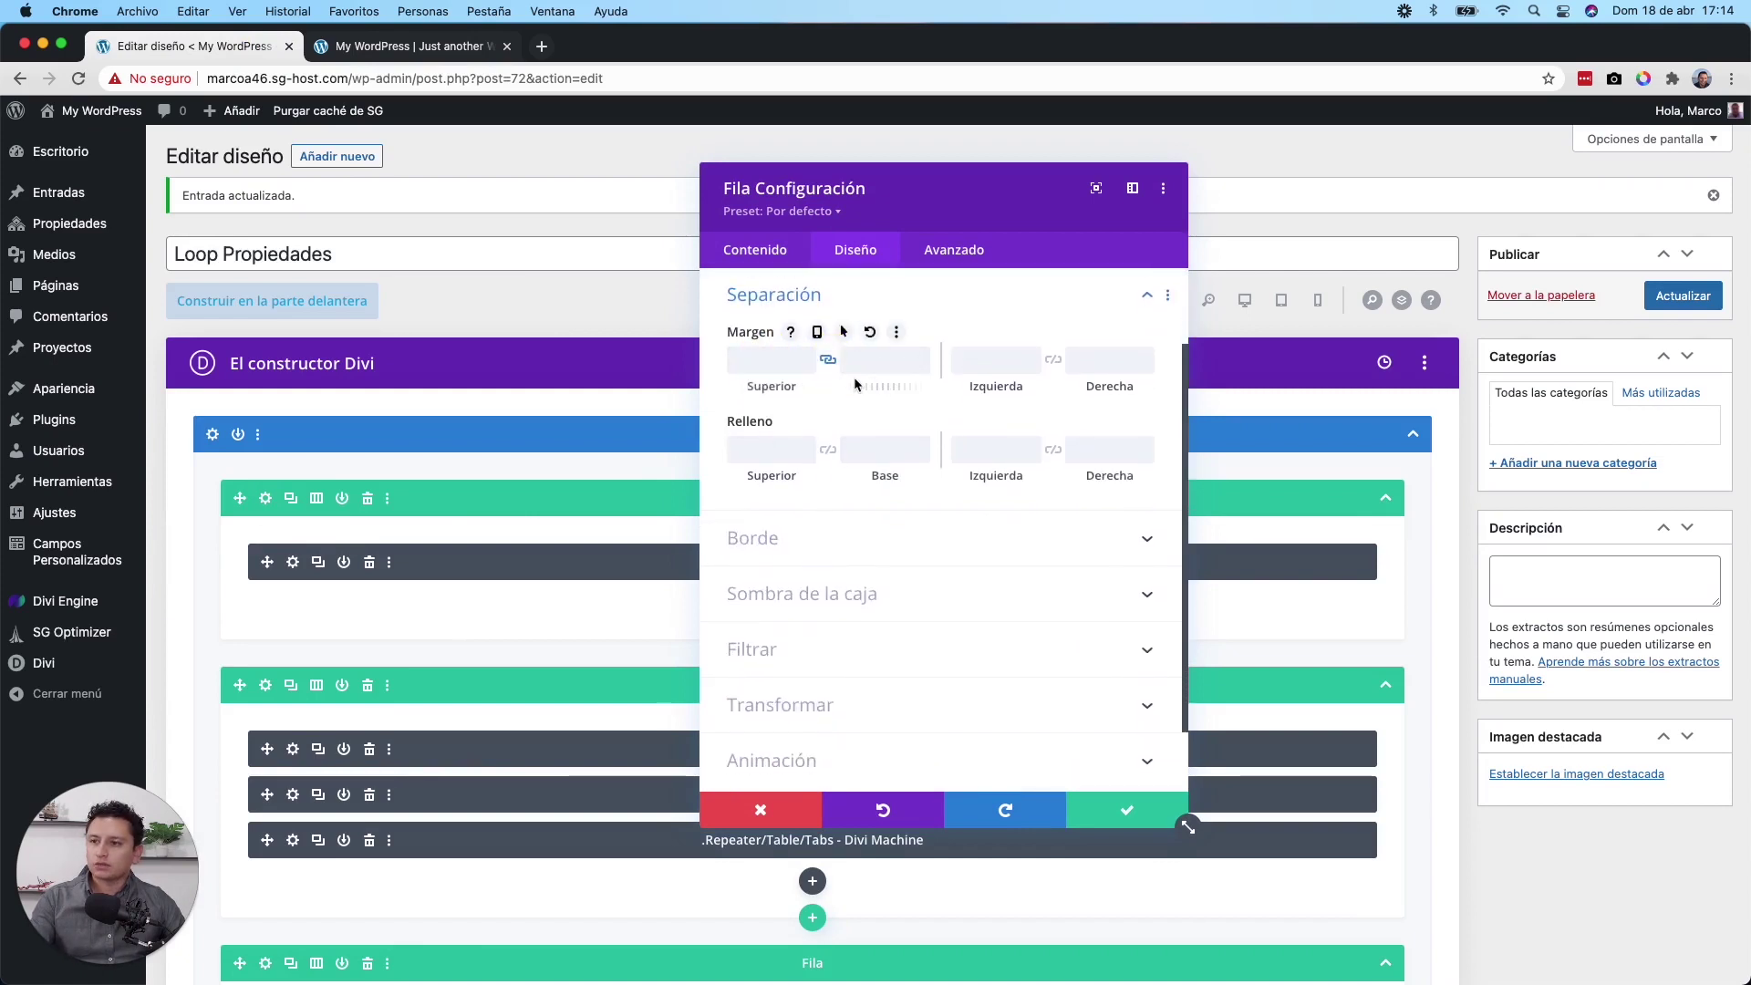
click(771, 360)
text(0)
click(989, 371)
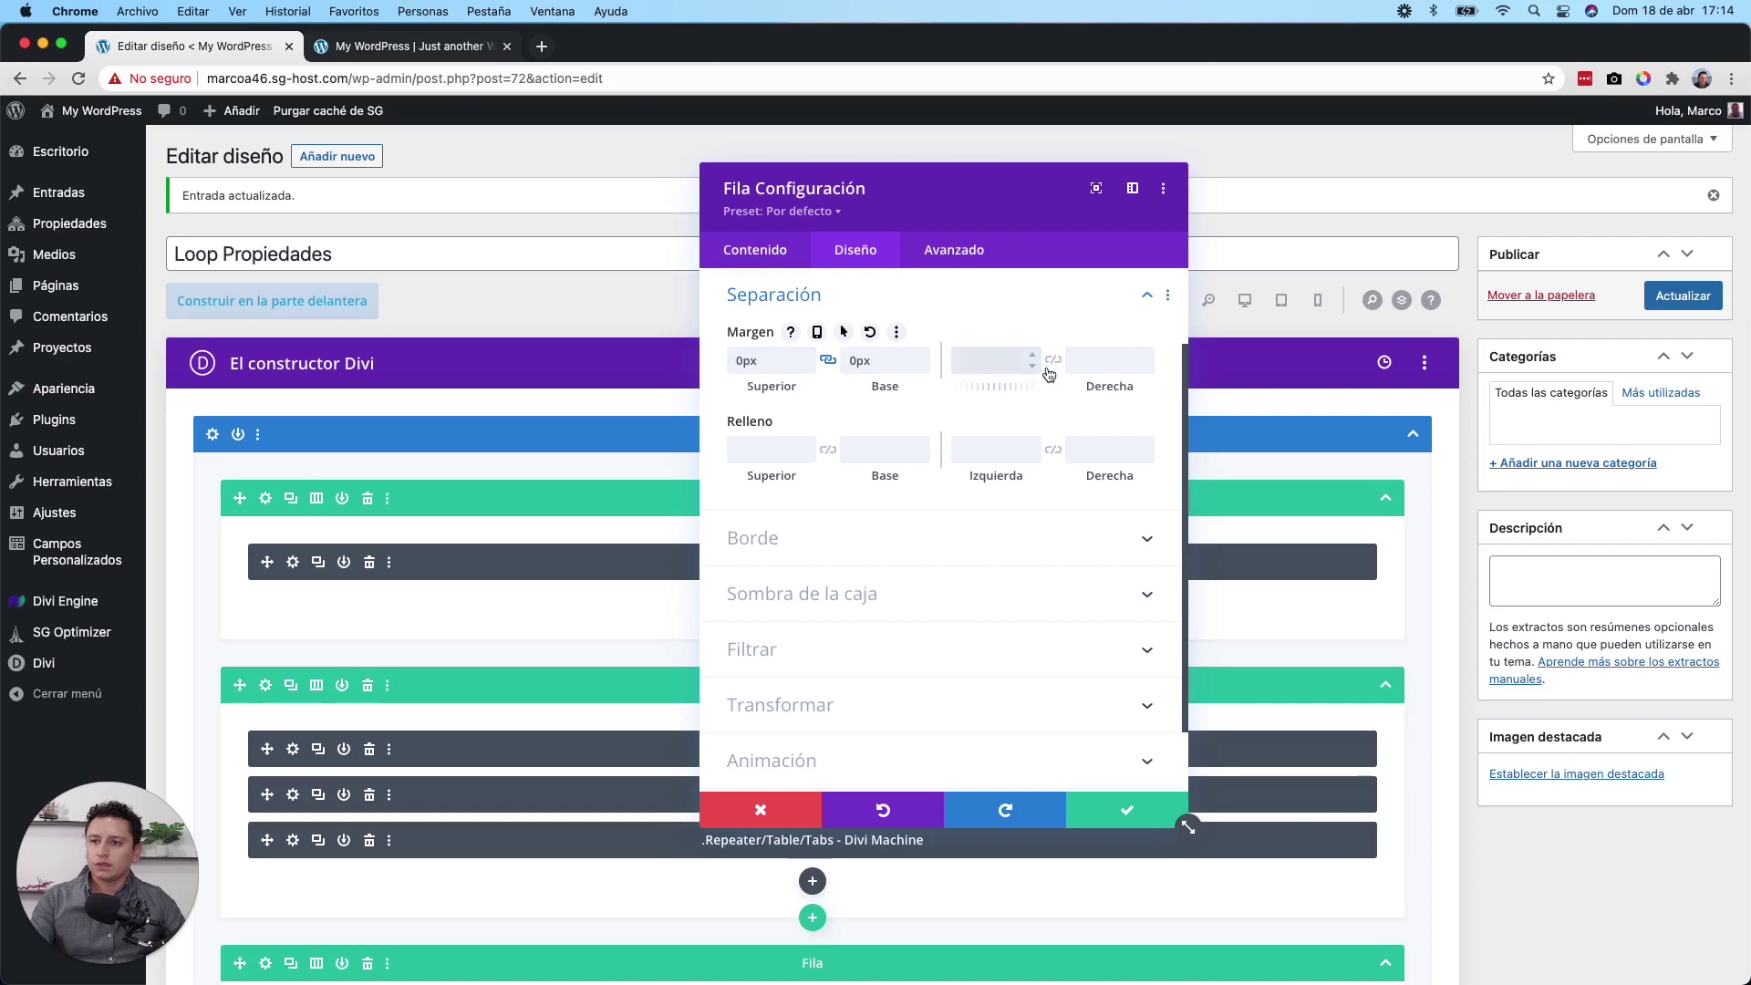
click(1054, 360)
click(989, 373)
text(0)
Set the thumbnail row's padding to 0px on all sides and confirm
click(827, 449)
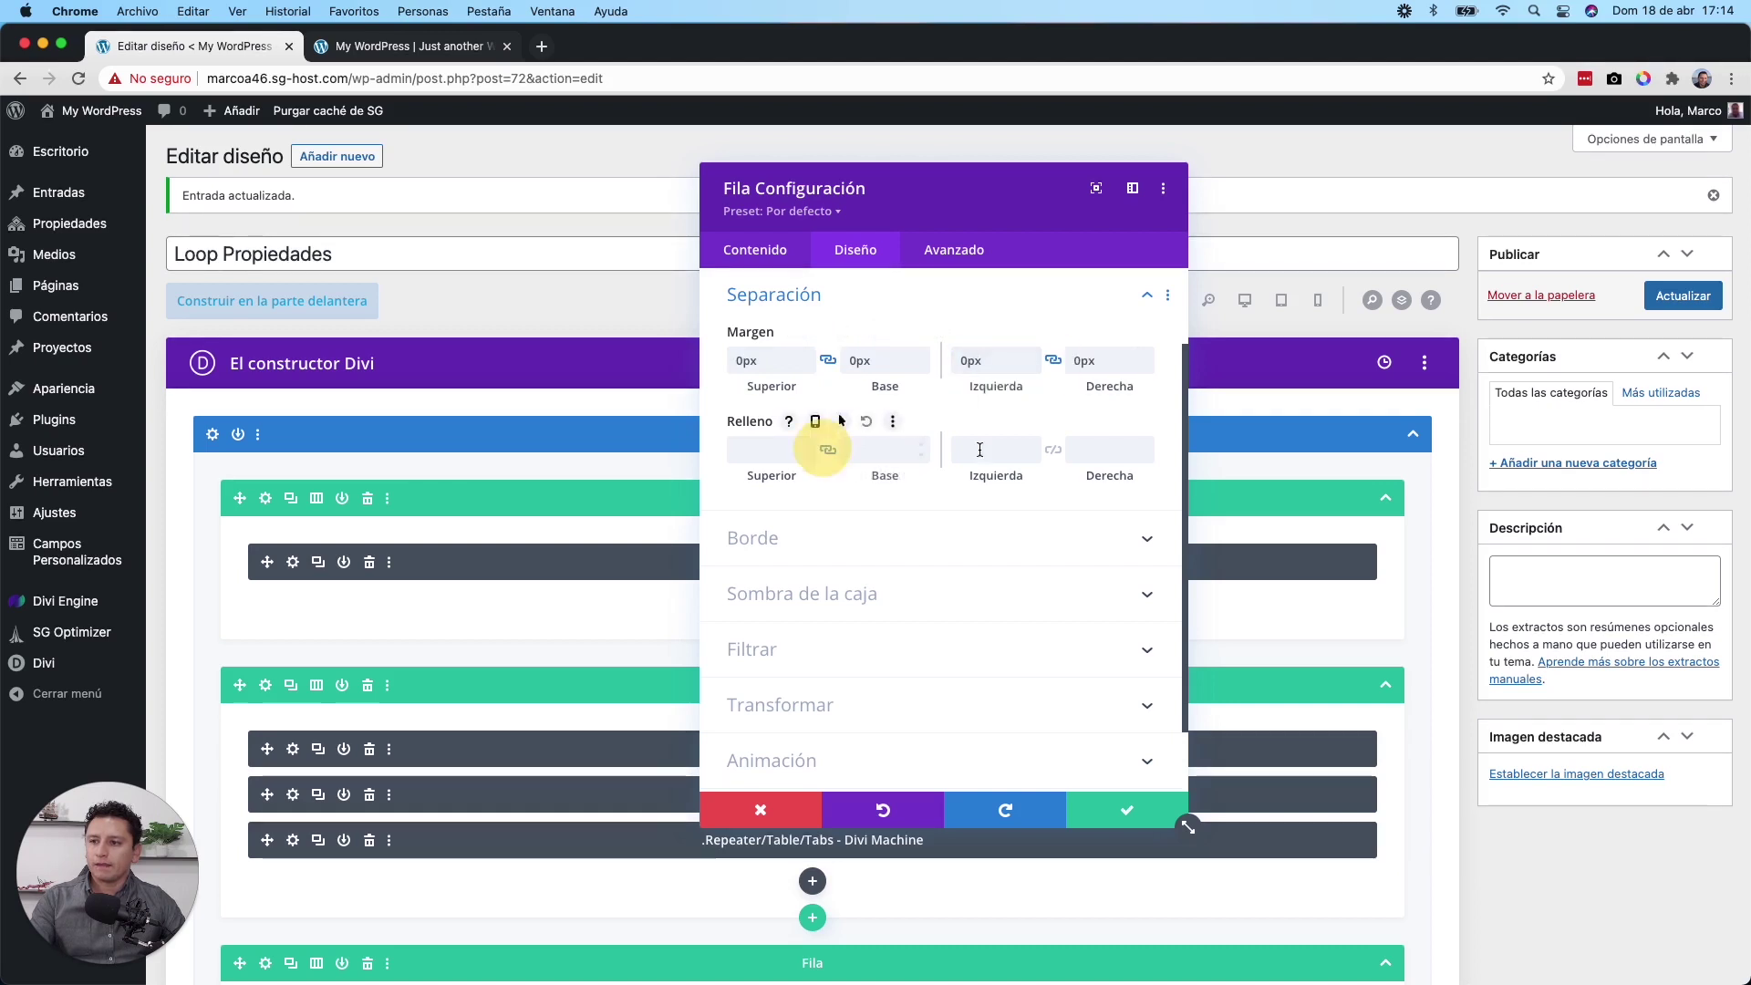
click(1054, 449)
click(974, 450)
text(0)
click(744, 450)
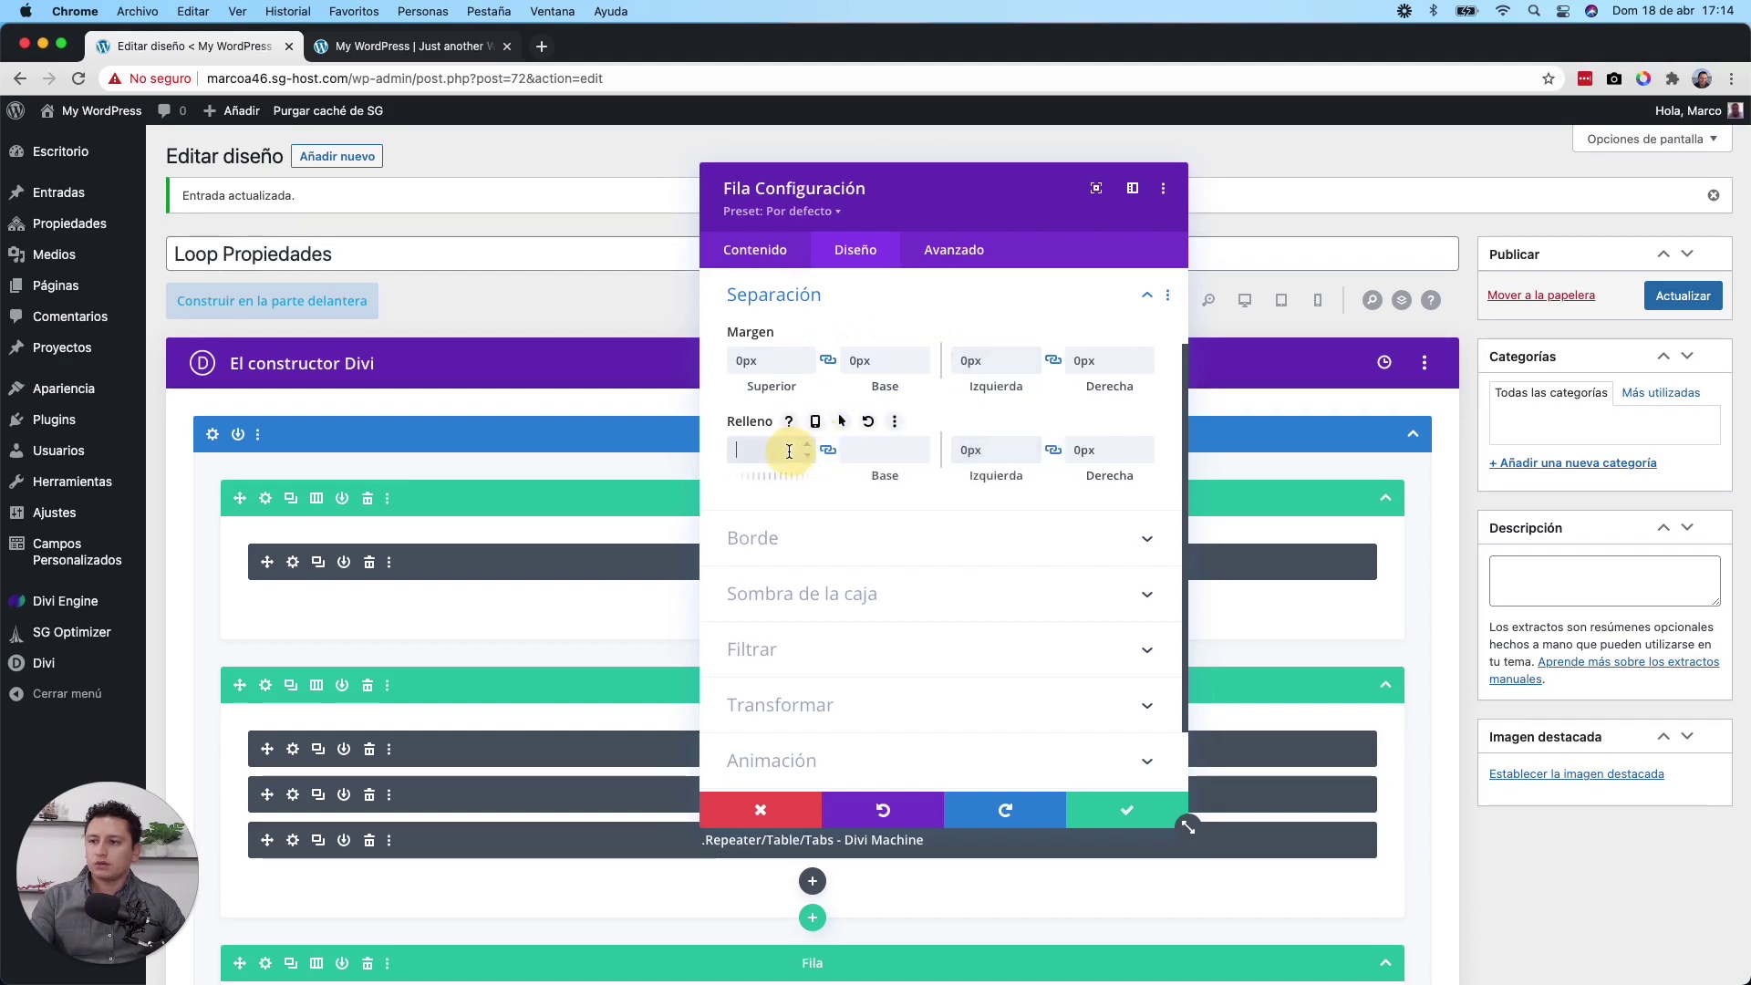
text(0)
click(1123, 814)
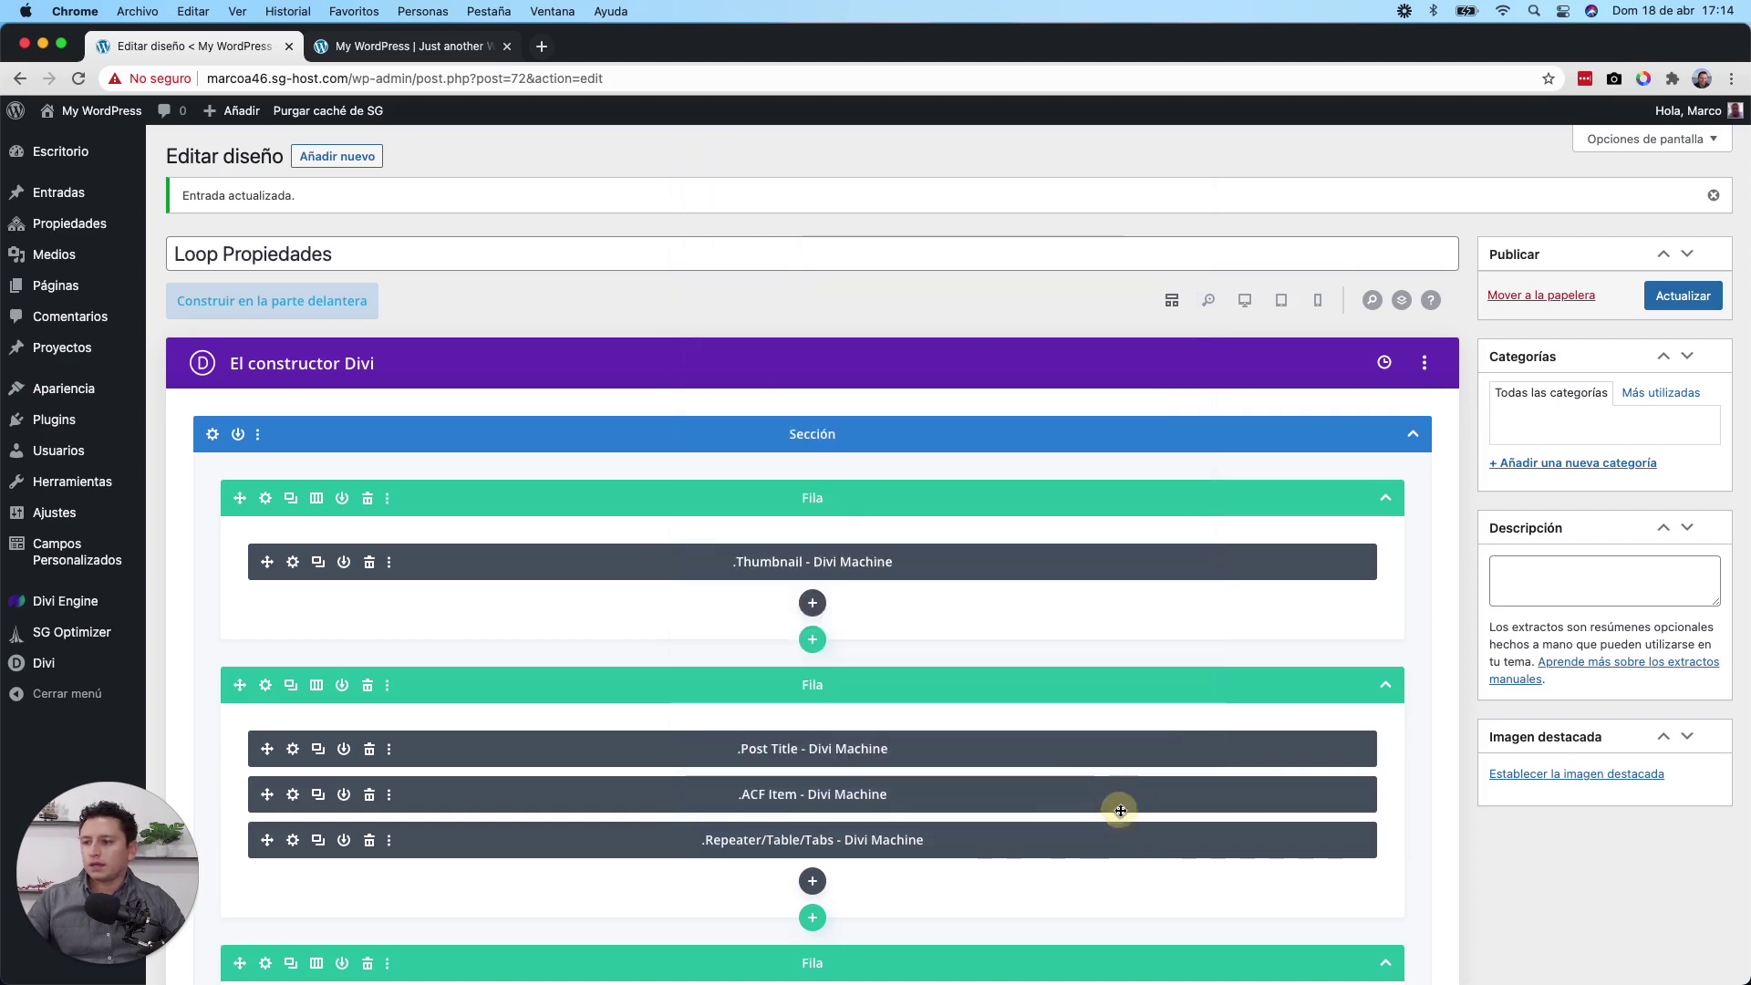
Give the thumbnail row a 100% maximum width and update the Loop Propiedades layout
click(268, 500)
click(839, 257)
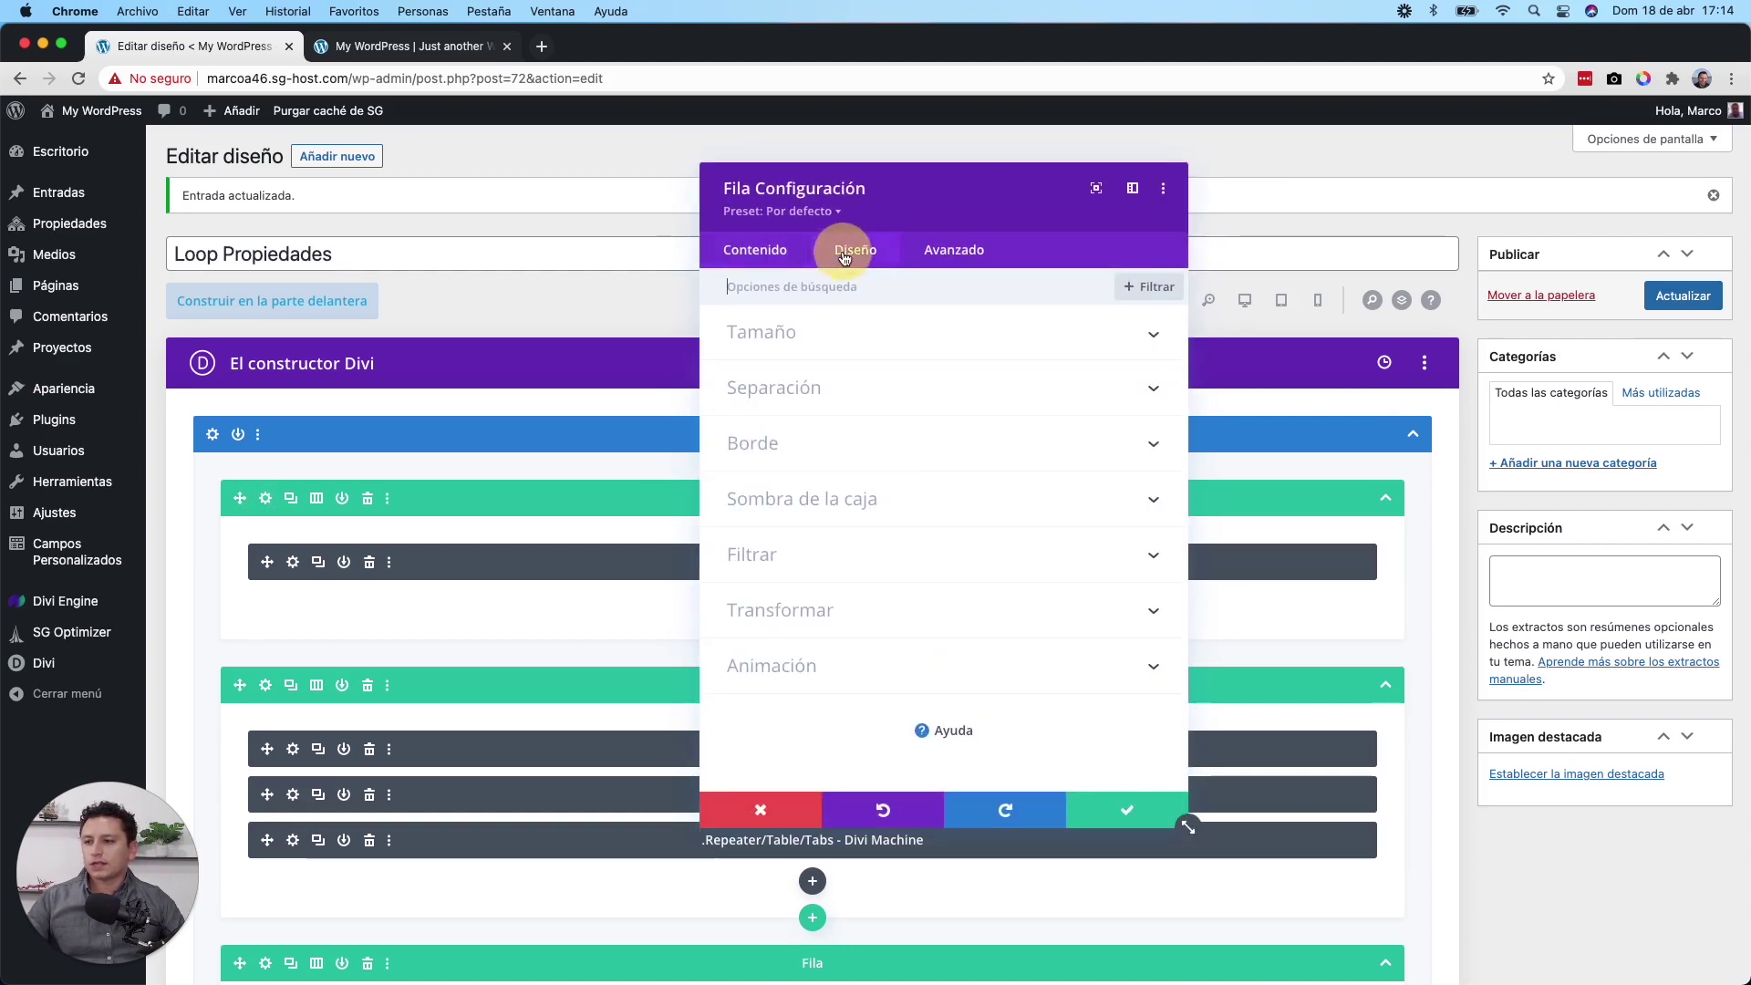
click(819, 335)
click(1049, 551)
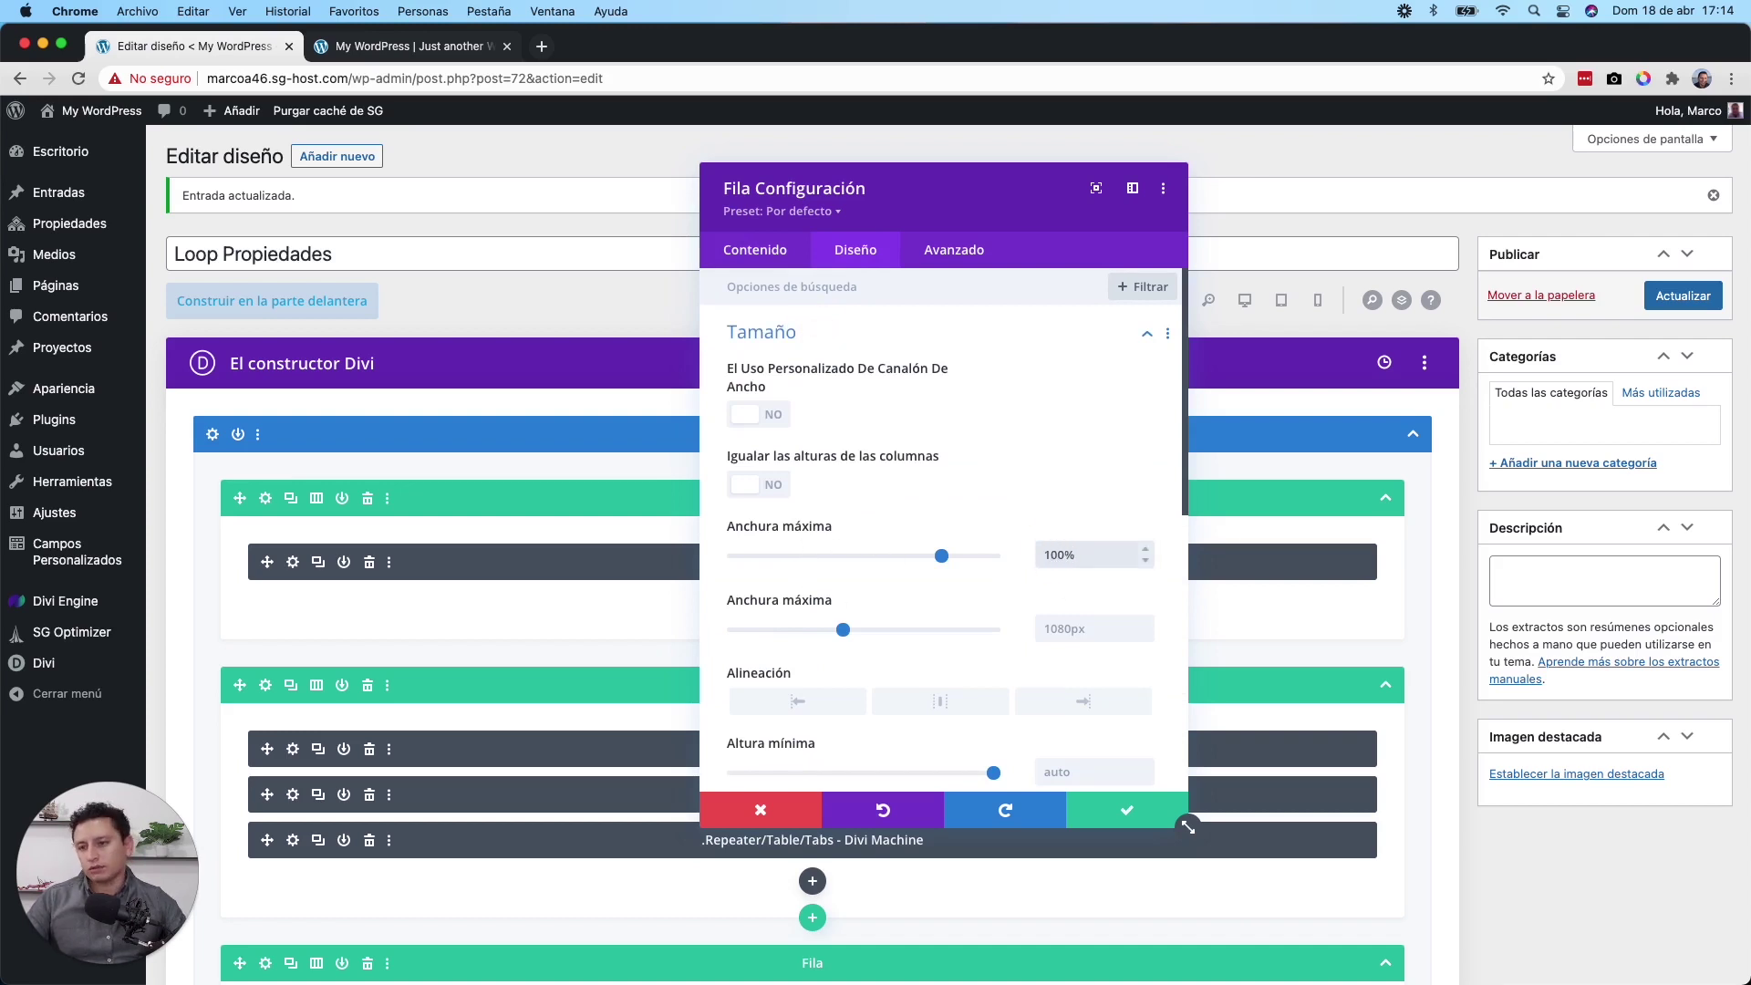
click(1185, 660)
click(1140, 809)
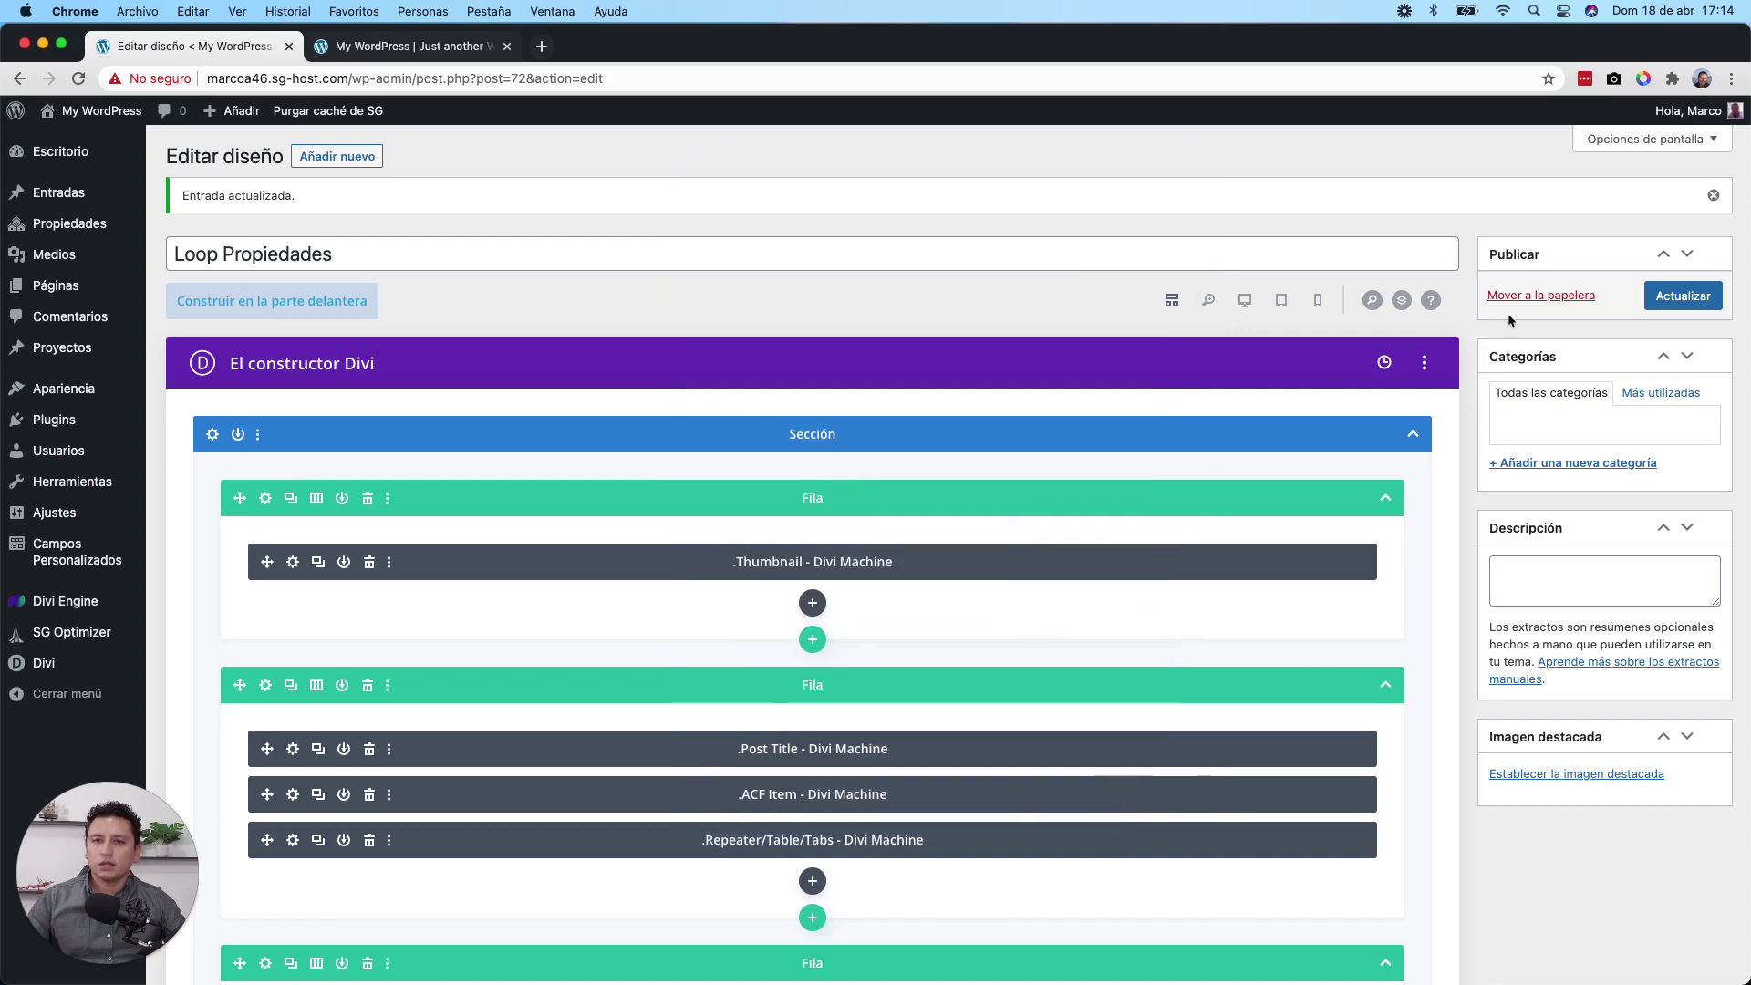
click(1683, 296)
Reload the live page to confirm property photos span the full card width, then return to the editor
click(405, 45)
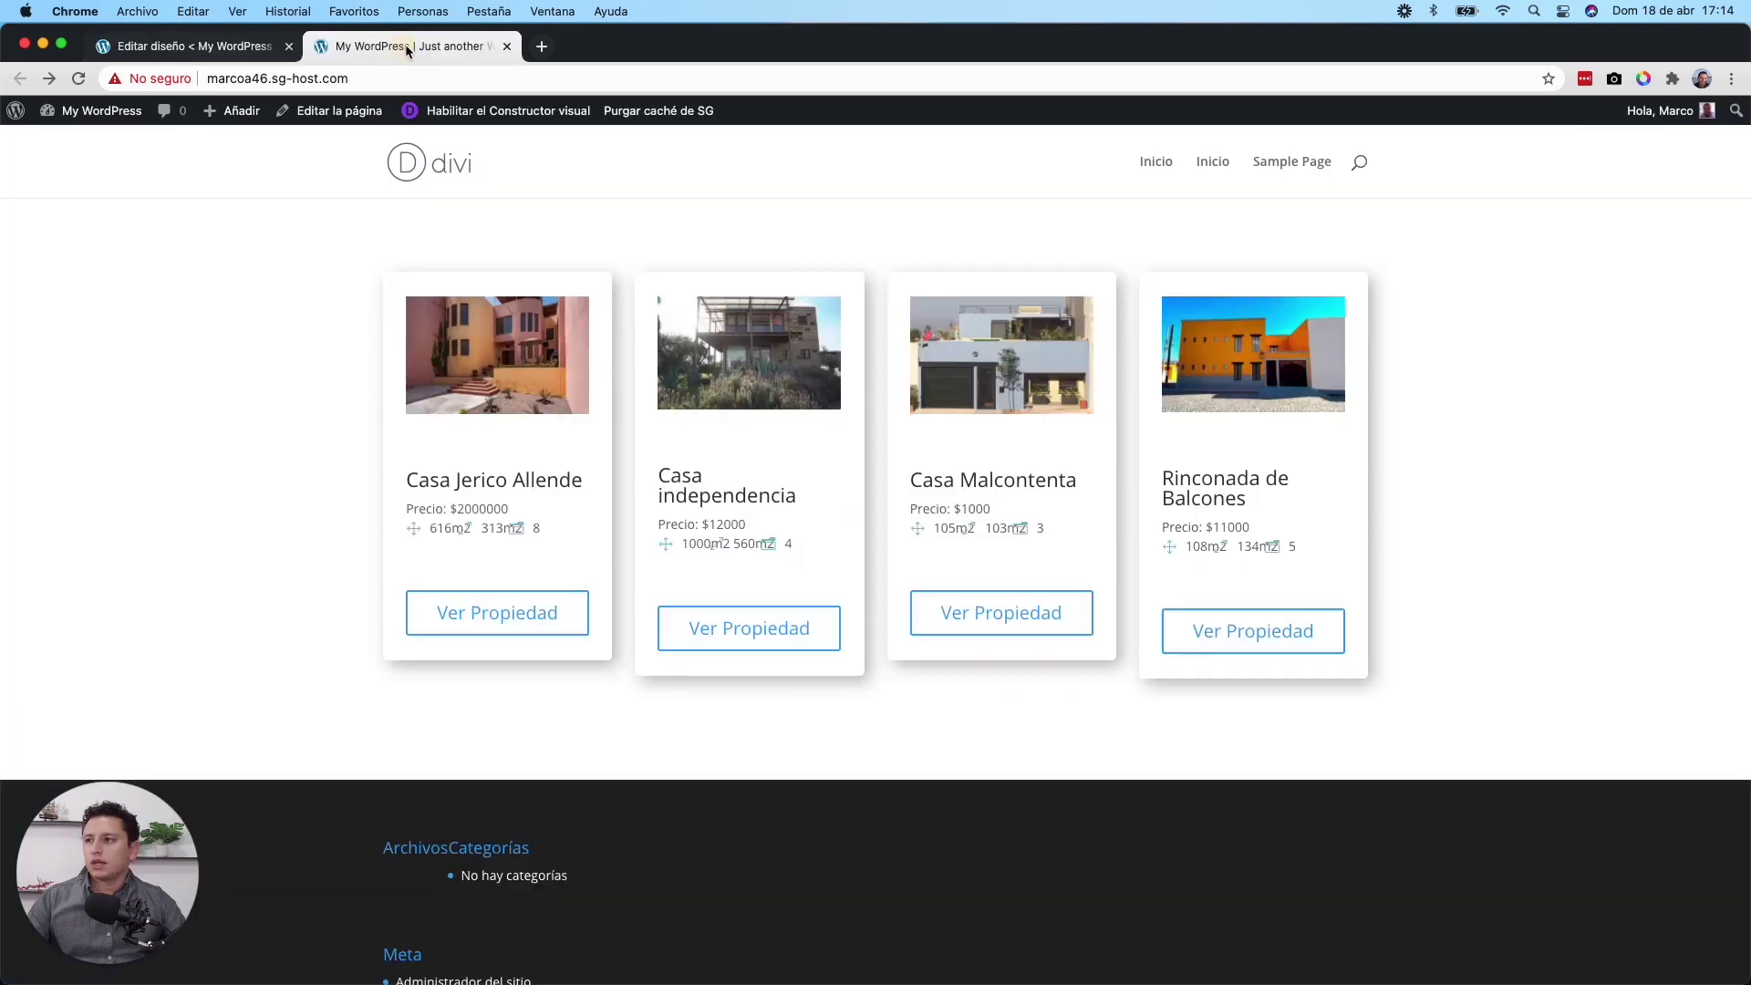
click(79, 78)
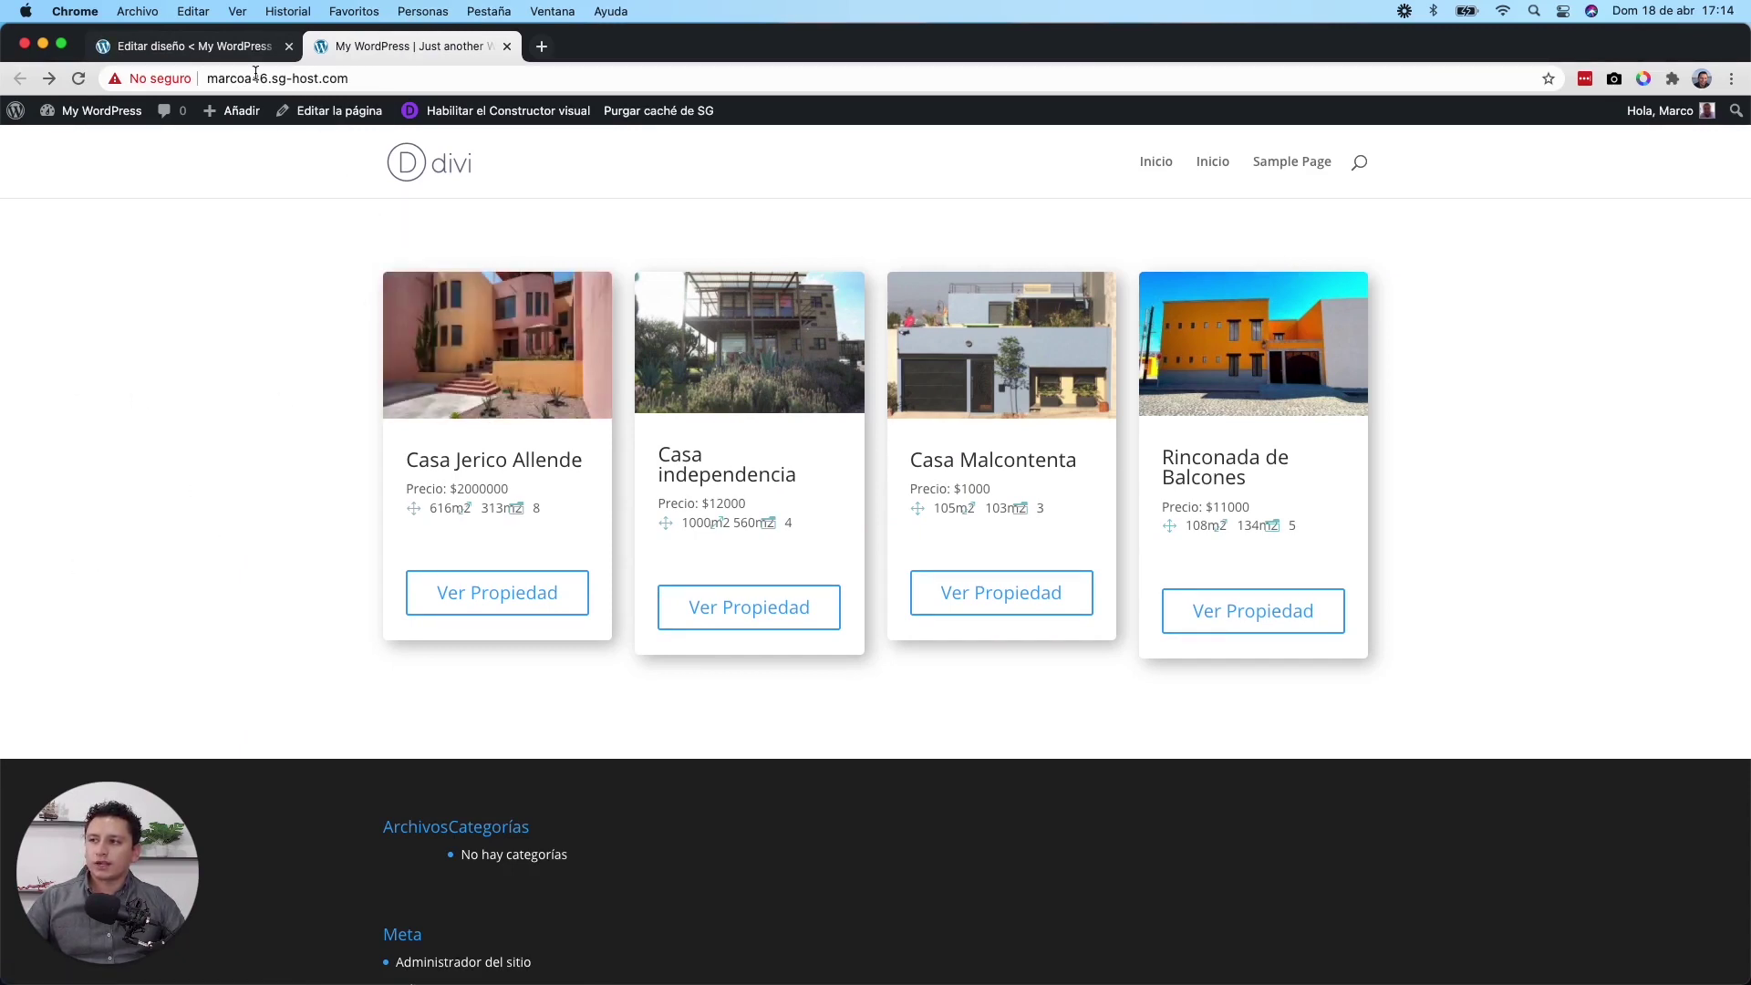
click(219, 44)
click(425, 46)
click(203, 46)
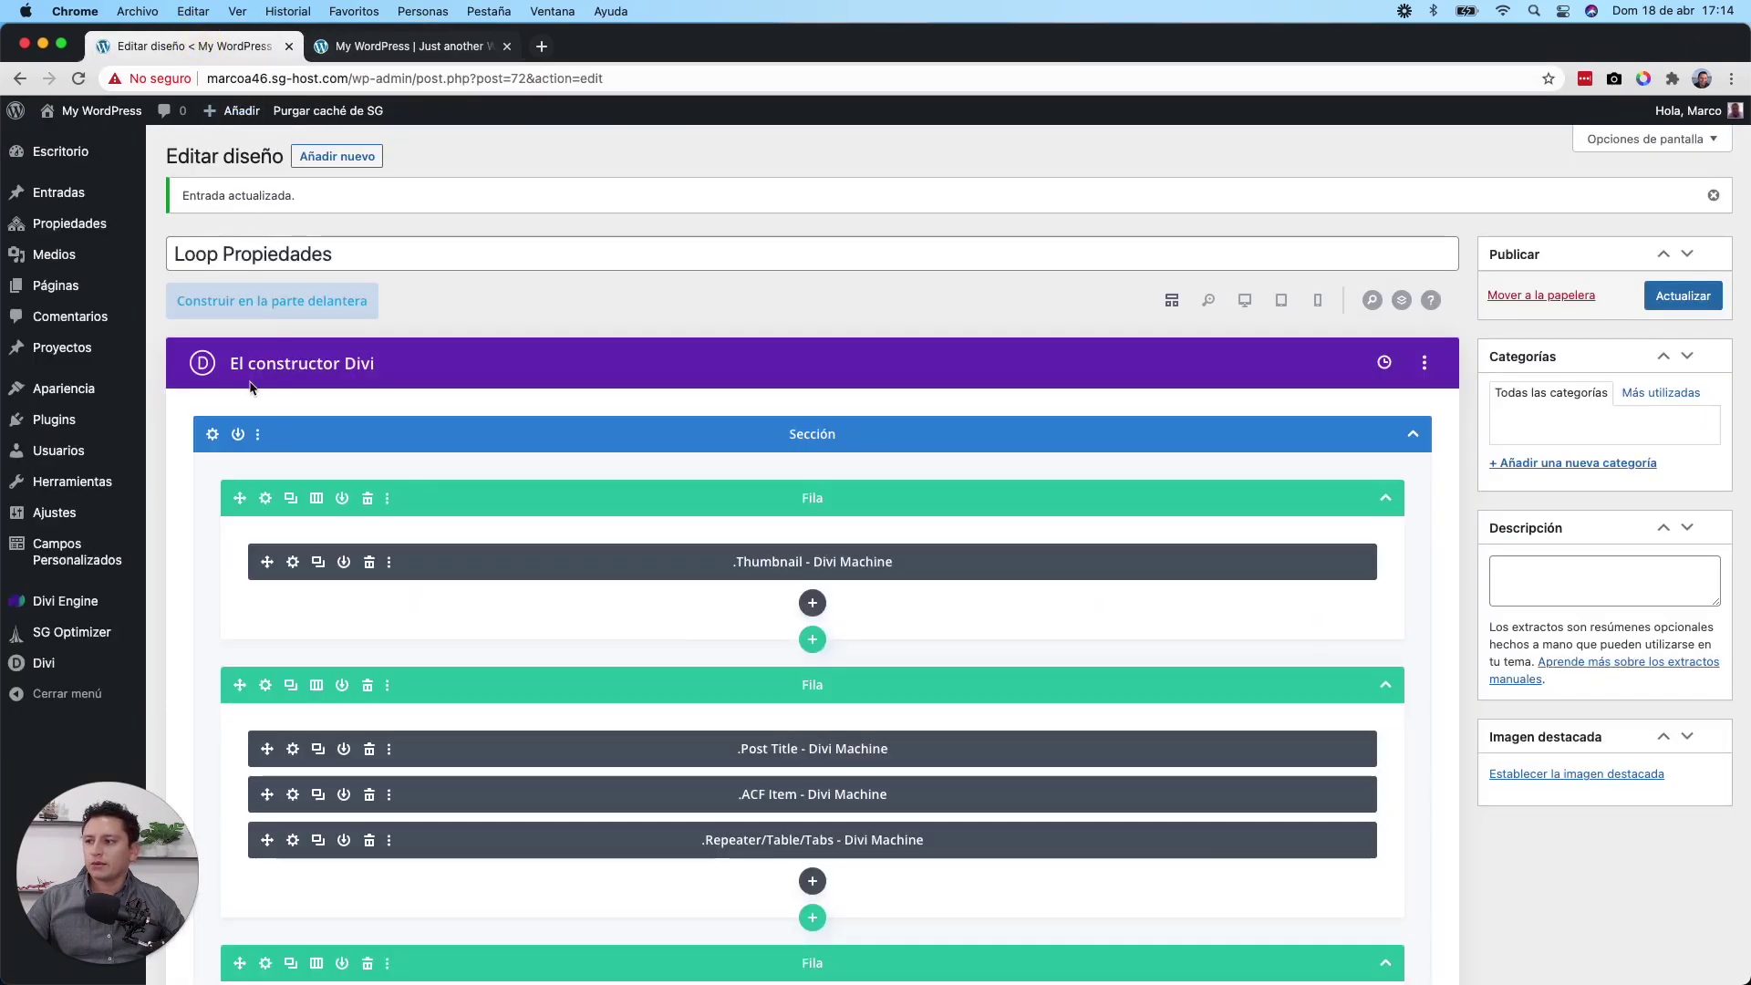
click(214, 434)
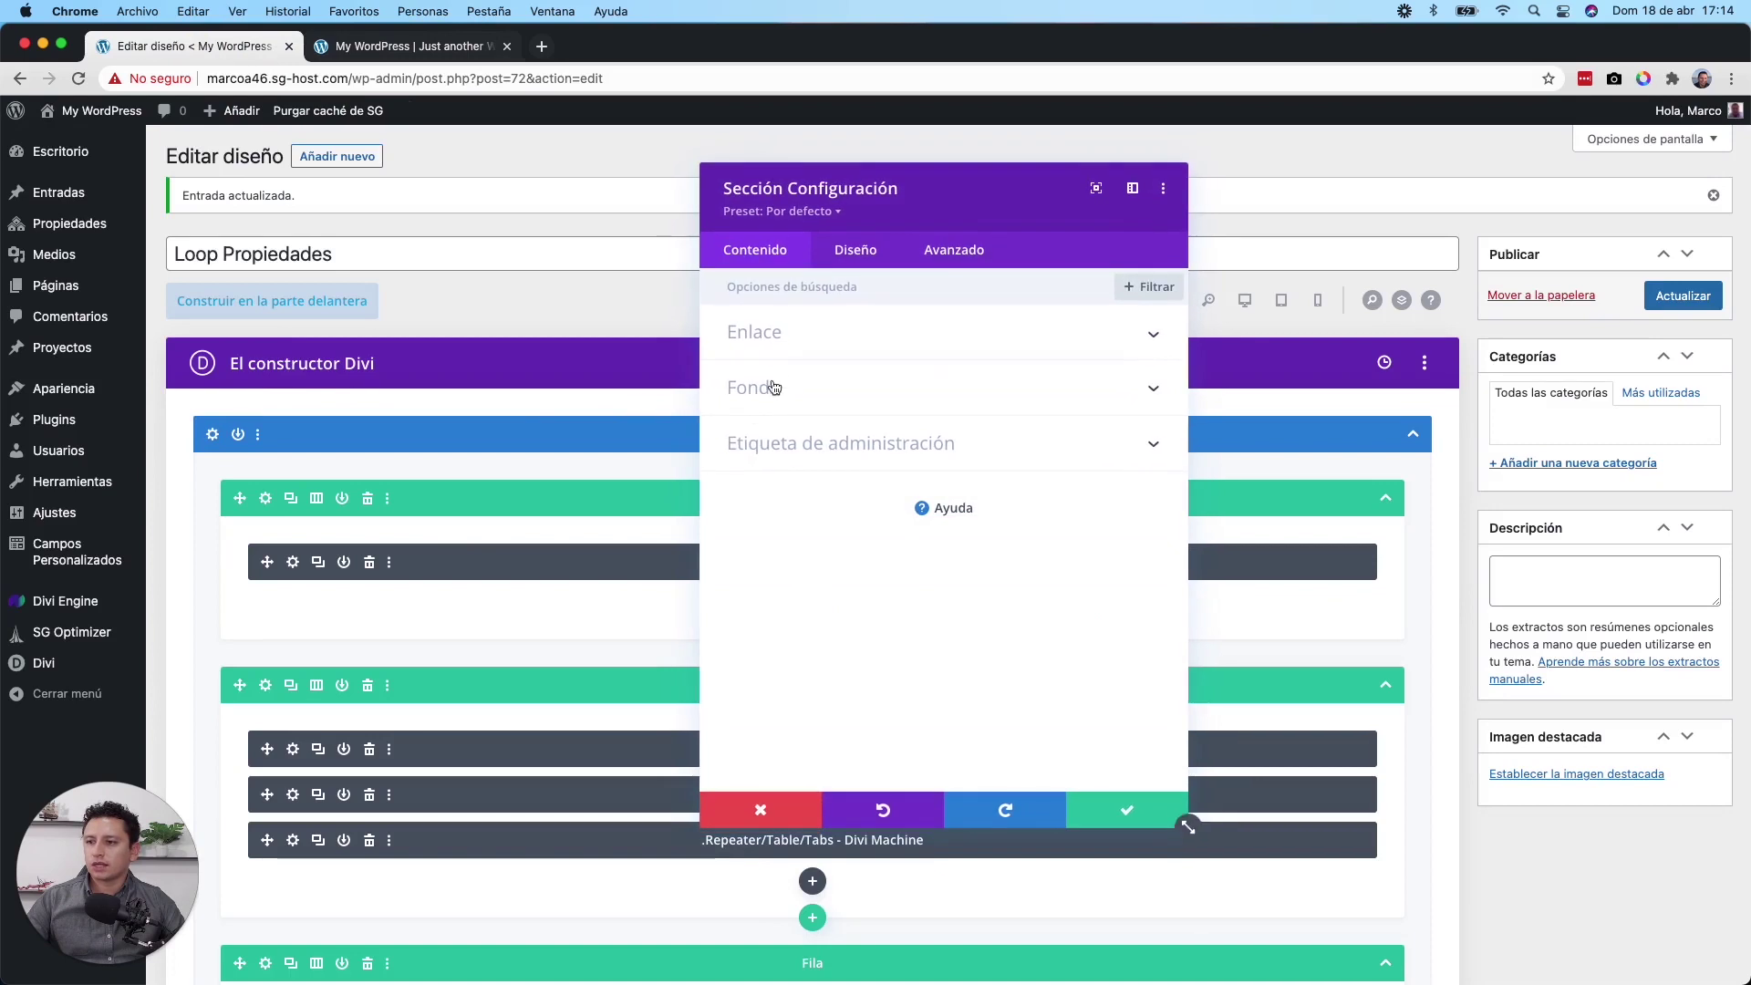
click(852, 260)
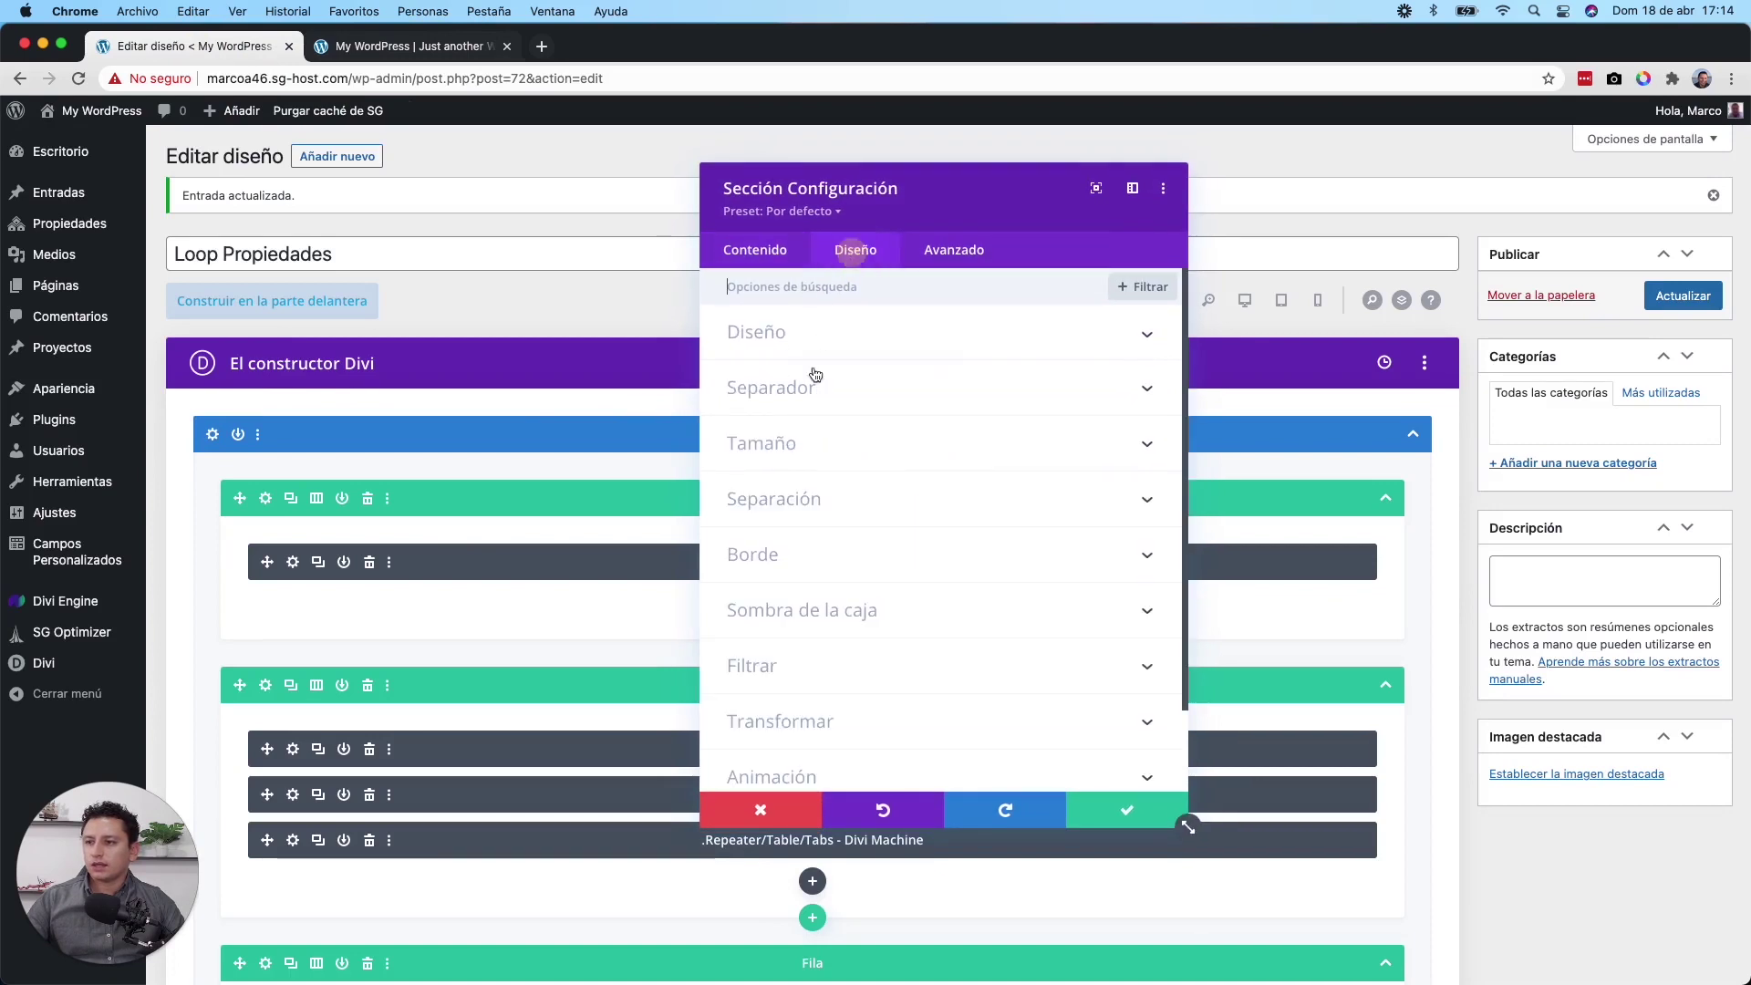
click(808, 560)
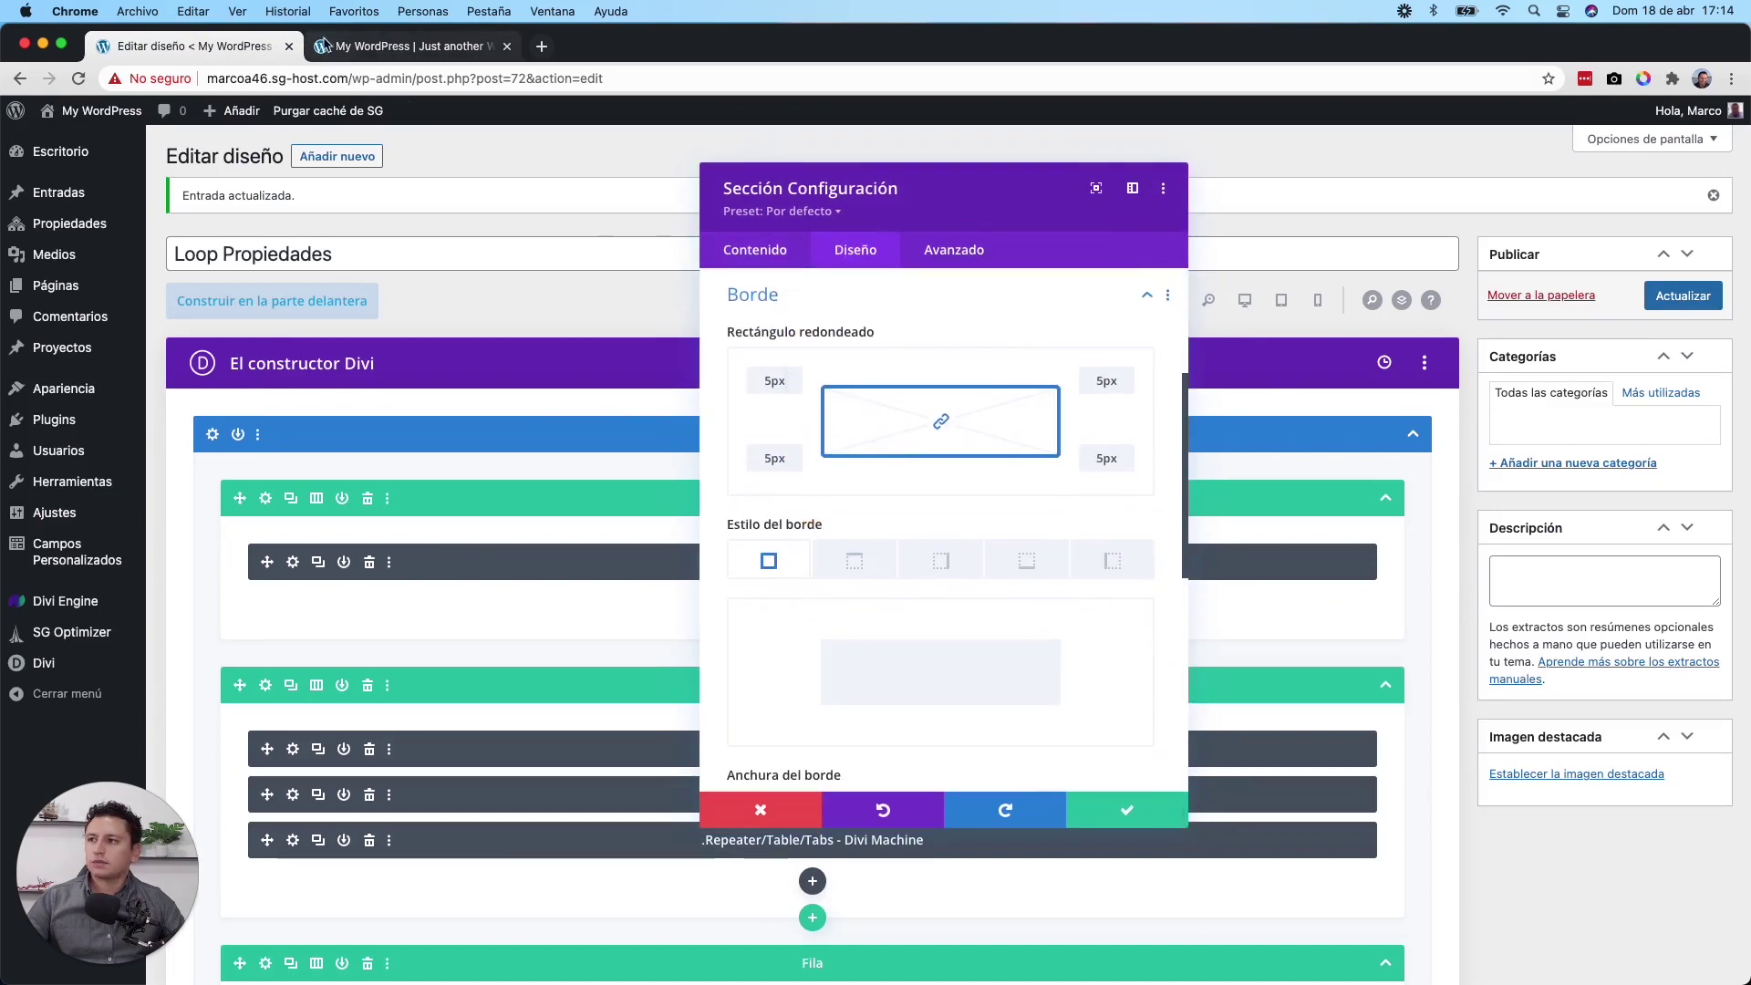
click(401, 45)
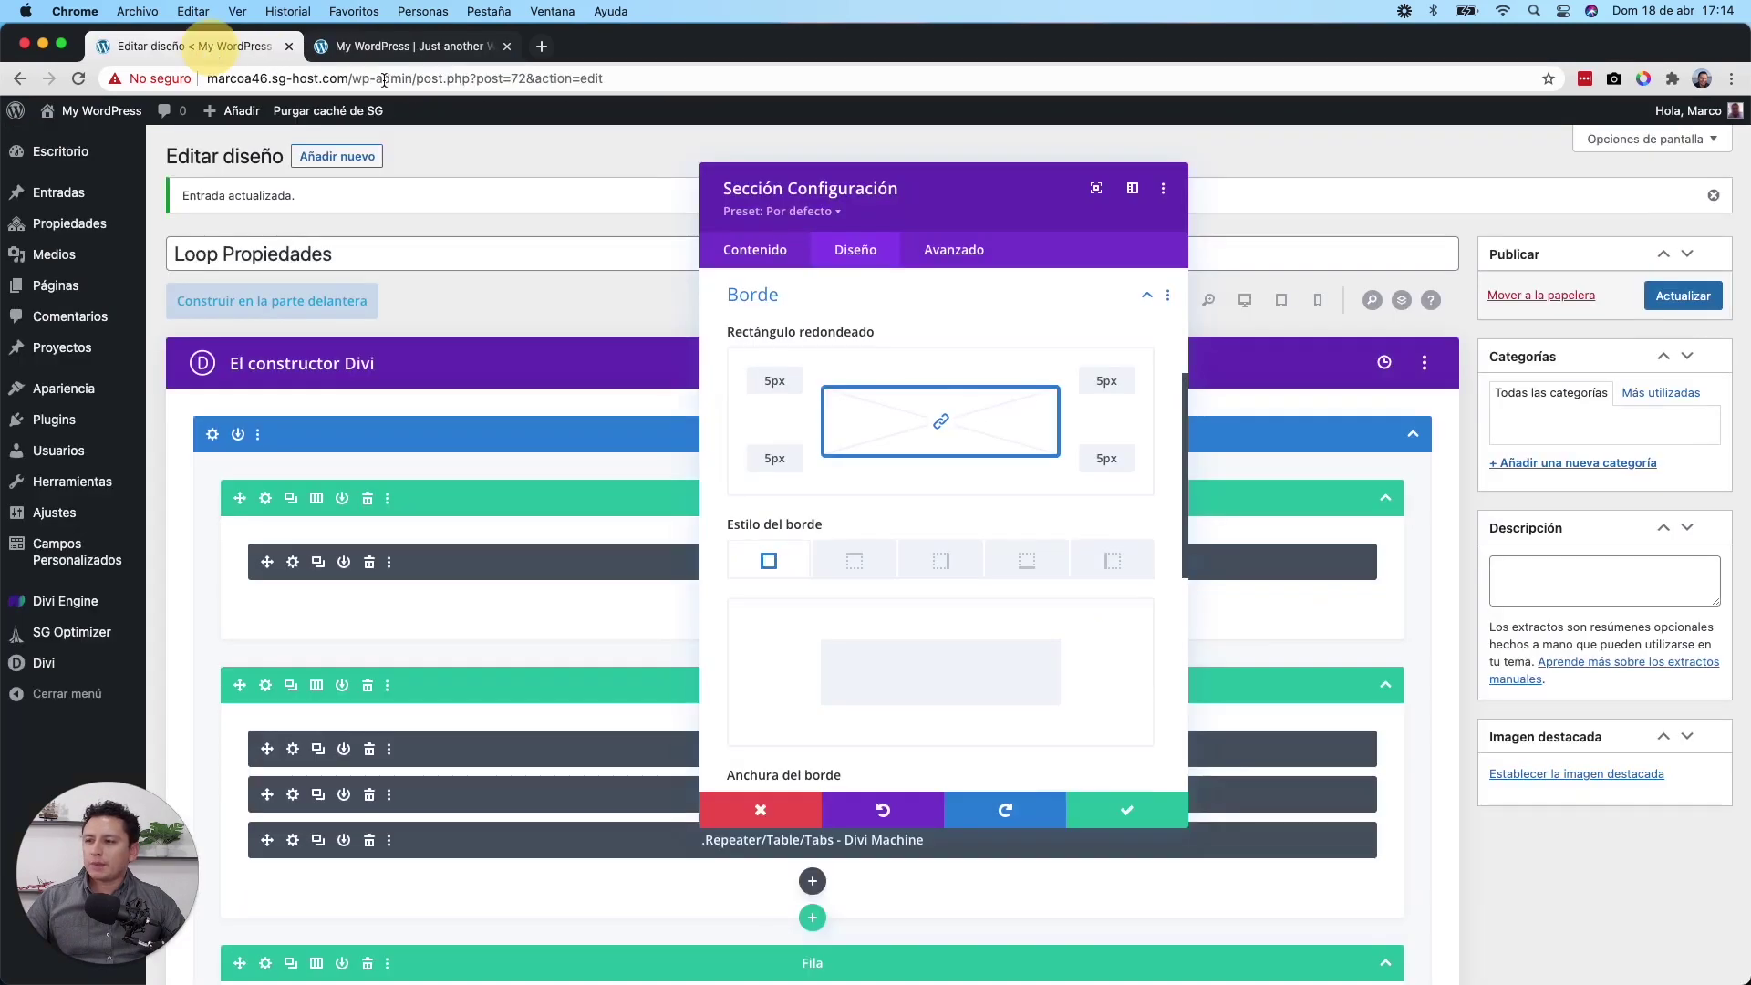
click(192, 46)
Change the Post Title module's heading level from h3 to h4
click(784, 811)
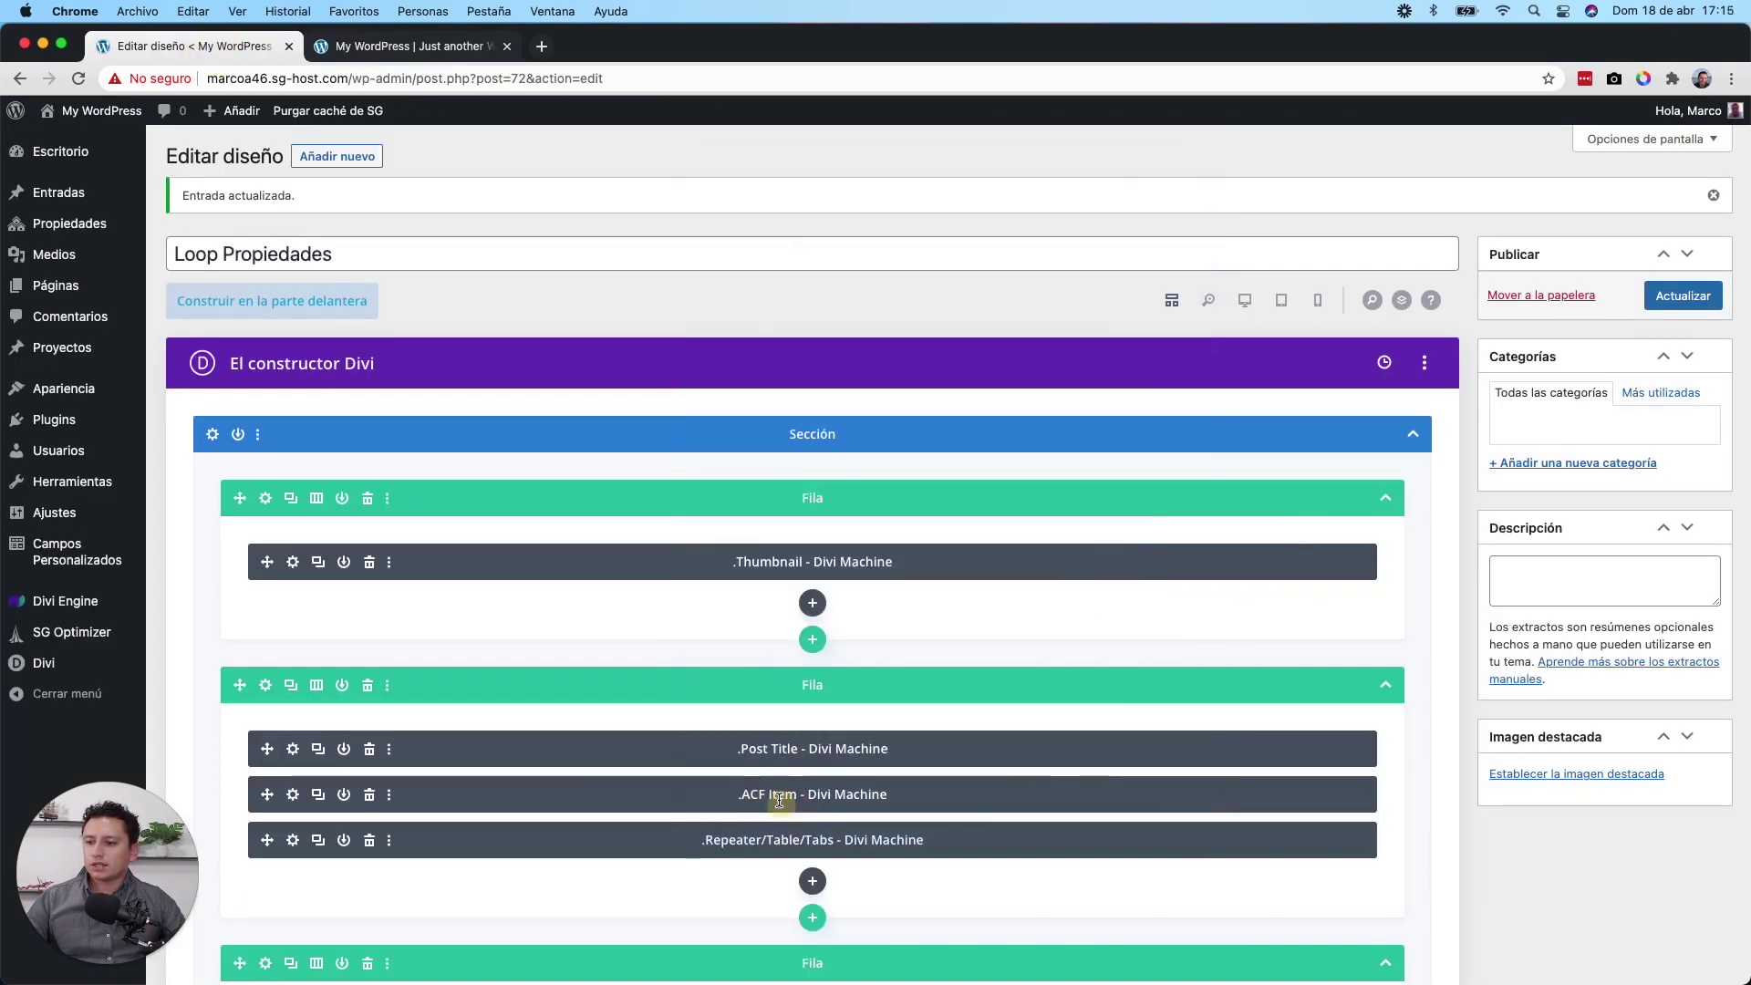
click(293, 748)
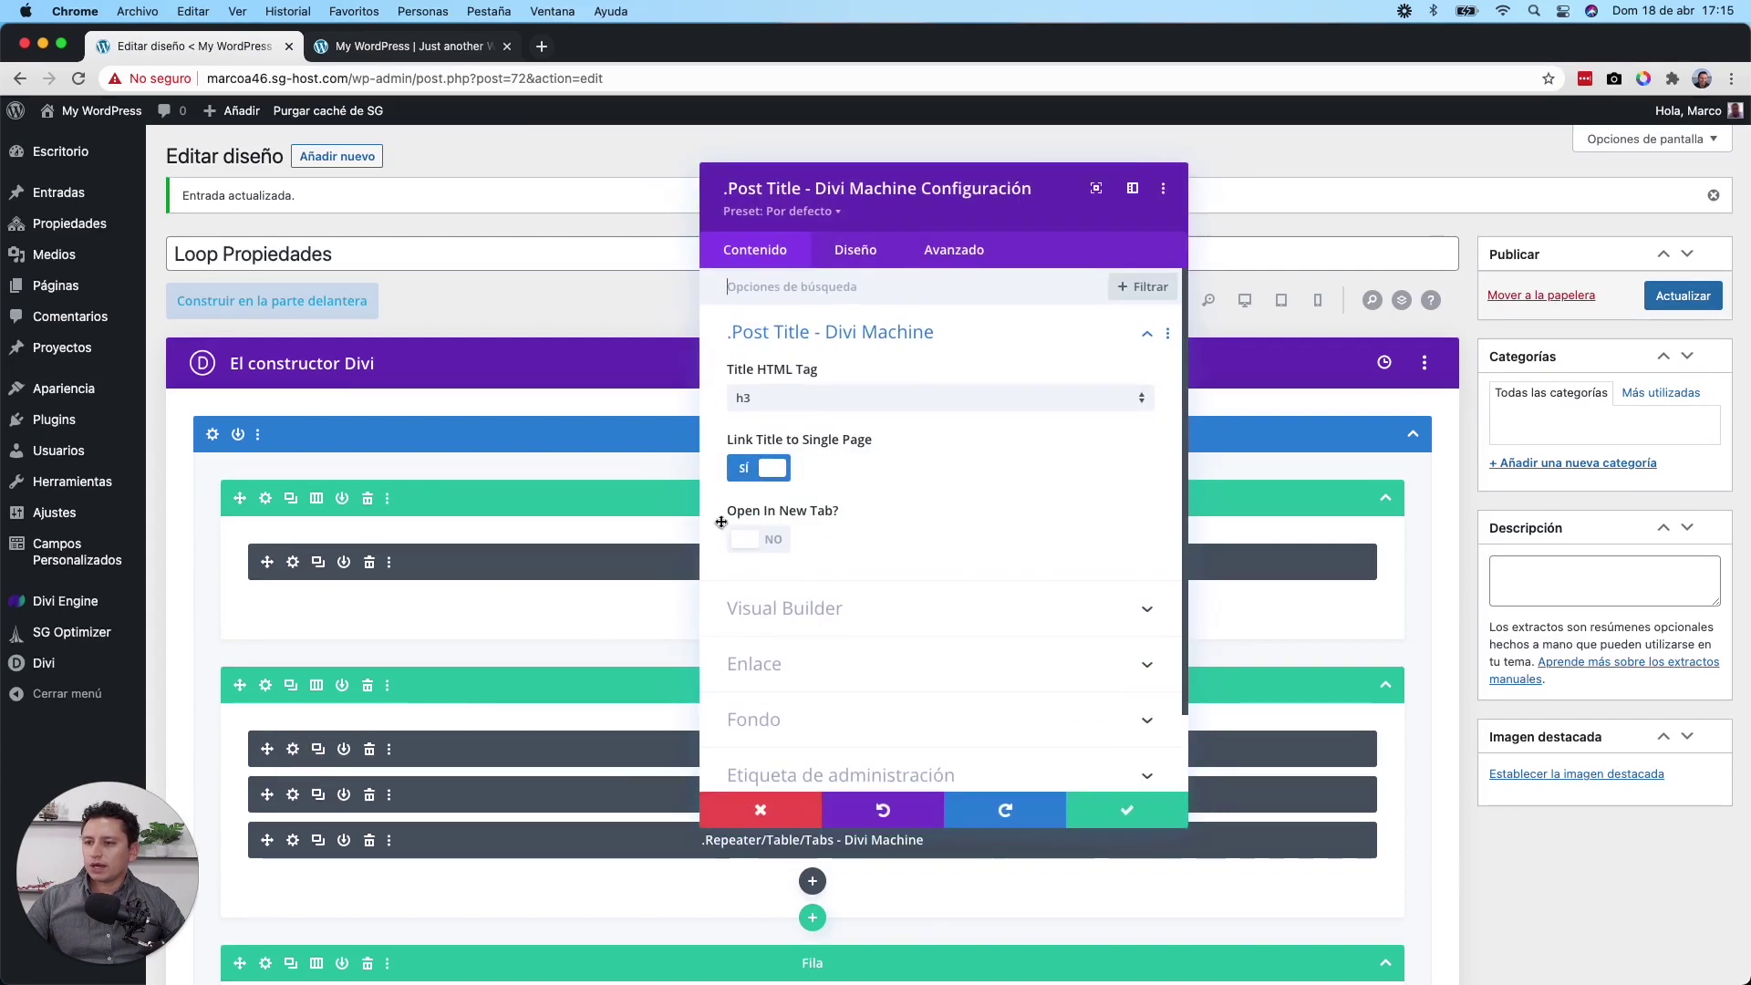
click(754, 400)
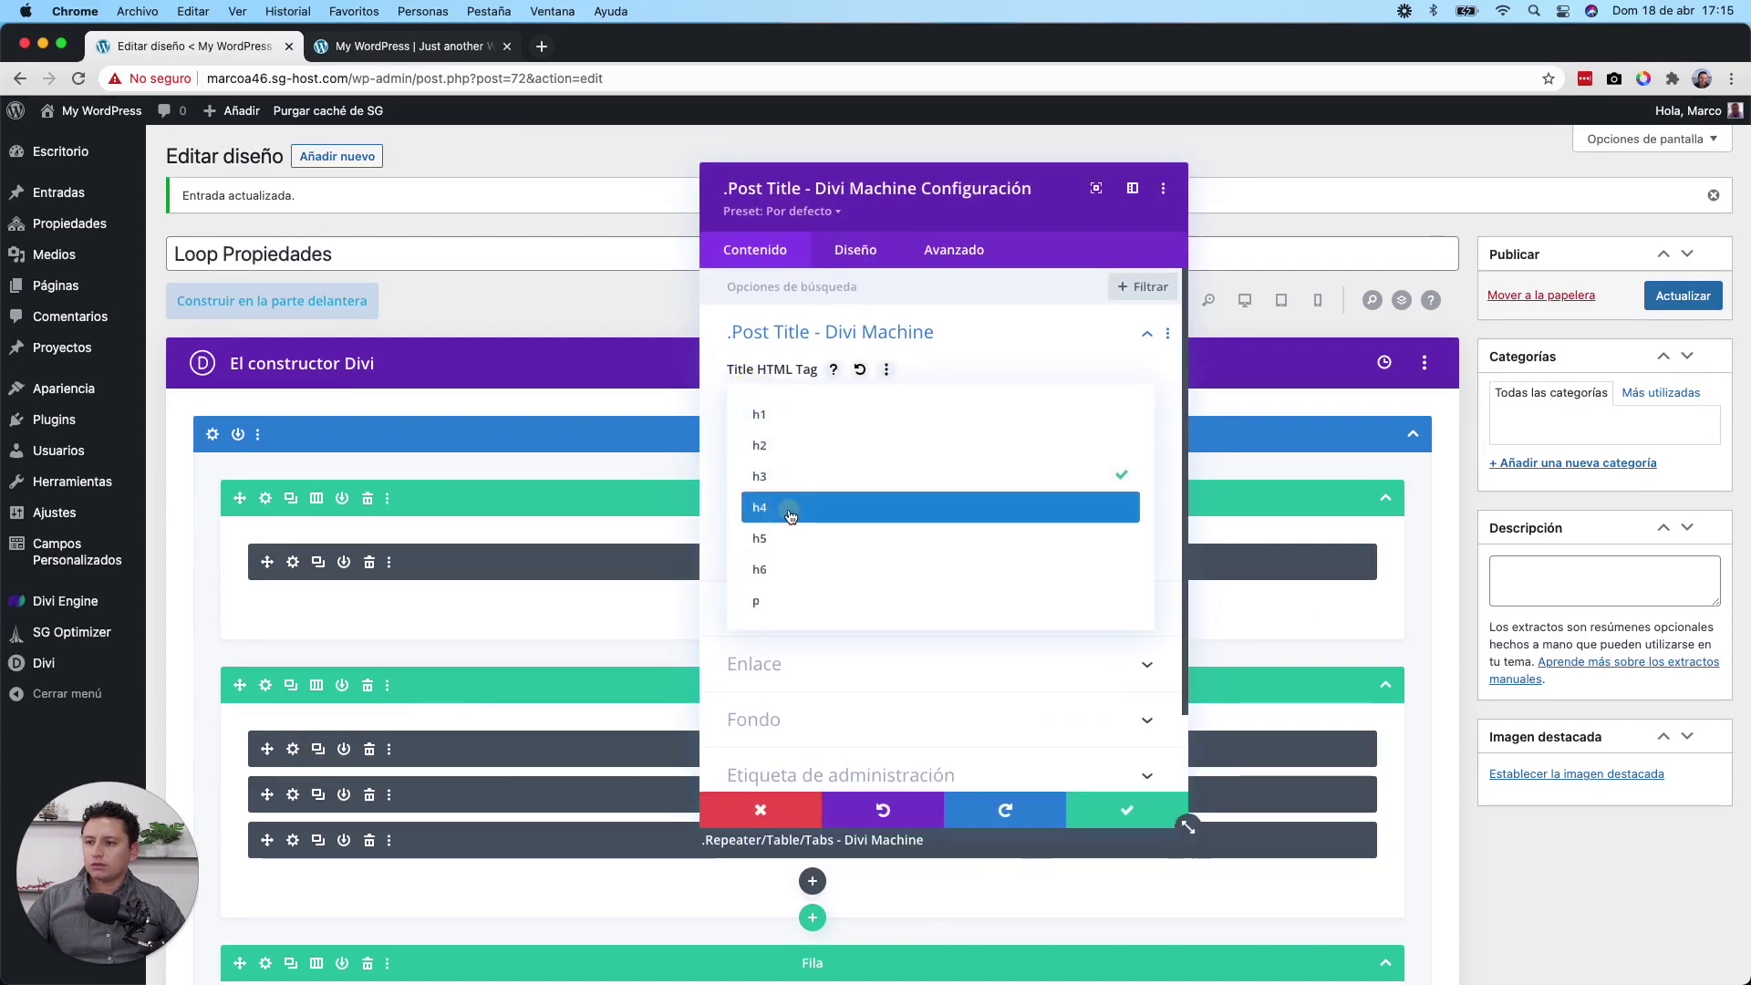
click(792, 508)
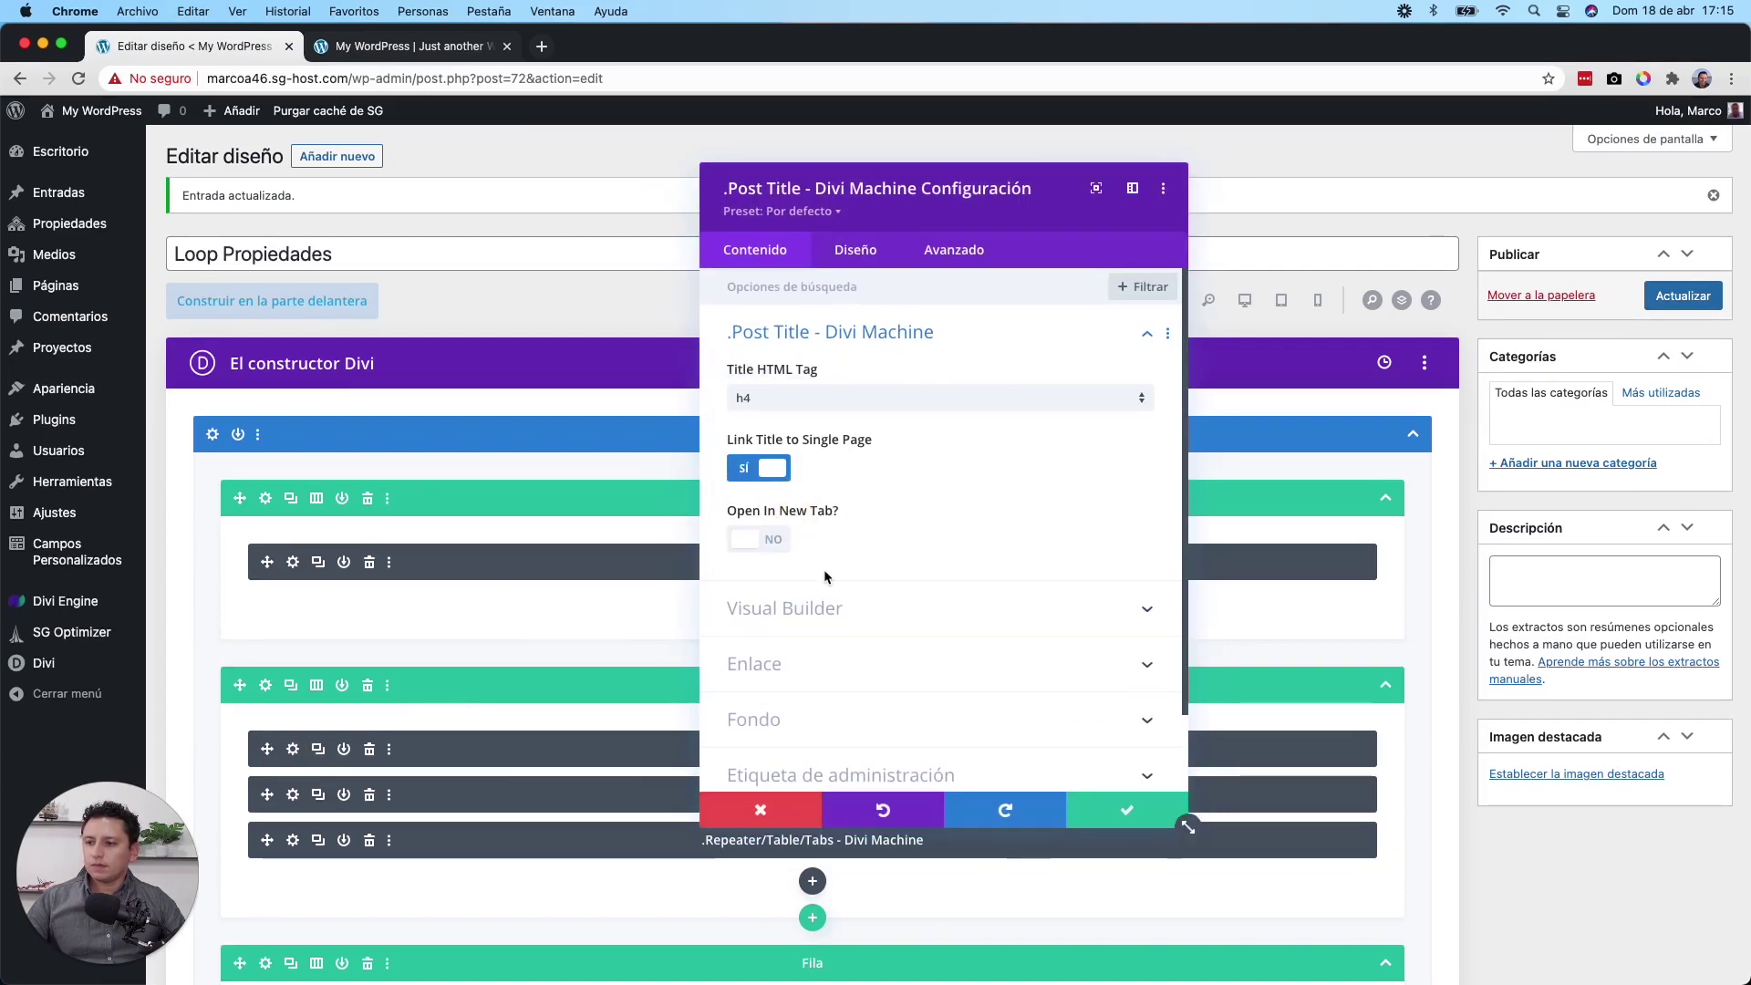
Center-align the post title text, save the module, and update the layout
click(867, 263)
click(812, 349)
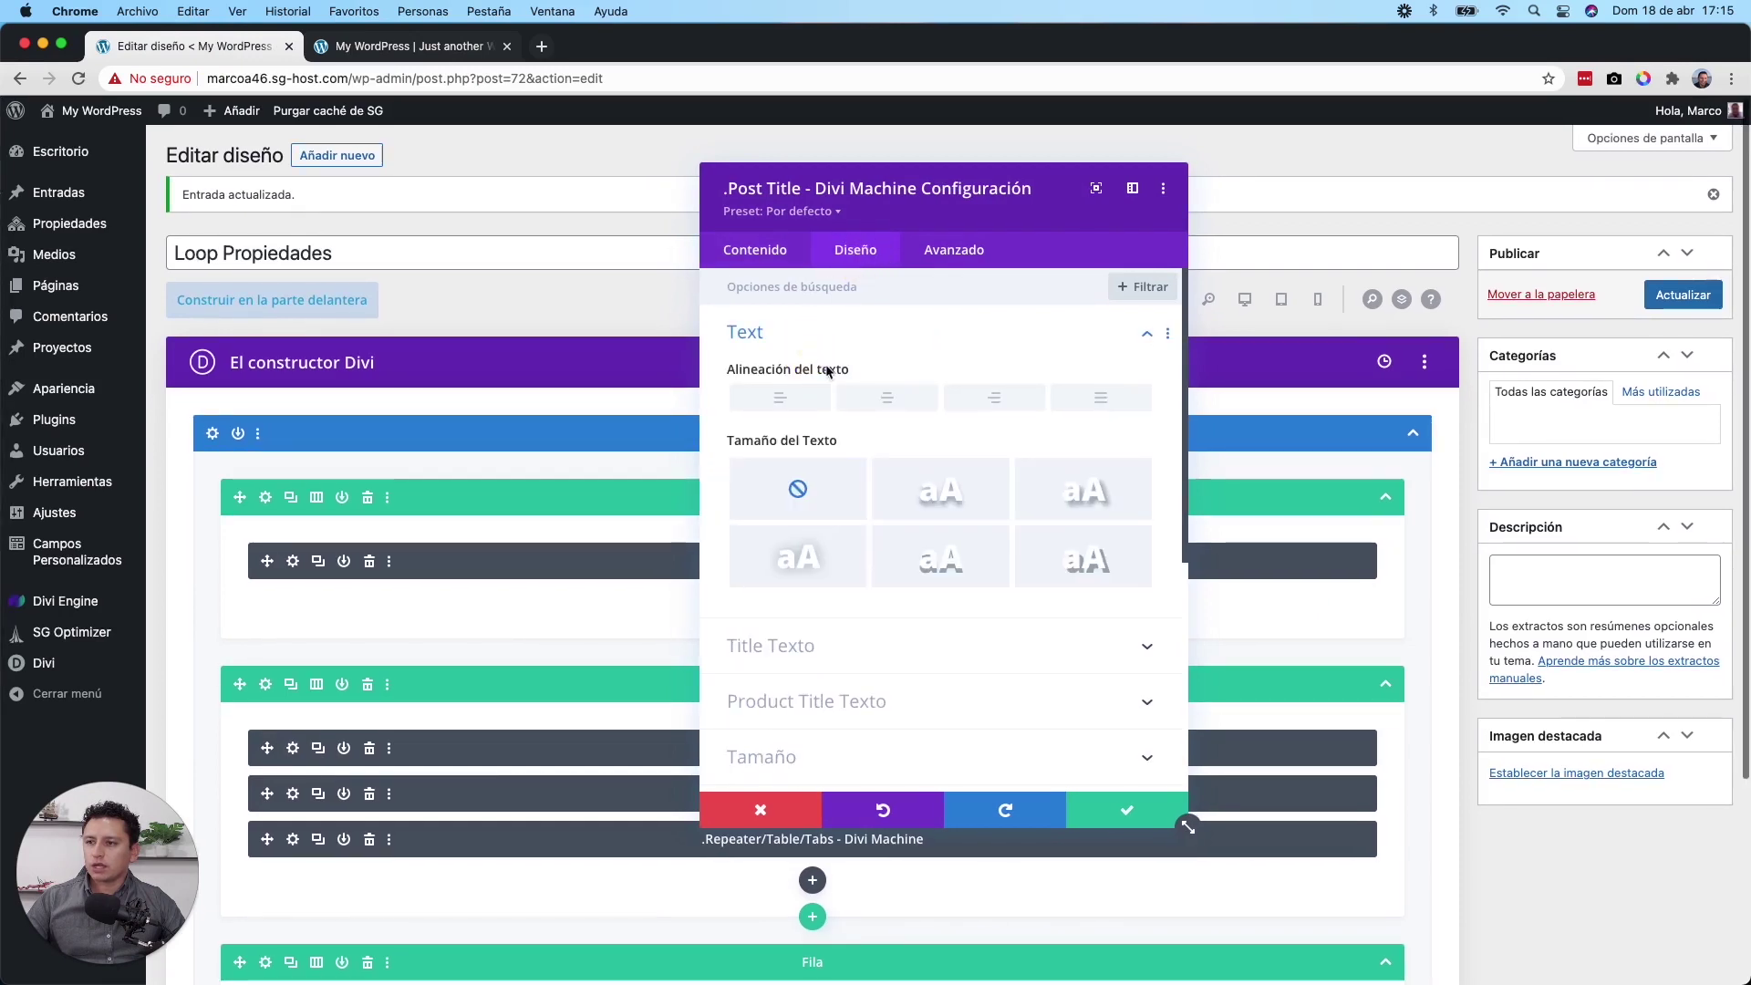
click(895, 391)
click(1127, 810)
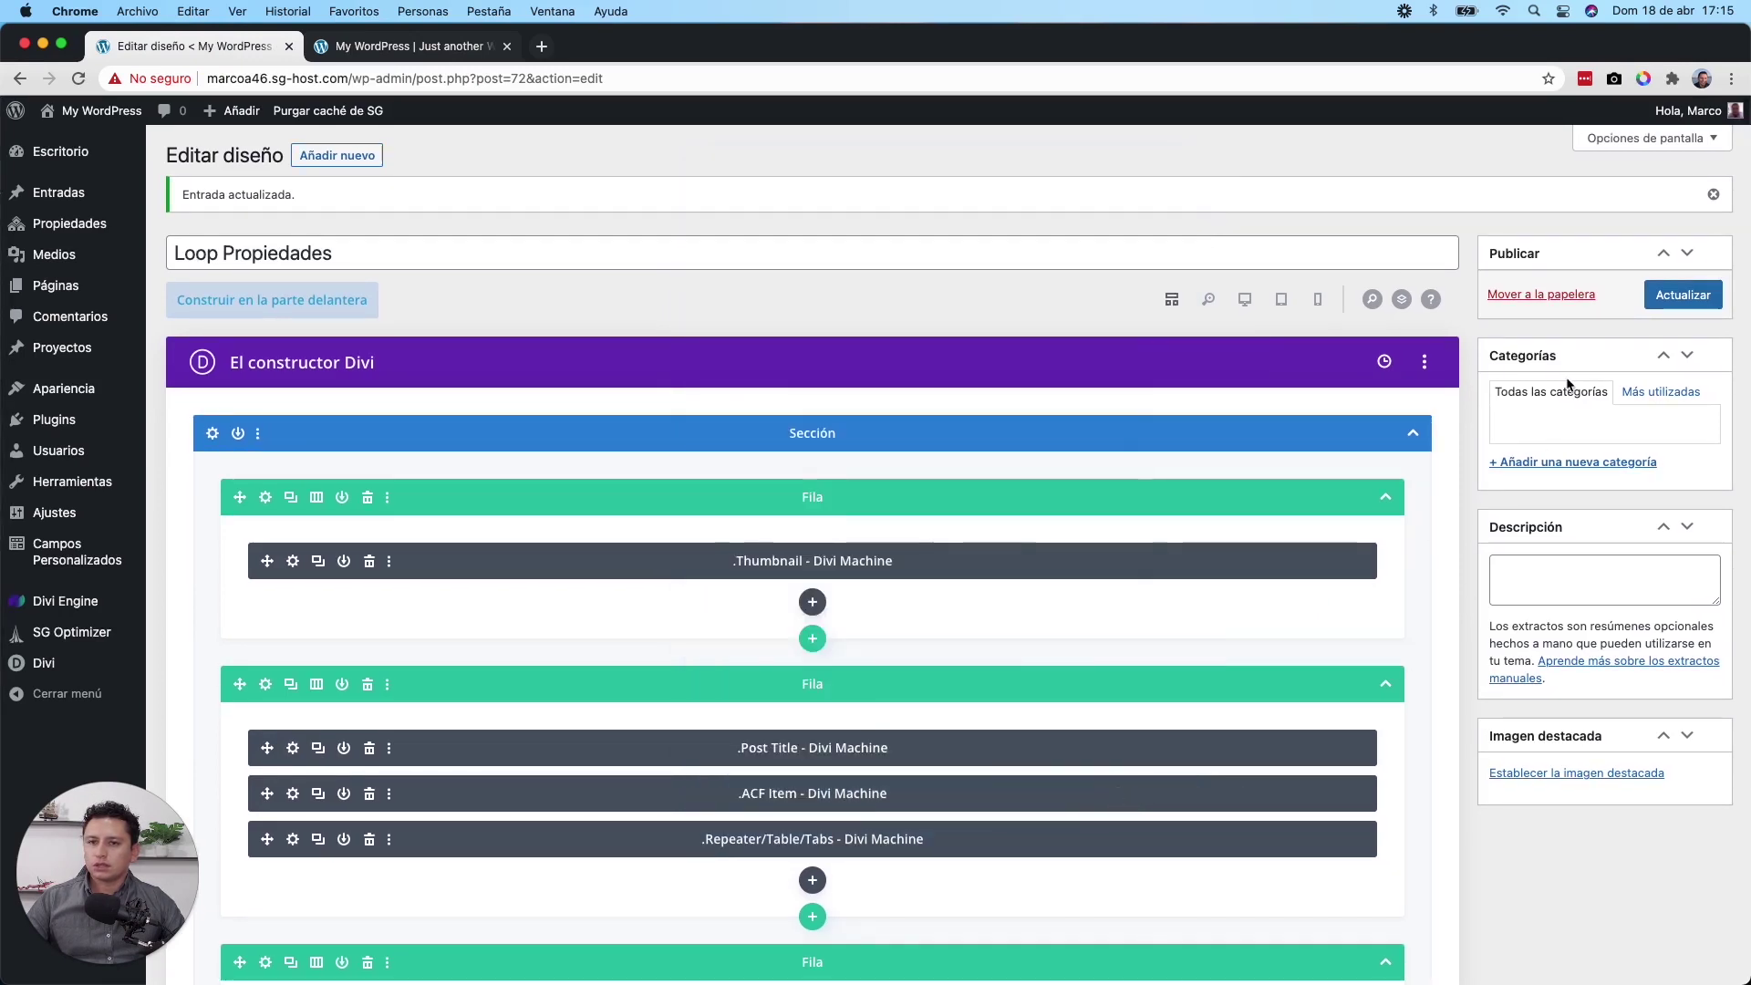
click(1678, 296)
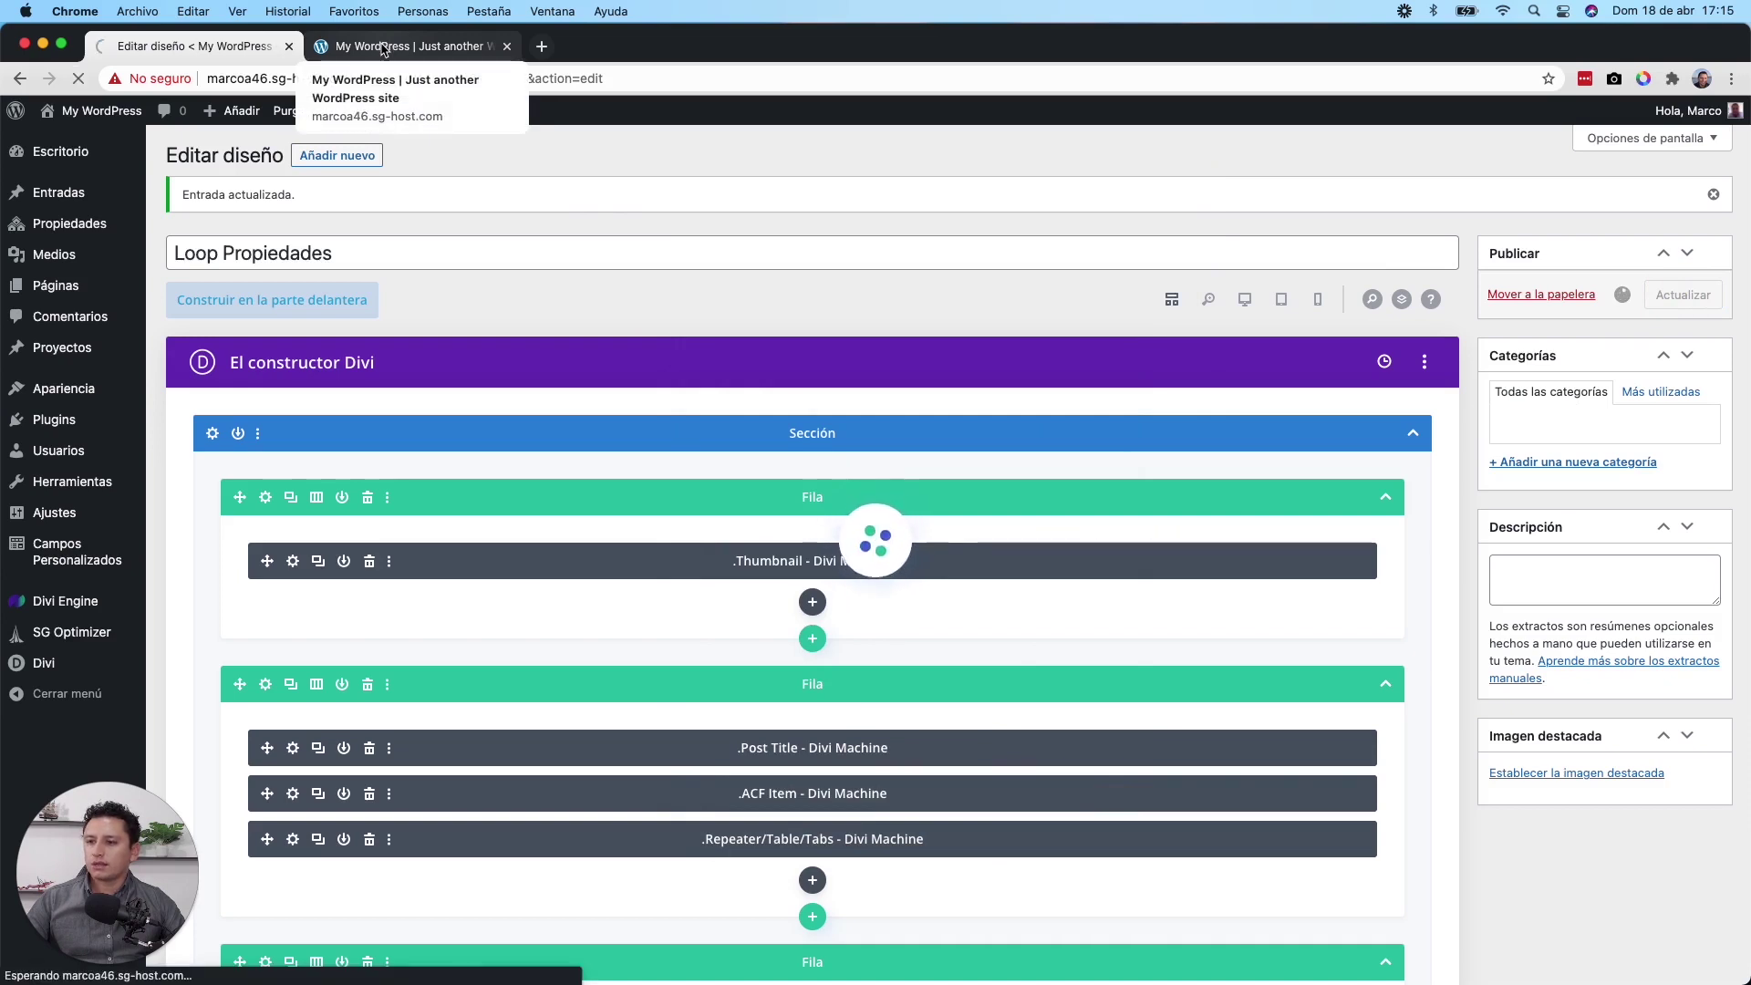
click(382, 48)
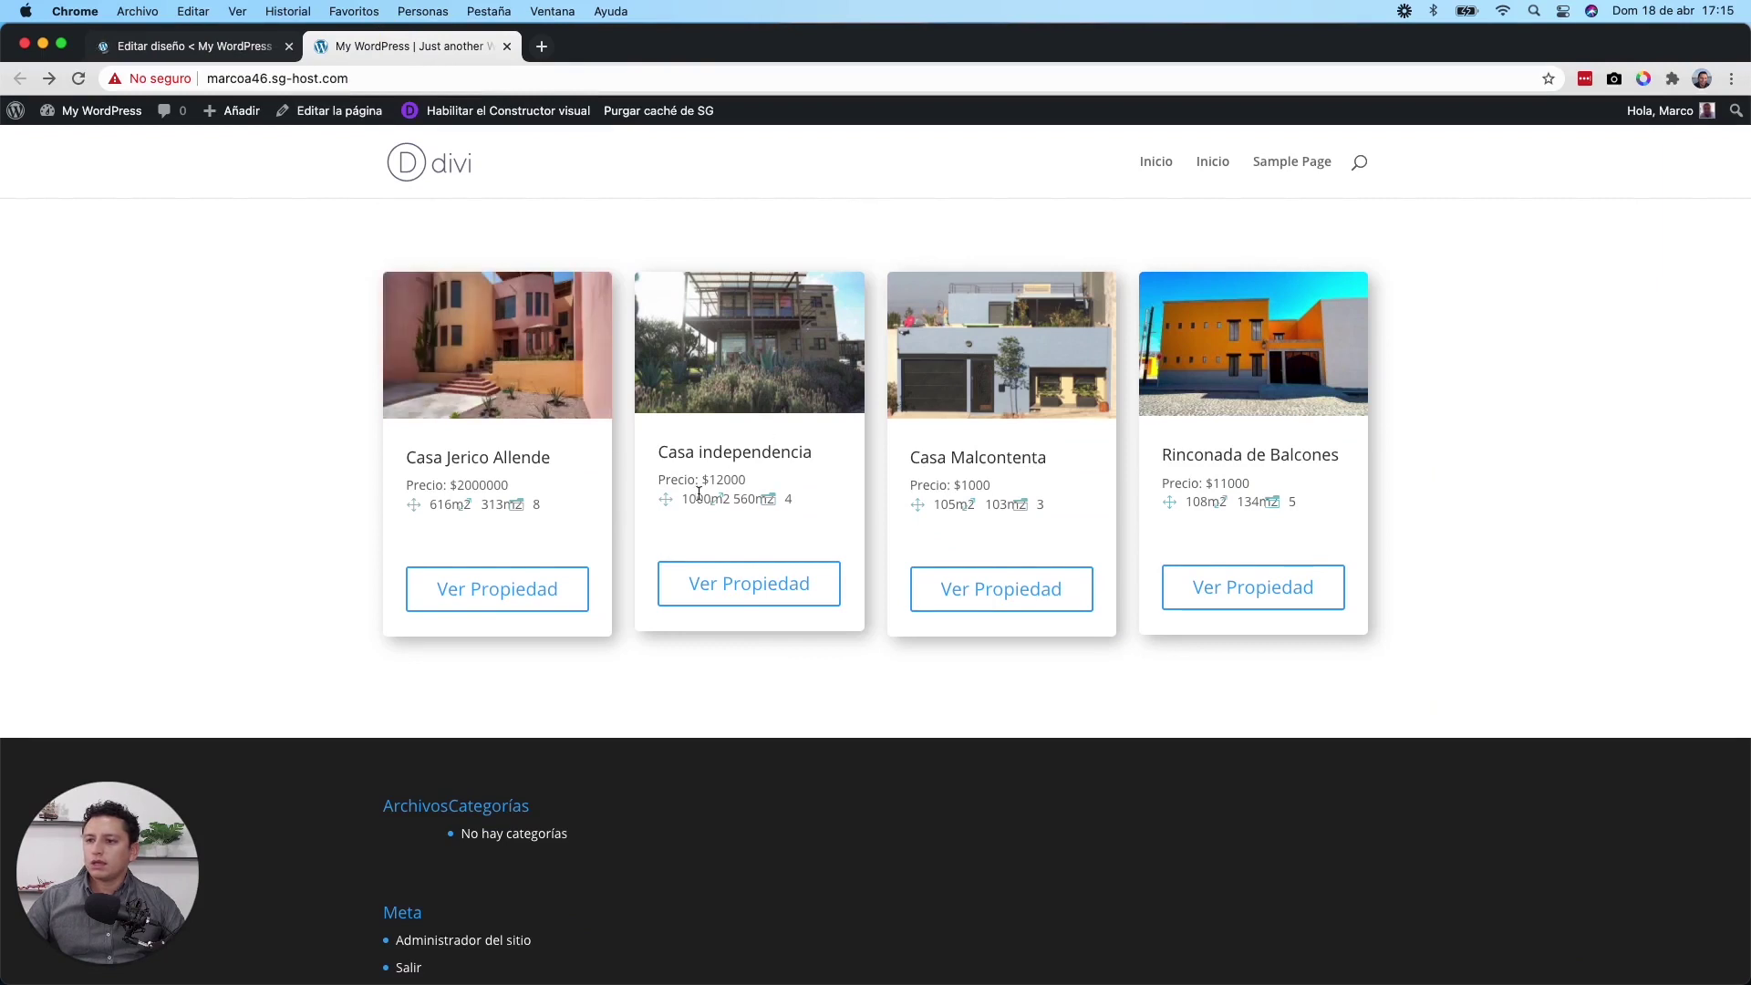
click(229, 48)
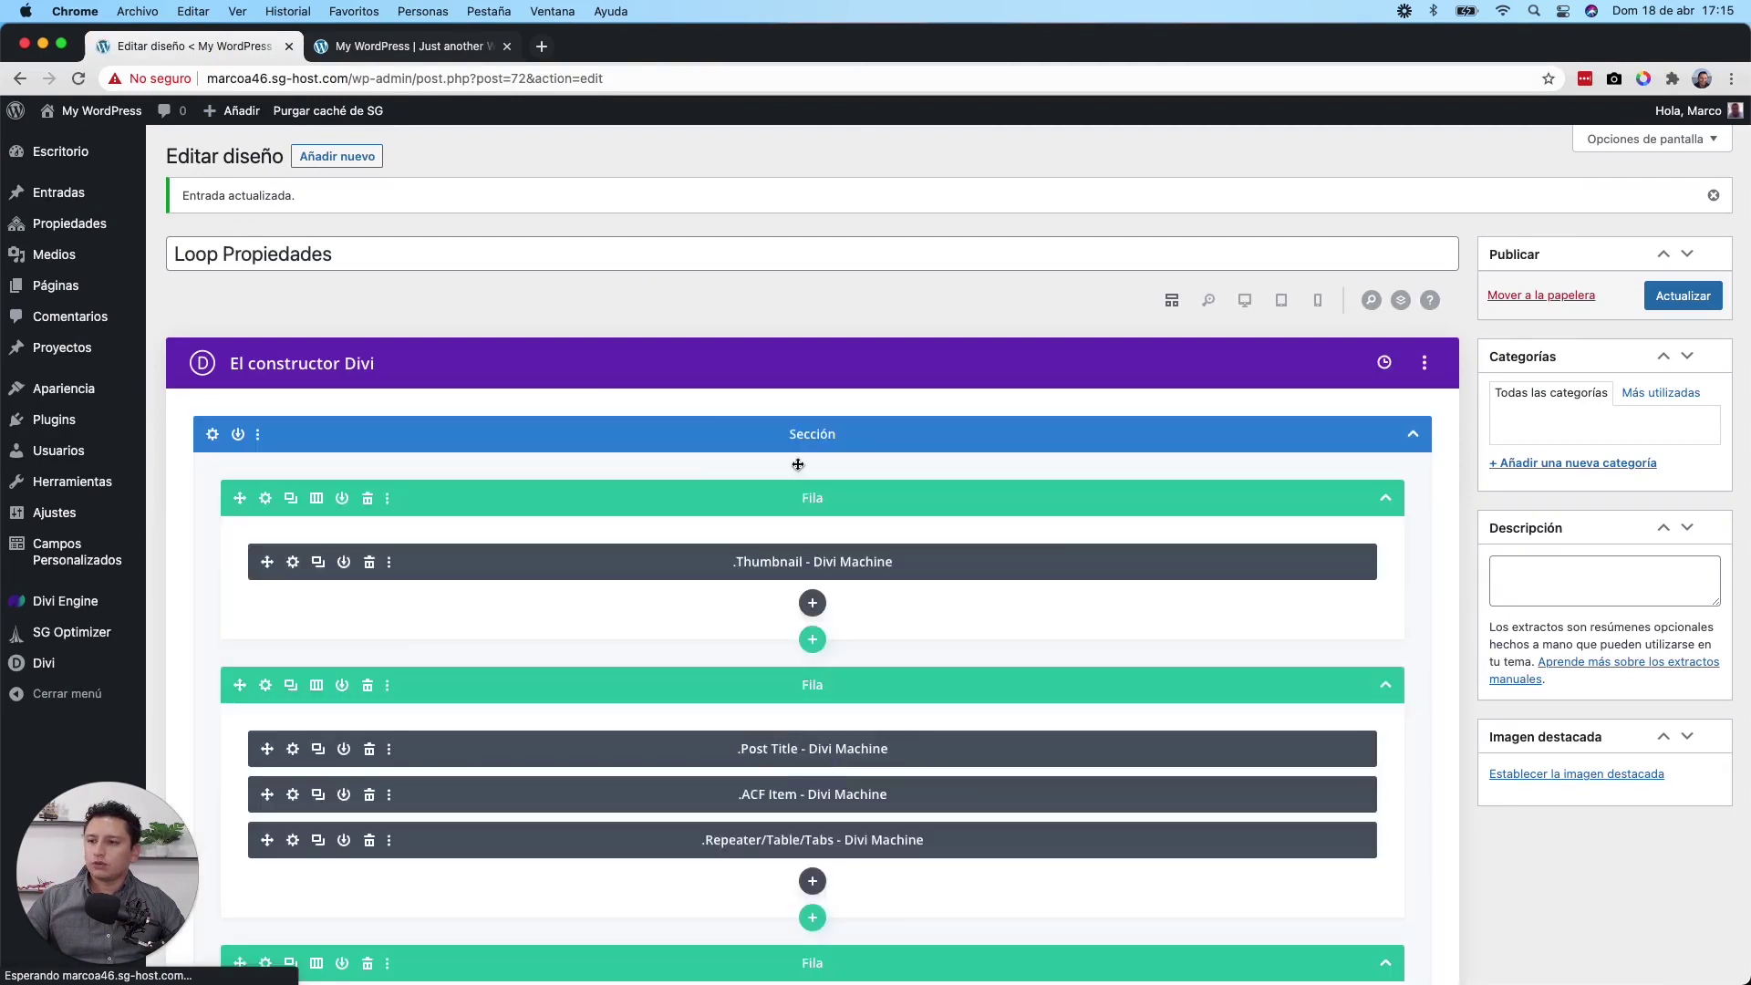
Set the Post Title's title text to centered alignment and save the module
click(294, 750)
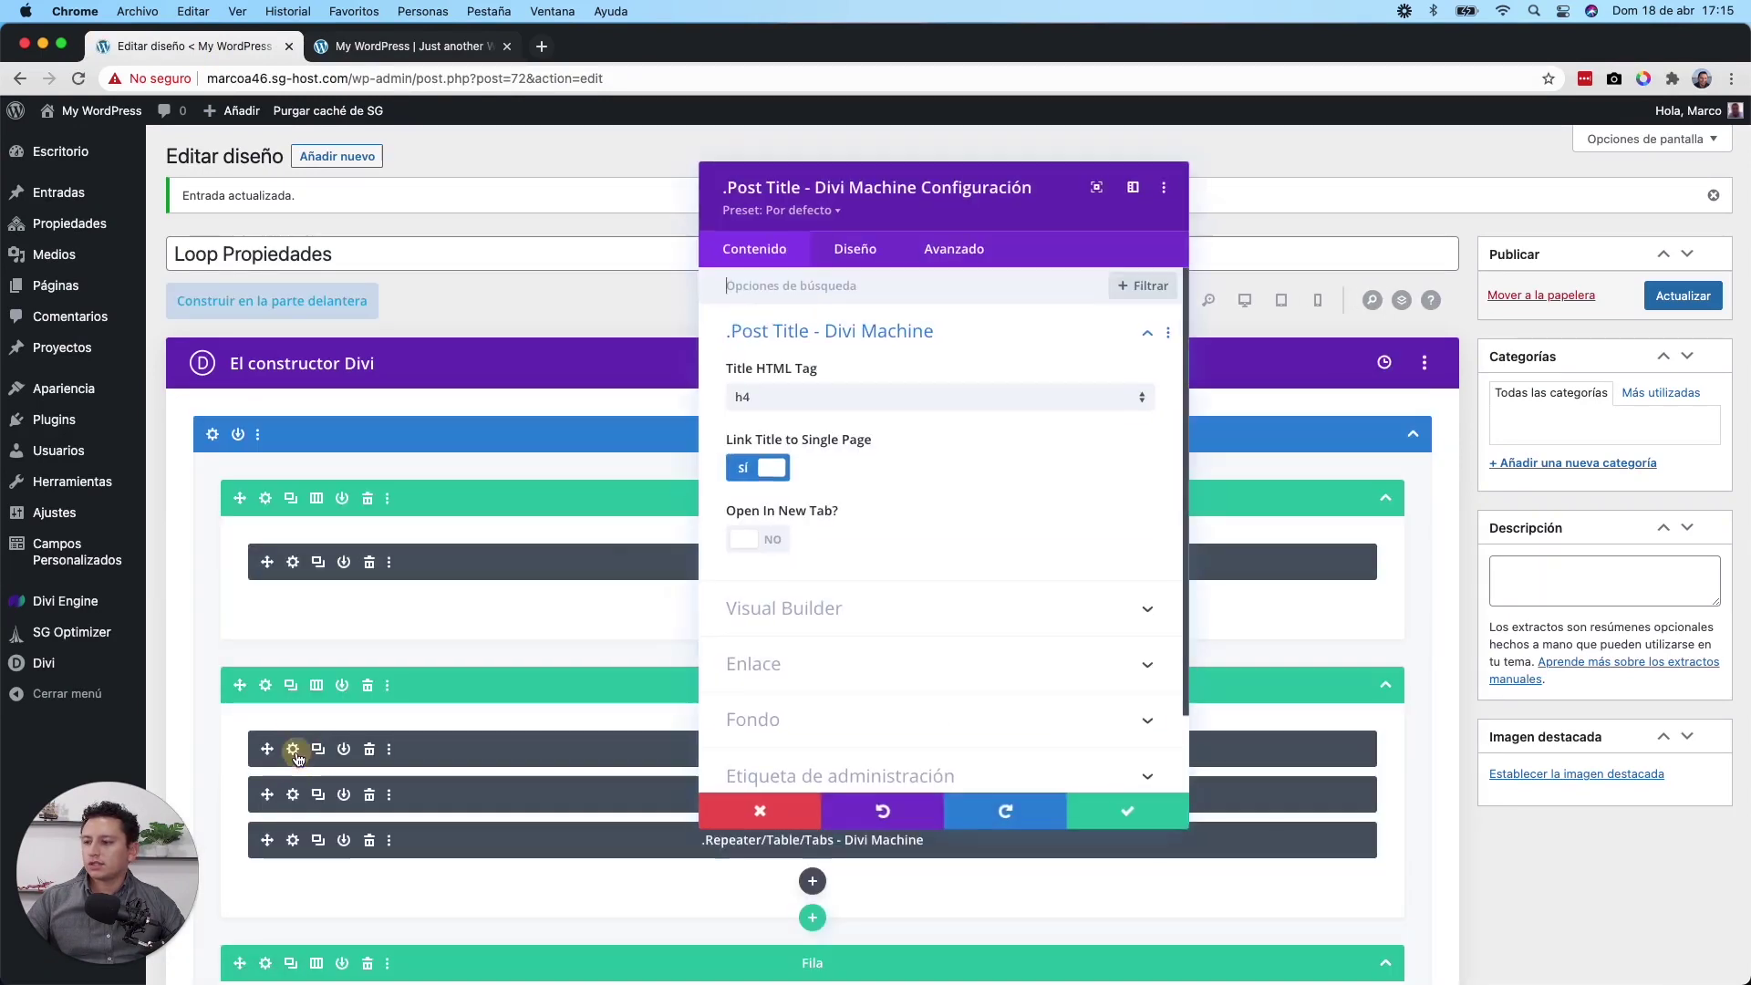
click(878, 259)
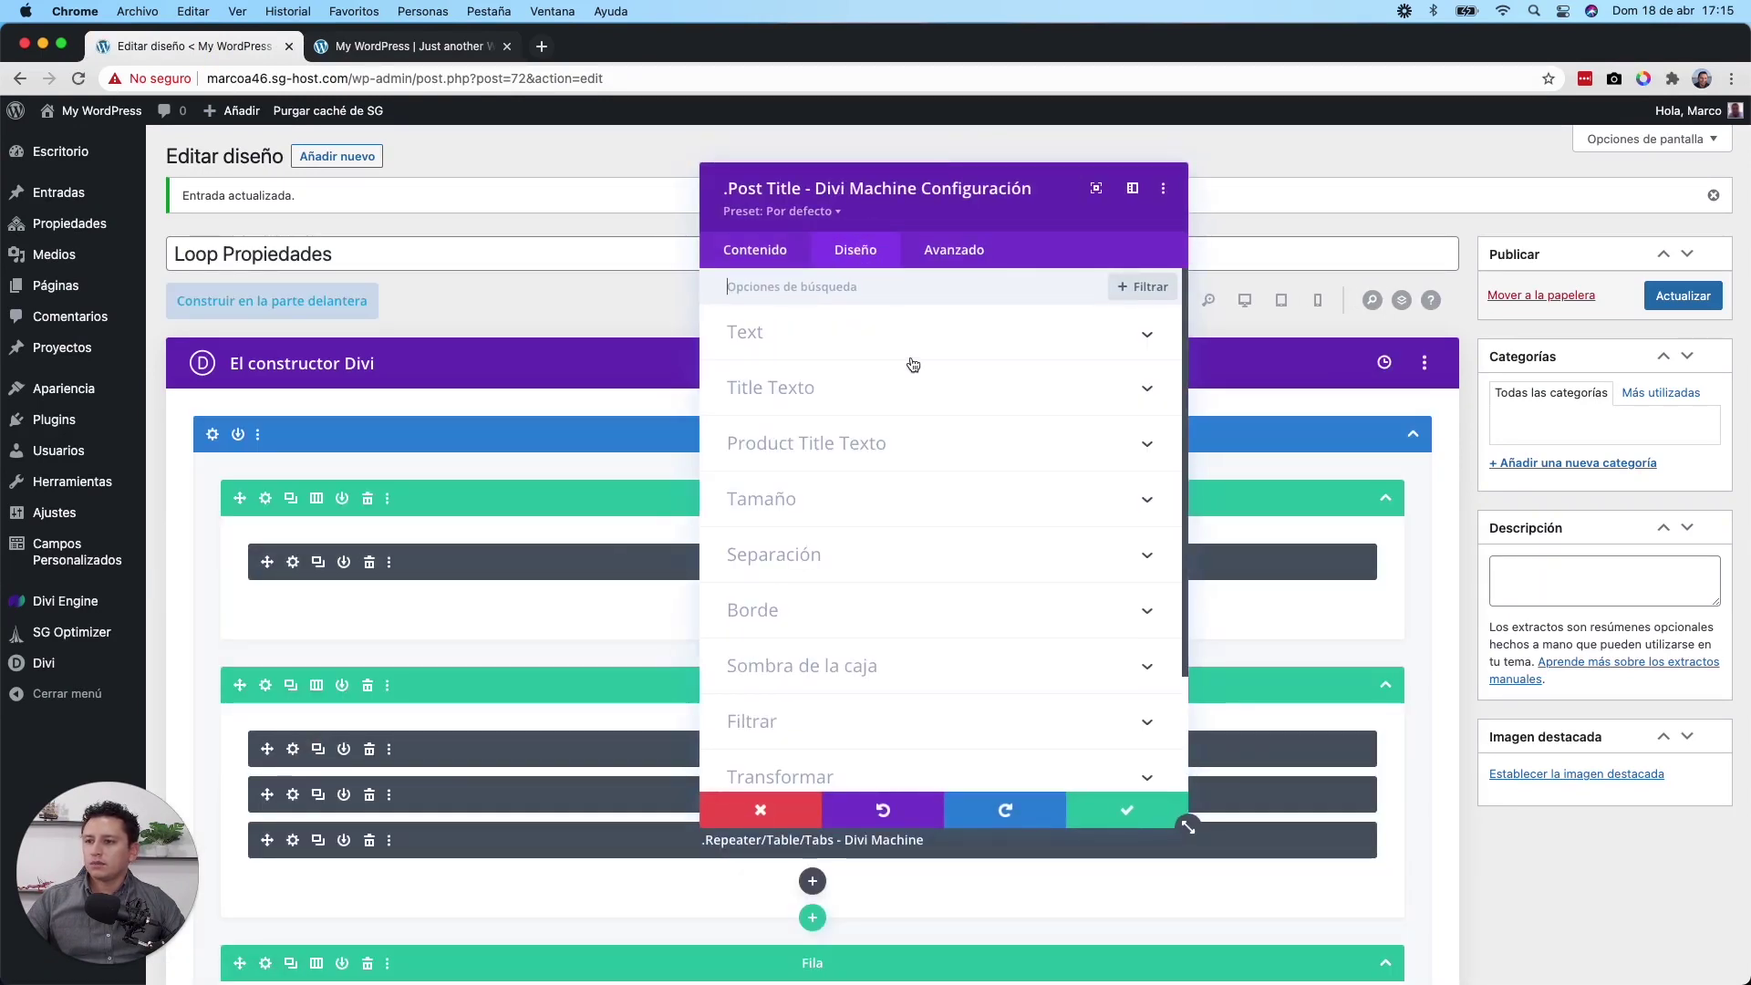
click(836, 390)
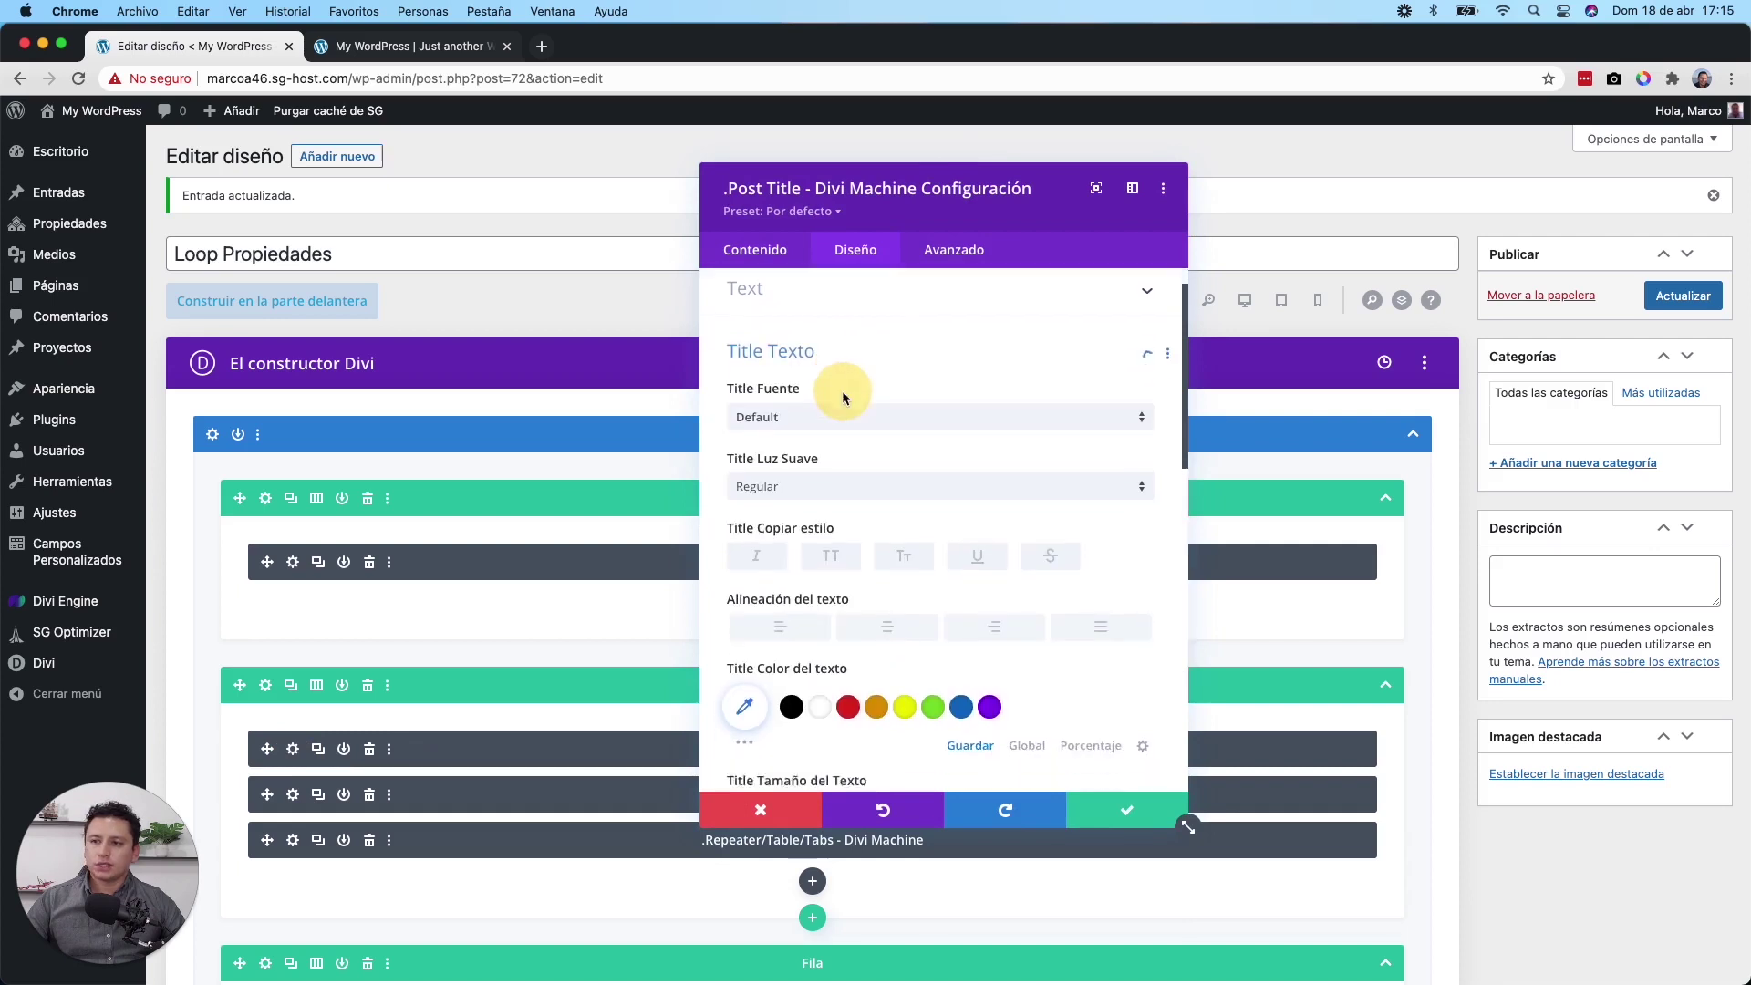
click(1134, 817)
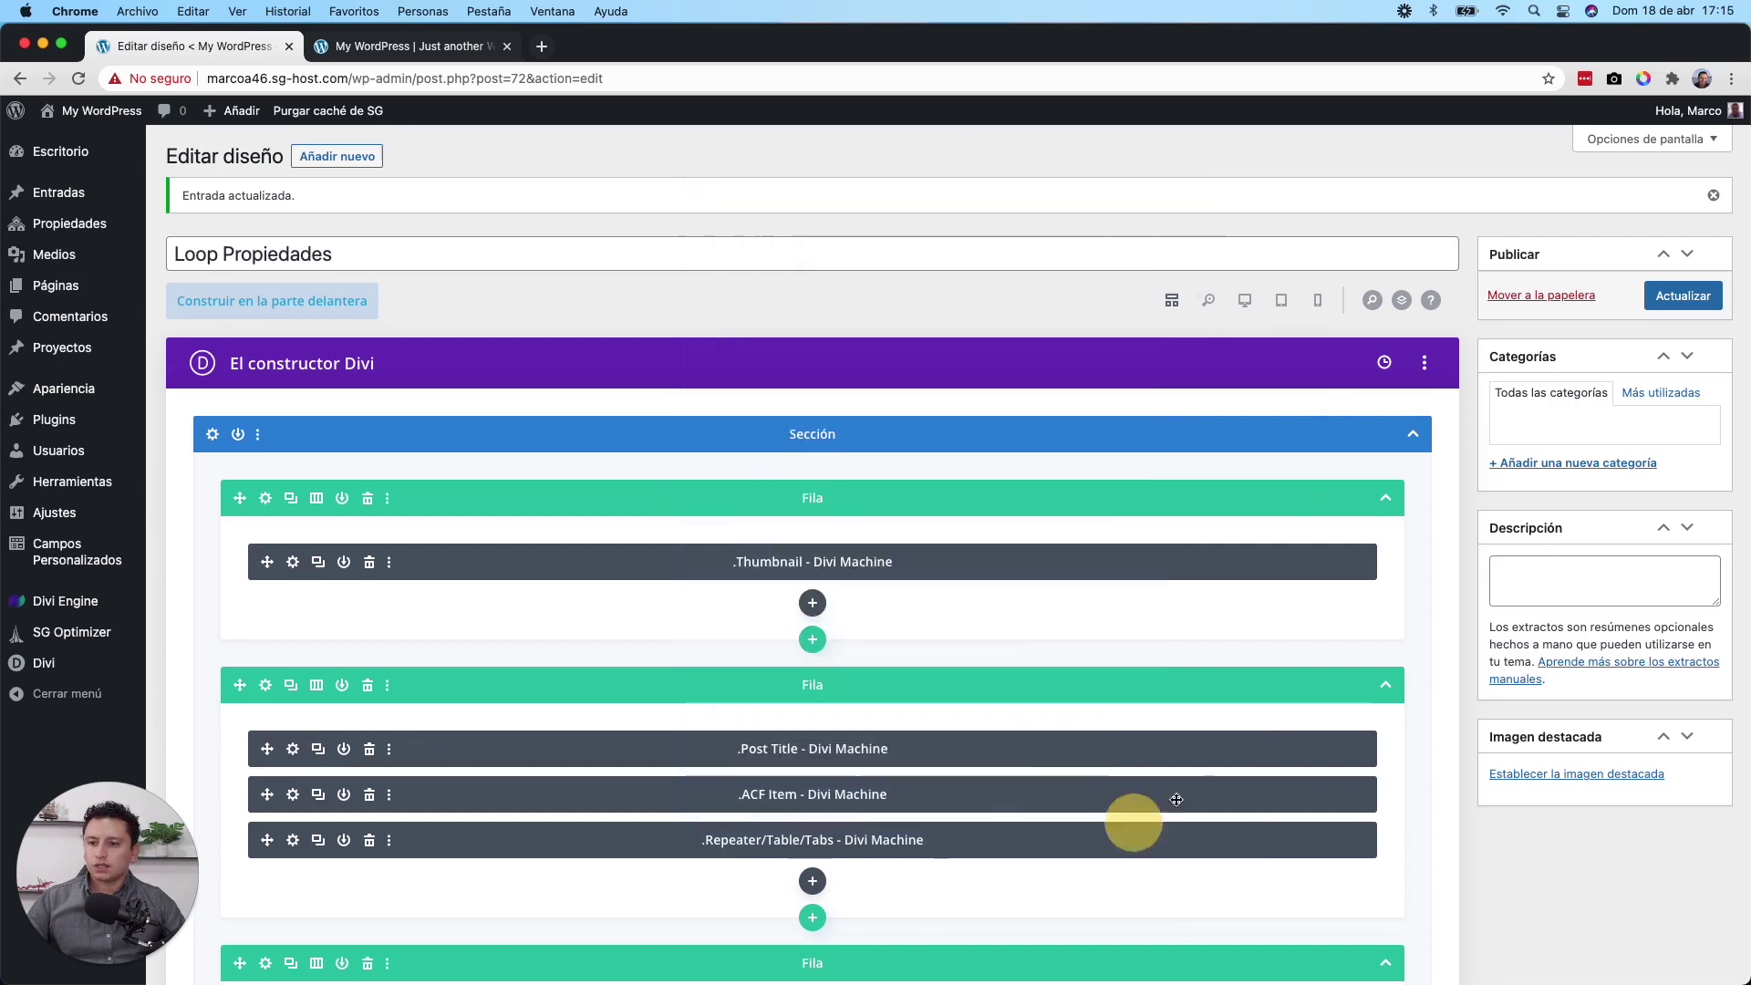
Update the layout, reload the live cards to verify centered titles, and return to the editor
click(1682, 296)
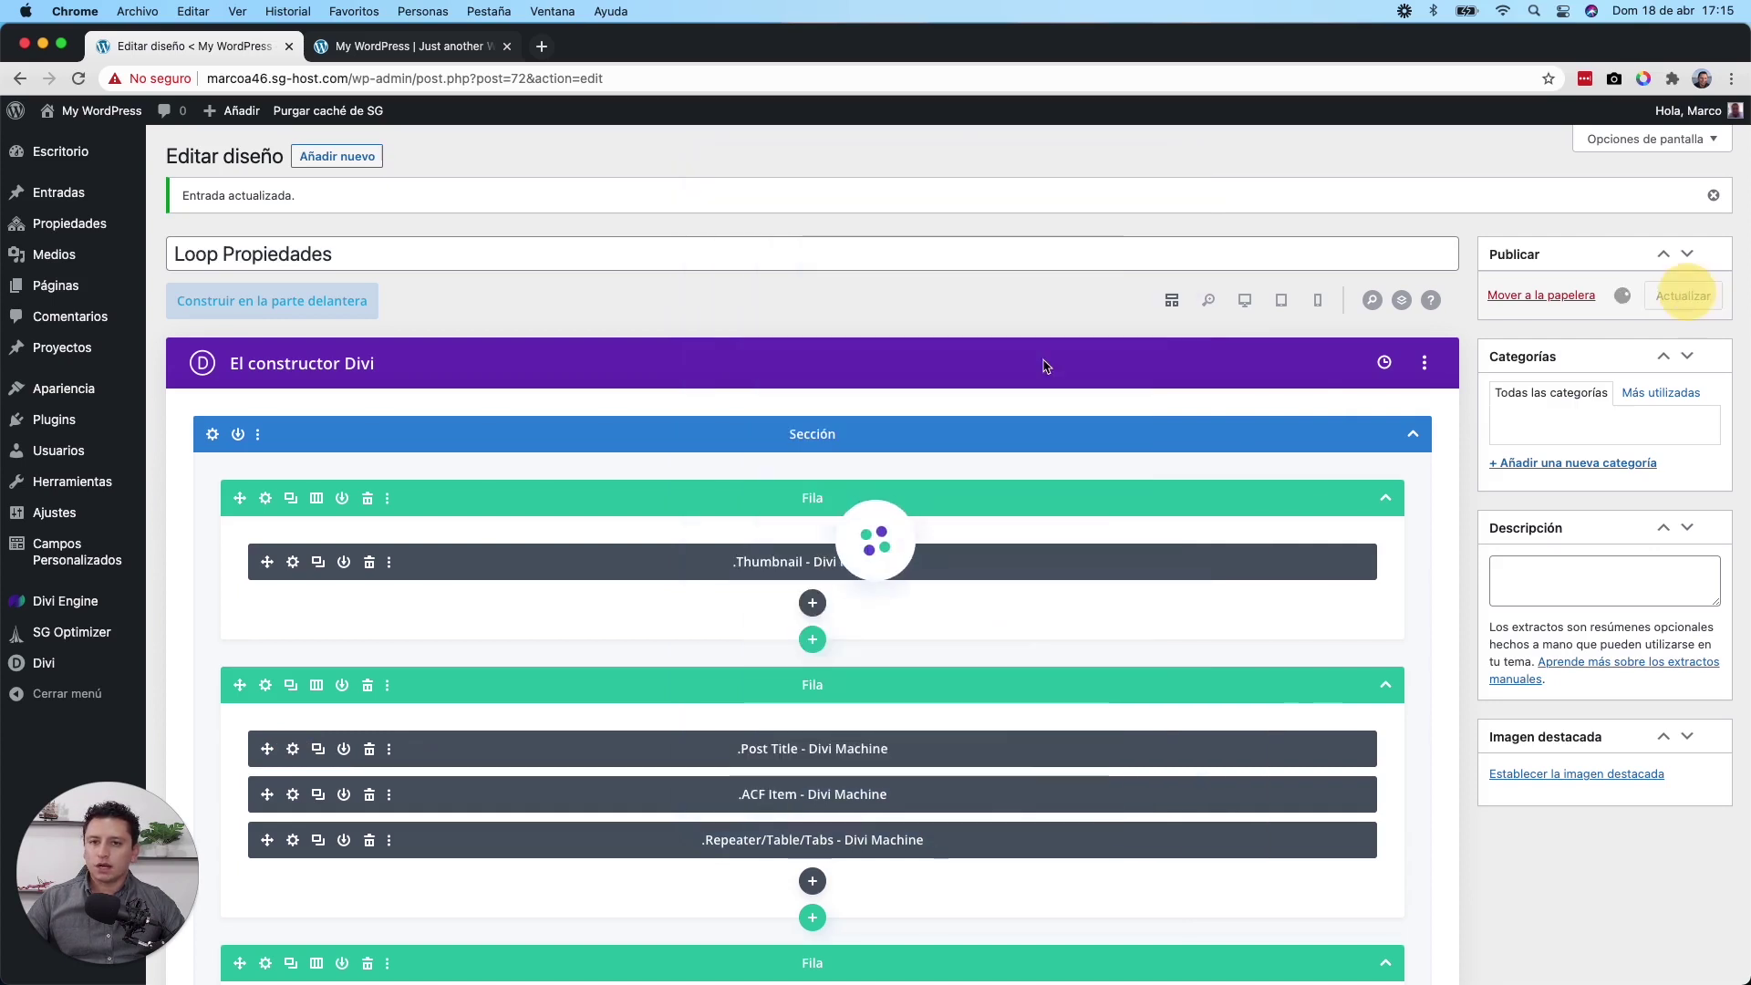
click(390, 50)
key(super+r)
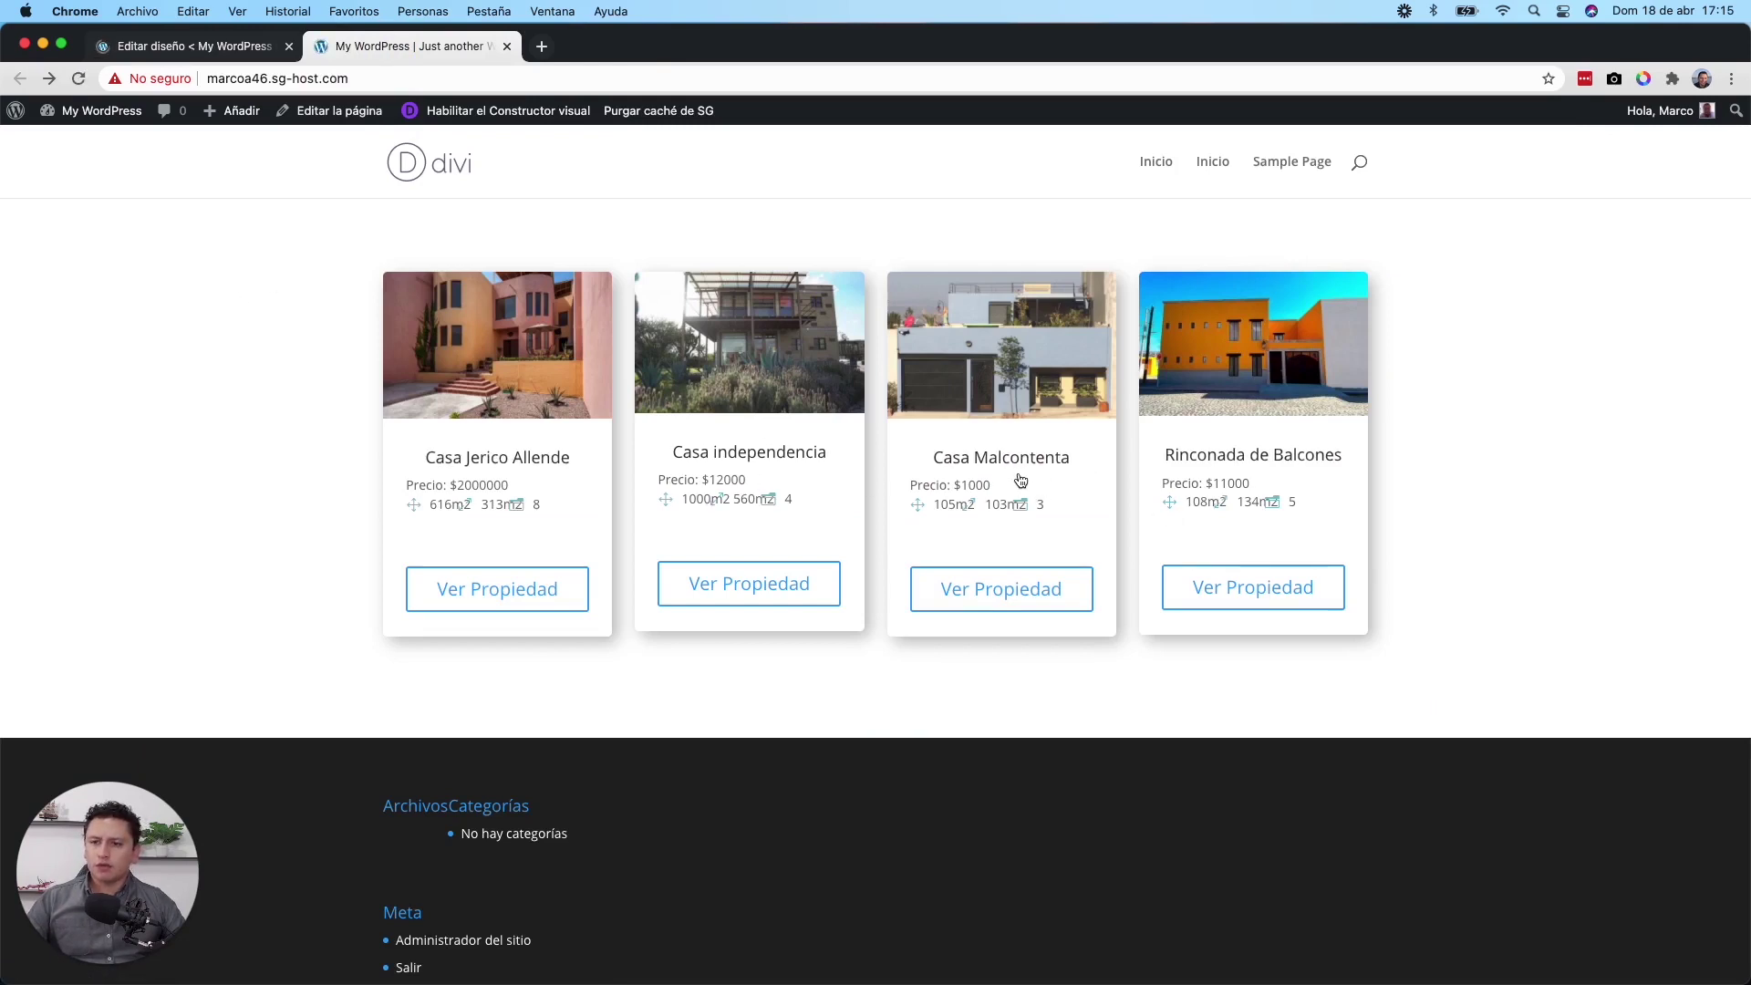
click(241, 49)
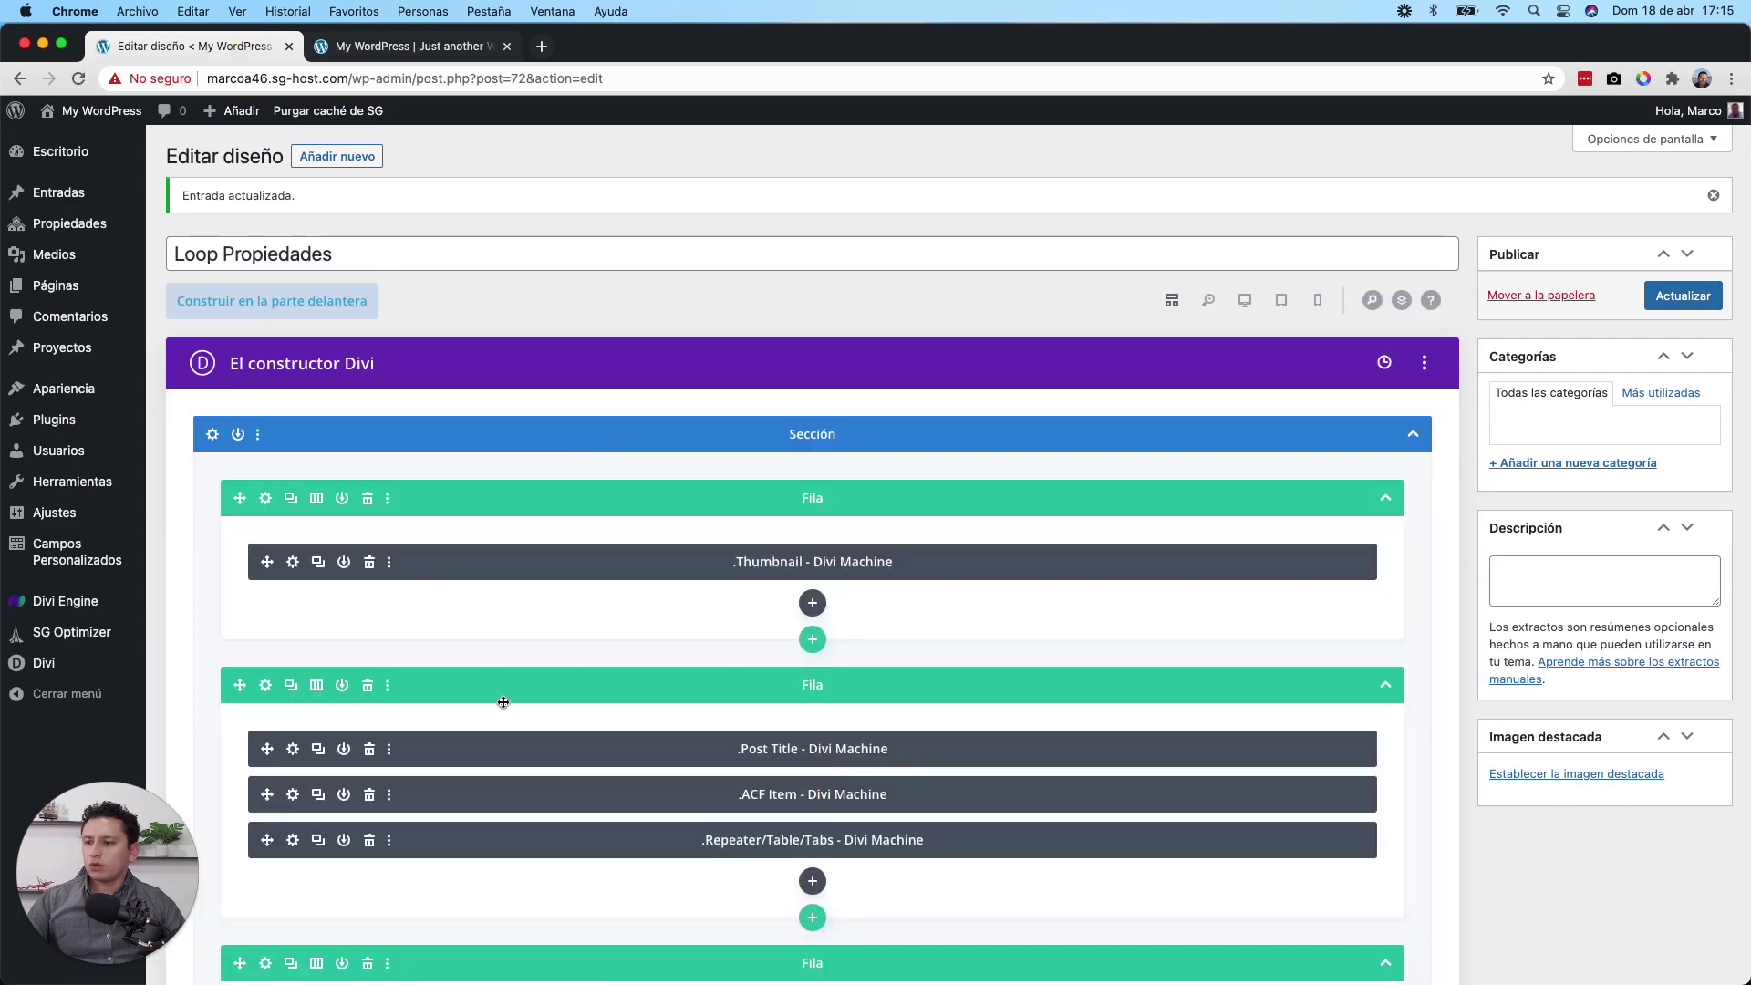
Make the Post Title's title text weight Negrita (bold) and save the module
click(293, 749)
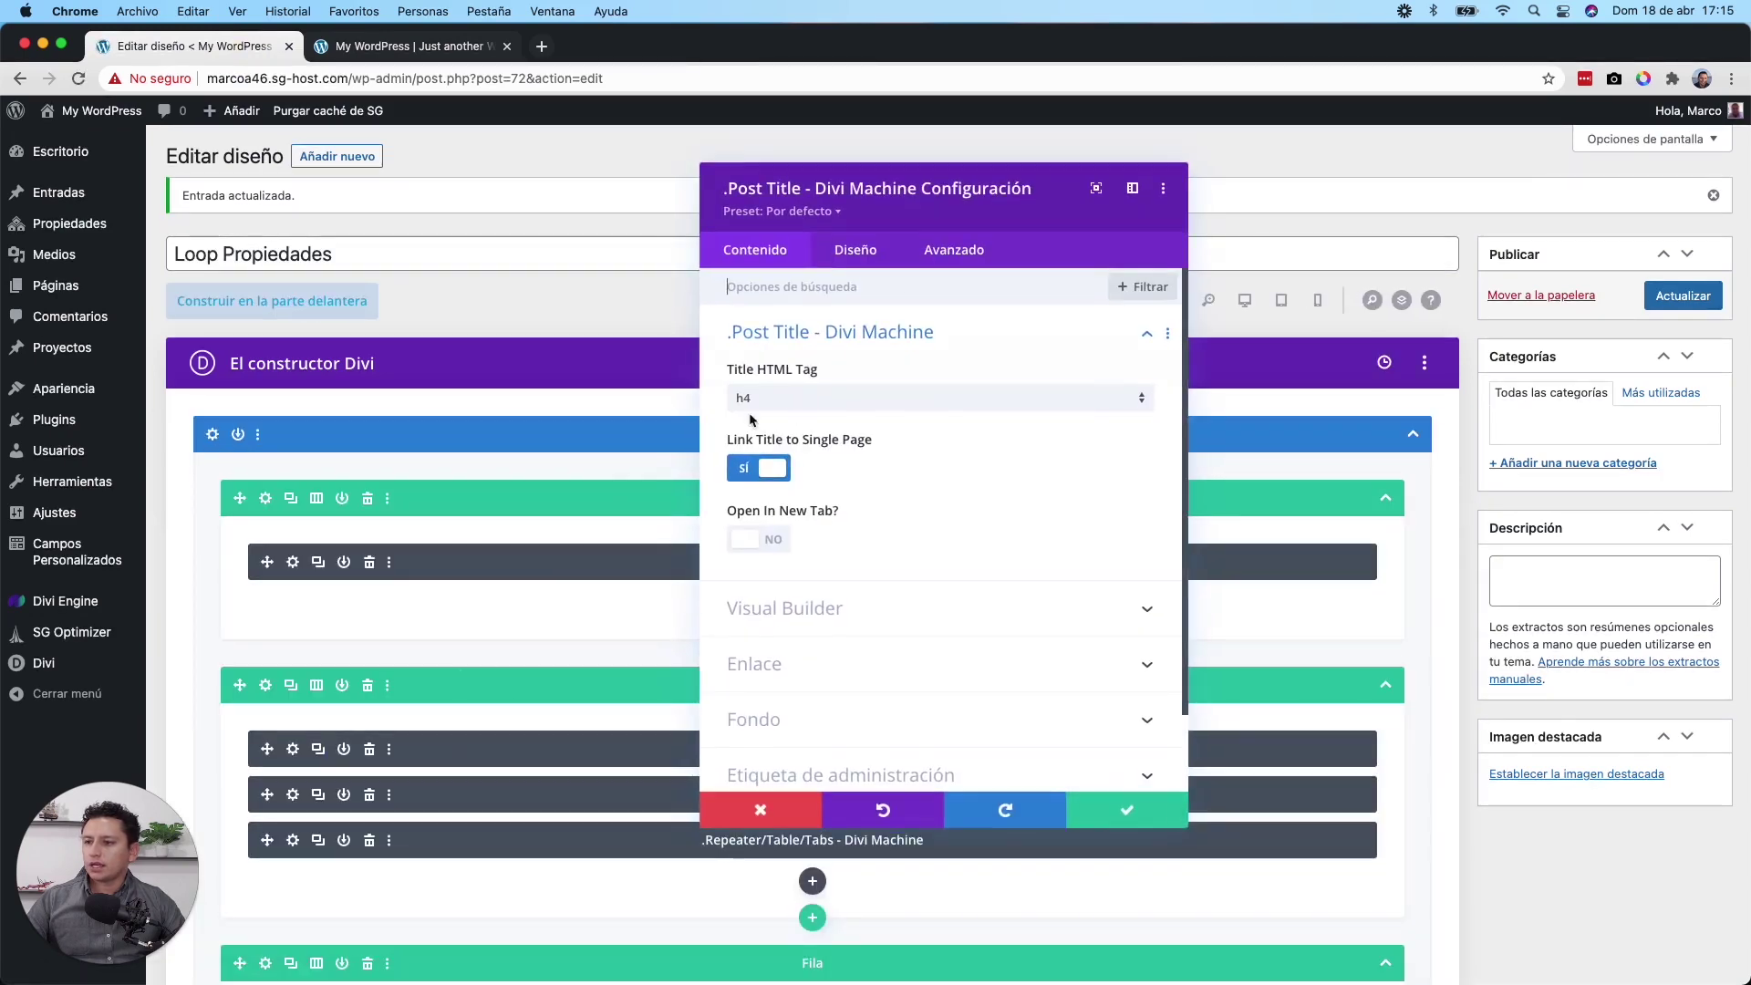
click(854, 251)
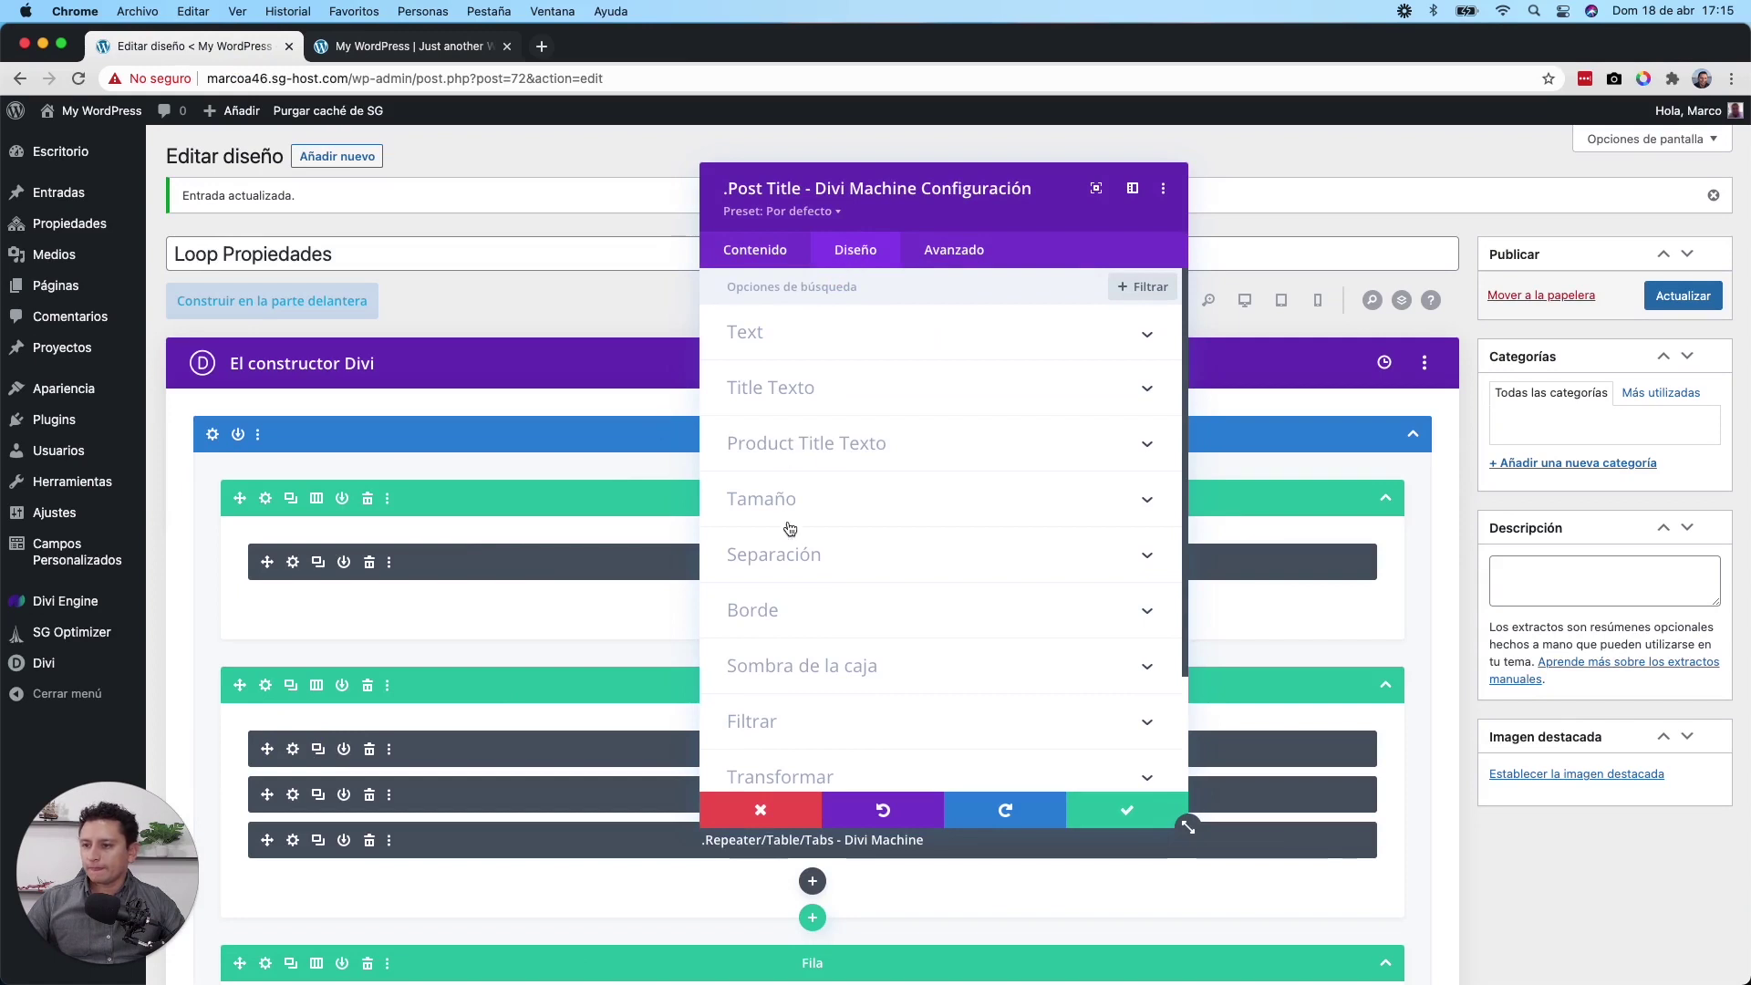
click(796, 396)
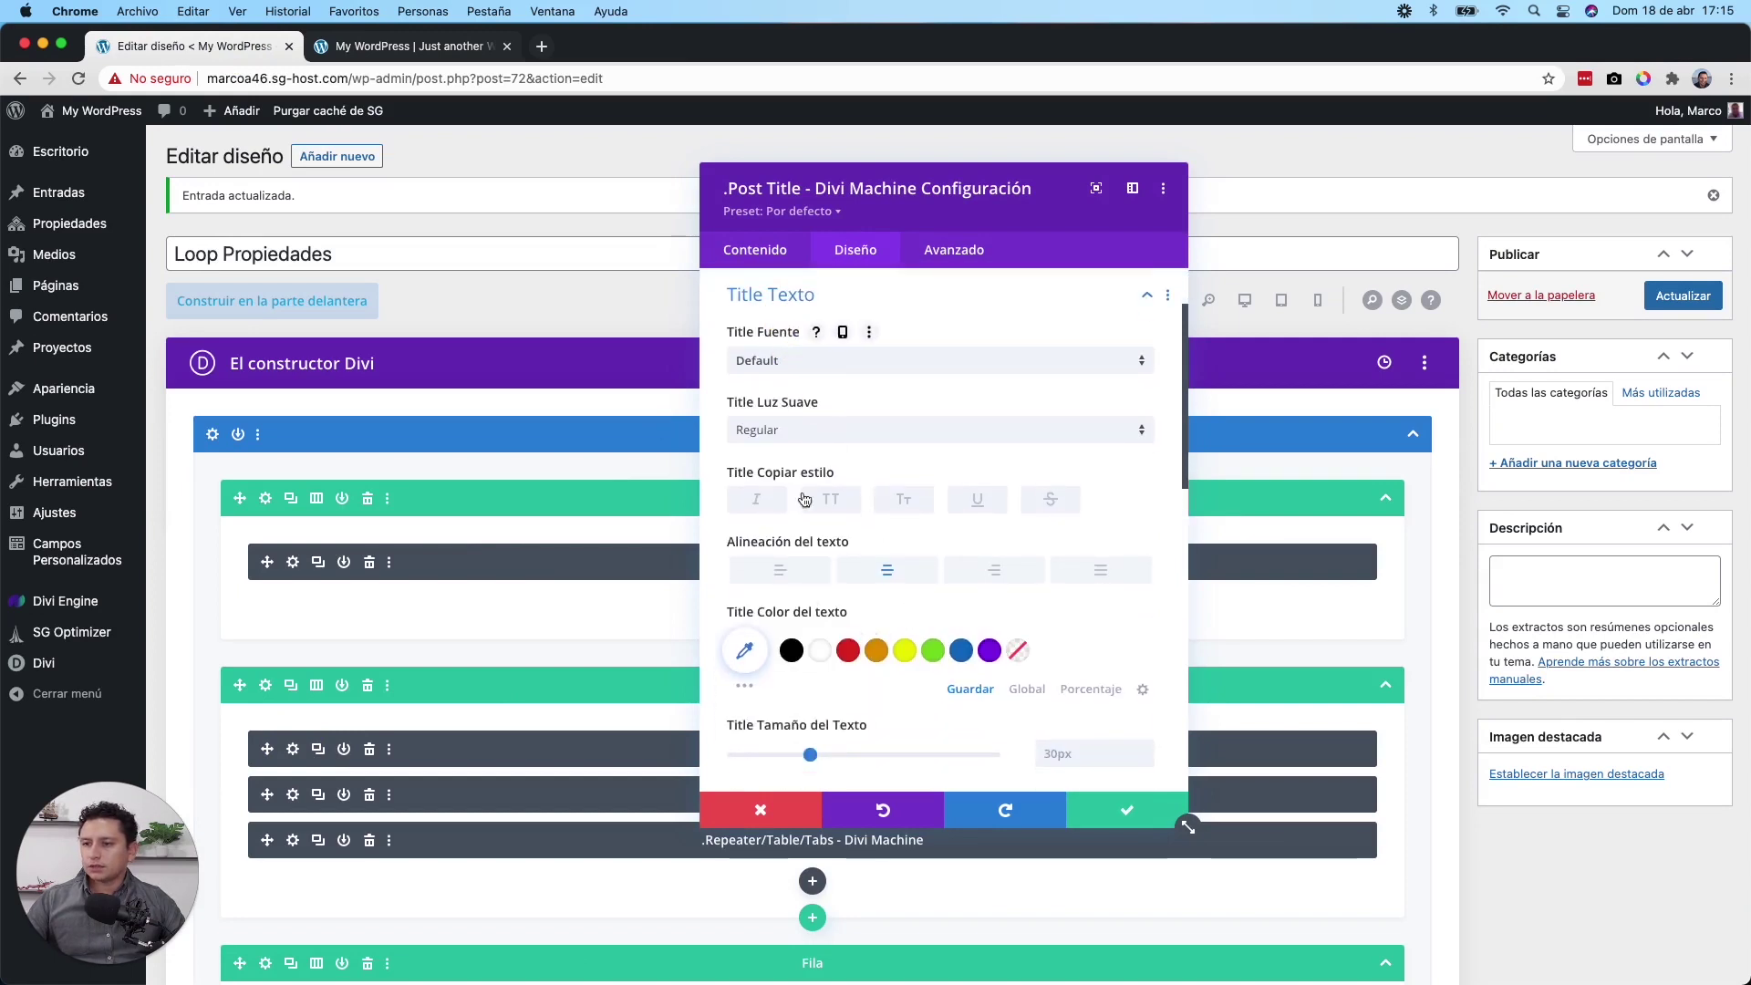
click(784, 432)
click(787, 539)
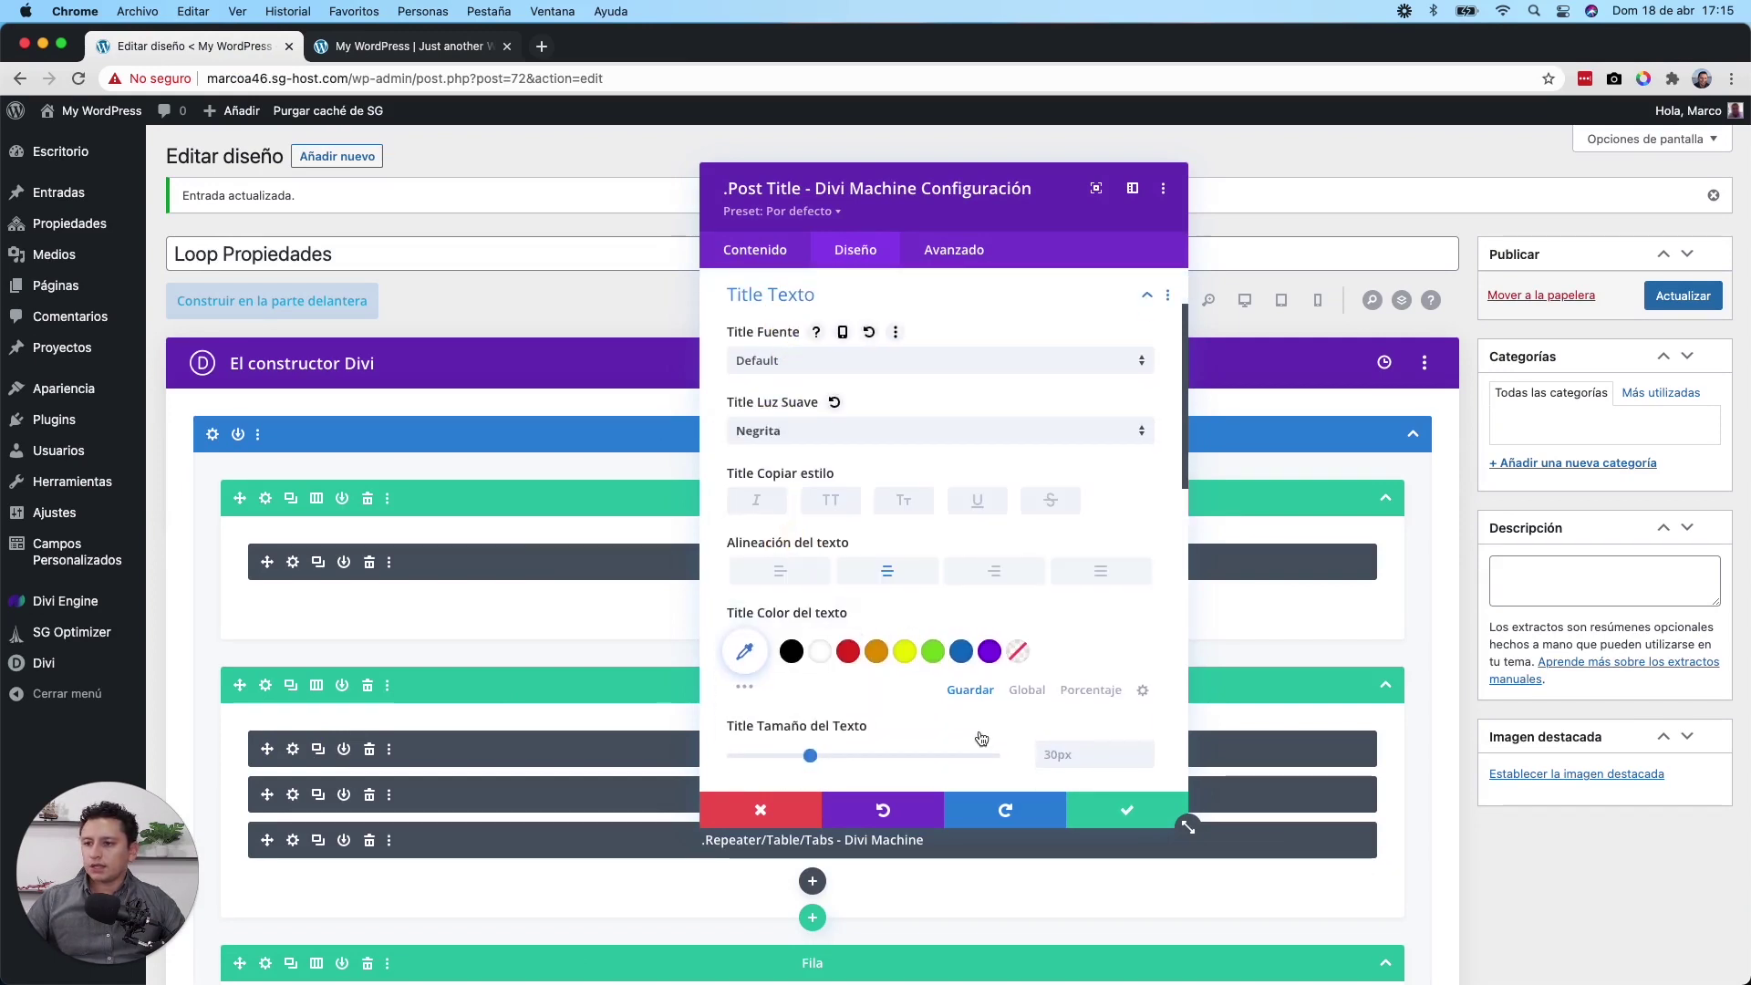
click(1142, 809)
Check the live cards, then review the Post Title's content and preview options without changes
click(440, 48)
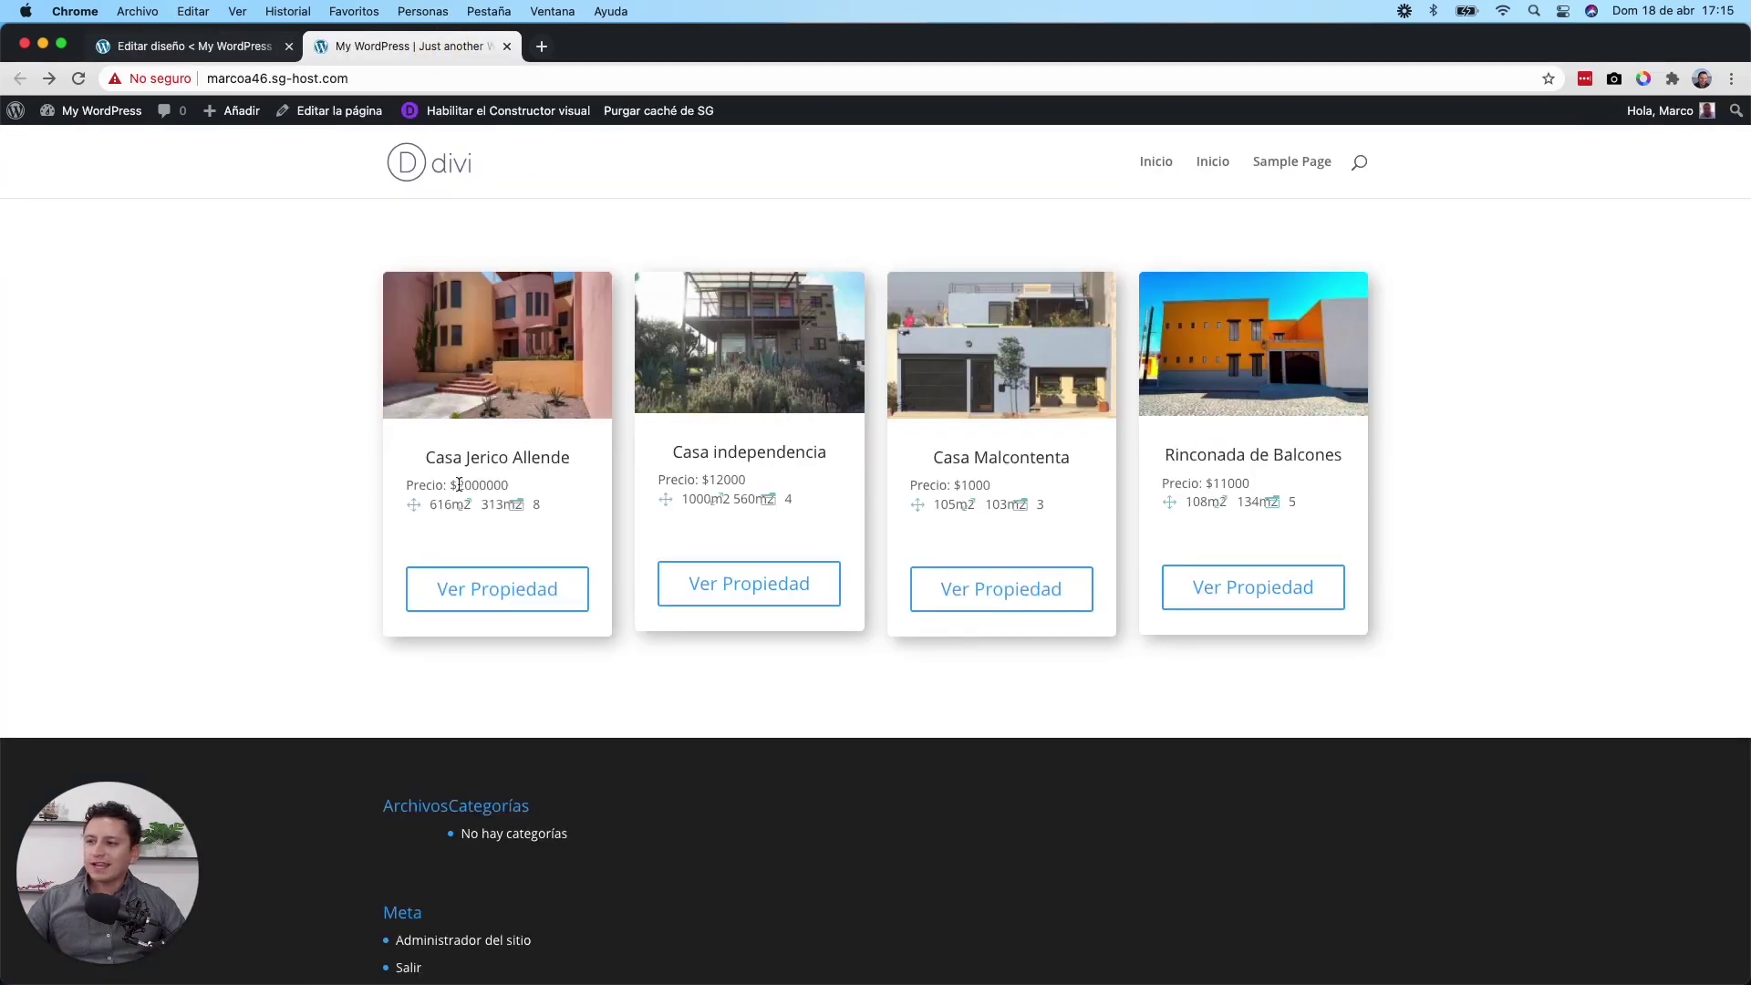
click(239, 47)
scroll(561, 609, down, 2)
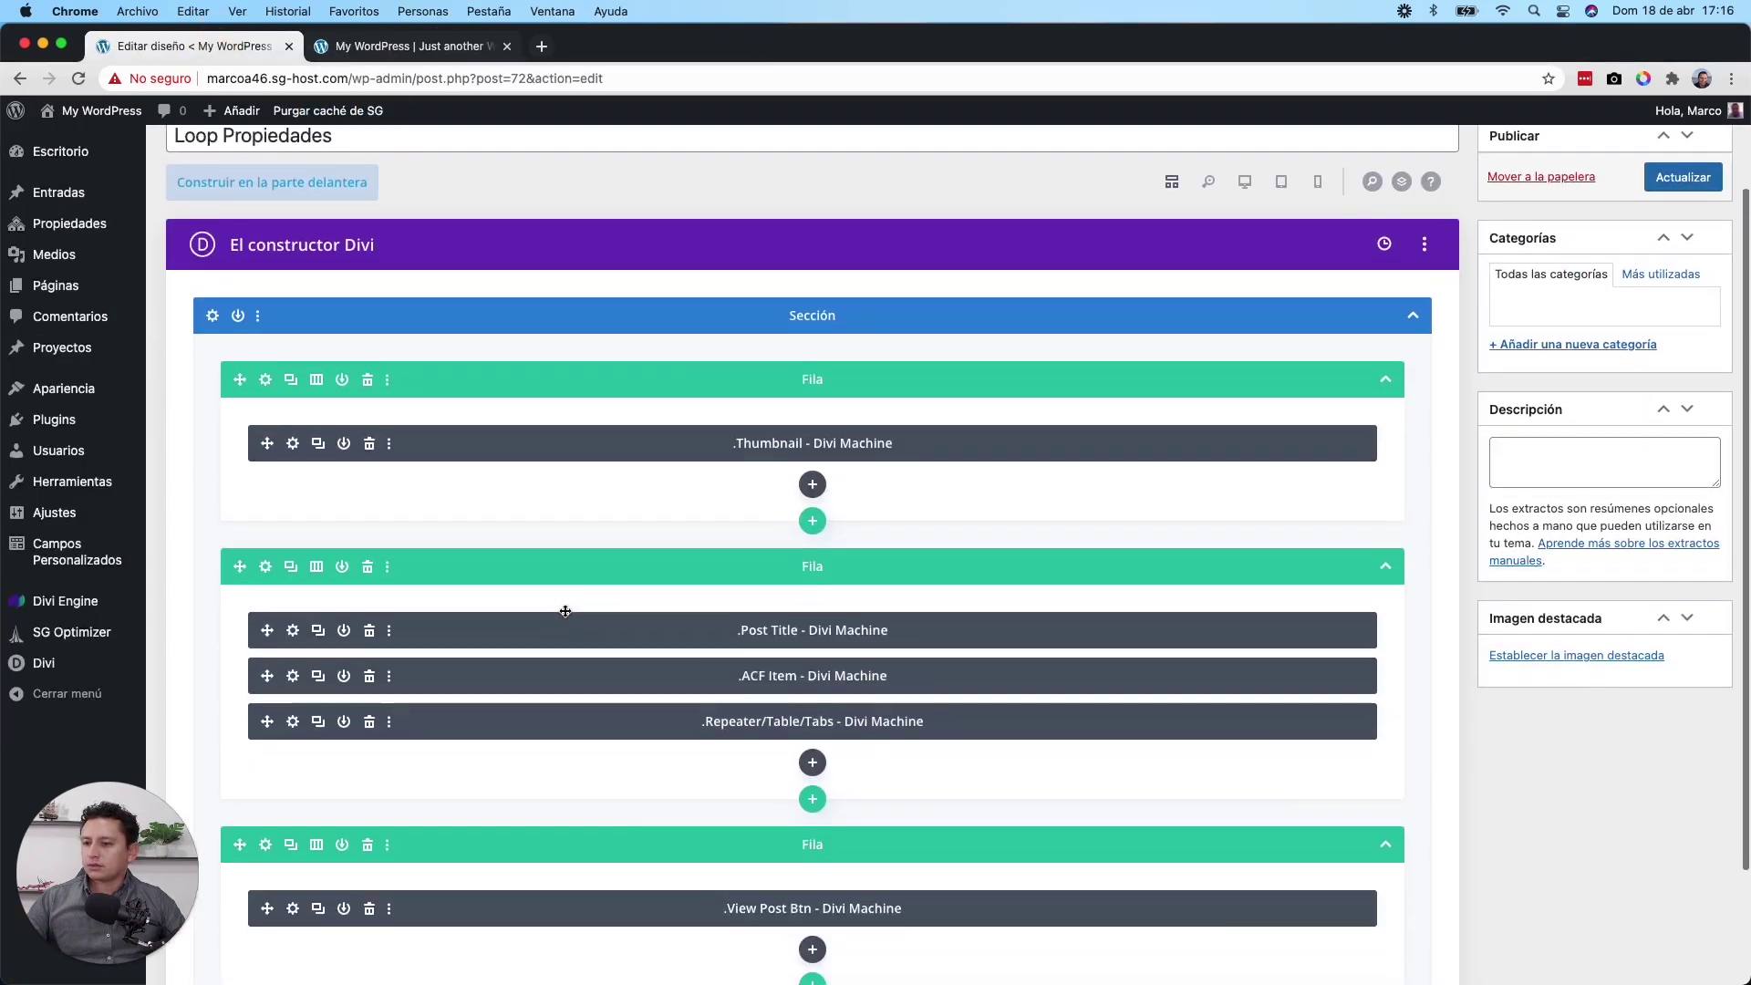
click(292, 630)
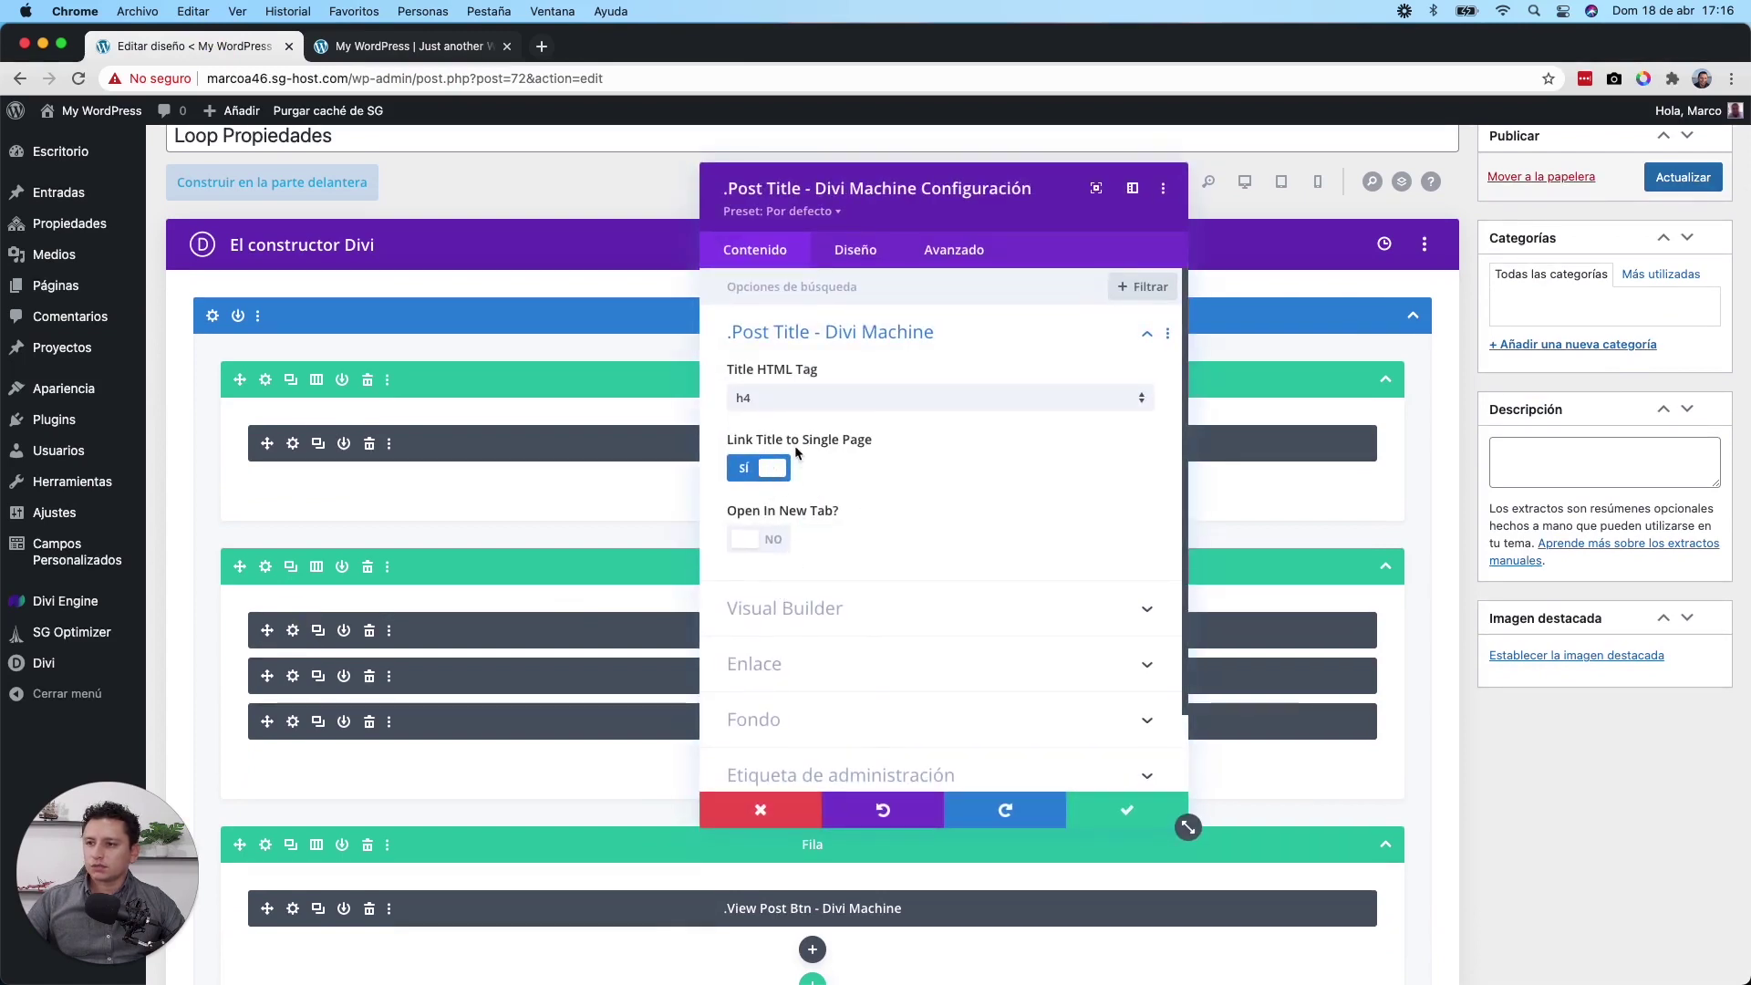
click(792, 608)
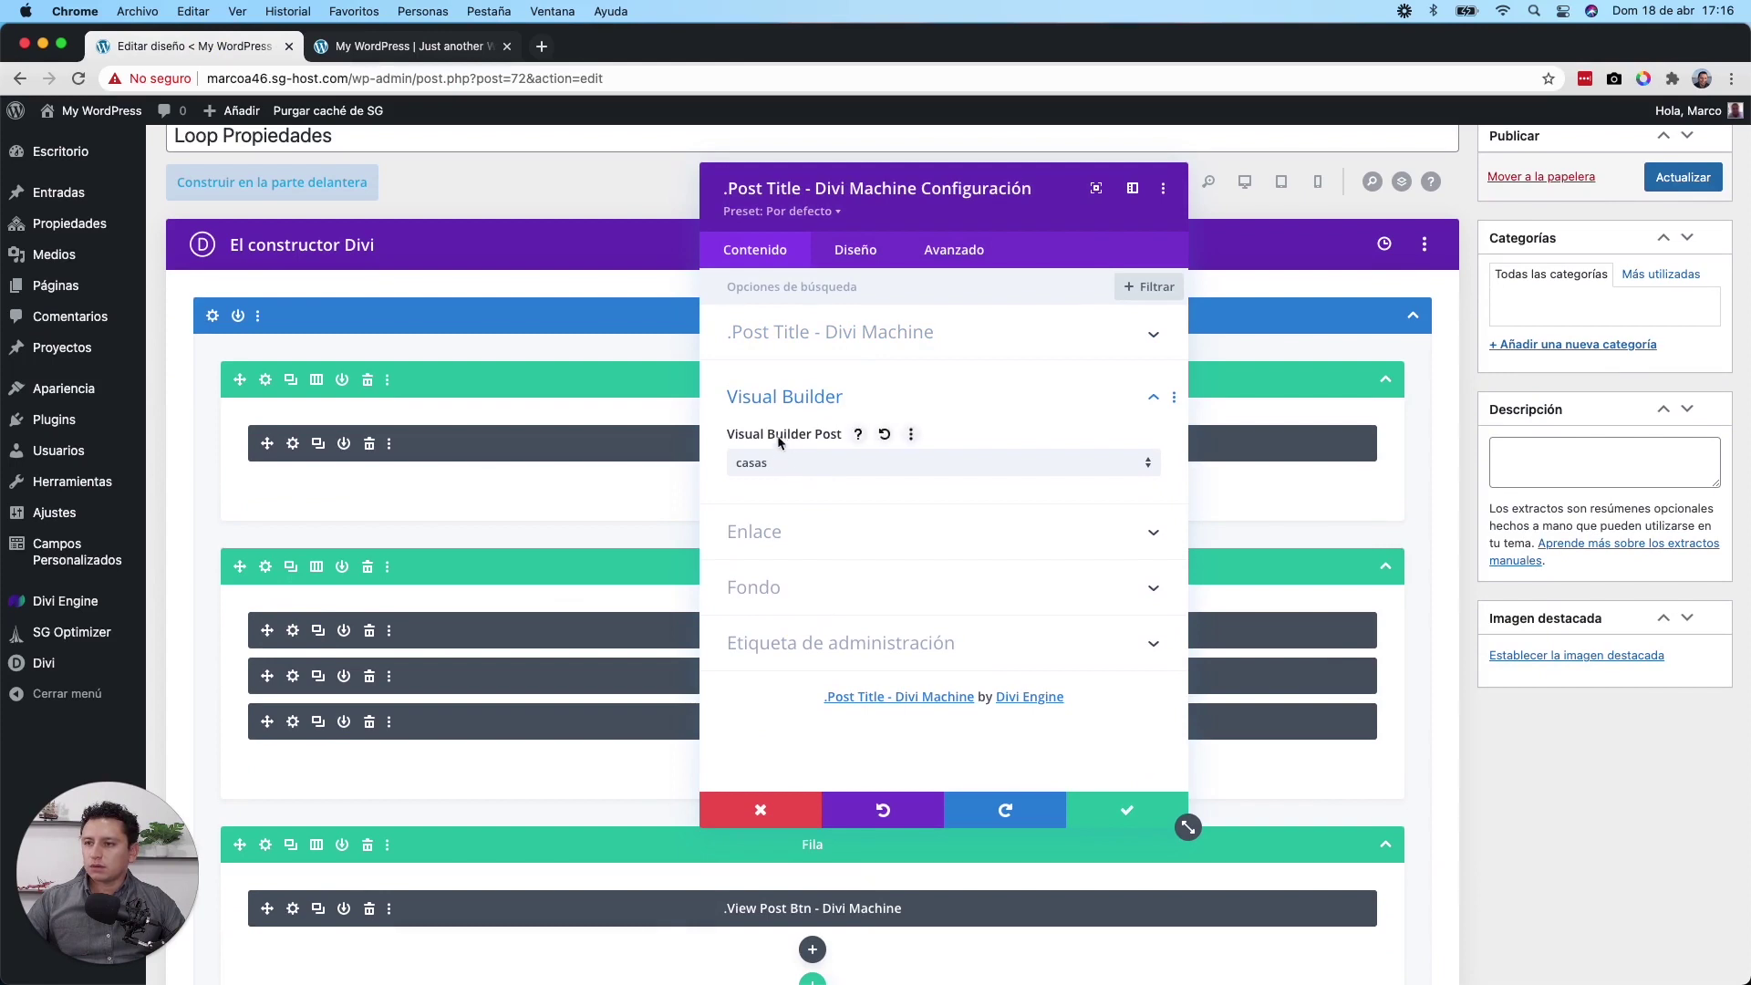
click(780, 336)
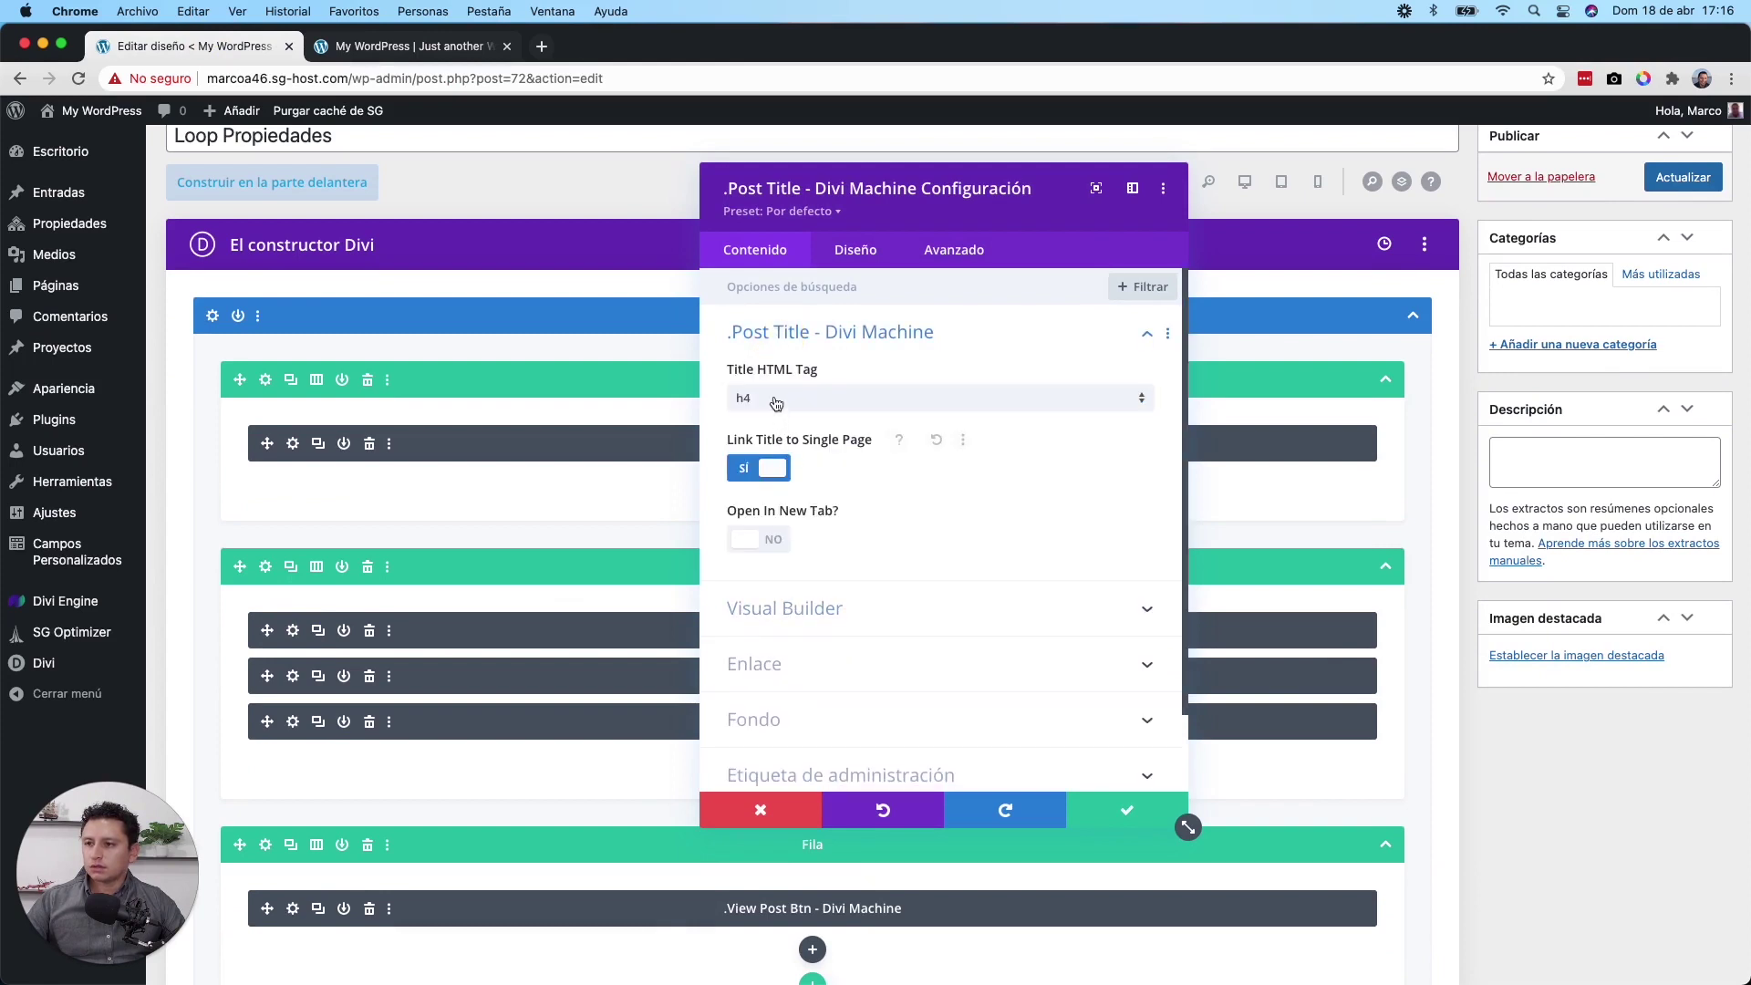
scroll(868, 604, down, 1)
scroll(867, 603, up, 1)
click(1131, 812)
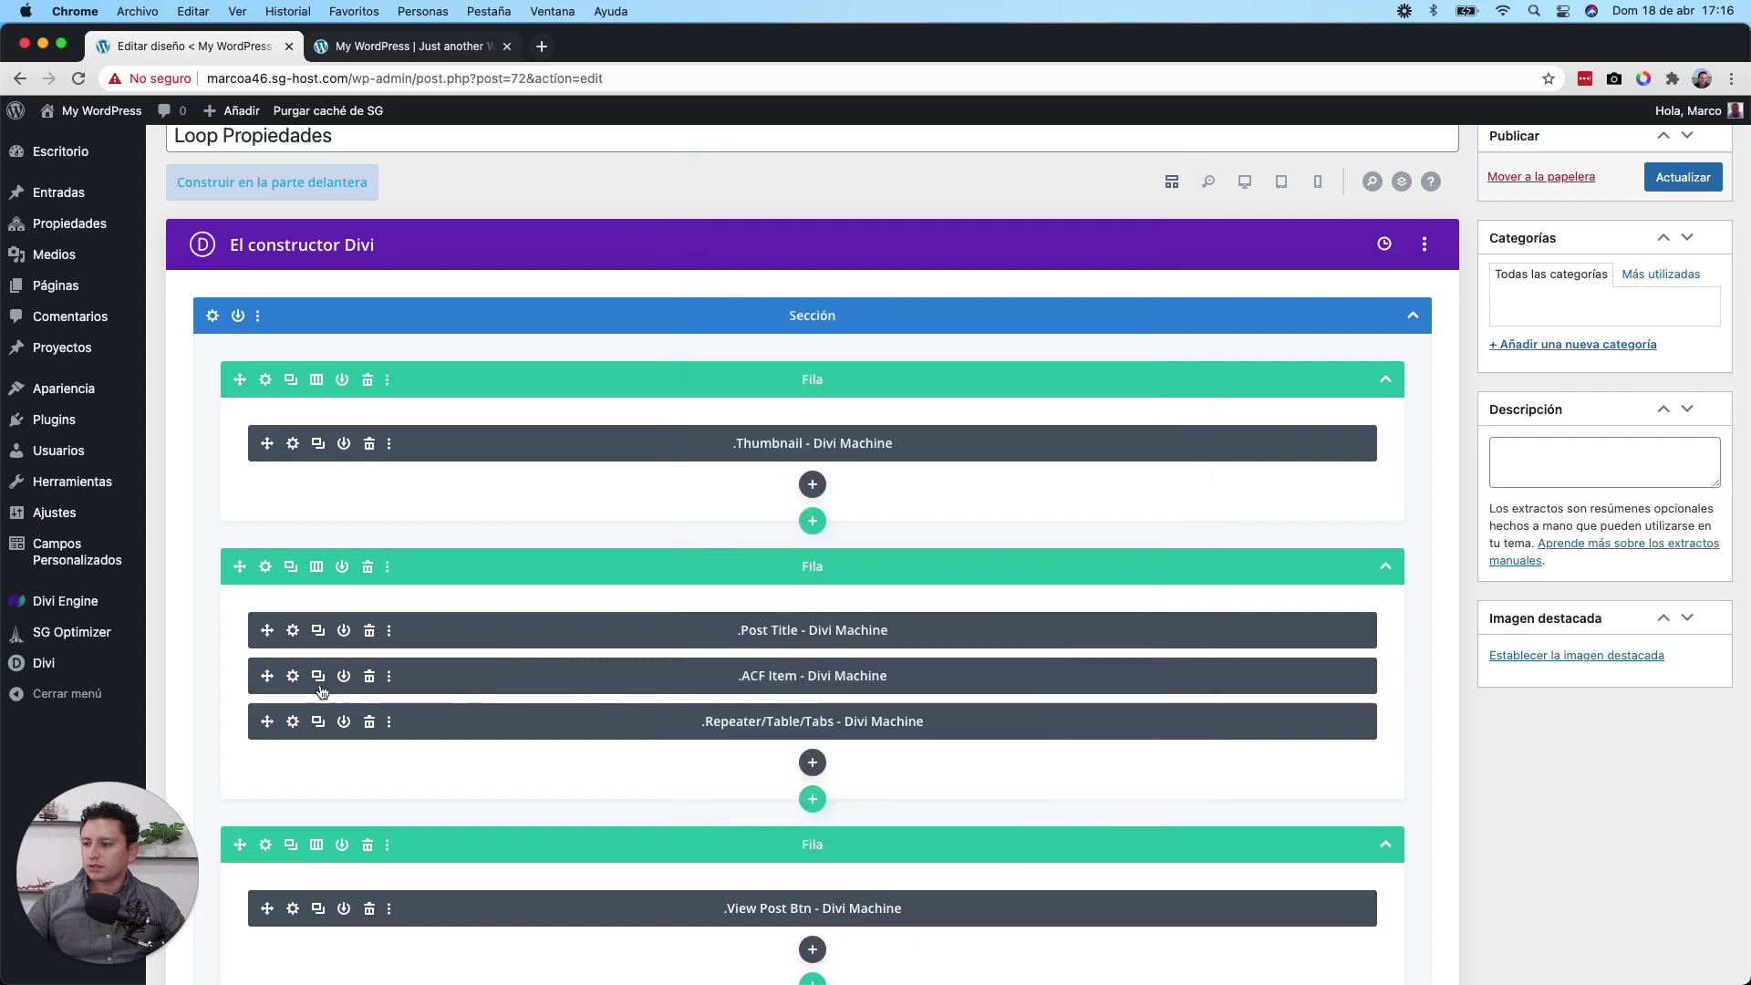
Hide the ACF Item's Precio label and show the price centered in purple
click(292, 678)
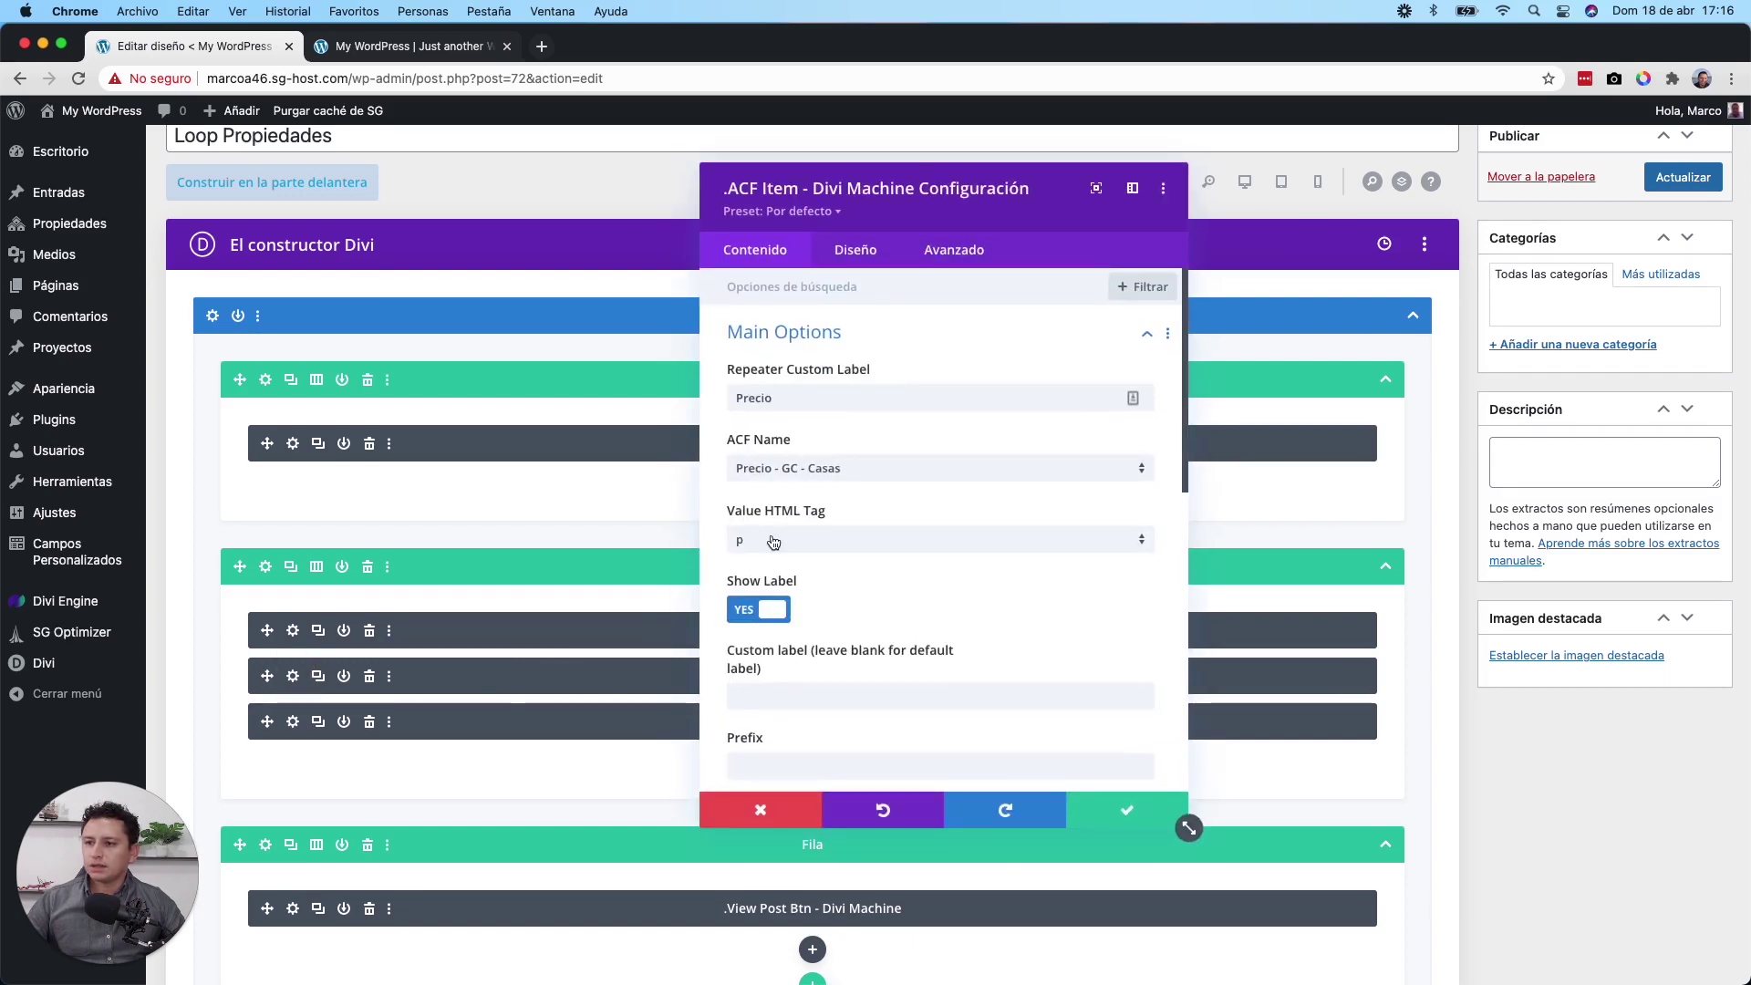
click(768, 613)
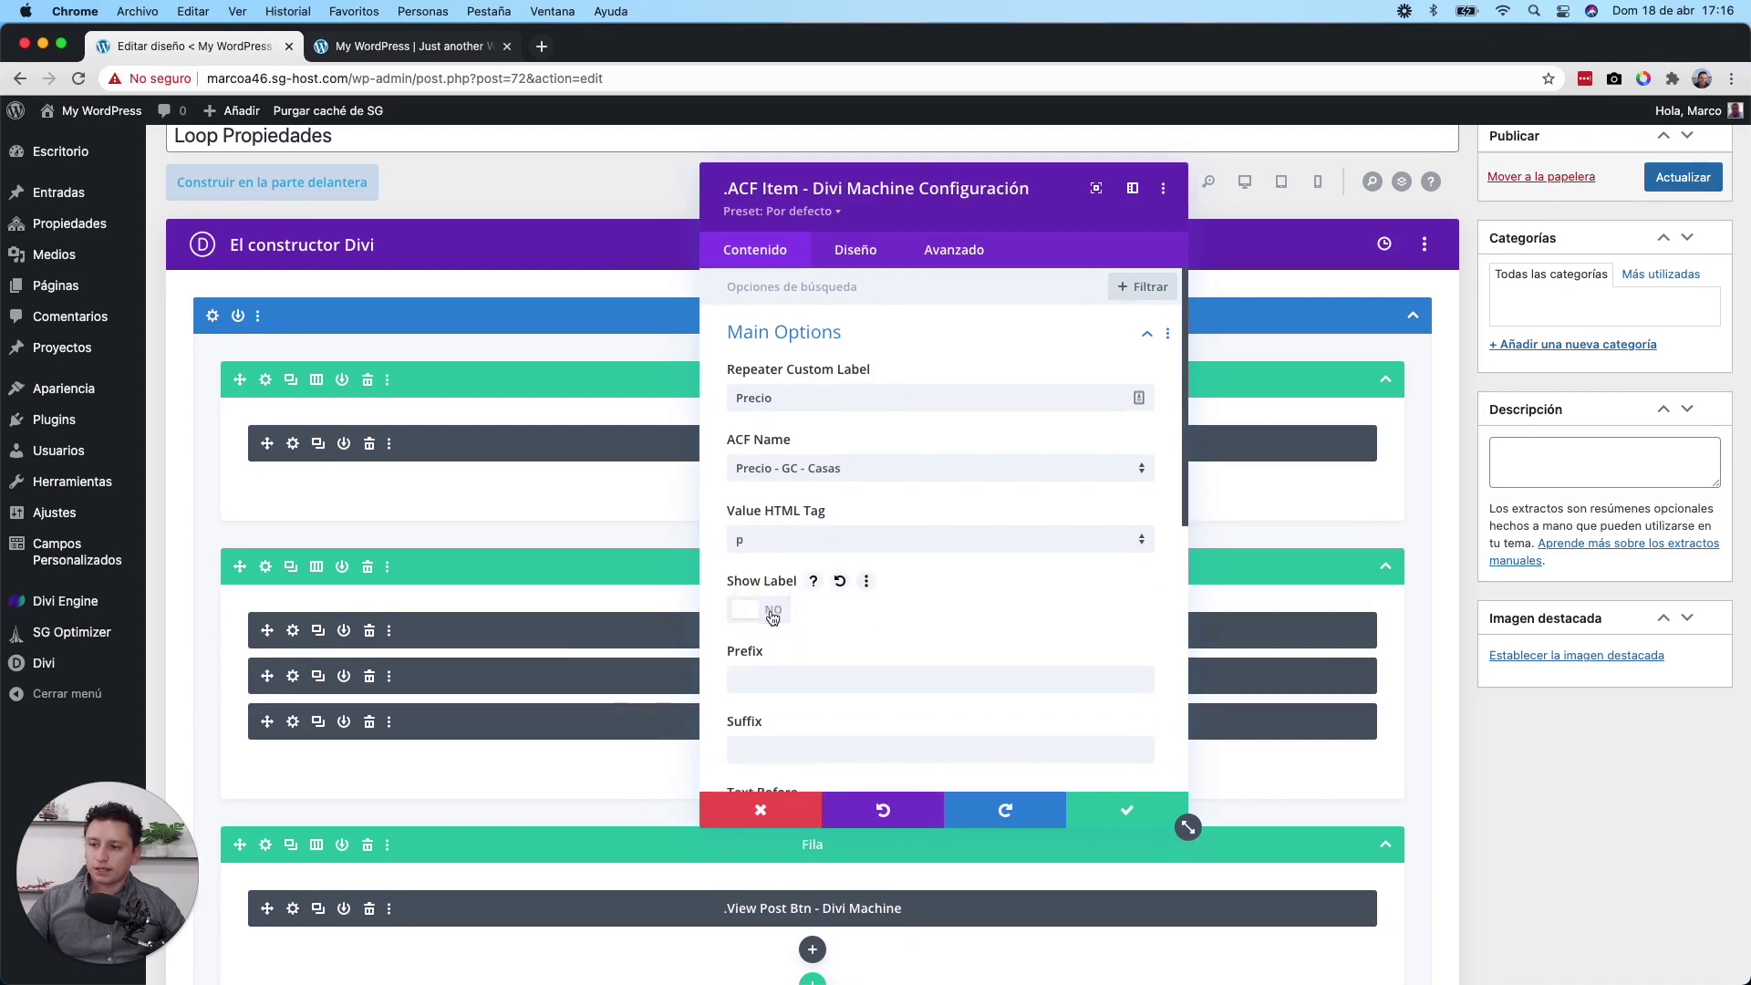
click(856, 250)
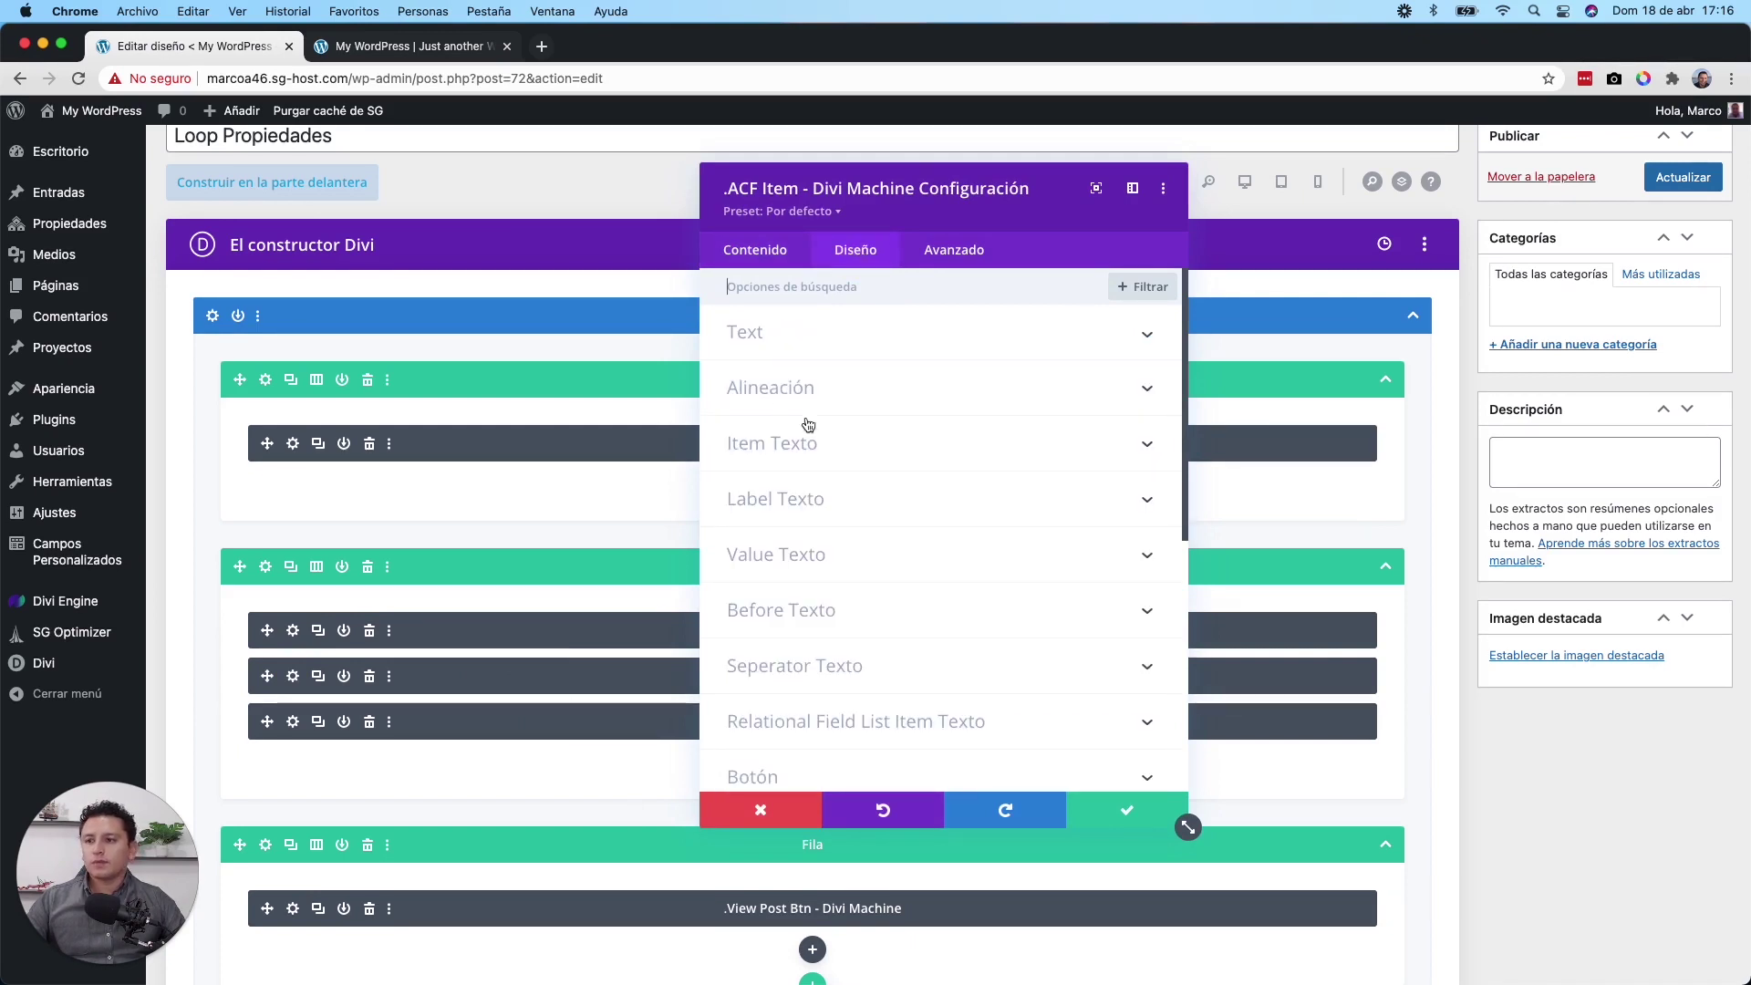
click(852, 451)
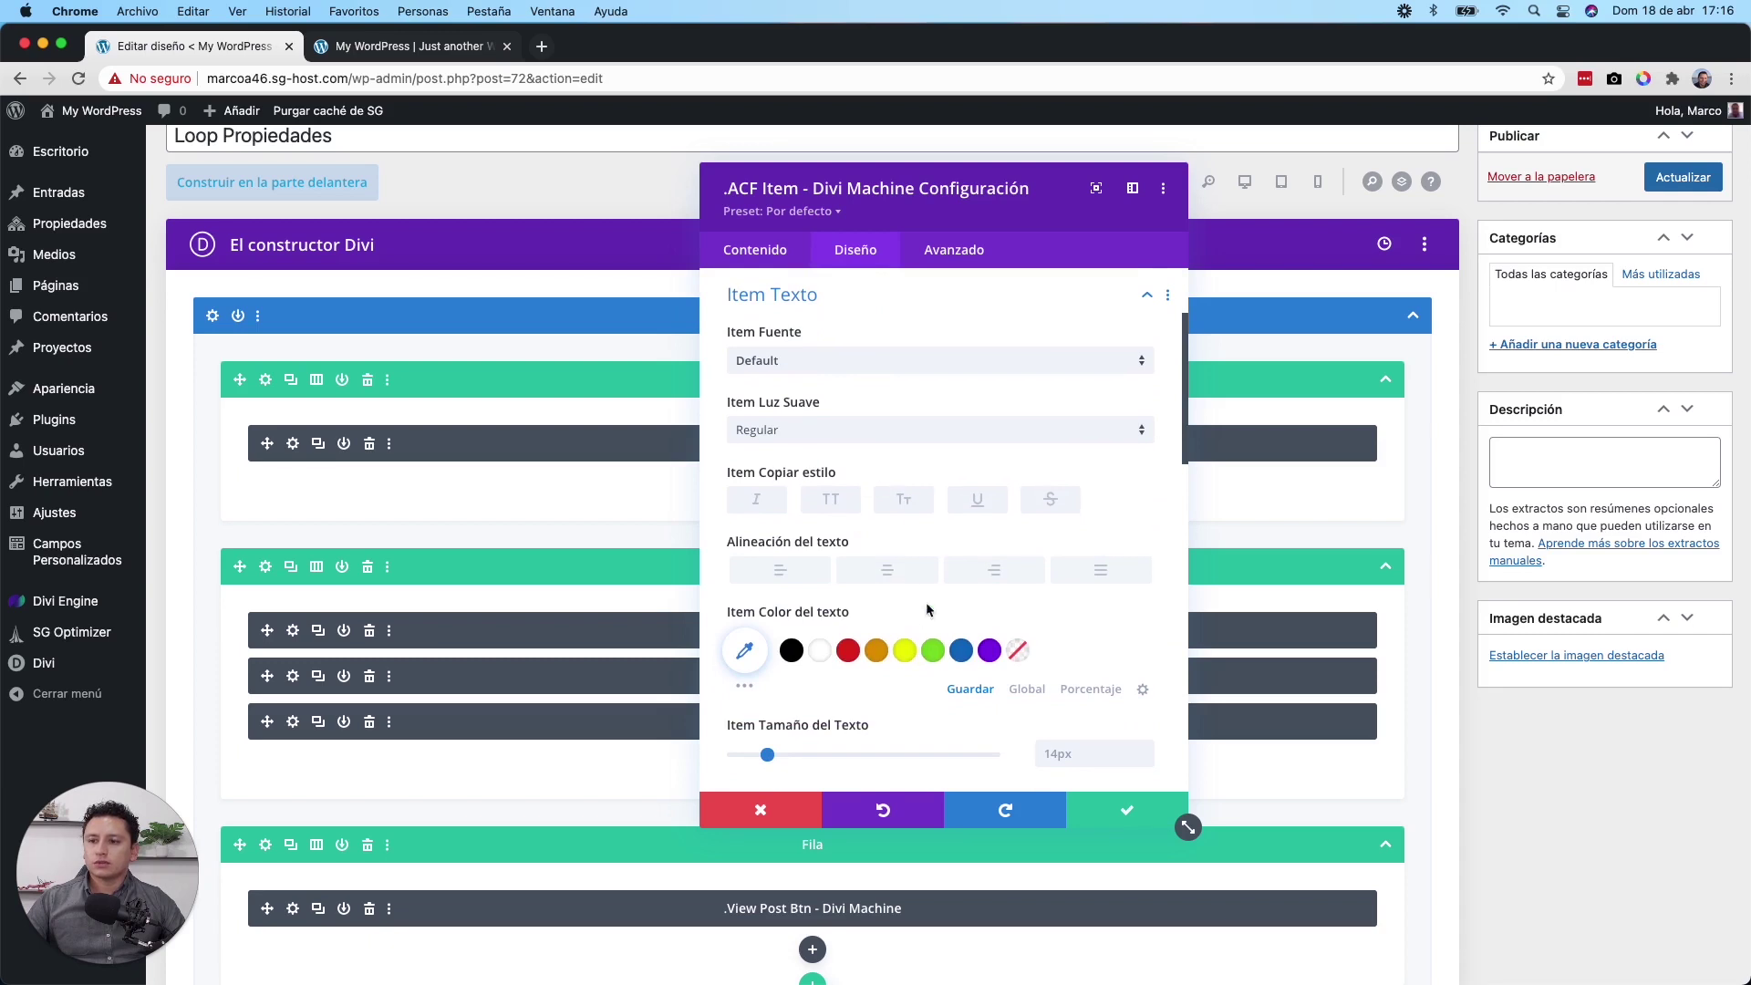
click(886, 569)
click(989, 650)
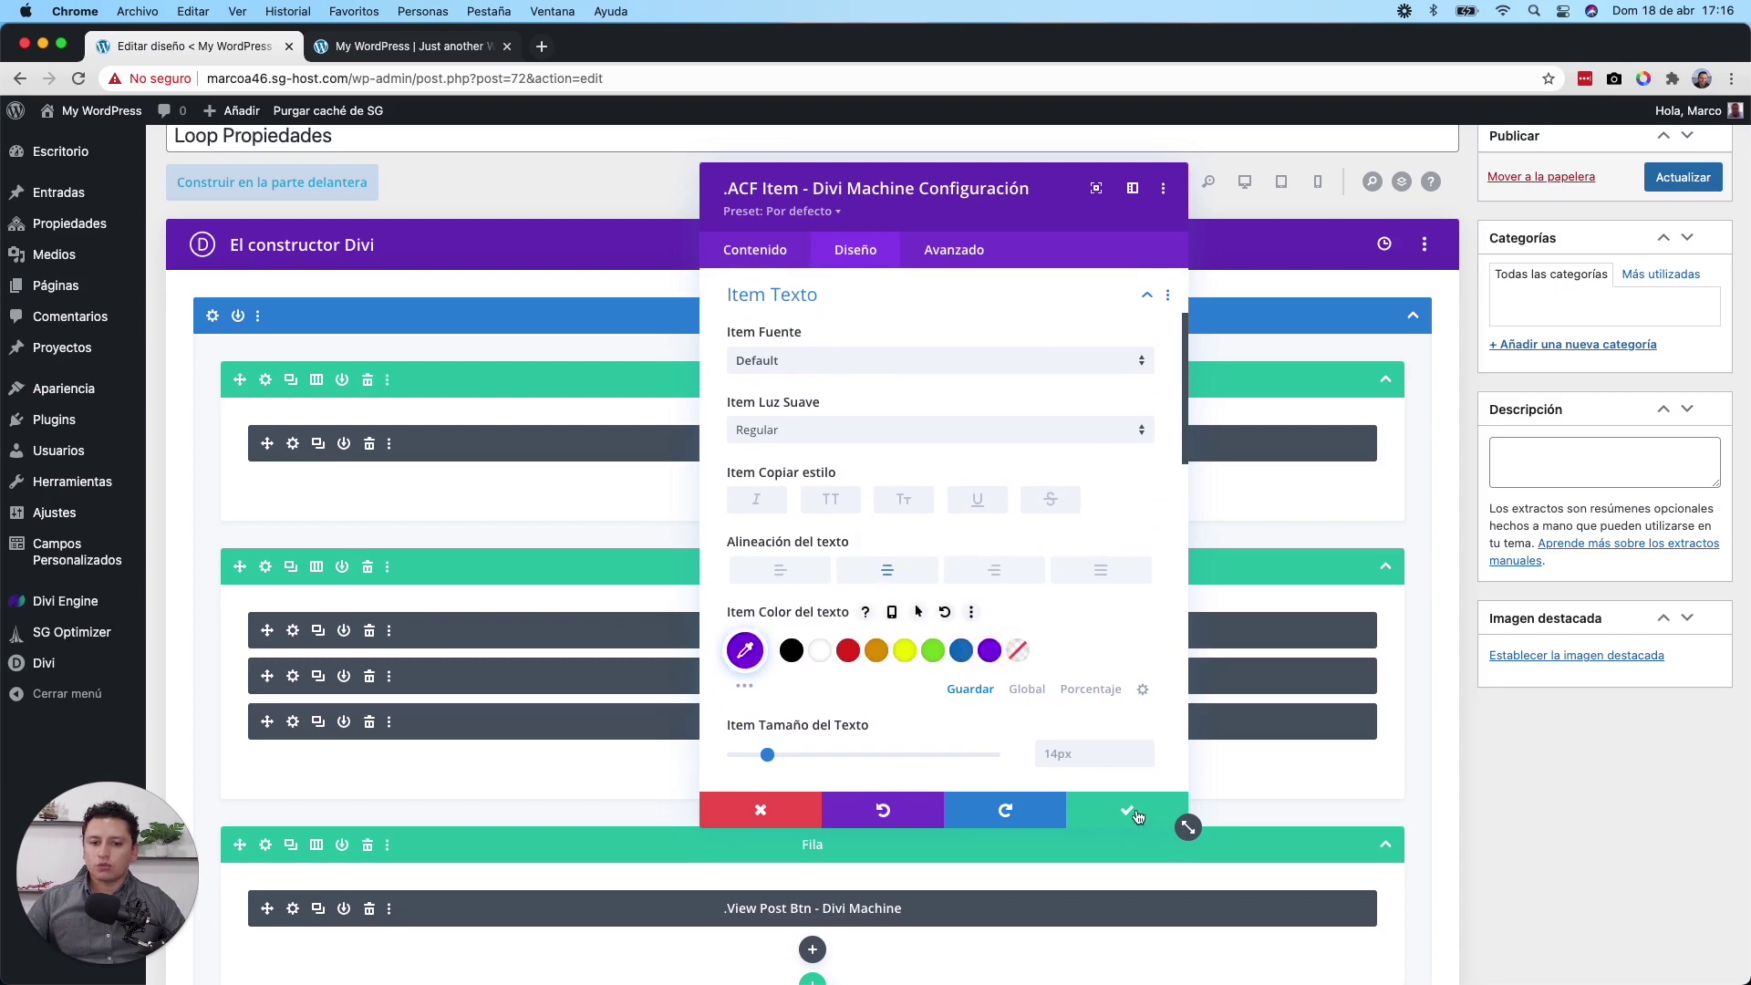
click(1131, 811)
Update the layout and reload the live cards to verify bold titles and purple prices
click(1683, 177)
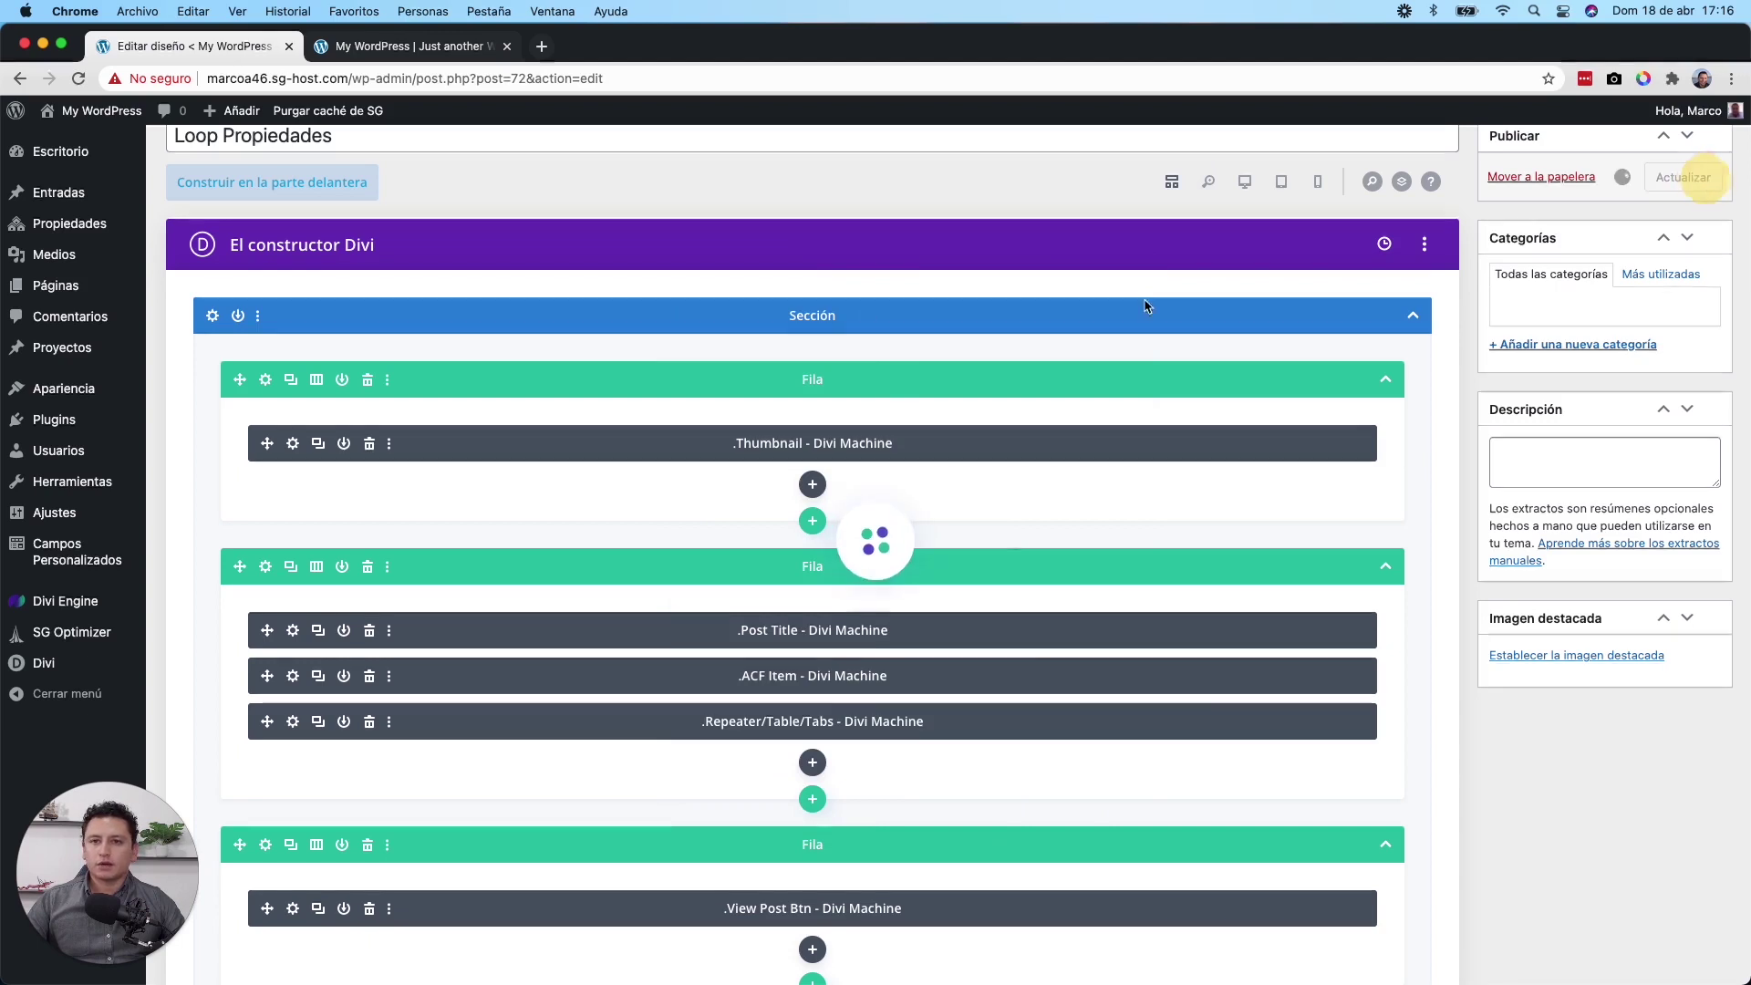
click(415, 47)
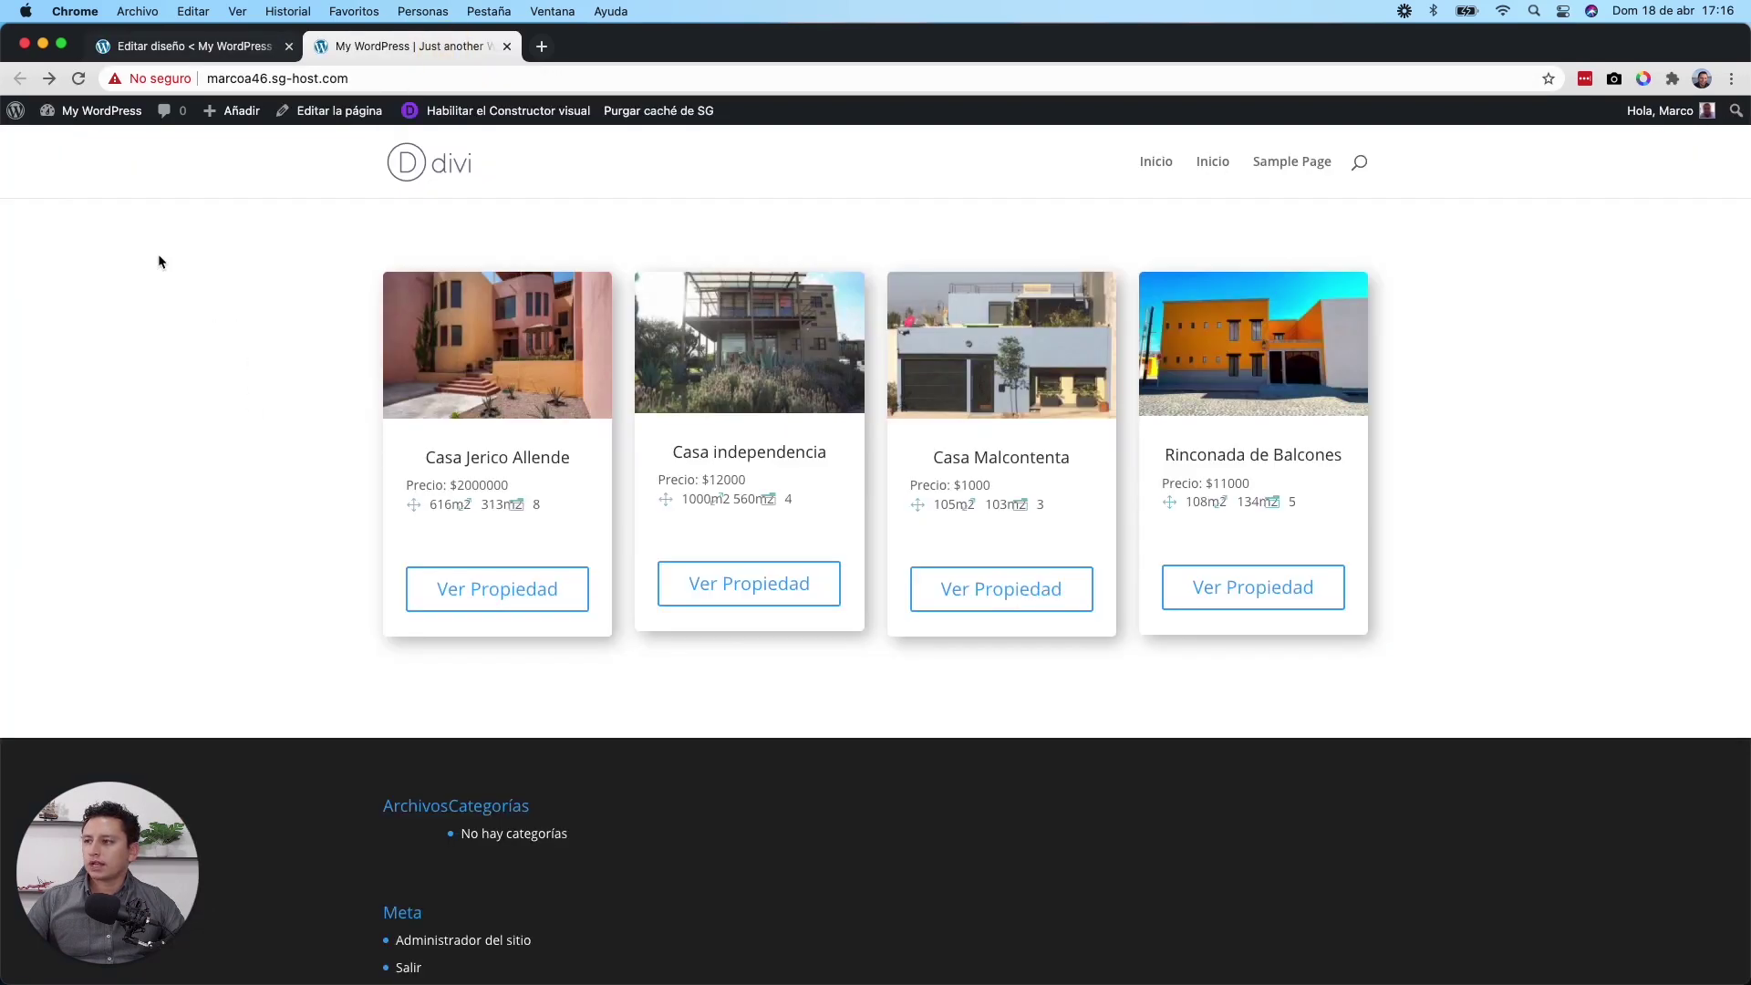
key(super+r)
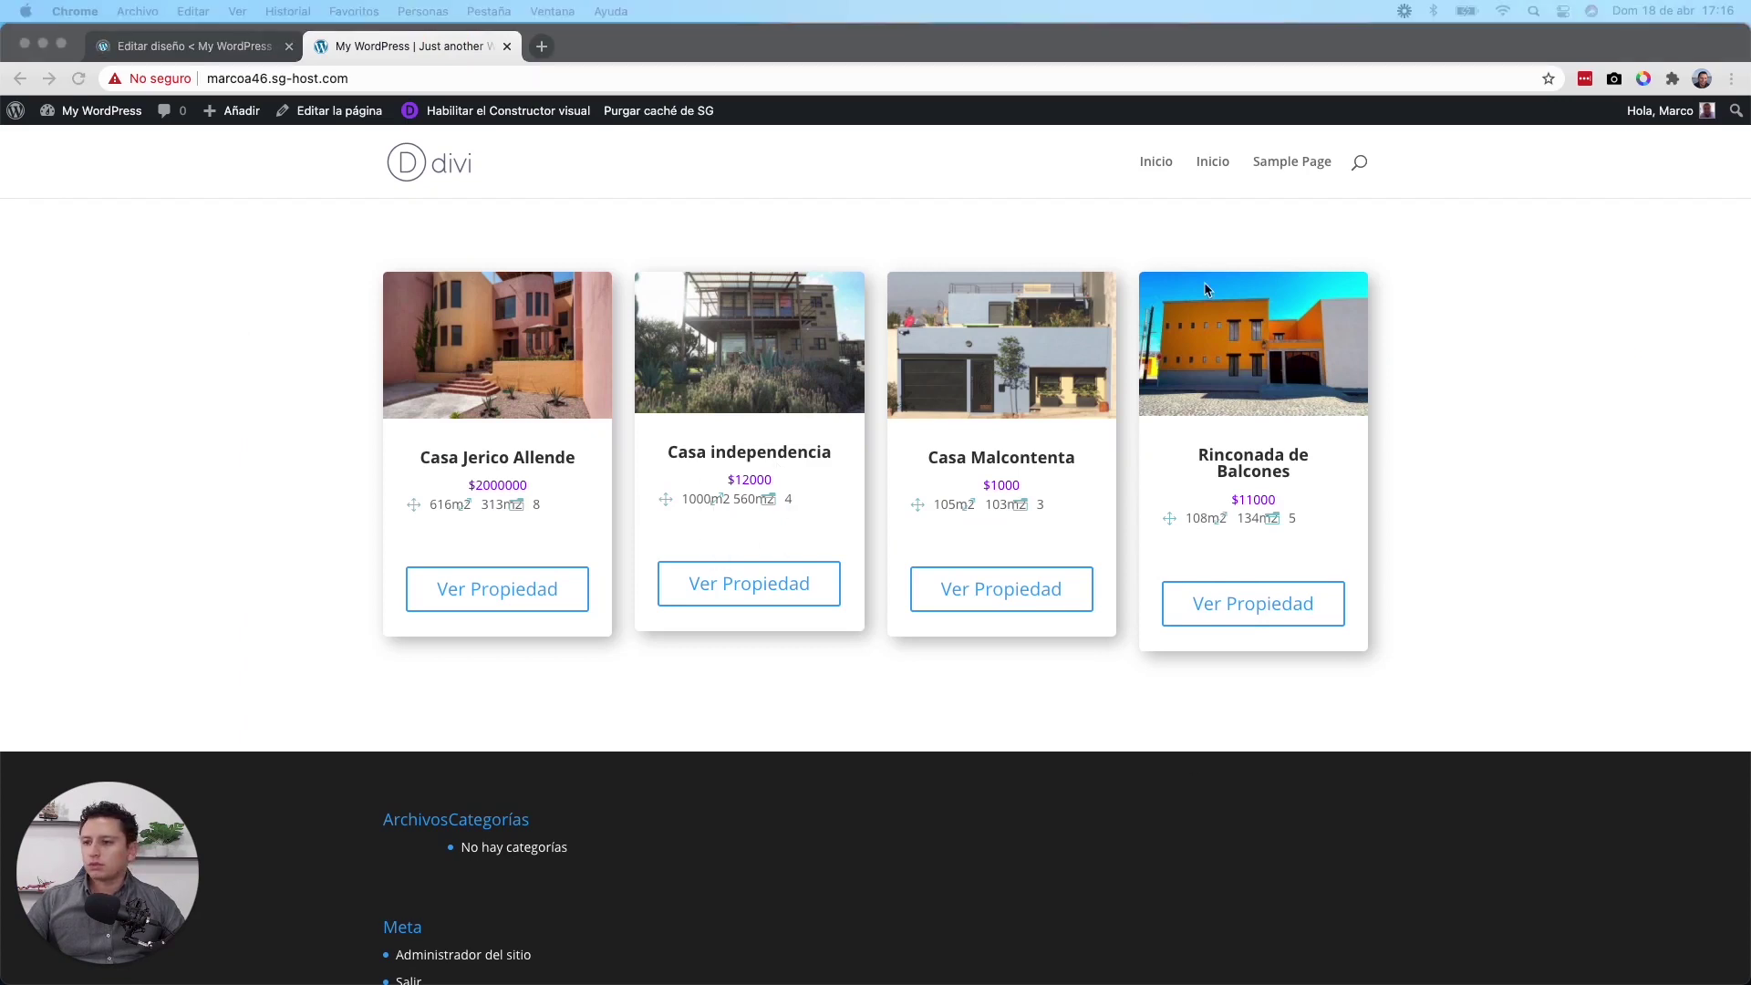
click(249, 55)
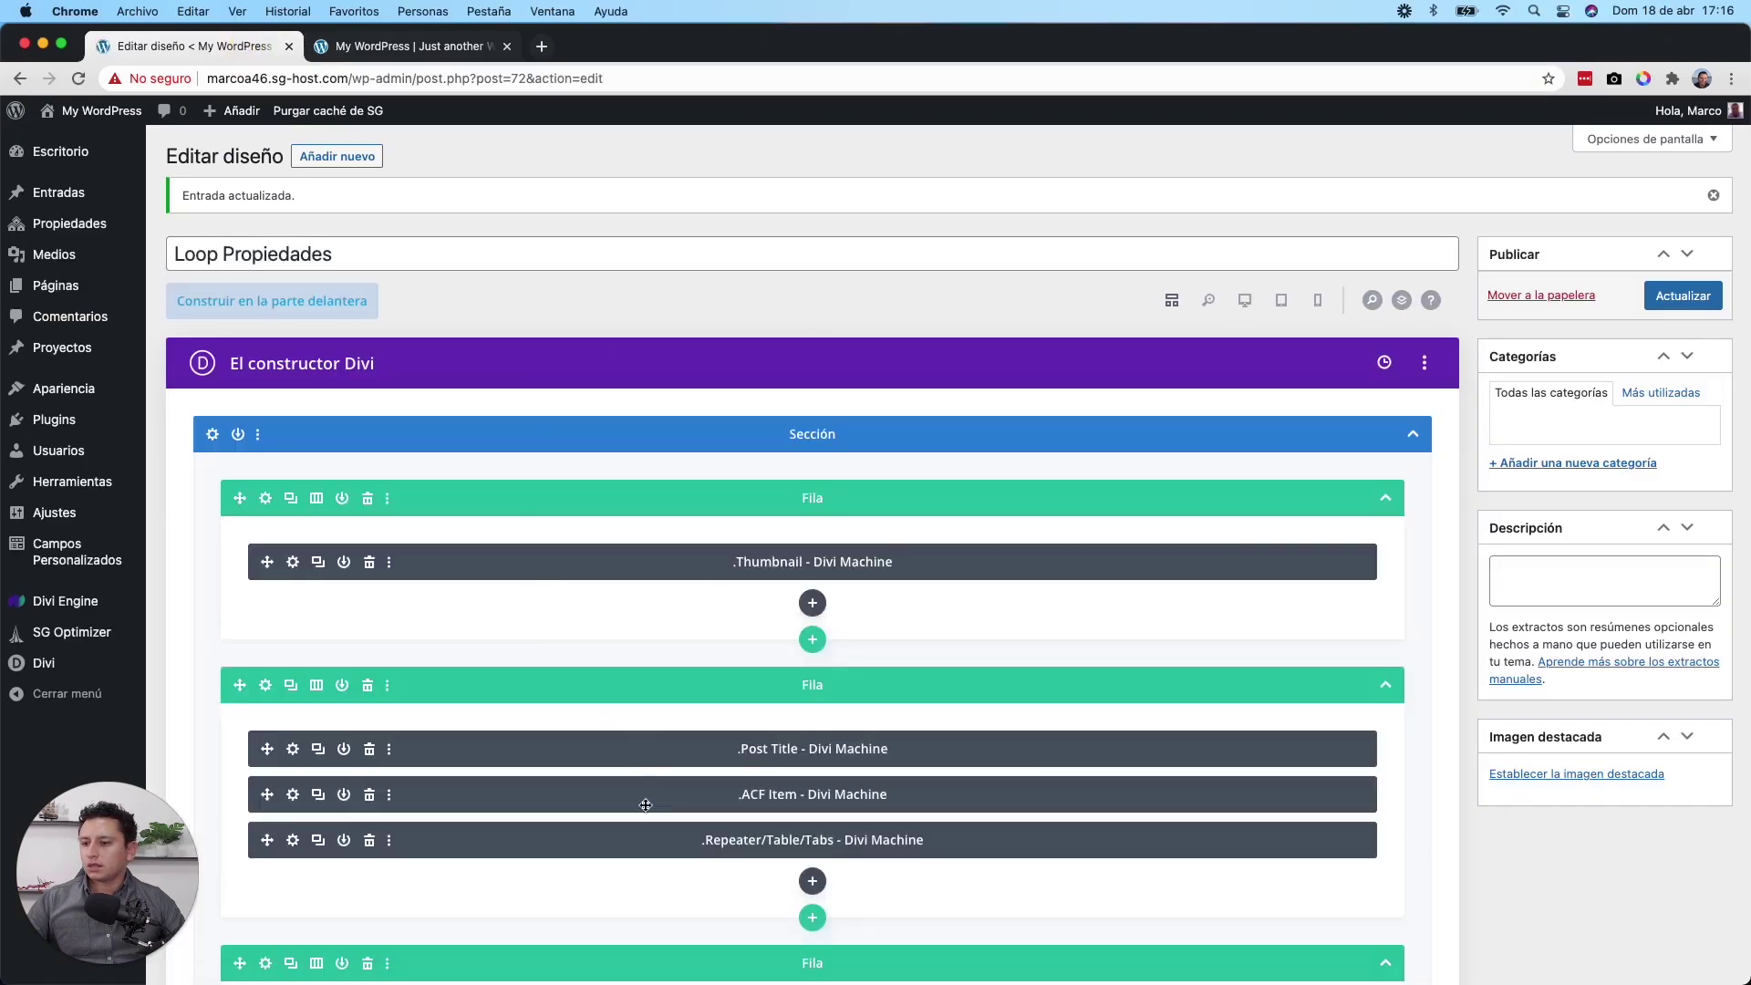
Set the price ACF Item's font weight to Negrita
click(293, 795)
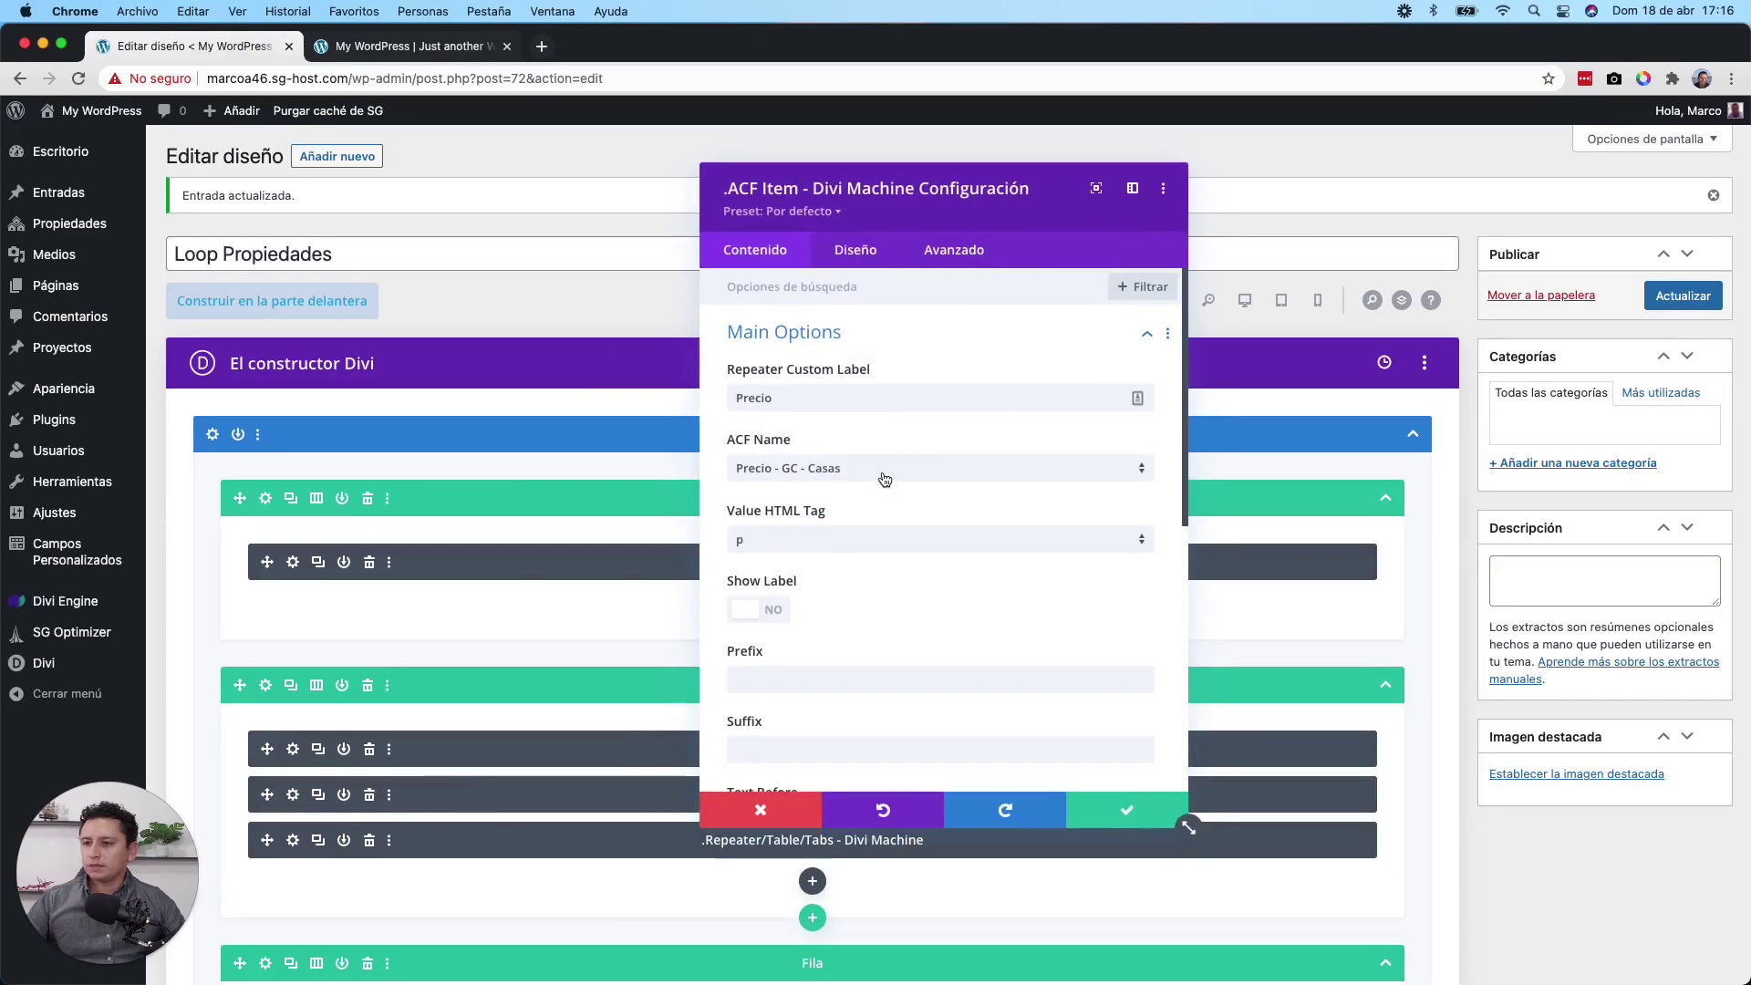
click(851, 255)
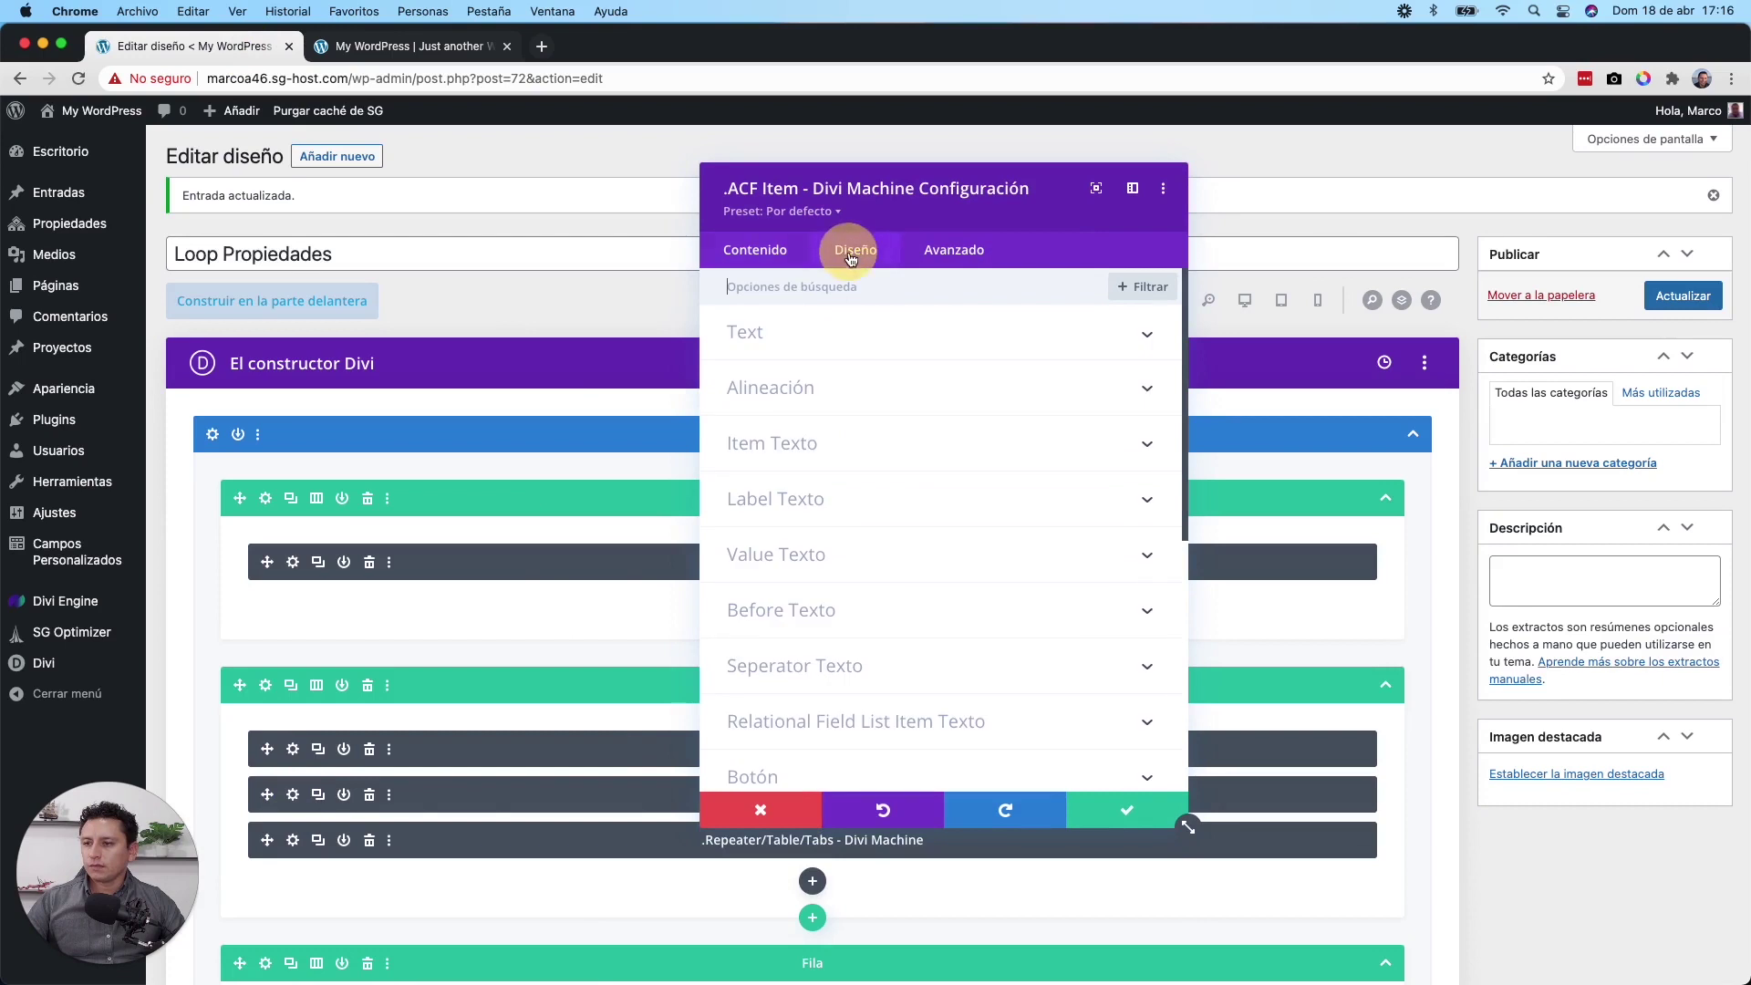
click(815, 447)
click(808, 434)
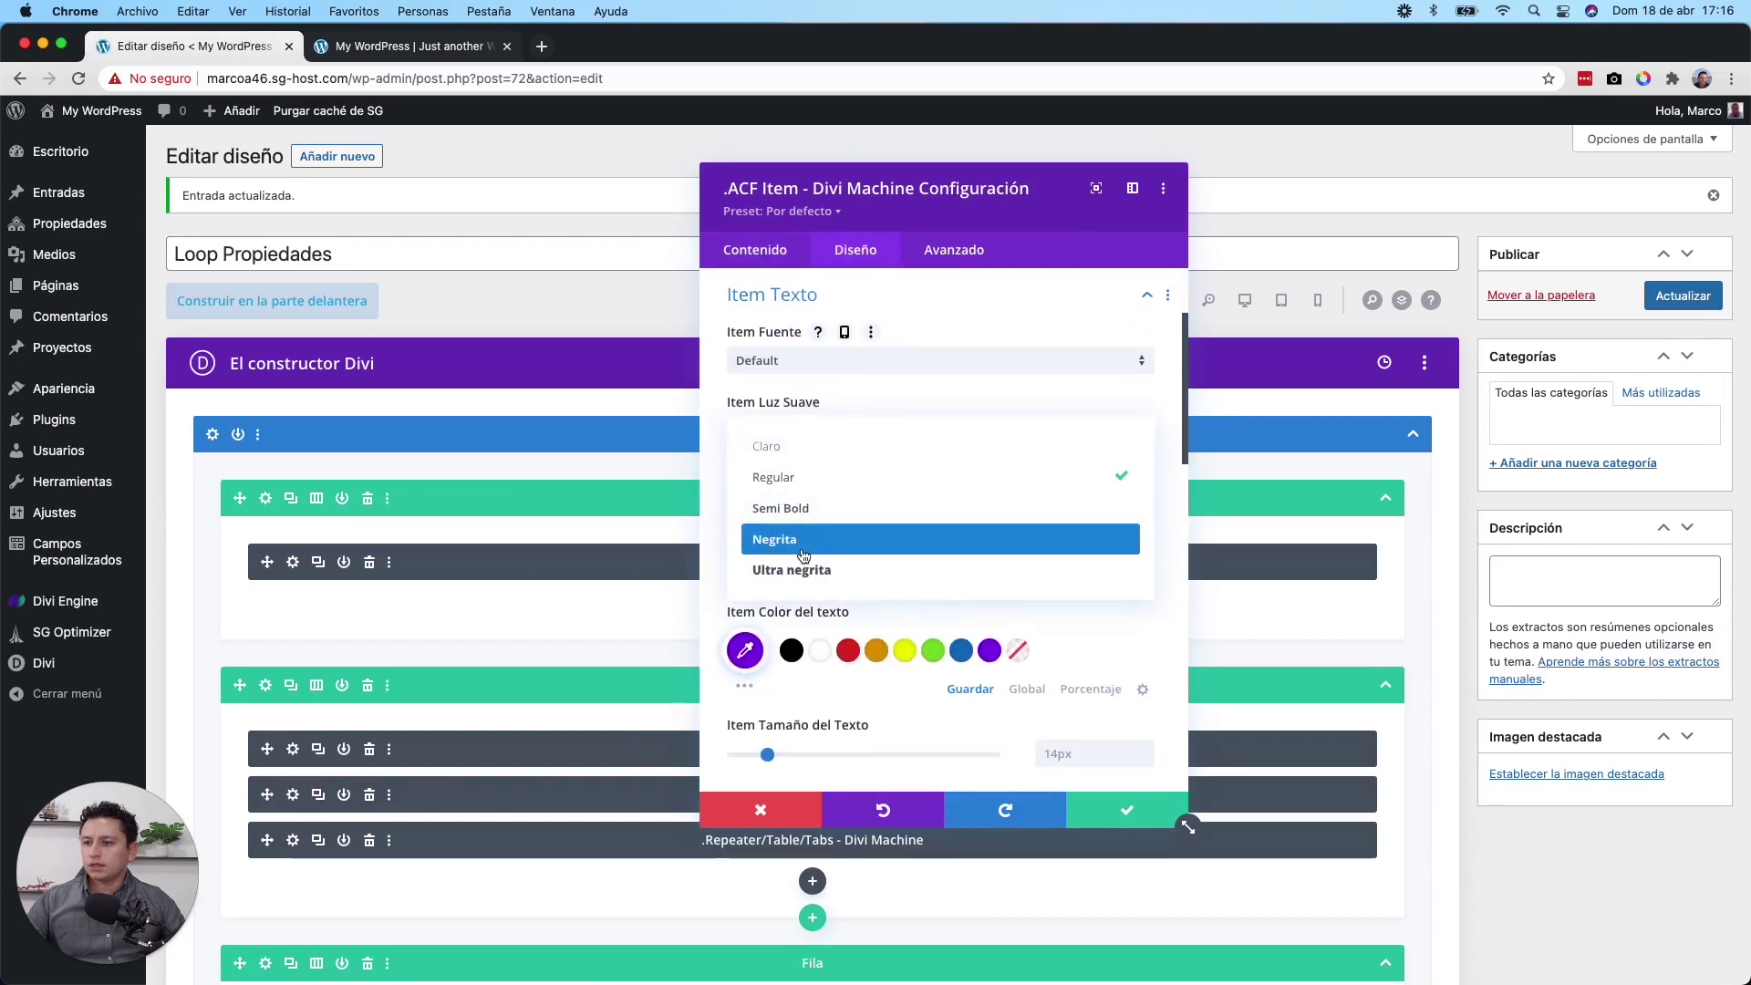
click(802, 553)
Turn on Prettify Your text with a comma separator, confirm, and save with Actualizar
click(757, 255)
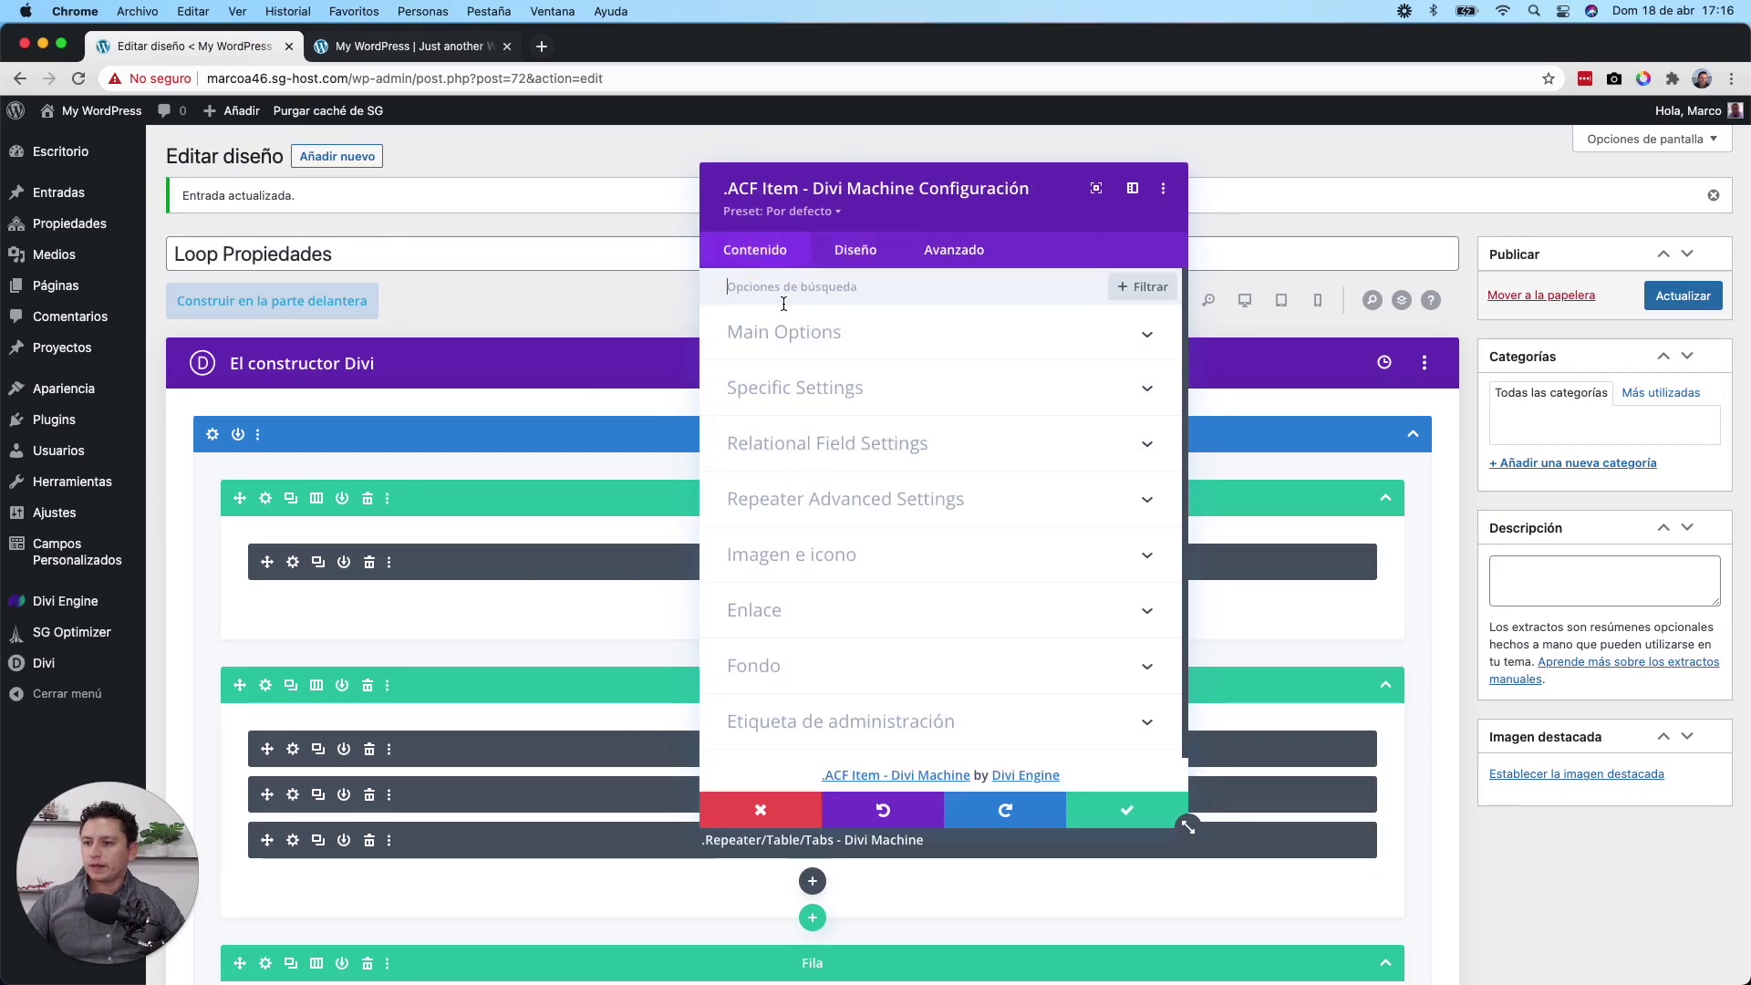
click(802, 335)
scroll(883, 570, down, 2)
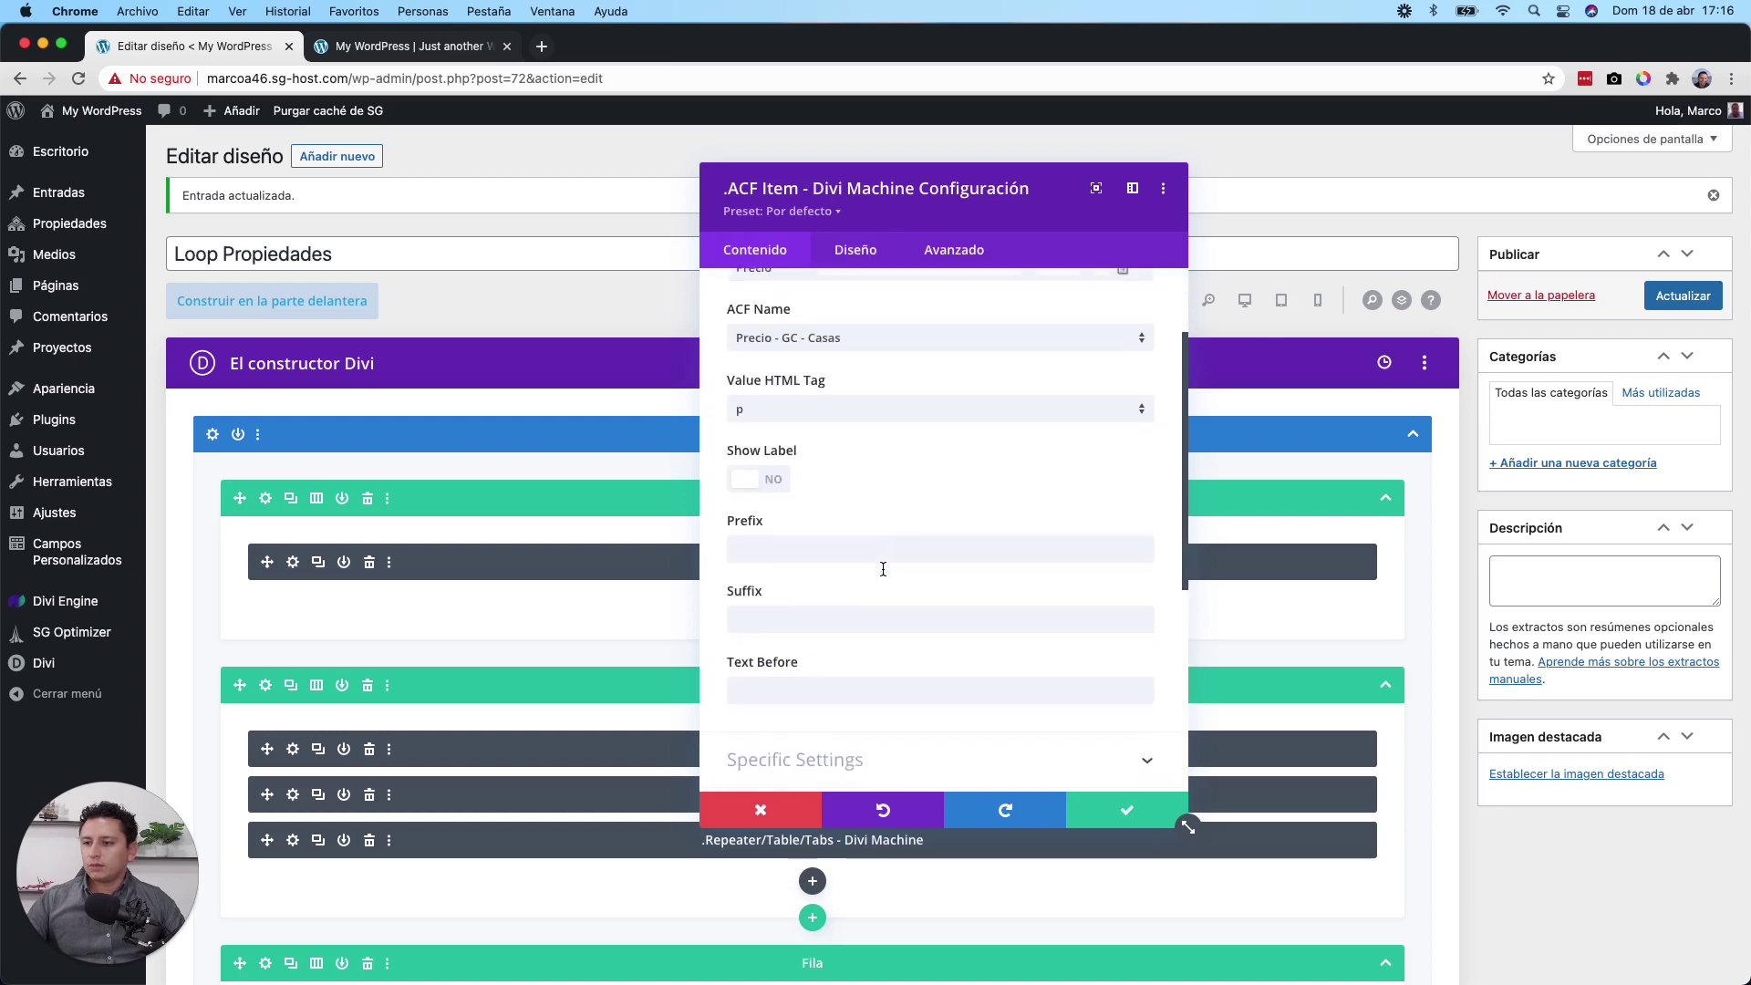
scroll(882, 569, down, 5)
click(817, 393)
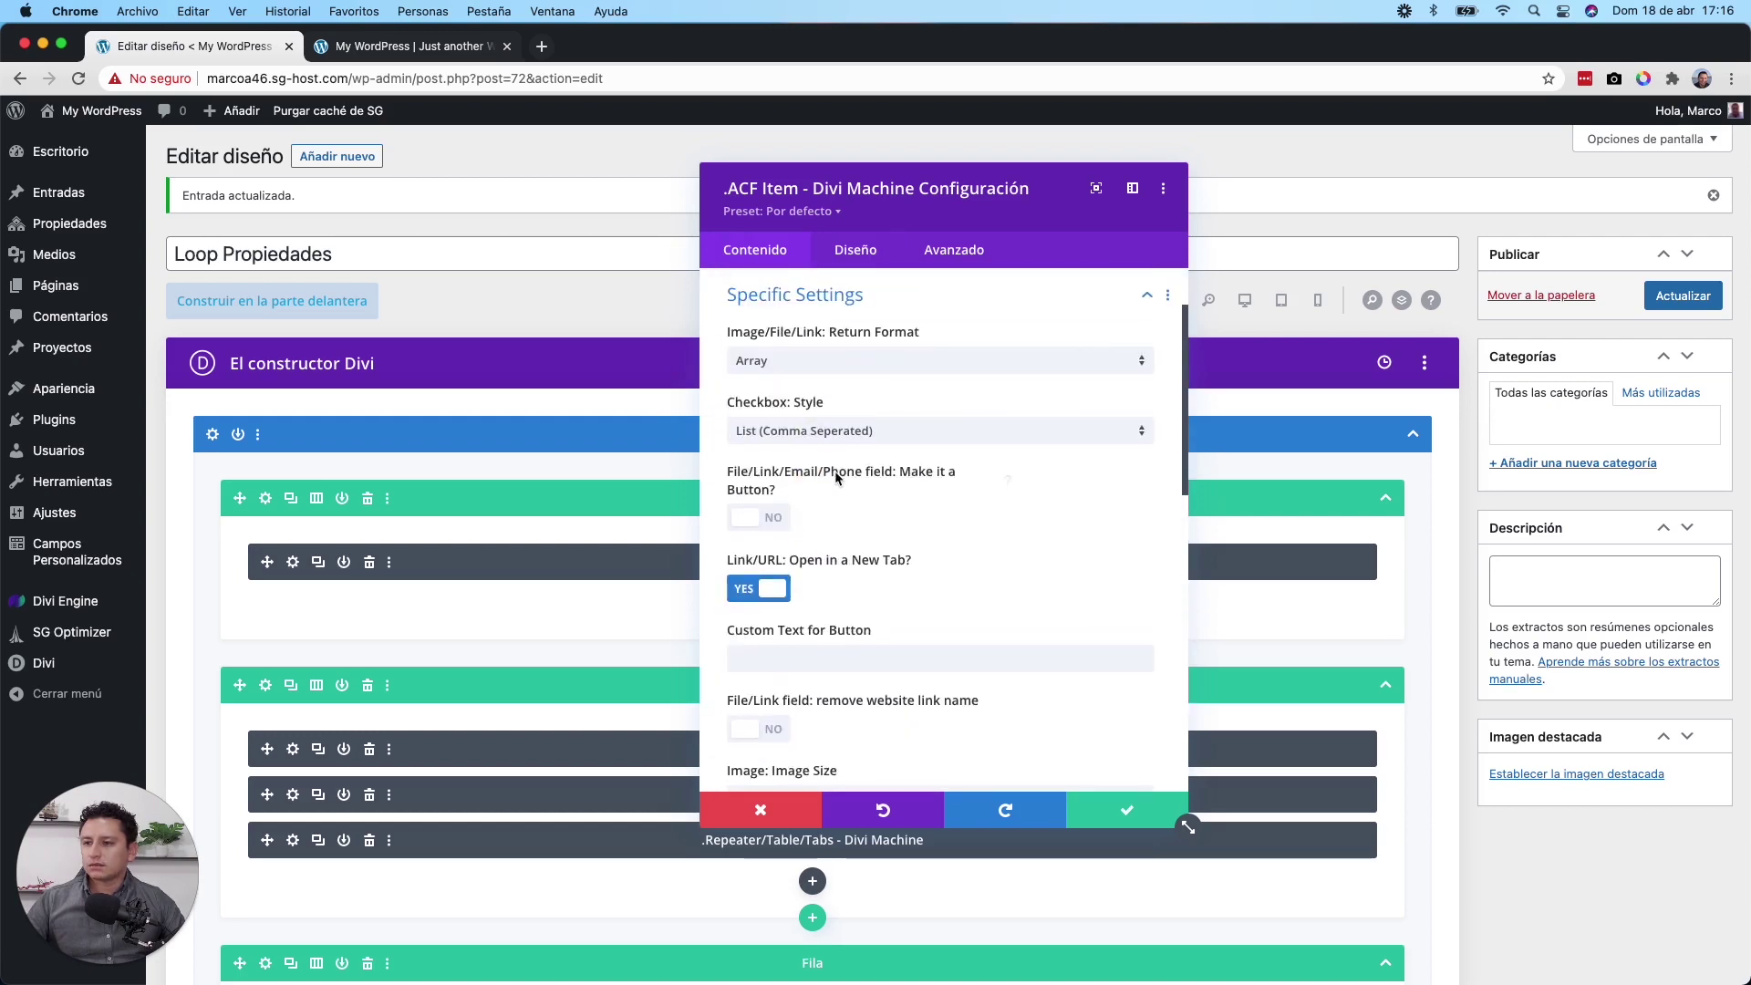
scroll(881, 476, down, 8)
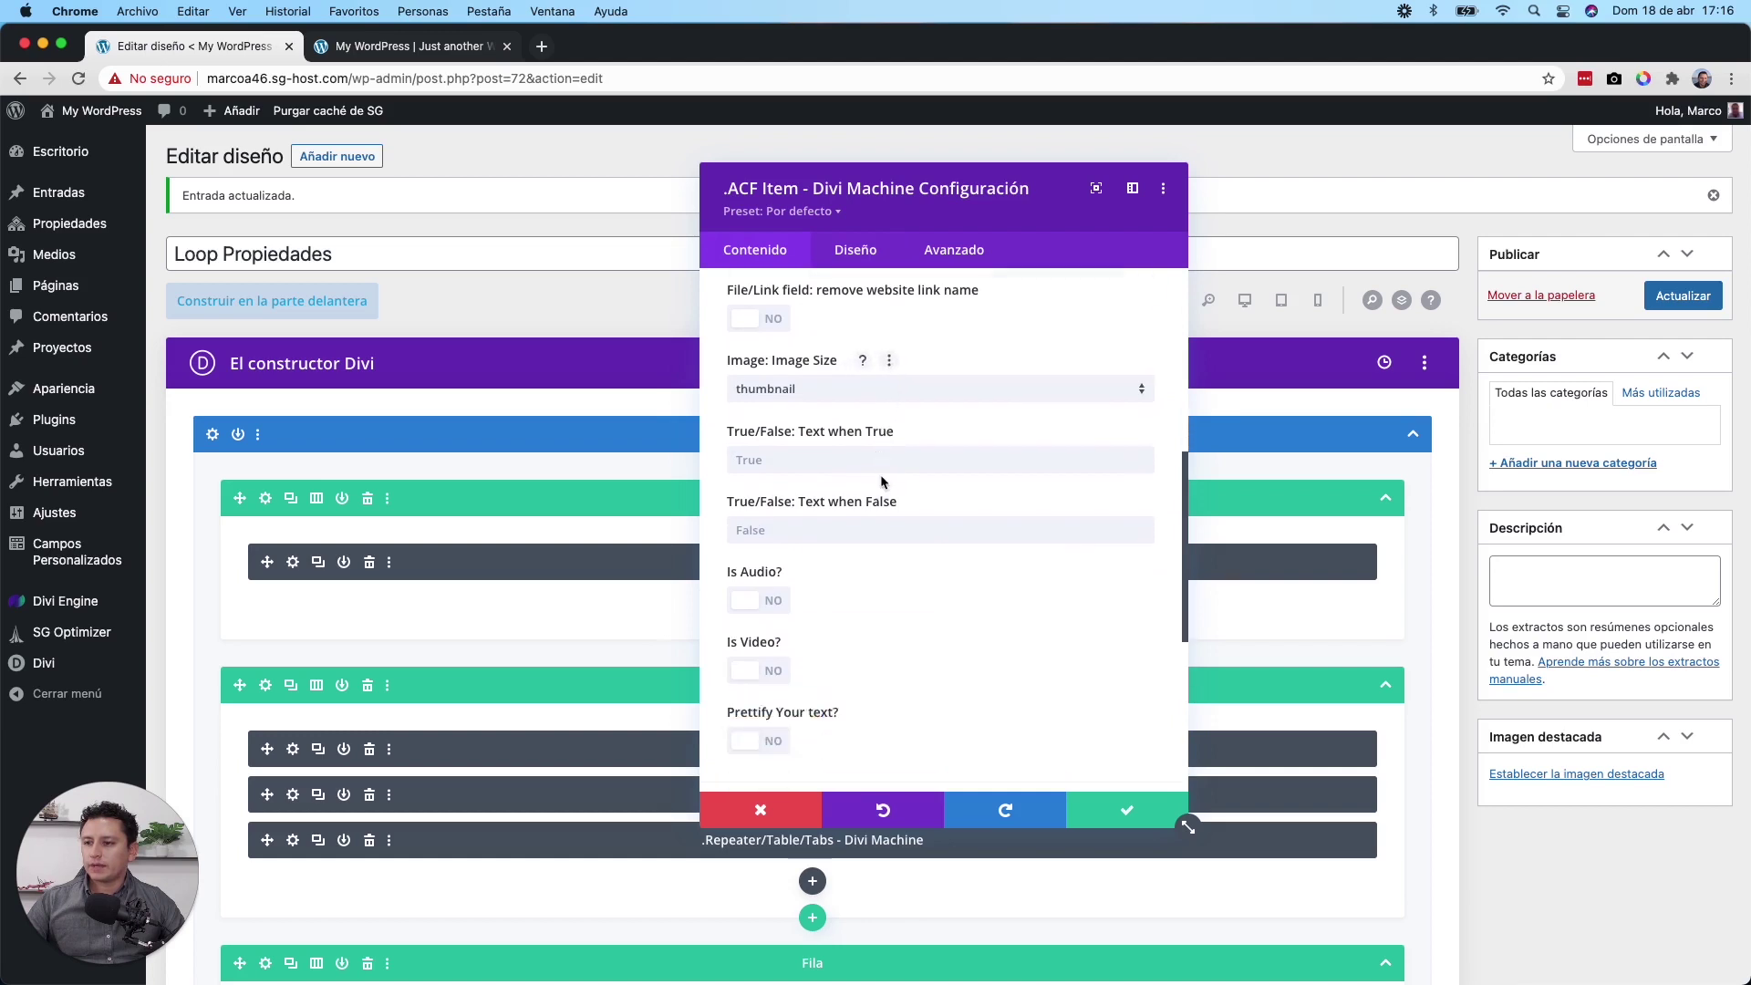
scroll(876, 474, up, 8)
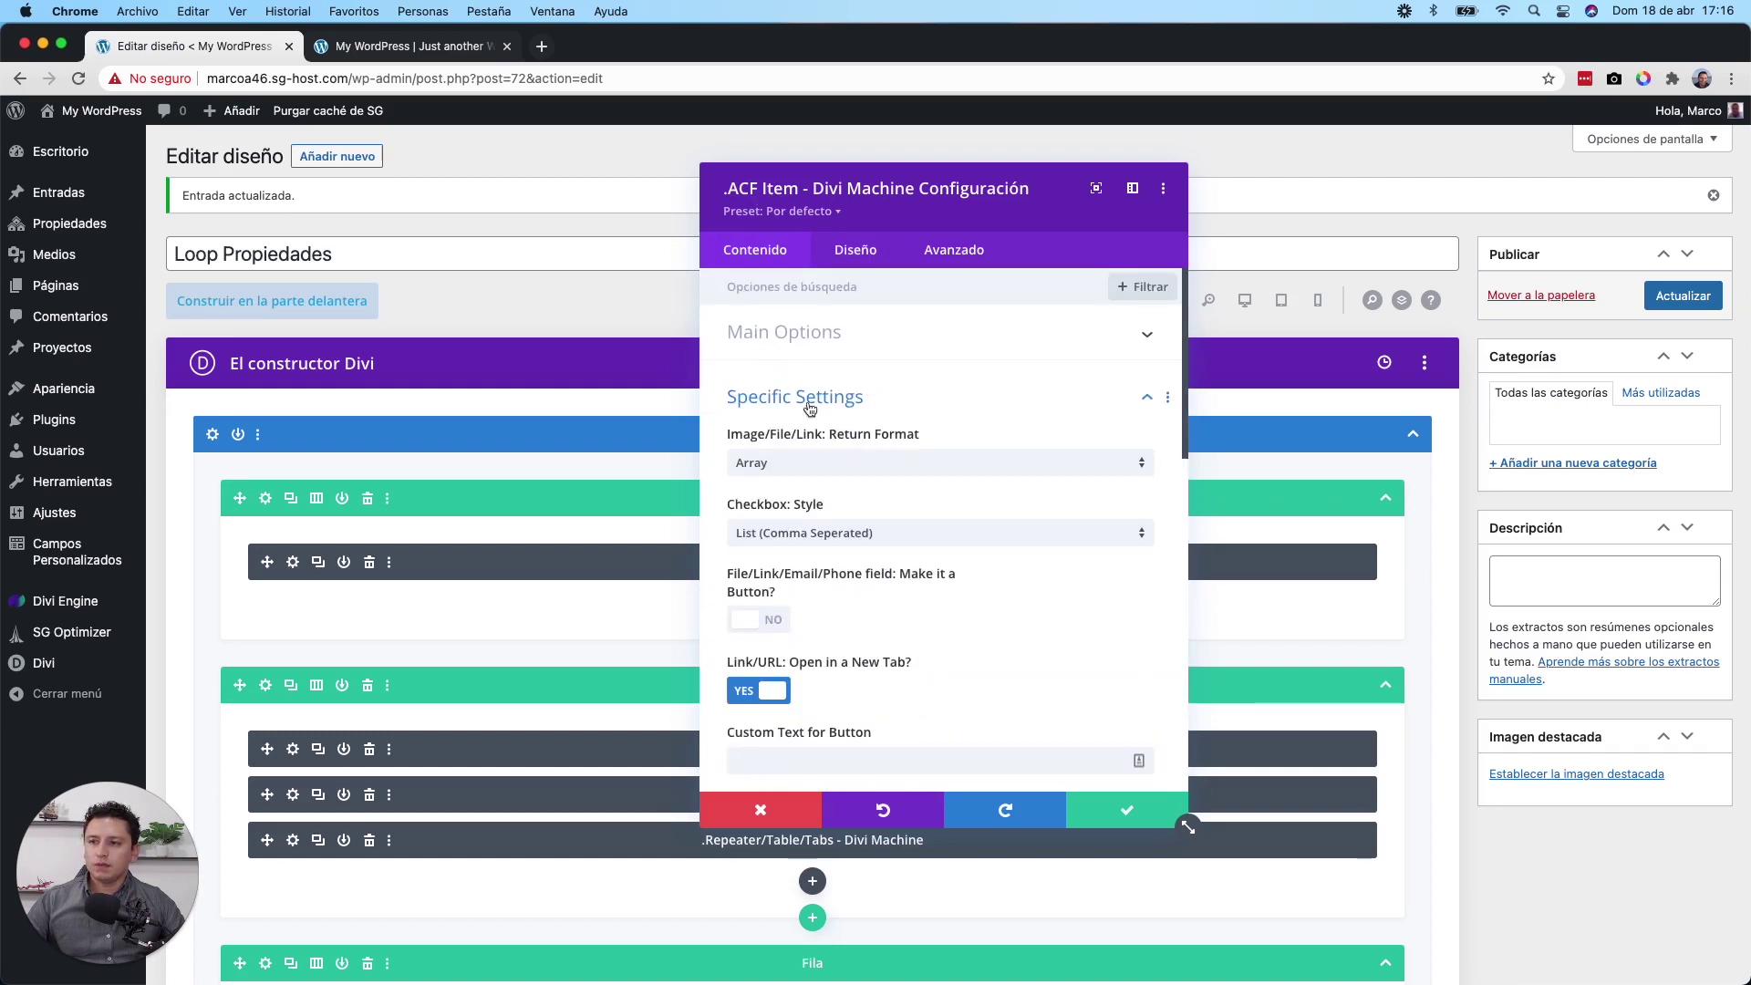
scroll(851, 471, down, 8)
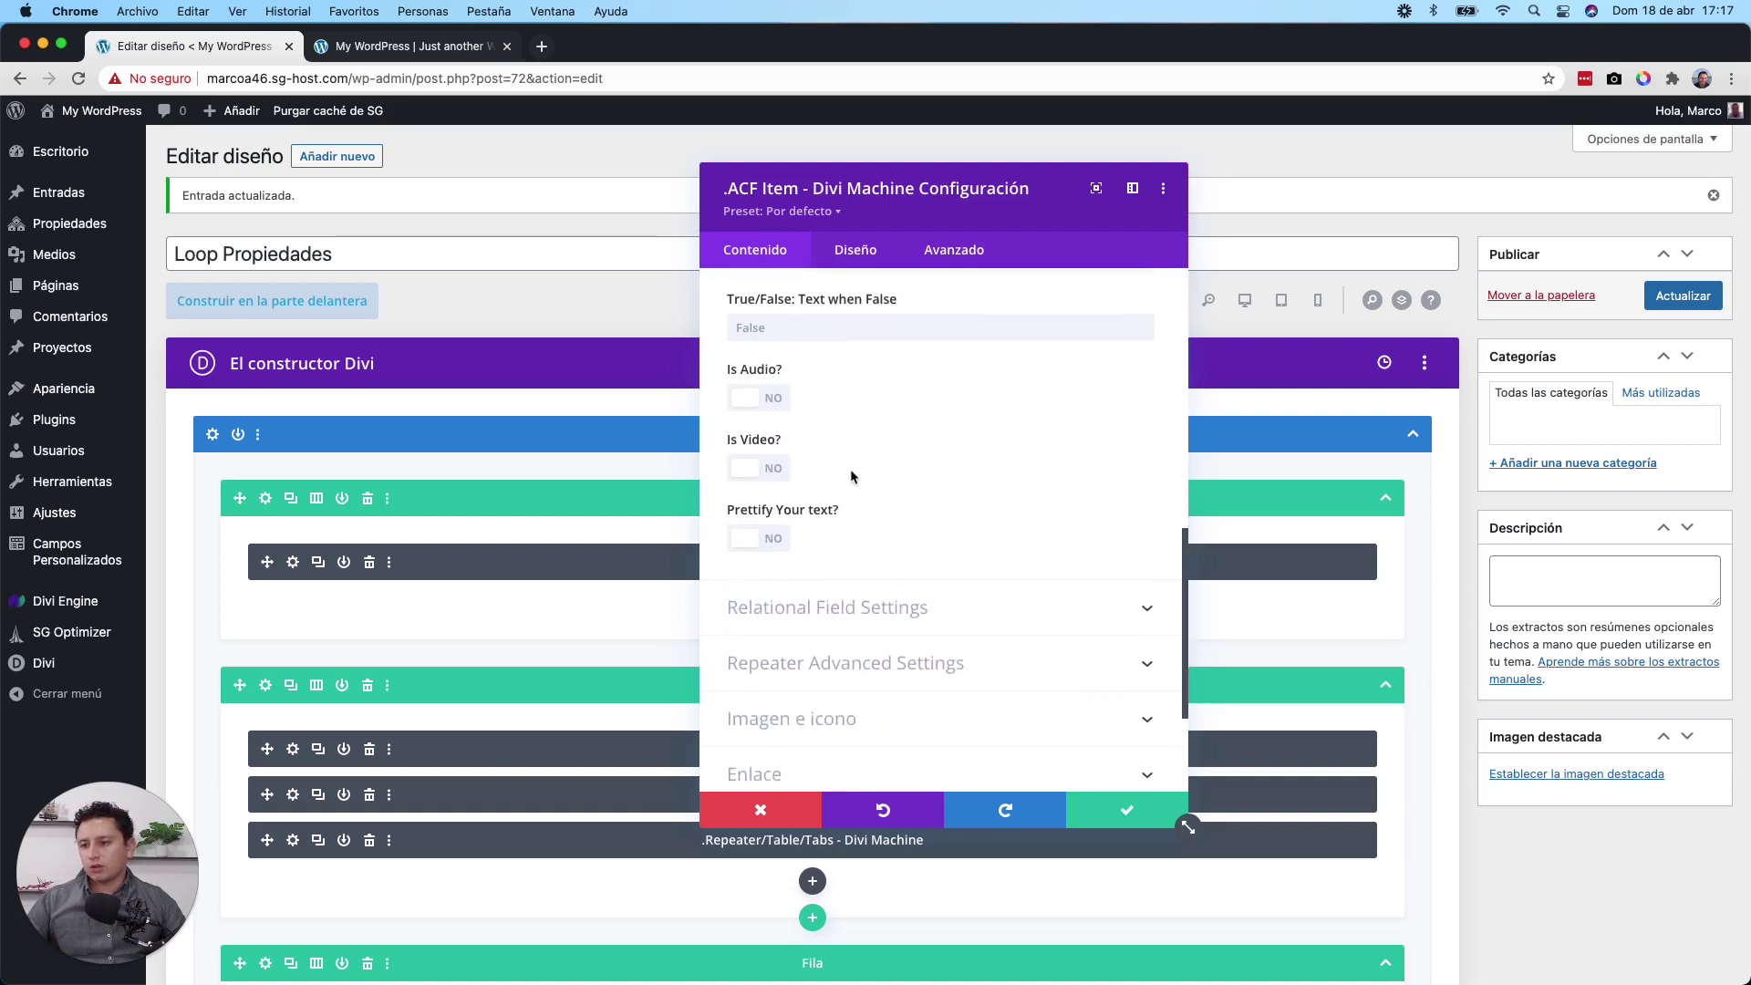
click(760, 529)
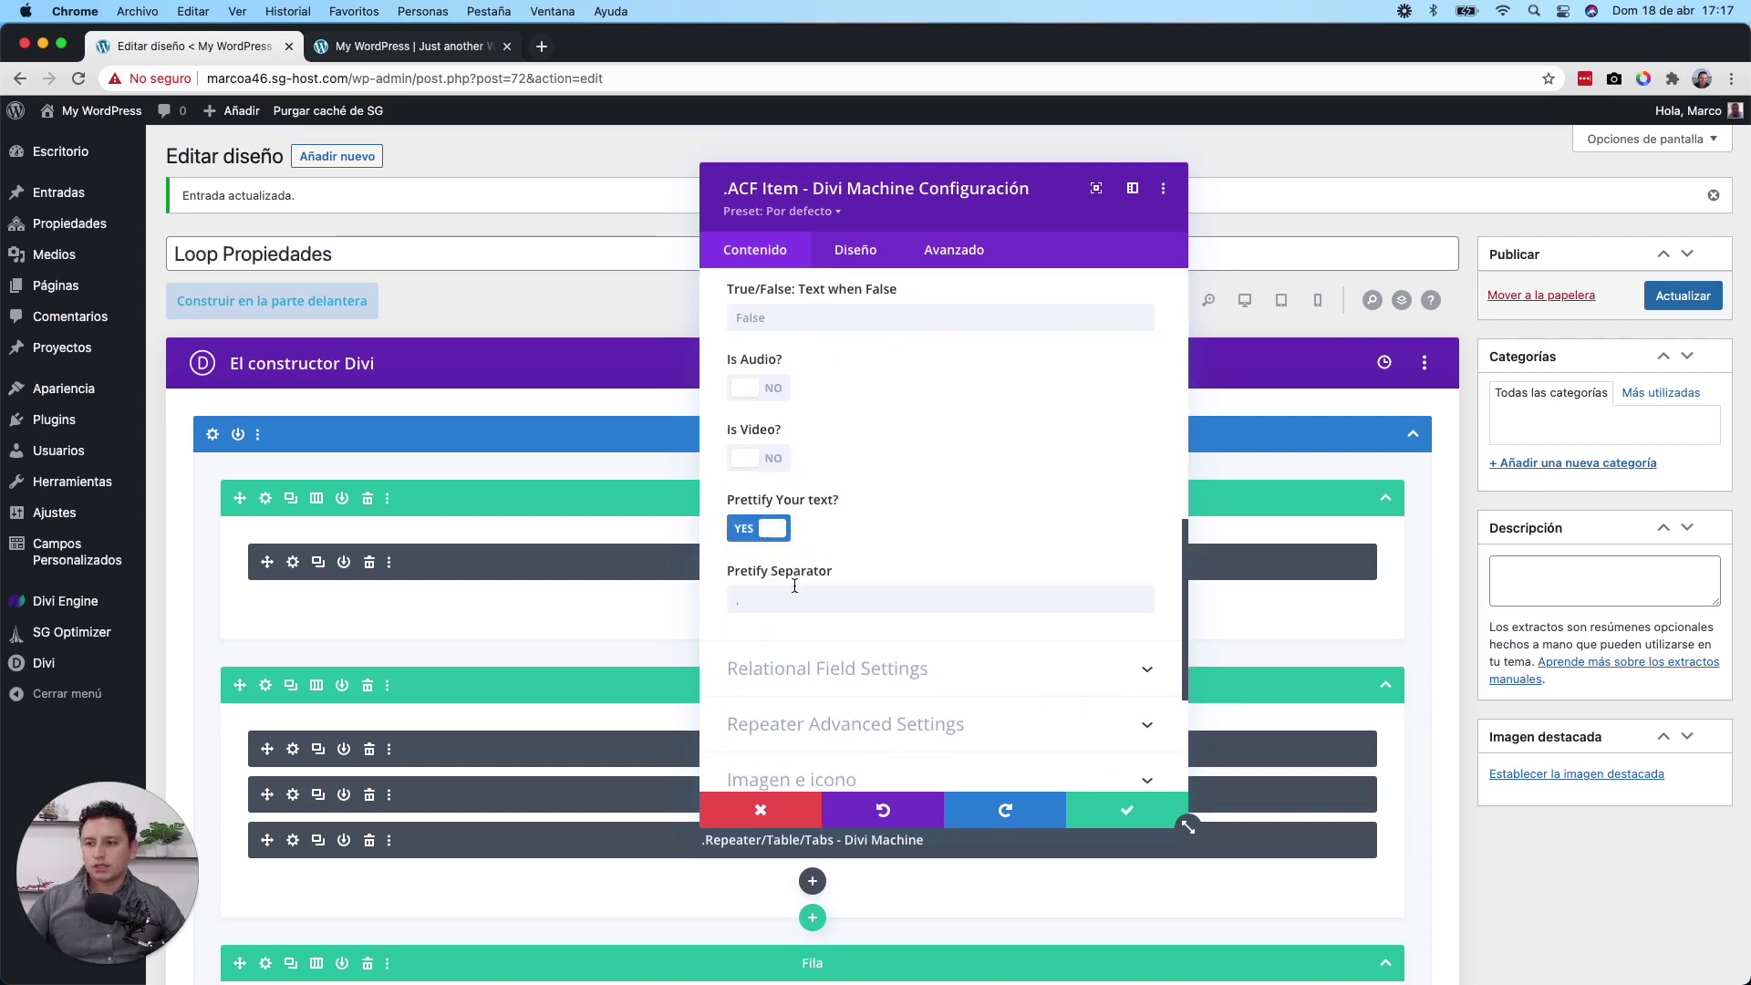
click(906, 585)
text(,)
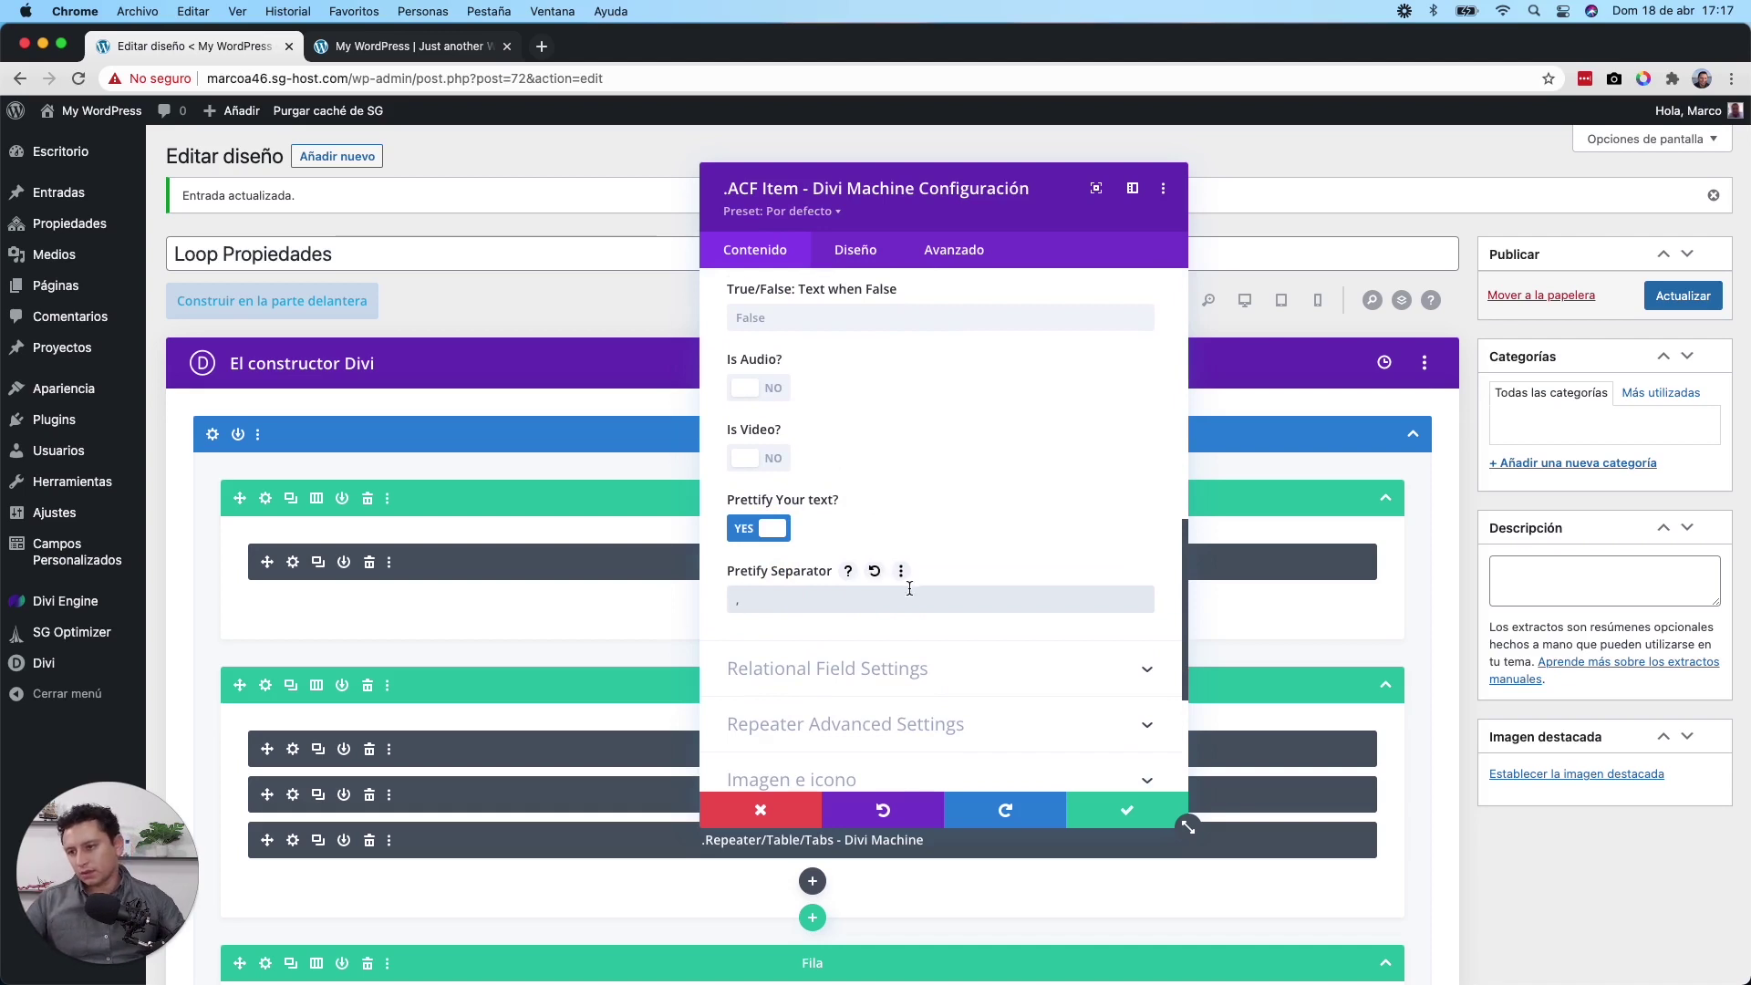
click(1118, 810)
click(1683, 295)
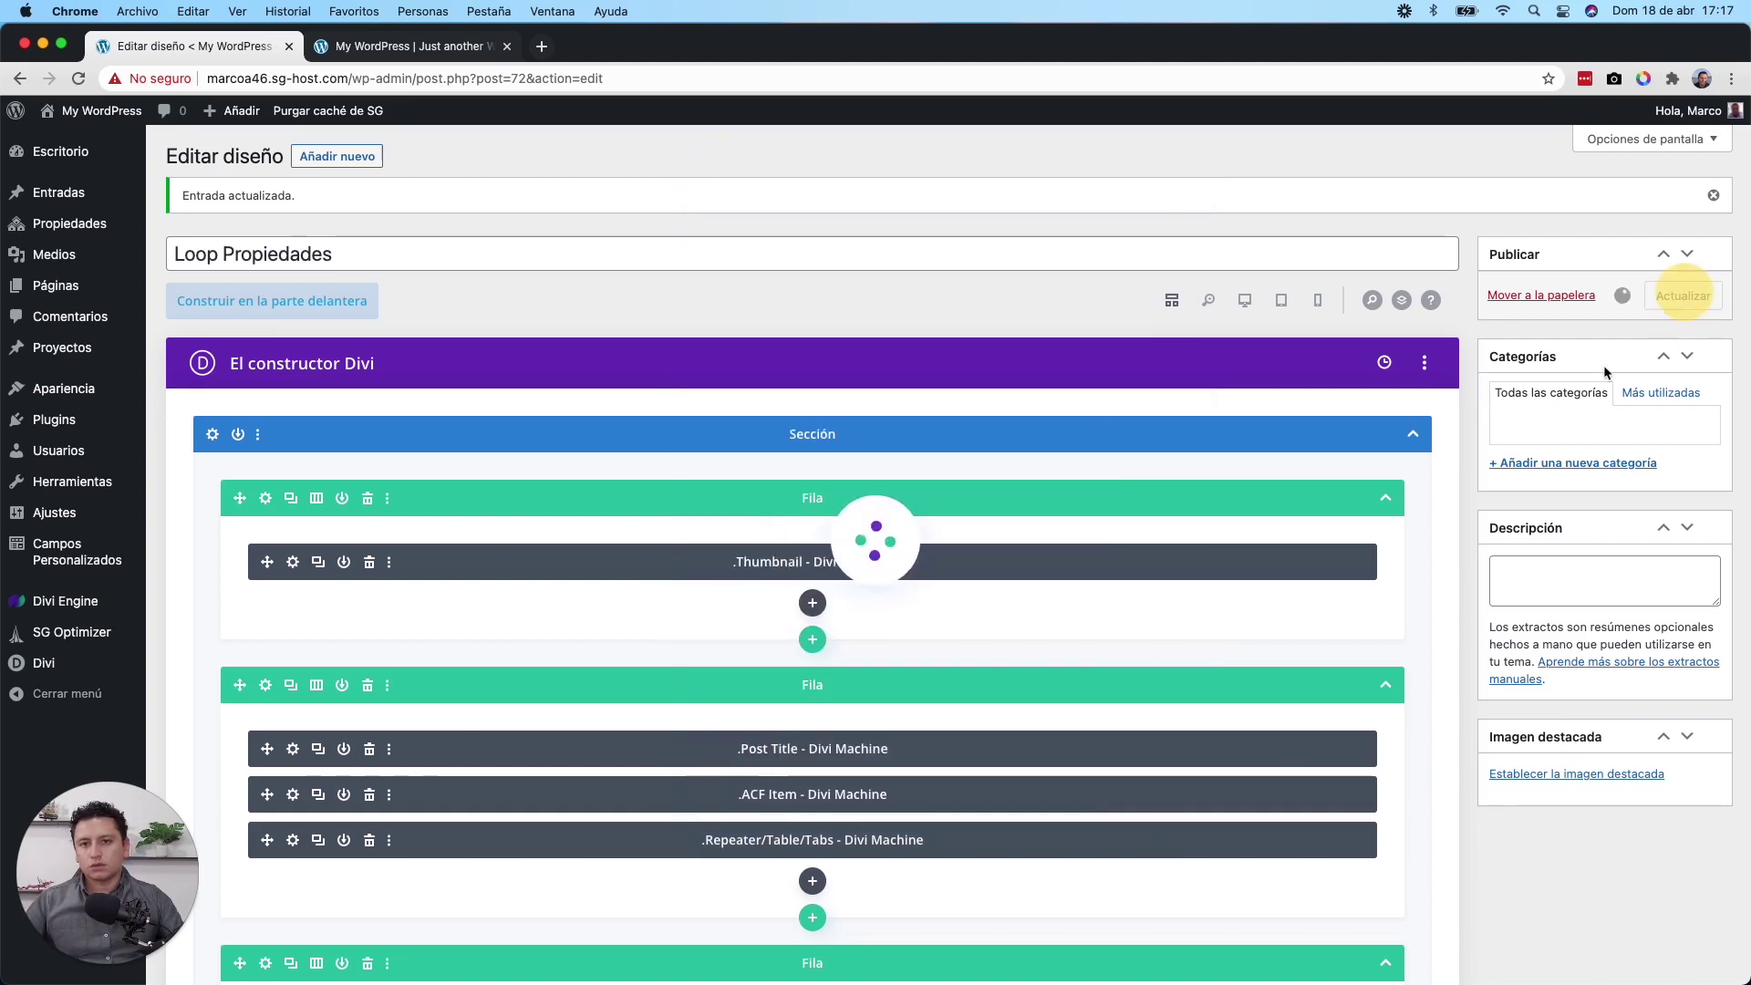
Reload the live listing to check bold purple prices like $2,000,000, then return to Editar diseño
click(426, 48)
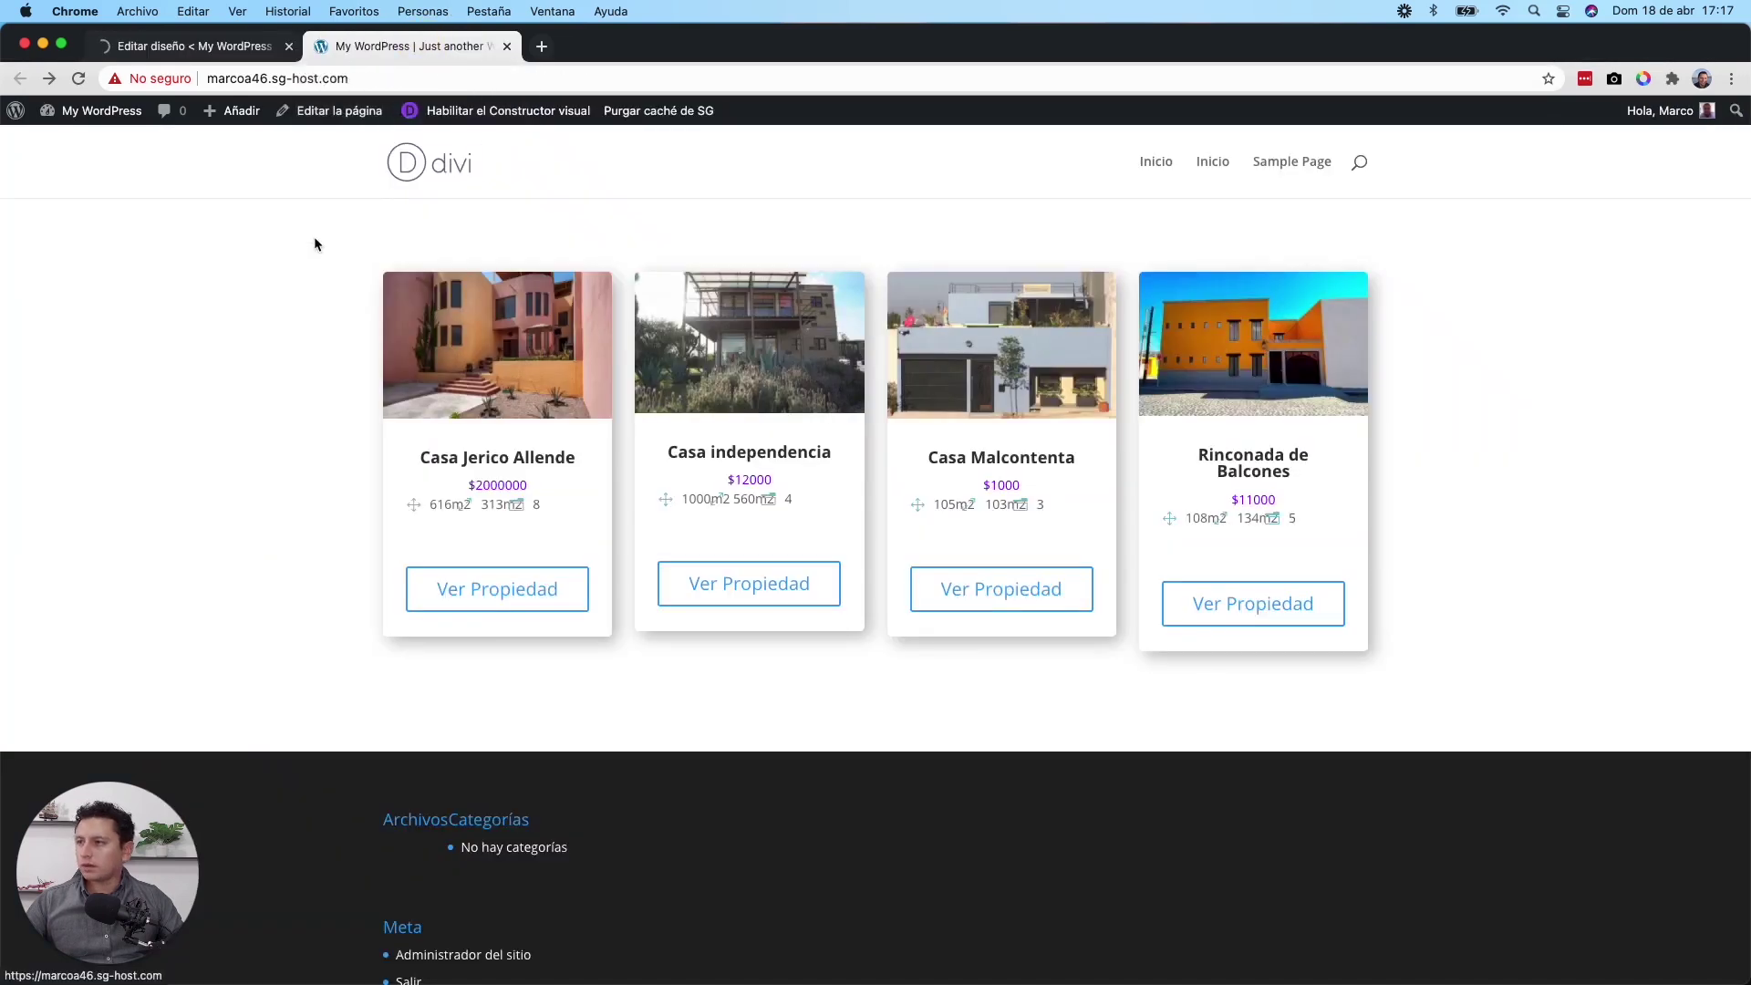
key(super+r)
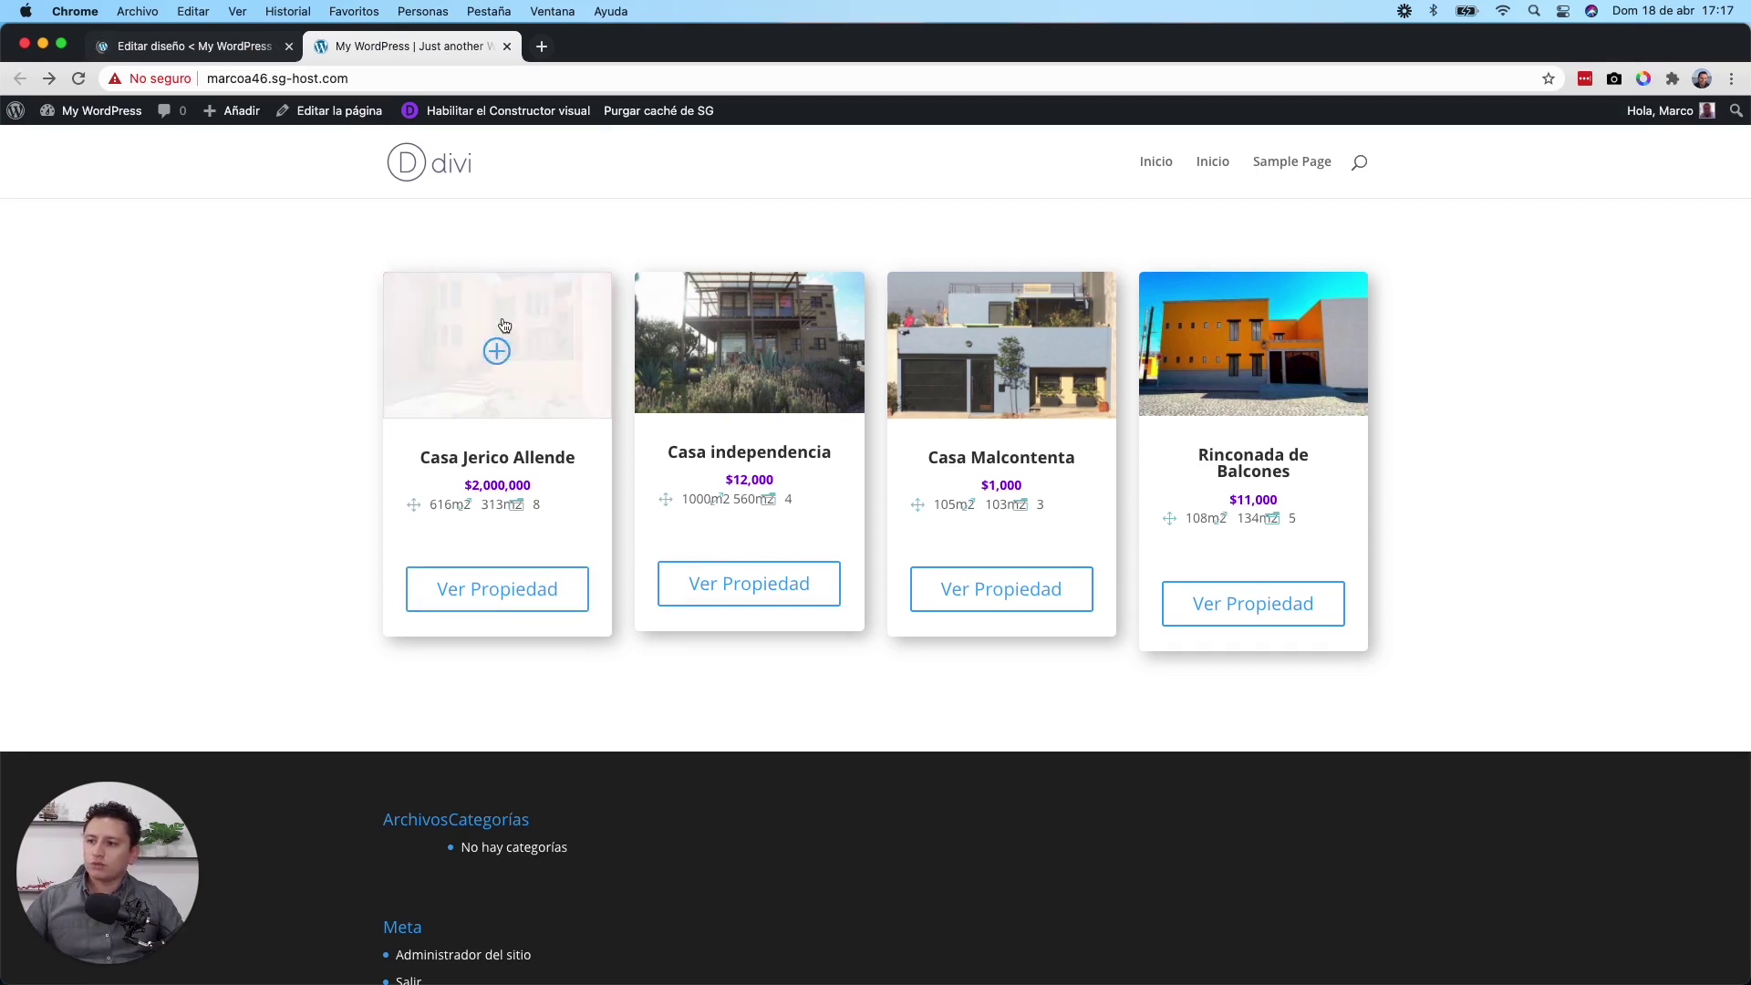
click(230, 50)
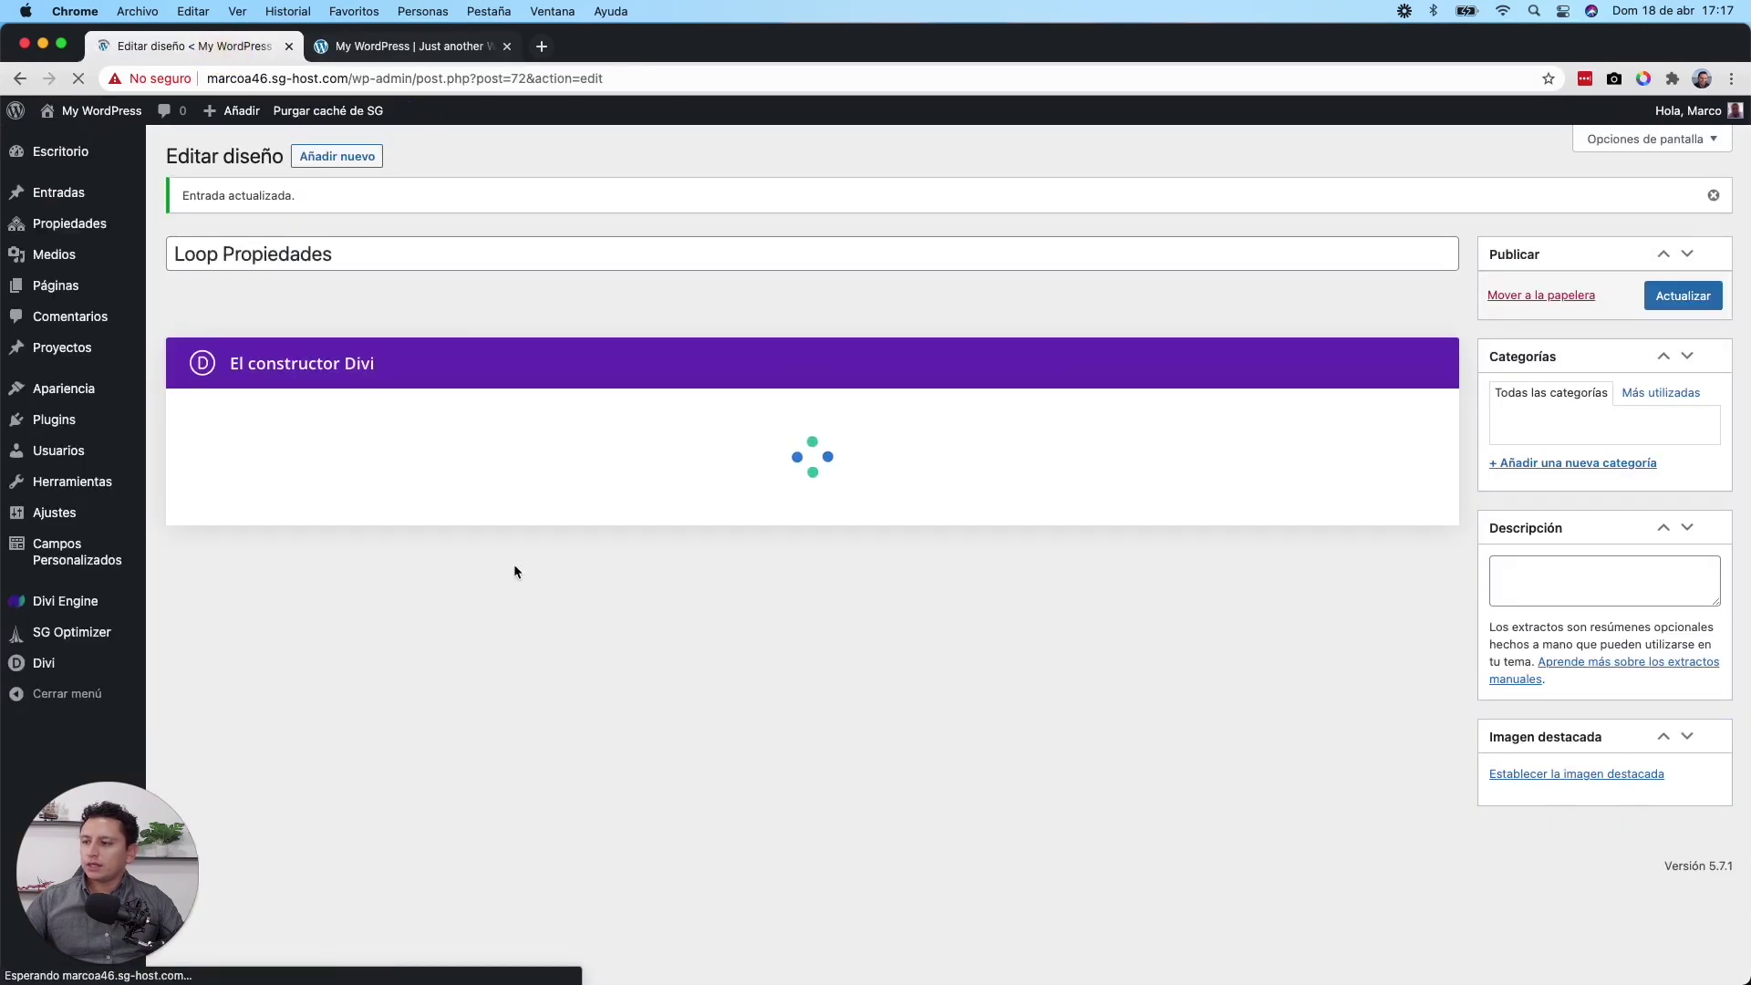
scroll(572, 671, down, 3)
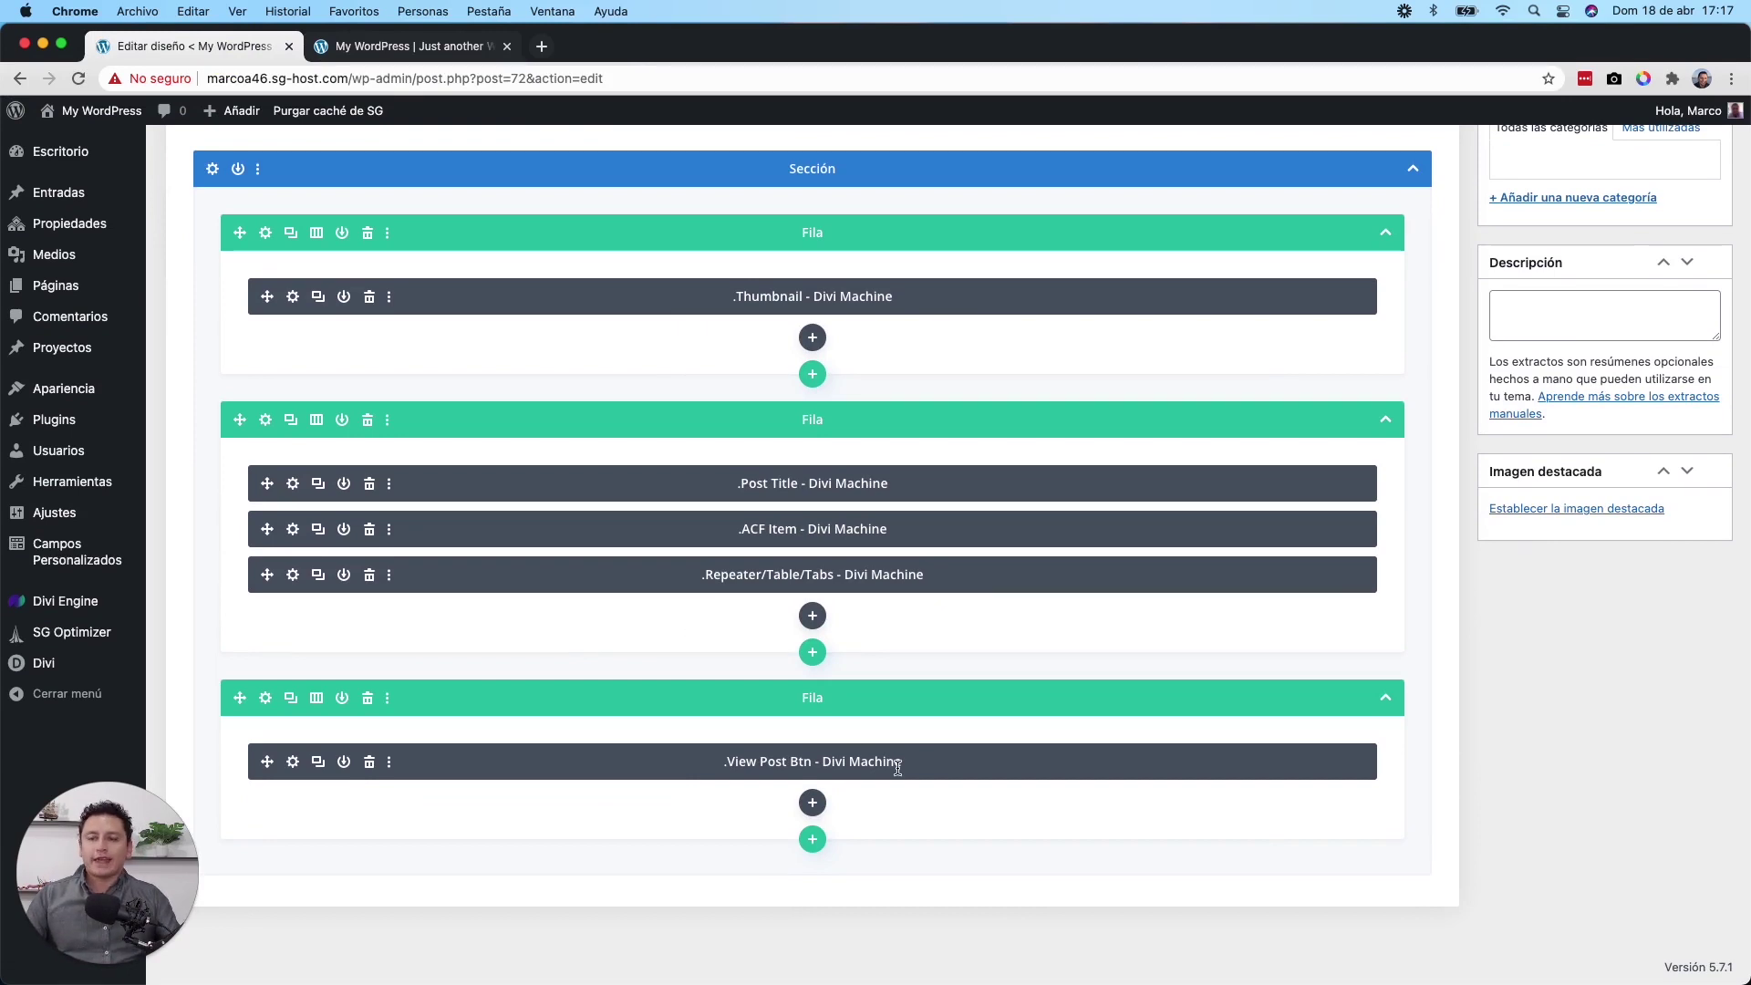
click(405, 46)
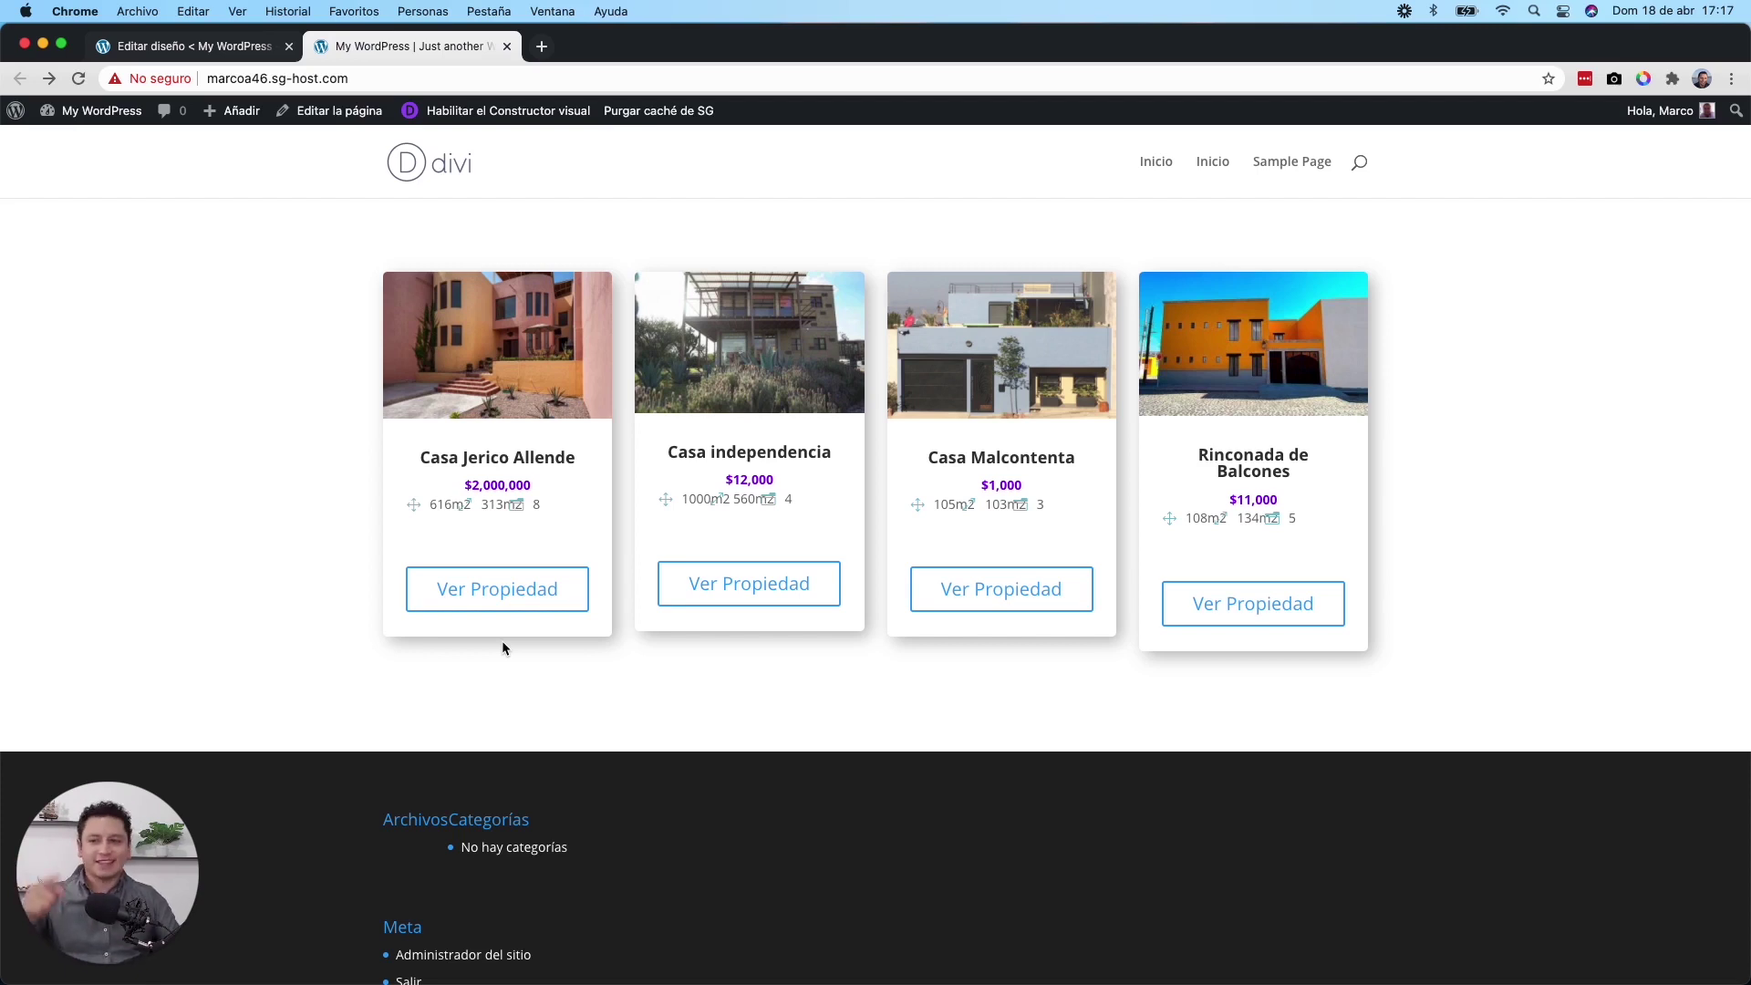
click(228, 45)
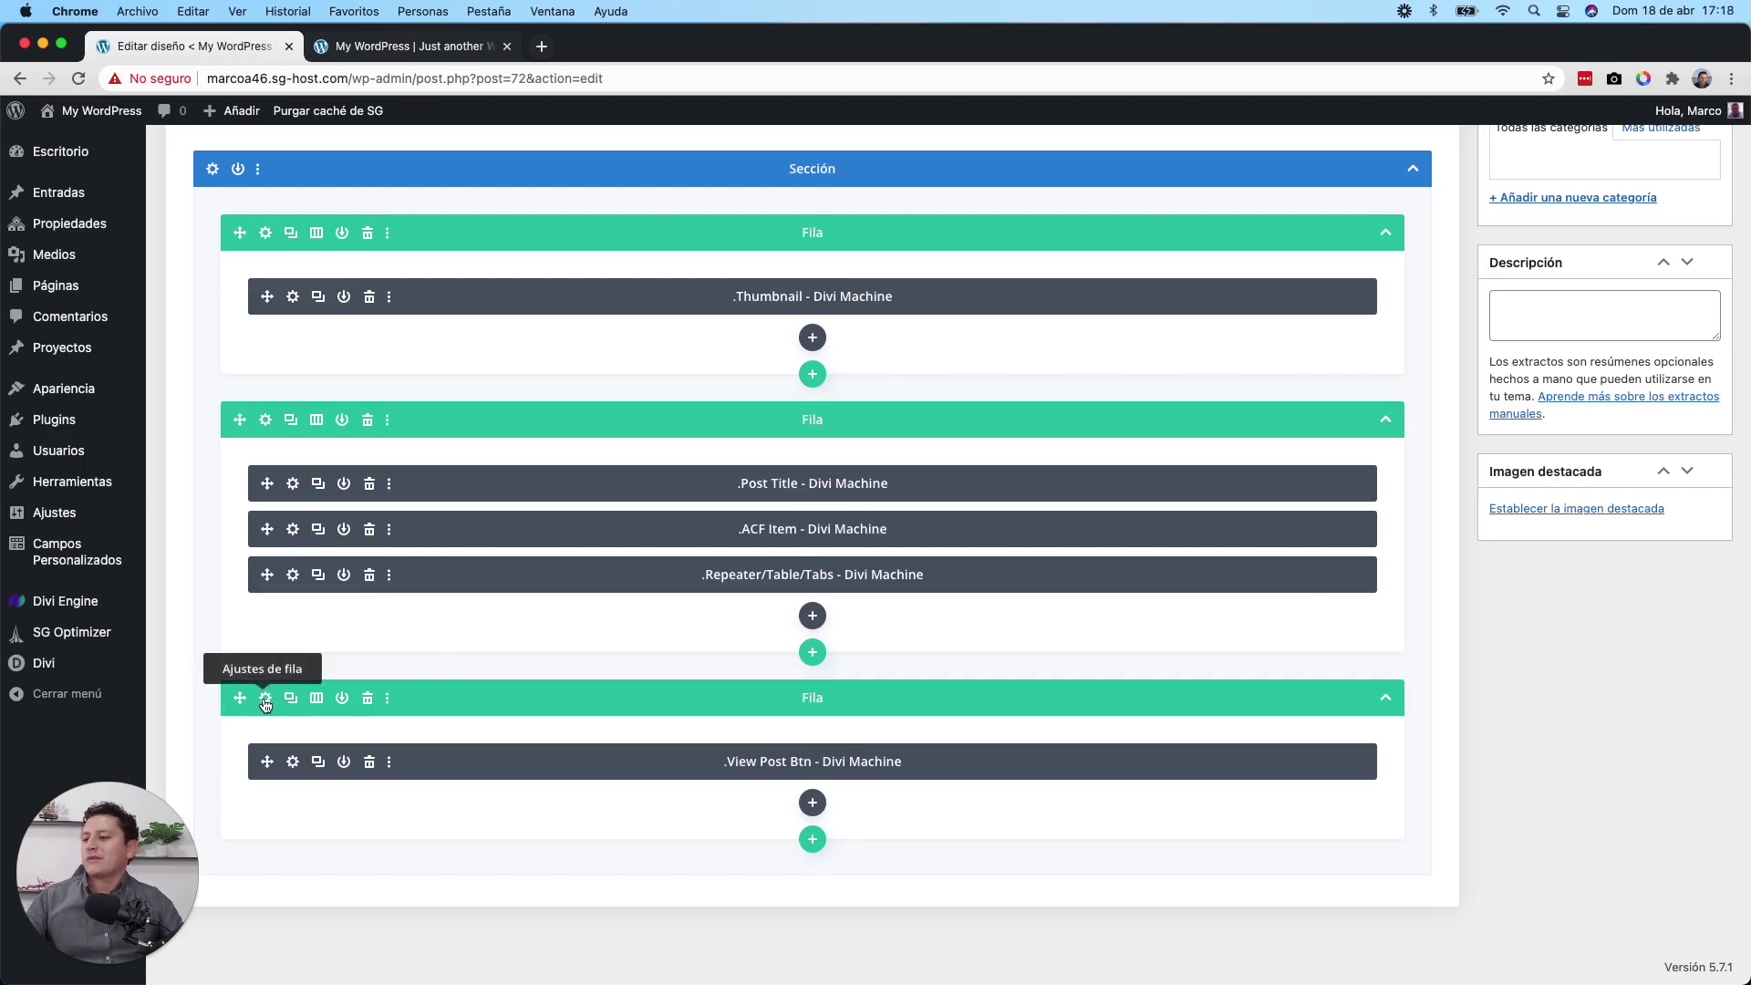
Set the button row's margins to 0px on all sides
click(265, 700)
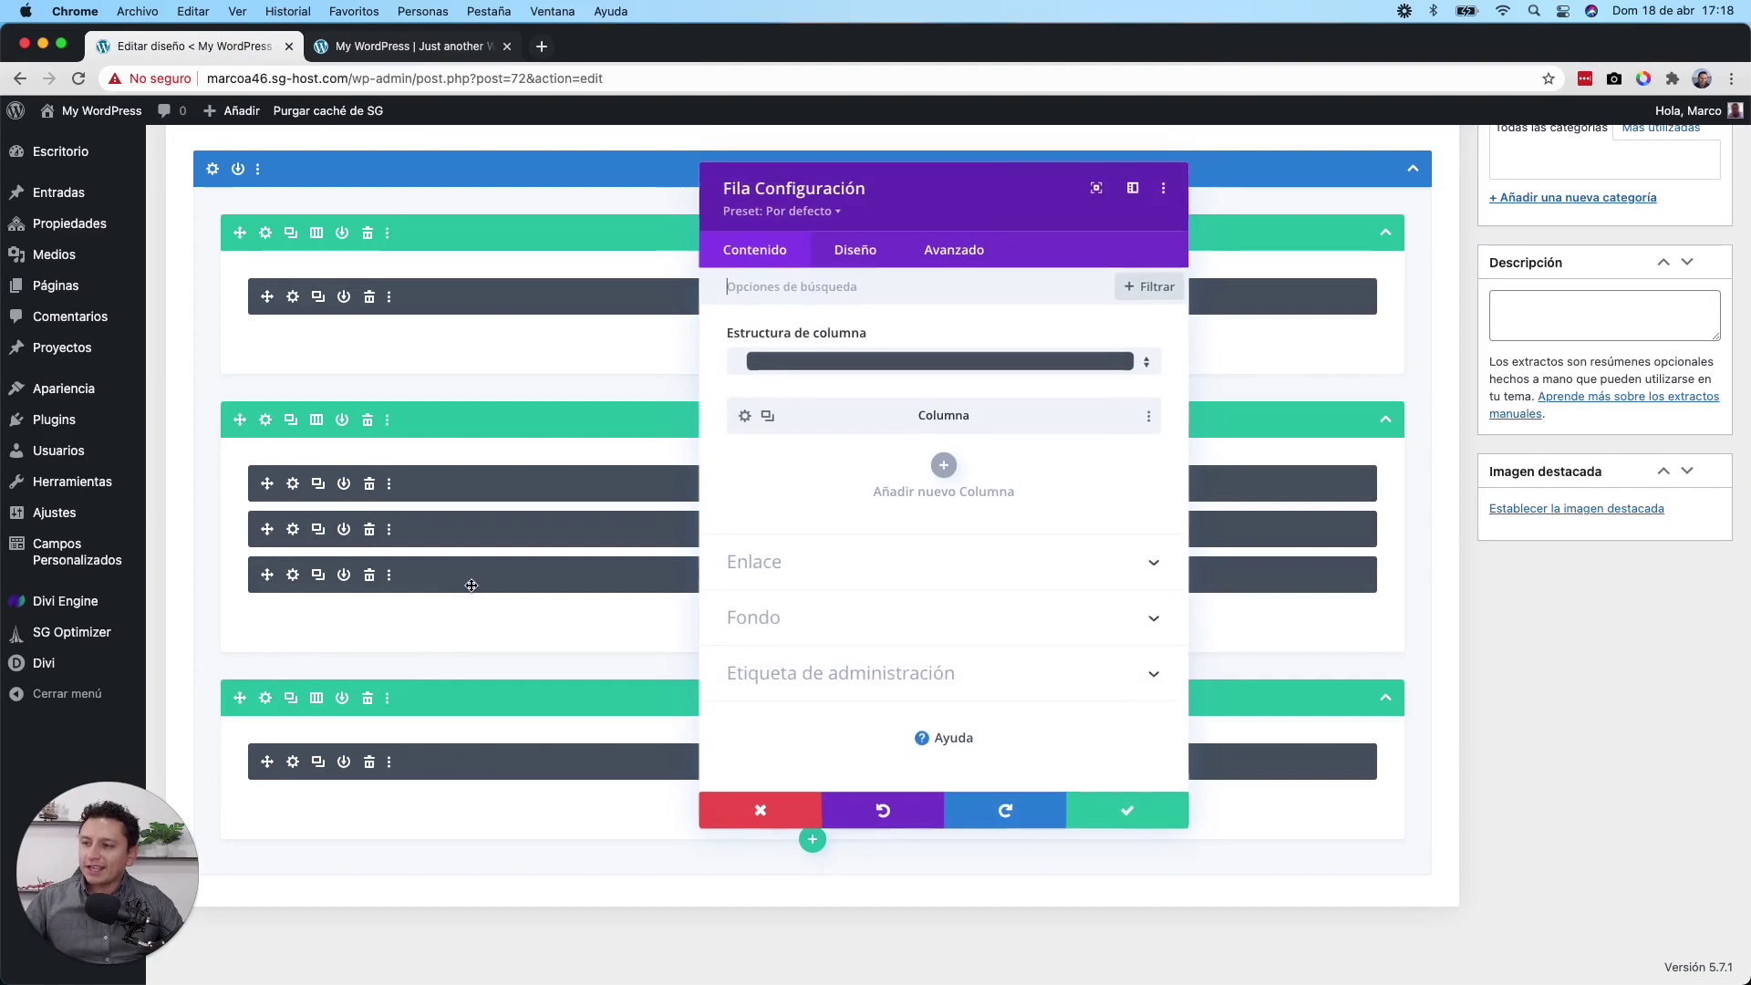
click(846, 258)
click(818, 406)
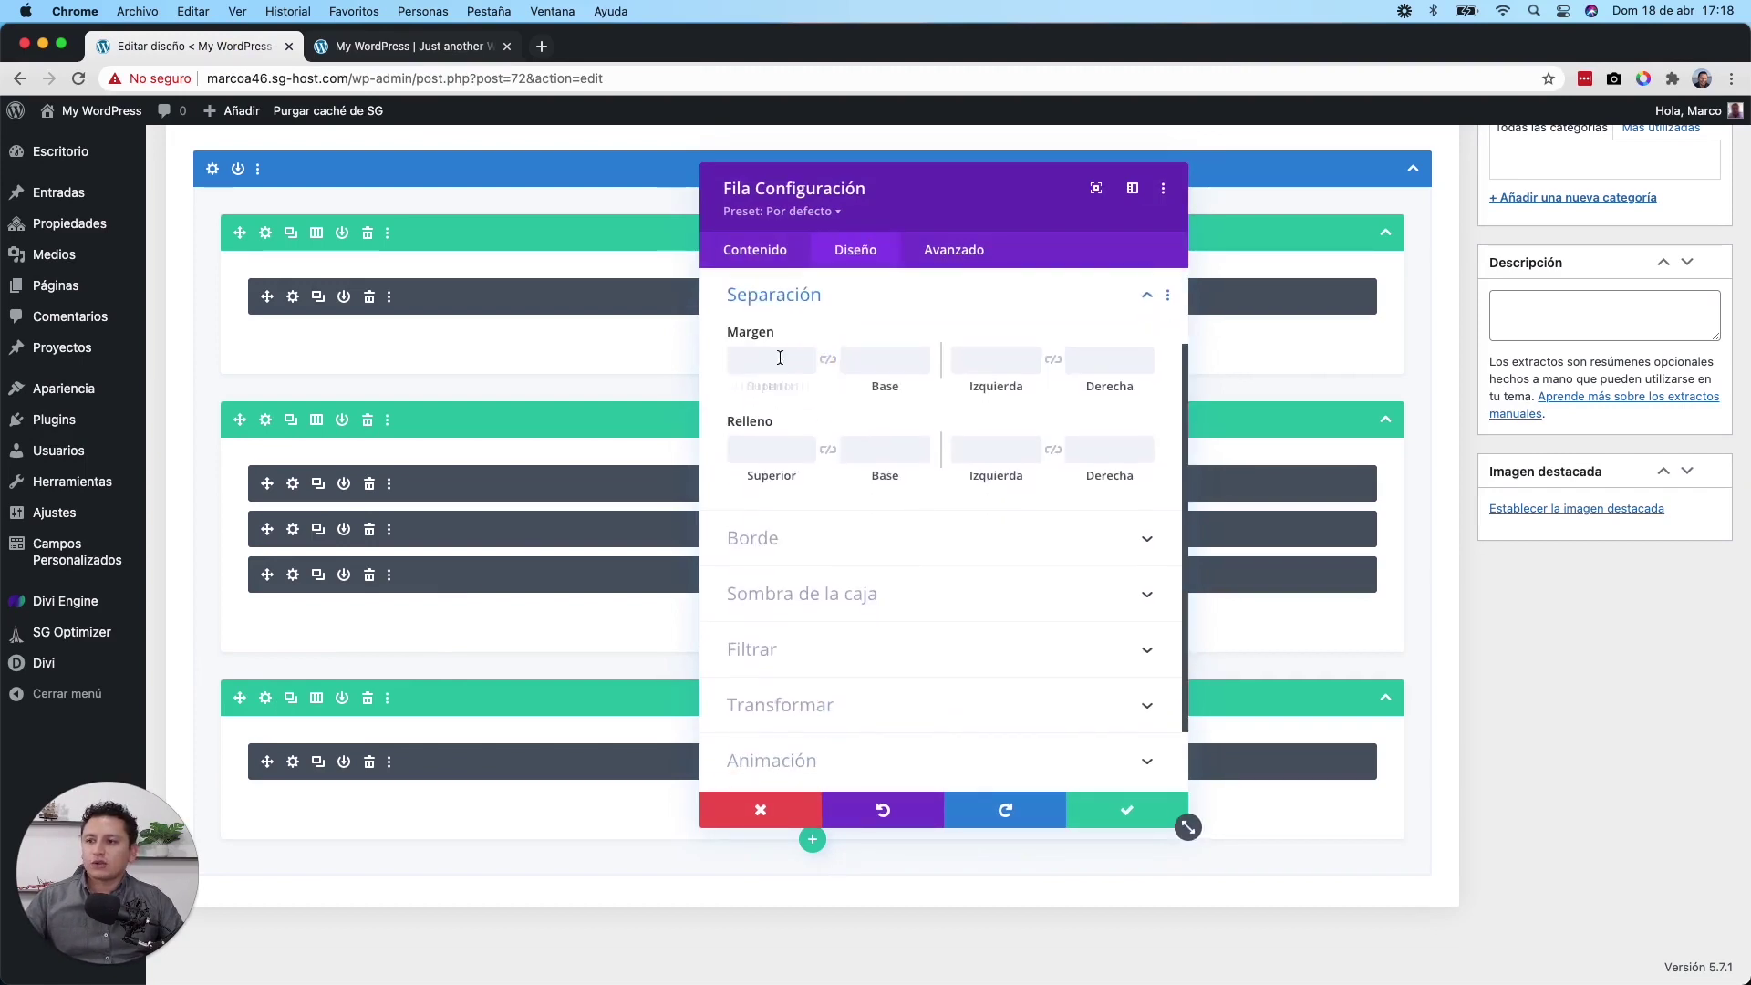
click(738, 357)
text(0)
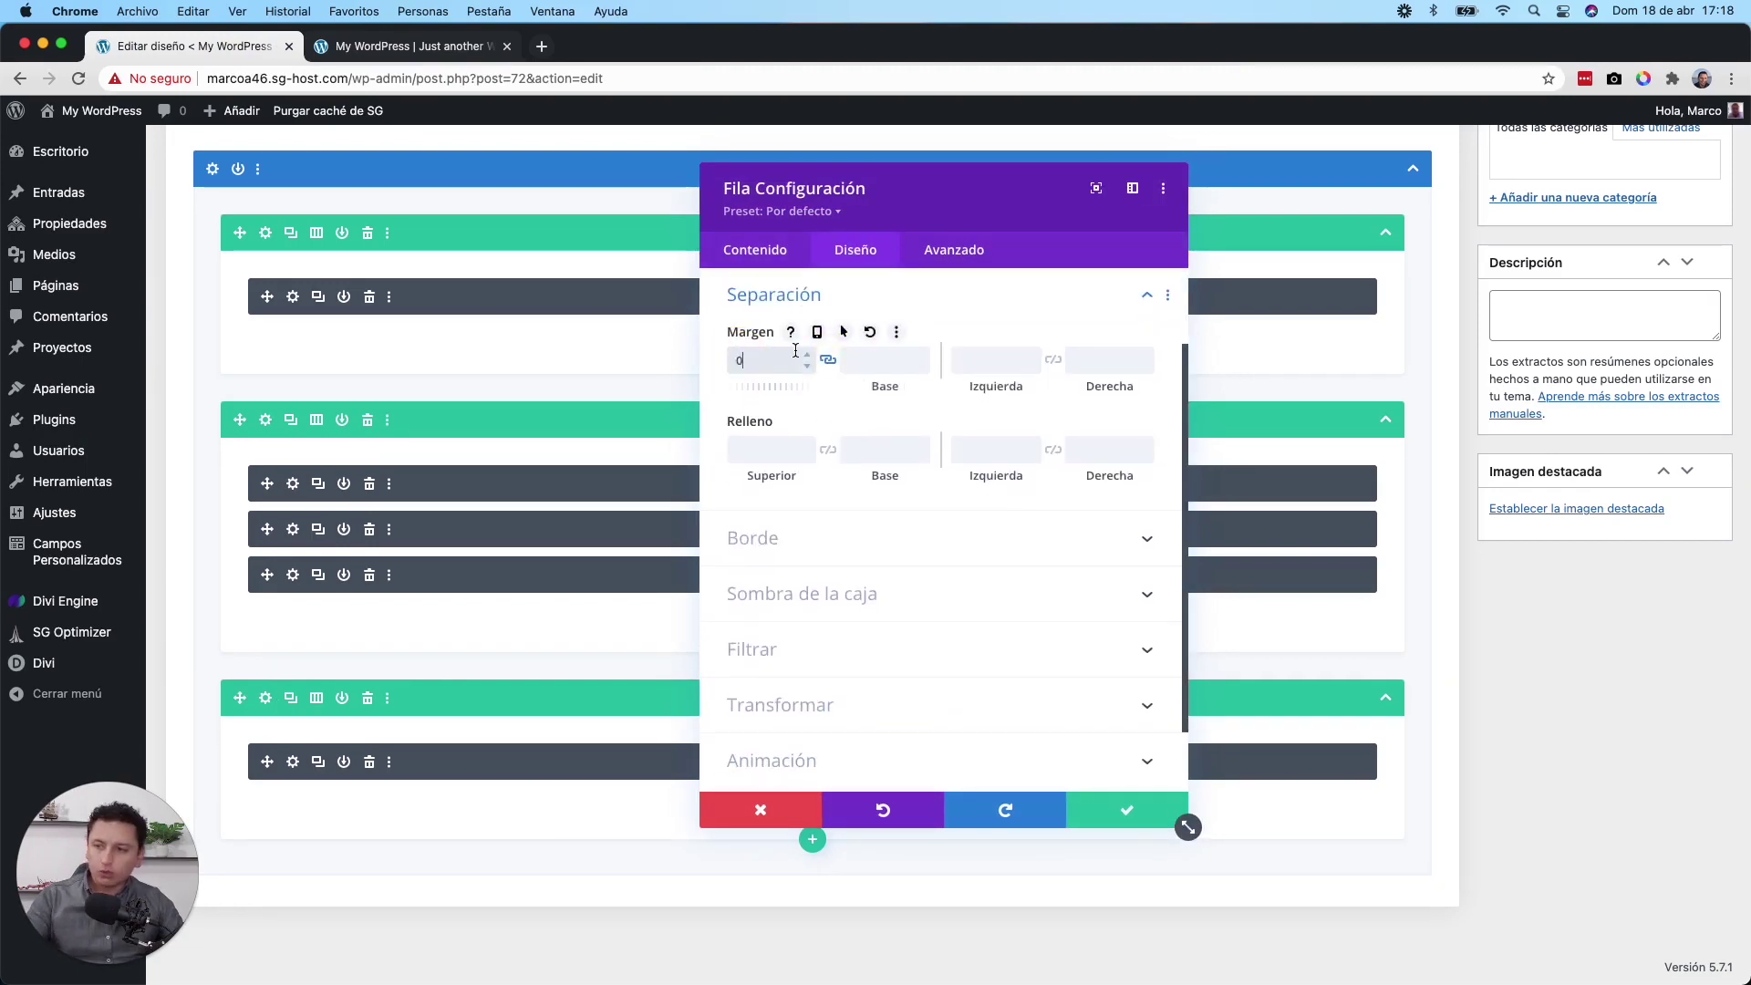
click(883, 359)
text(0)
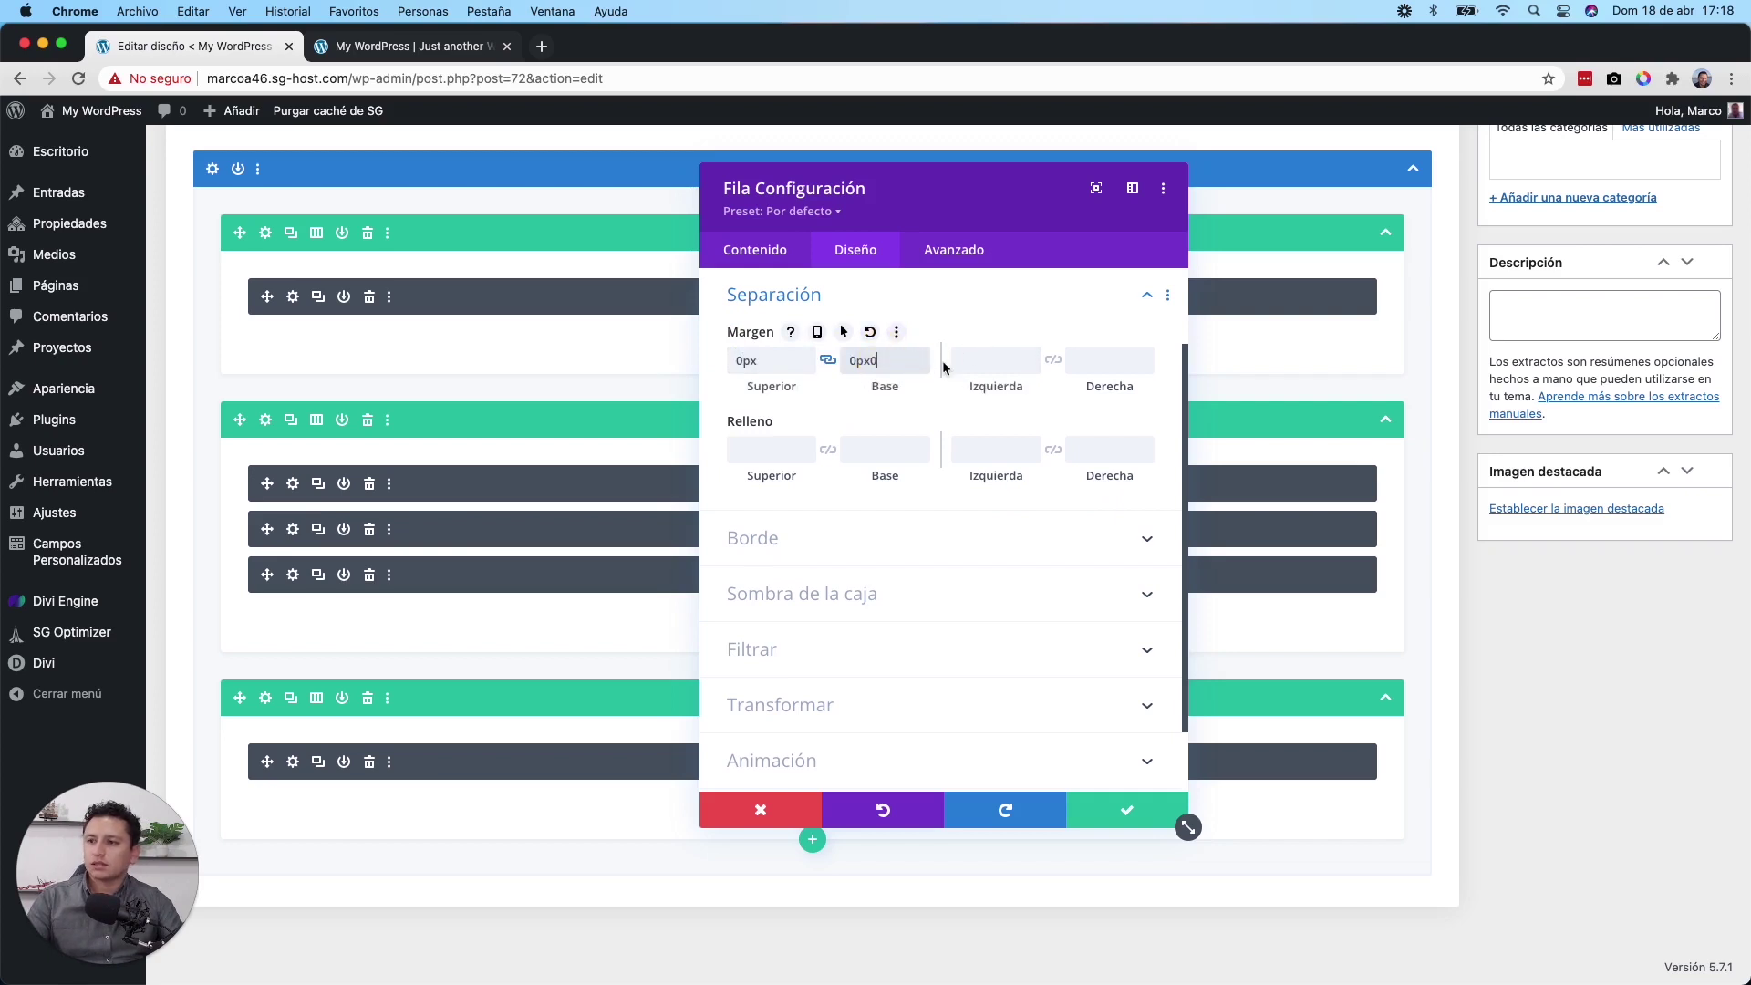
click(998, 361)
text(0)
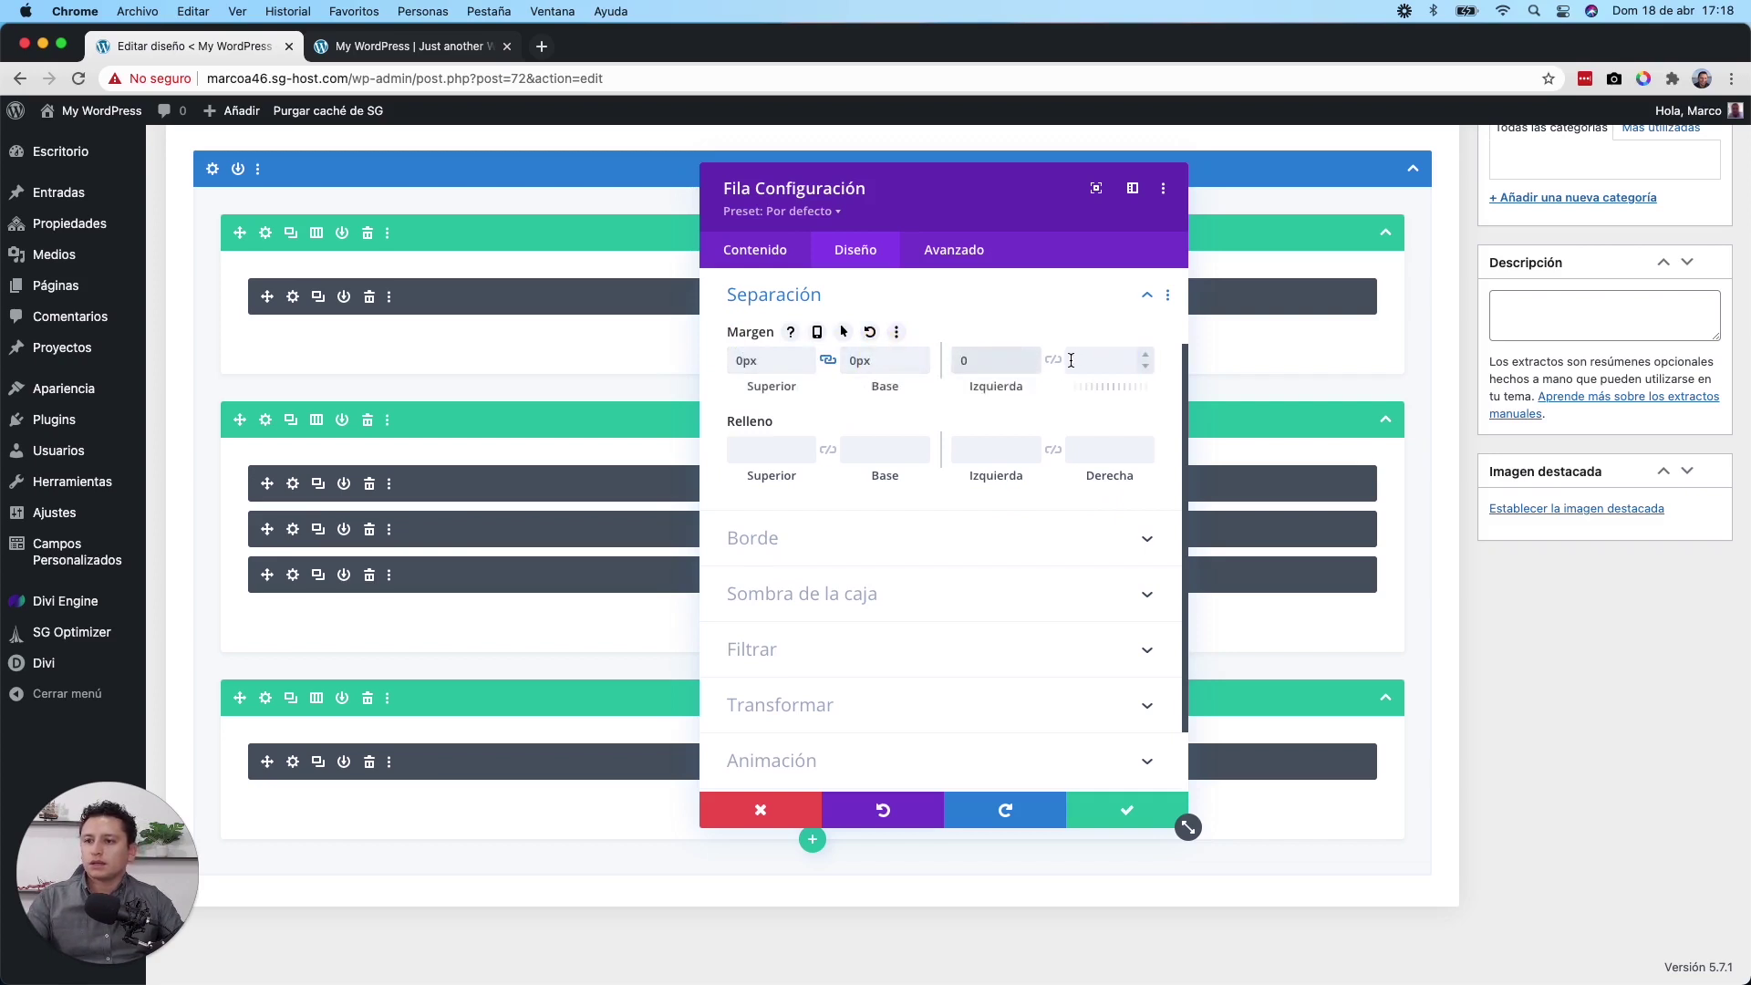
click(1053, 360)
Set the button row's padding to 0px on all sides
click(770, 444)
text(0)
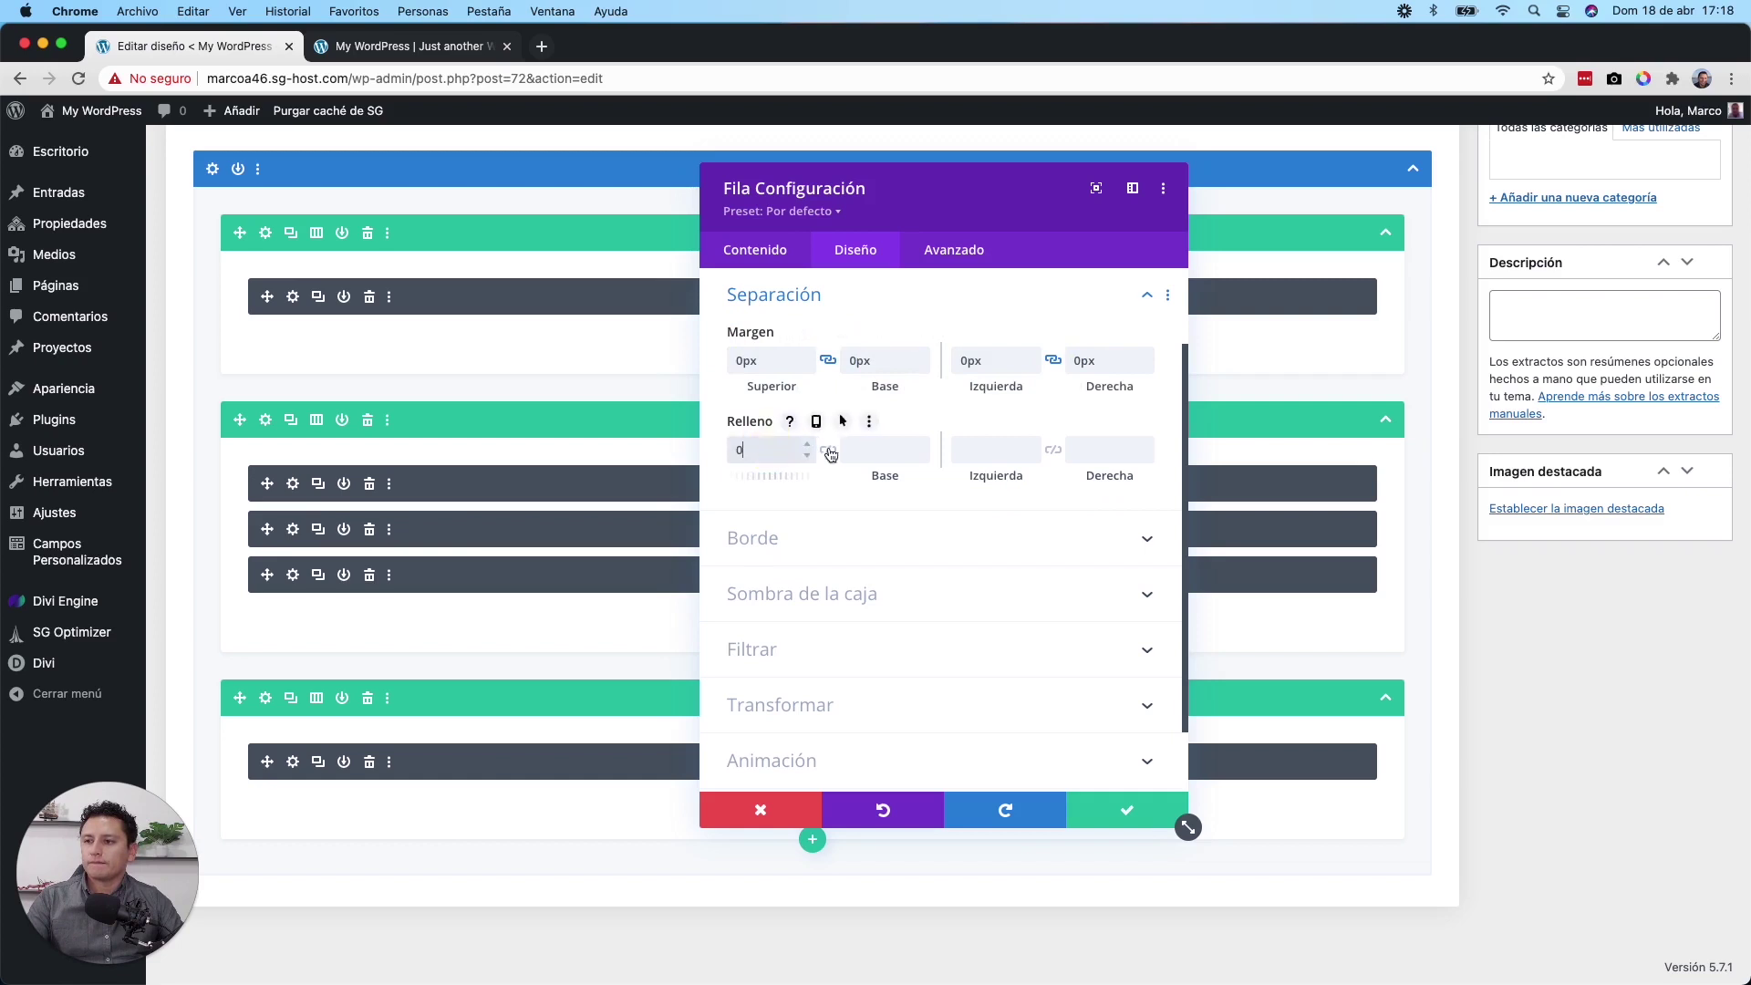
click(877, 447)
click(826, 450)
click(976, 449)
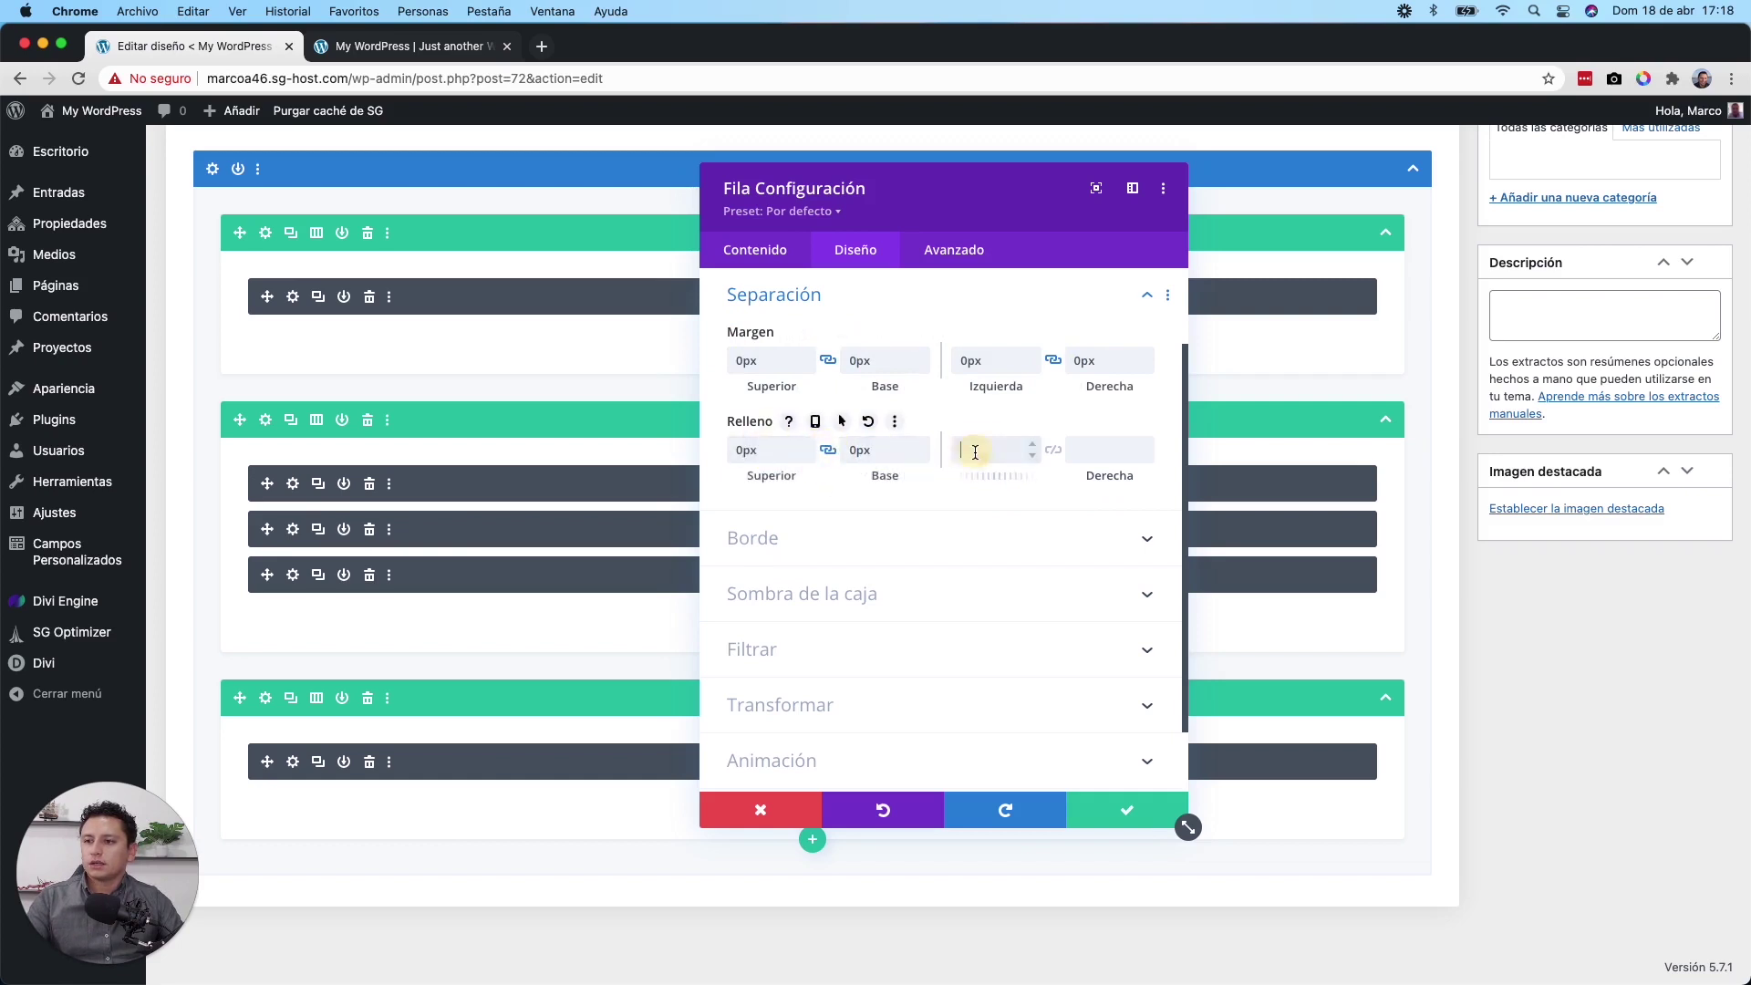
text(0)
click(1054, 450)
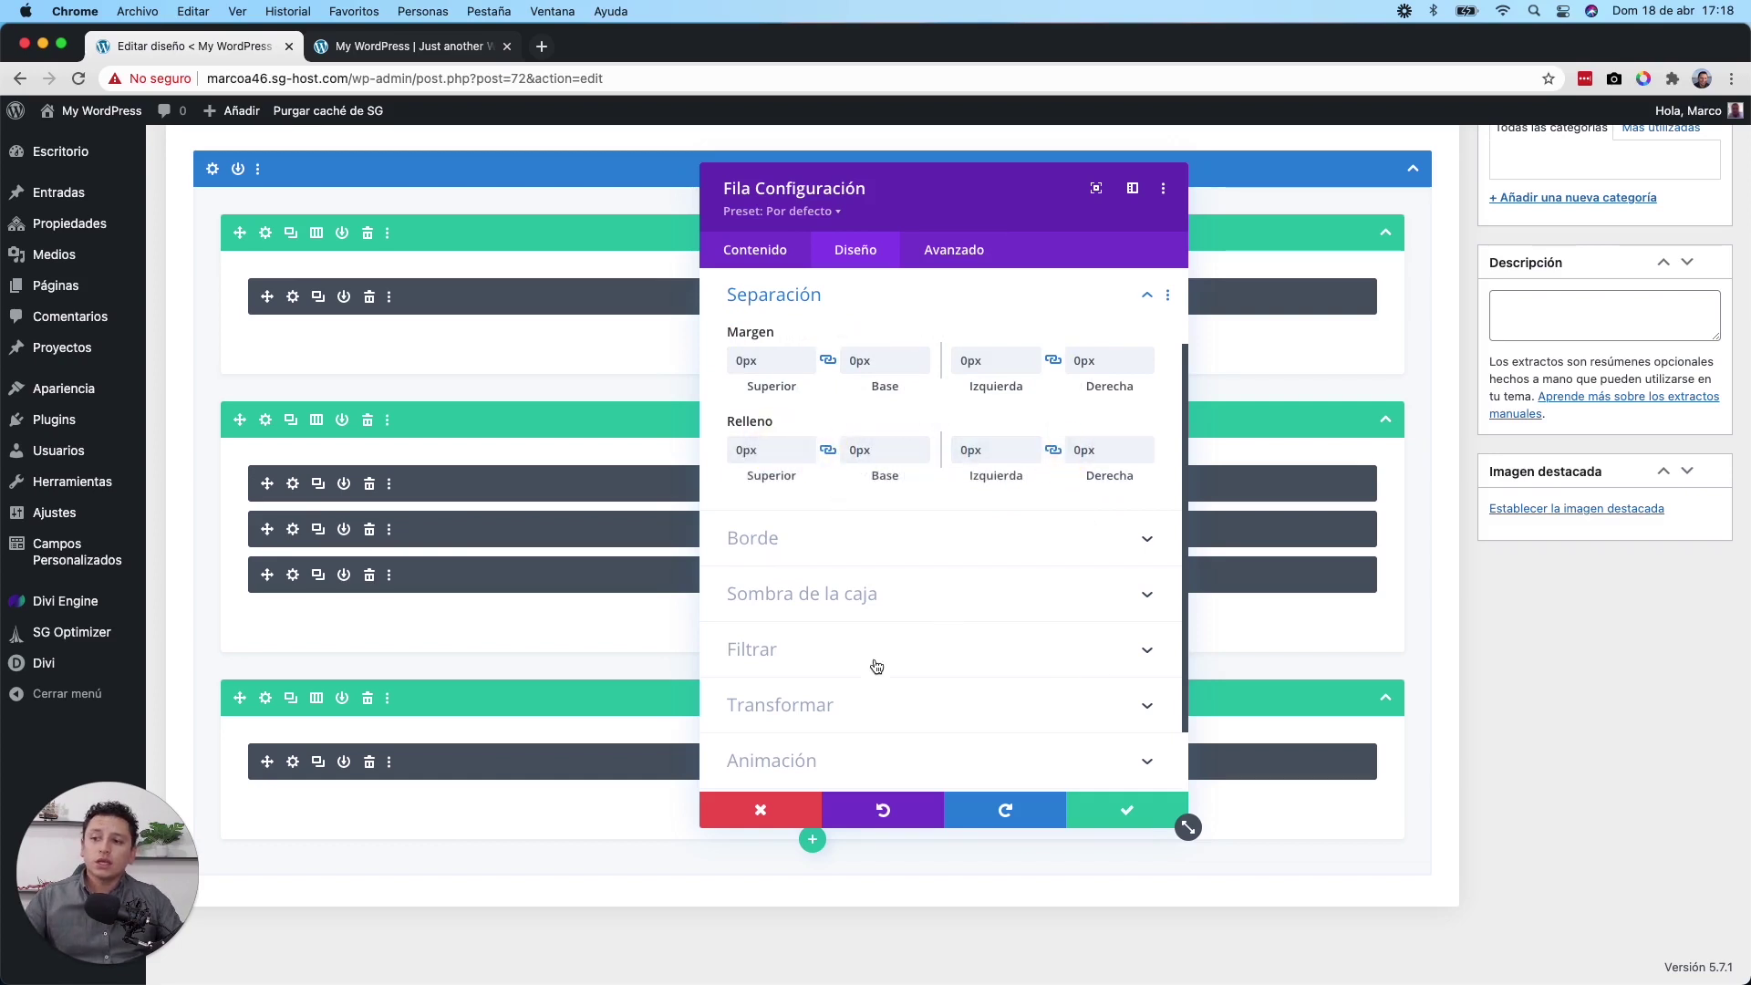
Set the row's Anchura máxima to 100% and confirm the row settings
scroll(922, 511, down, 2)
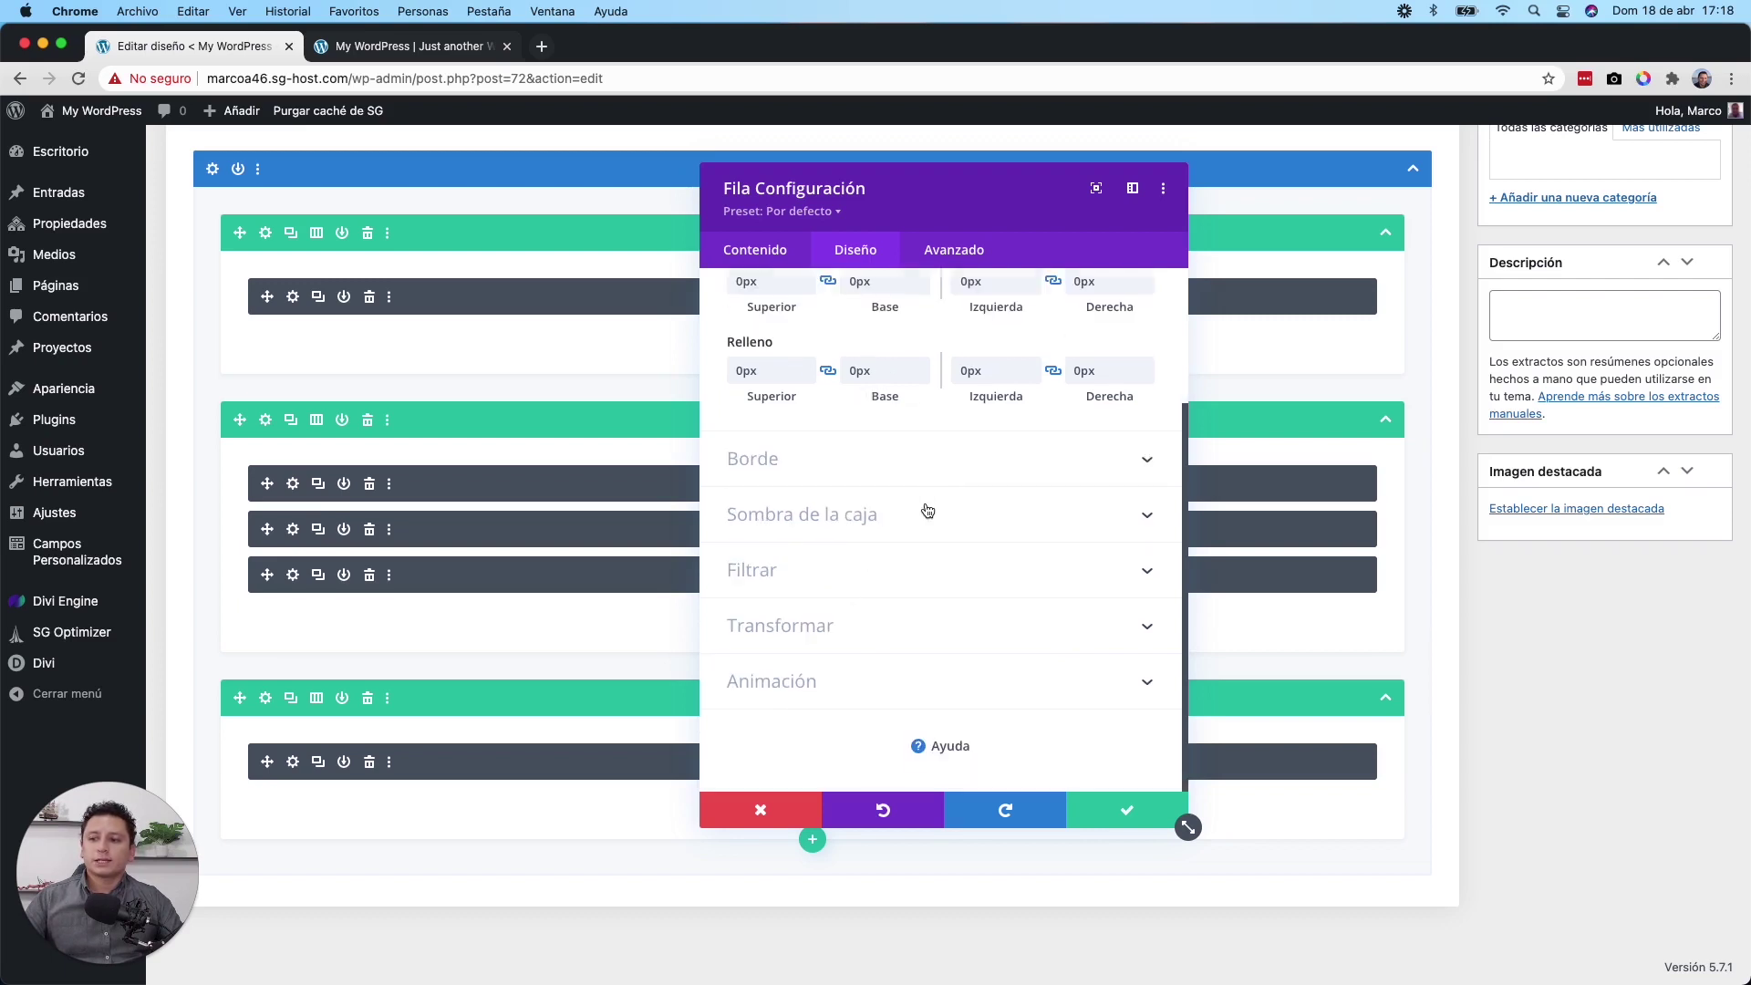
scroll(907, 512, up, 5)
click(803, 350)
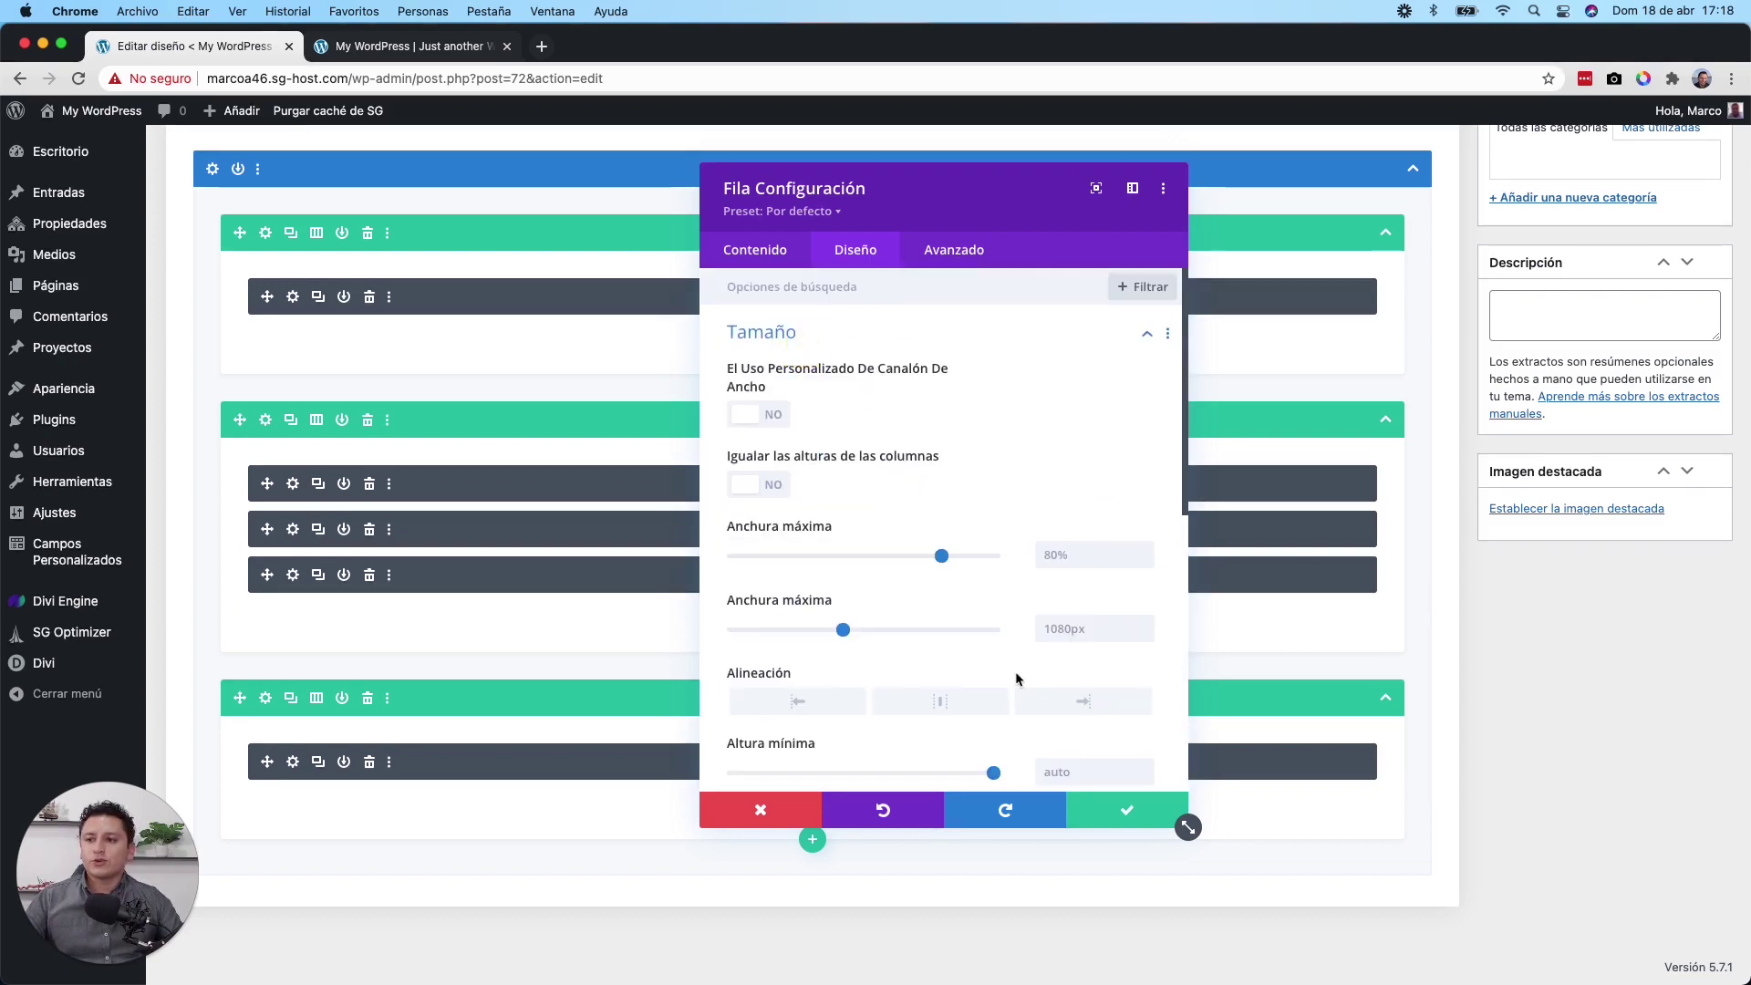
click(1067, 555)
text(100)
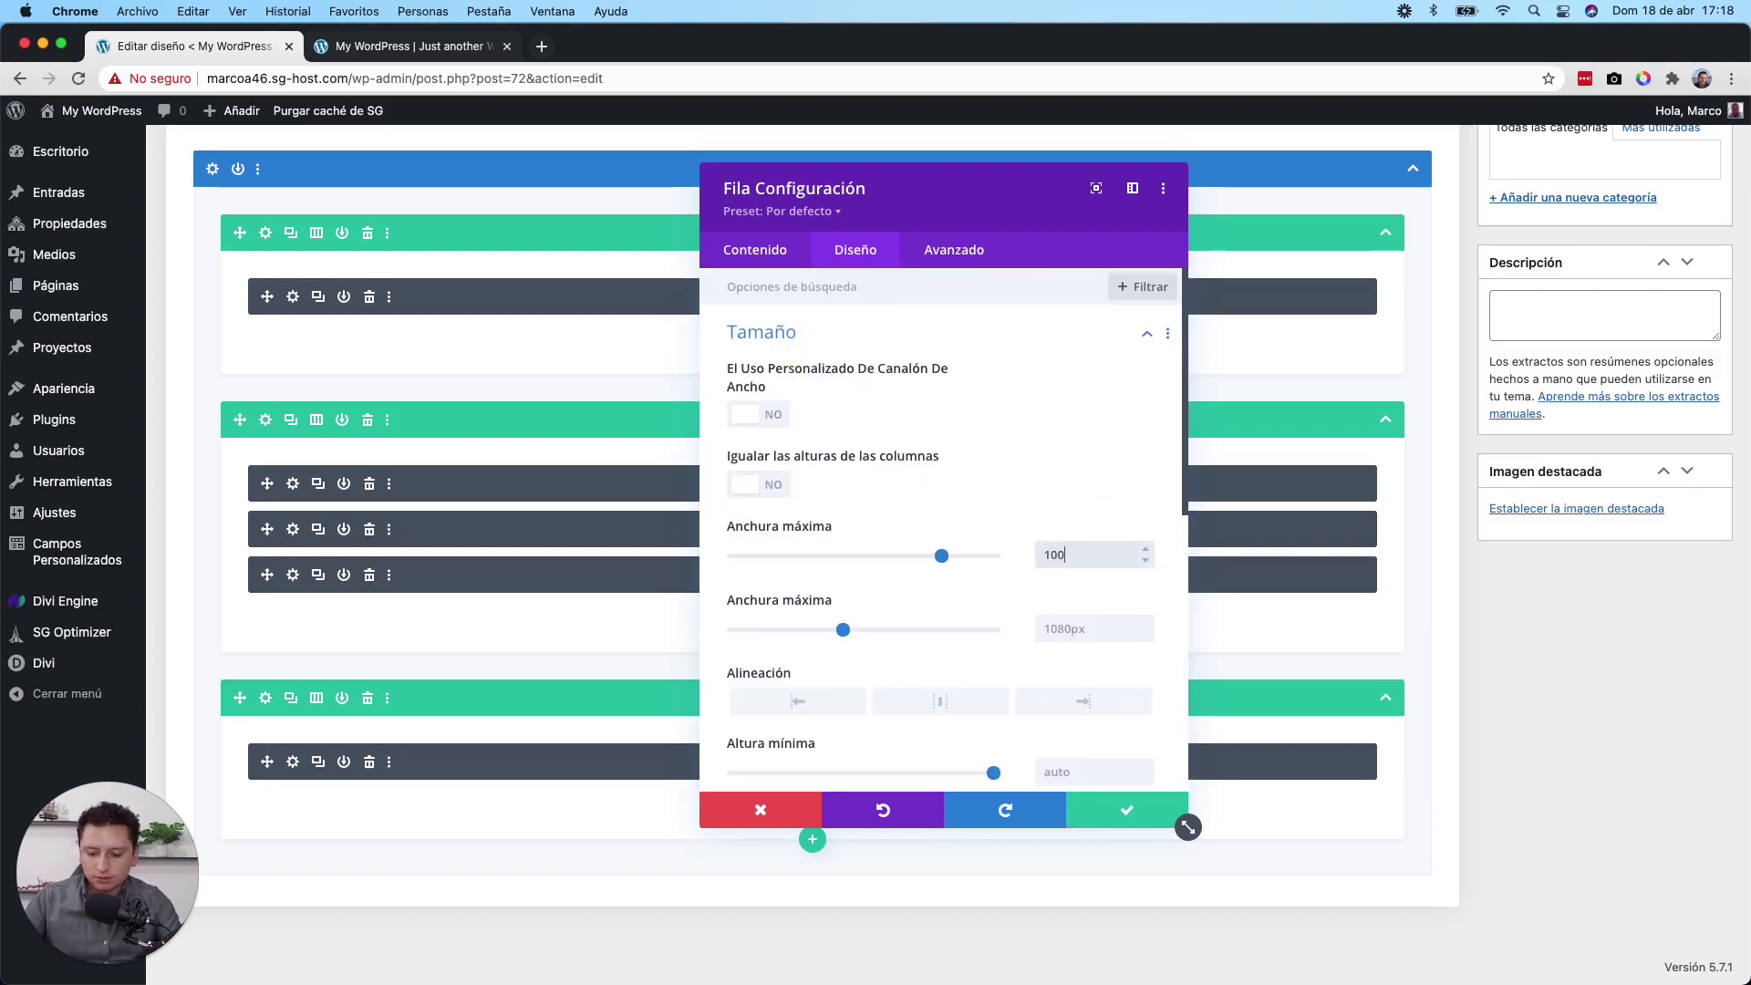
text(%)
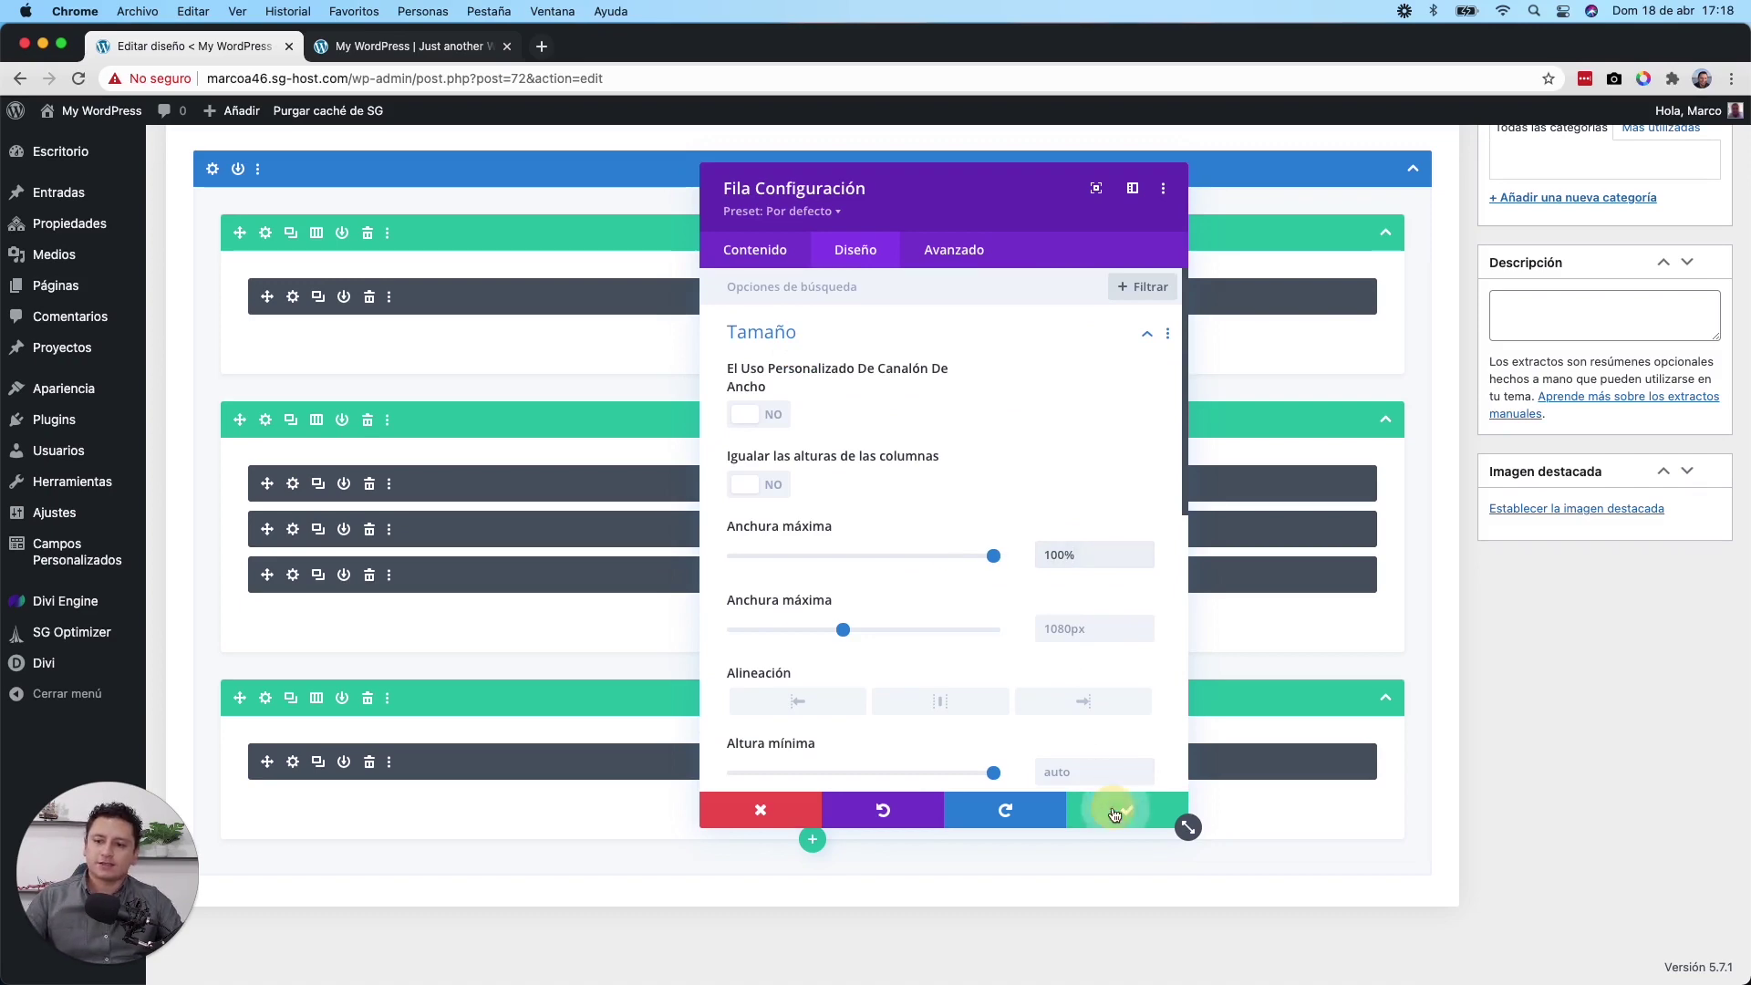
click(1117, 810)
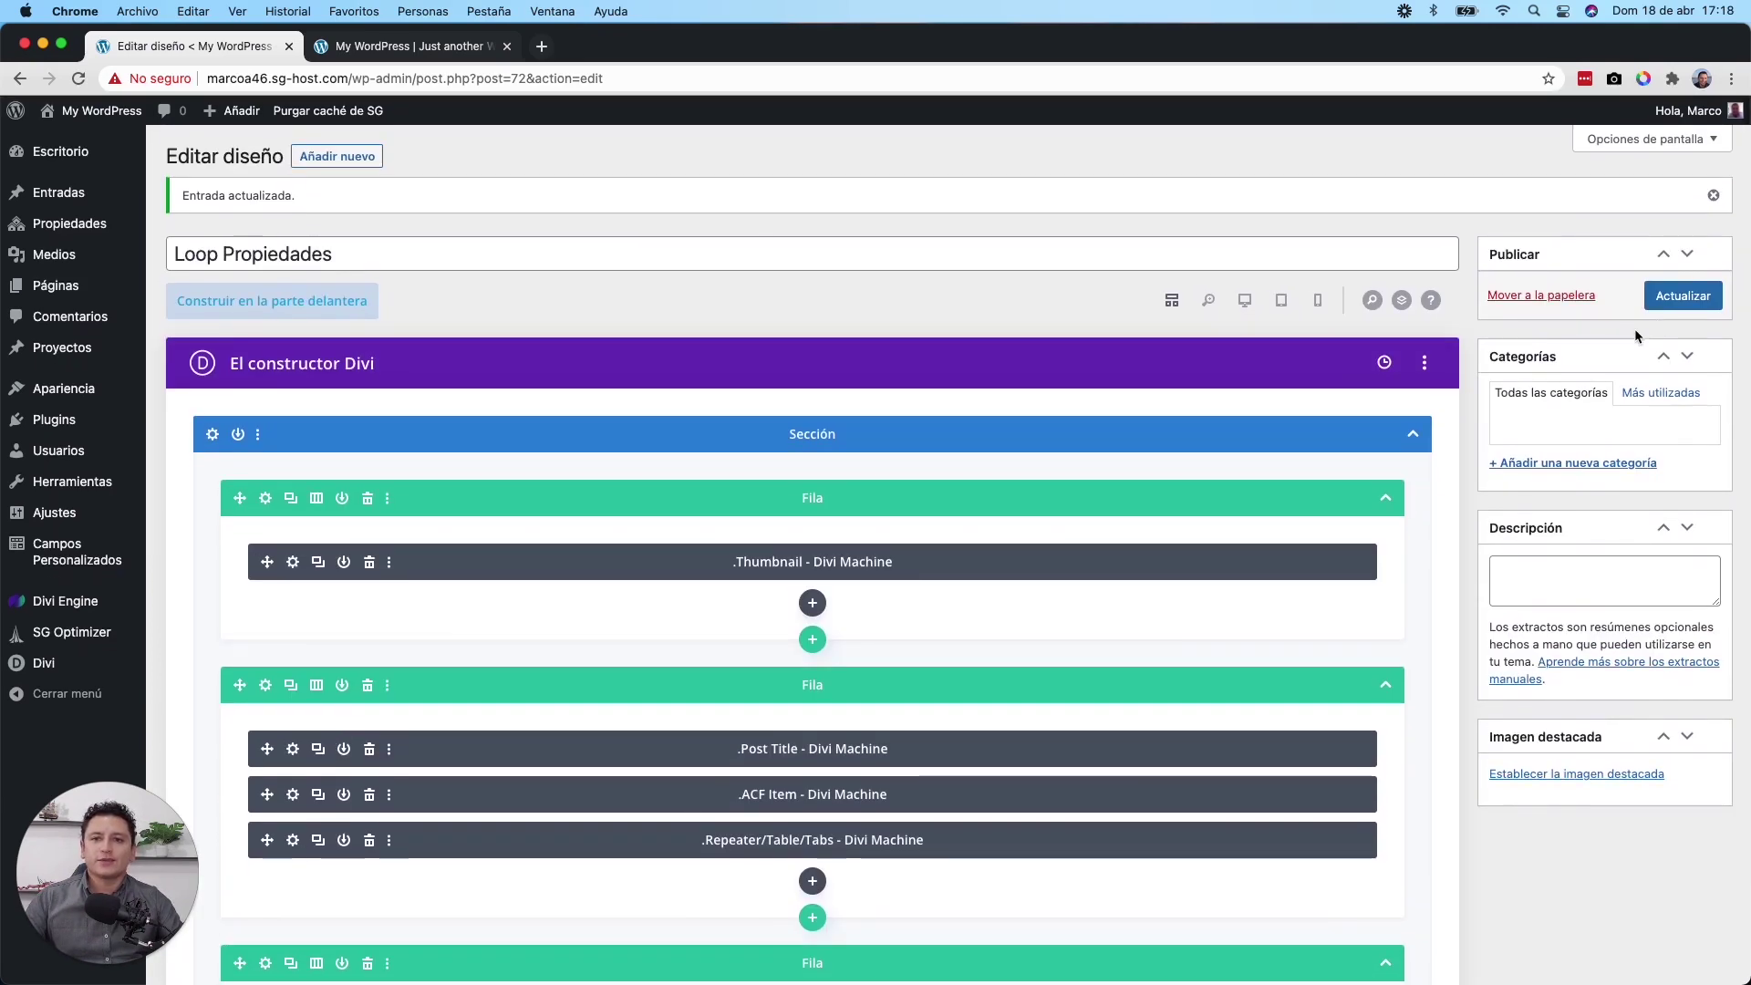
Save the layout, reload the live site to see full-width Ver Propiedad buttons, then return to the editor
click(1676, 297)
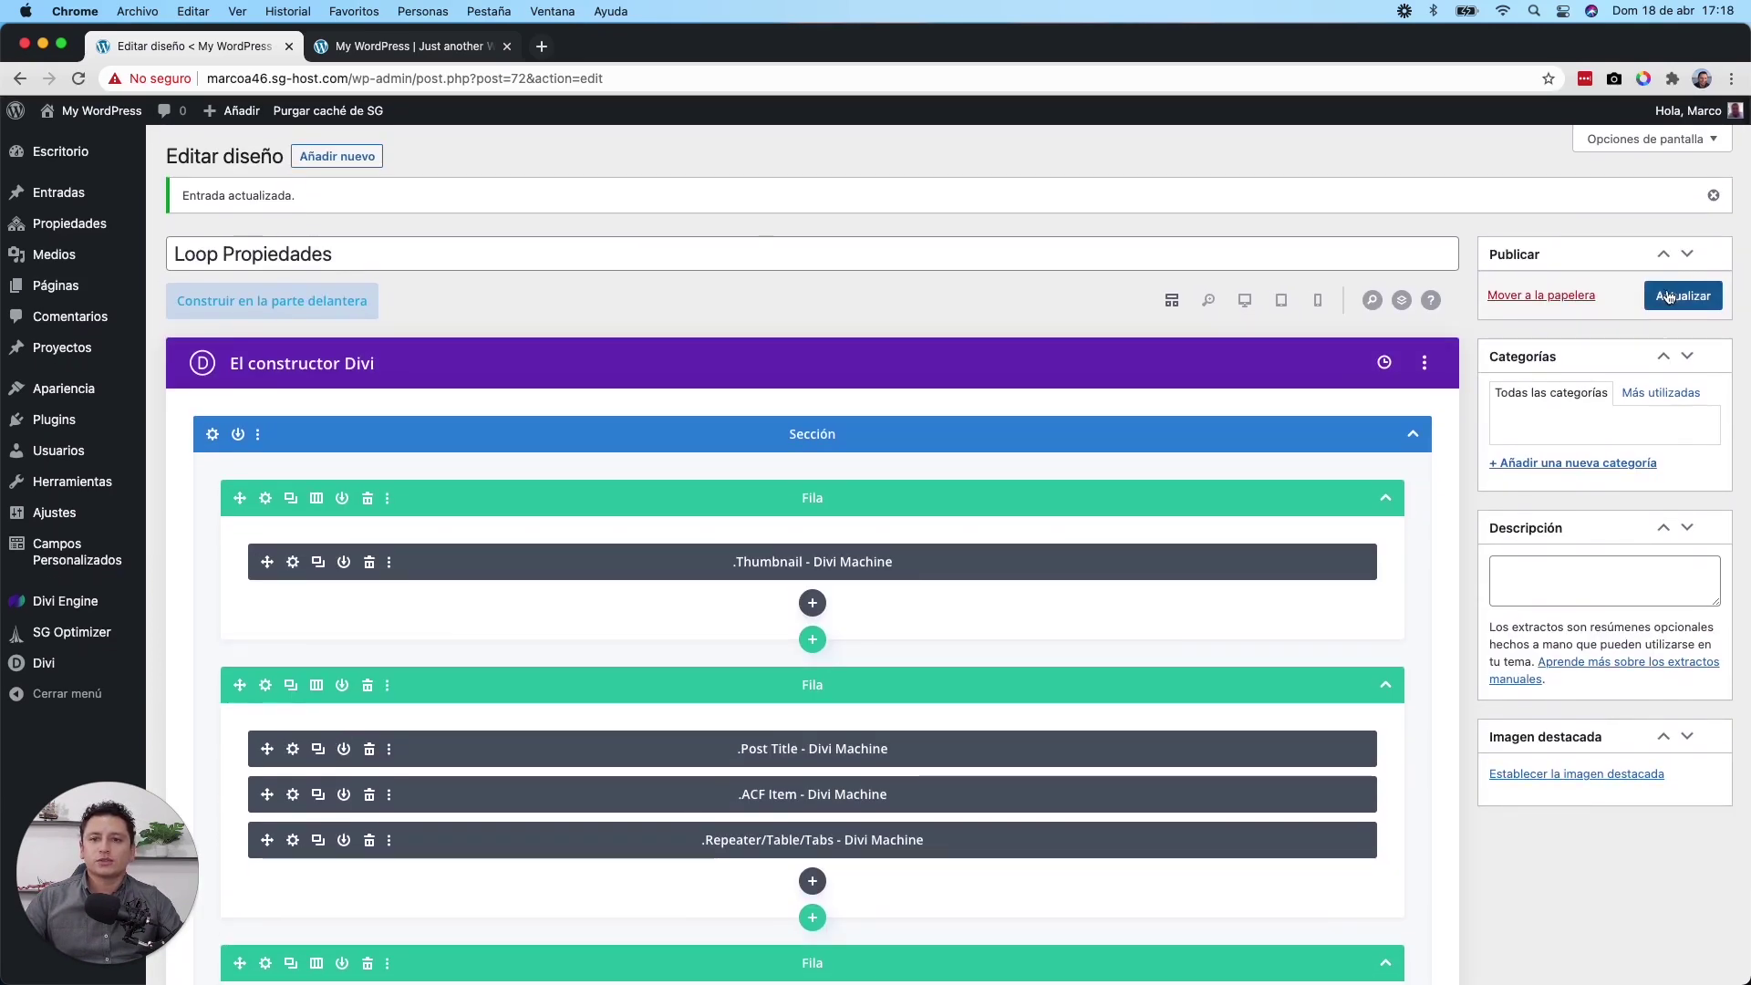
click(405, 52)
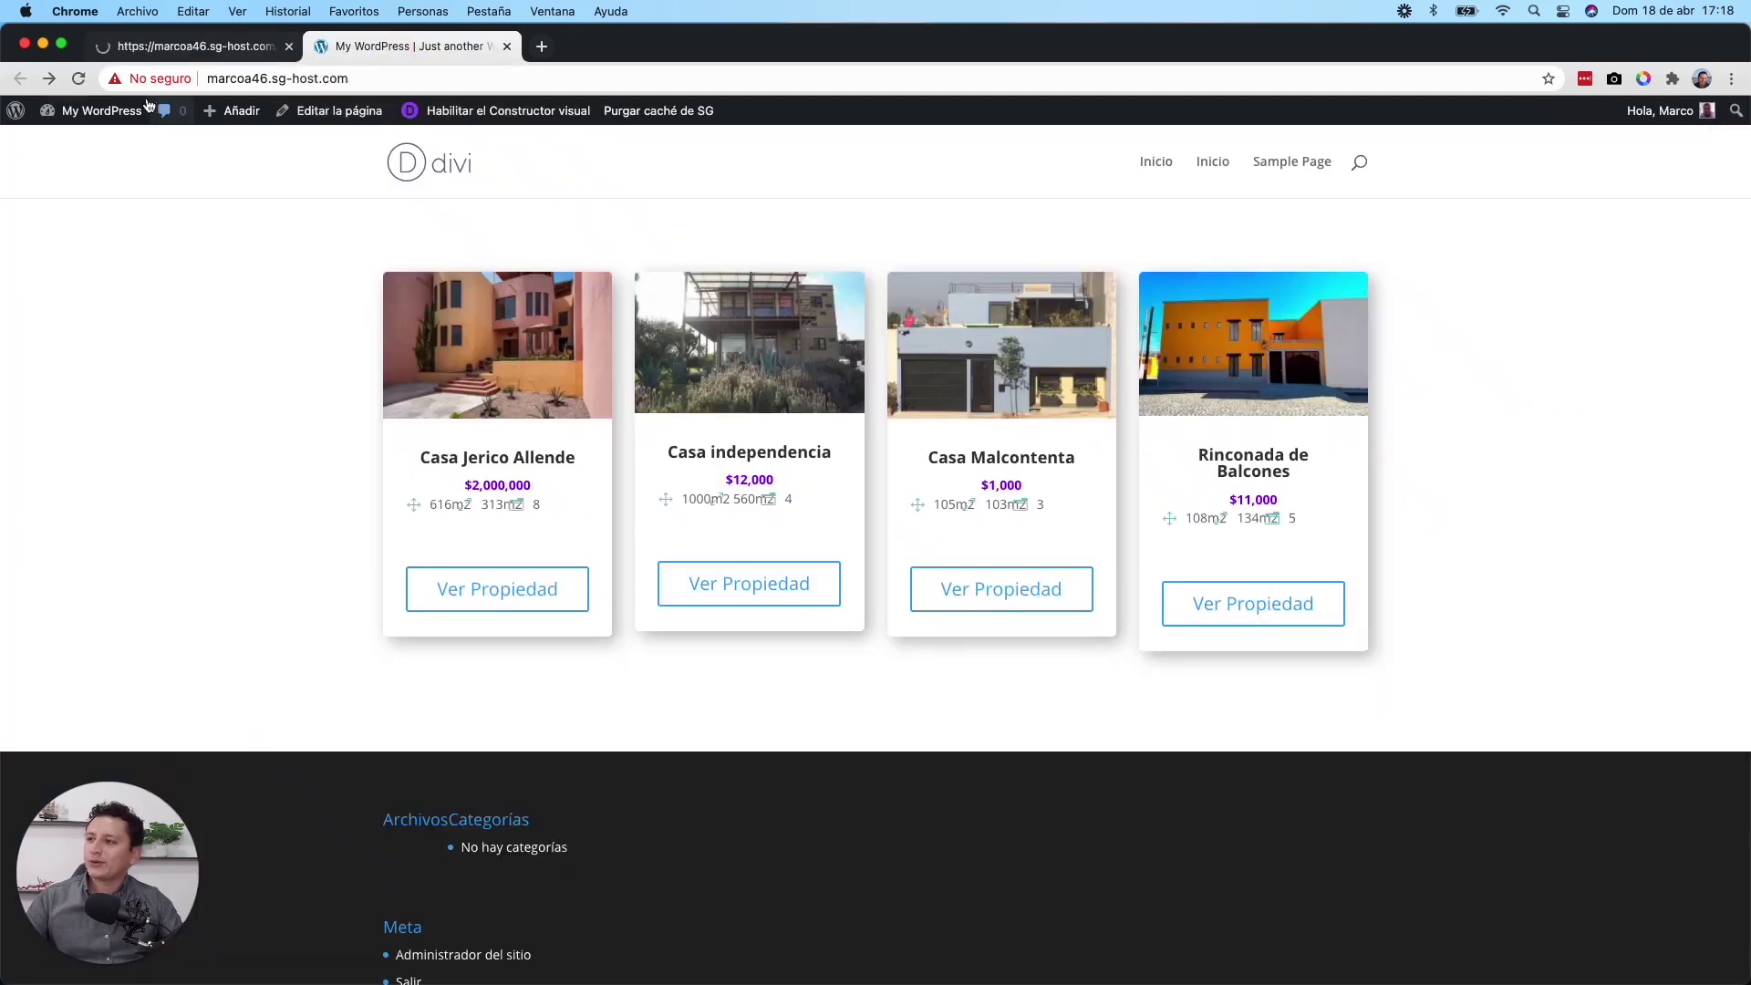
click(78, 80)
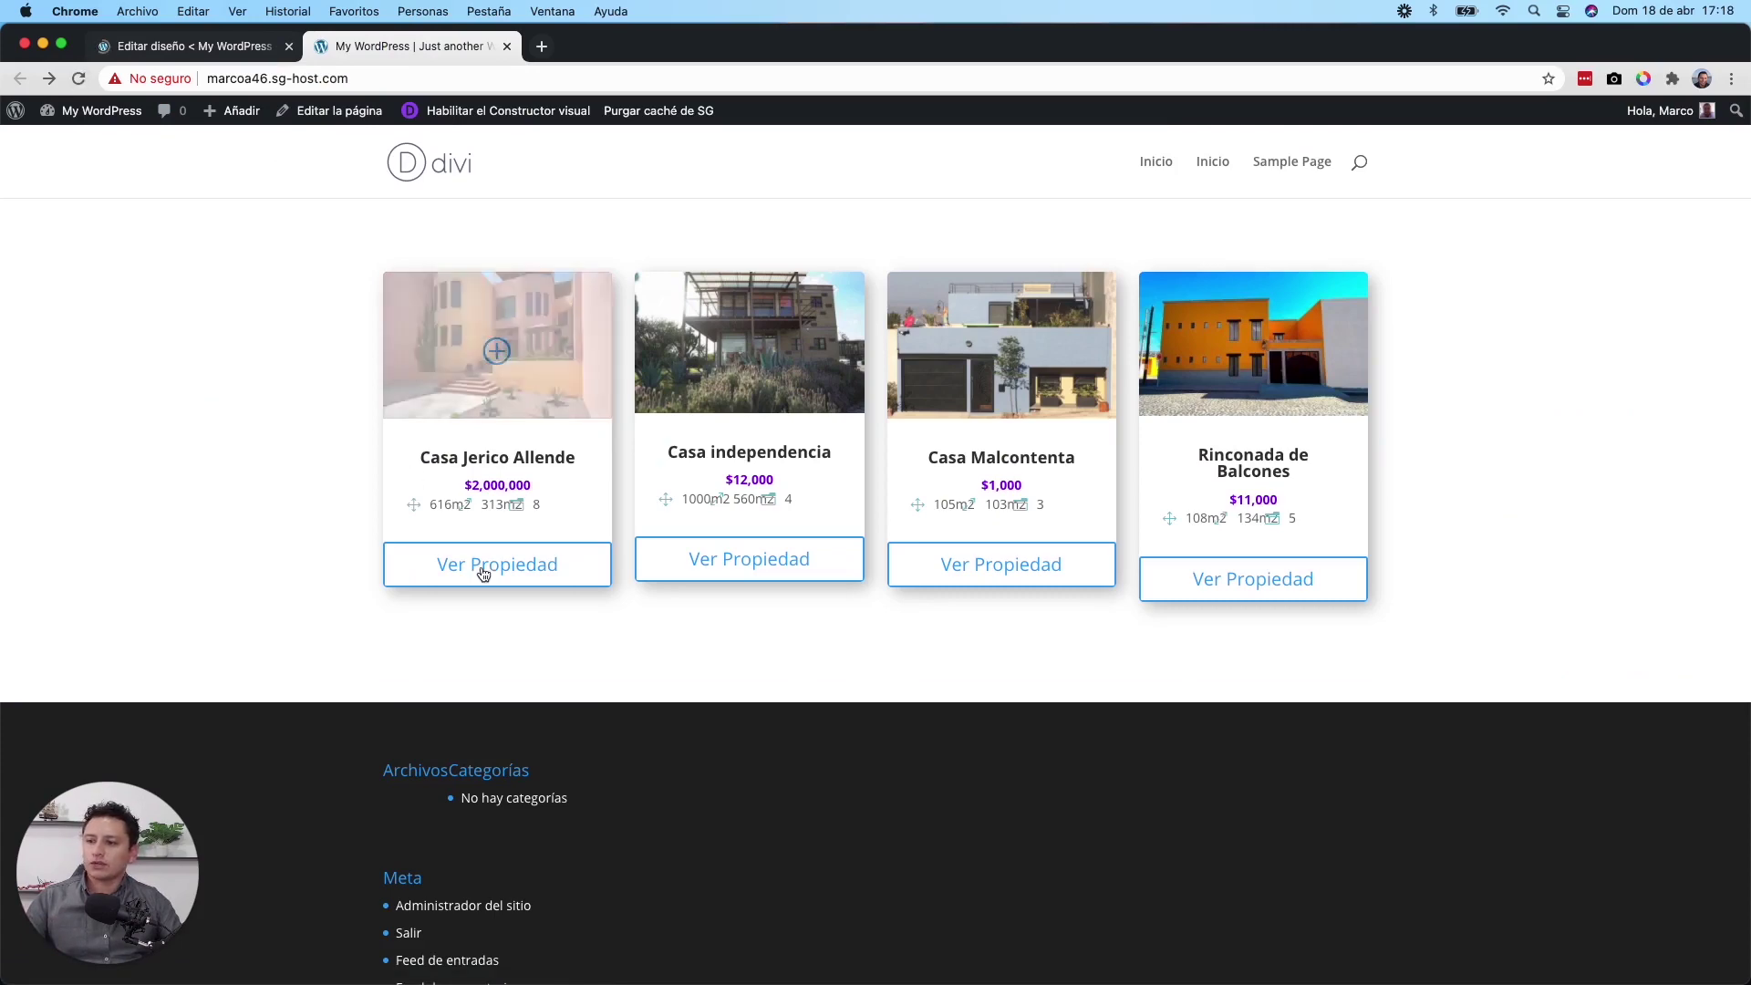
click(226, 50)
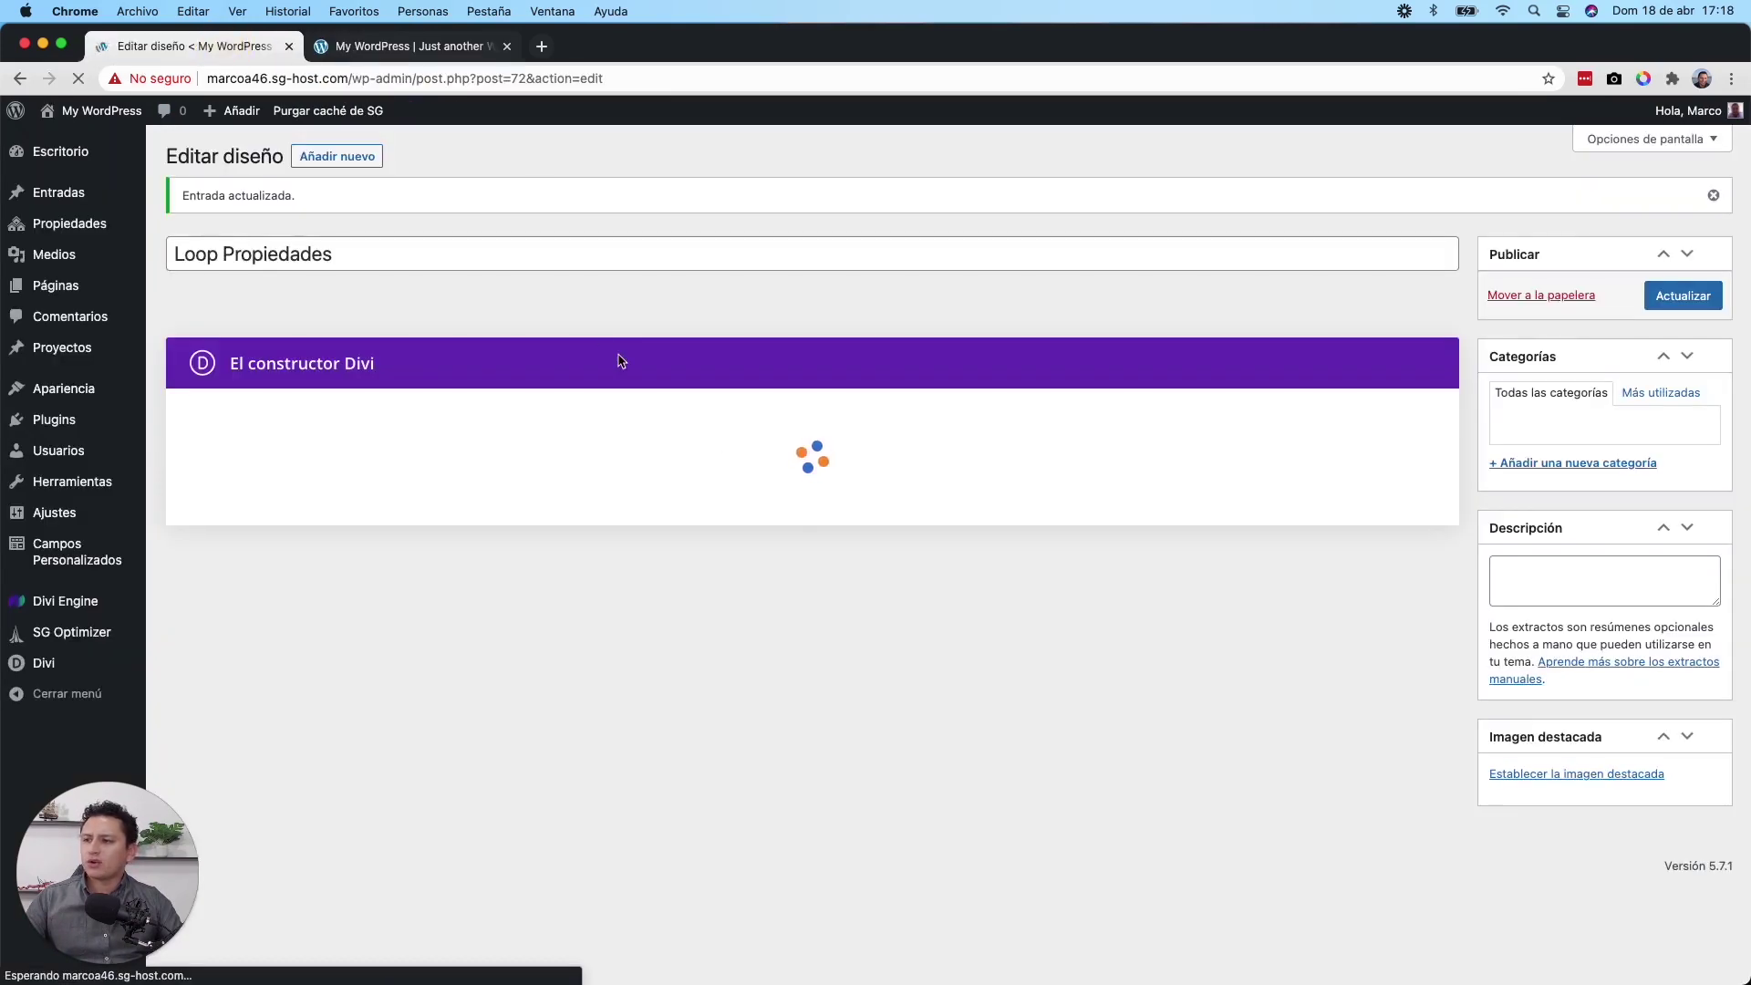
scroll(623, 641, down, 3)
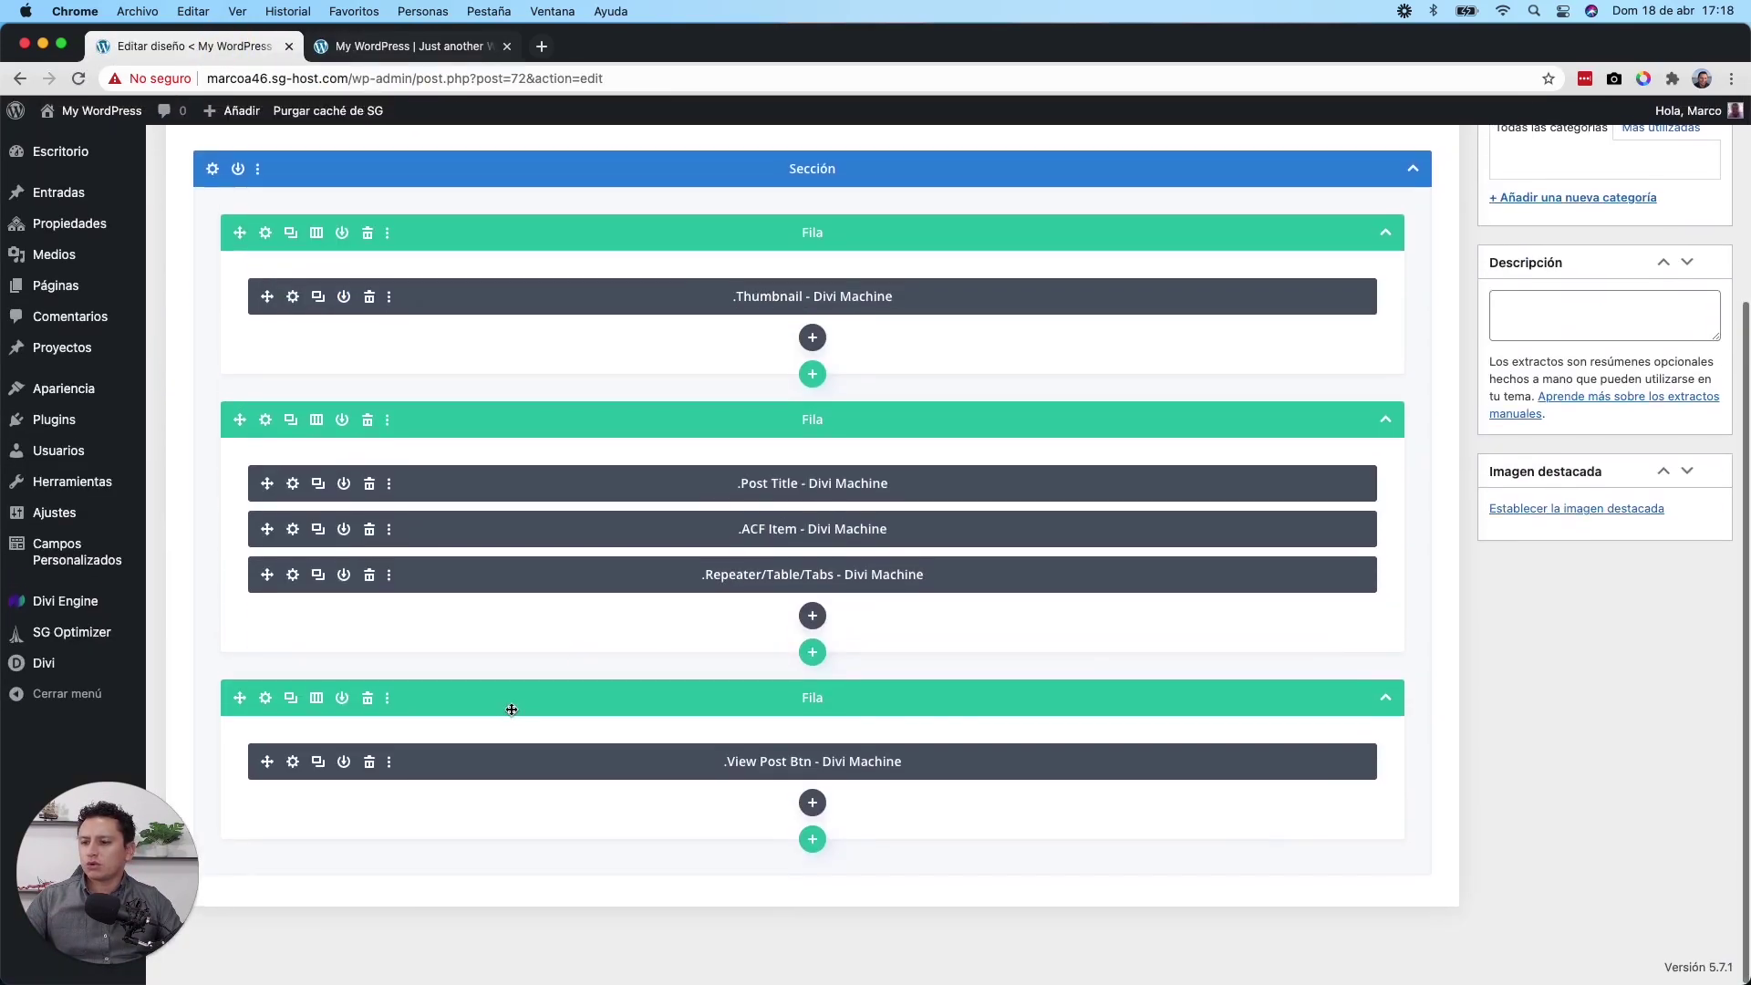
Enable custom styles on the View Post Btn with a purple #8300e9 background, confirm, and save
click(293, 762)
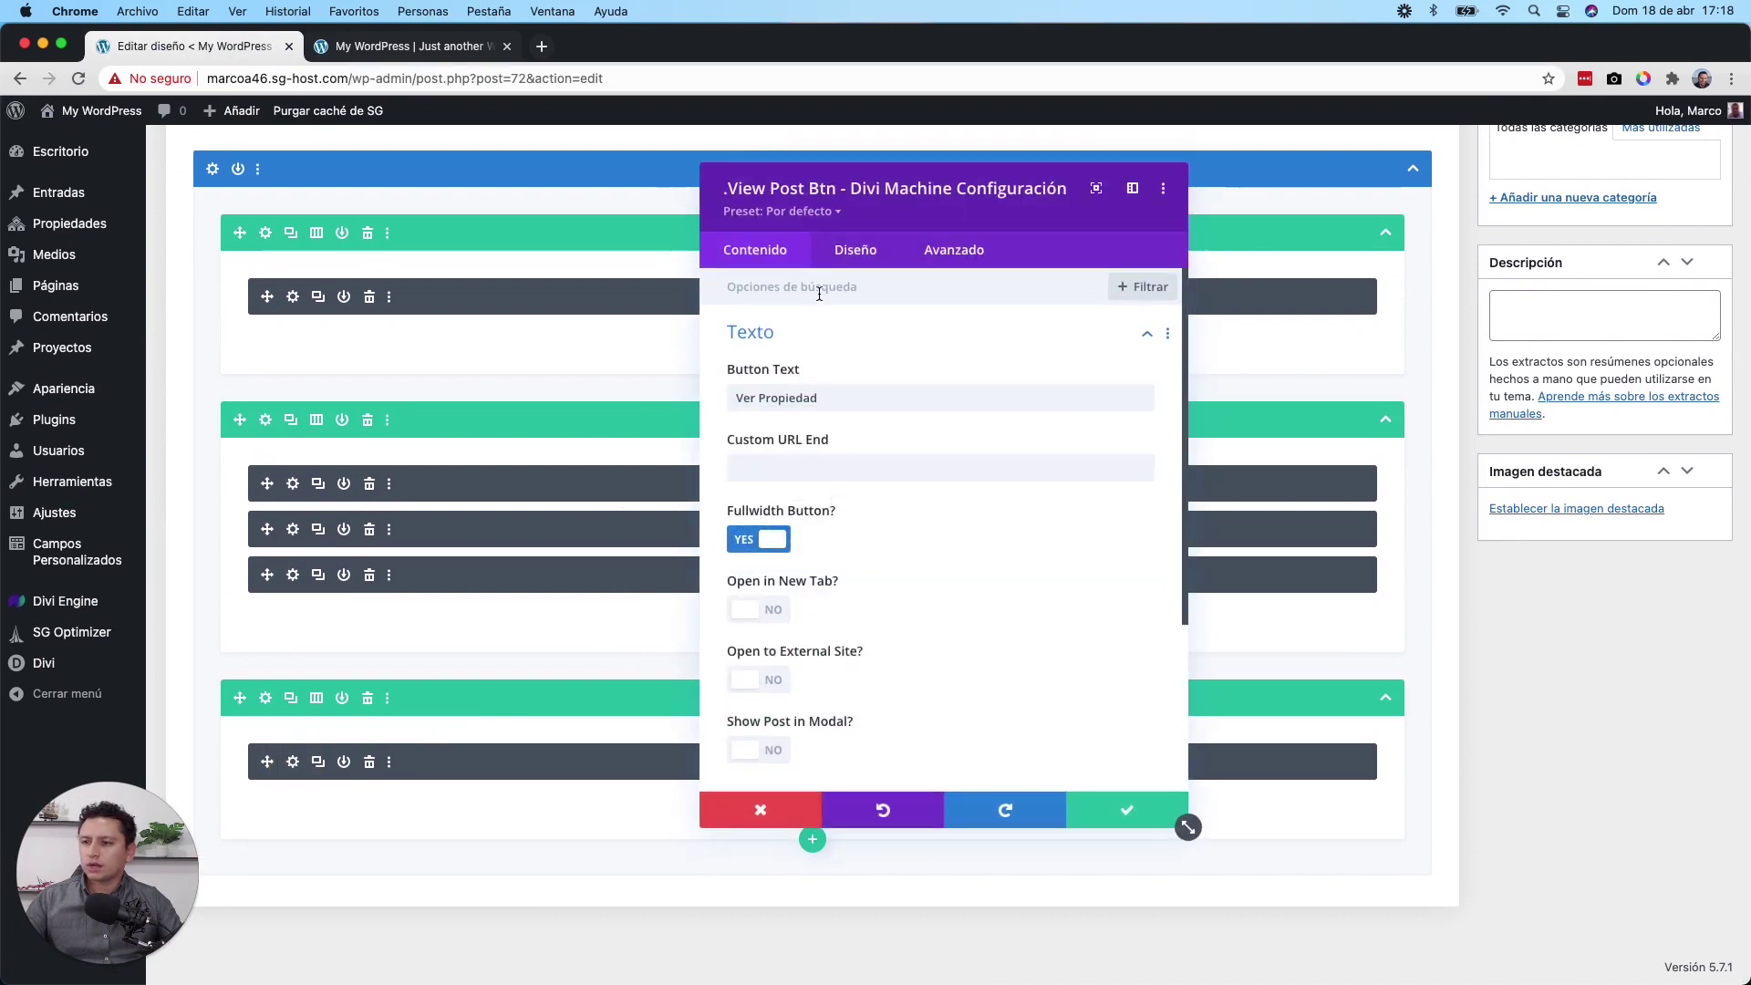
click(834, 260)
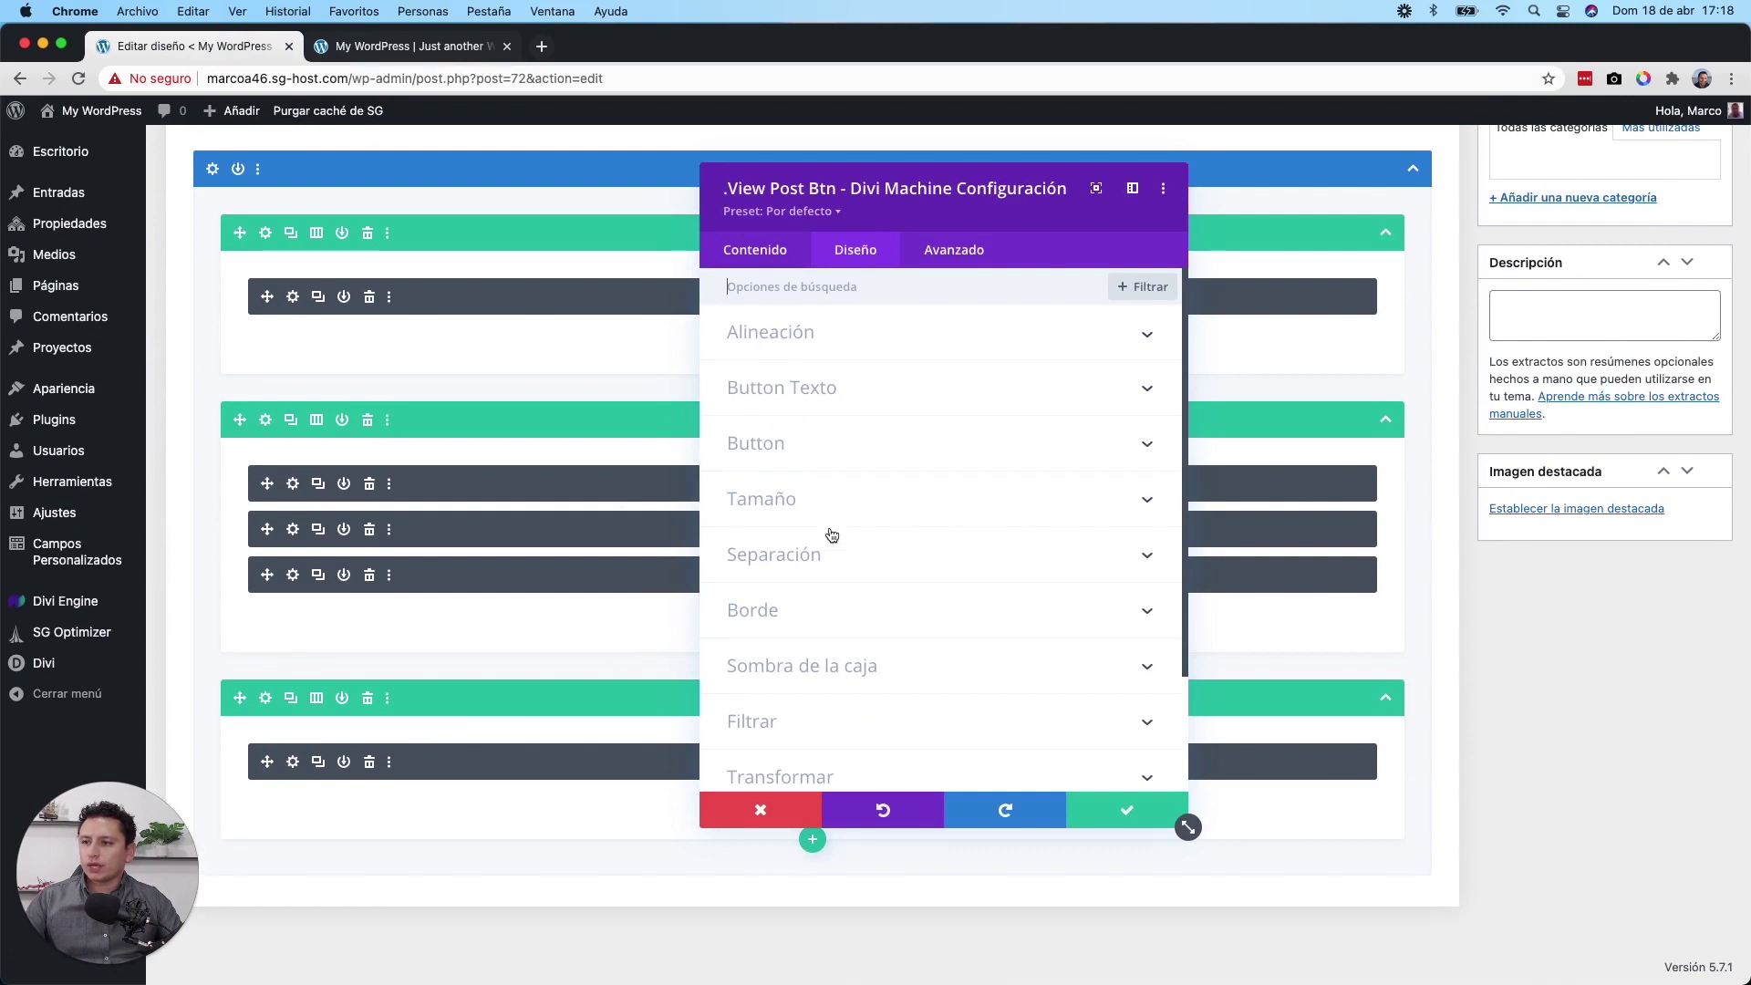
scroll(832, 535, down, 1)
click(782, 408)
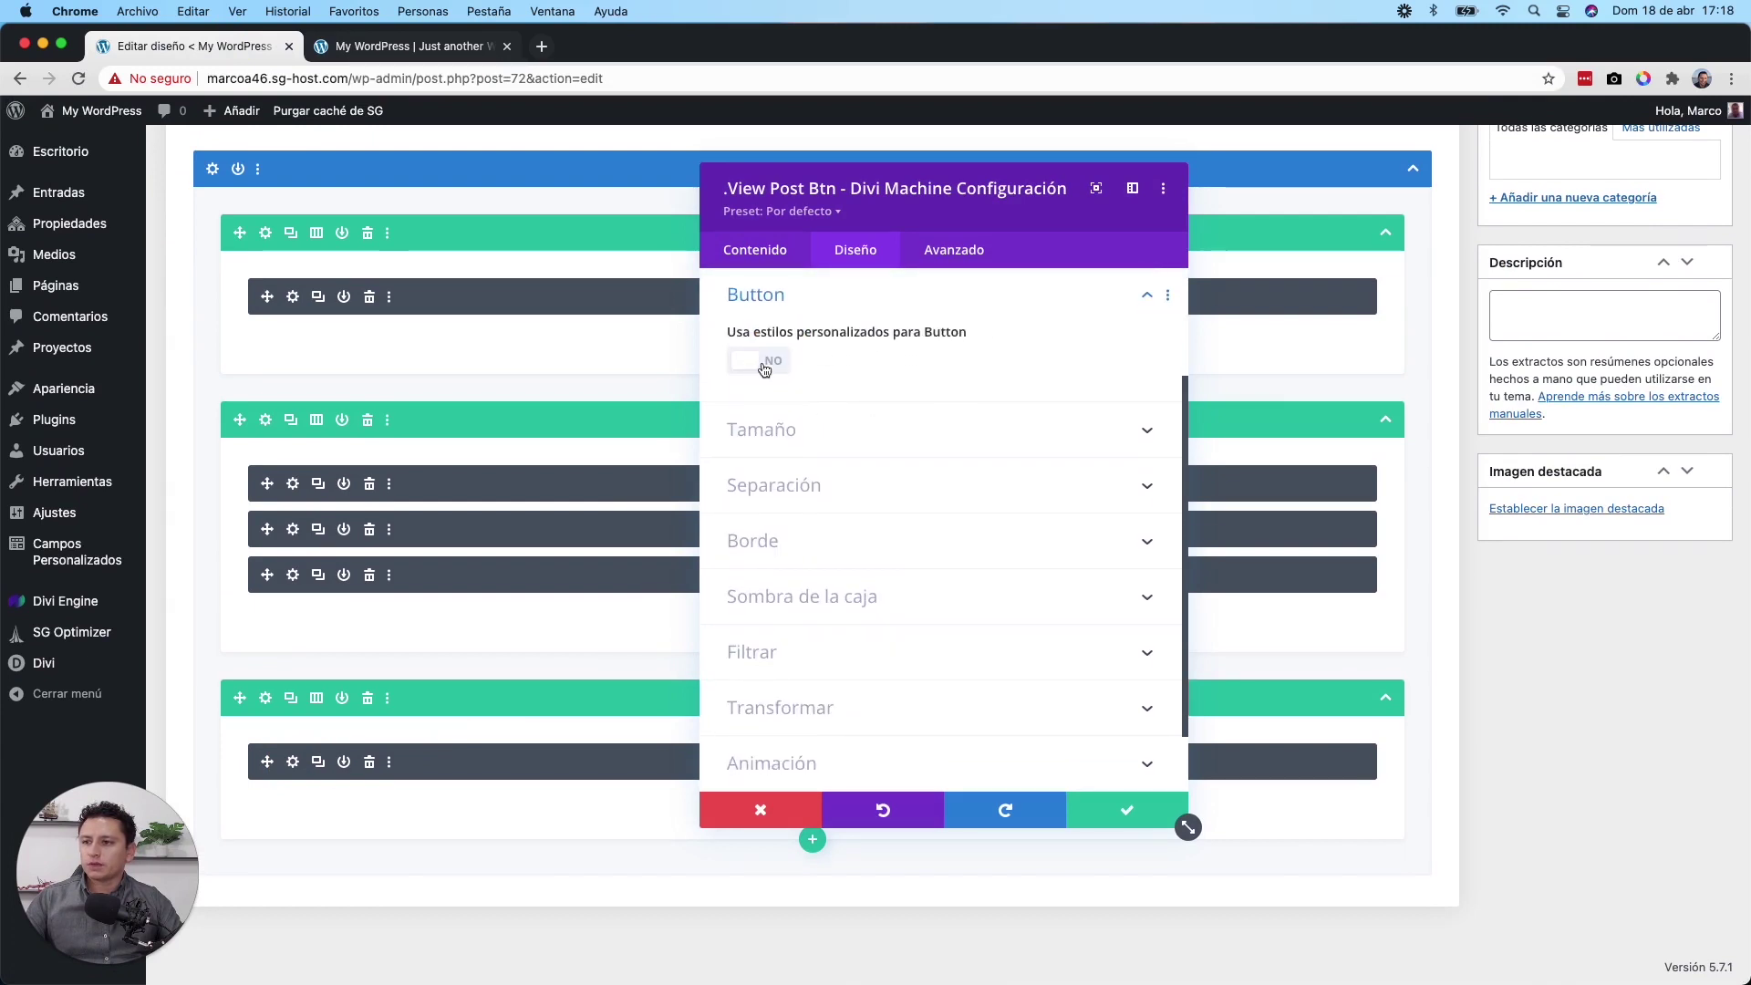
click(764, 363)
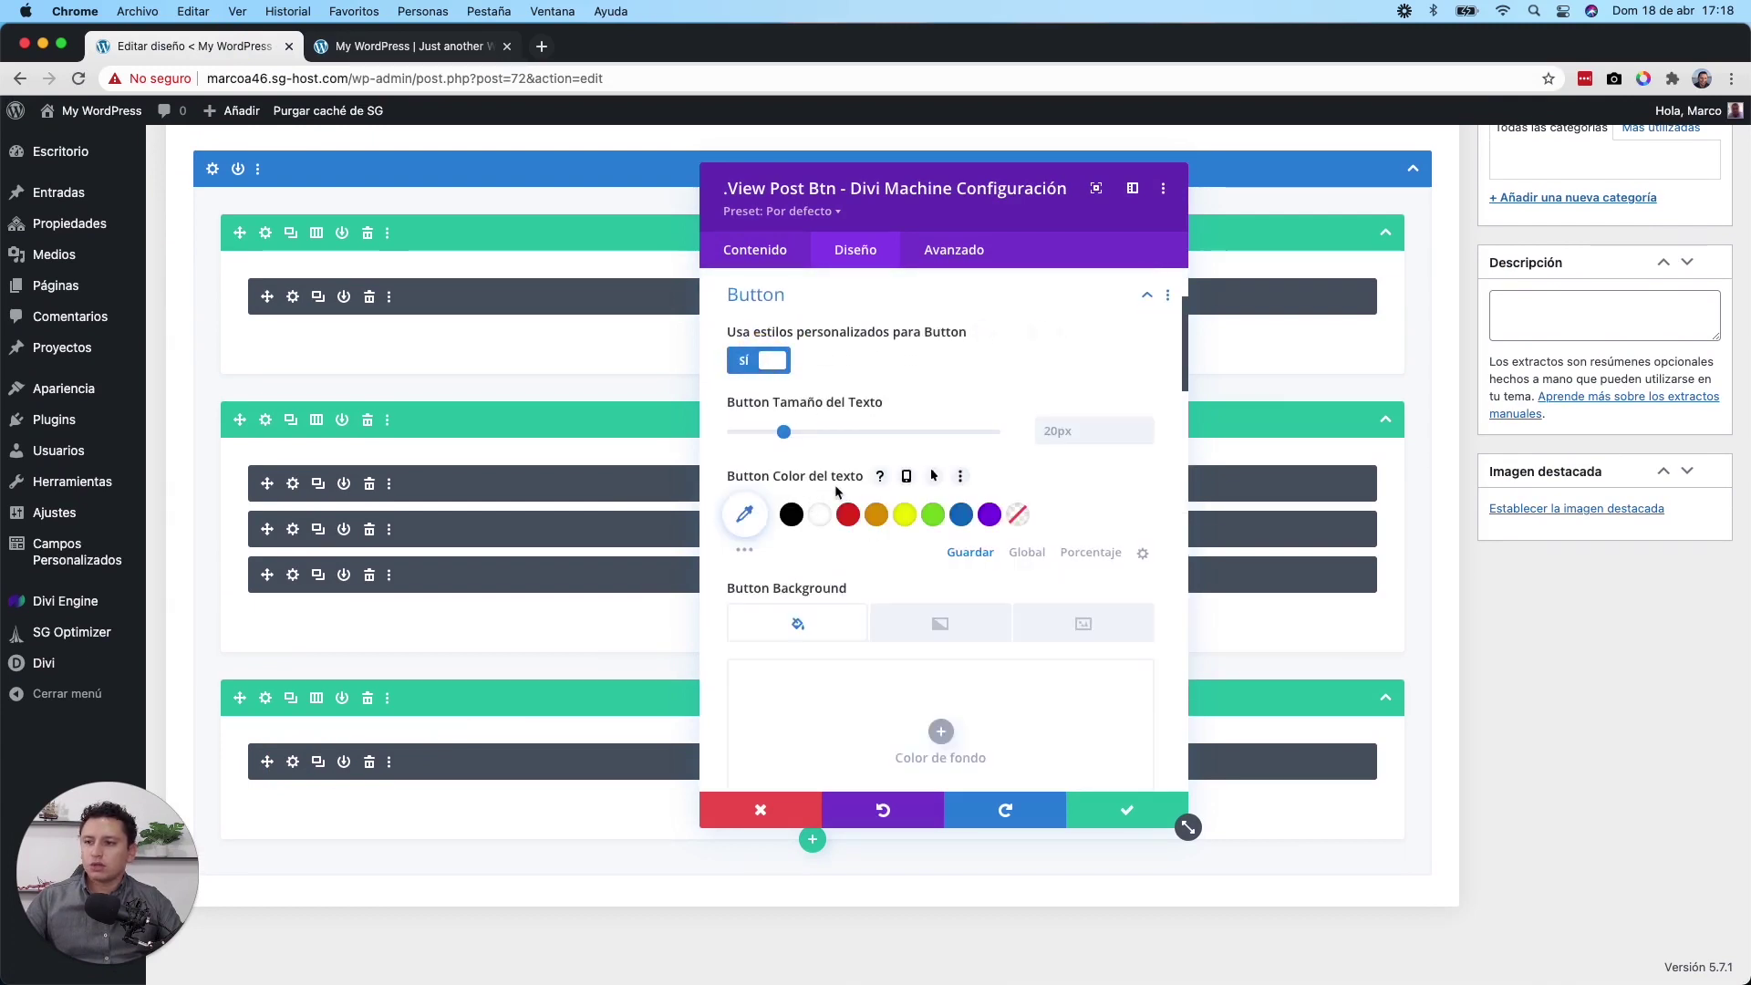
scroll(850, 501, down, 2)
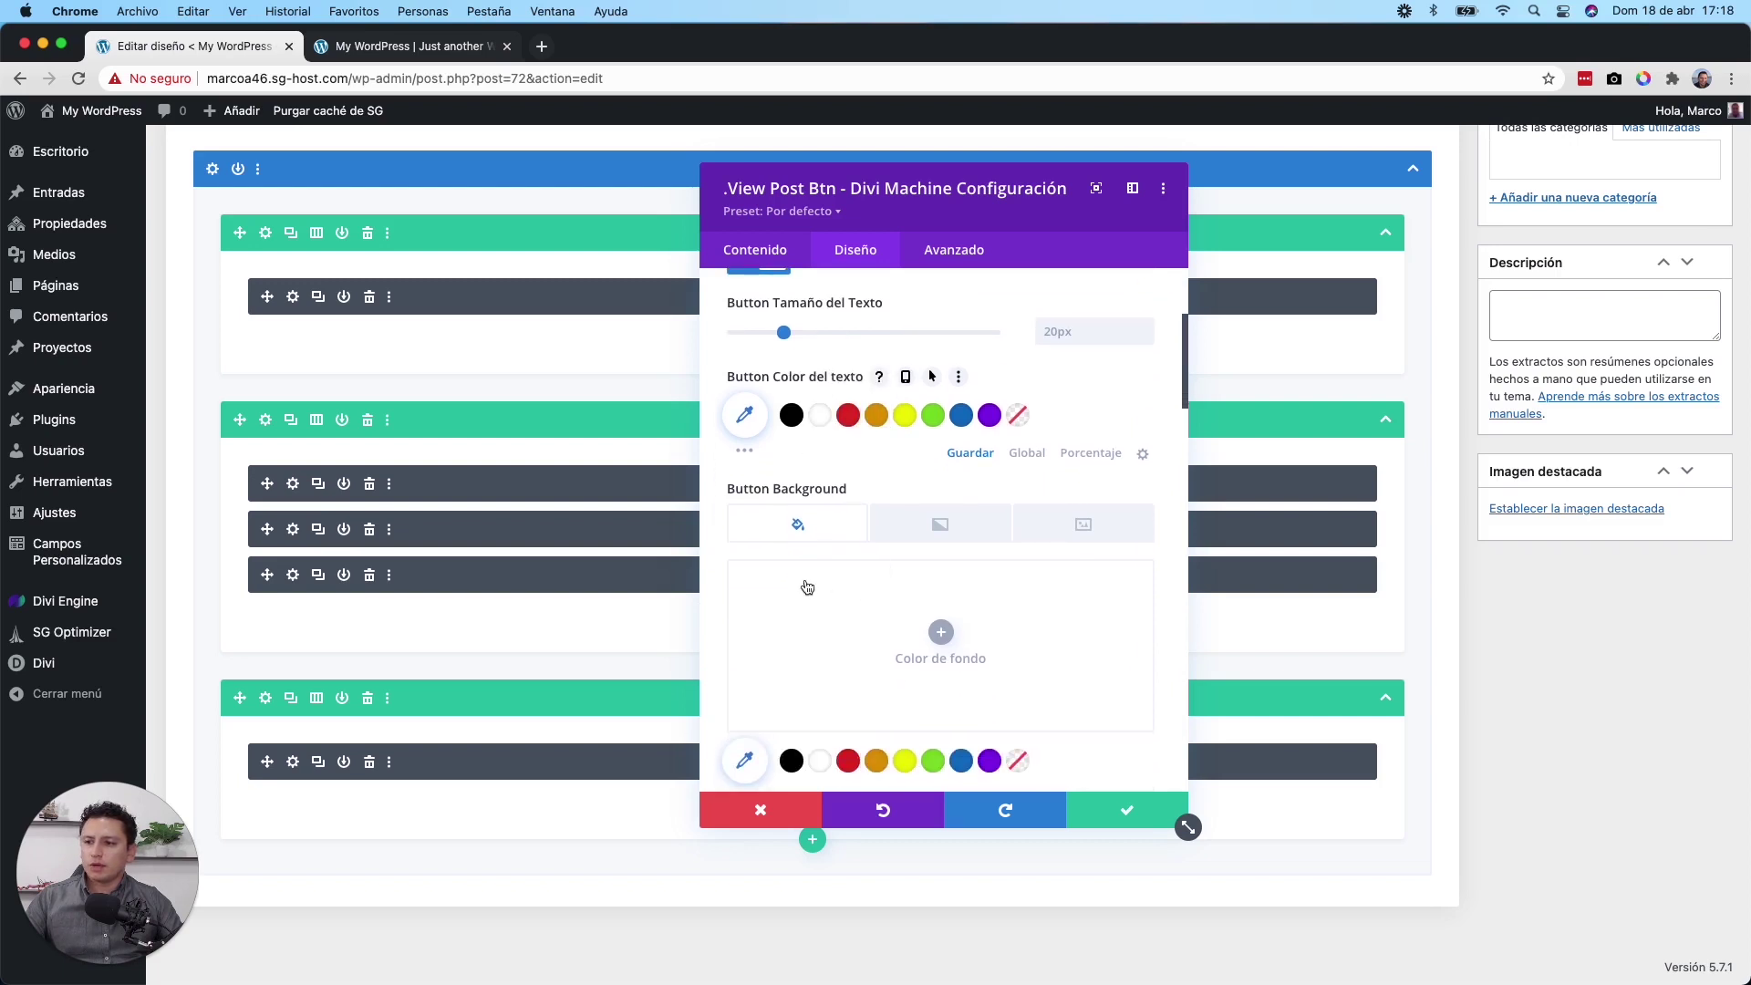
scroll(897, 636, down, 1)
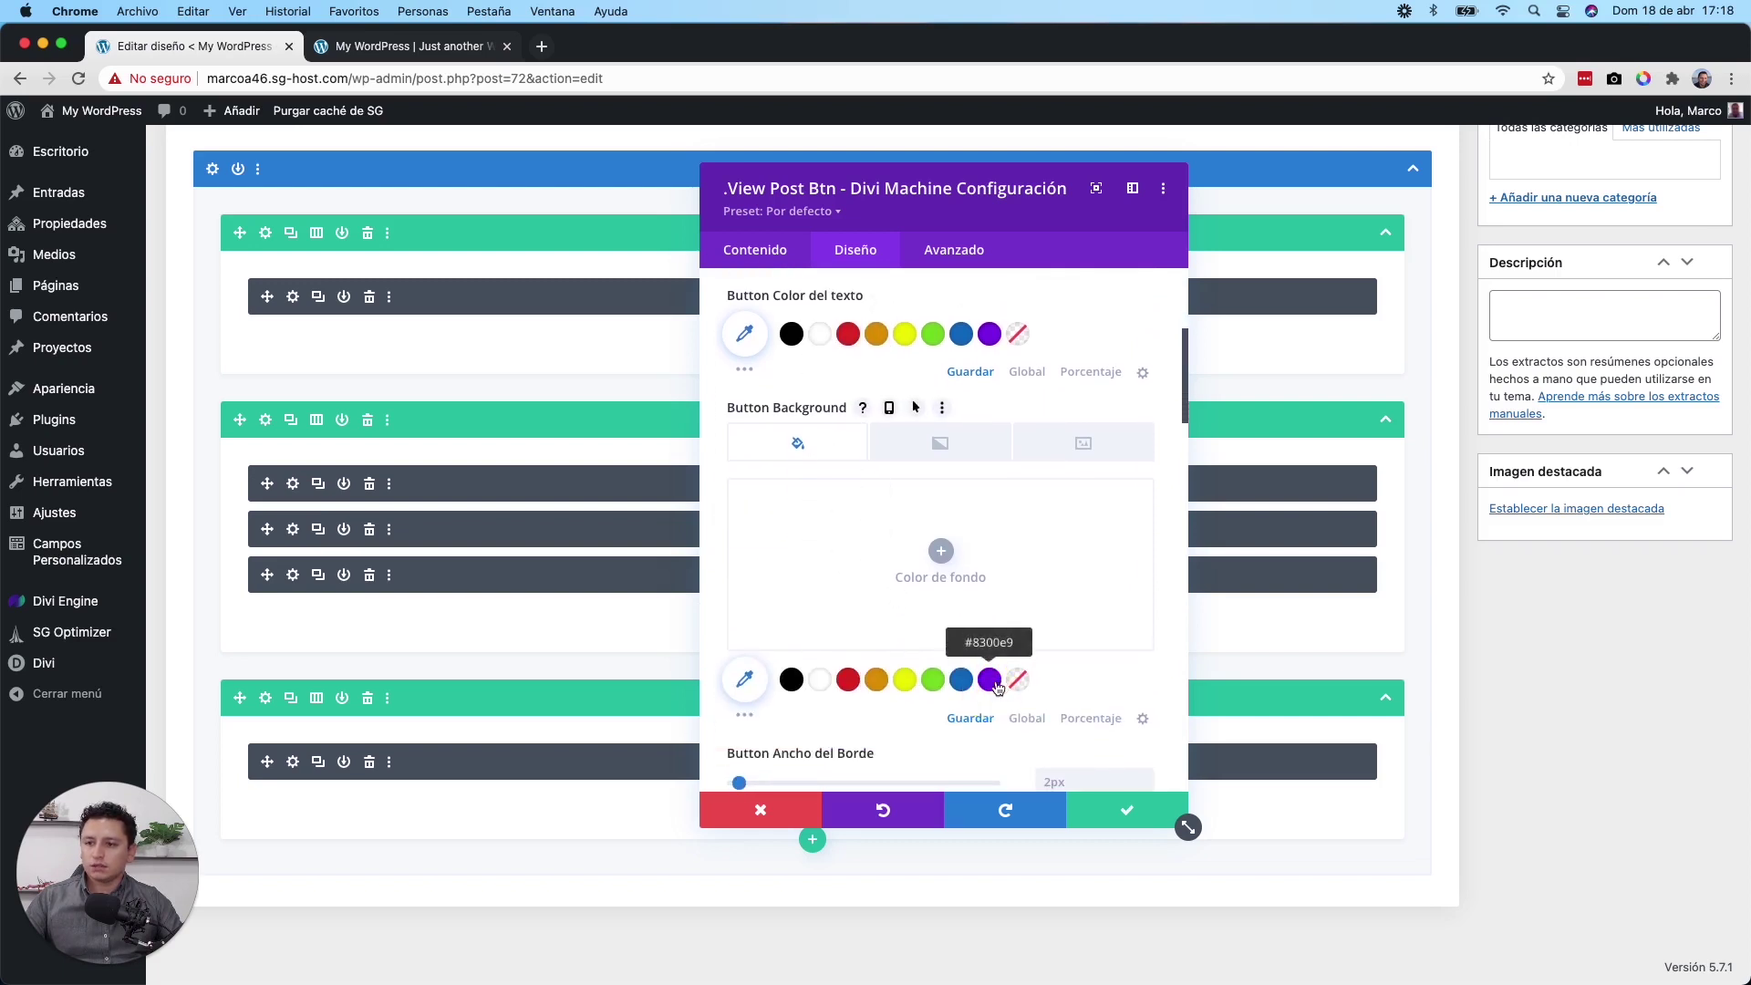
click(990, 680)
scroll(965, 594, up, 2)
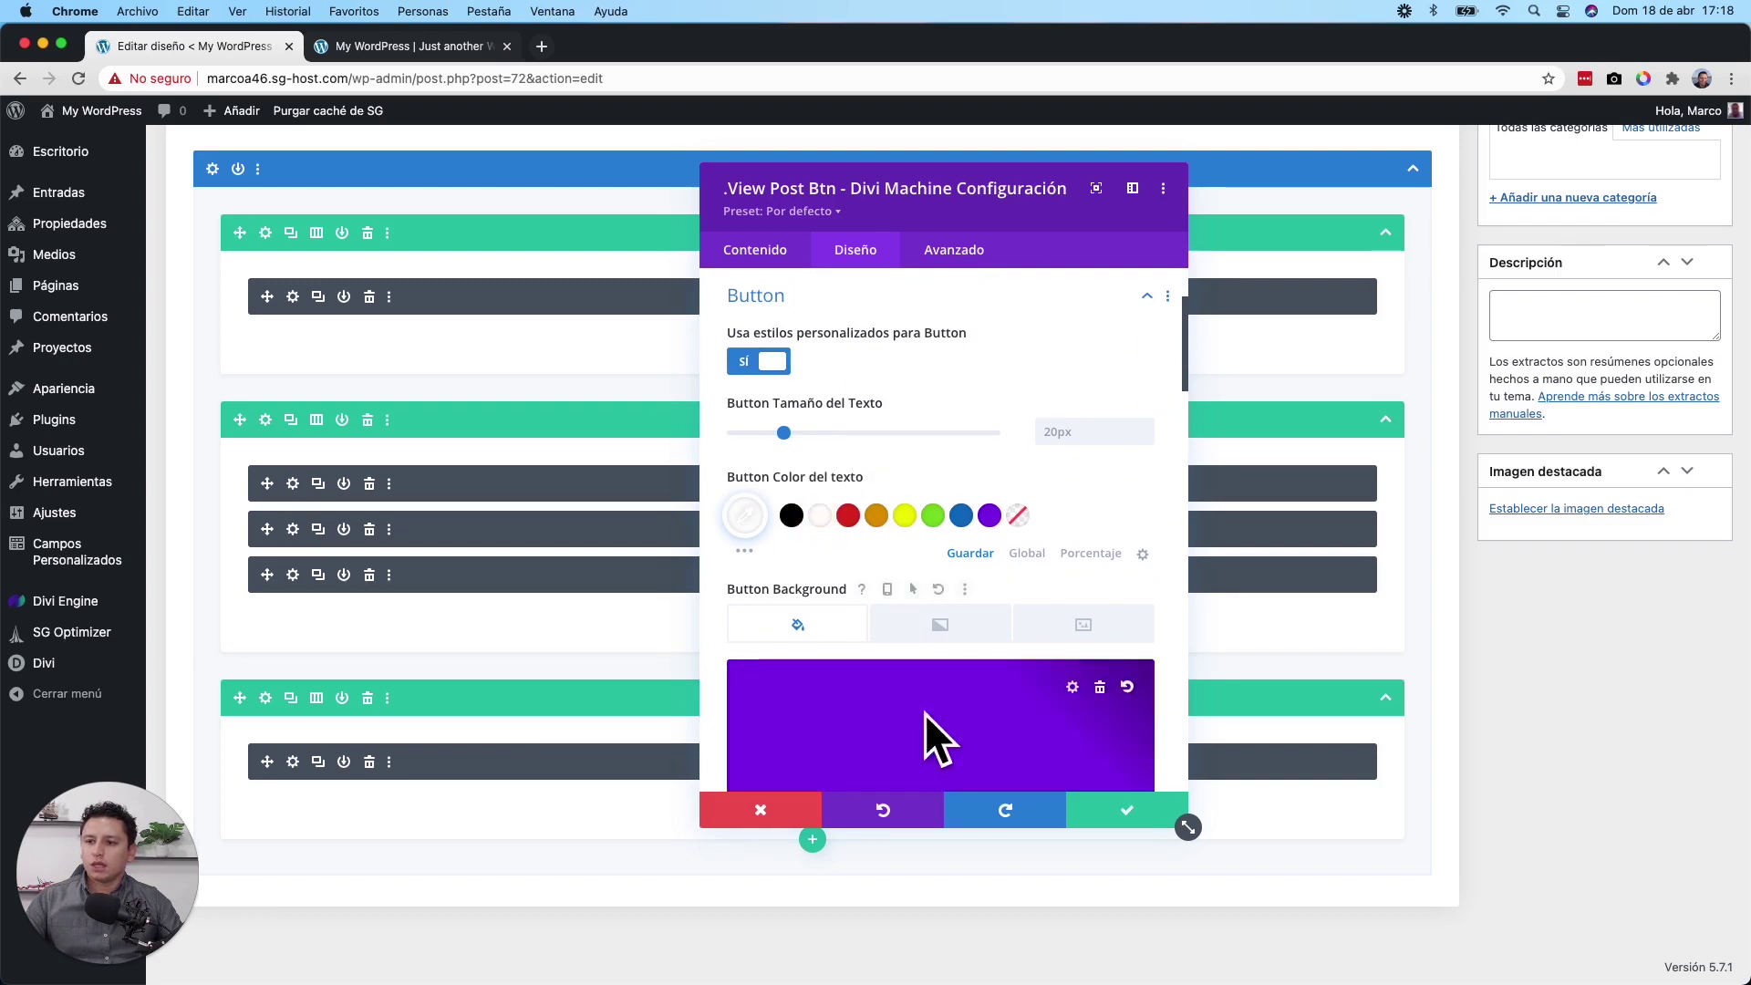
scroll(926, 729, down, 2)
click(1131, 811)
scroll(1368, 547, up, 4)
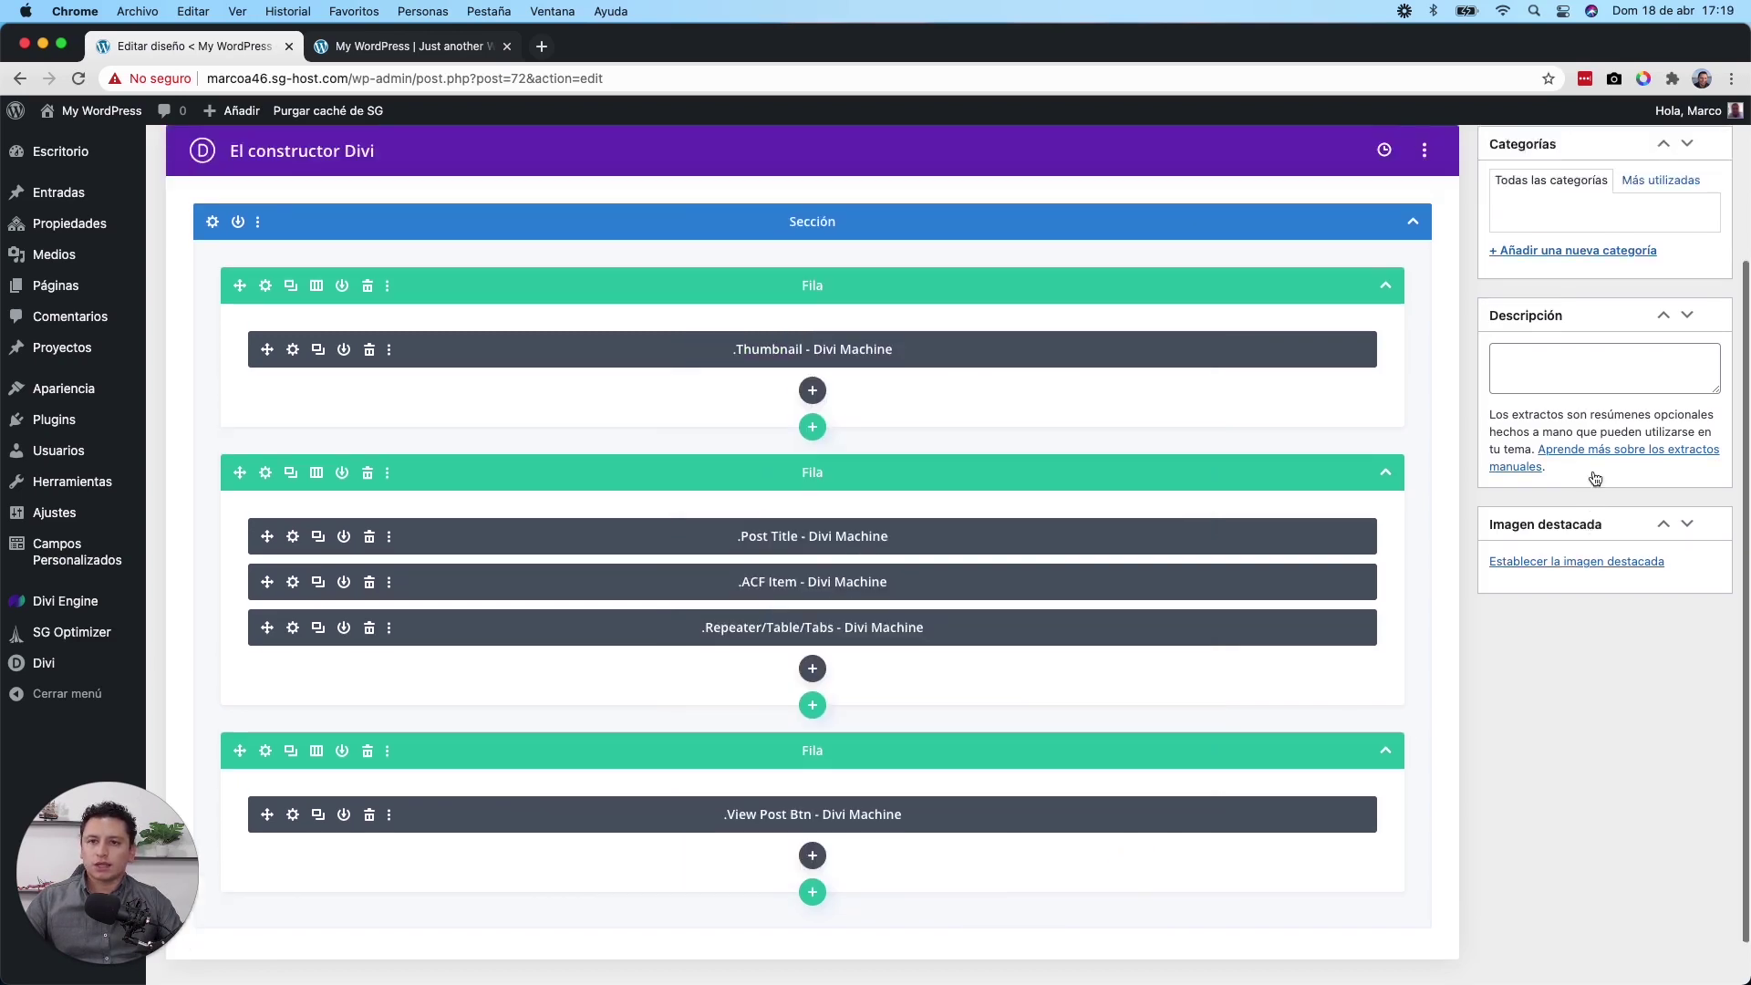
click(1672, 287)
Reload the live listing to check the purple Ver Propiedad buttons, then go back to Editar diseño
click(413, 45)
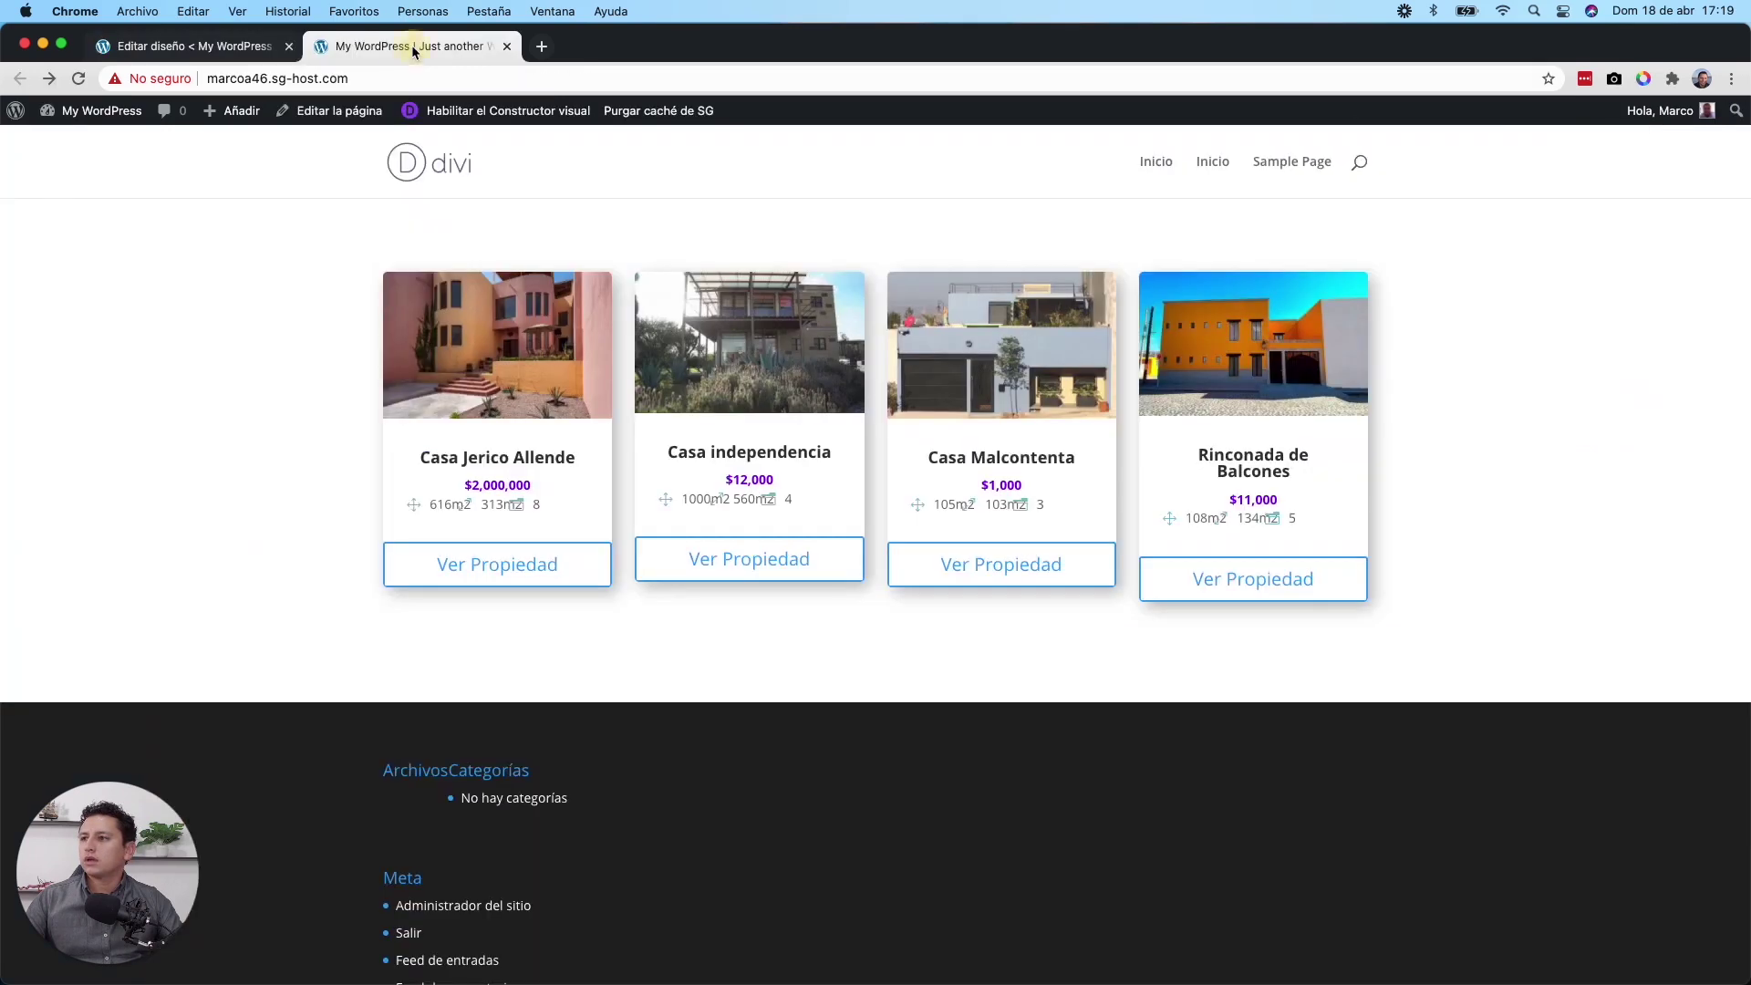
key(super+r)
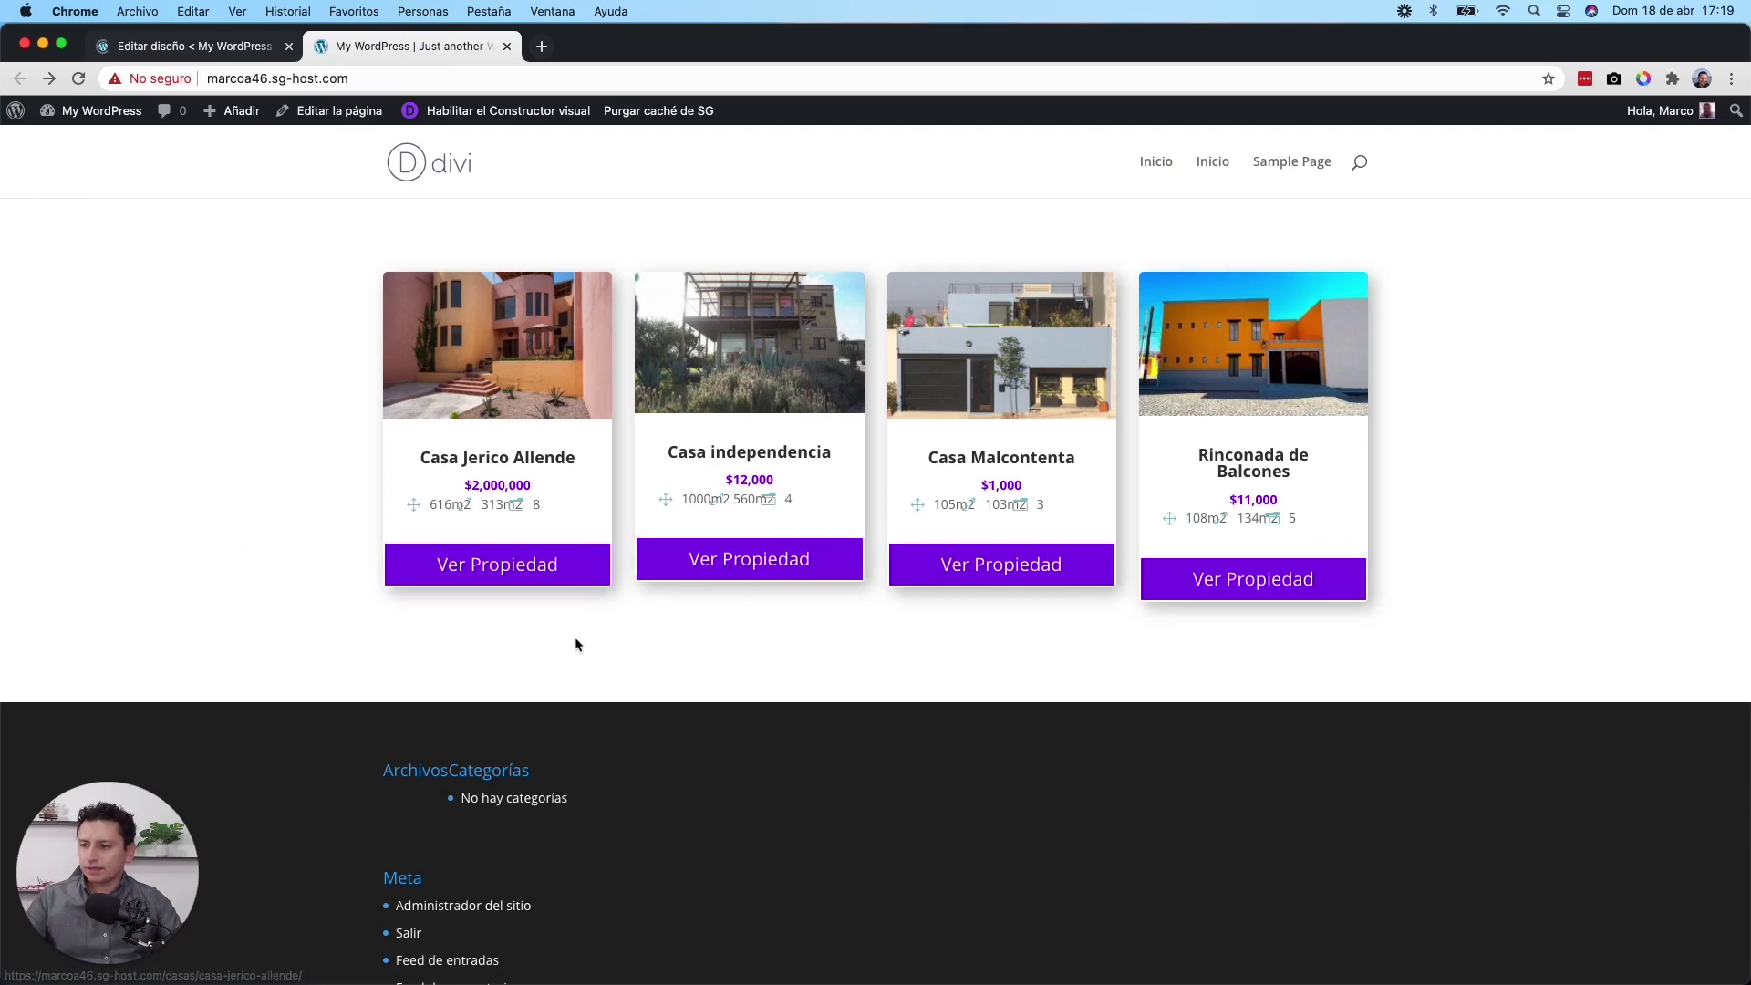
click(206, 48)
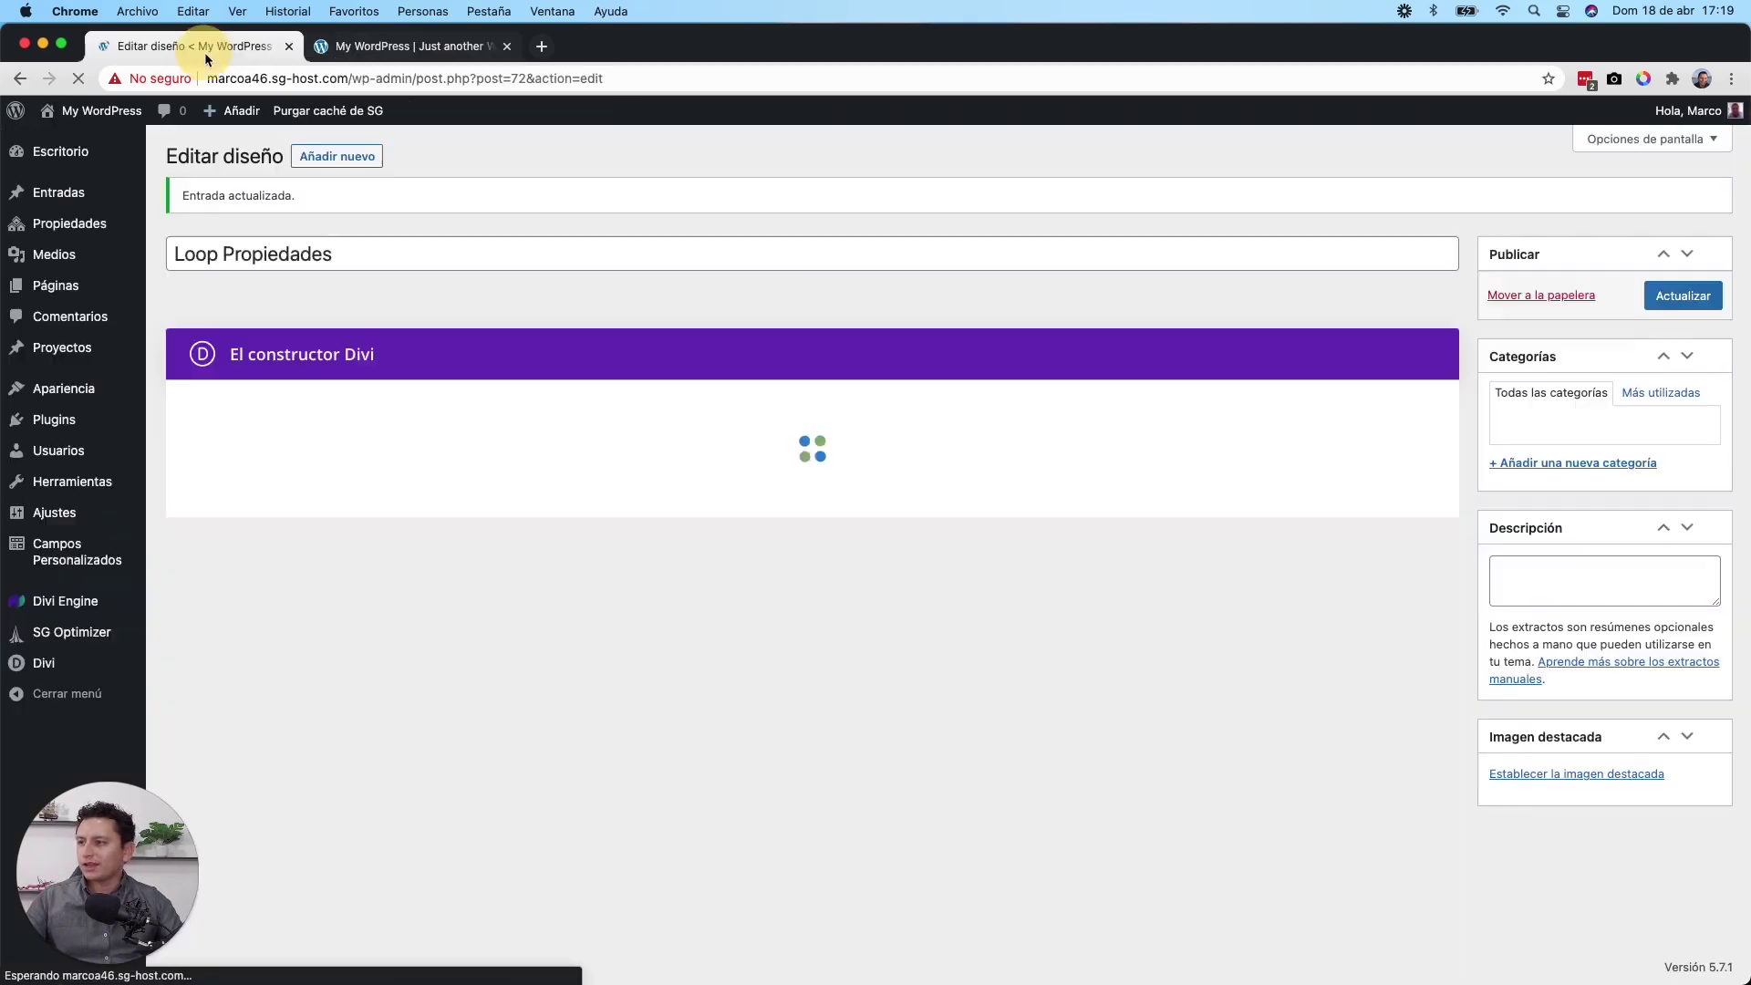
click(420, 48)
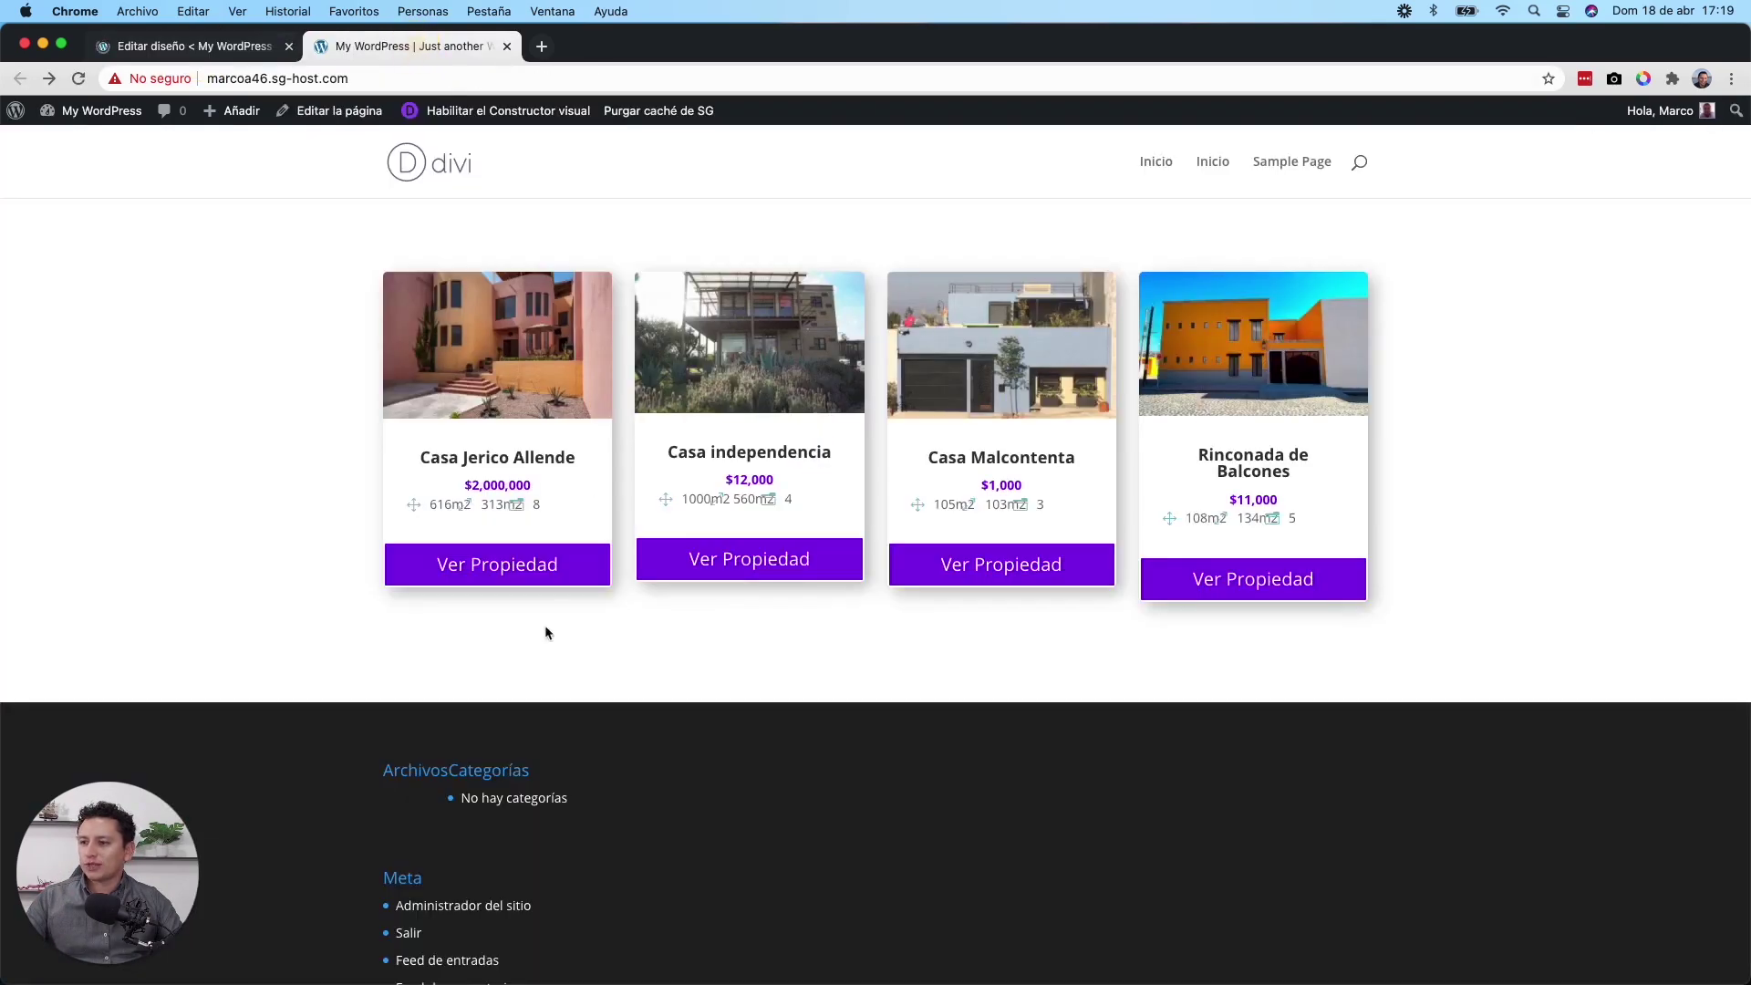
click(178, 50)
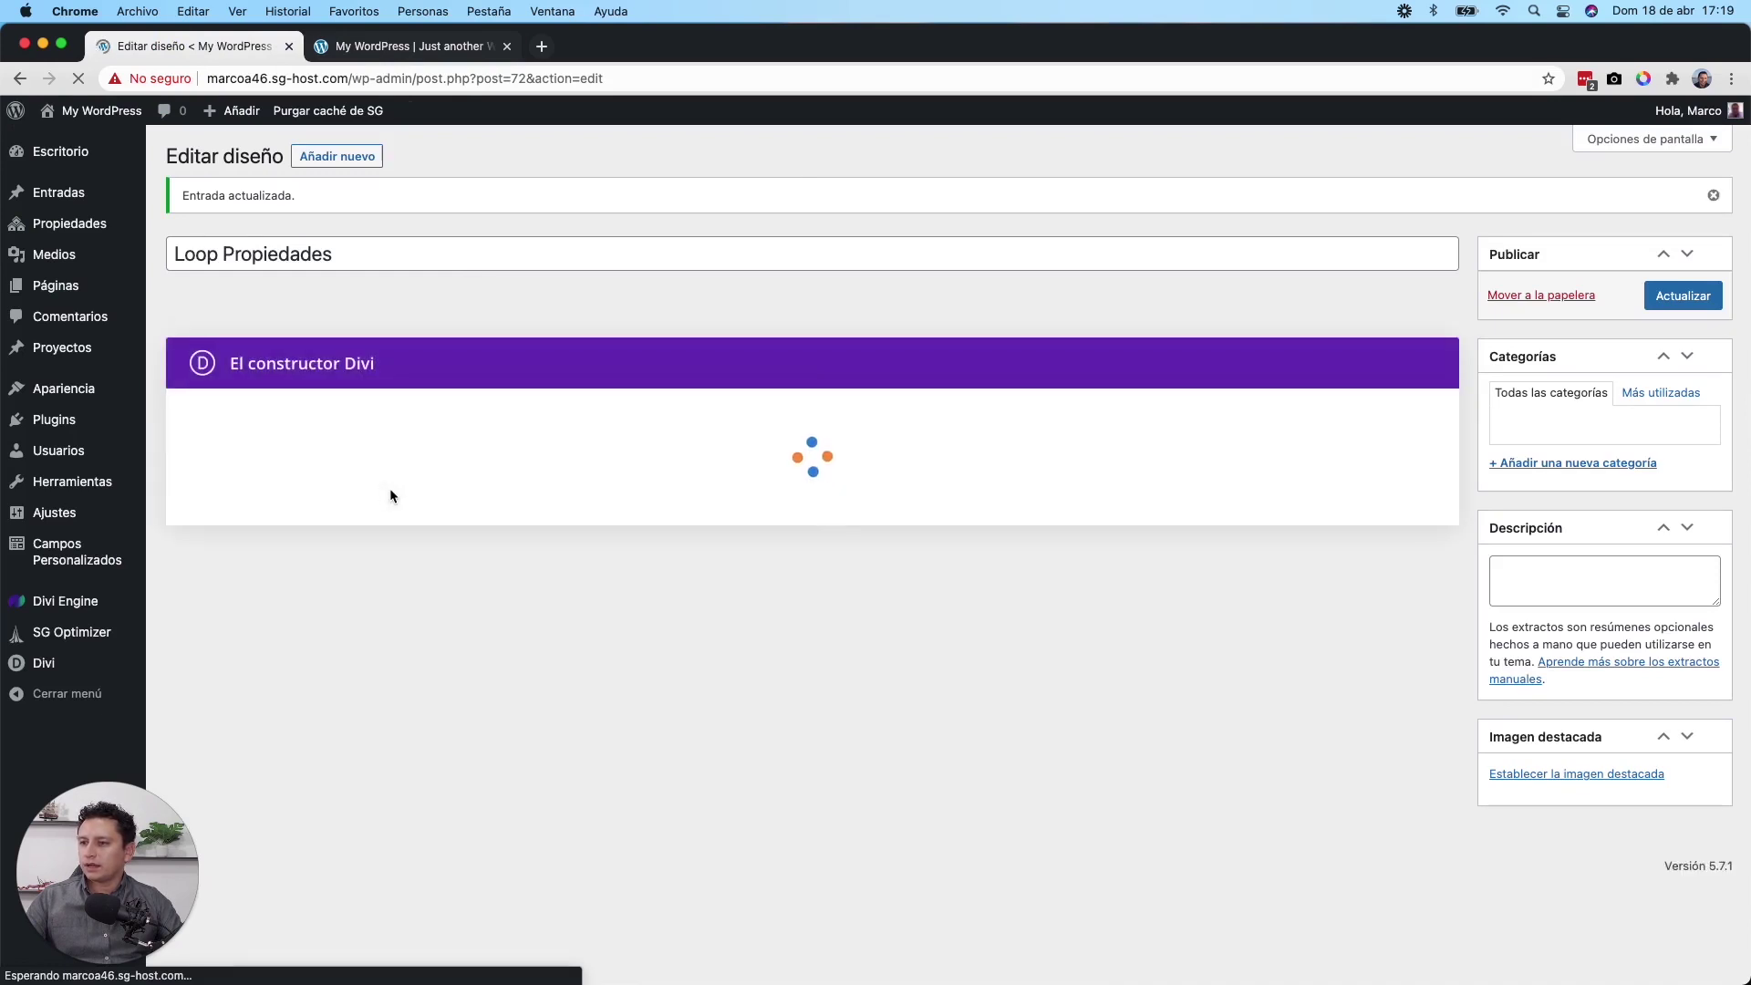
scroll(386, 629, down, 3)
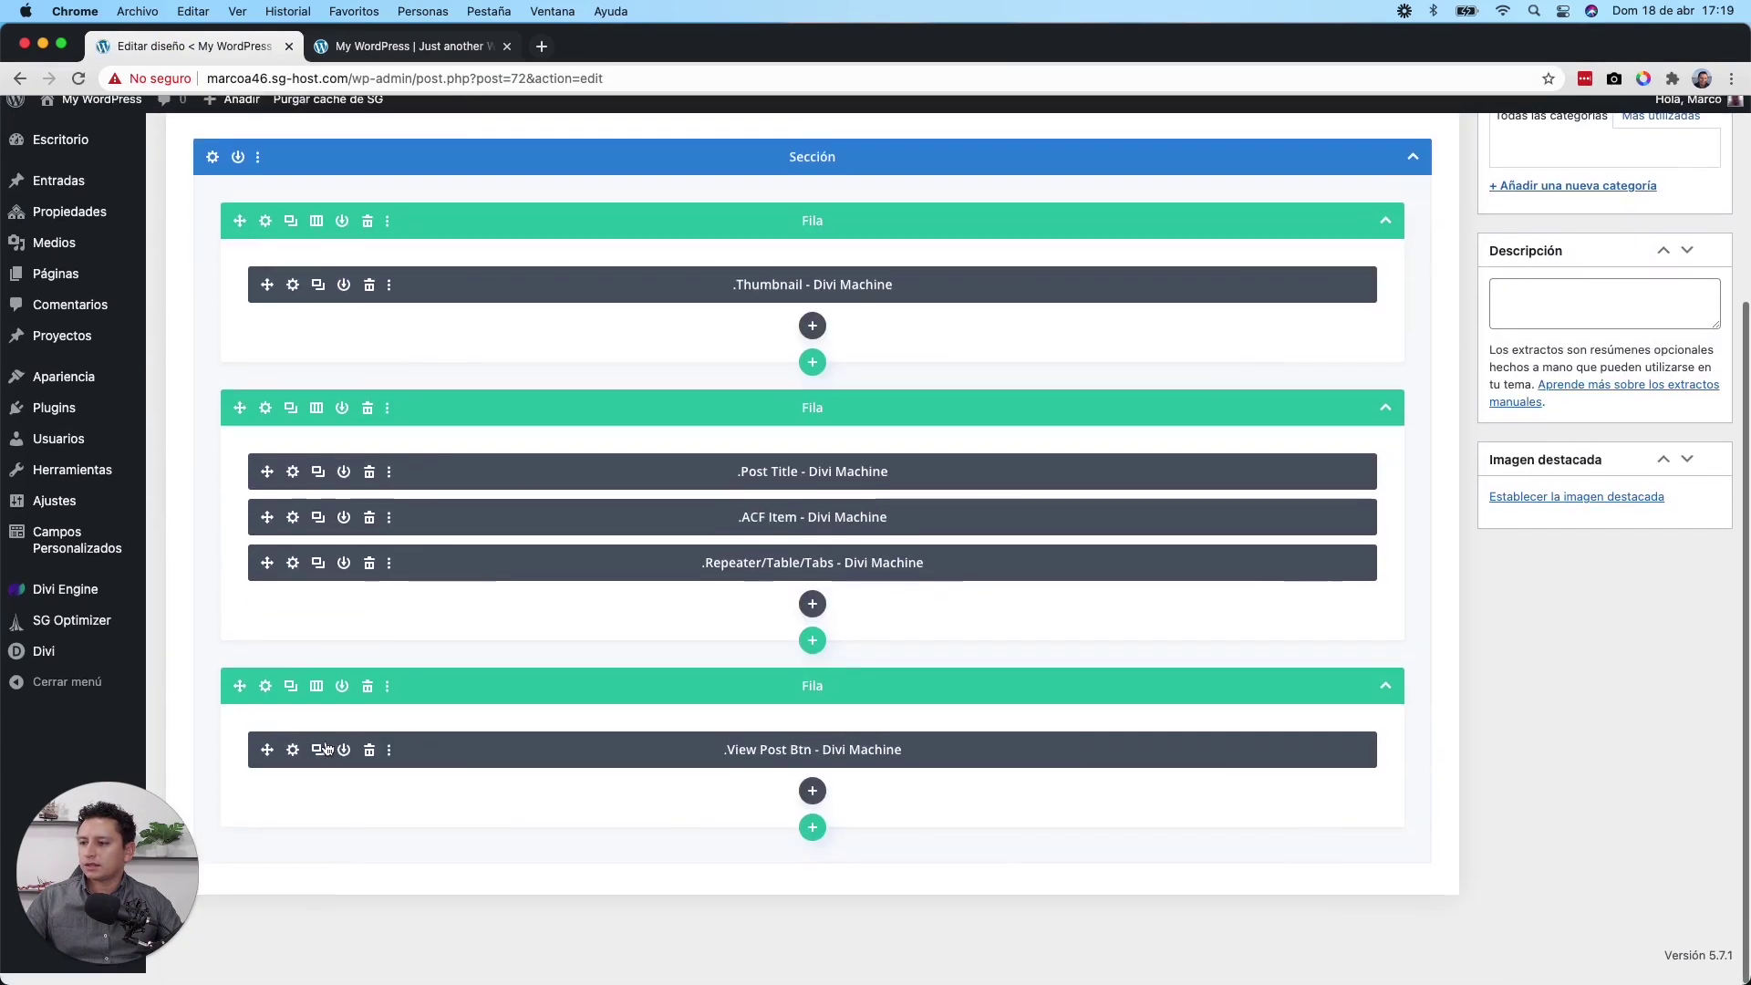
Set the View Post Btn's Ancho del Borde to 0px and confirm
click(292, 763)
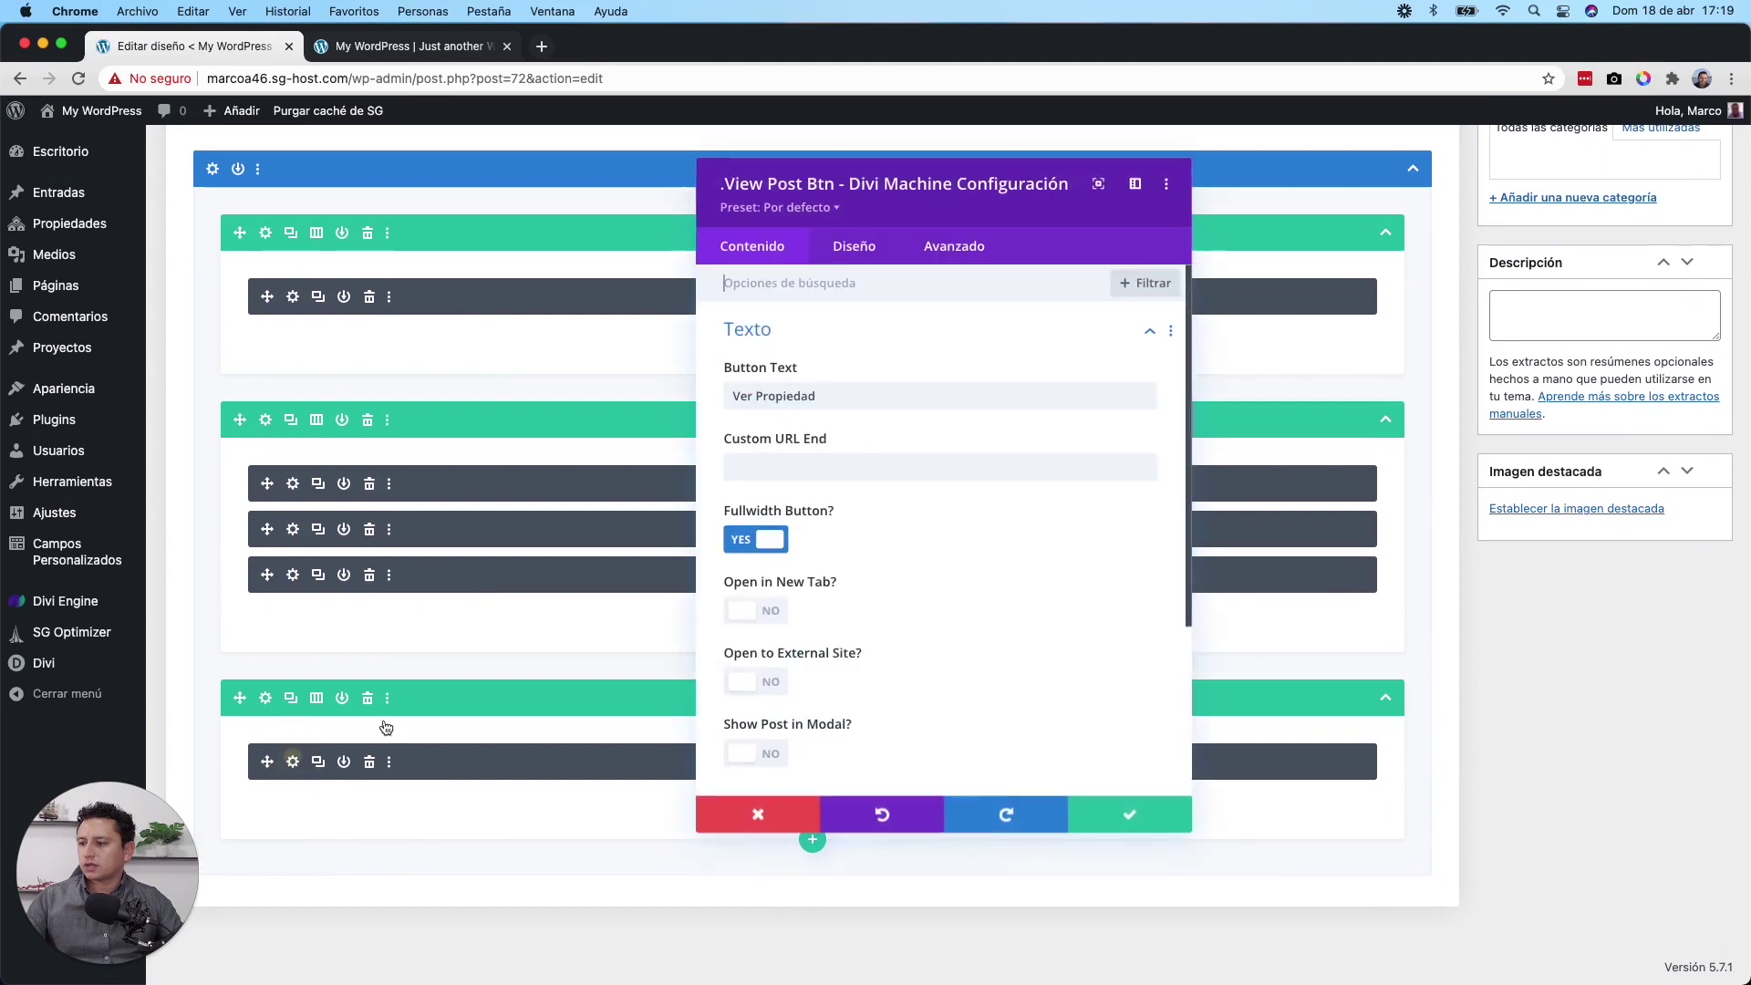
click(862, 248)
click(835, 448)
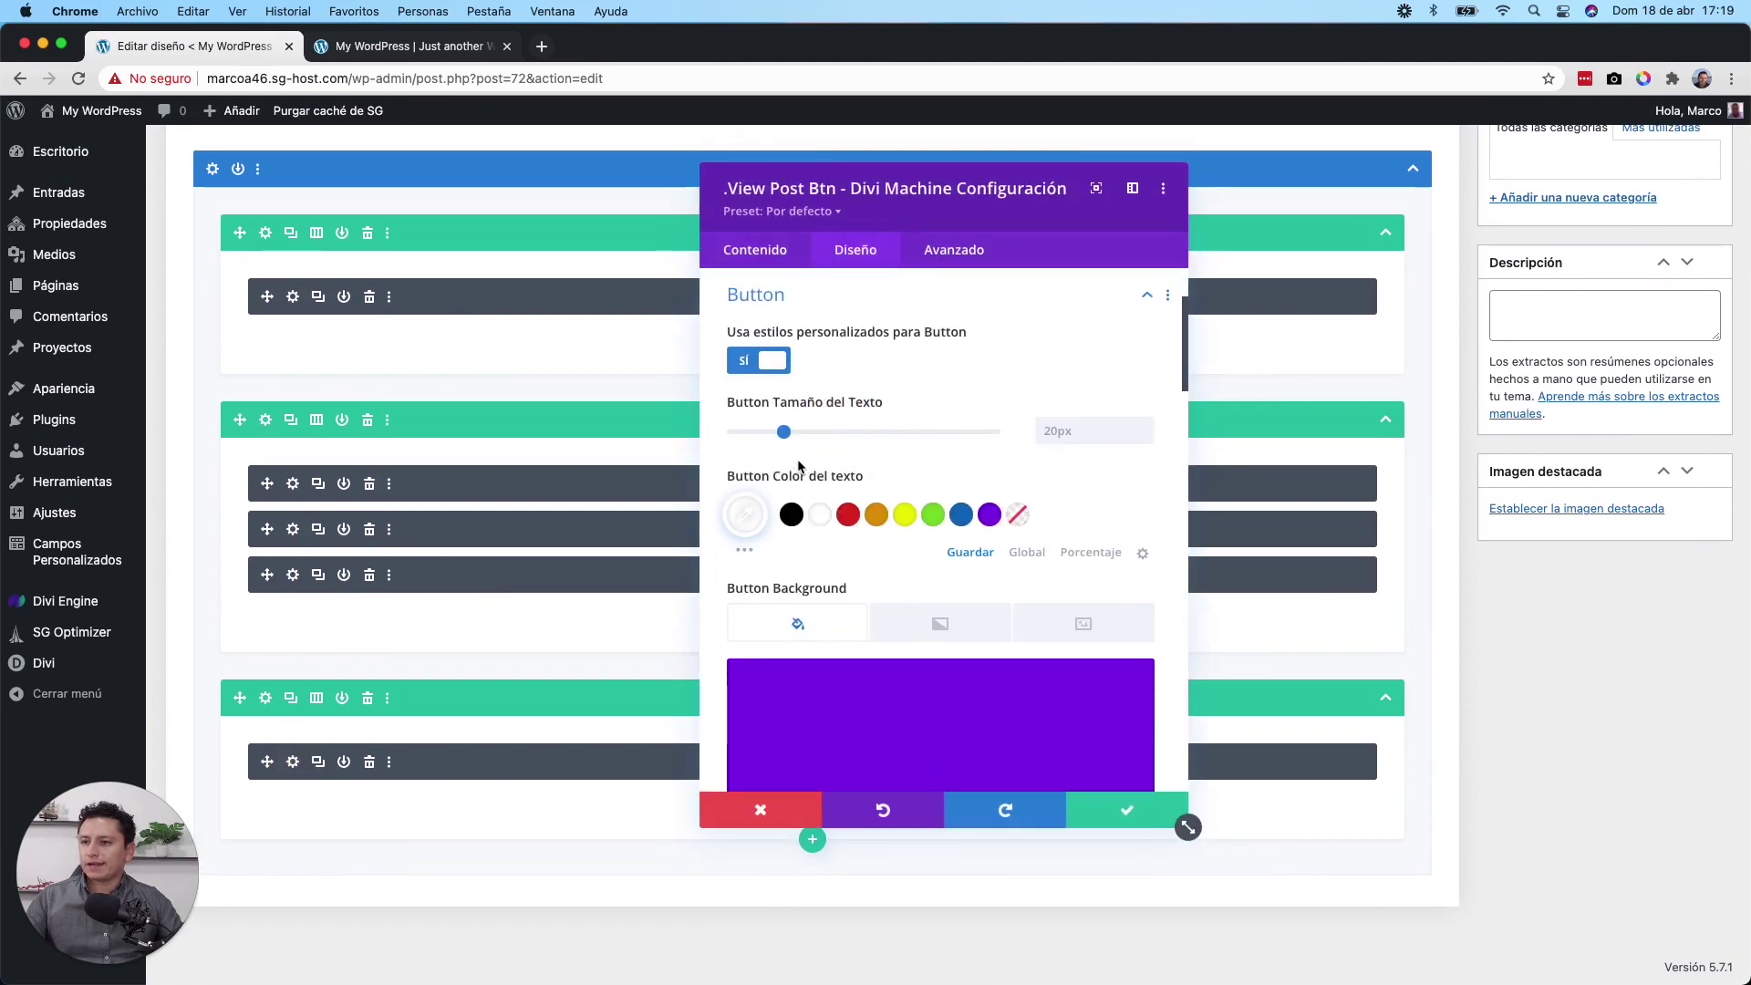
scroll(798, 466, down, 6)
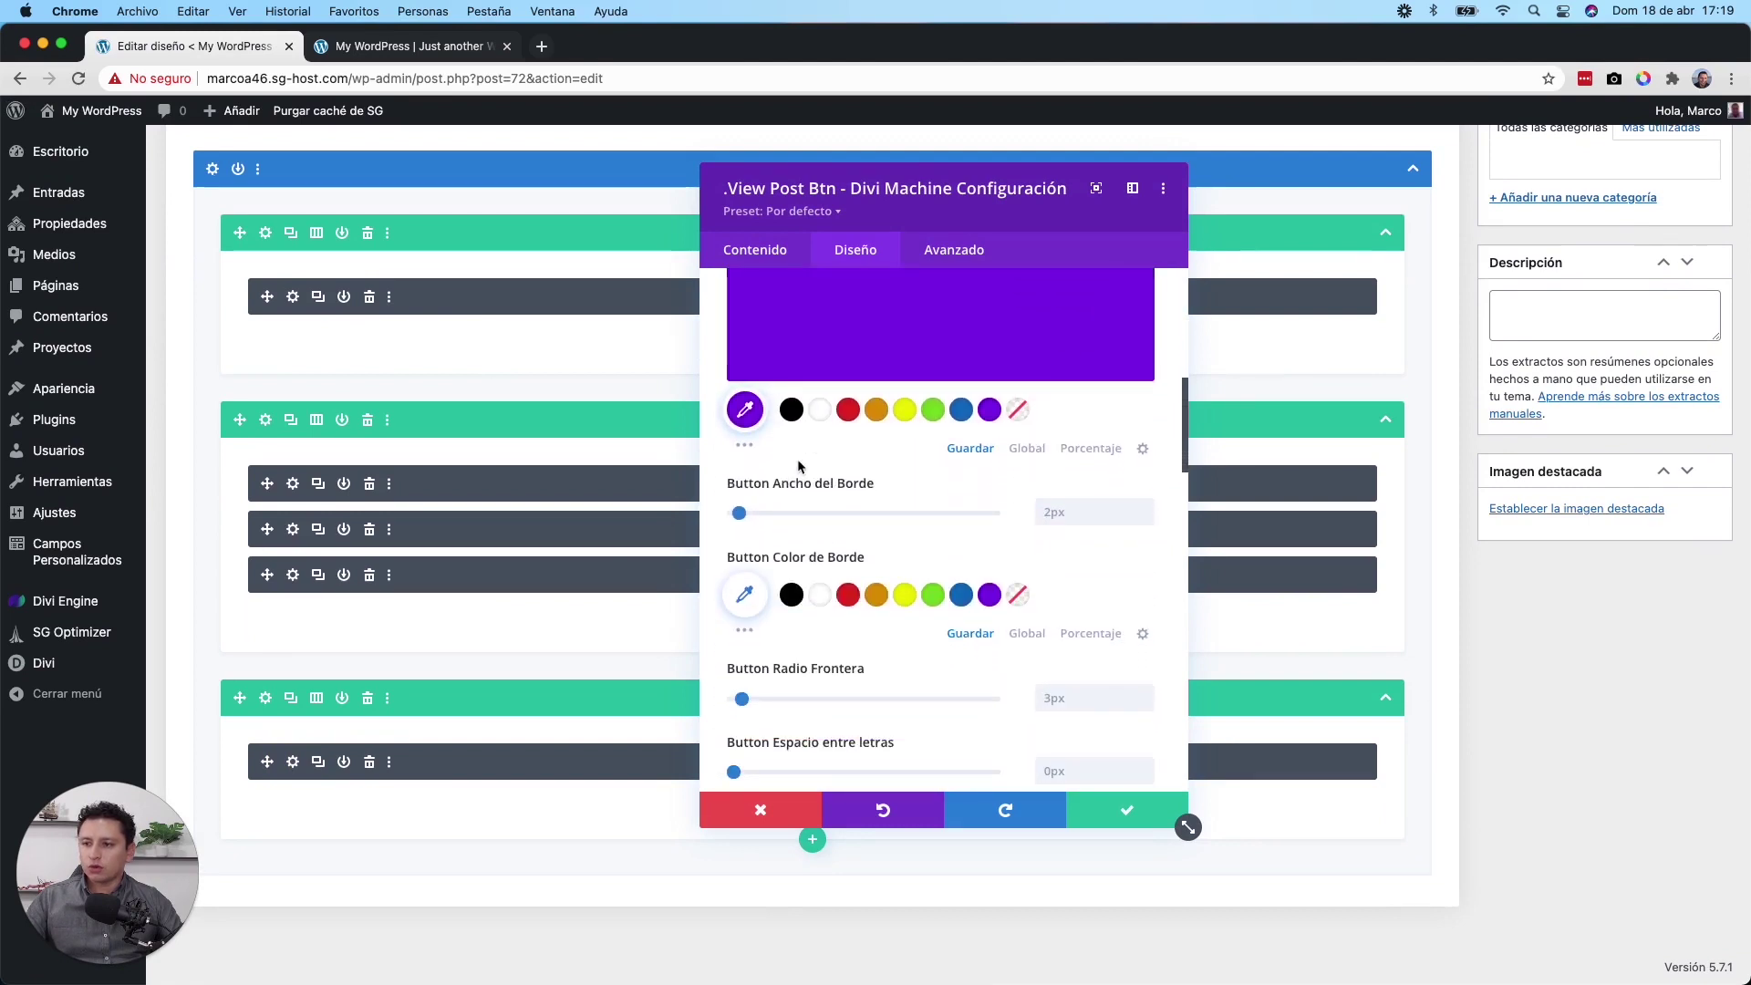
click(1068, 514)
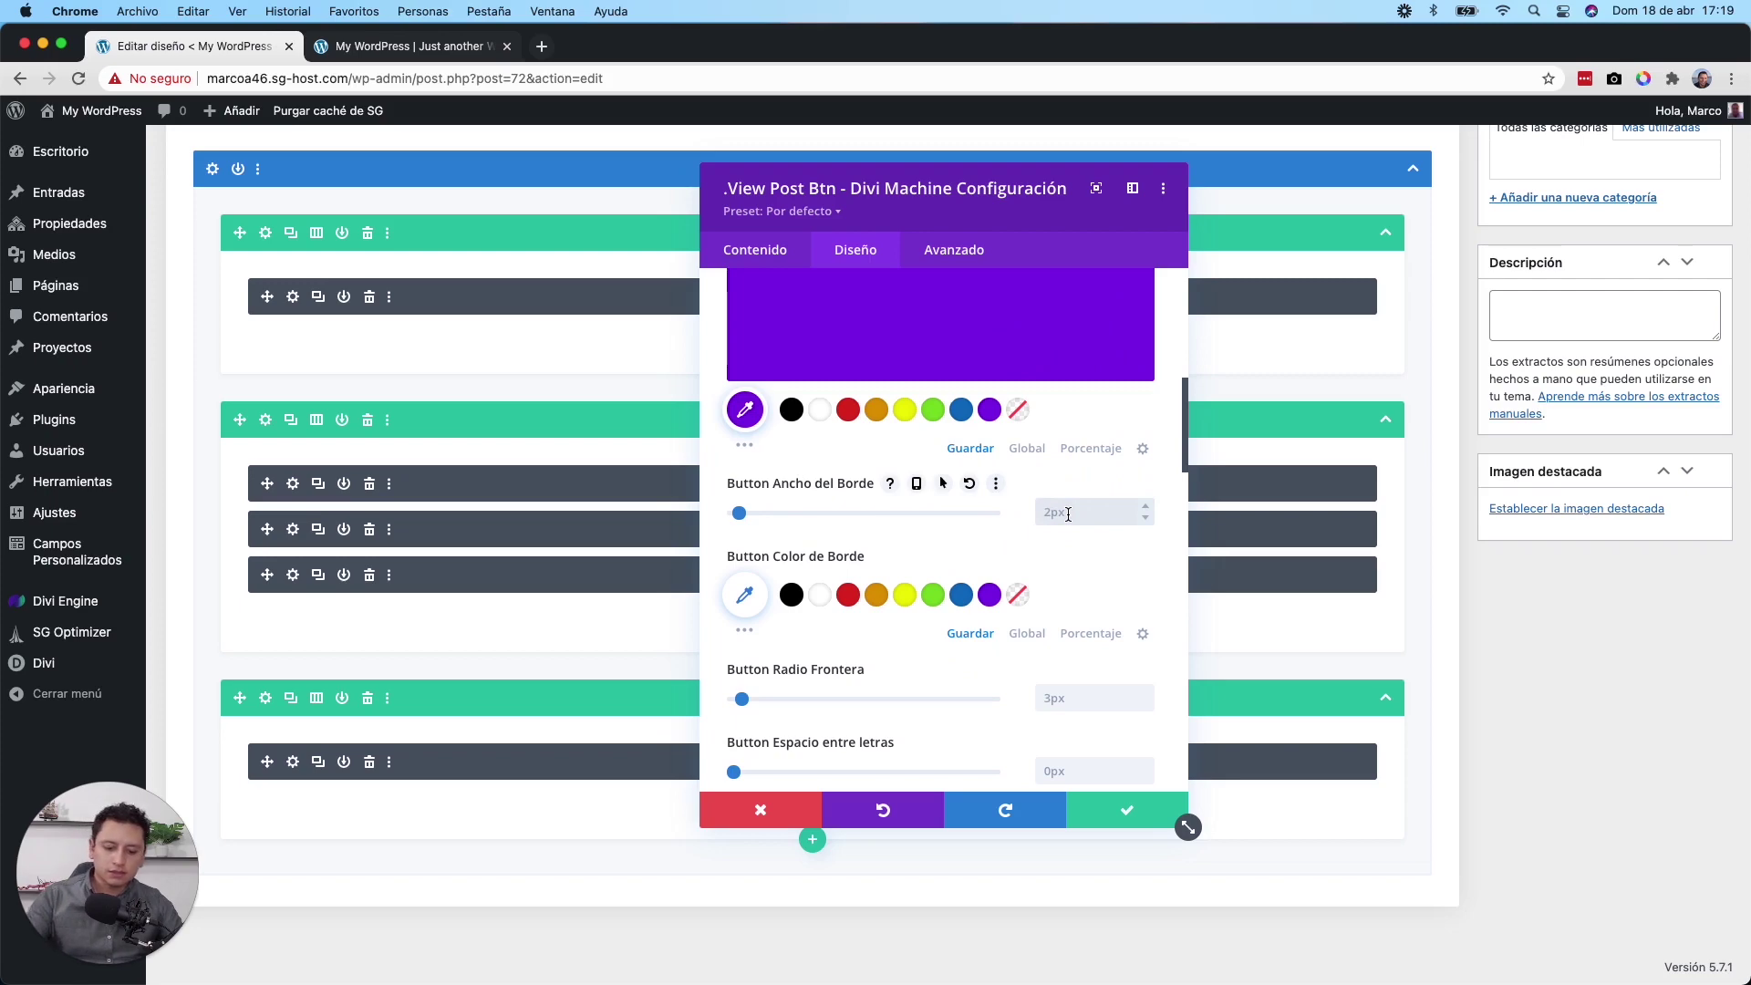
text(0)
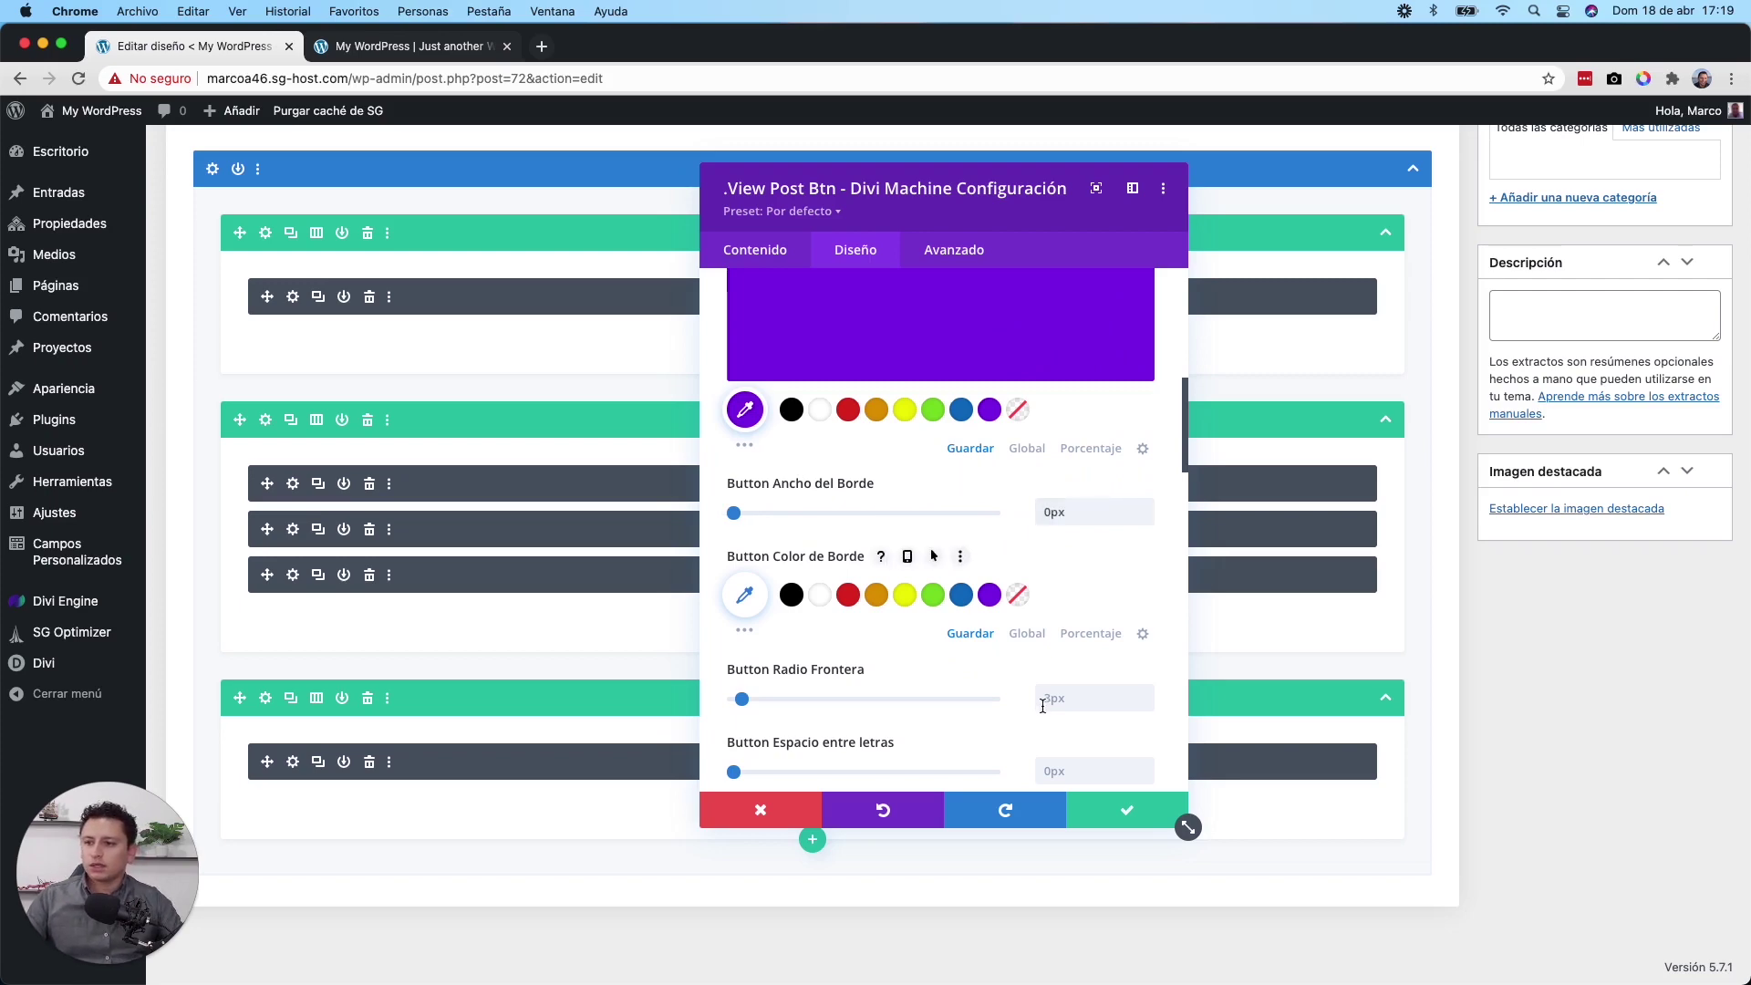
click(1106, 815)
Save the layout with Actualizar and reload the live listing to check the borderless buttons
scroll(1450, 520, up, 5)
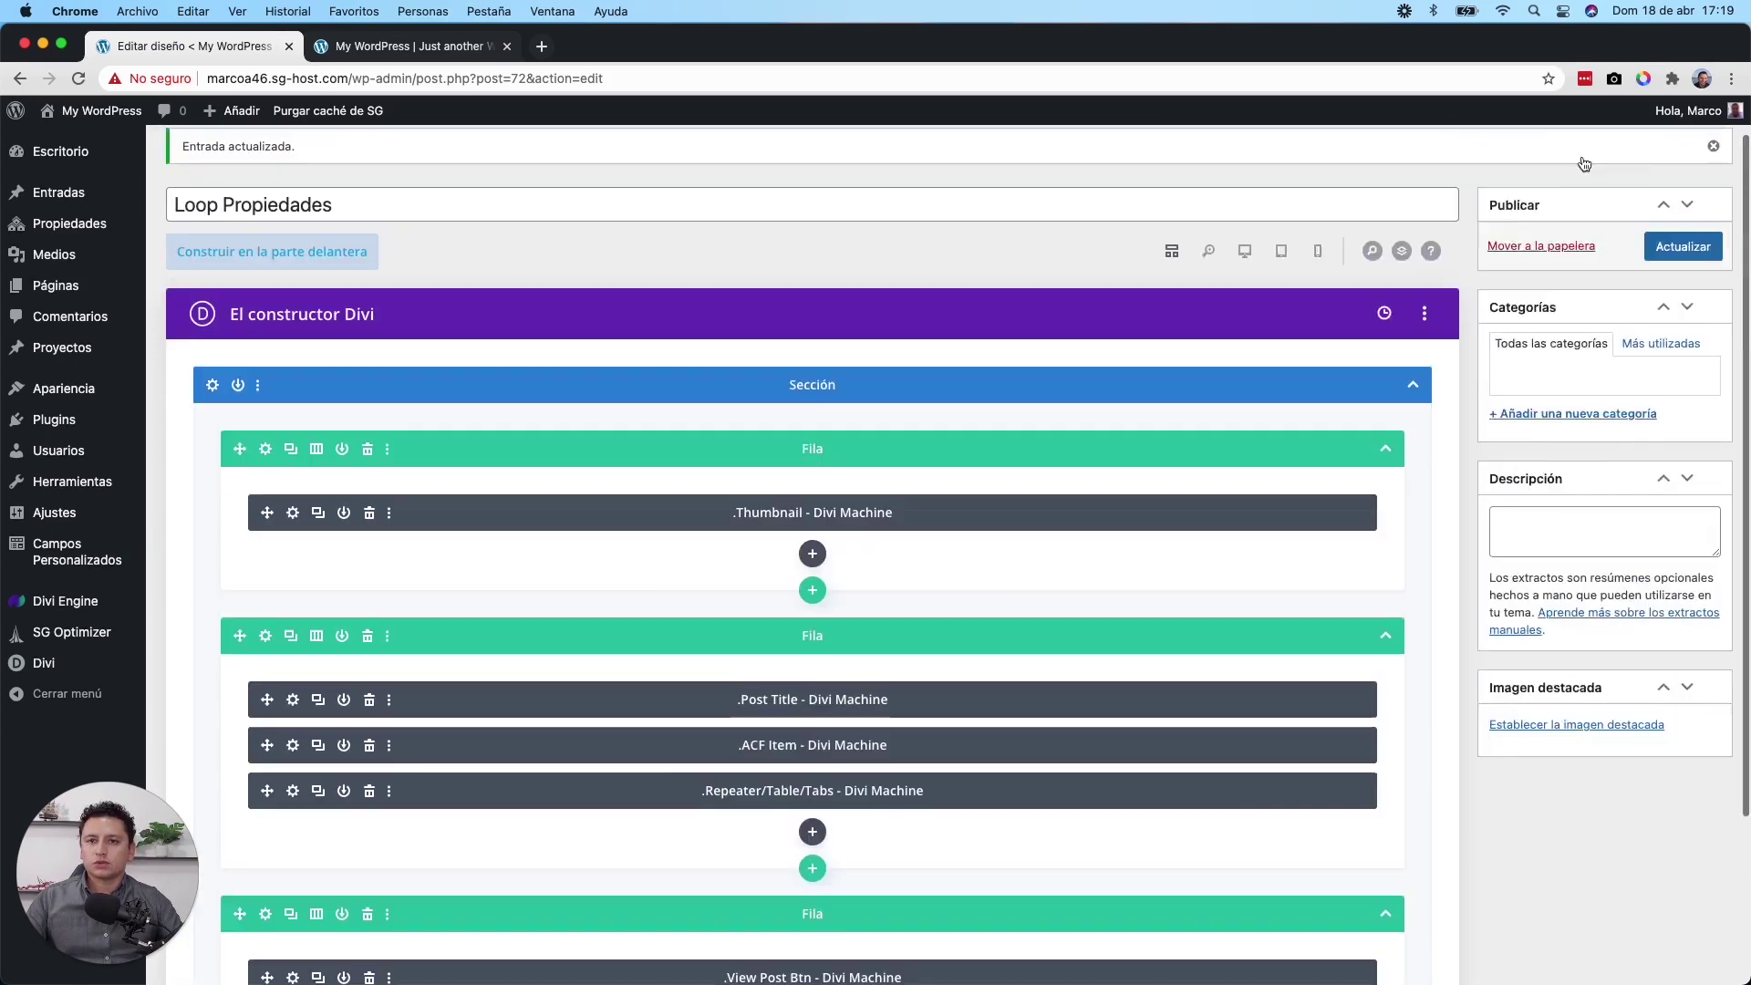
click(1677, 245)
click(1676, 295)
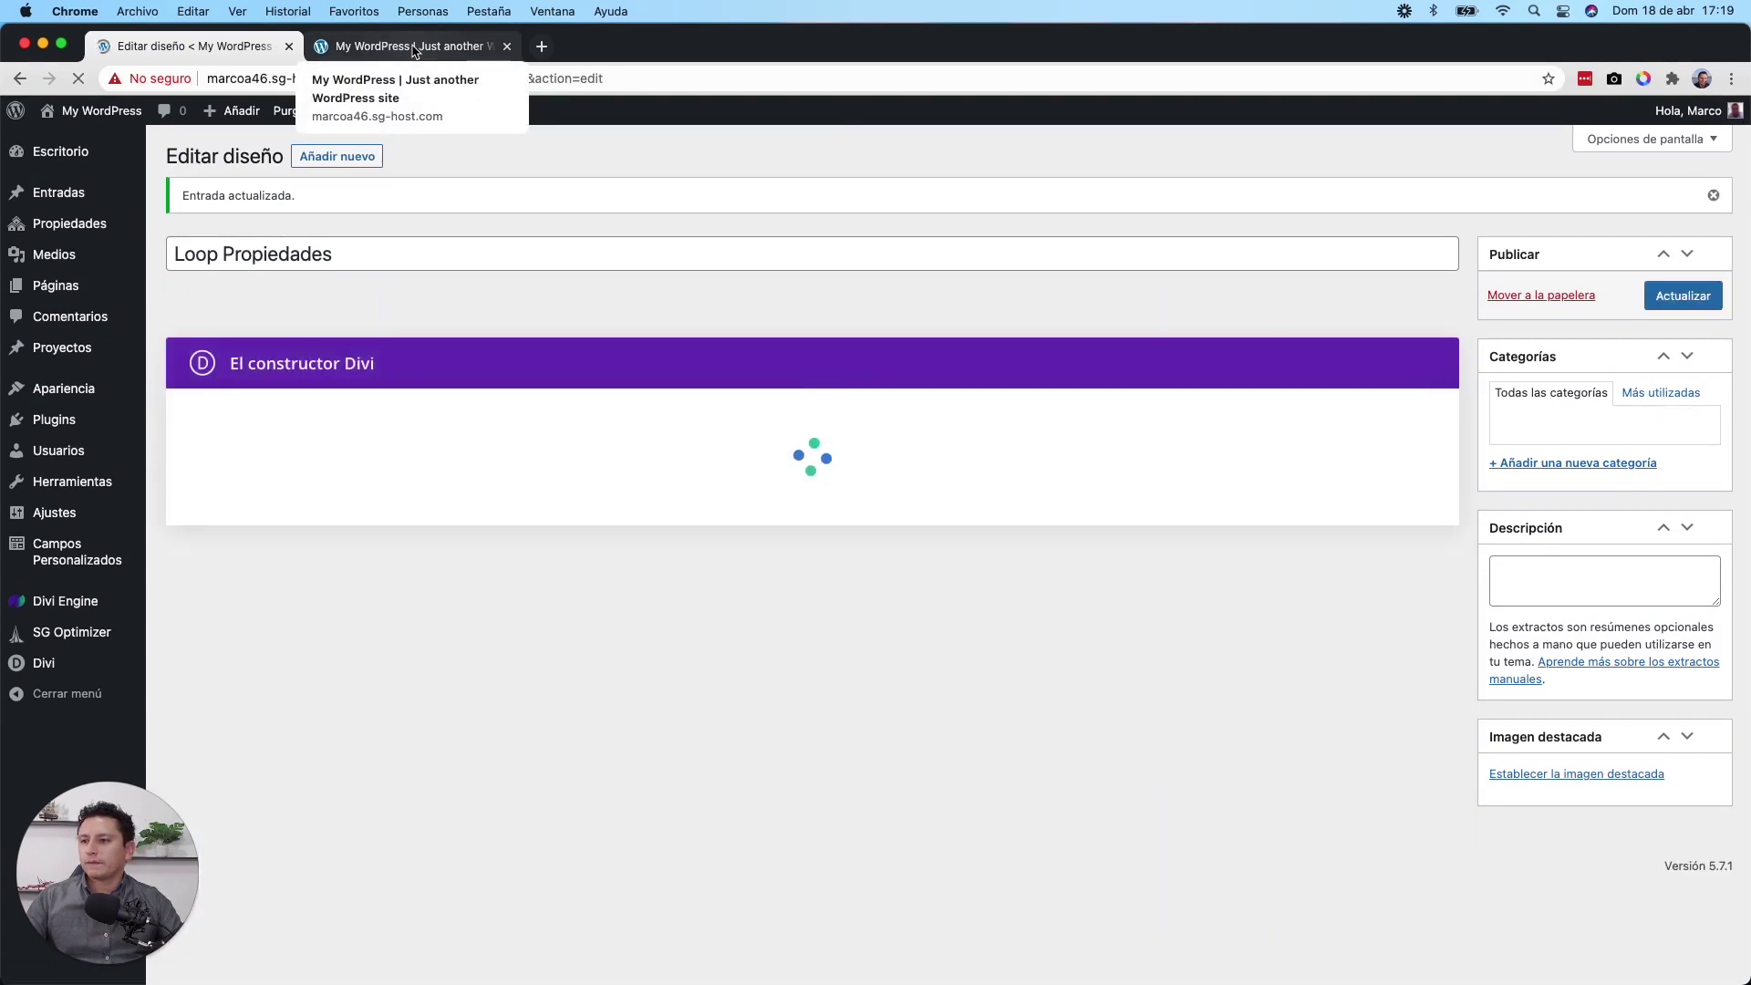
click(413, 47)
click(78, 79)
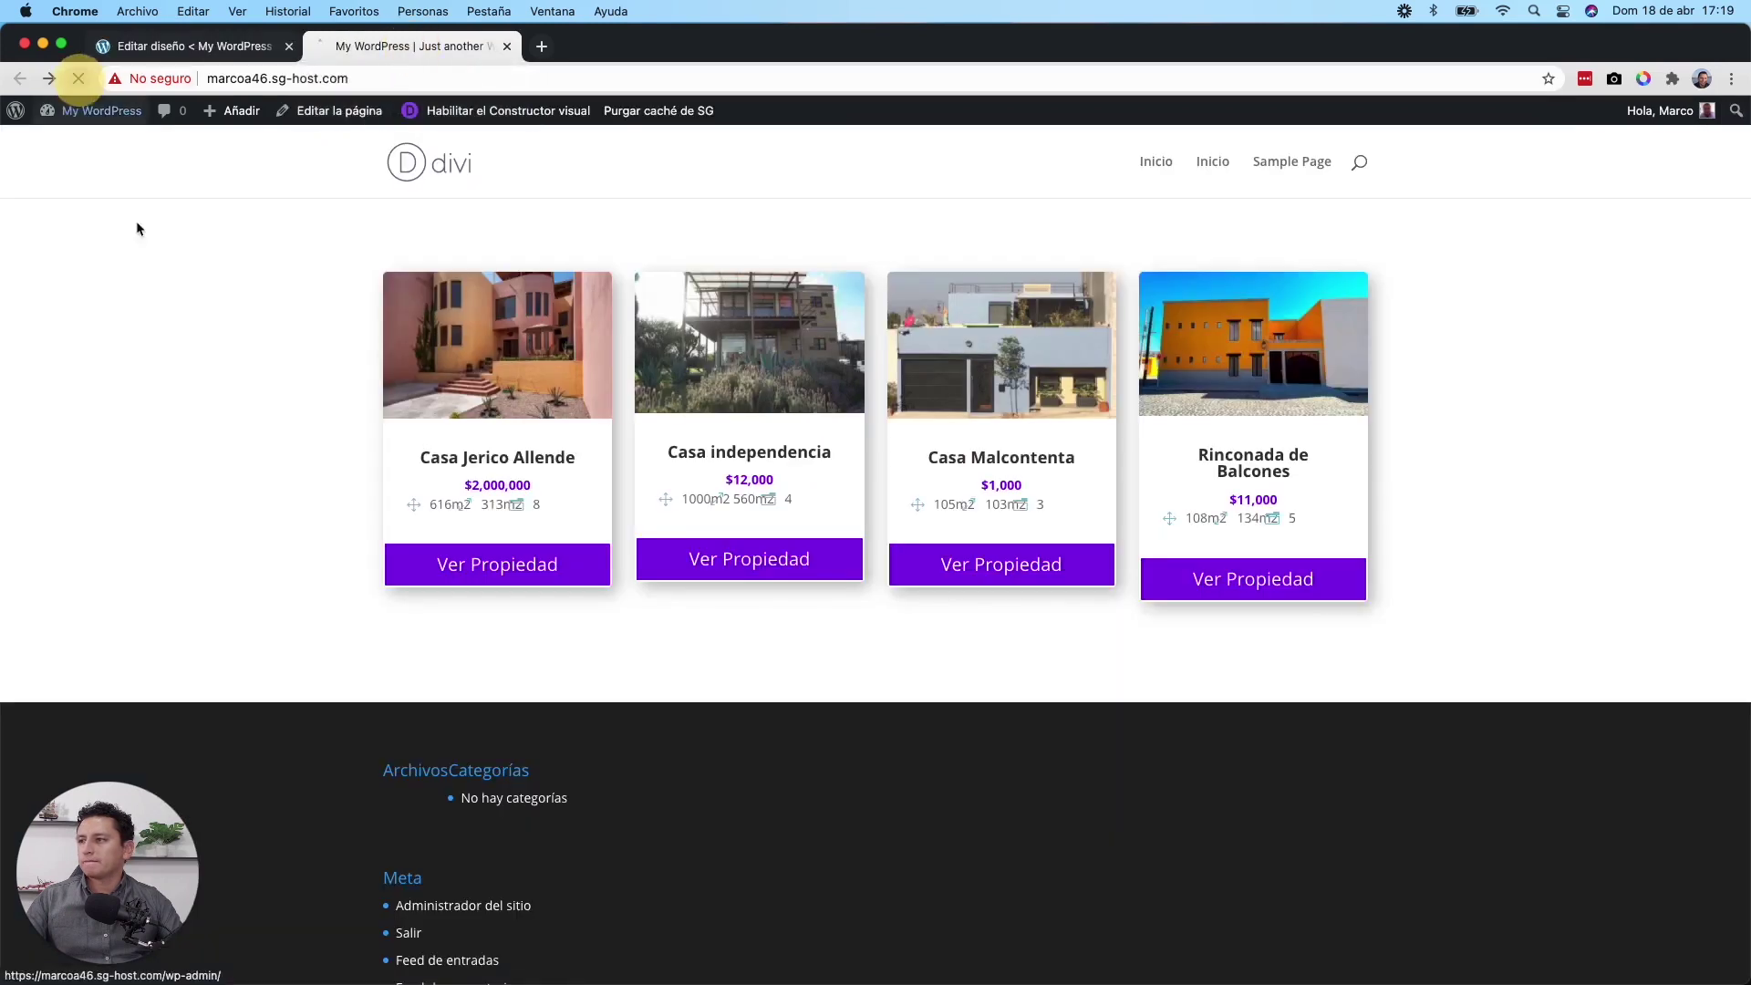
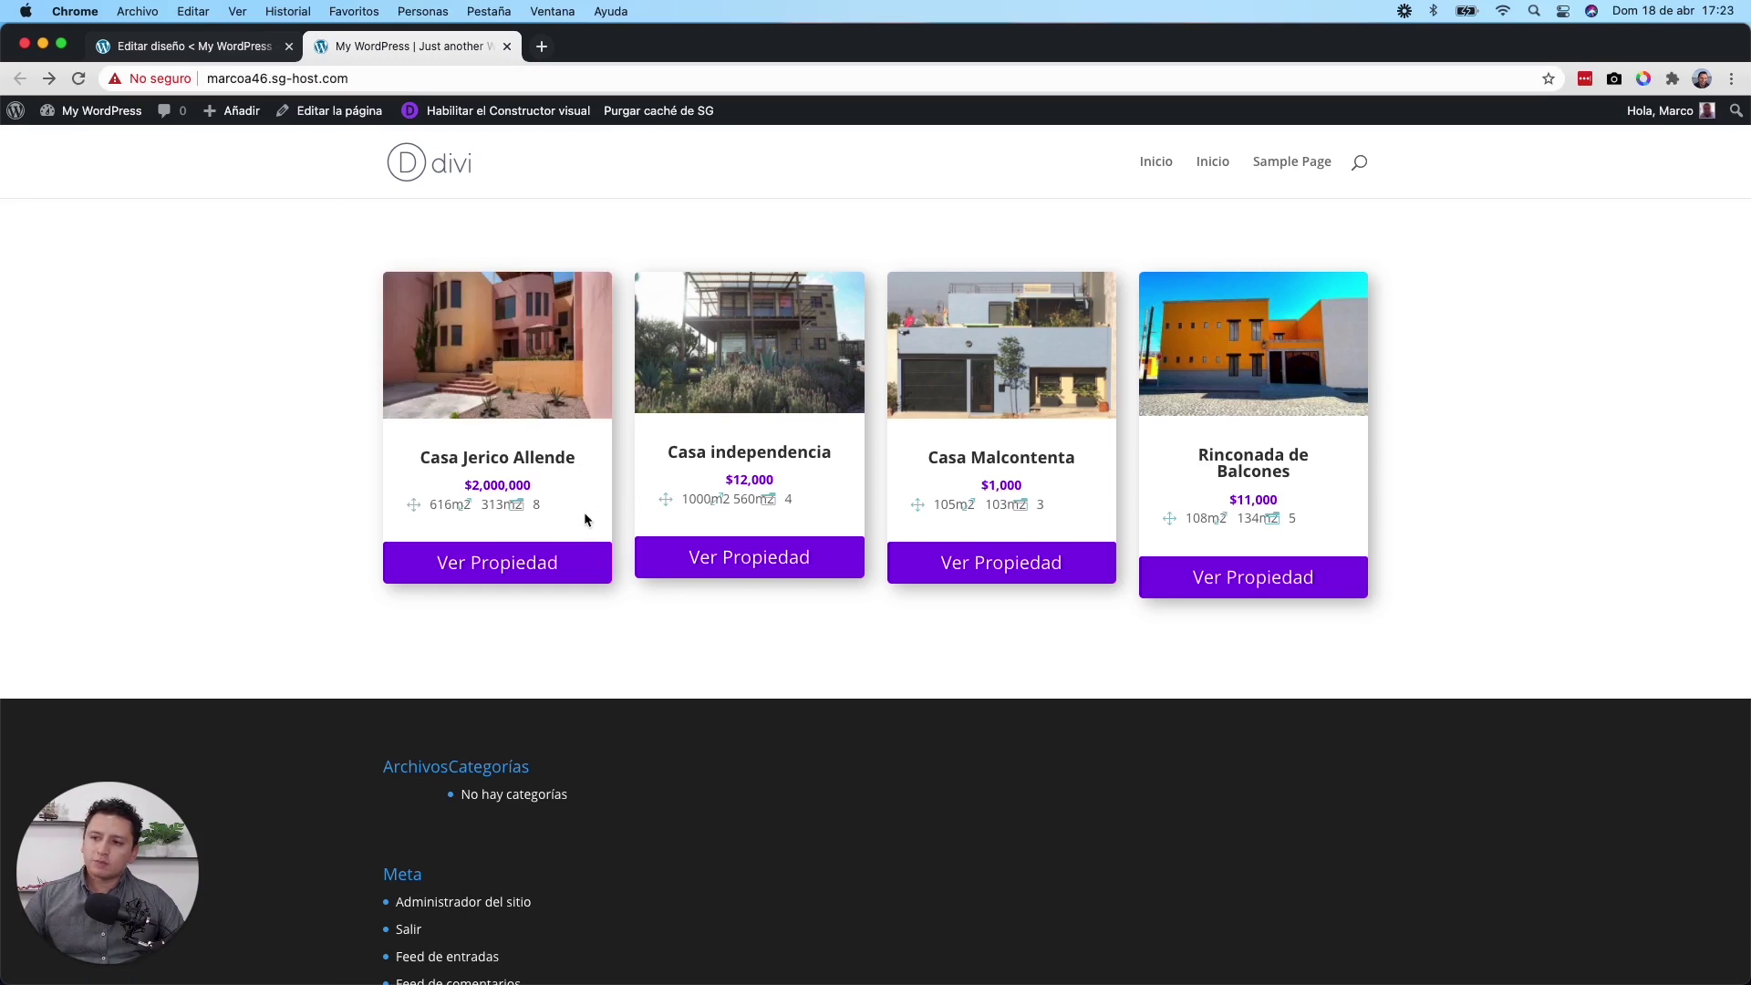
Set the Repeater/Table/Tabs module's desktop grid columns to Three in Grid Options
click(221, 53)
scroll(668, 496, down, 3)
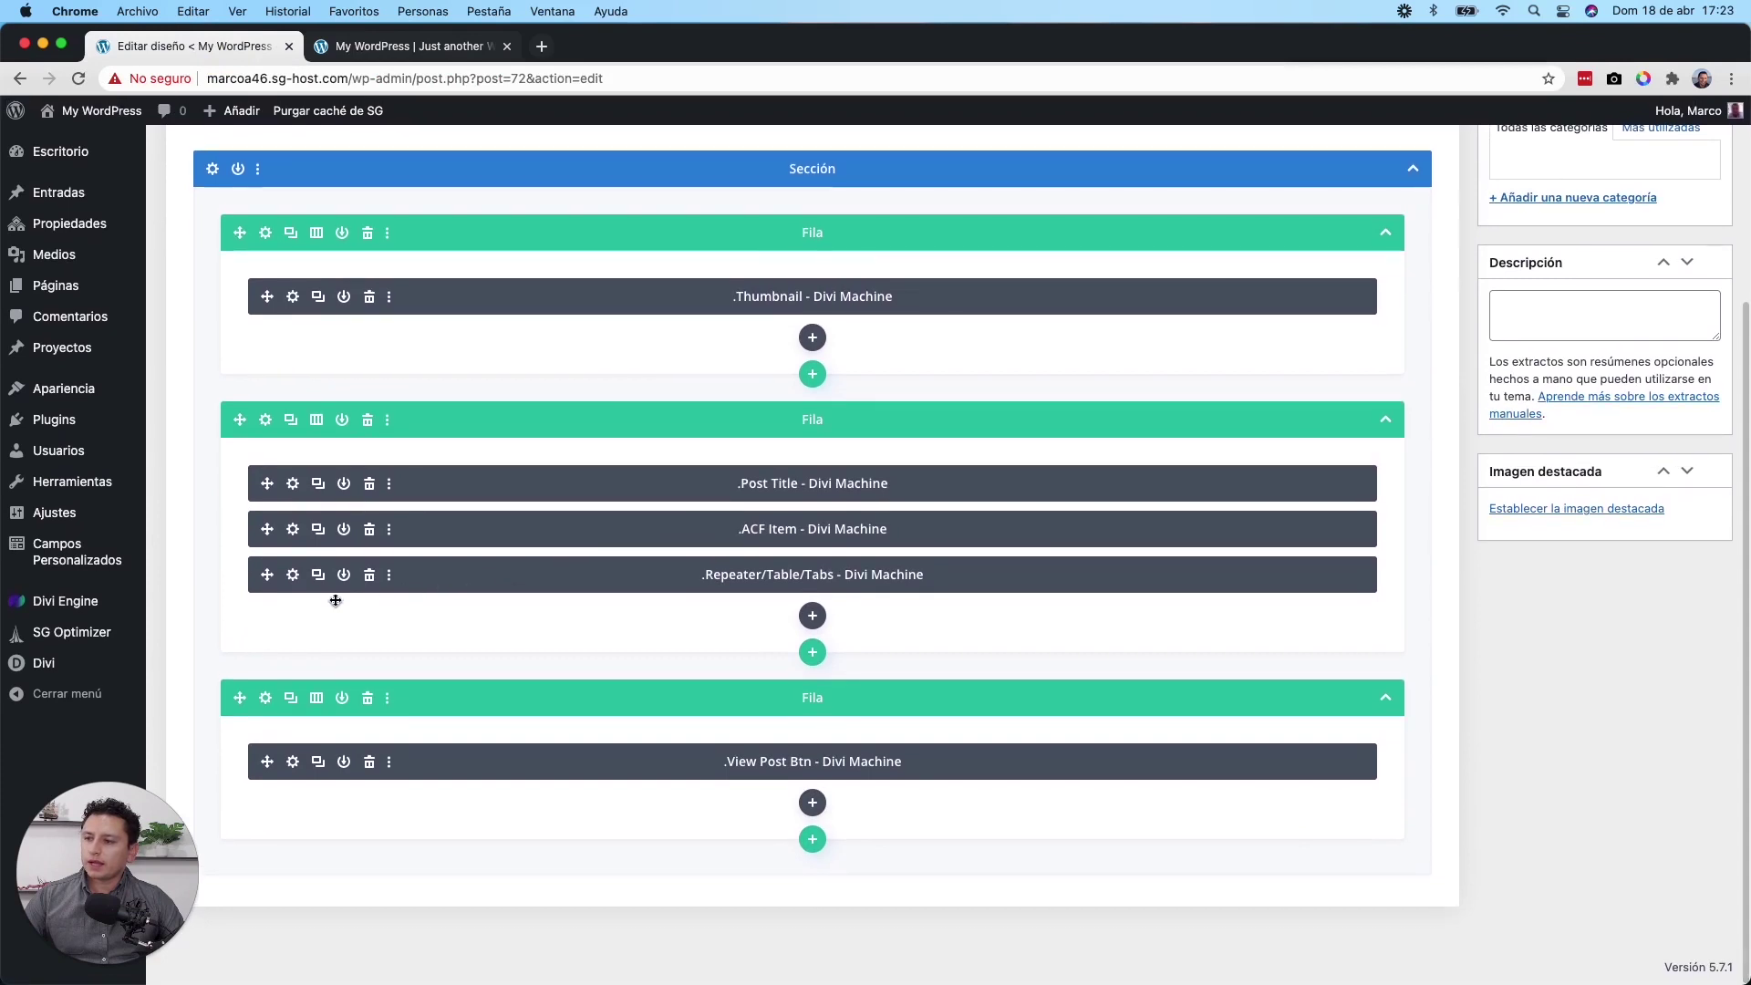
click(292, 575)
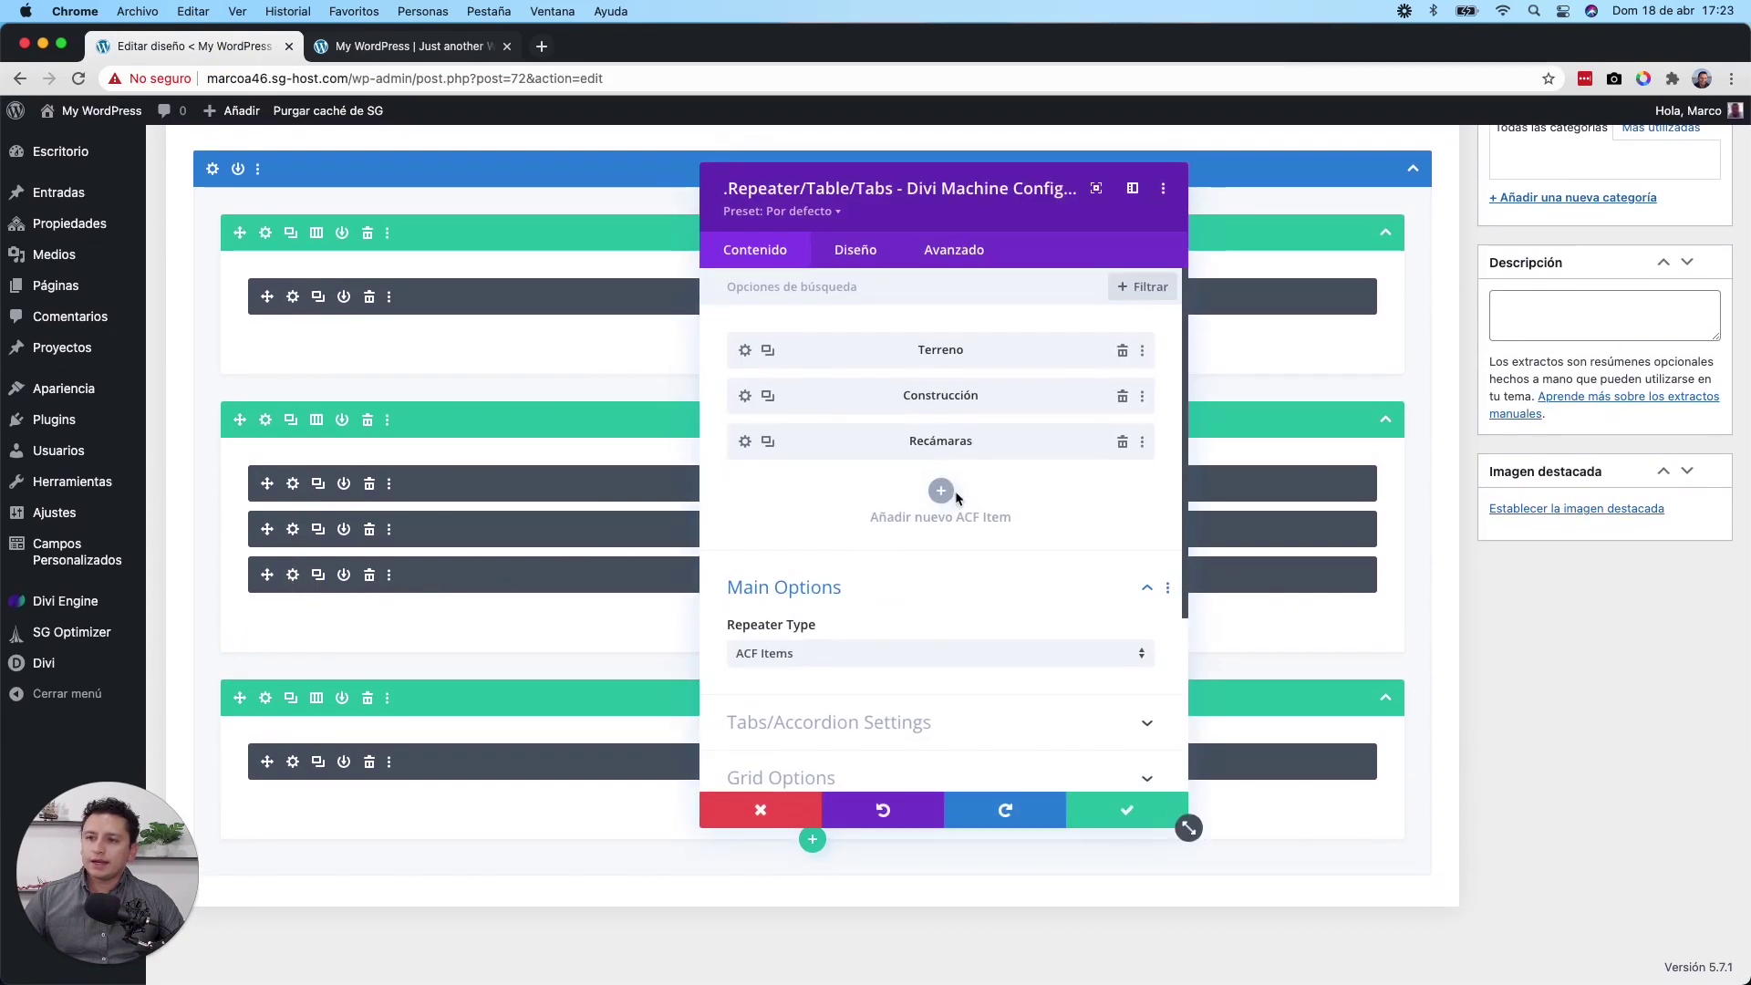
scroll(868, 534, down, 2)
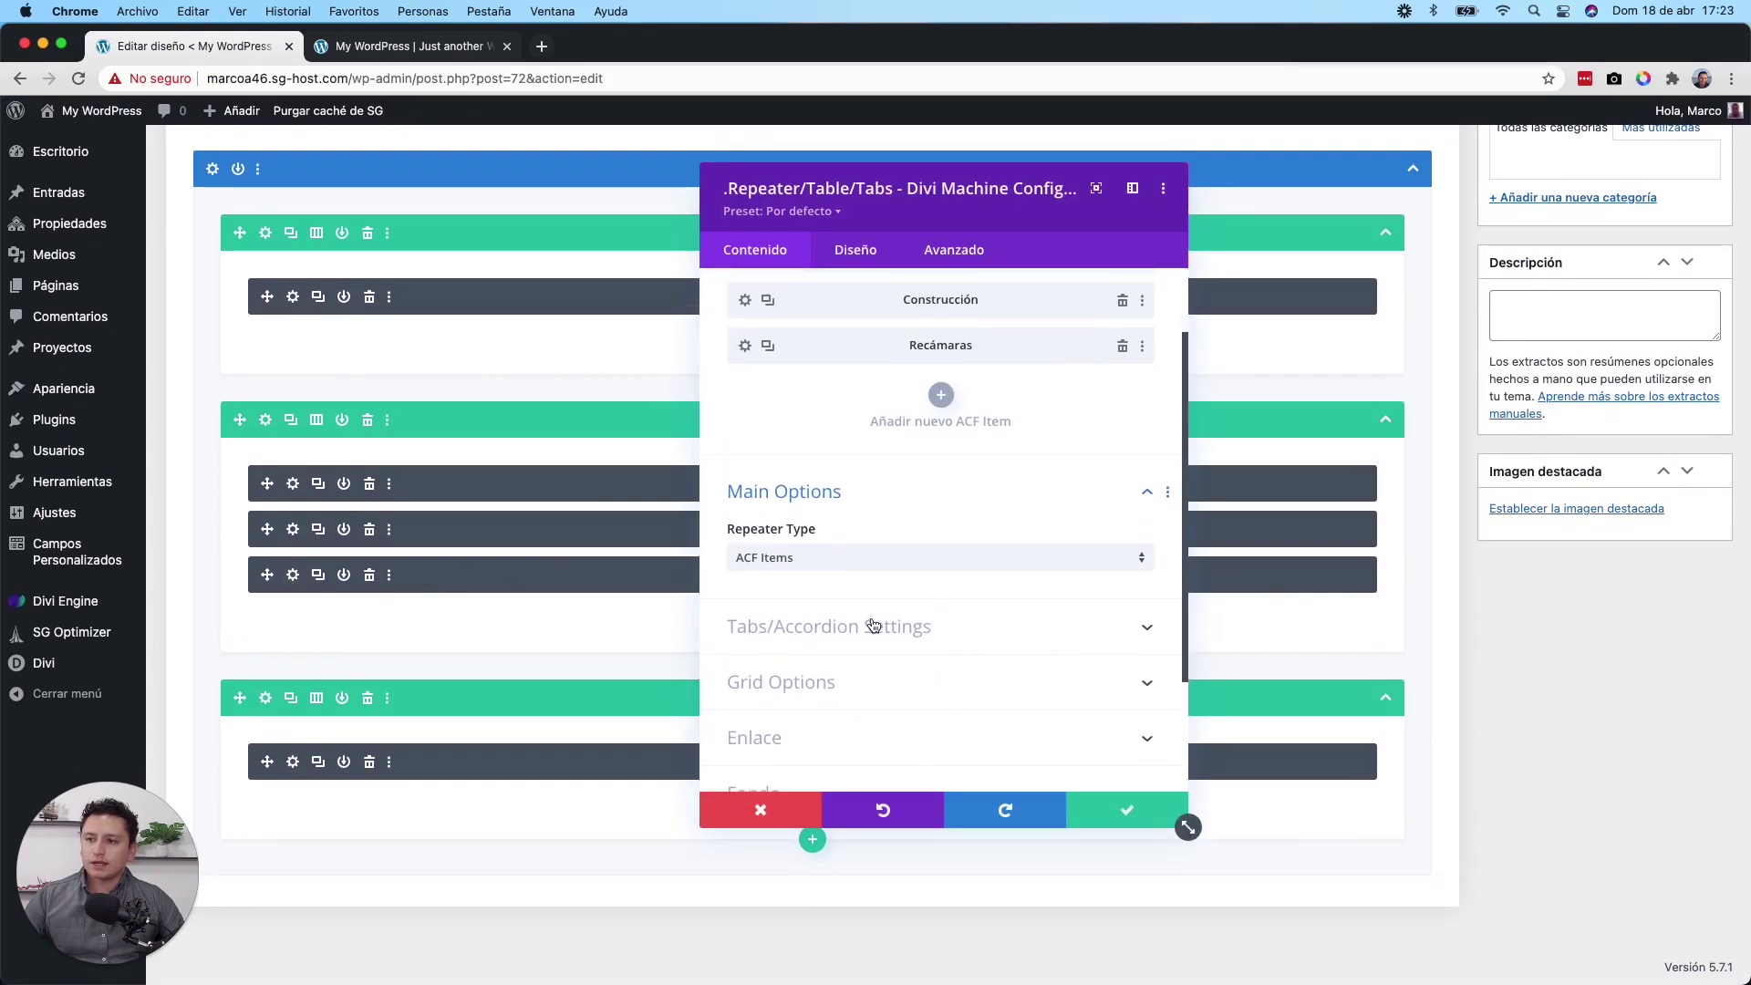
scroll(871, 620, down, 2)
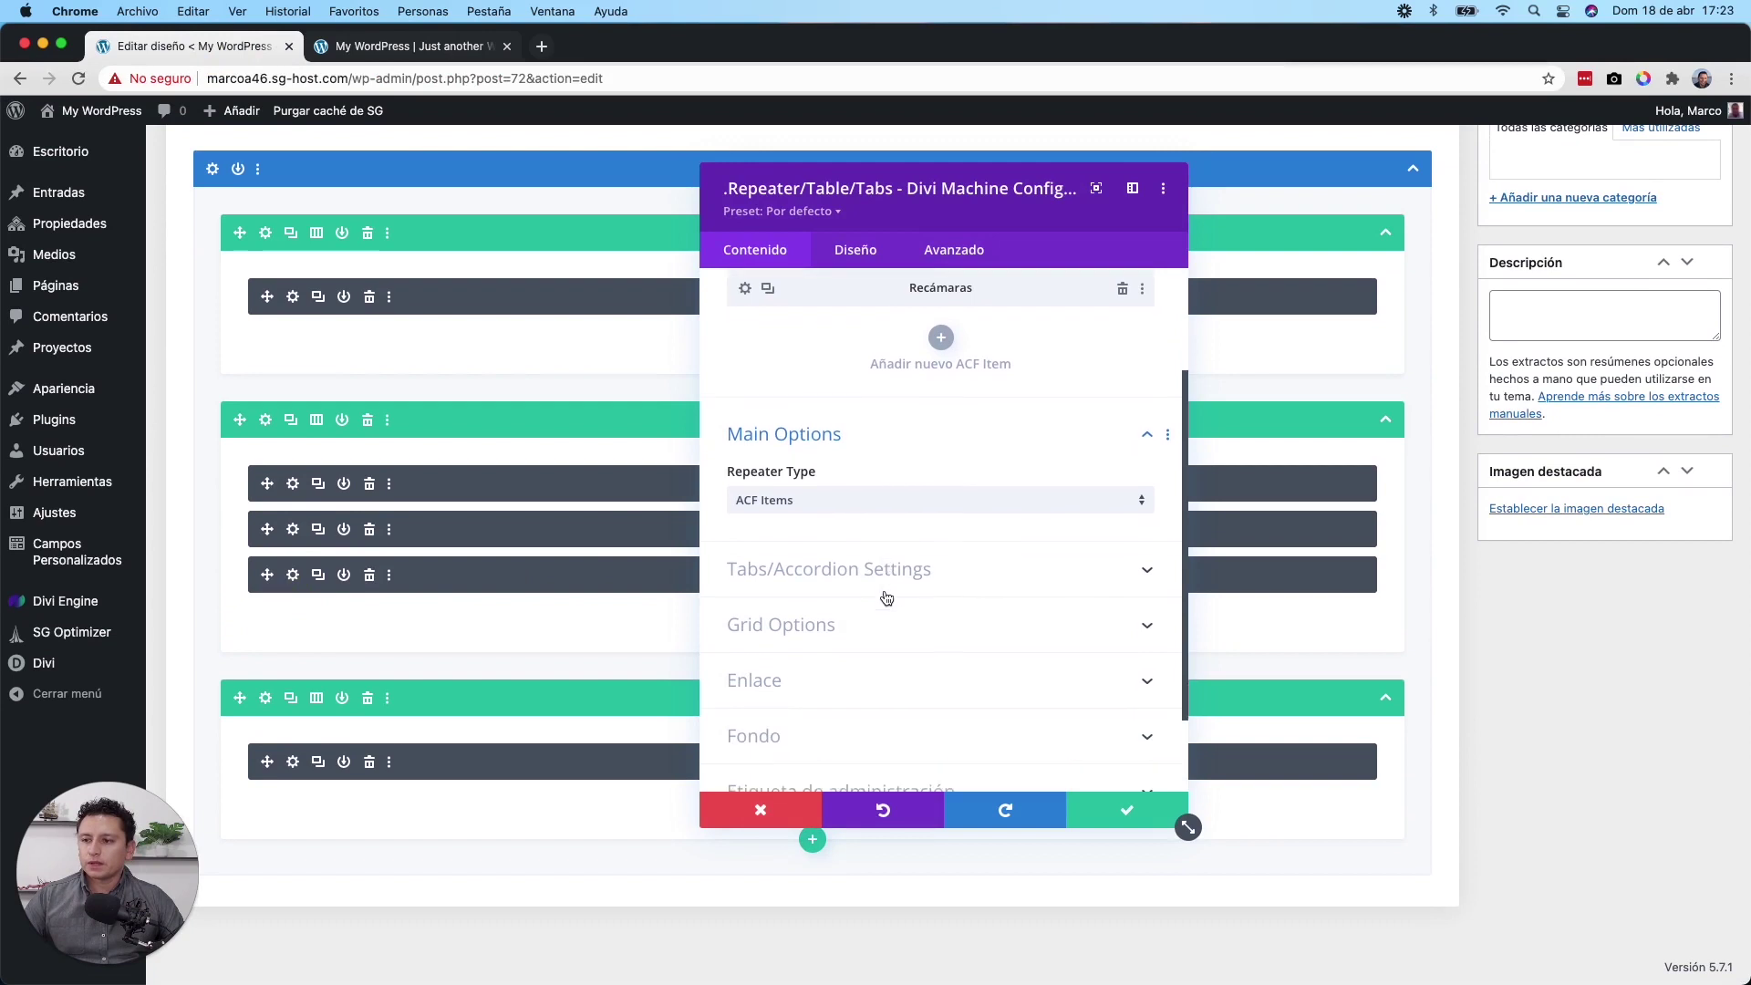
click(837, 623)
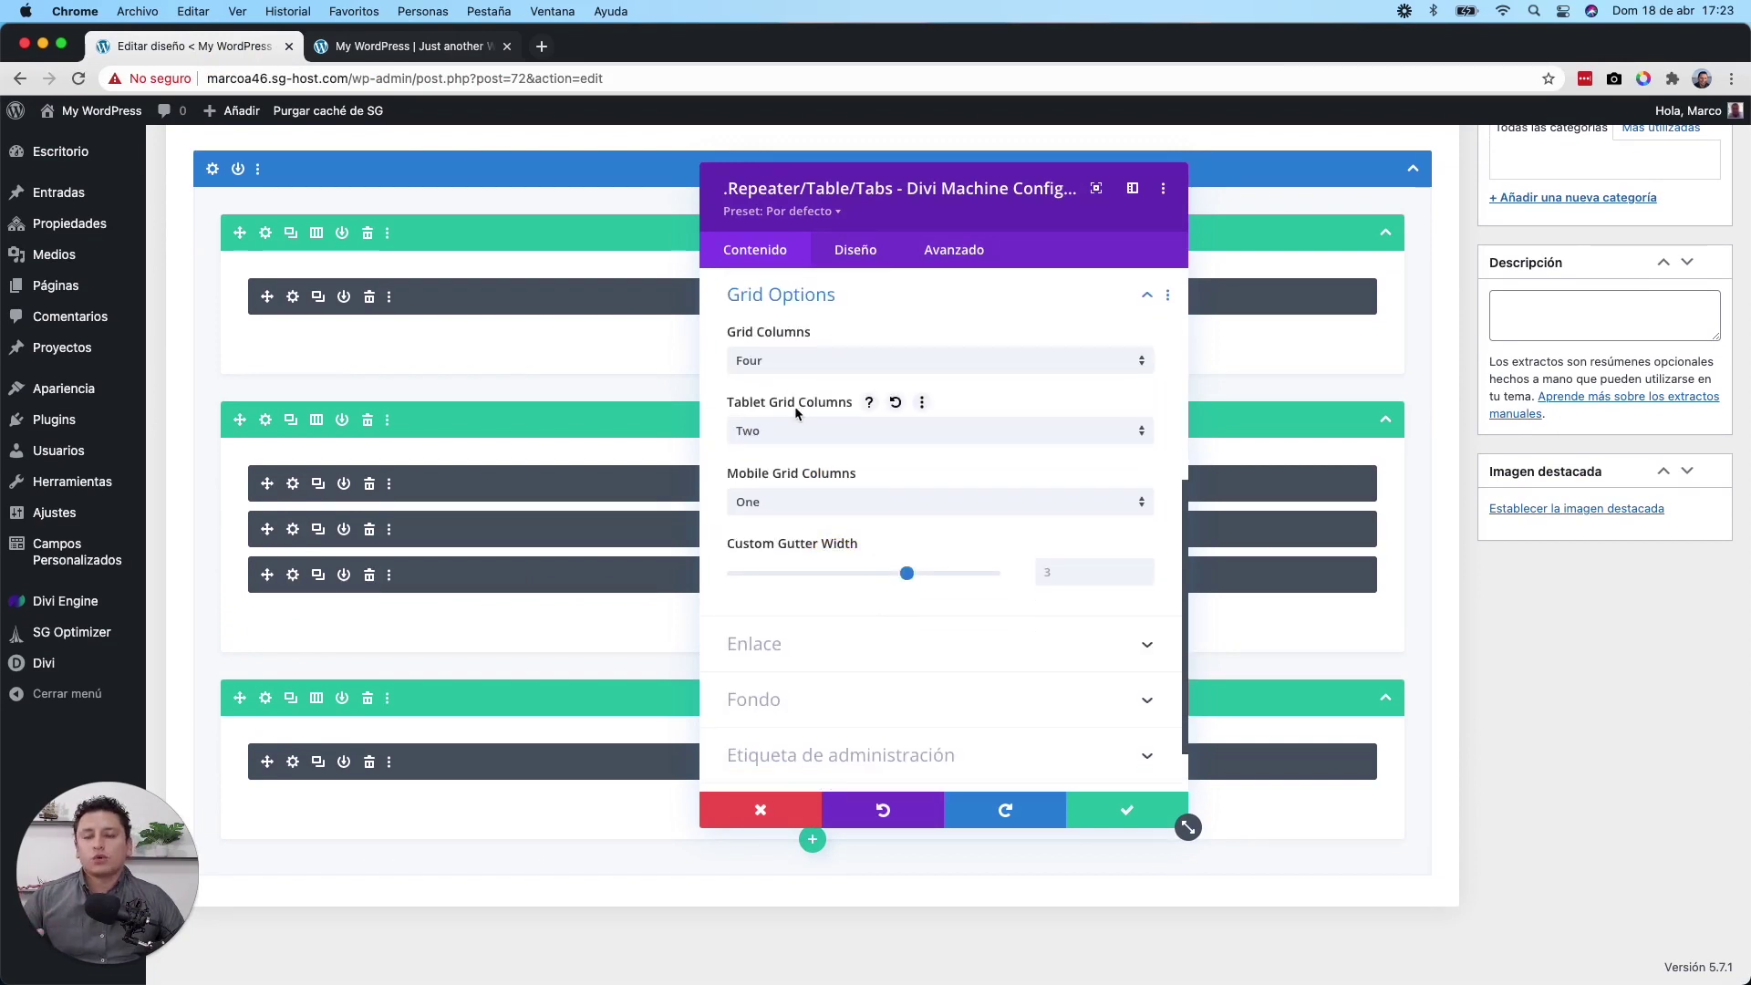
click(787, 363)
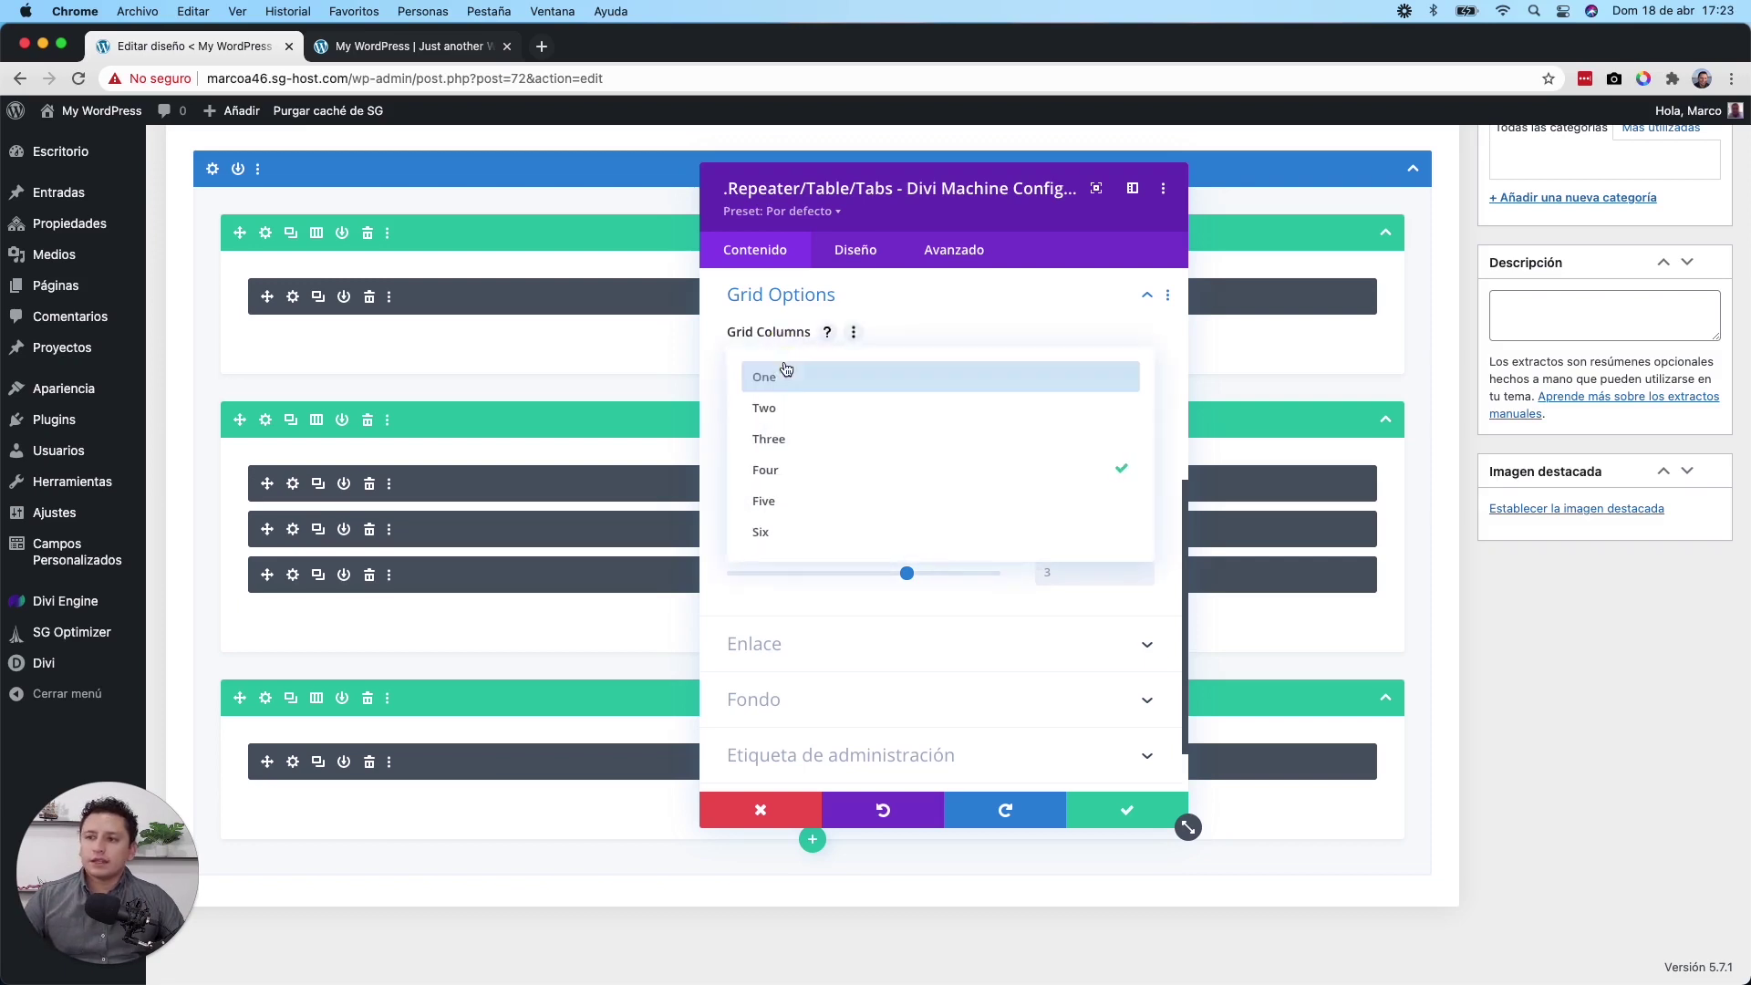
click(791, 438)
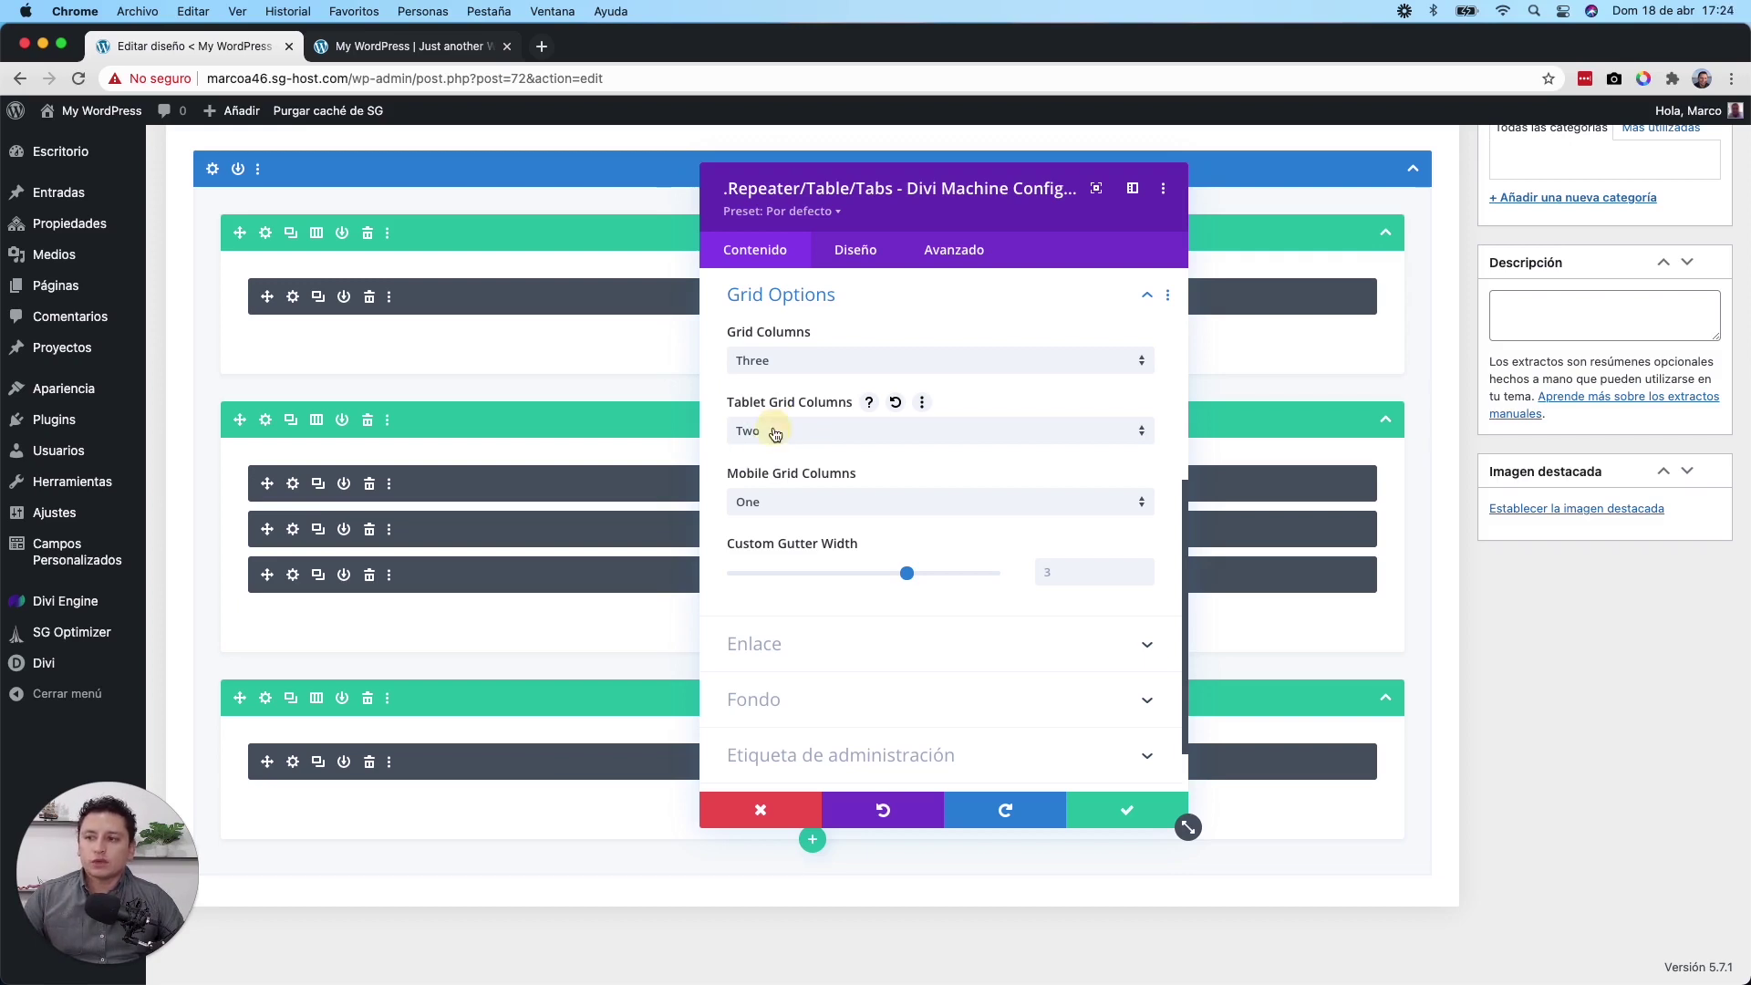
Set tablet and mobile grid columns to Three, then save the module and layout
click(775, 432)
click(801, 506)
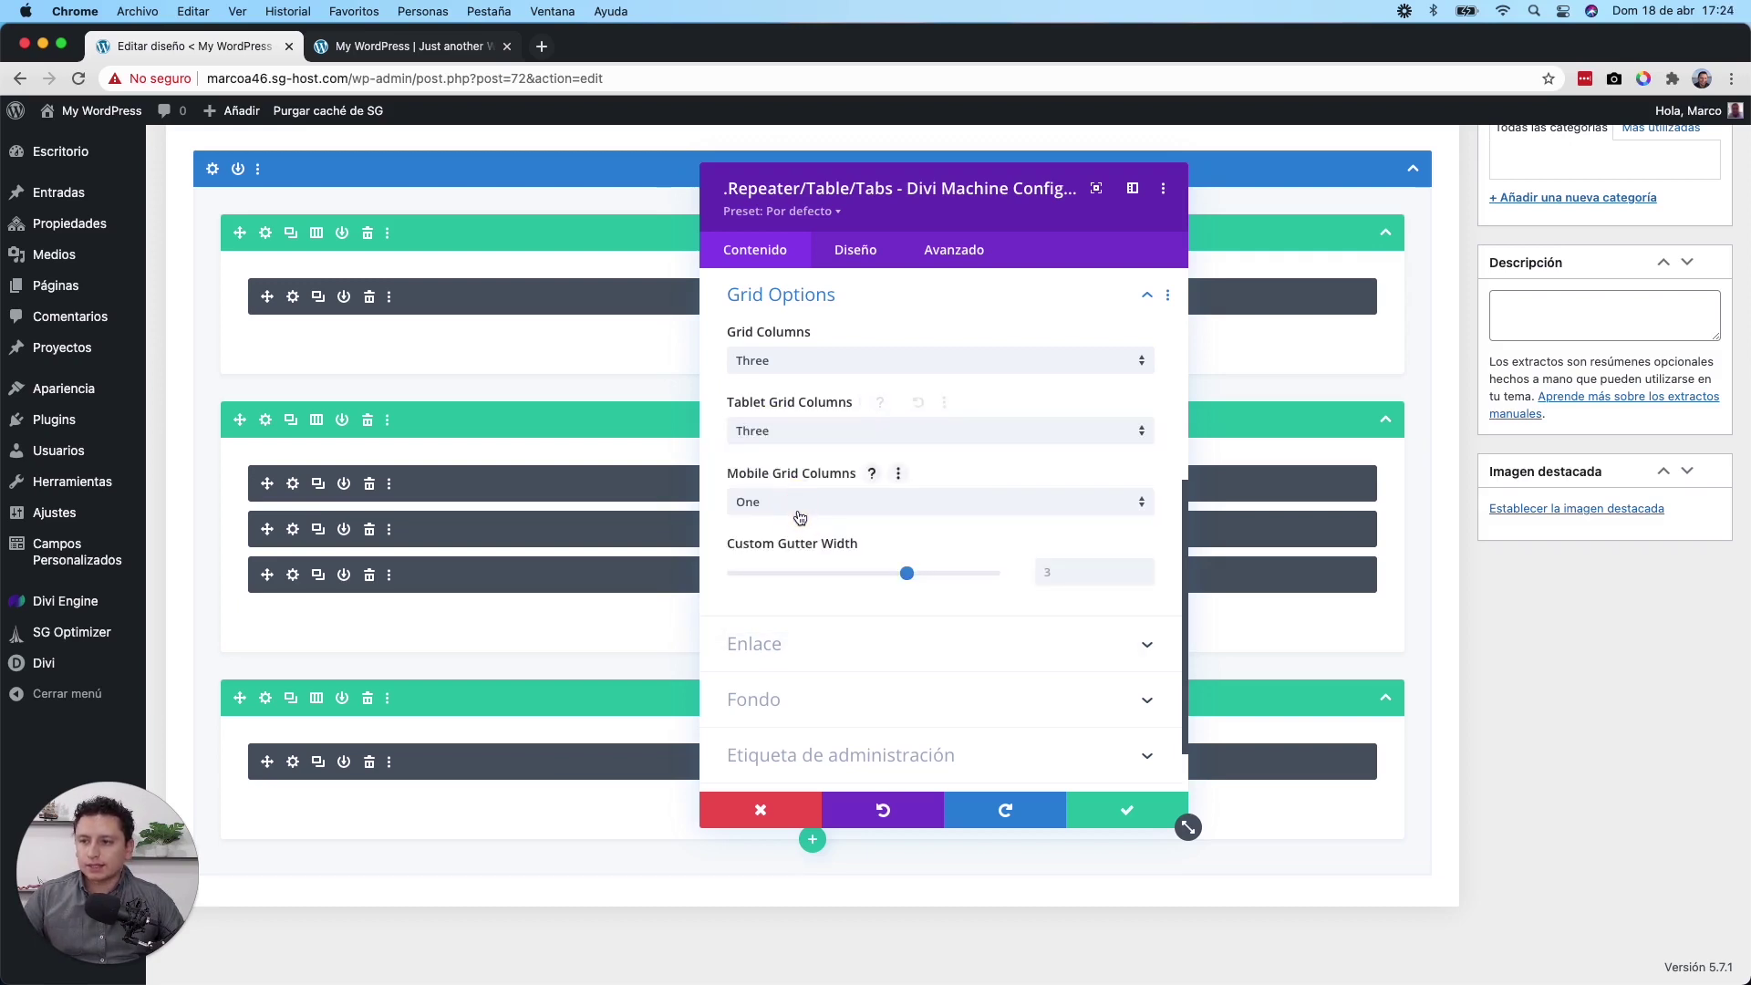
click(806, 507)
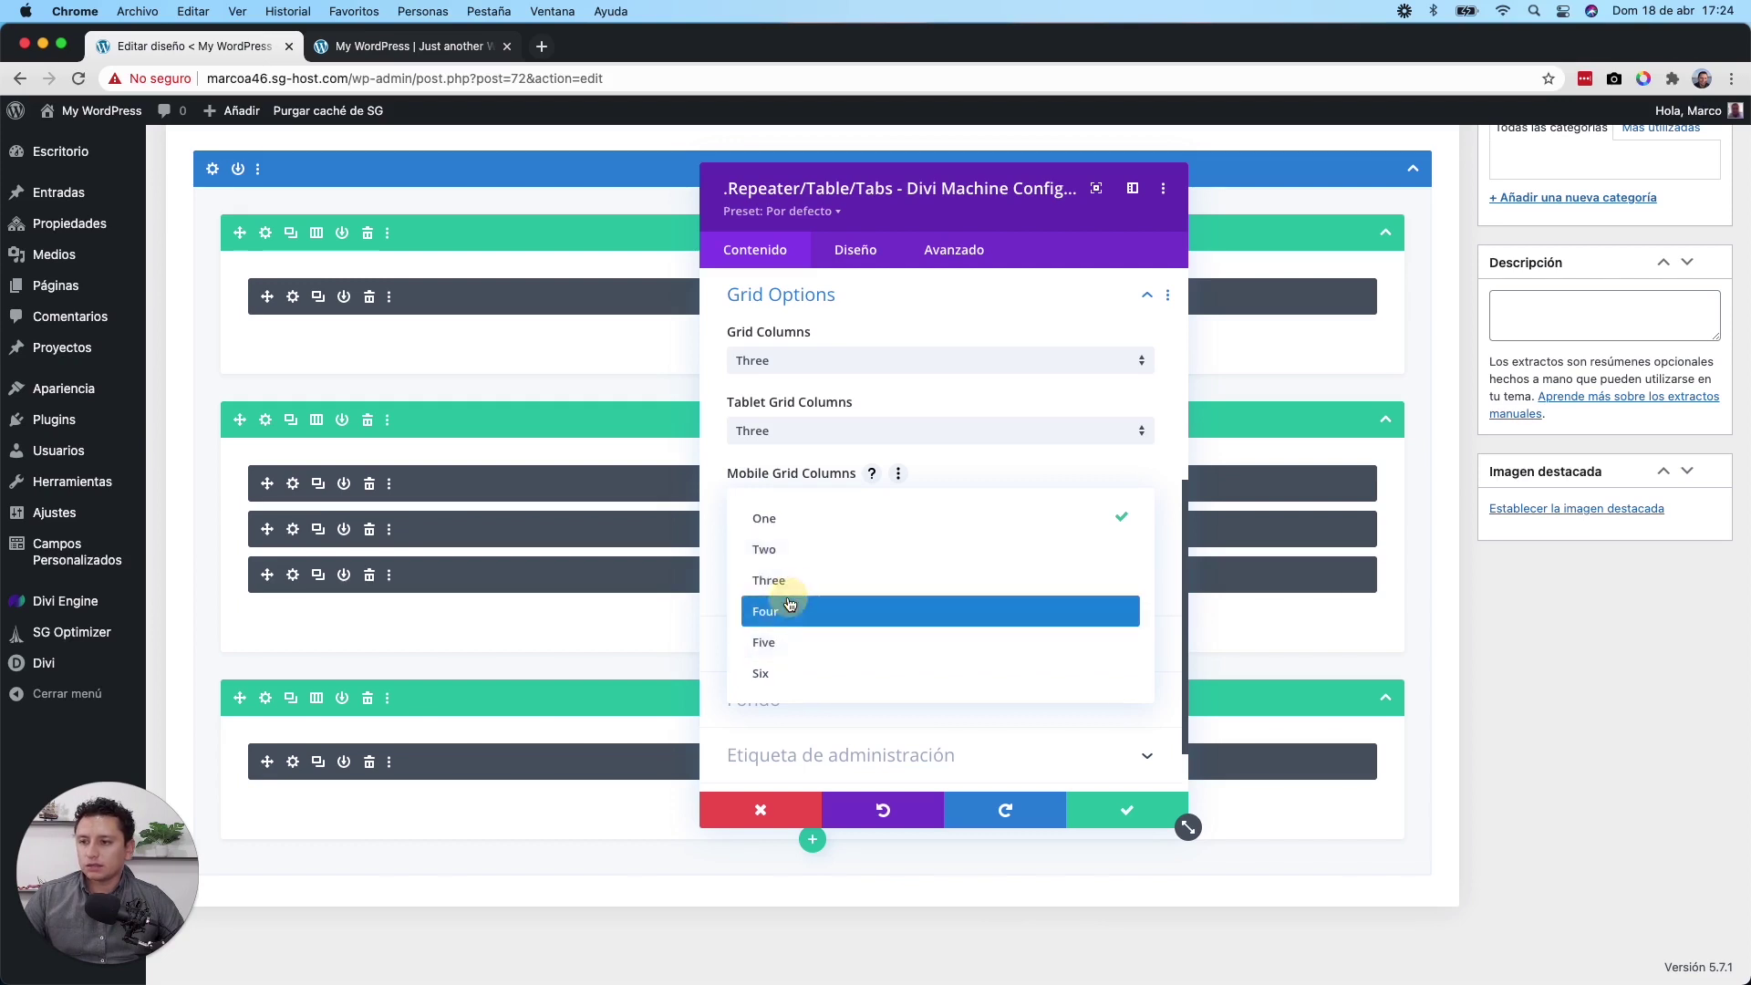
click(785, 611)
click(762, 509)
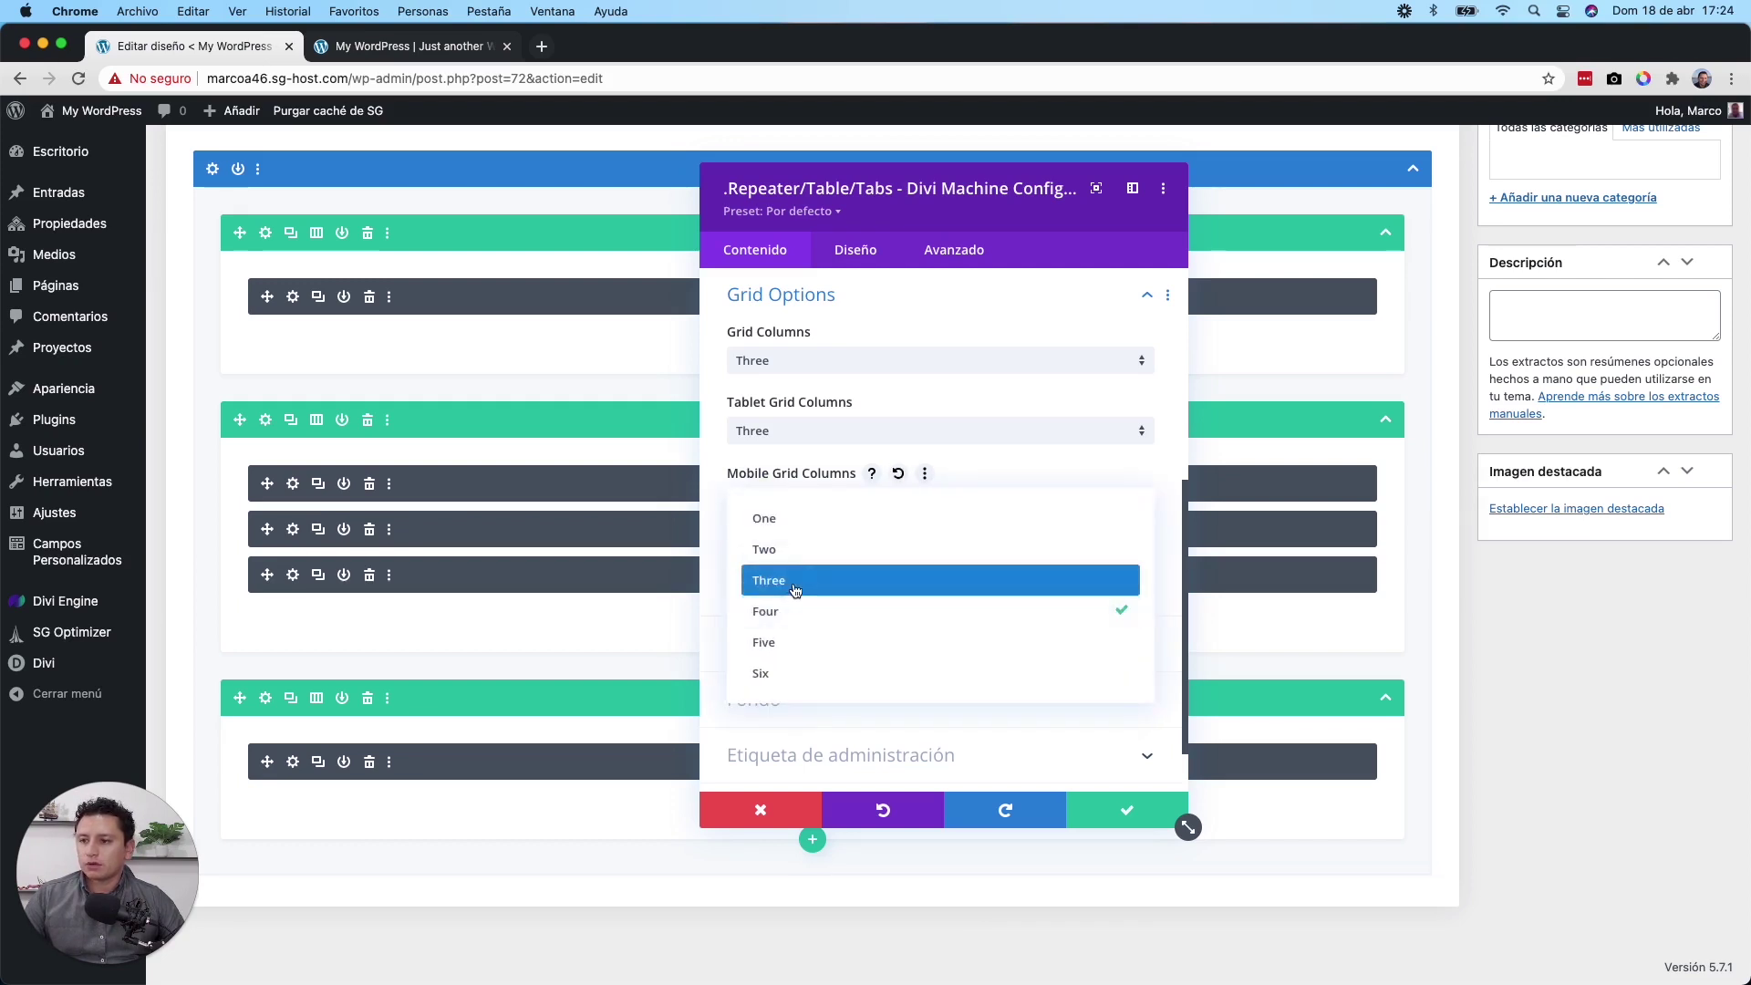
click(783, 580)
click(1130, 814)
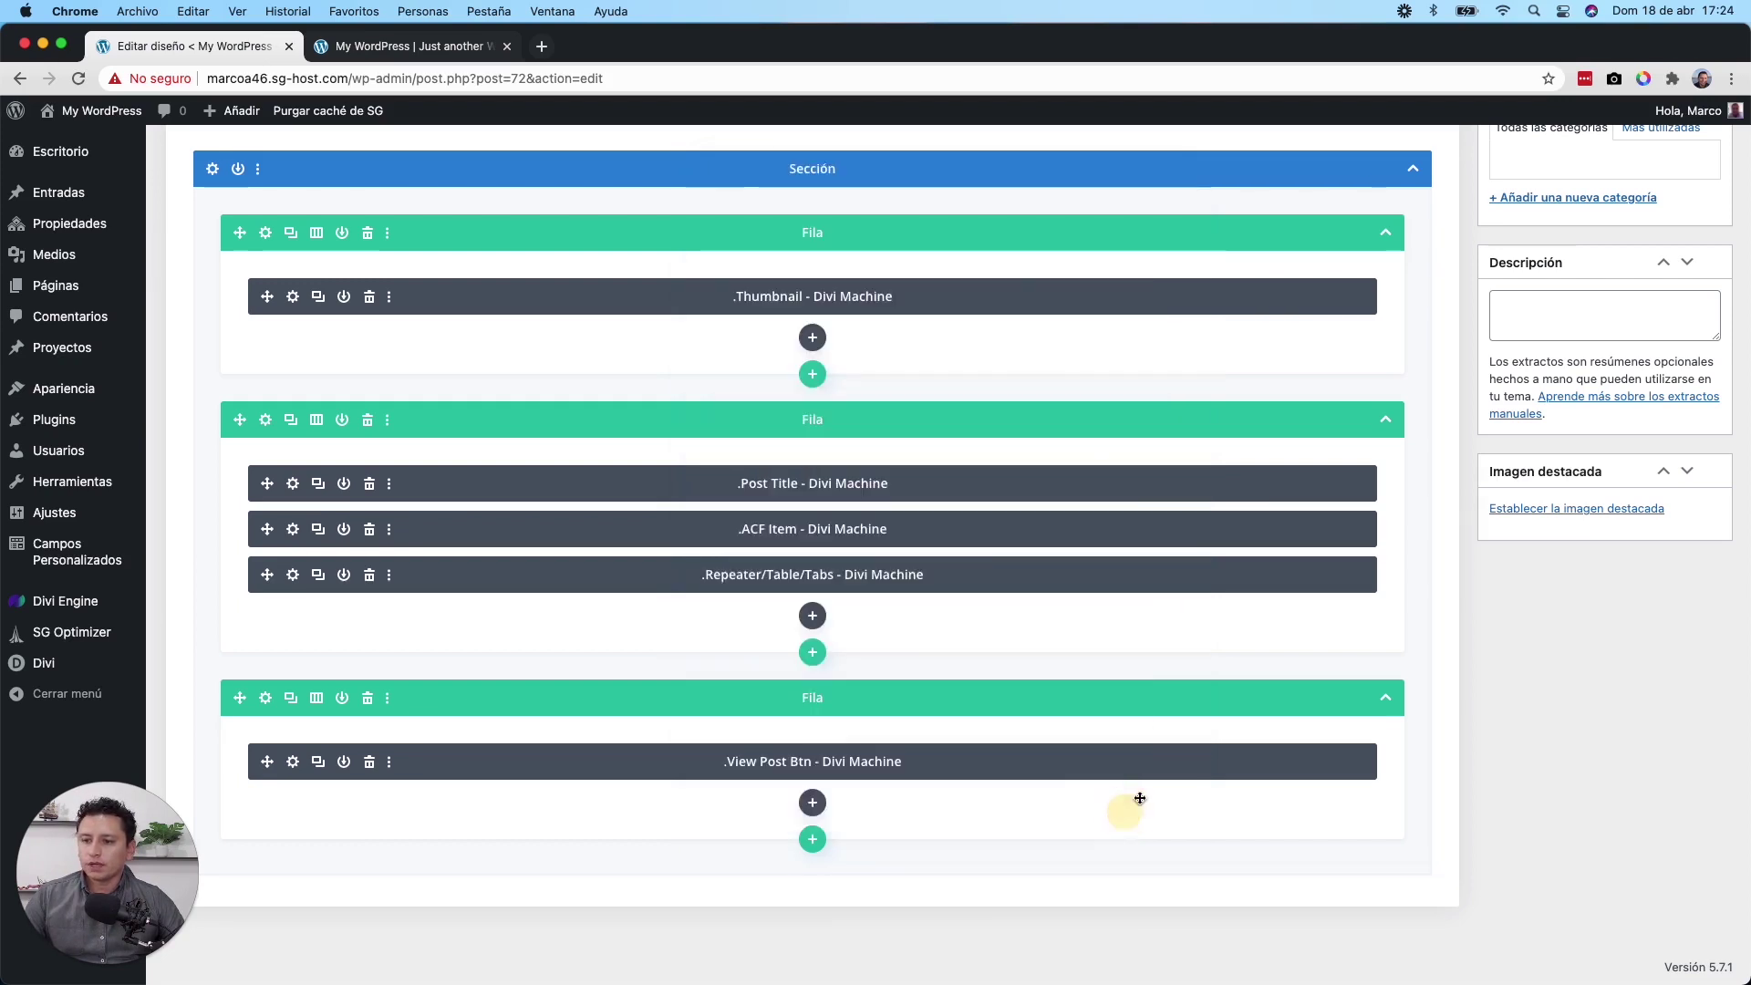
key(super+s)
Publish the updated layout and check the property listing on the live site
click(1676, 296)
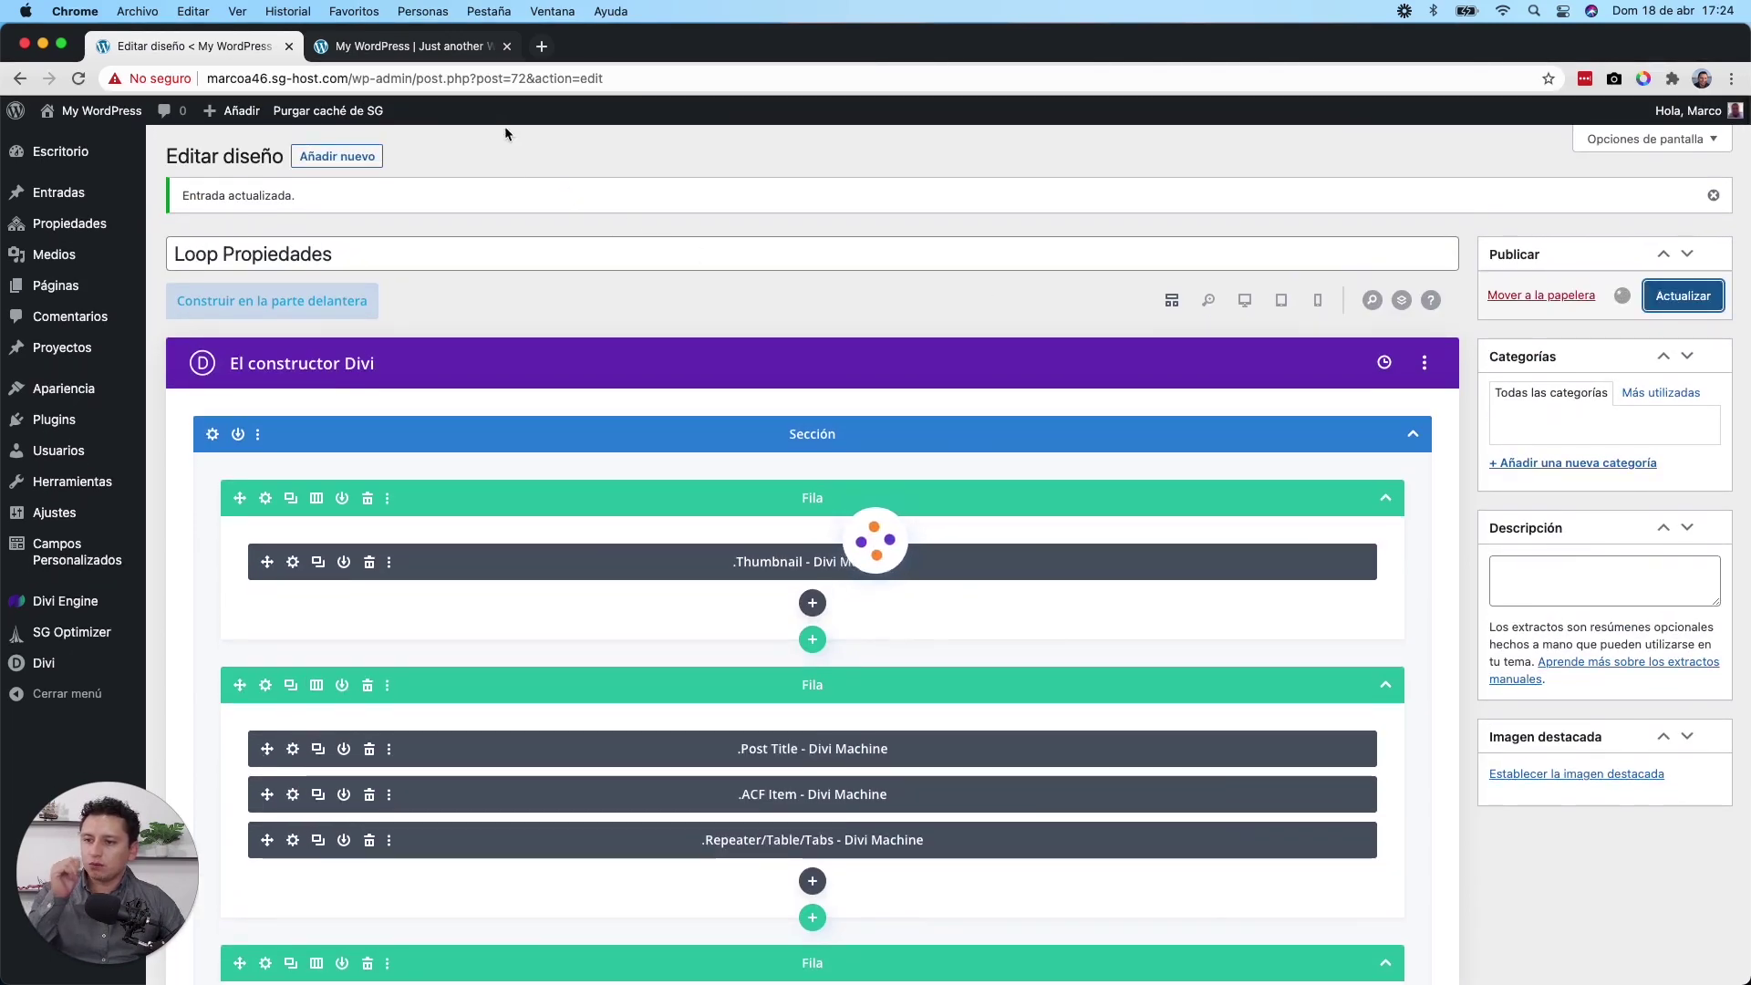
click(416, 48)
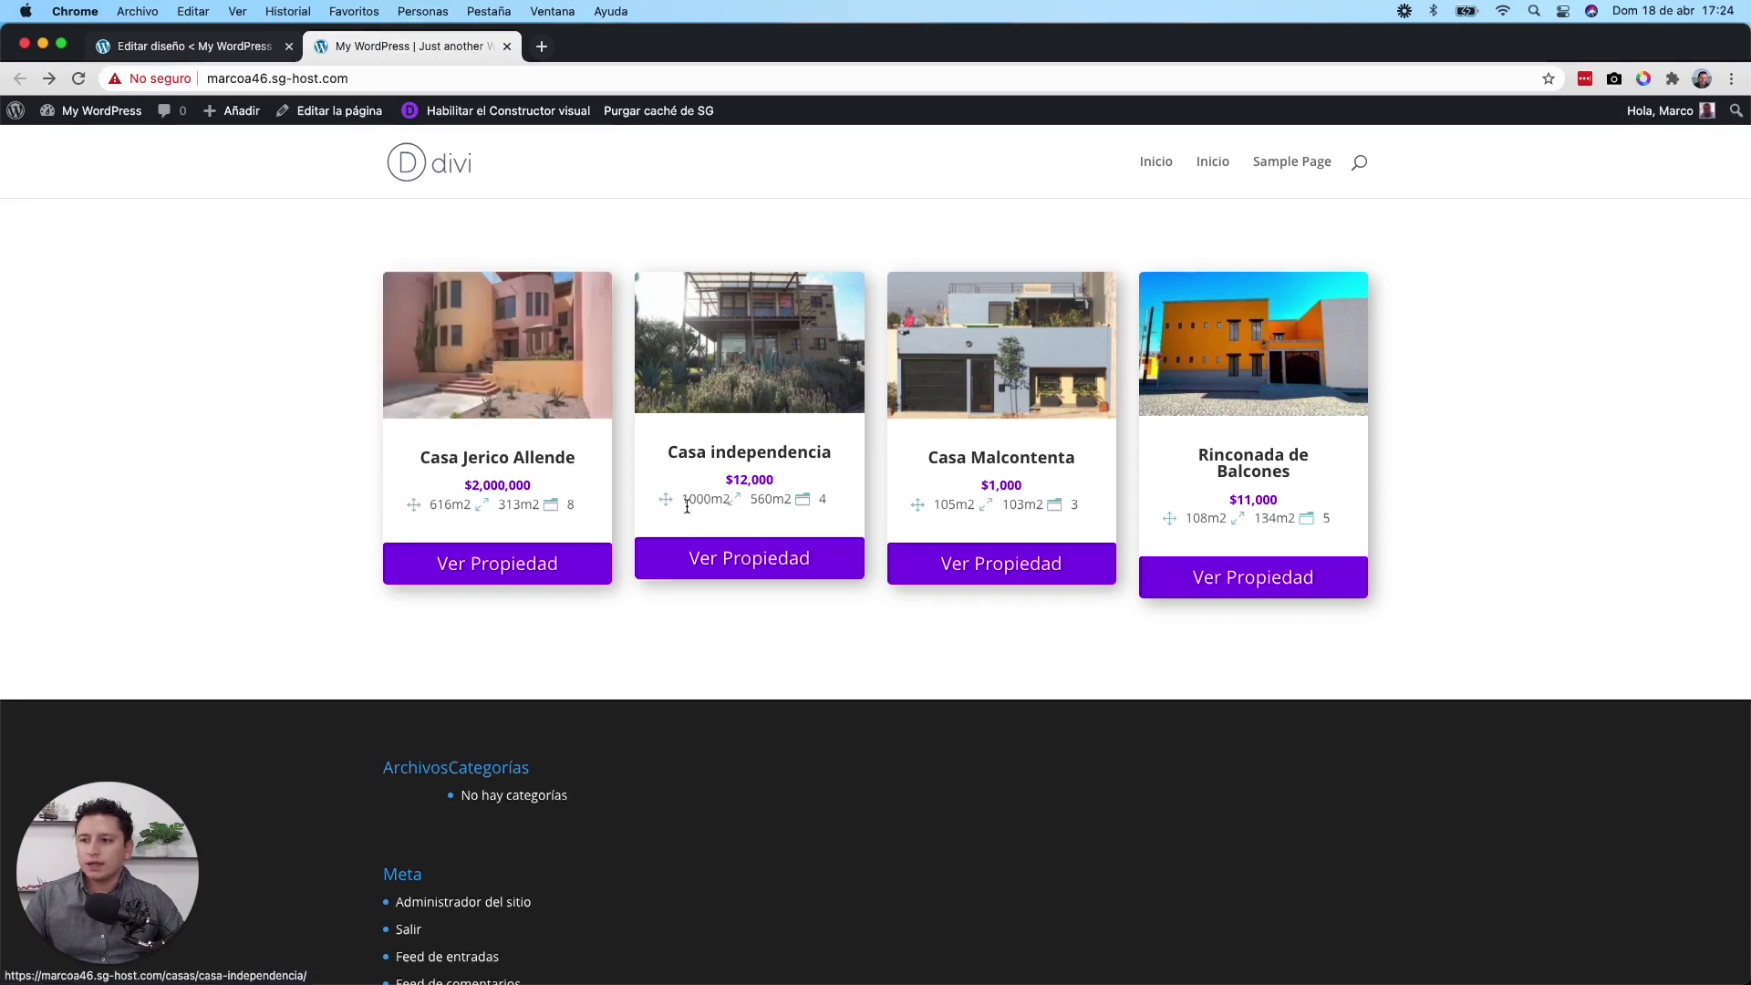
click(238, 45)
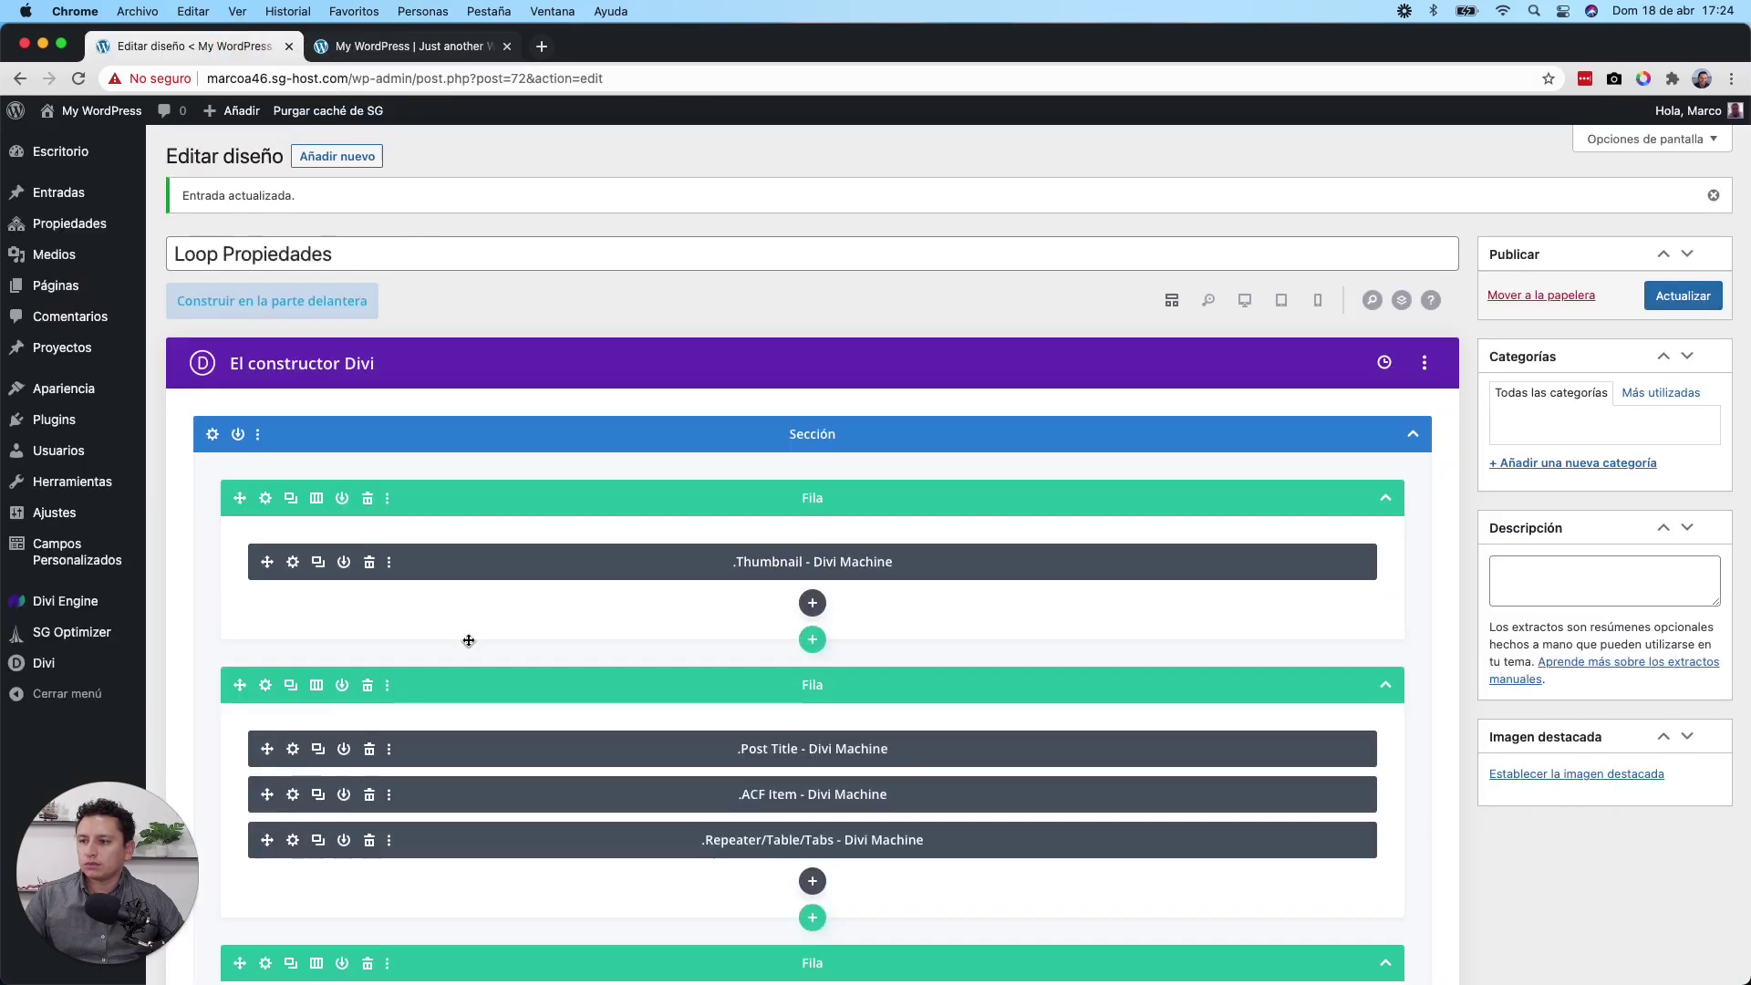
Set the second row's maximum width to 90% under Design > Size
scroll(484, 646, down, 5)
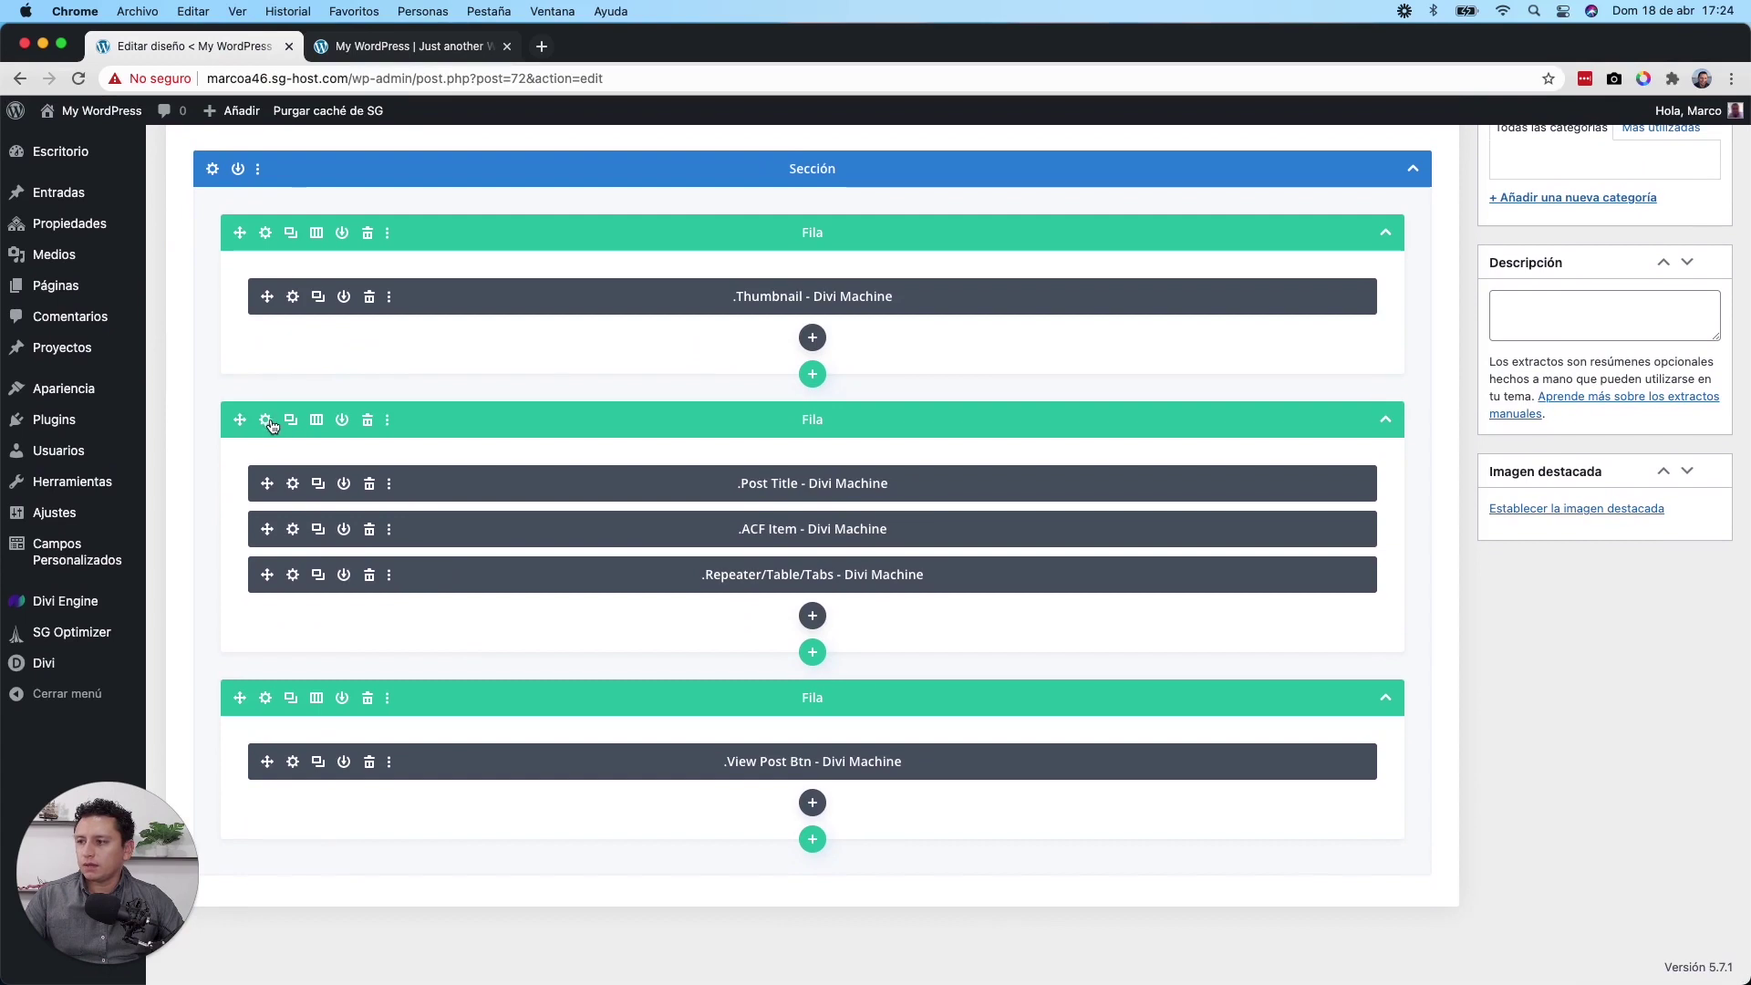
click(266, 404)
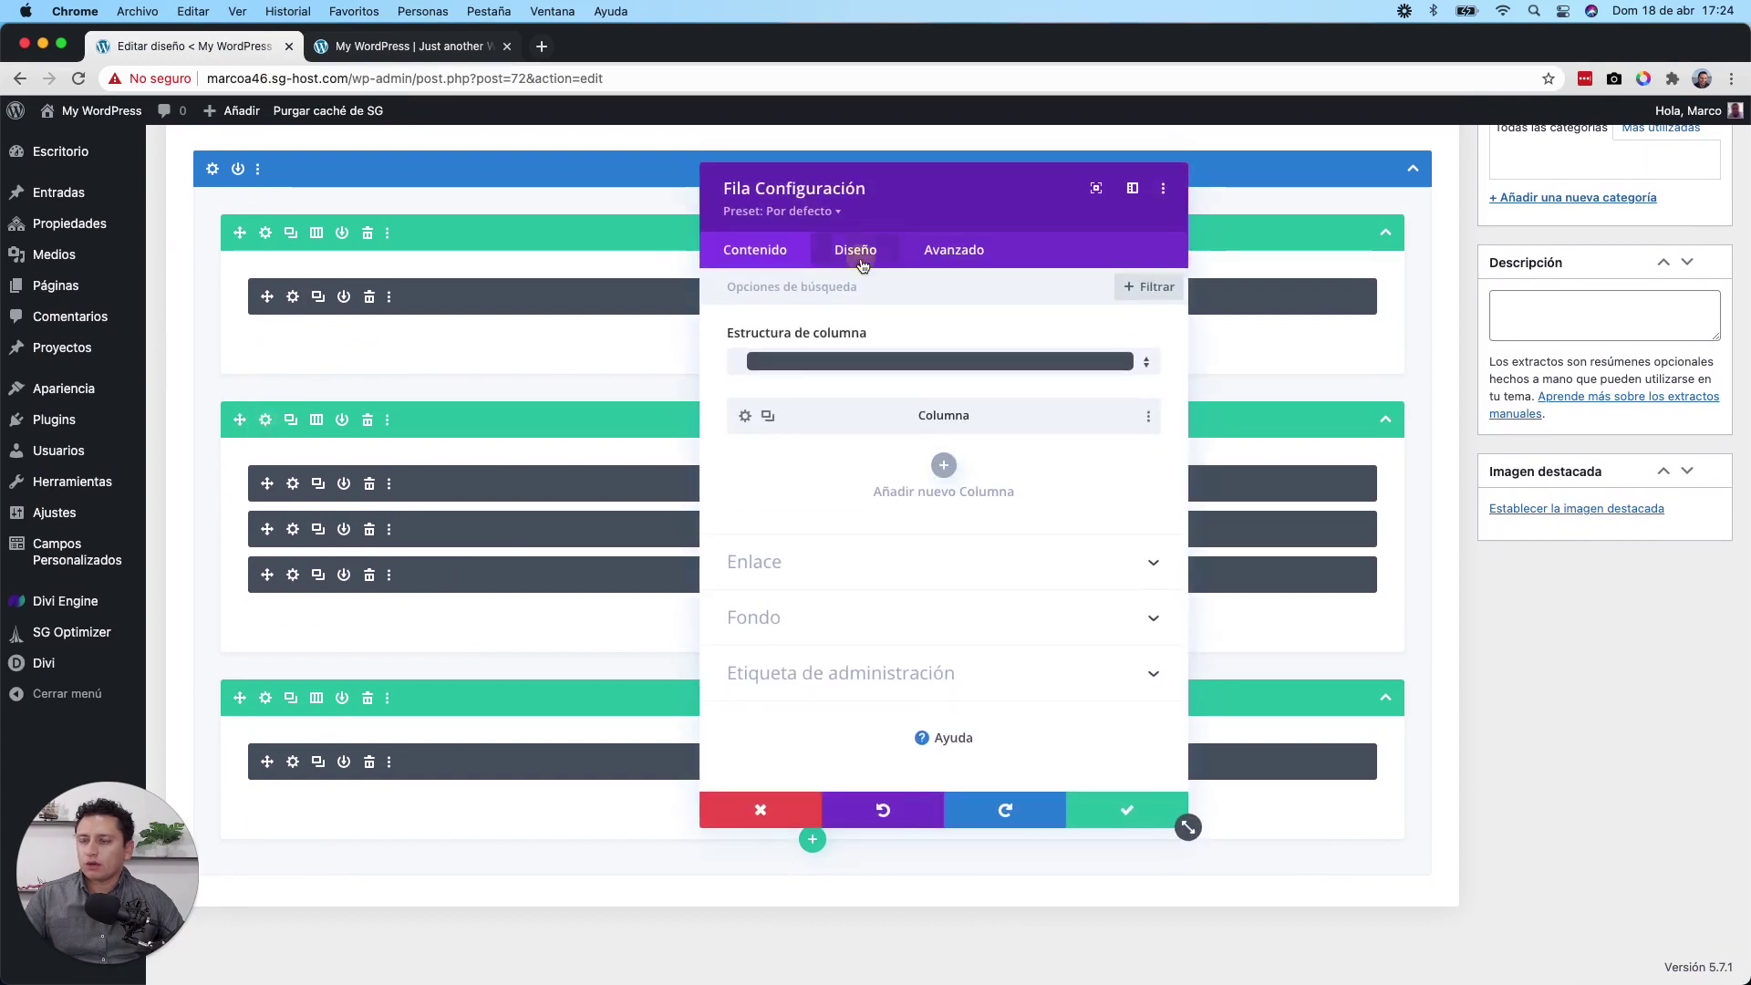
click(856, 249)
click(848, 334)
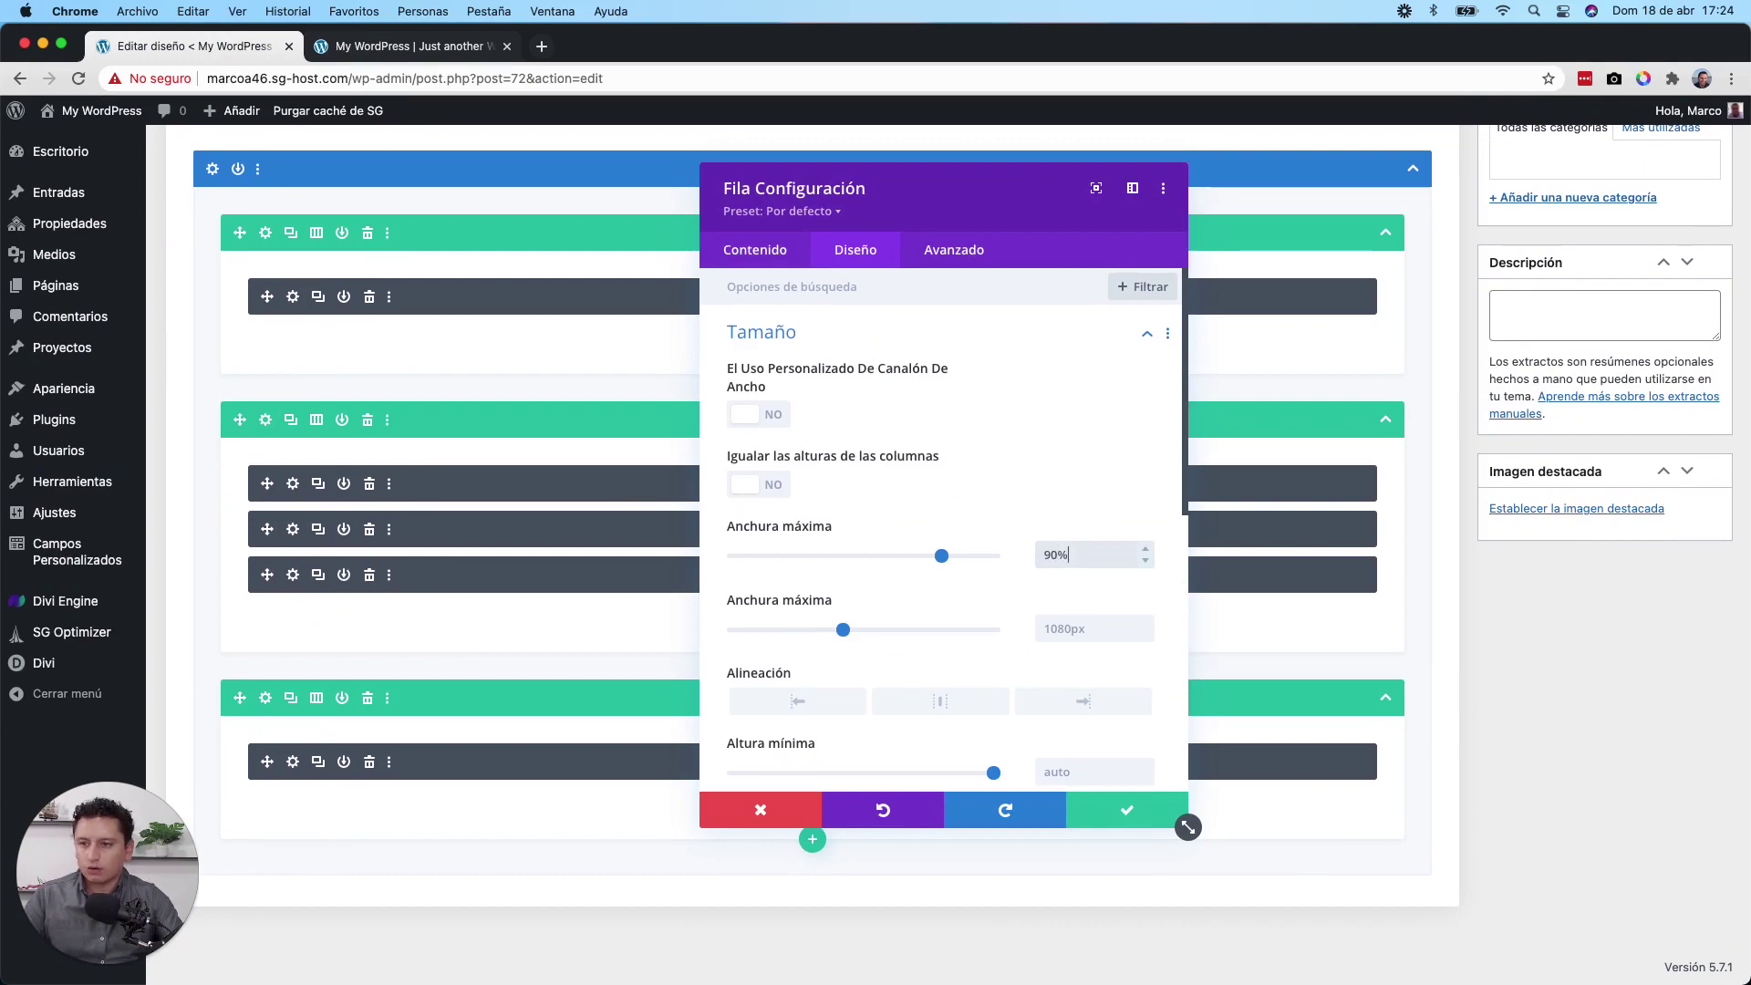
click(1127, 810)
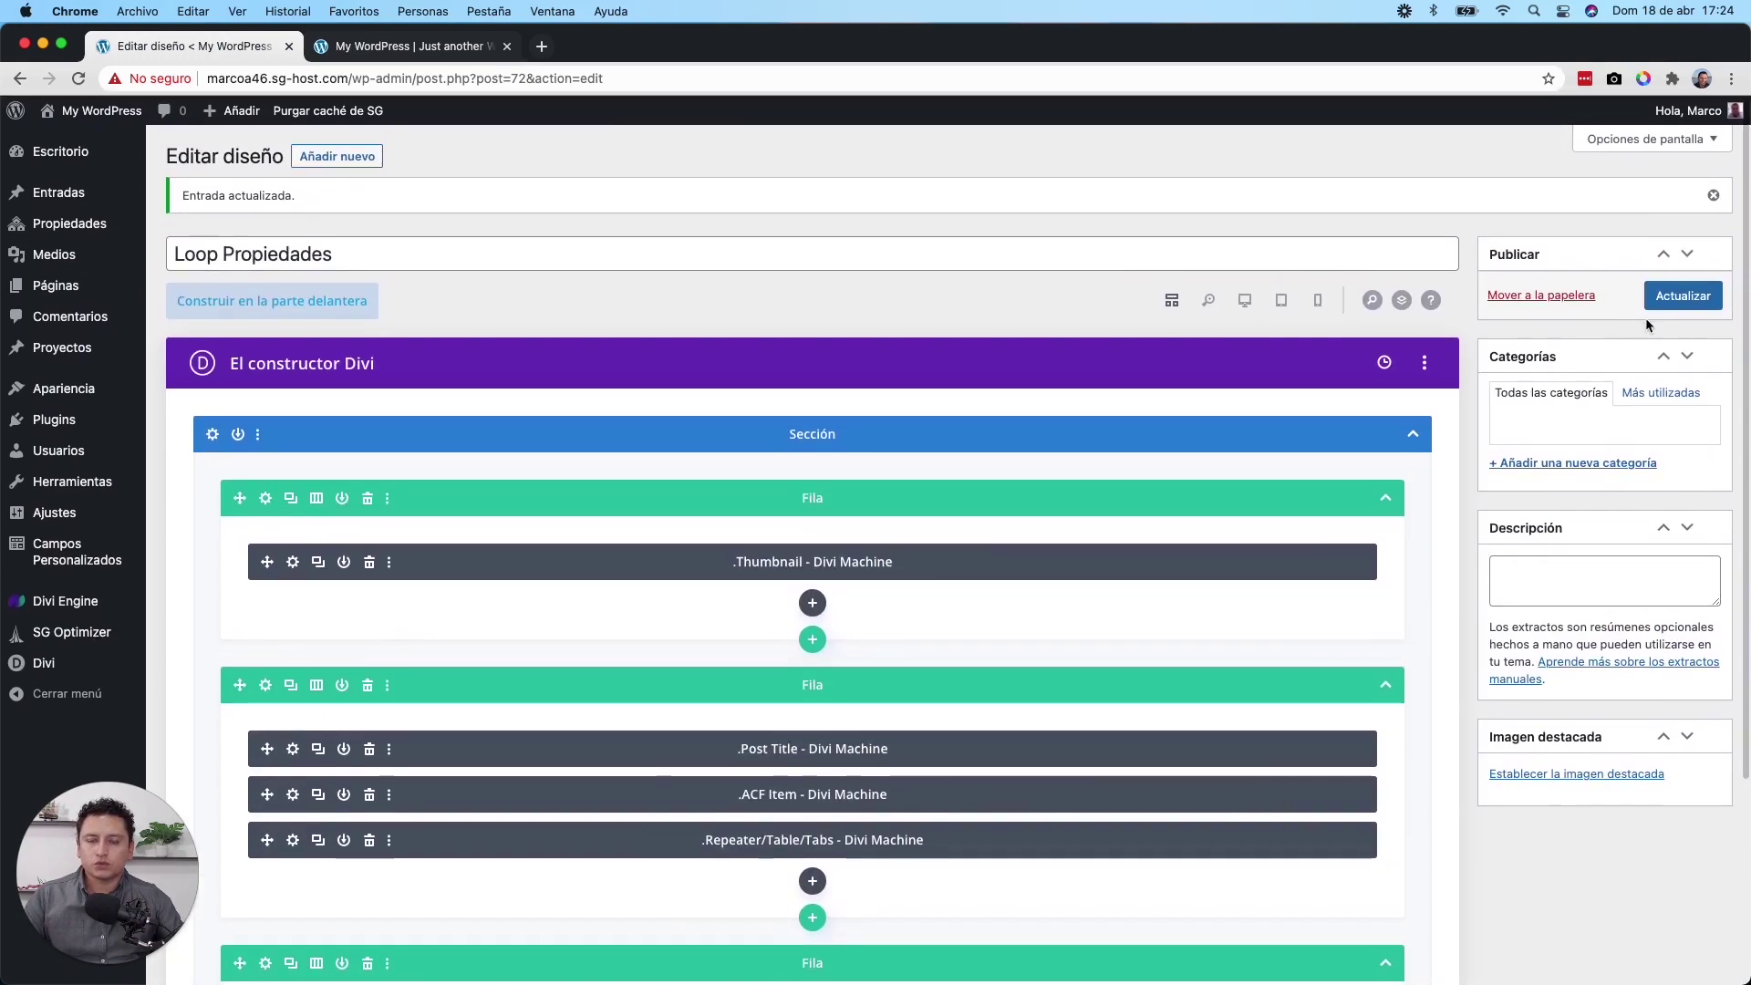
Publish the layout again and recheck the property cards on the live site
click(1683, 294)
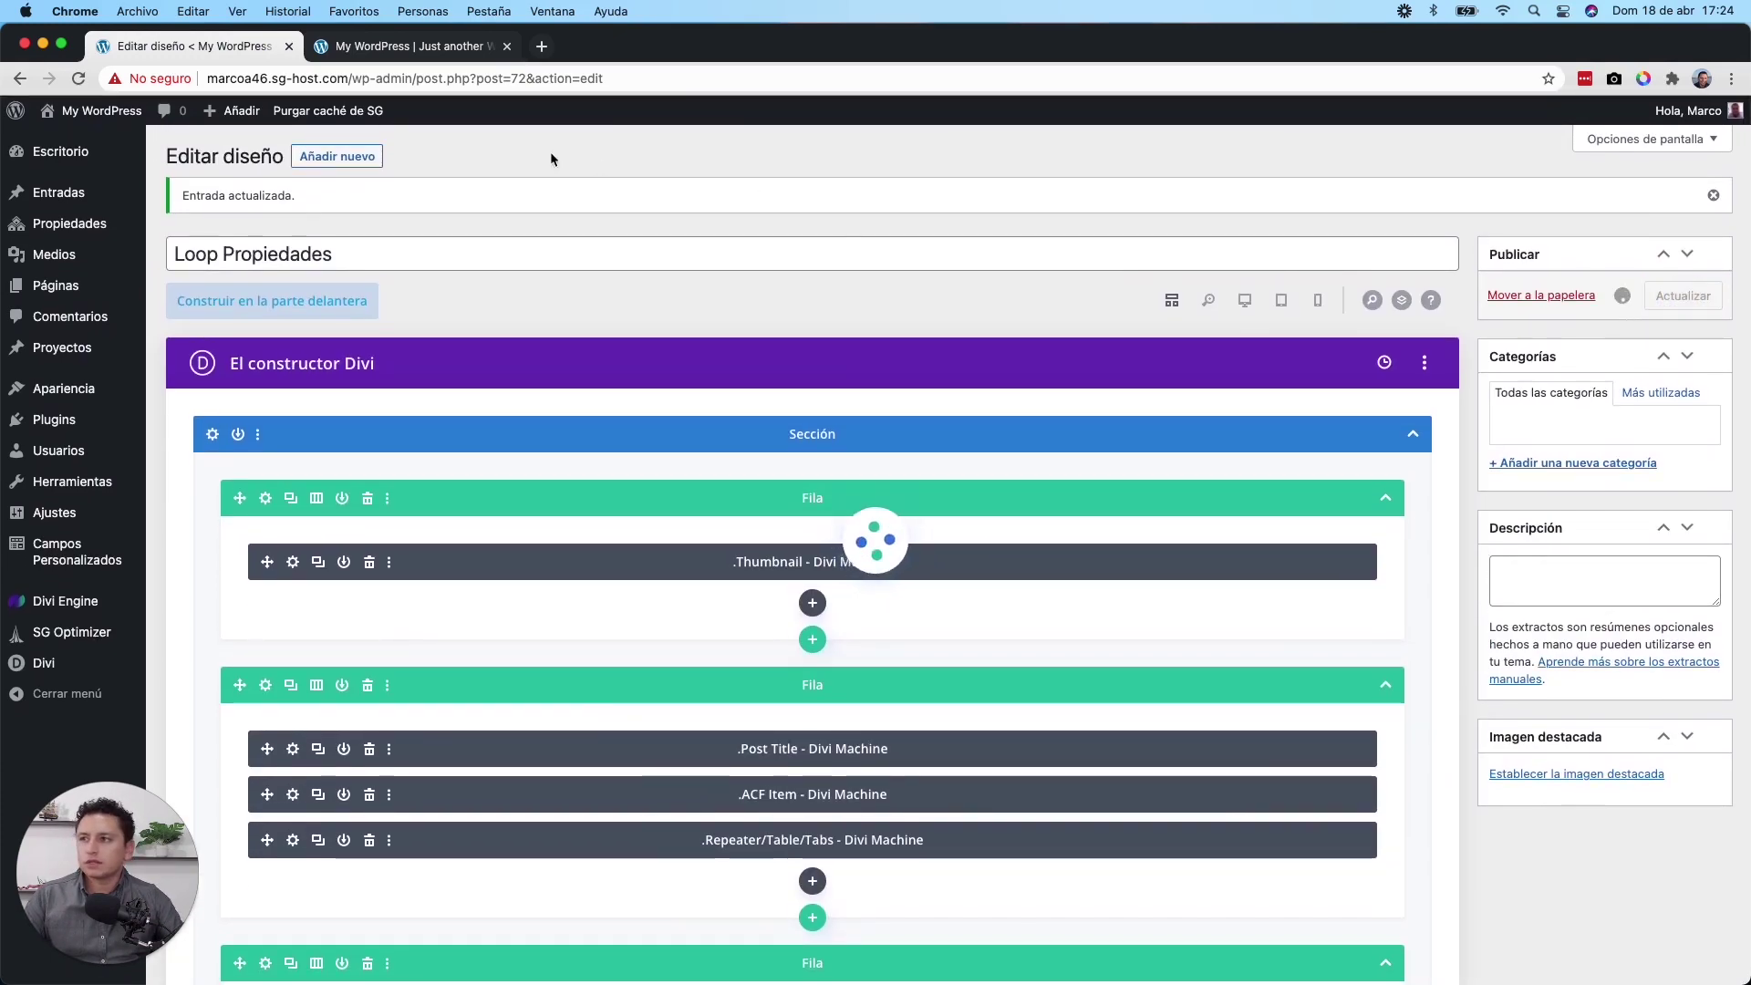
click(382, 47)
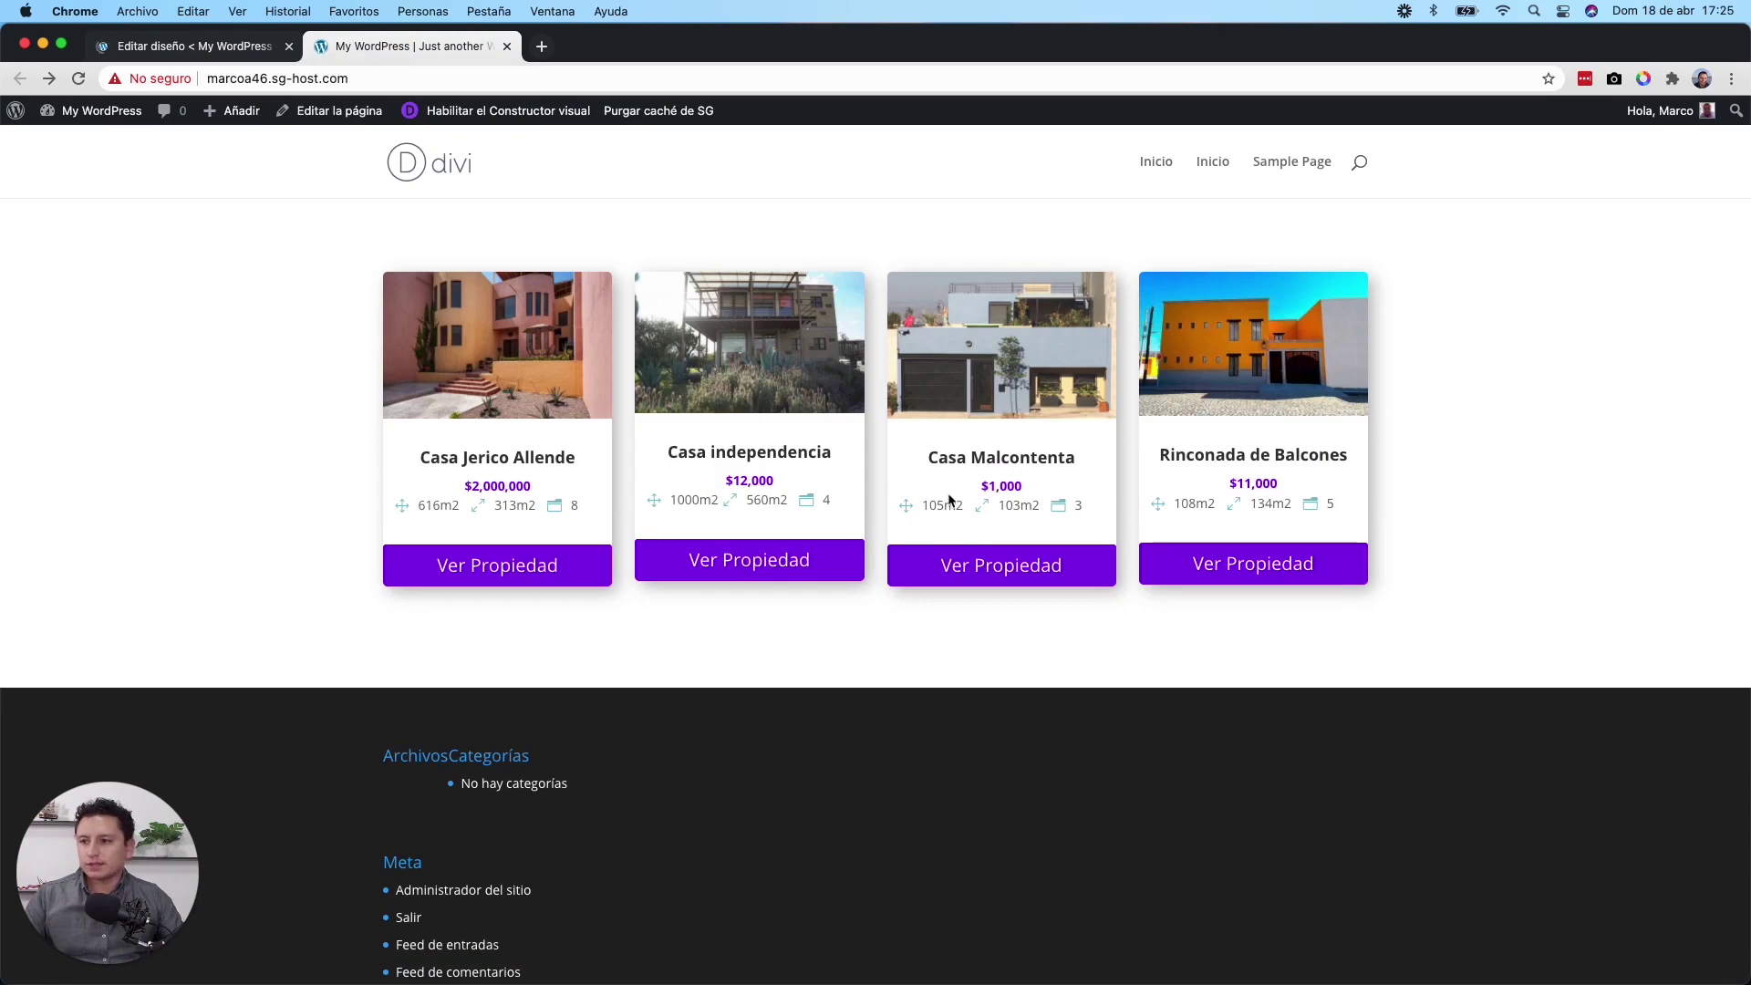
click(152, 48)
Add a Separador module below the Repeater with a maximum width of 50px
scroll(815, 775, down, 3)
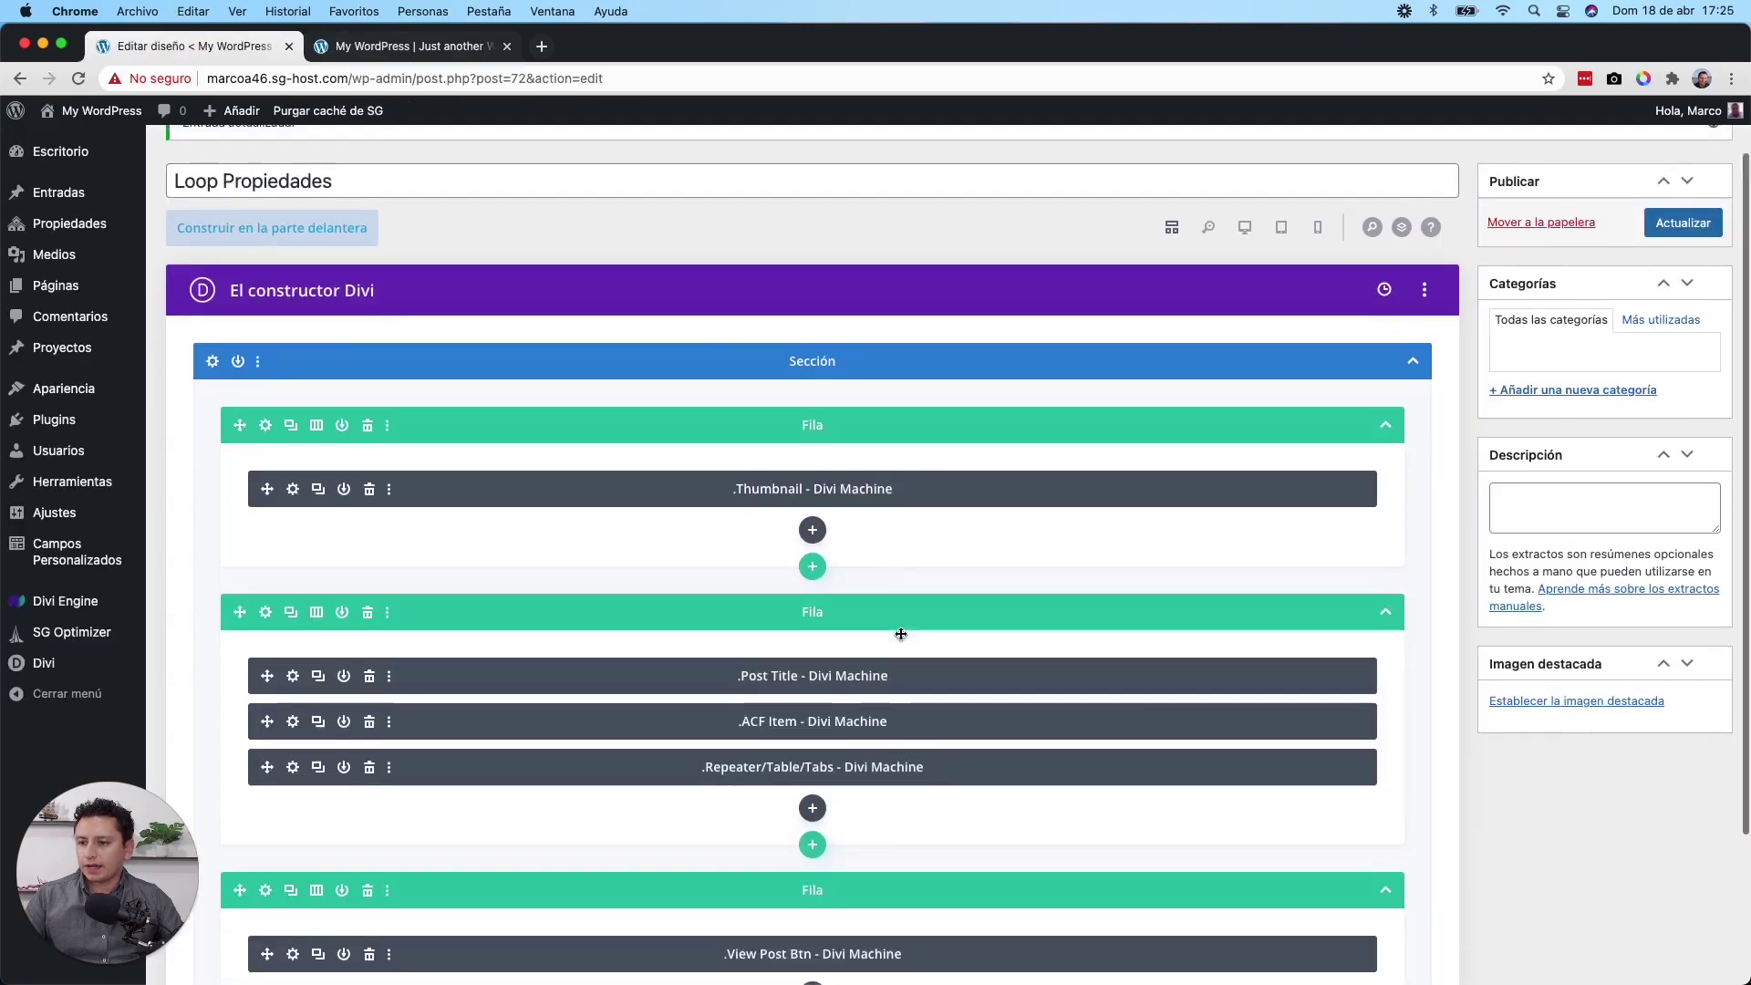
click(812, 766)
text(sep)
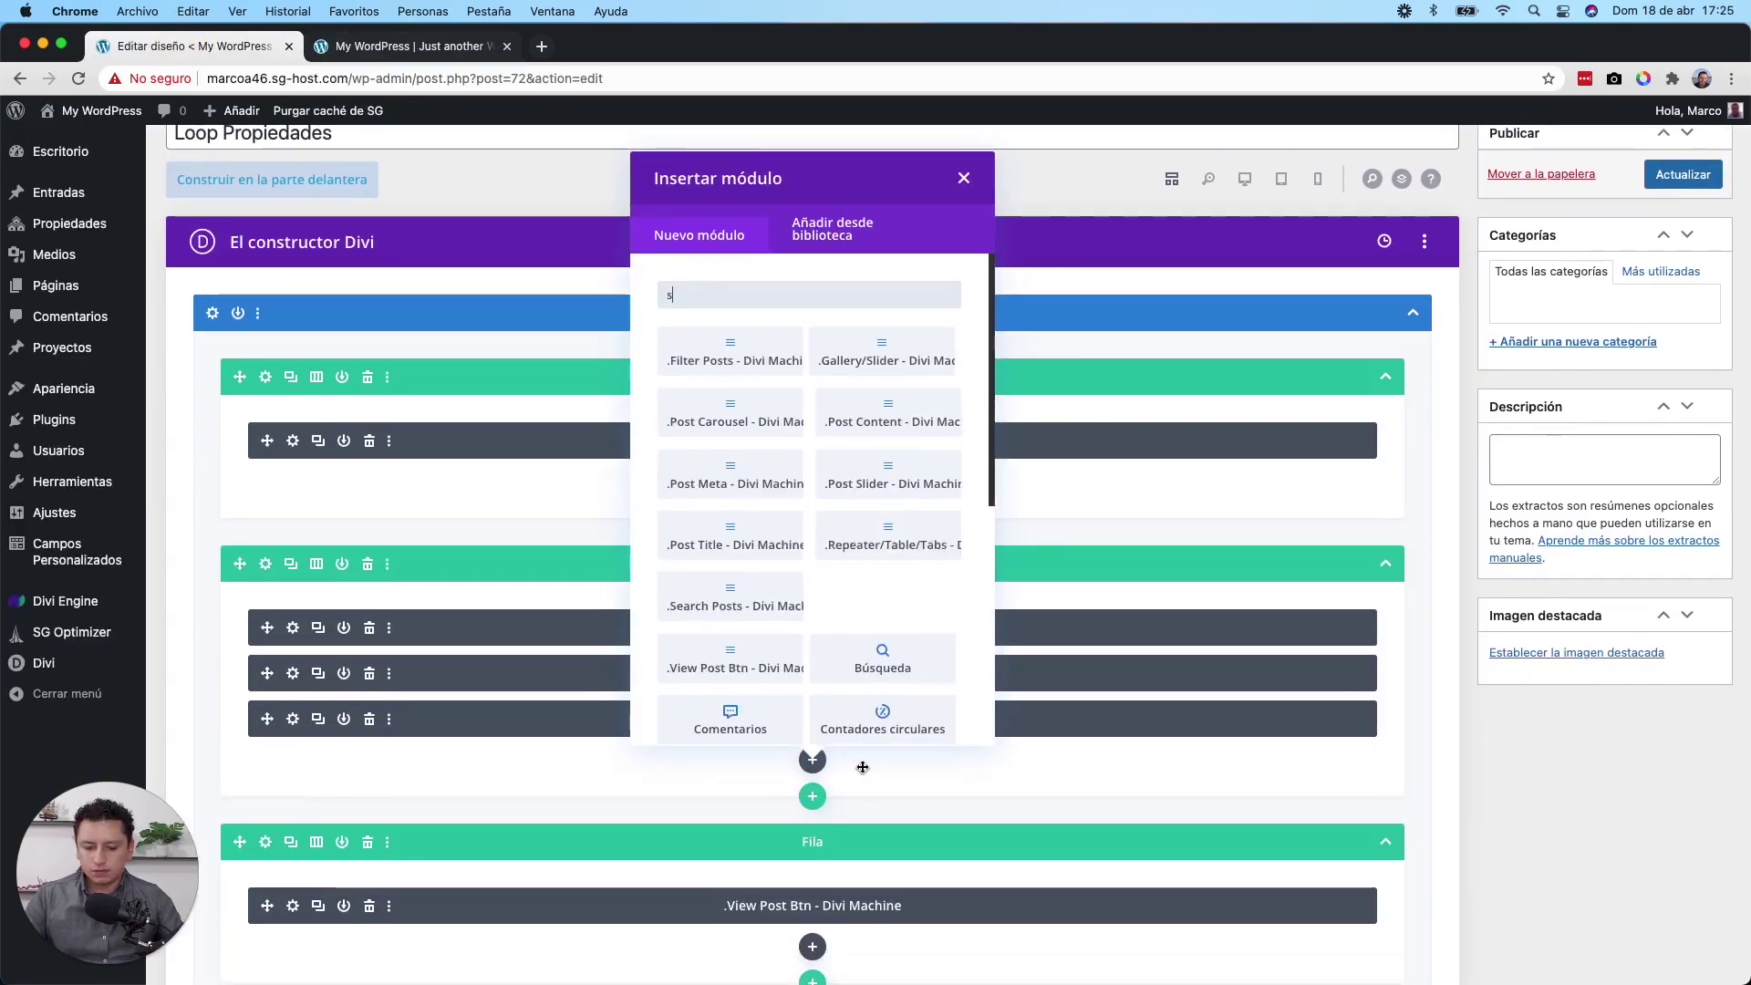
click(721, 357)
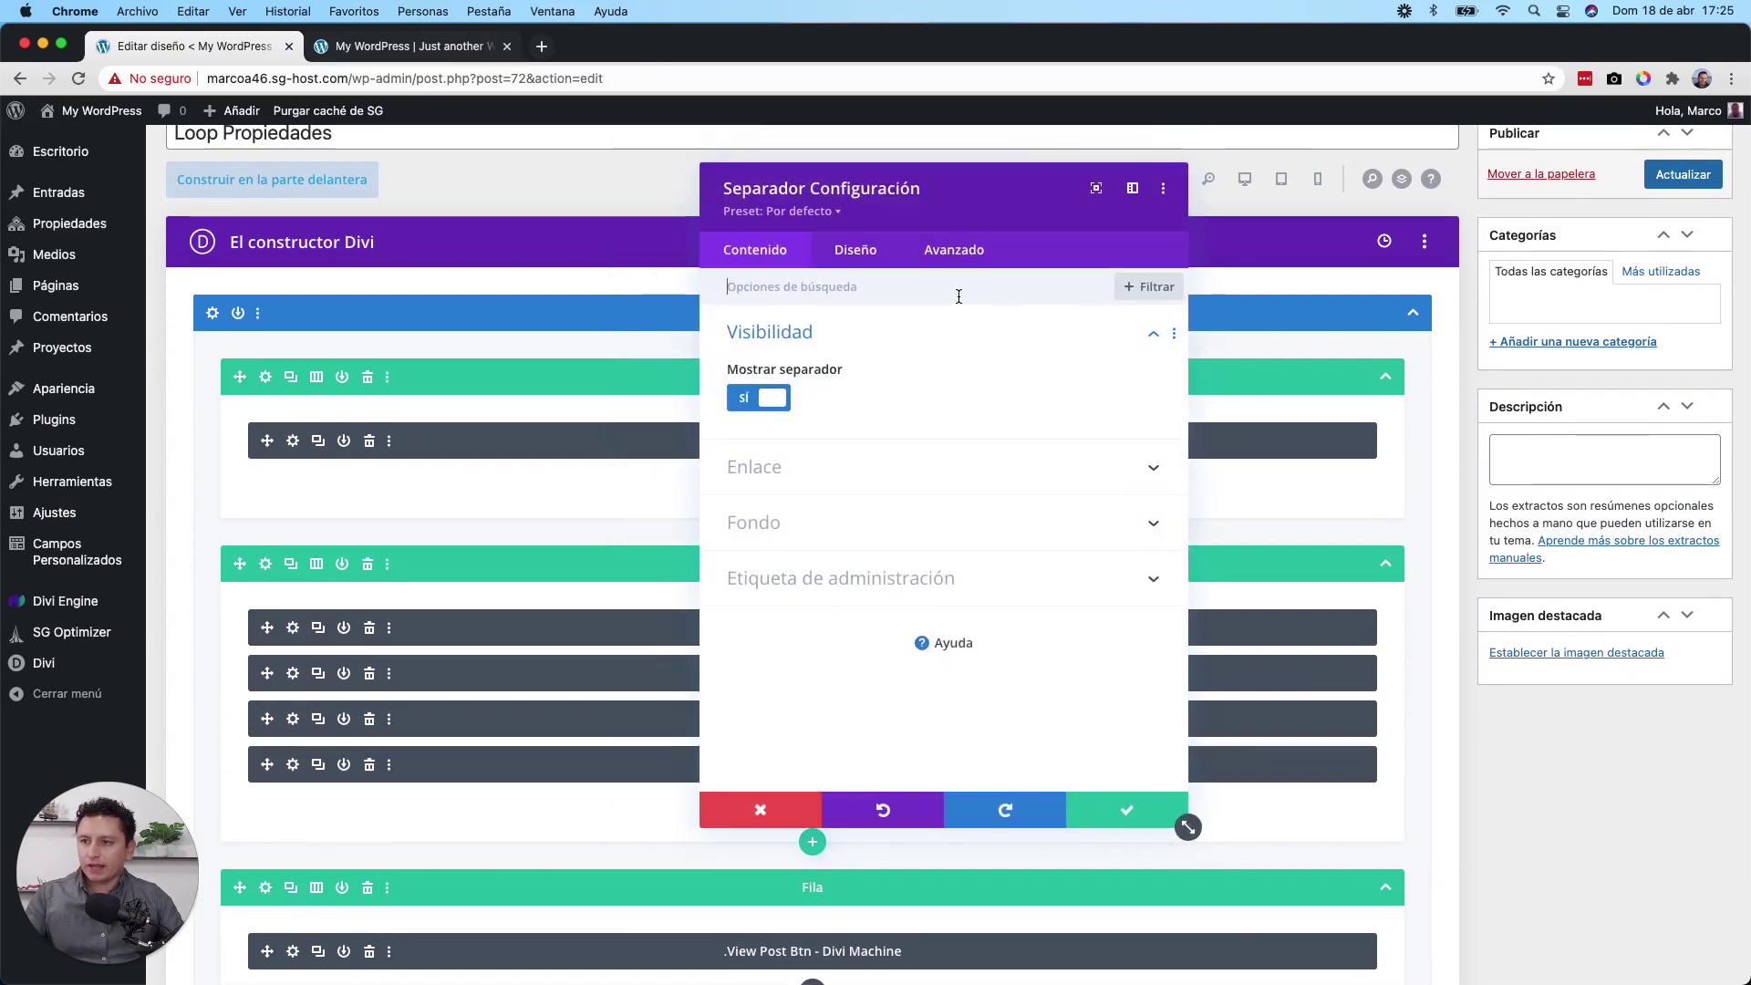
click(867, 259)
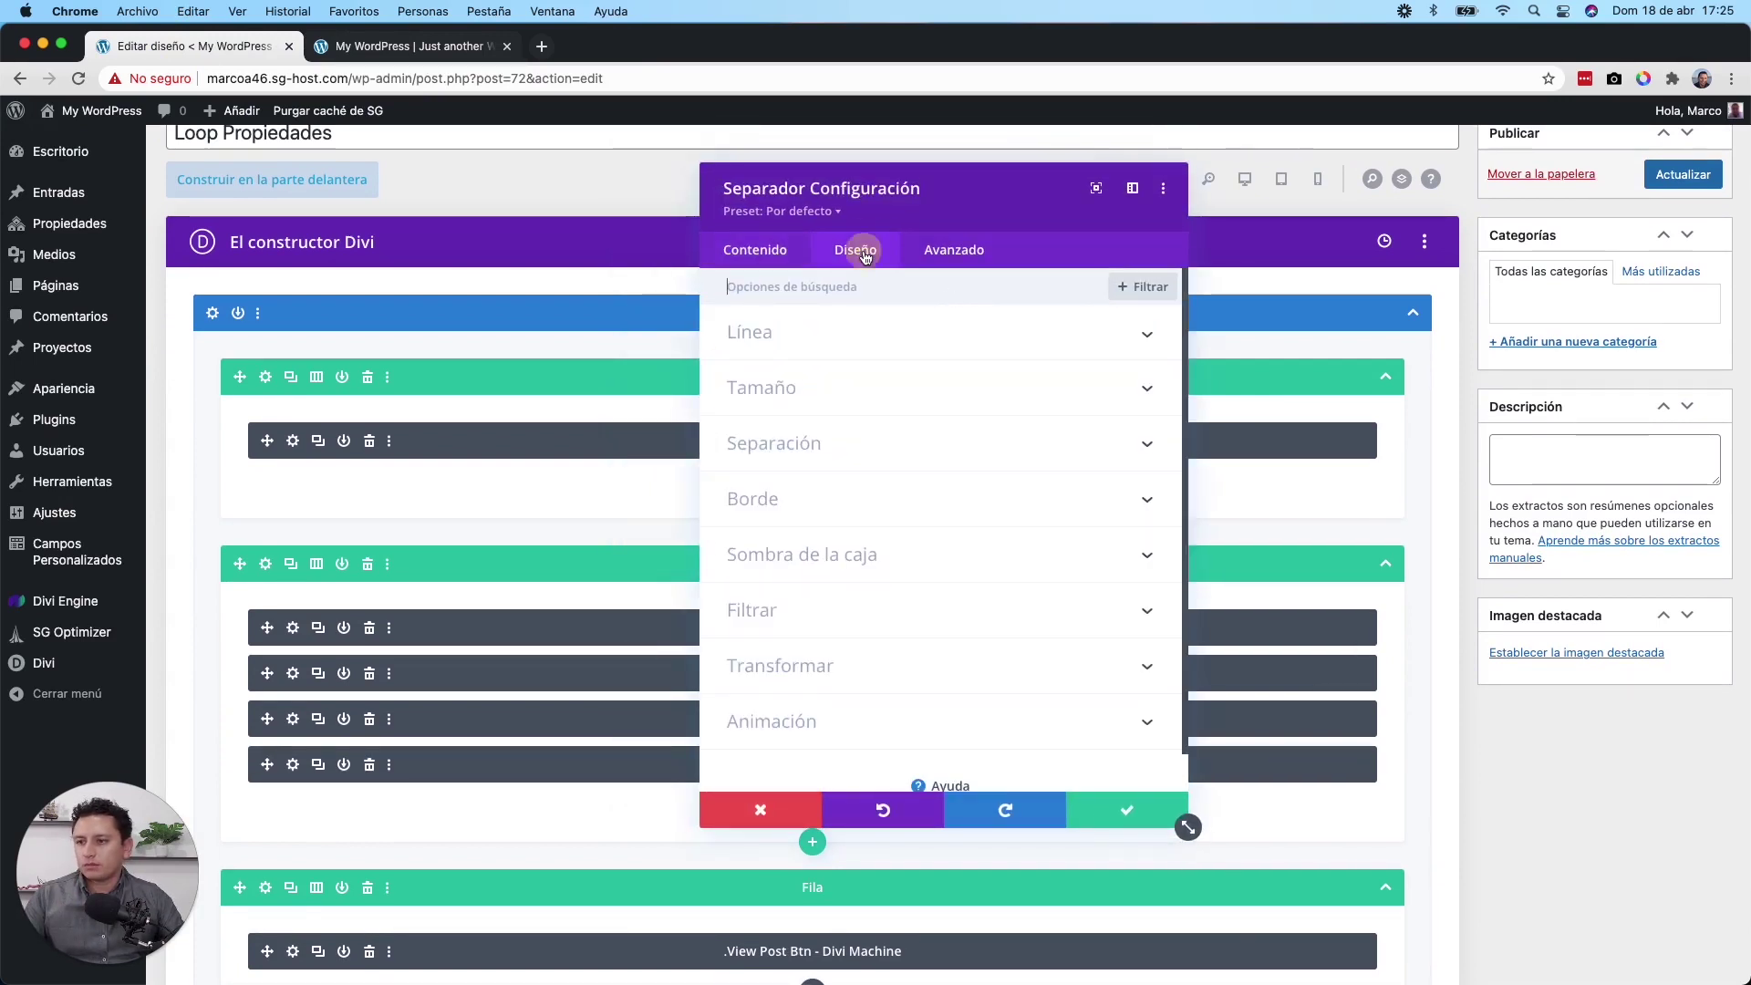
click(782, 345)
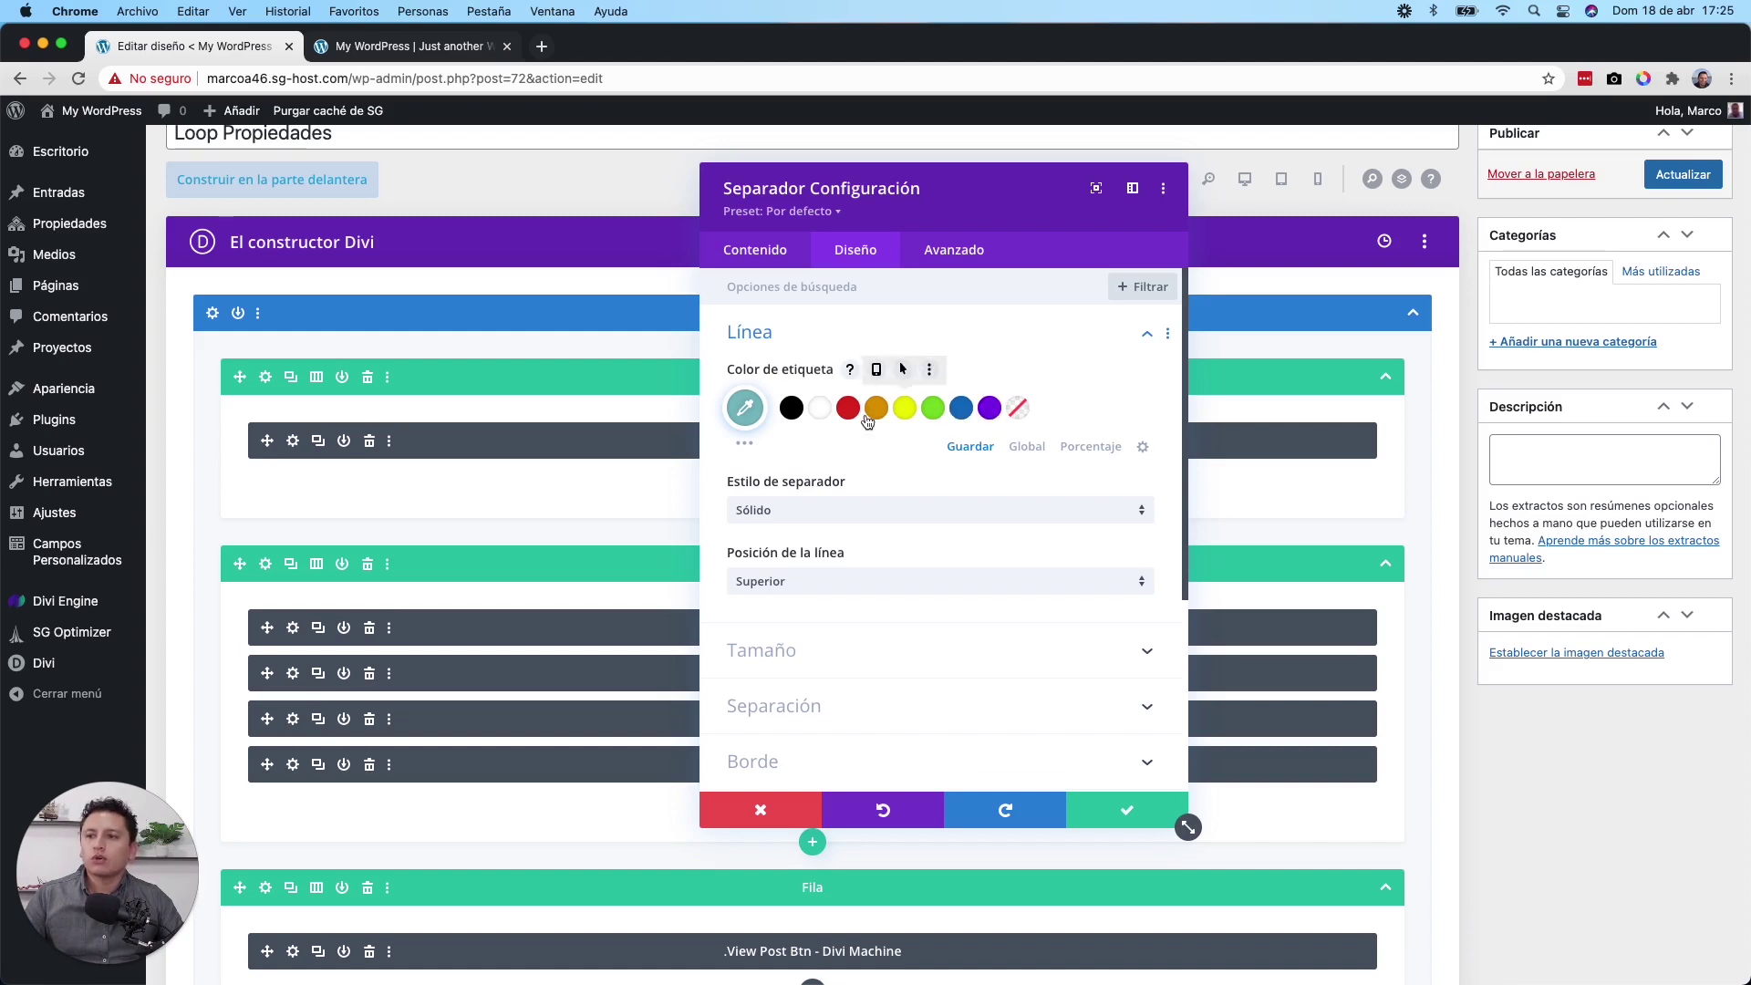
click(859, 652)
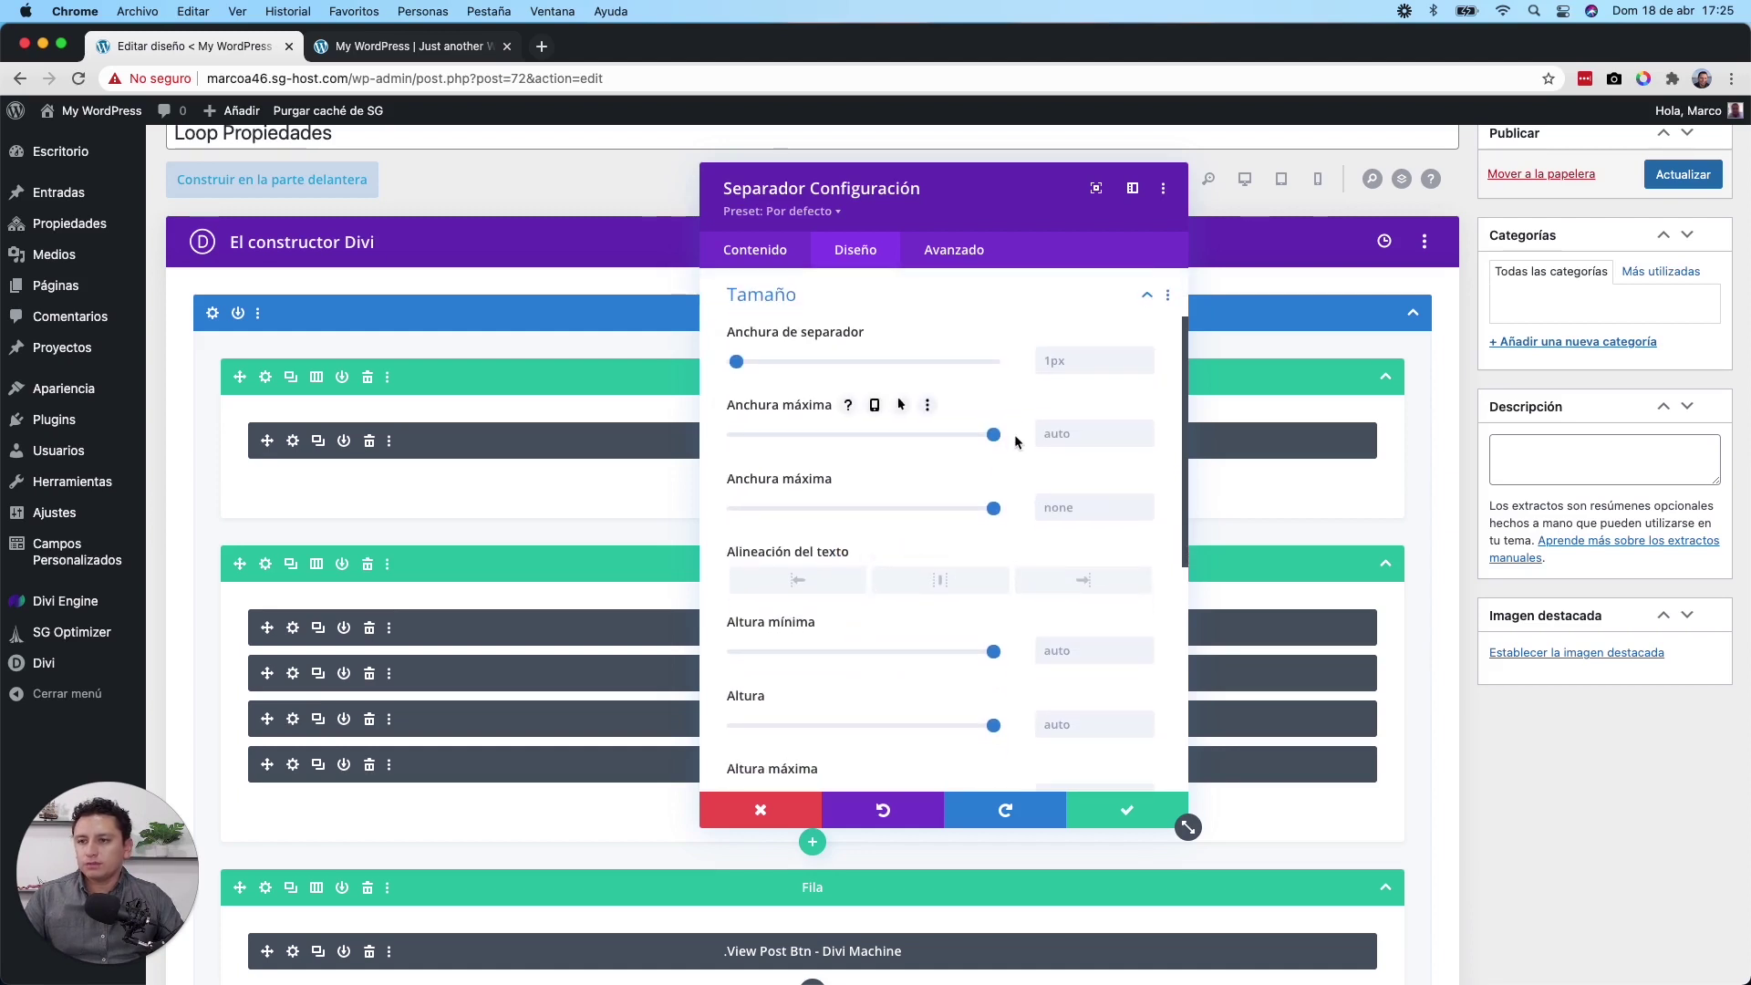
click(1061, 432)
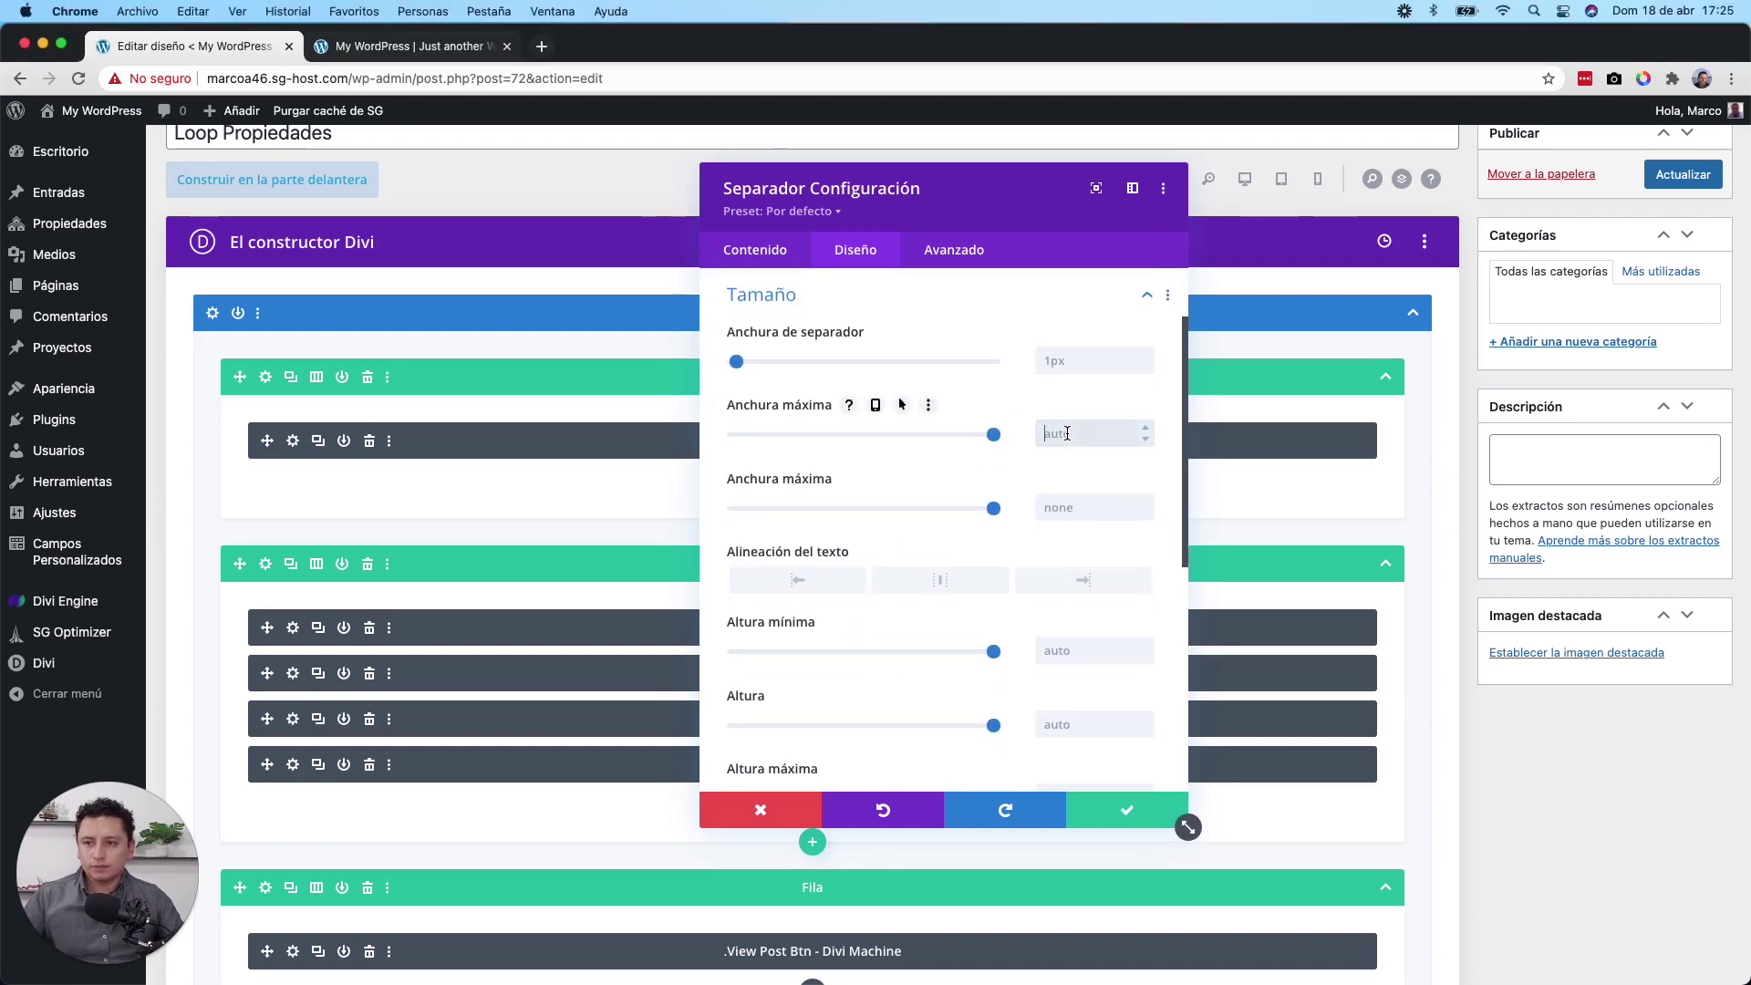
text(50px)
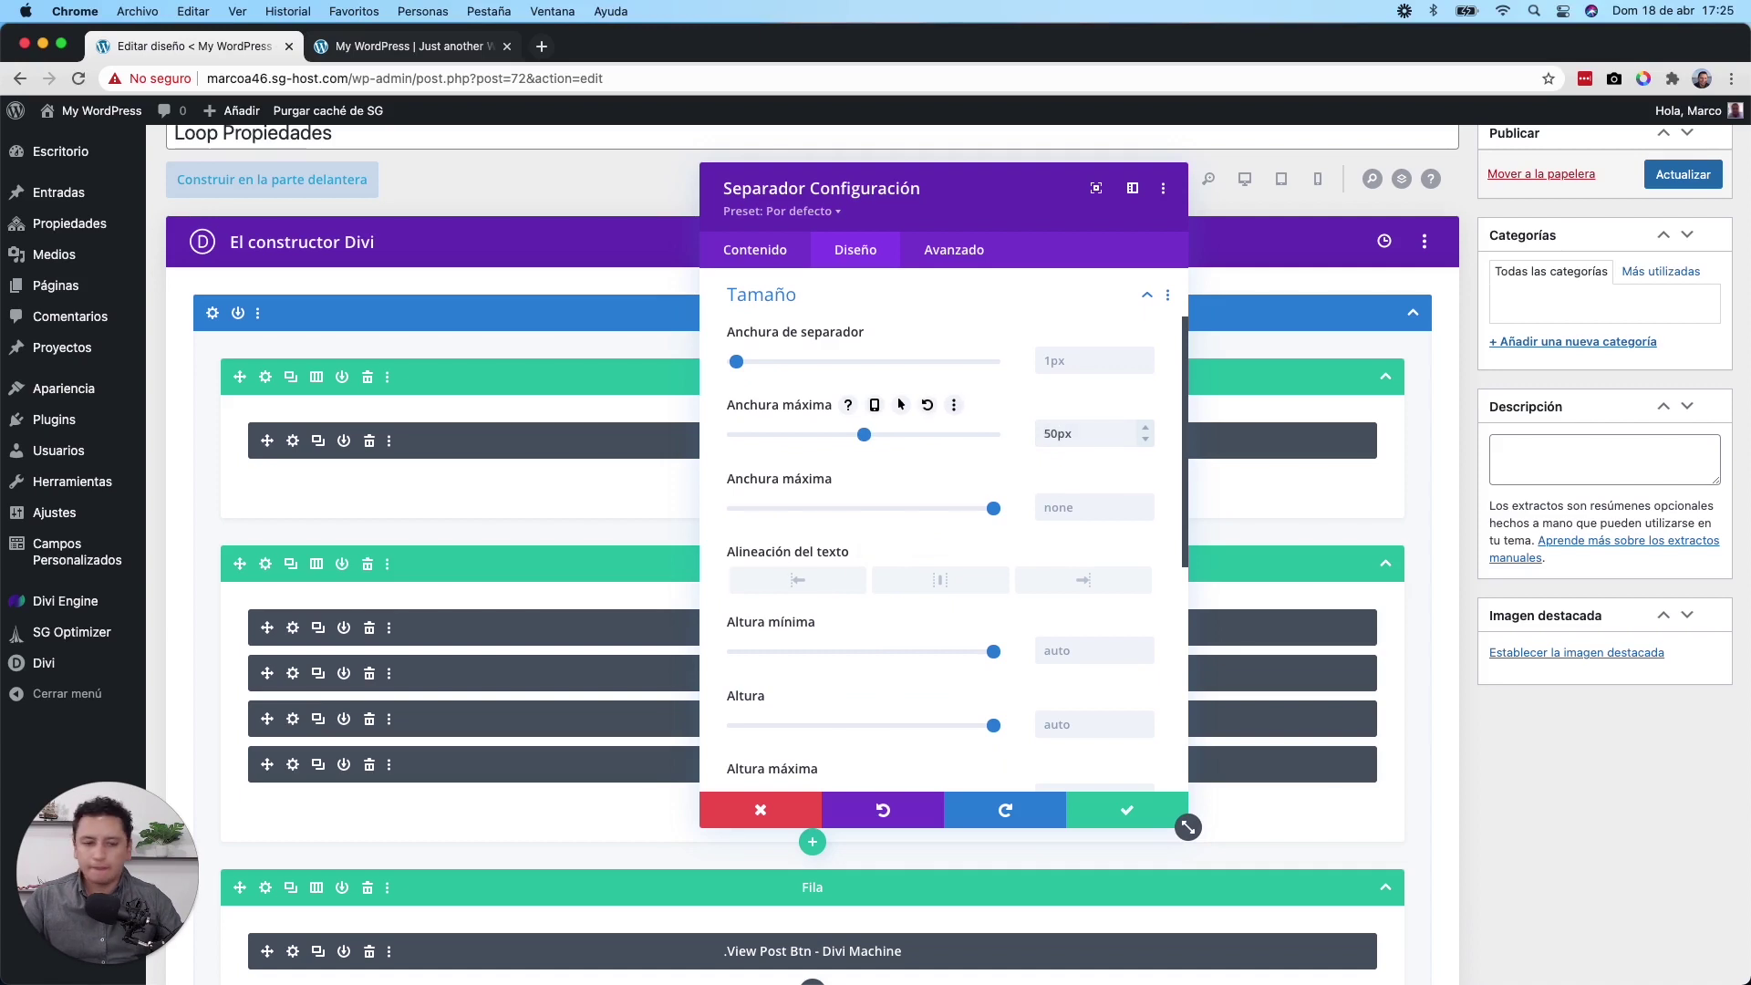
click(1117, 814)
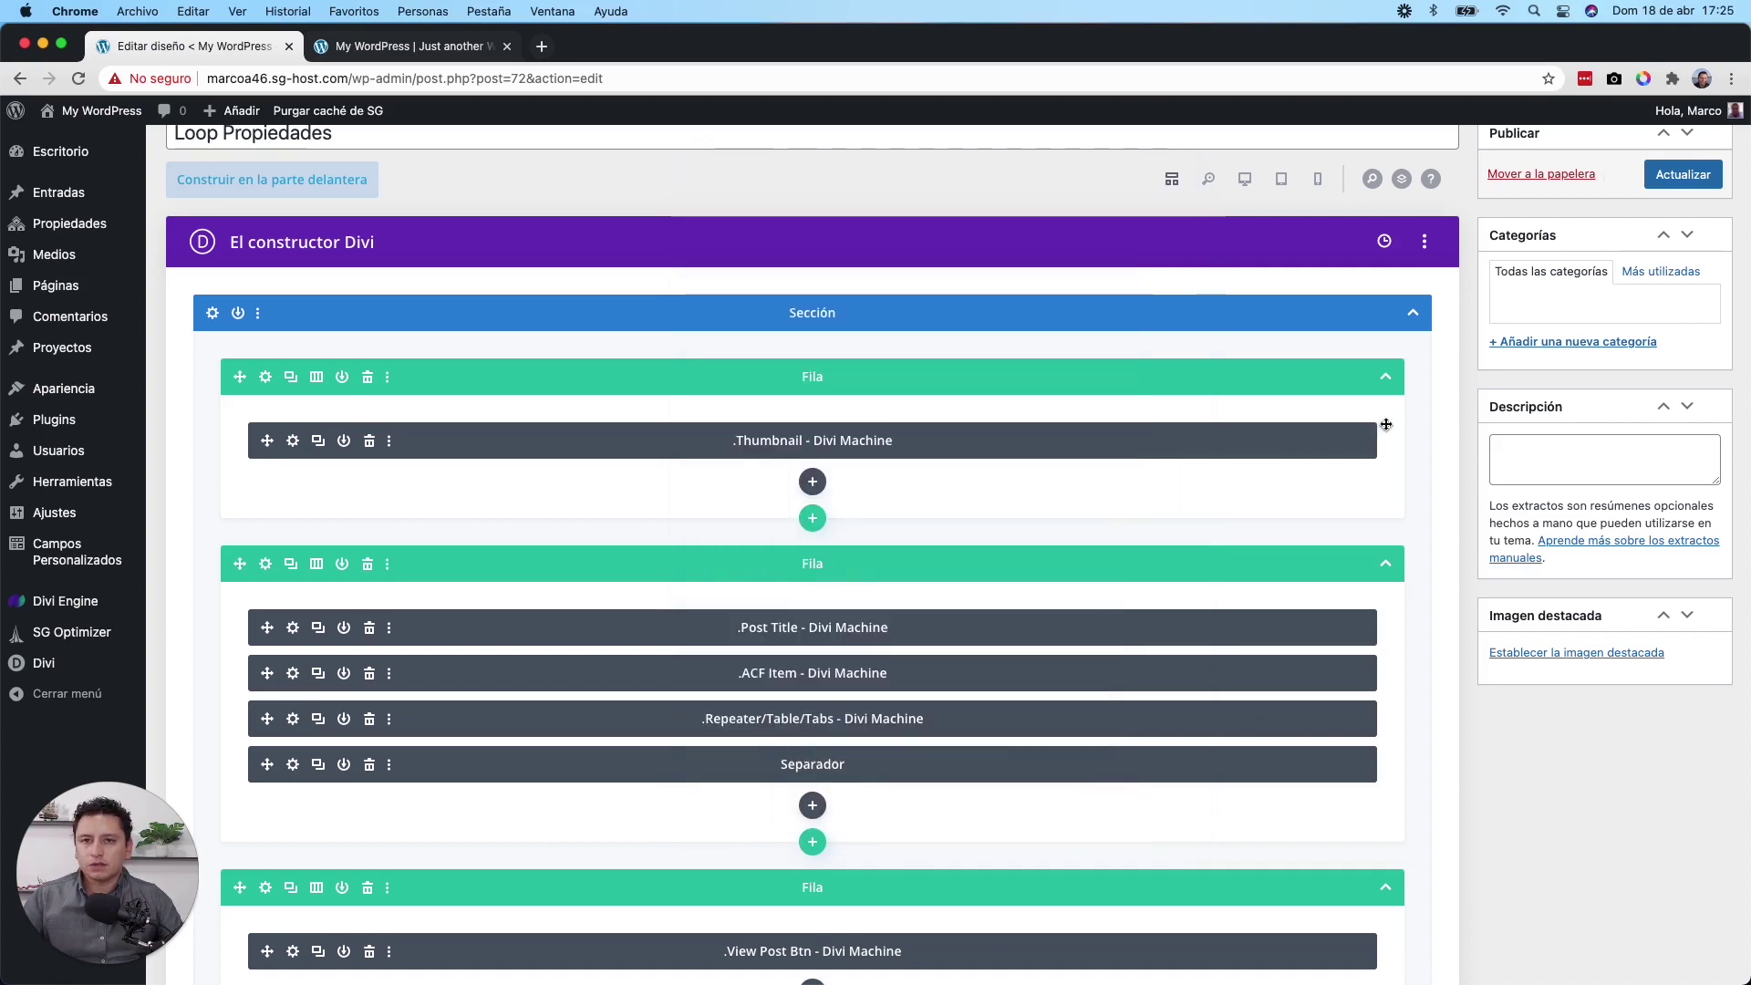
Move the Separador between the ACF Item and Repeater modules, save, and reload the live listing
drag(267, 767, 776, 703)
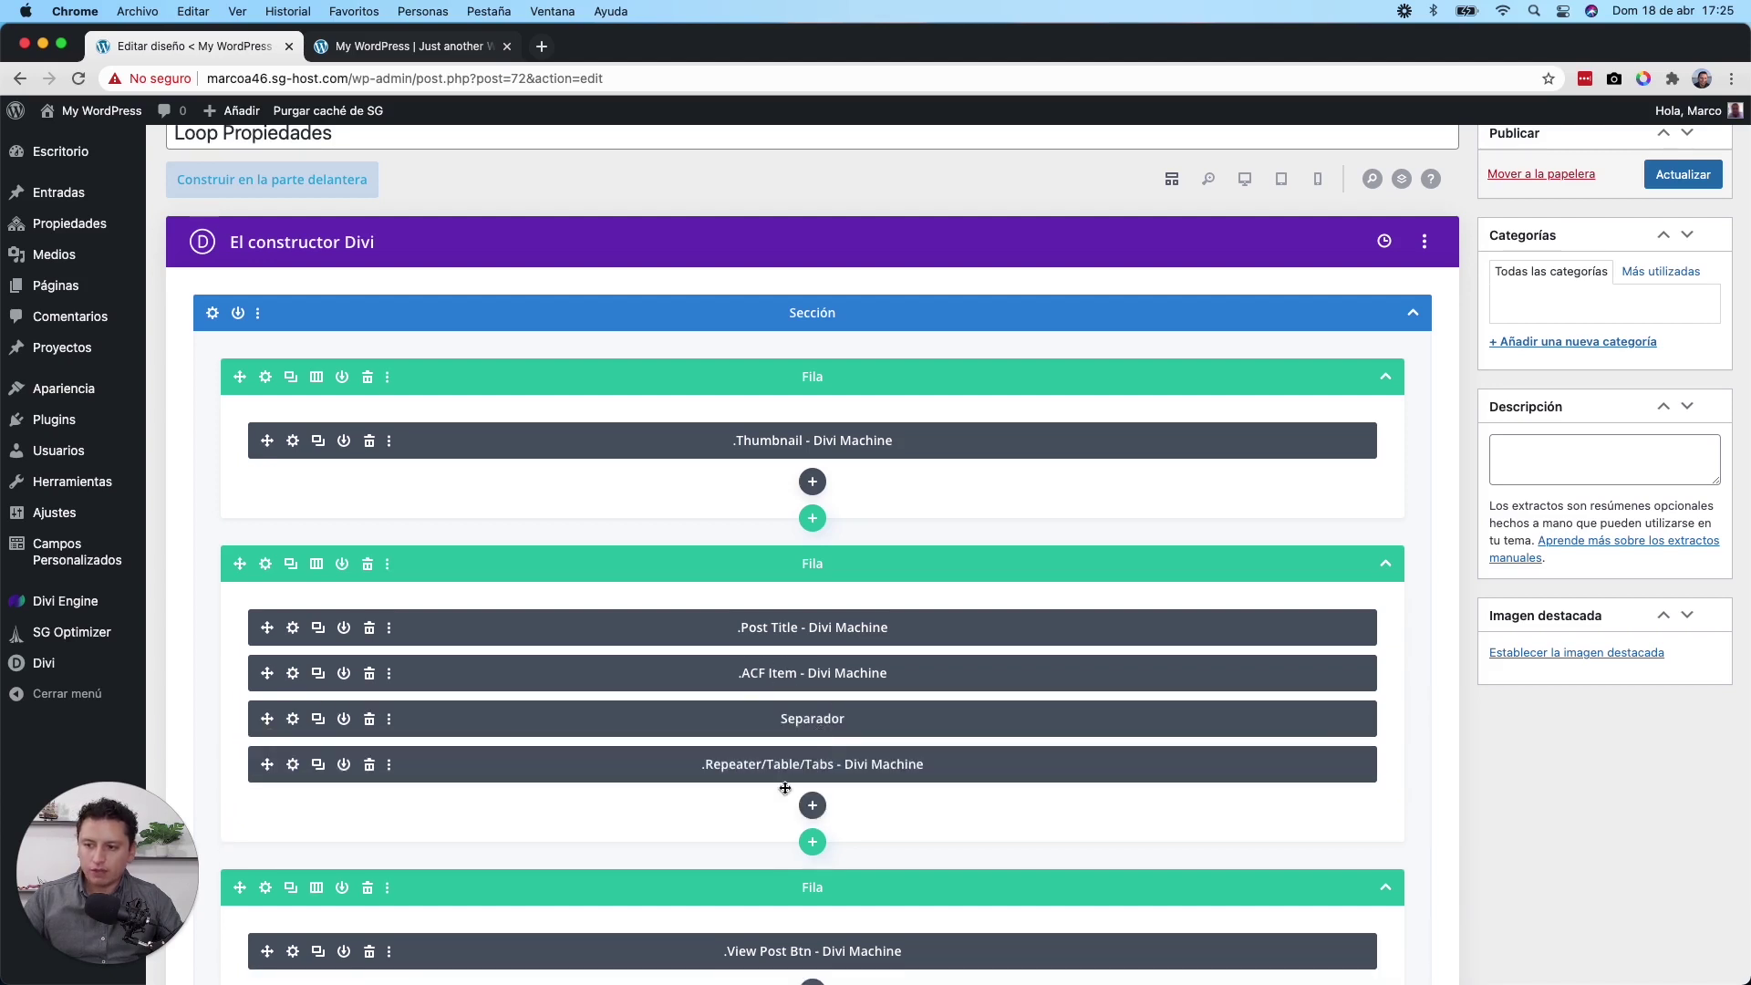
click(1702, 182)
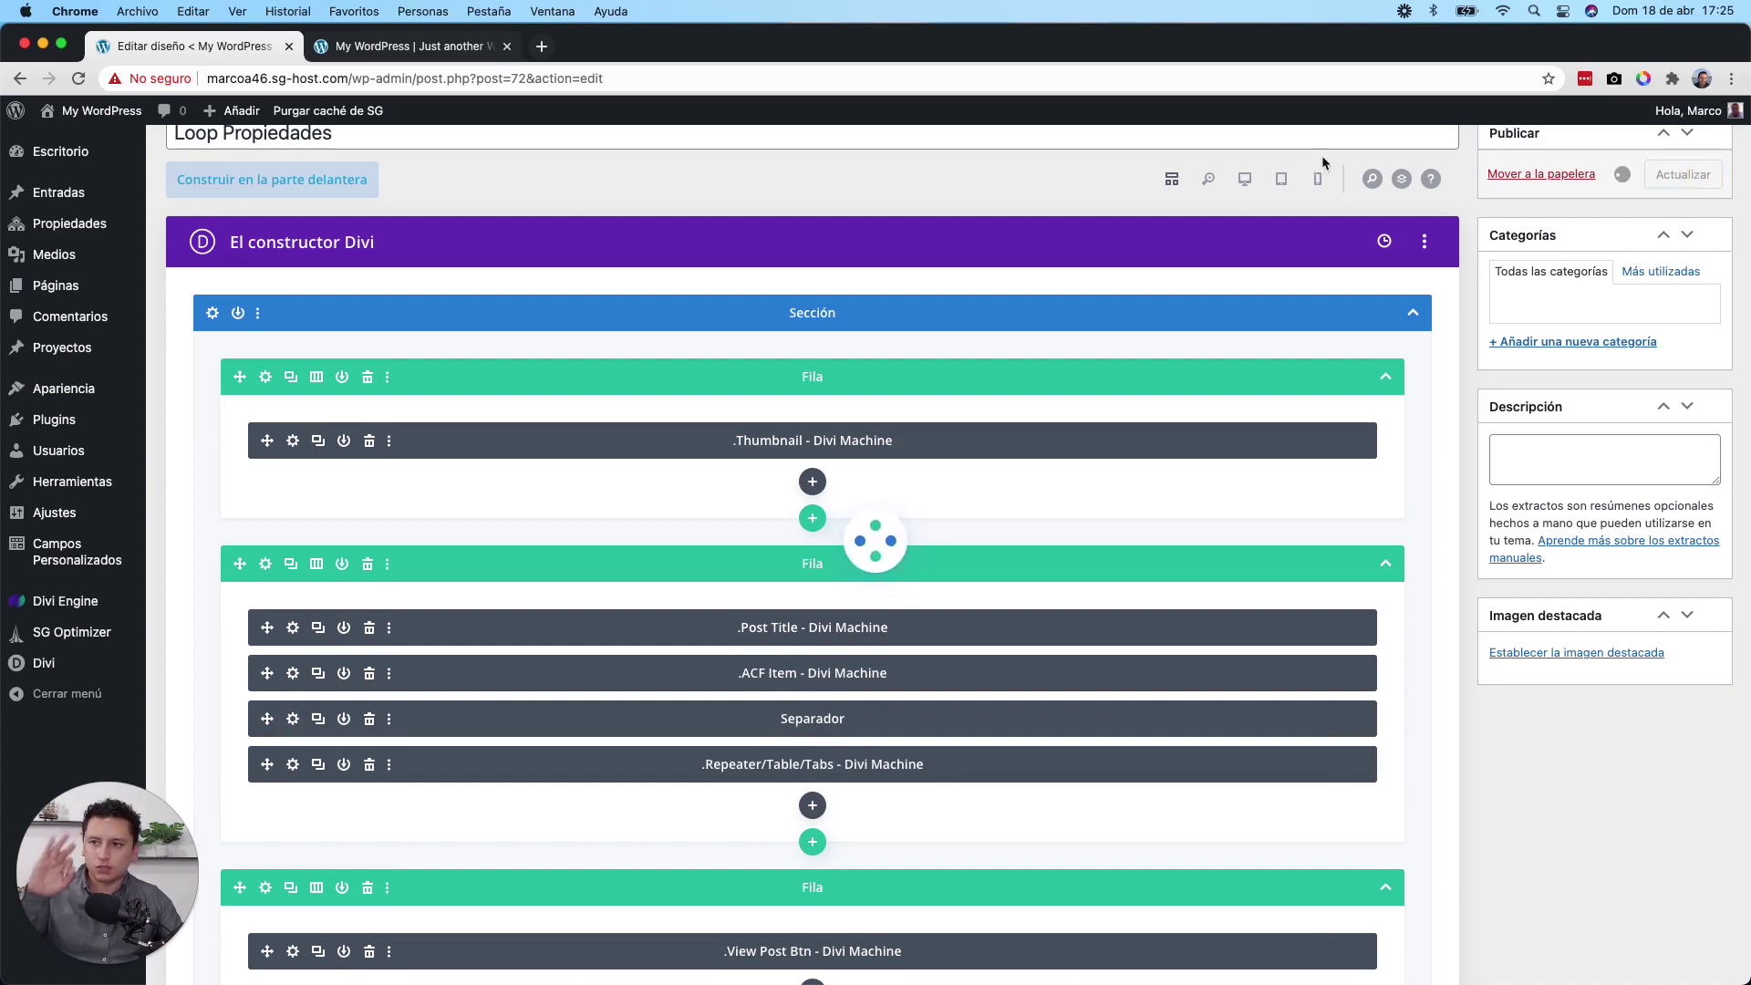
click(365, 47)
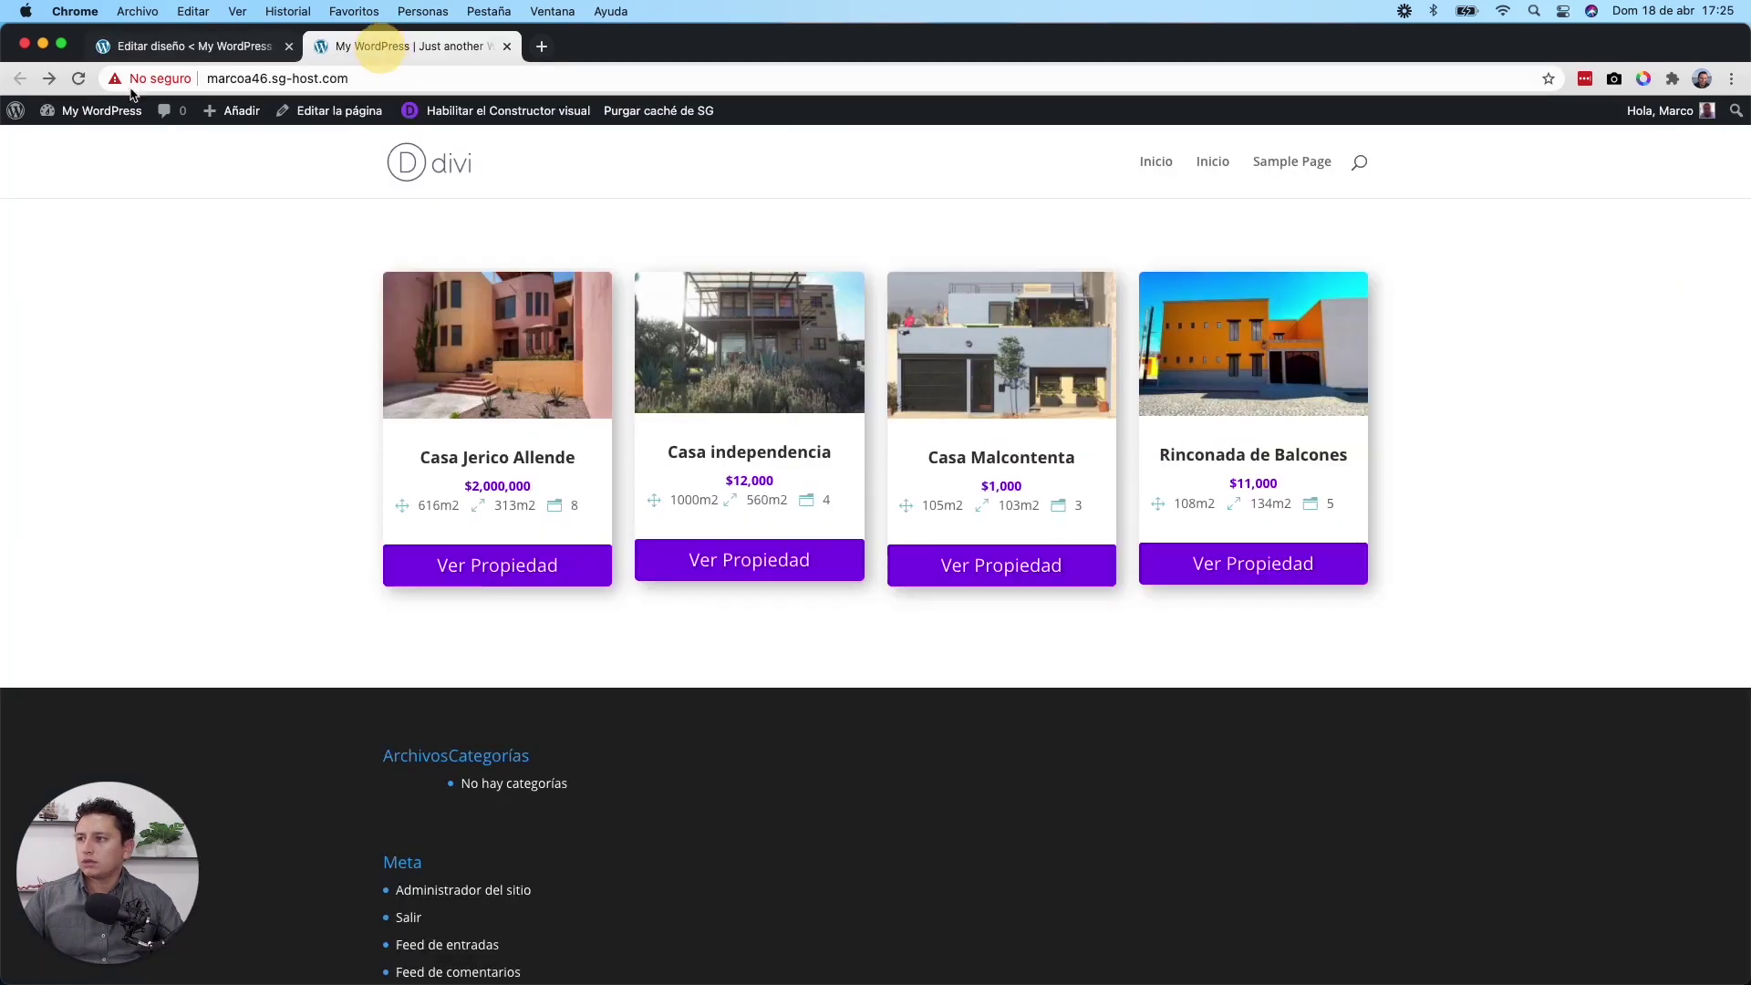
click(80, 80)
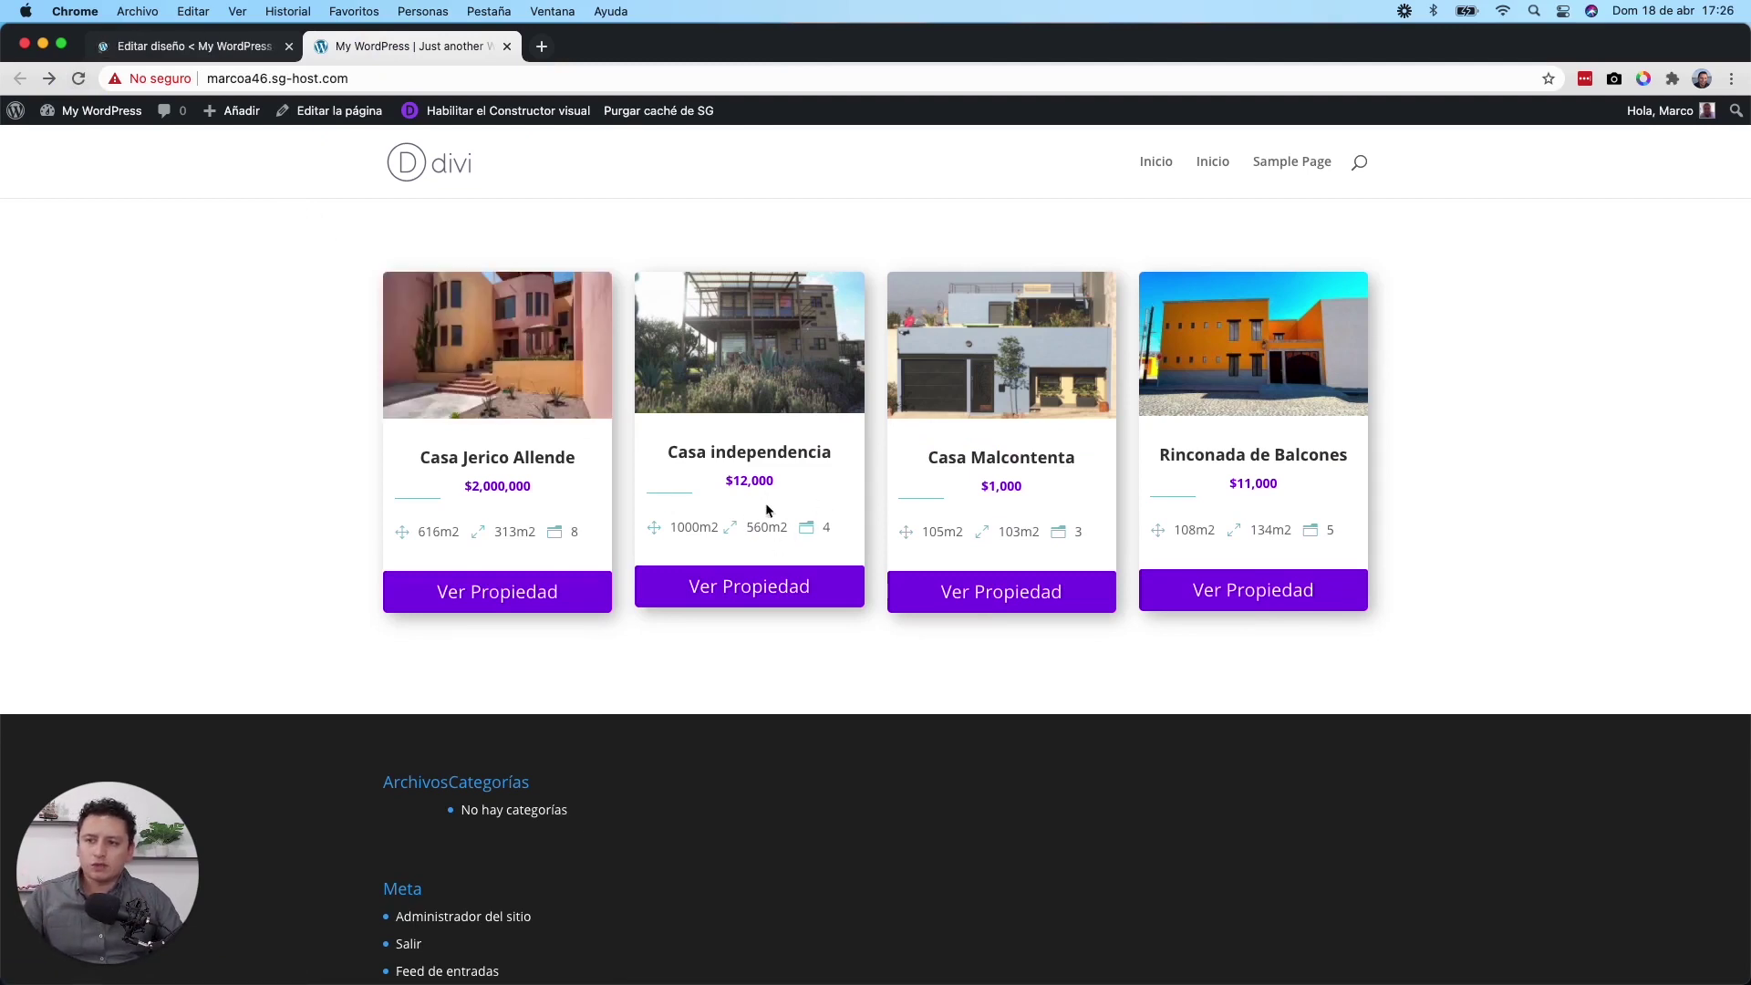
Centre-align the Separador in its Design > Size settings and save it
click(193, 46)
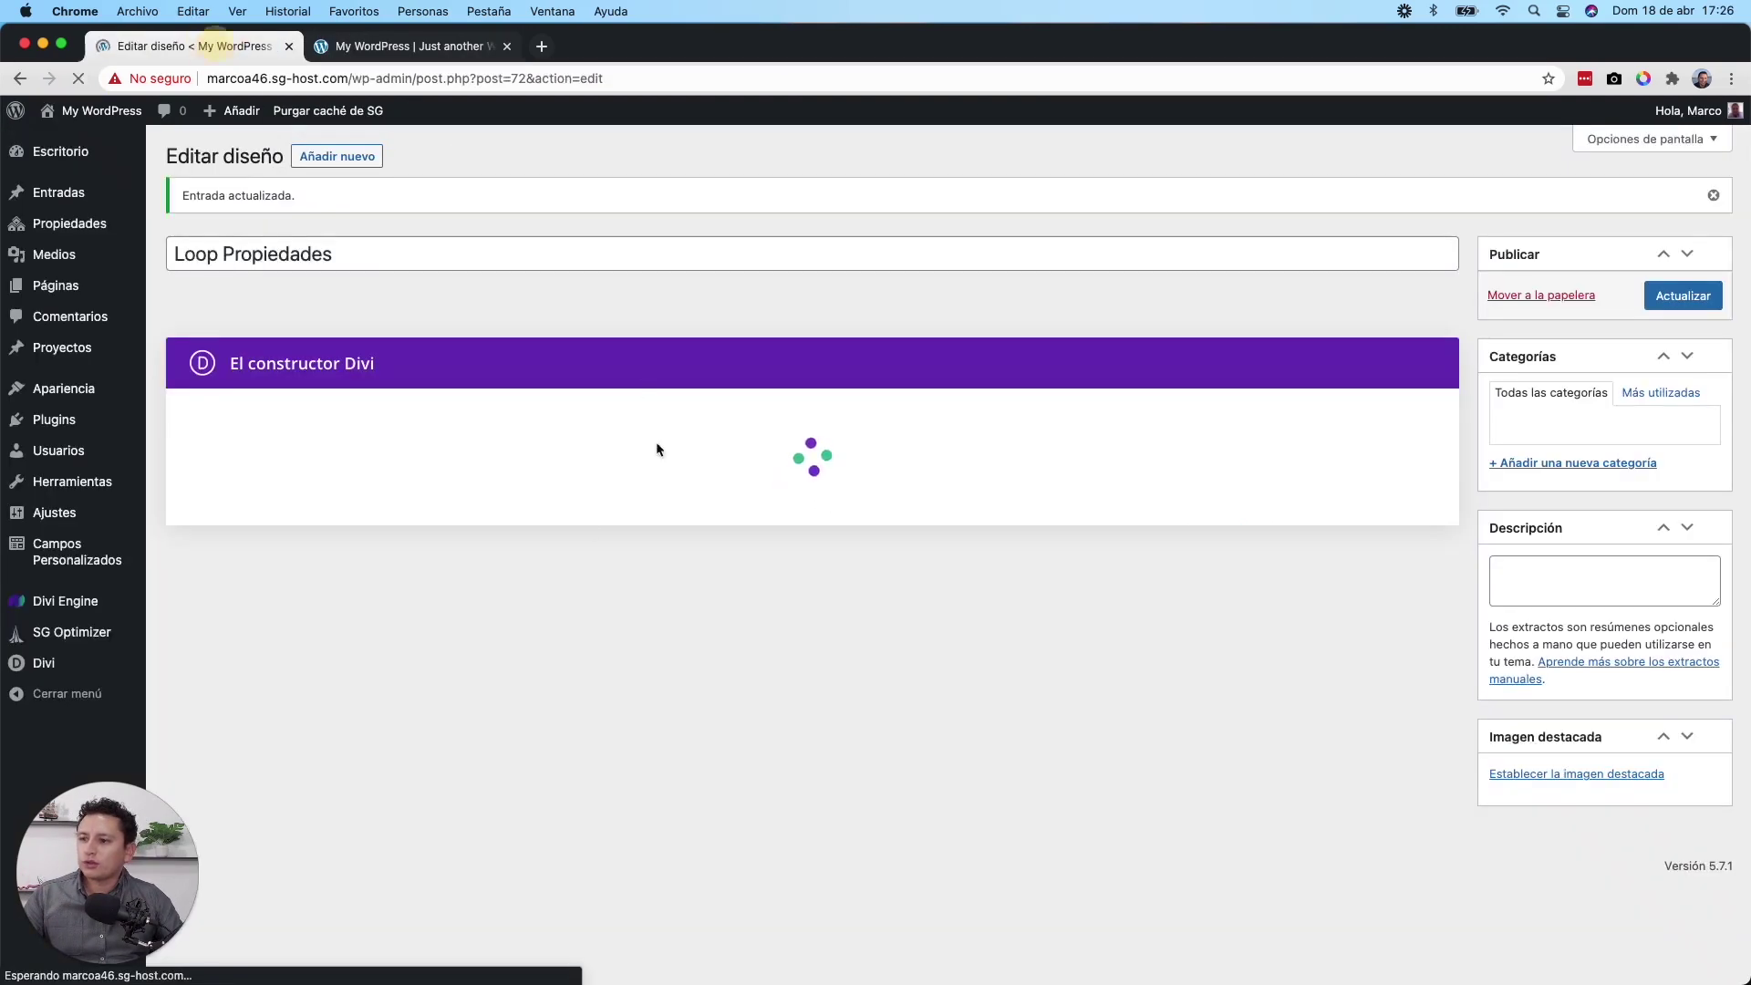
scroll(645, 593, down, 2)
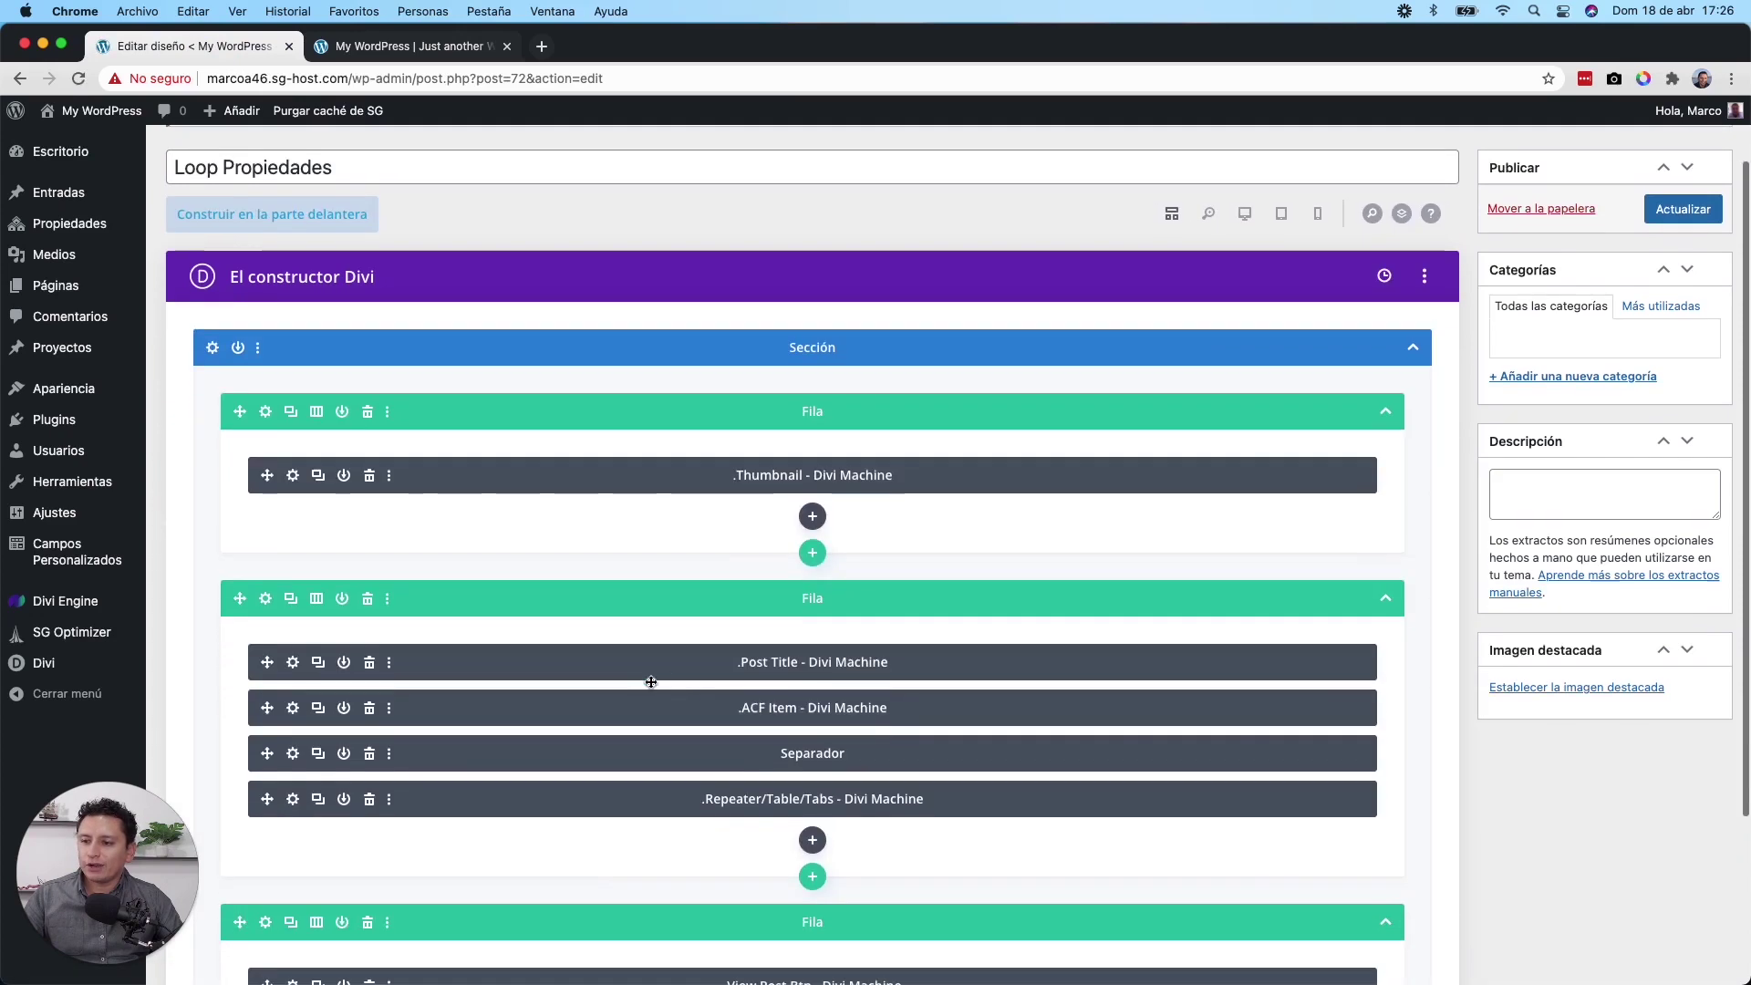
click(293, 742)
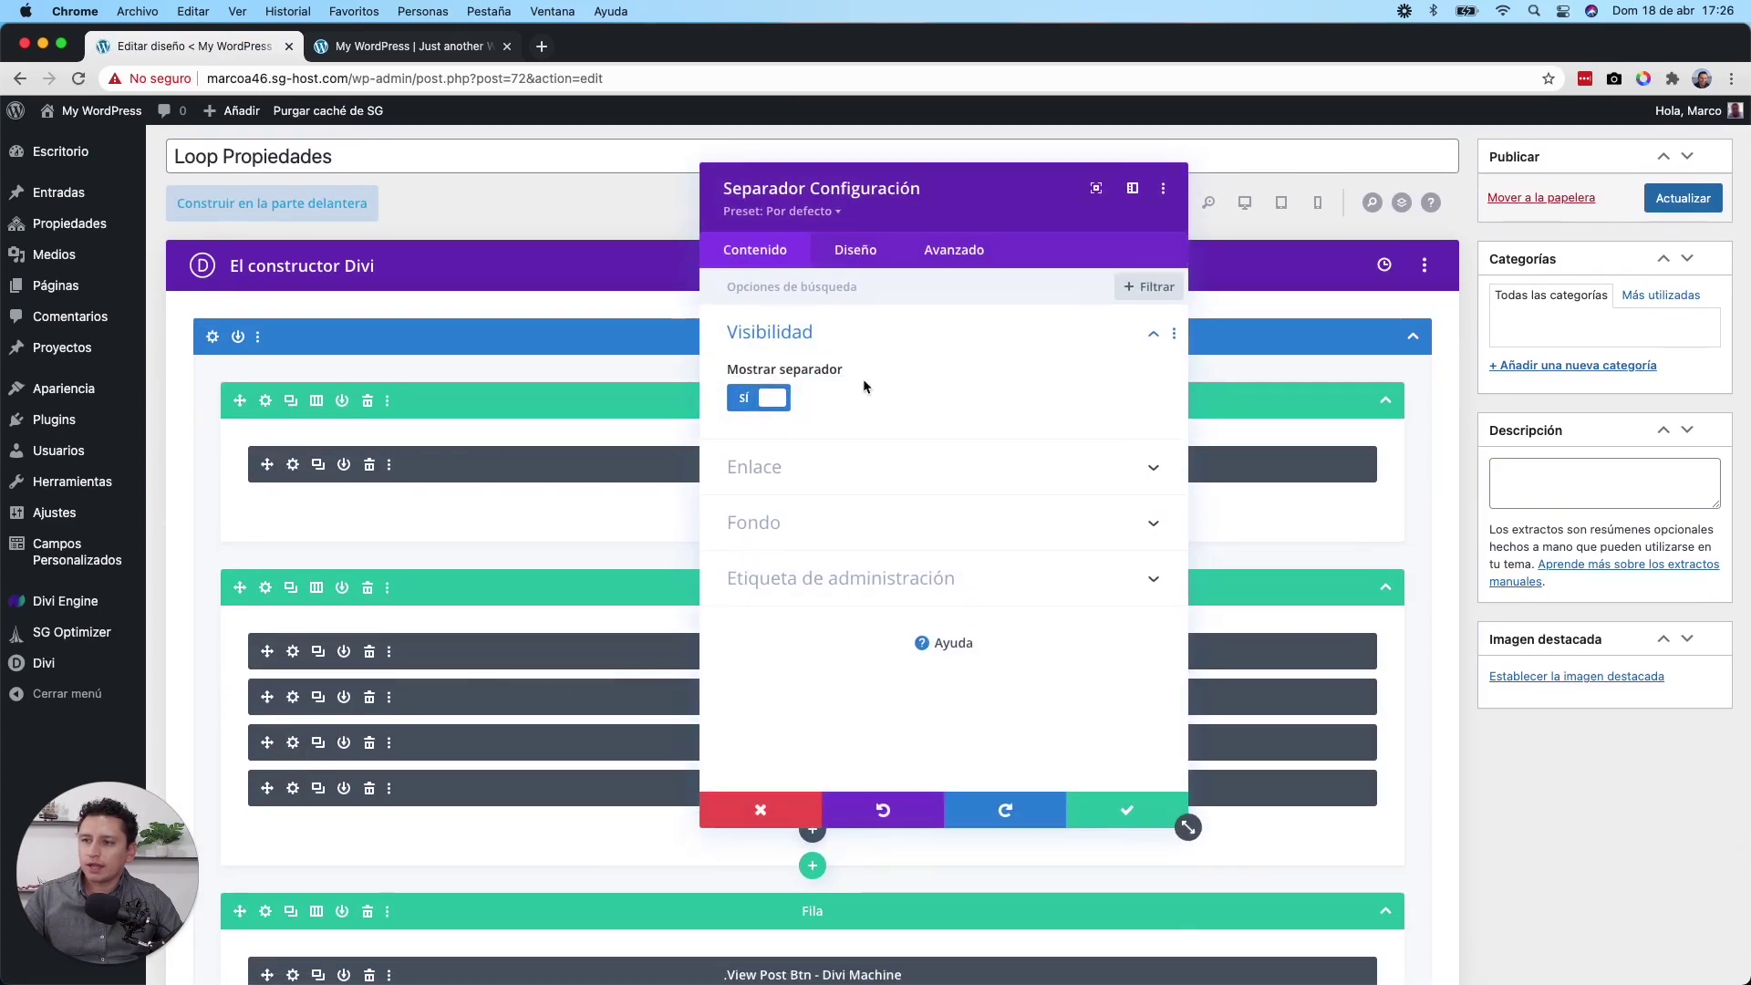
click(855, 258)
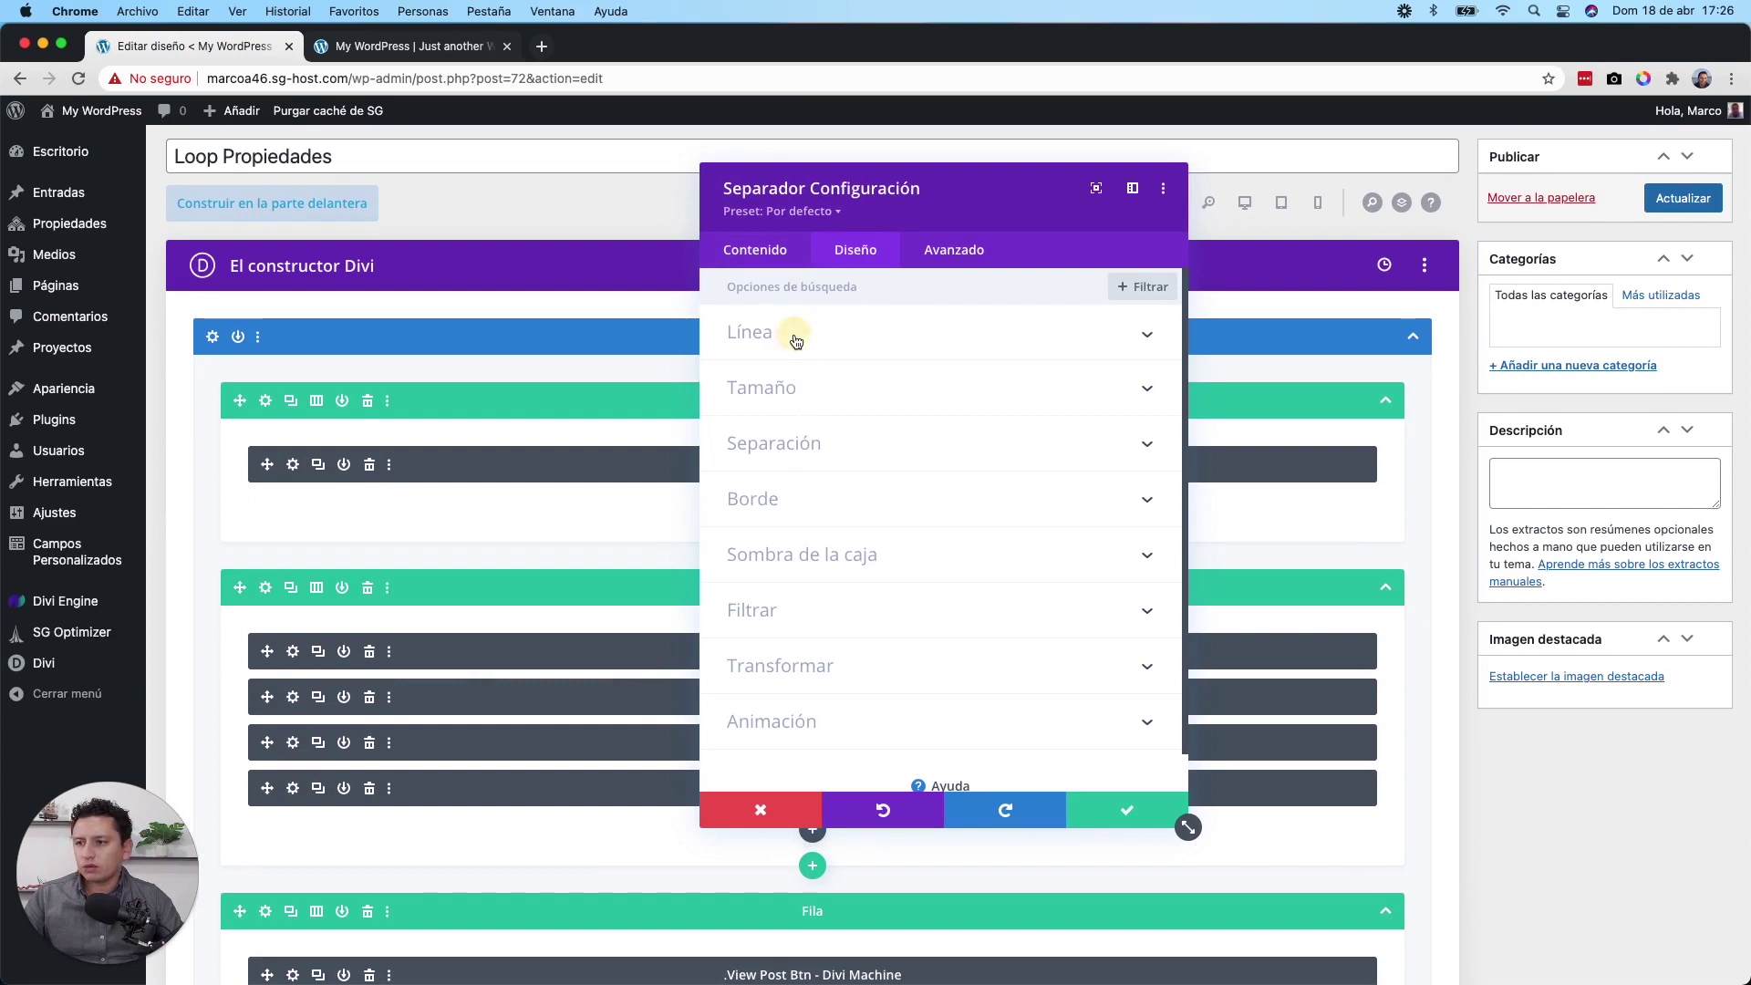
click(796, 338)
click(840, 648)
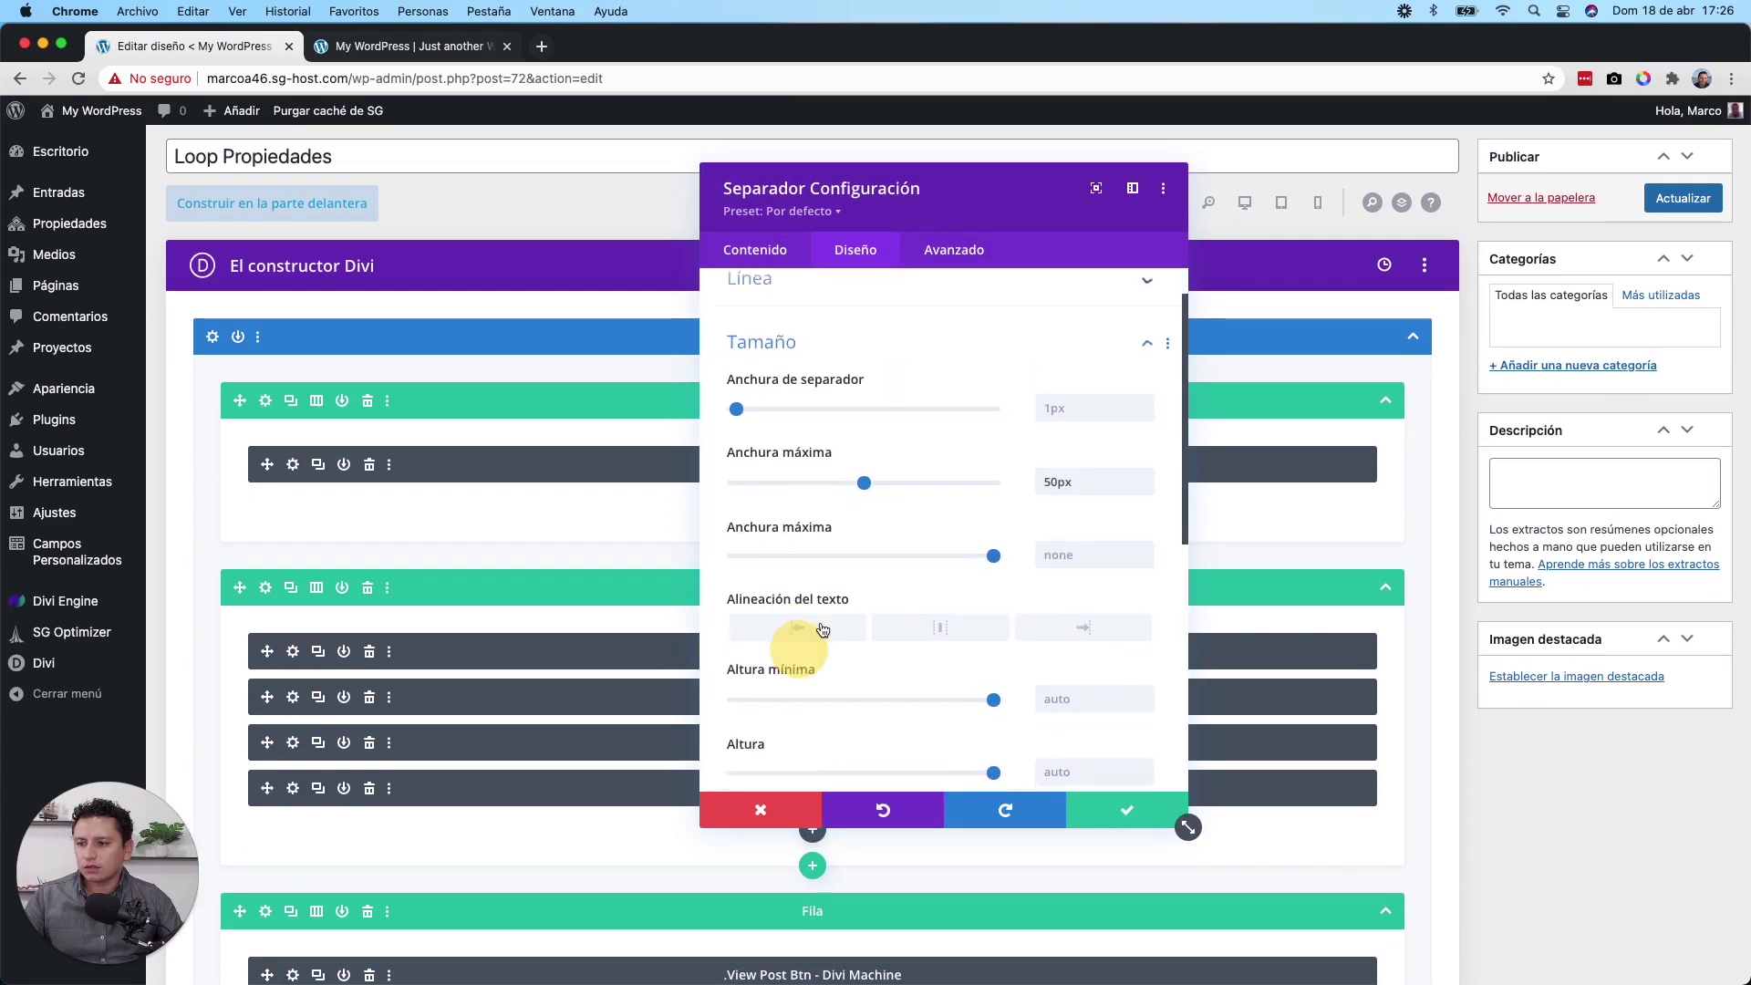
scroll(845, 640, down, 2)
scroll(845, 641, down, 3)
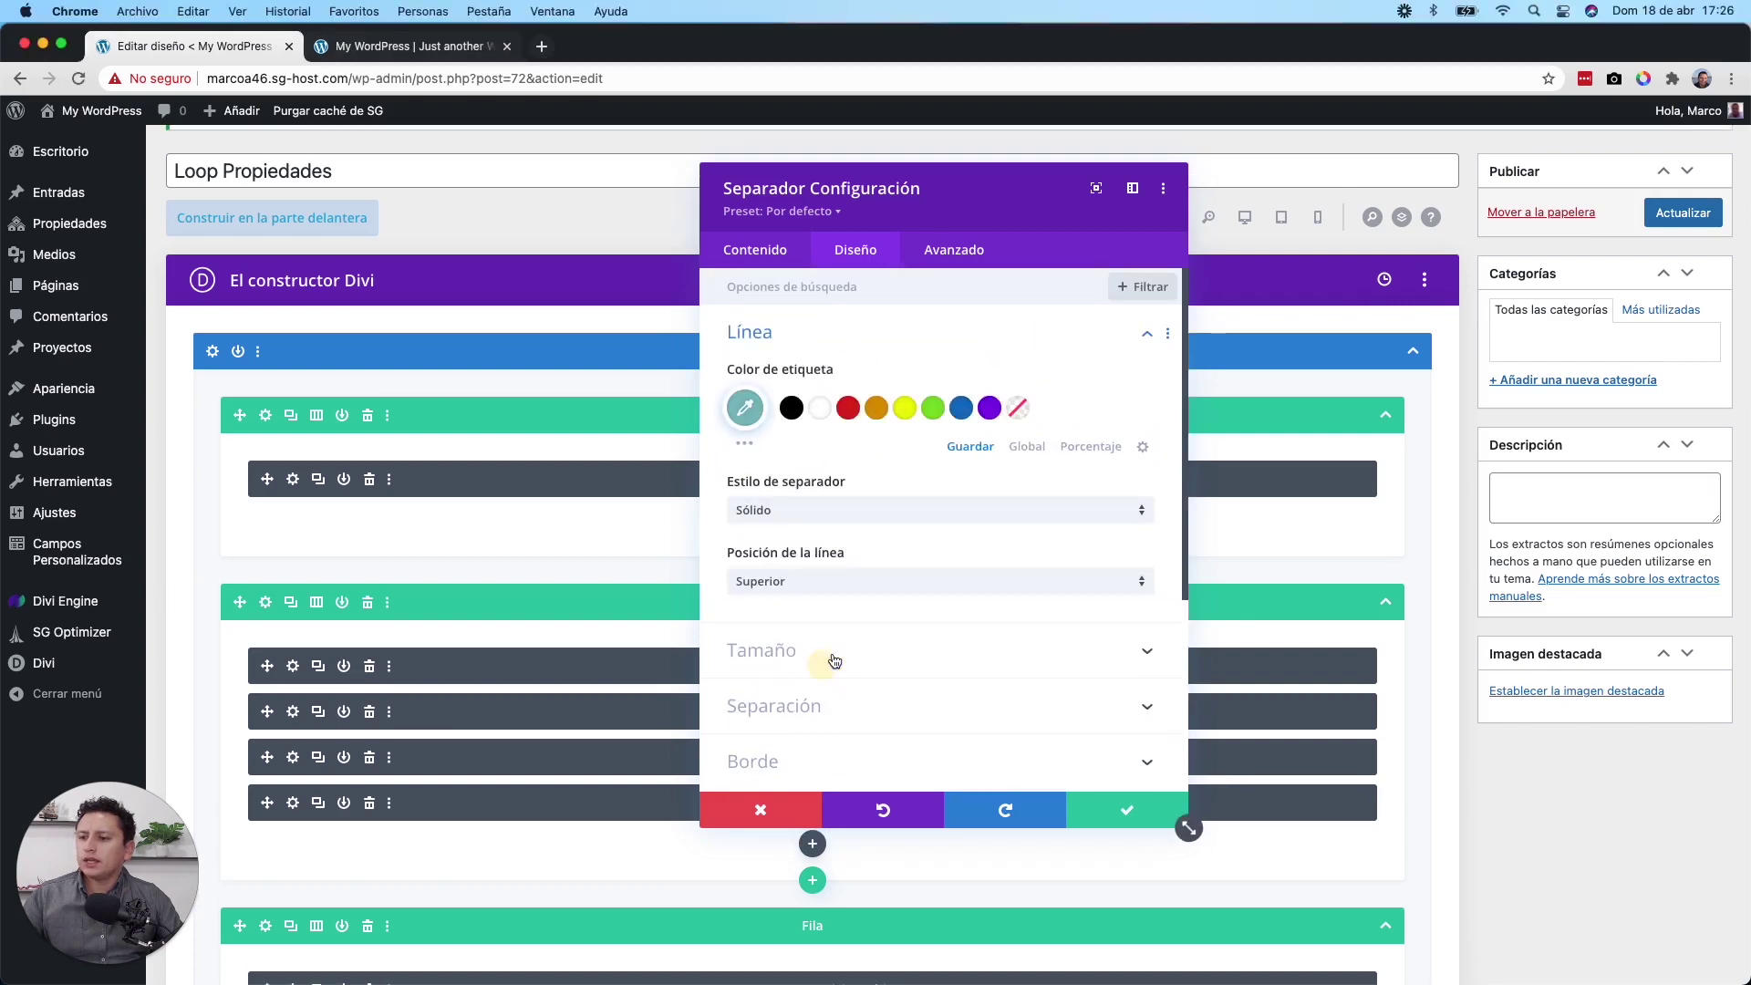
click(825, 655)
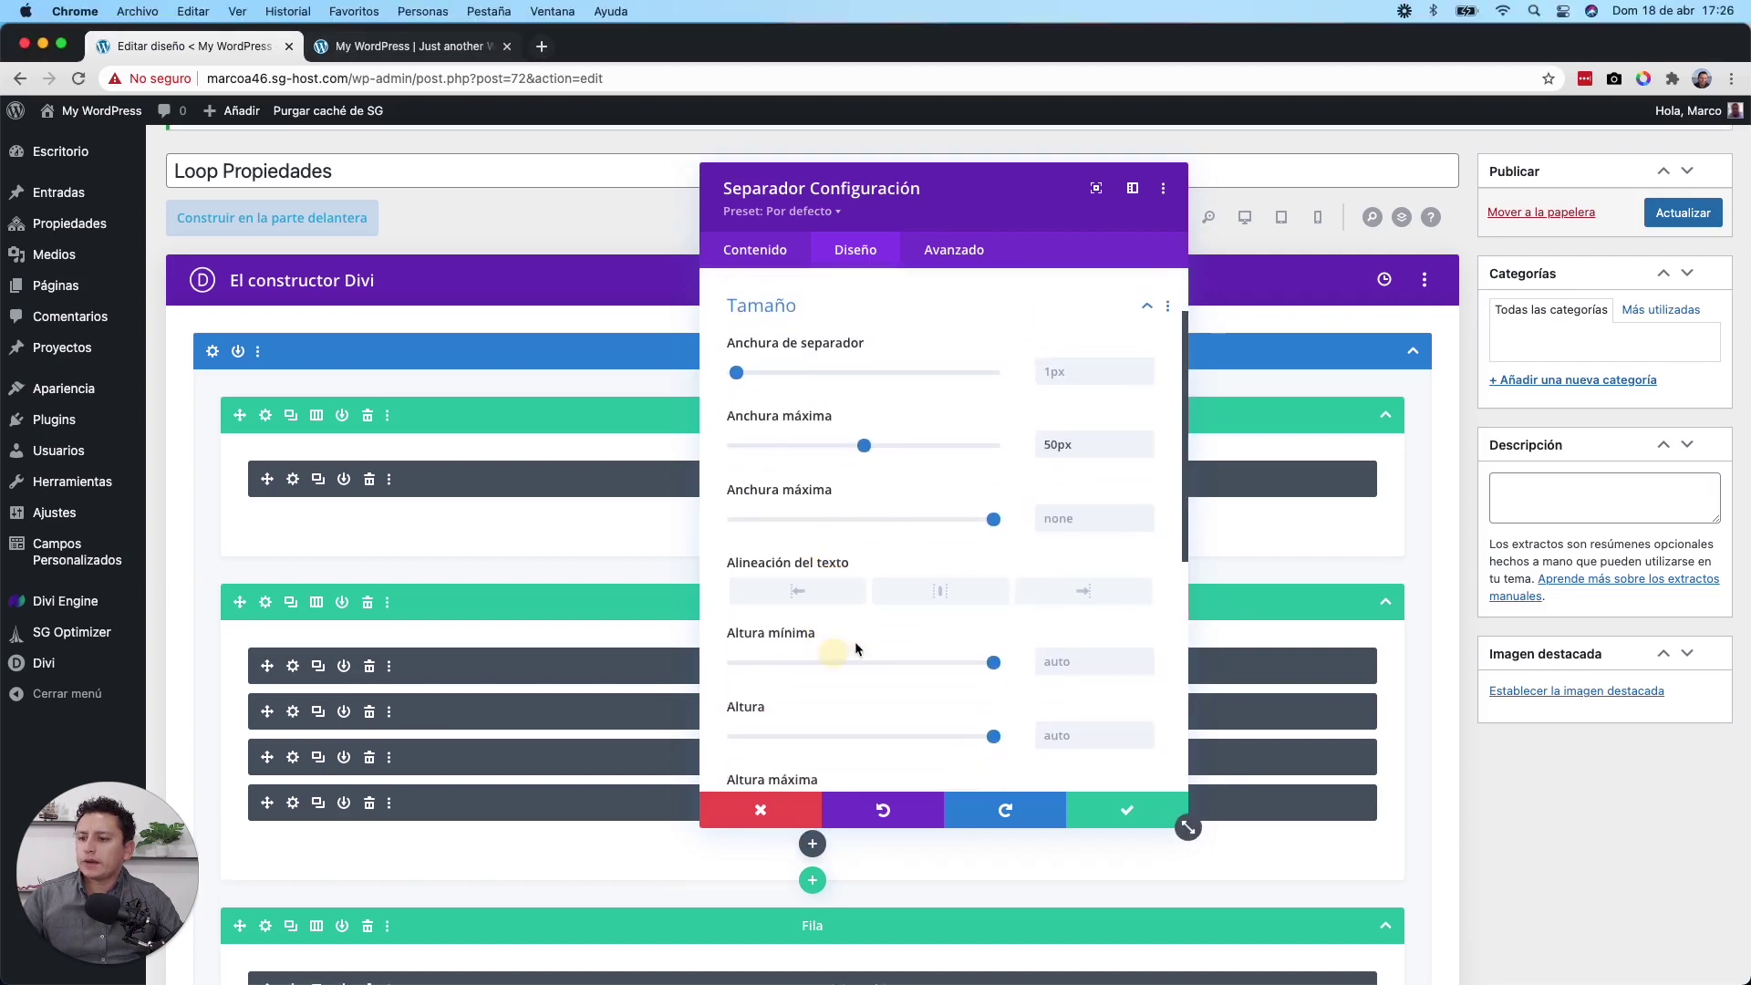
click(943, 594)
click(1104, 808)
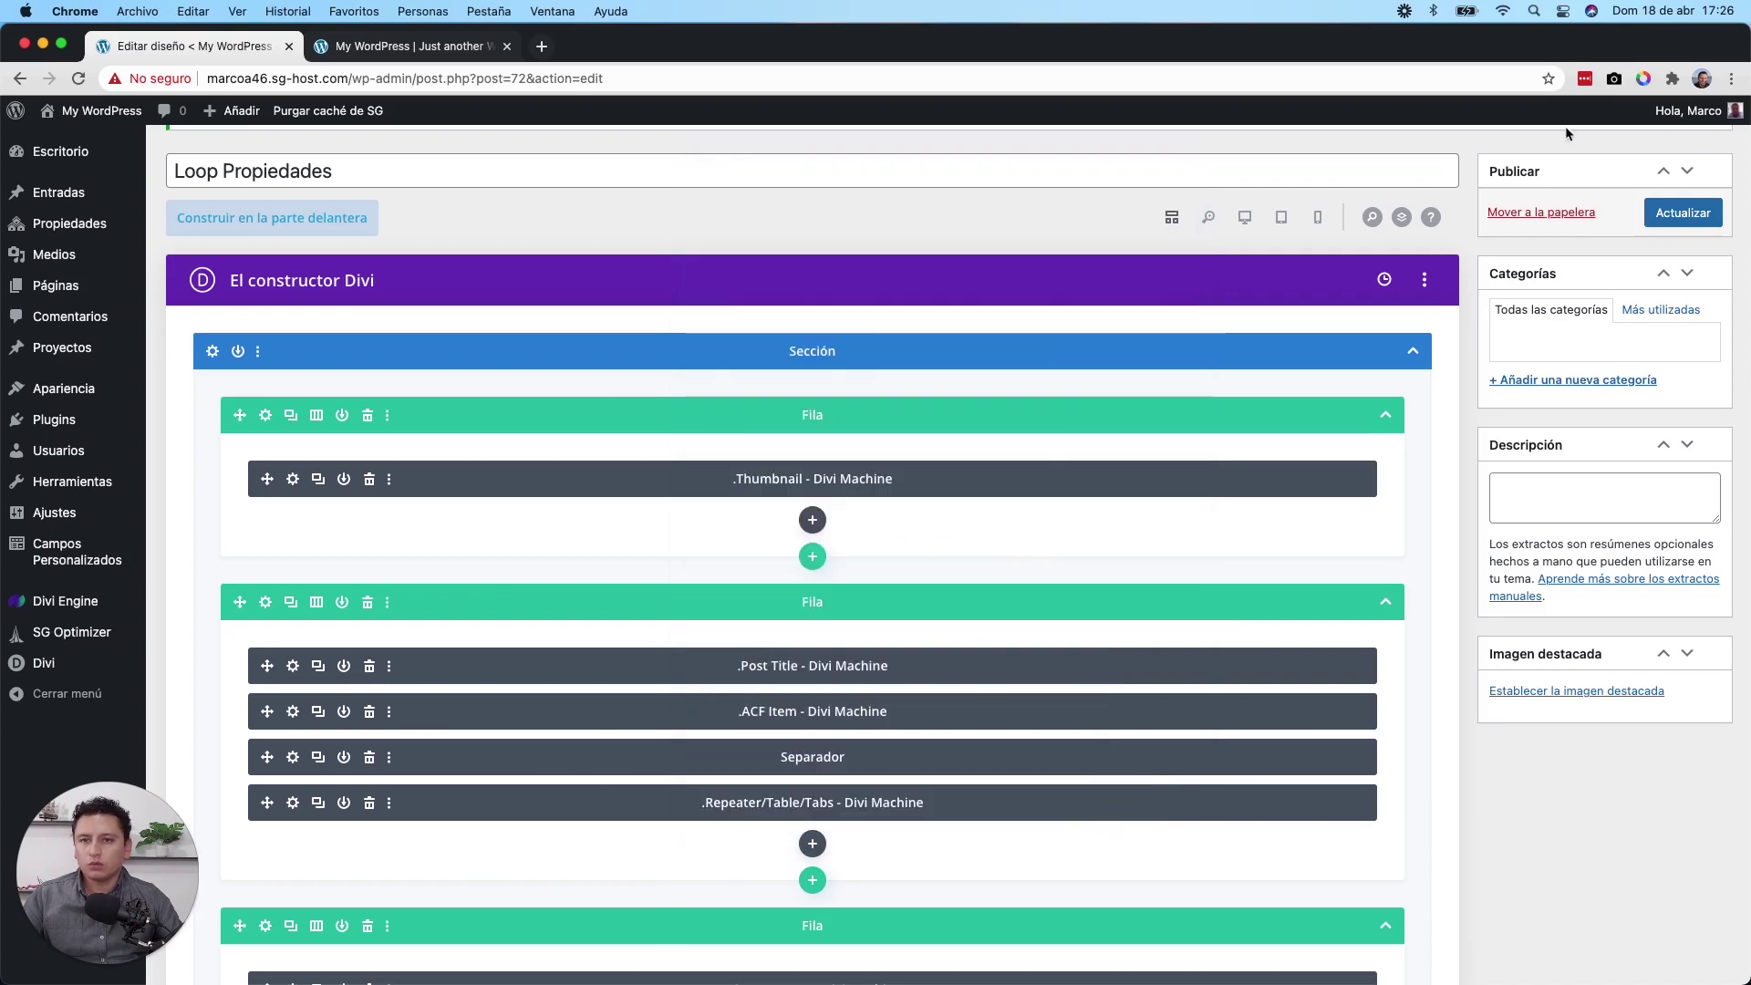
Save the layout and reload the live listing to check the centred divider
click(1683, 212)
click(410, 45)
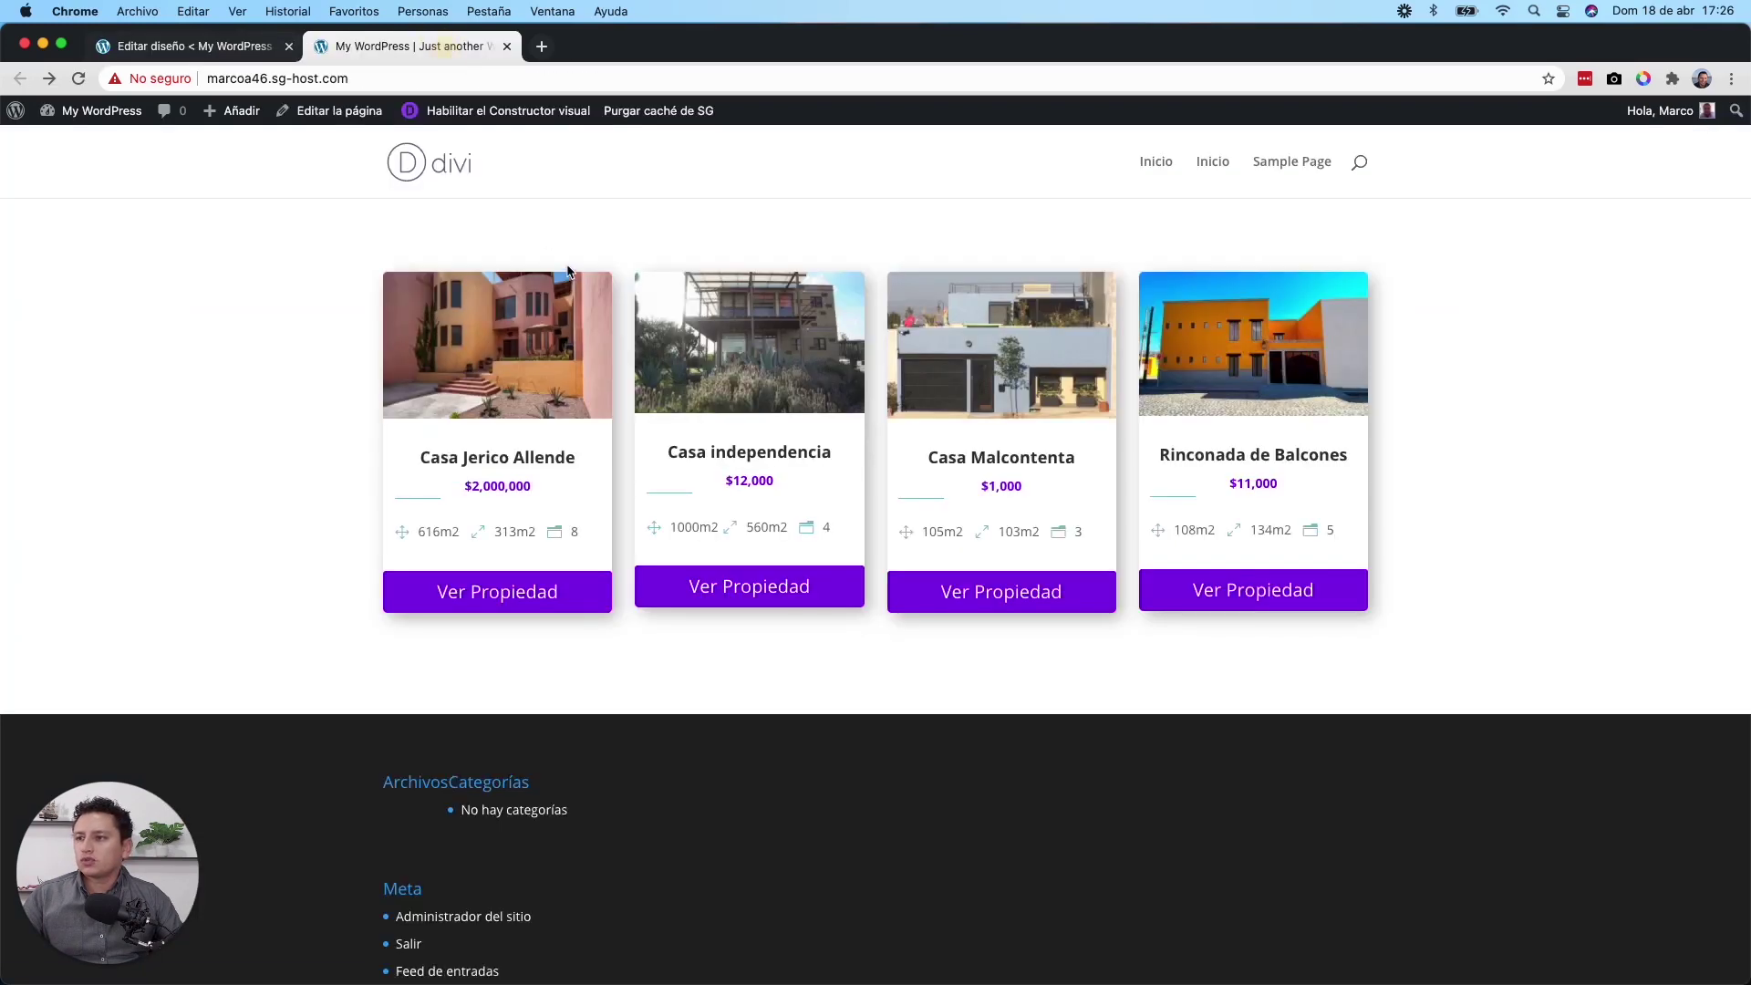
key(super+r)
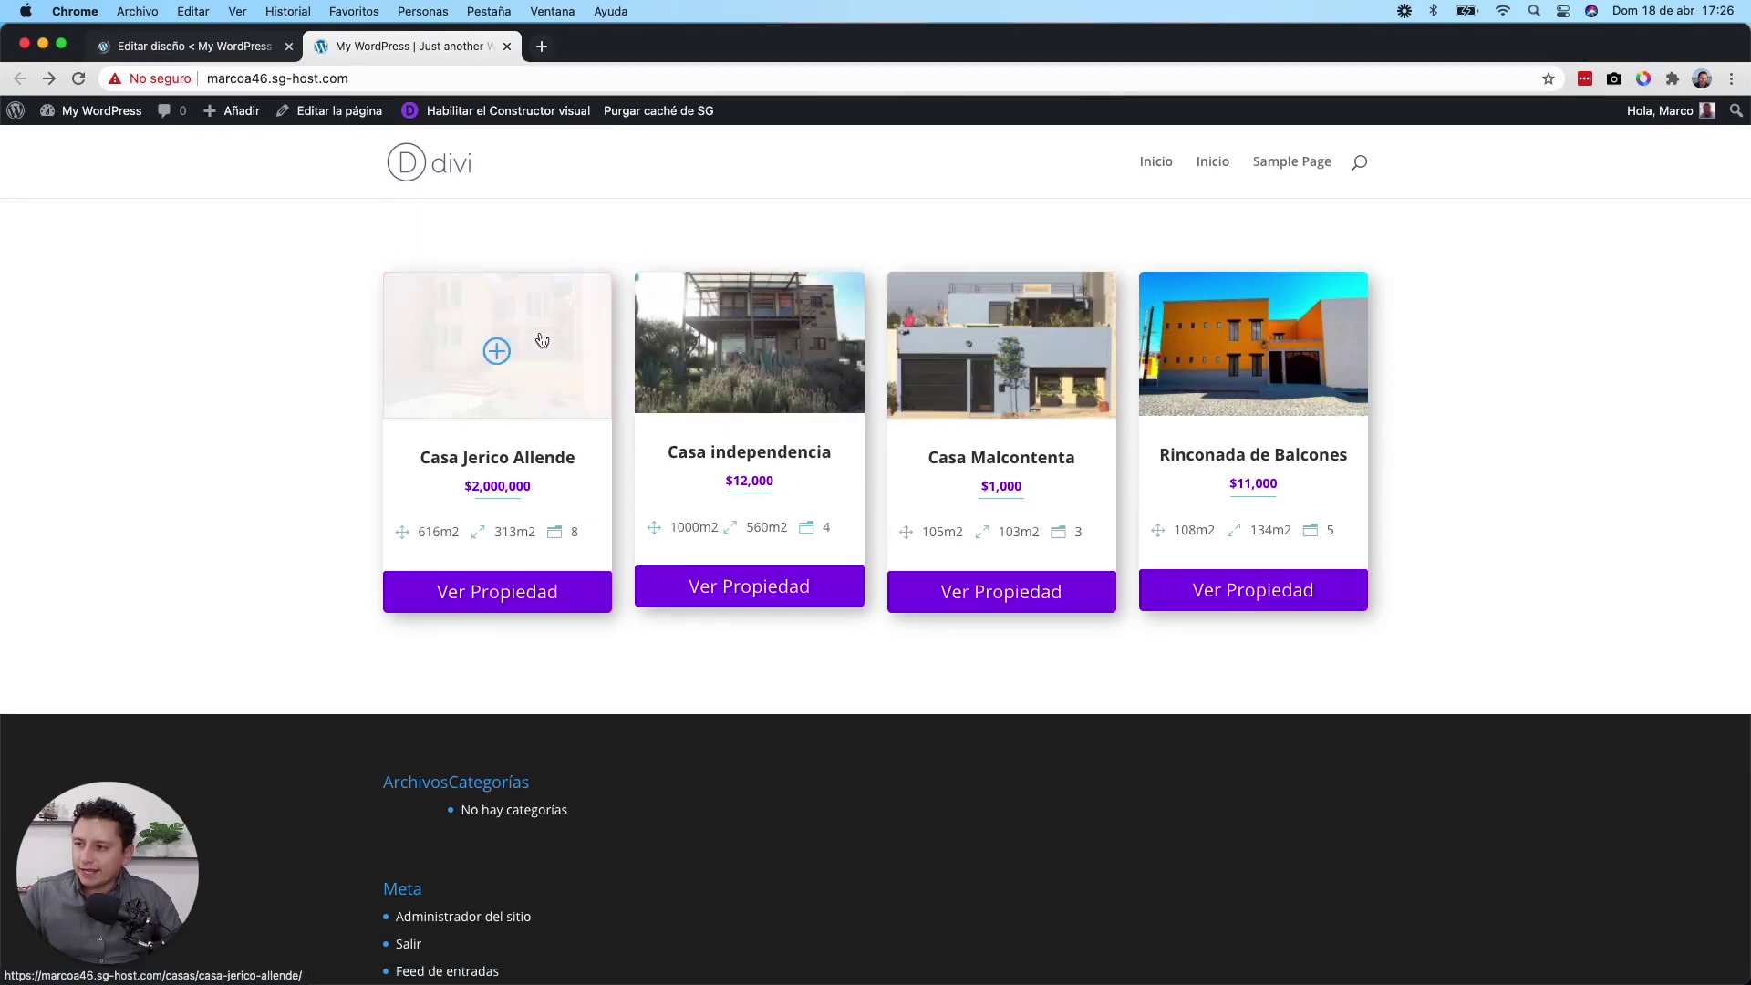
click(187, 45)
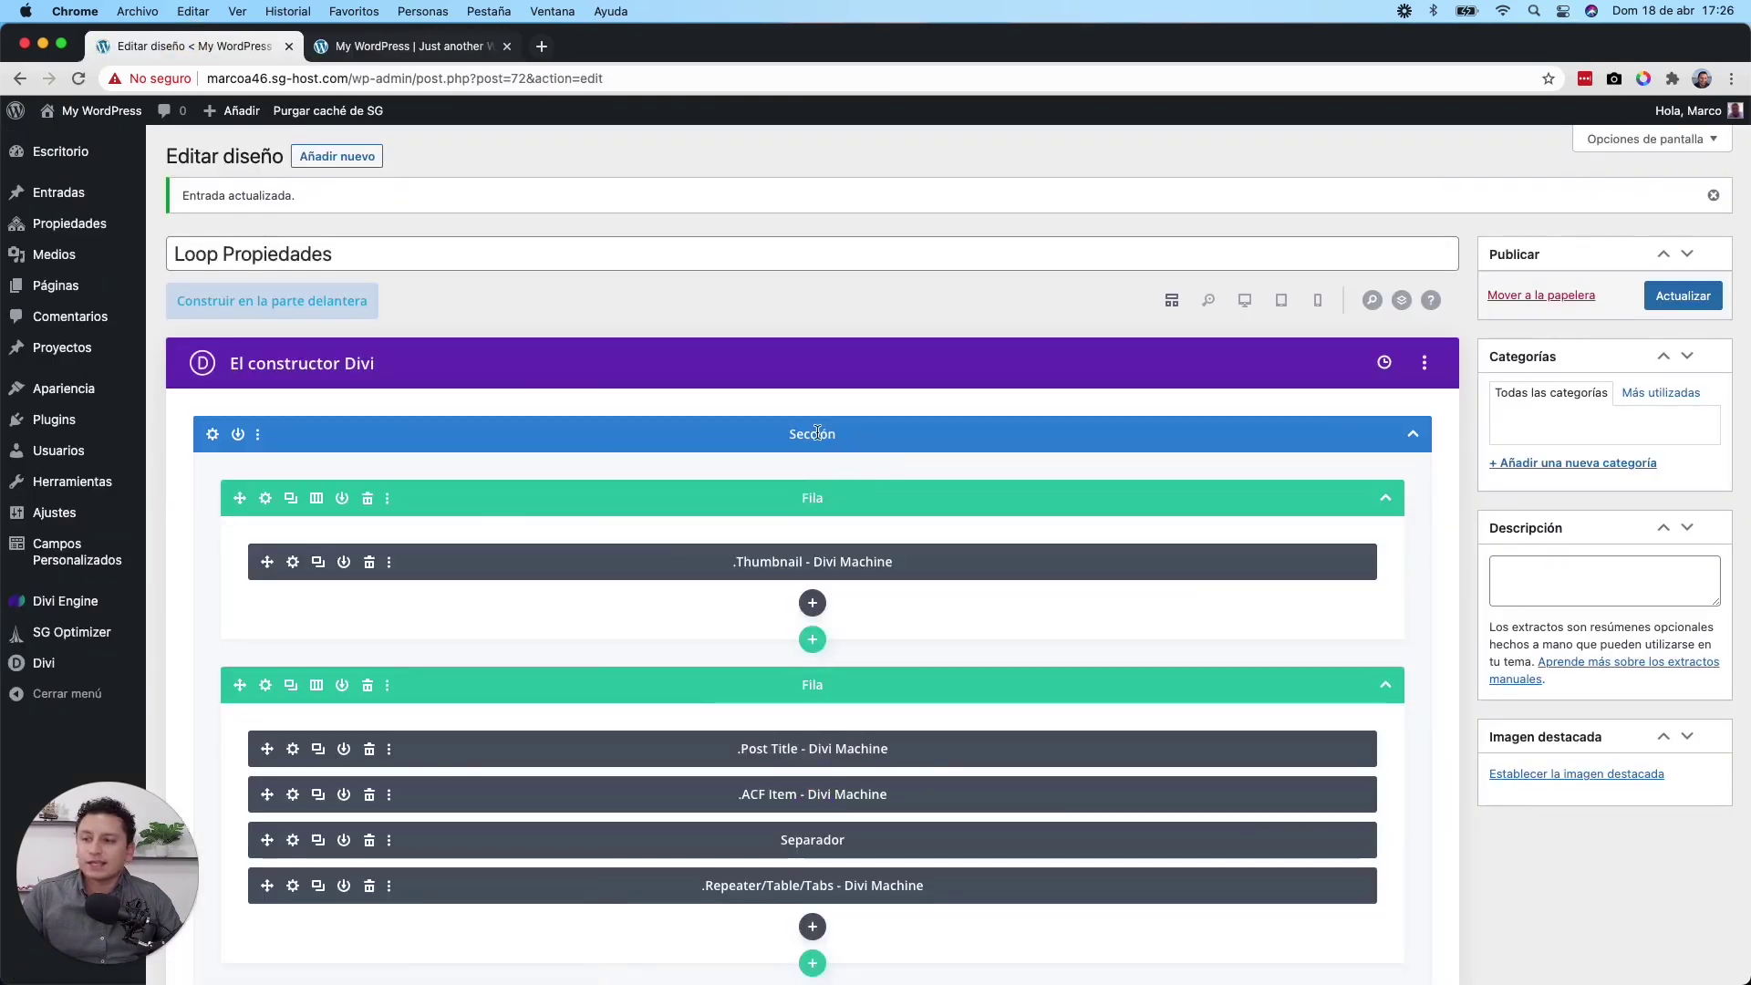
Make the thumbnail a Flip Image using Galería > Imagen 1 as the second image, then save the layout
click(293, 562)
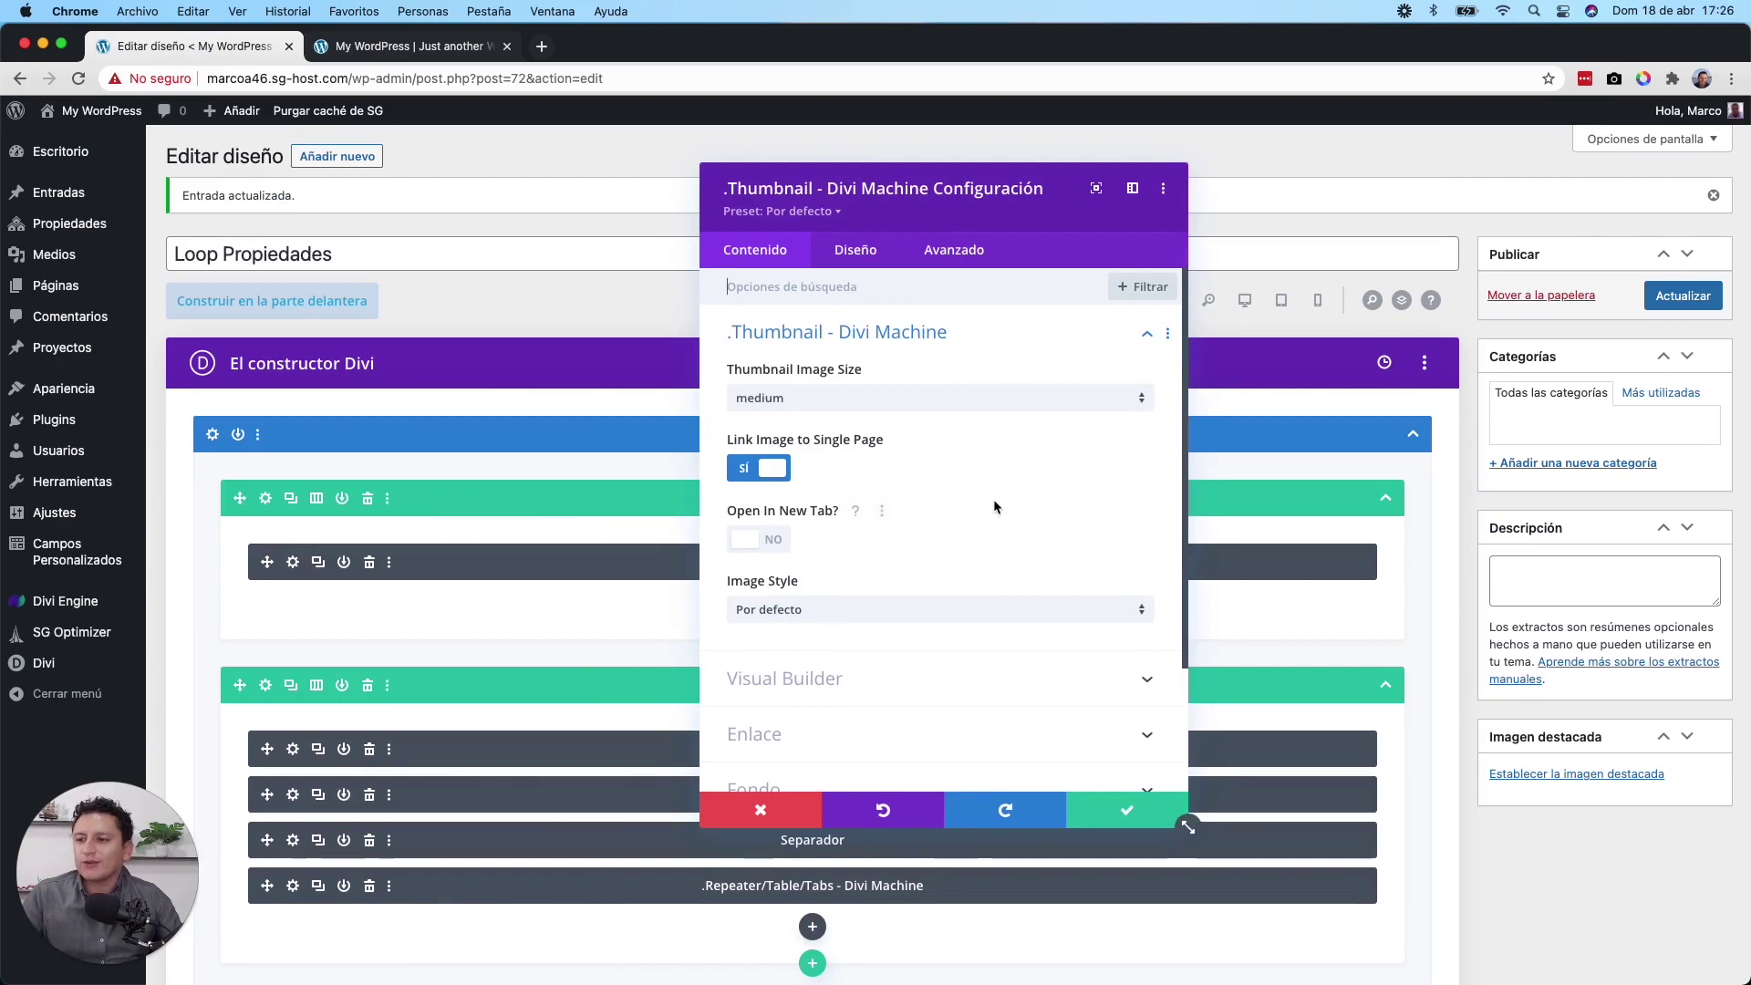
click(802, 610)
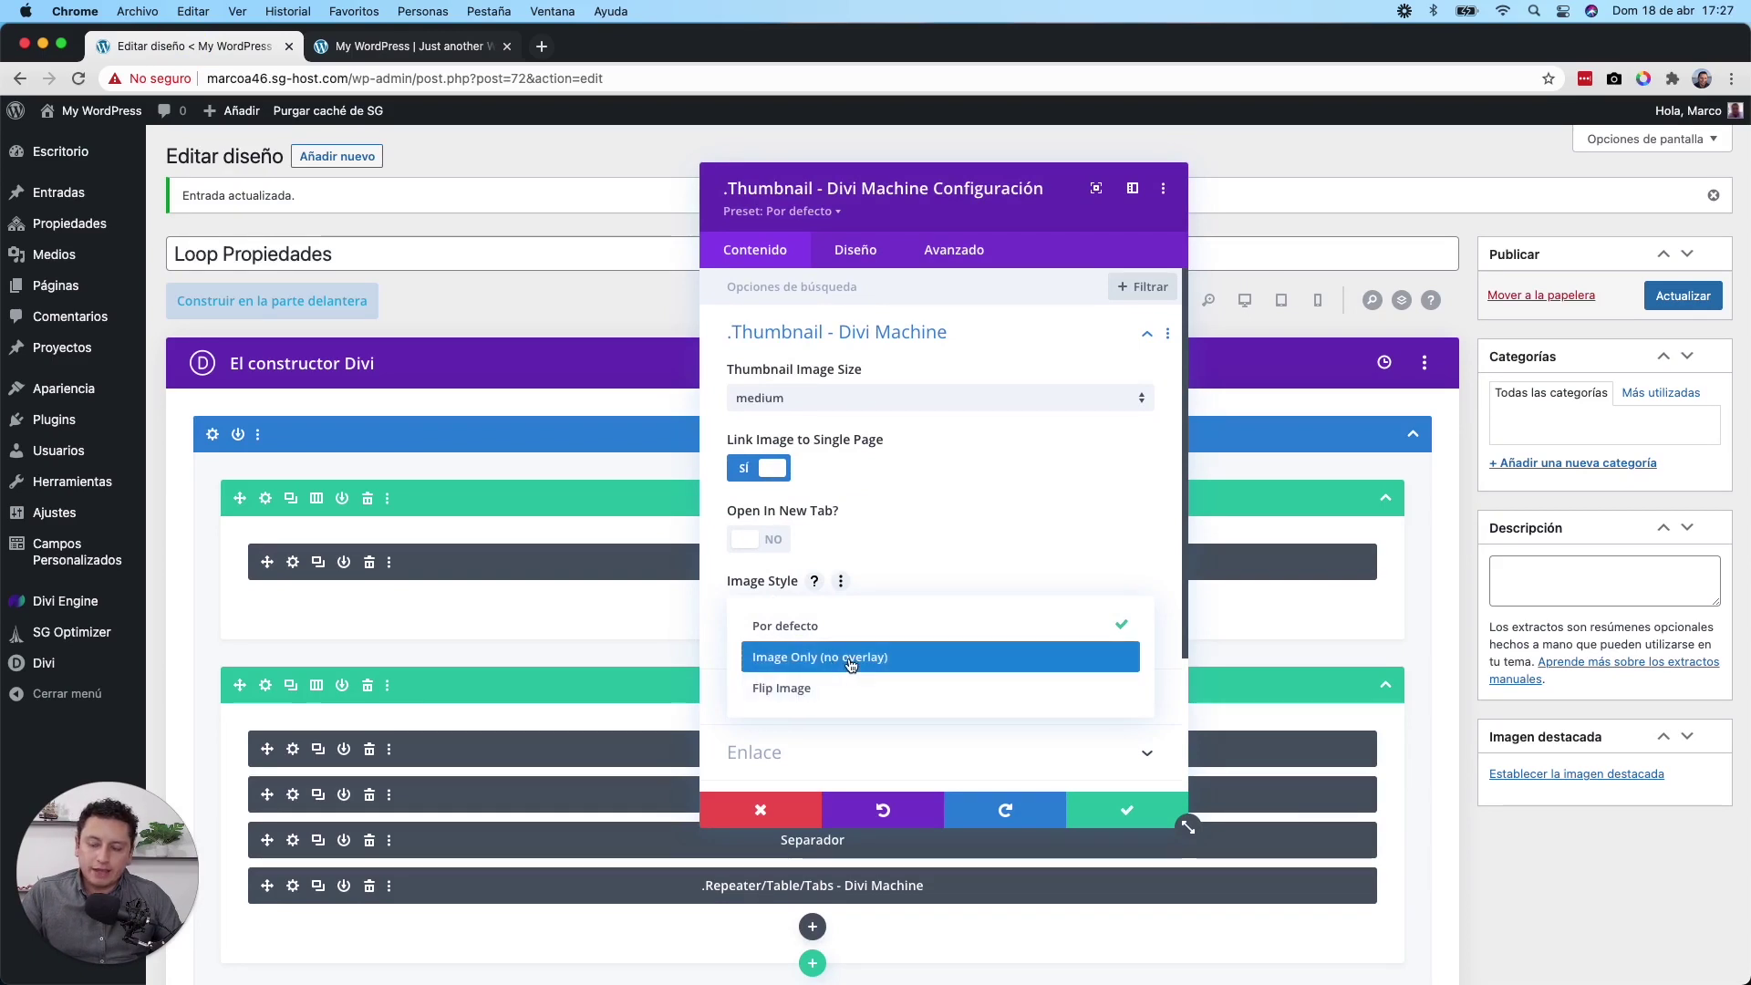
click(807, 688)
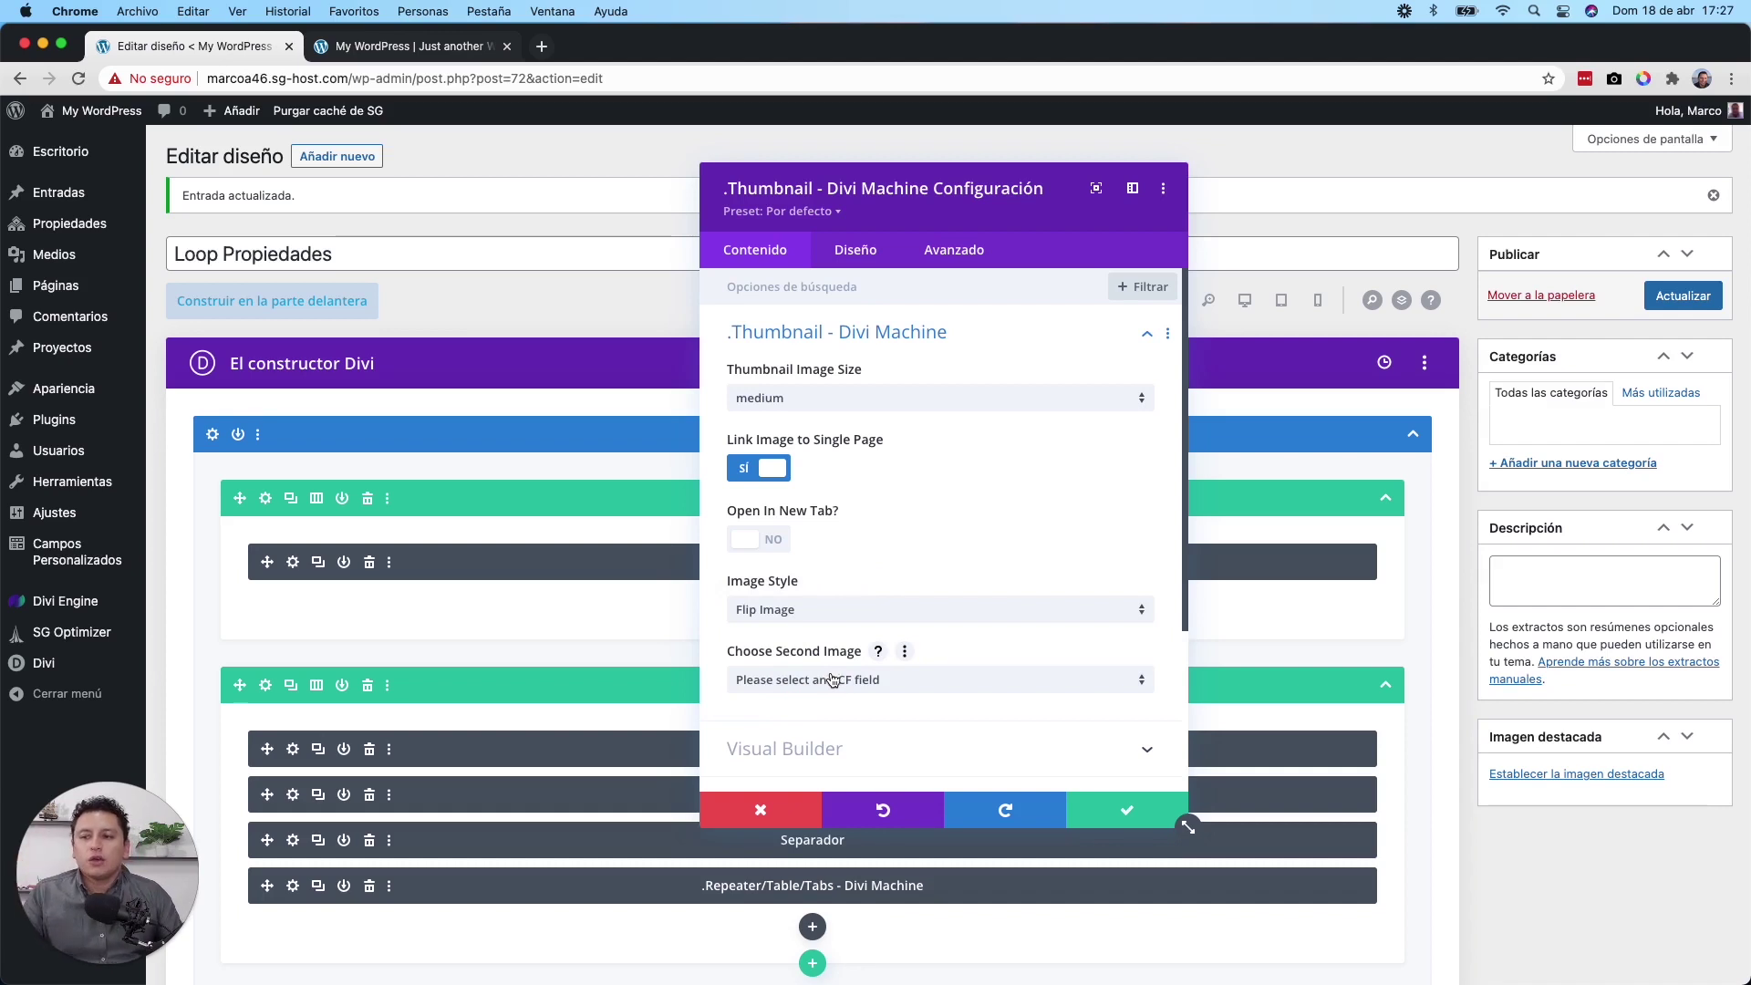
click(833, 680)
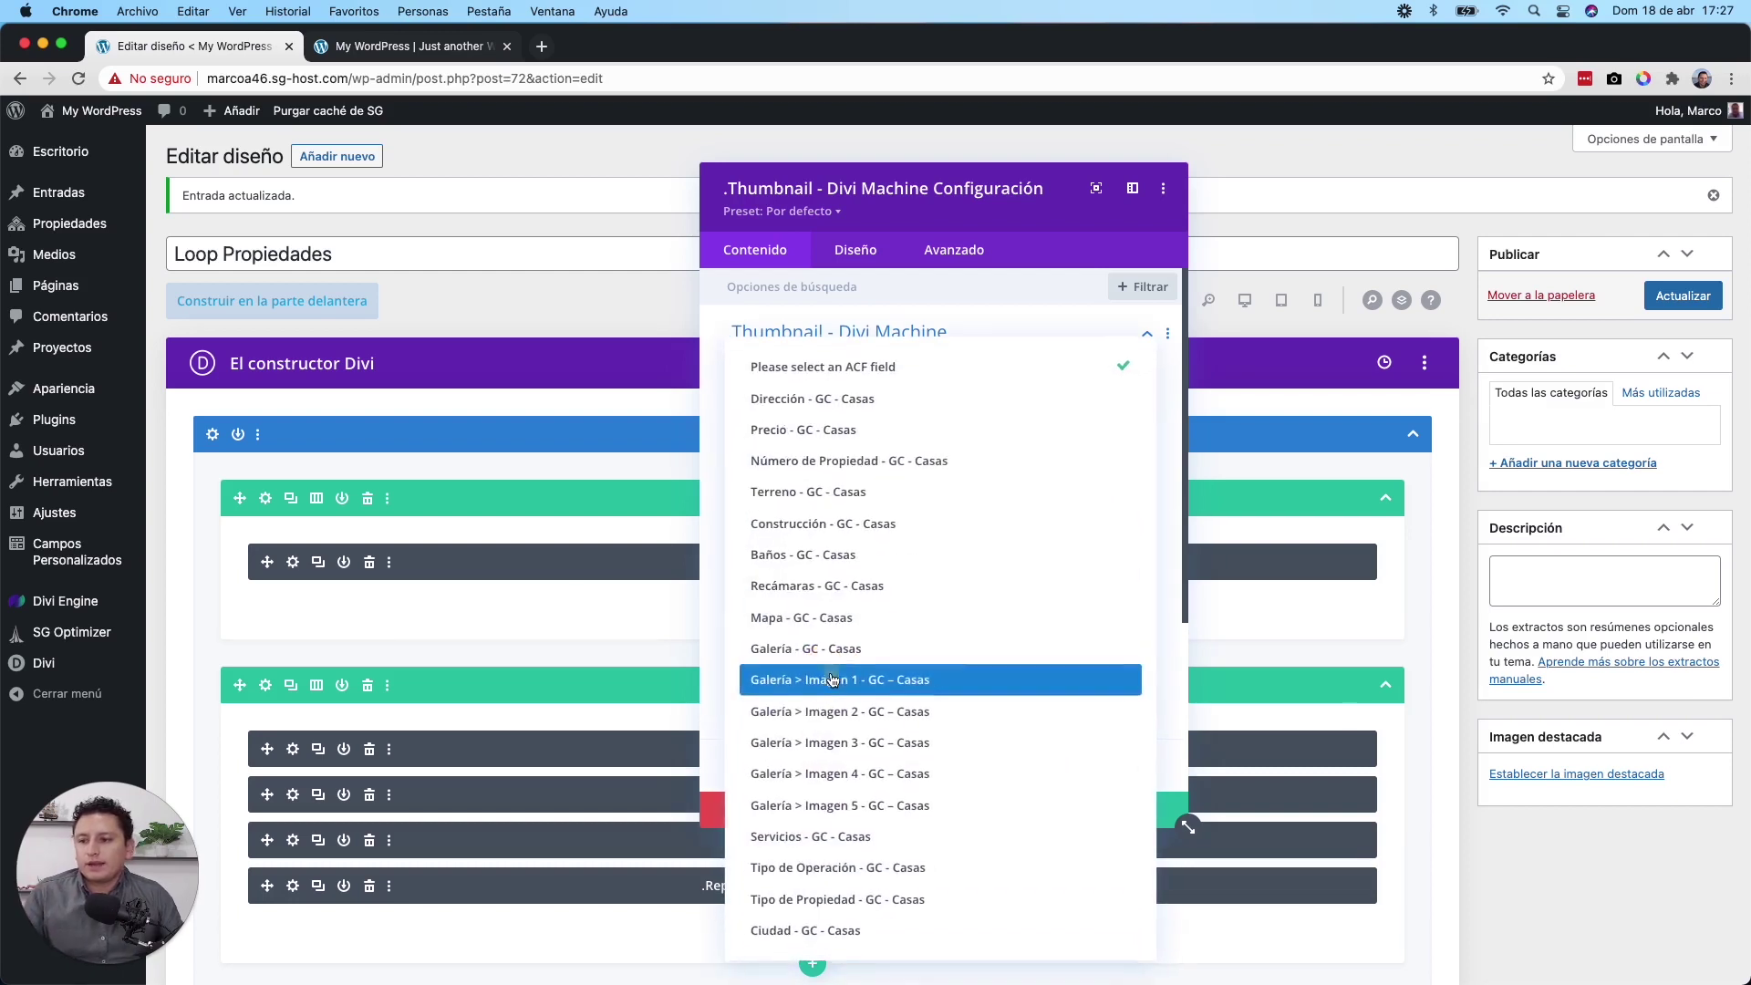
click(884, 682)
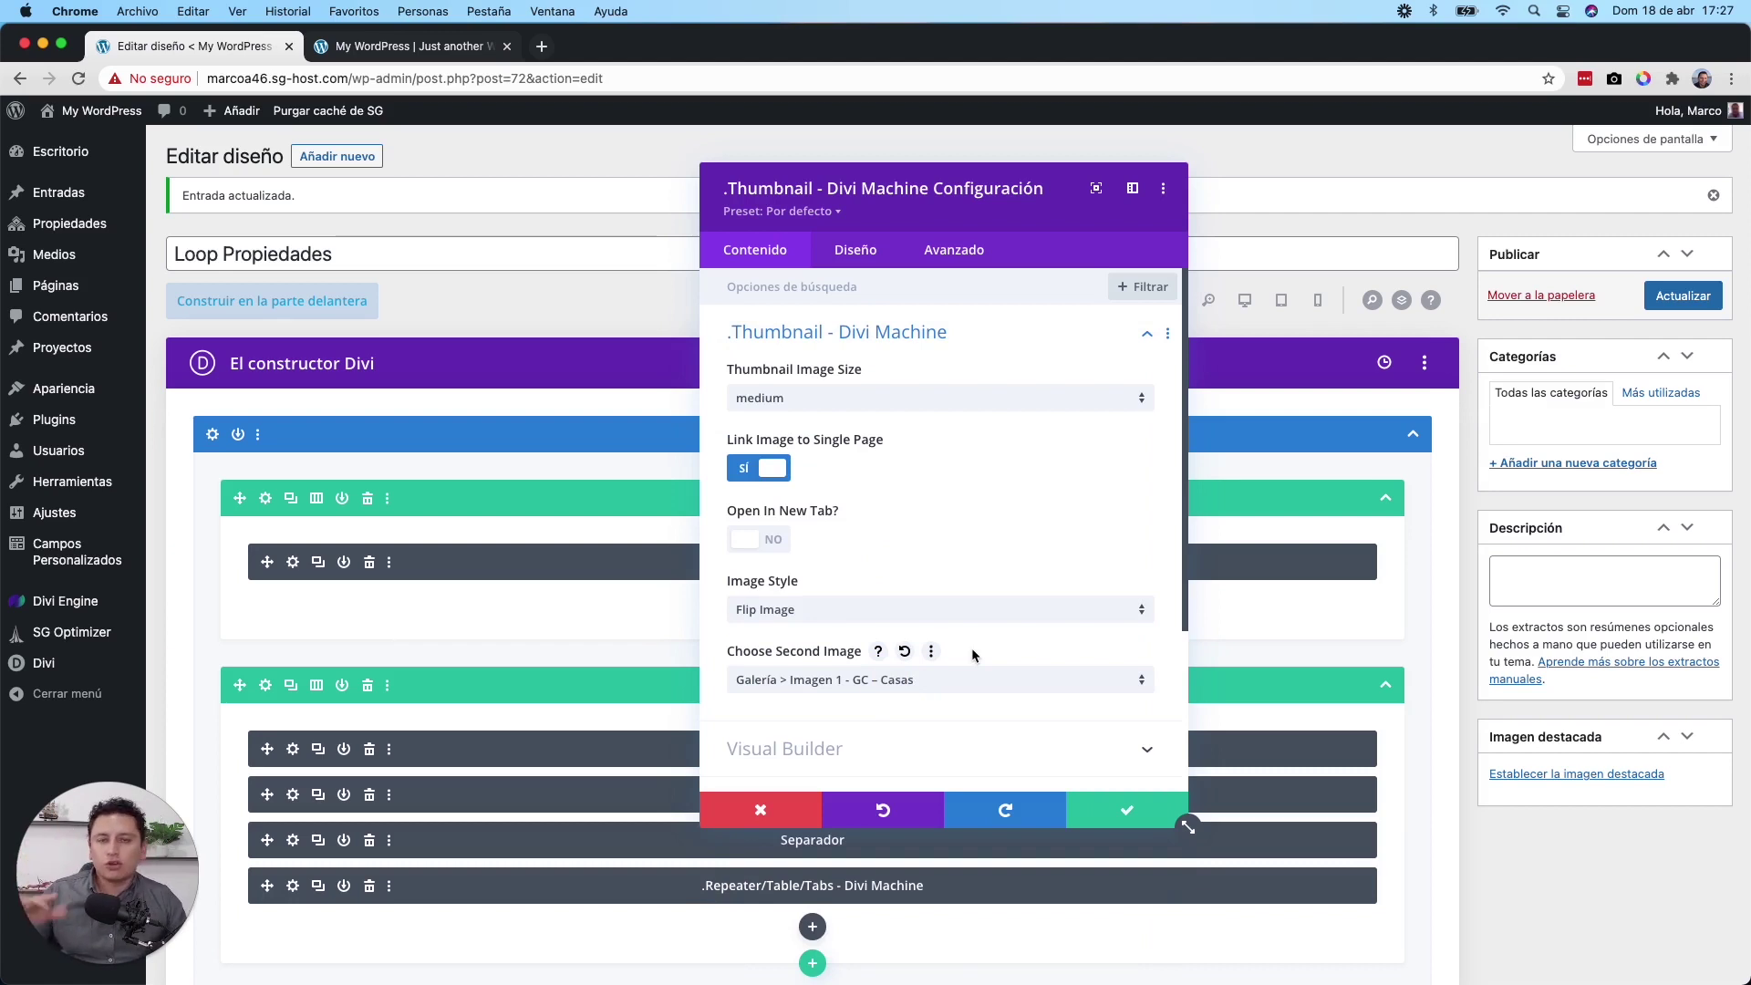
click(1102, 813)
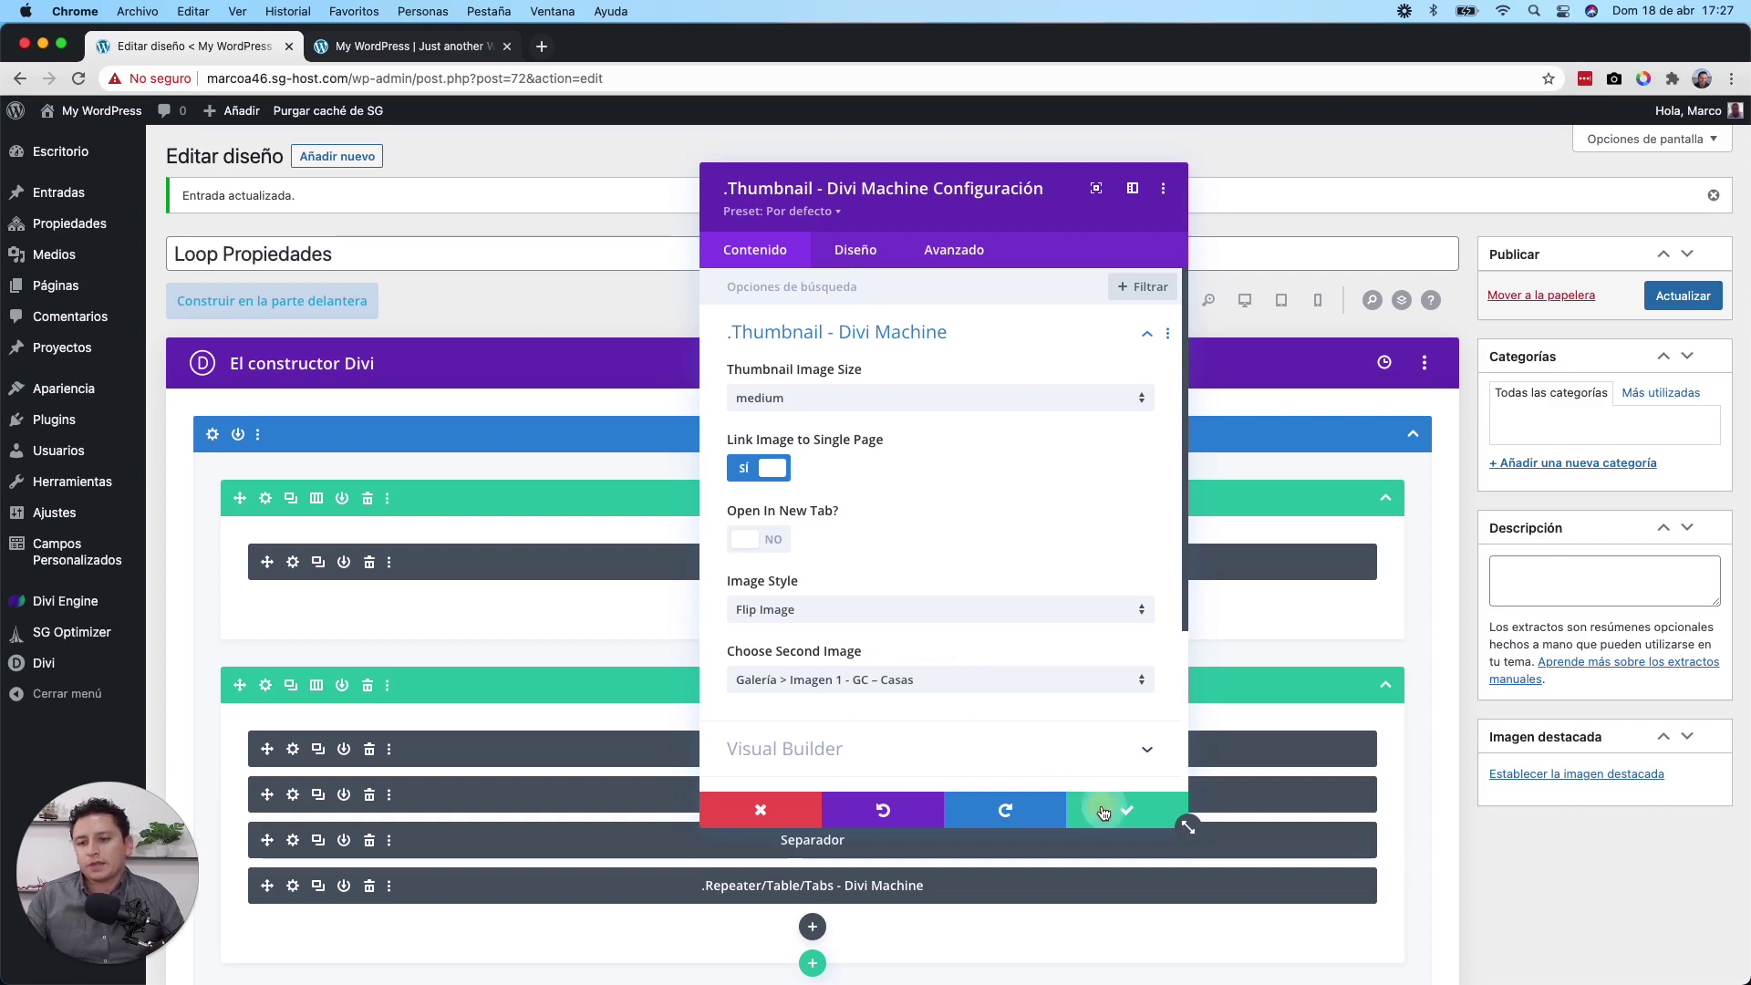
click(1678, 295)
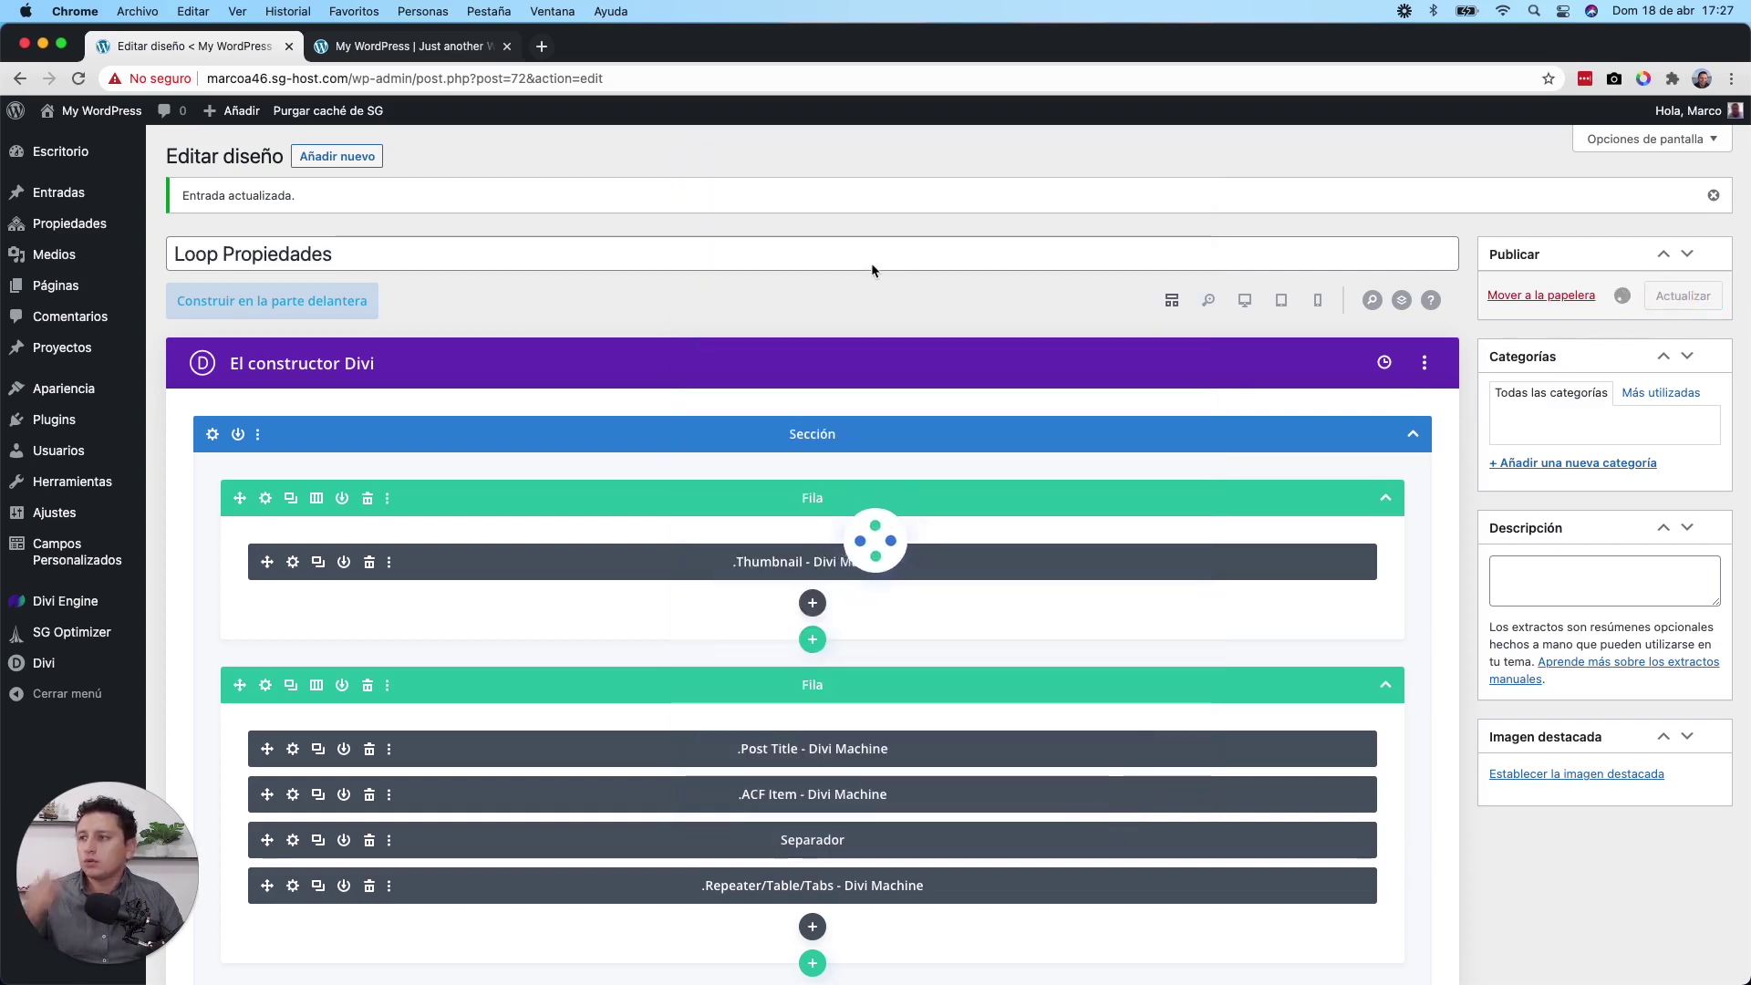
Reload the live listing, then open and scroll through the Casa Jerico Allende property page
click(401, 46)
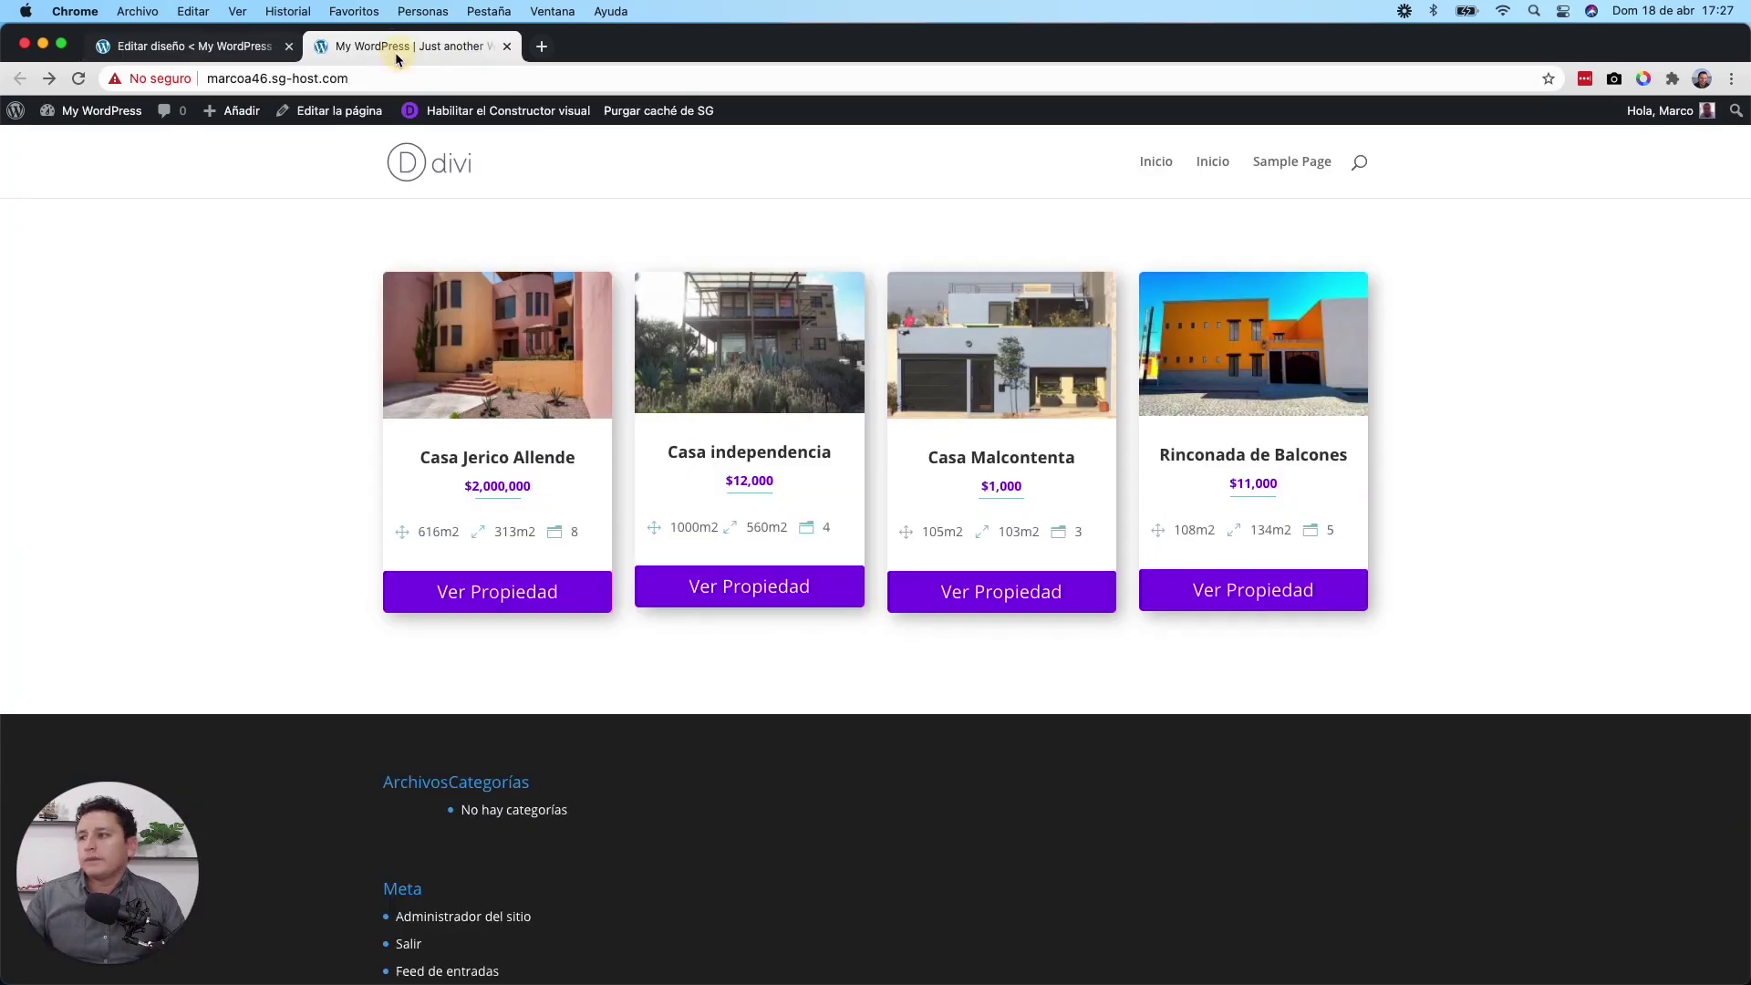
key(super+r)
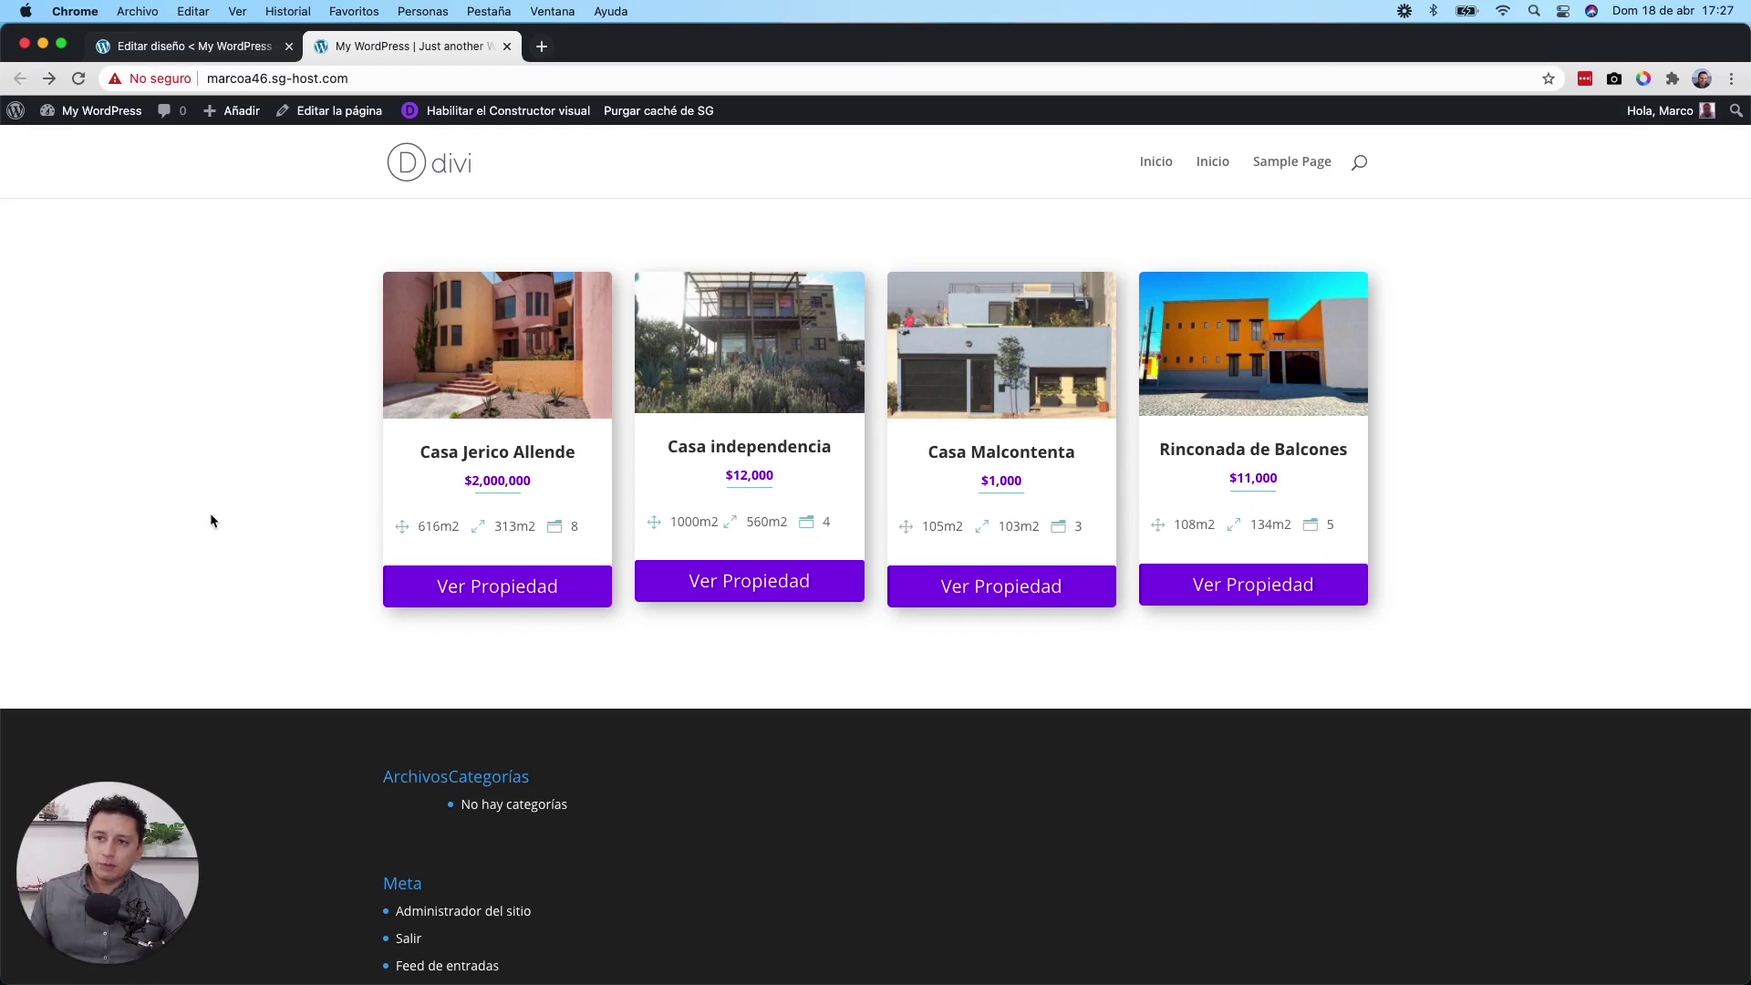
click(533, 586)
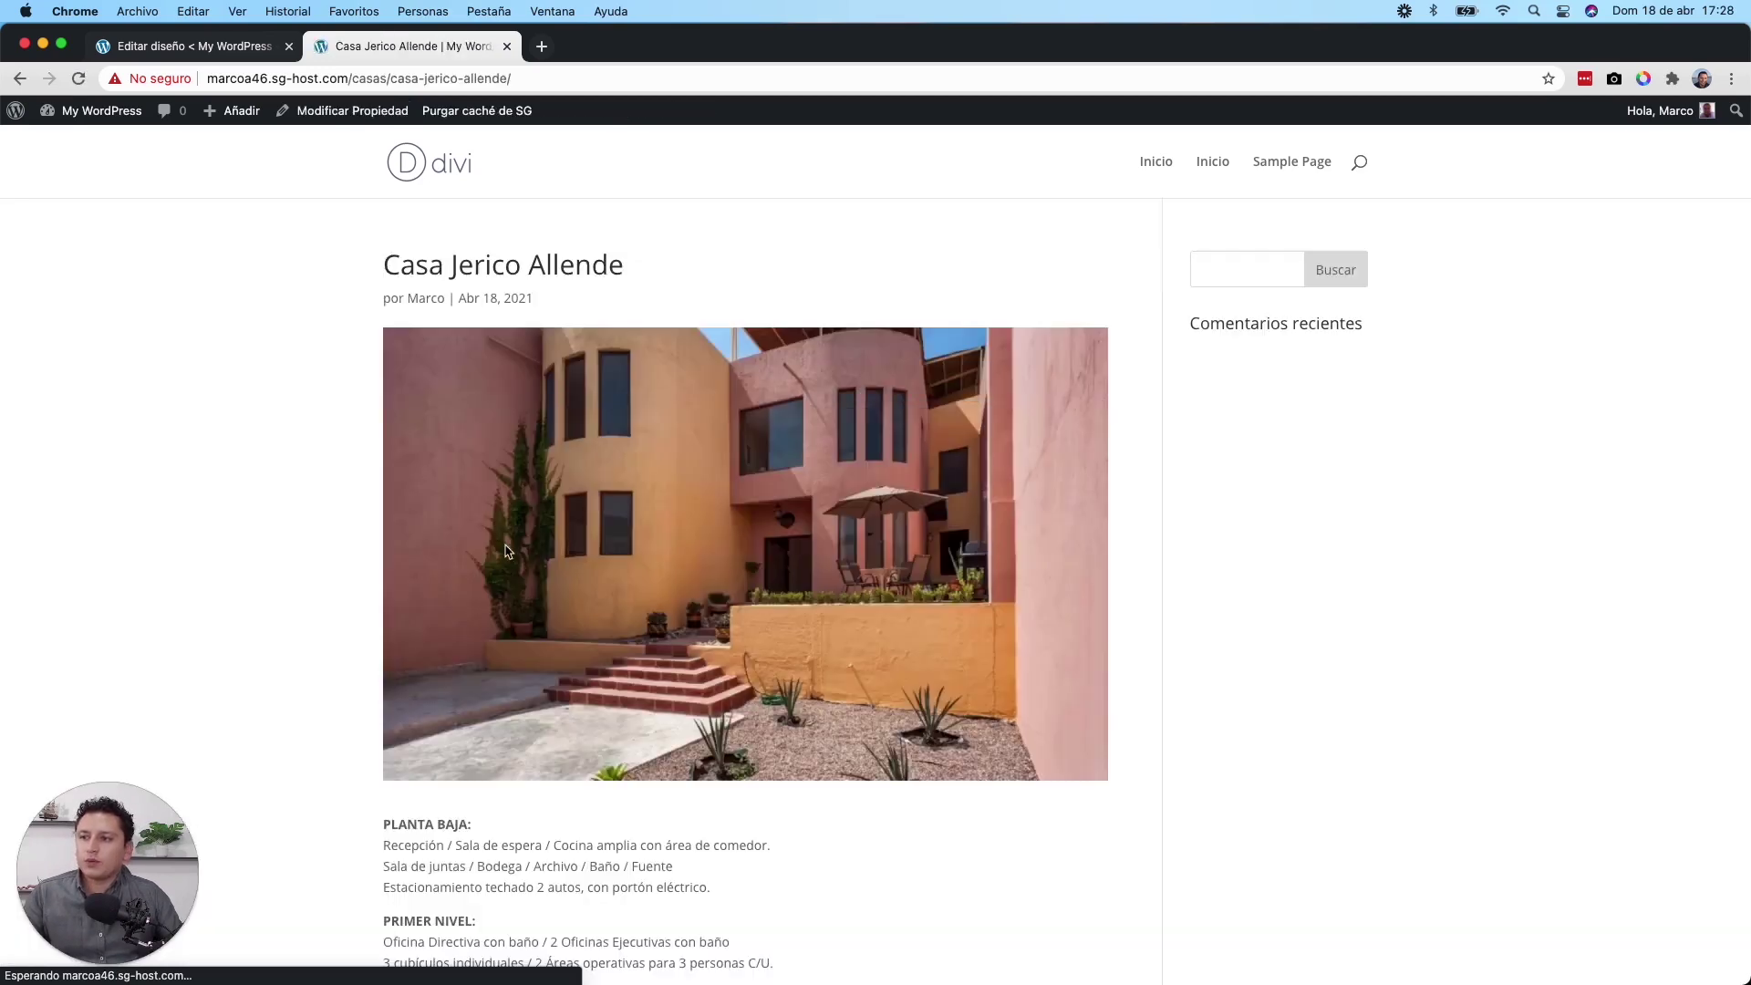
scroll(782, 609, down, 7)
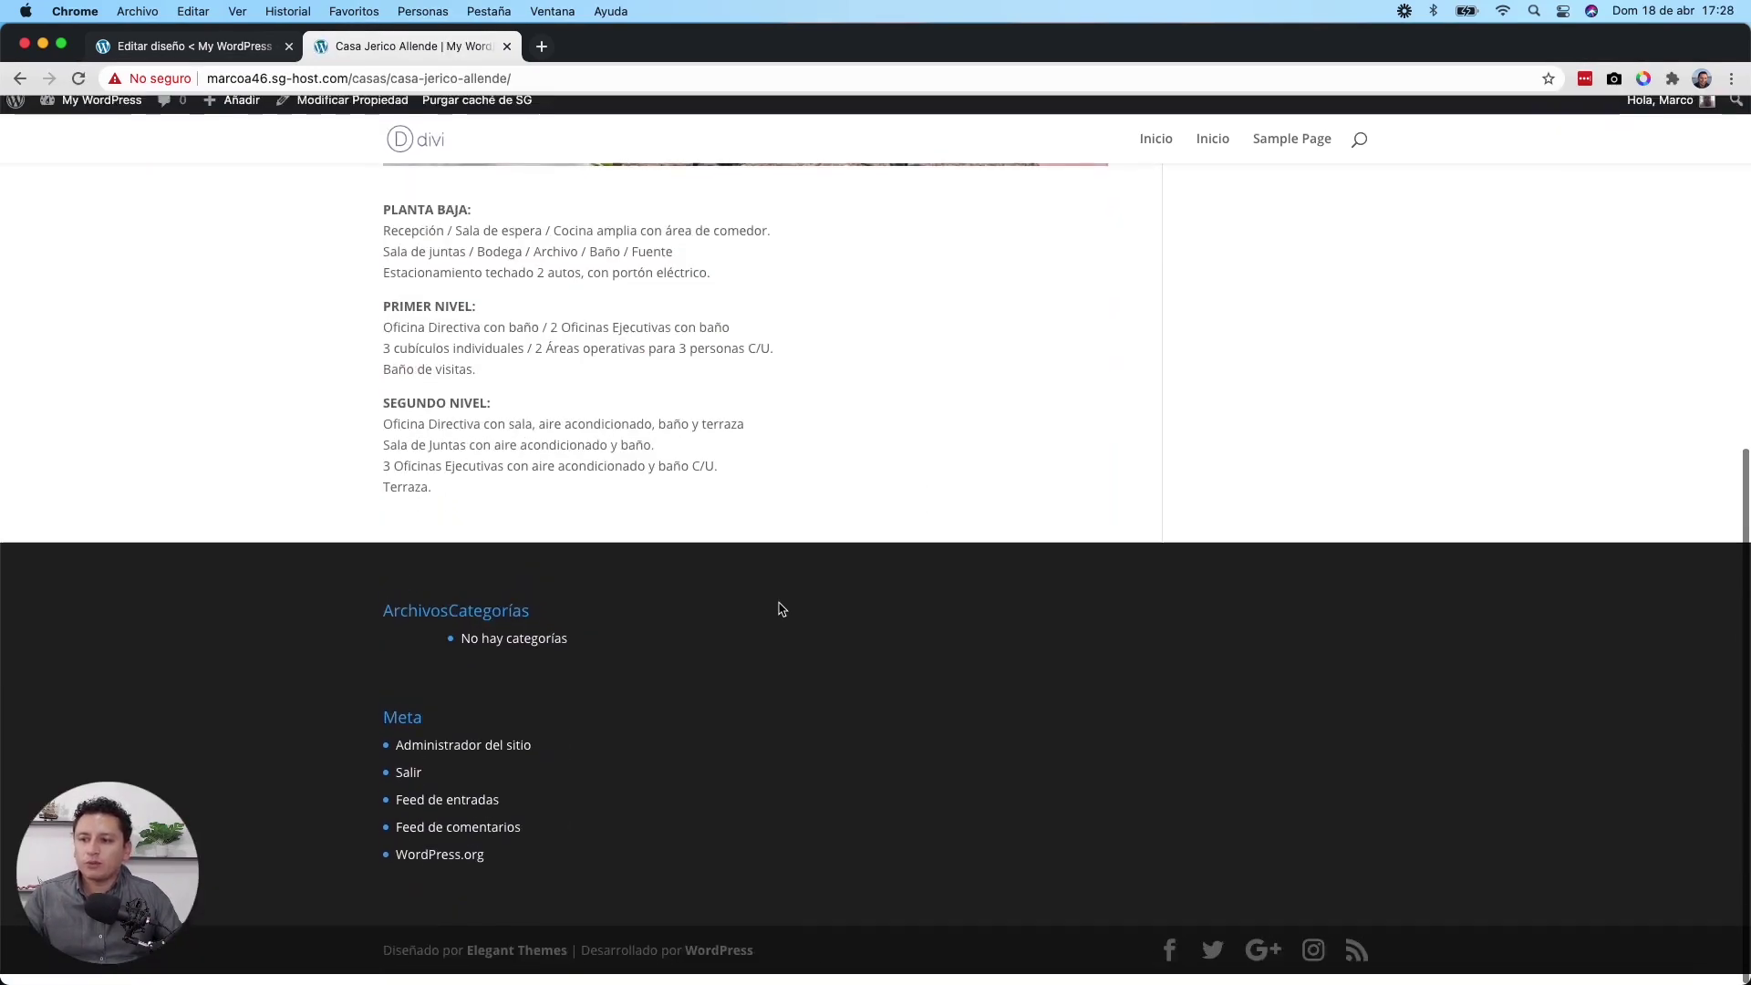
scroll(782, 610, up, 7)
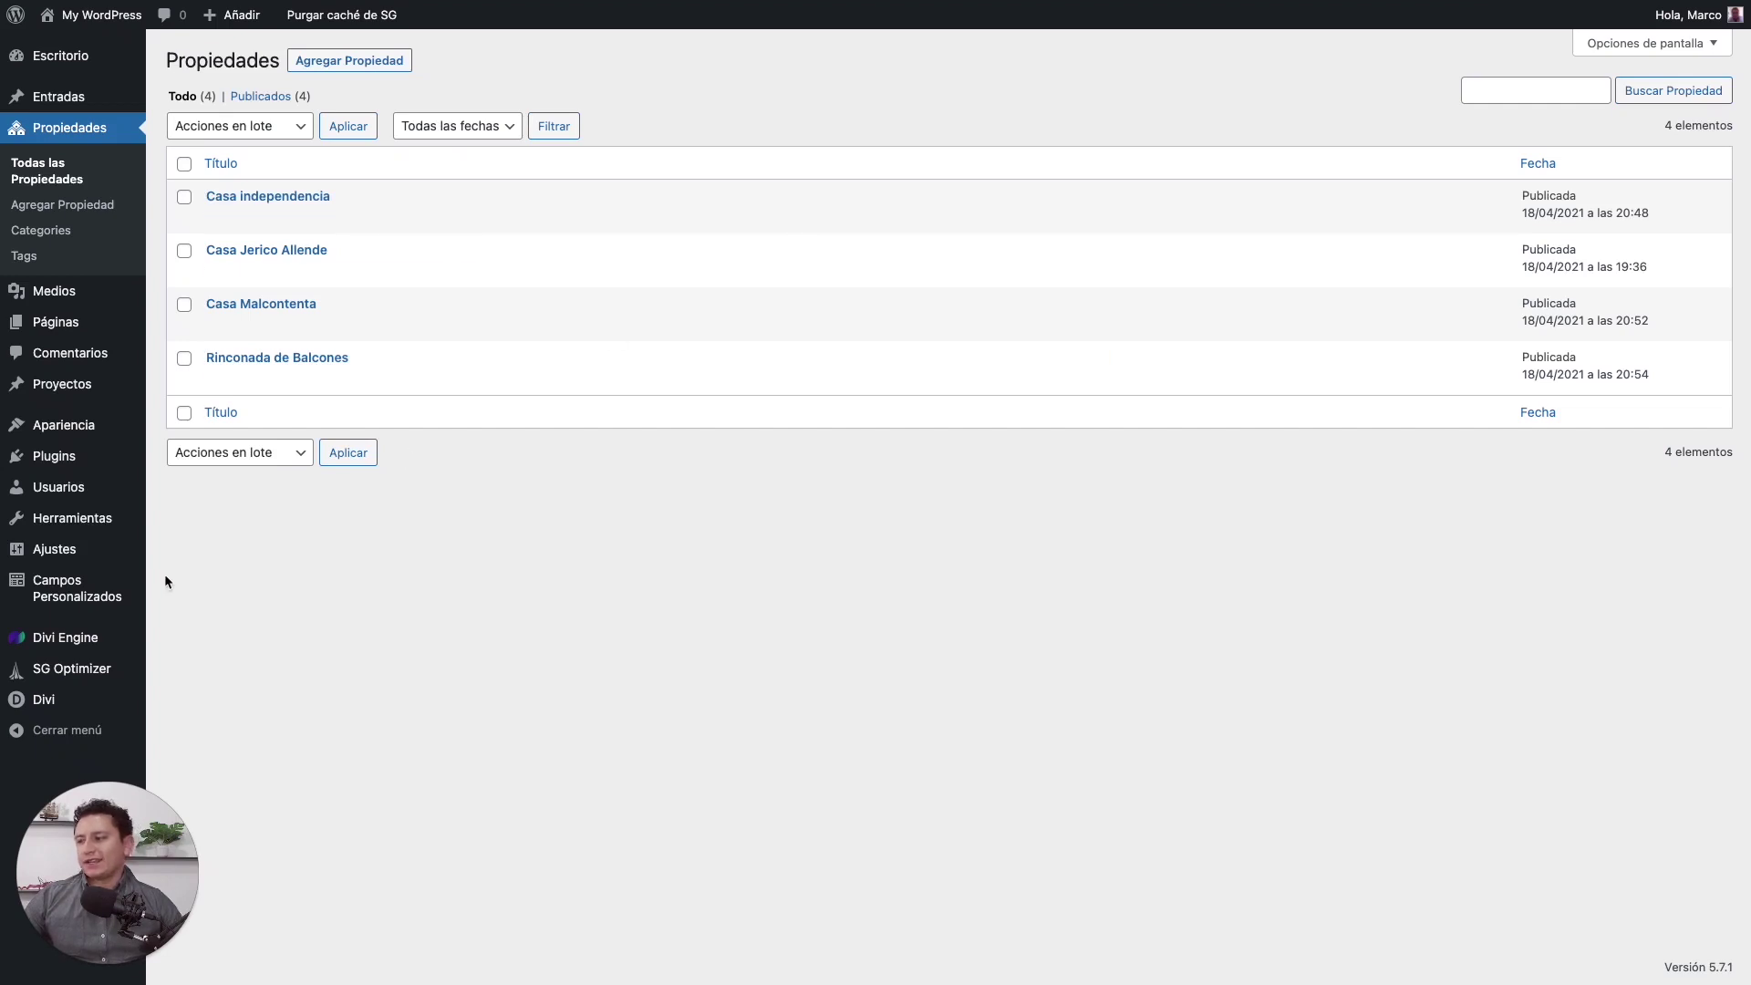
In the Divi Theme Builder, create a new template assigned to Todos Propiedades
mouse_move(97, 707)
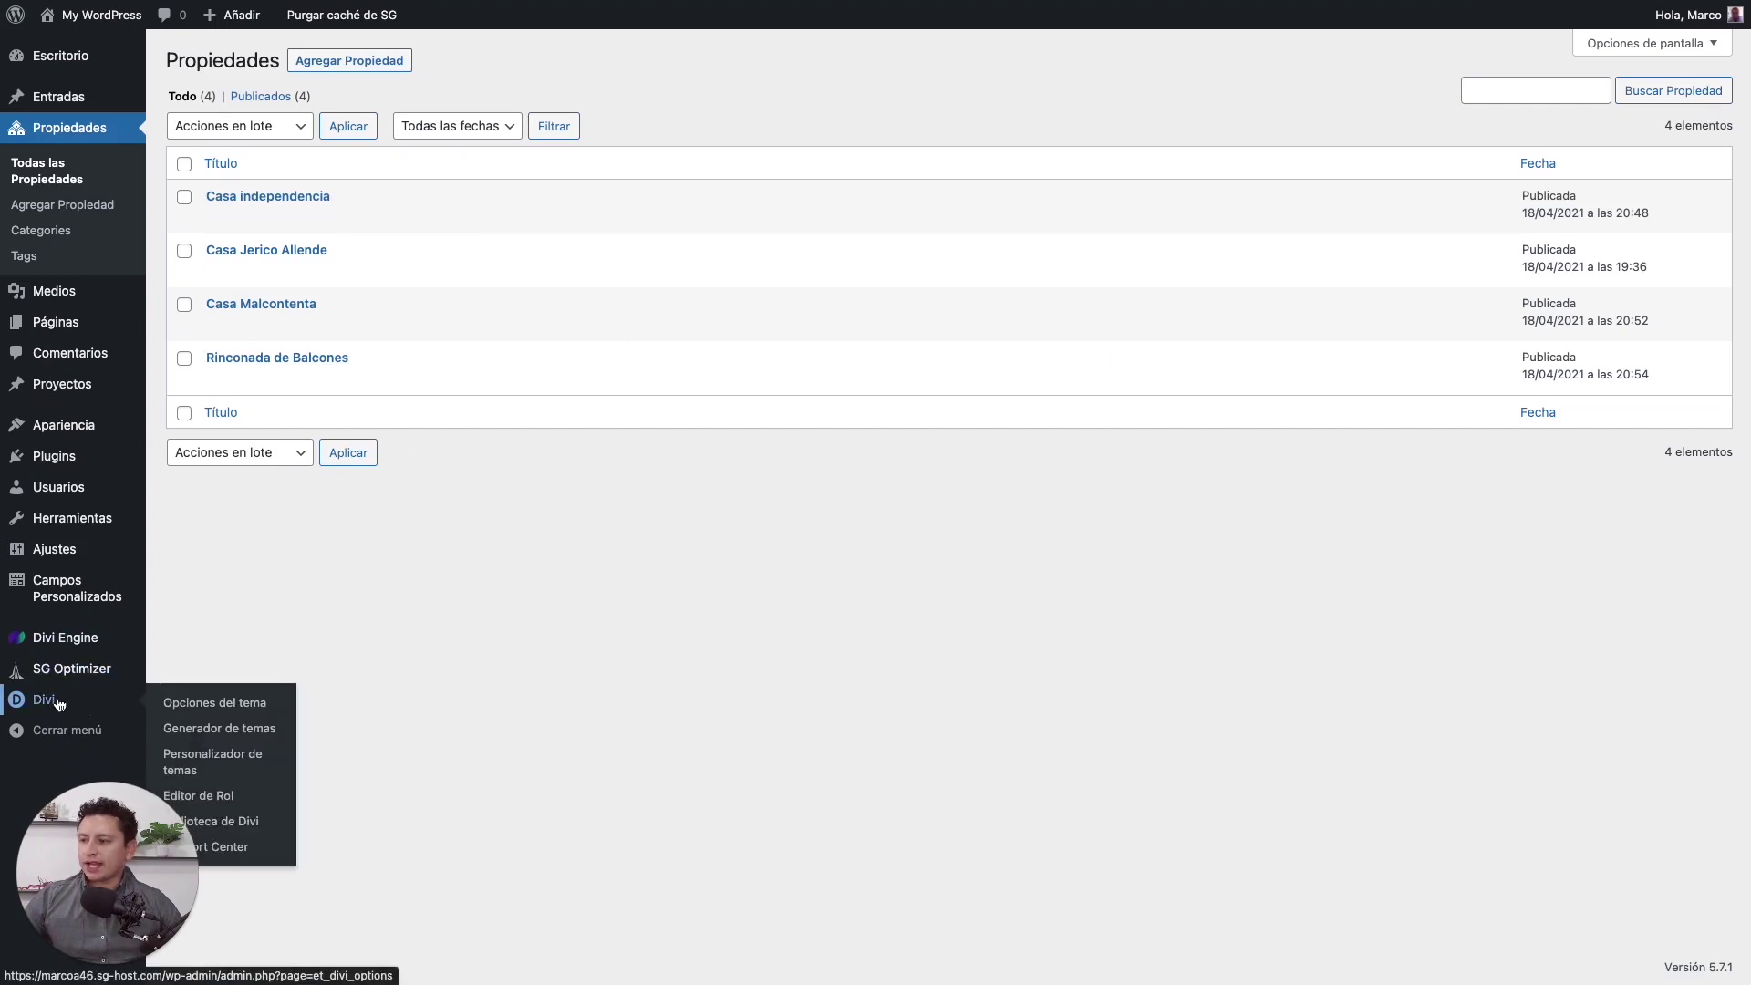
click(229, 729)
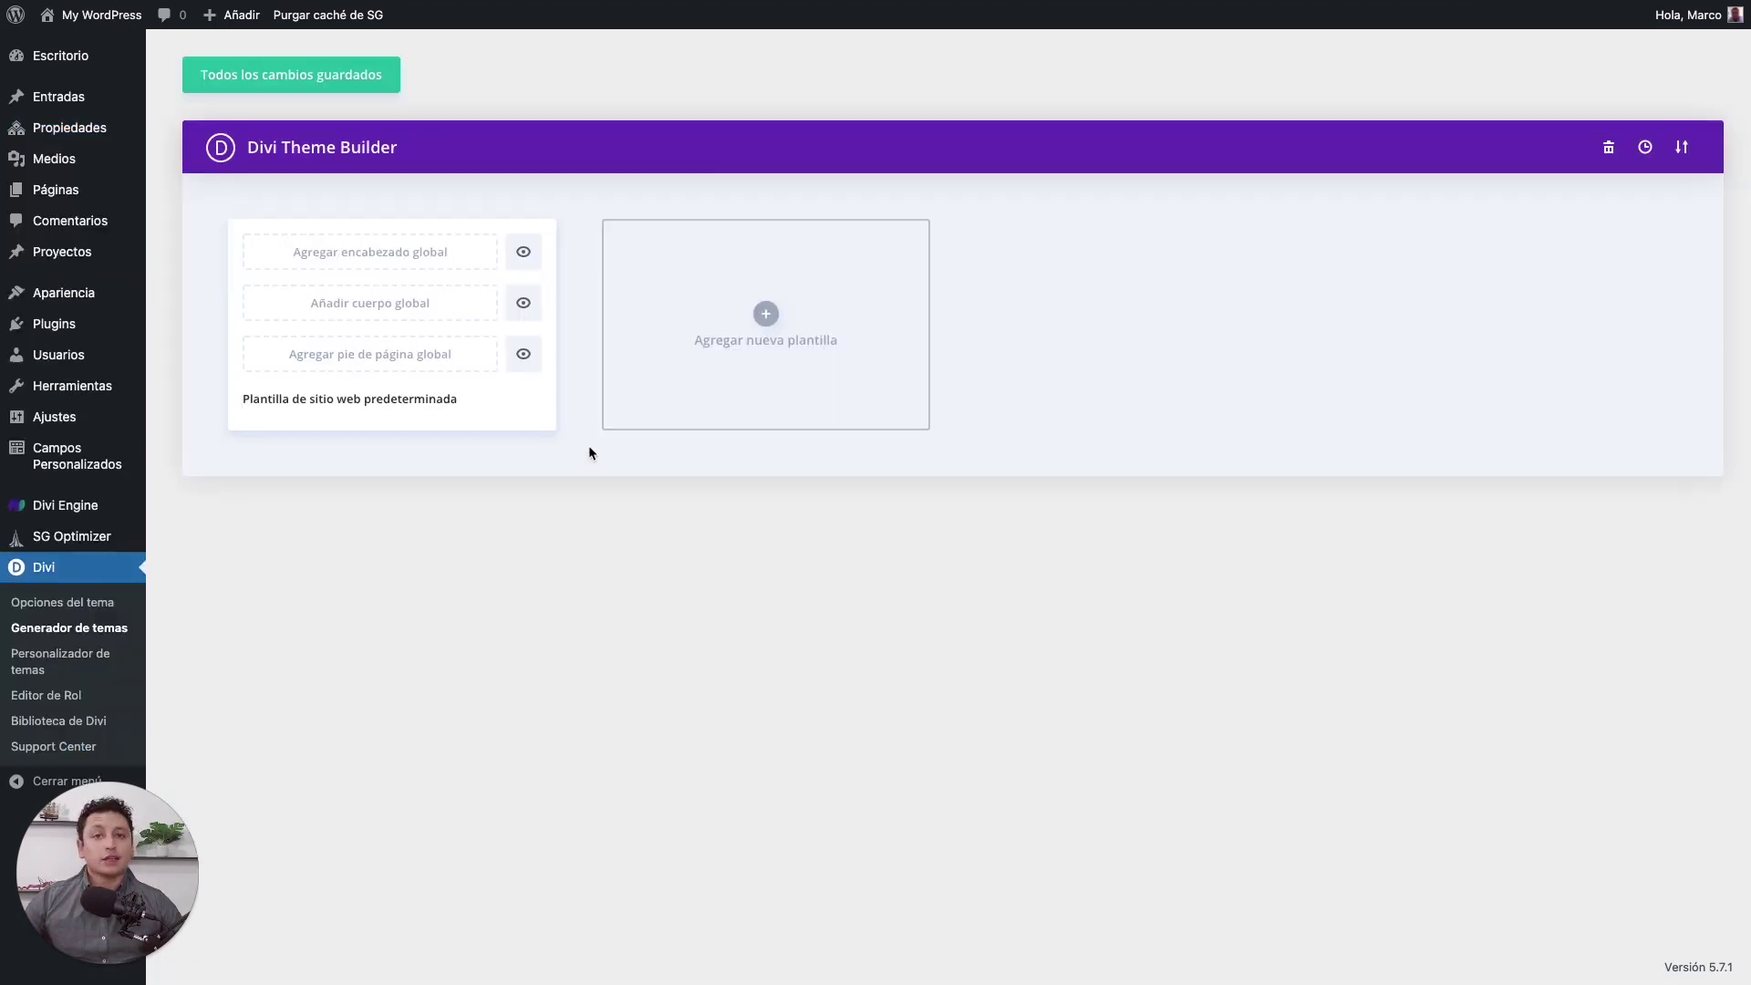
click(766, 314)
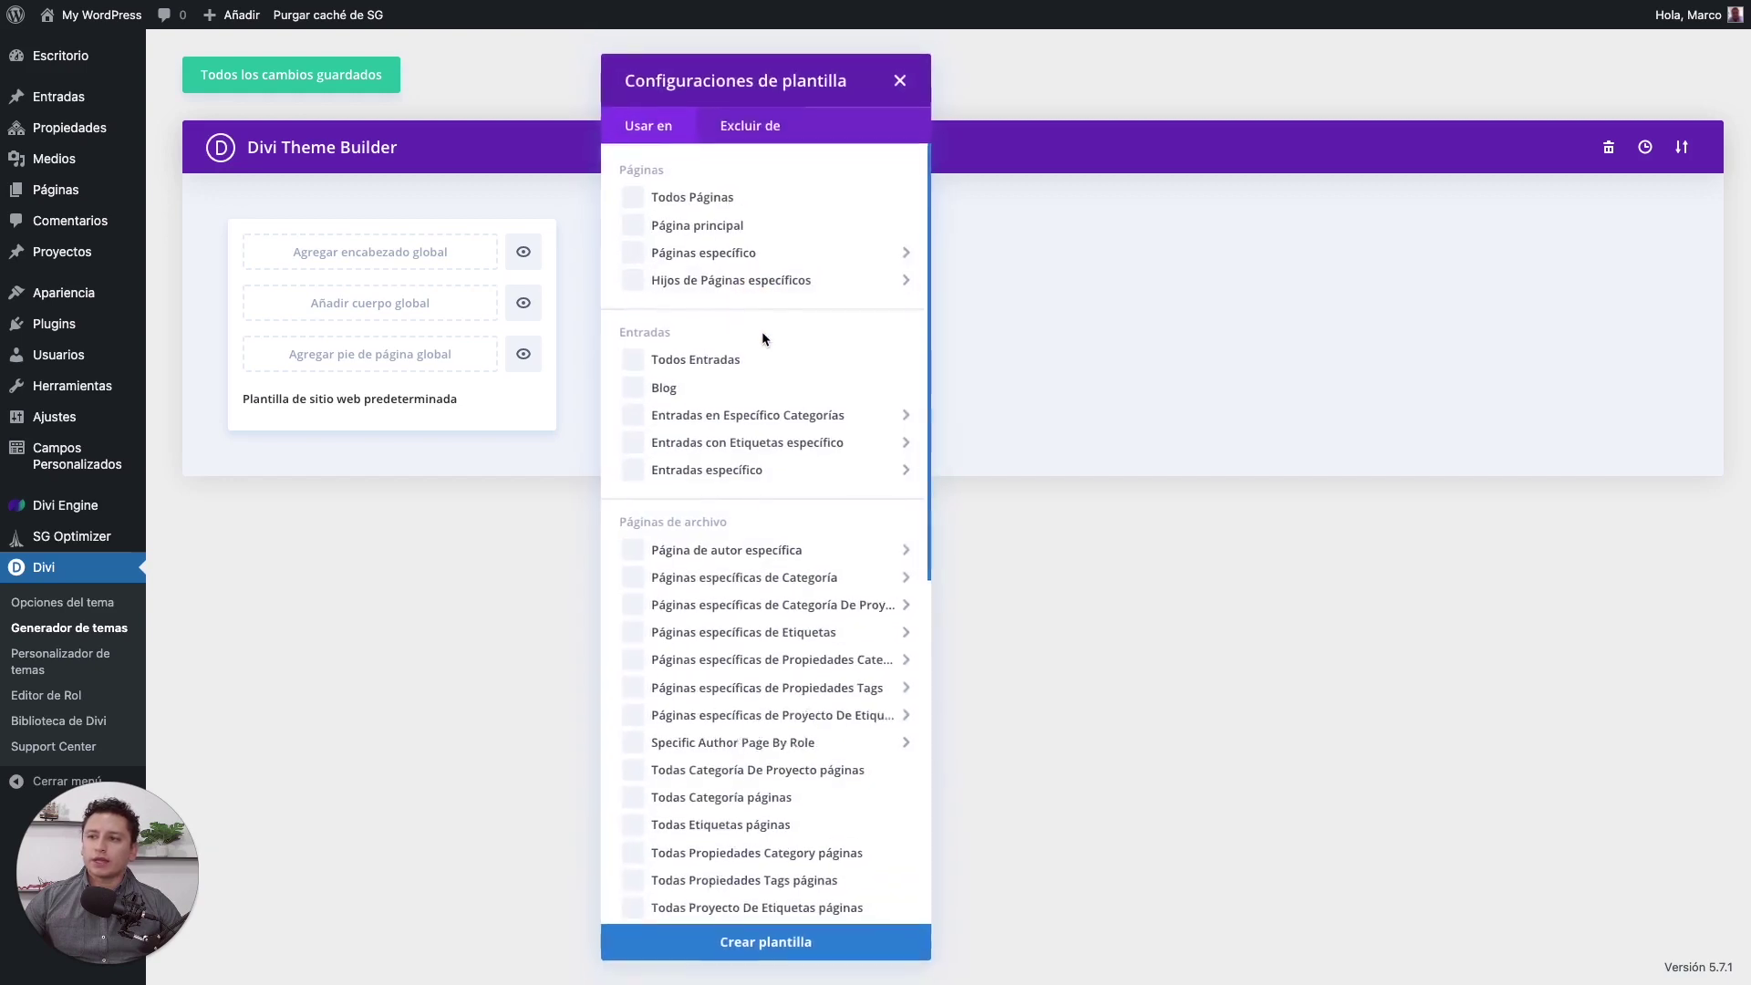
scroll(766, 492, down, 5)
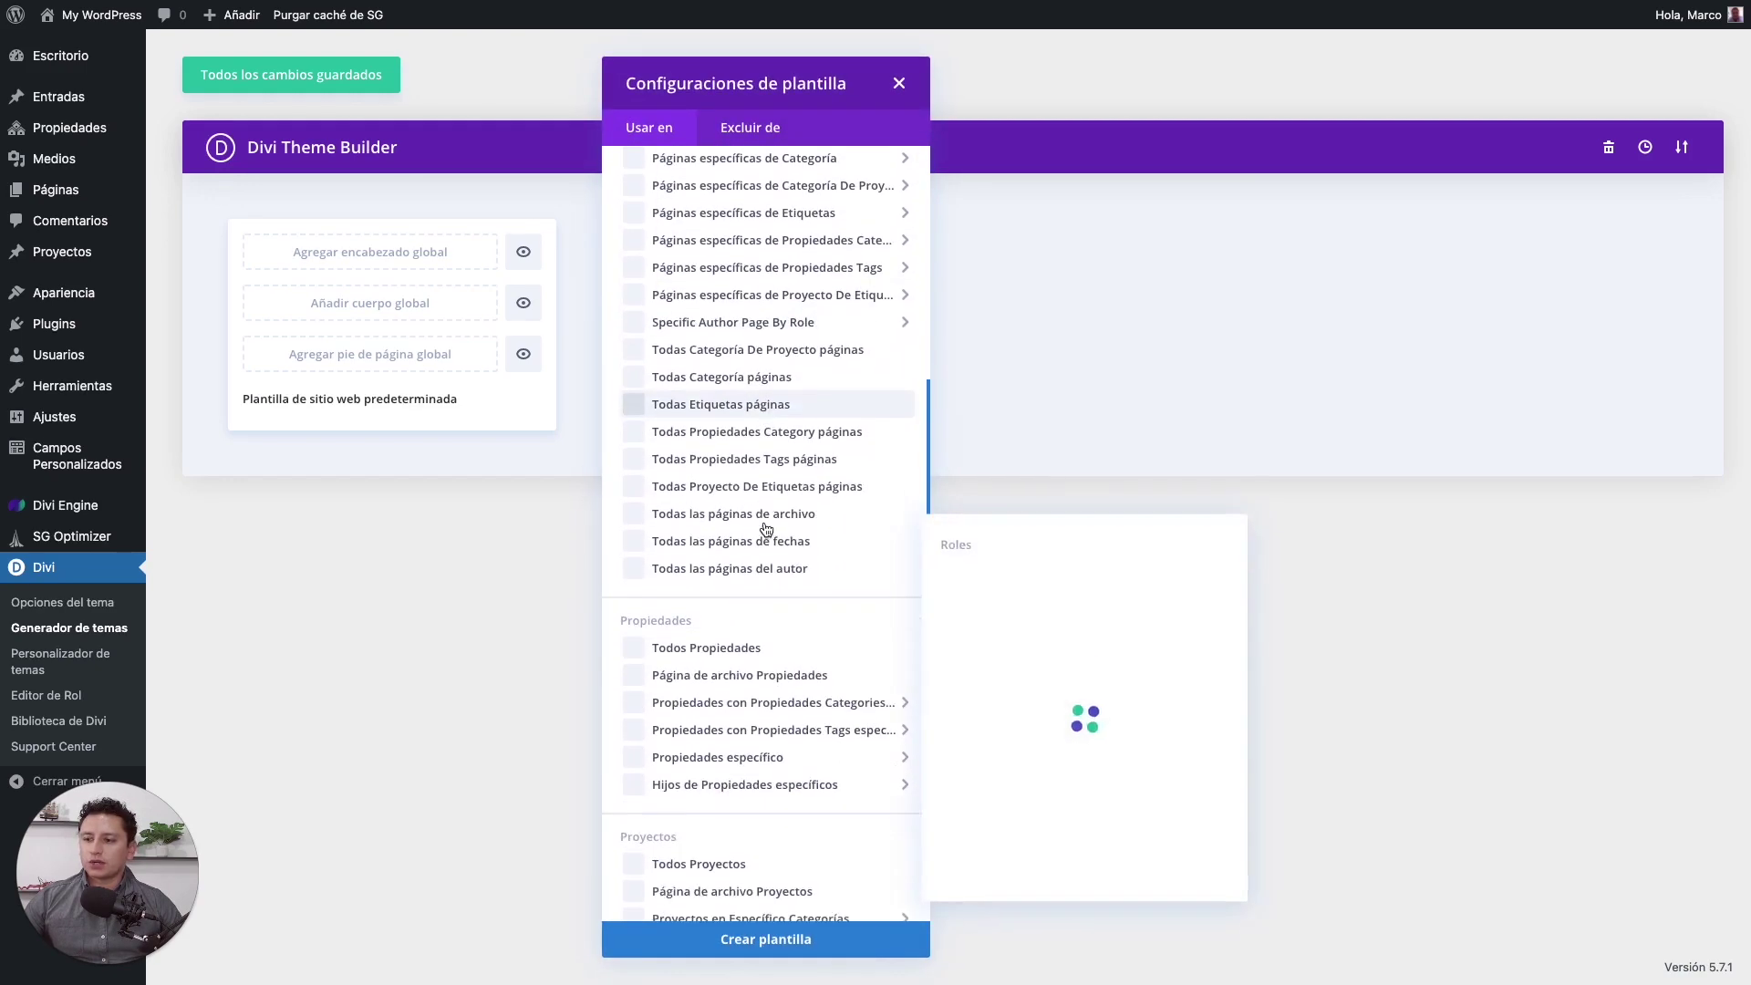
scroll(766, 529, down, 4)
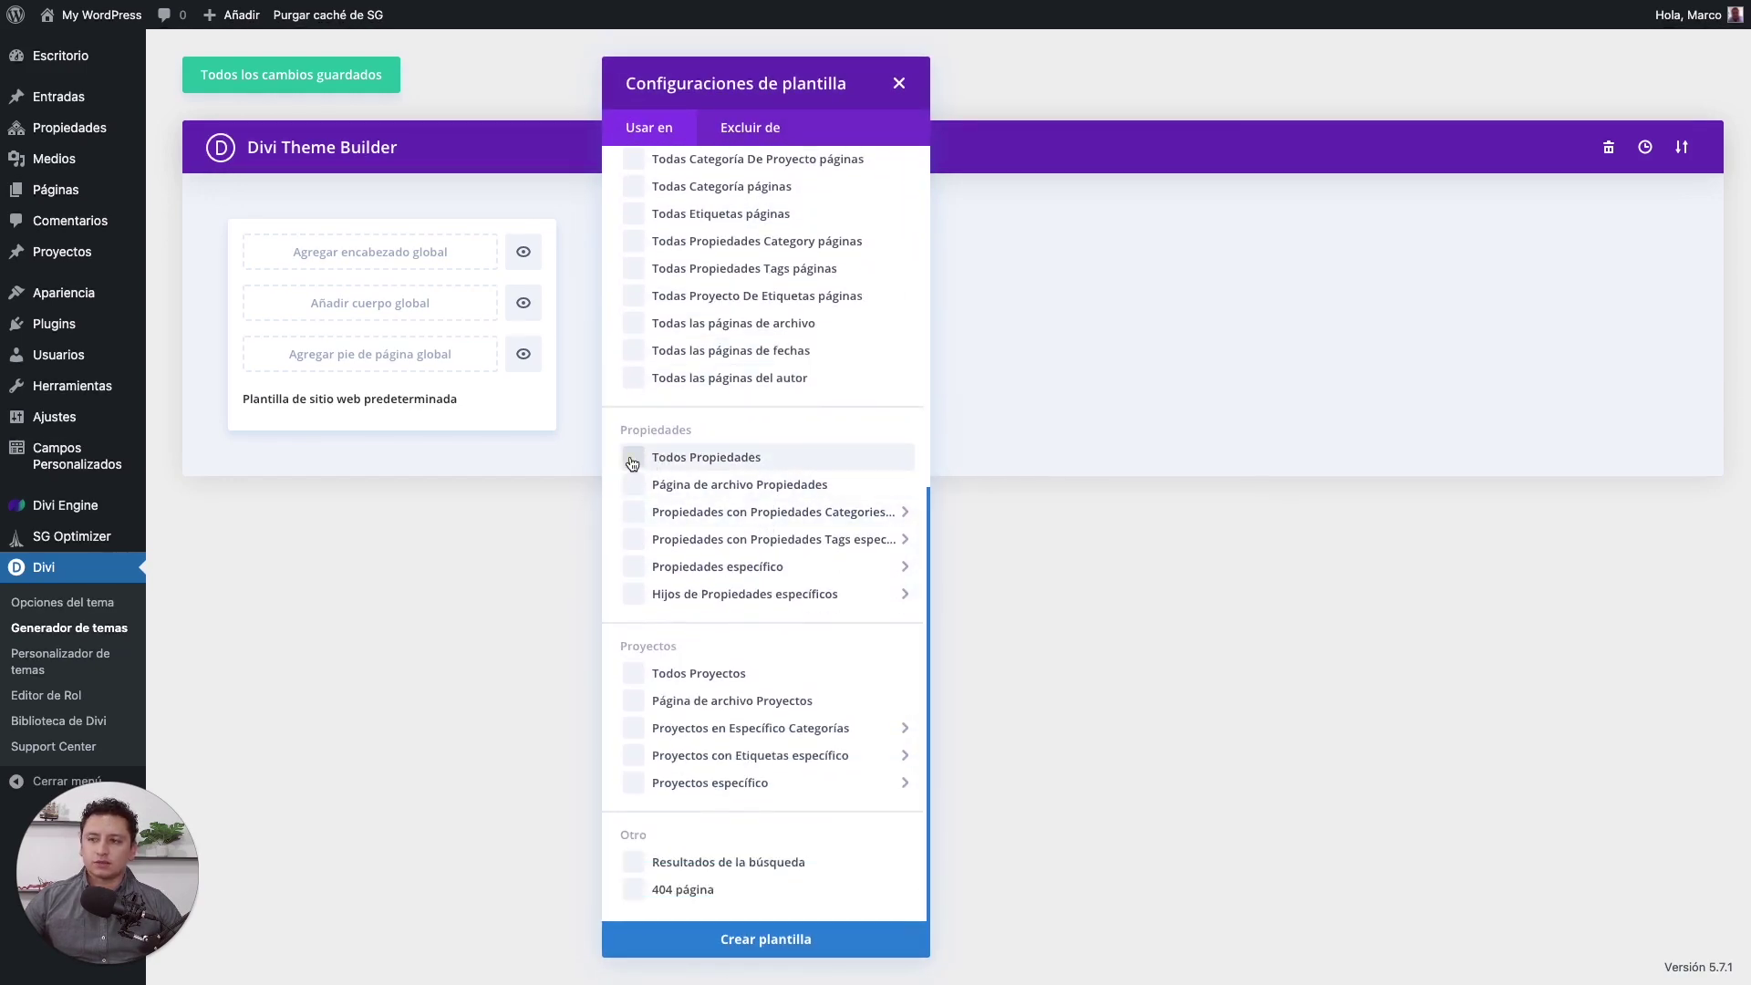
click(632, 463)
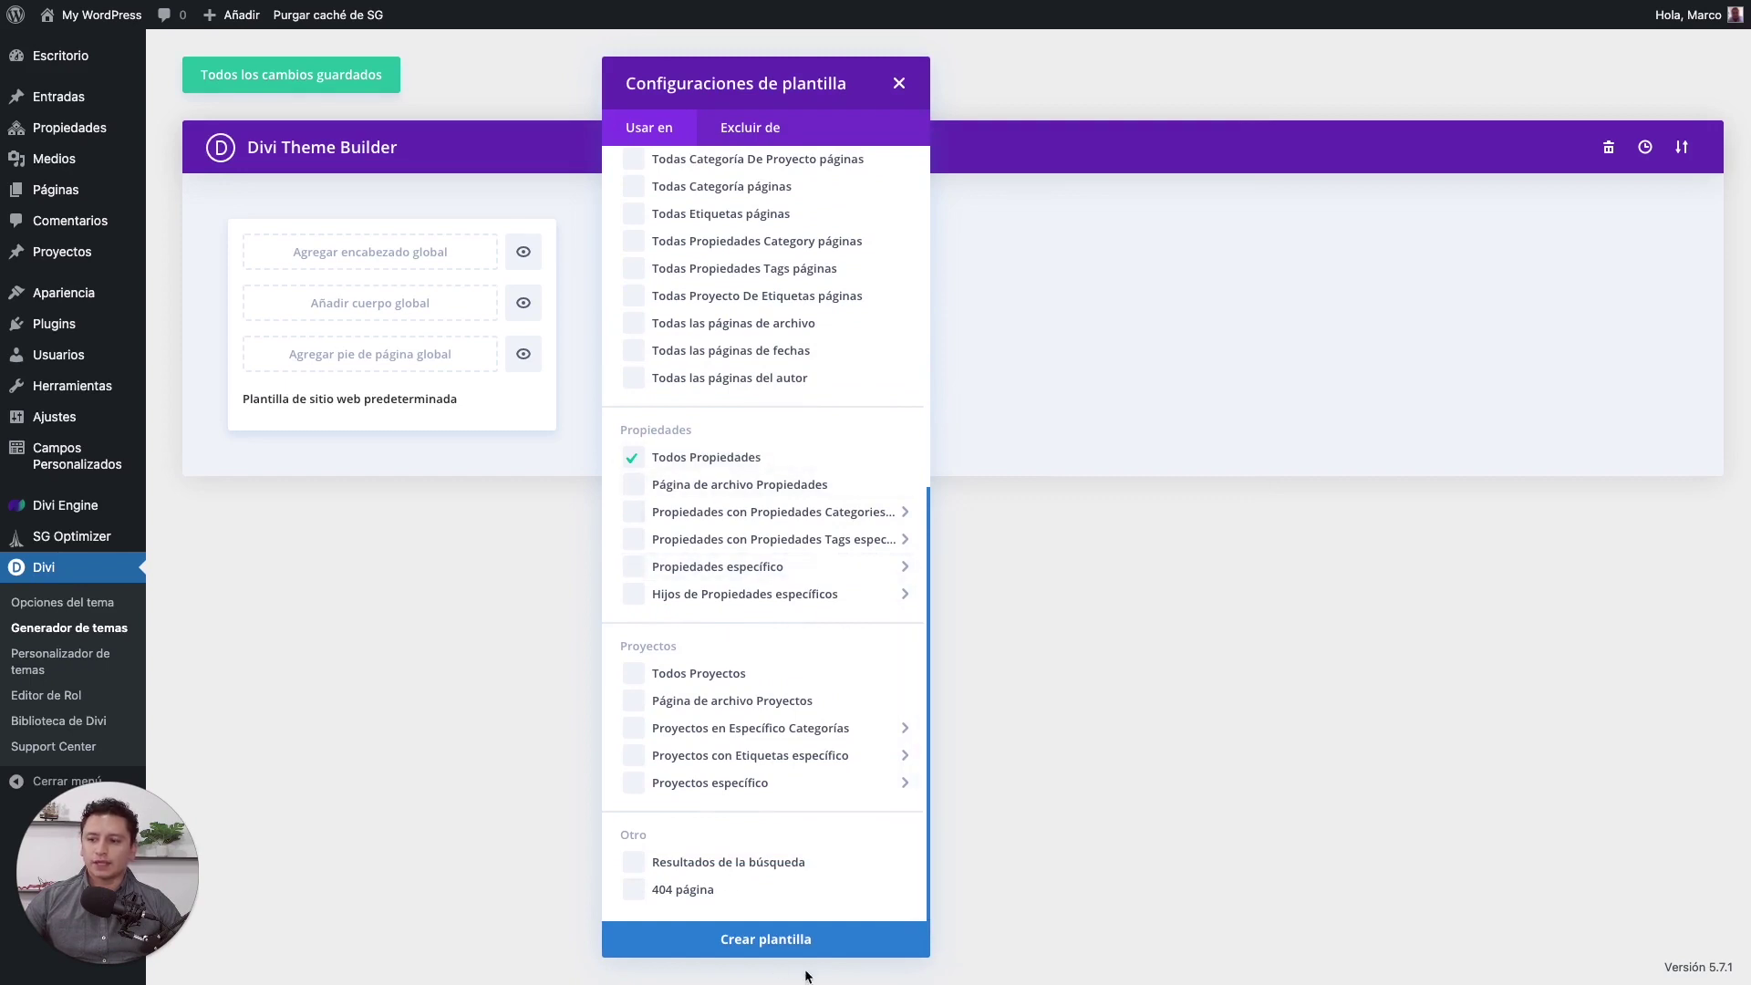
click(812, 940)
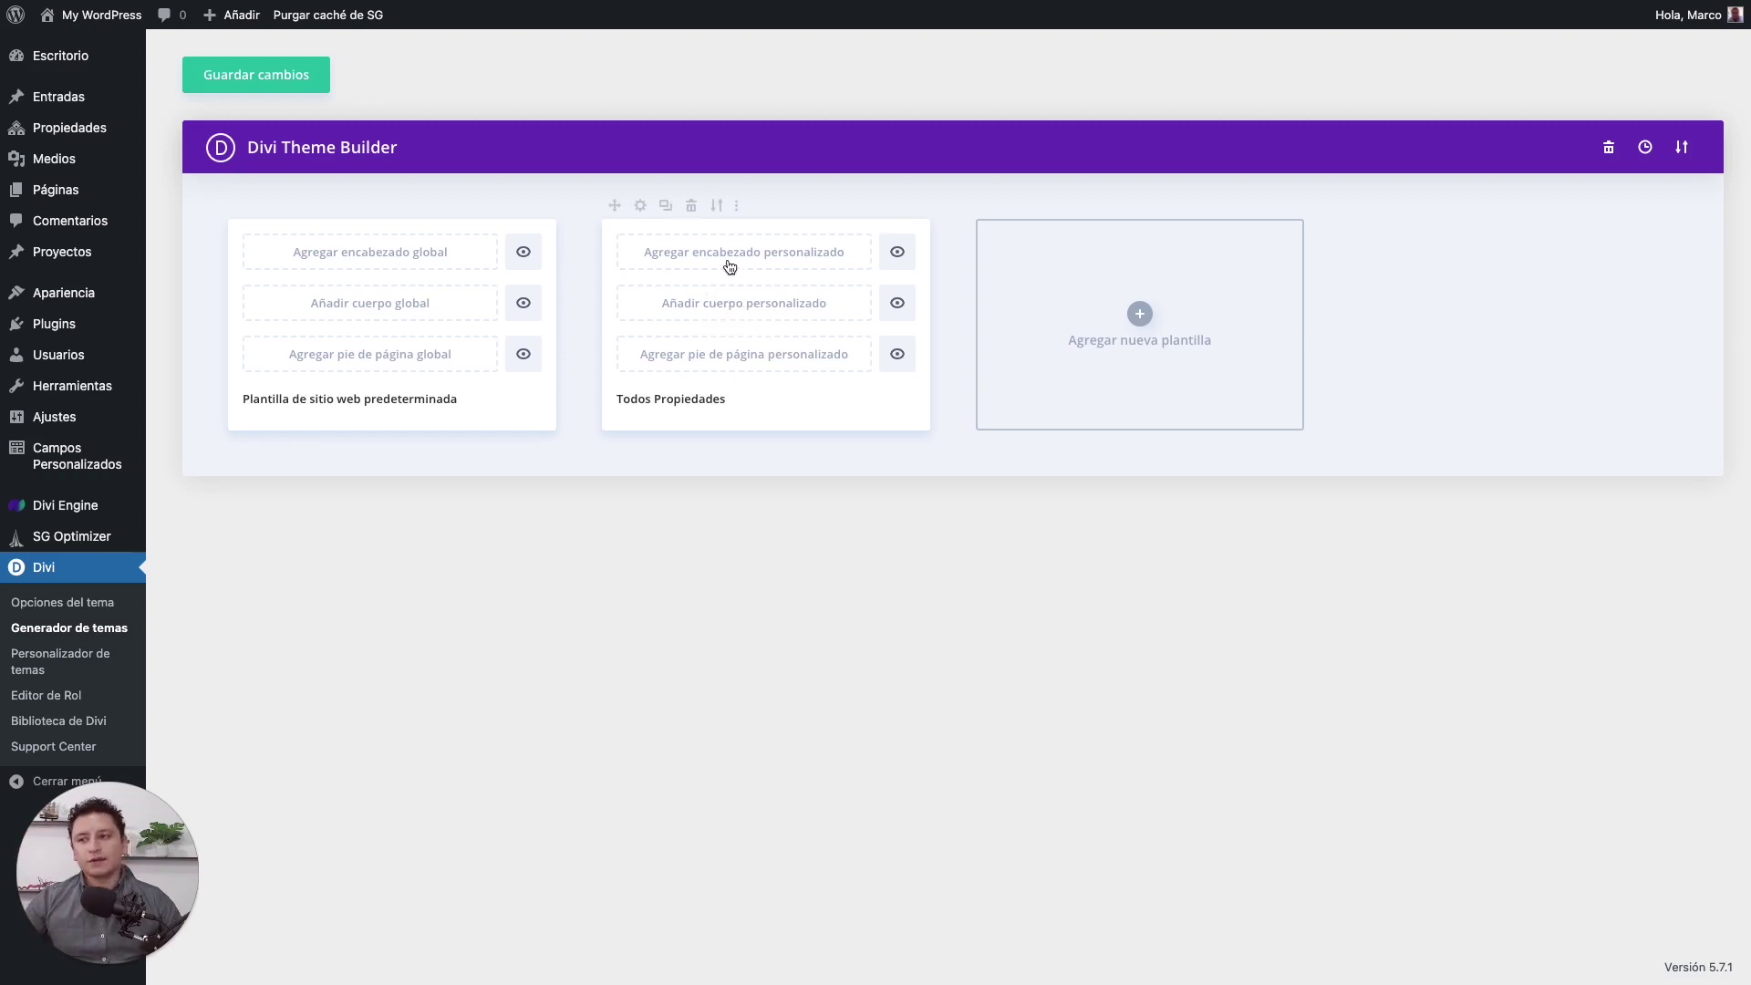
Build the template's custom body from scratch with one empty single-column row
click(745, 311)
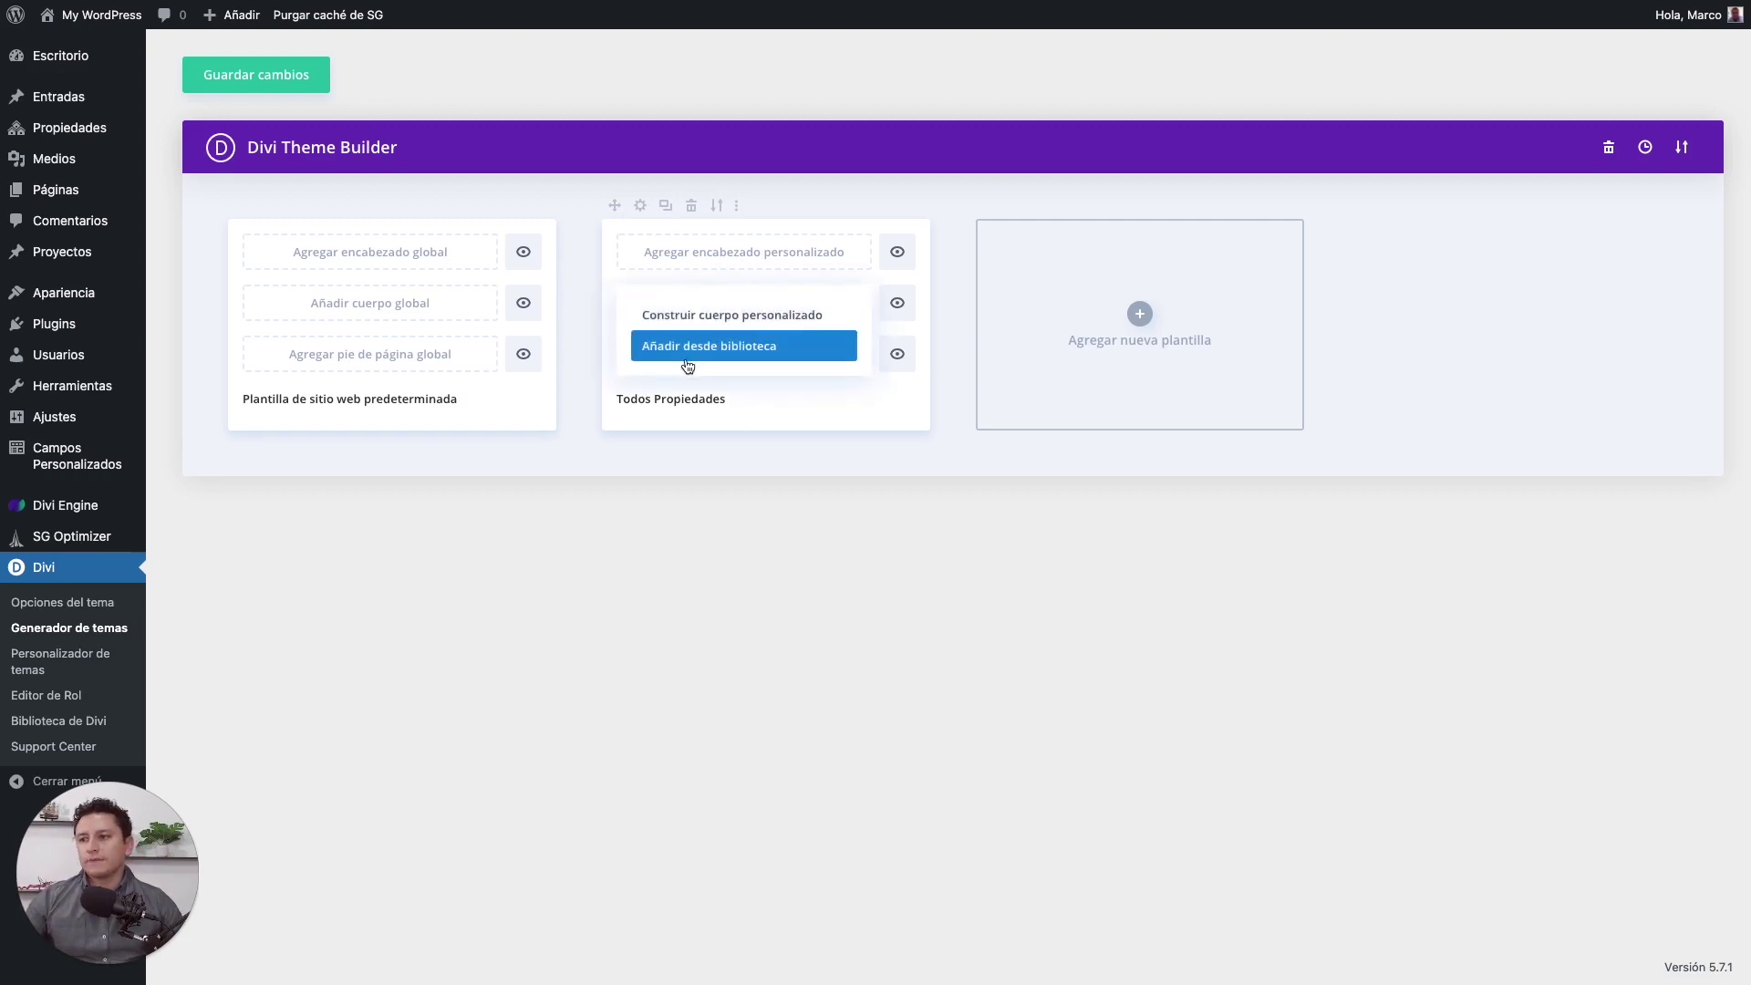
click(737, 316)
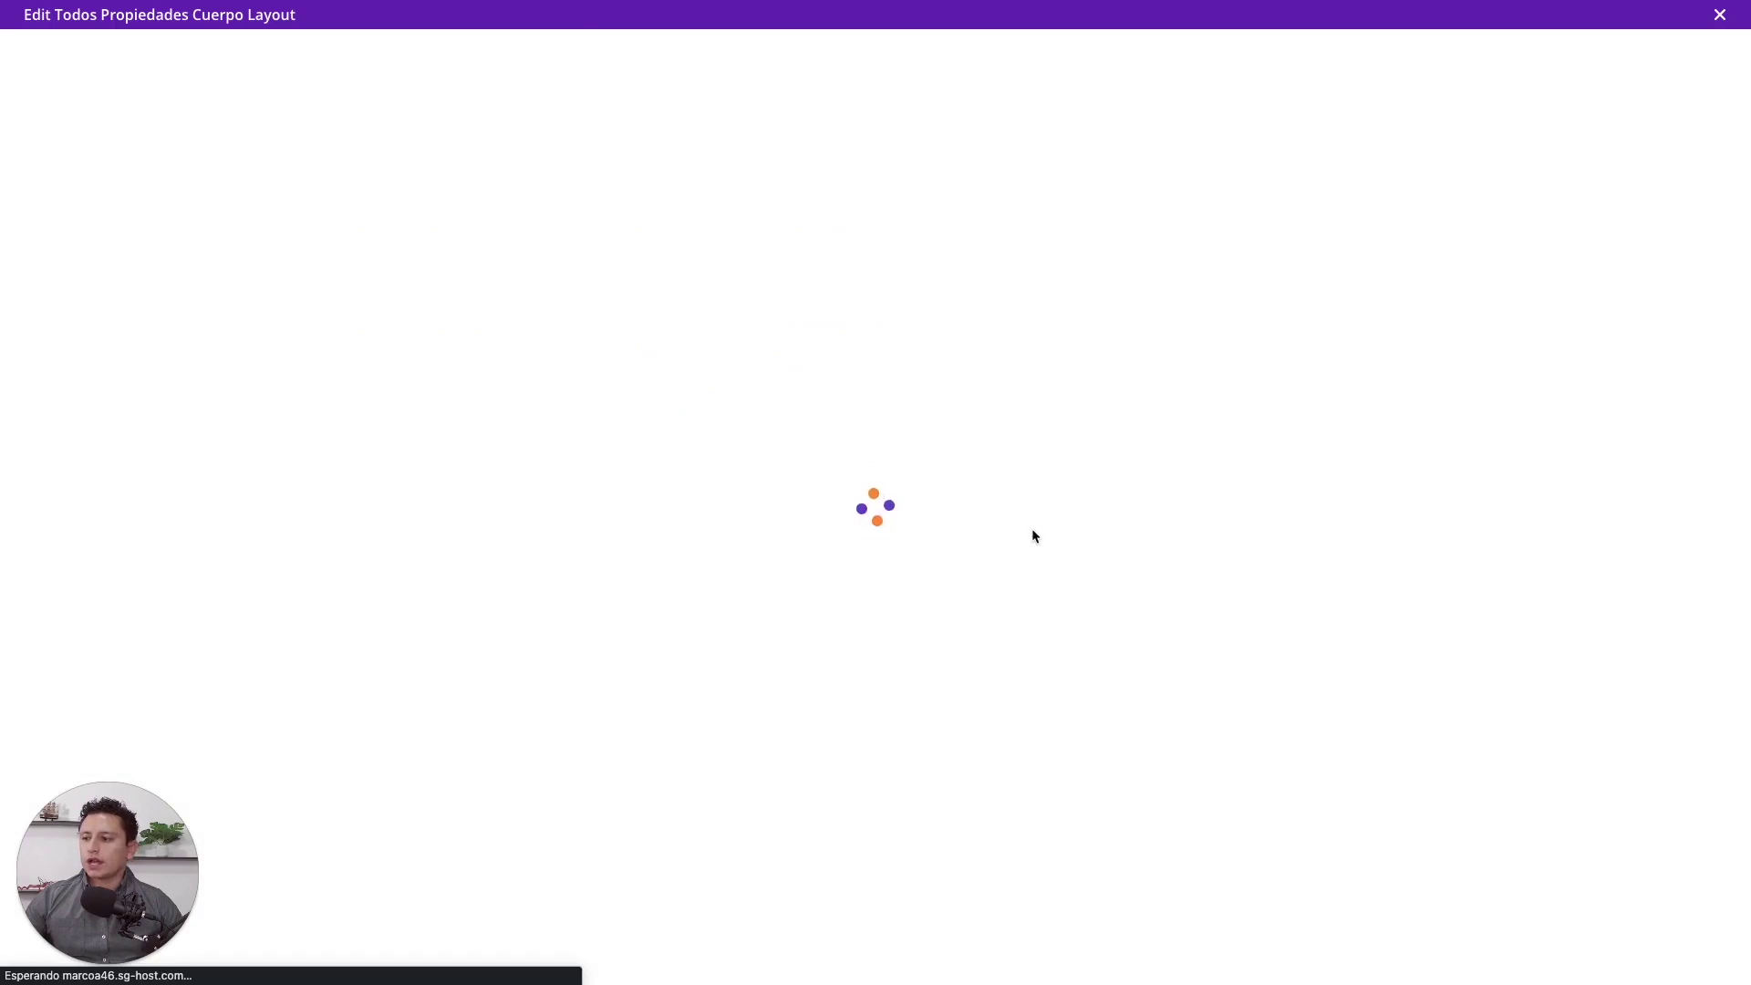
click(552, 465)
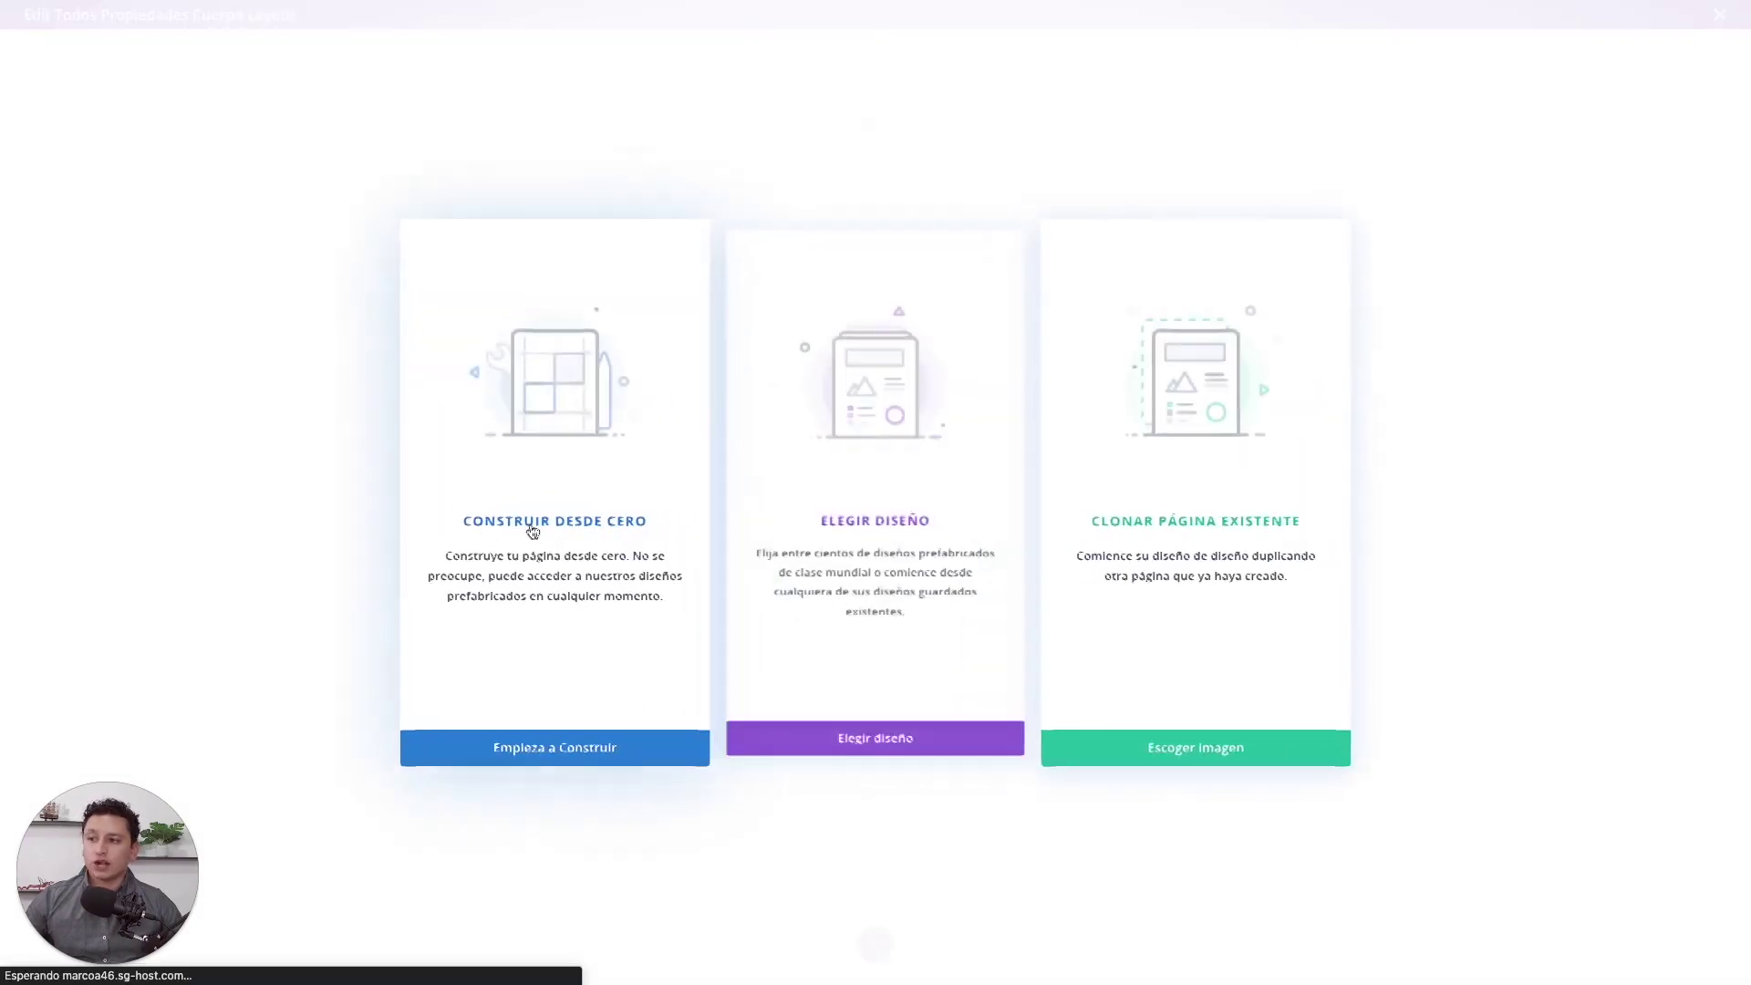
click(525, 491)
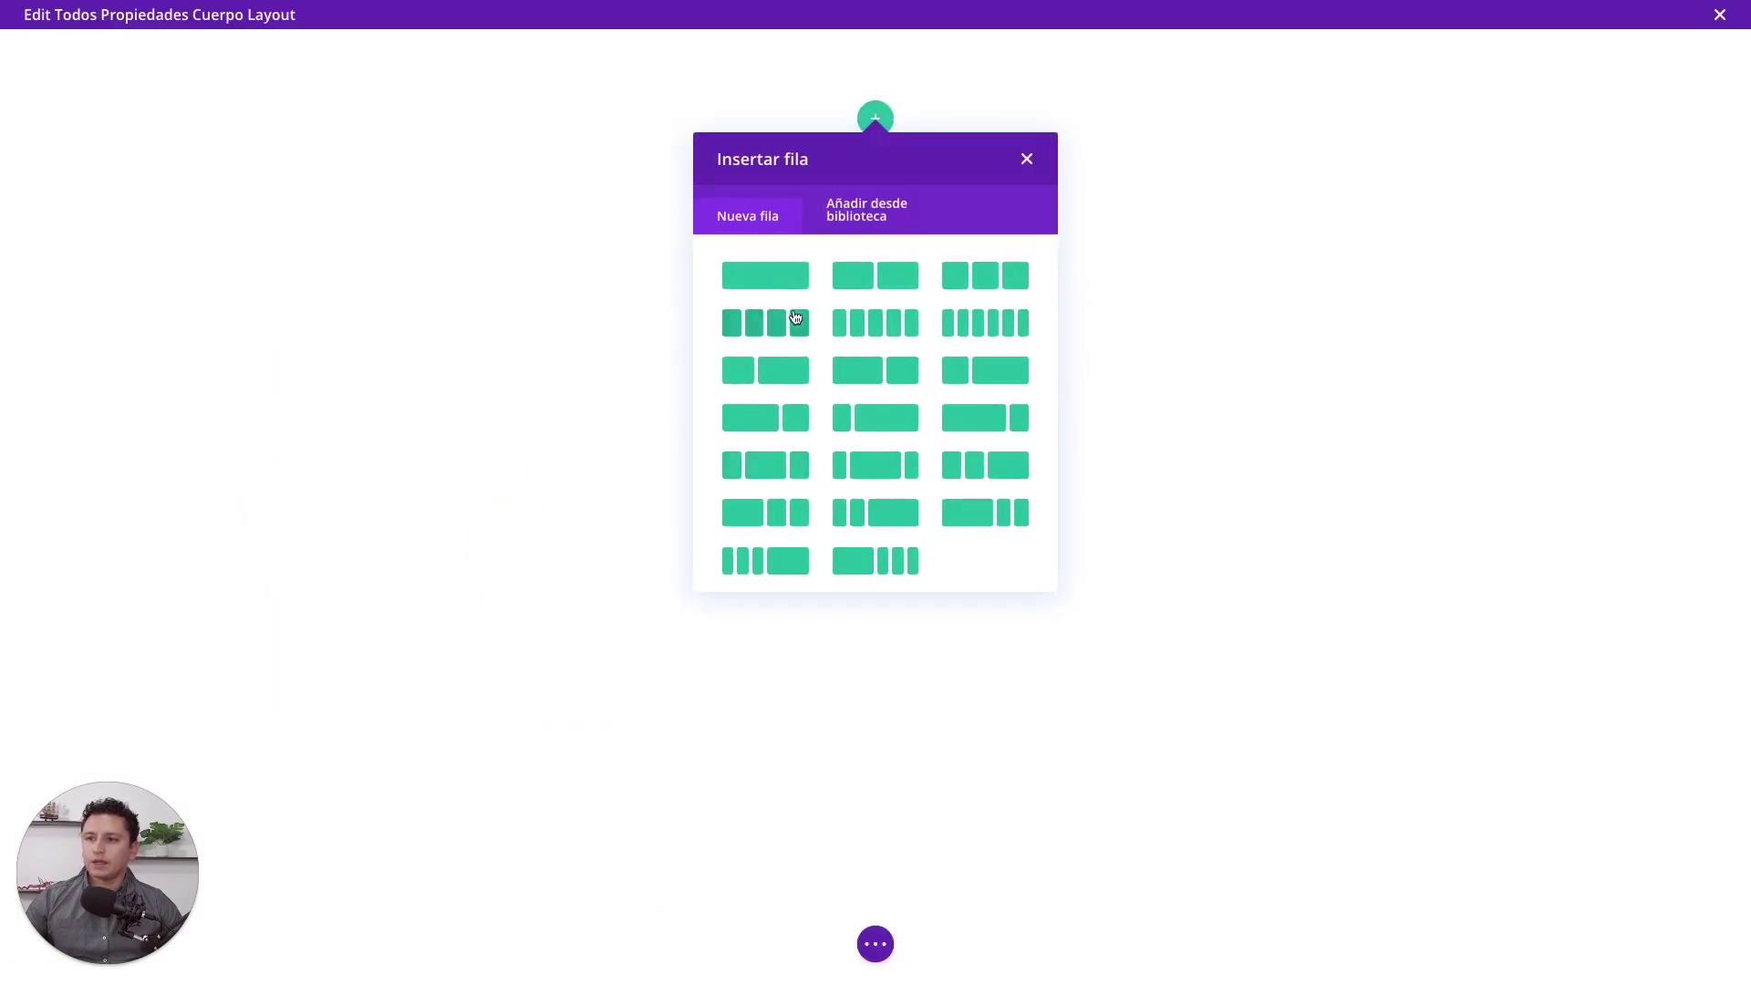
click(762, 273)
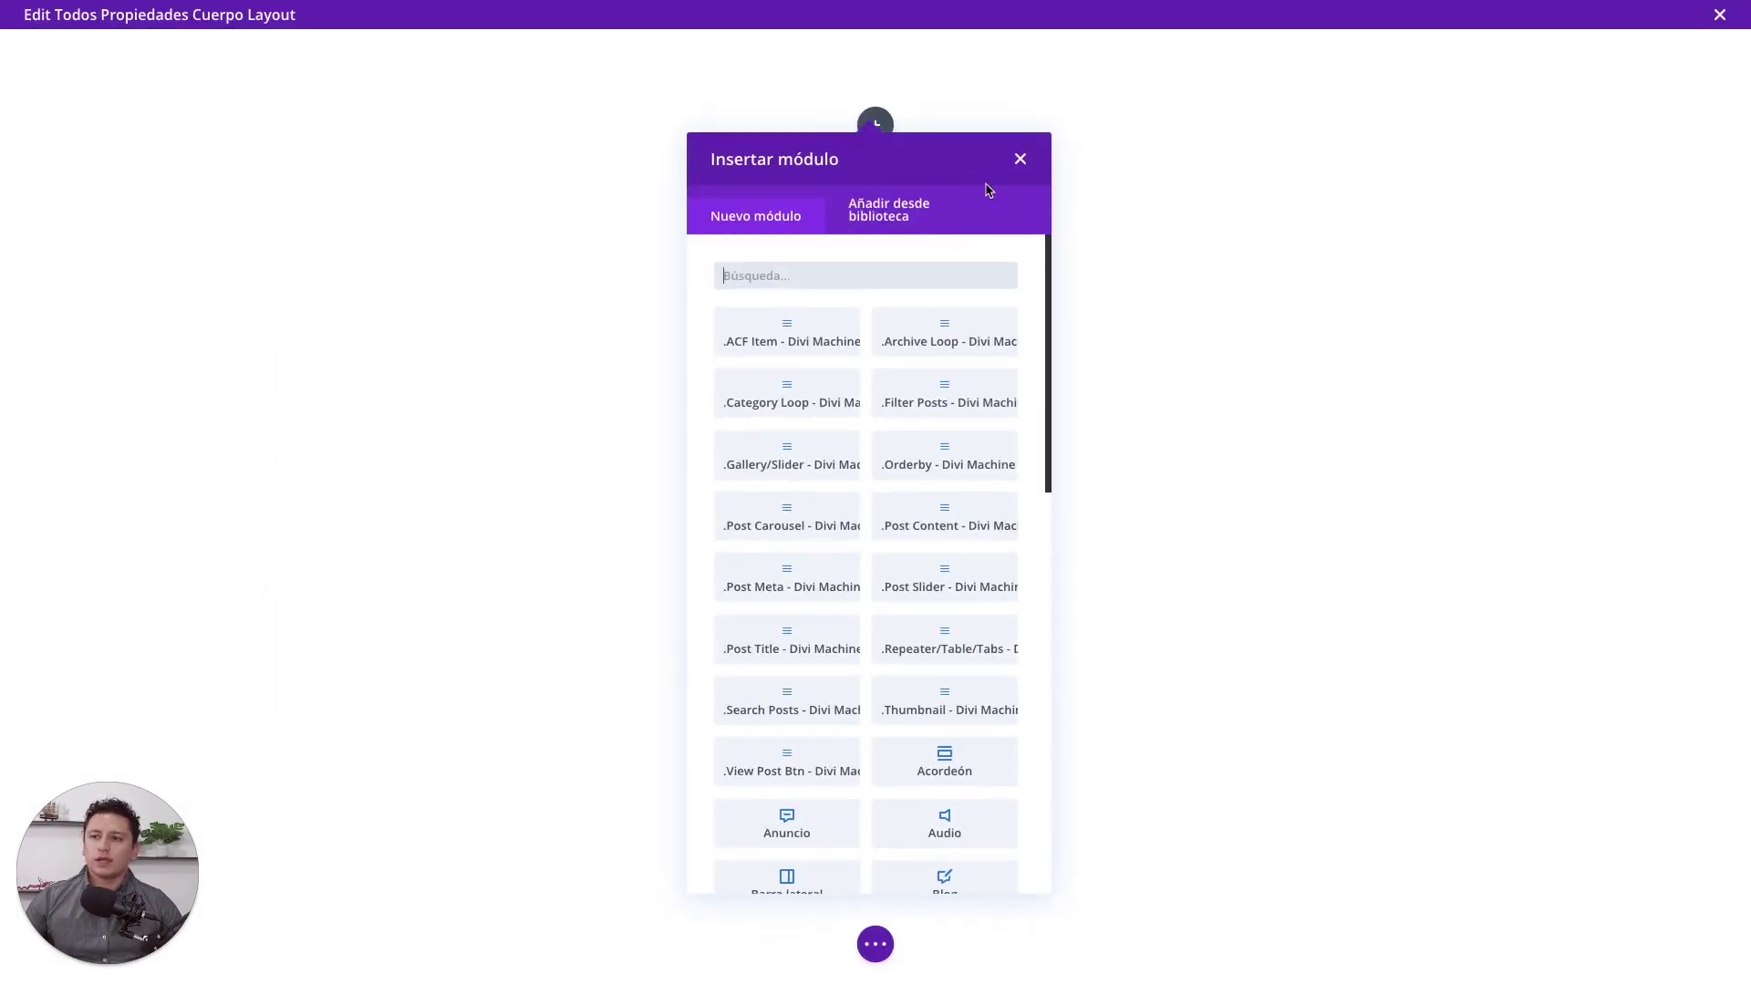
click(1020, 161)
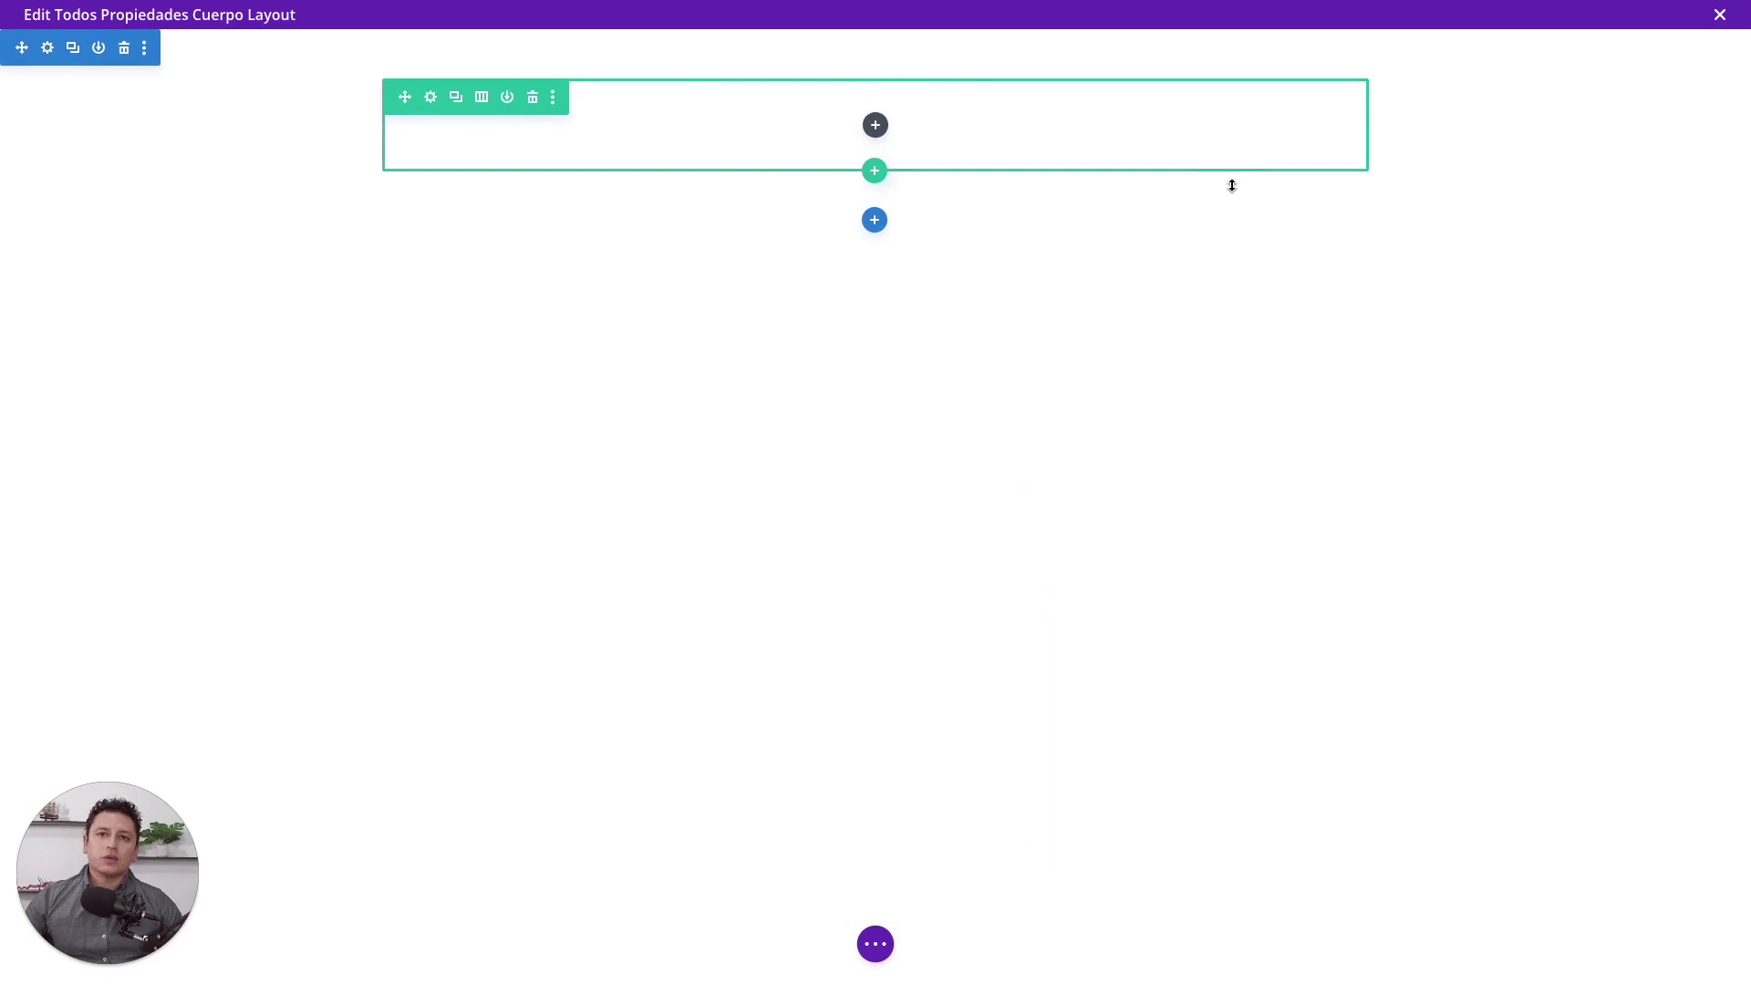
Save the body layout, close the editor, and save the Theme Builder changes
click(877, 943)
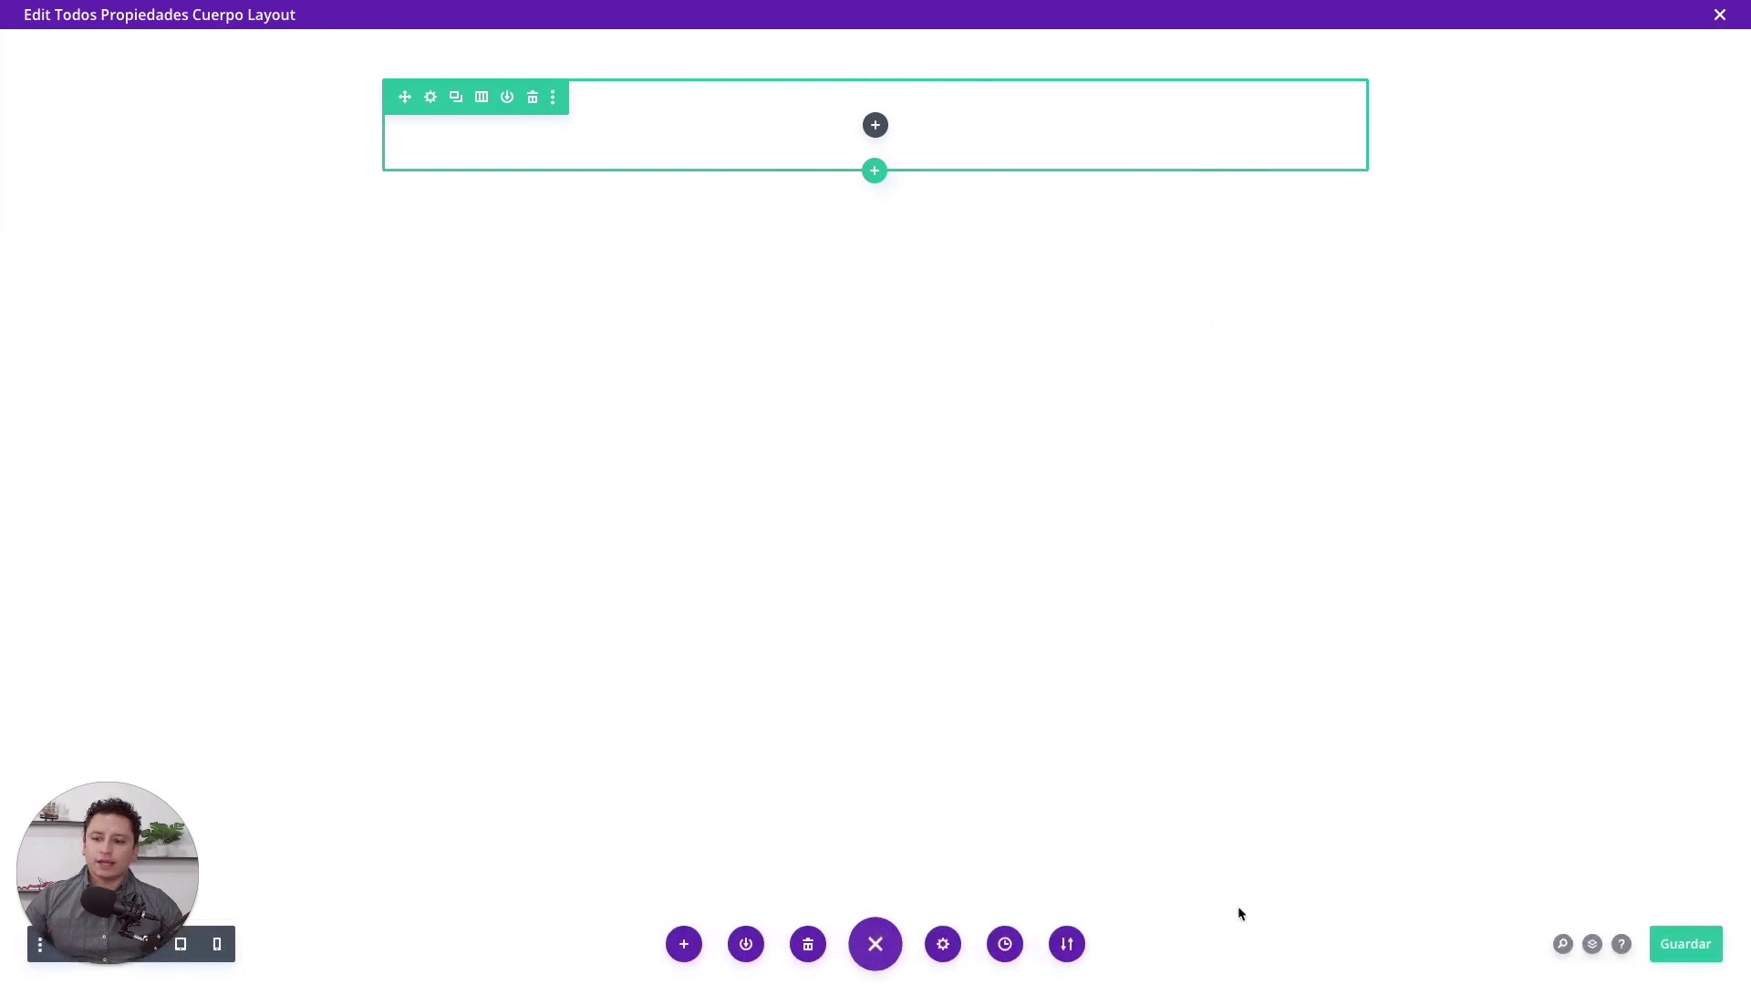
click(1690, 945)
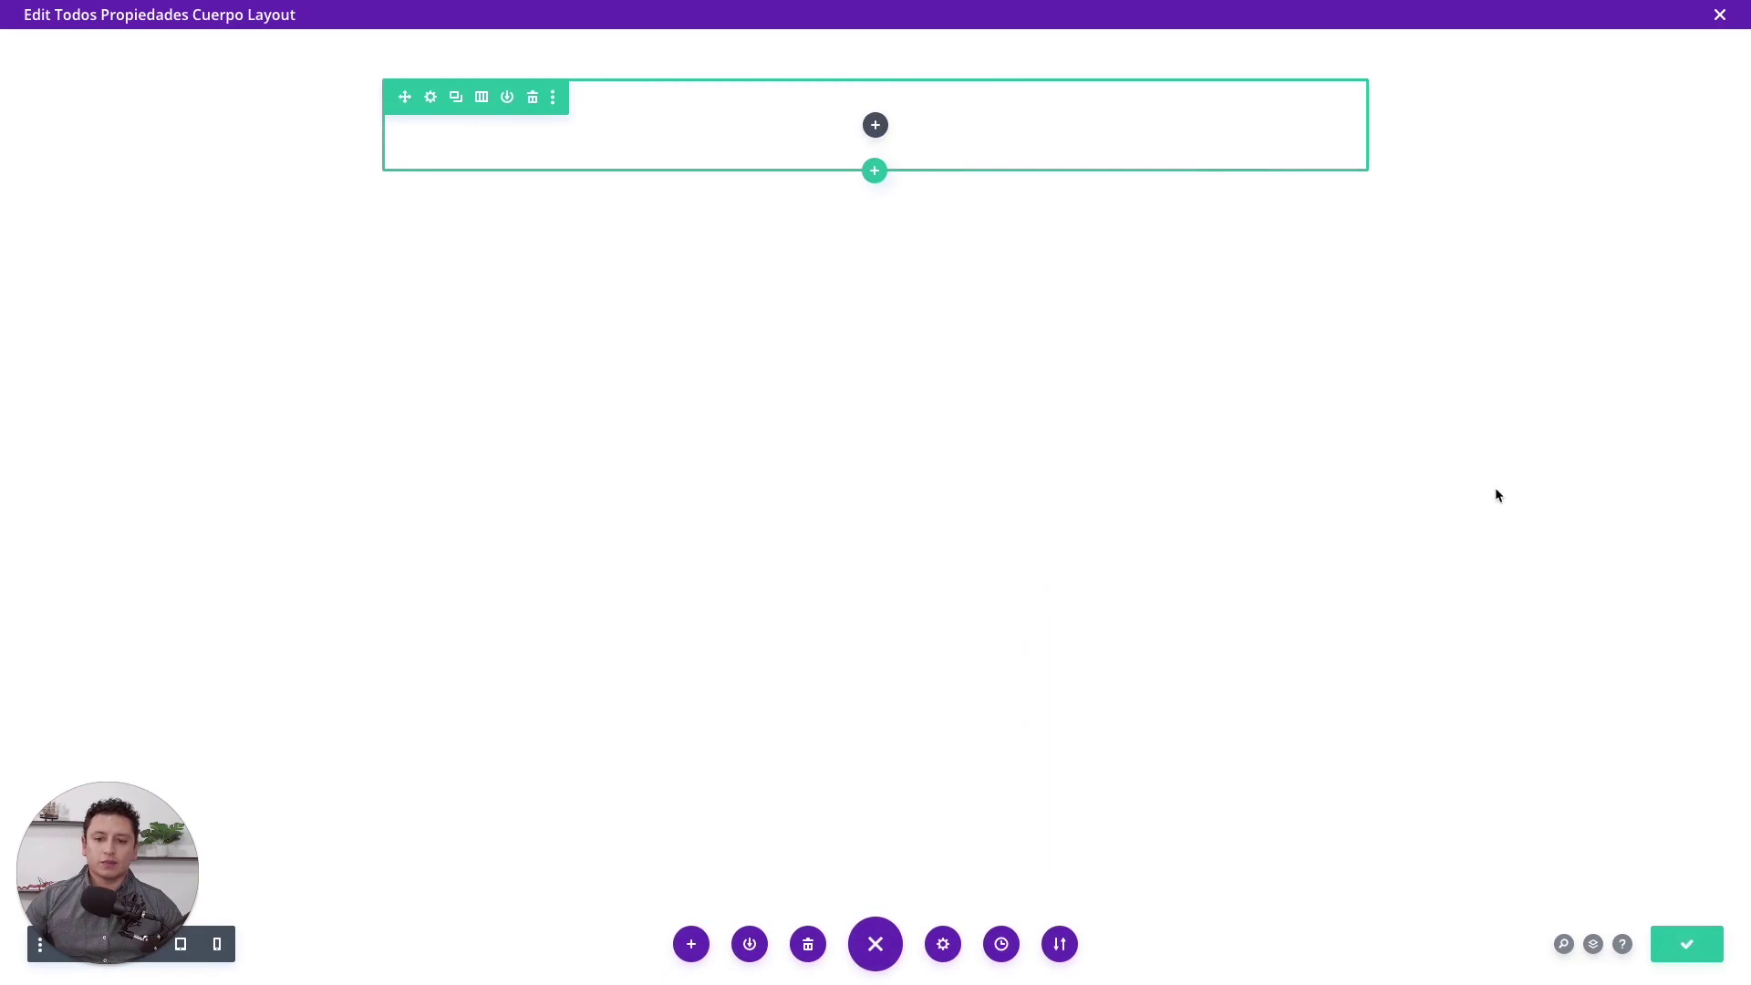
click(1719, 15)
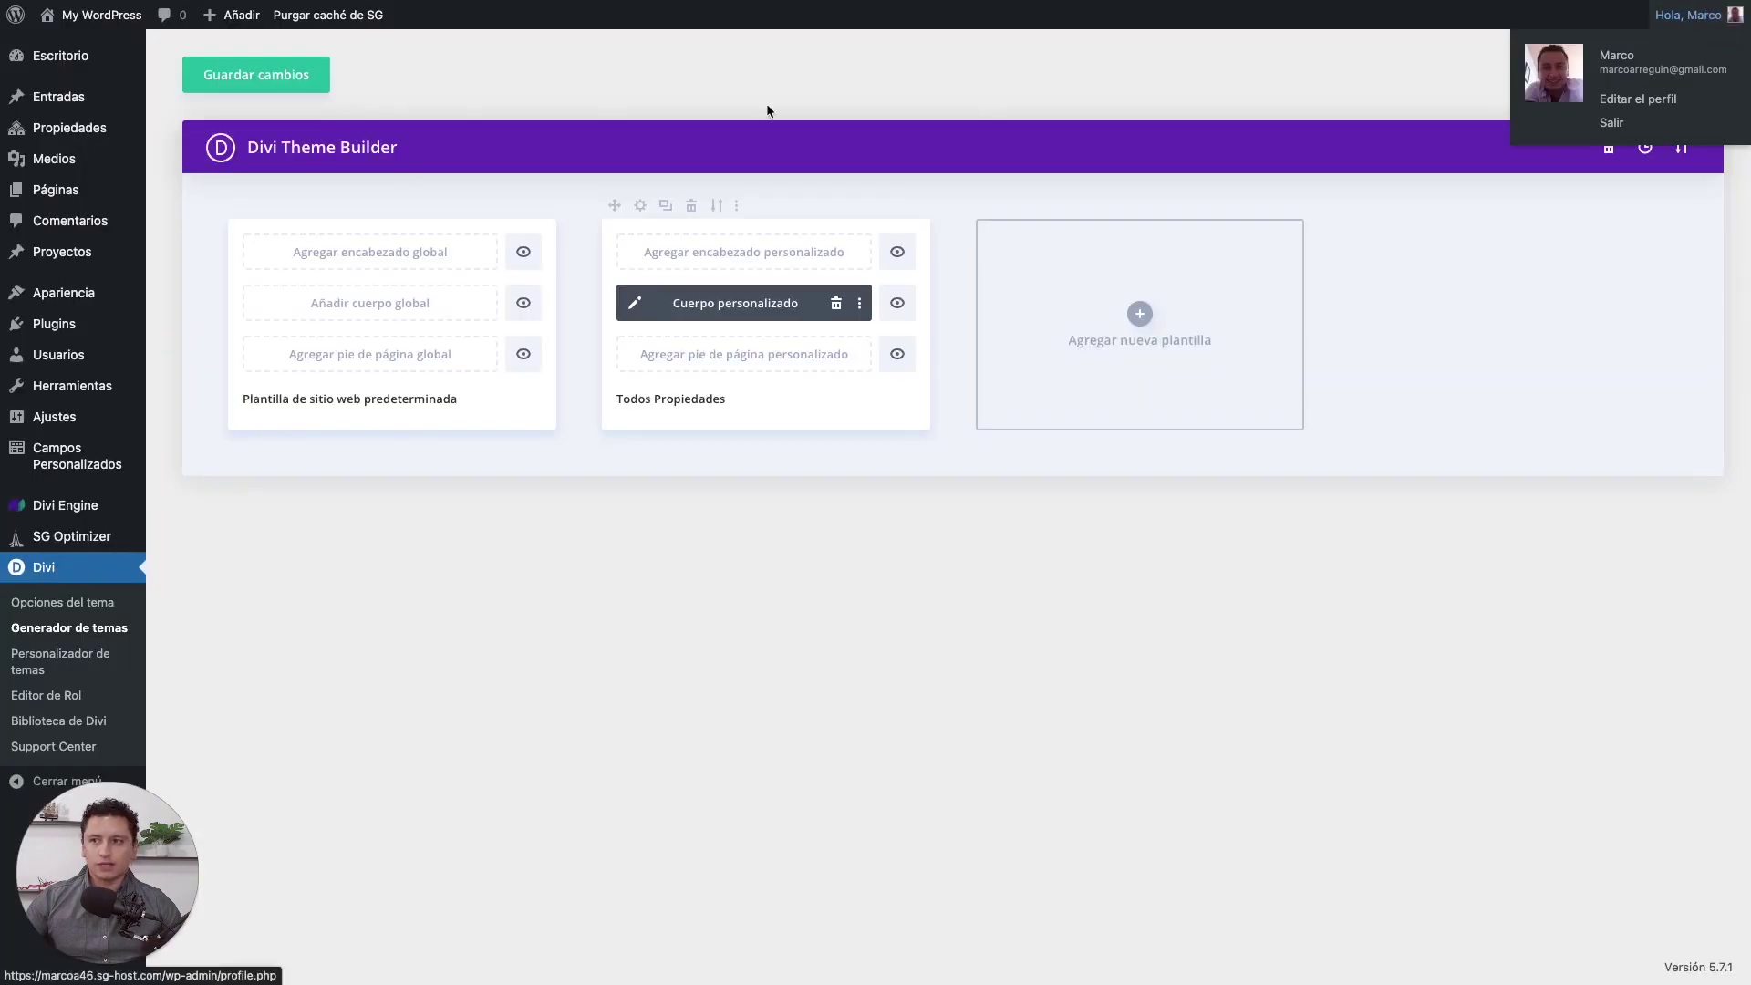
click(277, 88)
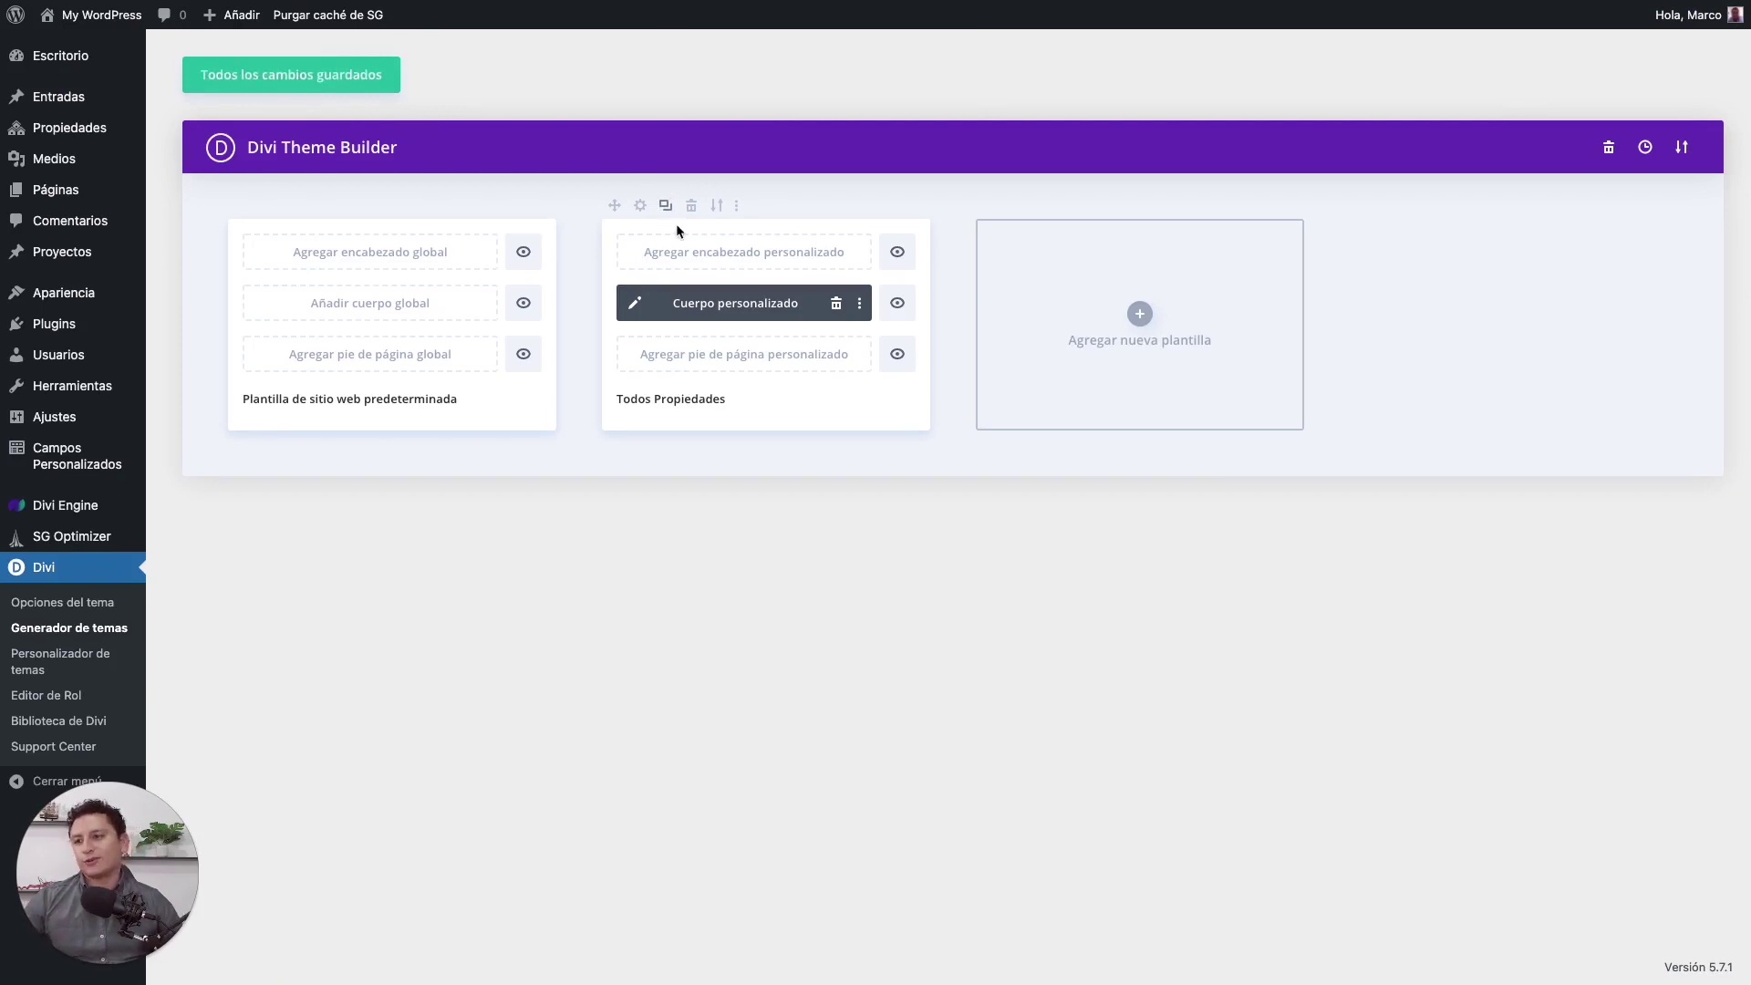
Reopen the Todos Propiedades custom body, build from scratch, and add an empty one-column row
click(636, 305)
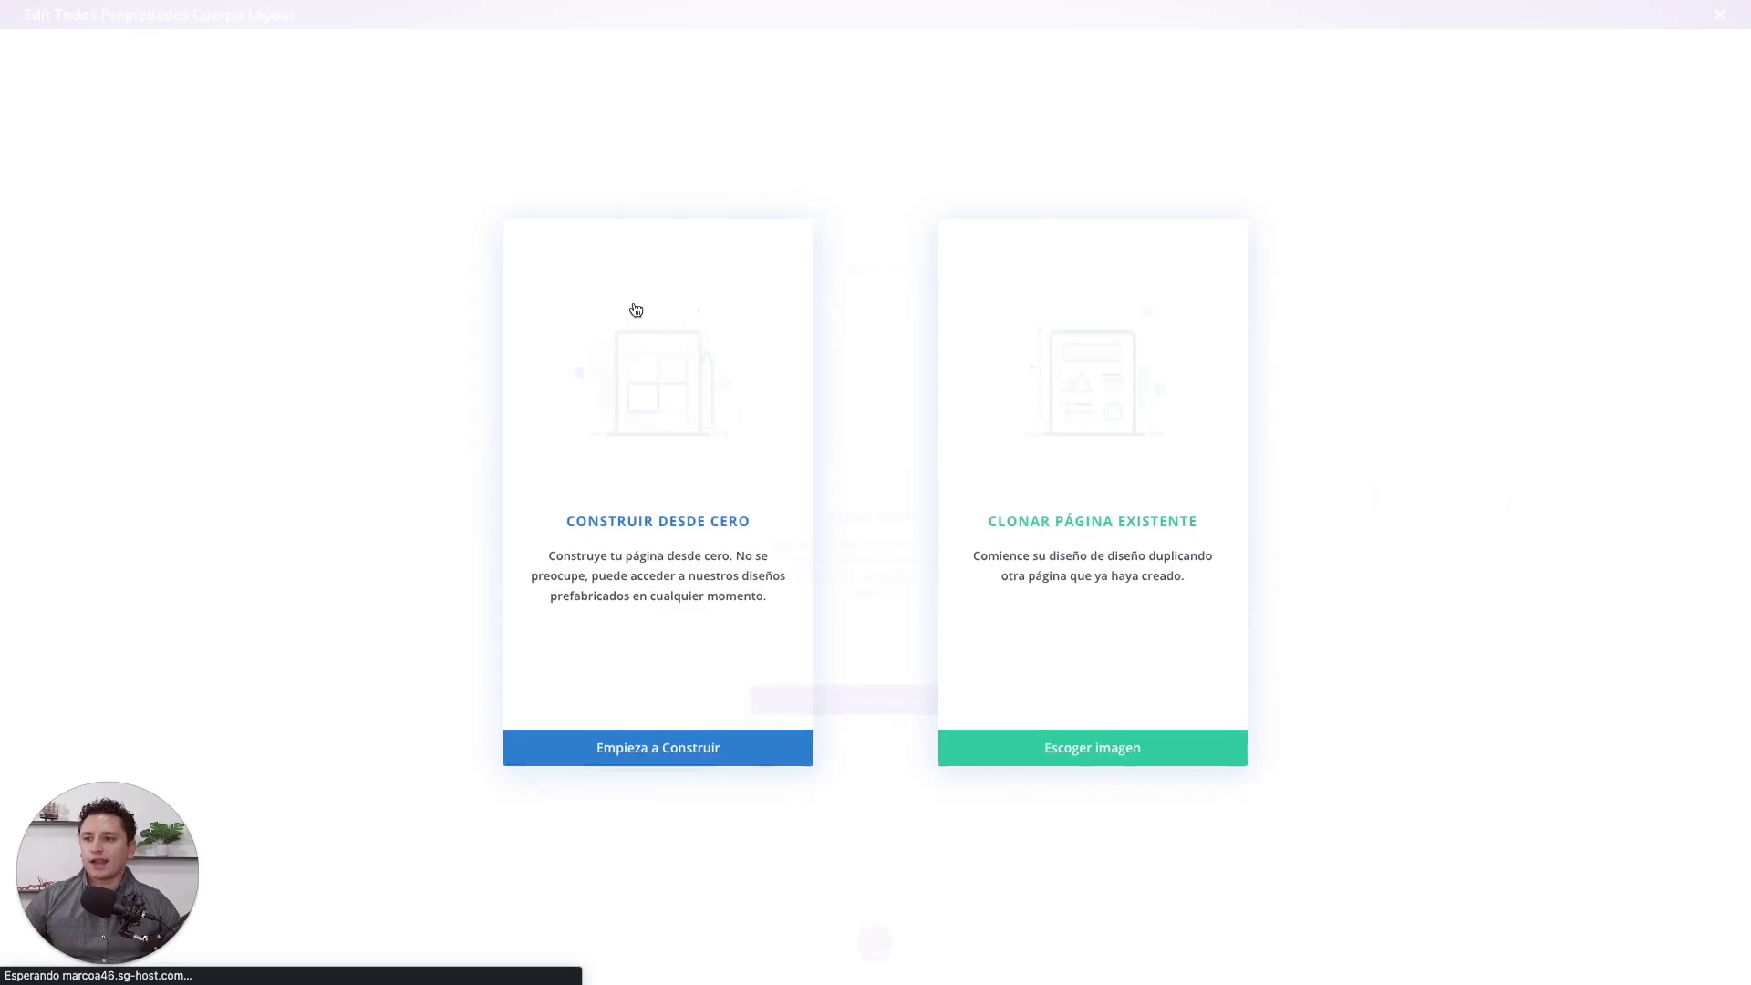
click(653, 391)
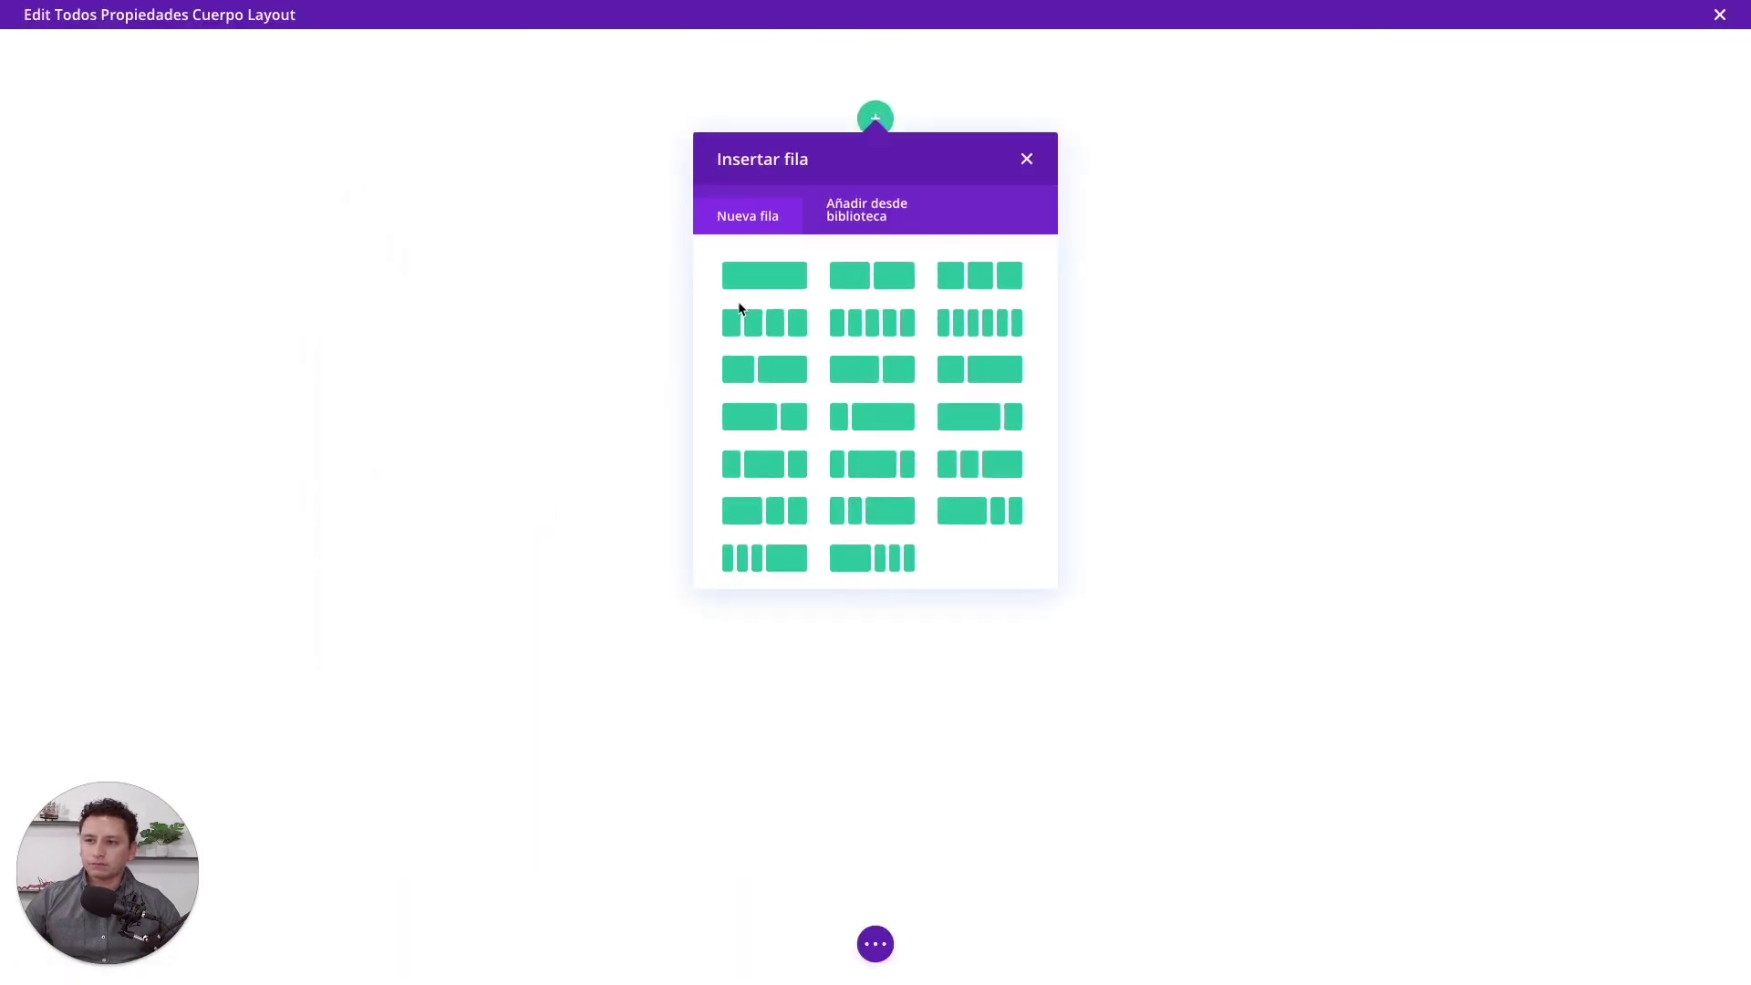
click(763, 276)
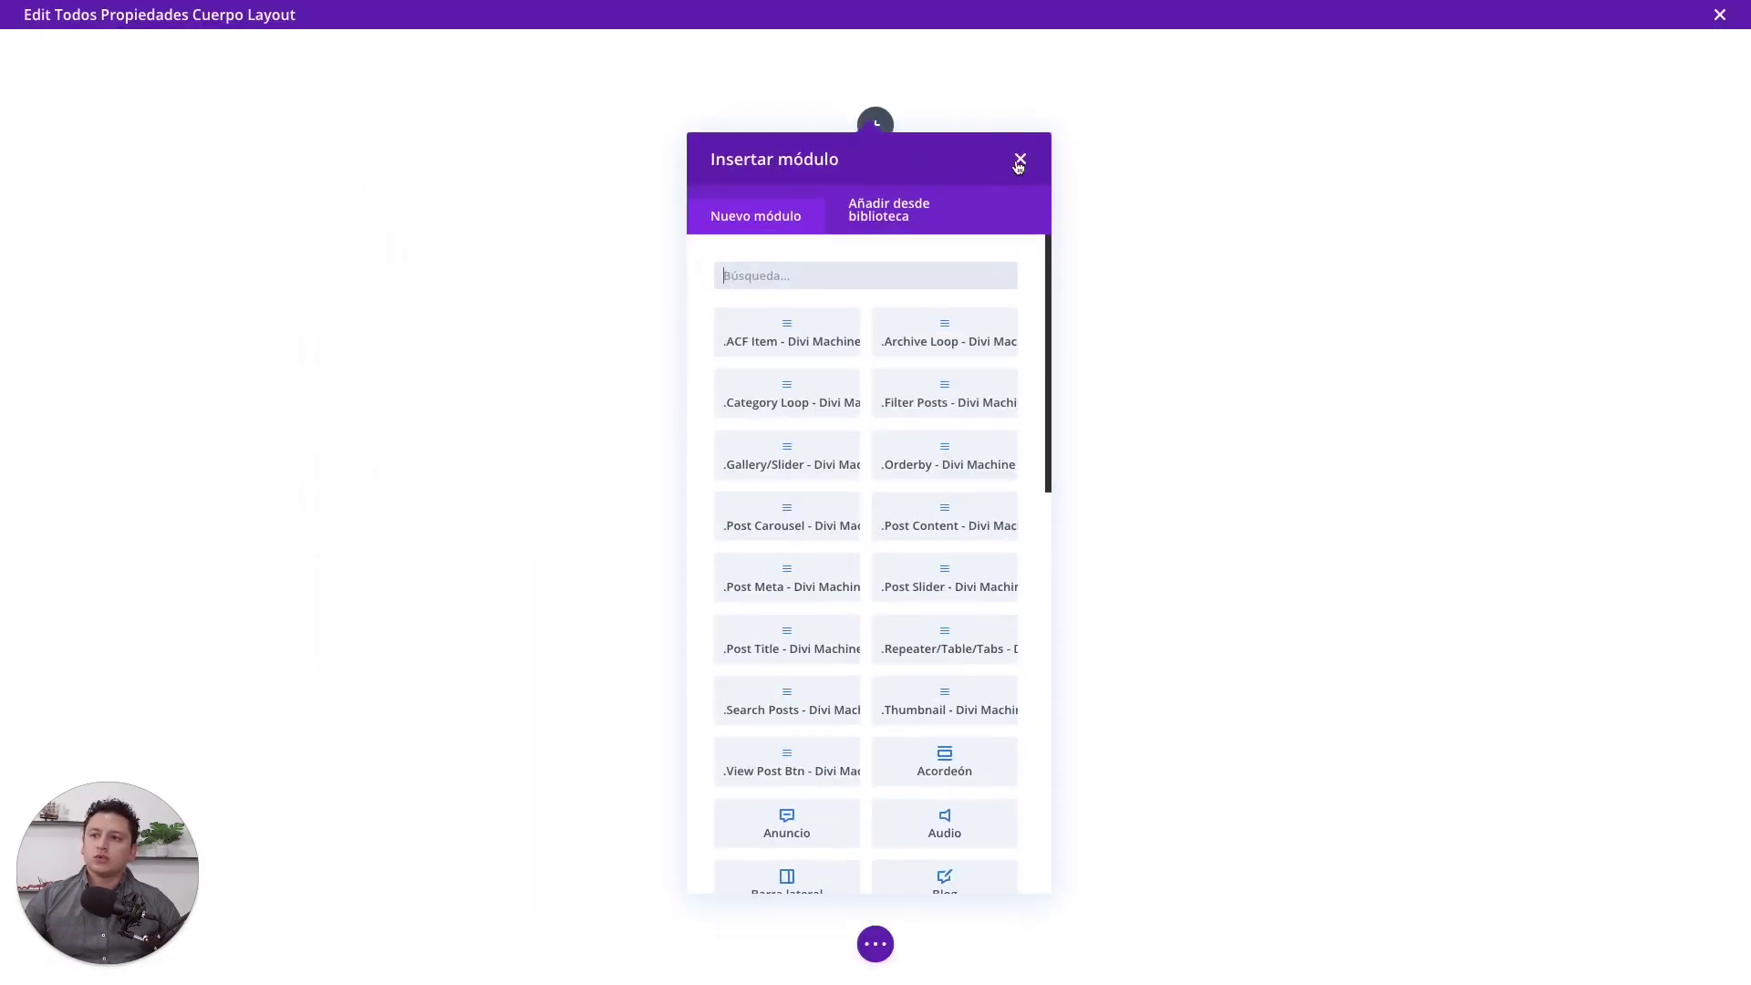
click(1020, 162)
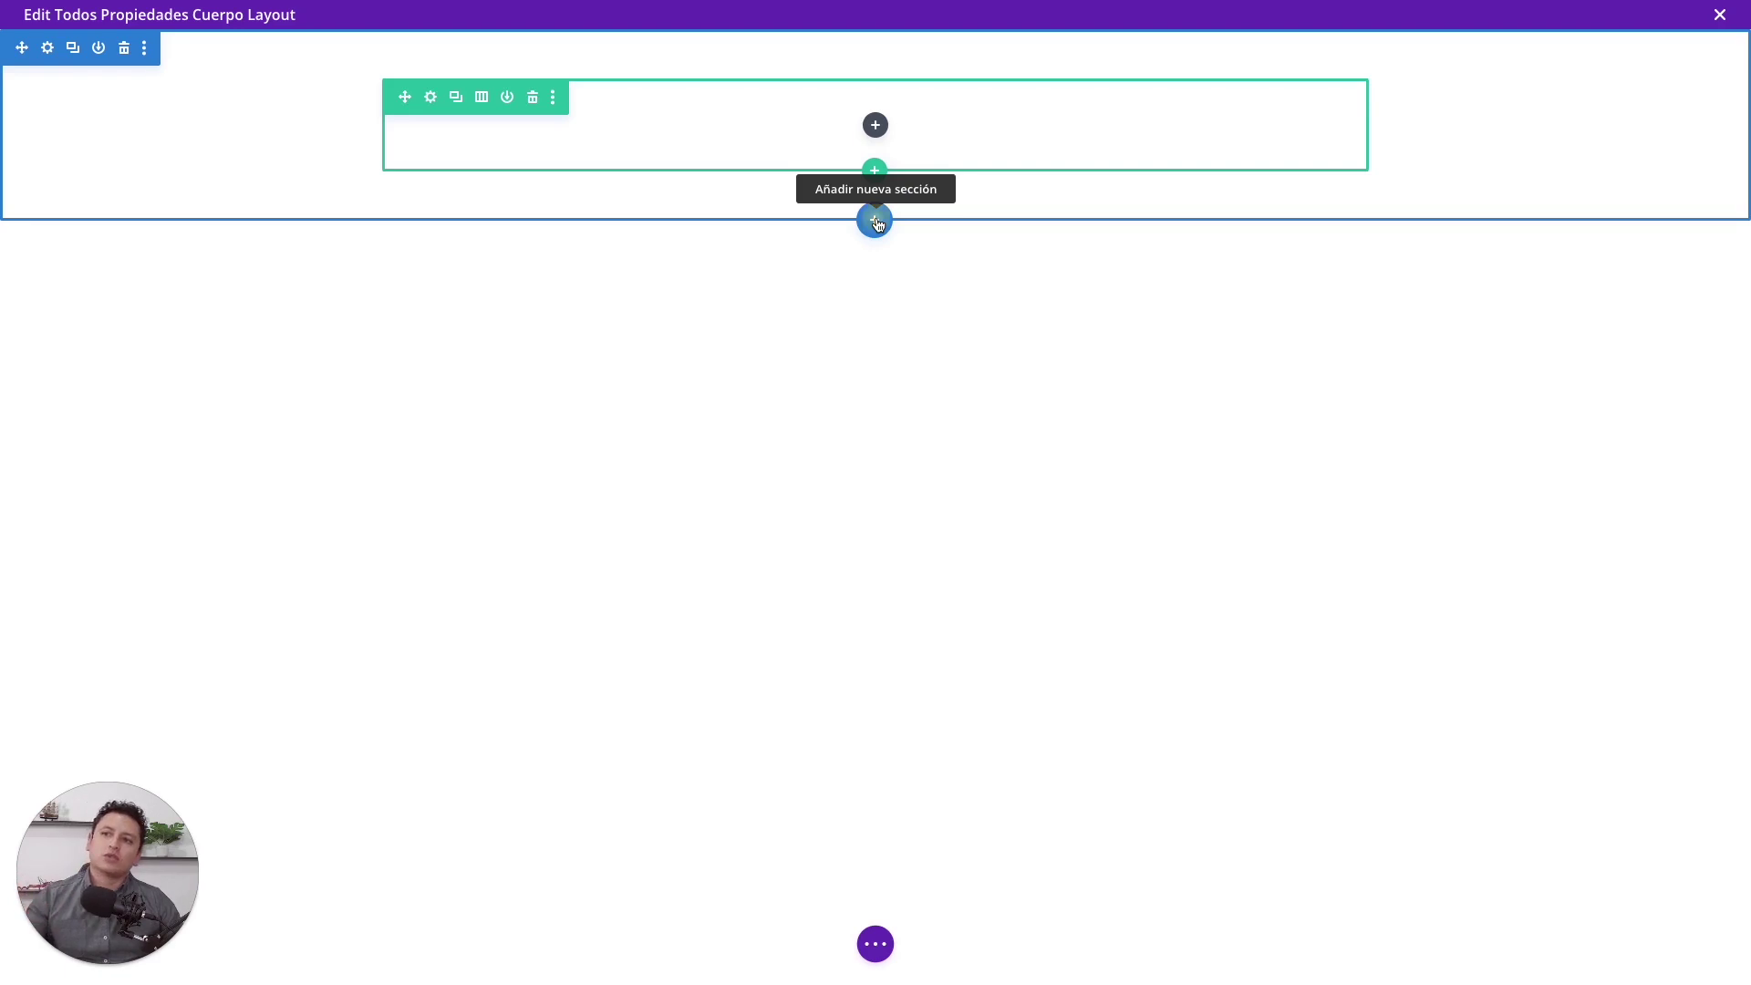
click(876, 221)
click(1027, 263)
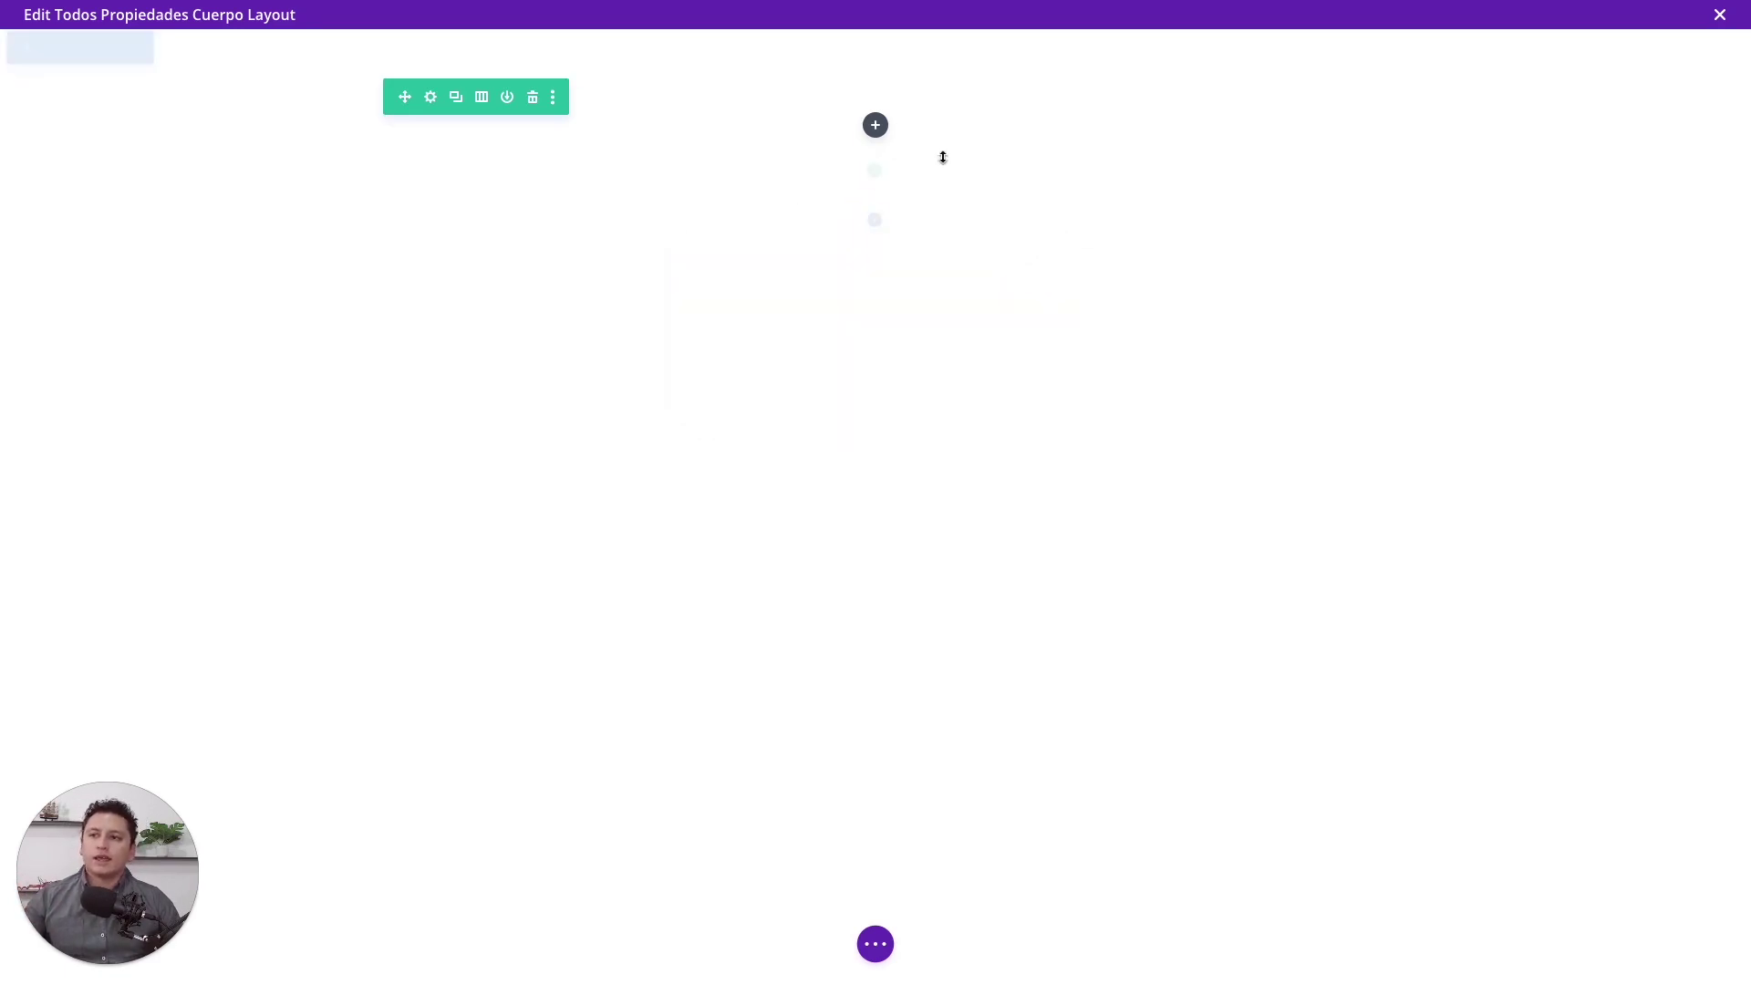
Add a specialty section with a right-sidebar layout and delete the empty top section
click(876, 224)
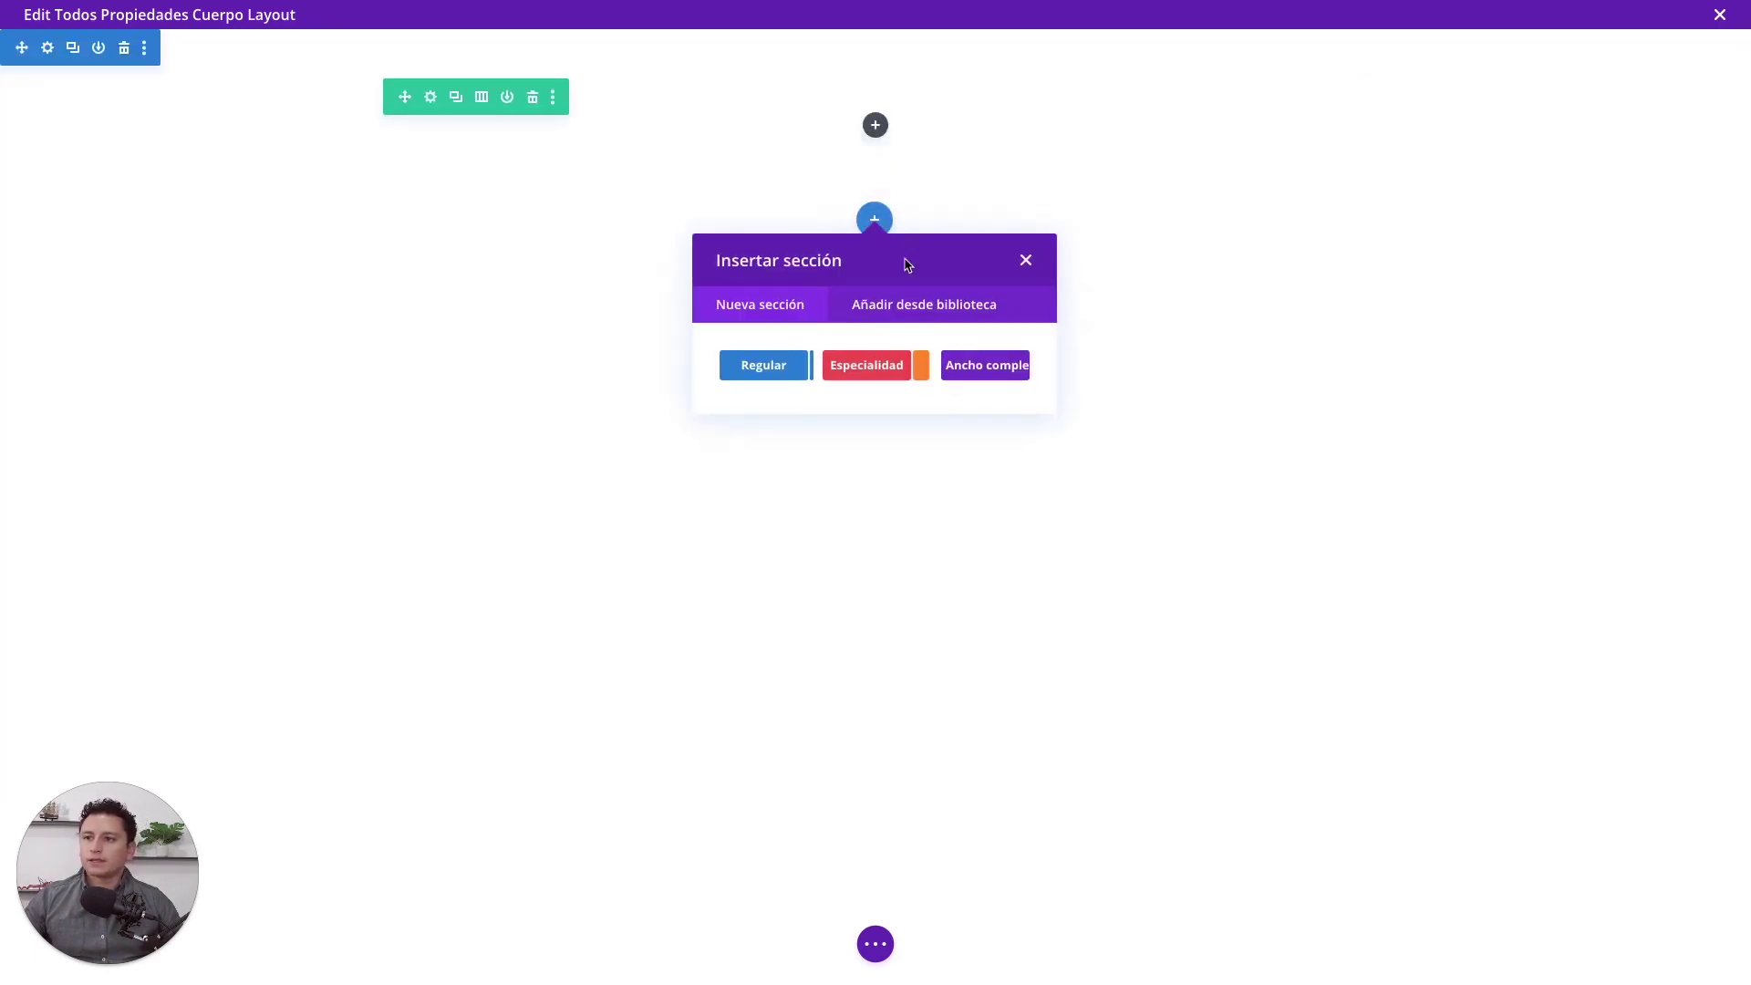
click(895, 370)
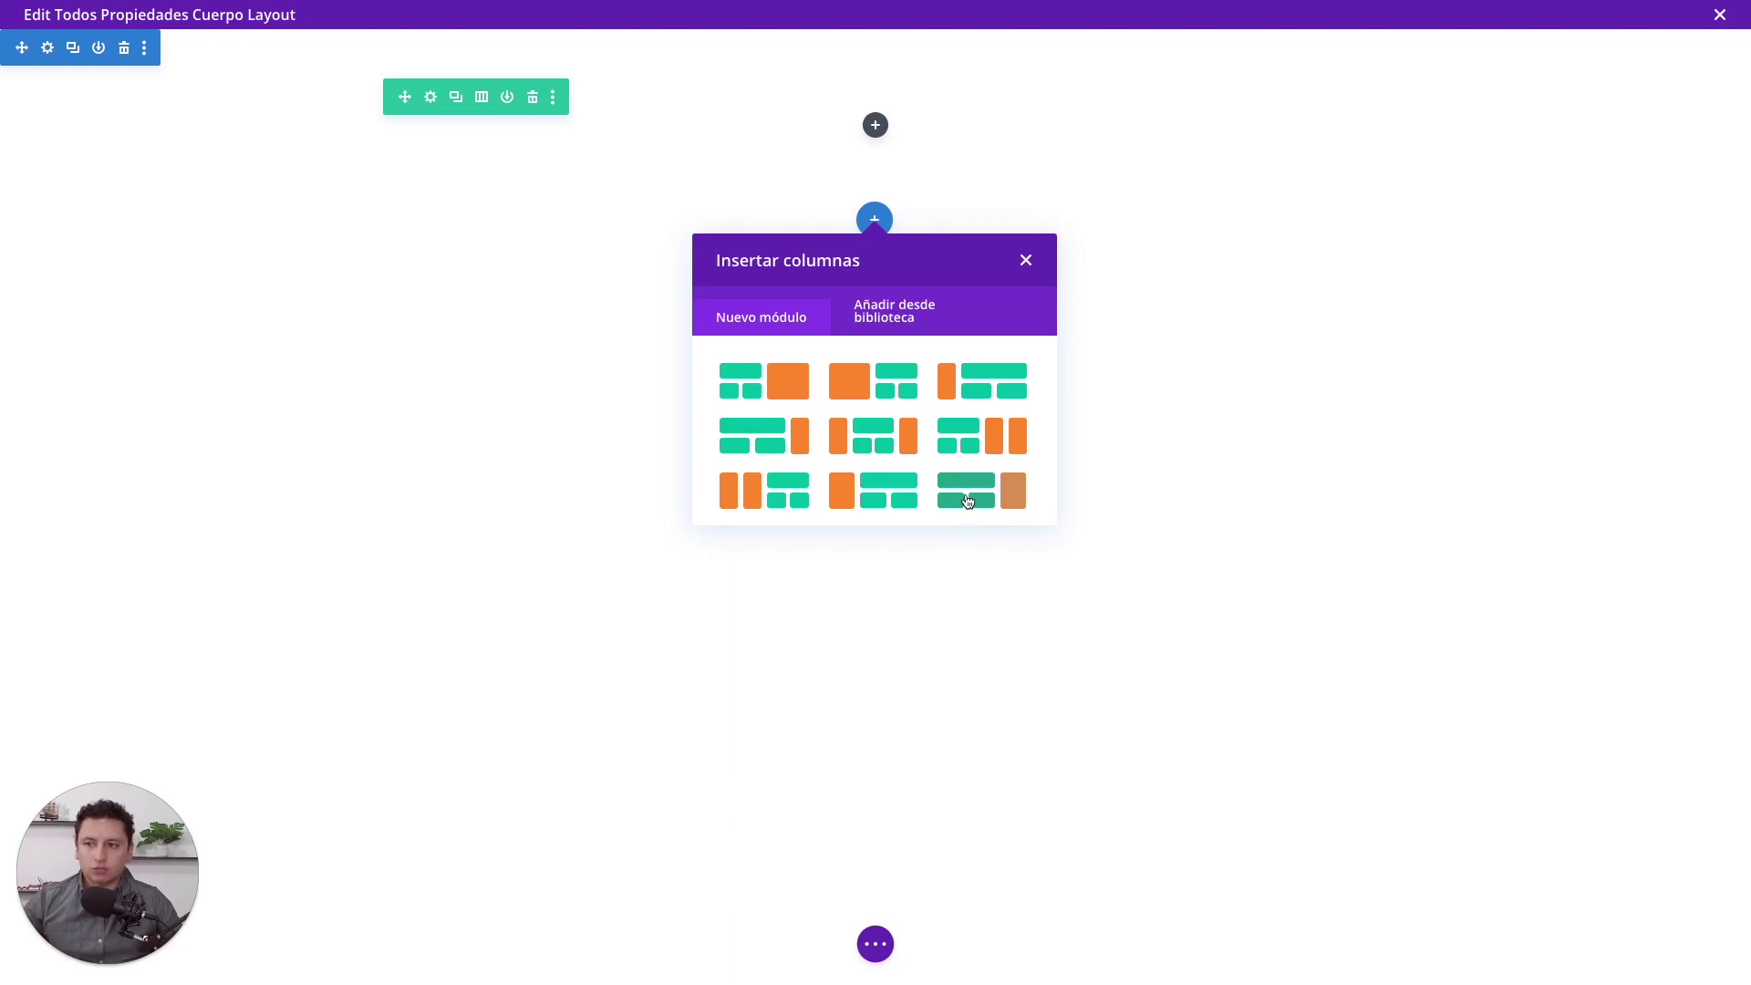
click(989, 491)
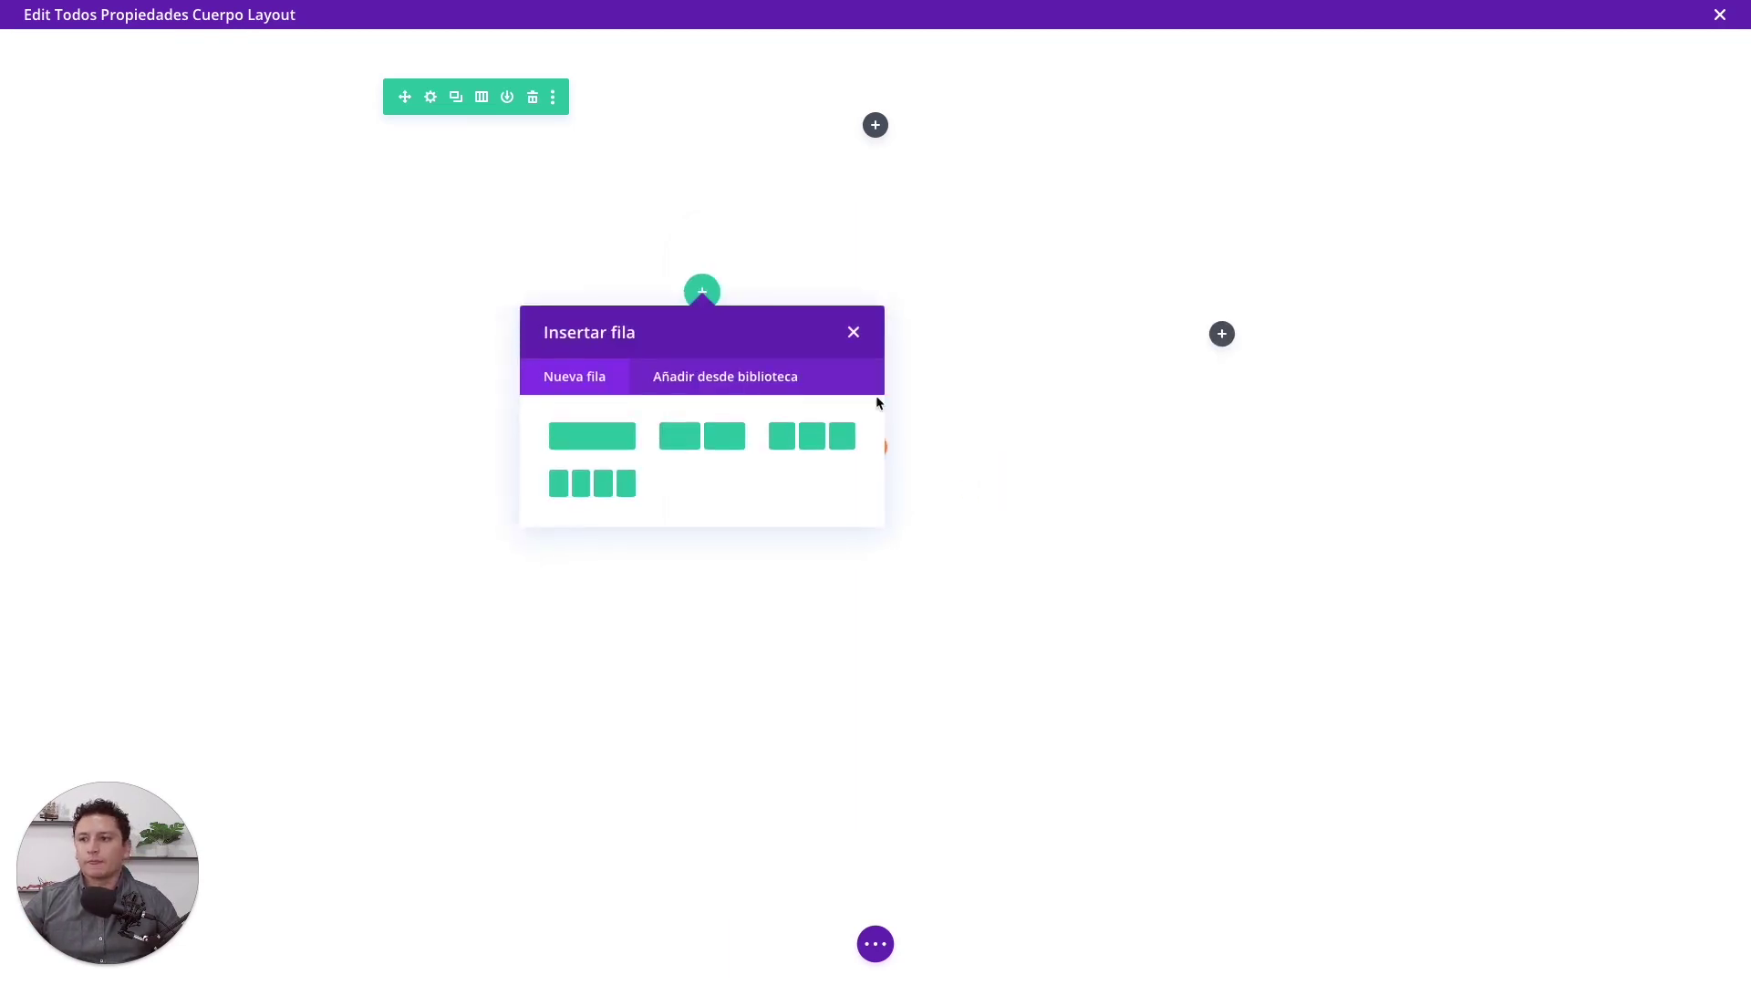
click(854, 334)
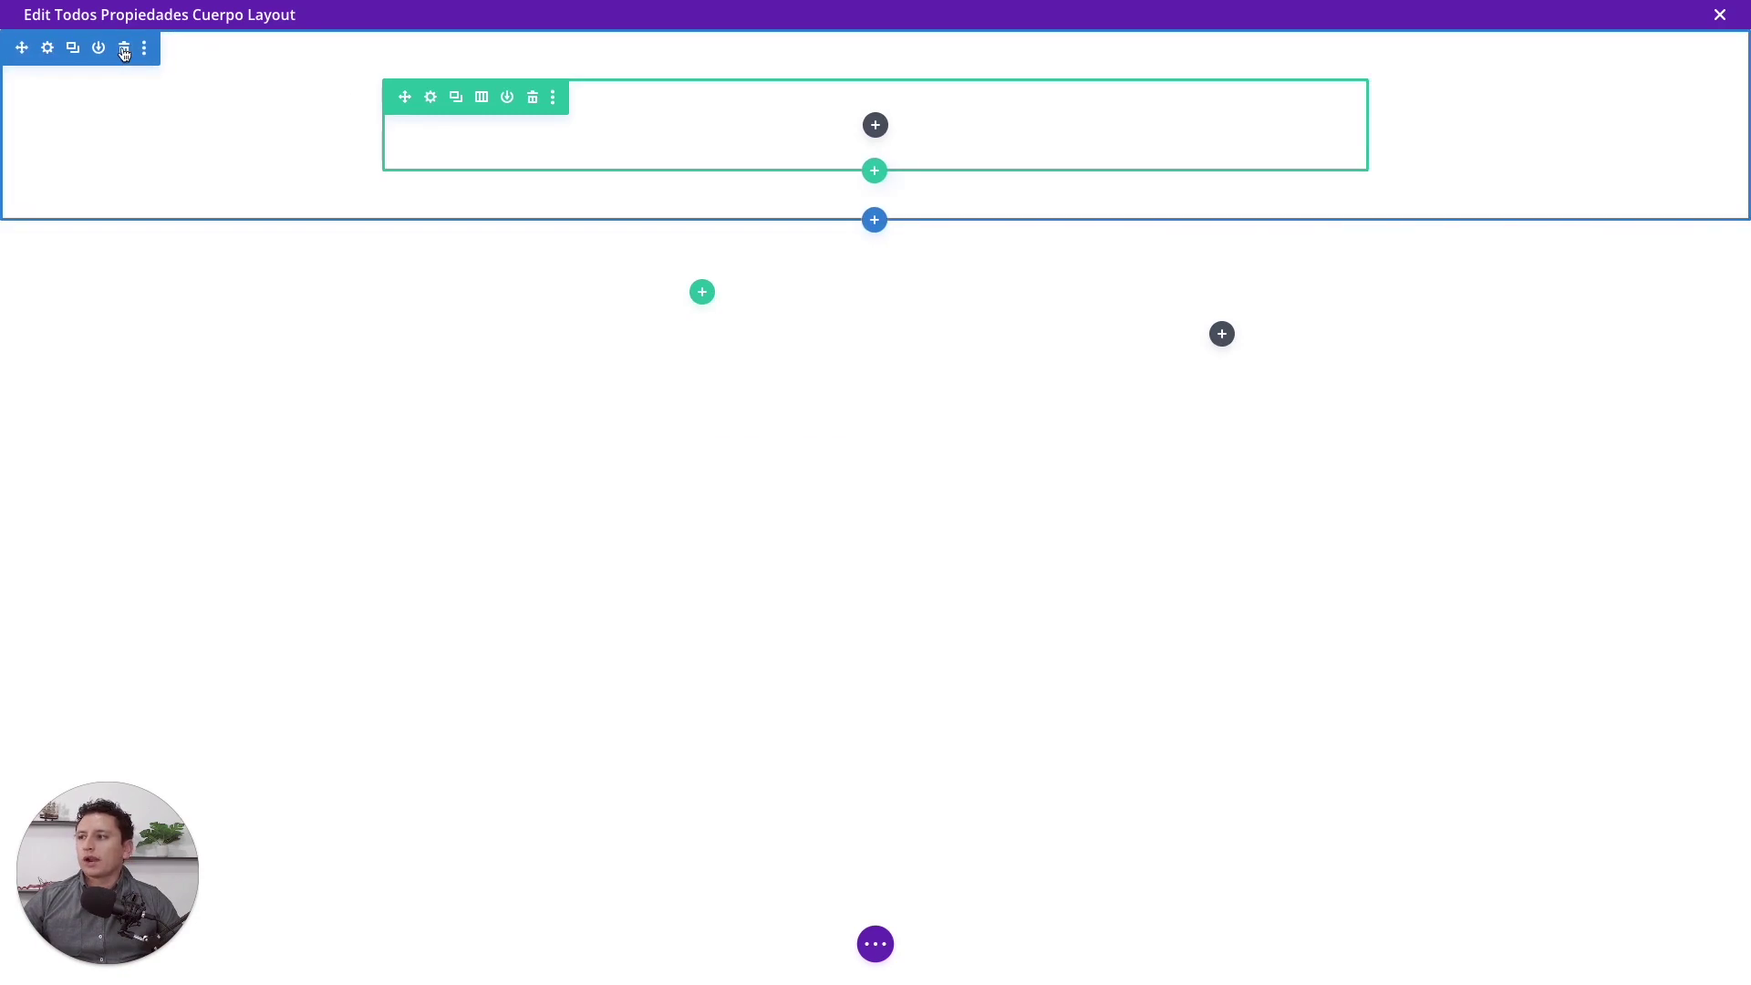
click(124, 48)
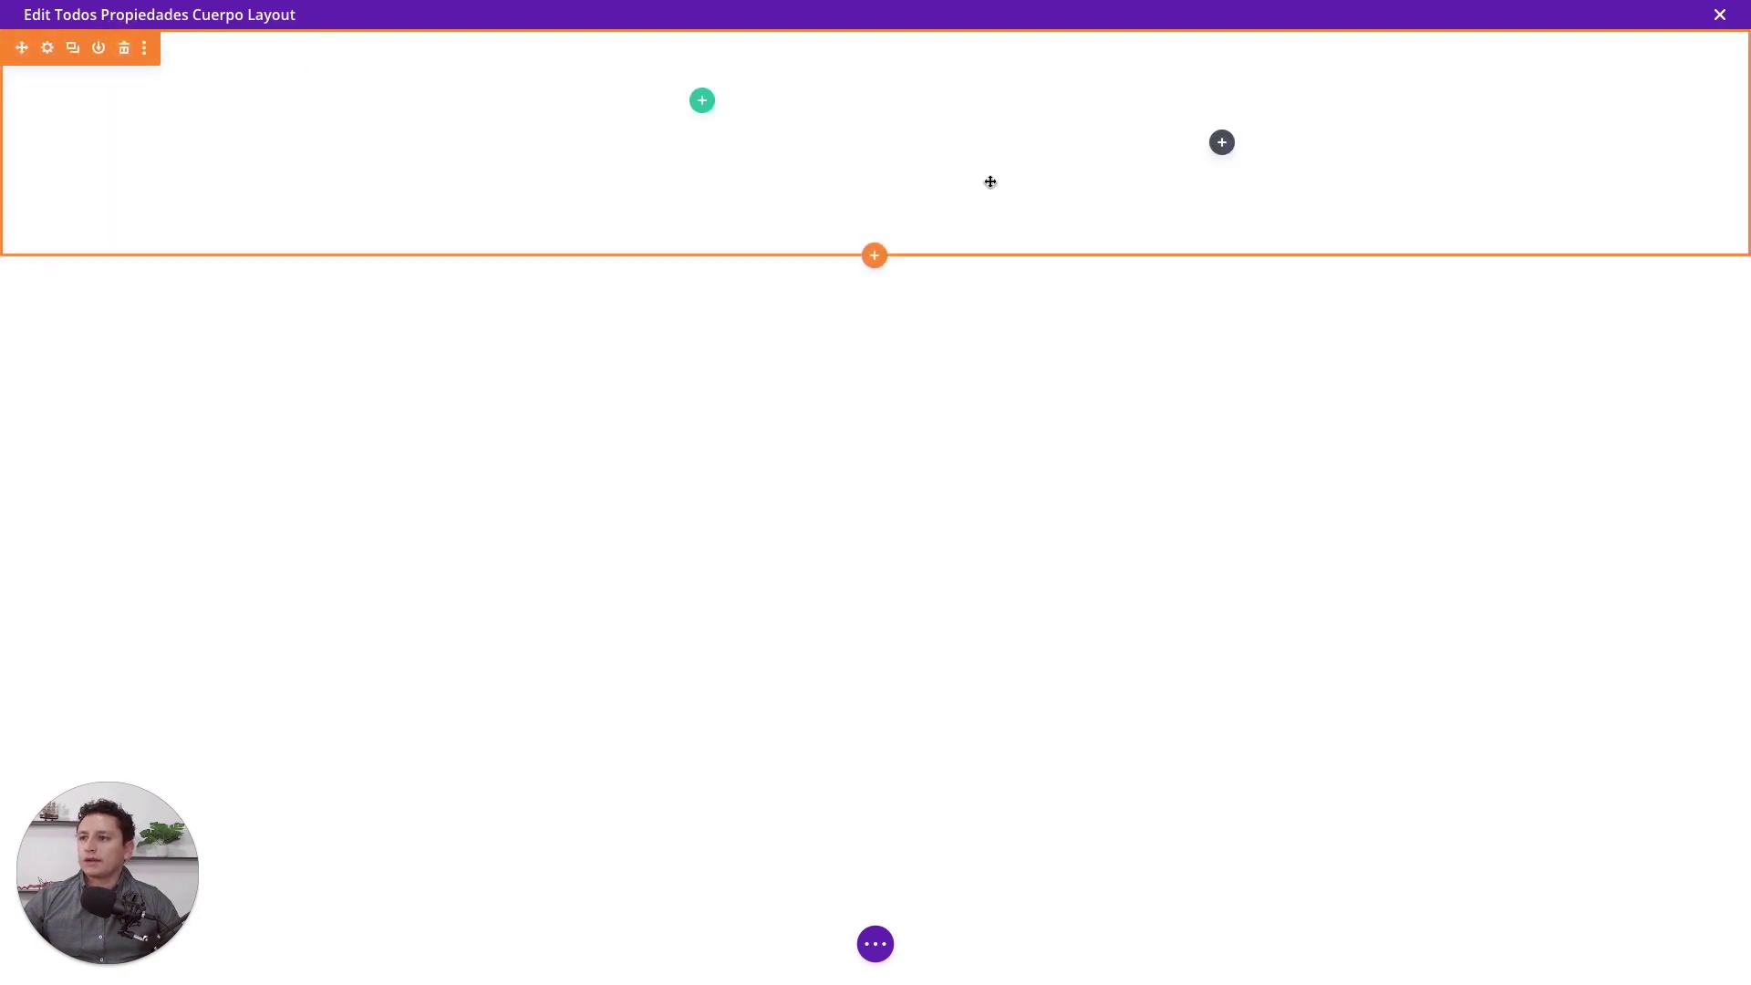
Insert a Texto module in the specialty section's right column with its default content
click(1223, 146)
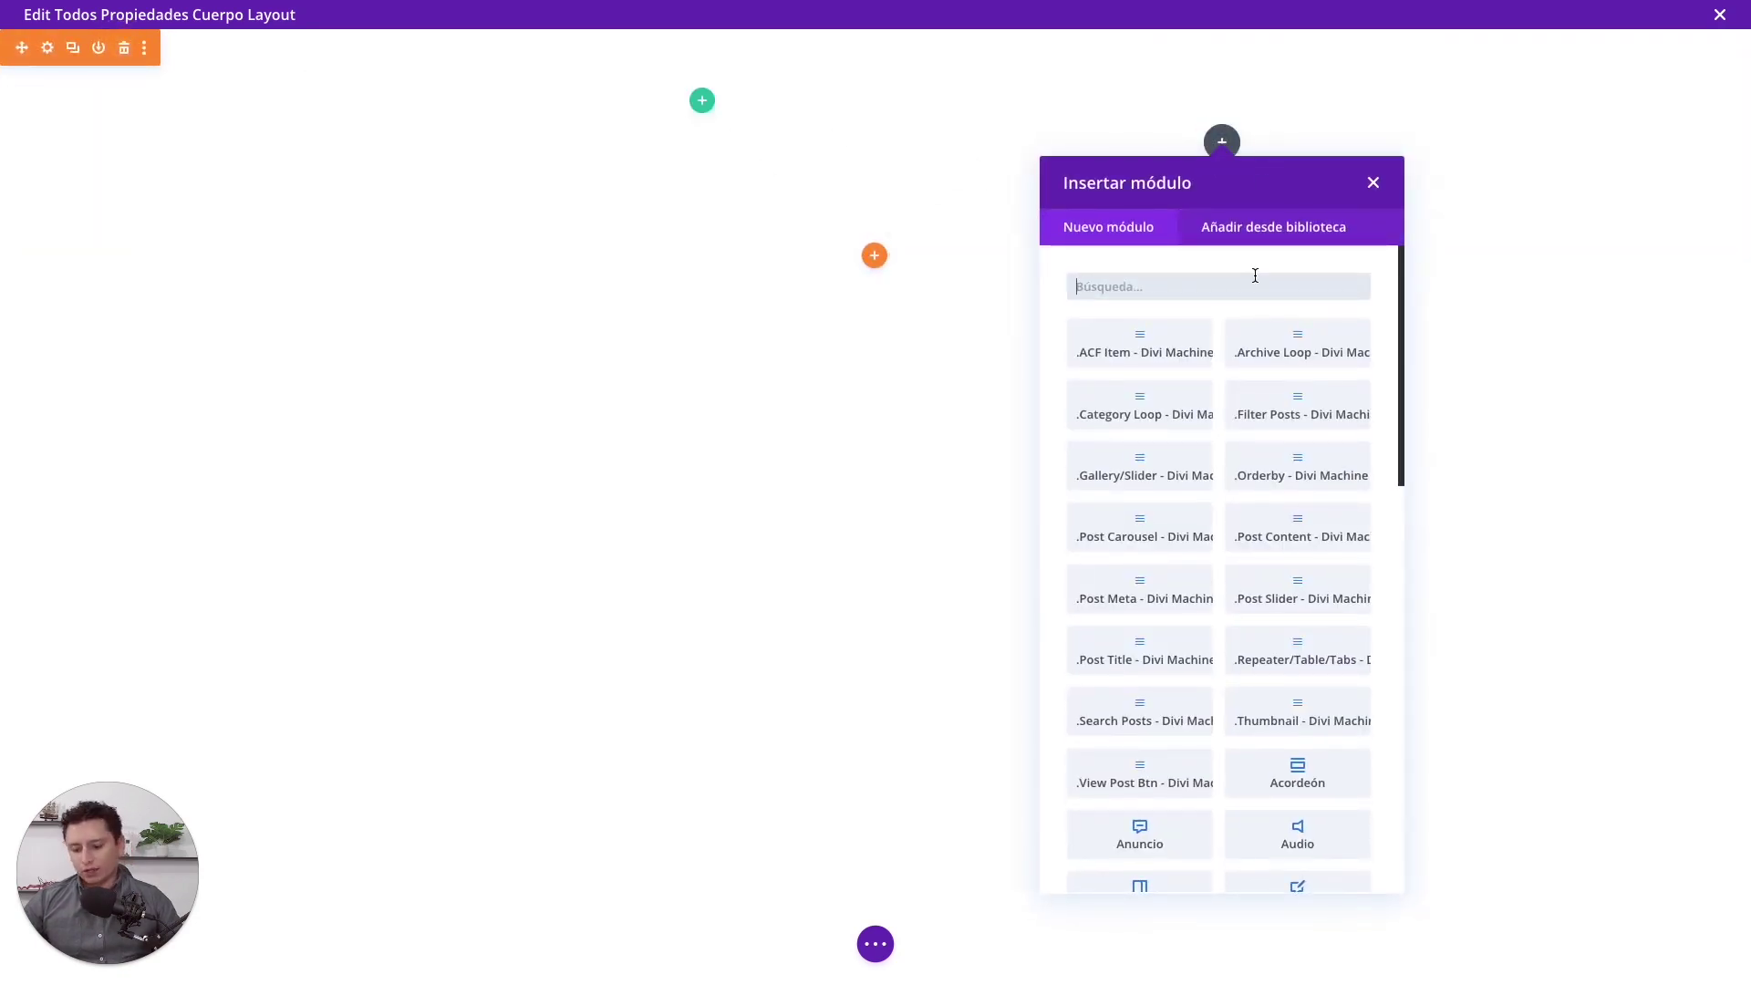
text(text)
click(1141, 350)
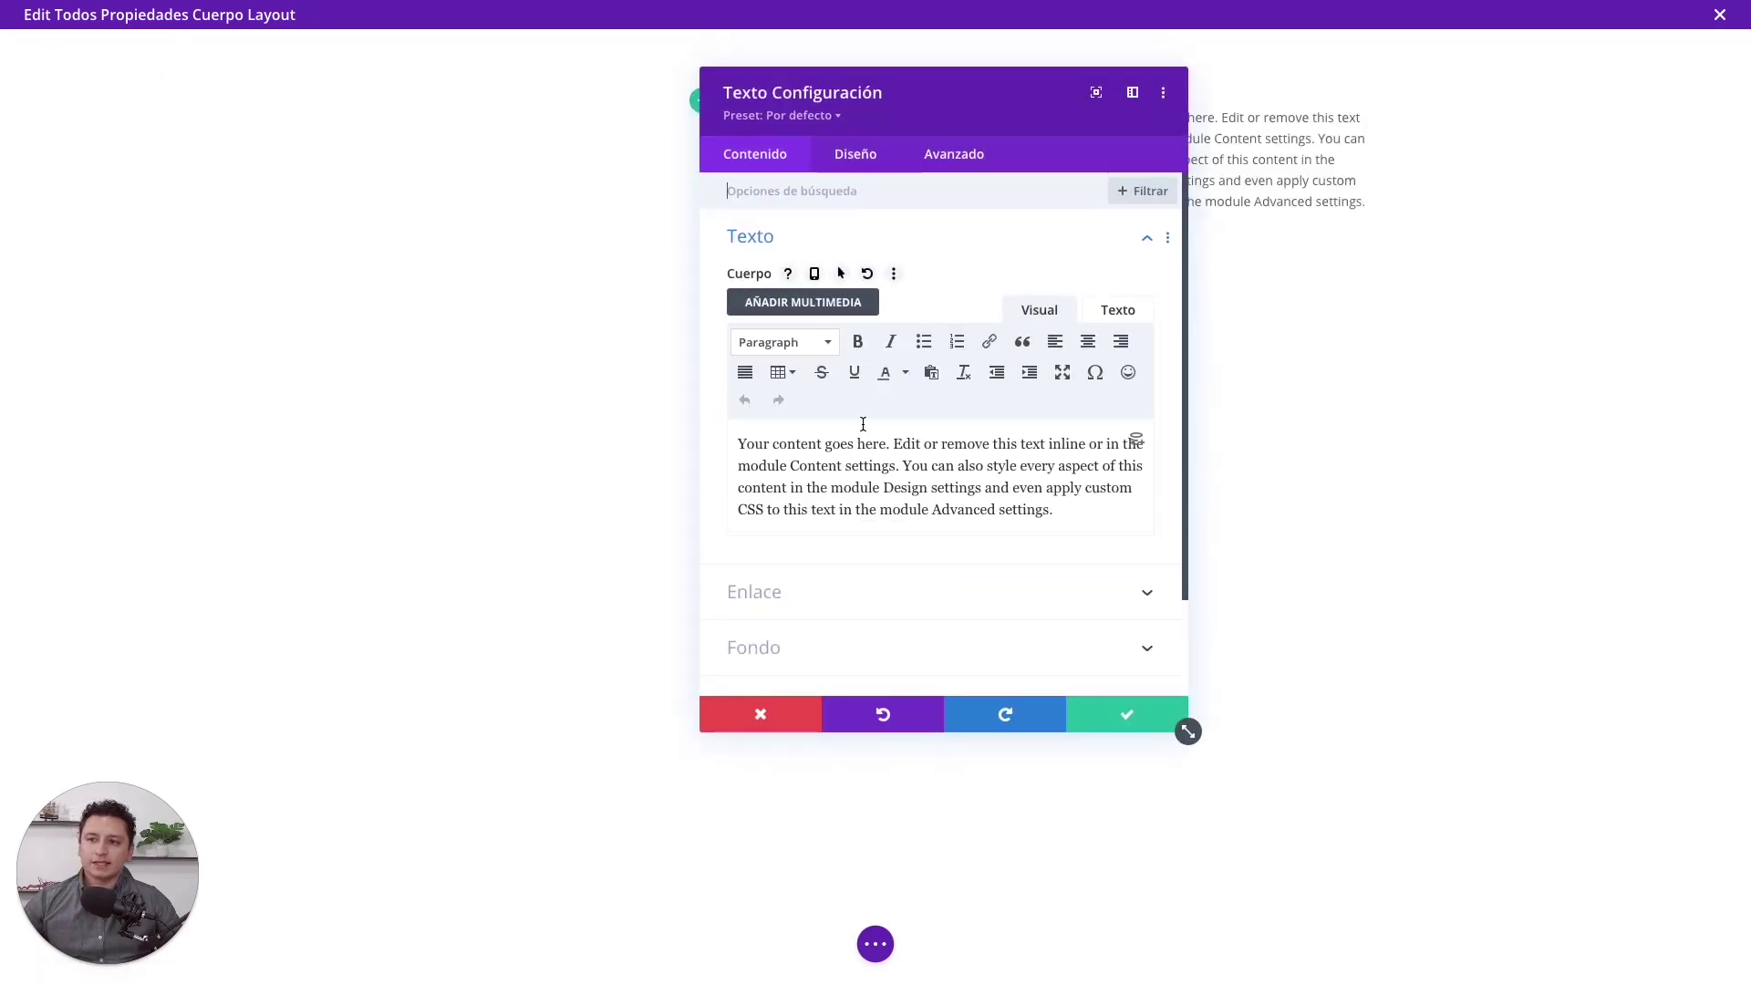
click(1132, 716)
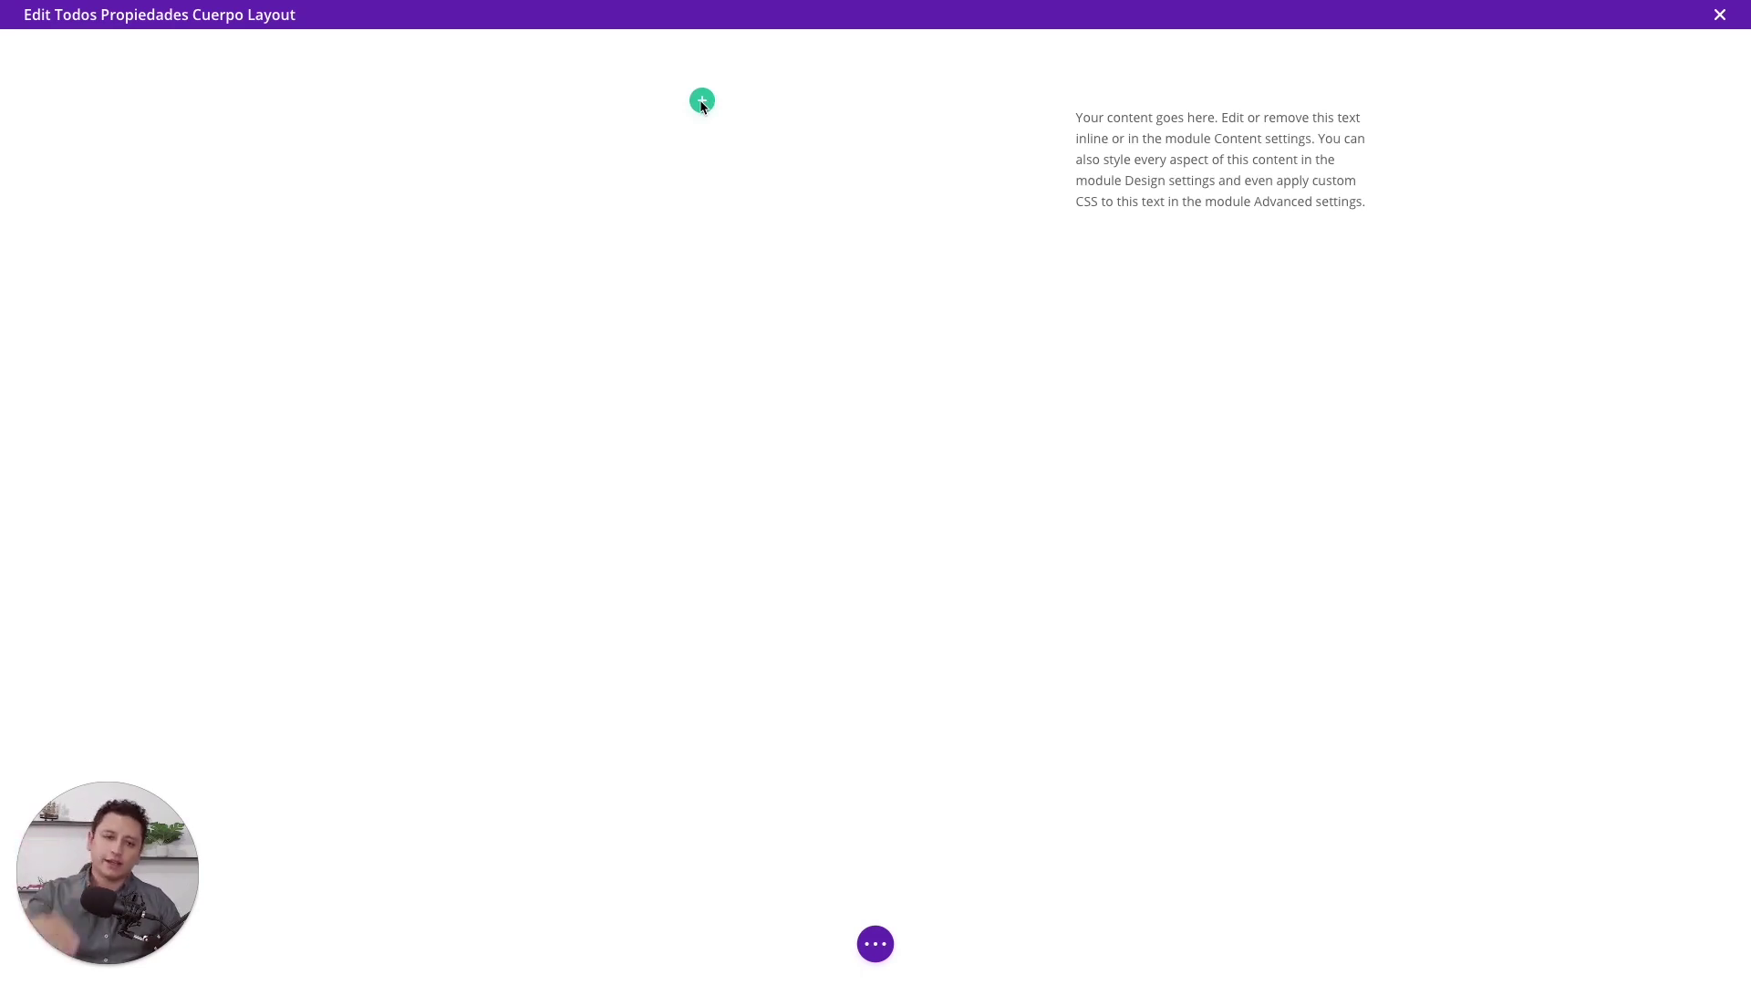
Add a one-column row to the specialty section's left column
click(704, 101)
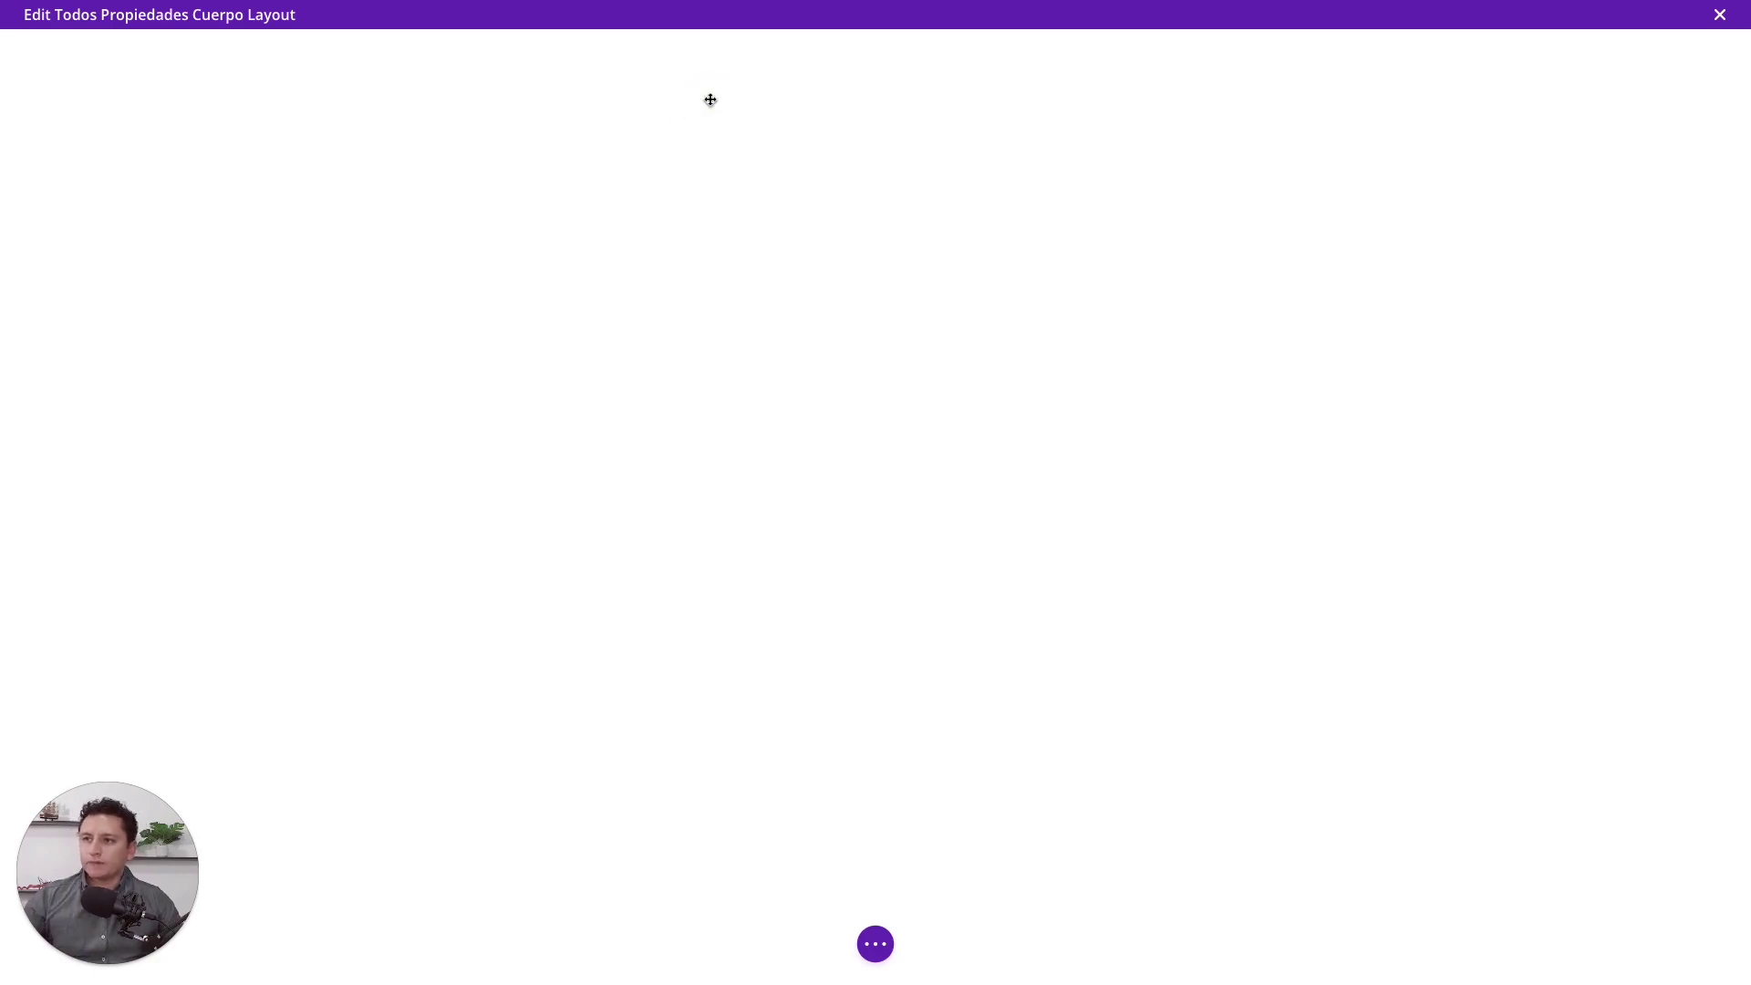
click(702, 101)
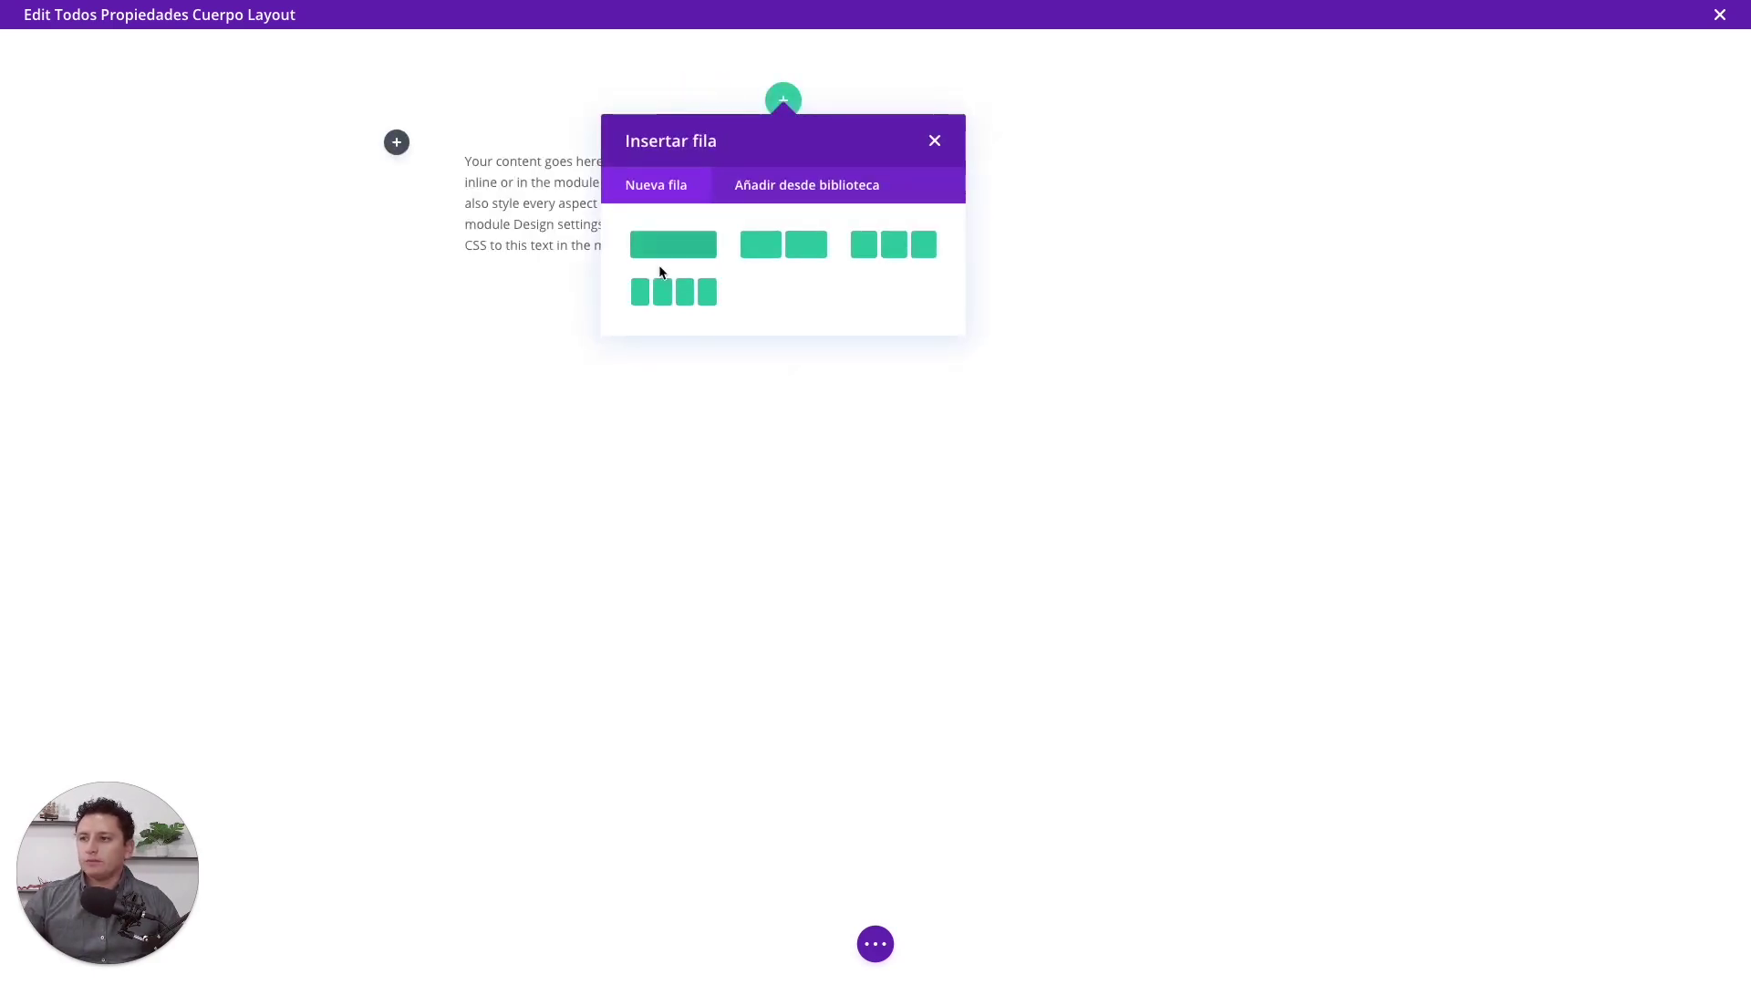
click(935, 141)
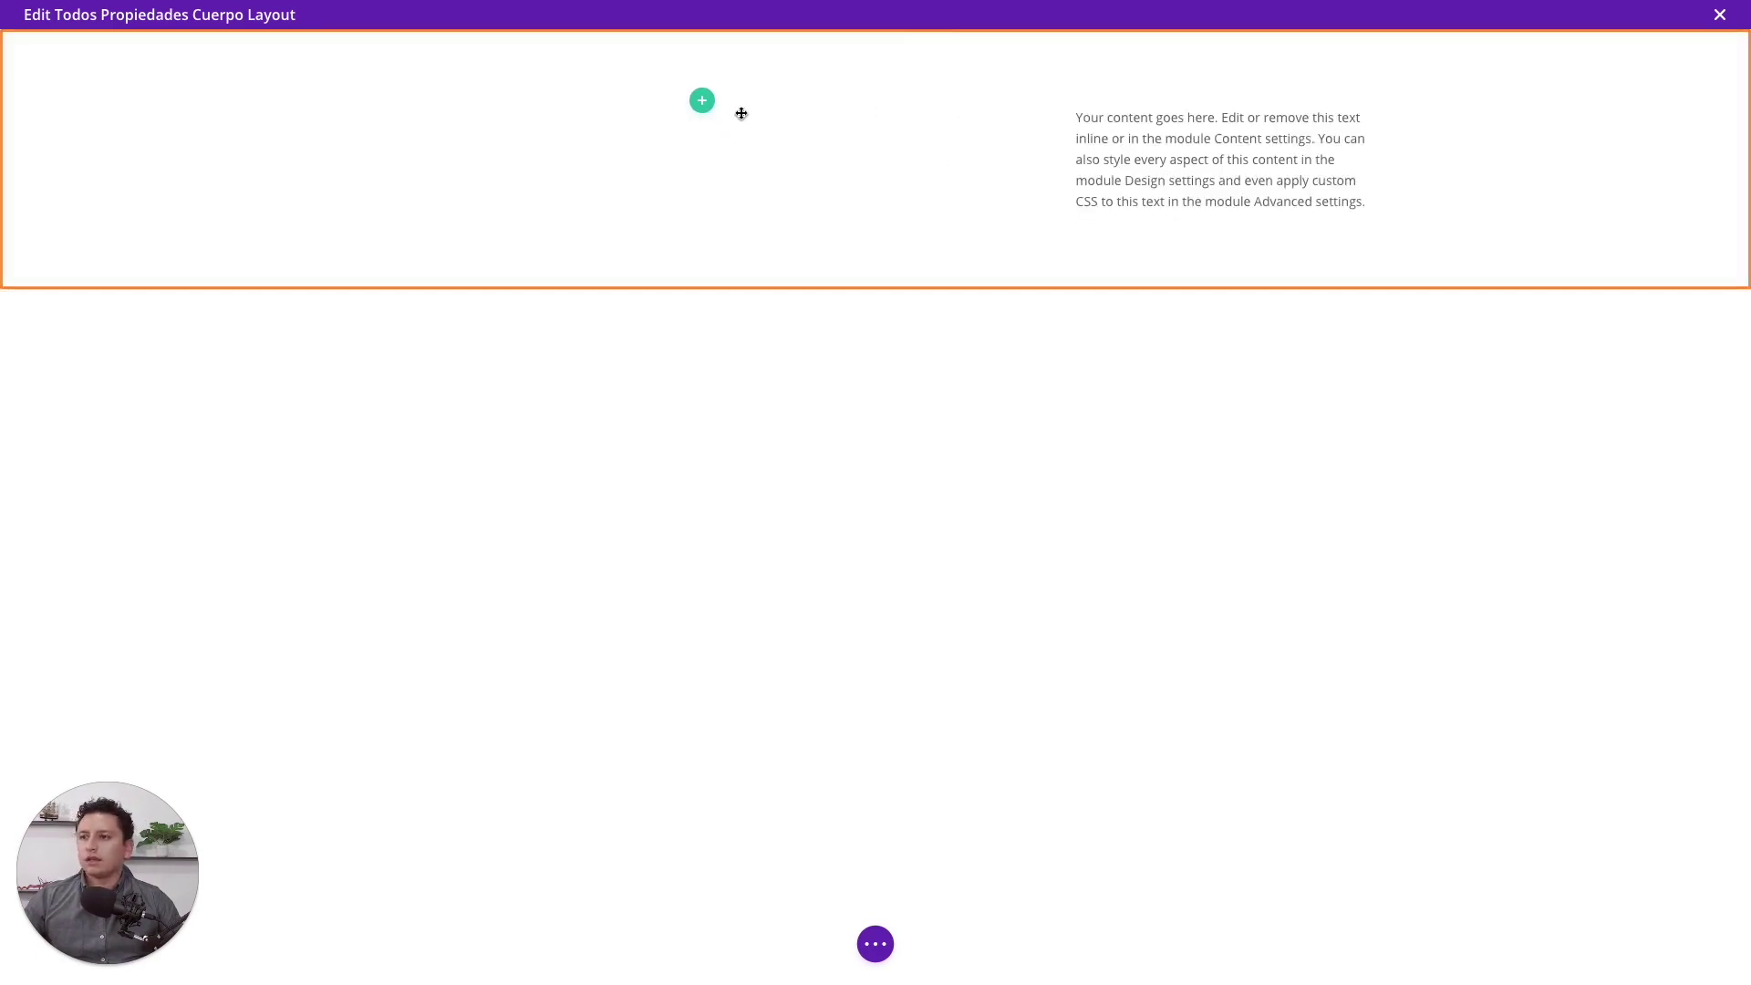
click(703, 104)
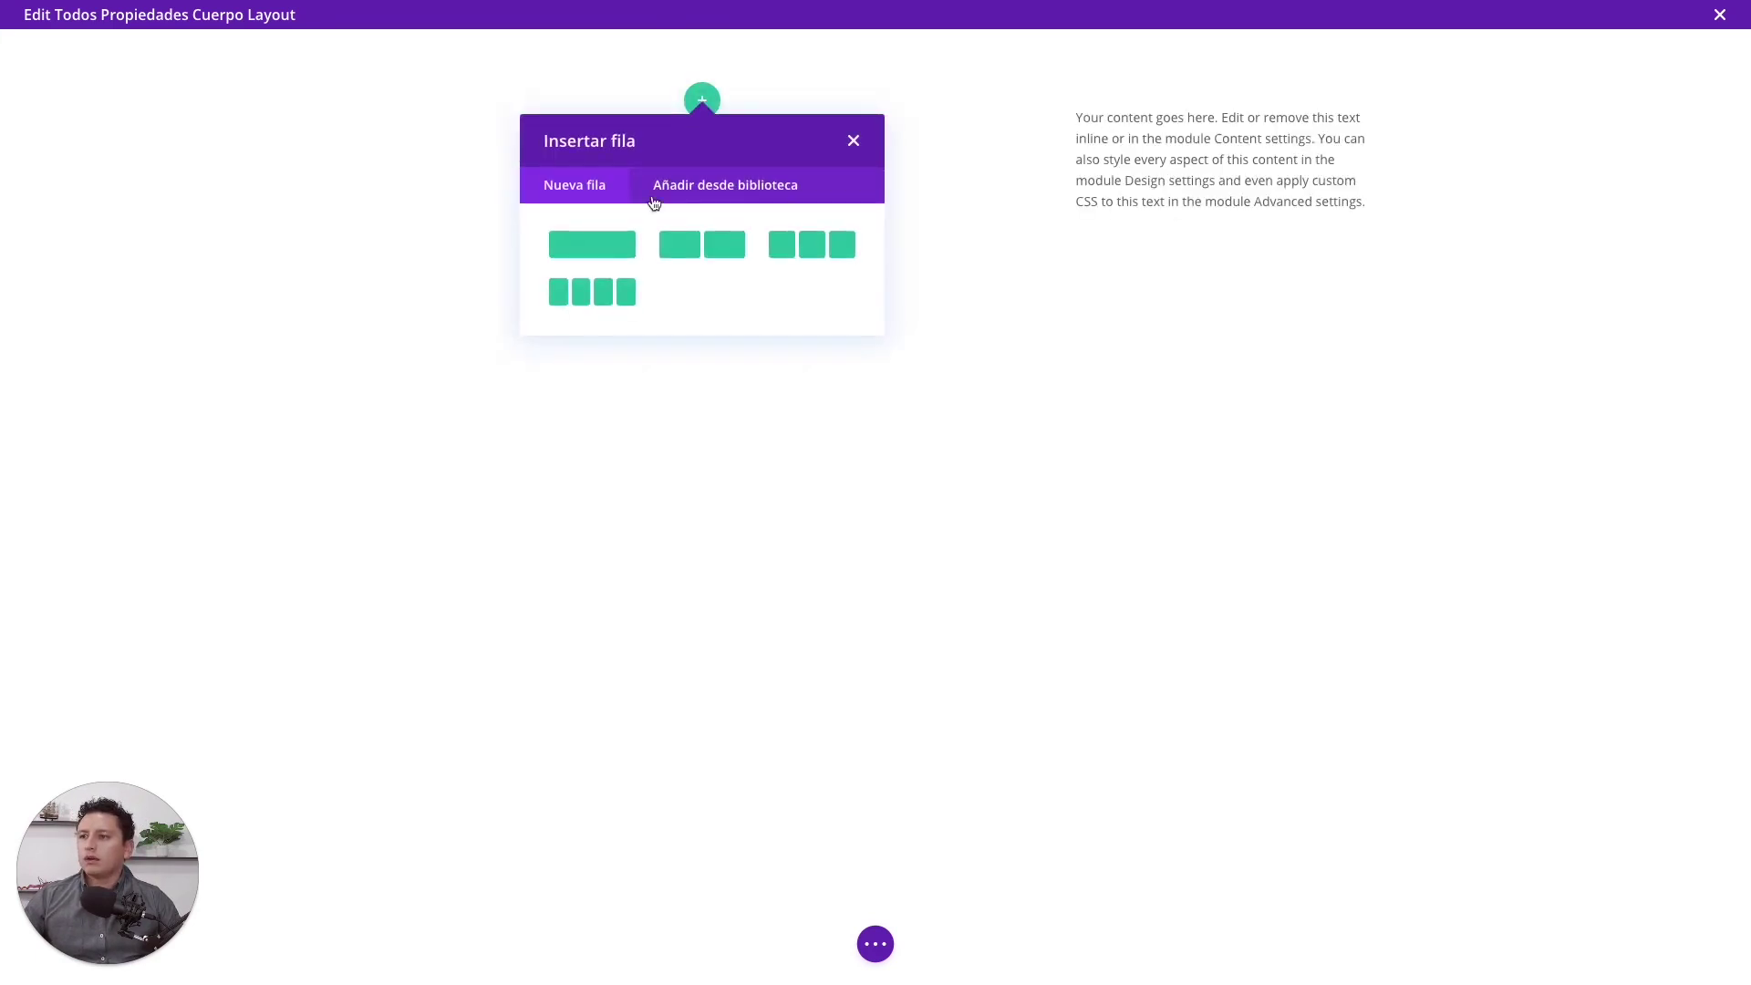
click(605, 247)
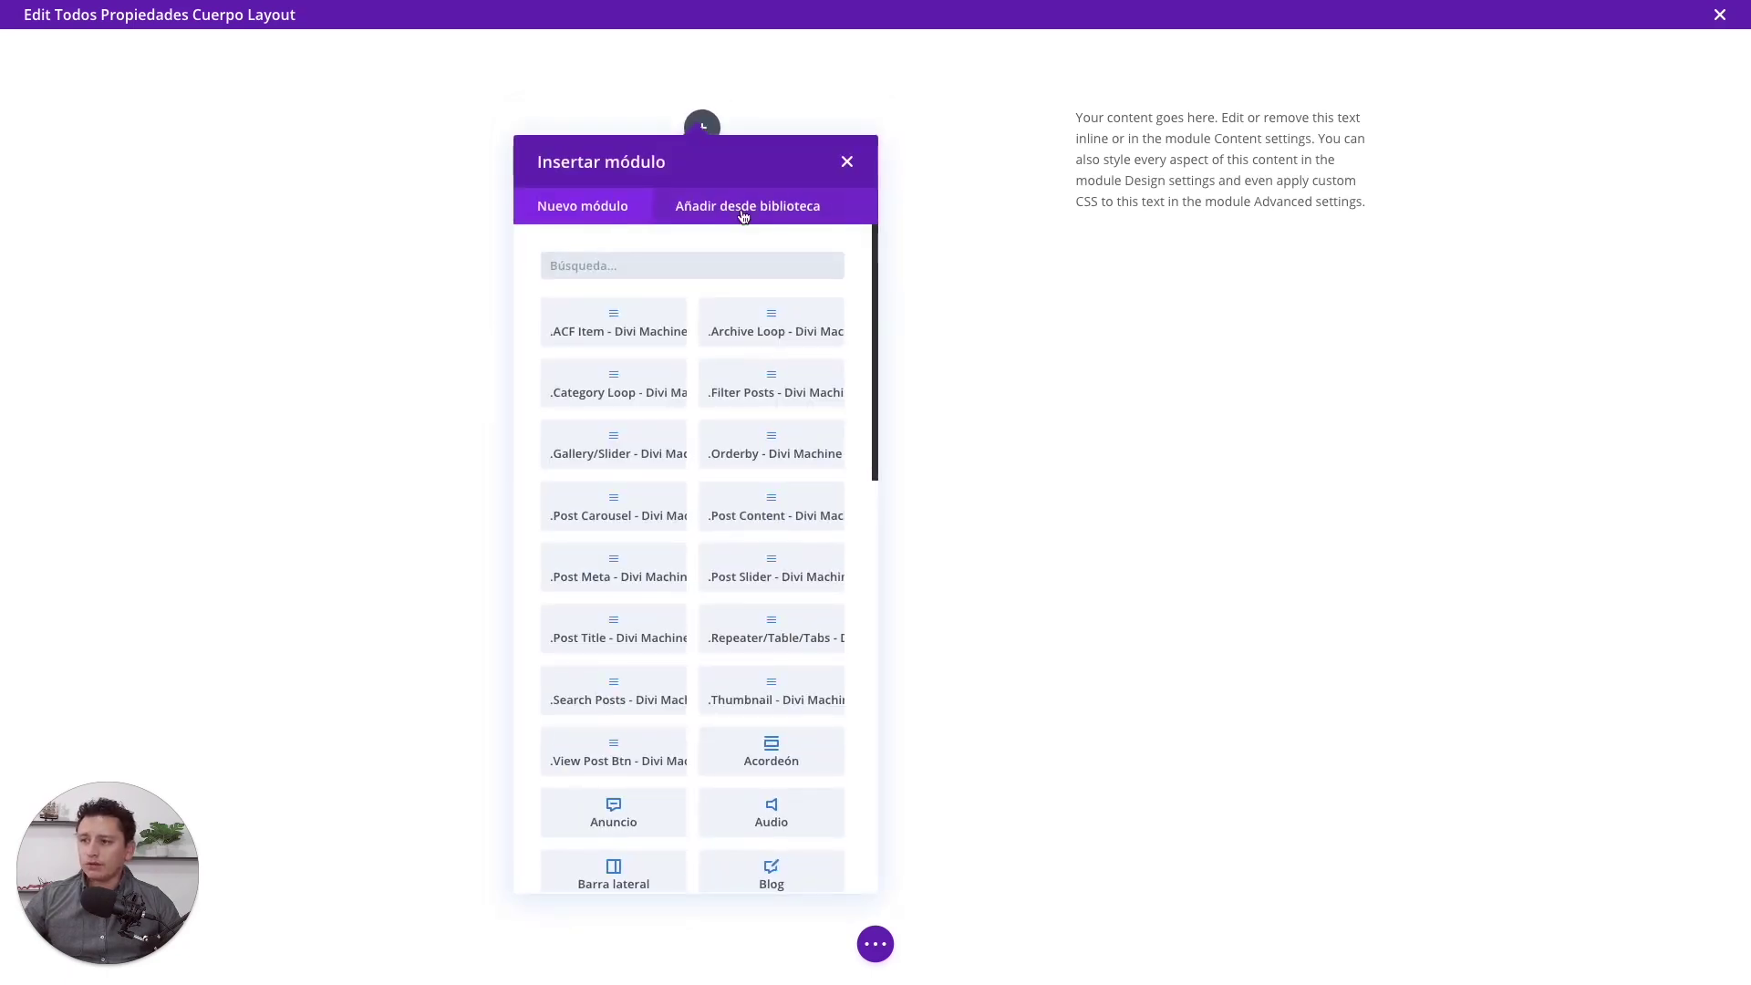
Add a .Post Title - Divi Machine module previewing the casas post Casa Jerico Allende, and save it
click(631, 641)
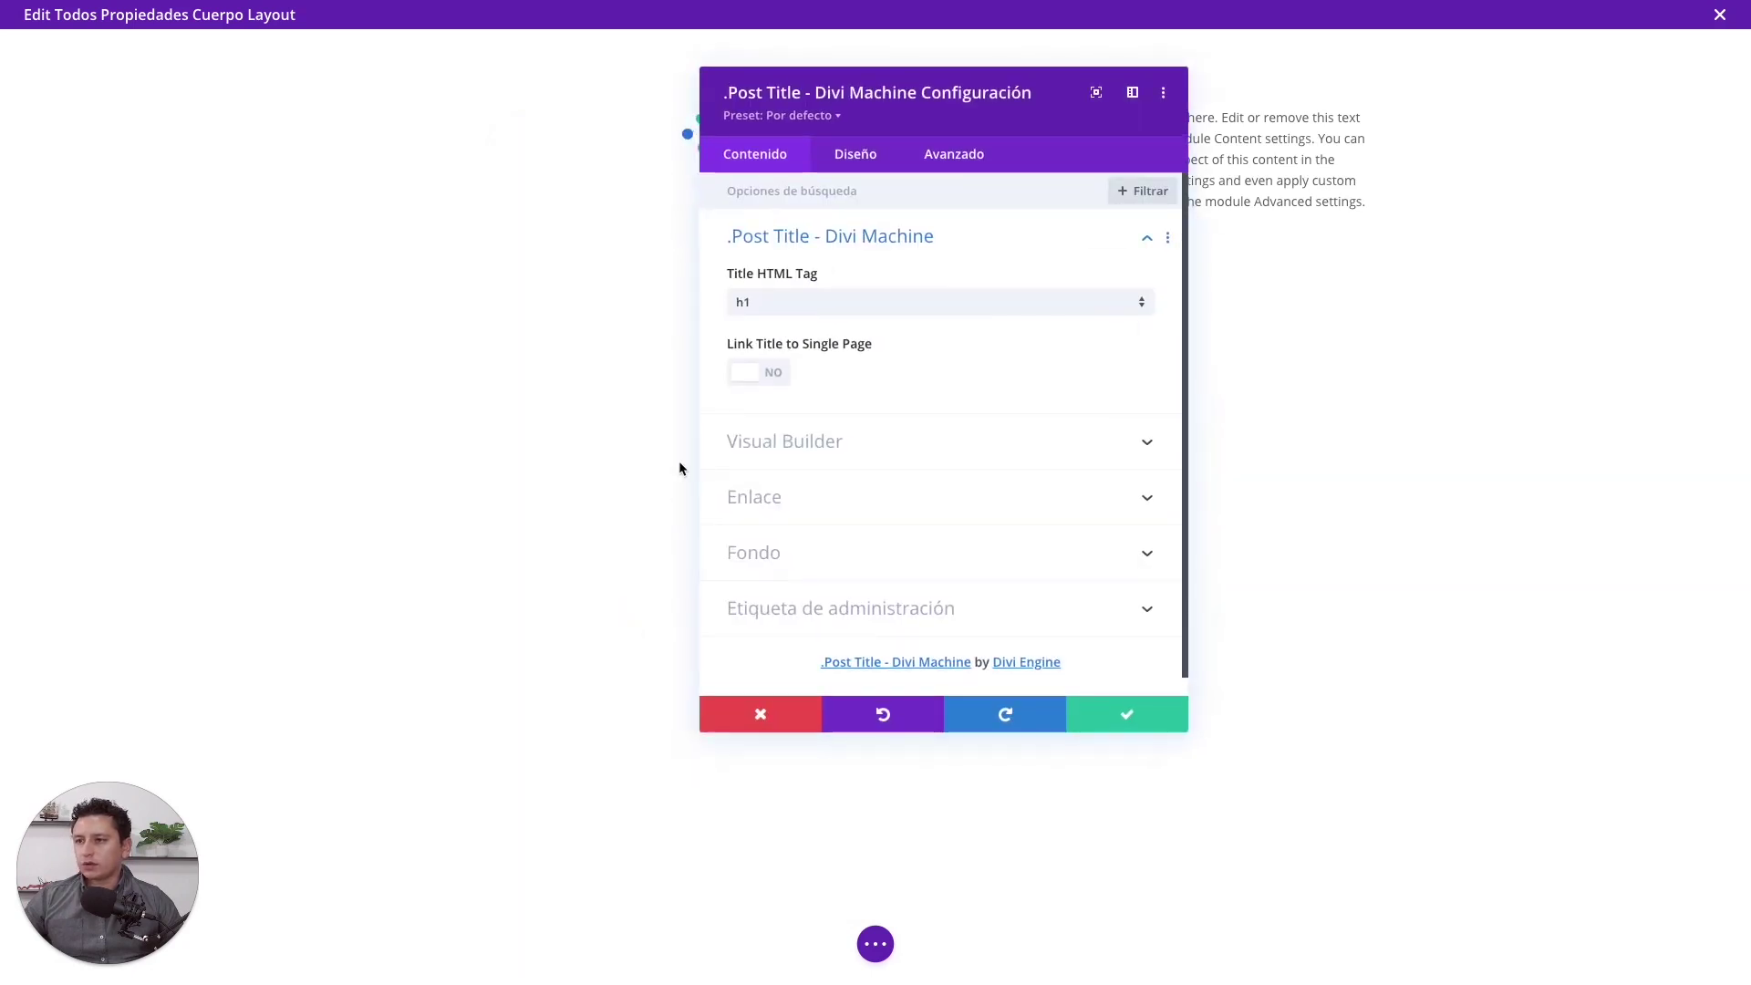
drag(896, 102, 1263, 103)
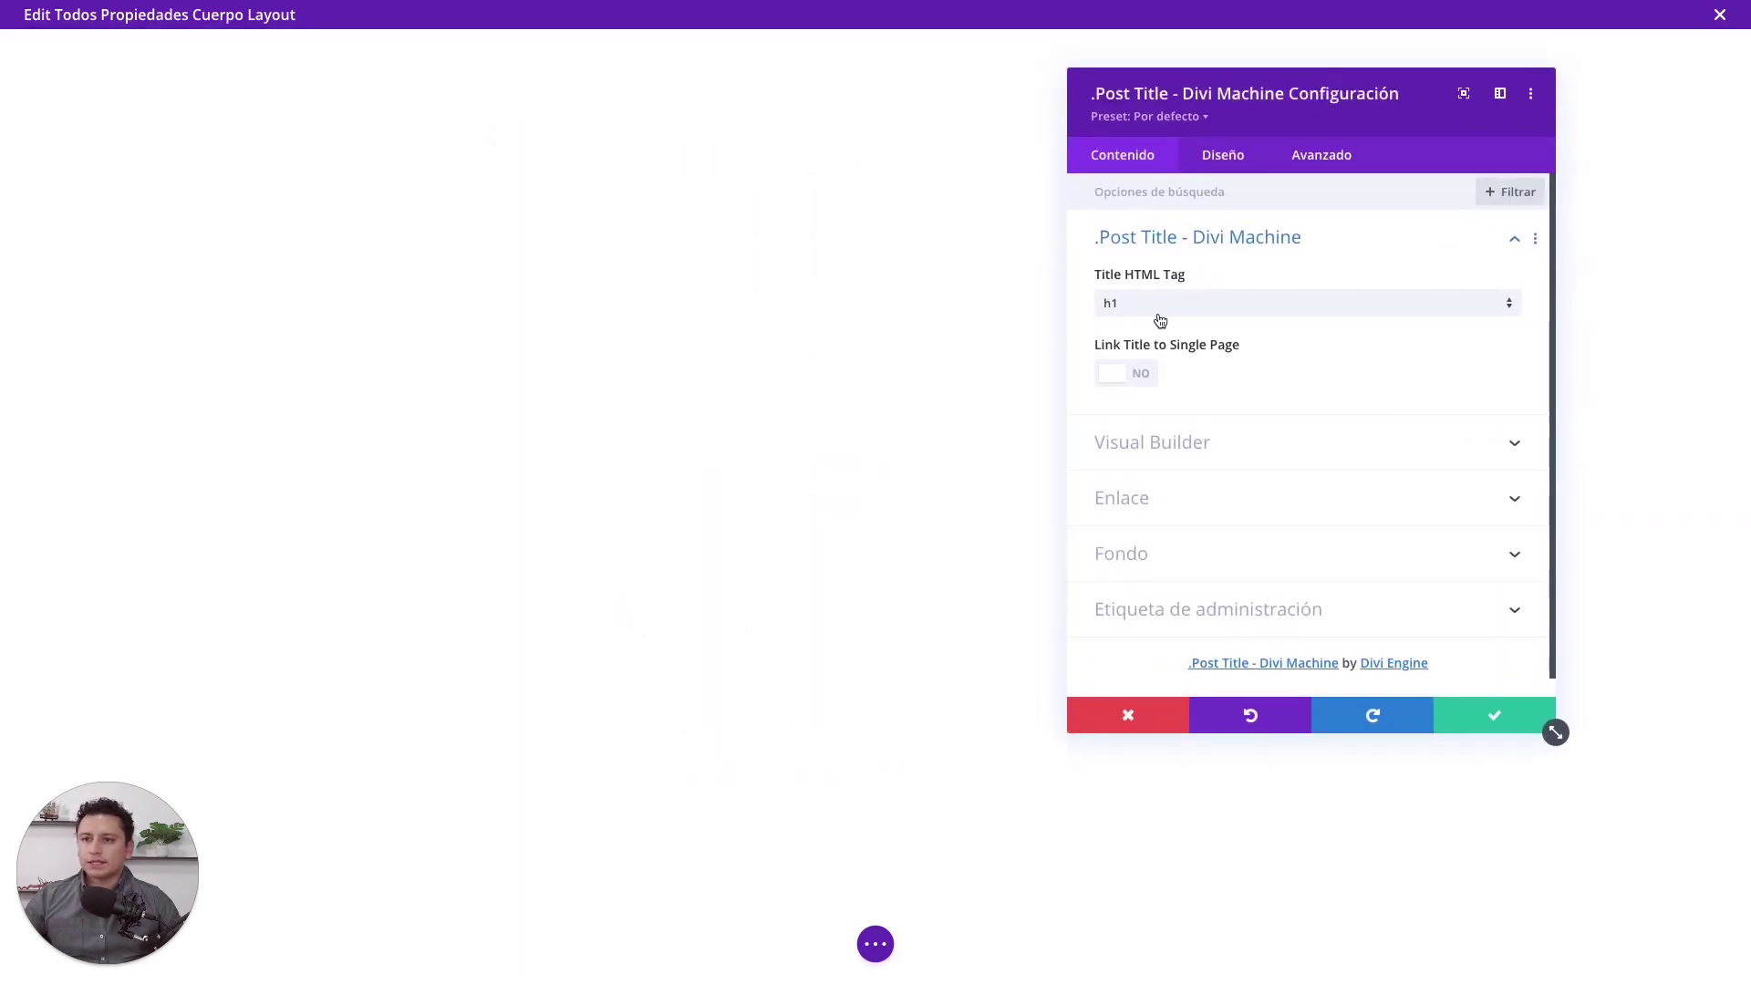
click(1233, 446)
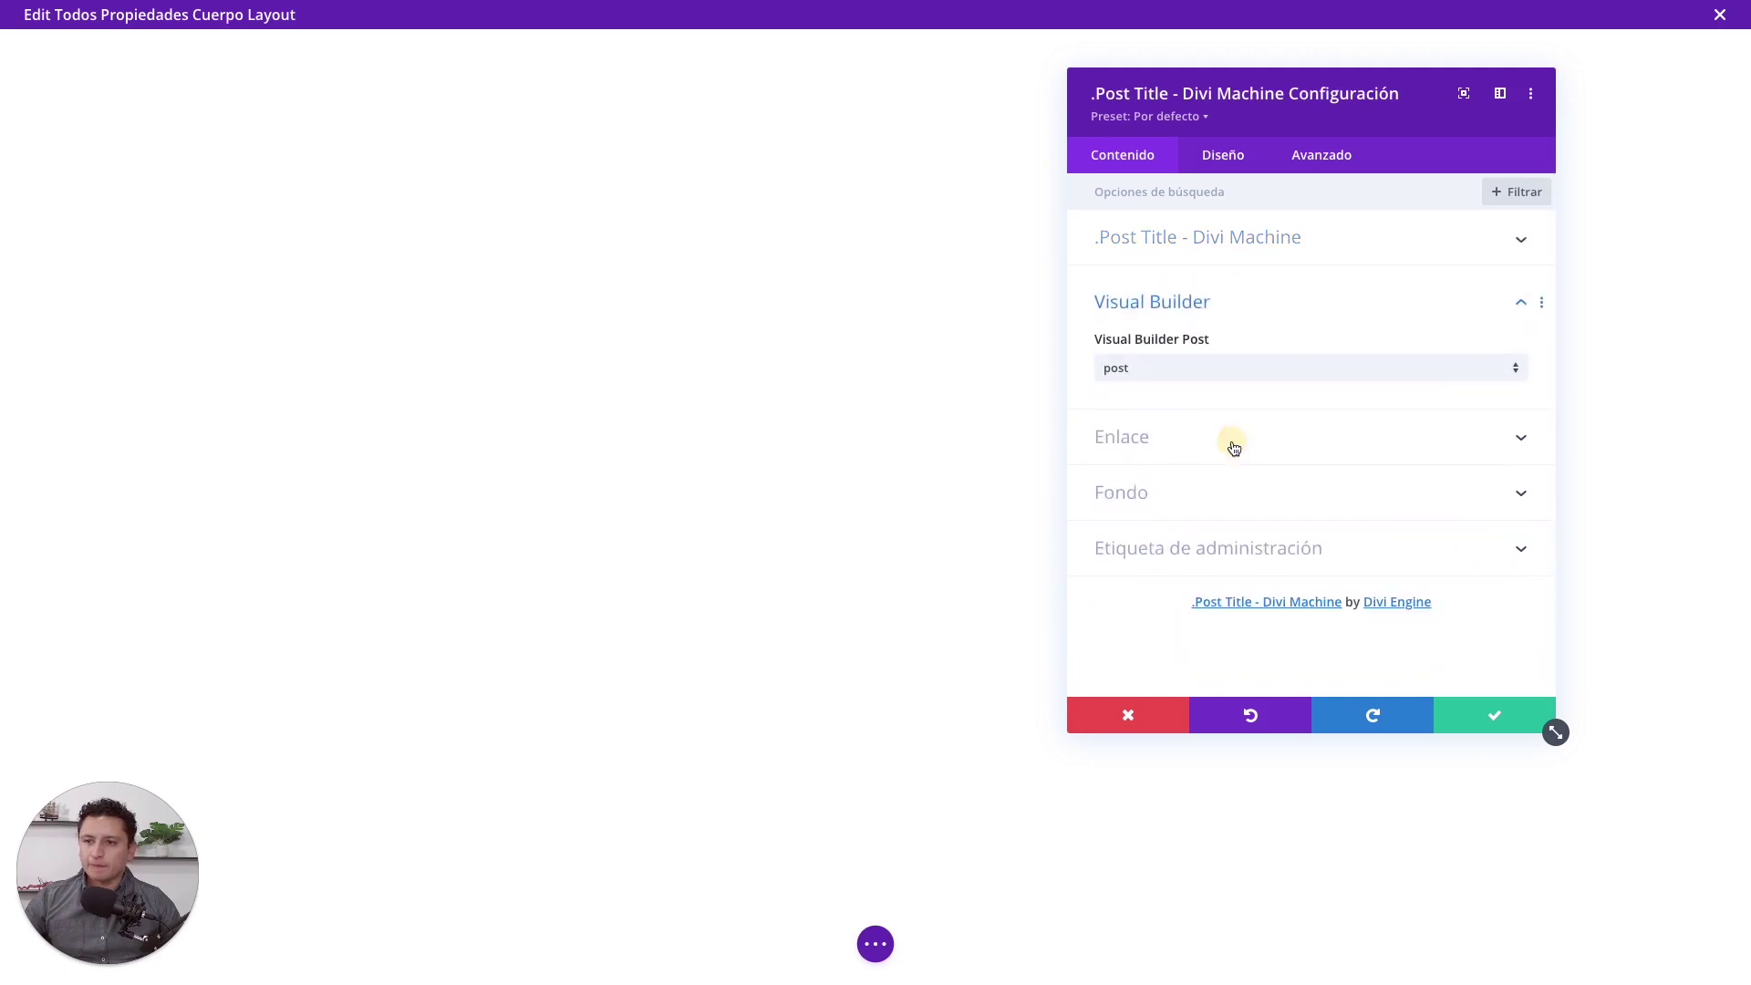
click(1189, 374)
click(1151, 482)
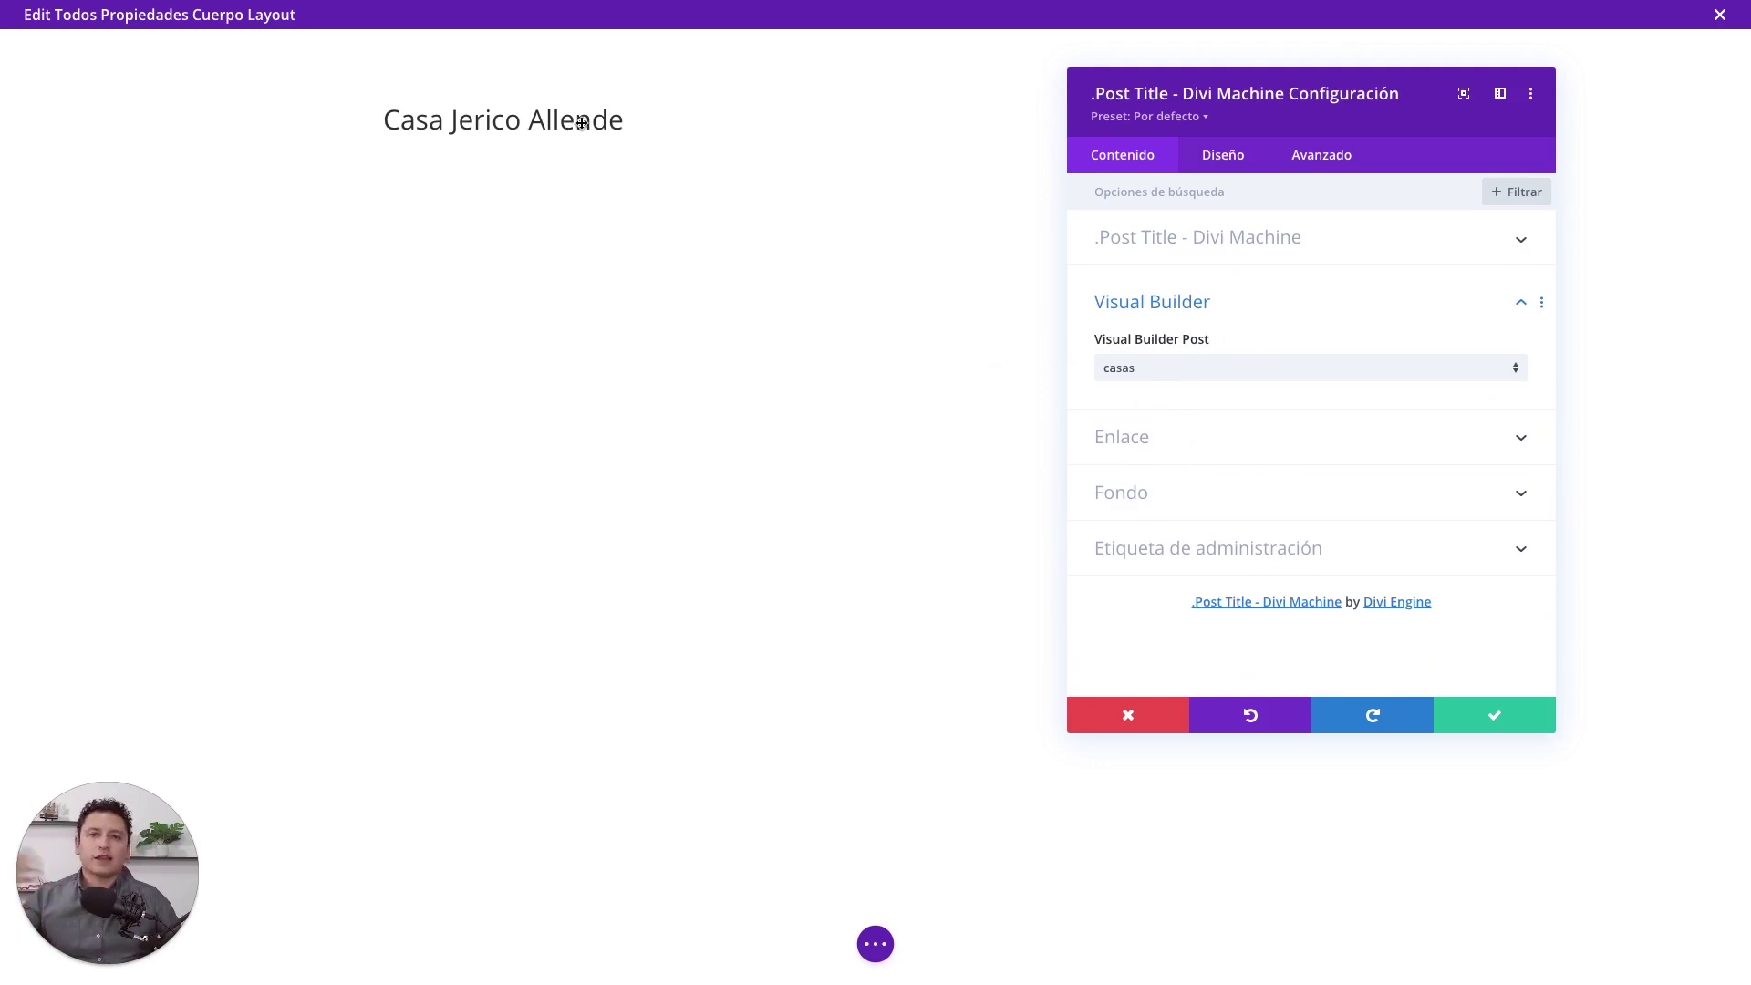
click(1498, 717)
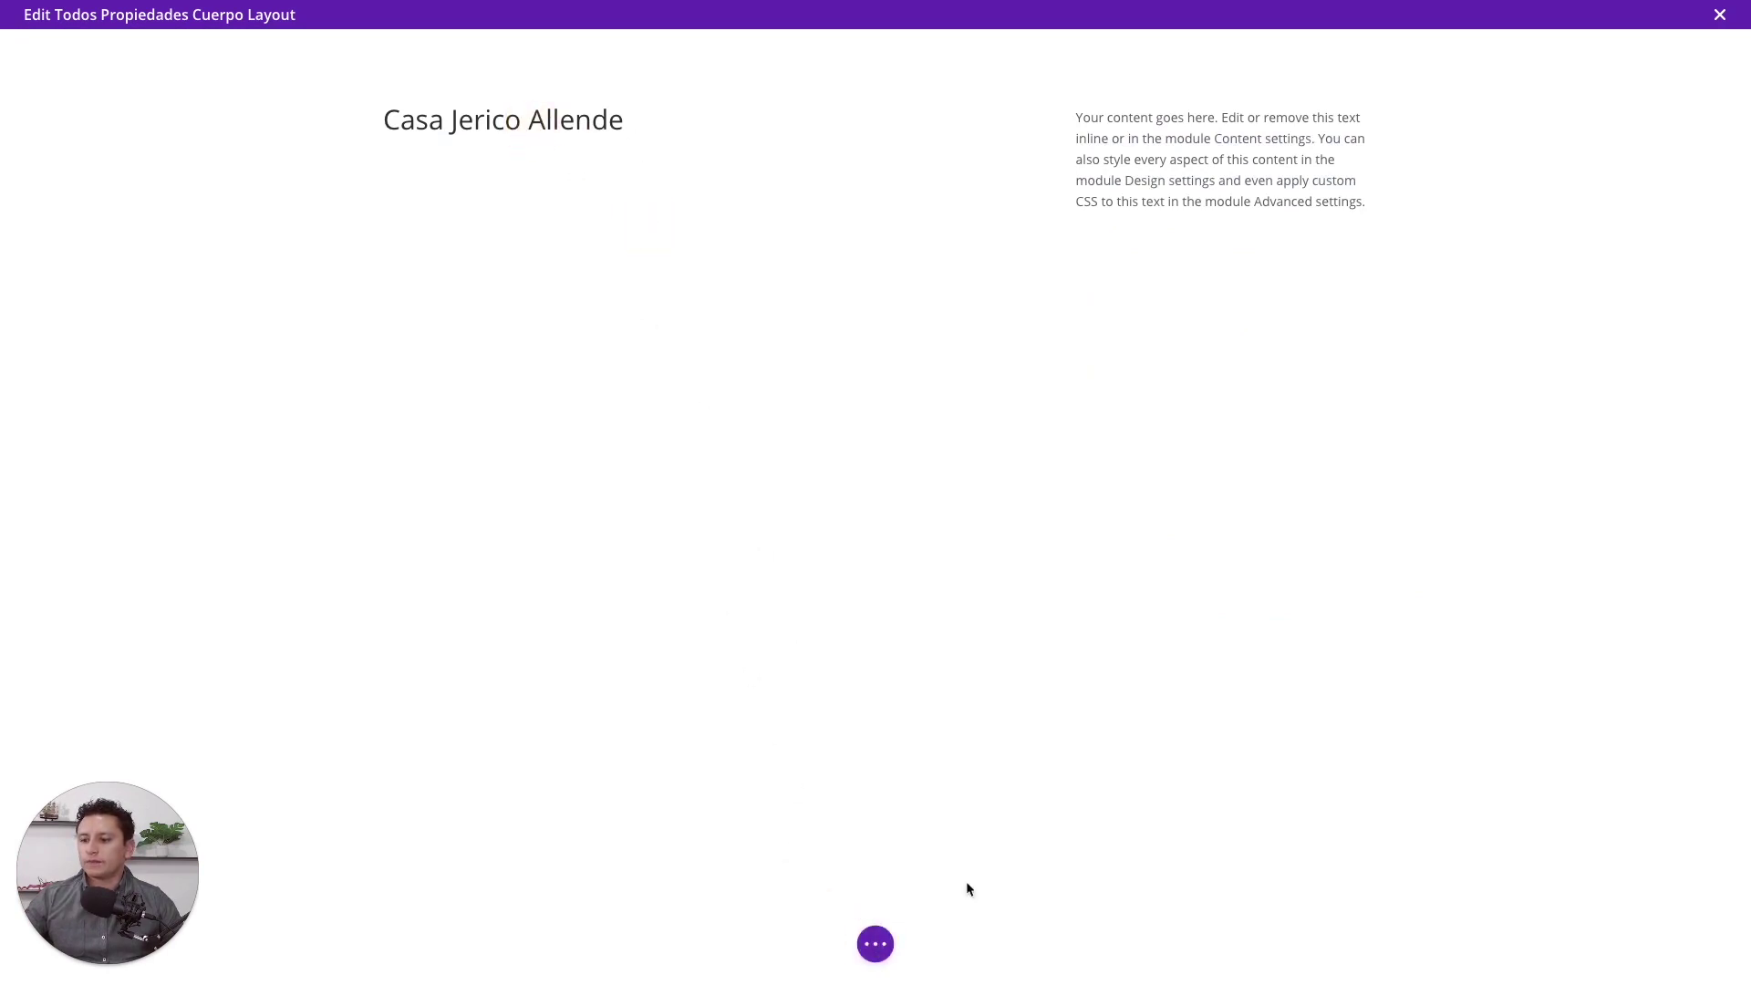
Add a two-column row below the title with an .ACF Item - Divi Machine module in its left column
click(875, 948)
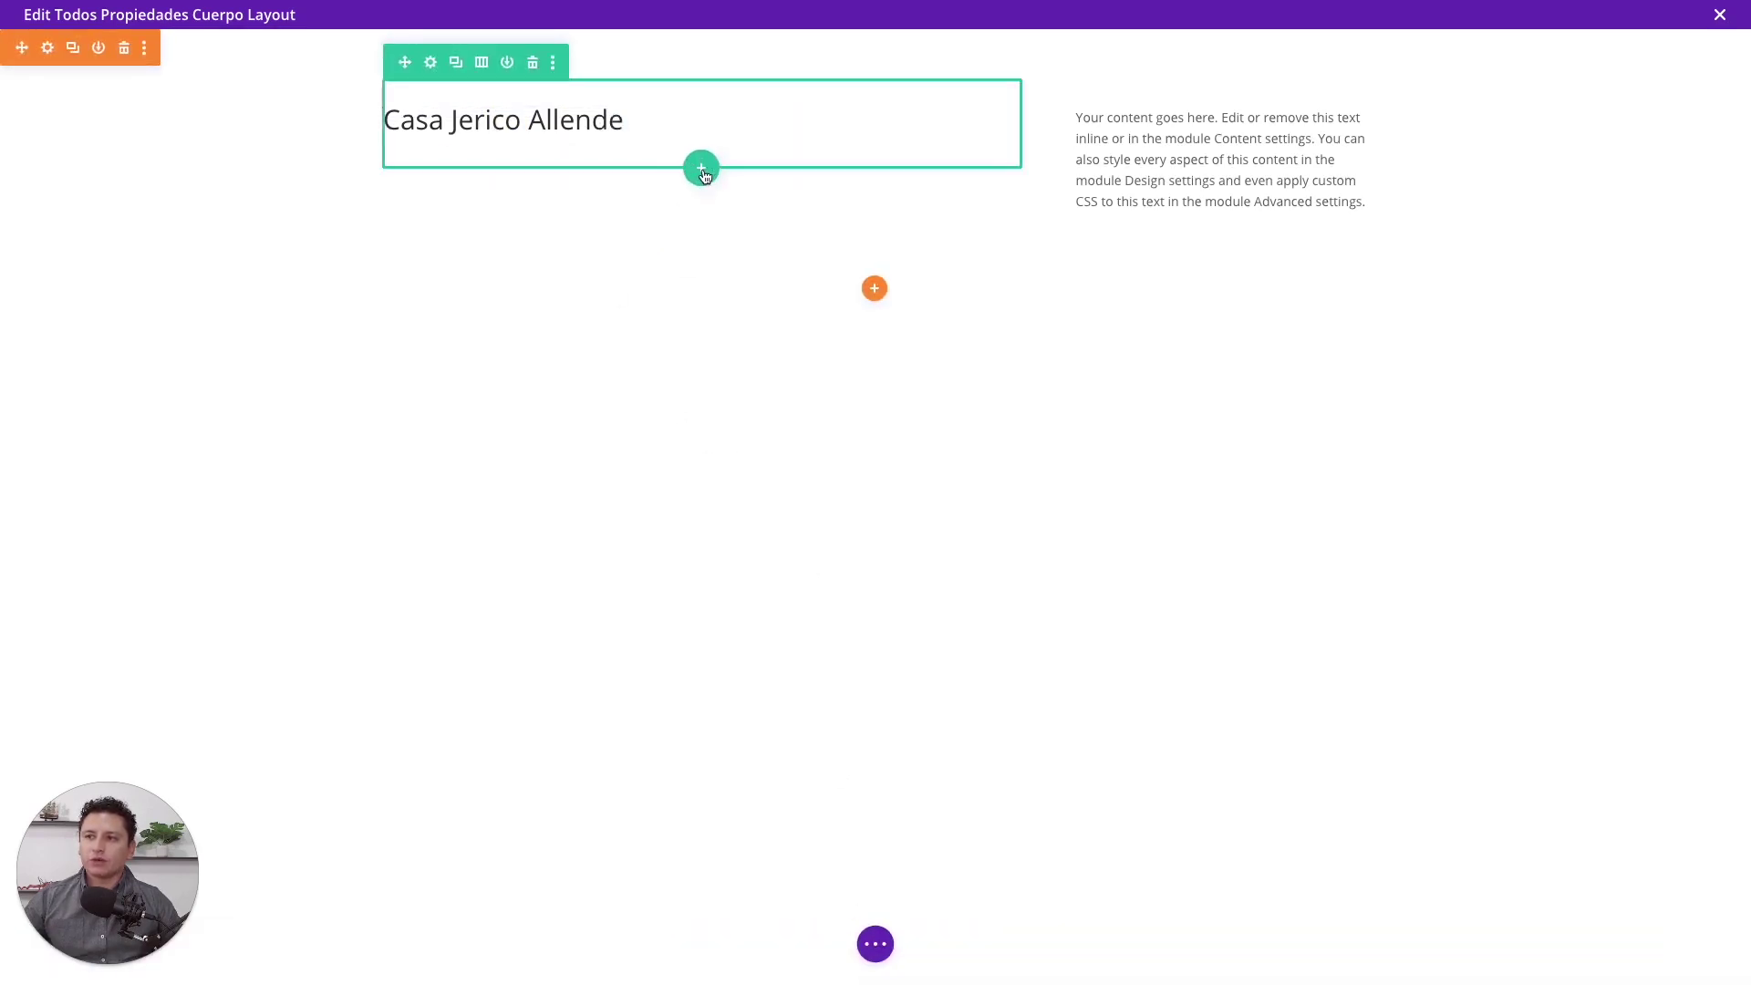
click(701, 169)
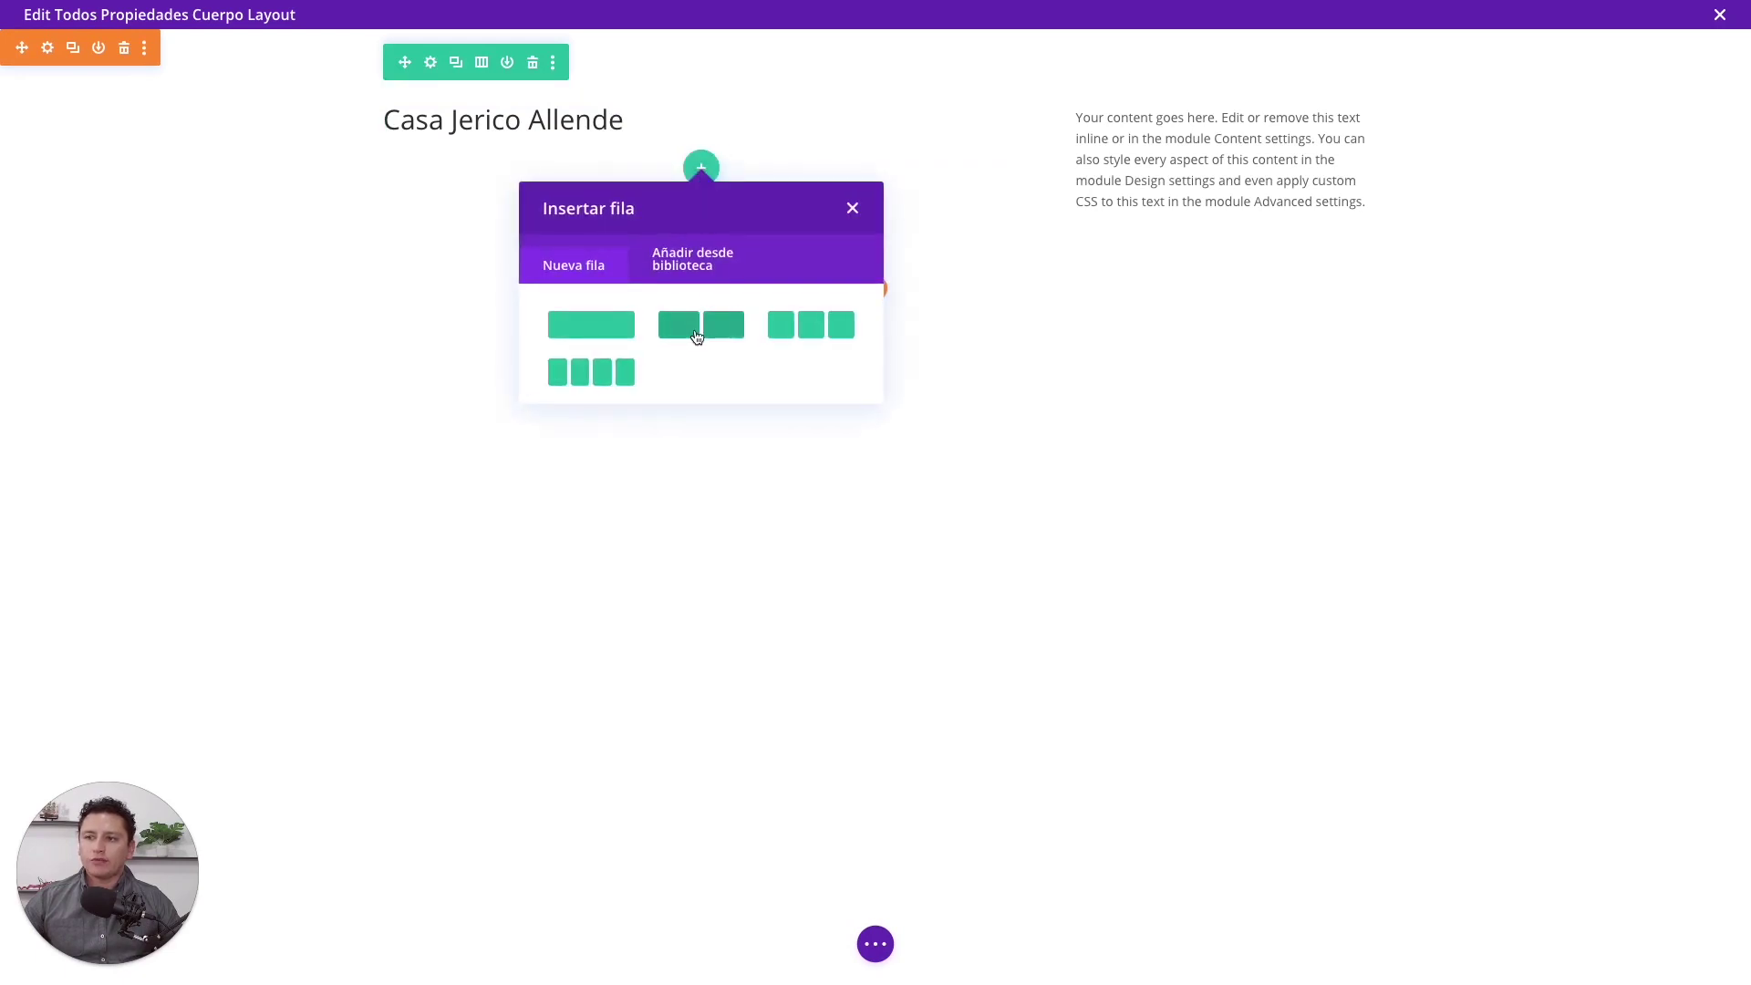
click(711, 337)
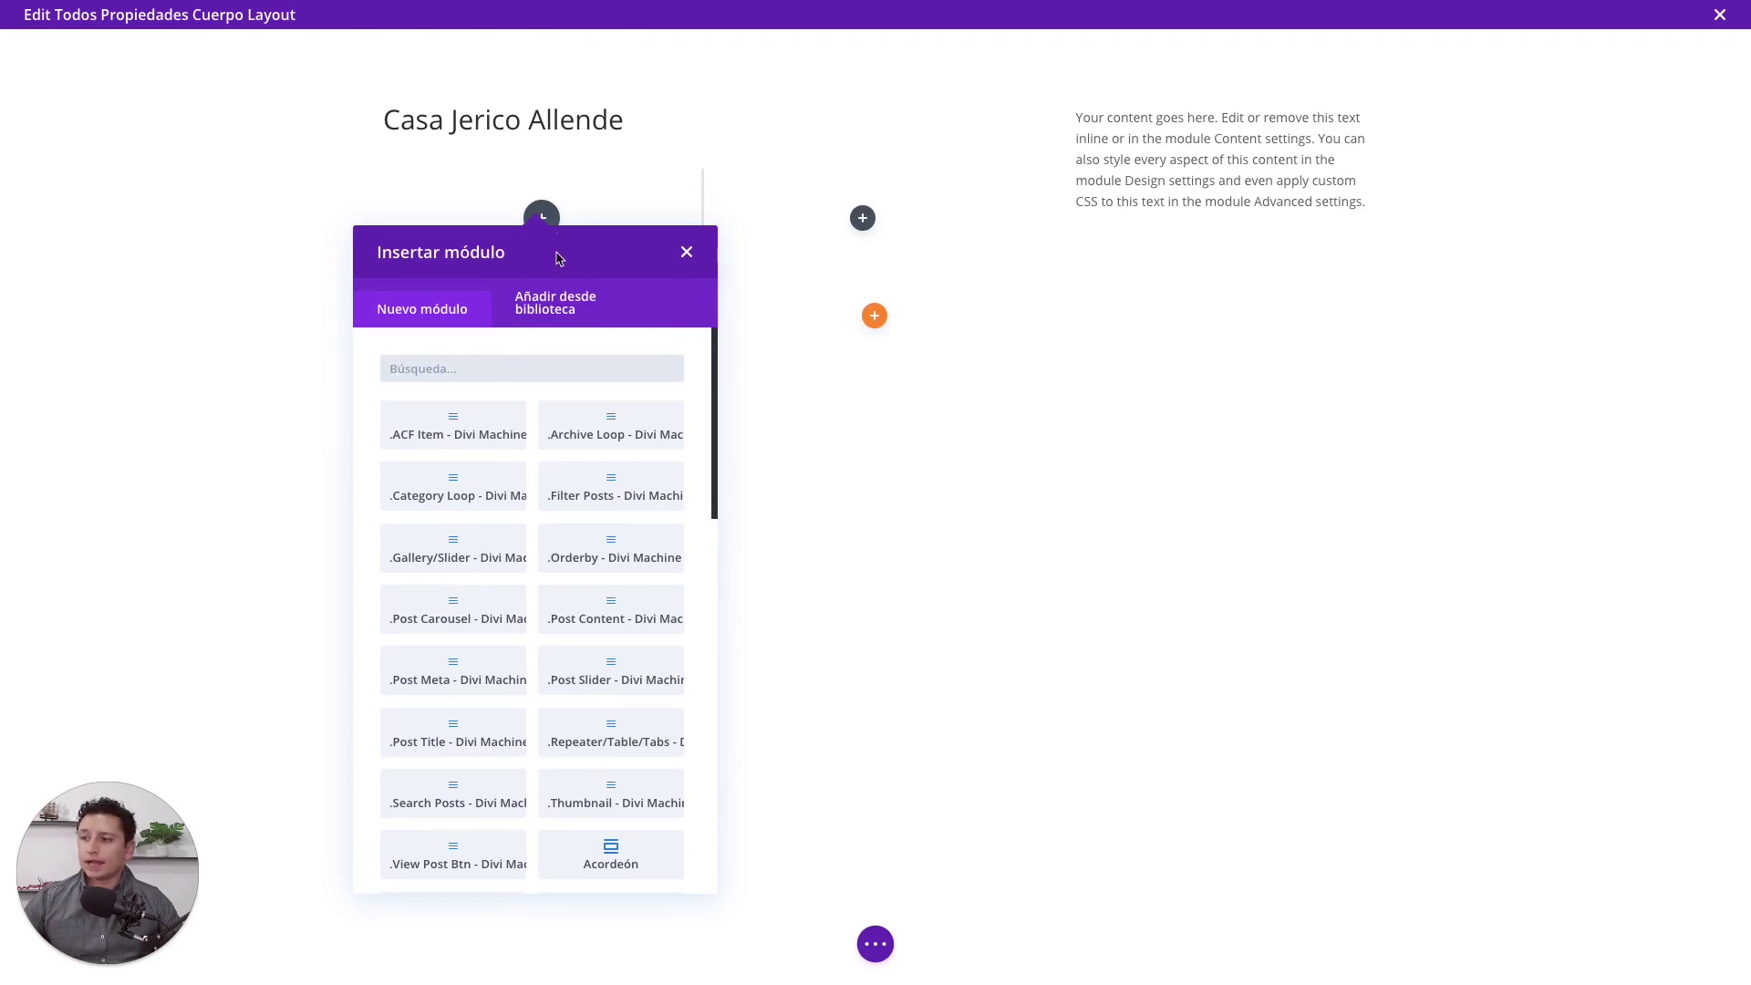
click(430, 446)
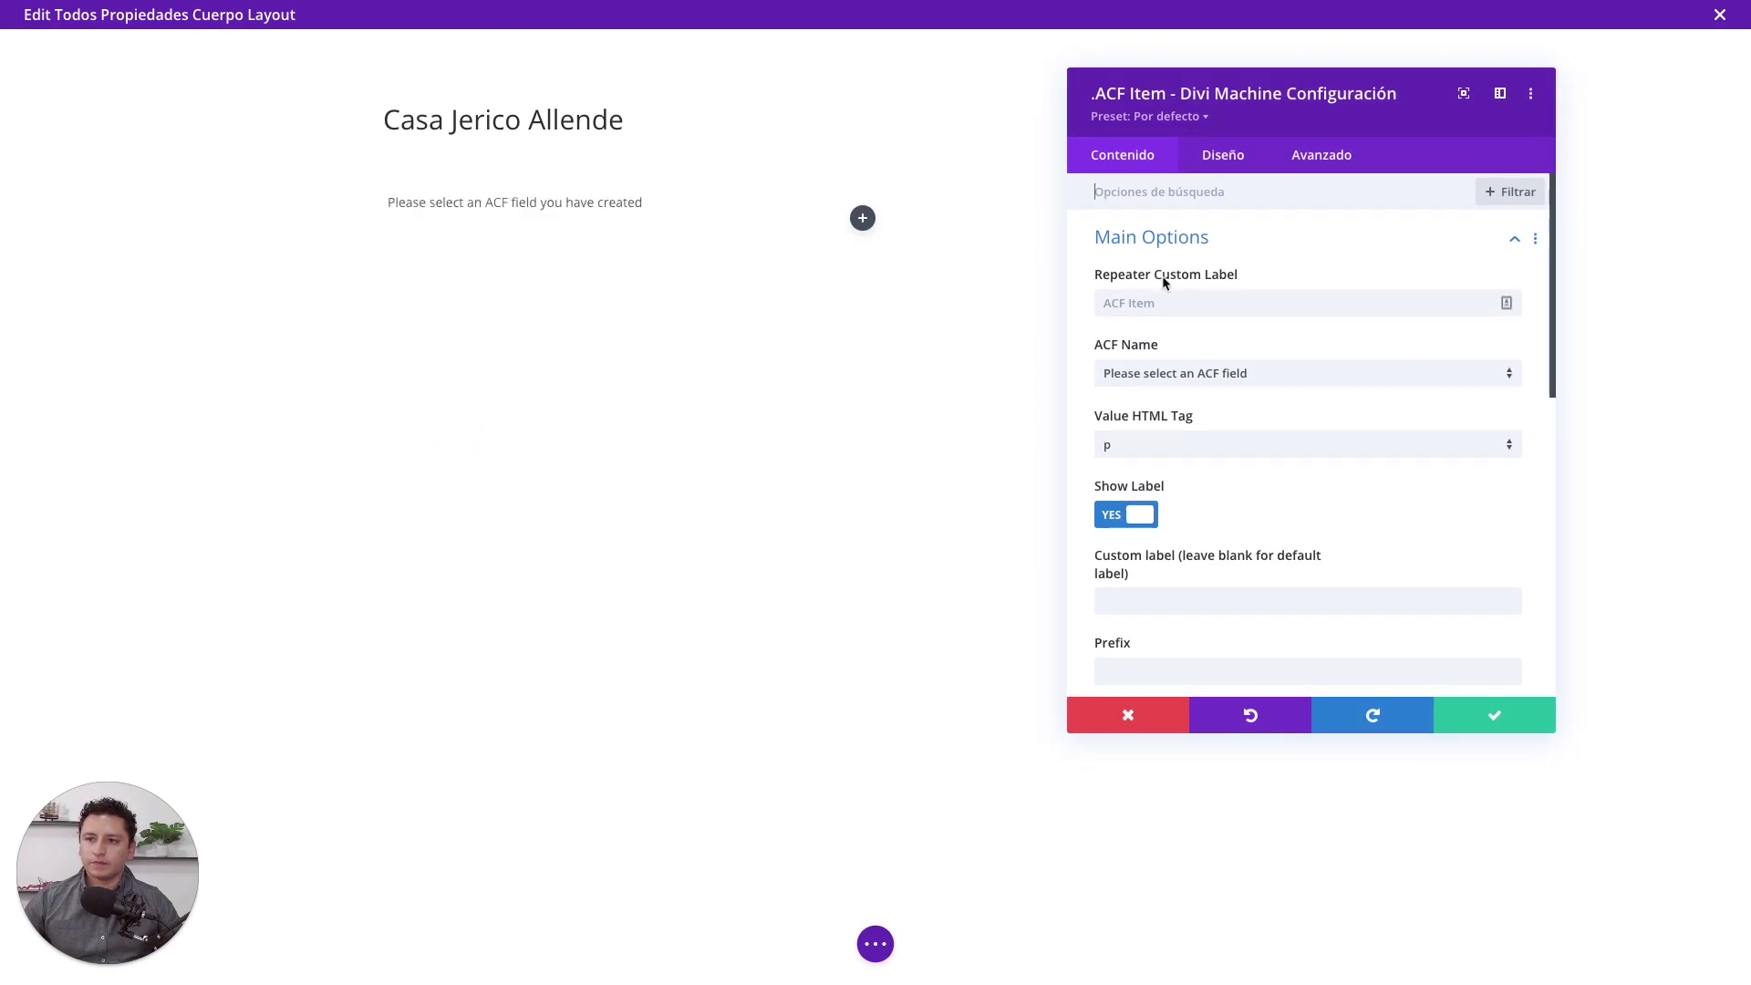
Point the ACF Item at Dirección - GC - Casas, with custom label 'Dirección' and Show Label off
click(1186, 375)
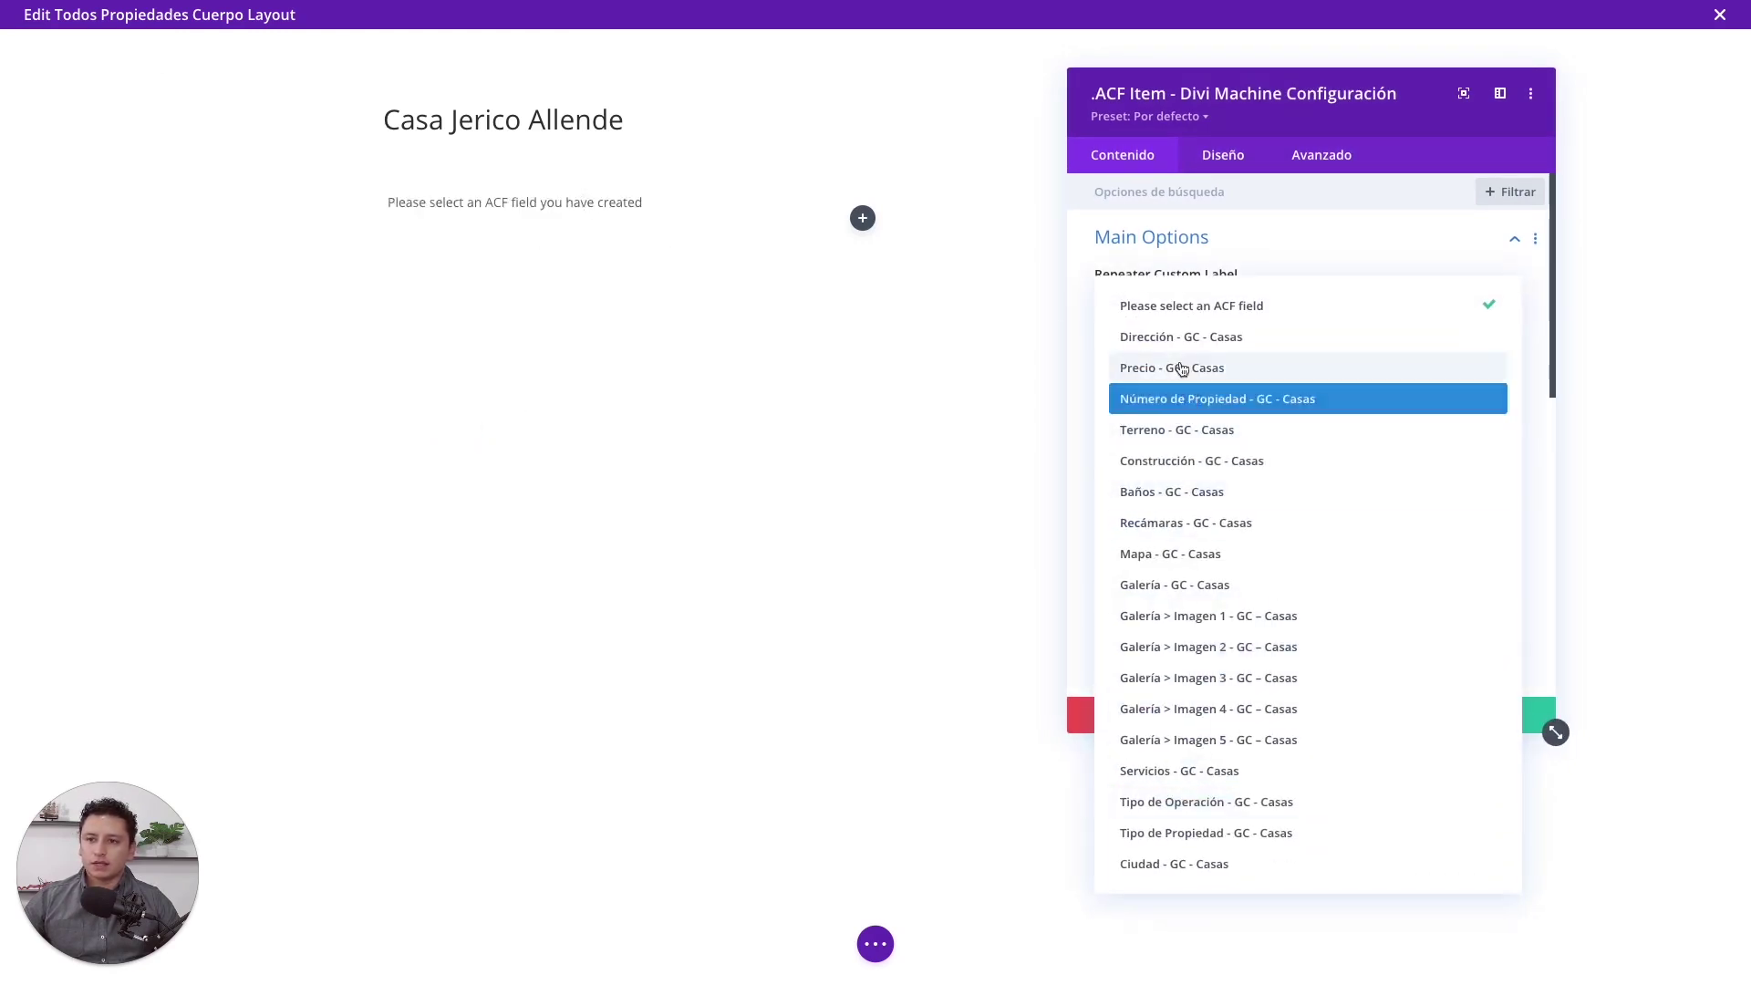
click(1180, 338)
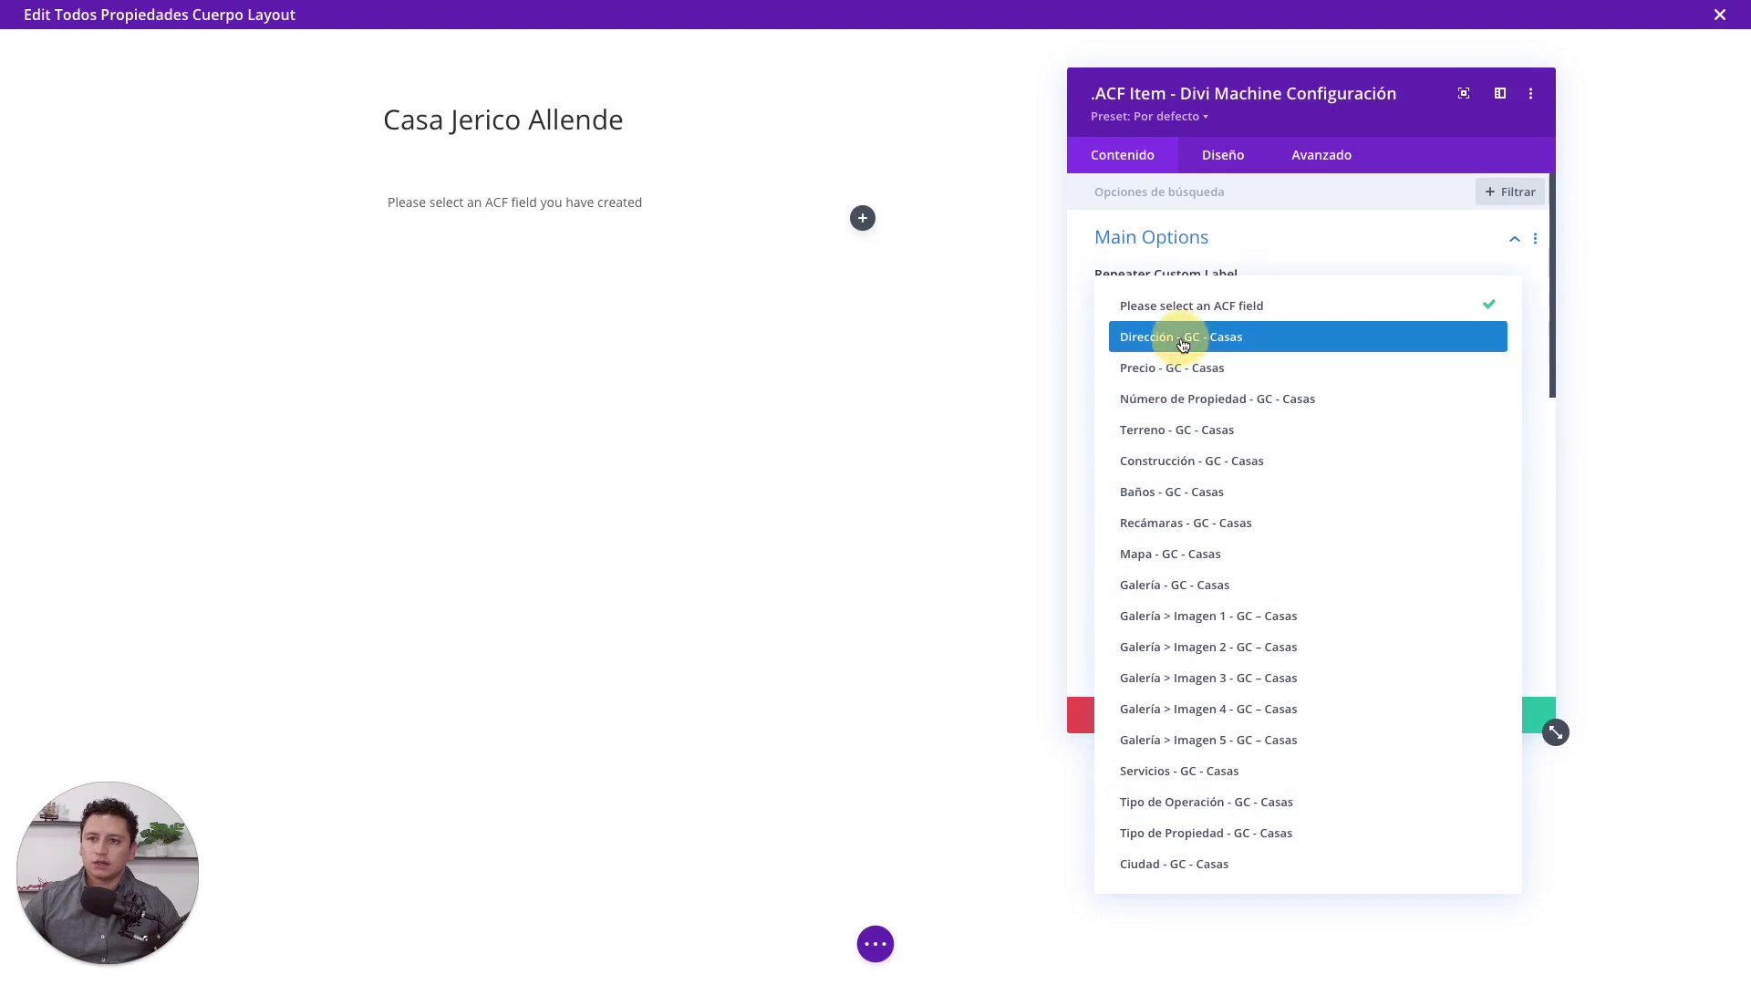
click(1143, 298)
text(Direcci)
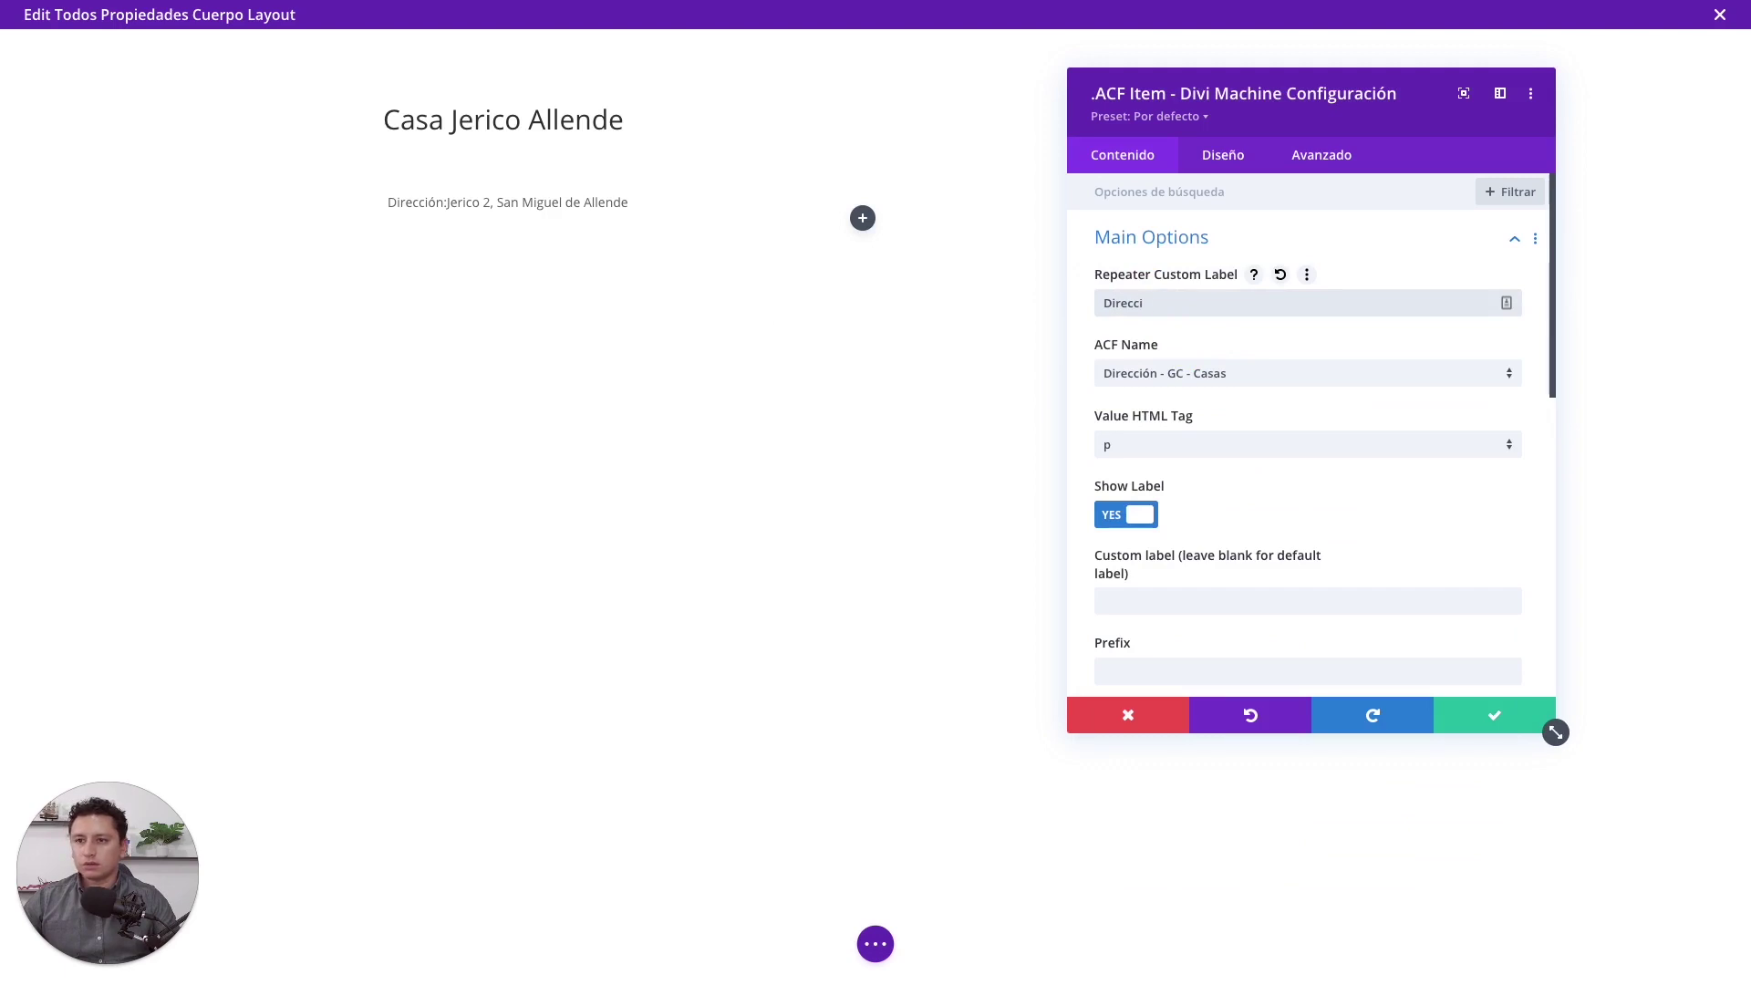
text(ón)
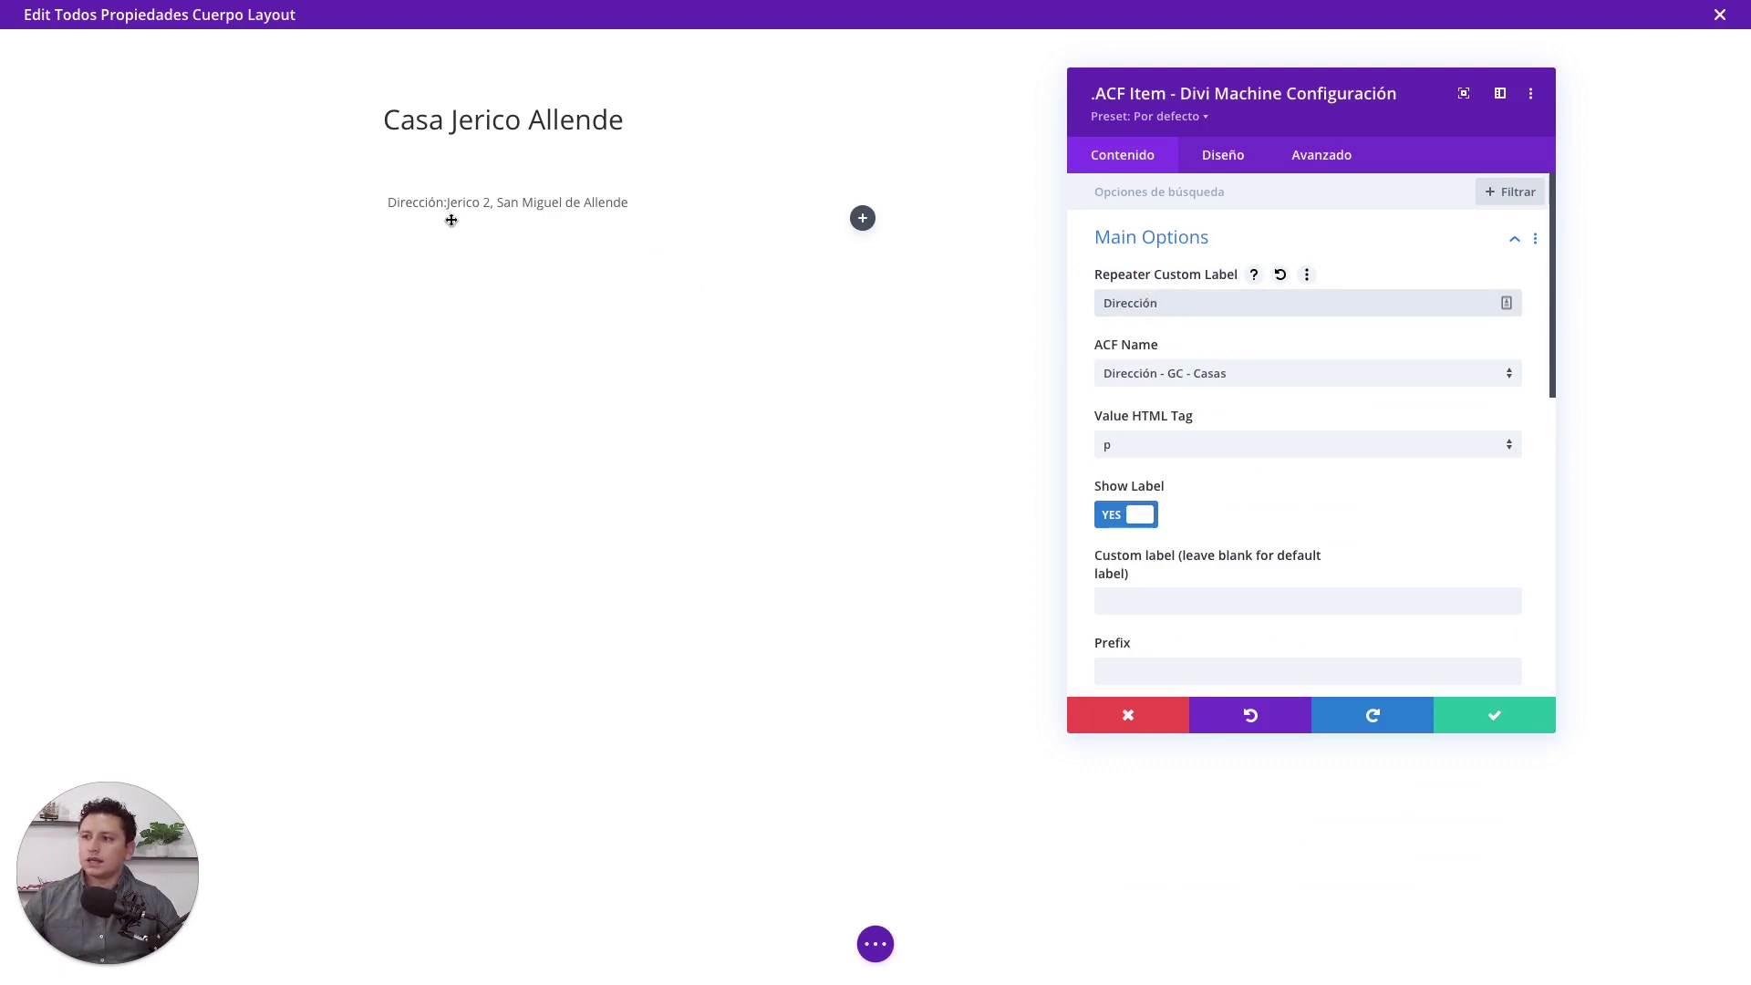
click(1125, 514)
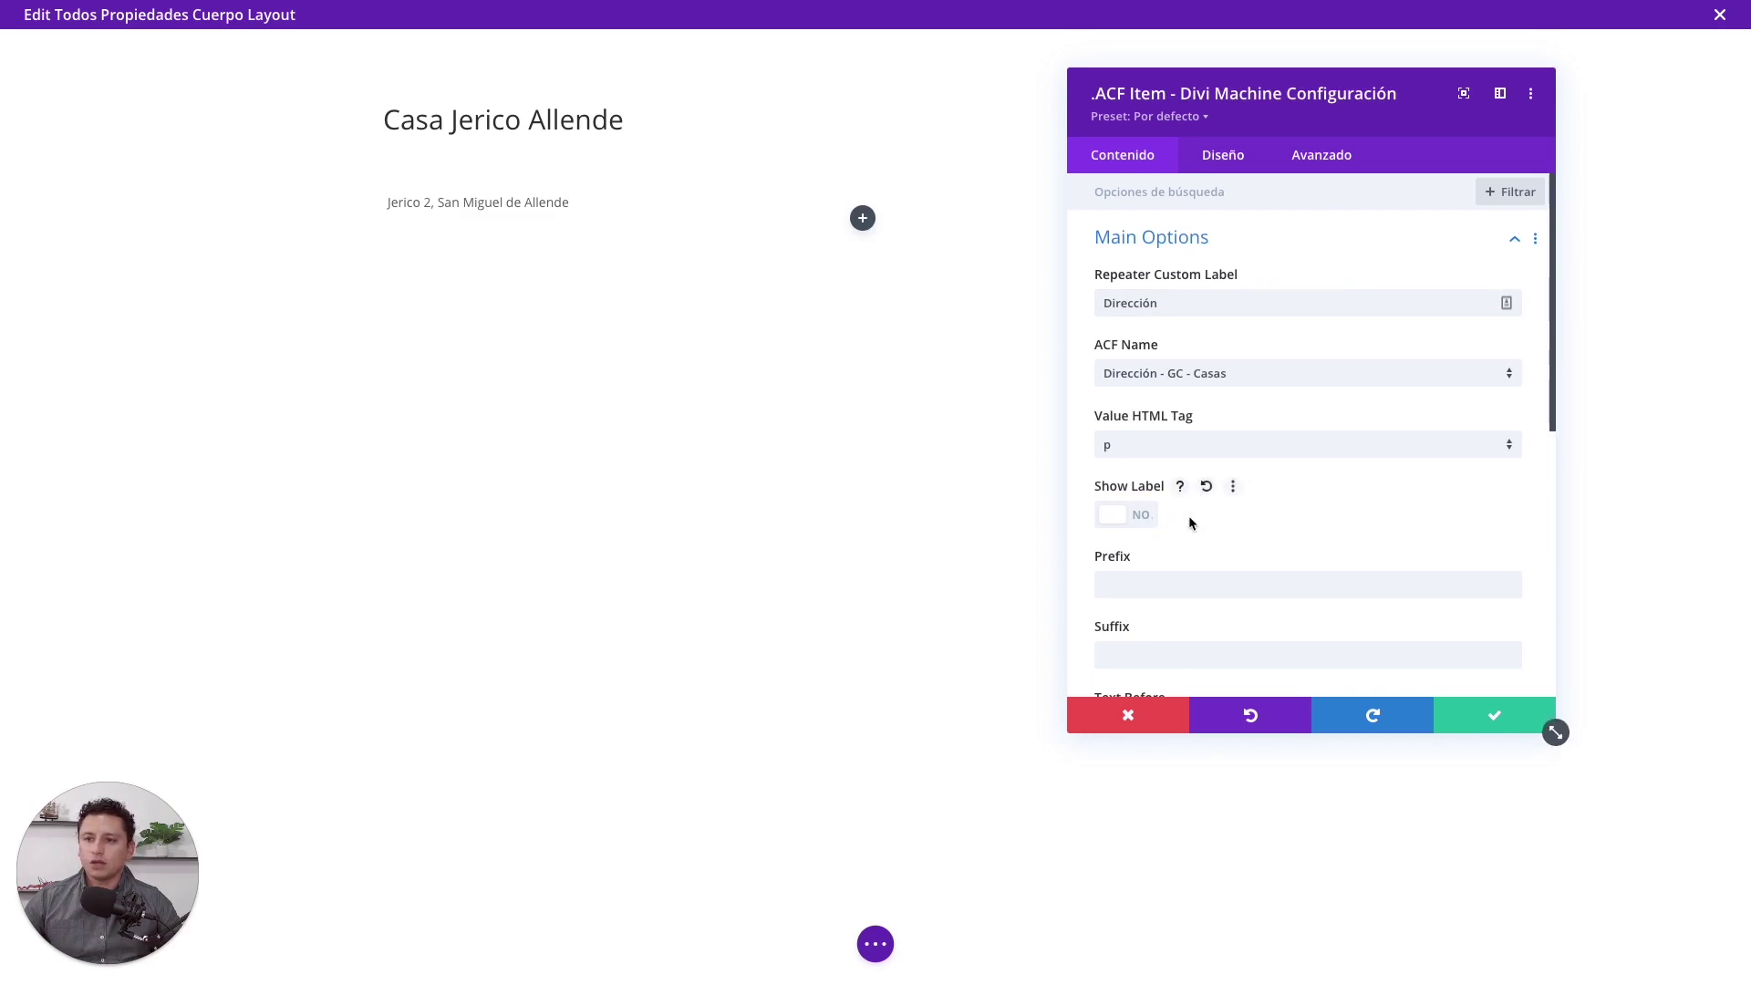
scroll(1247, 494, down, 2)
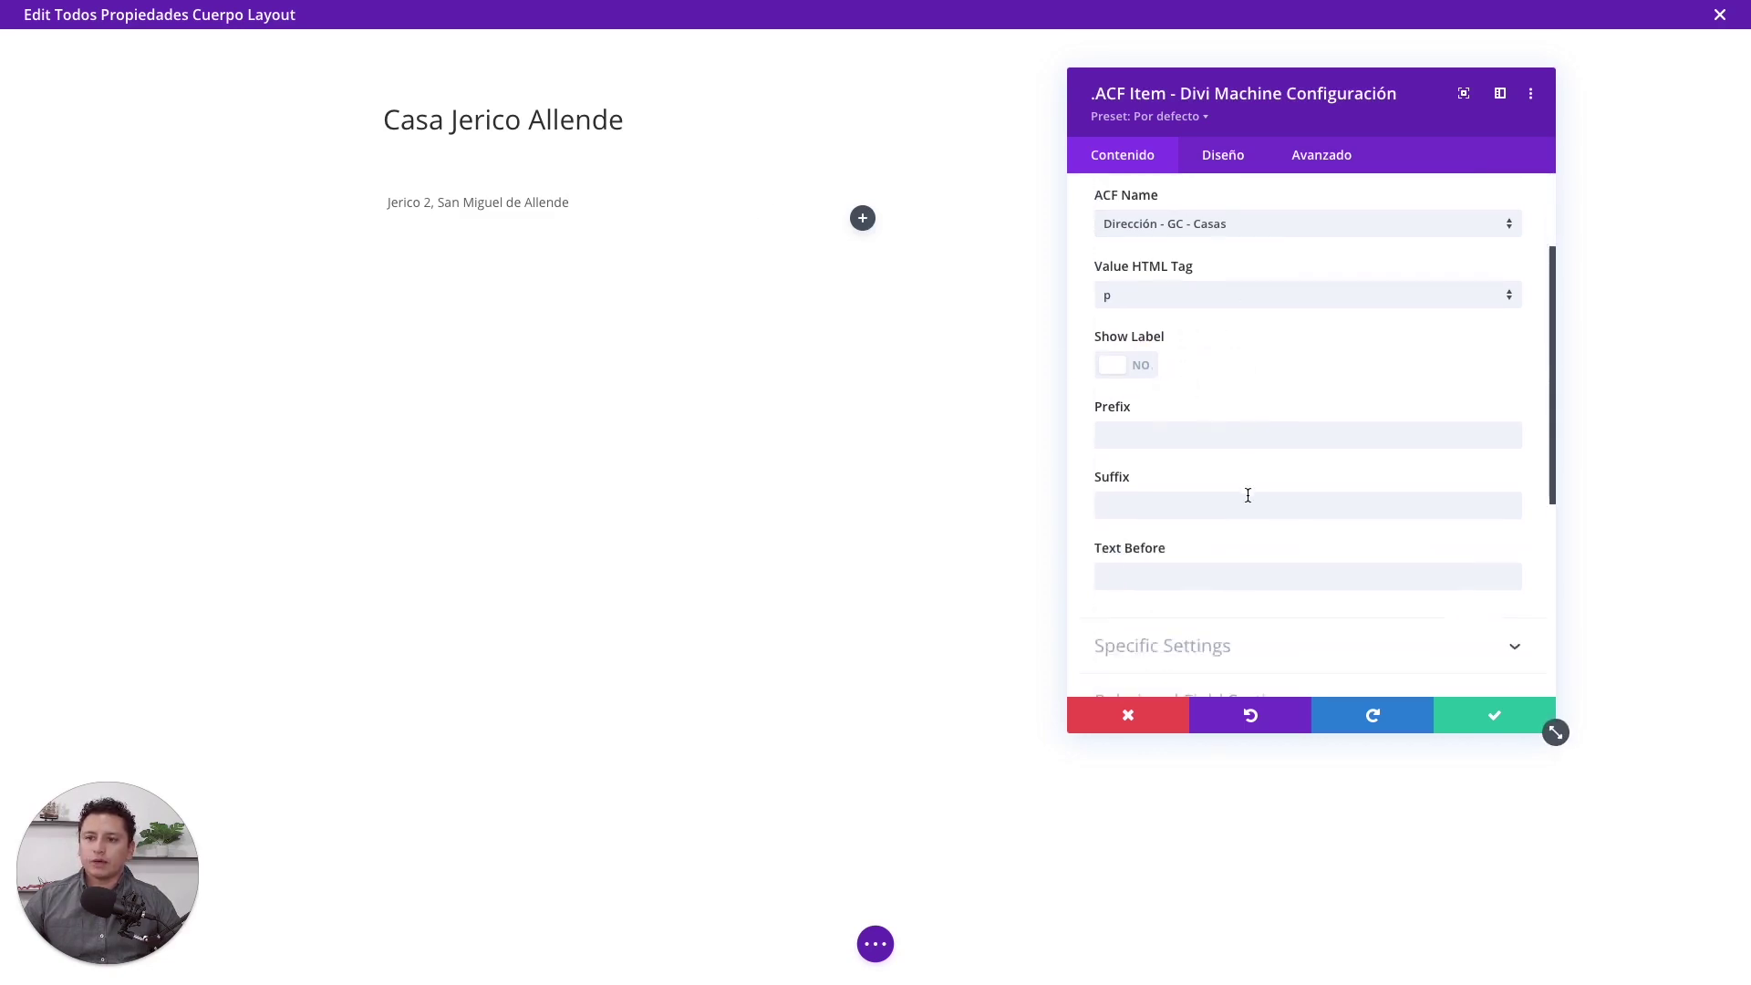
scroll(1247, 494, down, 4)
Switch Usar icono to SÍ and choose the map-pin icon for the address
click(1184, 472)
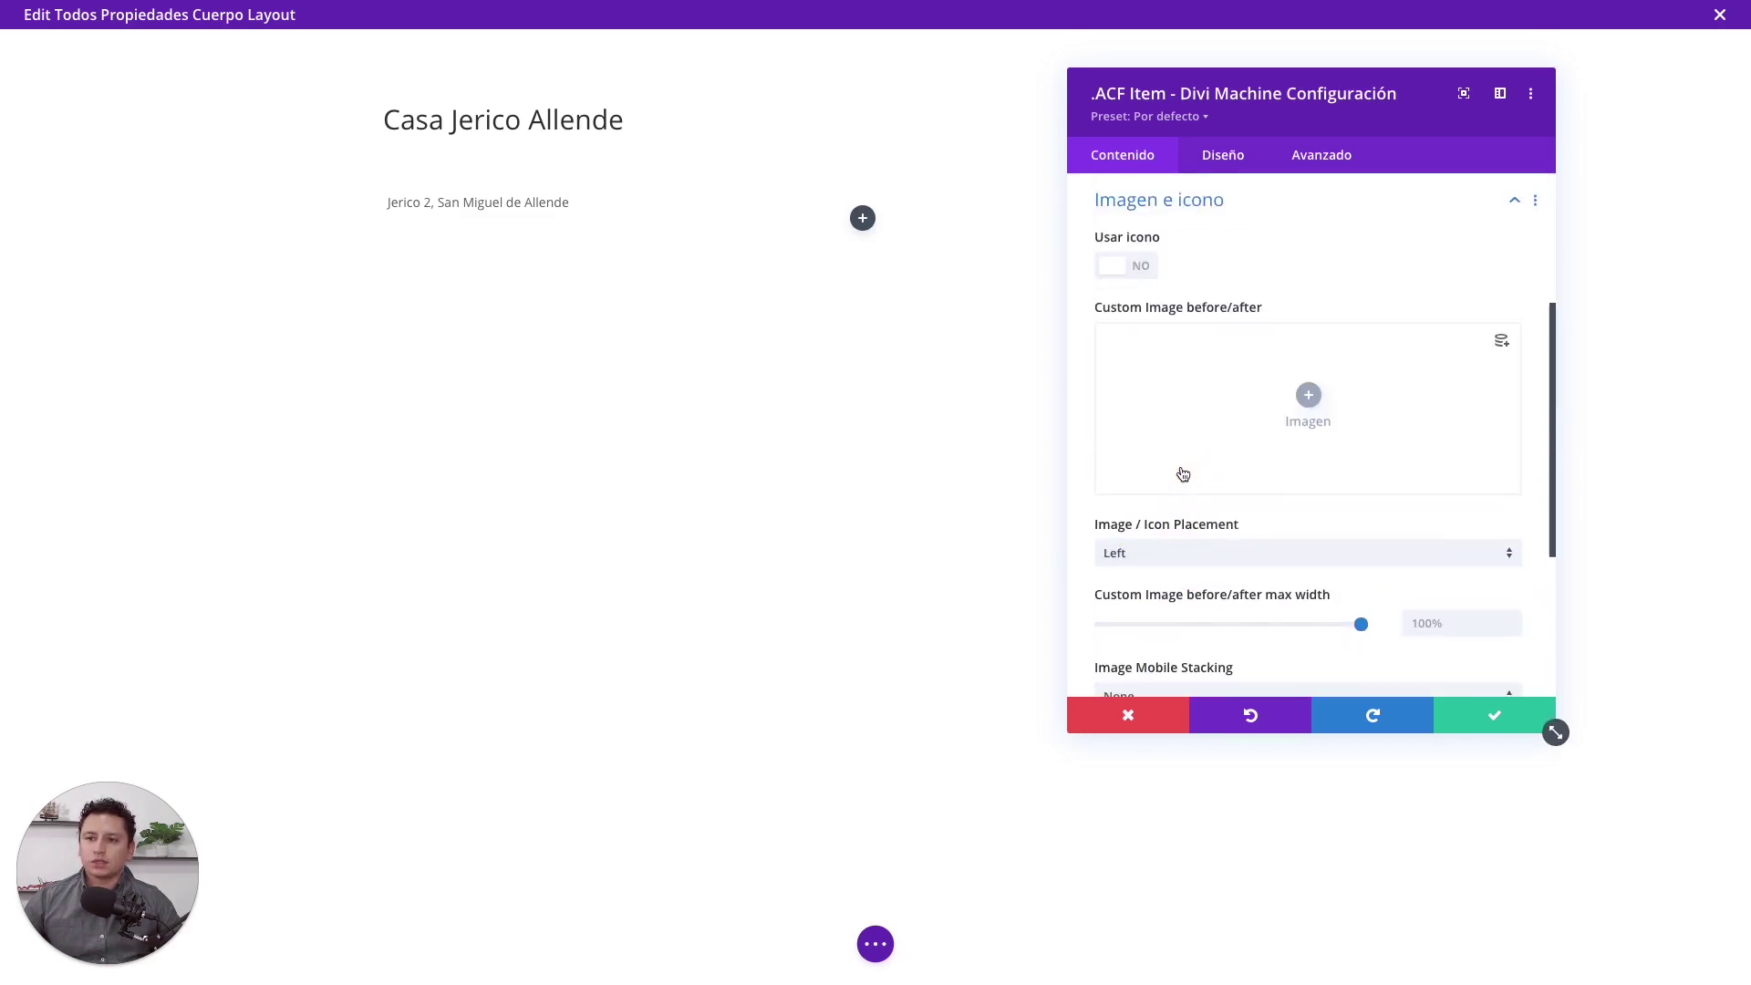
click(1138, 273)
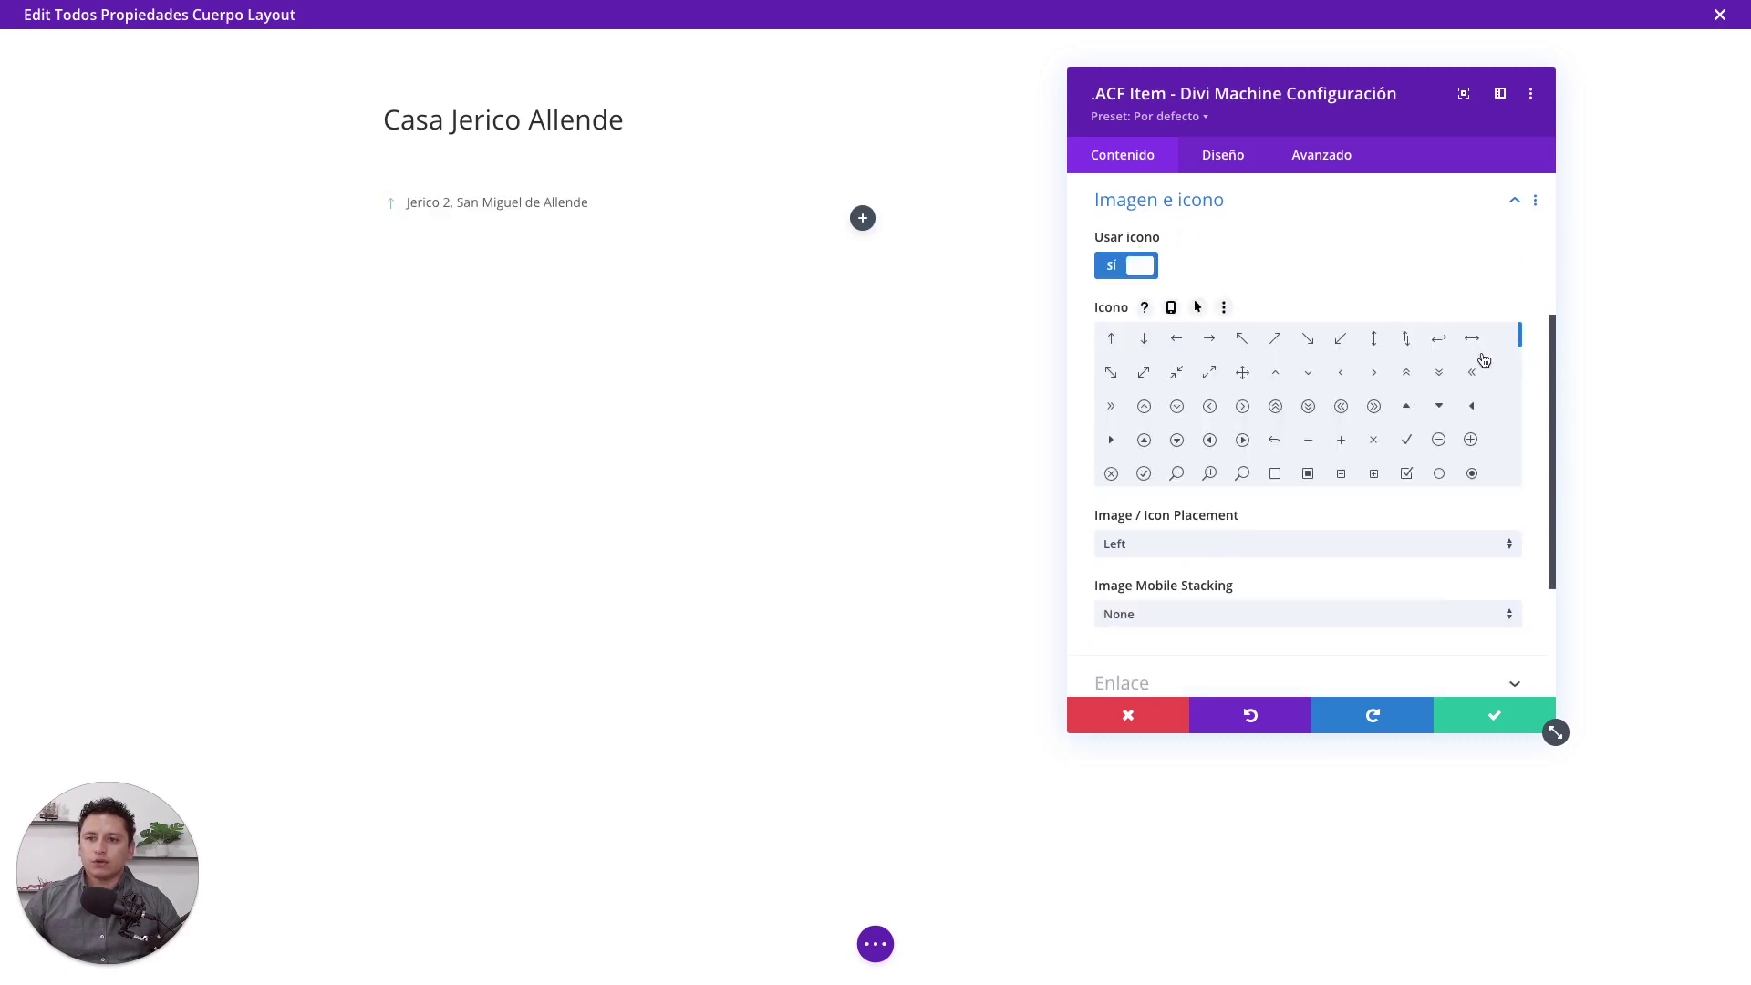
drag(1519, 339, 1521, 382)
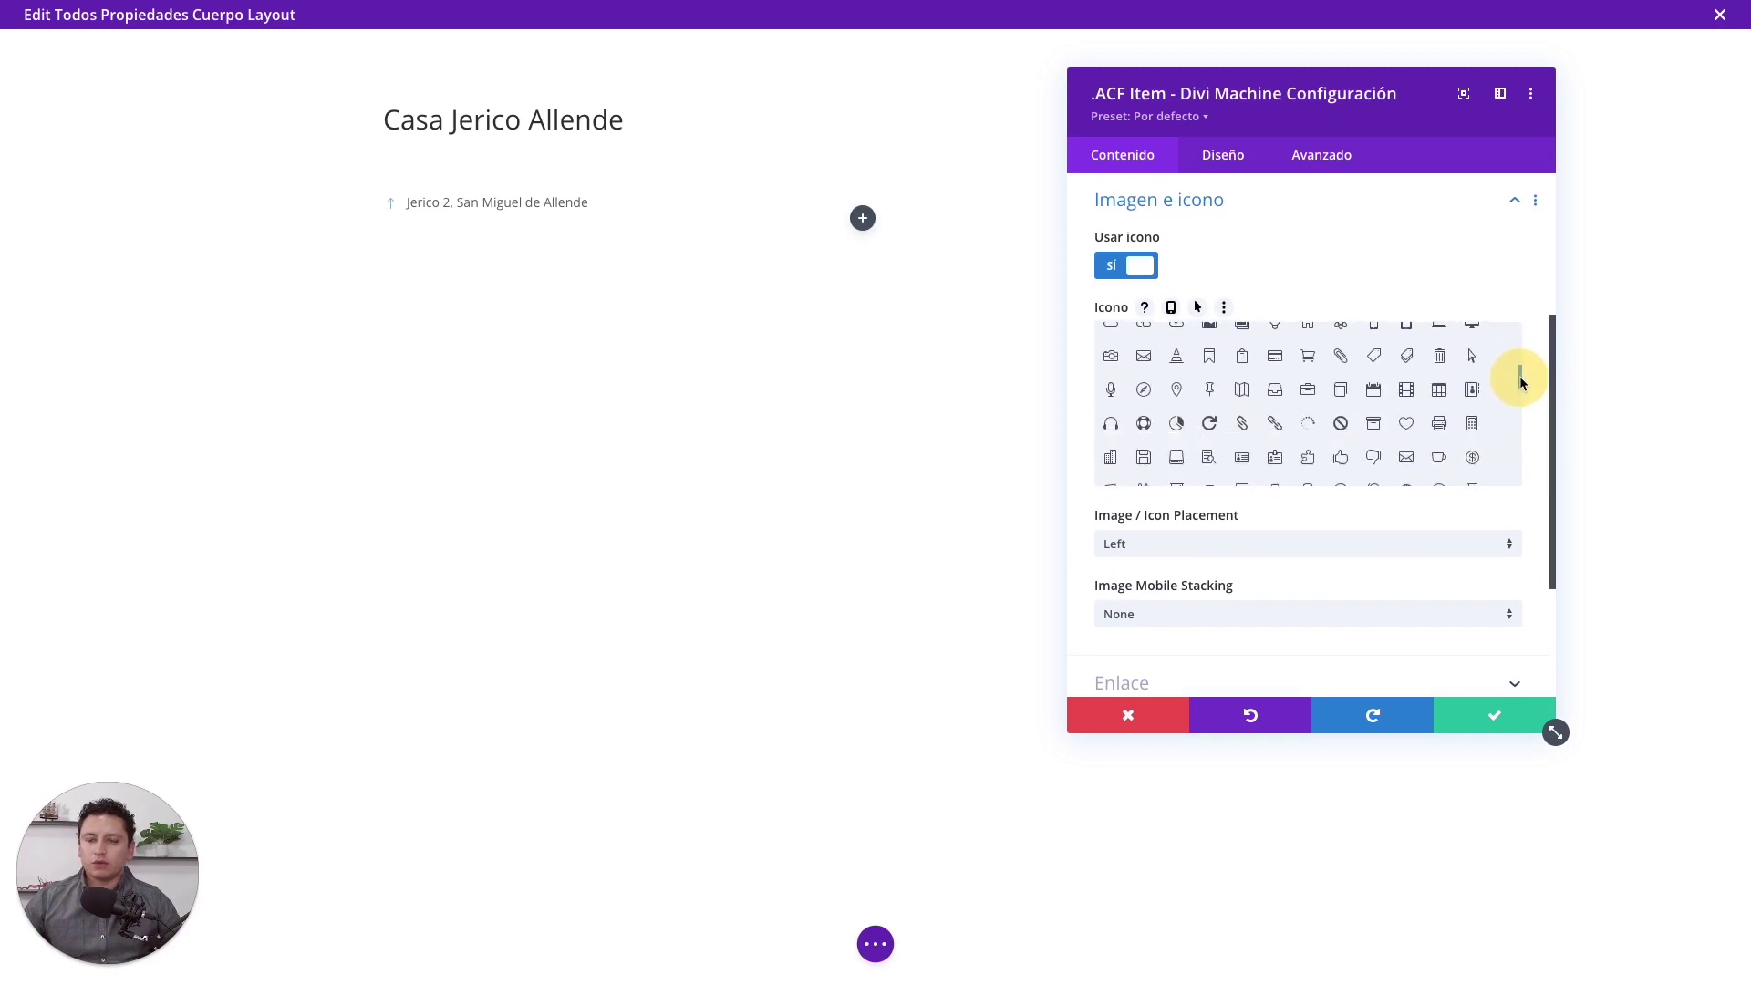
click(1176, 390)
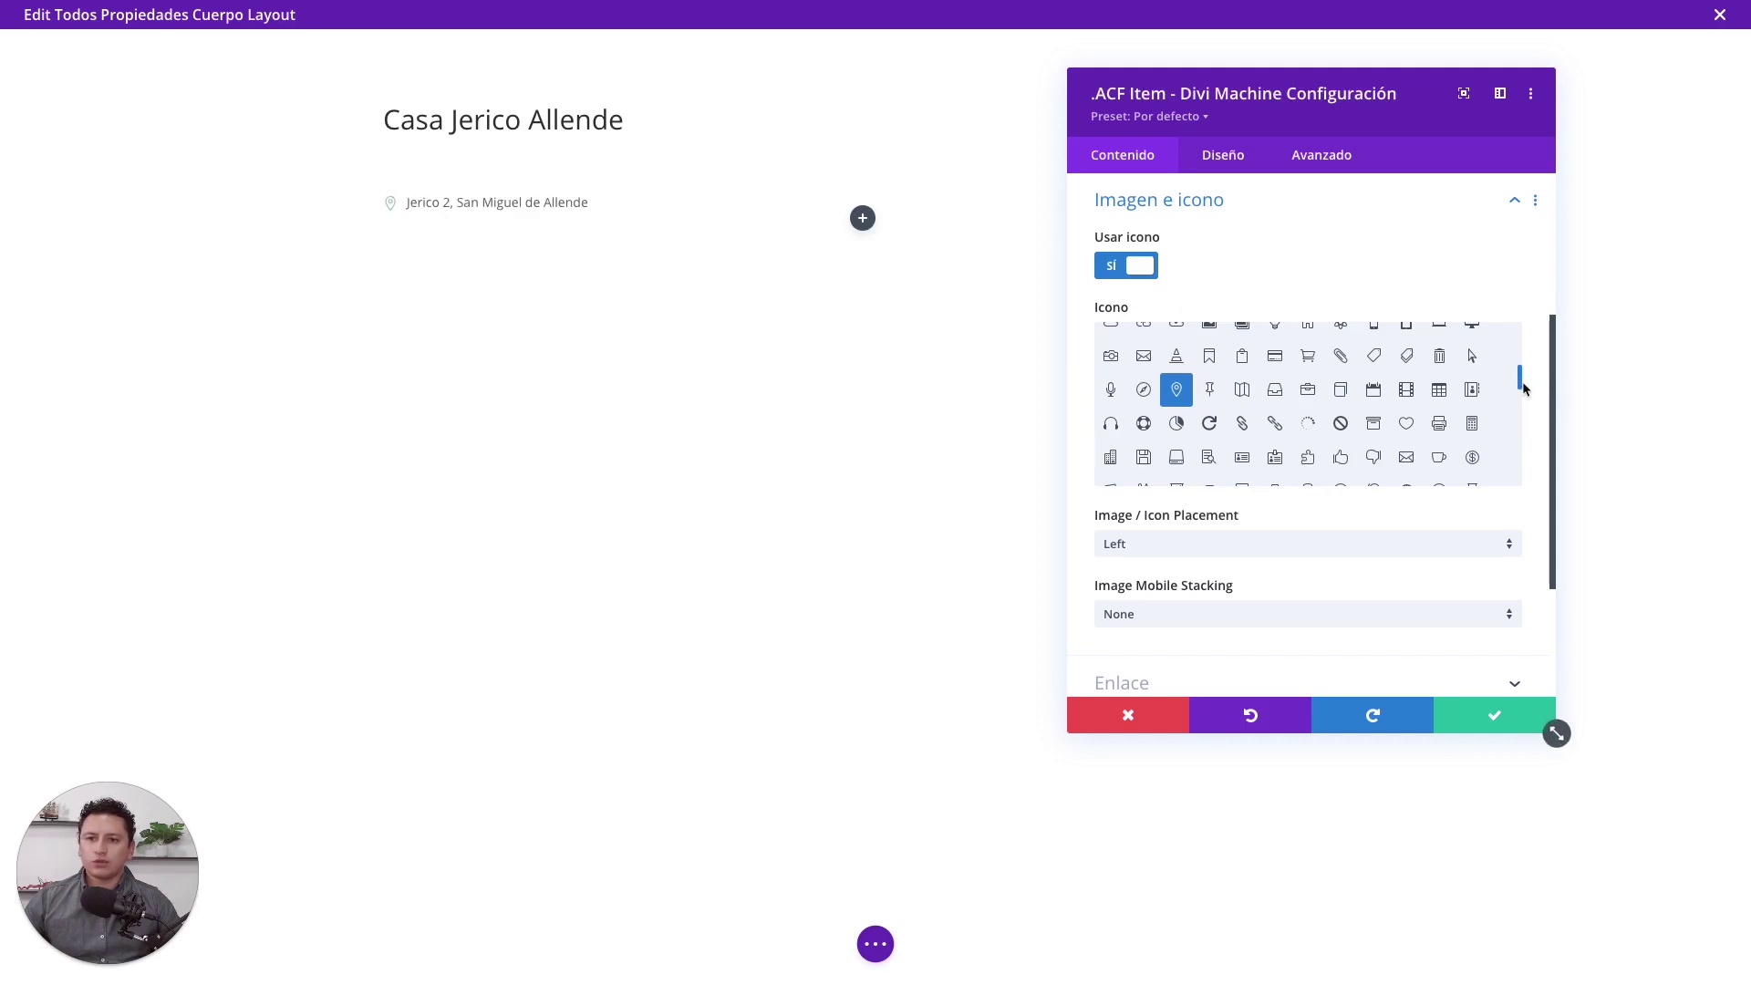
mouse_move(1521, 381)
mouse_down()
mouse_move(1520, 480)
mouse_move(1521, 368)
mouse_up()
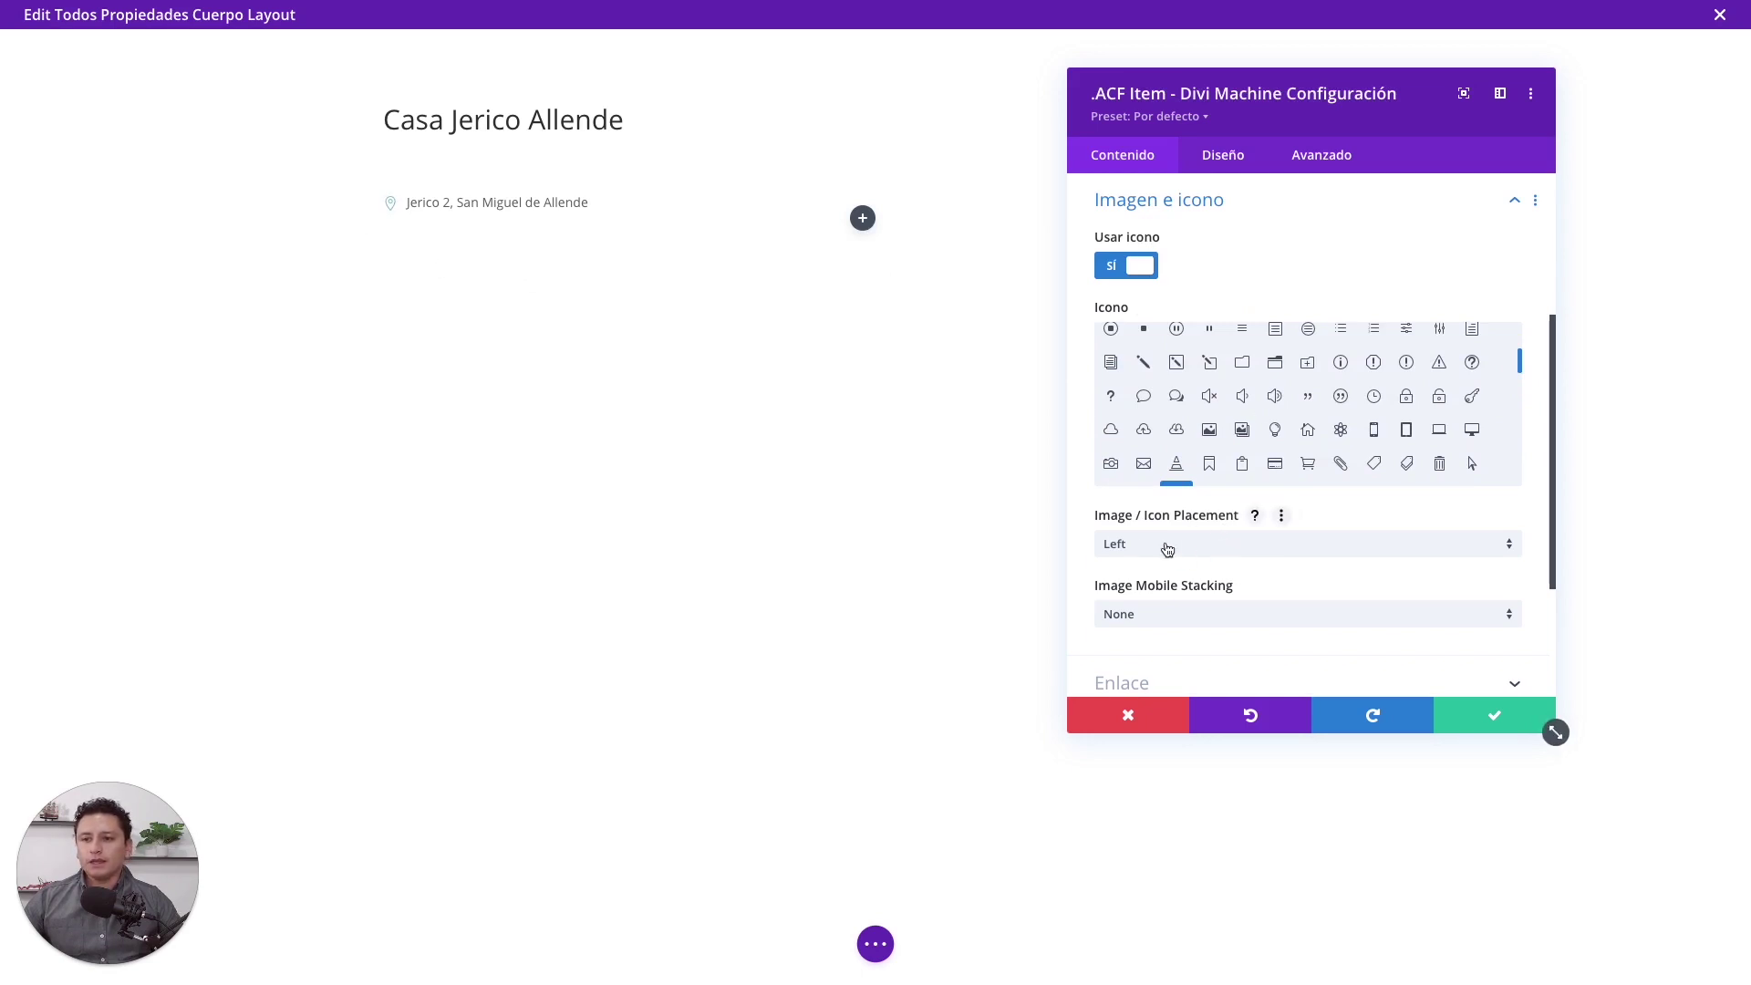
scroll(1176, 470, up, 5)
scroll(1174, 292, up, 3)
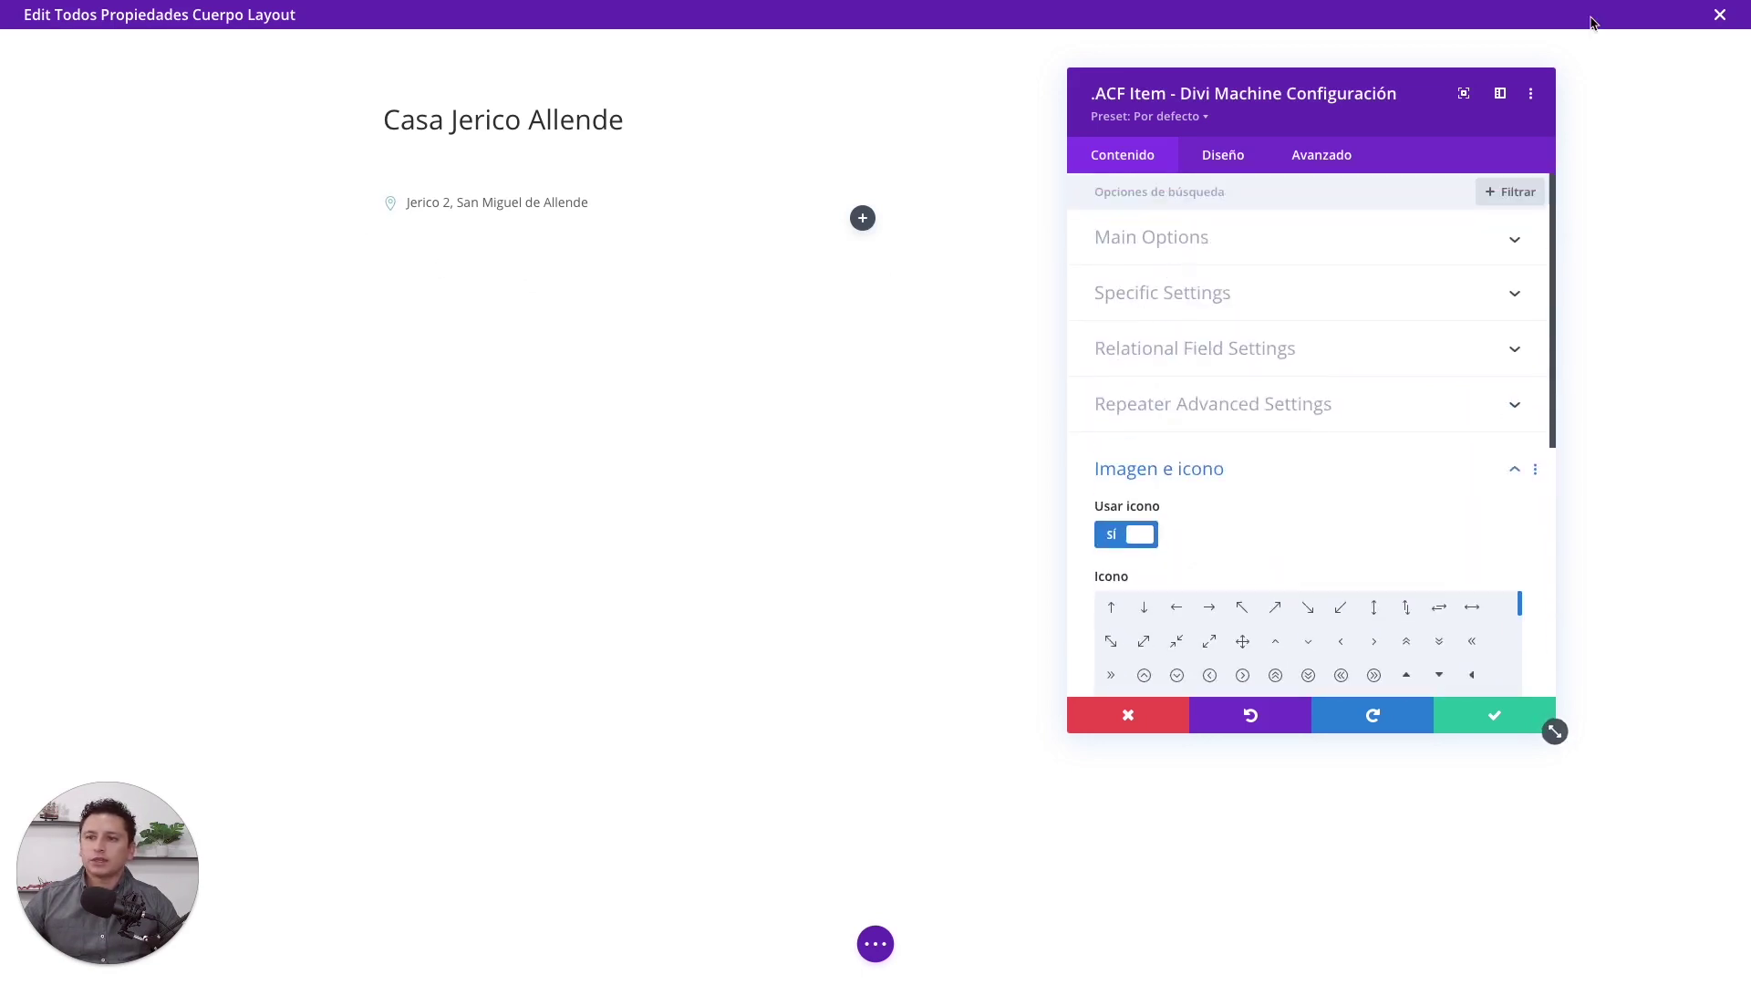
Try a bold font weight on the address text, then revert it to regular
click(1215, 164)
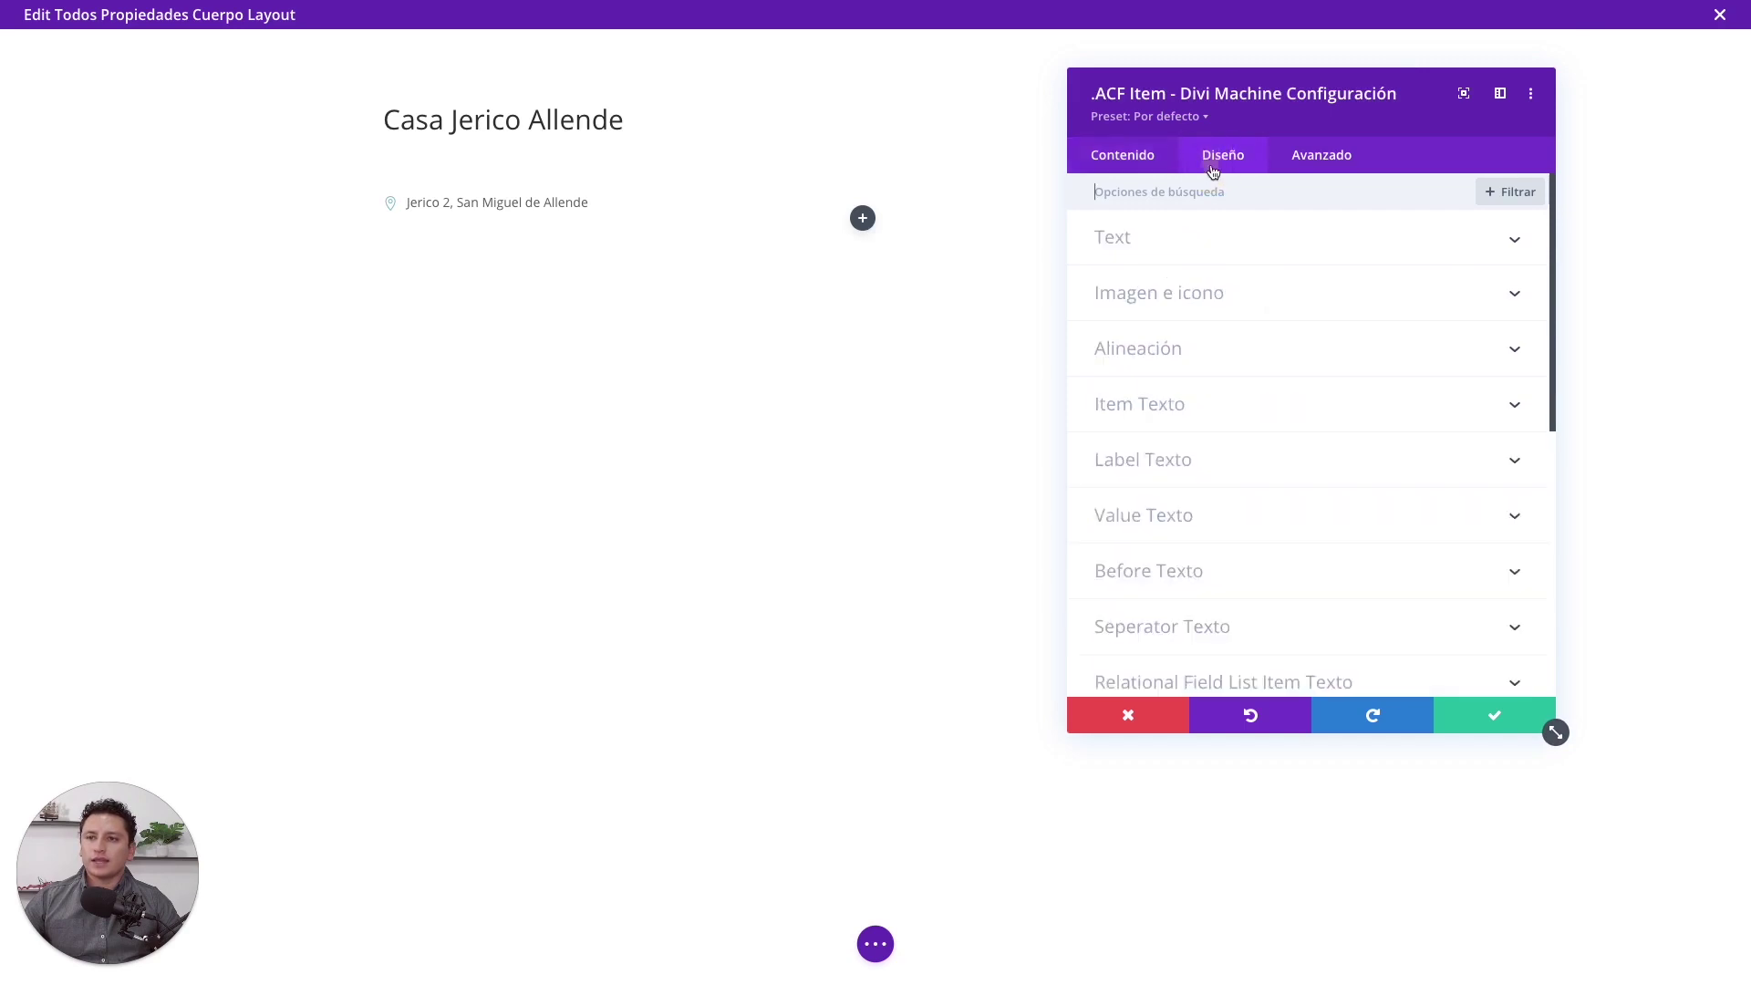
click(1180, 242)
scroll(1280, 435, down, 3)
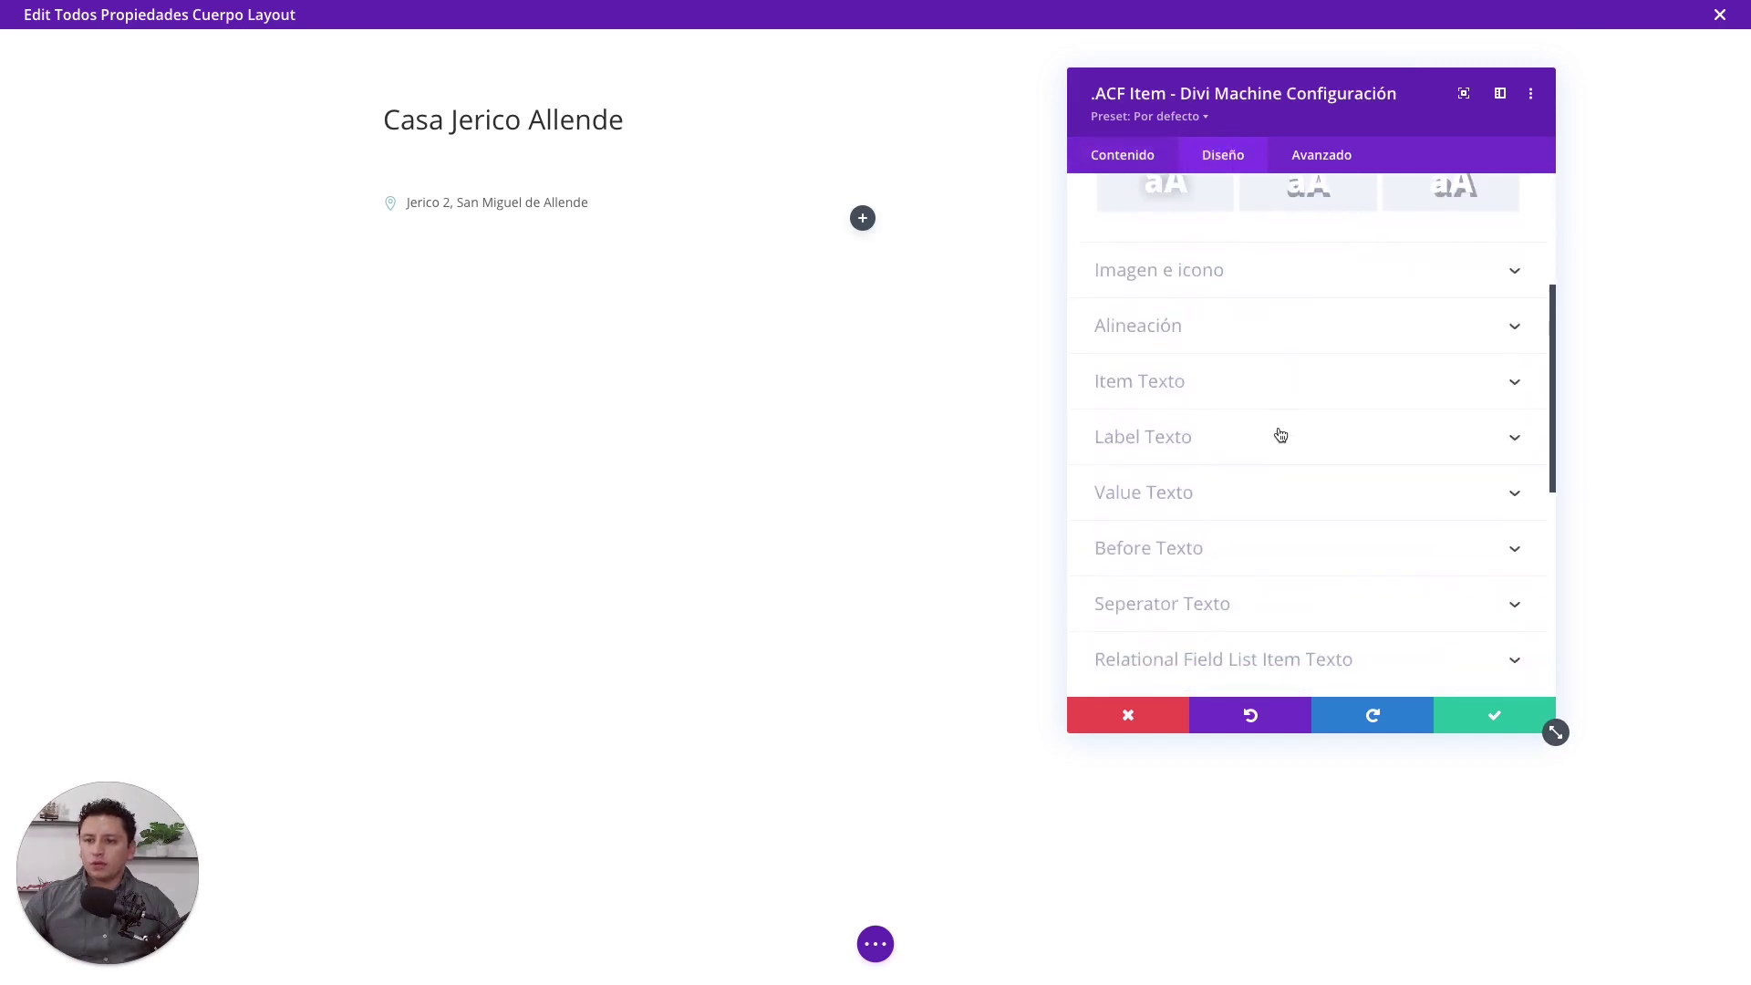
click(1211, 353)
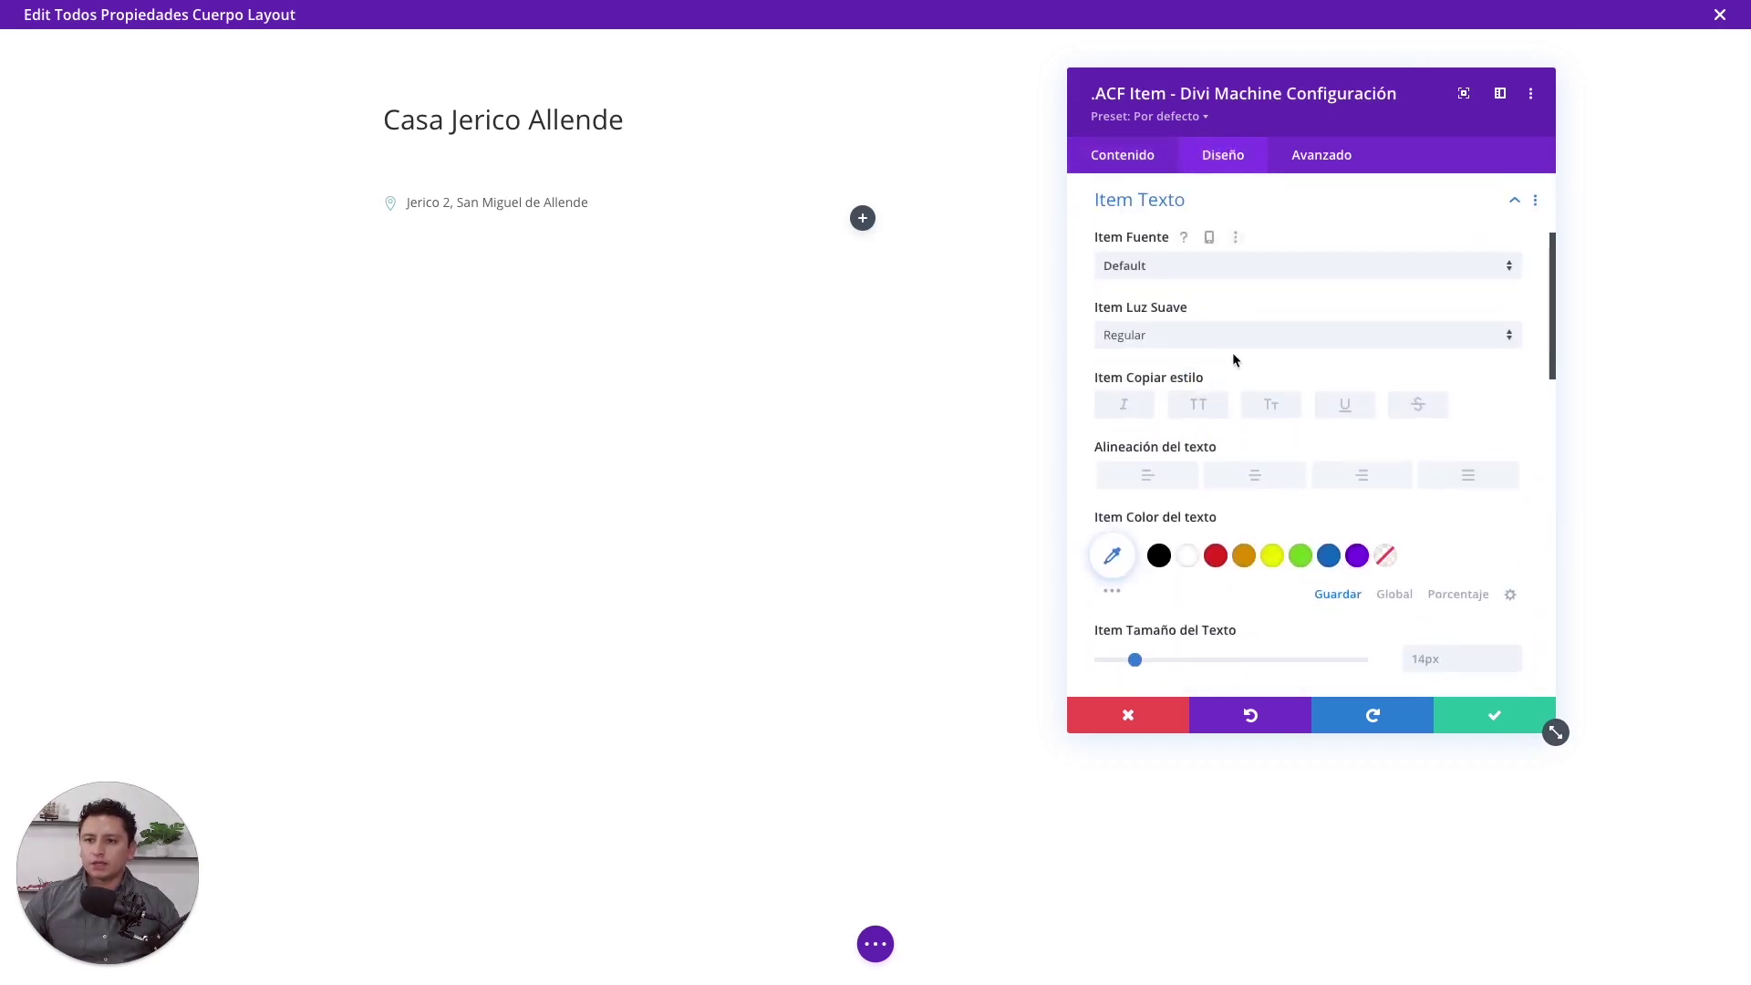
click(1158, 337)
click(1160, 450)
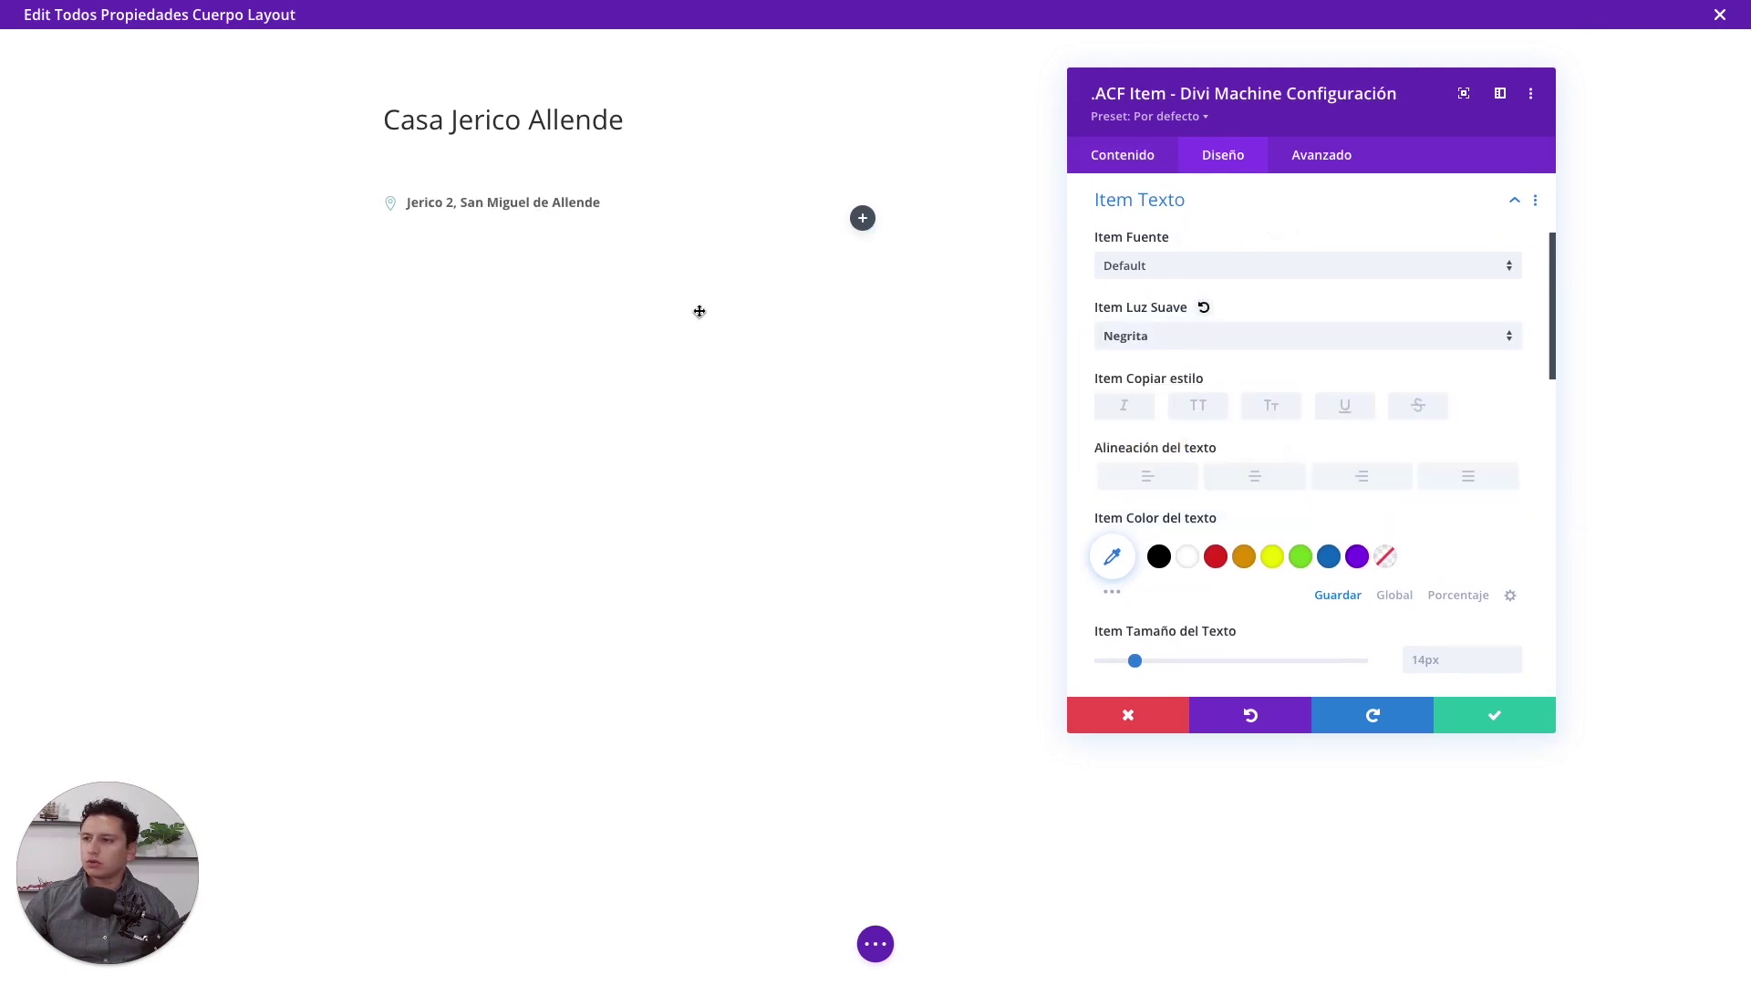
click(1133, 340)
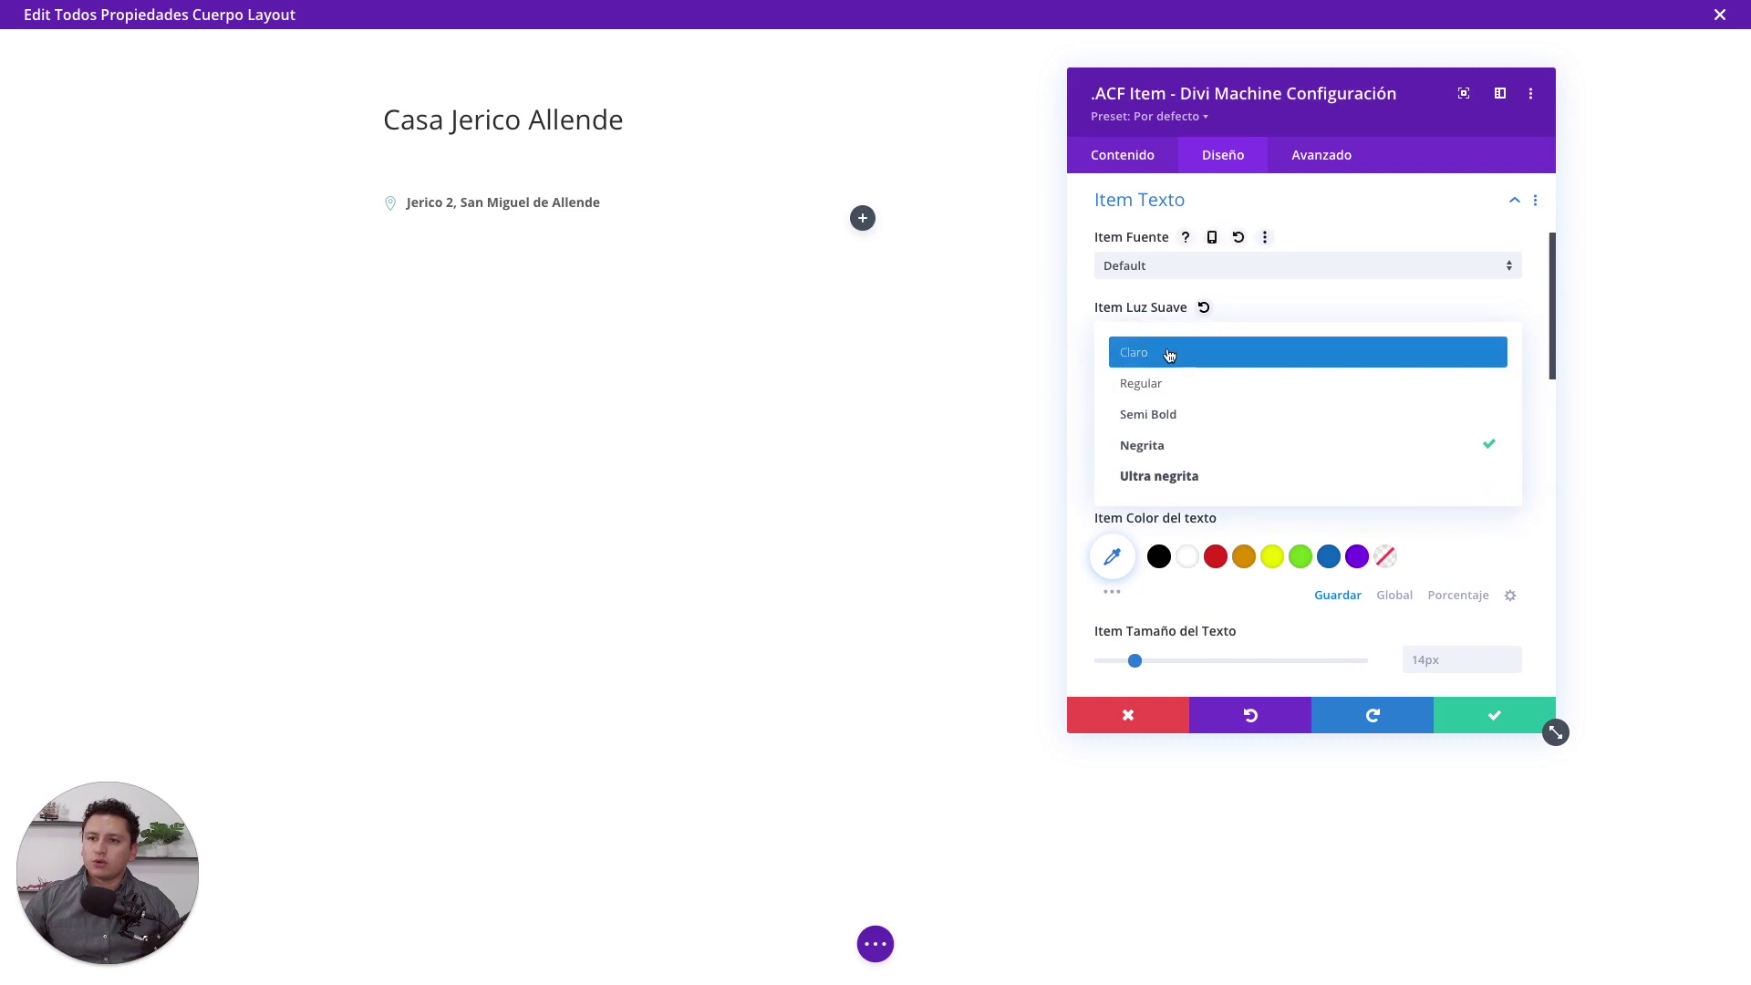
click(1166, 385)
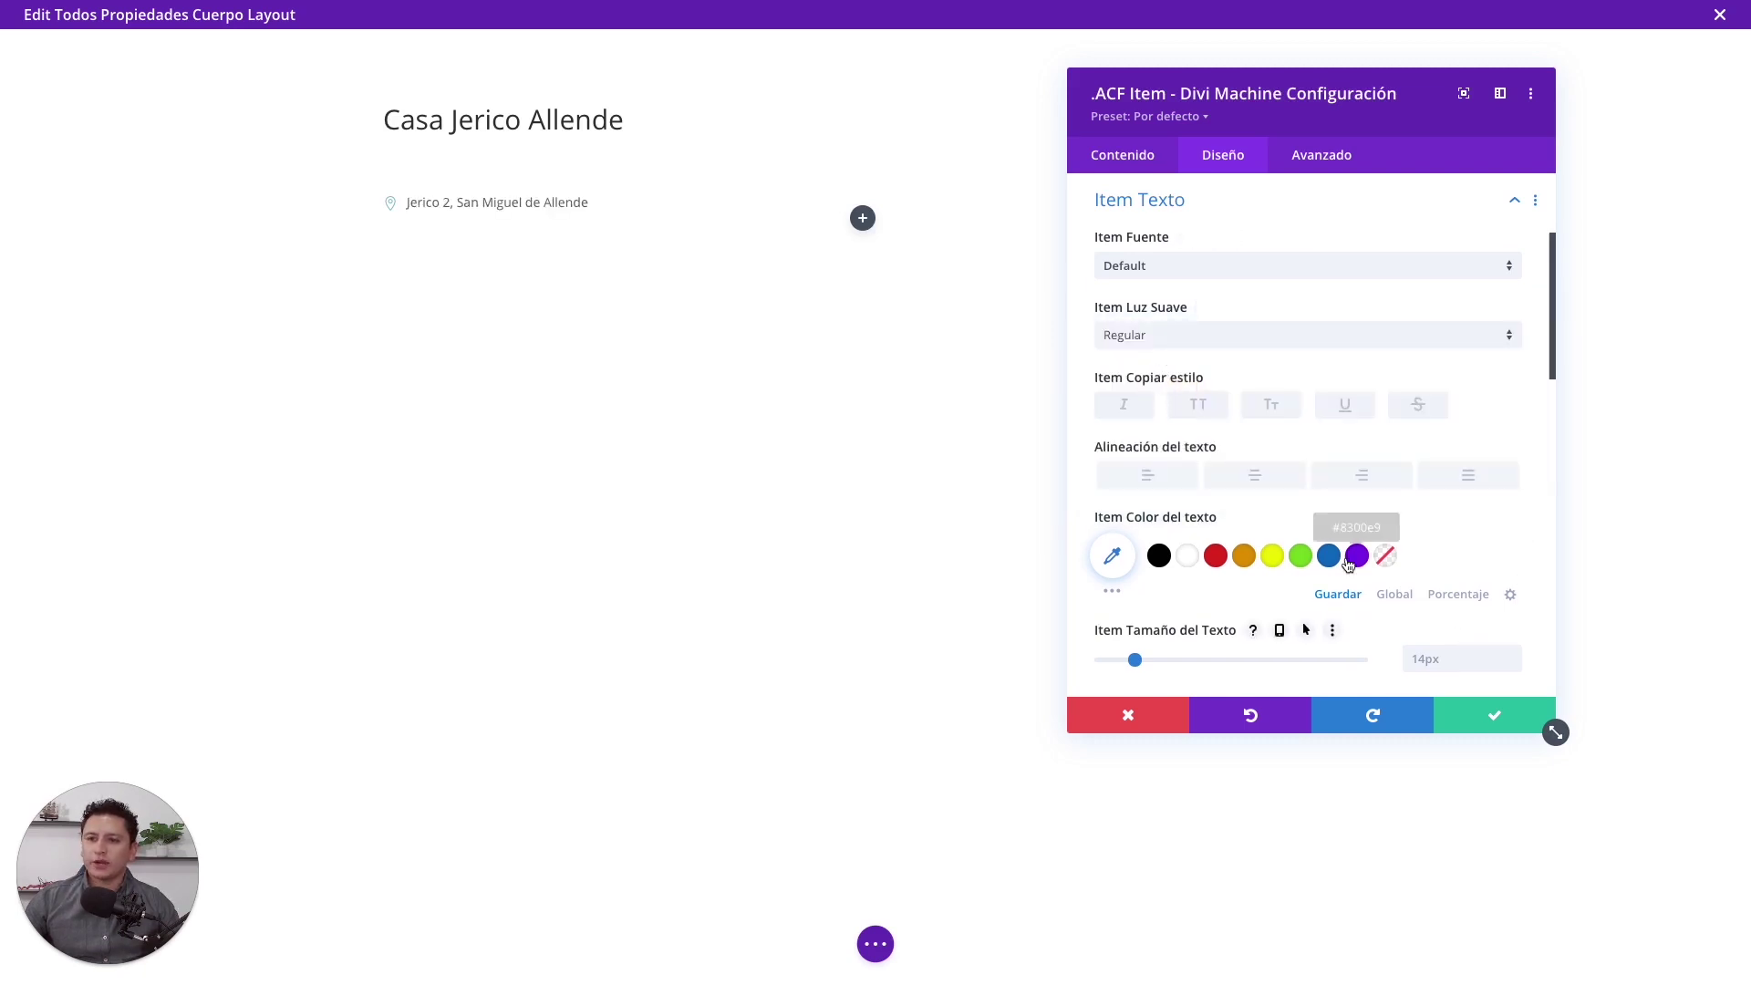
Colour the location icon purple and save the address item's settings
scroll(1308, 529, down, 2)
scroll(1308, 529, down, 6)
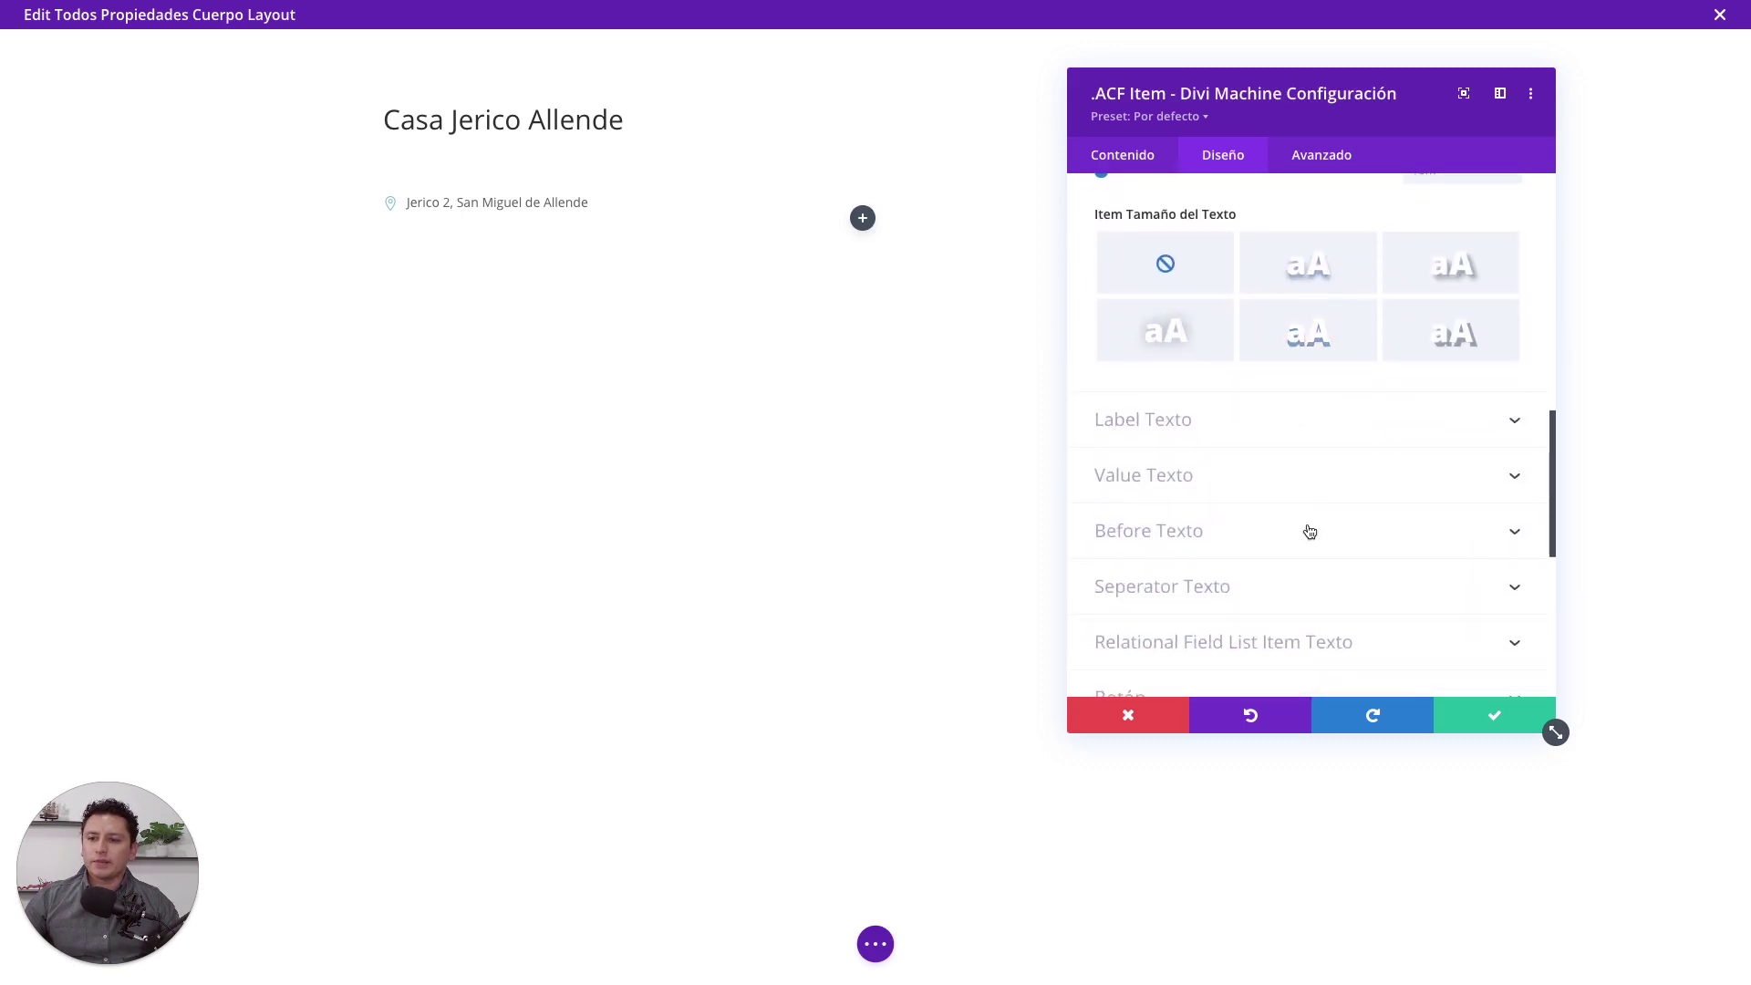
scroll(1310, 532, up, 3)
scroll(1310, 532, down, 4)
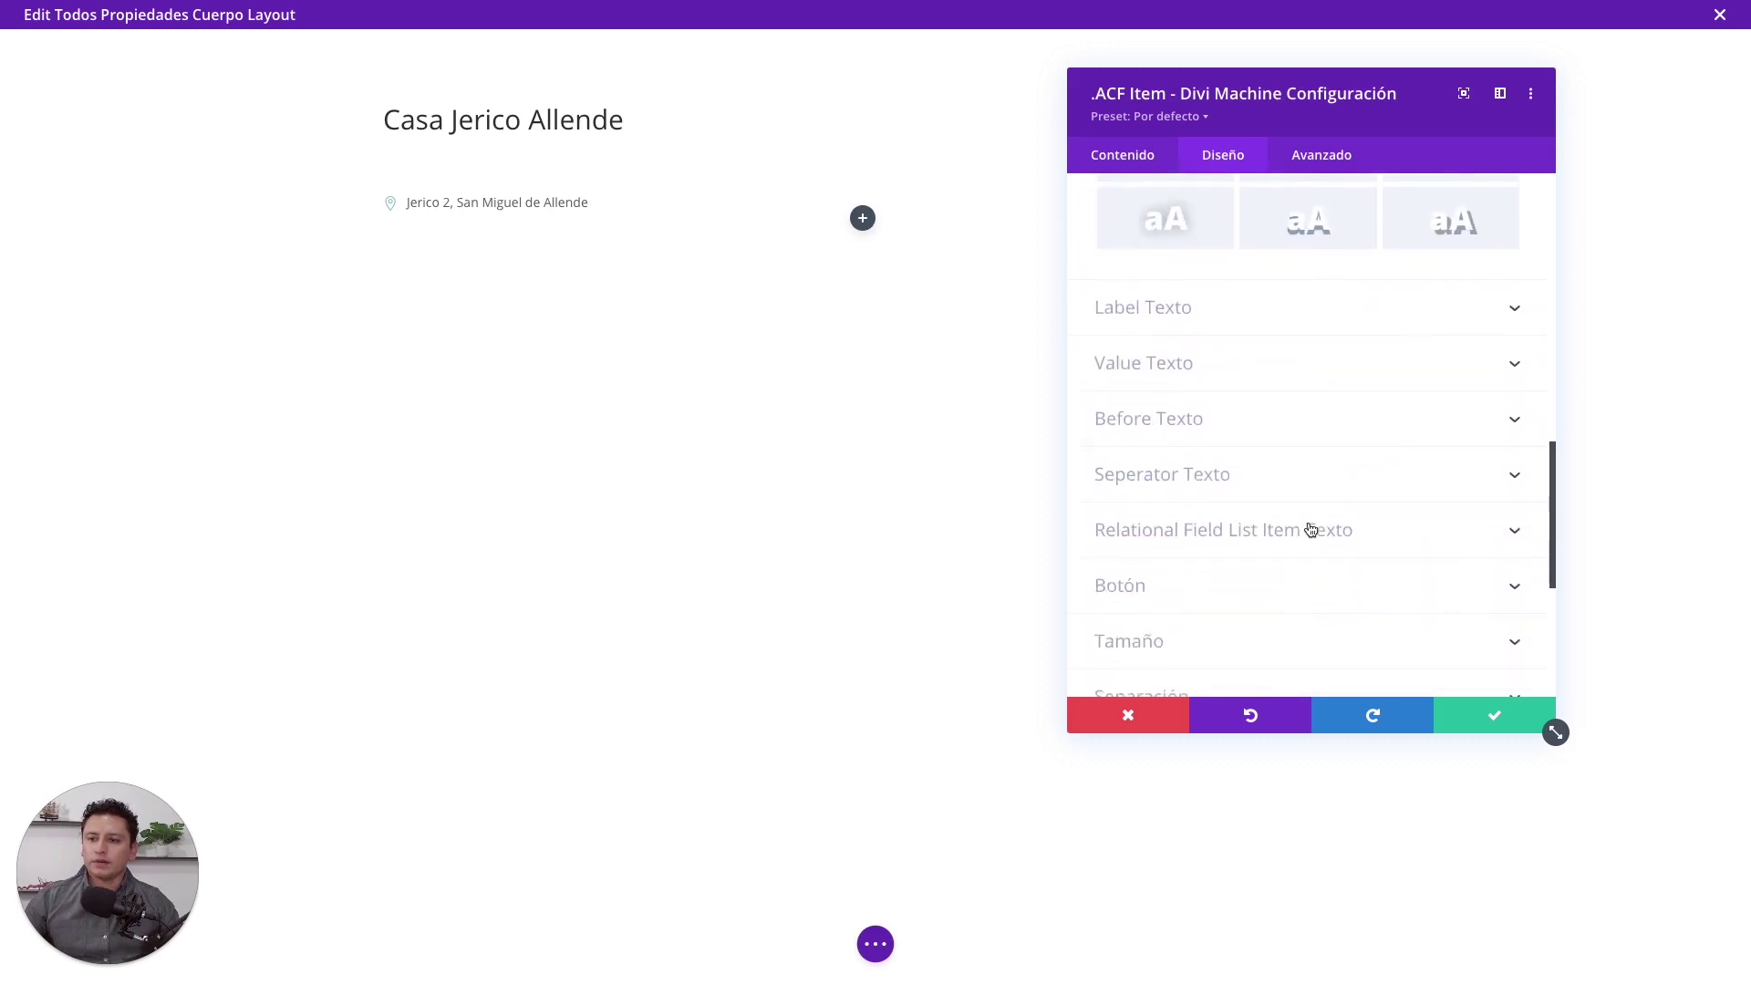
scroll(1310, 531, up, 5)
scroll(1310, 531, up, 7)
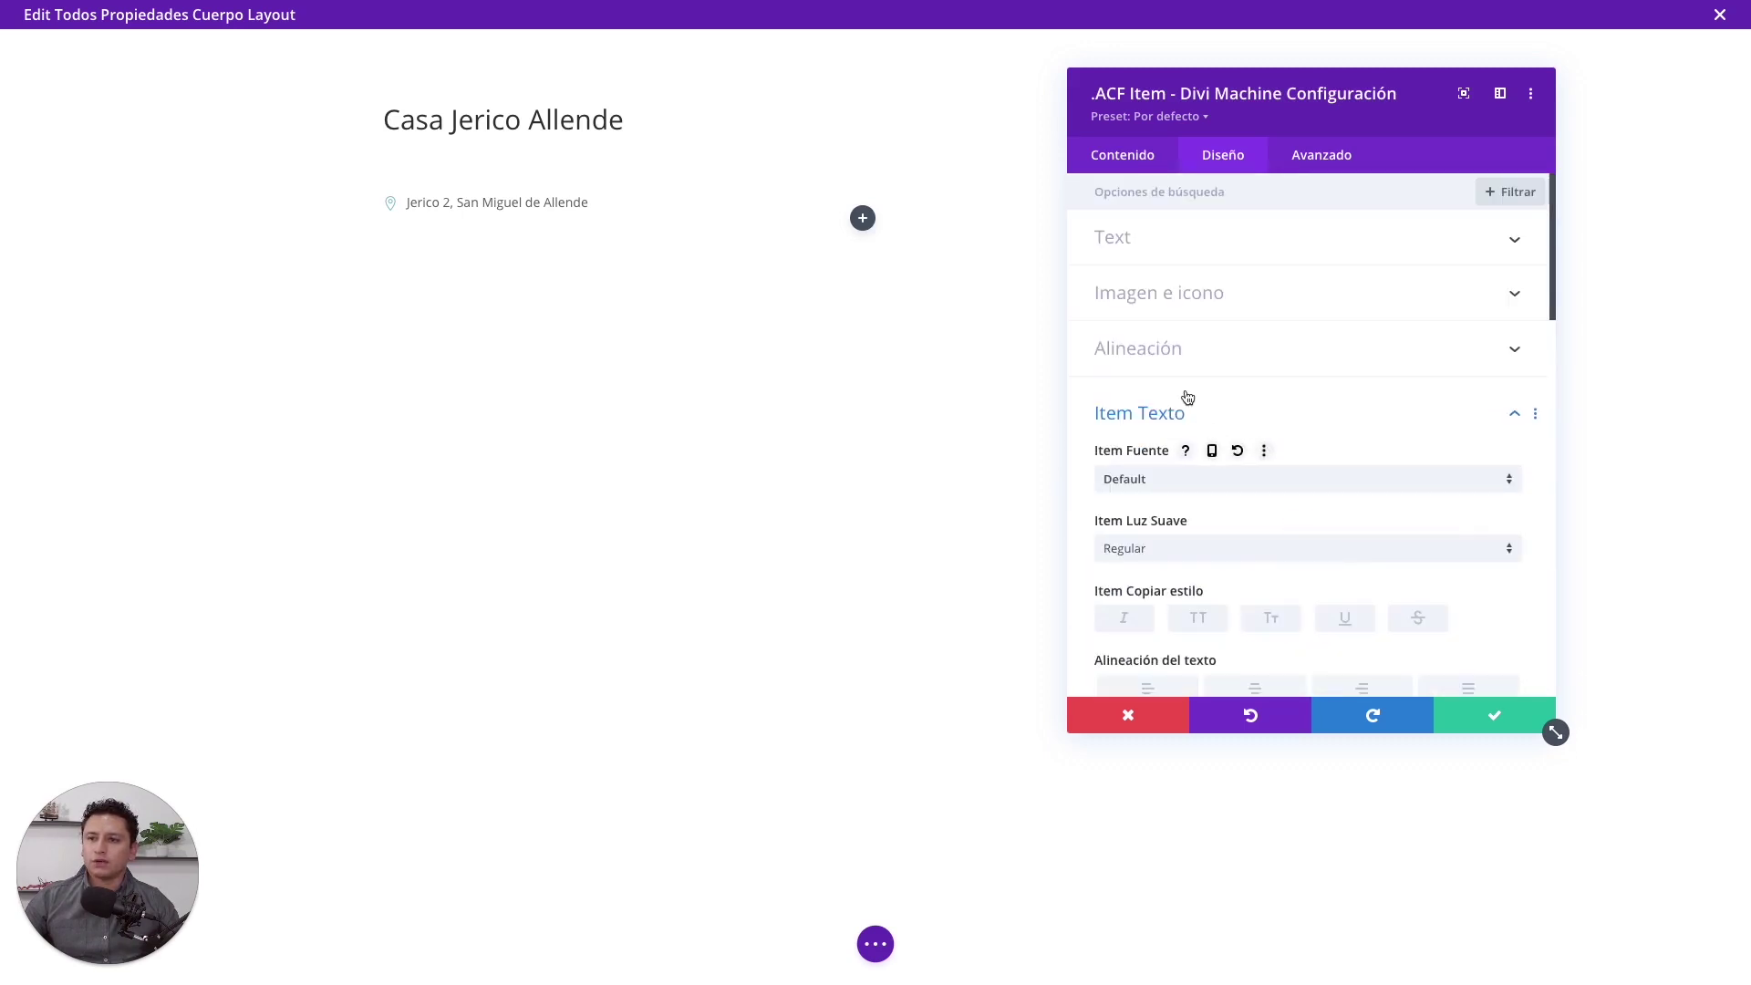
click(1188, 307)
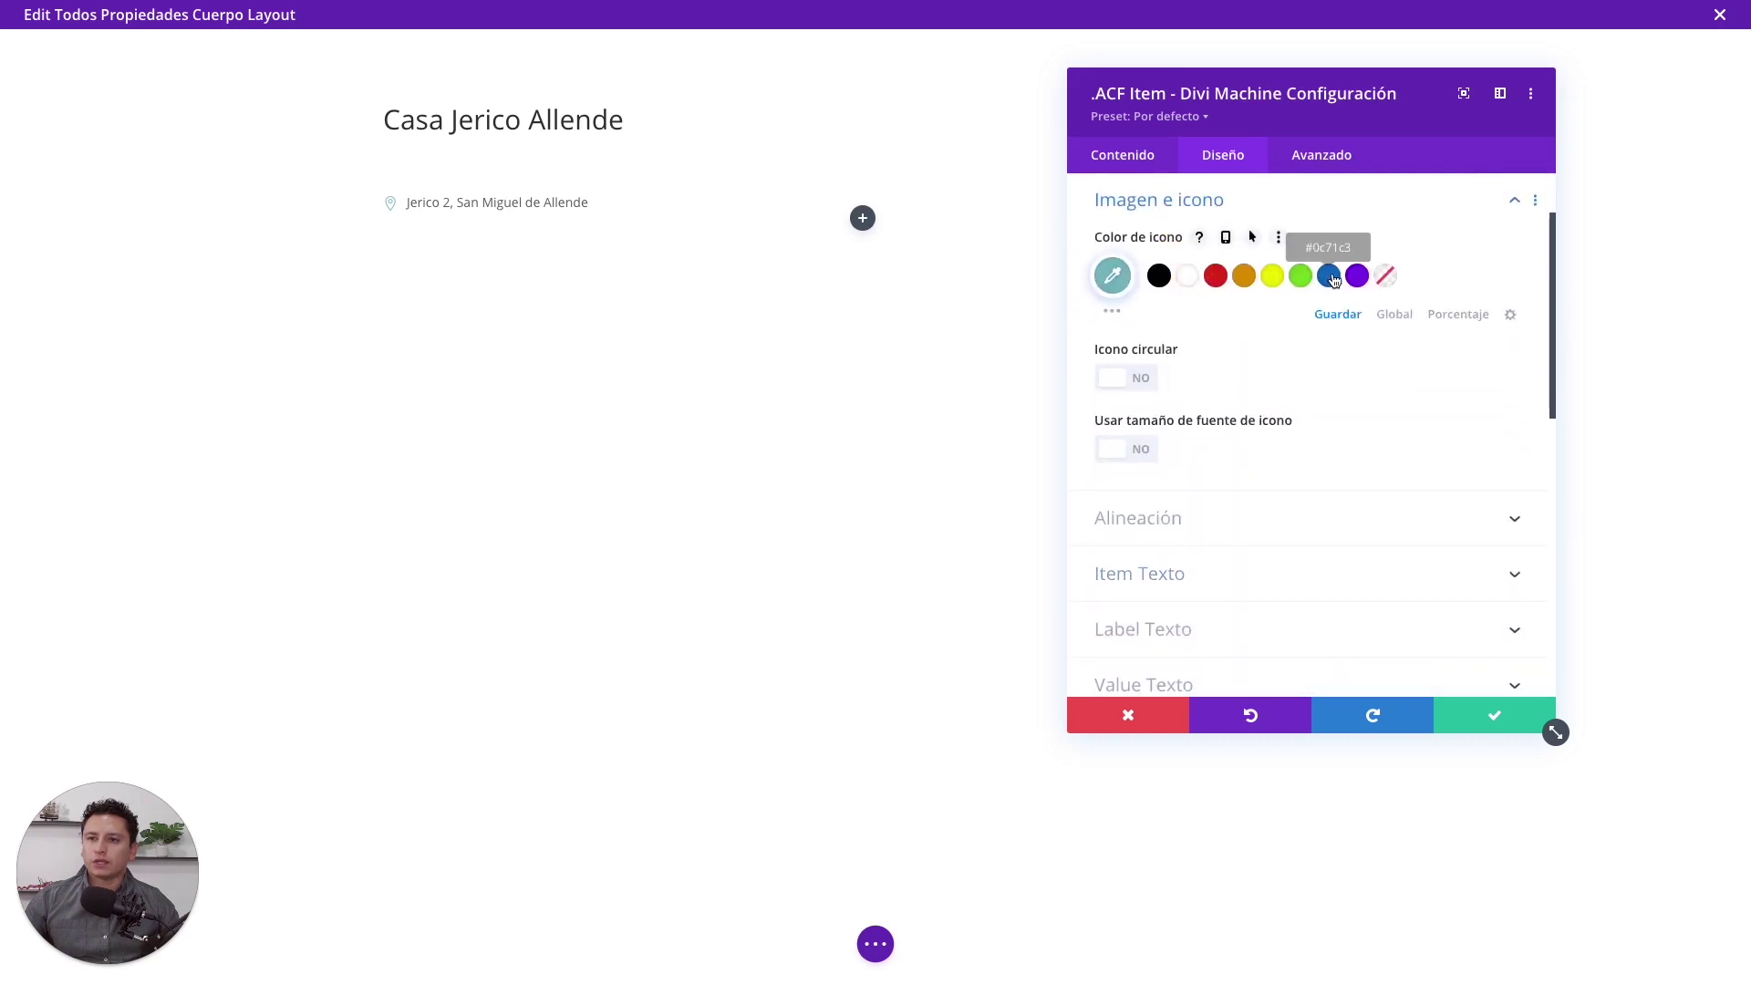
click(1357, 275)
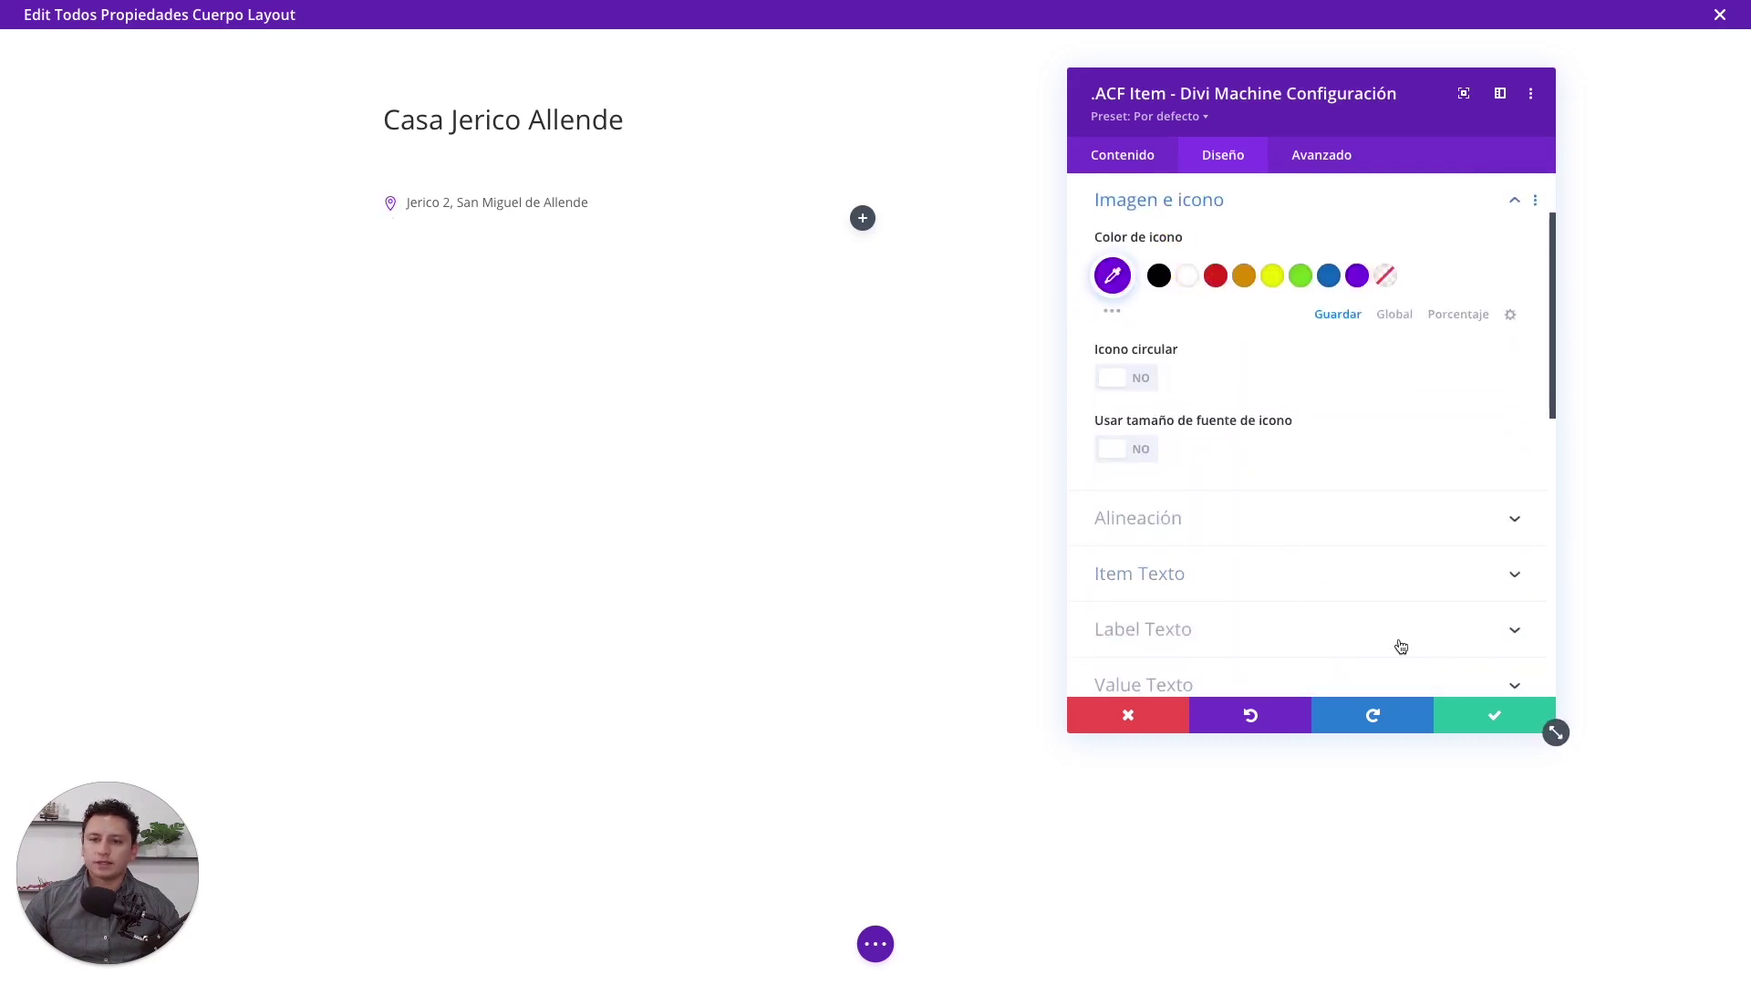
click(1500, 716)
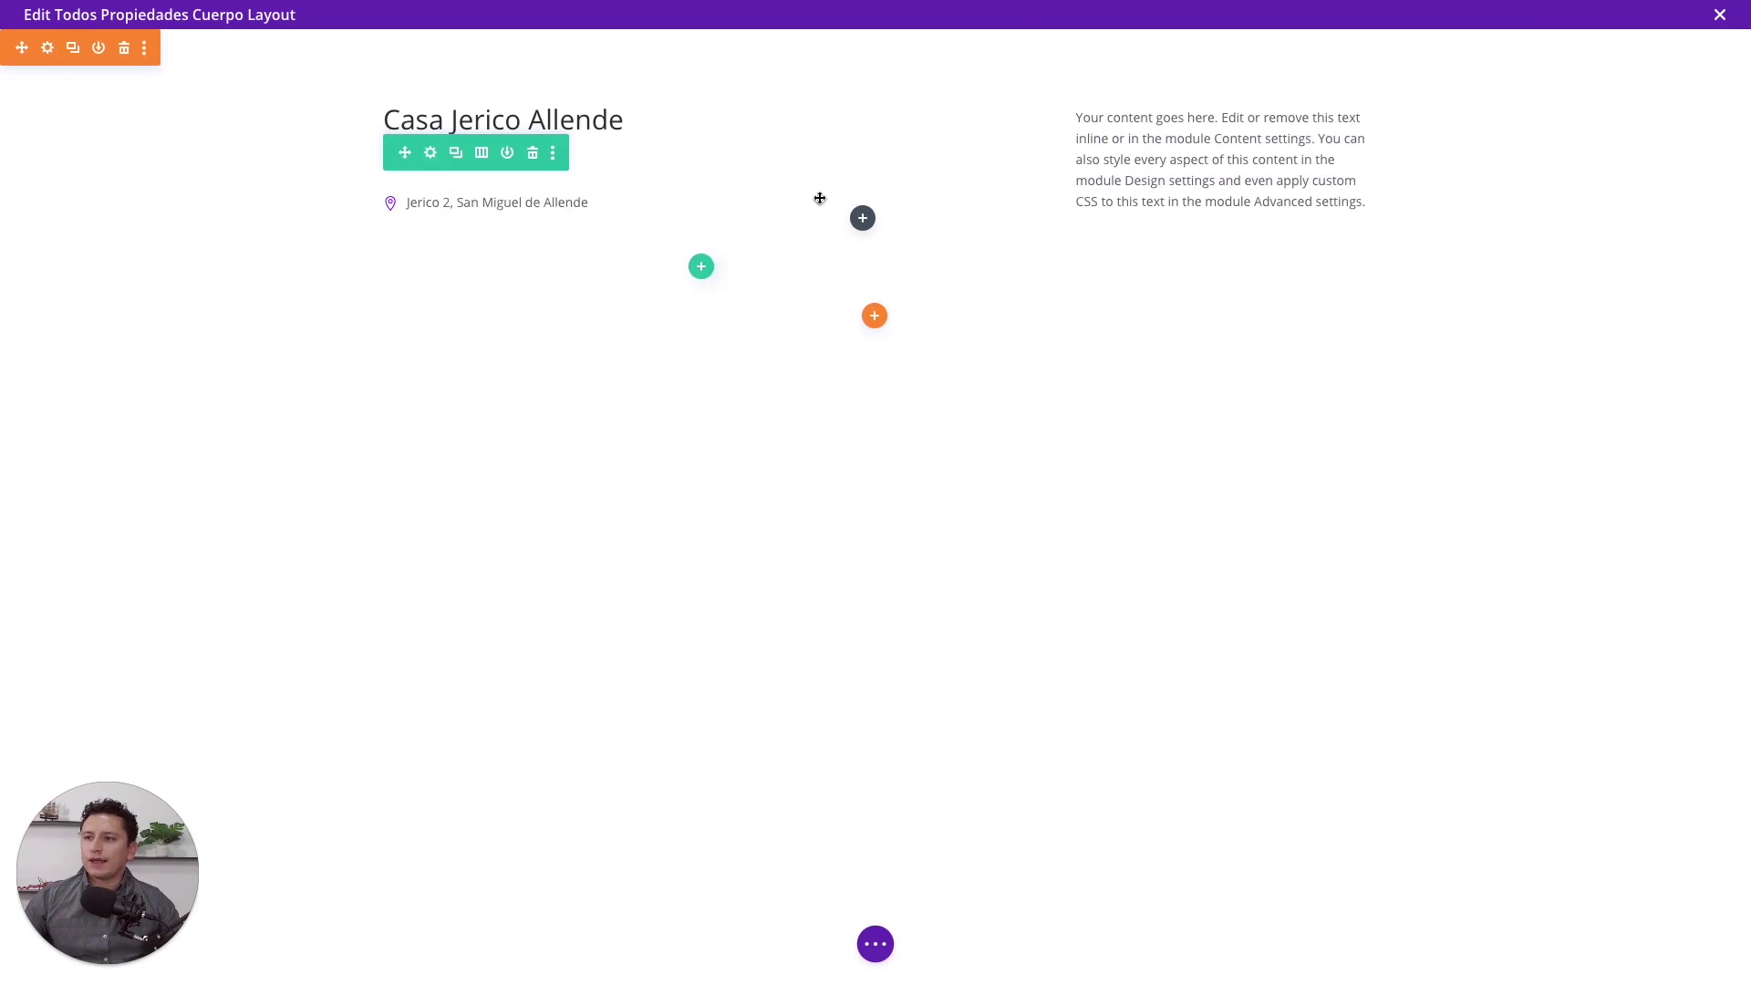
Add a second ACF Item beside the address showing the Precio - GC - Casas field, label hidden
click(862, 217)
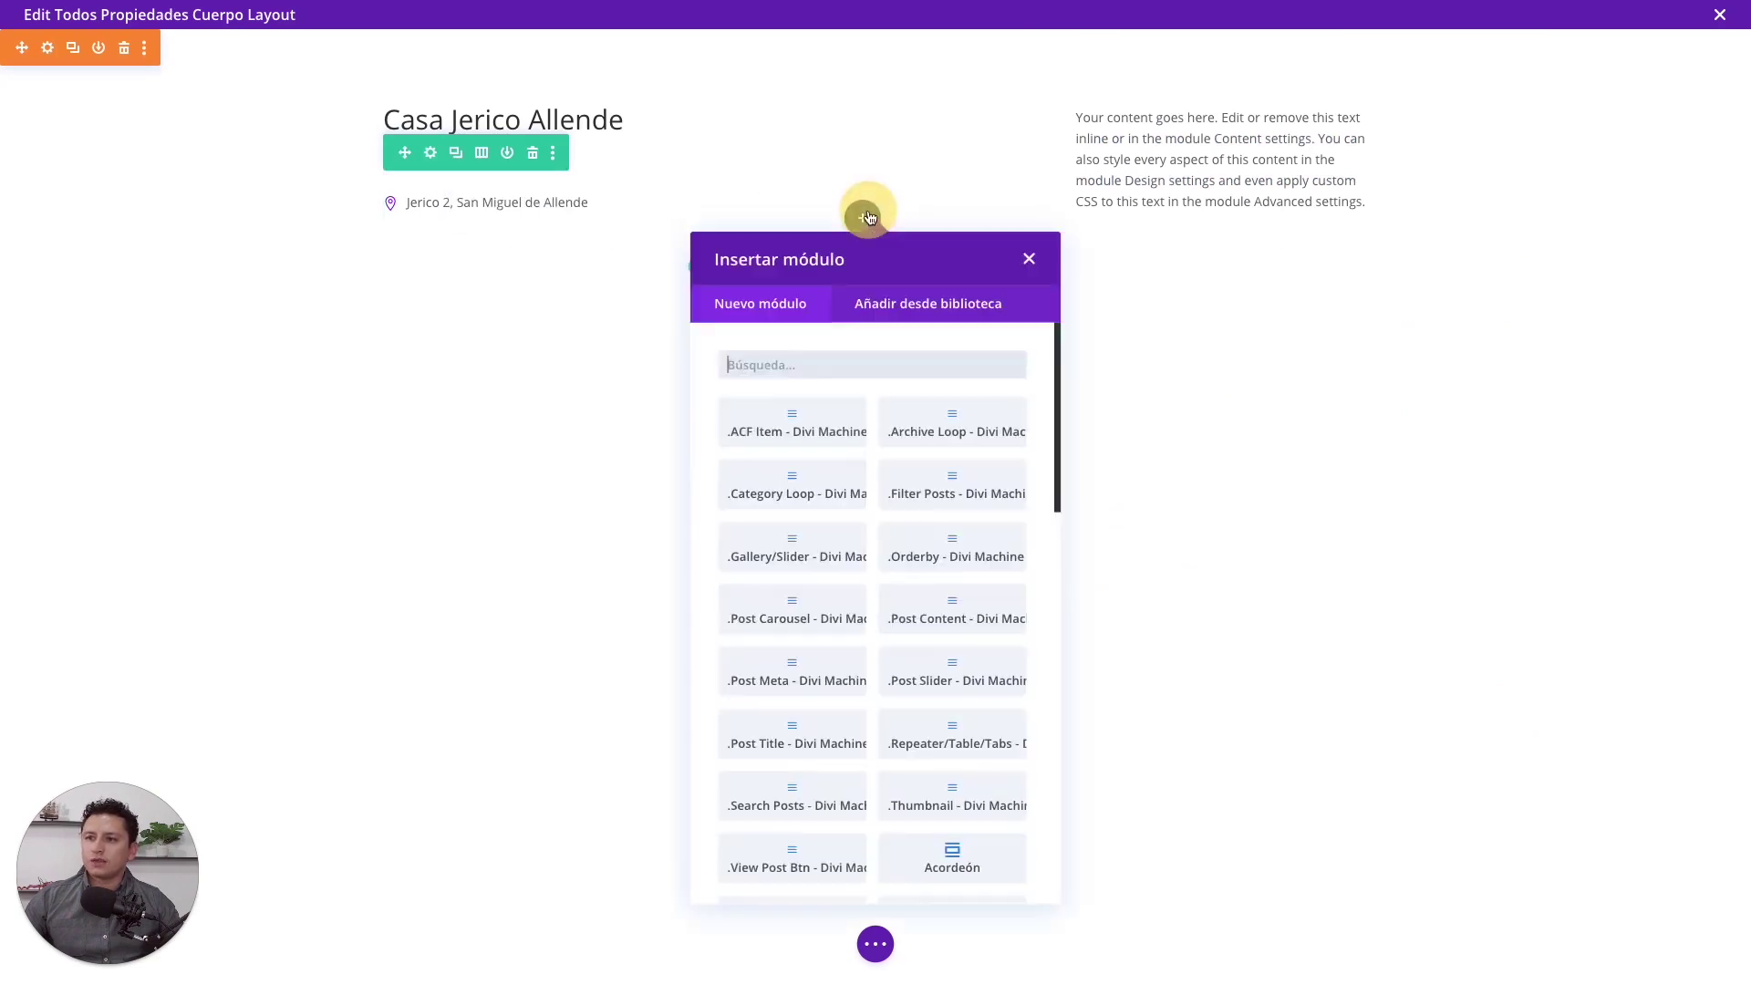
click(810, 430)
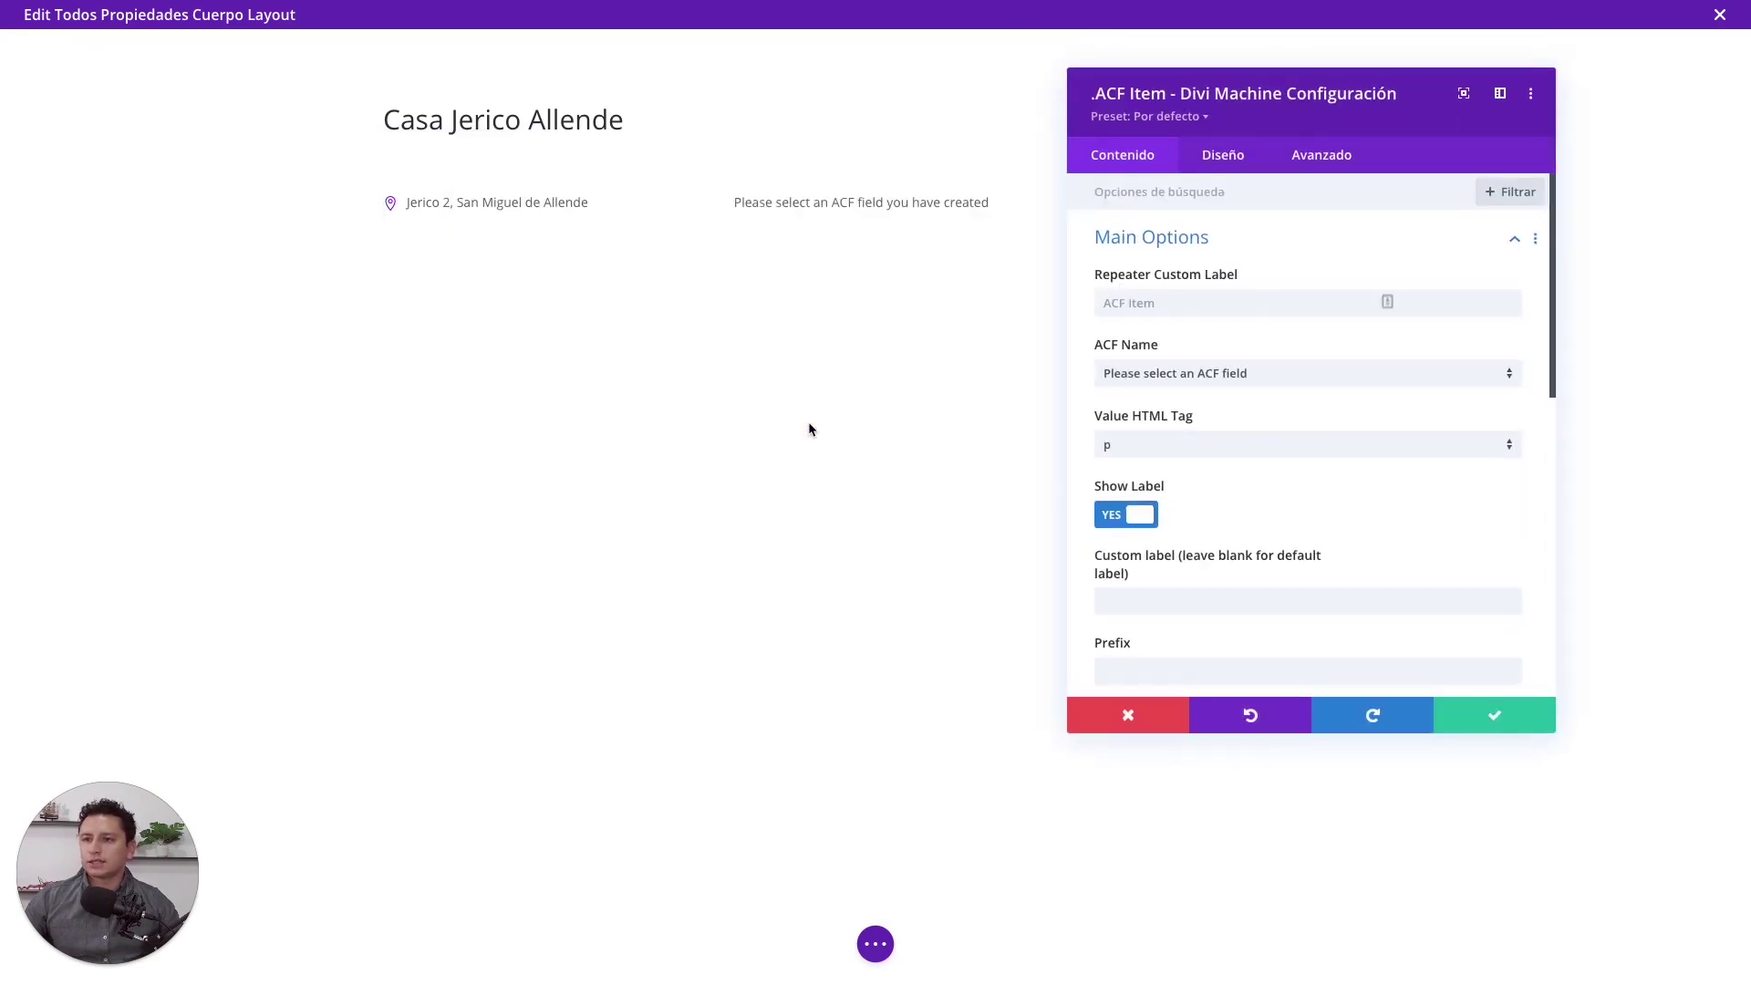
click(1145, 305)
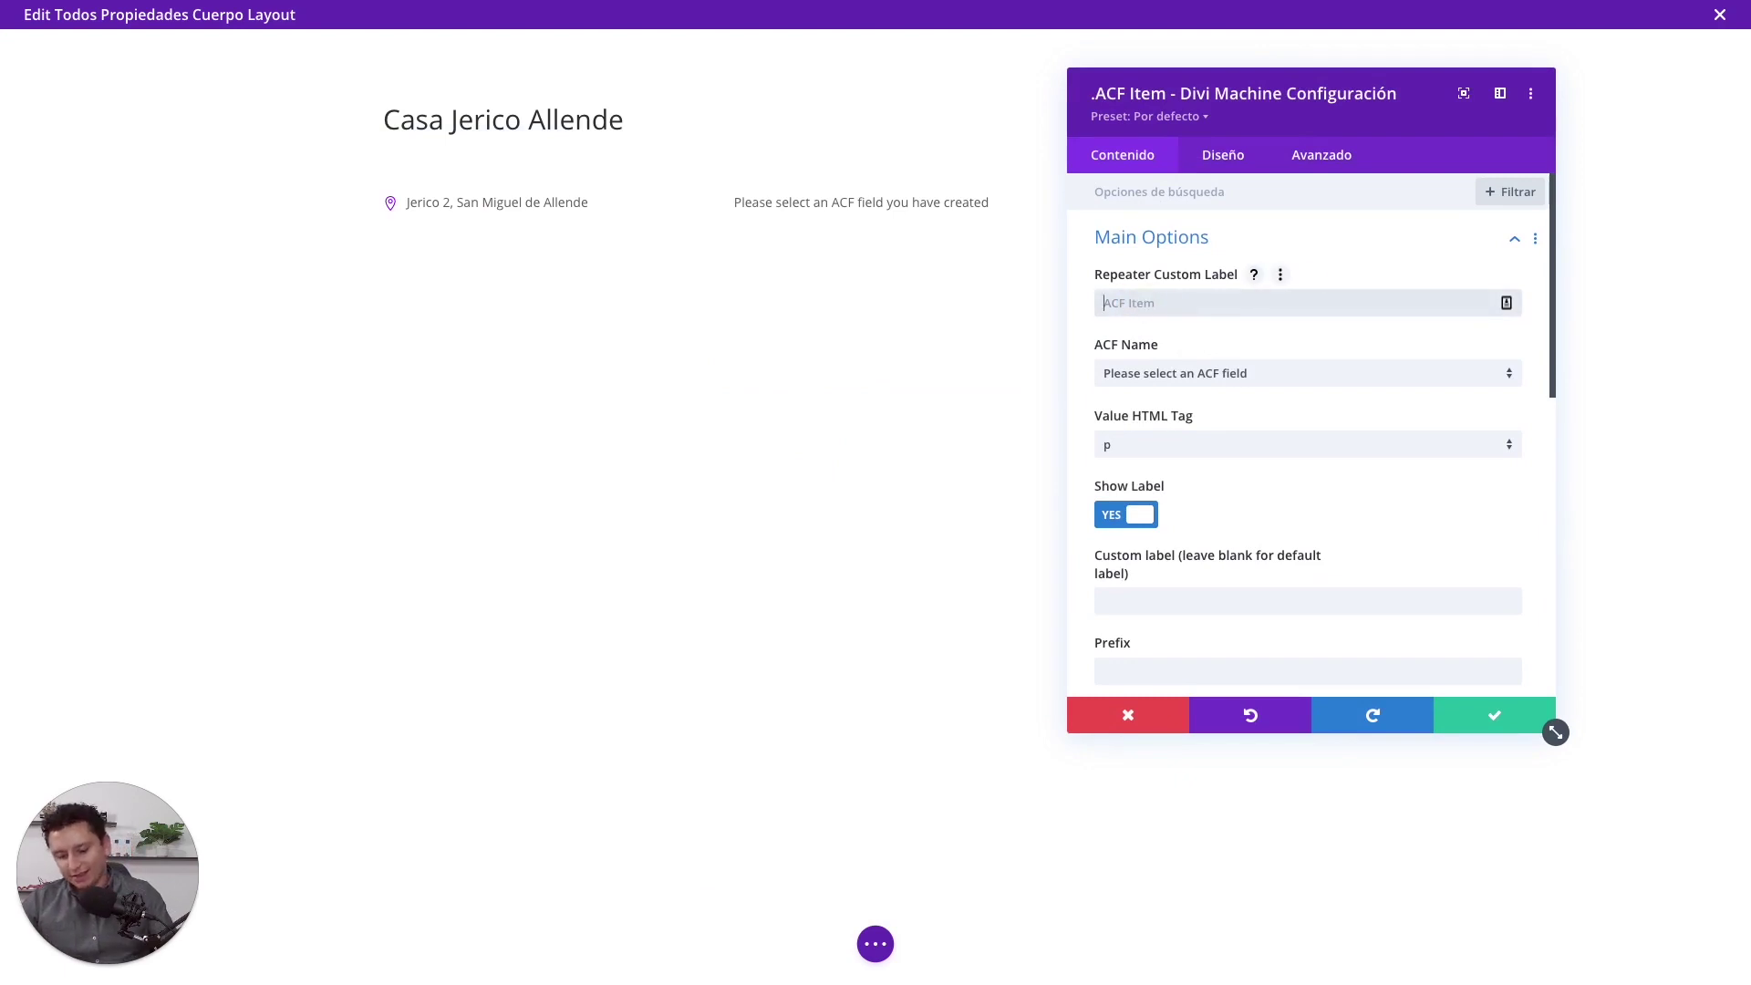
text(Precio)
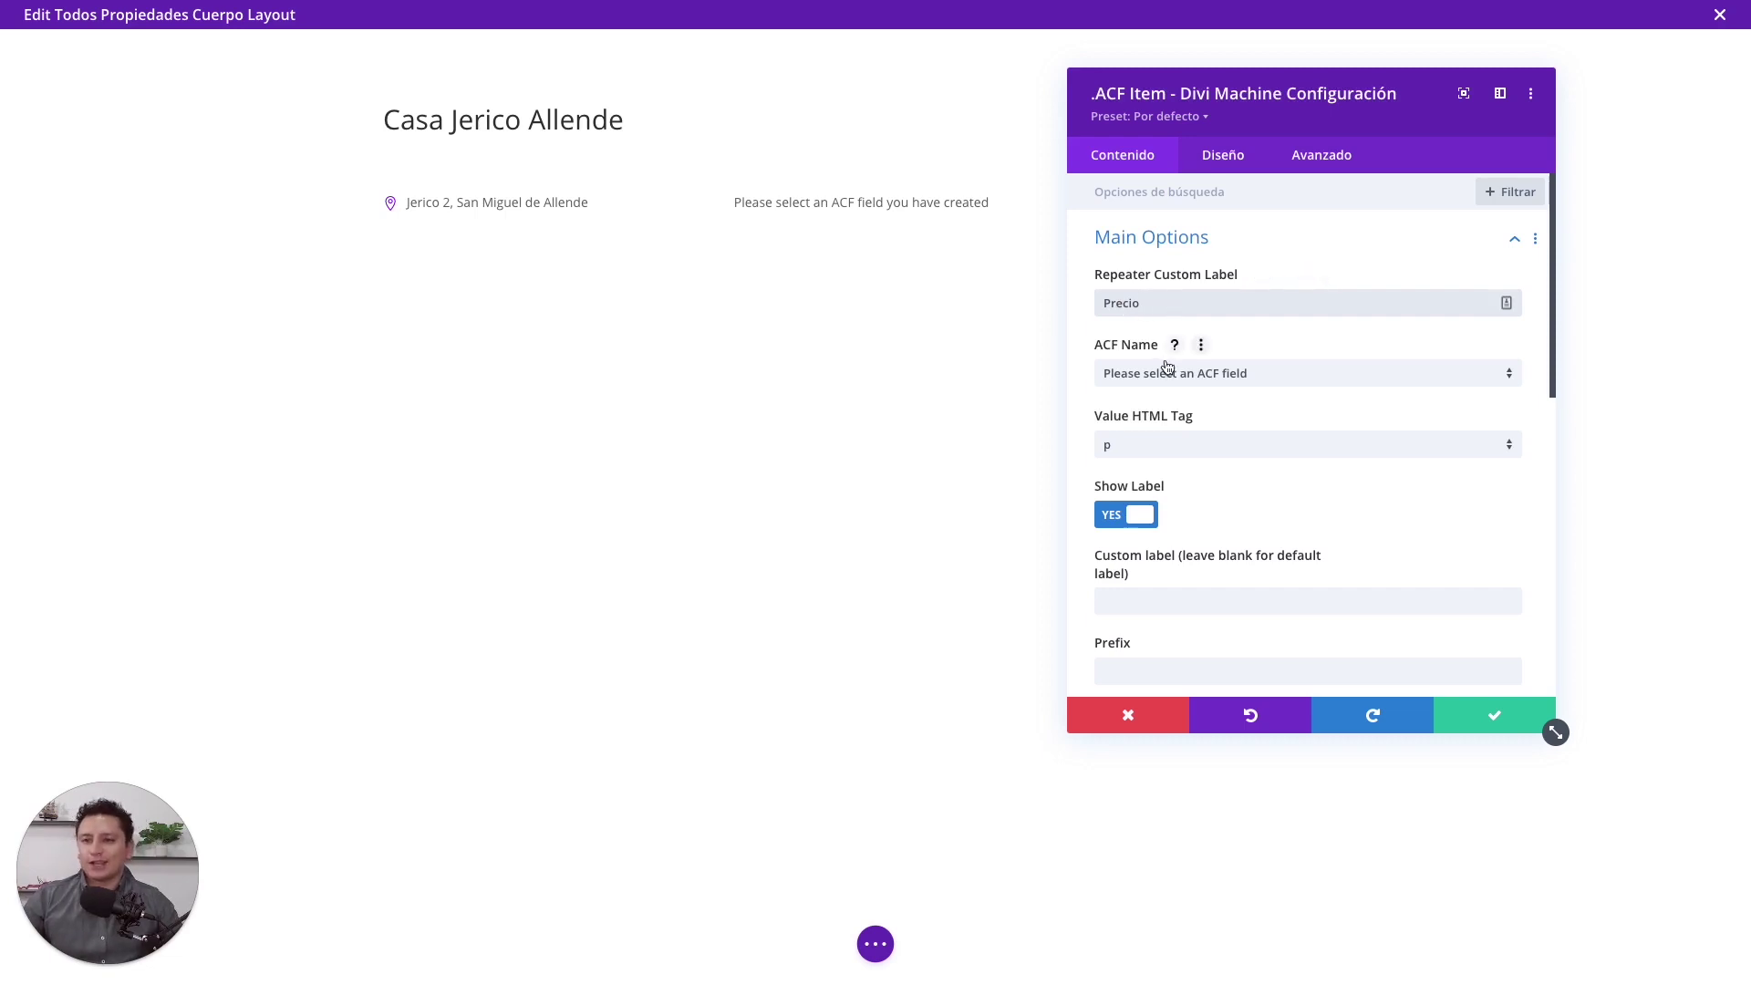
click(1271, 374)
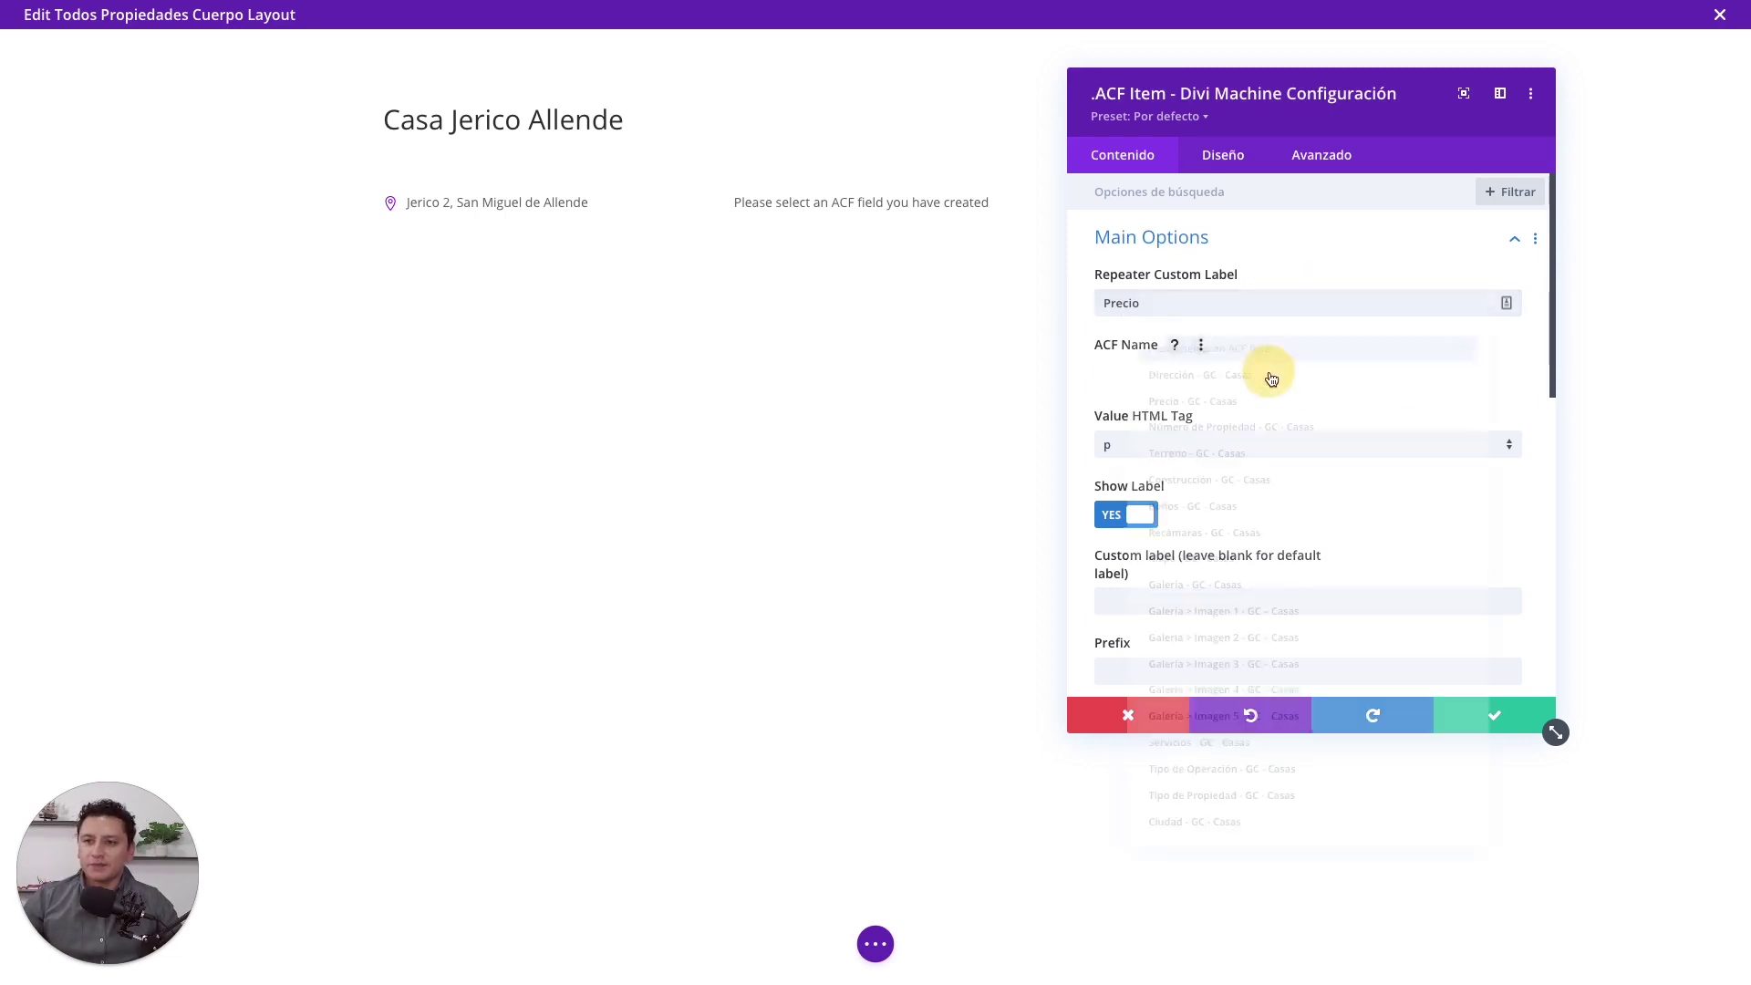
click(1189, 369)
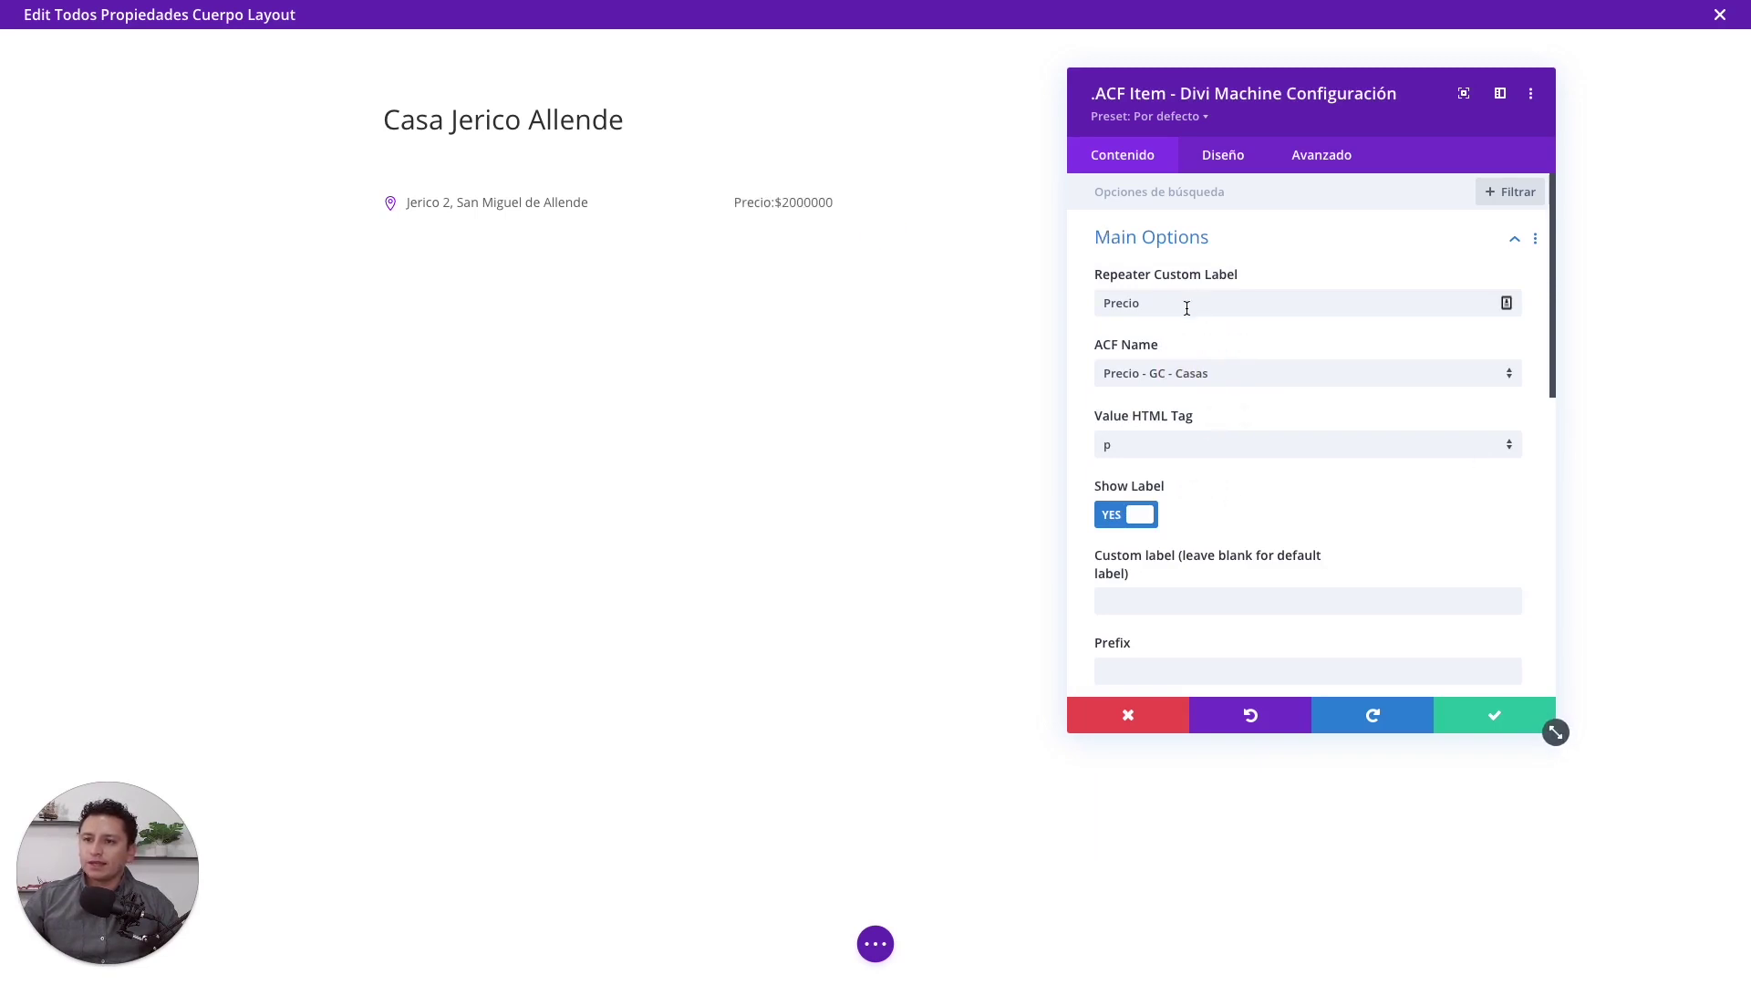
click(1128, 517)
Enable Prettify Your text so the price displays as $2,000,000
scroll(1167, 529, down, 4)
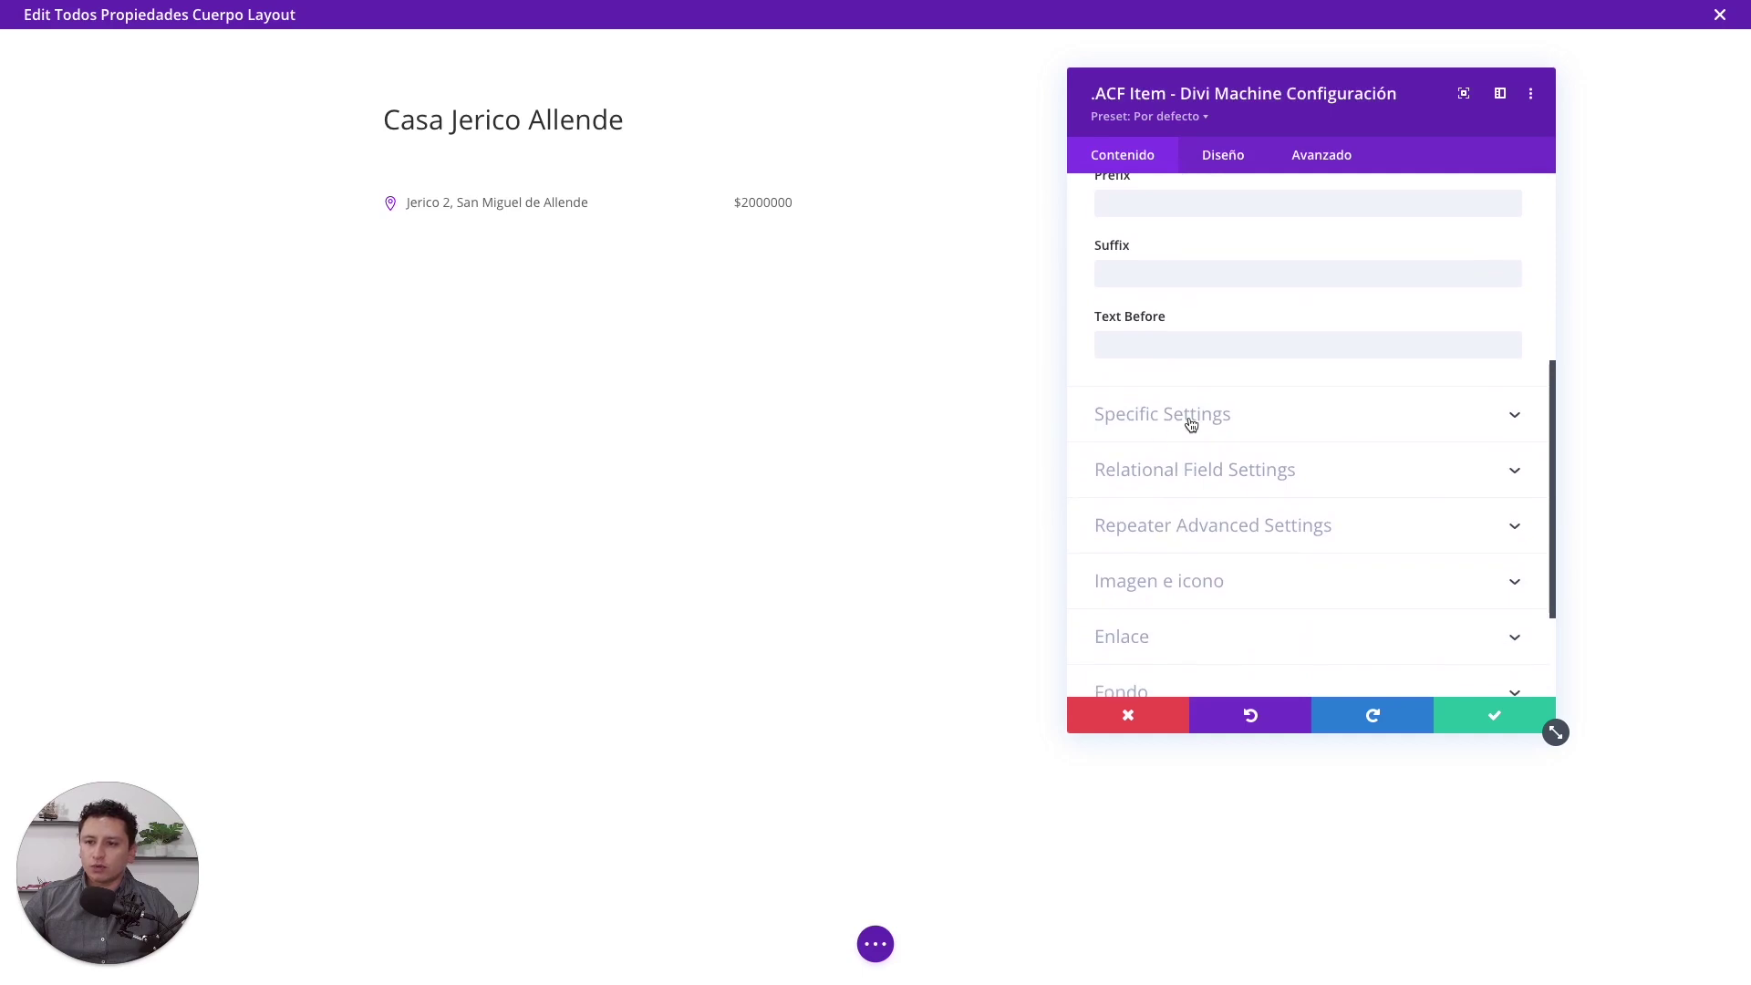
click(1191, 423)
scroll(1186, 420, down, 10)
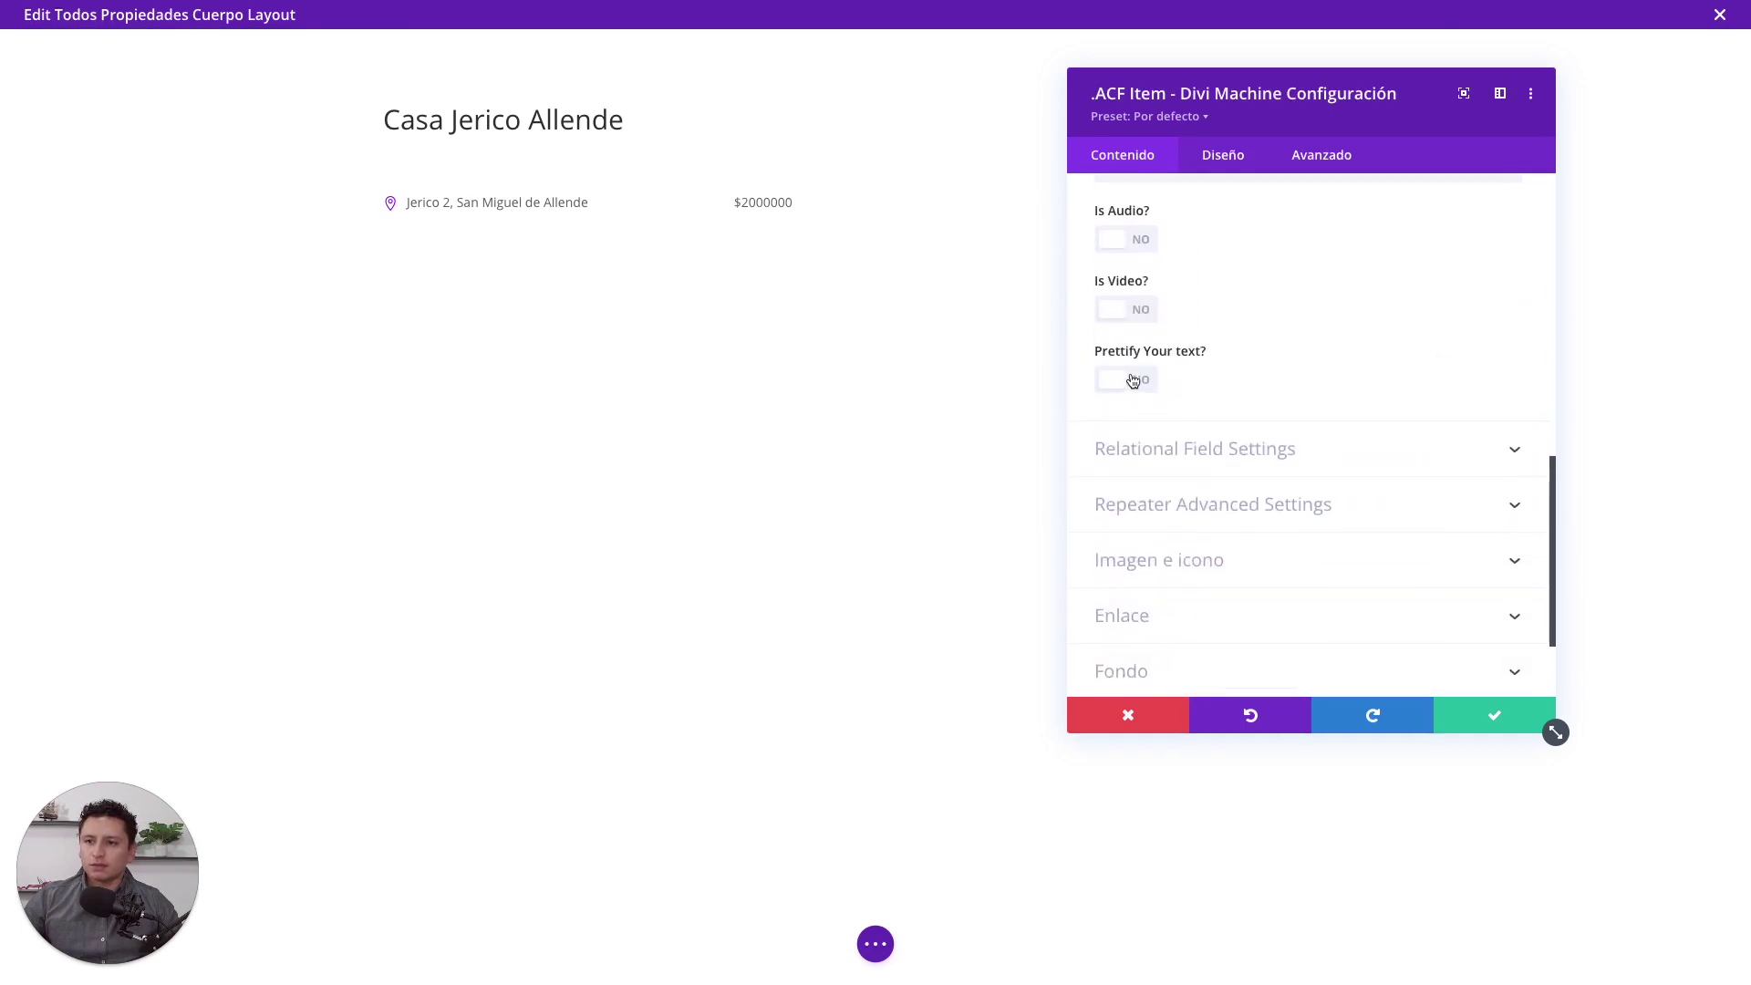
click(1132, 381)
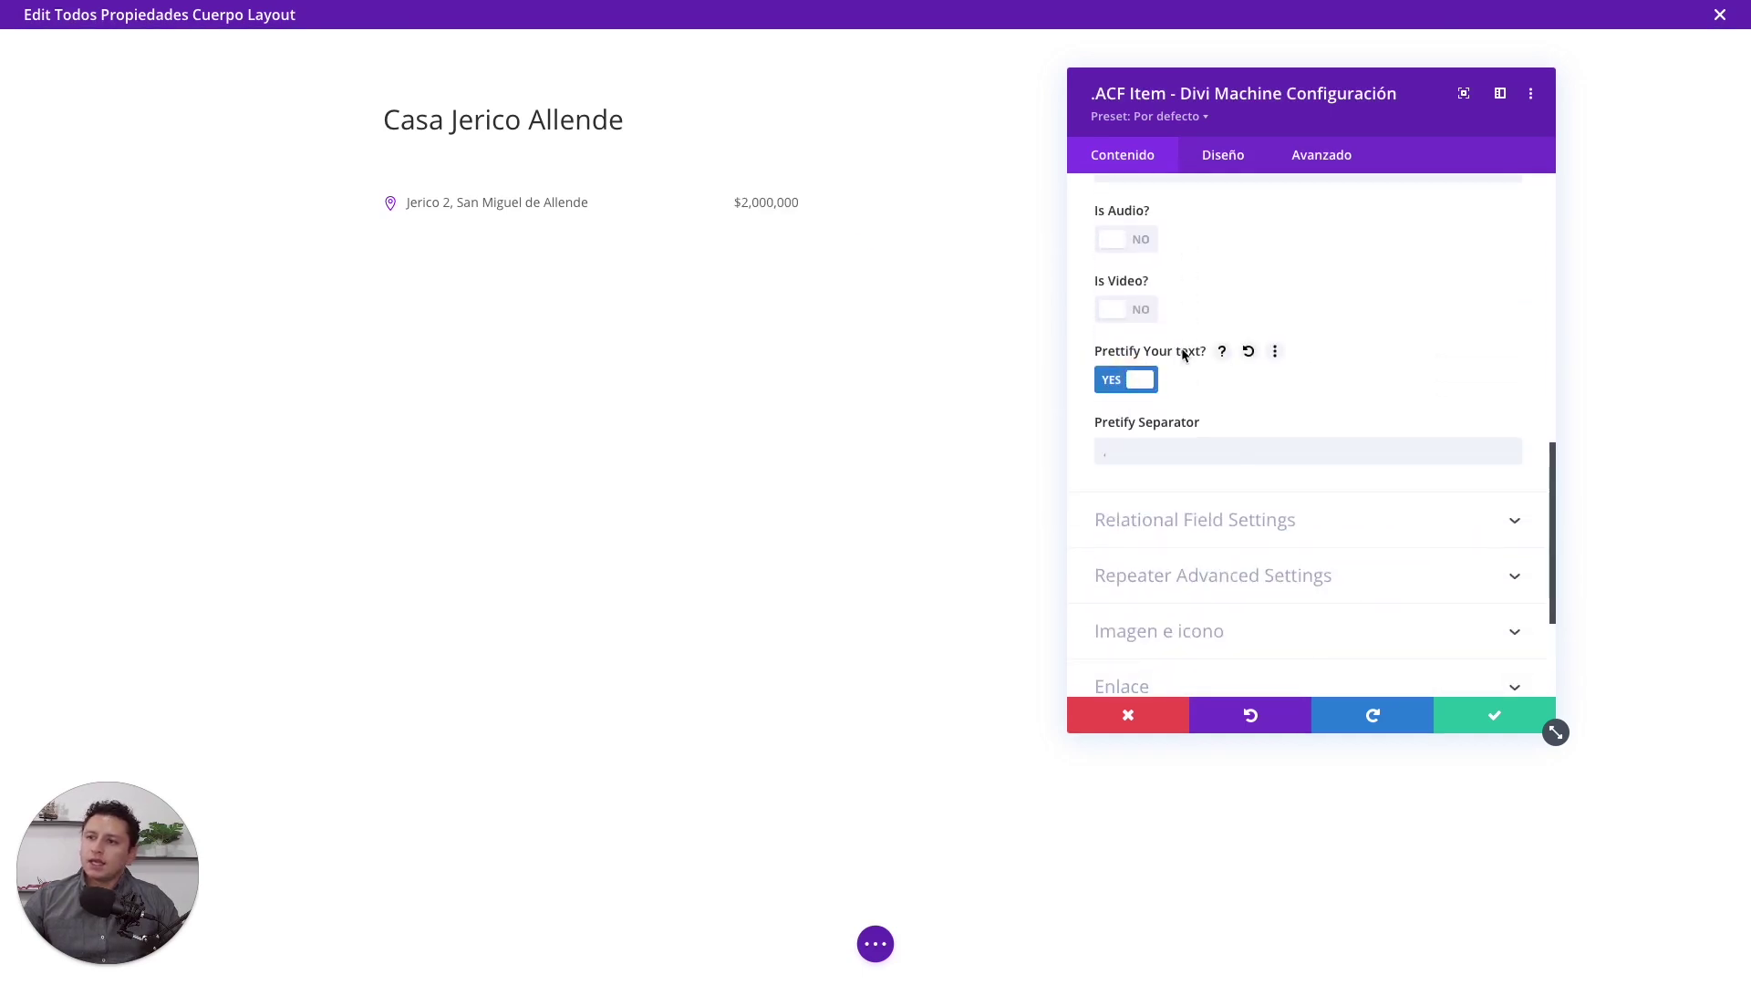
scroll(1204, 335, up, 10)
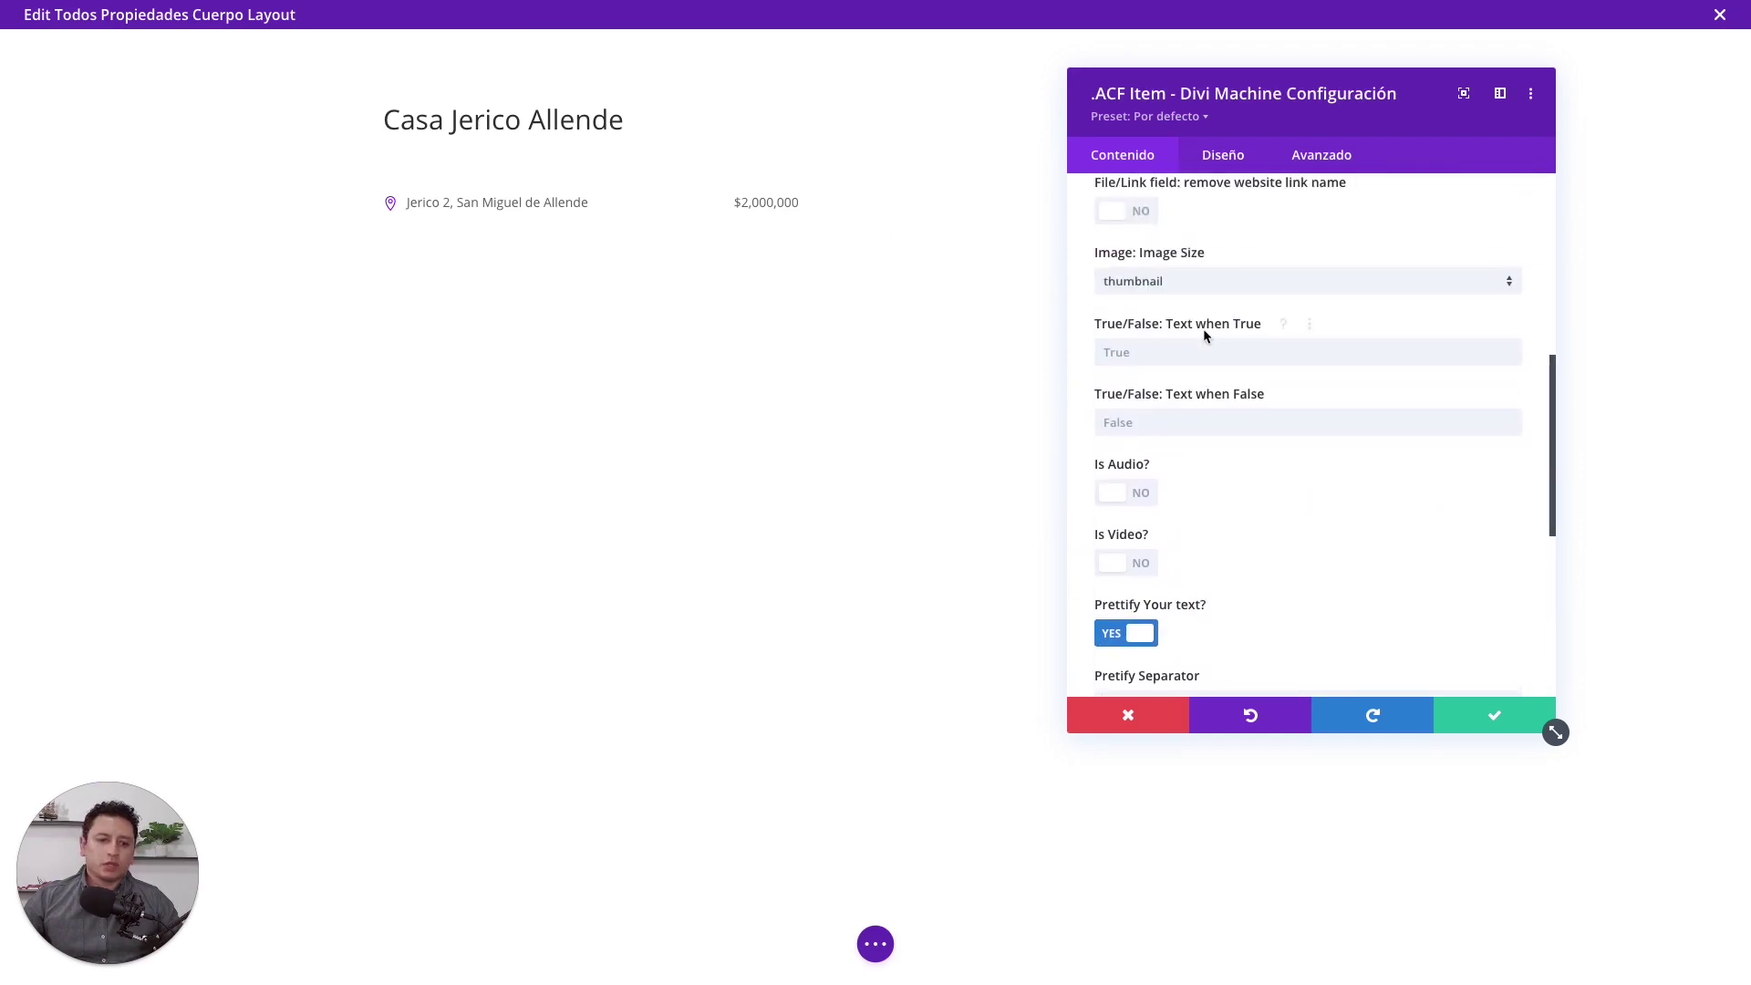
click(1206, 151)
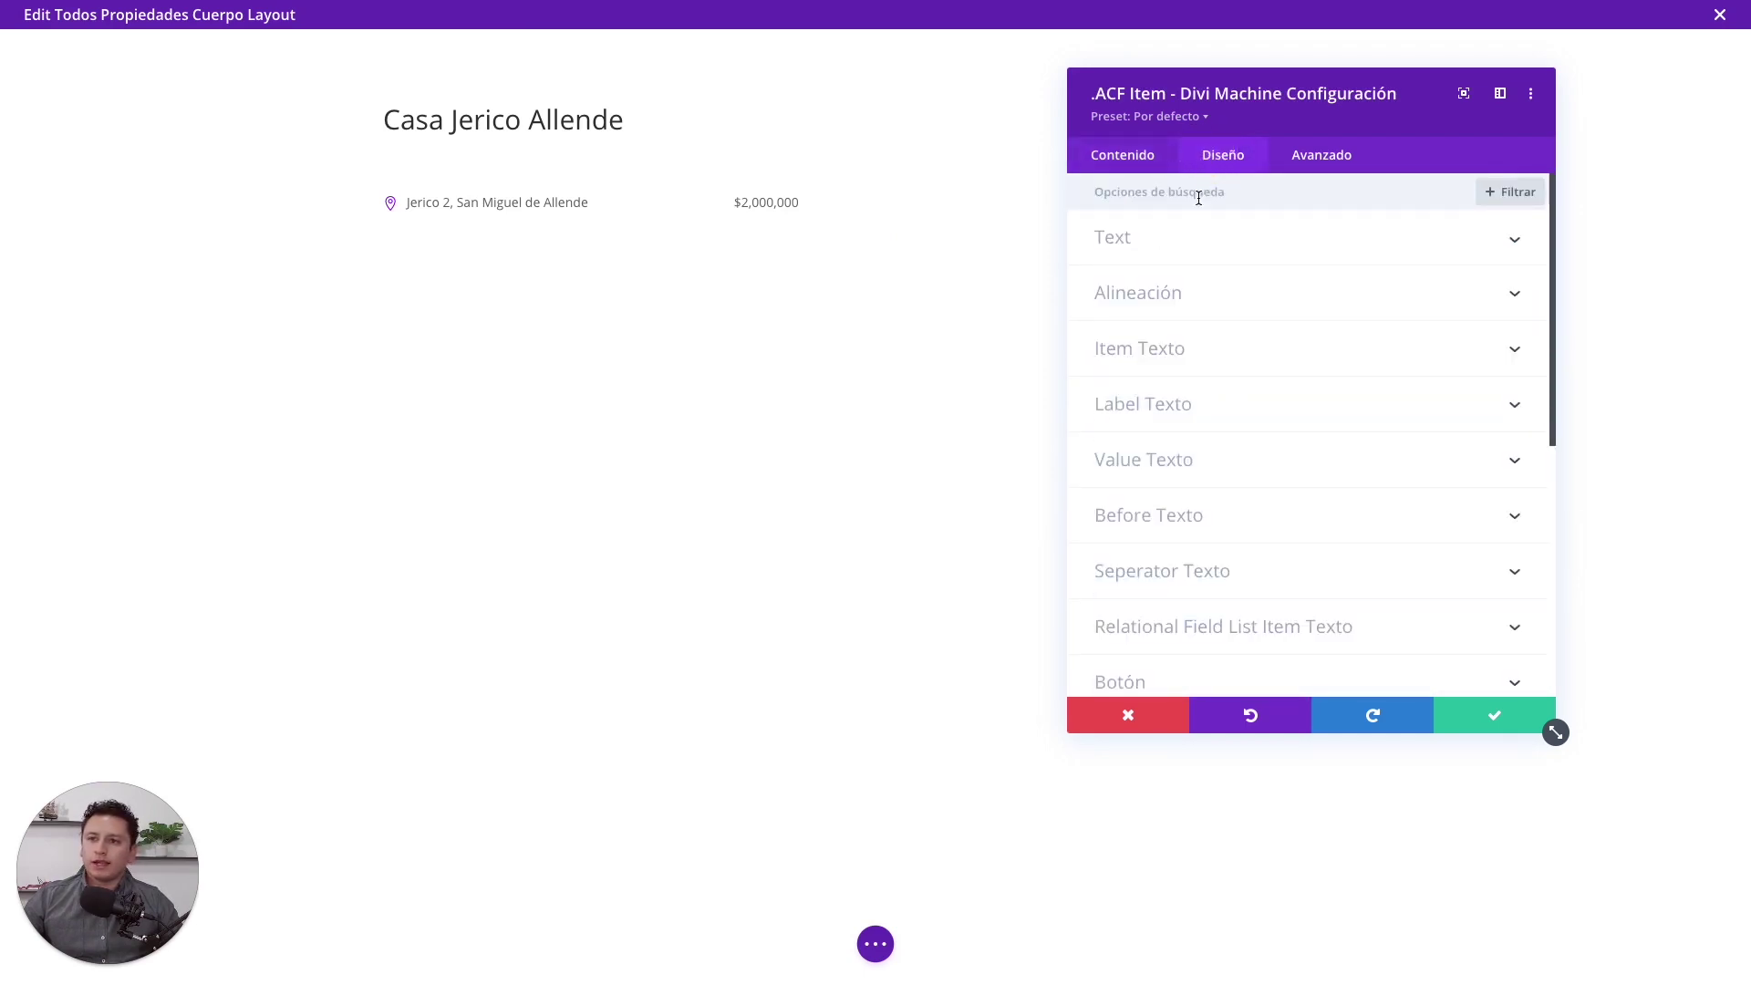
Try right alignment on the price text and item, then undo both
click(1167, 235)
click(1360, 302)
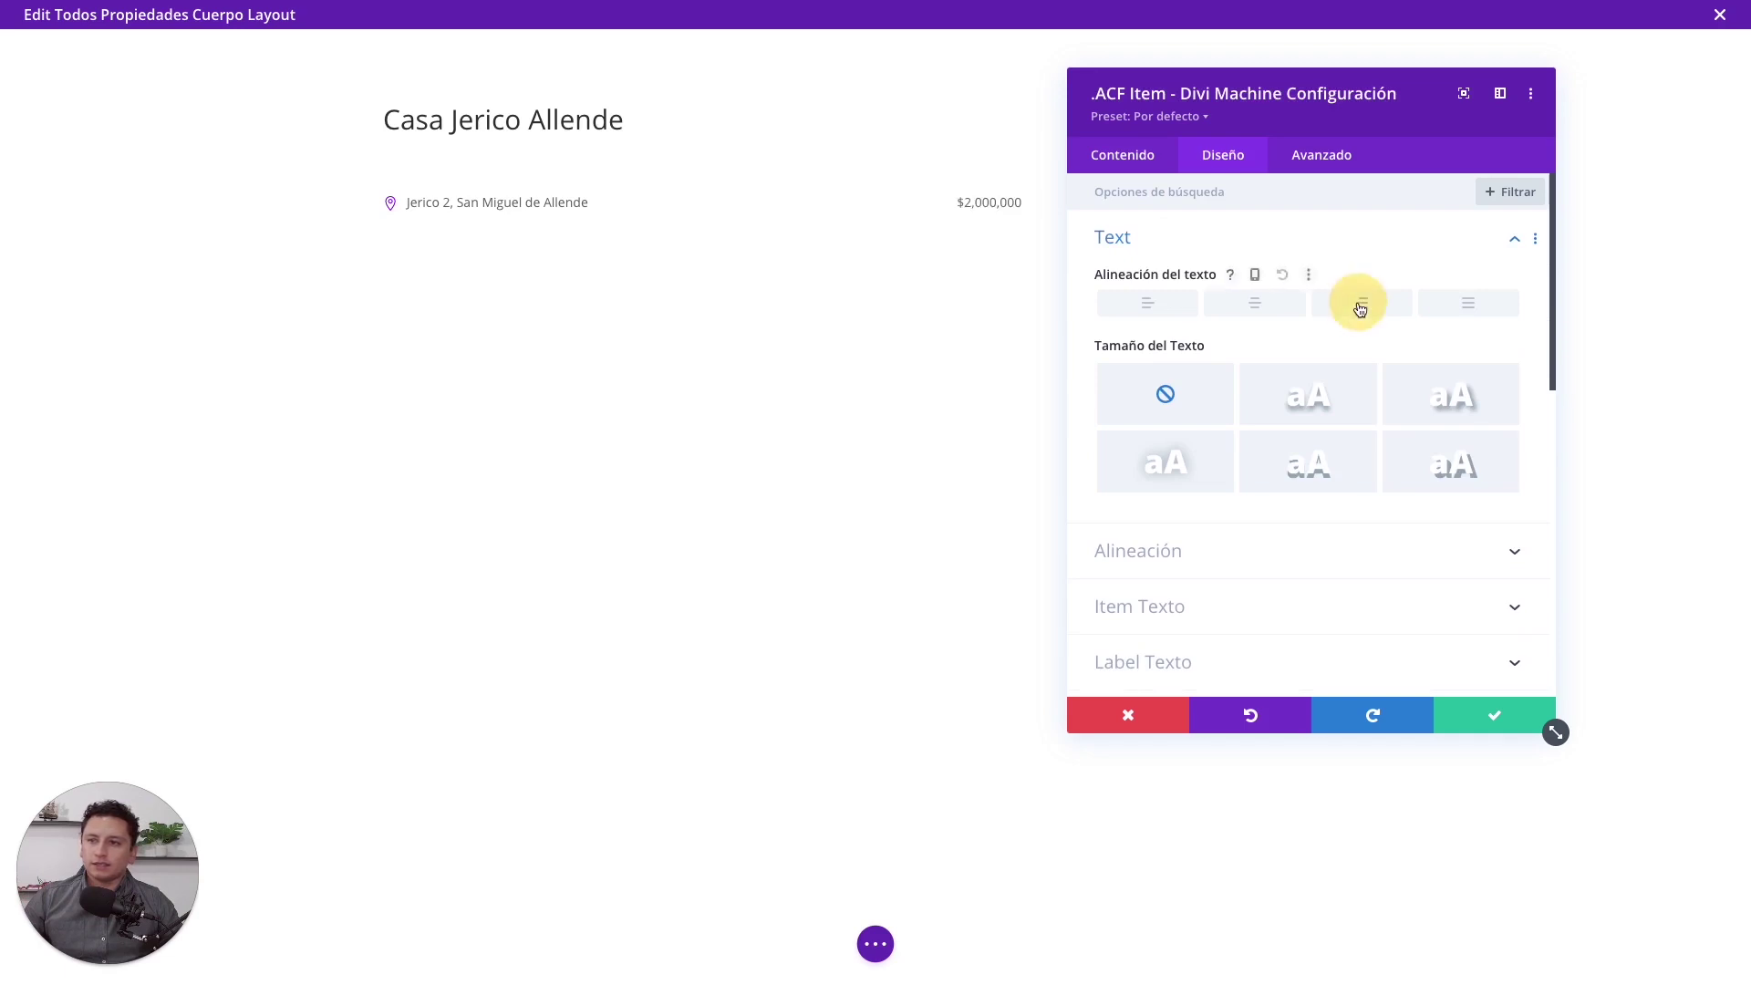
click(1377, 310)
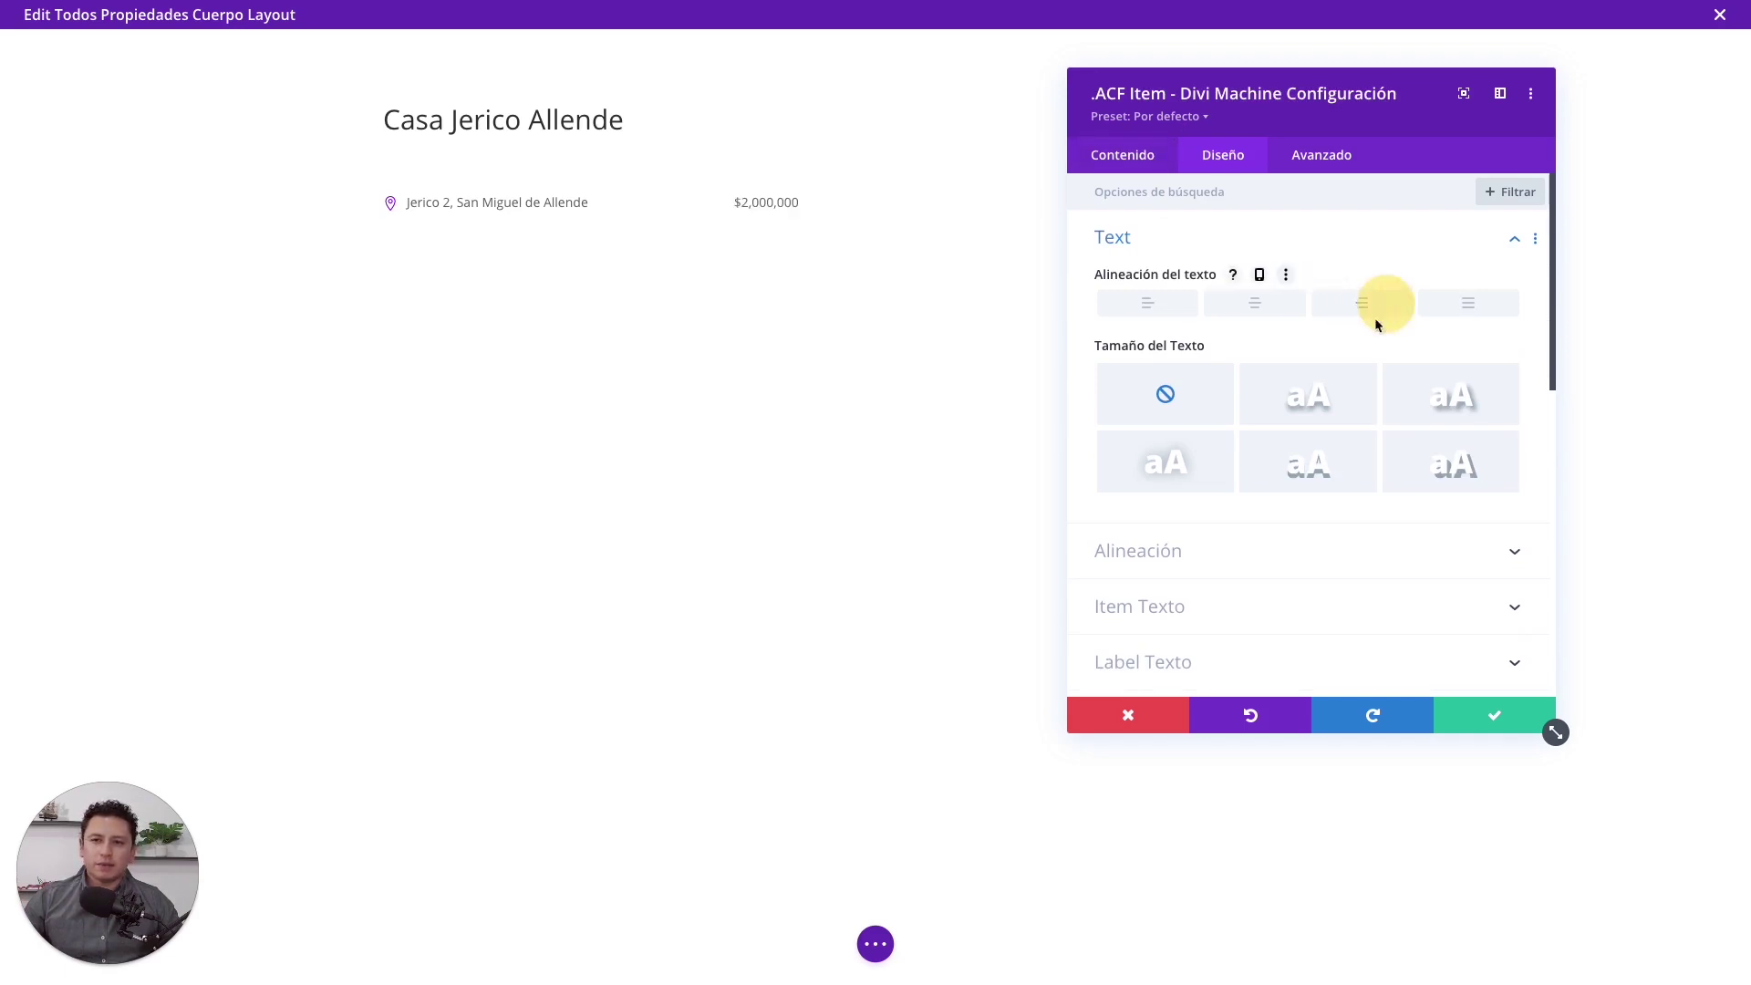
click(1184, 240)
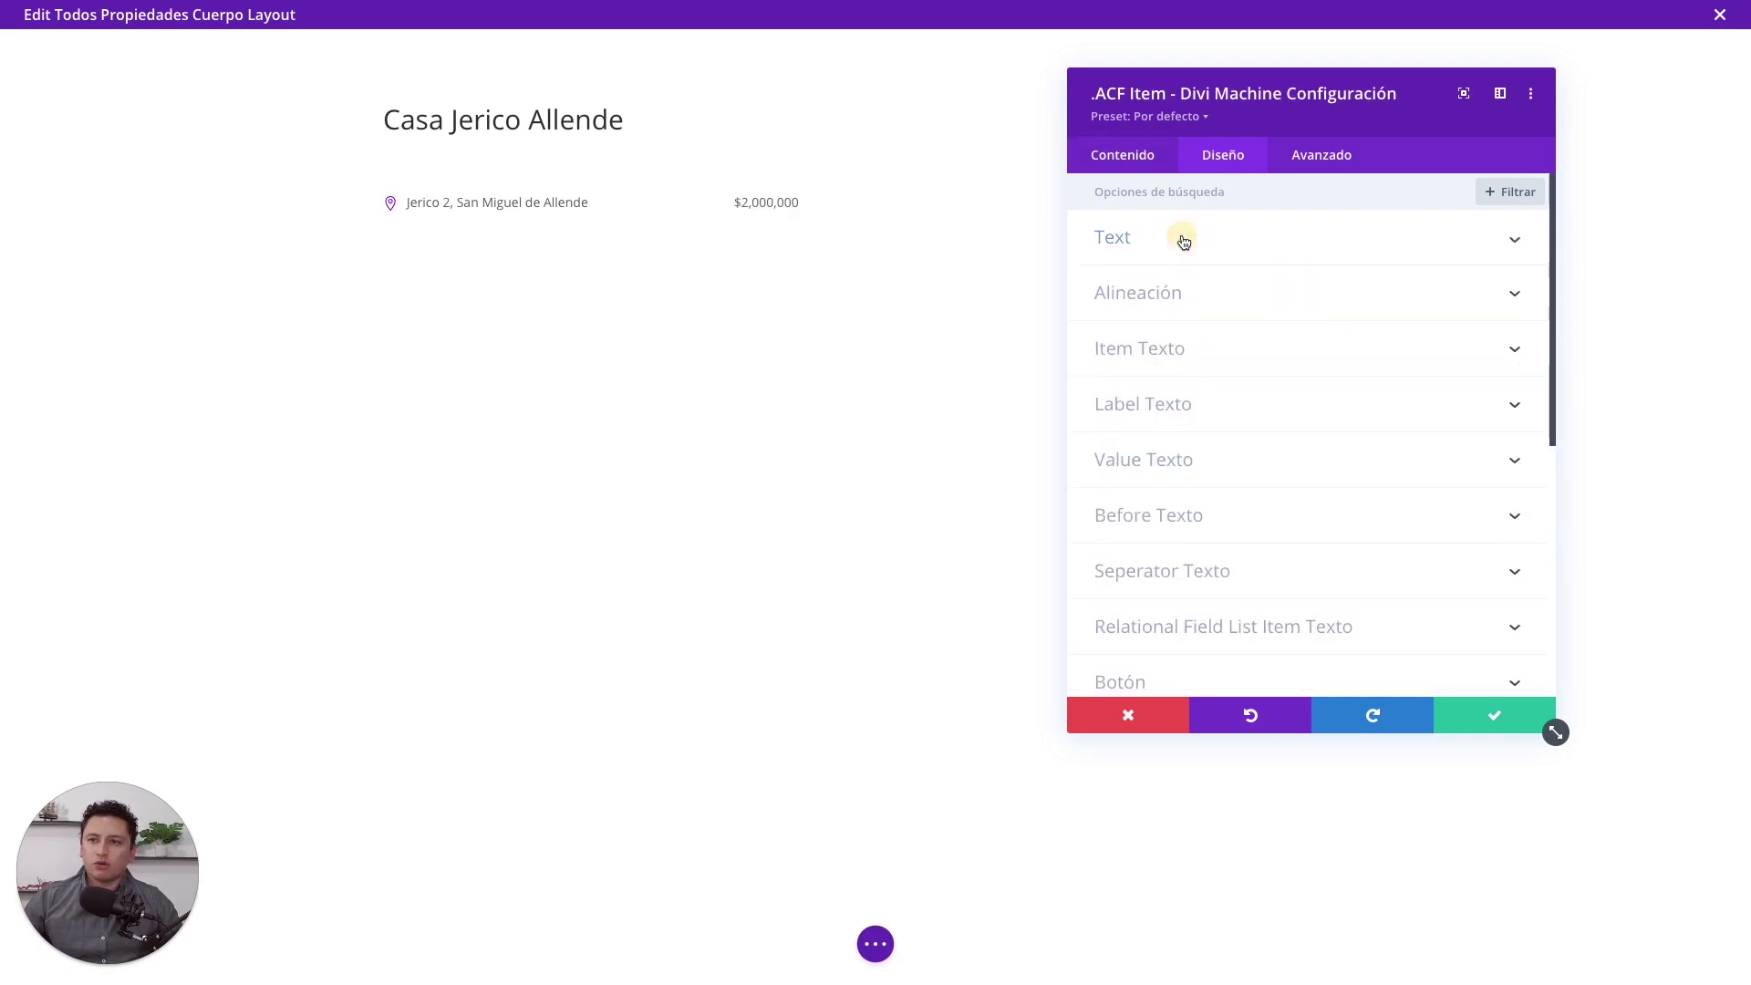
click(1310, 301)
click(1423, 276)
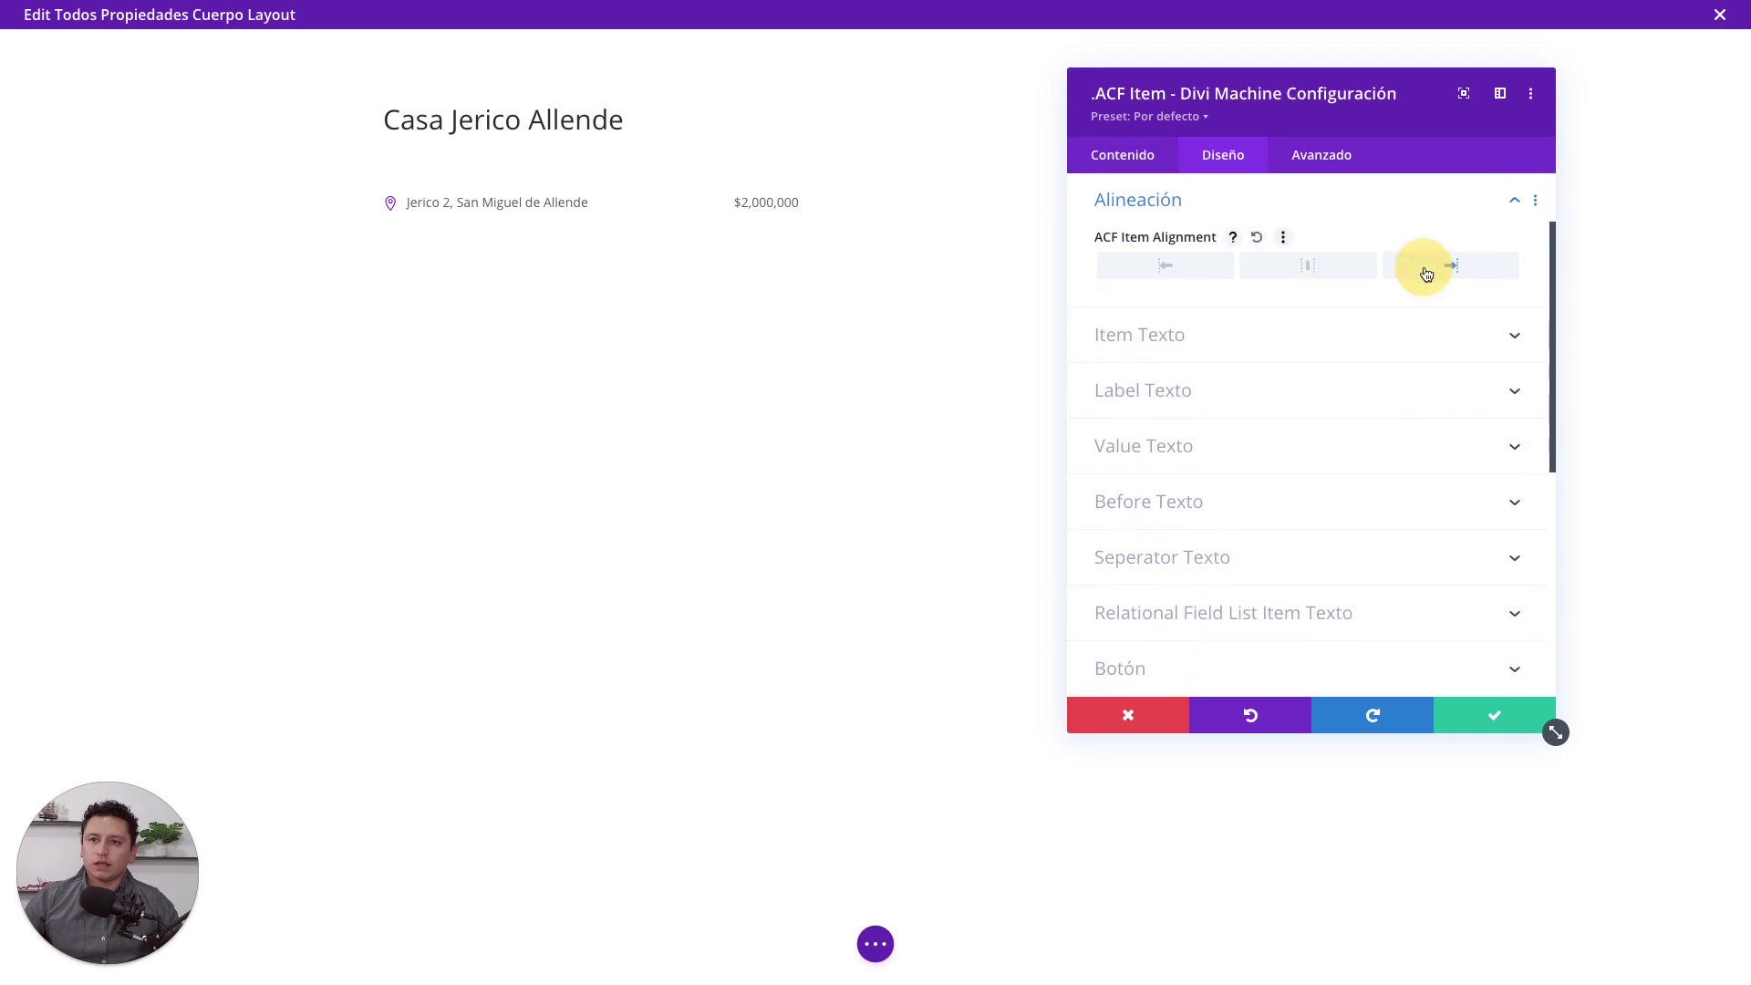
click(1467, 286)
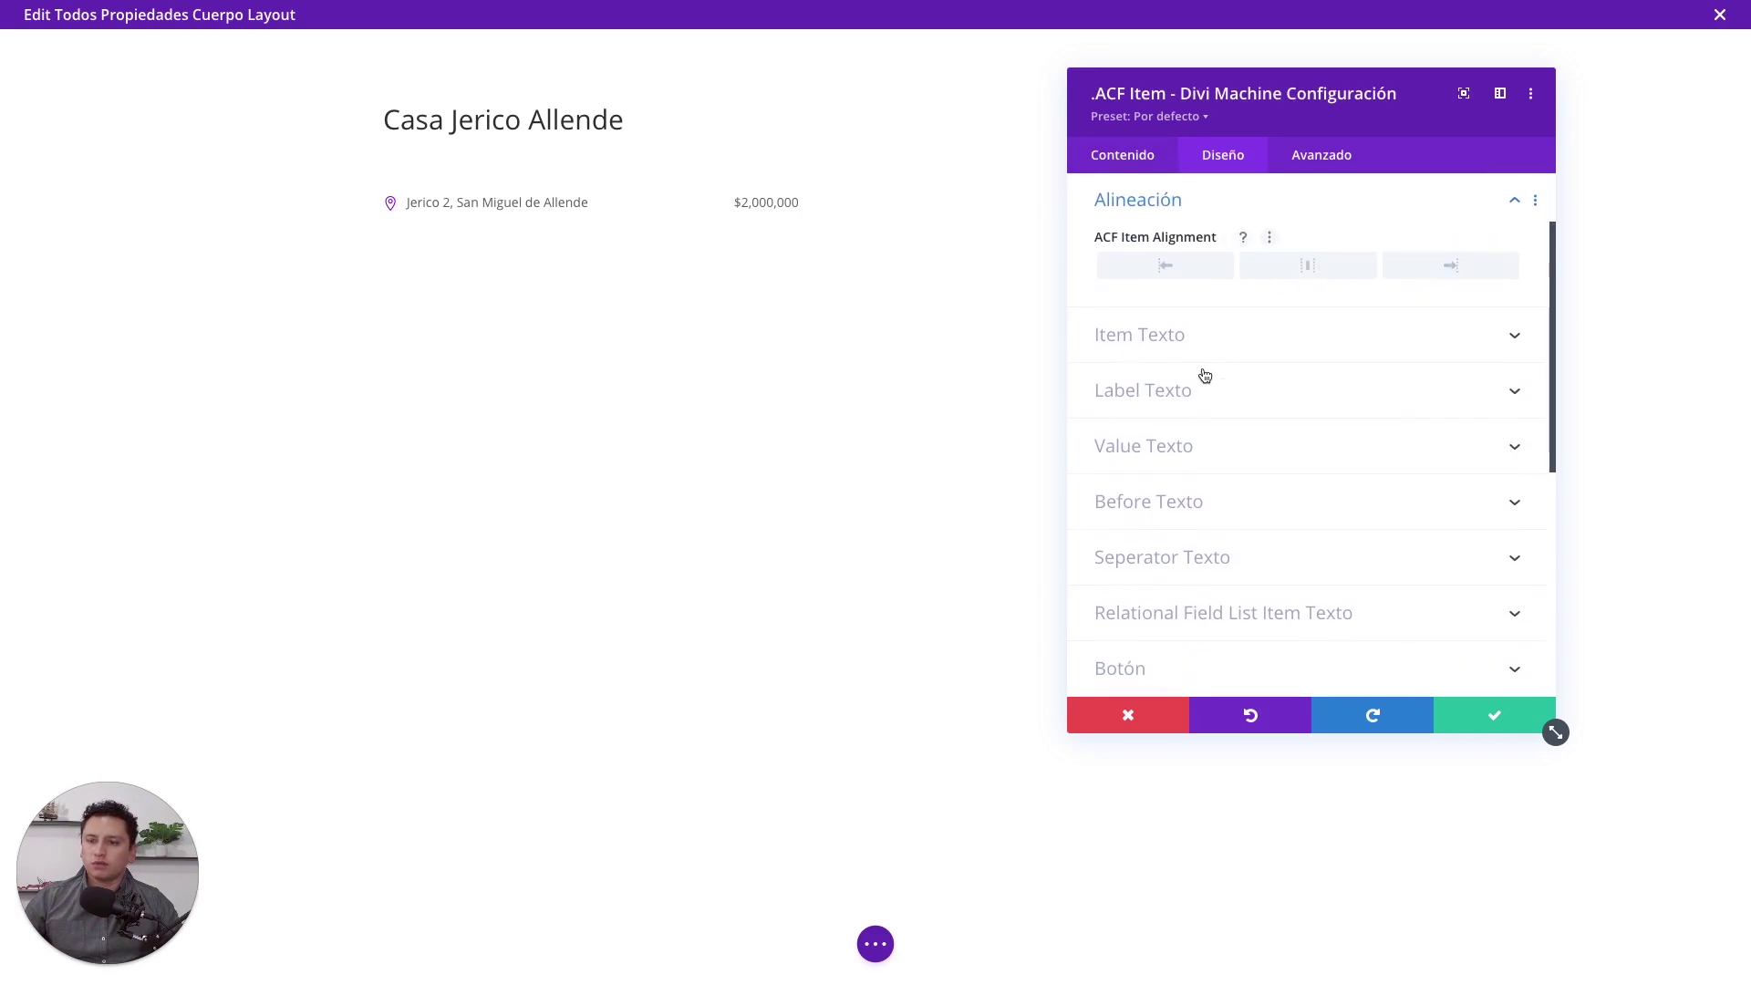
Make the price text right-aligned, purple, bold and 26px, then save the item
click(1199, 334)
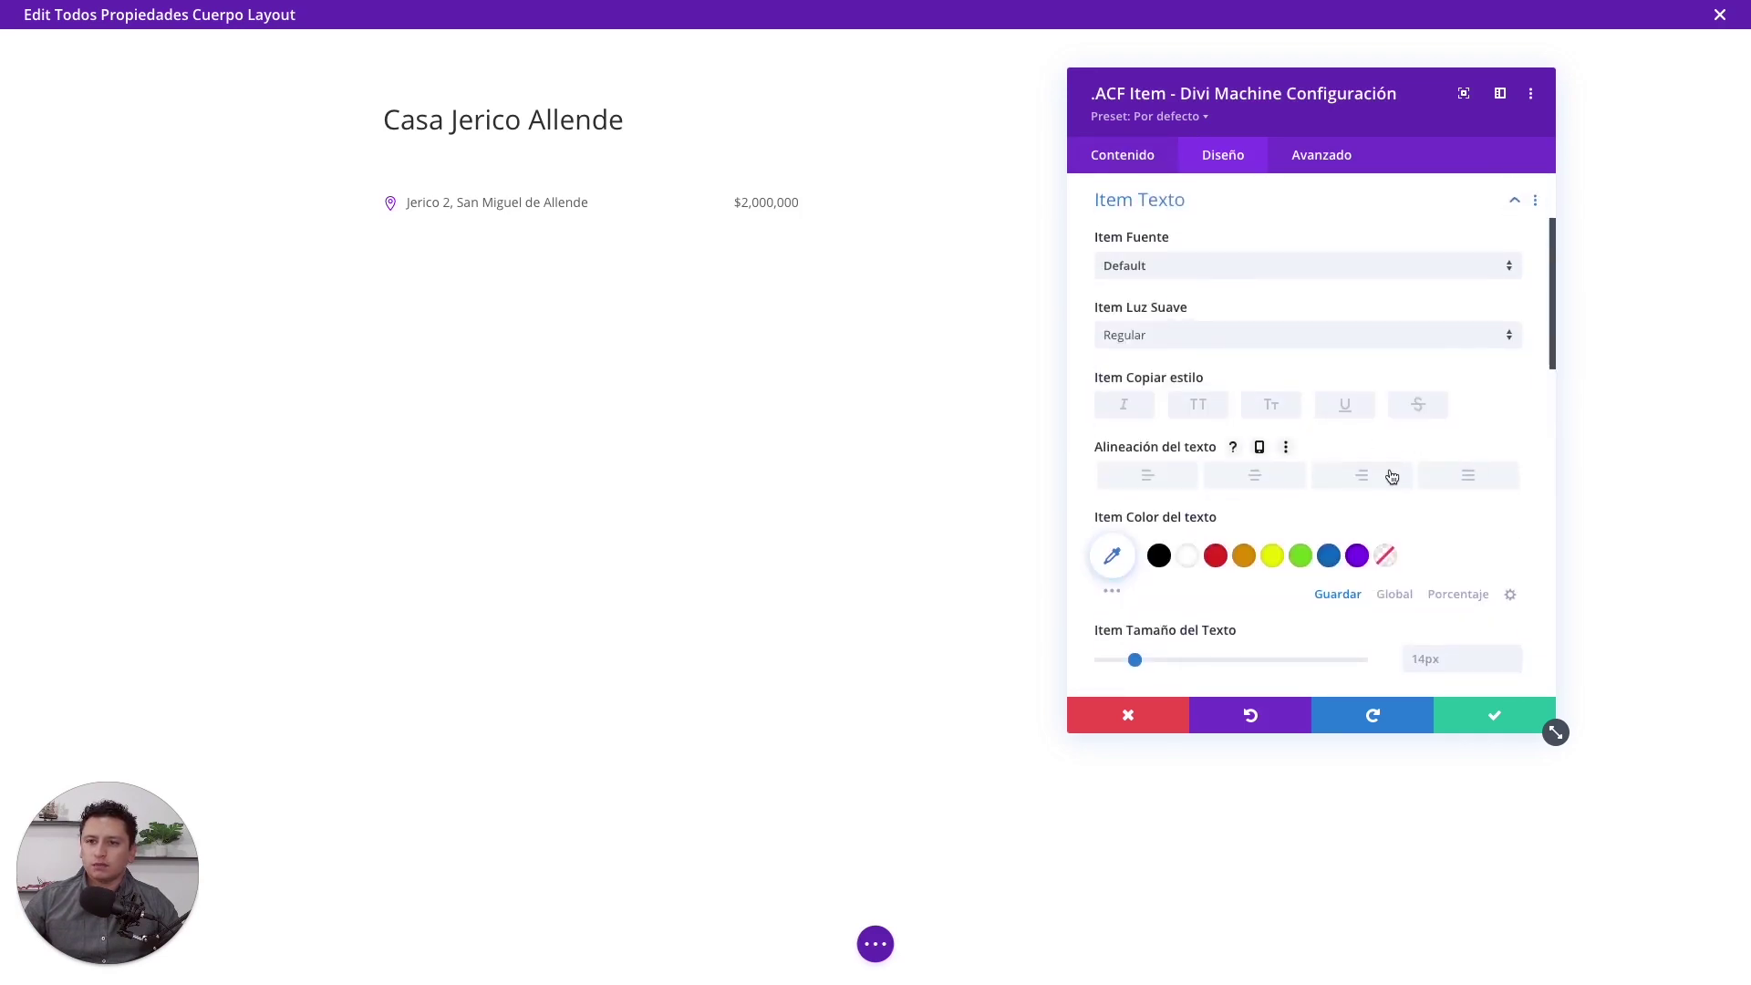
click(1385, 470)
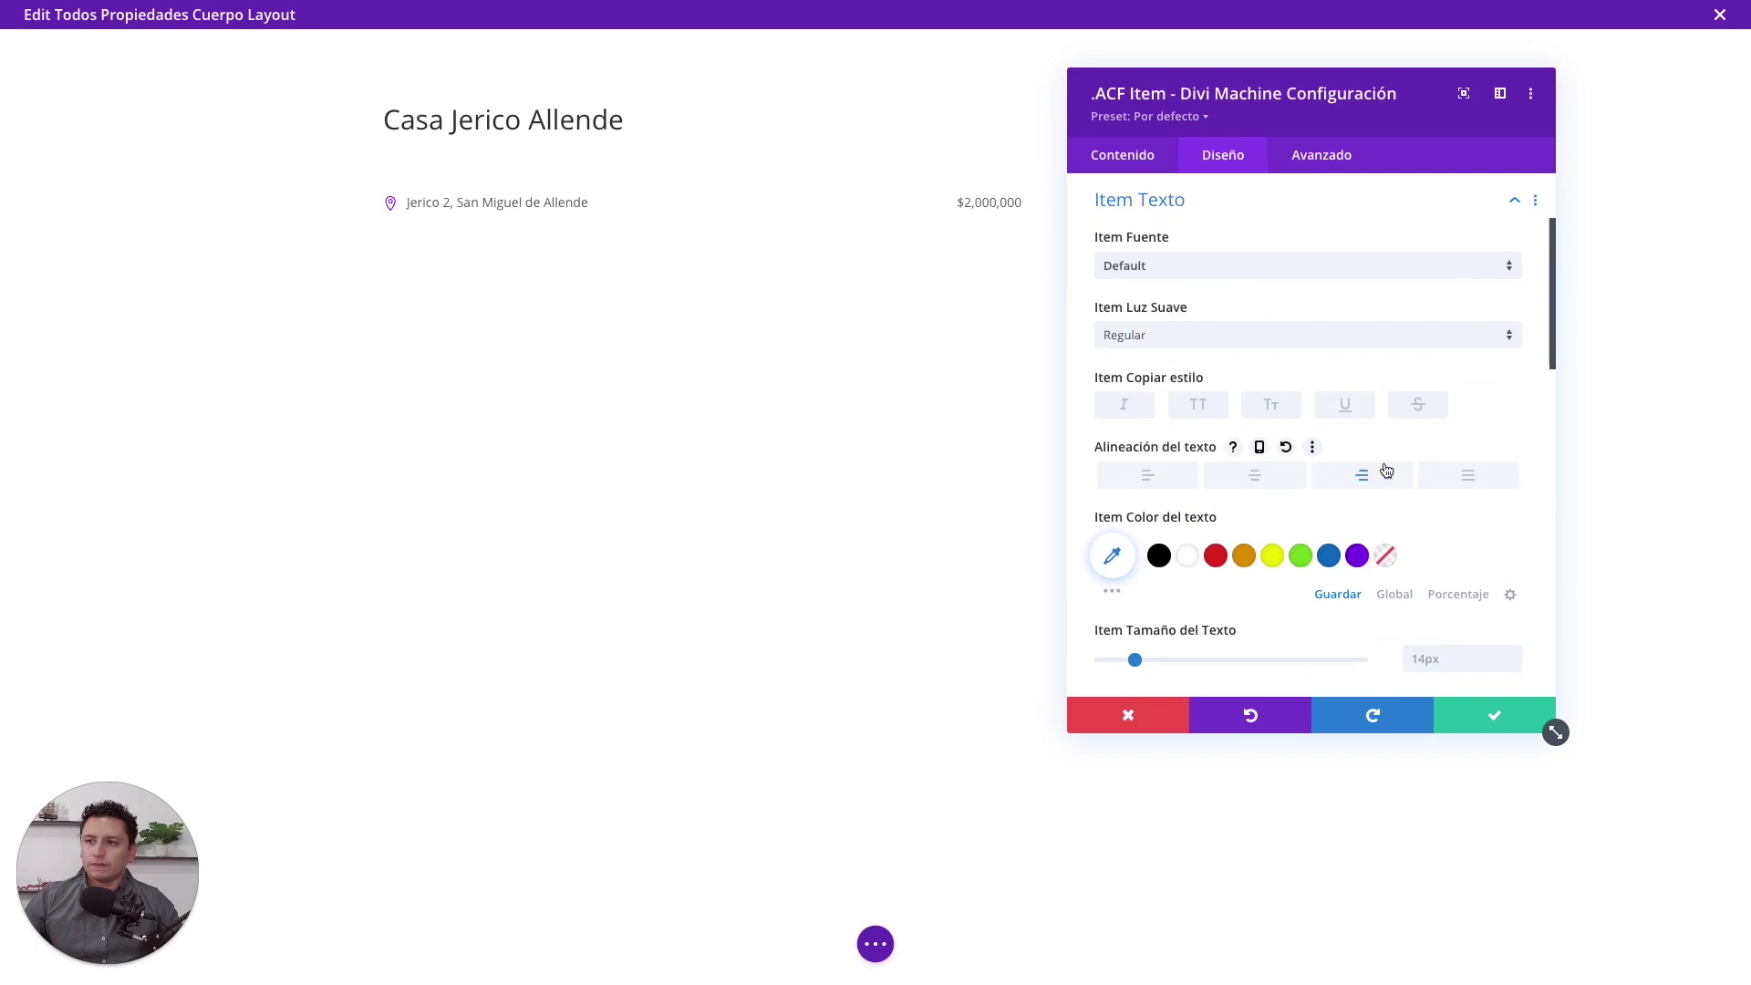
click(1355, 558)
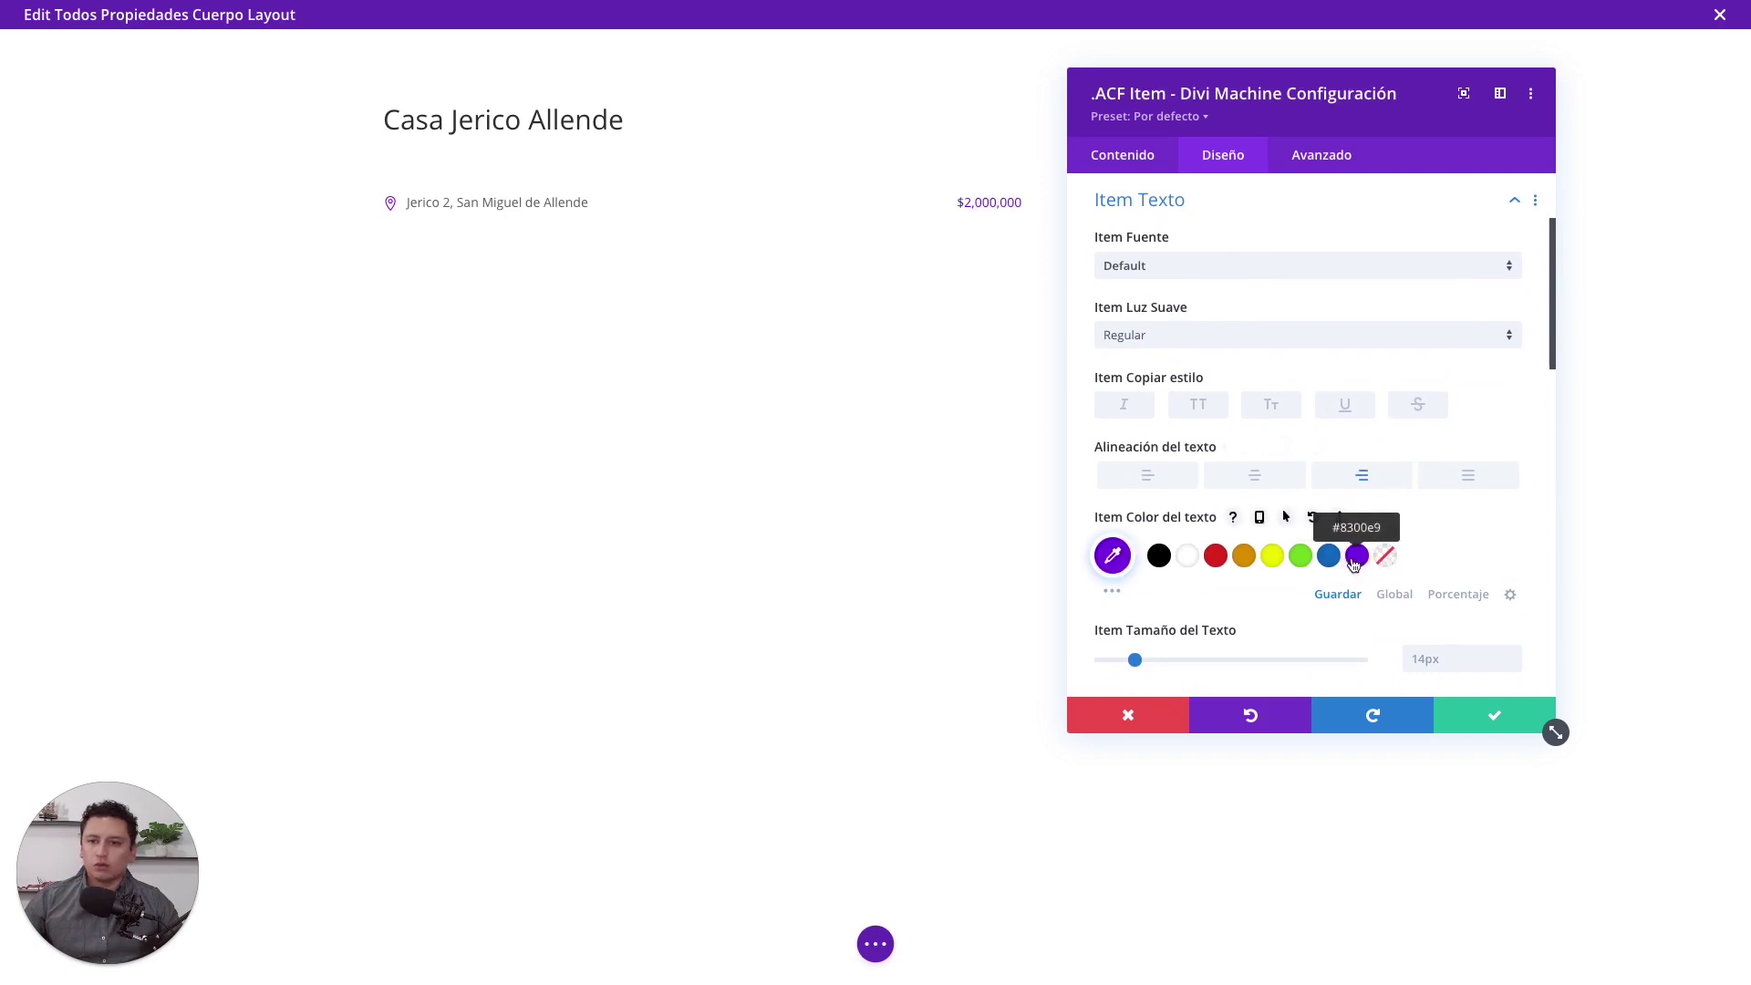
click(1161, 338)
click(1176, 443)
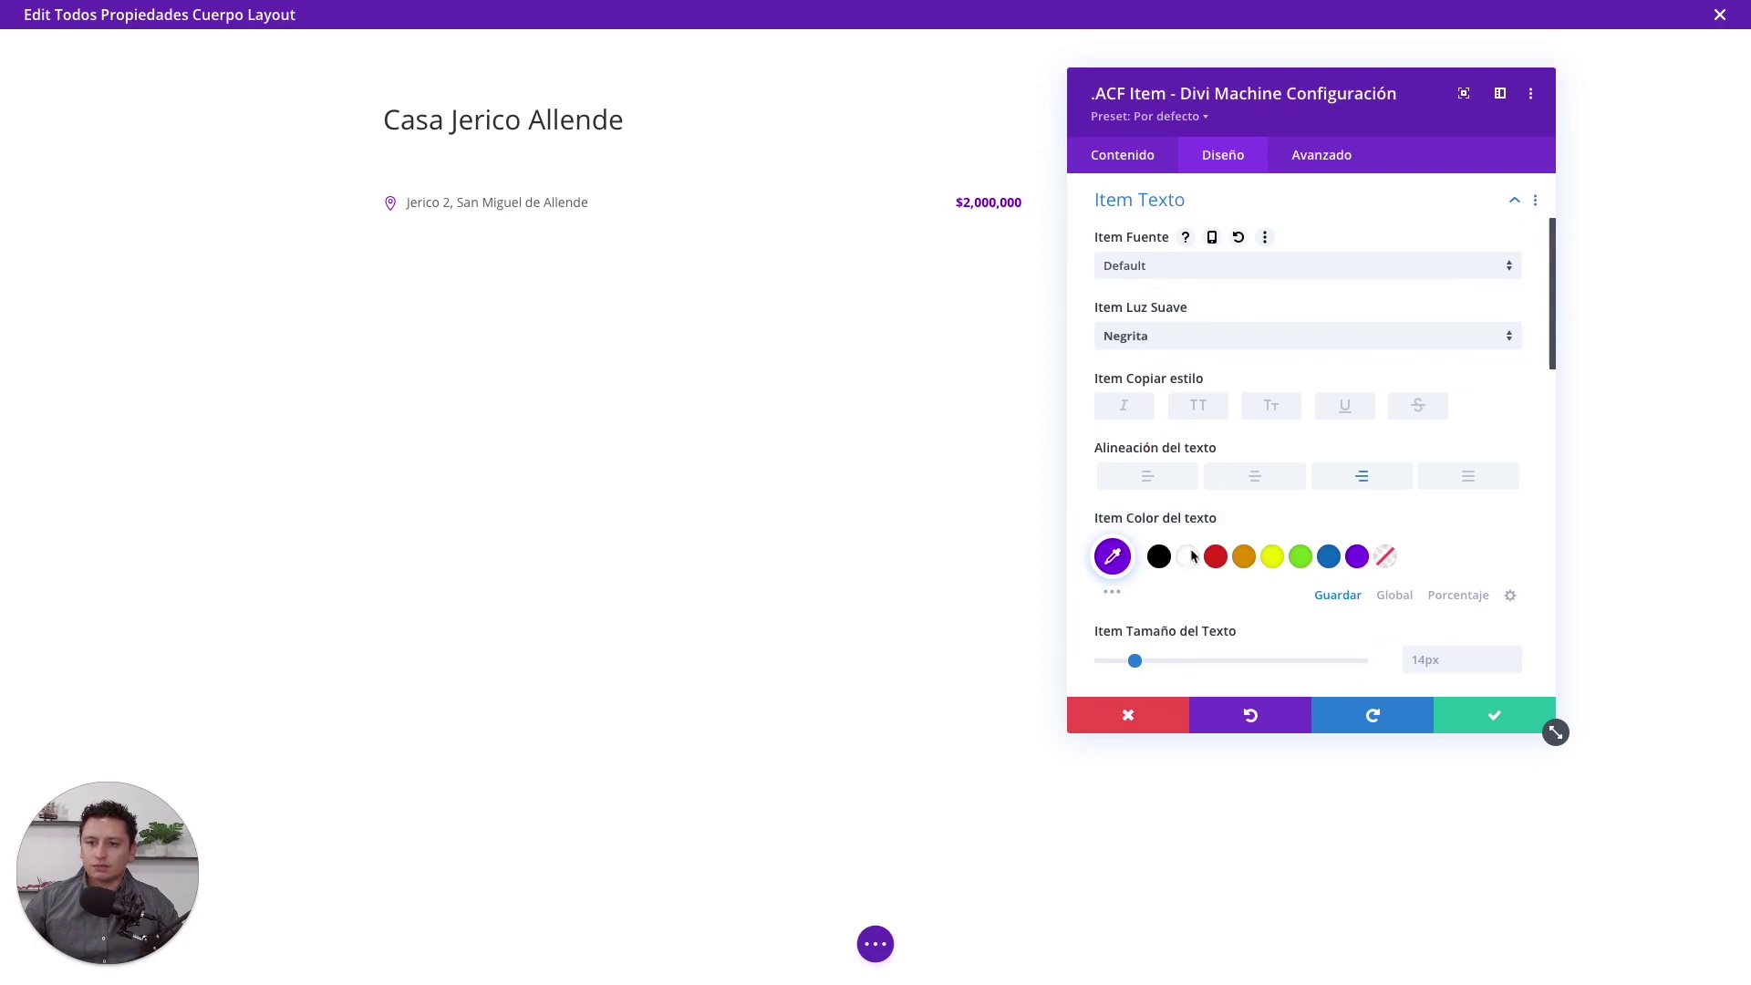
drag(1139, 661, 1165, 666)
click(1443, 711)
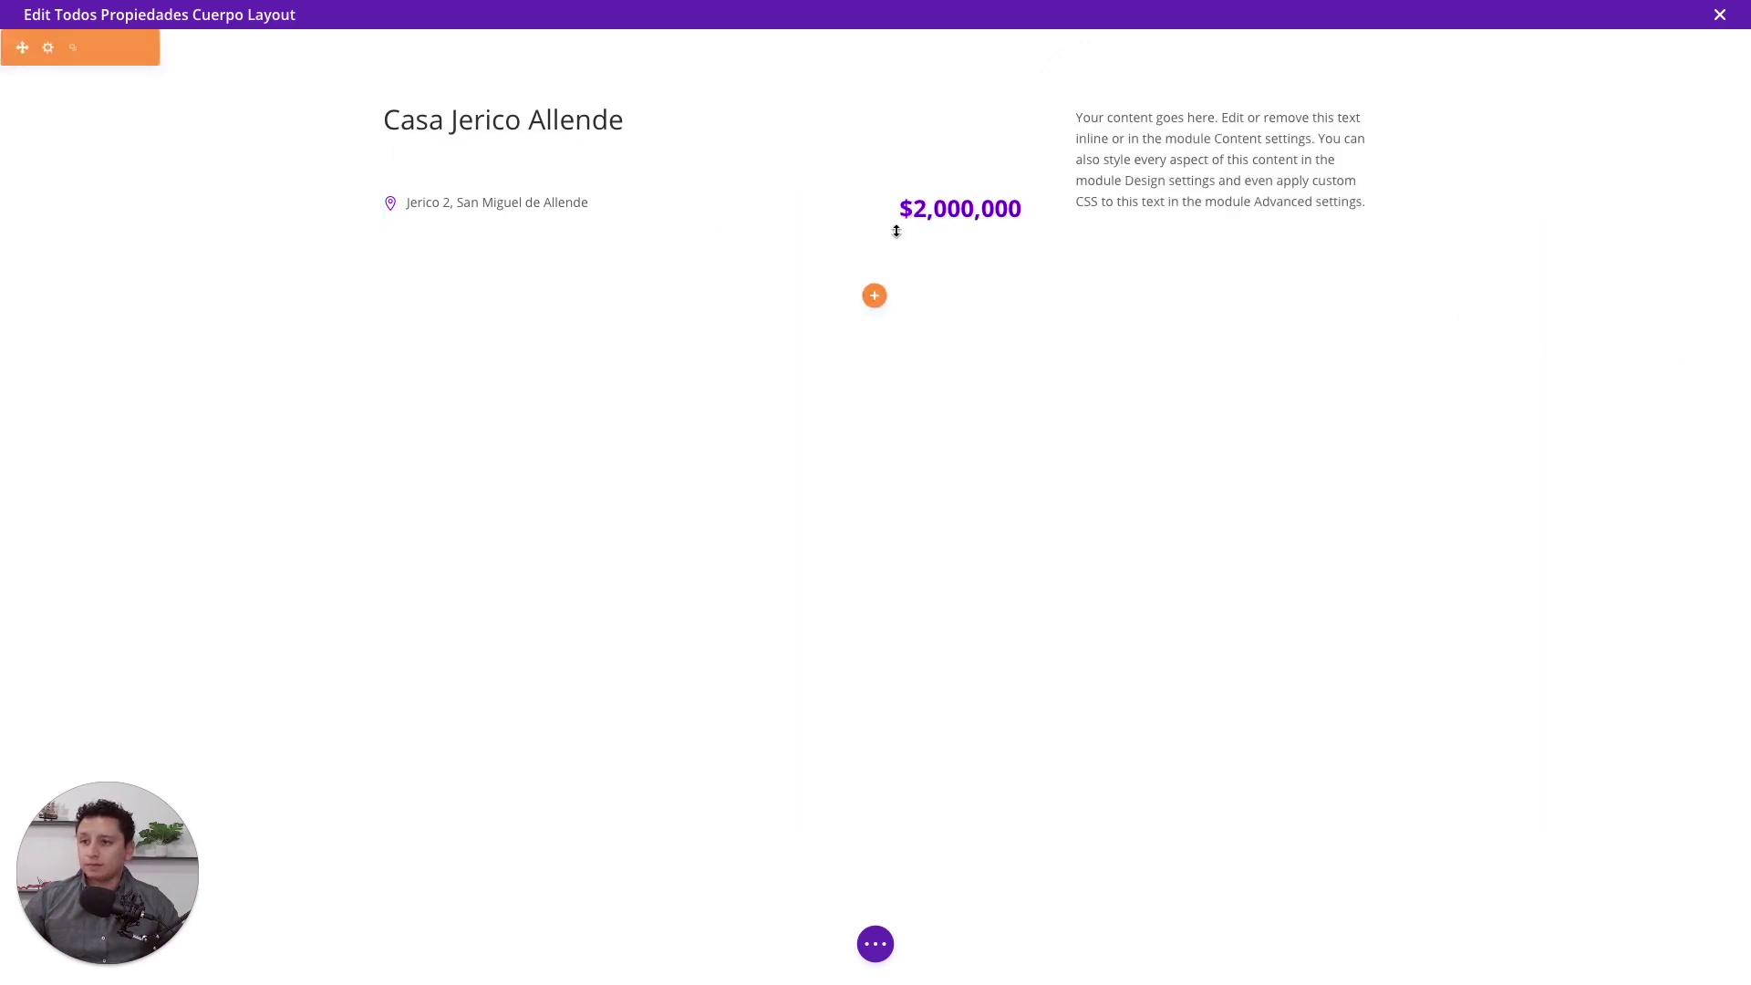
Add a one-column row below the address row holding a Gallery/Slider - Divi Machine module
mouse_move(699, 210)
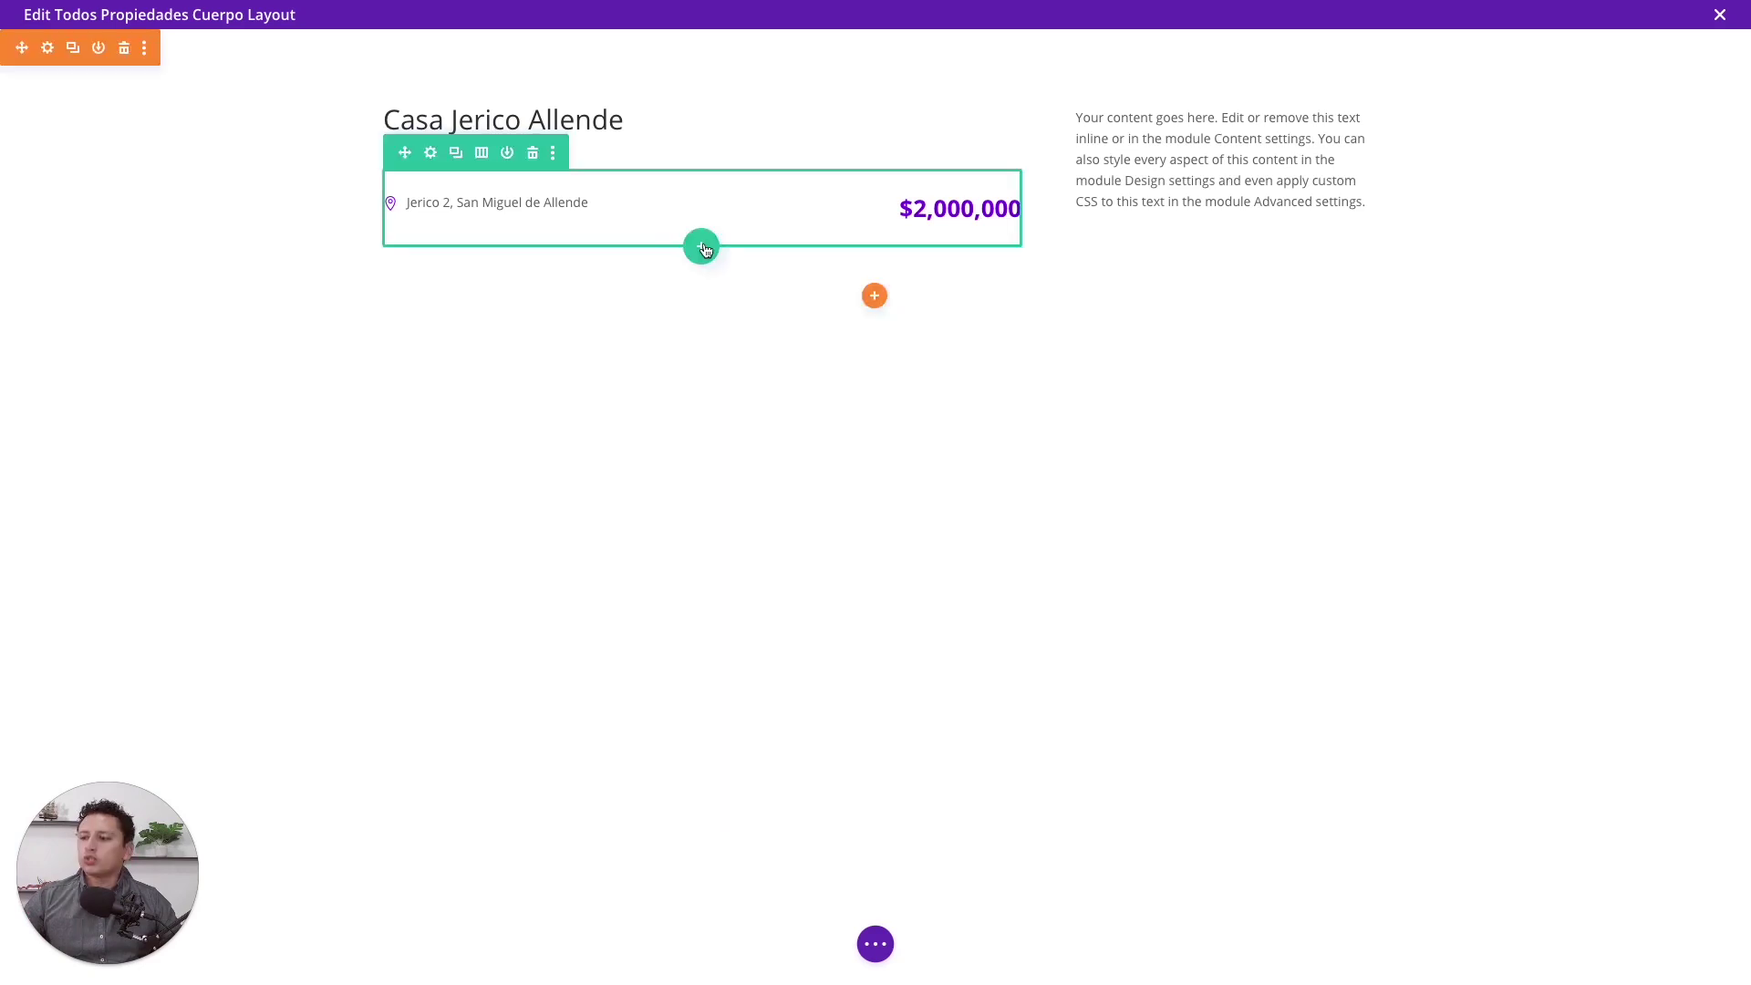
click(702, 248)
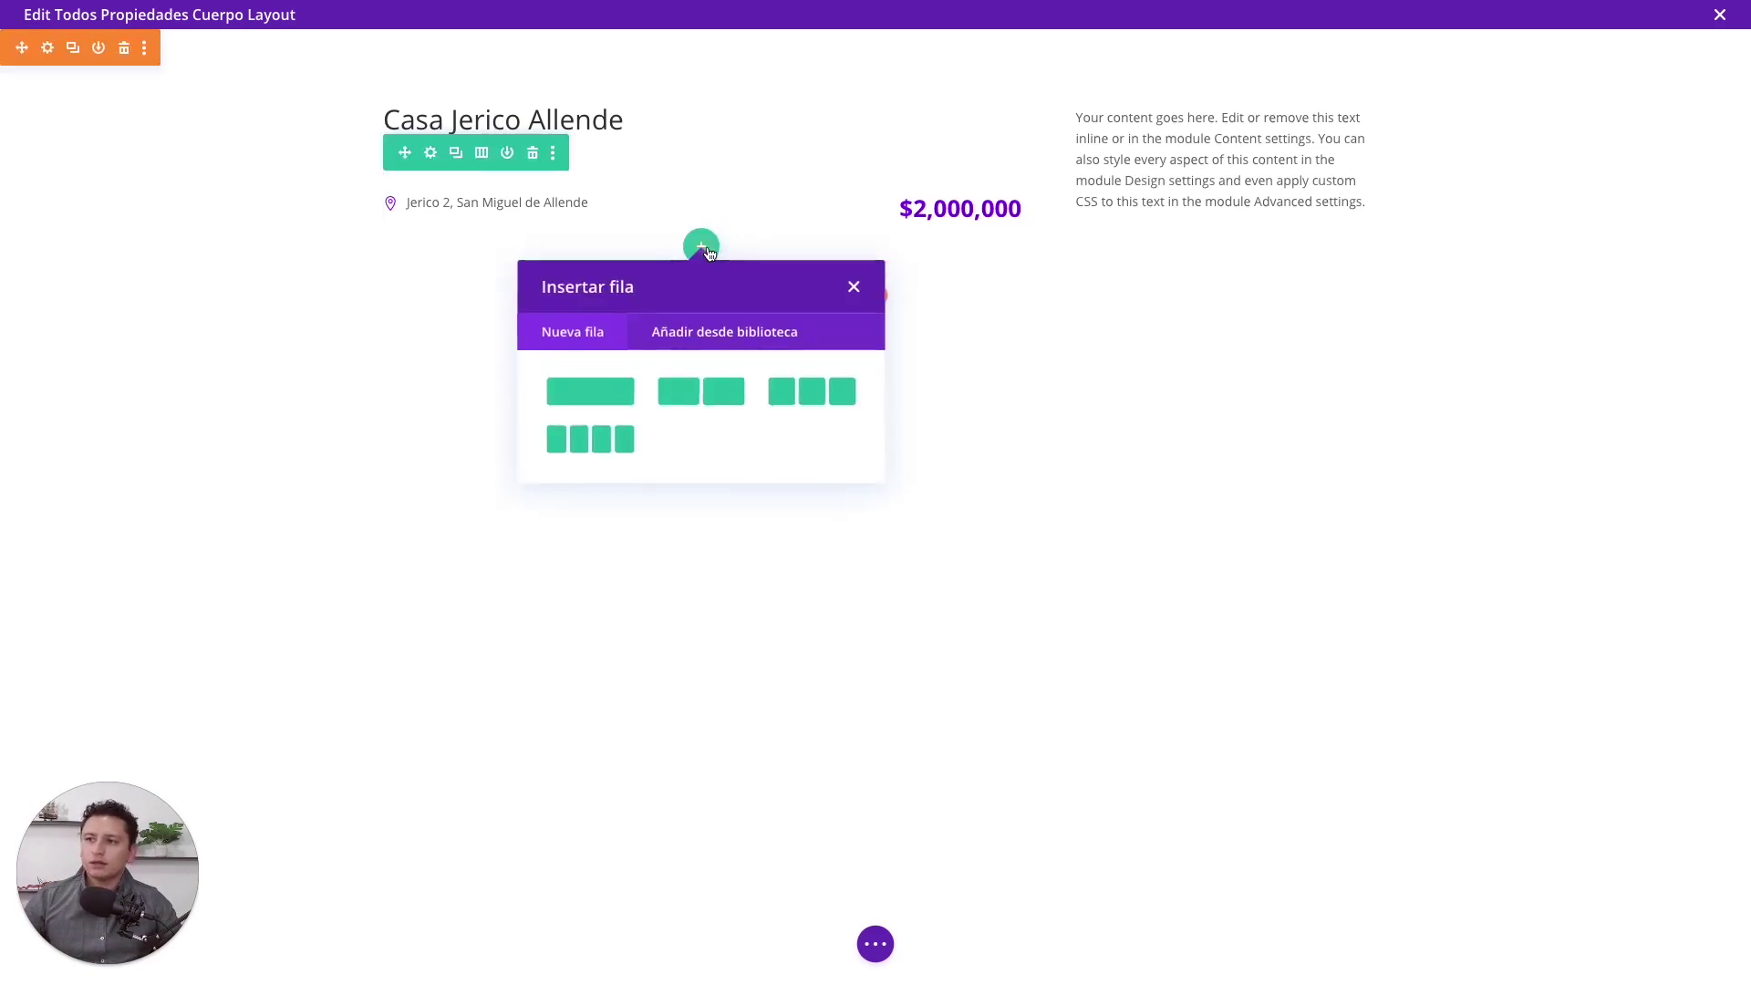
click(611, 391)
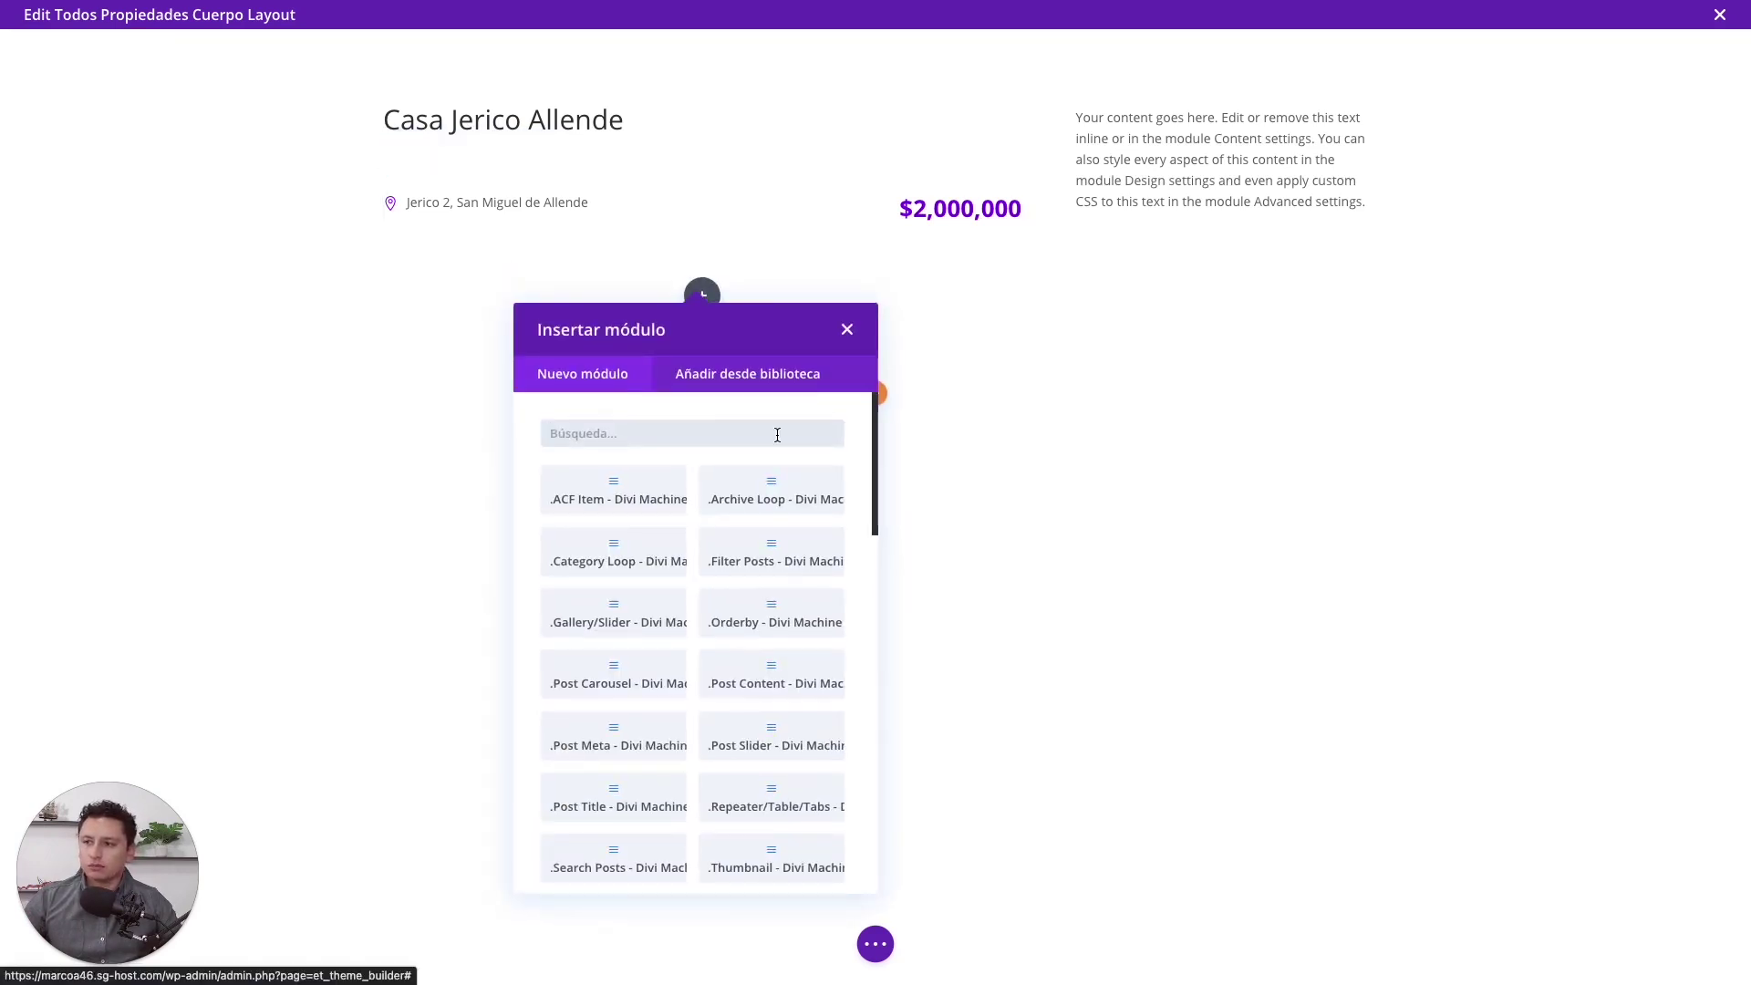
click(616, 618)
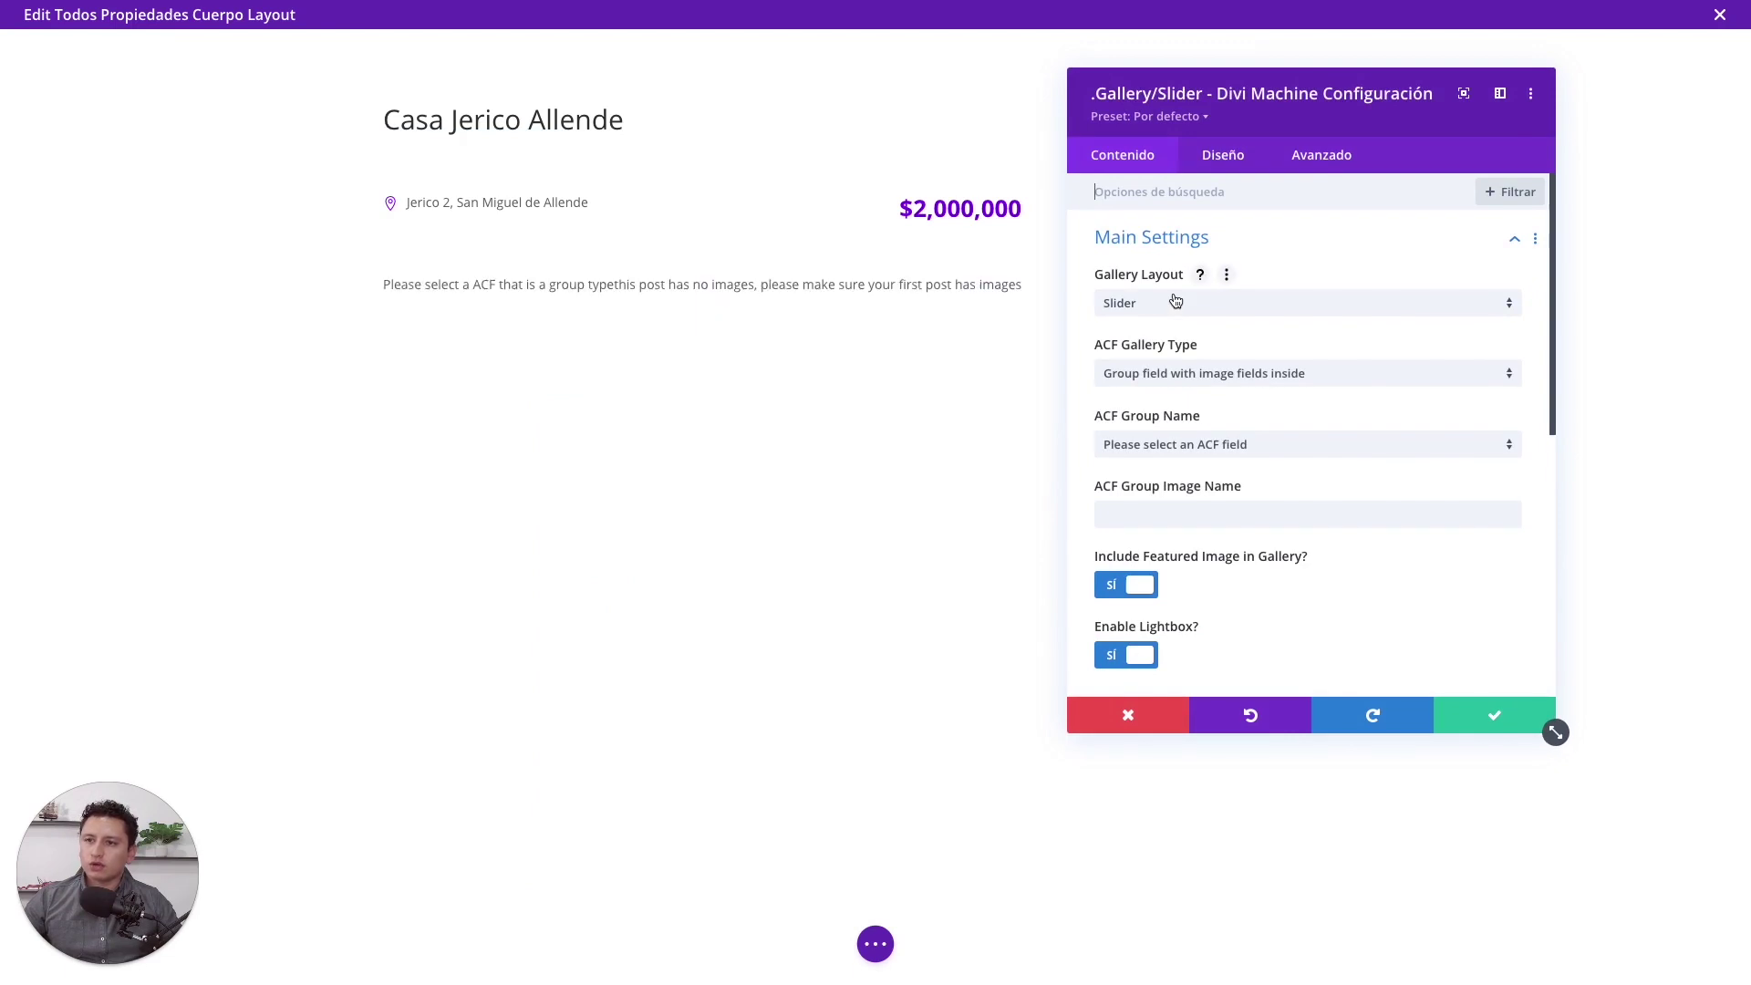
Set the gallery to Slider layout, Group field type, using the Galería - GC - Casas group
click(1161, 308)
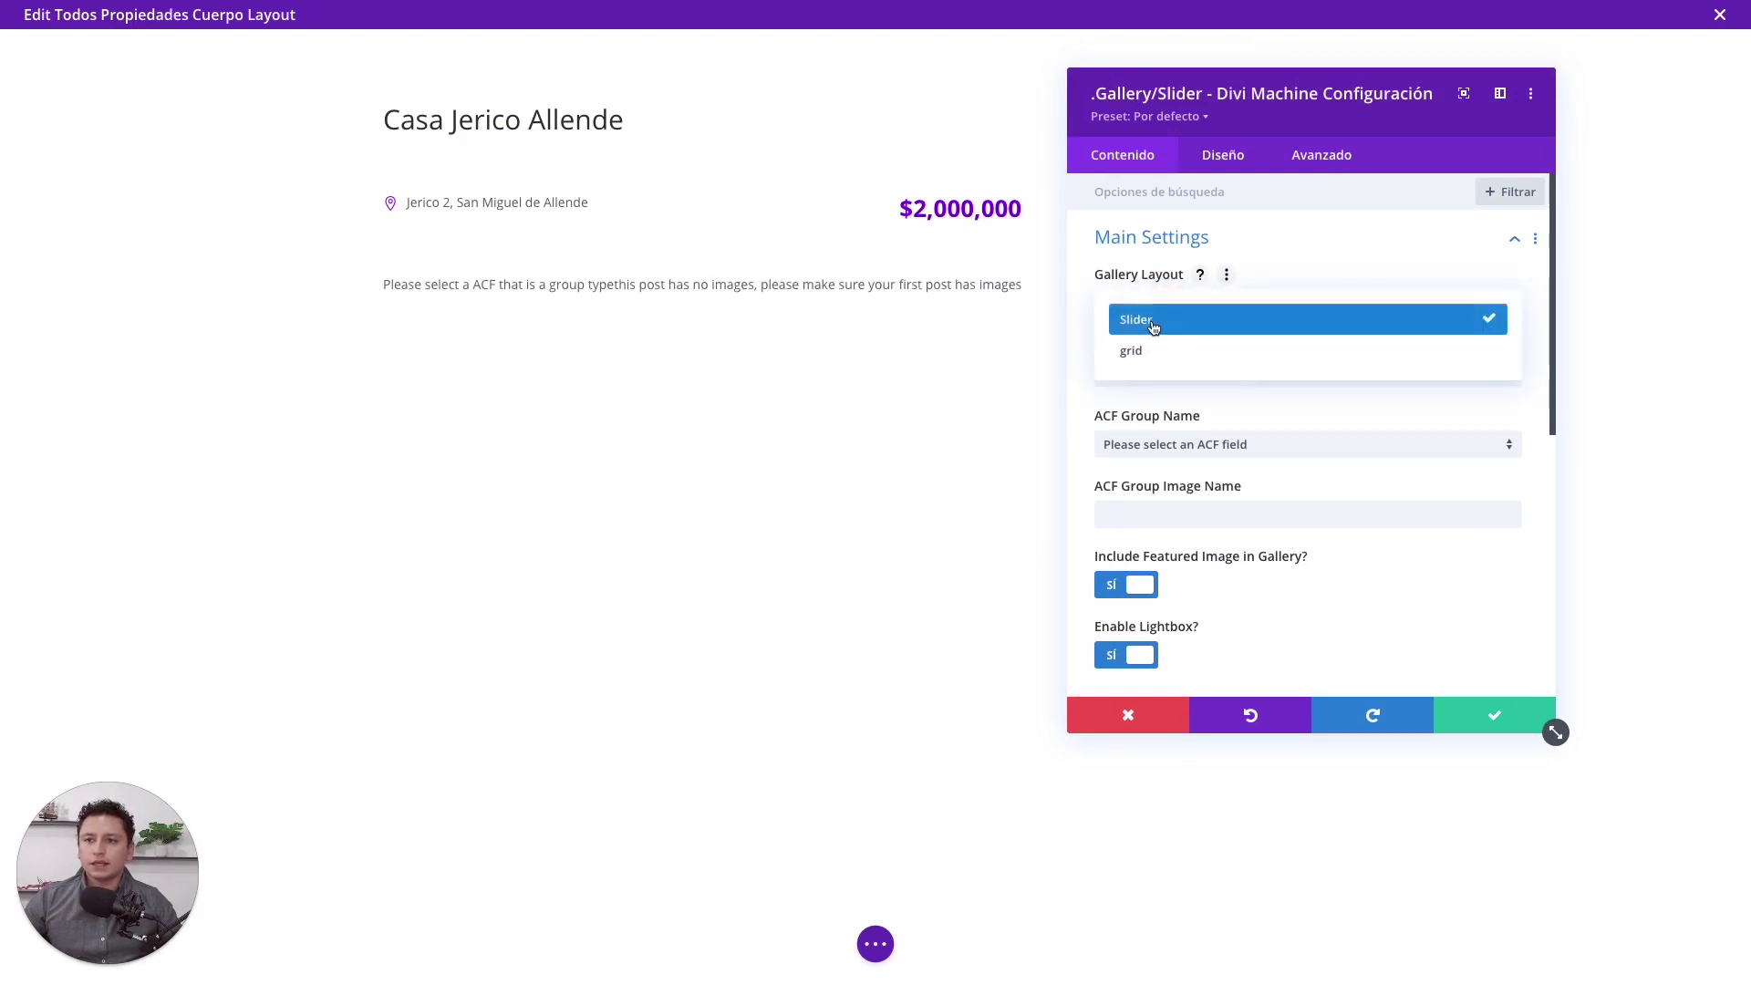
click(1155, 320)
click(1210, 379)
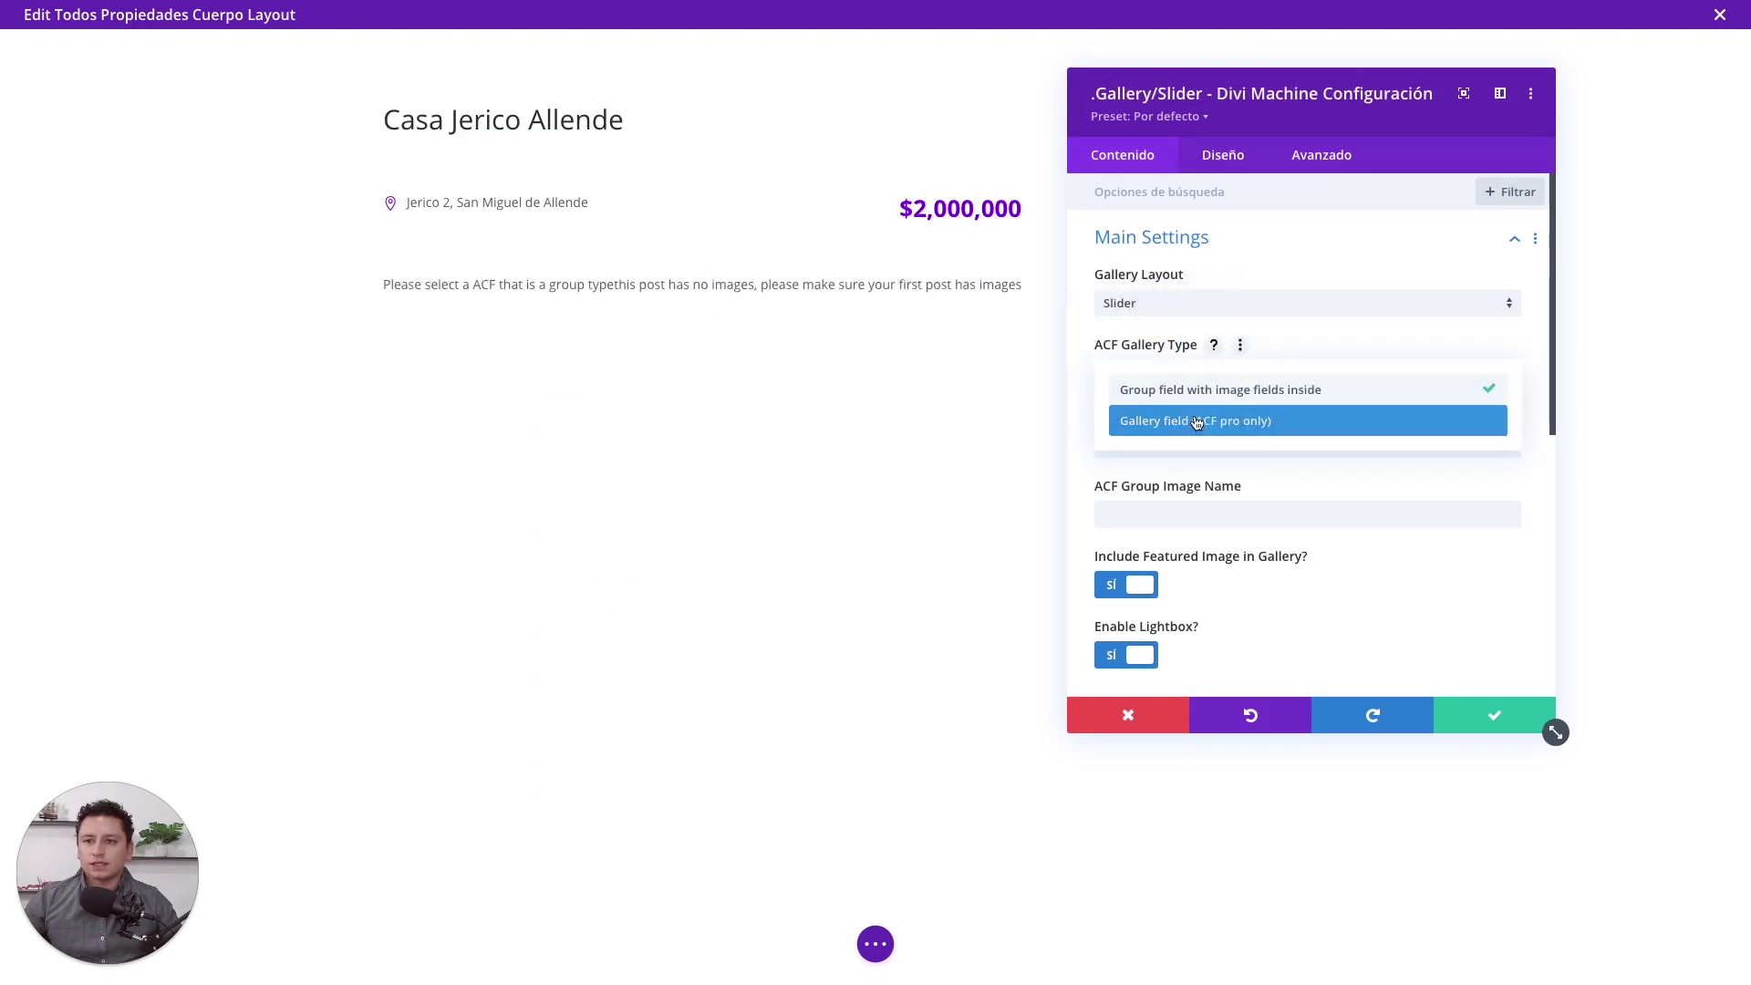
click(1188, 393)
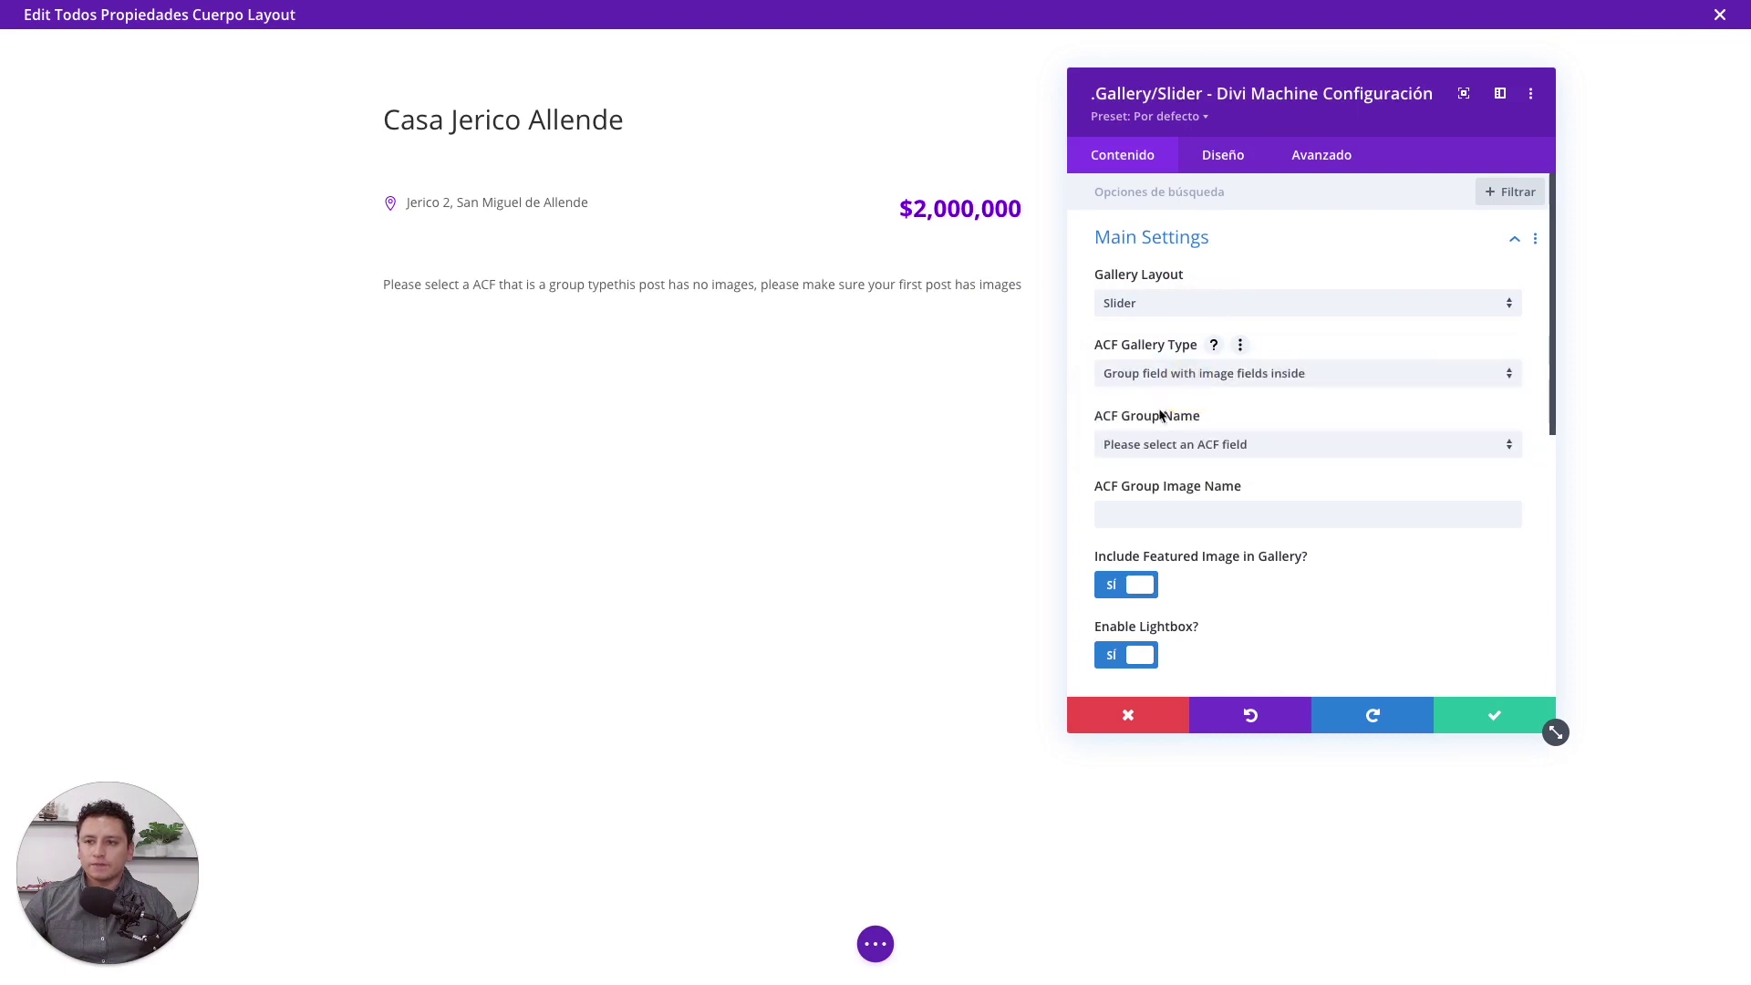
click(1228, 445)
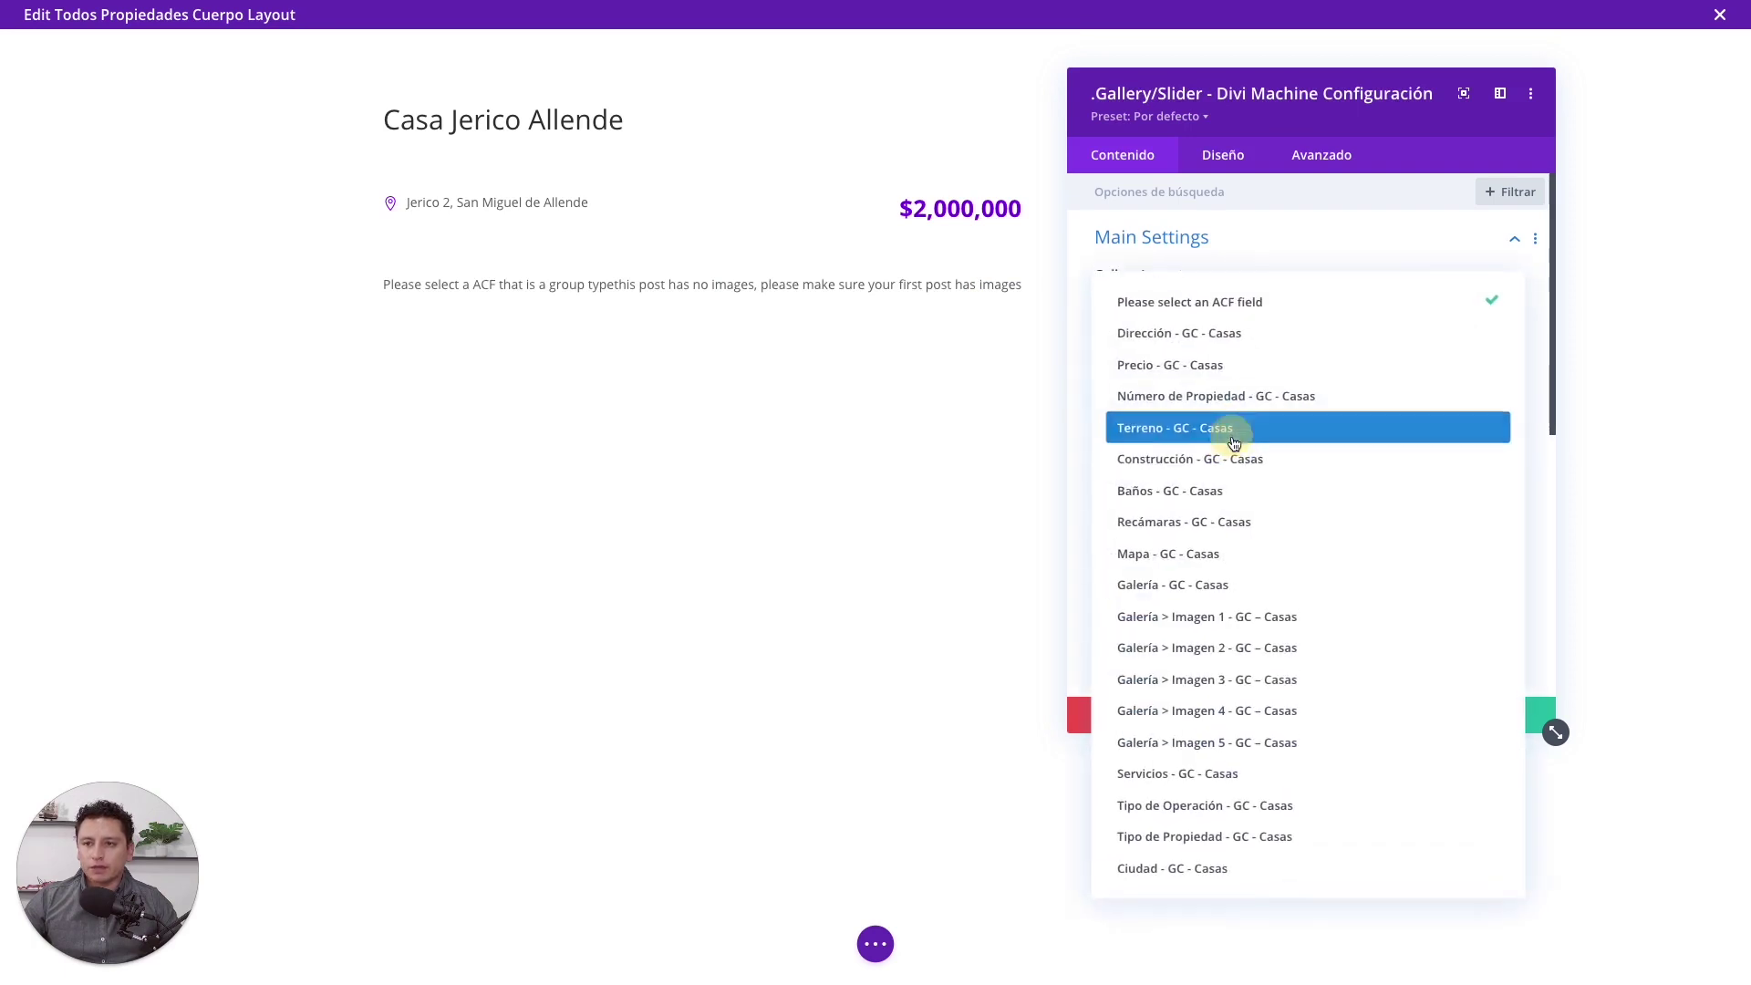
click(1144, 593)
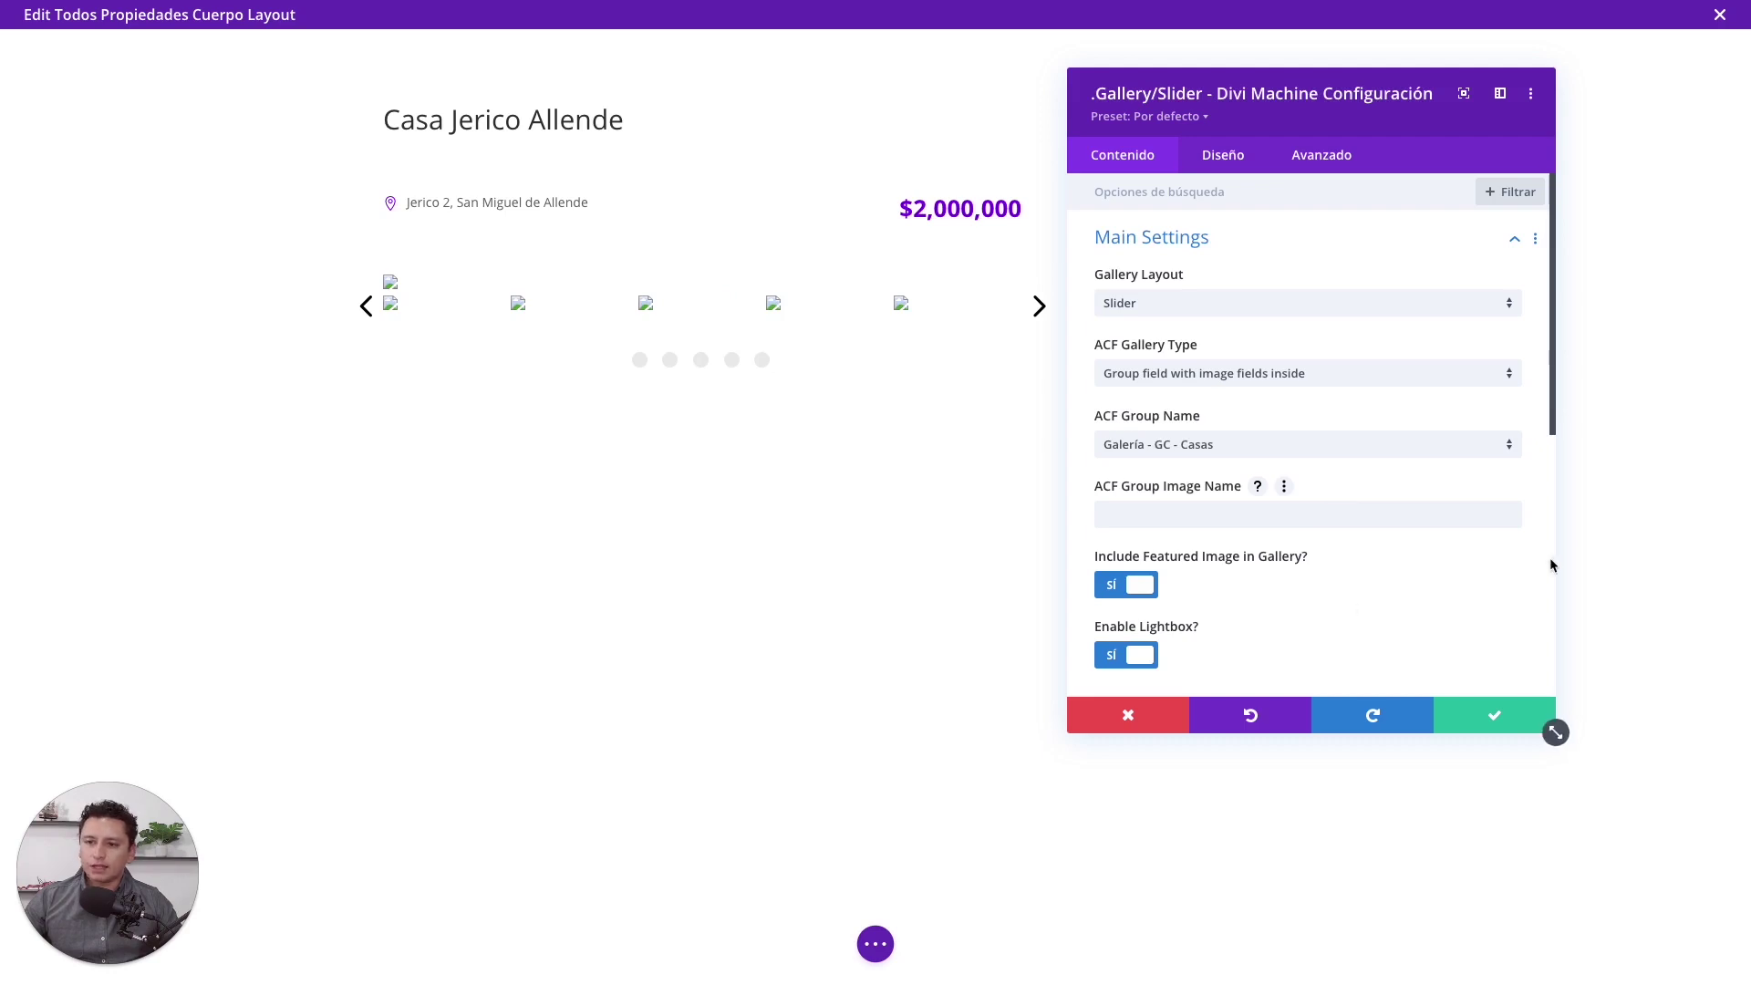
click(1135, 586)
click(1136, 589)
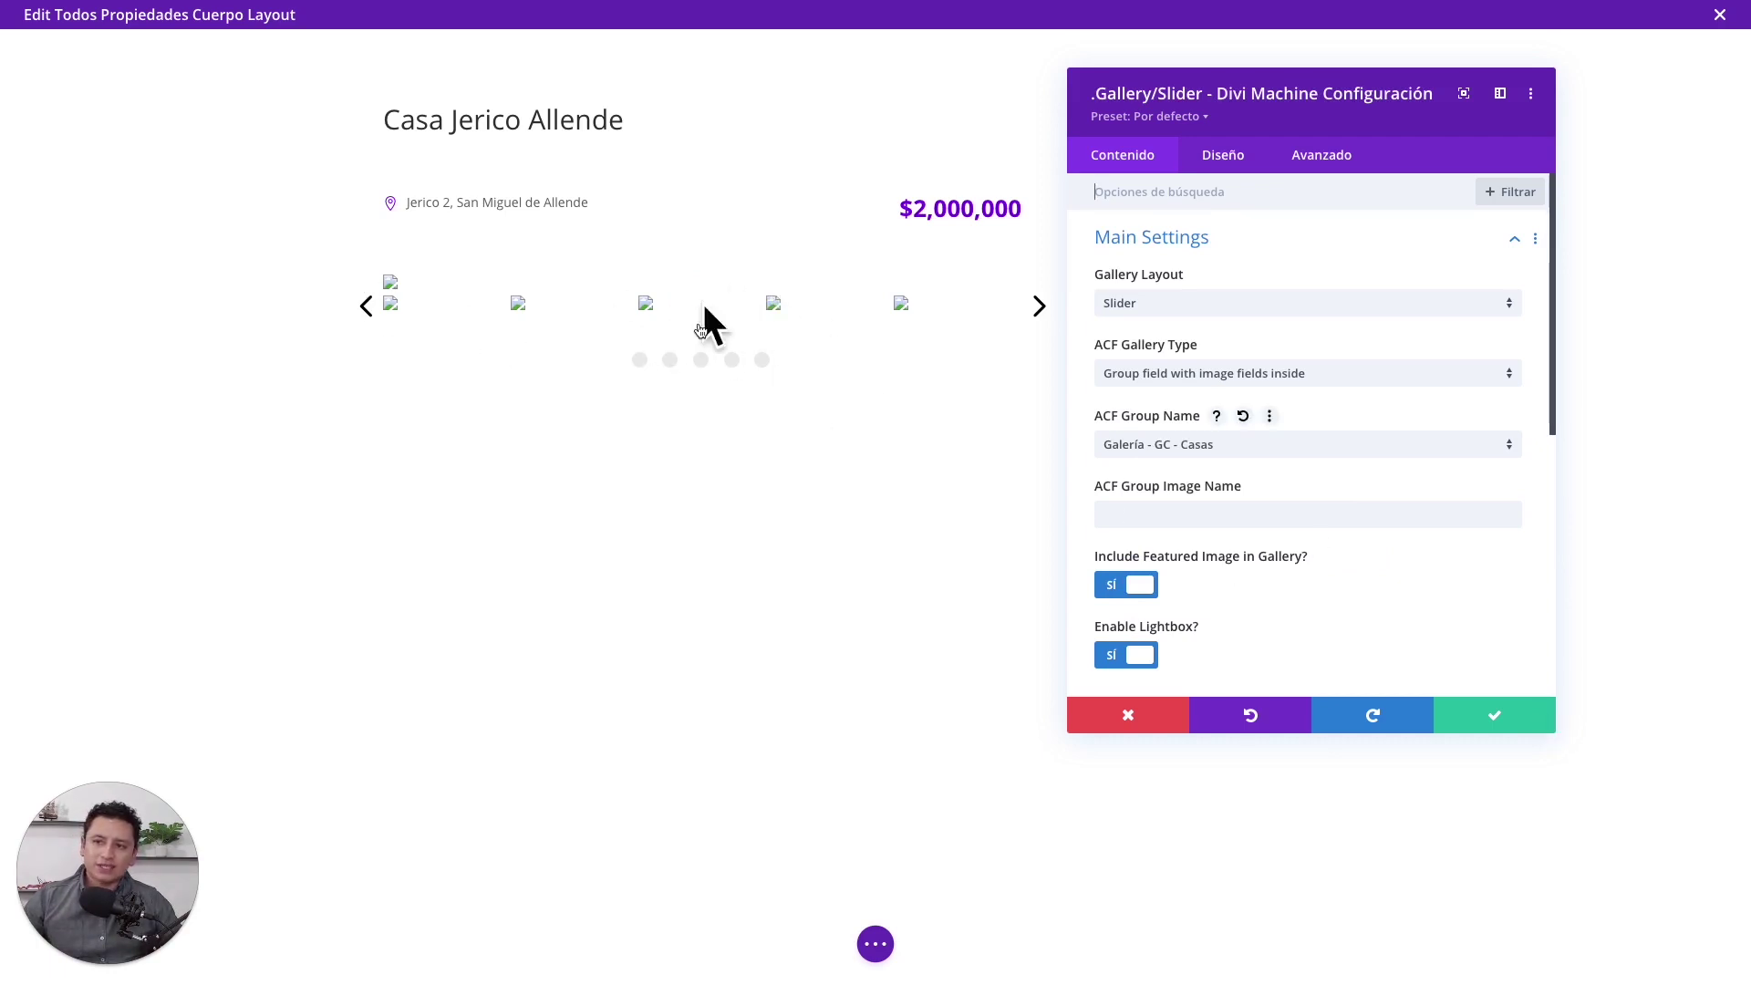
Apply the gallery module settings and save the page layout
scroll(1265, 517, down, 2)
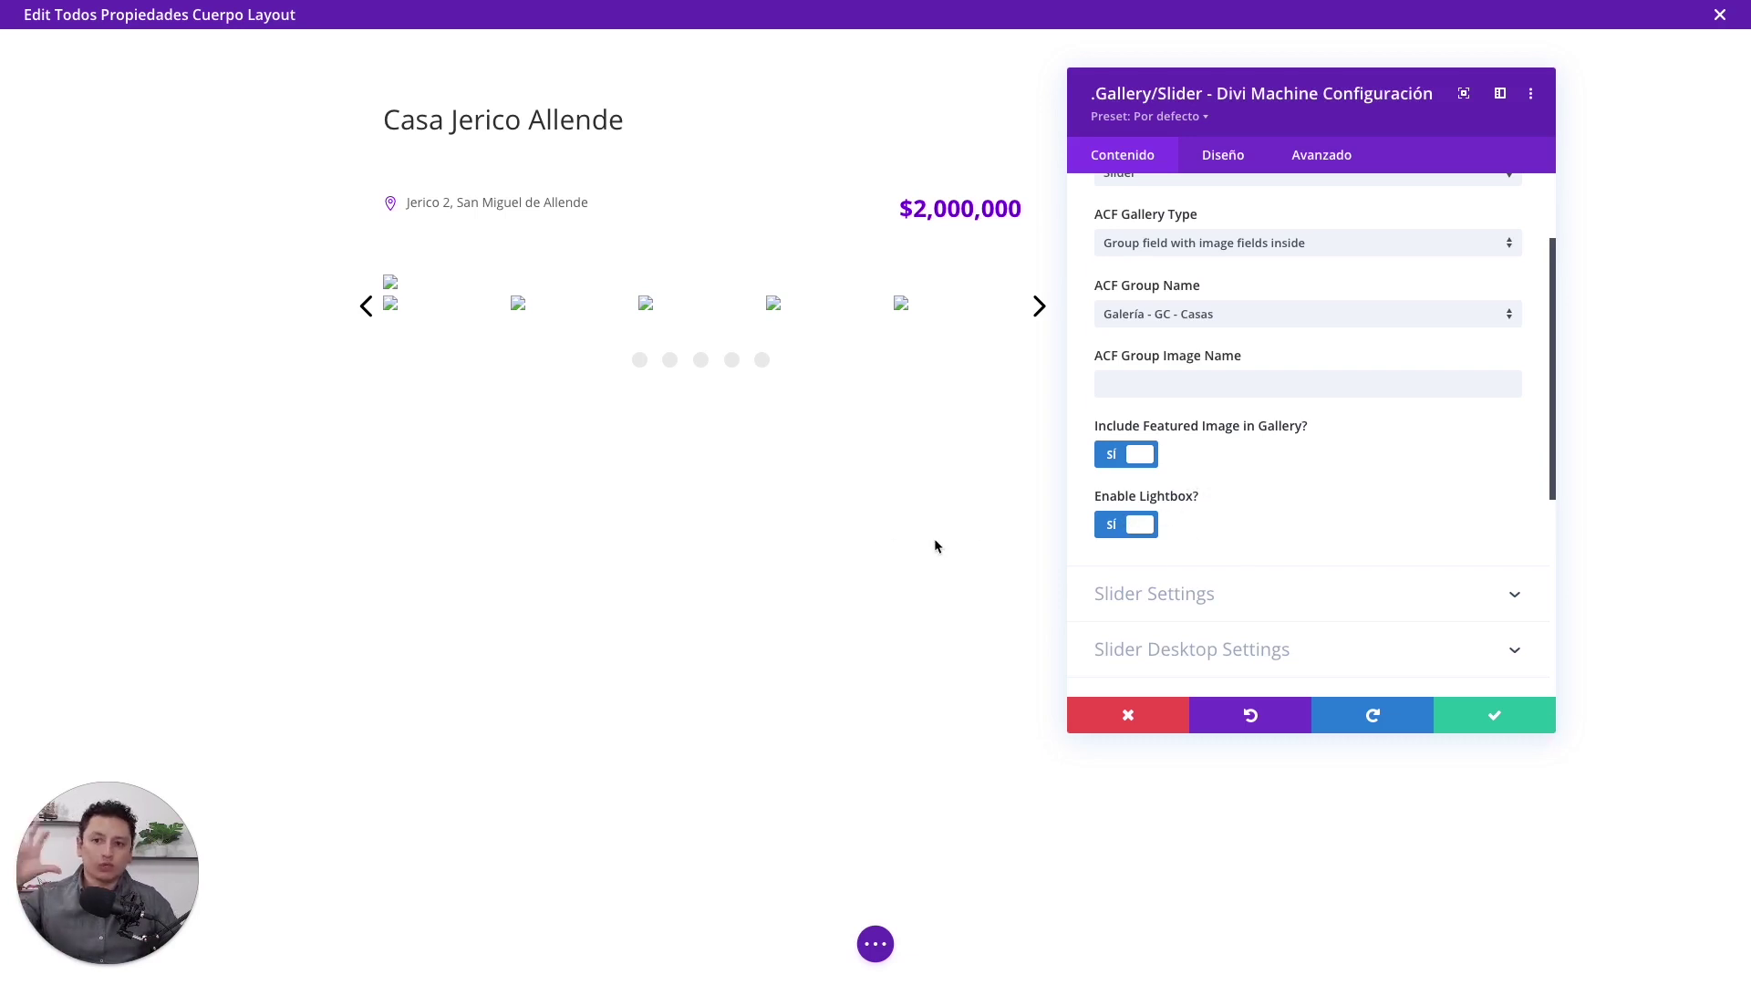
click(1401, 589)
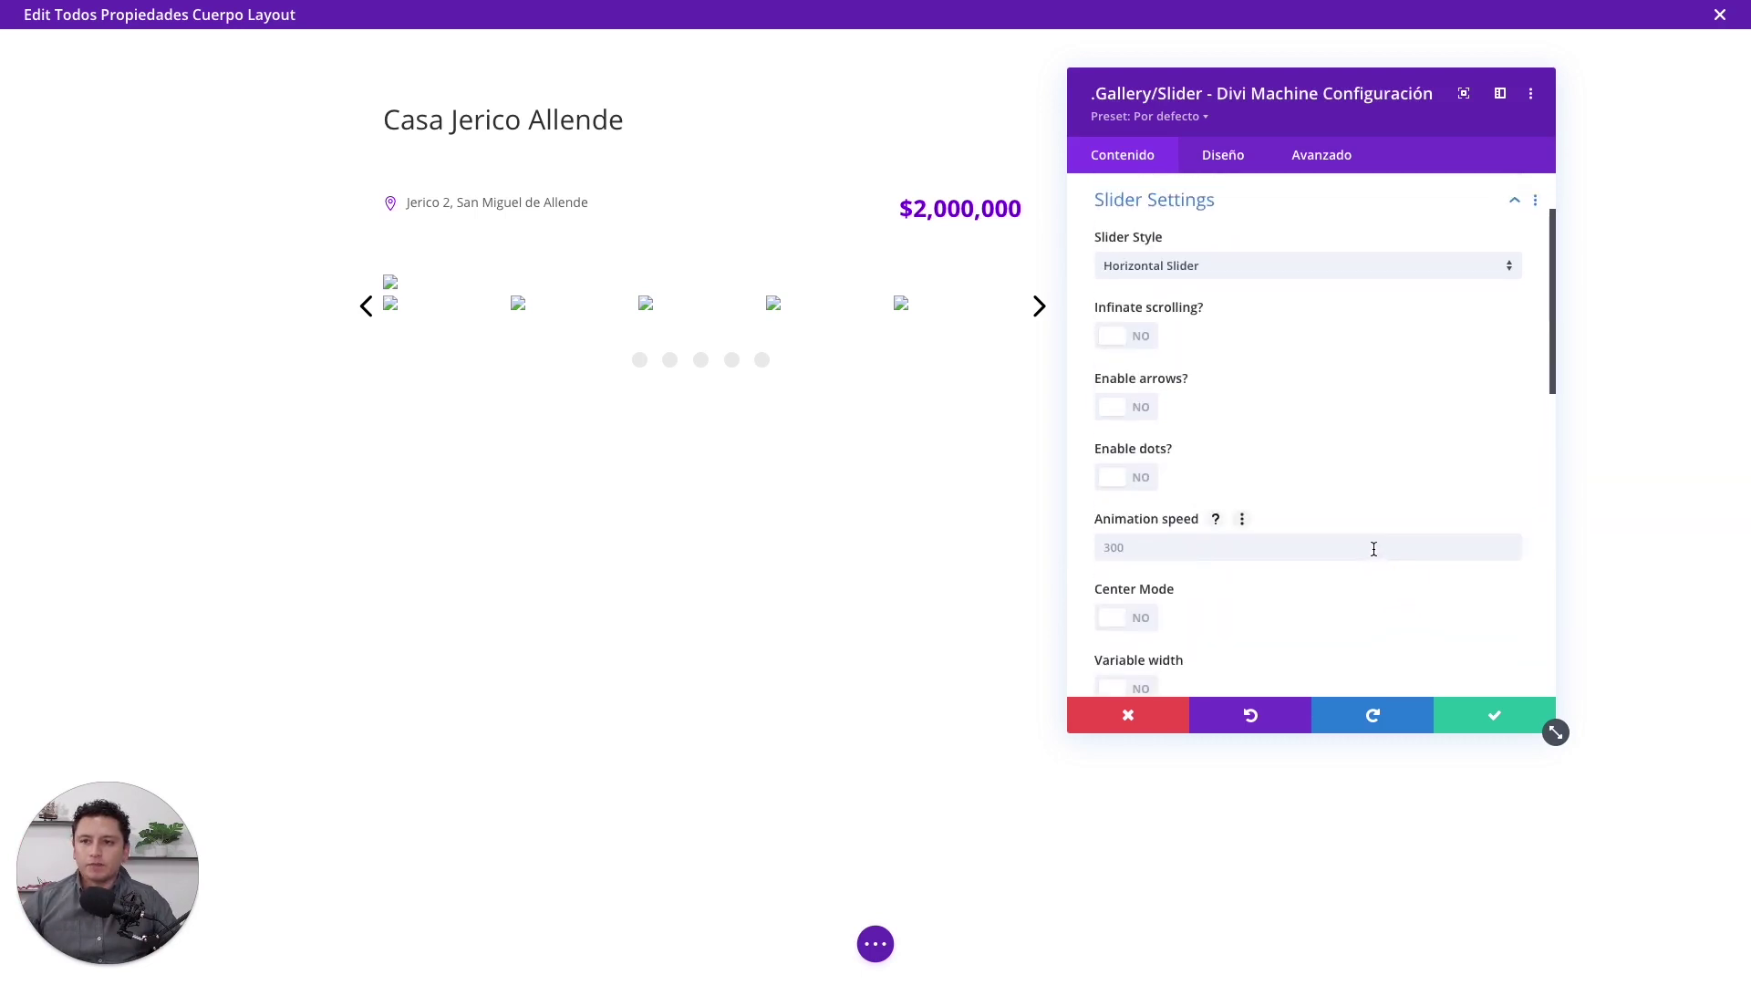
scroll(1374, 545, down, 2)
scroll(1365, 549, up, 1)
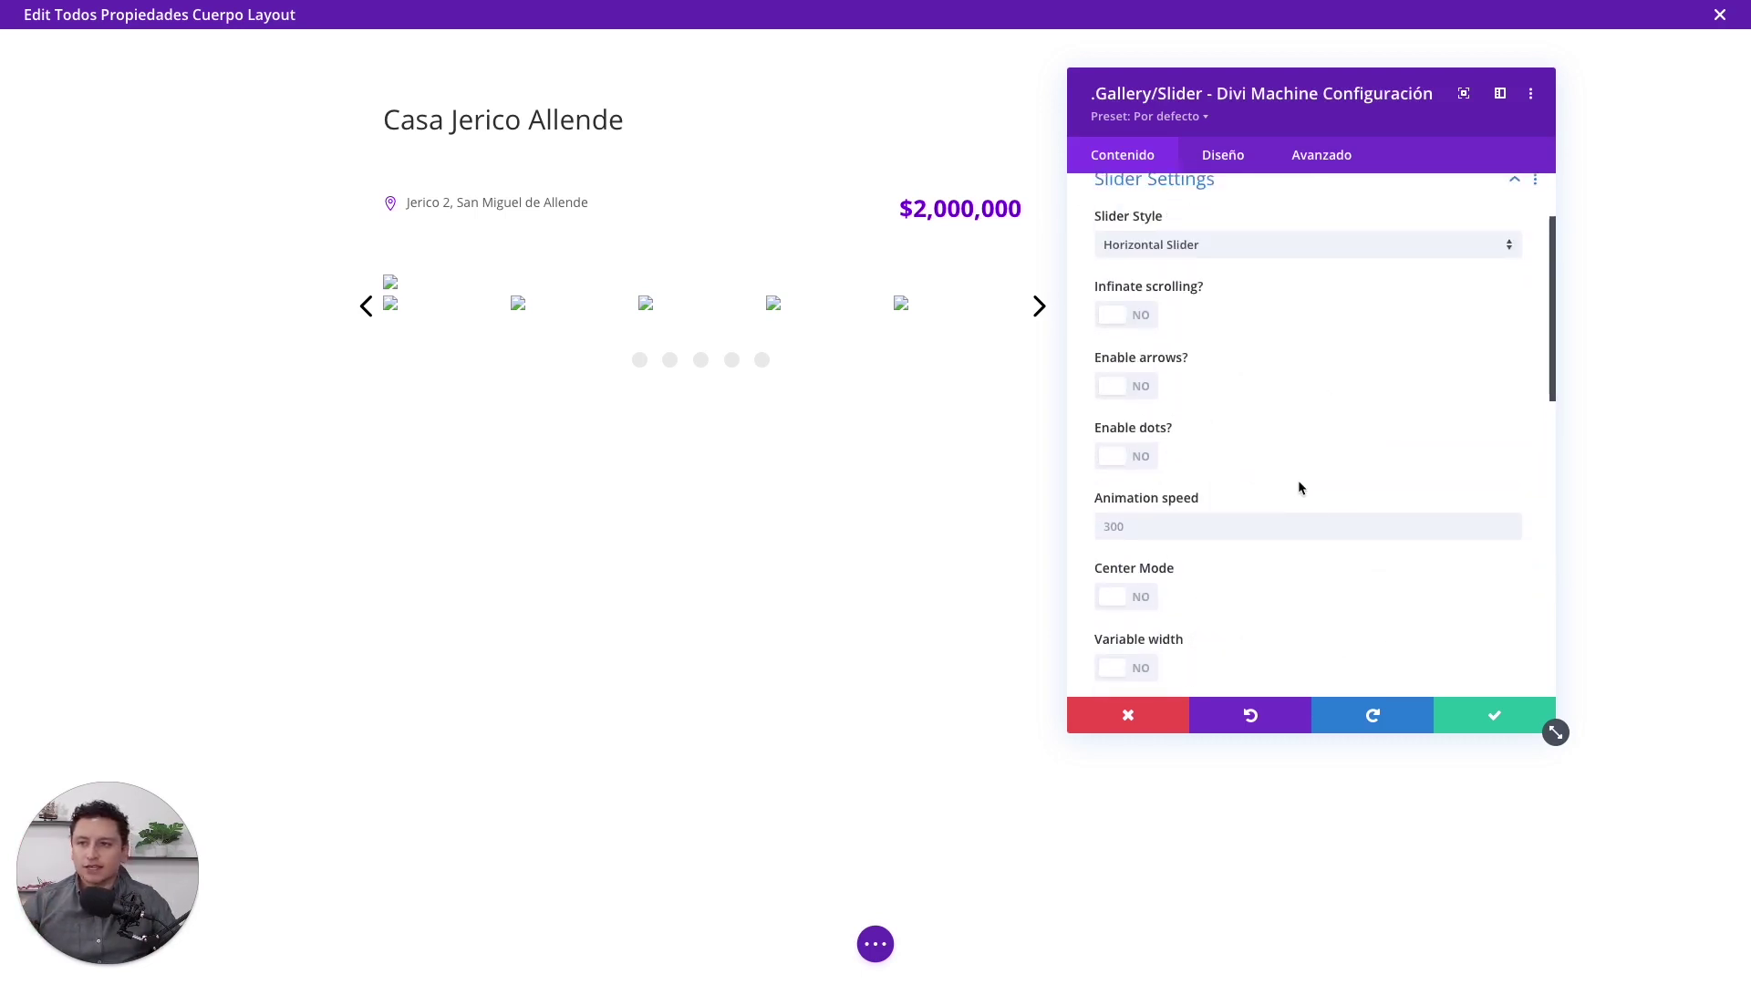
scroll(1318, 548, down, 3)
scroll(1359, 625, down, 3)
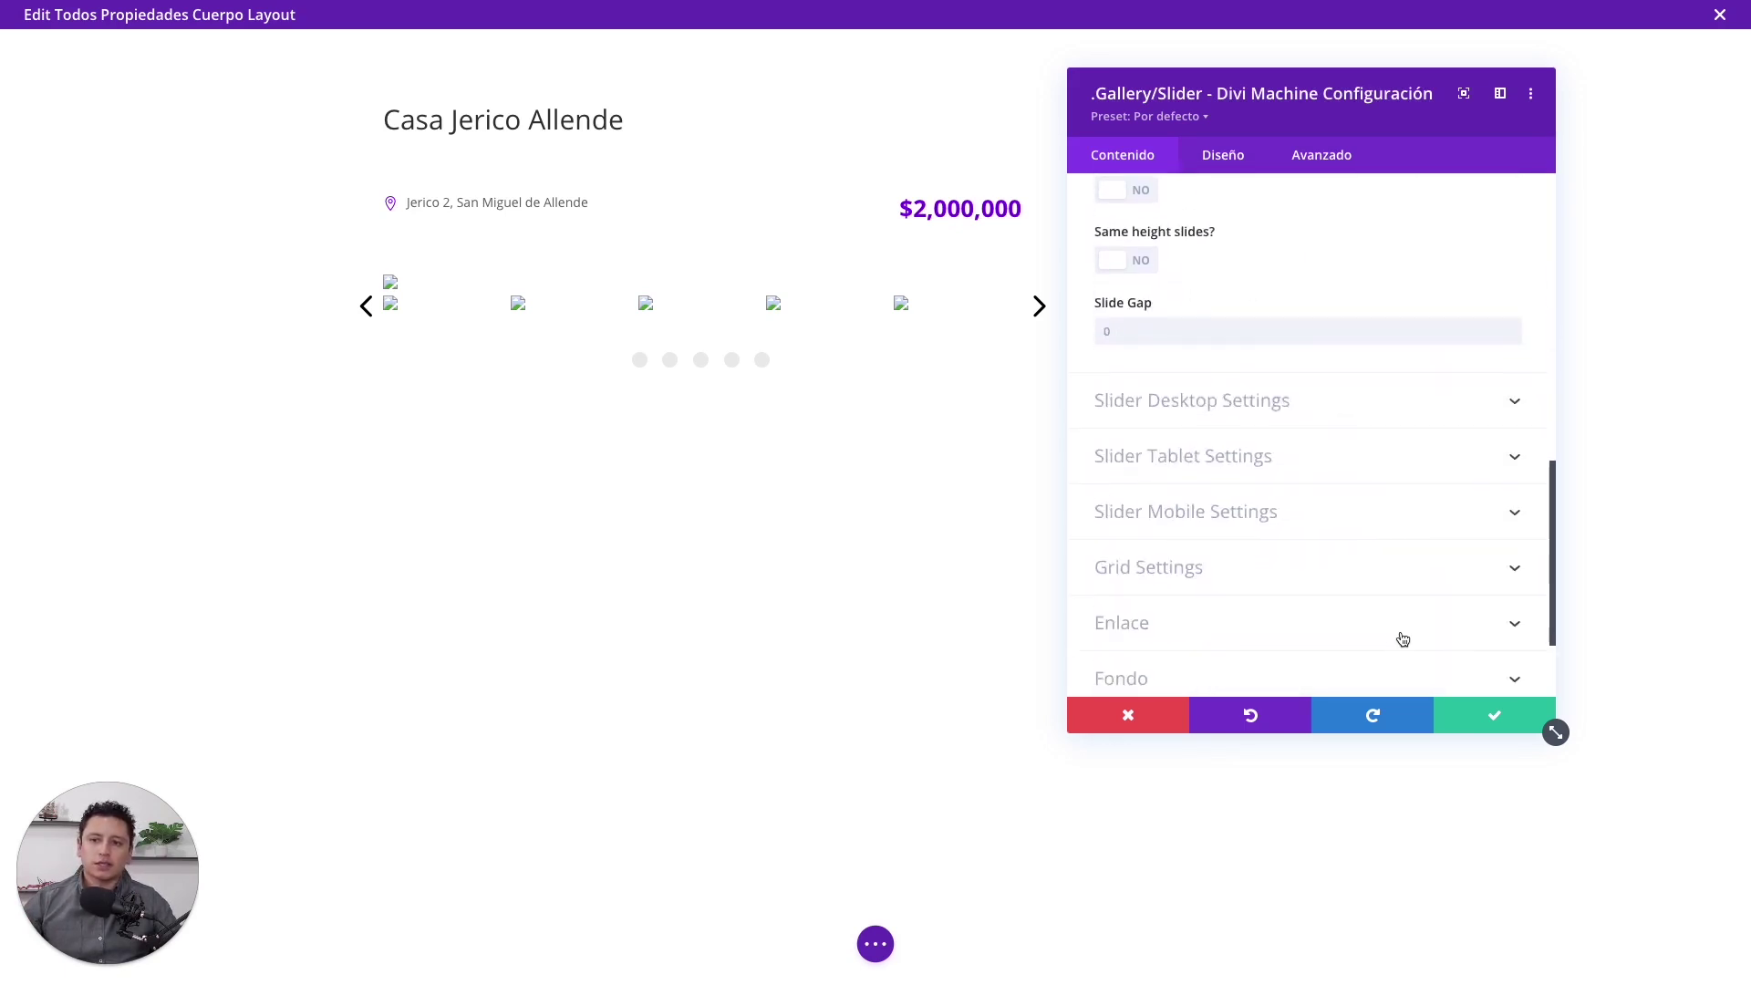
click(1496, 717)
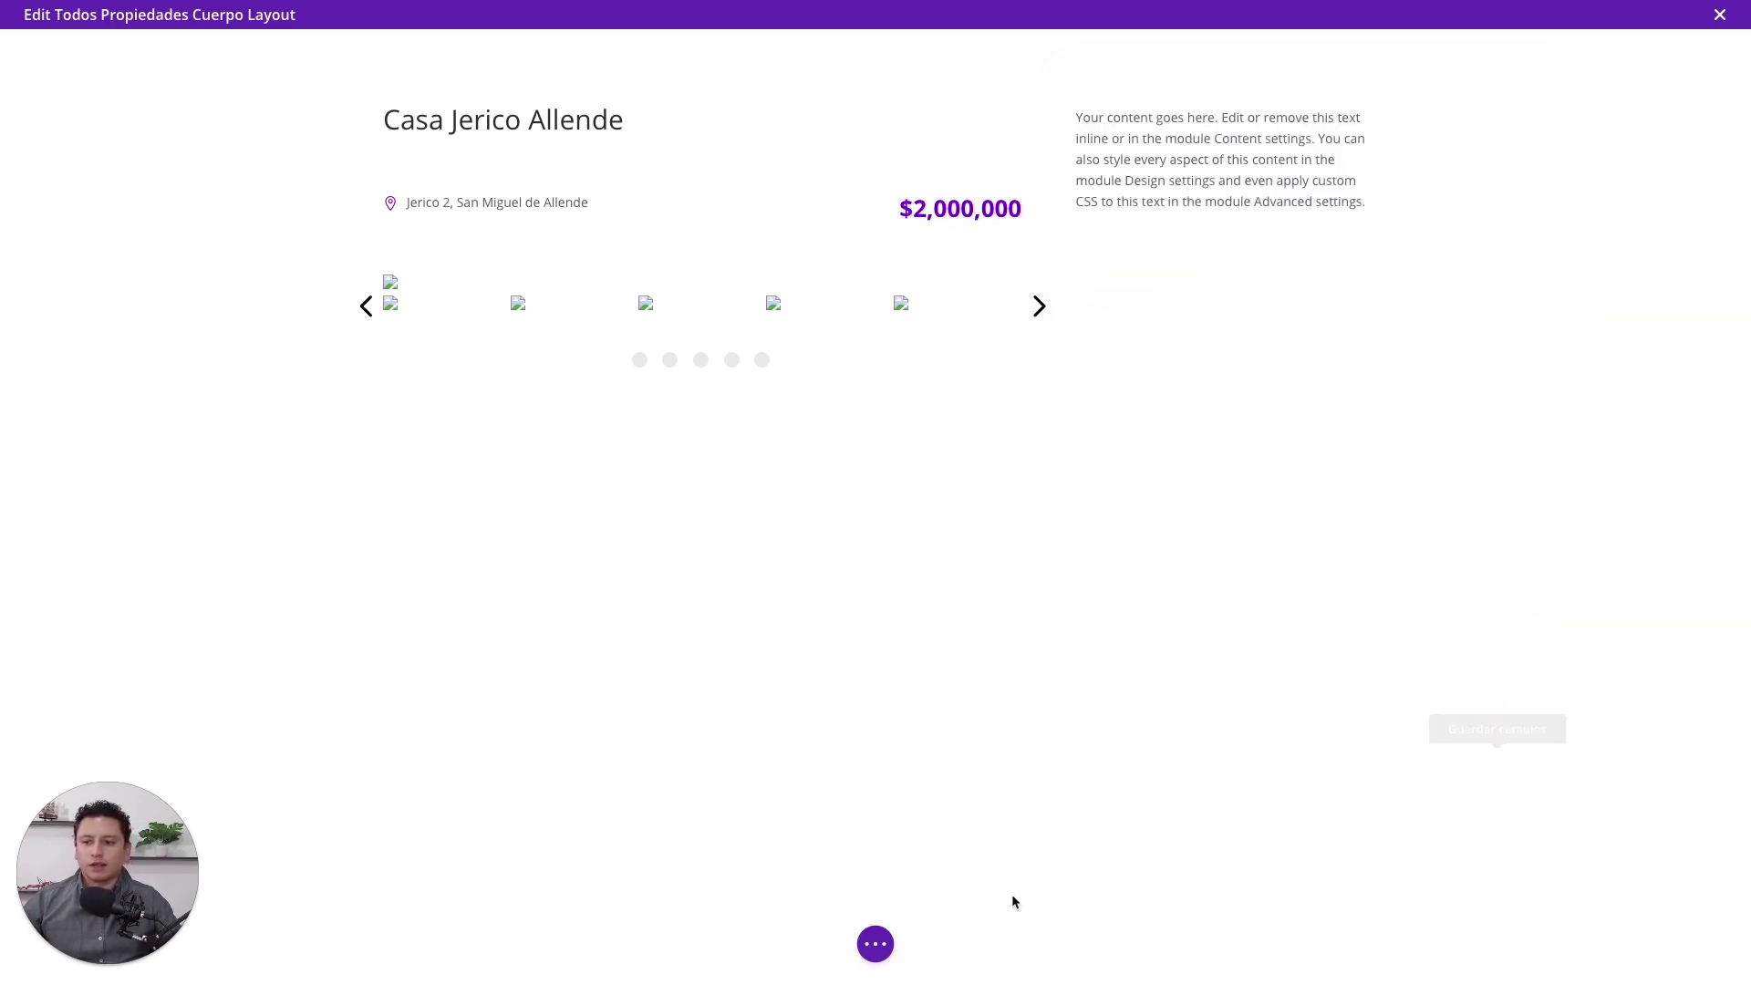
click(875, 944)
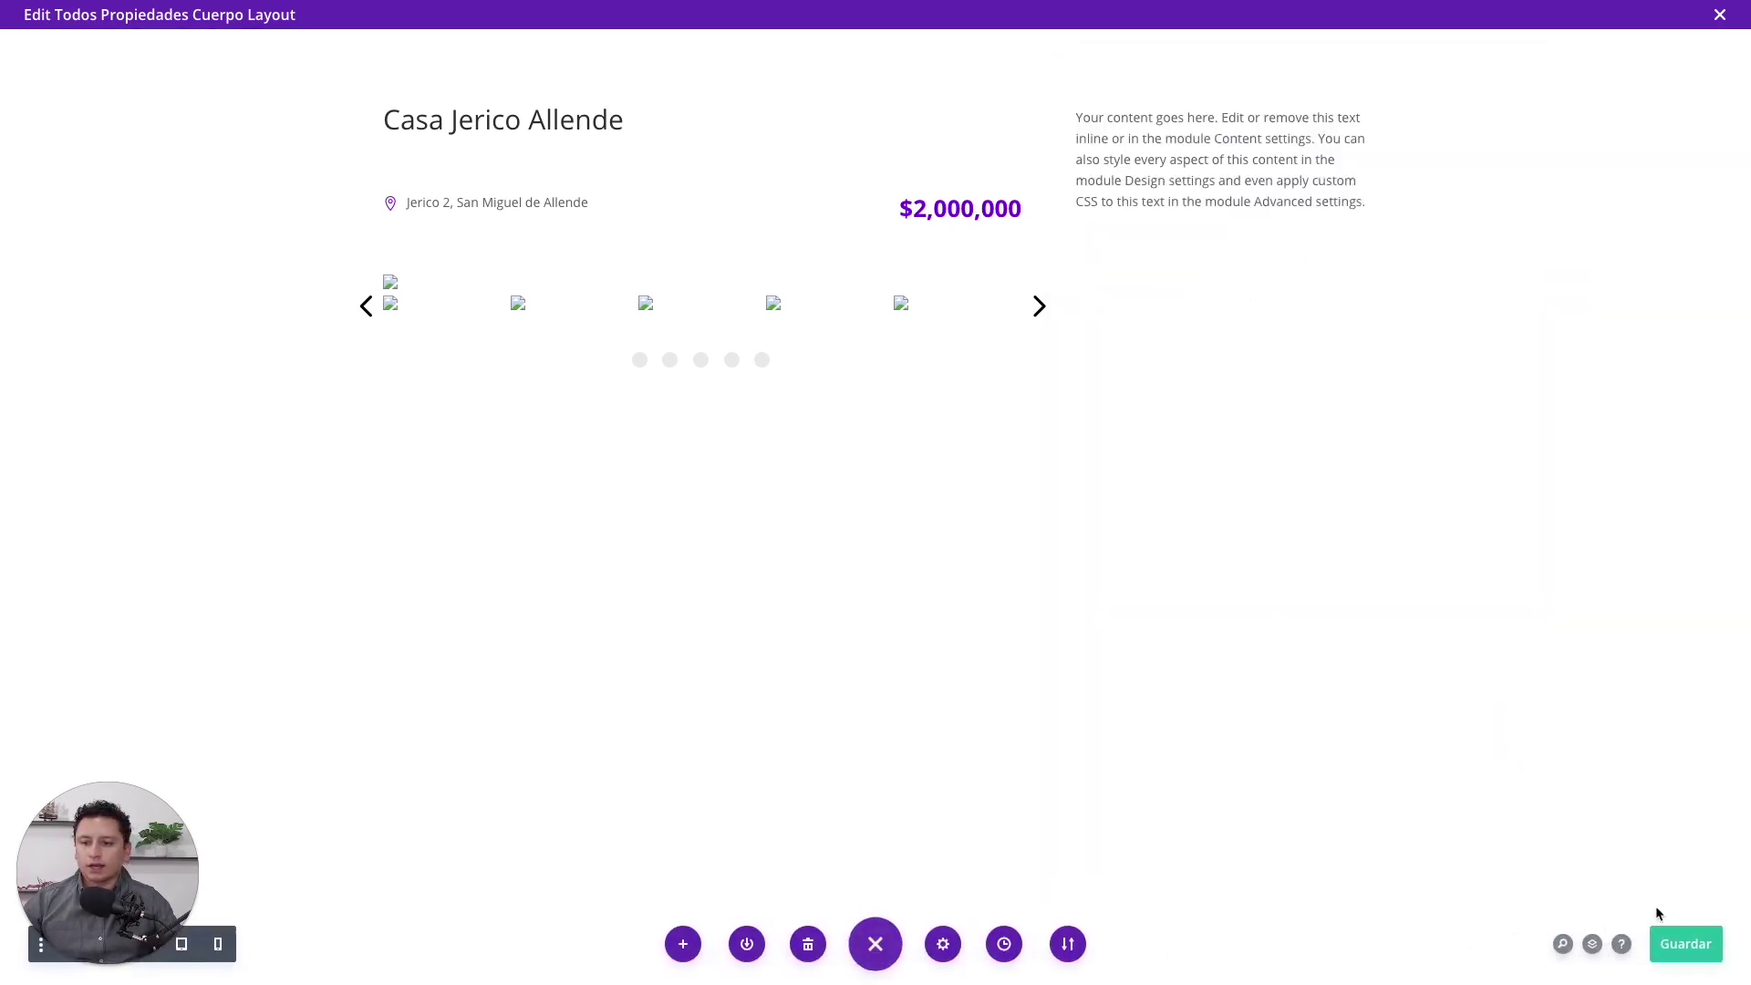
click(1685, 944)
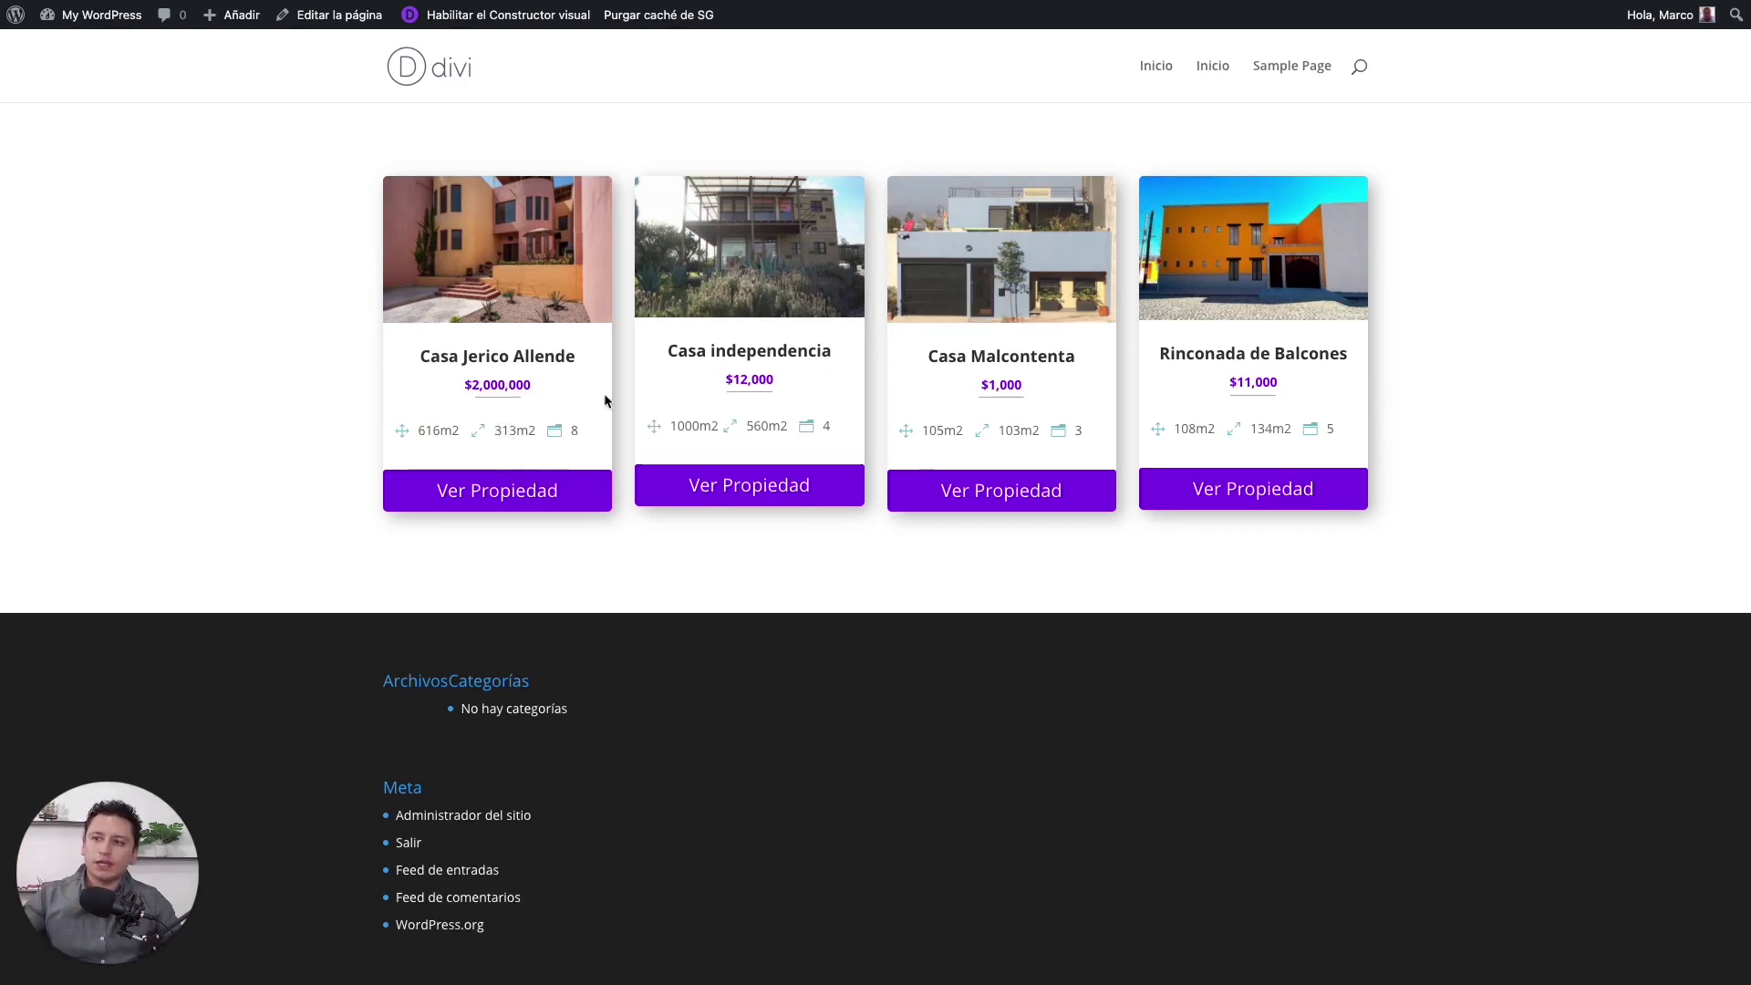
Open the Casa Jerico Allende property page and advance its gallery through five photos
click(521, 485)
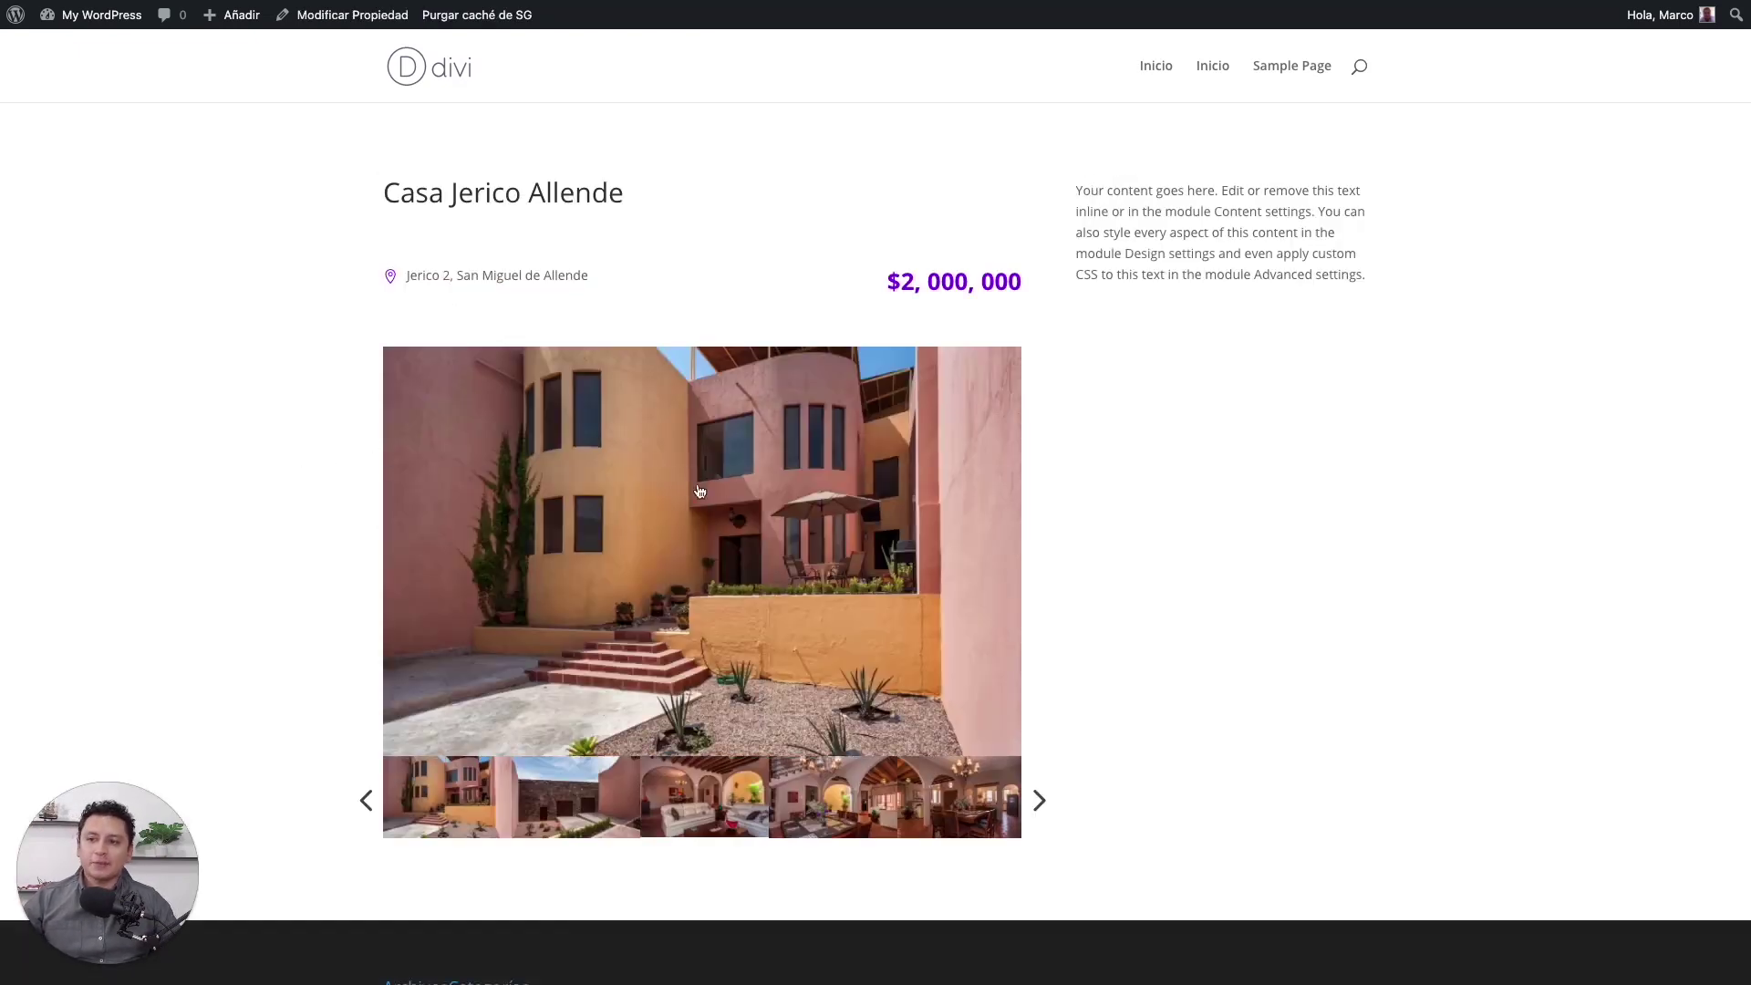
click(1043, 802)
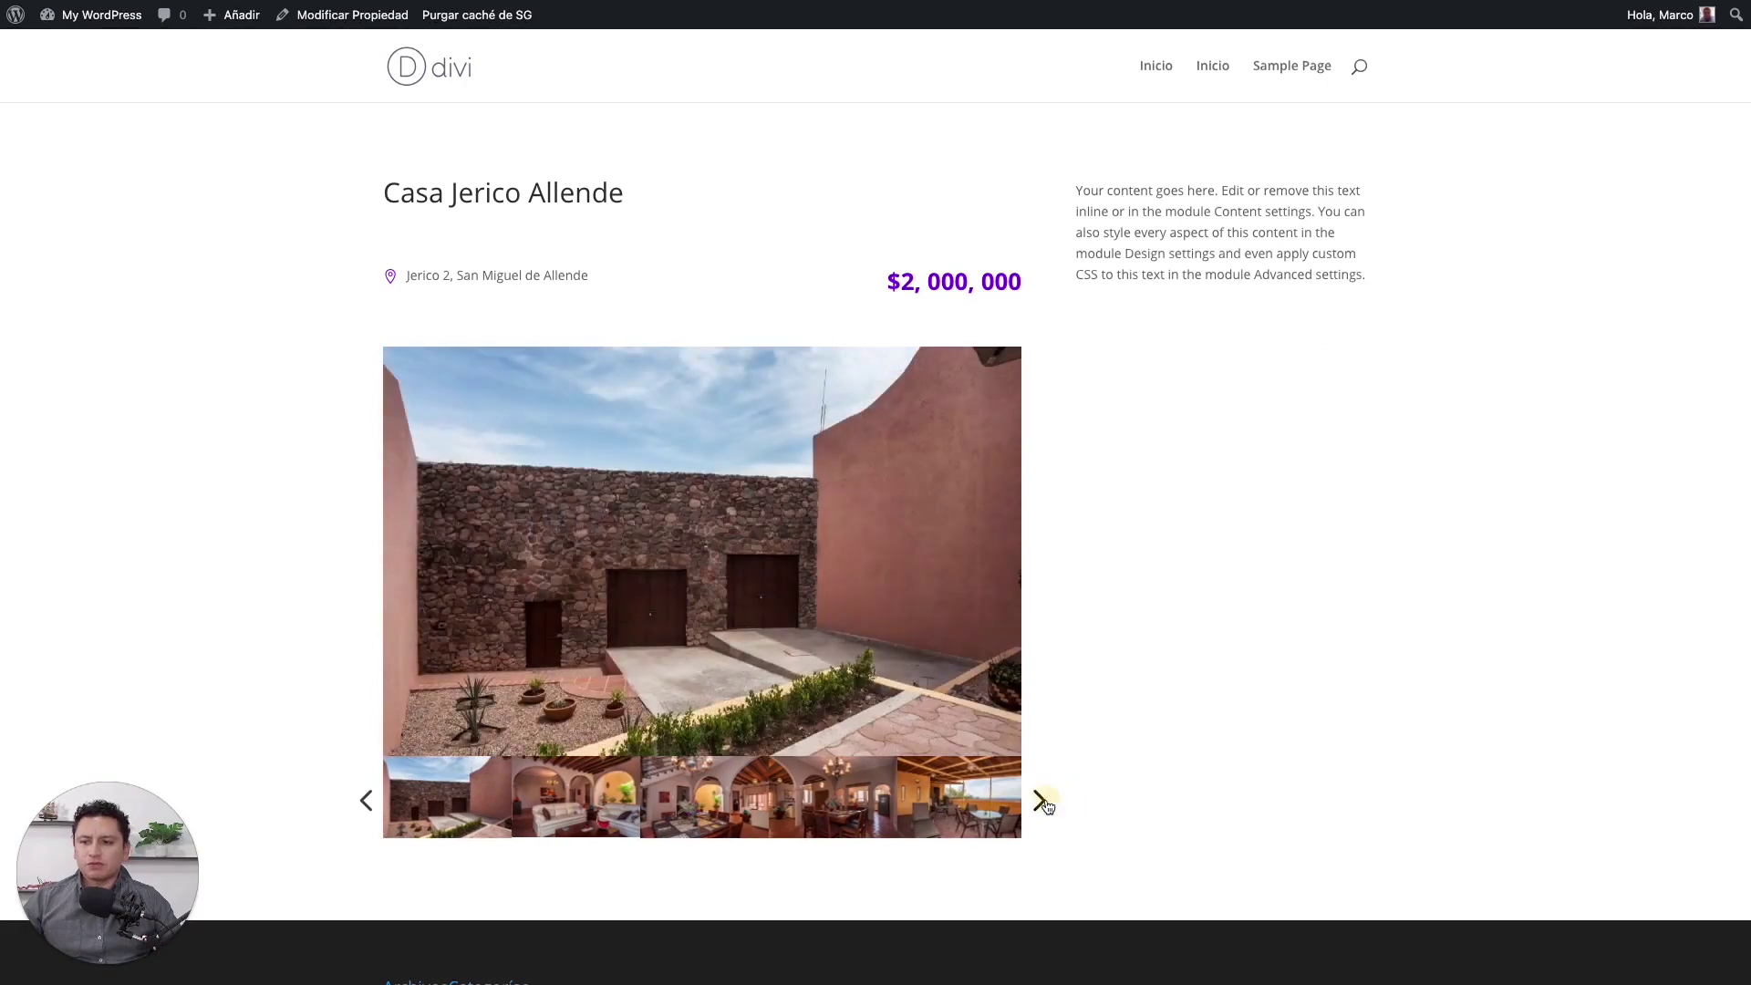
click(1041, 802)
click(1042, 804)
click(1044, 799)
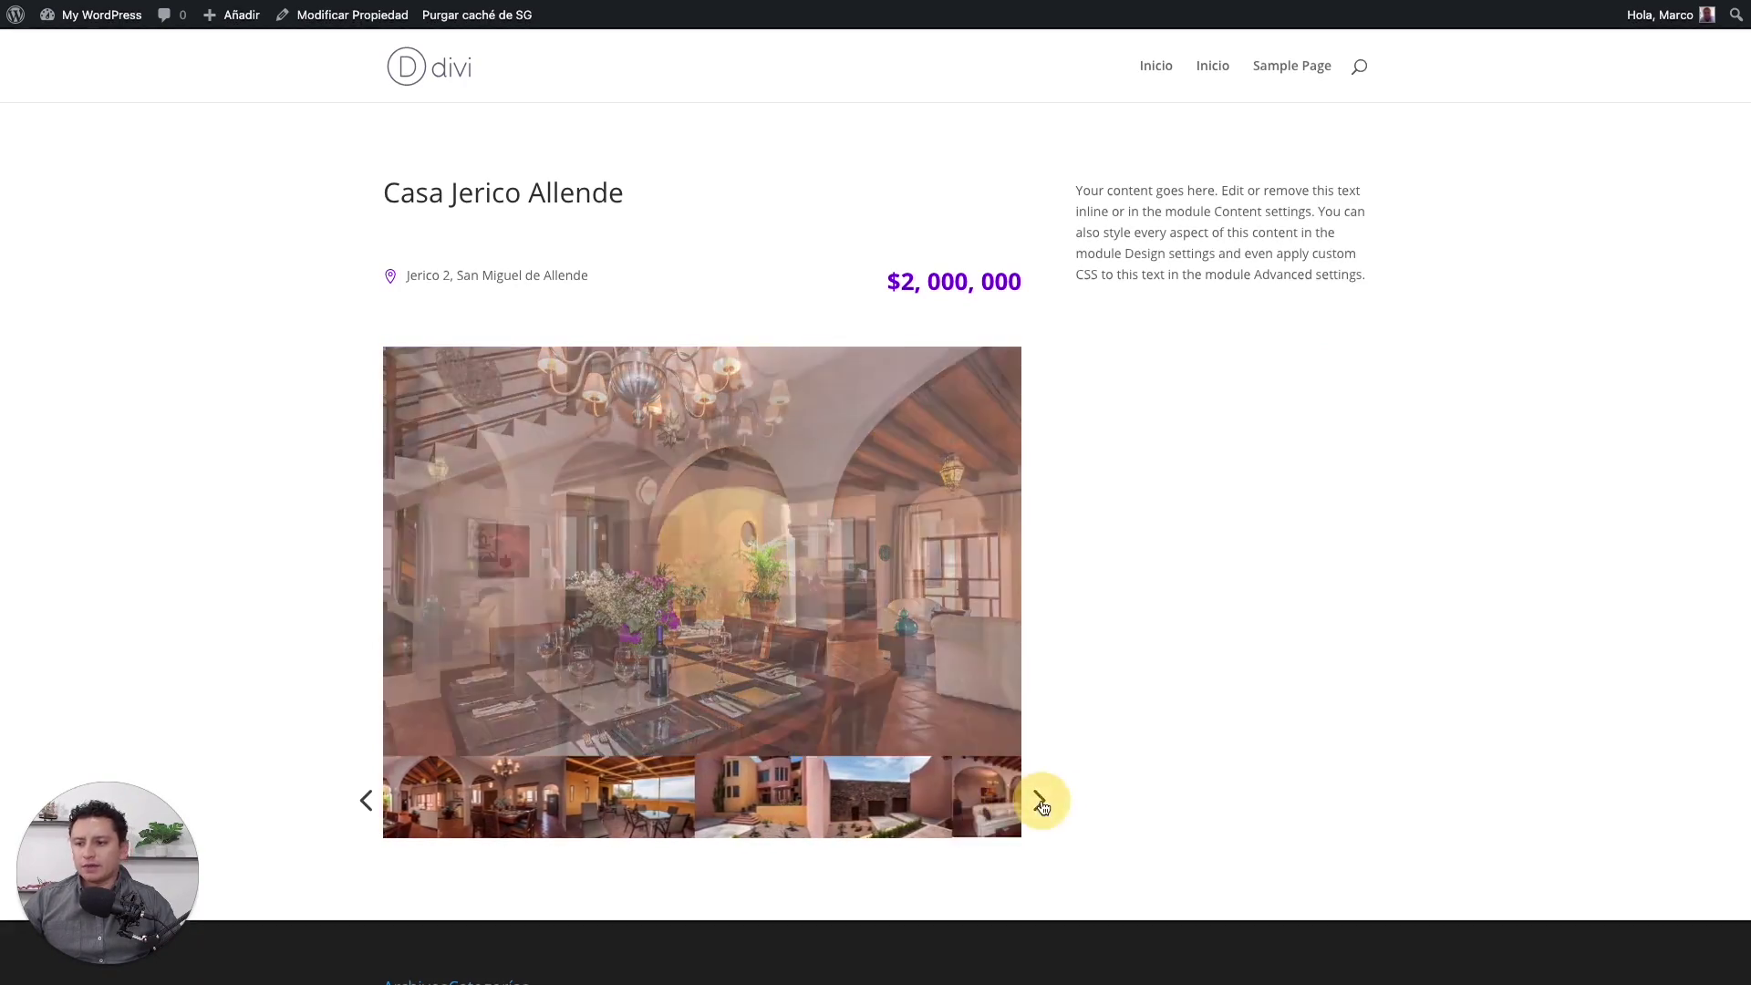
click(1038, 802)
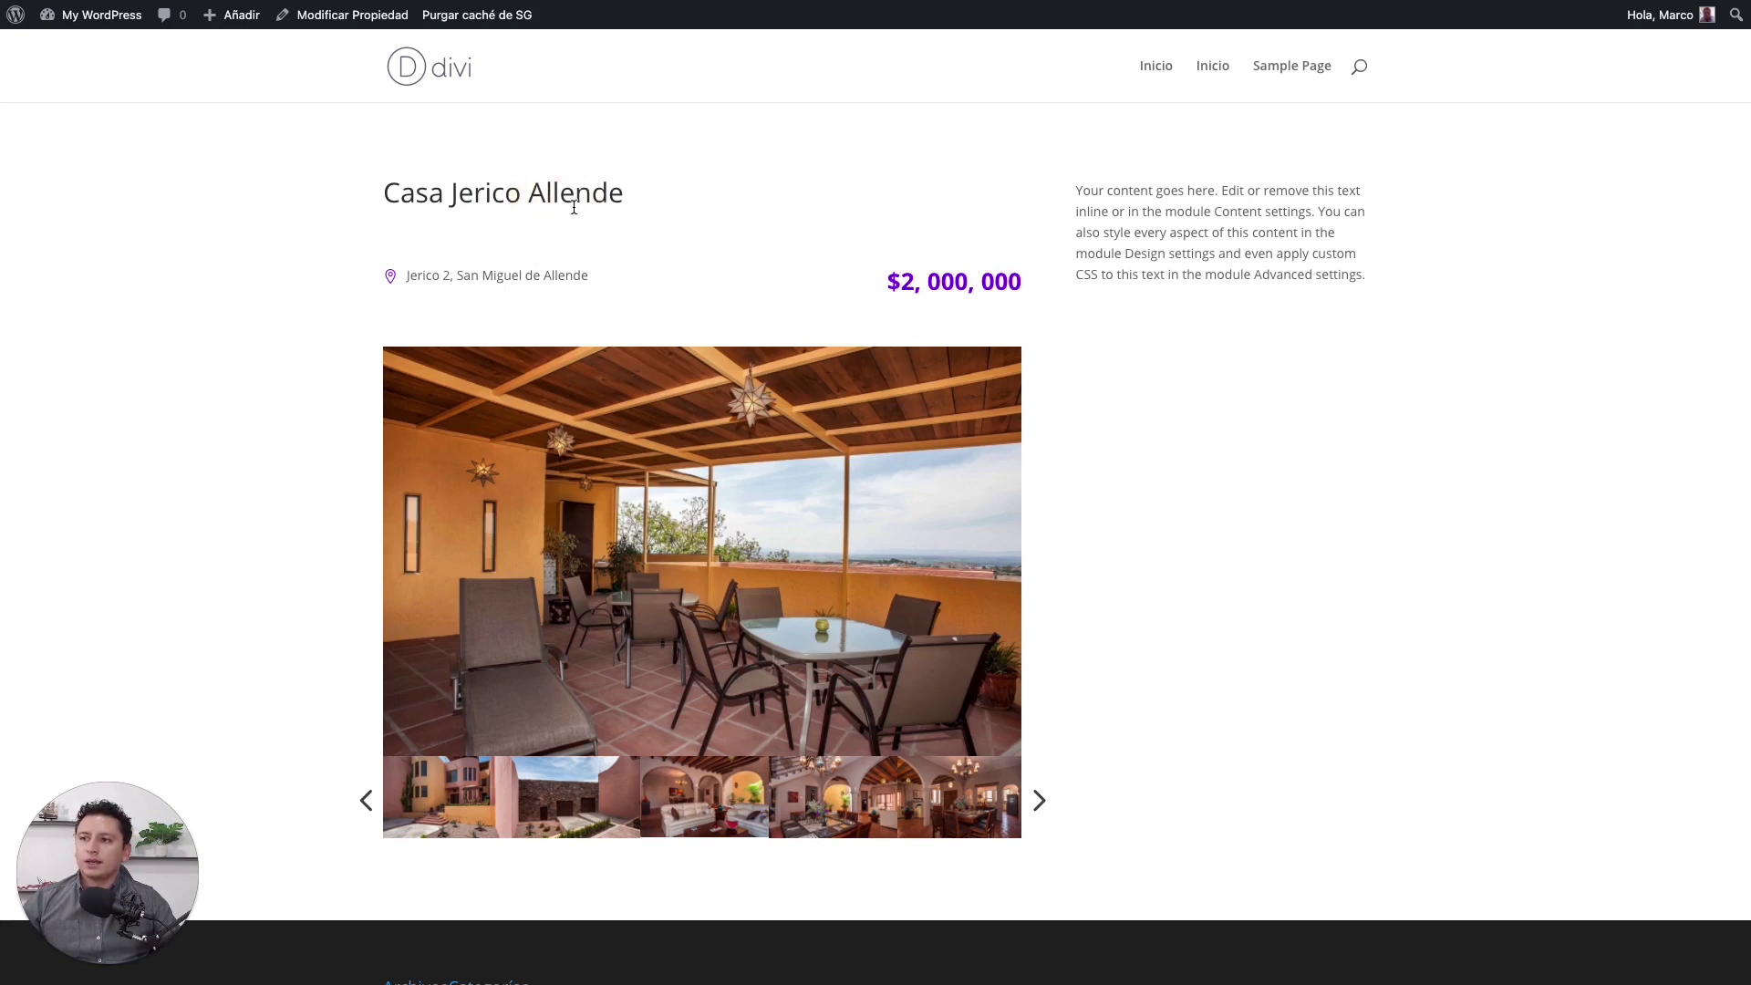
View photos enlarged in the lightbox, close it, and pick the dining-room thumbnail
click(771, 607)
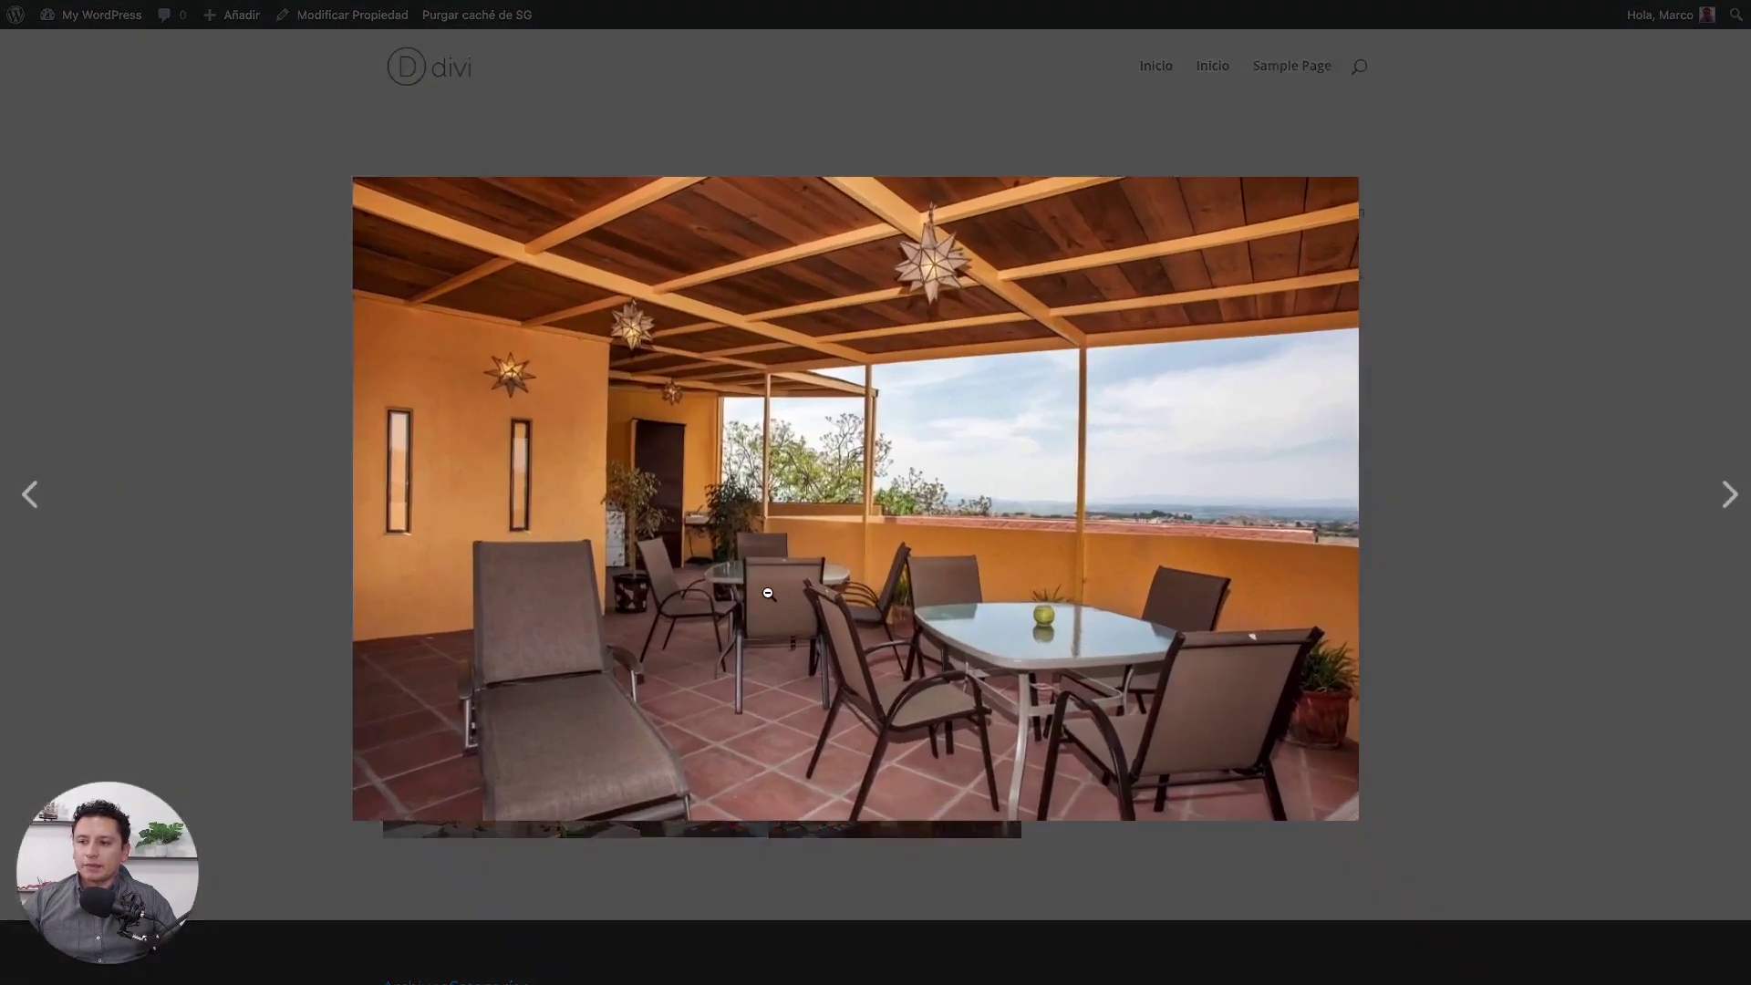
click(1730, 493)
click(1730, 493)
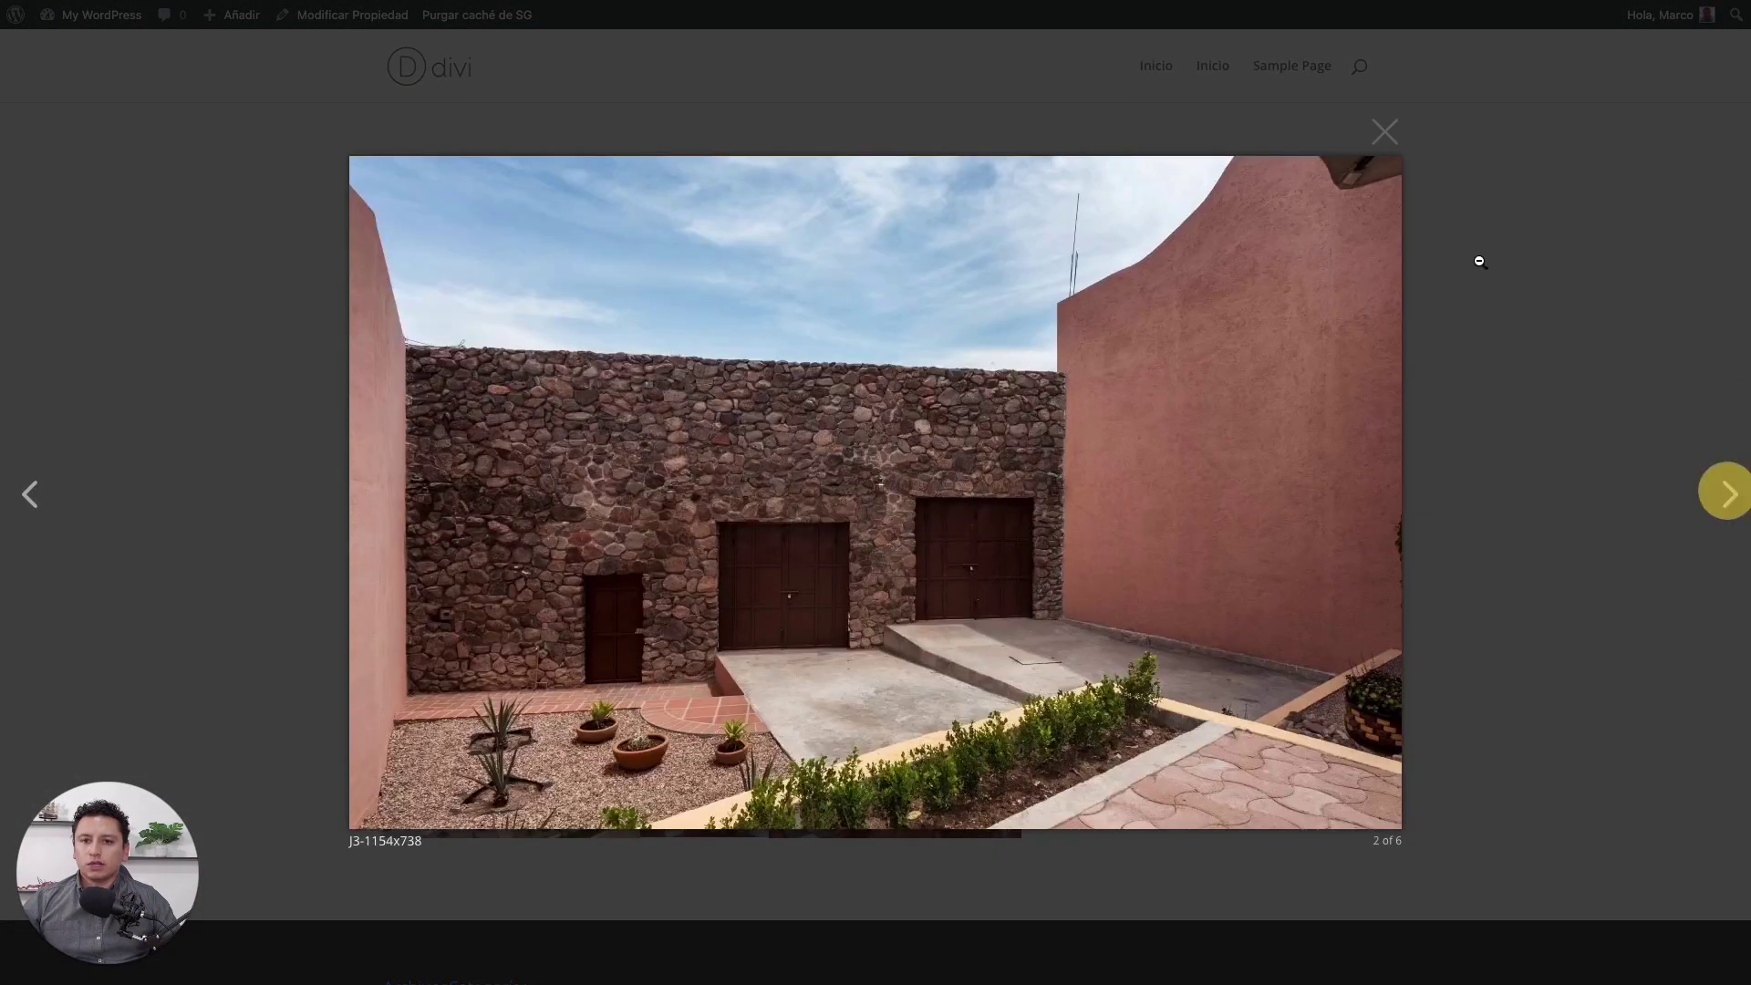
click(1384, 133)
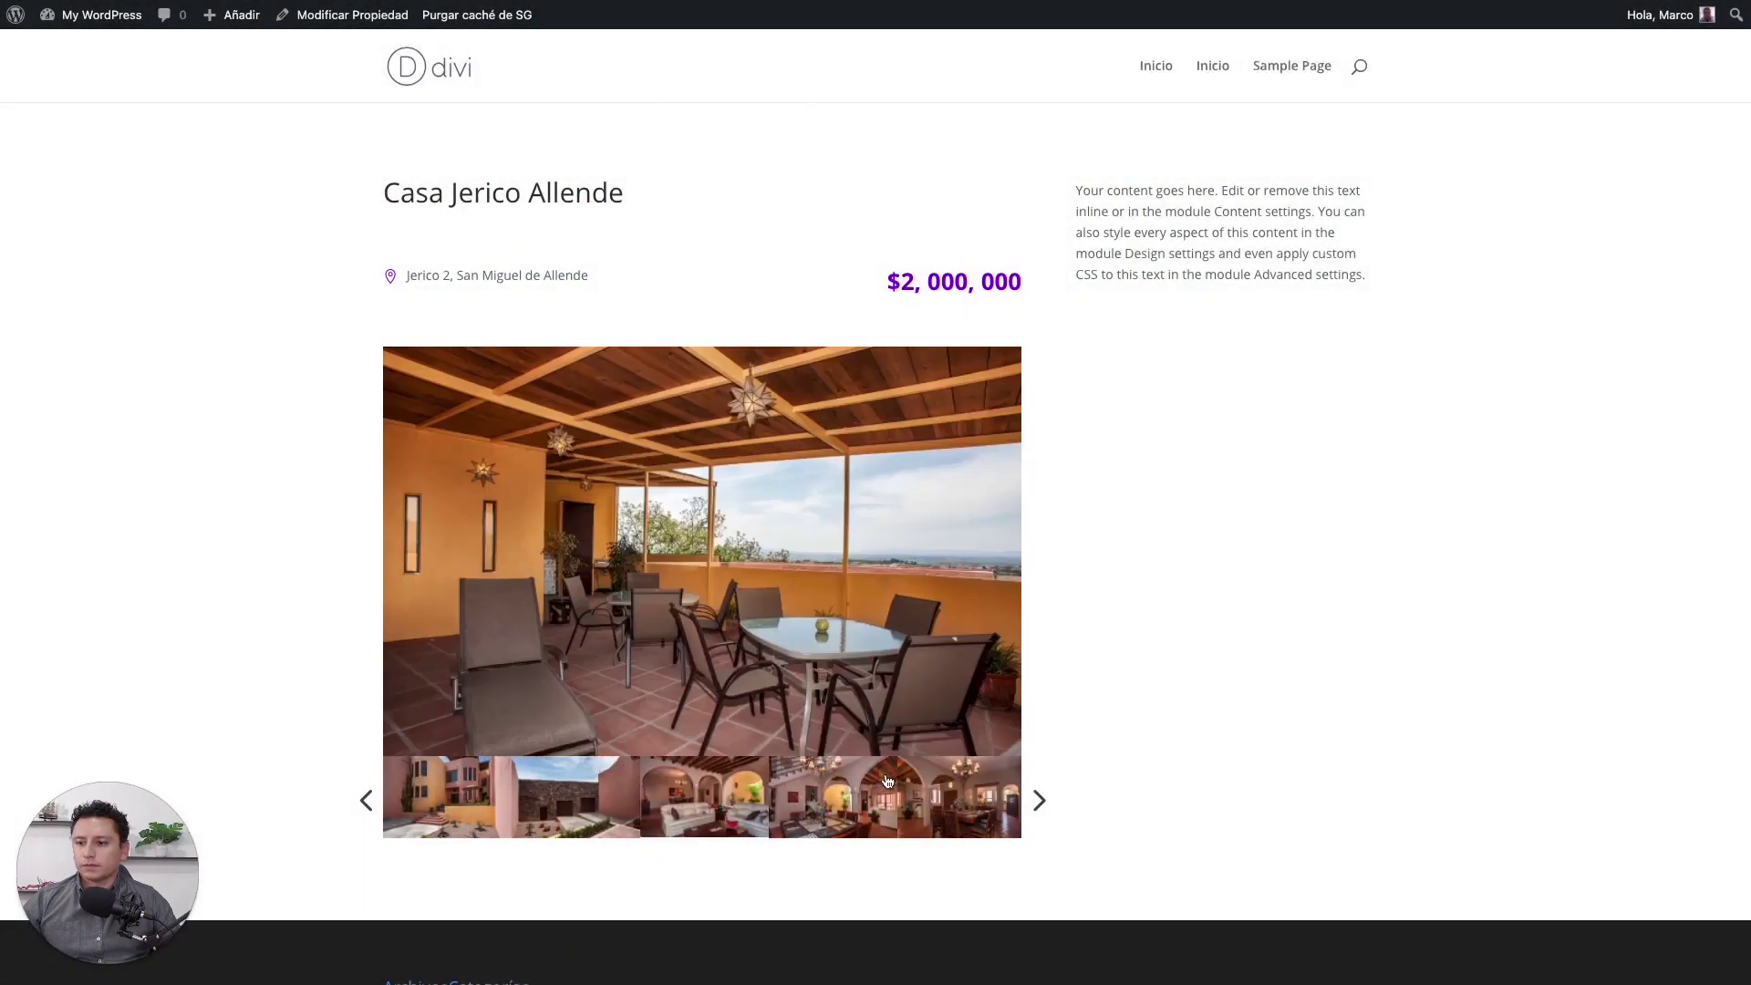
click(888, 781)
click(1038, 799)
click(769, 559)
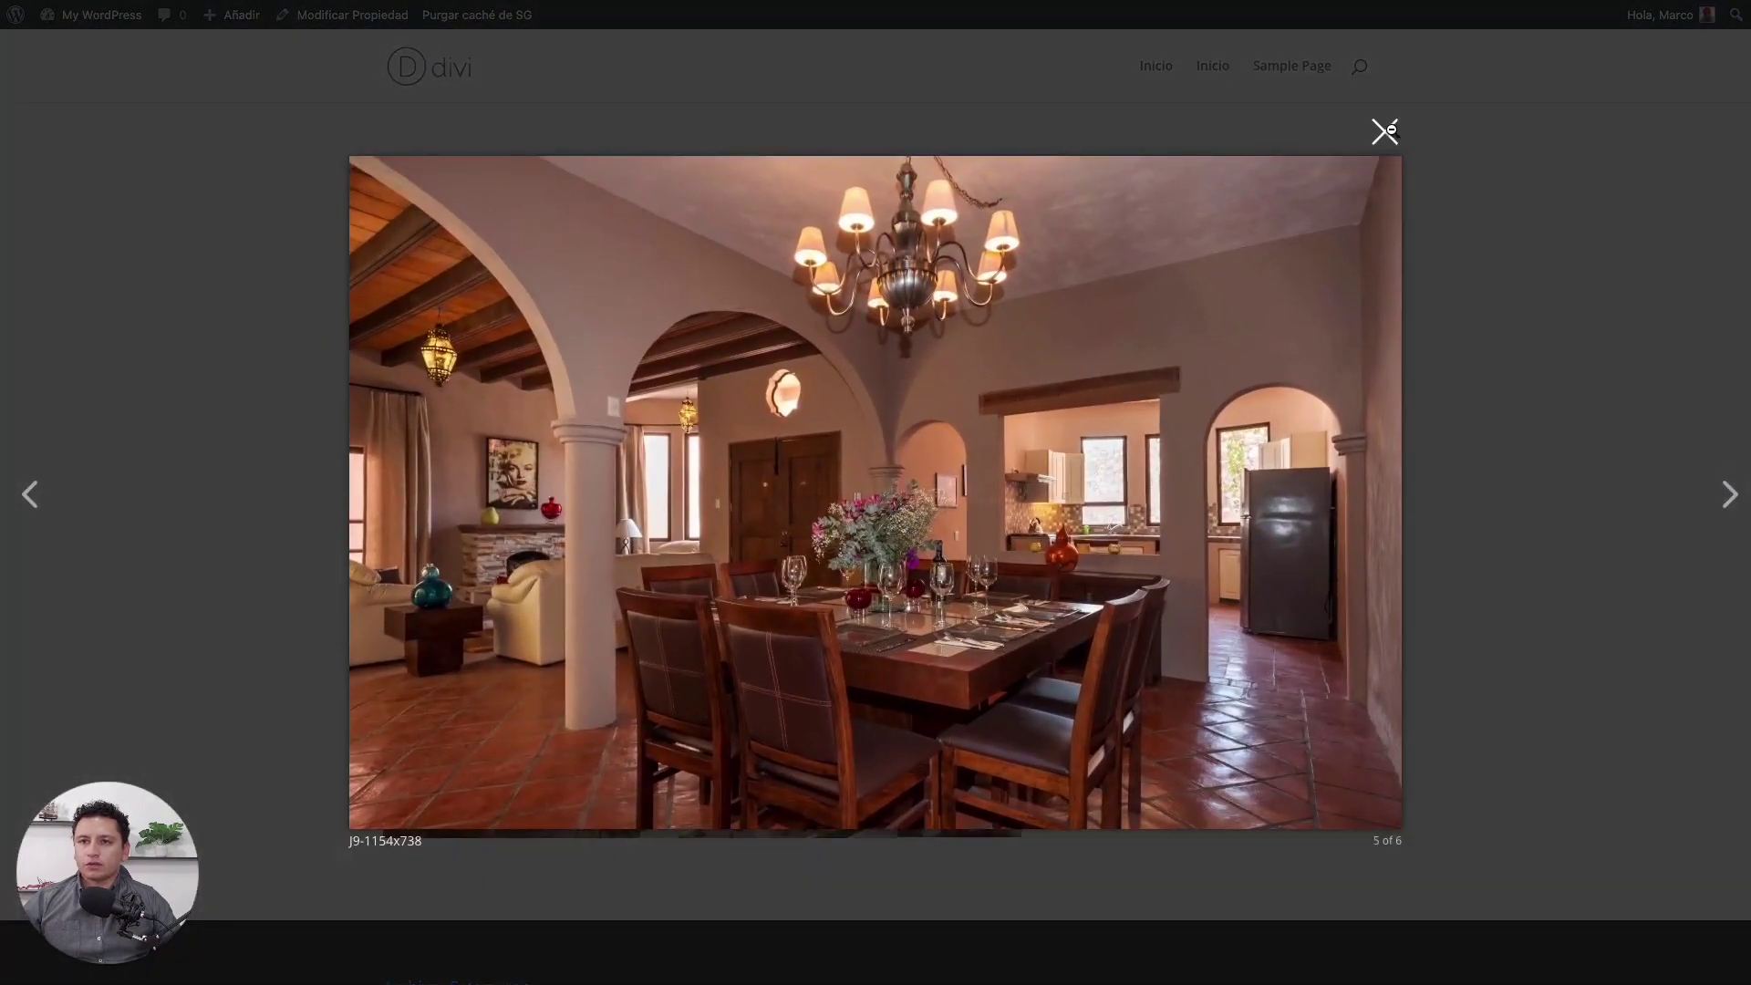
click(1385, 131)
scroll(799, 427, down, 3)
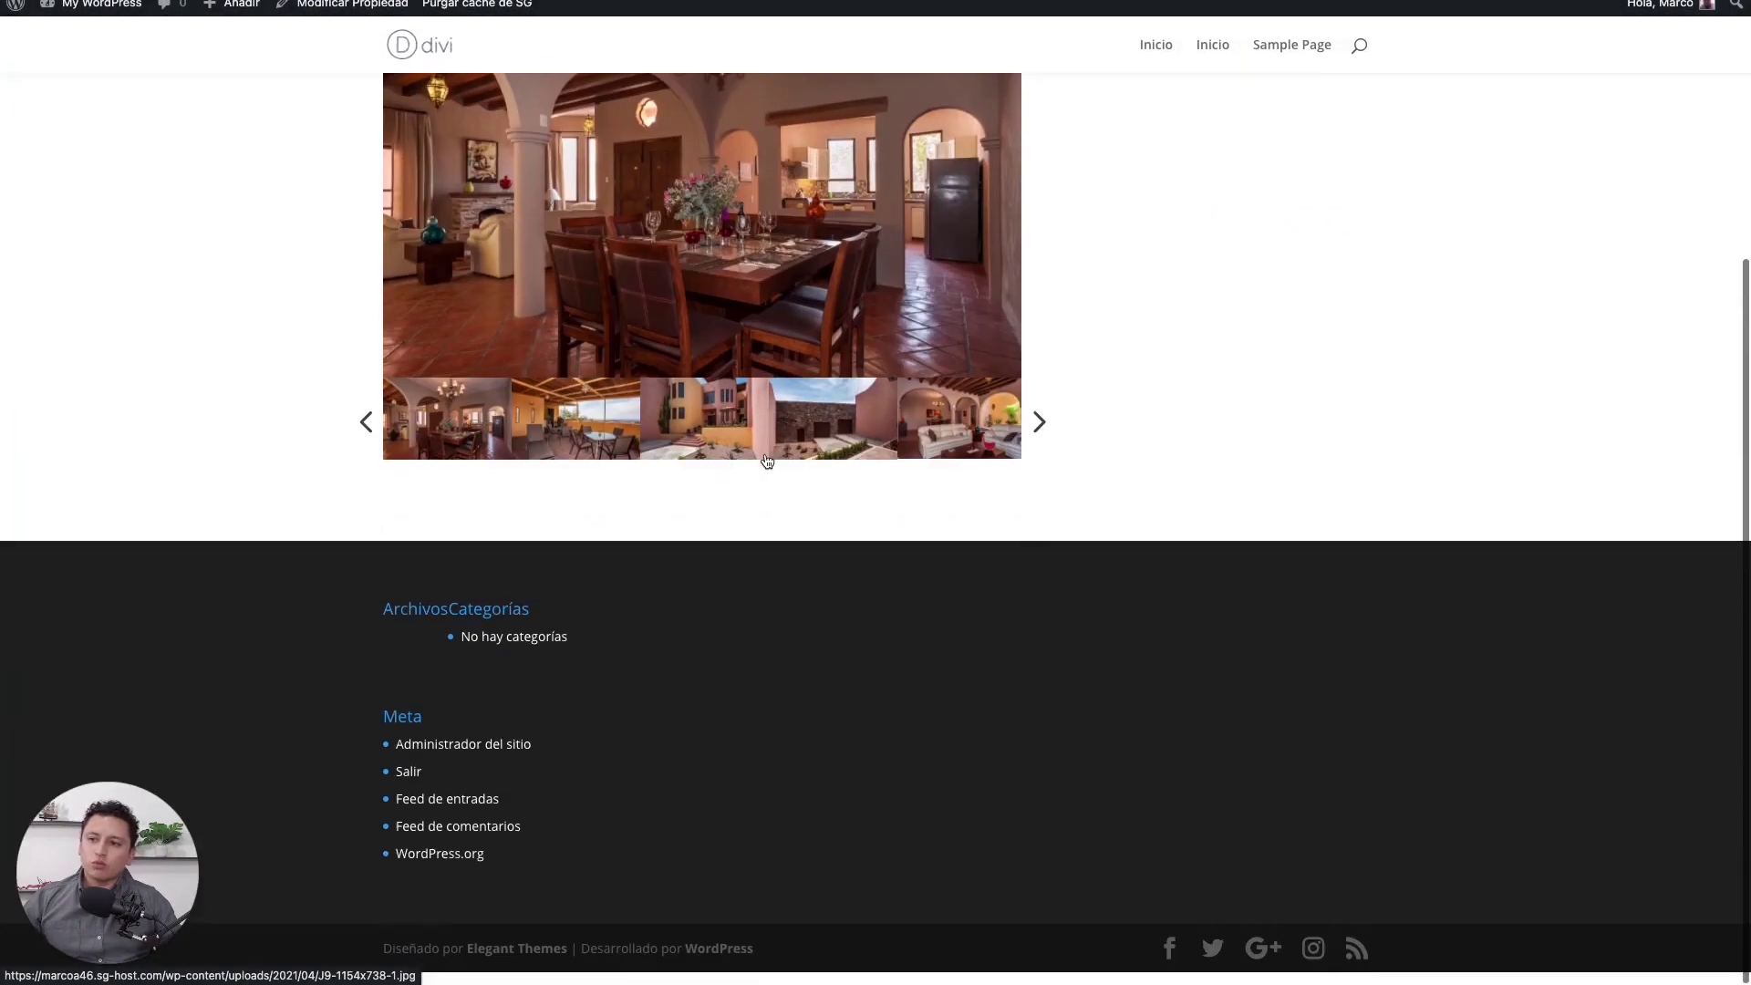
scroll(712, 435, up, 3)
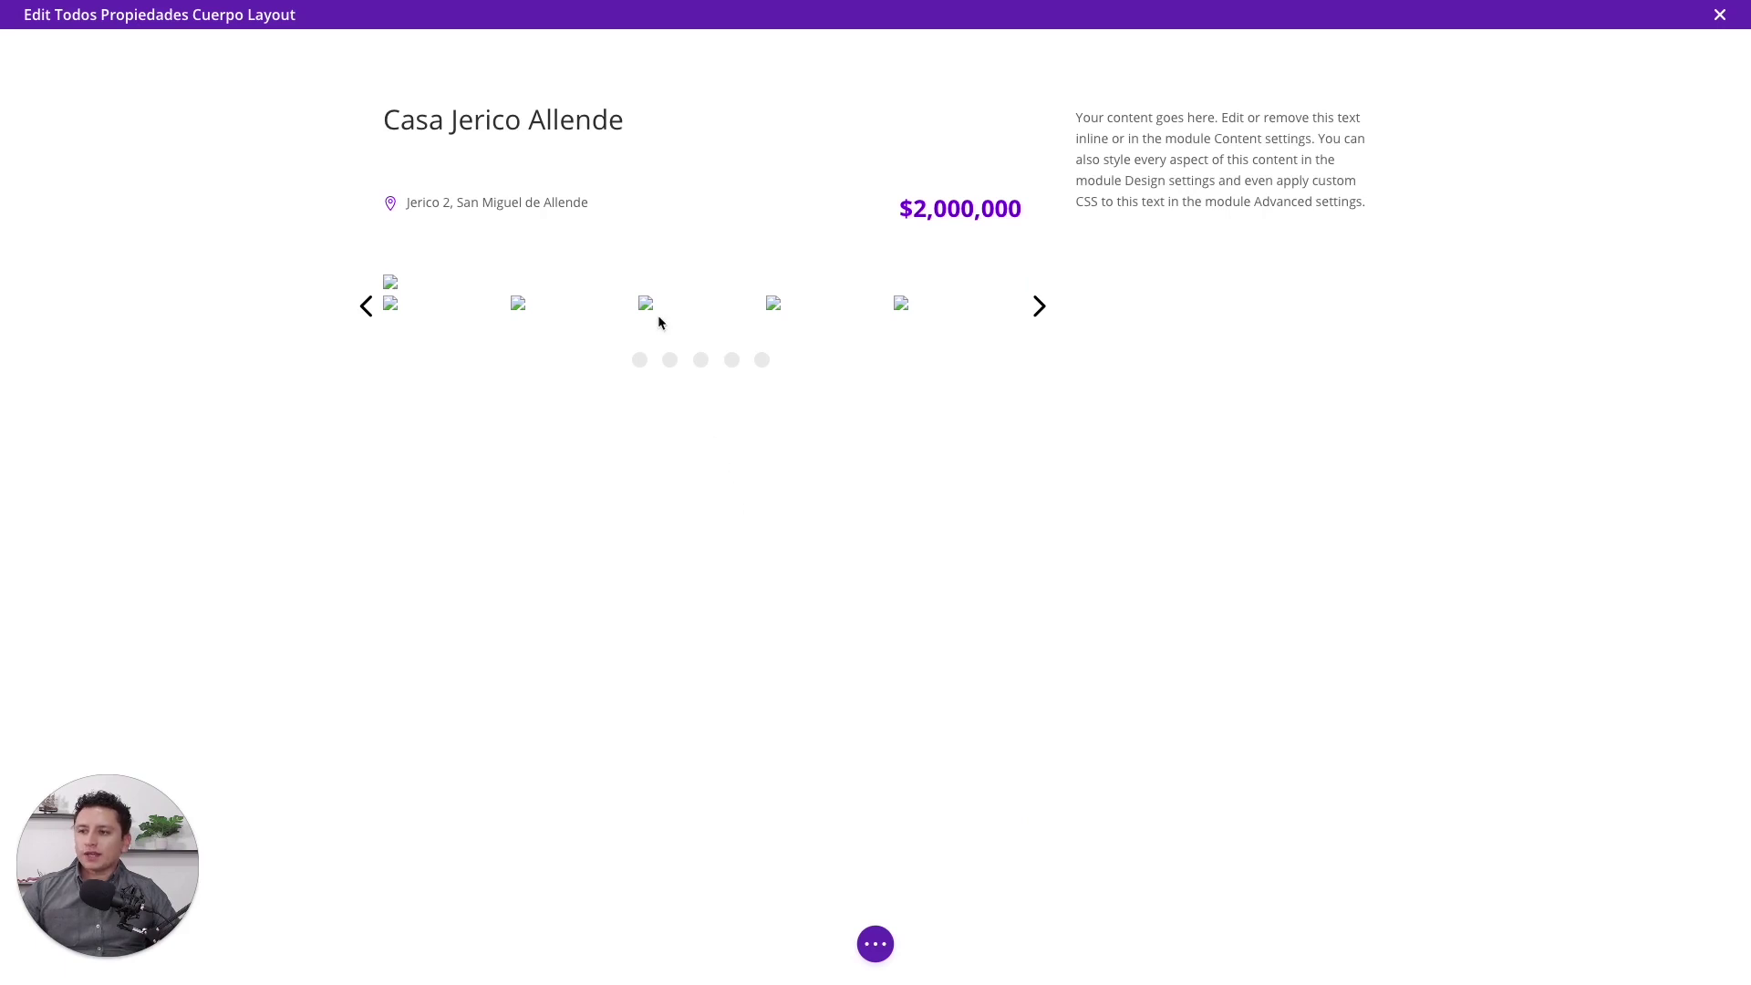
Add a single-column row below the gallery slider
click(702, 344)
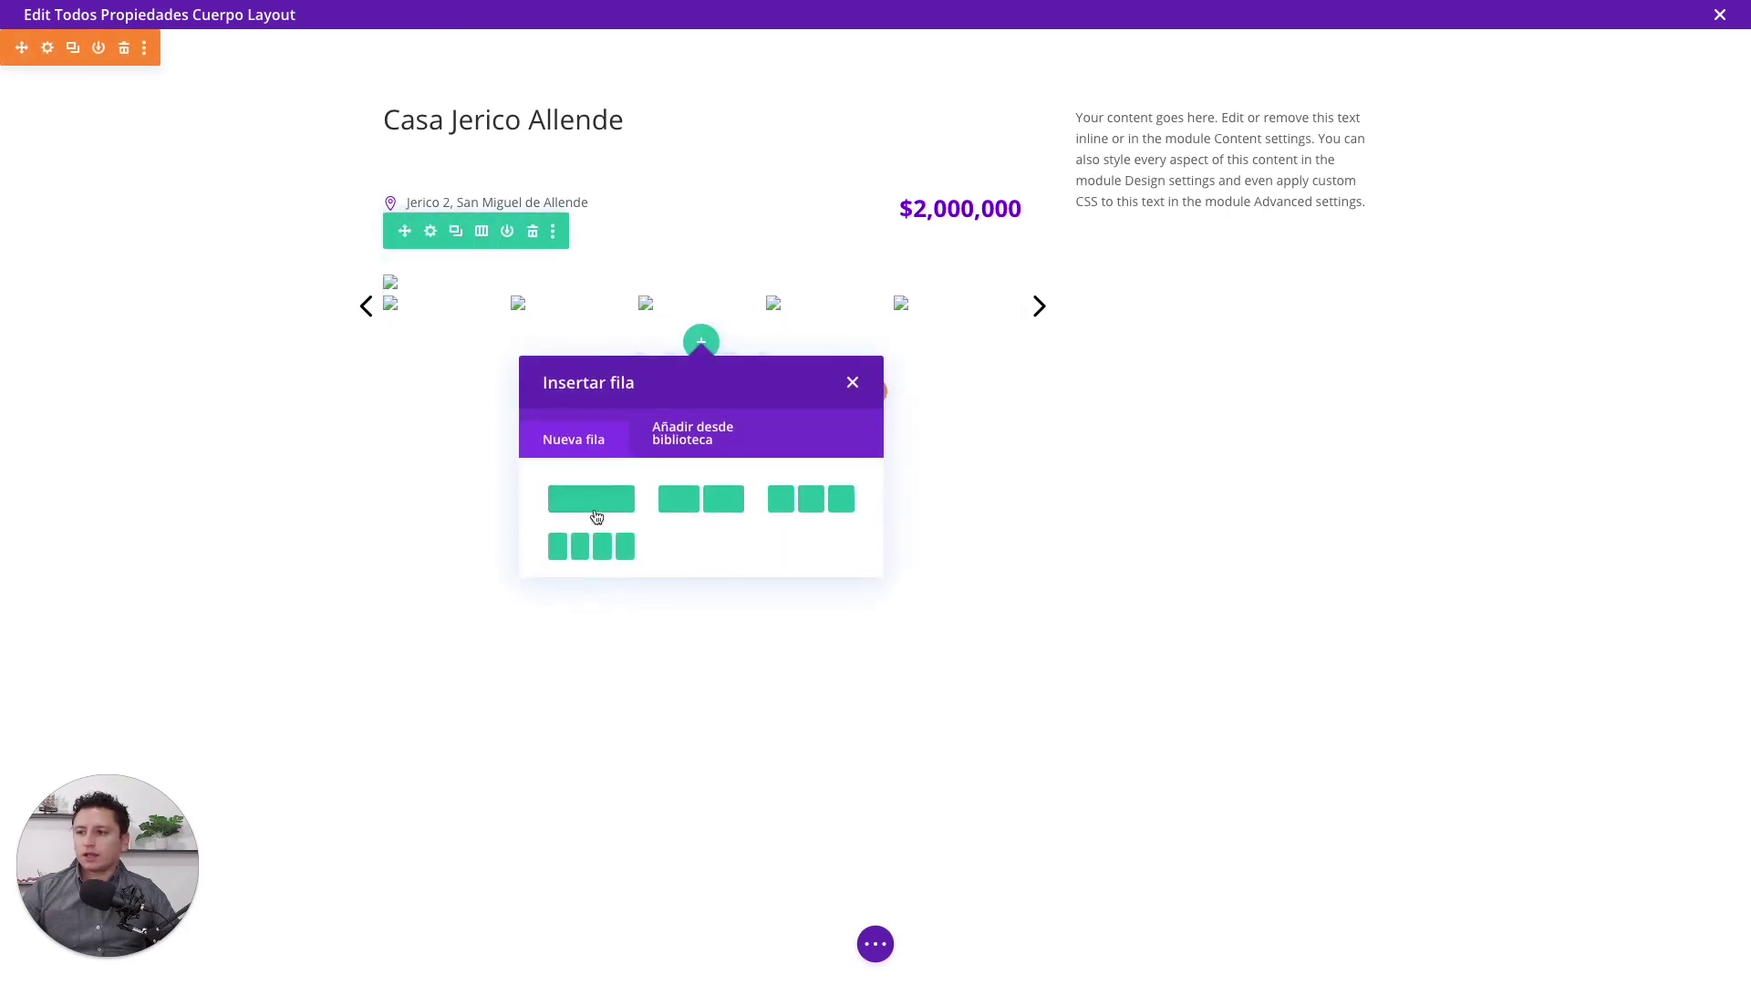
click(595, 507)
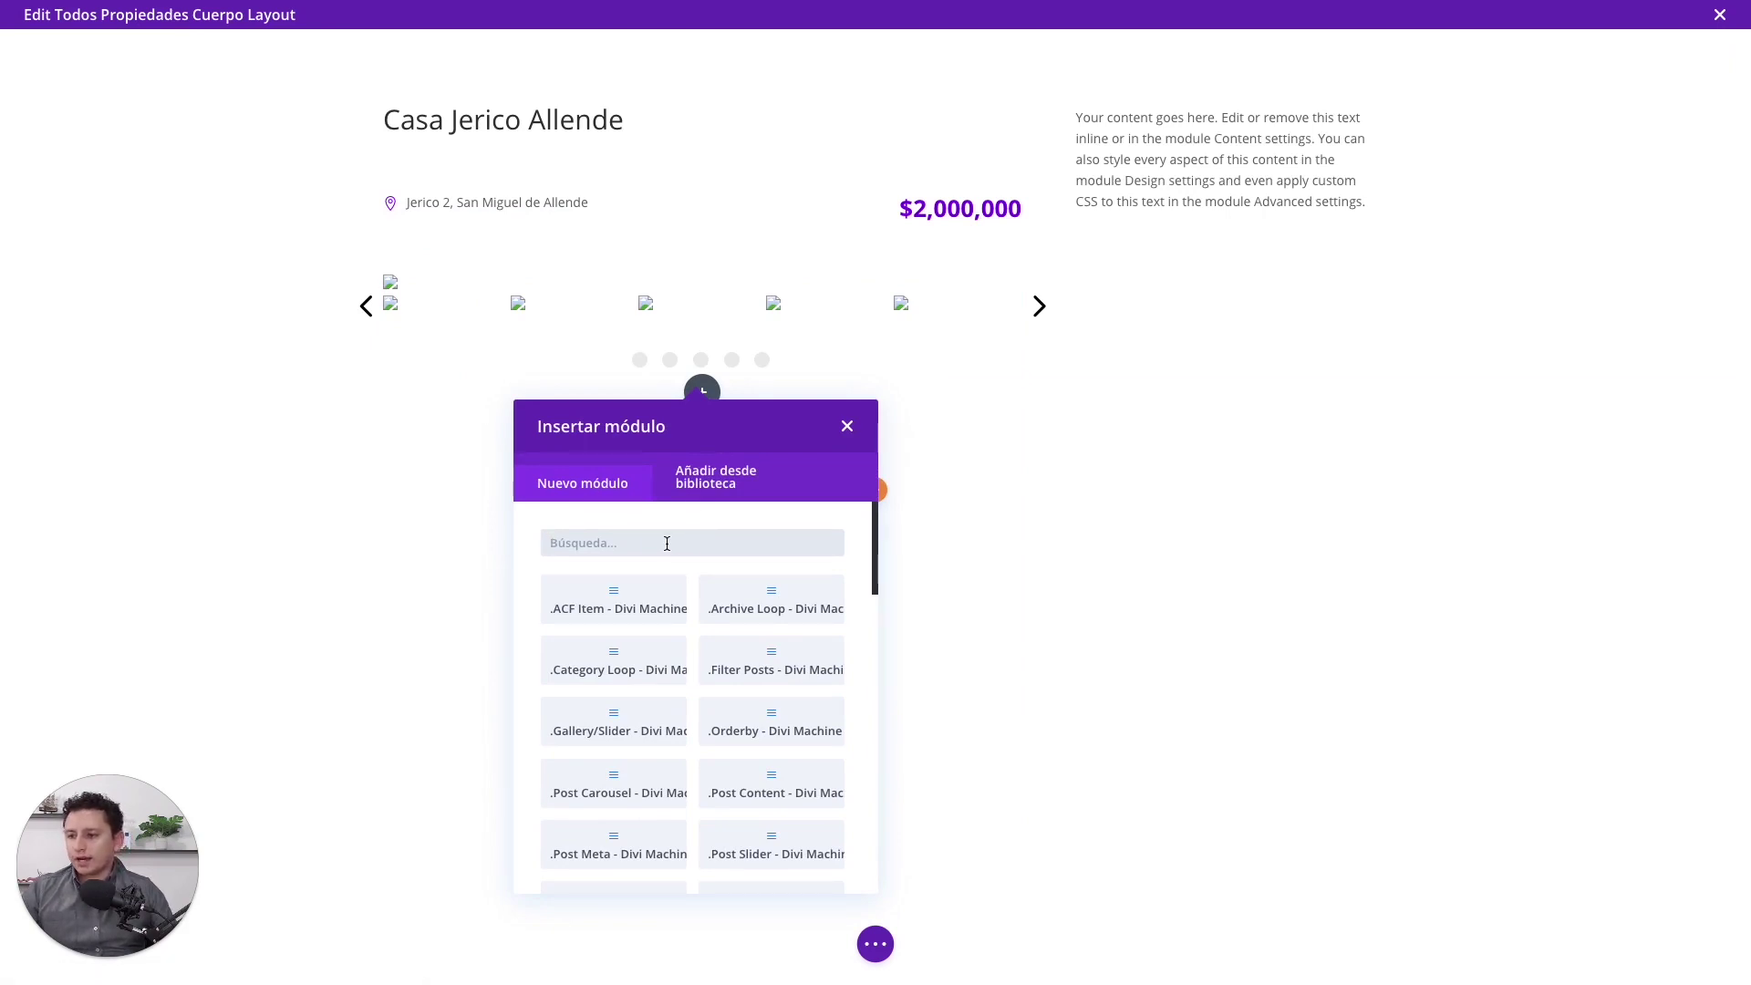
Insert a Text module in the new row and replace its placeholder with 'Descripción'
text(text)
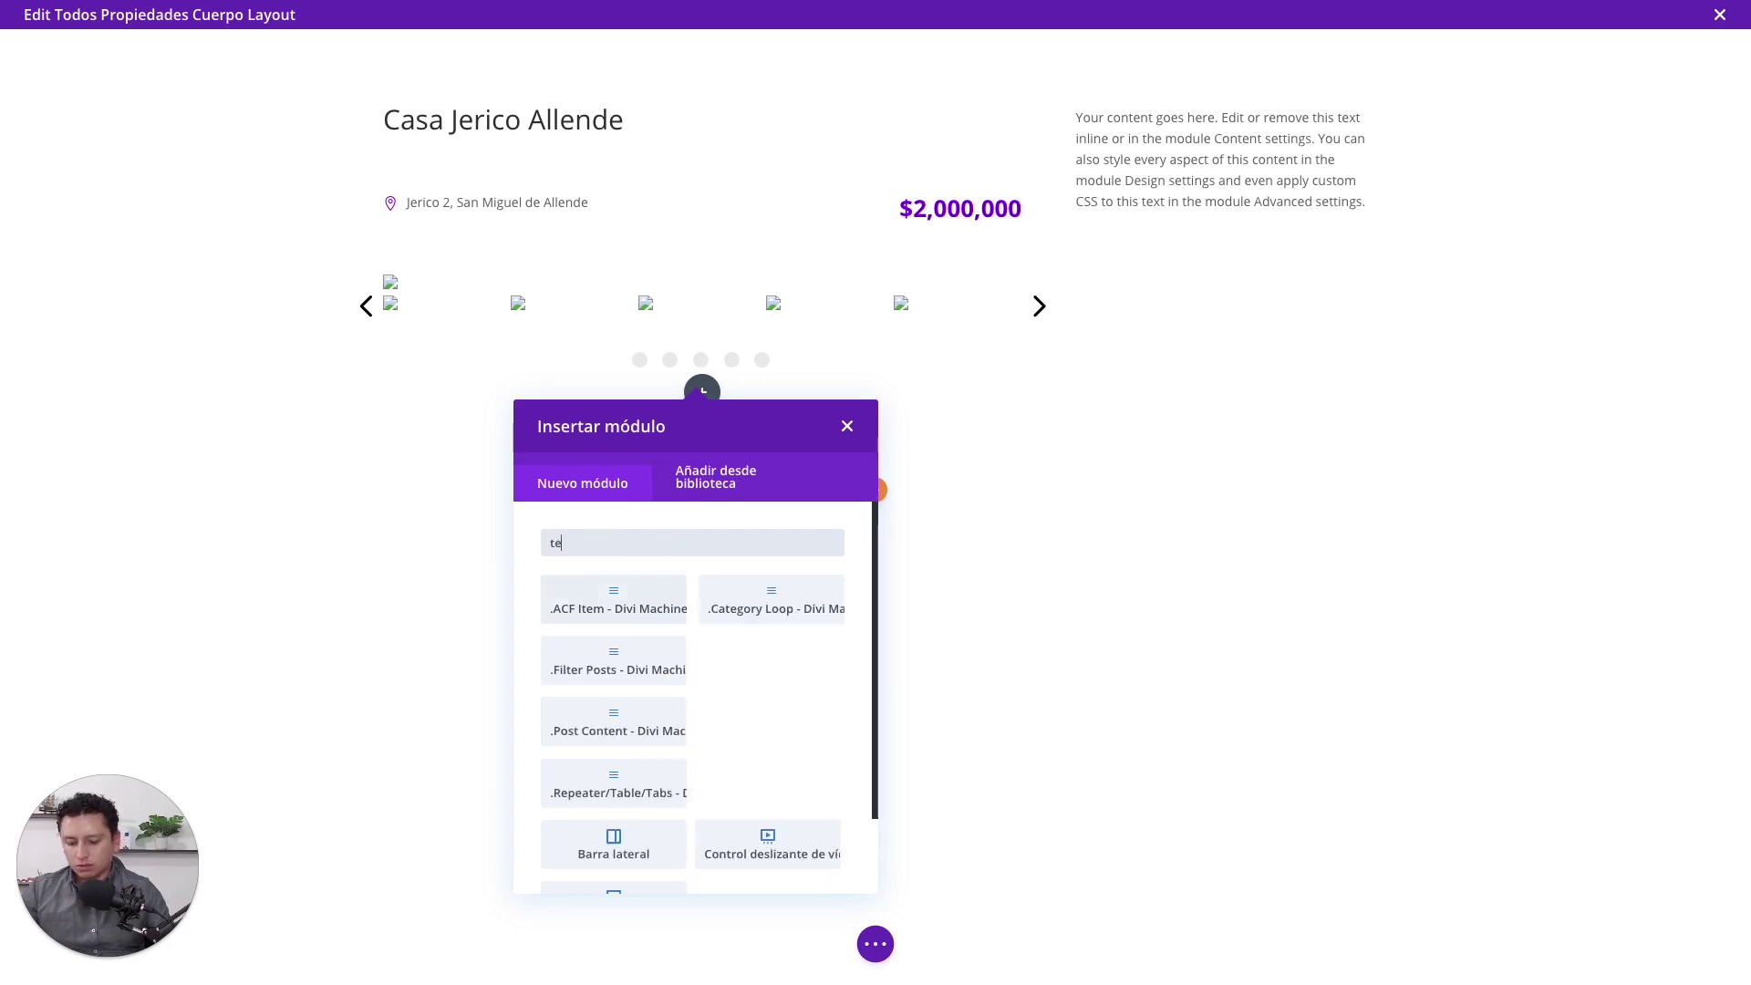
click(629, 600)
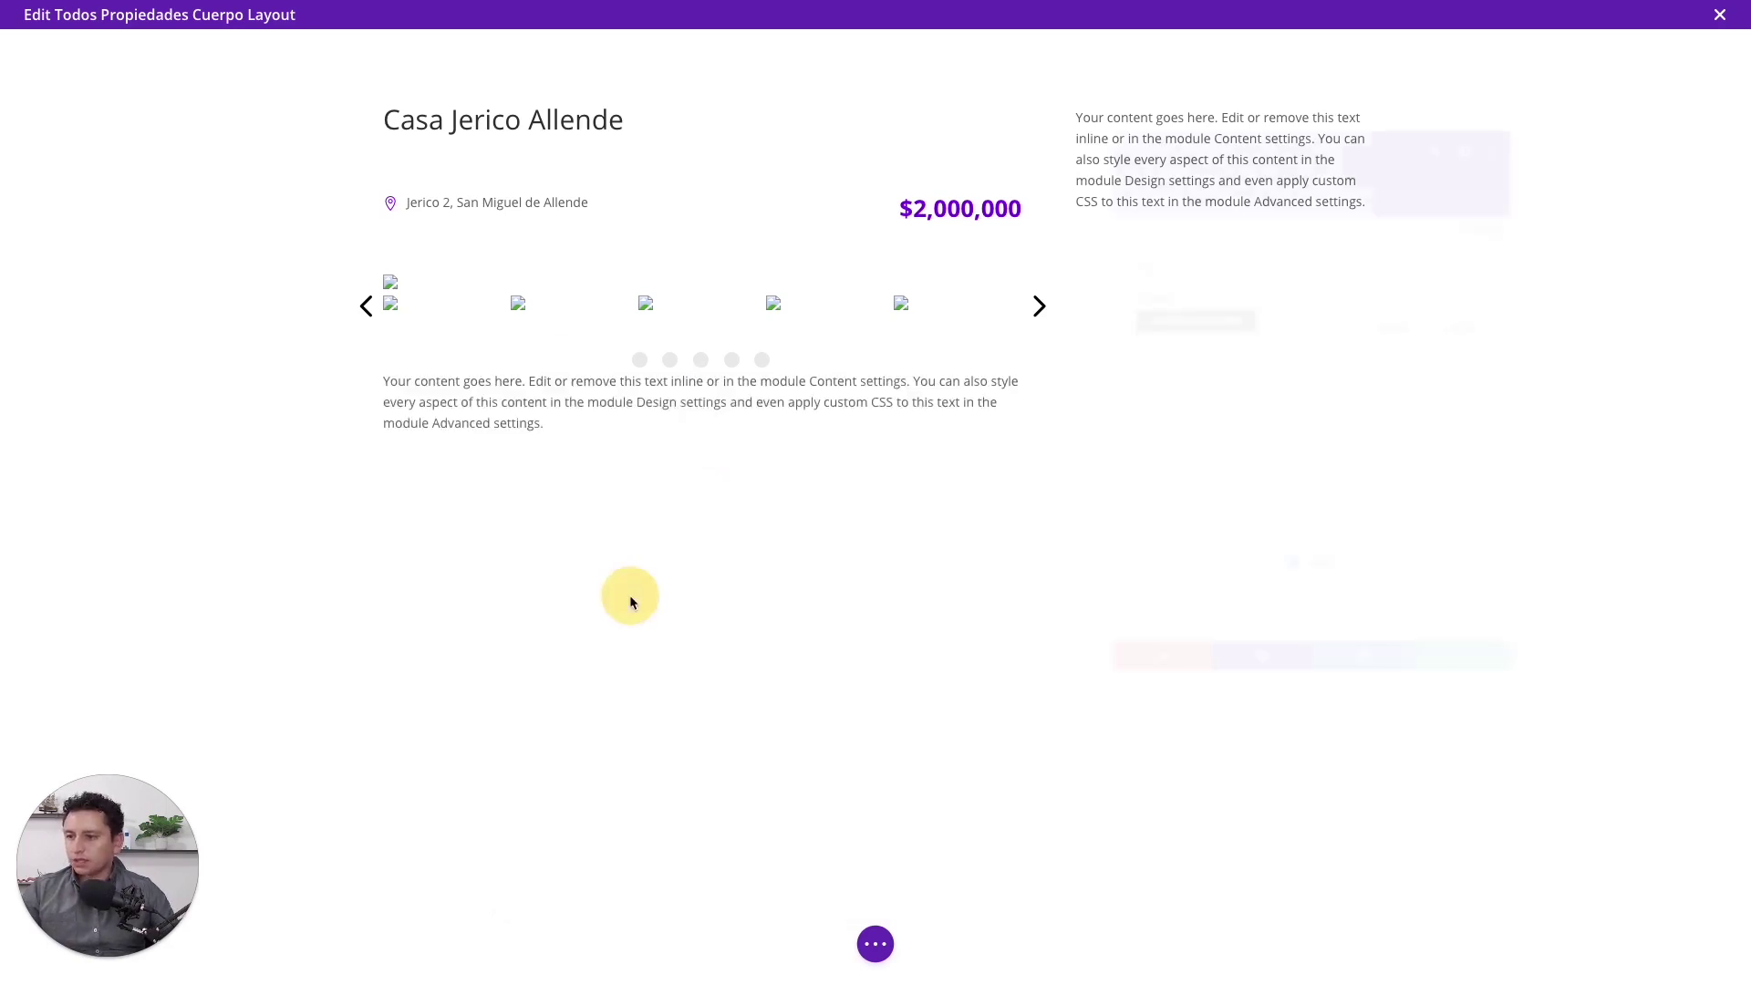
click(1203, 466)
key(ctrl+a)
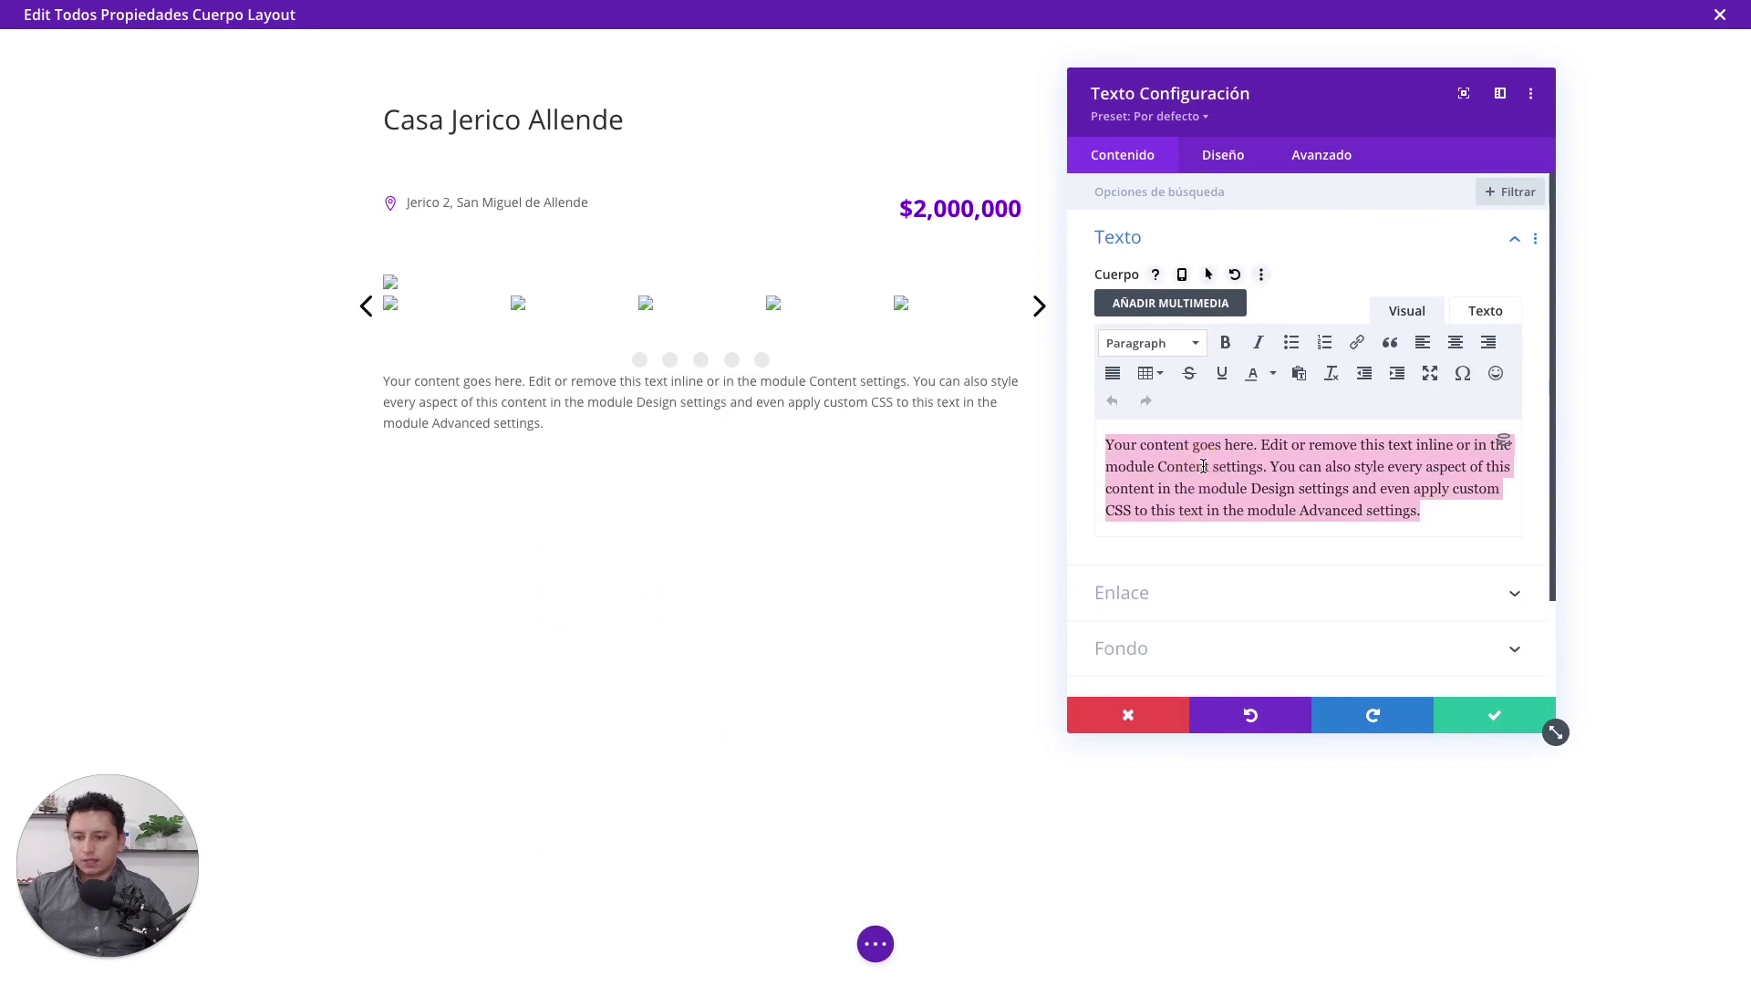
text(Descri)
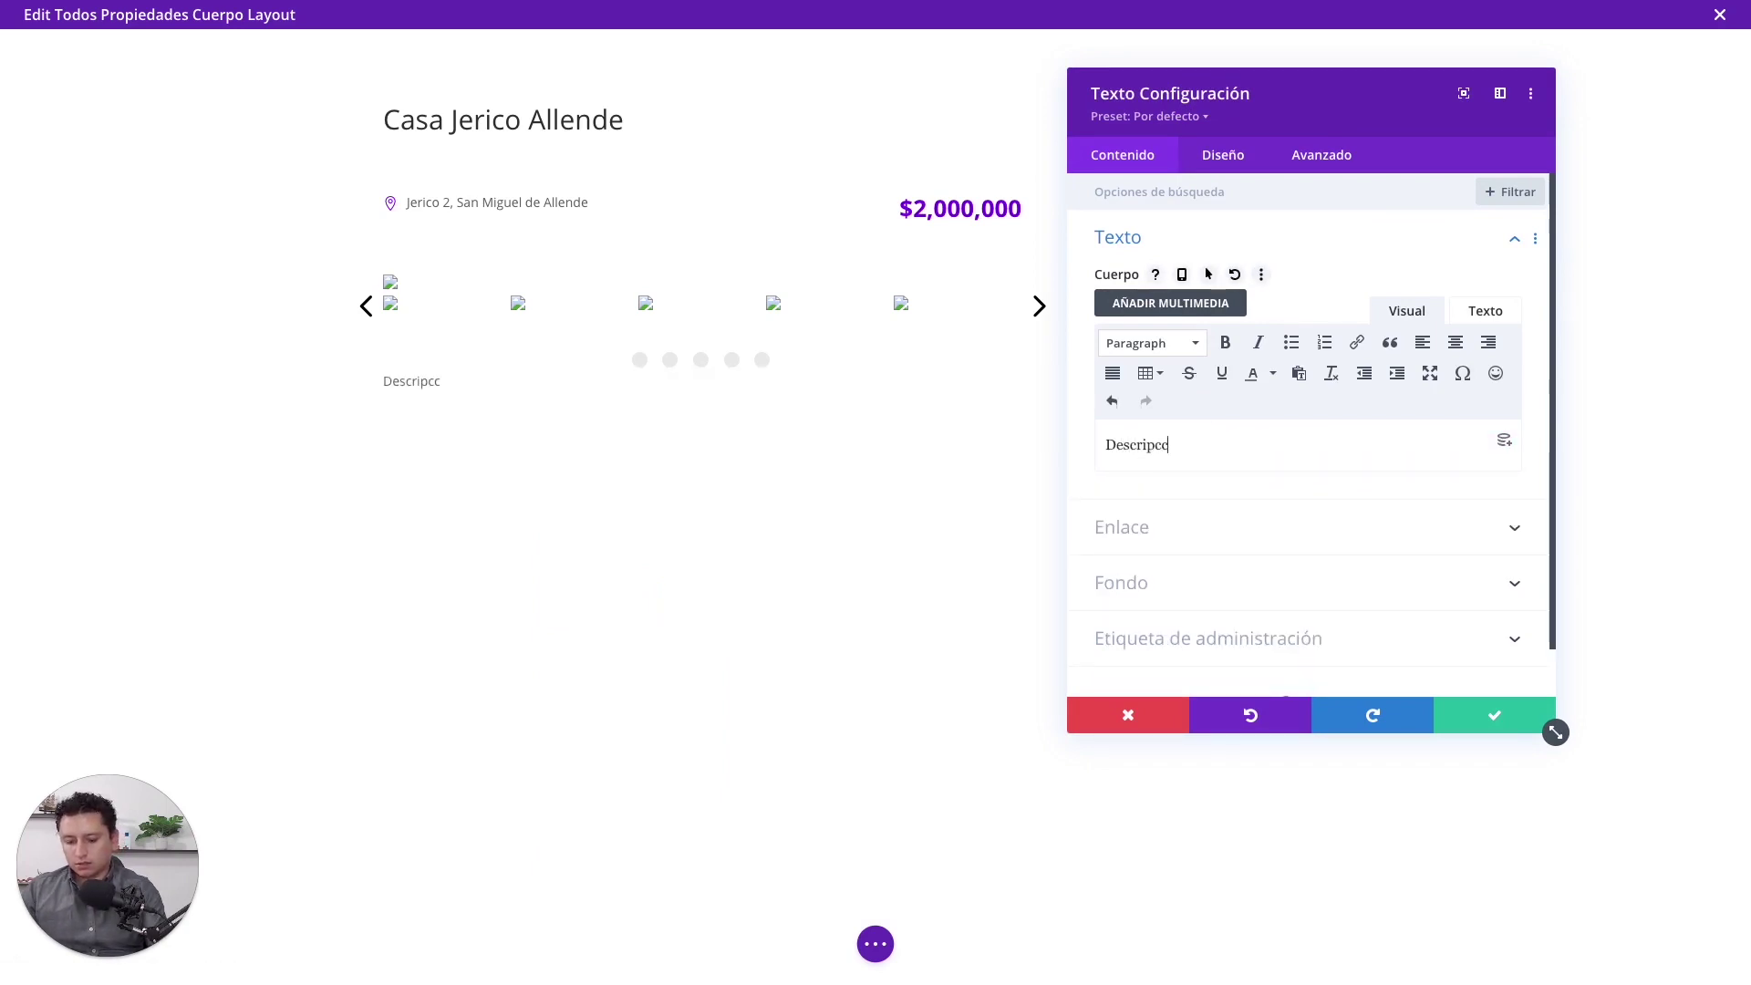
text(pció)
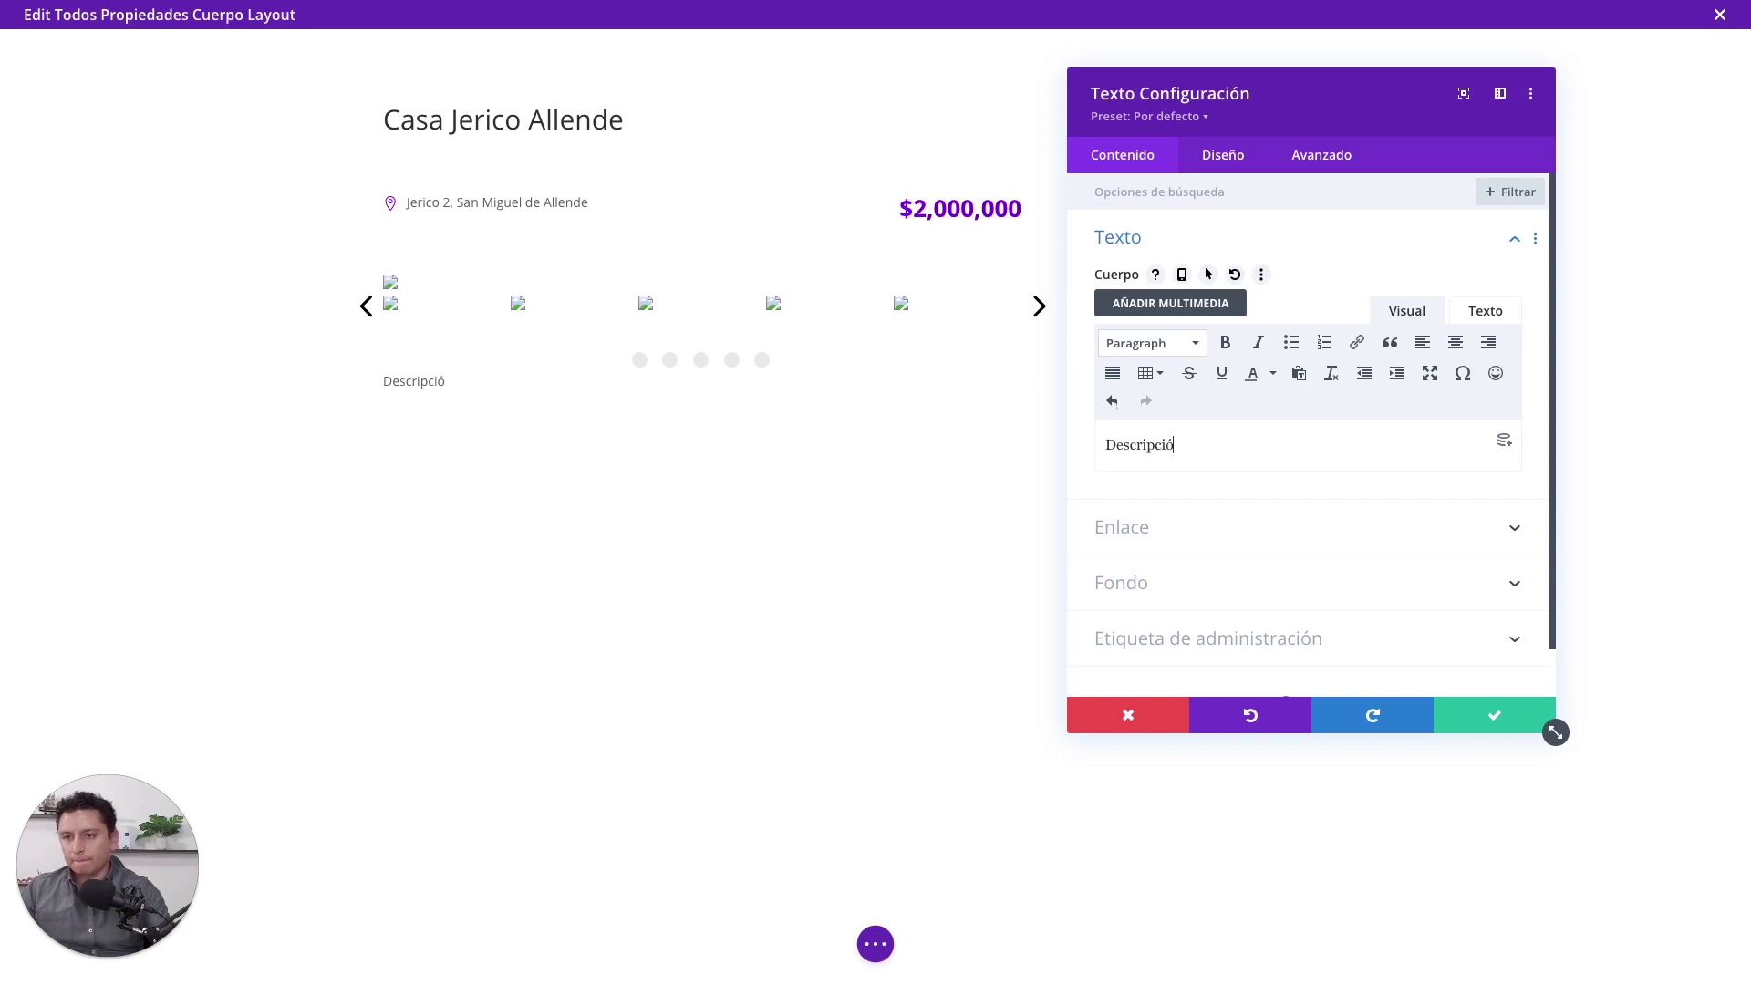
text(n)
Format 'Descripción' as Heading 2 and save the module
click(1108, 443)
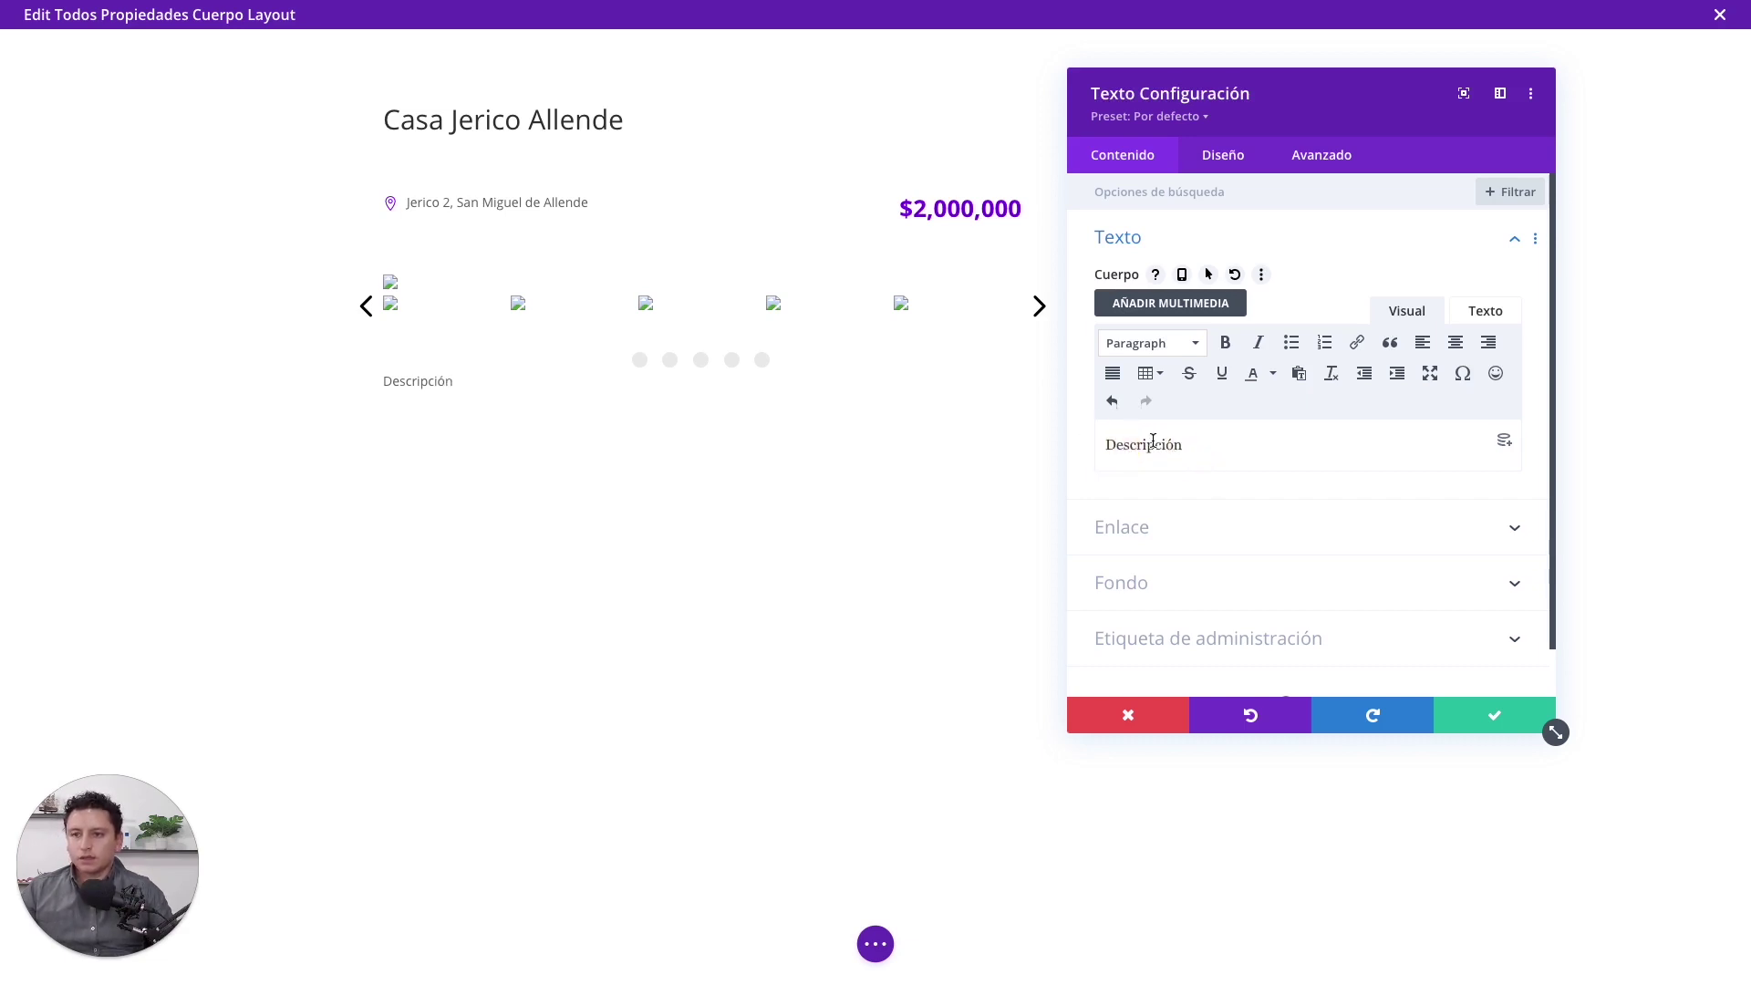
double_click(1141, 439)
click(1139, 343)
click(1160, 452)
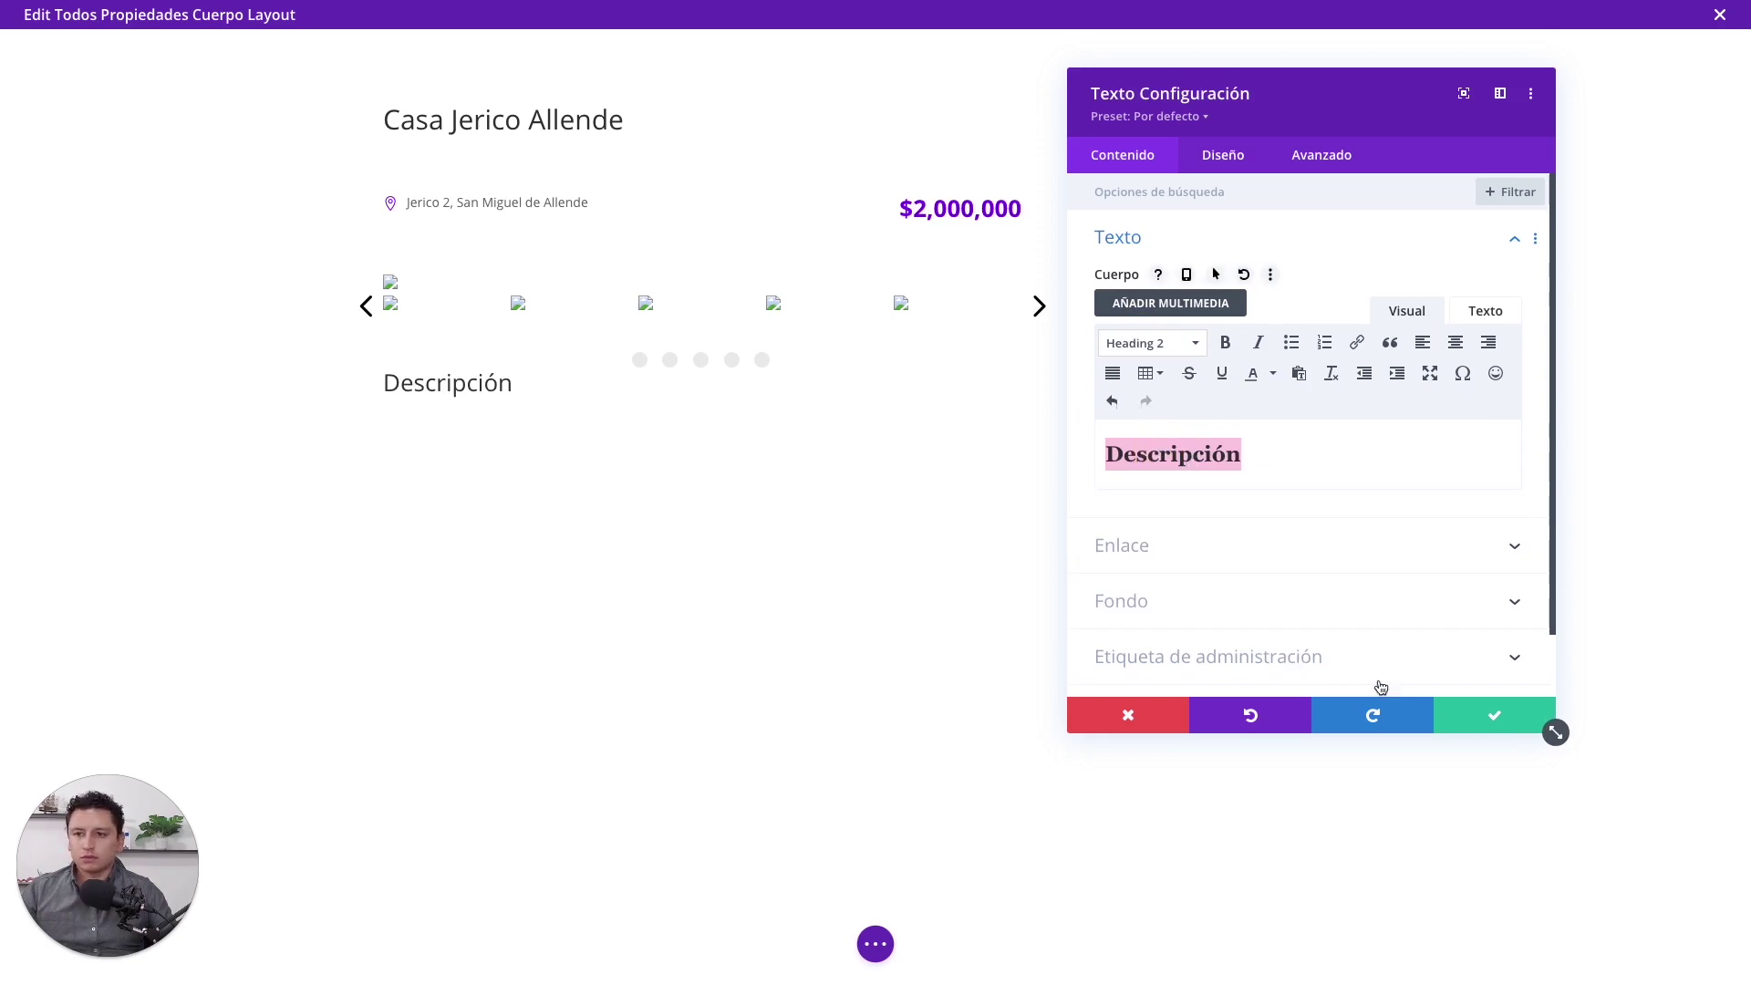
click(1488, 714)
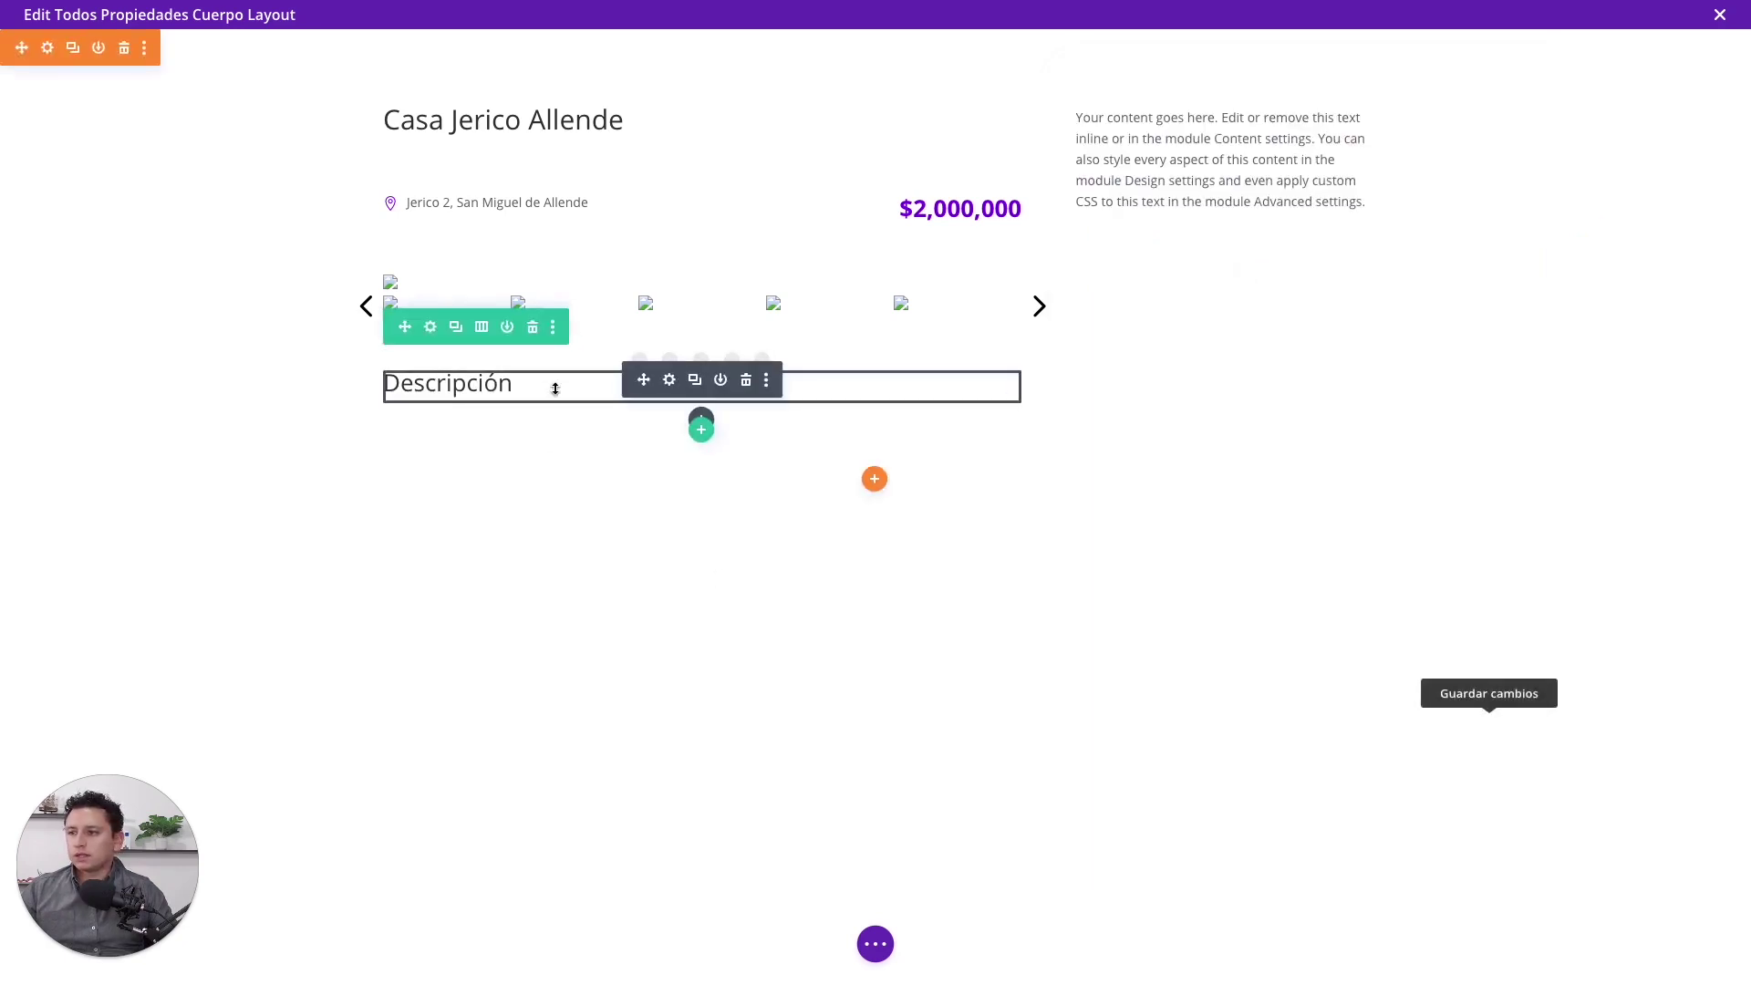
Set the module's Heading 2 font weight to bold (Negrita) and save
click(667, 380)
click(1191, 155)
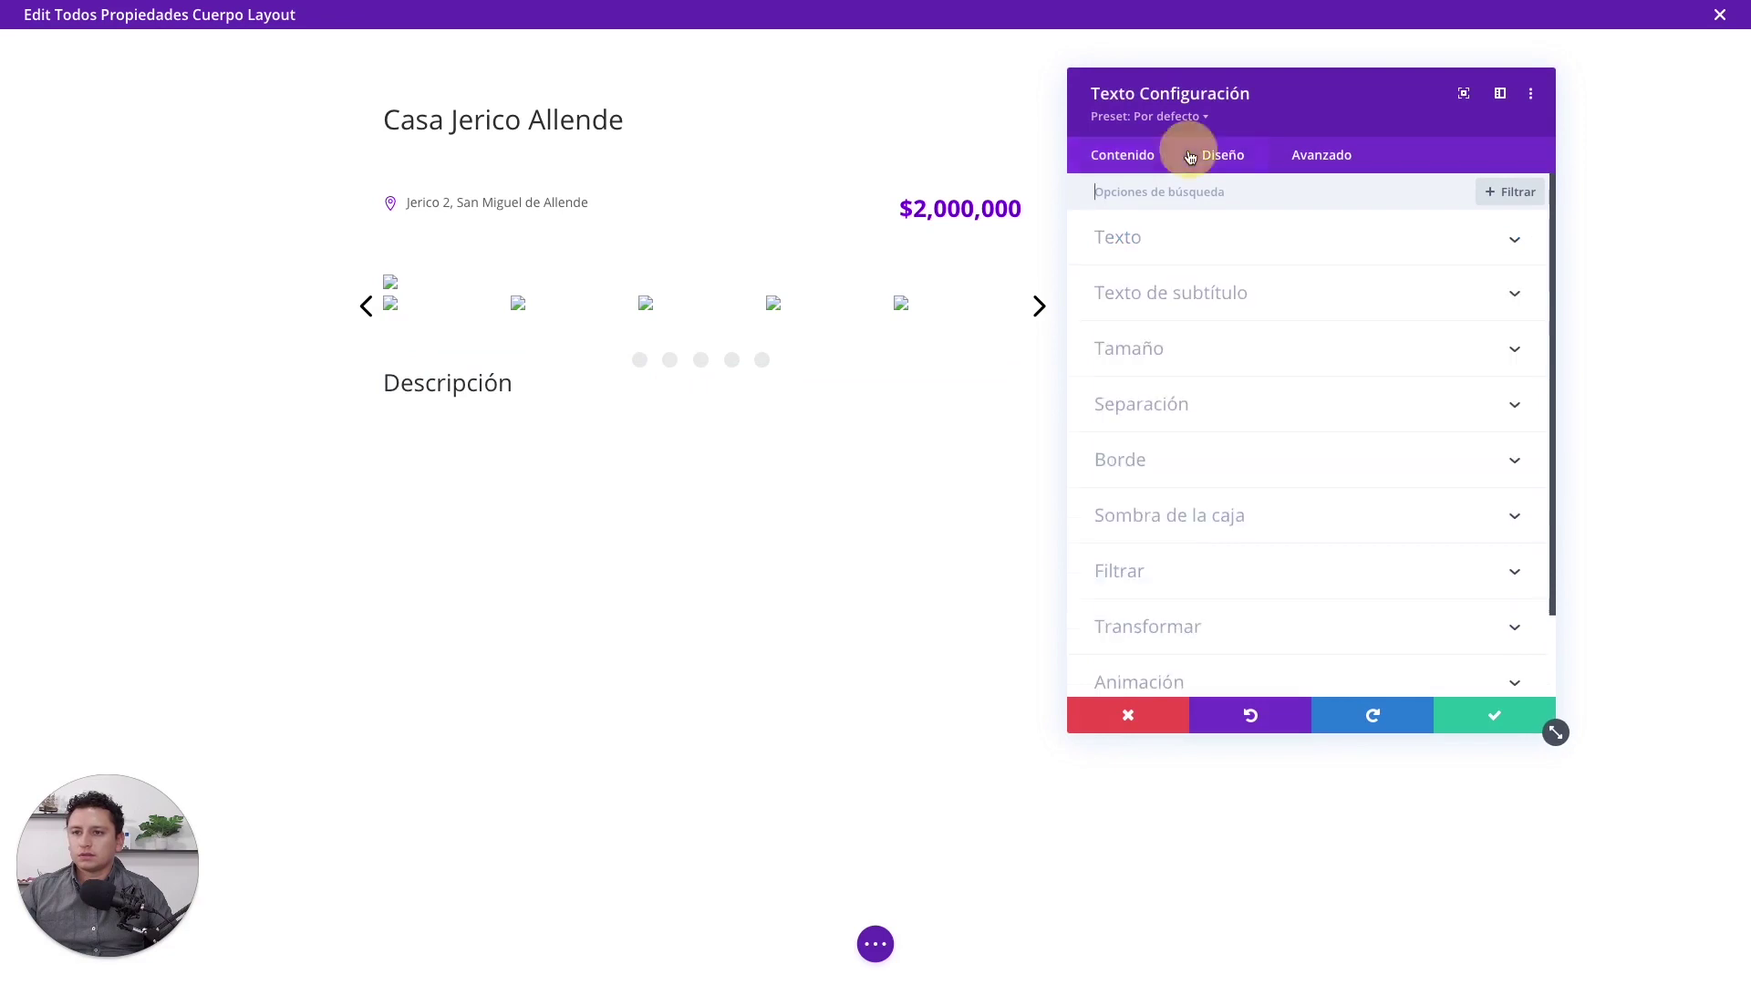
click(1161, 238)
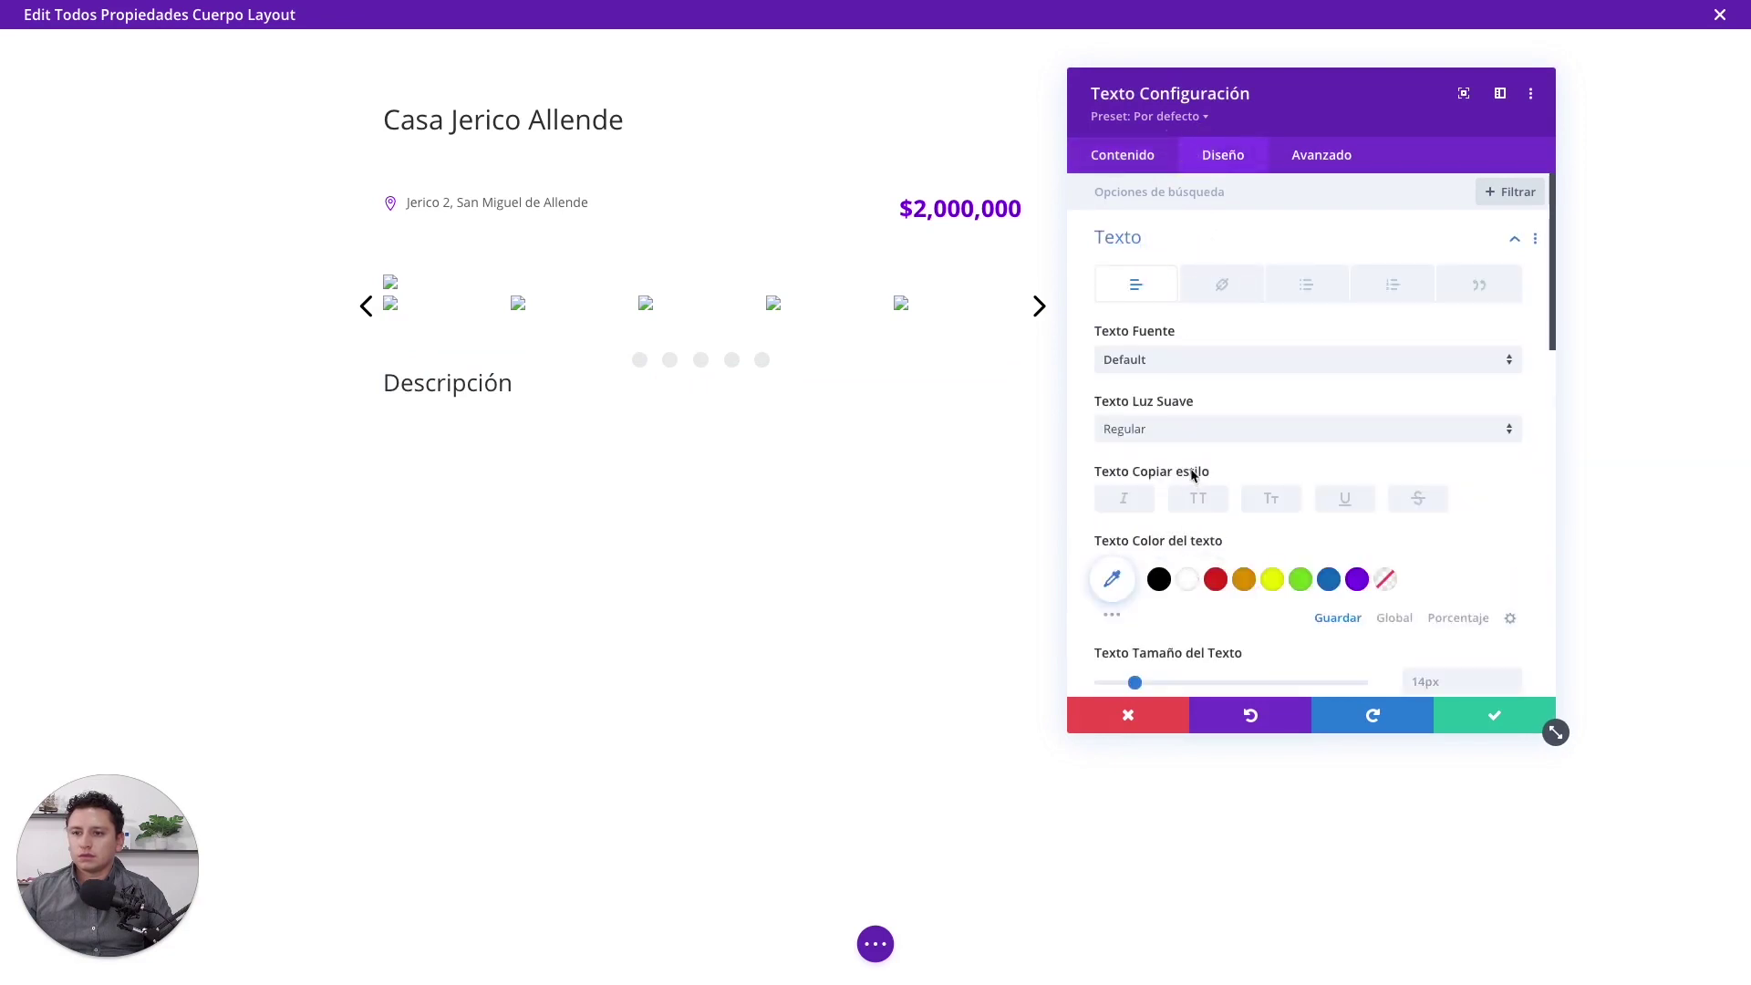
click(1174, 427)
click(1161, 397)
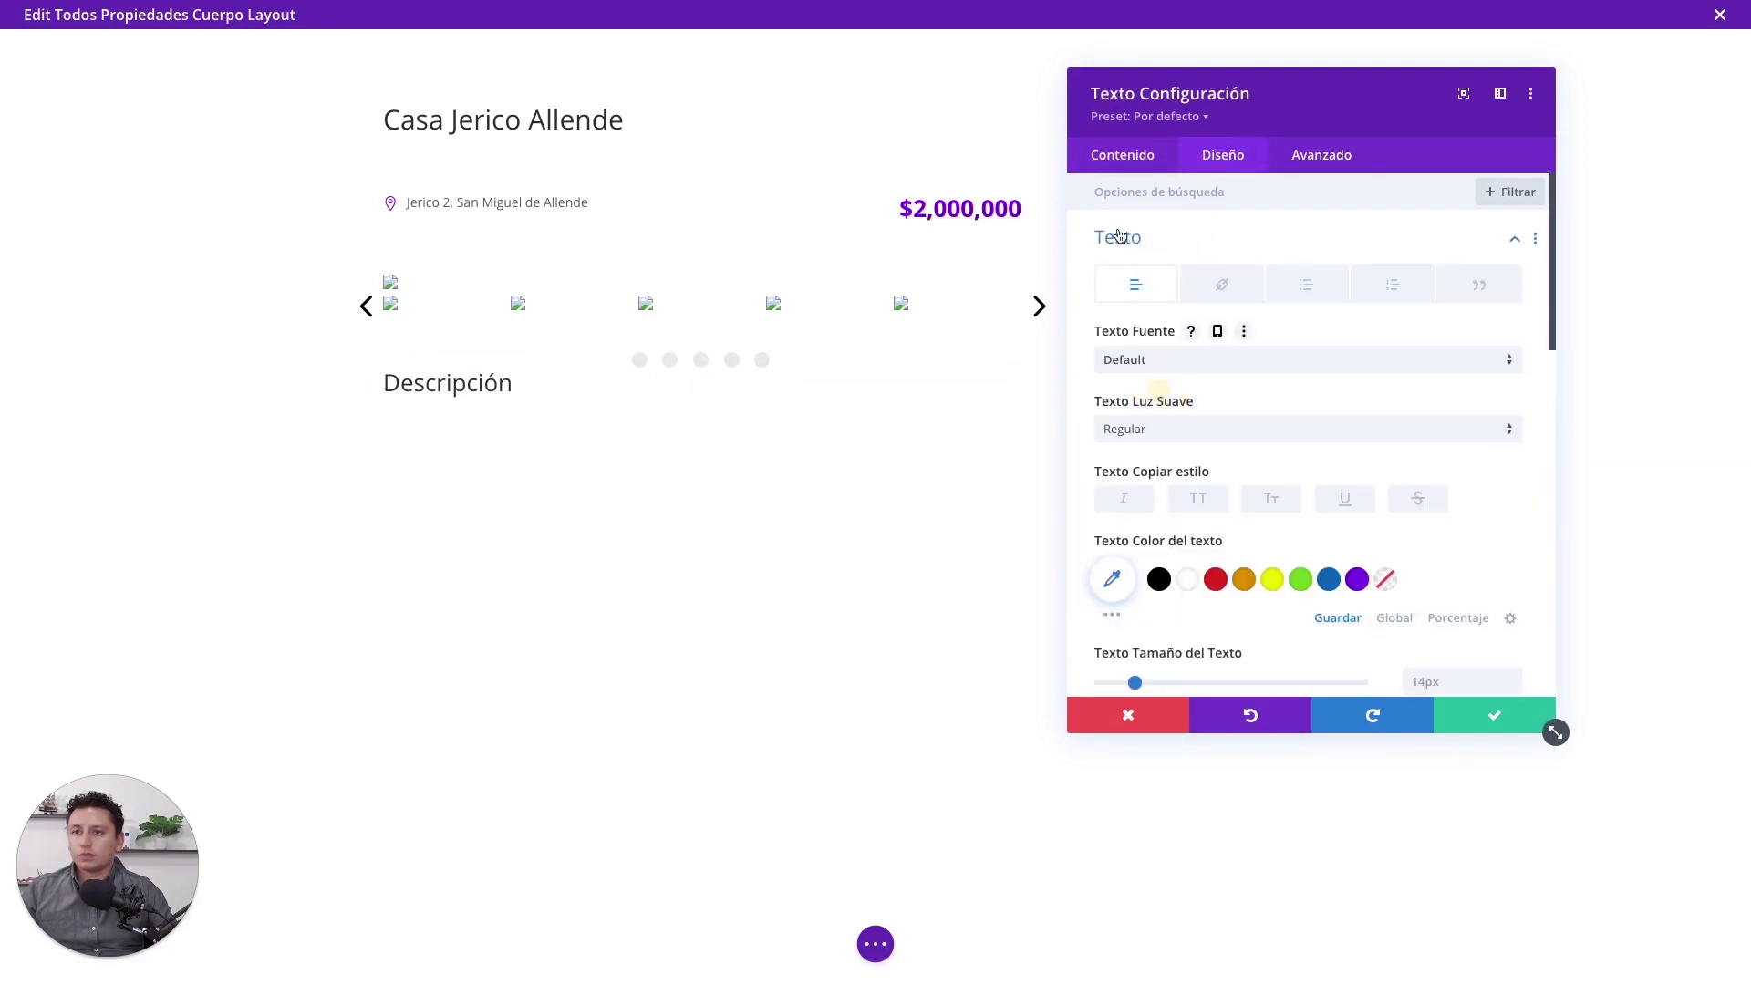
click(1179, 230)
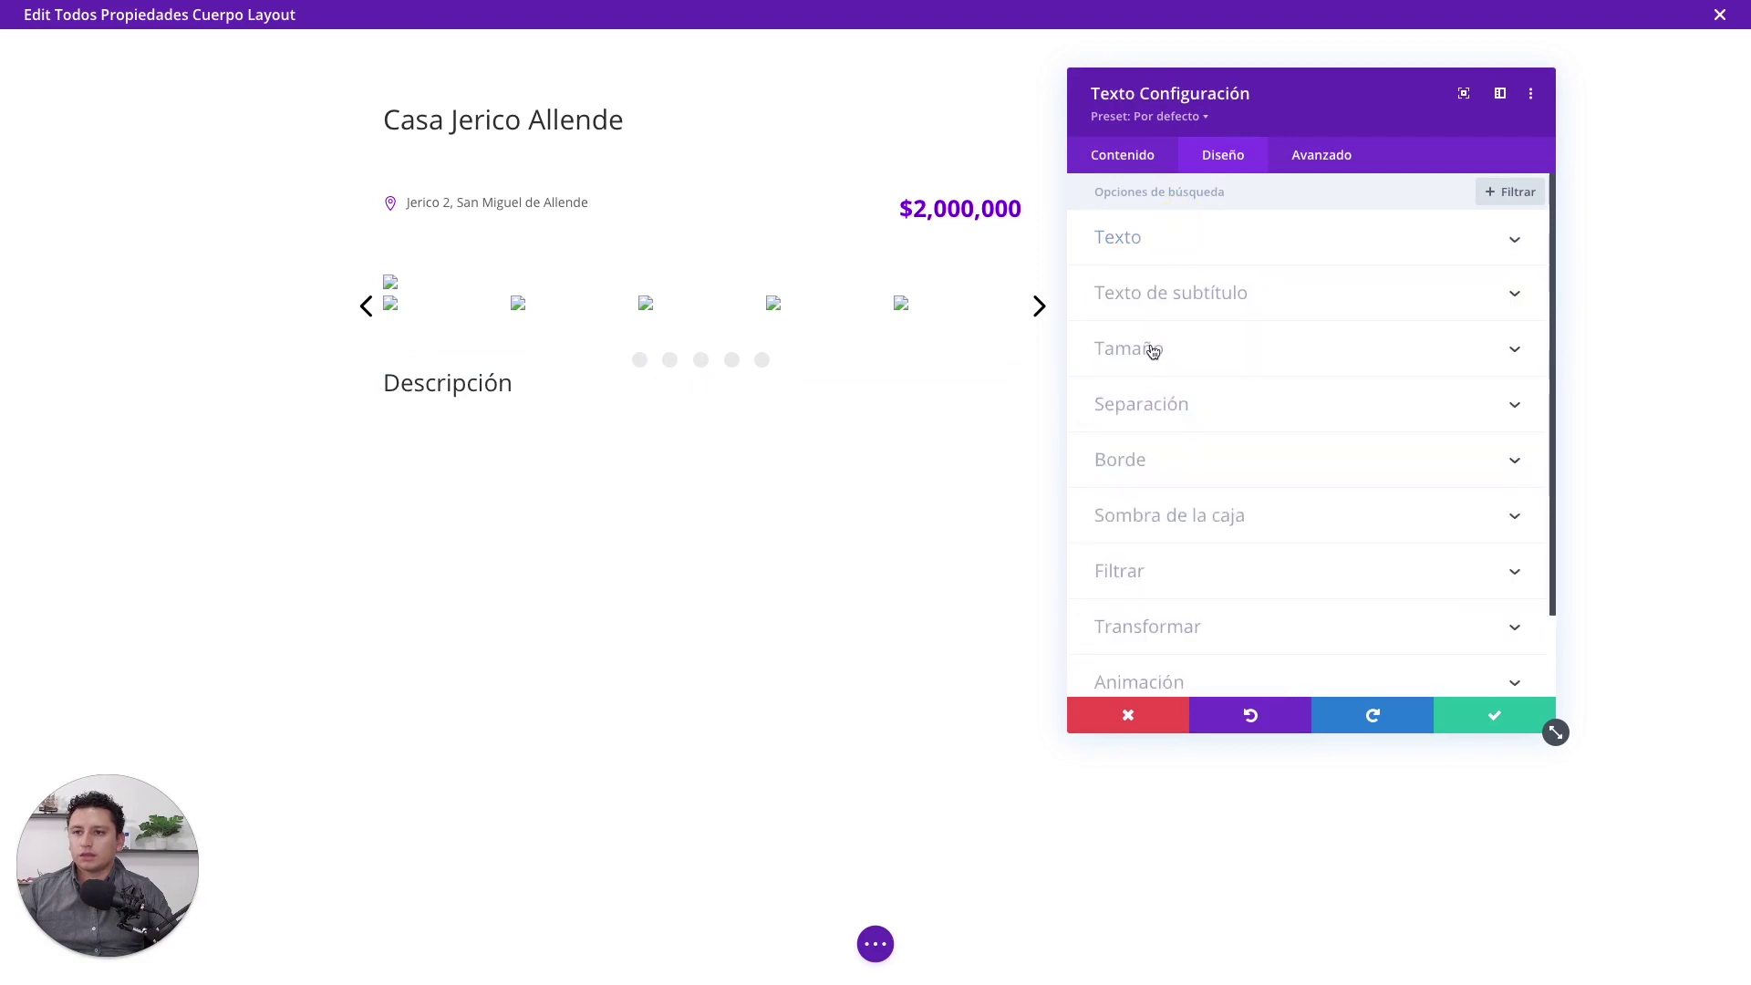
click(1164, 291)
click(1150, 394)
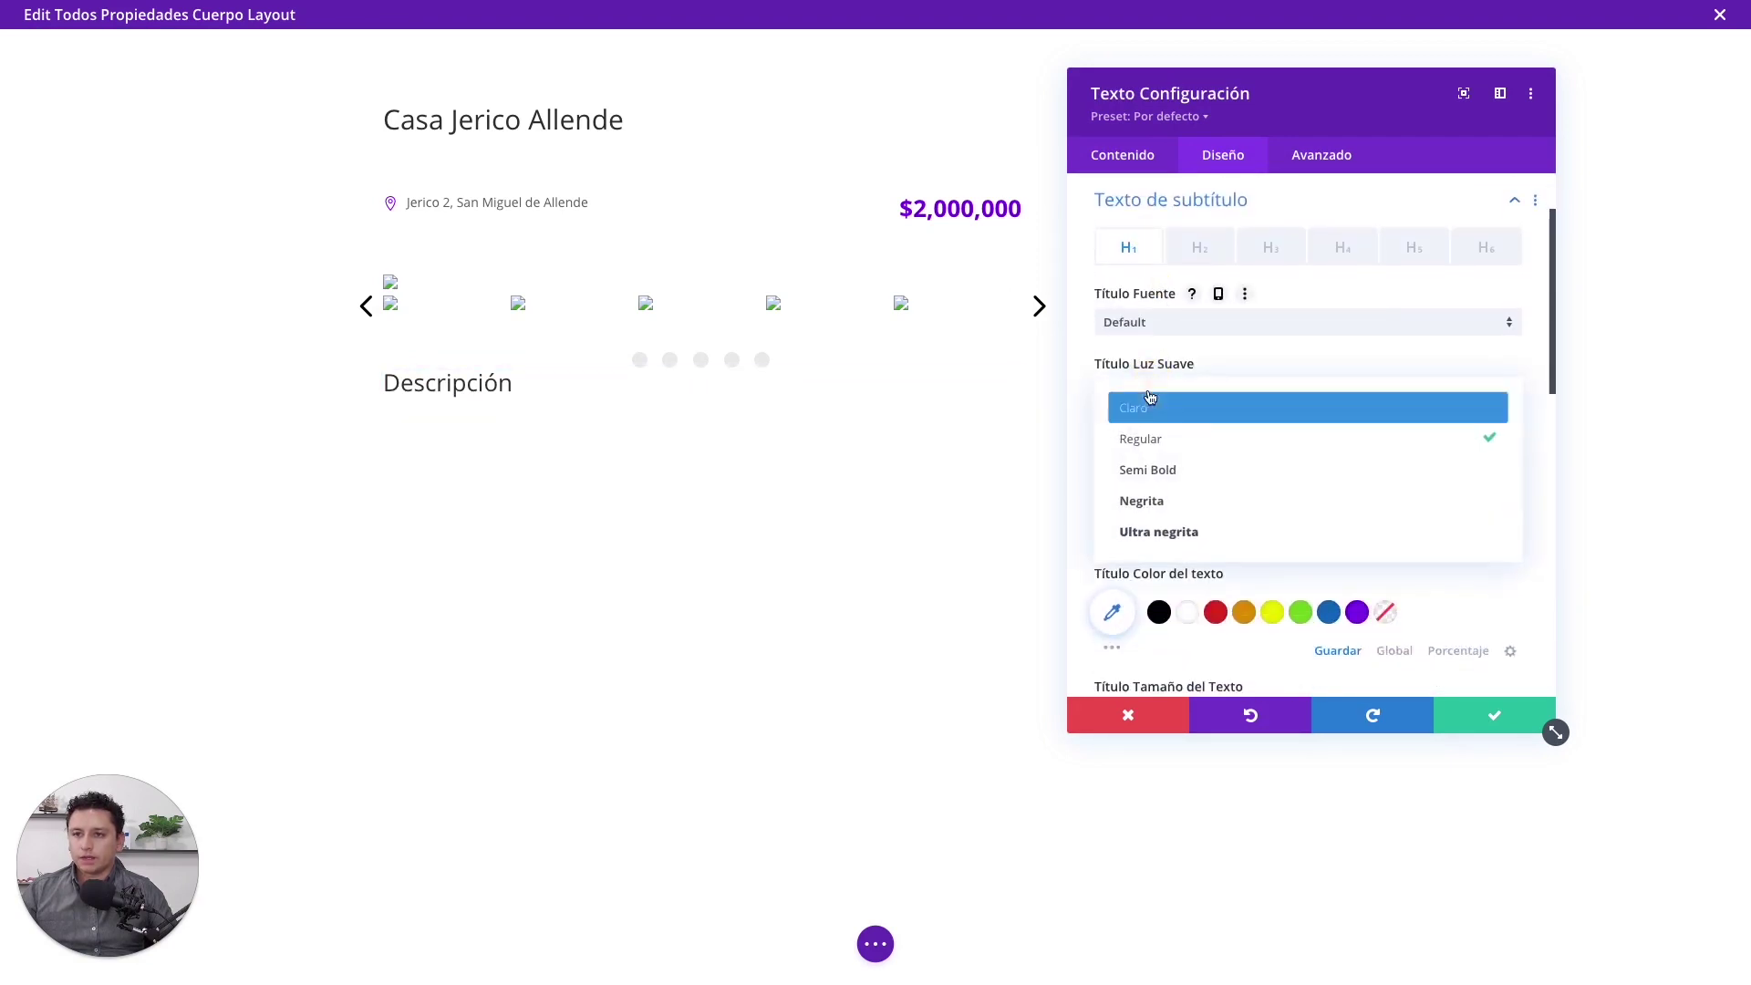
click(1151, 501)
click(1194, 258)
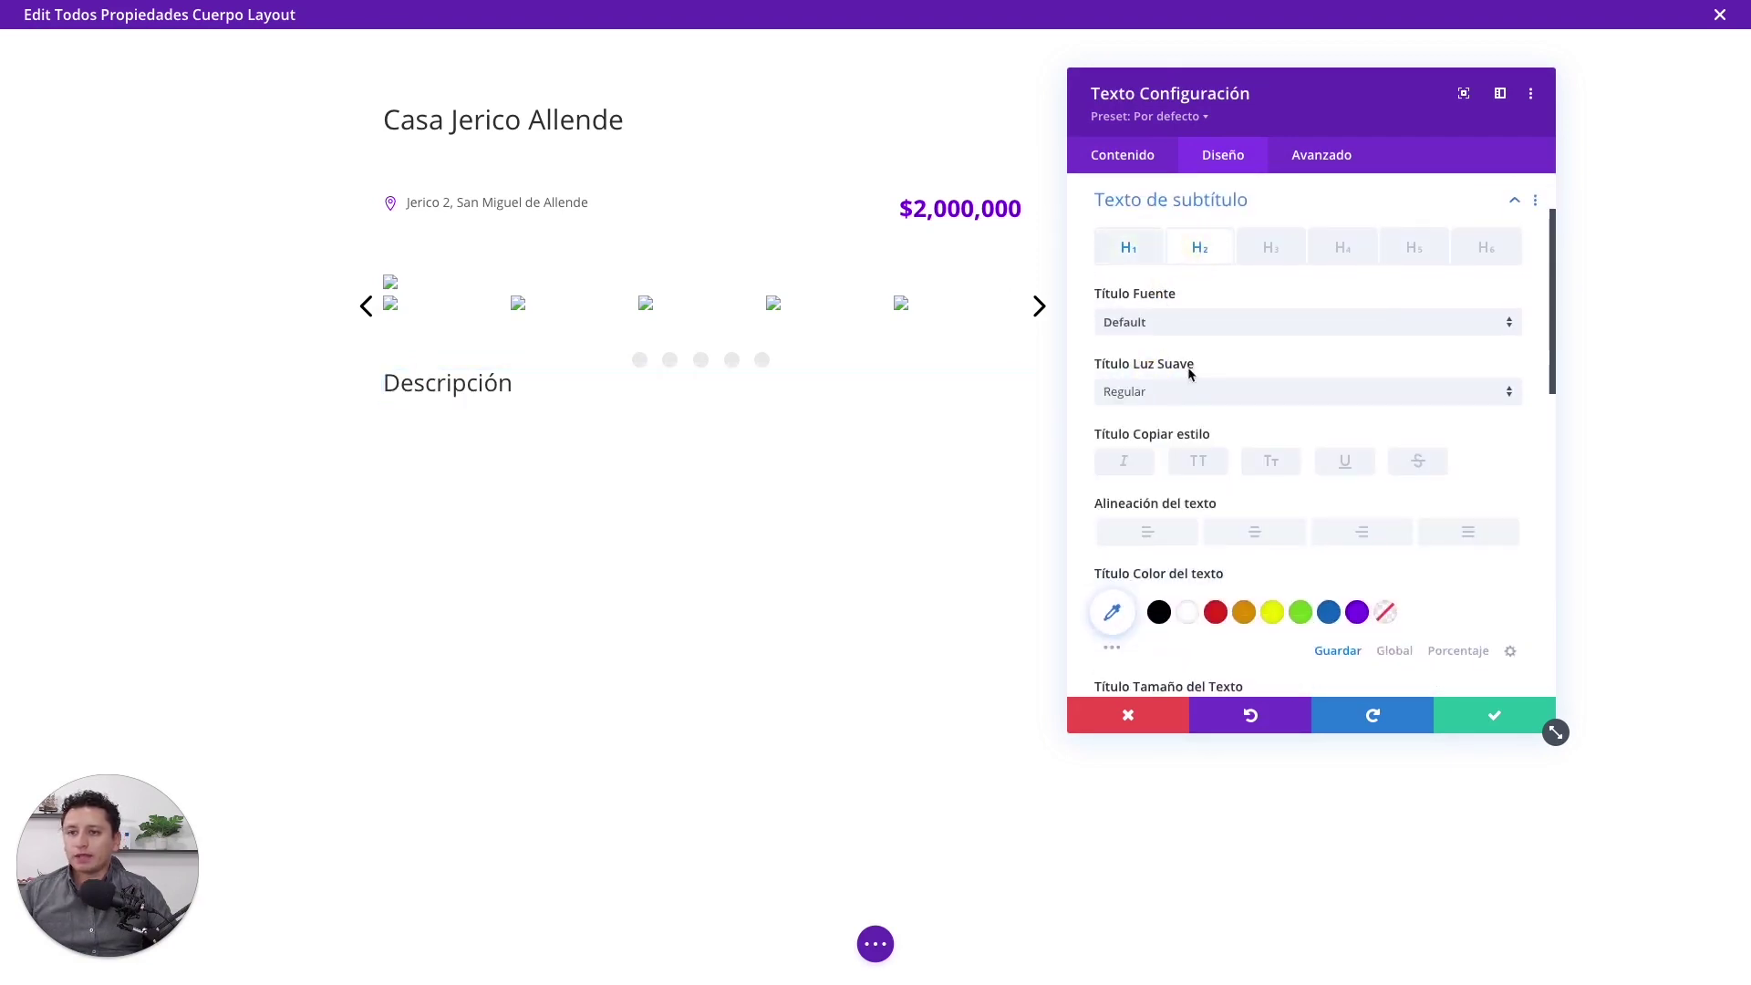
click(1172, 396)
click(1153, 501)
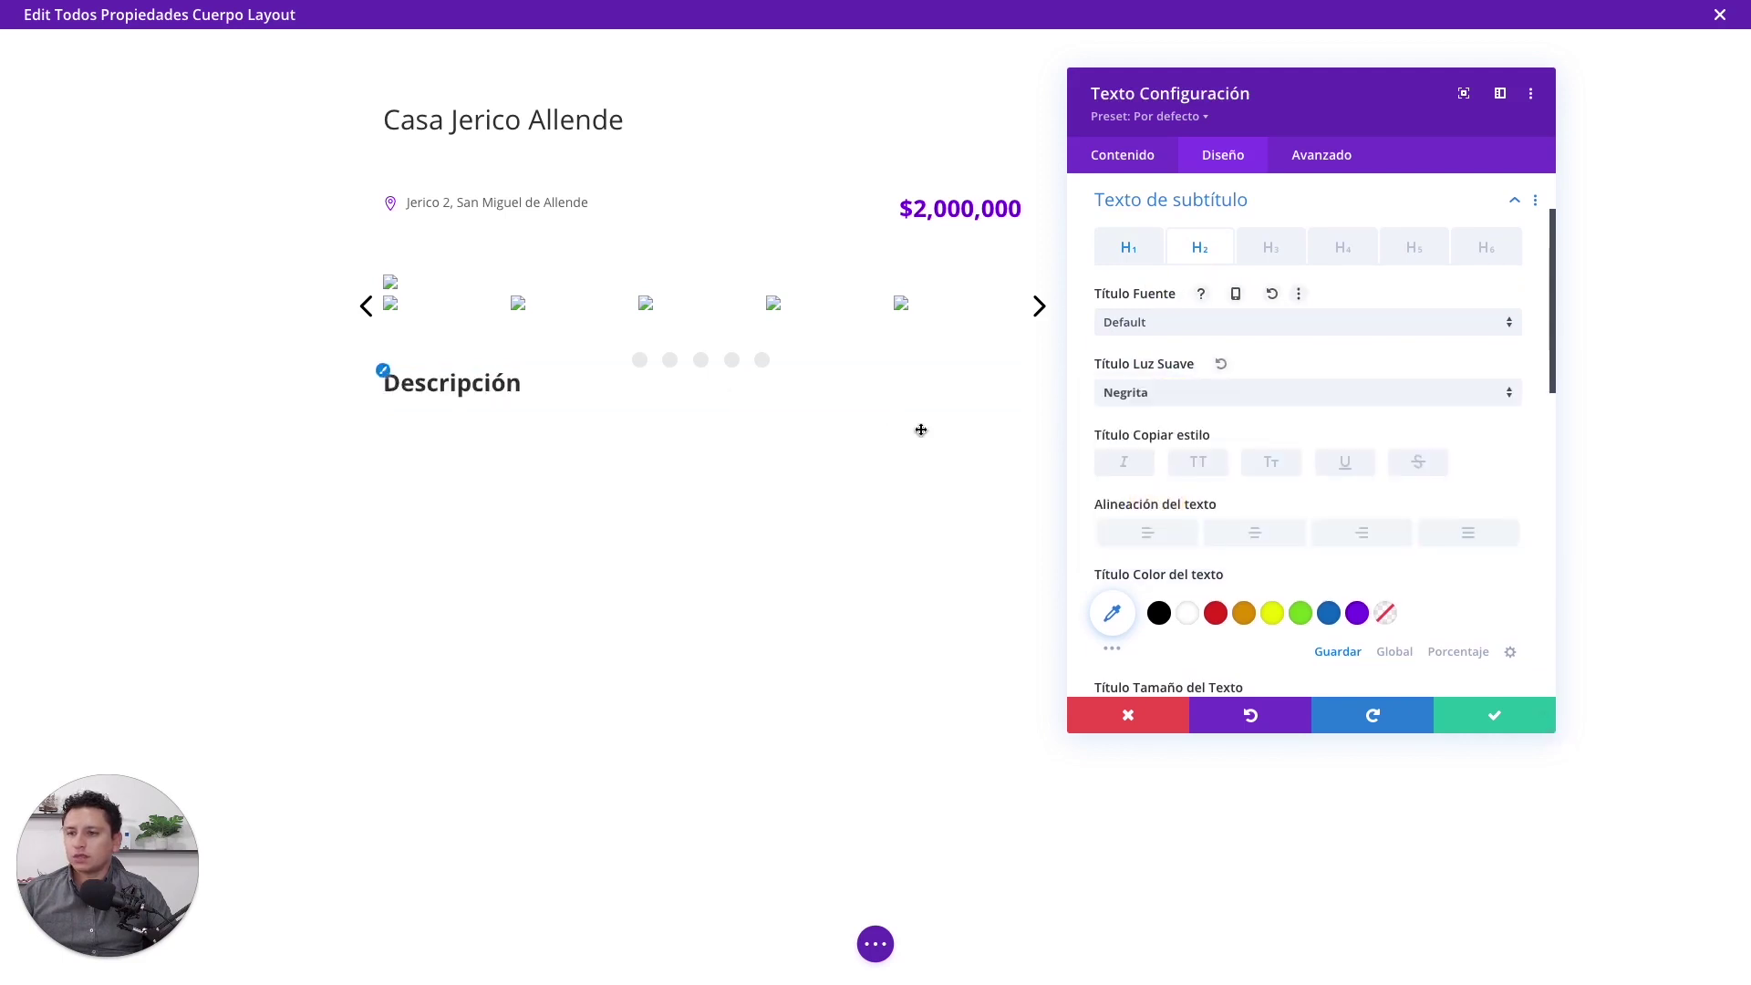
click(1501, 721)
mouse_move(489, 395)
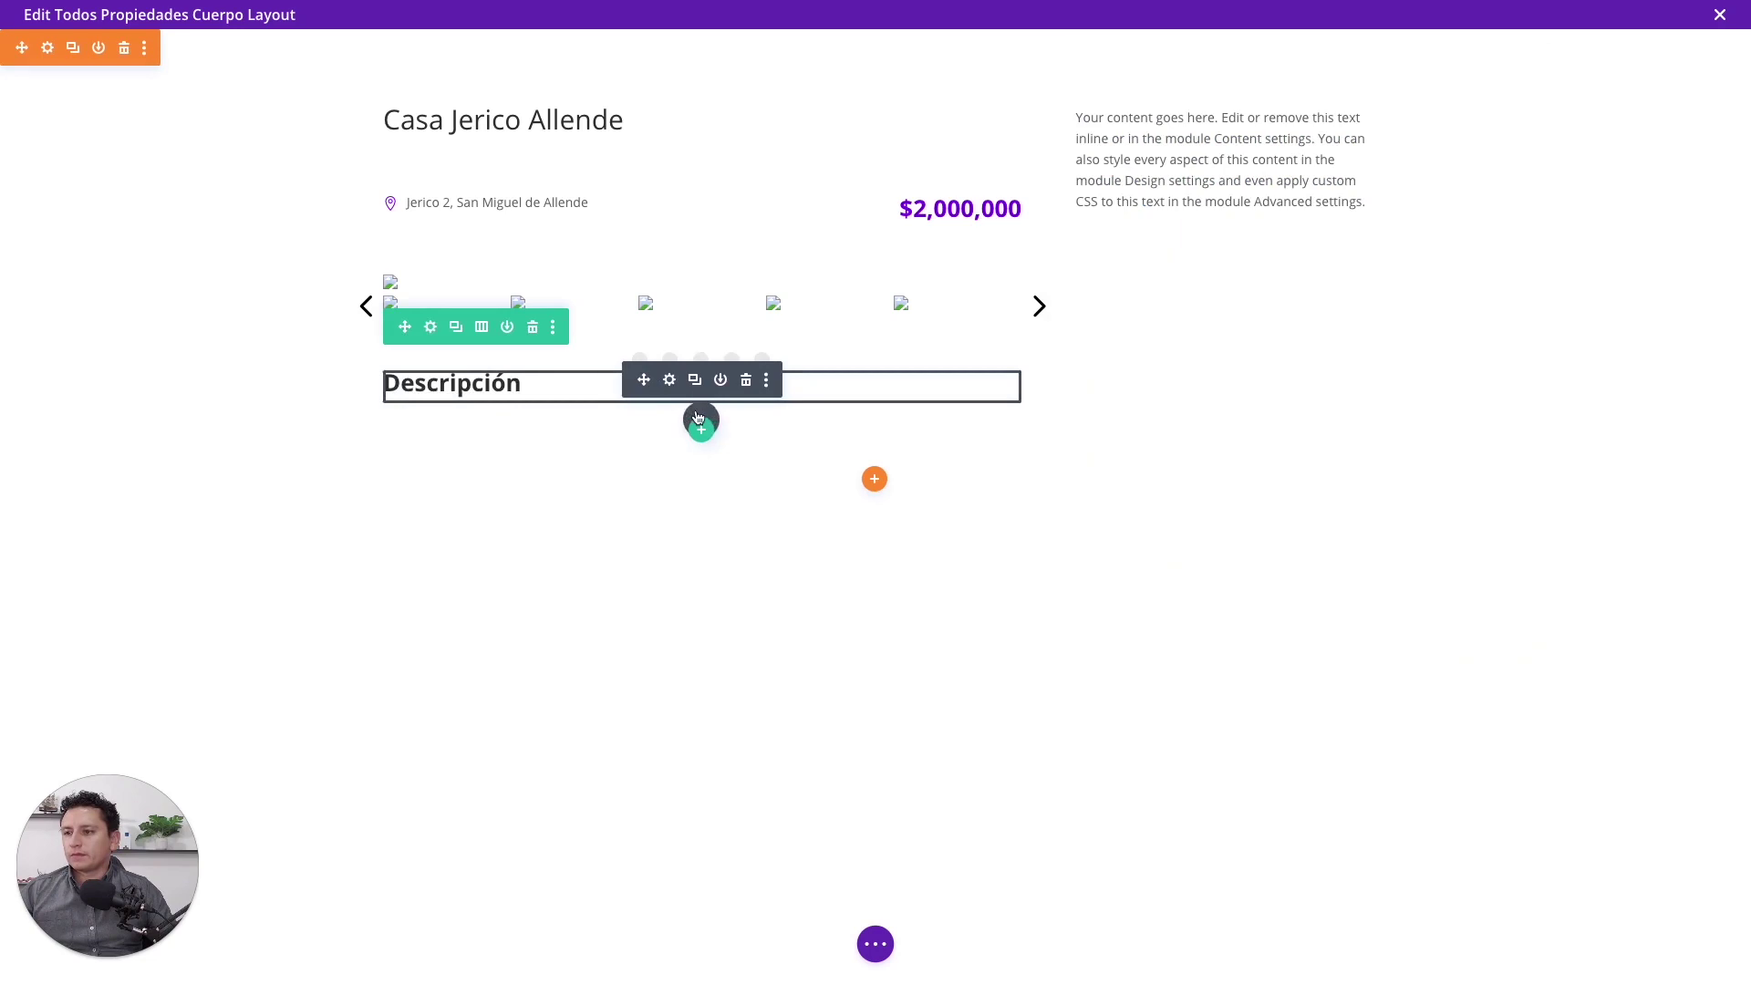
Insert a Separator module under Descripción and set its maximum width to 80px
click(700, 421)
text(sep)
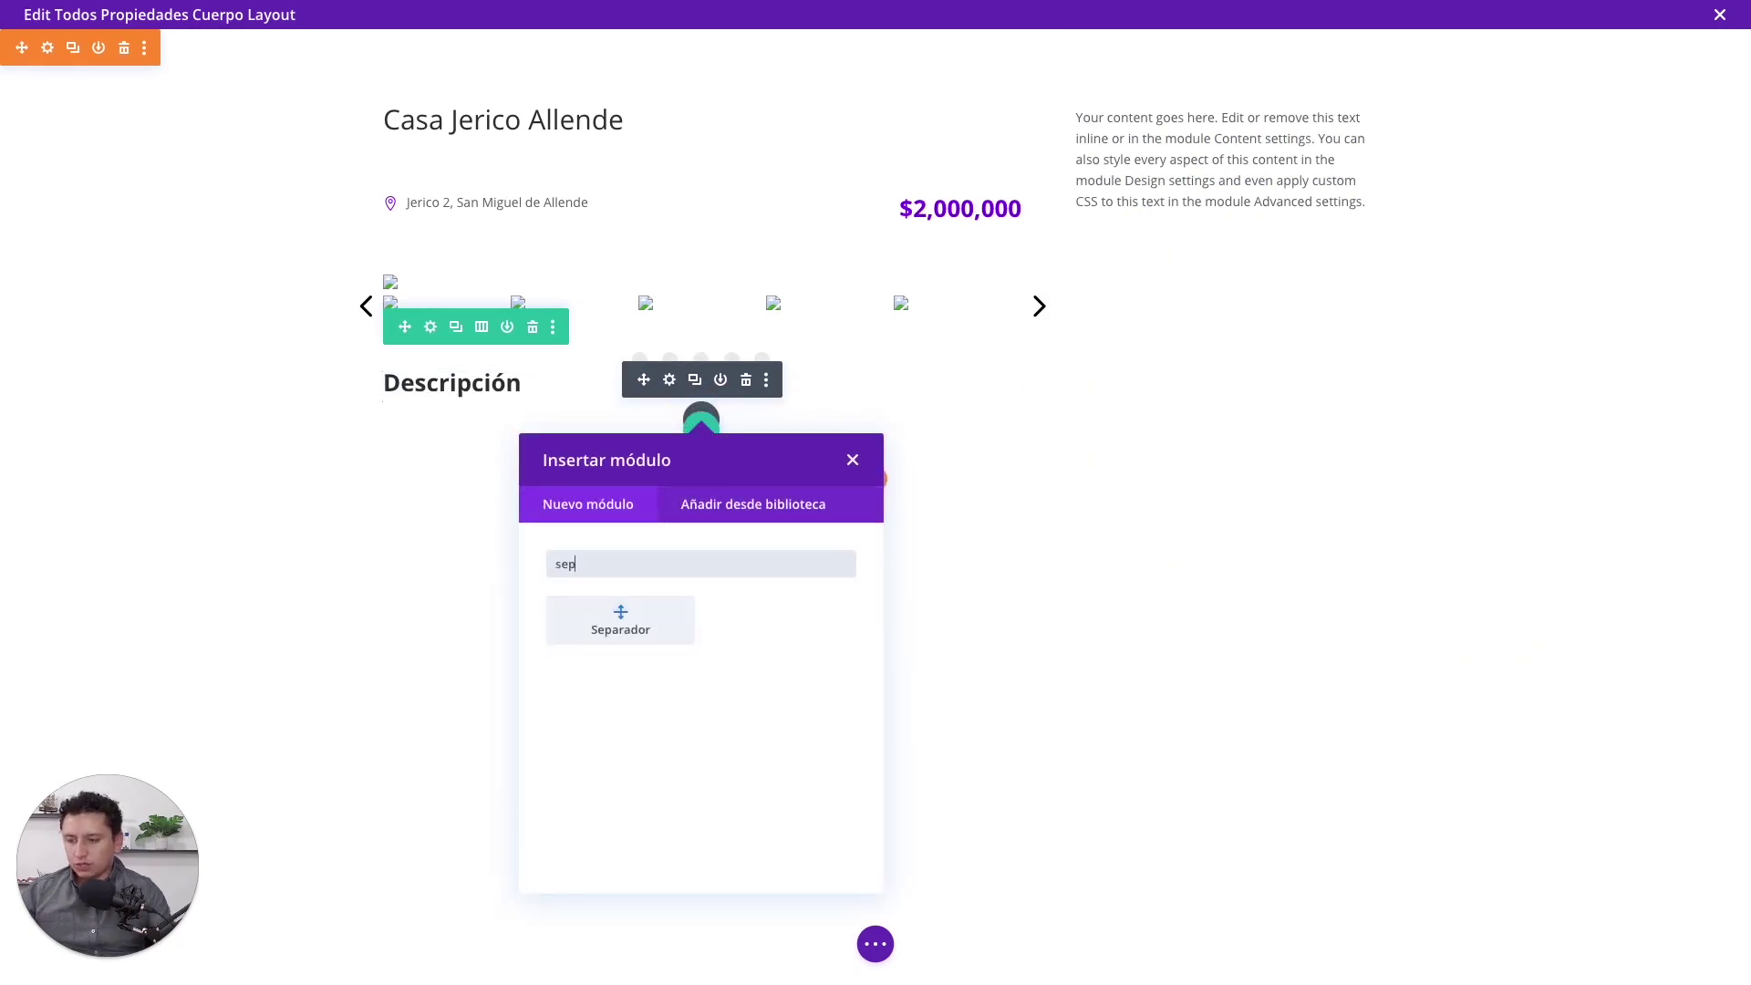
click(624, 617)
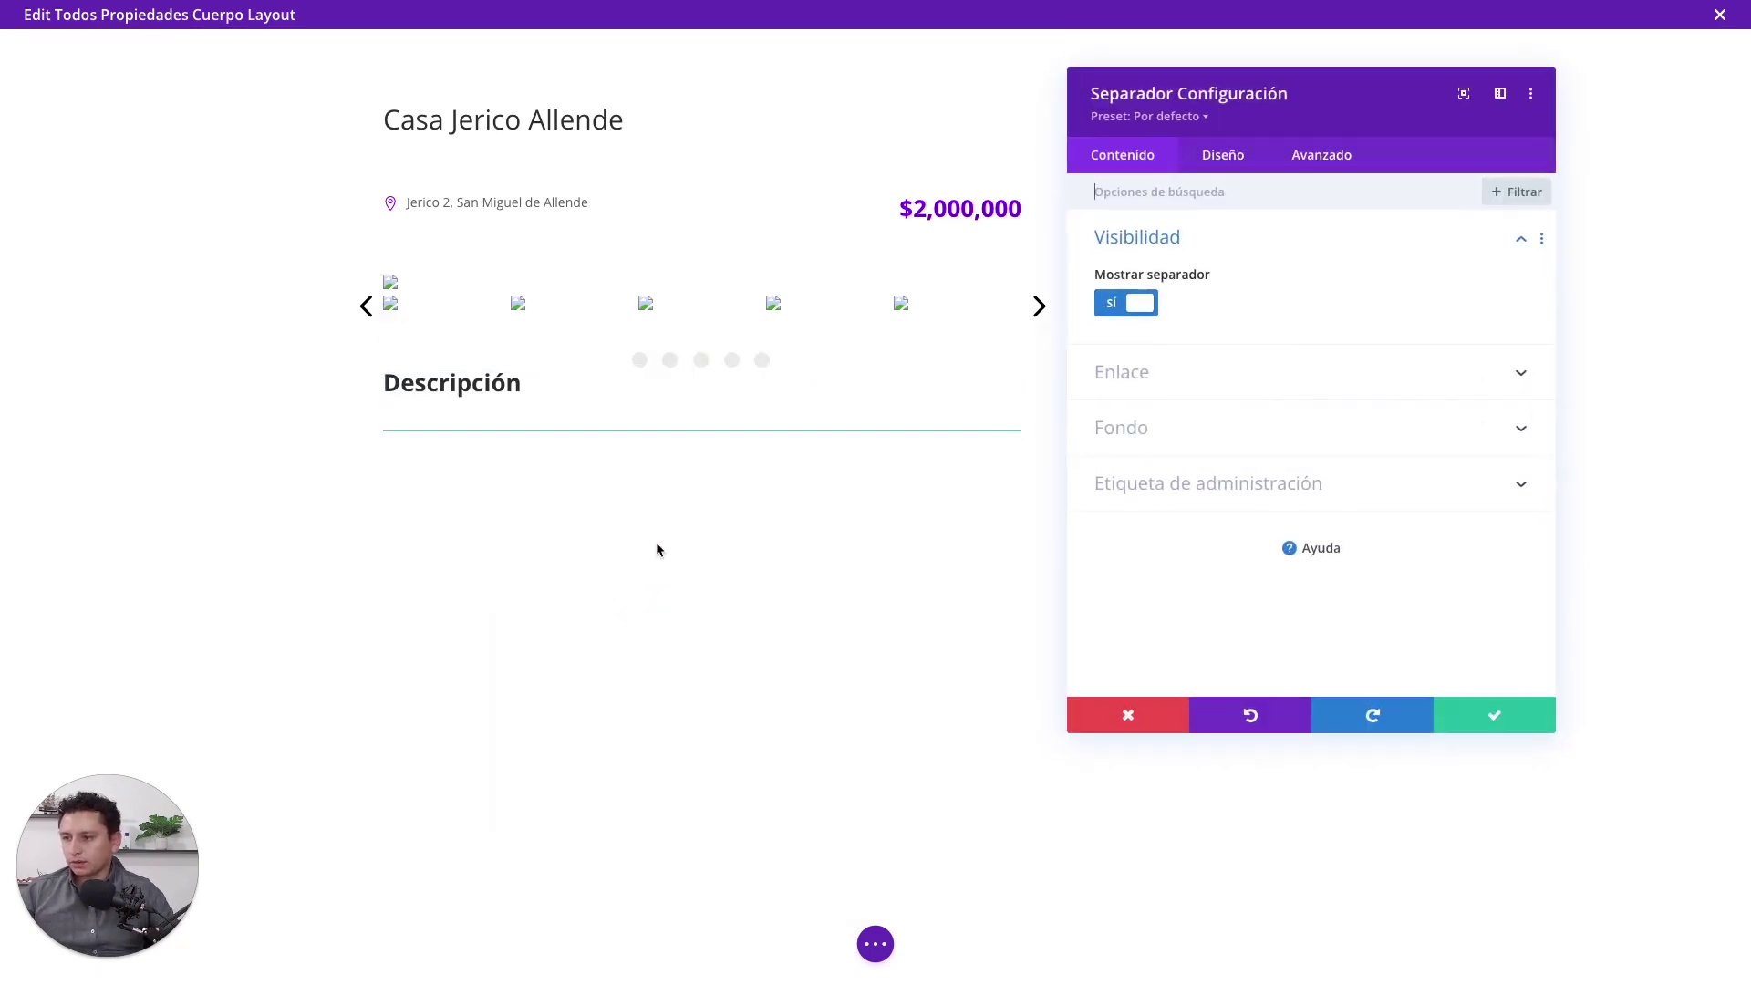
click(1217, 165)
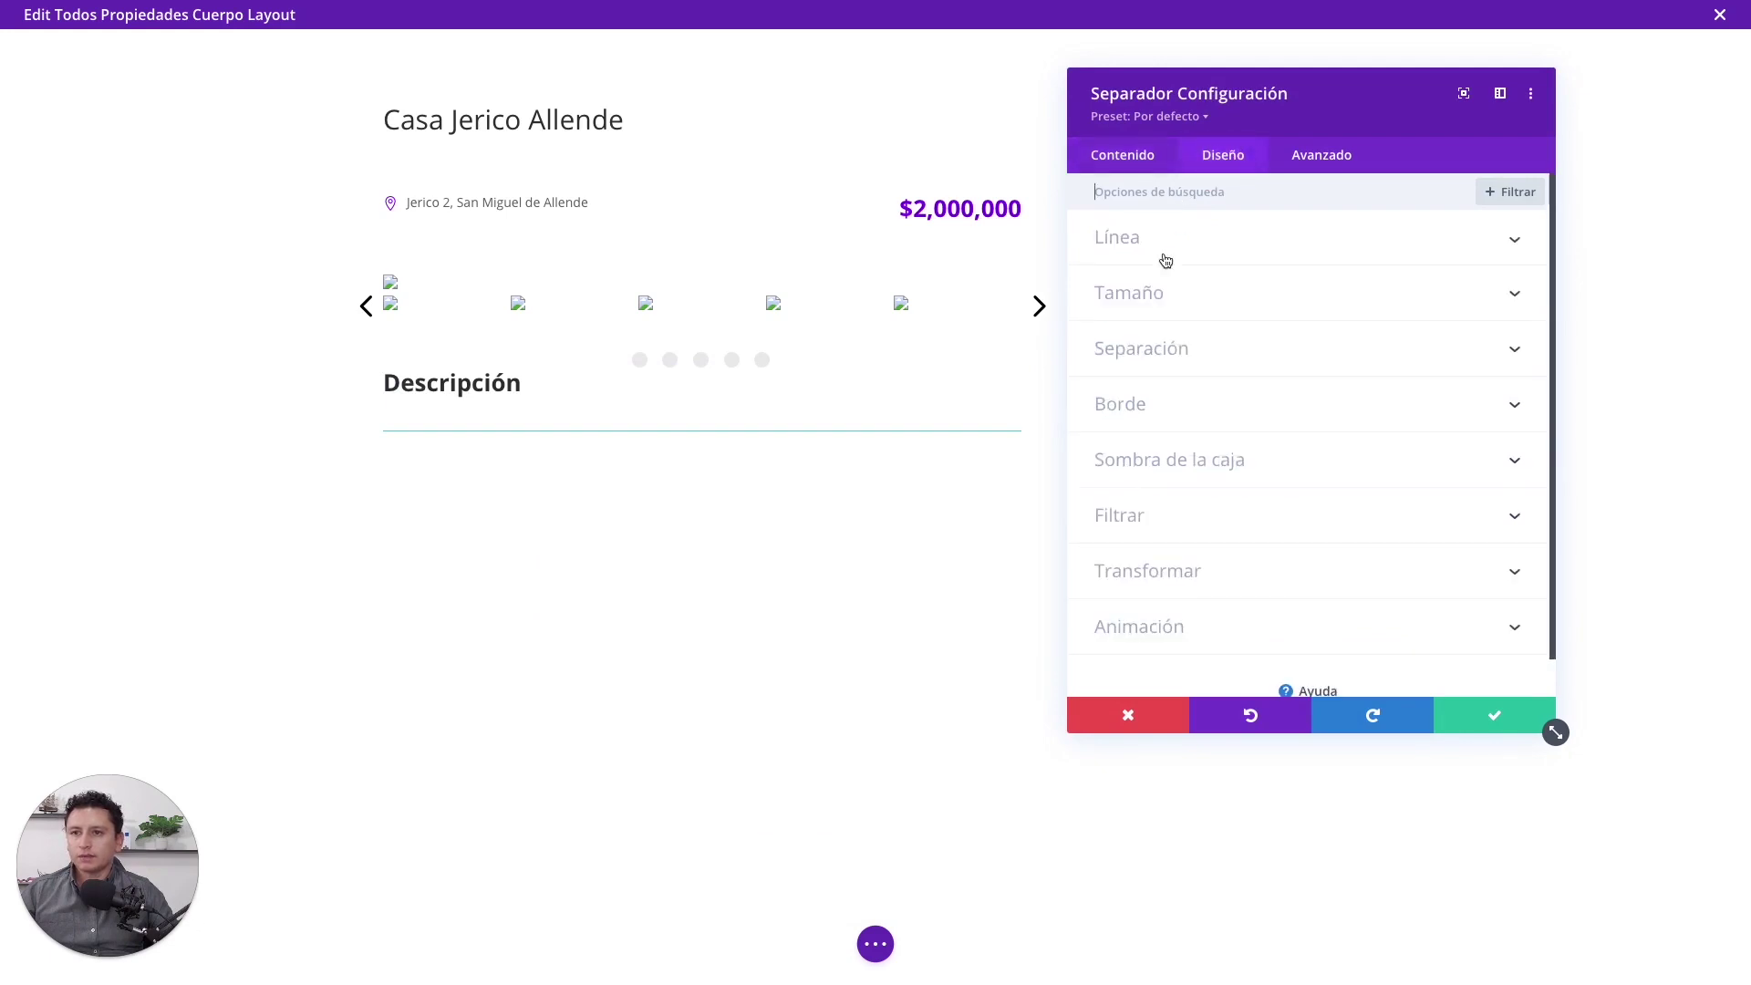
click(1152, 290)
click(1452, 337)
text(50)
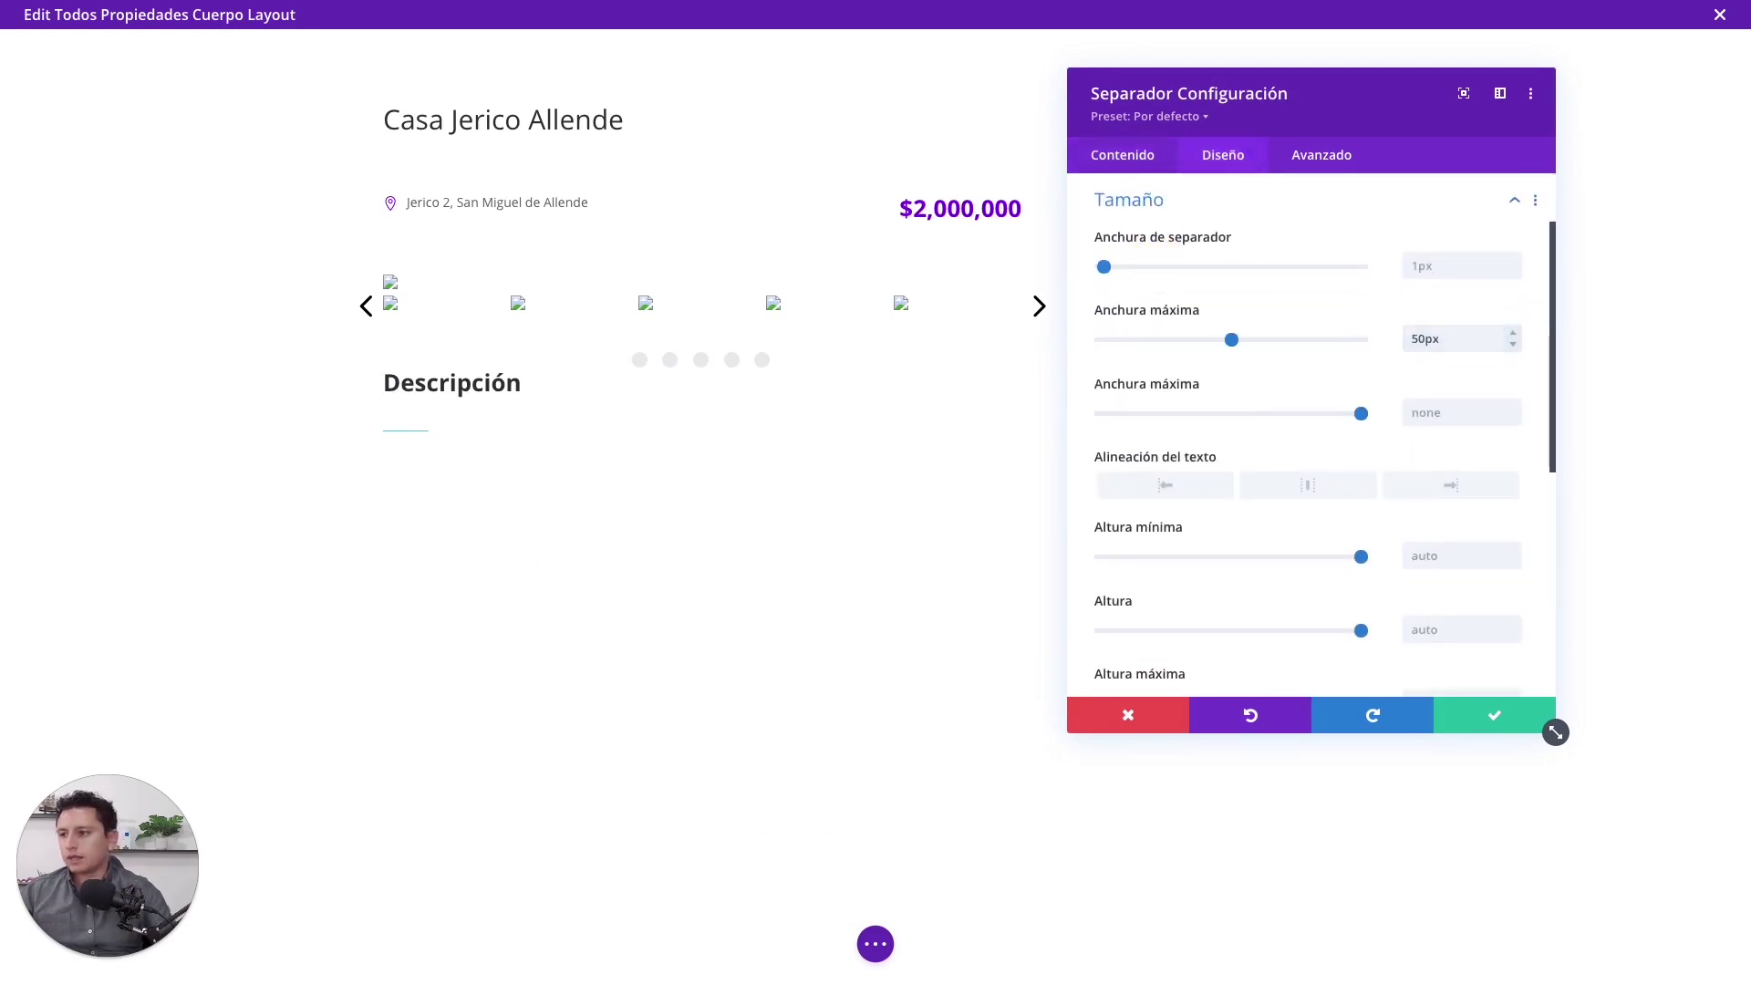
double_click(1396, 408)
key(BackSpace)
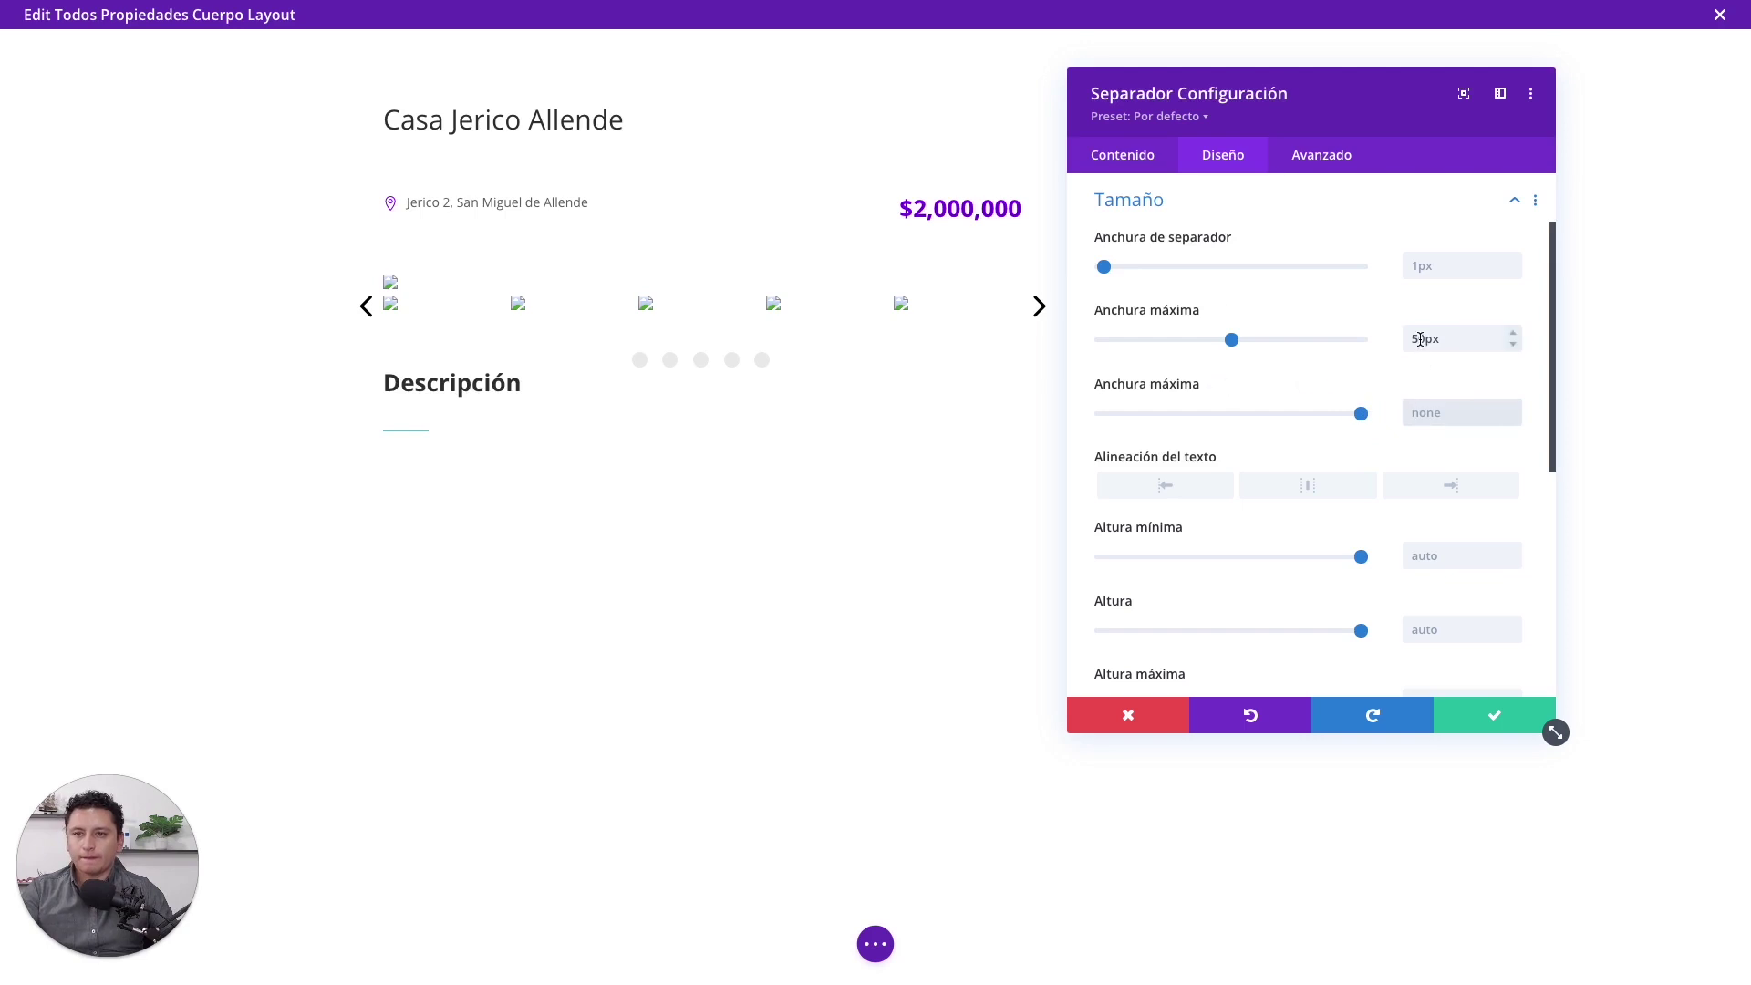
click(1420, 339)
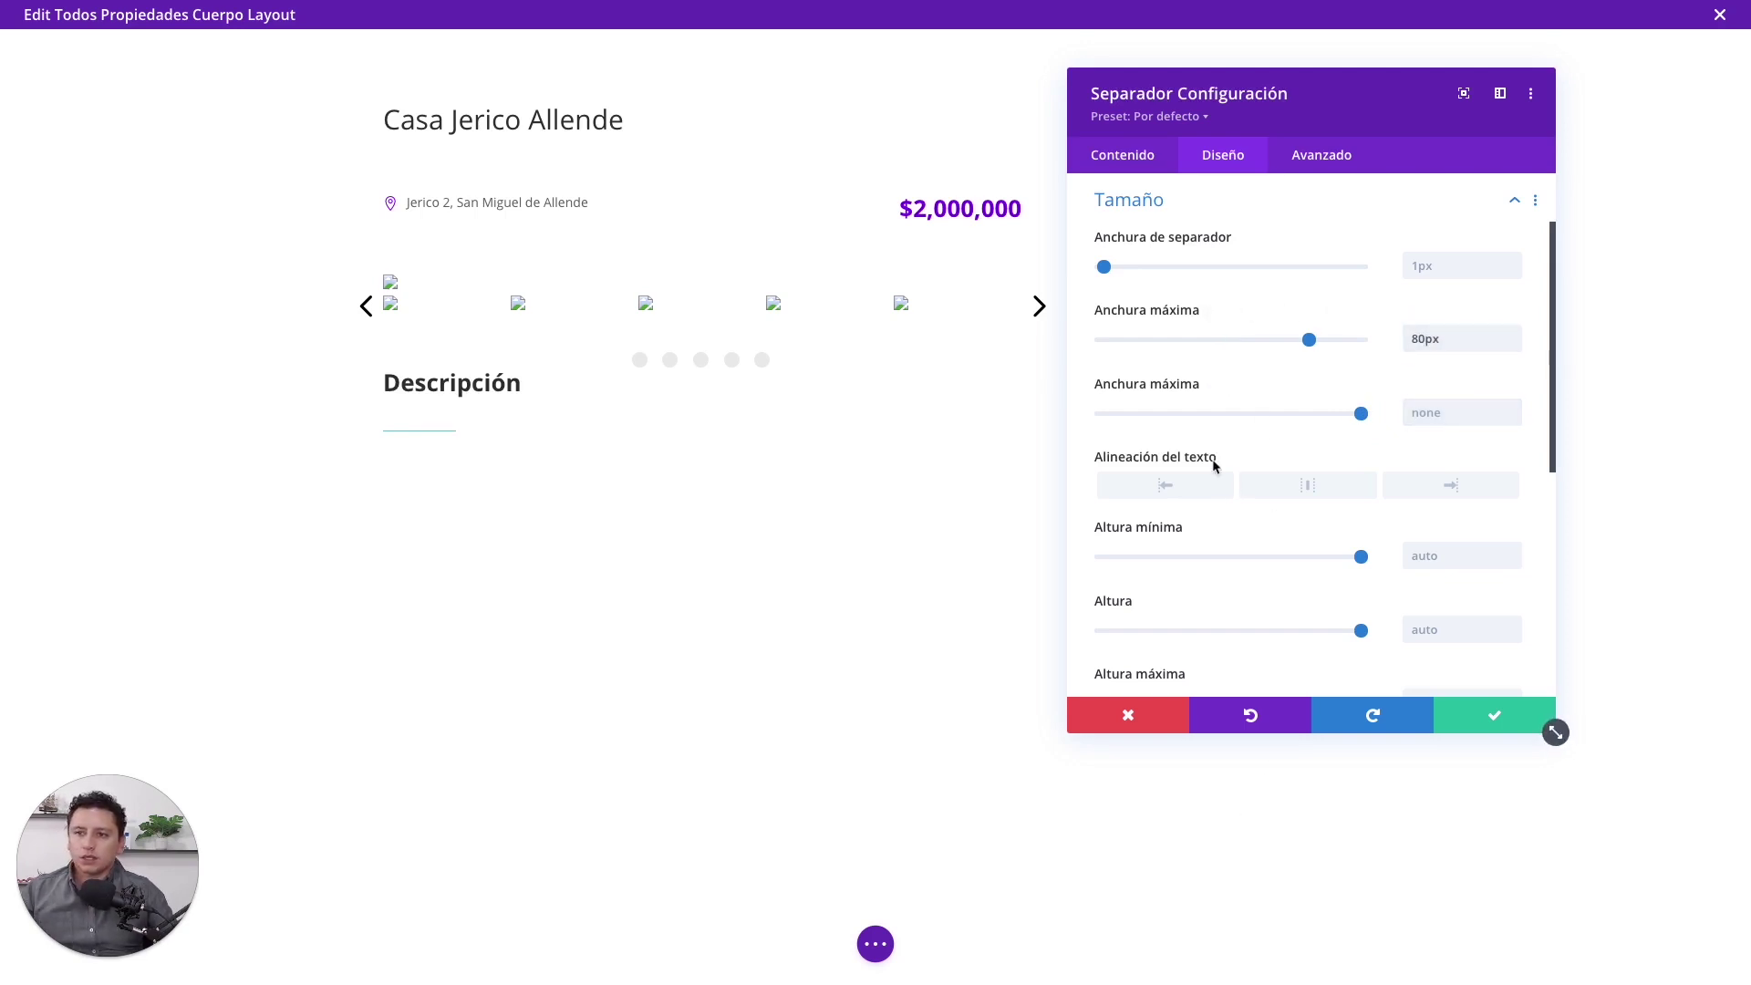
Set the separator line thickness to 3px
scroll(1300, 583, down, 3)
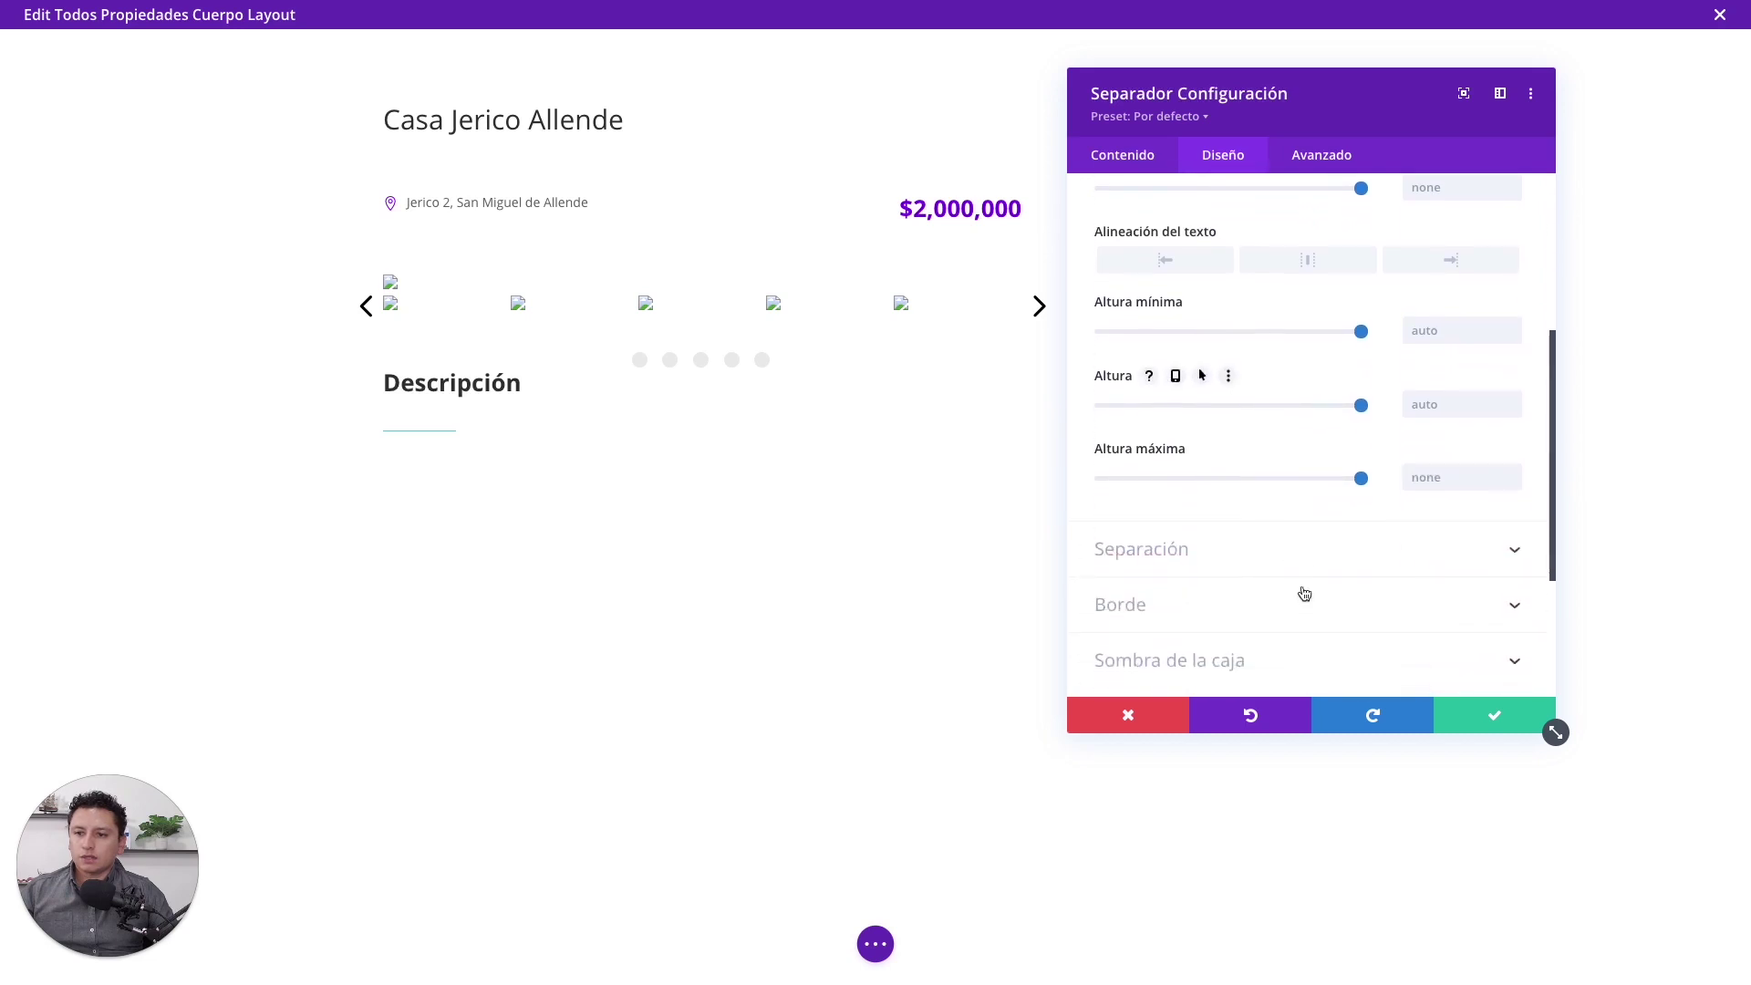
scroll(1293, 587, down, 2)
scroll(1295, 584, up, 5)
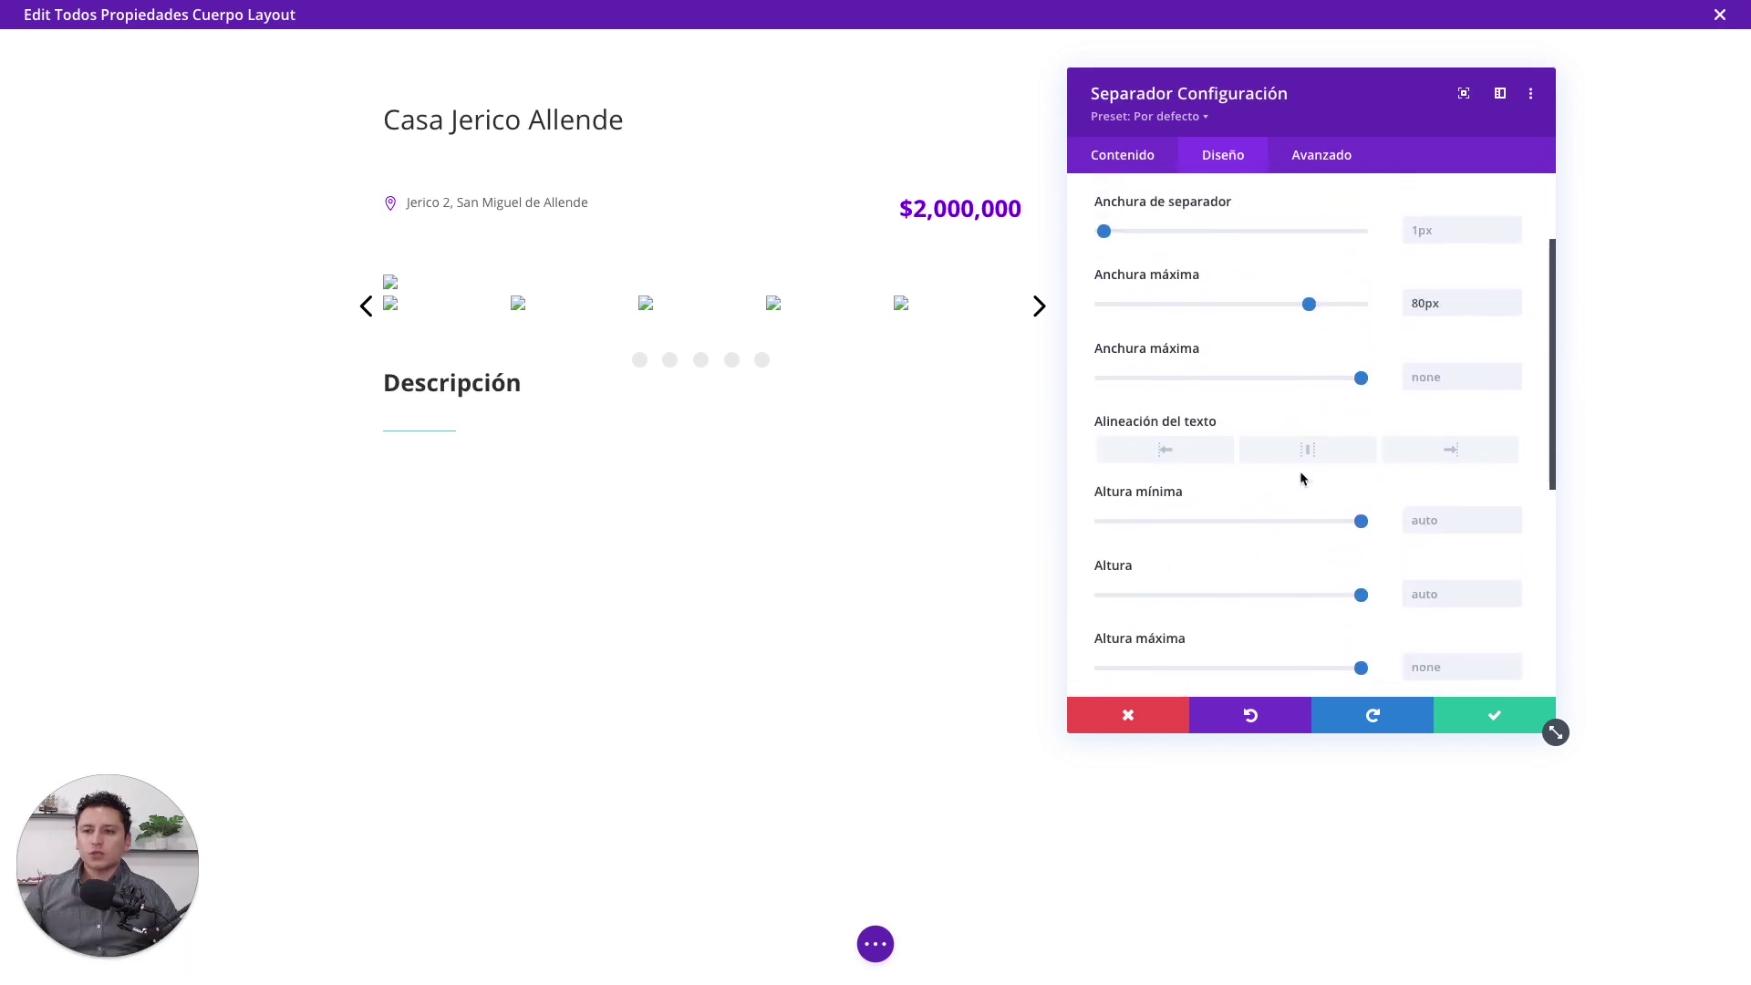
scroll(1302, 473, up, 1)
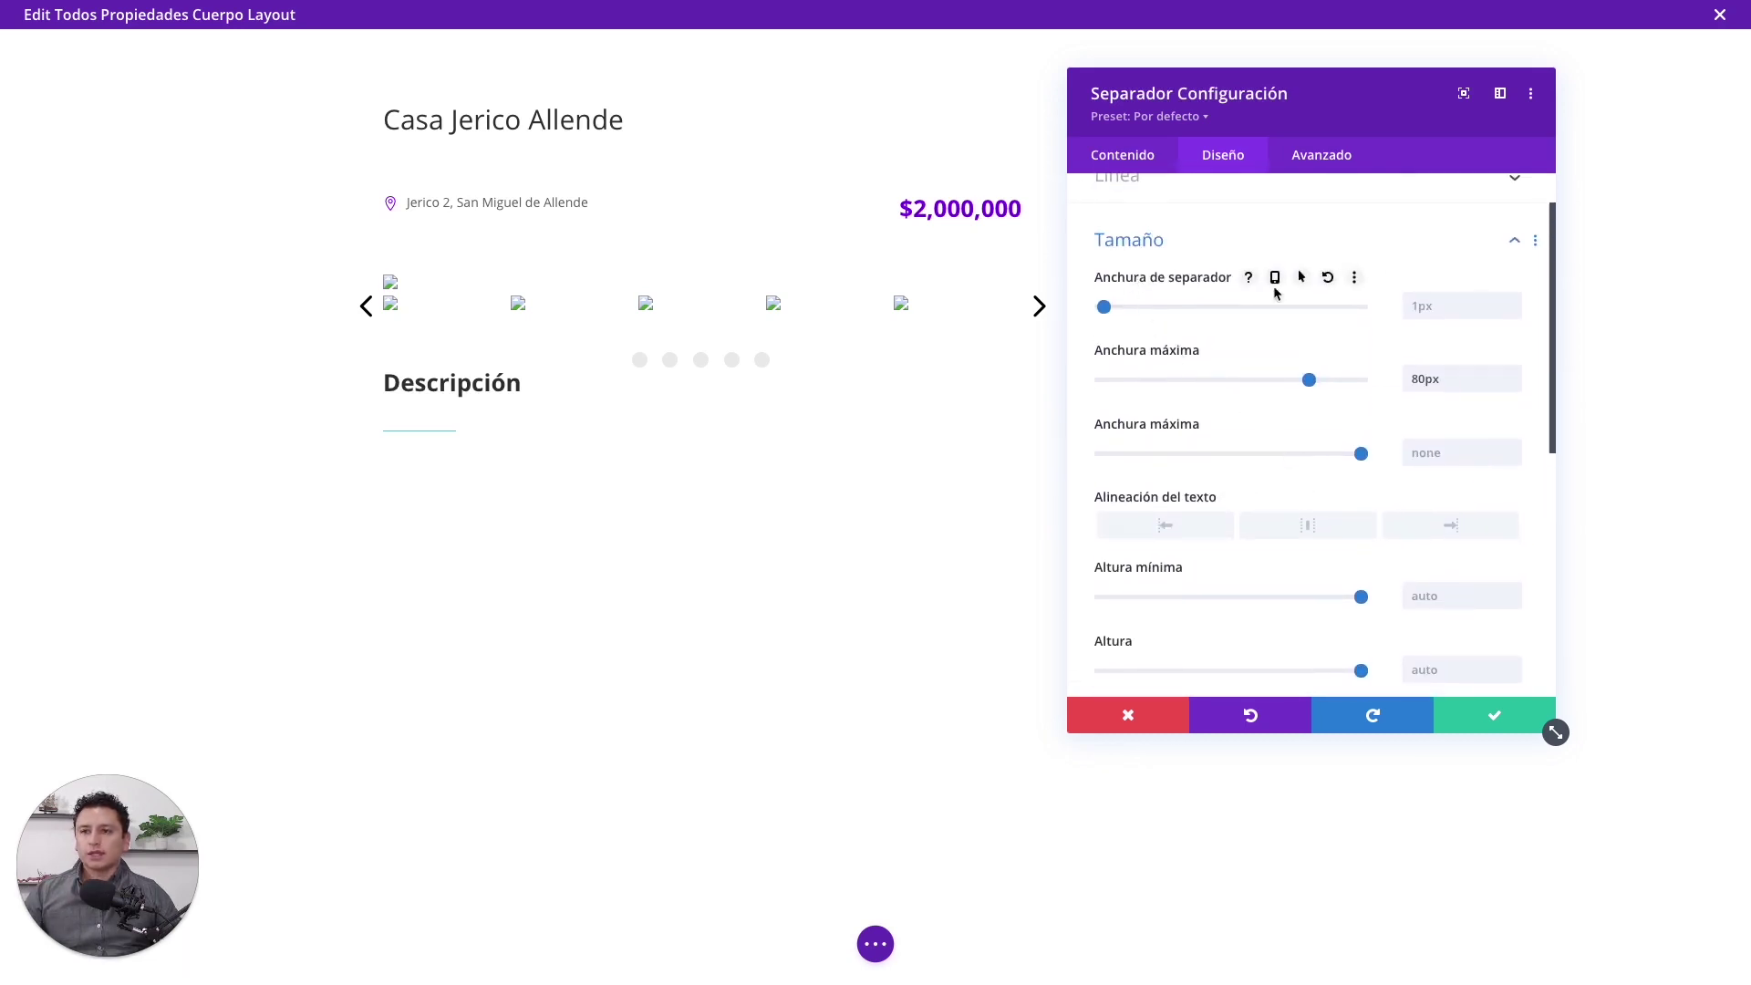
click(1441, 299)
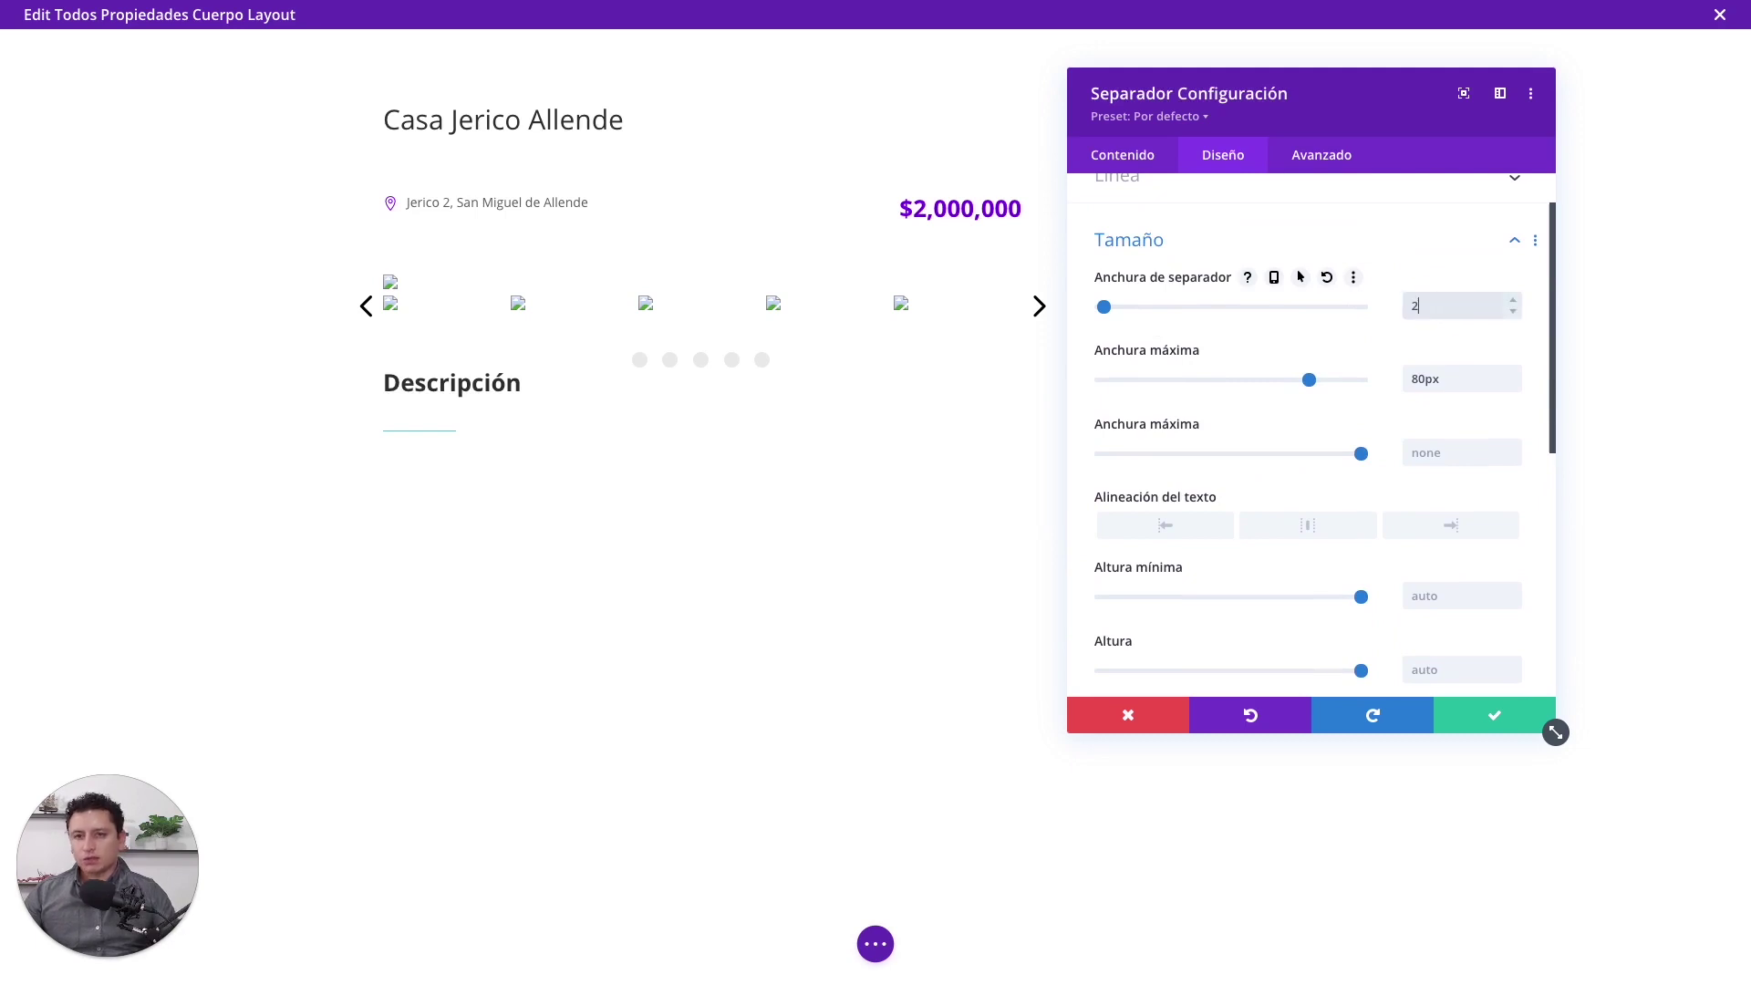
key(Return)
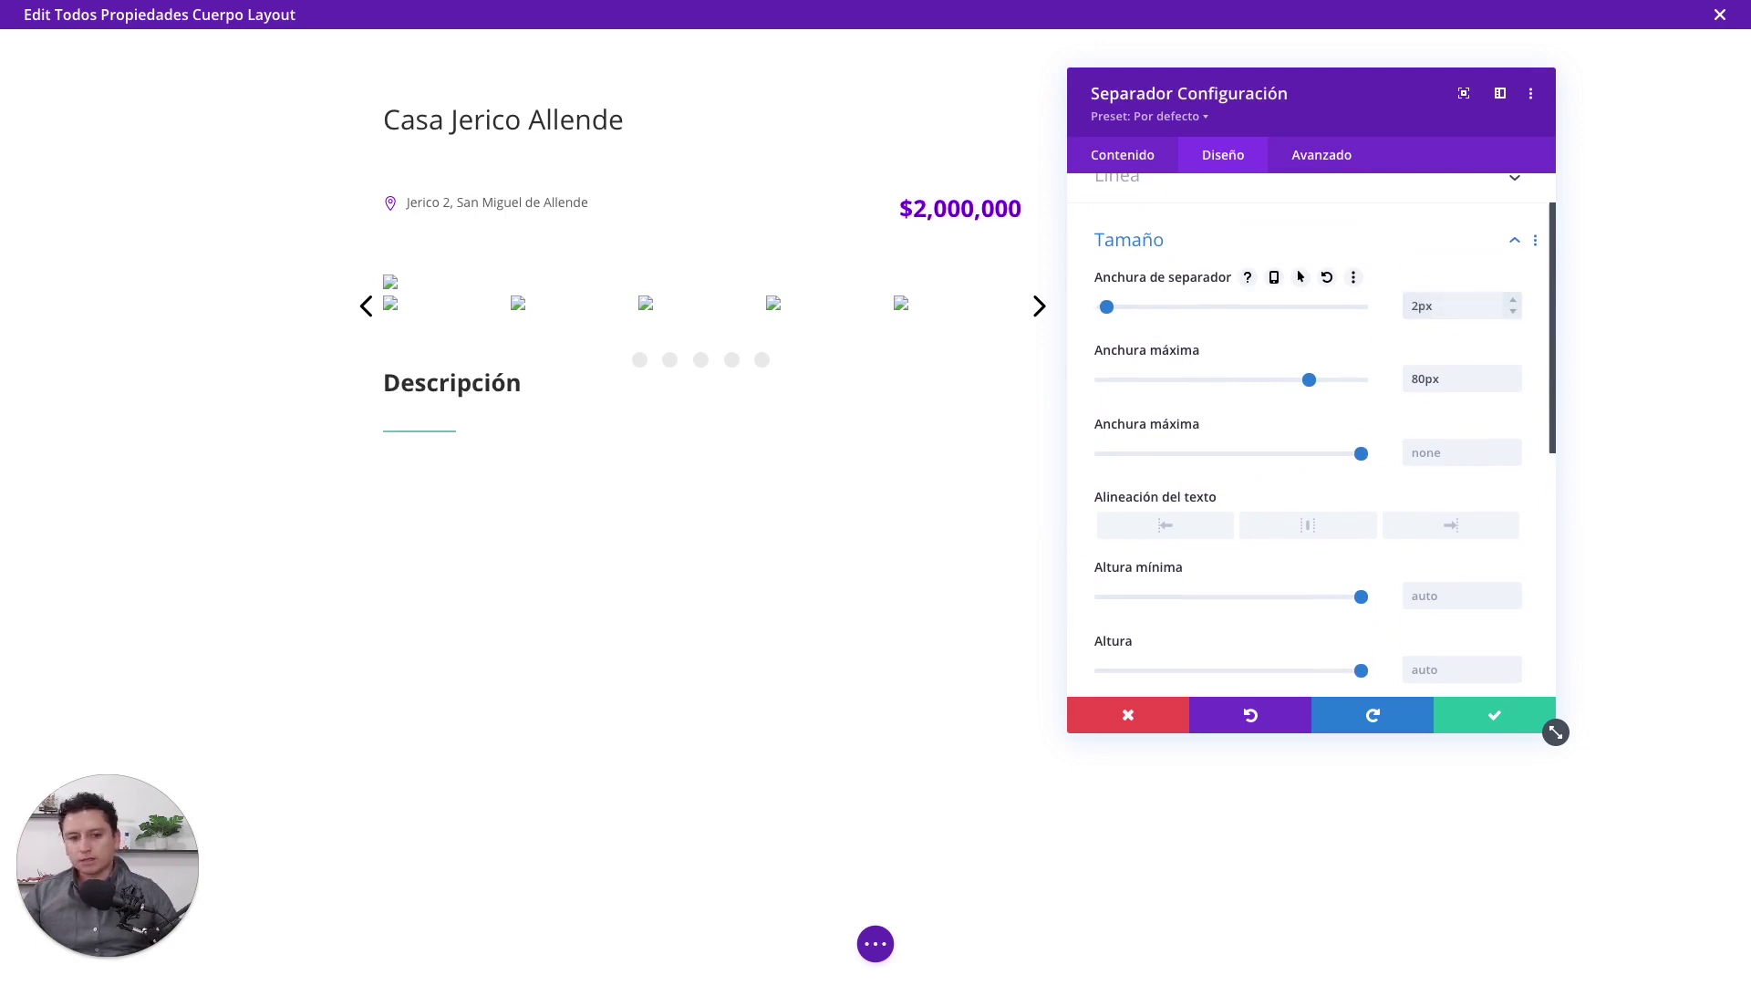
drag(1458, 294, 1388, 304)
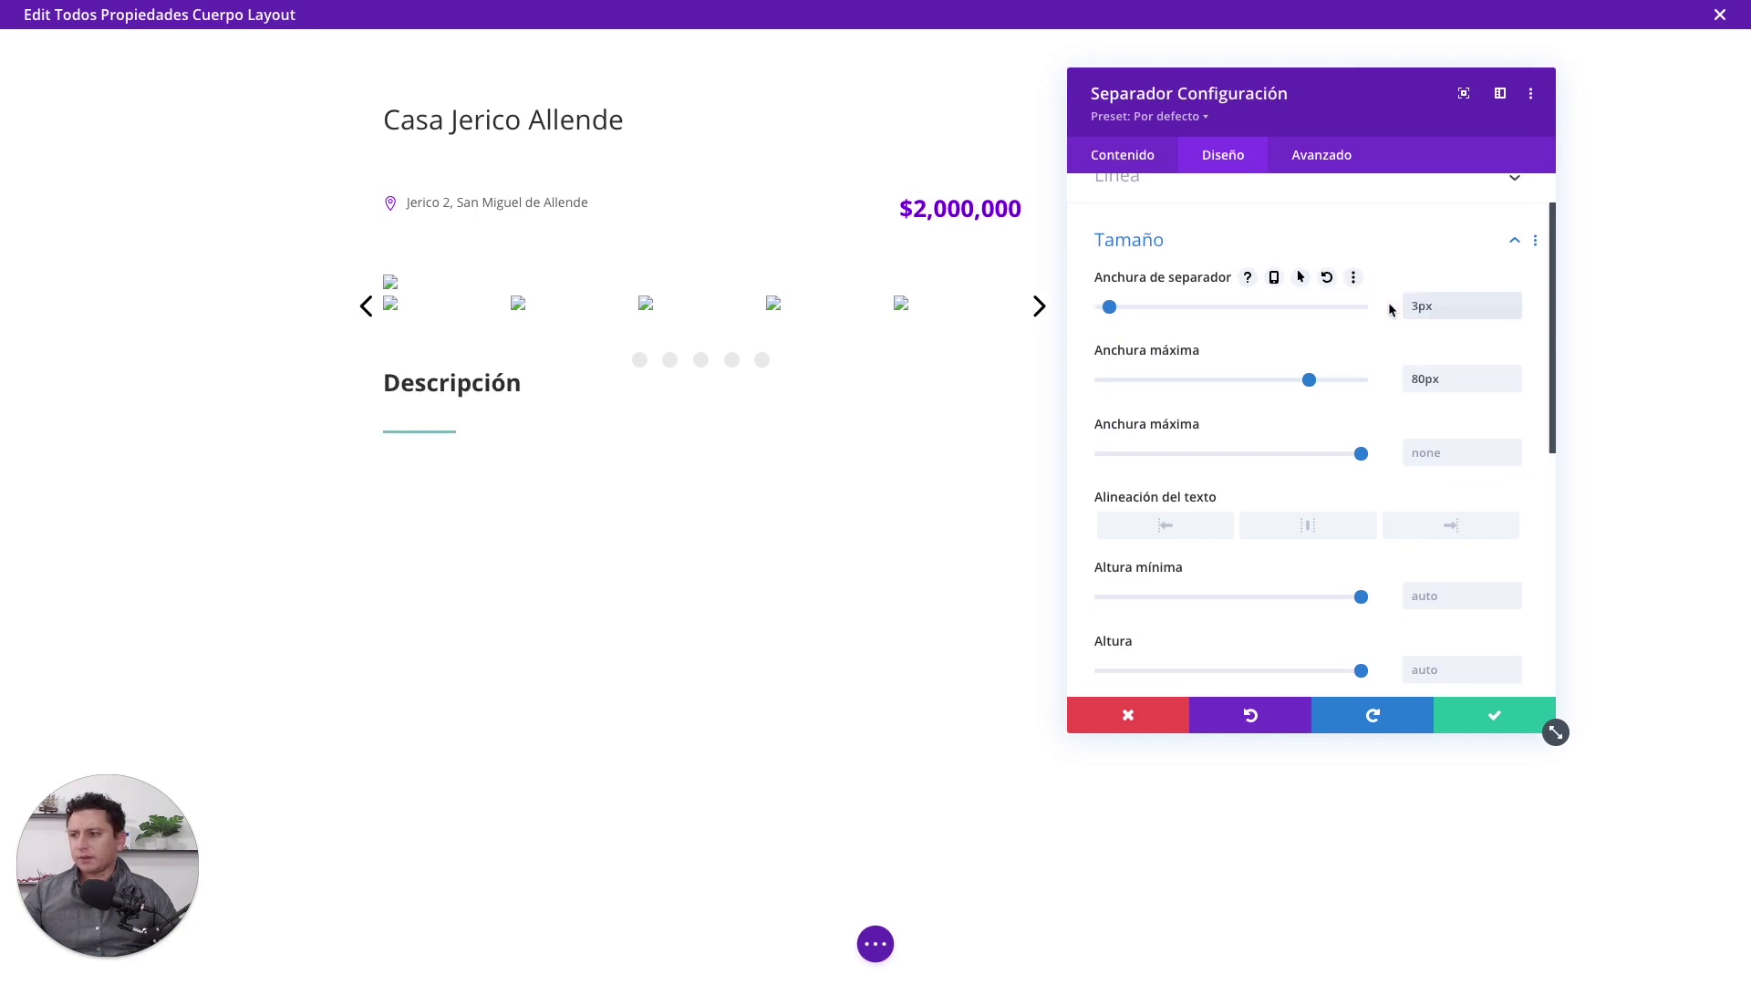
text(3px)
key(Return)
Make the divider line purple and save the separator
scroll(1273, 385, up, 1)
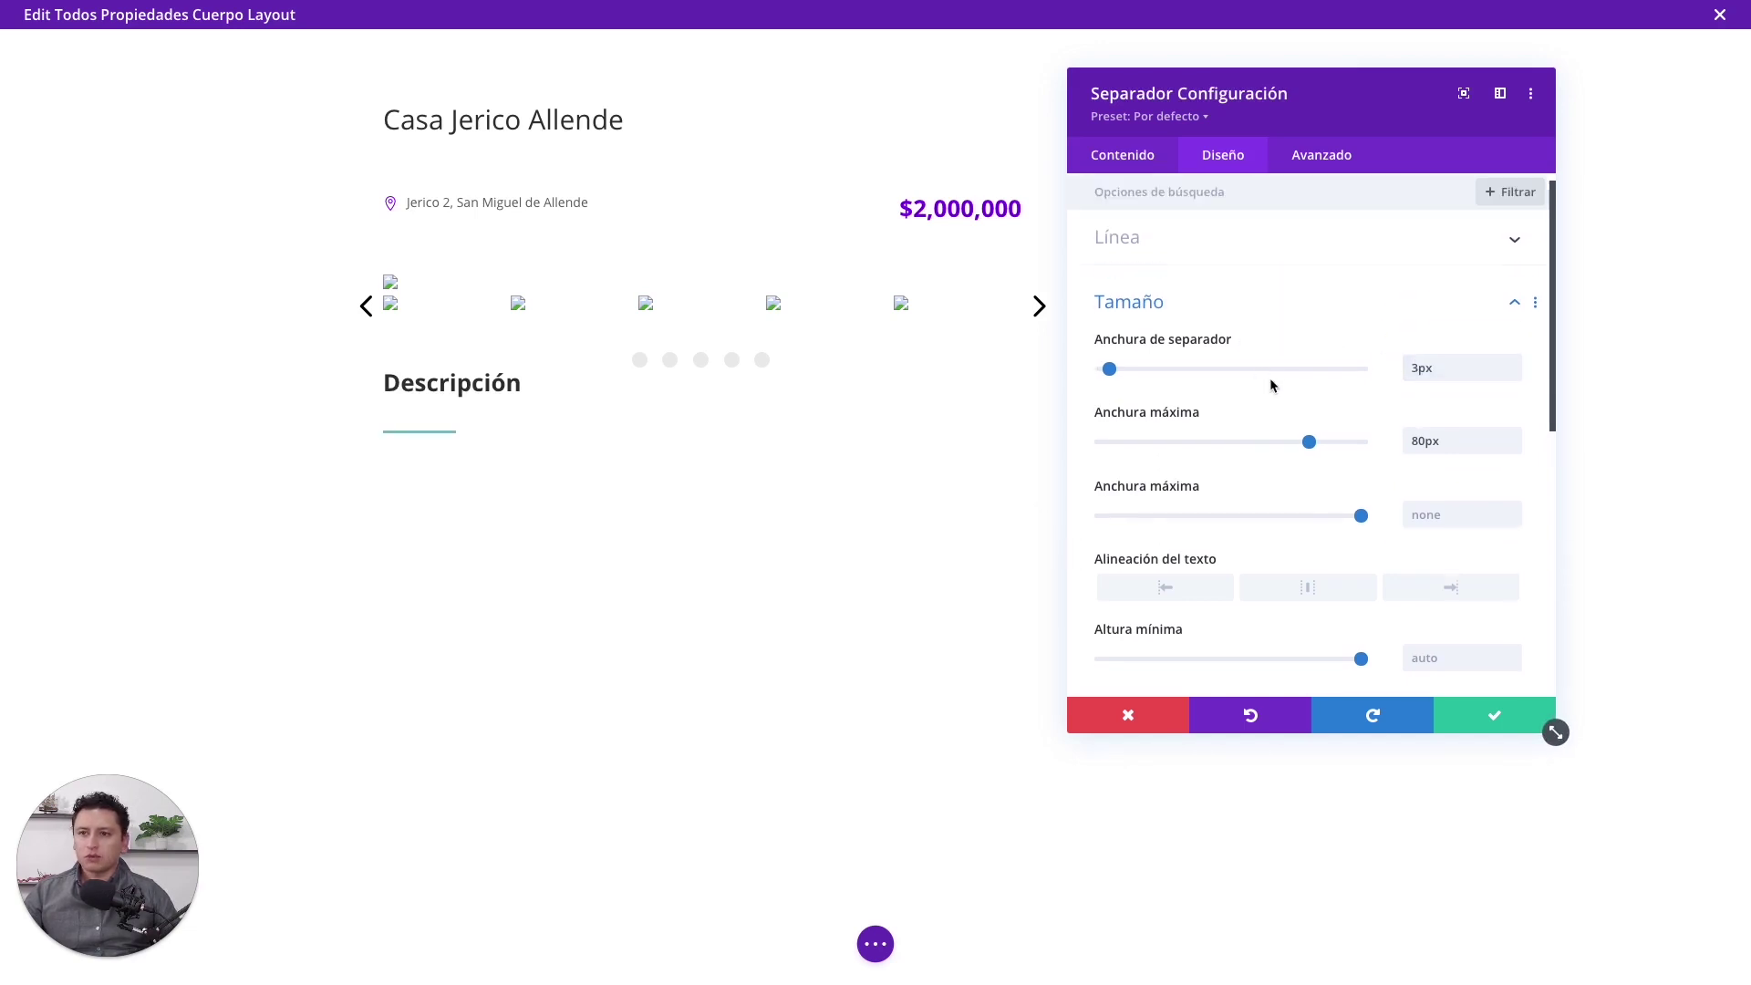
scroll(1273, 385, down, 6)
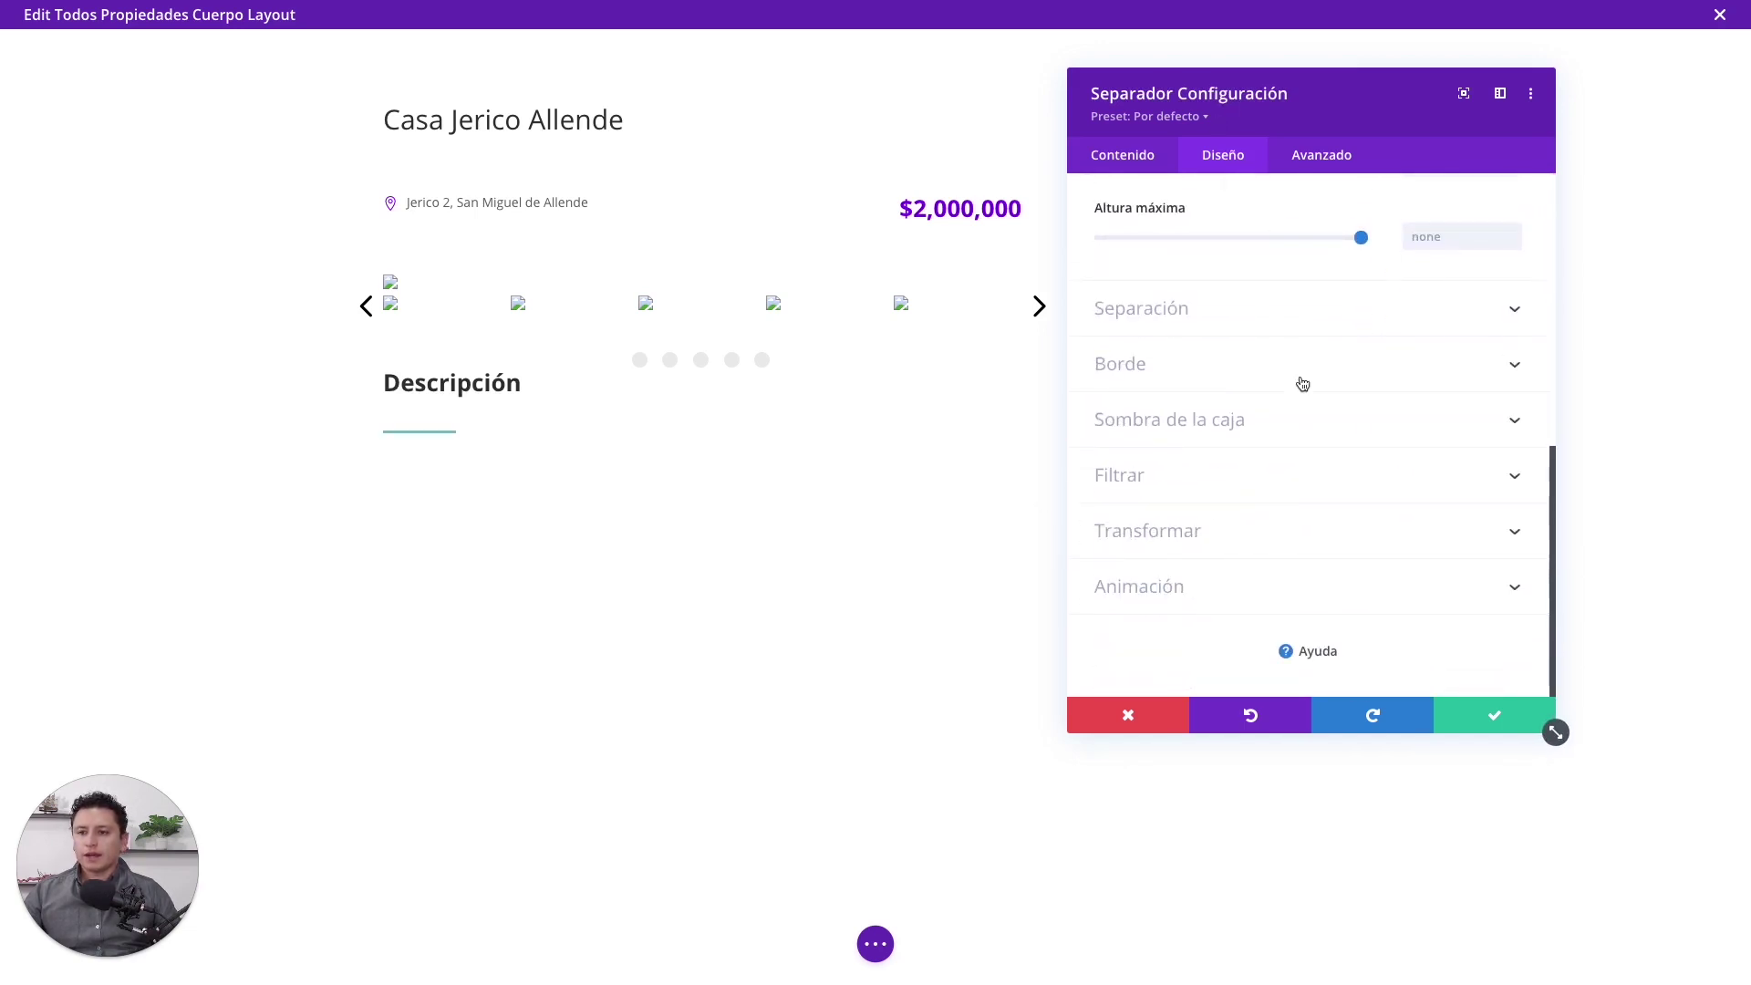
scroll(1255, 365, up, 6)
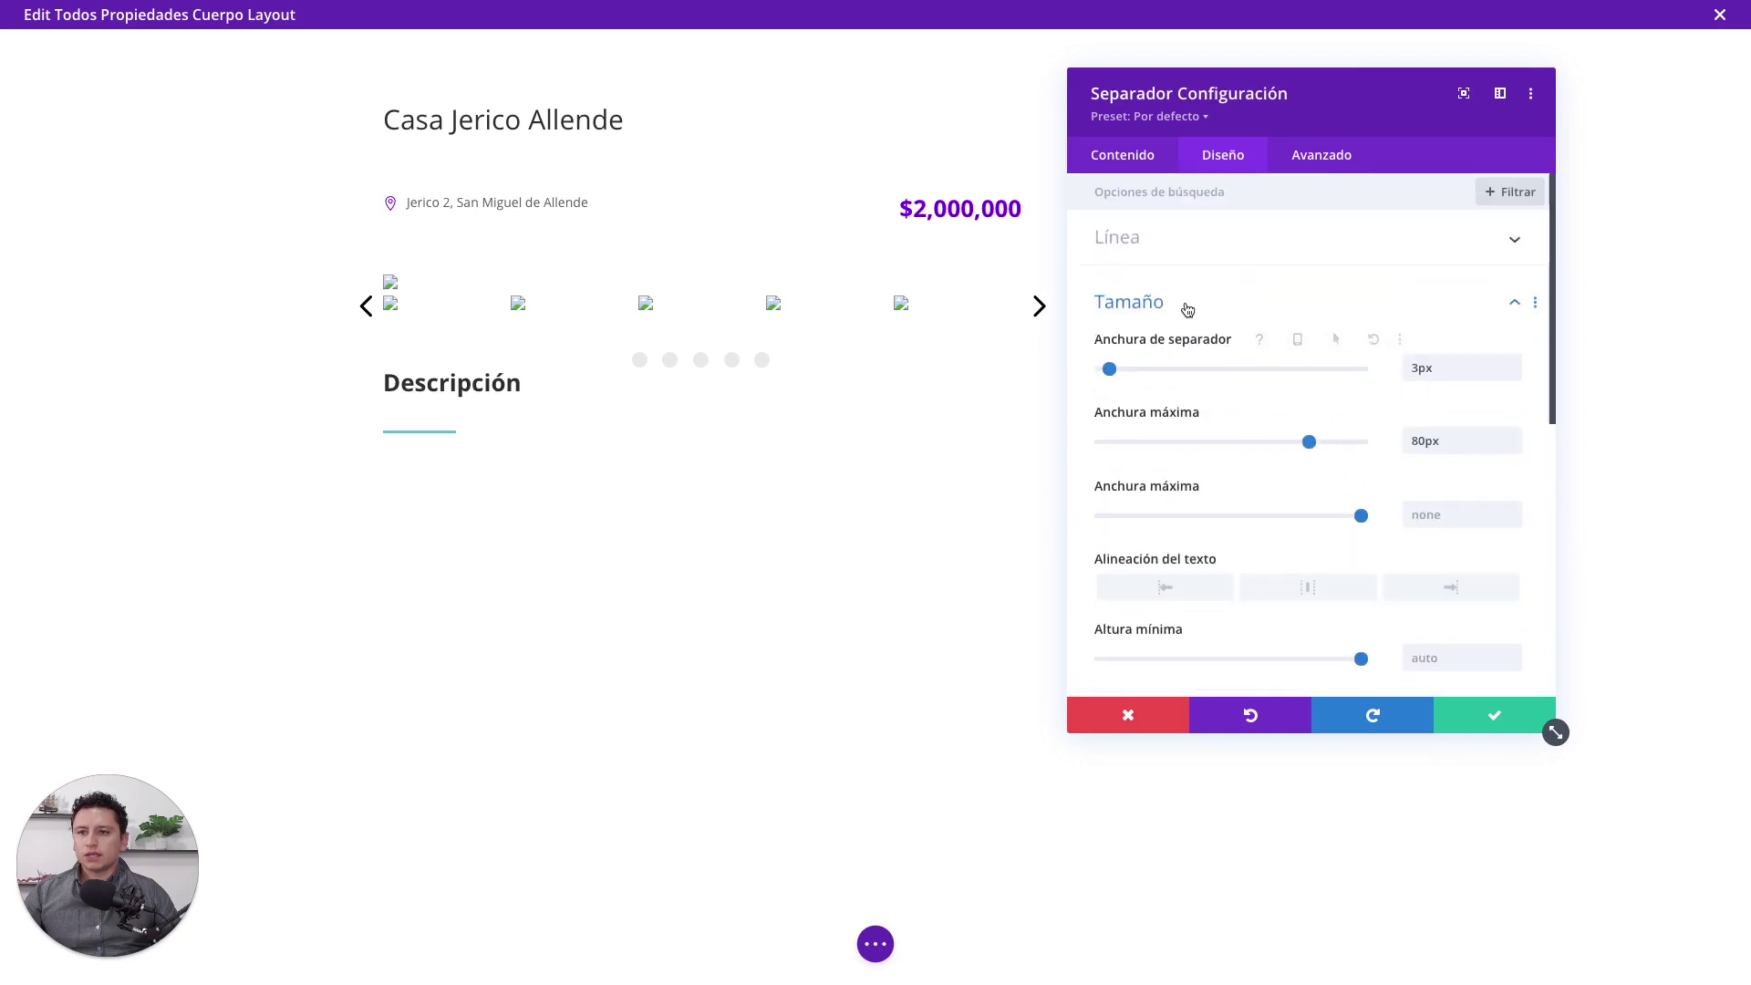
click(1184, 303)
click(1164, 238)
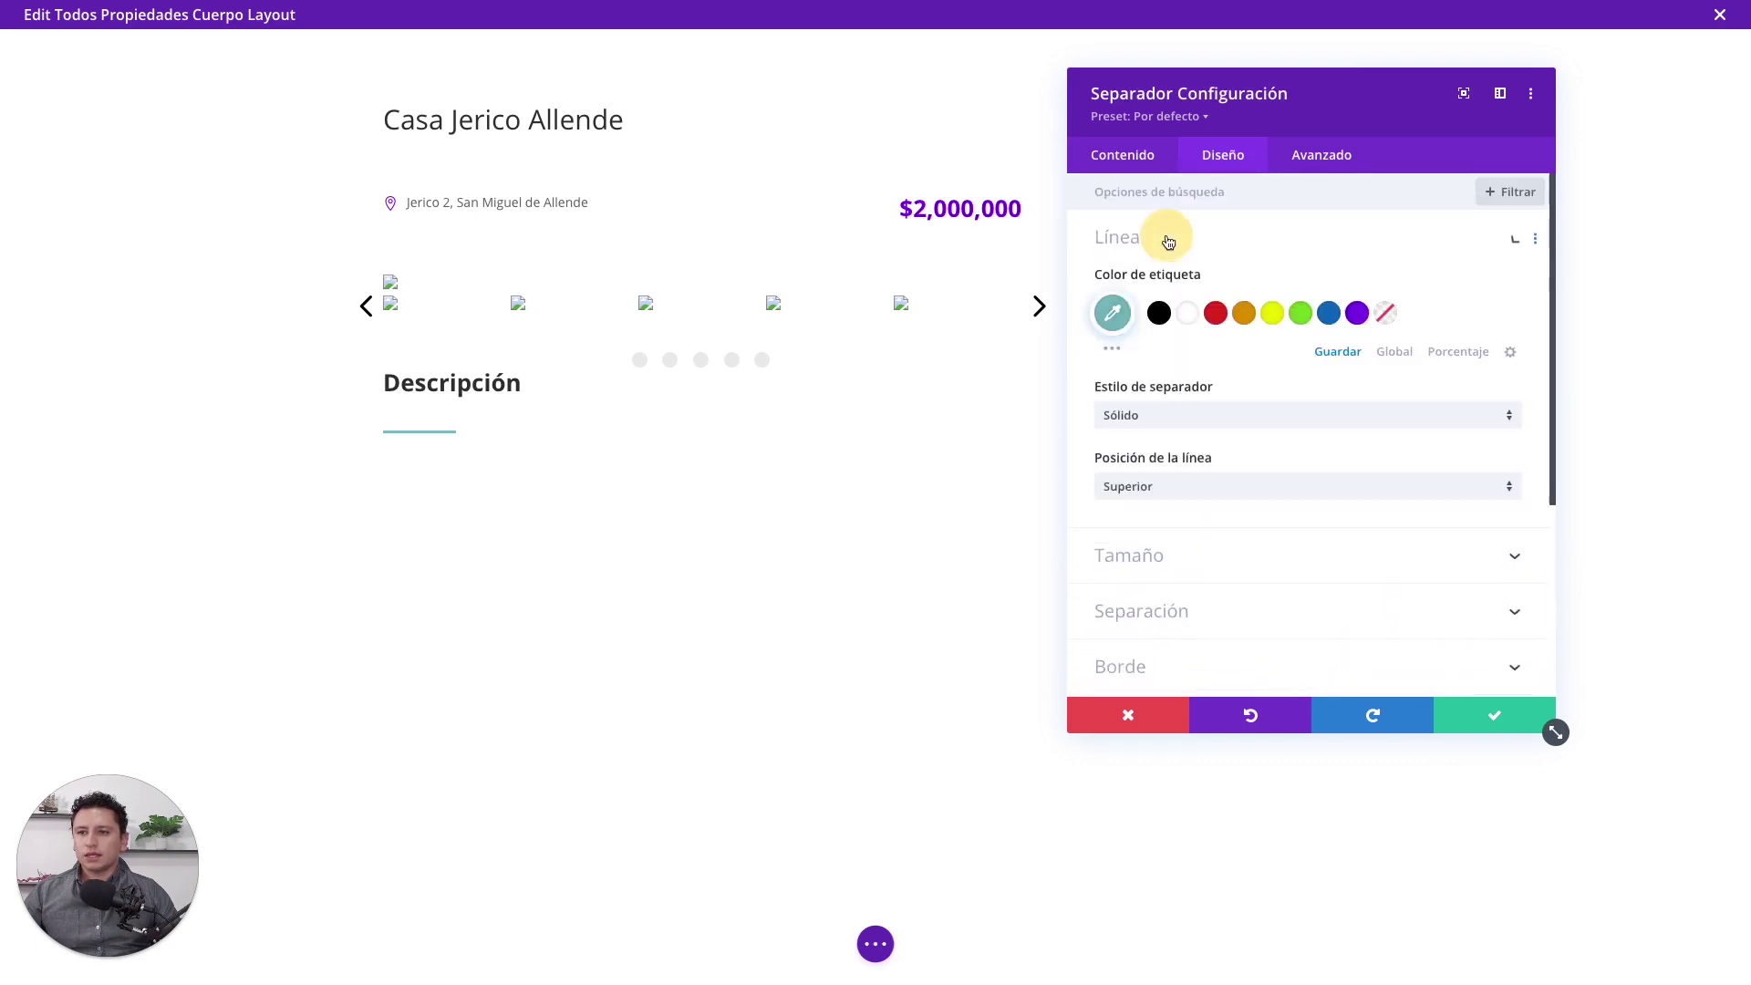
click(1353, 313)
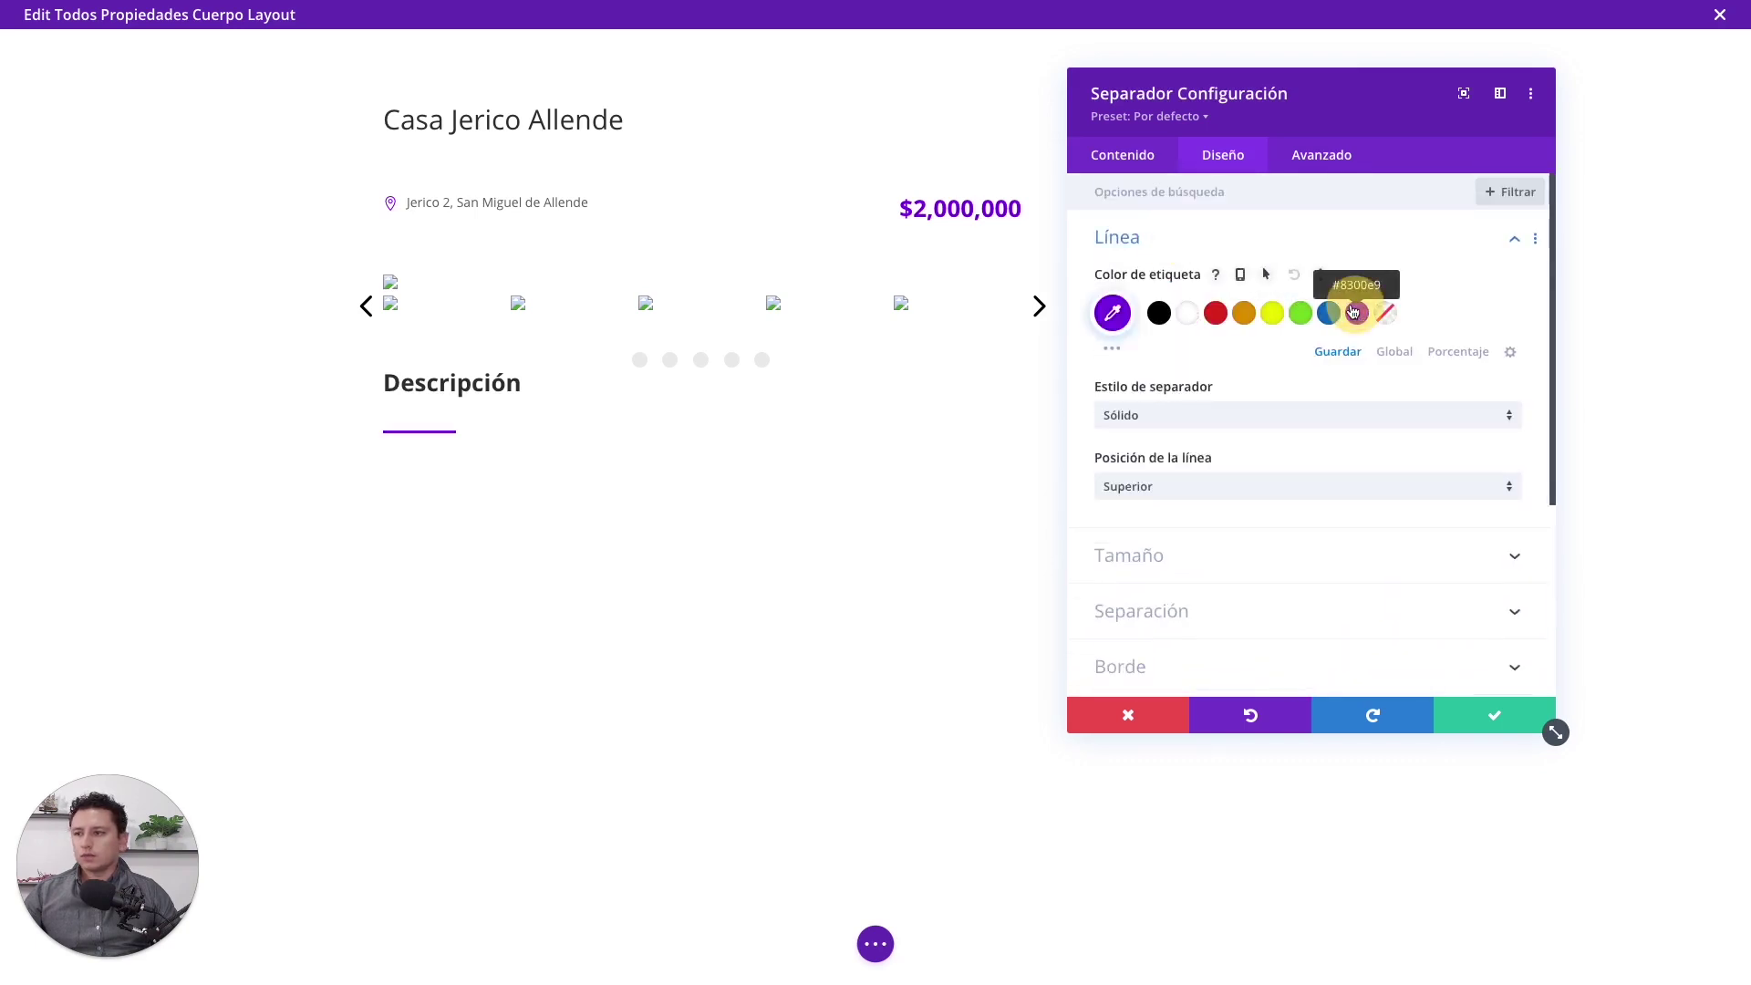
click(1475, 712)
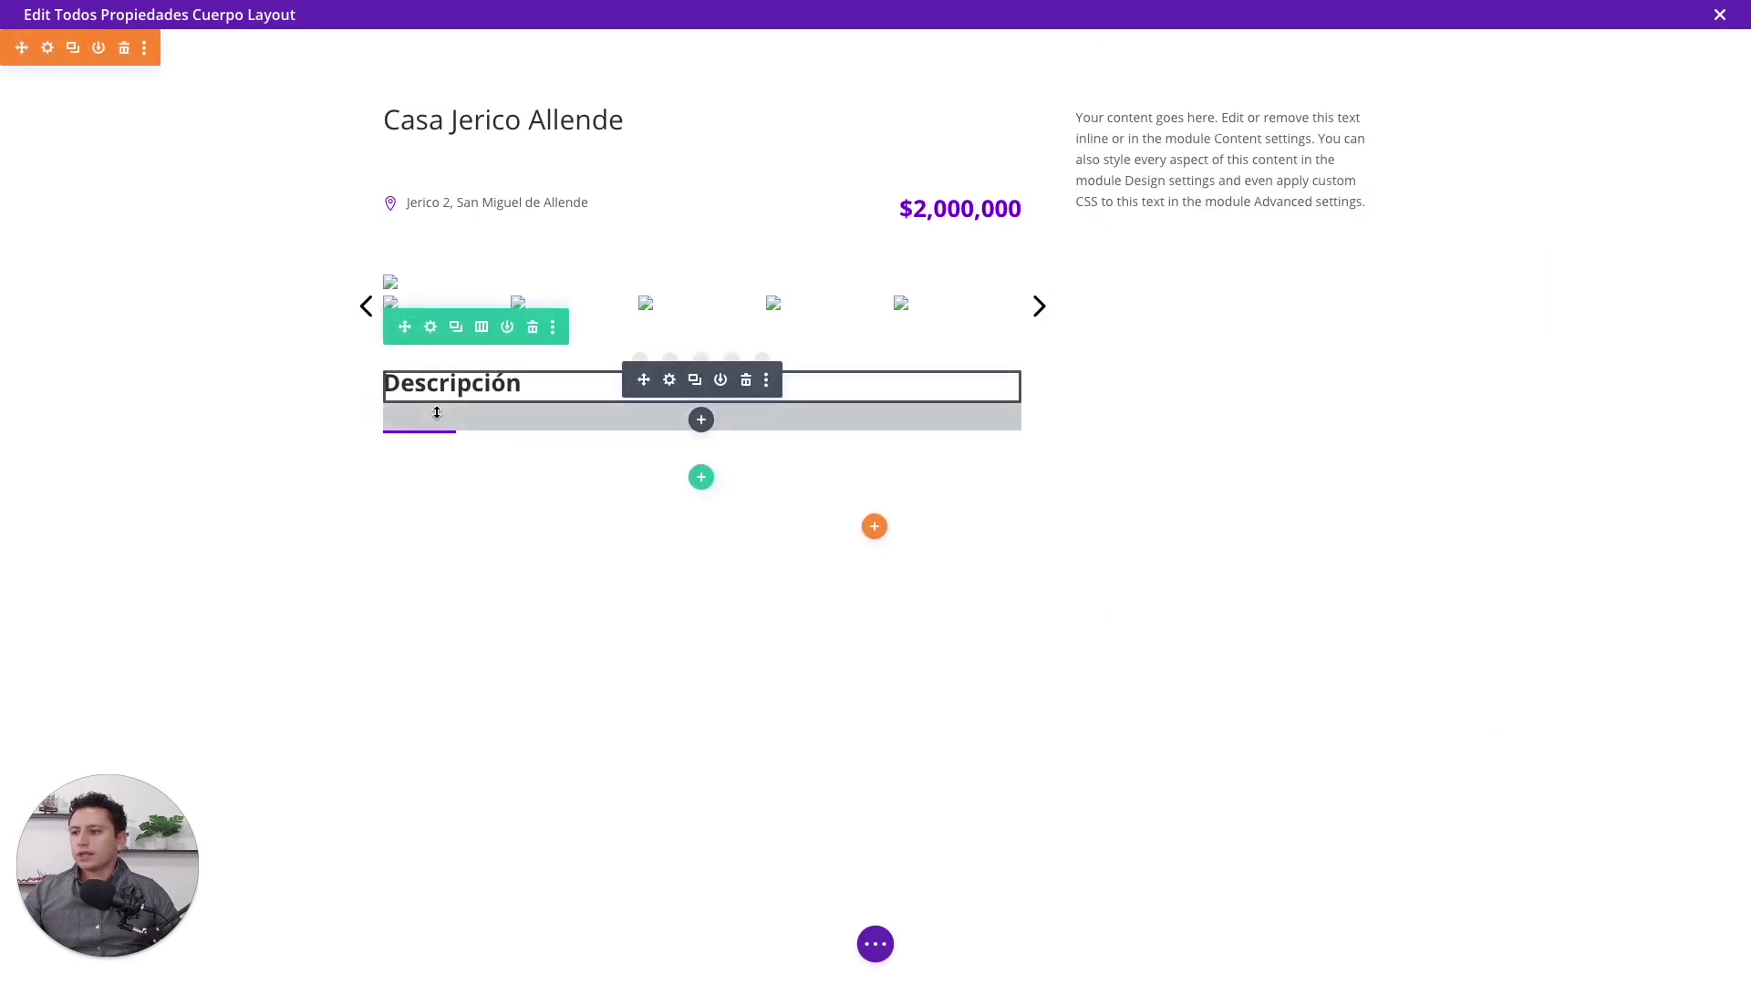
Drag the purple divider up so it sits directly under the Descripción heading
drag(441, 416, 460, 384)
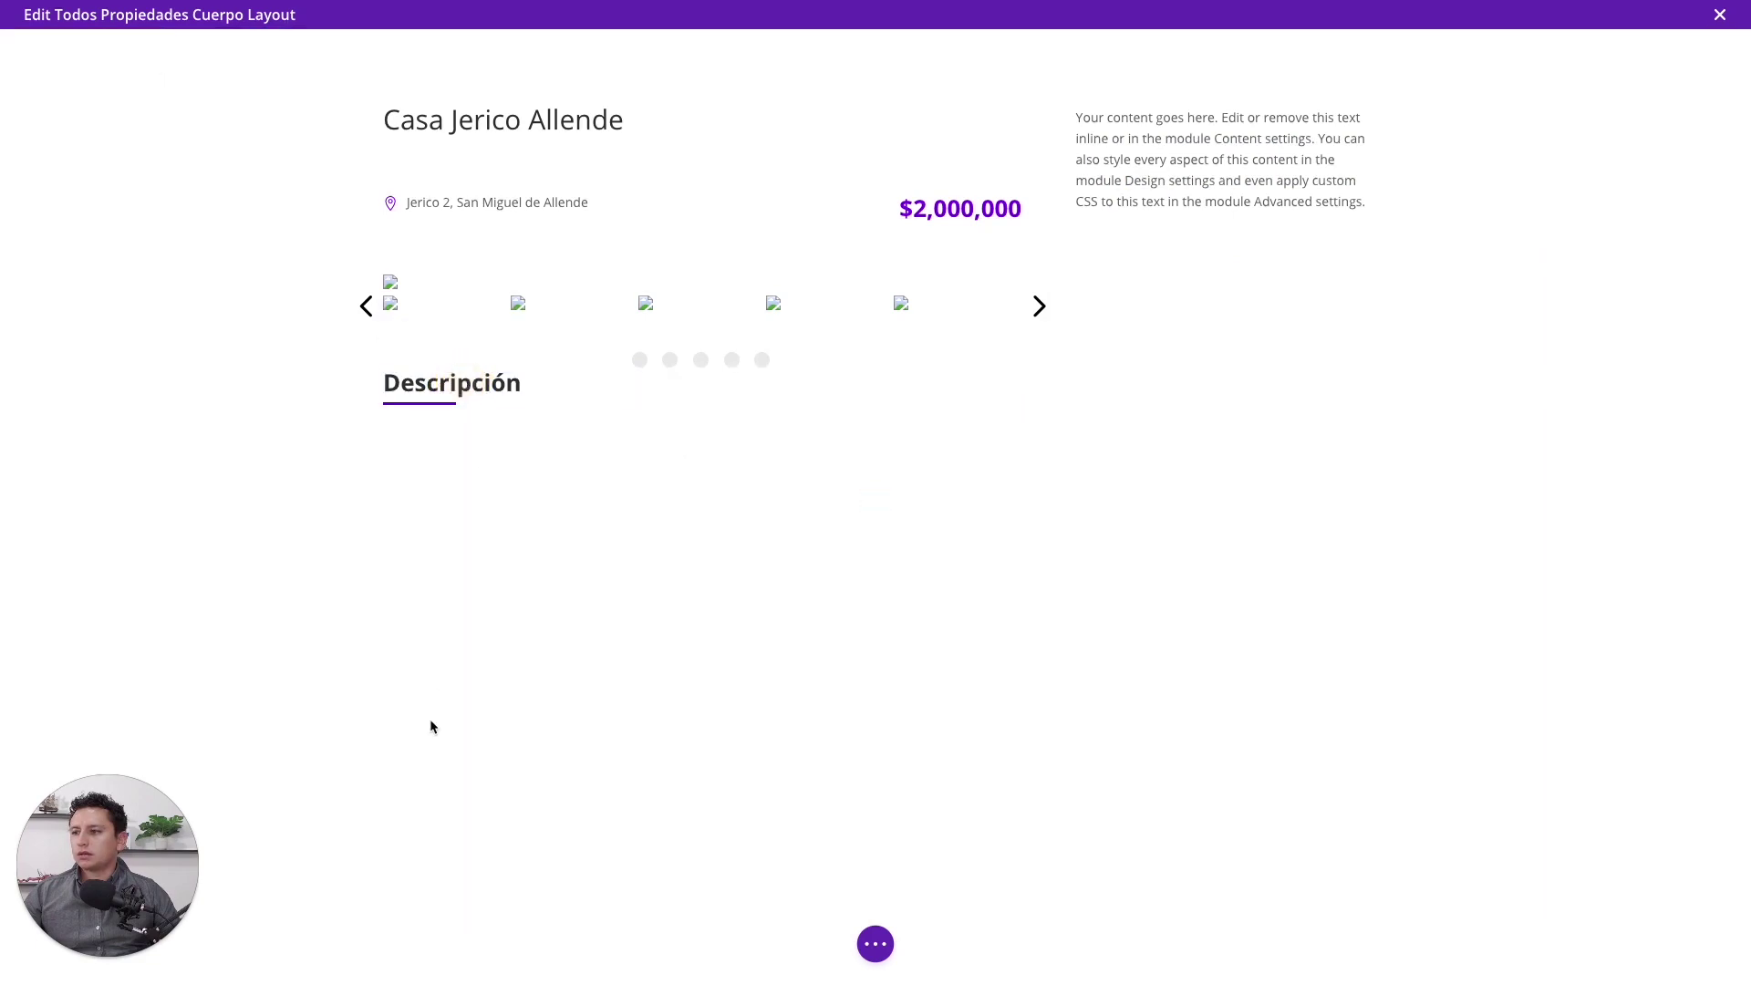
click(439, 402)
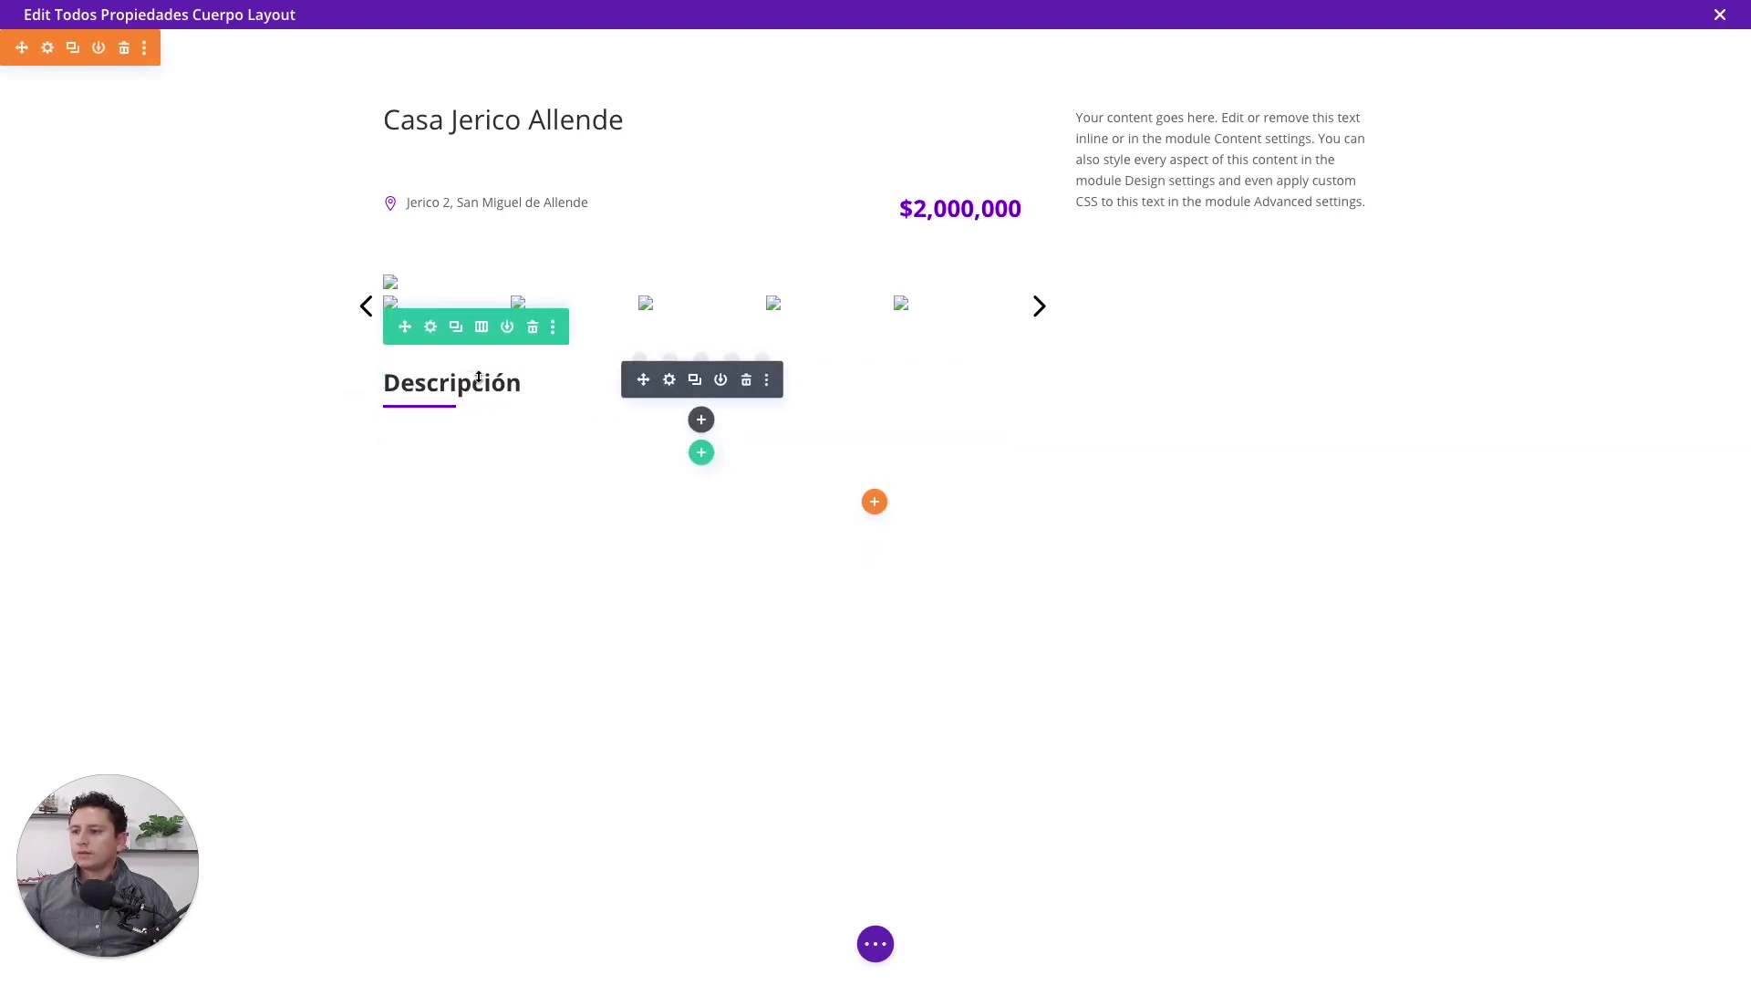
Insert a Post Content module via the 'conte' search and move it under the Descripción divider
click(702, 420)
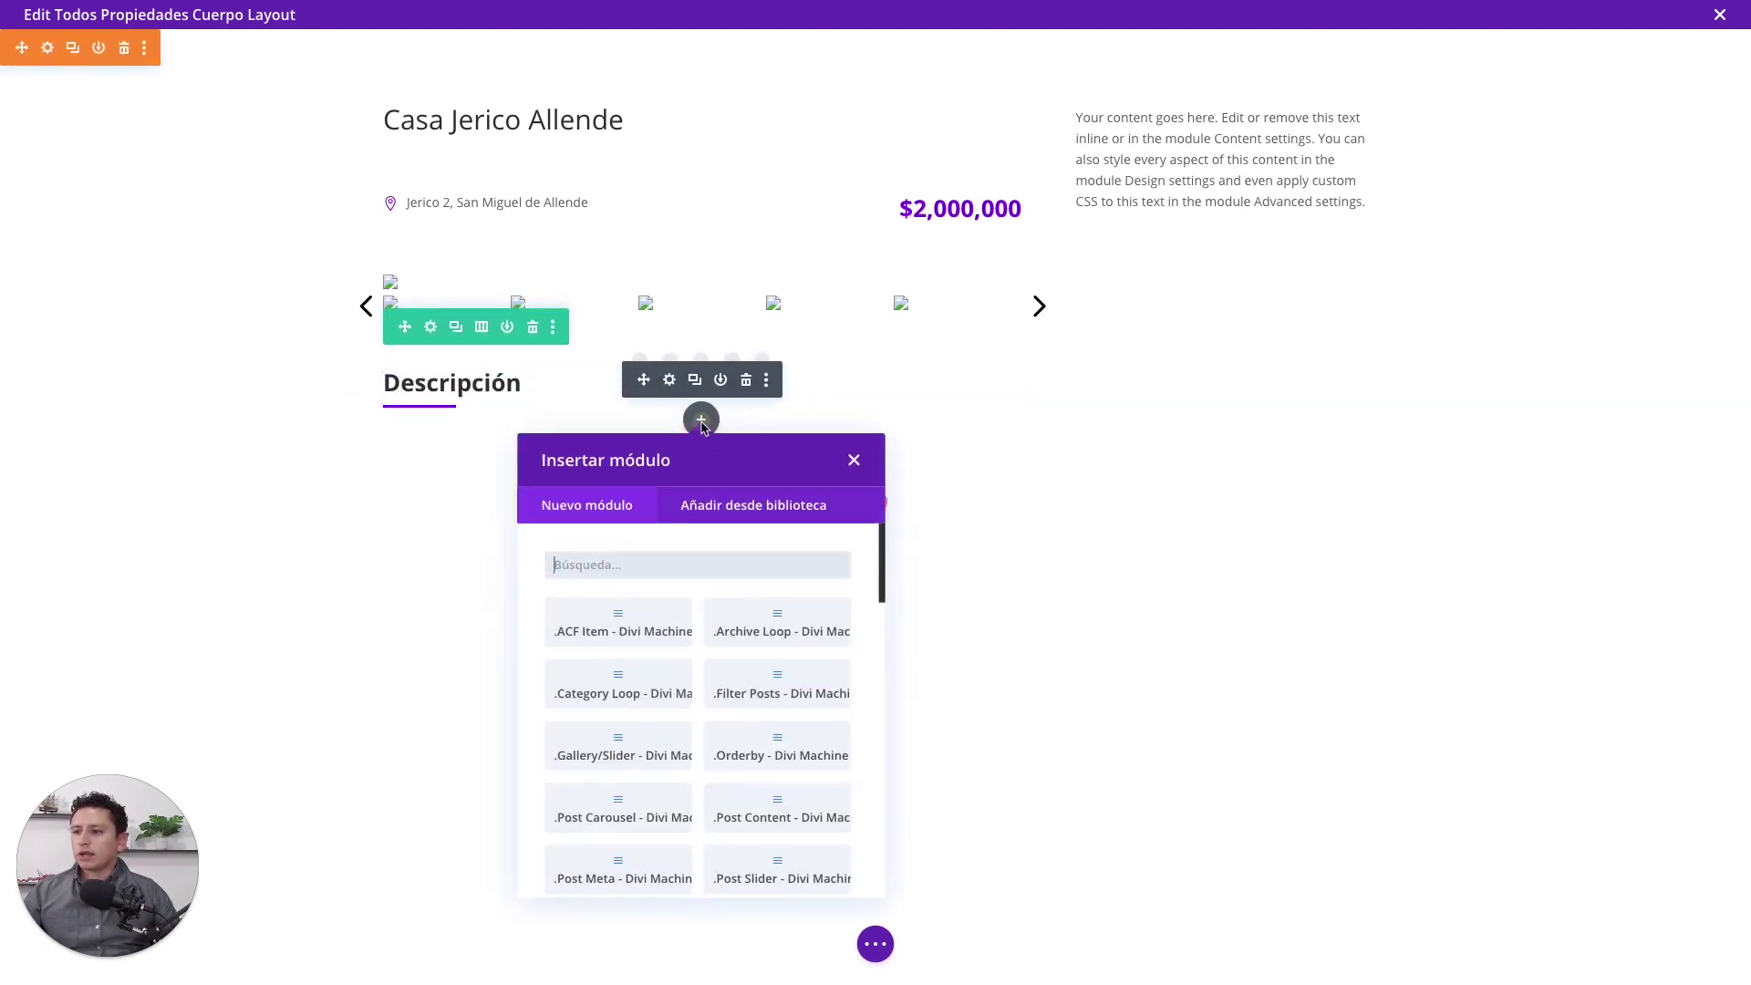
text(contet)
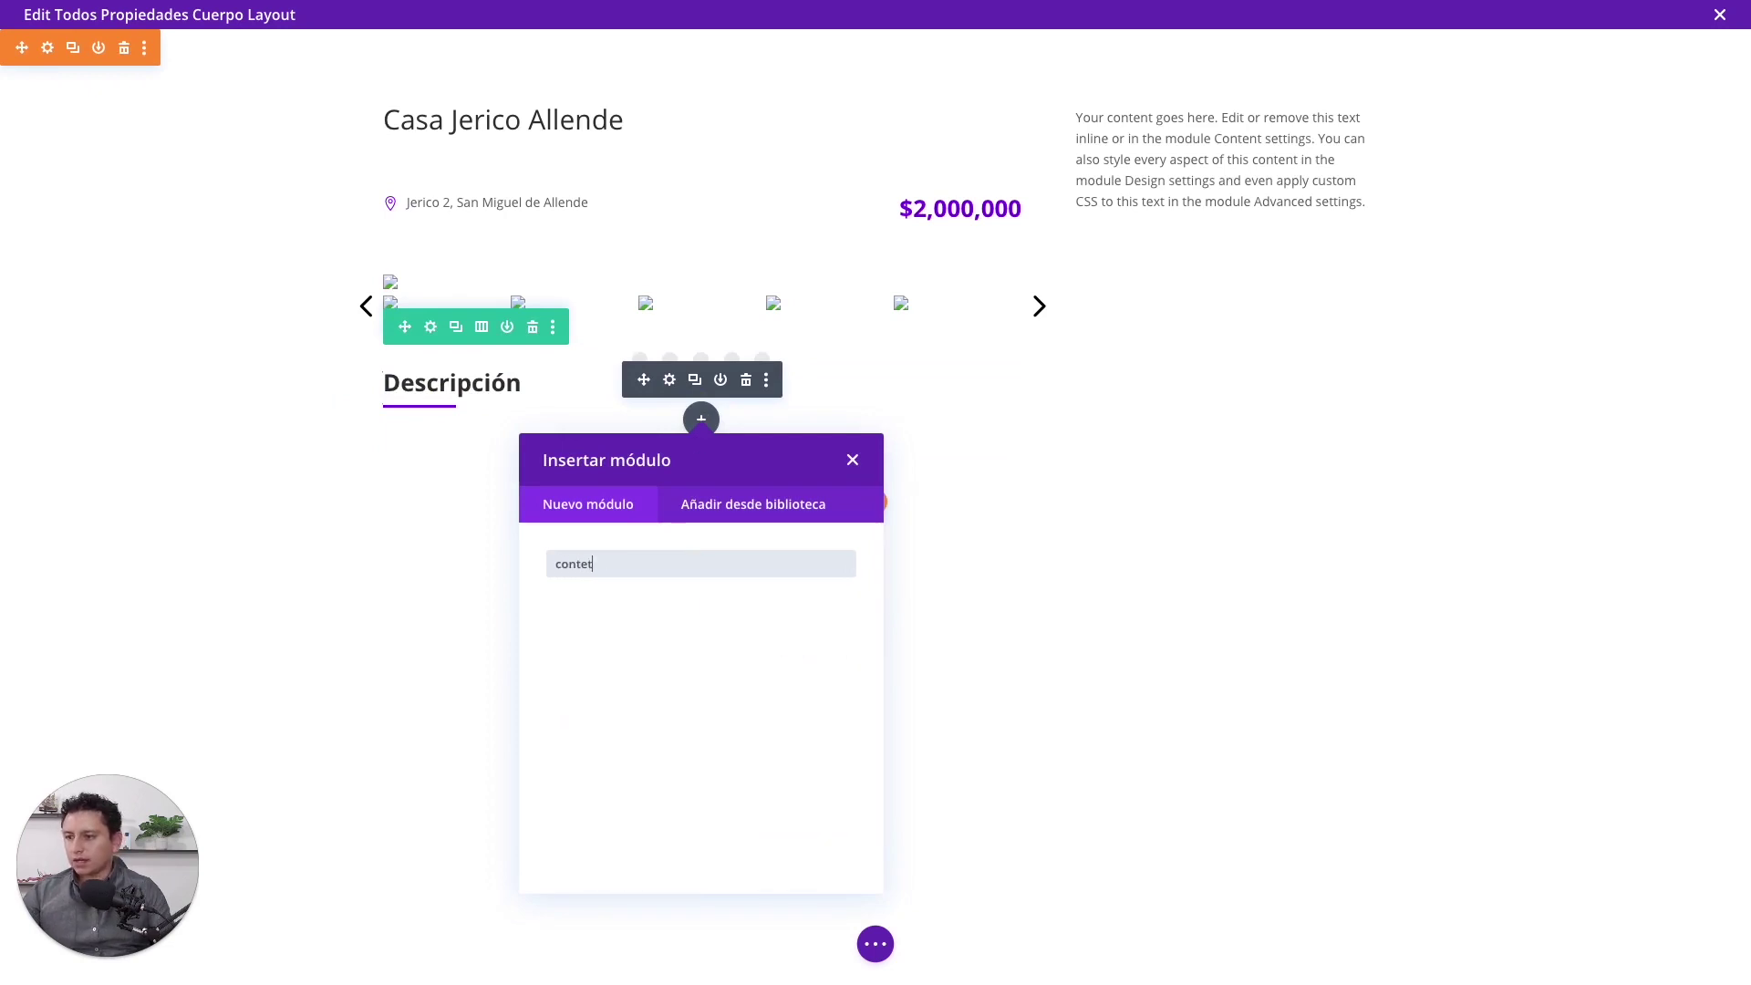
key(BackSpace)
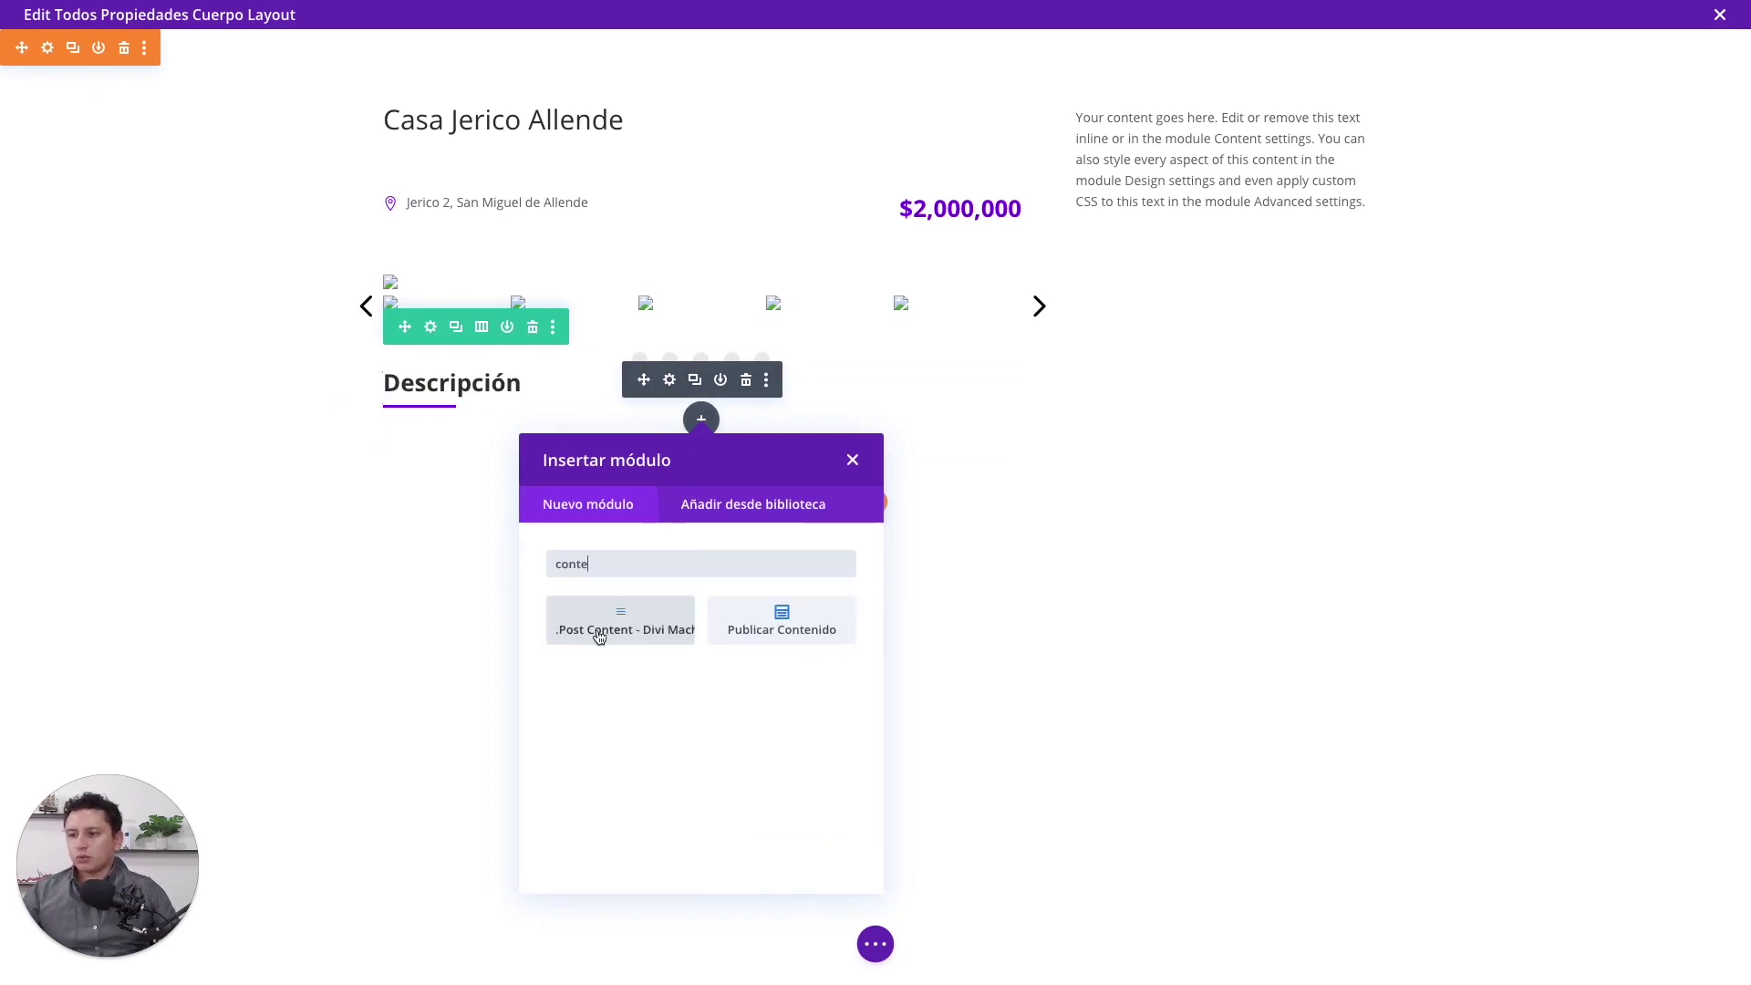
click(600, 637)
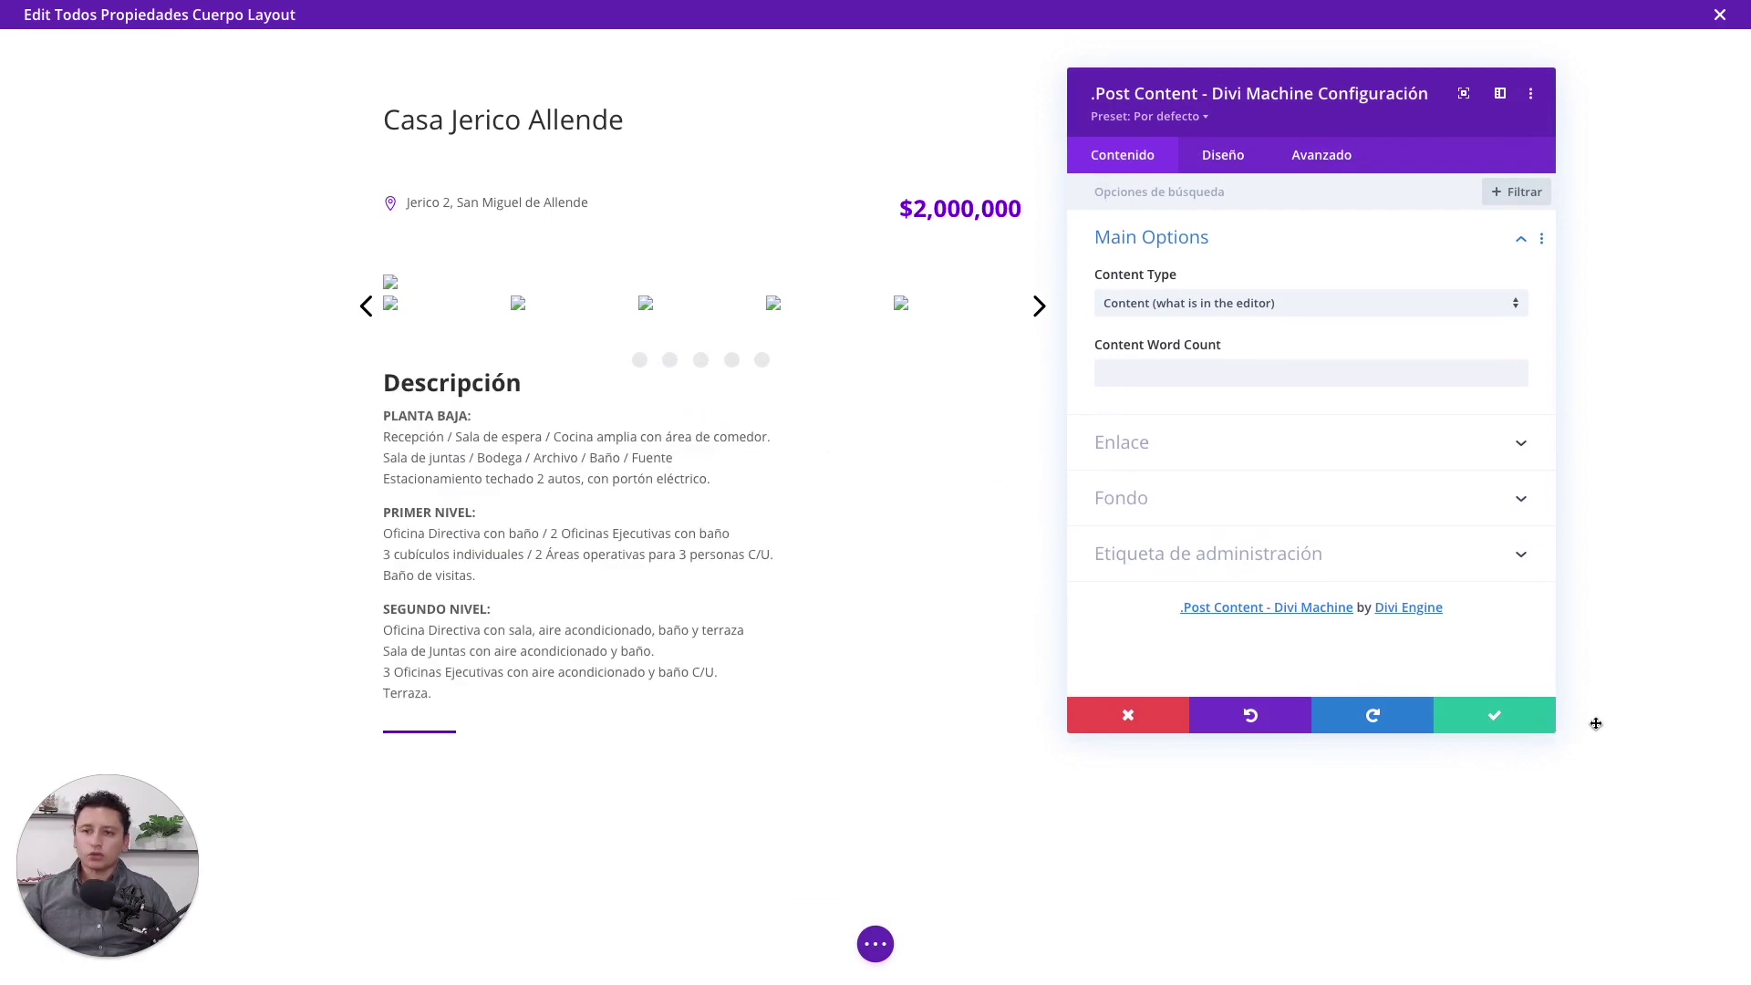
click(1546, 720)
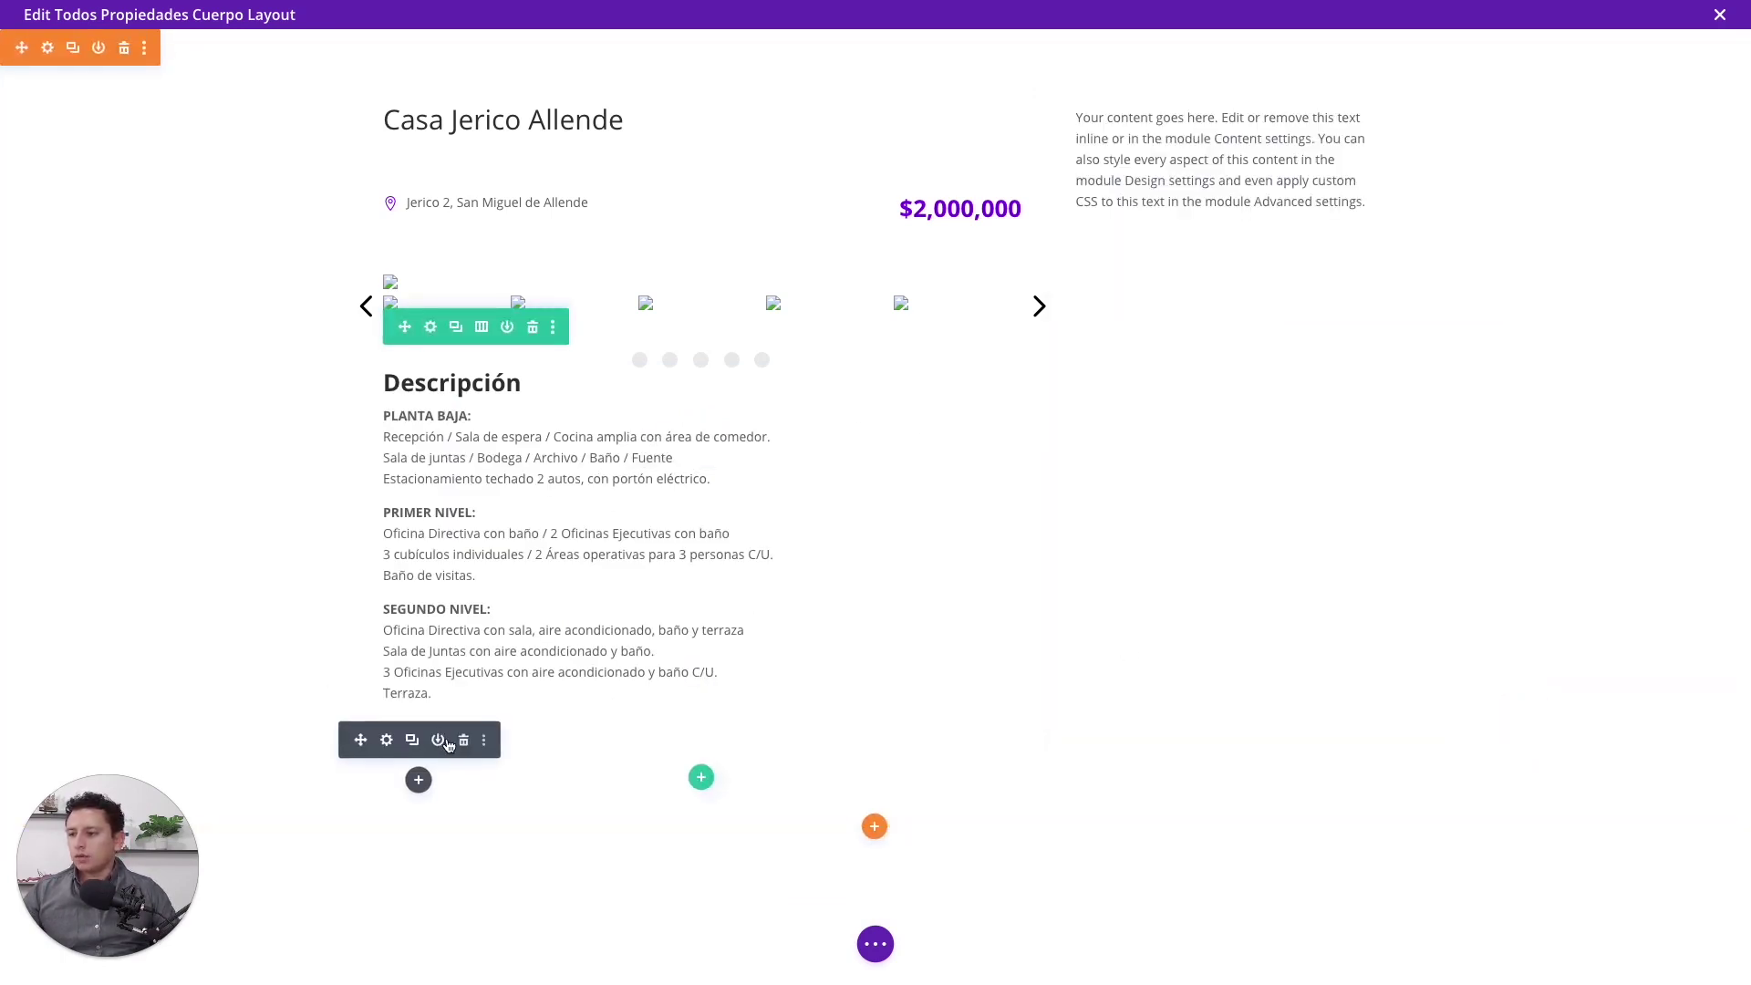
drag(358, 730, 384, 394)
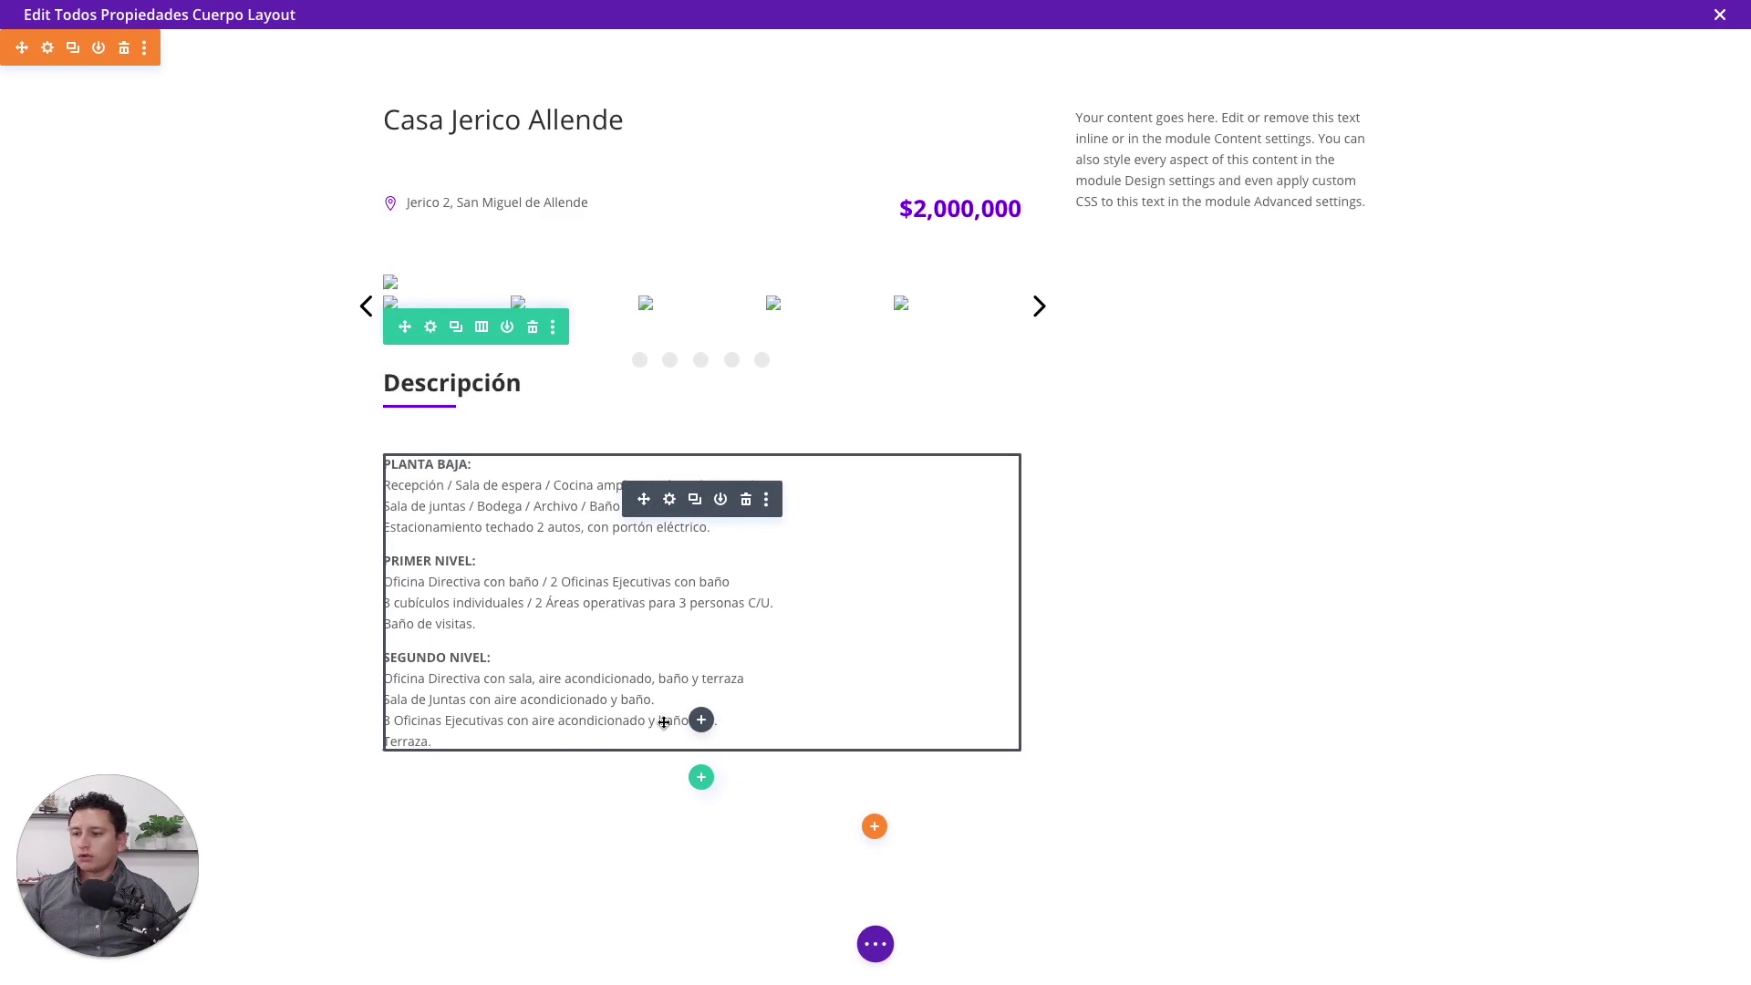
click(671, 501)
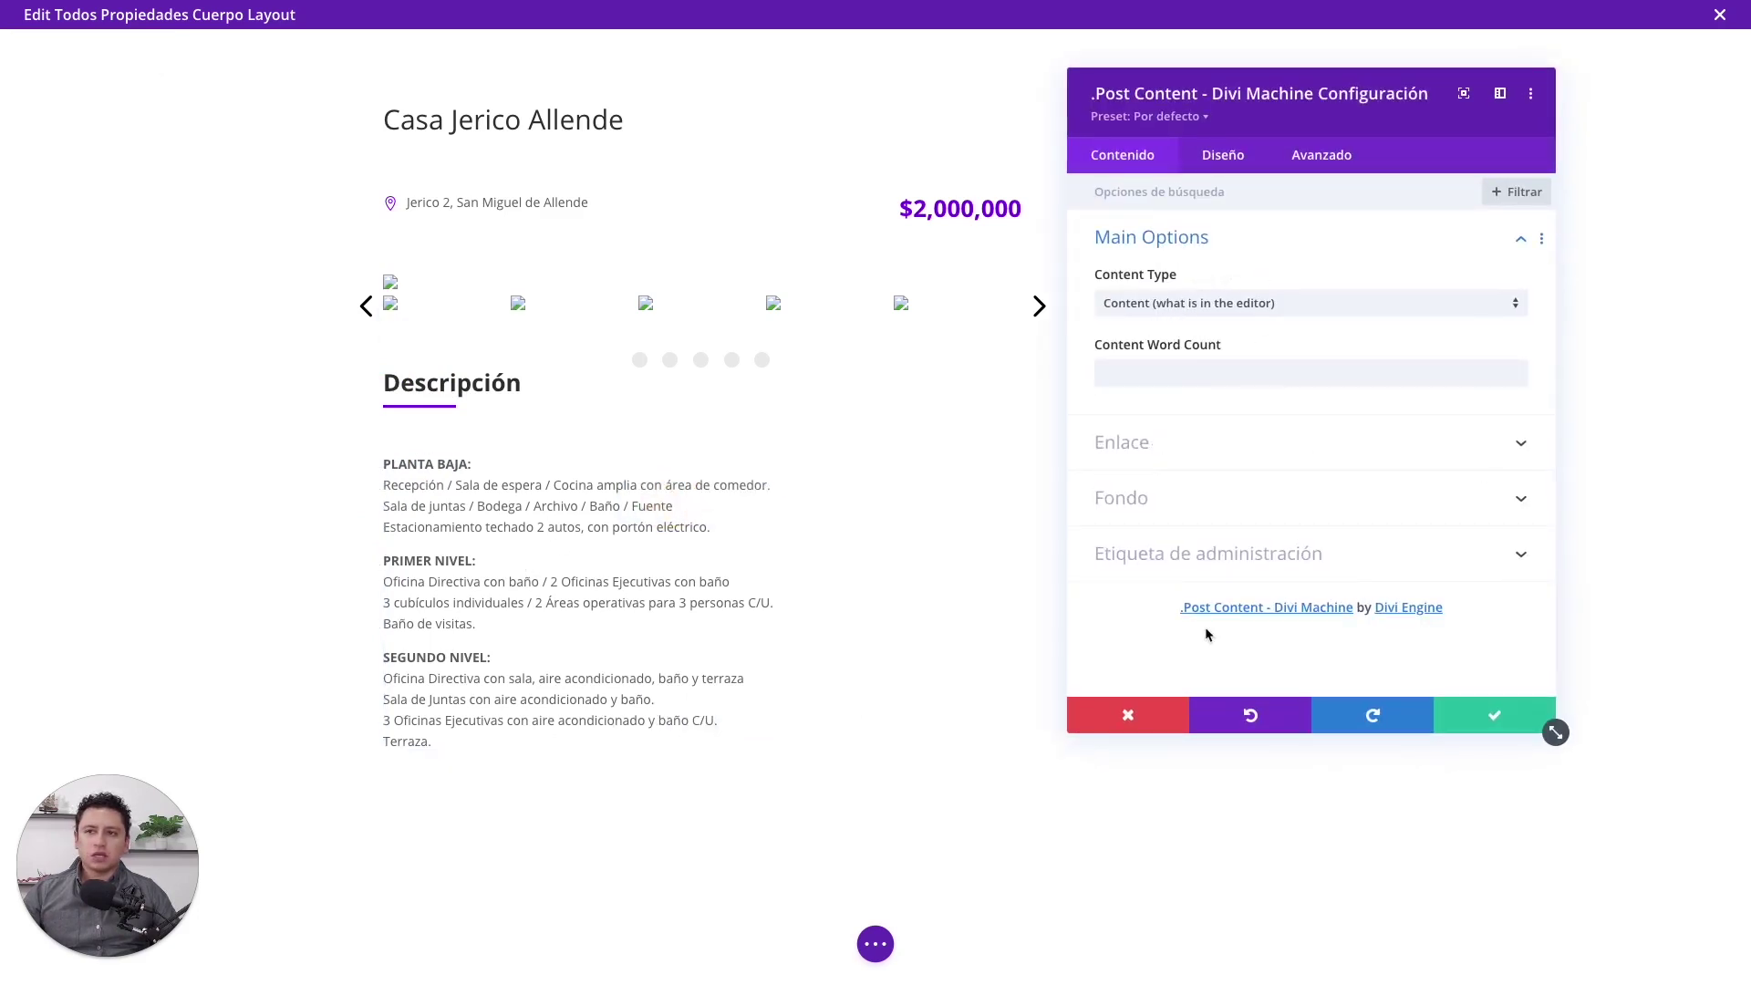
click(1484, 725)
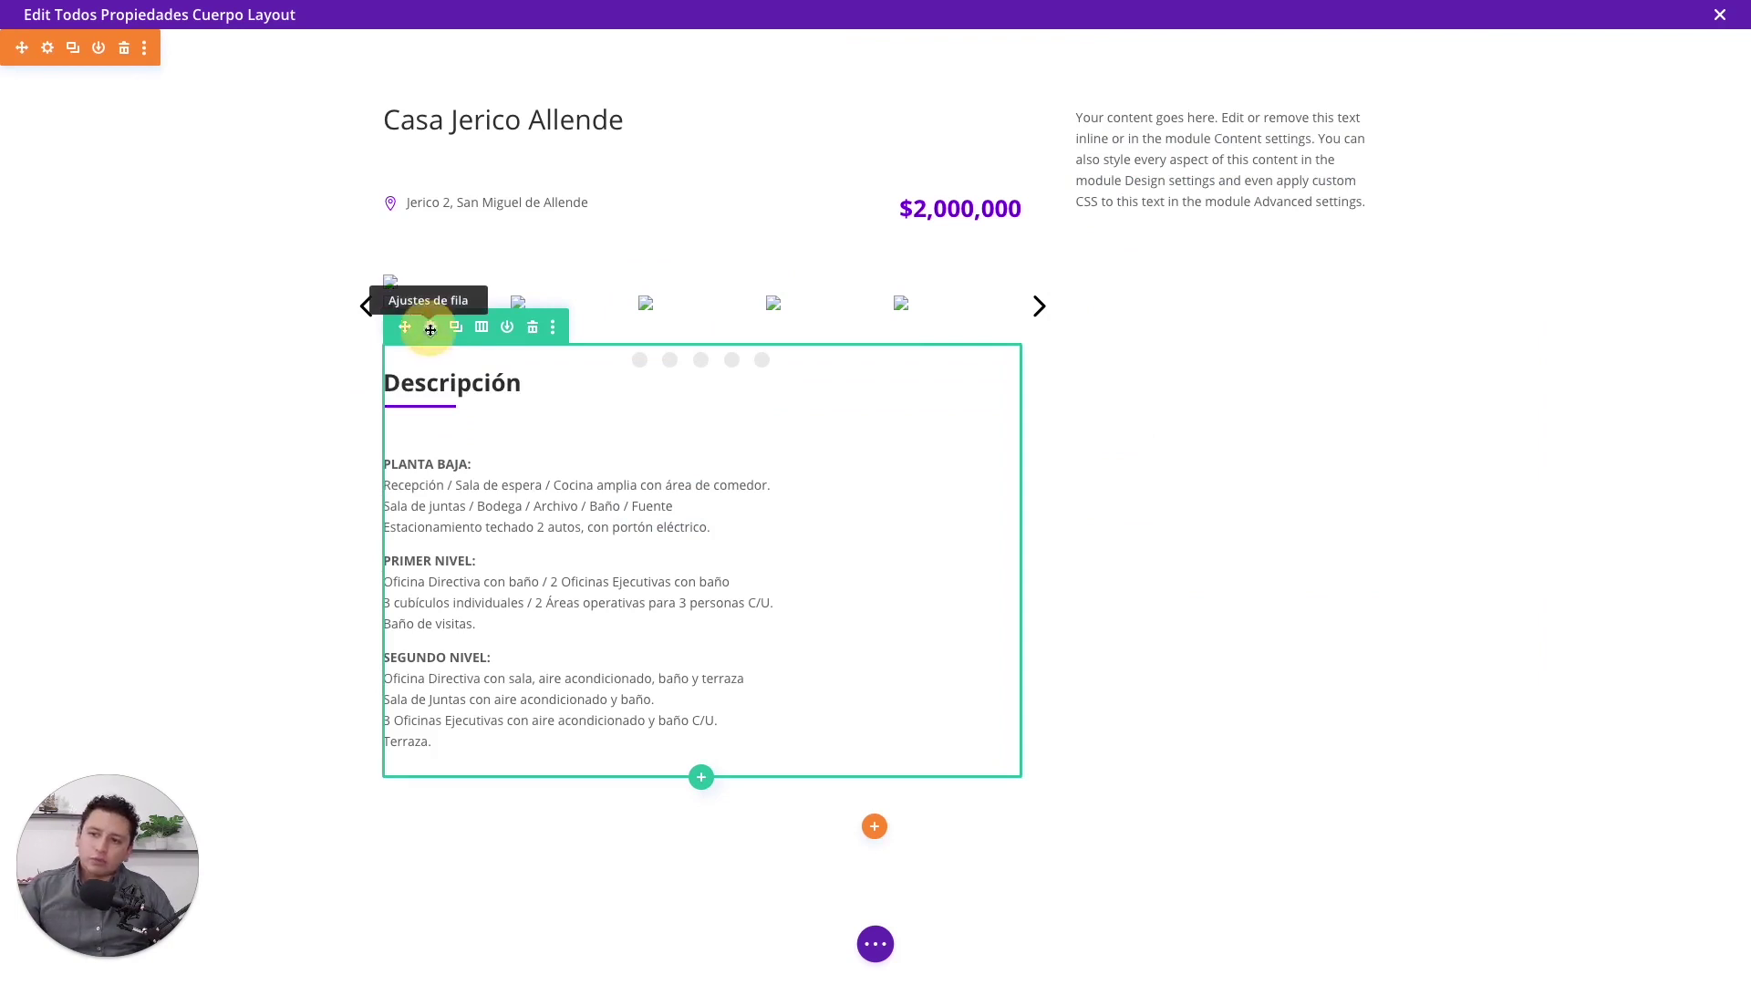
Give the Descripción row a box shadow preset
click(430, 328)
click(1223, 153)
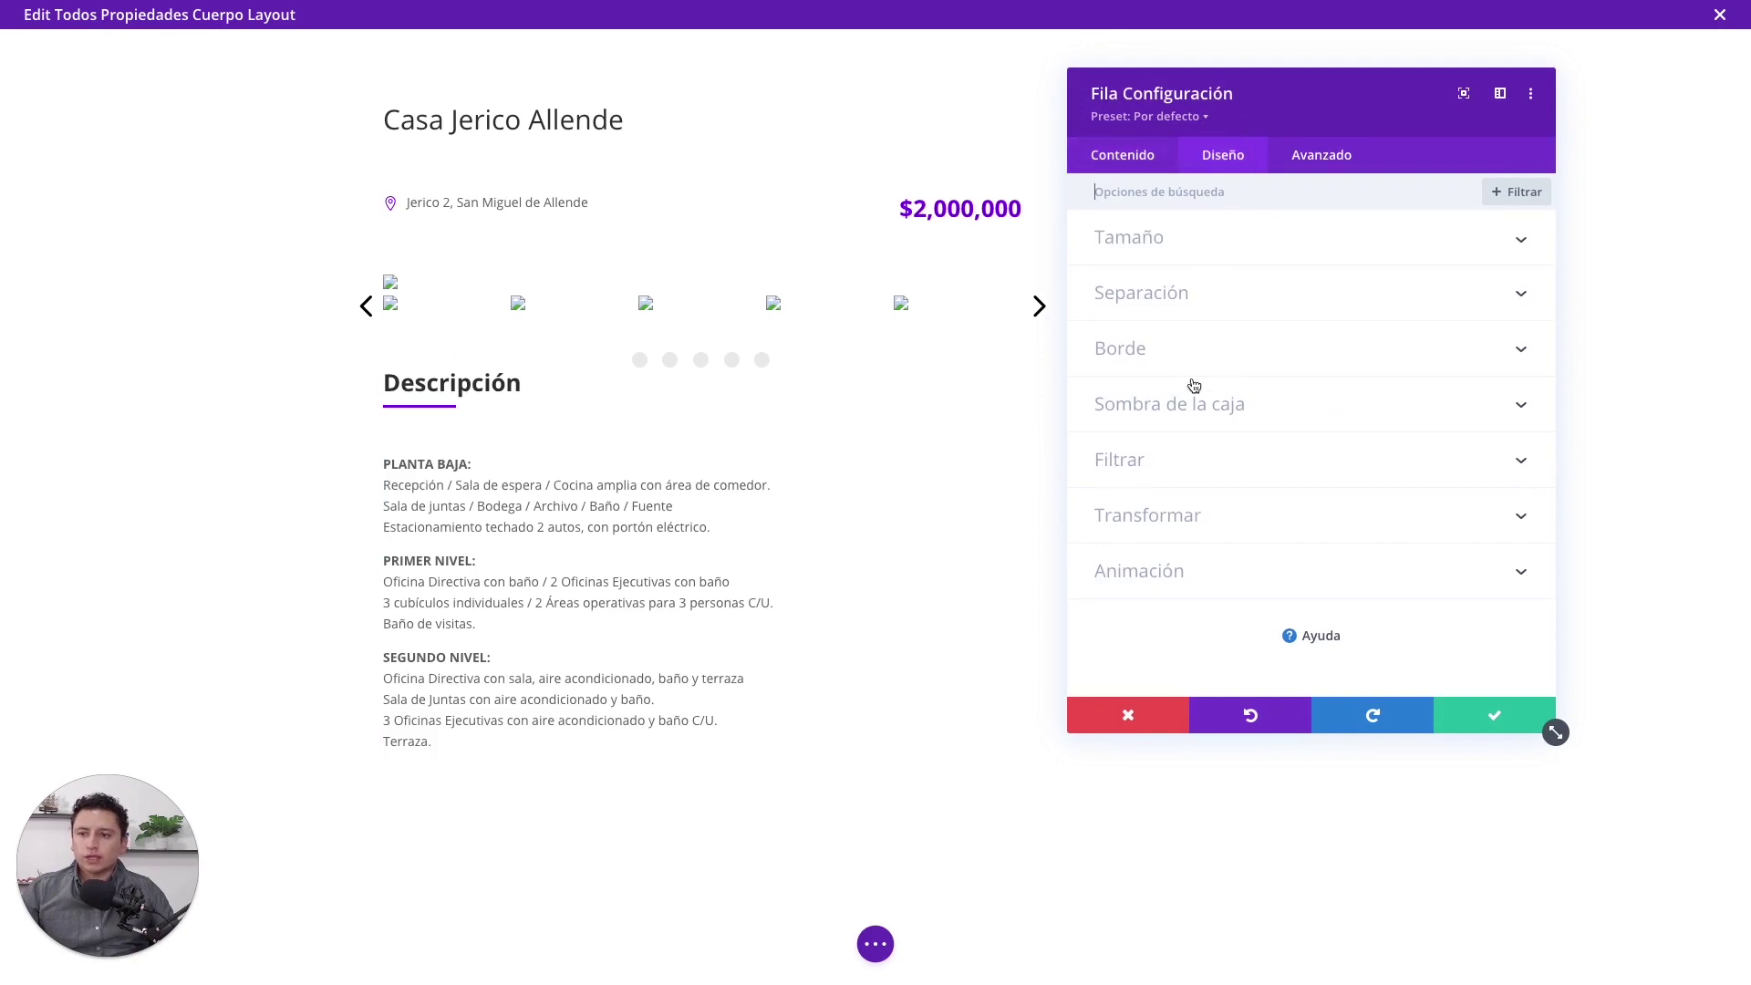
click(1192, 405)
click(1362, 301)
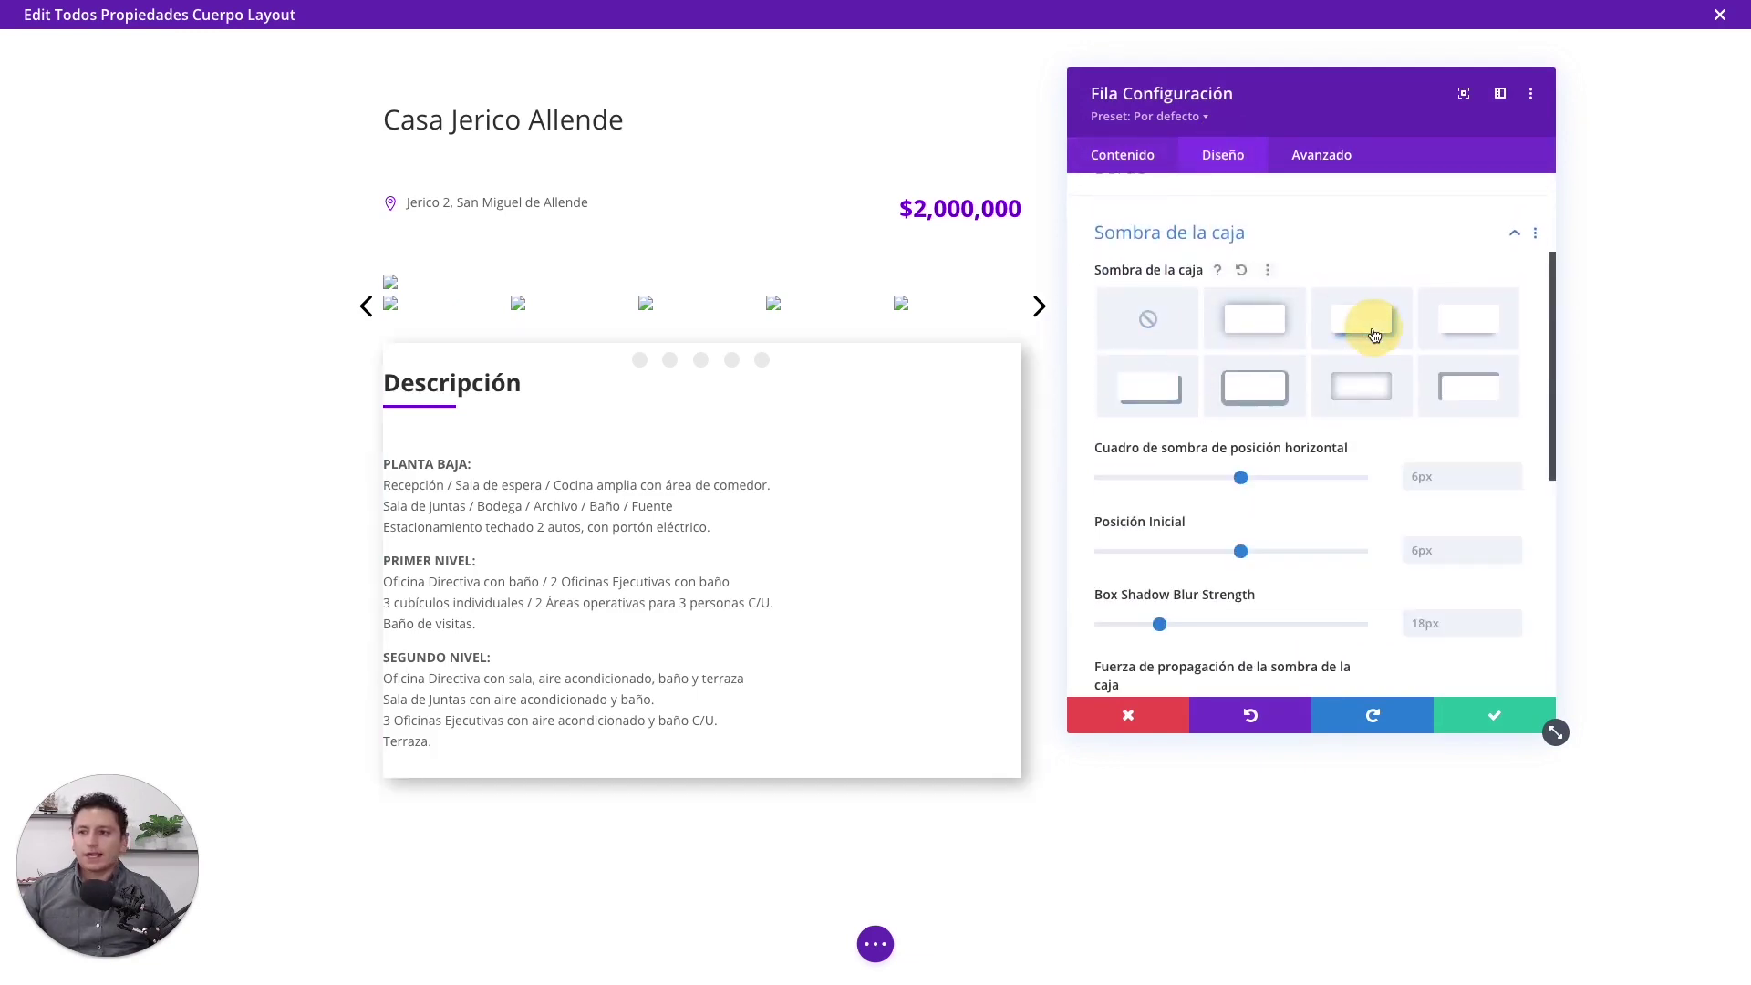
click(1396, 381)
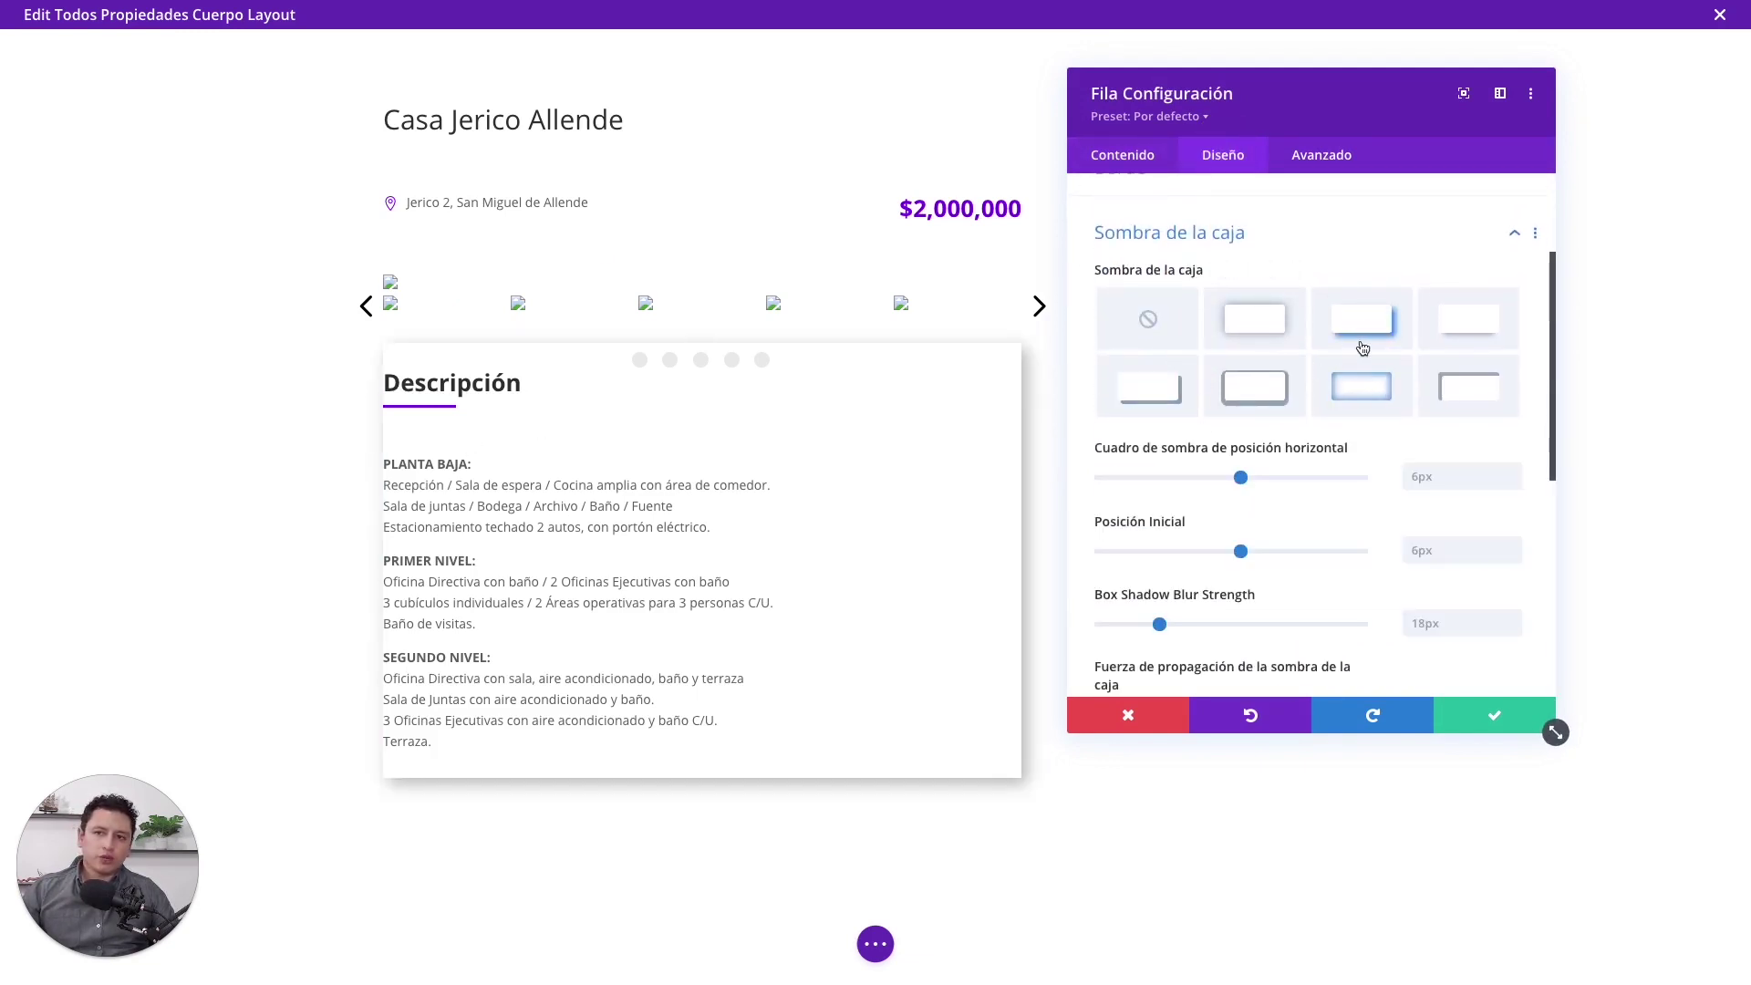
scroll(1223, 586, down, 5)
scroll(1204, 511, down, 1)
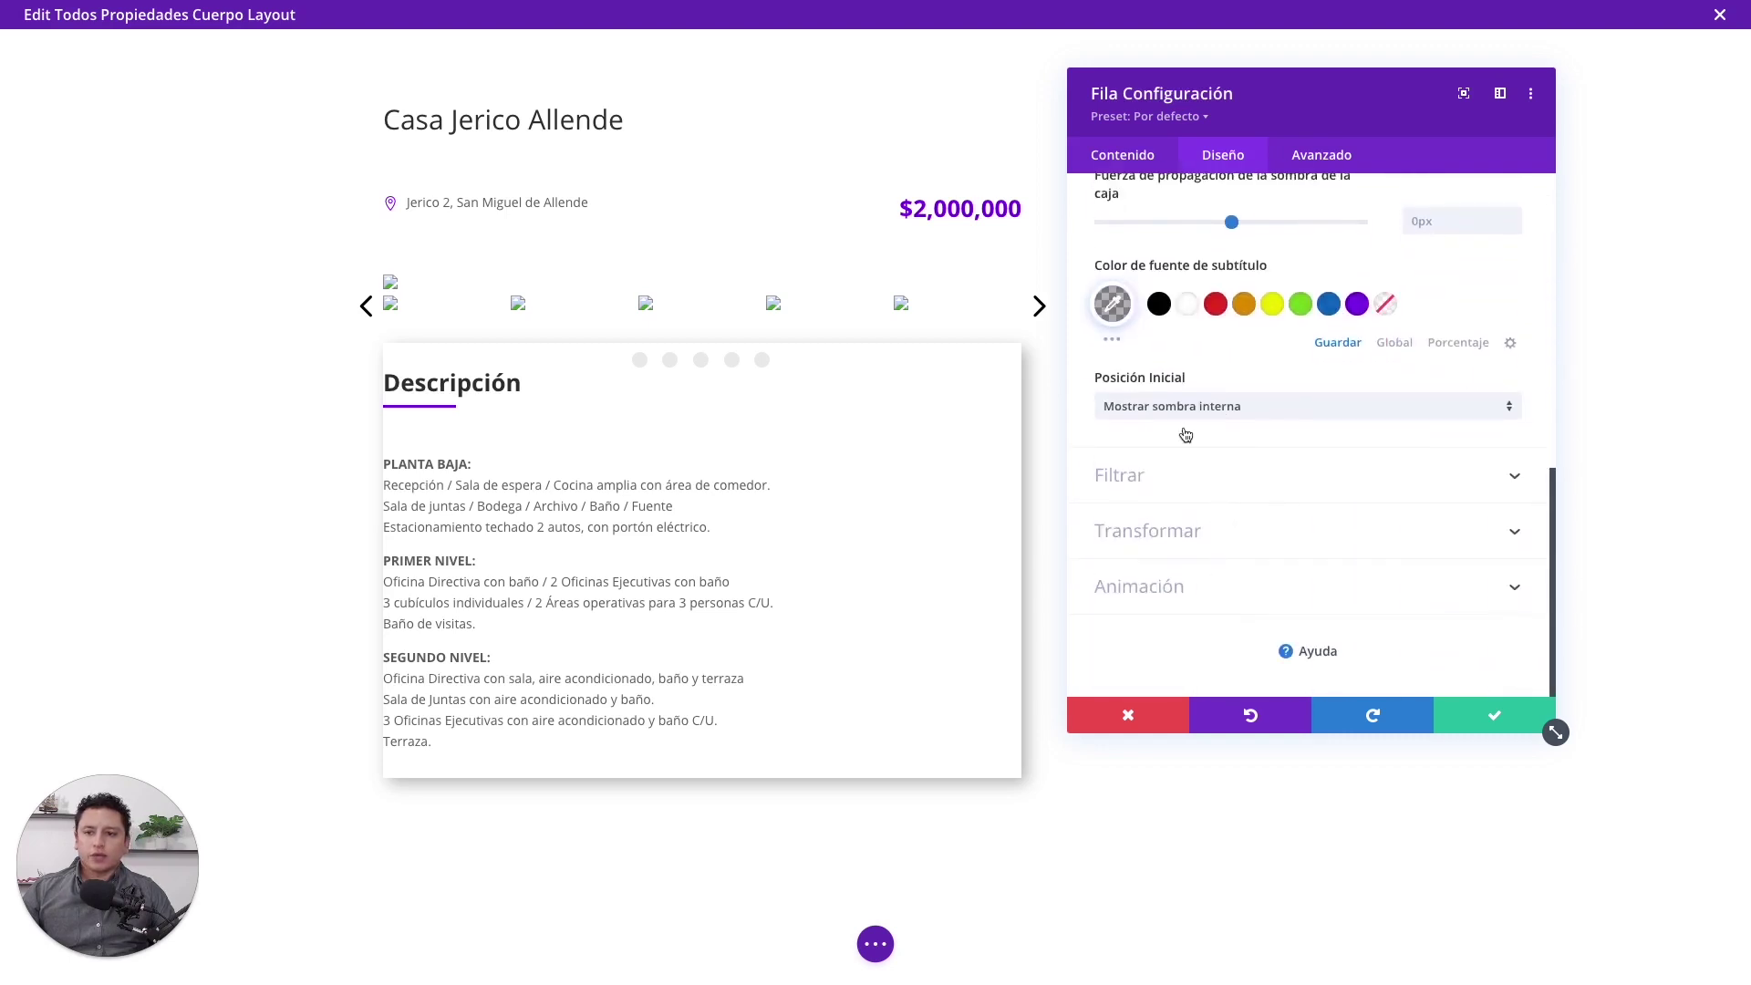
scroll(1218, 456, up, 6)
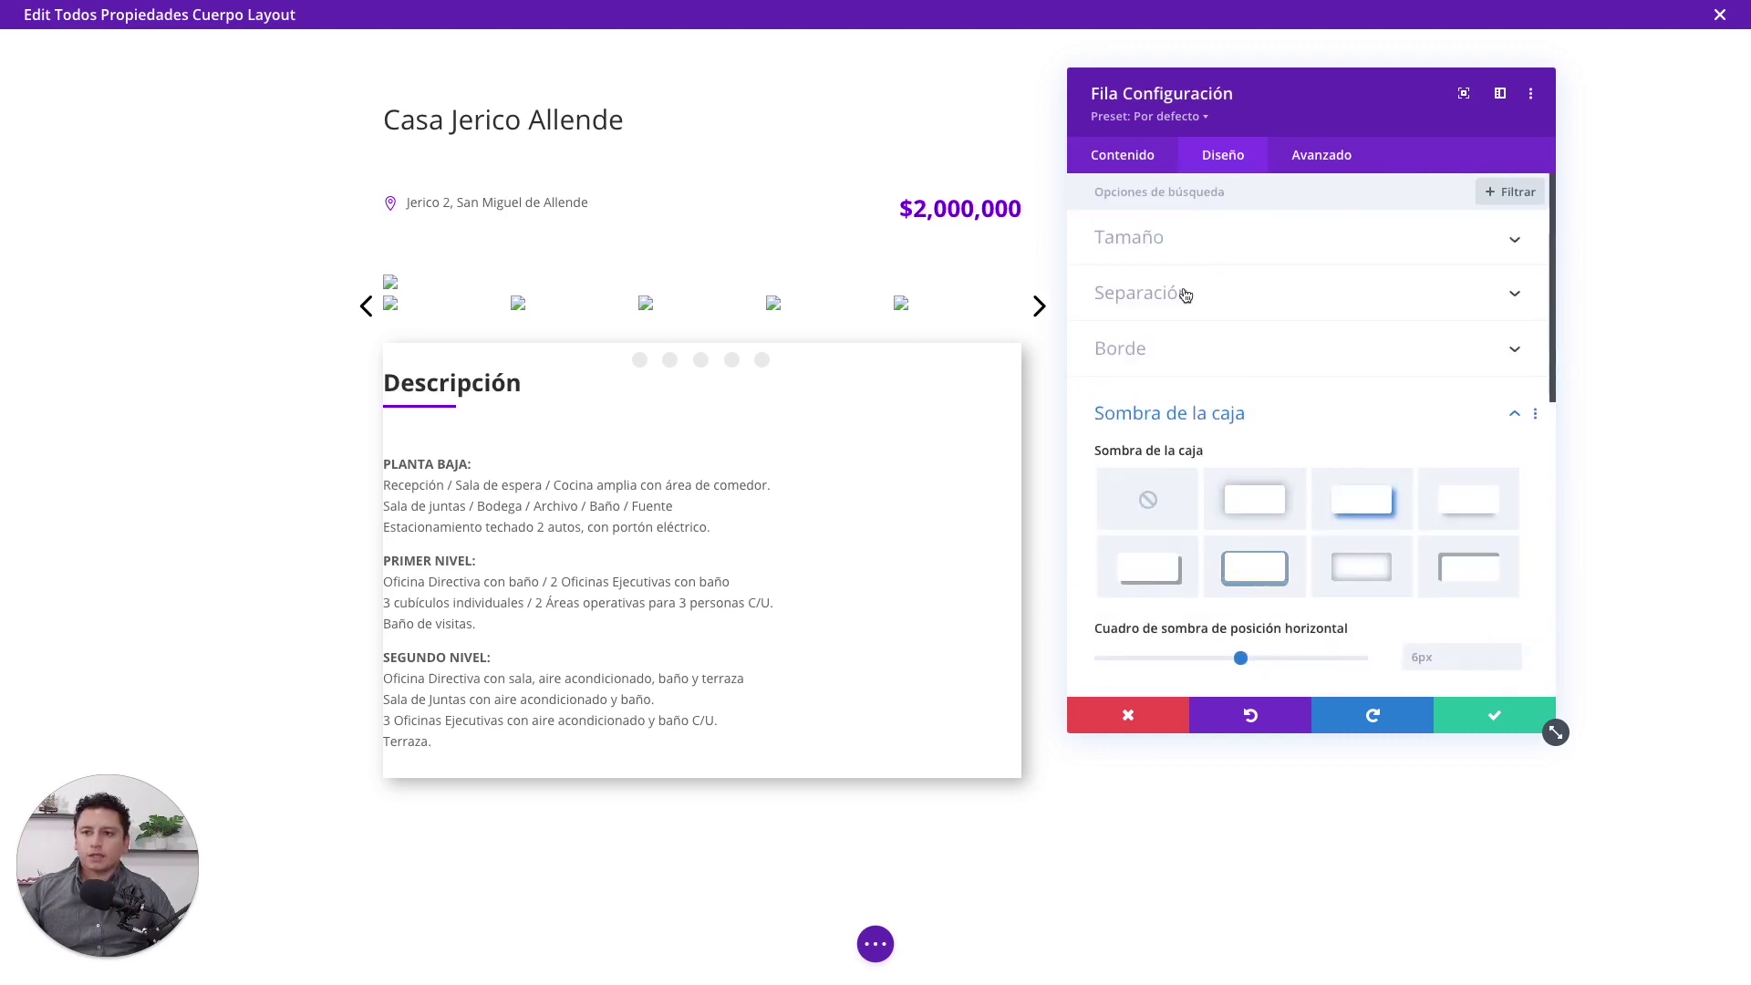
Set the row's padding to 20px on top, bottom, left and right
click(1176, 293)
click(1140, 360)
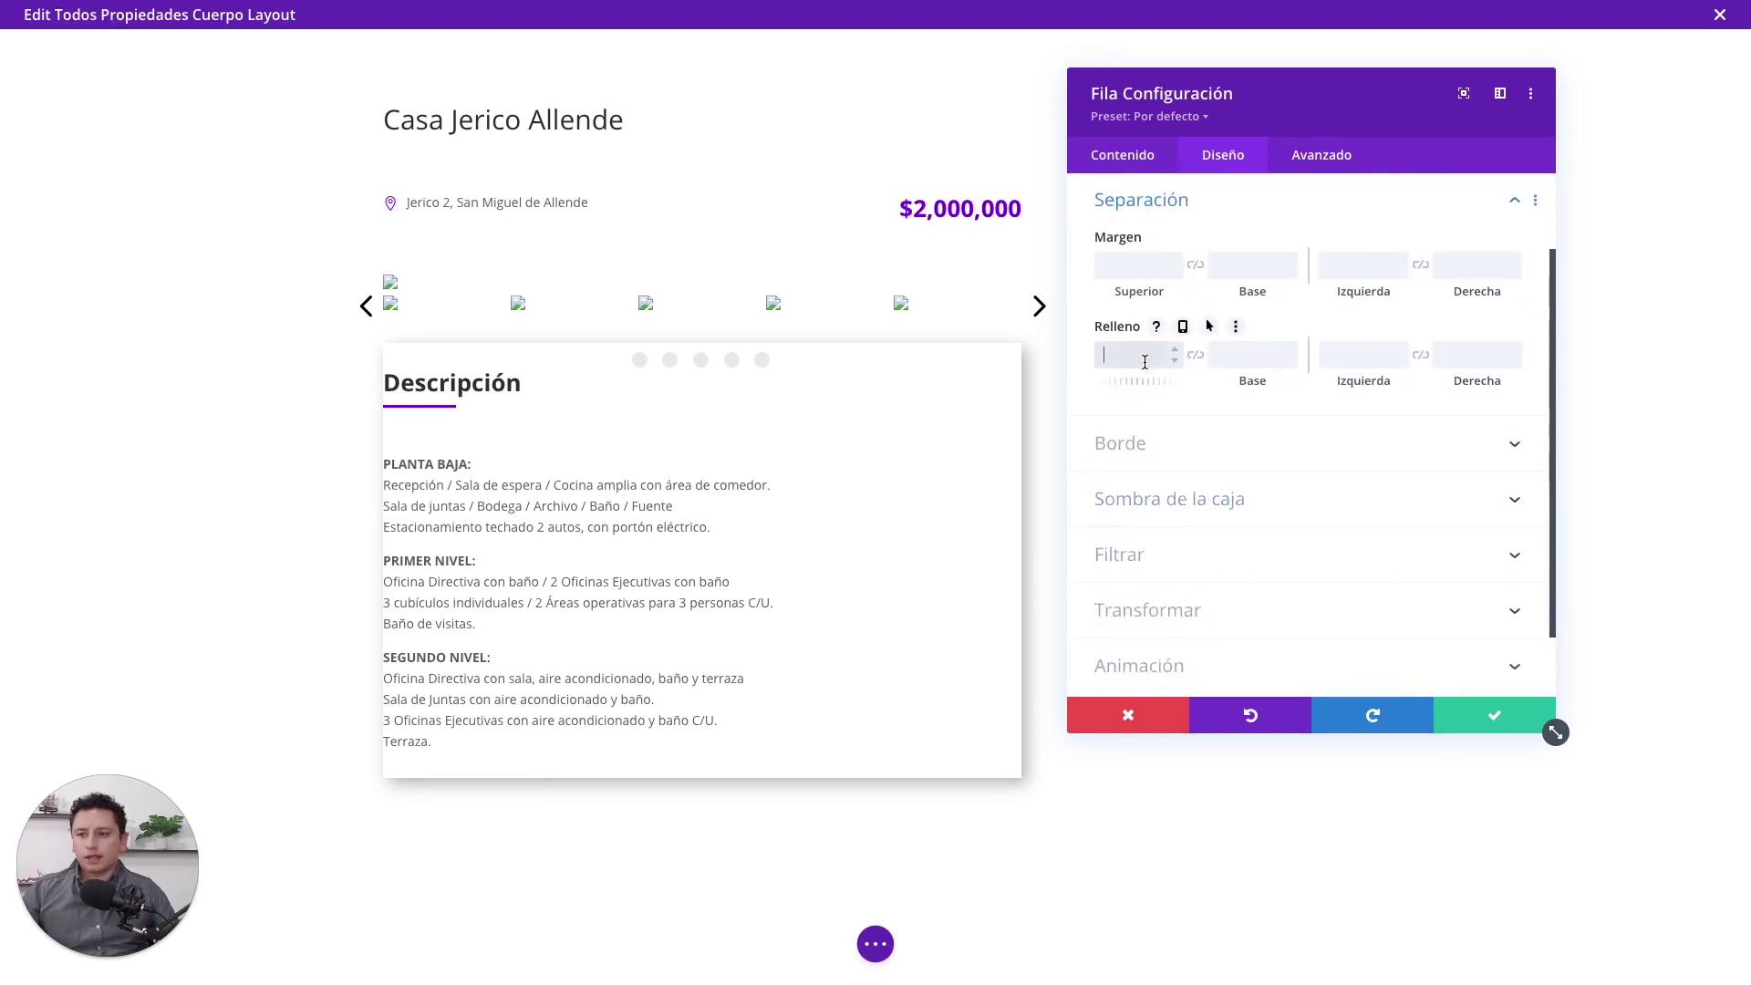
text(20)
key(Tab)
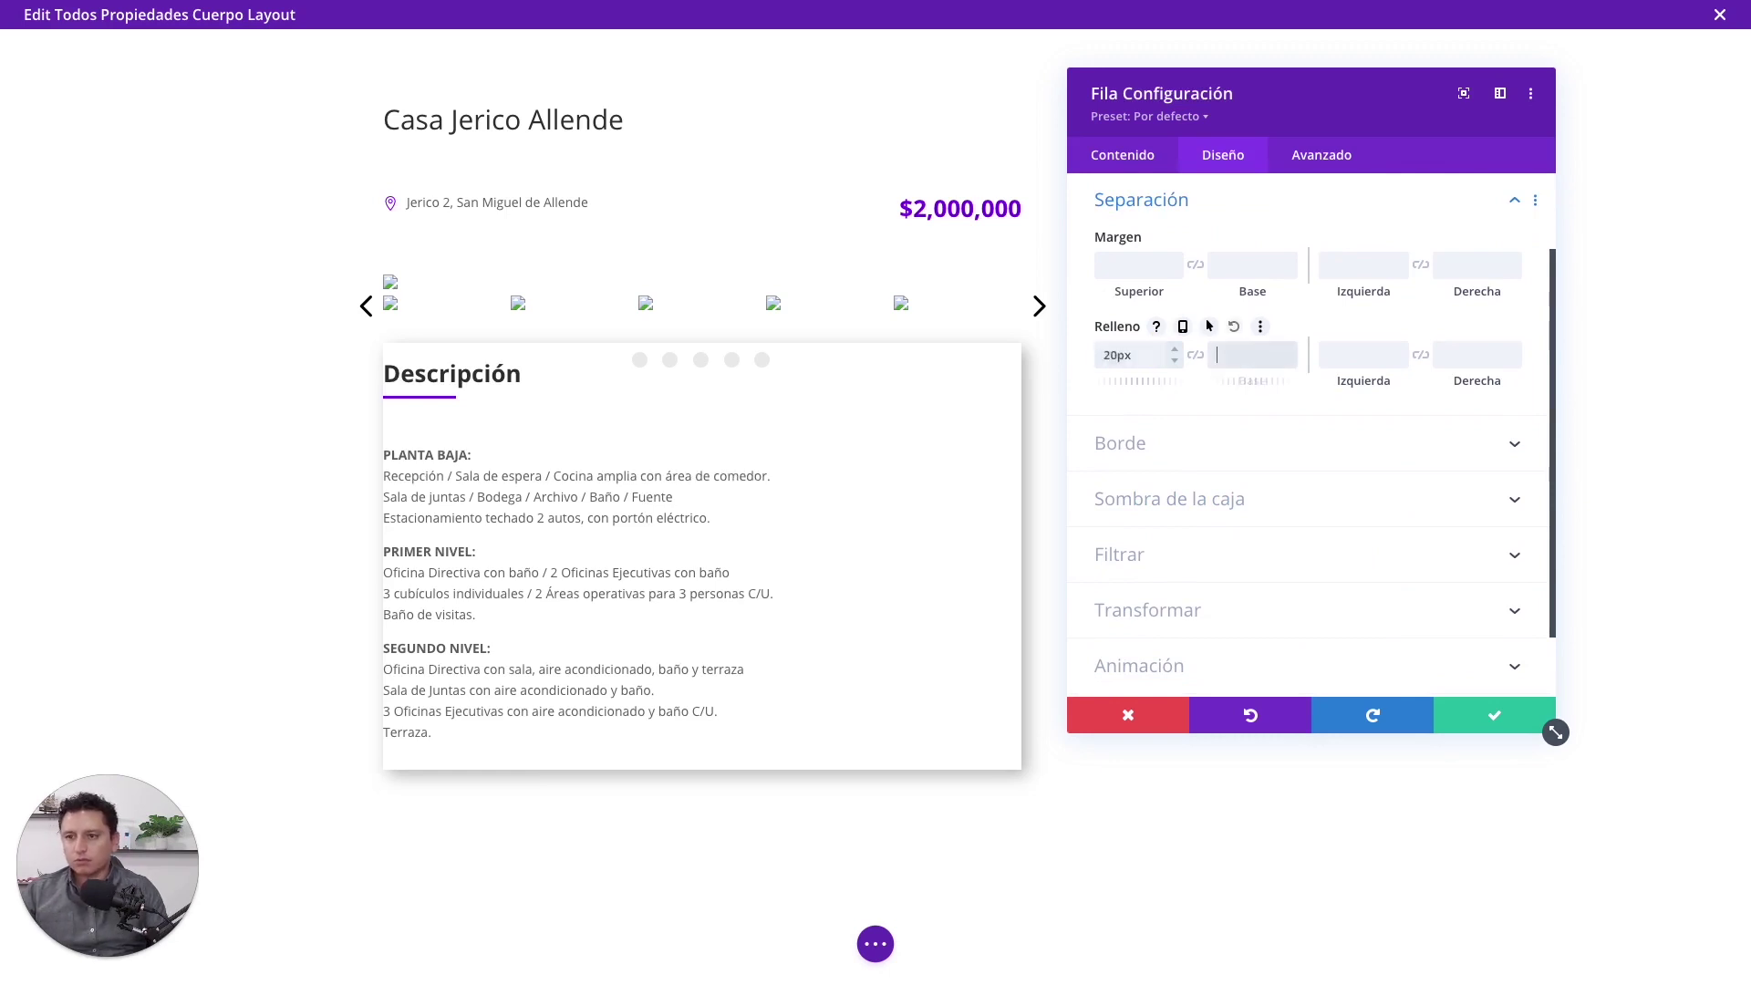
text(10)
key(Tab)
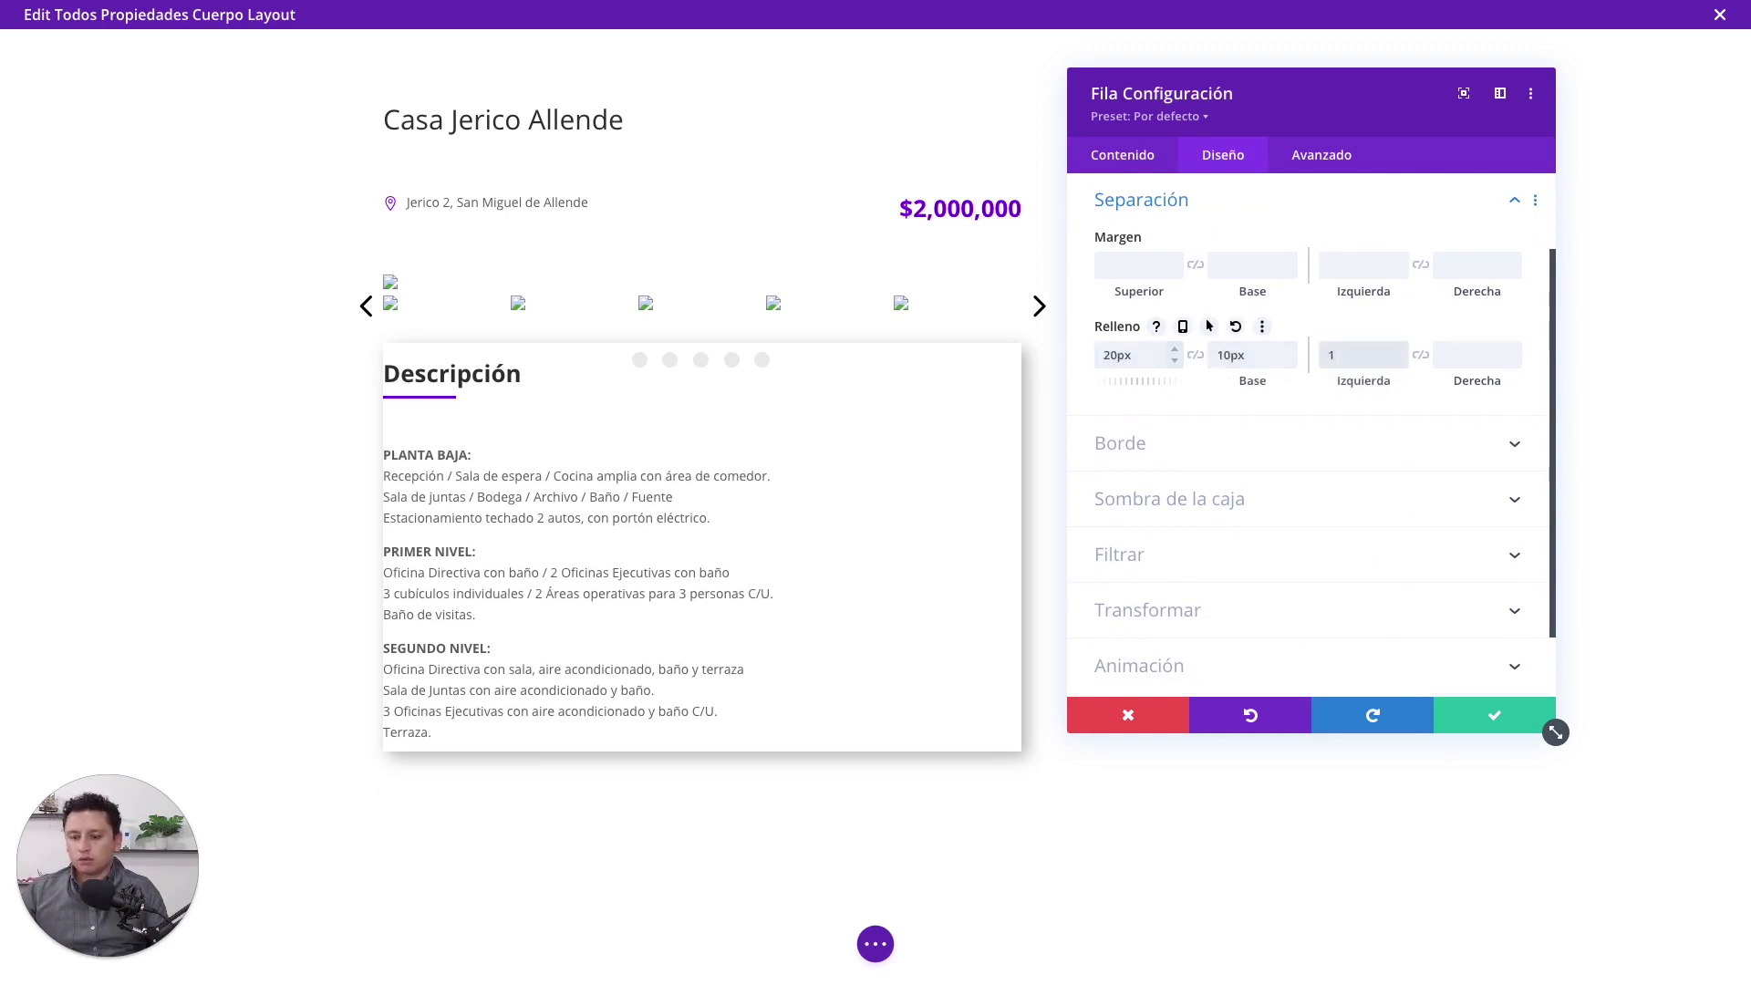
key(BackSpace)
key(BackSpace)
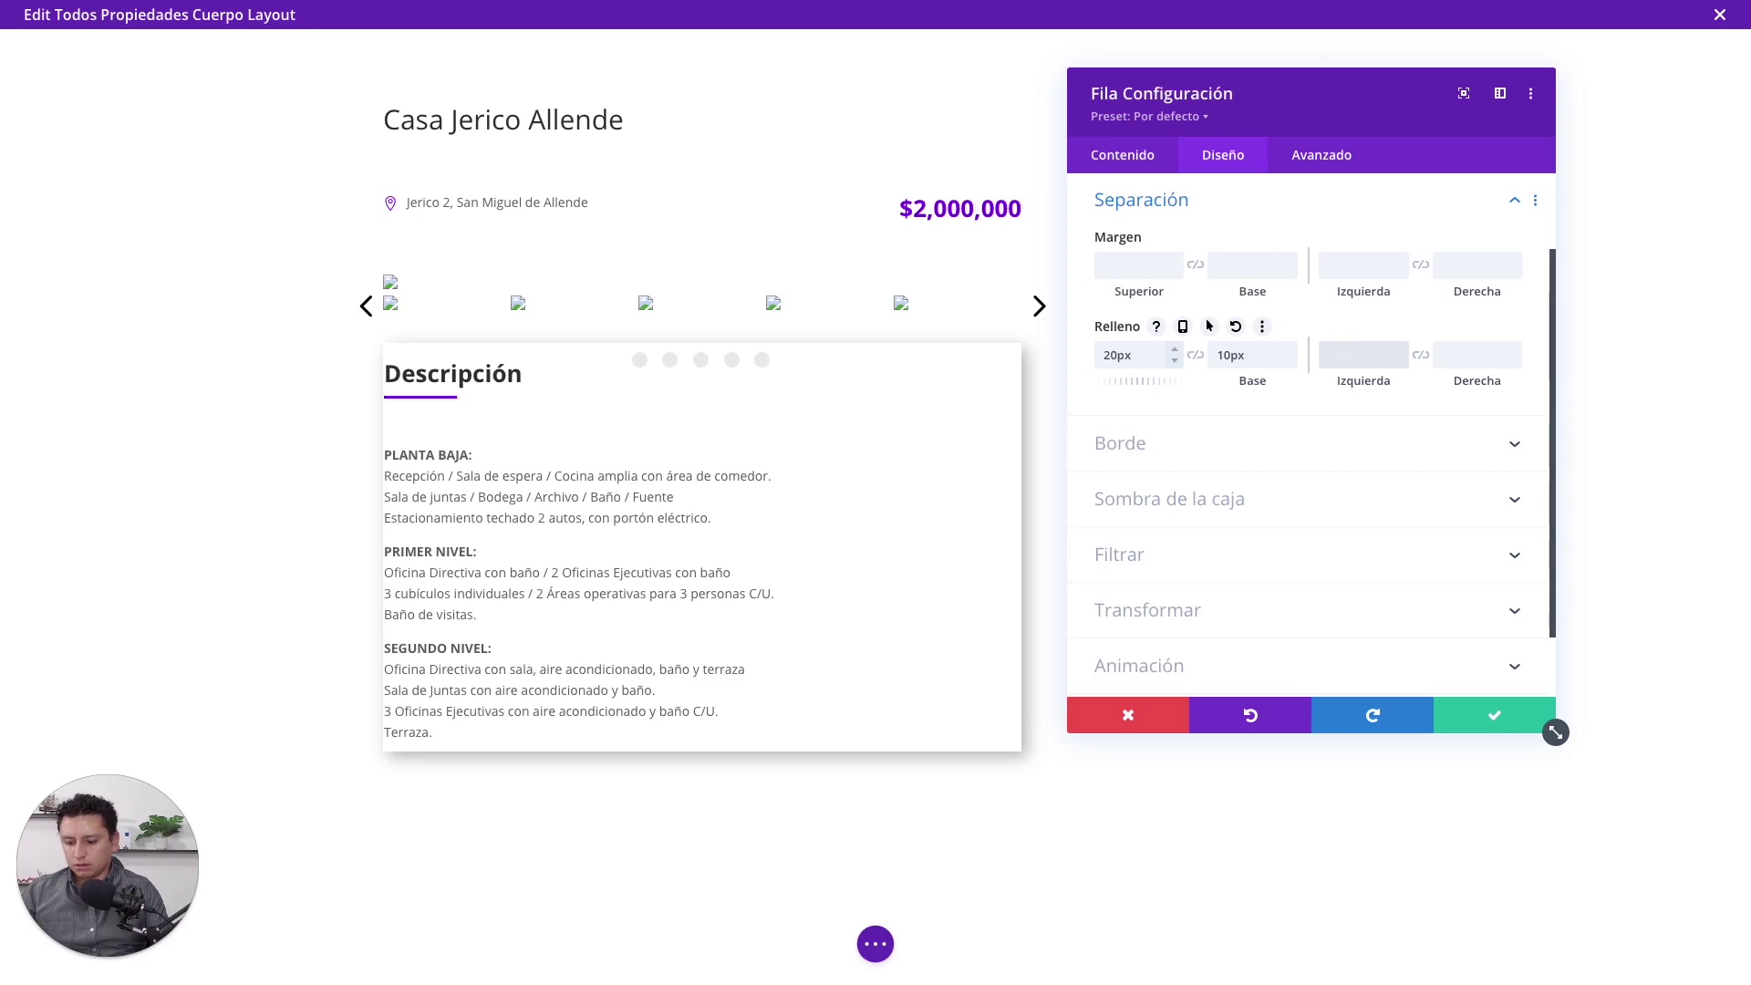
text(20)
scroll(1309, 456, down, 1)
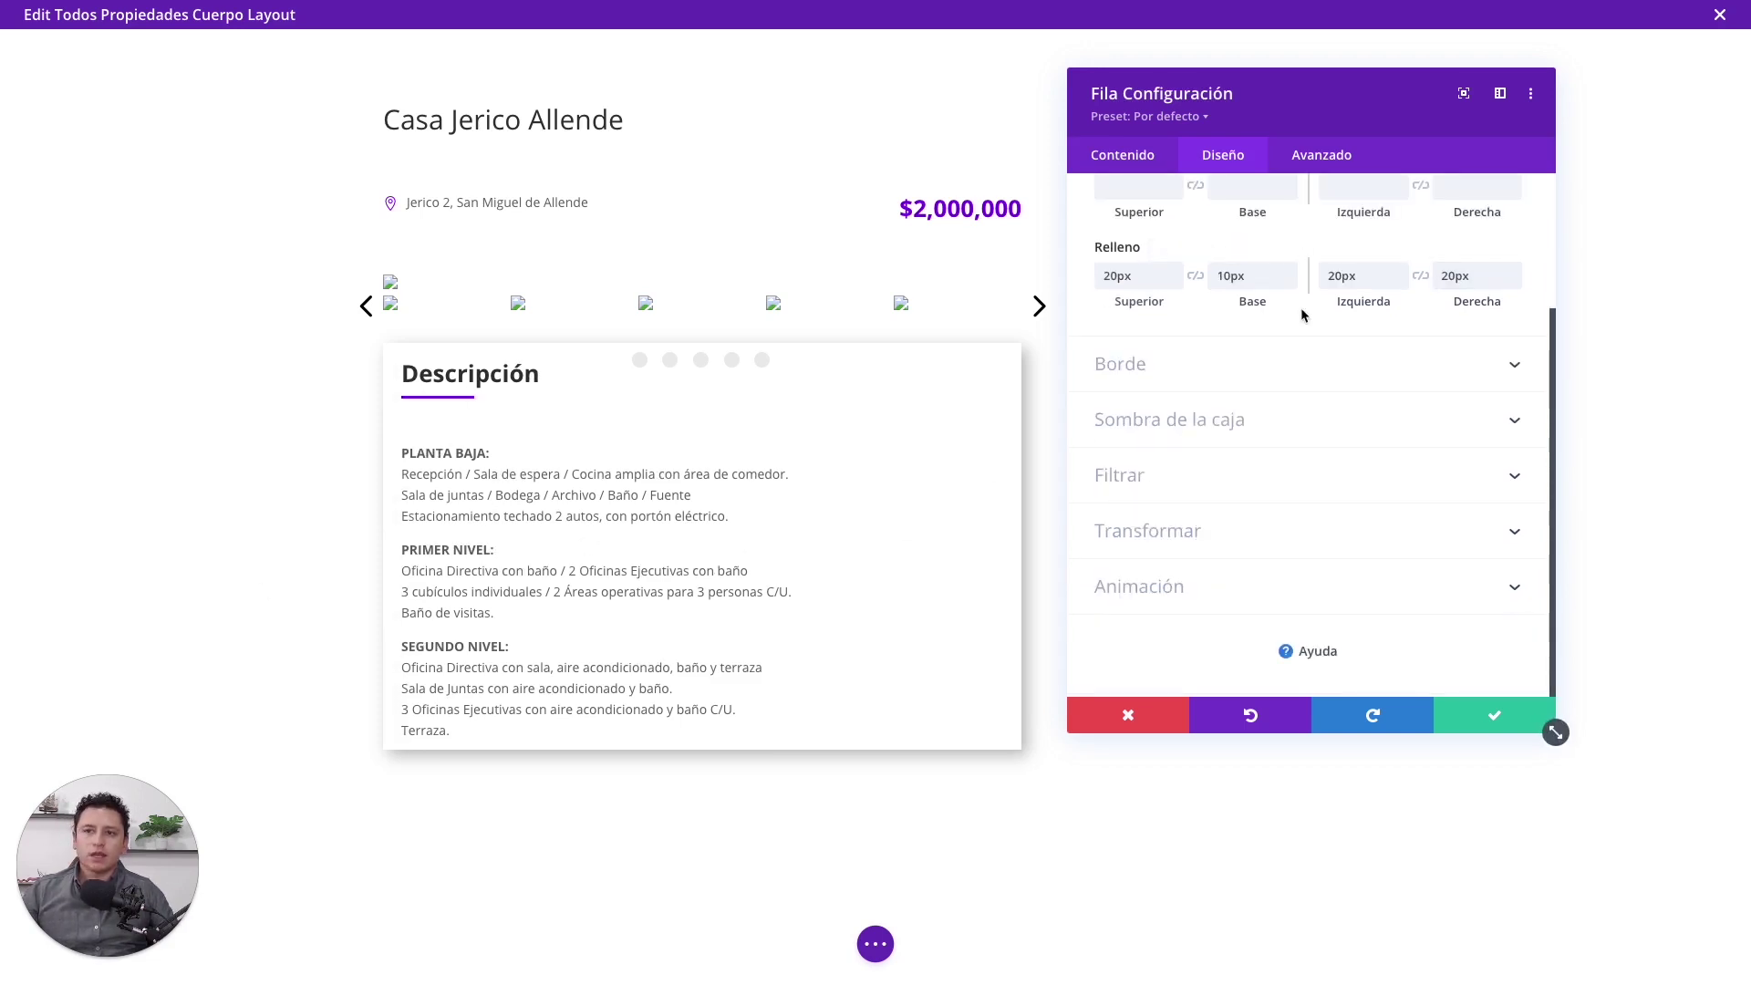
scroll(1129, 424, up, 1)
drag(1141, 341, 1079, 350)
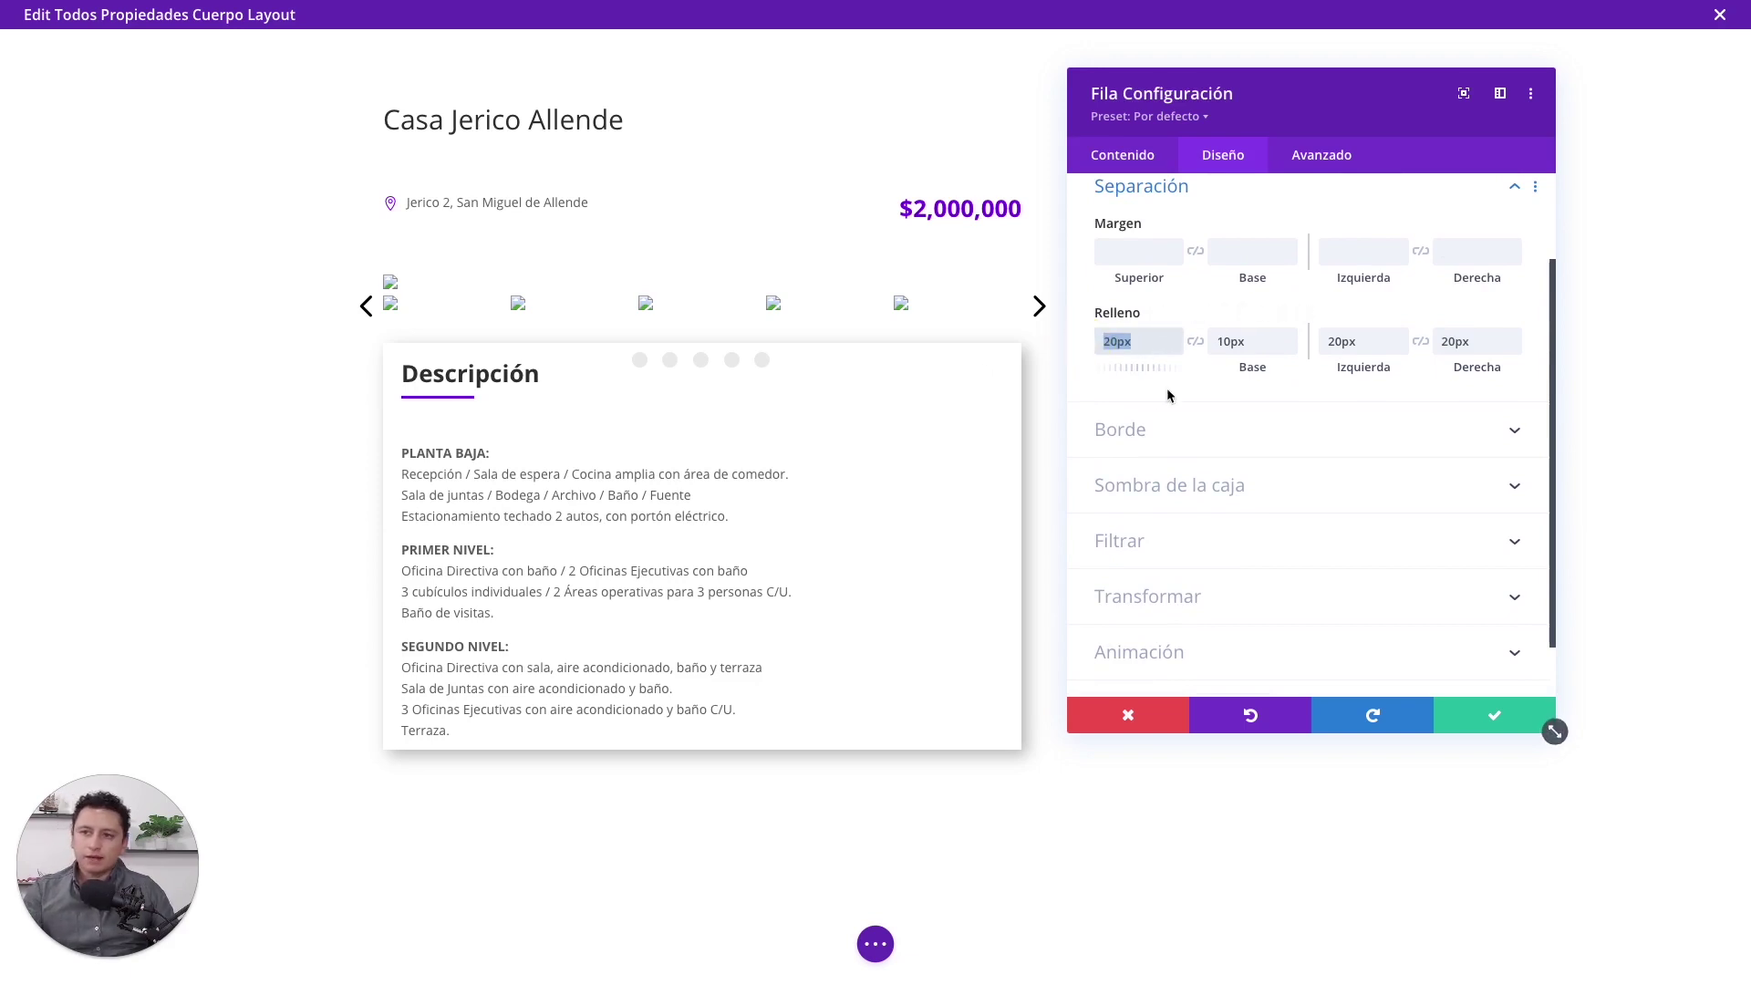
click(1250, 345)
double_click(1249, 345)
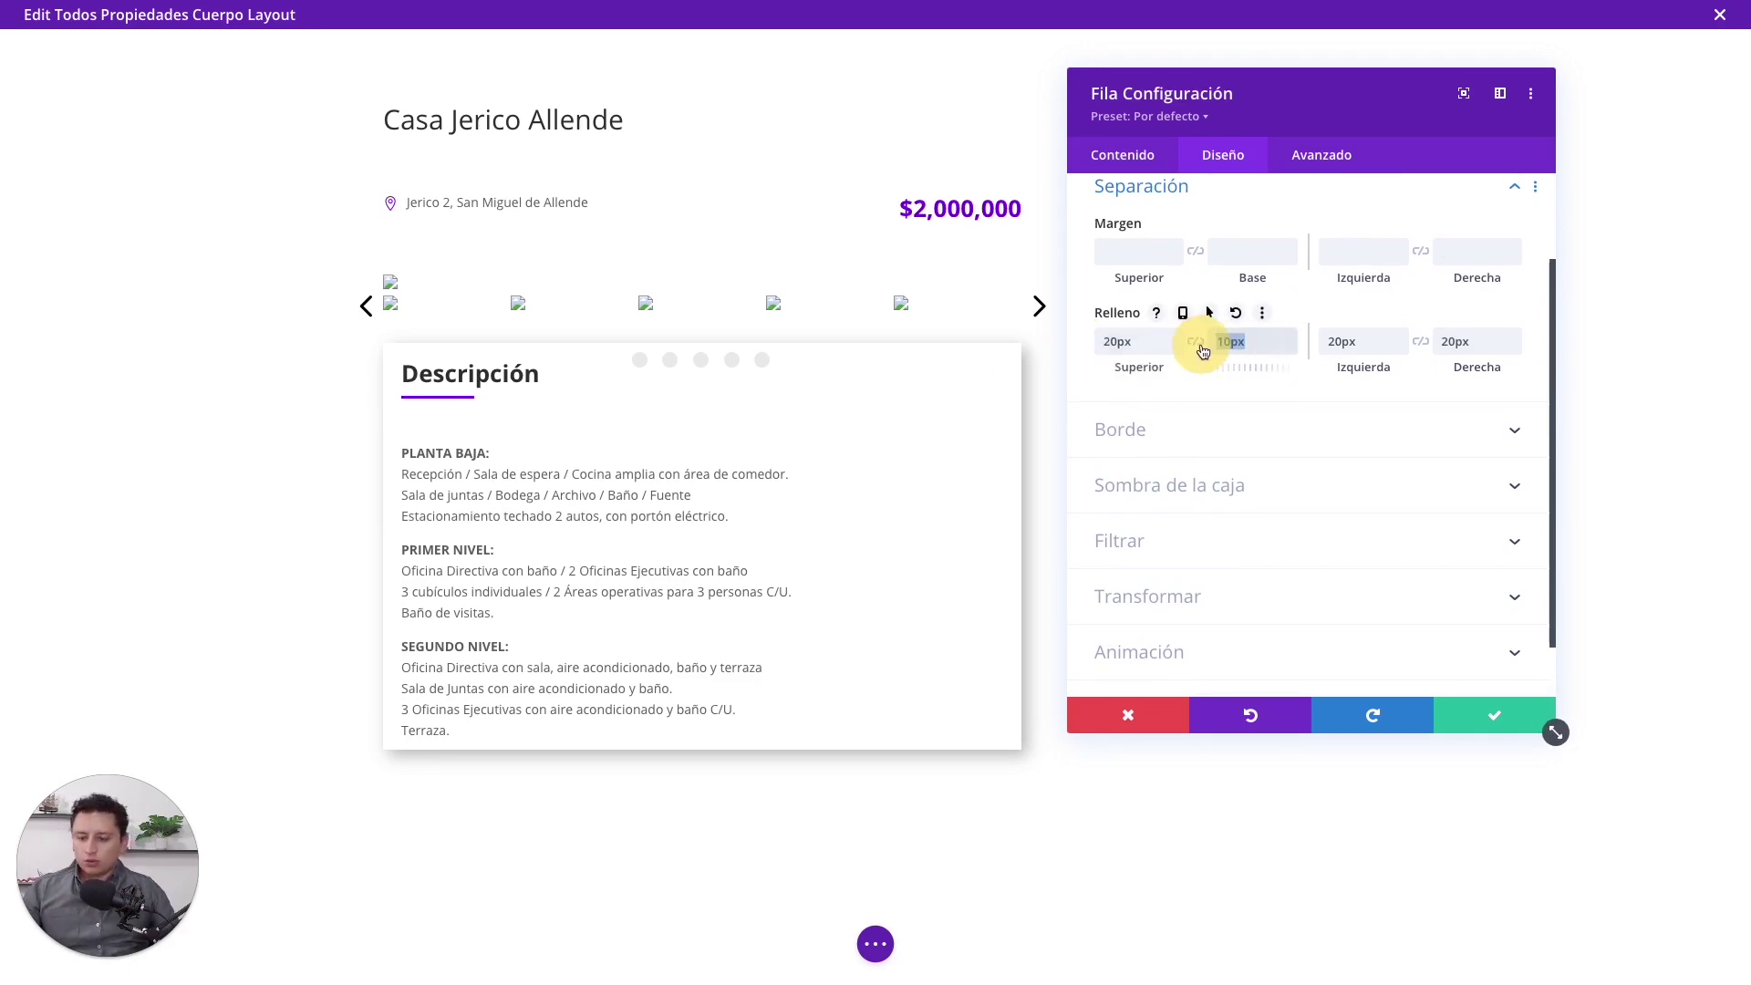
text(20)
key(Tab)
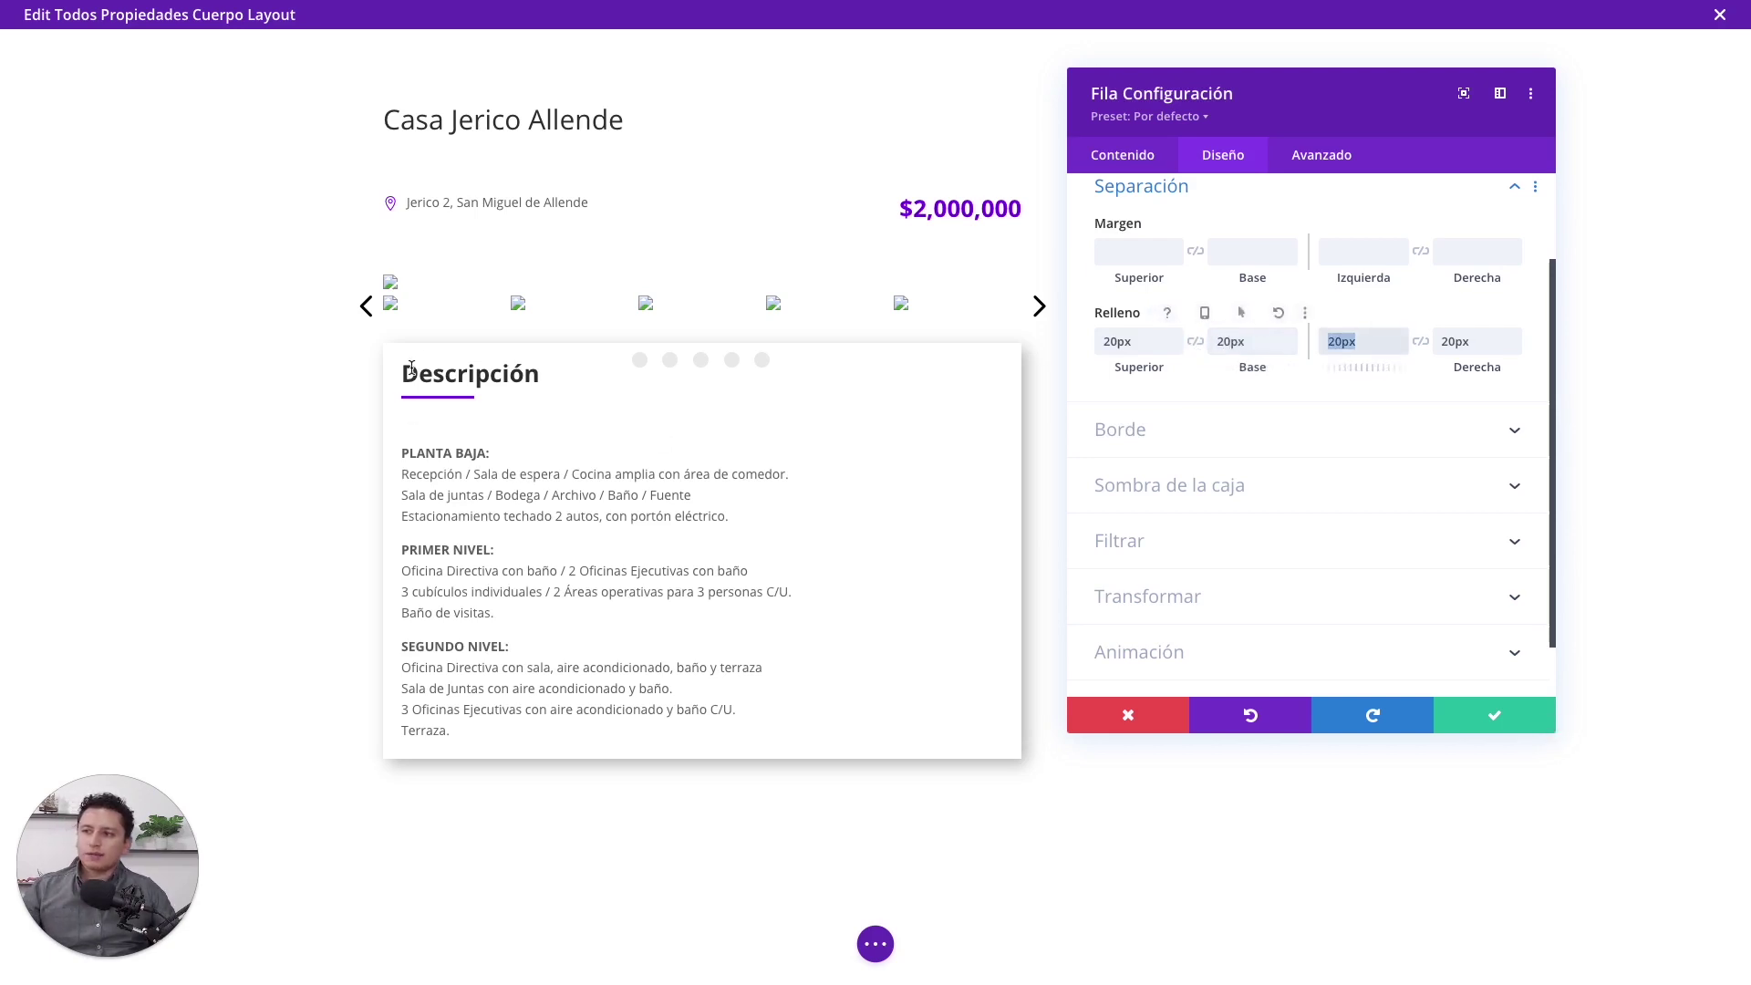
scroll(1192, 243, up, 1)
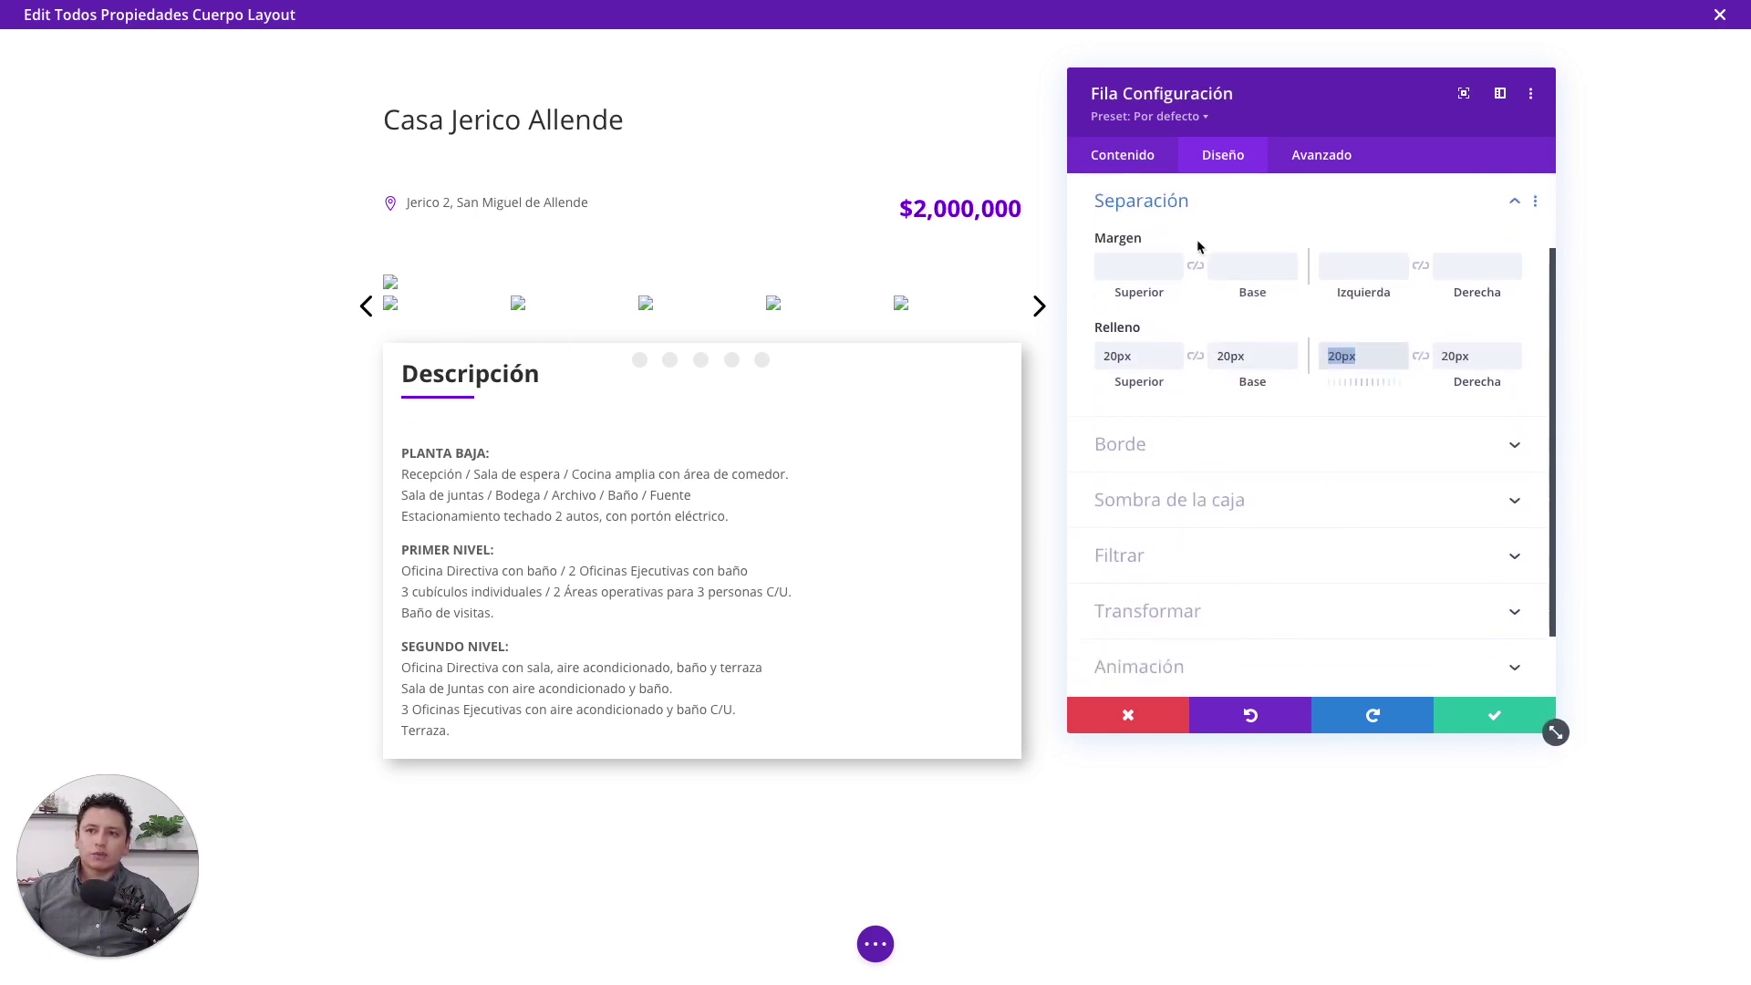
scroll(1213, 346, down, 2)
Remove the box shadow from the Descripción row after trying a bottom-only preset
click(1223, 432)
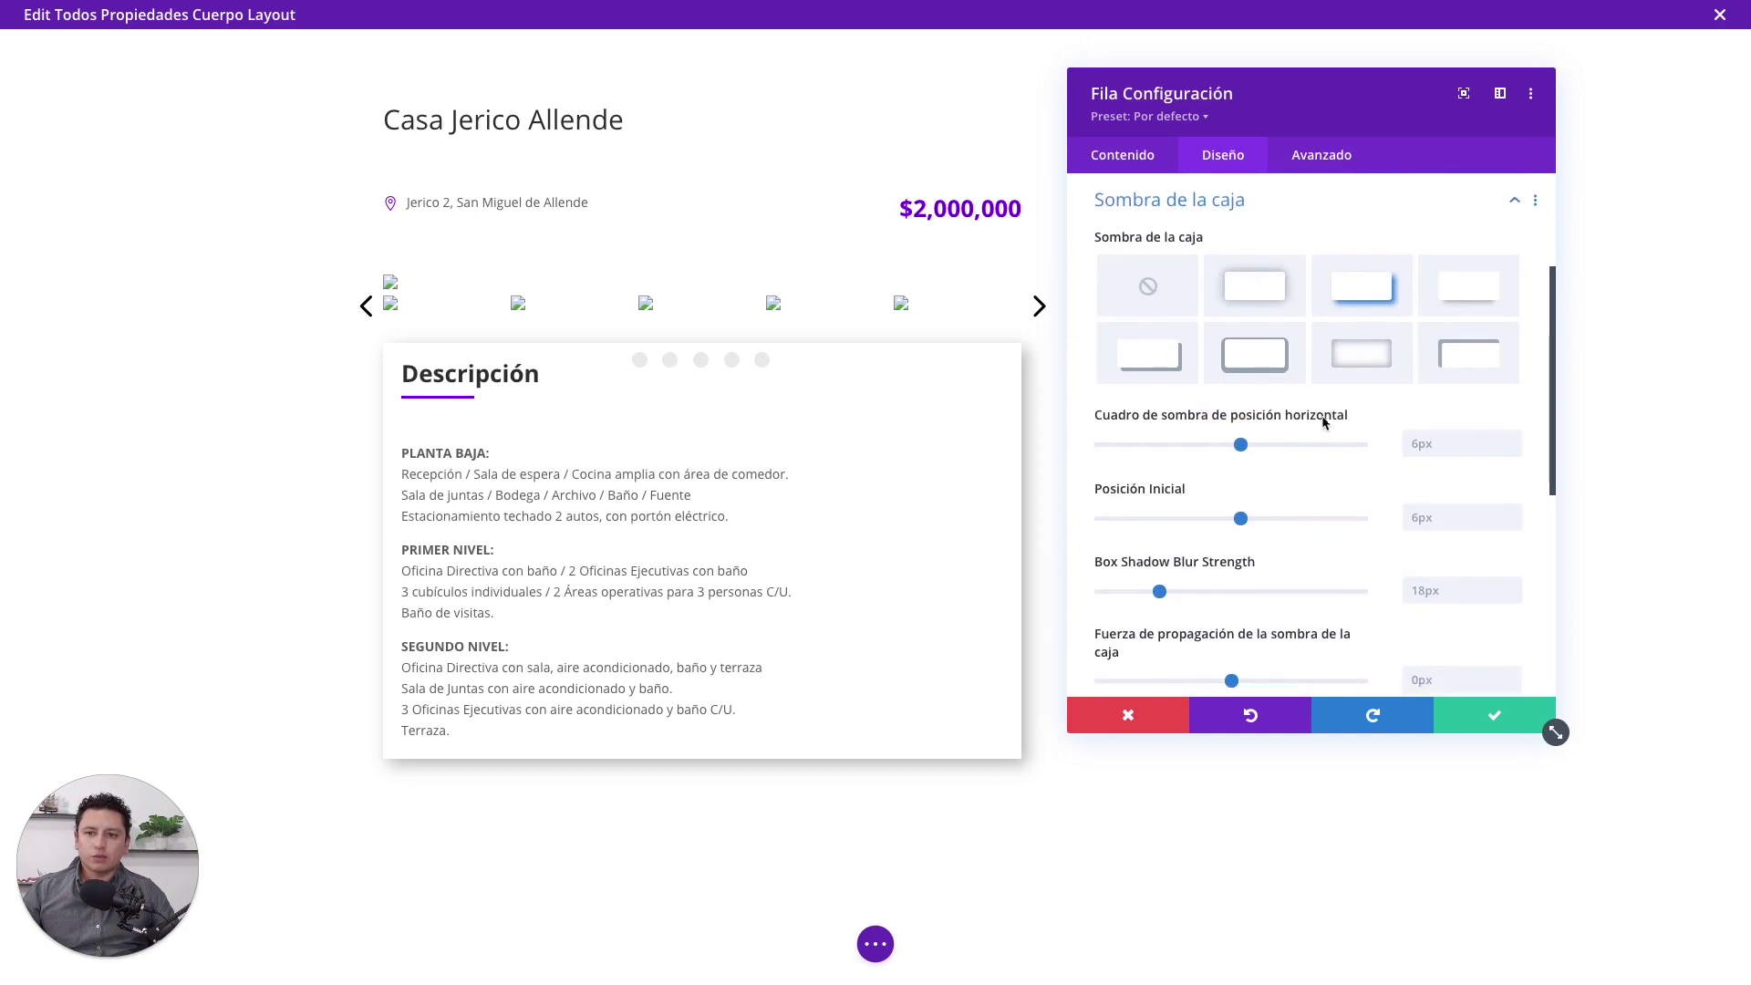
click(1477, 290)
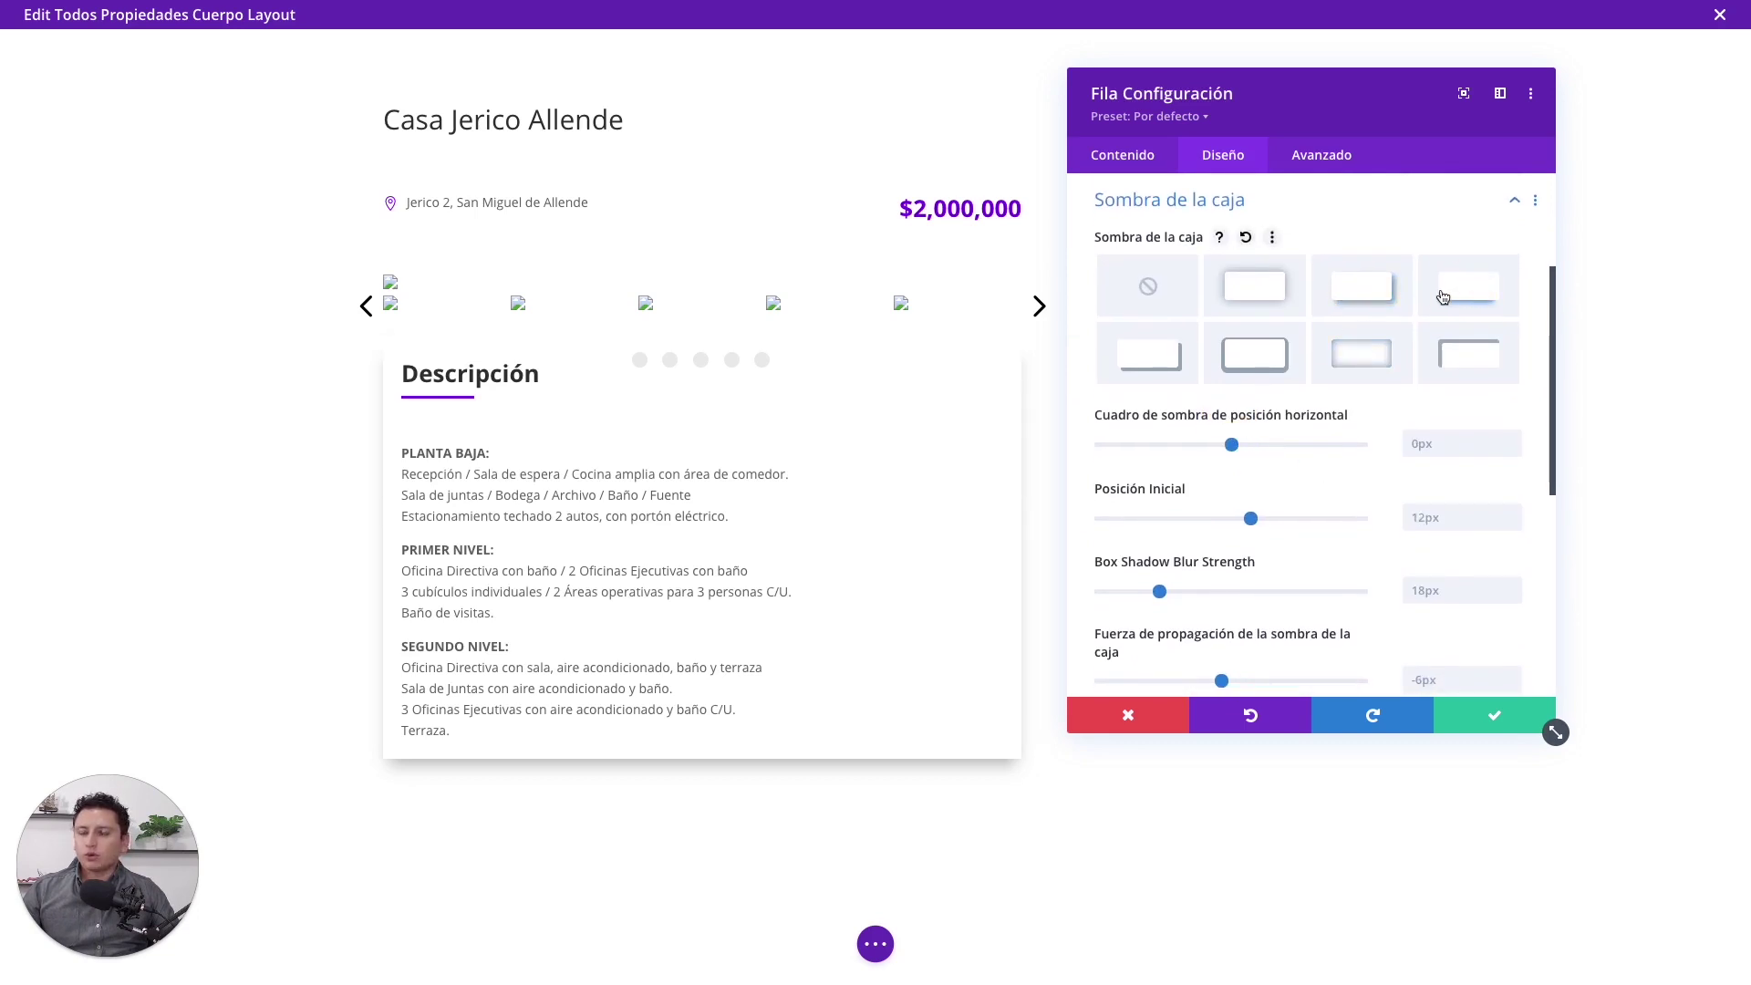
click(1147, 286)
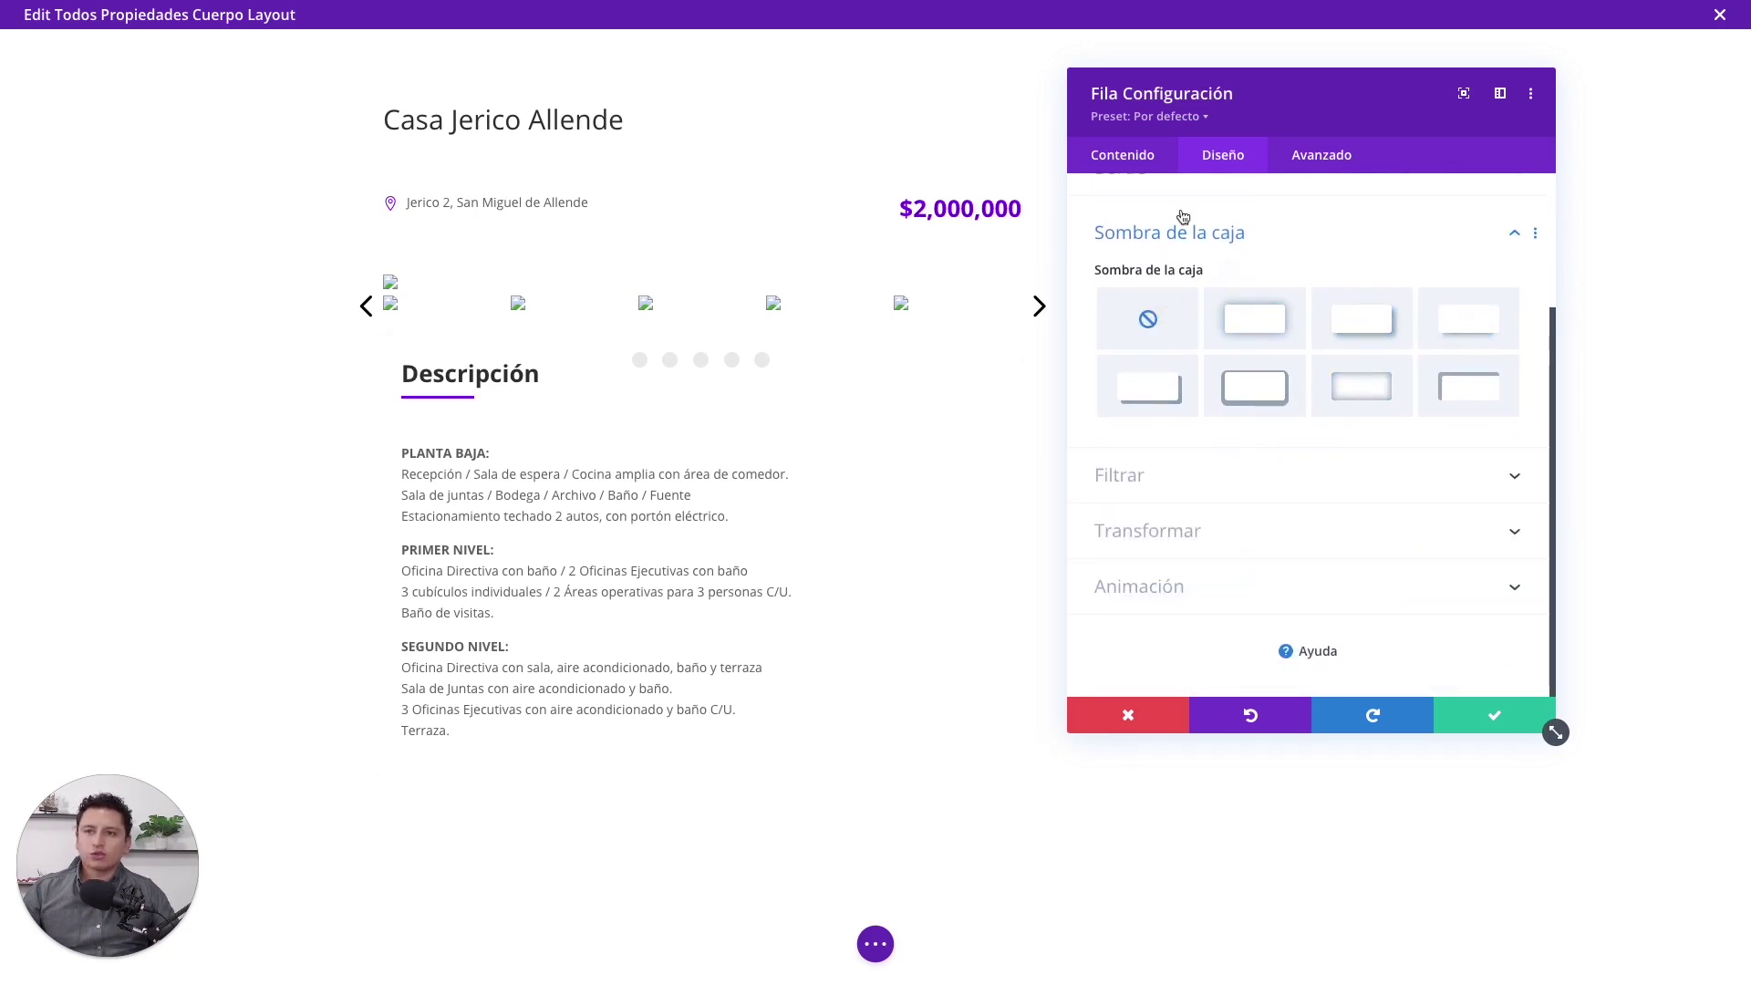
scroll(1227, 489, up, 2)
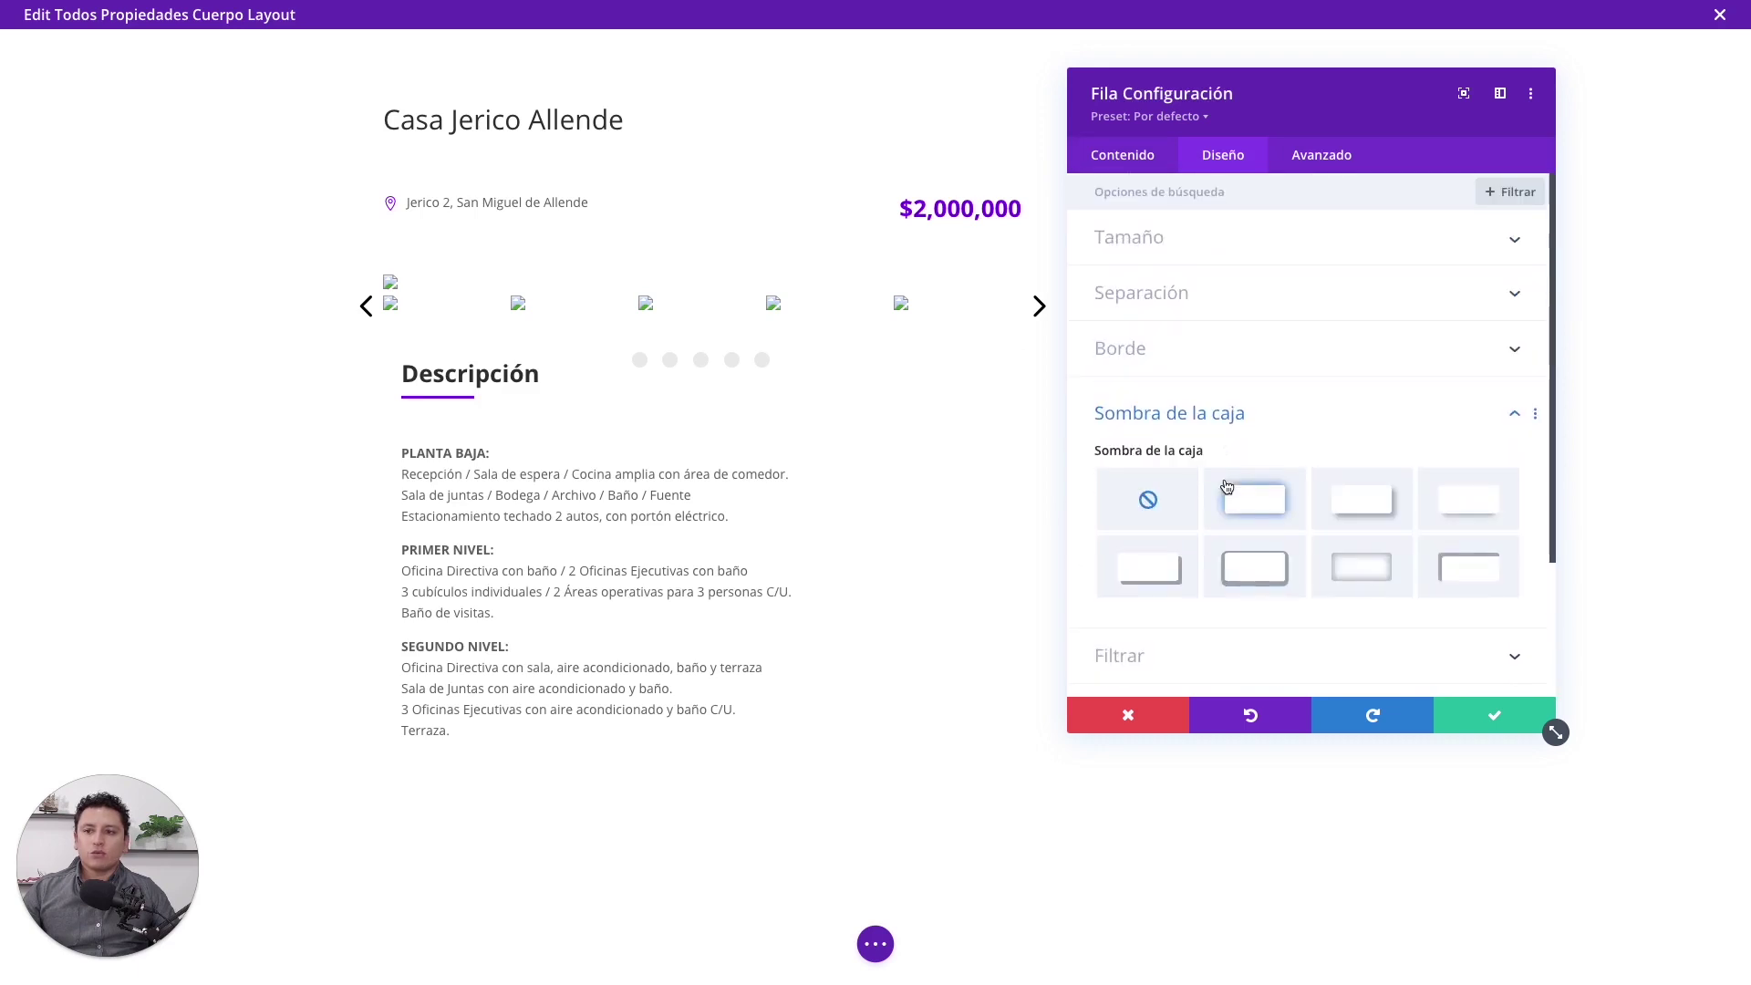
Give the row a 1px border
click(1150, 339)
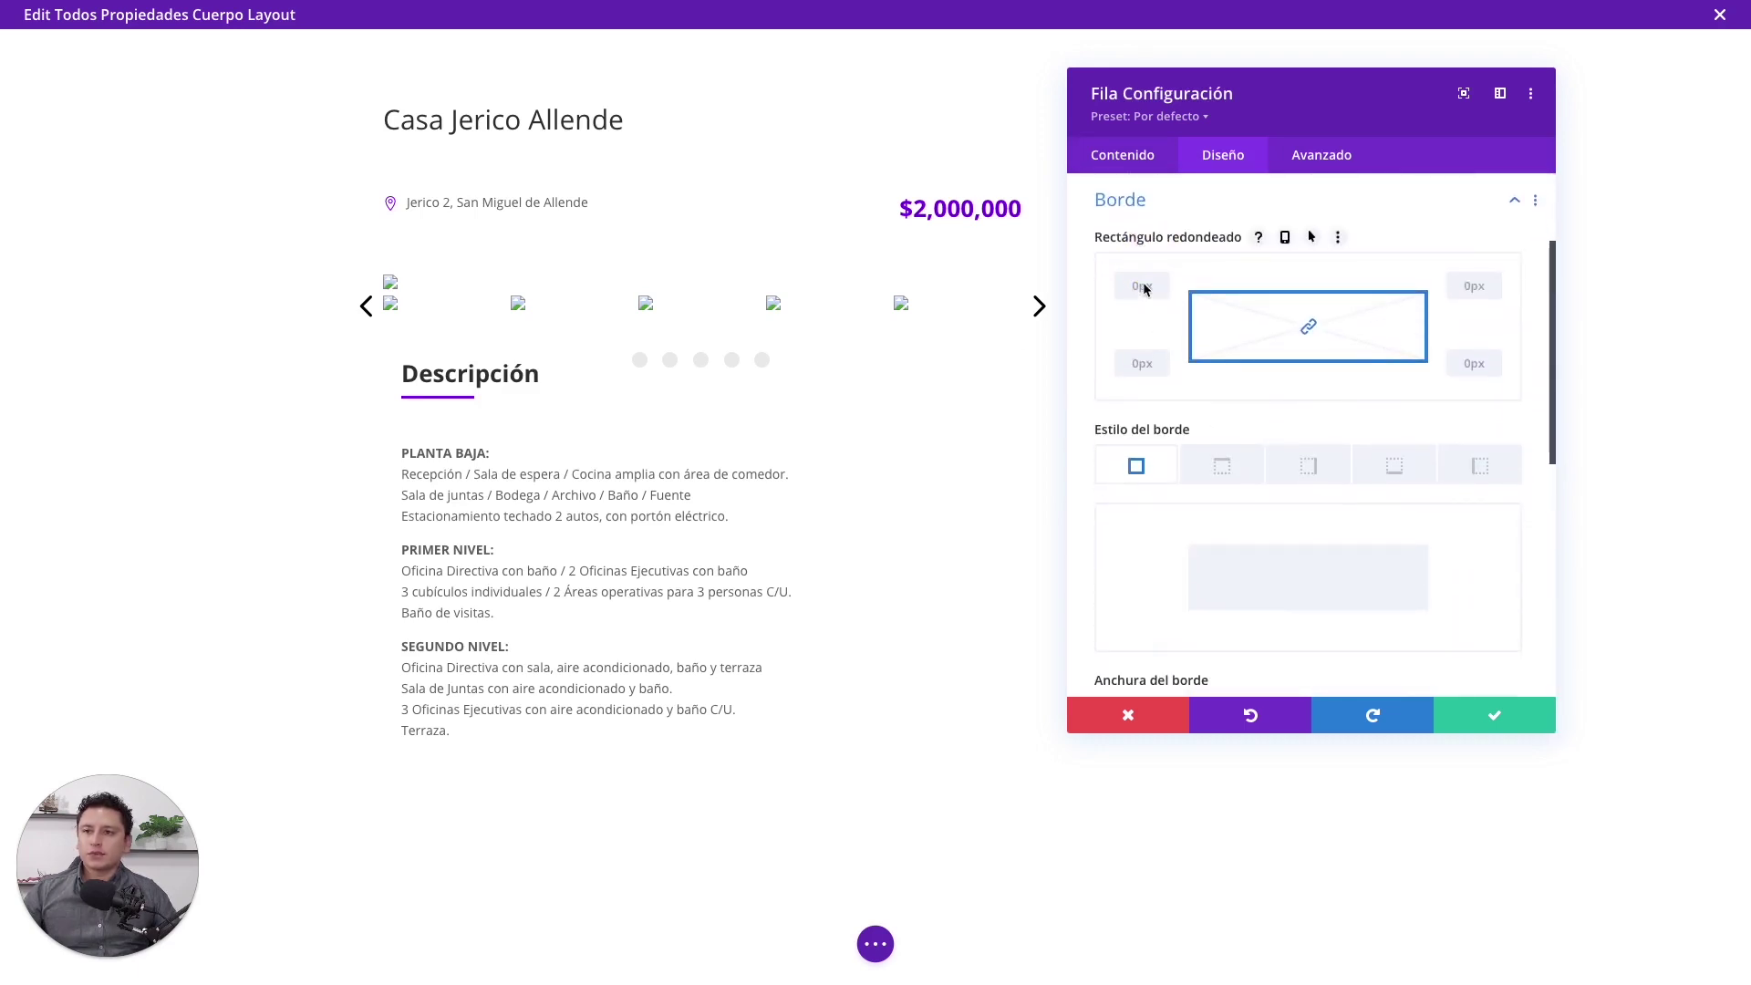
scroll(1213, 340, up, 2)
scroll(1214, 355, down, 4)
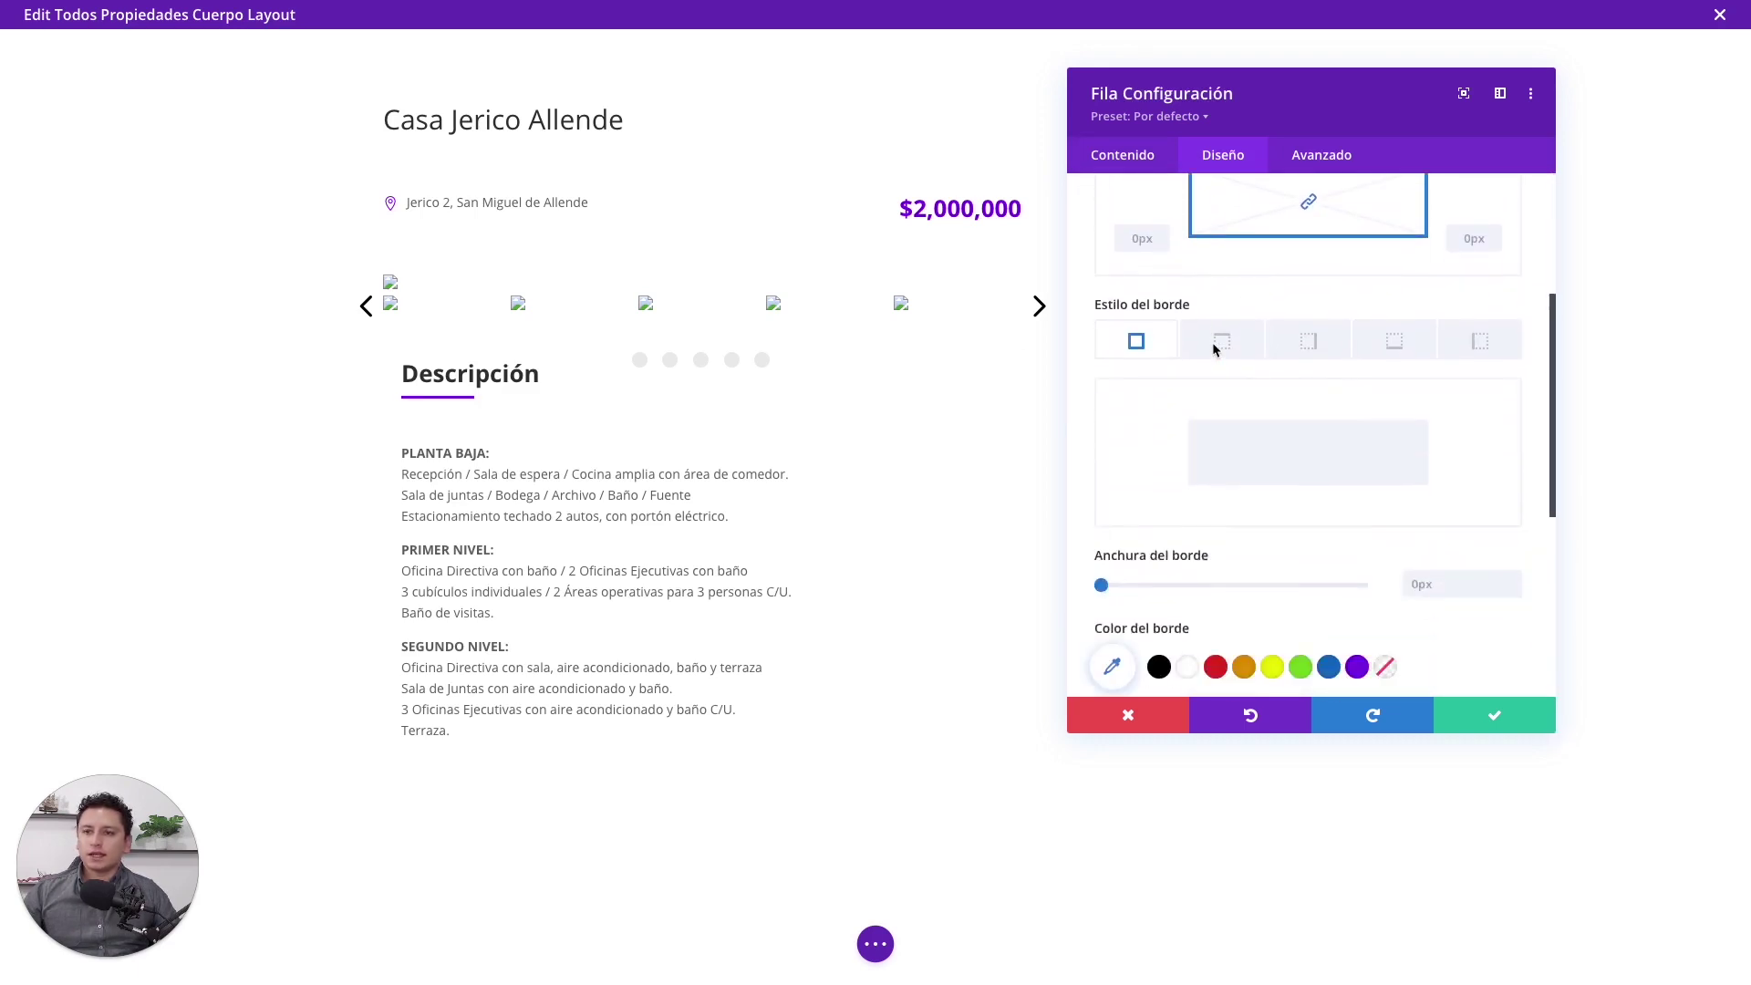
scroll(1214, 355, down, 1)
click(1427, 447)
text(1)
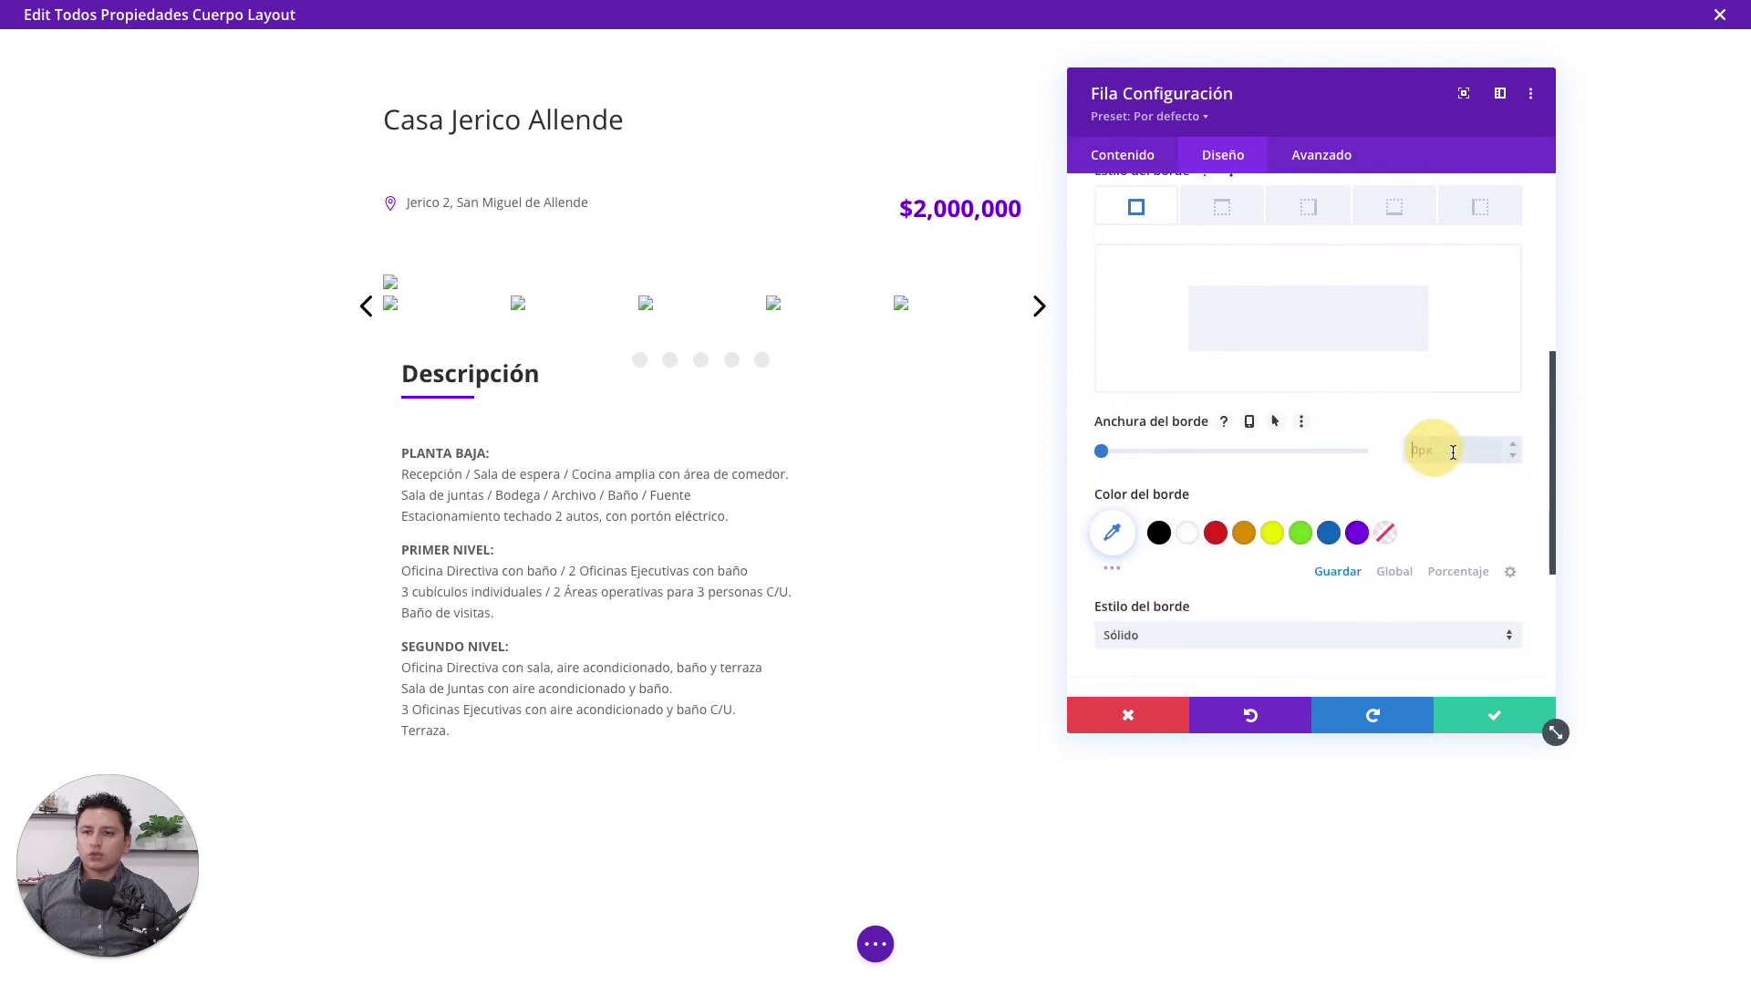
scroll(1454, 456, down, 5)
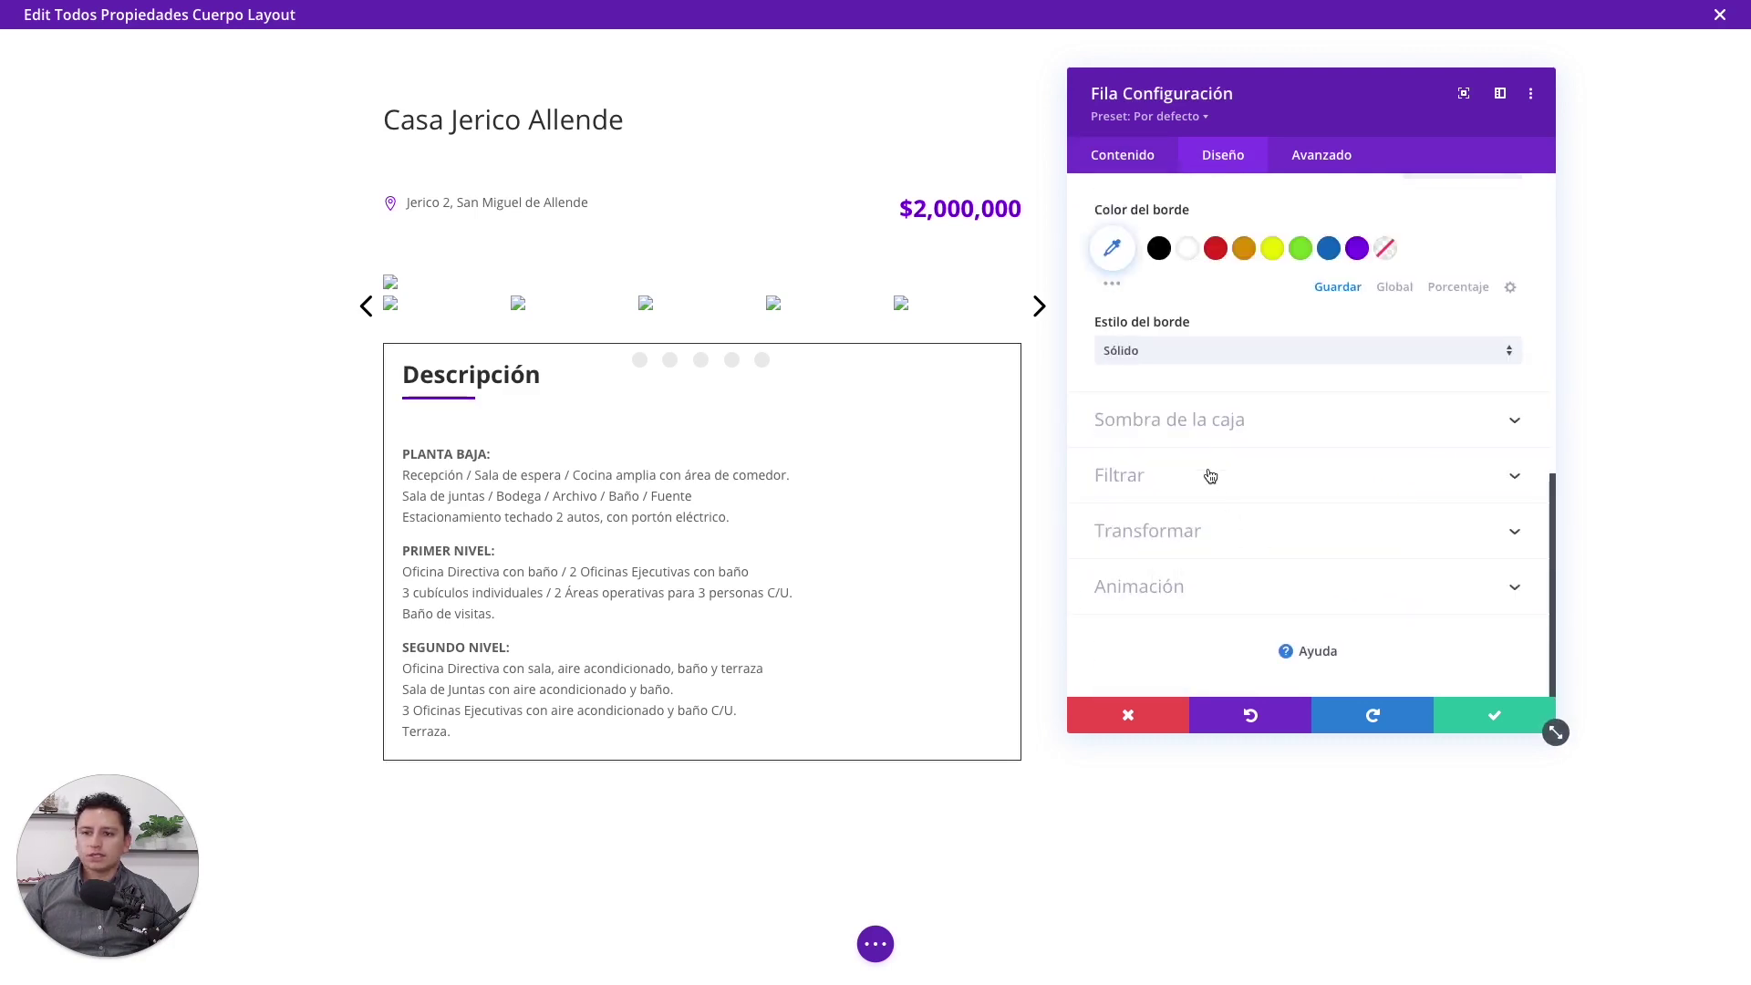
scroll(1198, 398, up, 3)
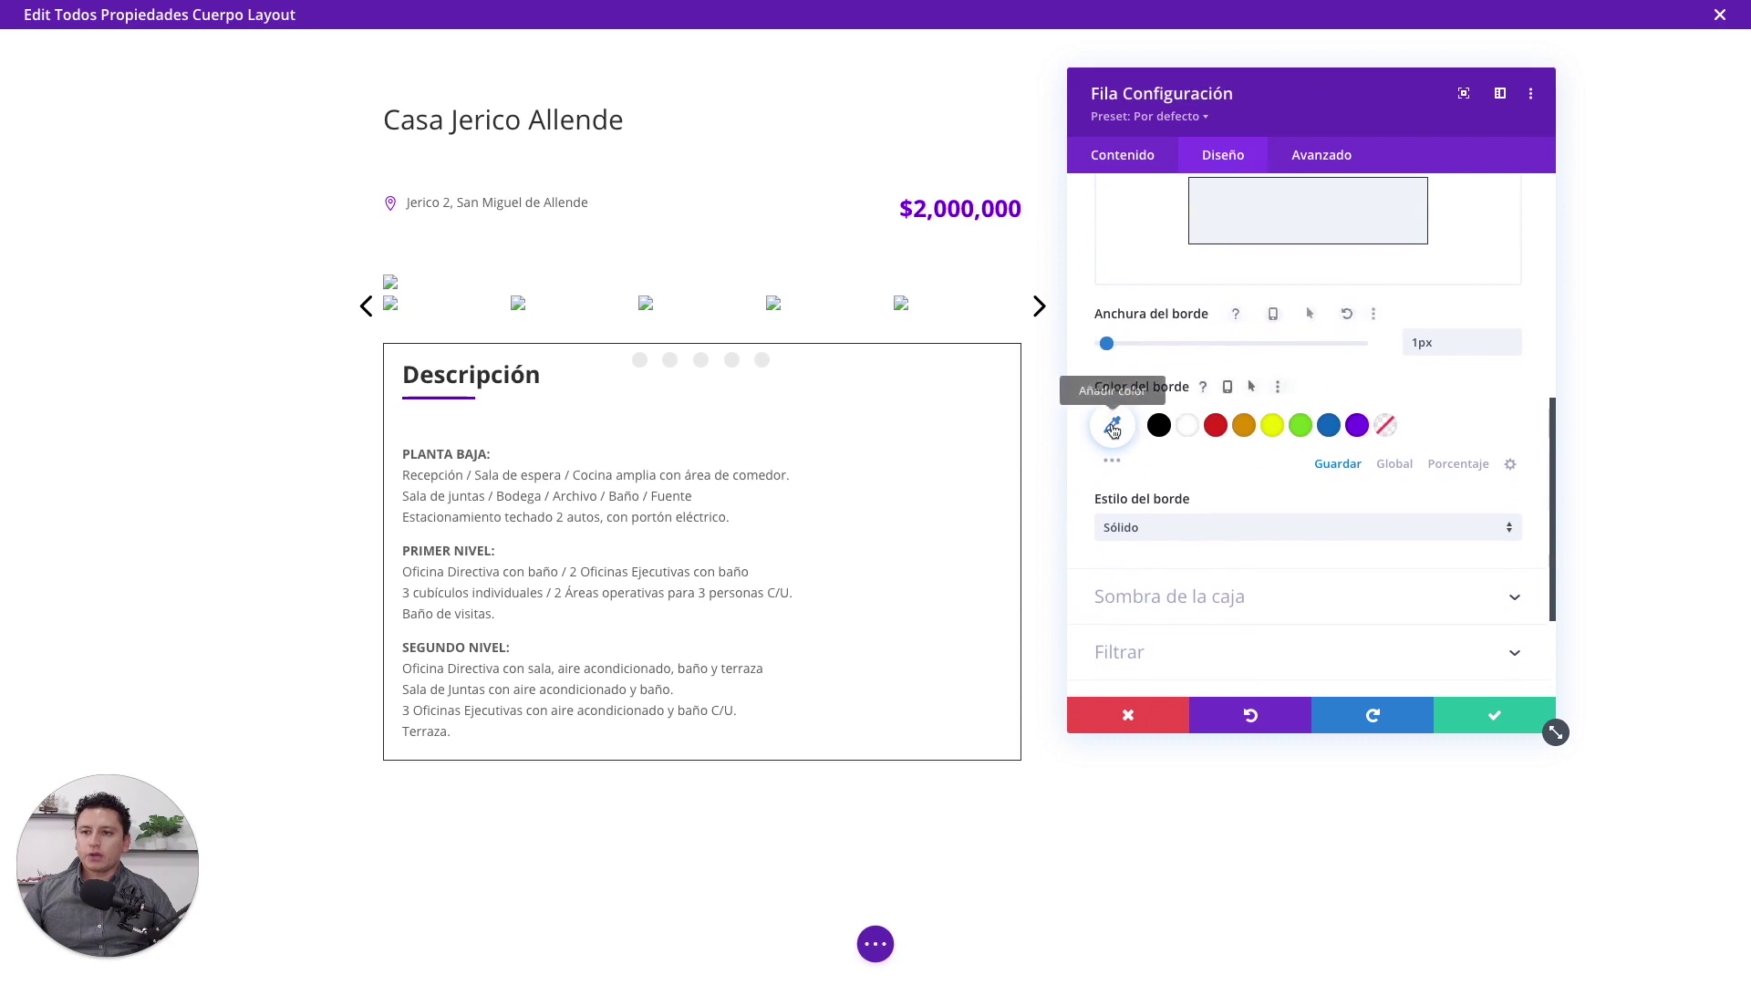
Set the border colour to #ebebeb and 5px rounded corners, then save
click(1131, 435)
click(1140, 439)
text(#ebebeb)
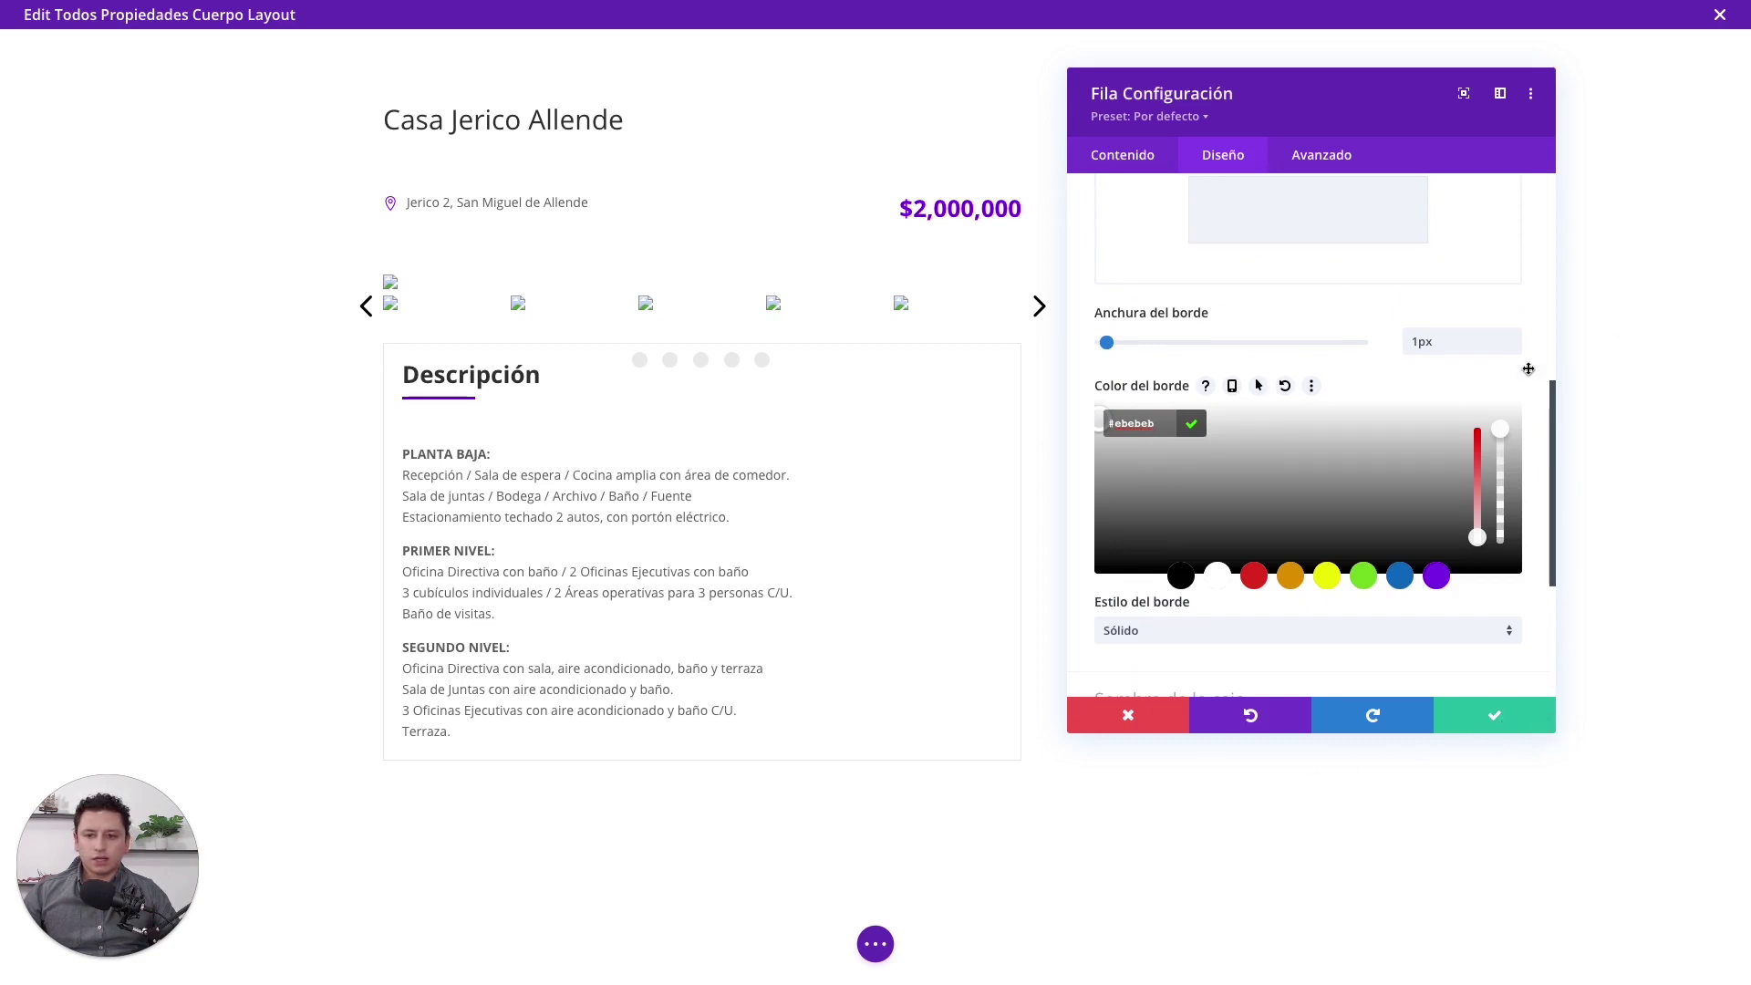
scroll(1262, 543, up, 8)
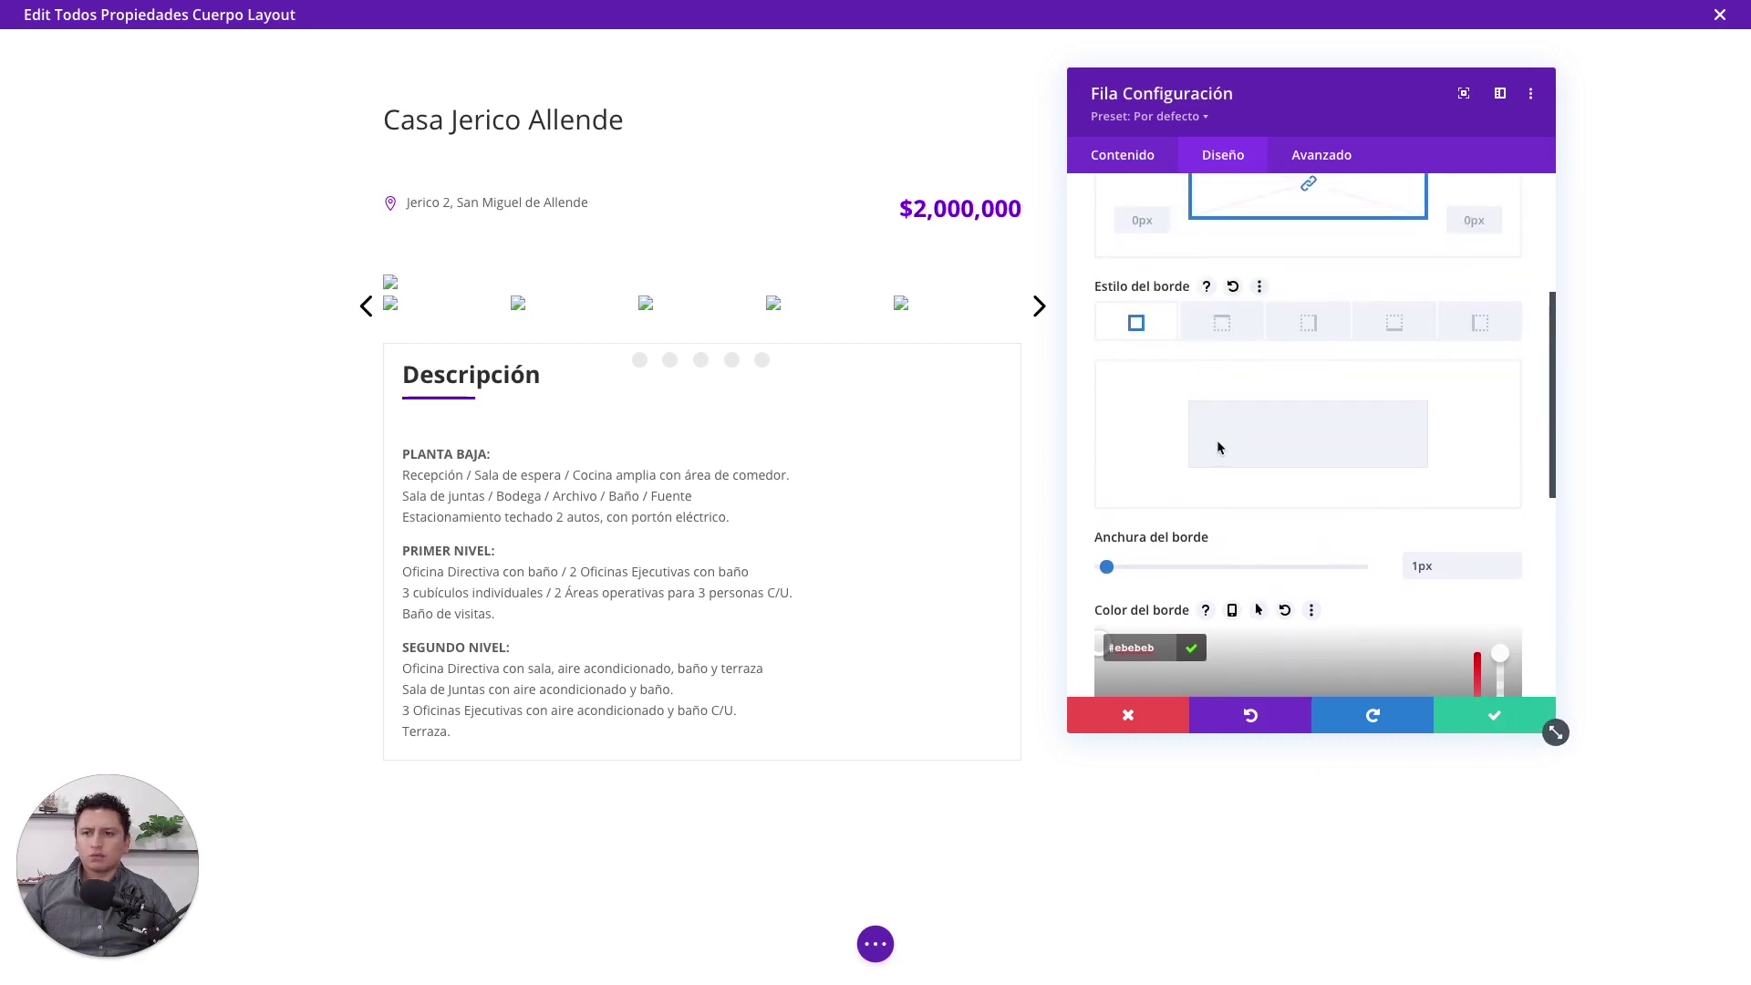
click(1164, 446)
text(5)
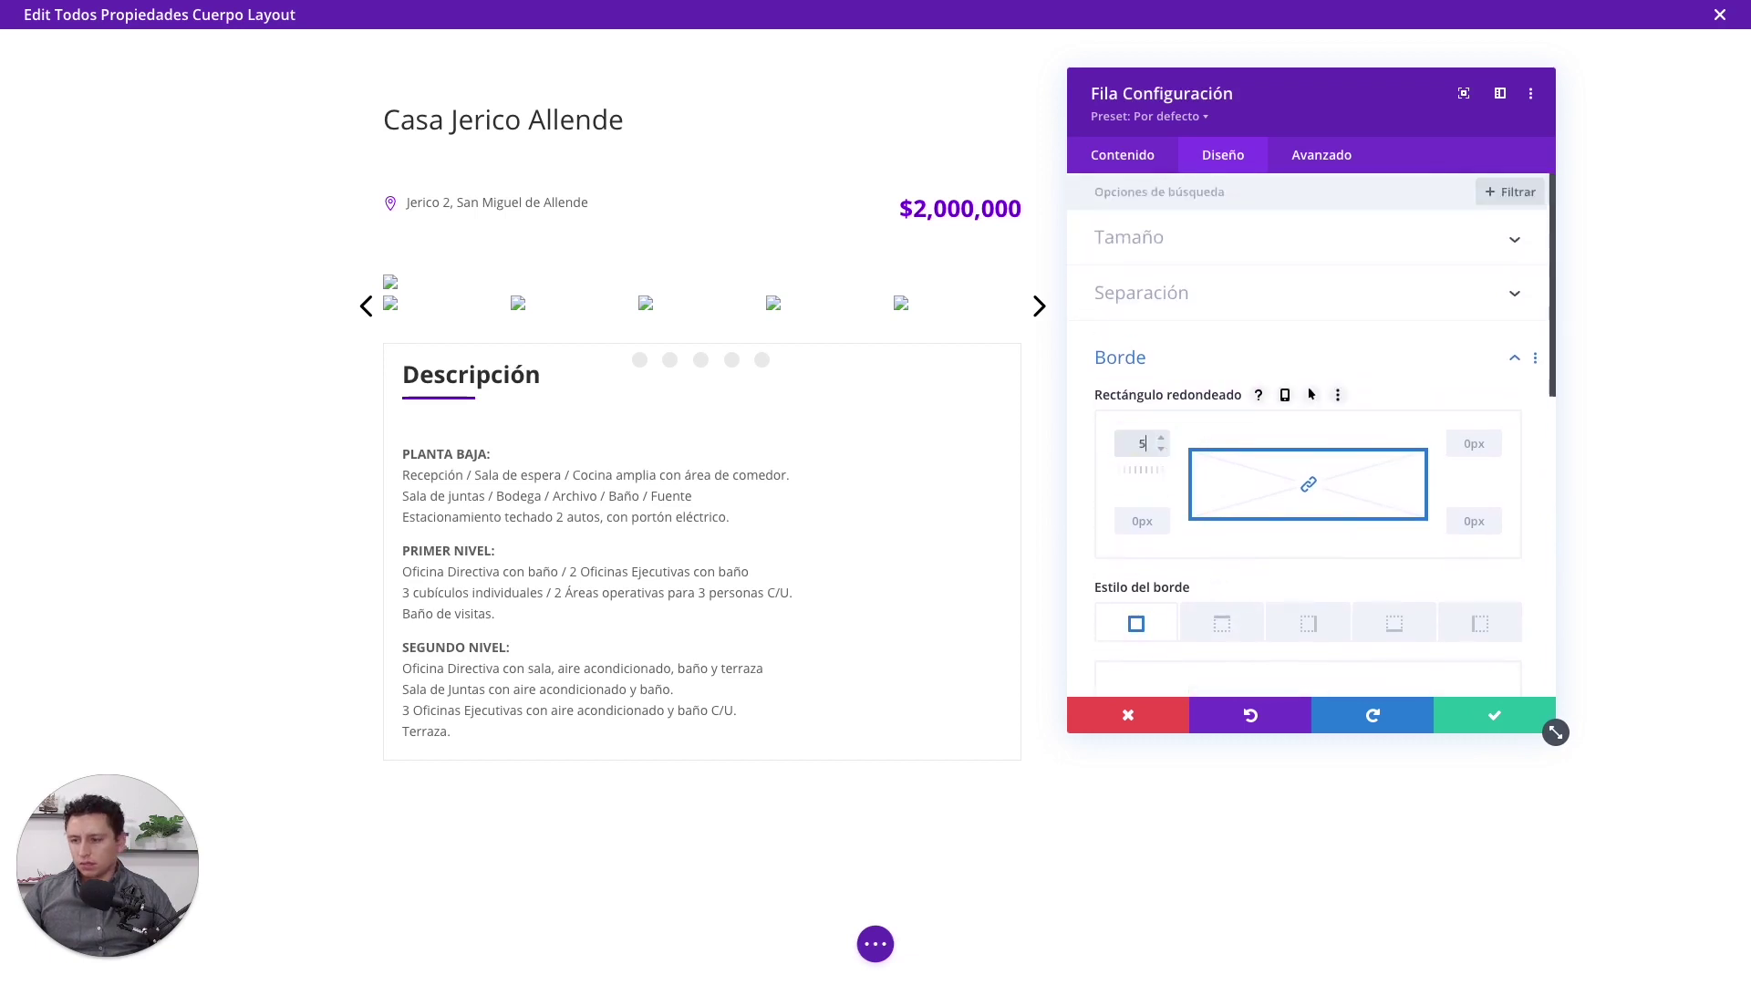
key(Tab)
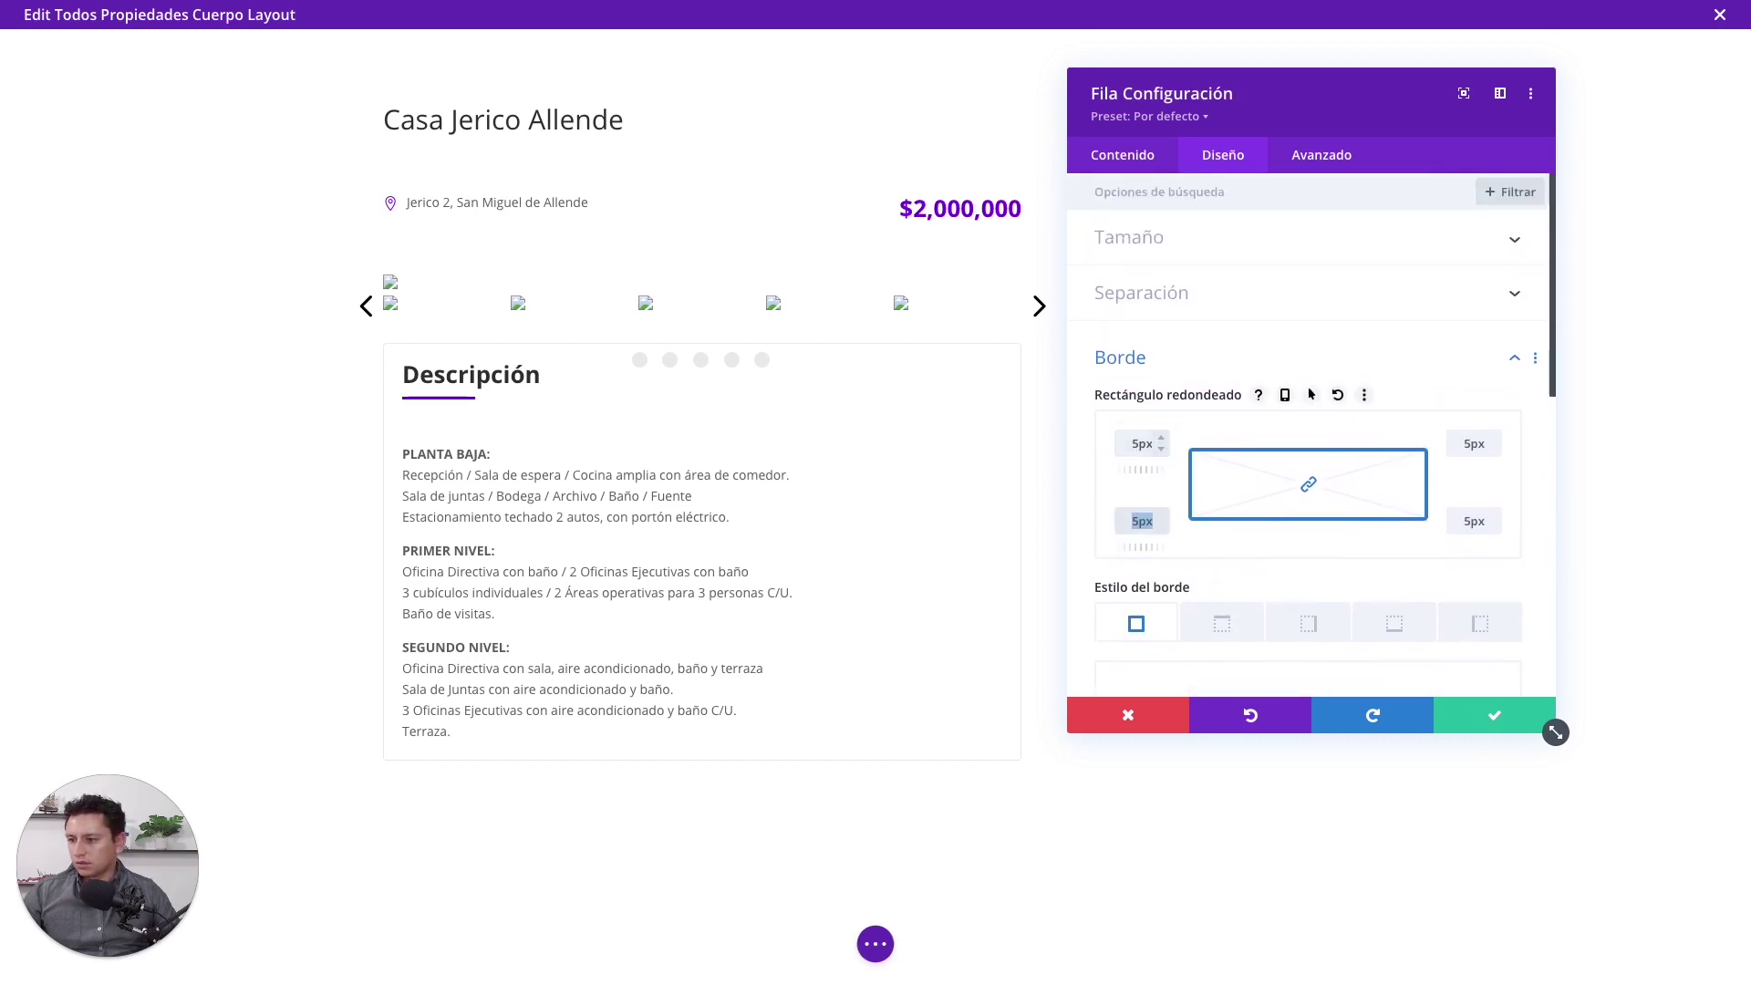
click(1496, 717)
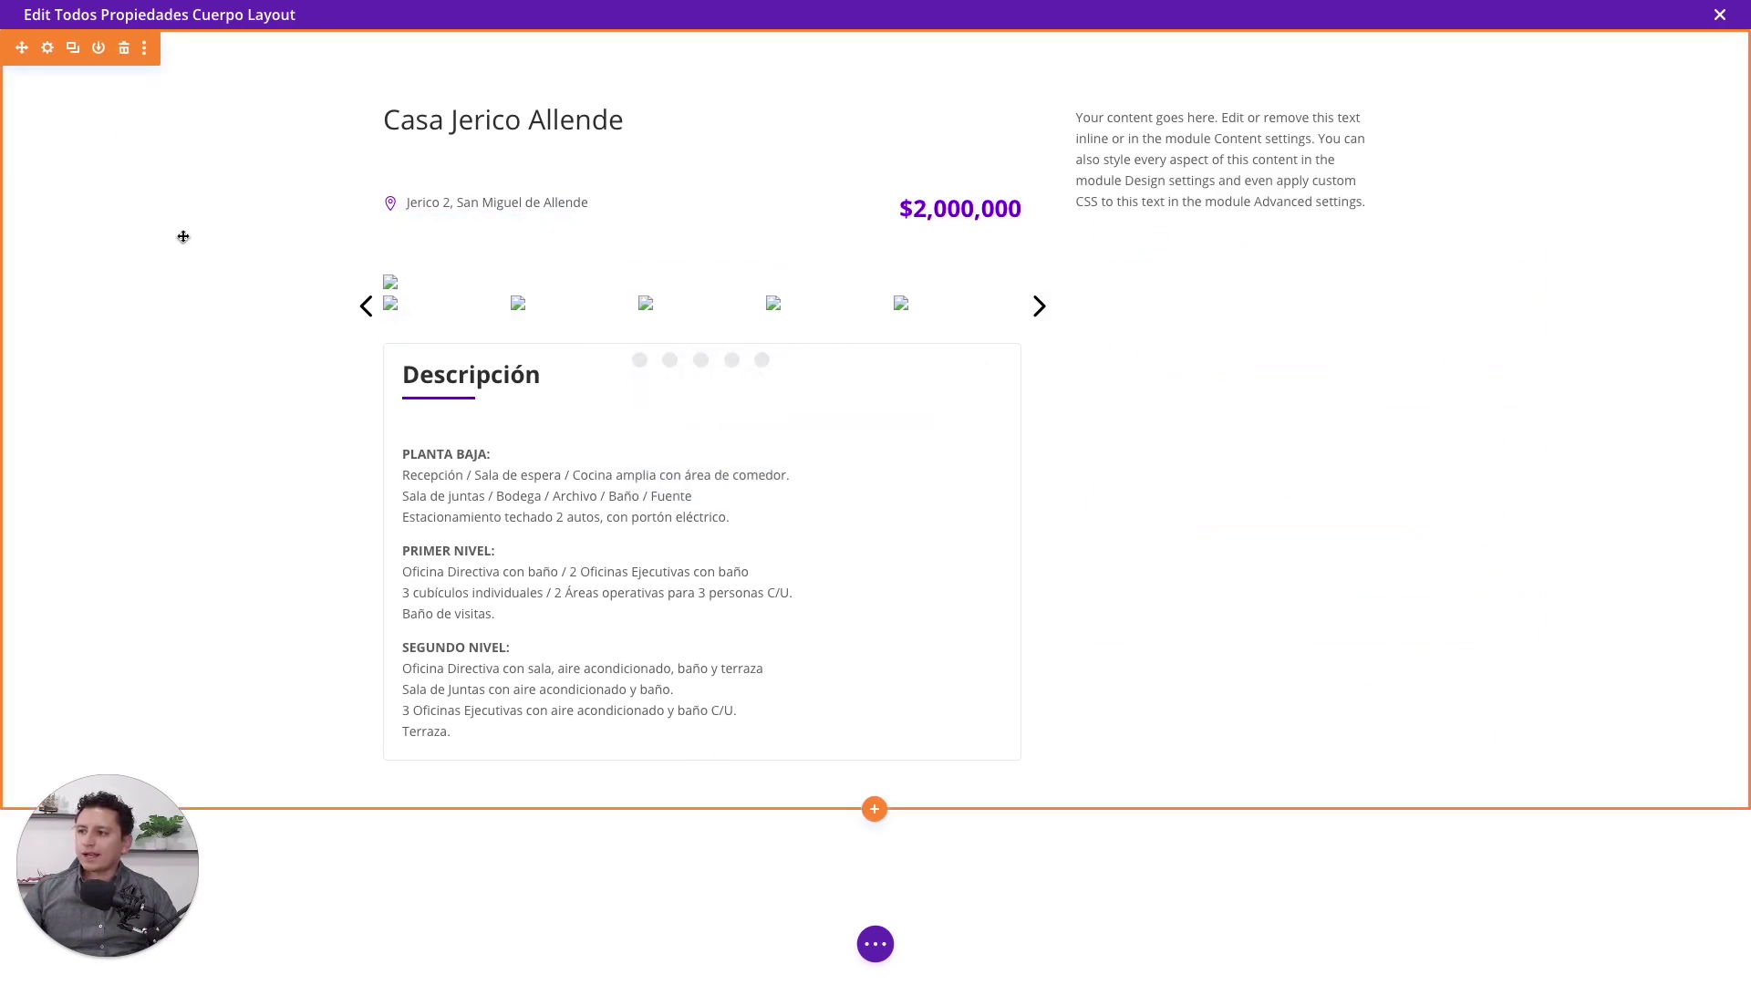
Give the section a light grey background colour and save
click(47, 47)
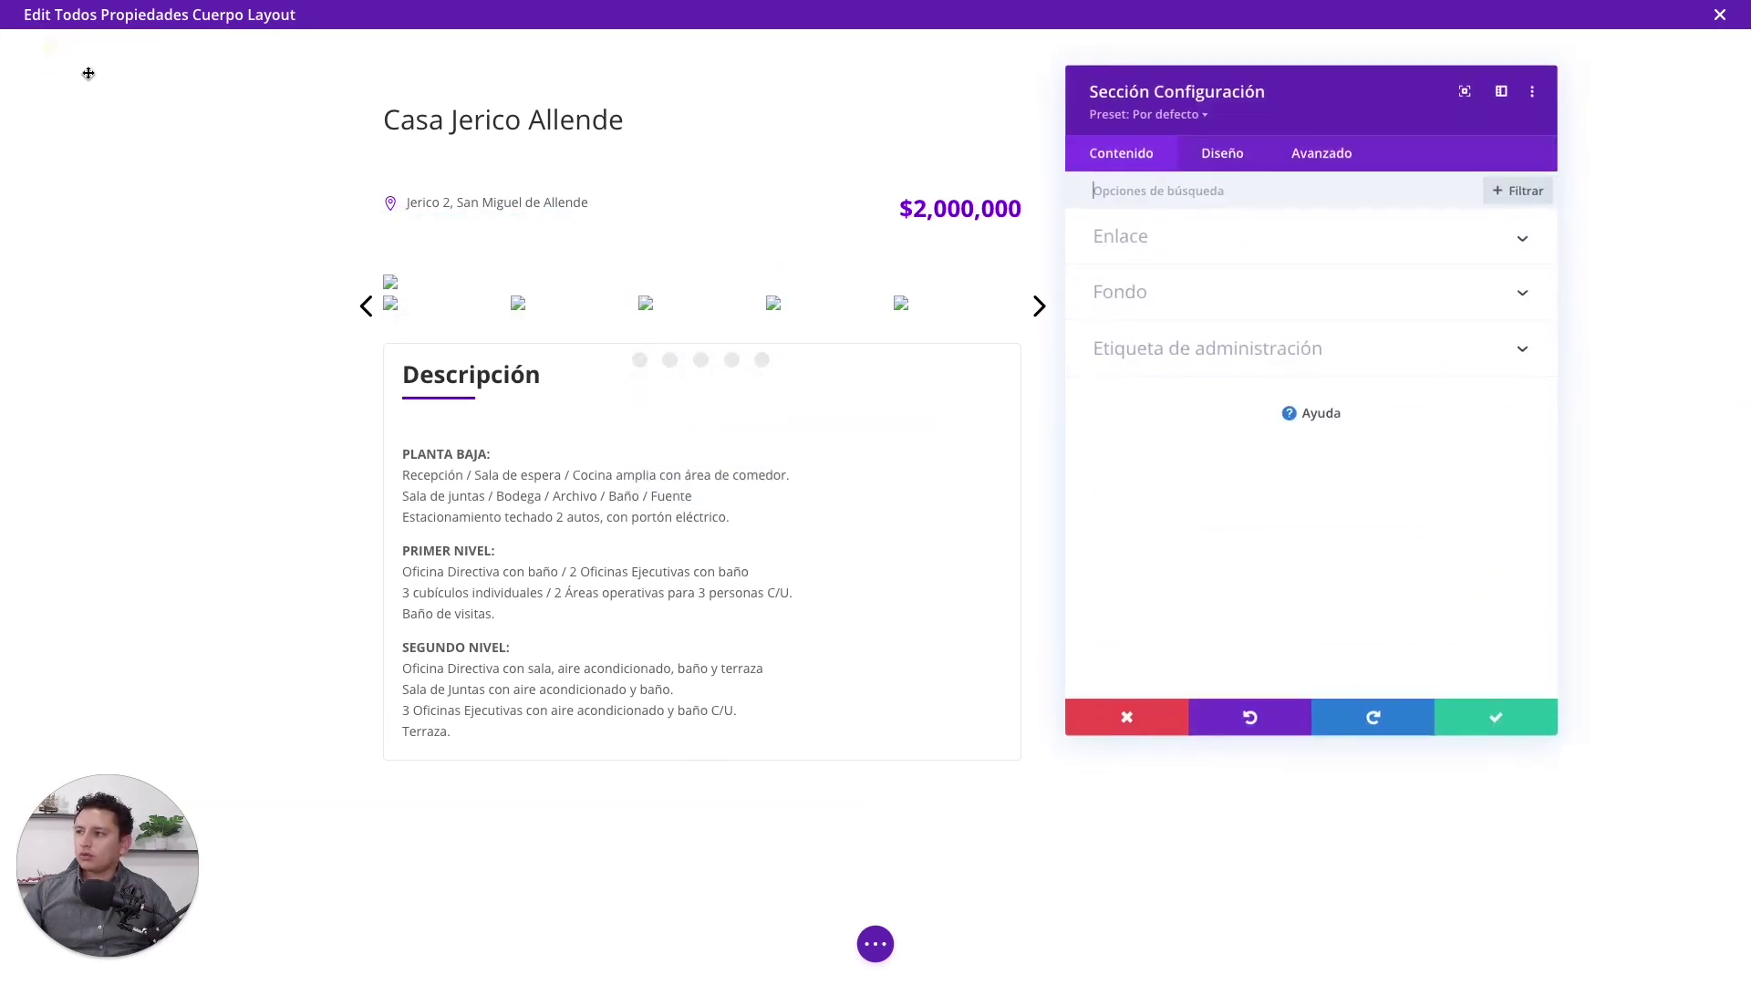
click(1151, 290)
click(1153, 472)
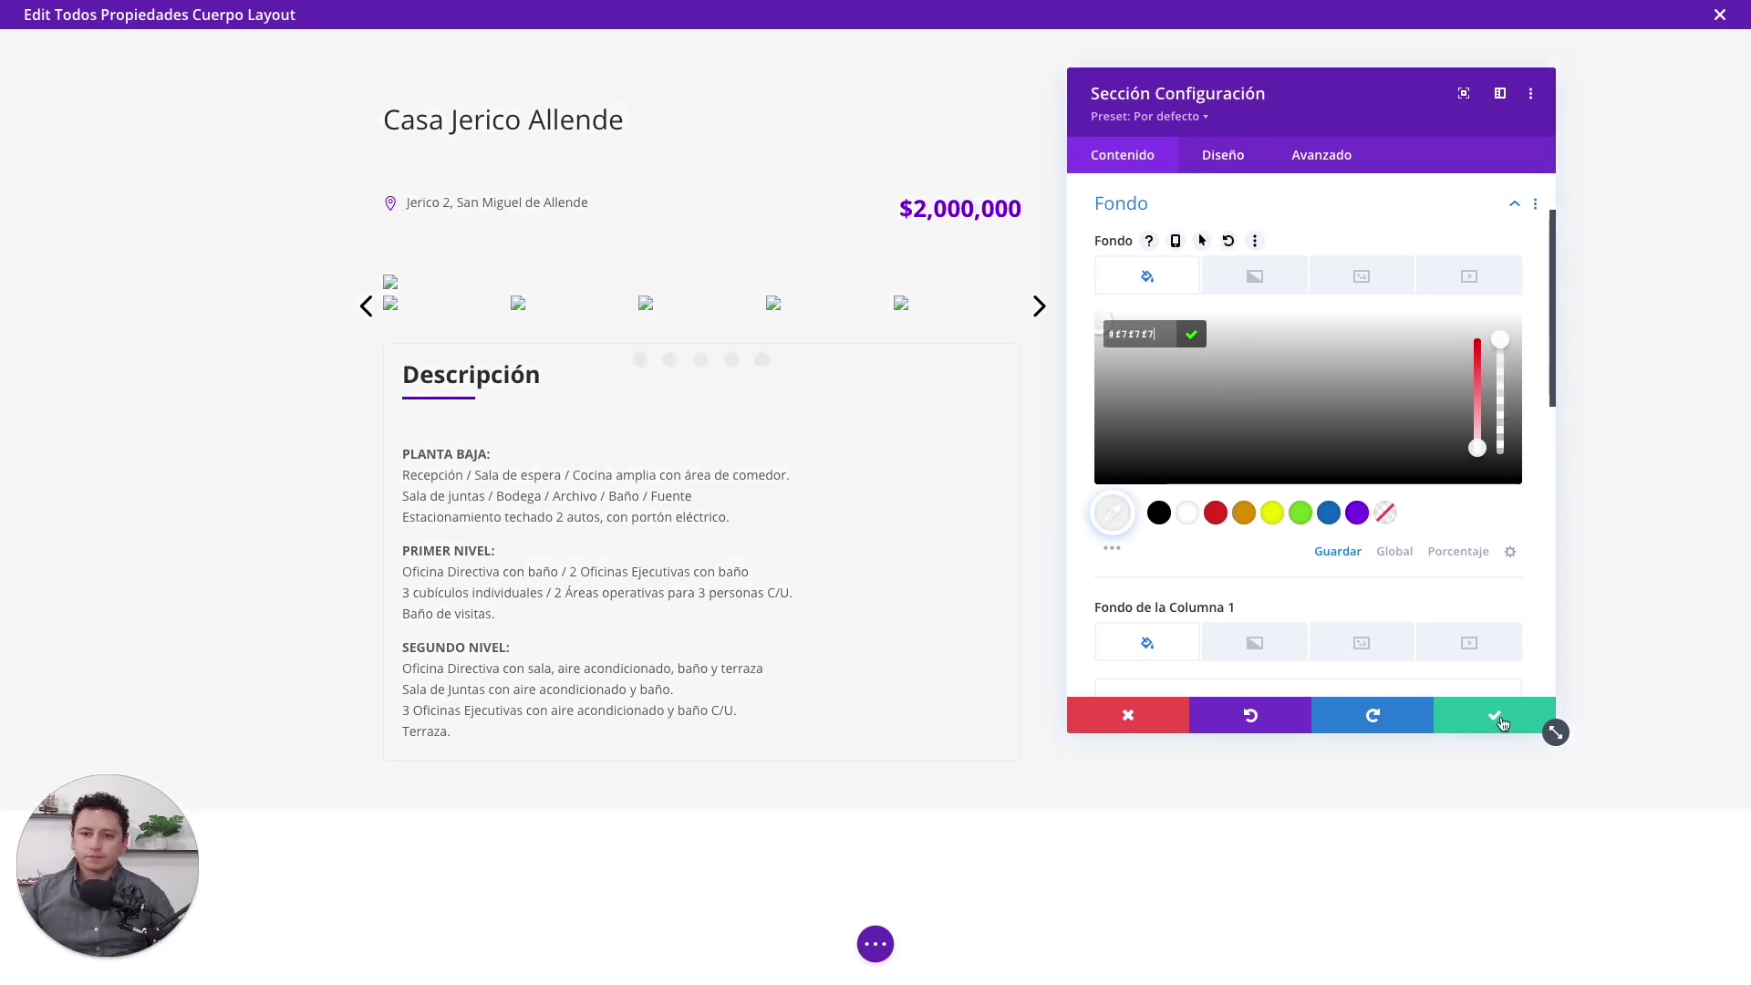
click(1502, 723)
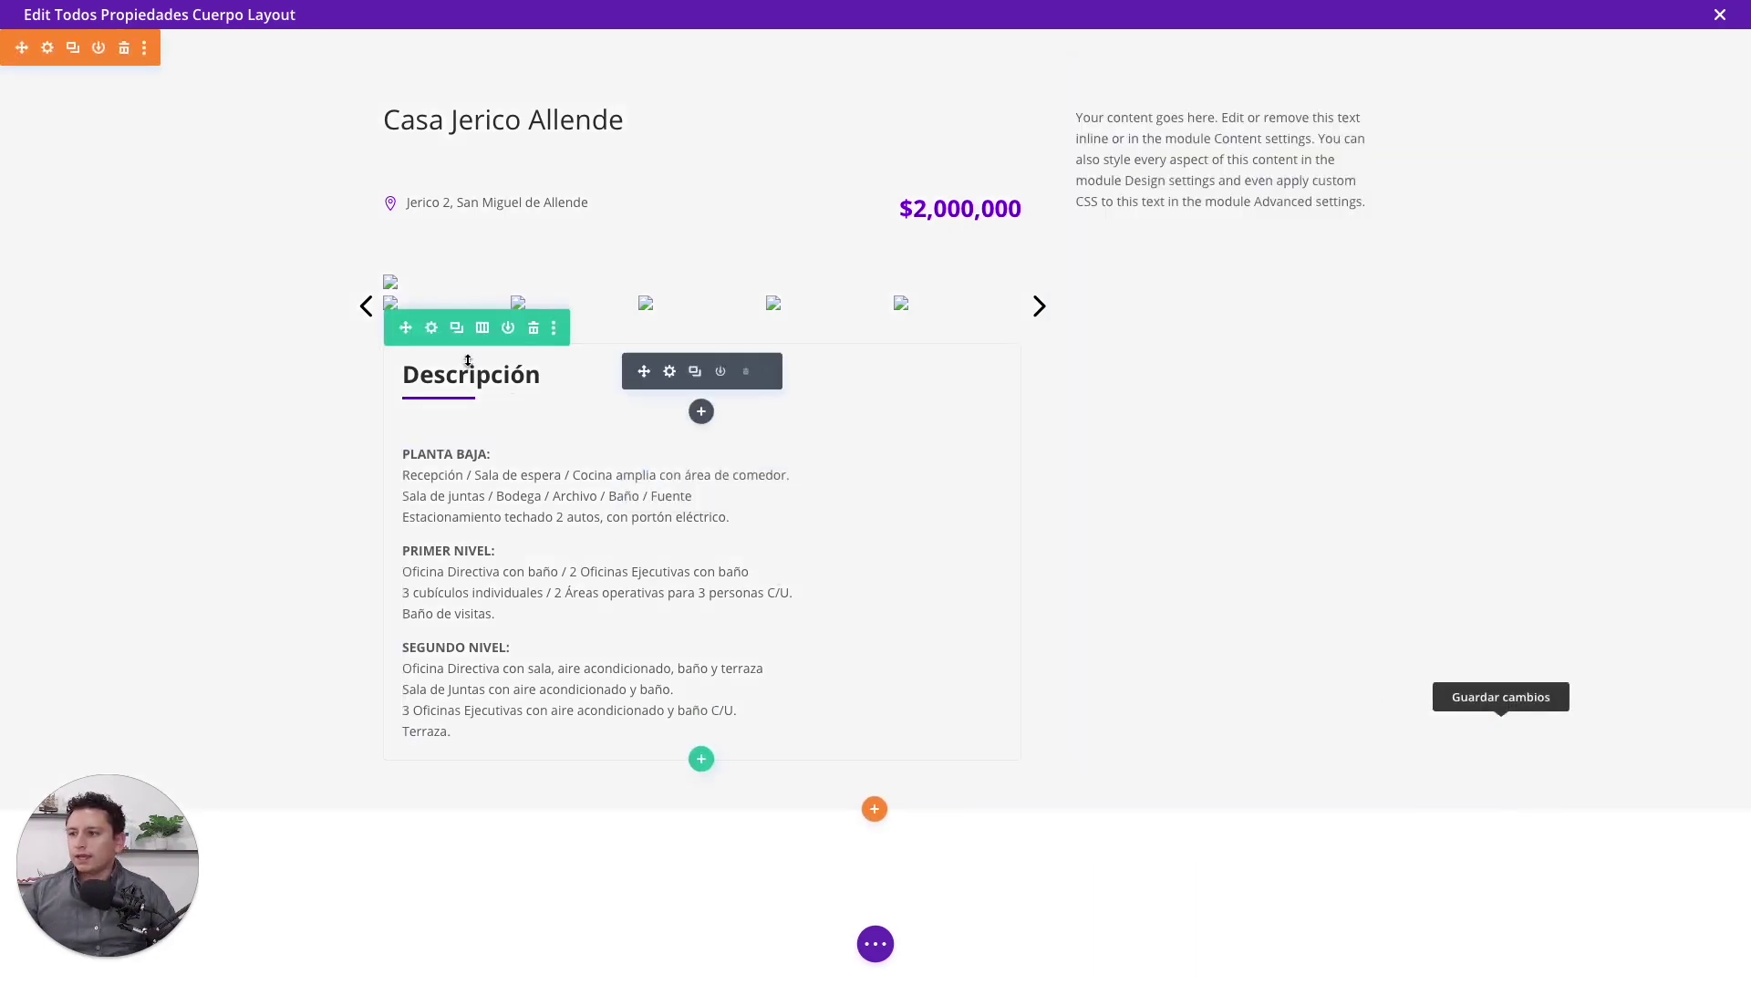
Review the Descripción row's white background settings and close them
click(432, 327)
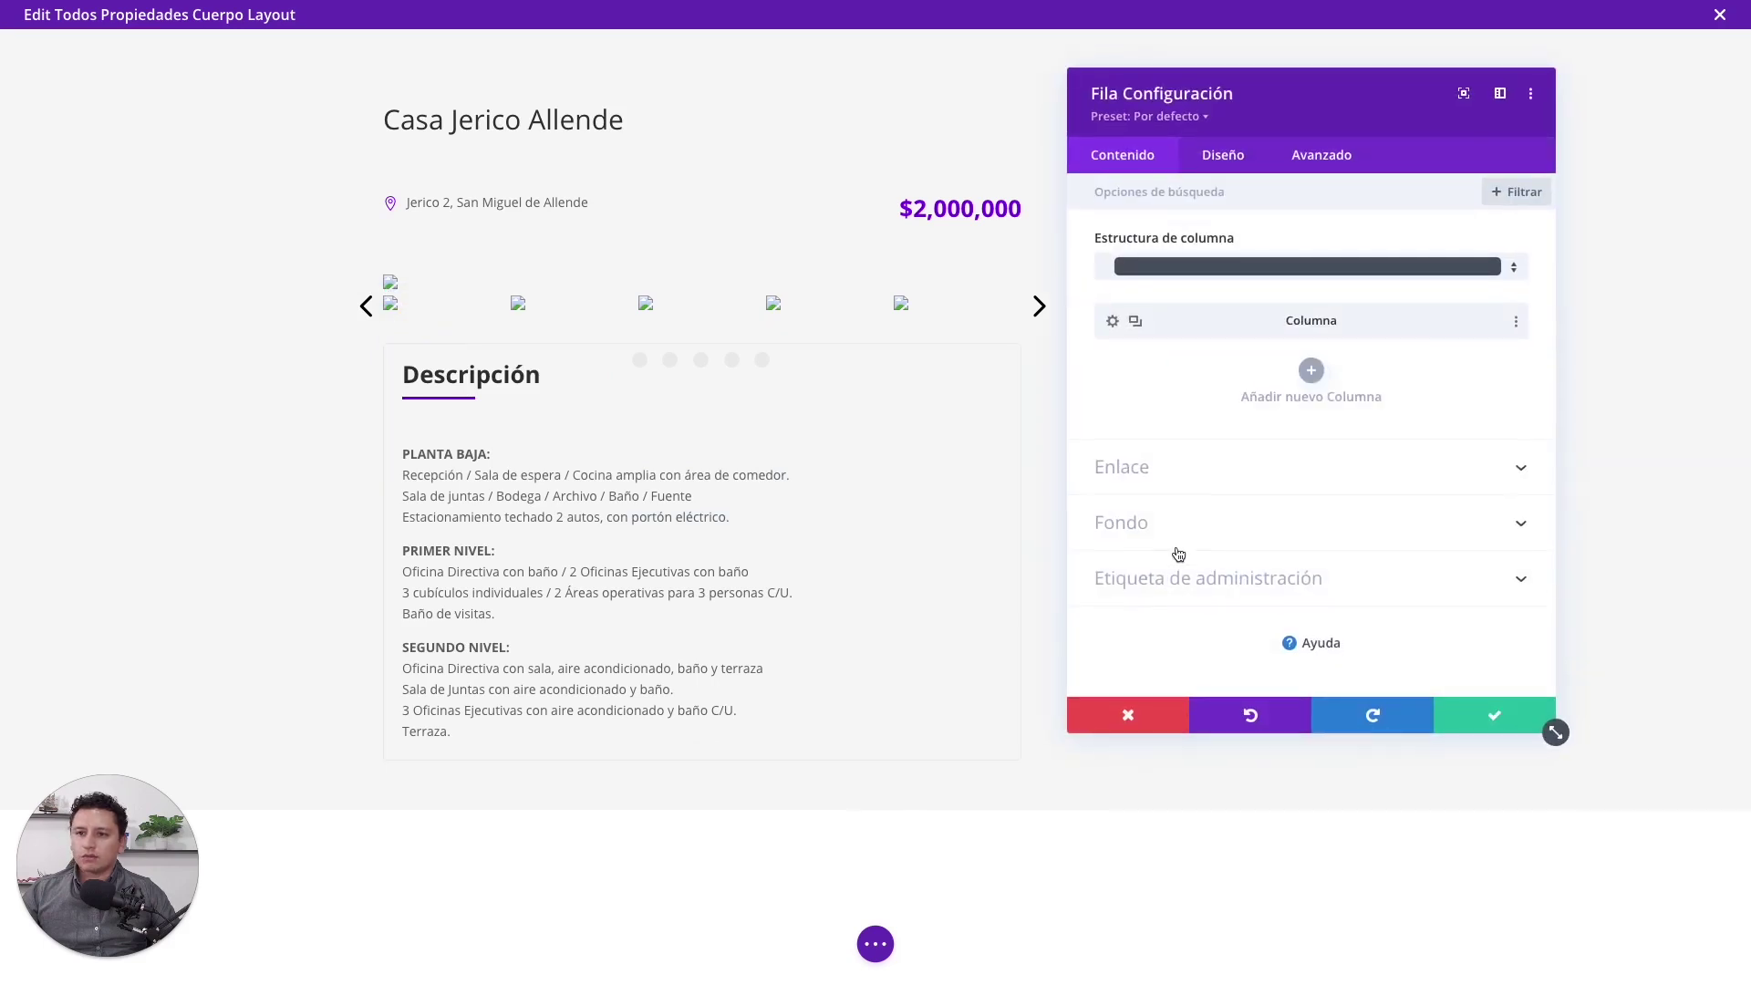
click(1179, 527)
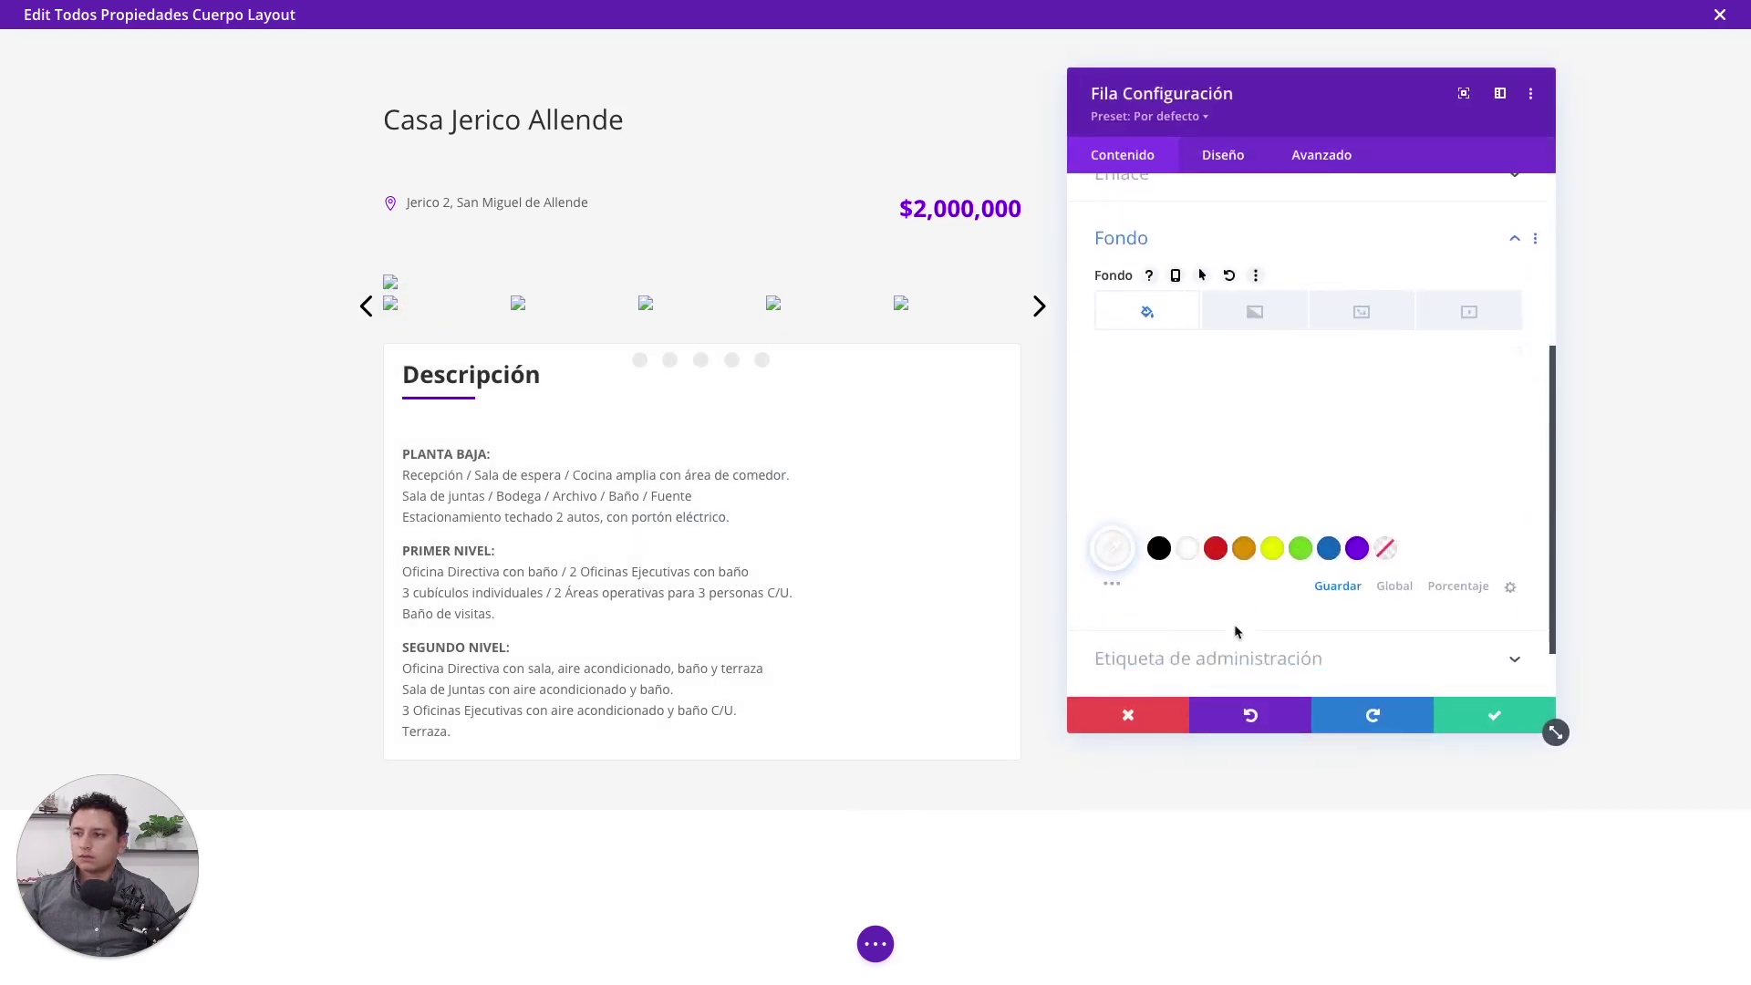
click(1515, 720)
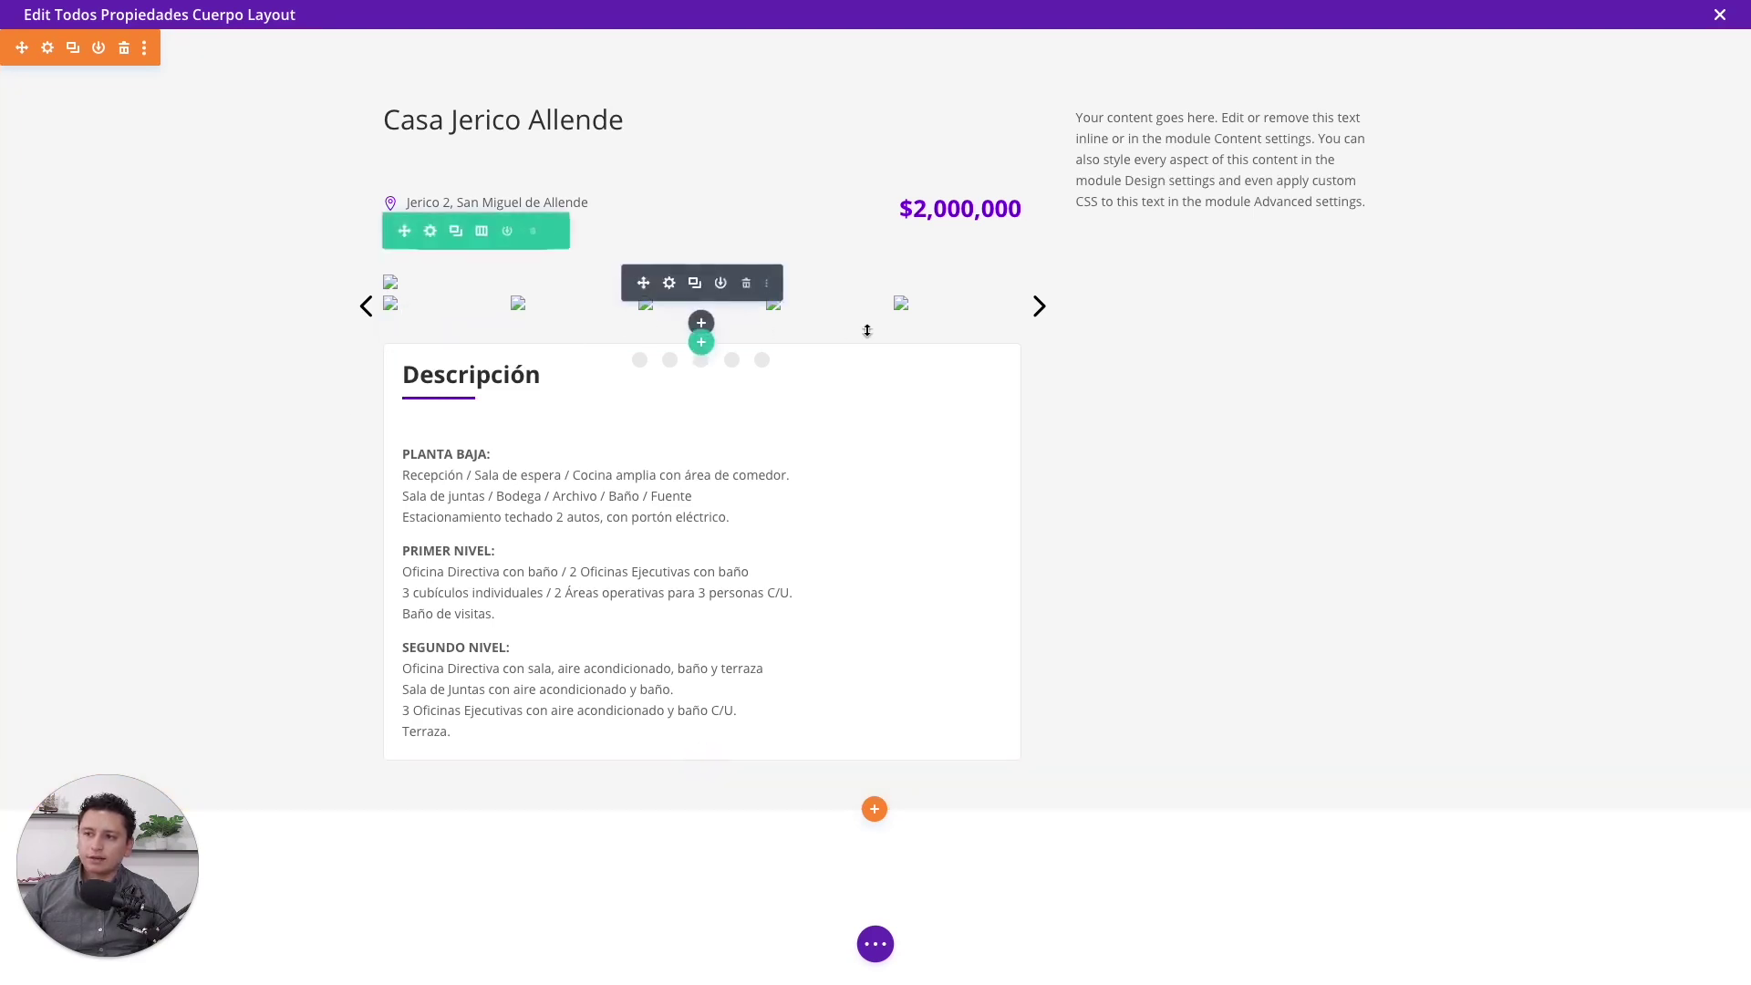
Save the Todos Propiedades body layout in Divi Builder
click(876, 944)
click(1704, 945)
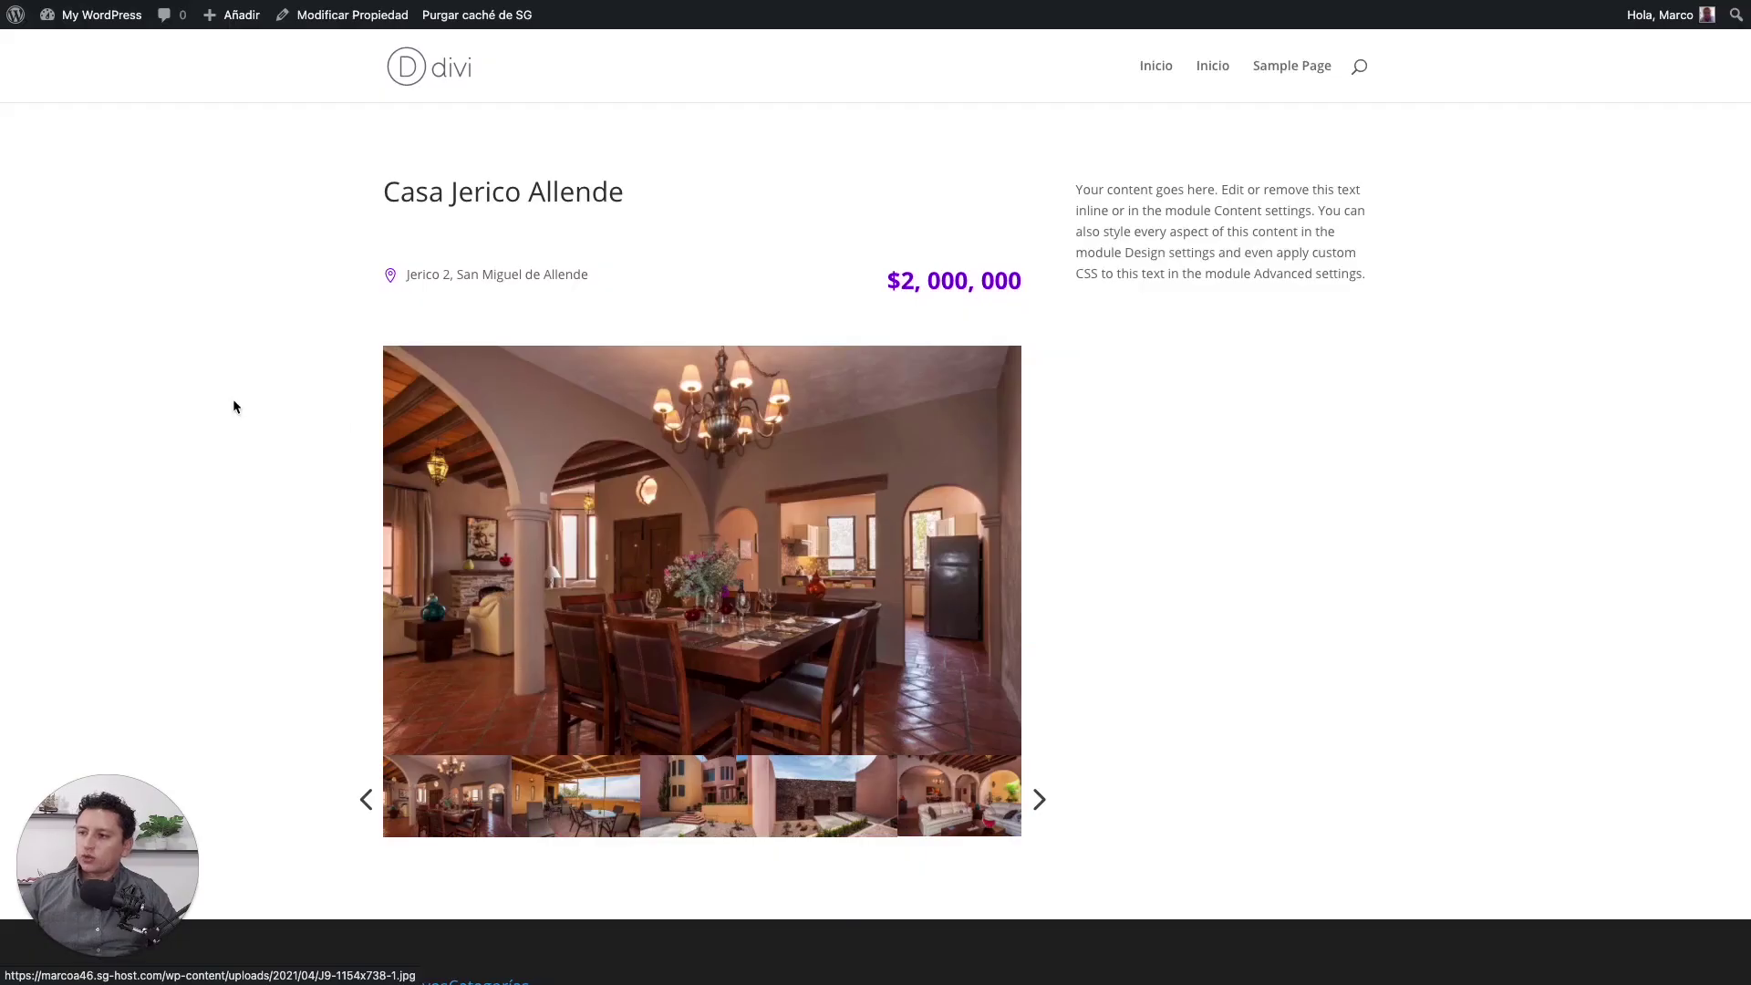
click(205, 279)
Reload the live Casa Jerico Allende page and check its gallery, grey background and white Descripción card
key(super+r)
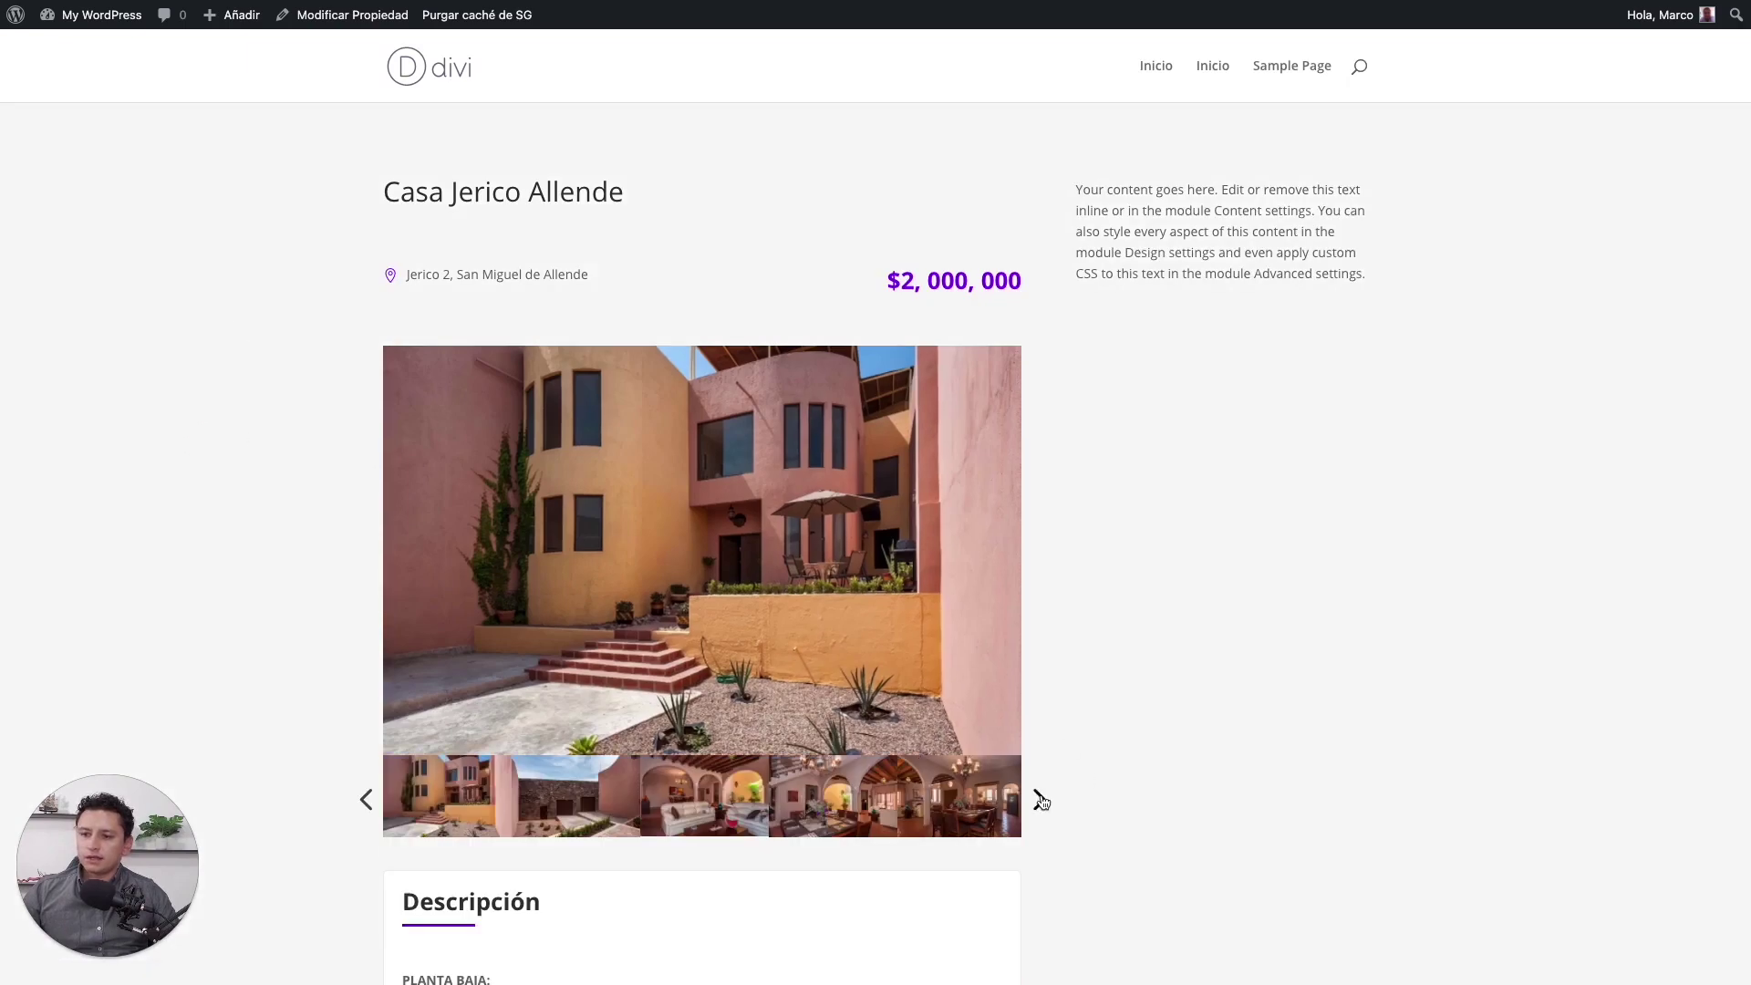
click(1040, 801)
scroll(826, 383, down, 5)
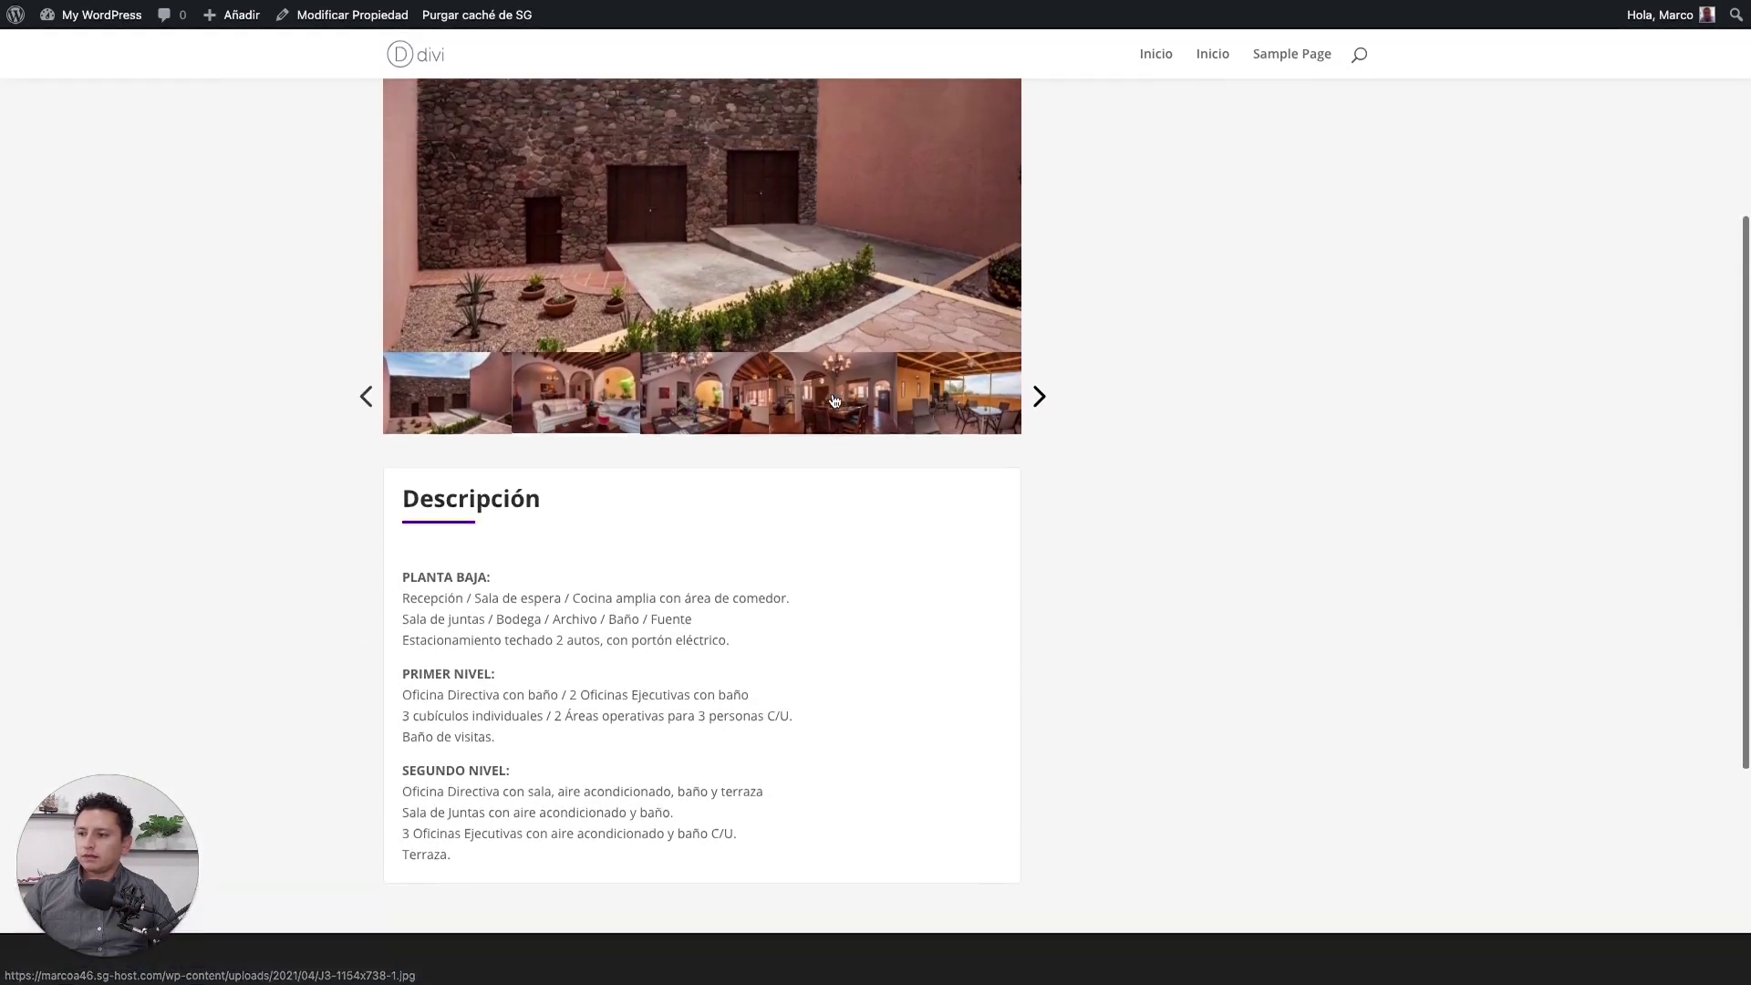
scroll(835, 401, up, 5)
scroll(740, 453, down, 7)
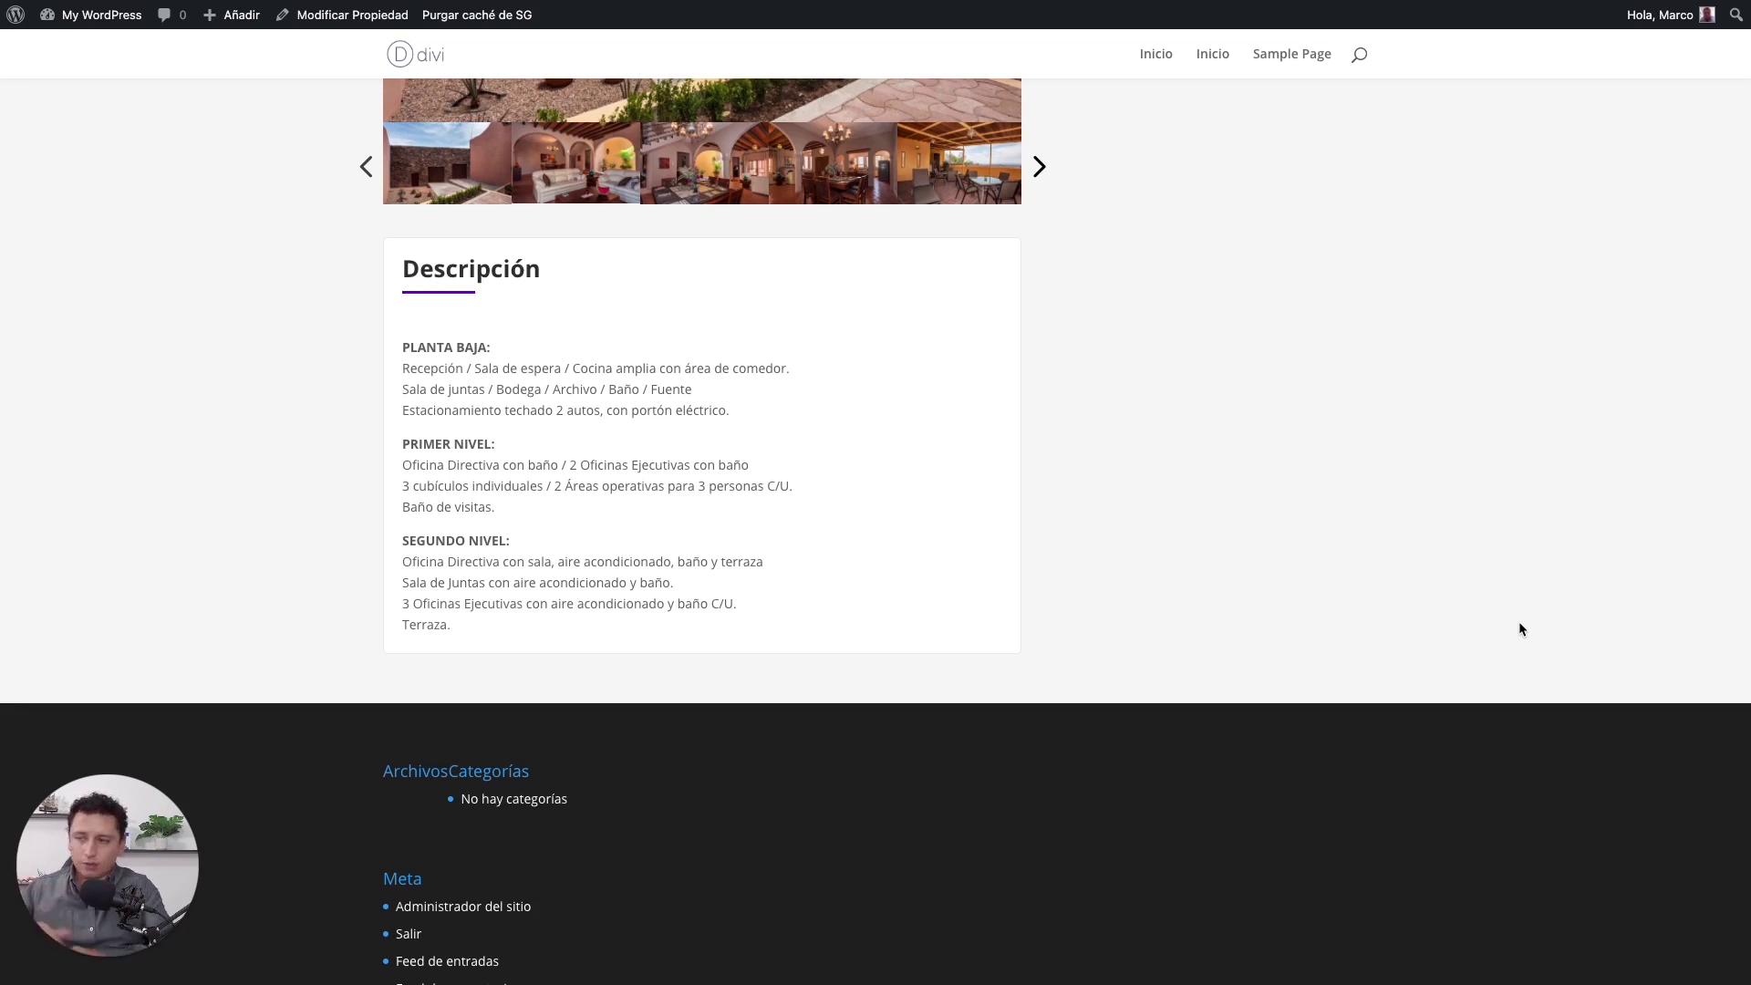
scroll(422, 301, up, 7)
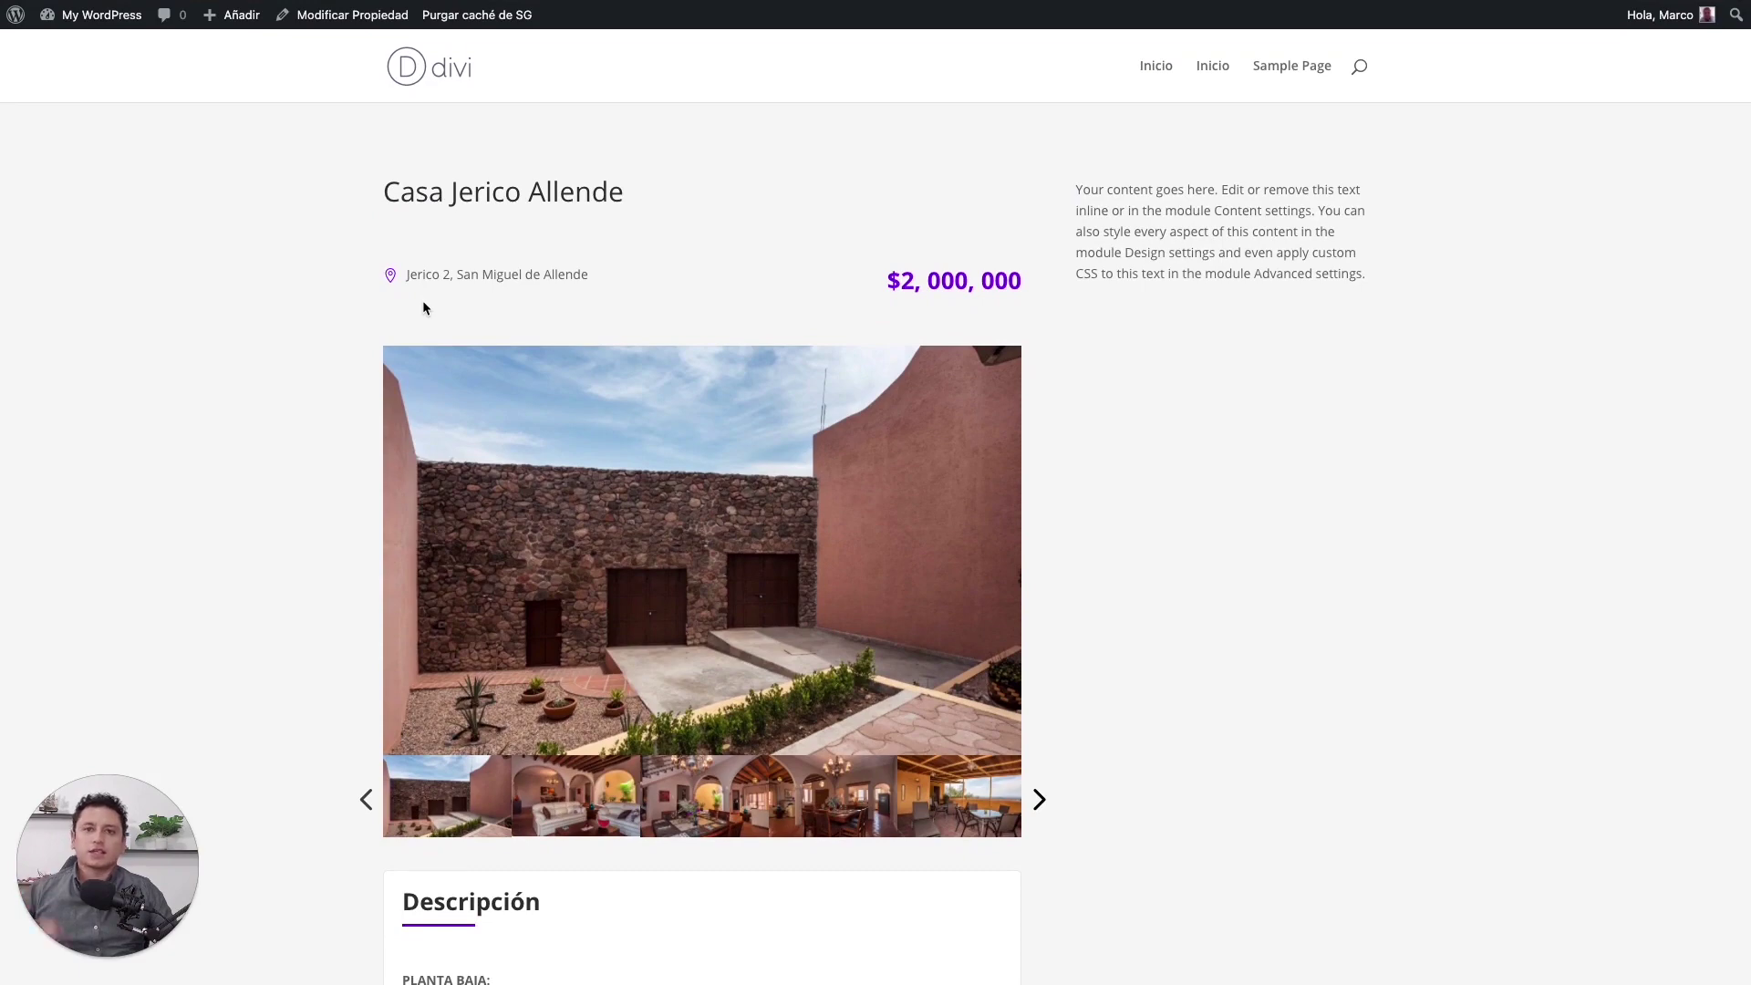
scroll(794, 333, down, 5)
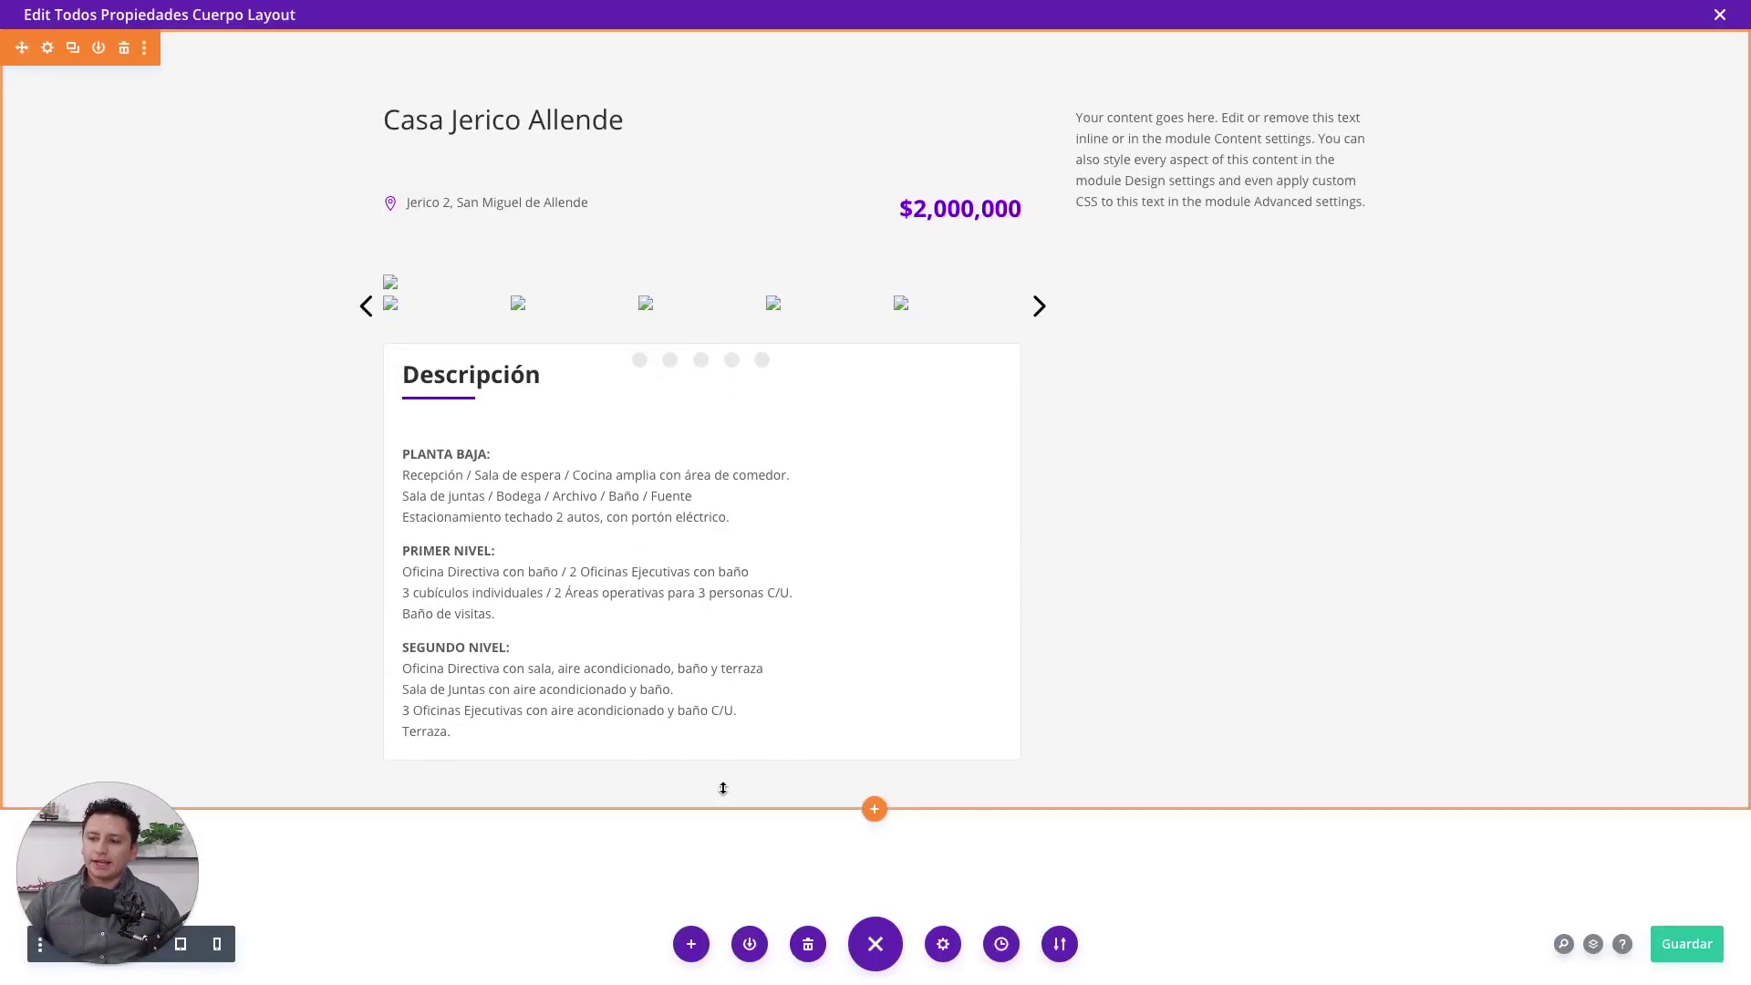
Duplicate the Descripción row, add space above the copy, and delete its body text module
mouse_move(801, 688)
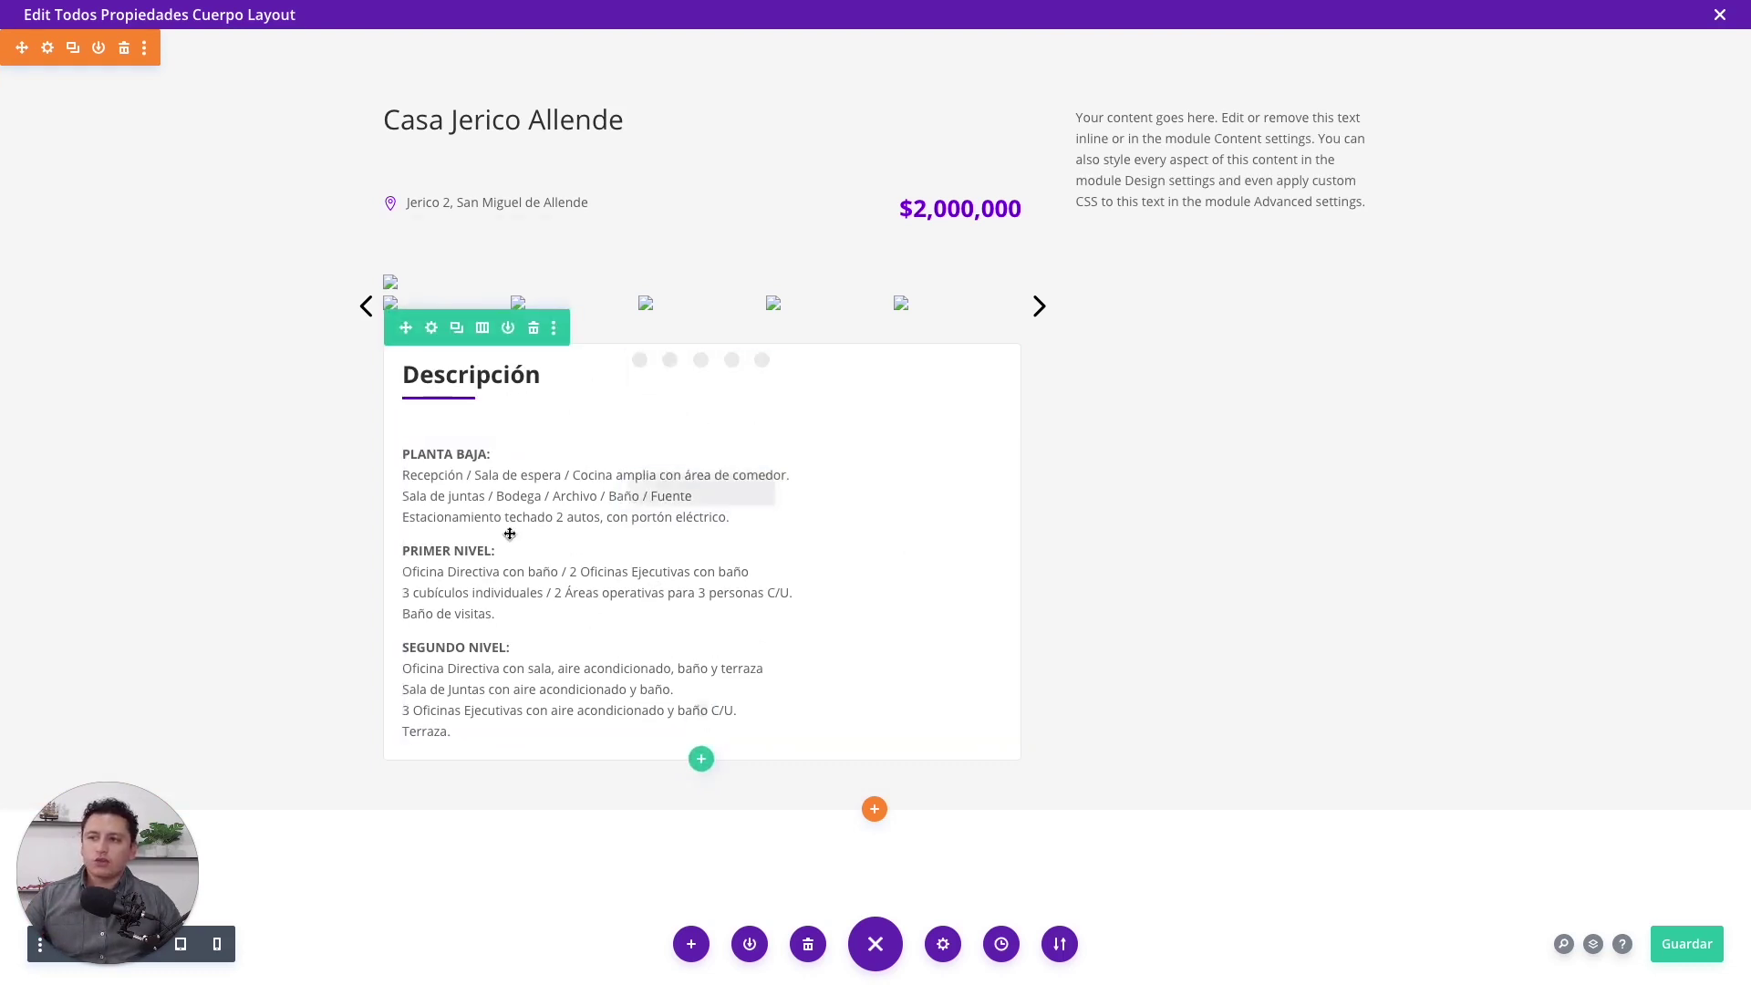
click(458, 330)
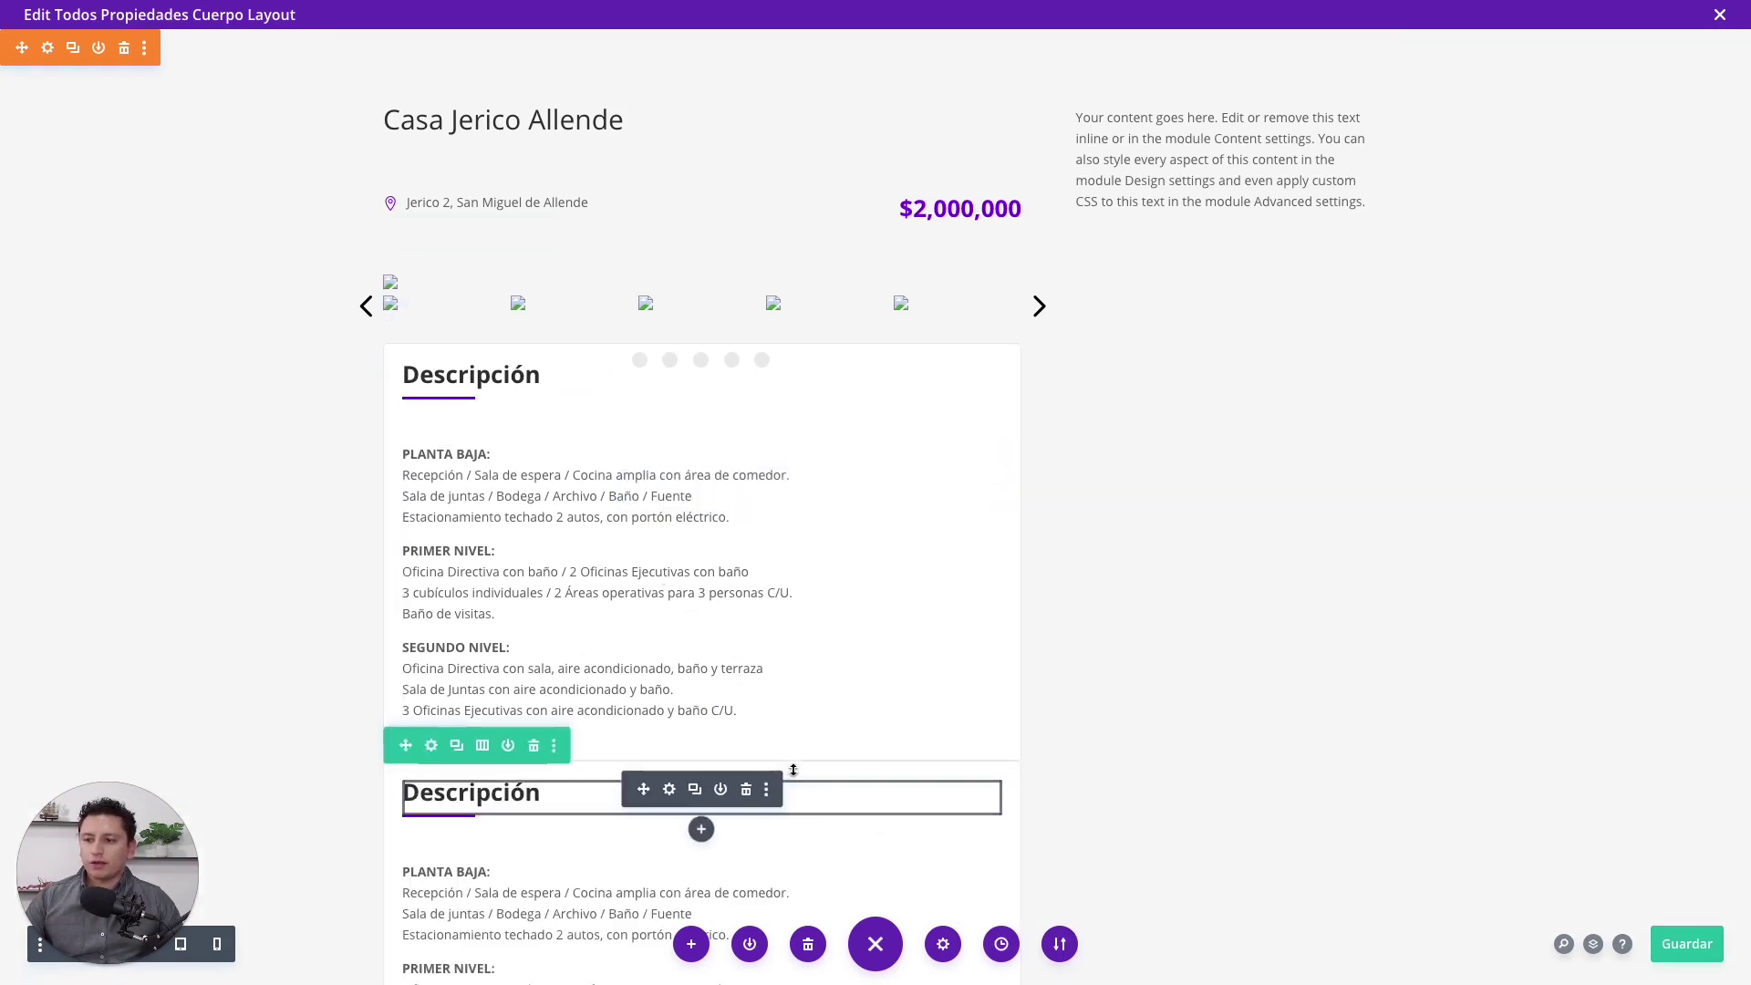
drag(801, 760, 798, 774)
scroll(1210, 699, down, 3)
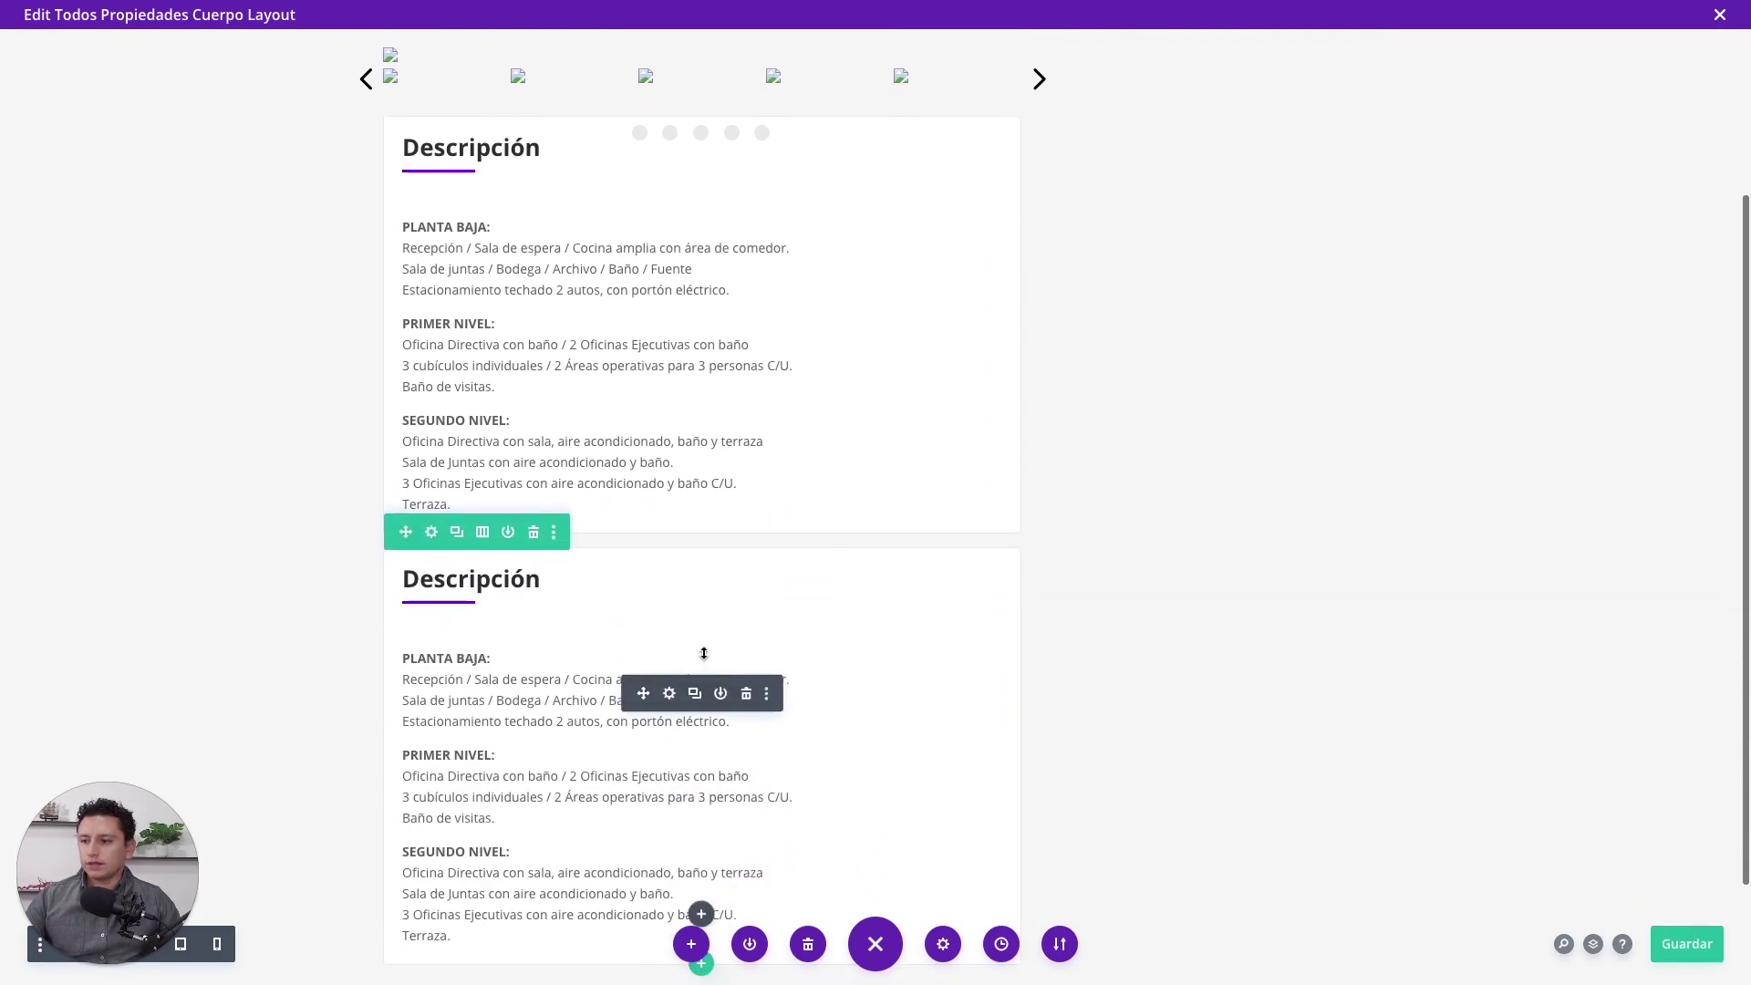
click(754, 698)
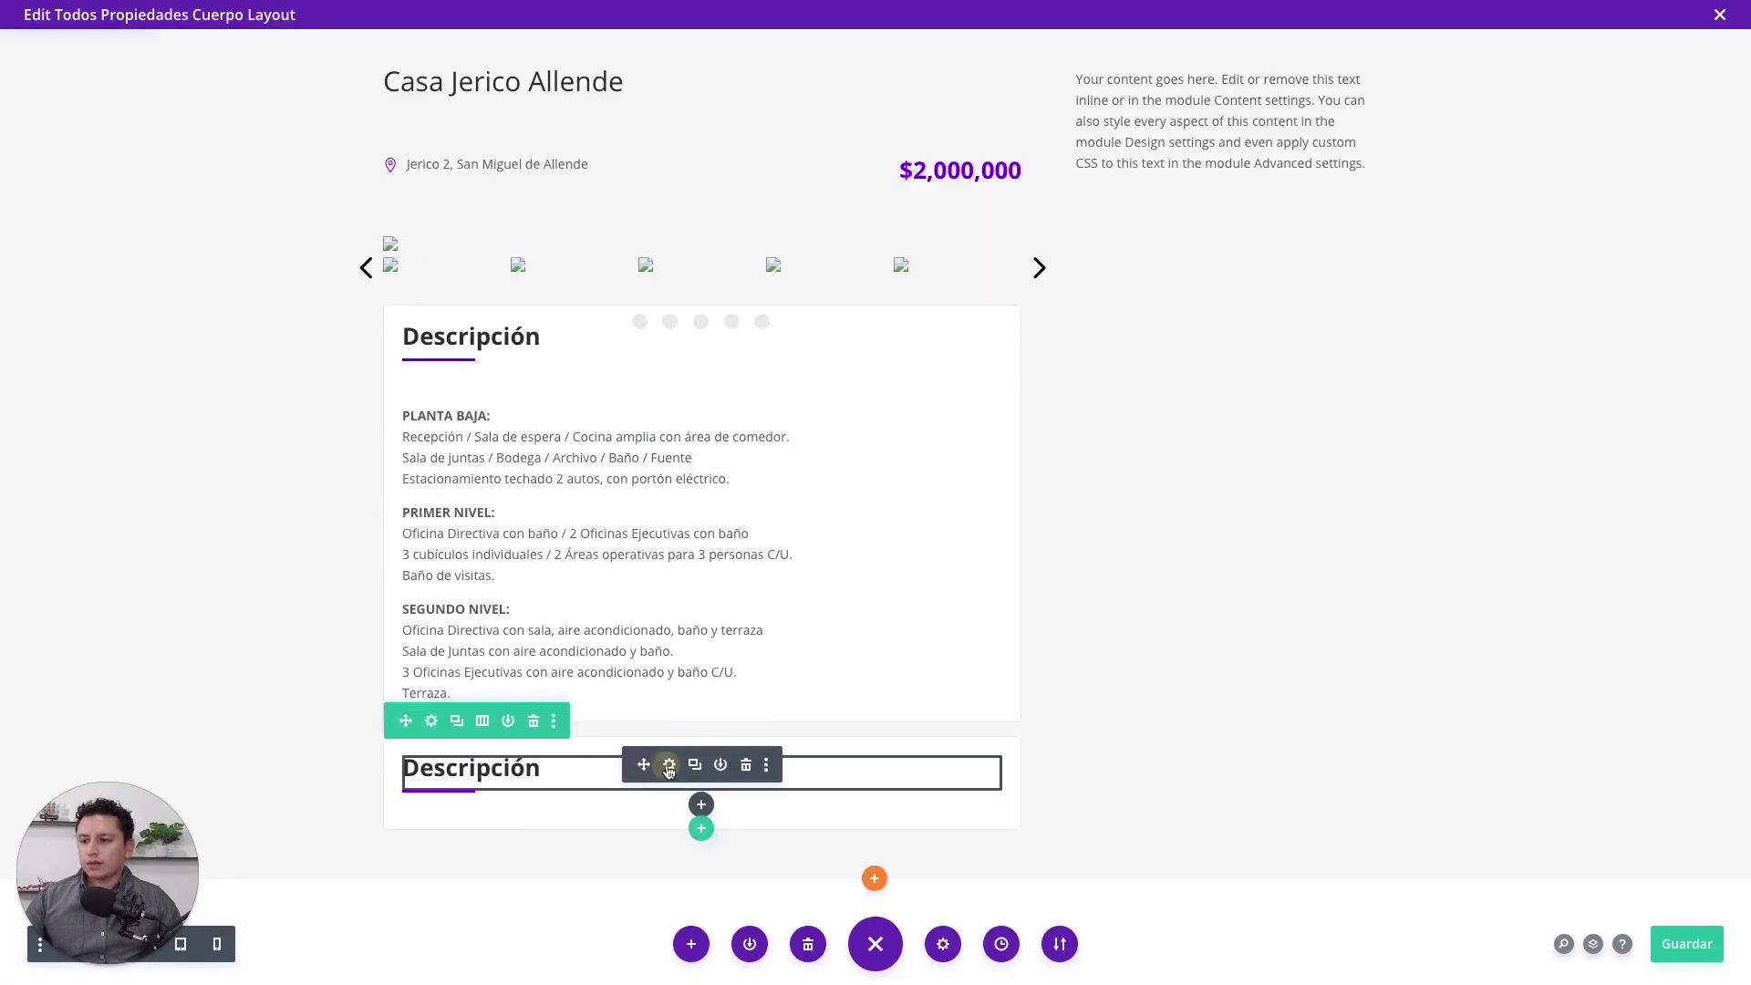
Change the copied card's heading from Descripción to Características and save it
click(668, 766)
click(1196, 456)
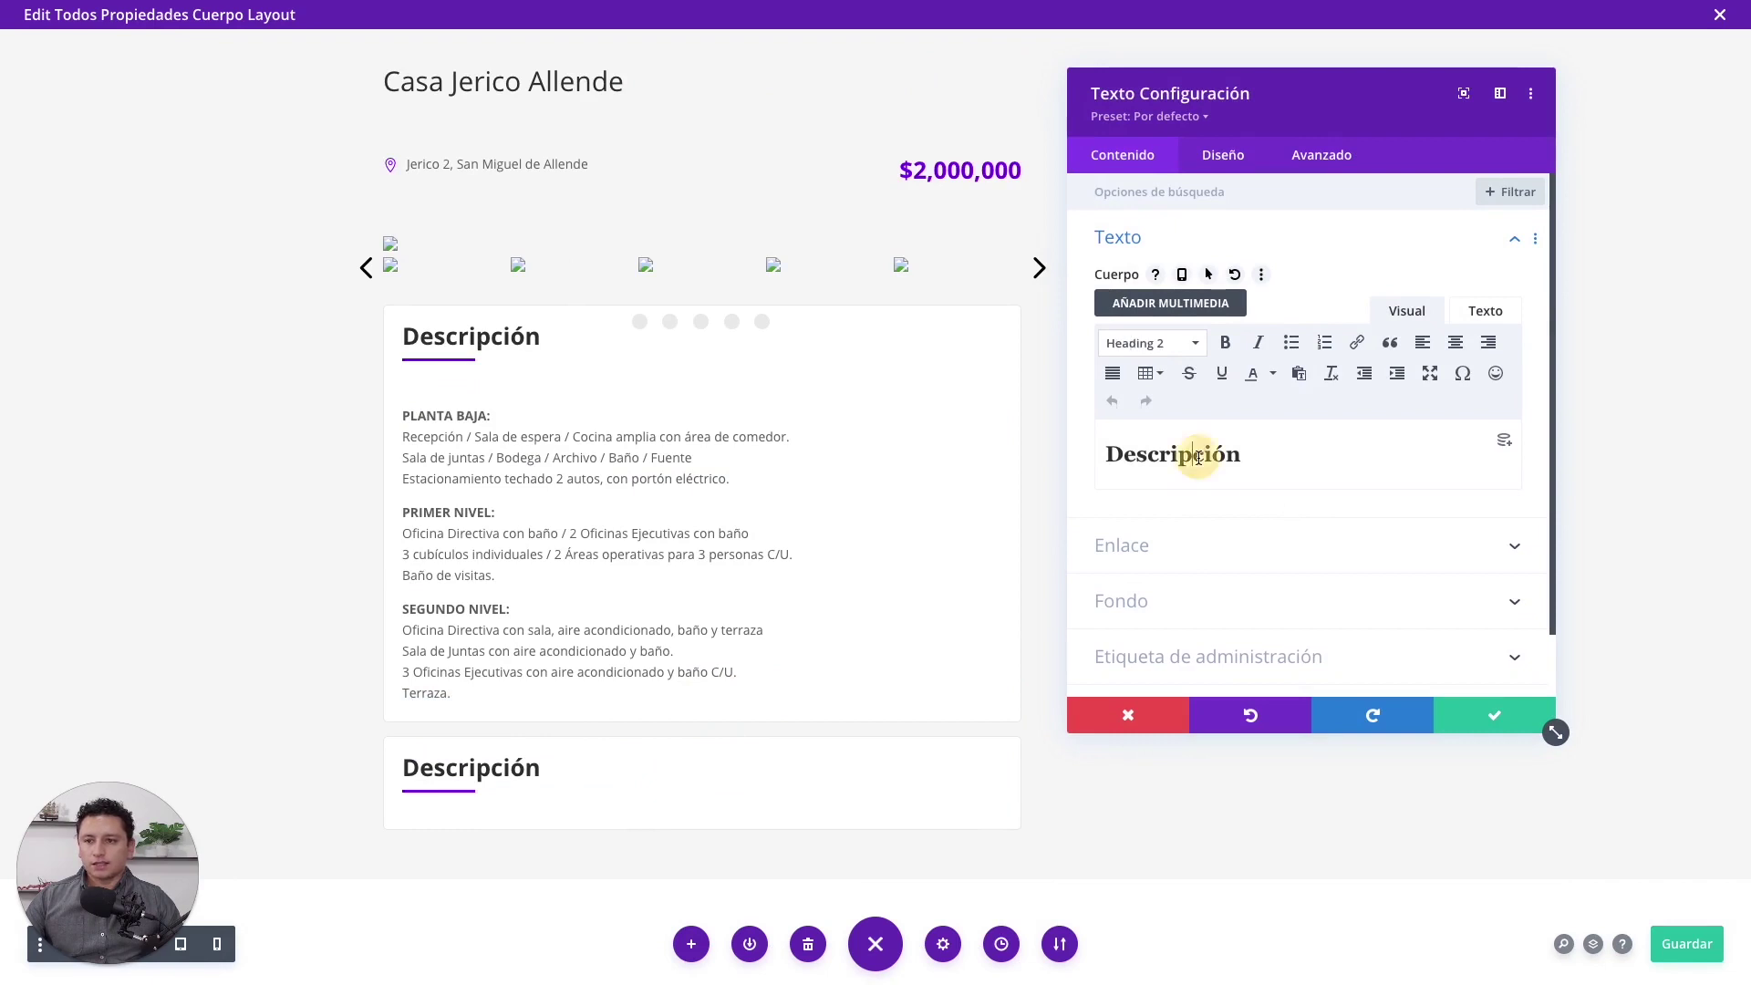
double_click(1197, 458)
text(Caracte)
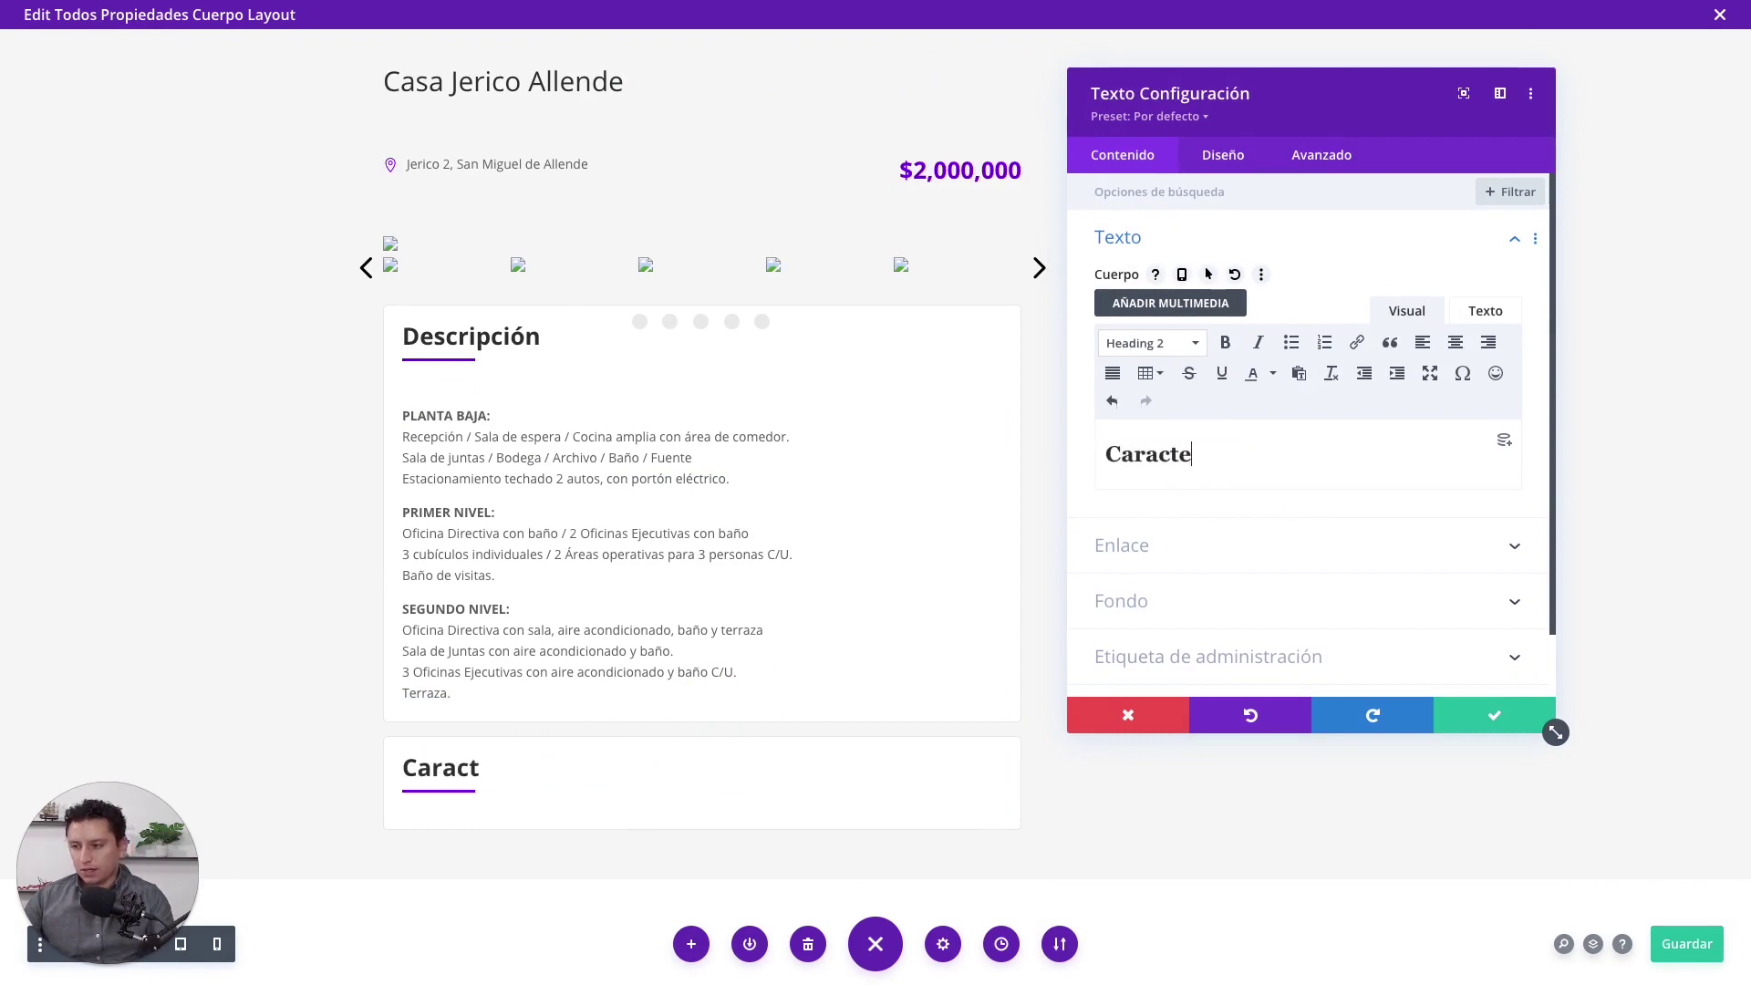
text(rpistic)
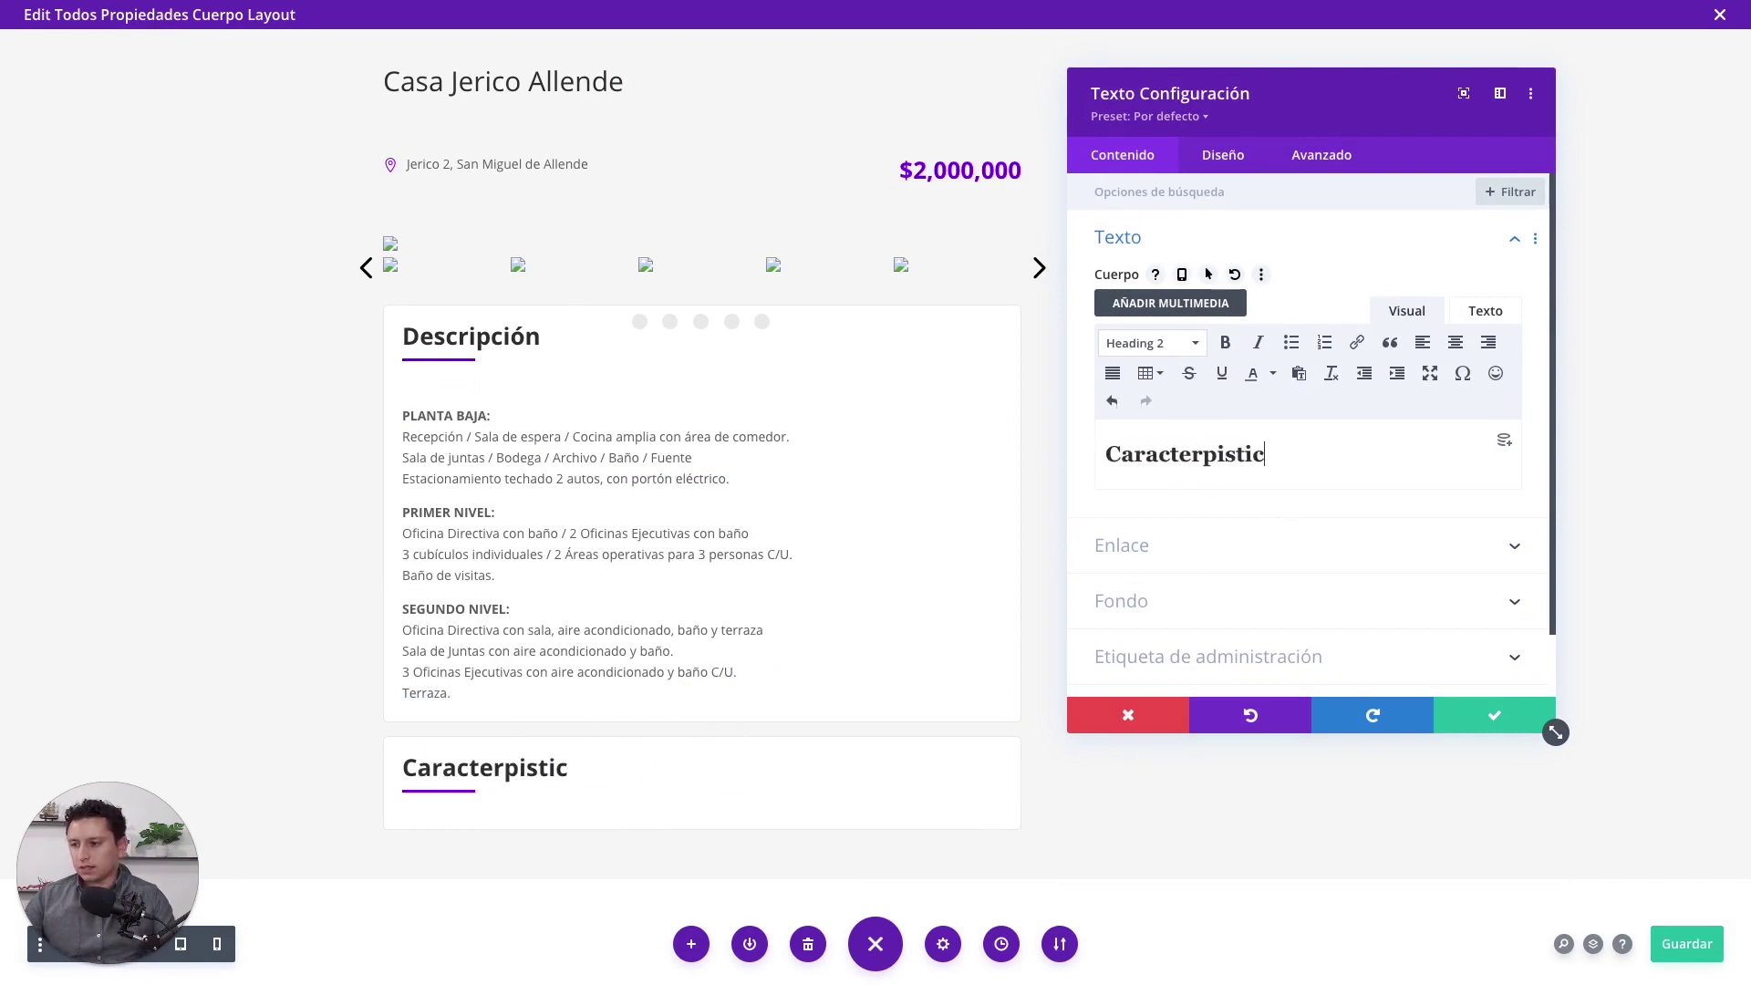
key(BackSpace)
key(BackSpace)
key(BackSpace)
key(BackSpace)
key(BackSpace)
key(BackSpace)
key(BackSpace)
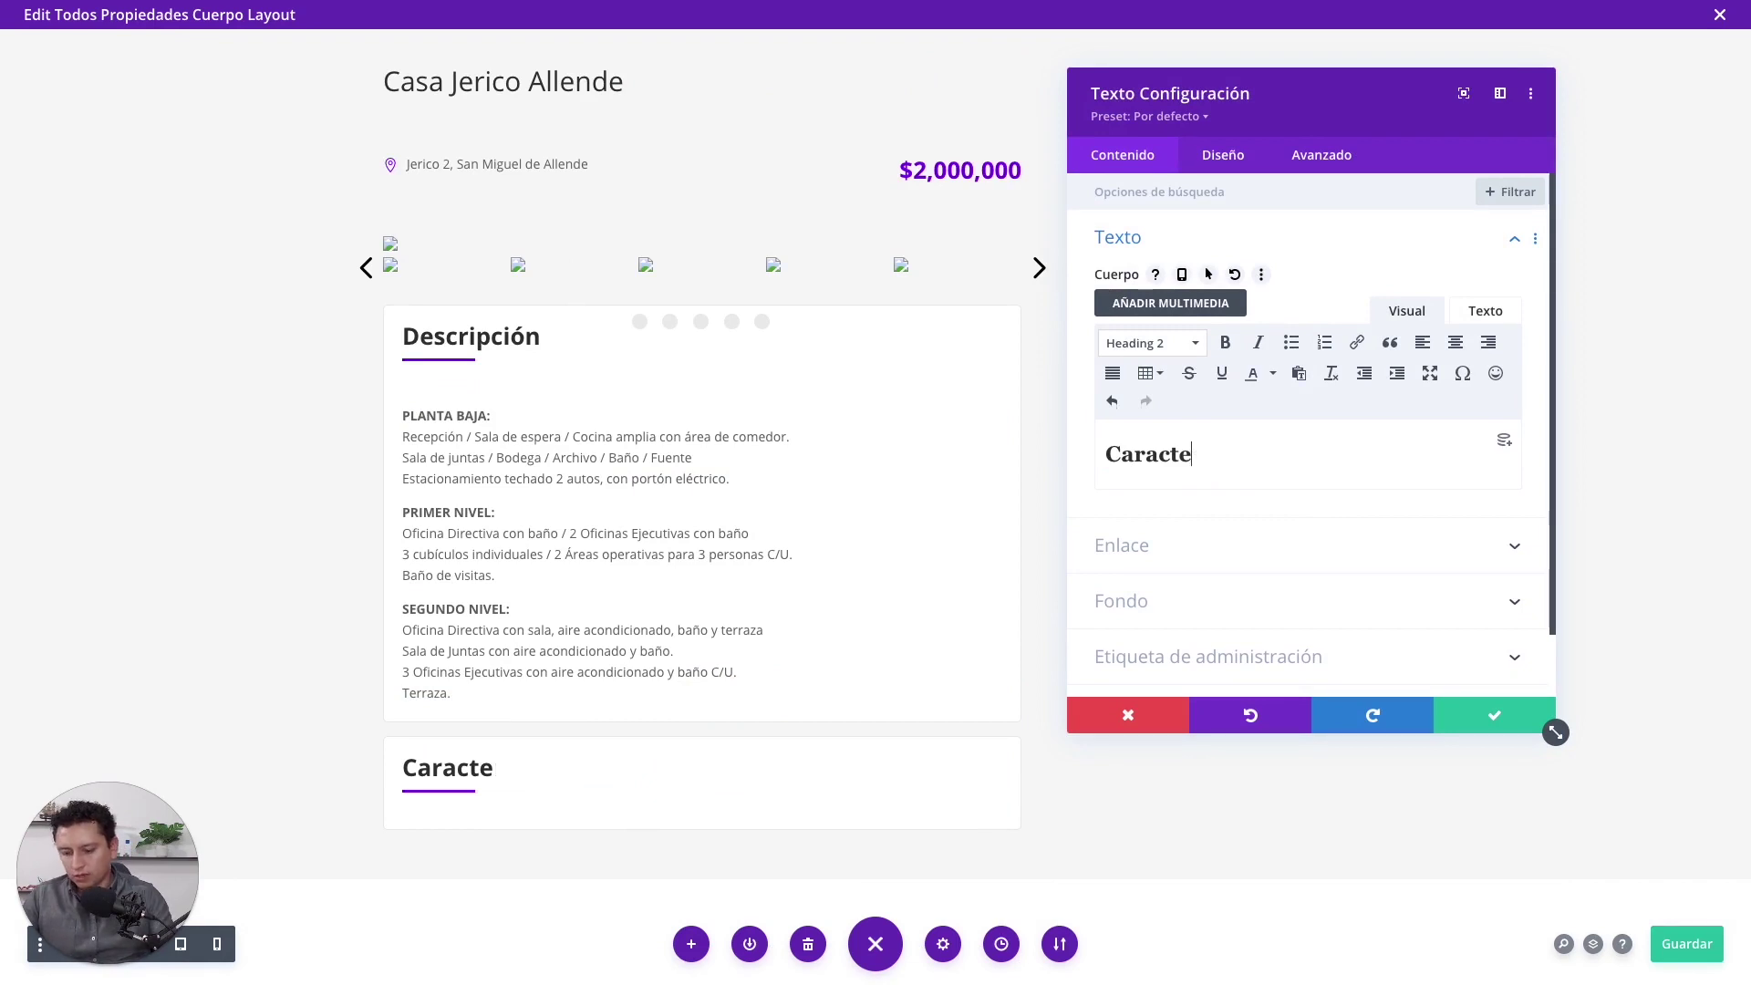
text(rísticas)
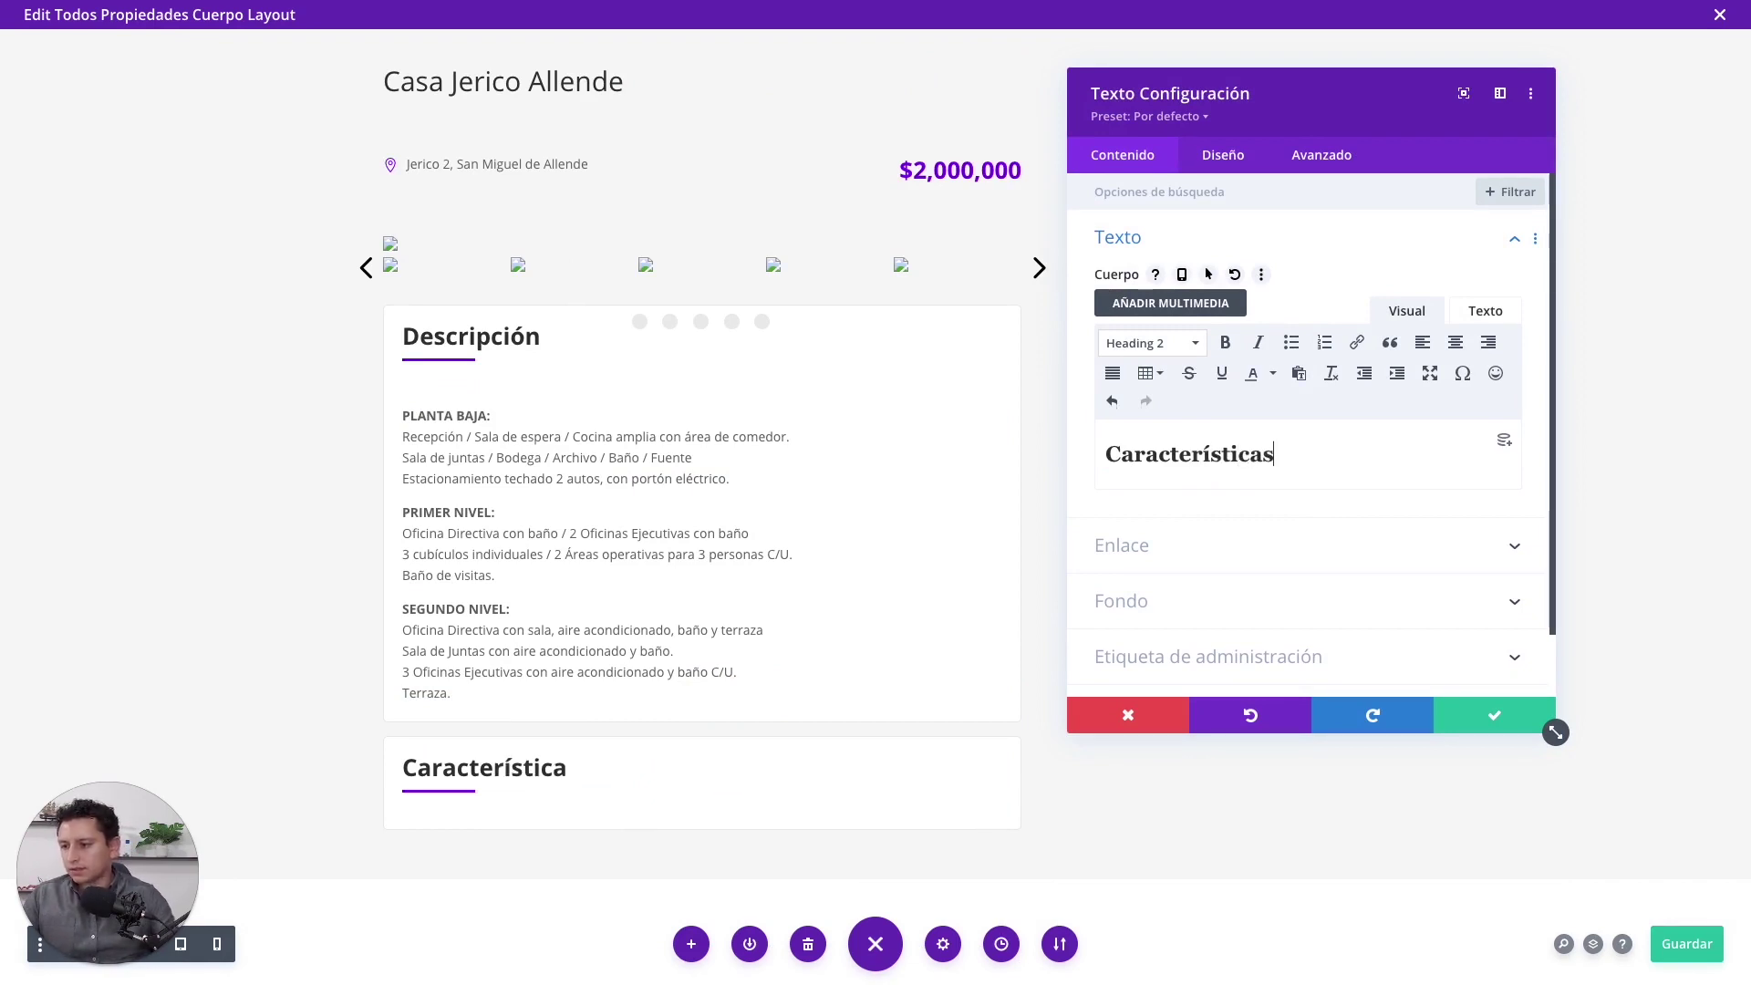
click(1472, 711)
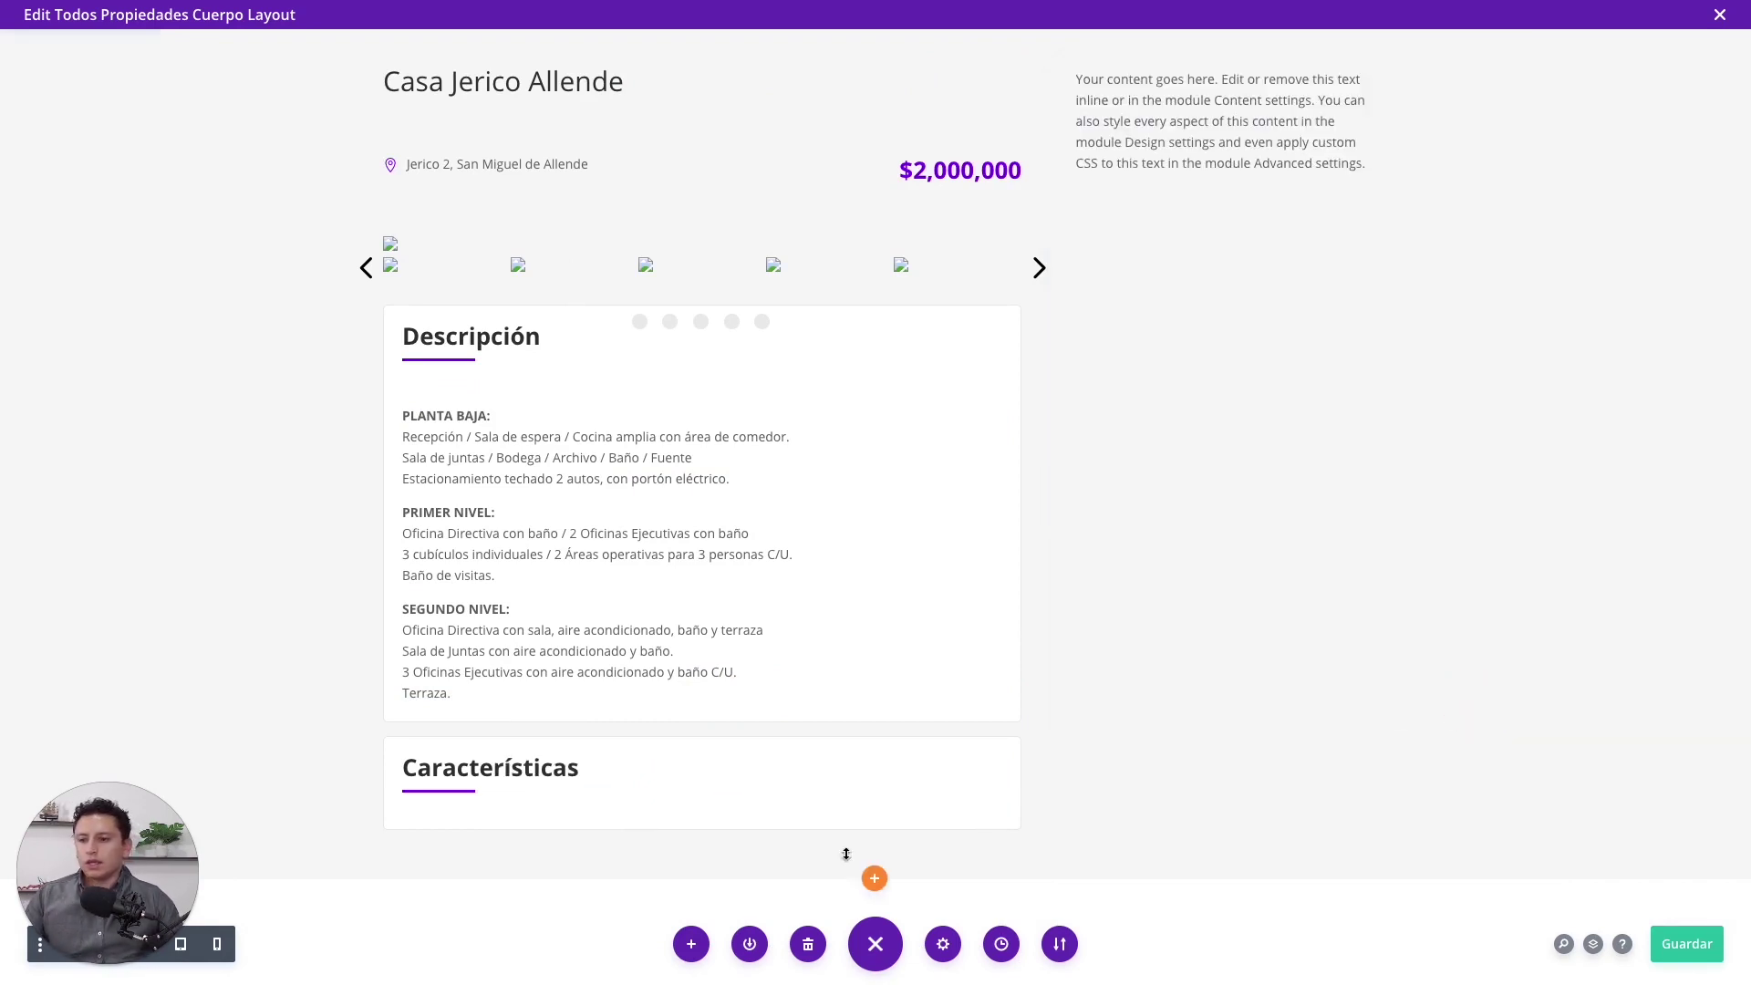
mouse_move(517, 799)
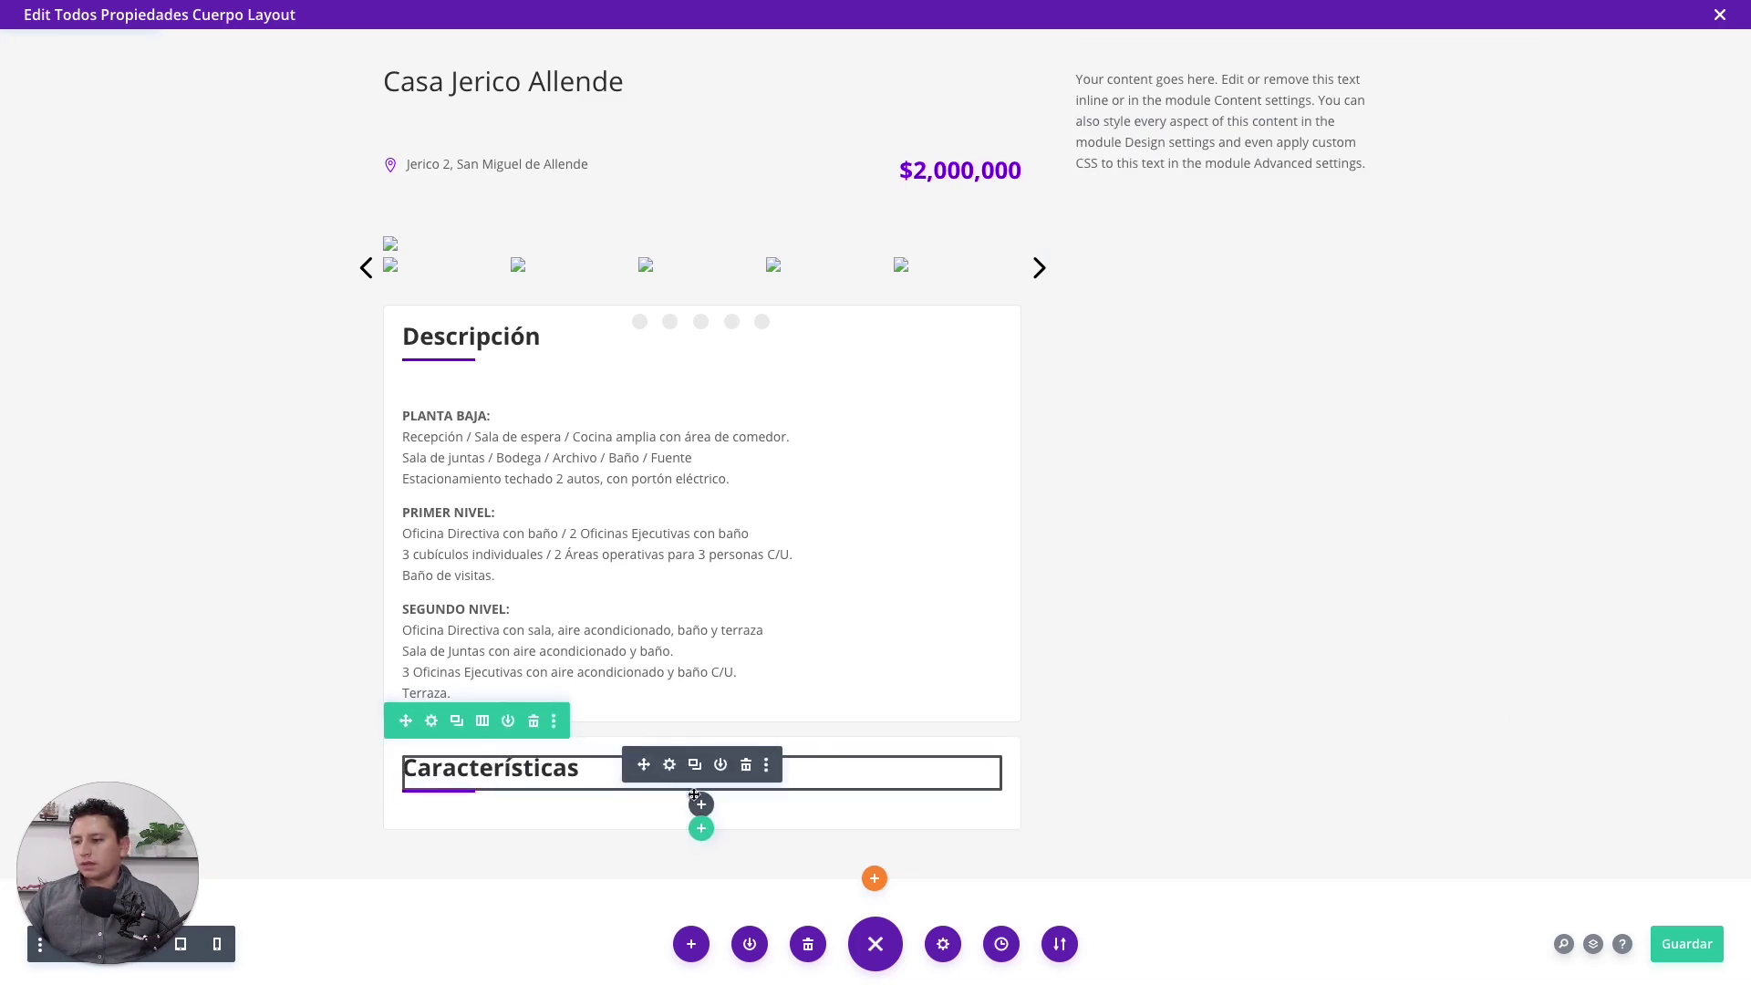
Insert a Repeater/Table/Tabs module under the Características heading, position it, and reduce its top padding
click(701, 804)
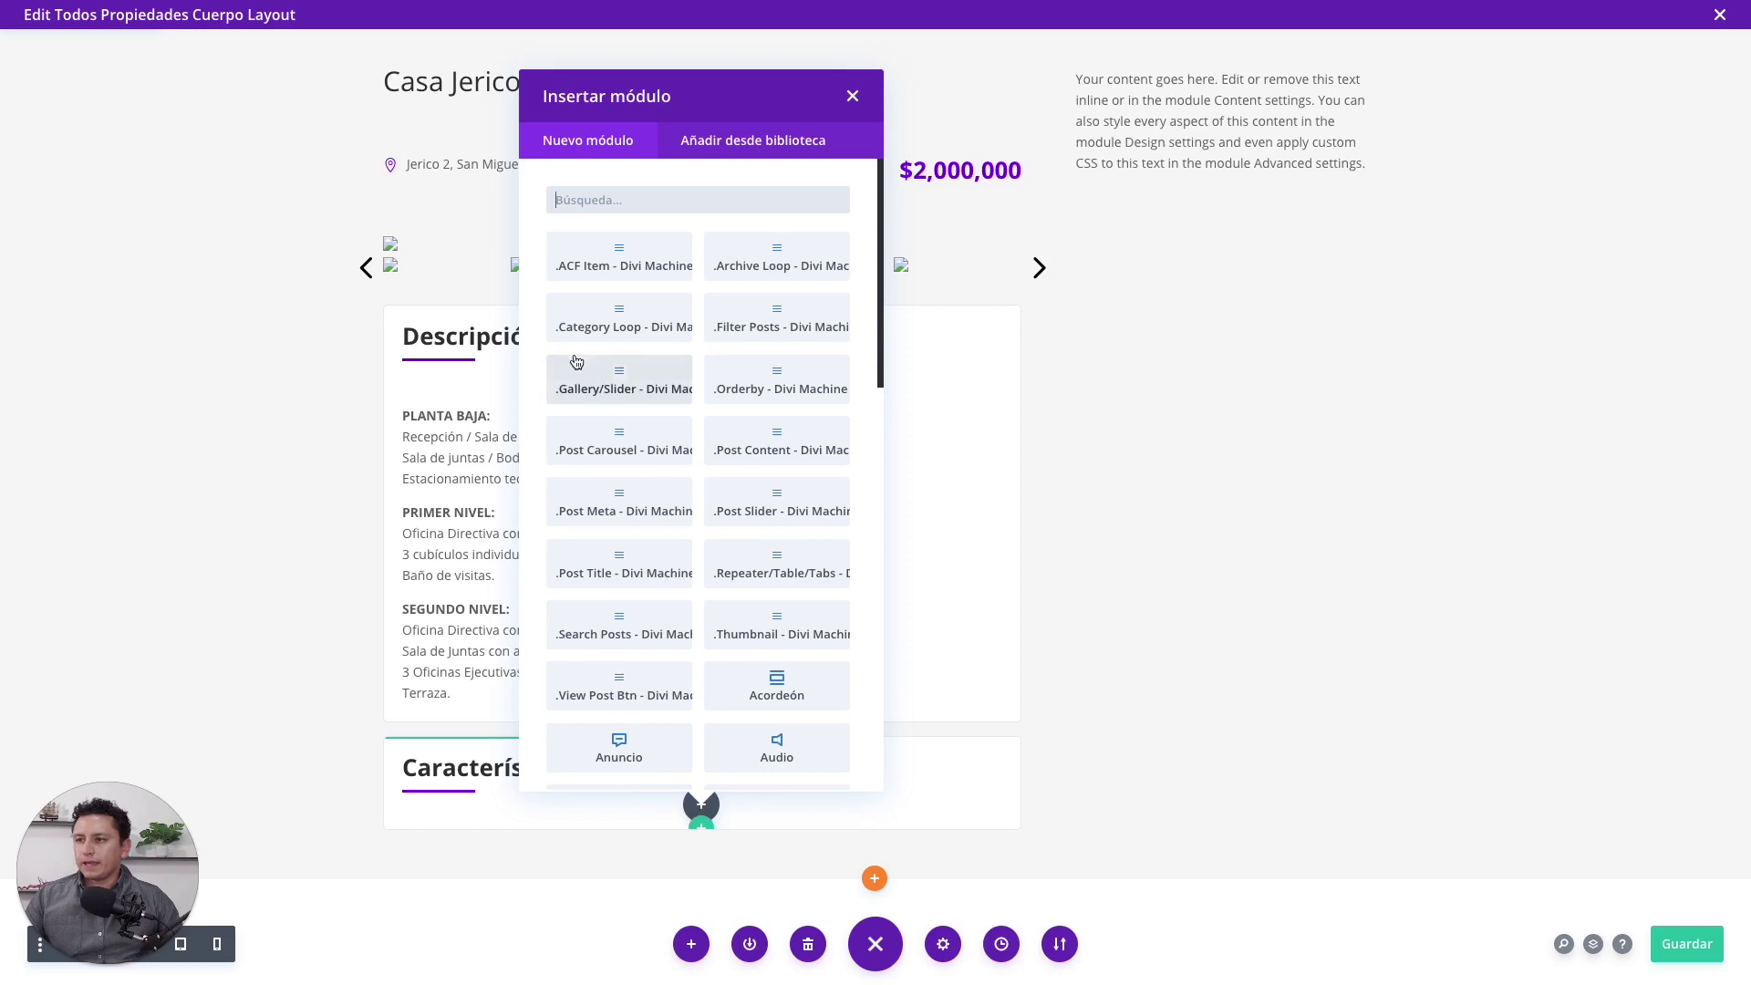
click(776, 568)
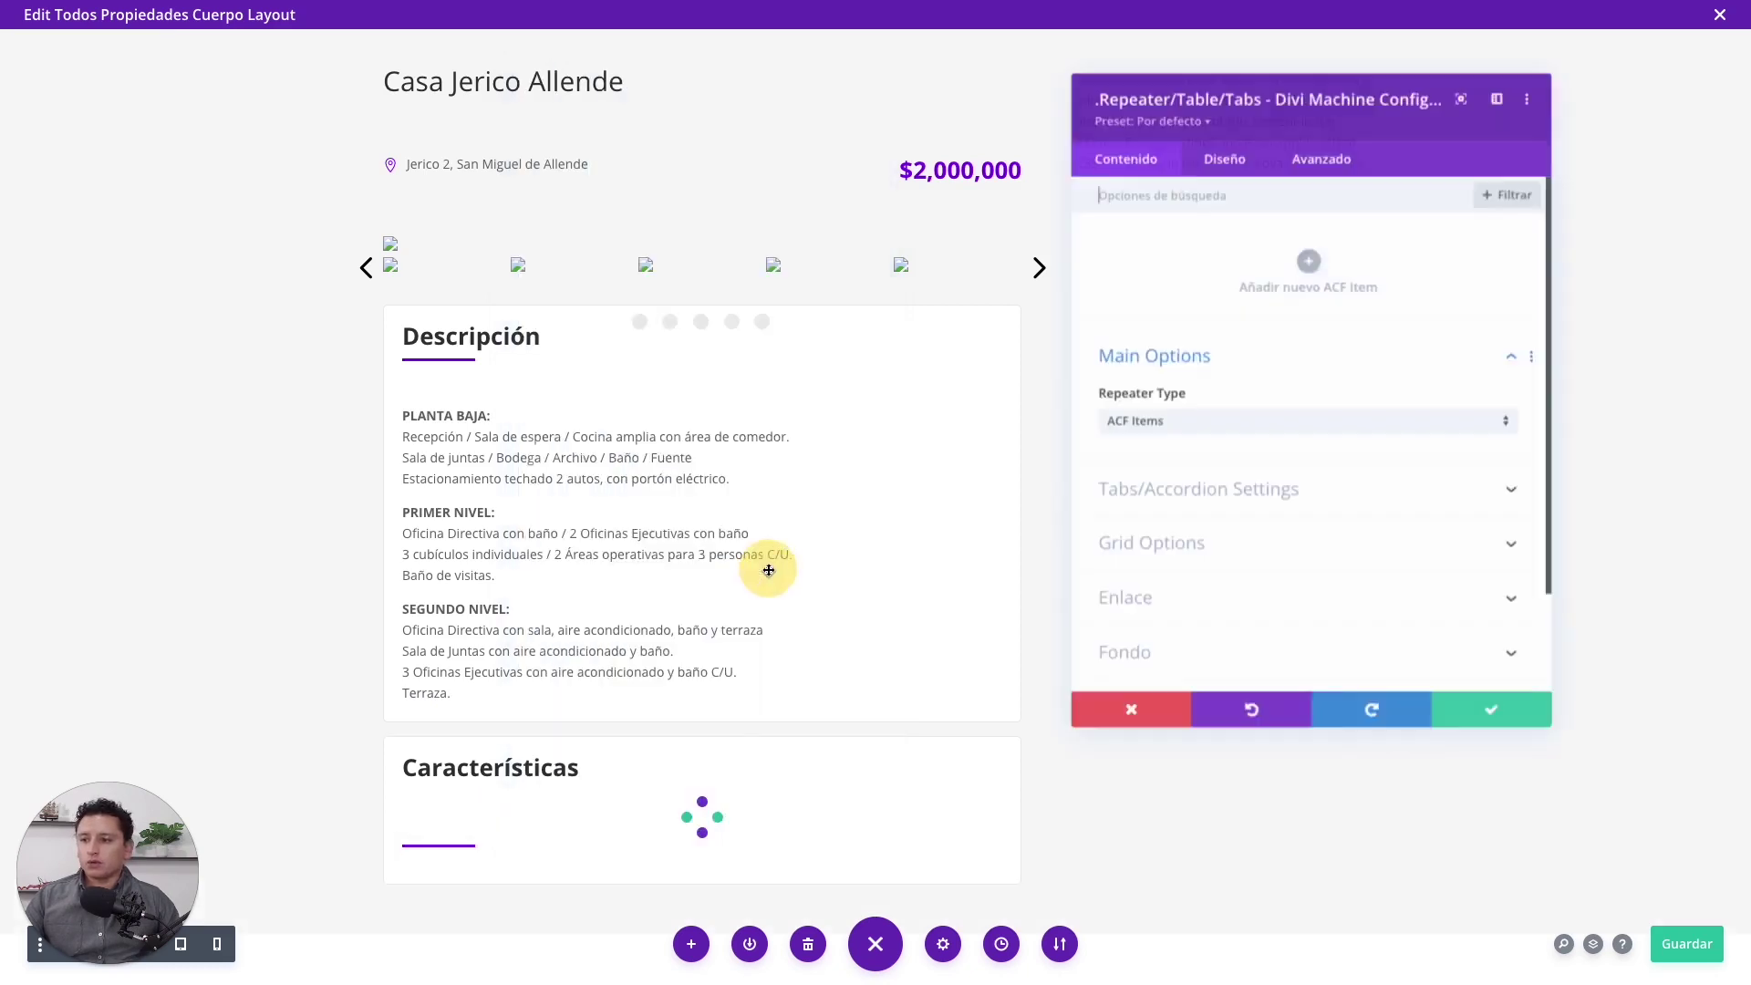
click(1465, 710)
scroll(702, 893, down, 1)
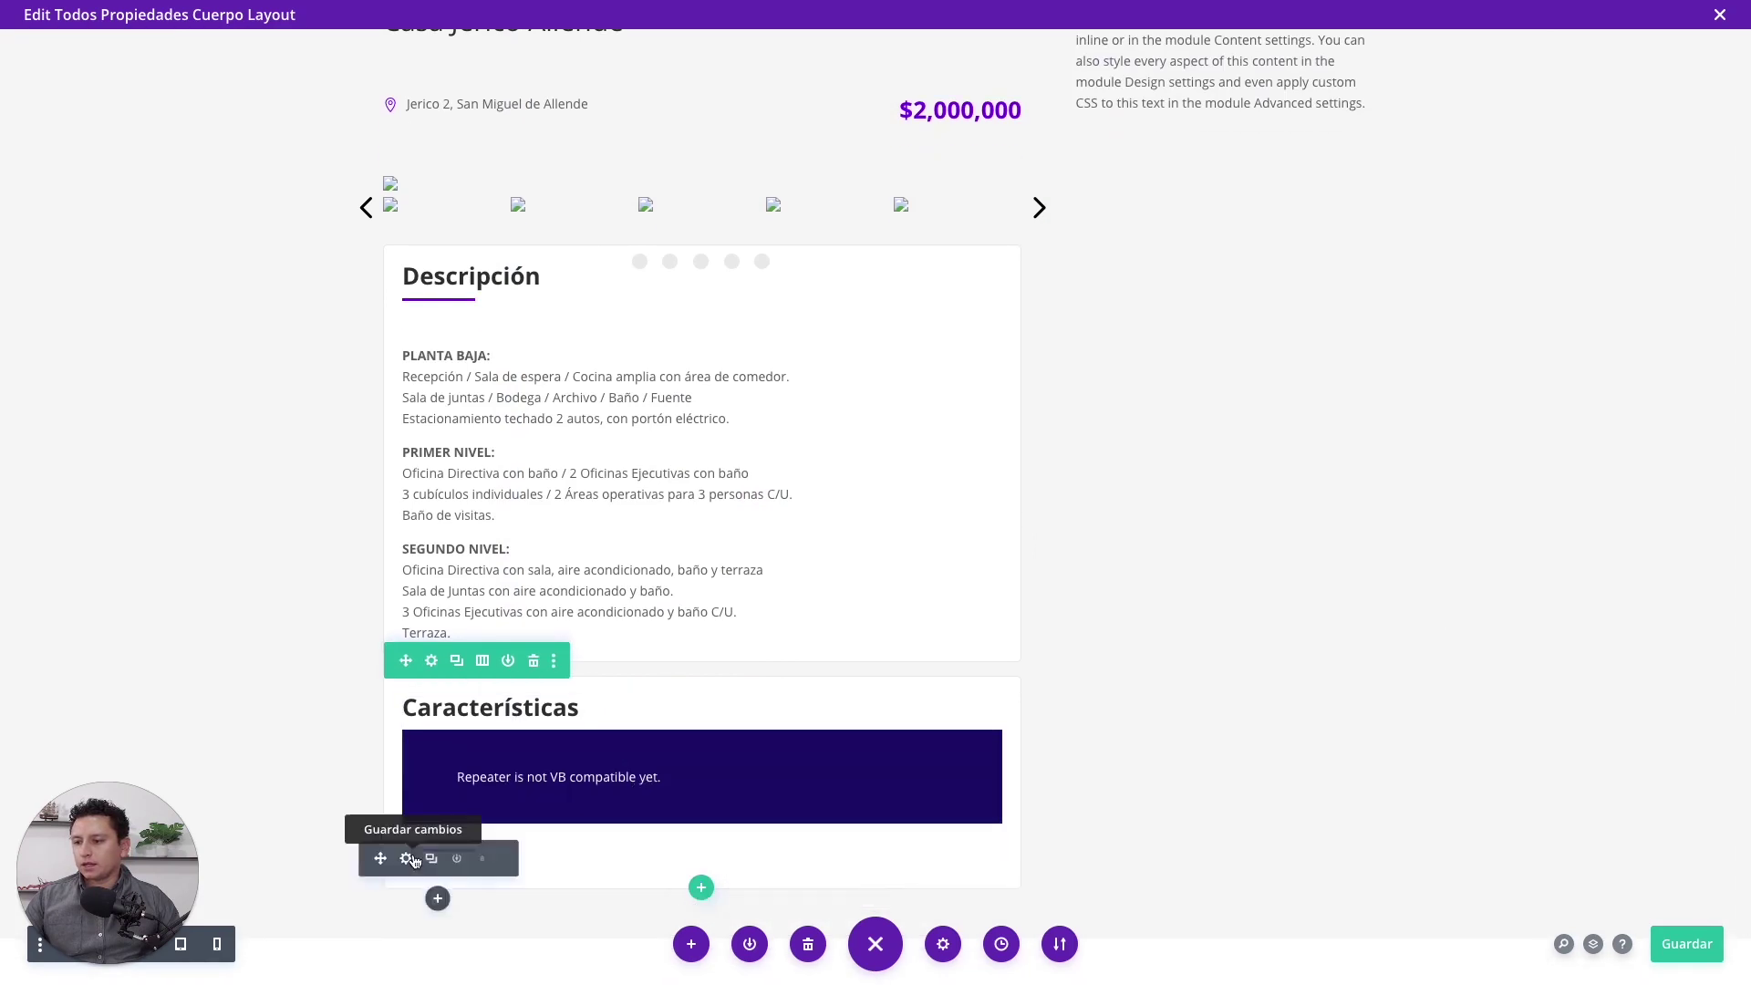
drag(383, 858, 394, 726)
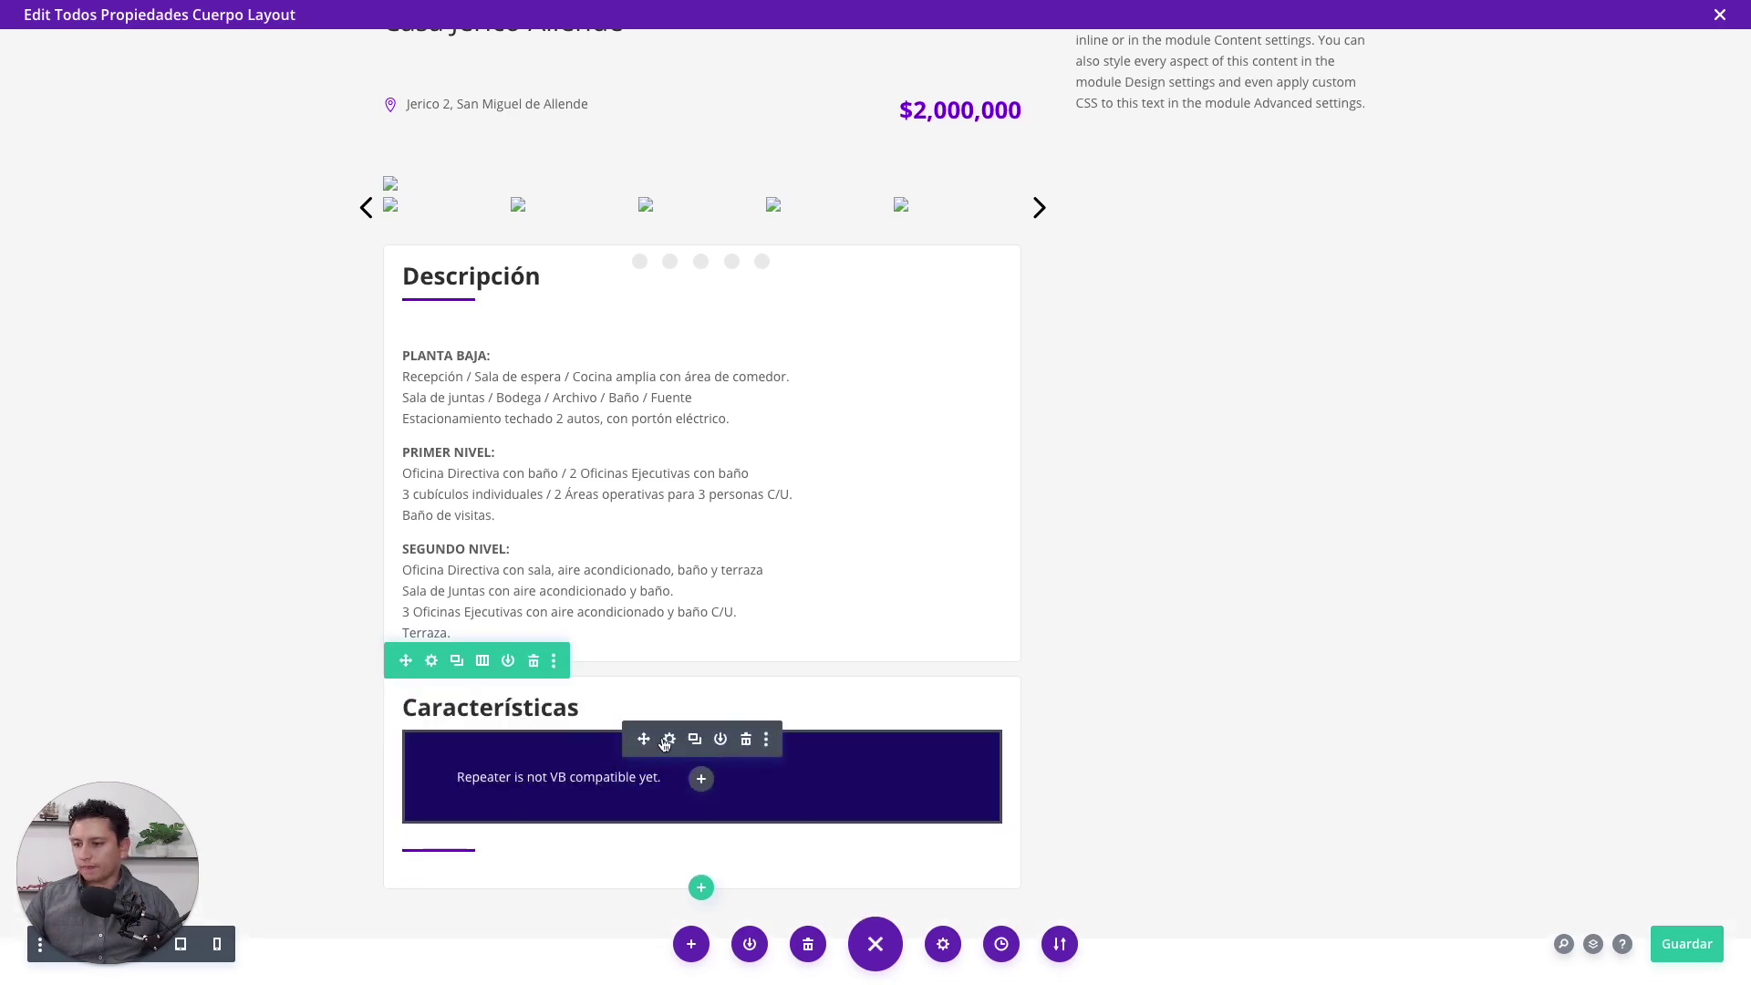
drag(642, 737, 721, 824)
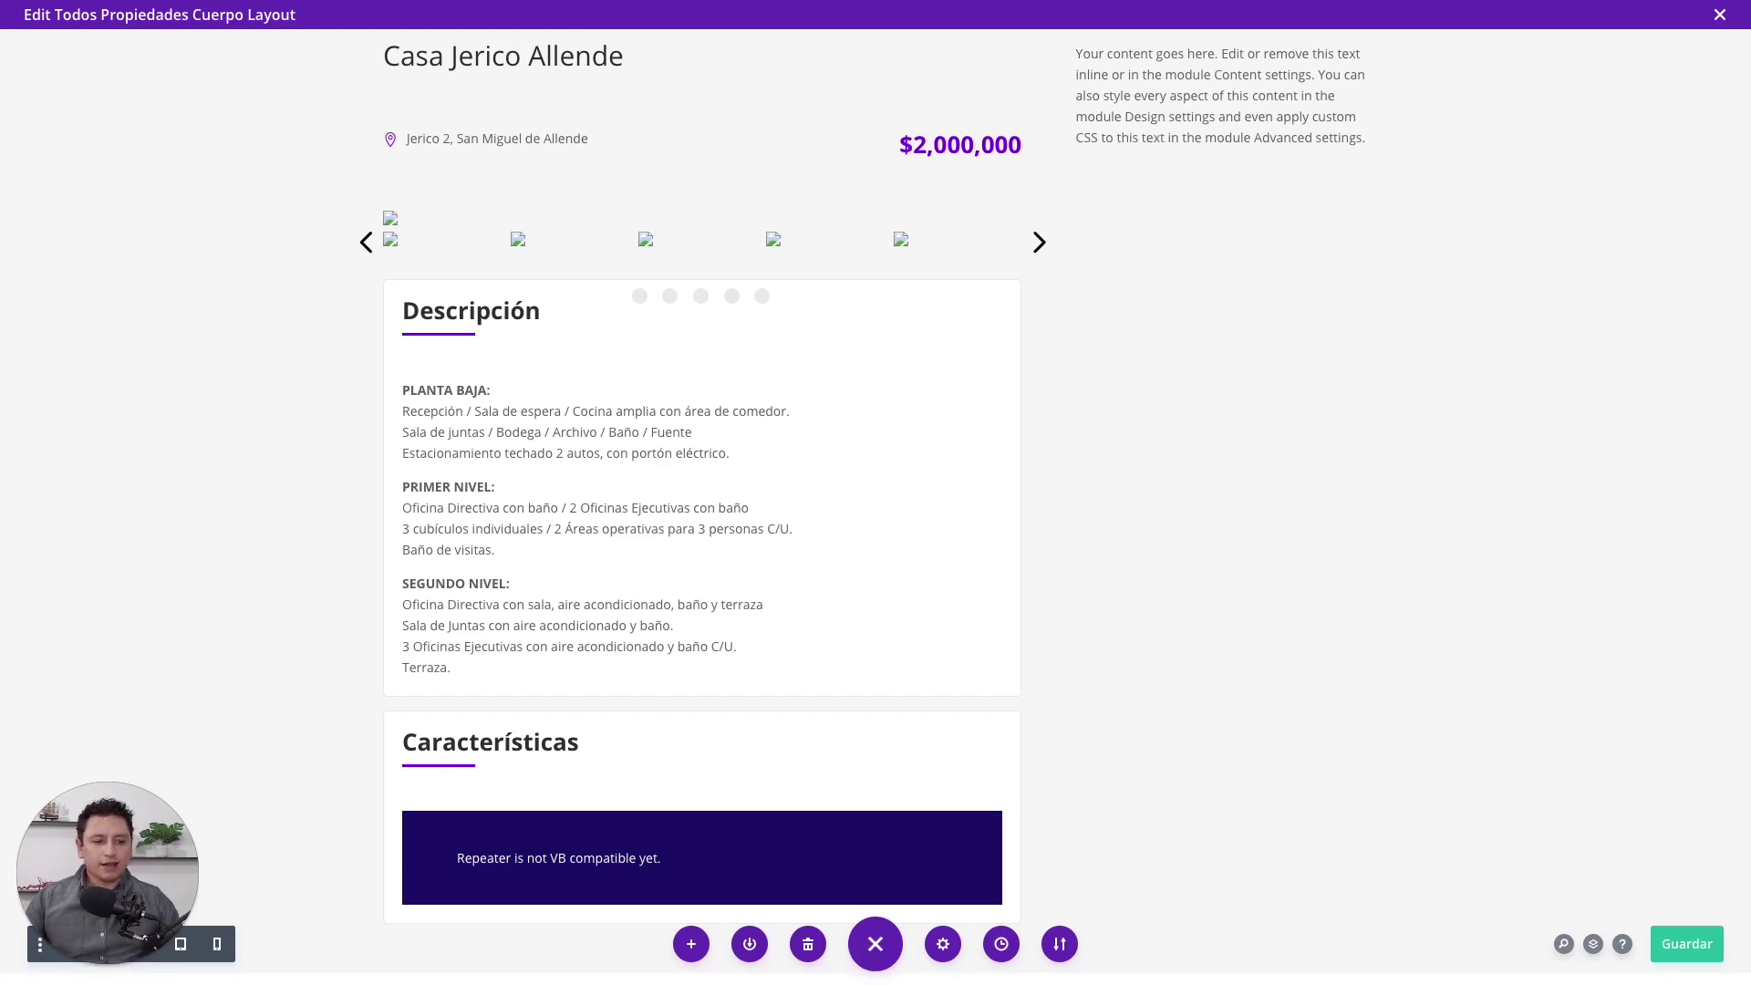
scroll(455, 812, down, 1)
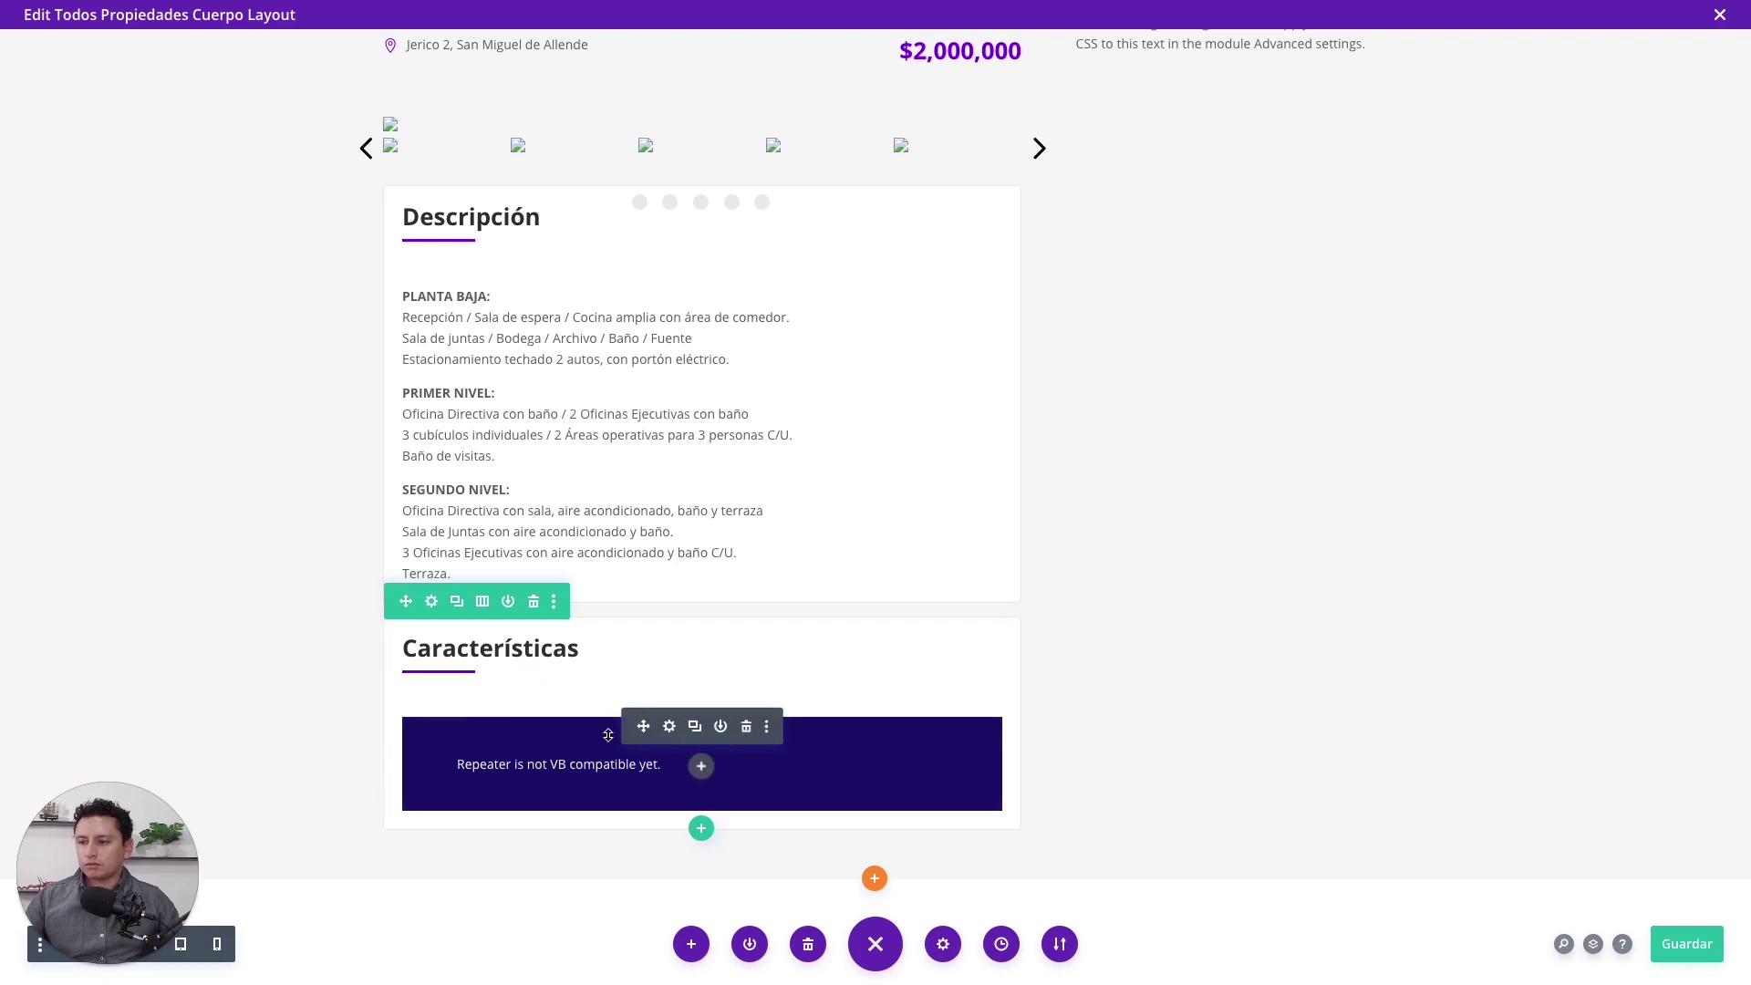
drag(606, 709, 606, 693)
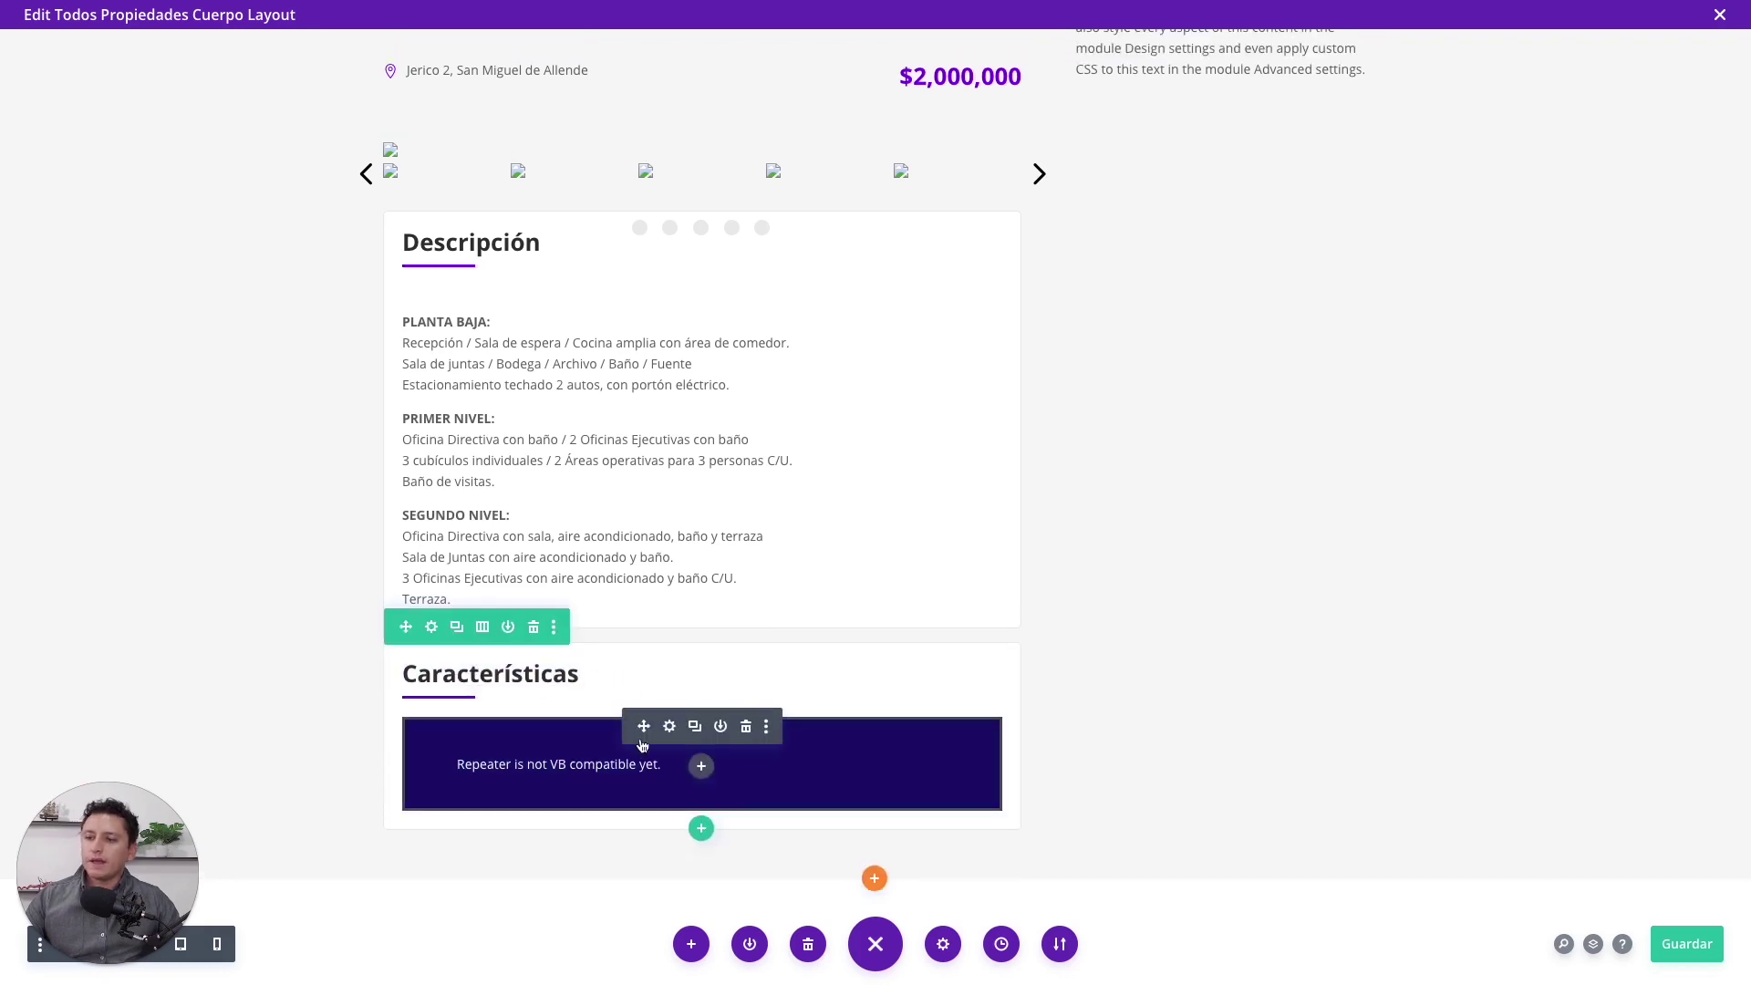
Add a new ACF item to the repeater with both labels set to Propiedad N°
click(670, 727)
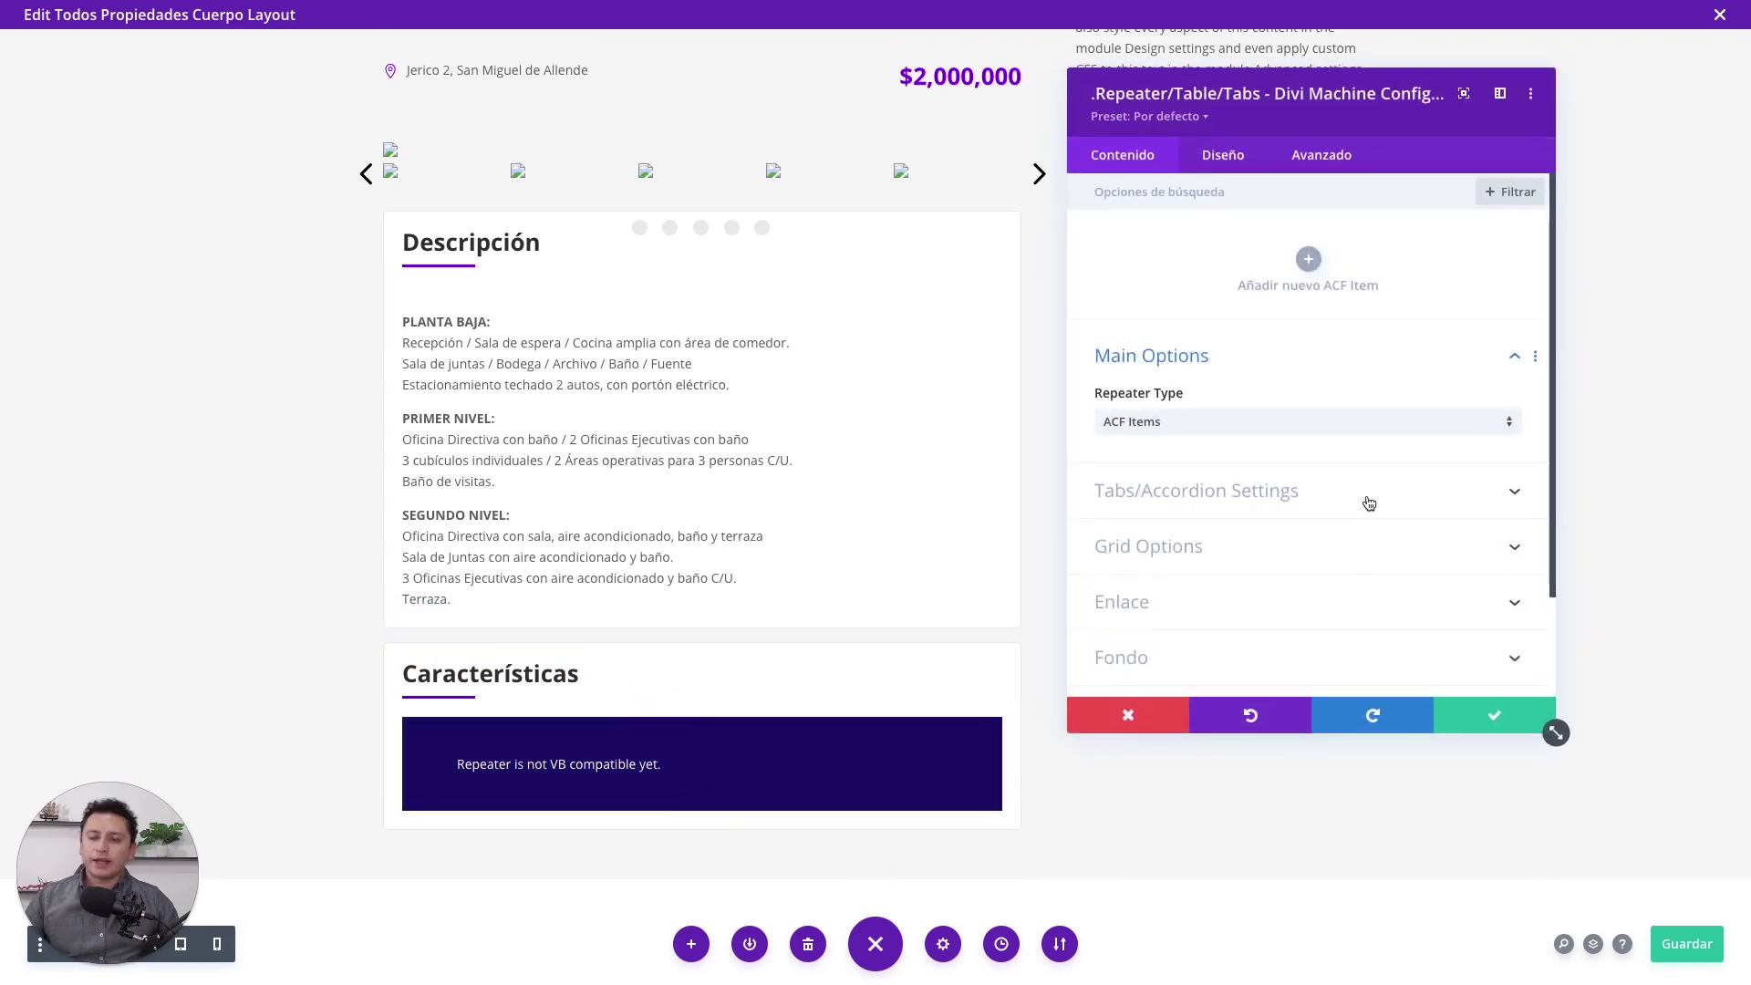
click(1309, 260)
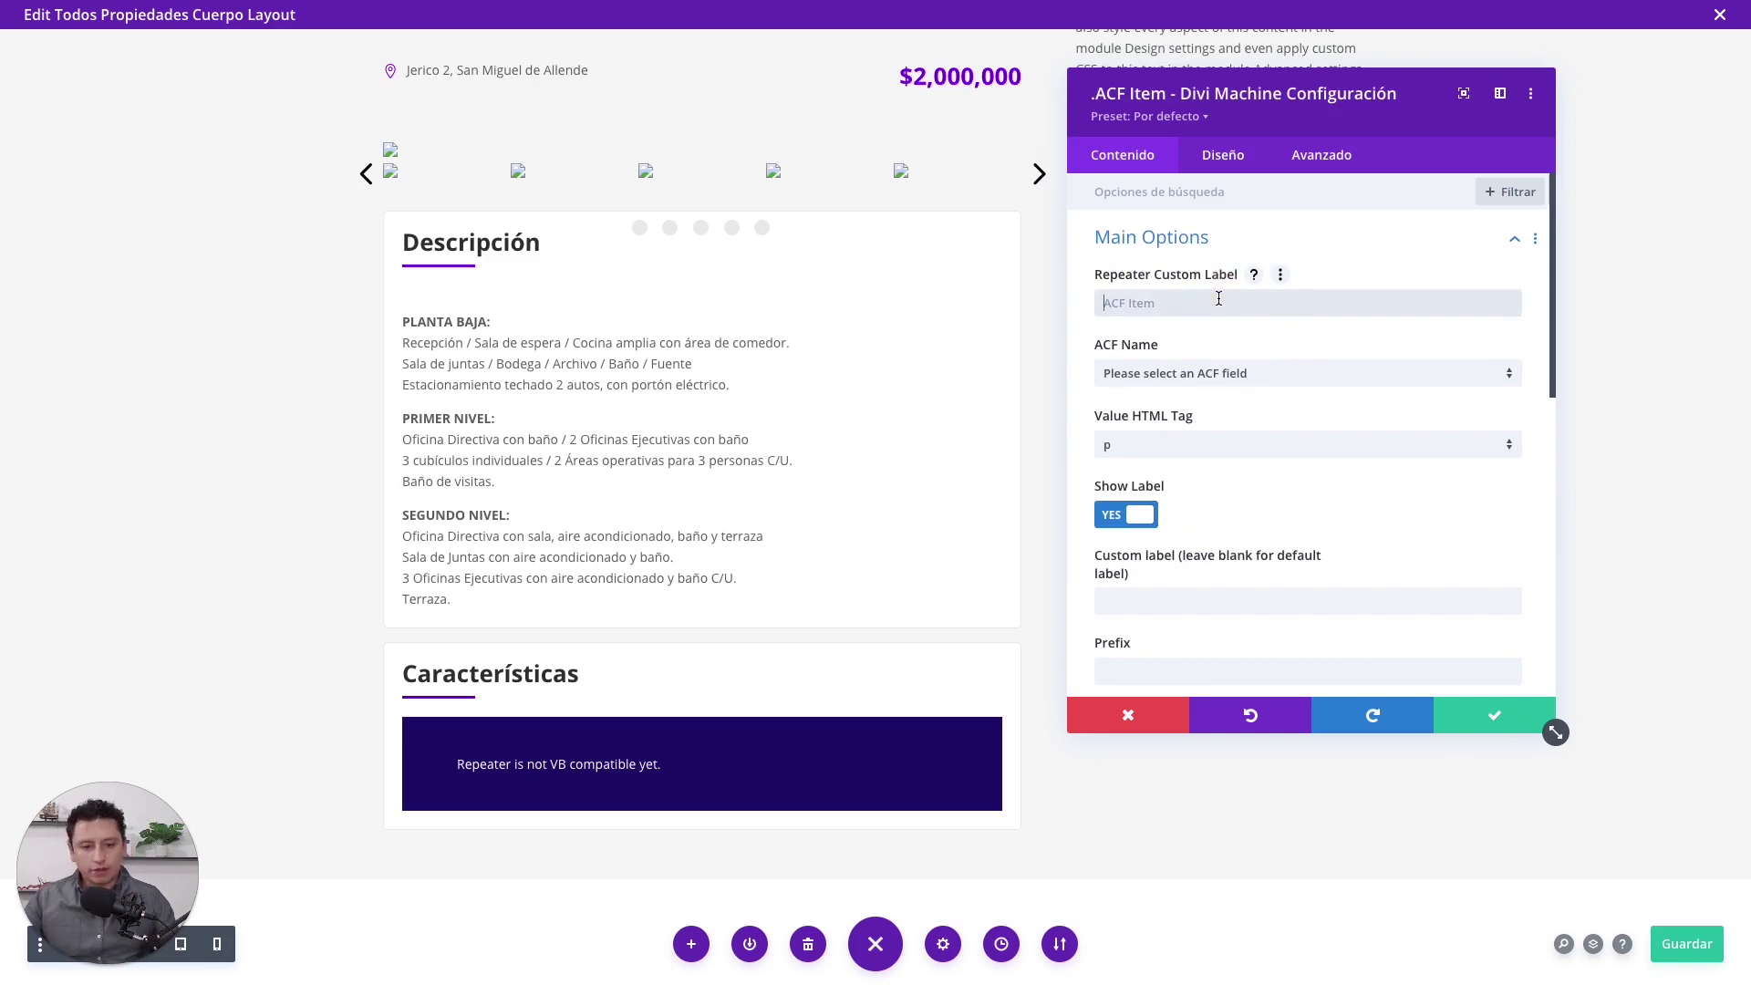
text(Propiedad N°)
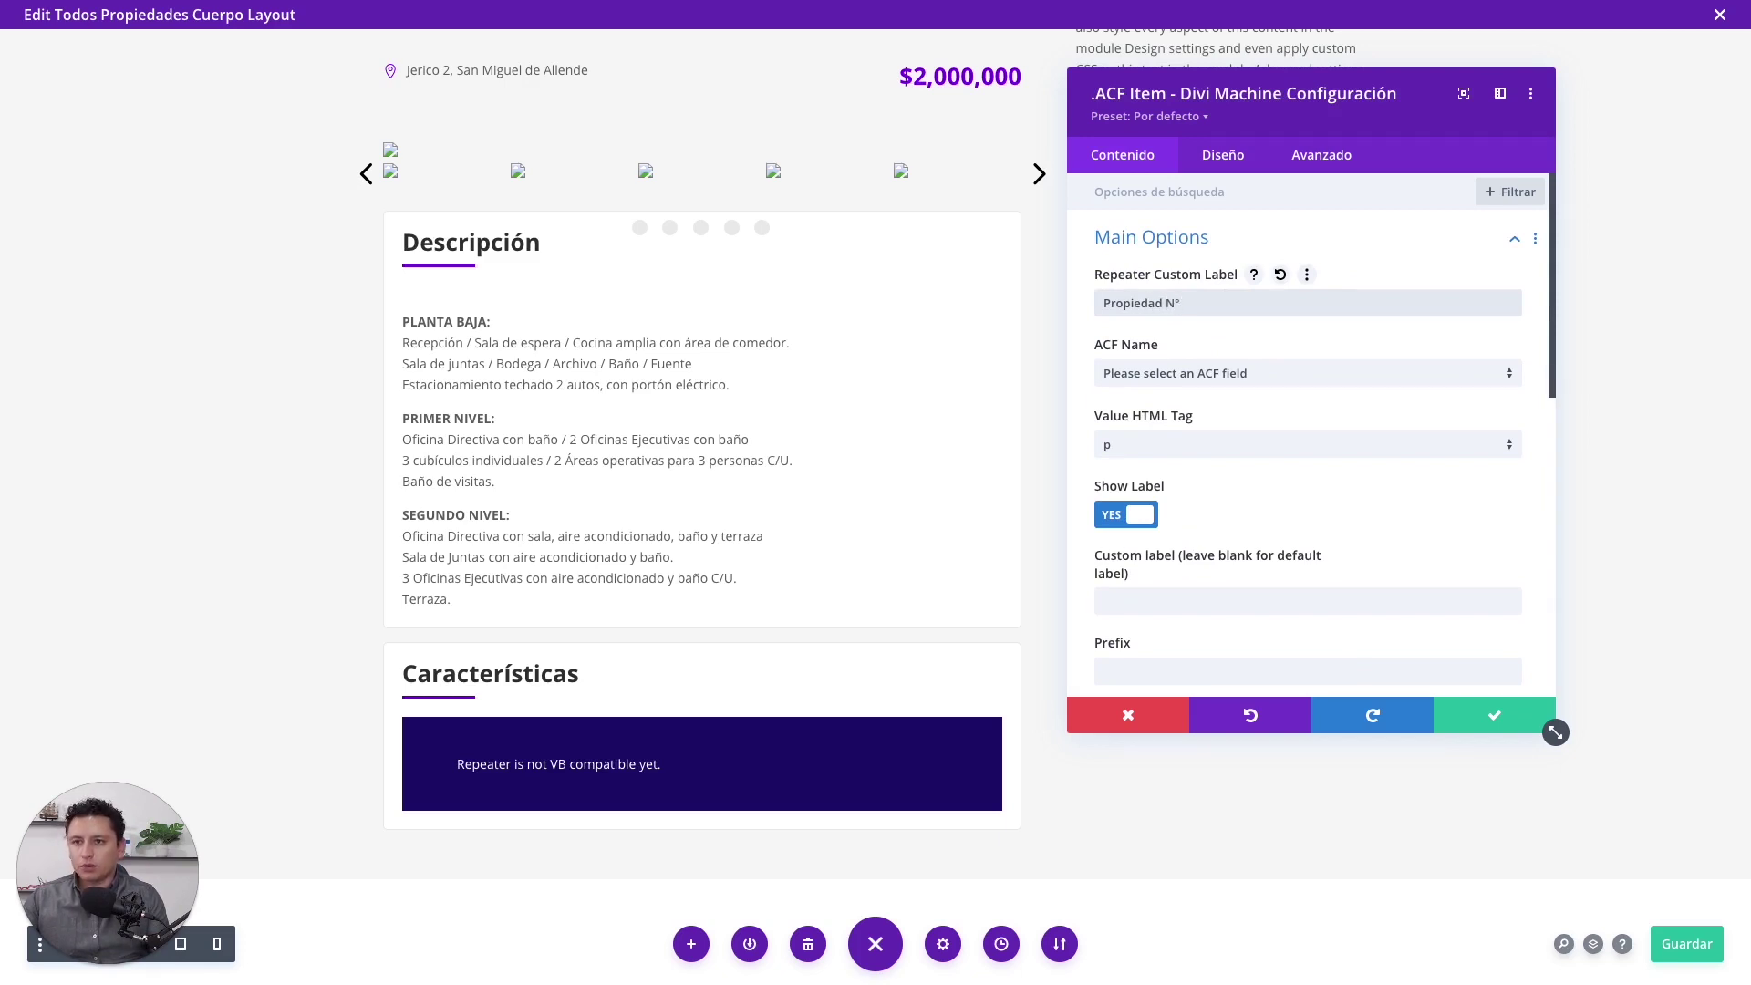
key(ctrl+a)
key(ctrl+c)
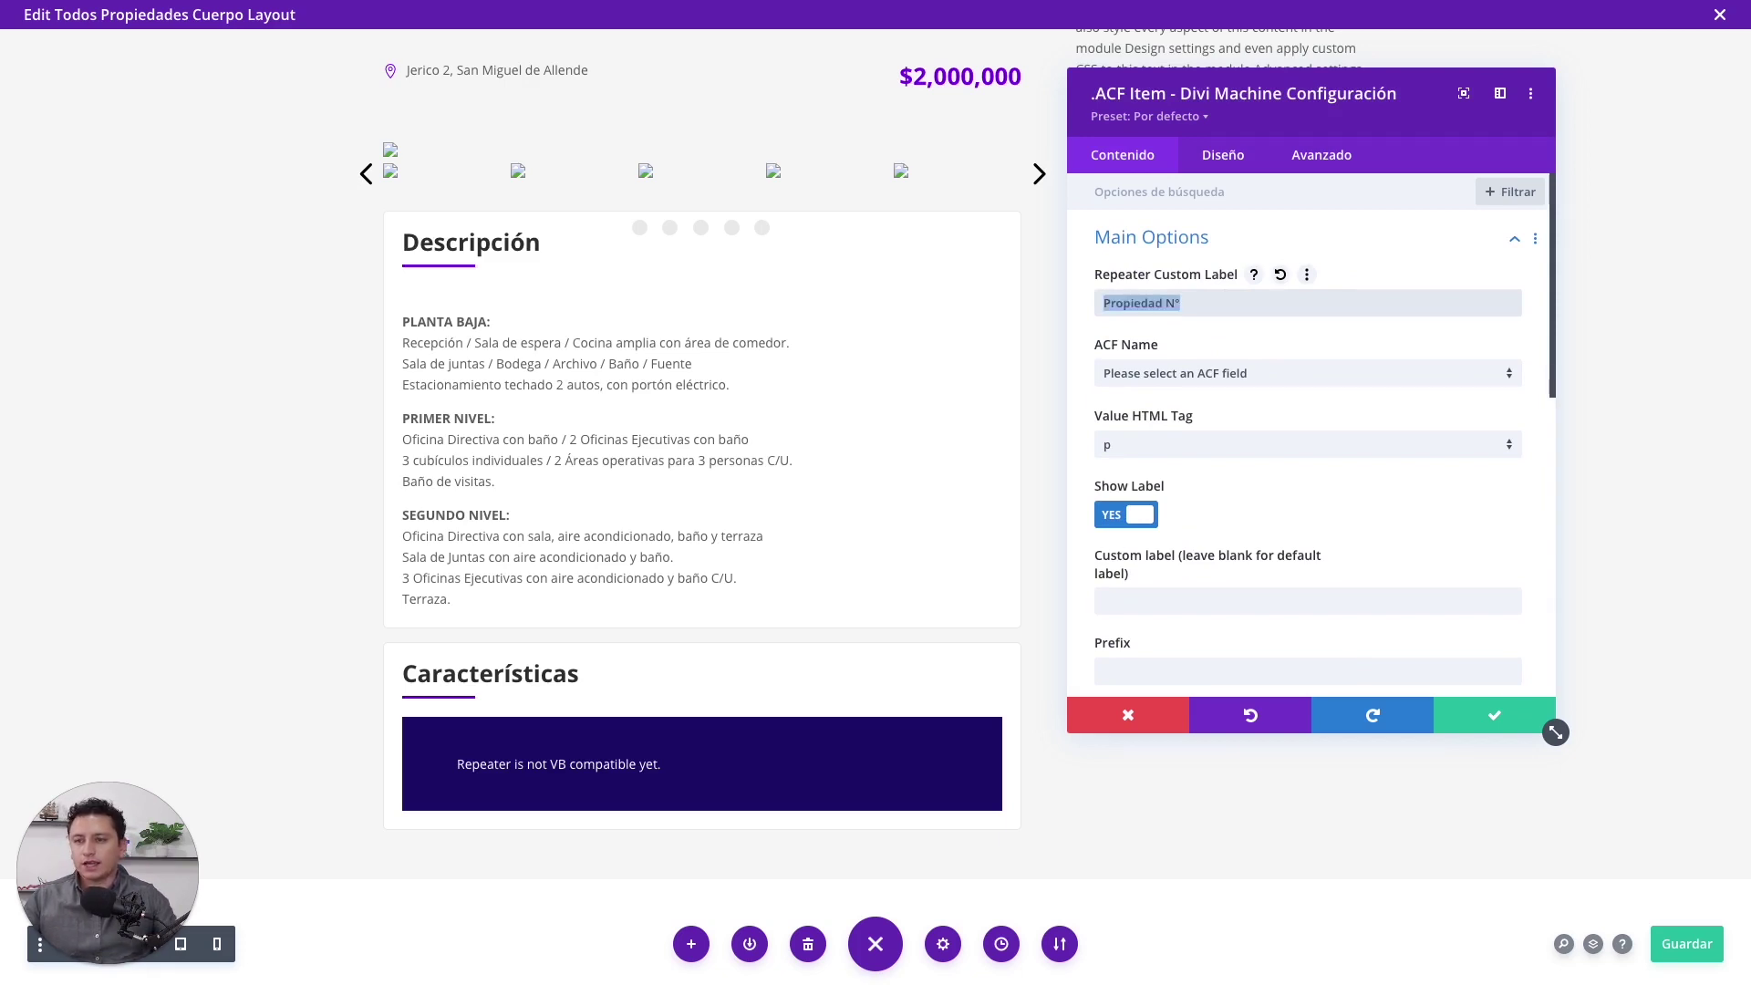
click(1151, 600)
key(ctrl+v)
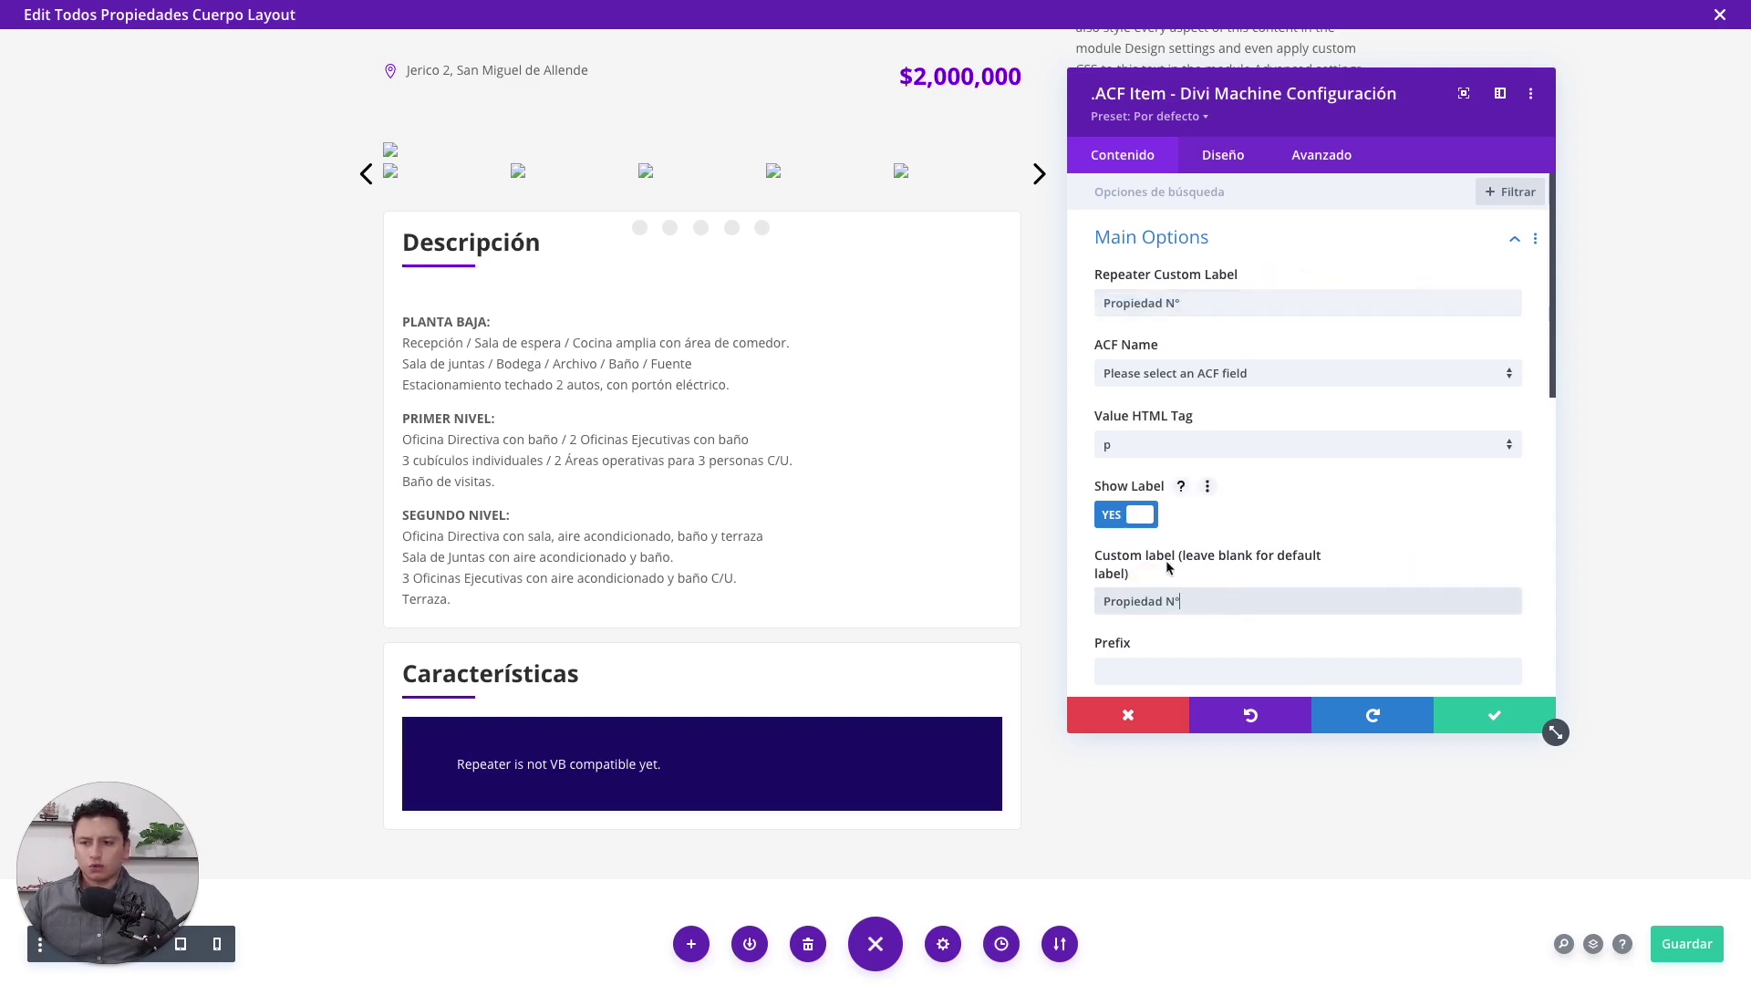
scroll(1204, 605, down, 1)
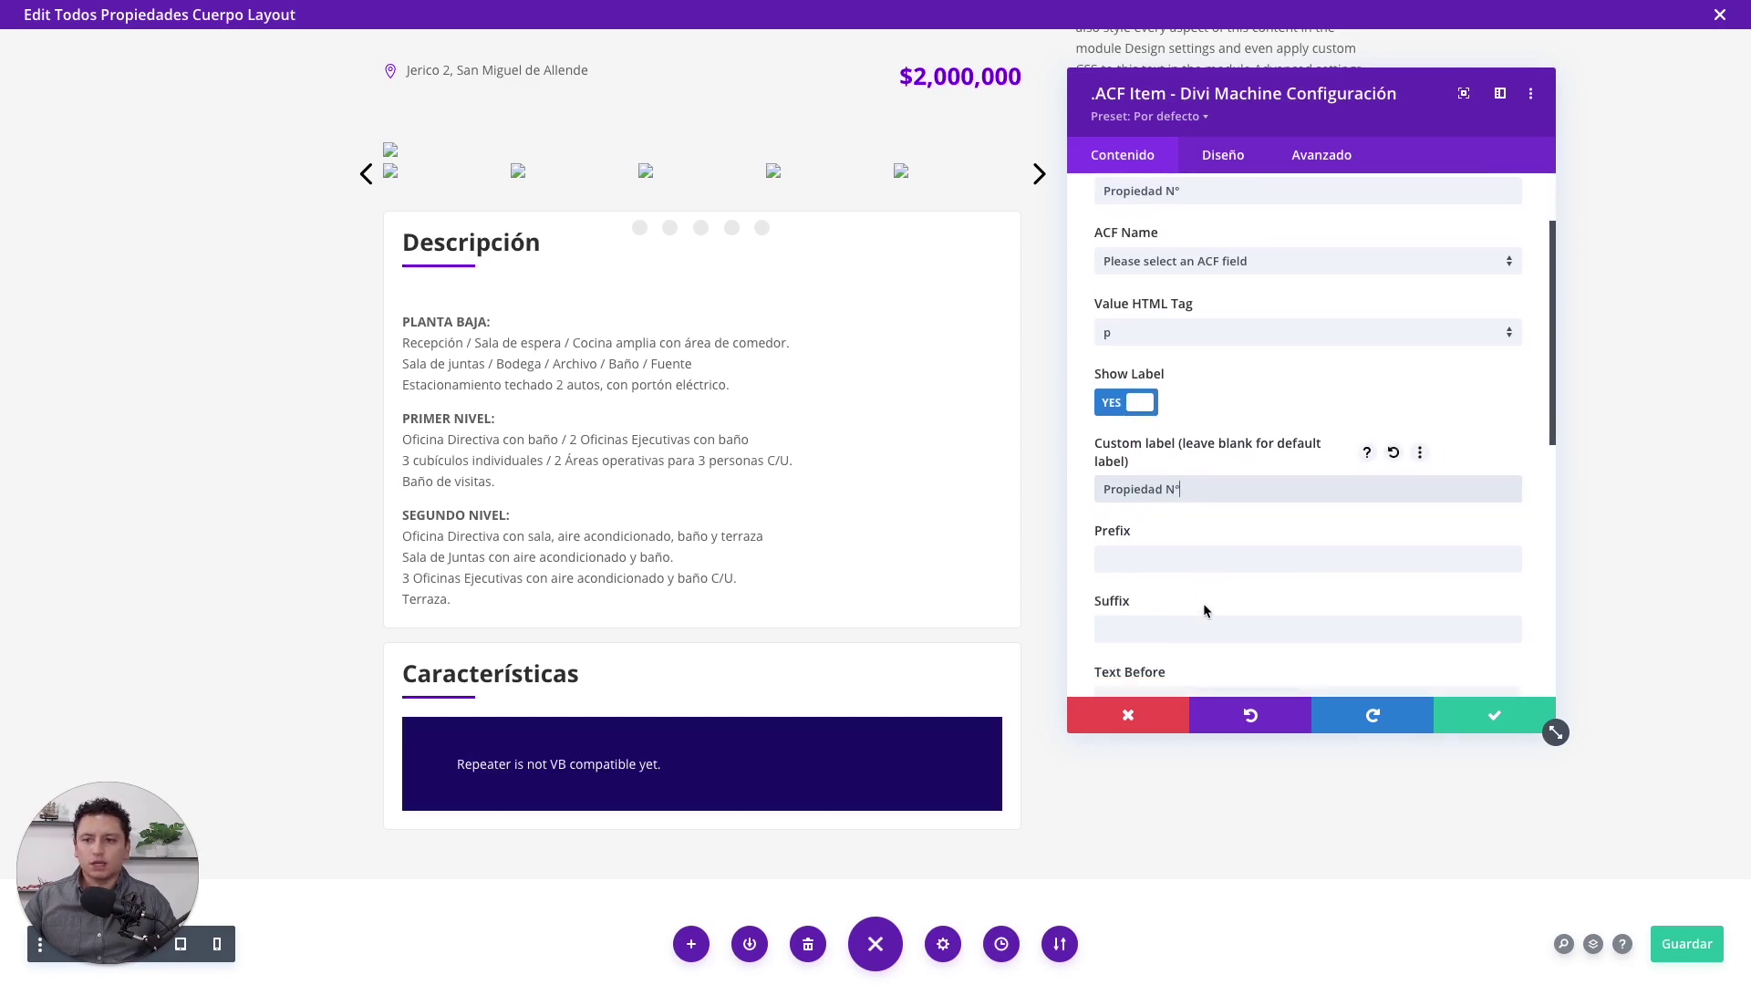
scroll(1191, 591, down, 1)
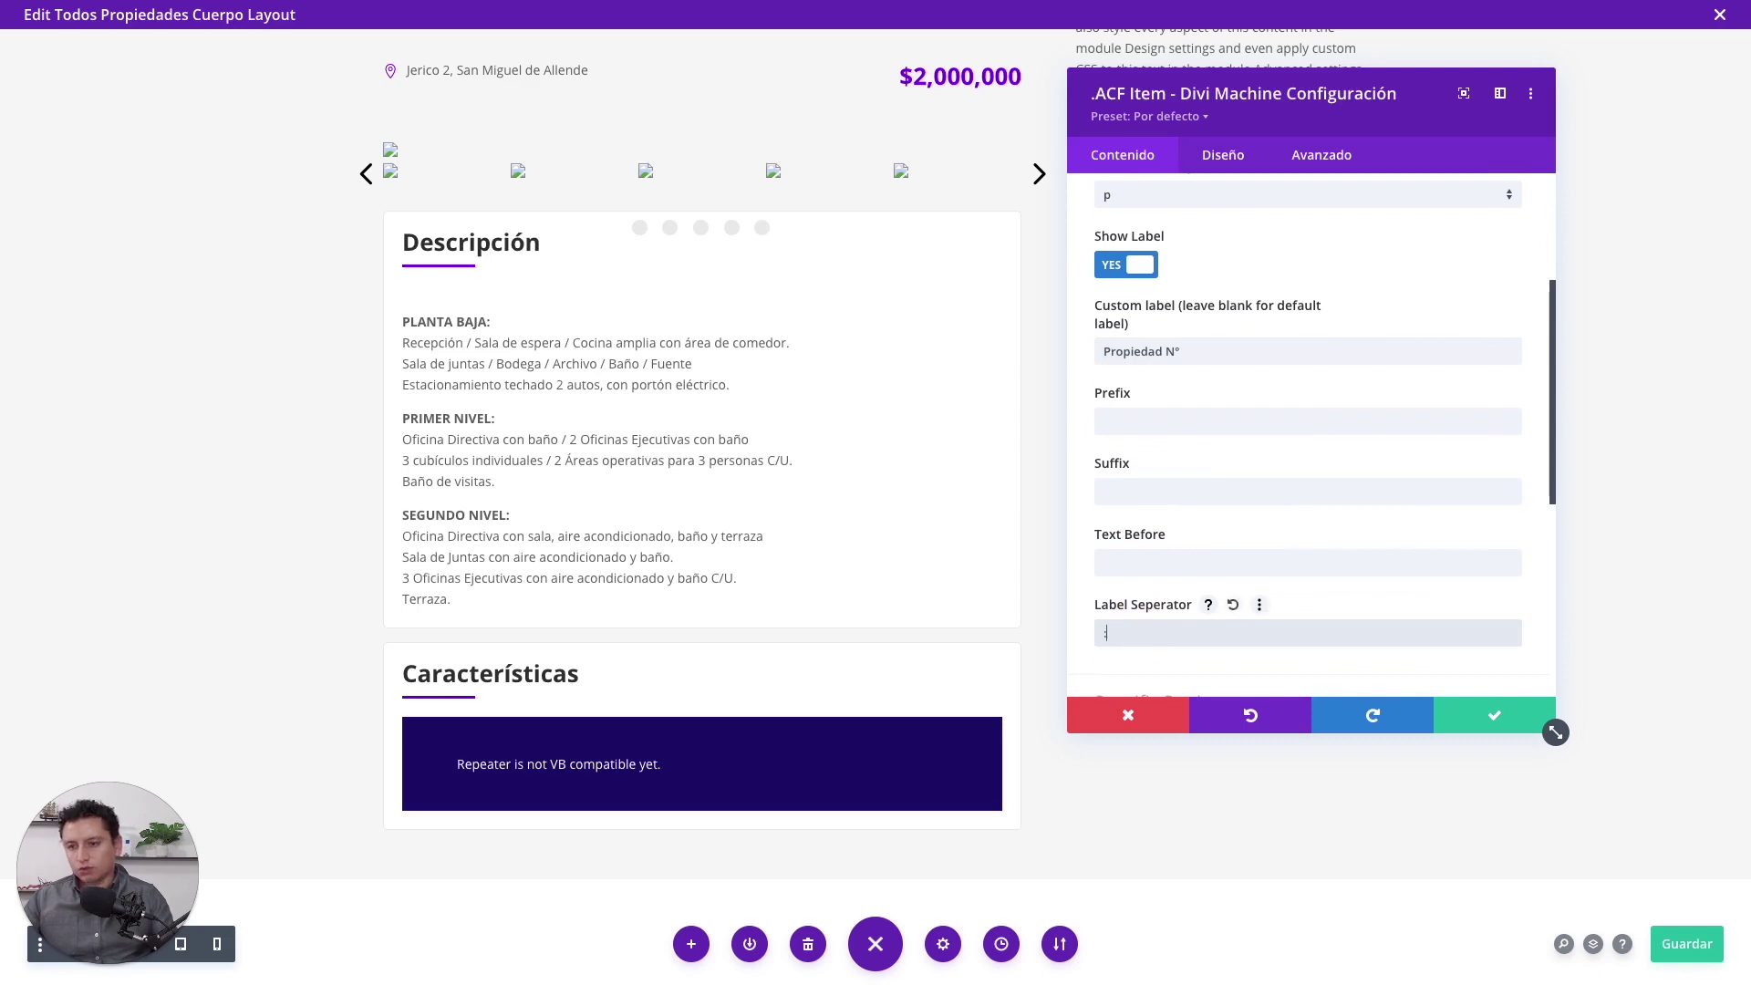
scroll(1200, 490, up, 2)
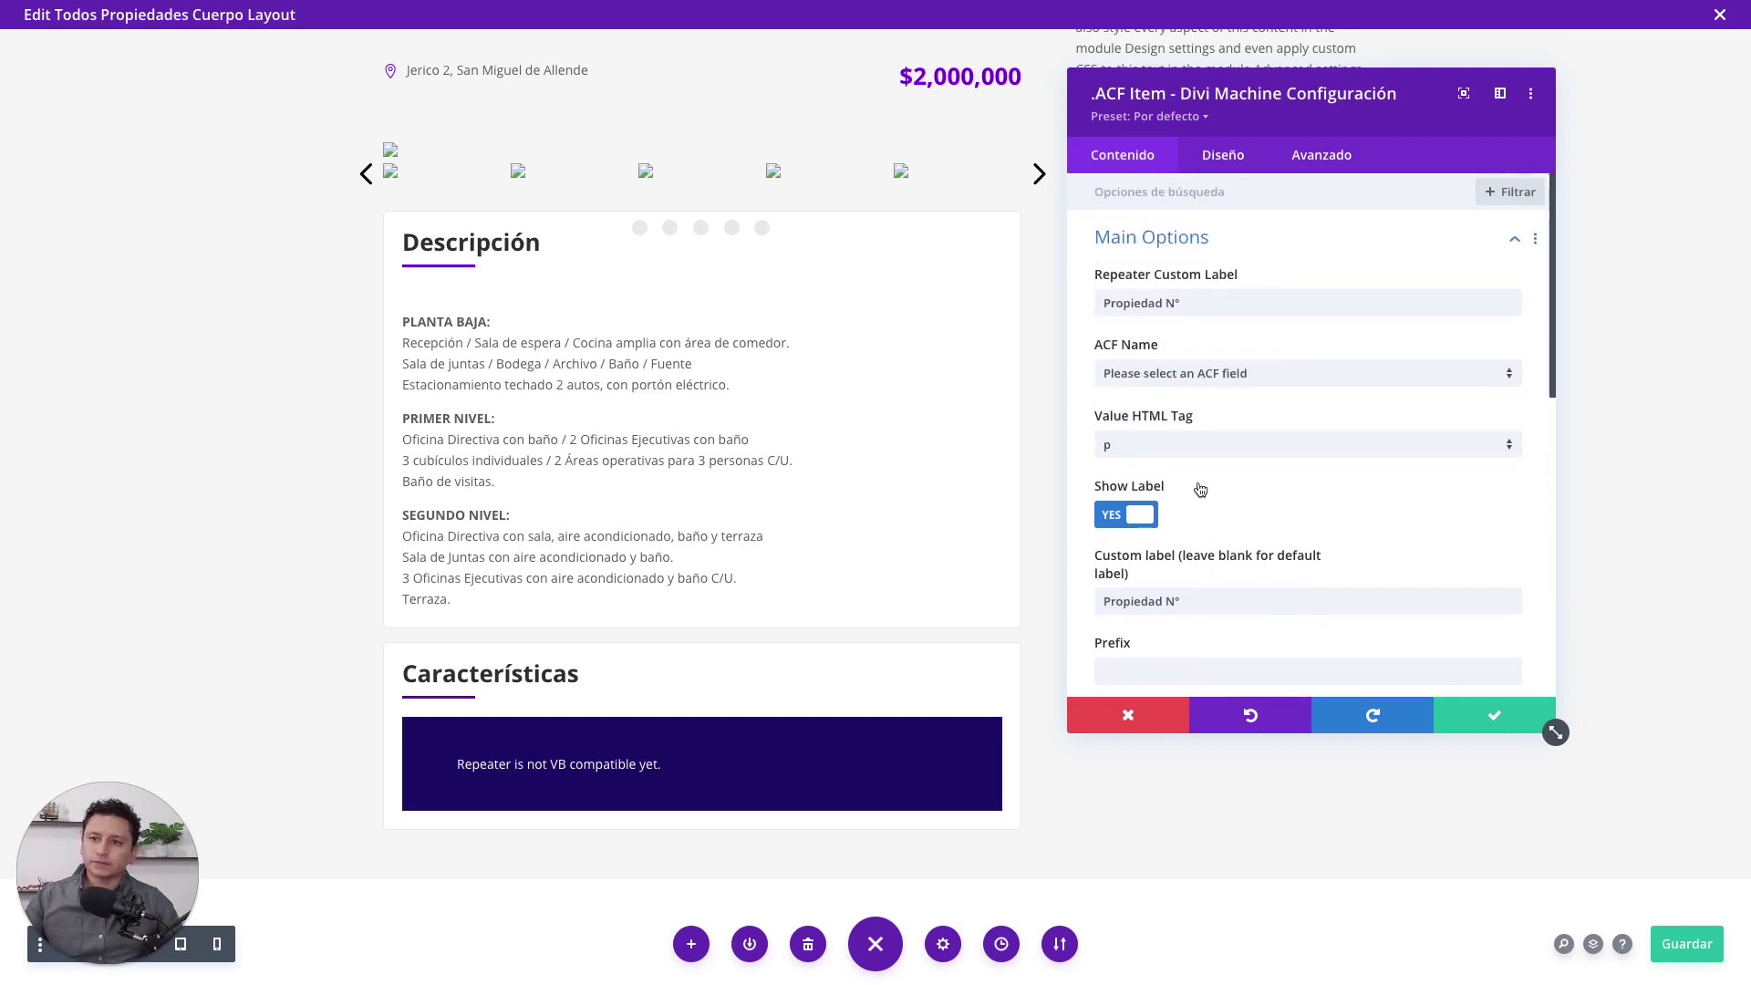
Set the item's ACF field to Número de Propiedad and save it
click(1187, 376)
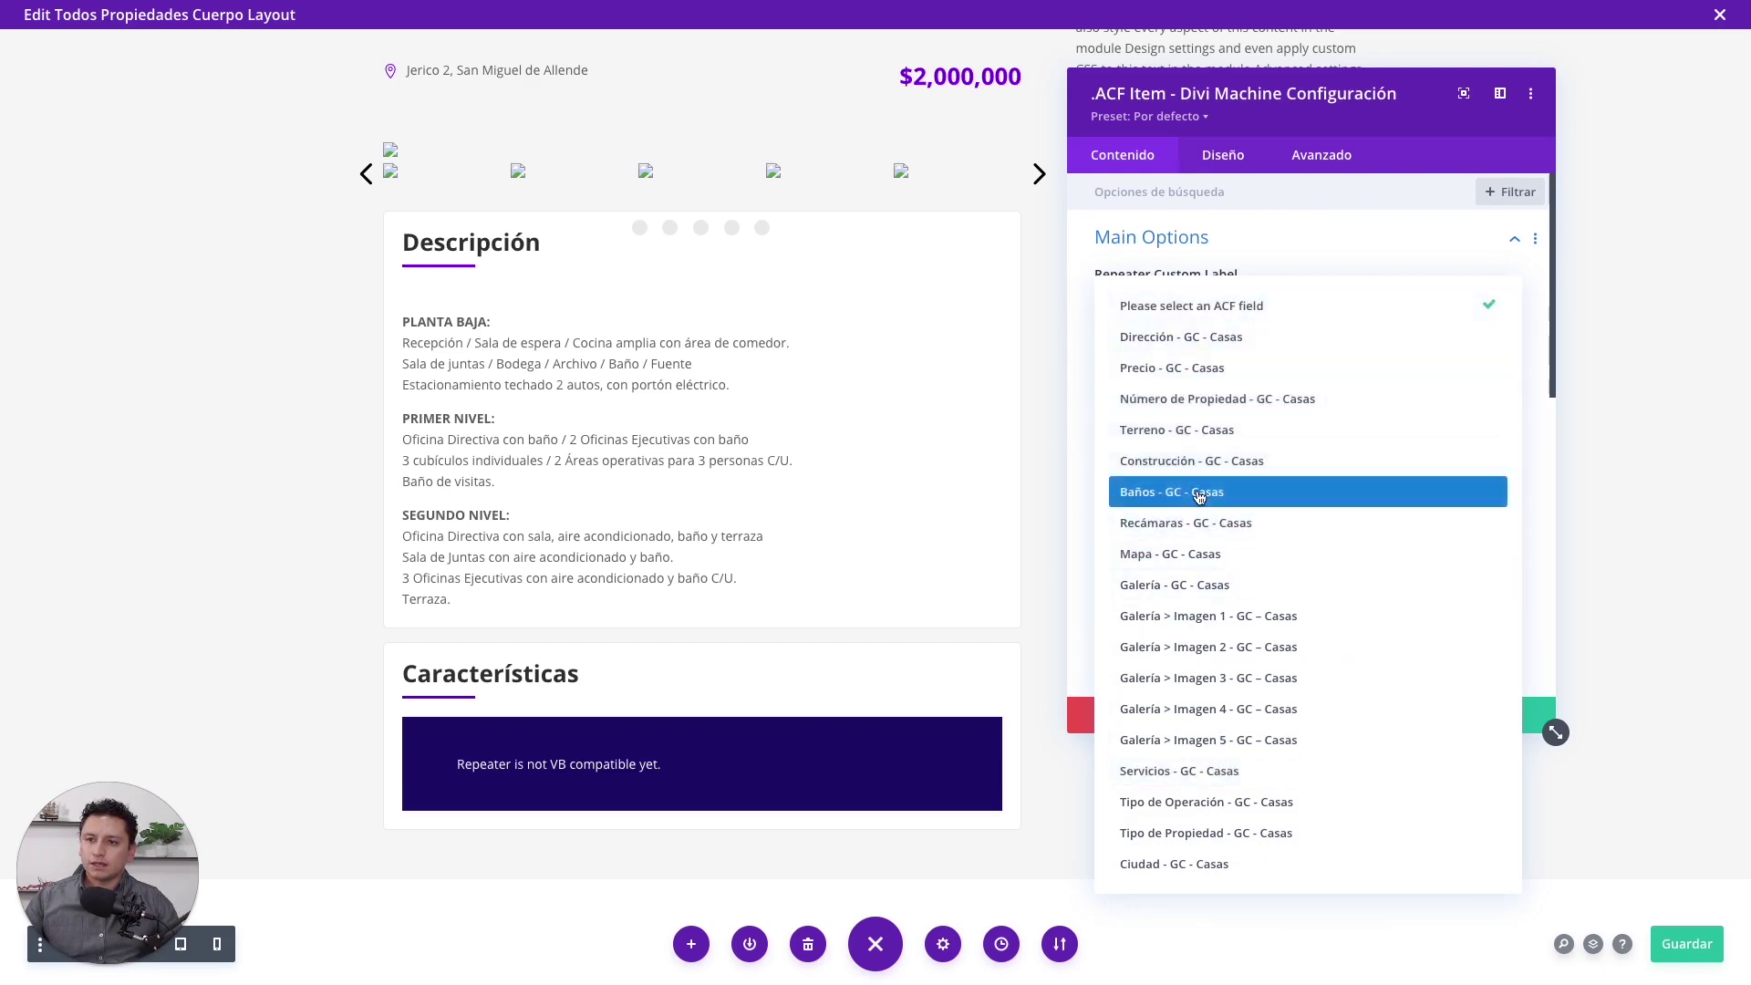
click(1220, 398)
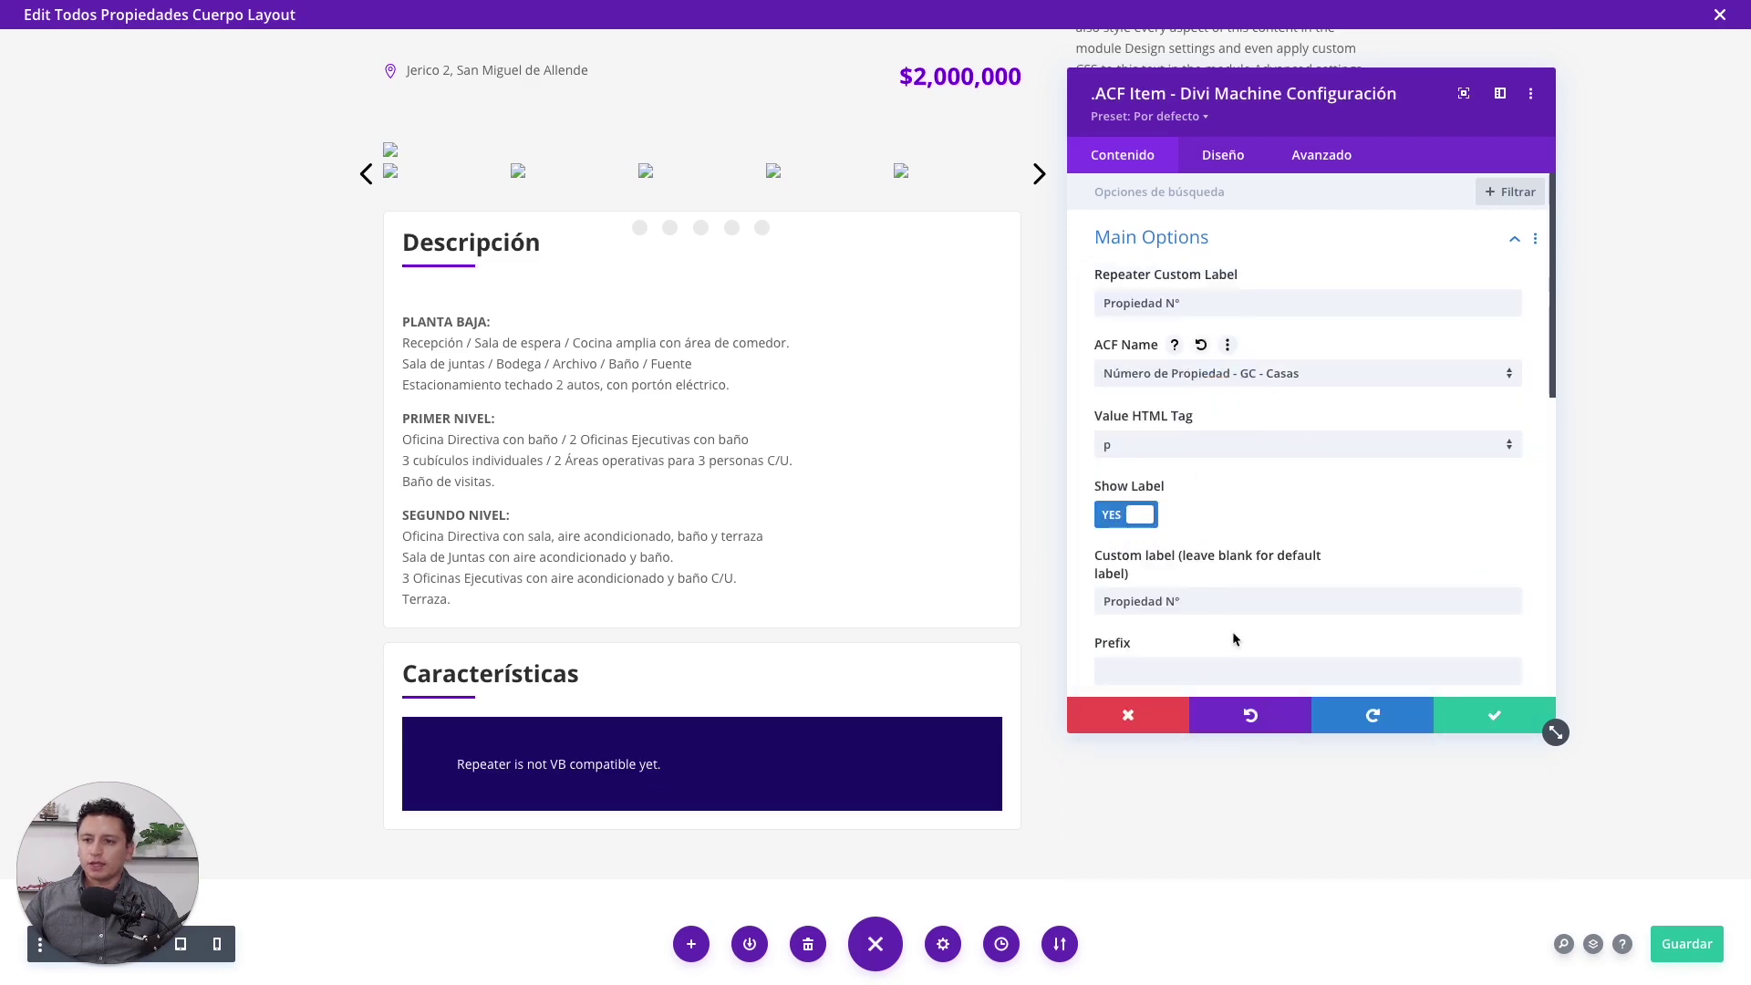
scroll(1231, 629, down, 5)
click(1482, 716)
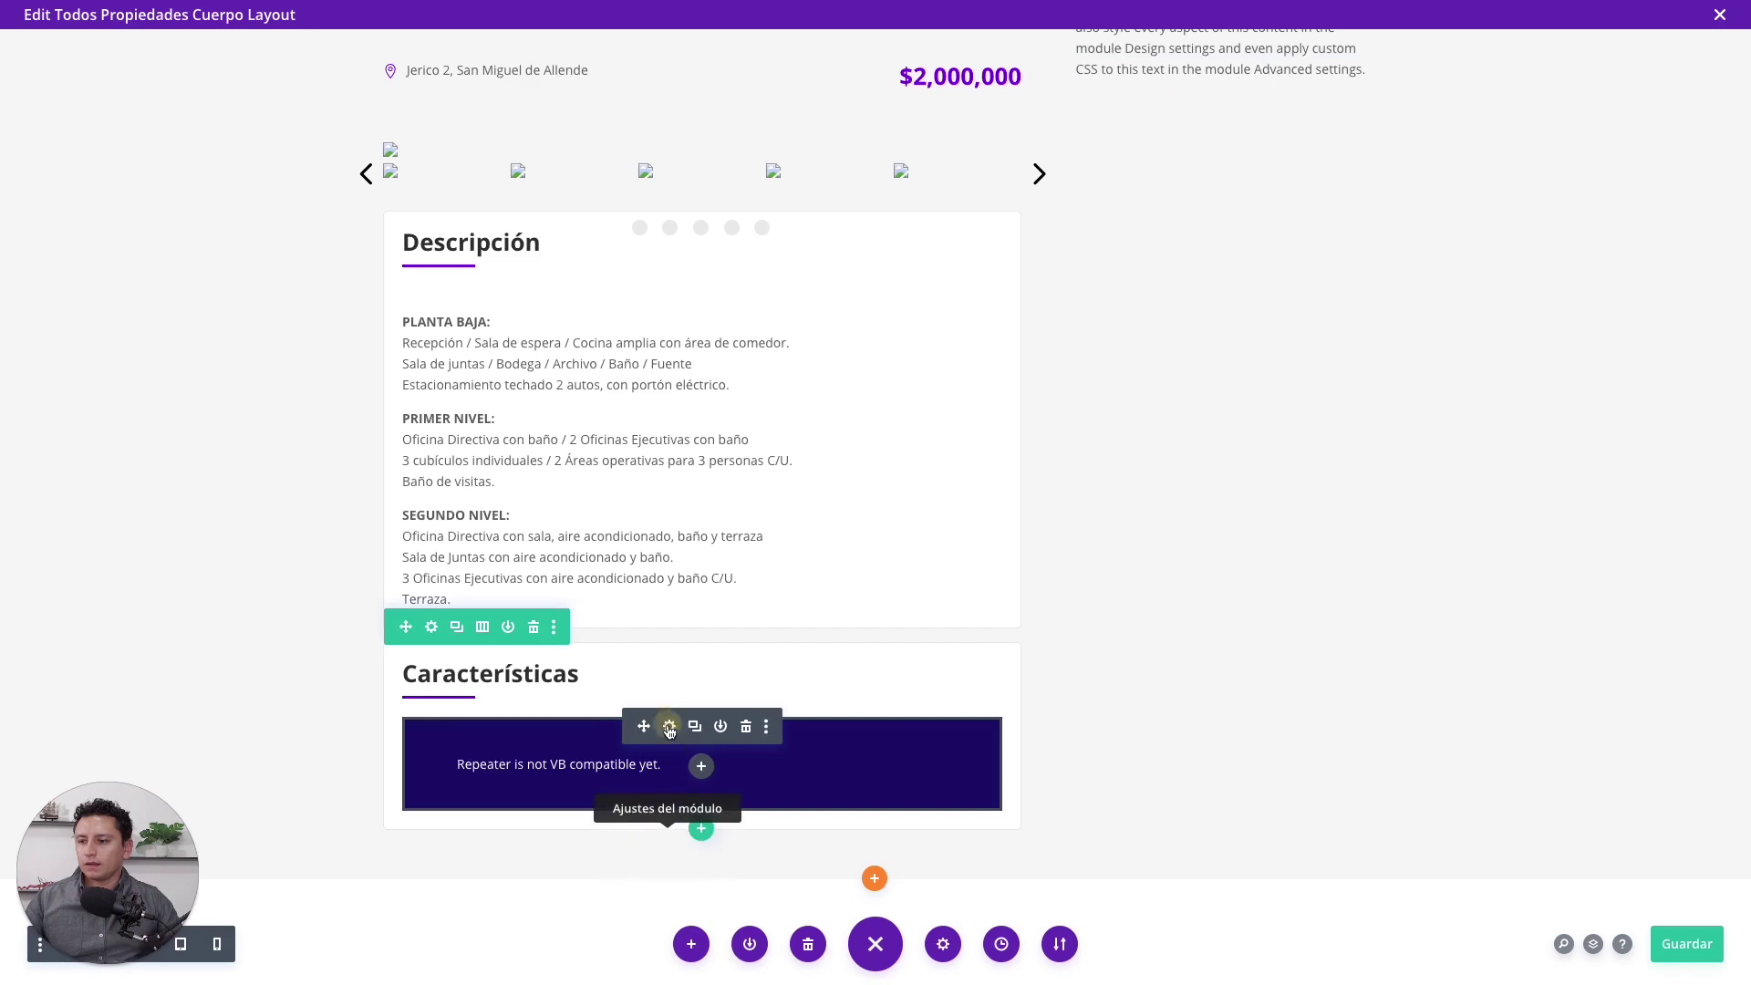
Duplicate the first ACF item and switch the copy's field to Terreno
click(679, 746)
click(1136, 257)
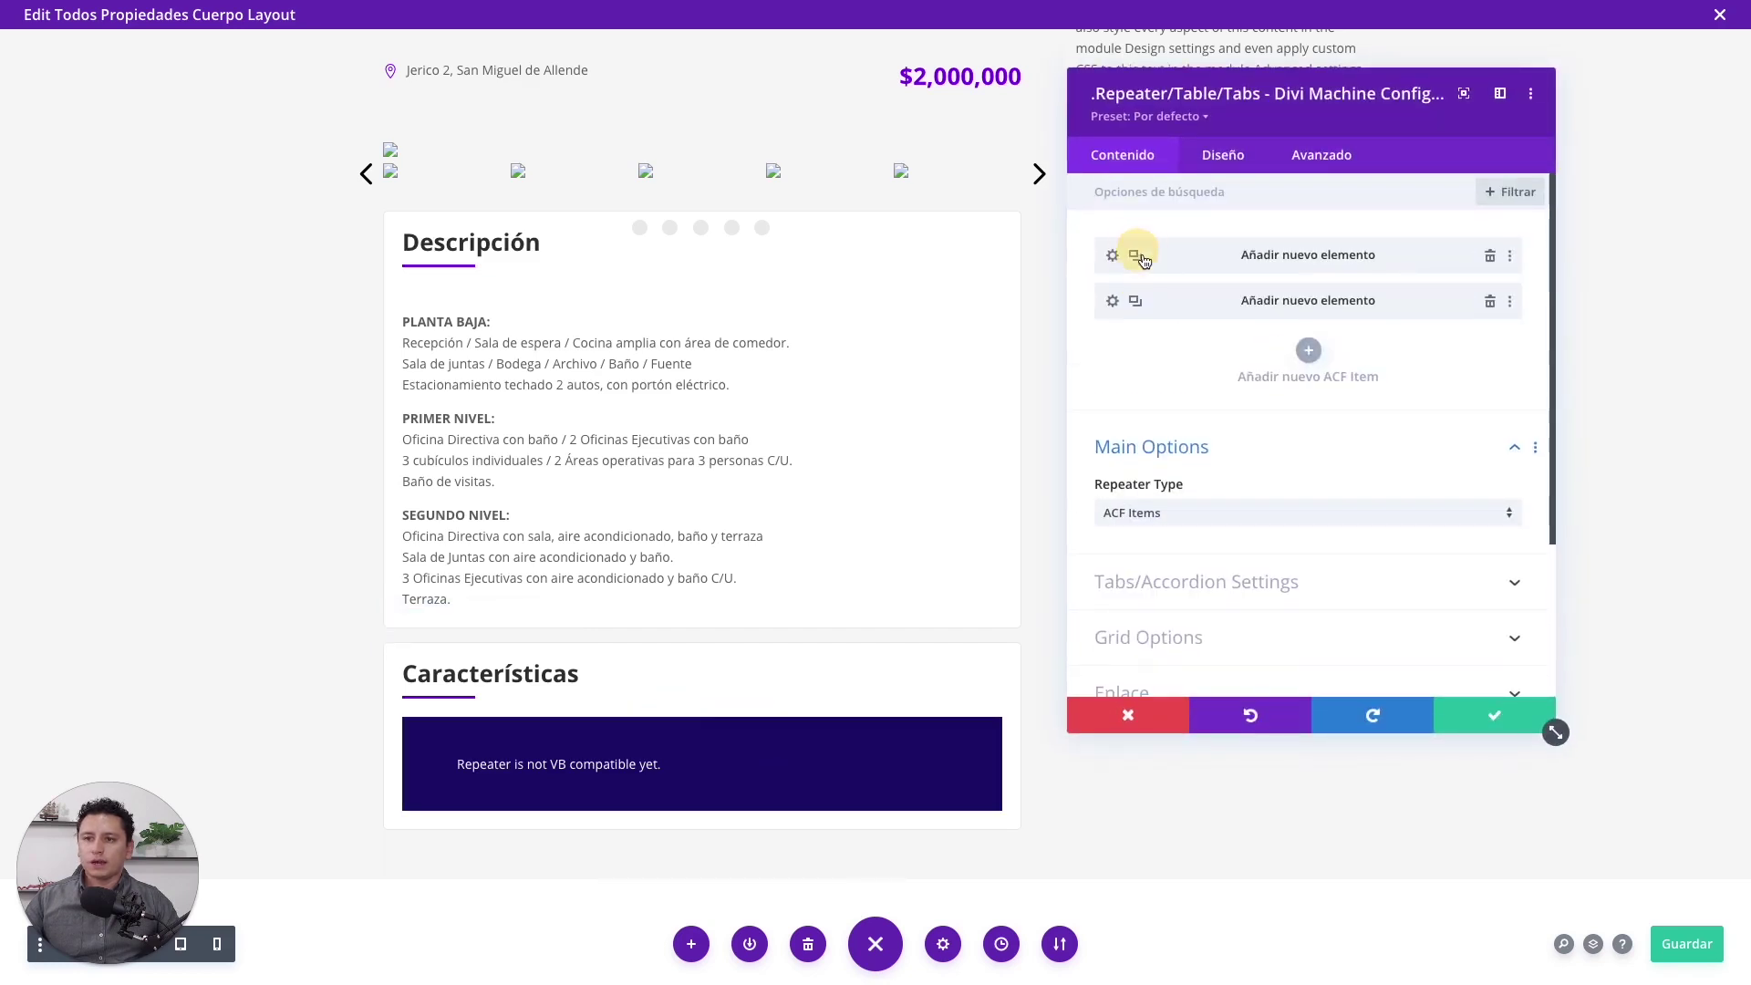
click(1113, 302)
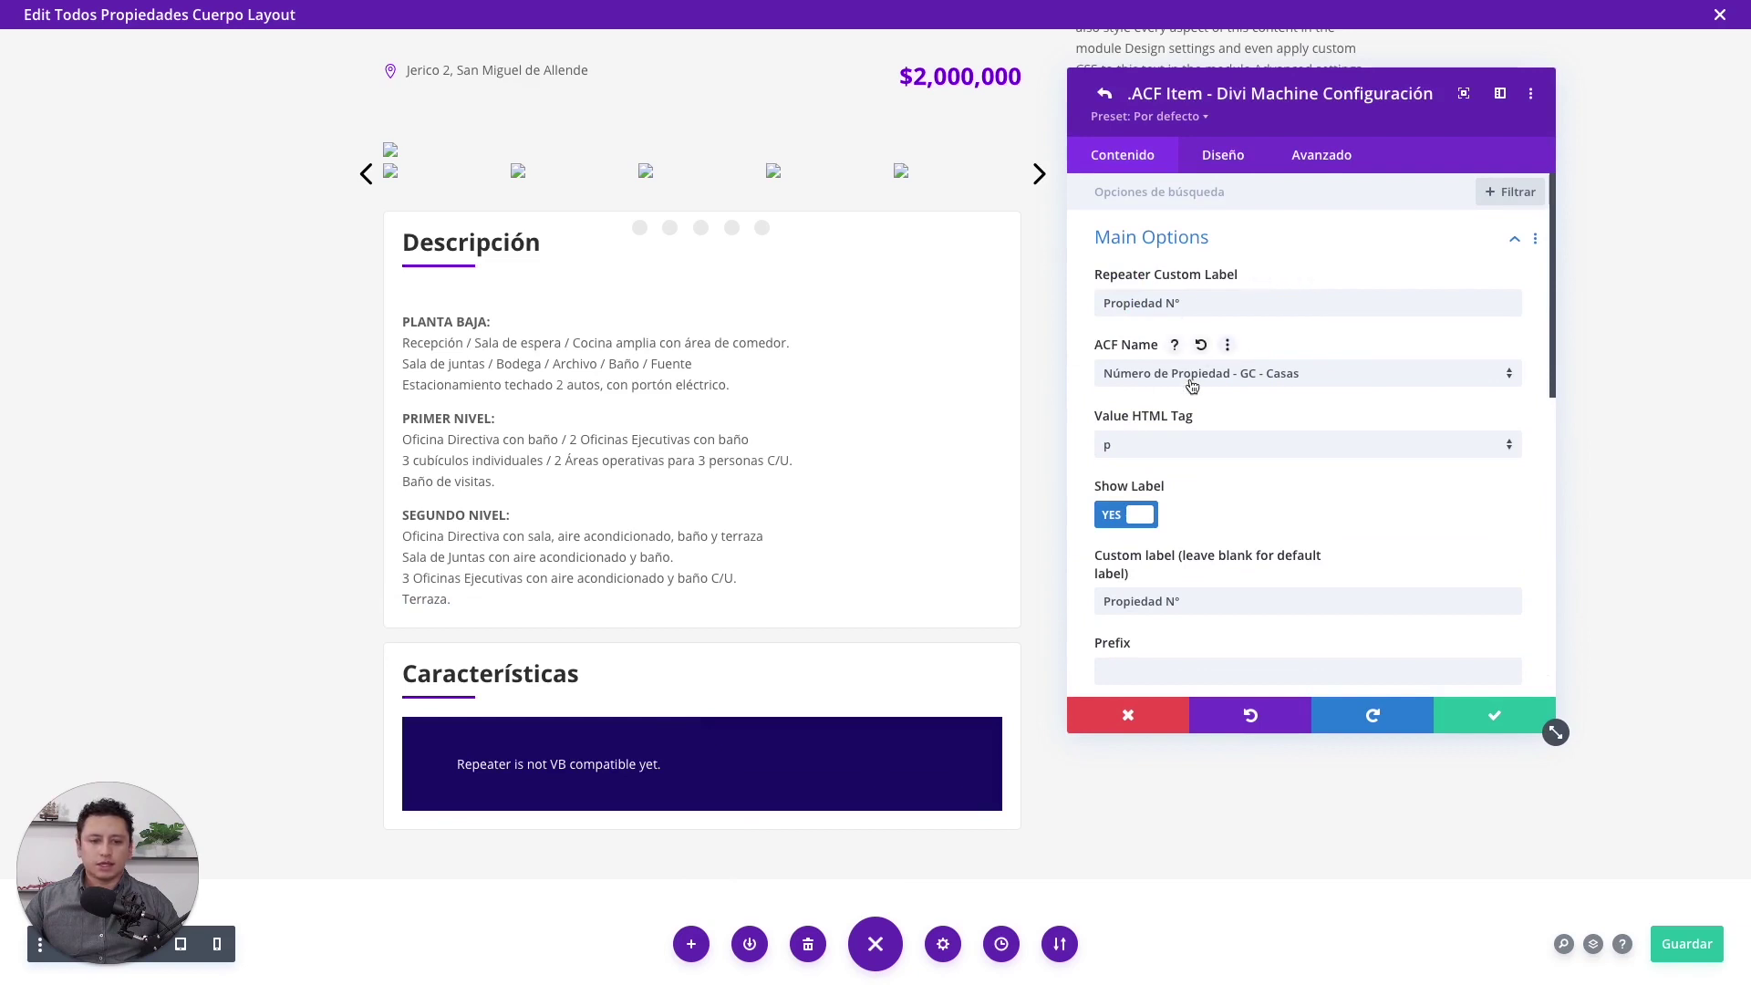
click(1192, 387)
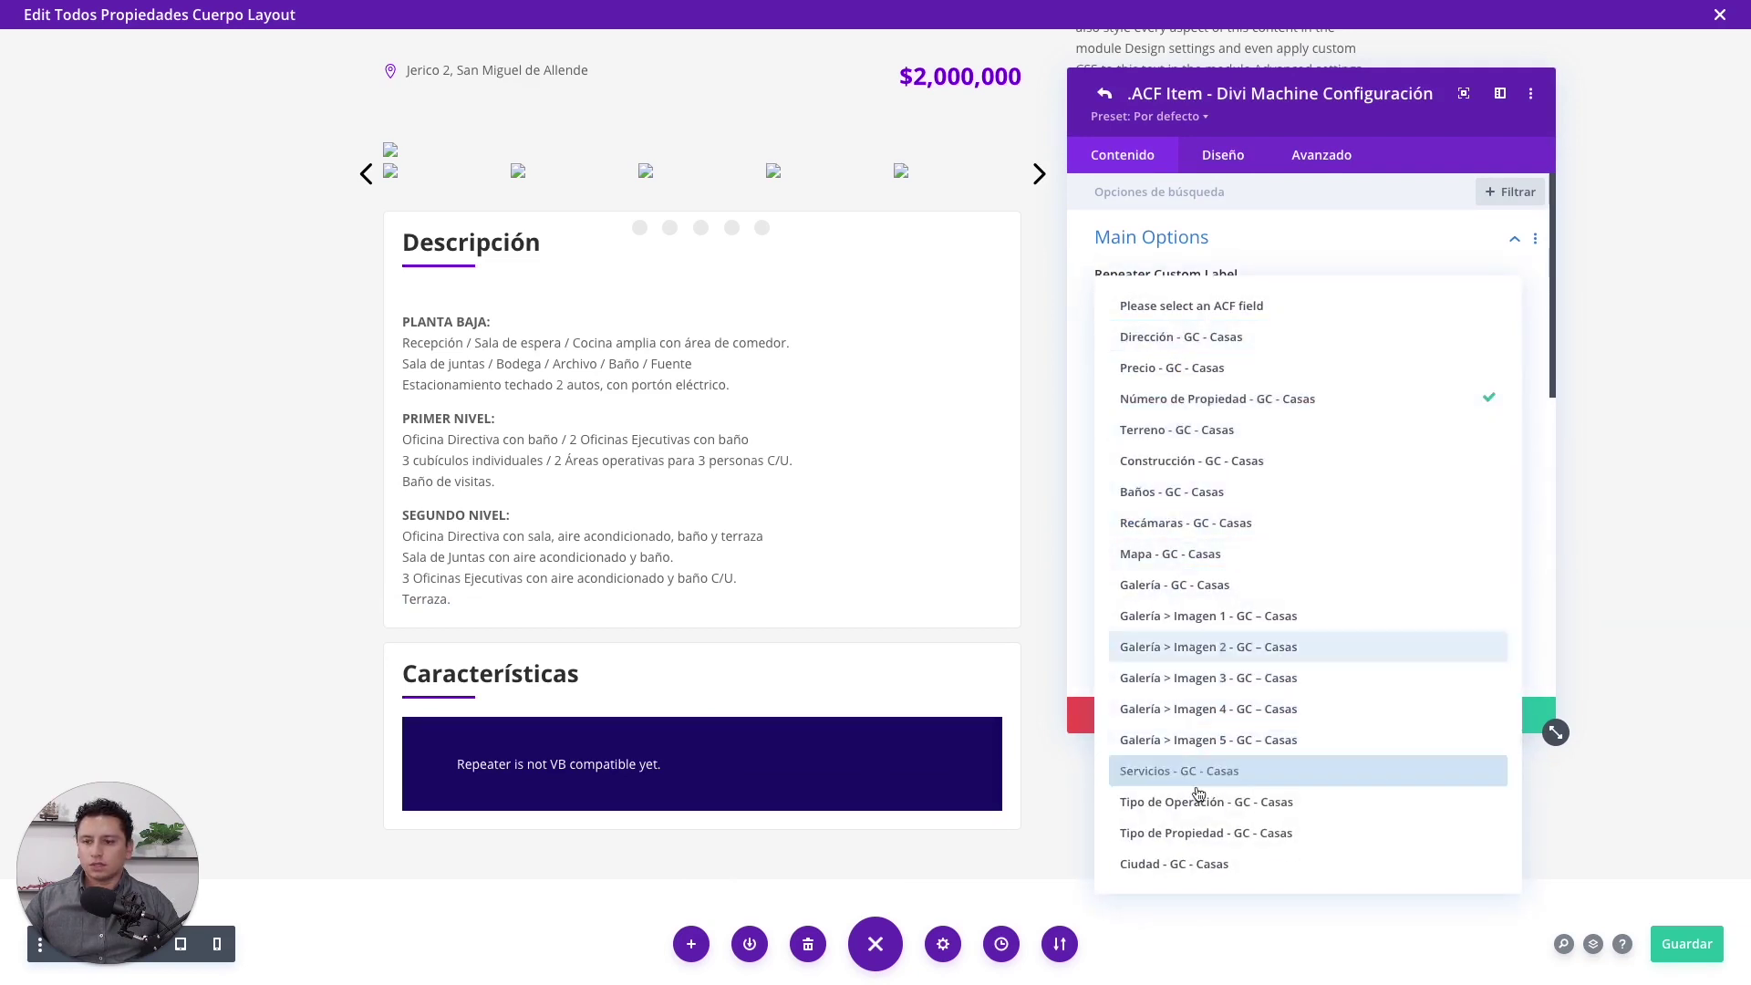
click(1186, 429)
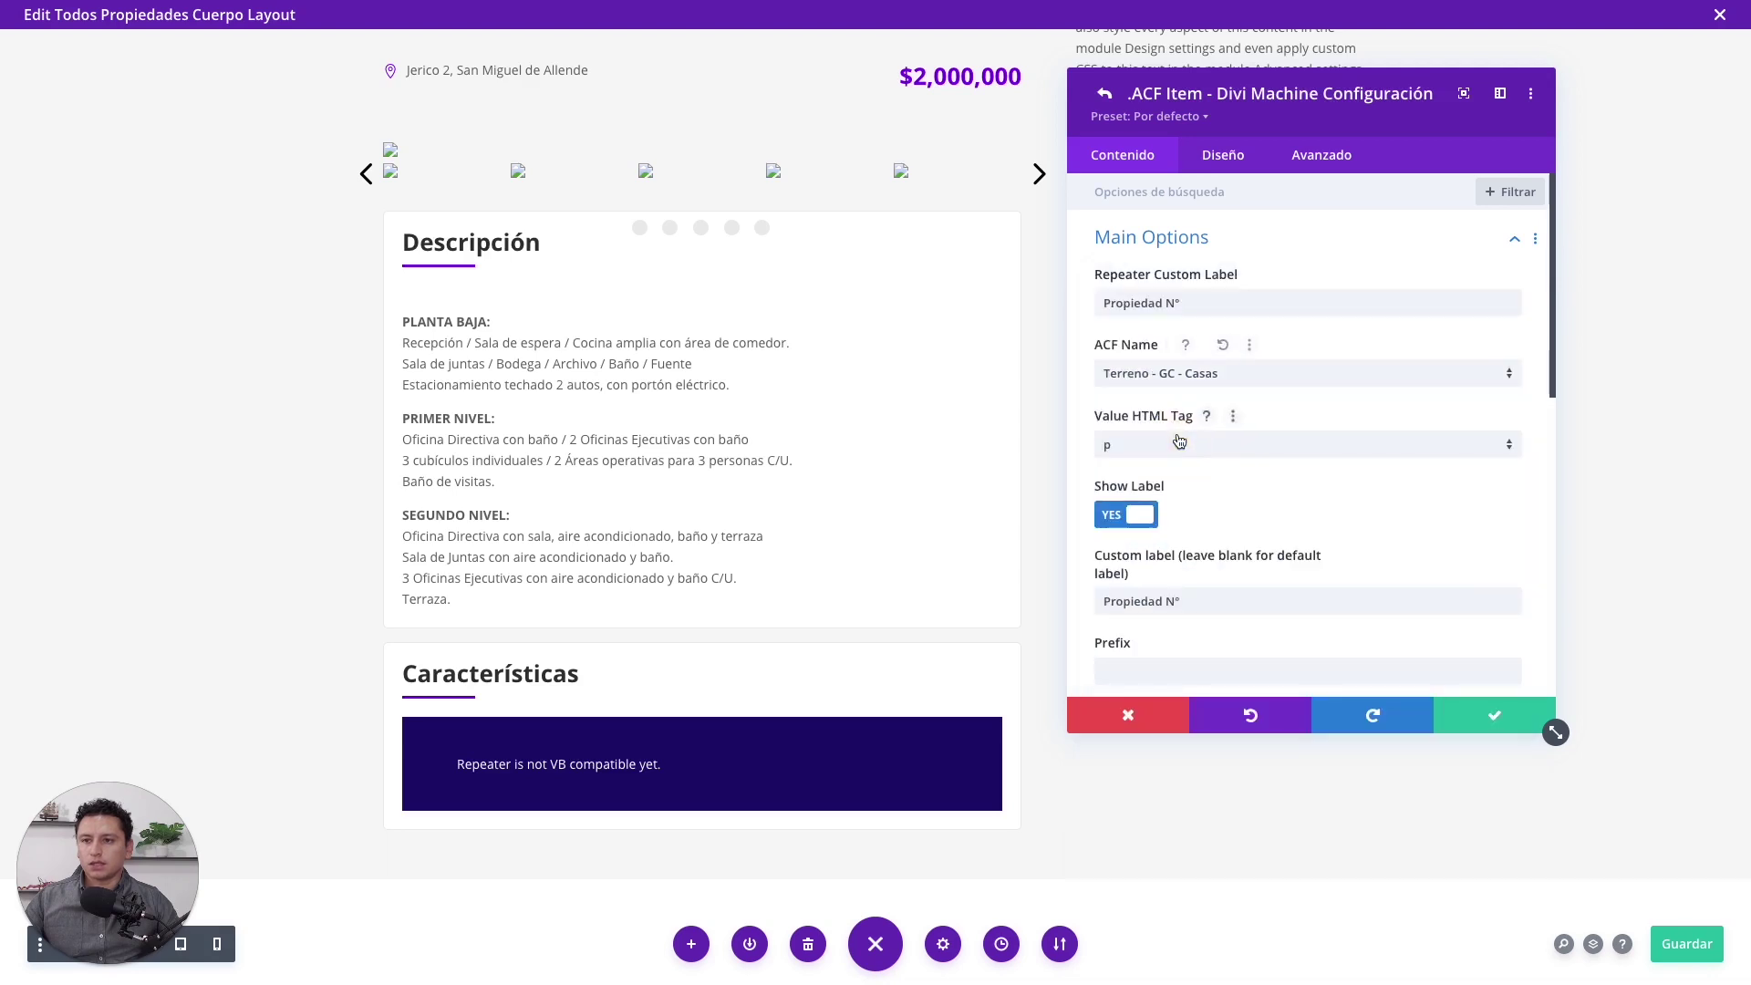
Relabel the second item Terreno in both label fields and save the repeater
triple_click(1219, 303)
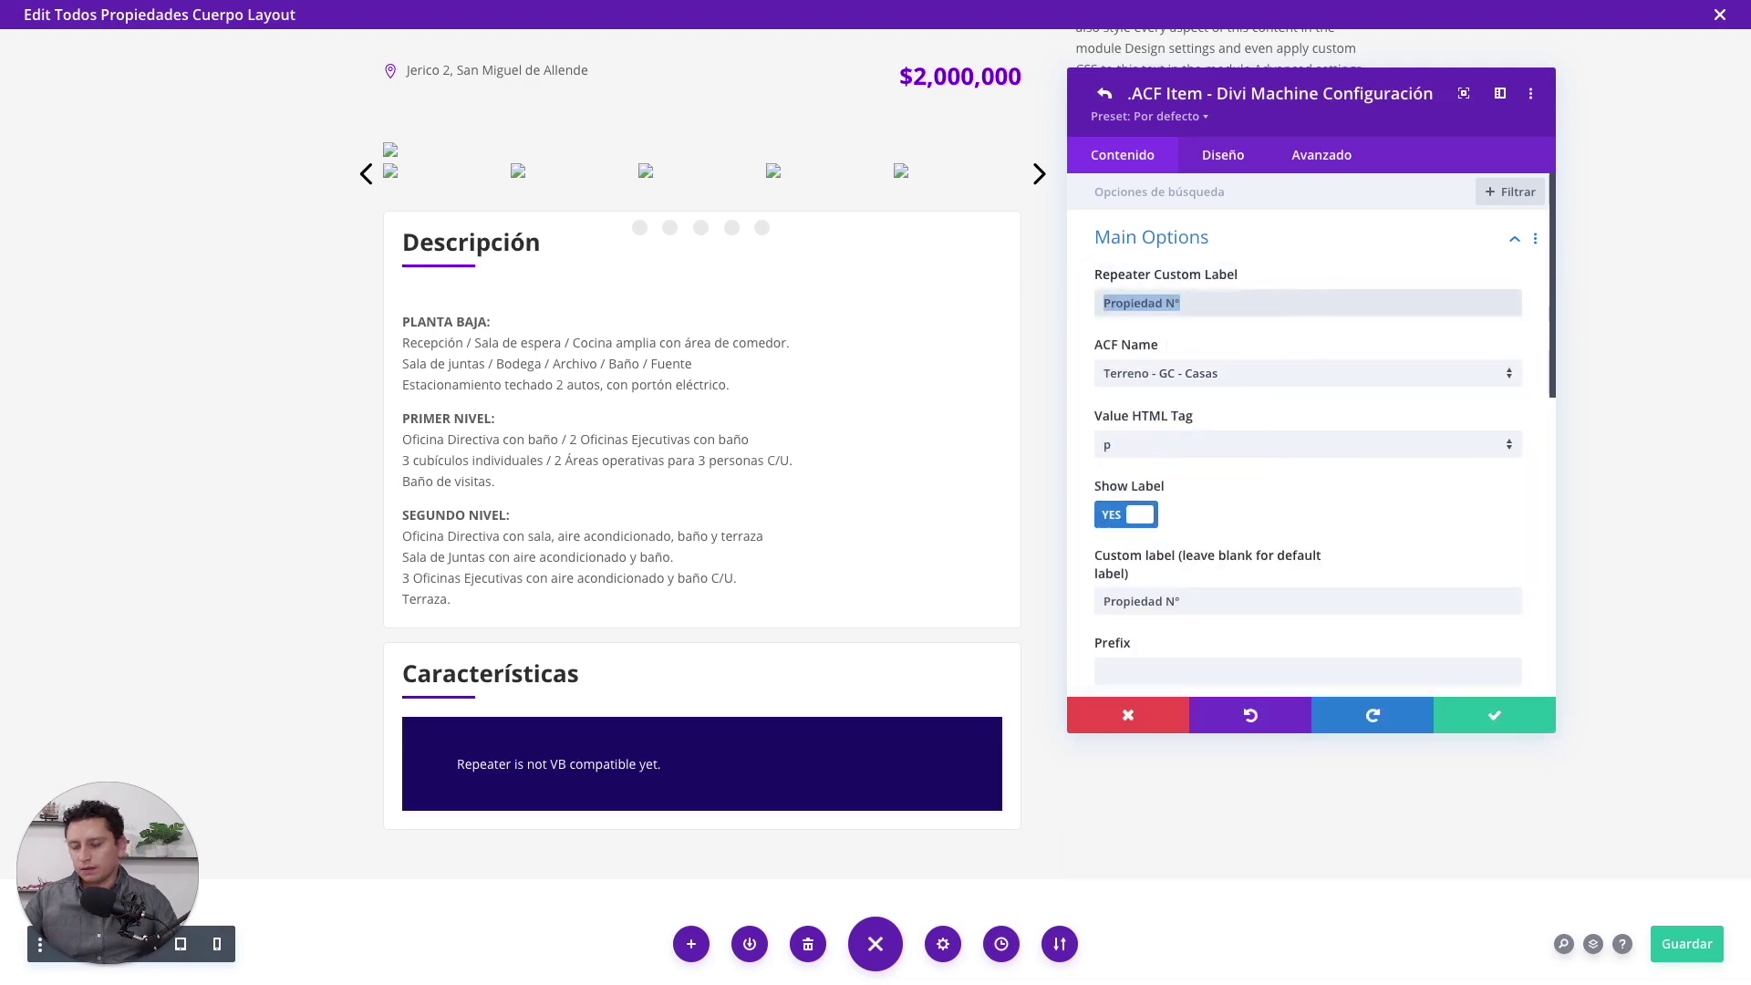
text(Terreno)
key(ctrl+a)
key(ctrl+c)
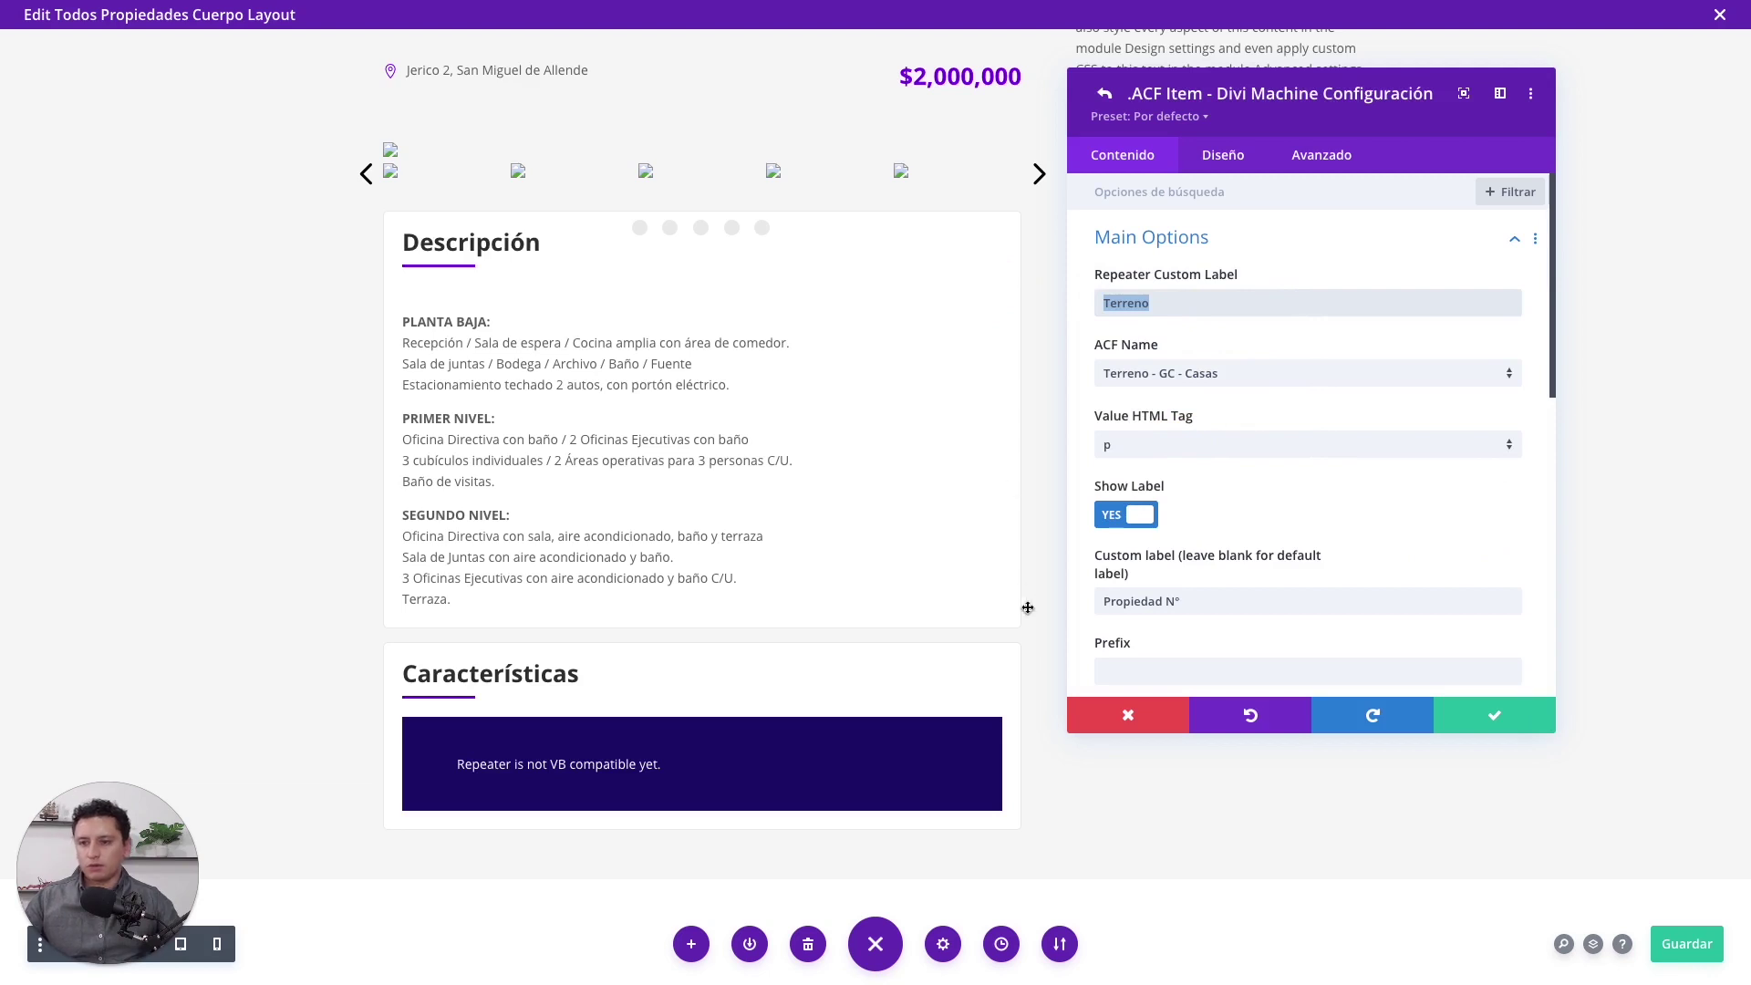
drag(1186, 601, 1063, 599)
key(ctrl+v)
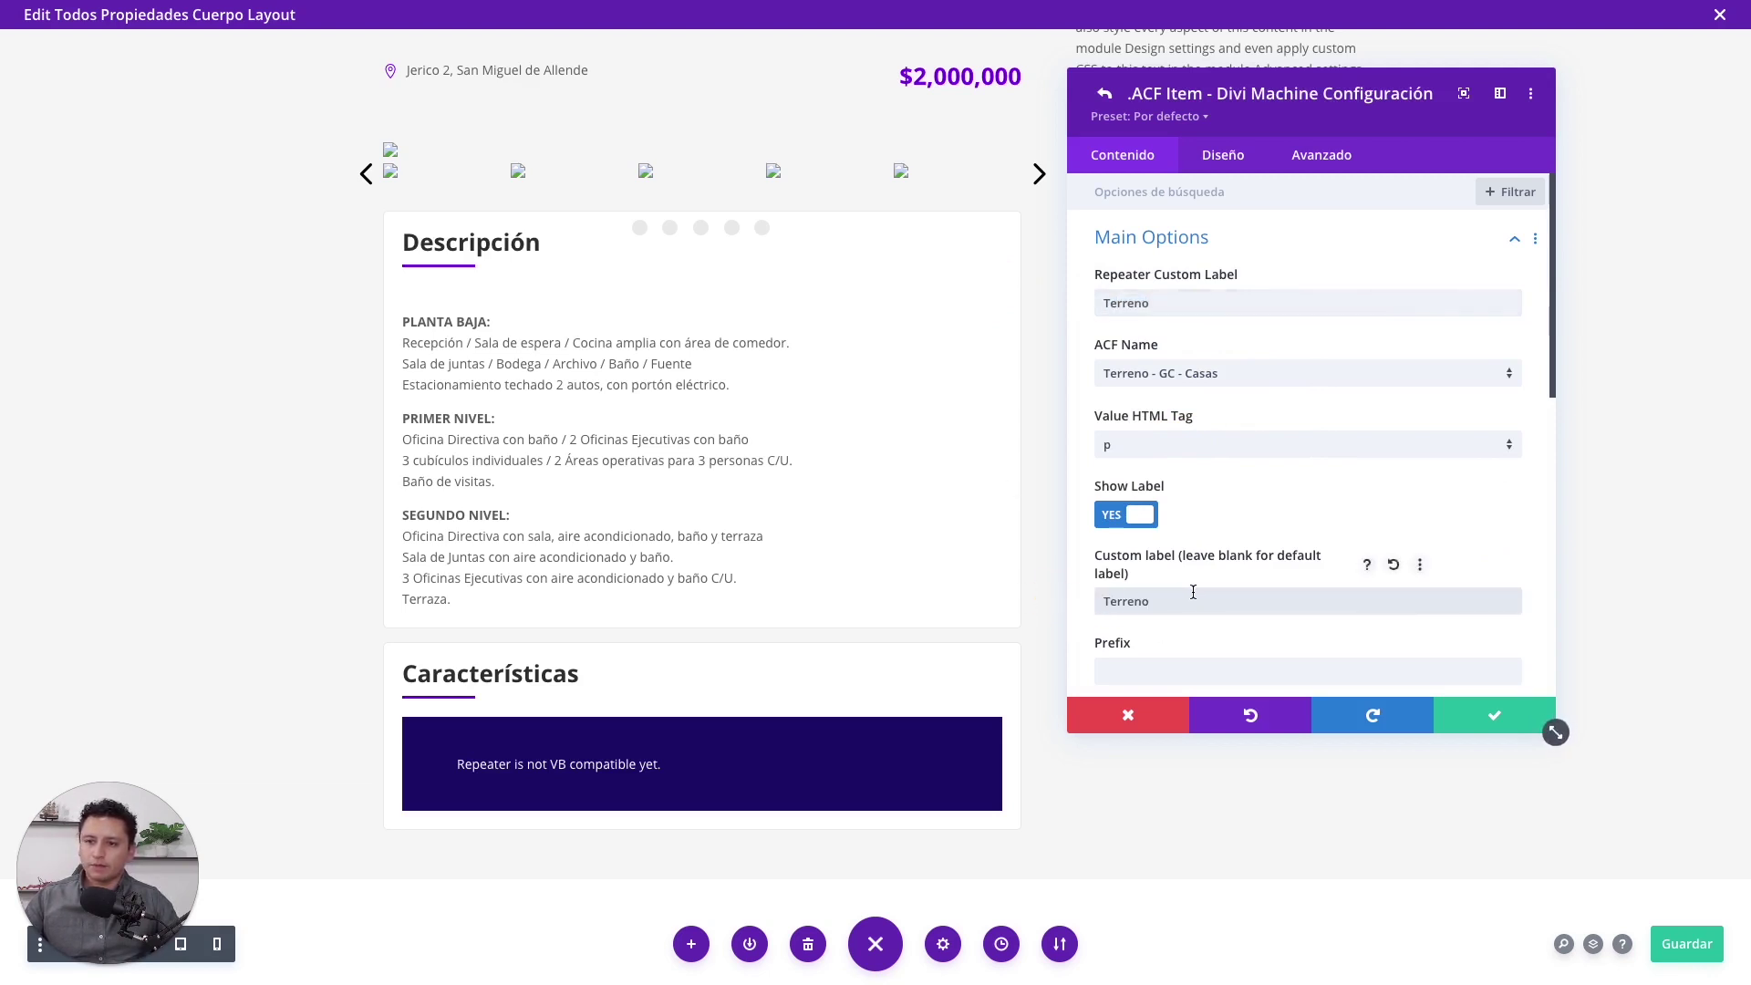
scroll(1189, 591, down, 4)
scroll(1166, 592, up, 4)
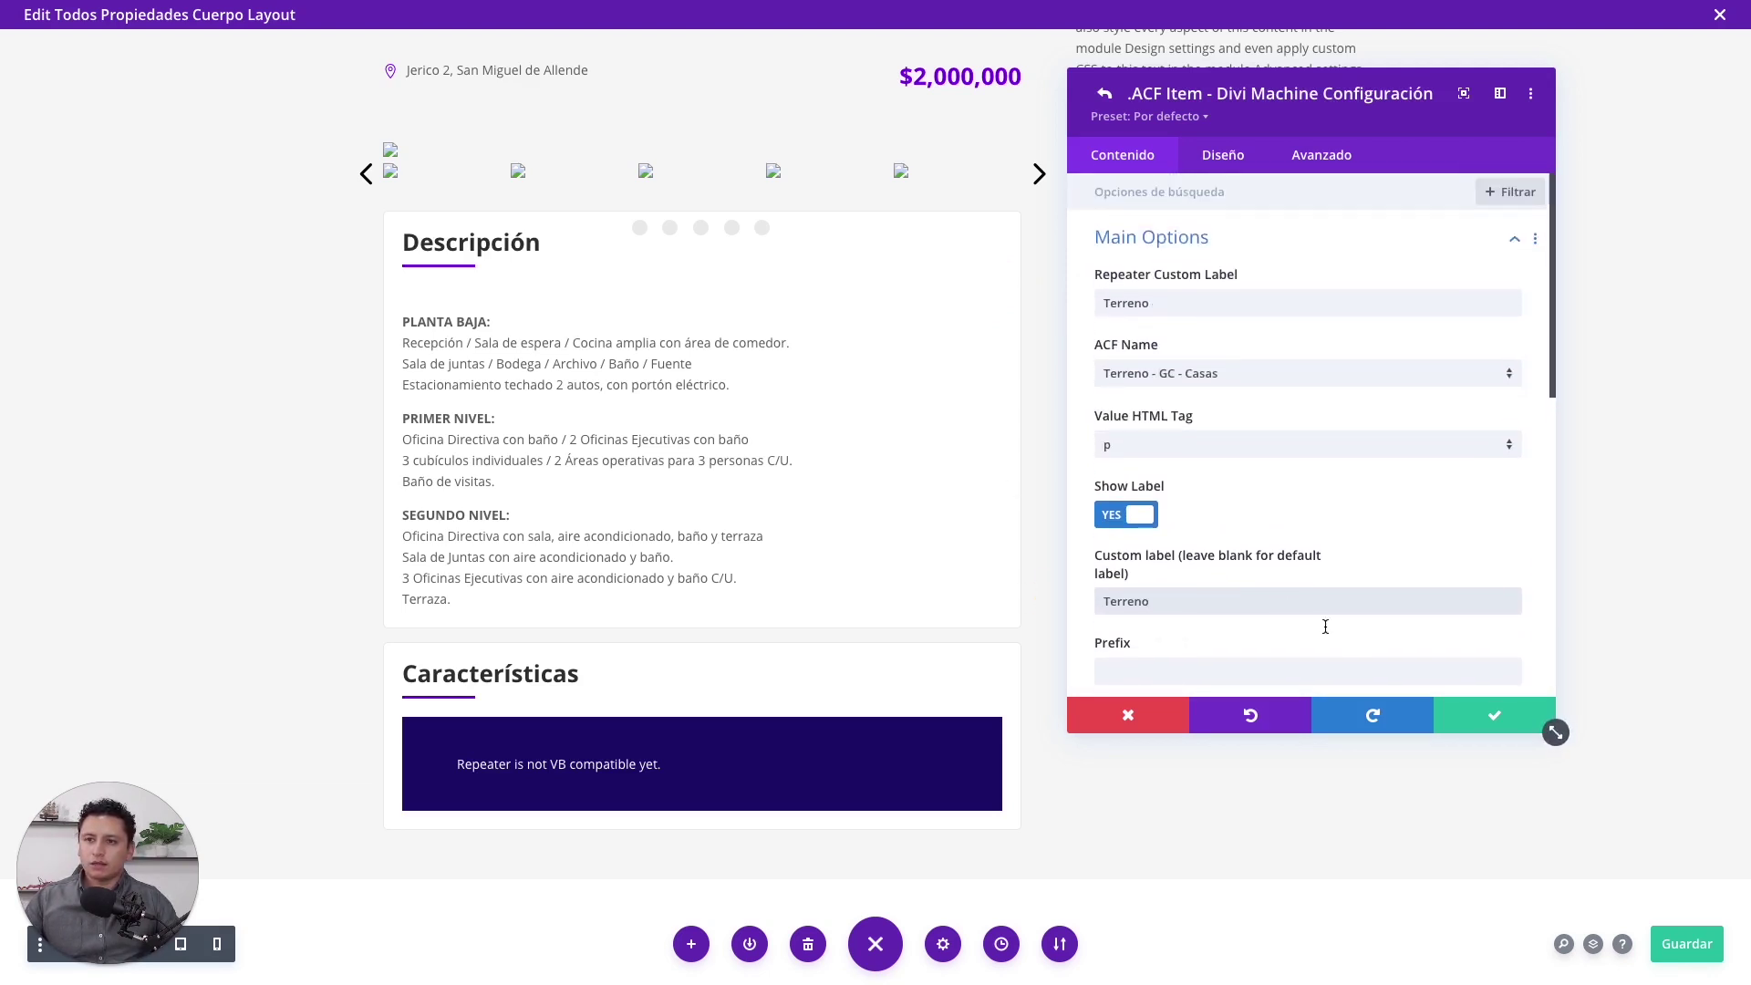
click(1460, 723)
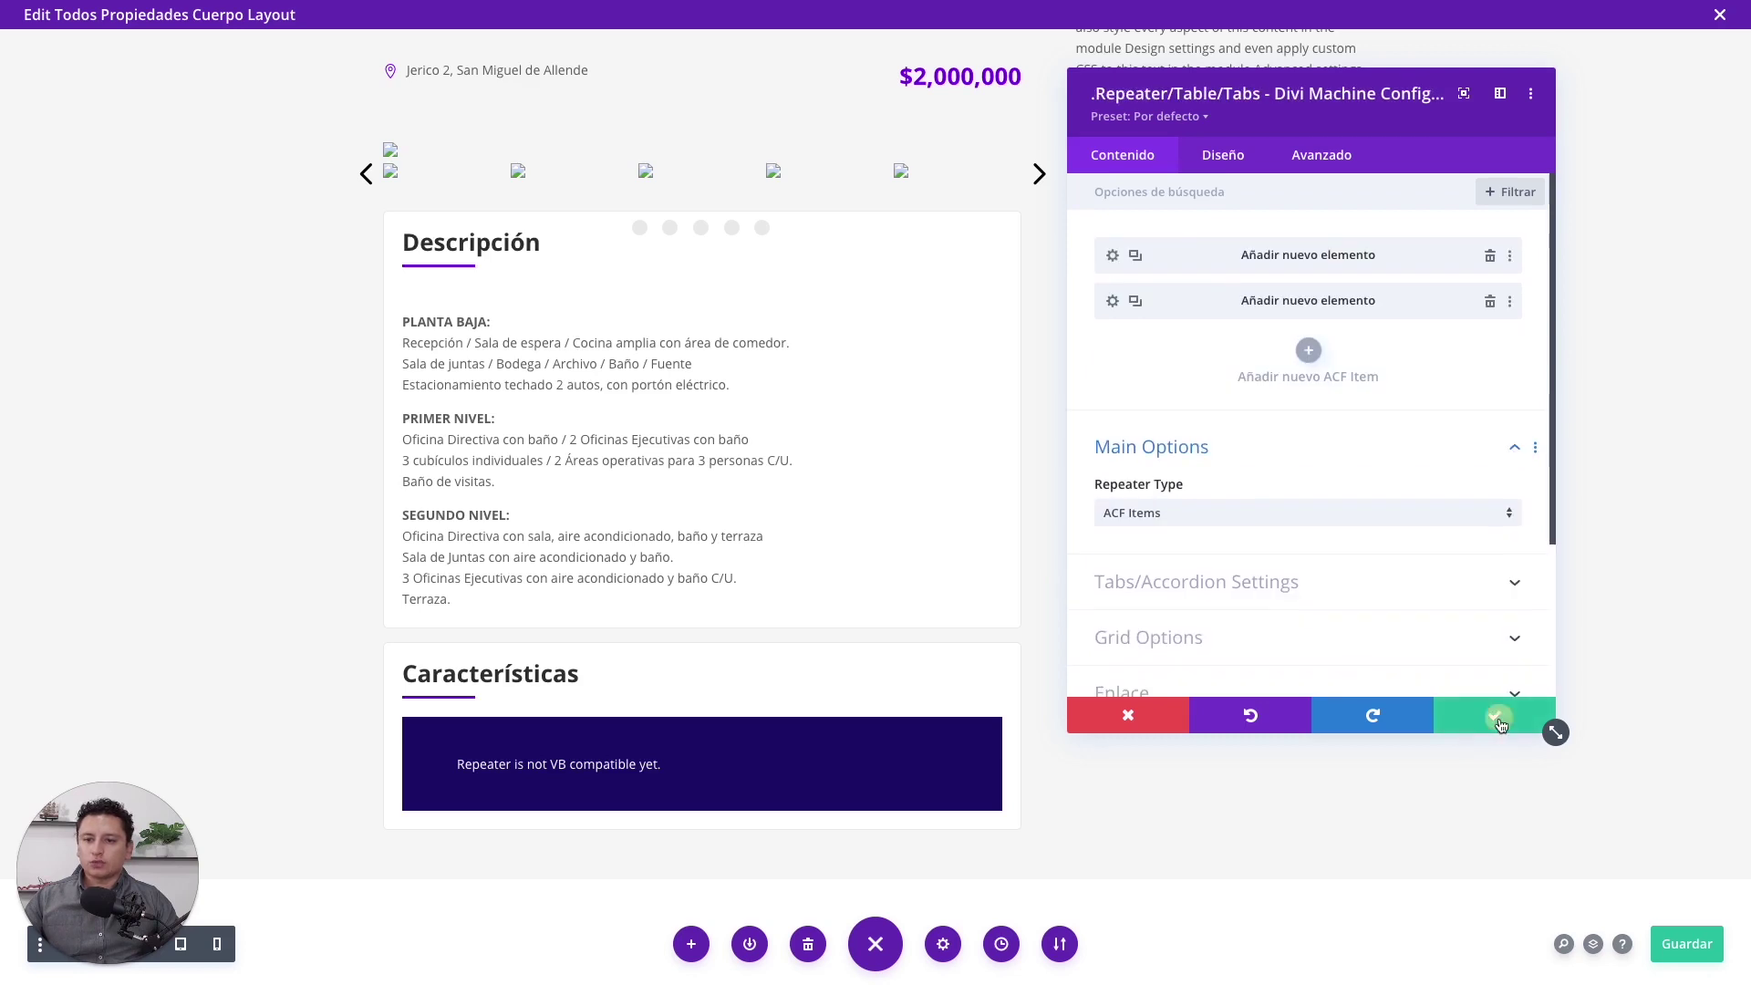
click(1501, 720)
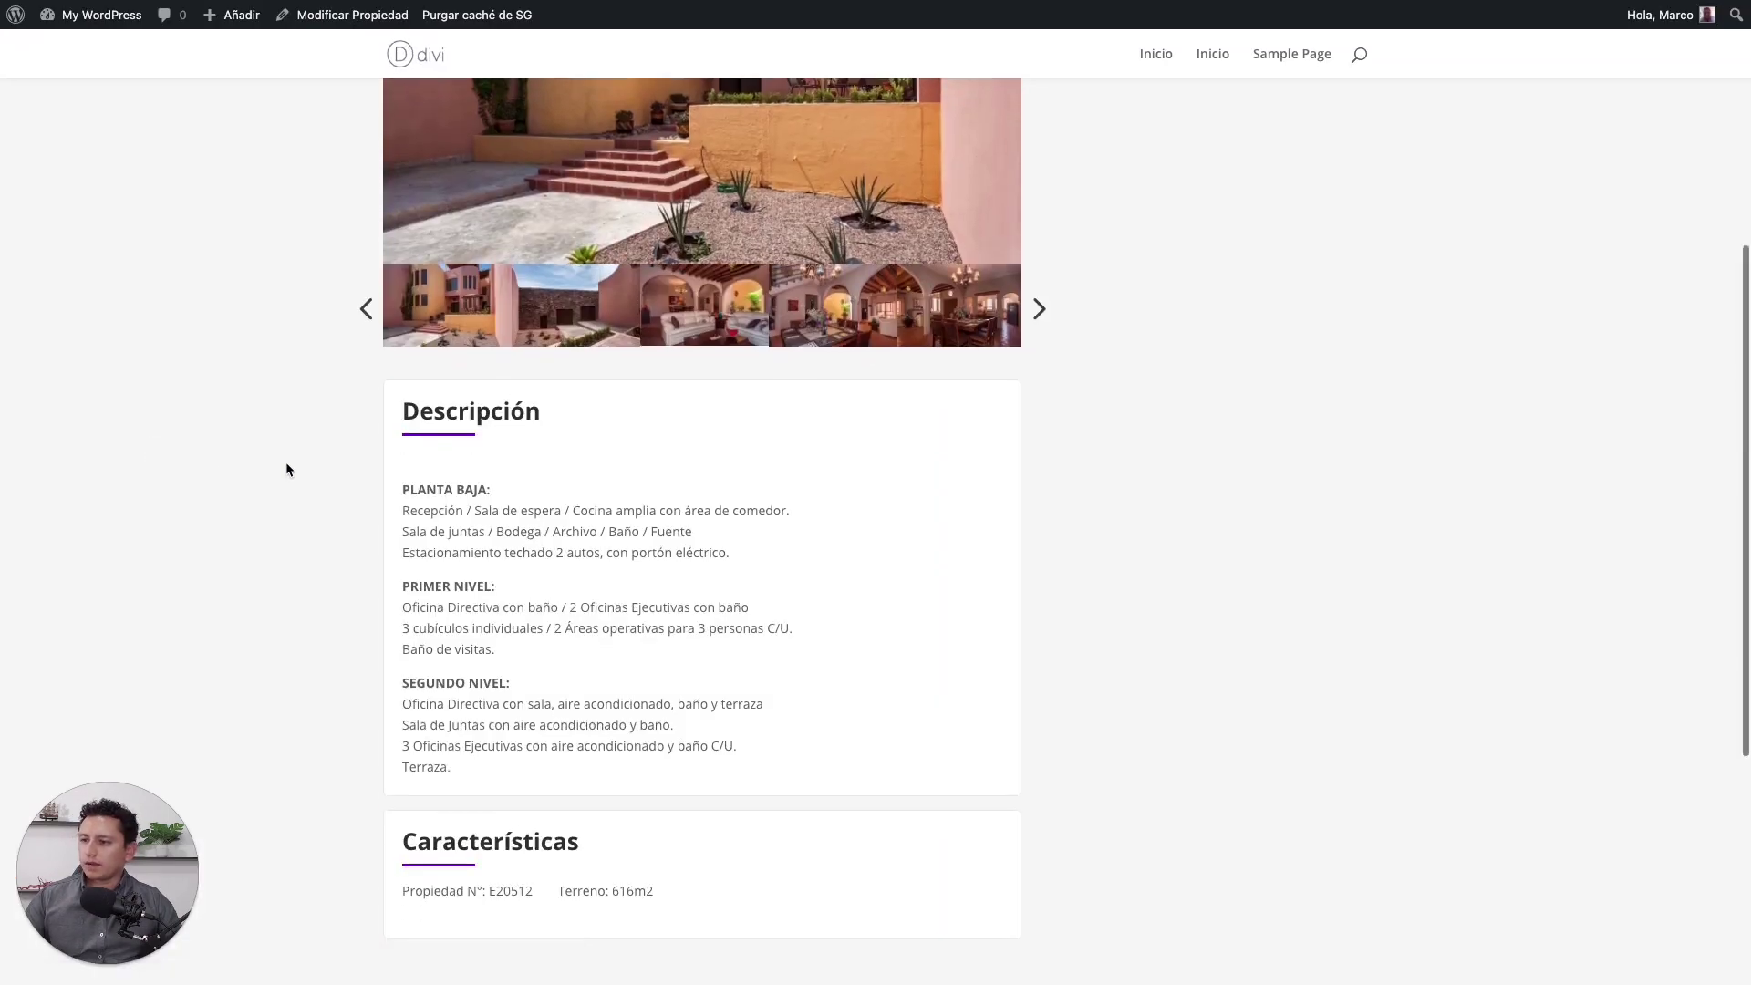
Scroll the live page to the Características card showing Propiedad N° and Terreno: 616m2
scroll(285, 469, down, 4)
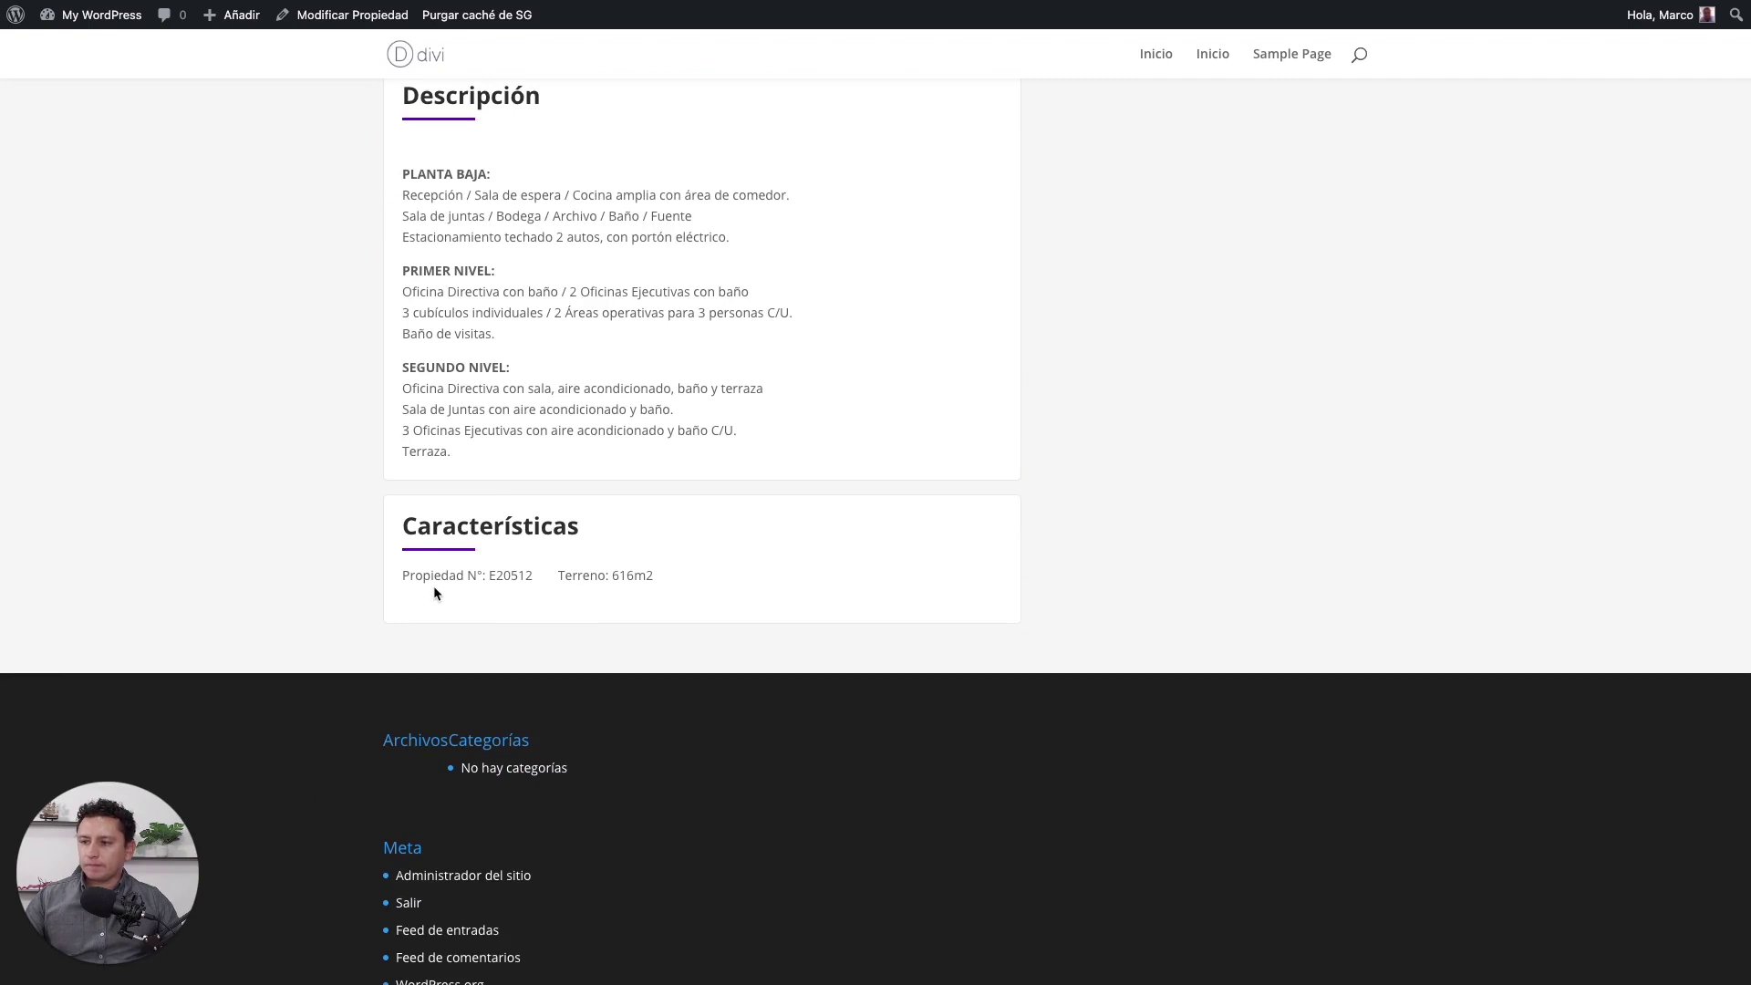
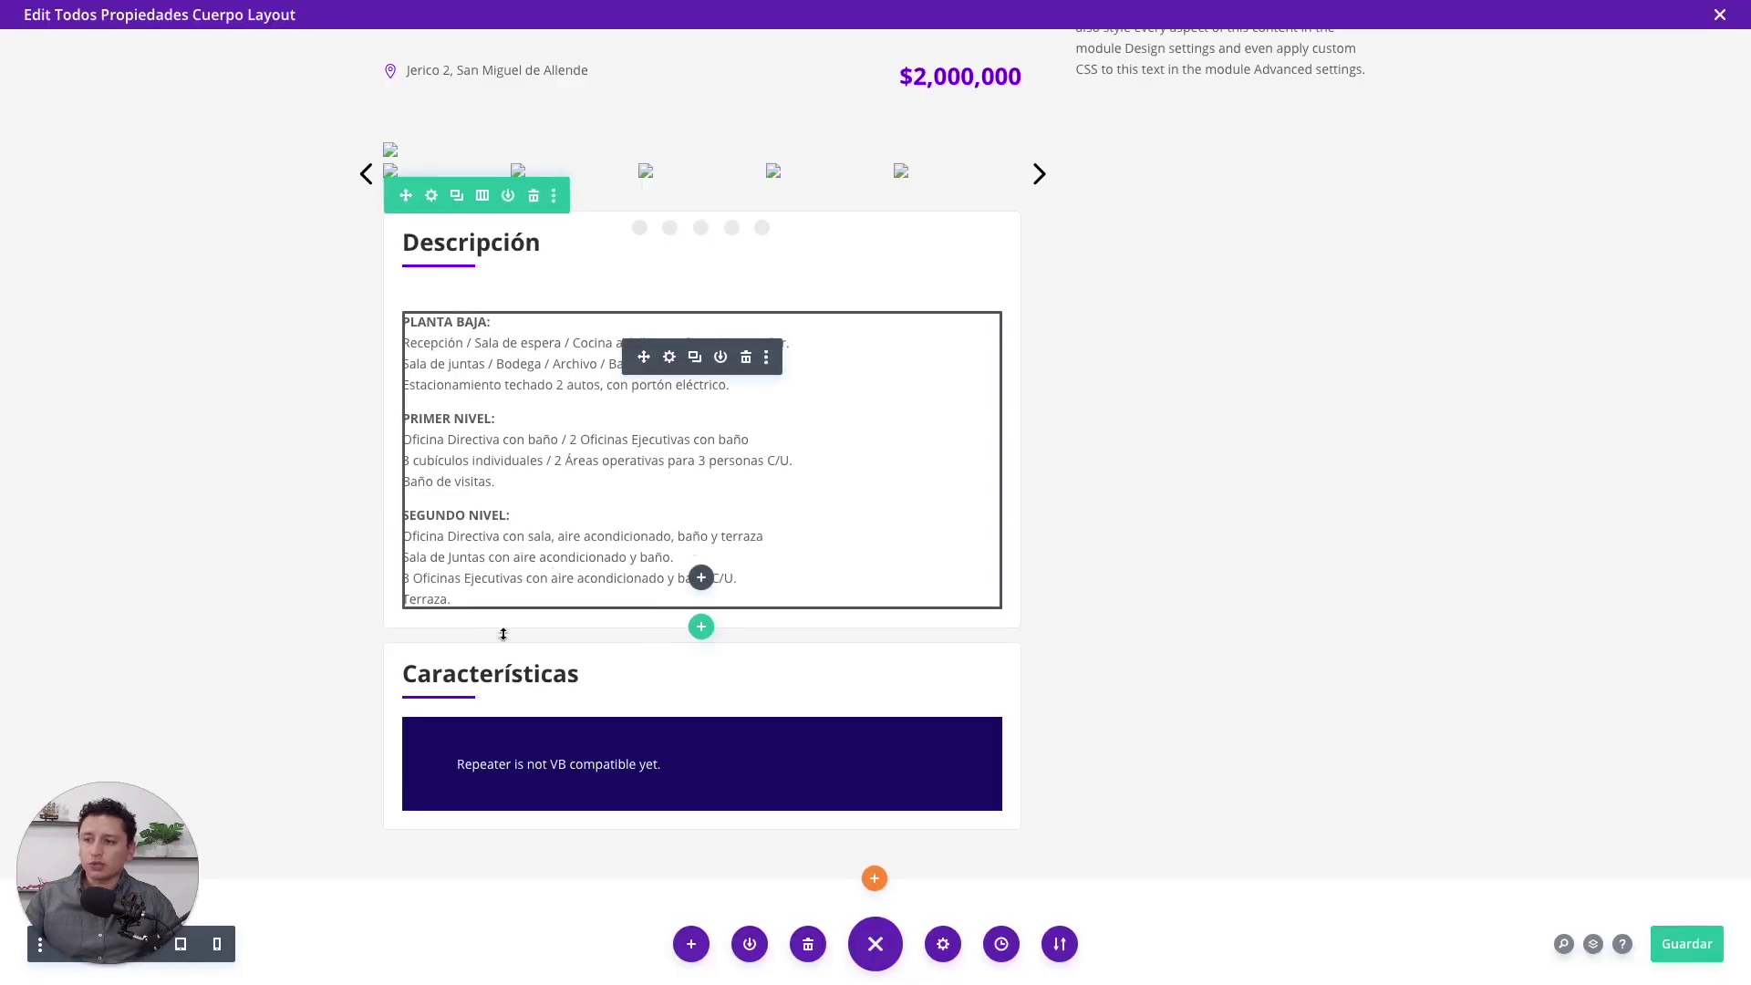
Add a new ACF item to the Características repeater and label it Construcción
click(669, 725)
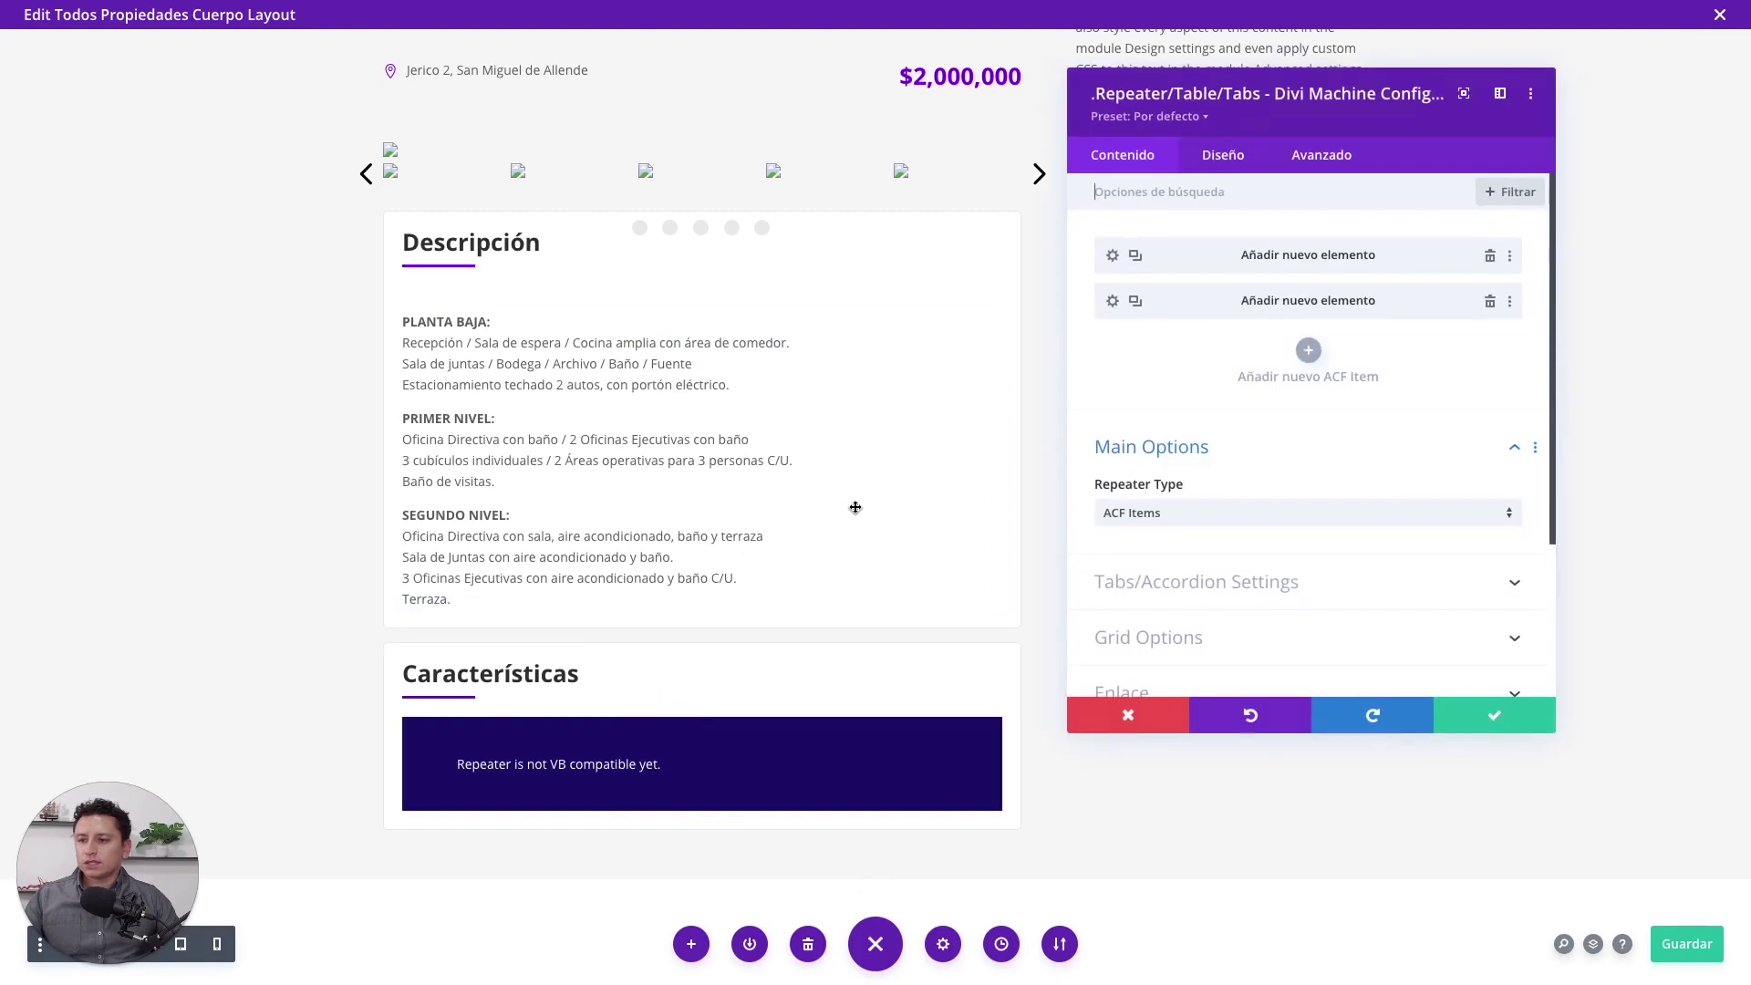
scroll(1150, 494, down, 1)
click(1164, 496)
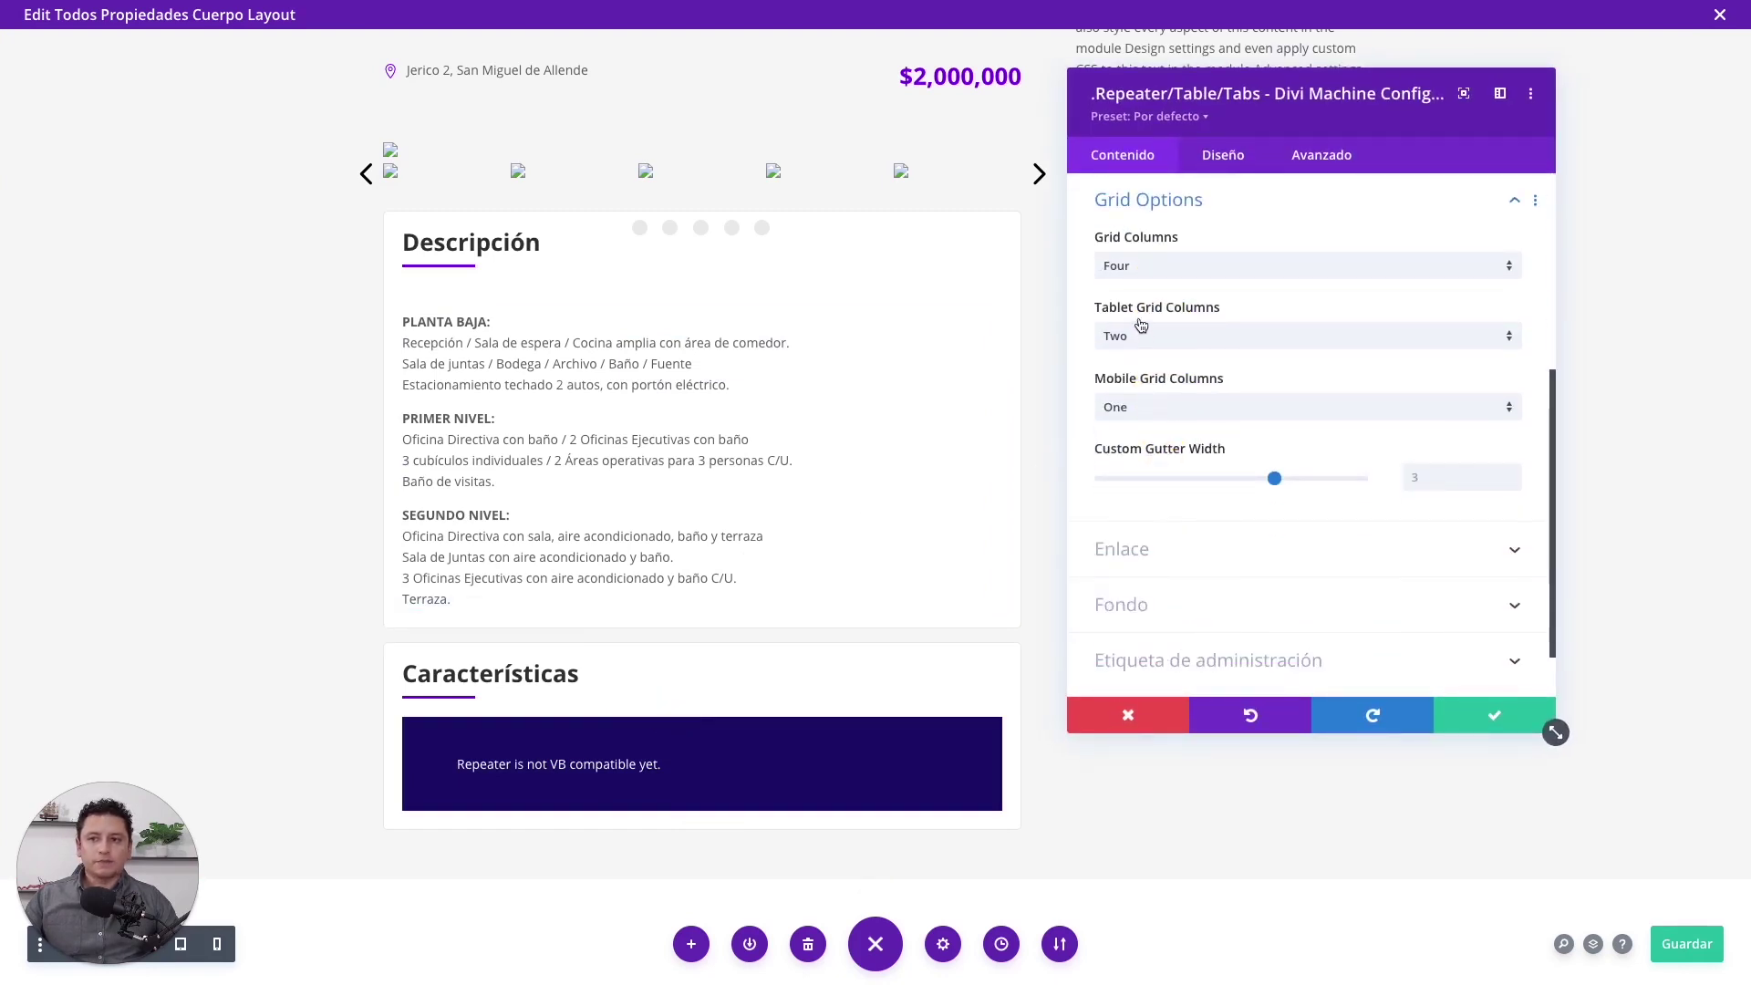
click(1148, 199)
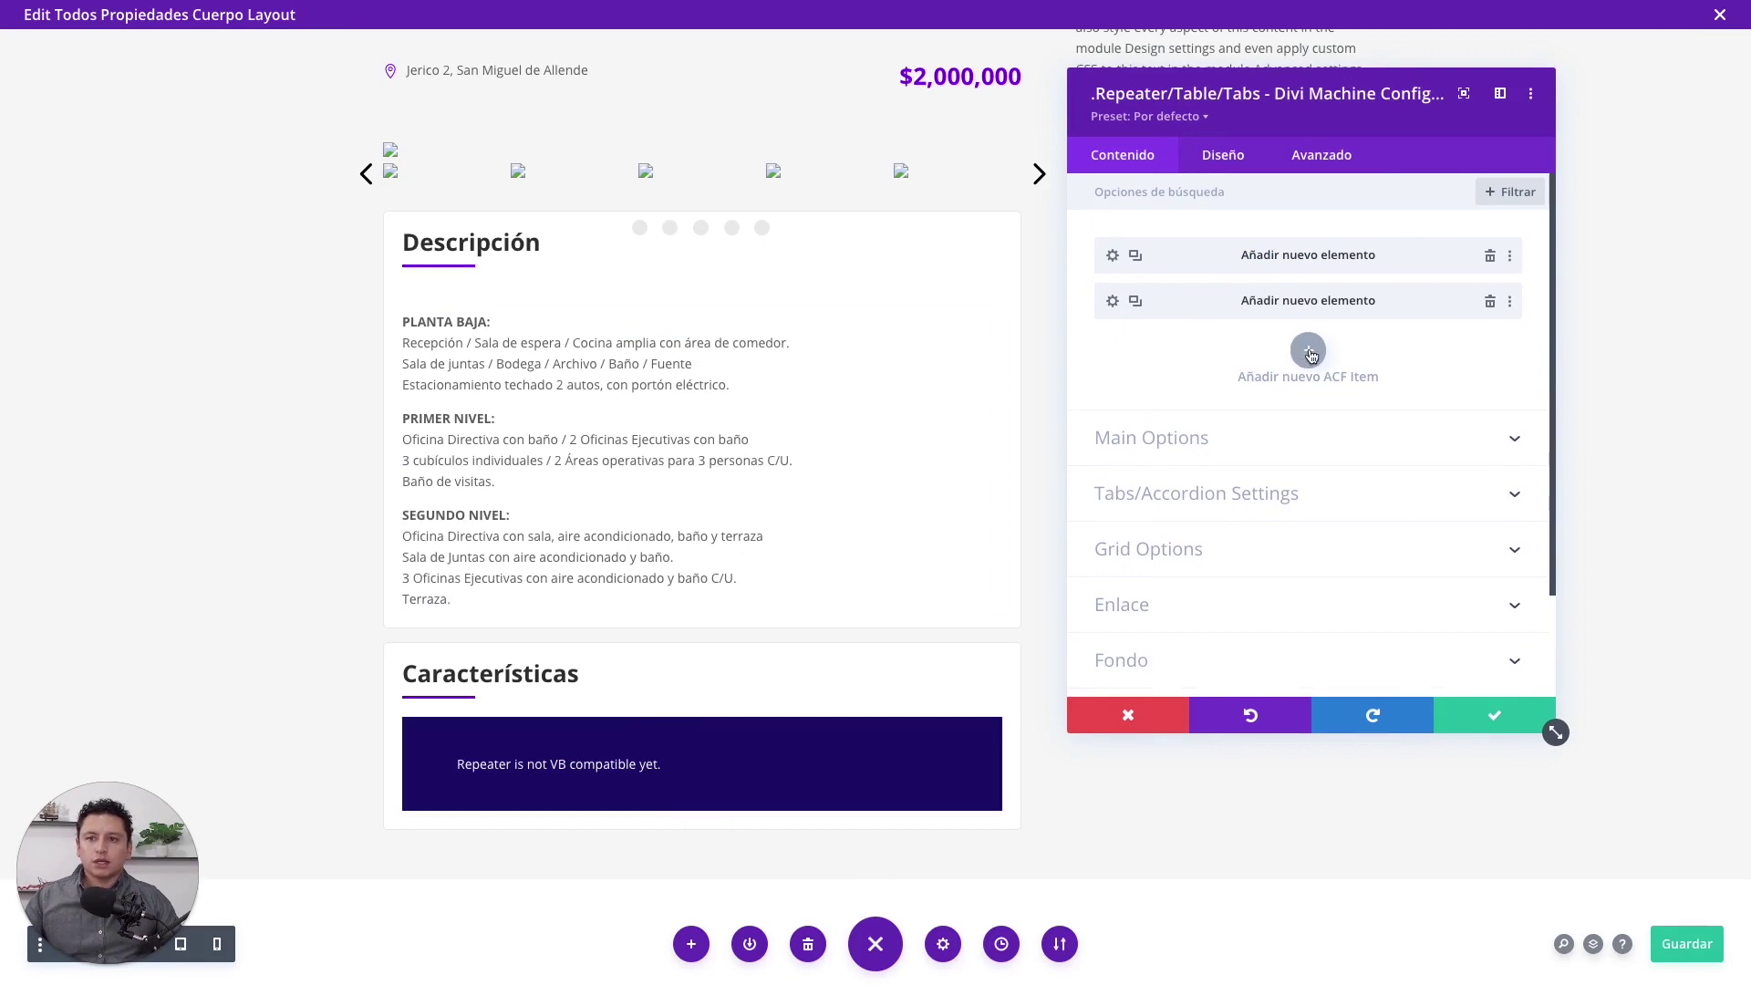
click(1308, 351)
click(1151, 314)
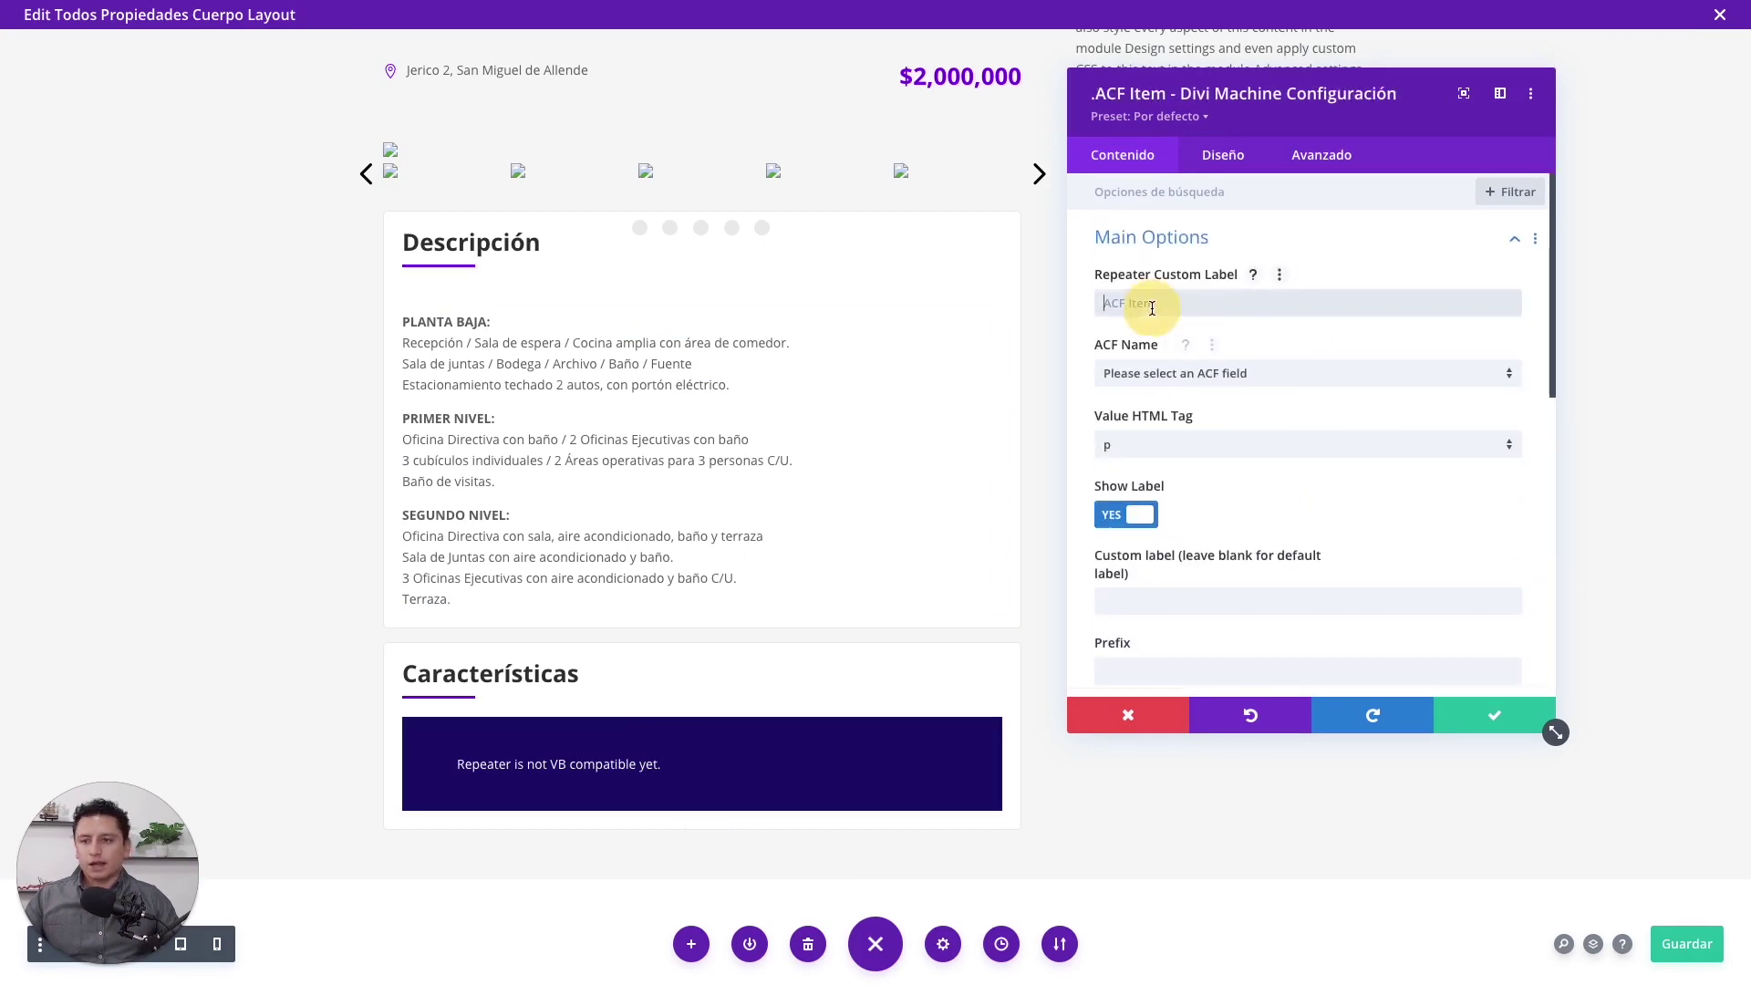
text(Construcci{)
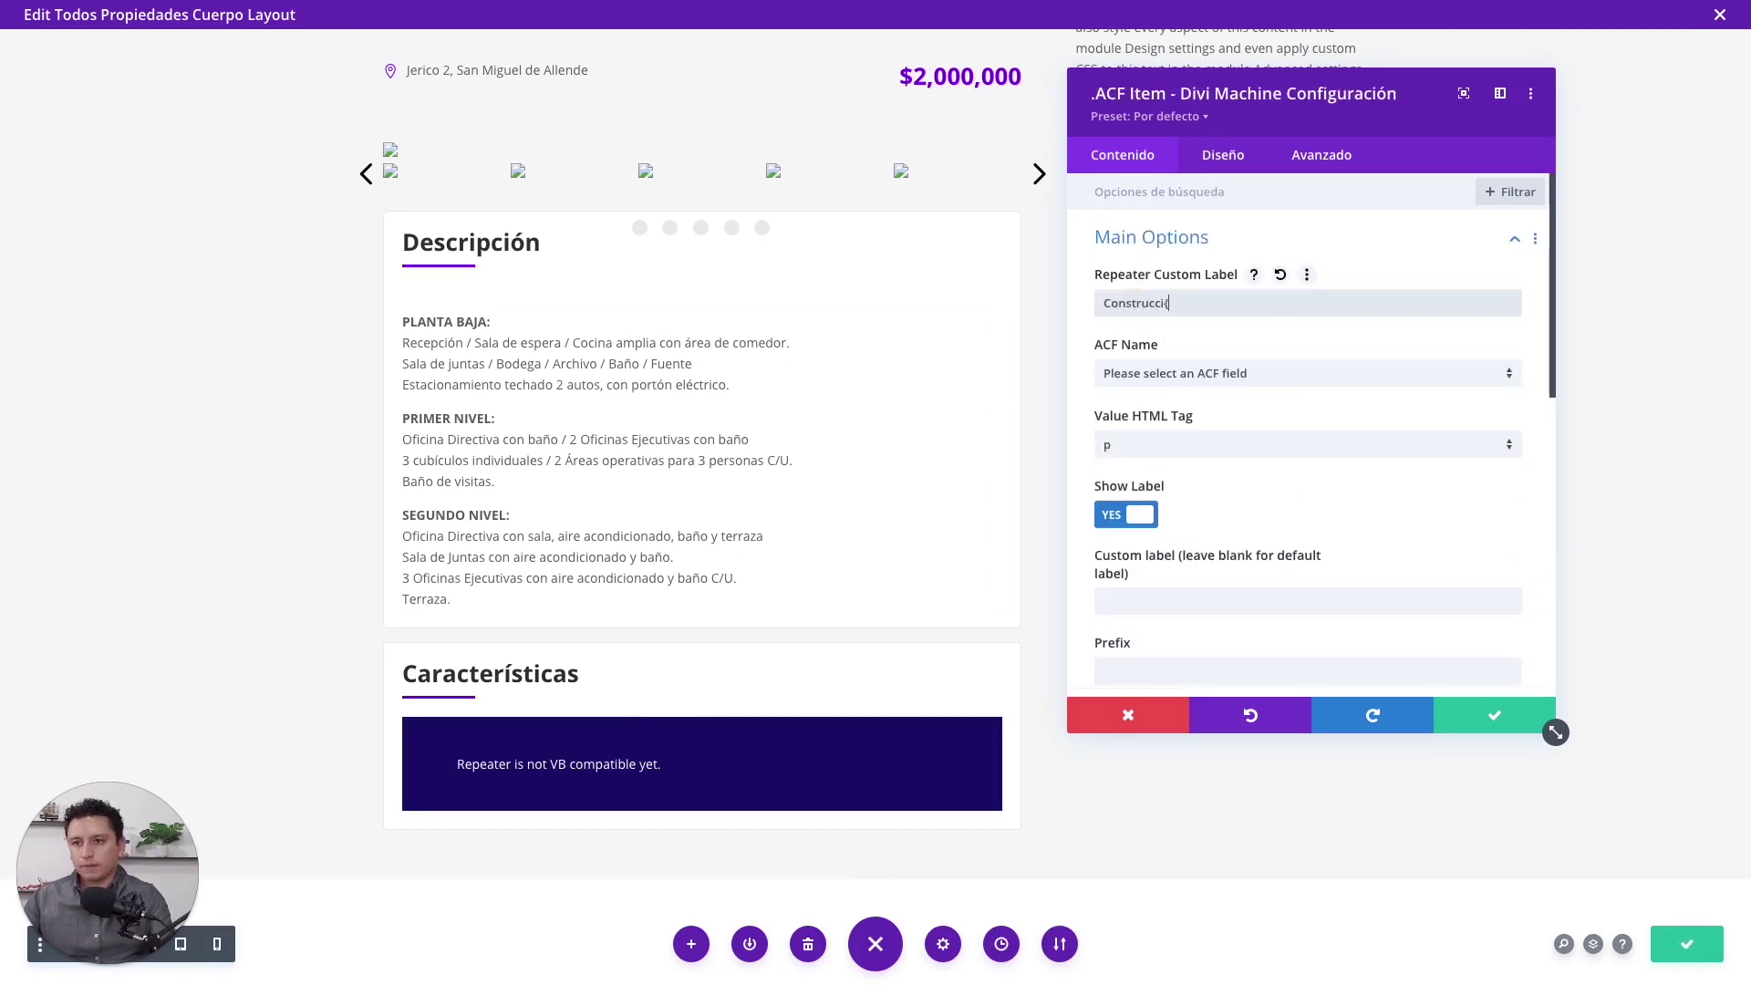
text(on)
key(ctrl+a)
text(C)
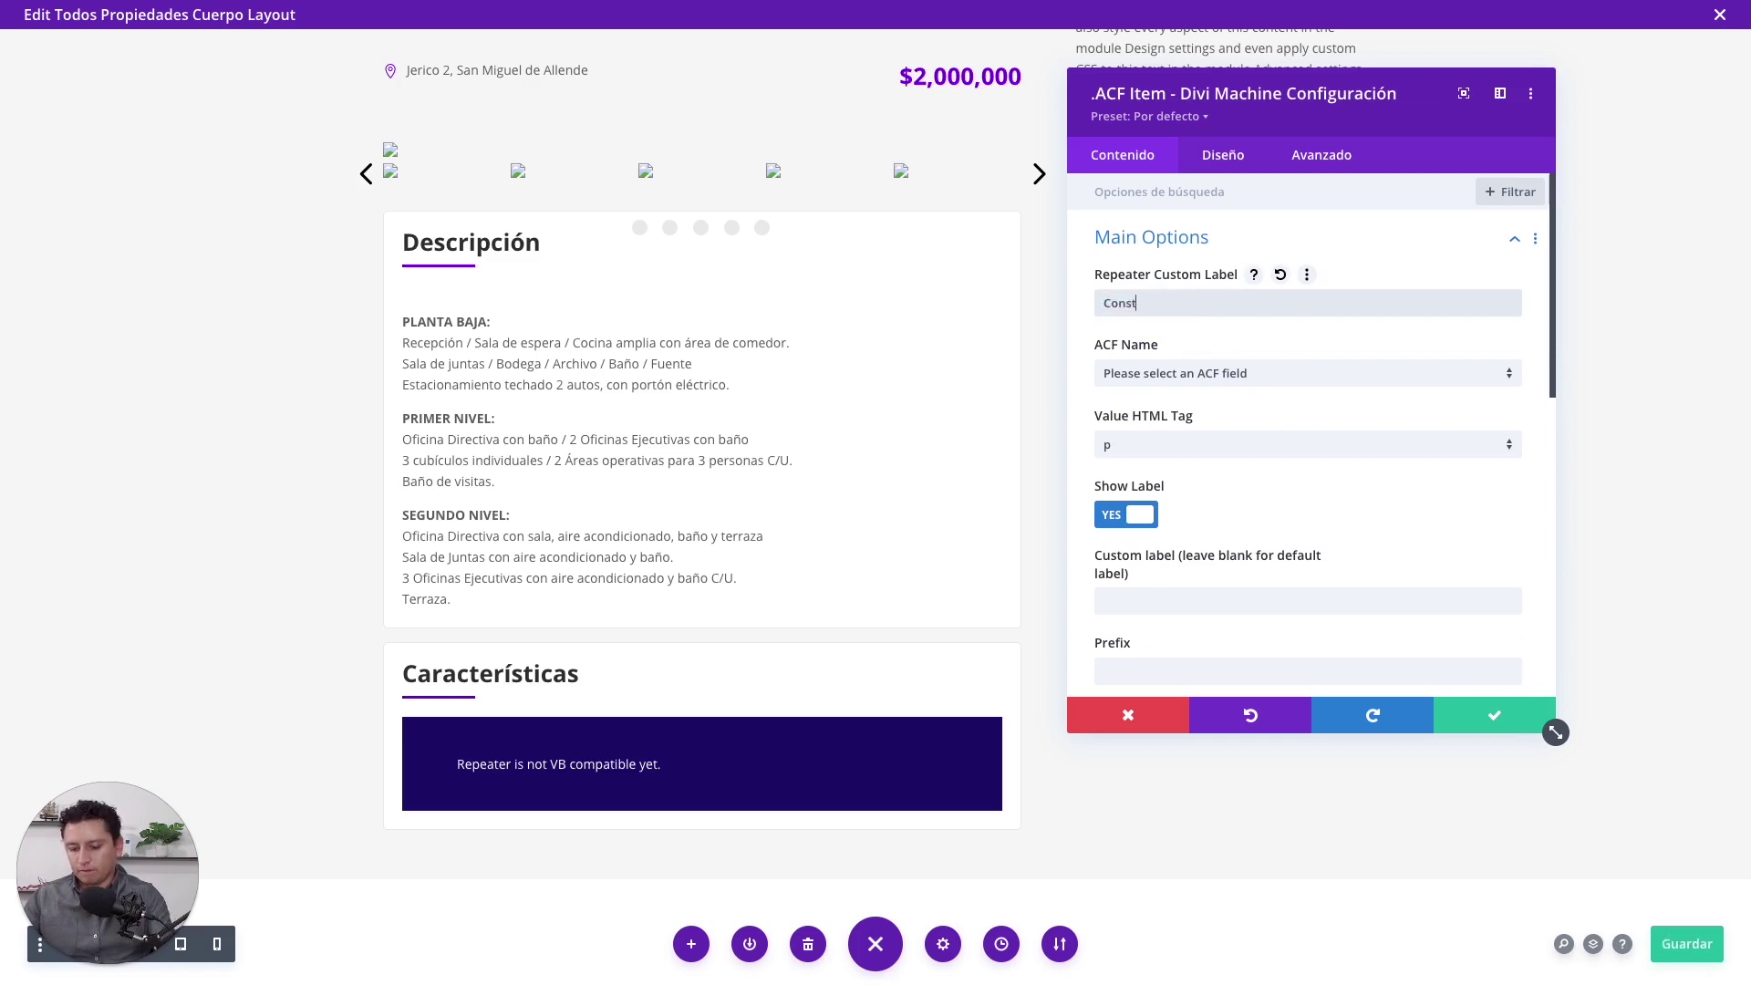
key(ctrl+a)
key(ctrl+c)
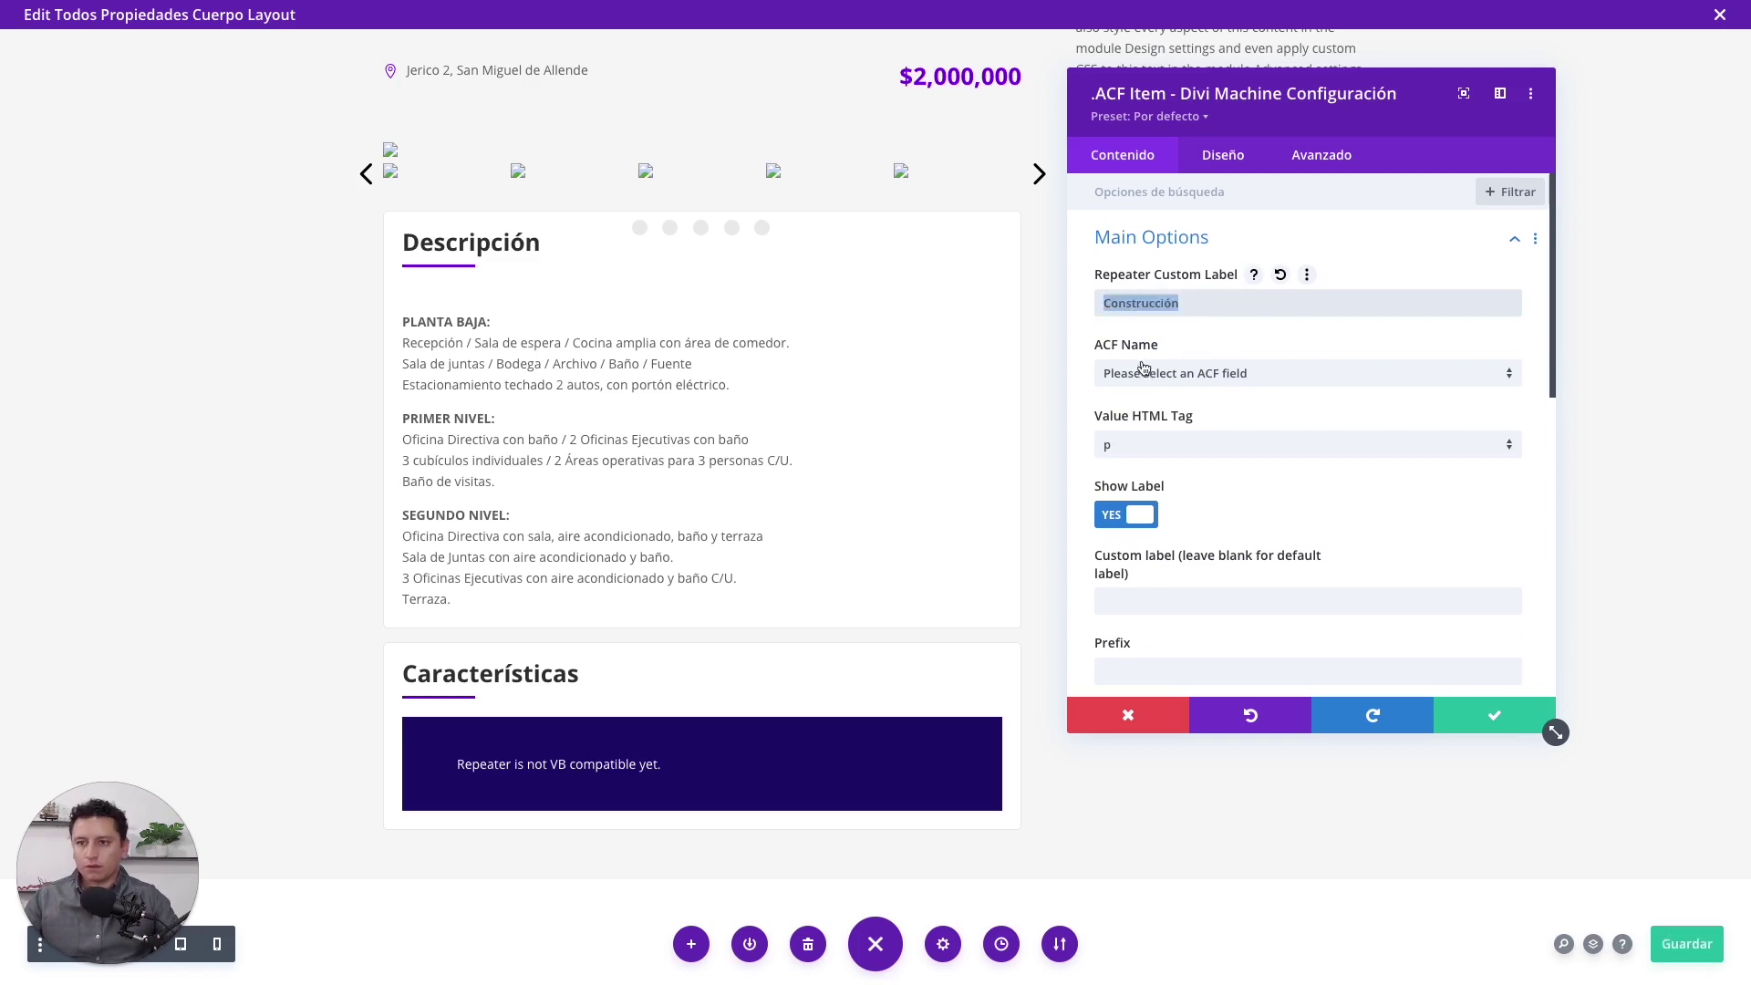
Link the item to the Construcción - GC - Casas field with a ':' separator, then save
click(1143, 368)
click(1176, 457)
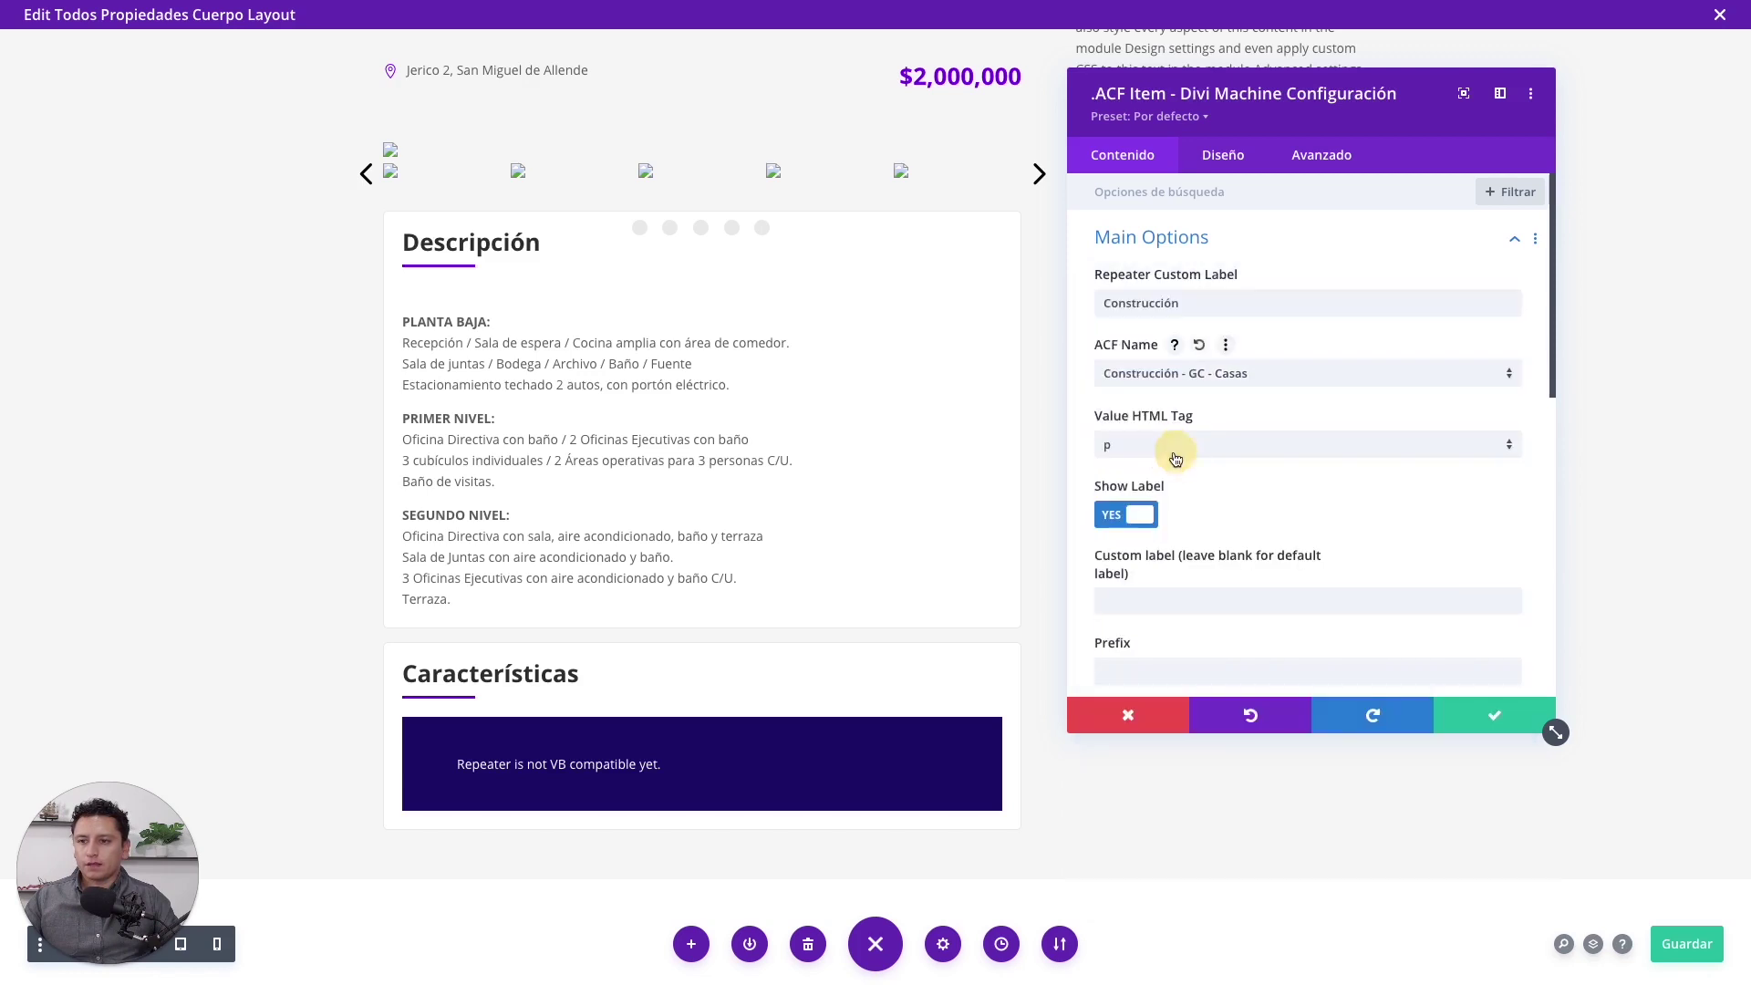
key(ctrl+v)
scroll(1161, 611, down, 3)
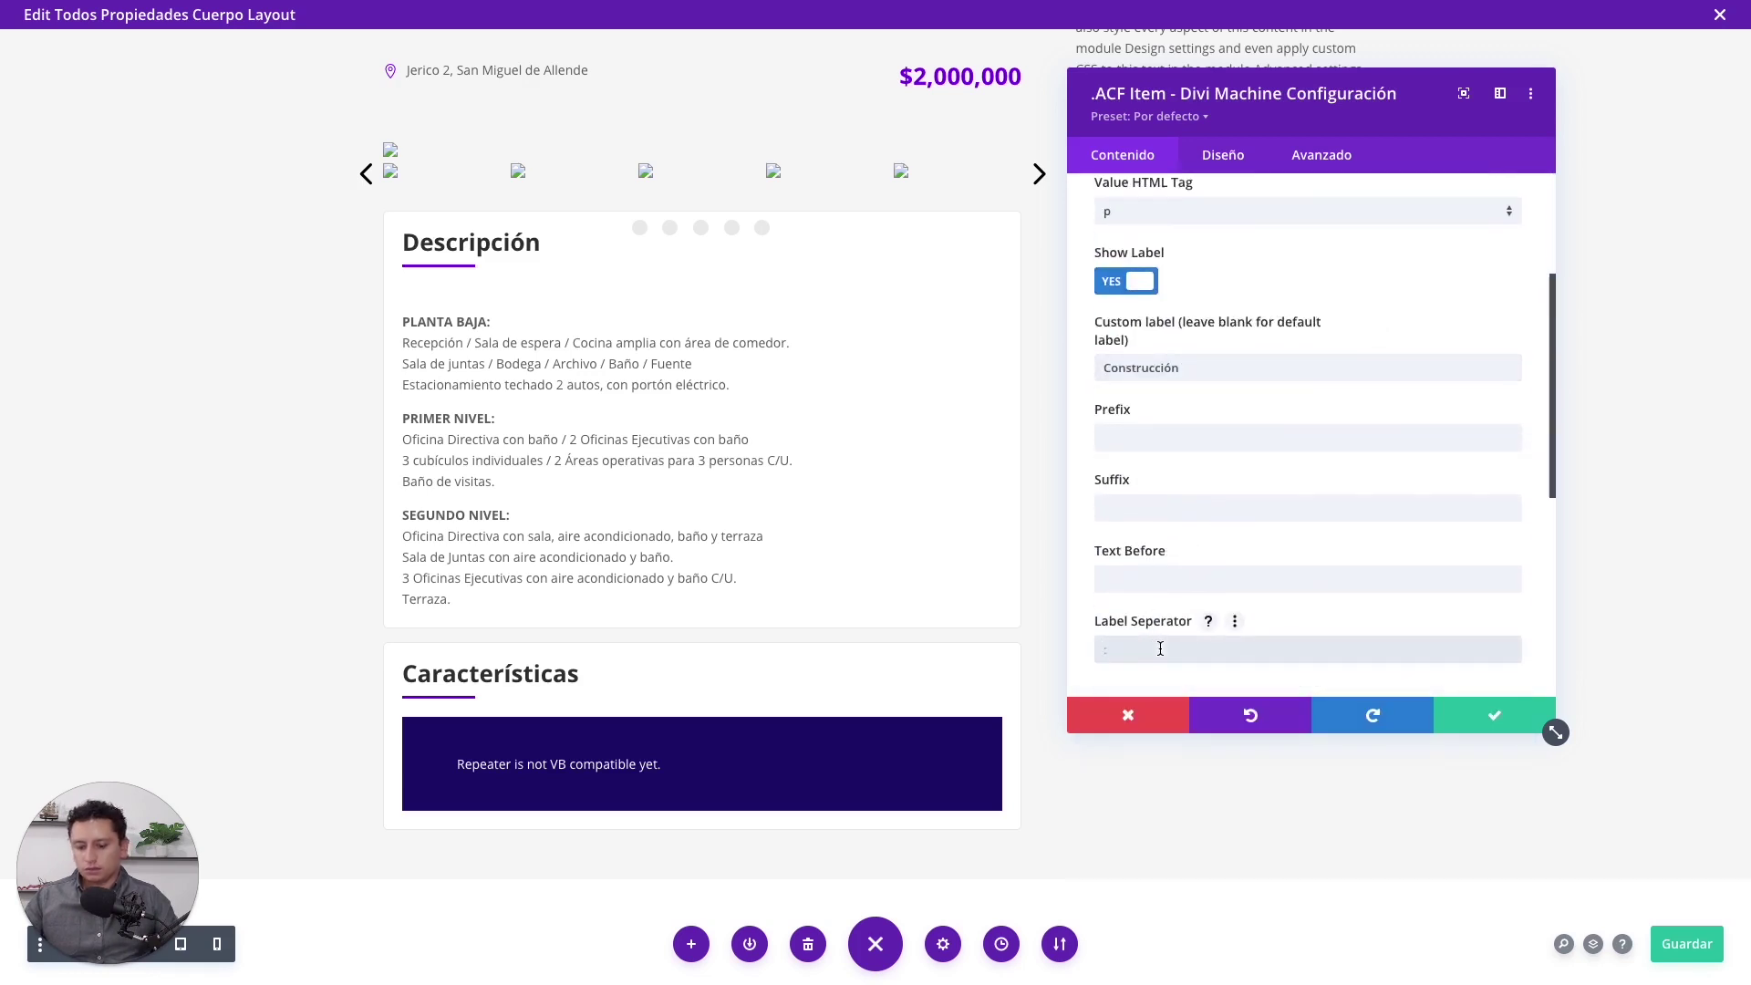
text(:)
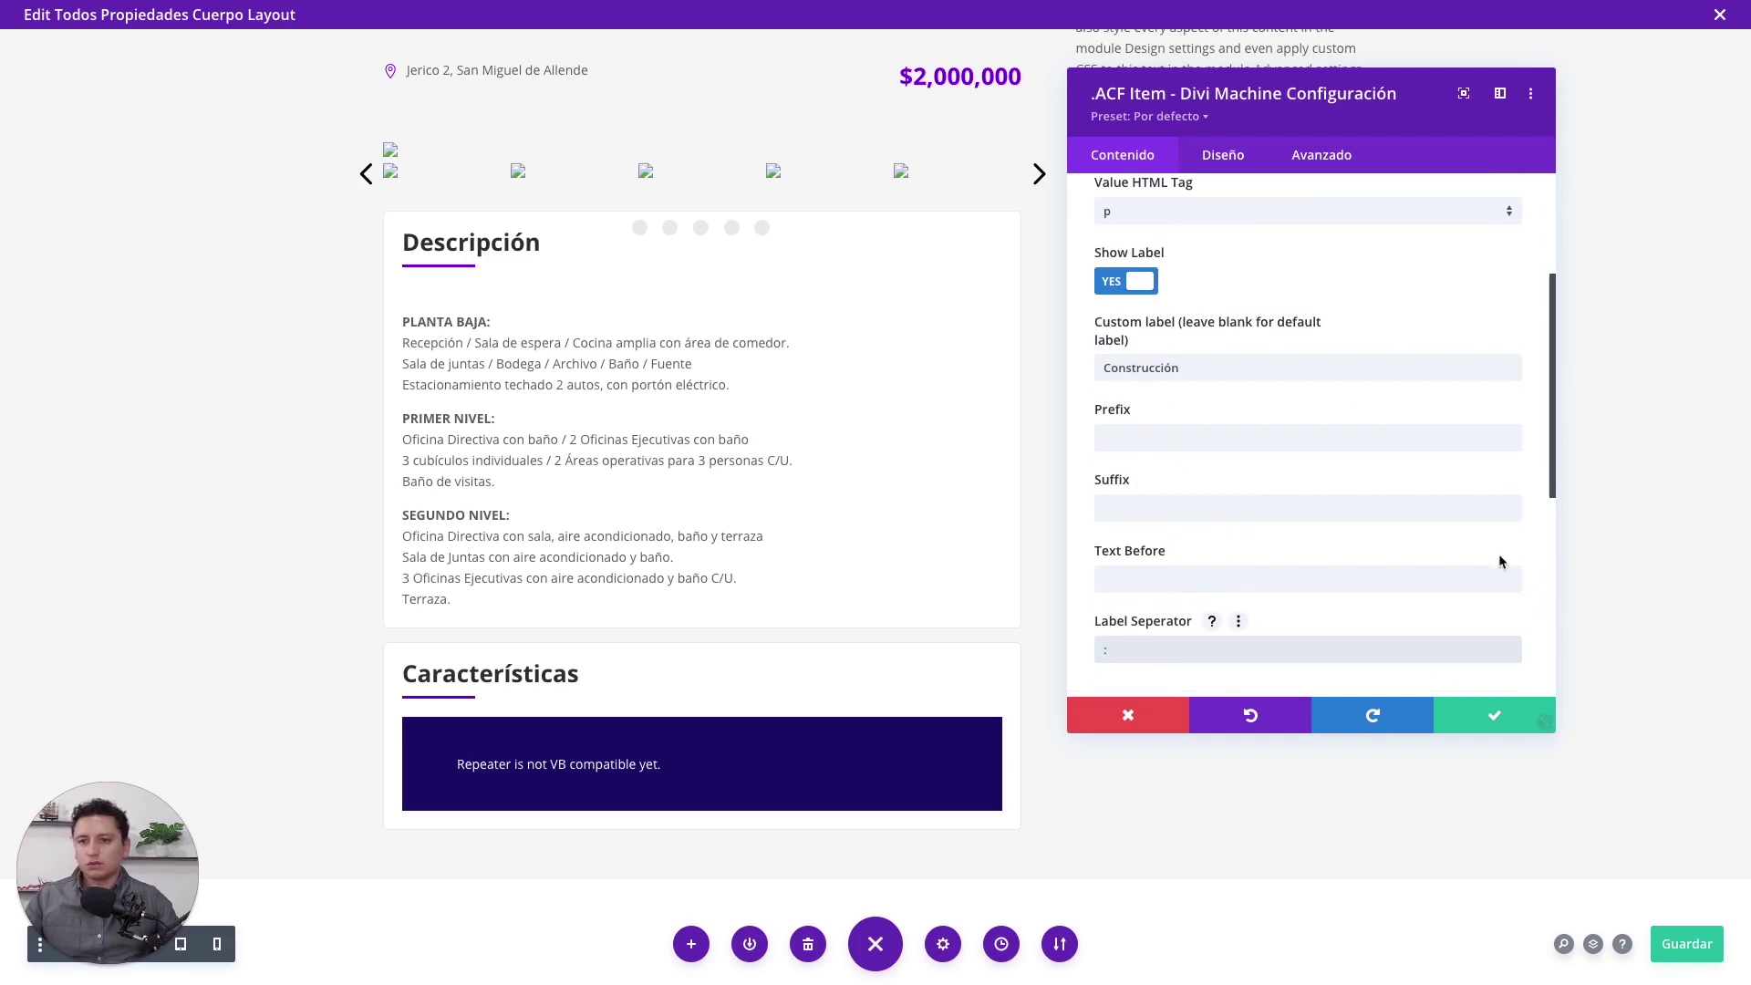
scroll(1460, 557, down, 4)
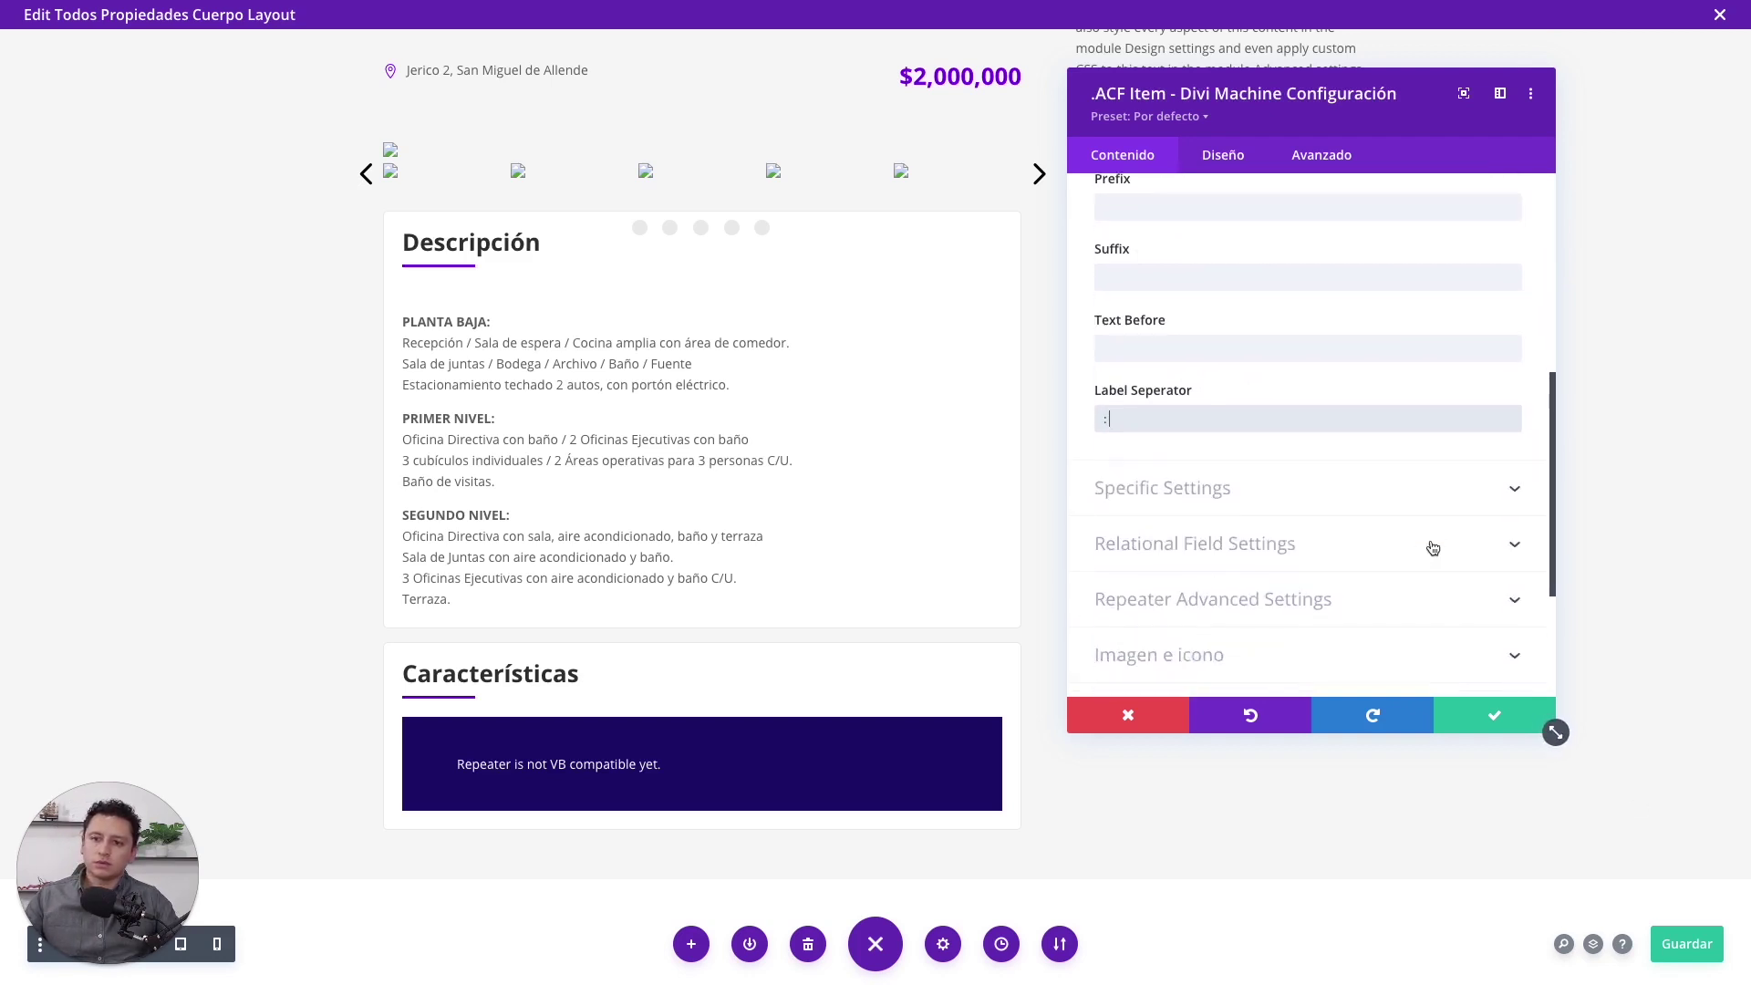
click(1496, 718)
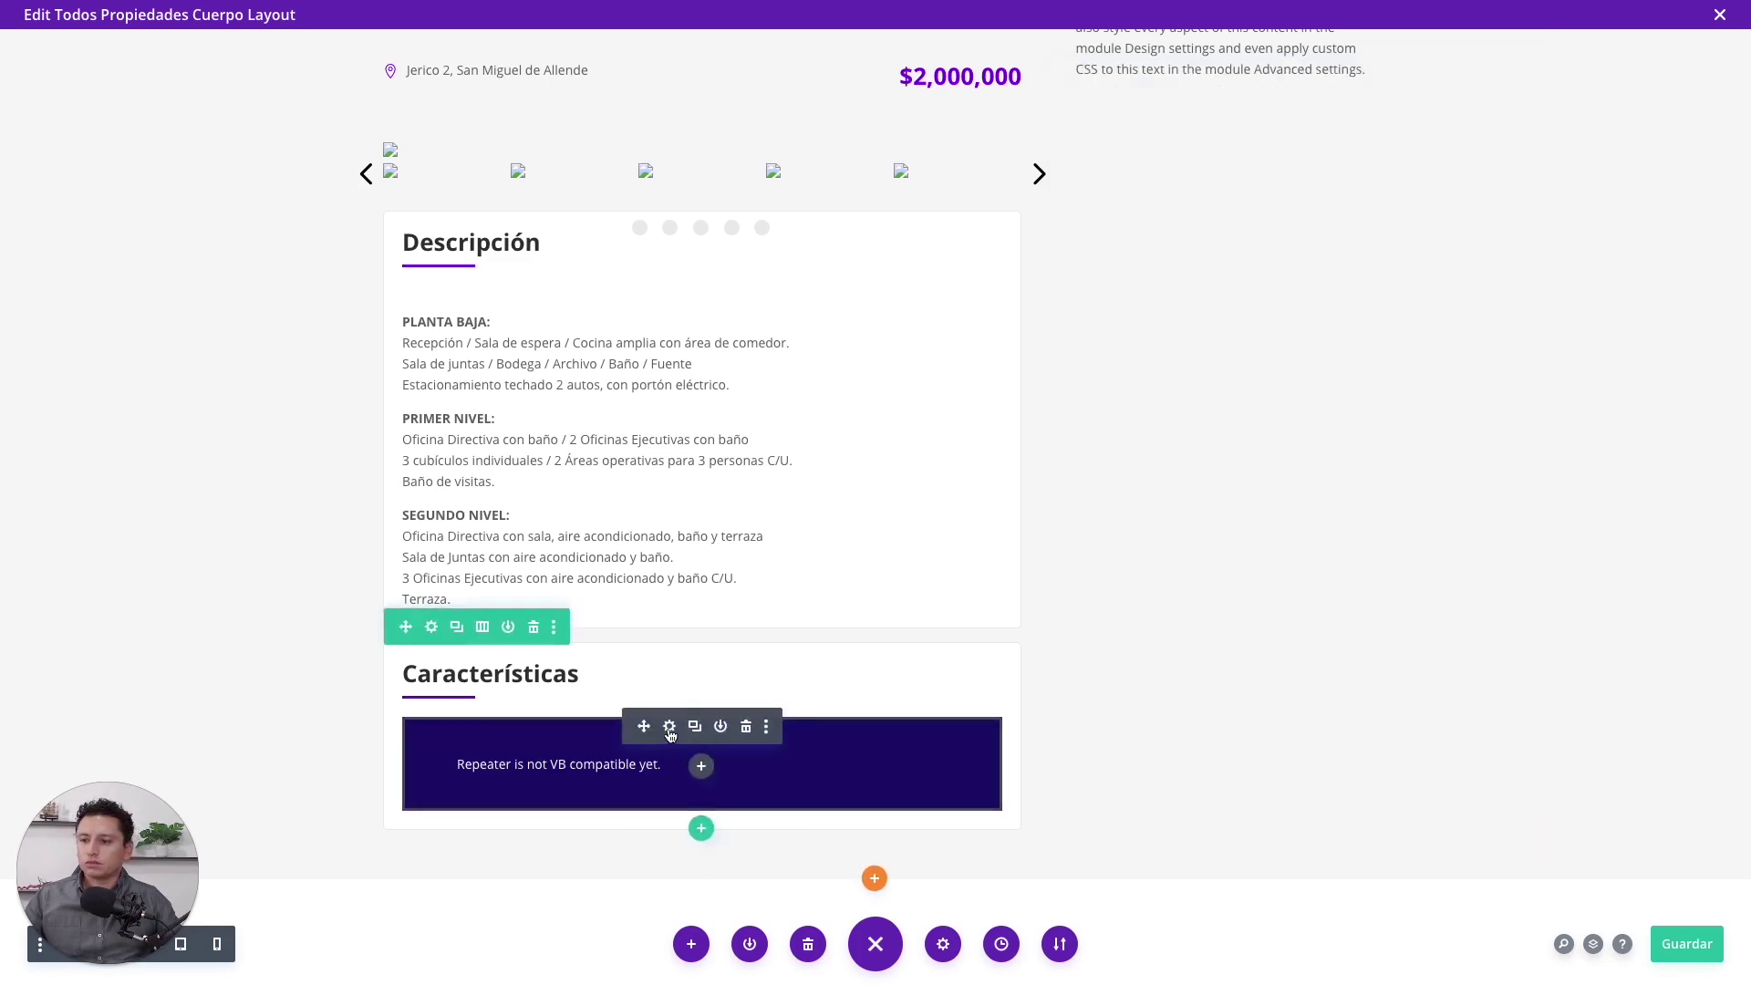
Add a Recámaras item linked to the Recámaras field, with matching custom label, and save
click(669, 727)
click(1311, 392)
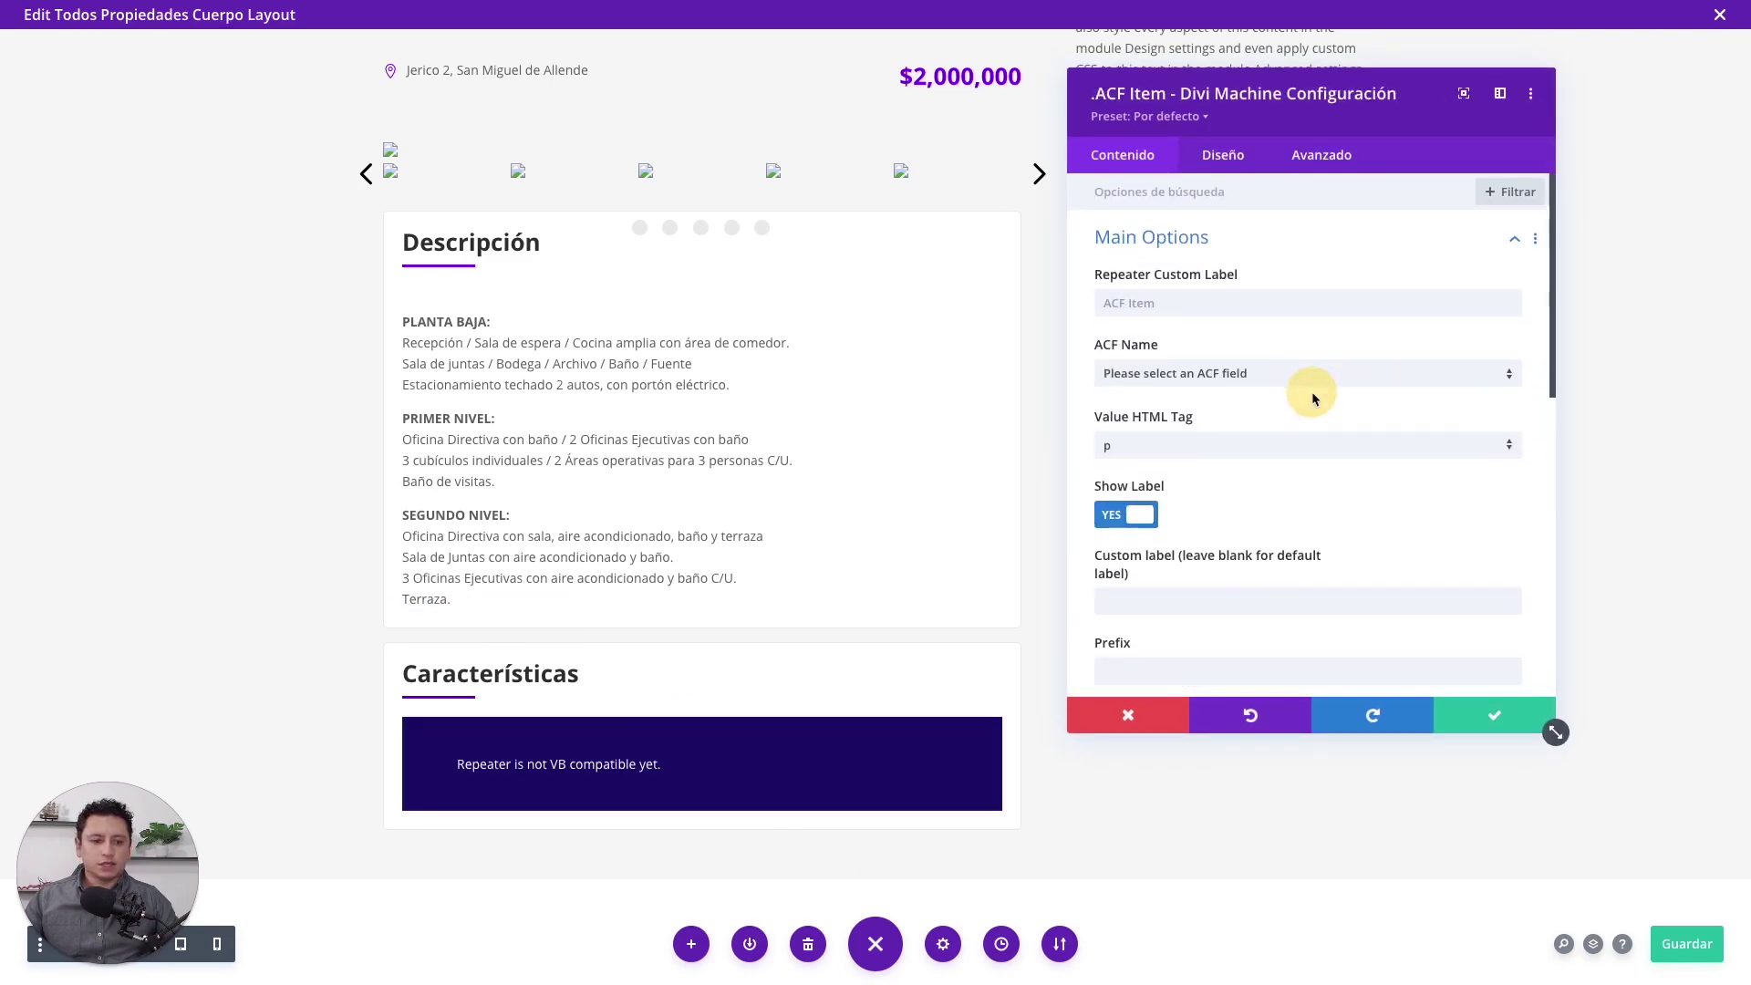
click(1106, 302)
text(Re)
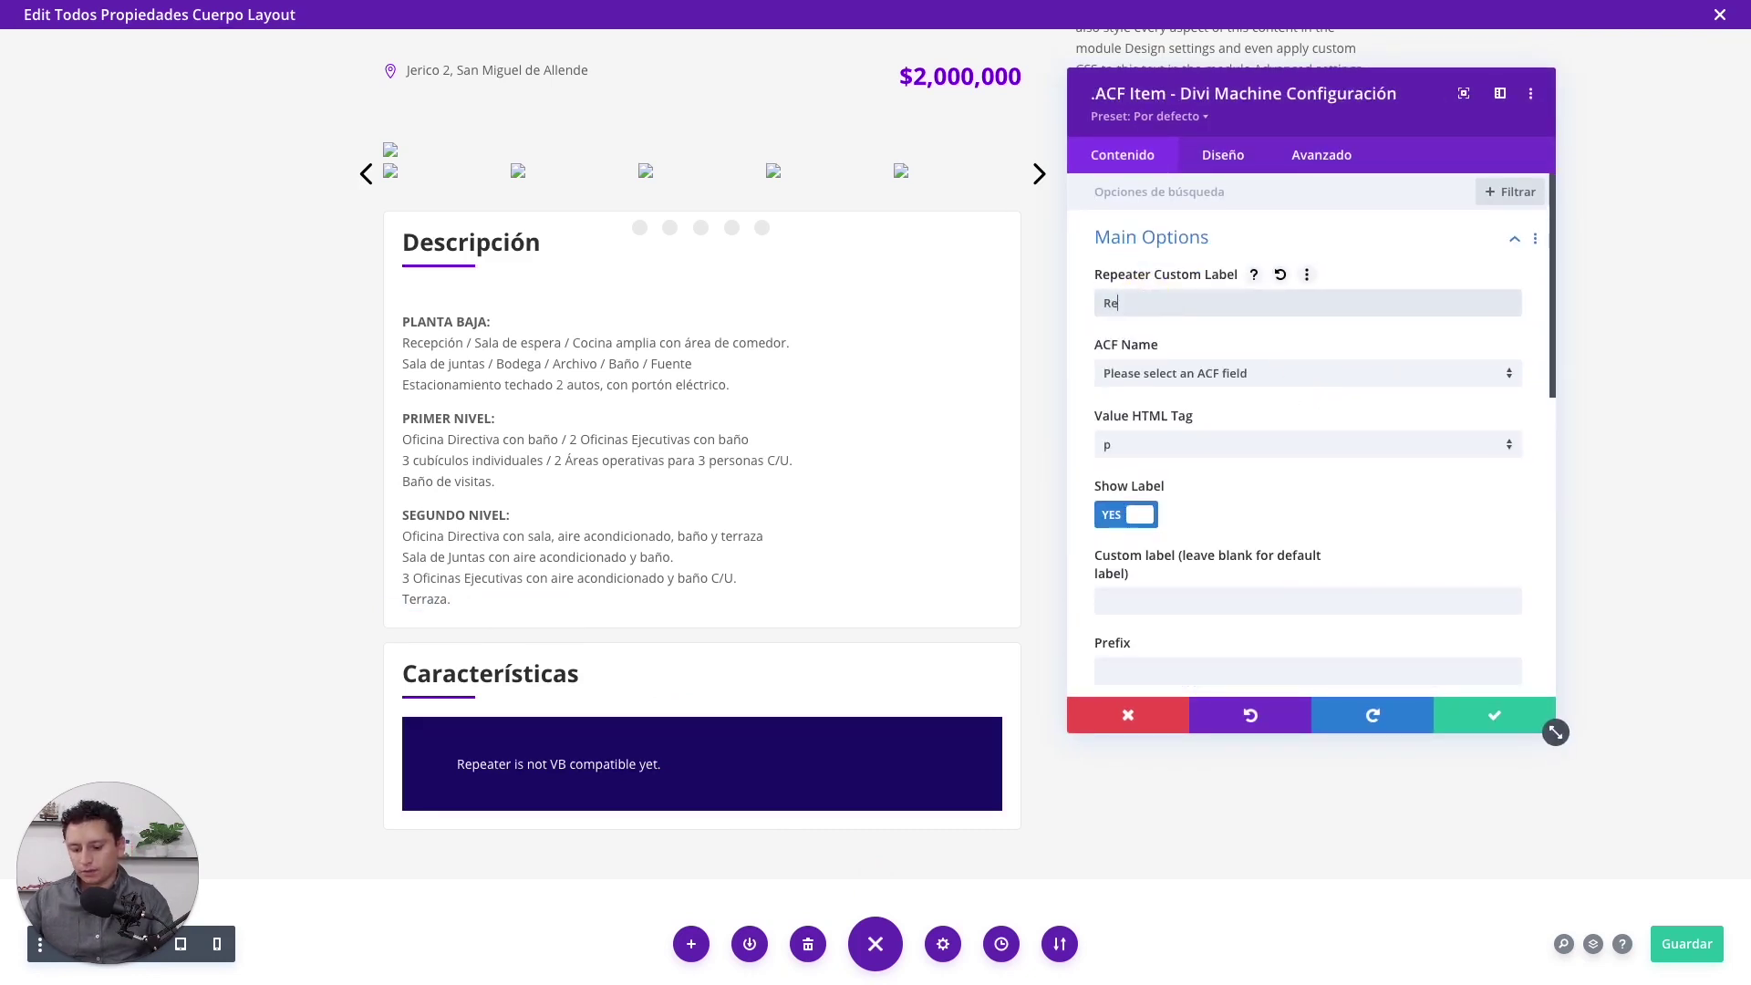
text(cámaras)
key(ctrl+a)
key(ctrl+c)
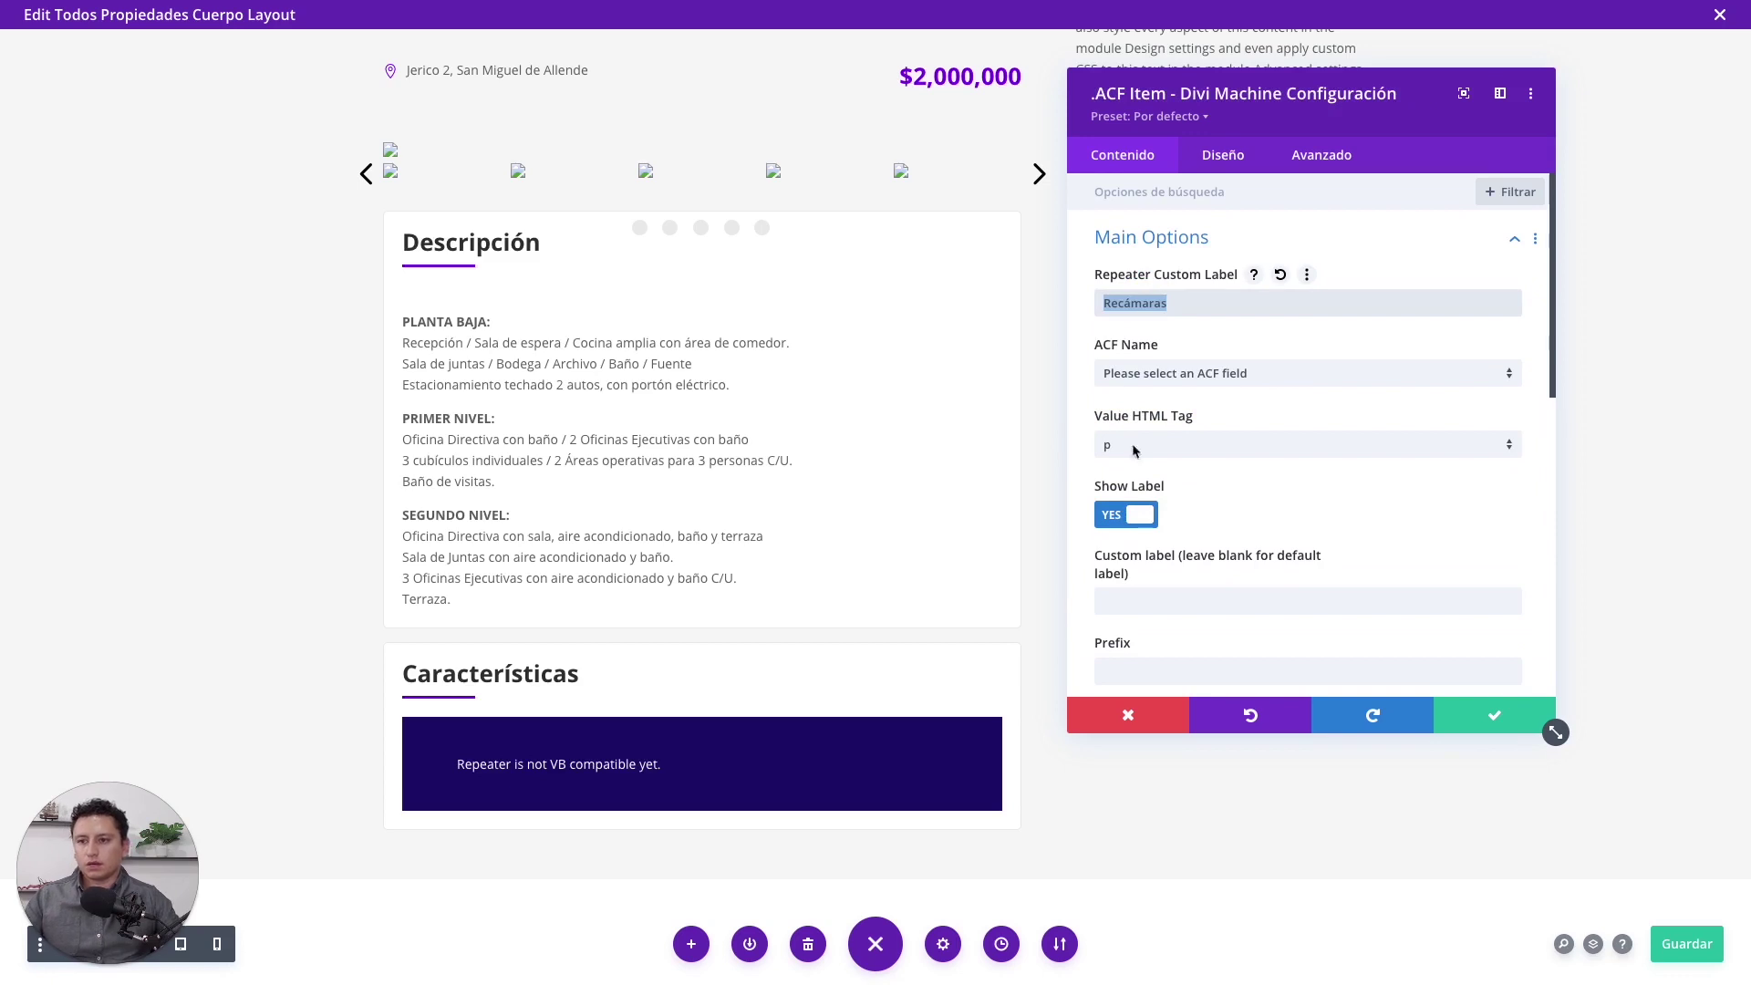
click(1135, 601)
key(ctrl+v)
click(1137, 390)
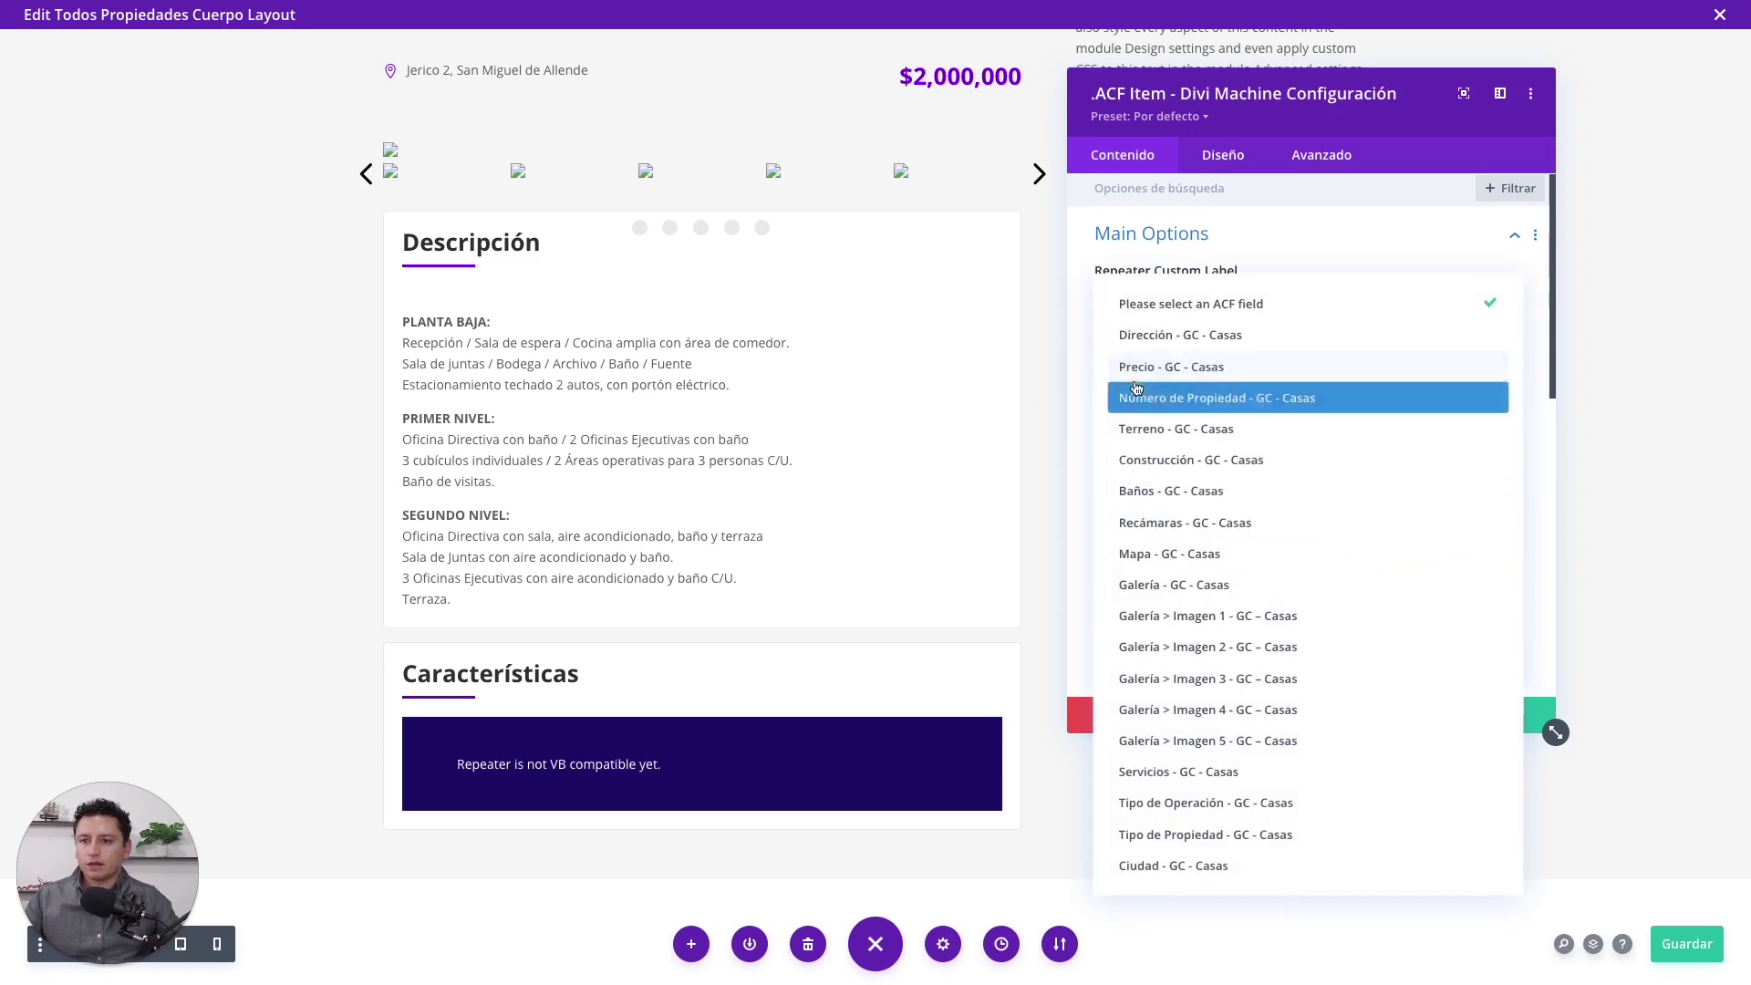
click(1136, 520)
scroll(1199, 538, down, 1)
scroll(1198, 538, down, 2)
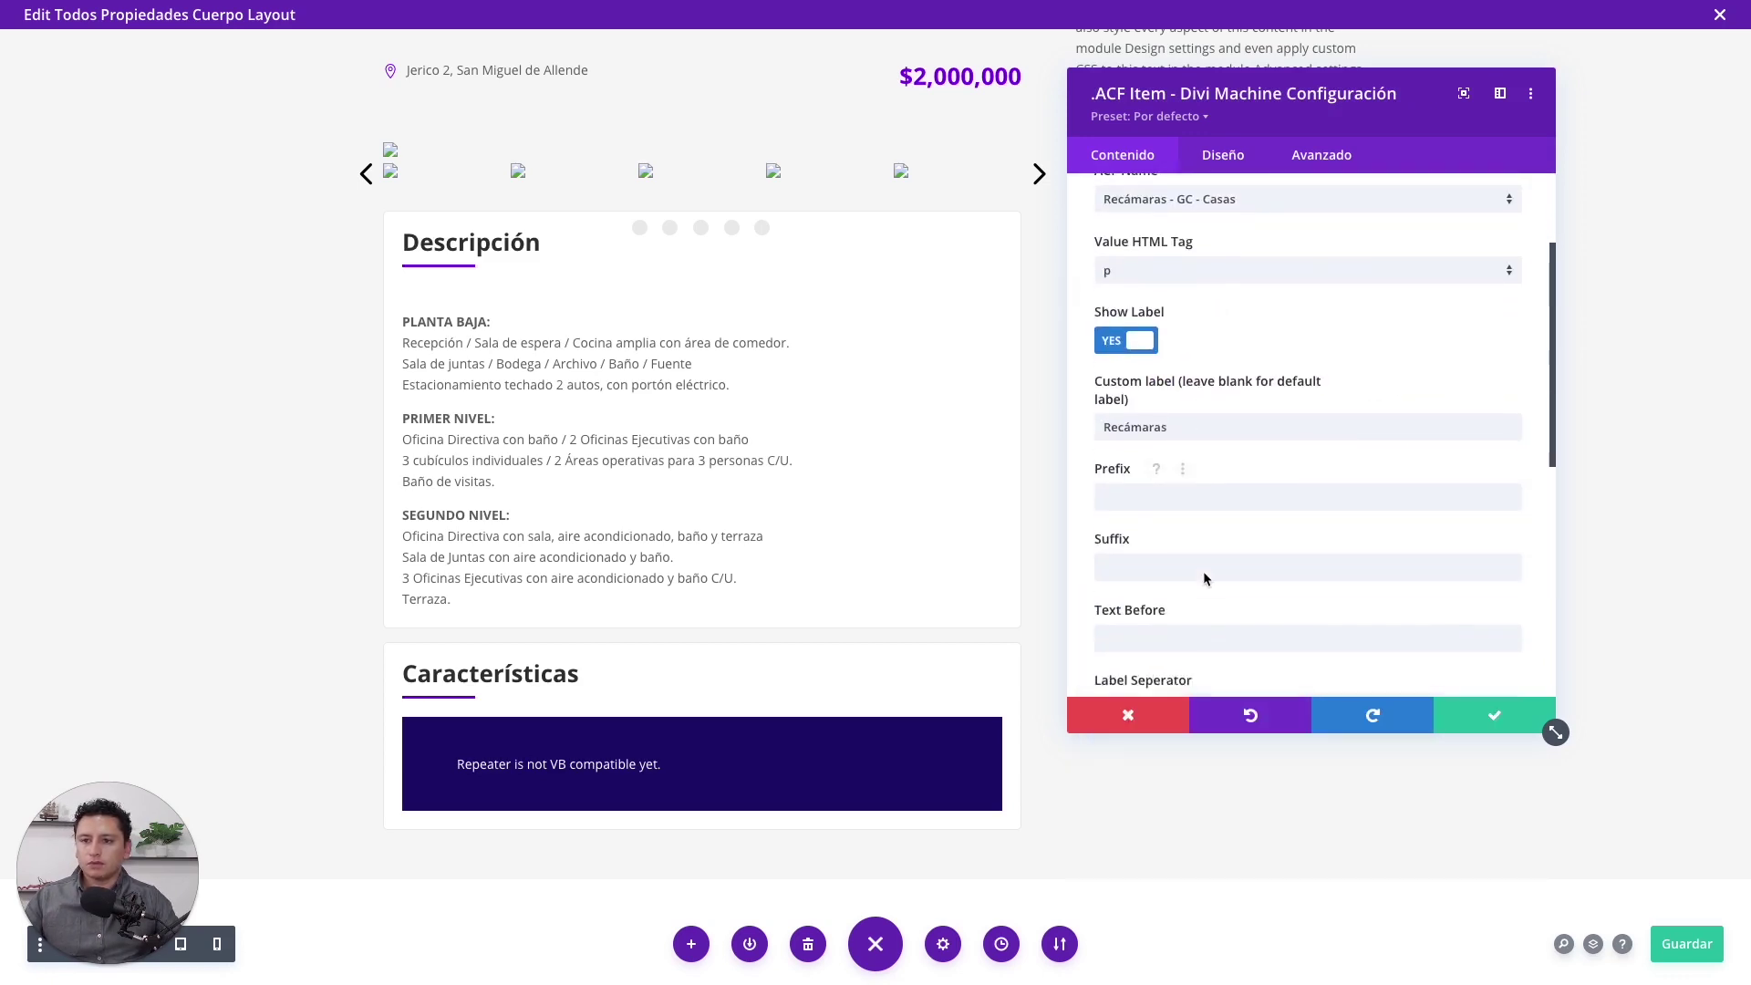
click(1146, 629)
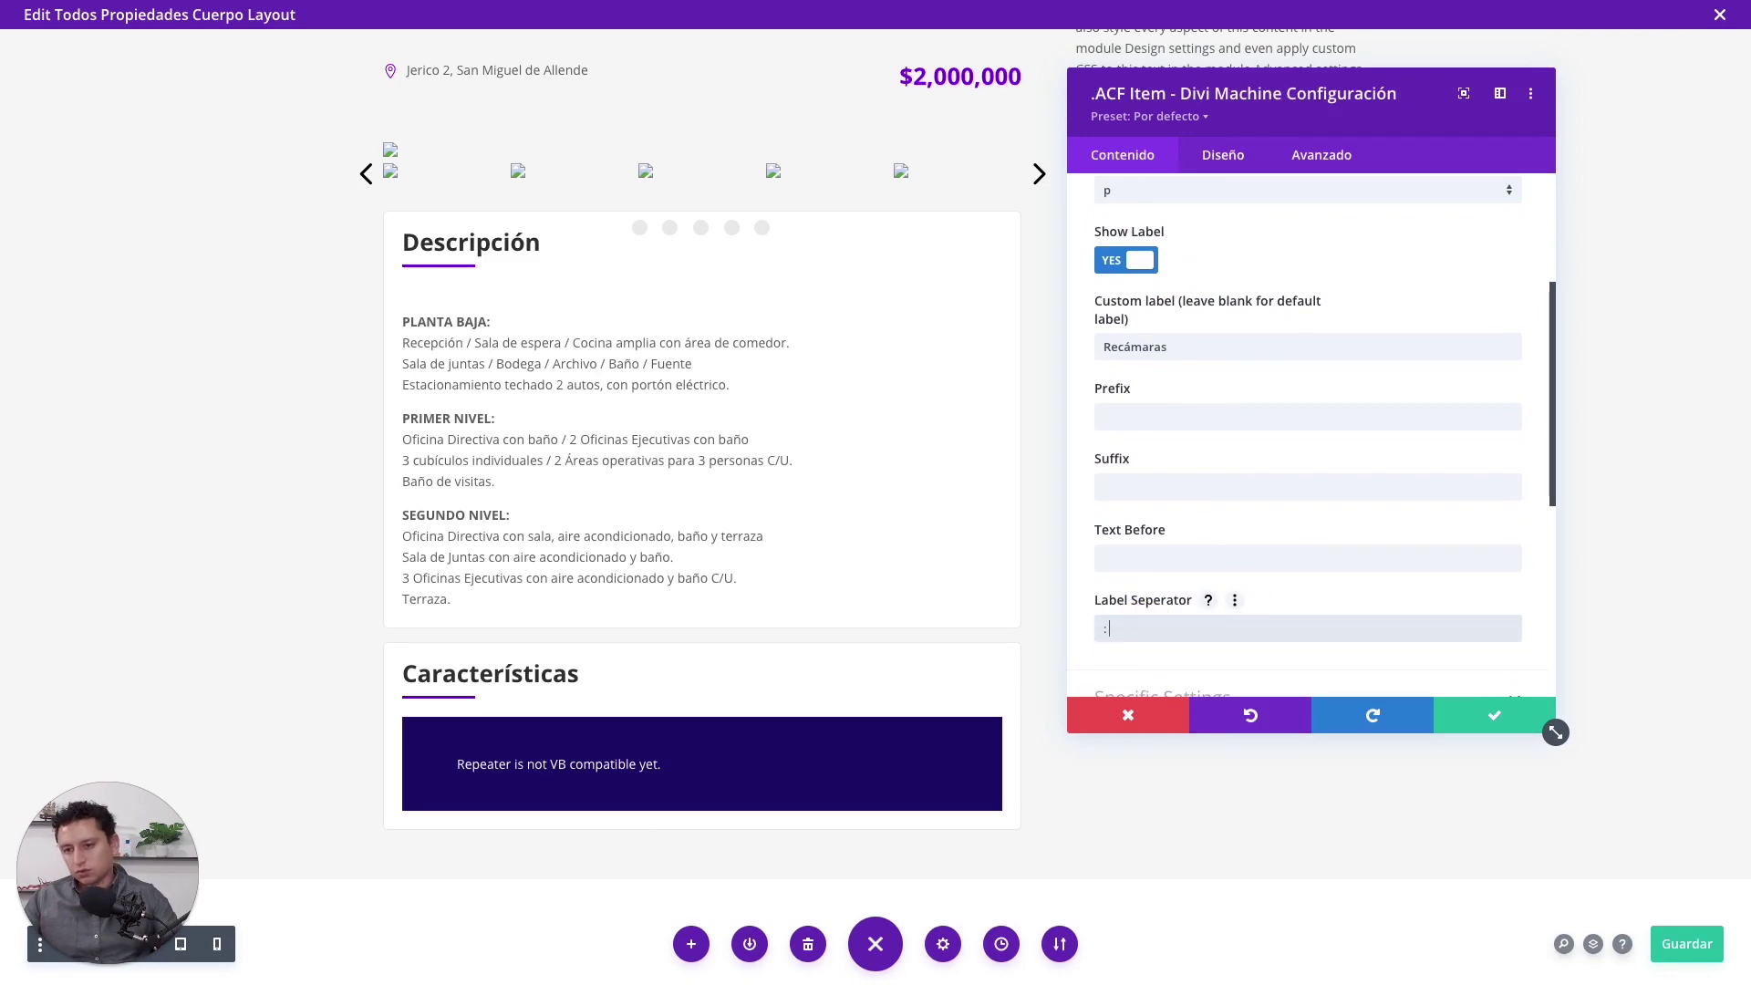
click(1439, 720)
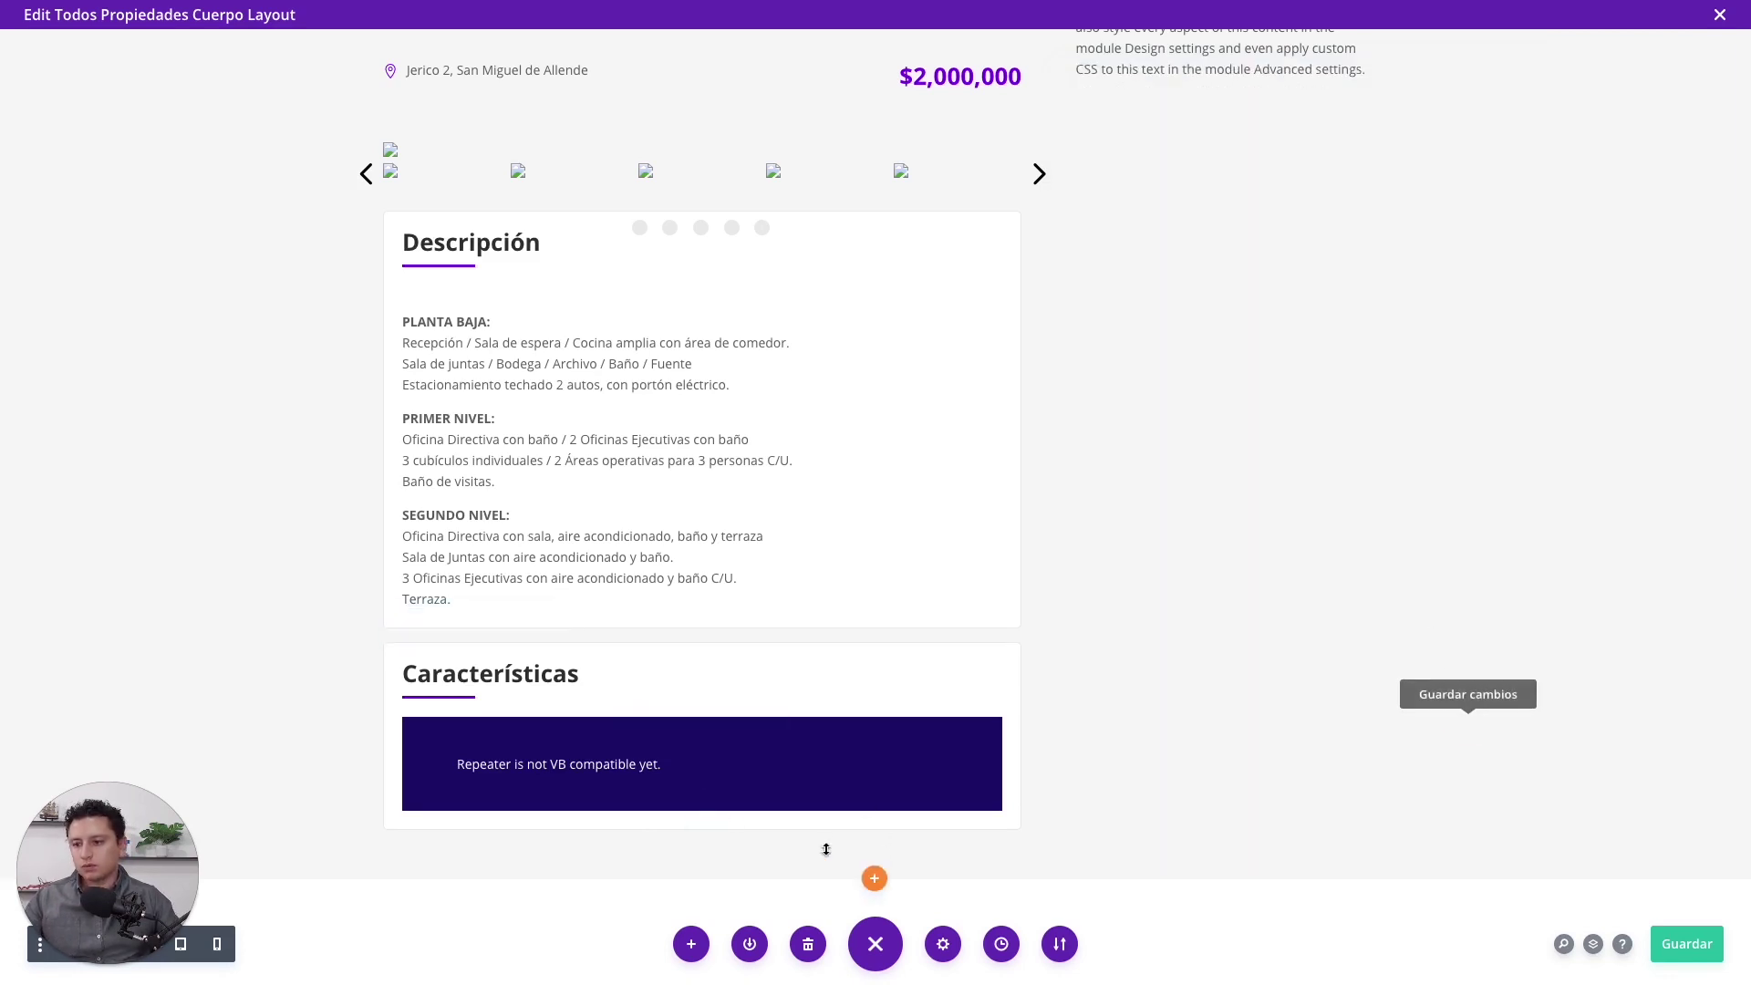
Add a Baños item linked to the Baños field, with matching custom label, and save
click(673, 725)
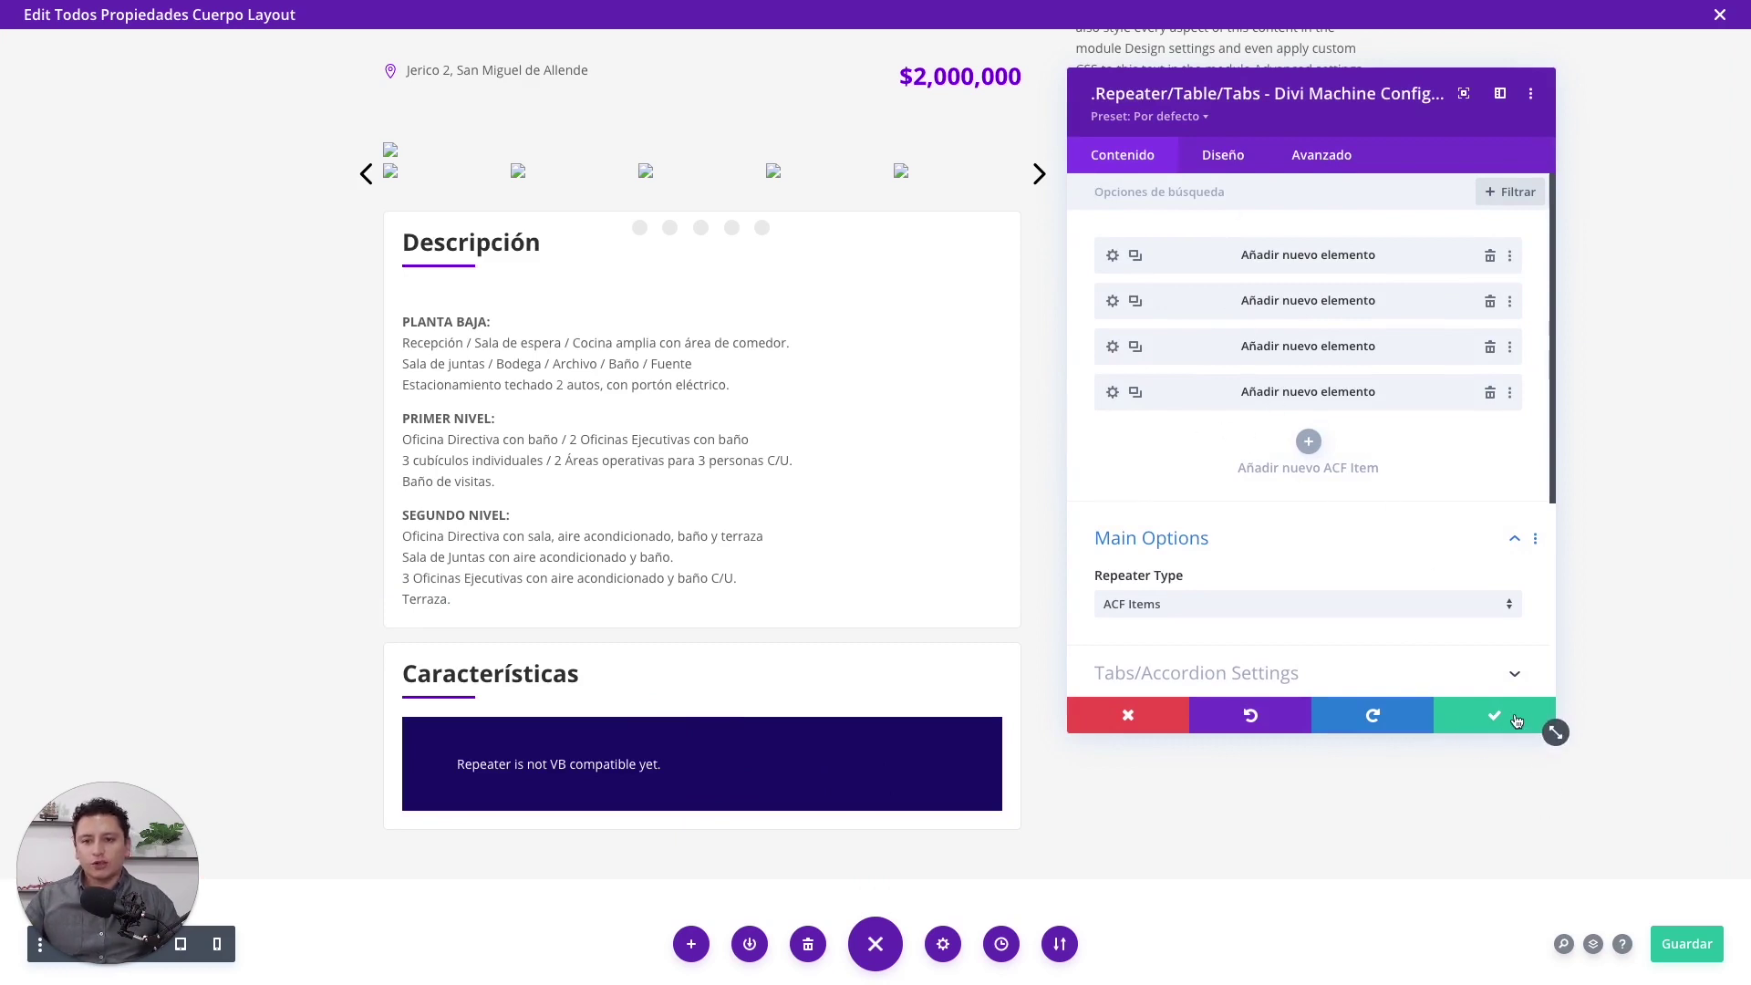
click(1304, 475)
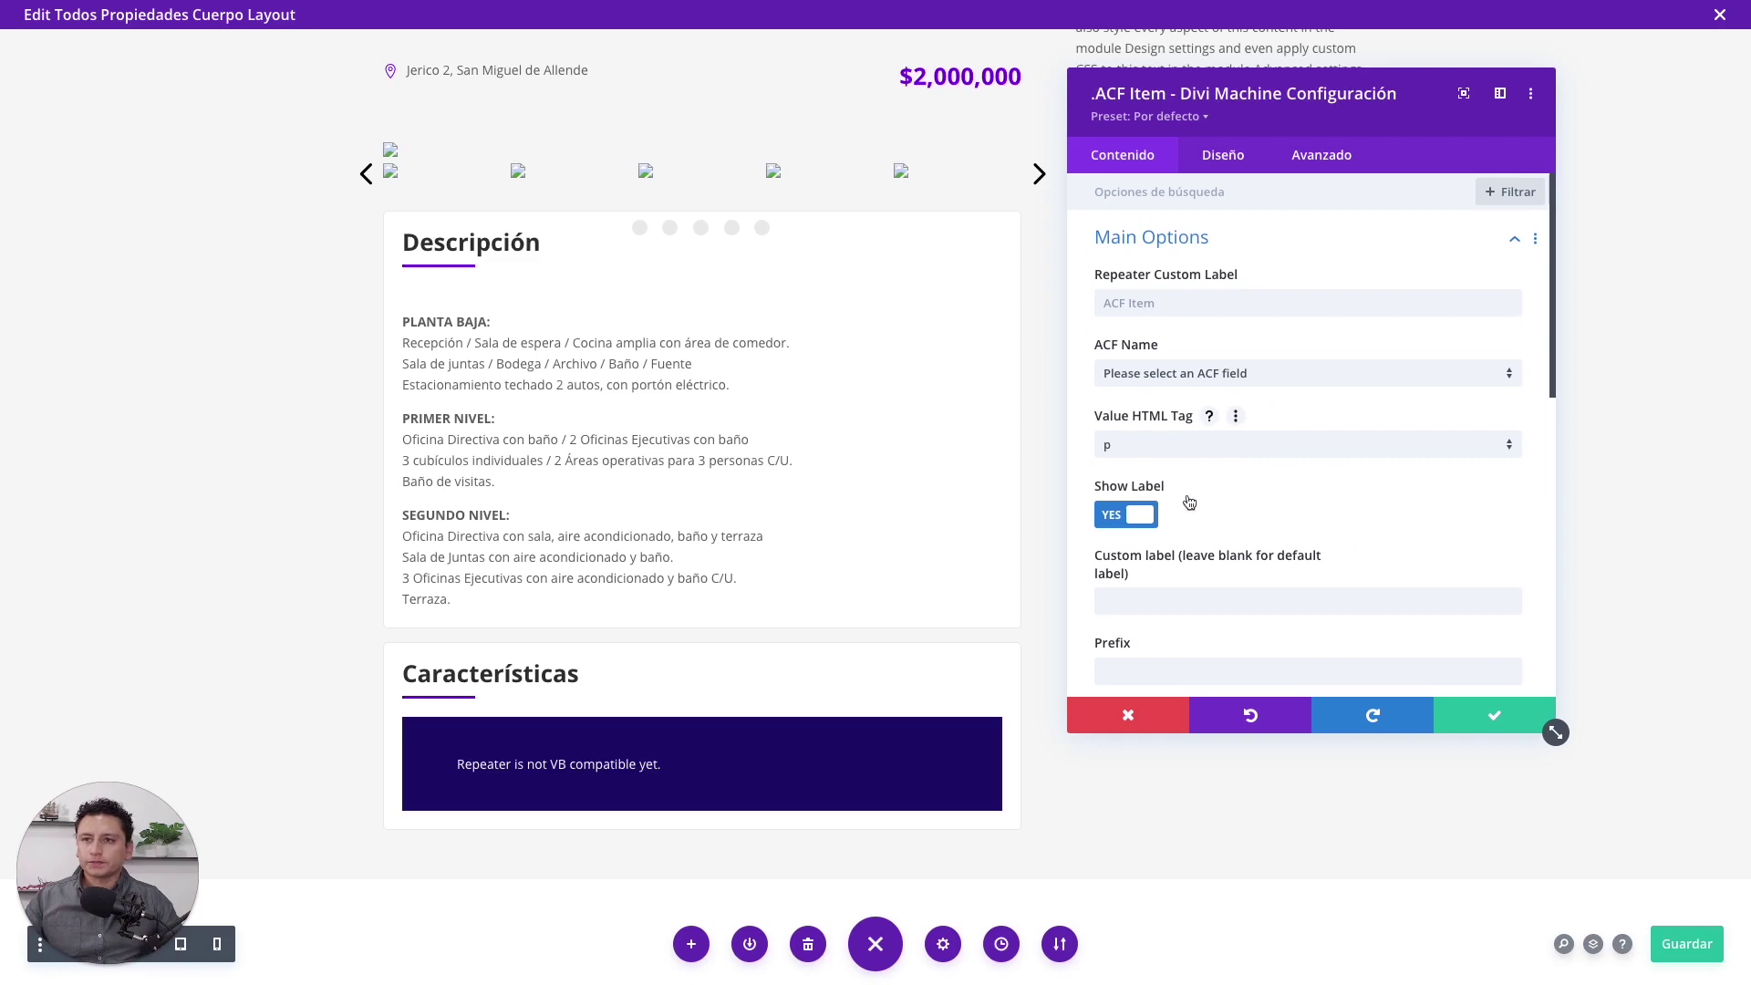
click(1139, 304)
text(B)
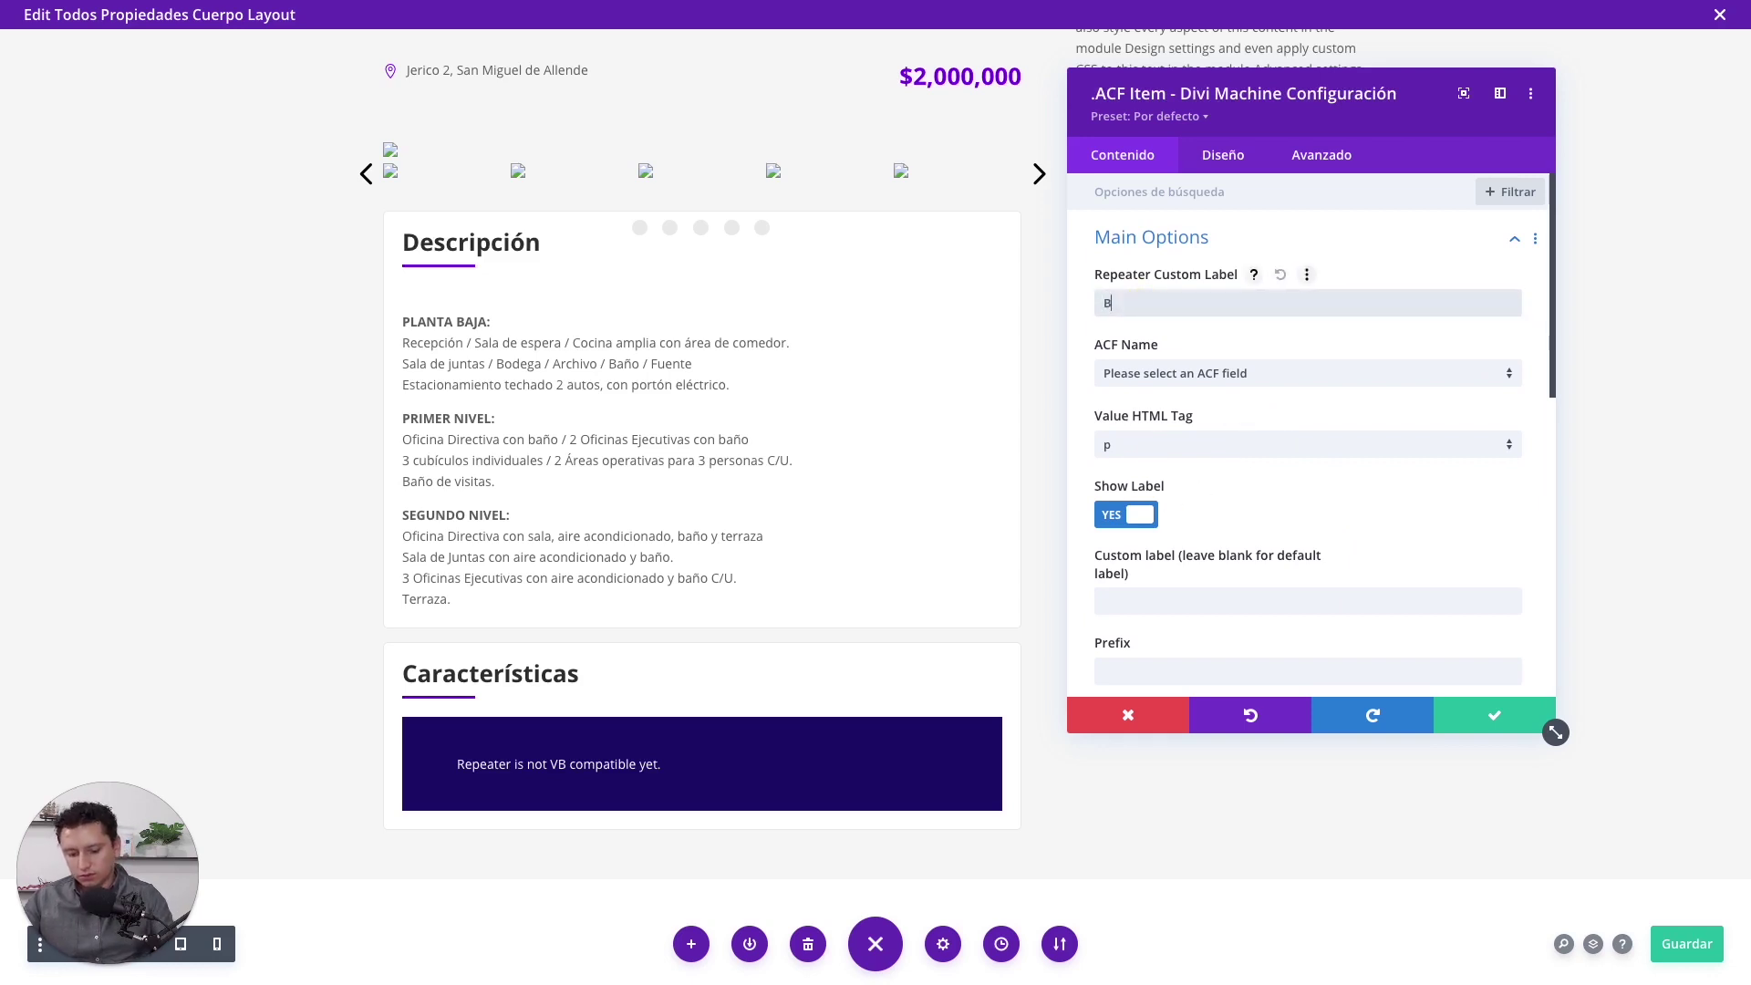
text(años)
key(ctrl+a)
key(ctrl+c)
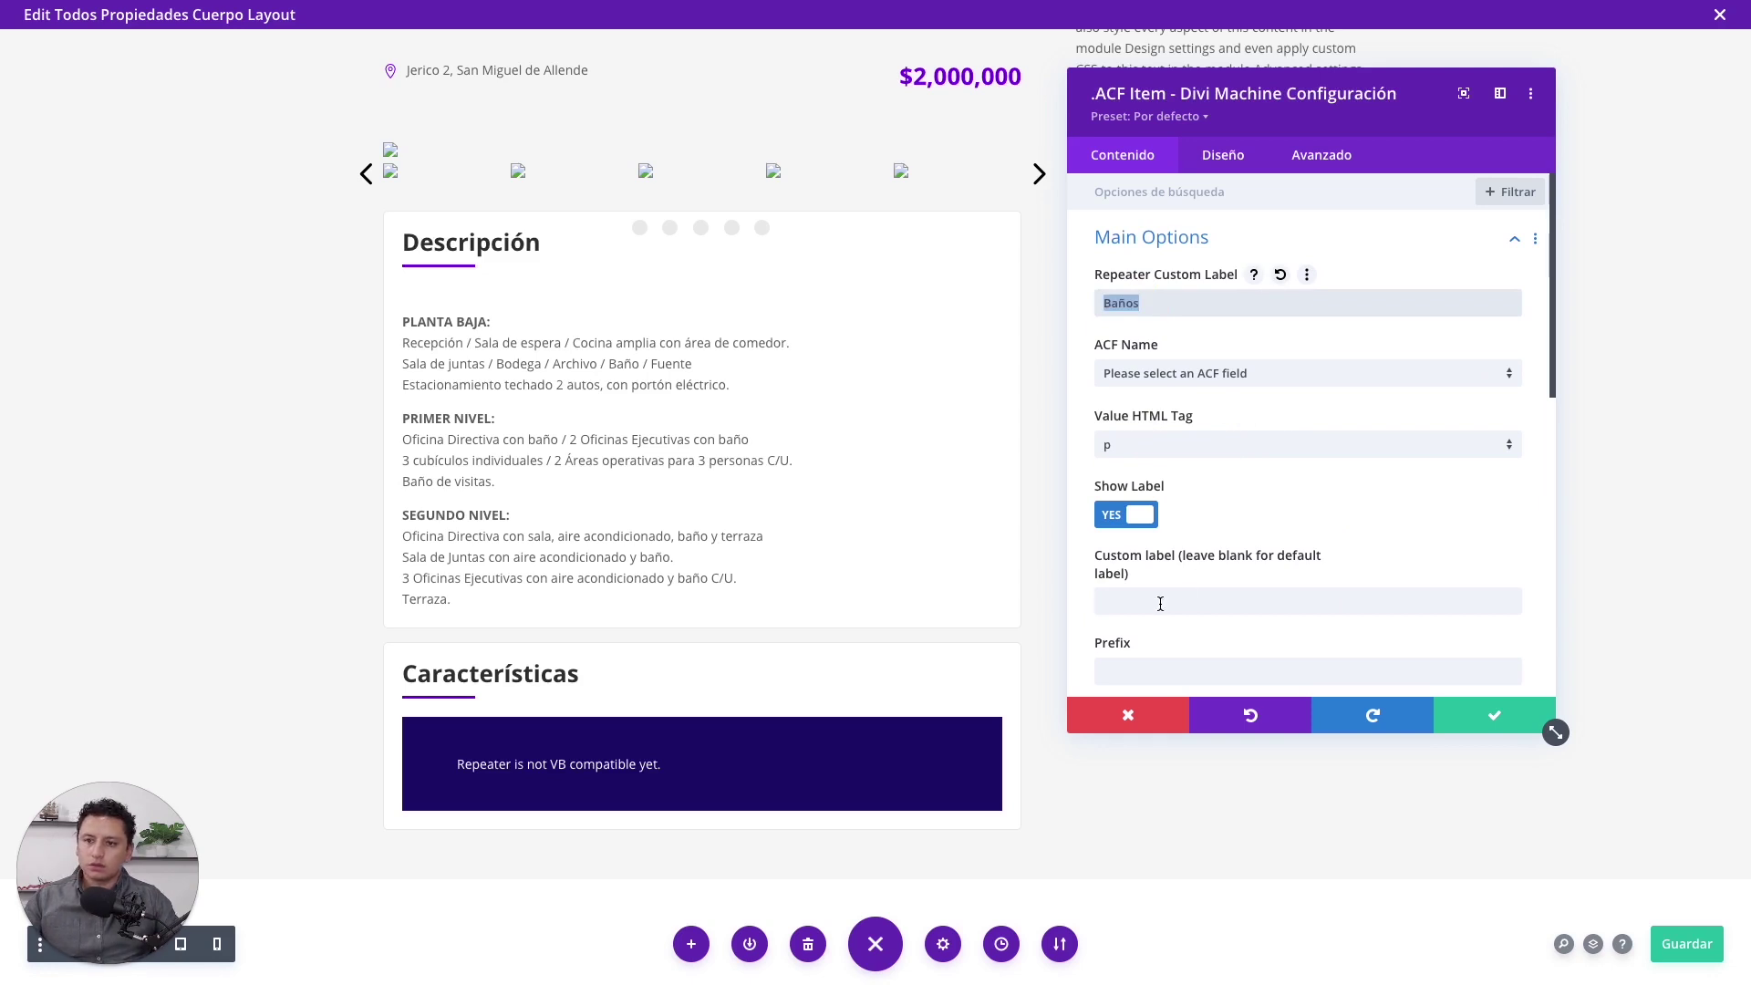
click(1161, 603)
key(ctrl+v)
click(1152, 376)
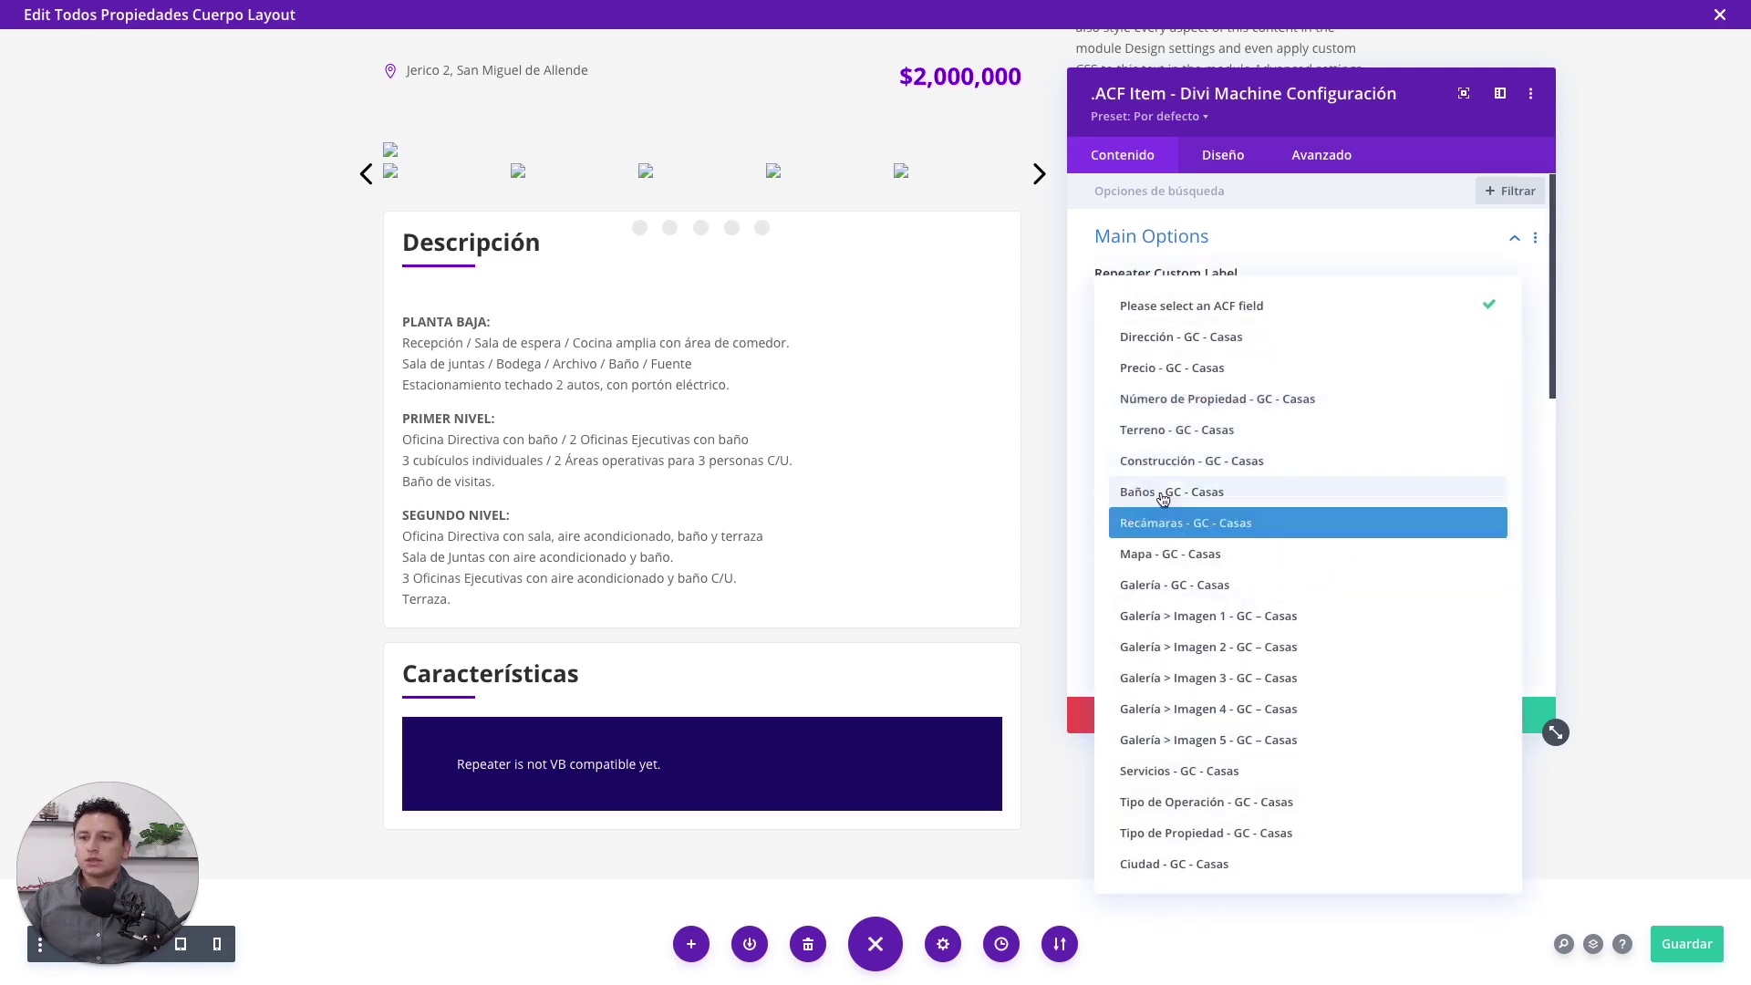
click(1180, 467)
scroll(1180, 463, down, 3)
scroll(1181, 473, down, 2)
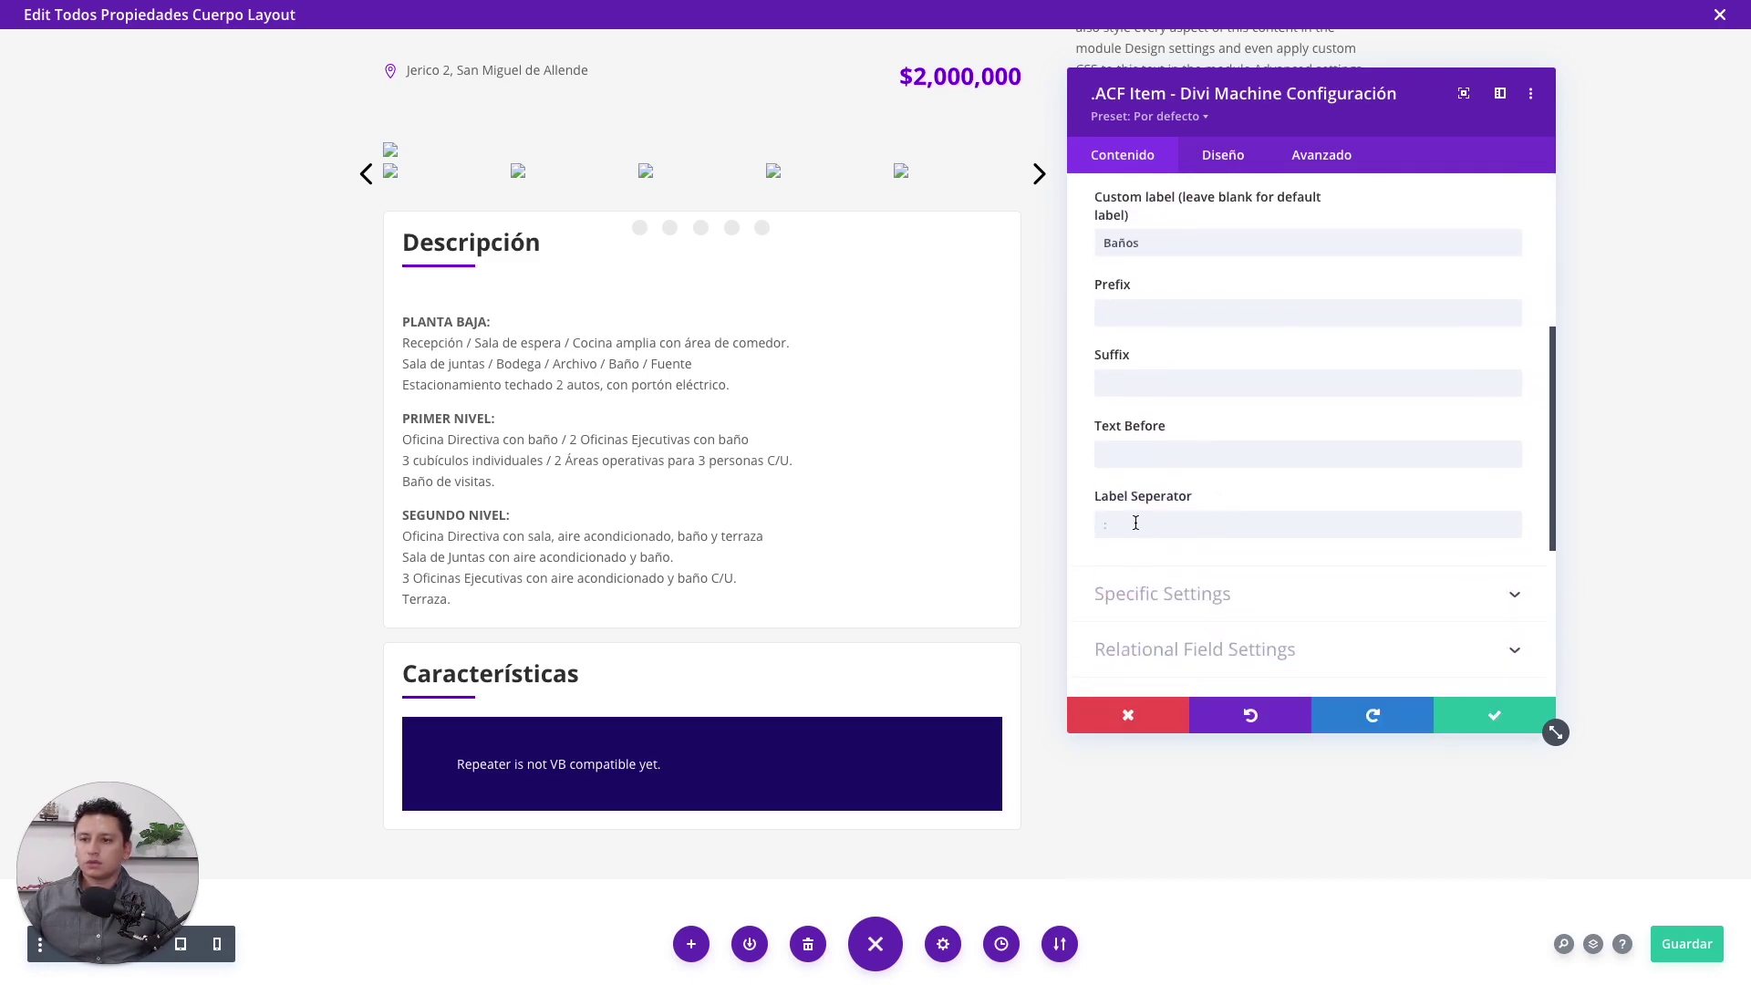
click(1136, 522)
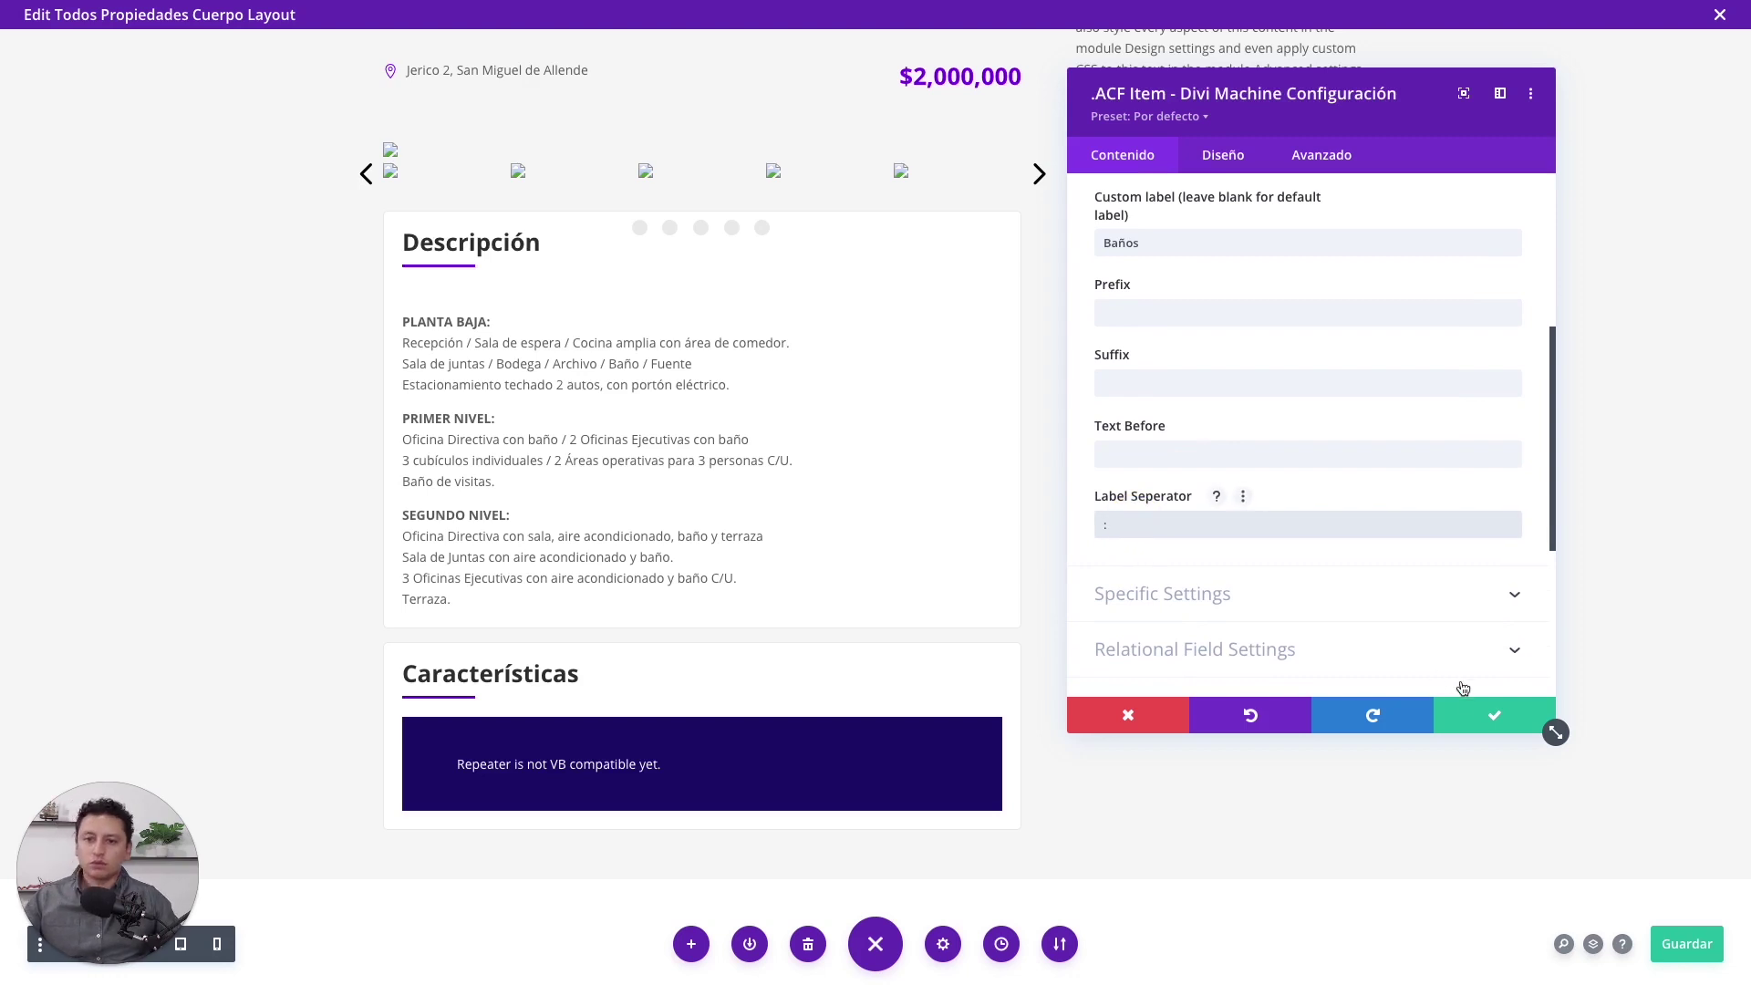
click(1499, 718)
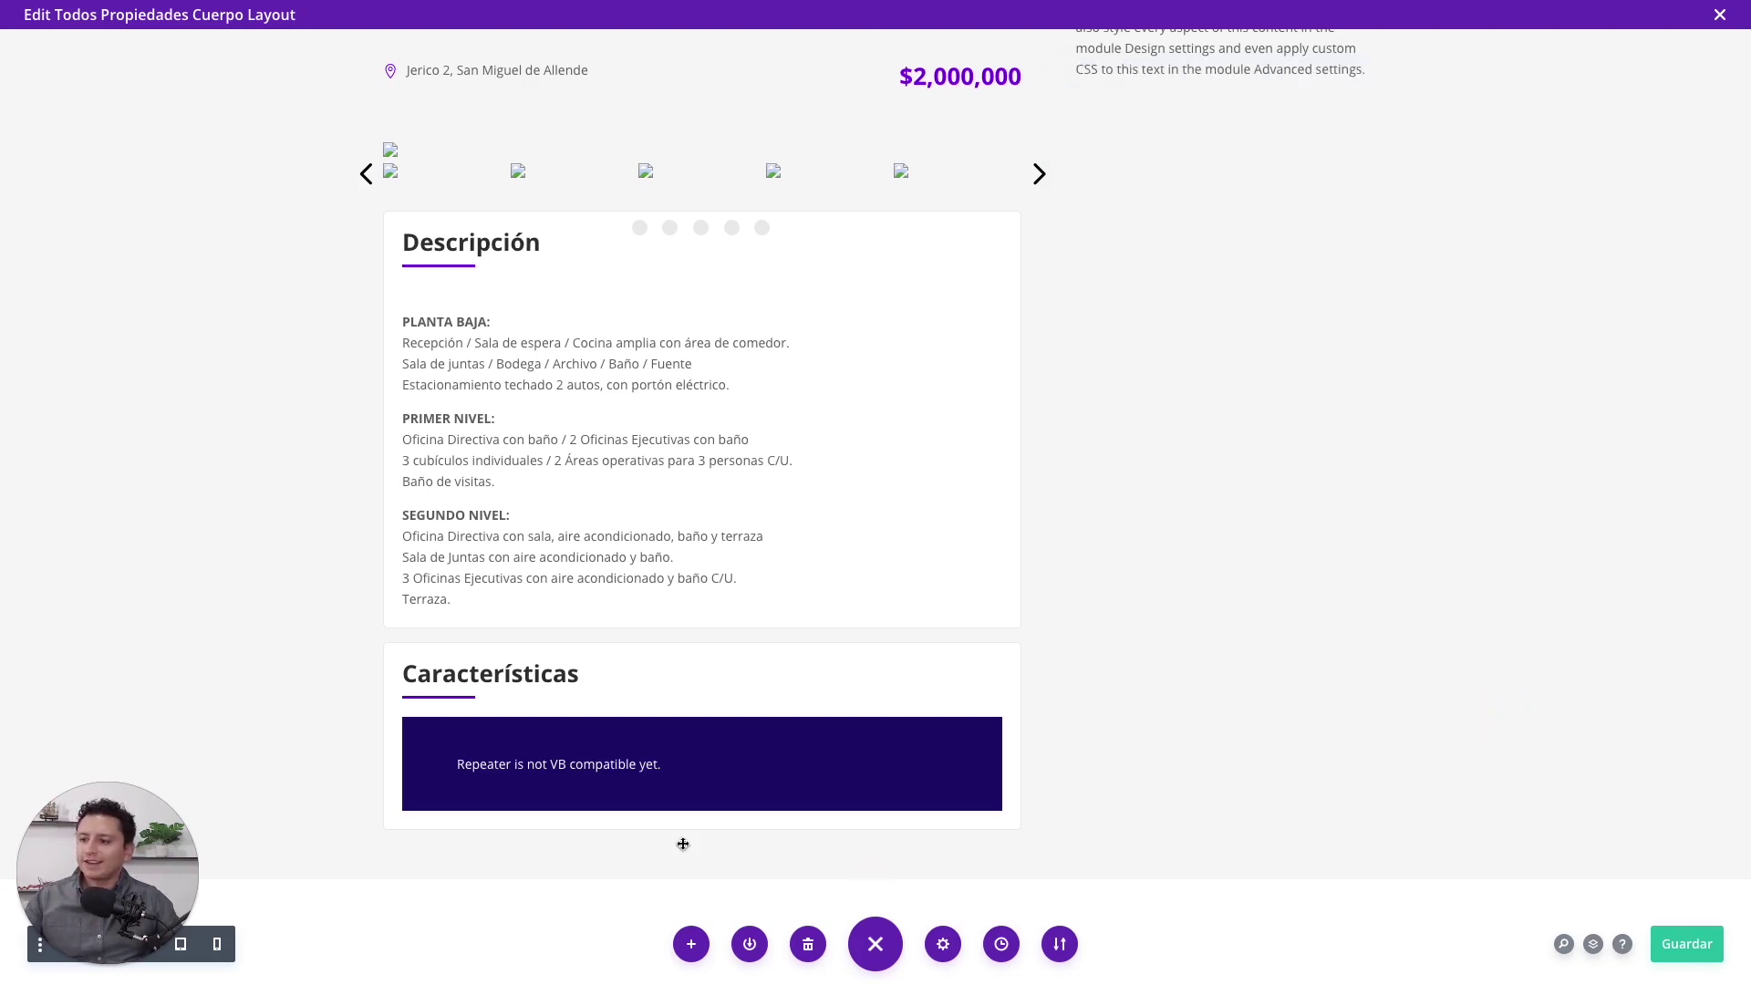
Duplicate the Baños item and relabel the copy Tipo de Operación with a ':' separator
click(670, 726)
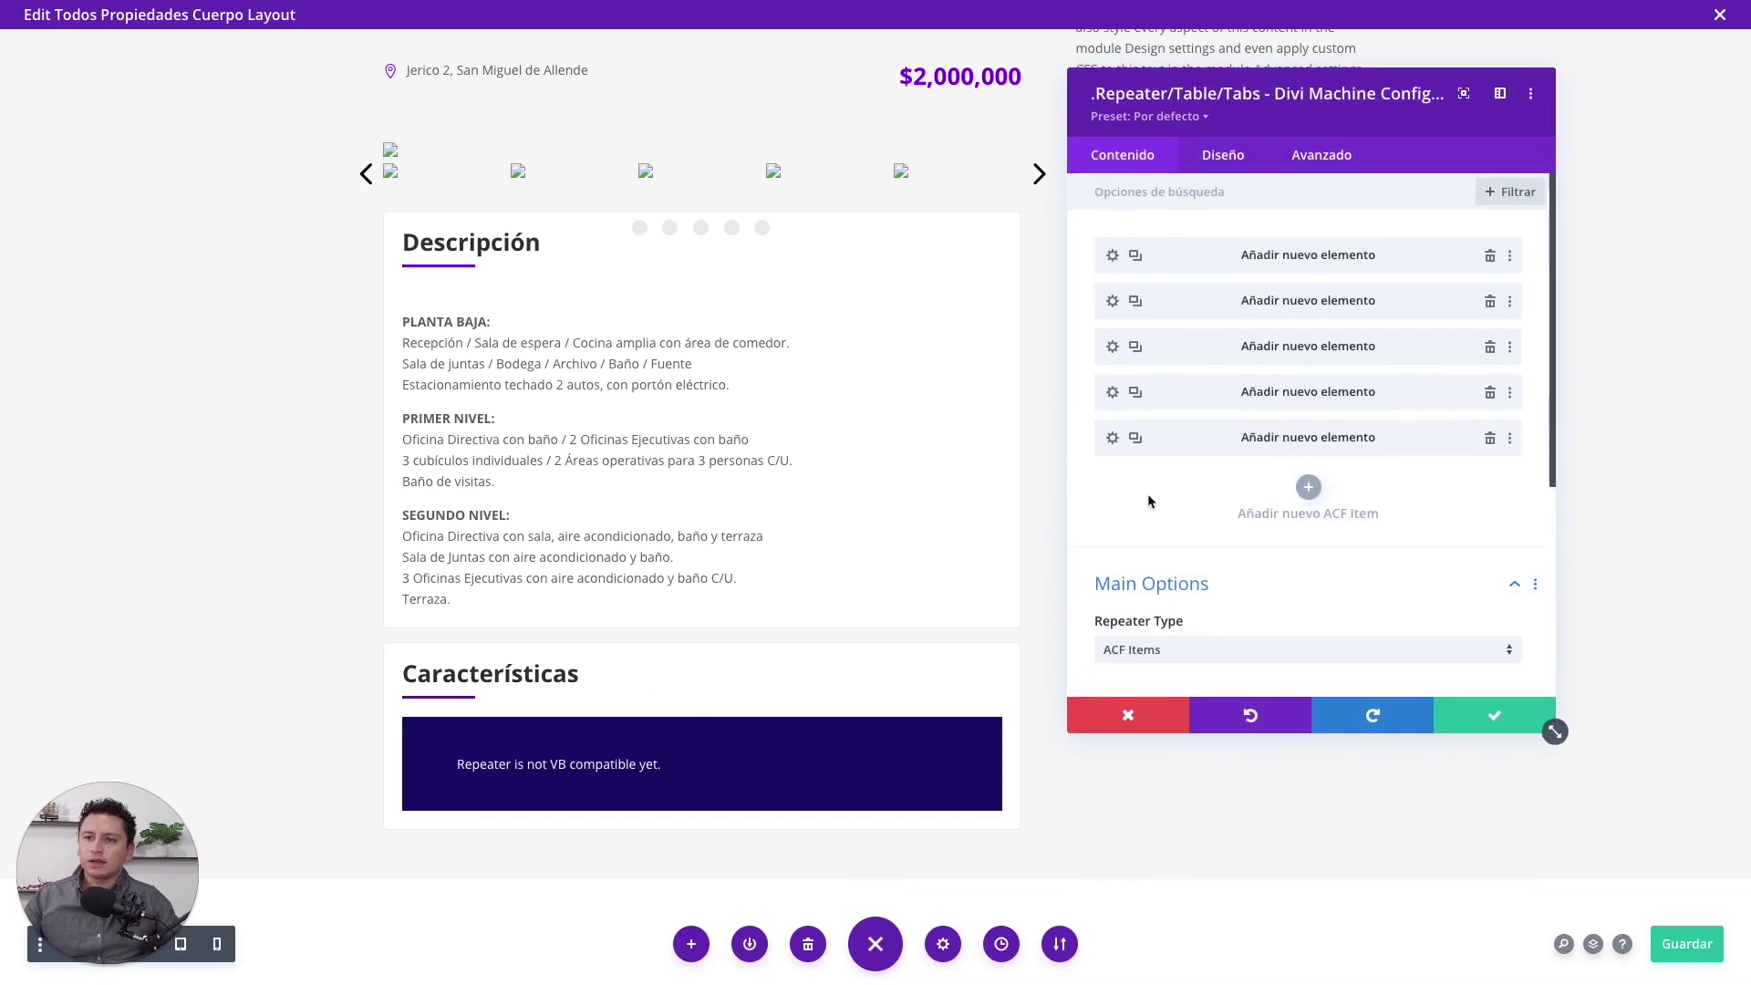
click(1135, 438)
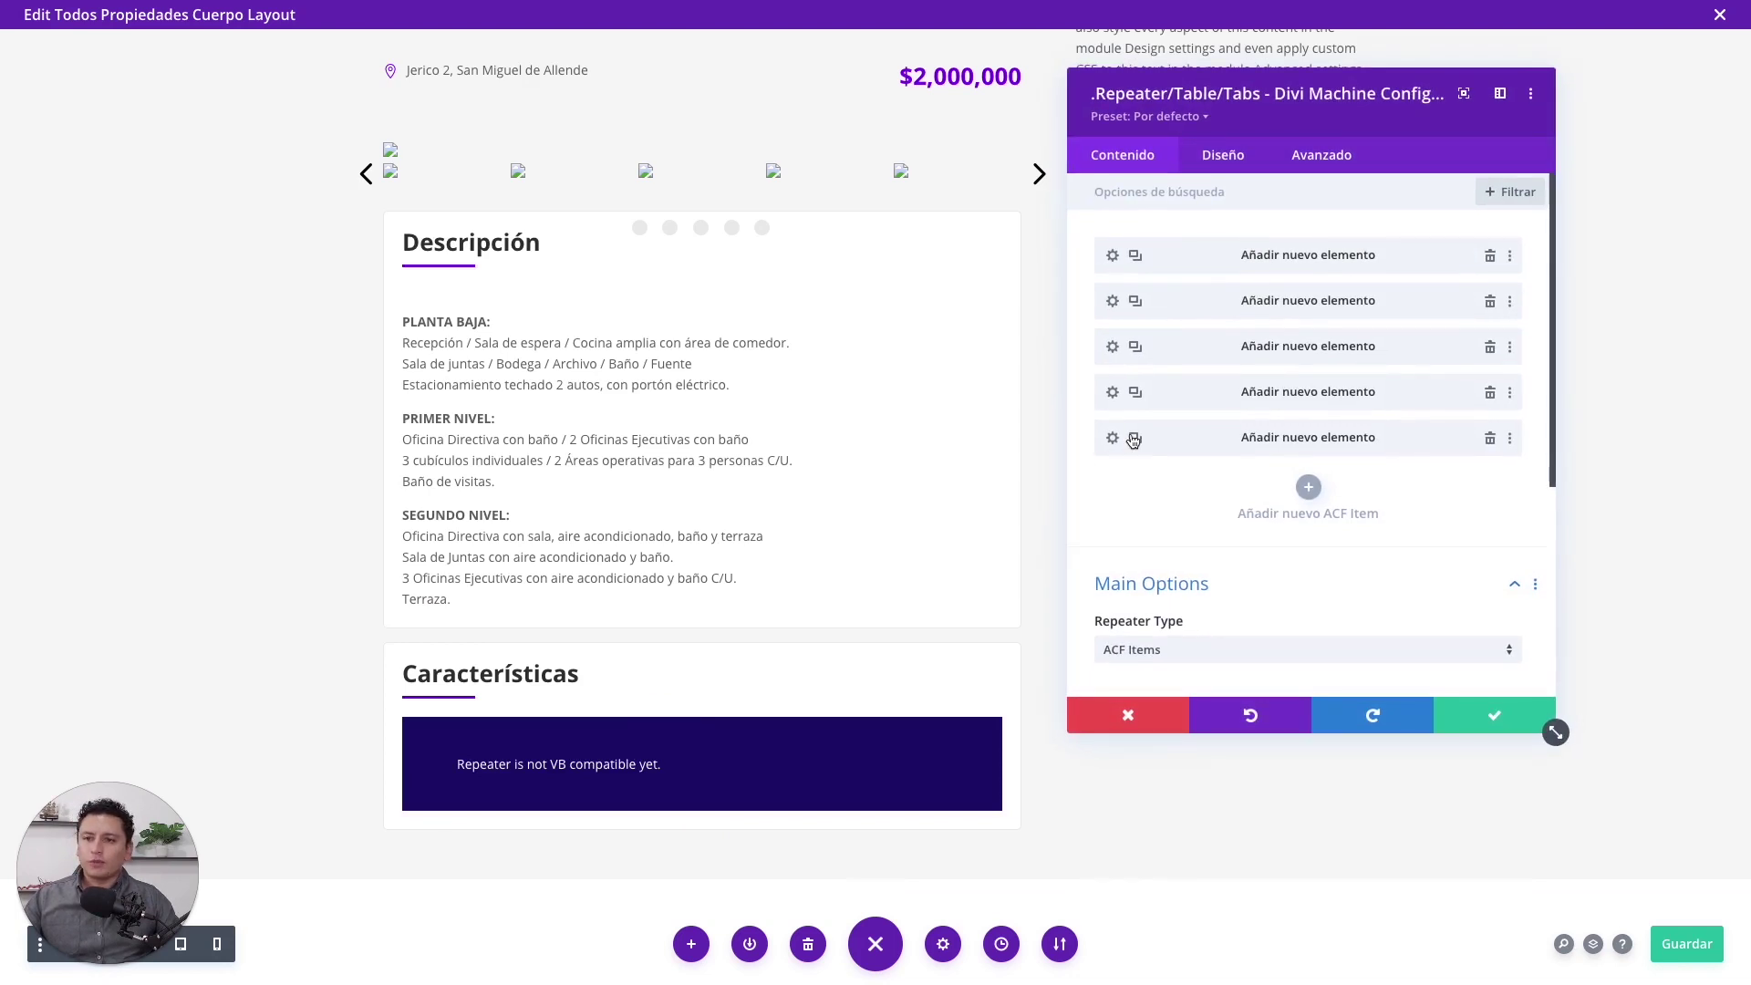
click(1113, 484)
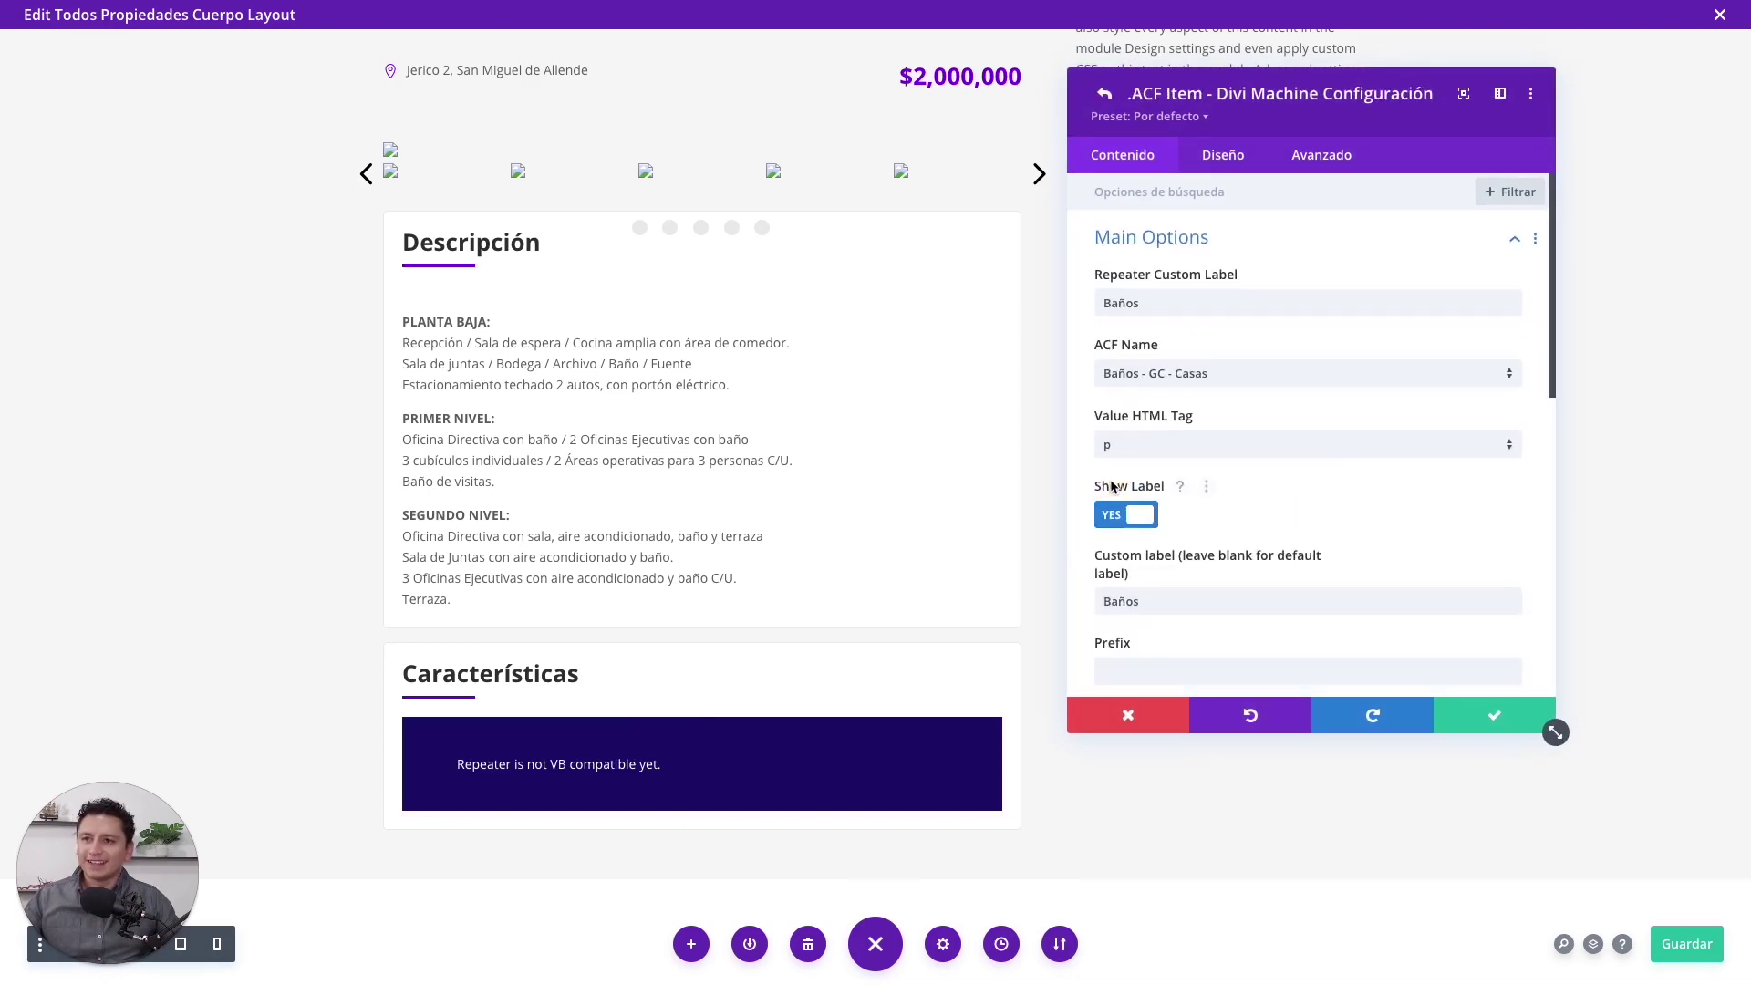
double_click(1122, 303)
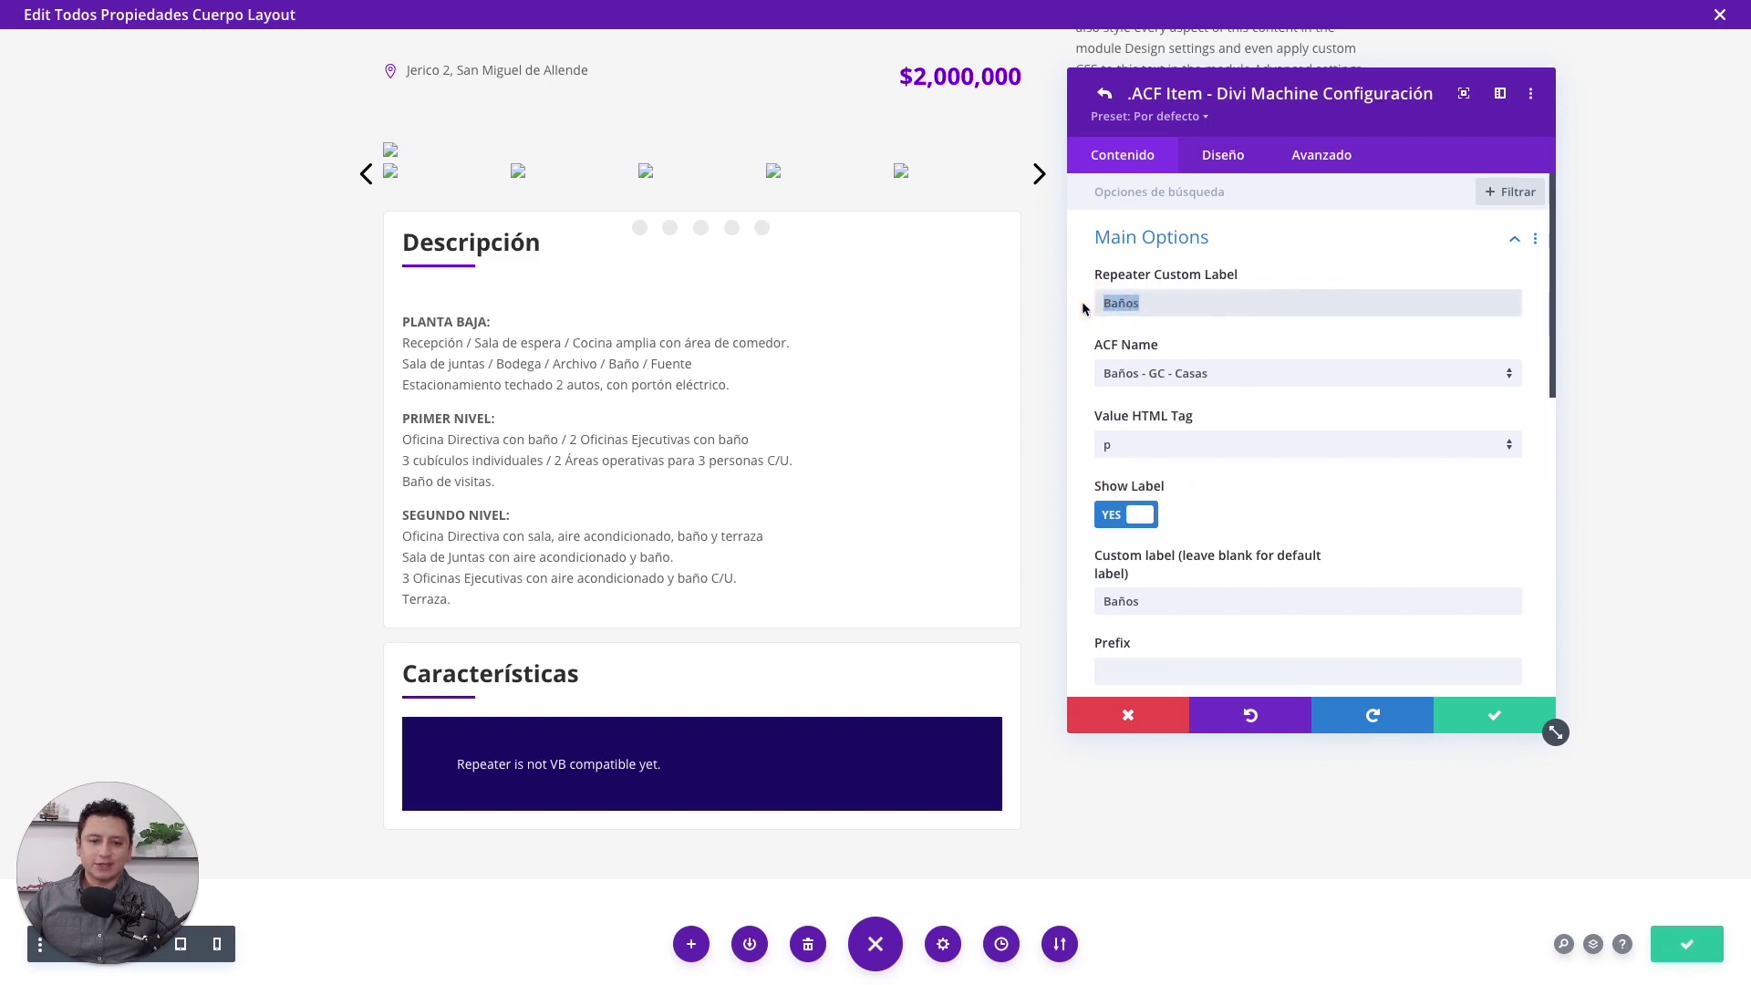
text(Tipo de Operación)
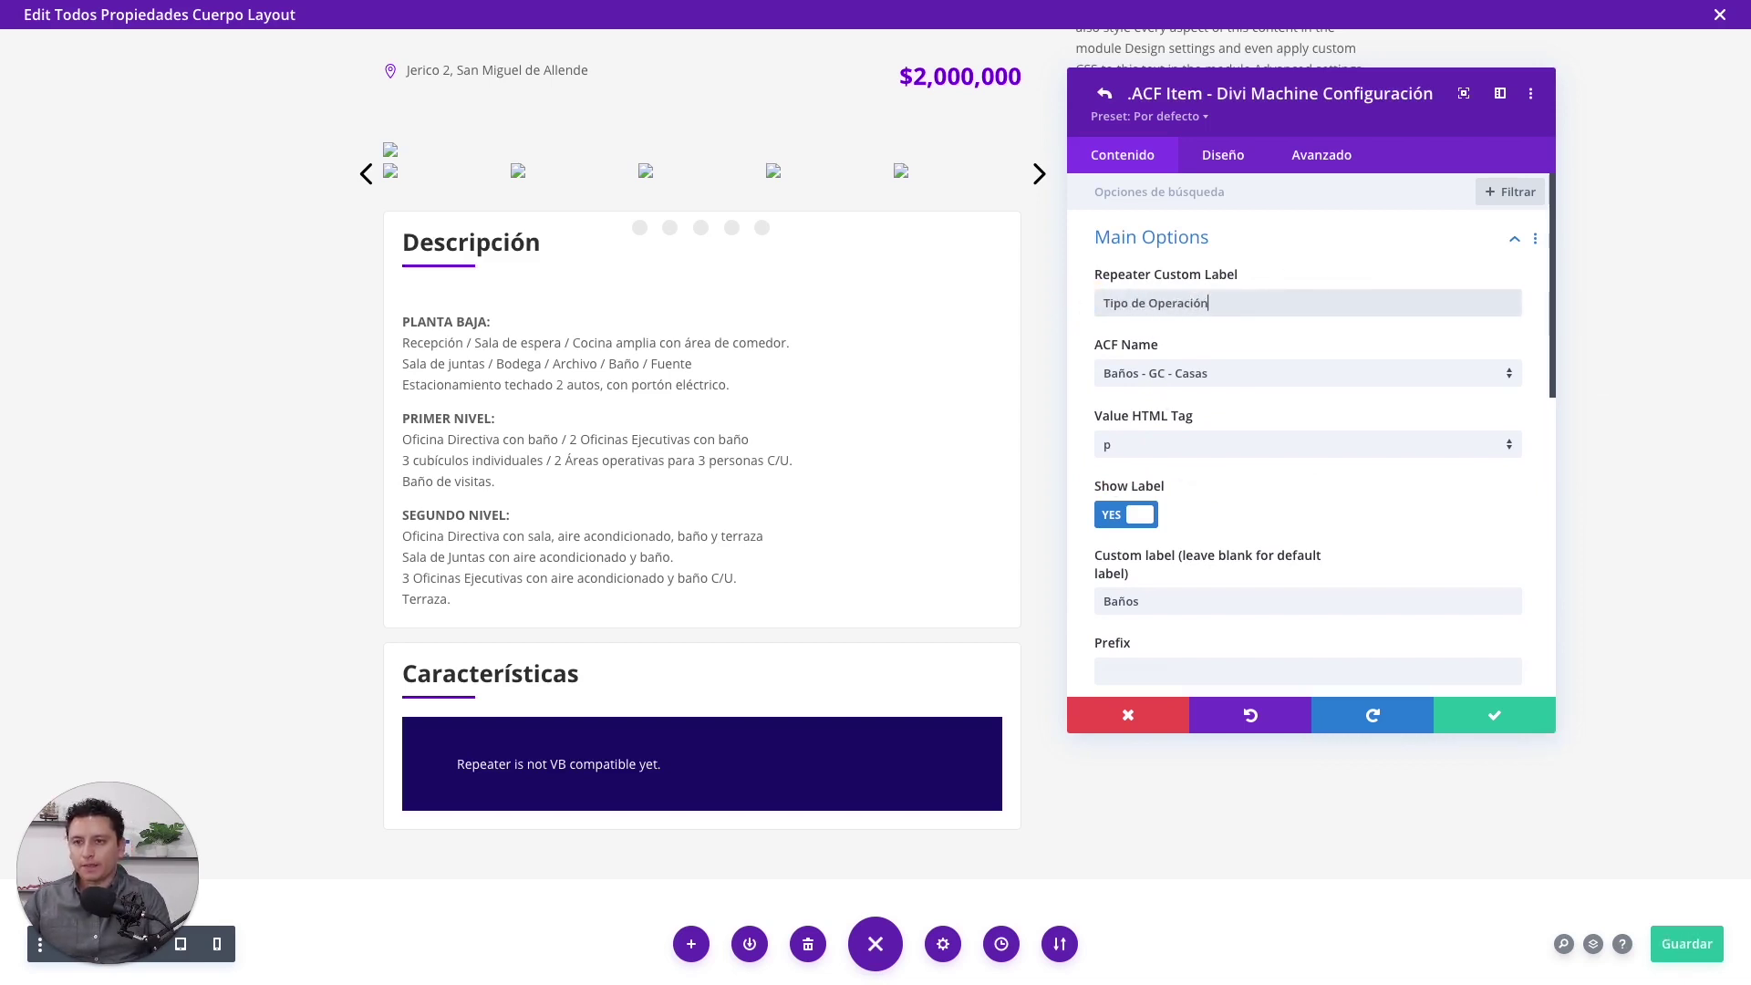
double_click(1121, 601)
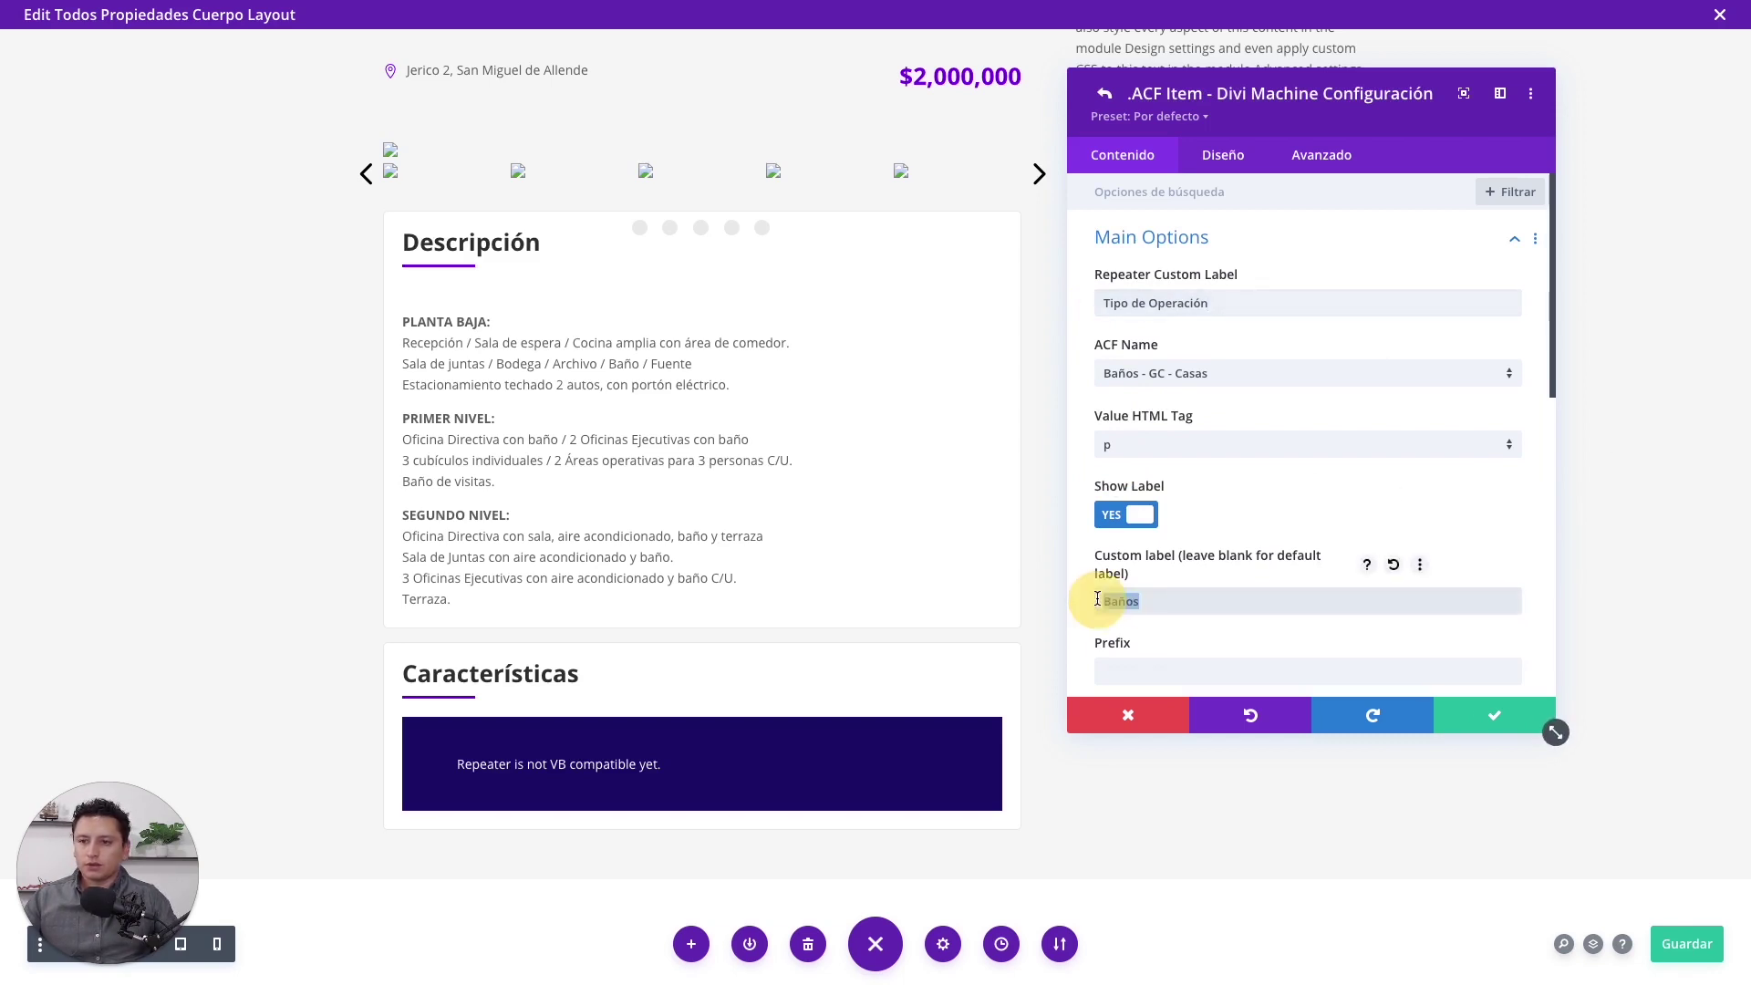
drag(1209, 303, 1040, 301)
key(ctrl+c)
drag(1161, 604, 1048, 599)
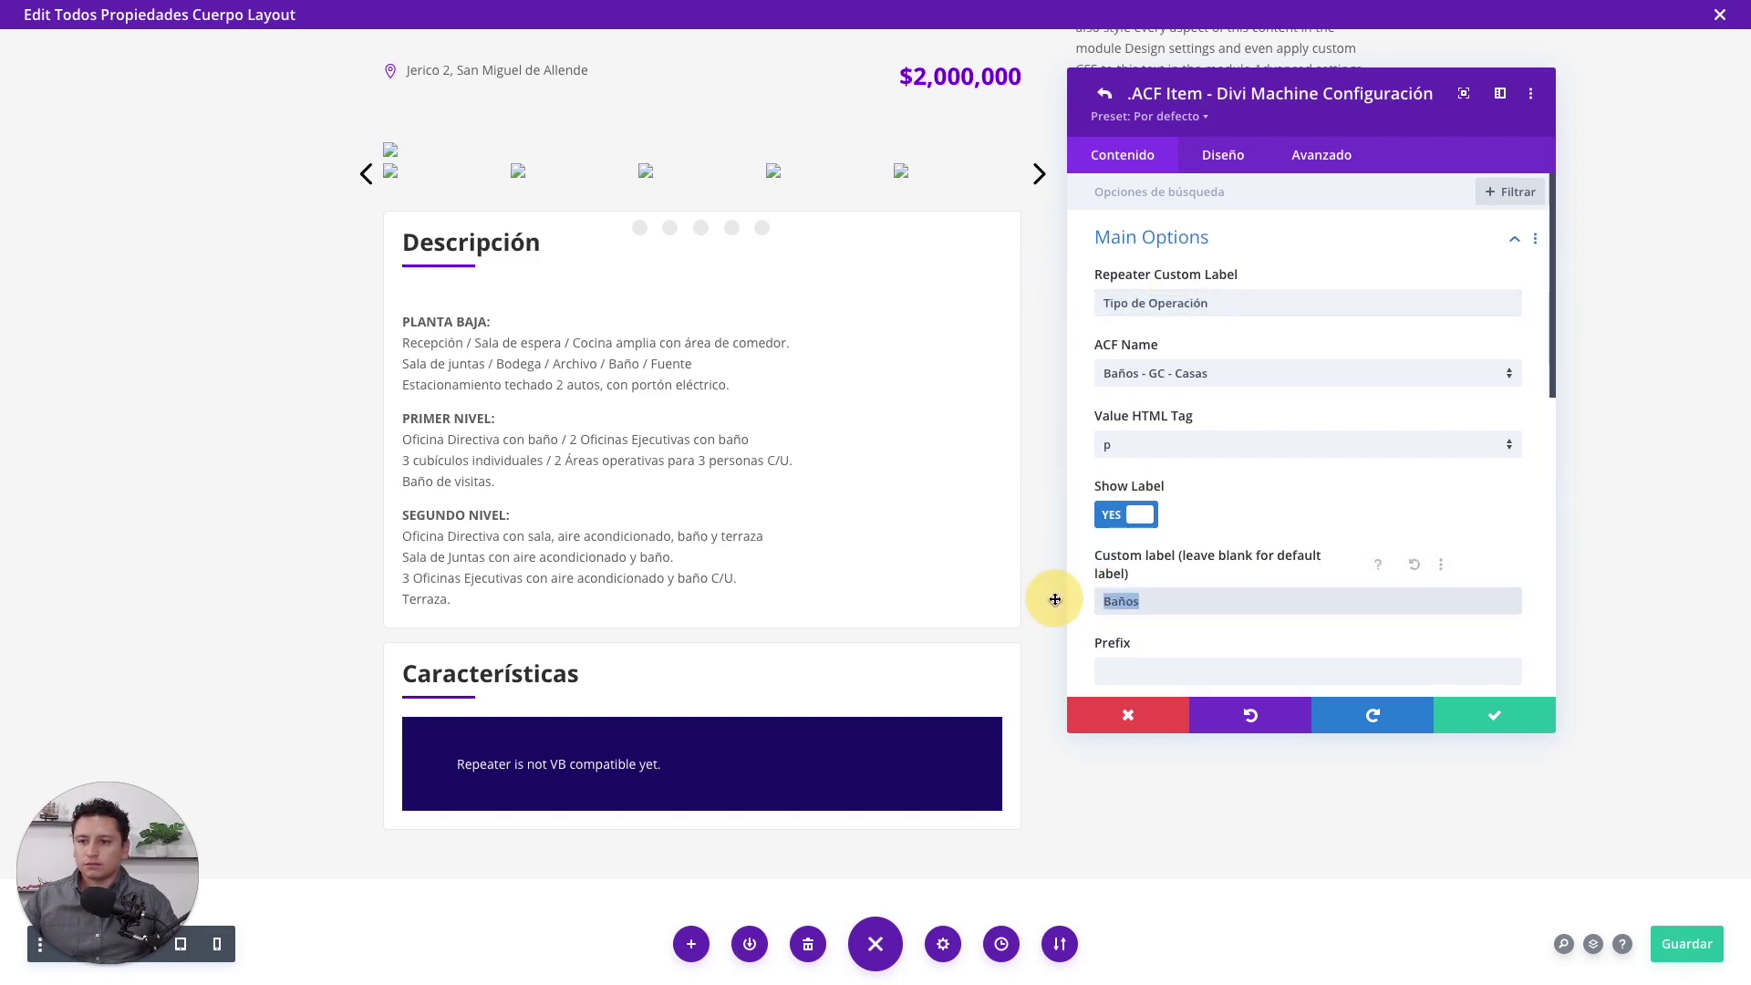
key(ctrl+v)
scroll(1202, 582, down, 5)
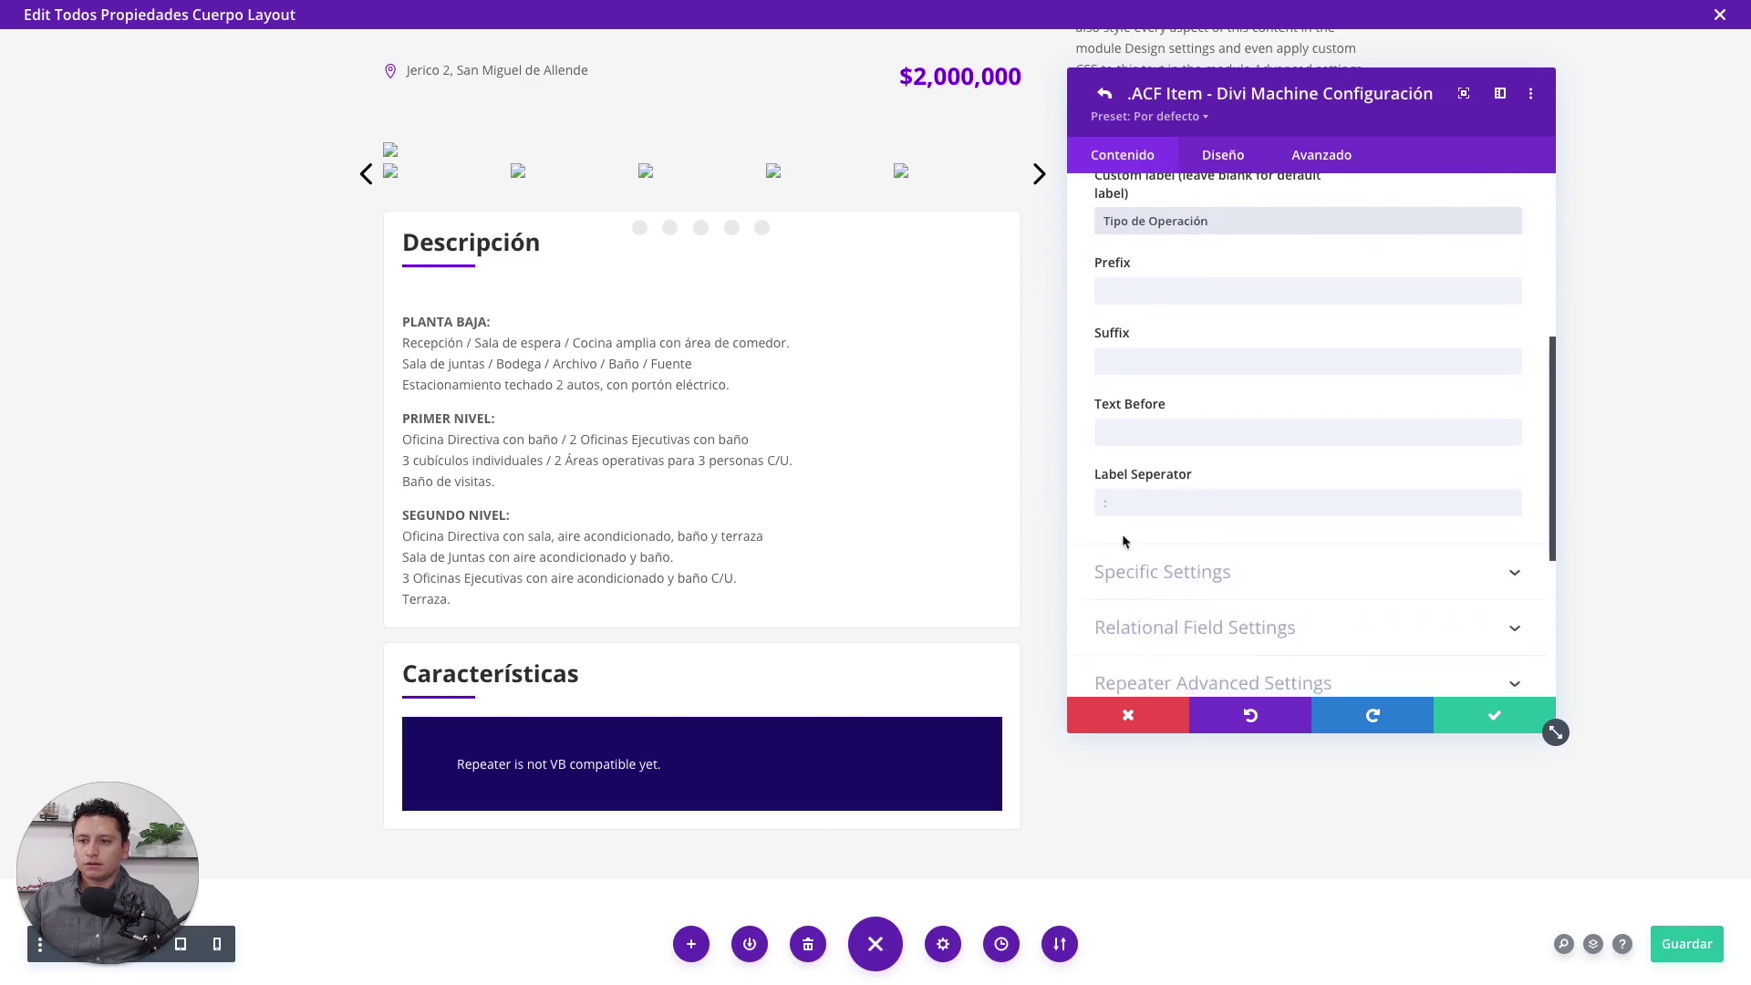
click(1127, 500)
text(:)
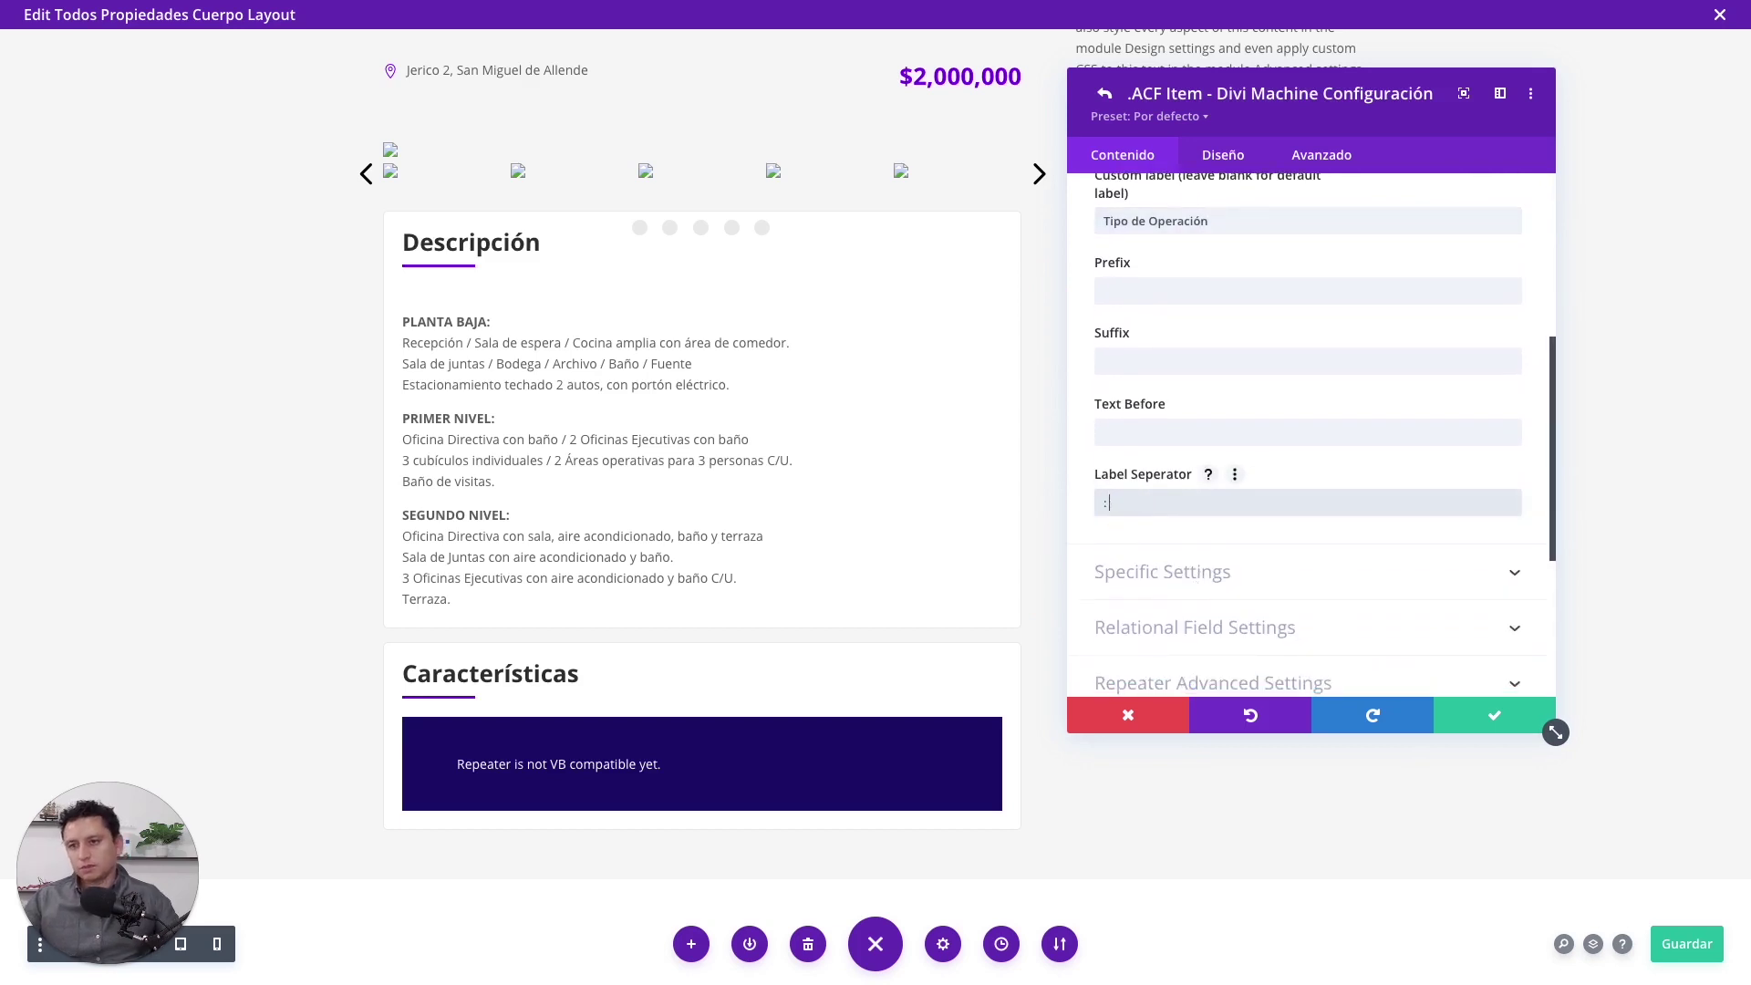
Duplicate it into a seventh item renamed Tipo de Propiedad, linked to the Tipo de Propiedad field
click(1105, 94)
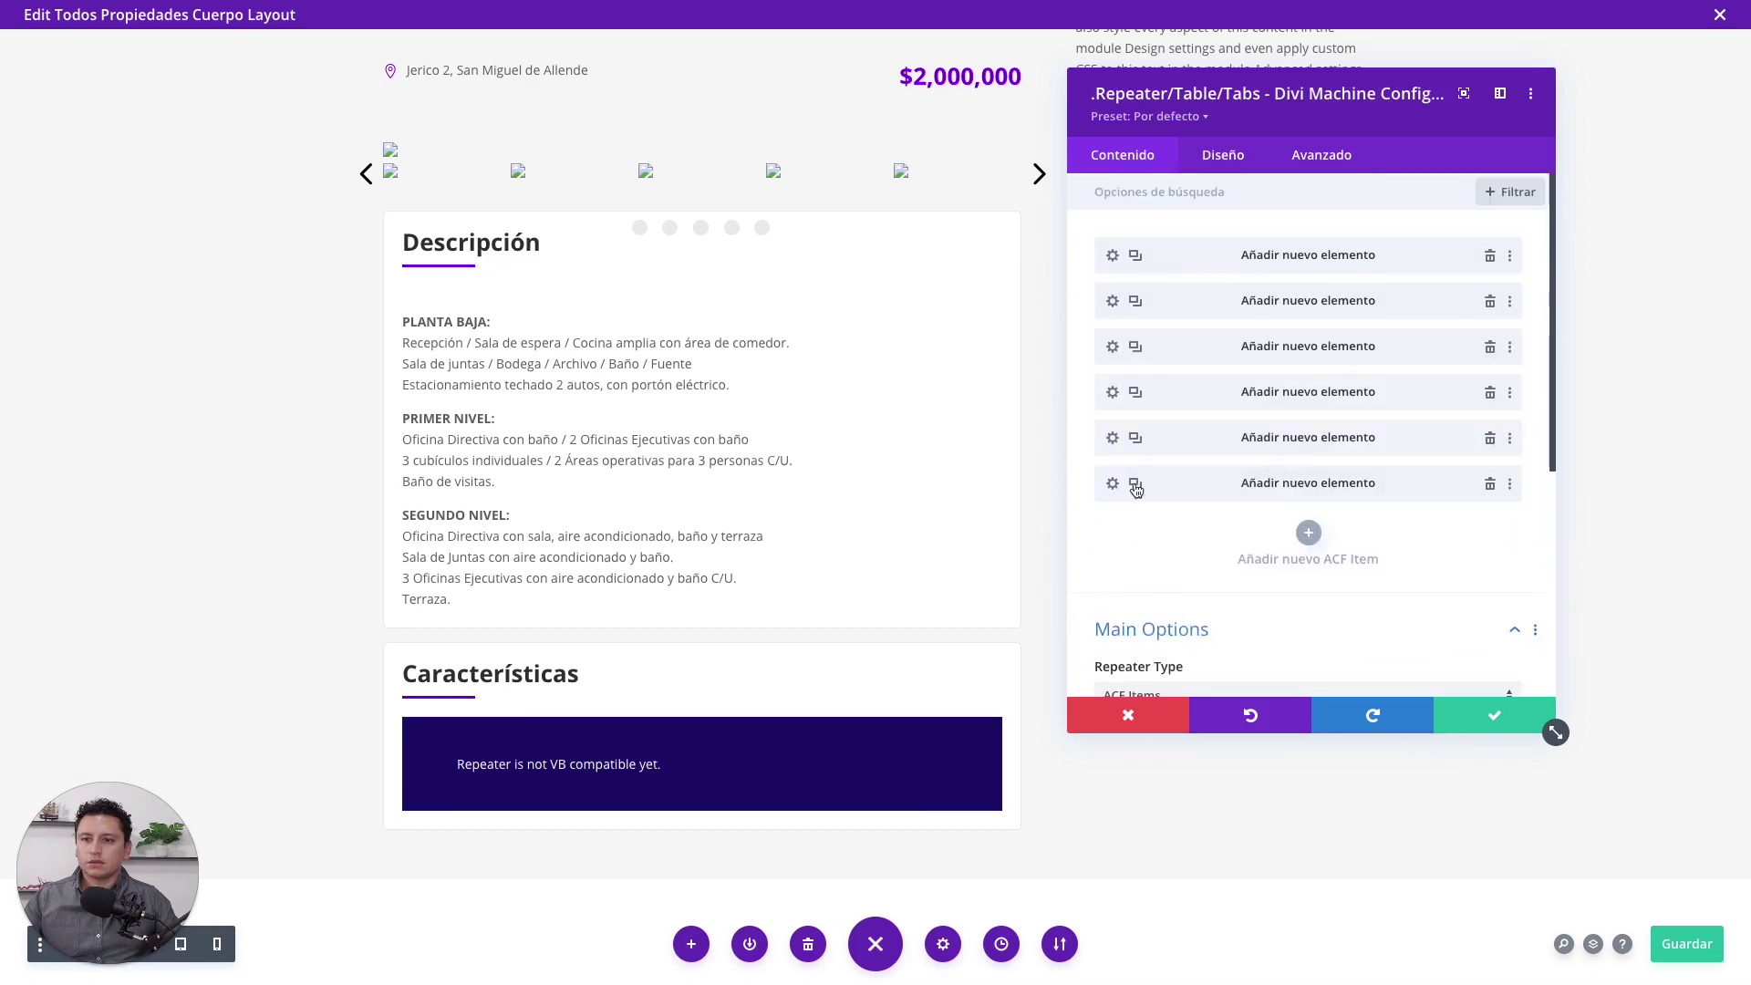
click(1135, 485)
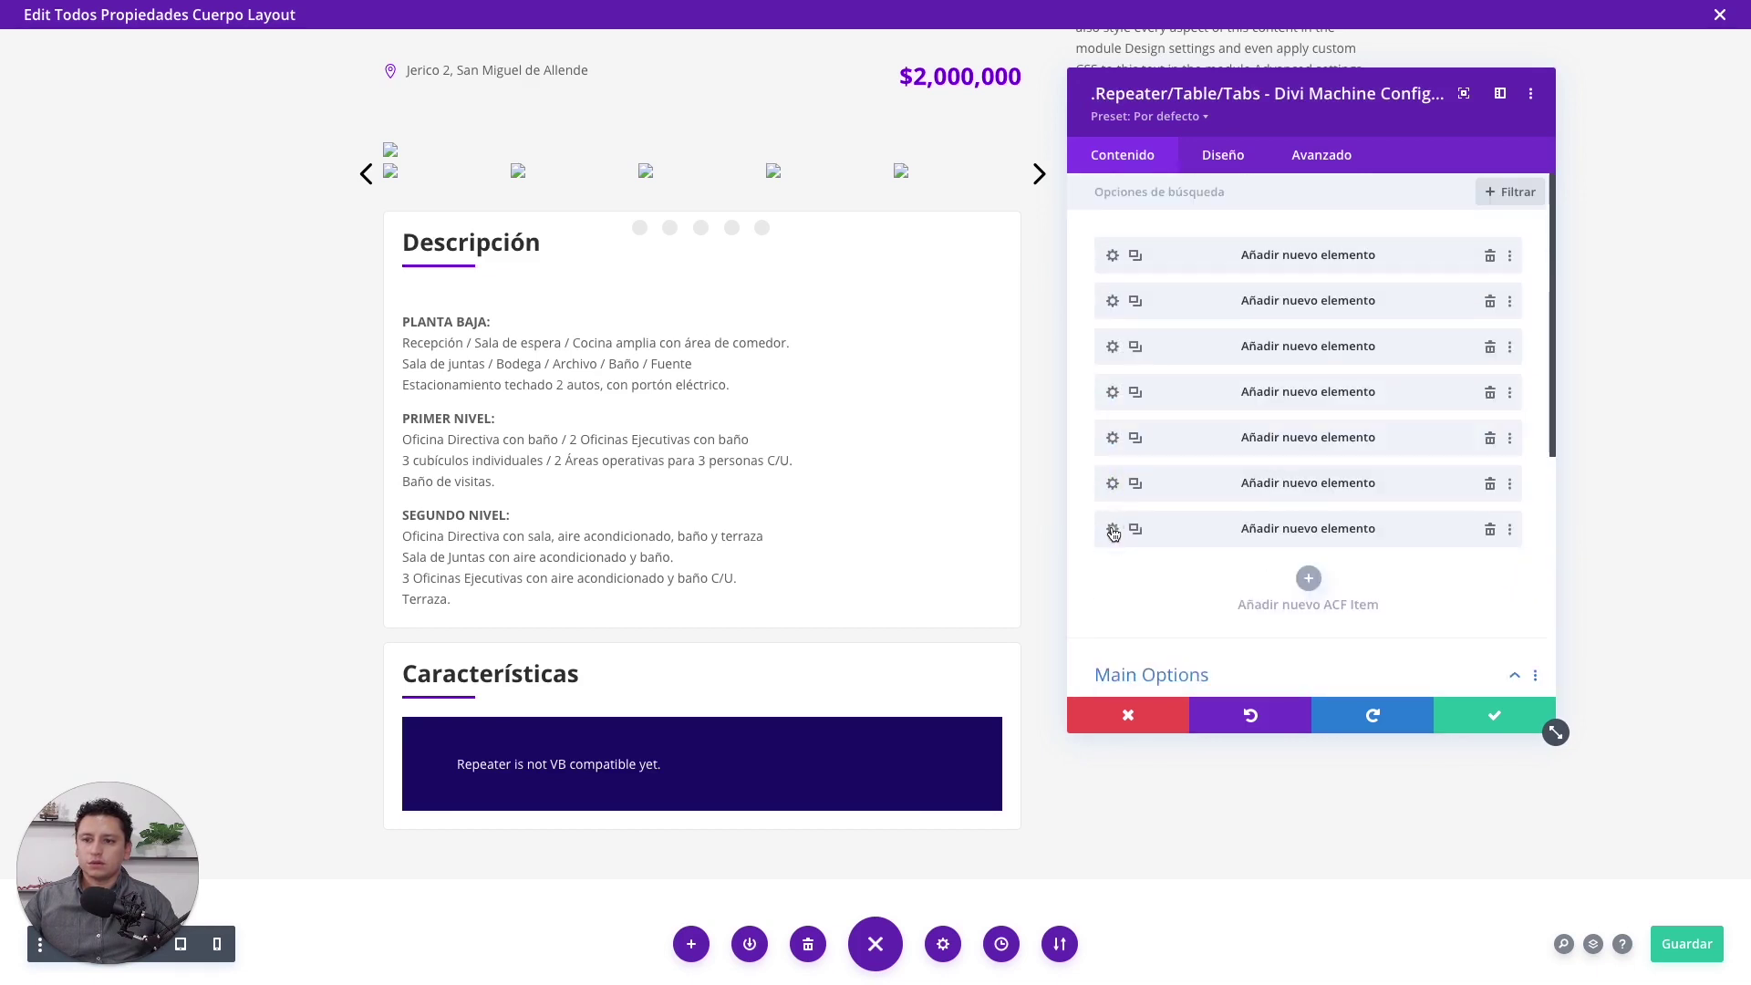
click(1112, 530)
double_click(1181, 303)
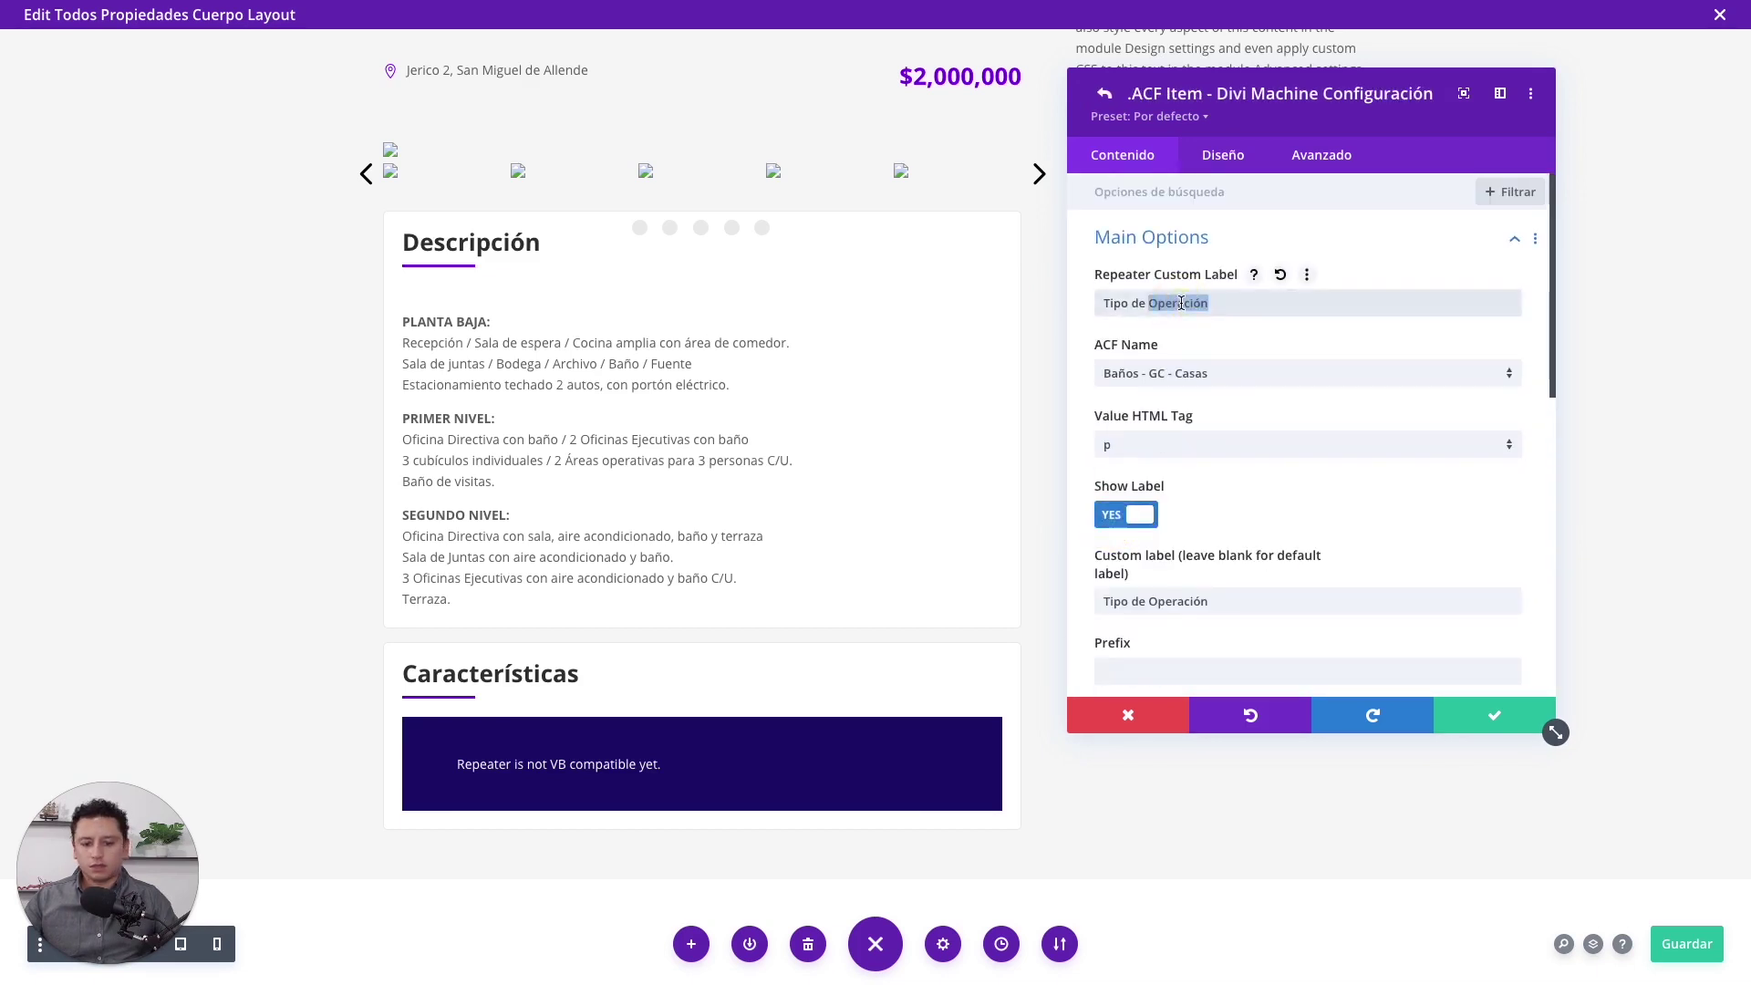
text(Propiedad)
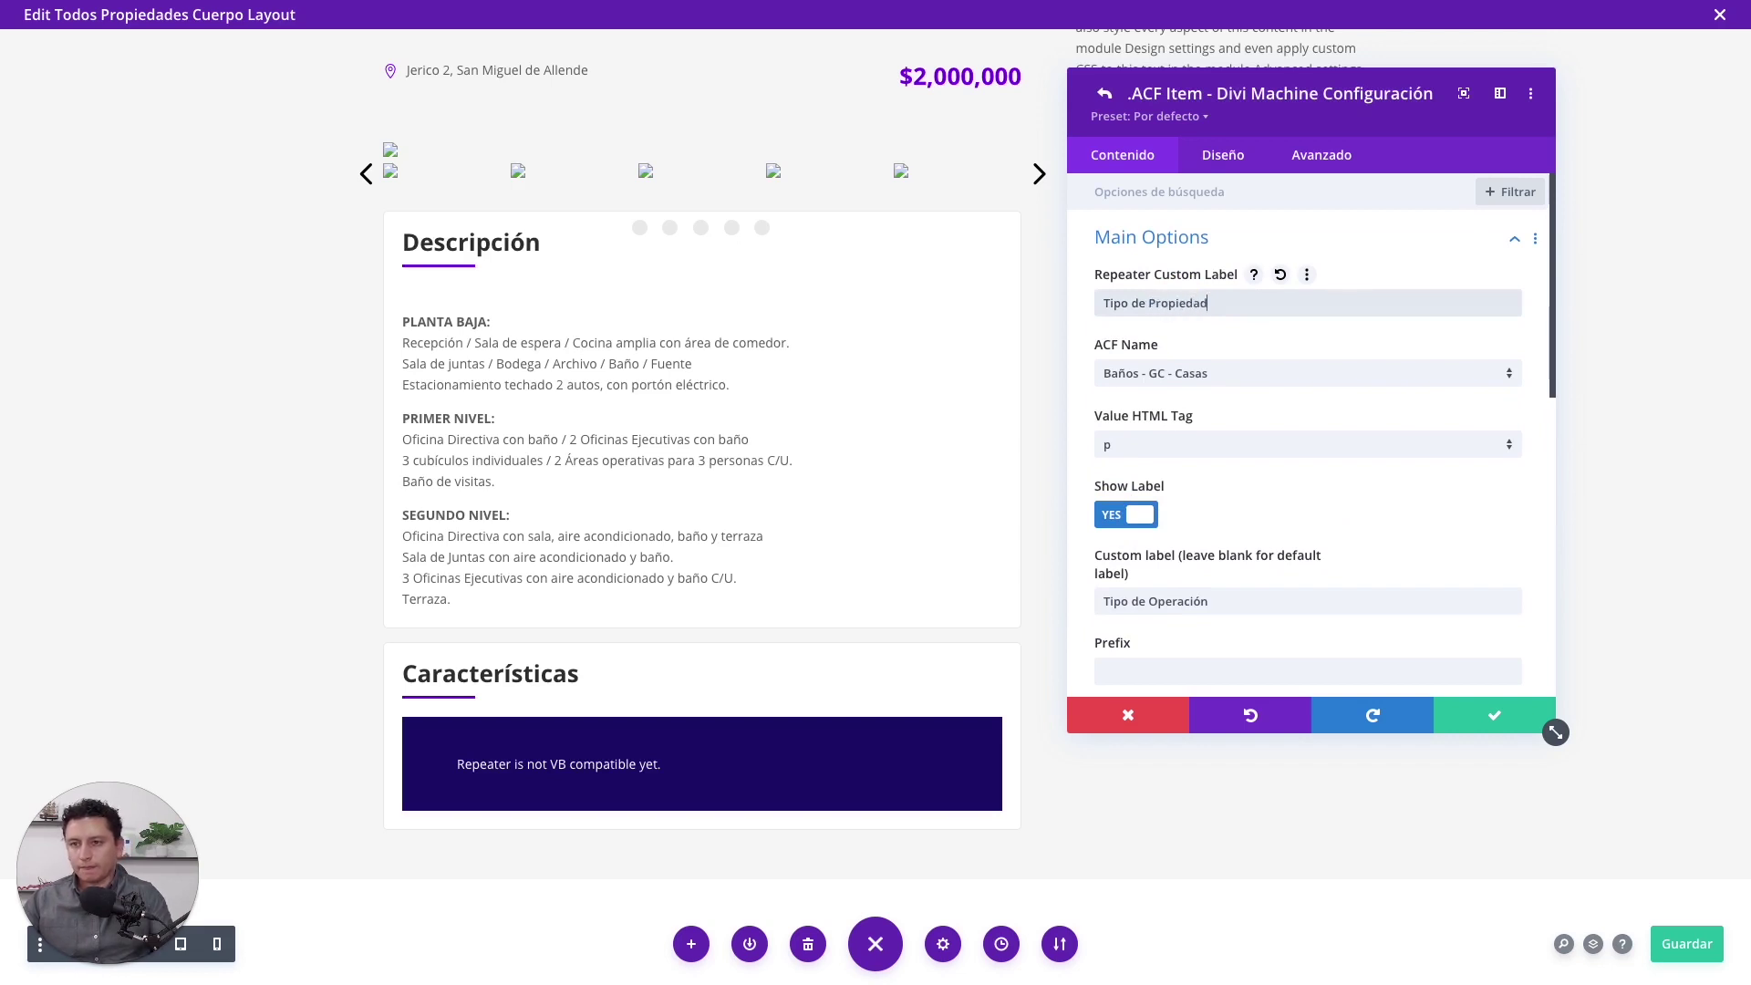
click(1188, 371)
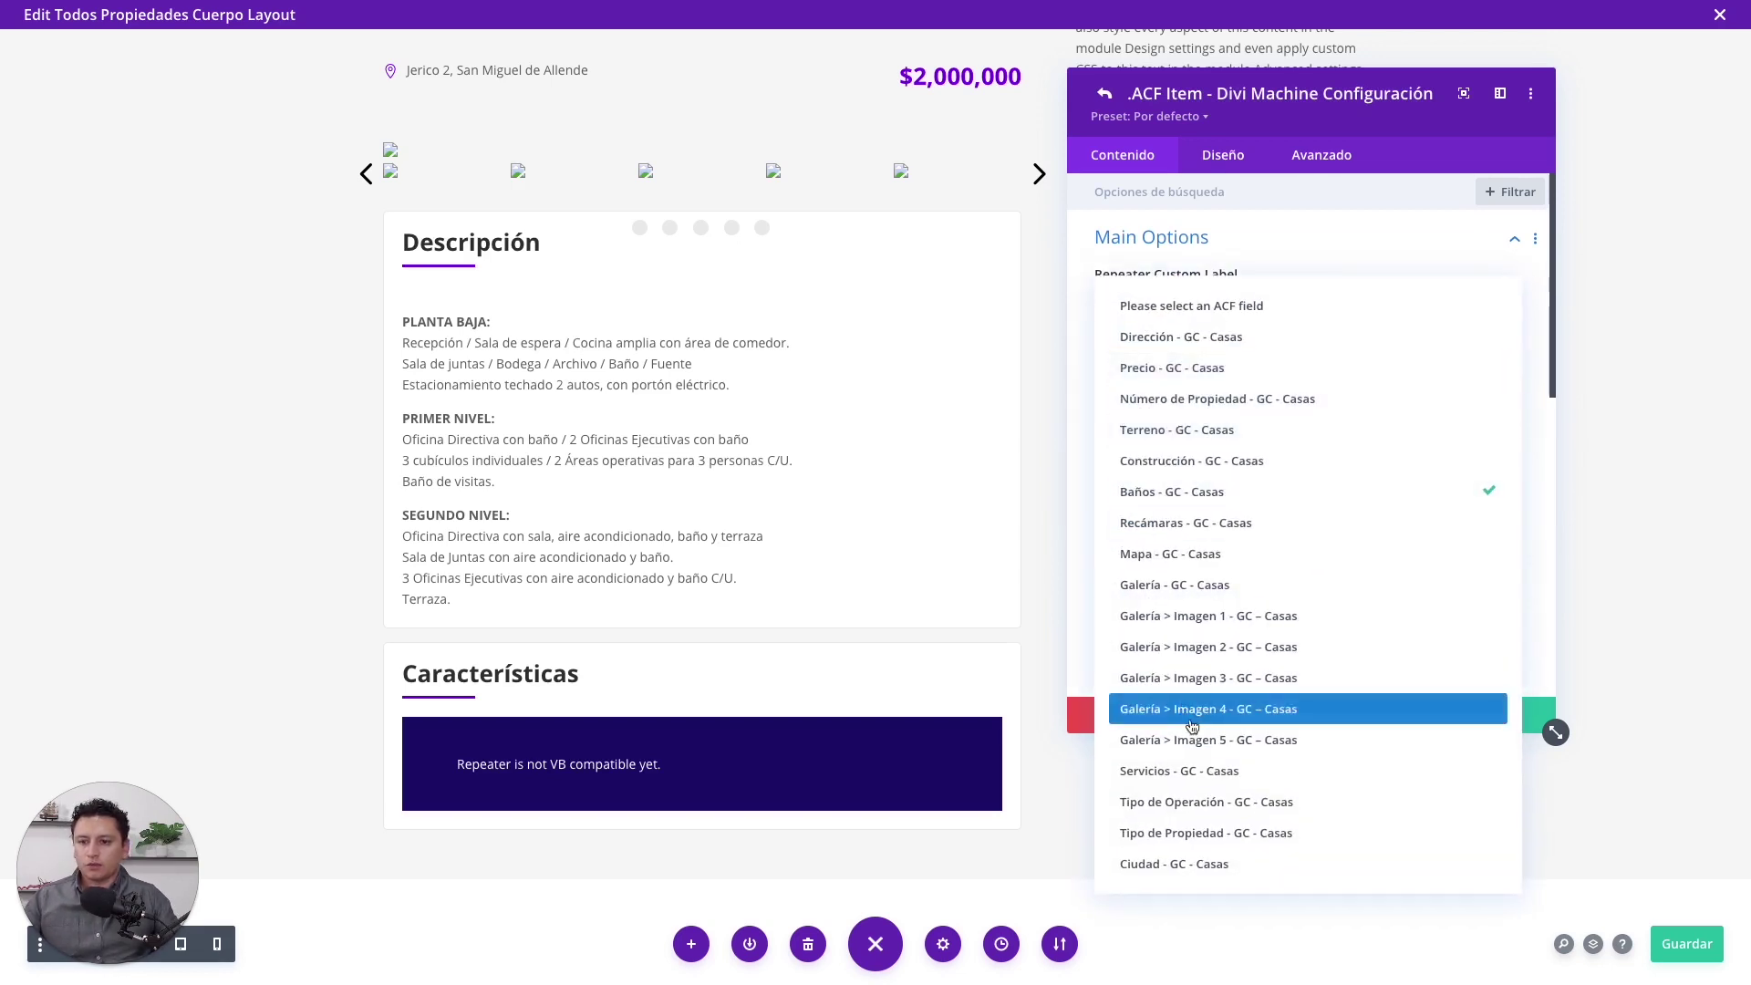
click(1194, 833)
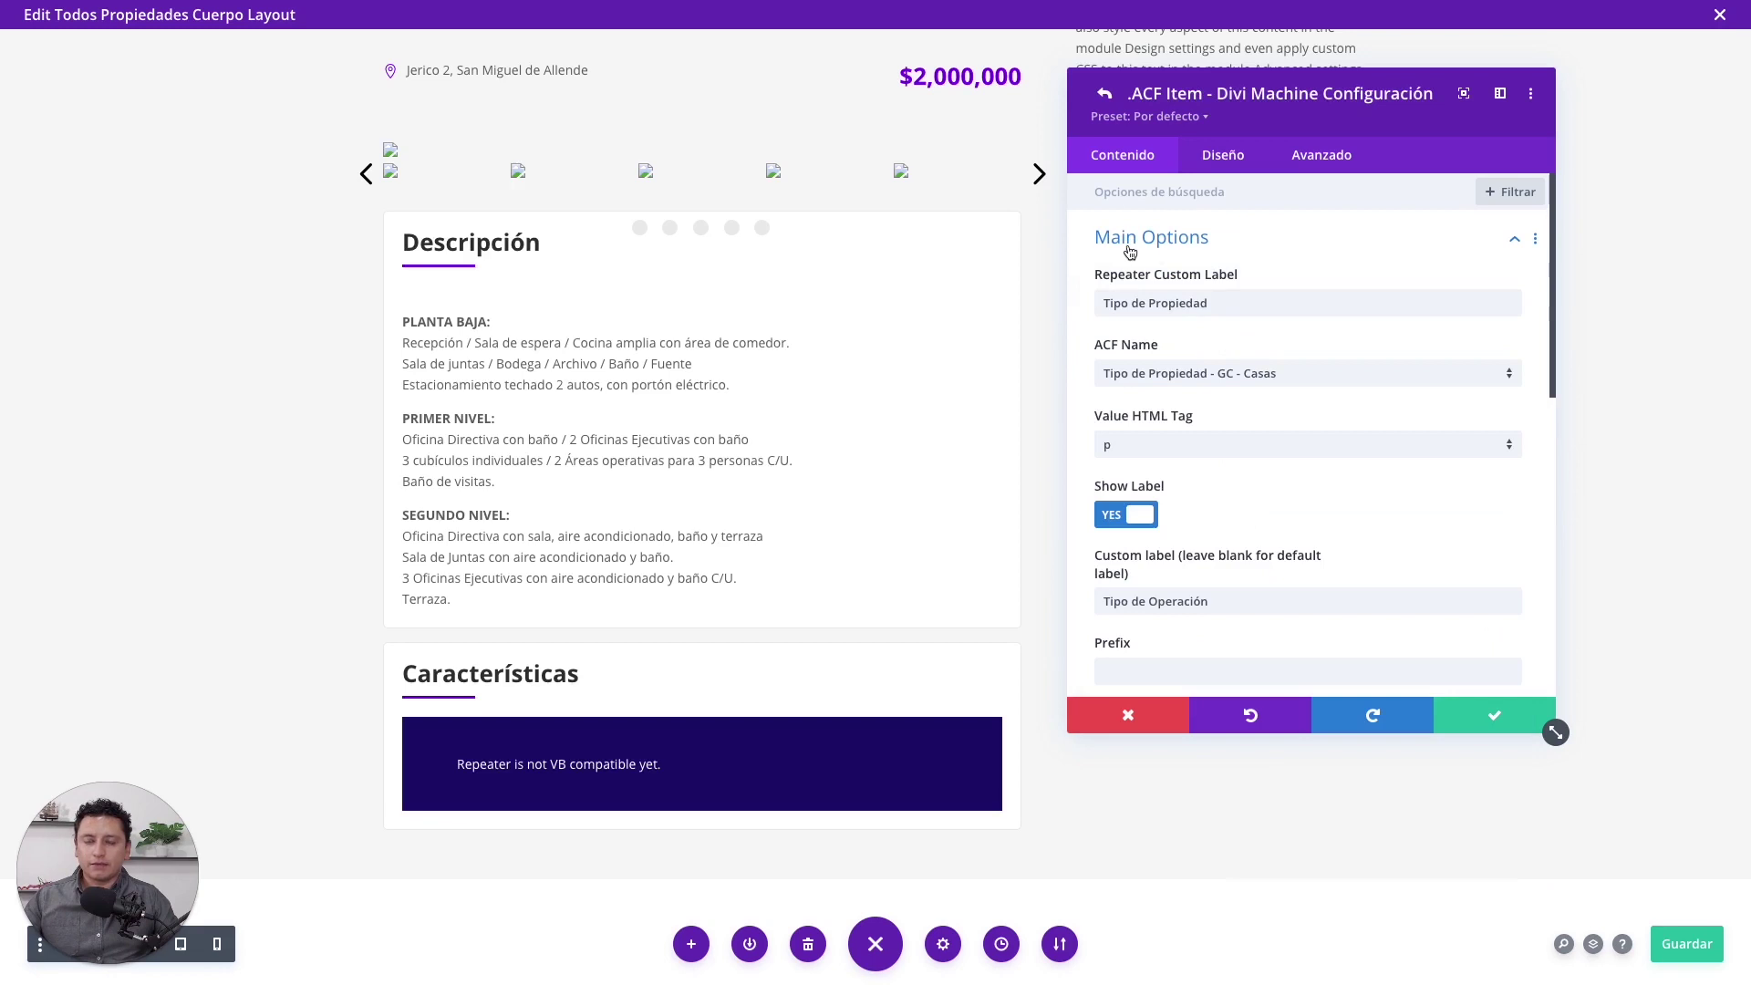
Set the Tipo de Propiedad item's custom label and a ':' separator
scroll(1190, 454, down, 3)
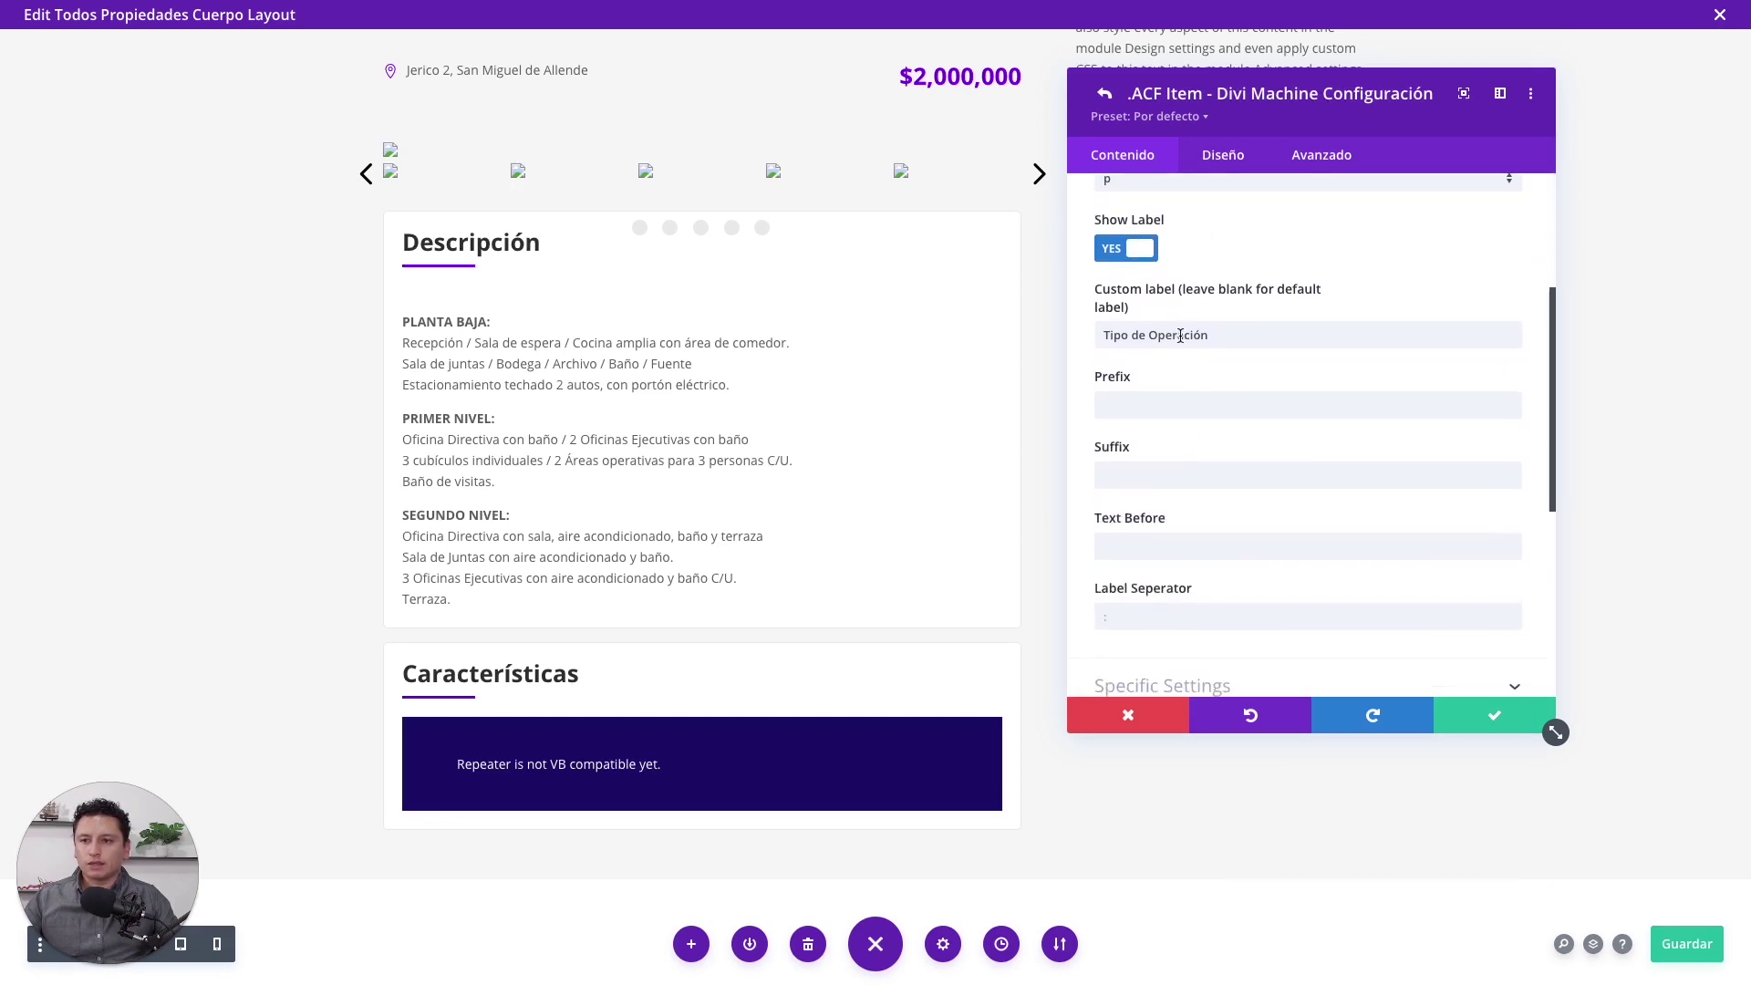
scroll(1184, 328, up, 3)
drag(1179, 306, 1104, 304)
scroll(1204, 492, down, 1)
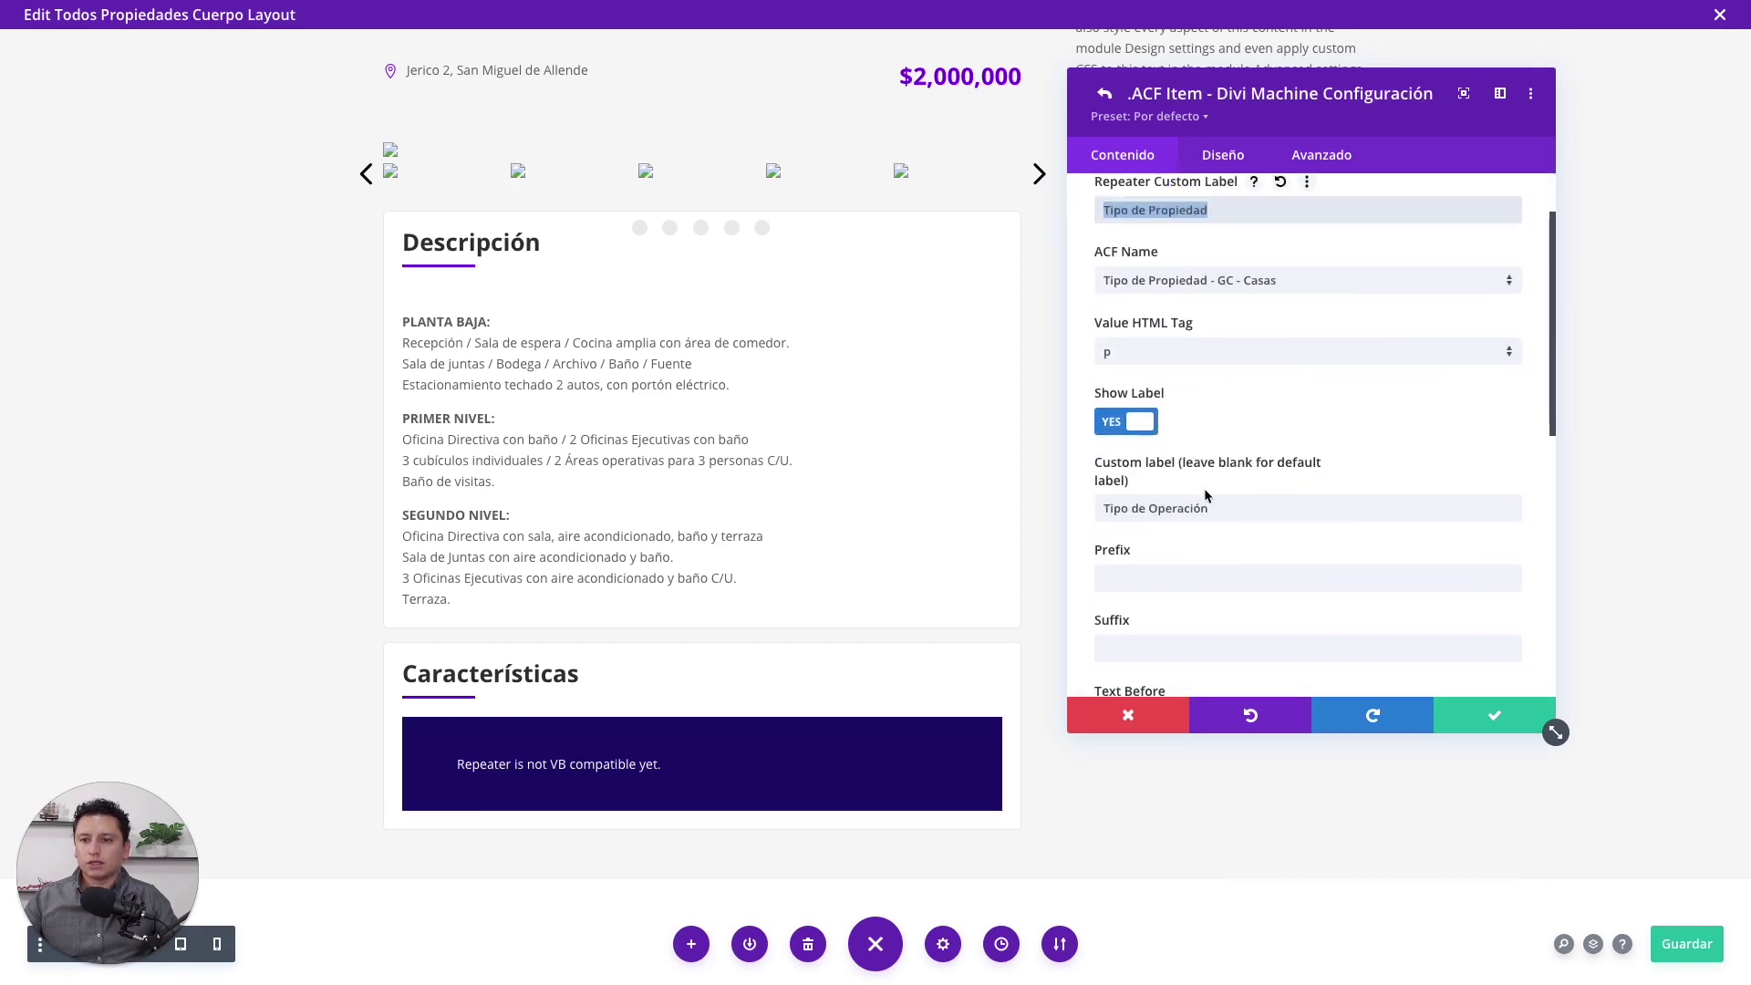
drag(1208, 508, 1108, 508)
key(BackSpace)
scroll(1213, 498, down, 4)
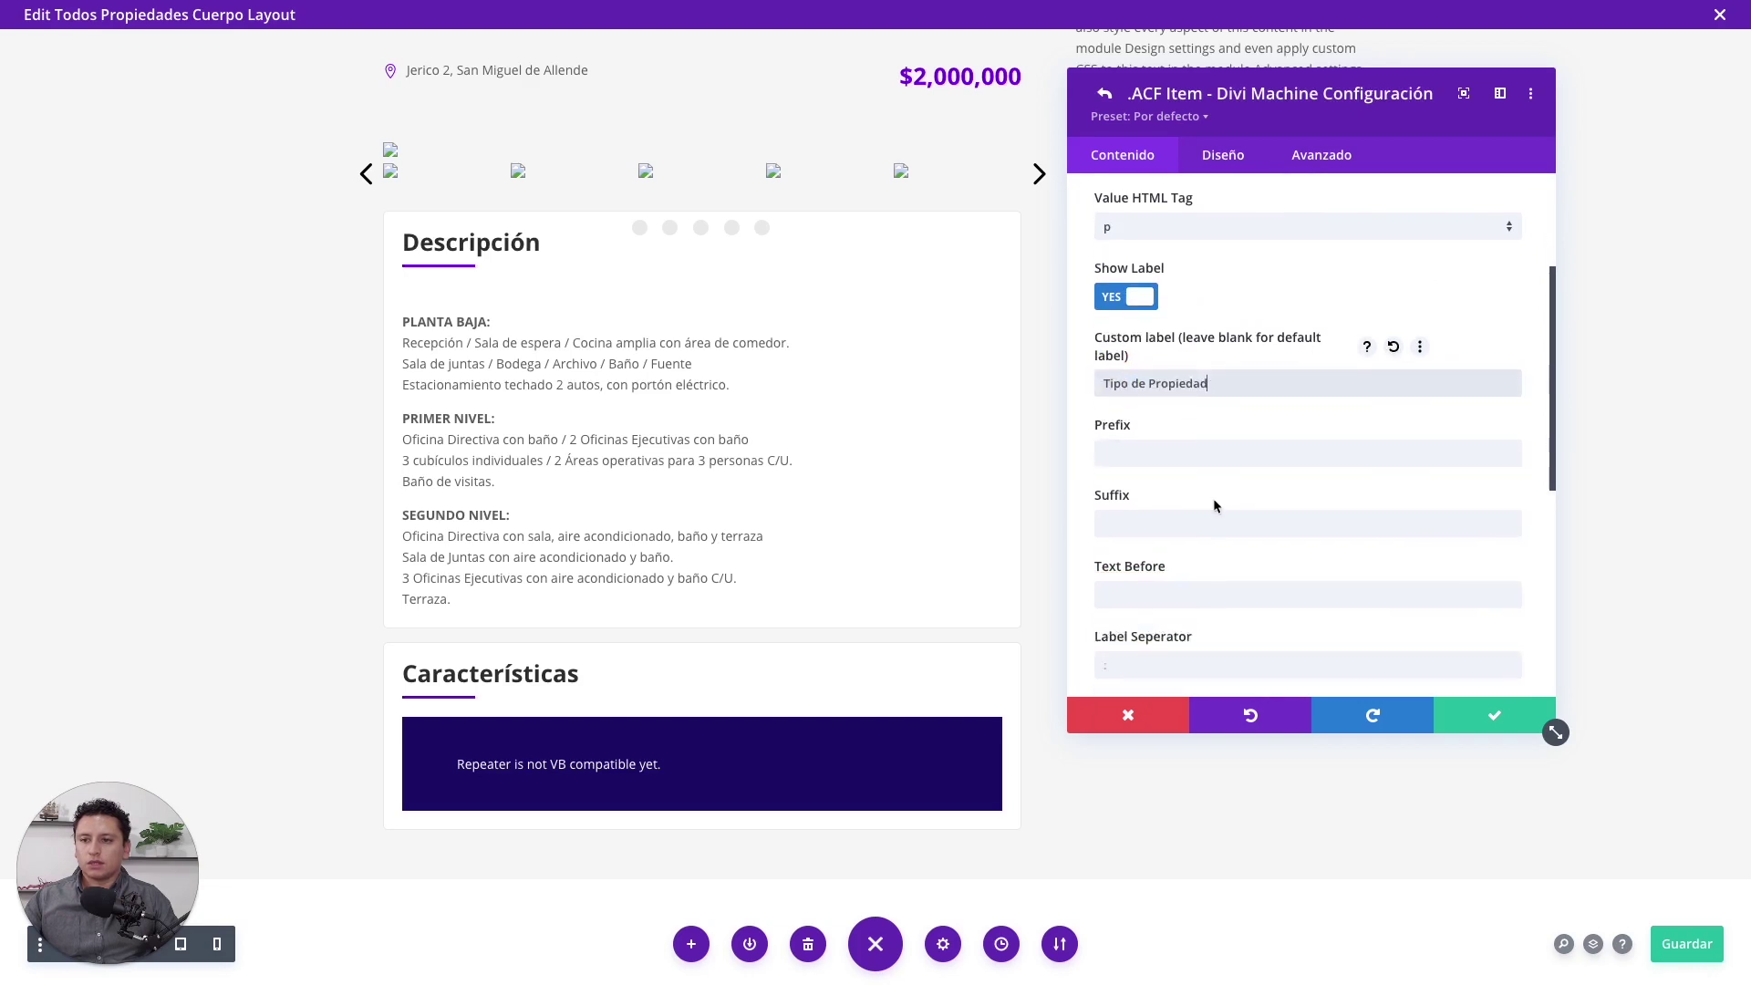
click(1121, 435)
text(:)
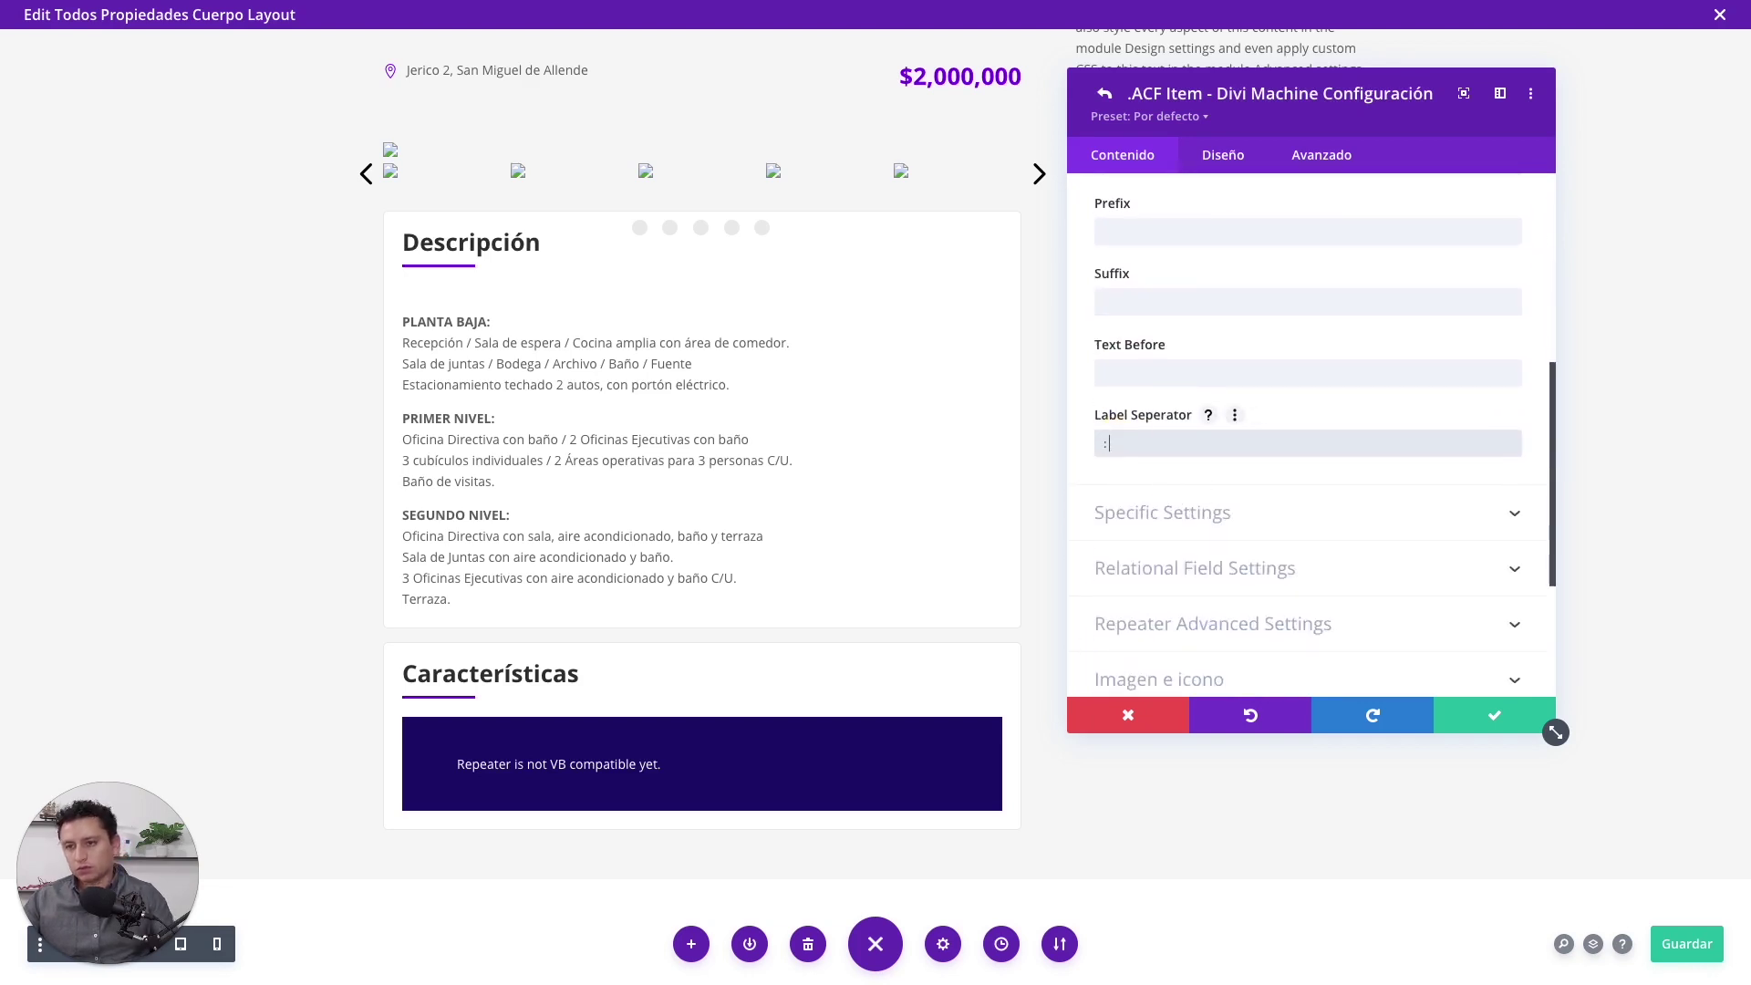
Link the sixth item to the Tipo de Operación field
click(1103, 95)
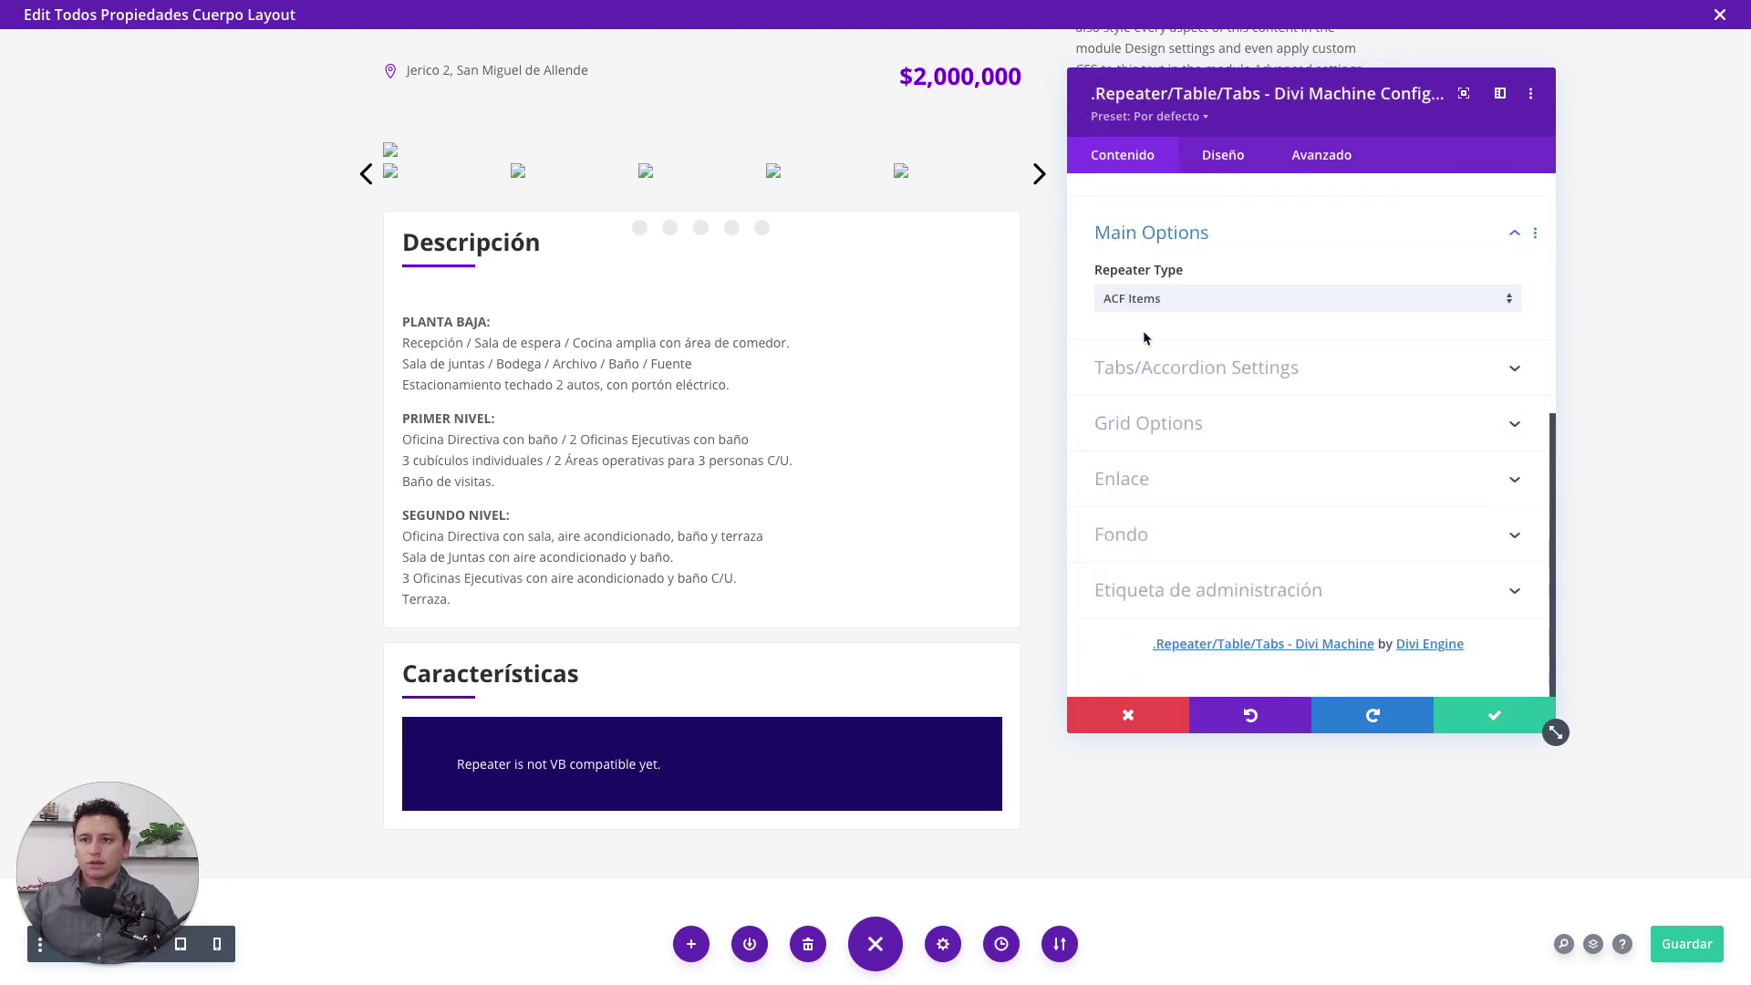
scroll(1133, 426, up, 4)
click(1113, 416)
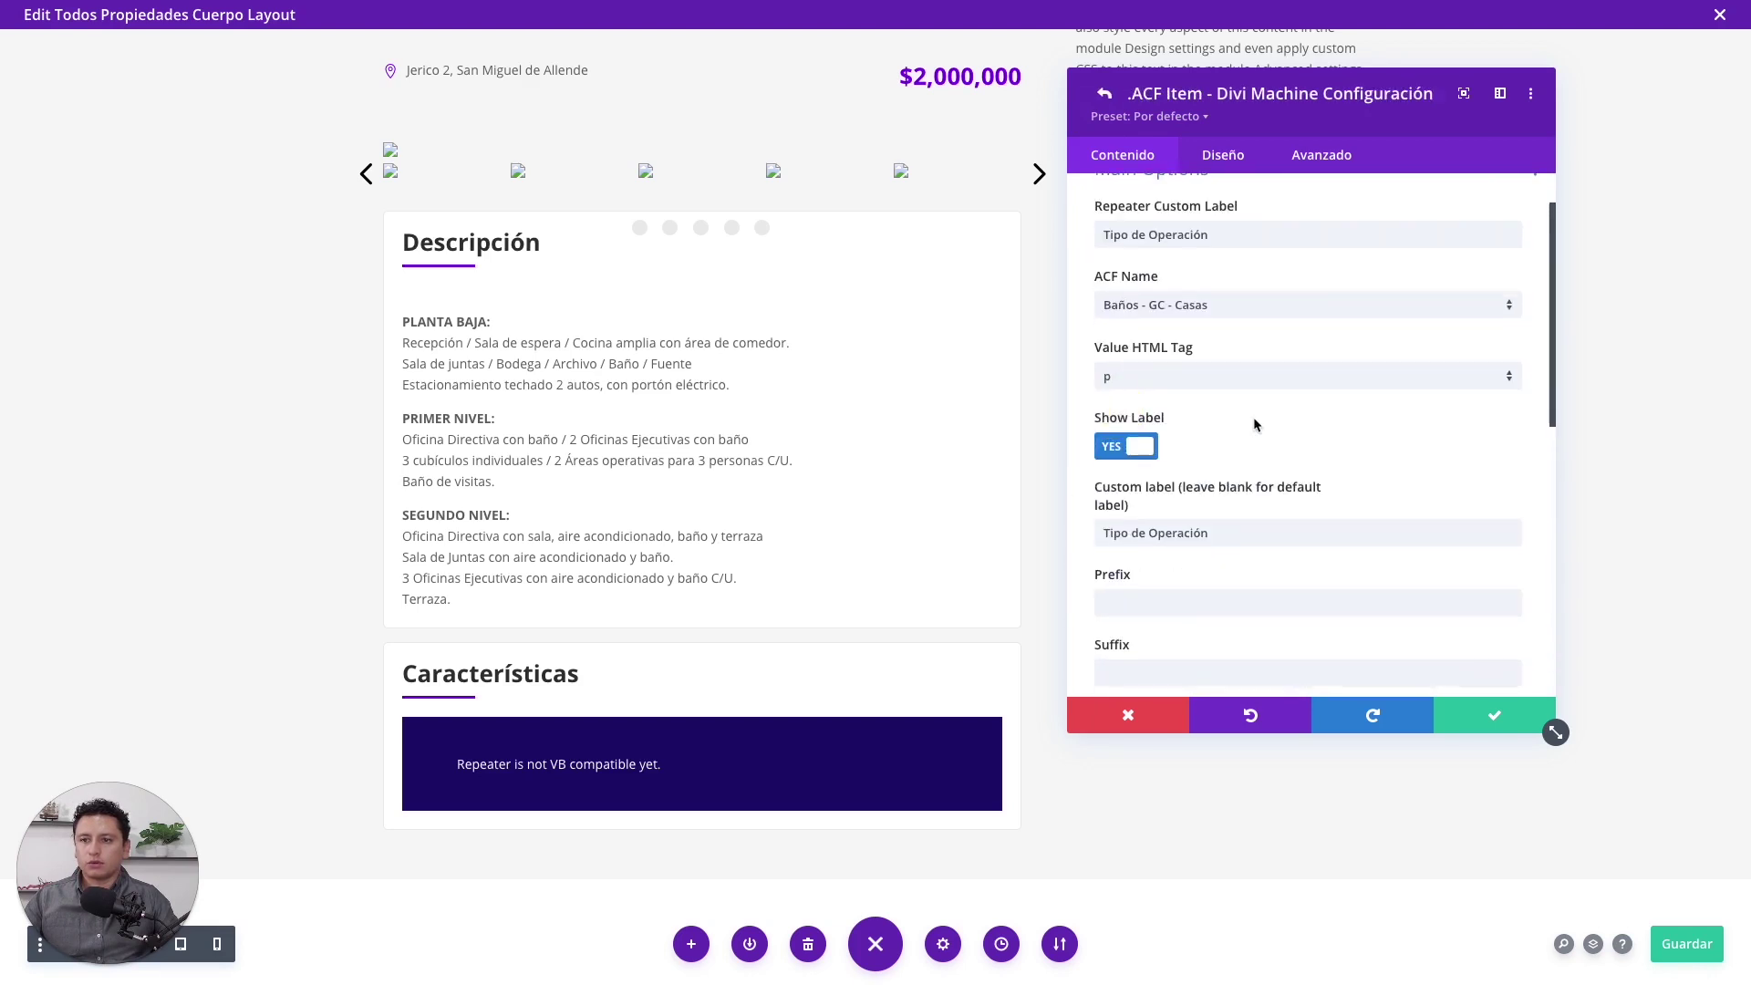
click(1187, 379)
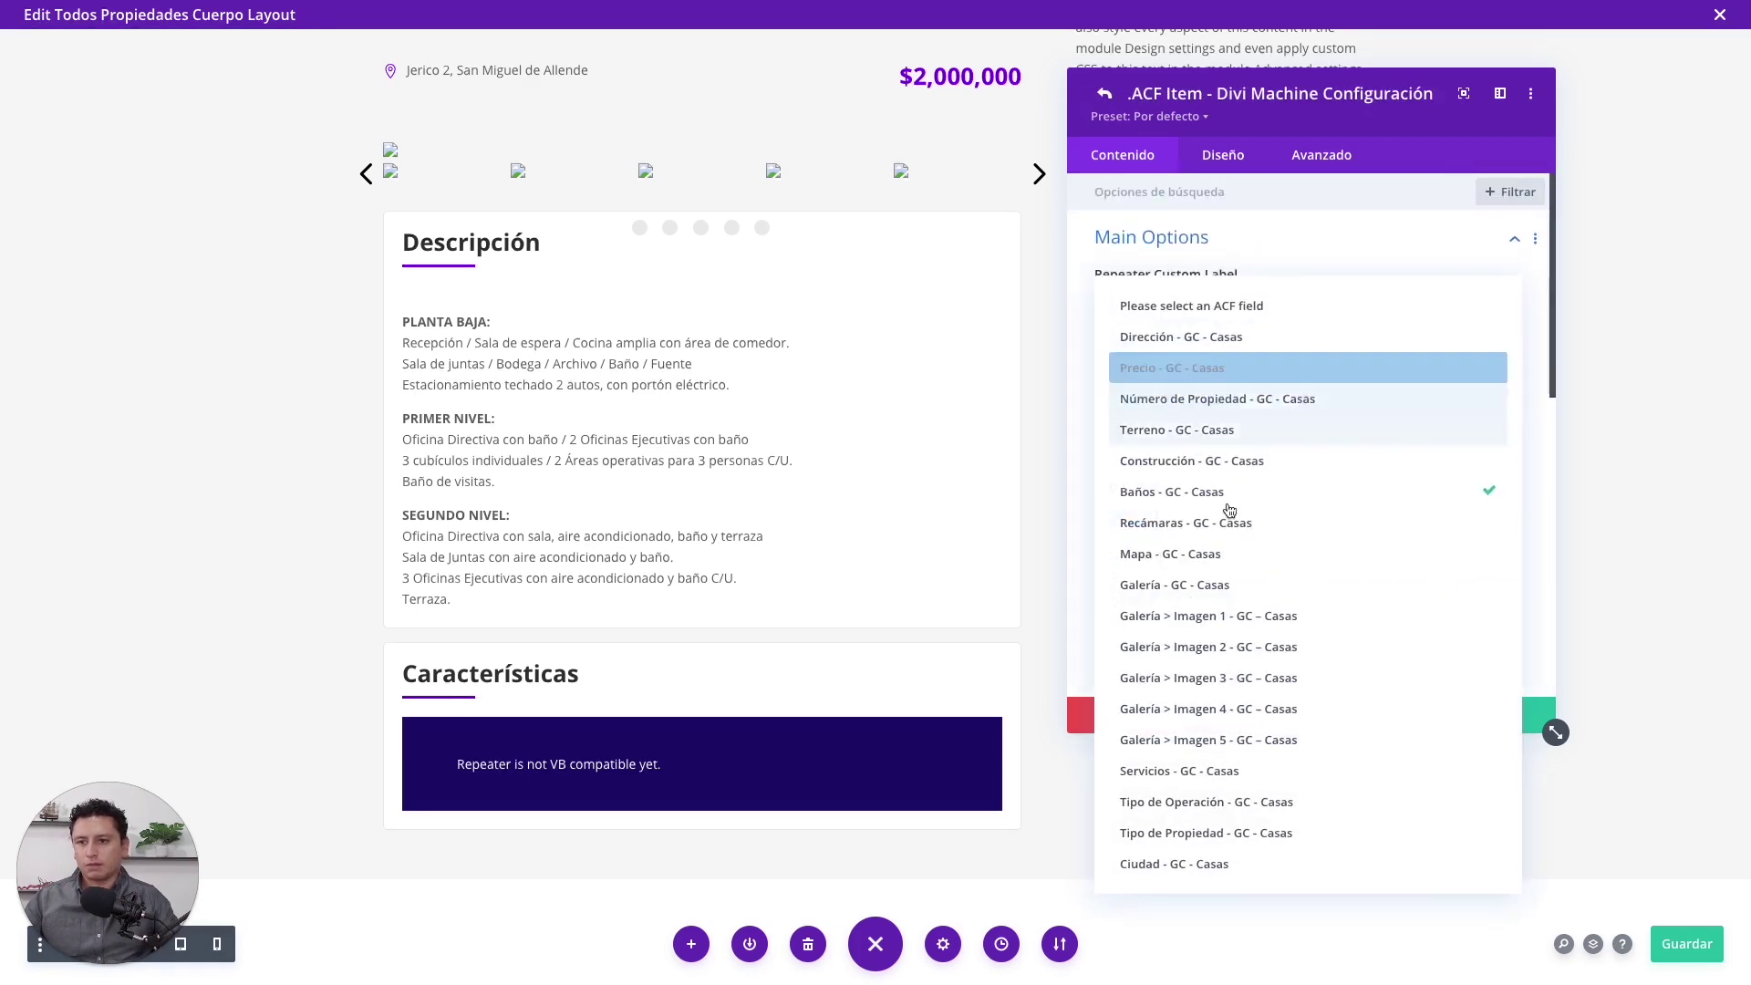
click(1233, 832)
click(1104, 95)
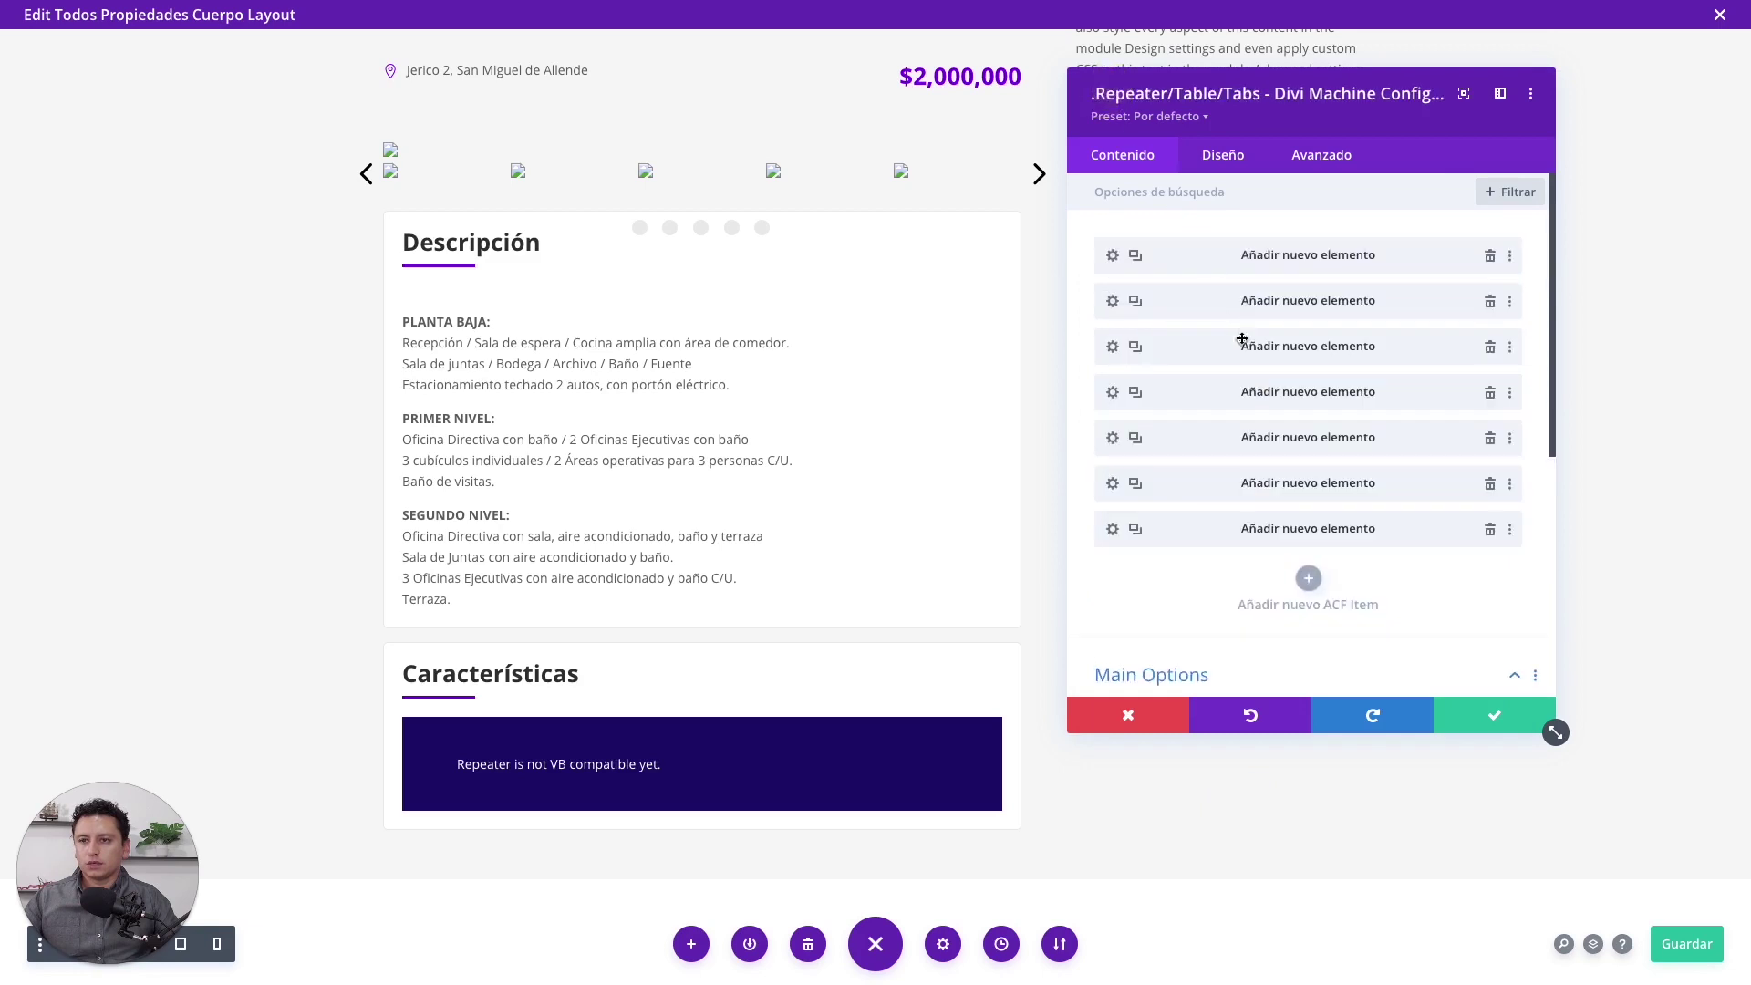
Add a new repeater item labelled Ciudad, with Ciudad as its custom label
click(1309, 580)
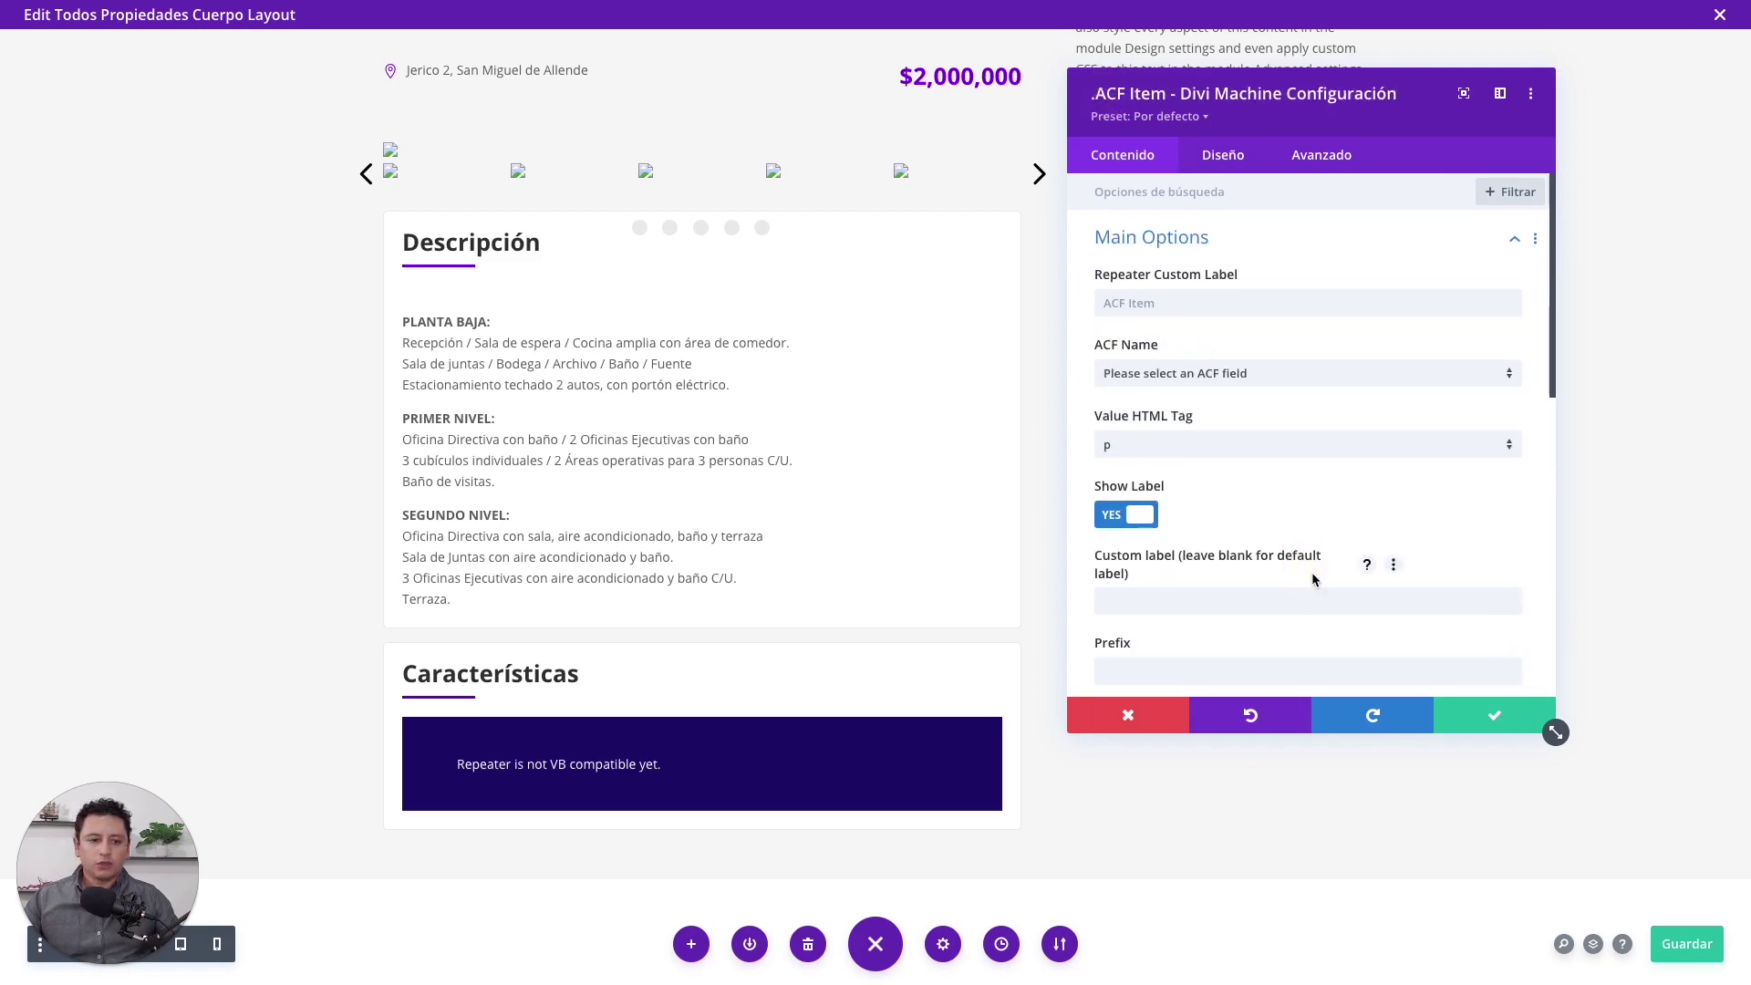
click(1151, 305)
text(ciu)
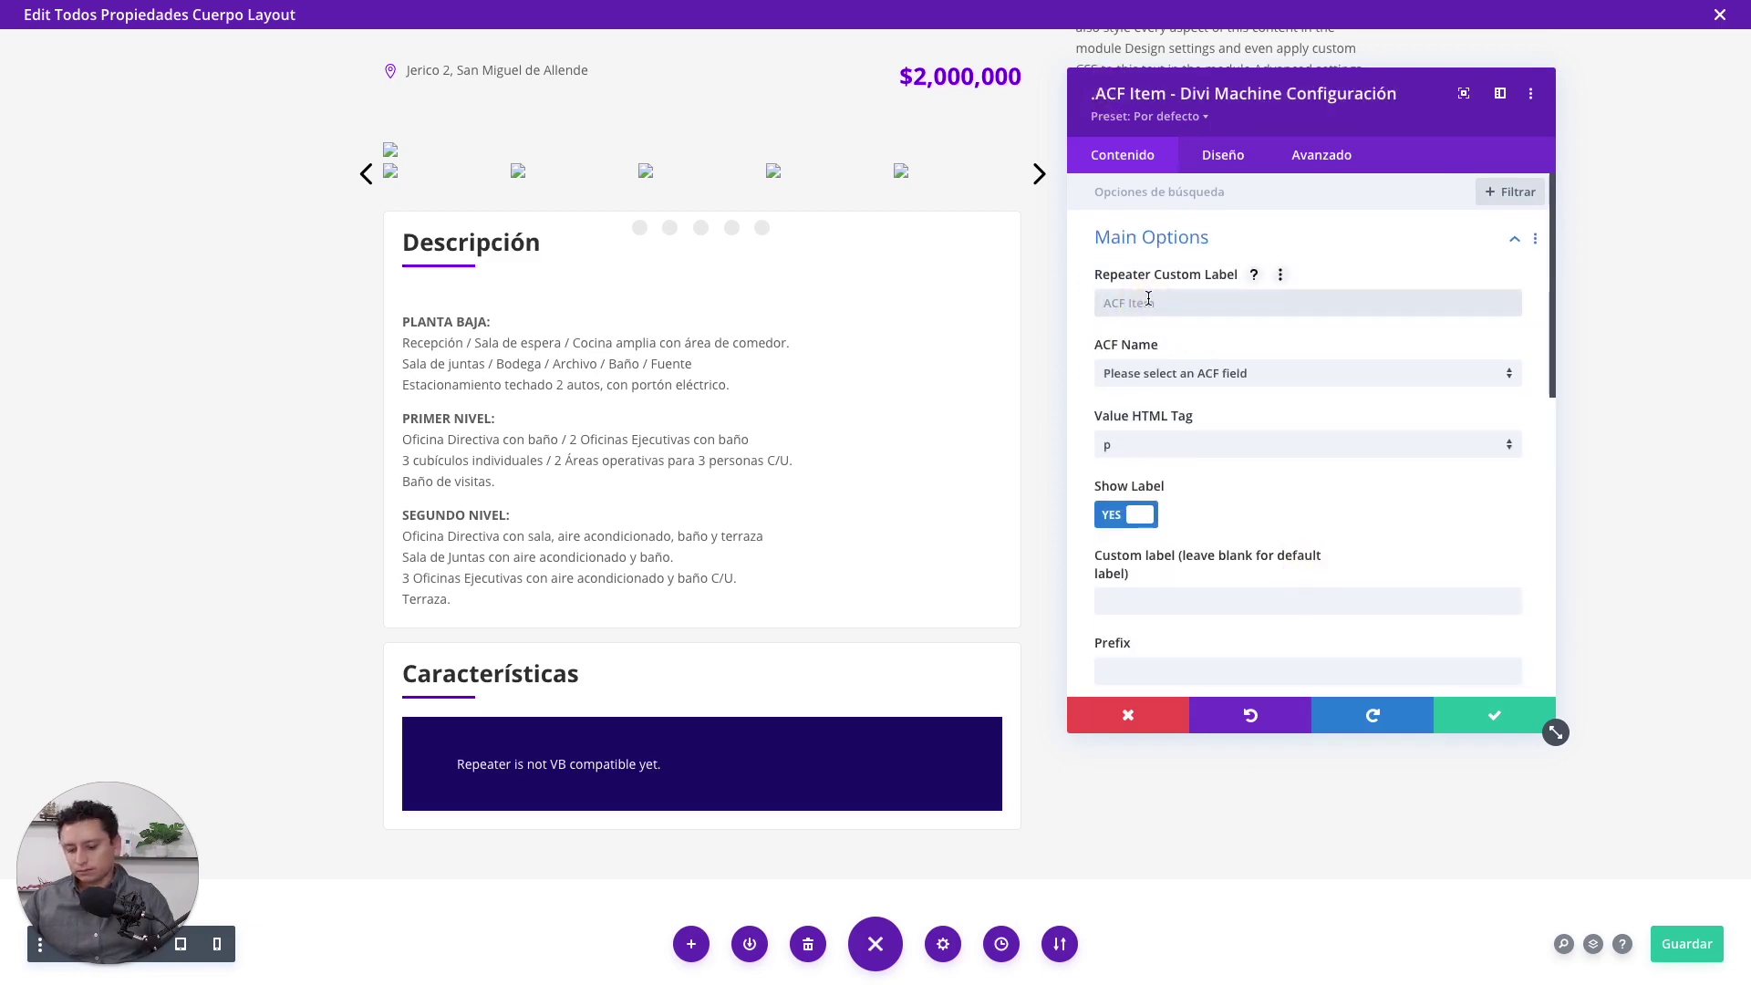
text(dad)
key(ctrl+a)
text(Ciu)
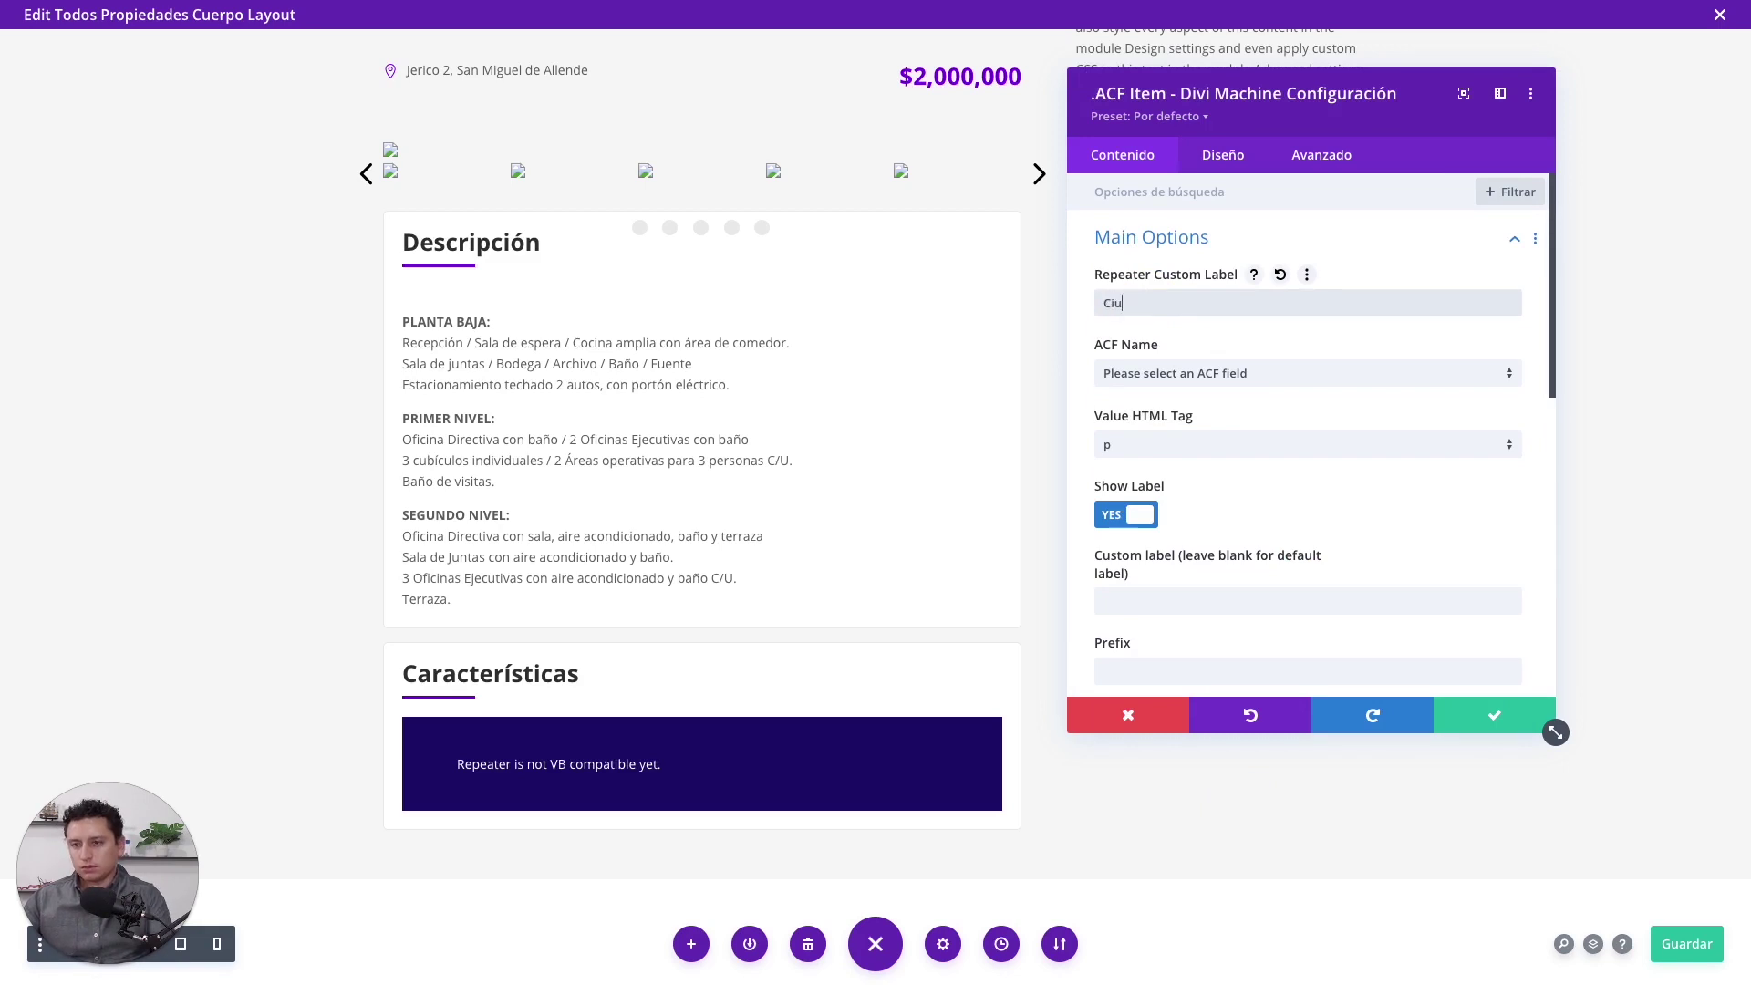
key(ctrl+a)
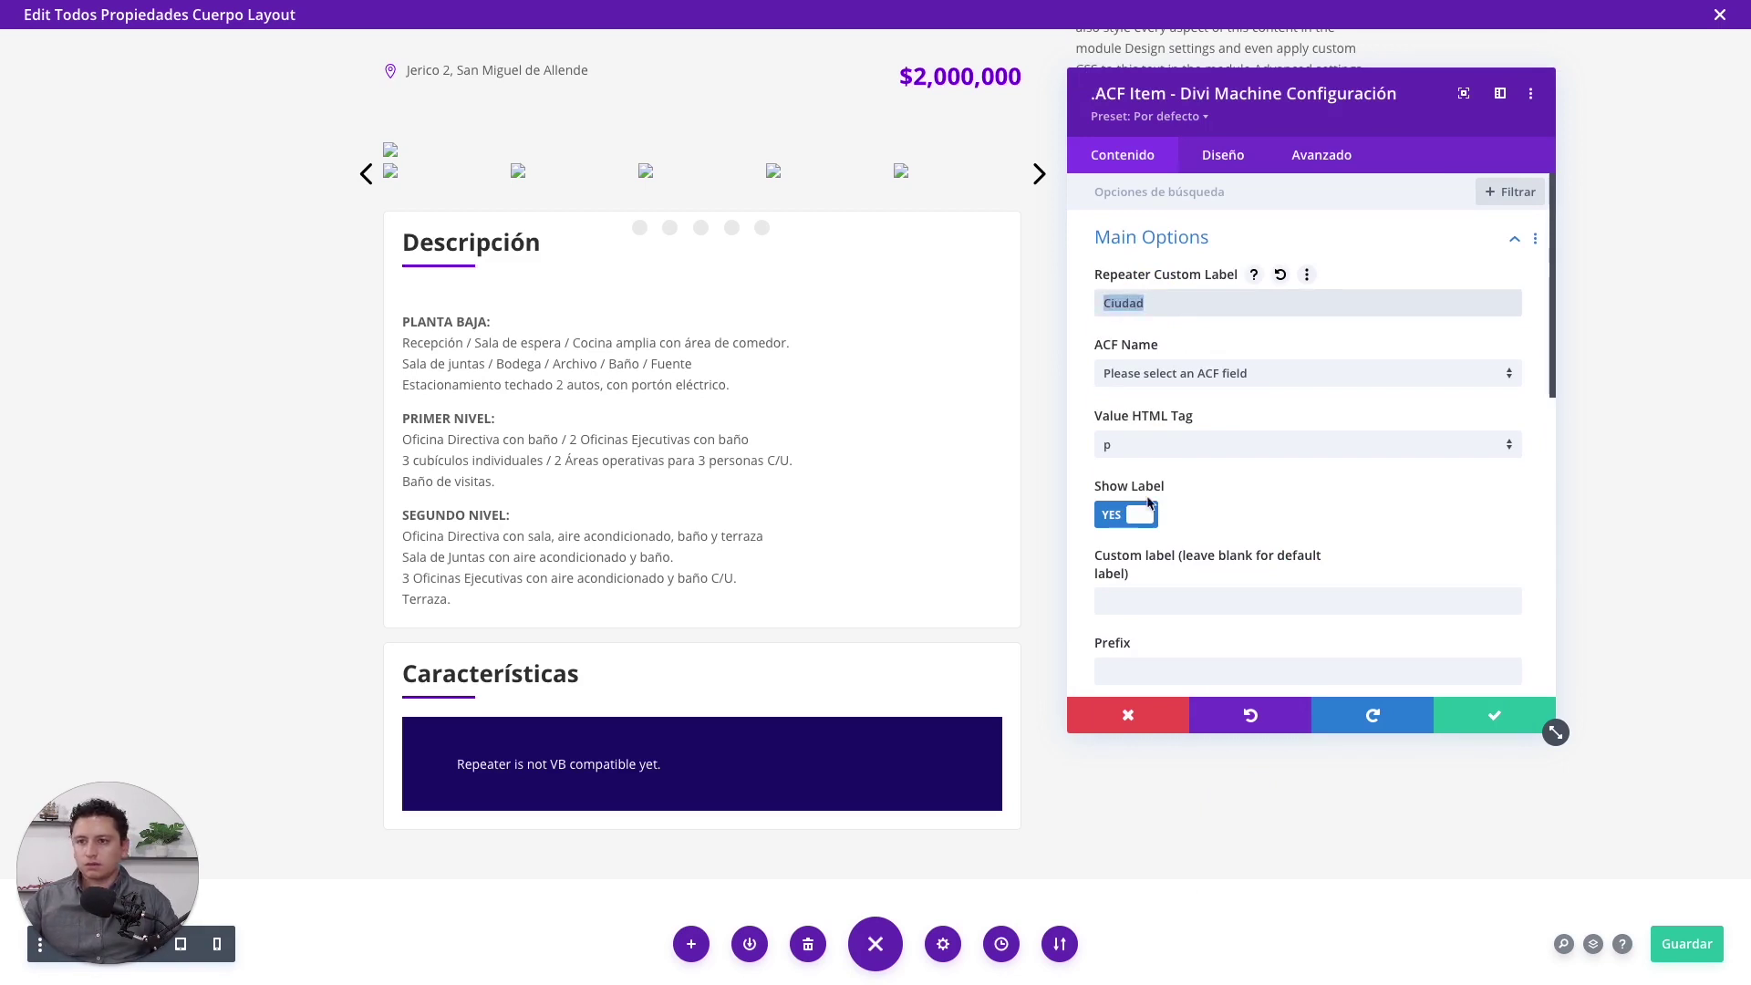
key(ctrl+c)
click(1140, 562)
key(ctrl+v)
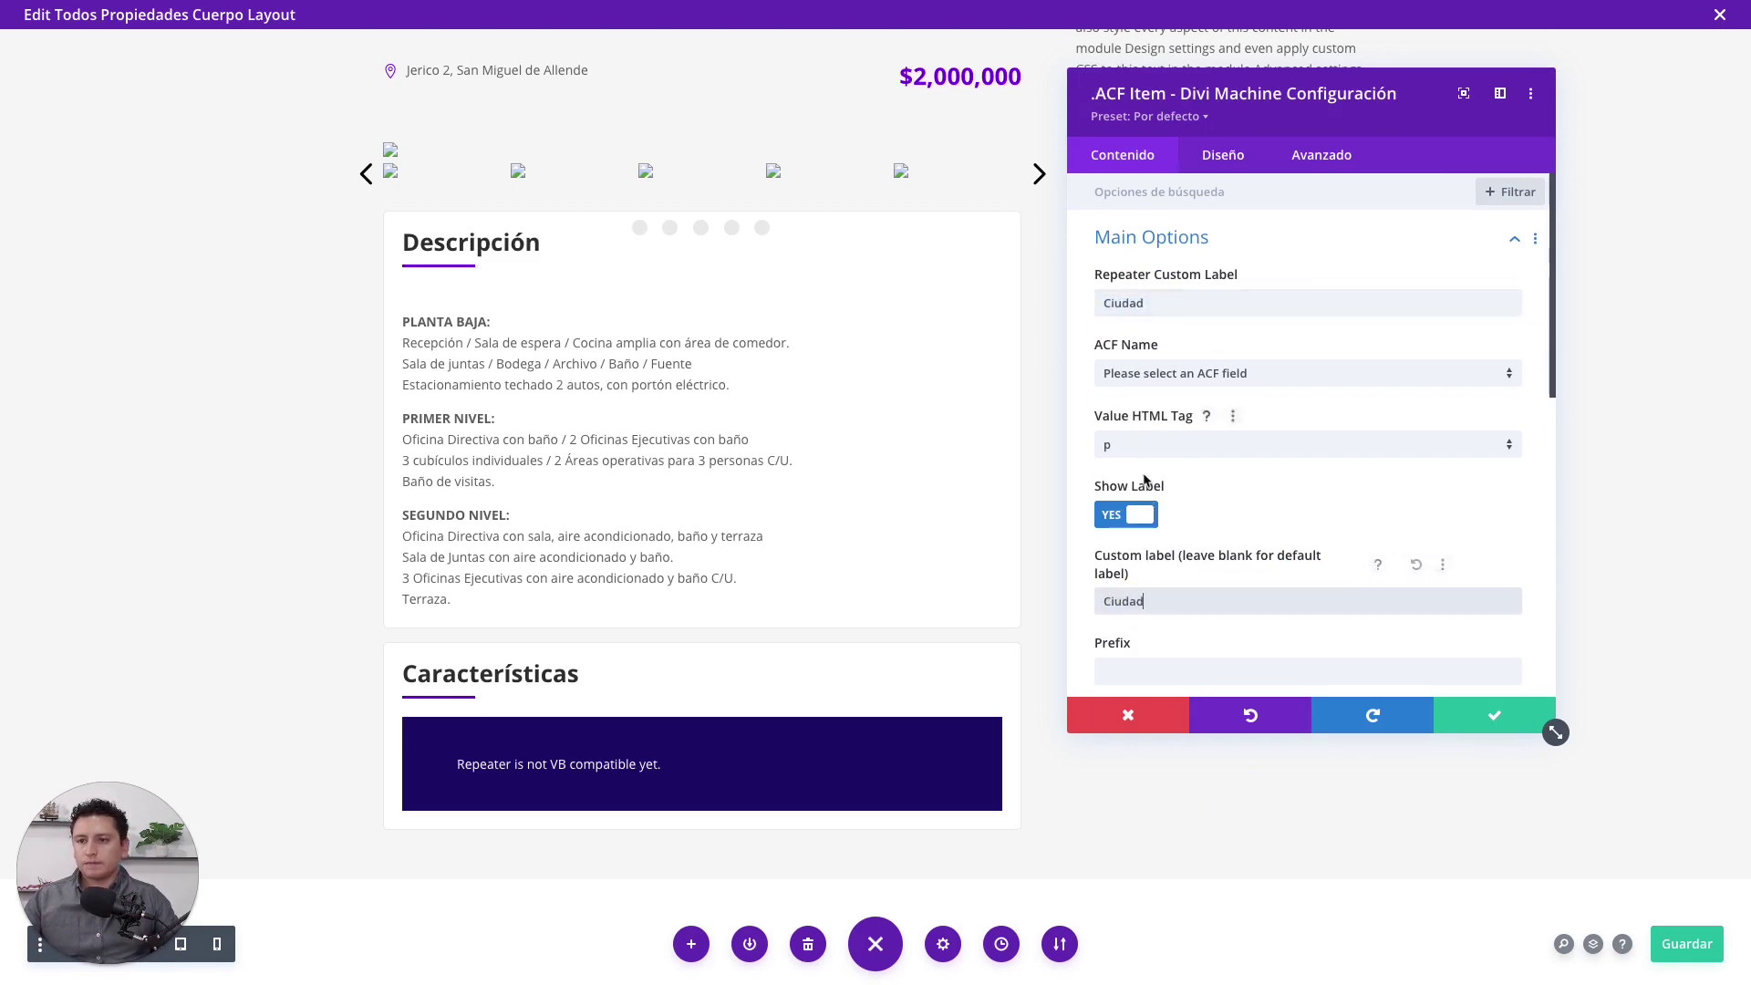
Give the Ciudad item a ':' separator, link it to Ciudad - GC - Casas, and save
scroll(1162, 632, down, 3)
click(1131, 640)
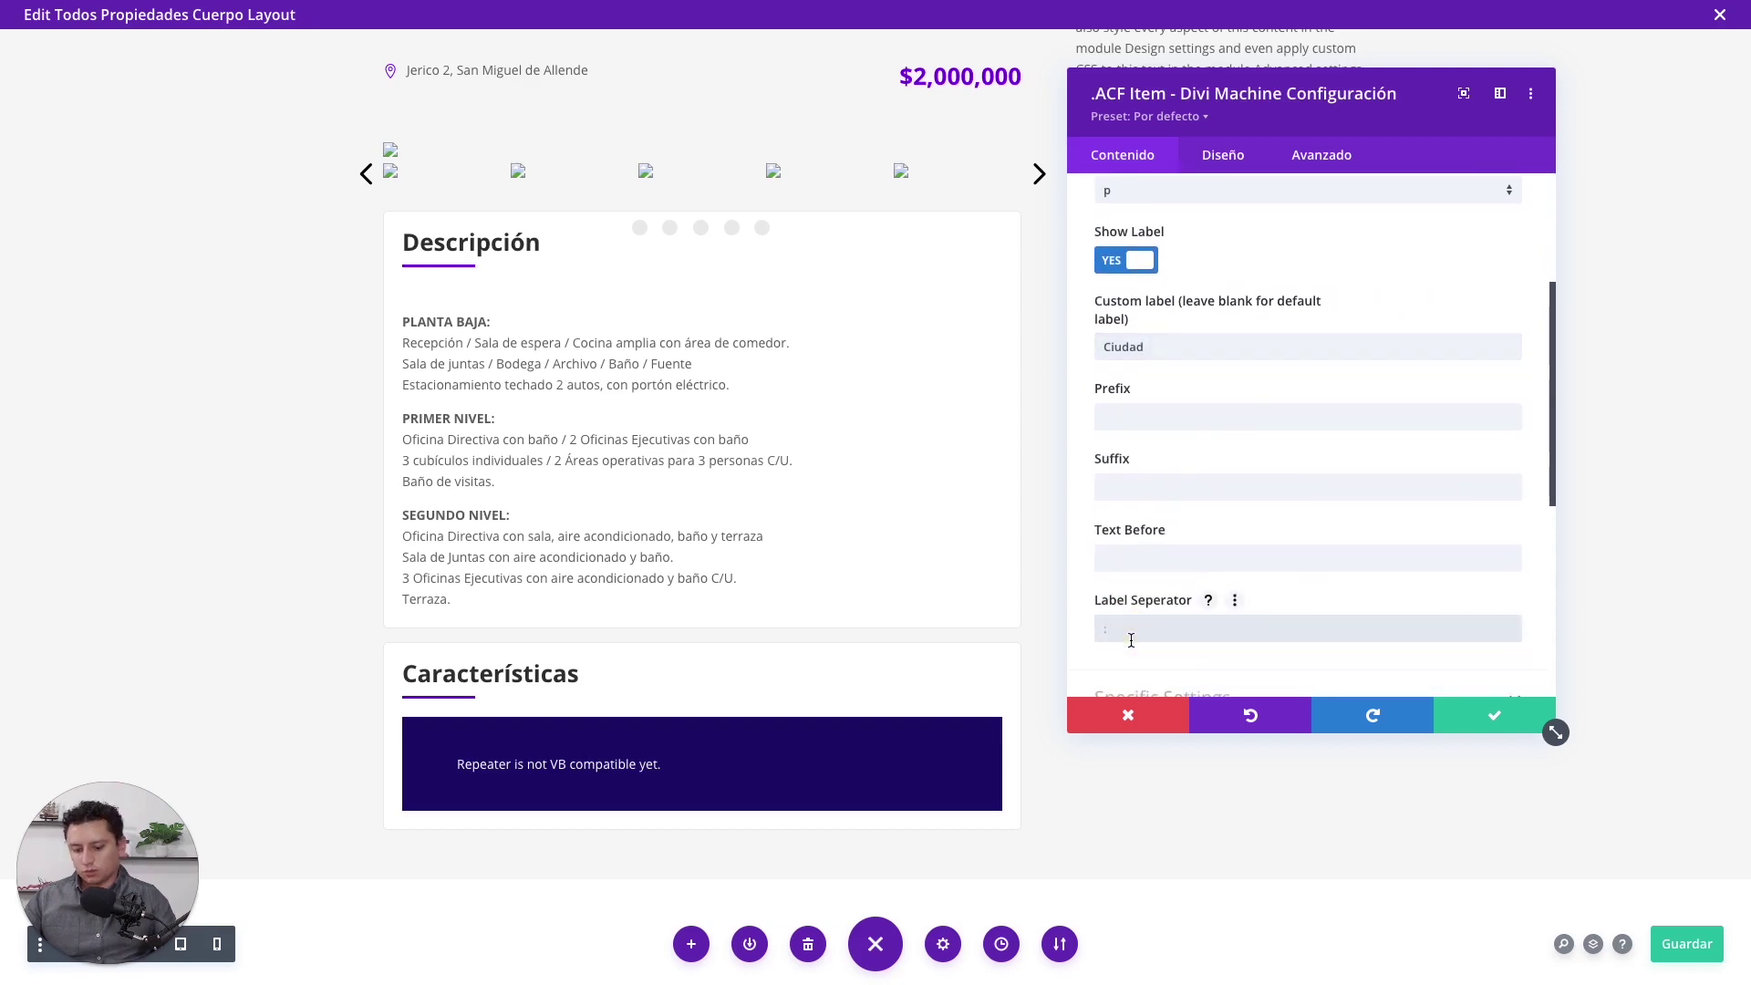
text(:)
scroll(1158, 471, down, 2)
scroll(1163, 477, down, 2)
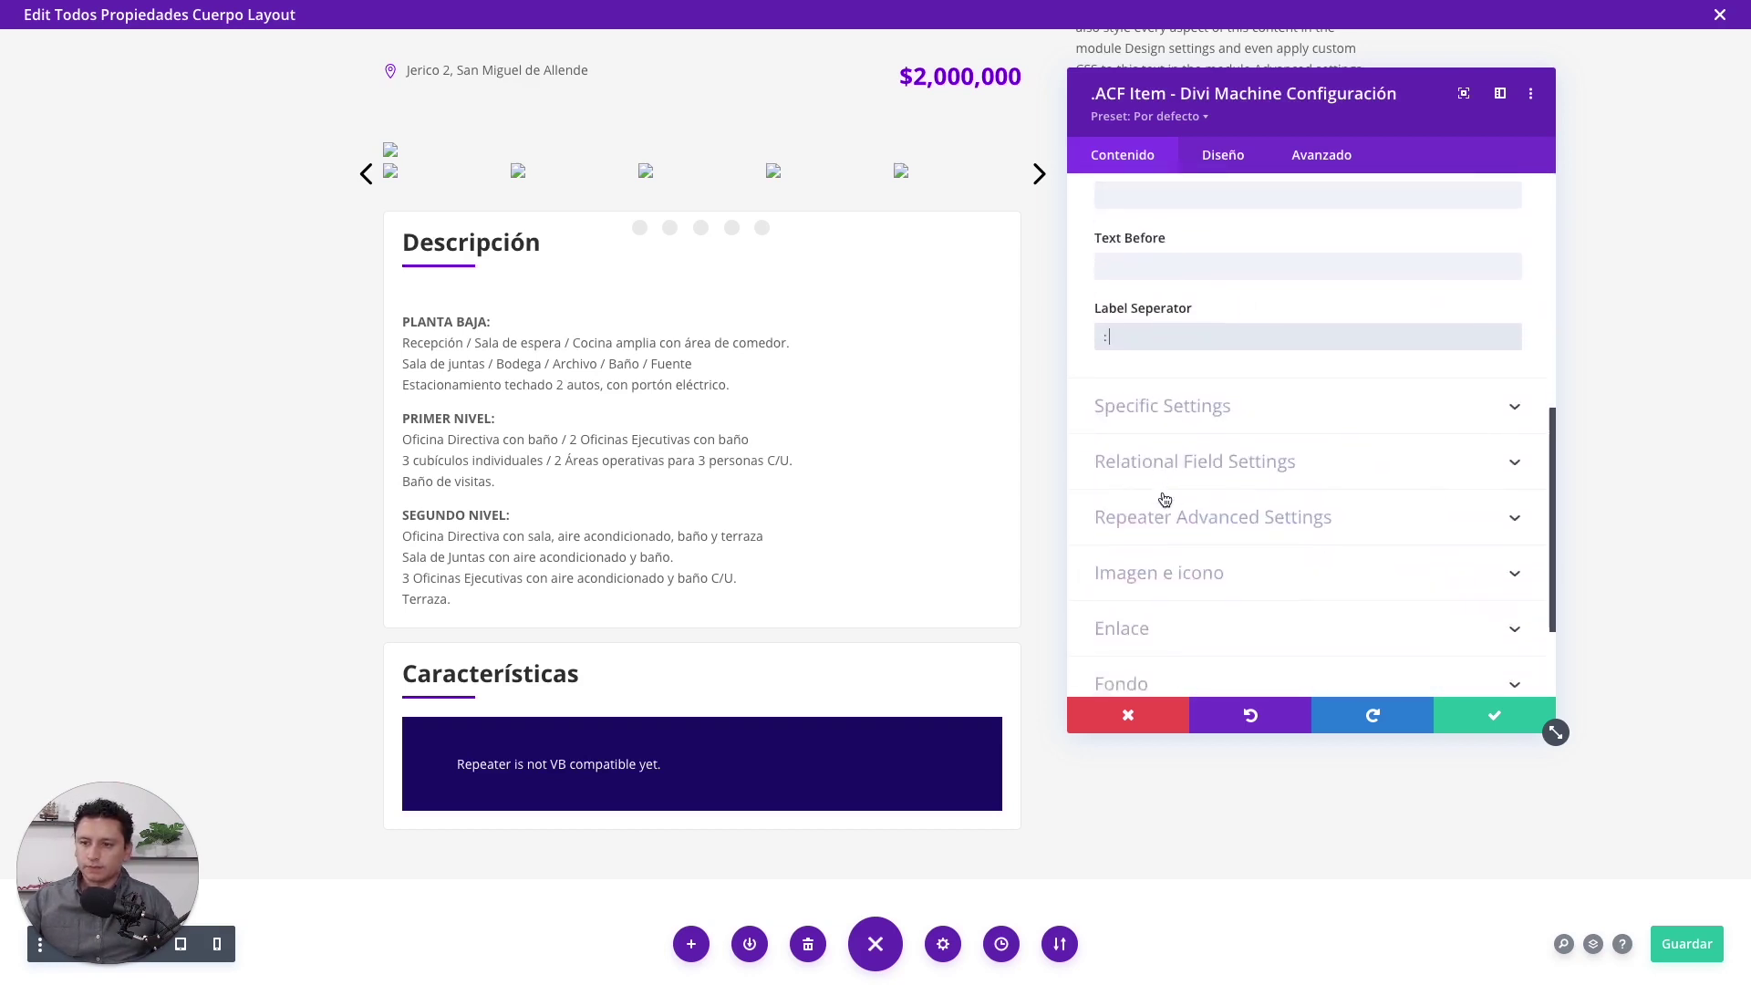
scroll(1166, 483, up, 6)
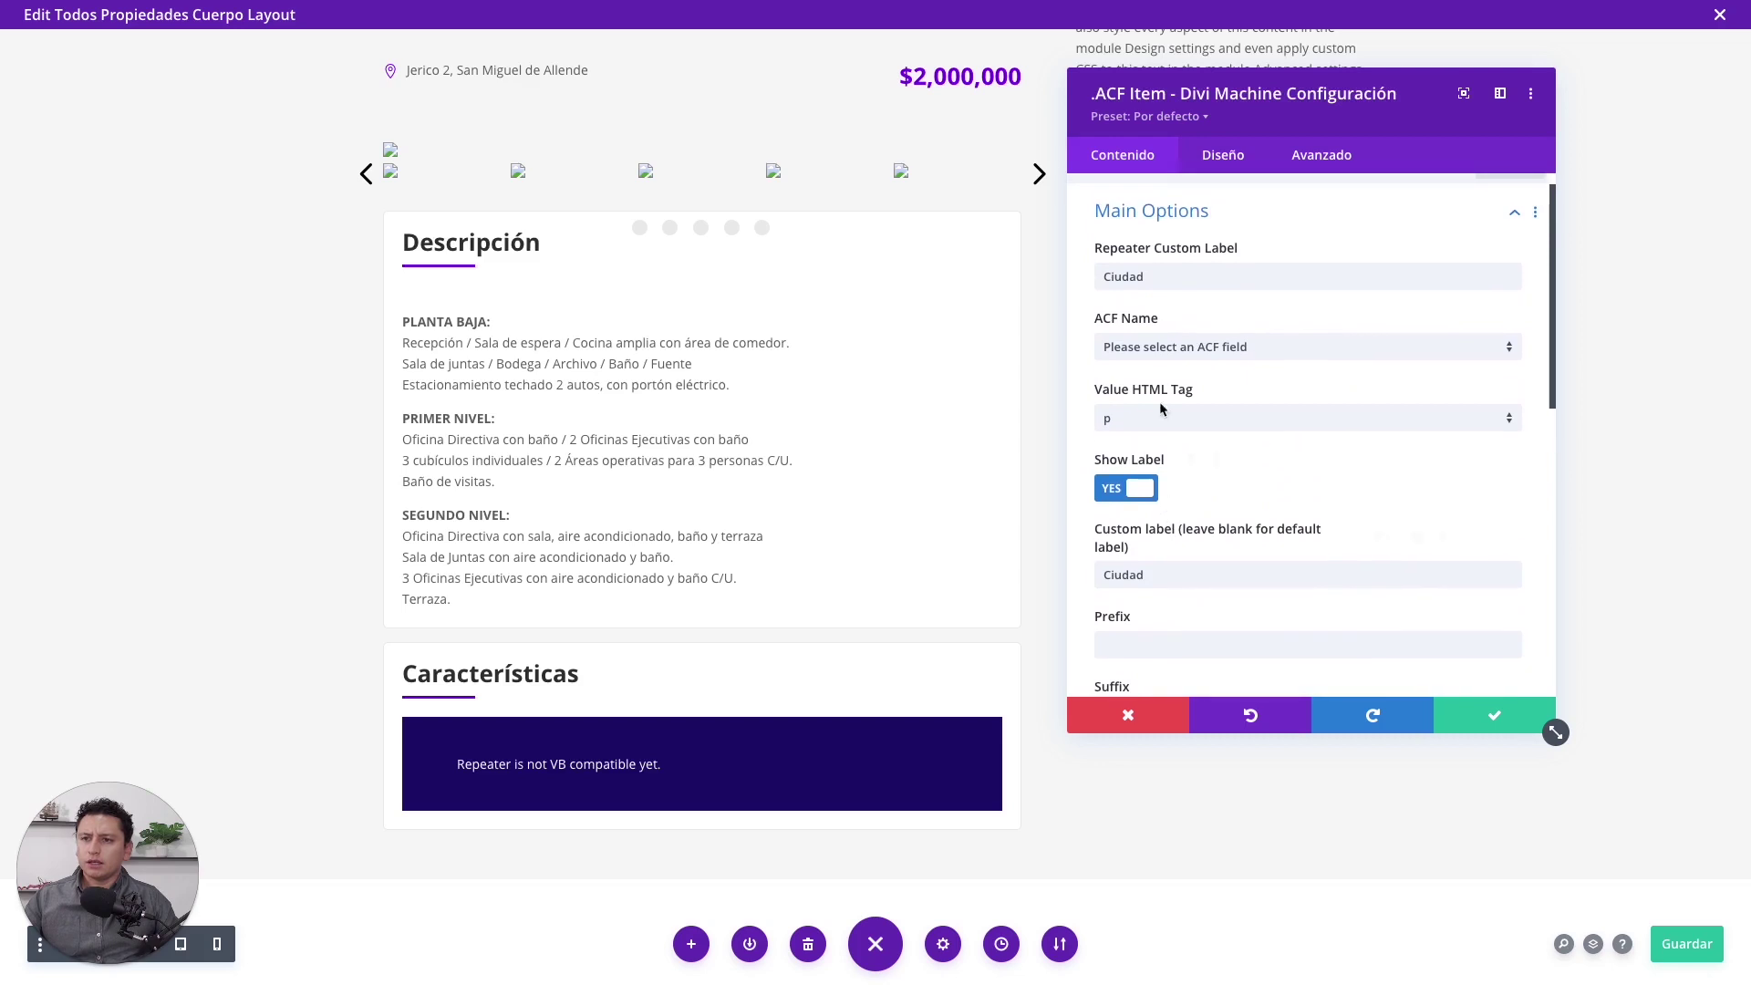
click(1166, 326)
click(1177, 864)
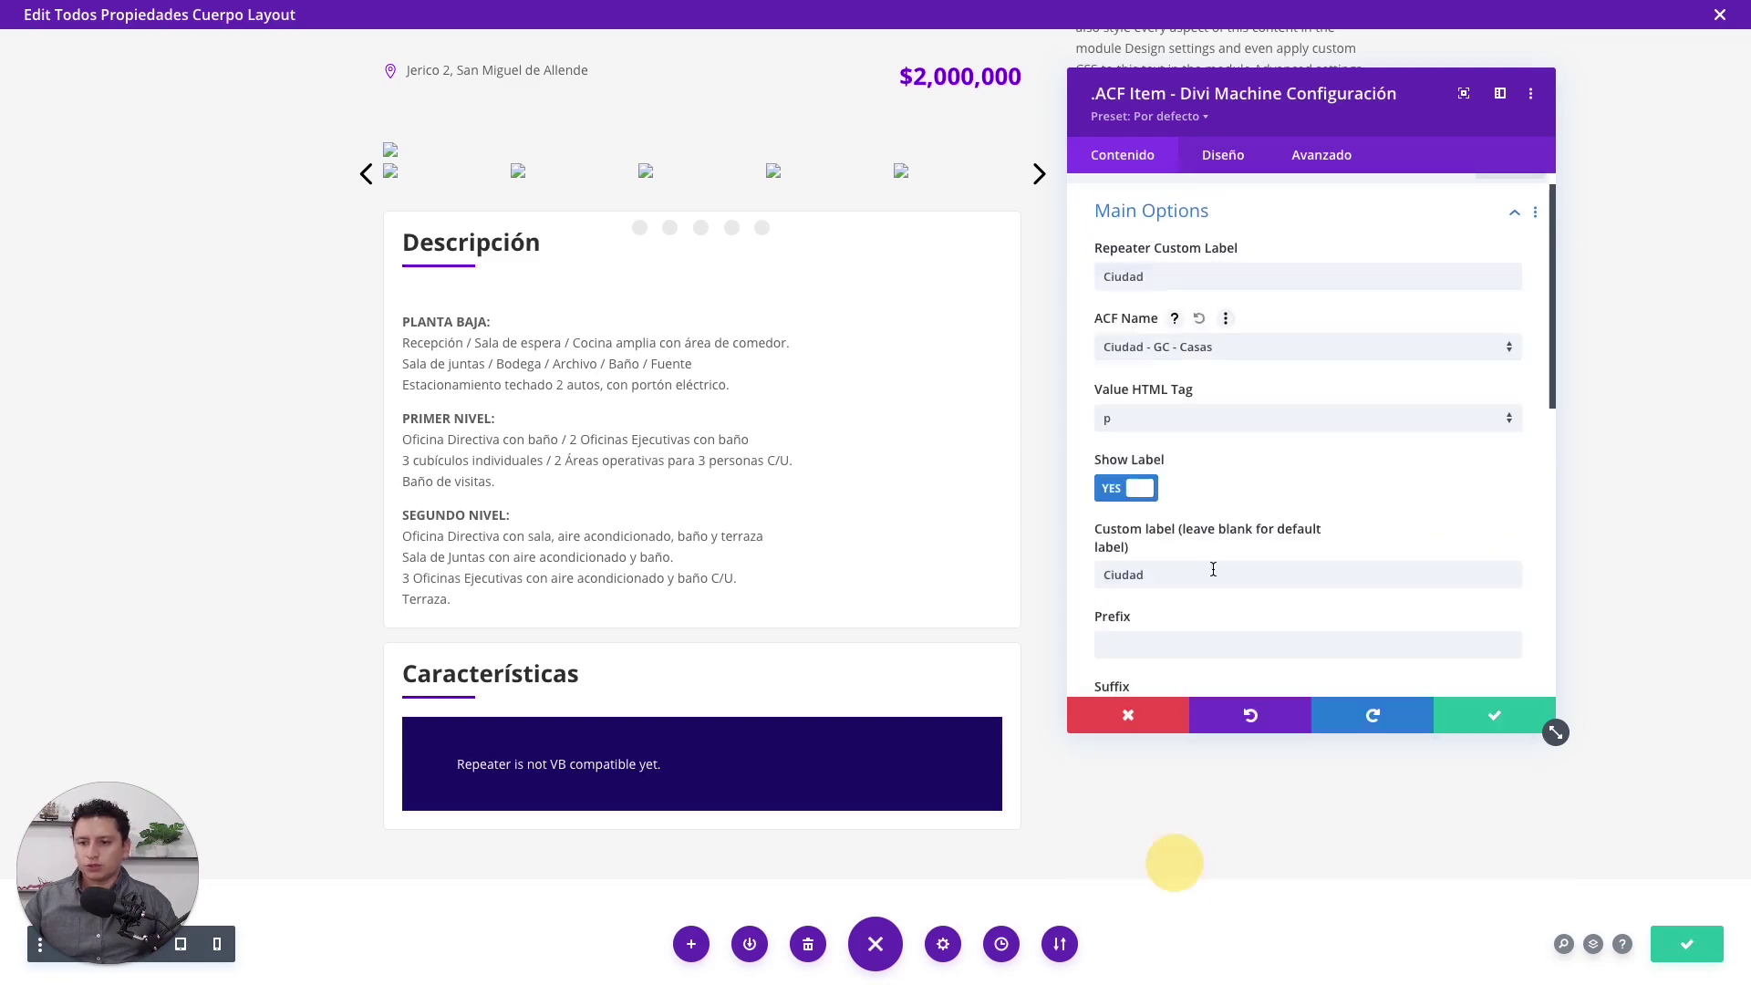
scroll(1368, 592, down, 2)
click(1503, 718)
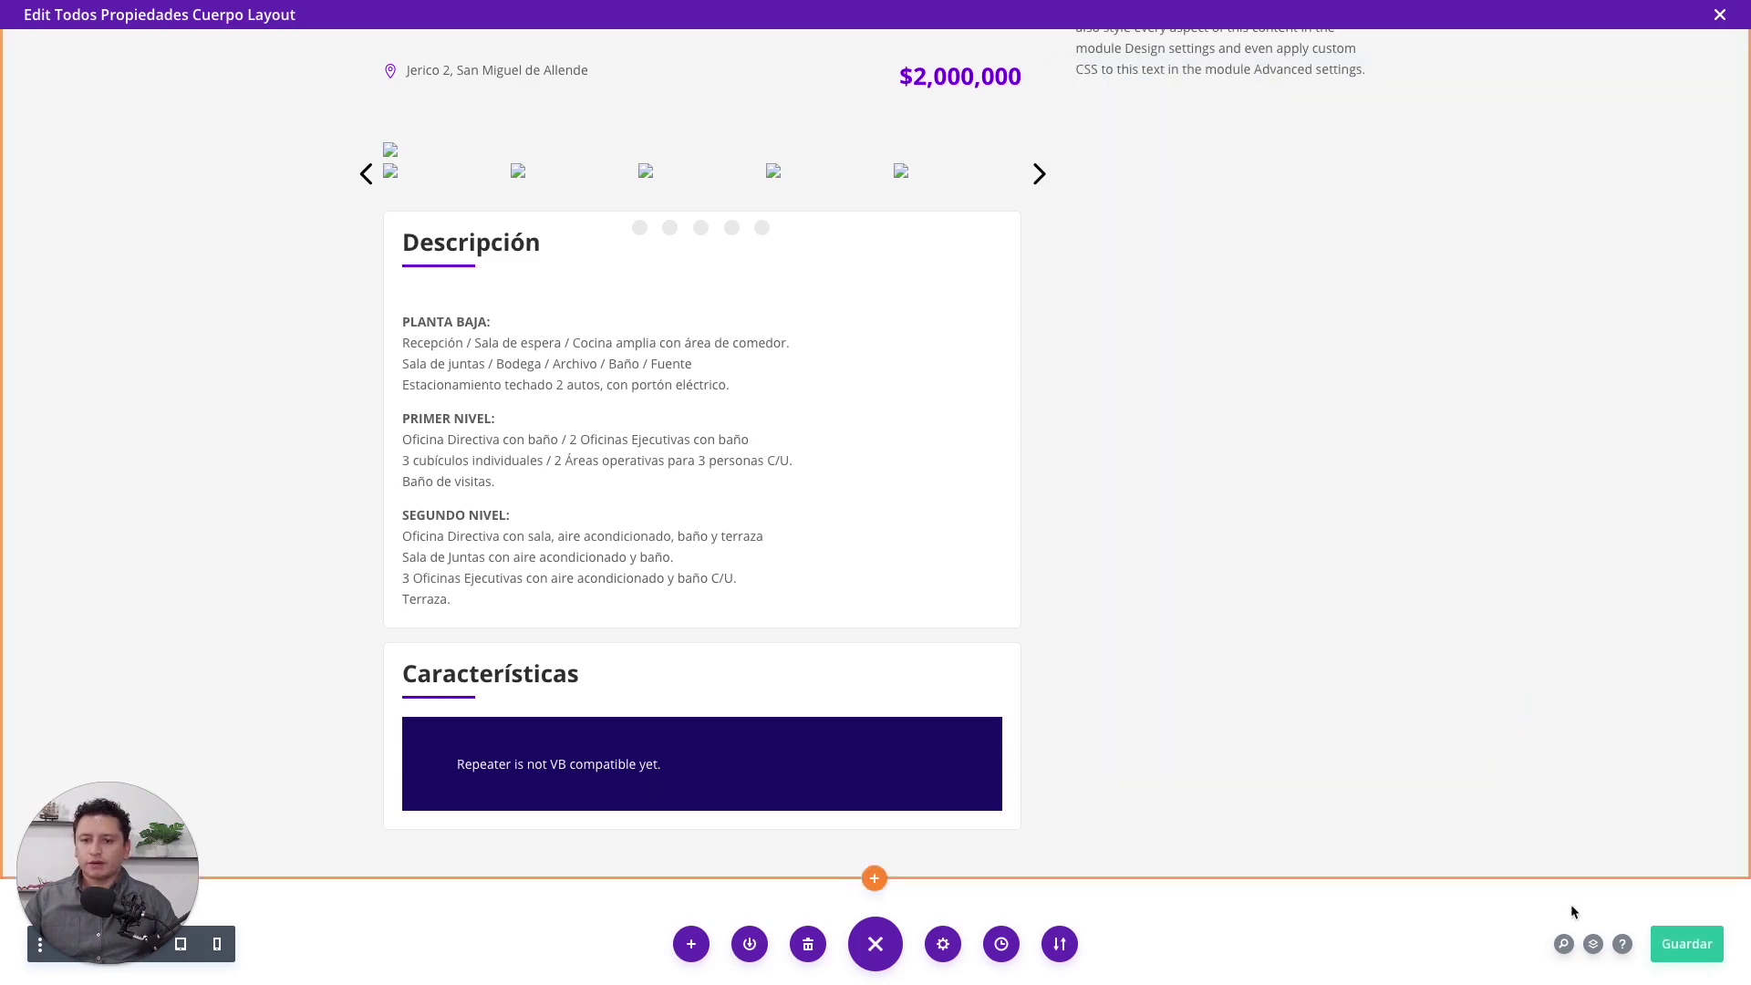
Save the layout and check the live page shows Ciudad: San Miguel de Allende
click(1687, 944)
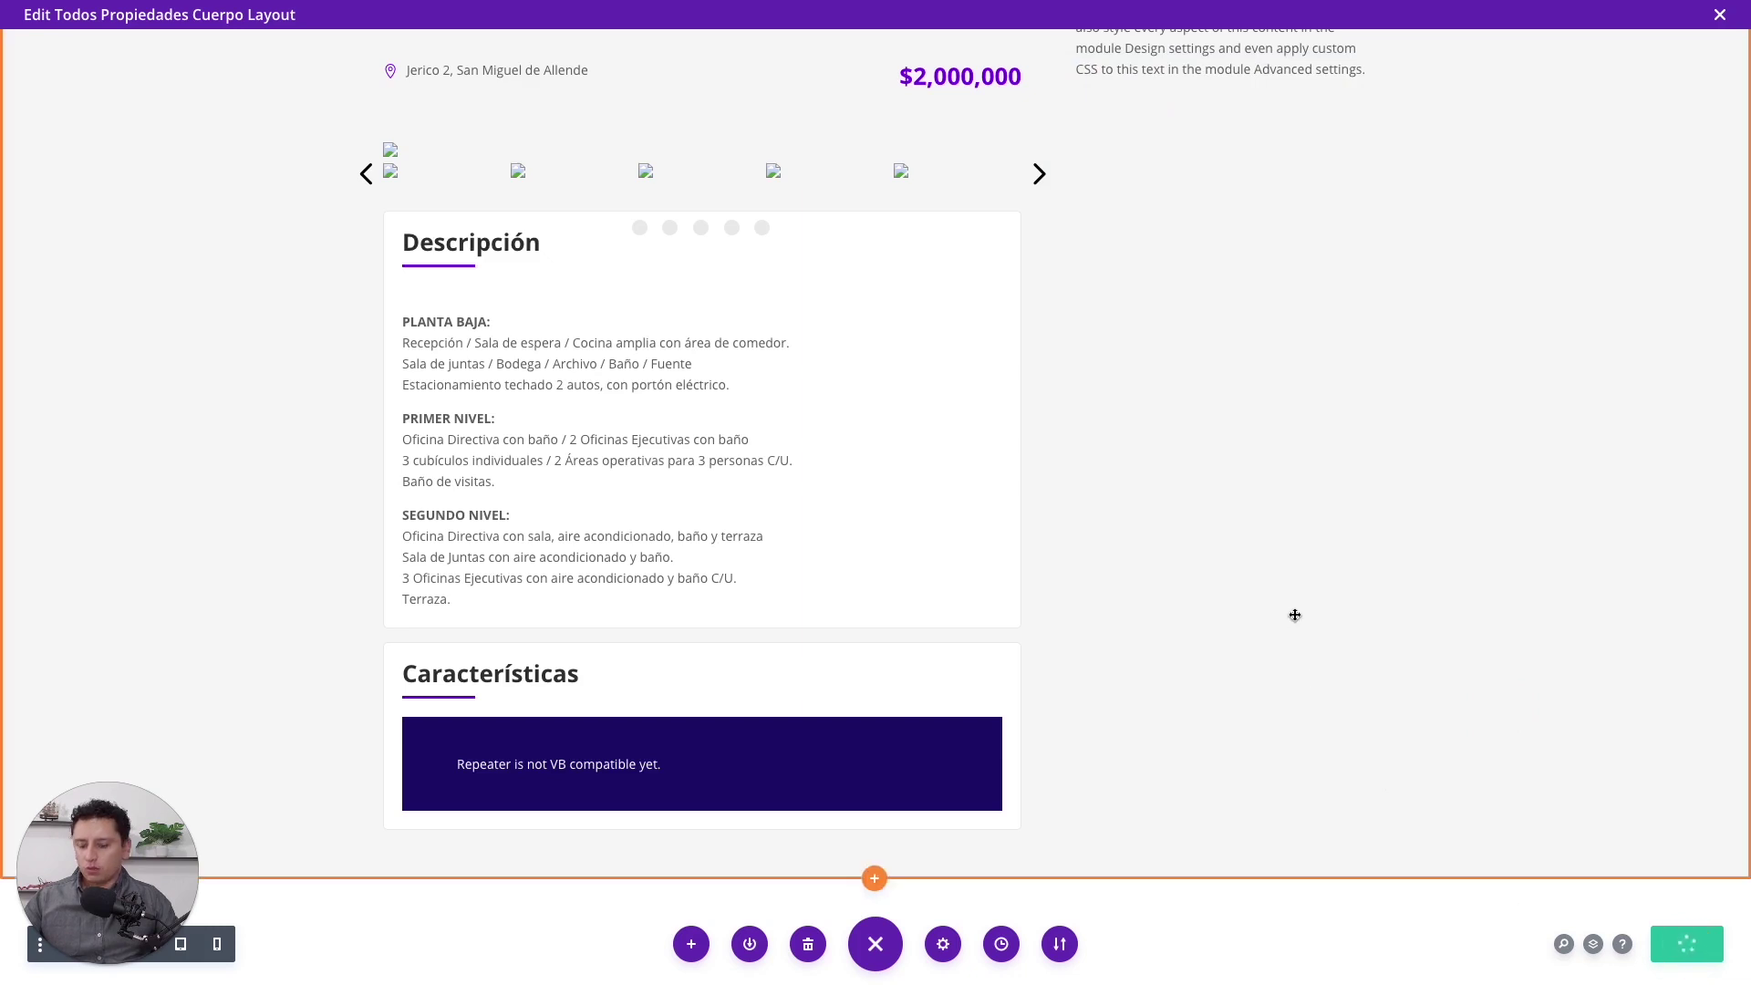
key(ctrl+Tab)
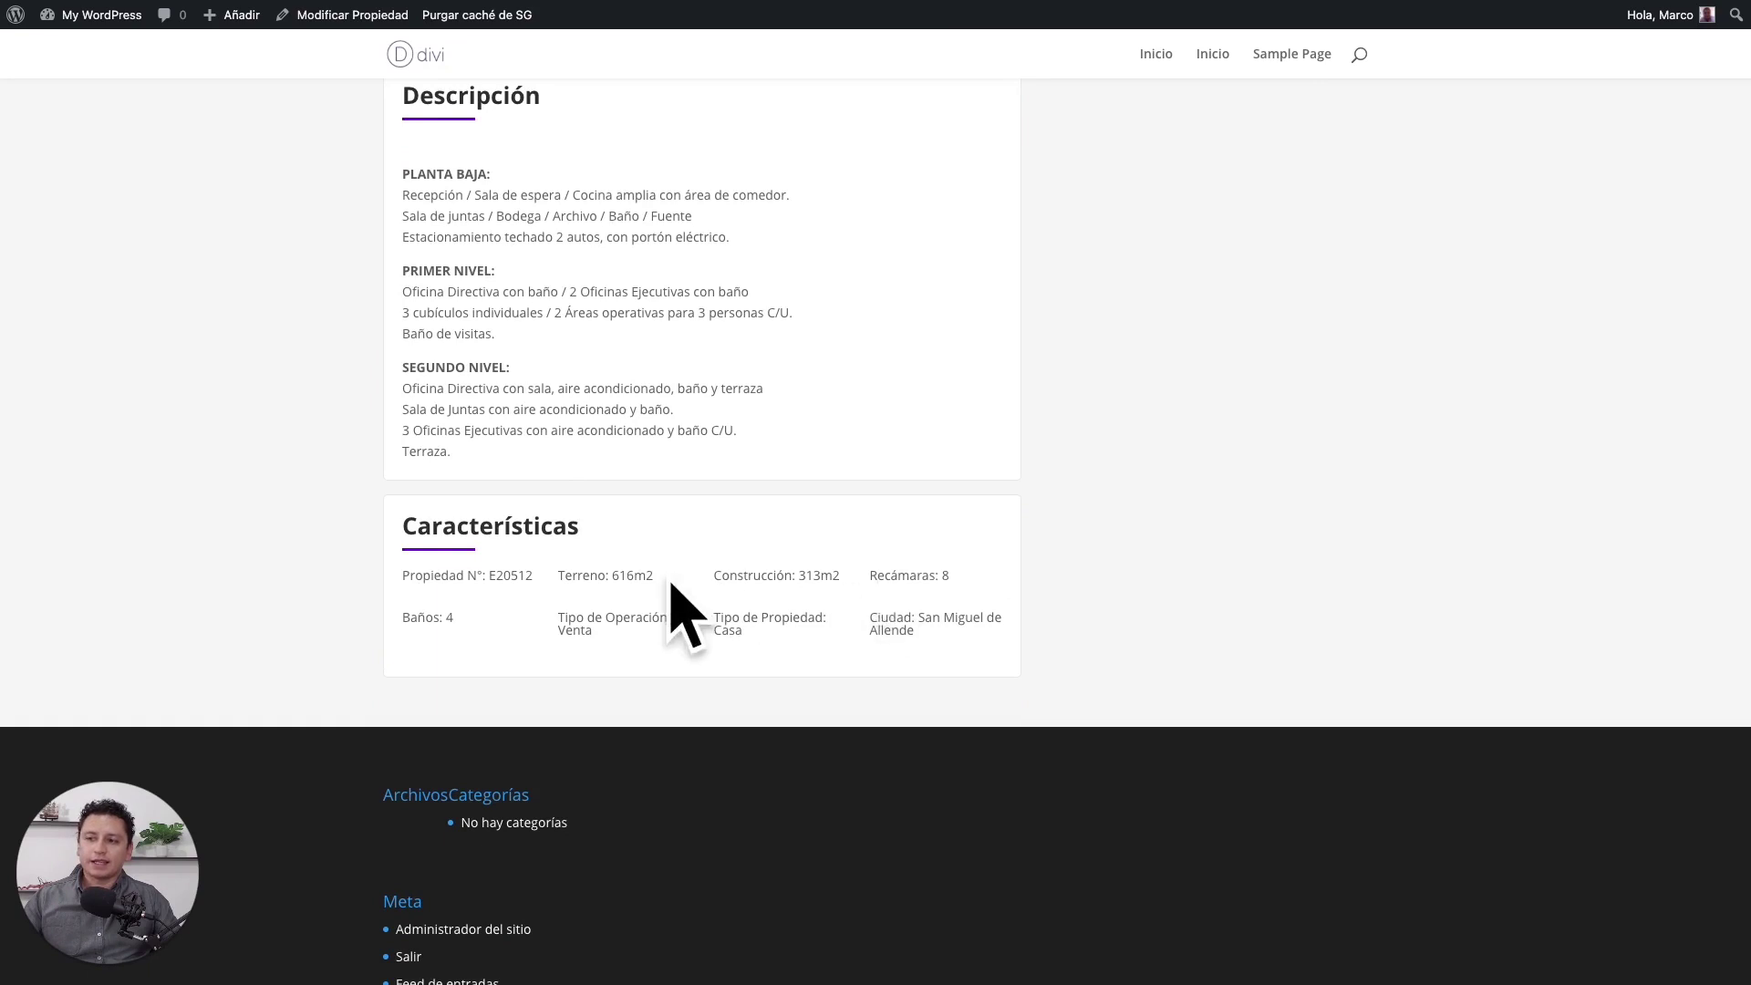
scroll(766, 379, up, 4)
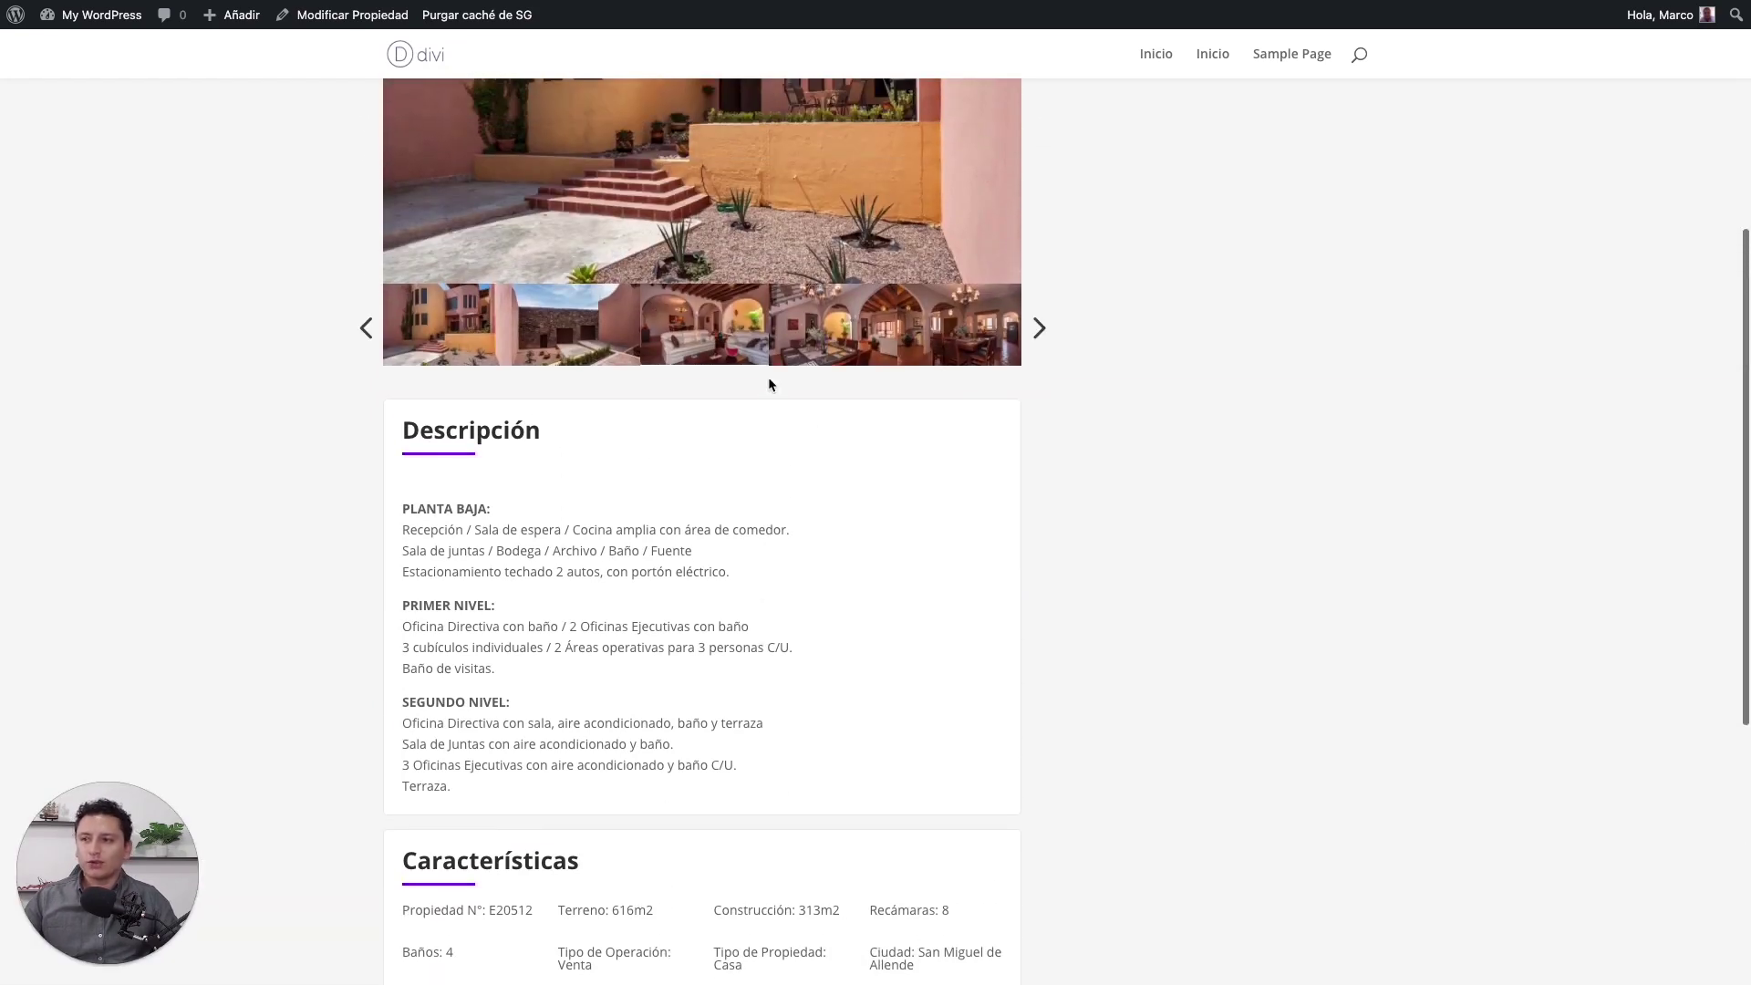
scroll(994, 556, down, 5)
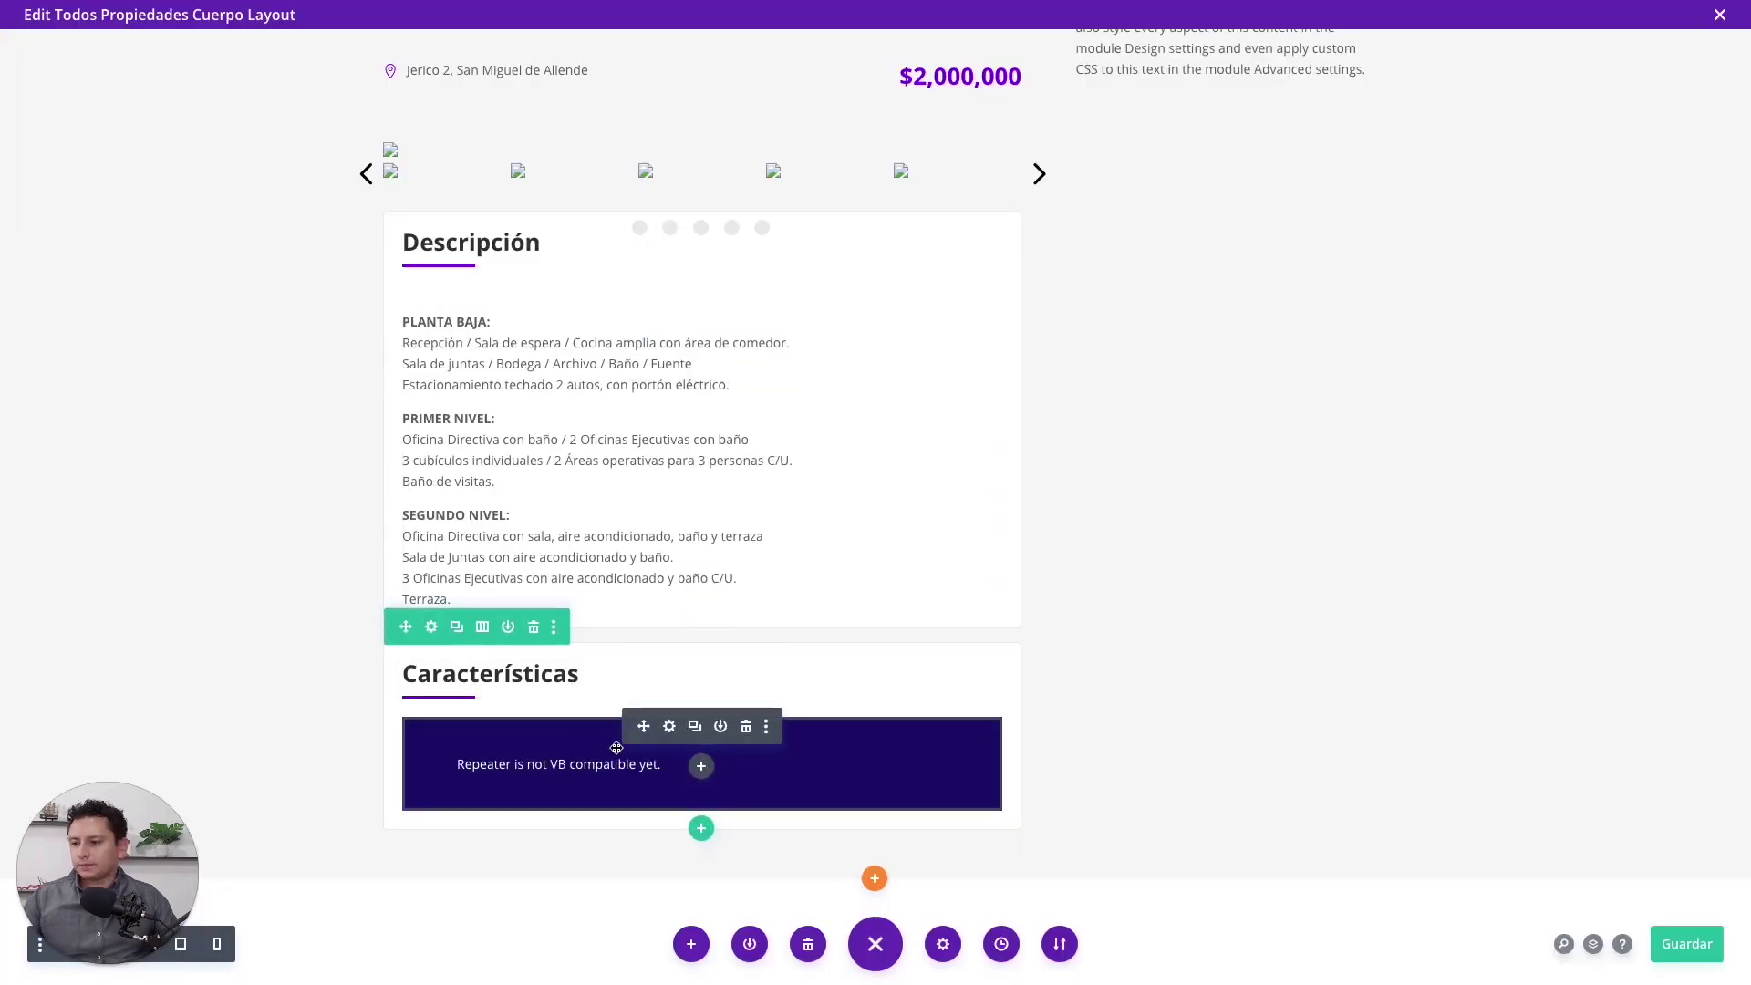
Look through the Características table's item text design options
click(669, 727)
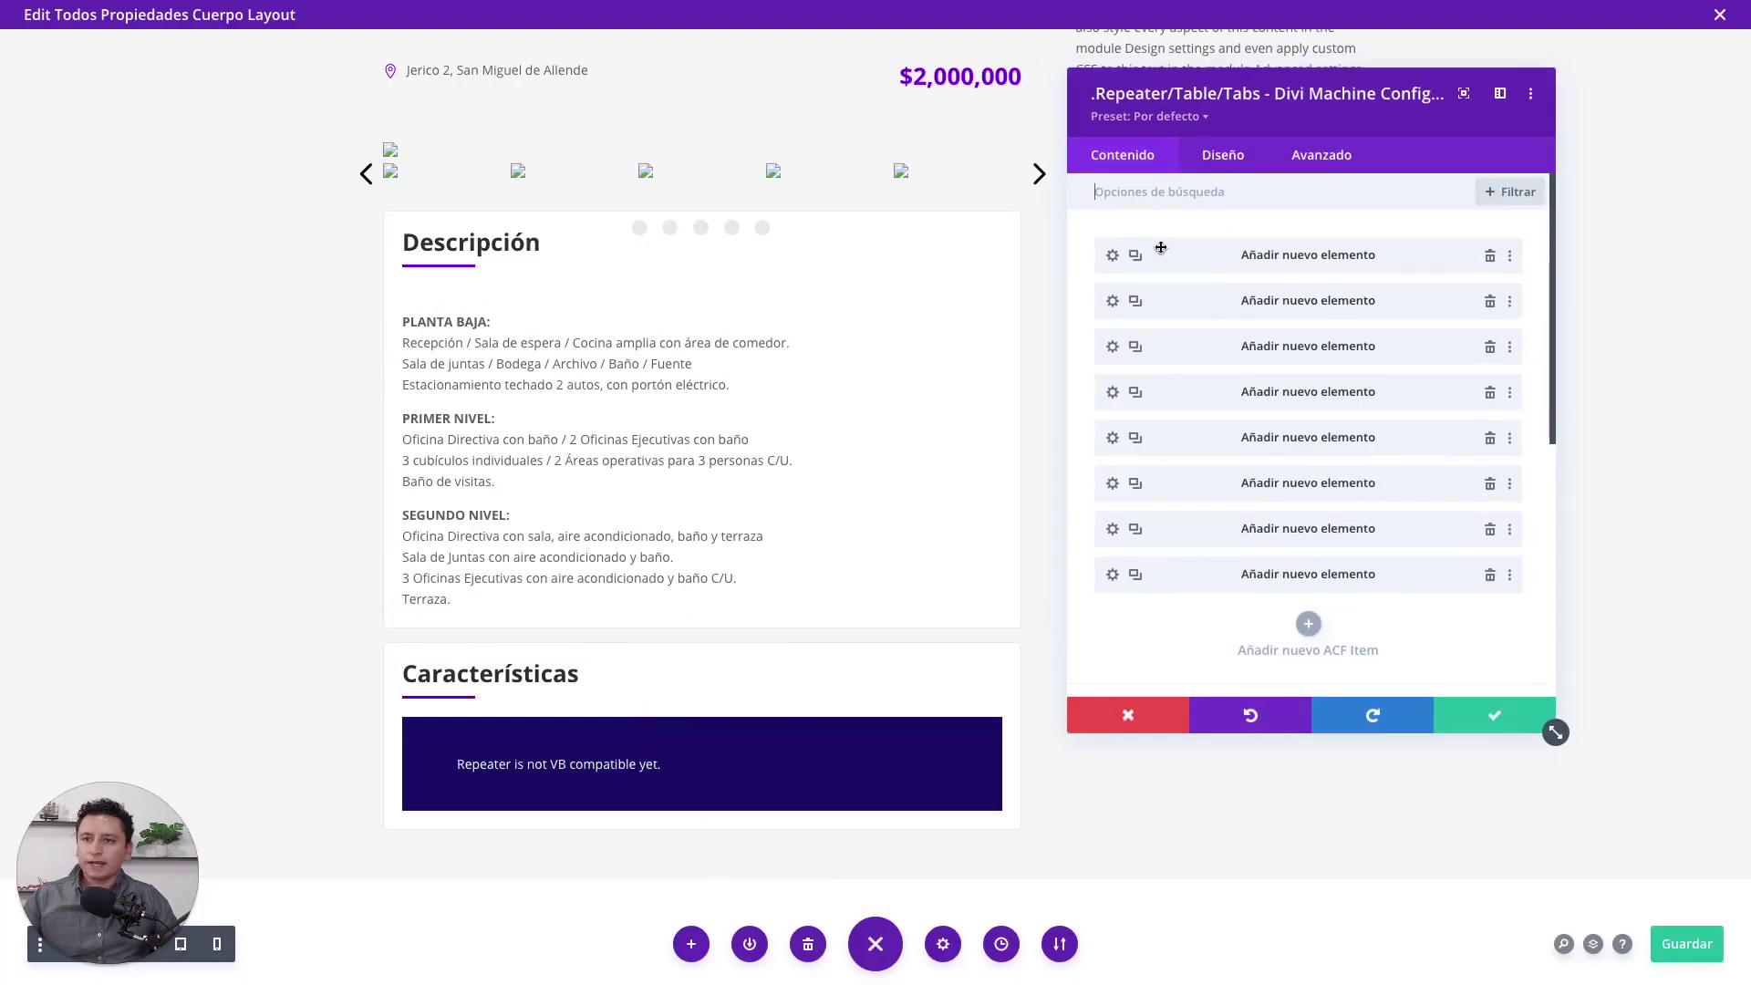
click(1257, 170)
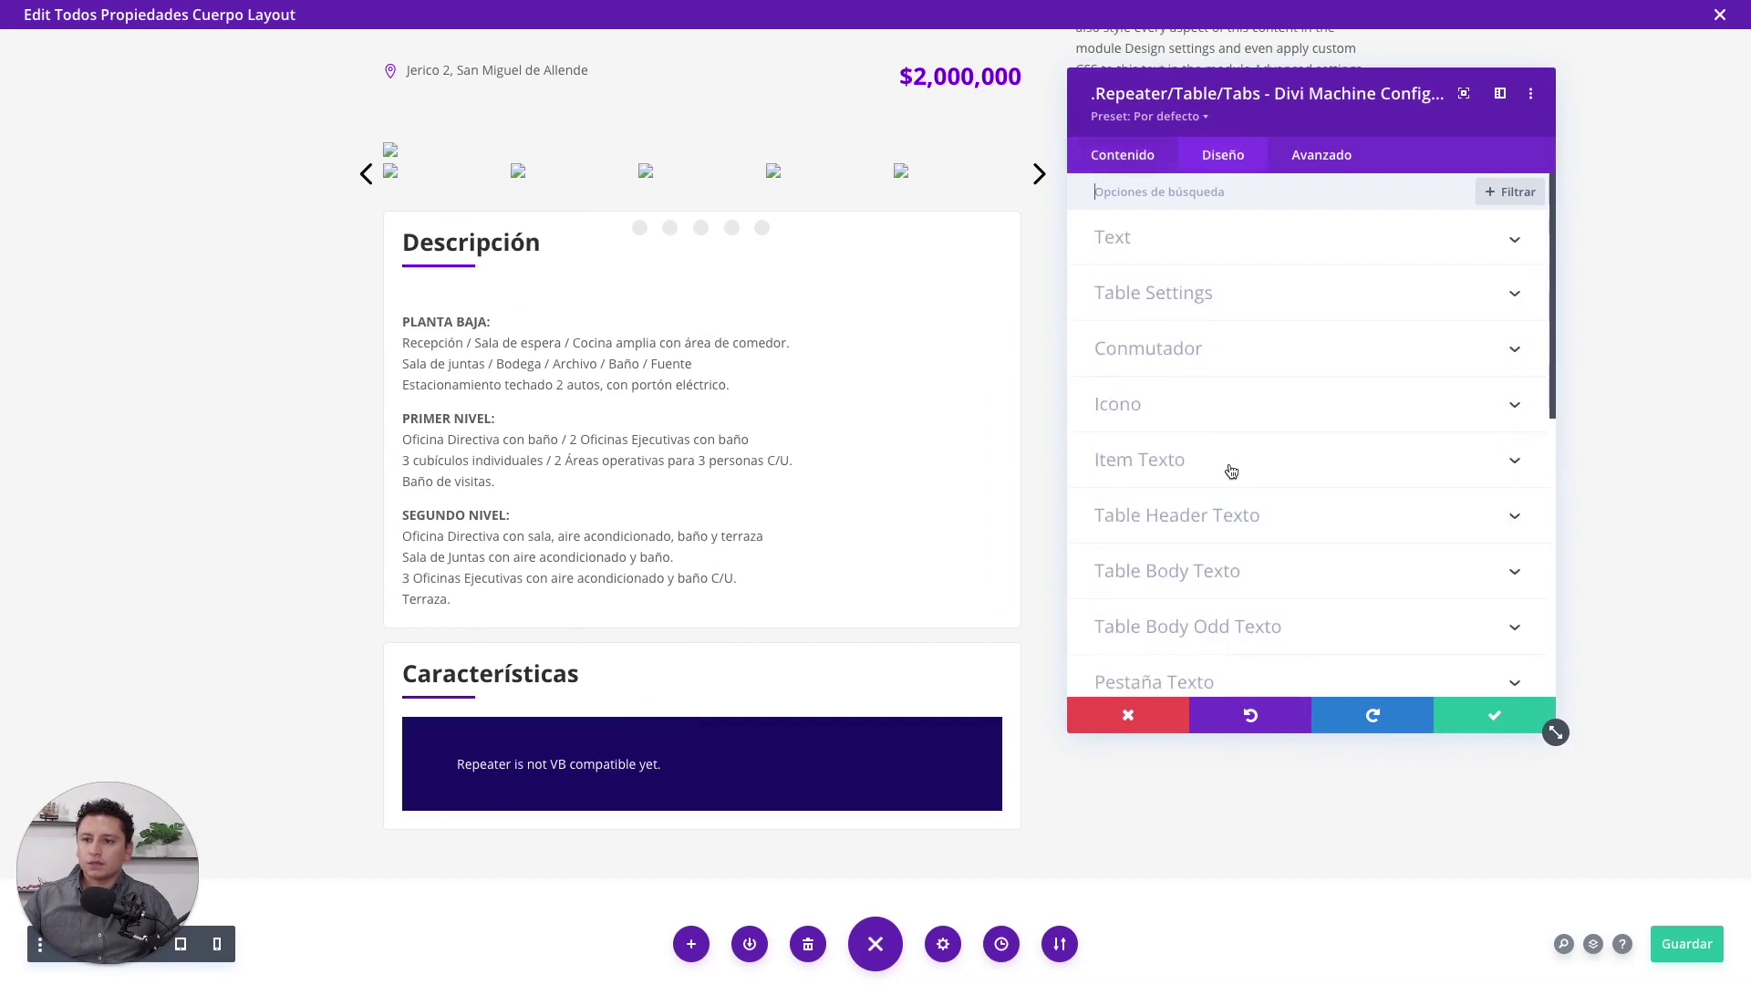
scroll(1215, 465, down, 3)
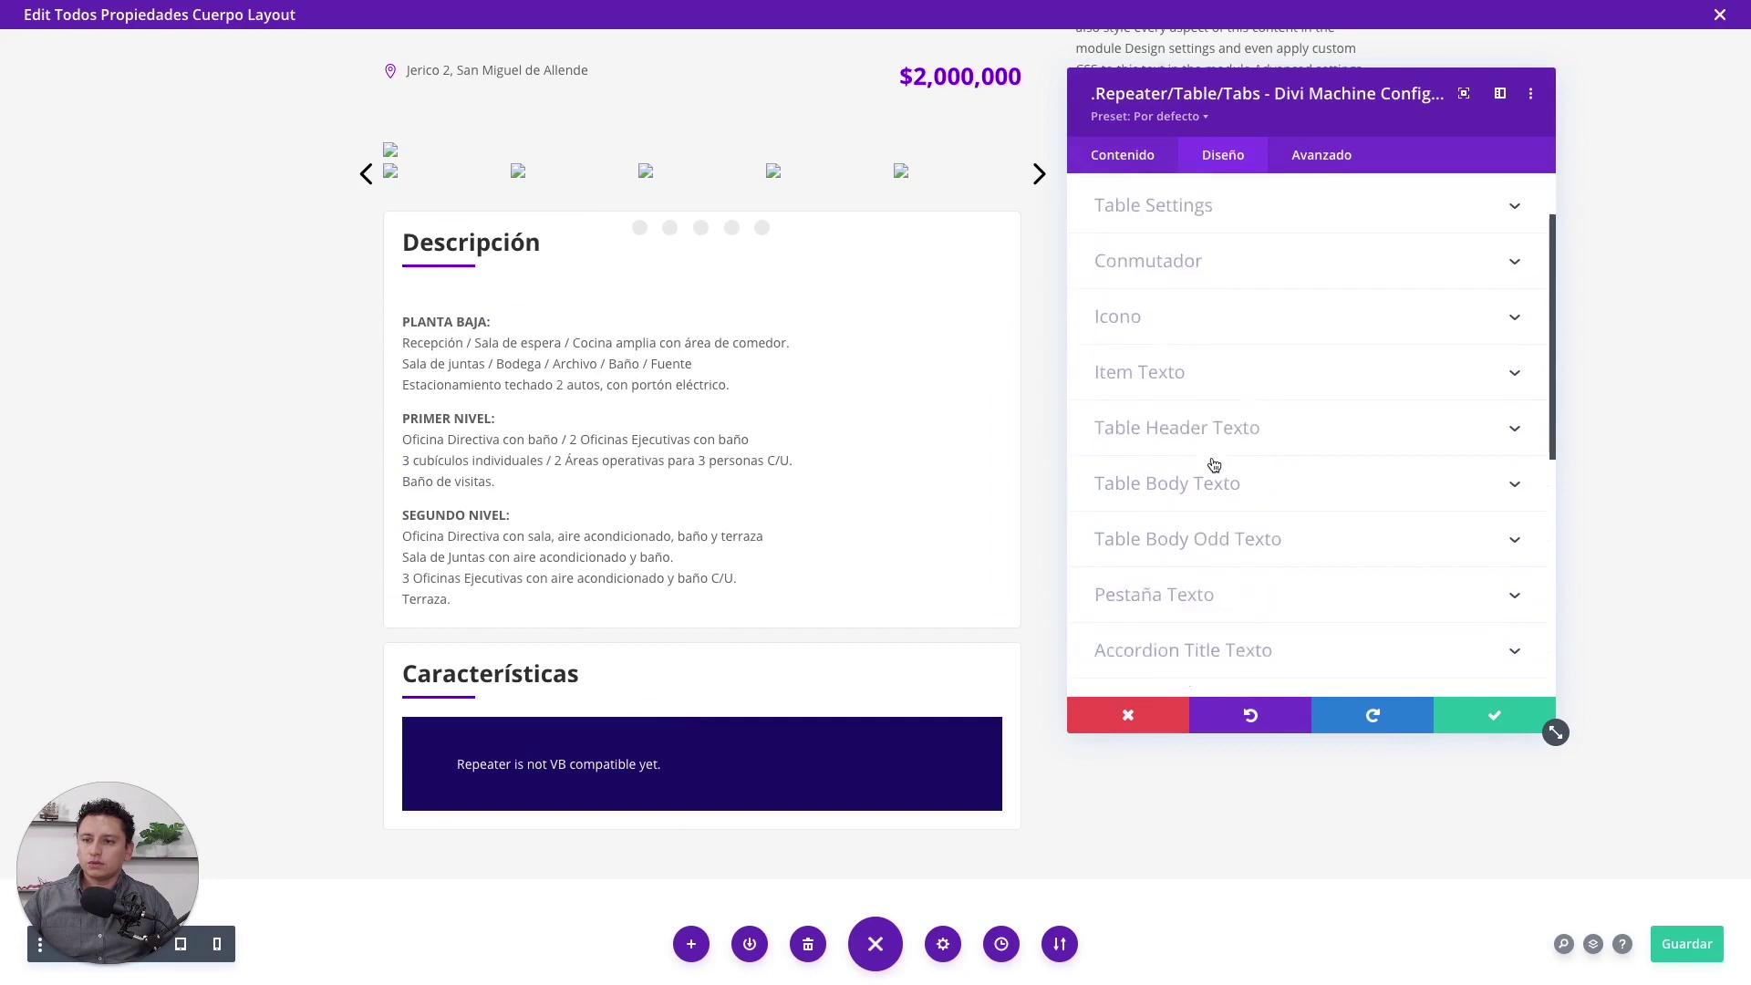
scroll(1187, 375, up, 2)
click(1181, 352)
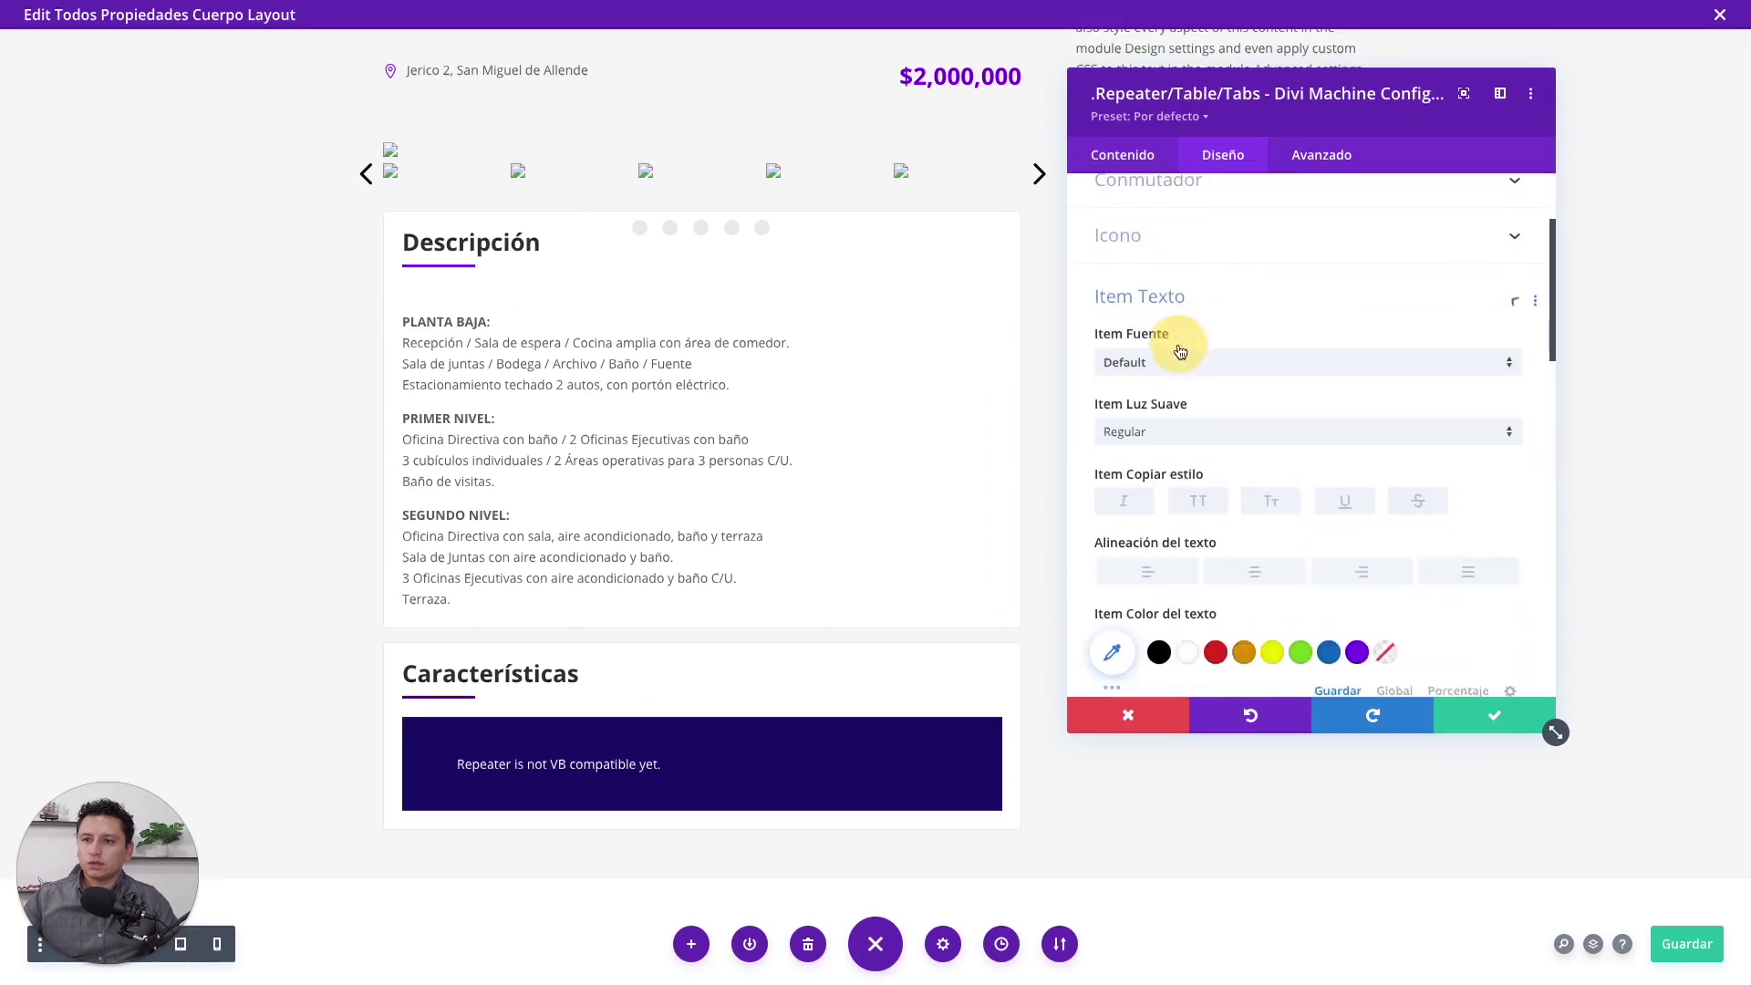
scroll(1206, 368, down, 5)
scroll(1208, 381, down, 2)
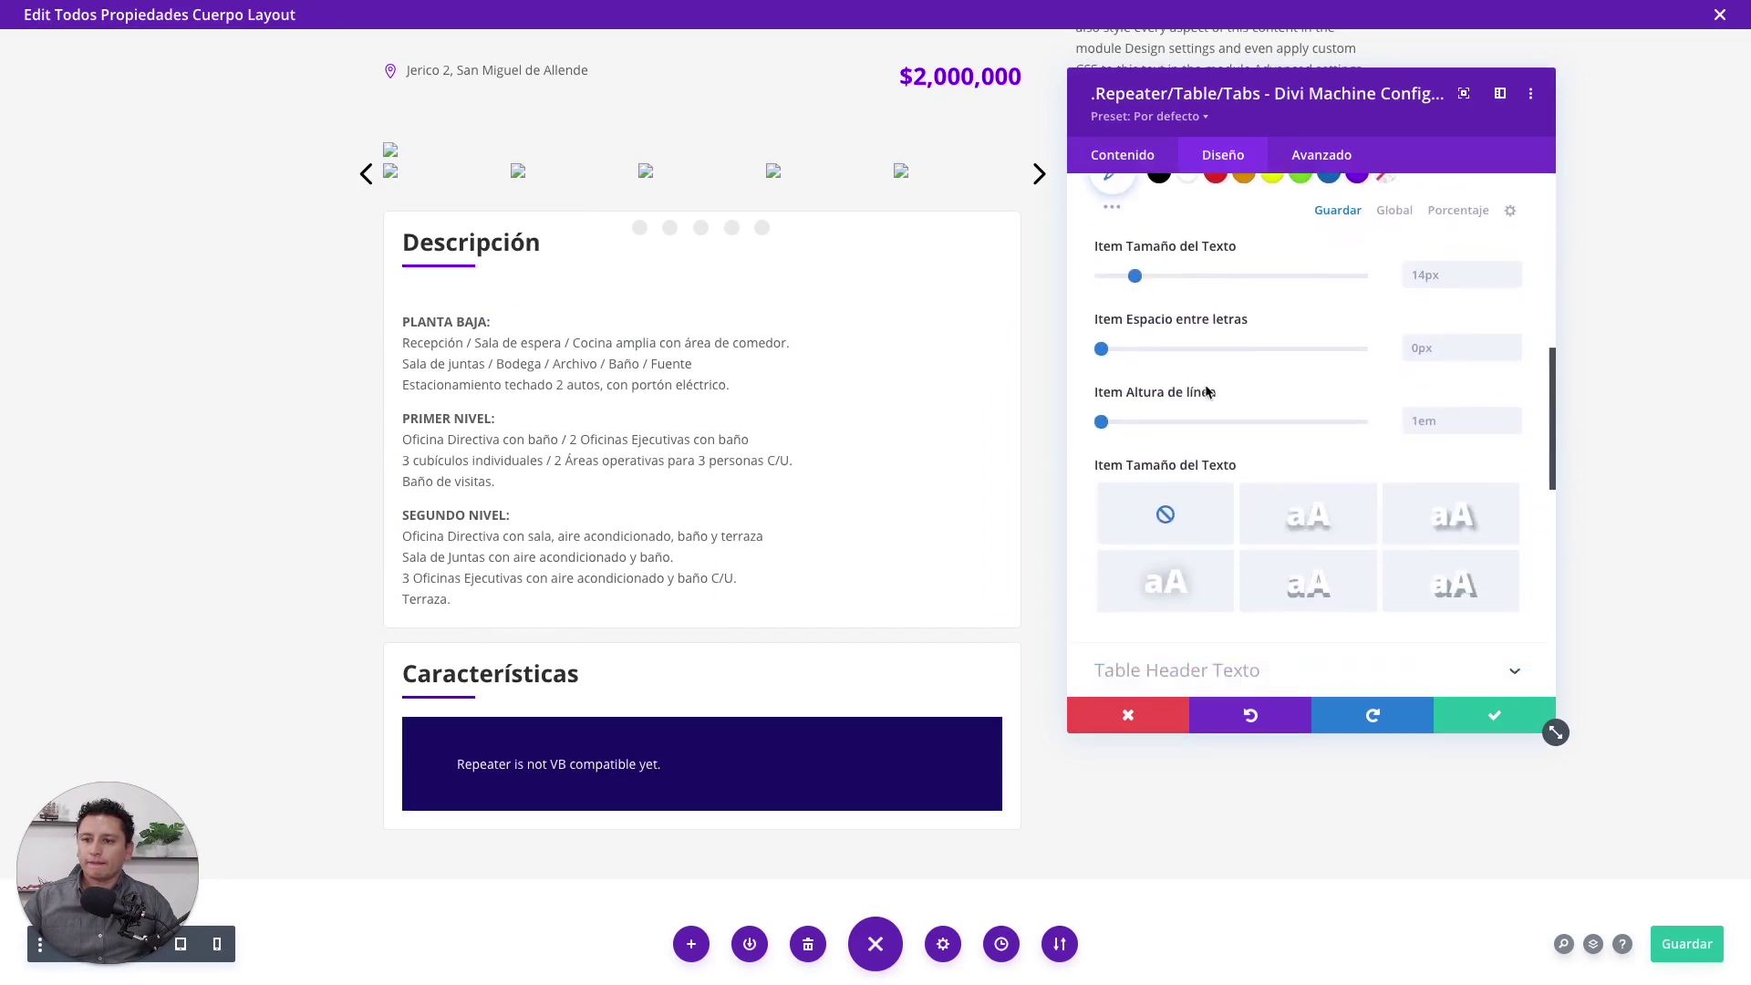
click(1191, 385)
click(1129, 160)
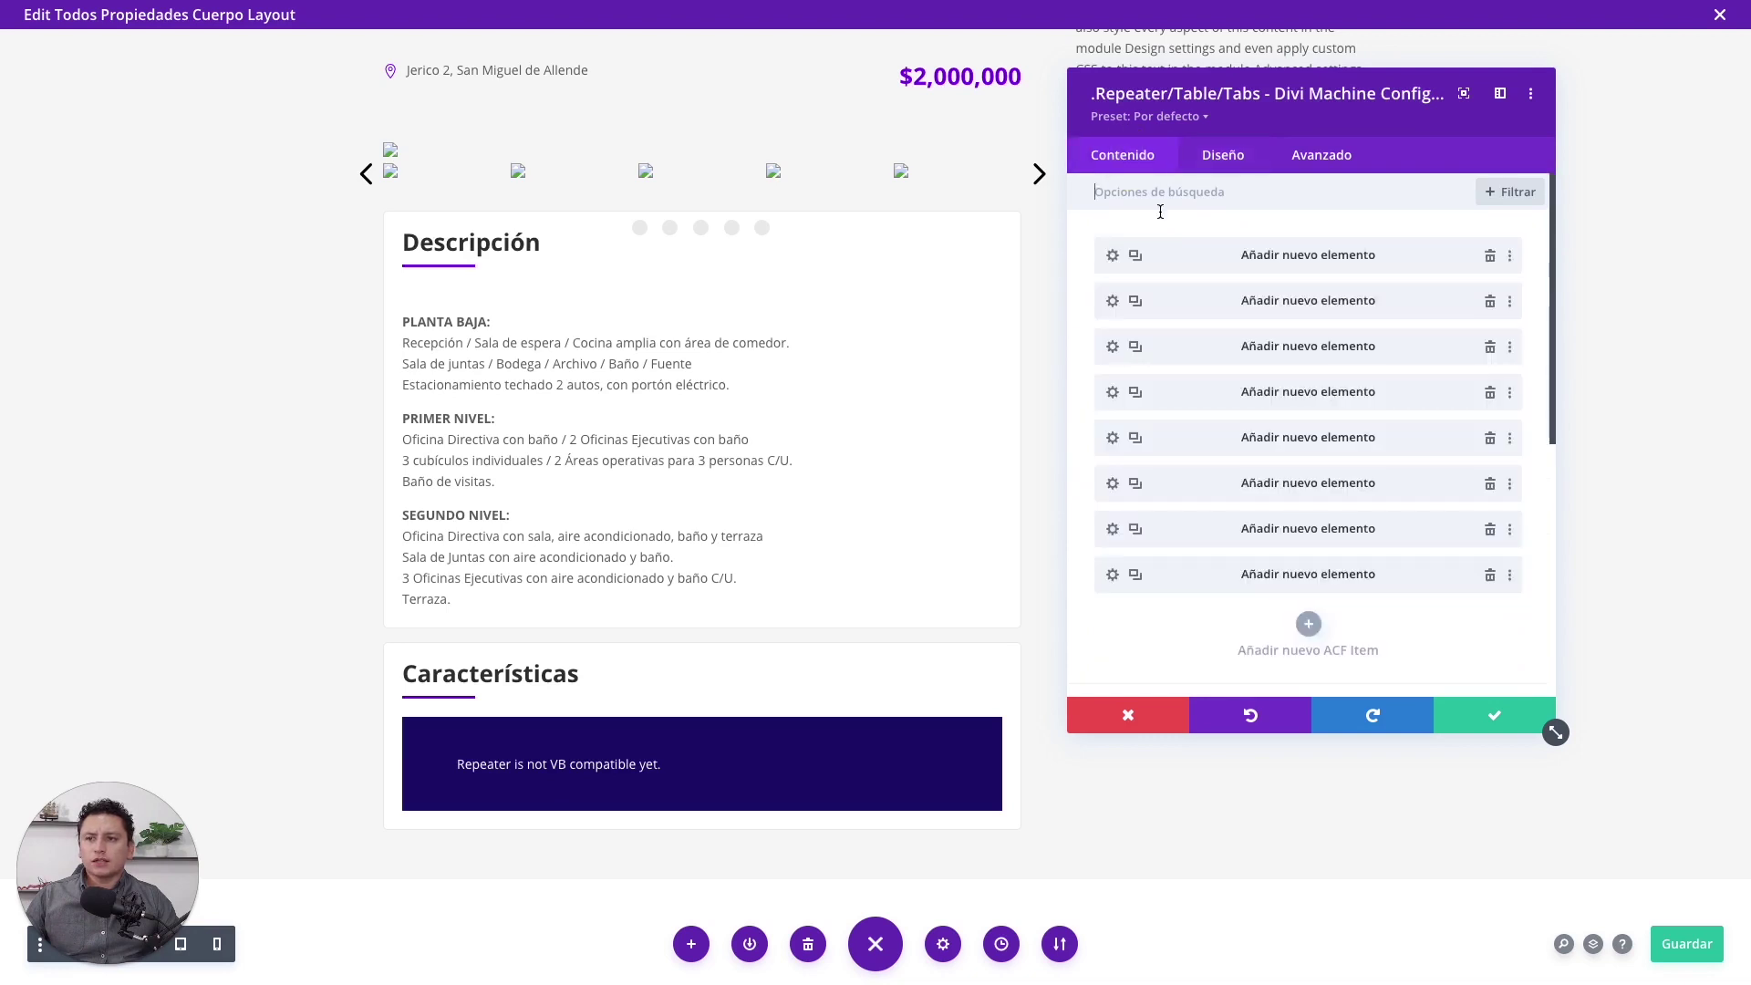
Set the Propiedad N° item's label font weight to Negrita and close the table settings
click(1114, 257)
scroll(1194, 377, down, 1)
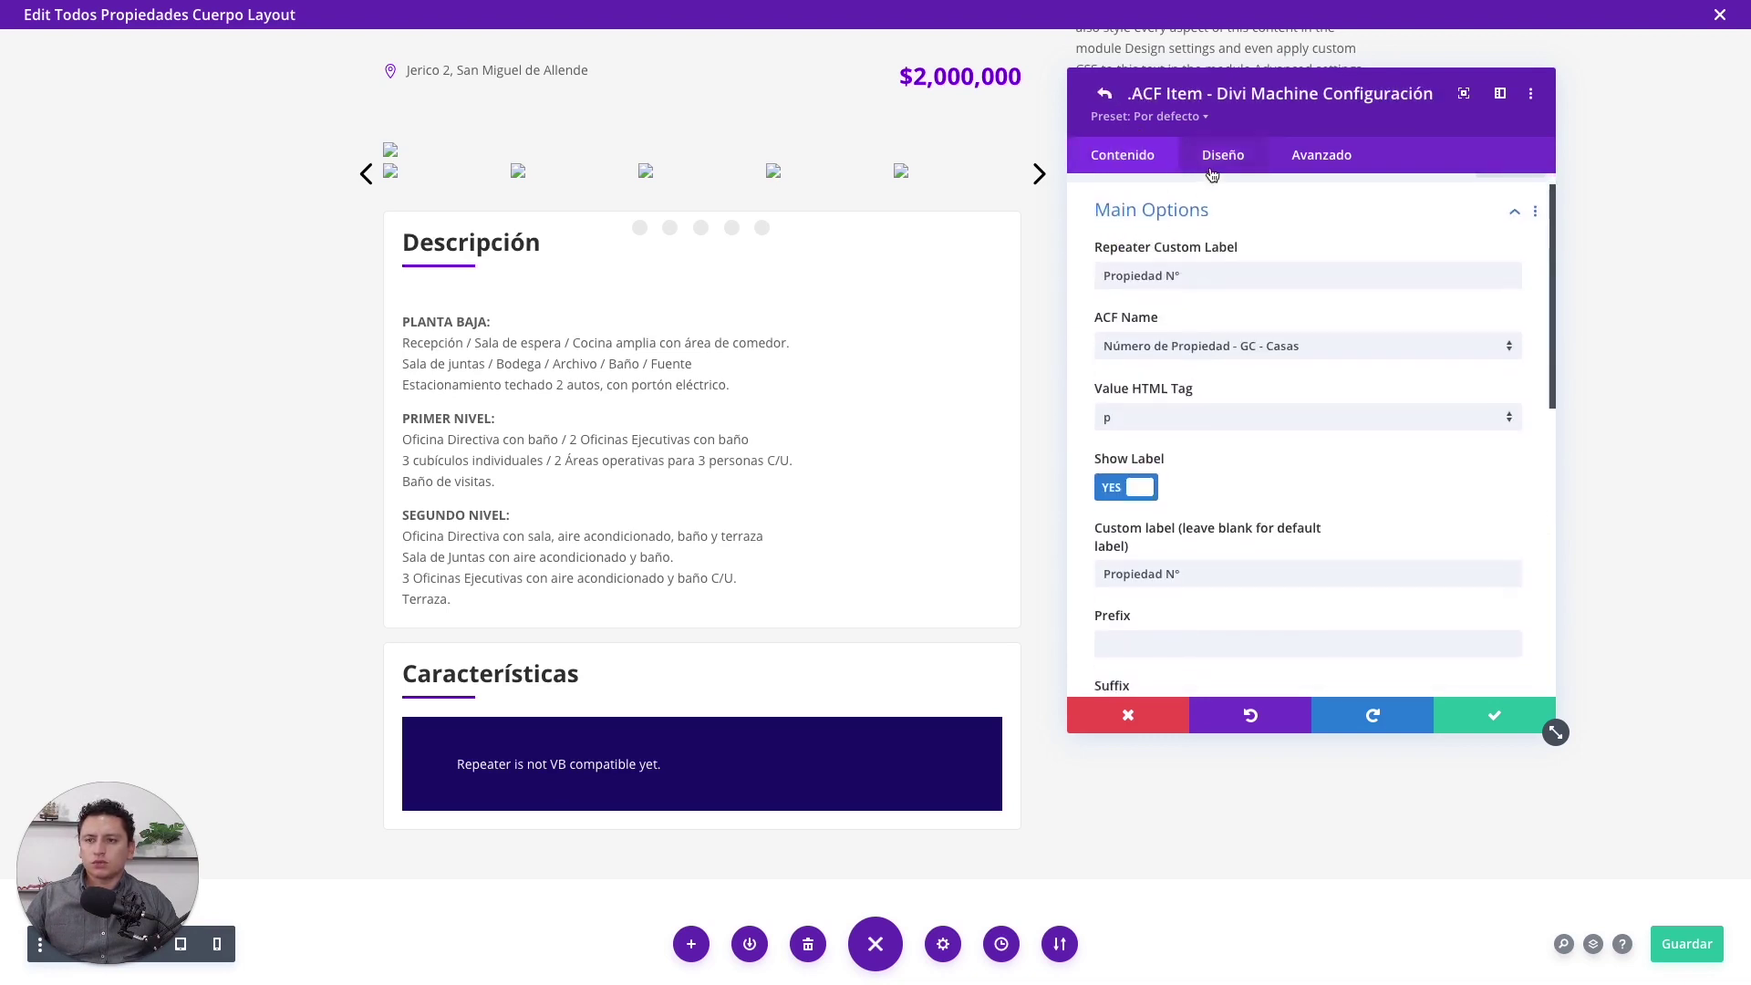
click(1222, 155)
click(1179, 422)
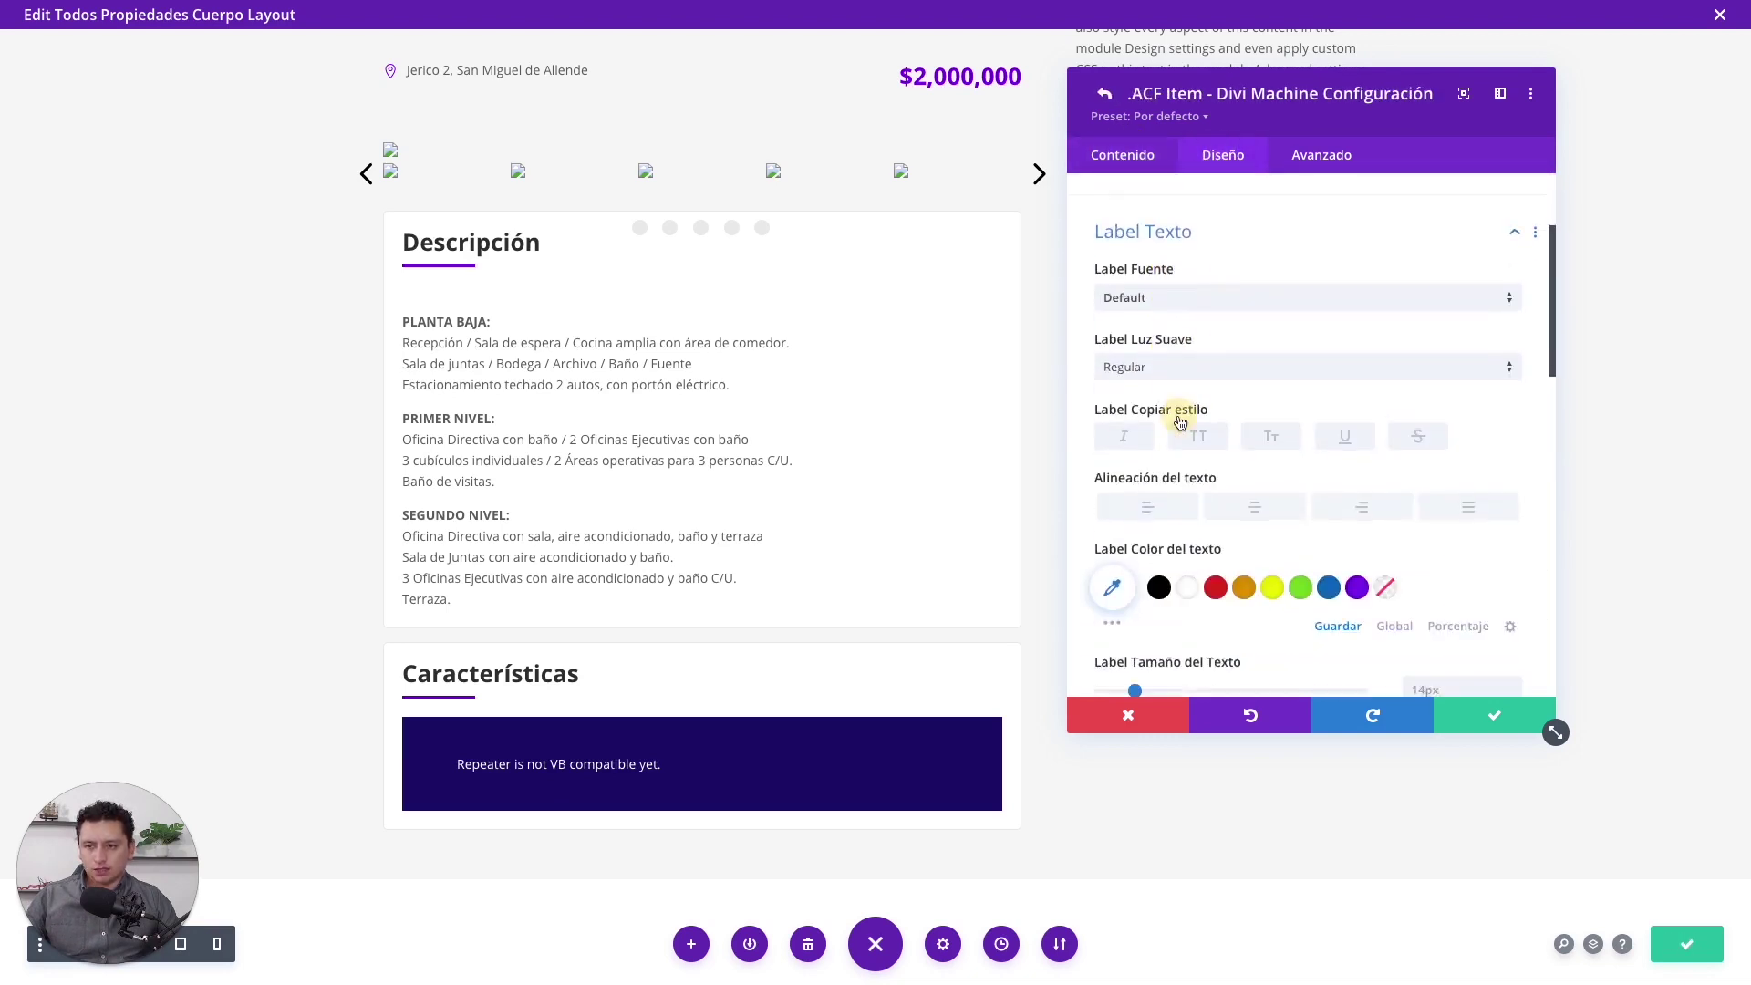
click(1150, 337)
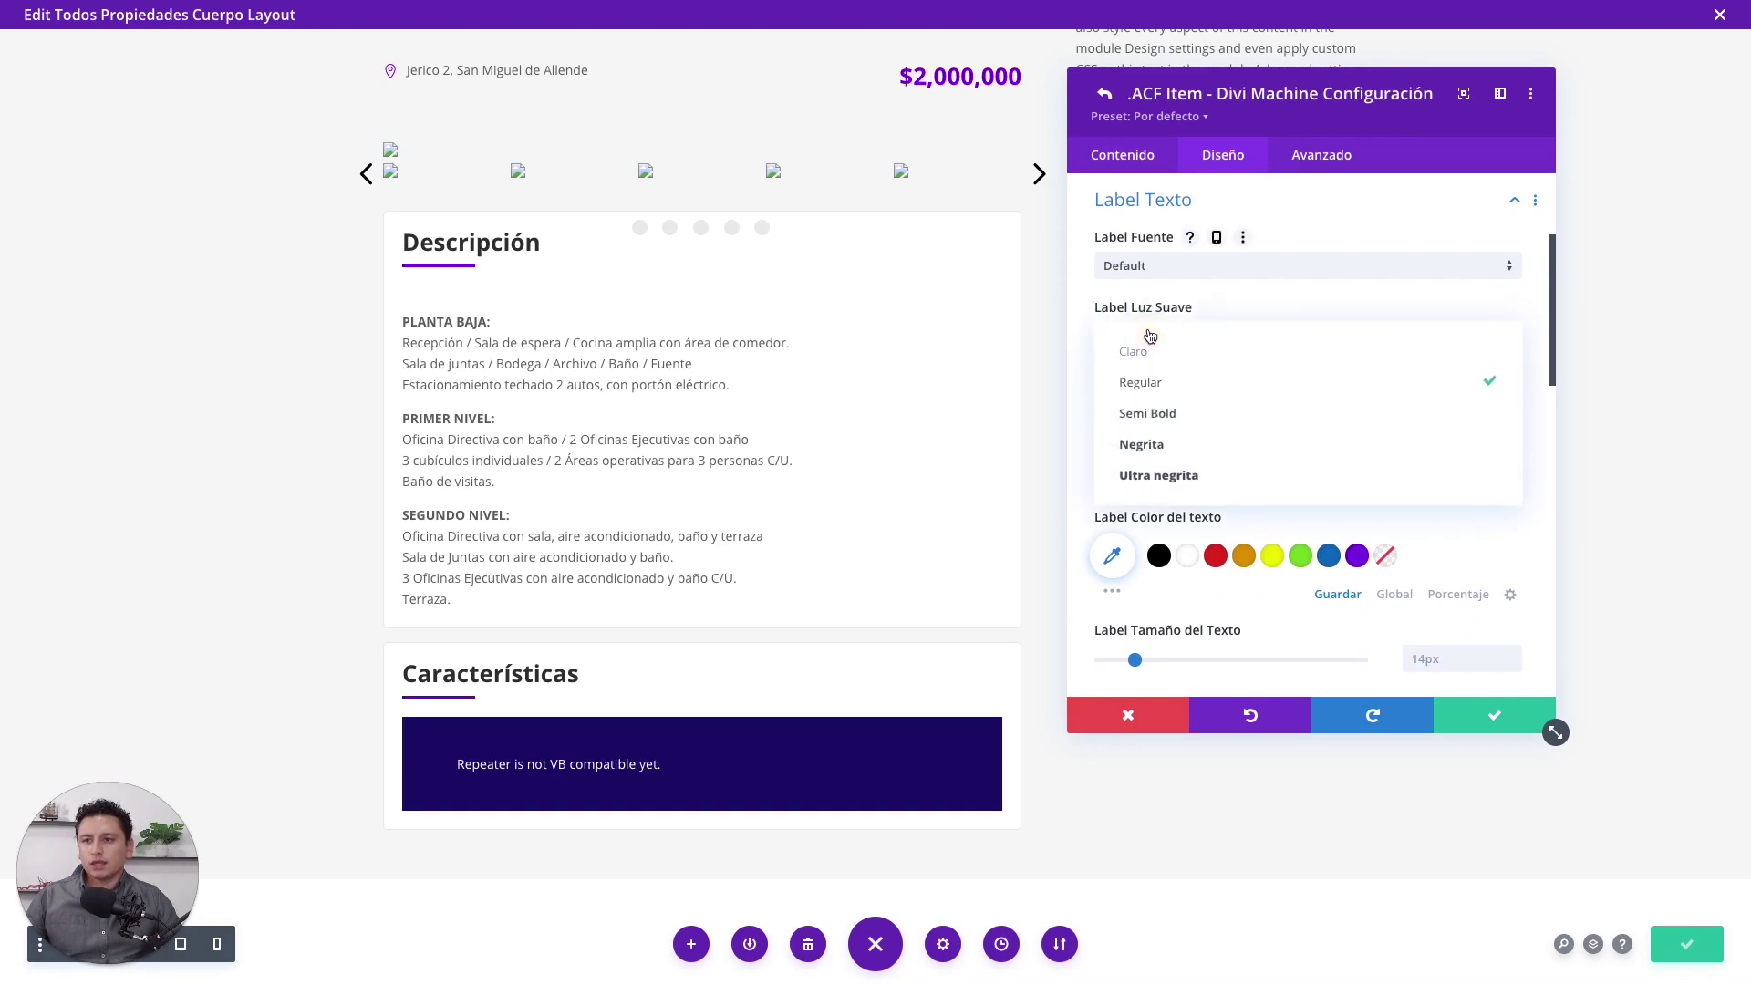
click(1142, 444)
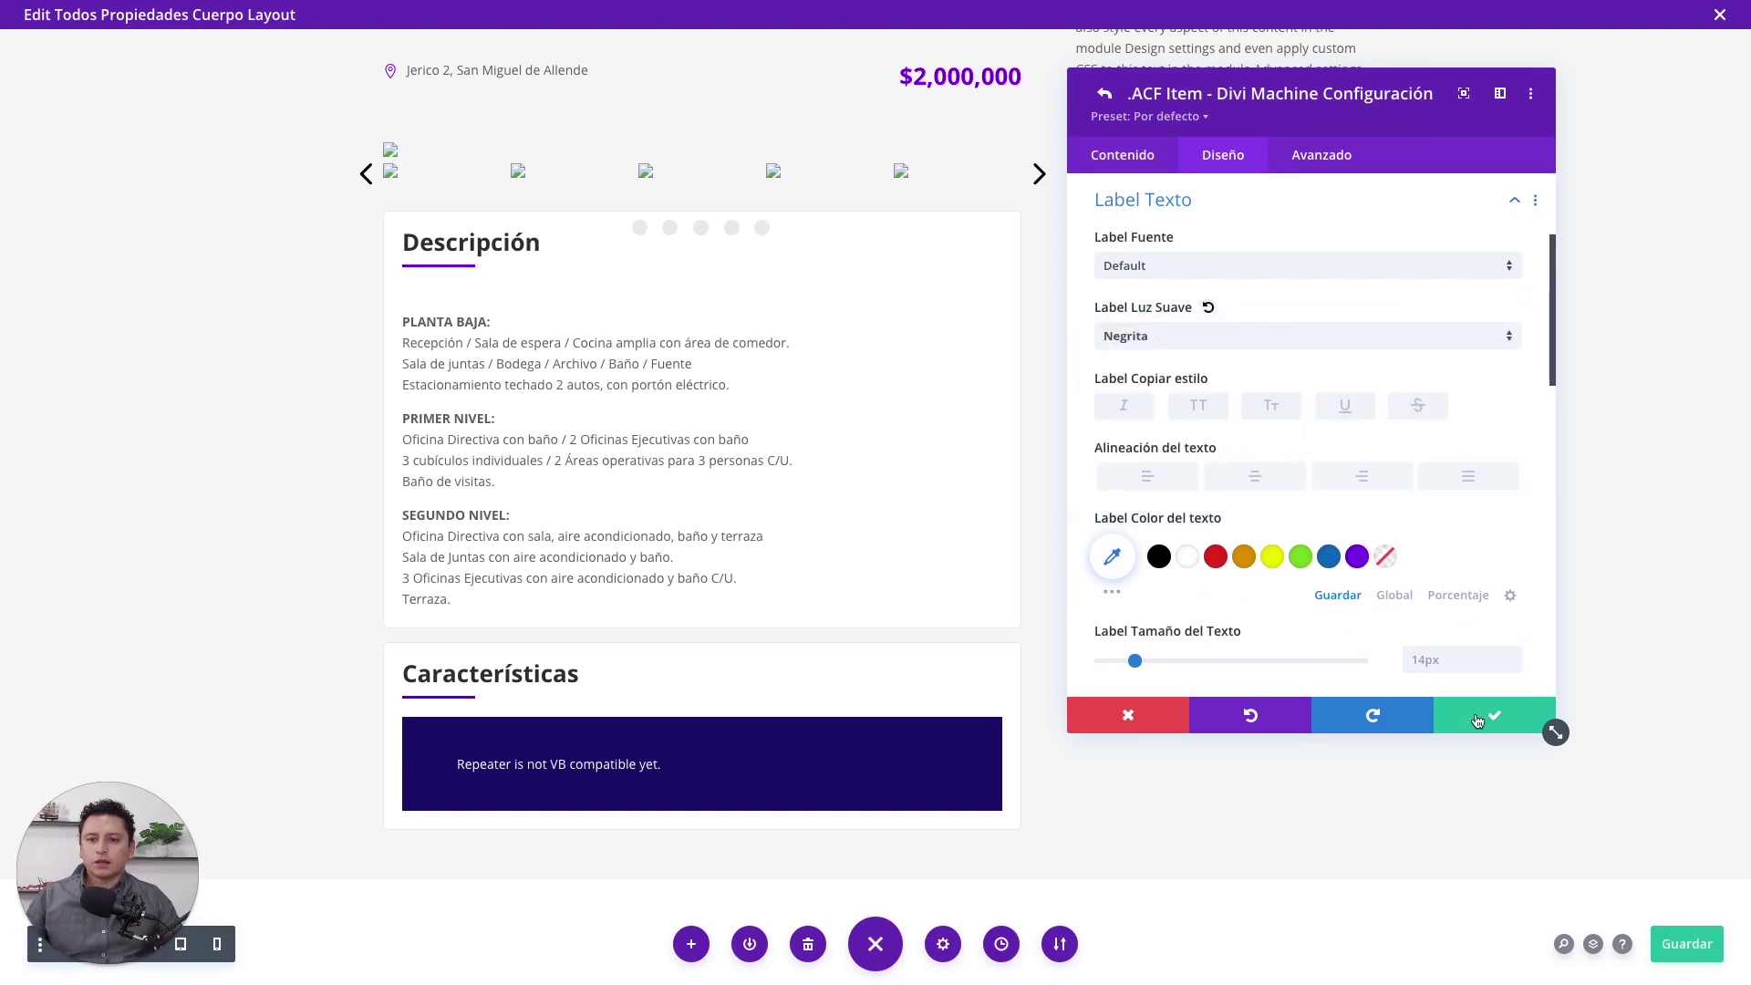
click(1104, 93)
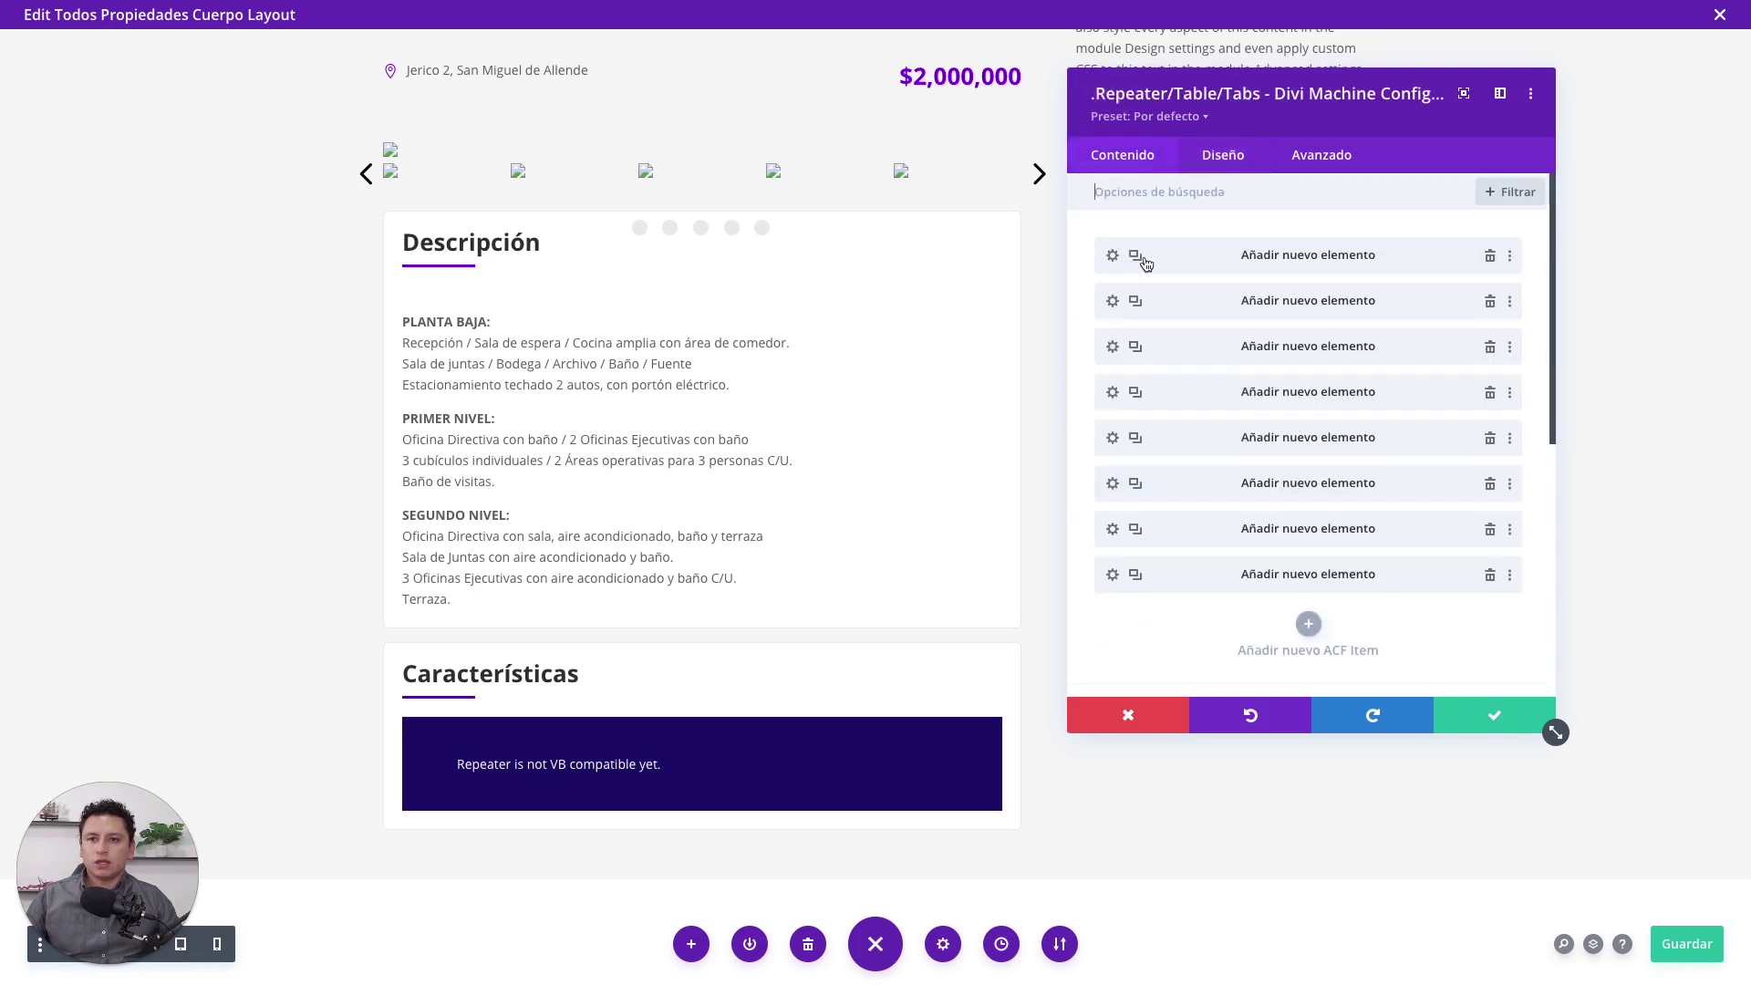
click(1506, 257)
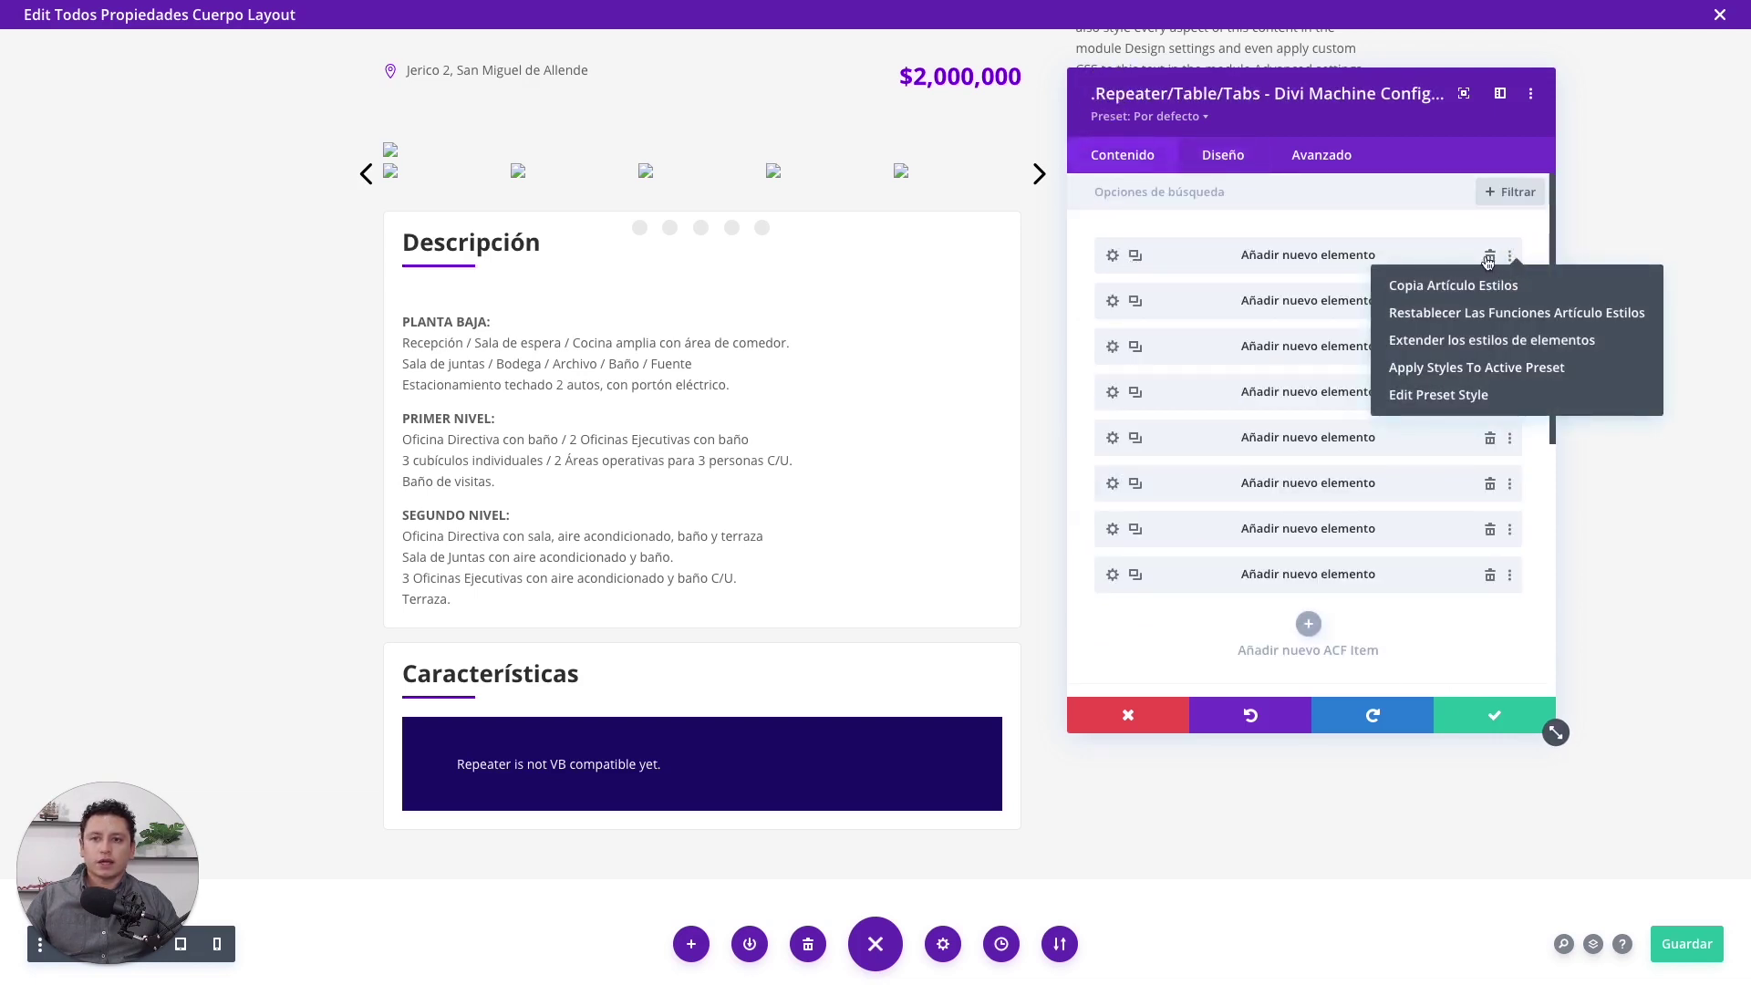
click(1496, 719)
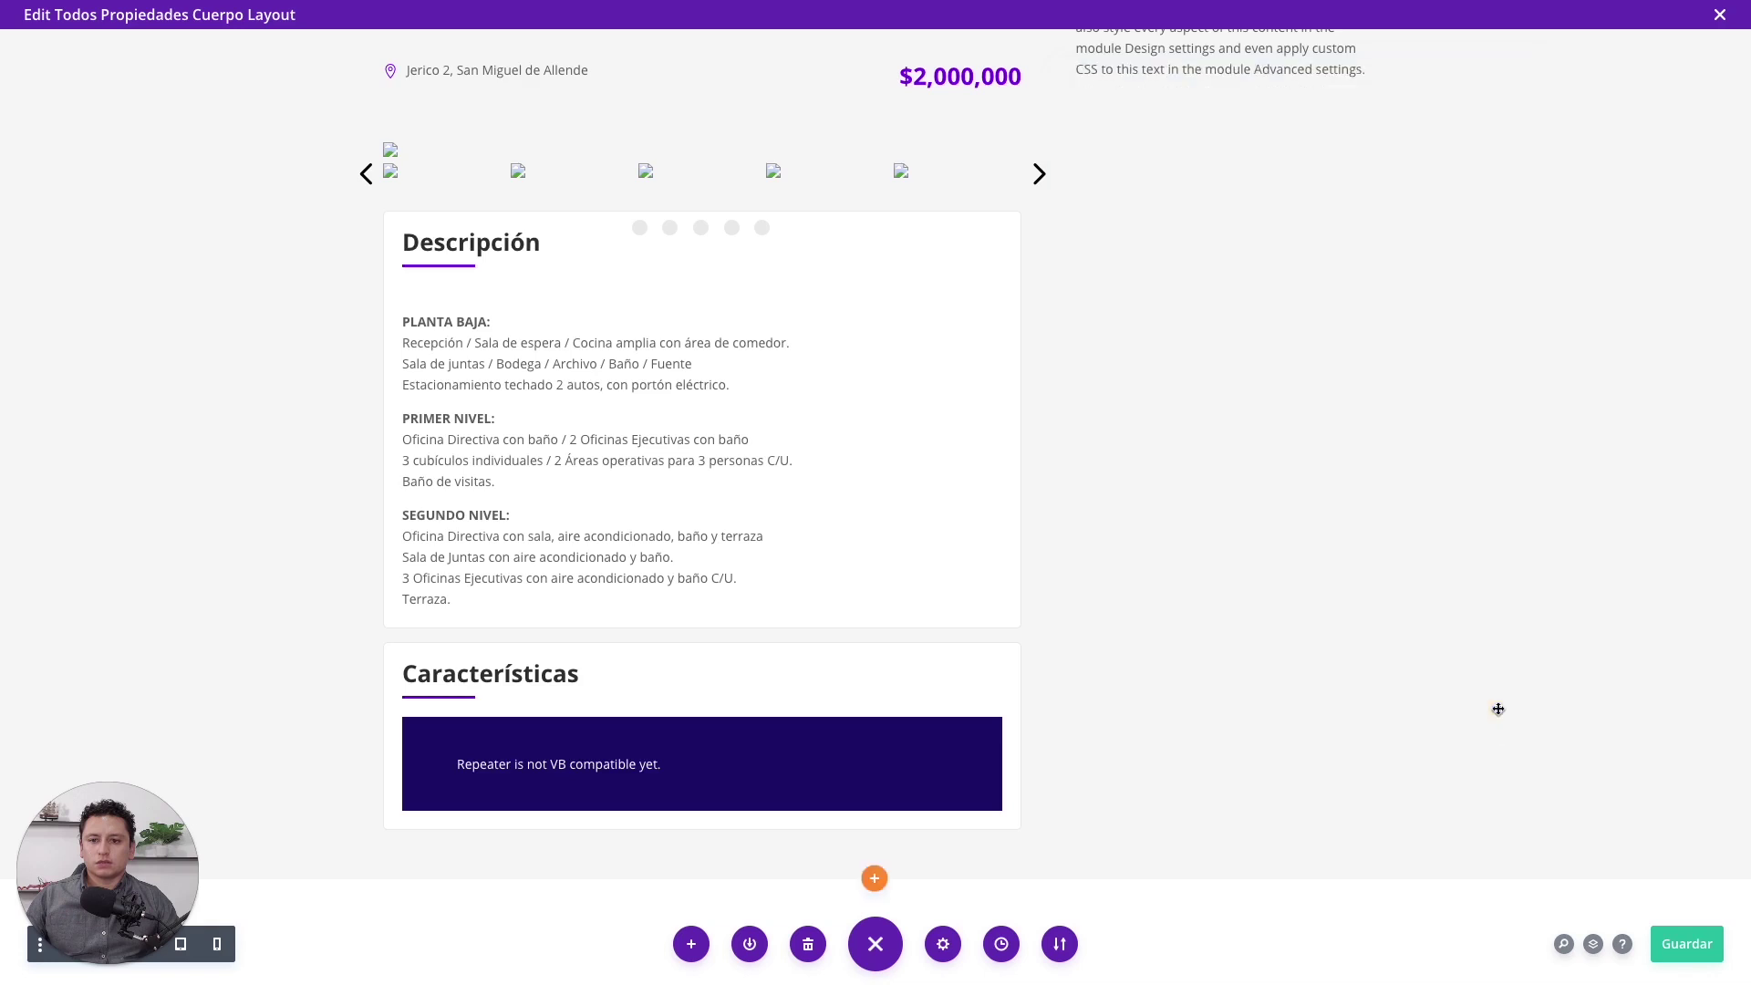
Save the layout and reload the live property page to check the bold label
click(1678, 944)
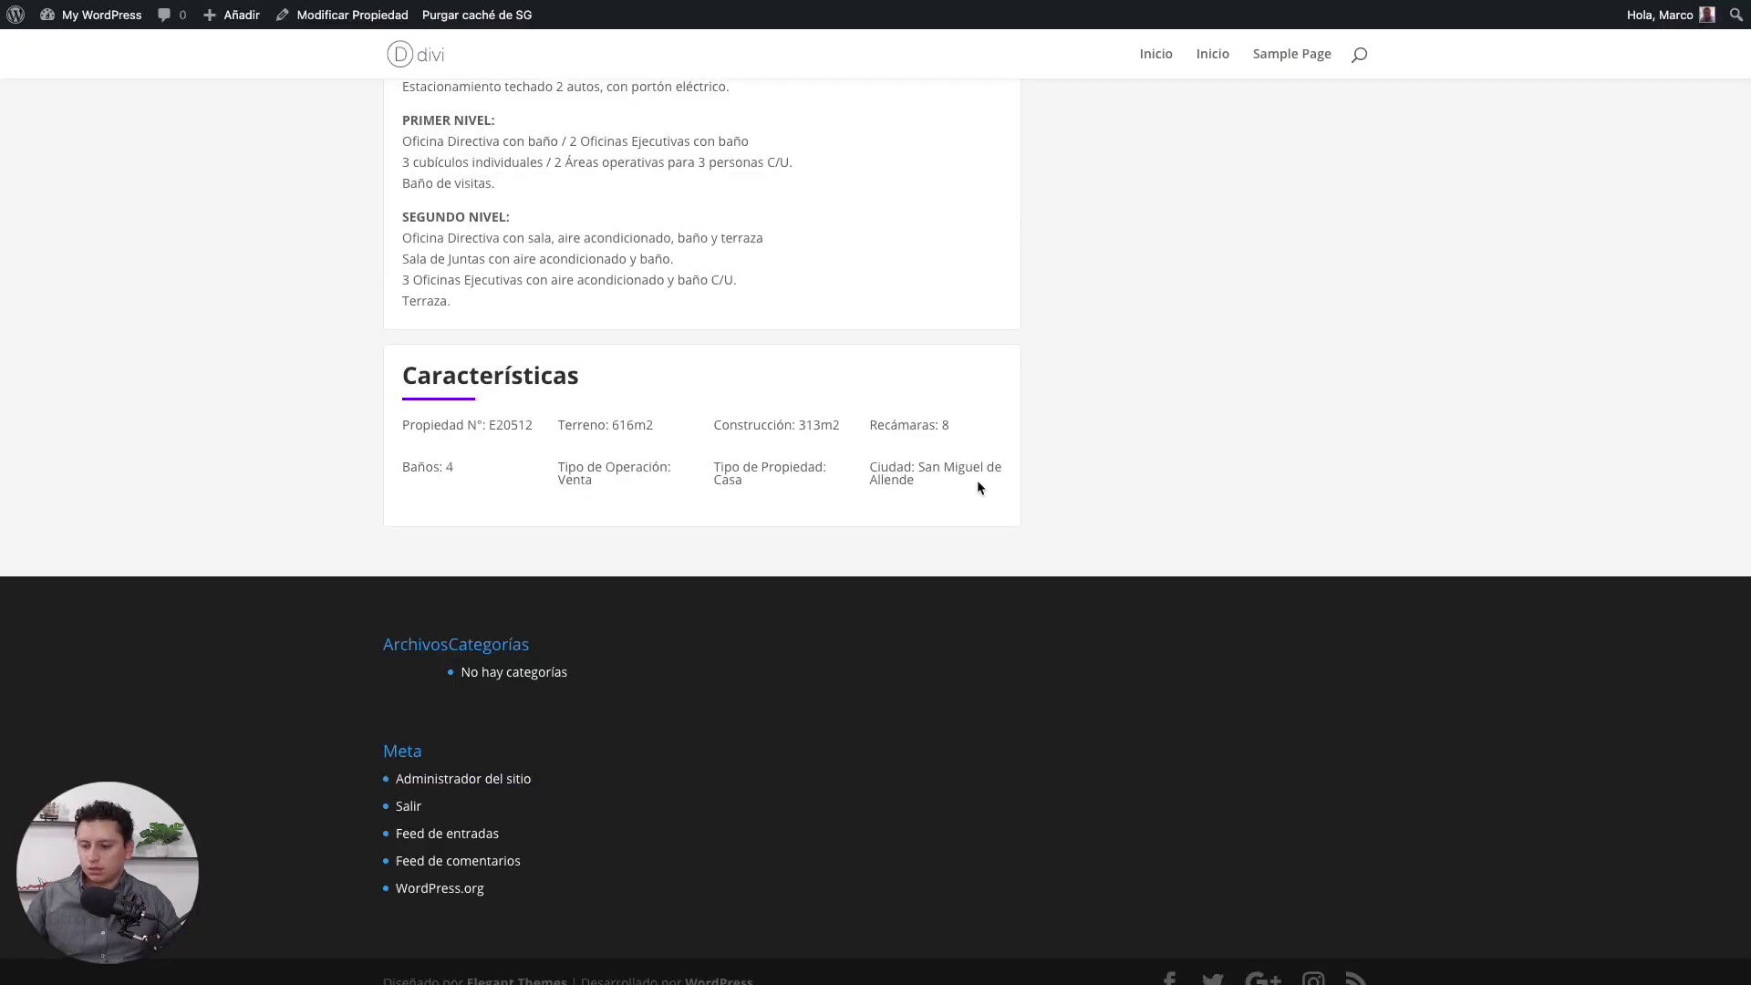
key(super+r)
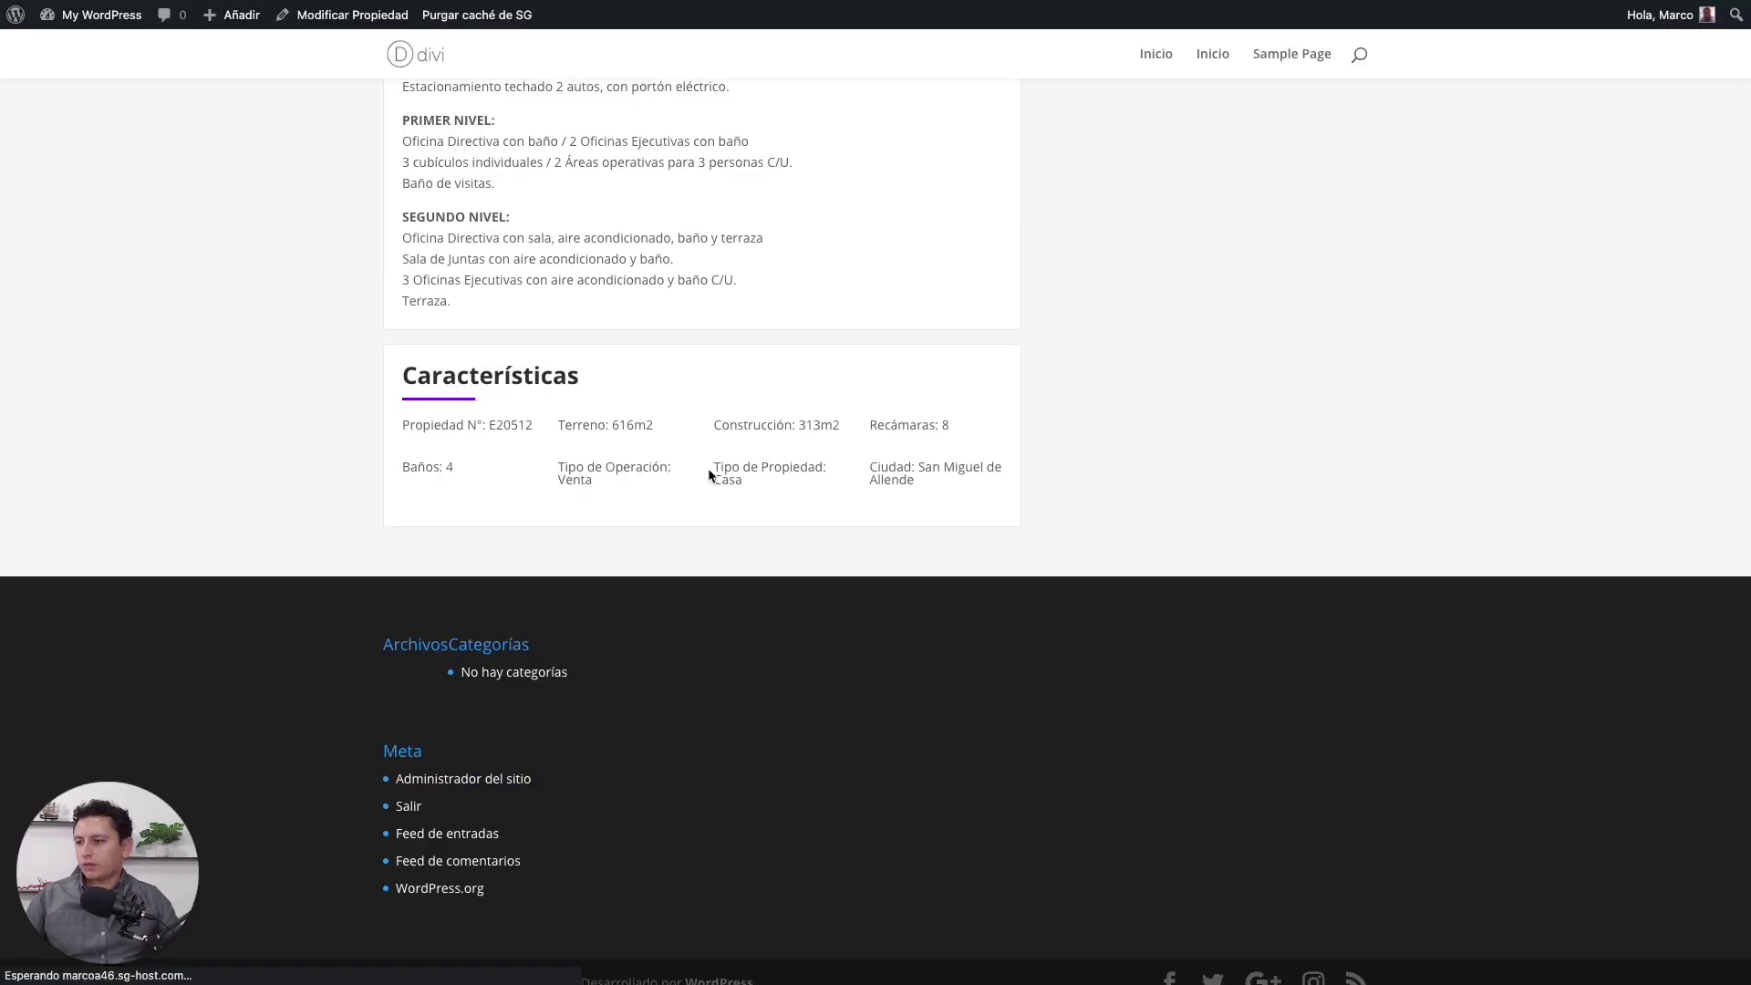
scroll(447, 336, down, 15)
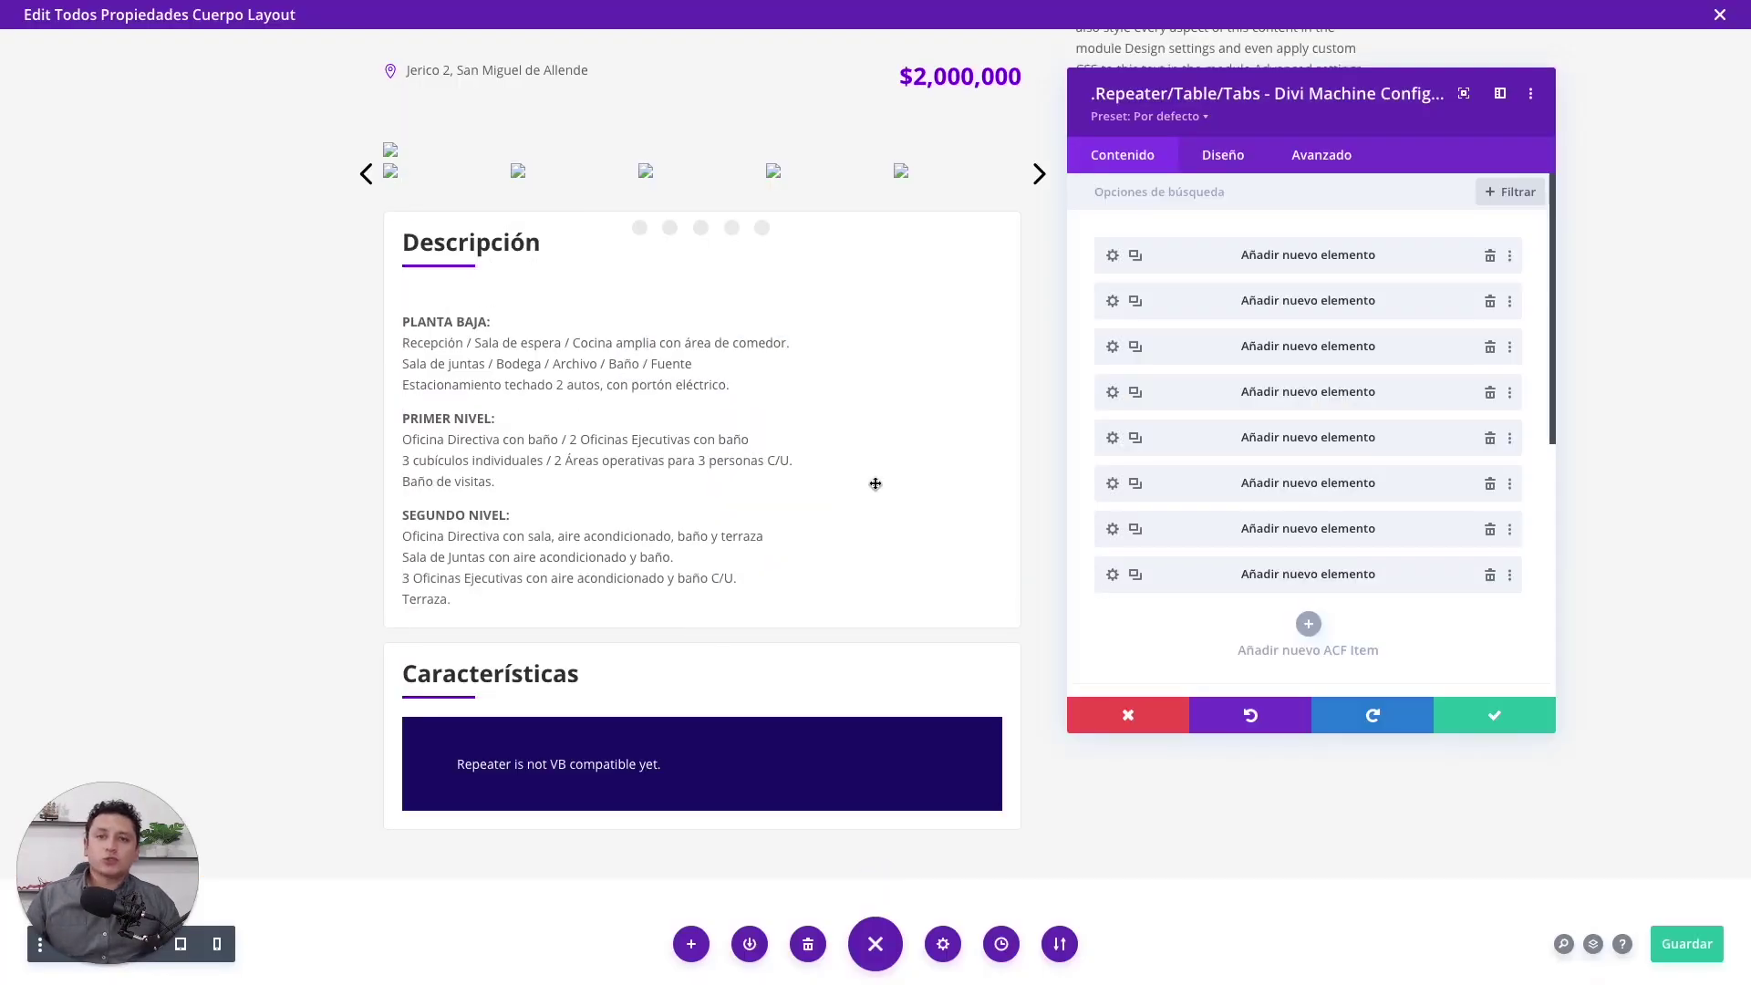
Set the Terreno item's label font weight to Negrita and close the table settings
click(1113, 303)
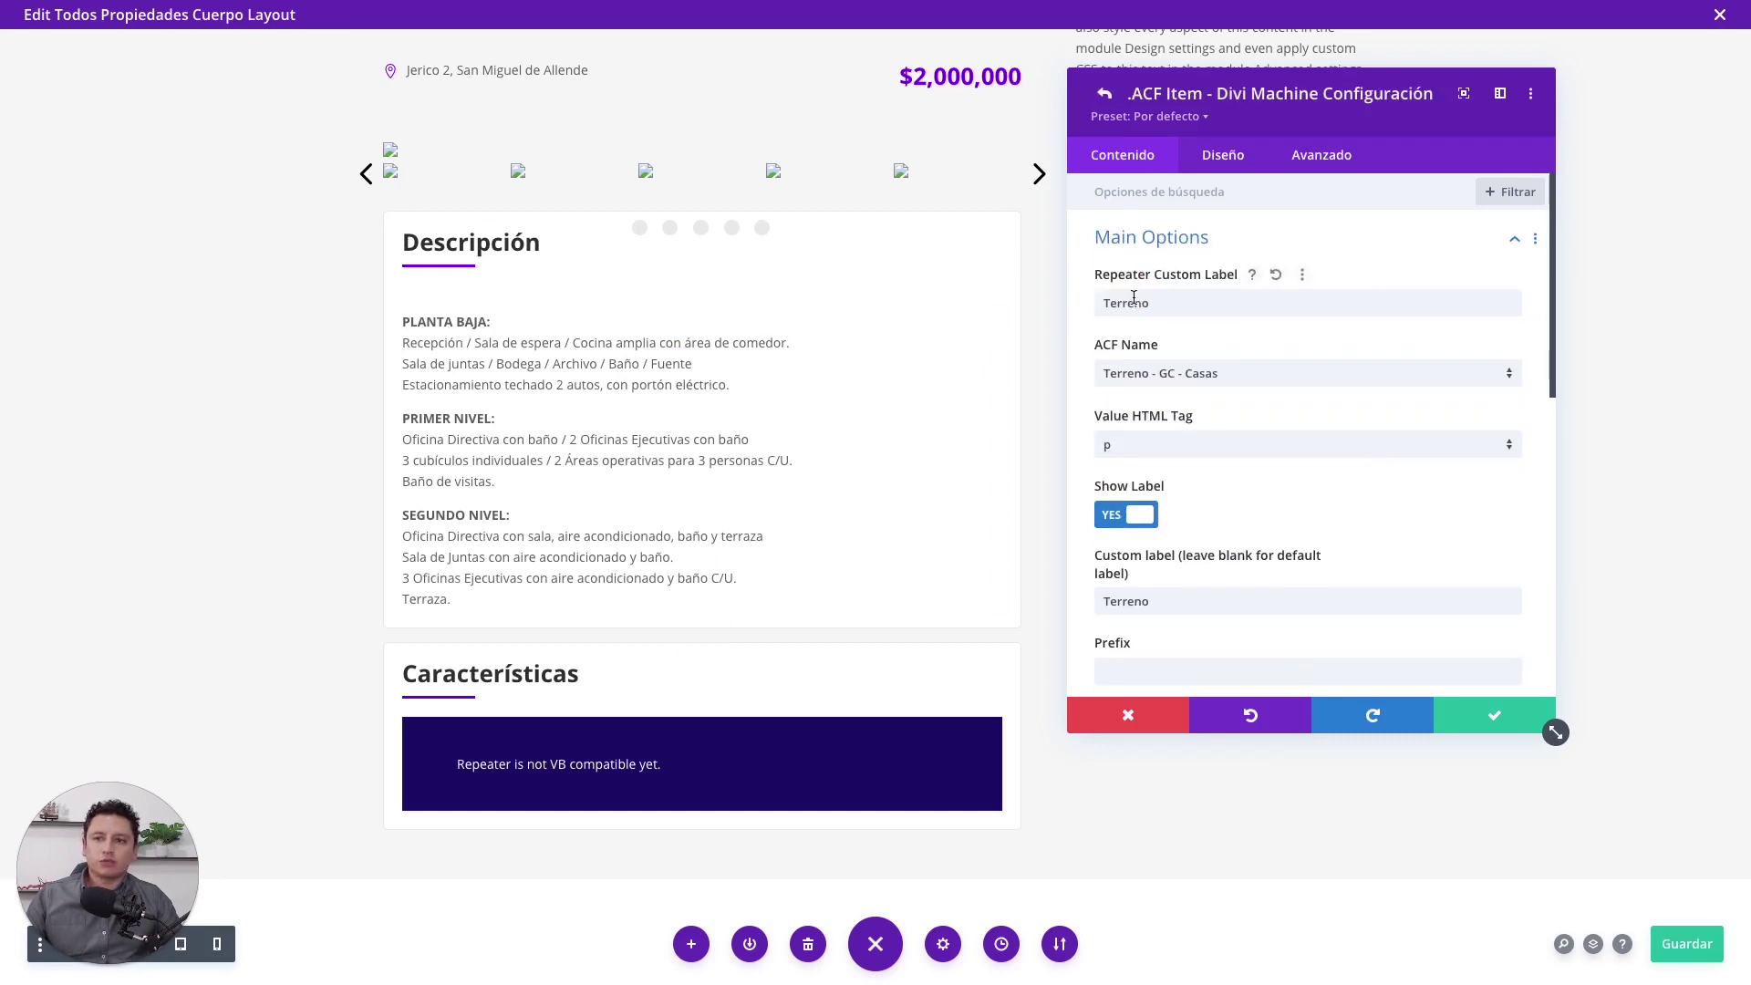
click(1203, 171)
click(1168, 415)
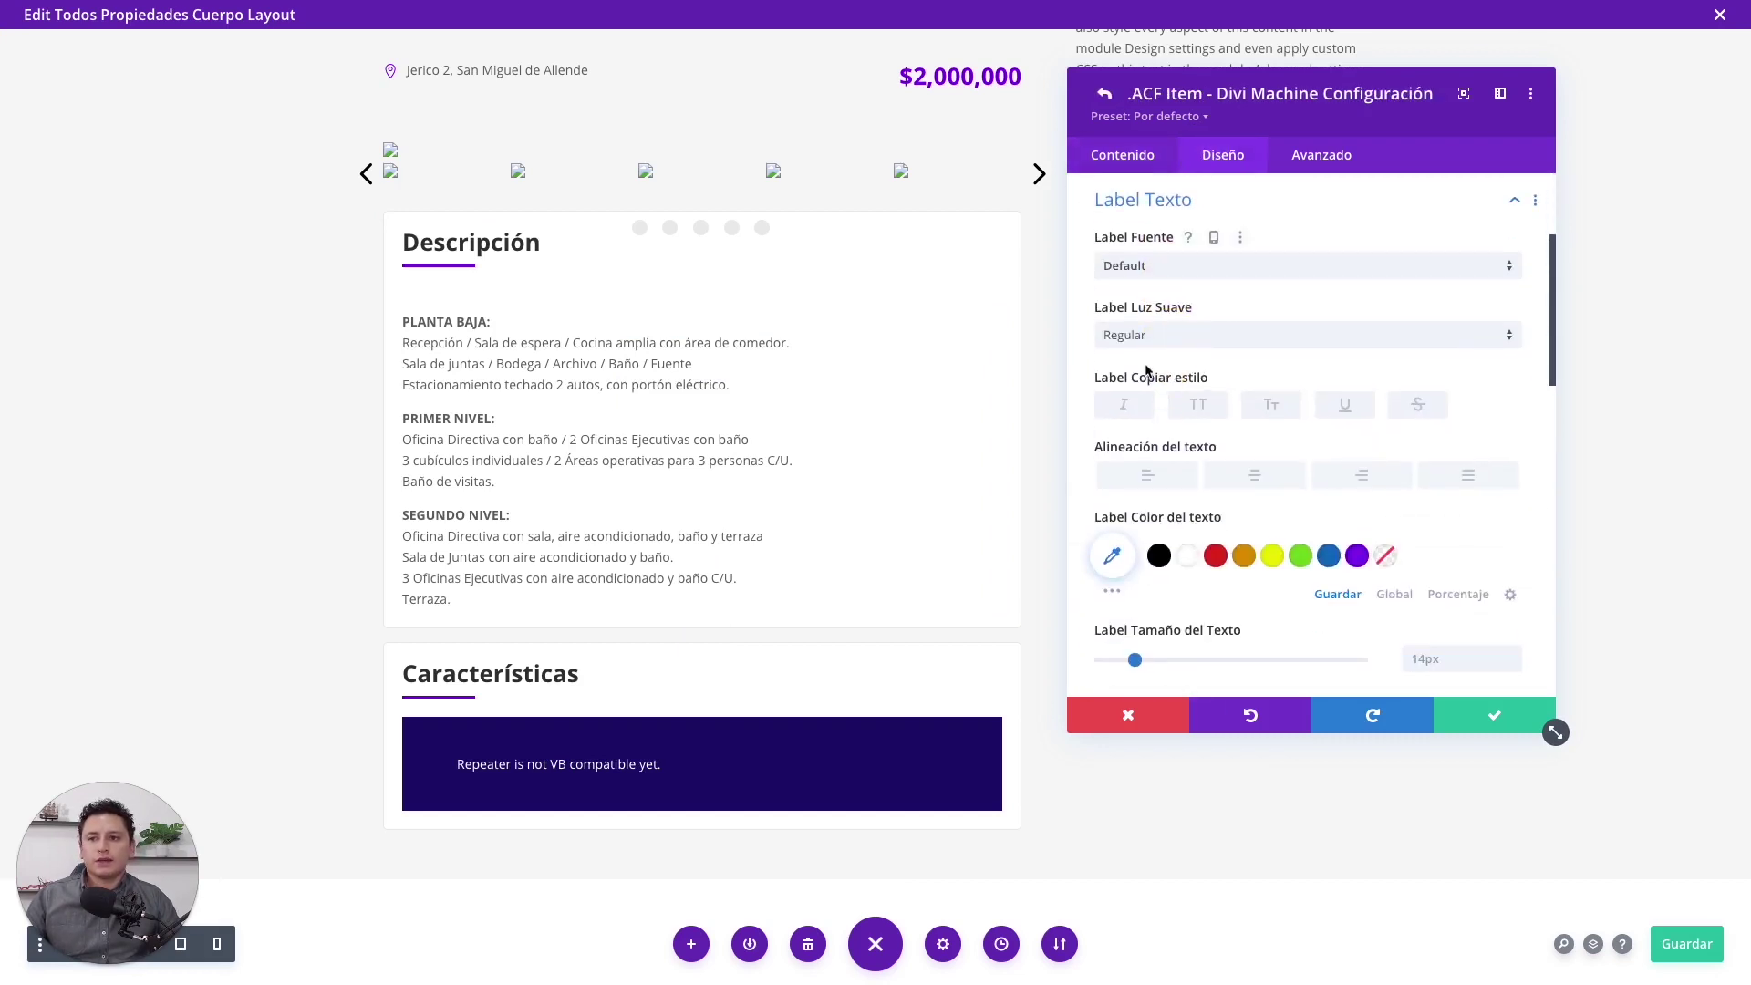
click(1140, 335)
click(1169, 442)
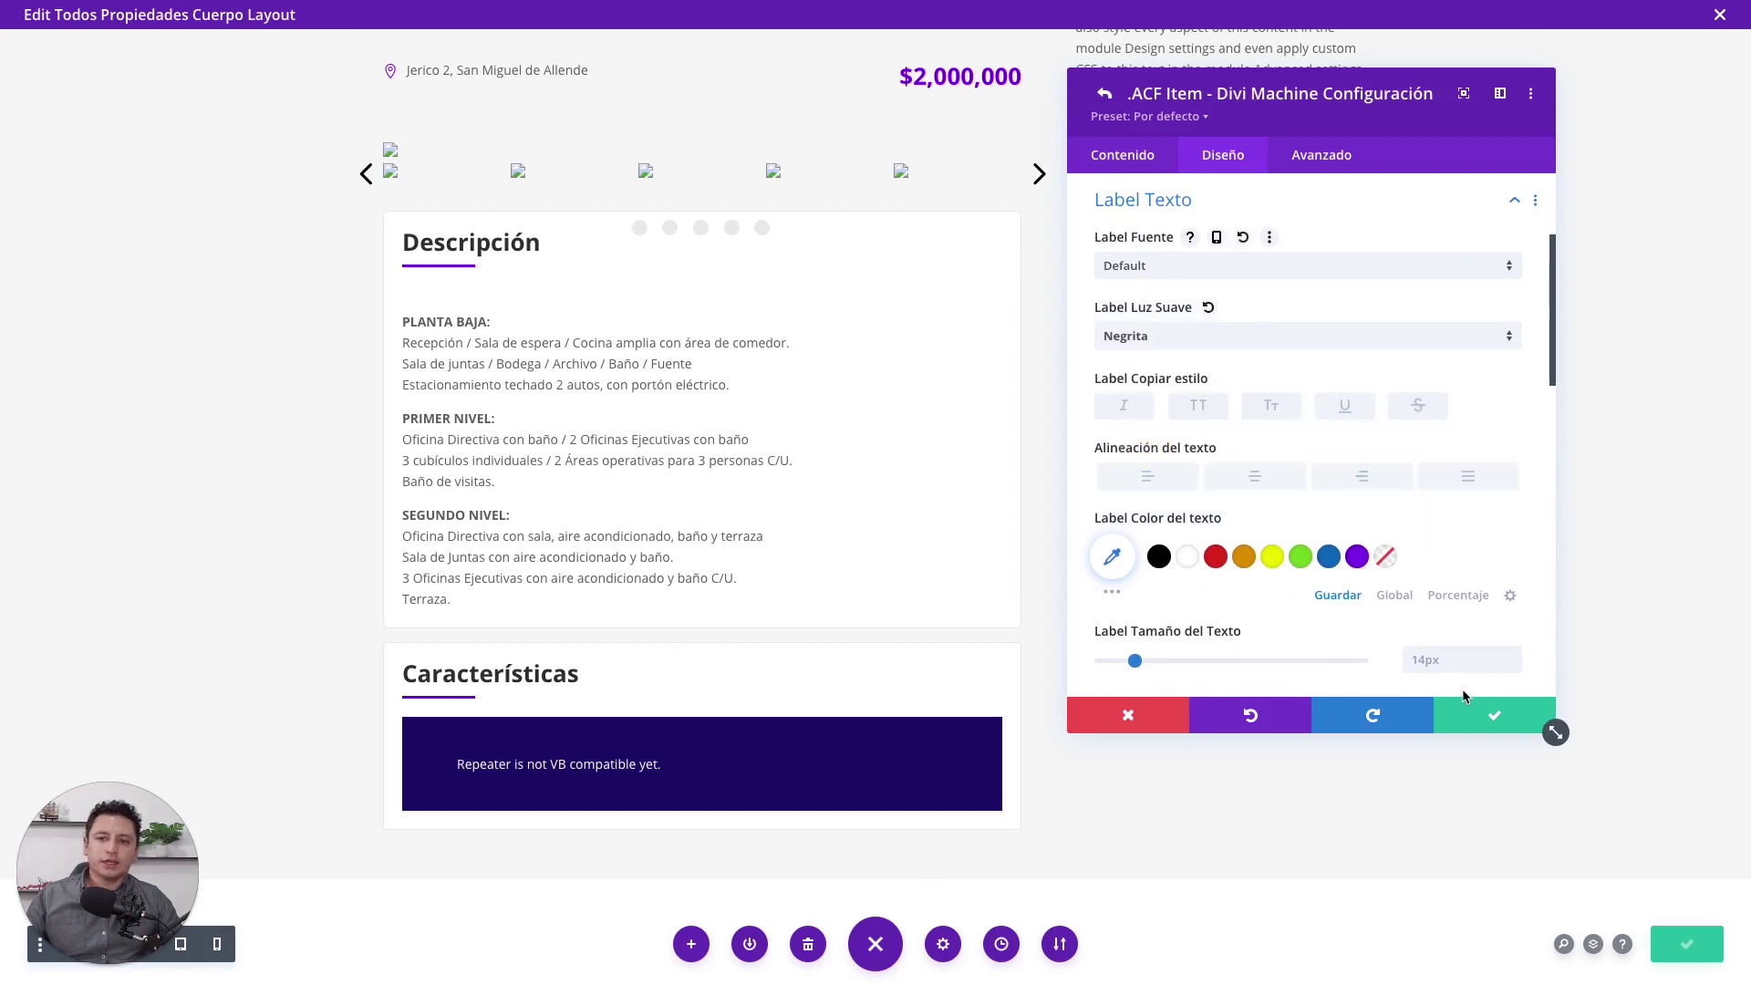
click(1479, 713)
click(1488, 717)
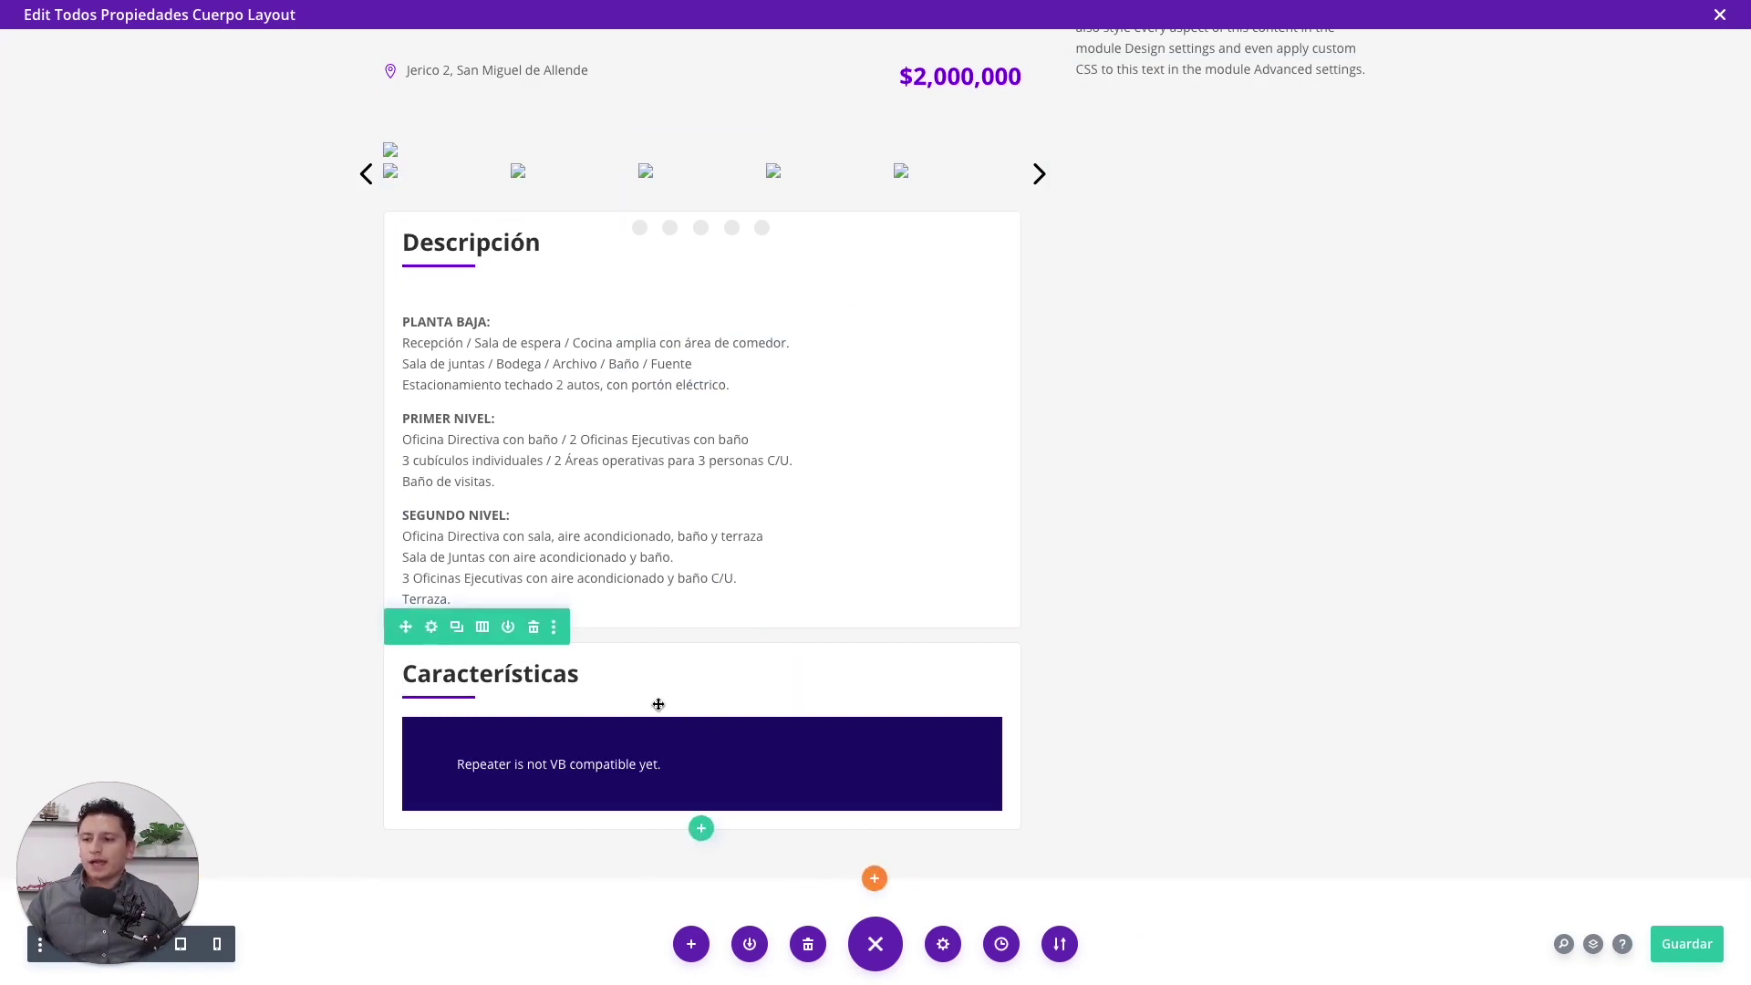
Duplicate the Características row and retitle the copy's heading Ubicación
click(457, 626)
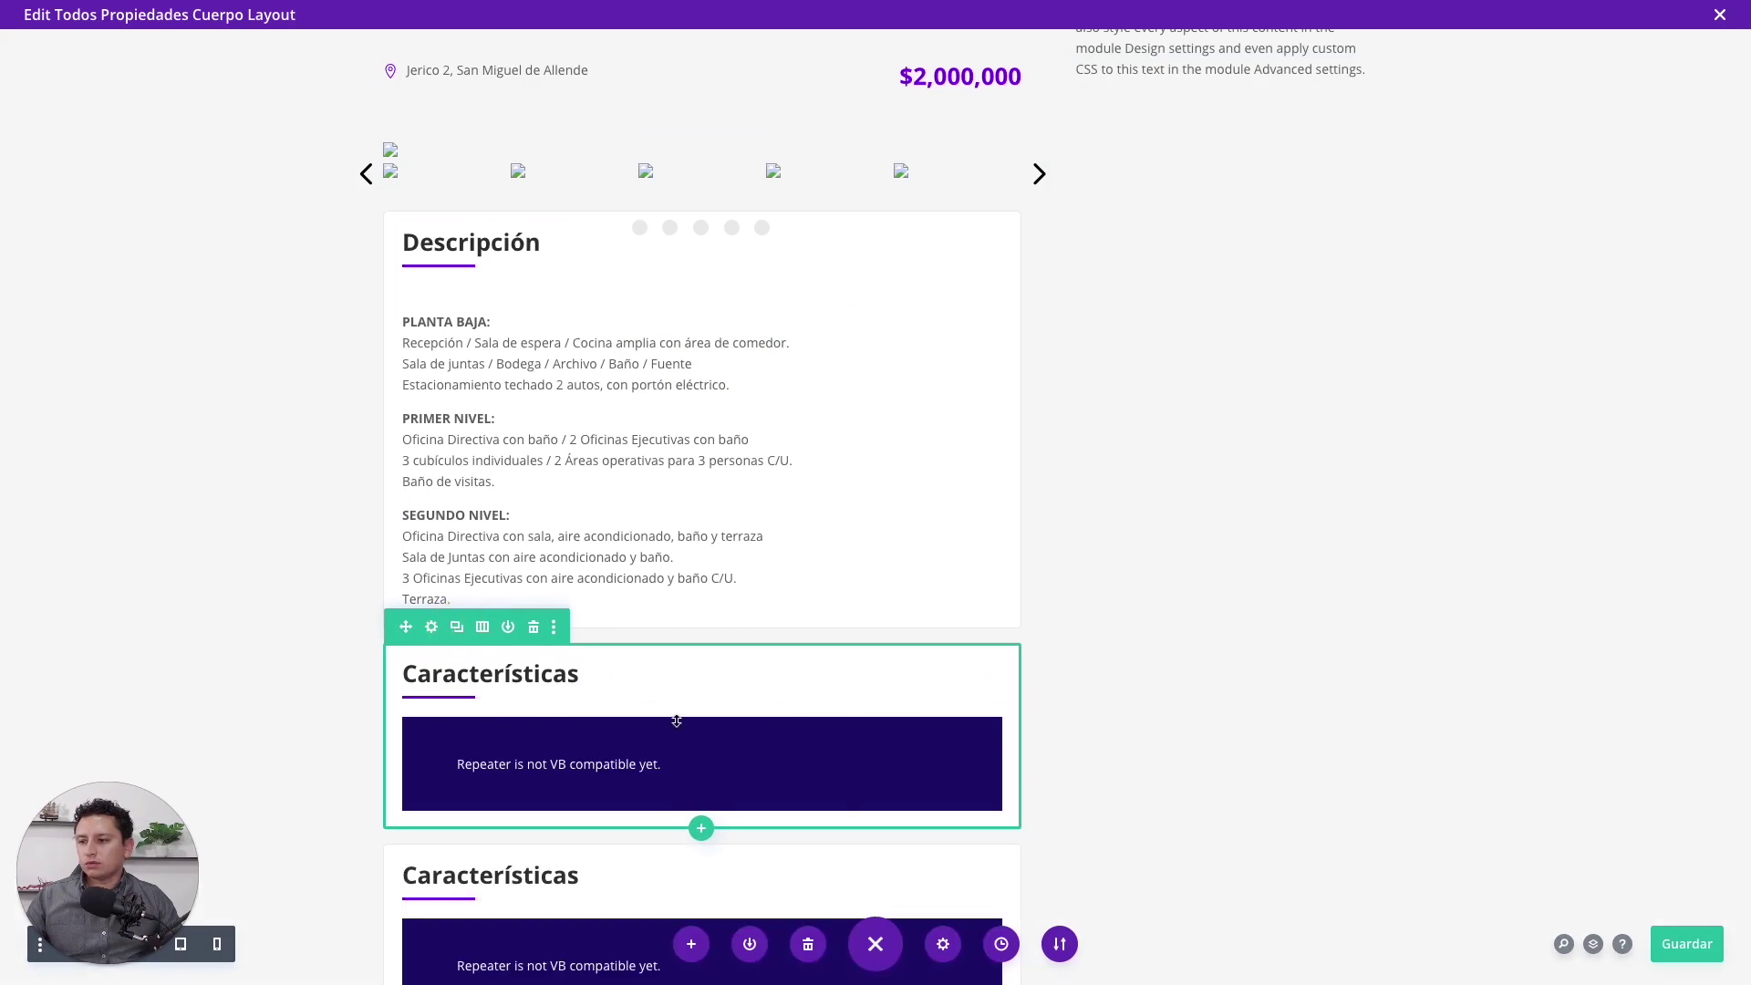
scroll(602, 720, down, 2)
click(669, 670)
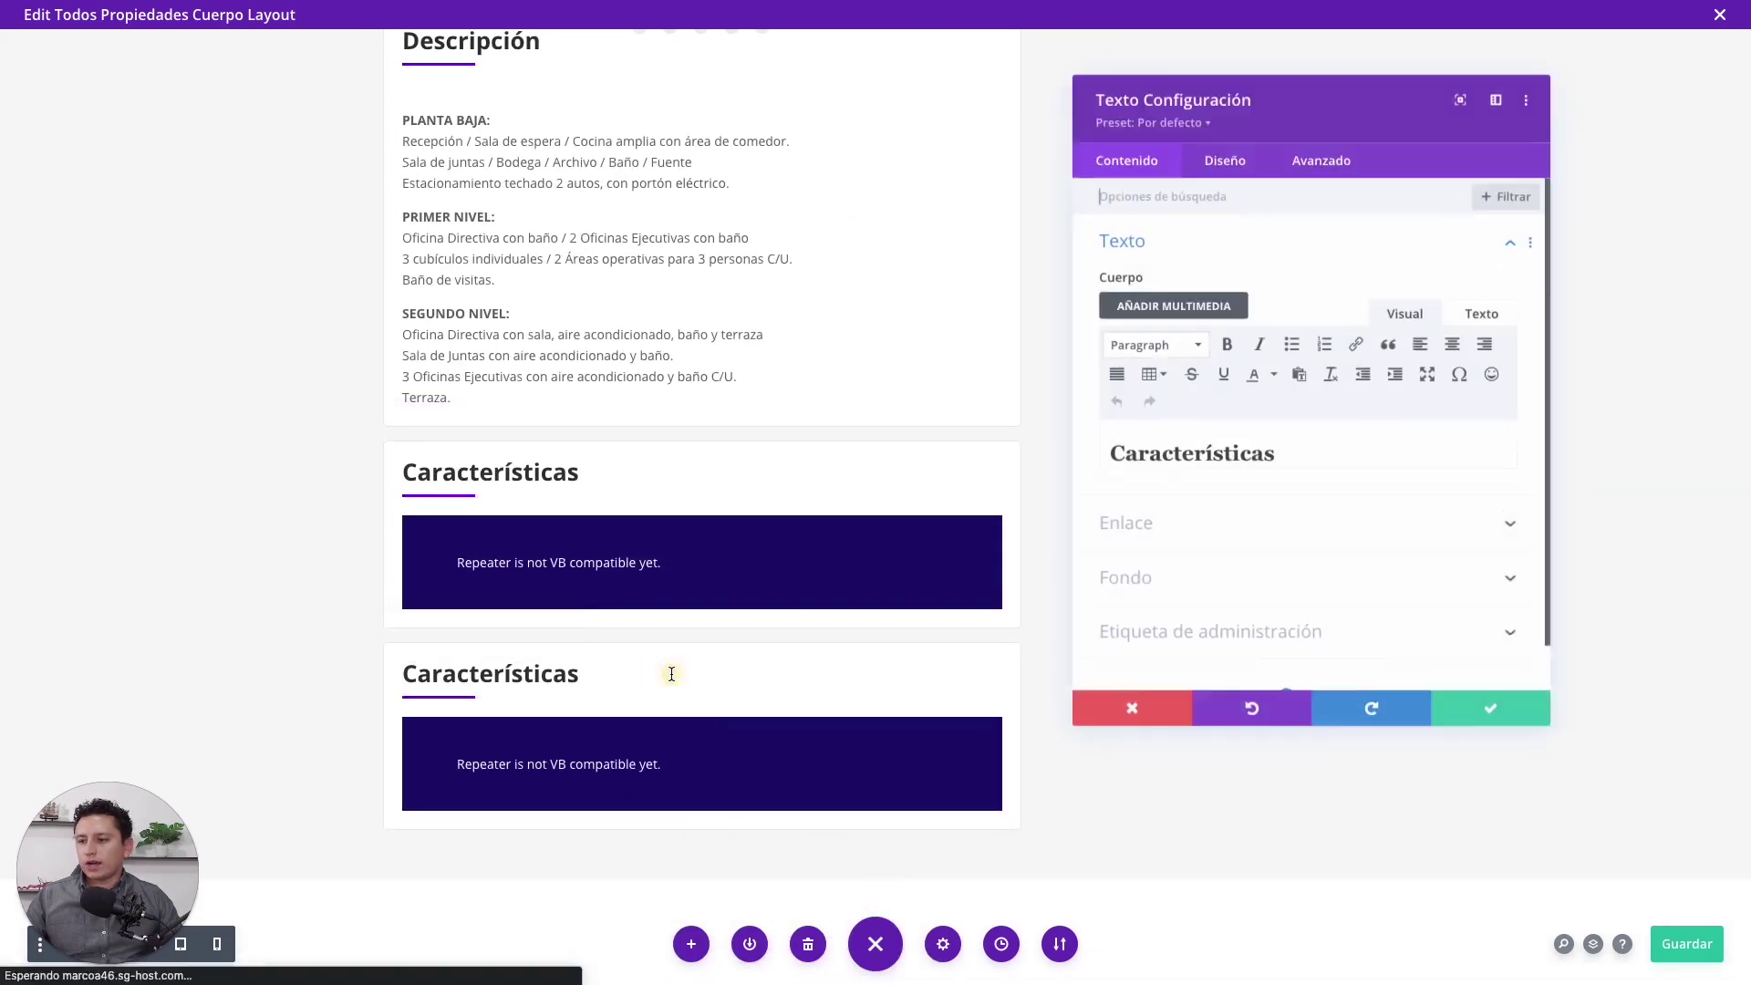
click(1144, 456)
double_click(1144, 461)
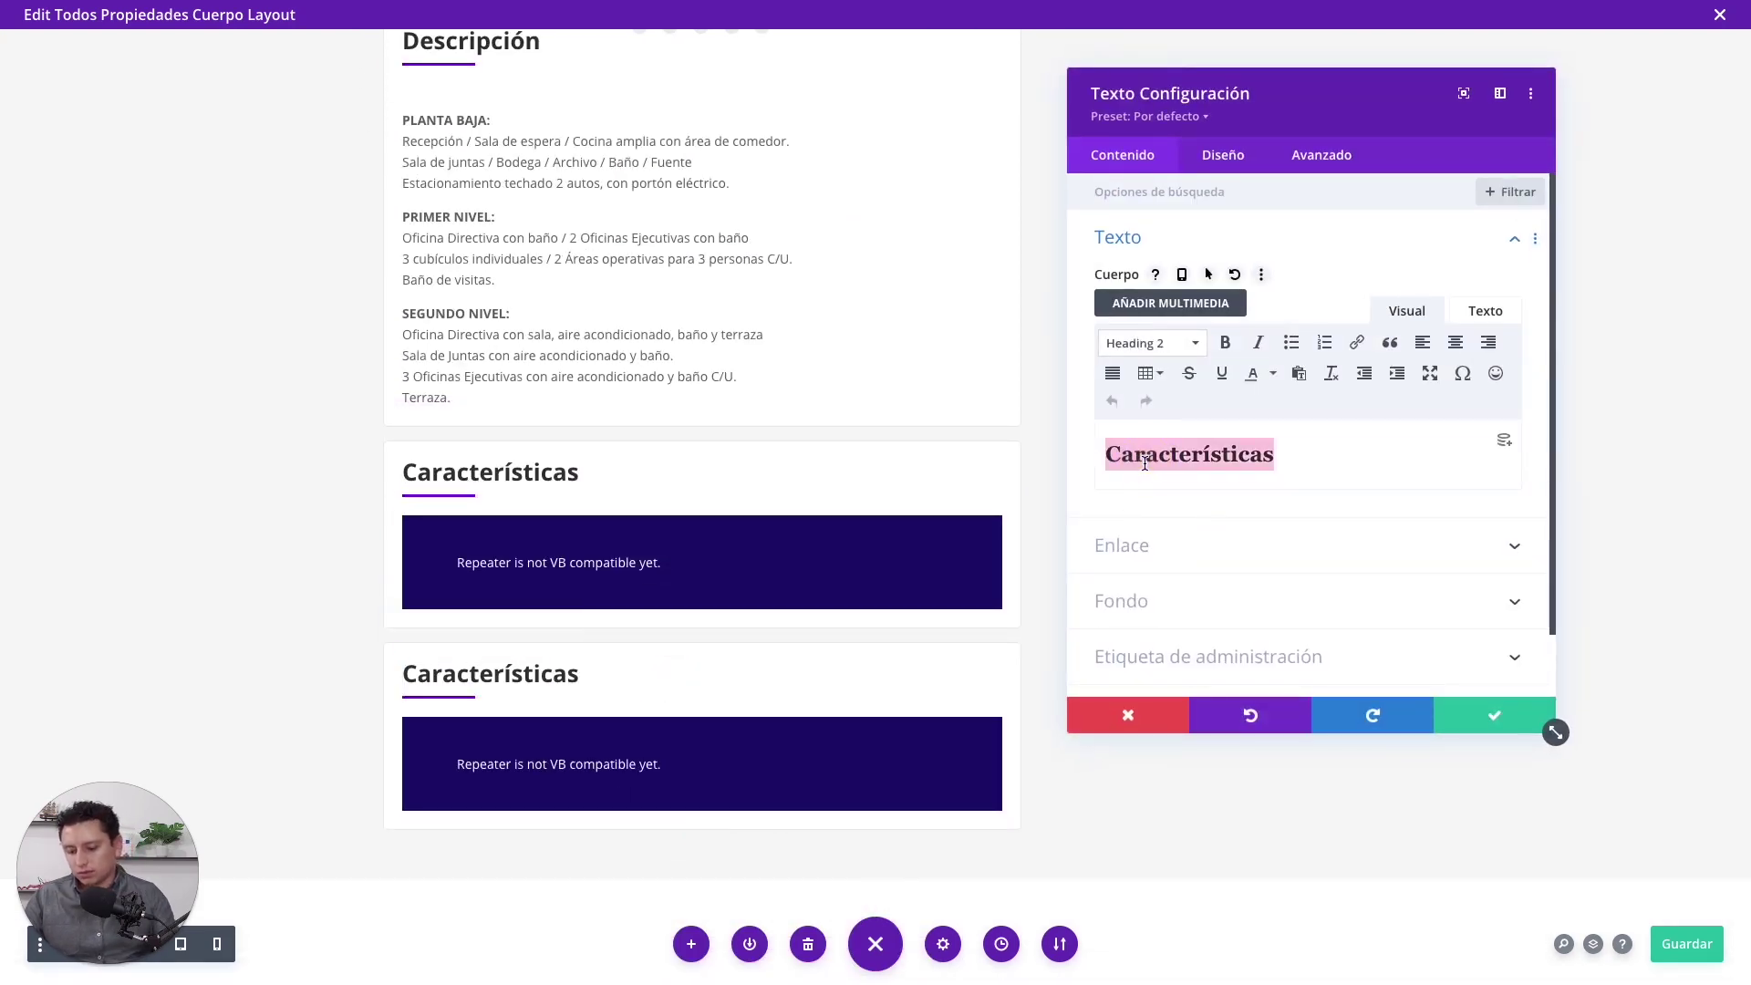
text(Ubicación)
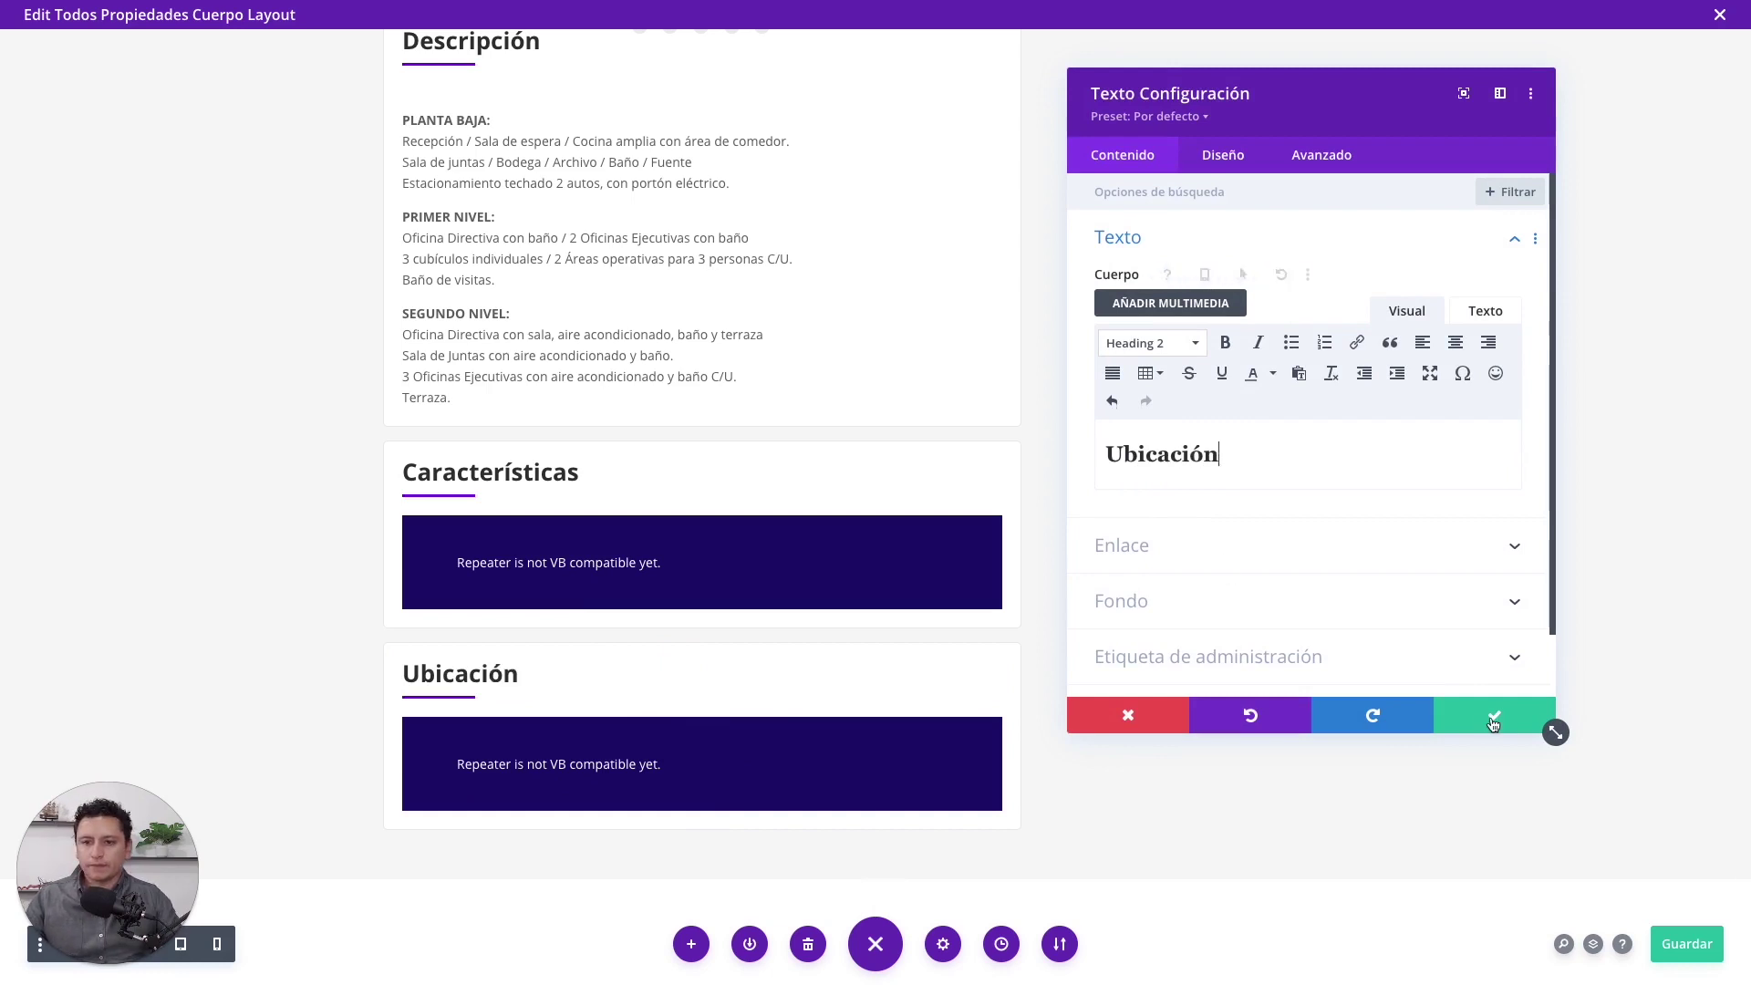
click(1494, 715)
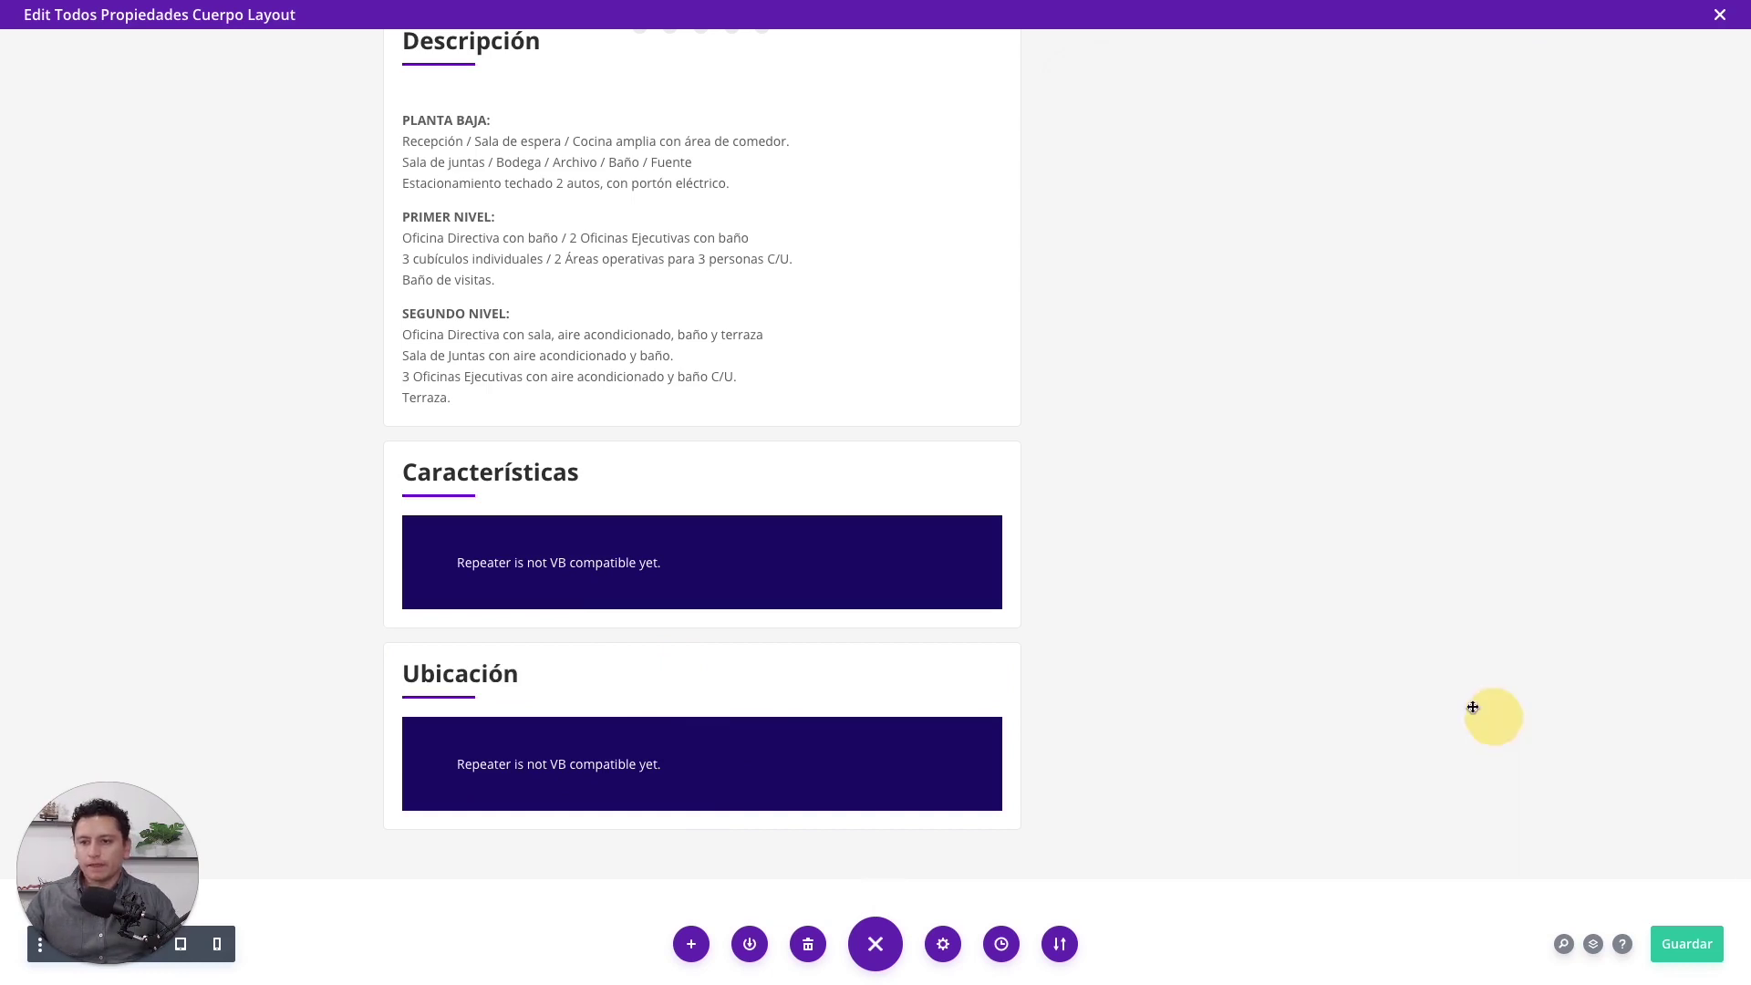
Delete the repeater module under the Ubicación heading
mouse_move(746, 761)
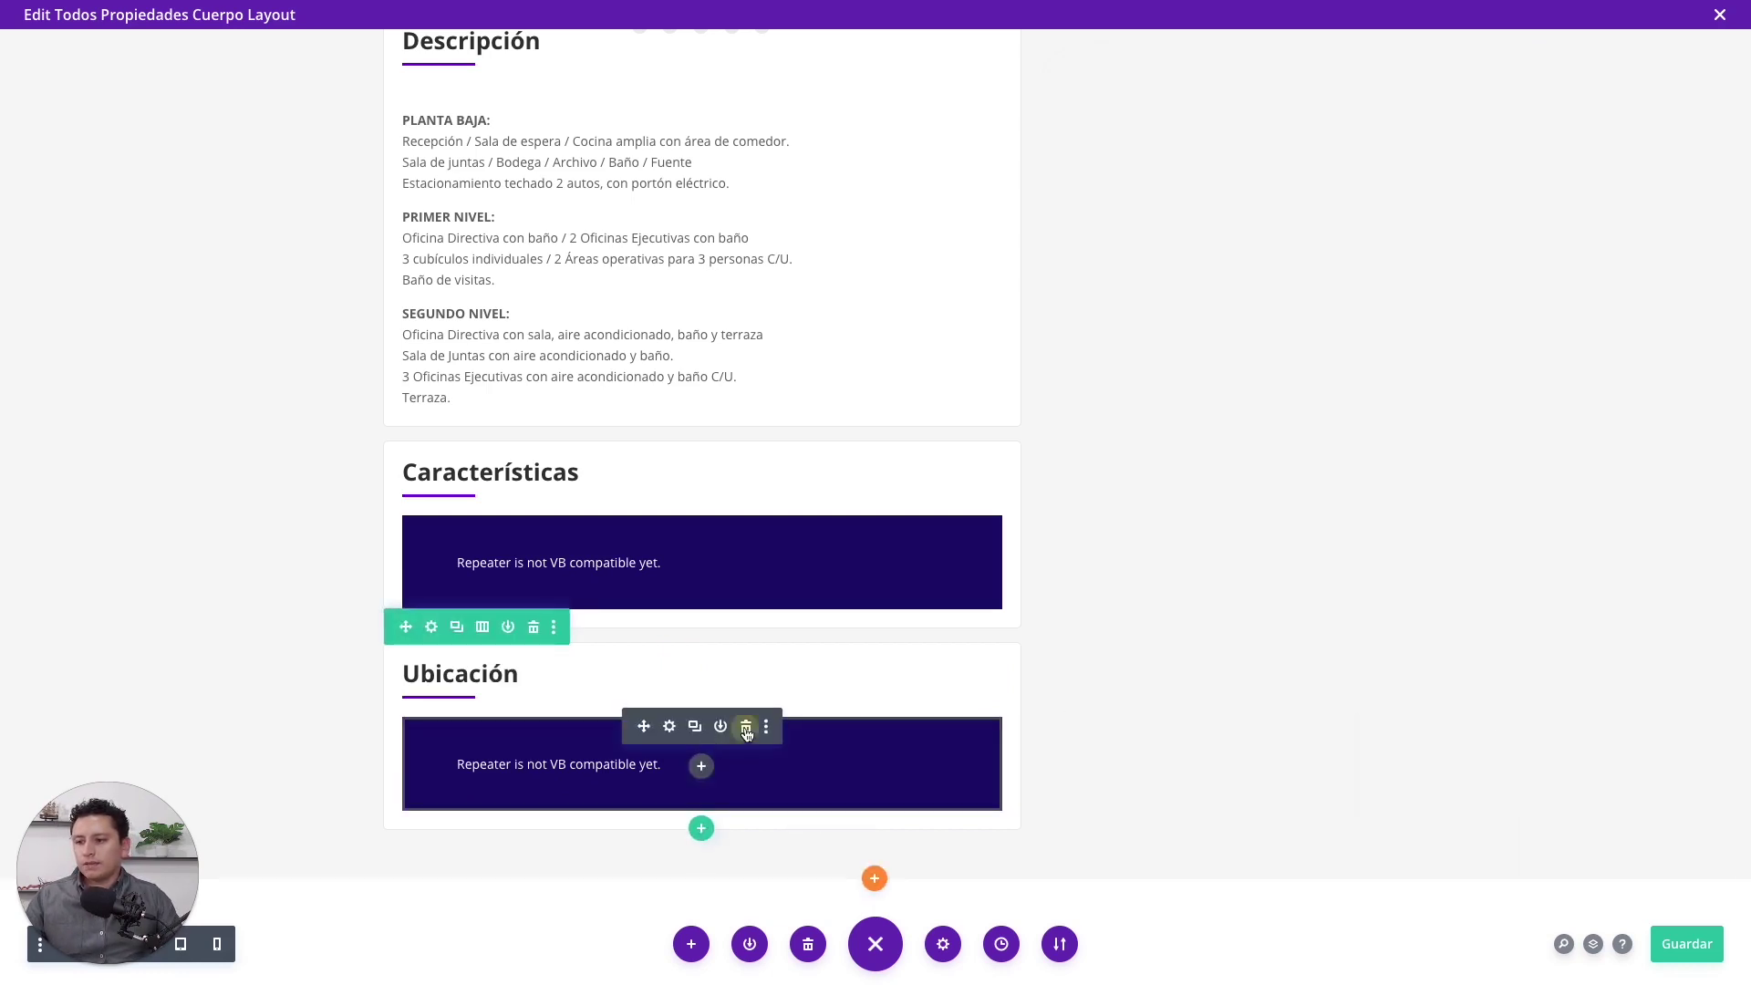
click(746, 727)
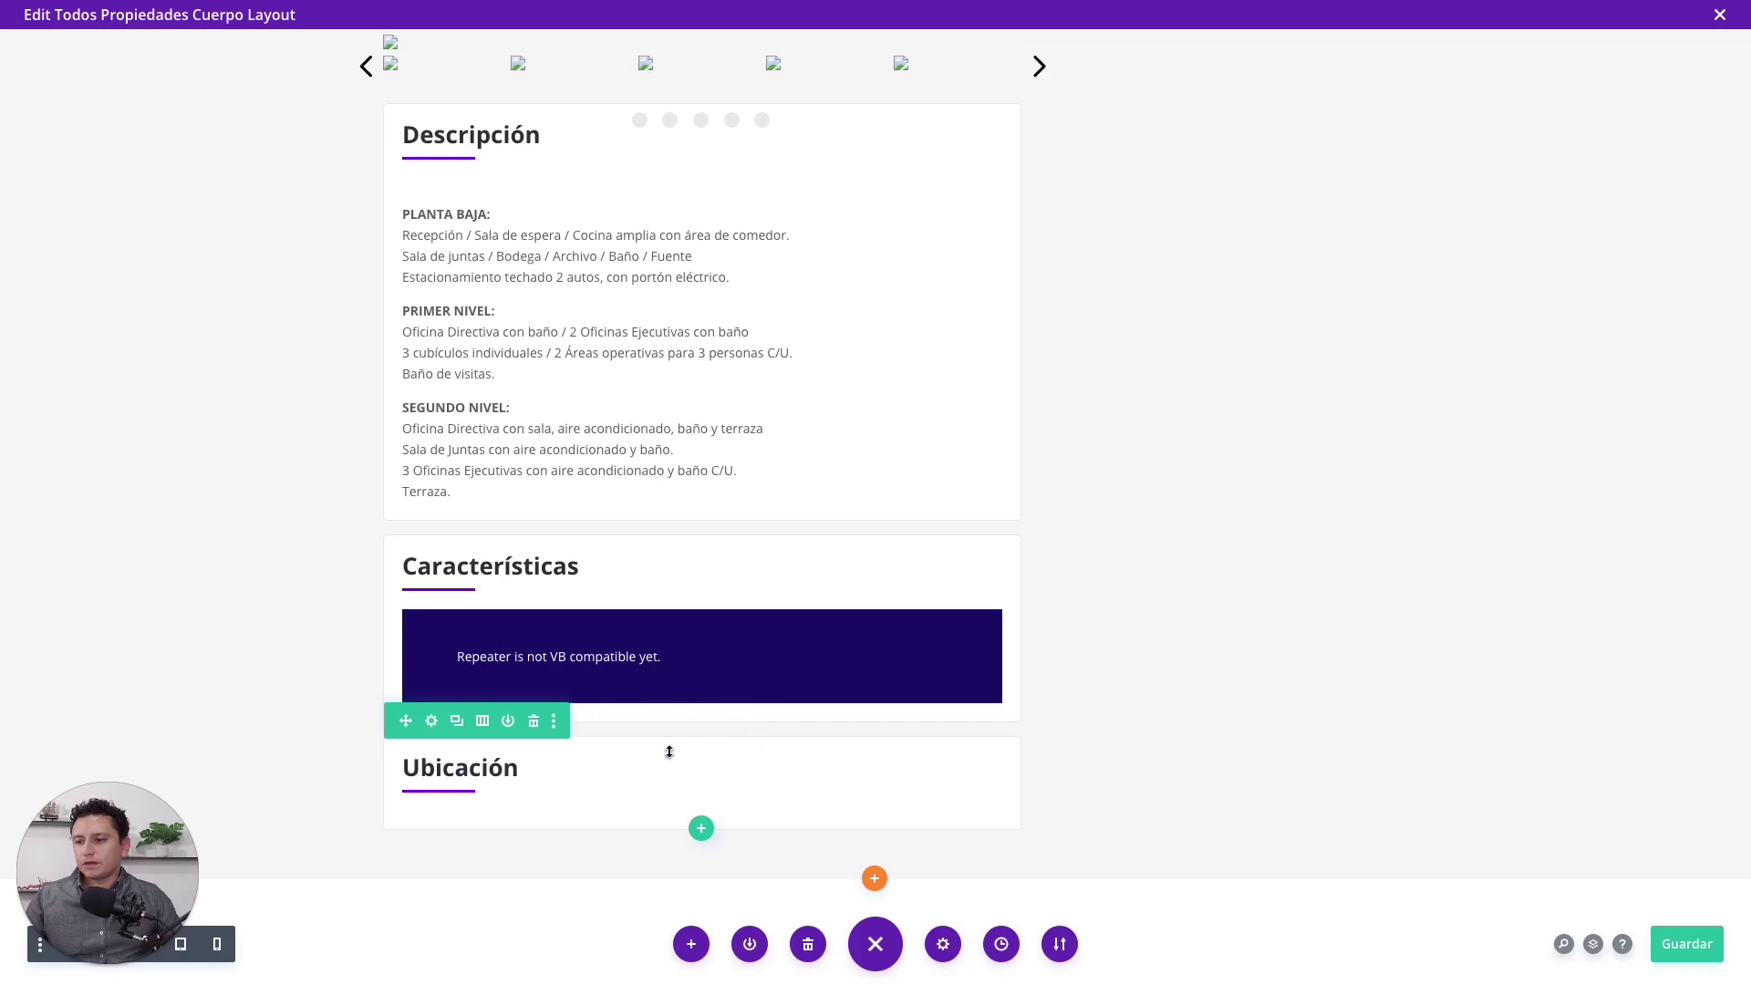
click(701, 806)
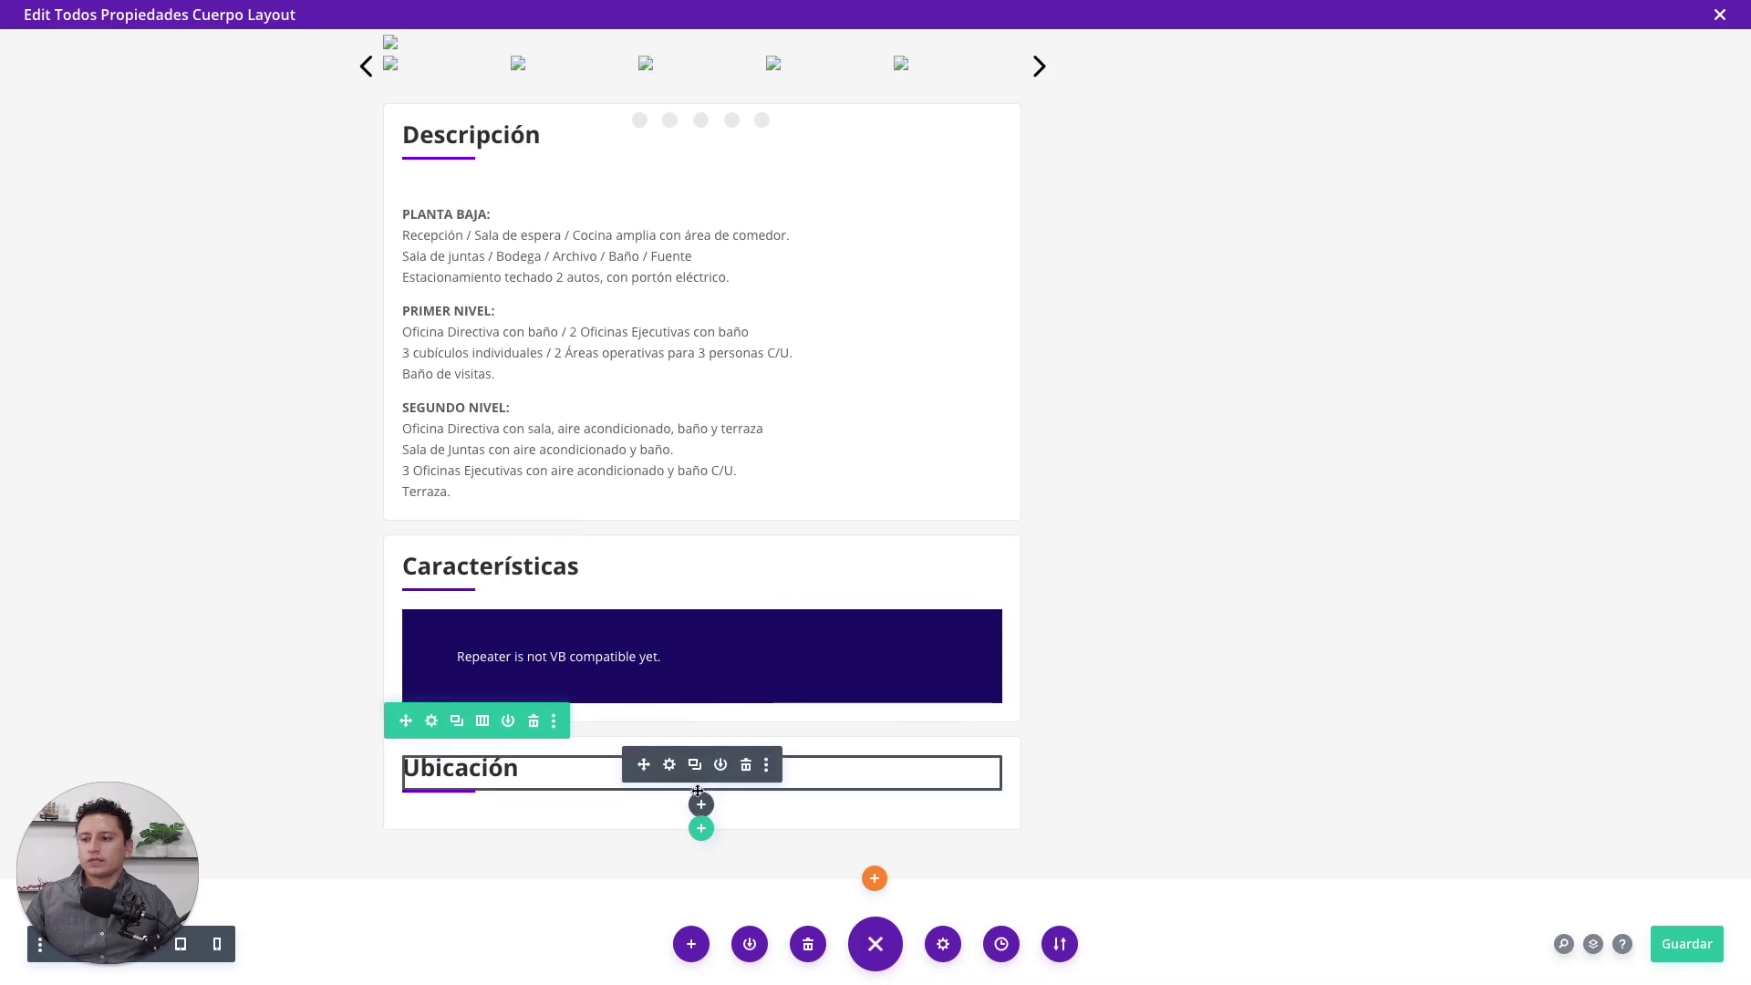
Insert an ACF Item module into the Ubicación section
click(701, 827)
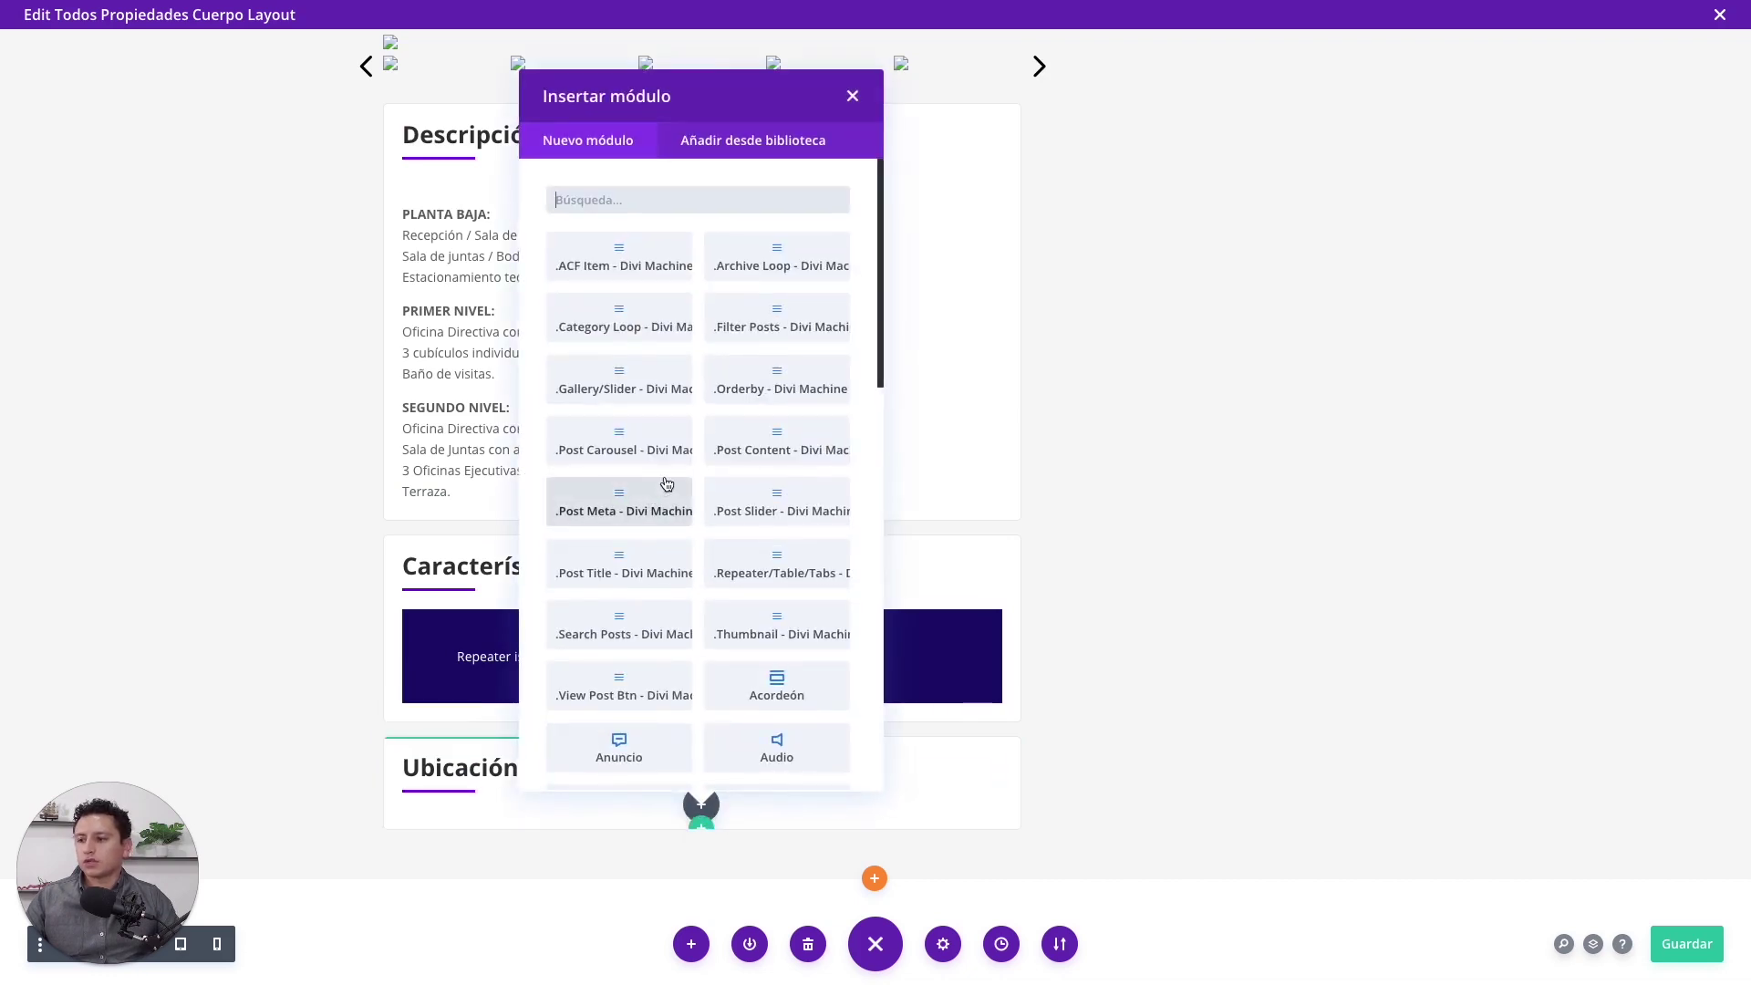
click(853, 97)
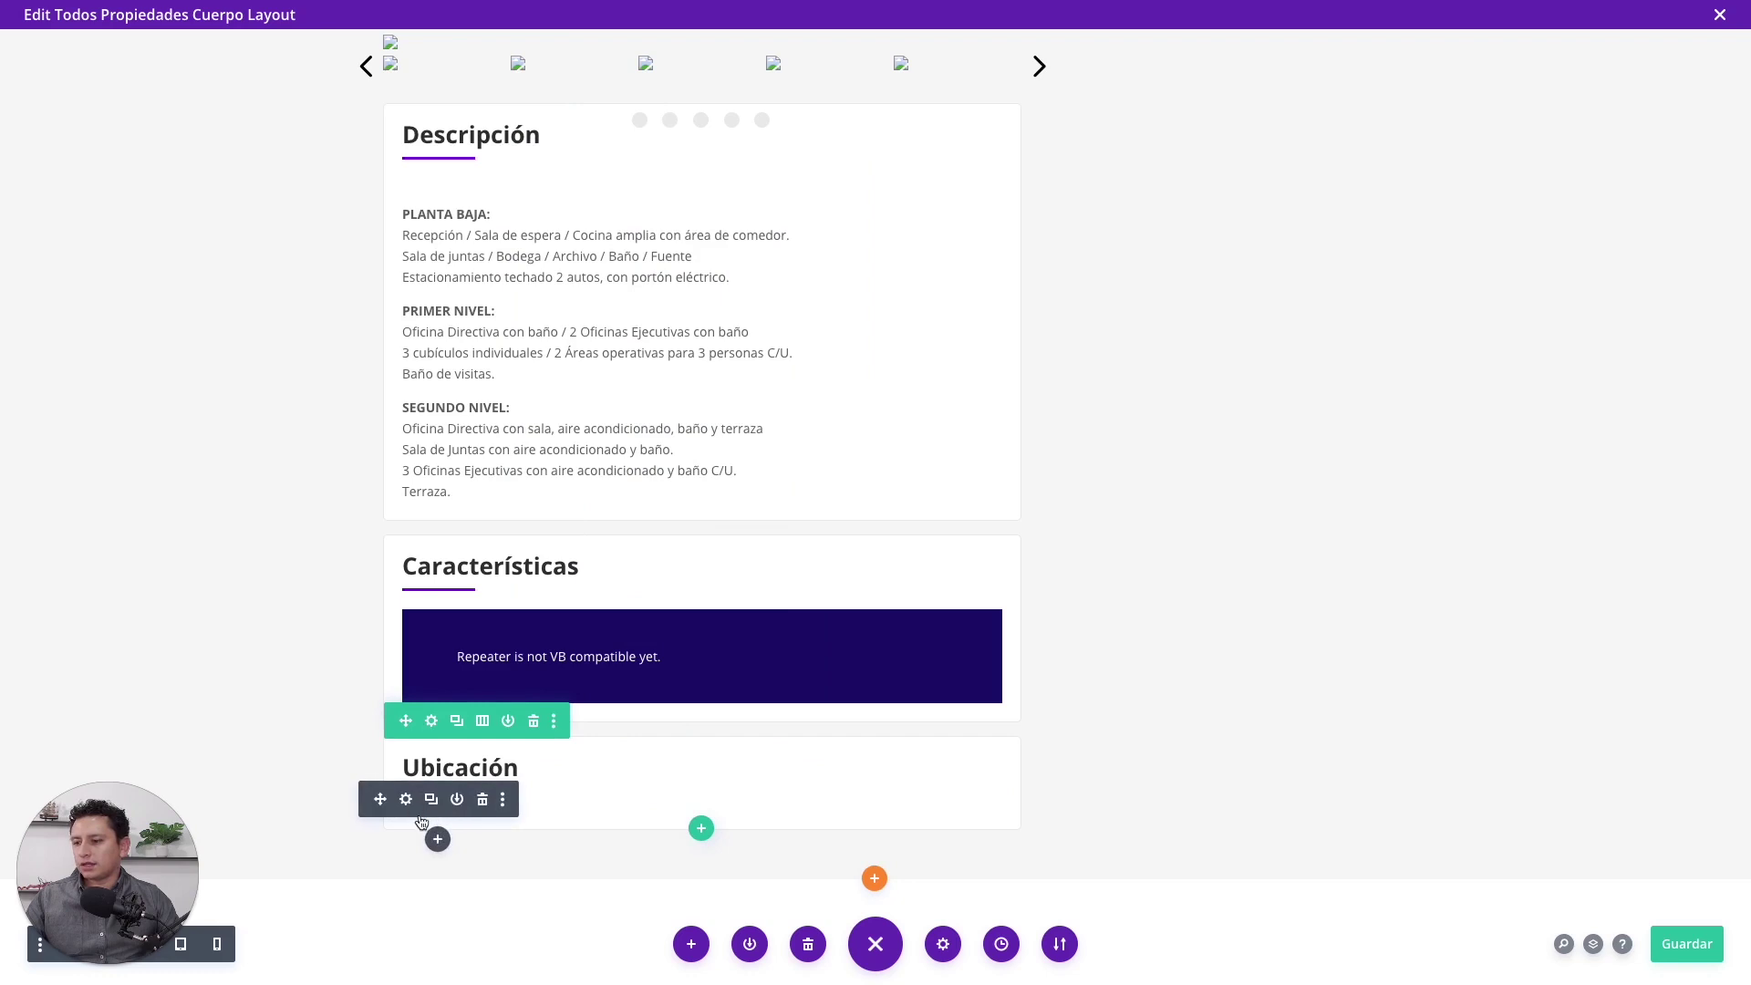
click(438, 840)
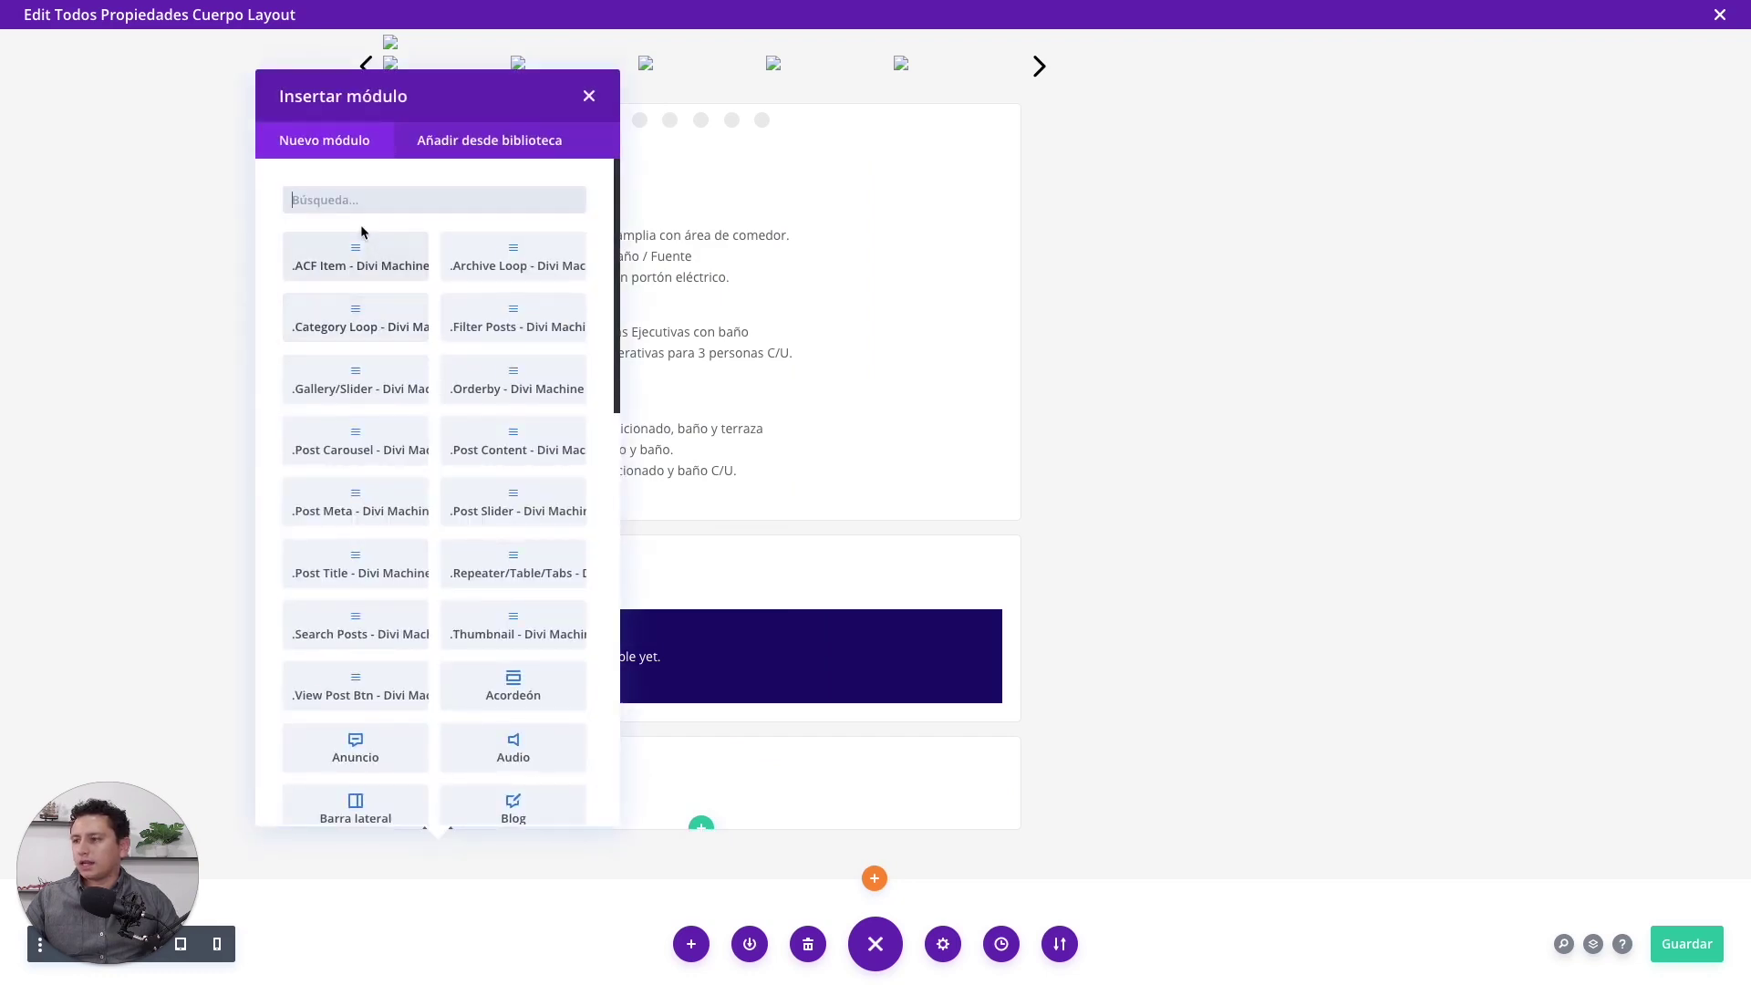
click(360, 267)
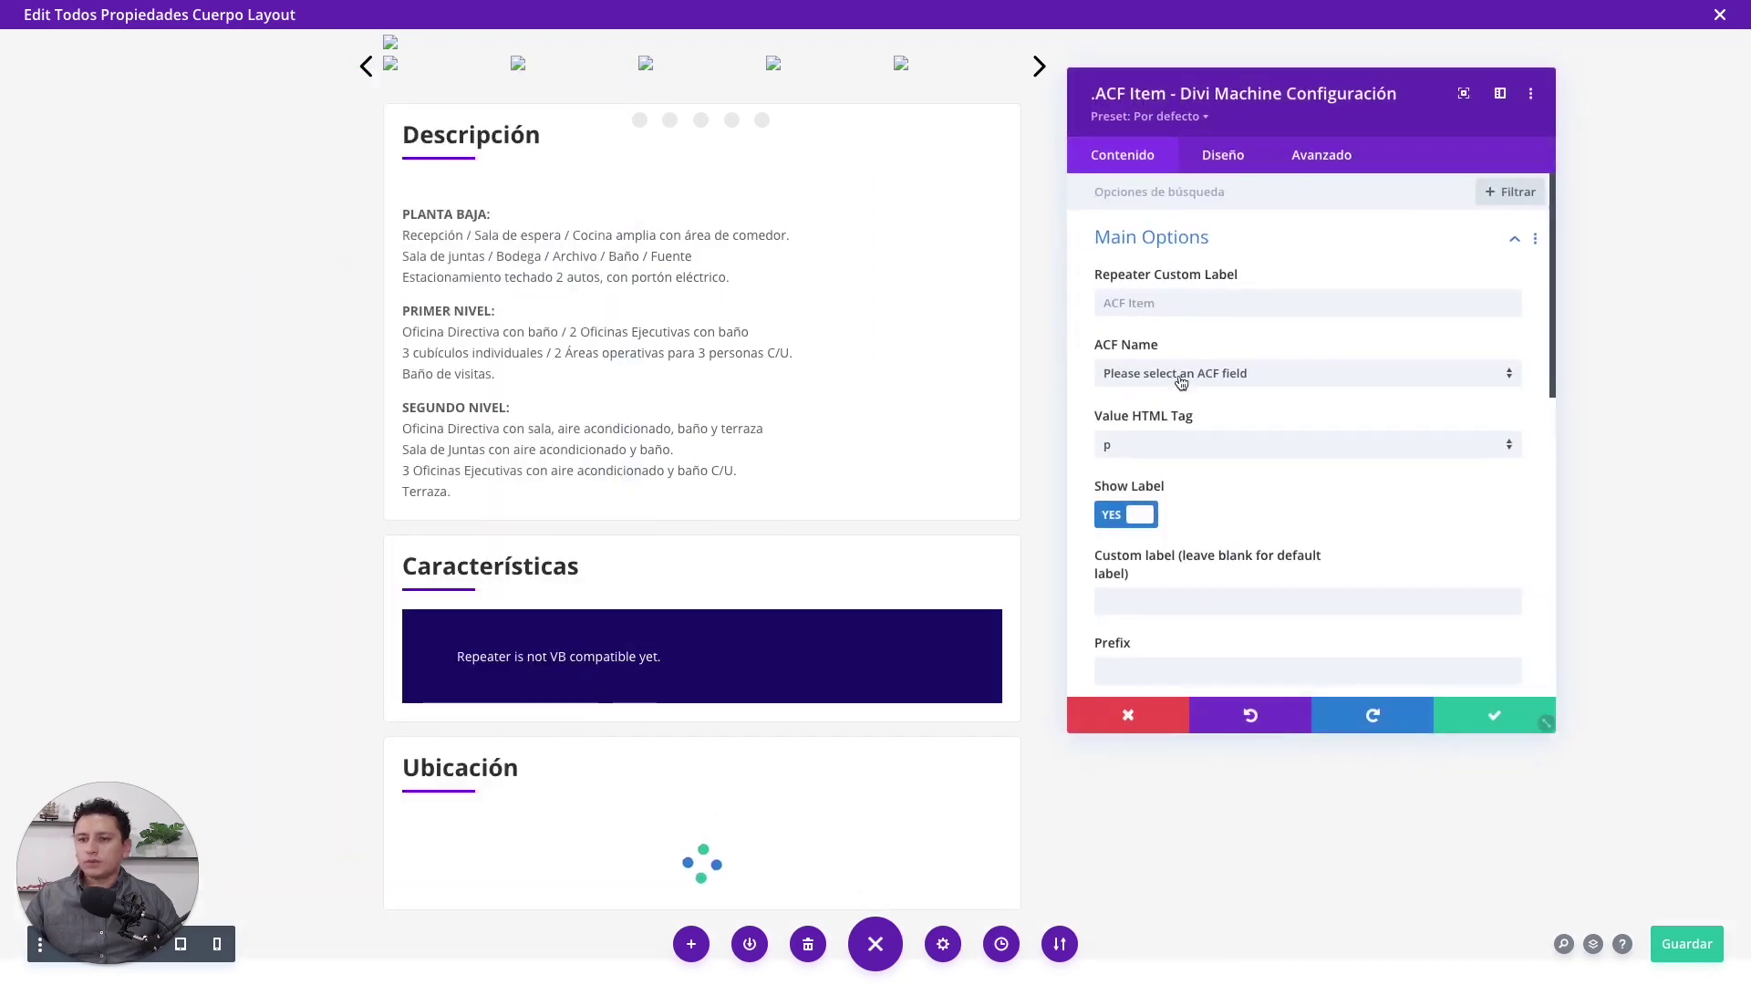
Label the ACF item 'Mapa', hide its label, and bind it to Mapa - GC - Casas
click(1153, 301)
text(Mapa)
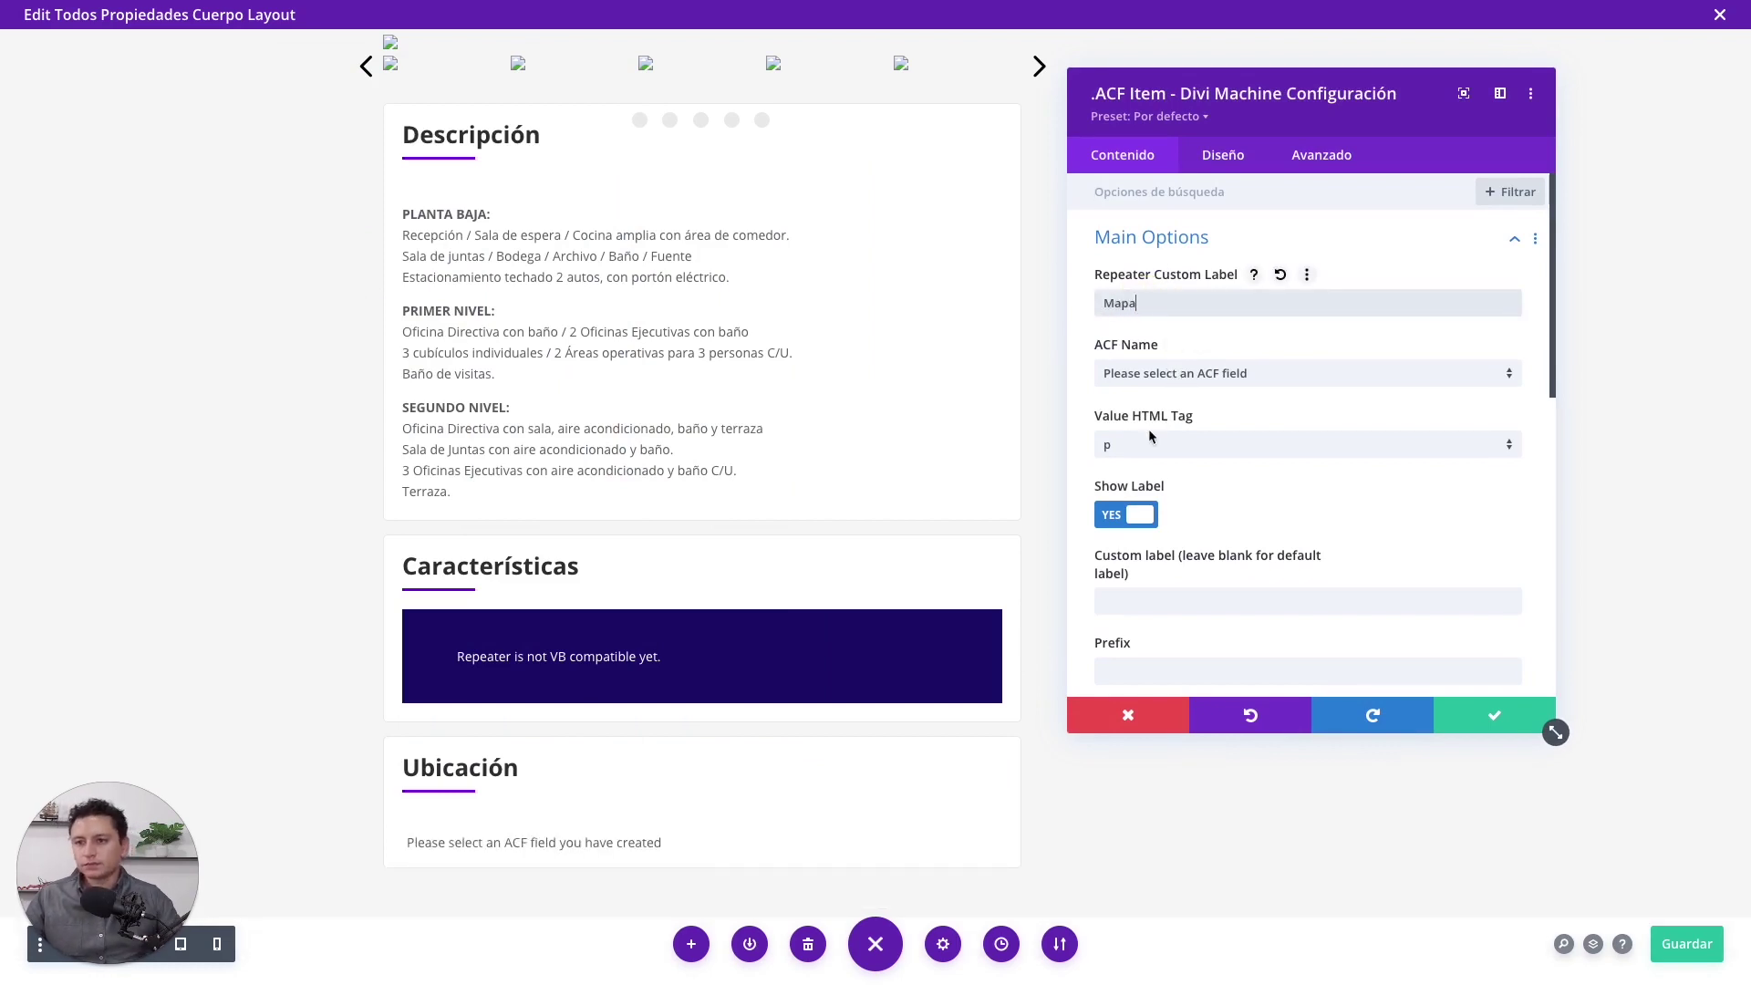
click(1125, 514)
click(1142, 376)
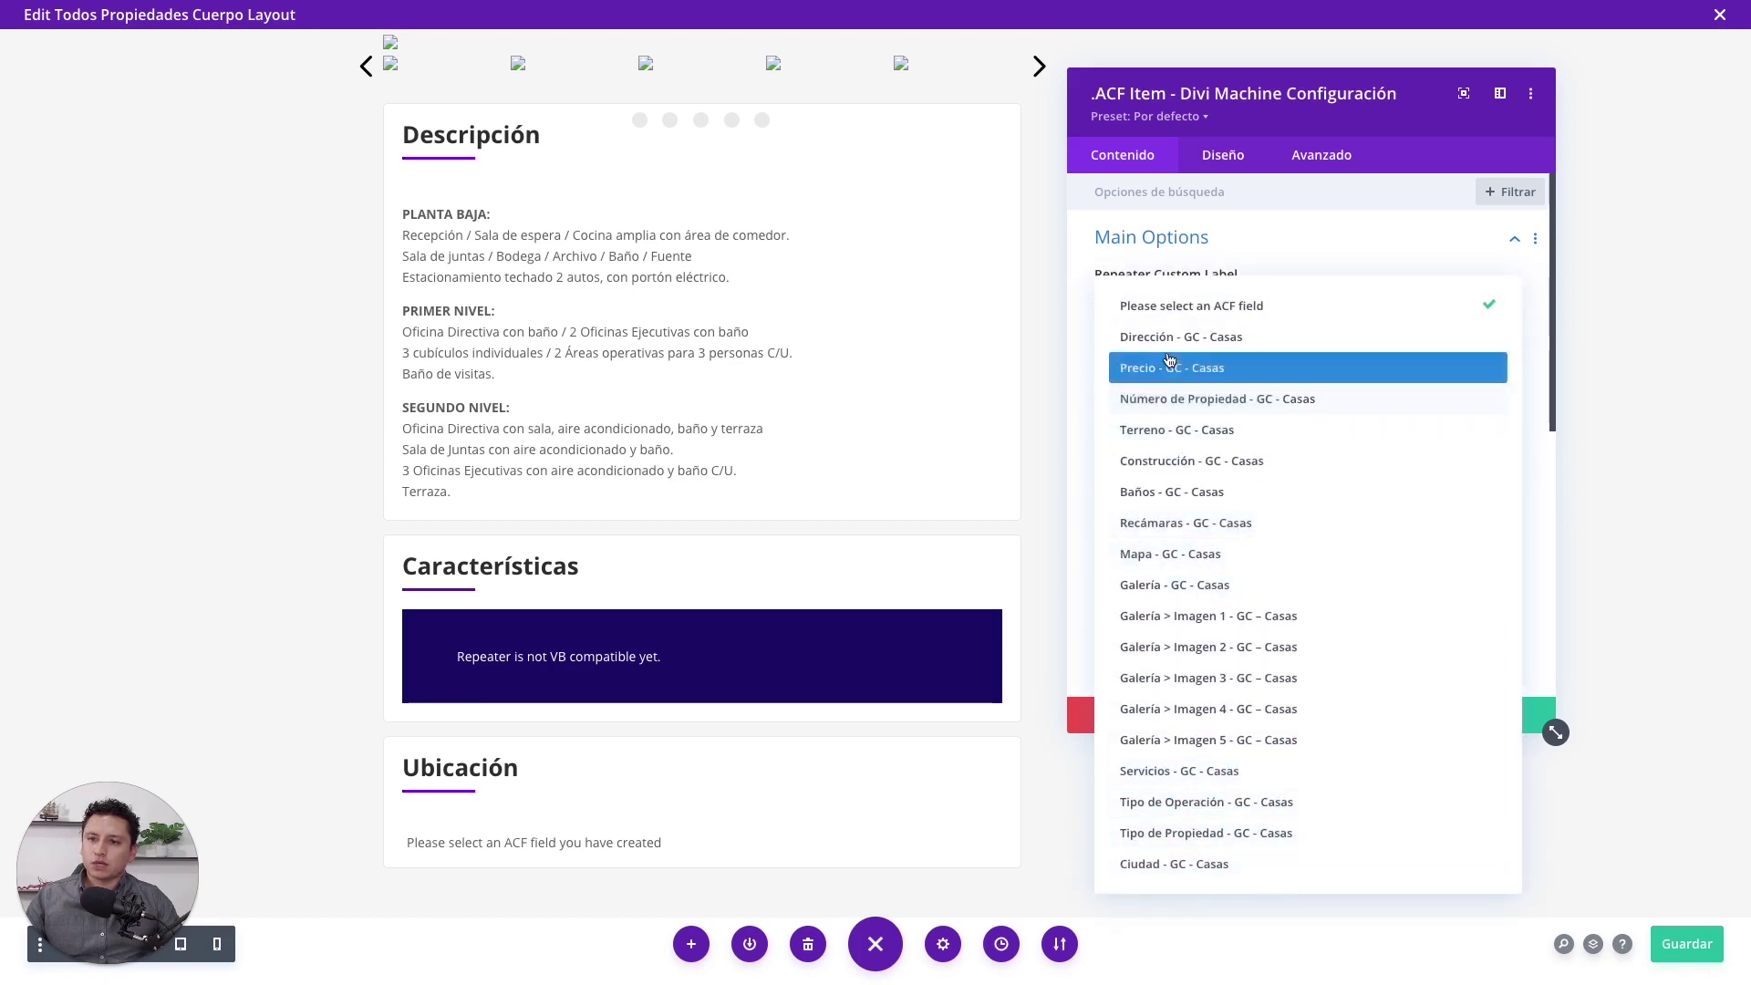
click(1177, 554)
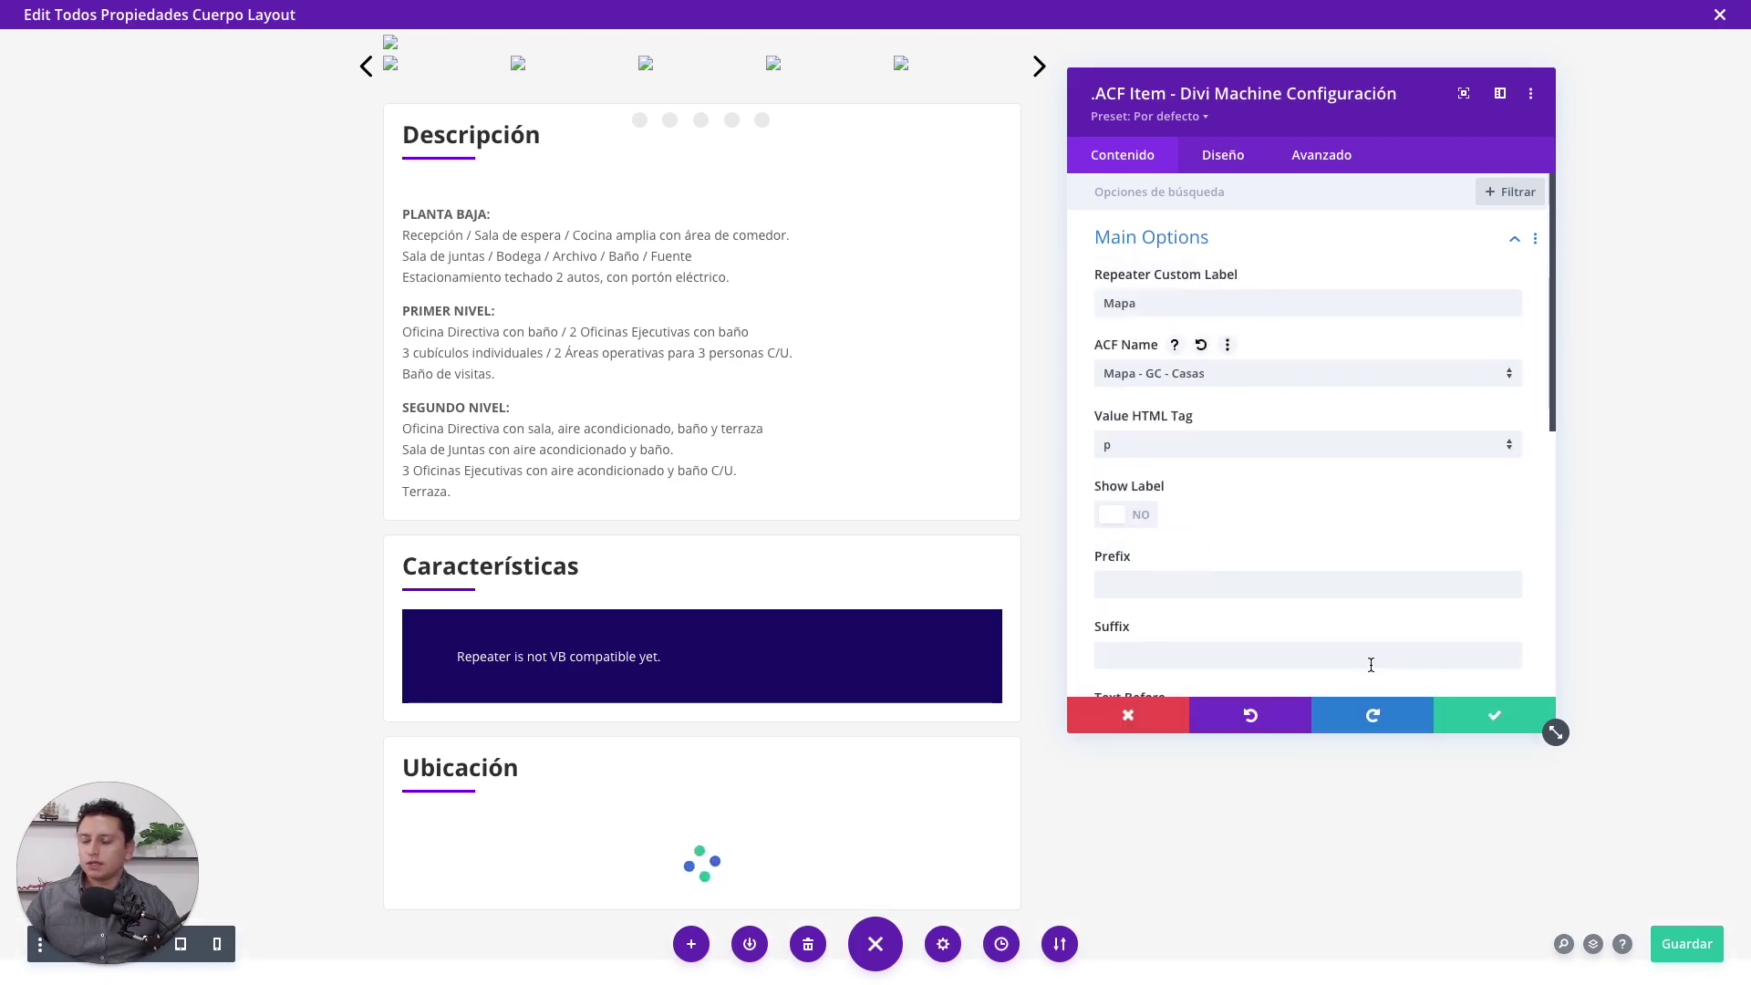
scroll(936, 605, down, 5)
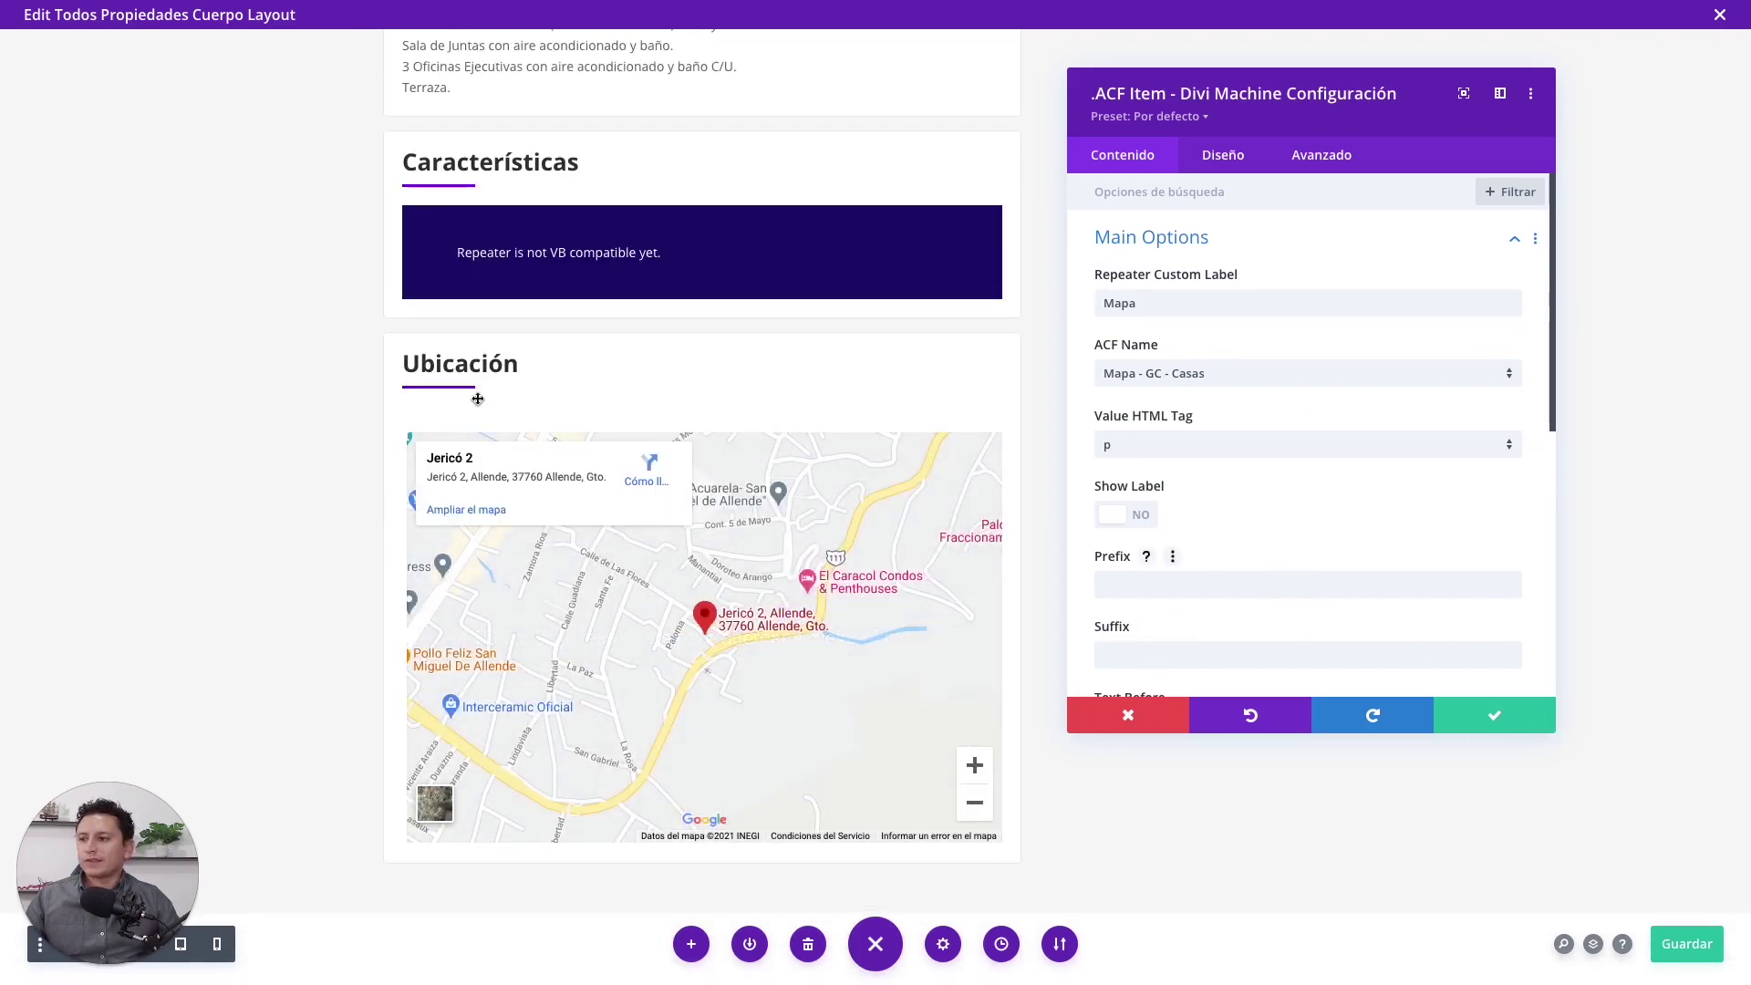
click(1503, 714)
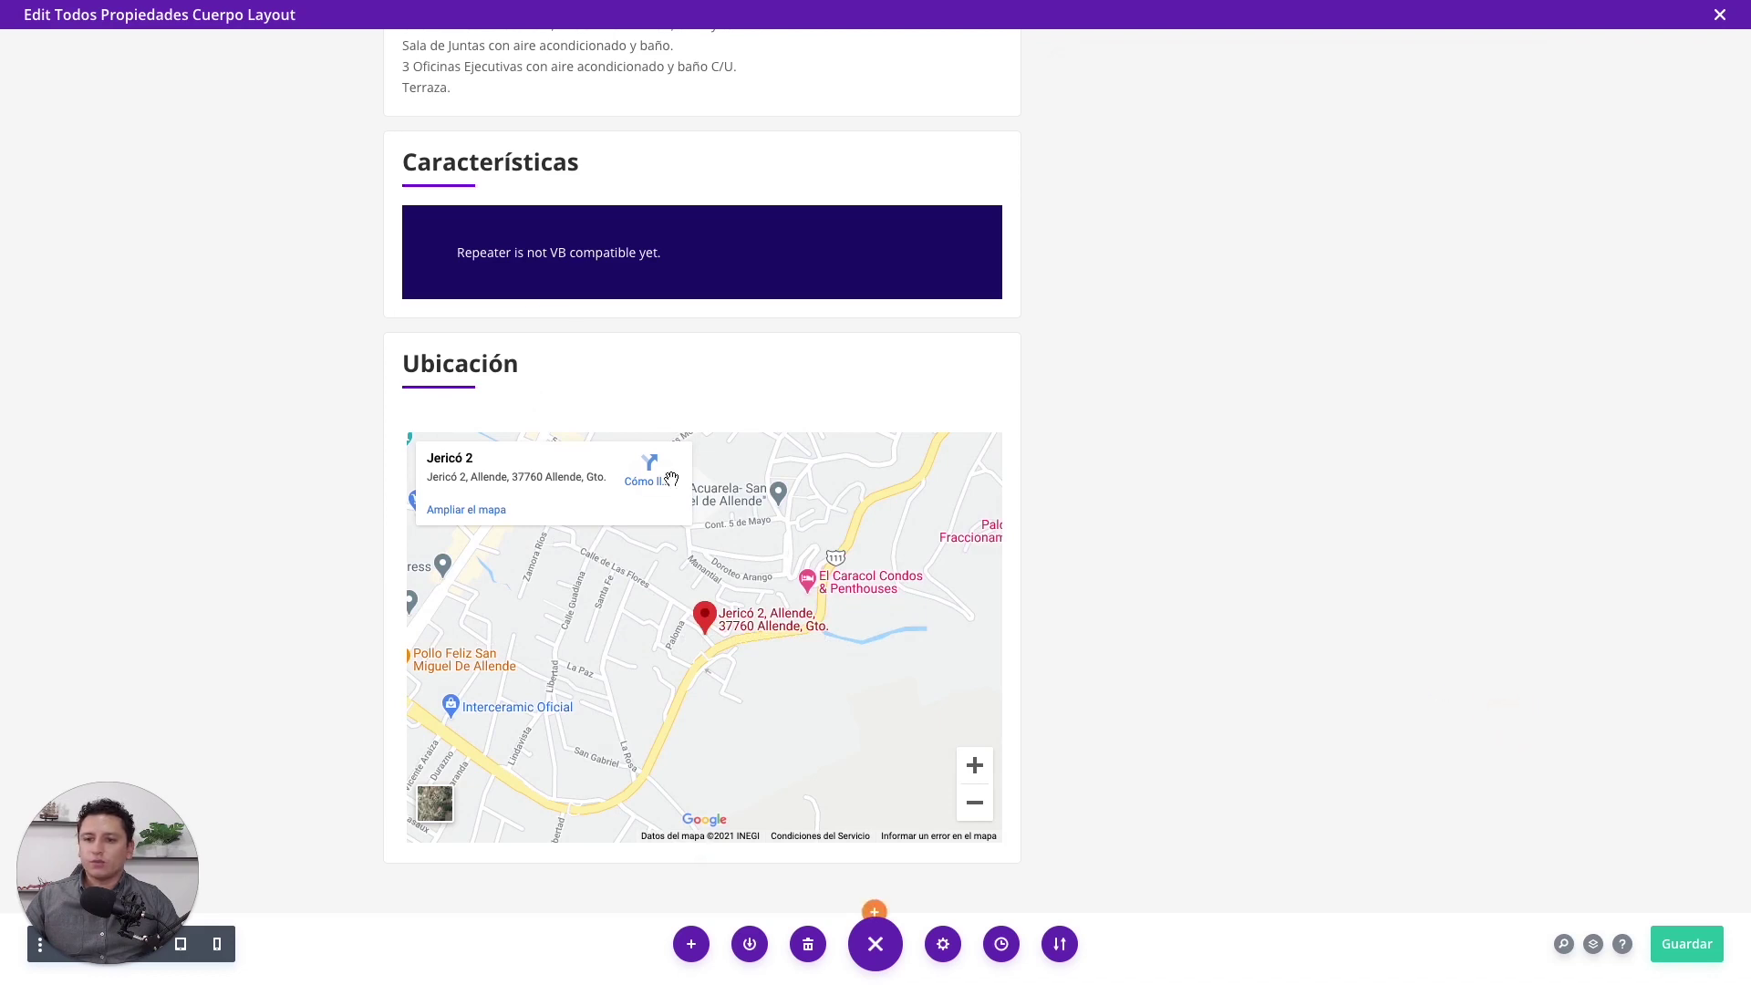
Drag the map's top padding to reduce the space above it
drag(477, 423, 537, 412)
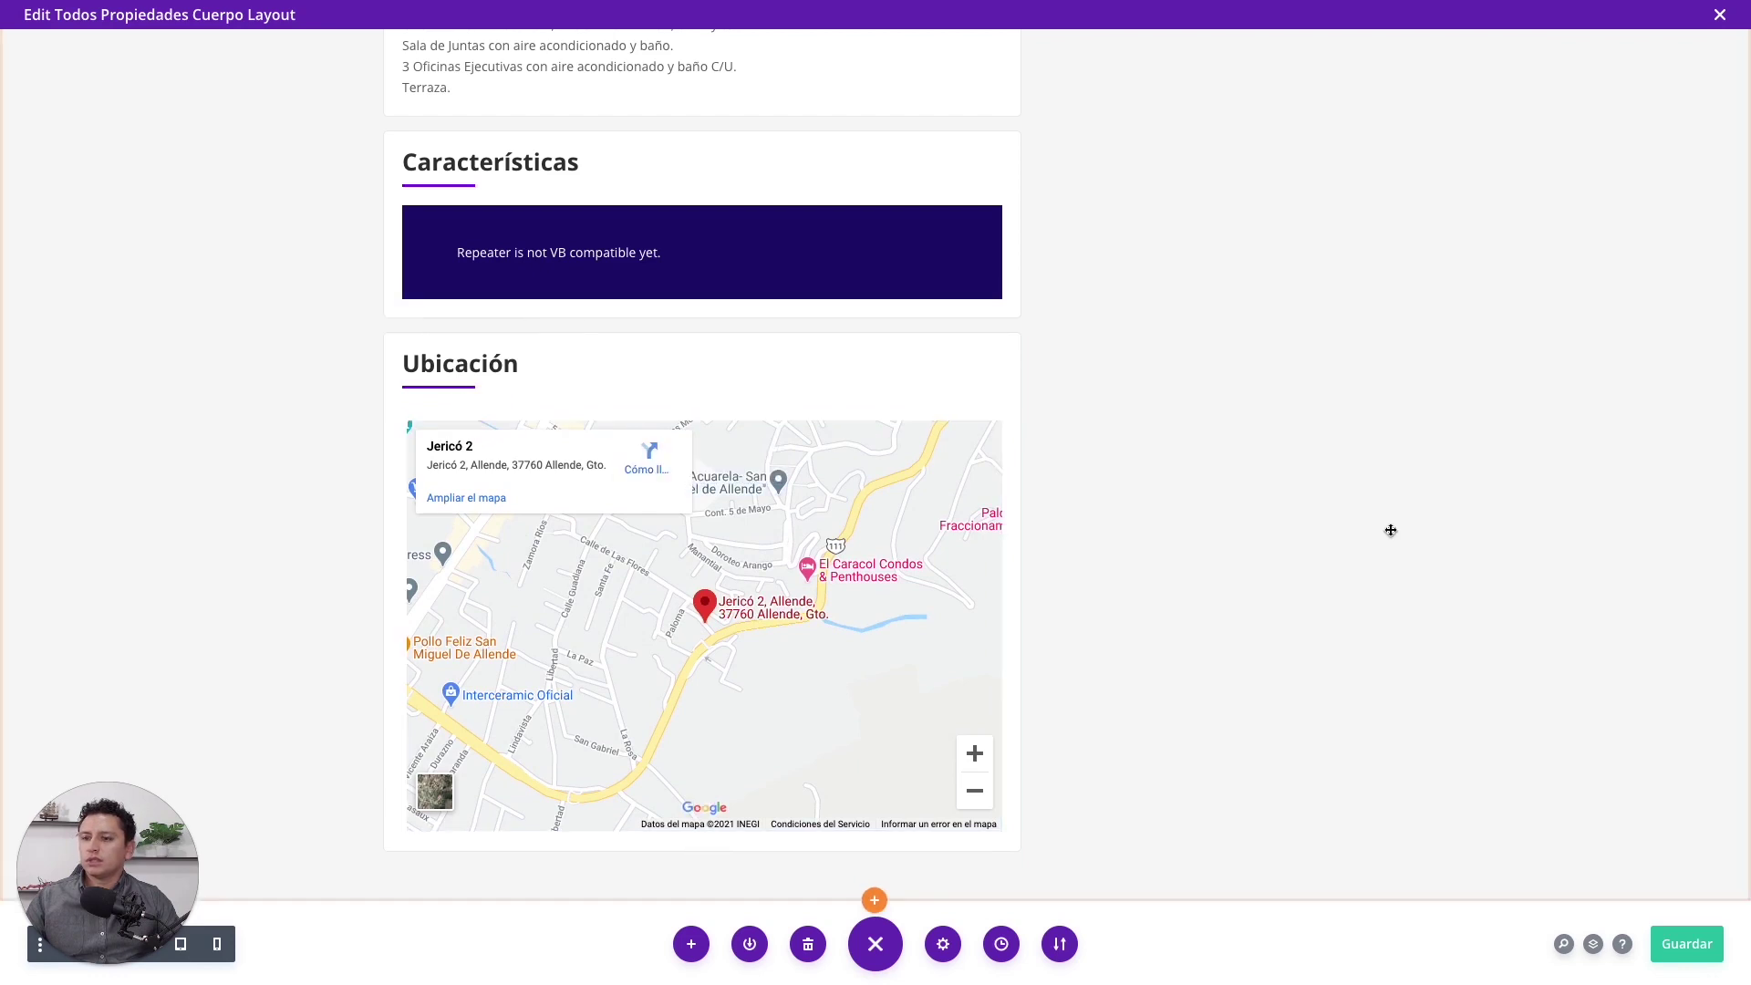
scroll(1200, 447, up, 2)
scroll(1201, 448, up, 5)
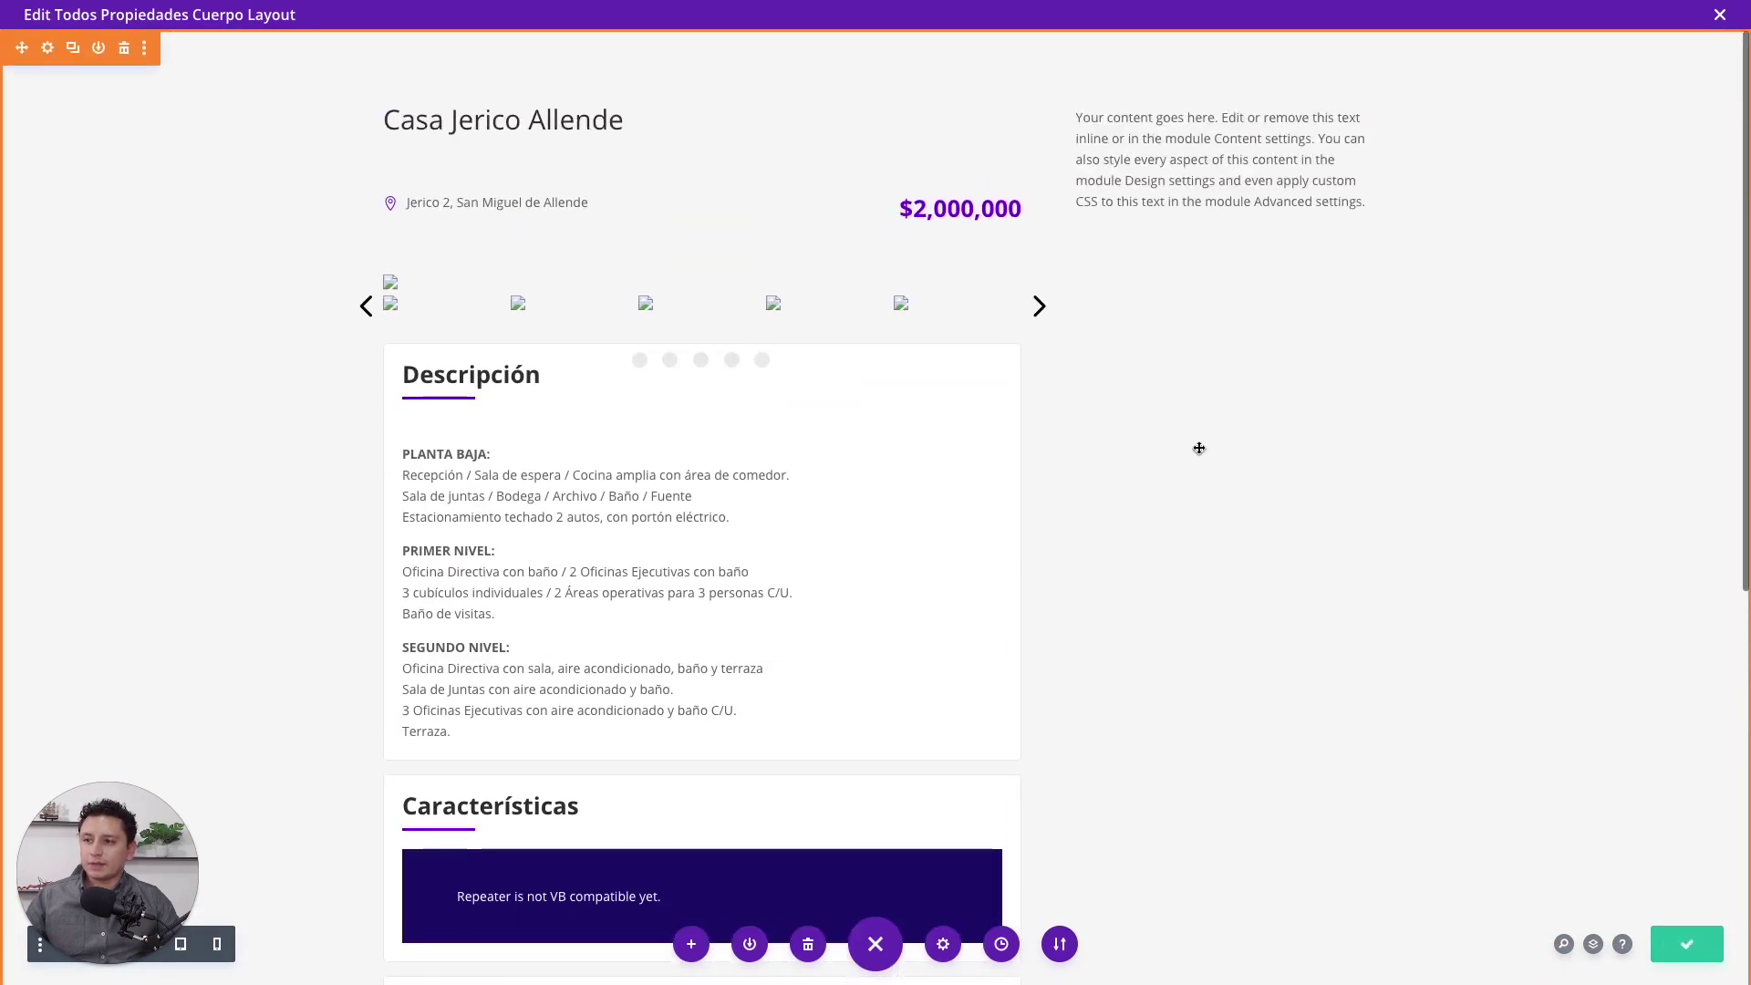
Save the layout and reload the live property page to check the Ubicación map
click(1683, 946)
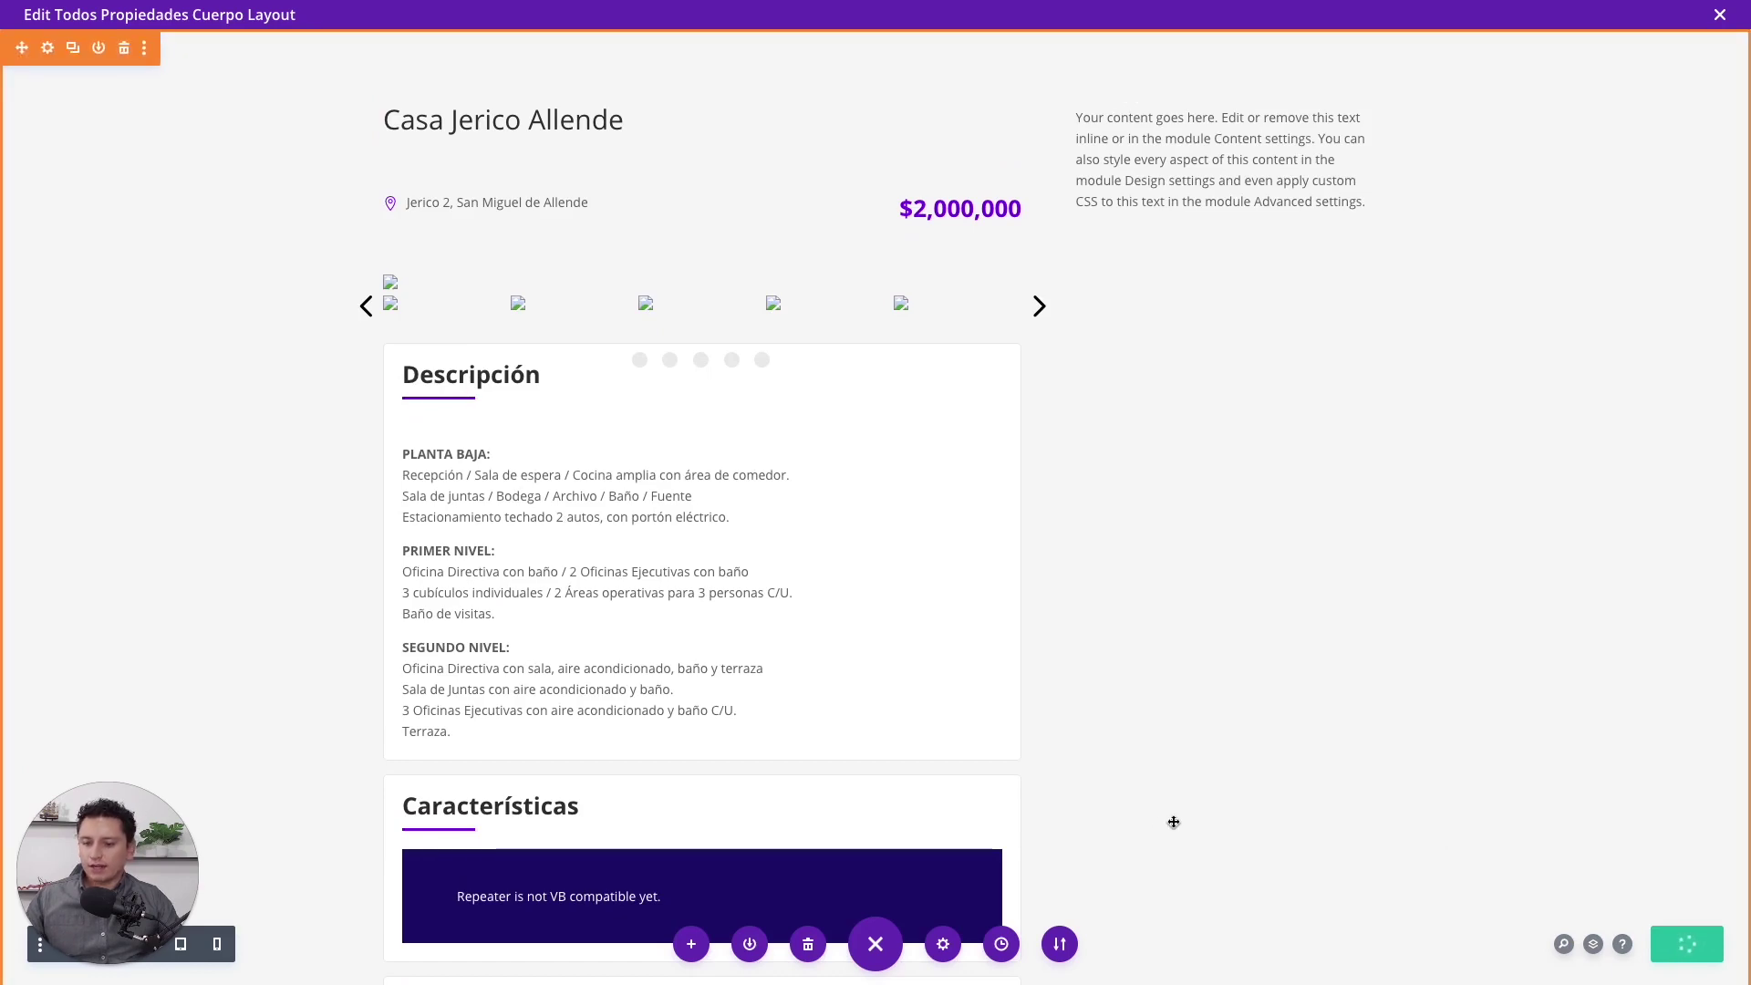
key(ctrl+Tab)
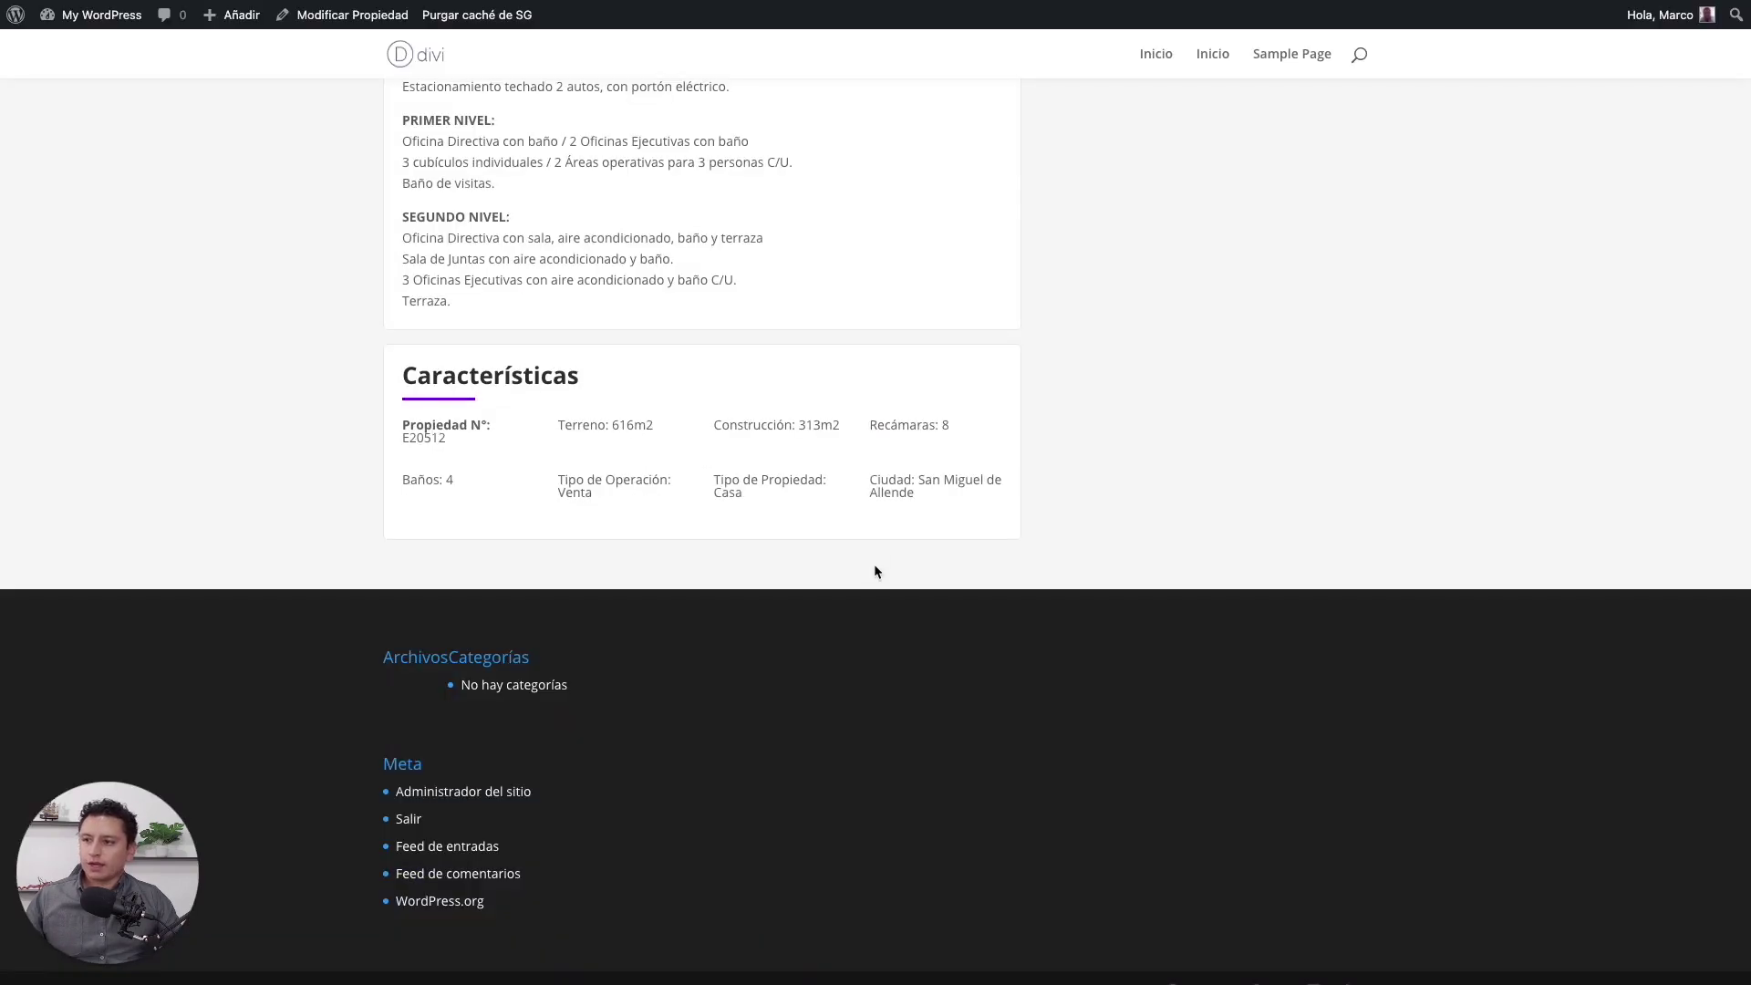
key(F5)
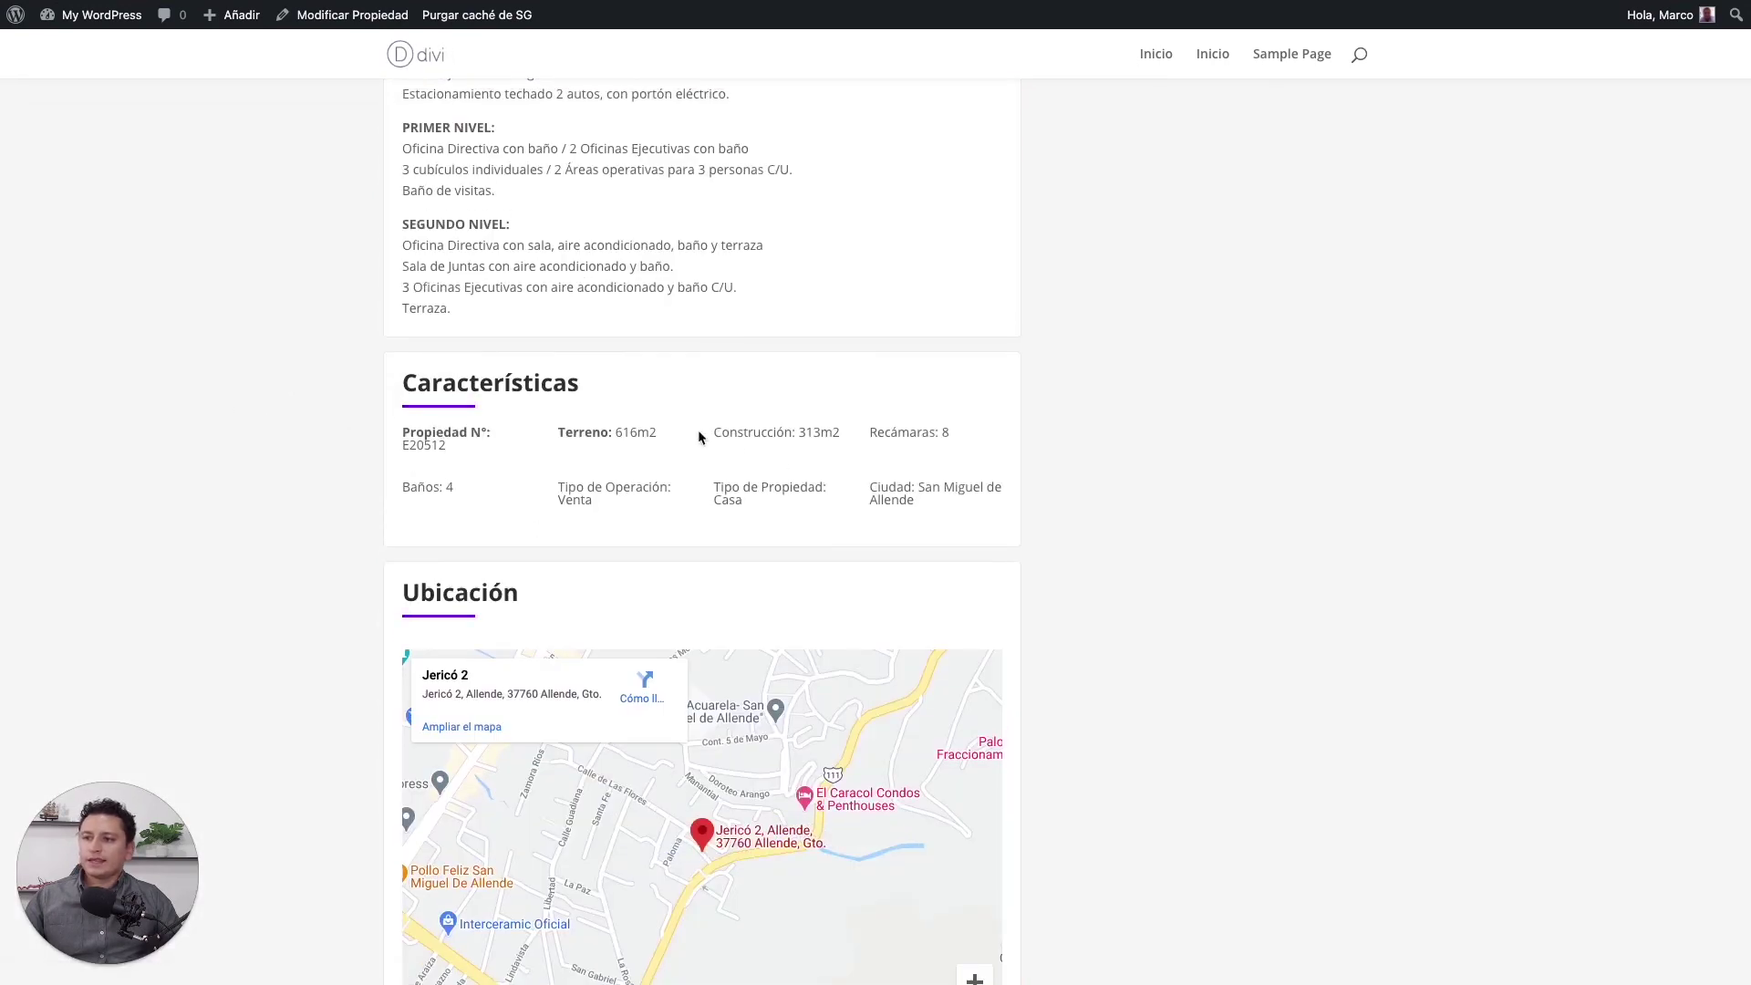
scroll(305, 440, down, 5)
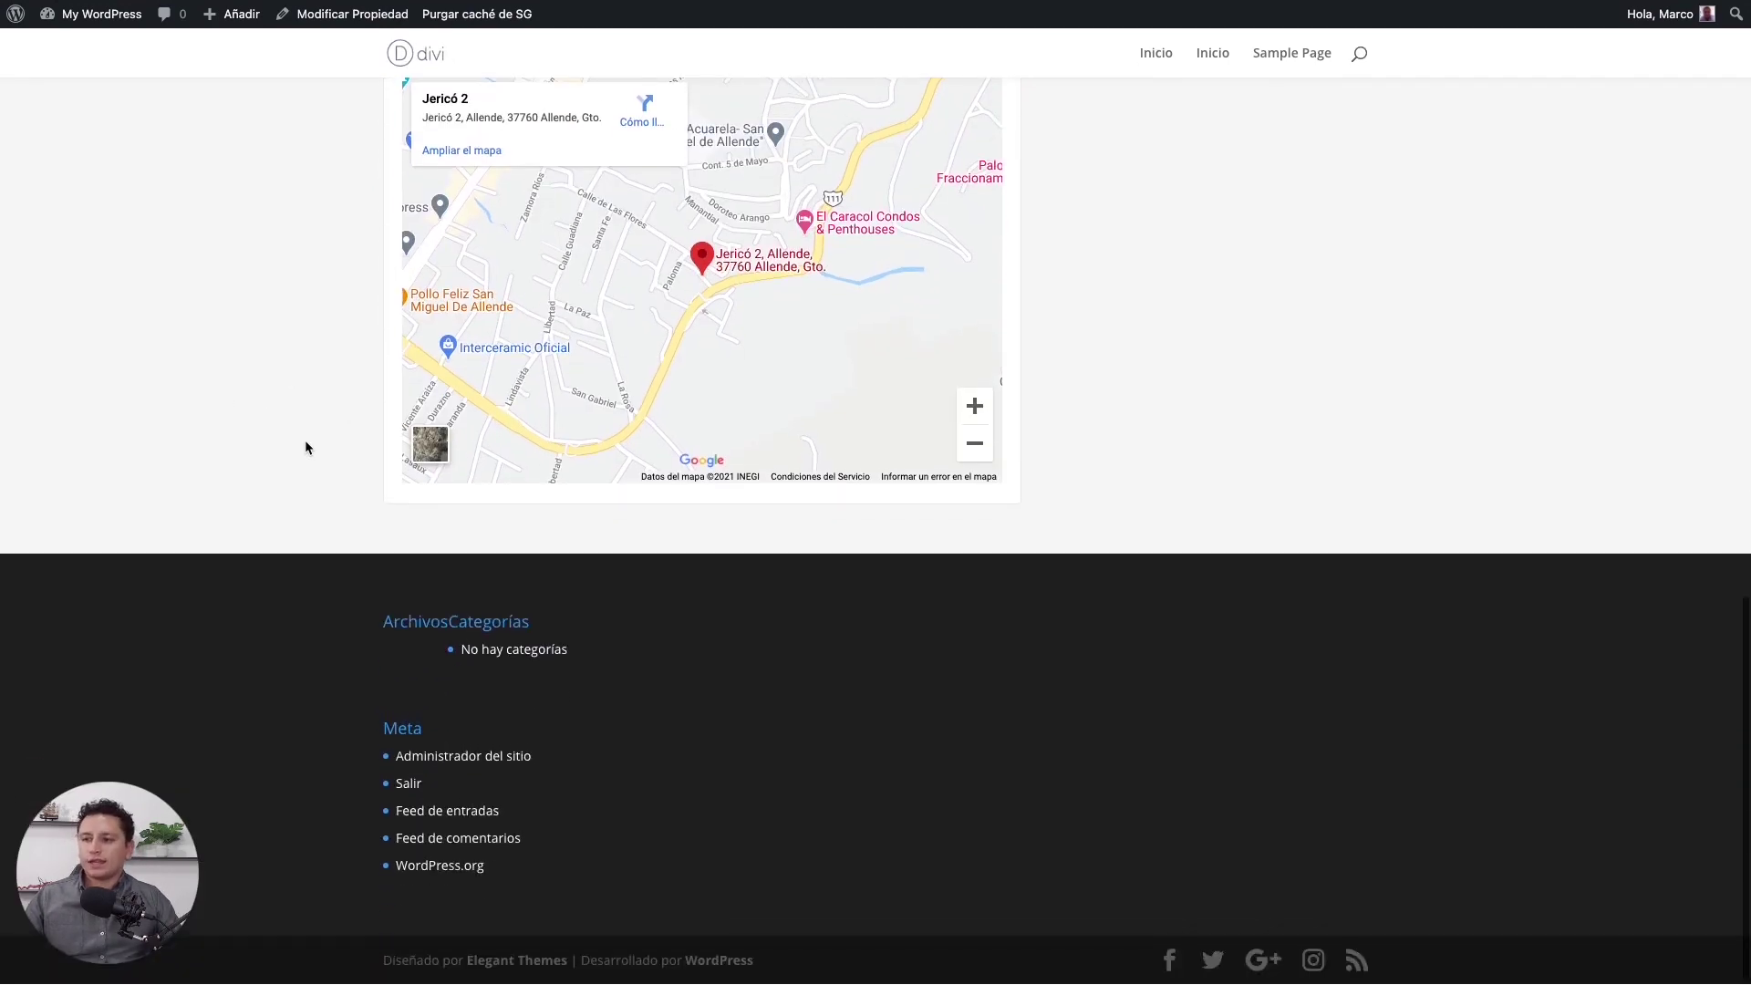
scroll(305, 439, up, 6)
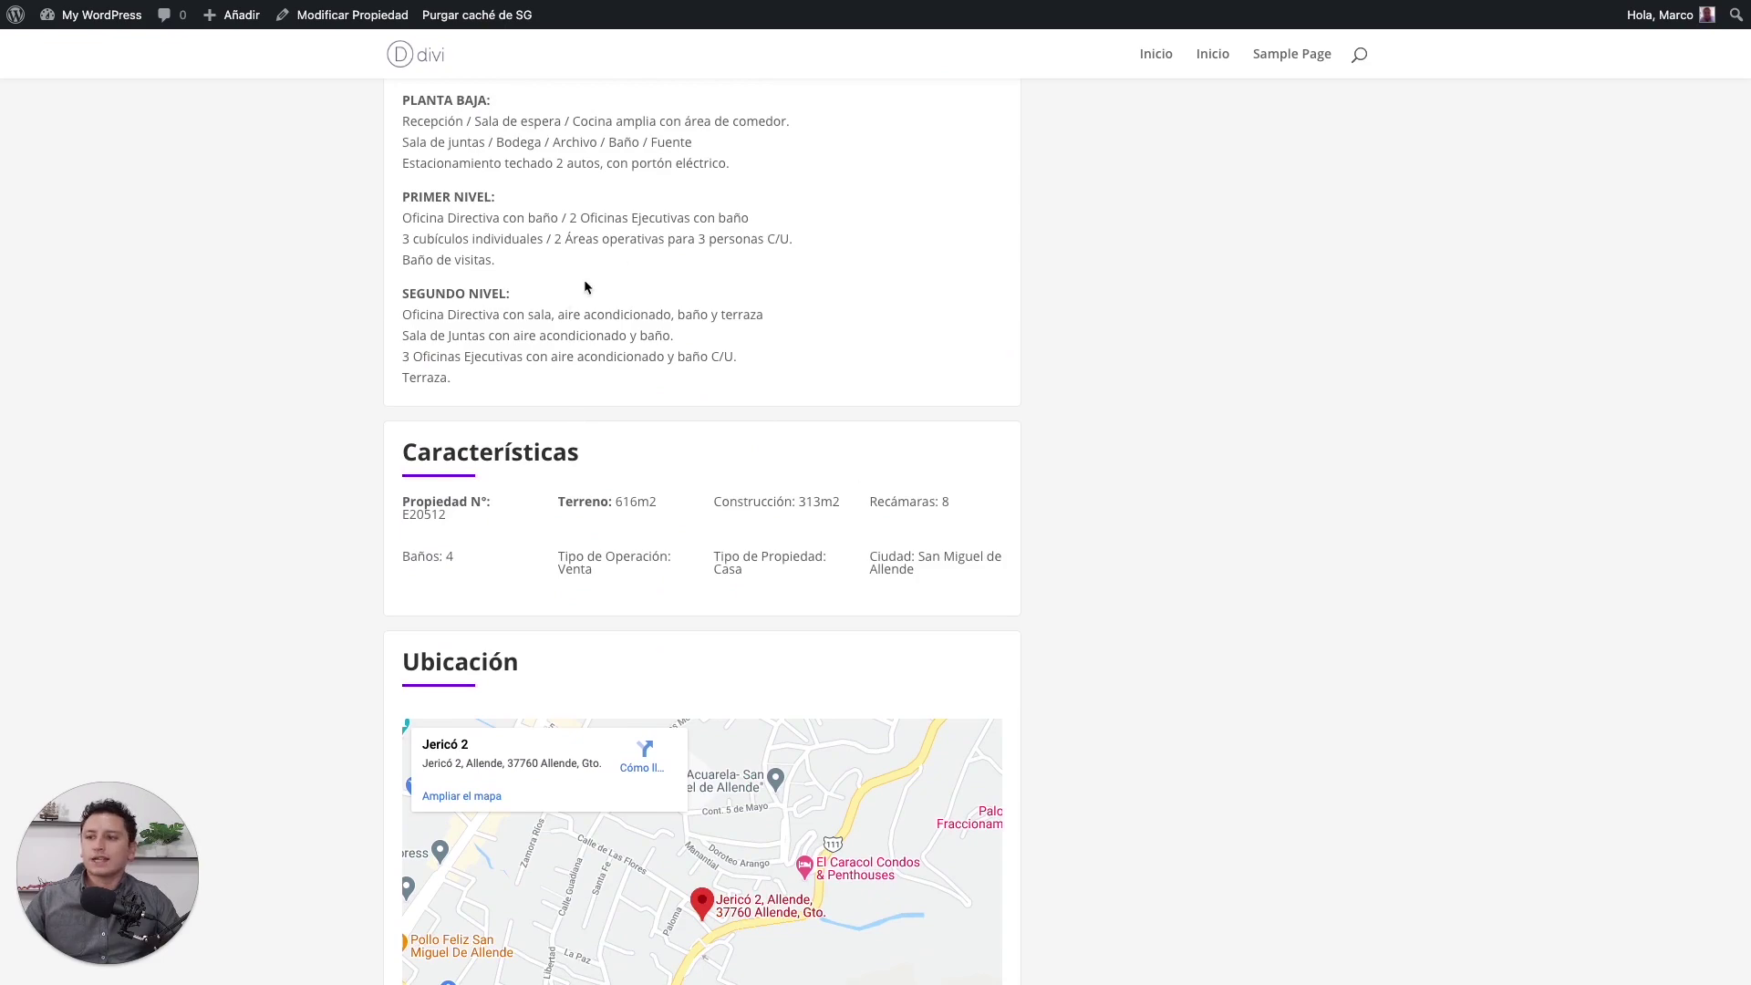
scroll(585, 287, up, 3)
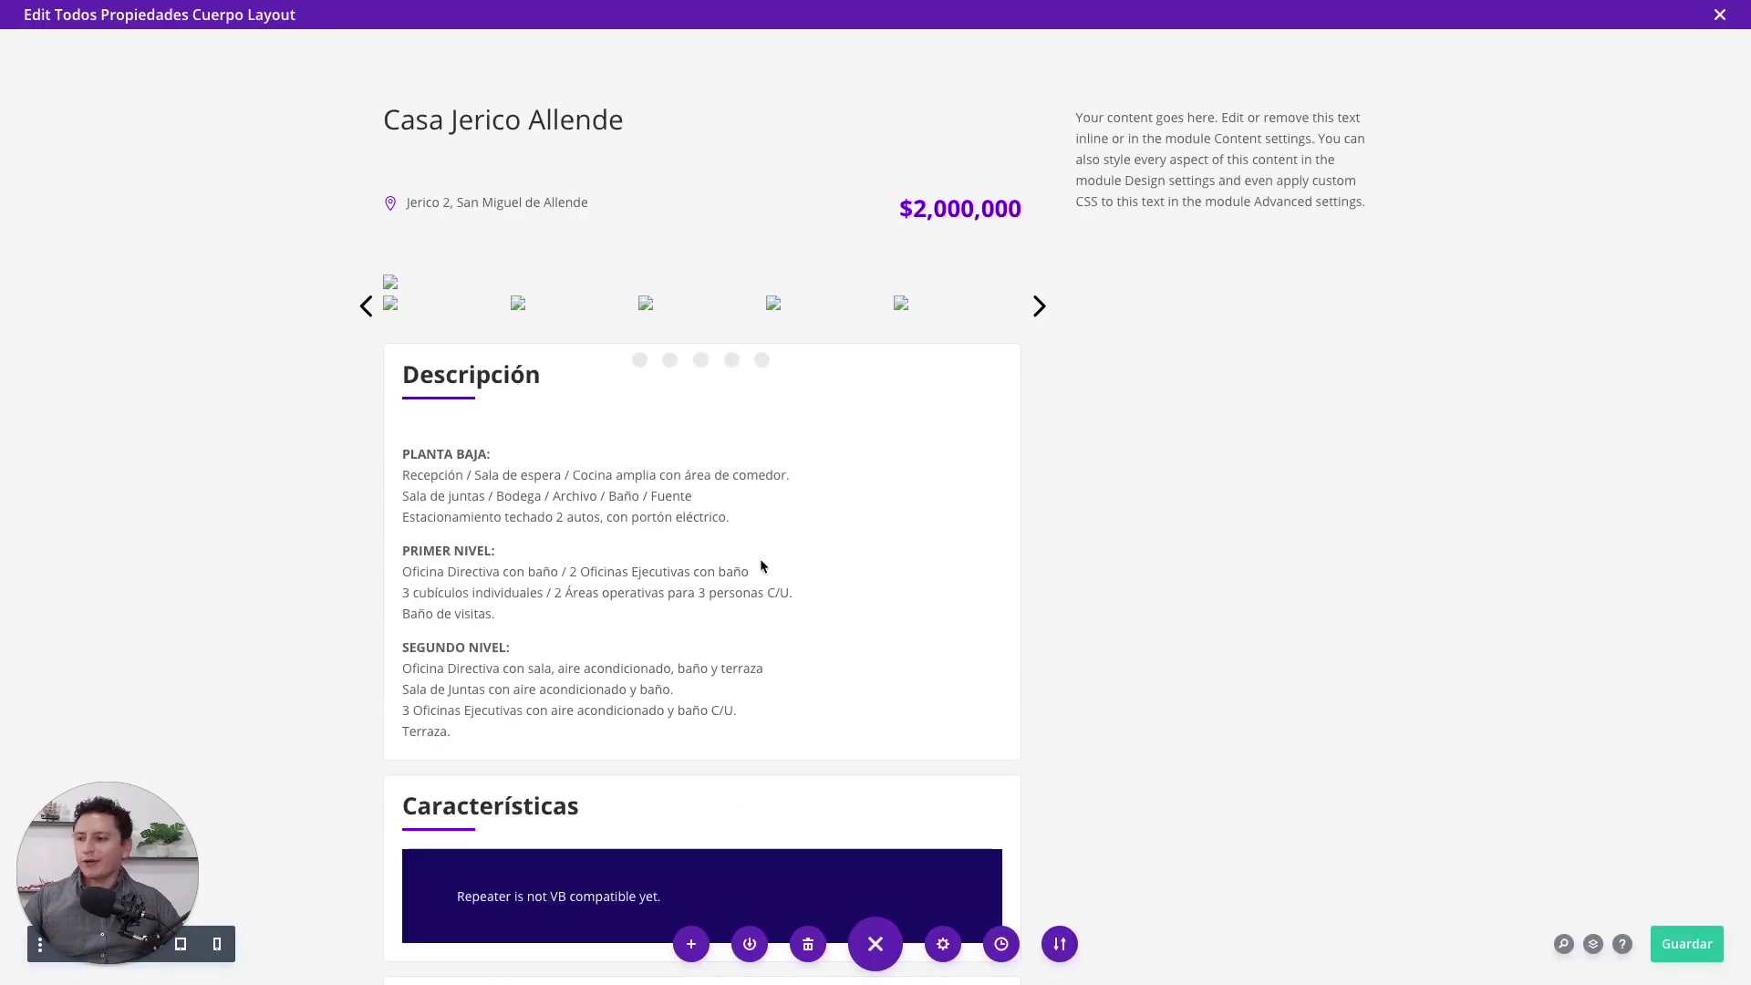
scroll(879, 620, down, 7)
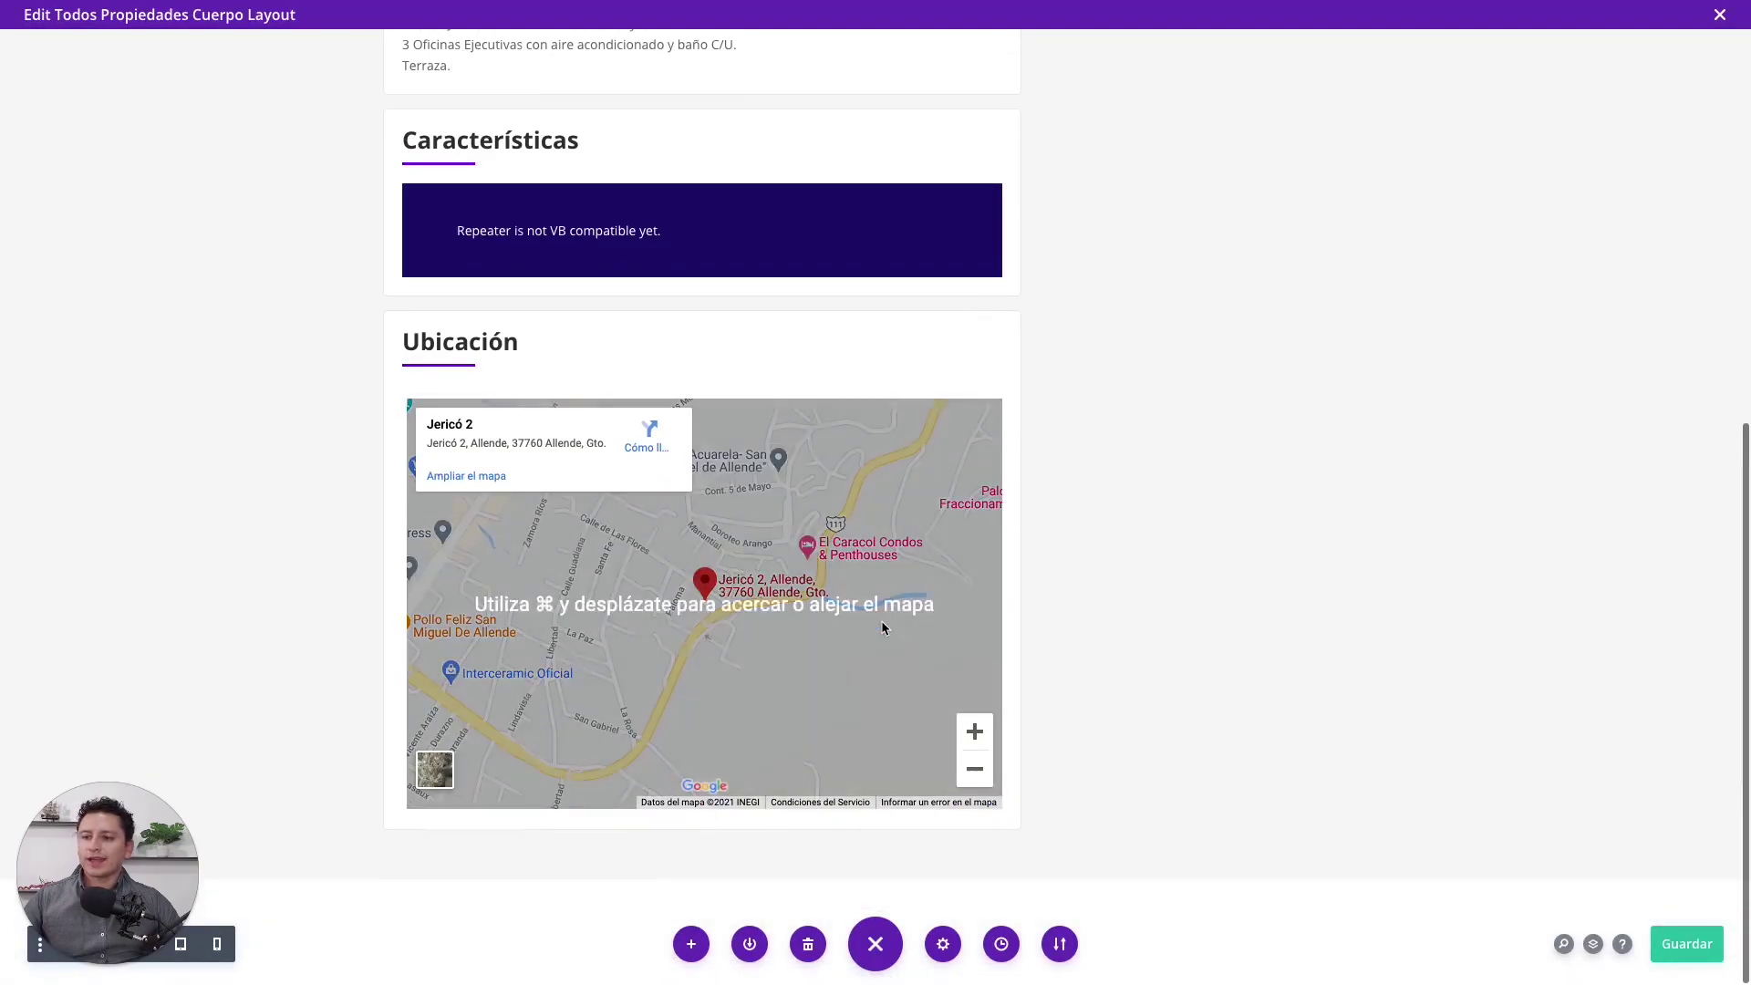
scroll(674, 711, up, 7)
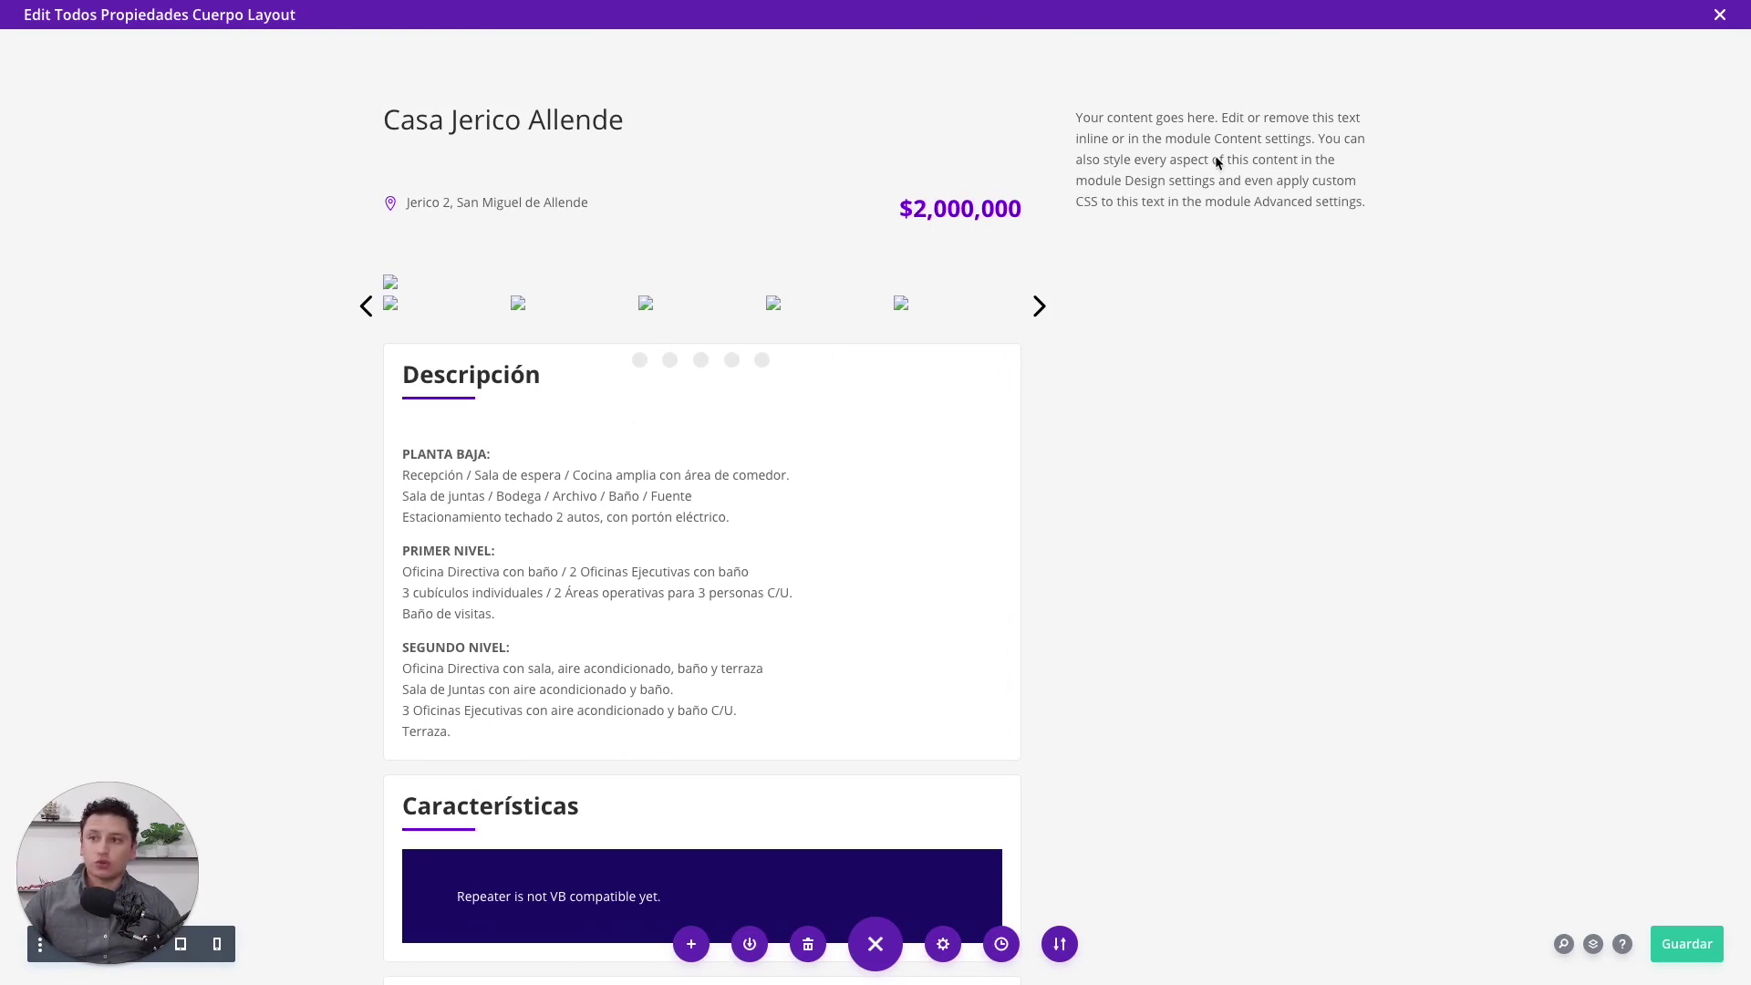
Open the sidebar text module and delete its placeholder paragraph
mouse_move(1220, 155)
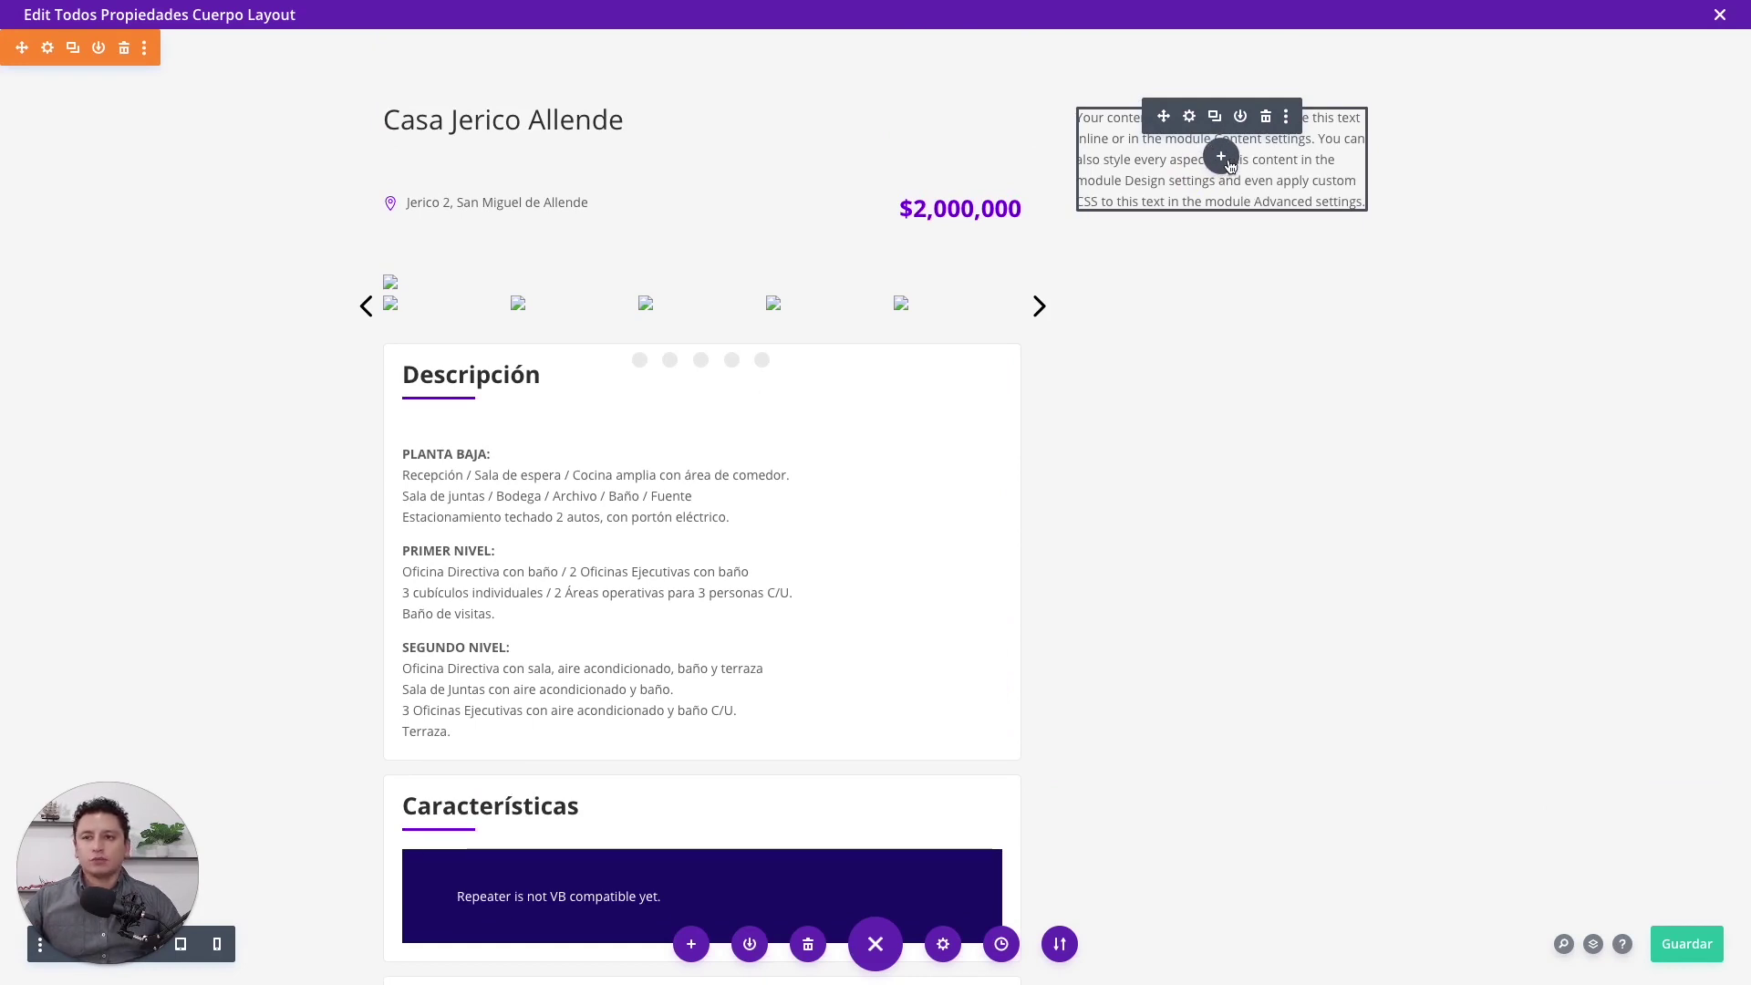
click(1190, 116)
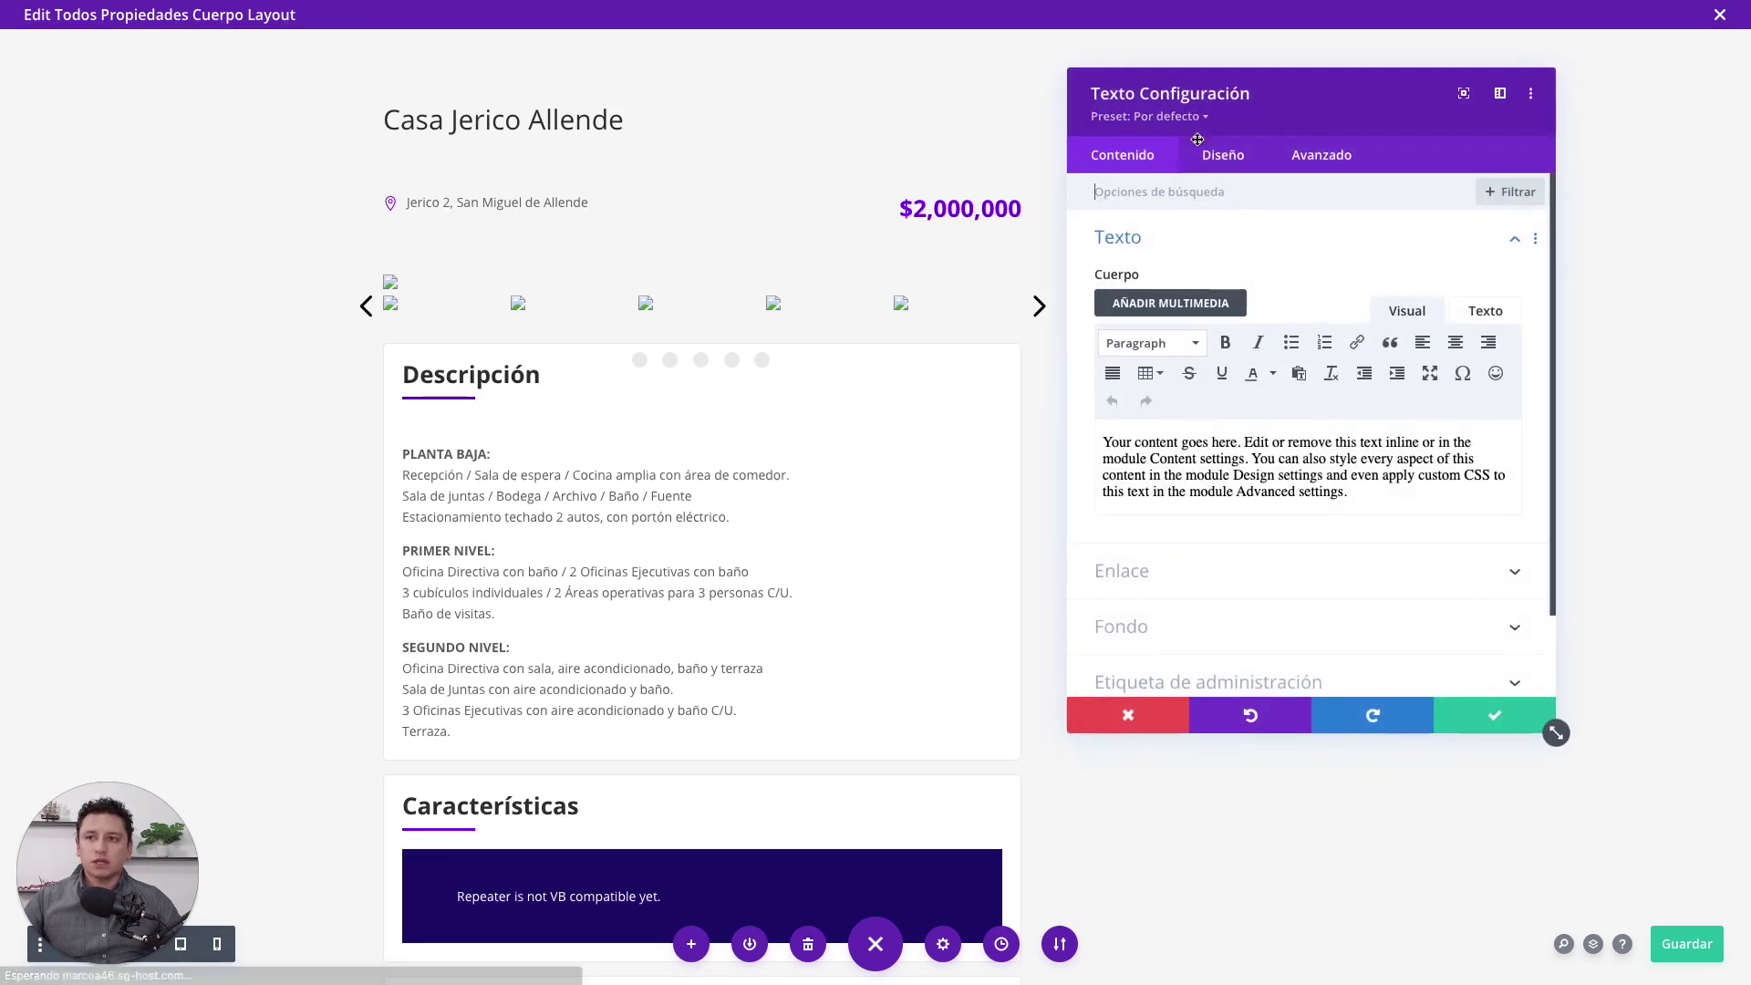
click(1229, 465)
key(ctrl+a)
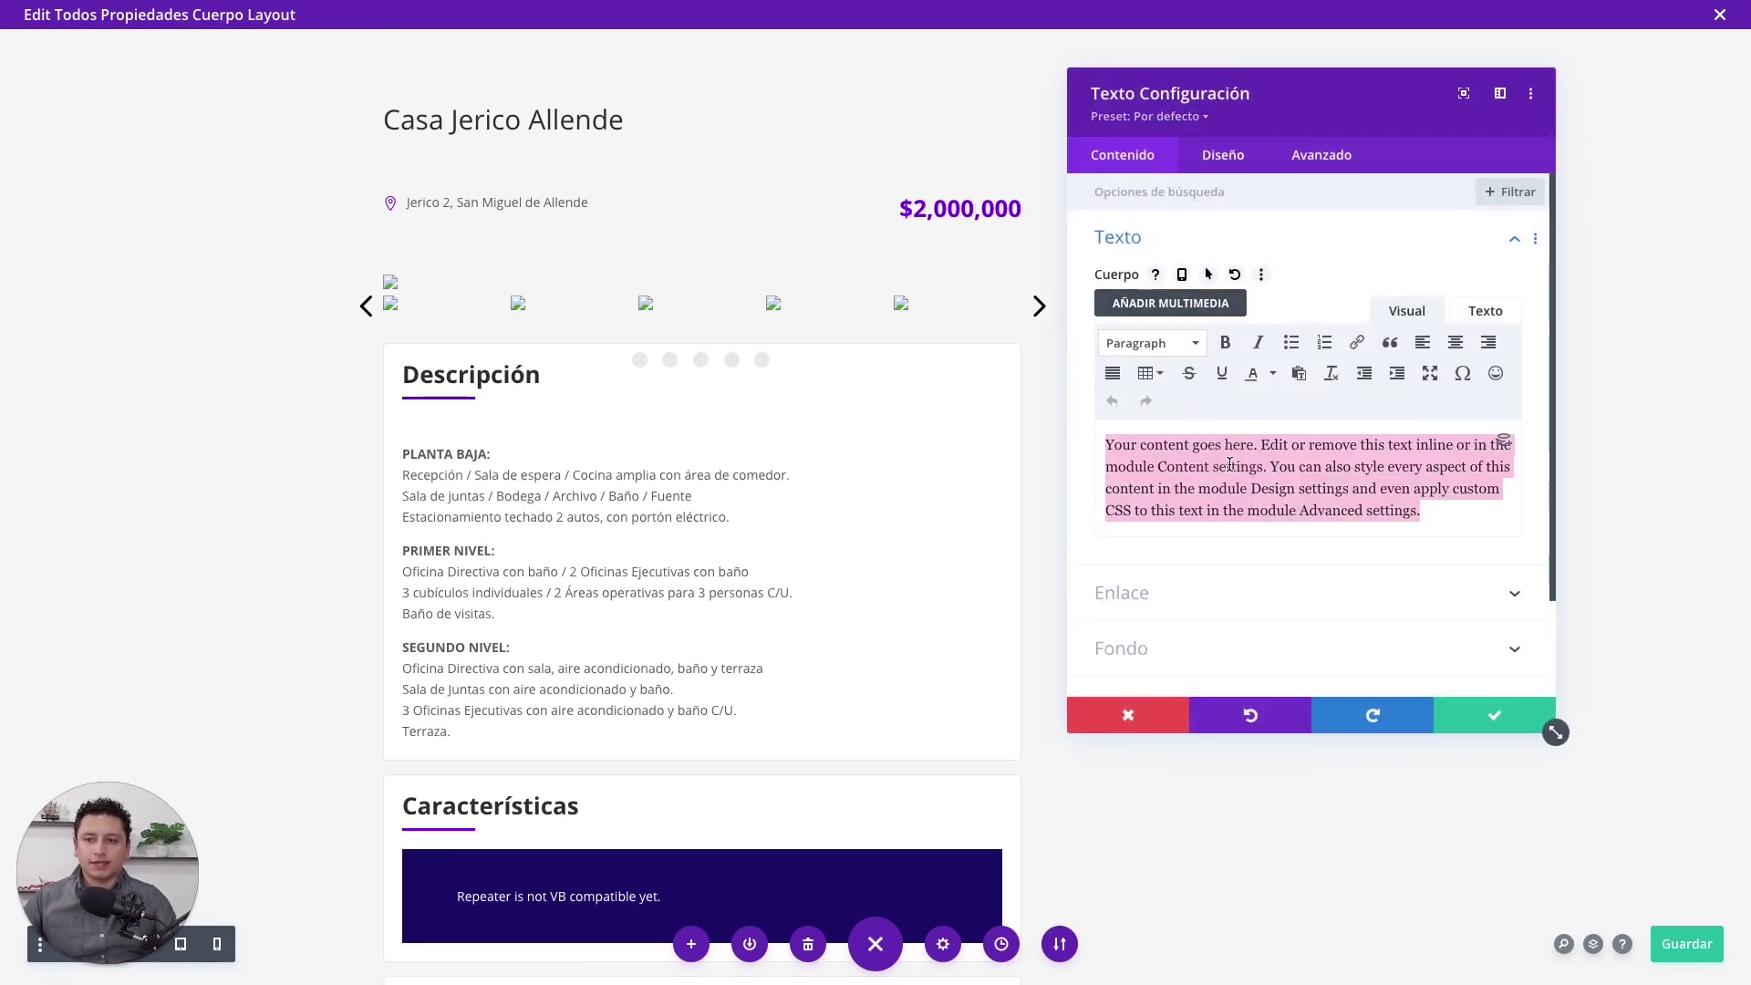
key(BackSpace)
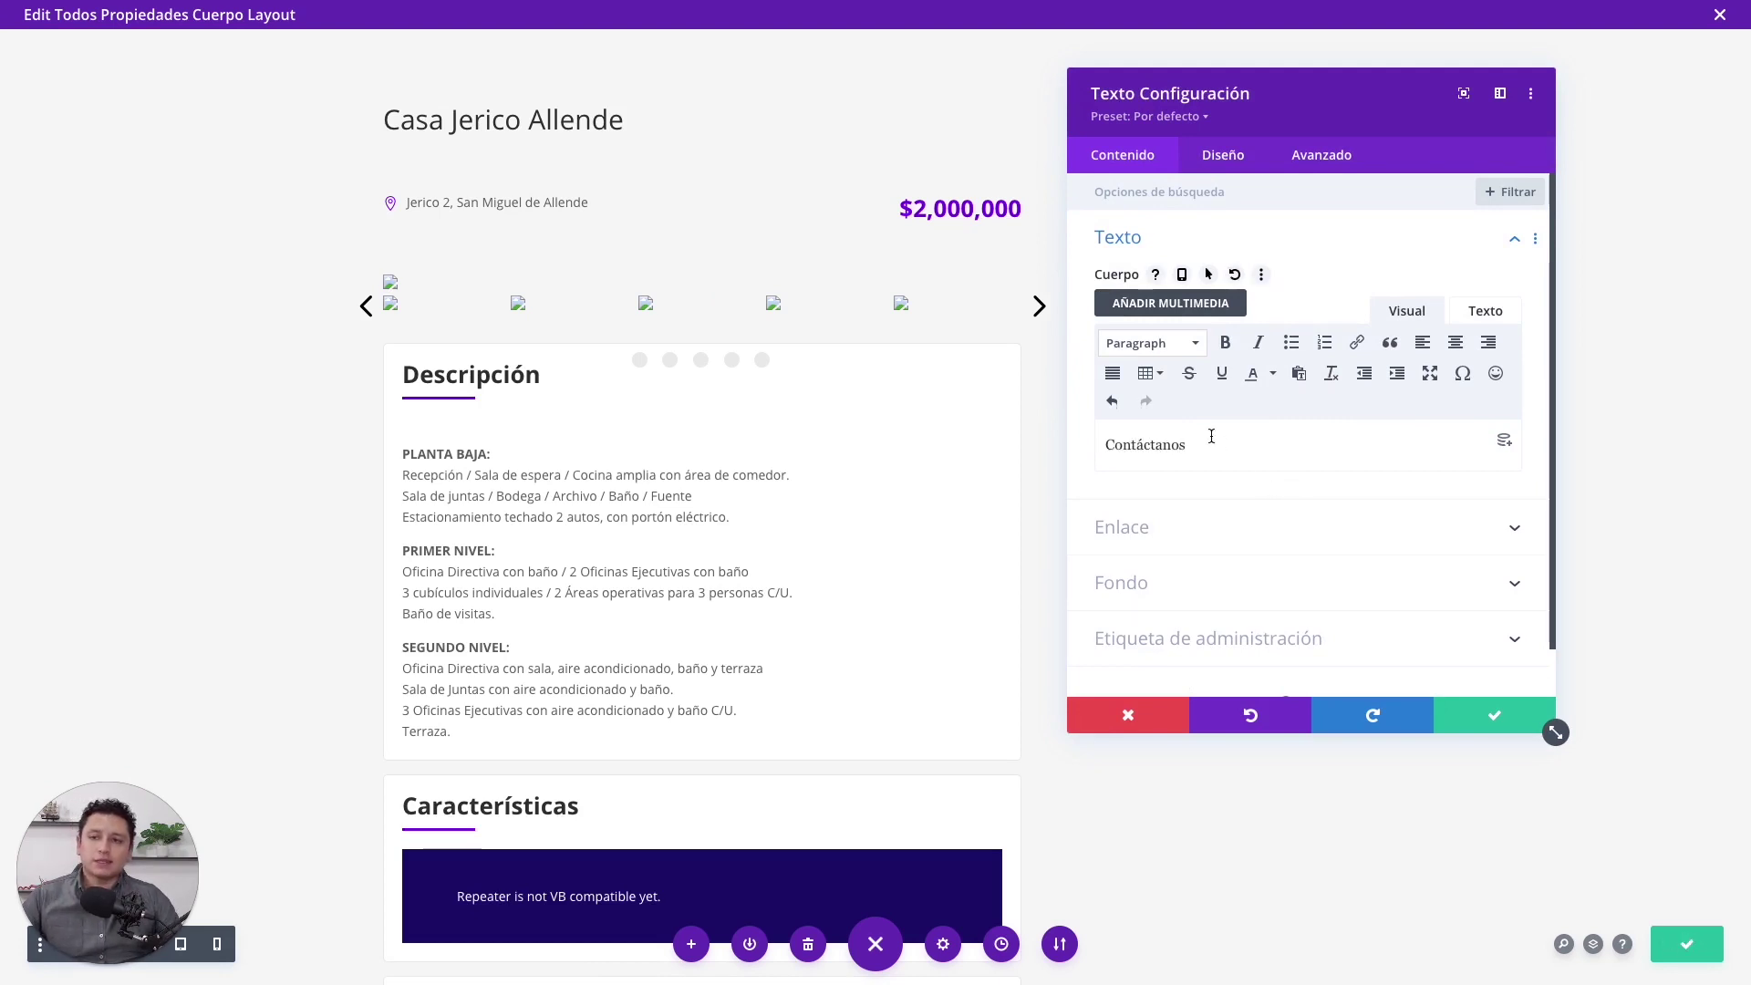
Format Contáctanos as a bold Heading 2 with an empty line below it
drag(1200, 438, 1067, 439)
click(1179, 343)
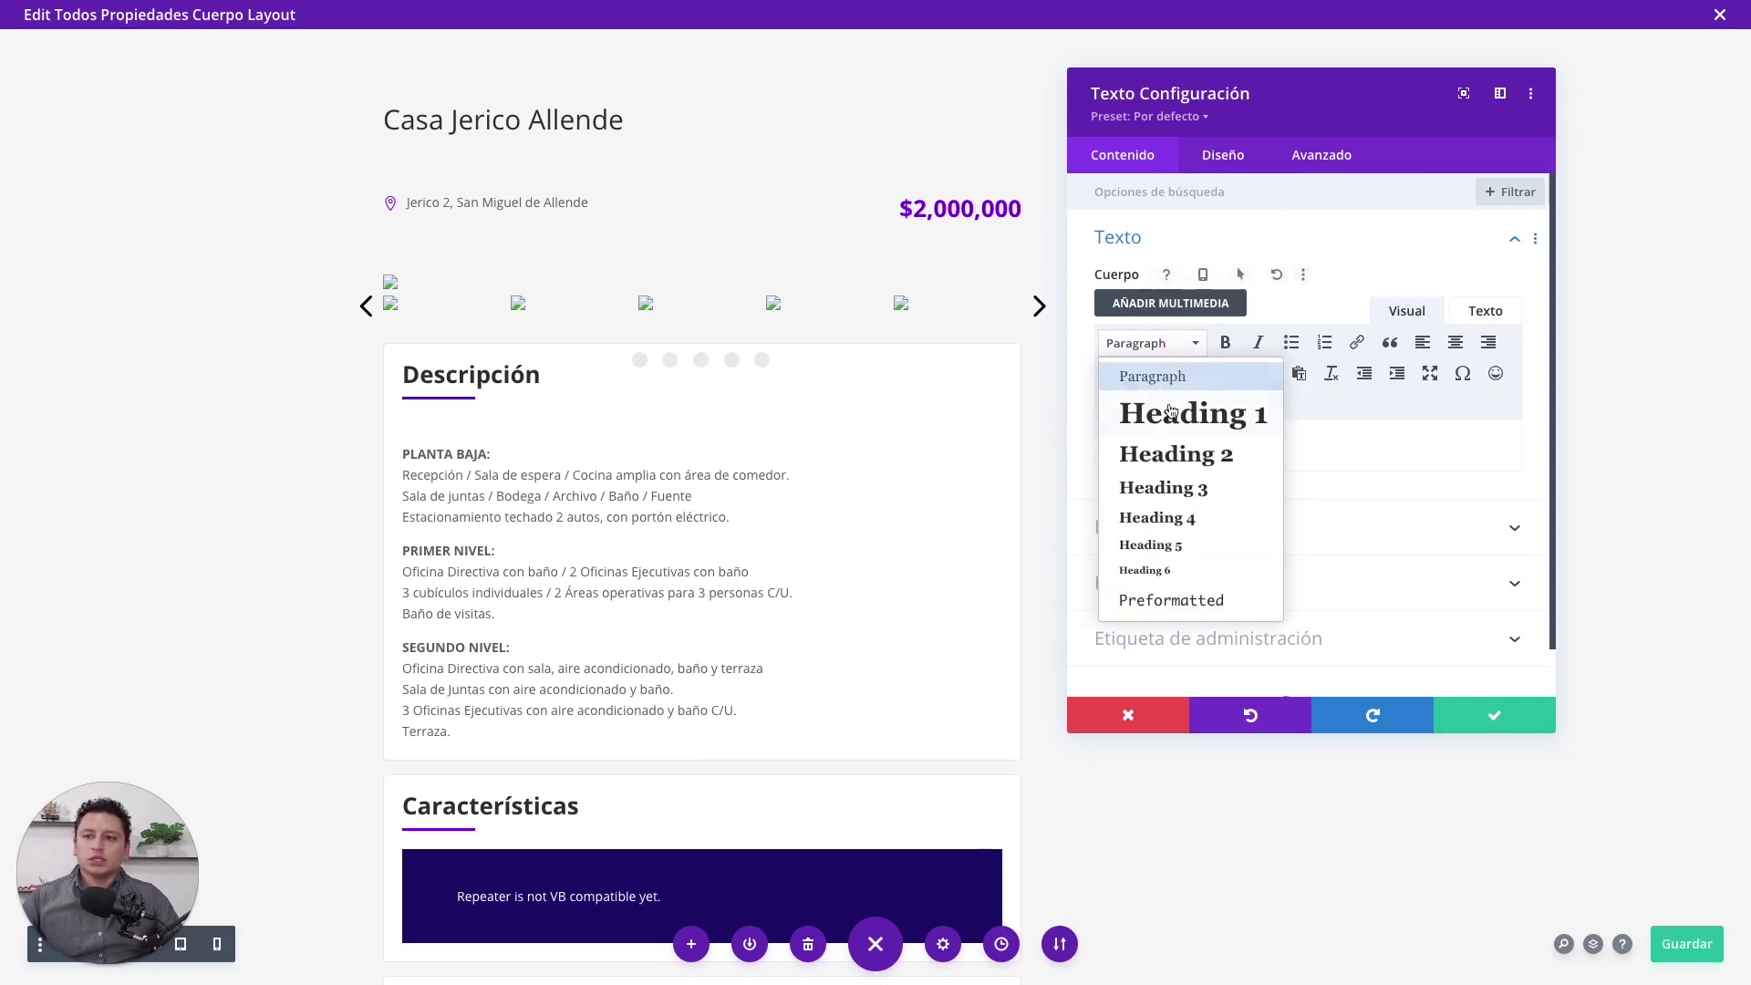
click(1171, 453)
click(1288, 461)
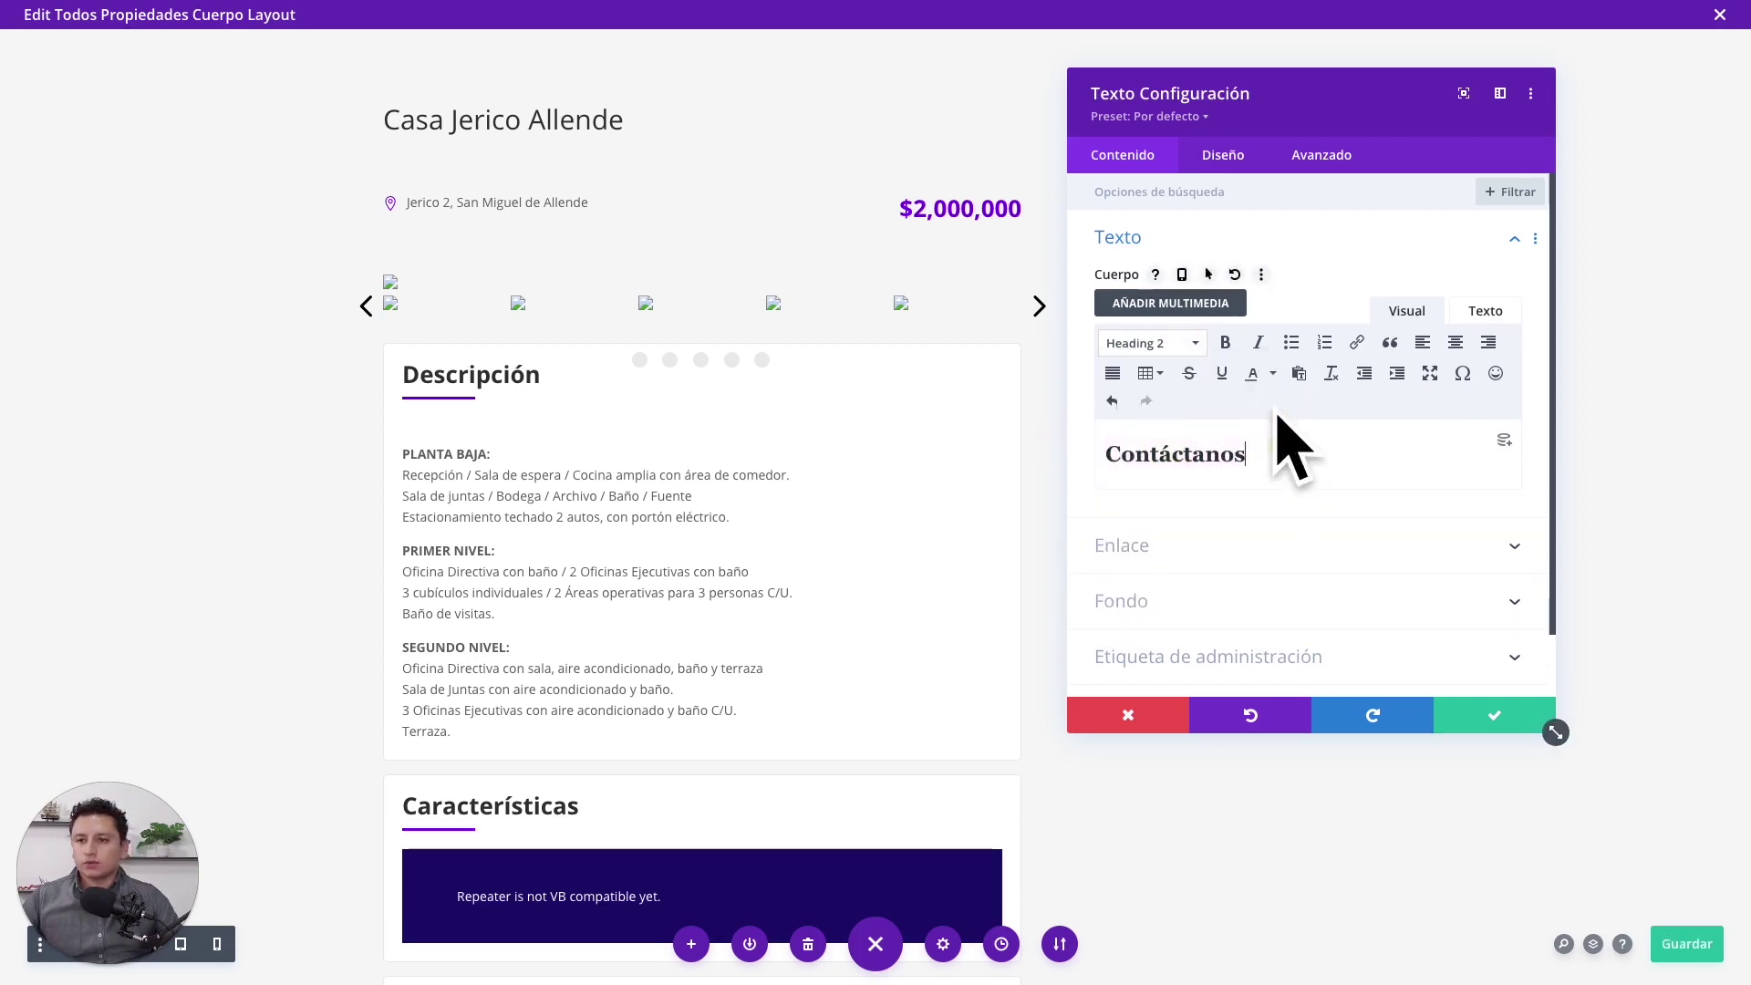
key(Return)
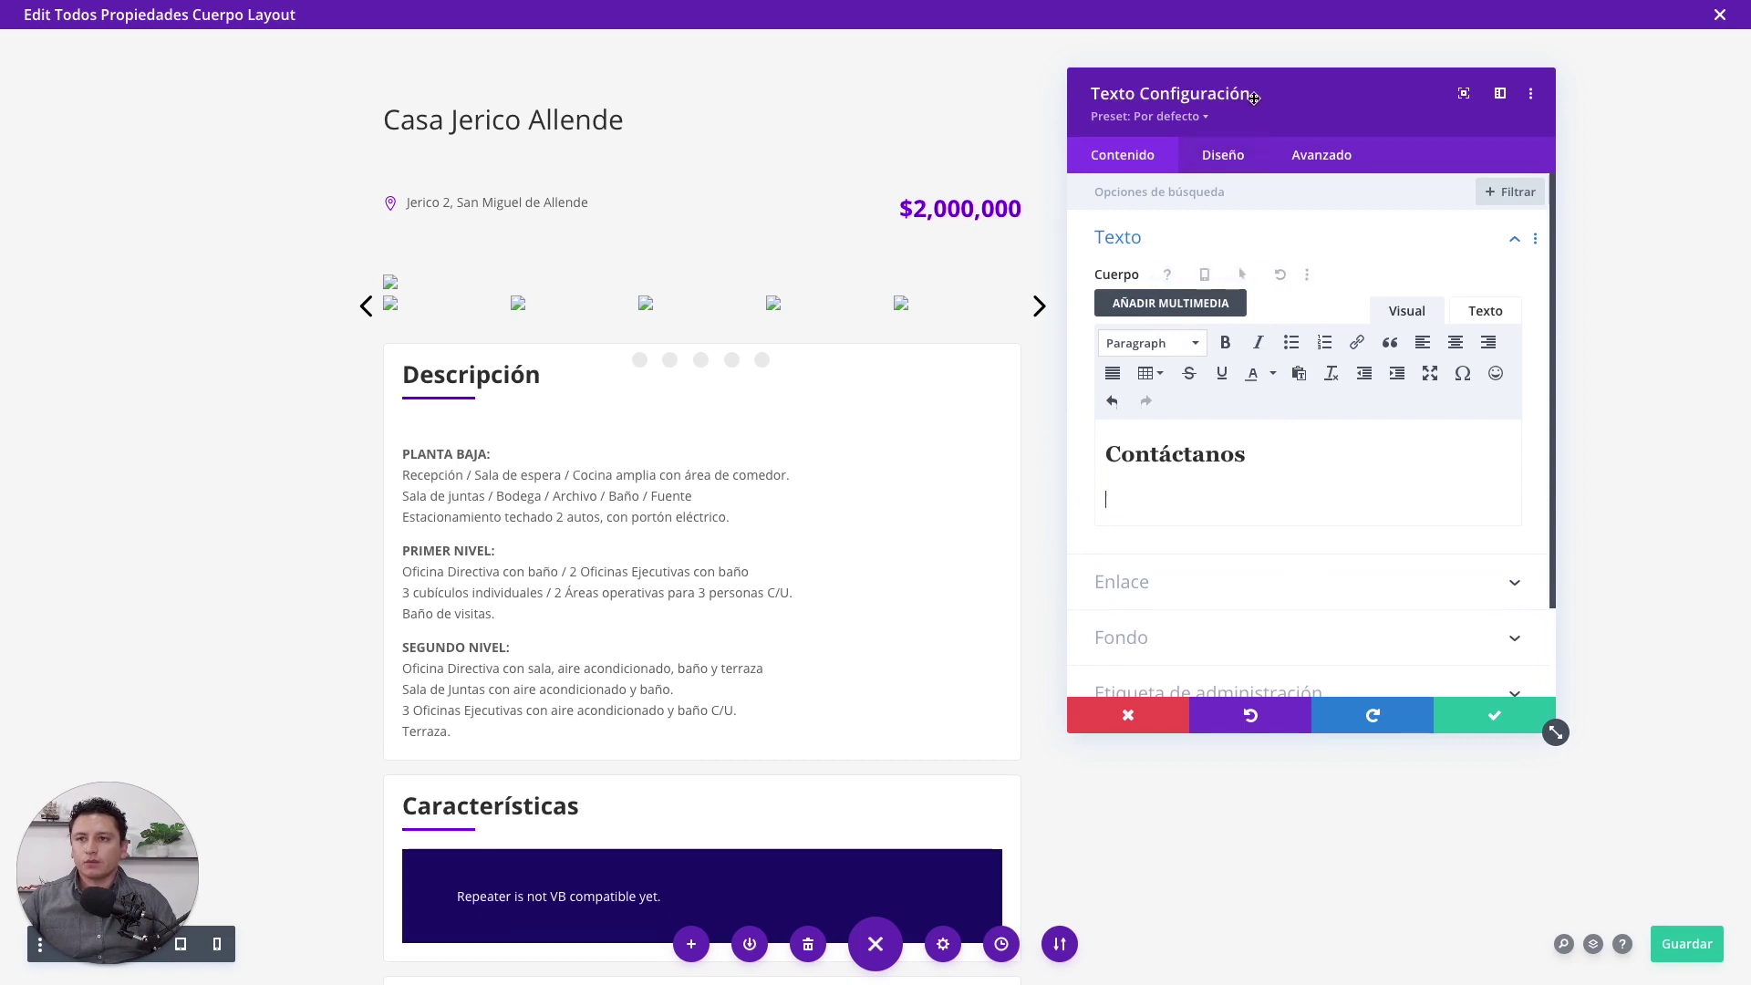
drag(1254, 98, 486, 102)
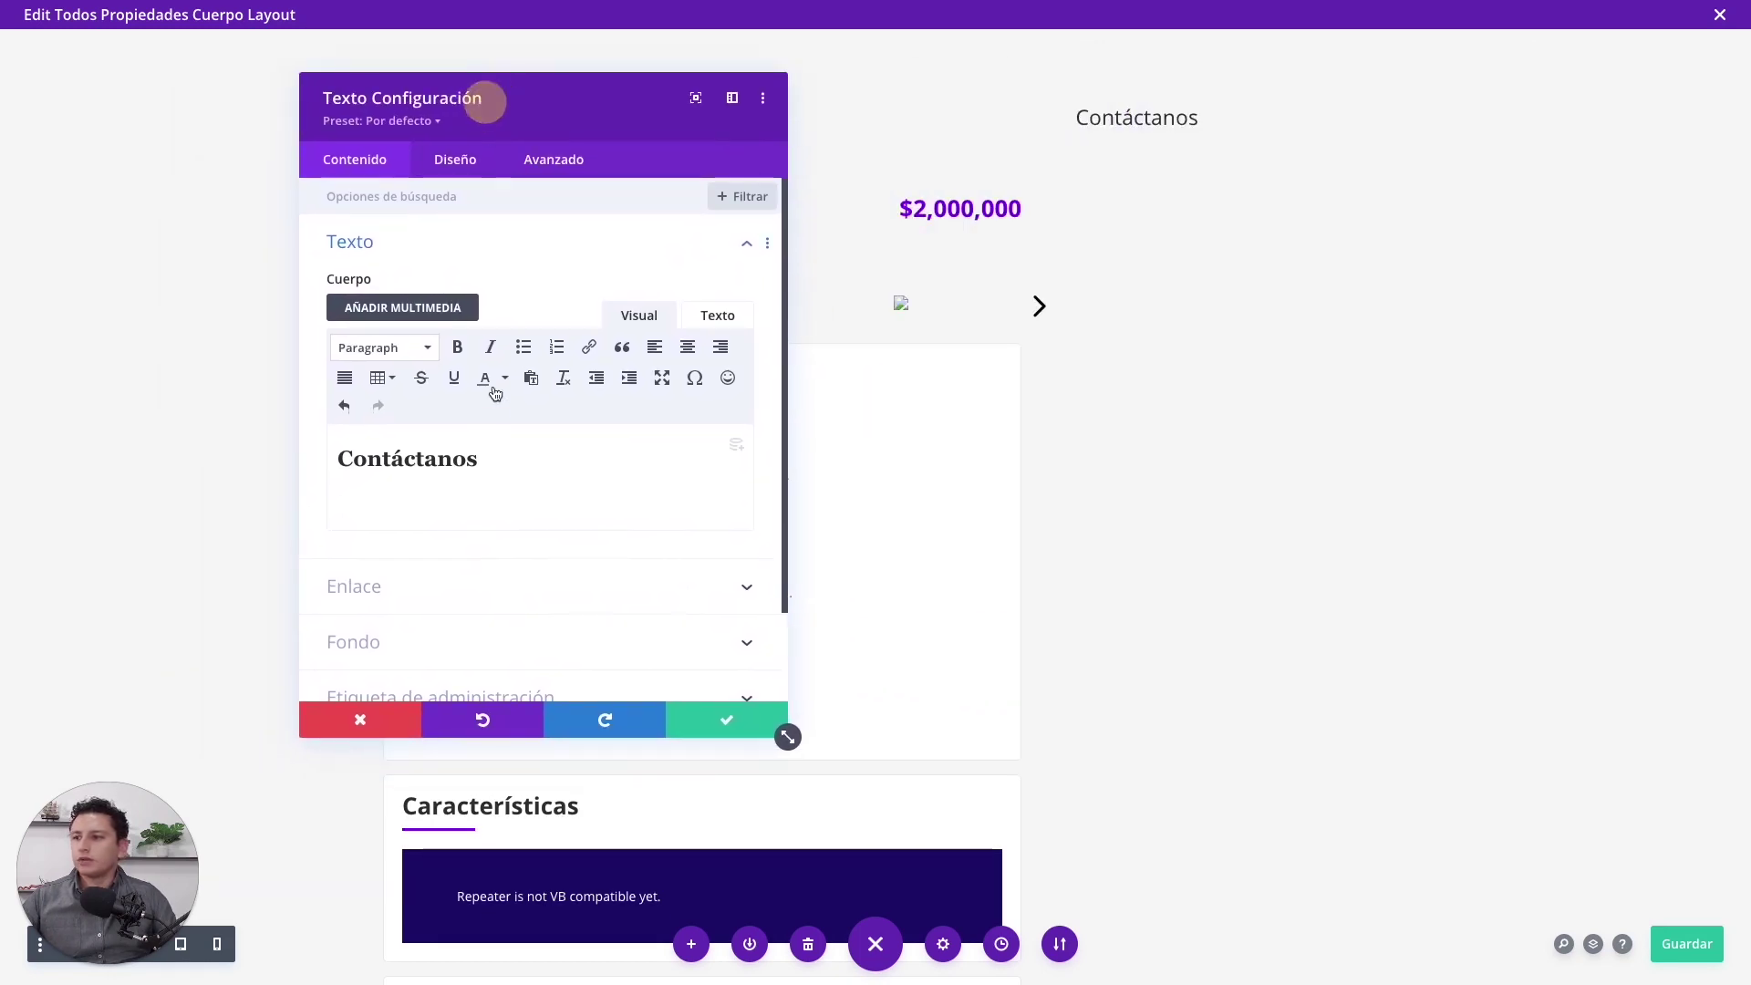
double_click(434, 459)
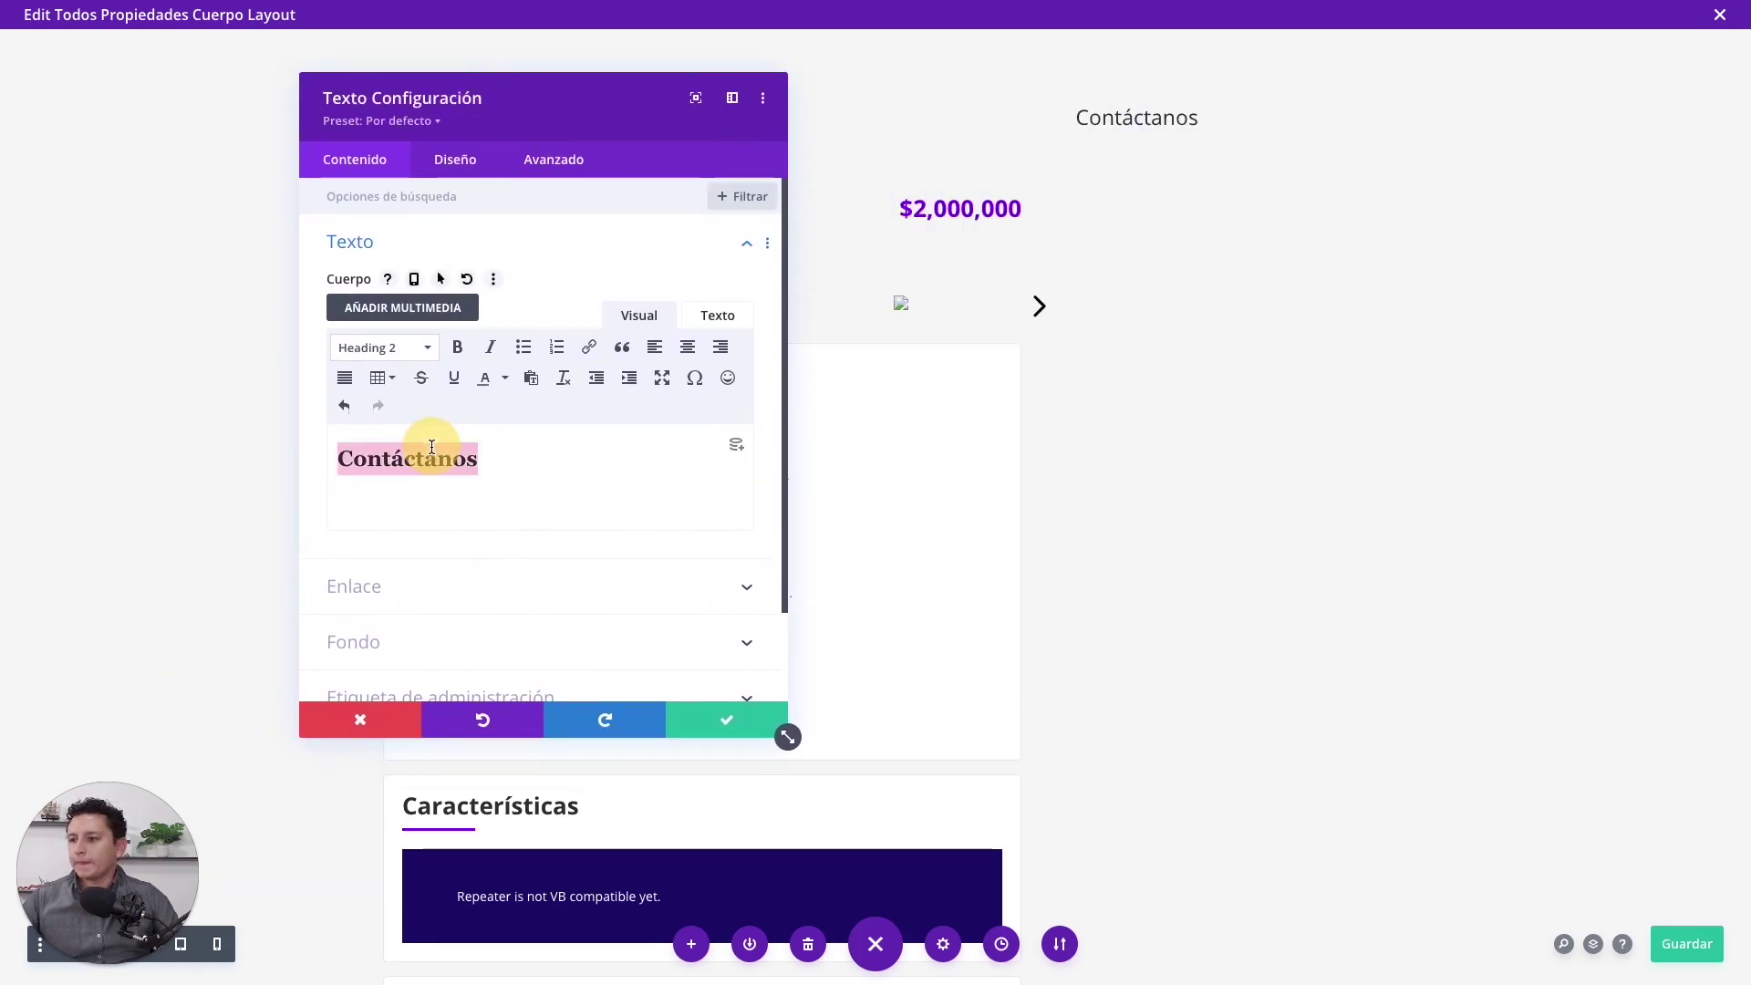
click(456, 347)
drag(584, 100, 515, 182)
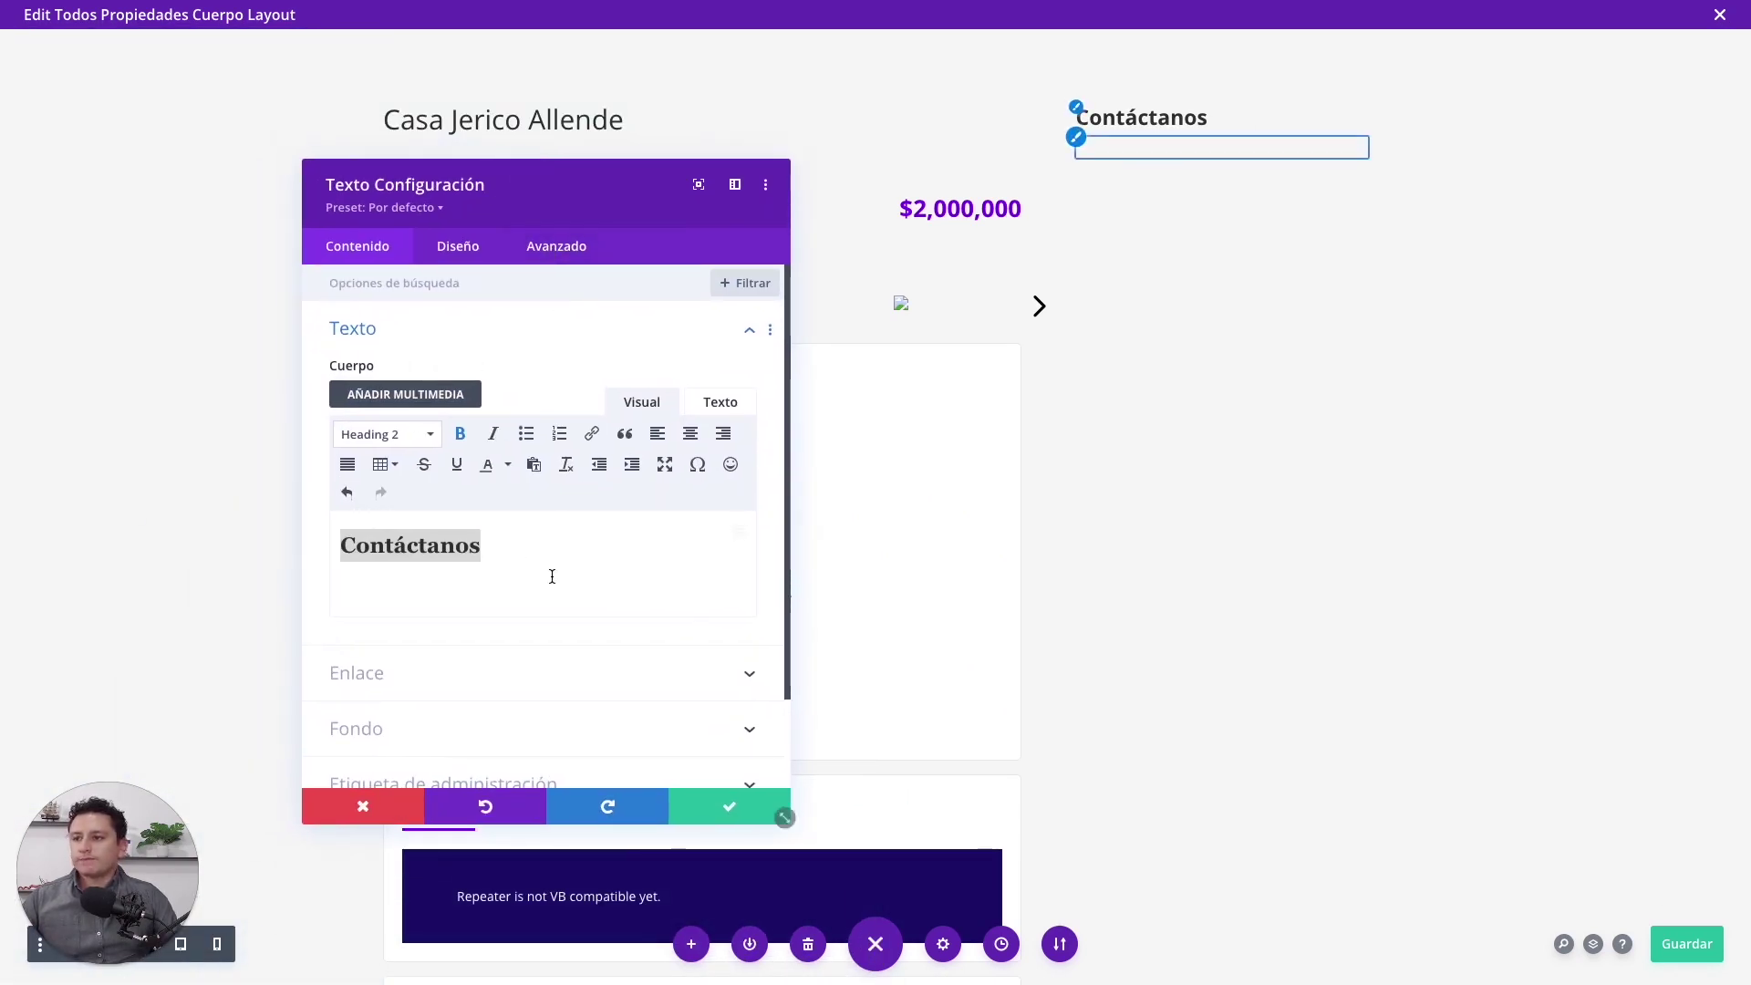
click(534, 553)
key(Return)
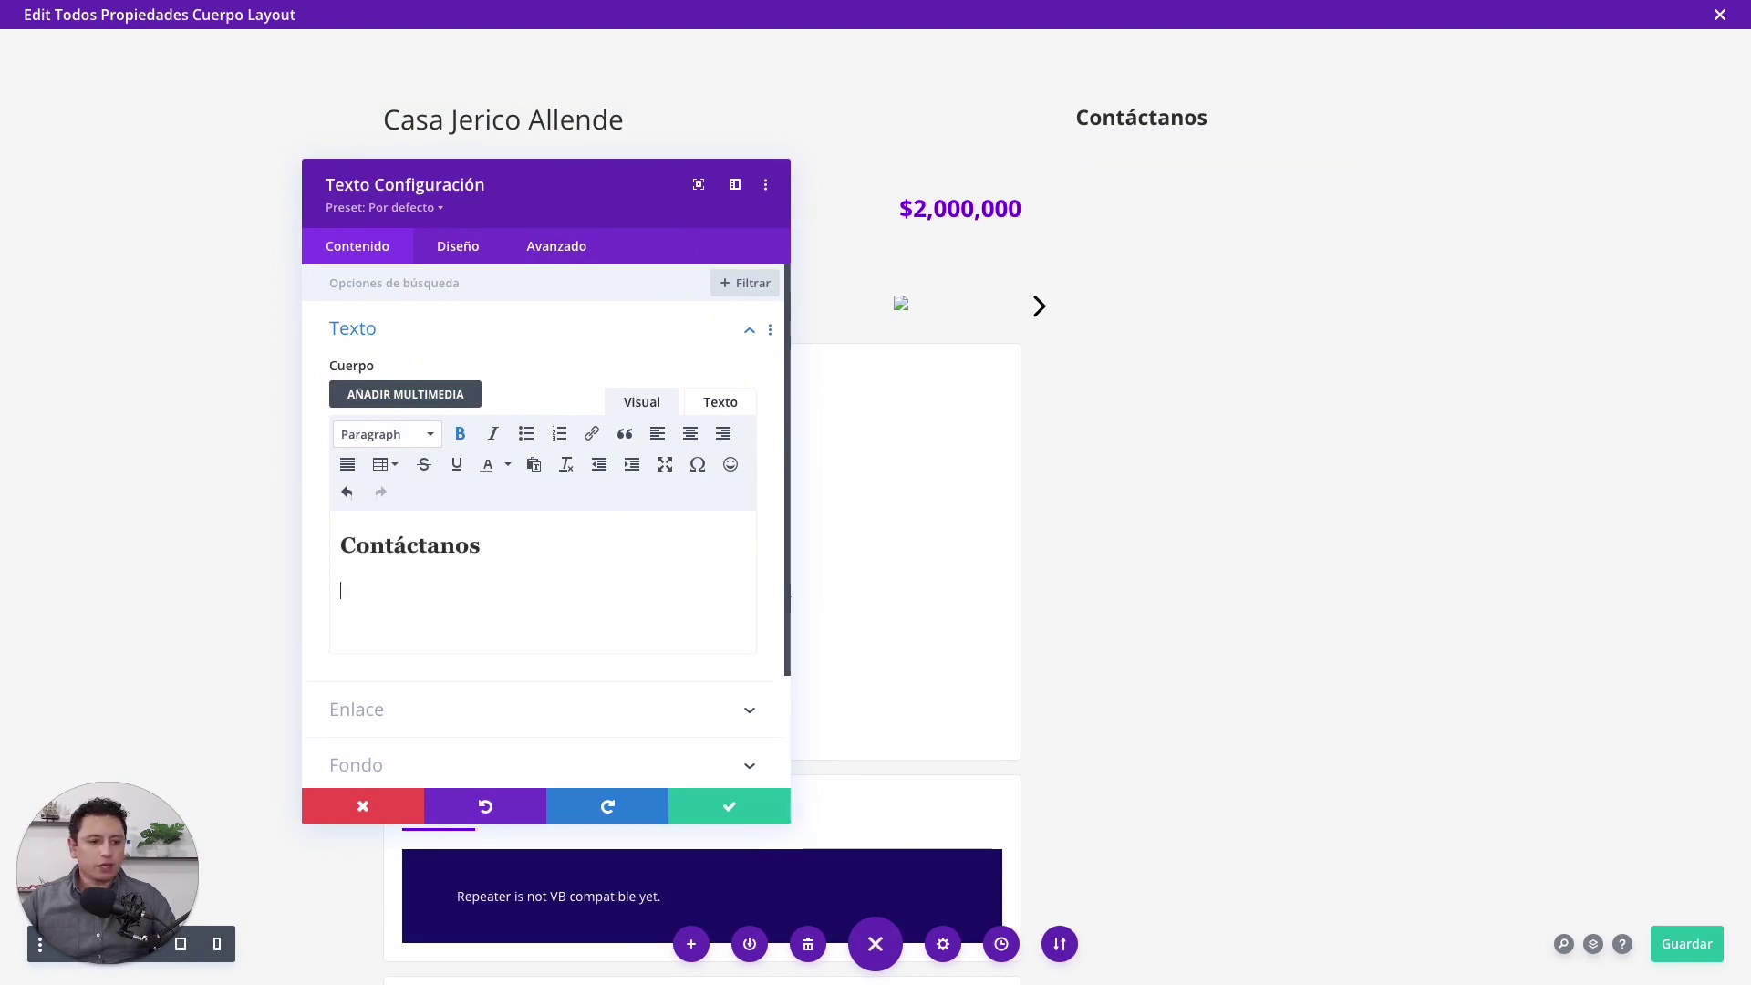
key(ctrl+s)
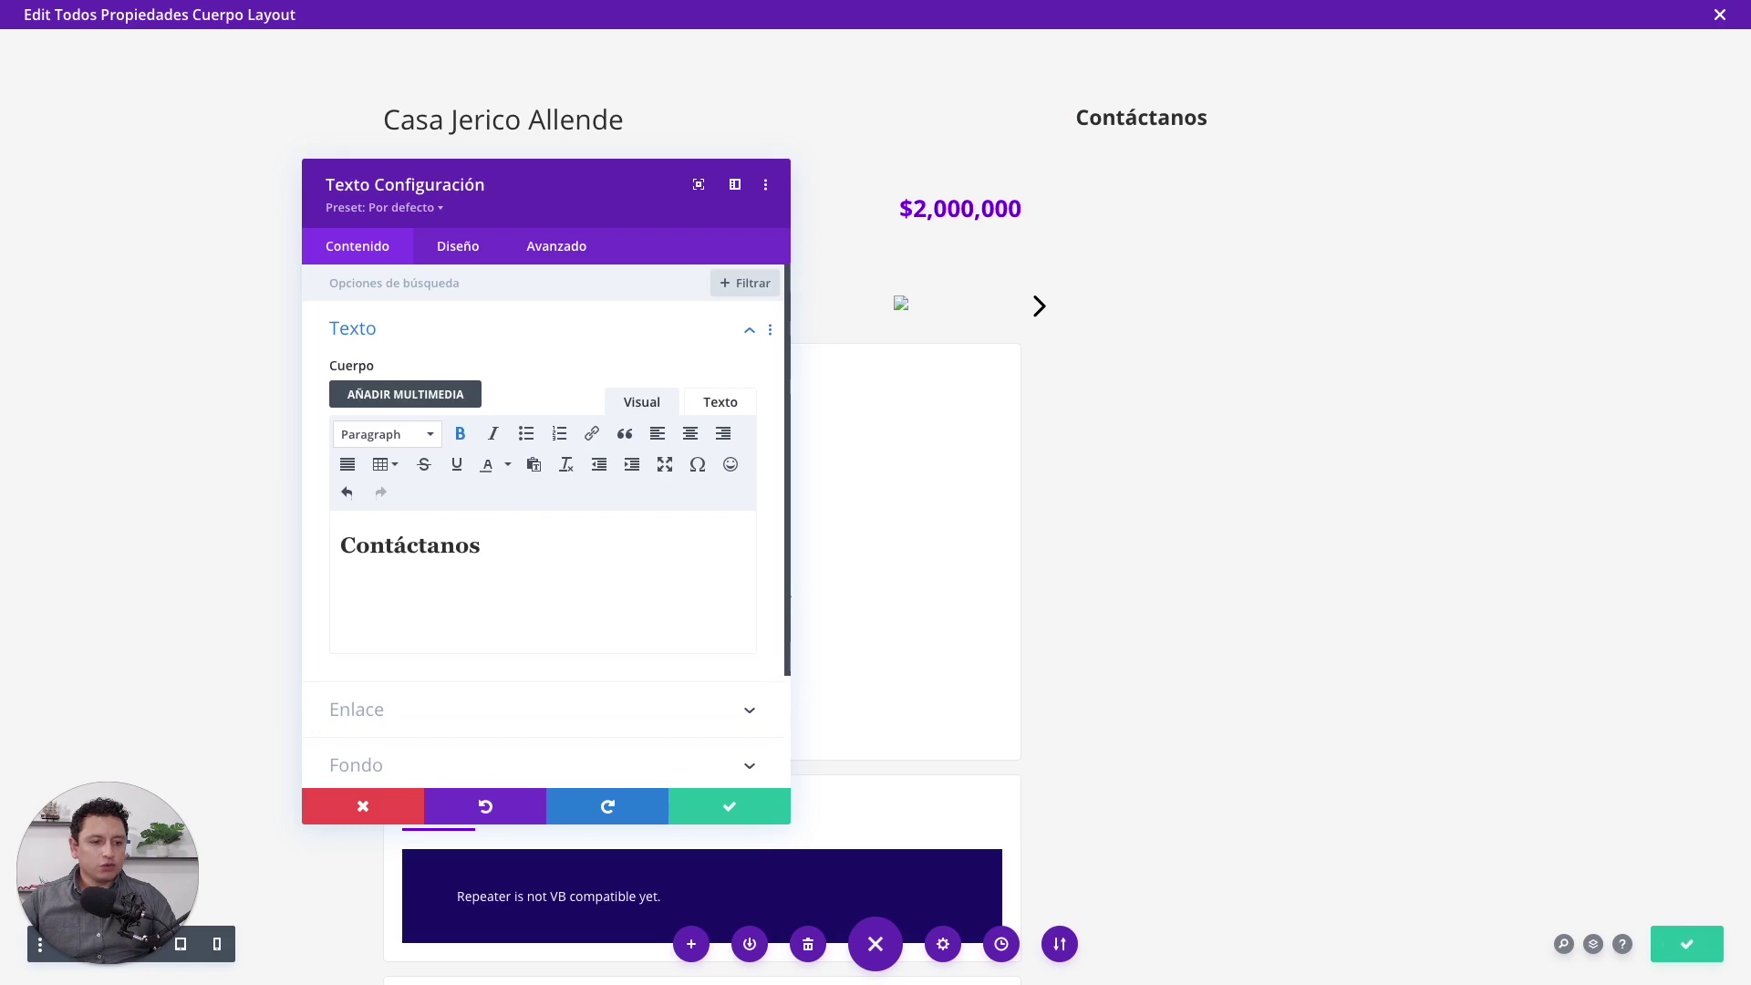
Paste the phone and e-mail contact lines under the Contáctanos heading
click(364, 613)
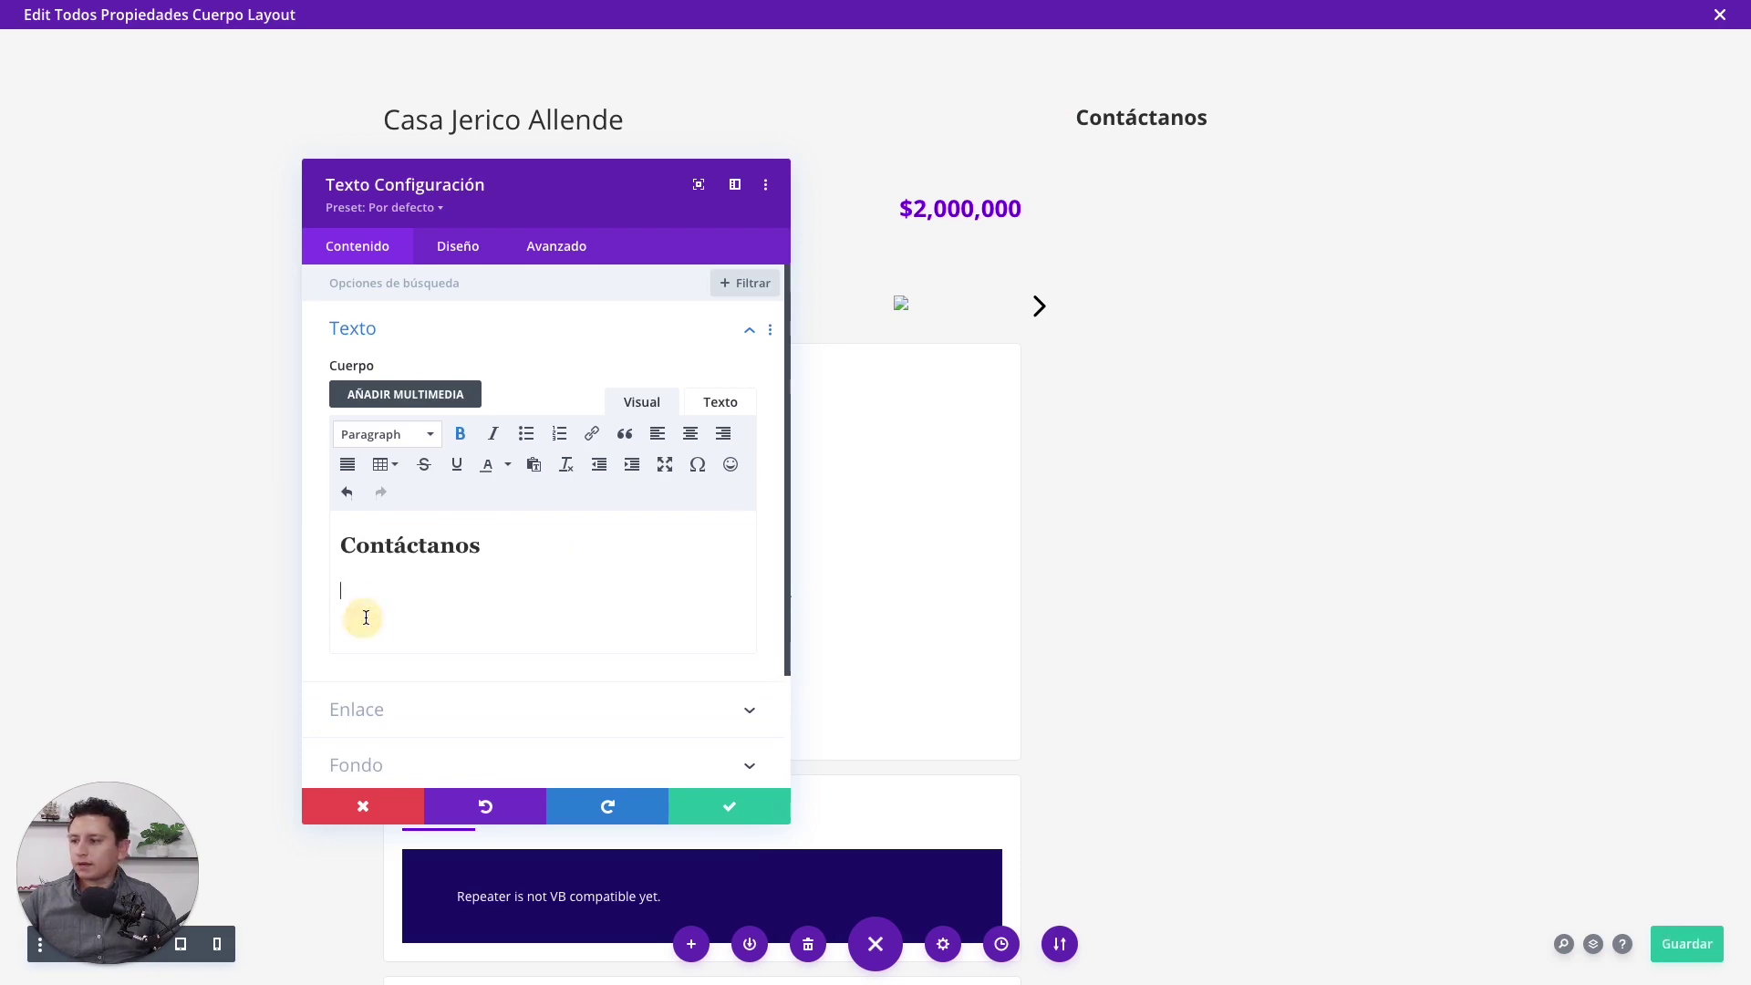
key(ctrl+v)
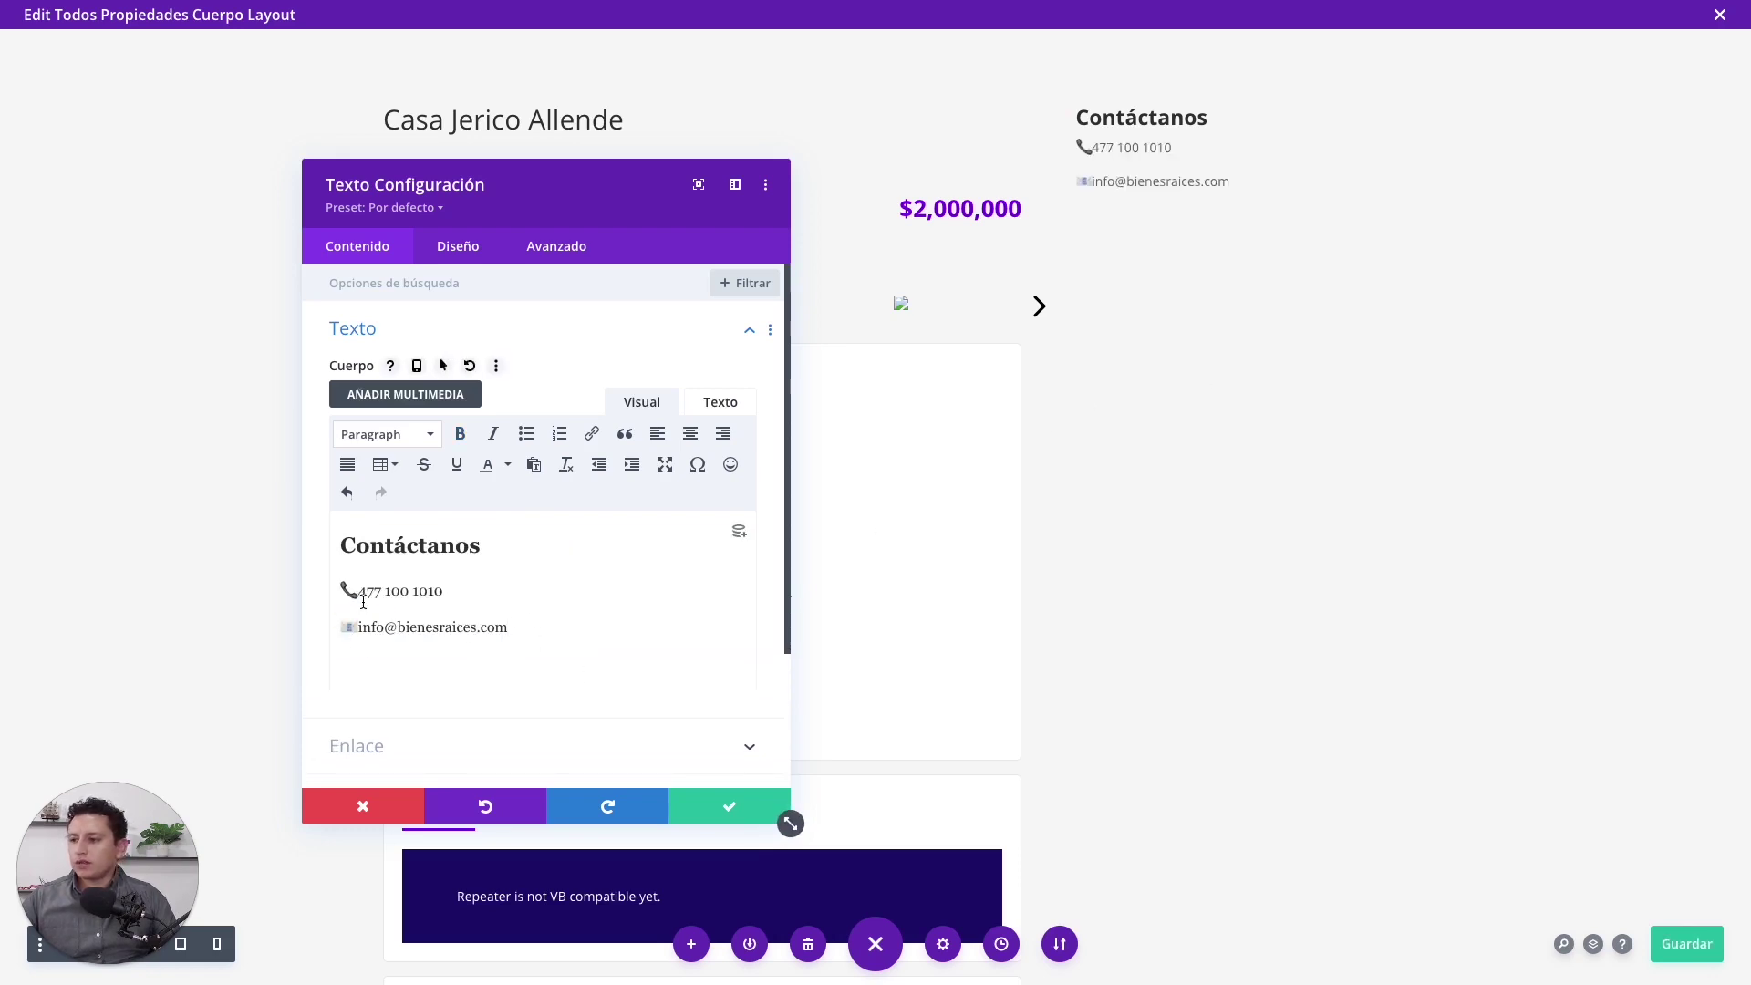
click(363, 602)
click(641, 657)
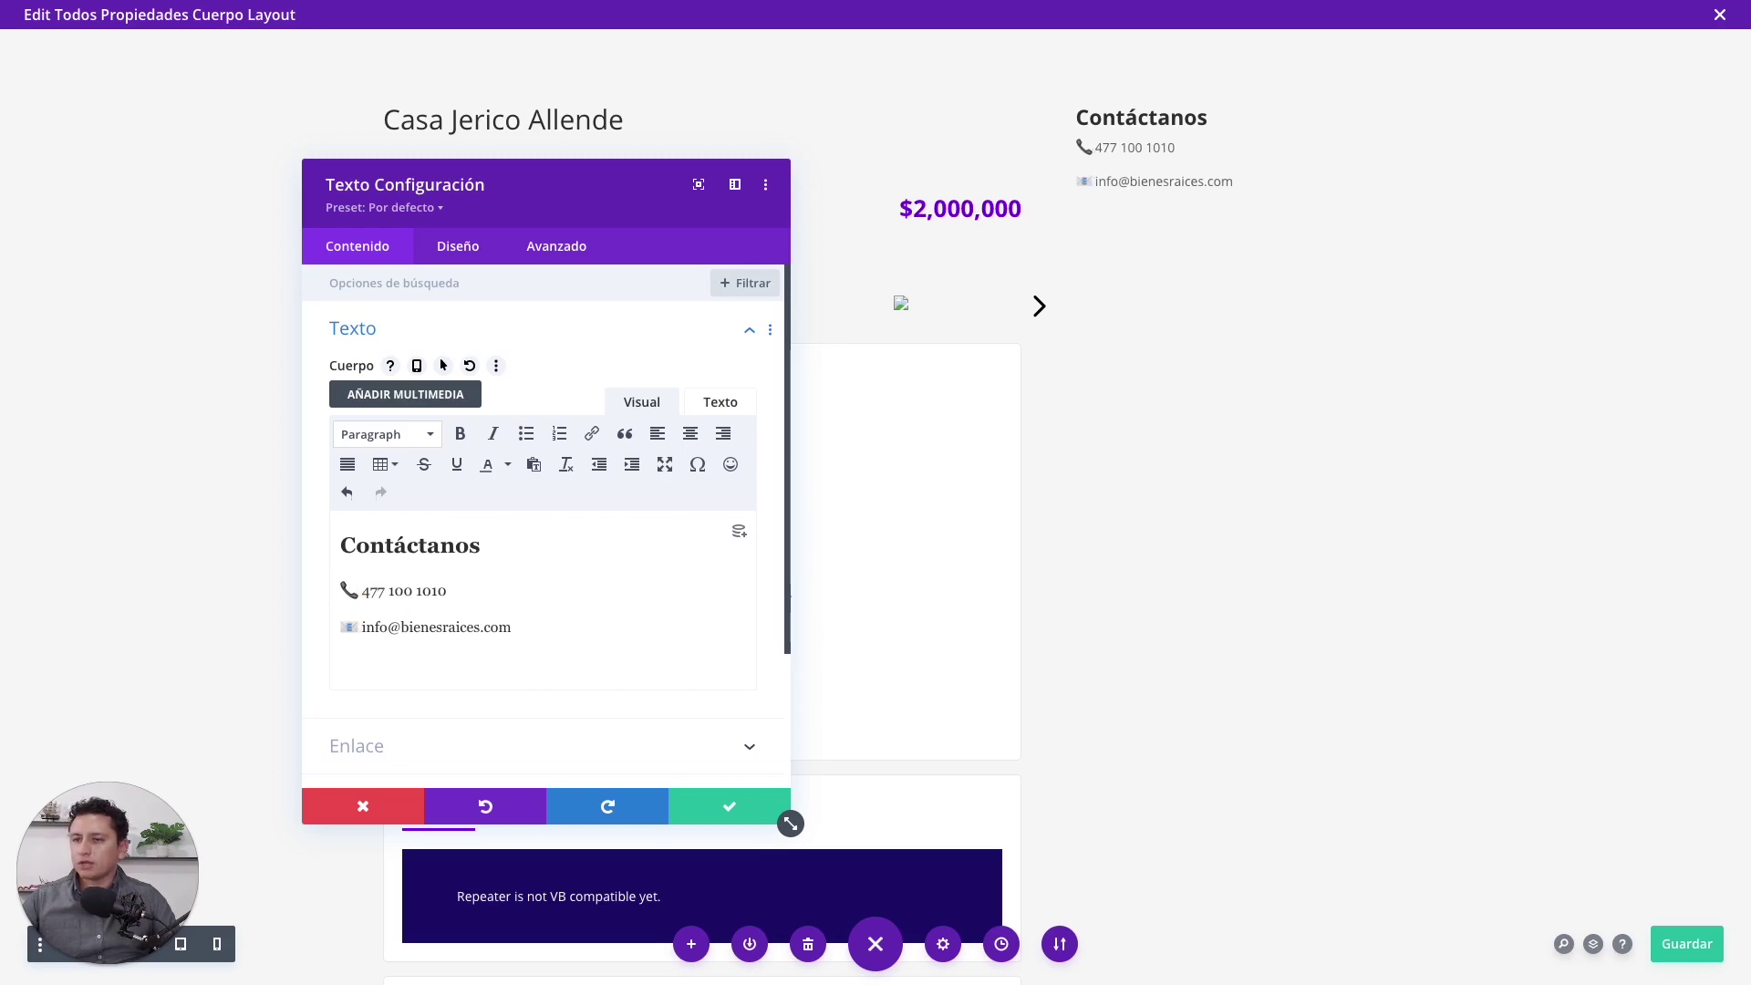
Give the Contáctanos text block a white background
click(472, 248)
click(387, 260)
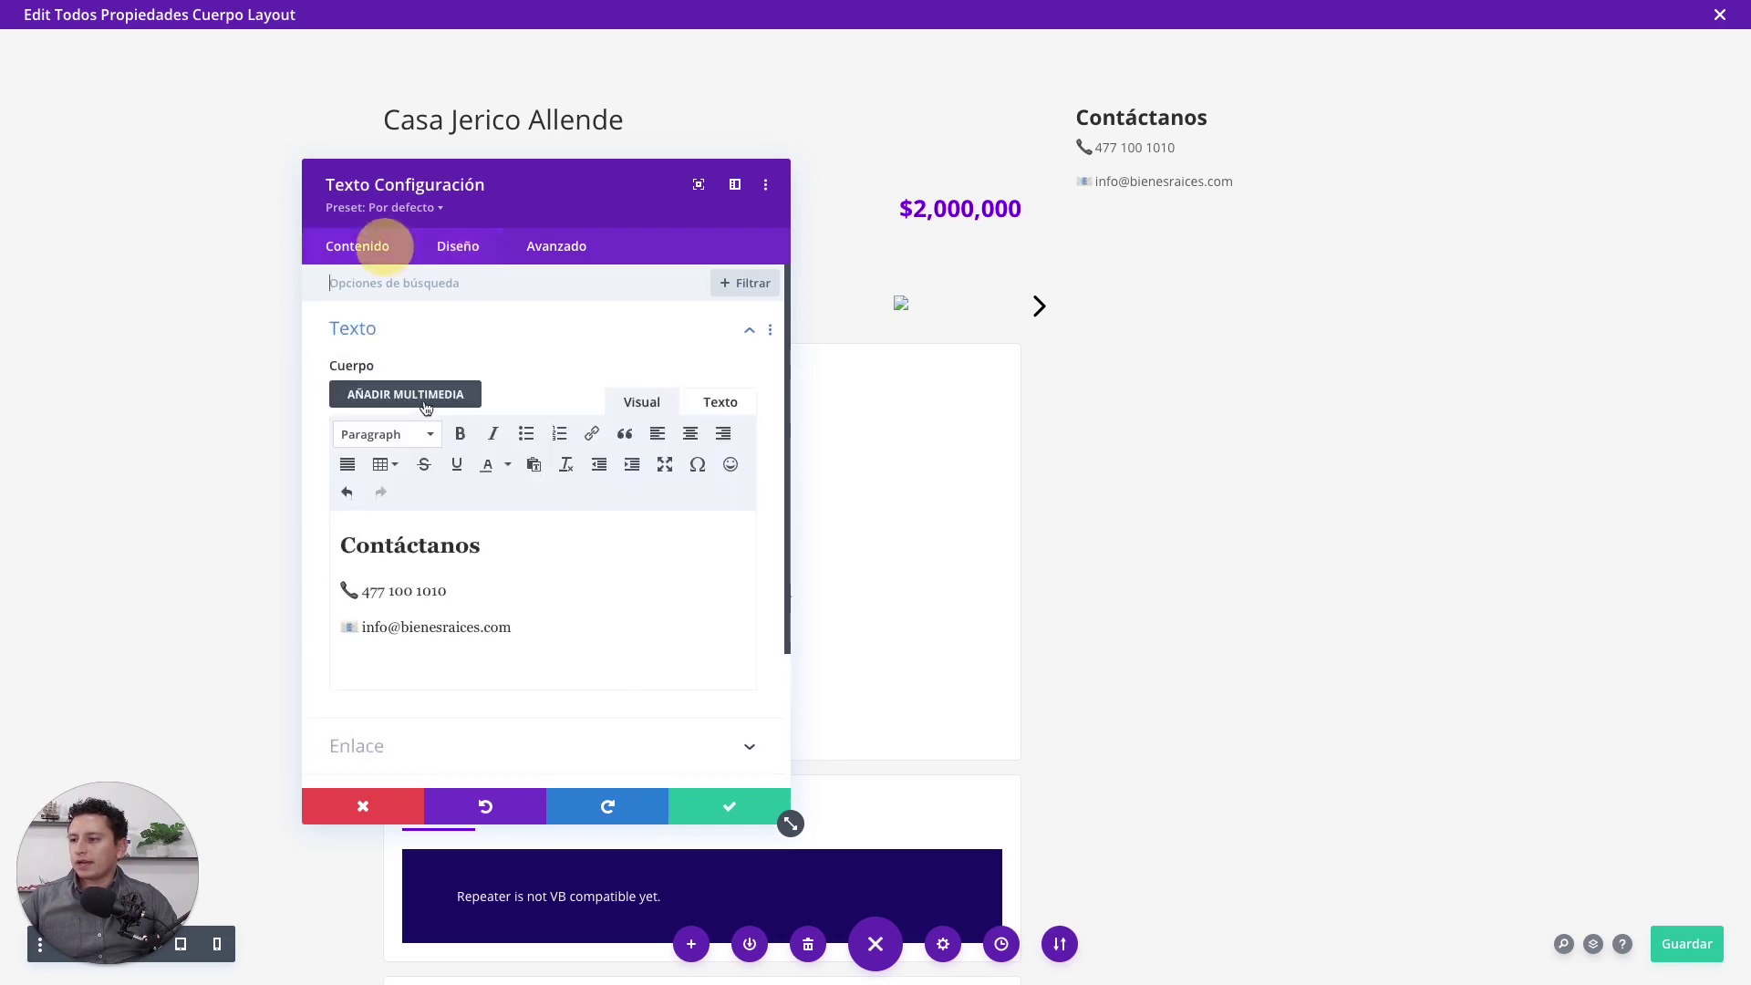
scroll(433, 490, down, 2)
click(426, 622)
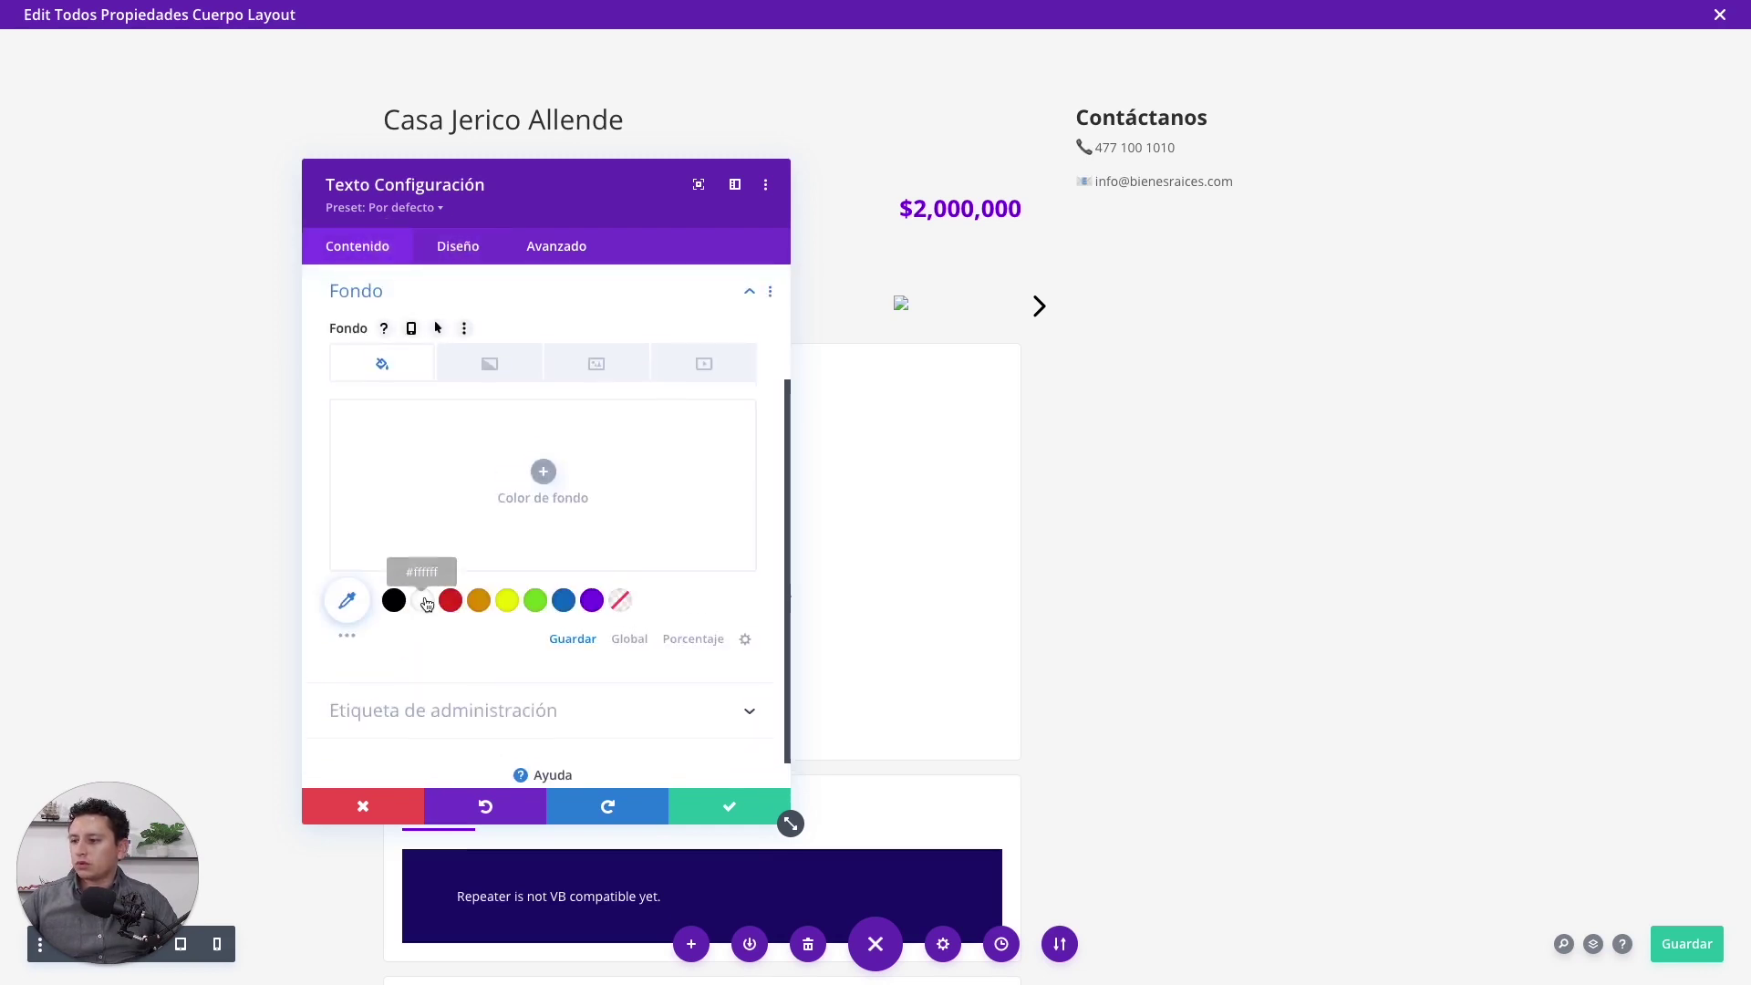
click(420, 602)
Set the block's padding to 20px top, left and right, and 0px bottom
click(457, 247)
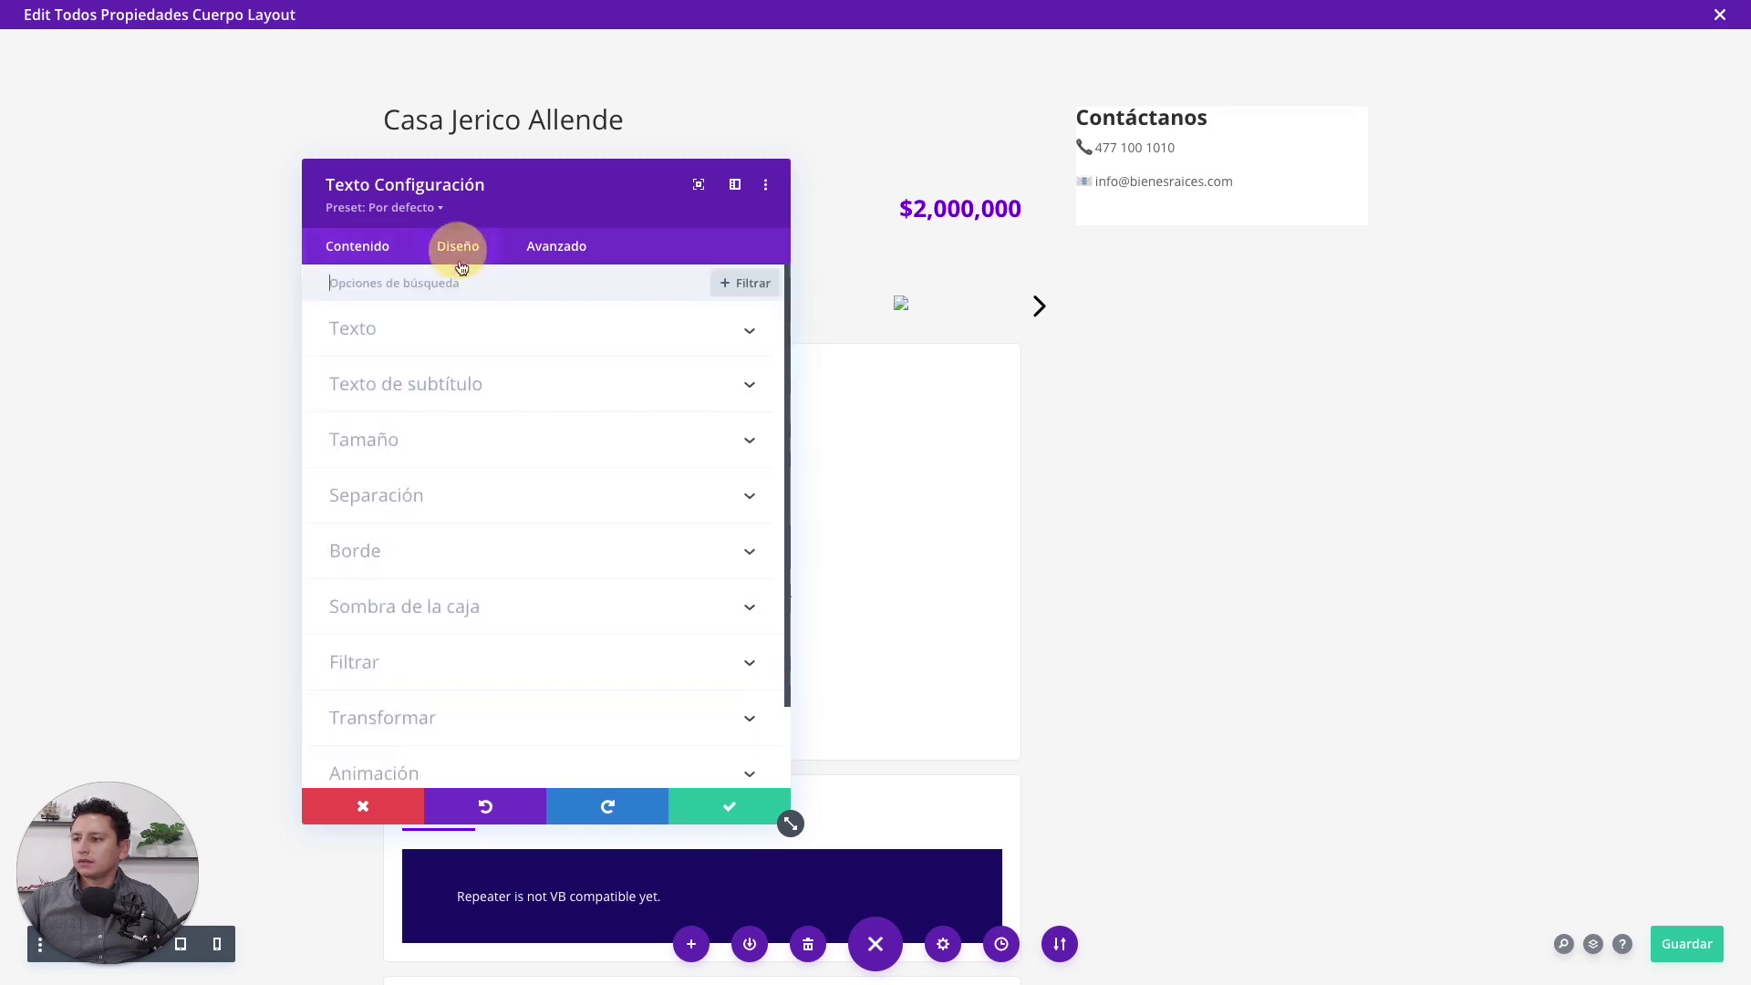
click(404, 498)
click(380, 446)
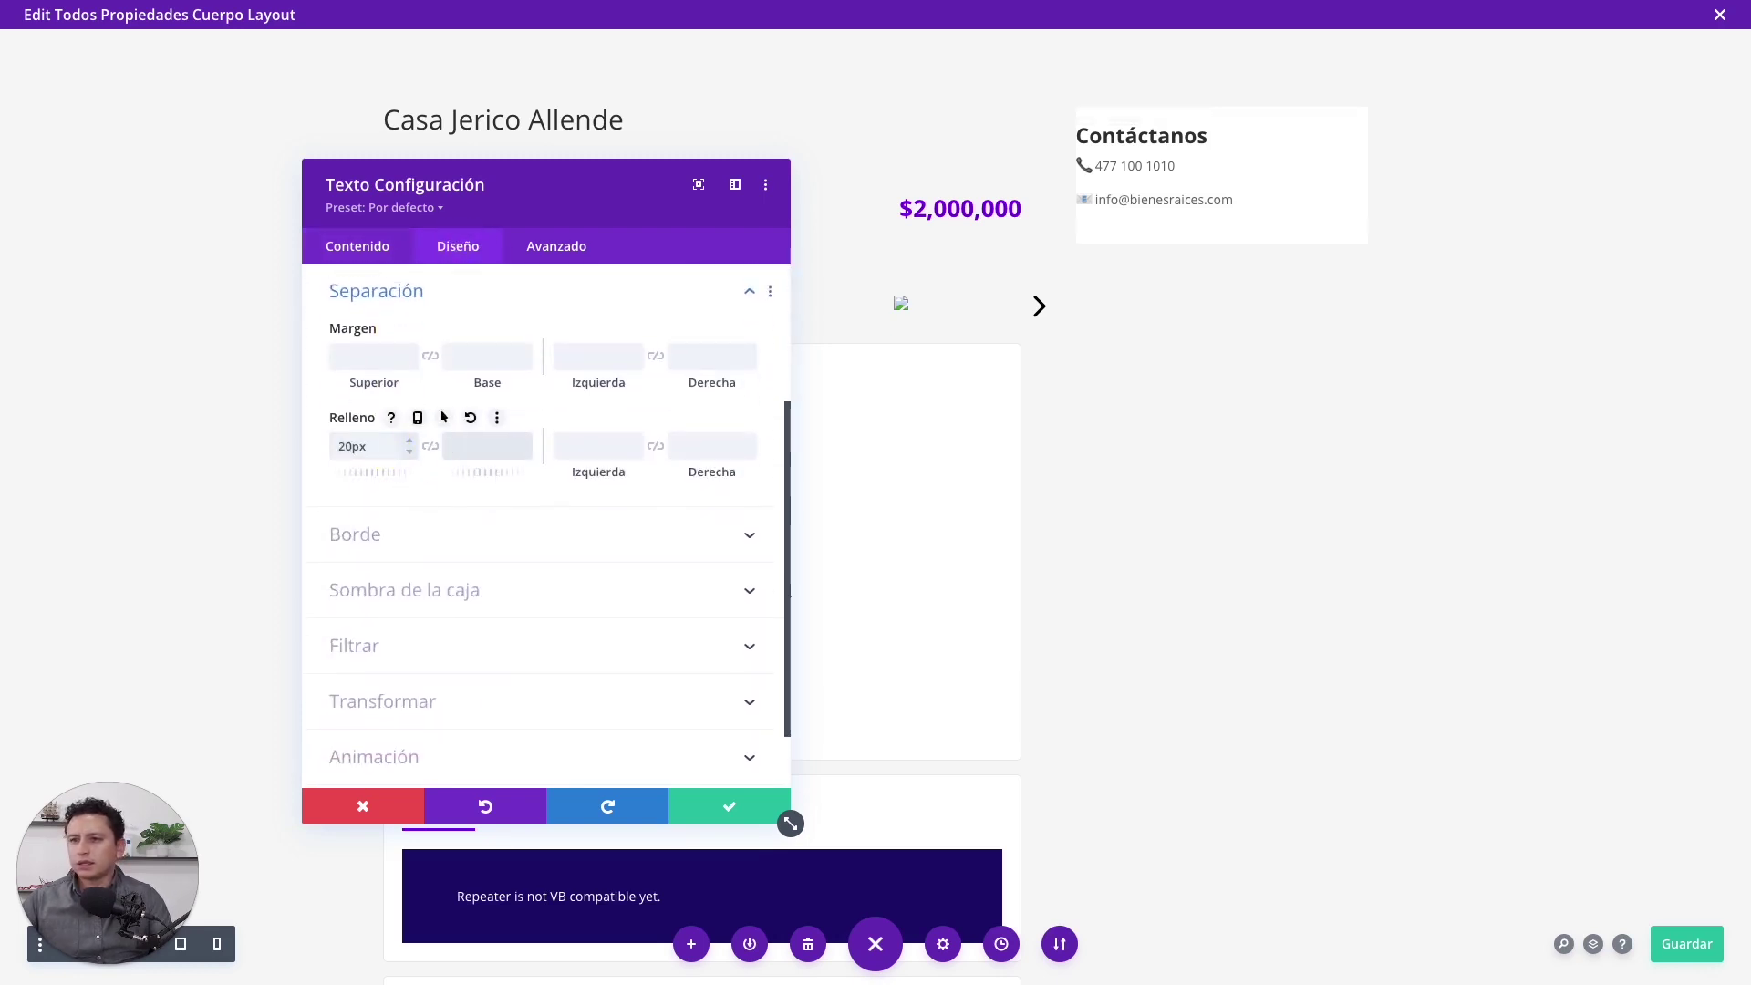
key(Tab)
text(20)
key(Tab)
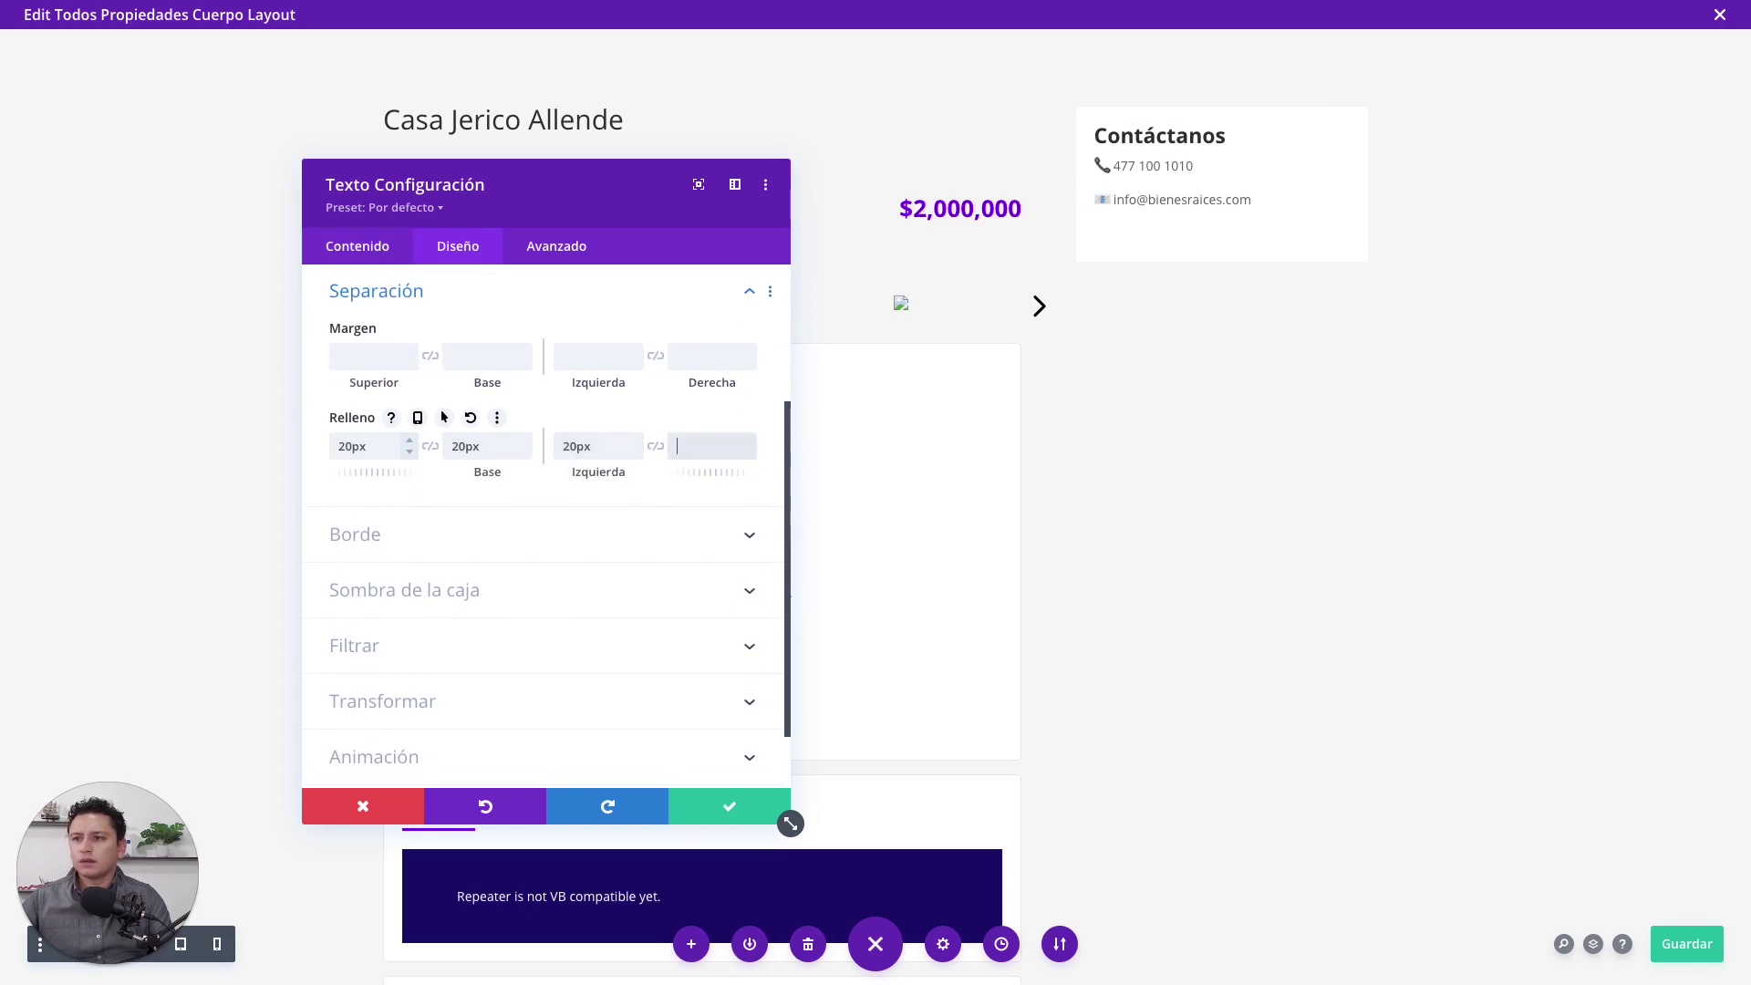
text(20)
scroll(546, 529, down, 1)
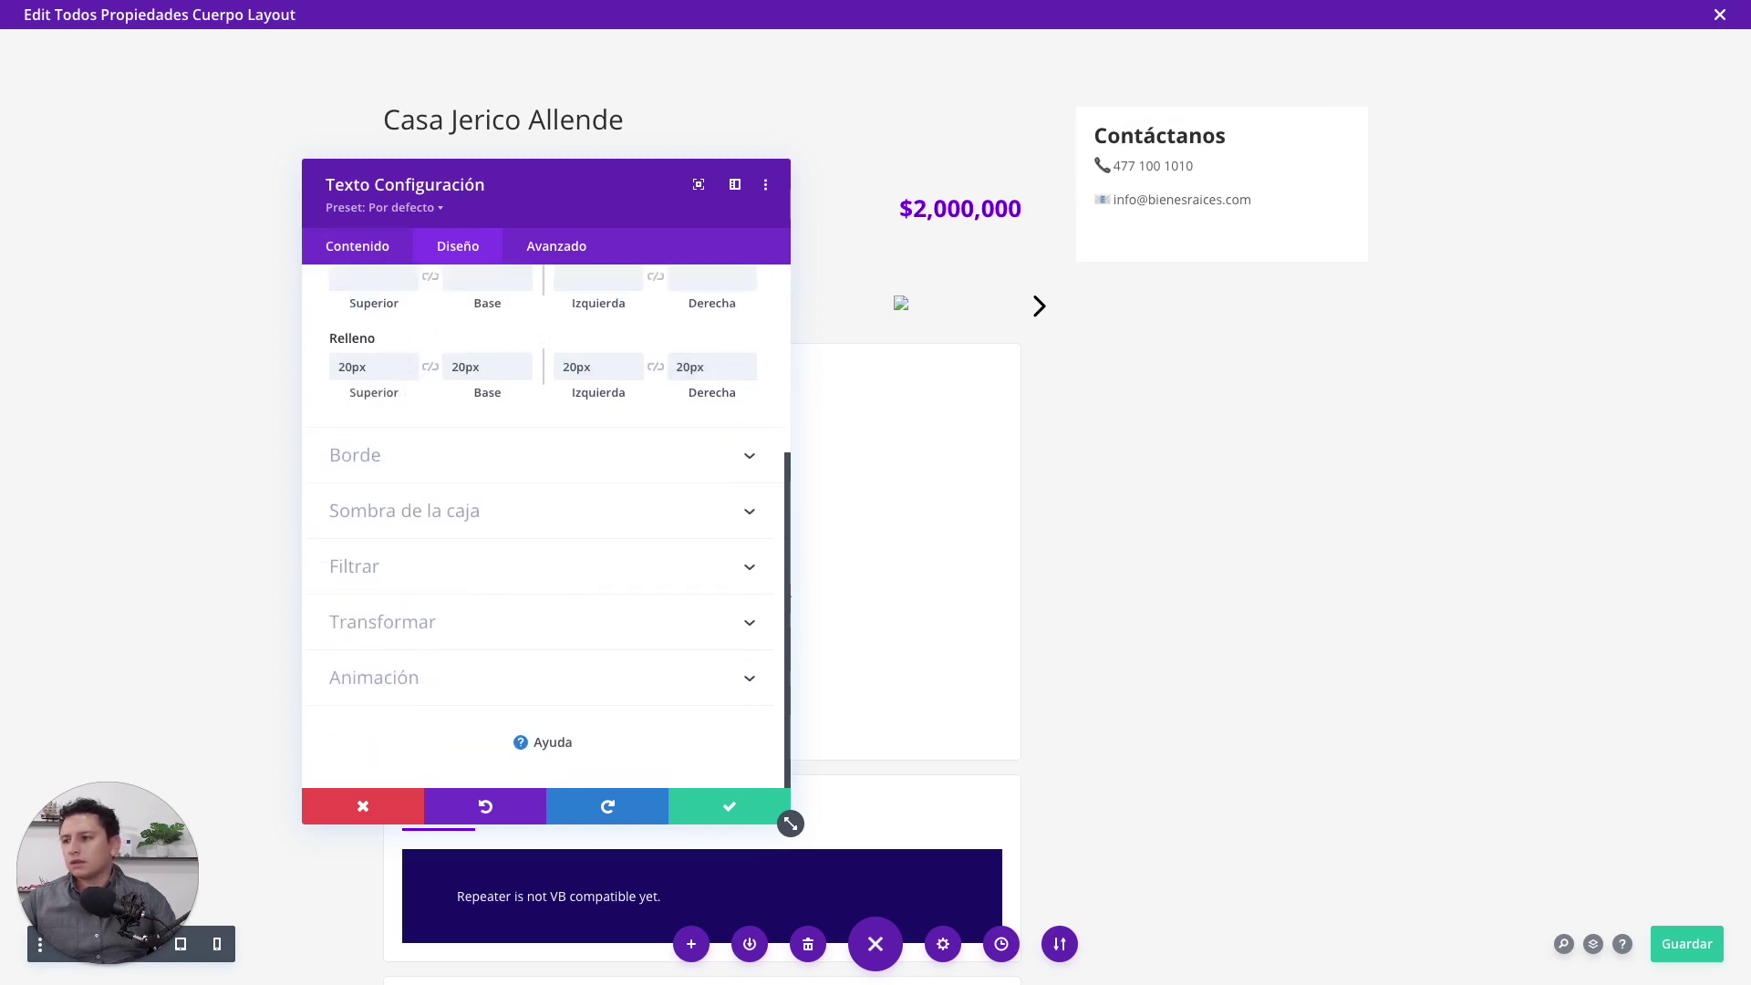
double_click(463, 366)
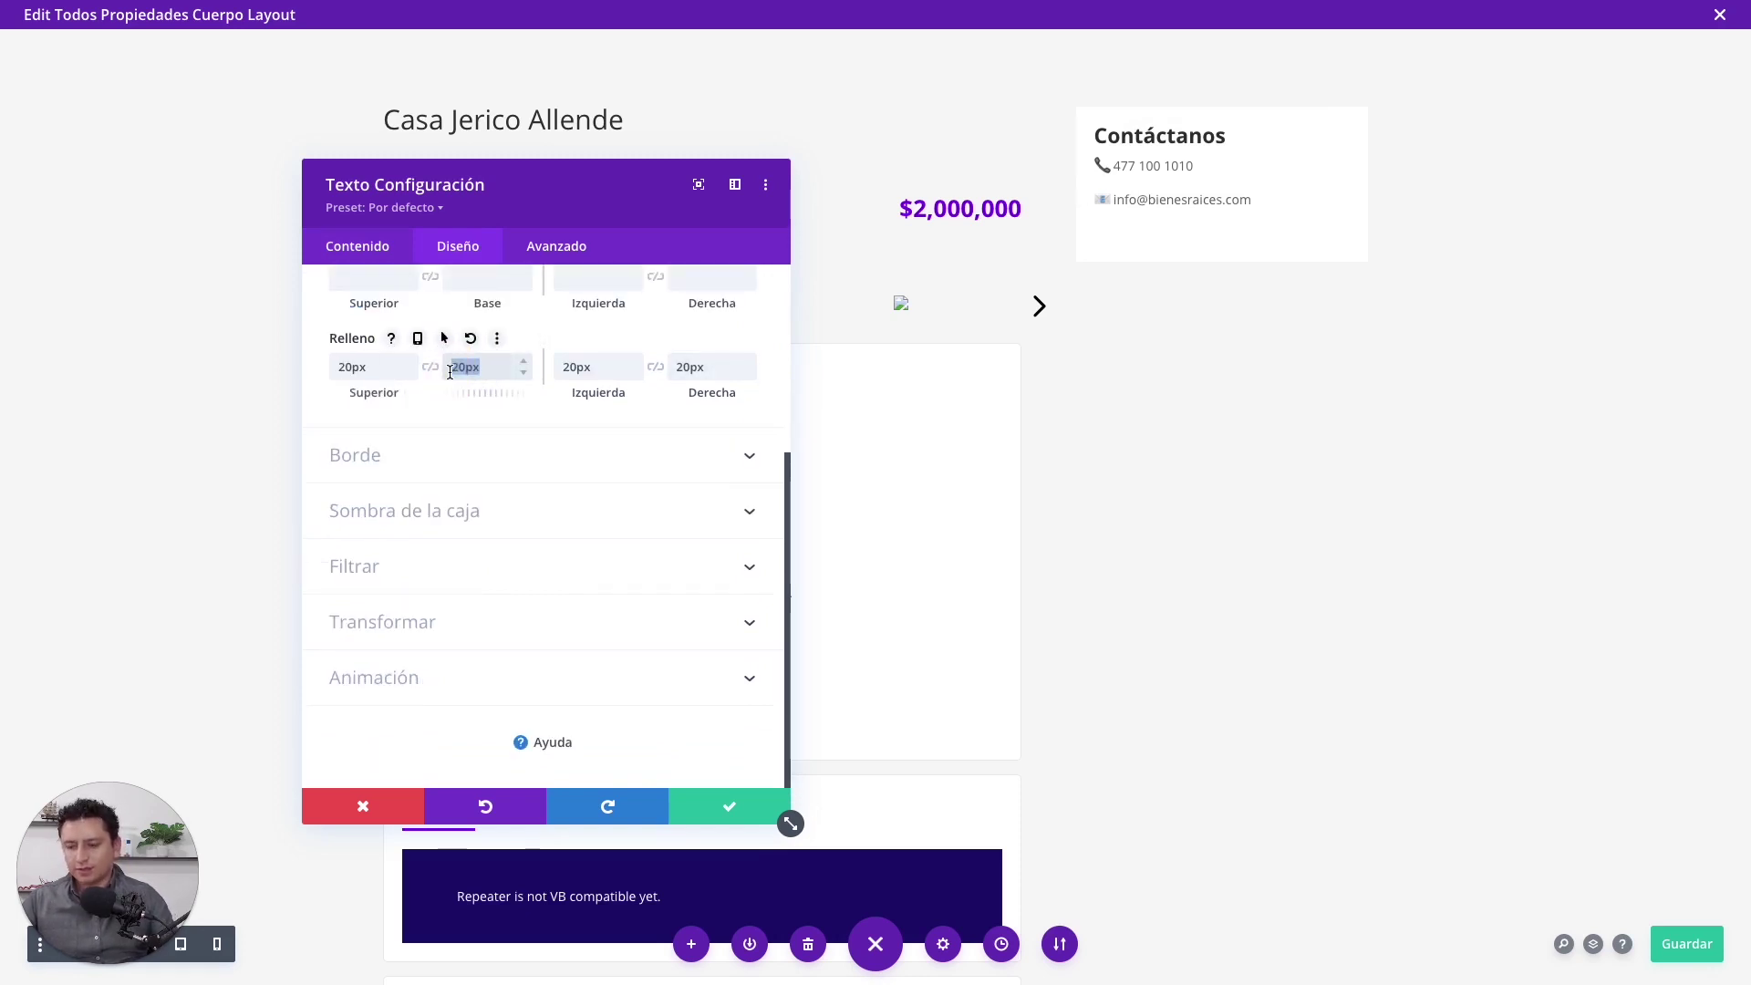
text(5)
key(Tab)
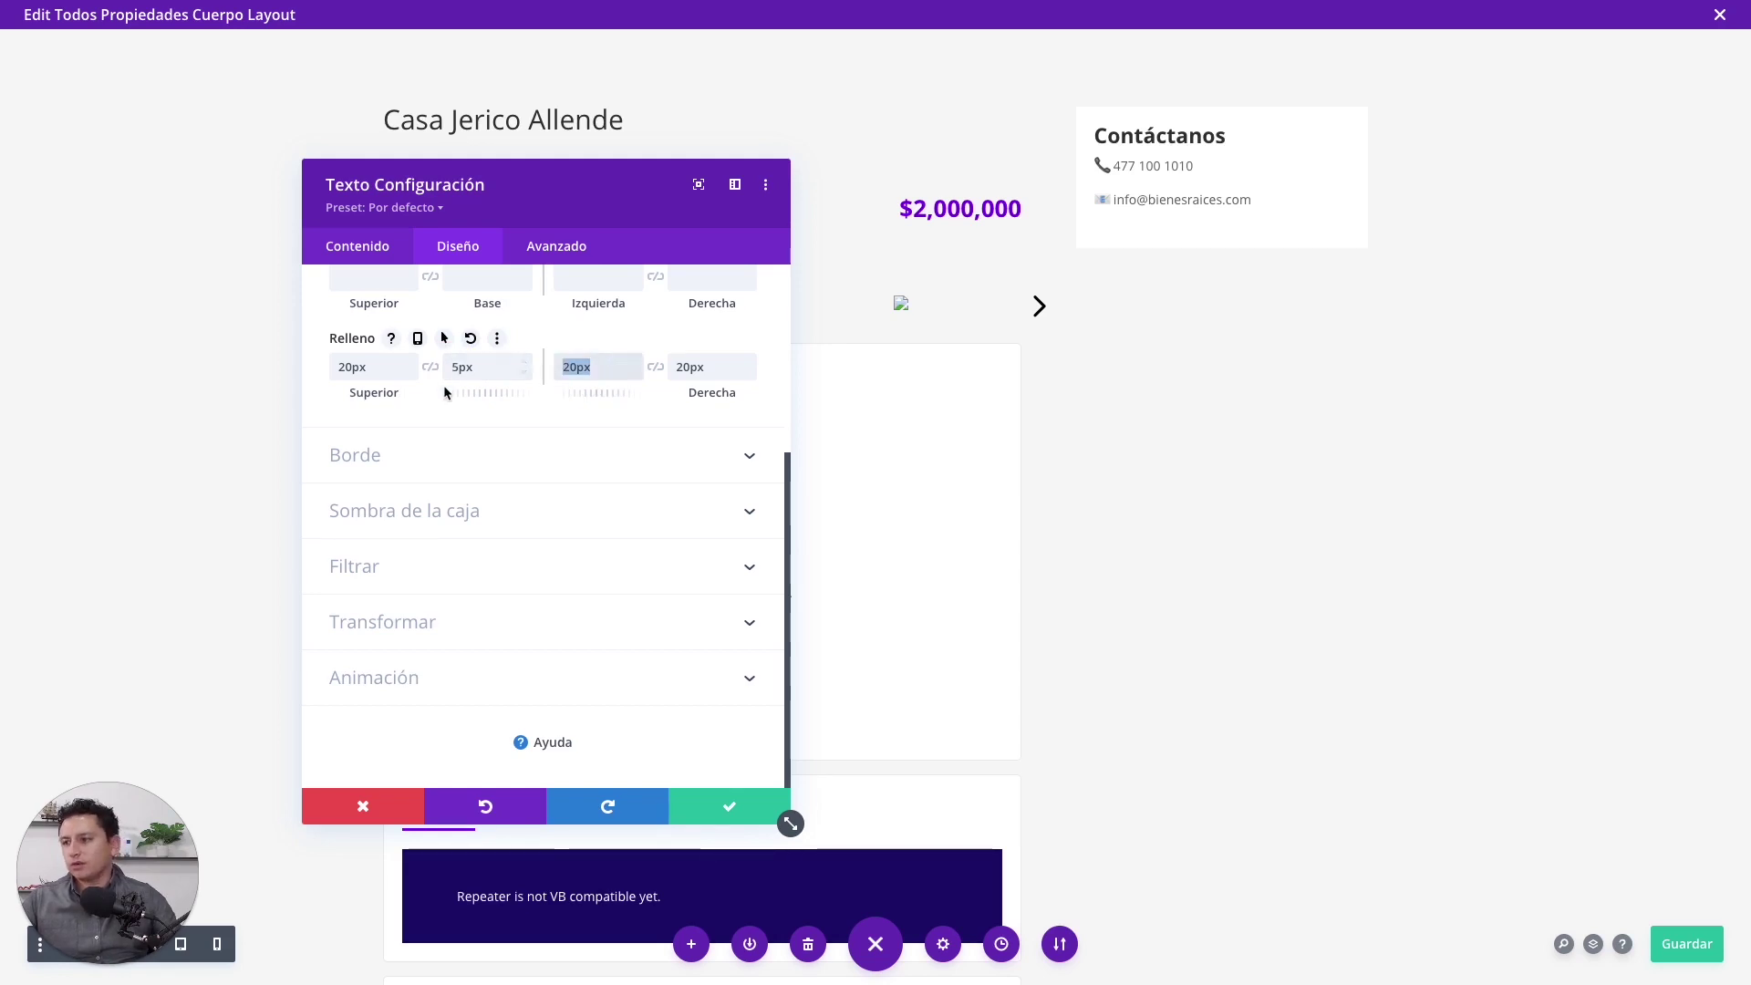
double_click(480, 367)
key(BackSpace)
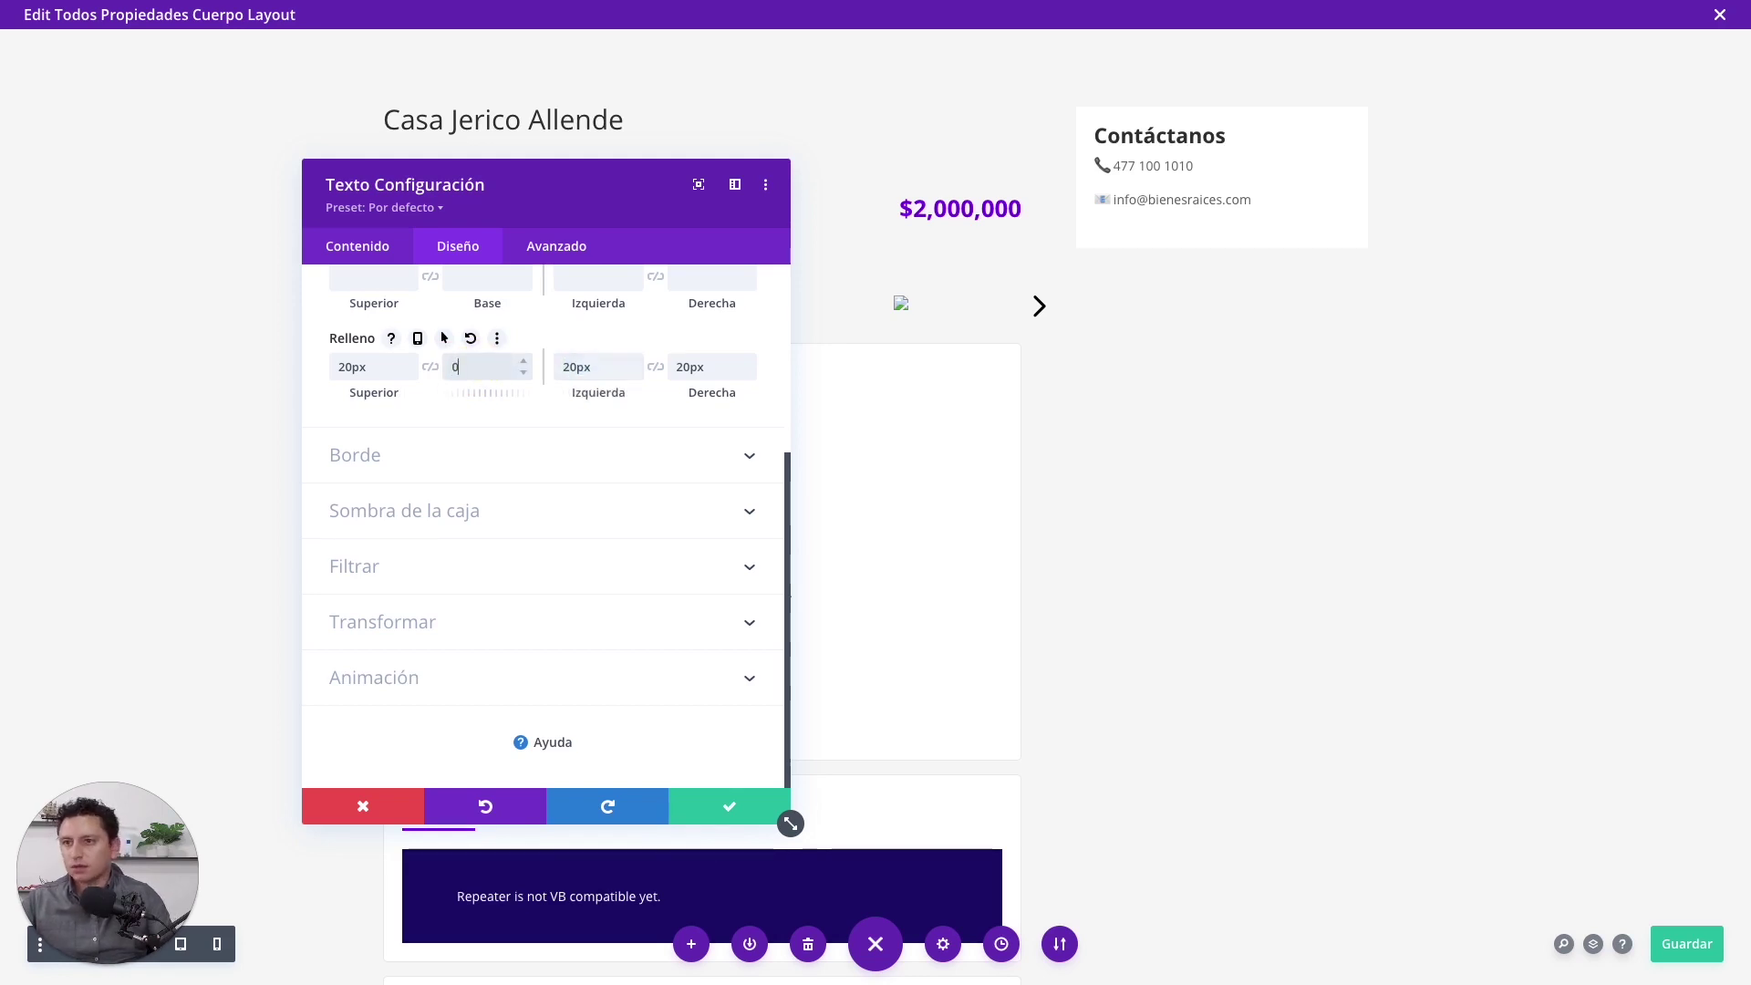
key(Tab)
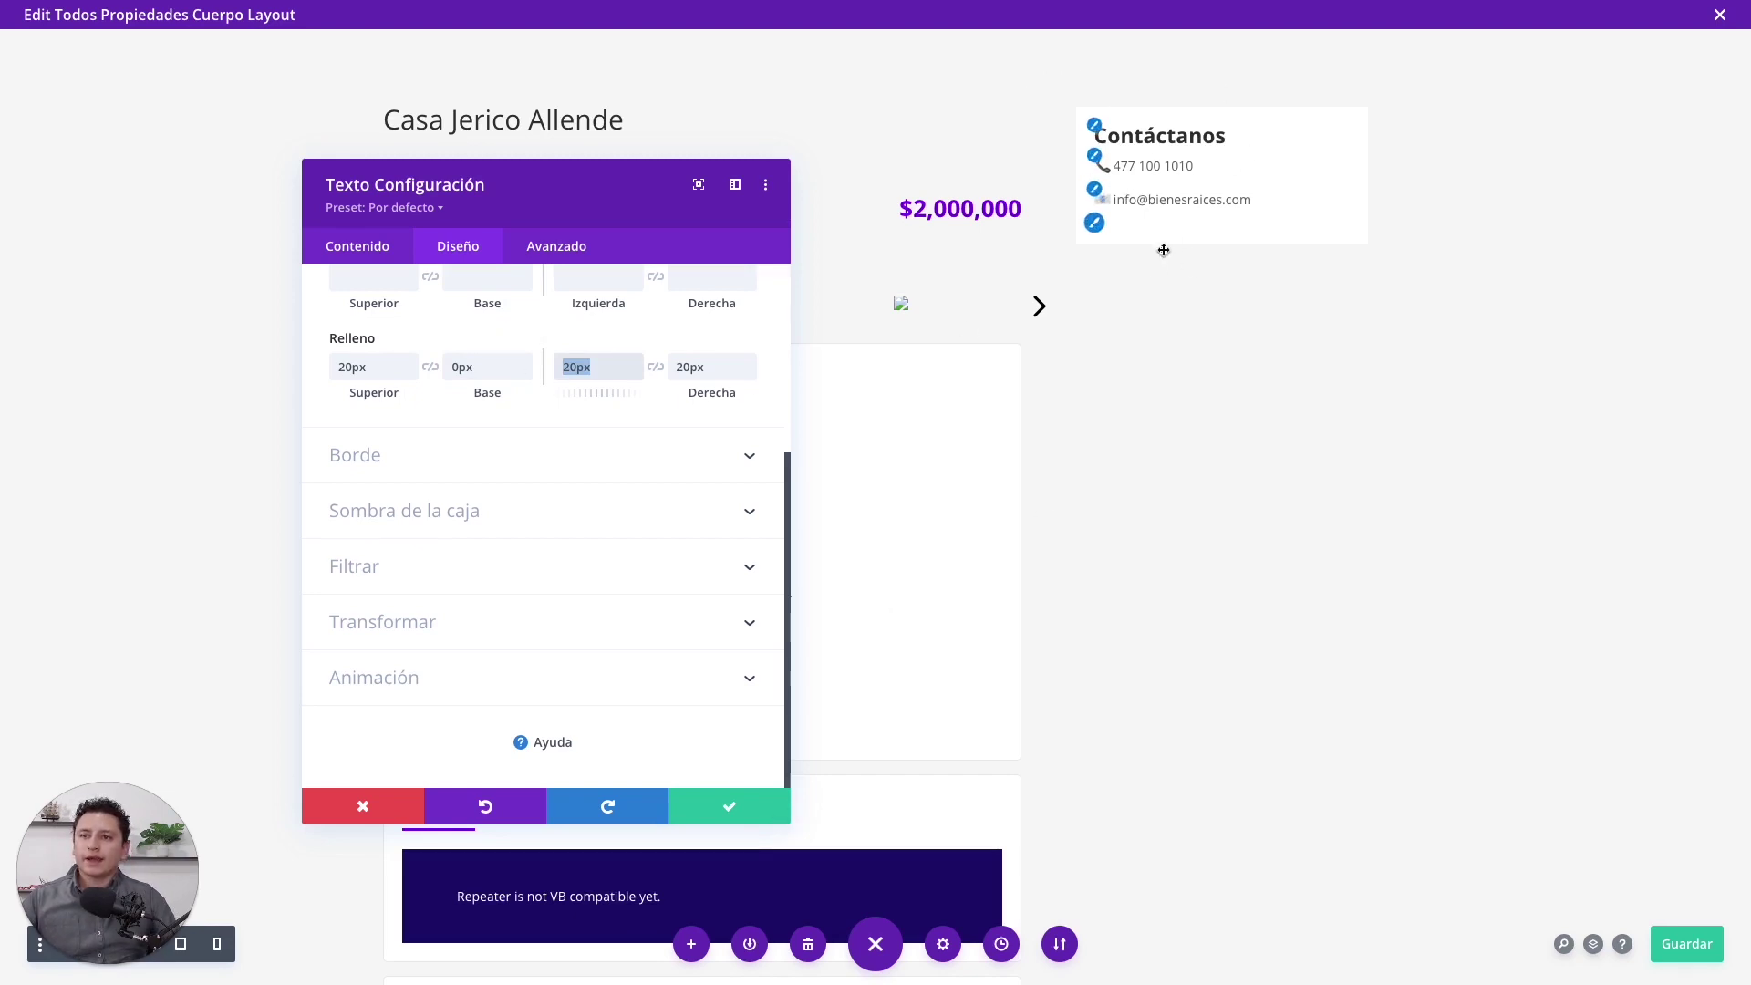
Save the text block and add a Formulario de contacto module below Contáctanos
click(731, 804)
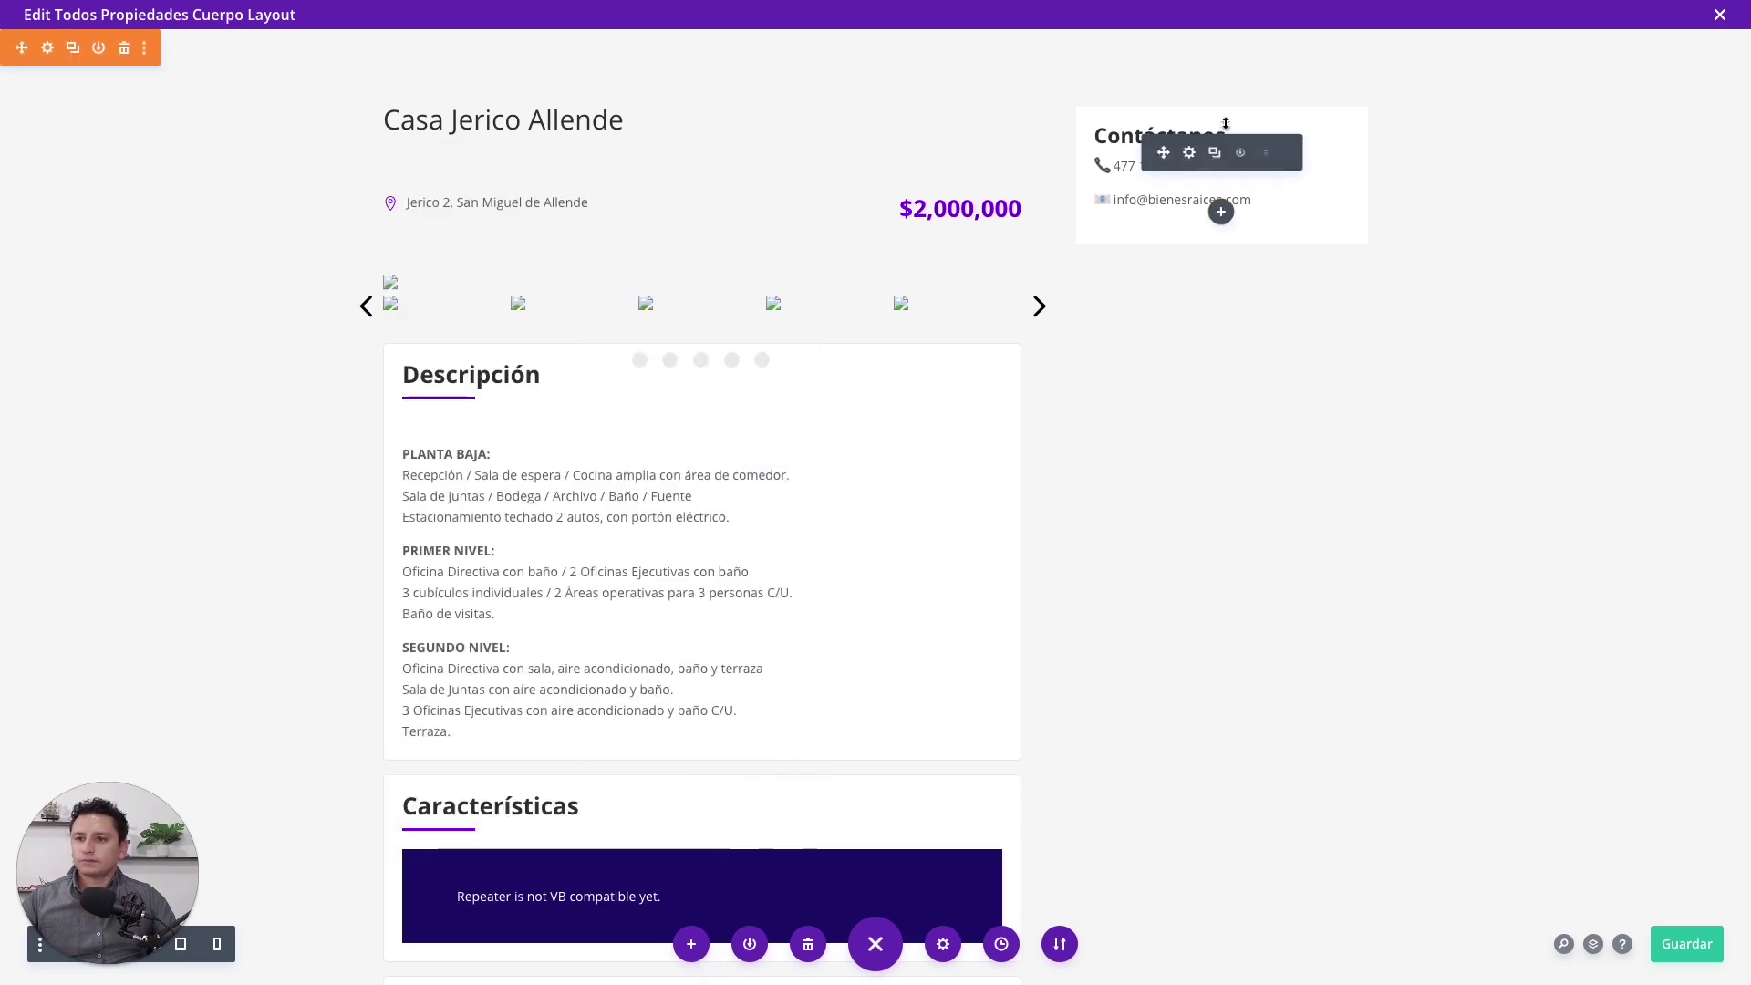
click(1221, 215)
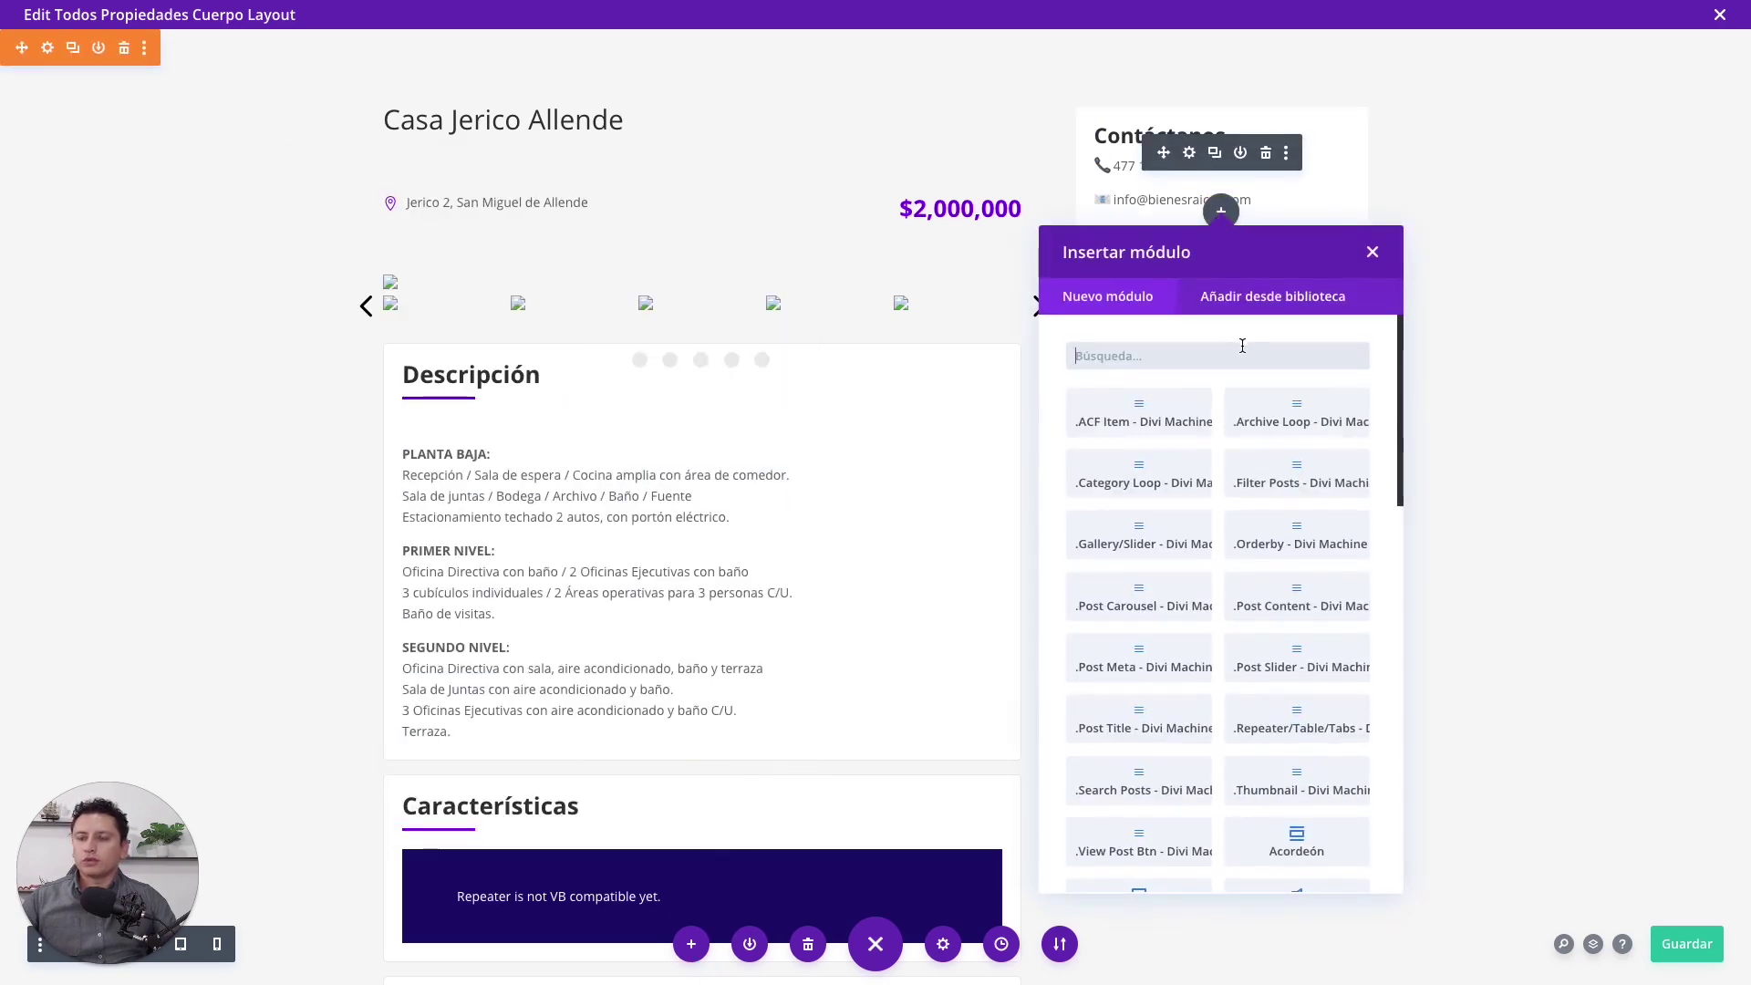
text(cont)
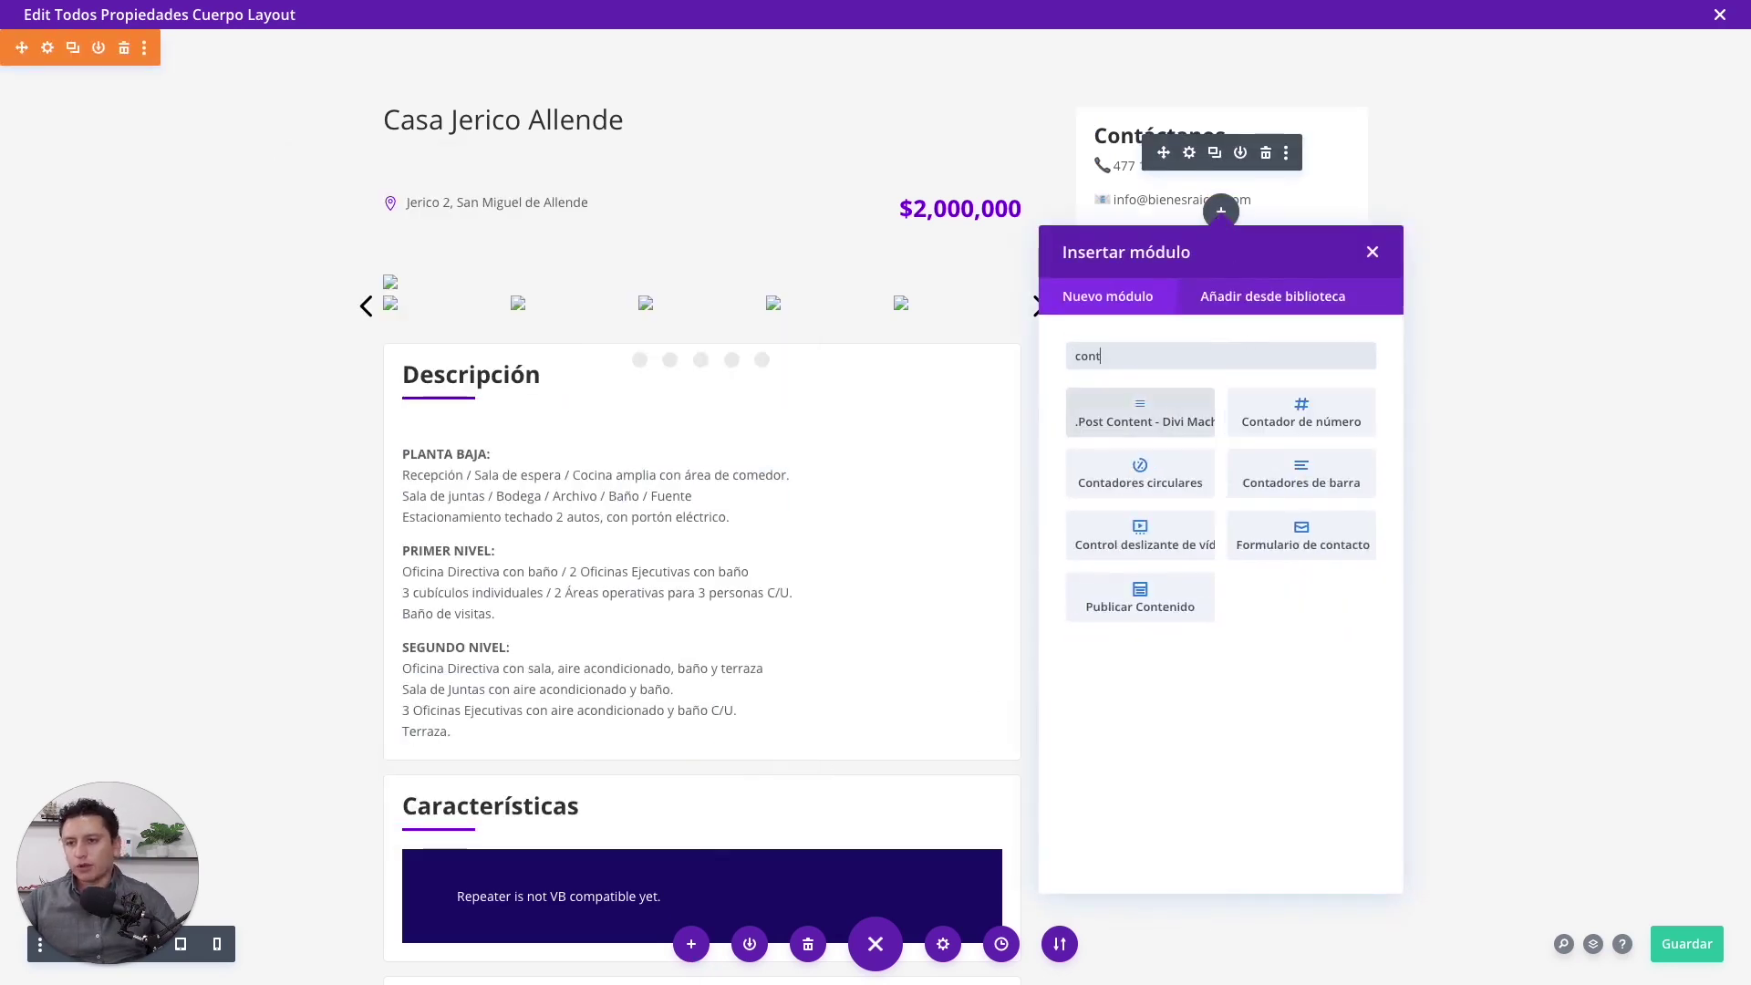
click(1277, 544)
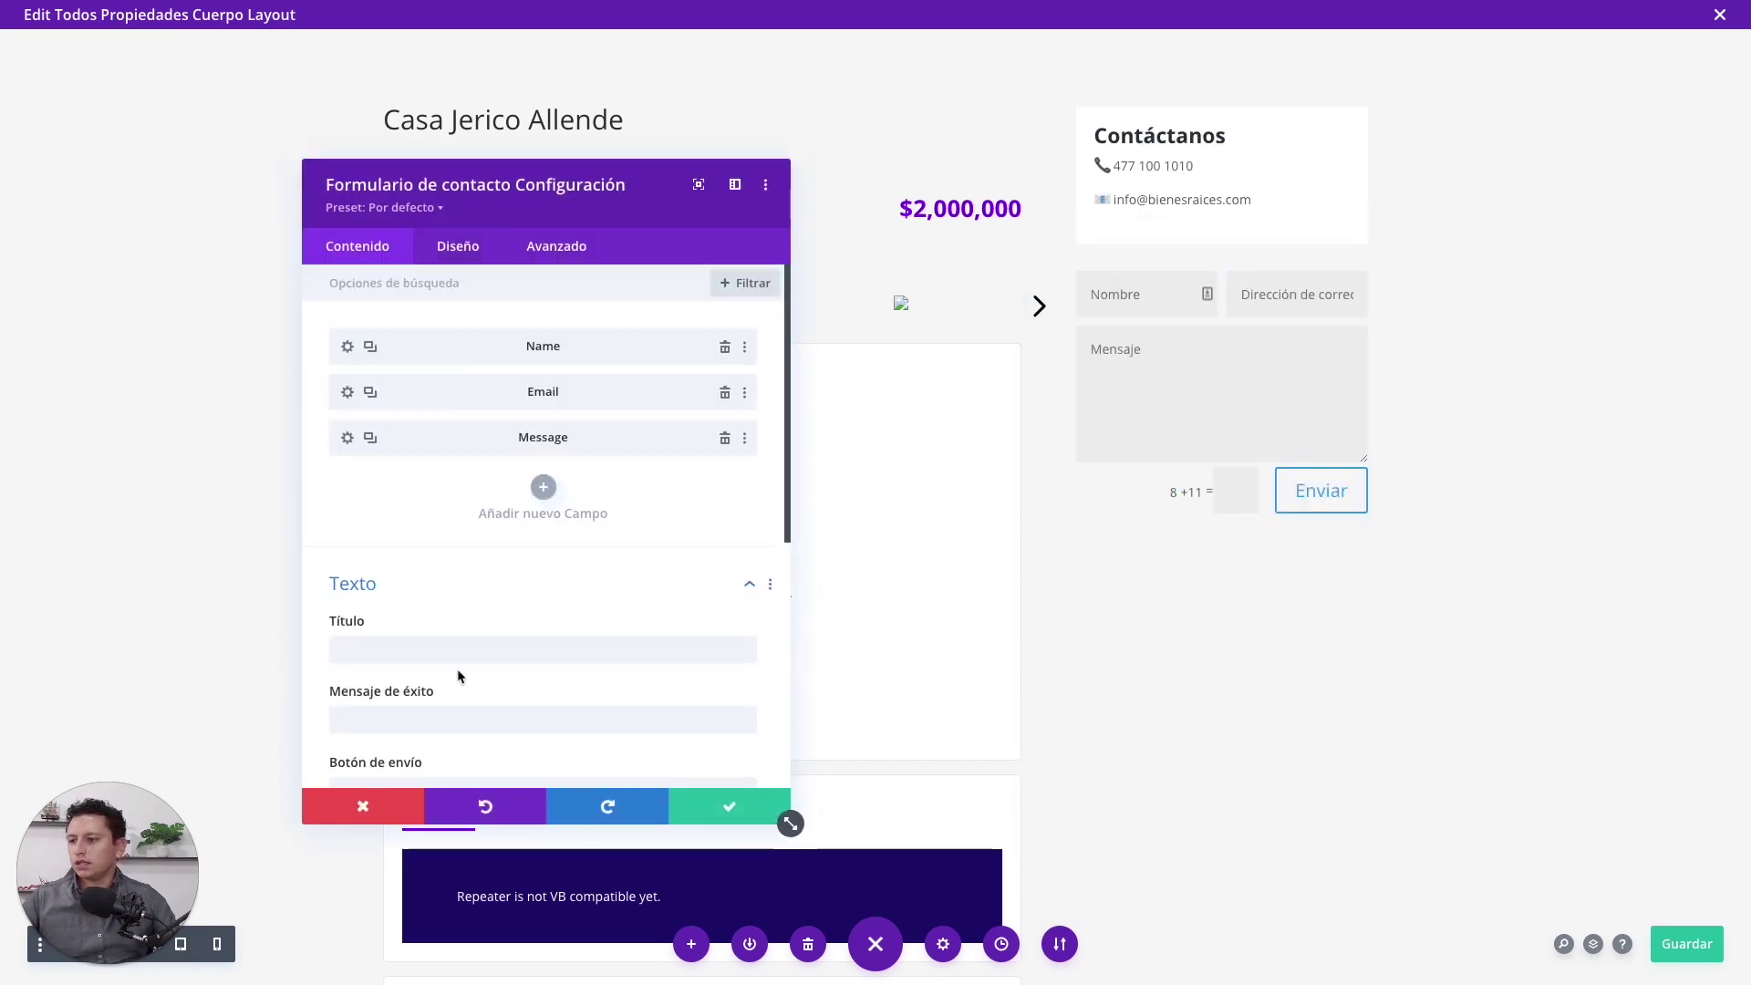
Give the contact form a white background
scroll(419, 469, down, 5)
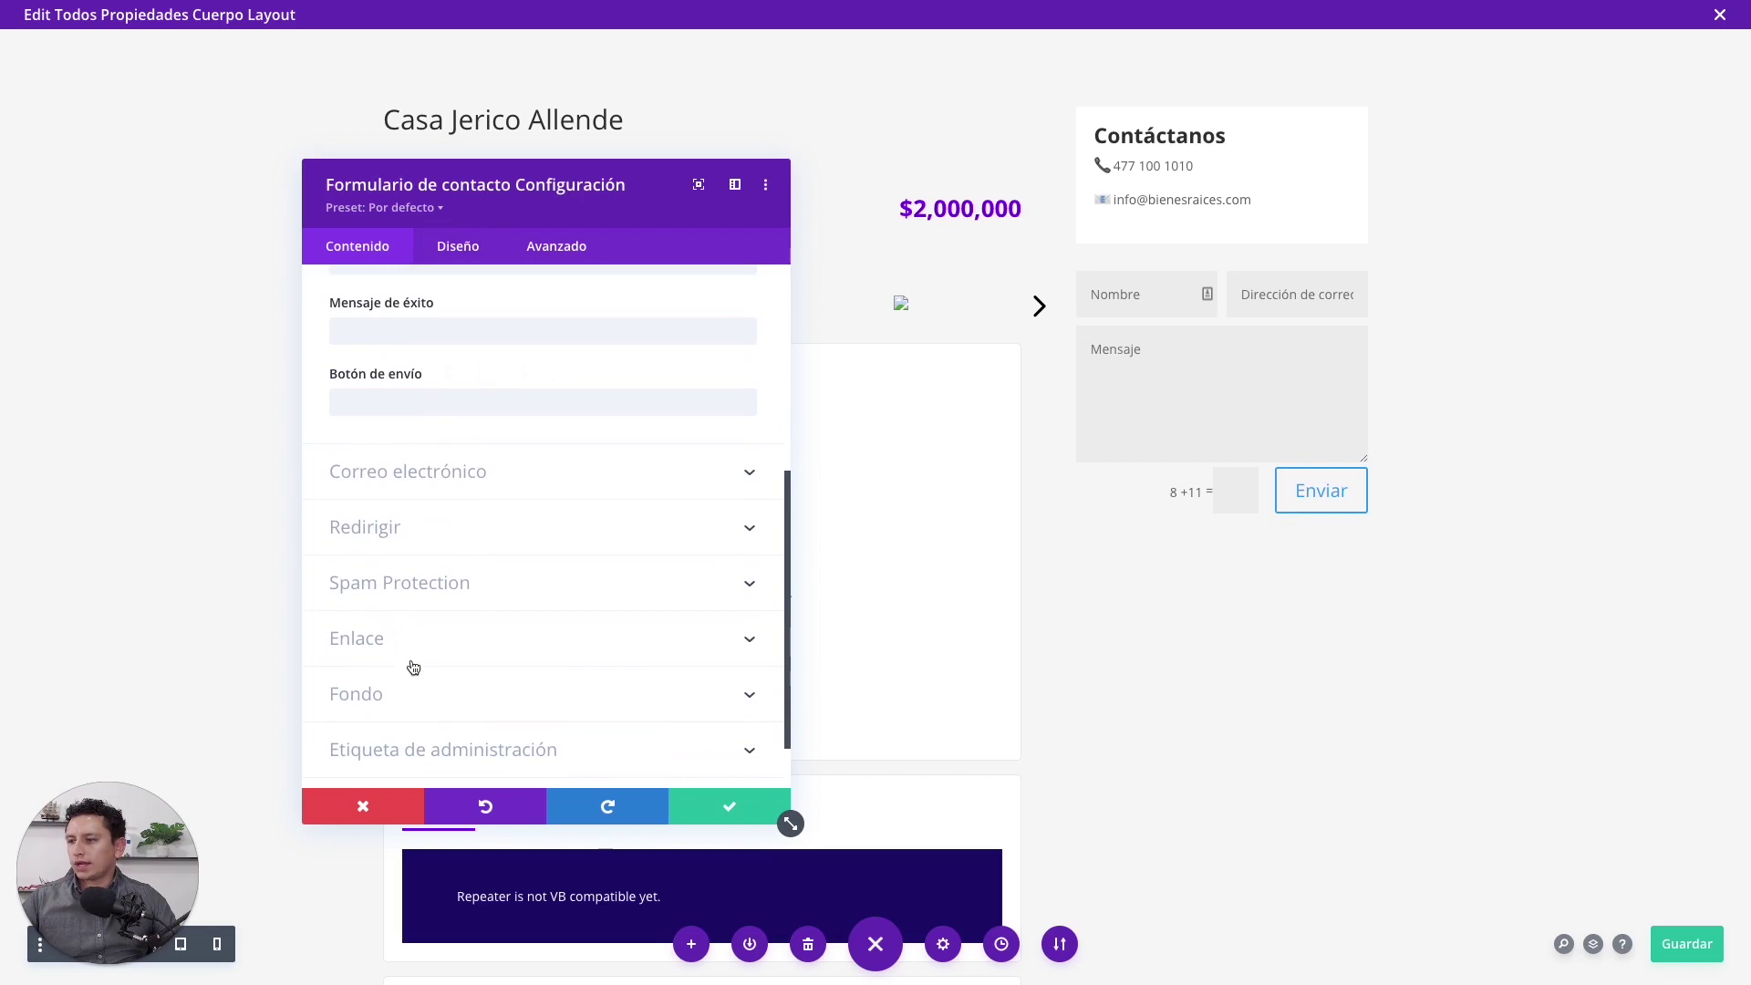
click(429, 691)
click(416, 605)
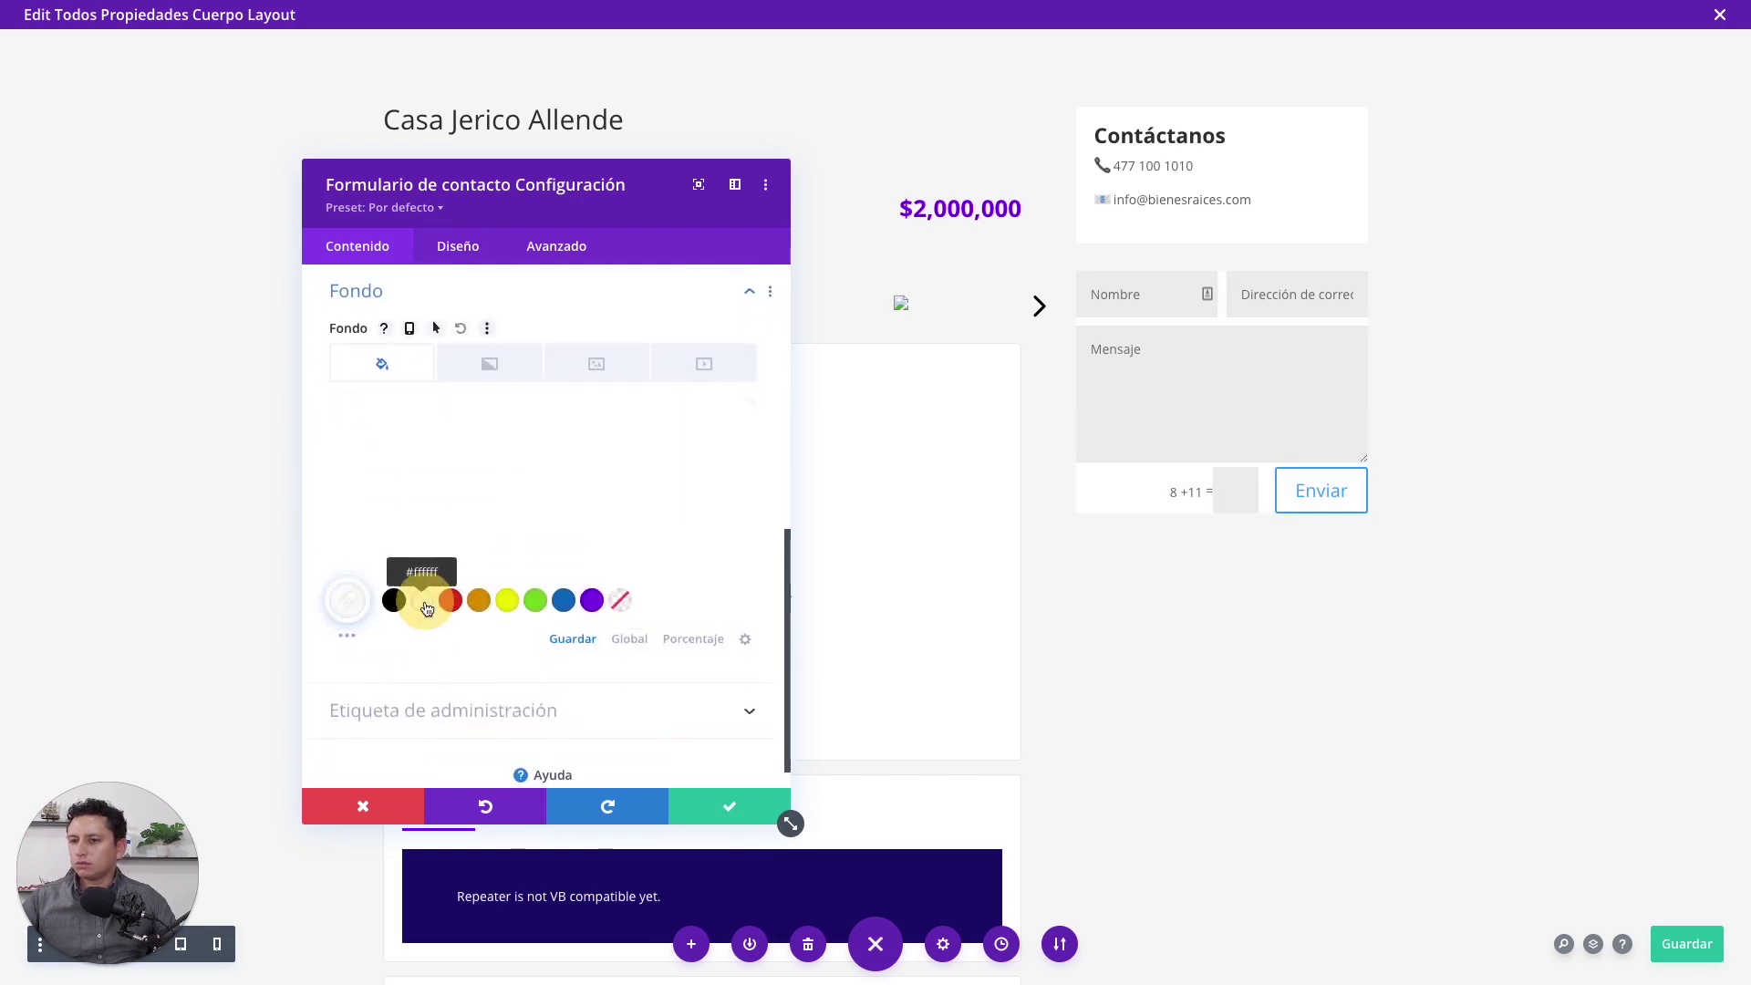
Set the contact form's padding to 20px on top, bottom, left and right
click(453, 246)
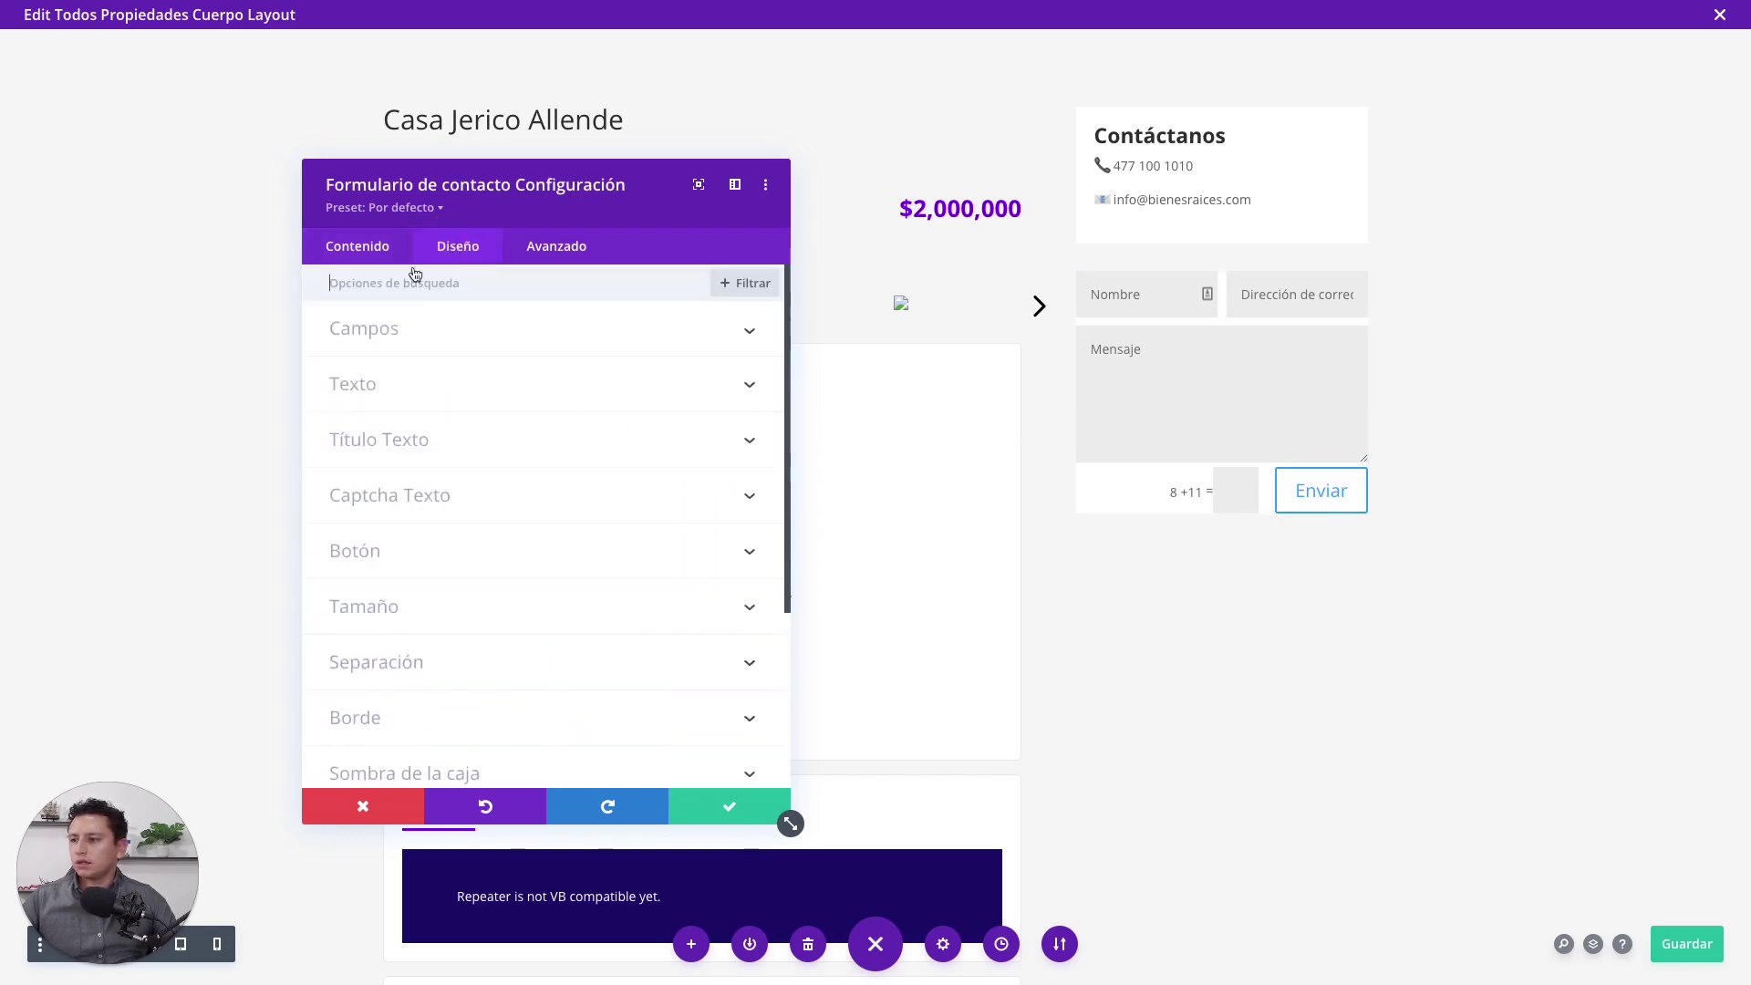
click(385, 675)
click(371, 448)
text(2)
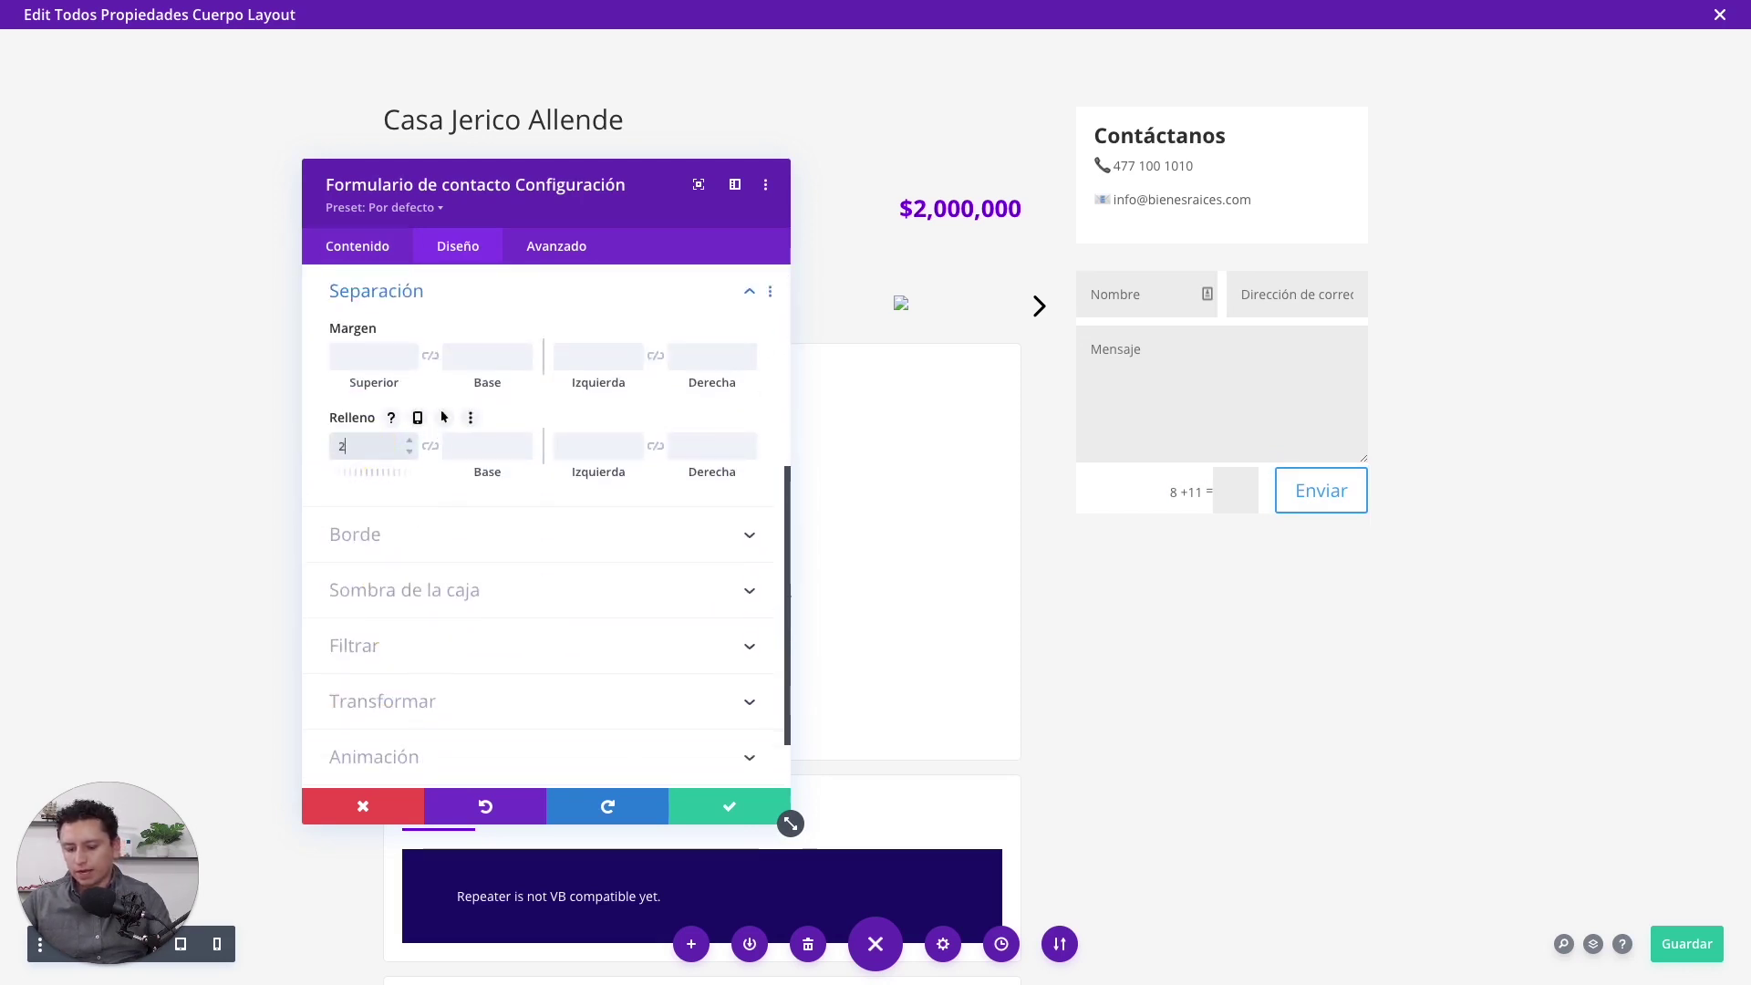
text(0)
key(Tab)
text(0)
key(Tab)
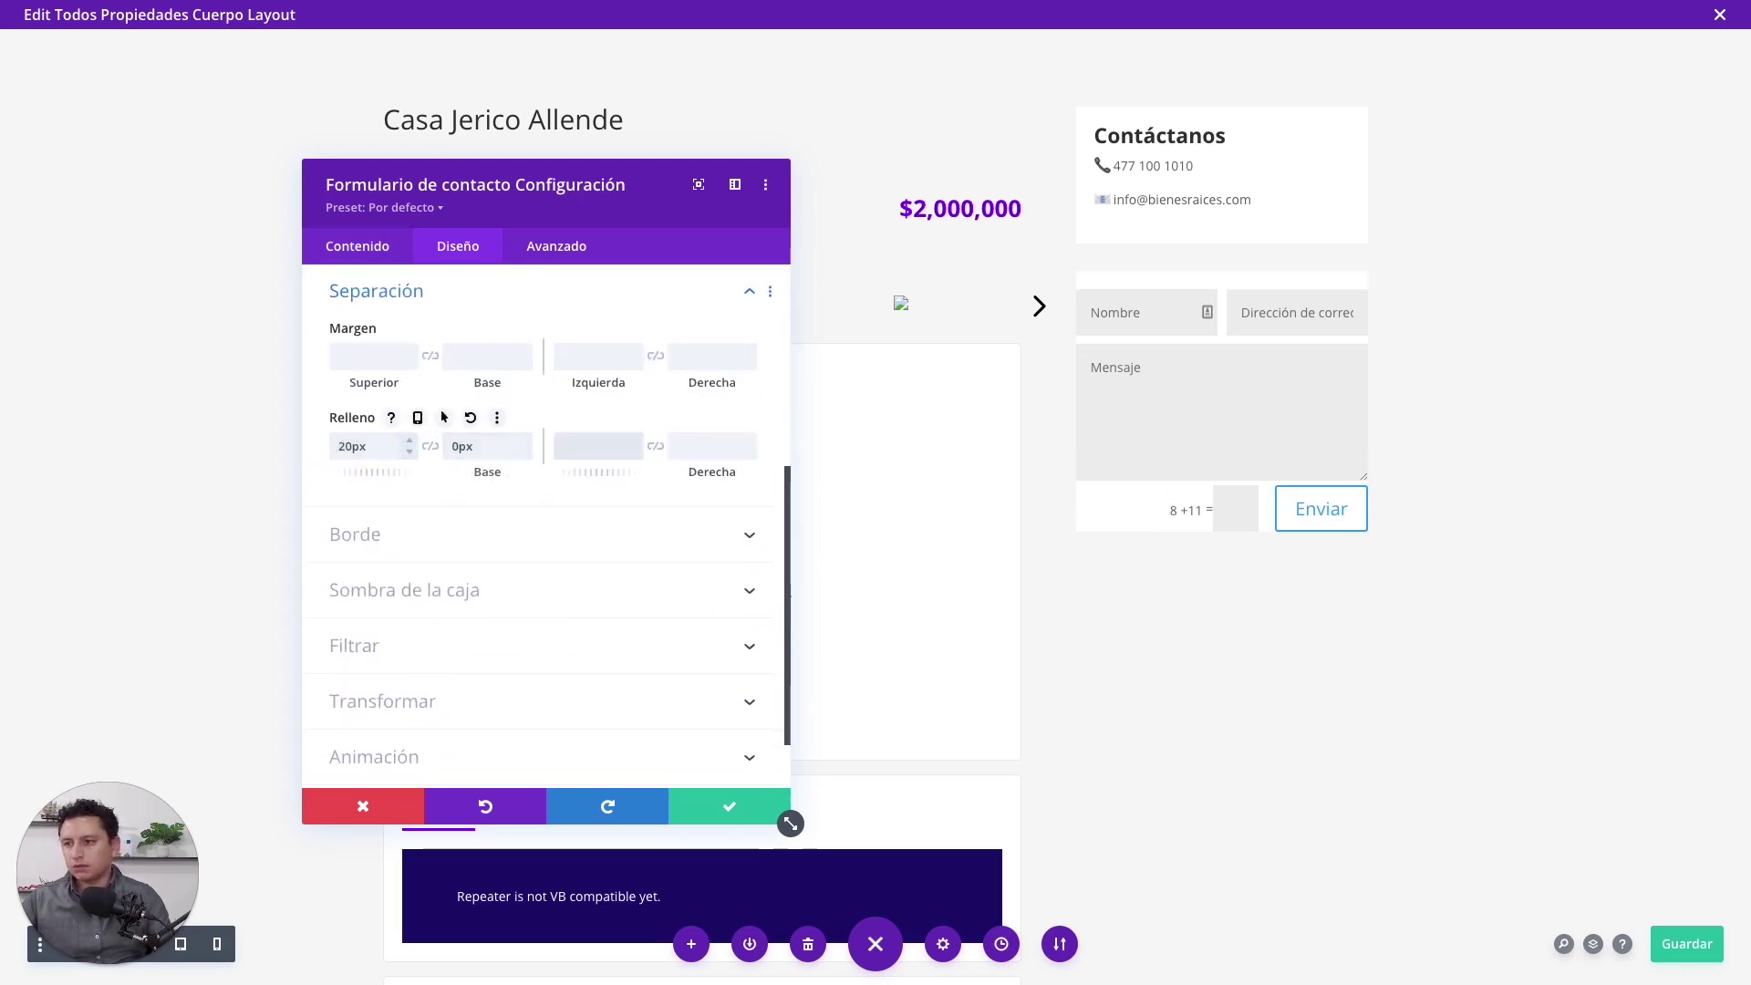
text(20)
key(Tab)
text(20)
key(Tab)
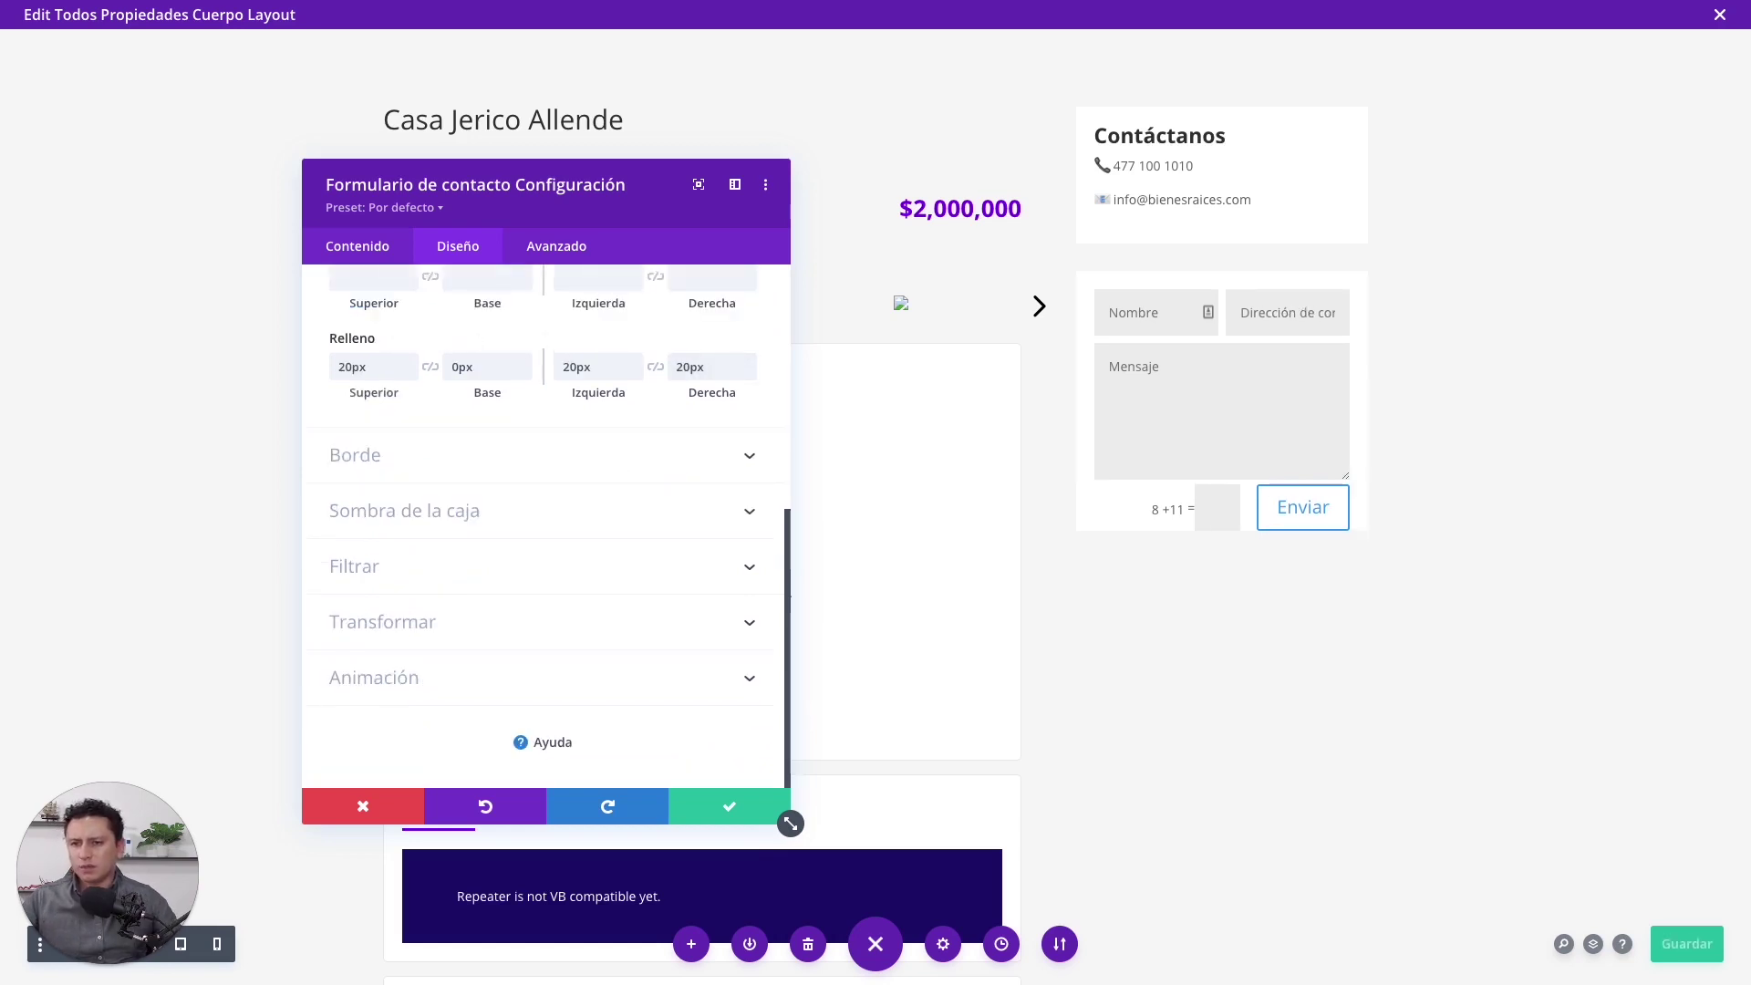
double_click(475, 365)
text(20)
key(Tab)
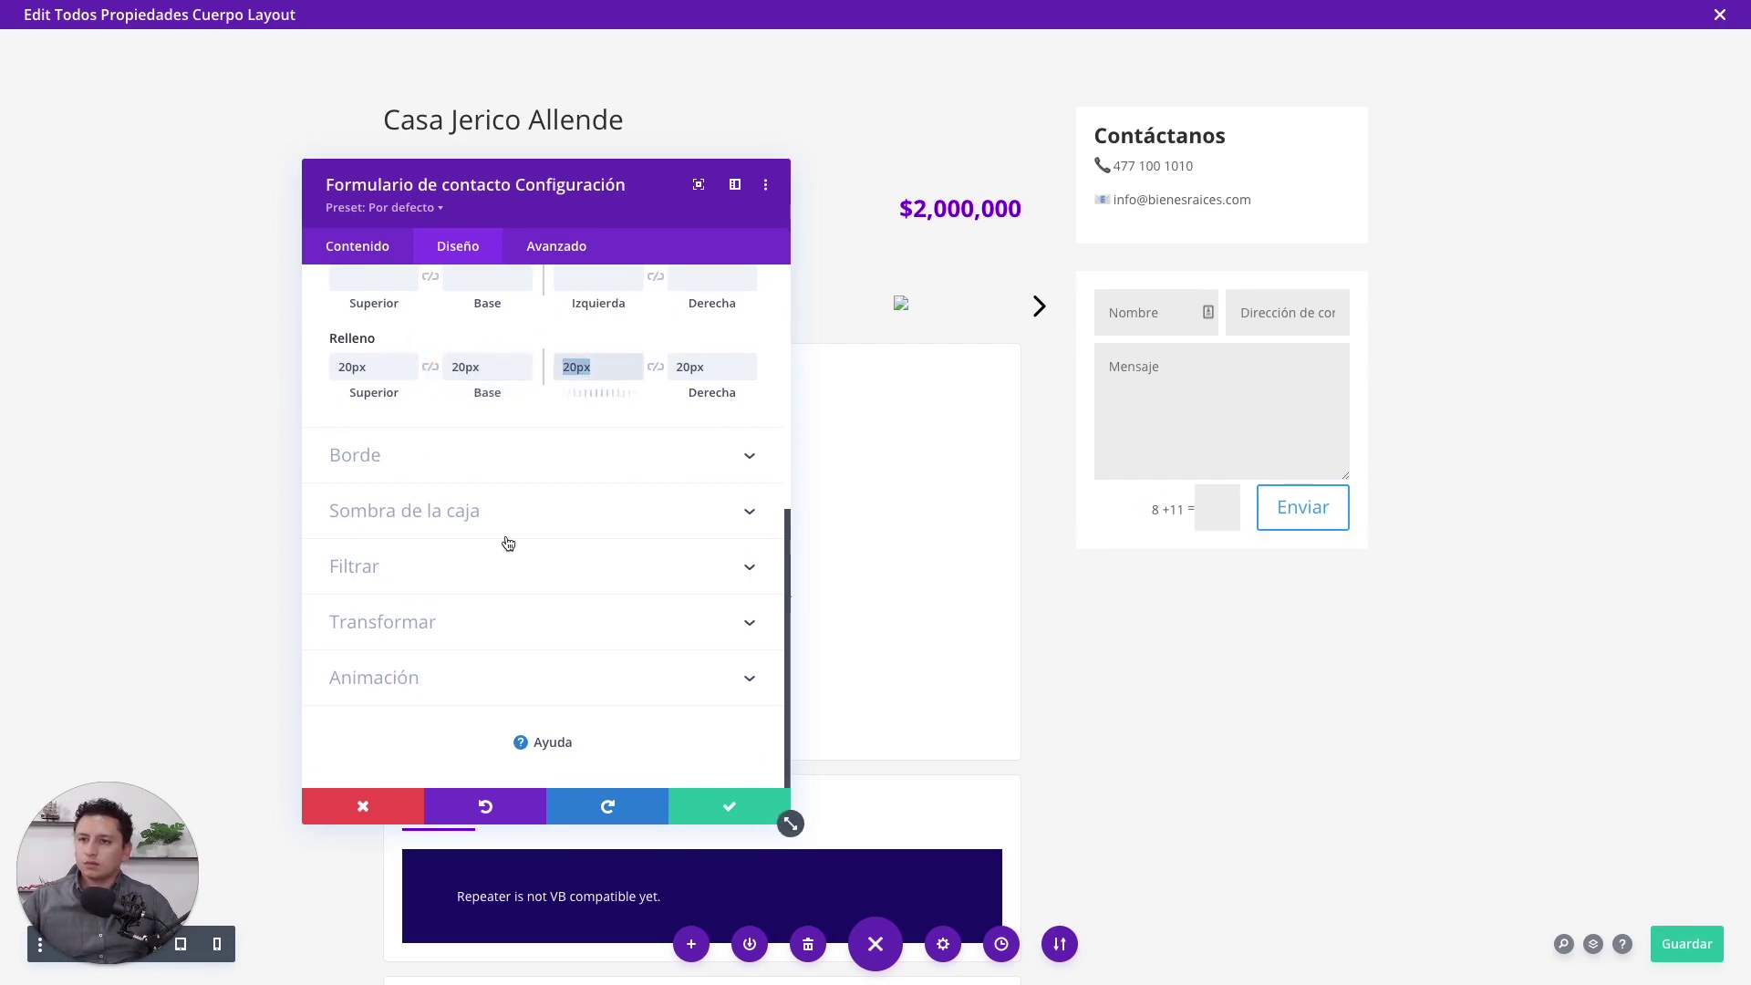
scroll(547, 560, up, 5)
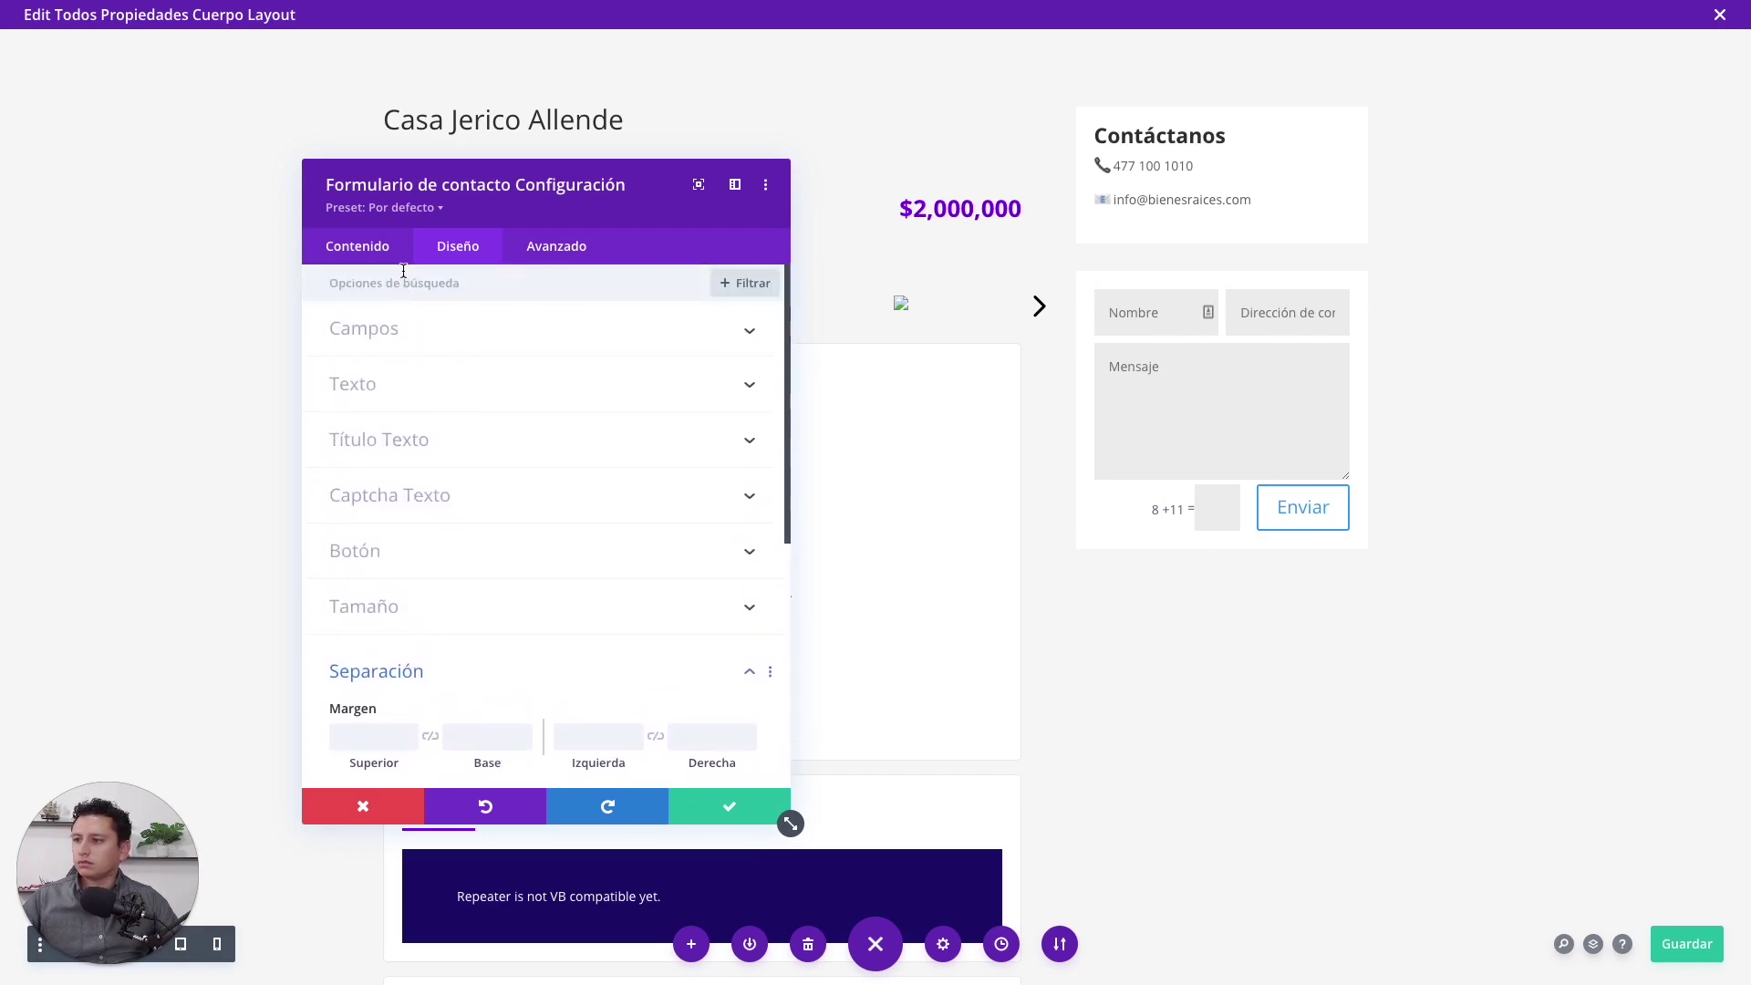
Enter 'Pedir información' as the contact form's Título
click(383, 241)
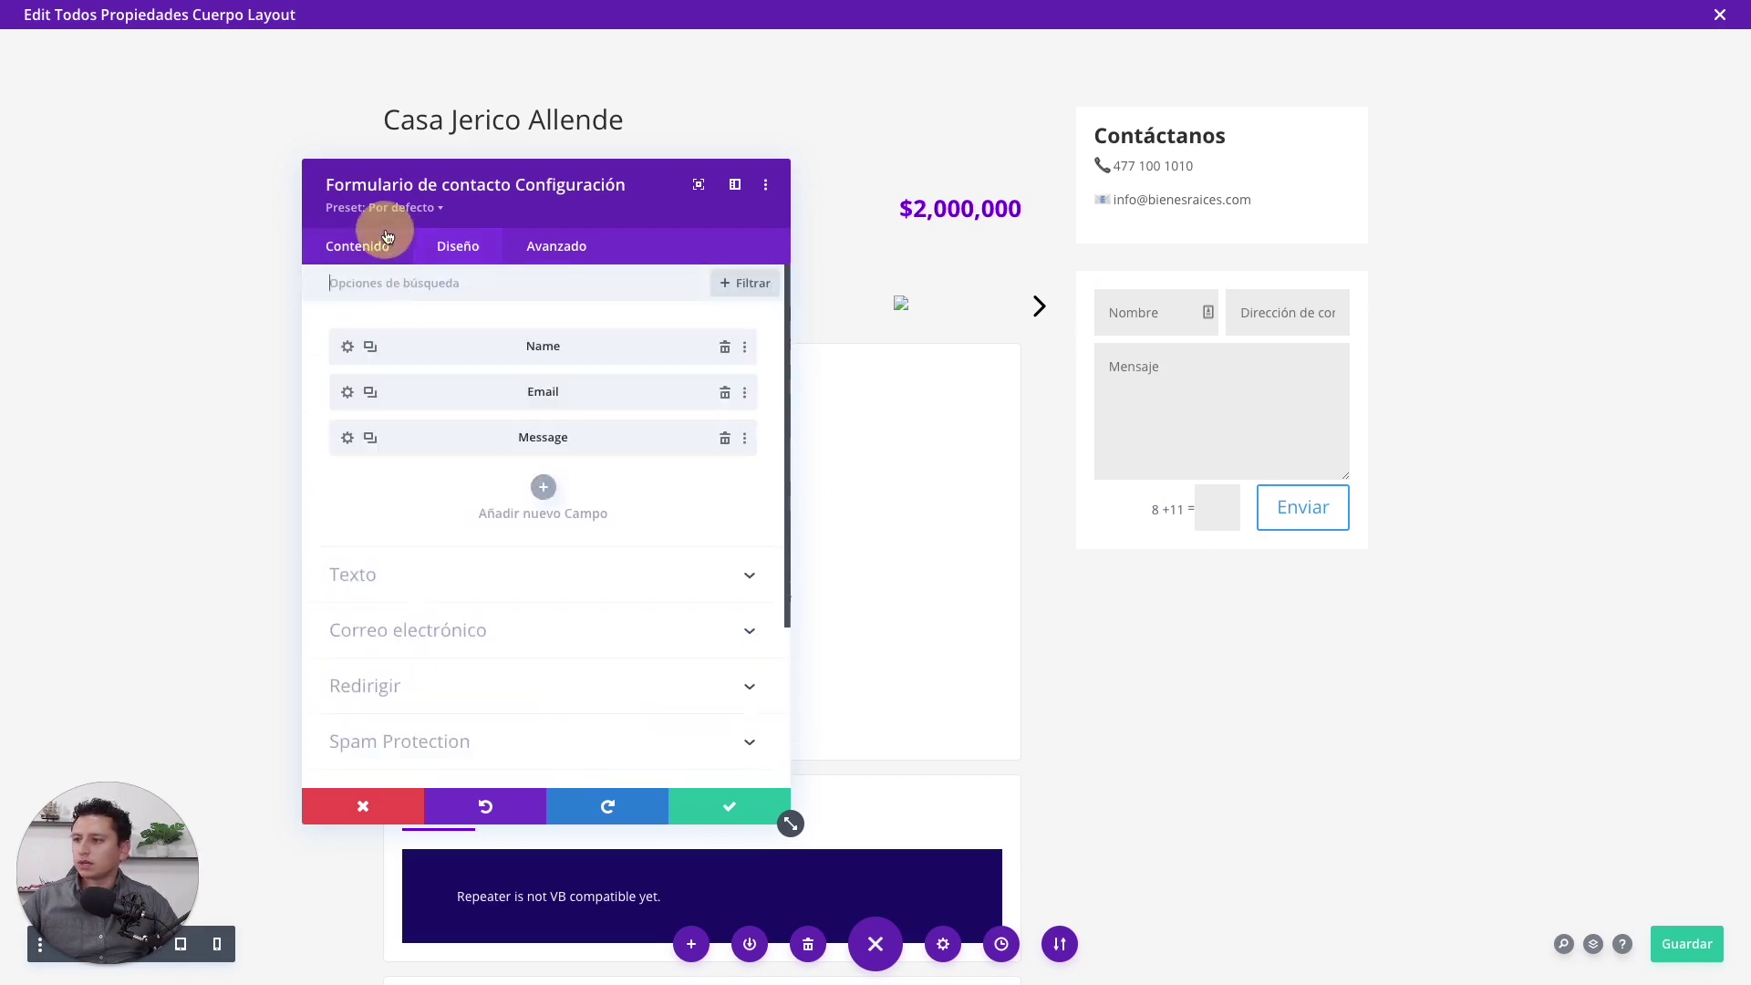
click(398, 584)
click(377, 366)
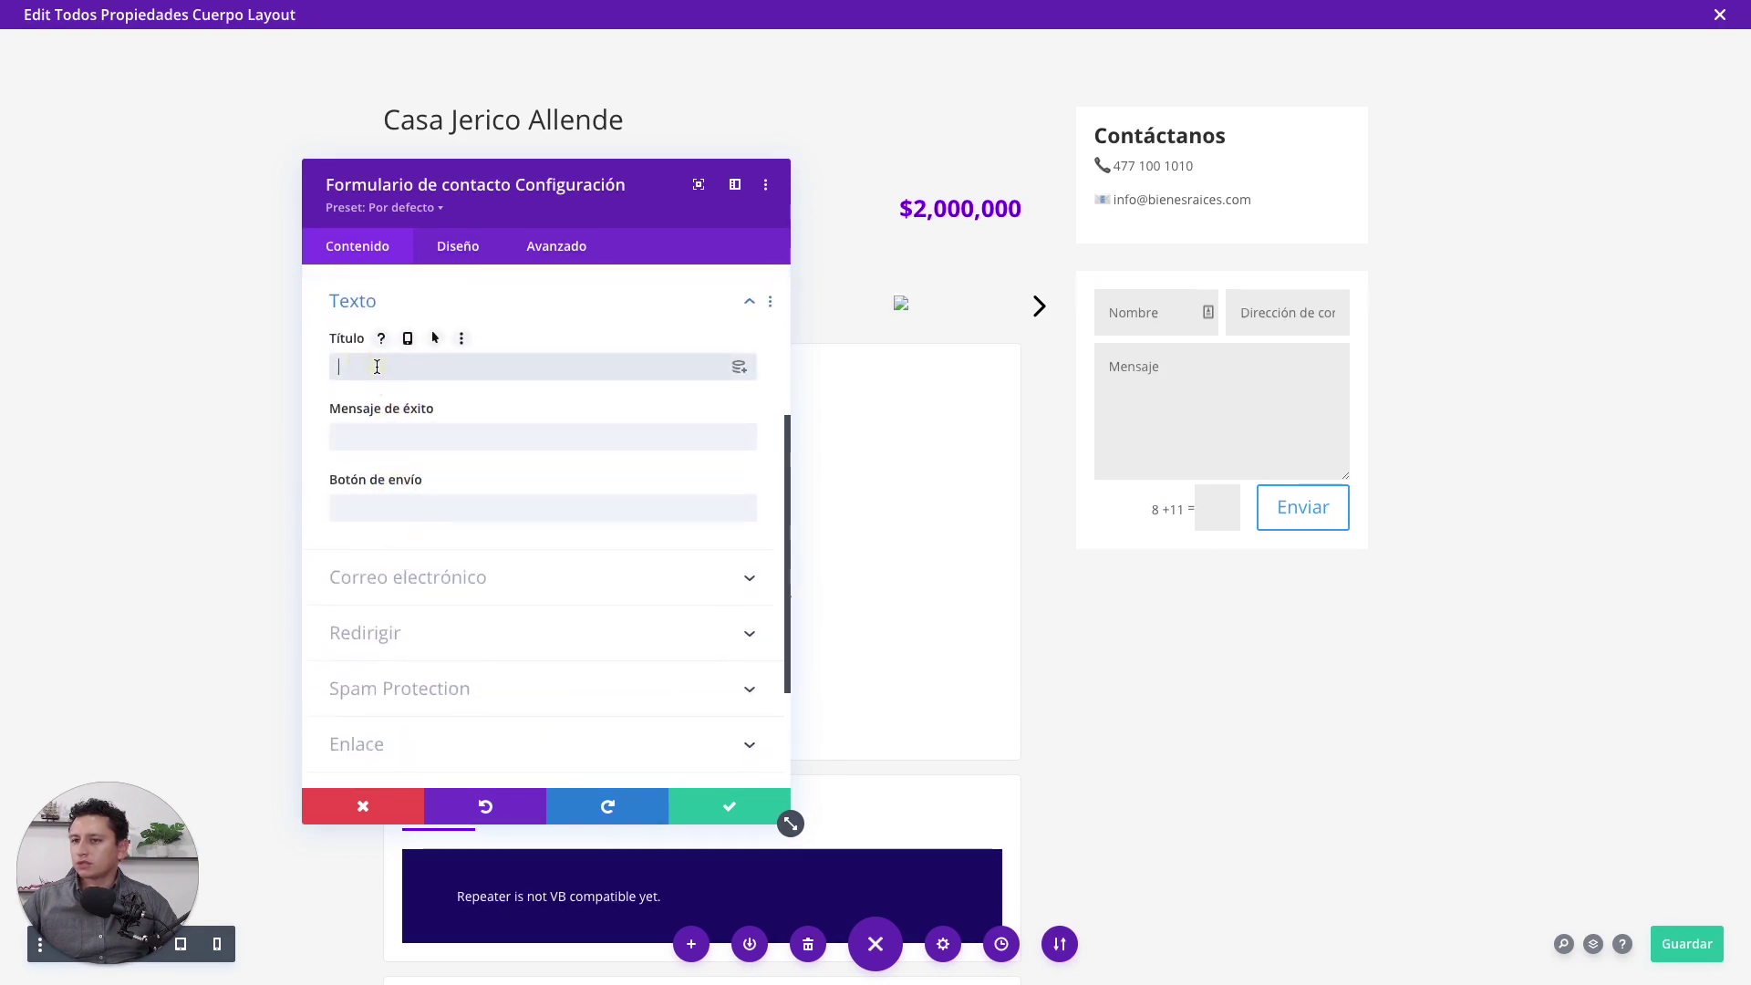
text(Pedir)
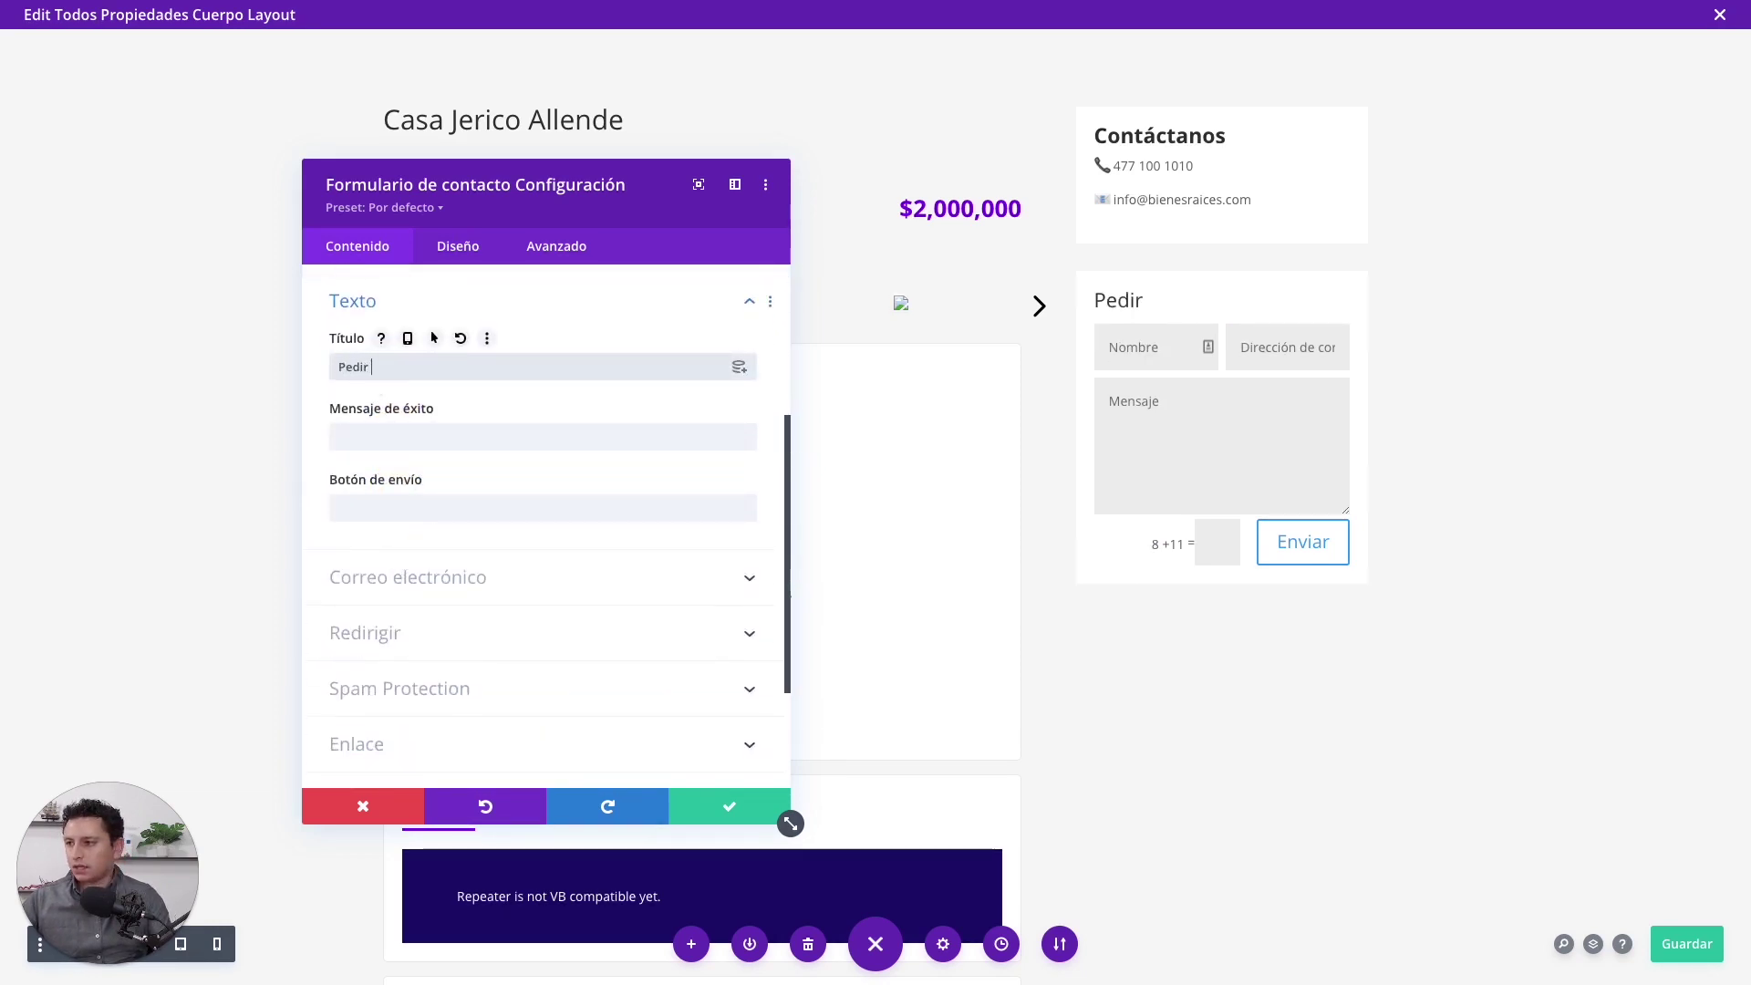
text( información)
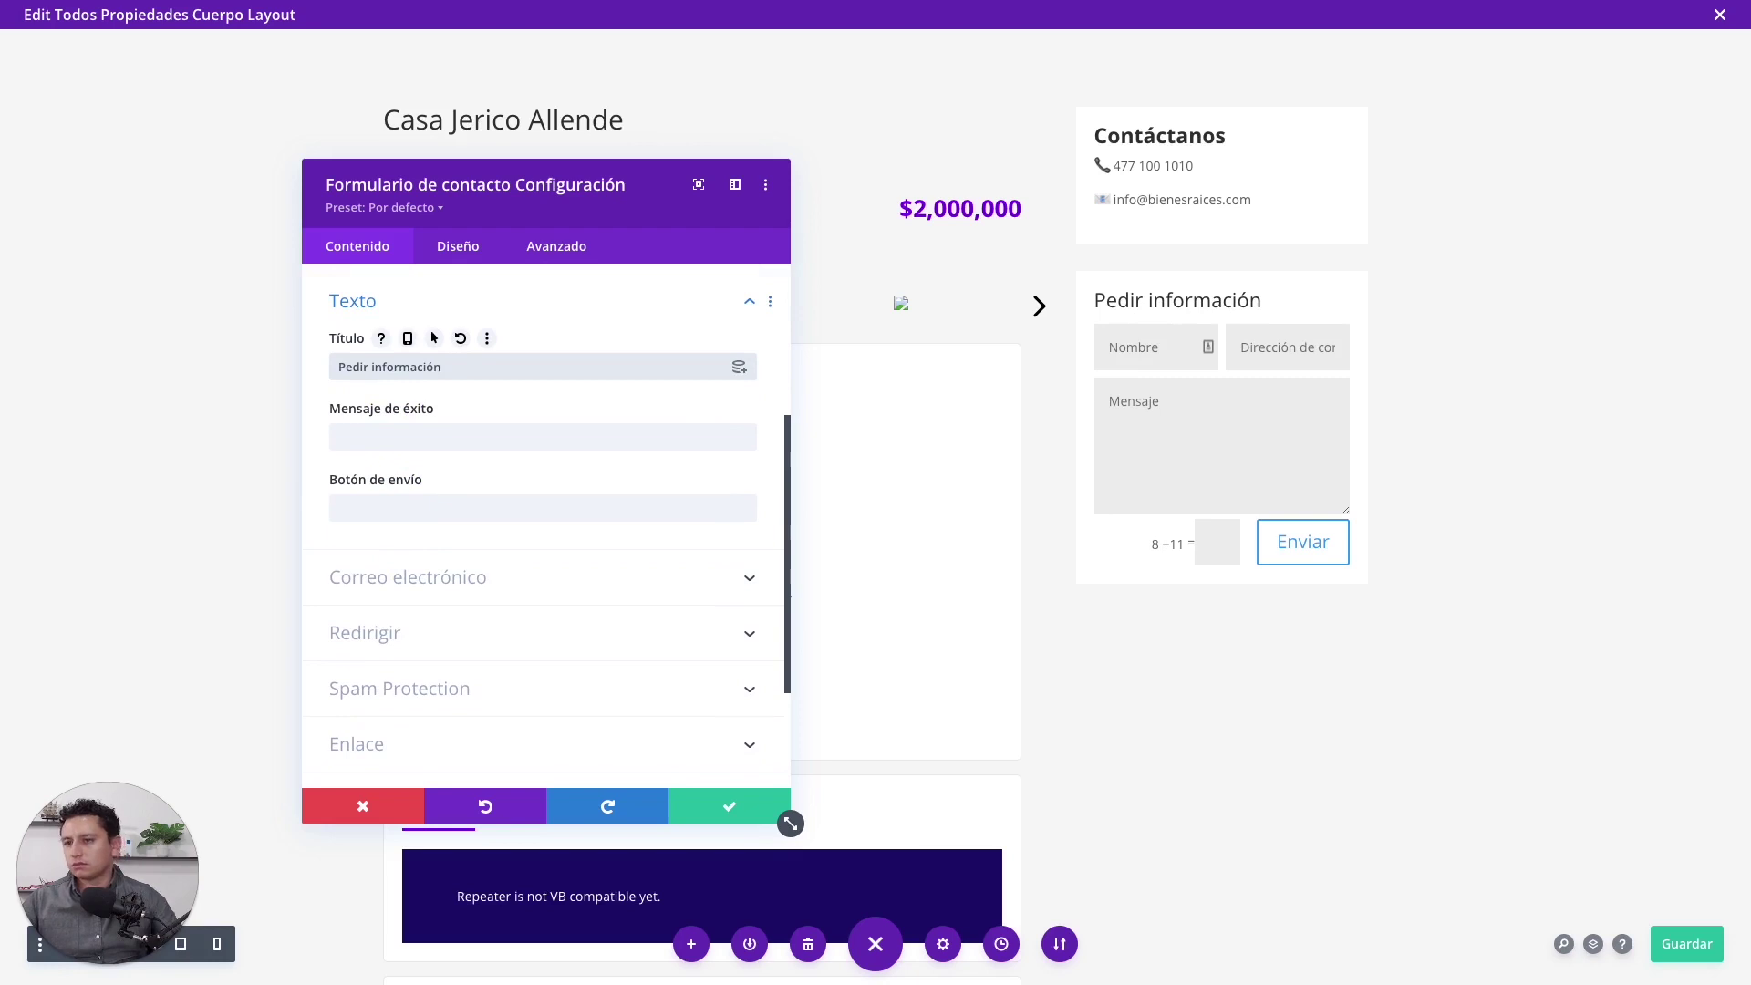
click(449, 435)
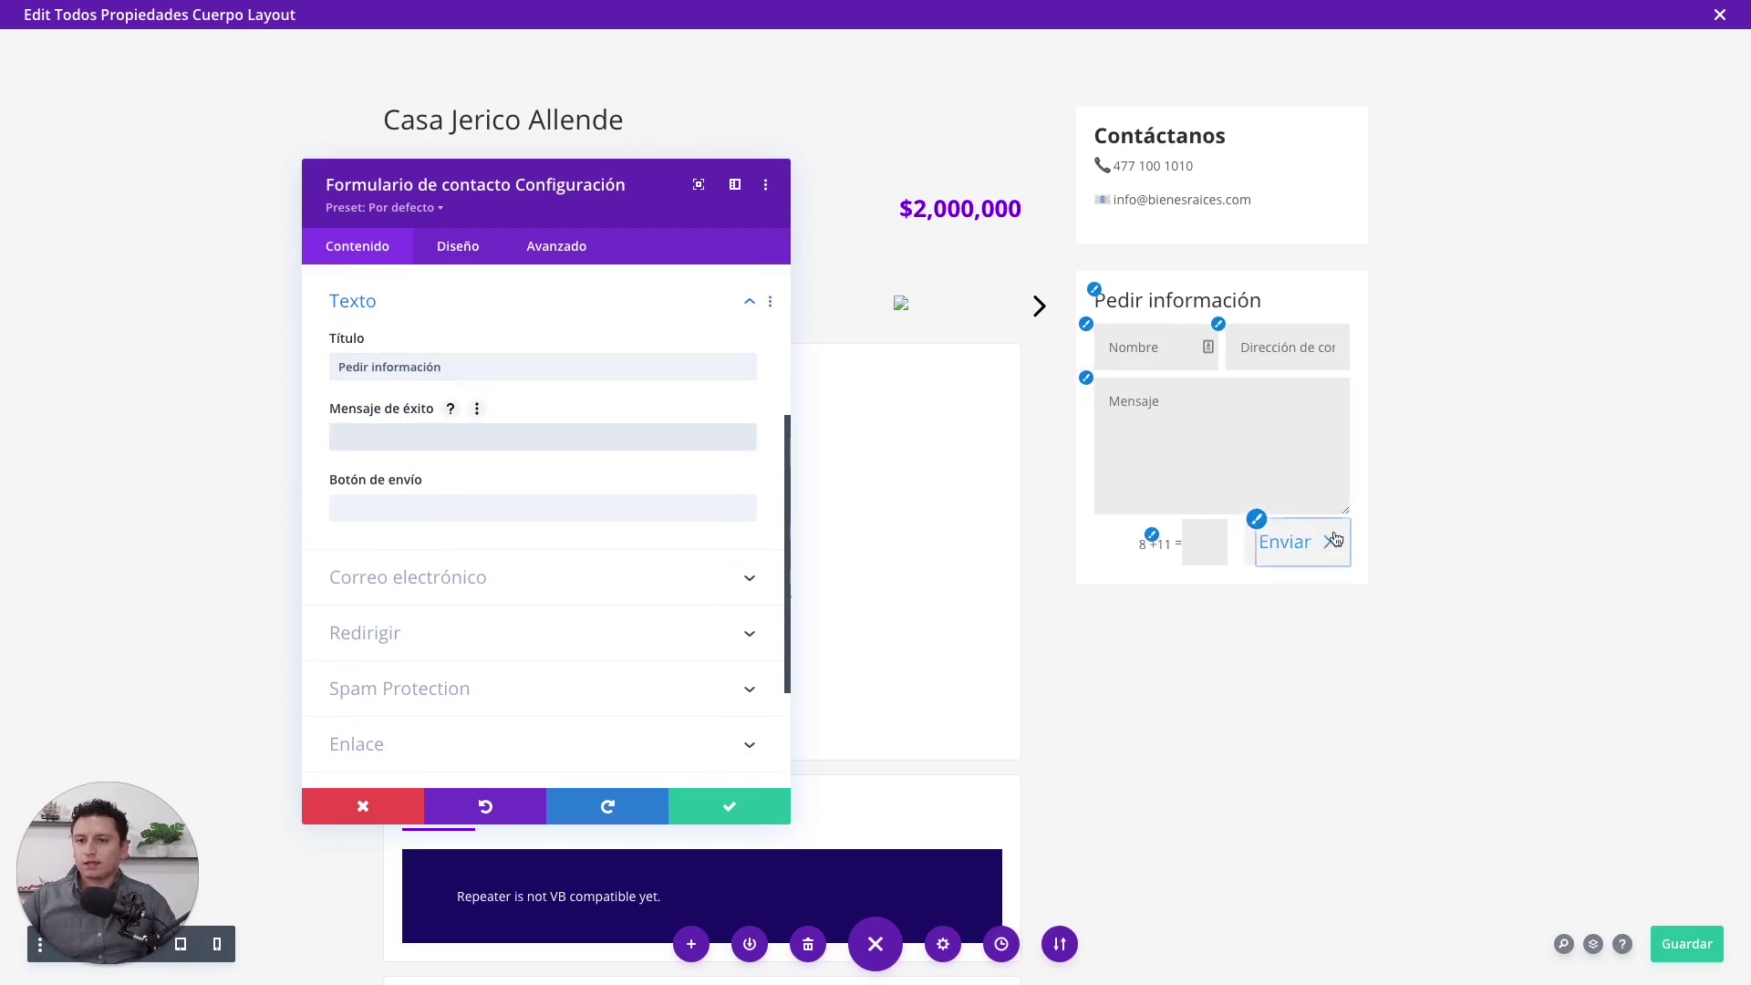
Enable custom button styles and give the Enviar button a purple background
click(458, 245)
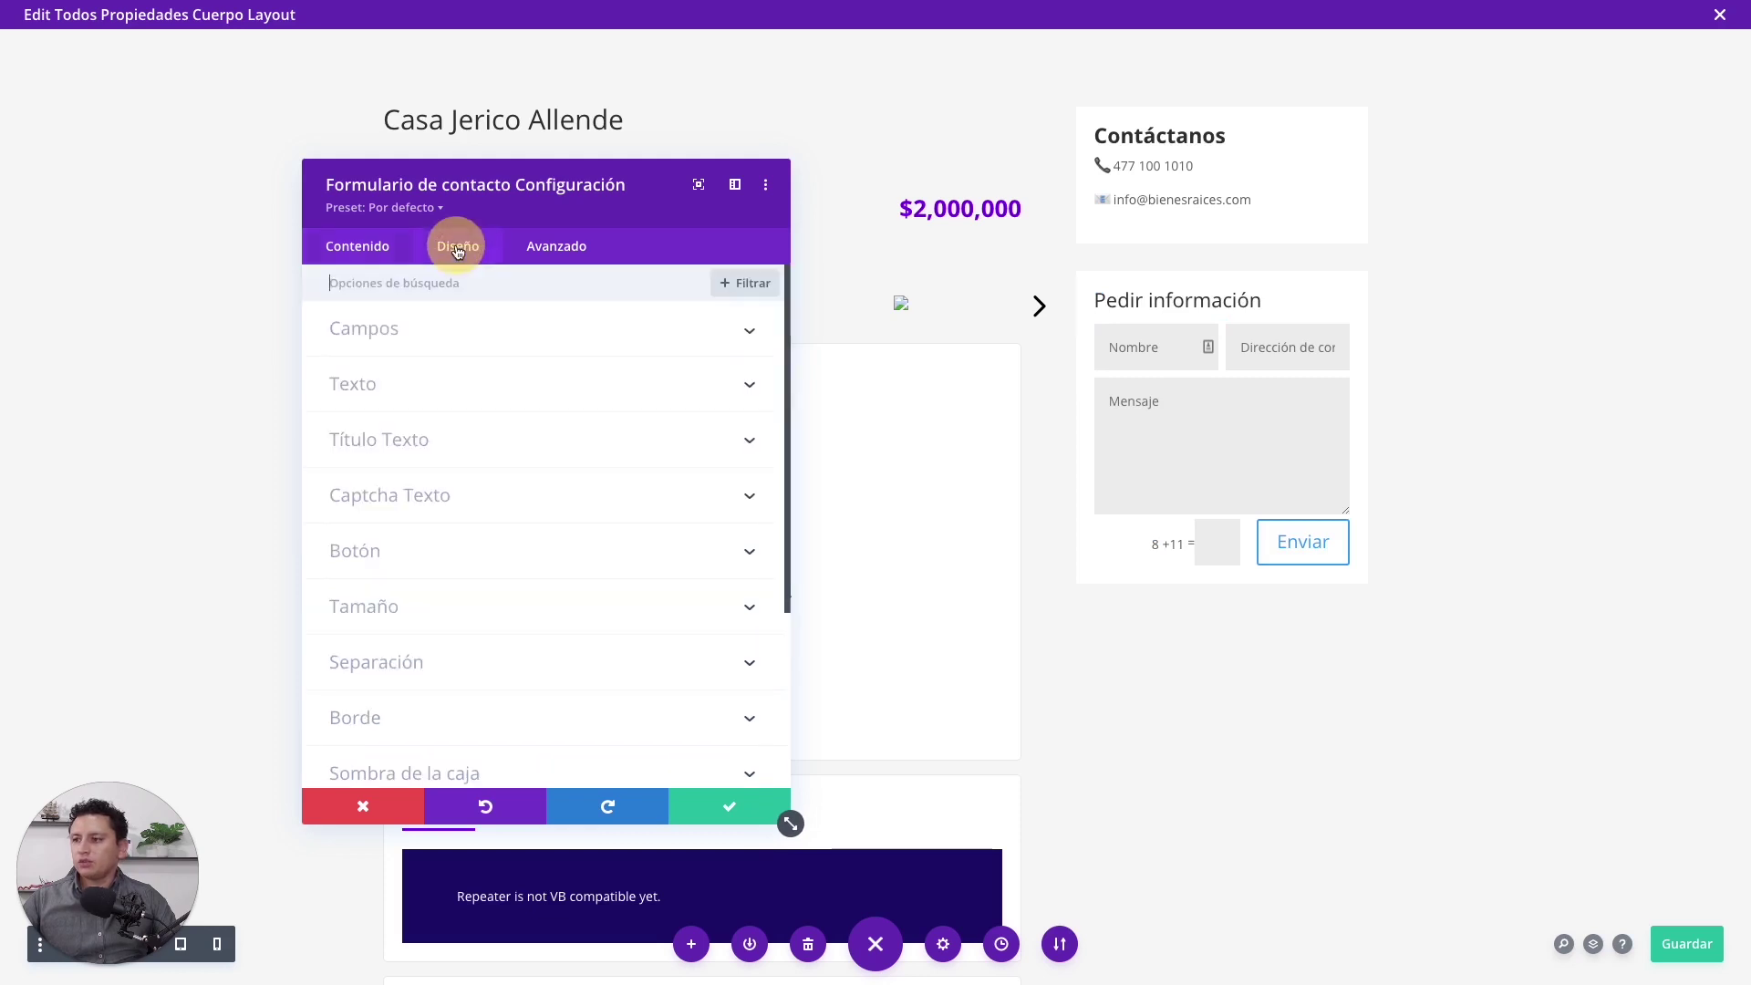
click(383, 550)
click(367, 355)
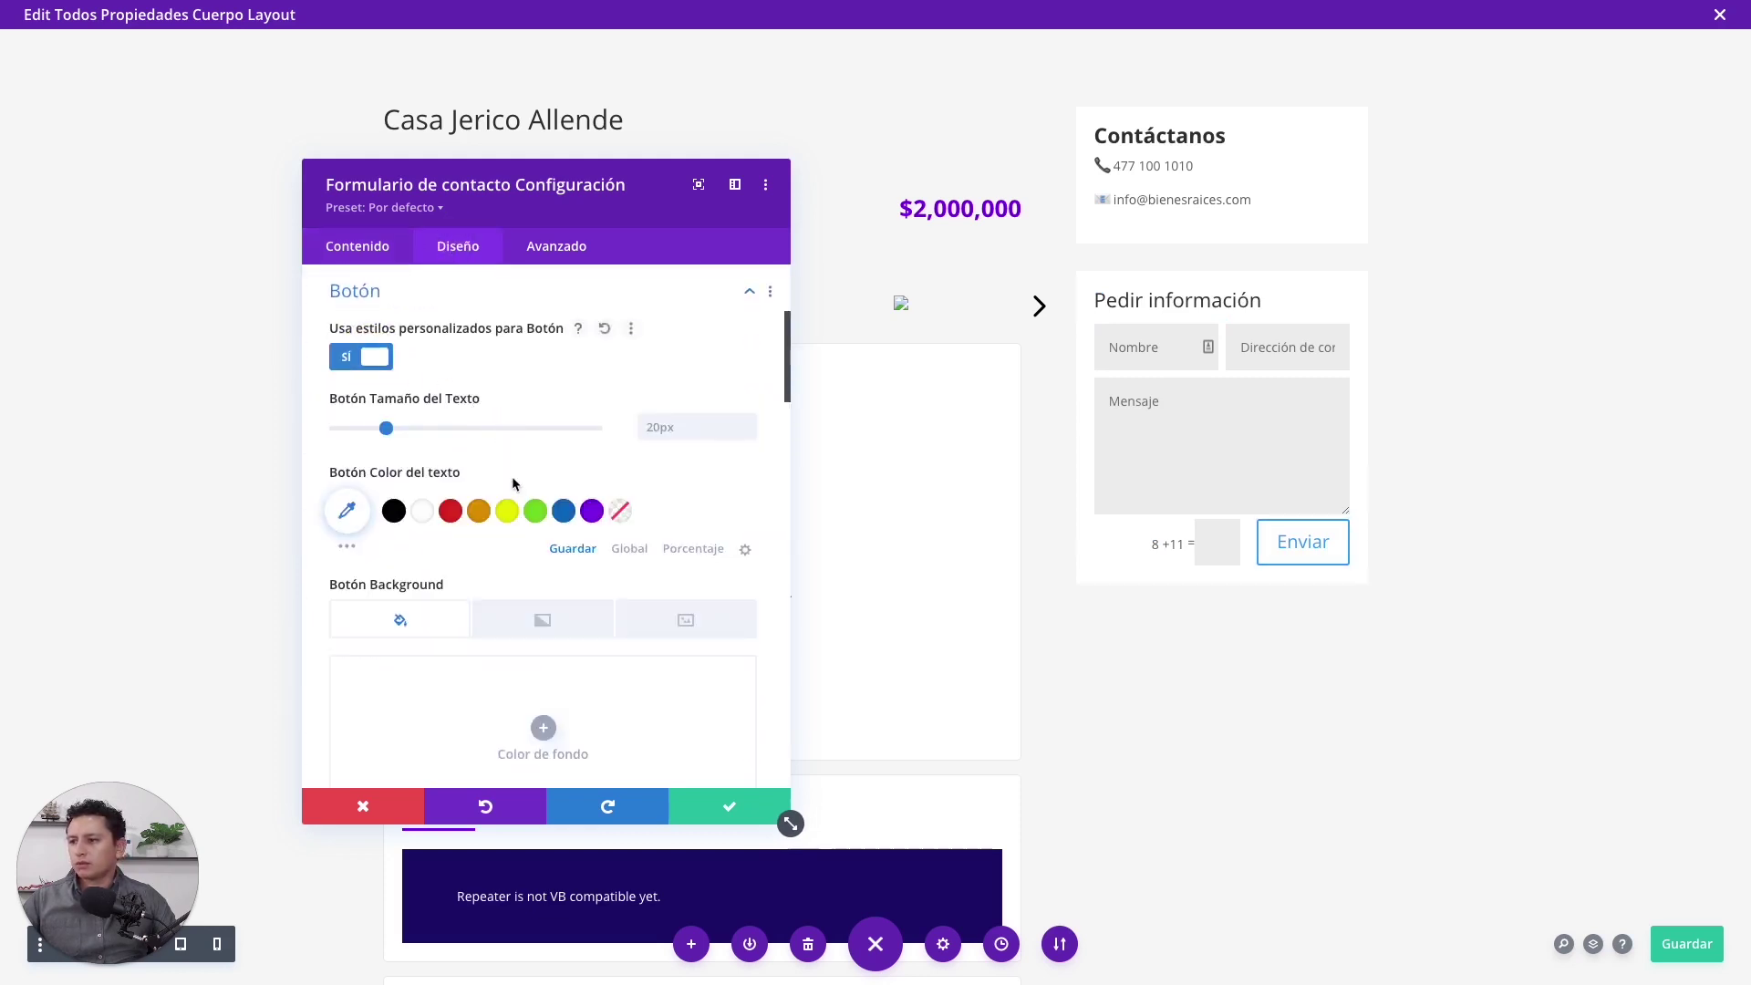
scroll(599, 529, down, 3)
click(540, 587)
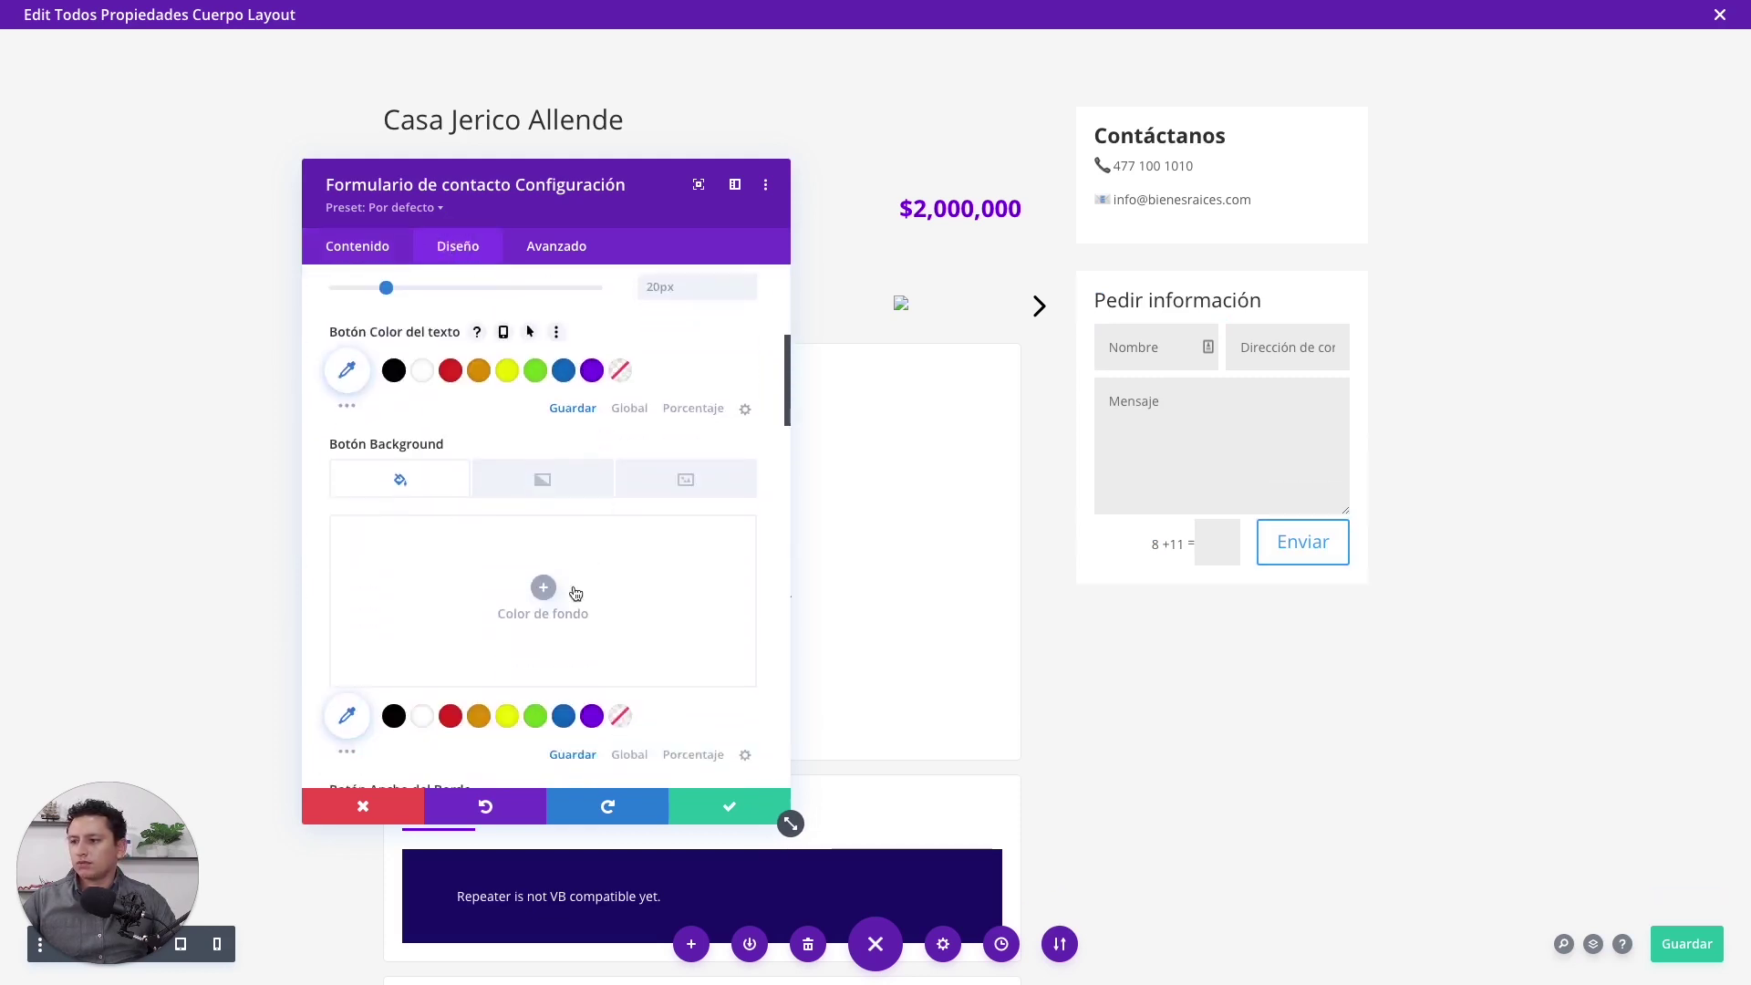
click(592, 634)
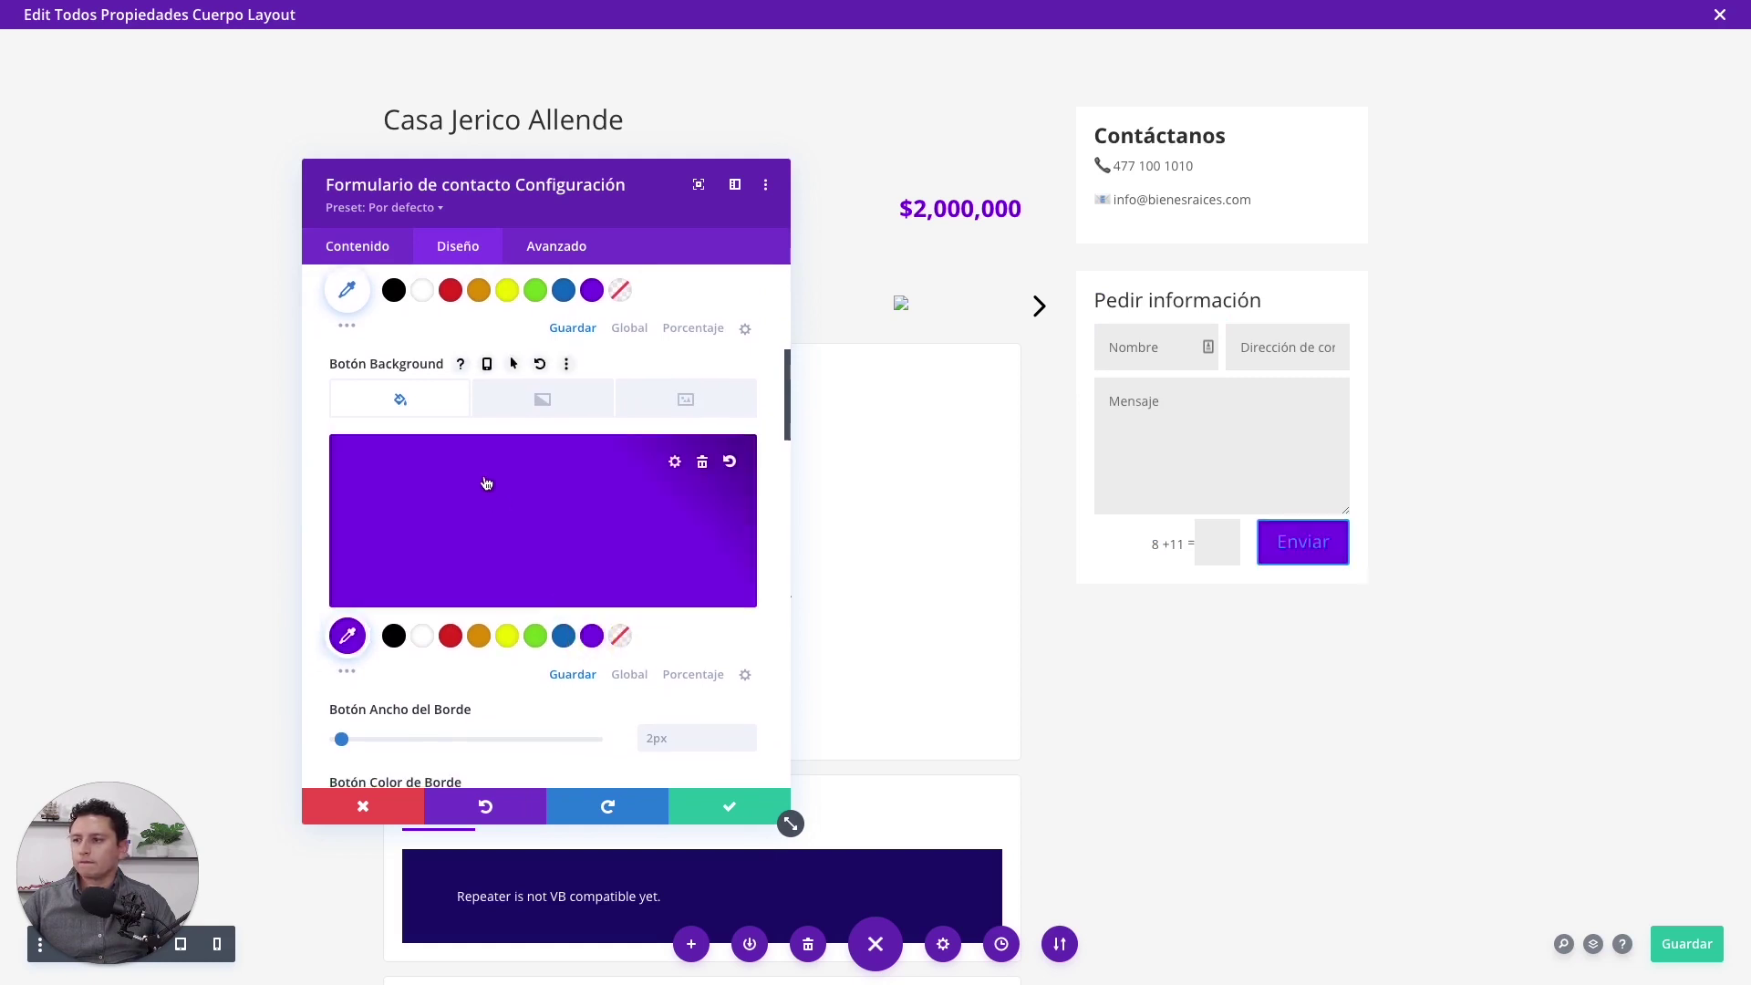
Make the Enviar button text white and its border transparent
scroll(501, 465, up, 2)
click(432, 444)
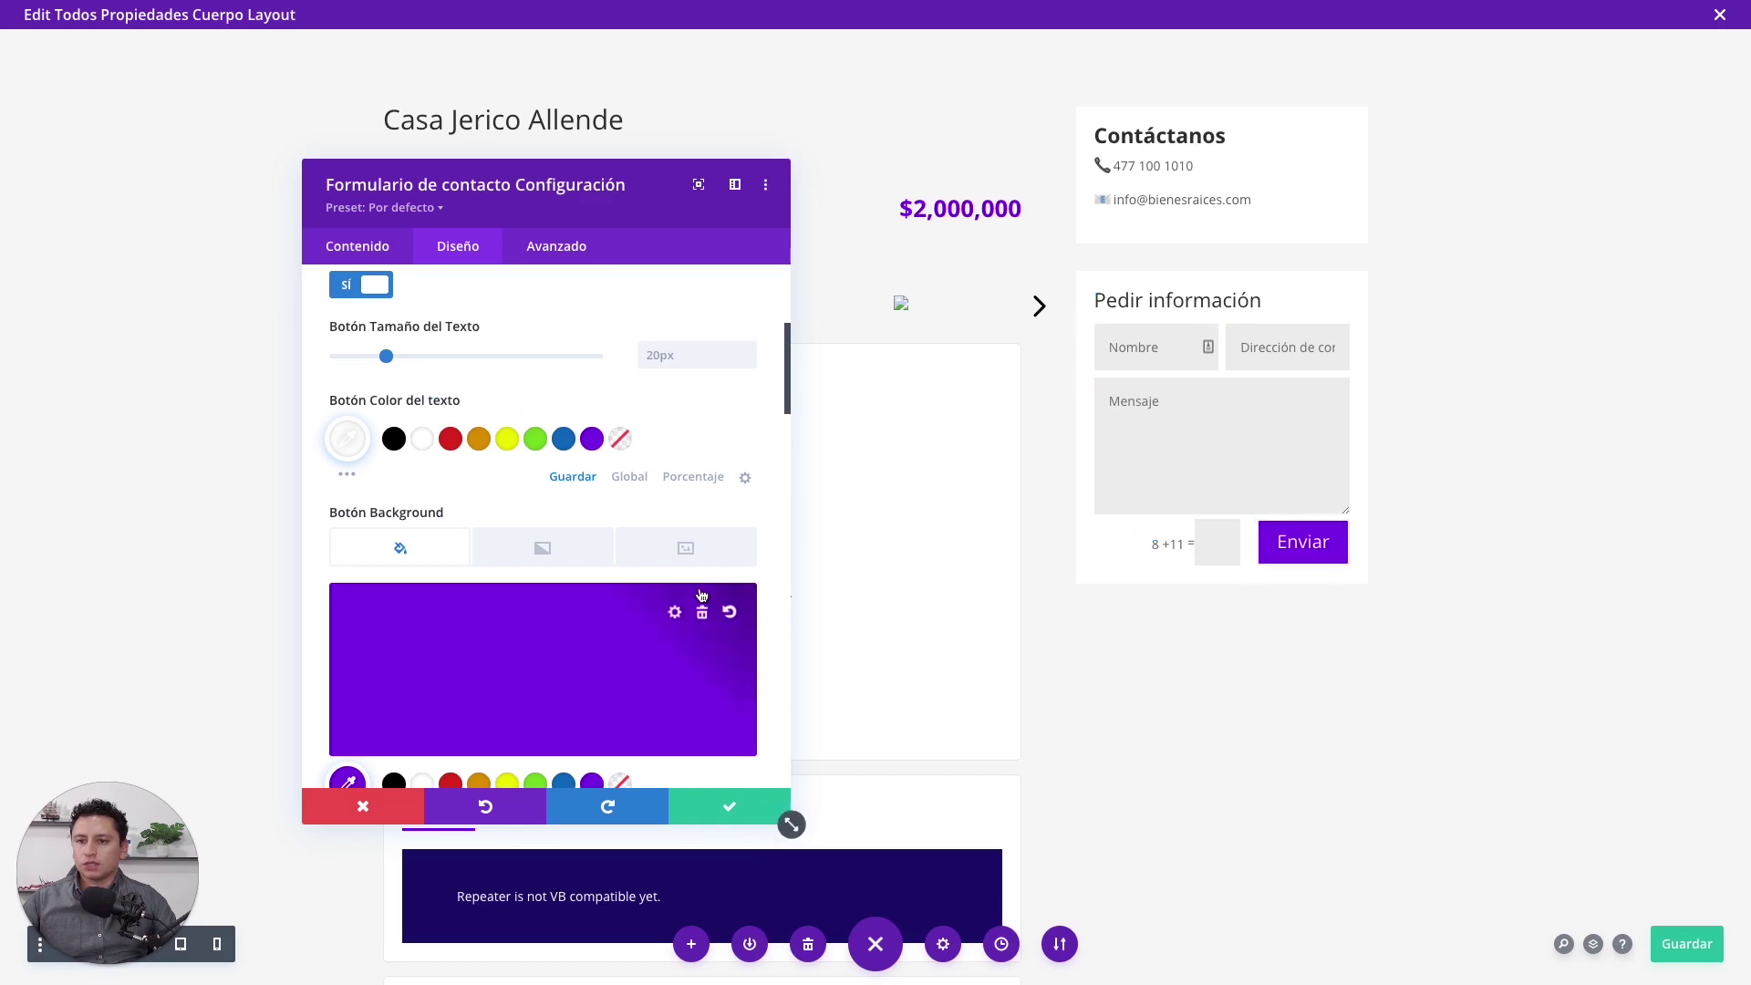
scroll(535, 616, down, 6)
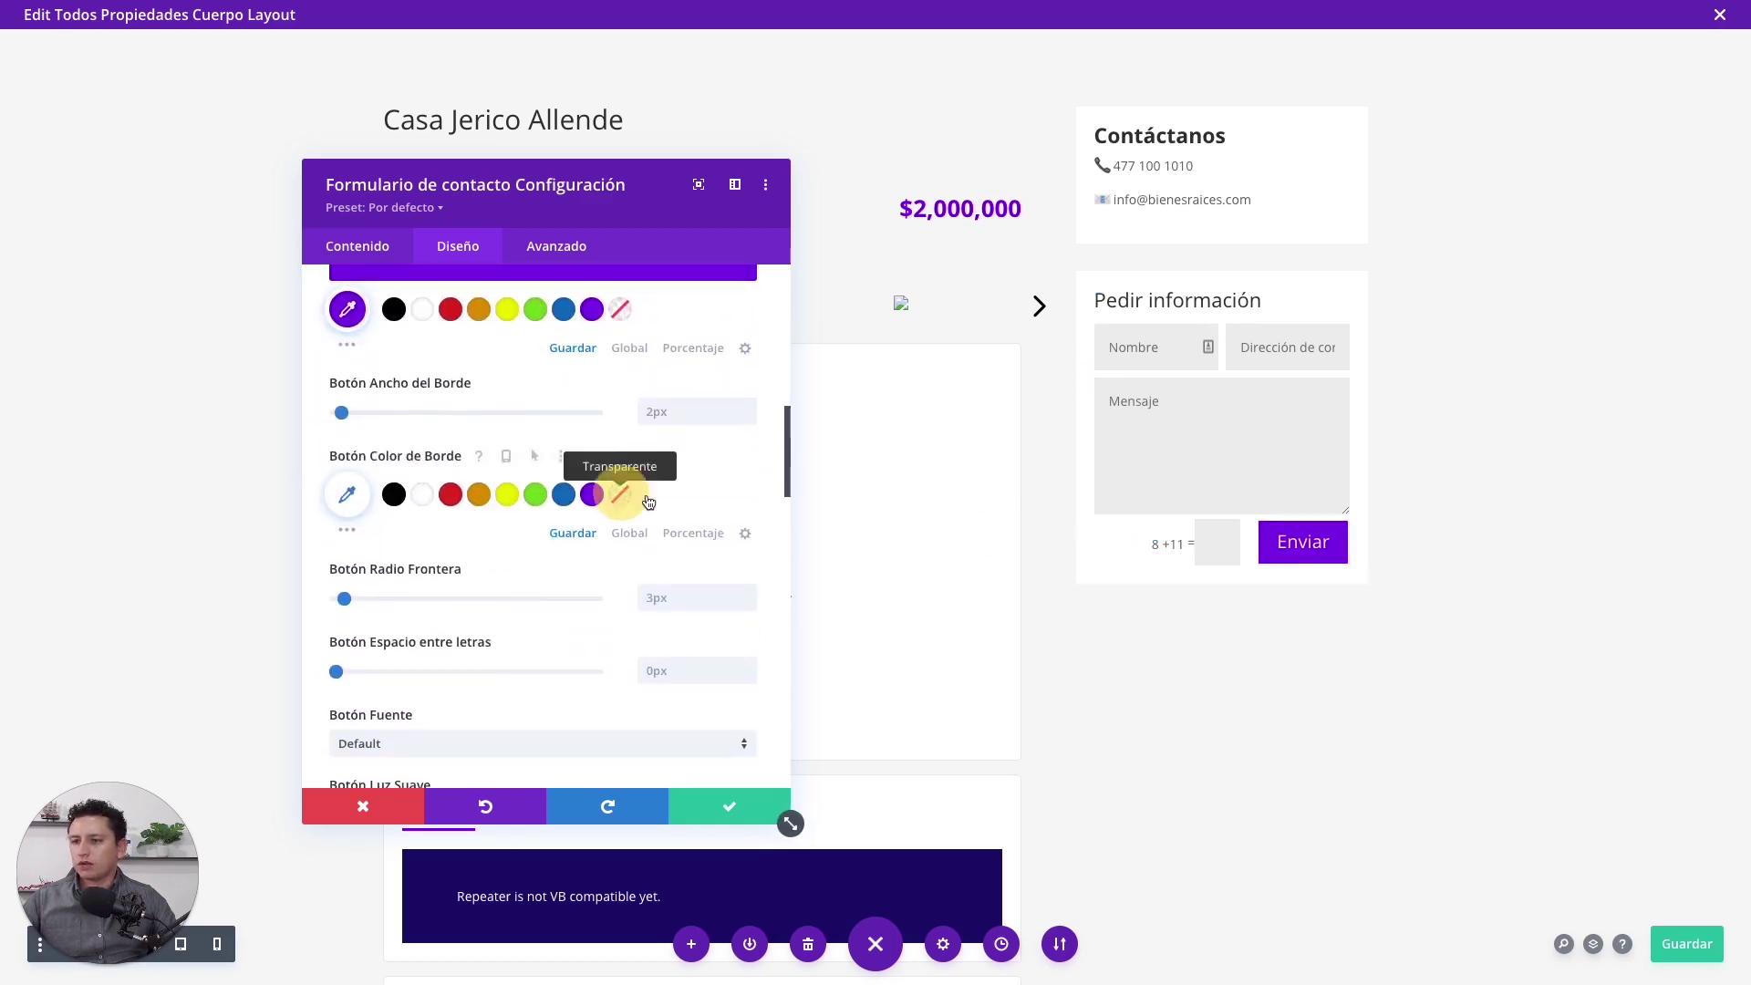
click(620, 493)
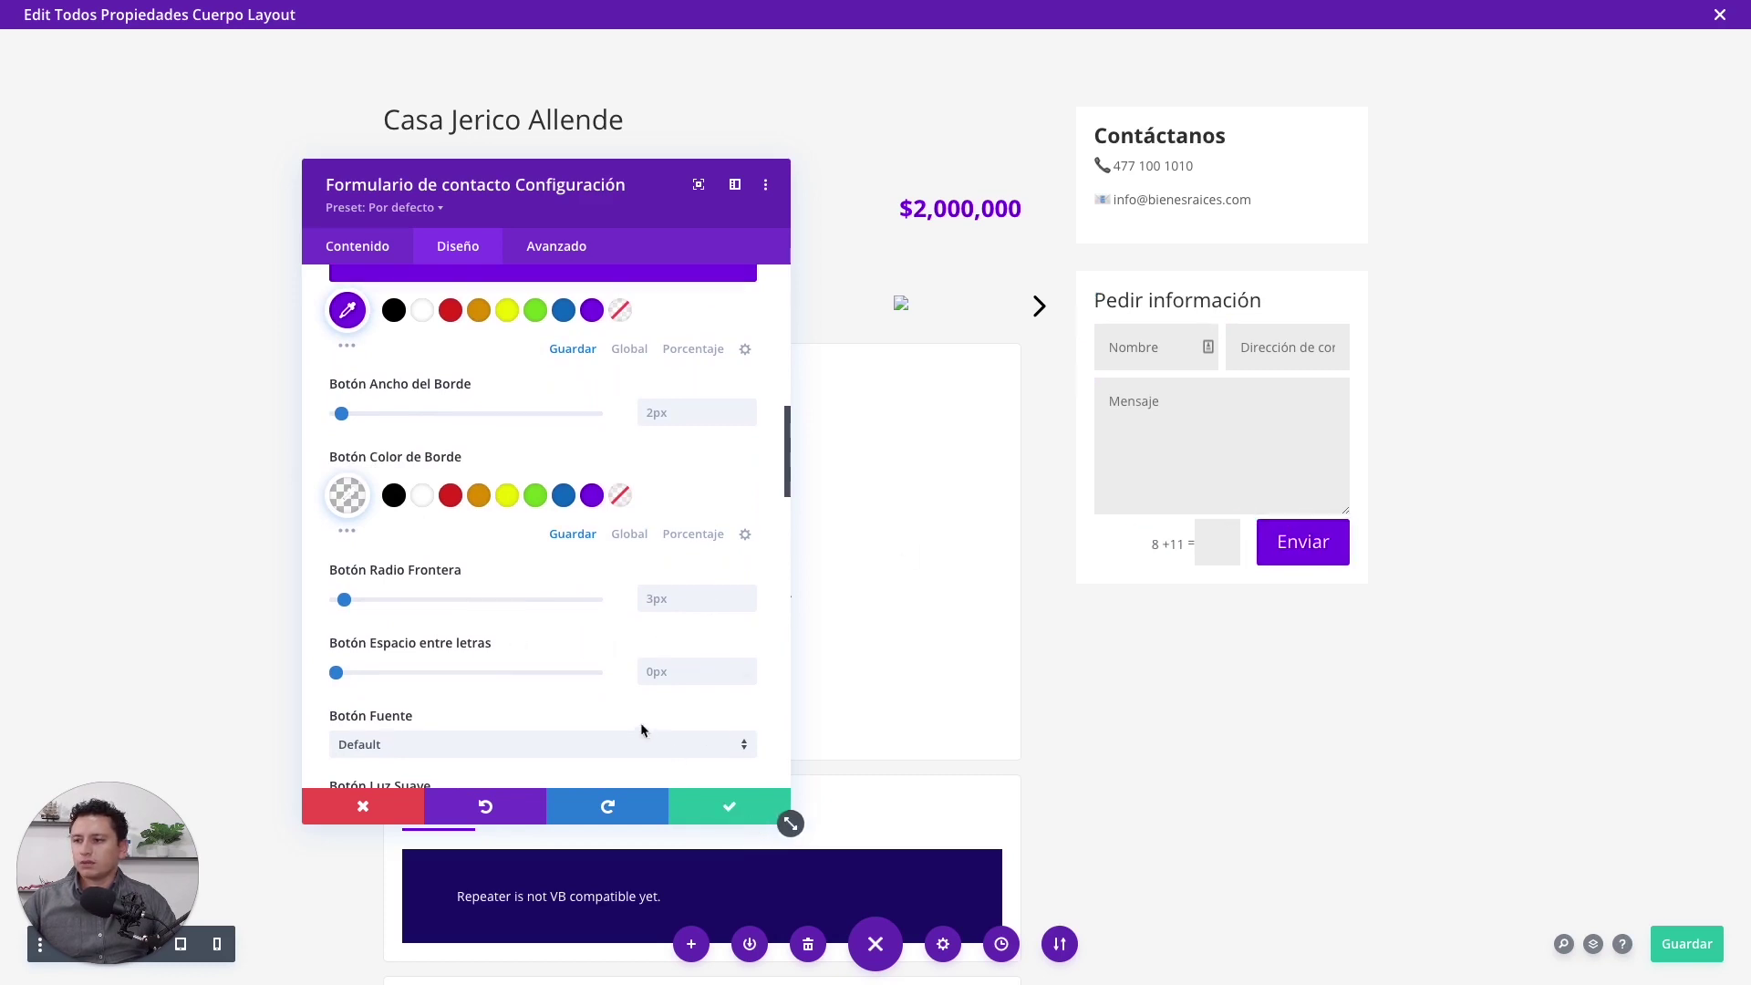
scroll(640, 722, up, 10)
click(369, 330)
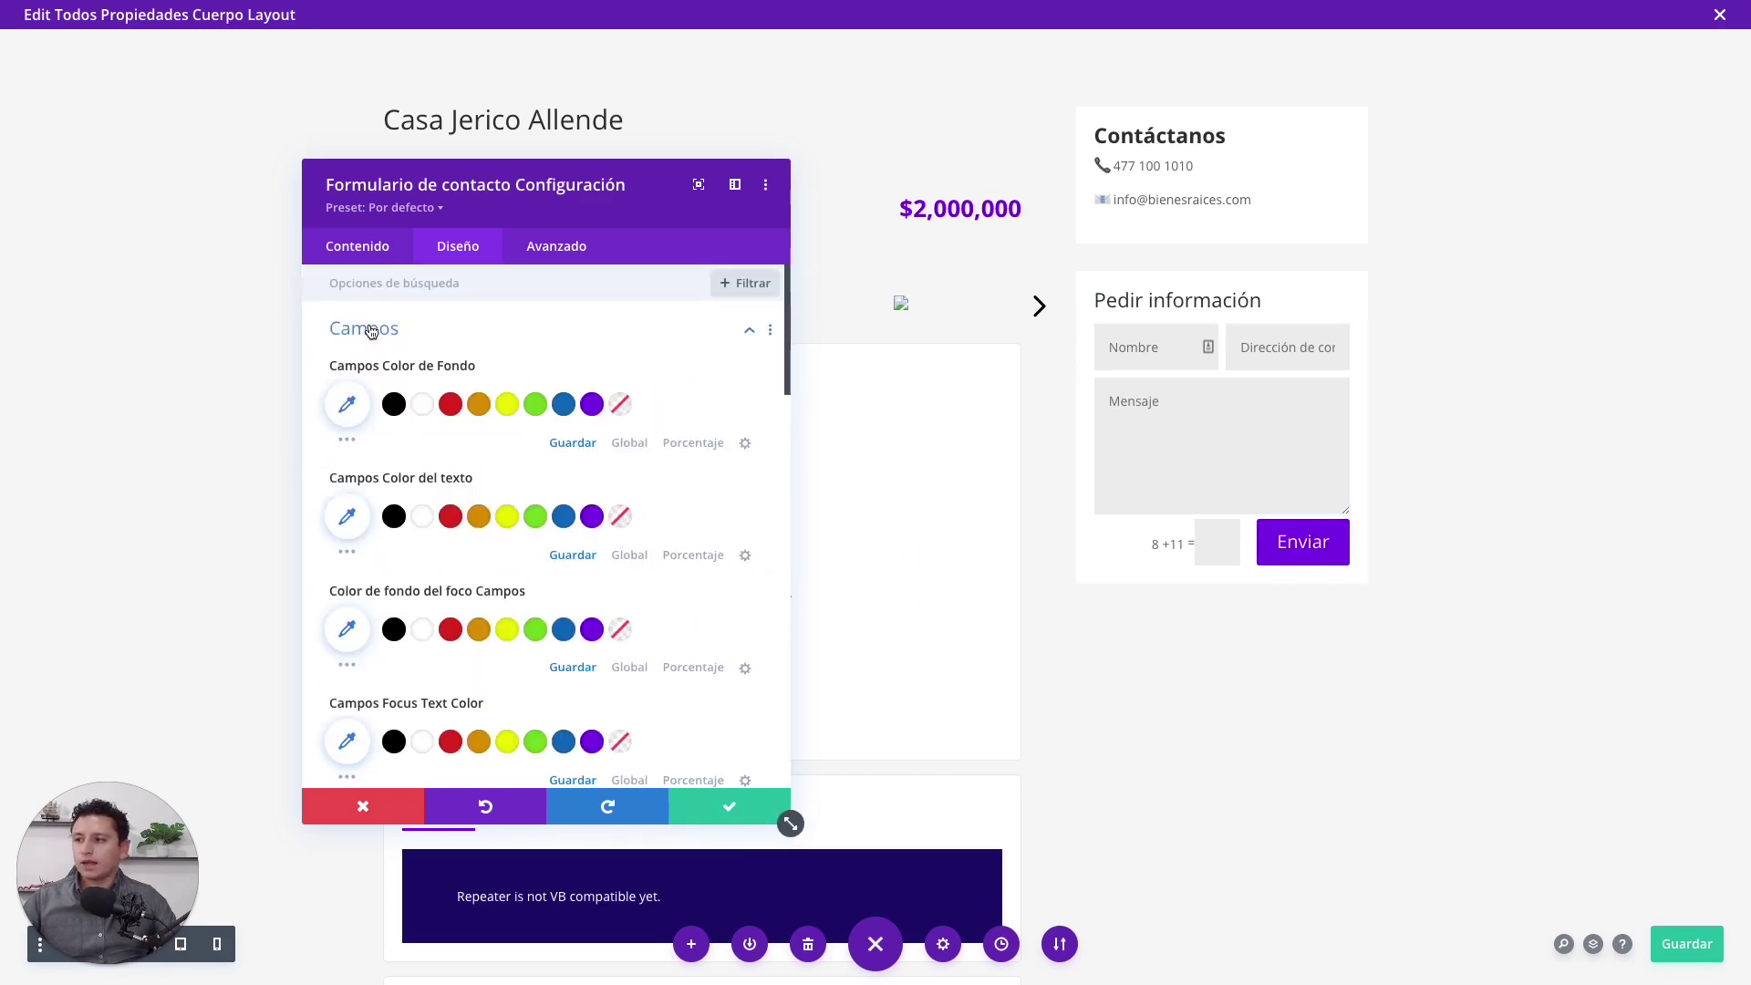
click(356, 248)
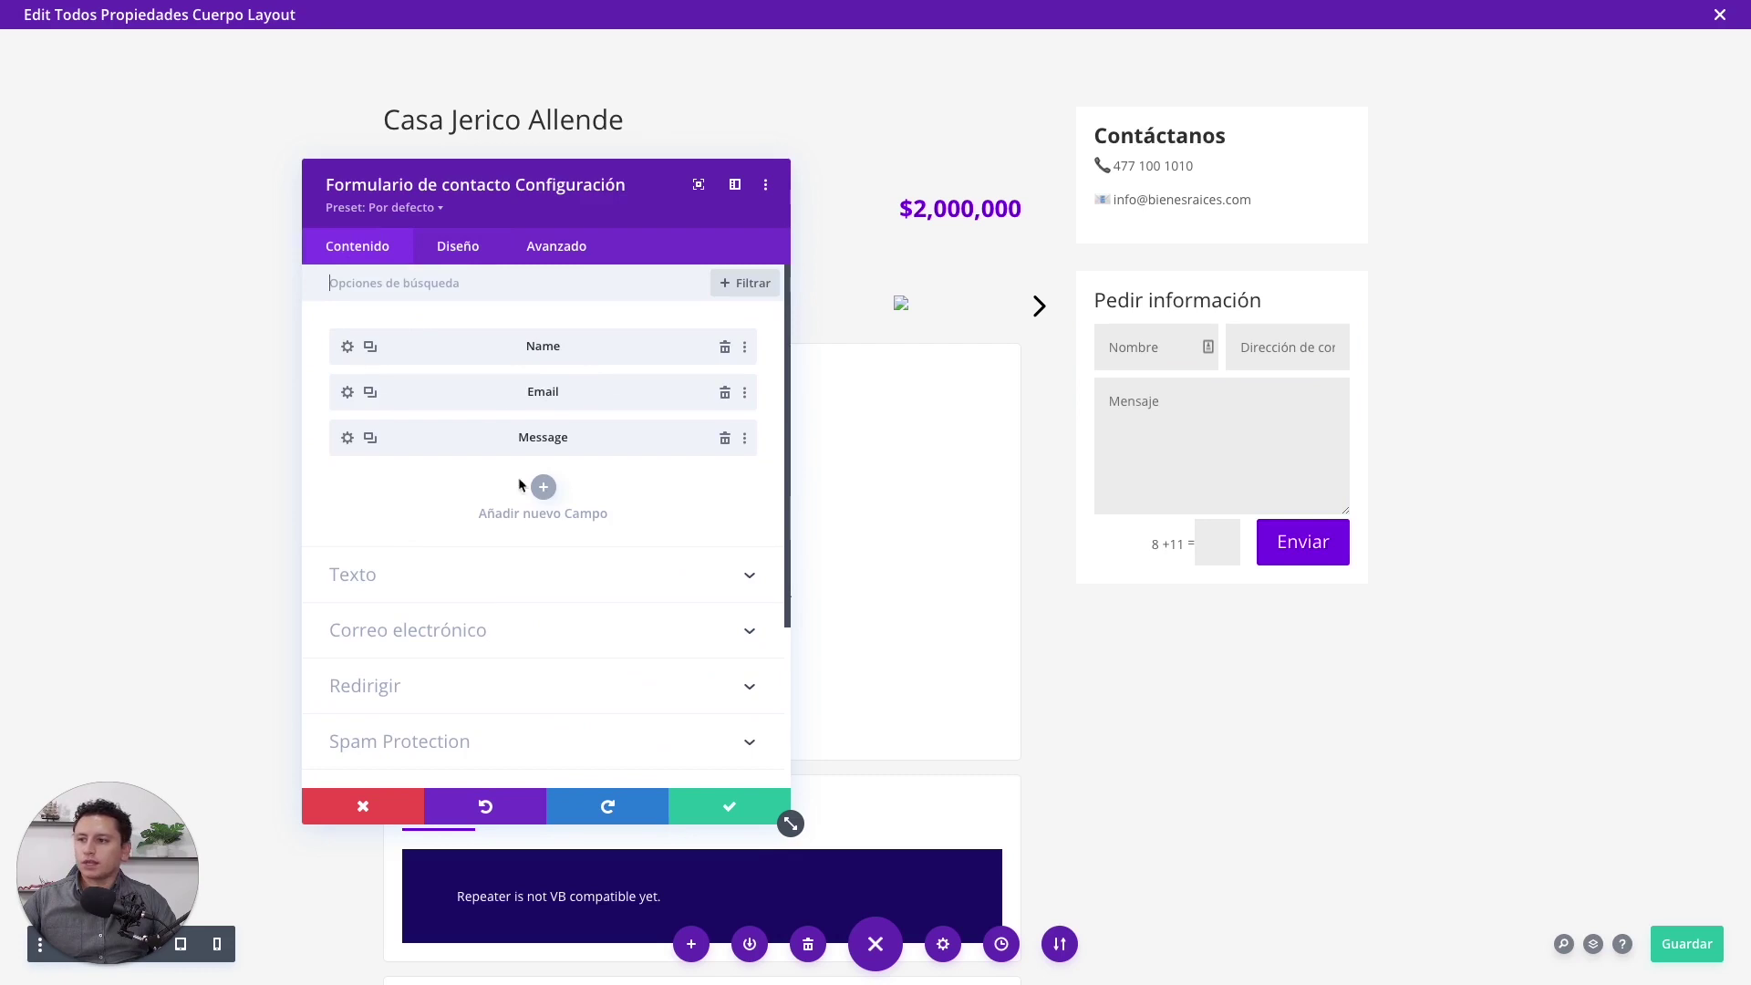
Add a Teléfono input field to the contact form, titled Teléfono
click(544, 489)
click(434, 394)
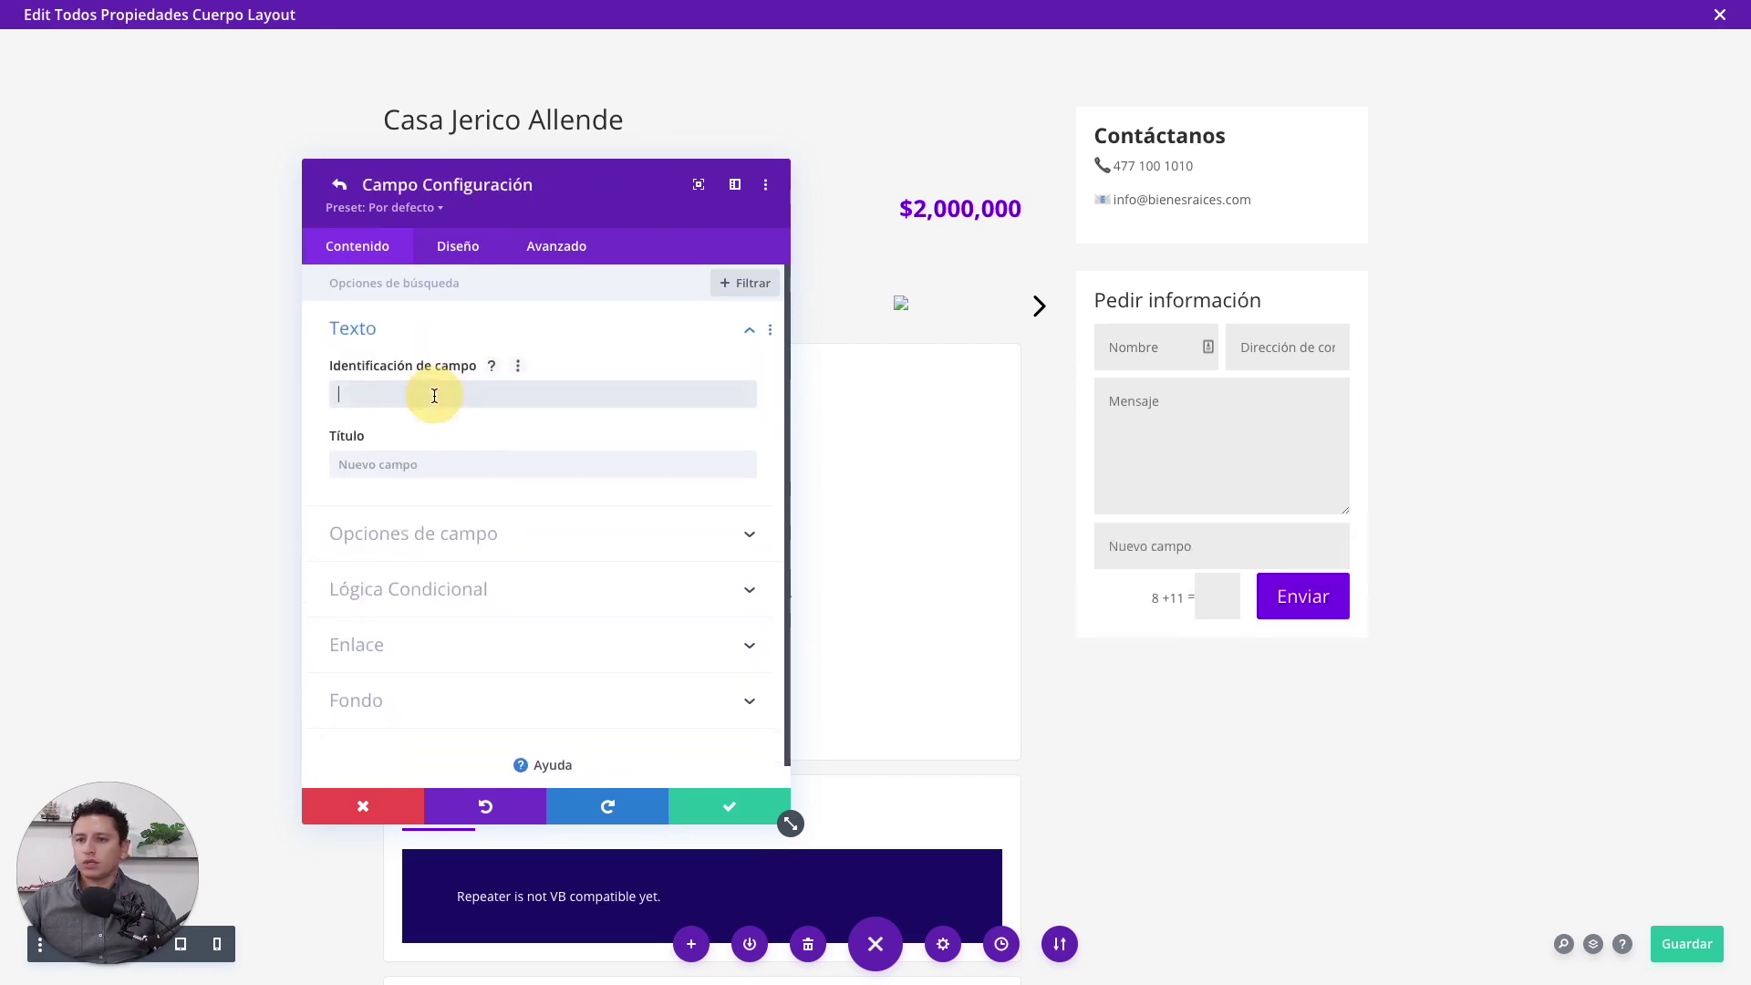
text(Teléfono)
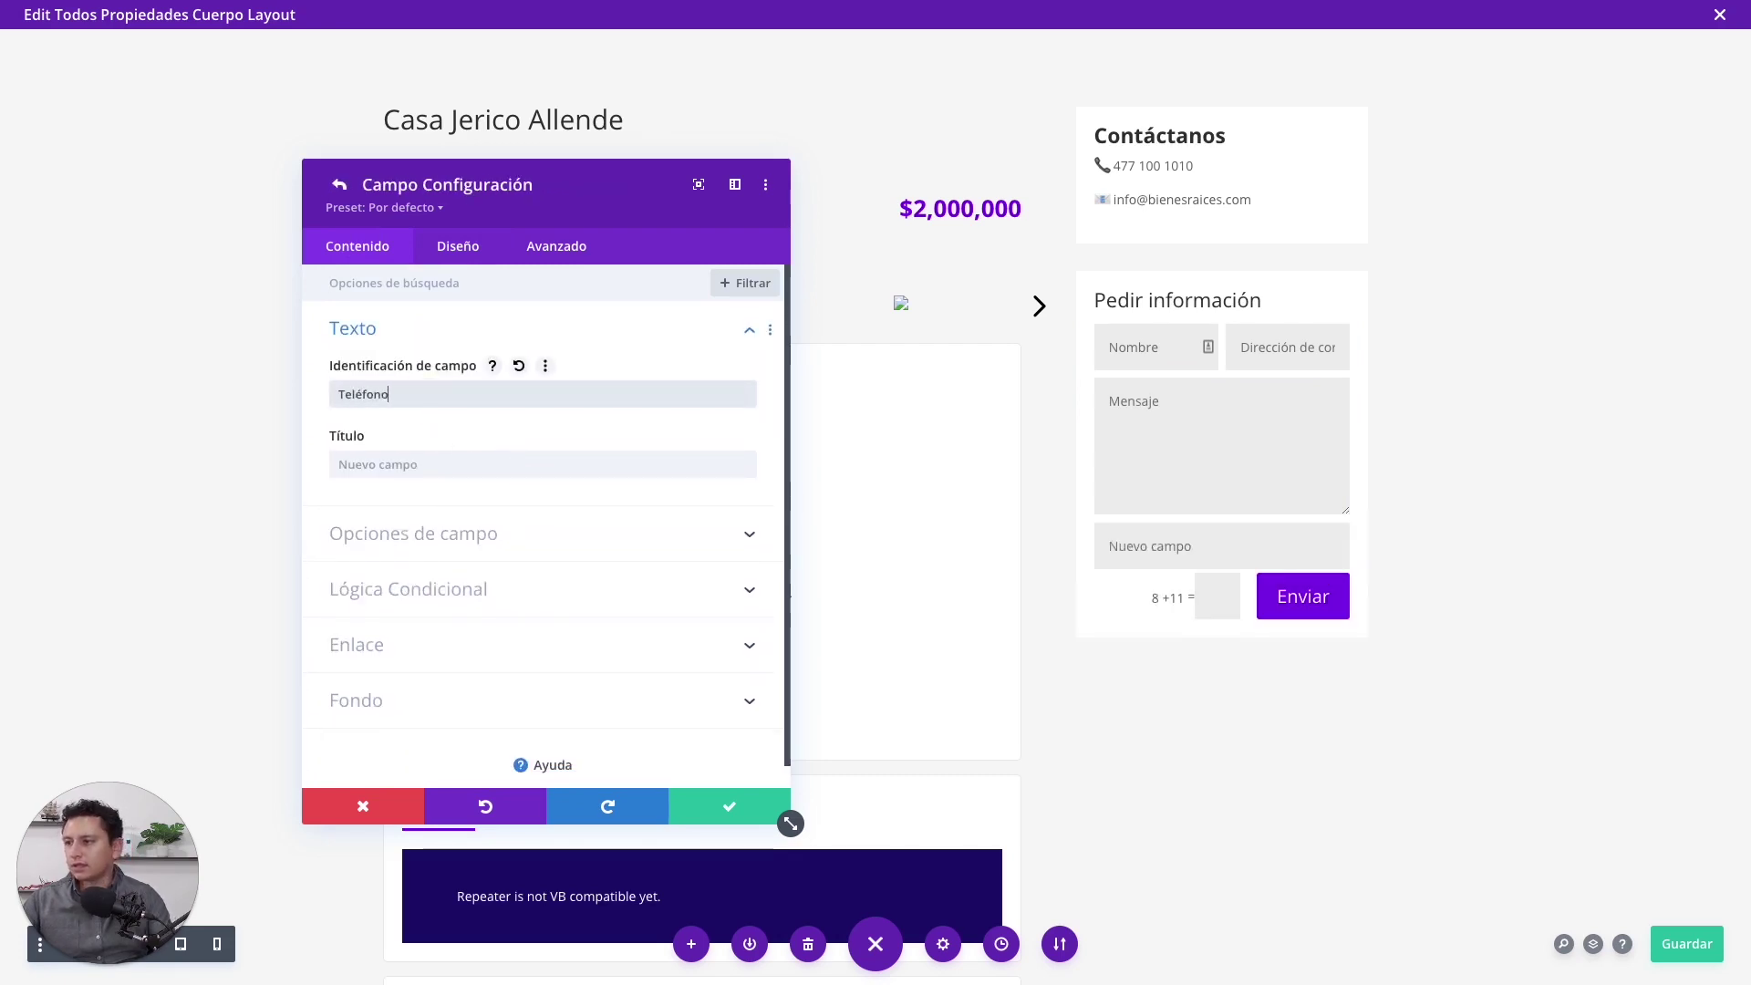
drag(395, 395, 292, 390)
key(ctrl+c)
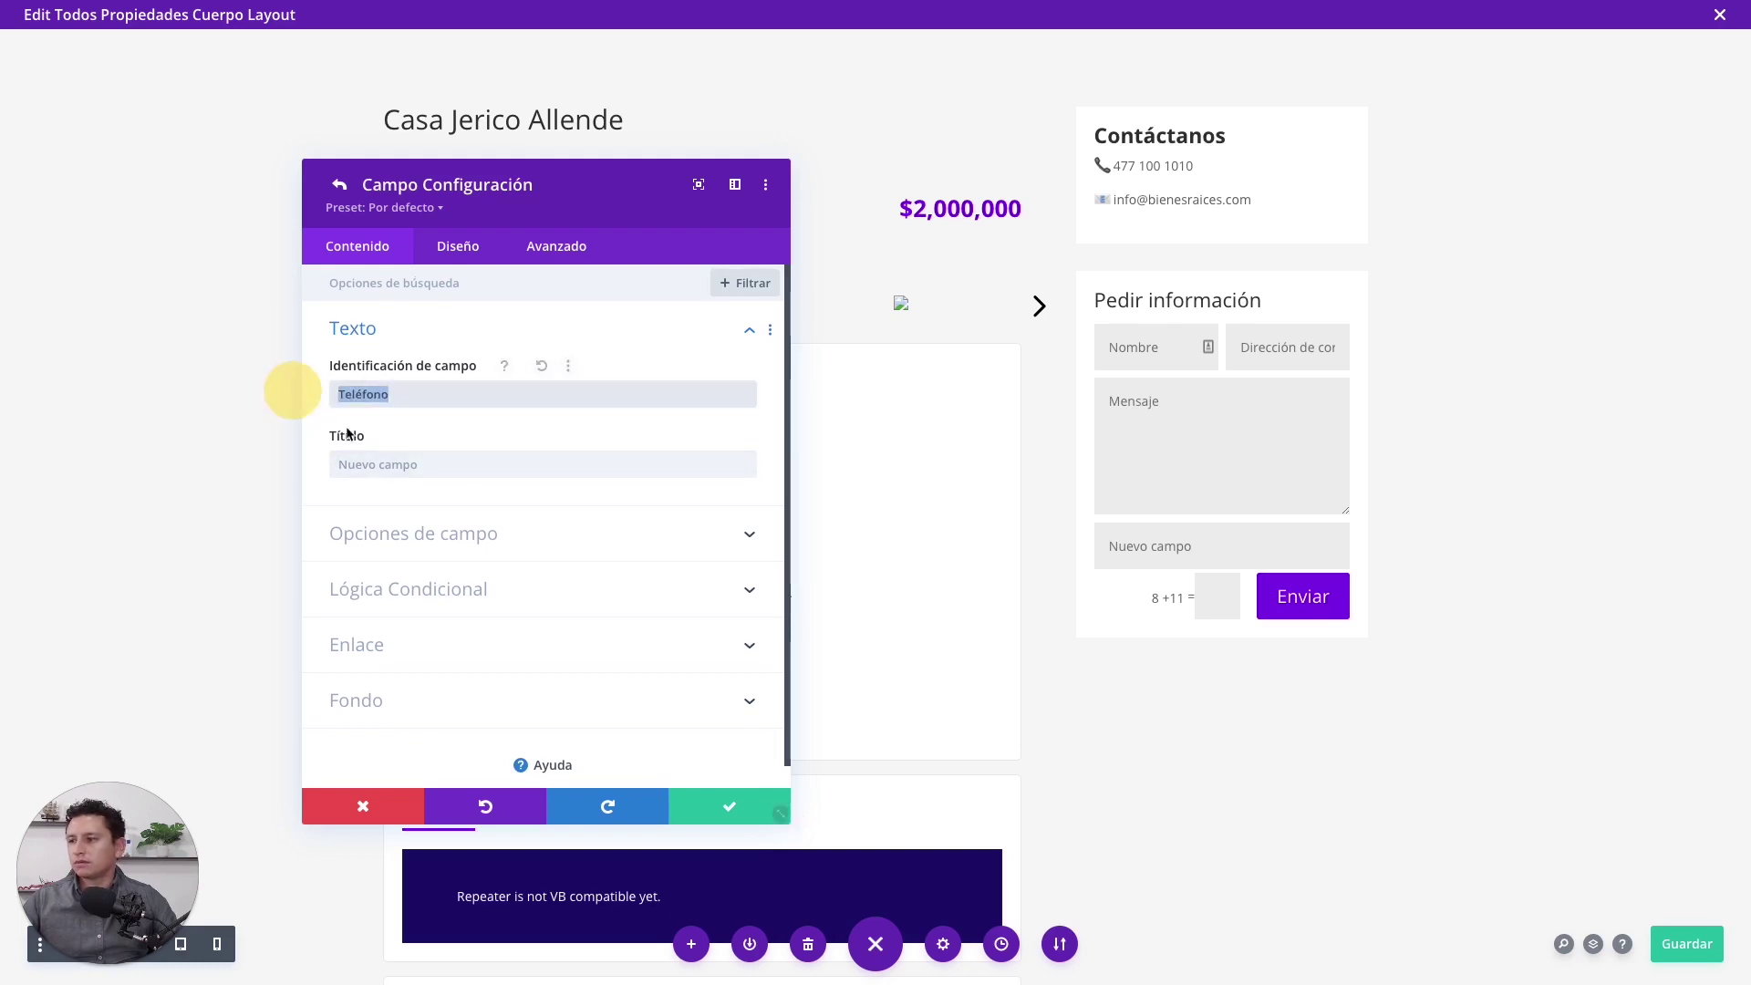
click(369, 461)
key(ctrl+v)
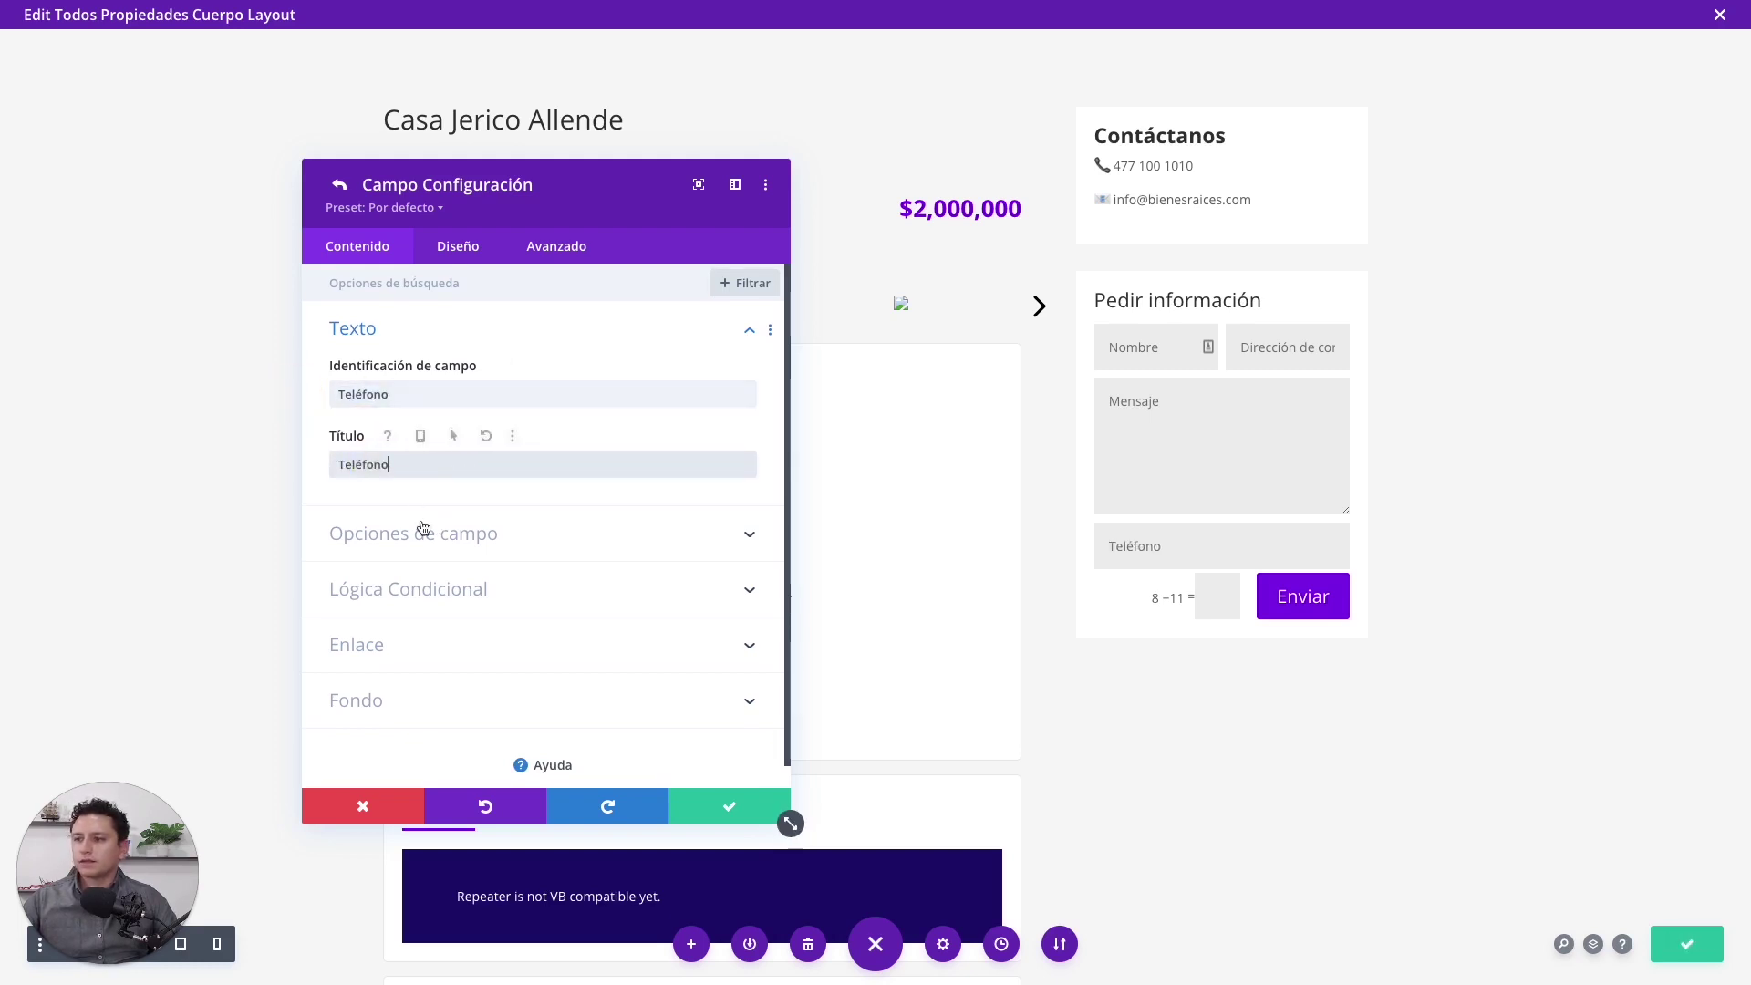
click(417, 546)
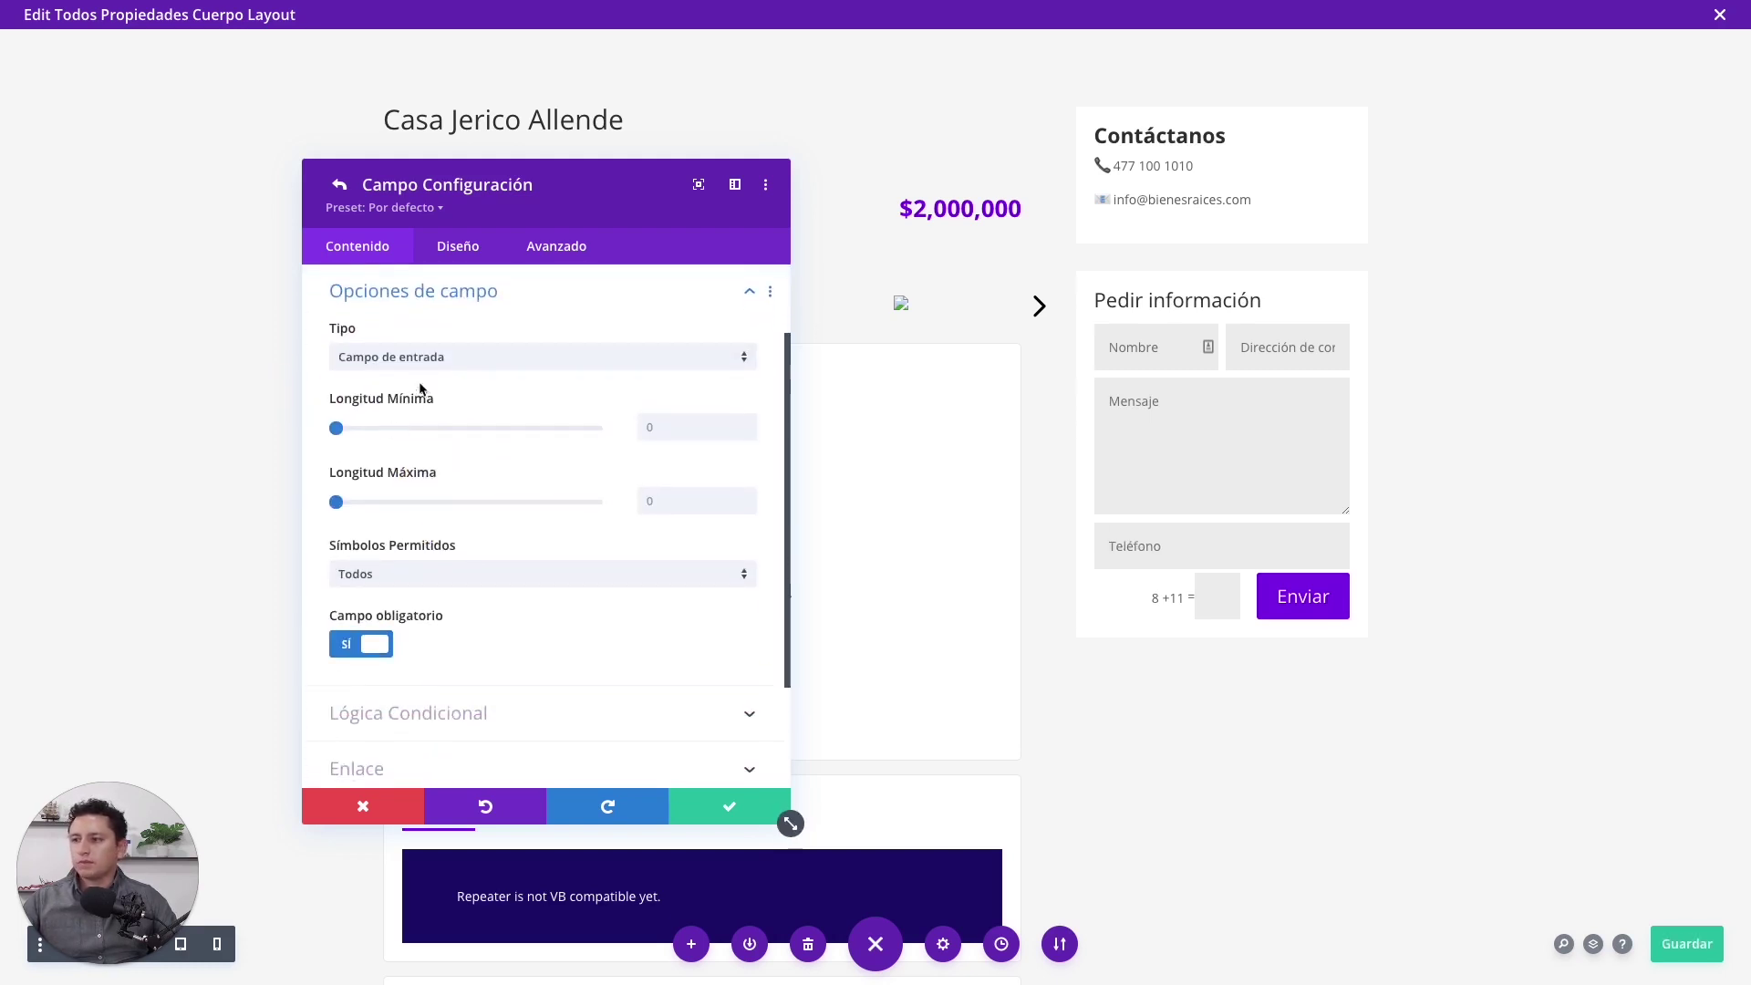
click(422, 358)
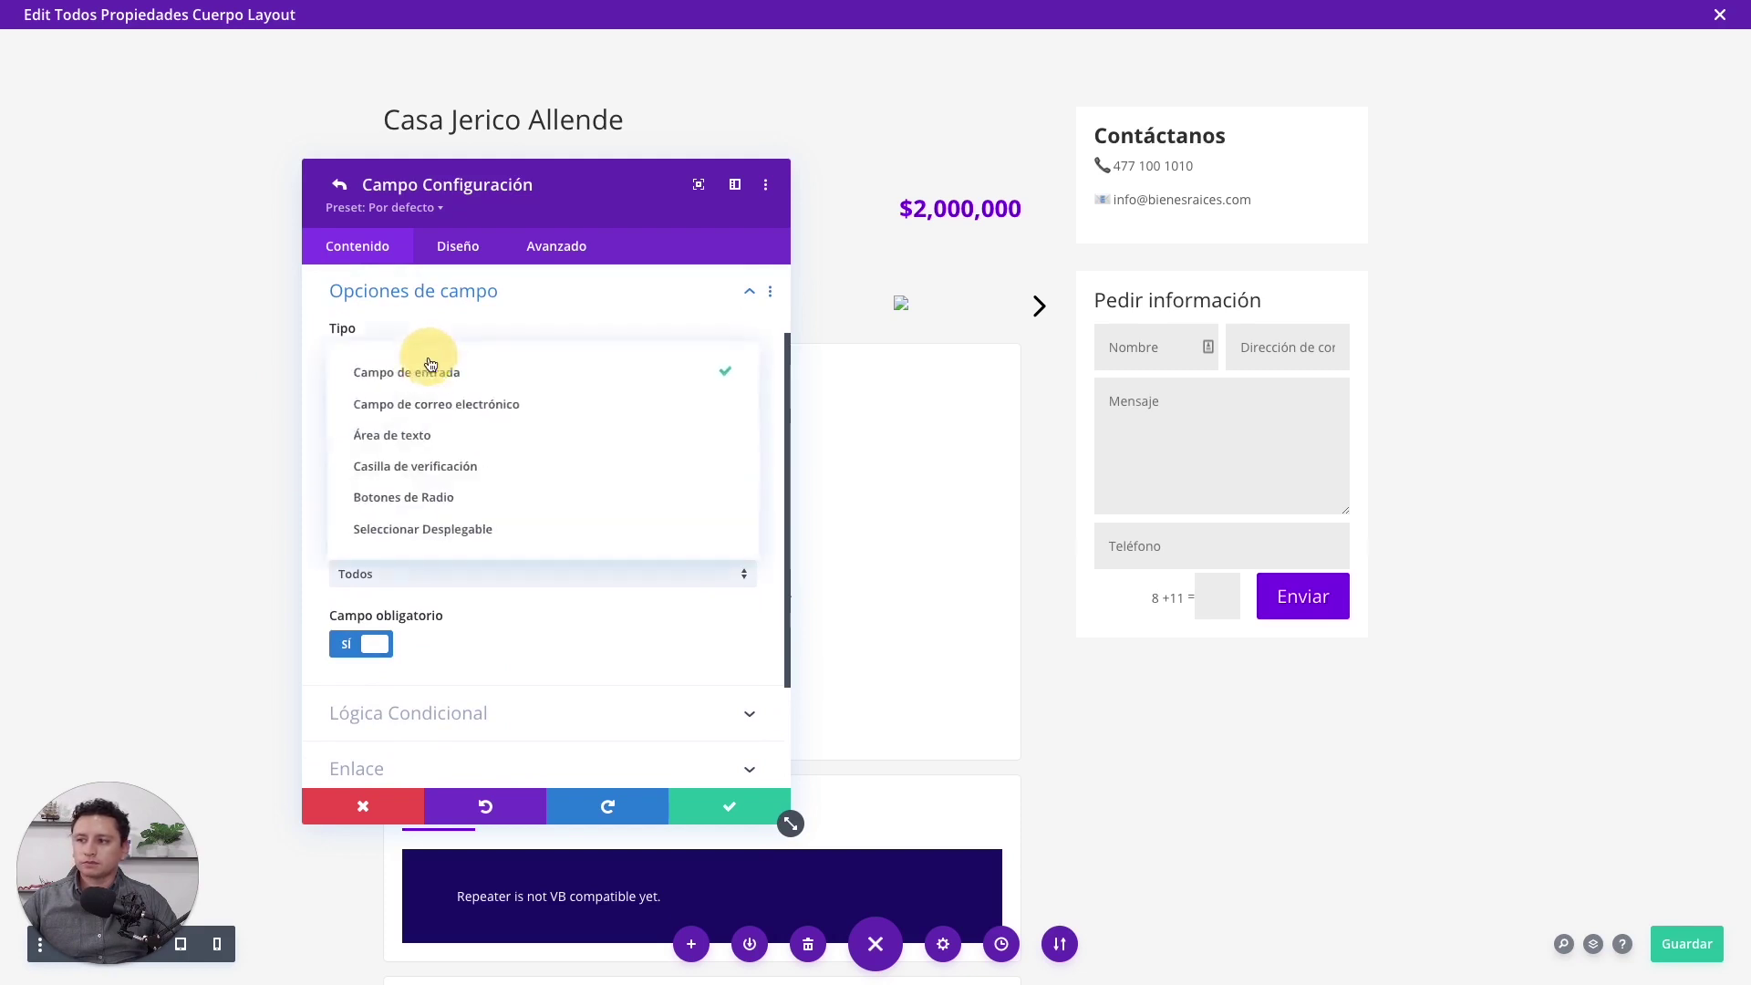
click(318, 479)
Move the Teléfono field between Email and Message and review its options
scroll(461, 583, down, 2)
scroll(431, 462, up, 1)
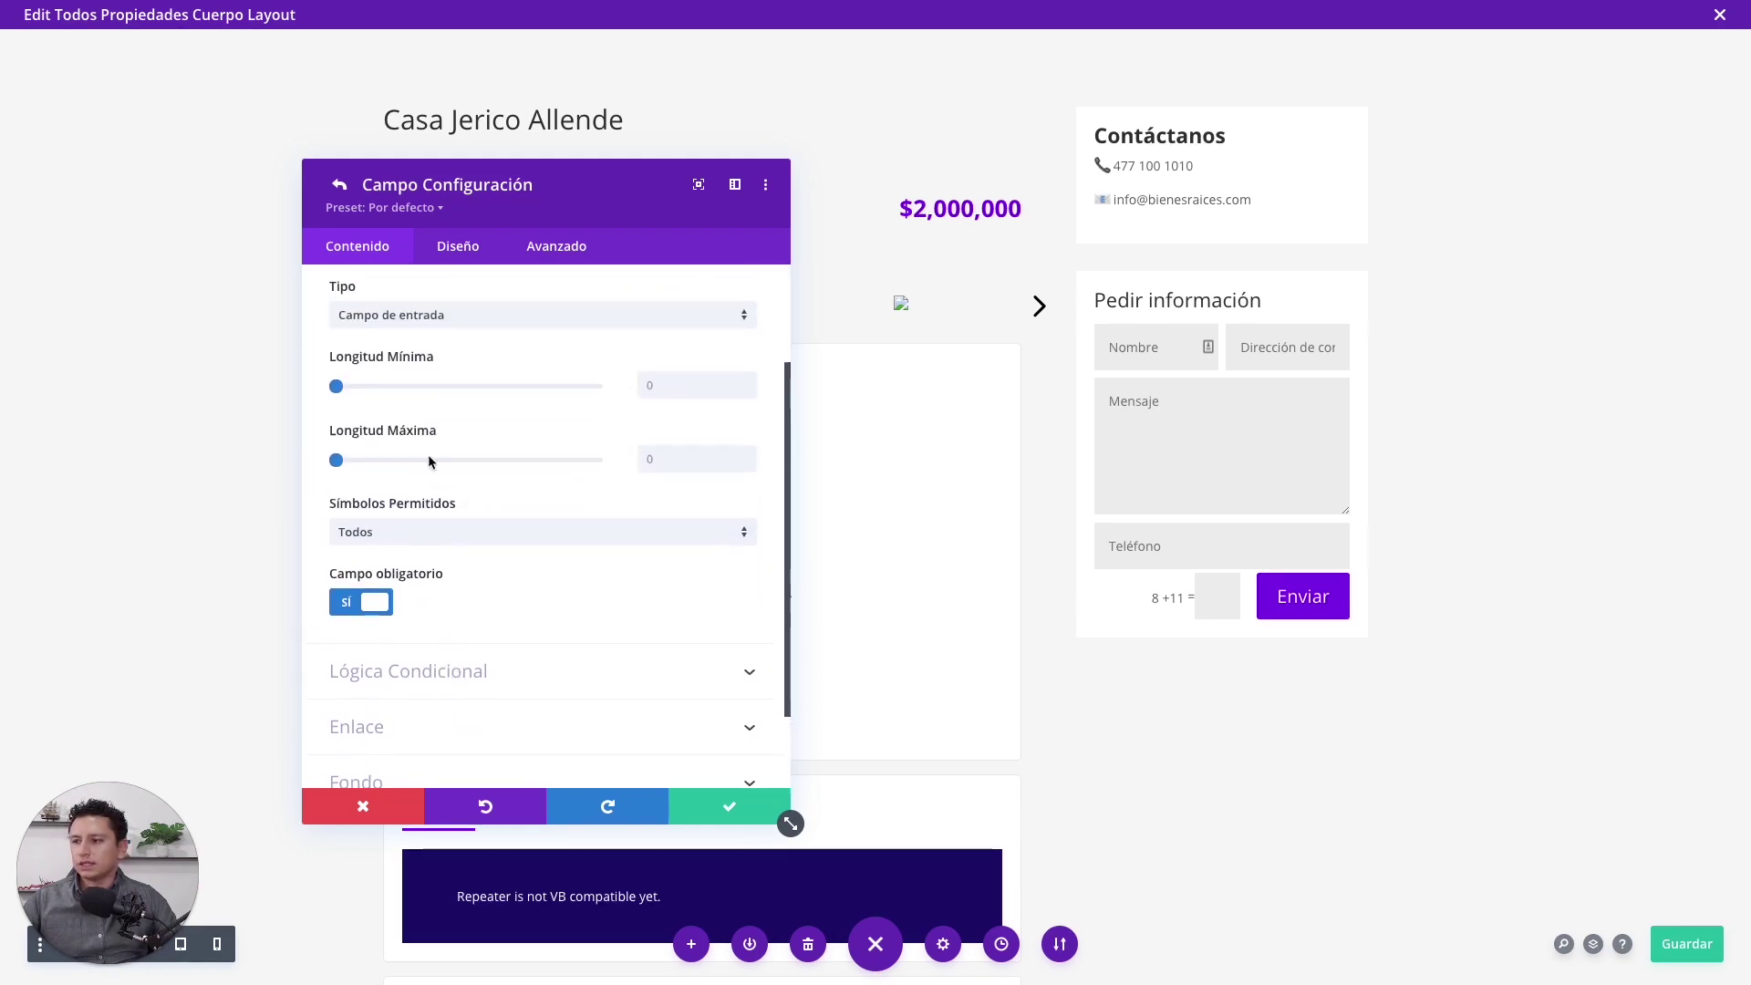
click(341, 186)
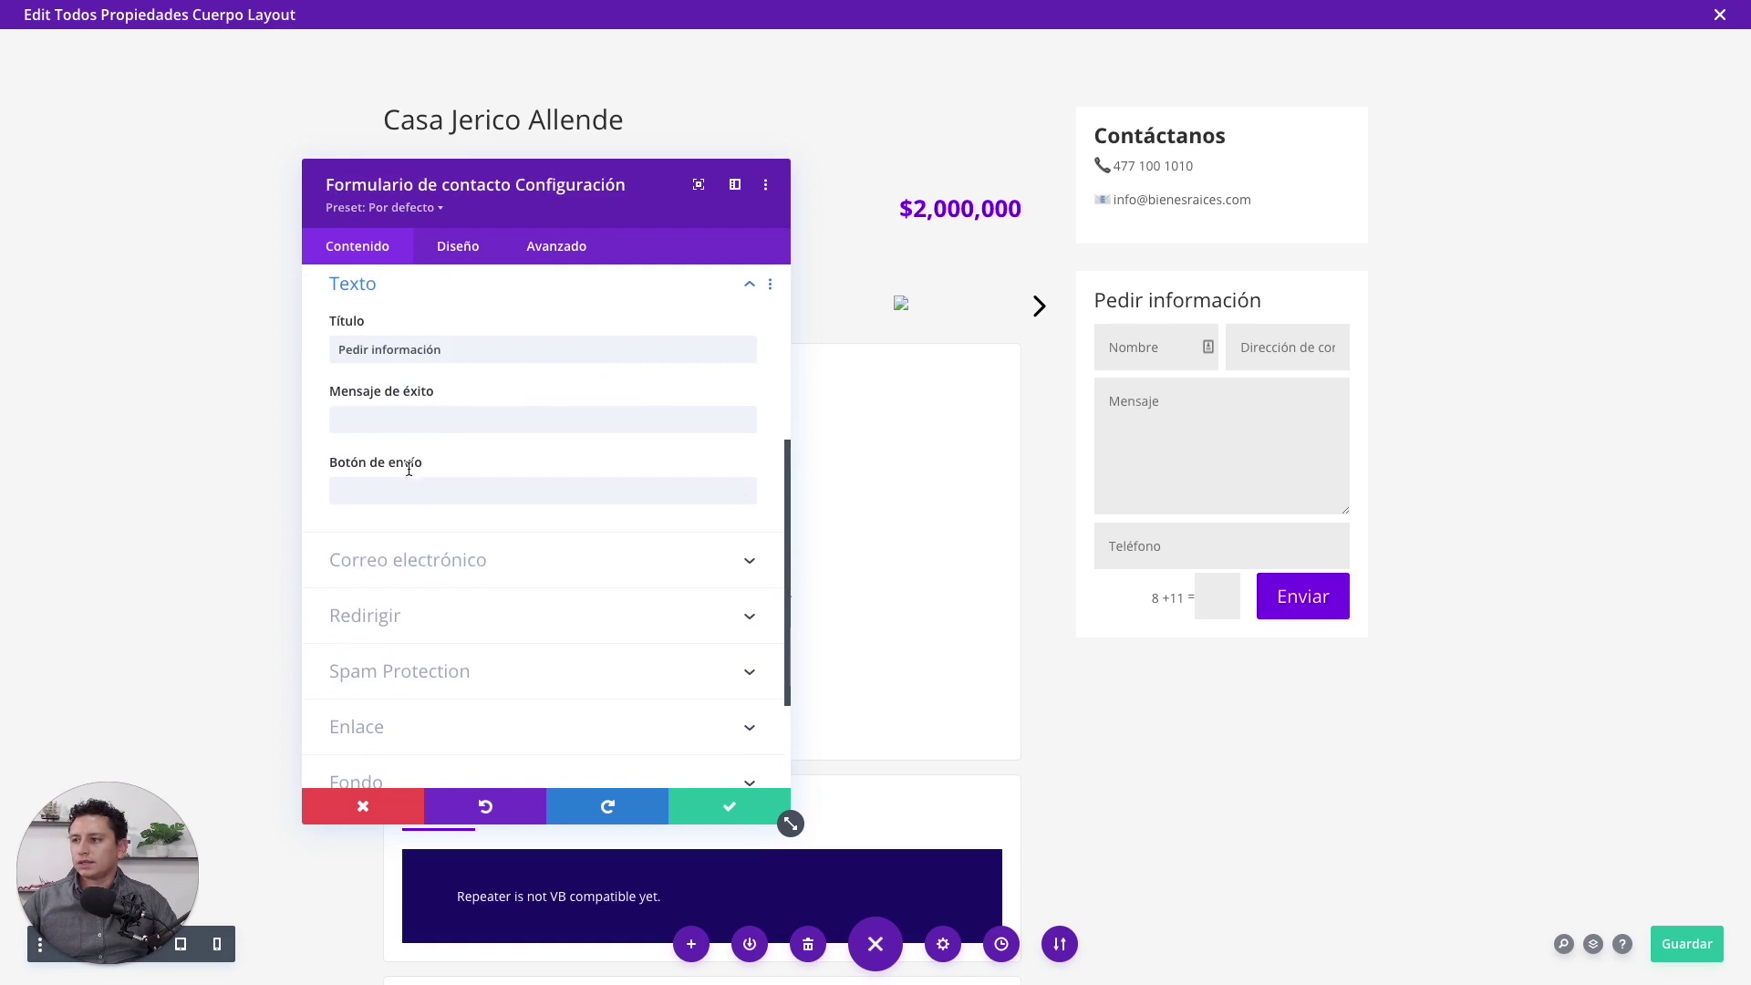
scroll(615, 688, up, 4)
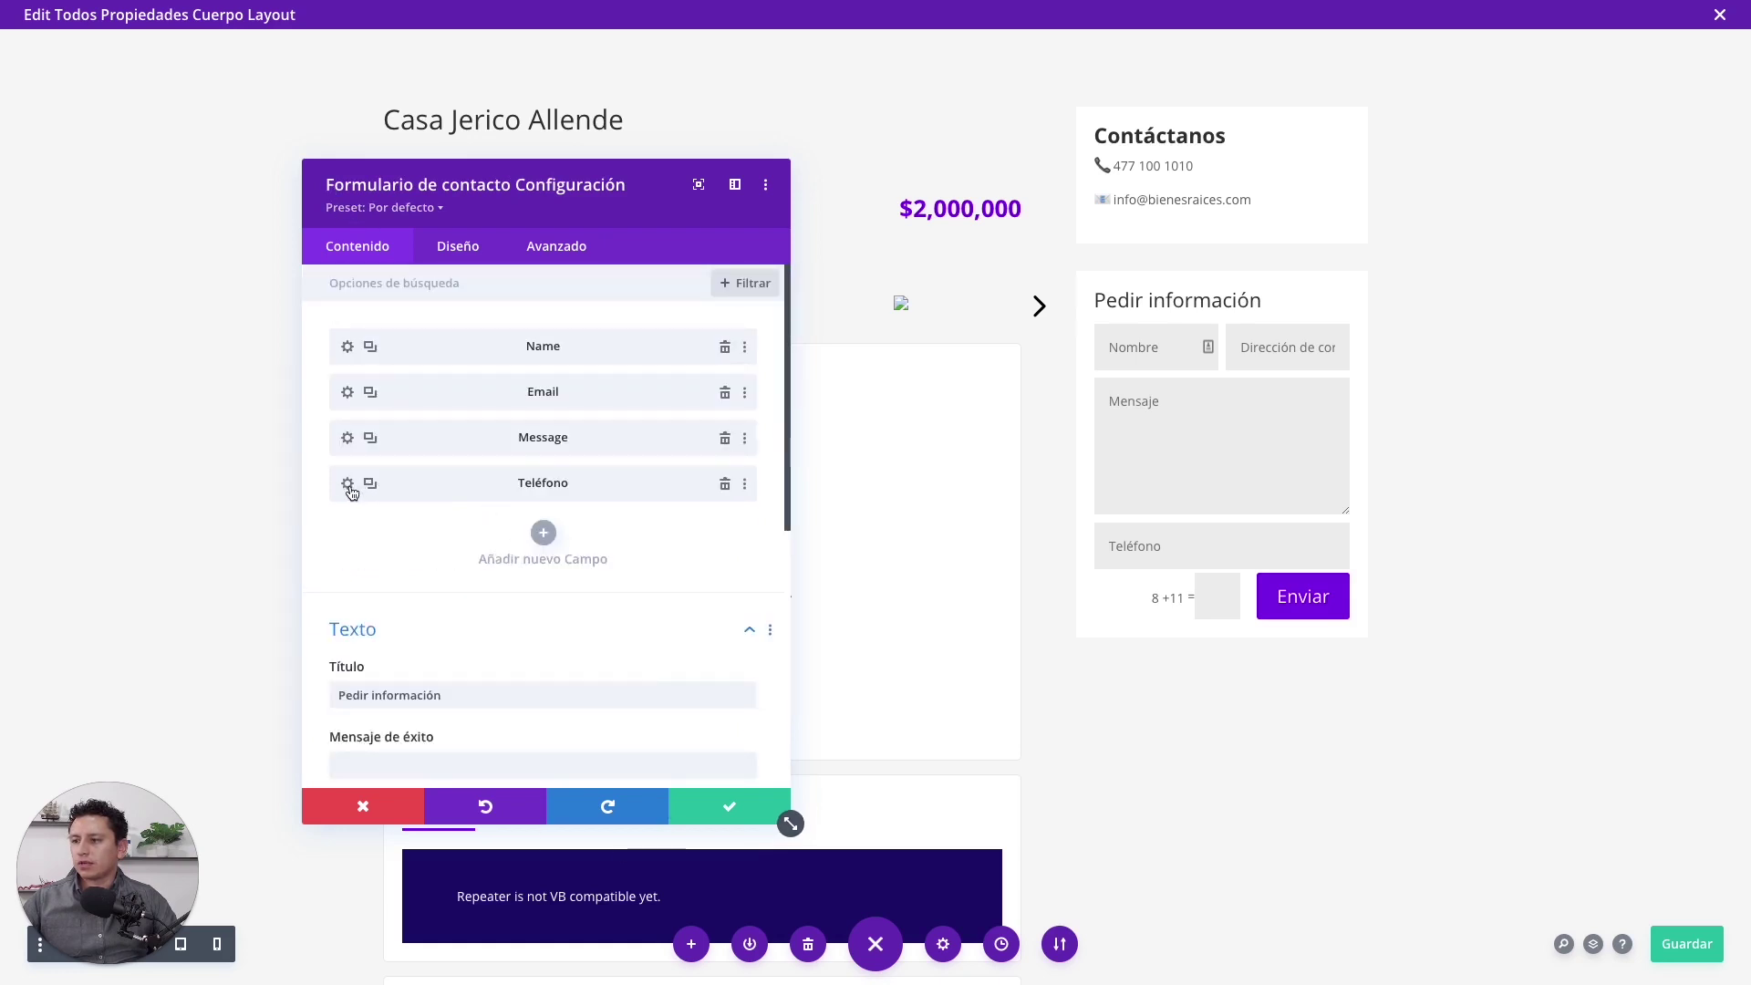
drag(351, 492, 344, 446)
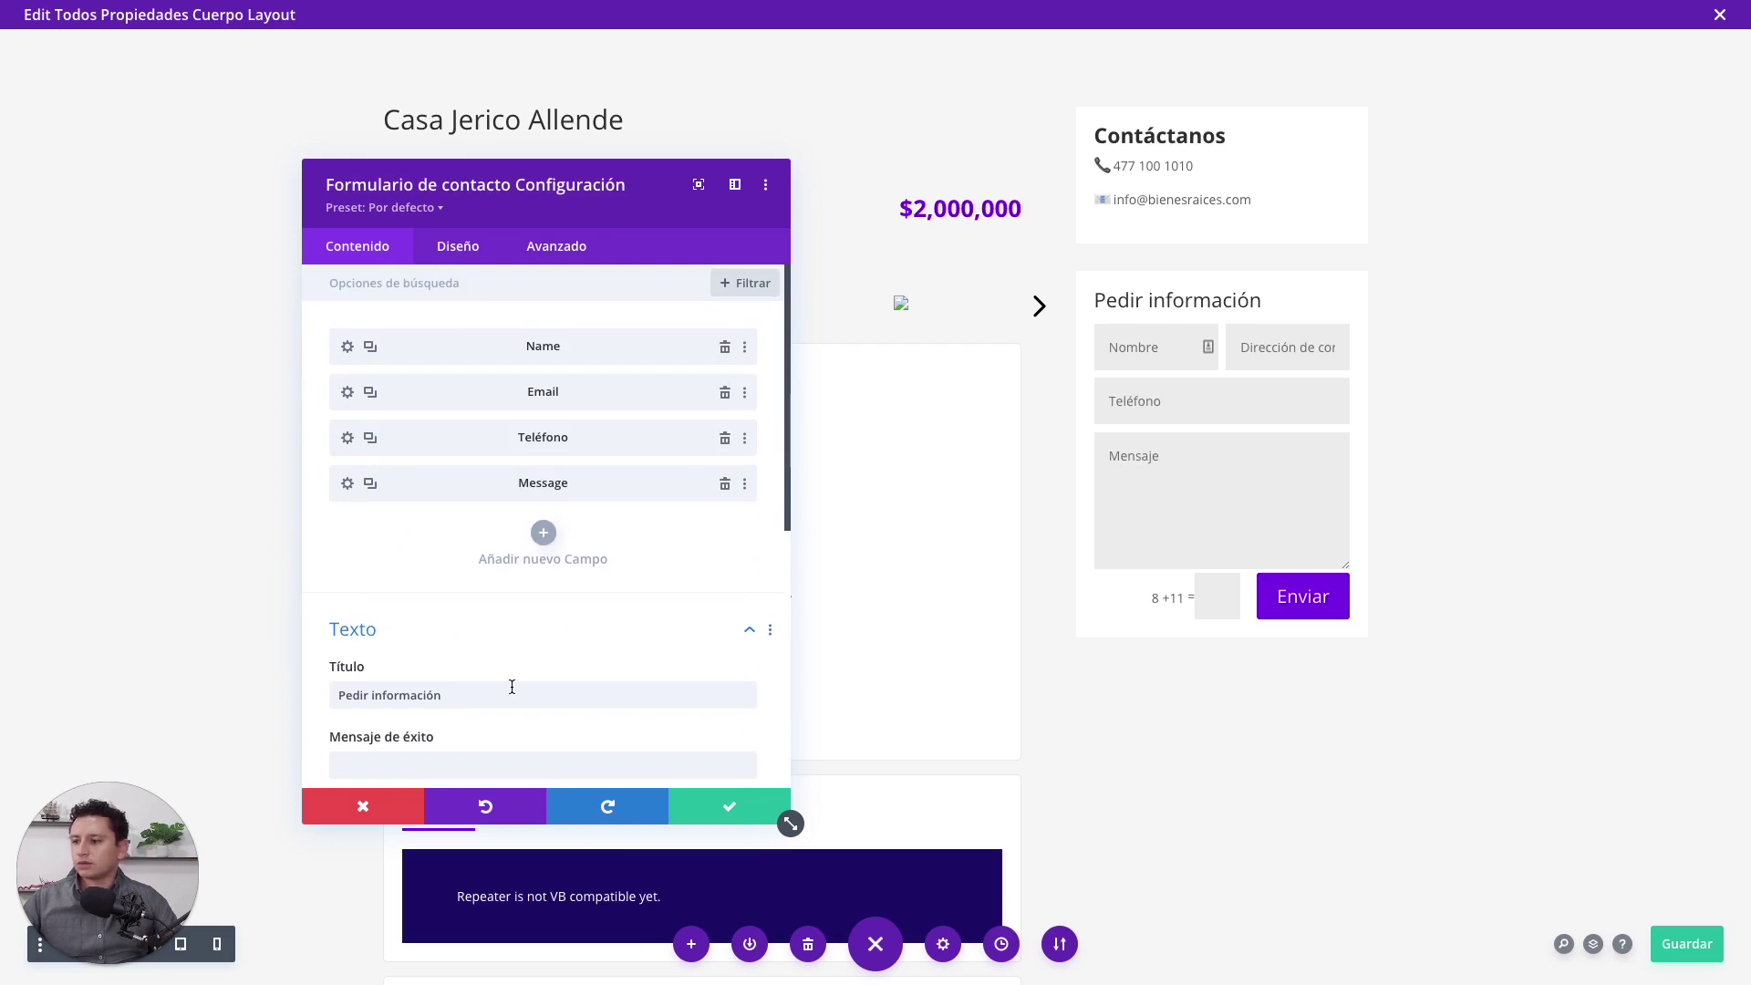
click(347, 439)
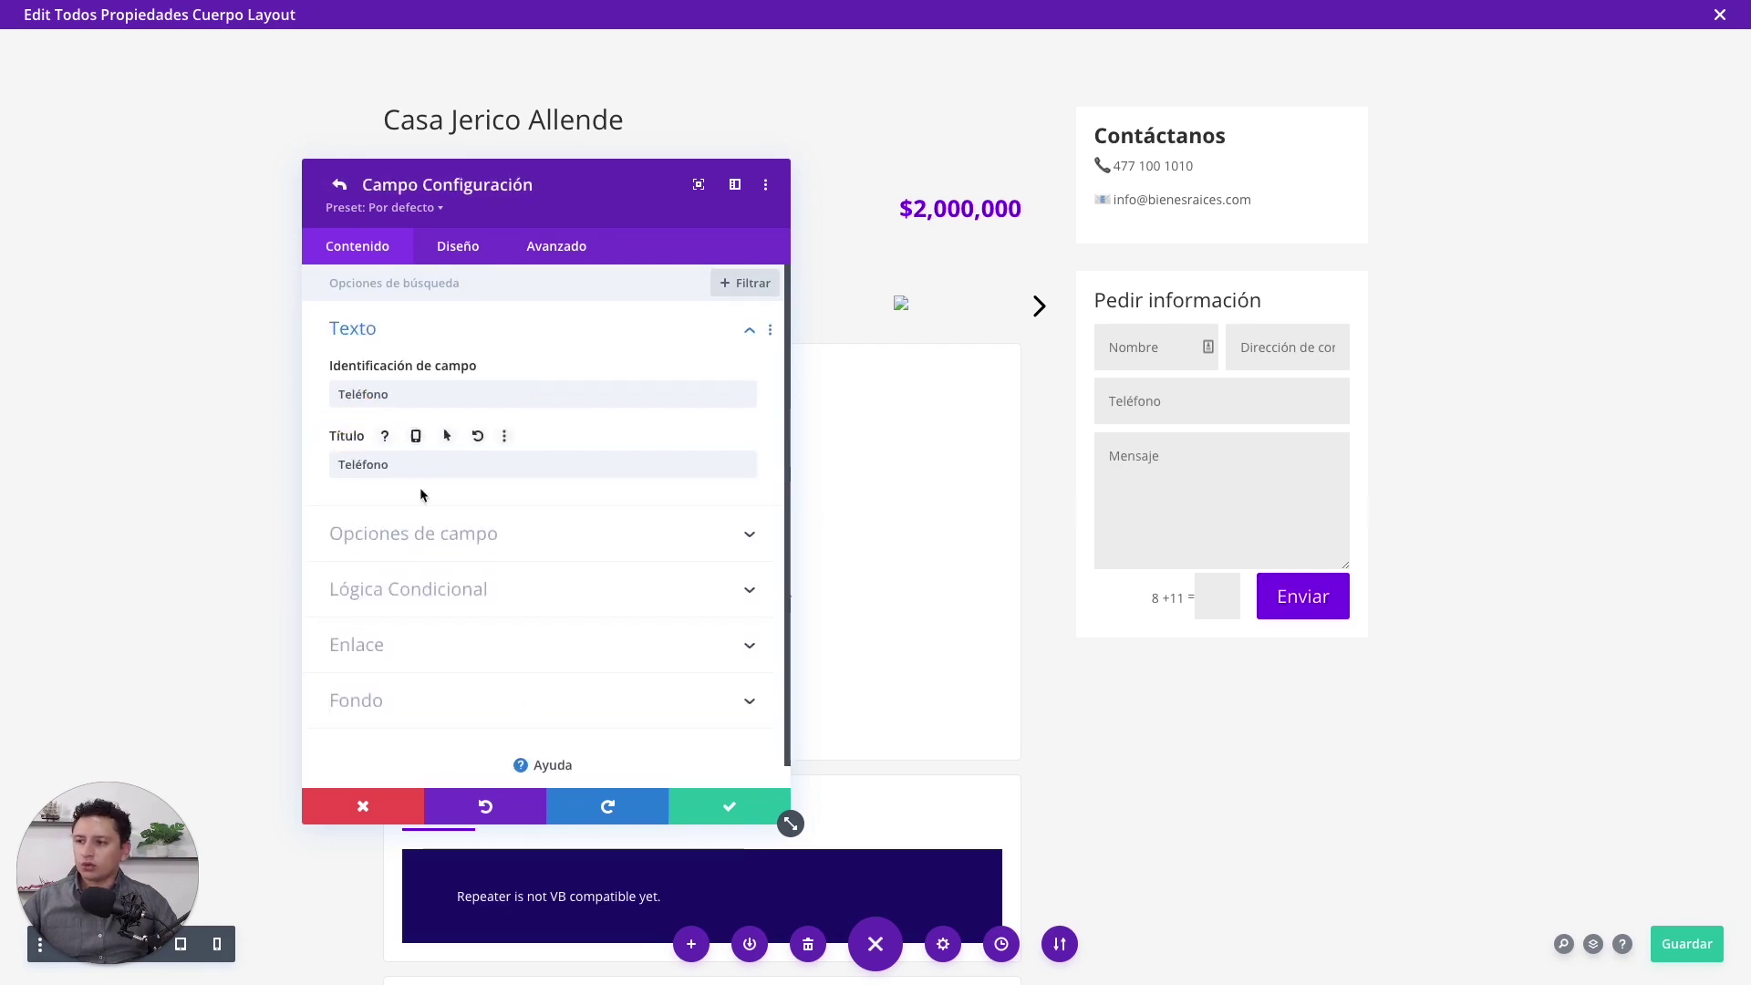
click(441, 550)
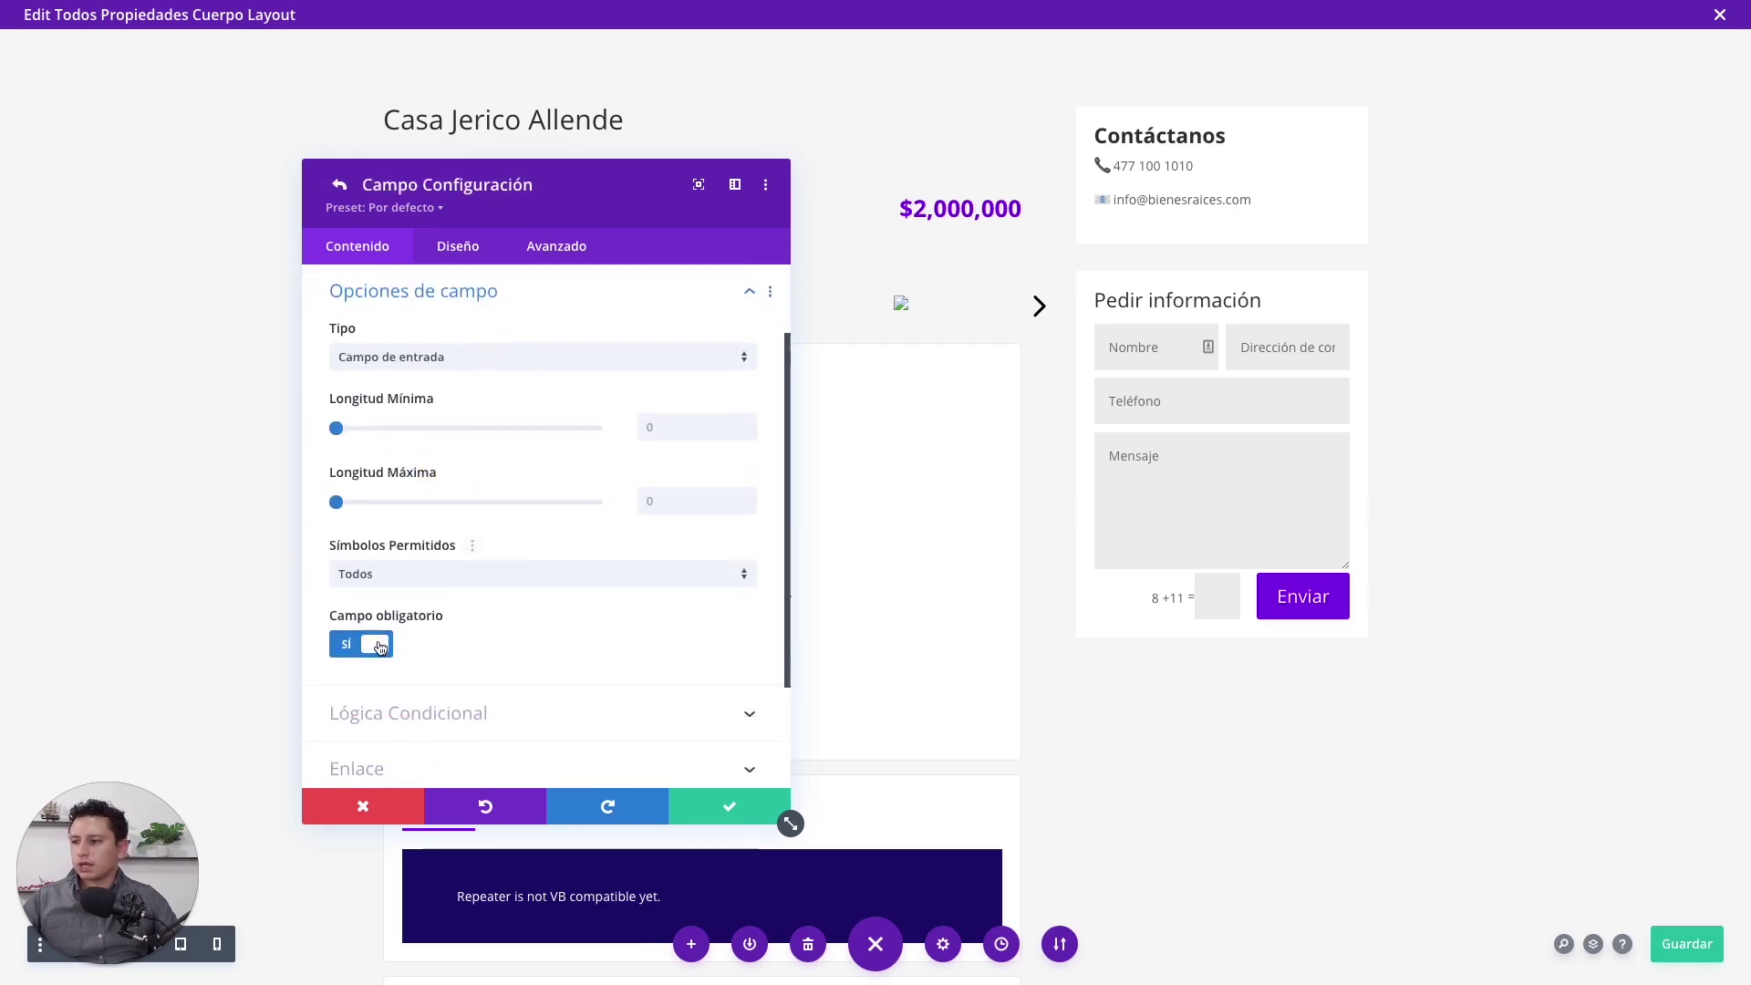
click(339, 184)
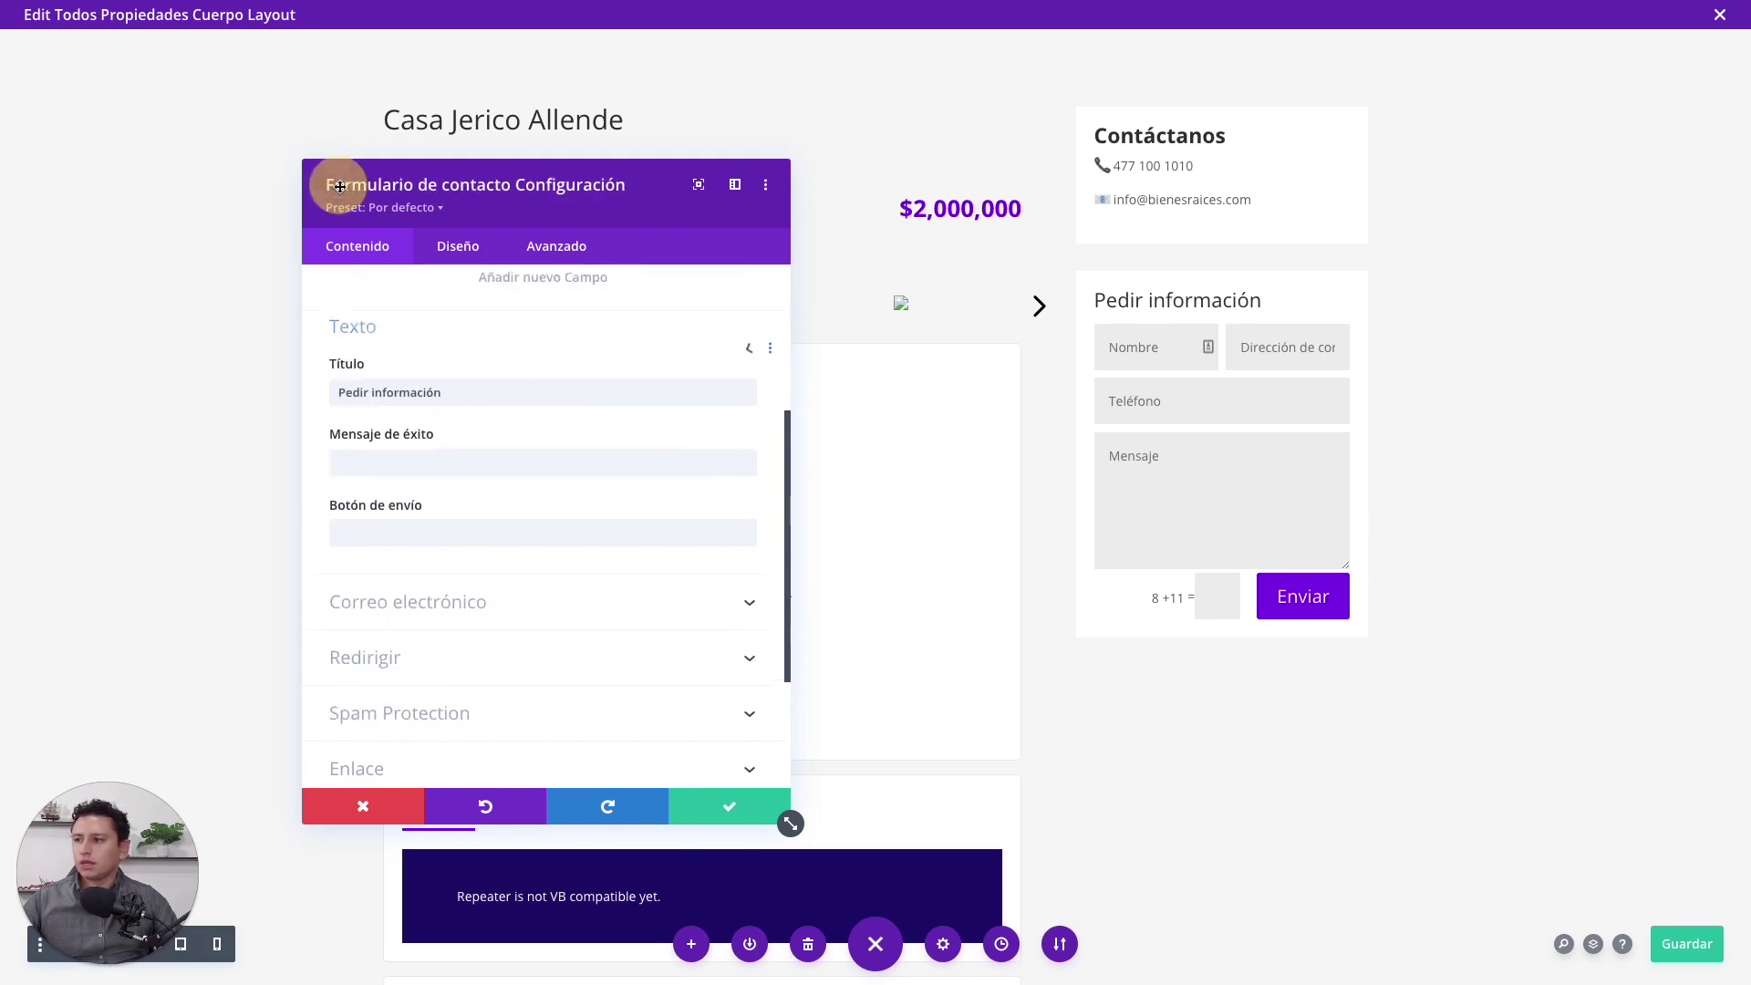
Review the form's recipient e-mail settings, then close the contact form settings
scroll(419, 483, down, 2)
click(449, 503)
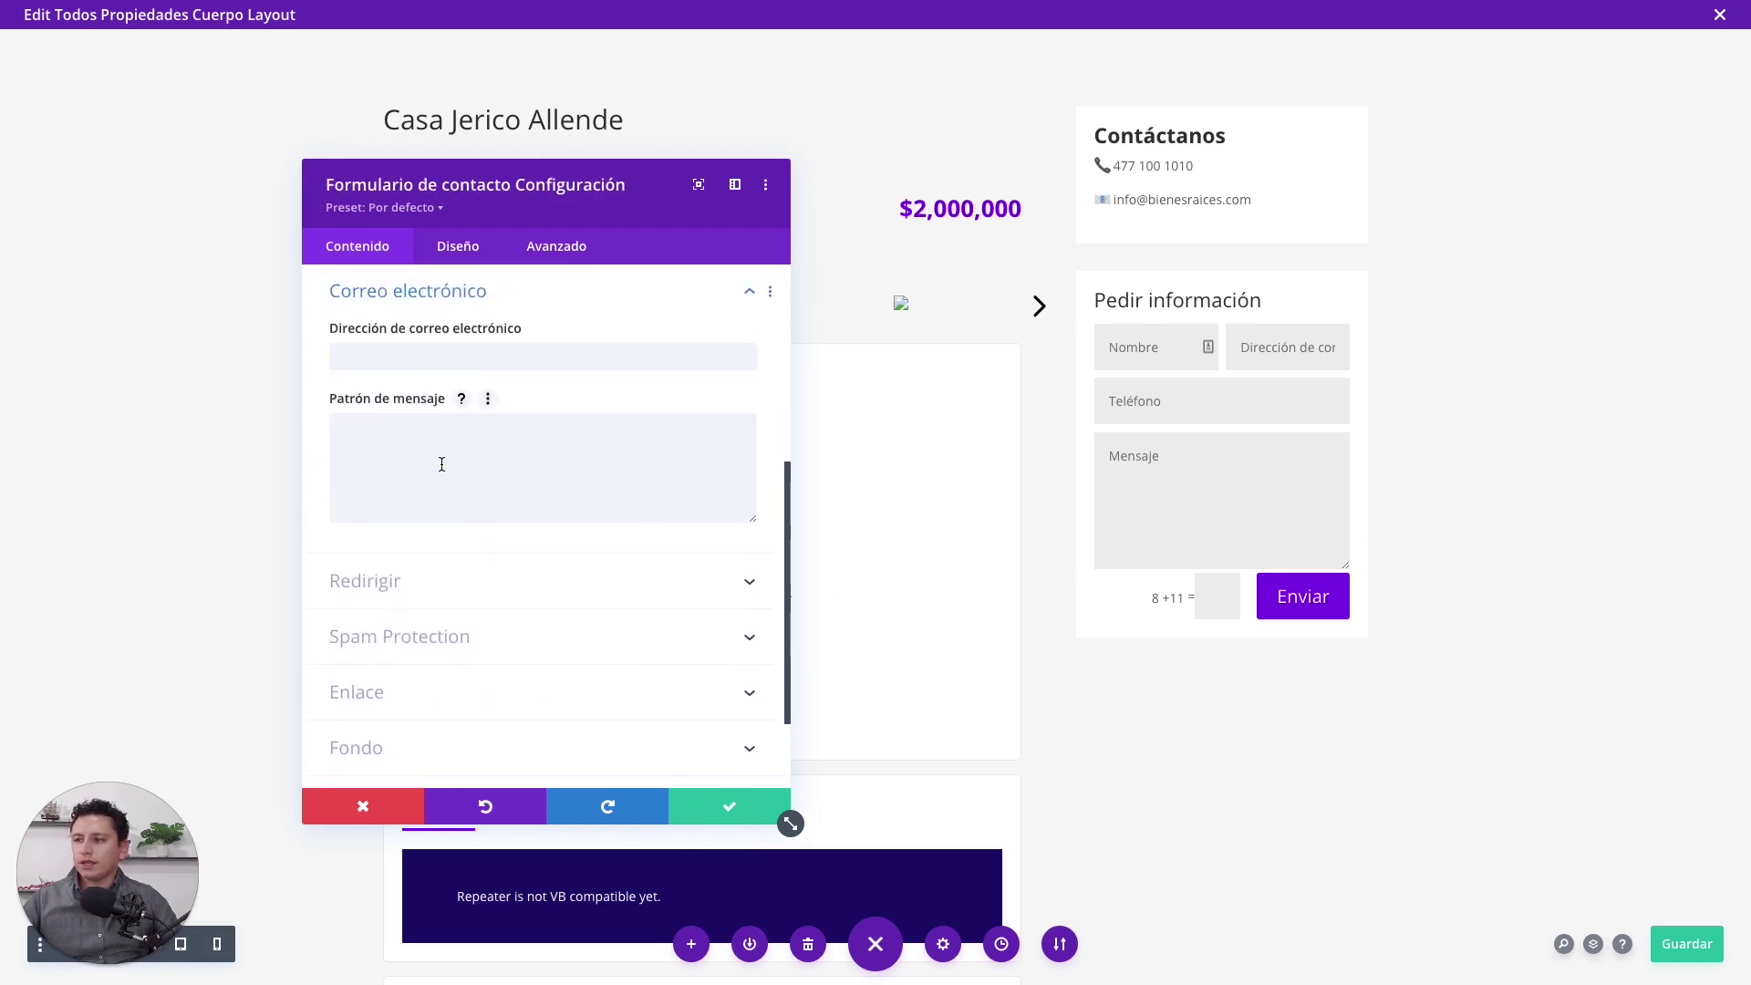
scroll(442, 462, up, 1)
click(436, 386)
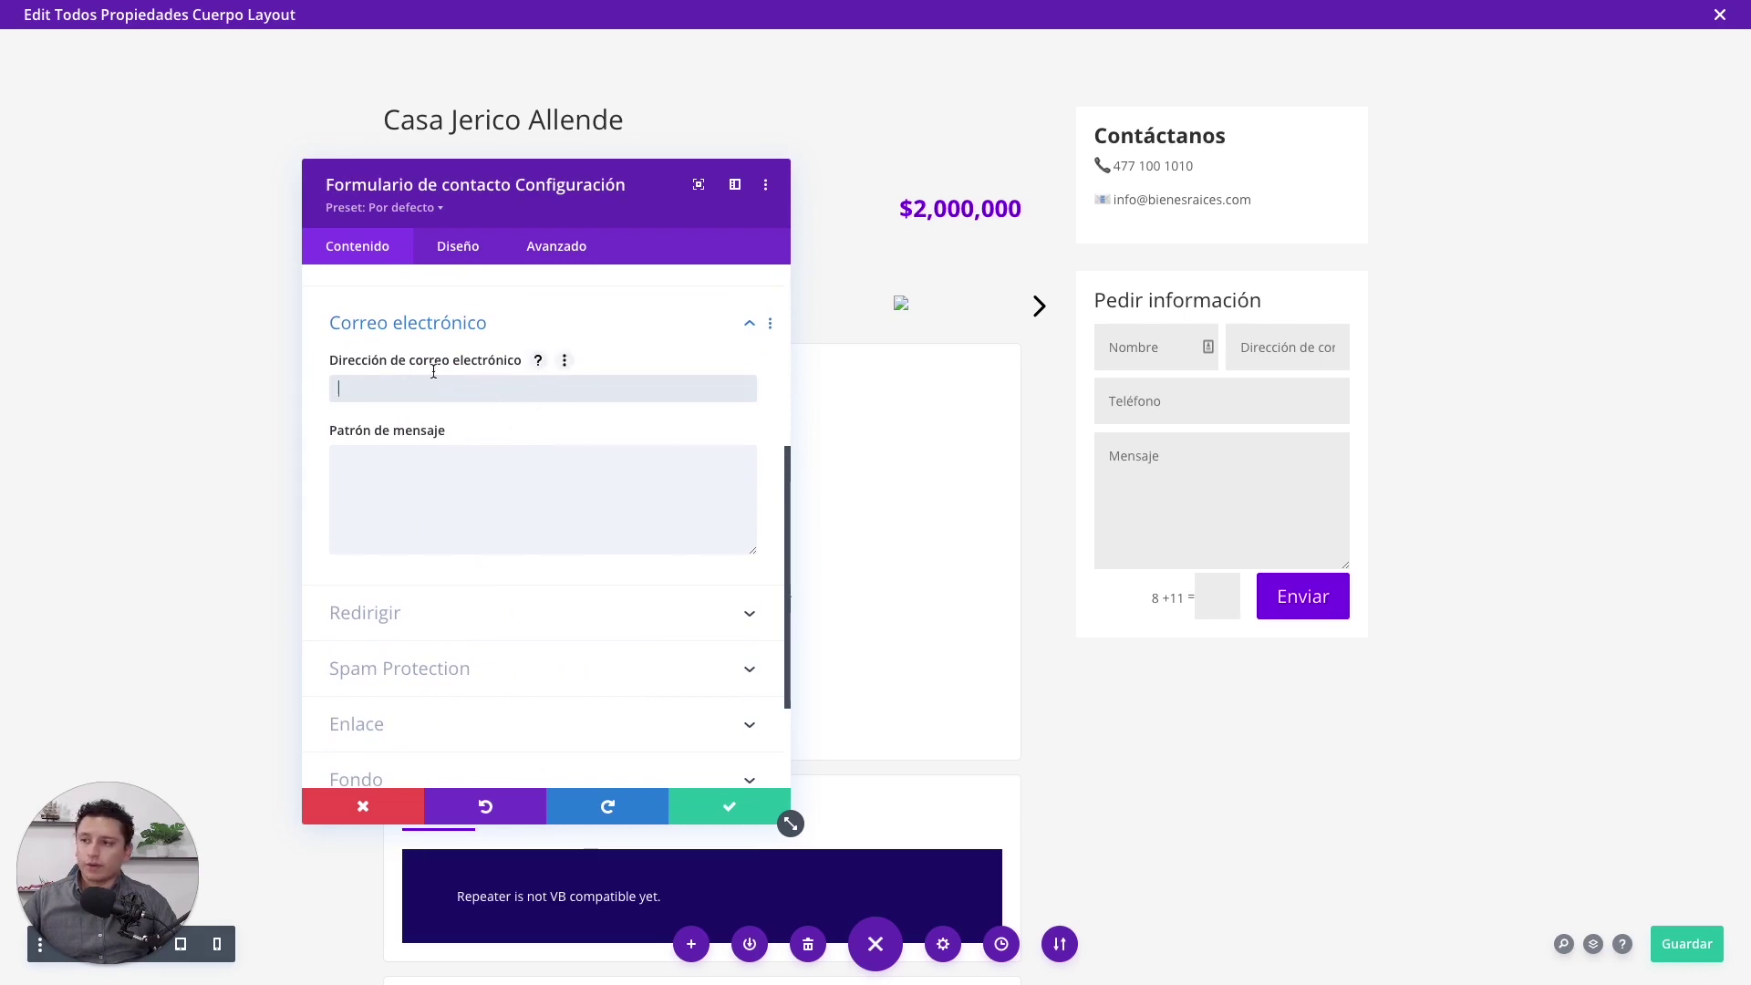
scroll(561, 565, down, 3)
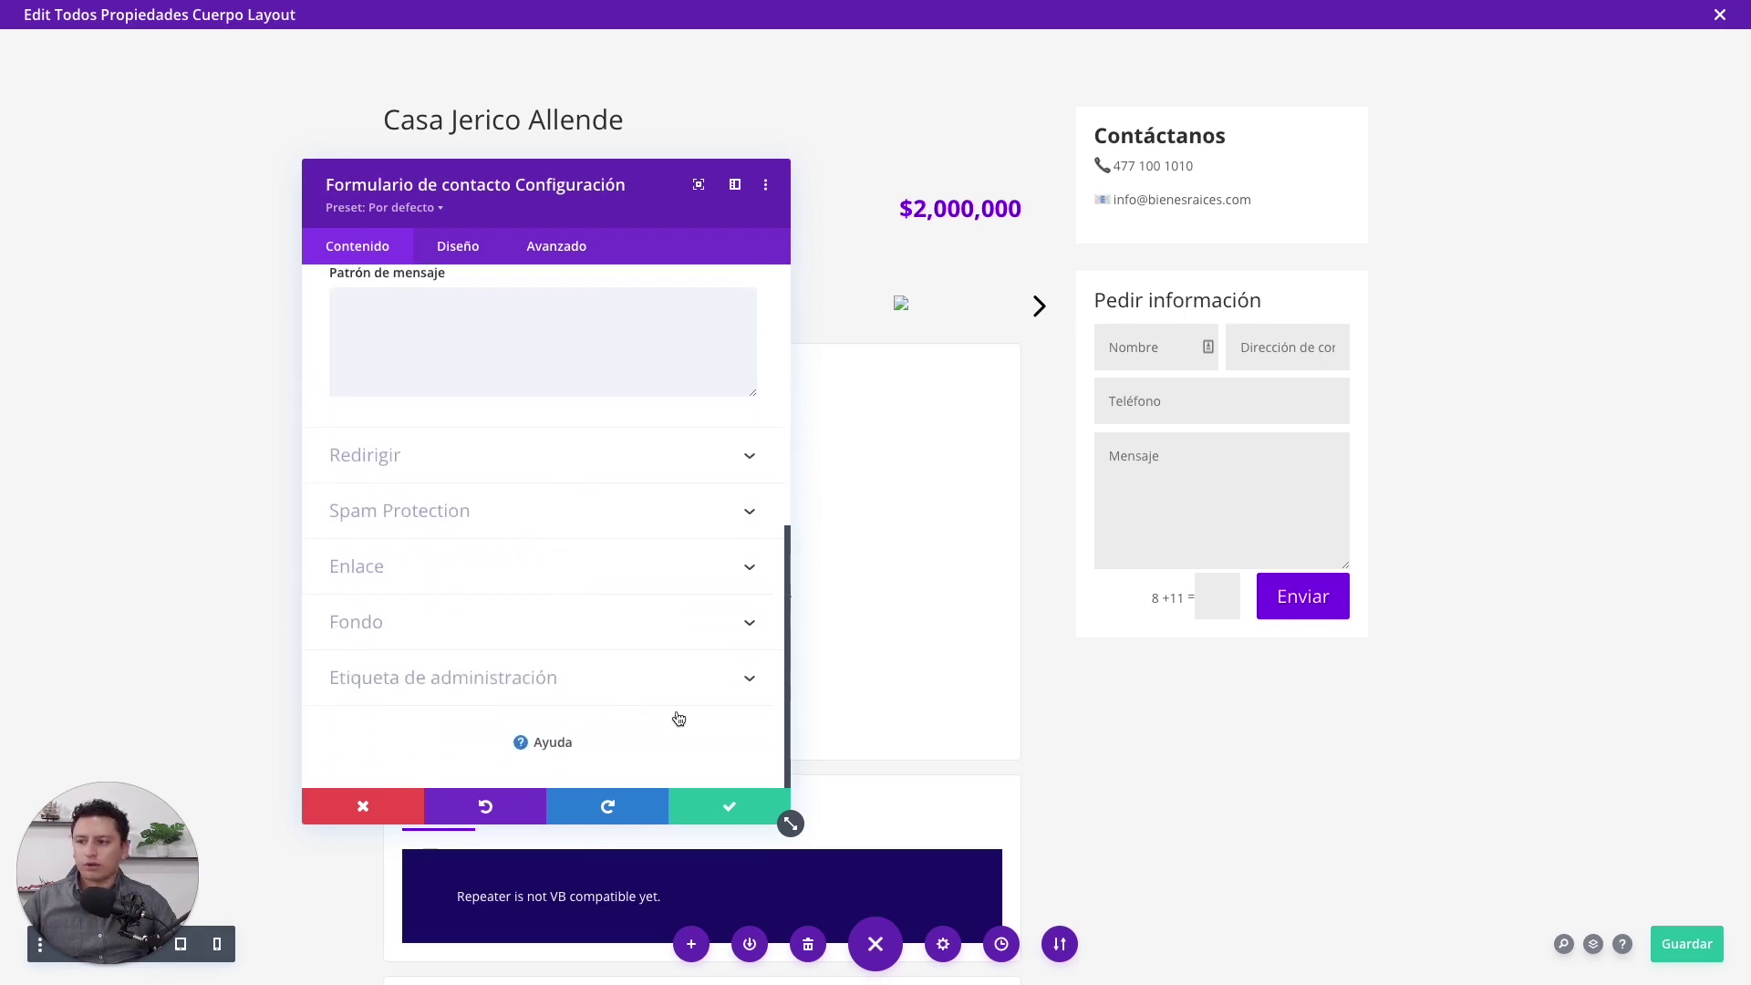
click(721, 810)
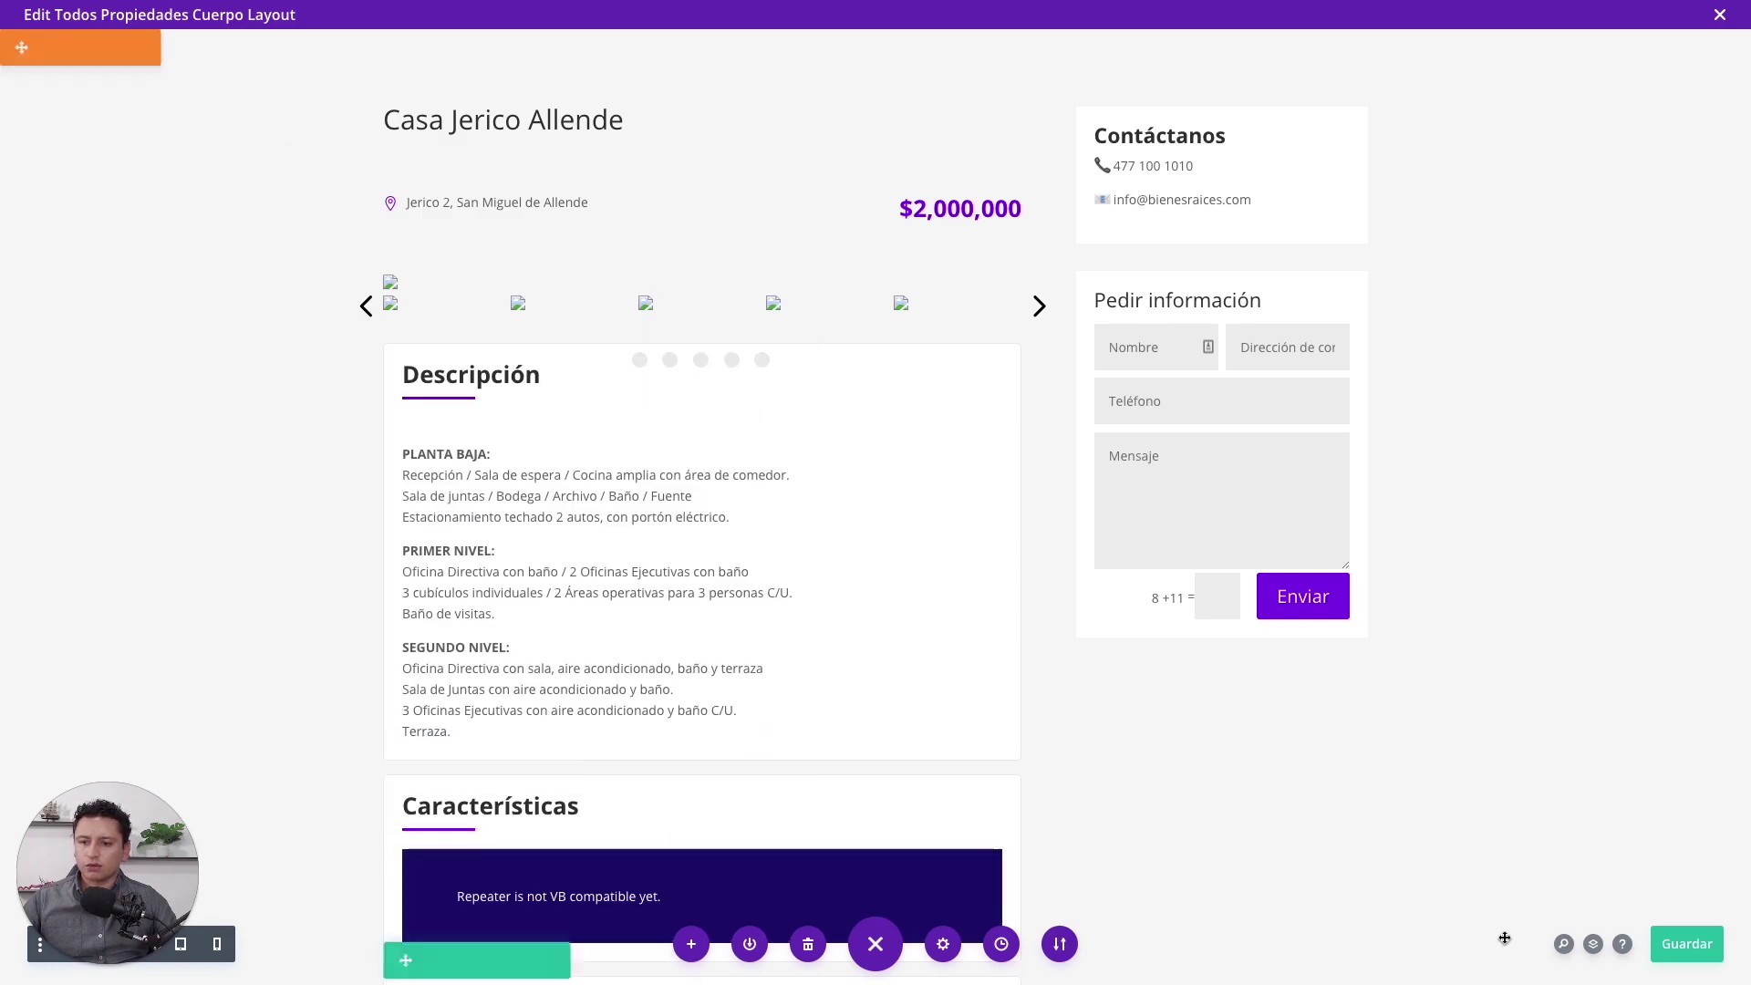
Save the layout and scroll to review the Contáctanos block and Pedir información form
click(1683, 943)
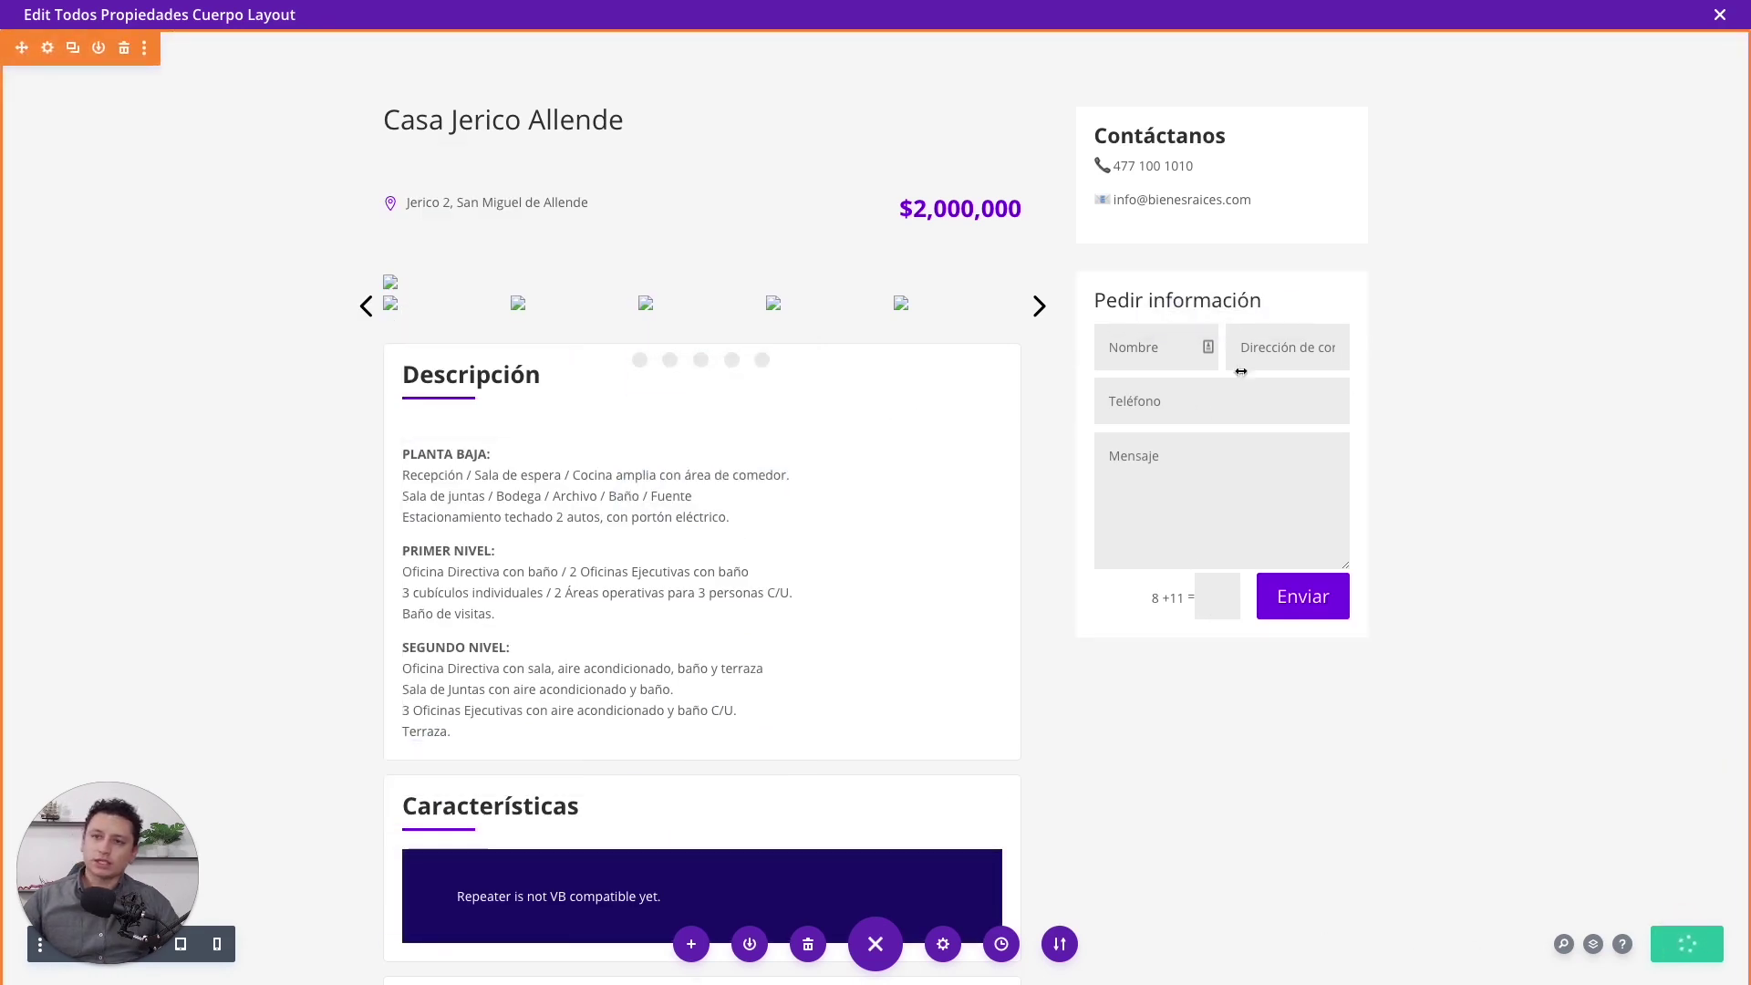
scroll(925, 421, down, 7)
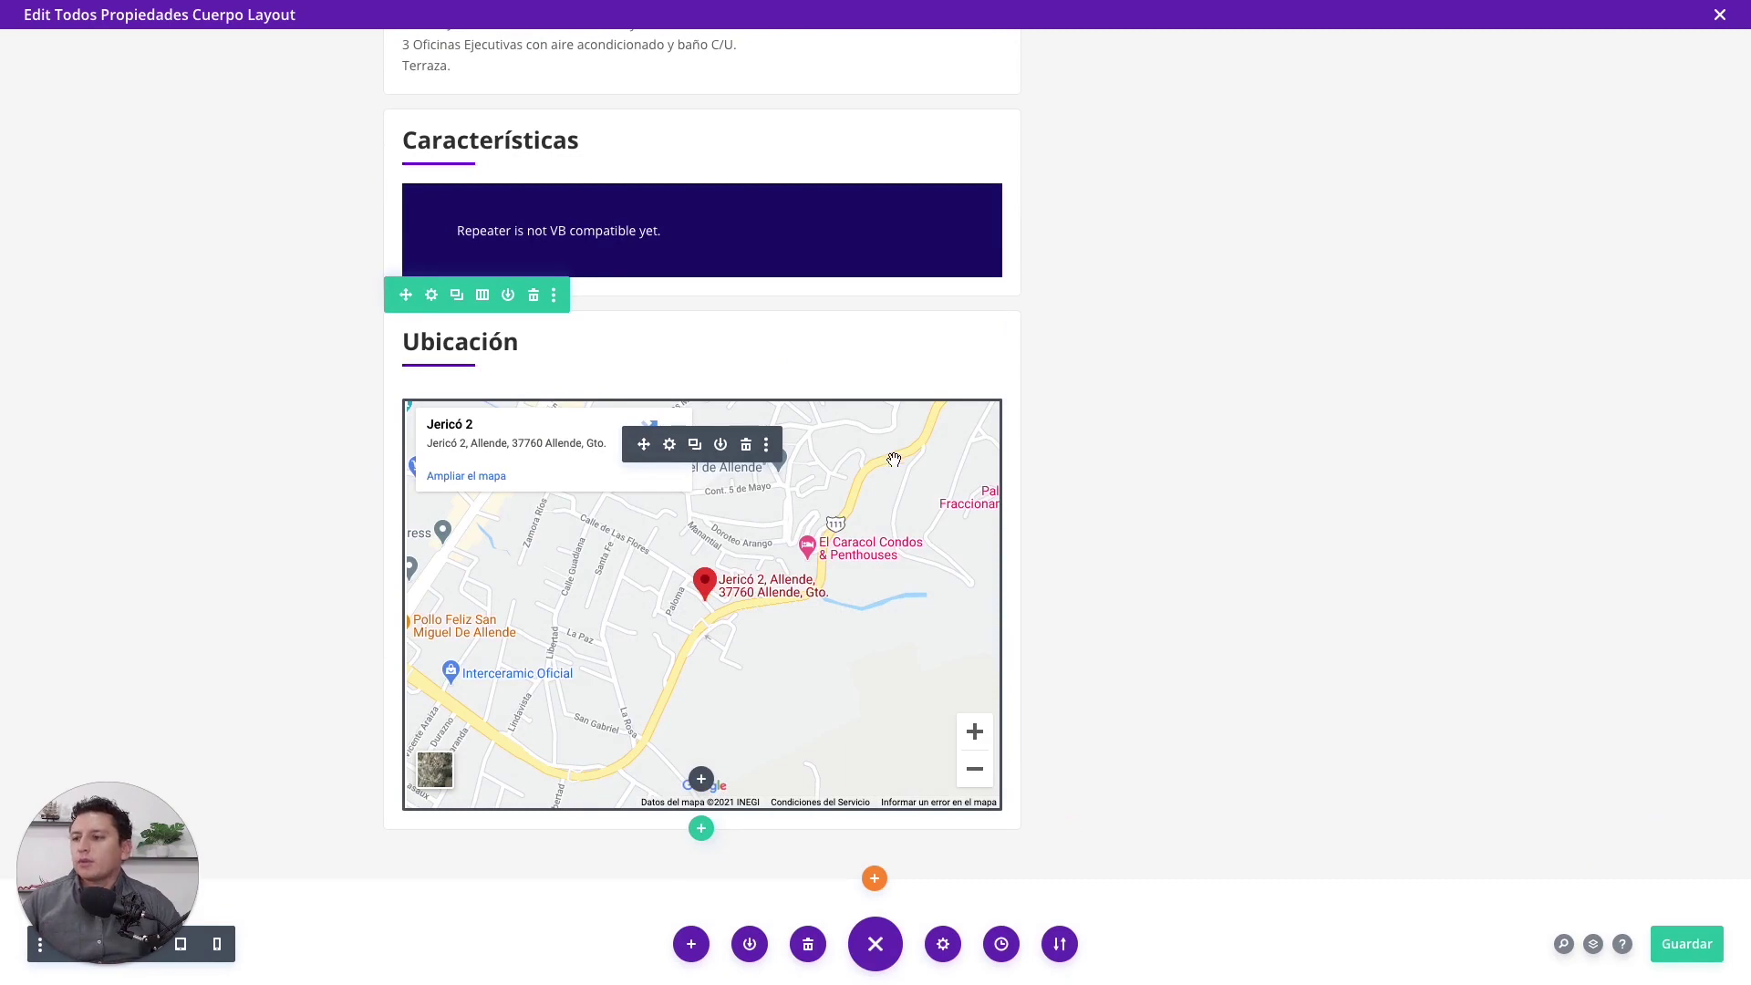
scroll(1035, 343, up, 7)
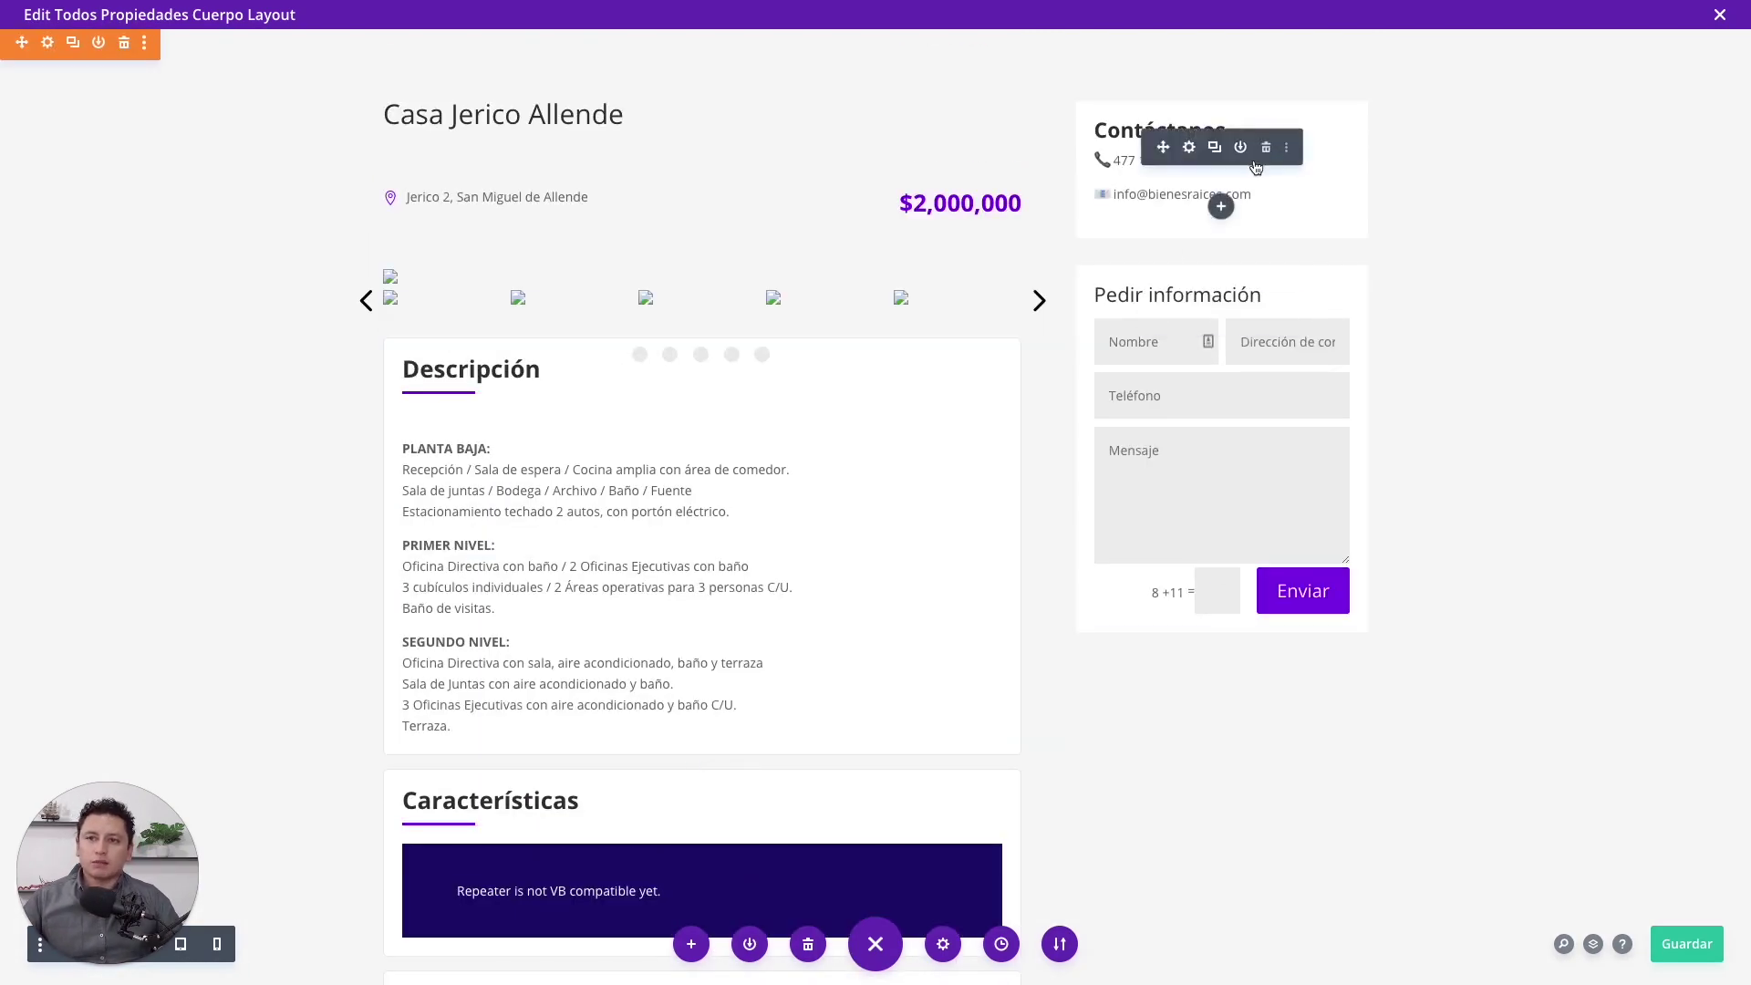
scroll(912, 408, down, 4)
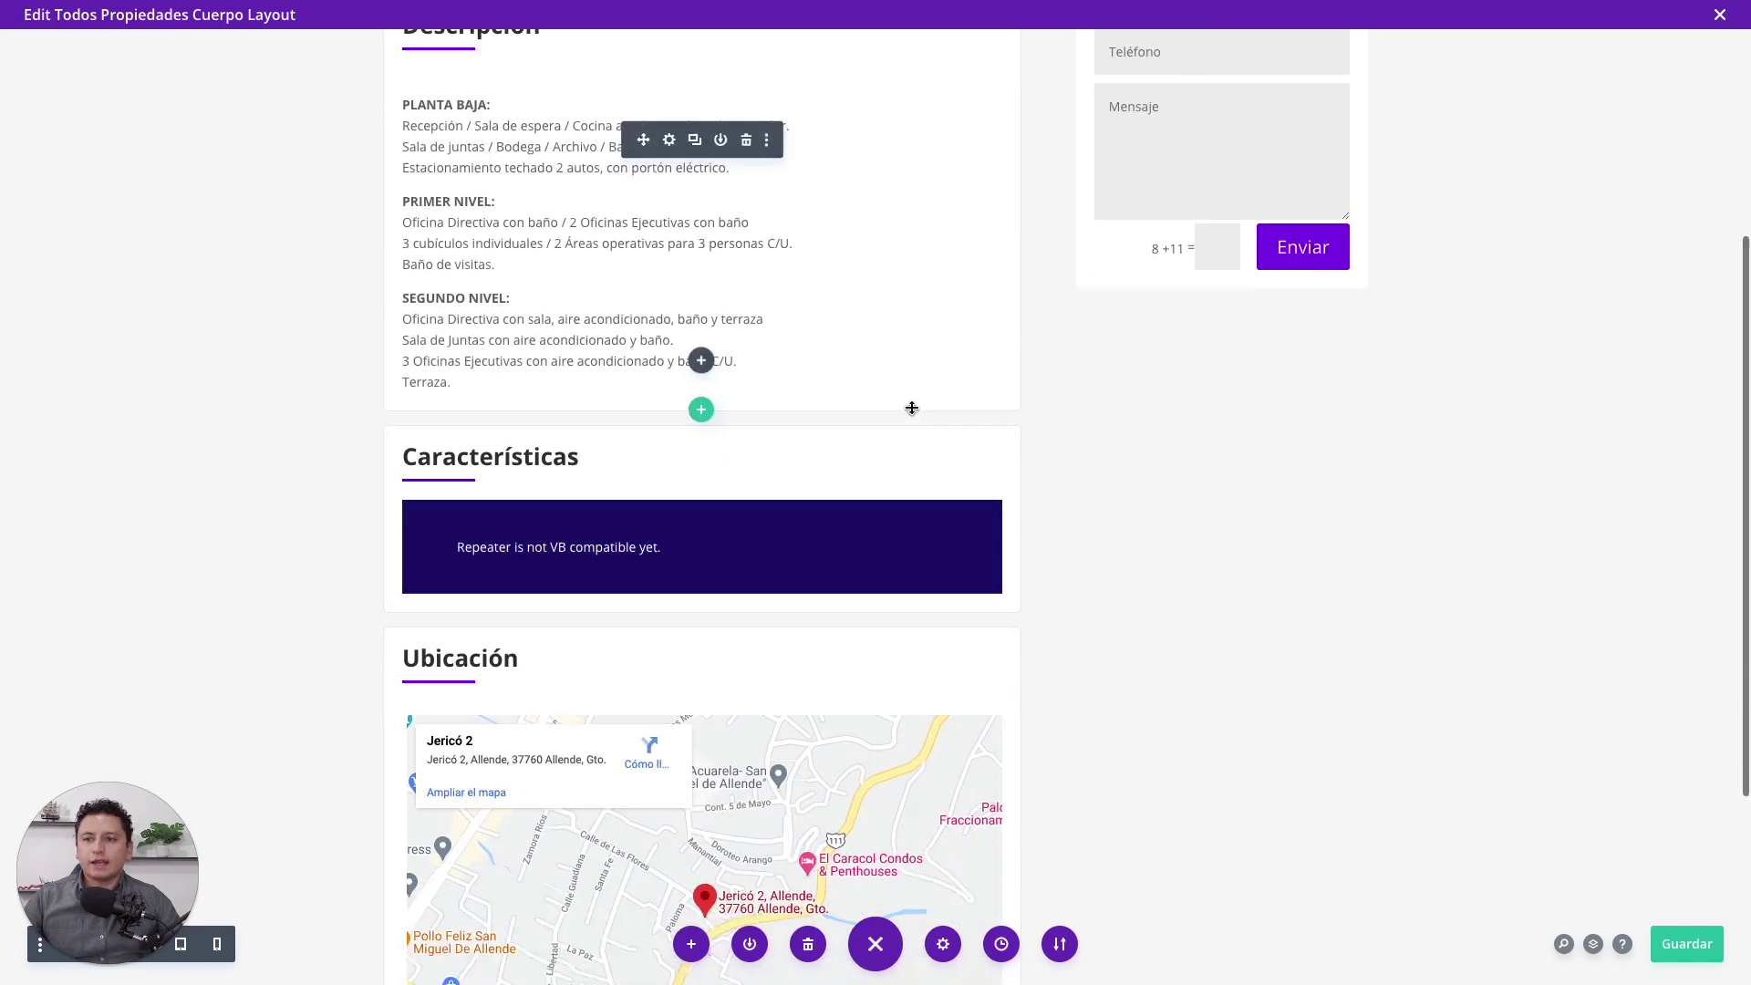
scroll(912, 408, down, 3)
scroll(912, 408, up, 7)
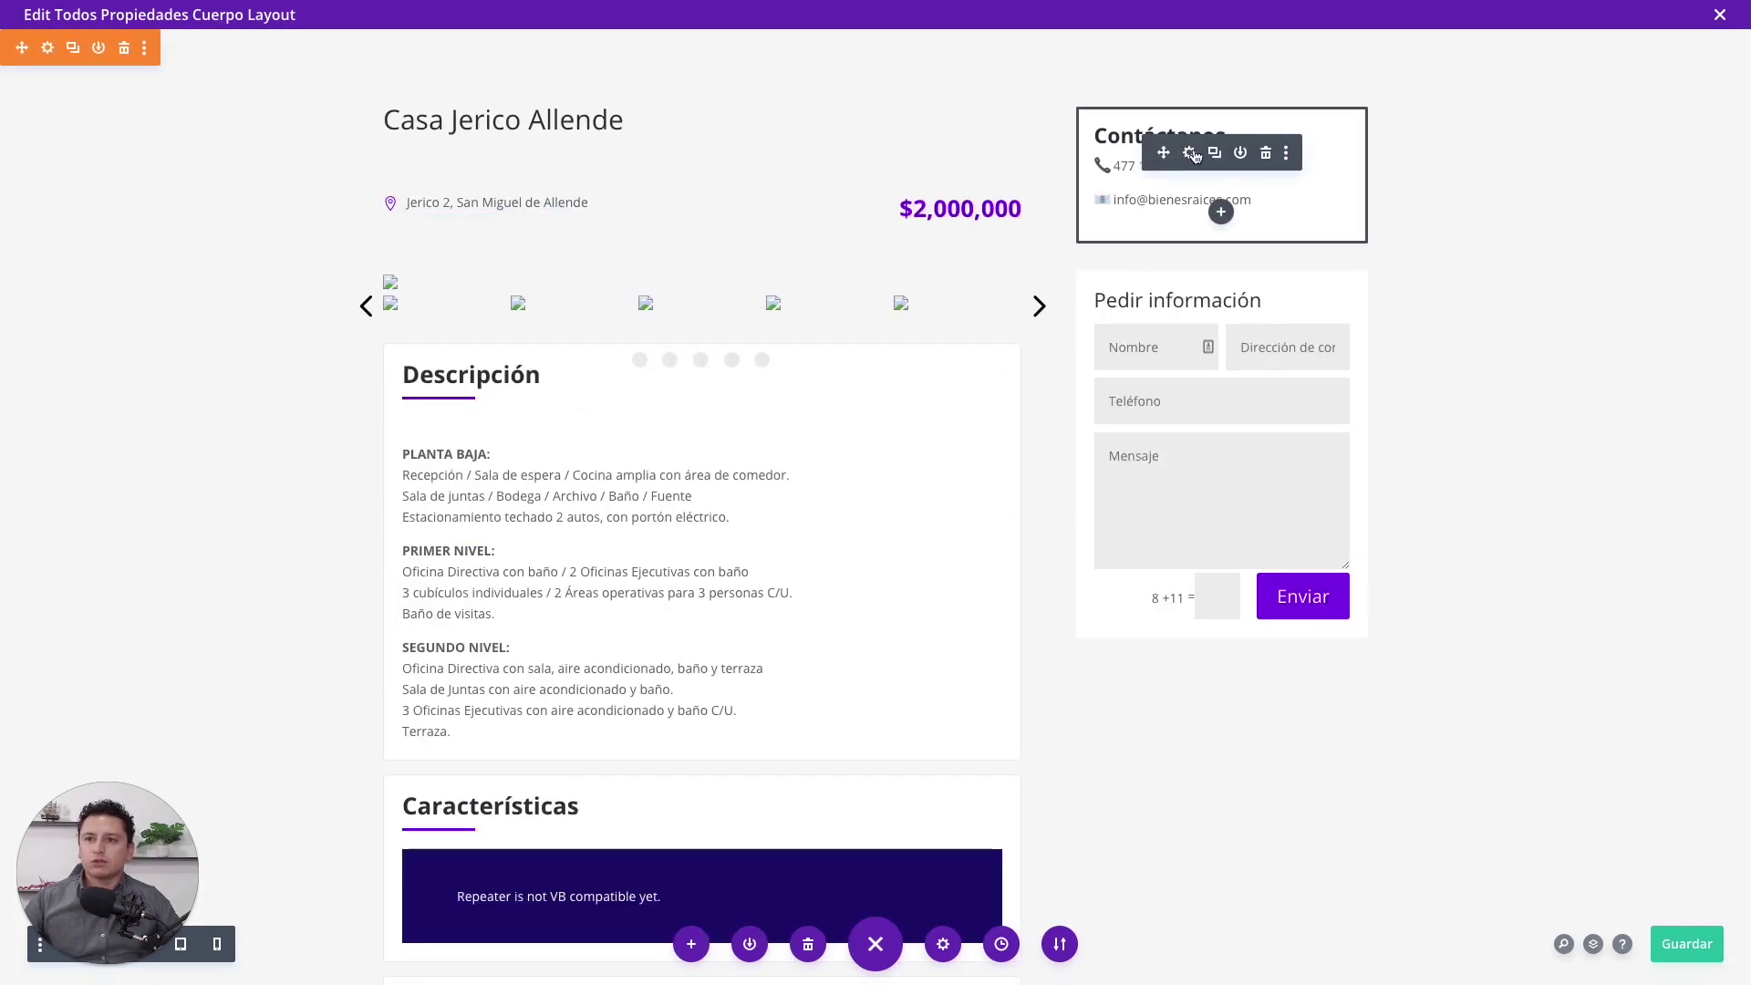
Set the Contáctanos block's scroll effect to Stick to Top and preview it
click(1191, 155)
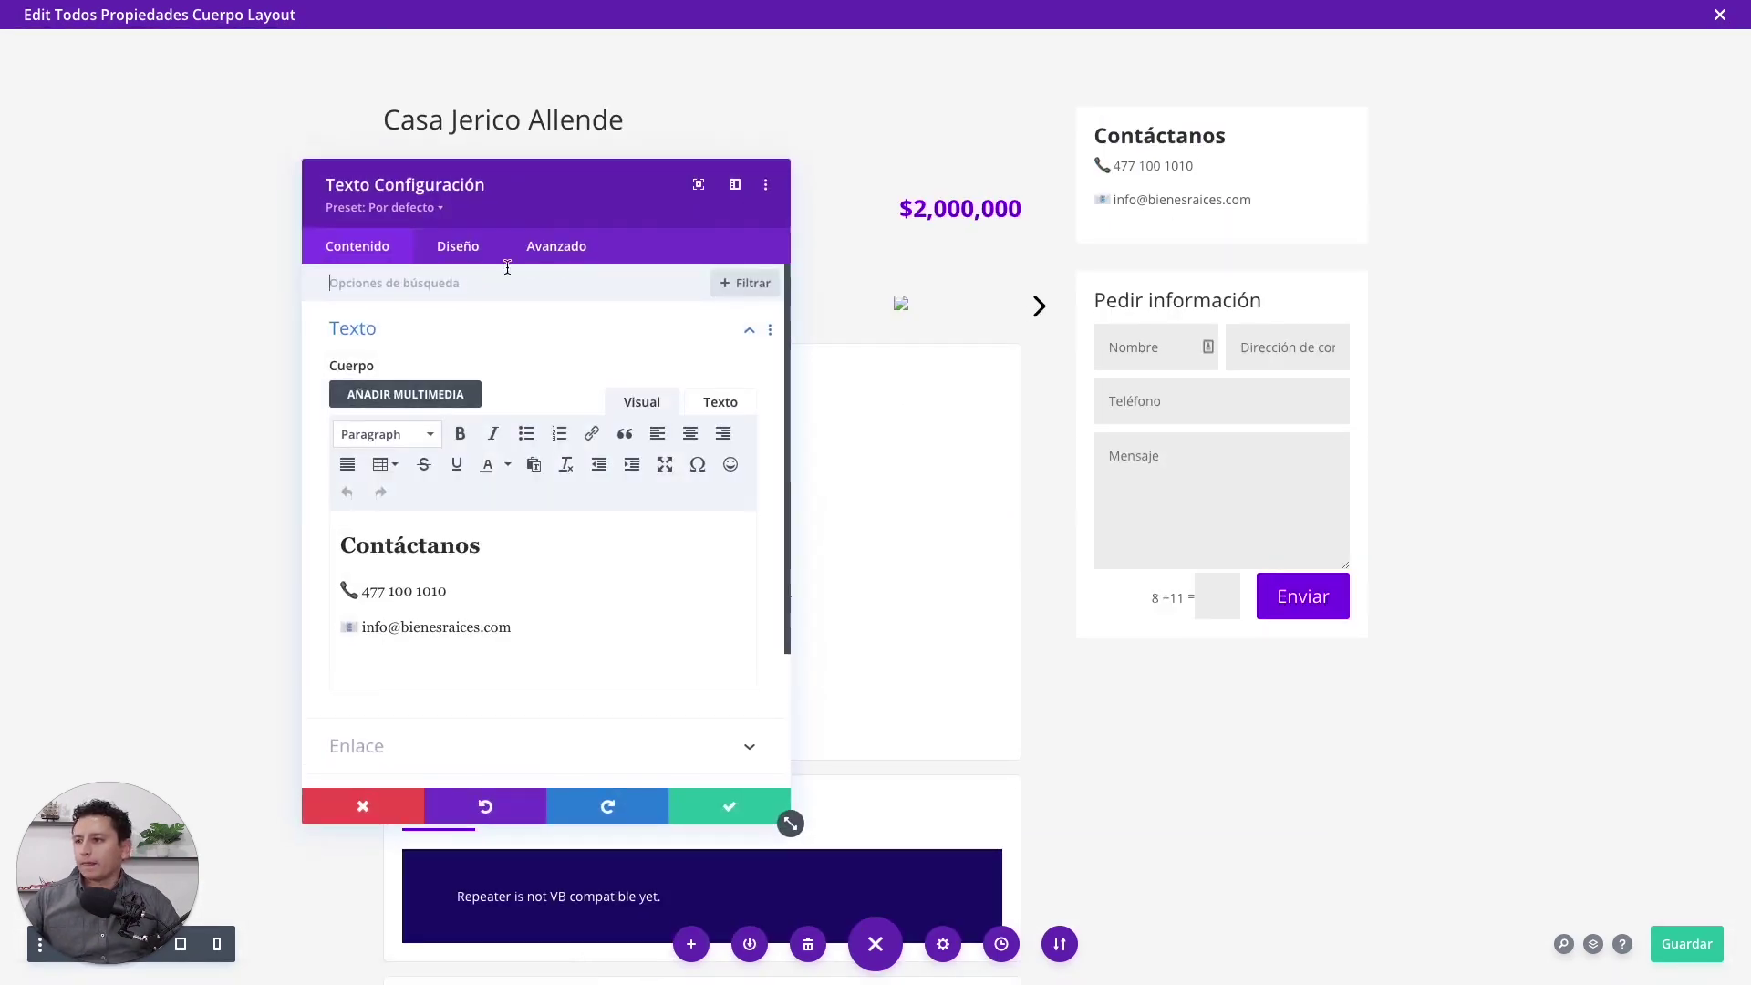
click(553, 260)
click(469, 608)
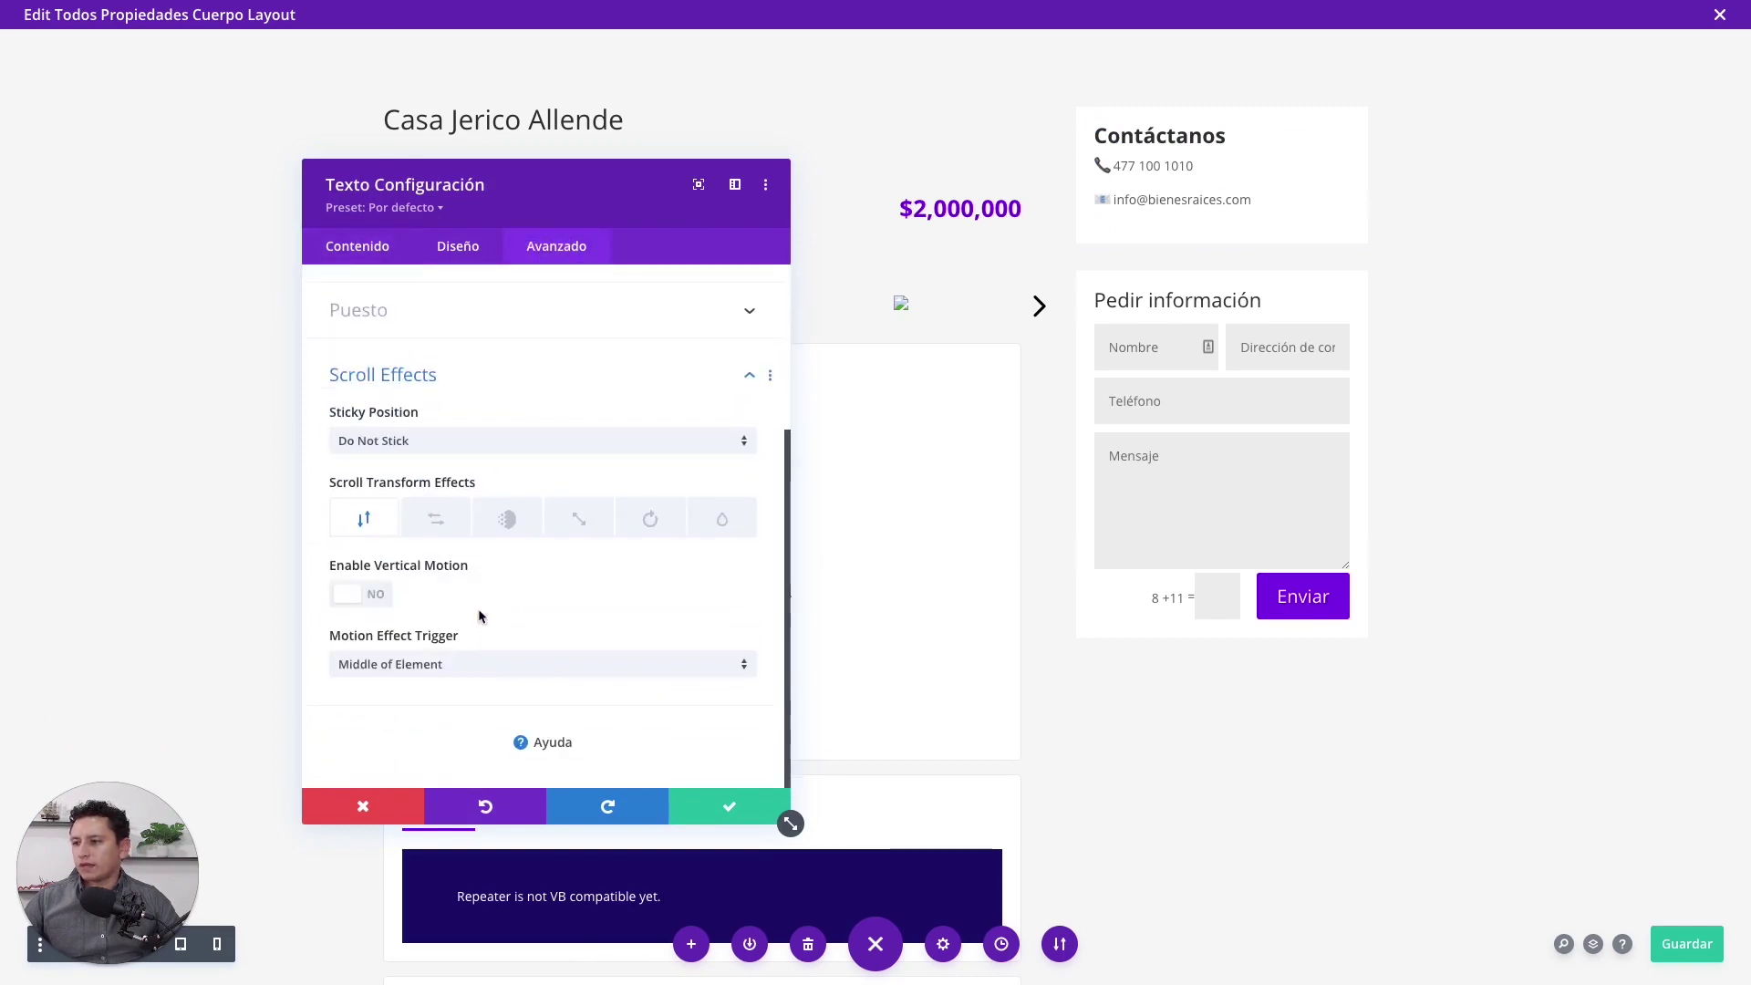
click(418, 442)
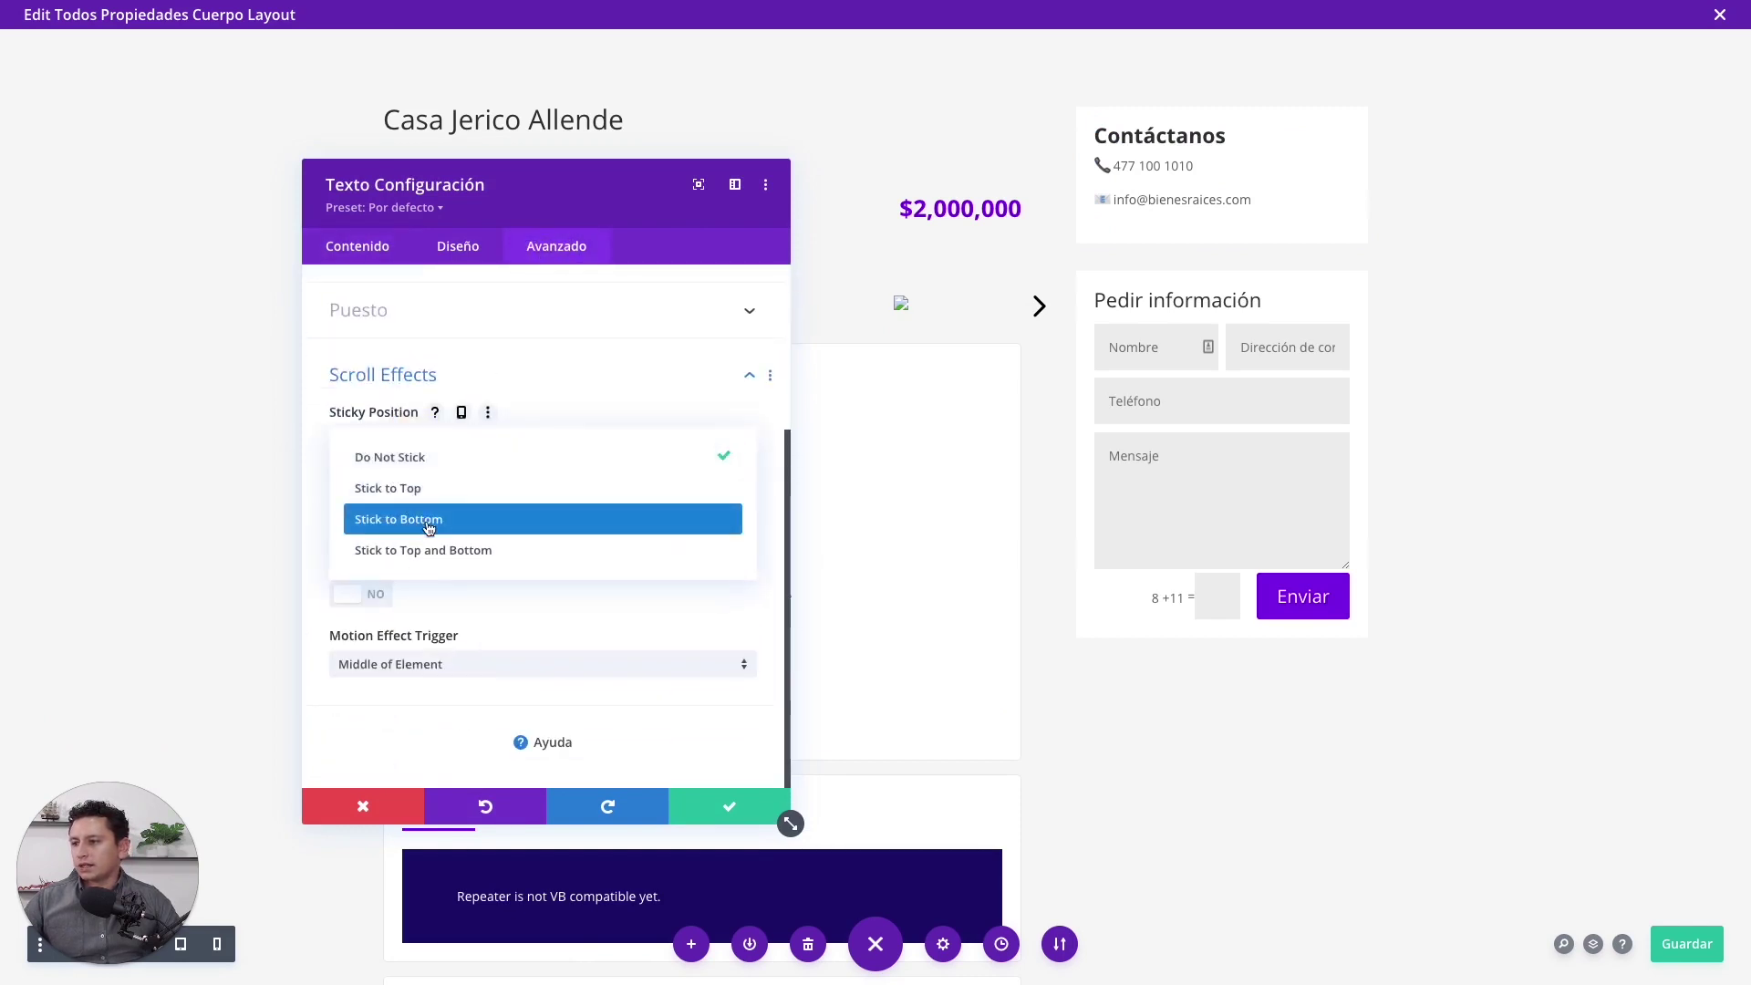
click(435, 493)
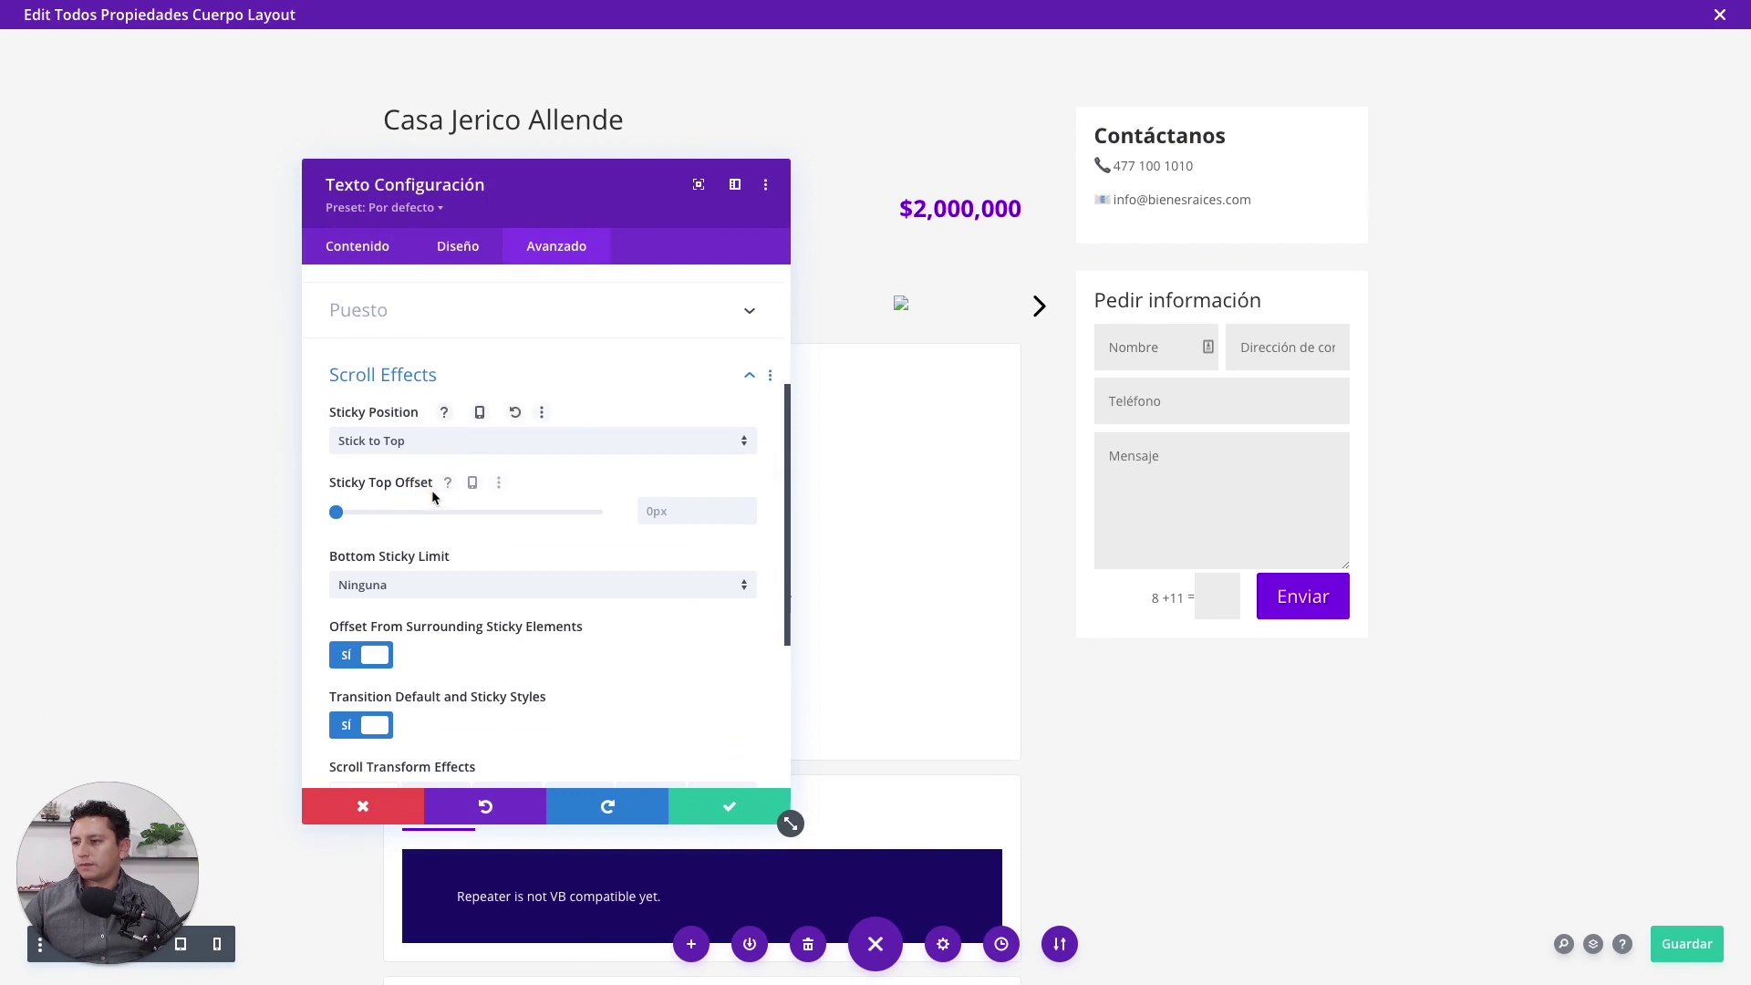
click(693, 806)
scroll(982, 629, down, 3)
scroll(1013, 511, down, 3)
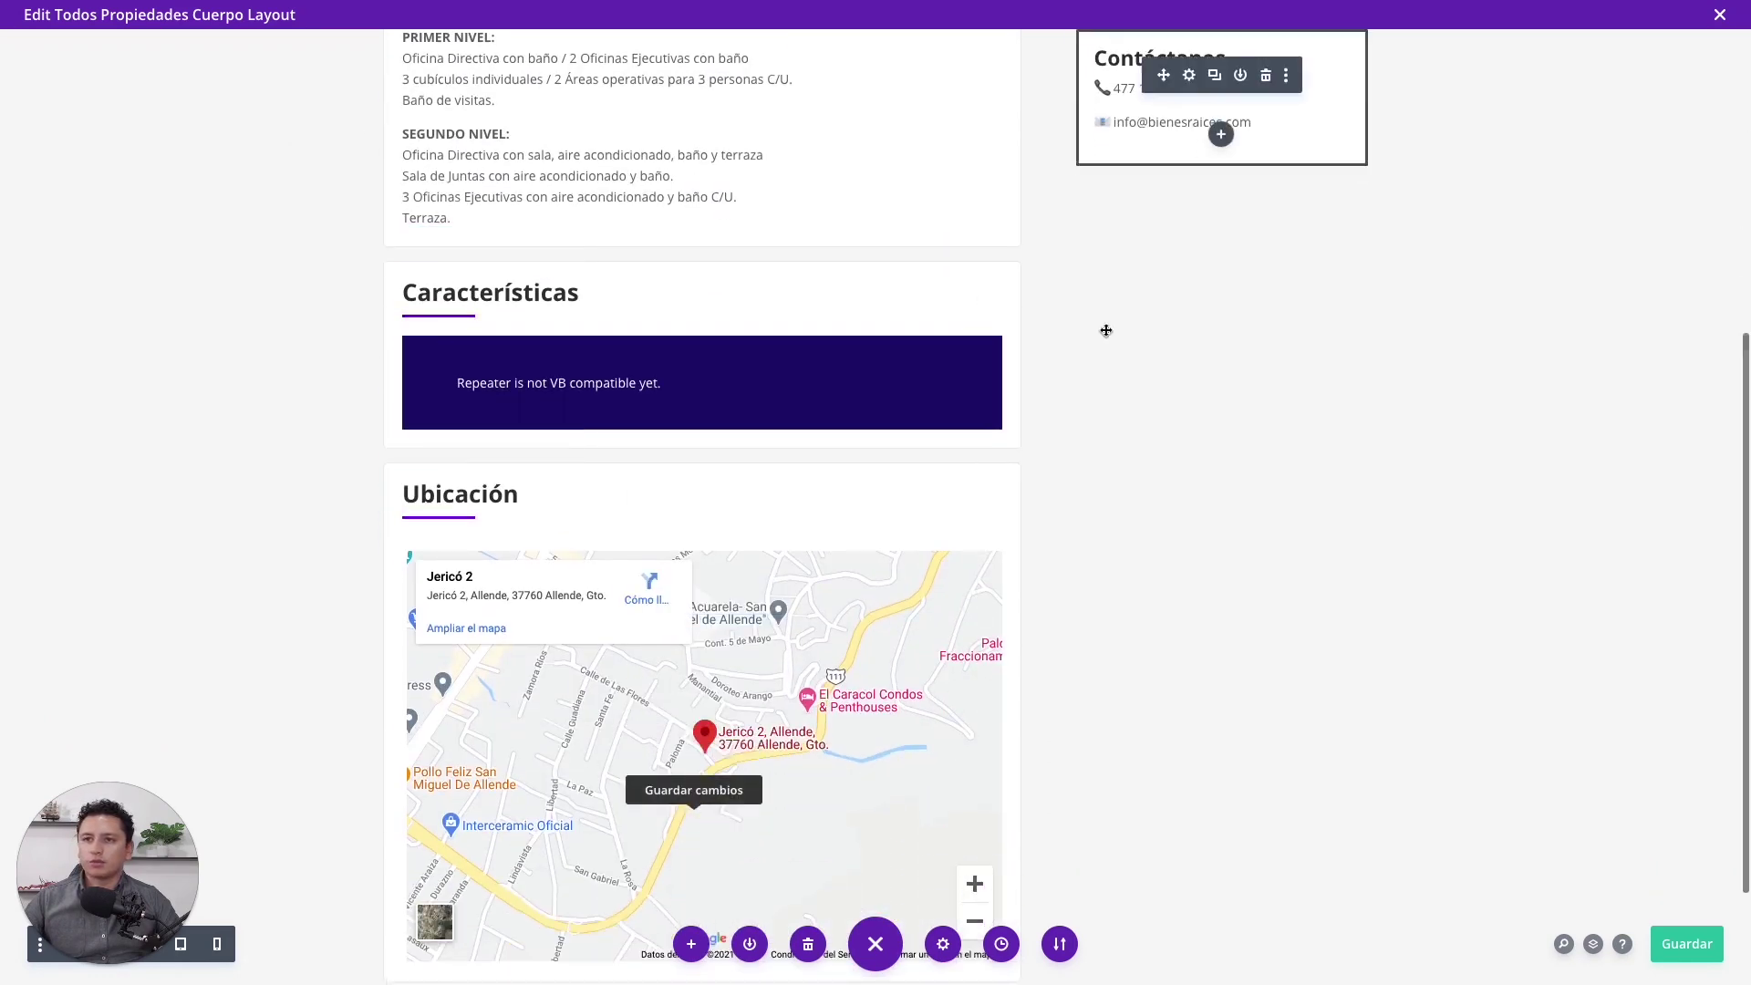
scroll(1107, 332, up, 6)
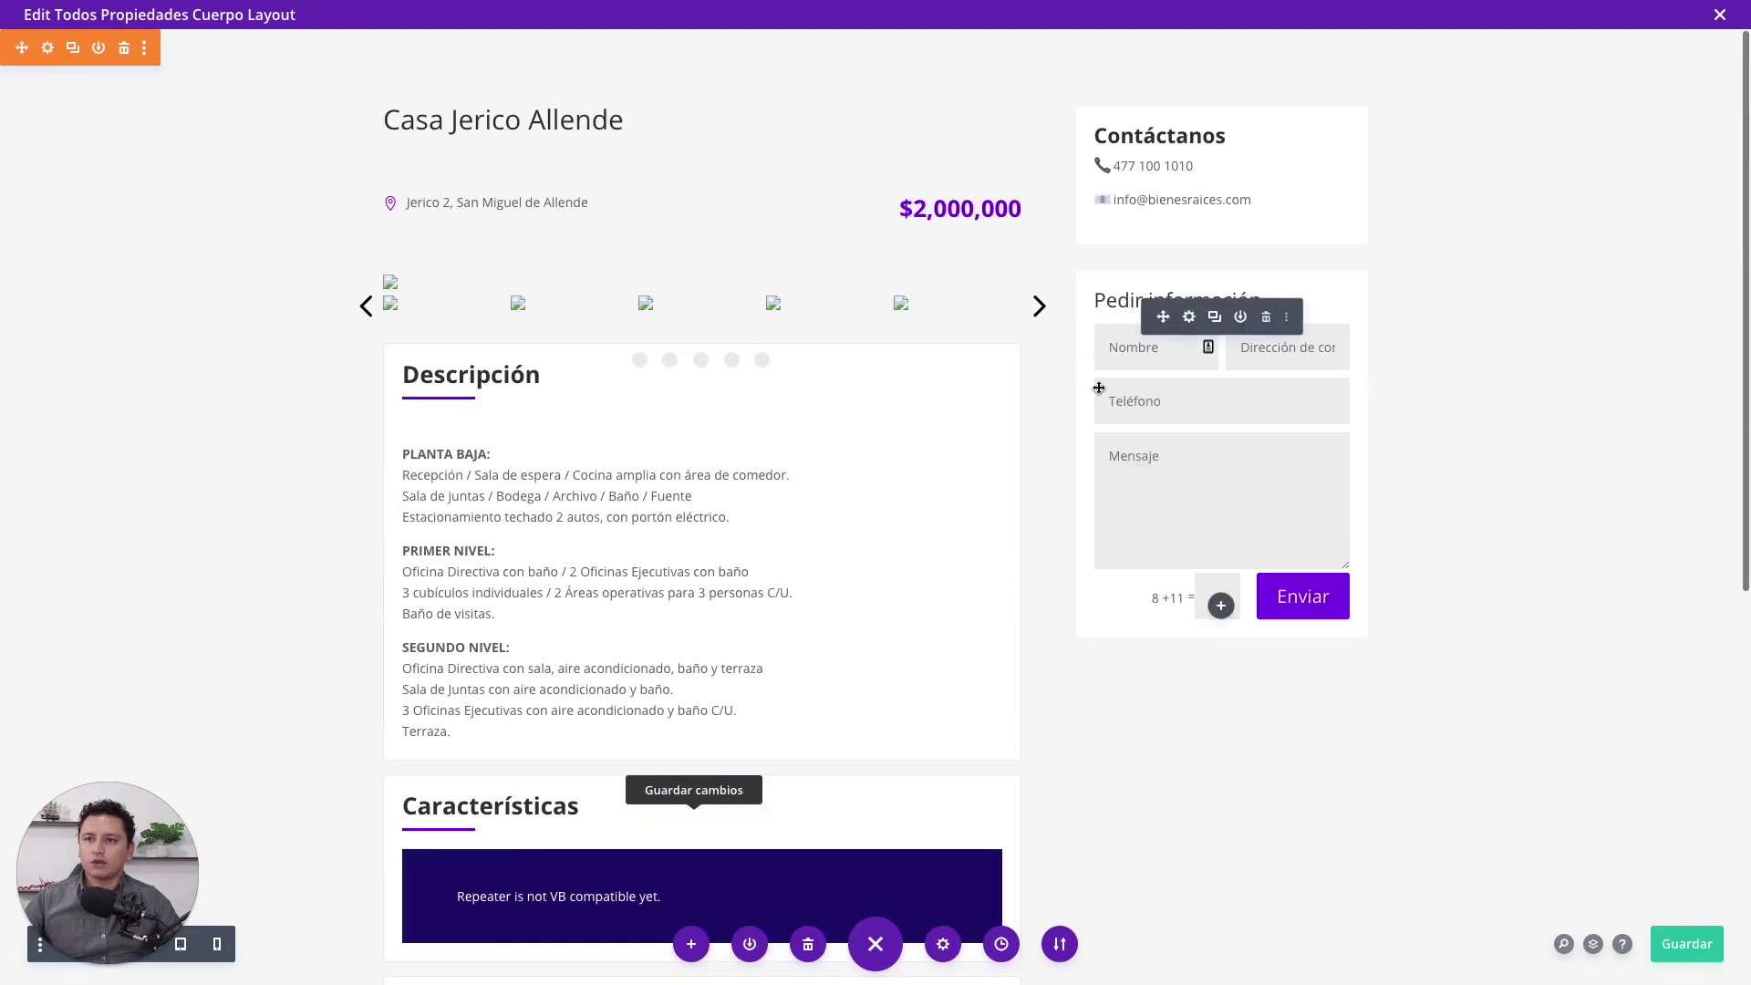
Make the Pedir información contact form Stick to Top under Scroll Effects and preview it
click(1192, 305)
click(589, 248)
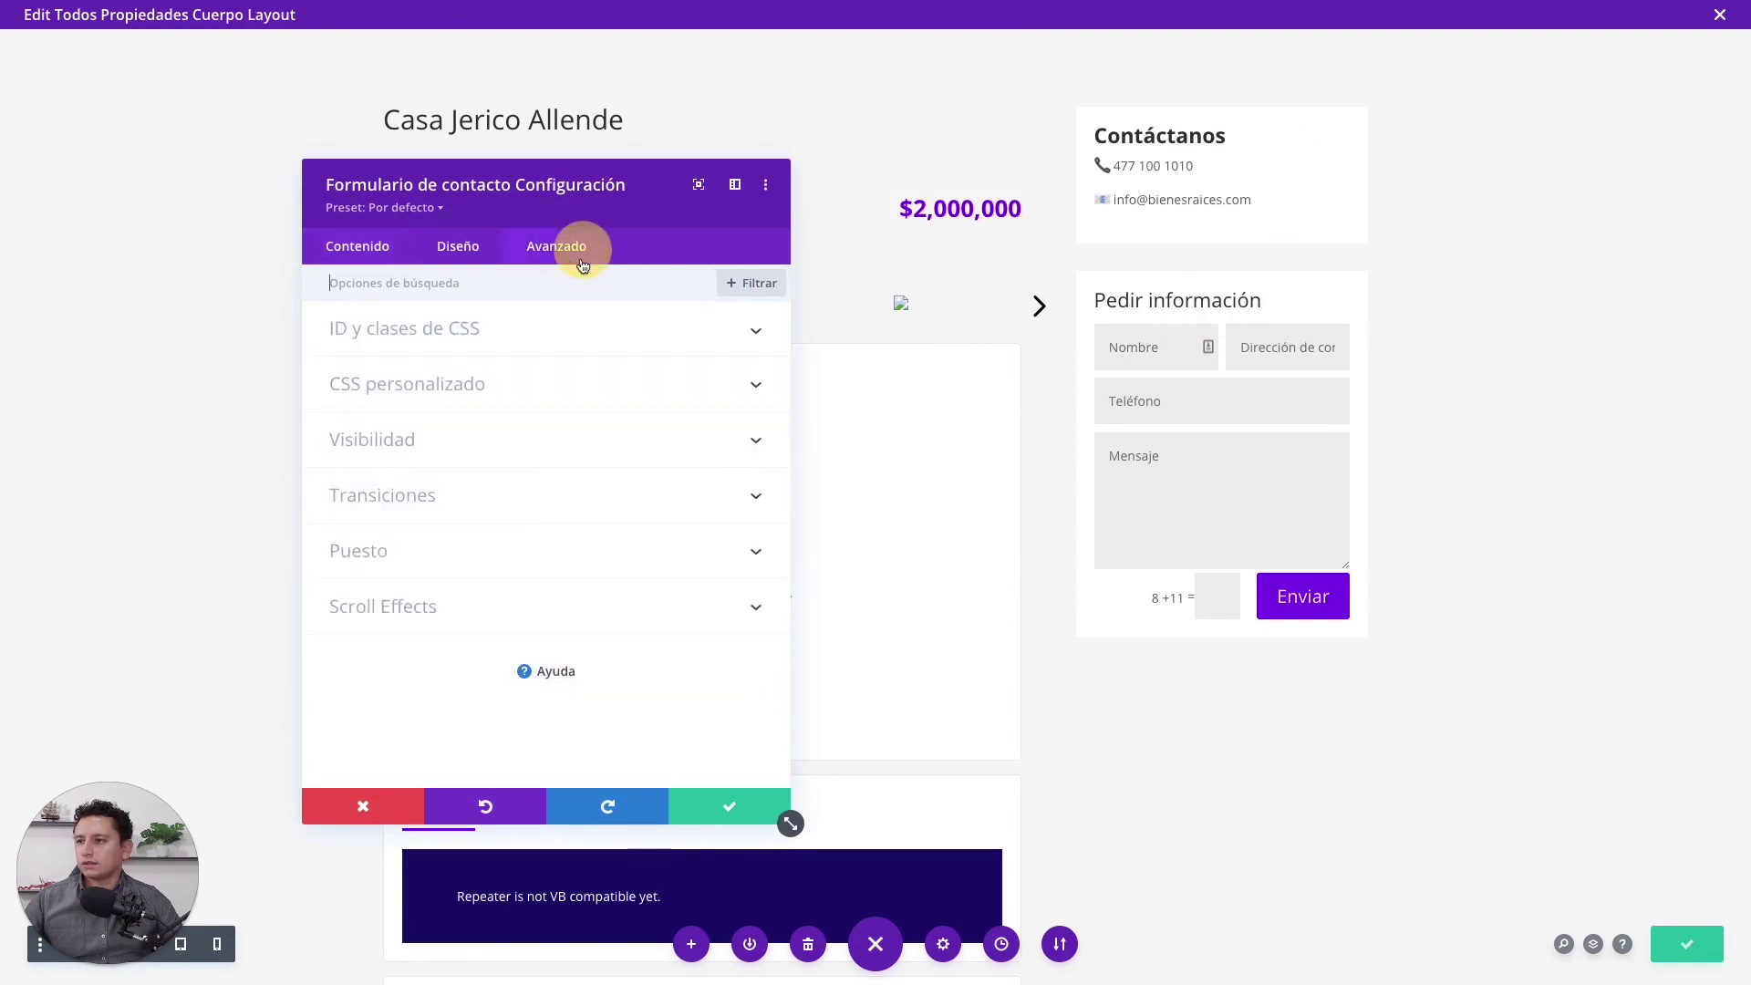
click(402, 597)
click(378, 444)
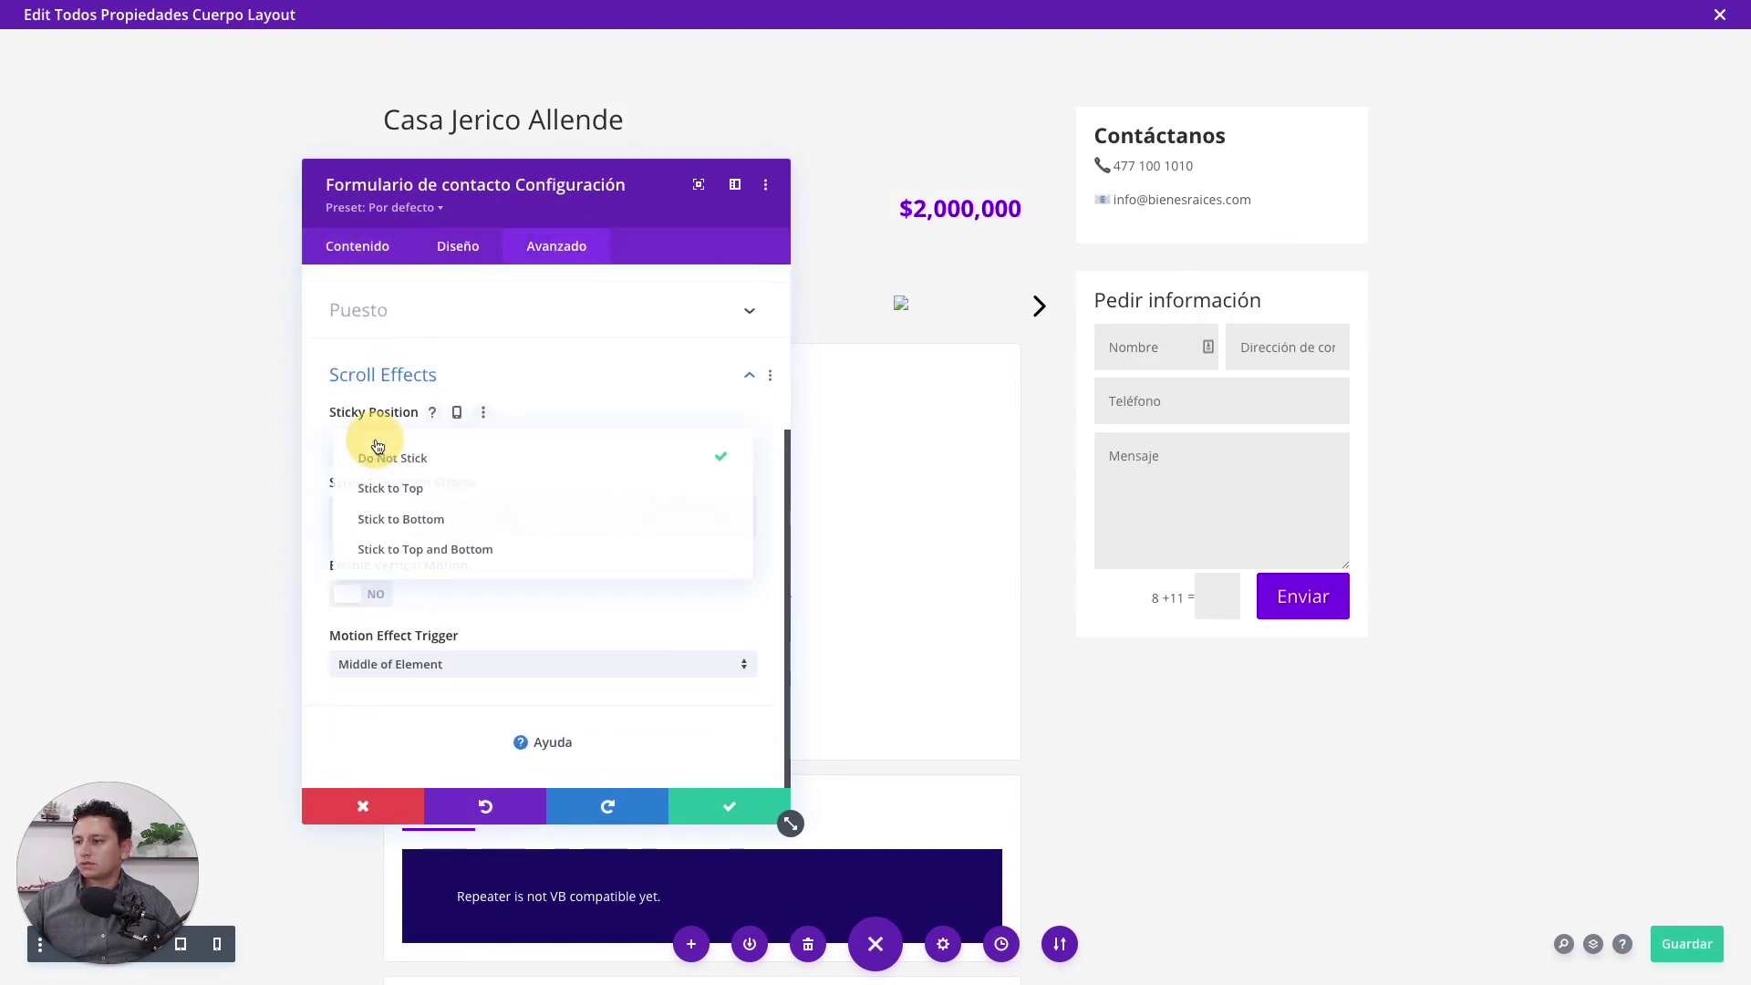
click(401, 489)
click(729, 806)
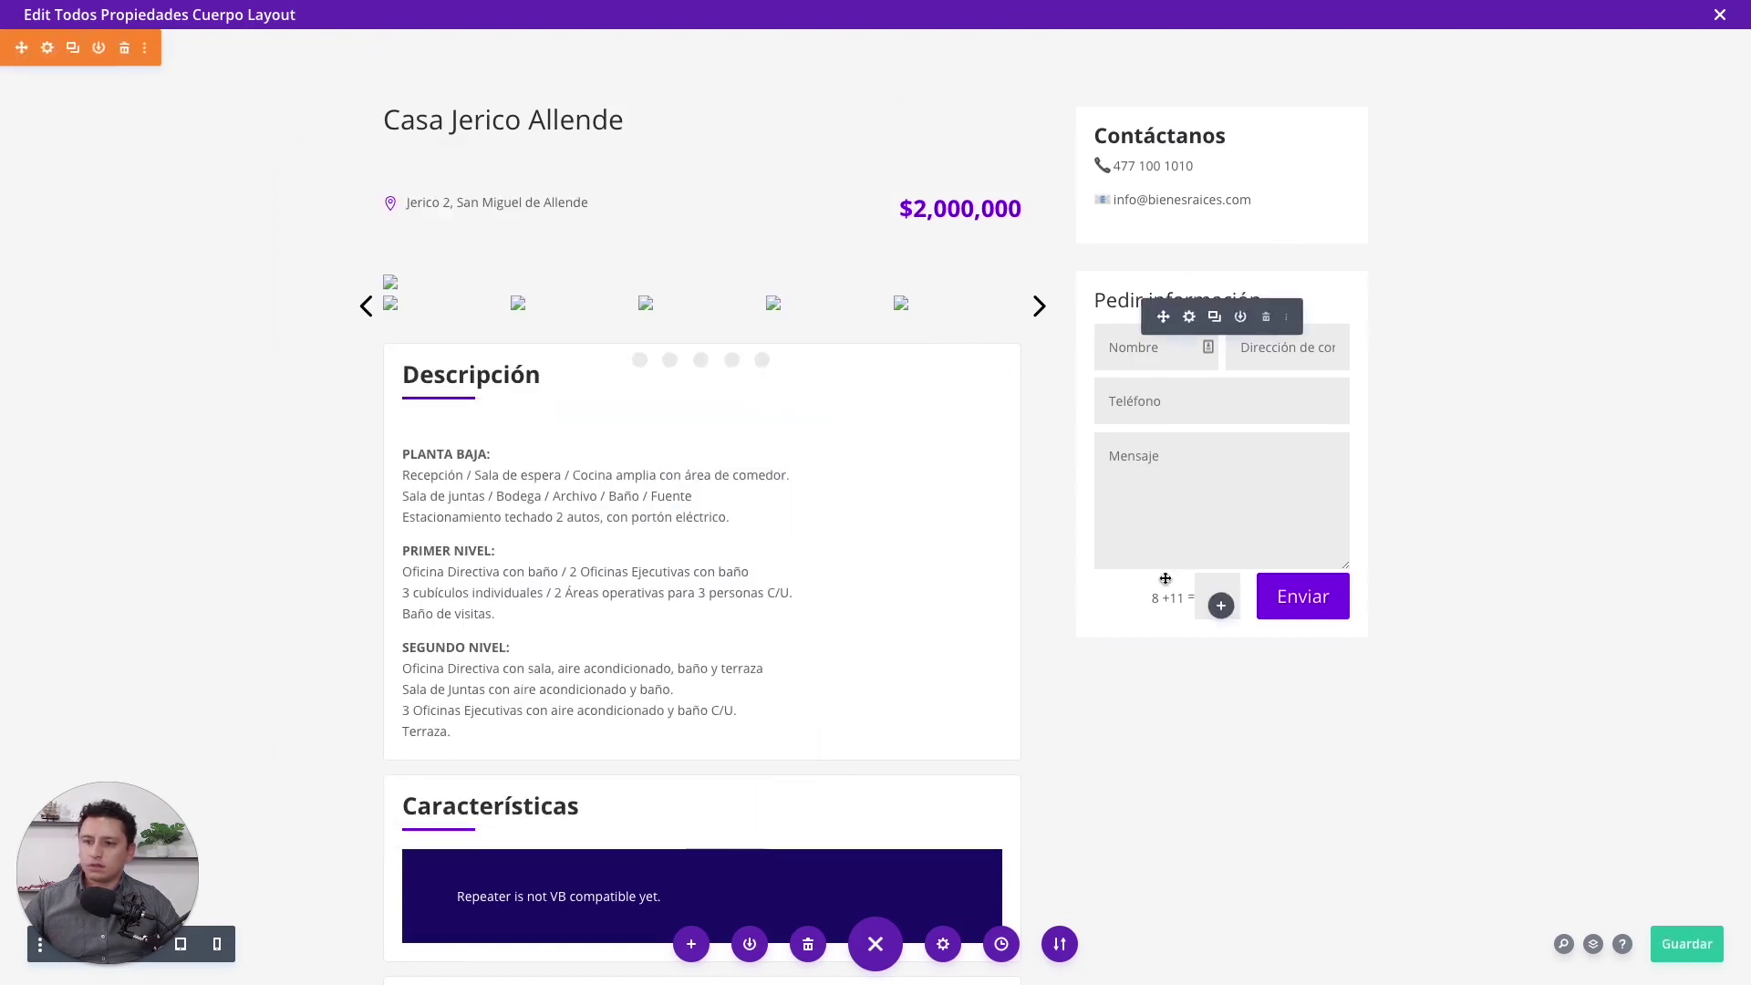
scroll(1057, 631, down, 5)
scroll(1057, 631, down, 3)
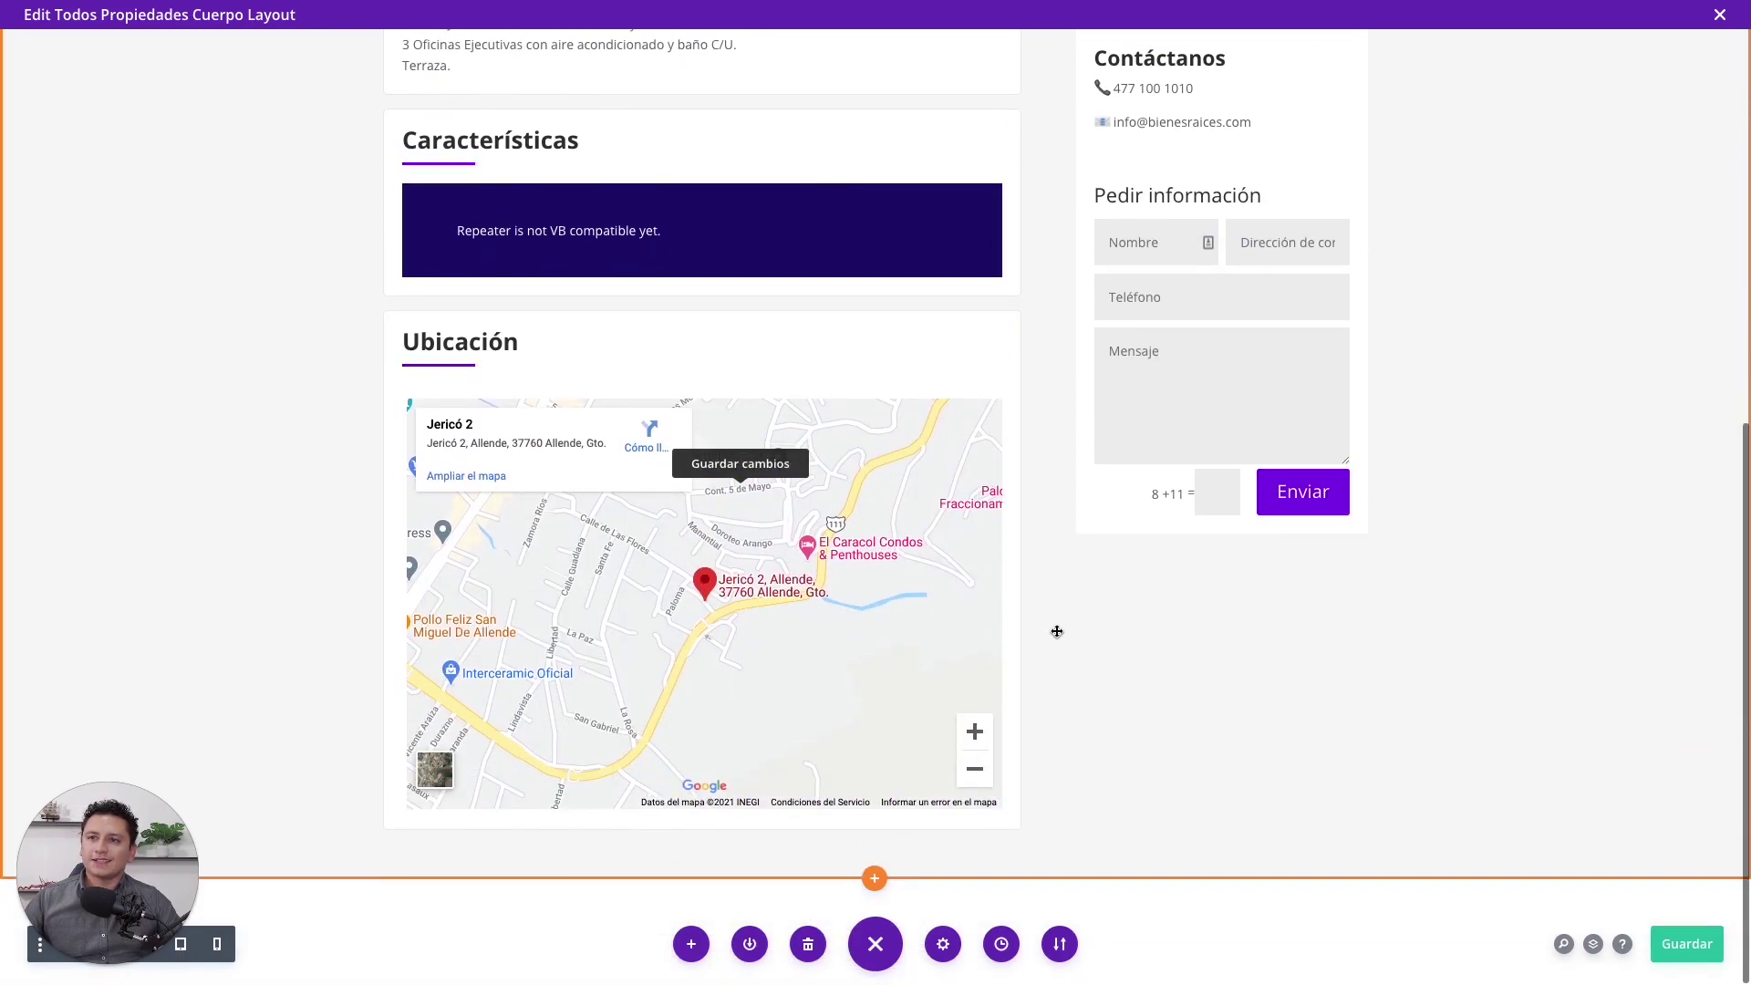
scroll(1036, 574, up, 8)
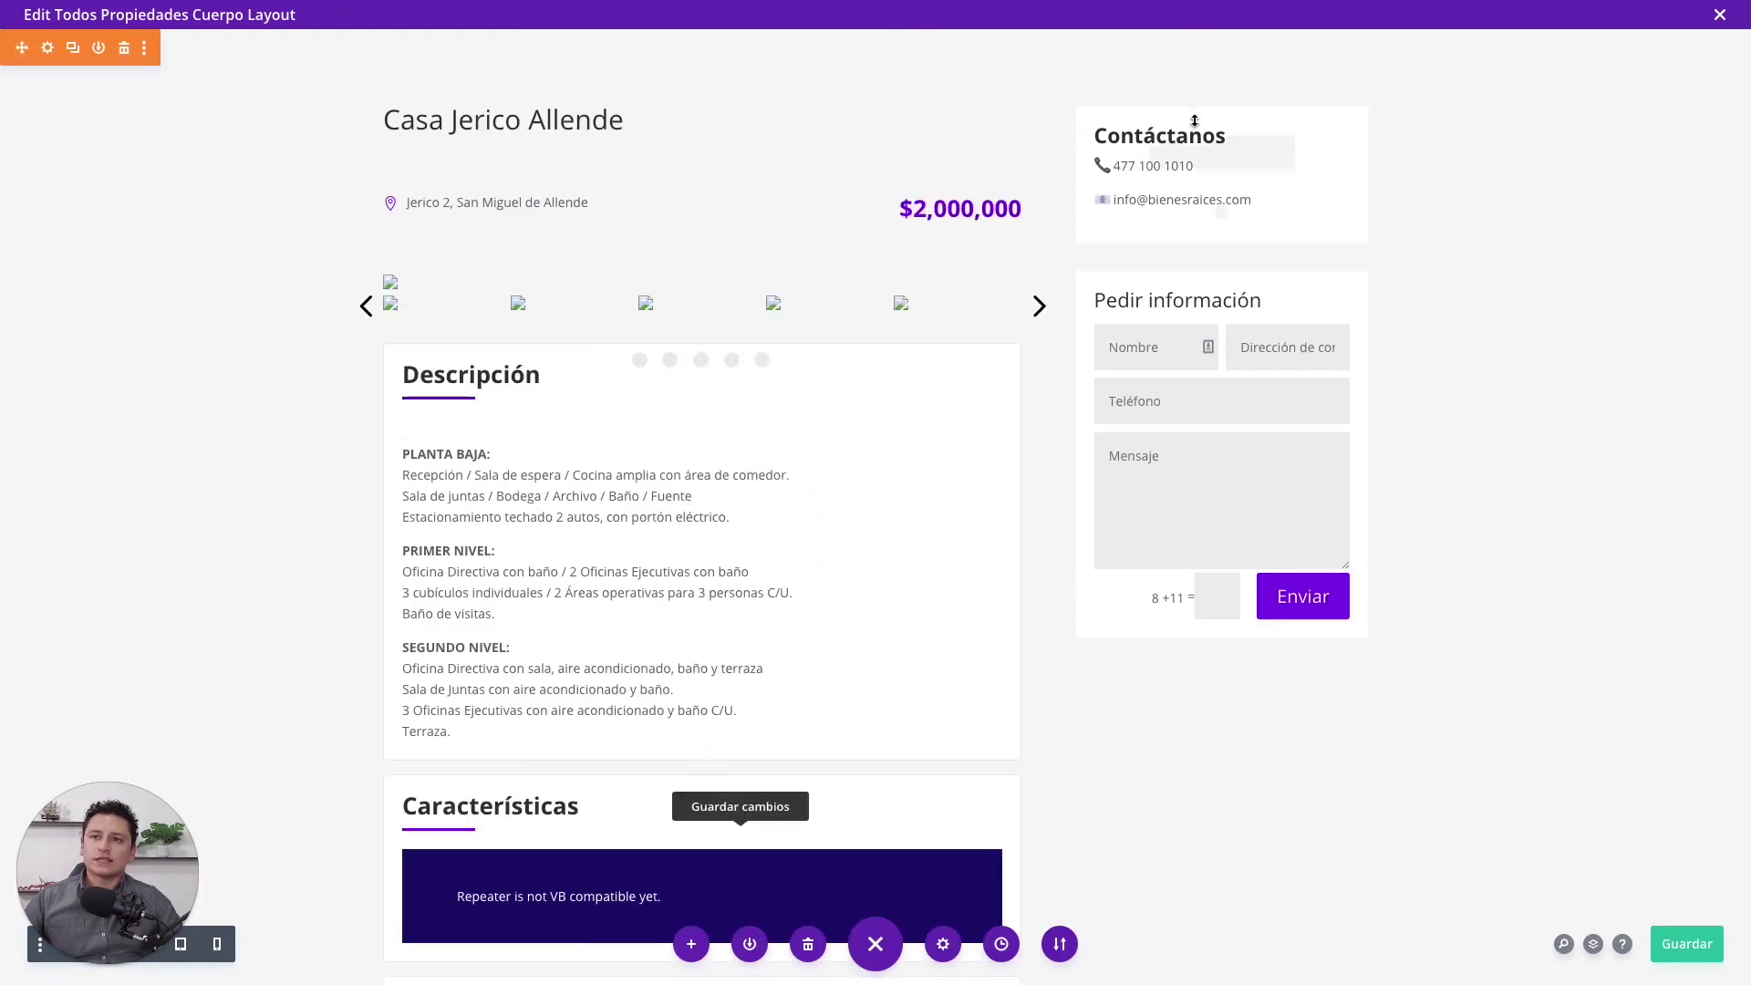
Revert the Contáctanos block to Do Not Stick, then save the layout with Guardar
click(1189, 151)
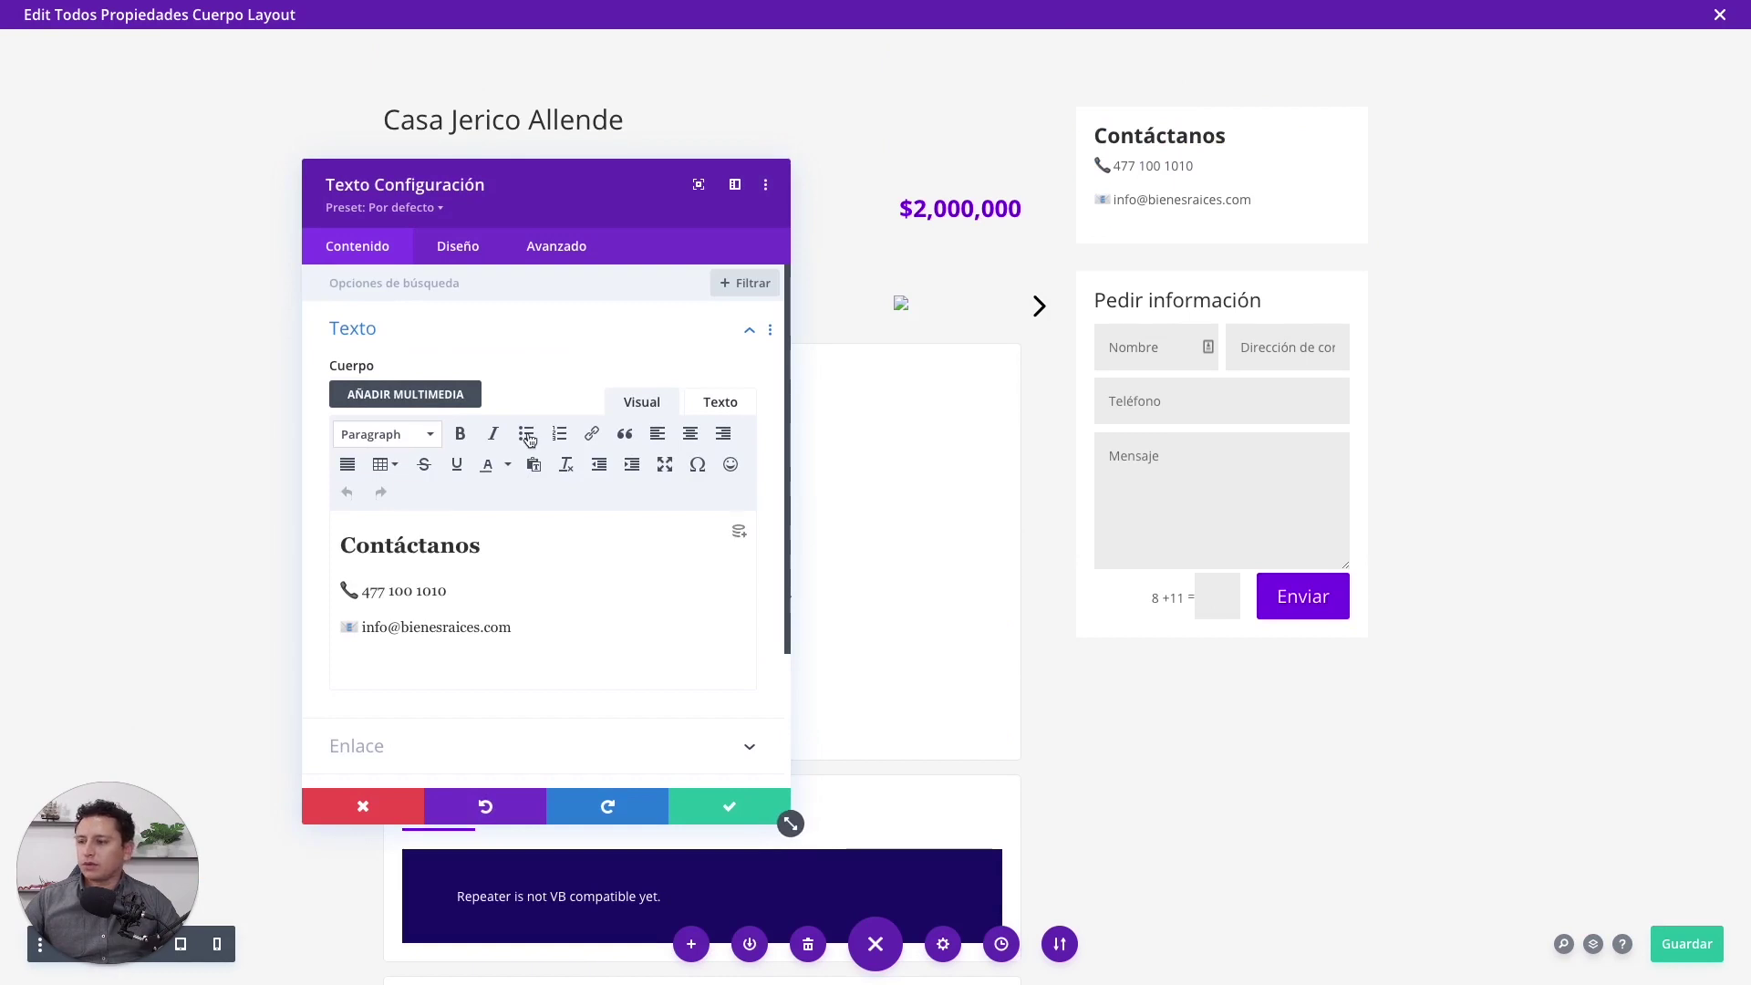
click(565, 249)
click(390, 609)
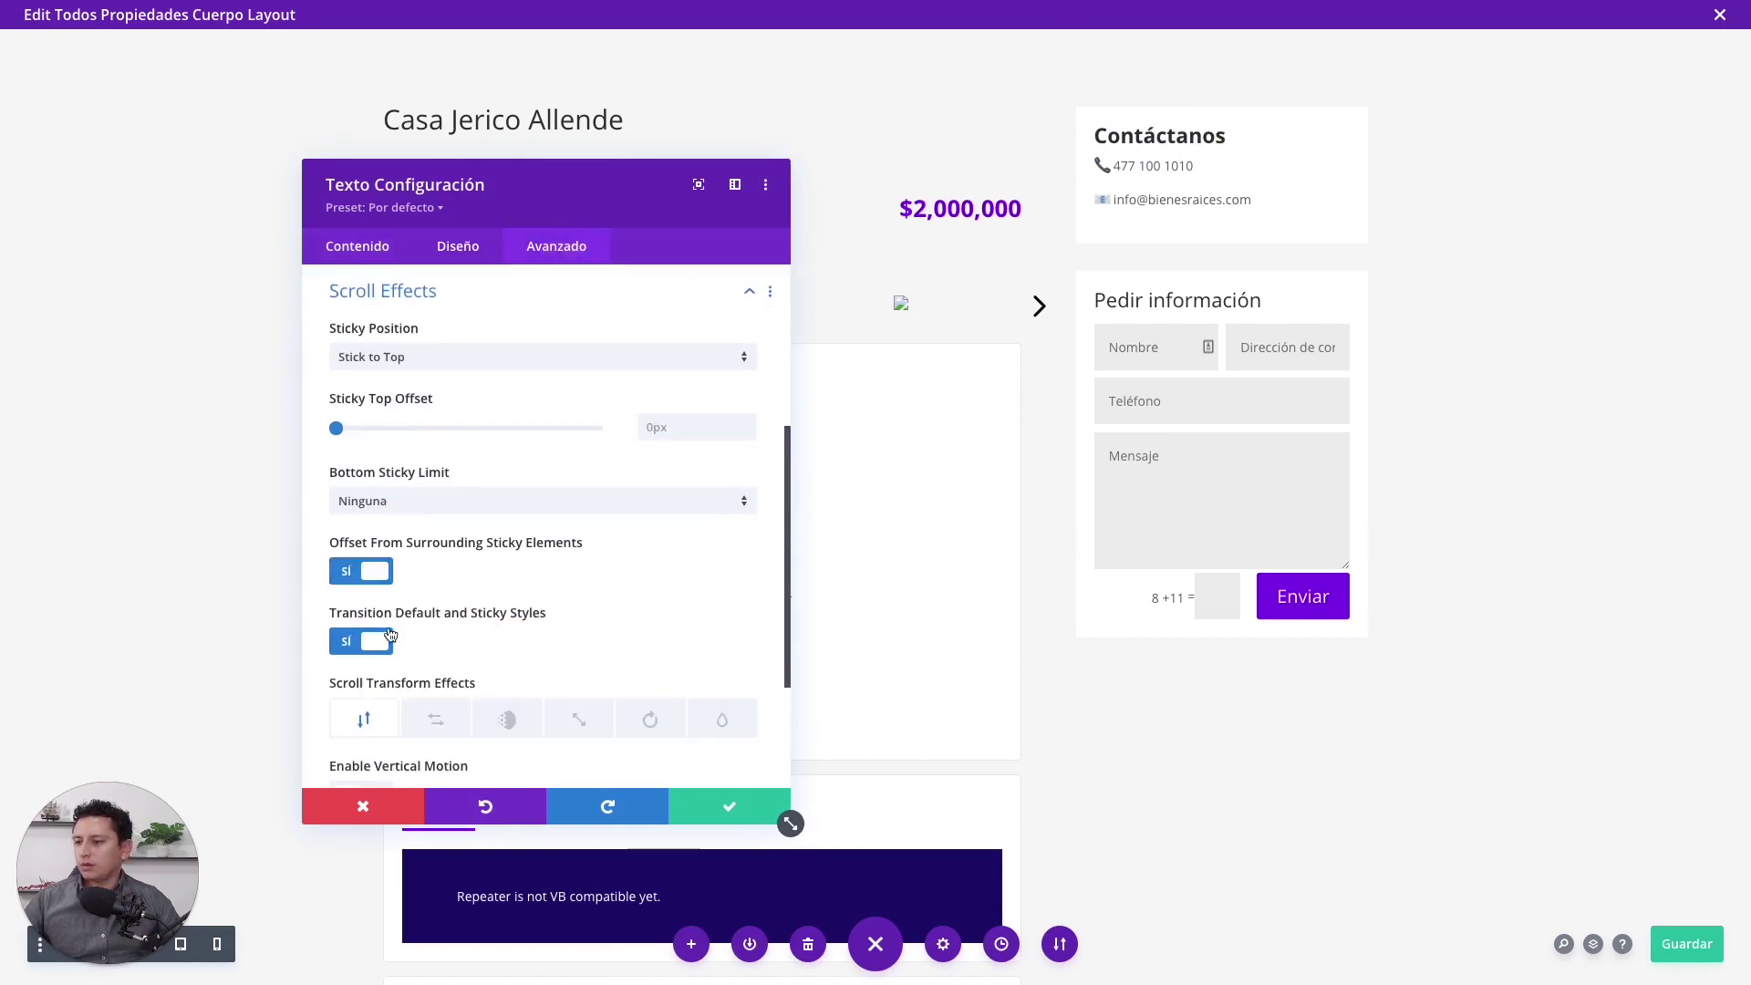
click(380, 368)
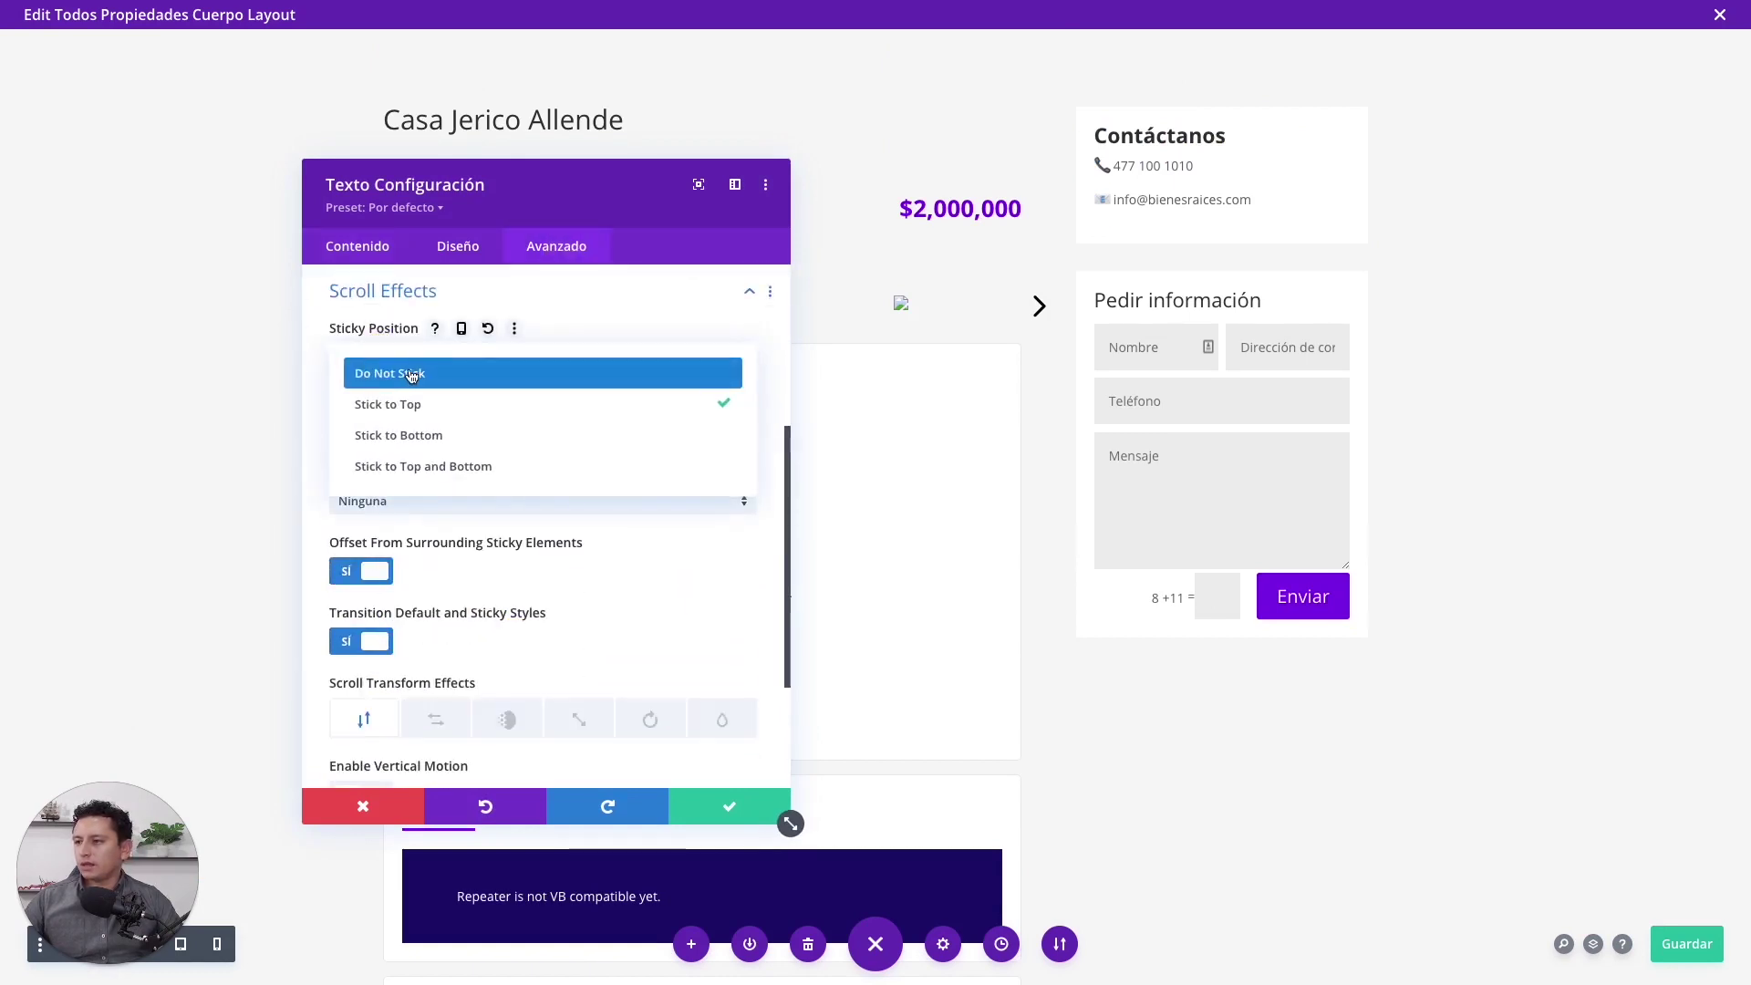
click(406, 374)
click(746, 815)
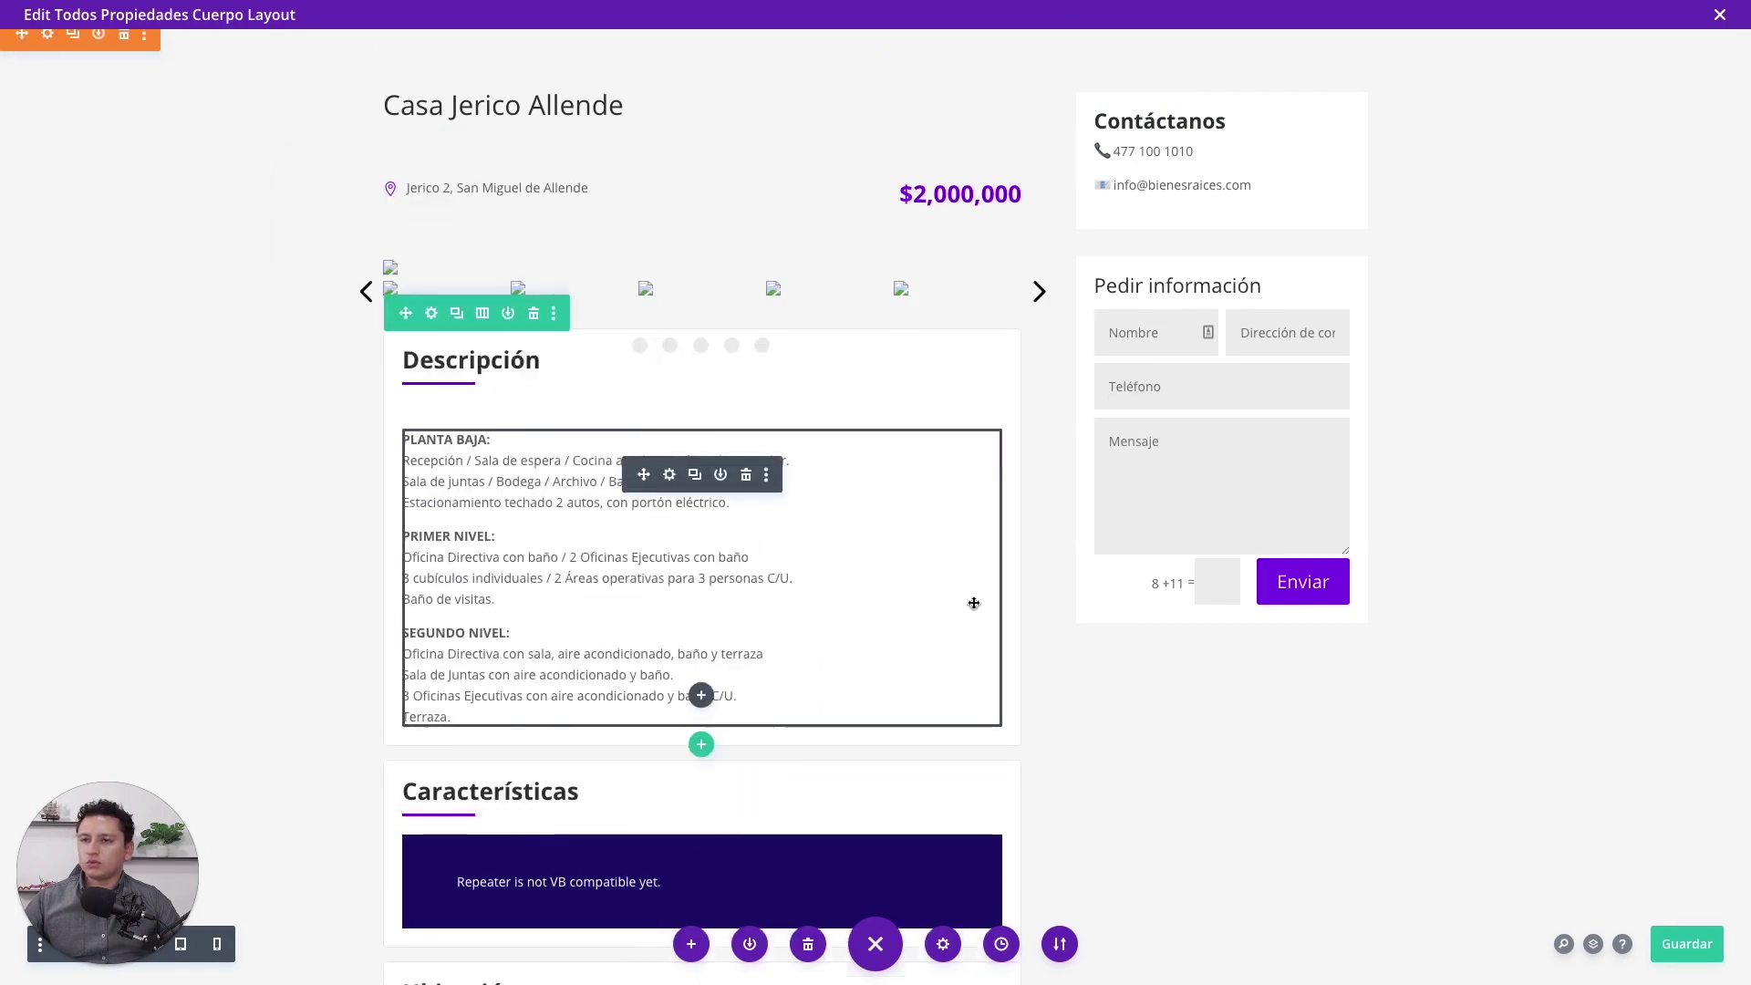
scroll(968, 596, down, 5)
scroll(981, 533, down, 3)
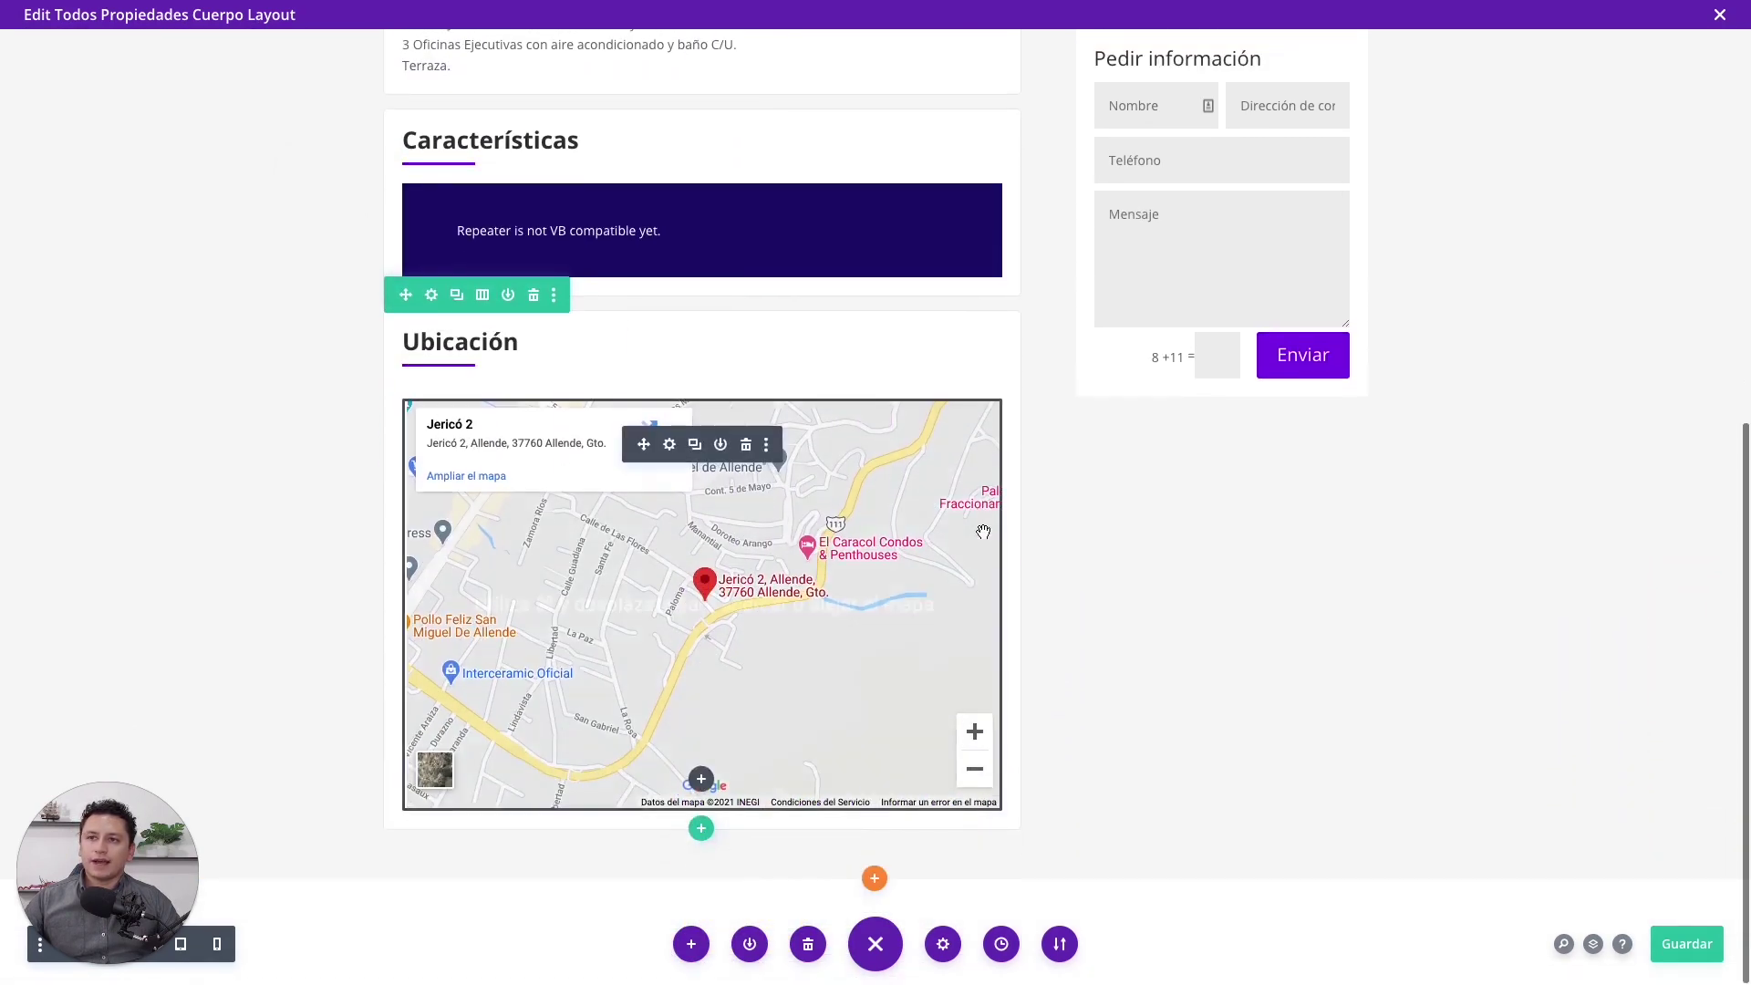
scroll(982, 534, up, 8)
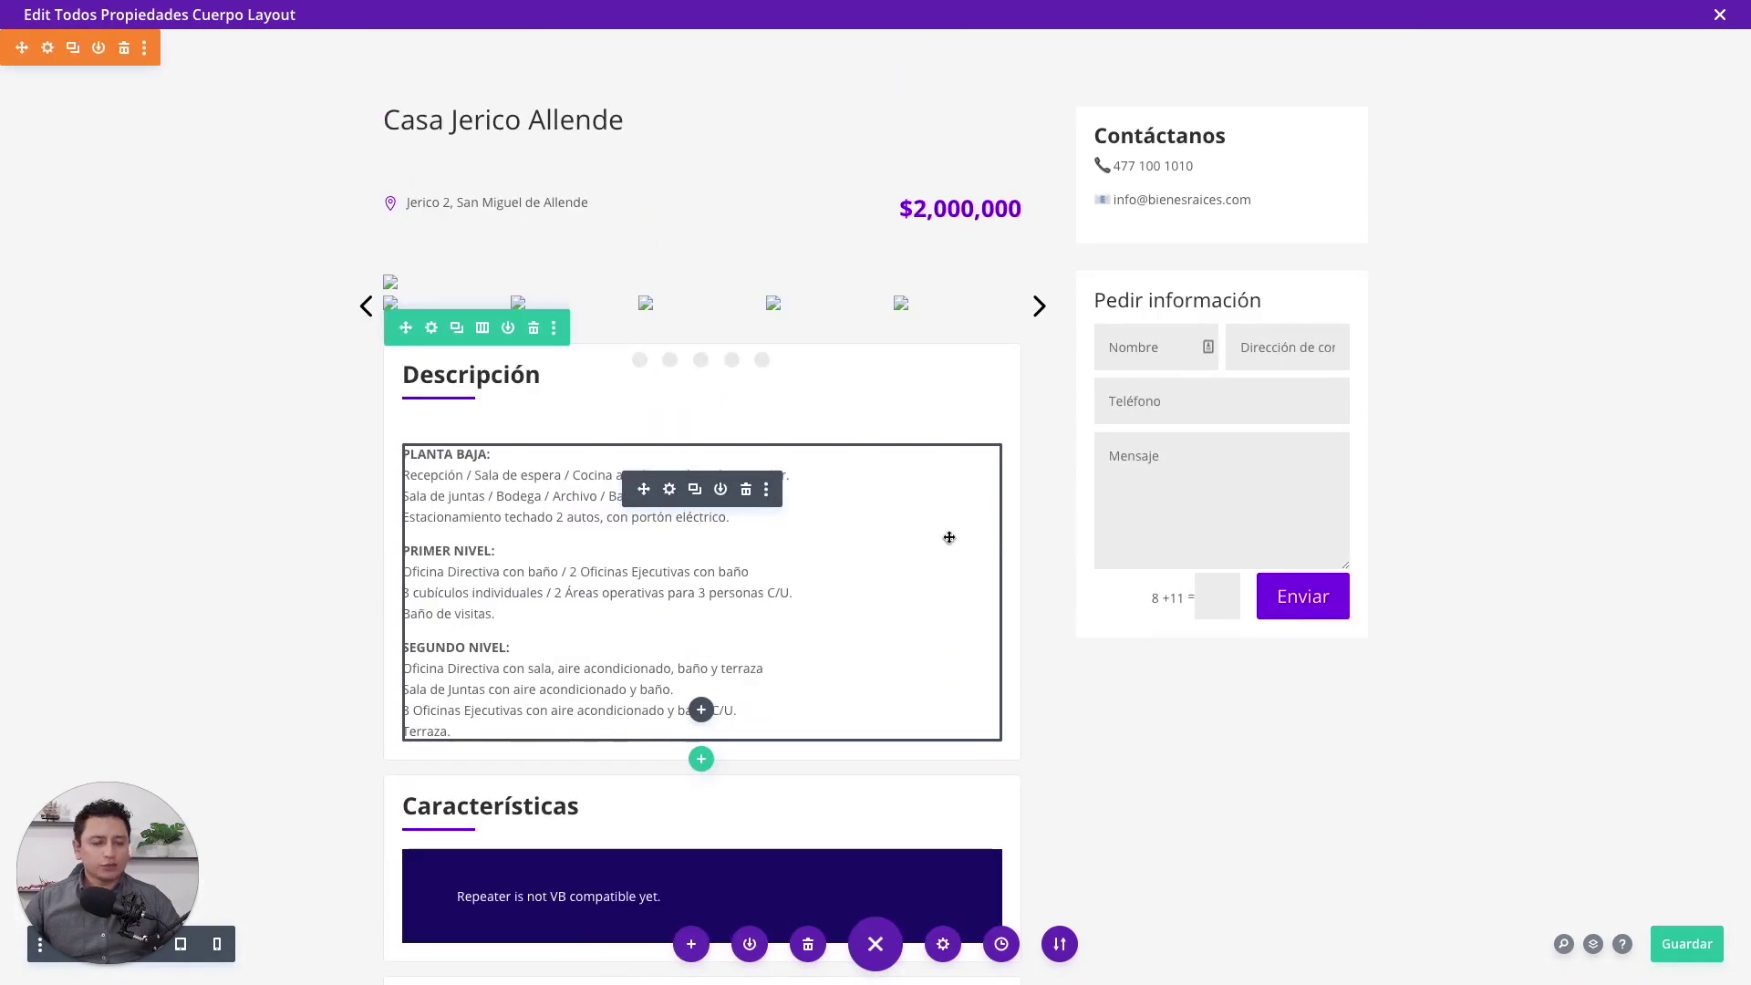
scroll(956, 533, down, 6)
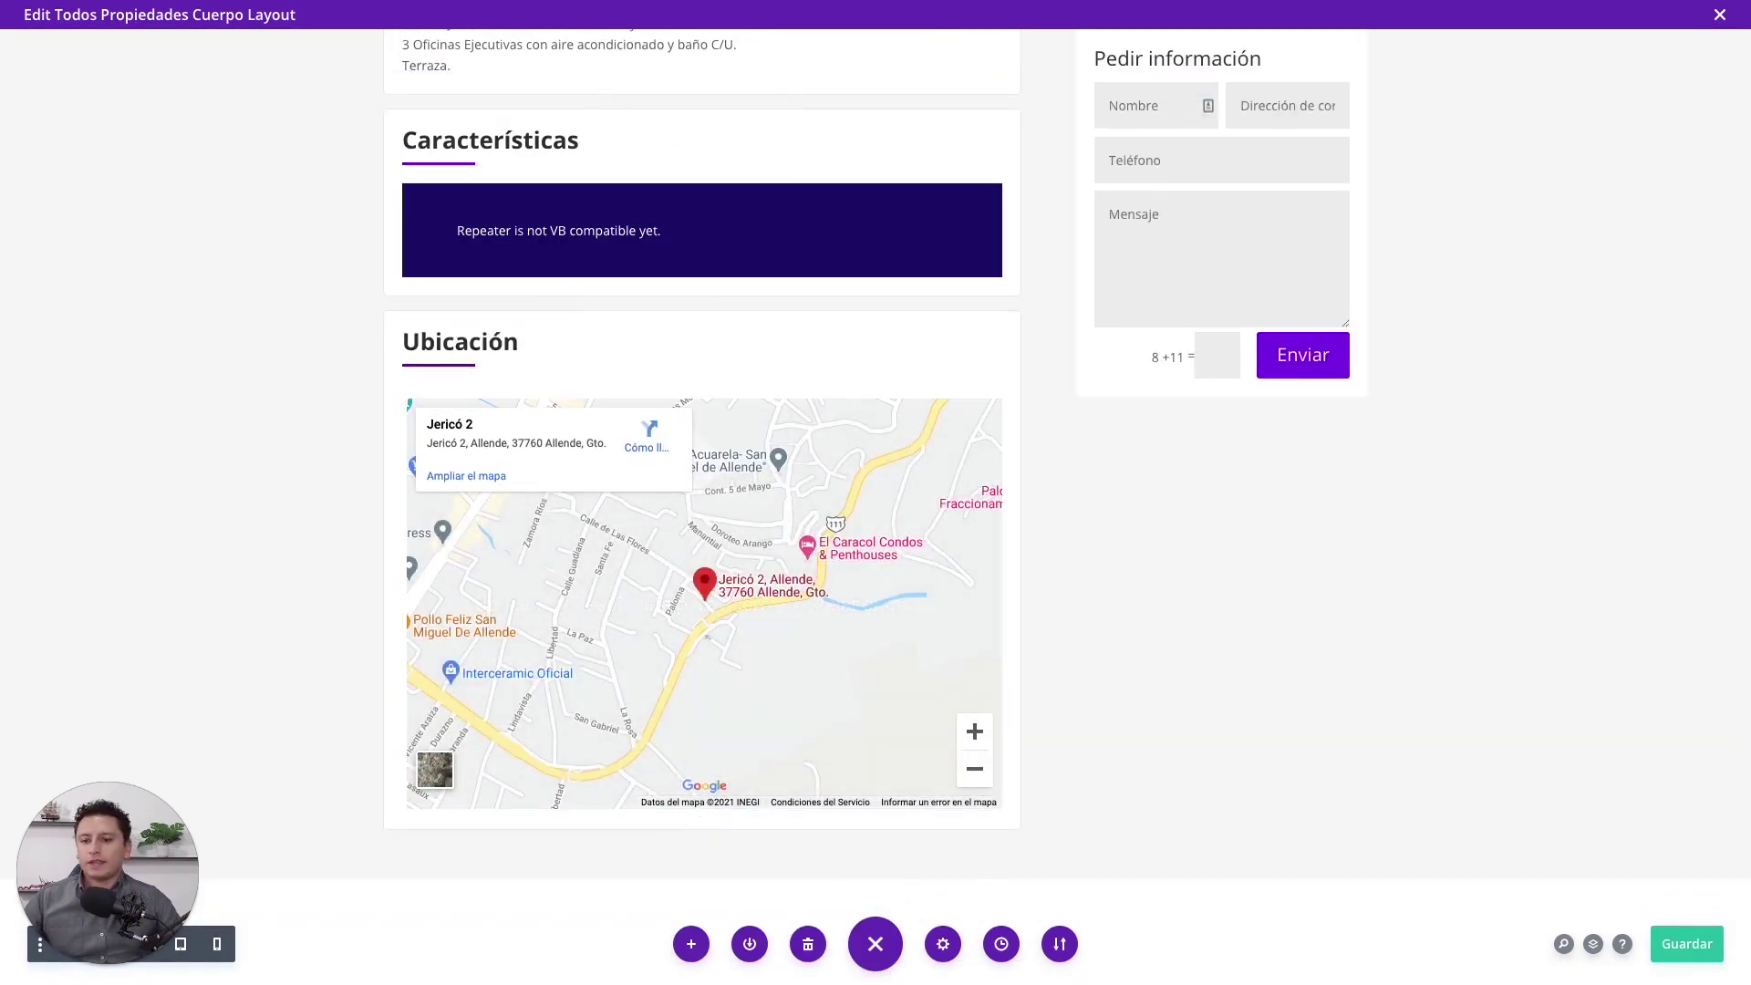
click(1683, 941)
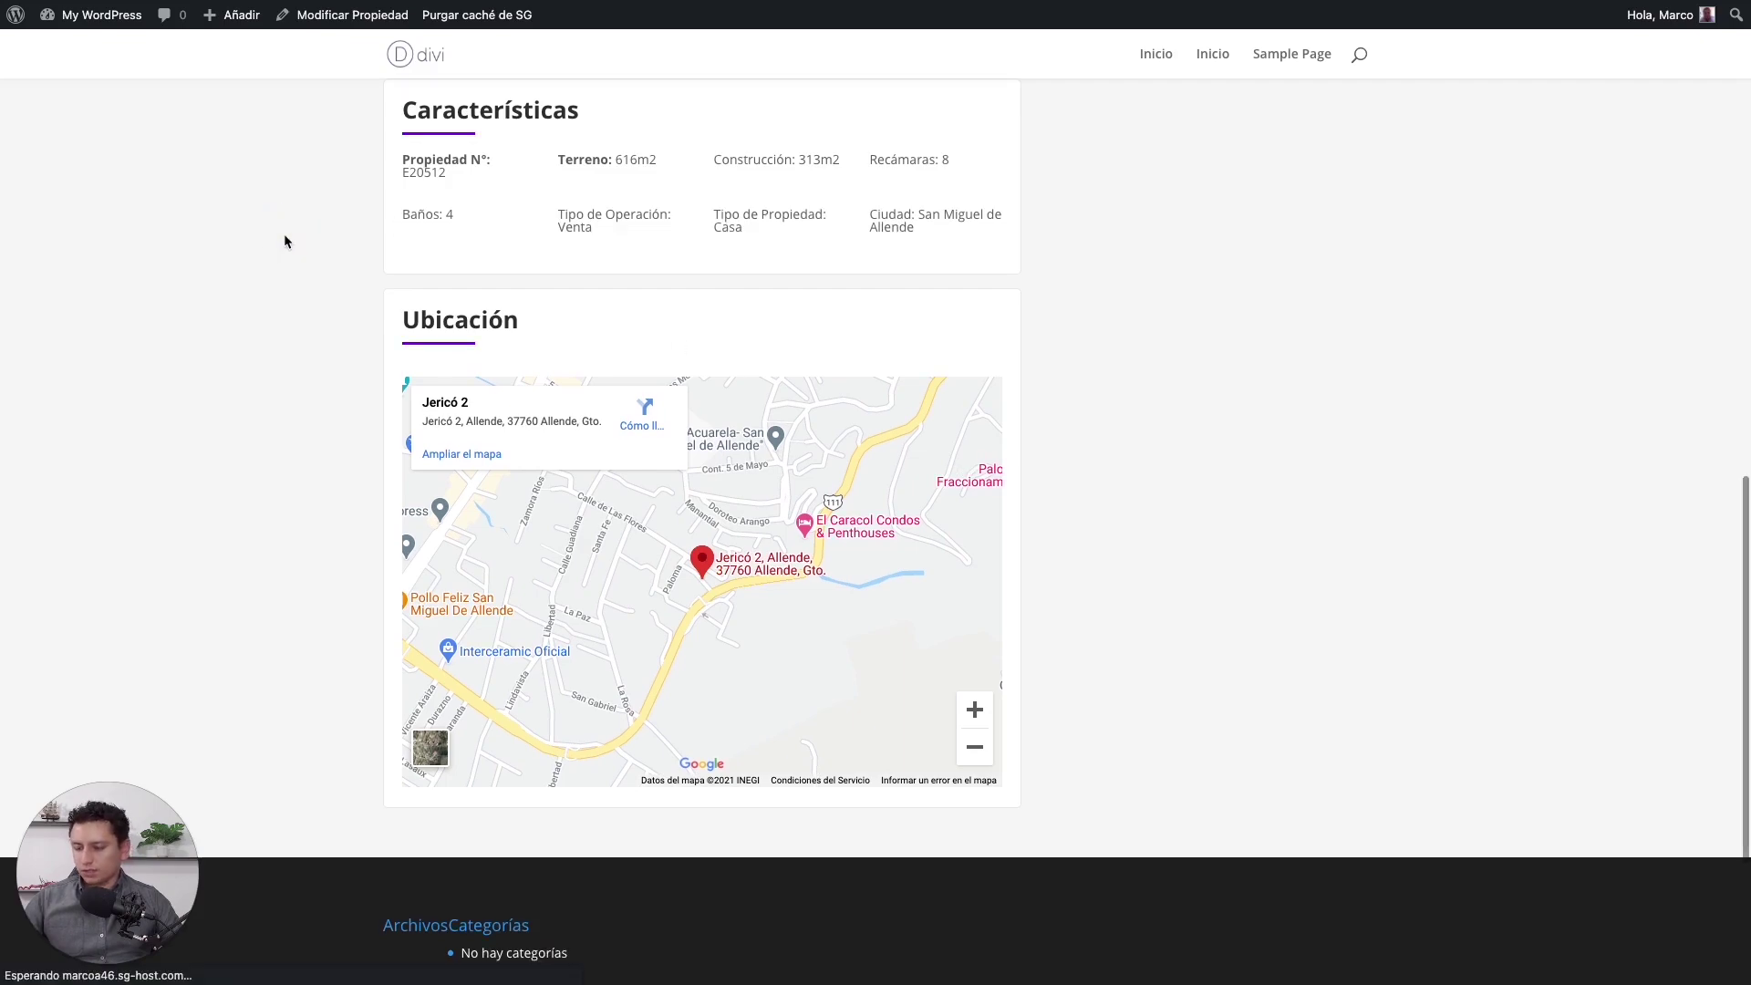
Scroll up and down the Casa Jerico Allende page to check that the contact form stays stuck
scroll(1023, 288, up, 8)
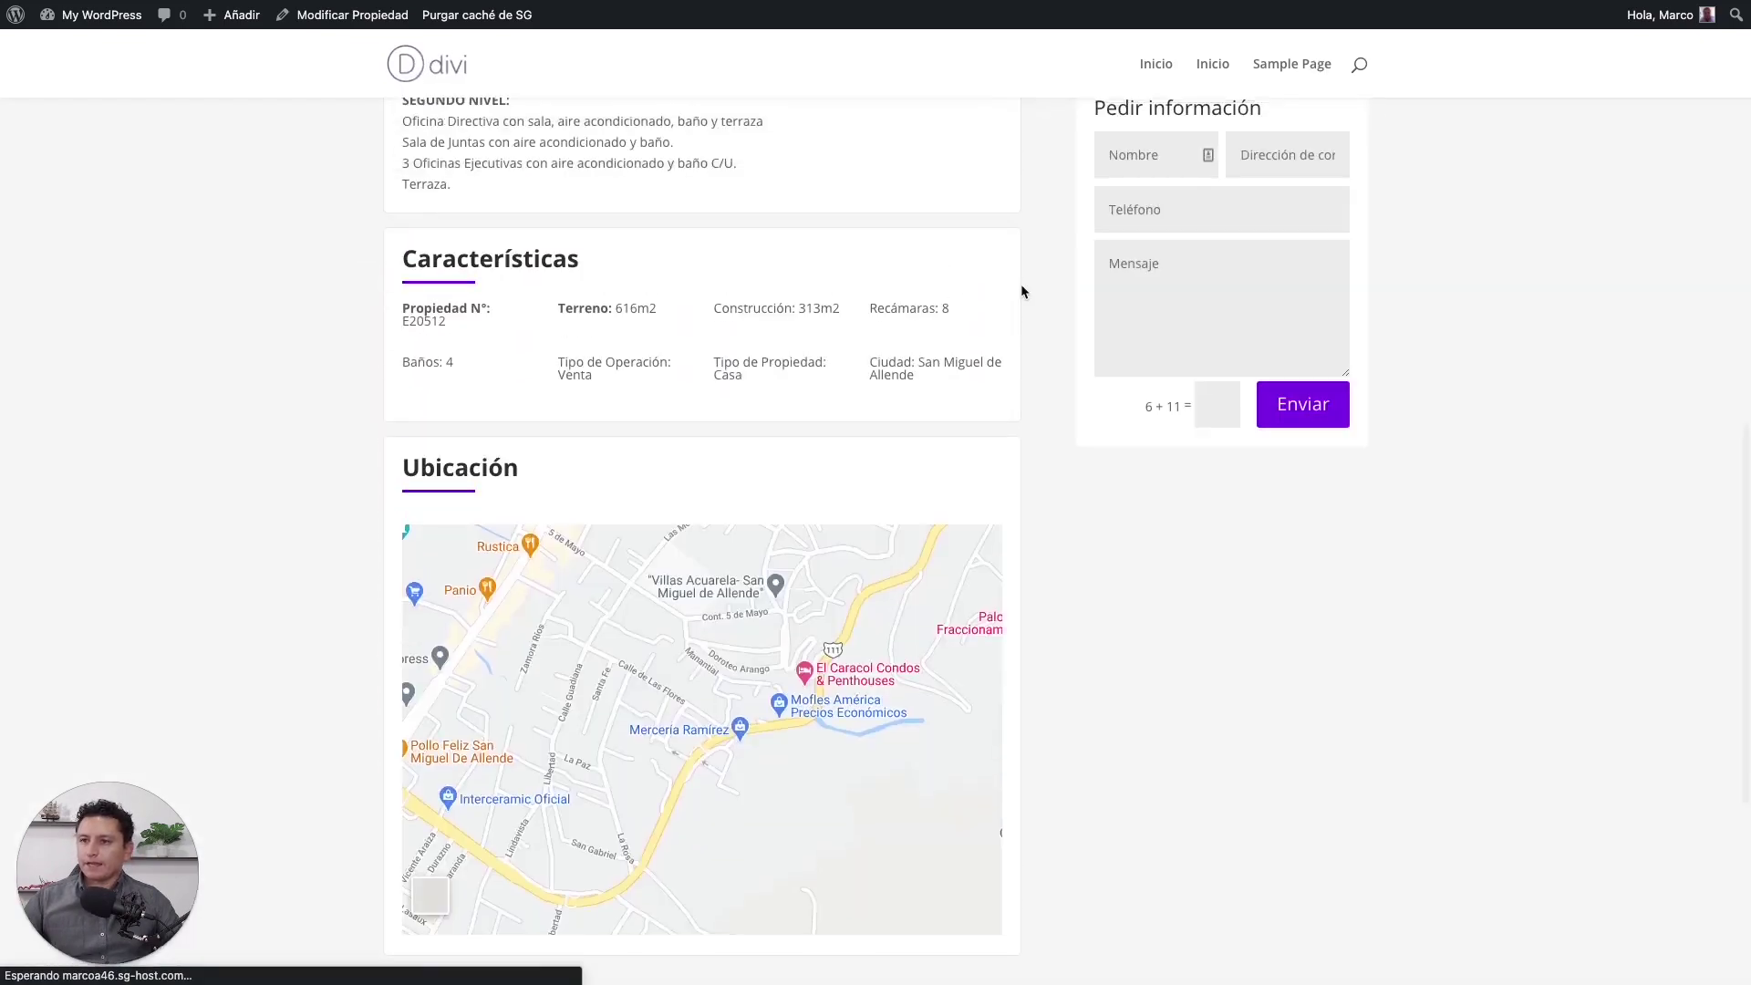
scroll(1024, 290, up, 5)
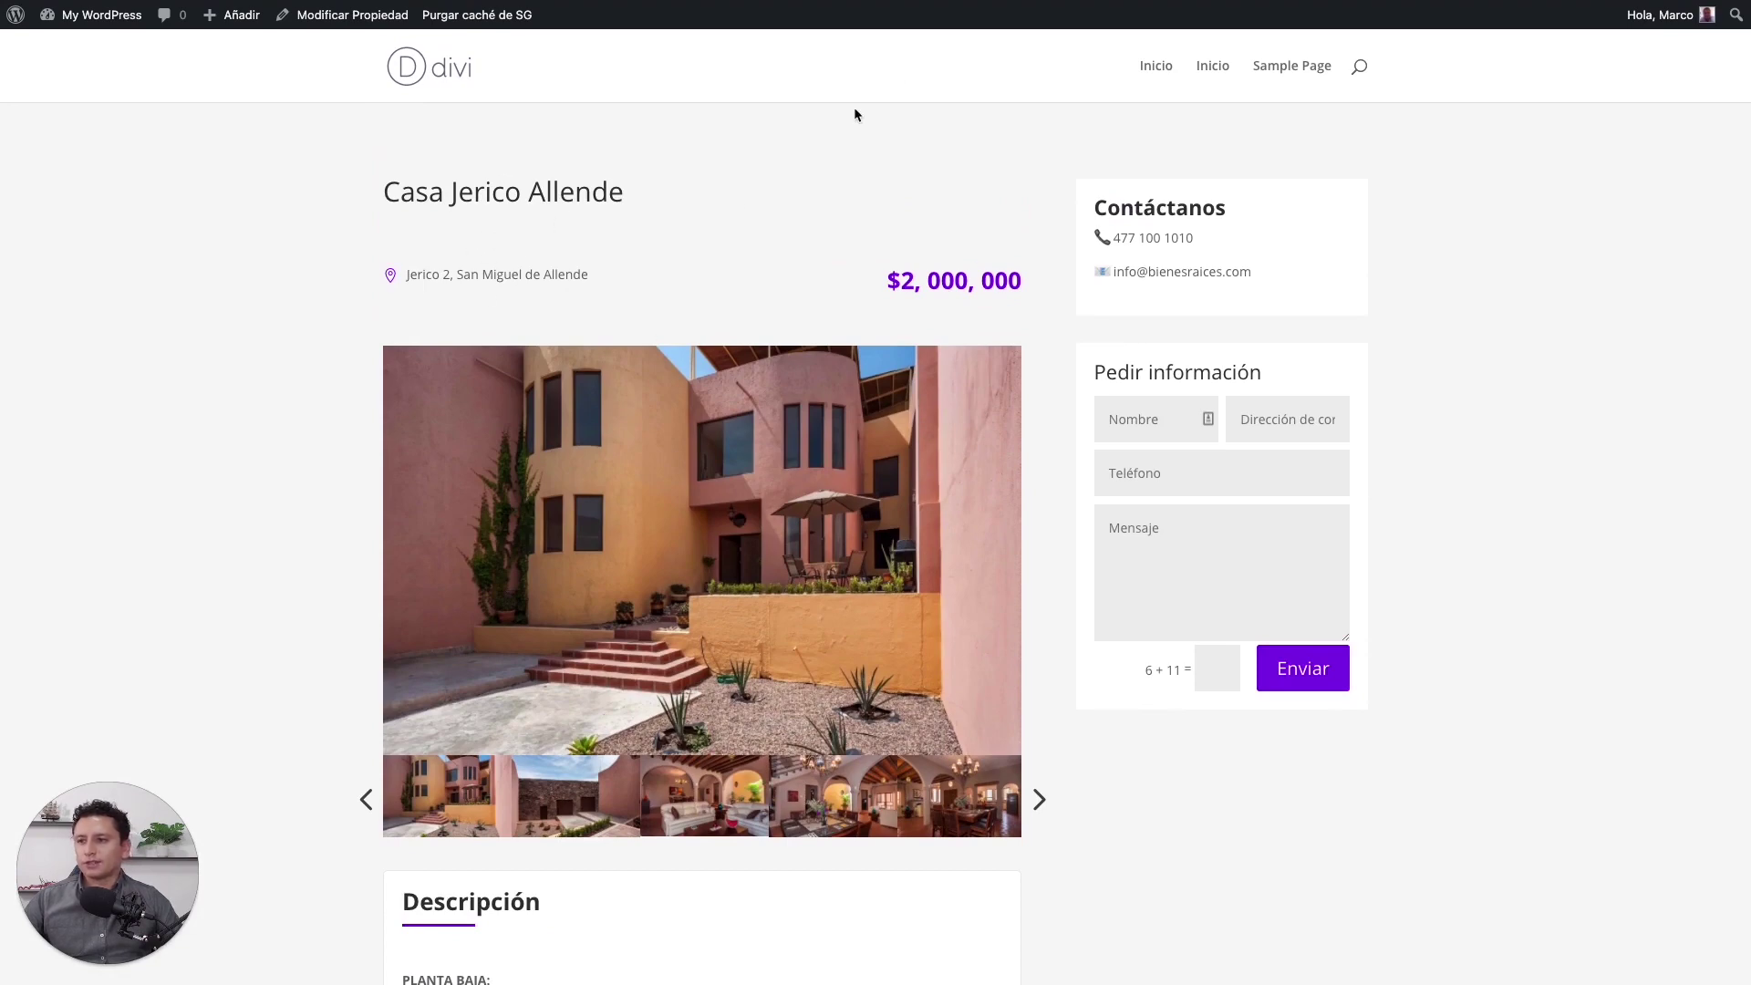
scroll(1037, 285, down, 3)
scroll(1027, 281, up, 3)
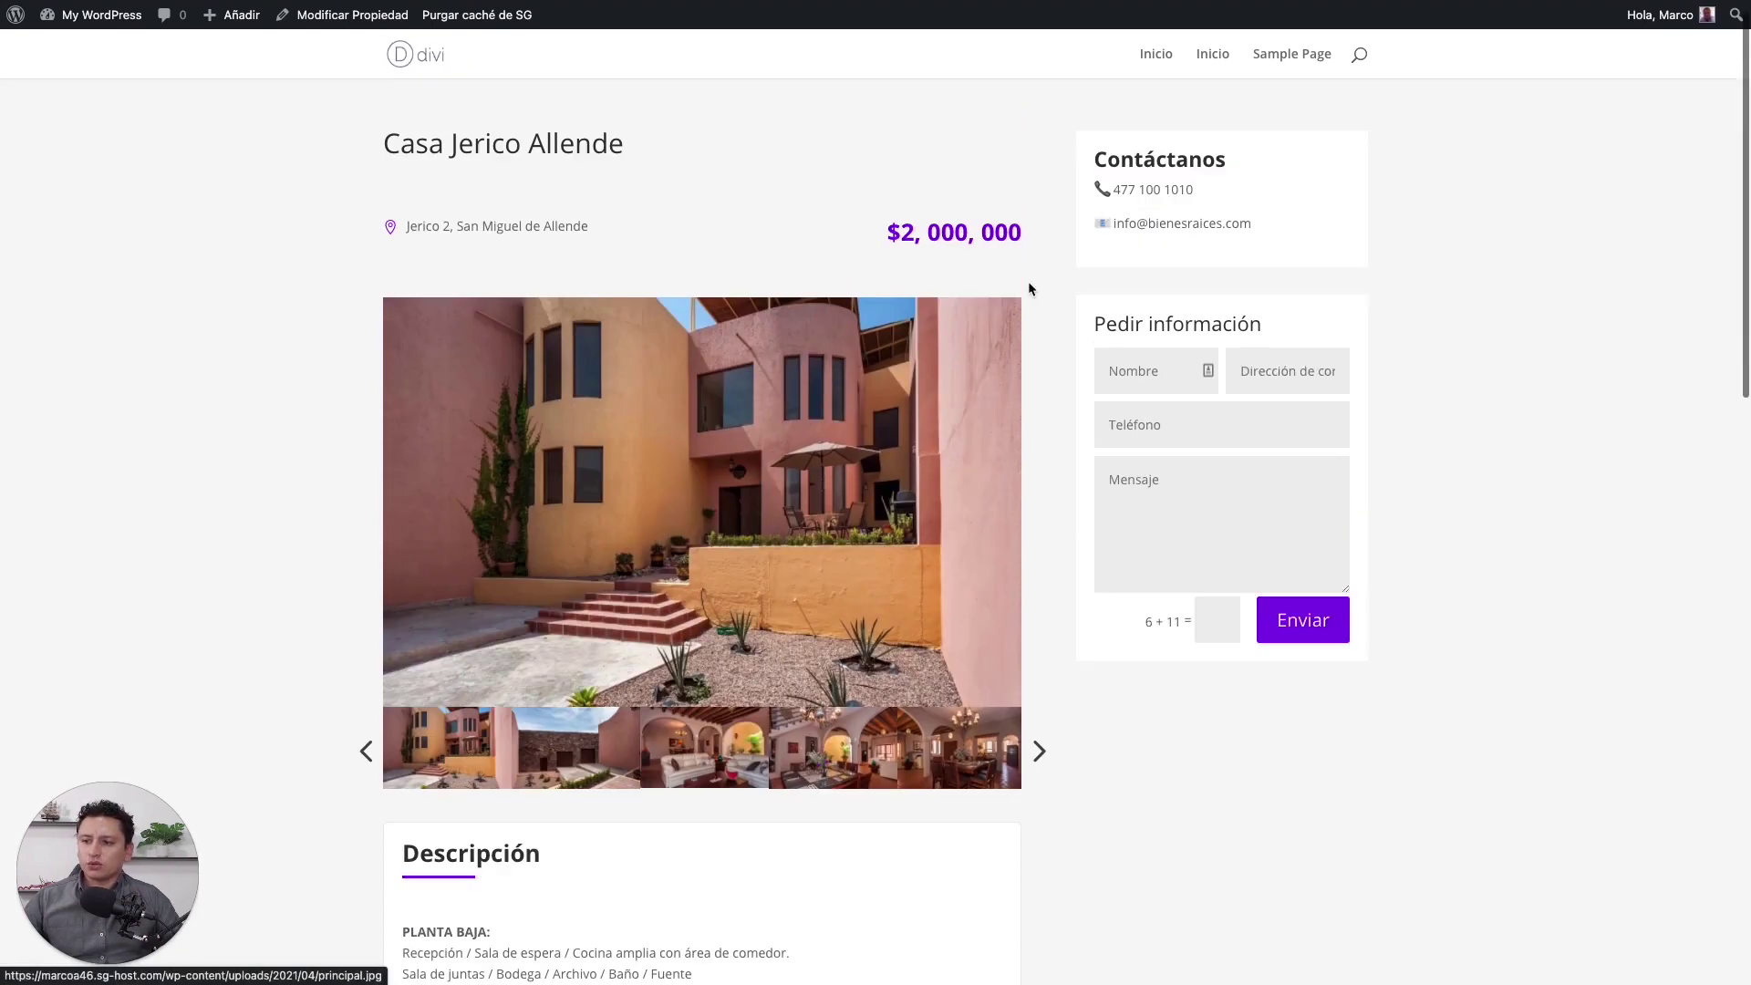
scroll(981, 349, down, 7)
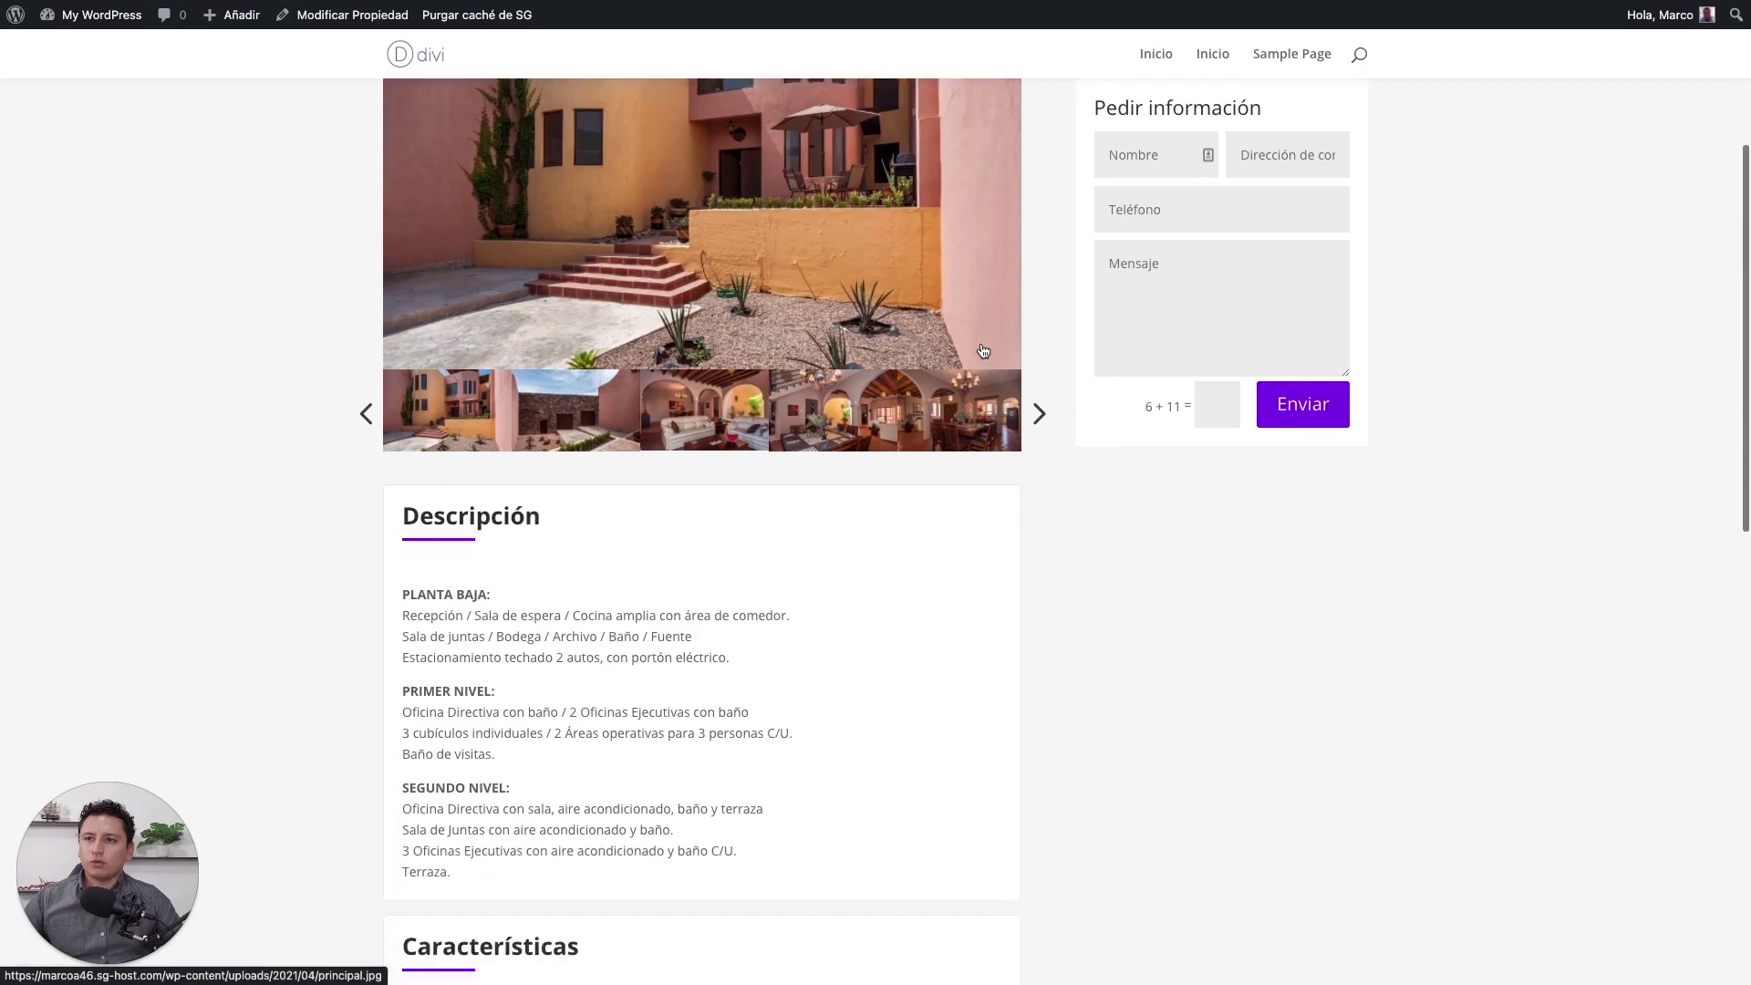
scroll(1063, 337, down, 6)
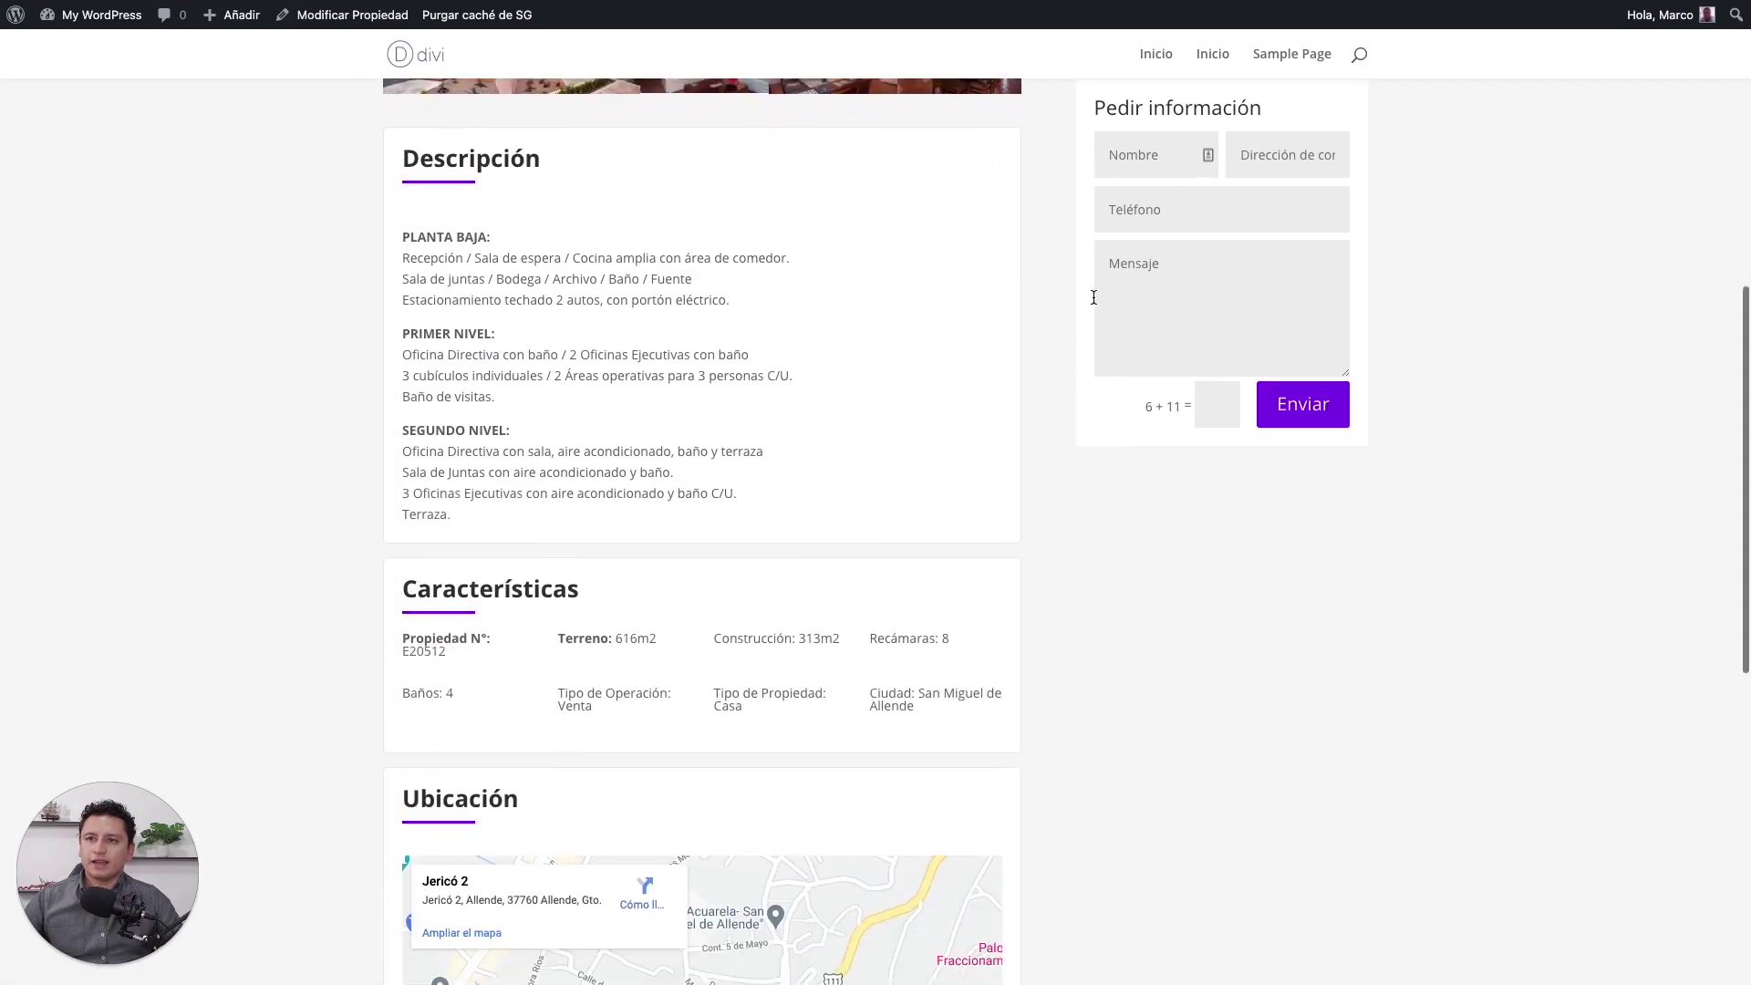
scroll(1062, 346, down, 3)
scroll(1061, 346, up, 7)
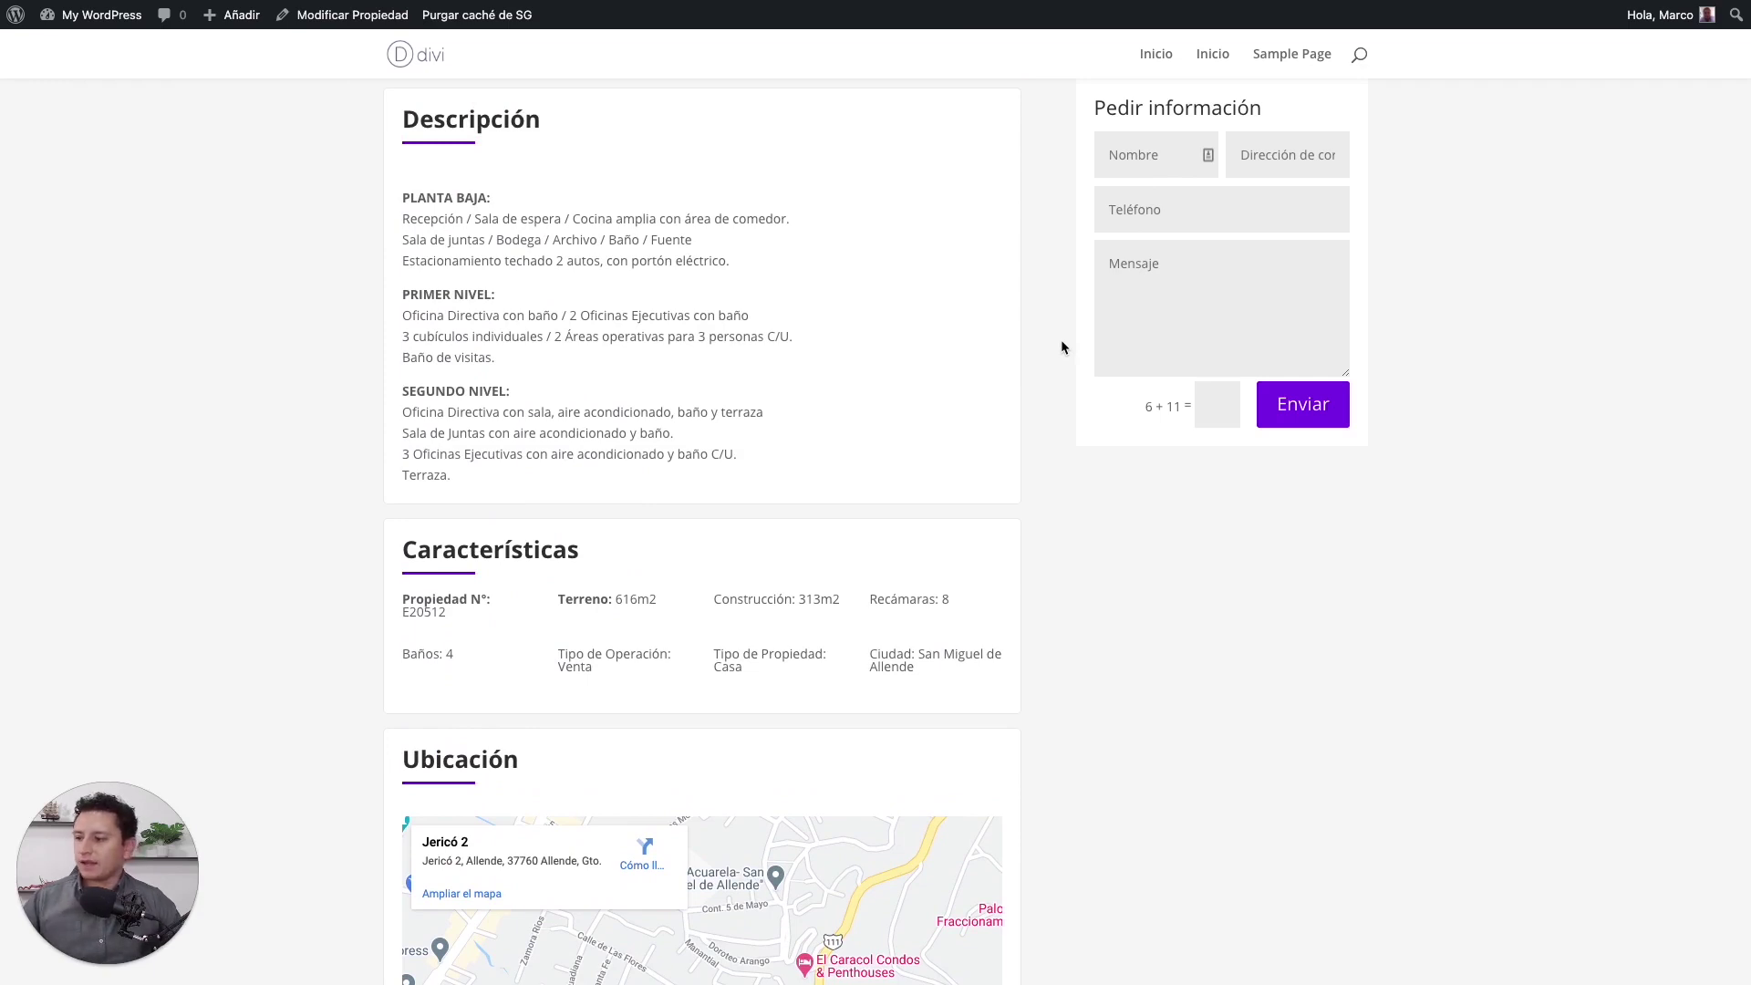
scroll(1042, 383, up, 9)
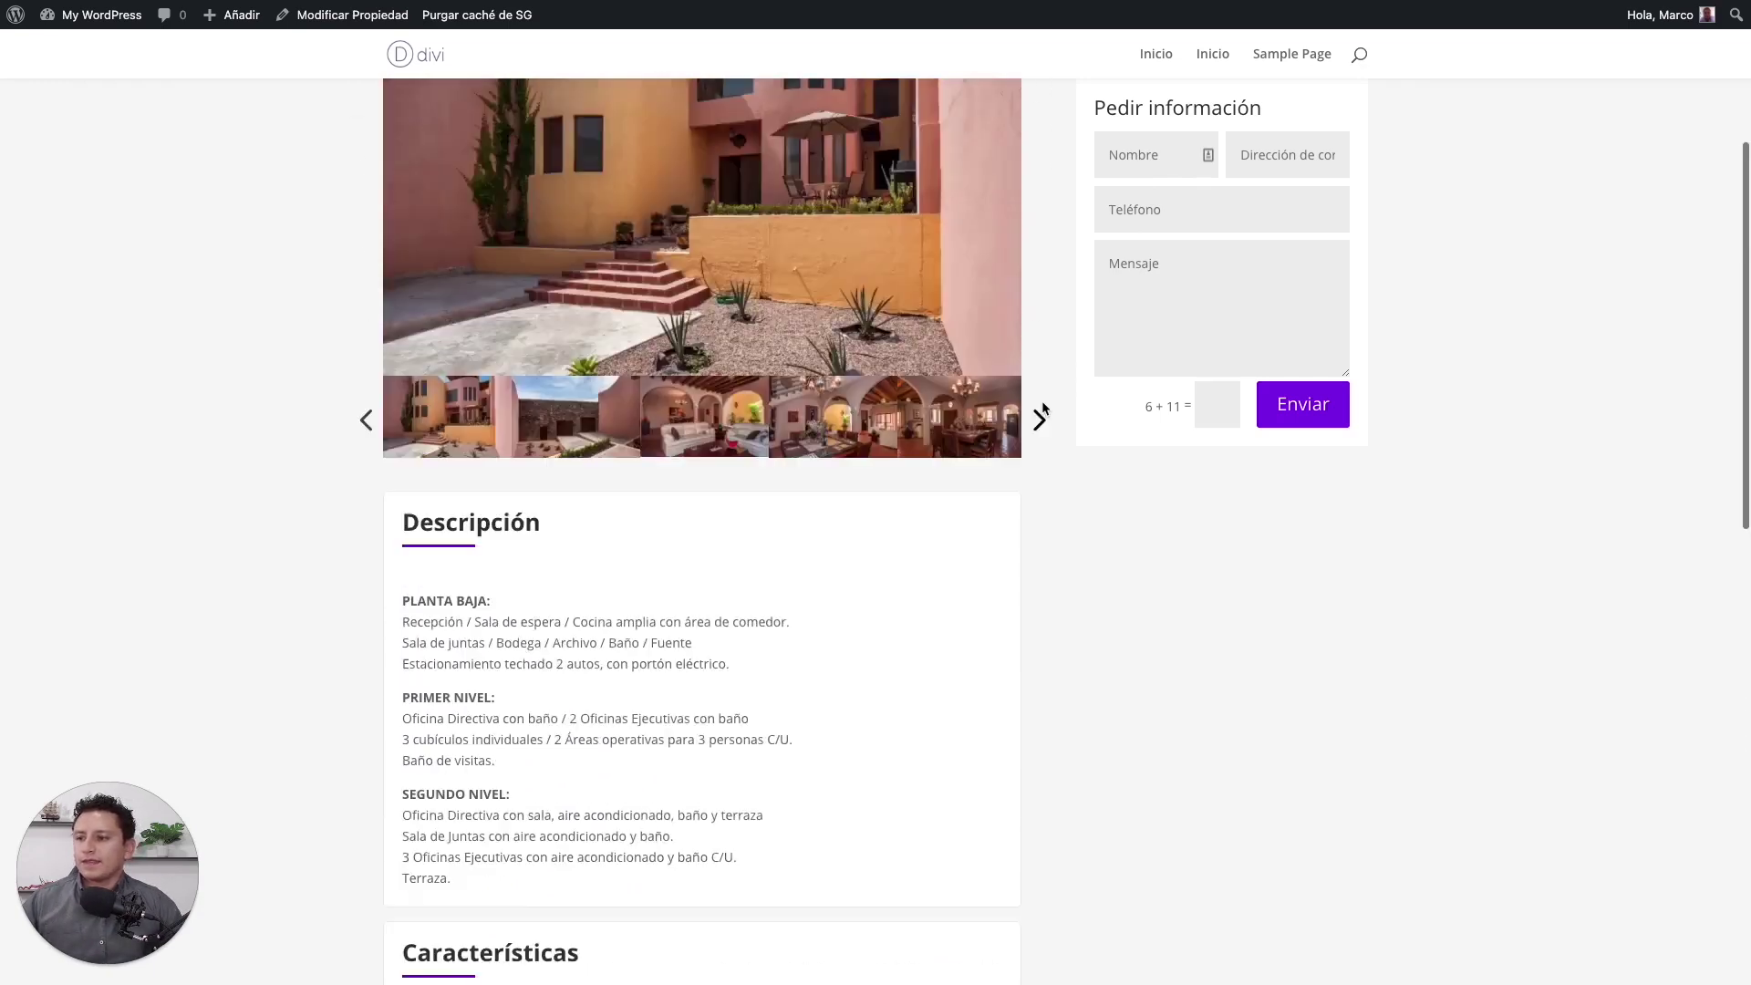
scroll(1043, 401, down, 14)
scroll(1041, 401, up, 14)
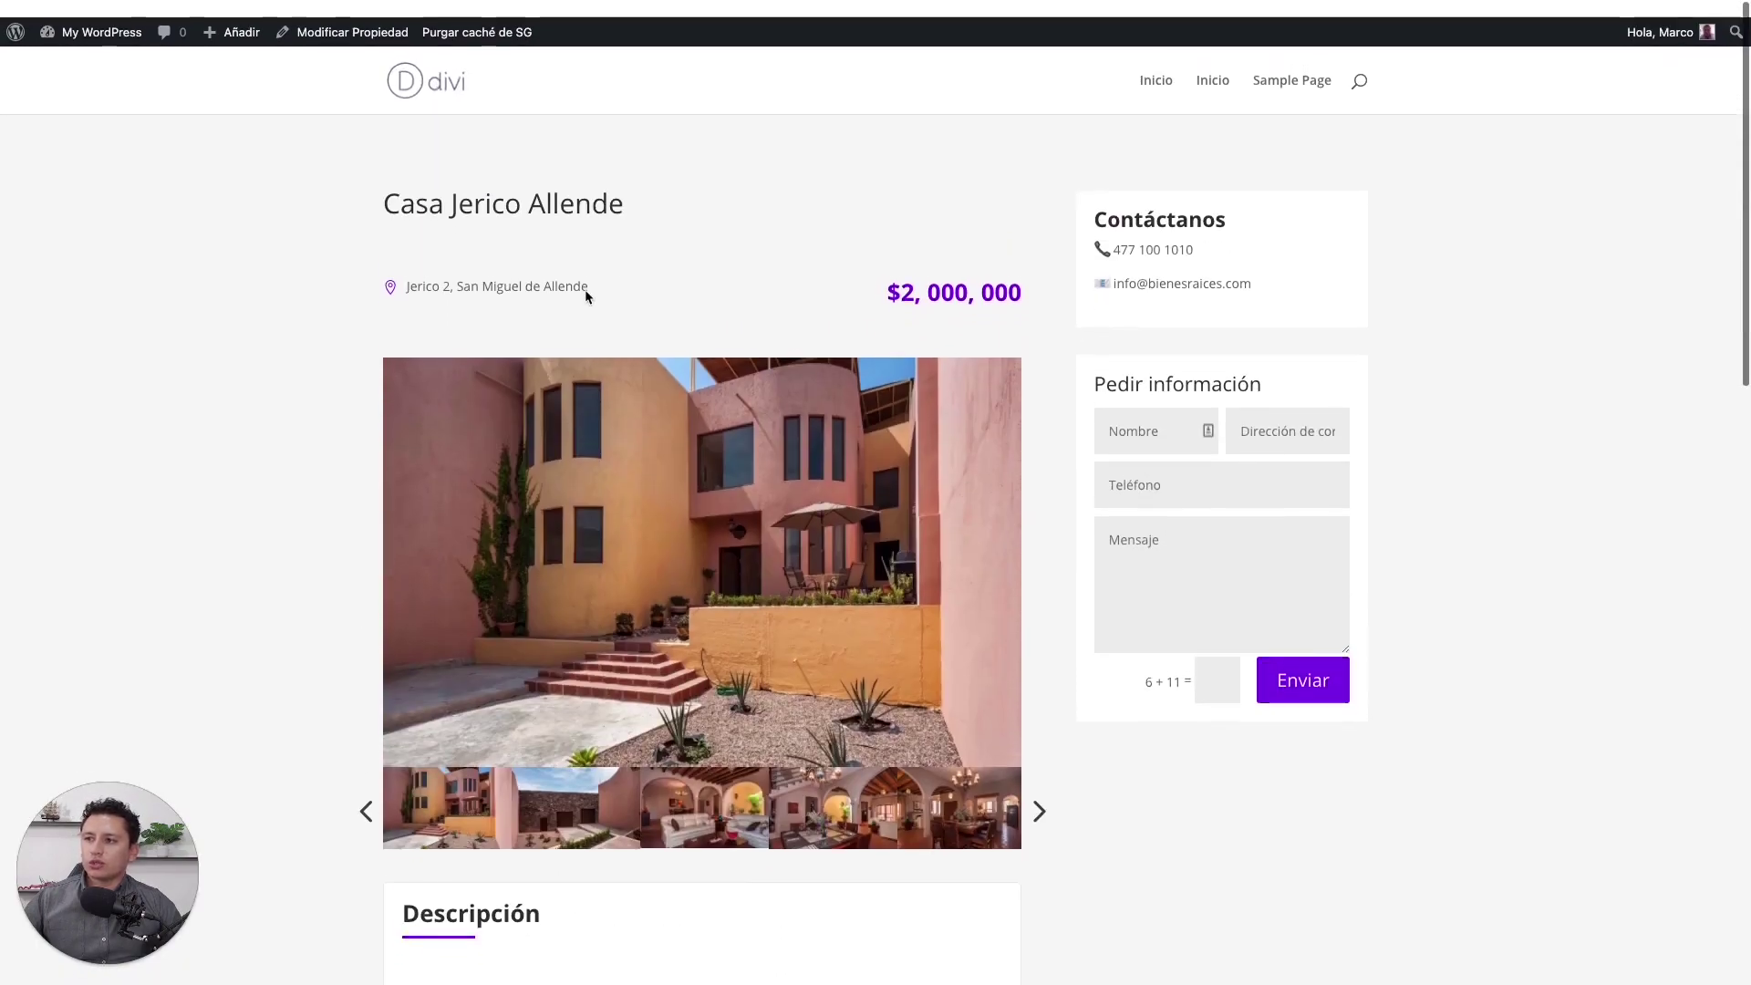
scroll(1053, 352, down, 10)
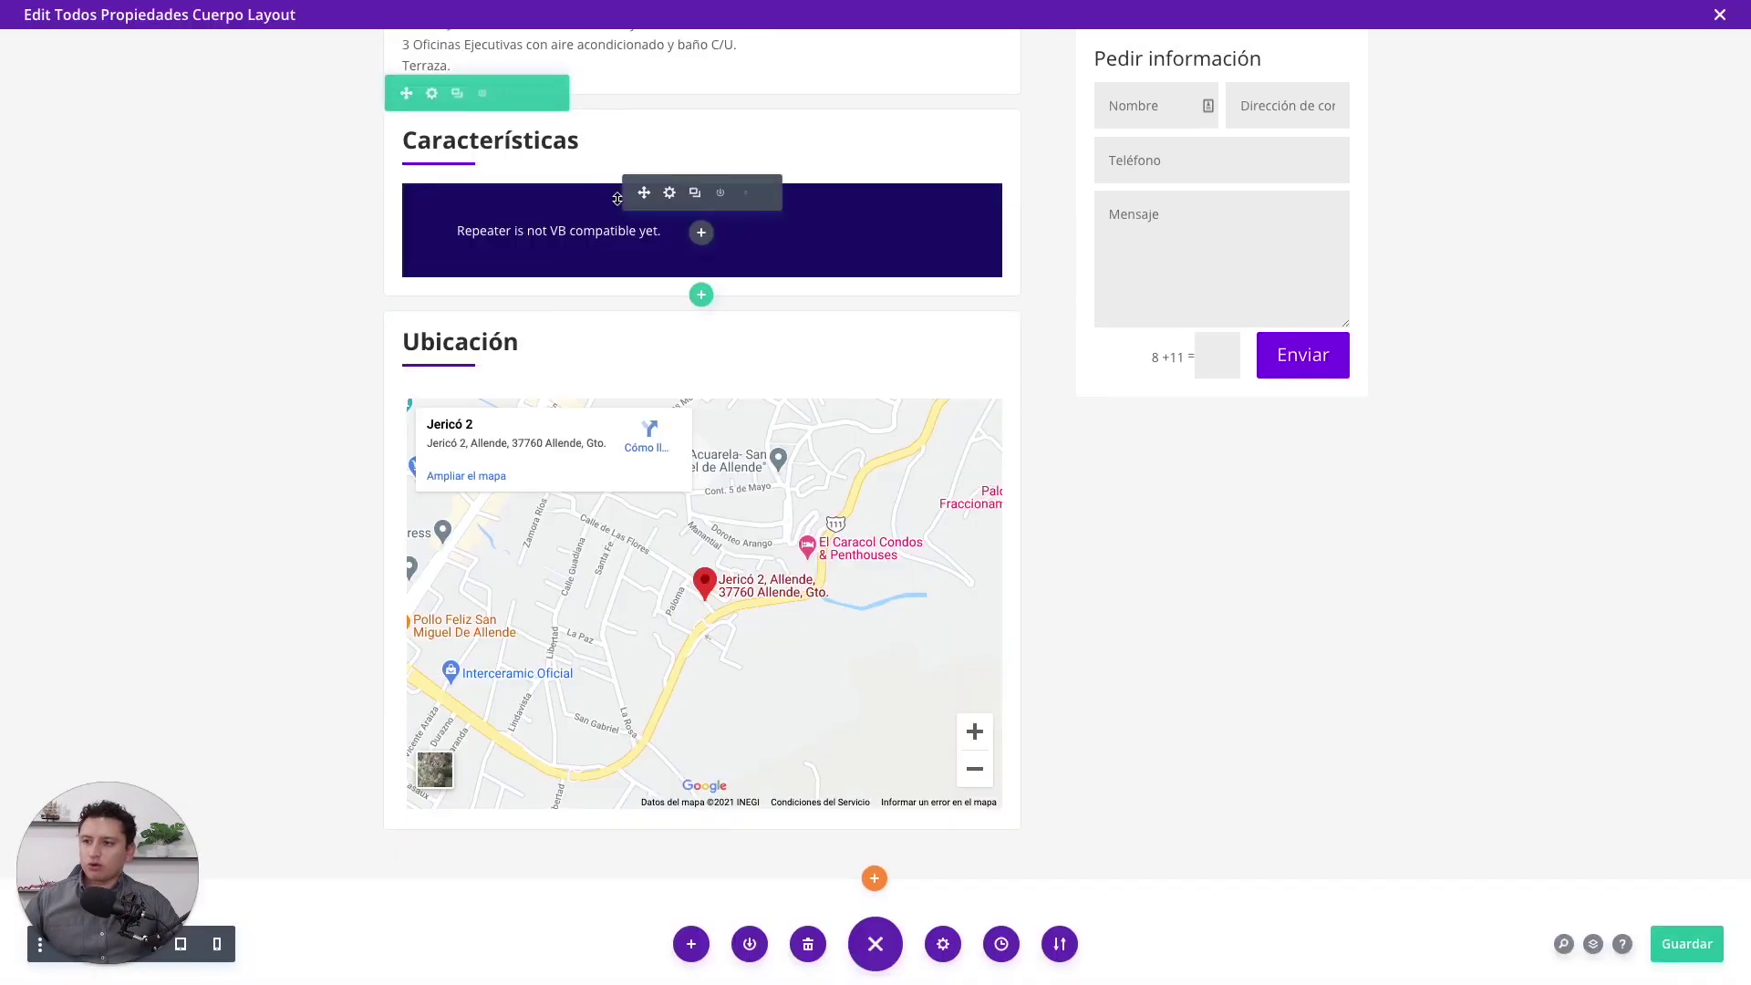
scroll(611, 209, up, 7)
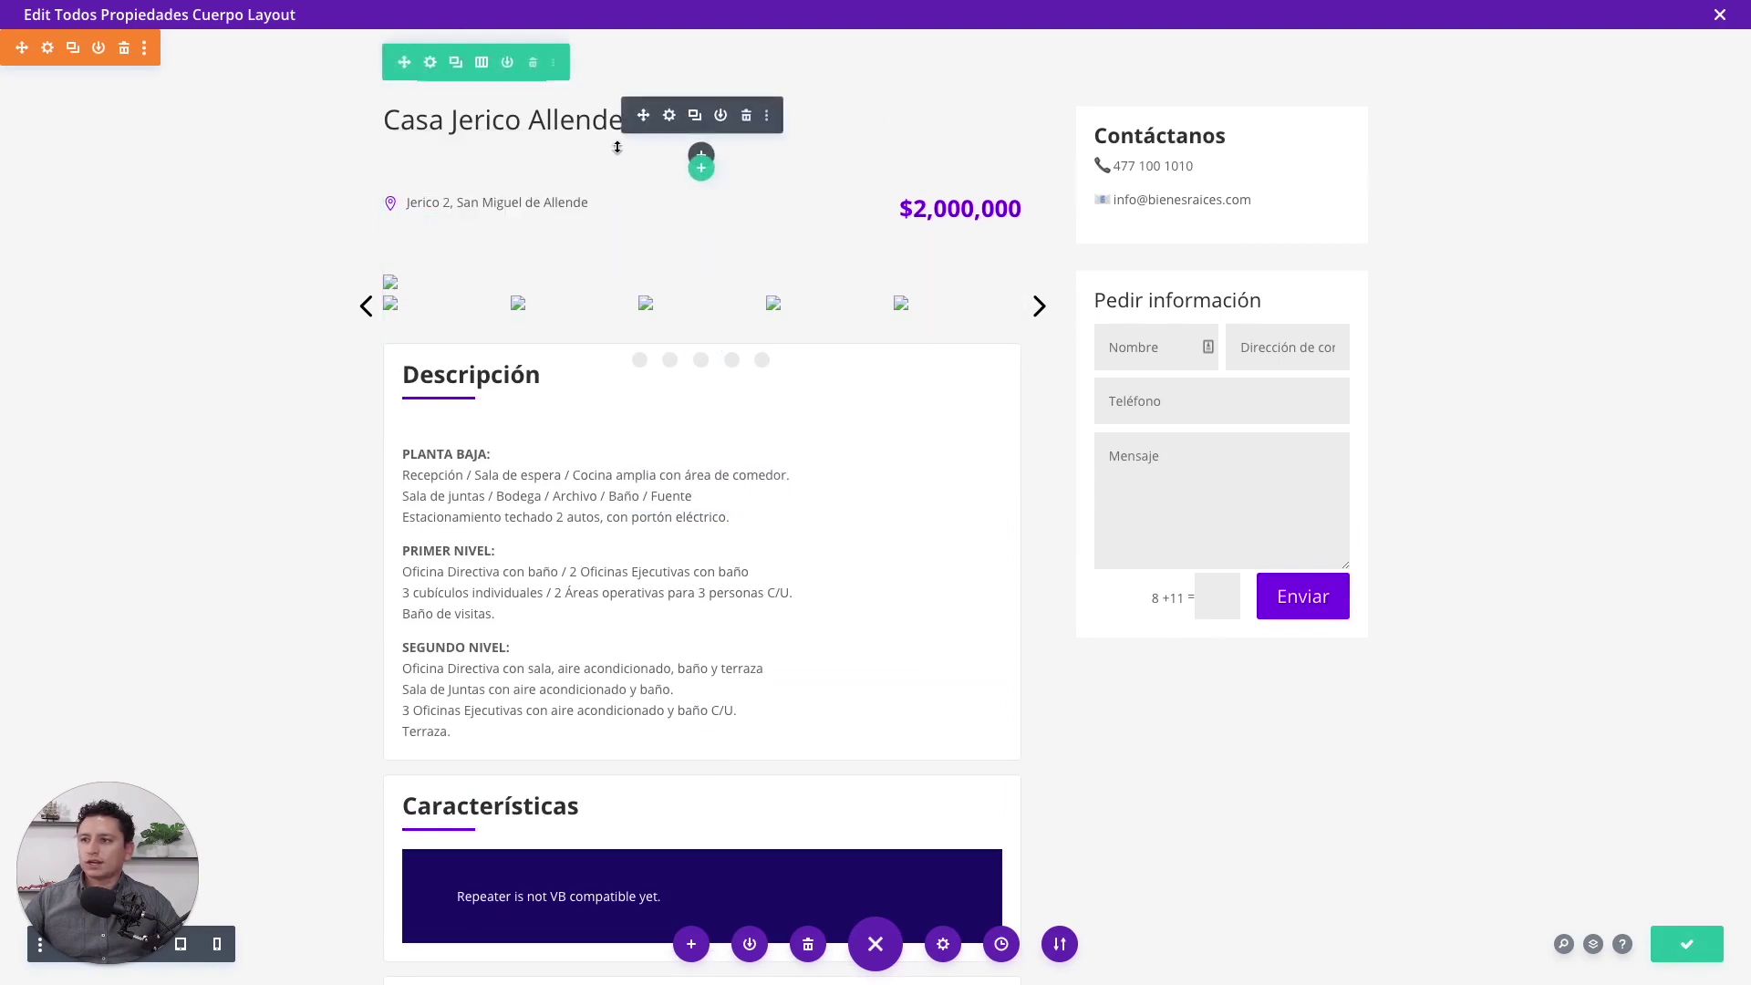
Reduce the bottom padding under the property title and the address/price row, then save
mouse_move(617, 147)
mouse_down()
mouse_move(618, 123)
mouse_move(609, 145)
mouse_up()
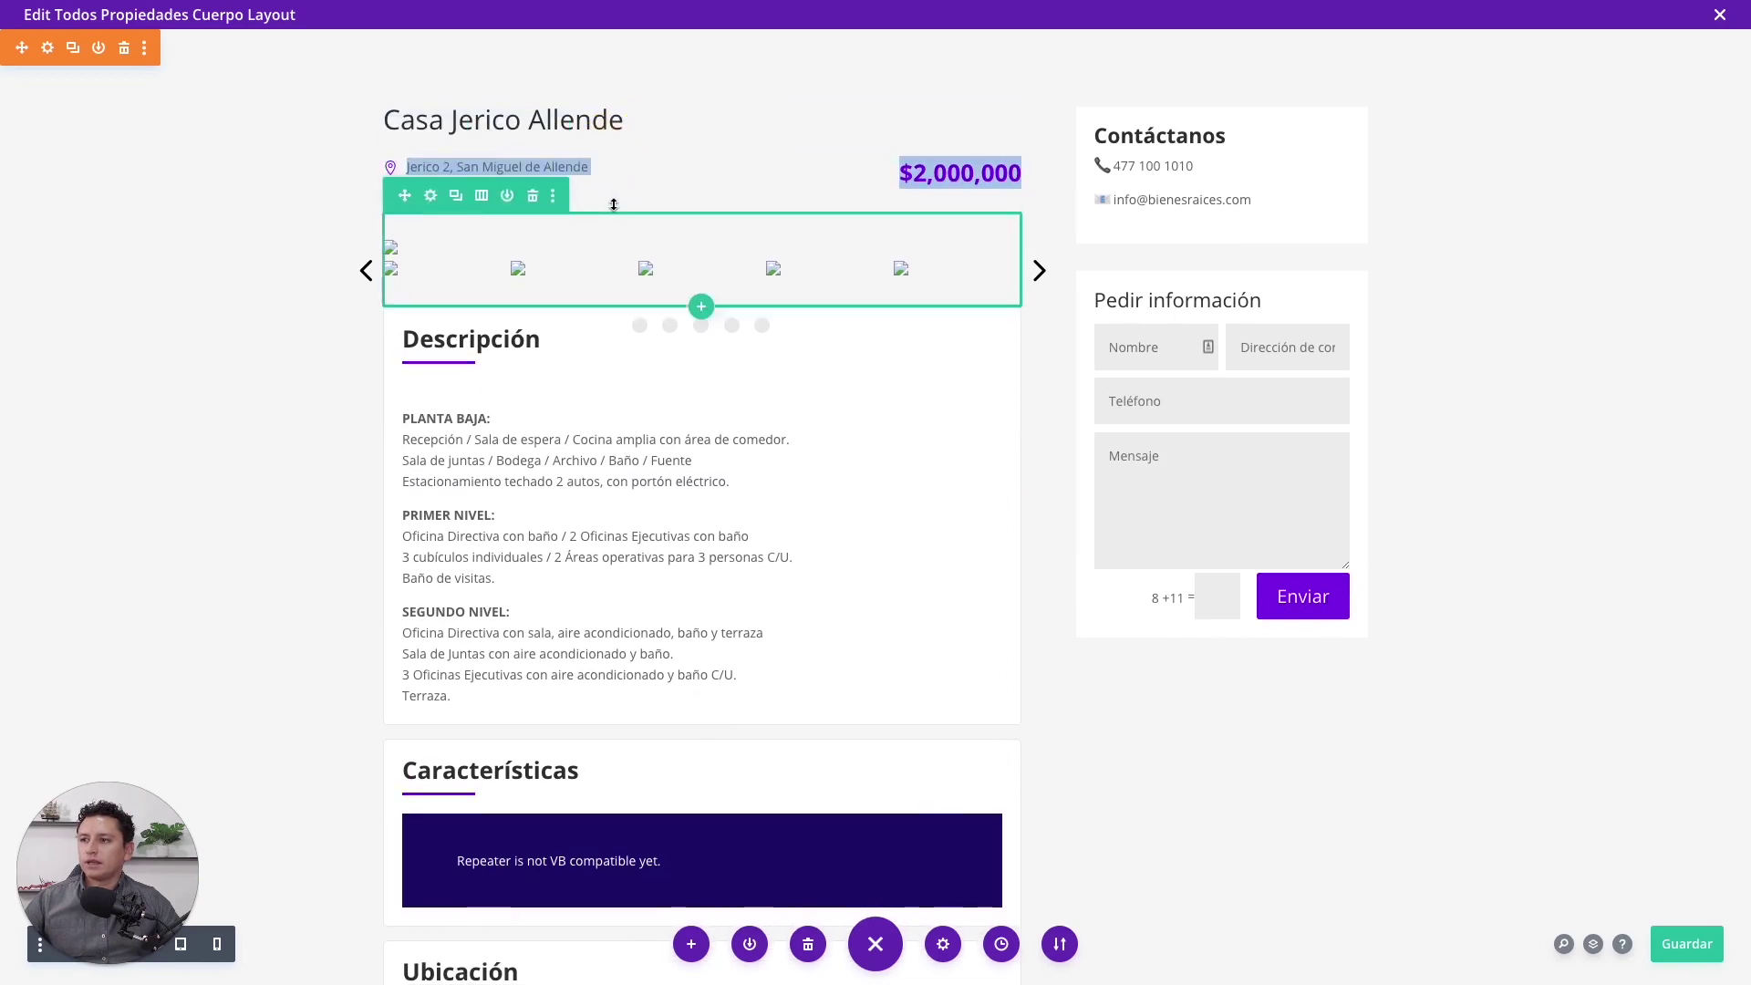
drag(626, 187, 628, 170)
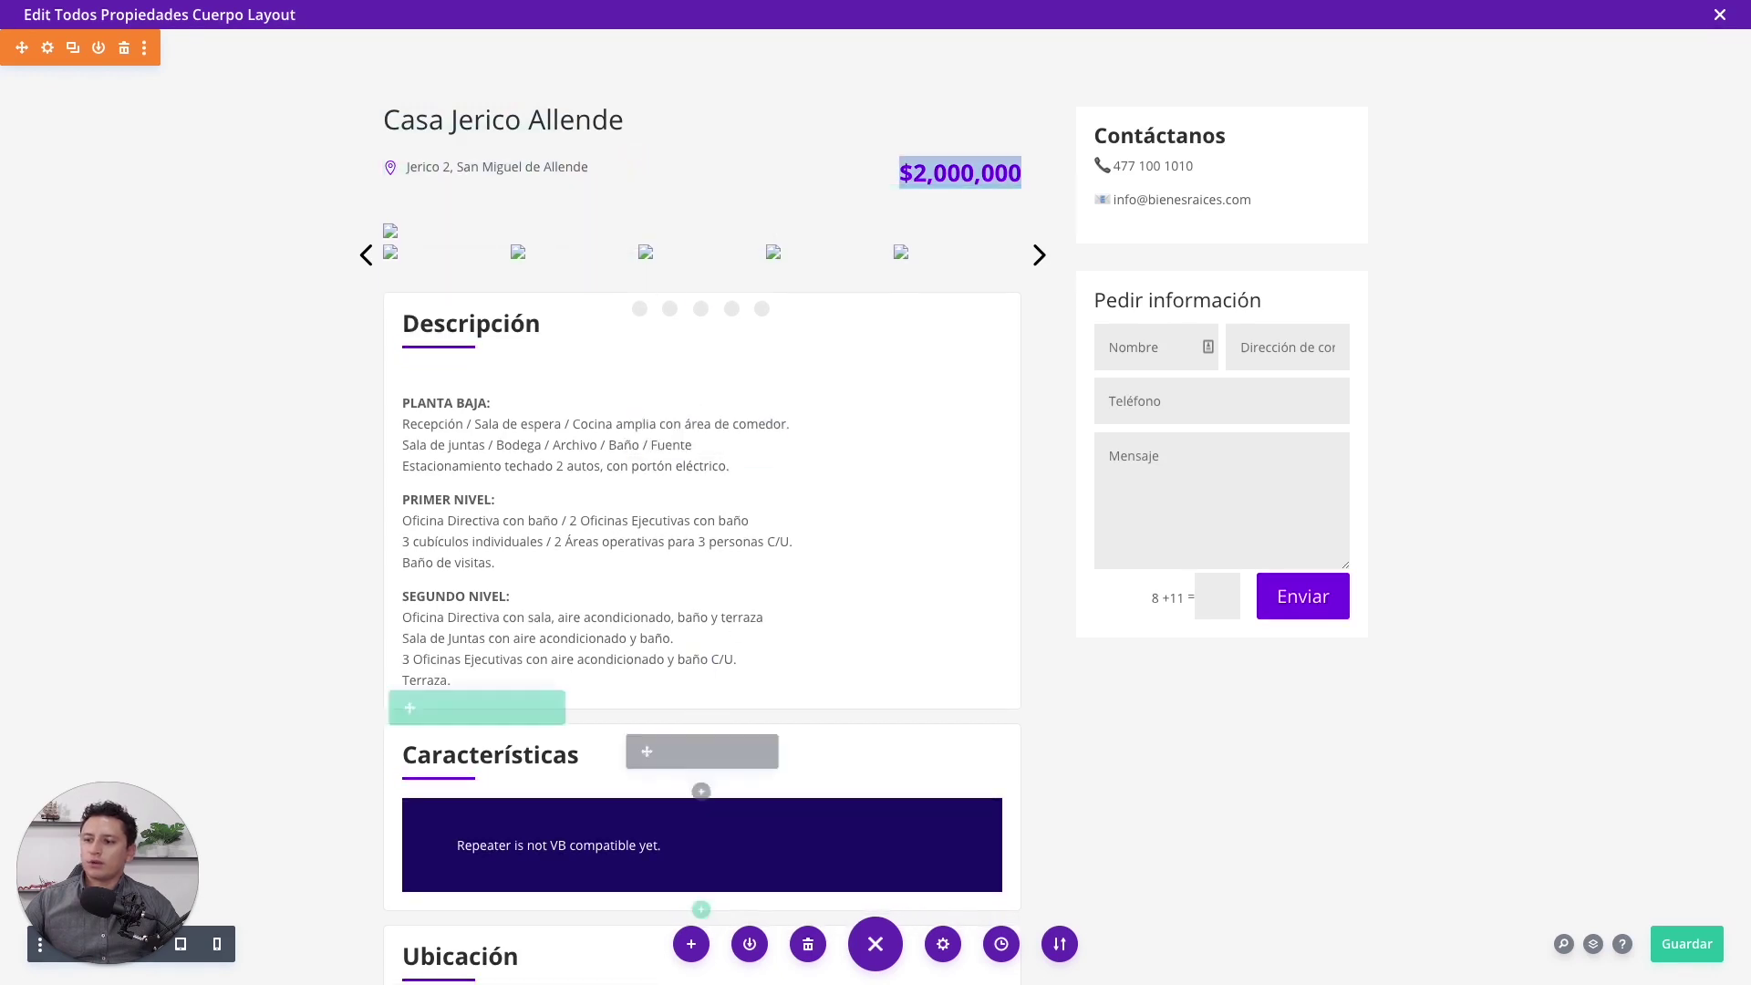
click(1715, 944)
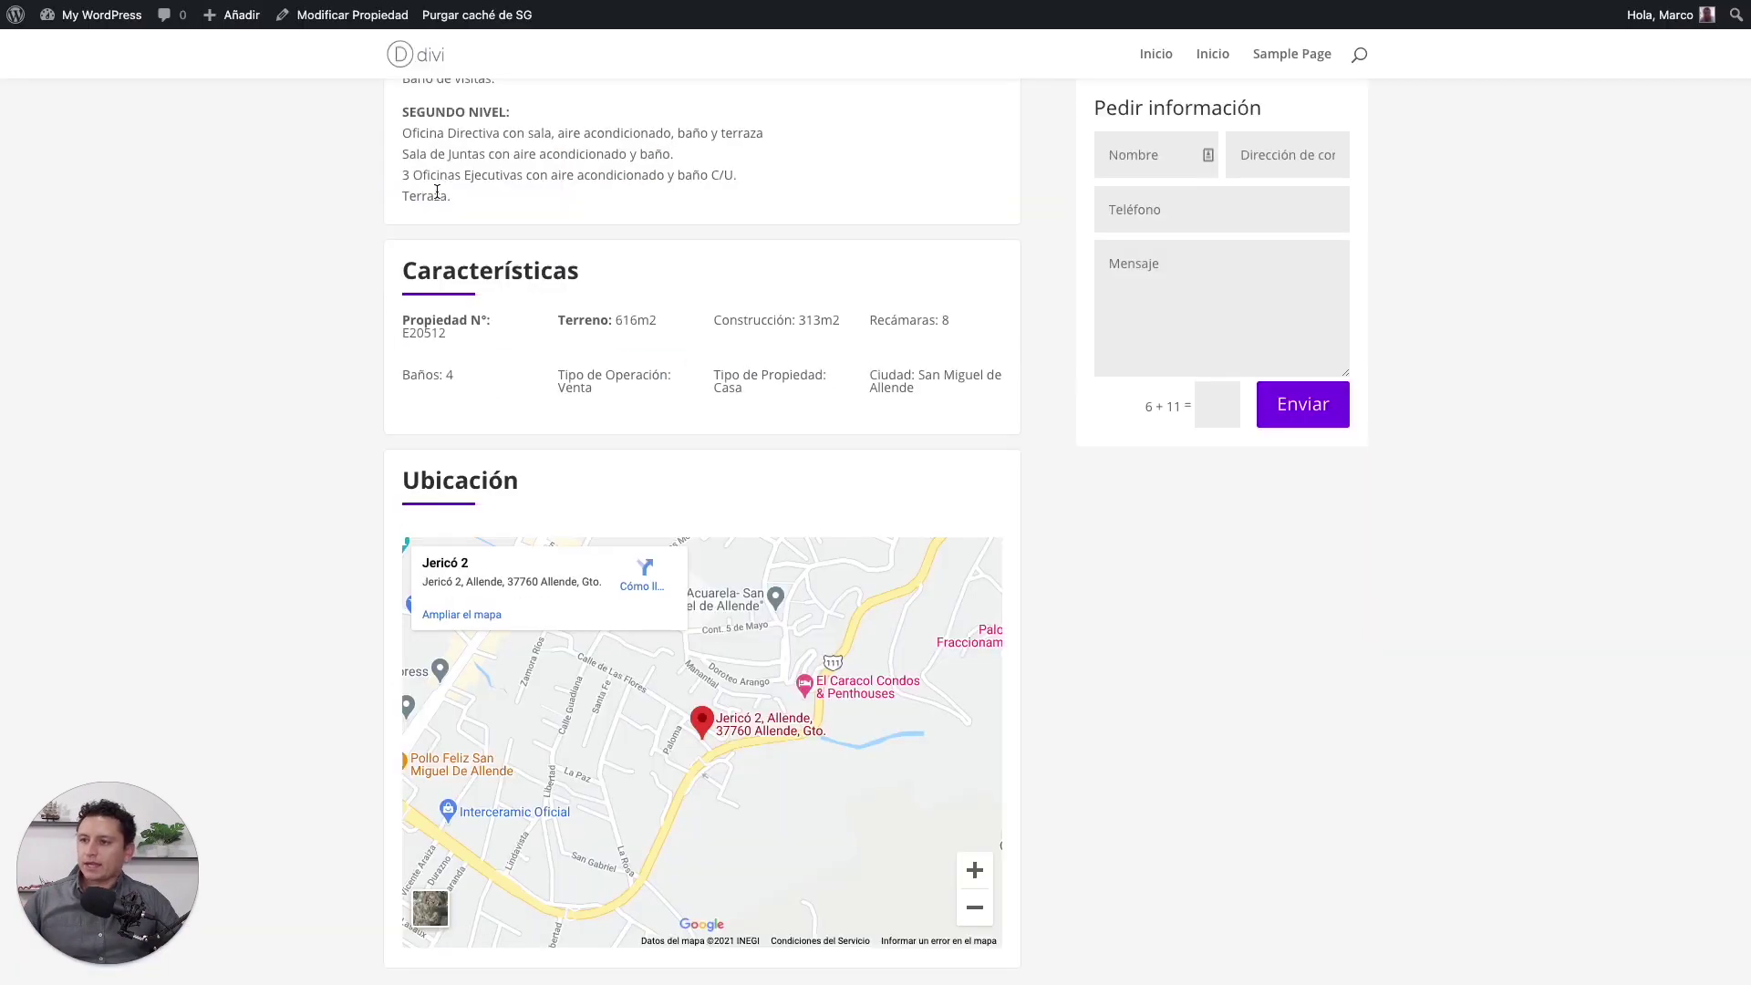
scroll(424, 94, up, 10)
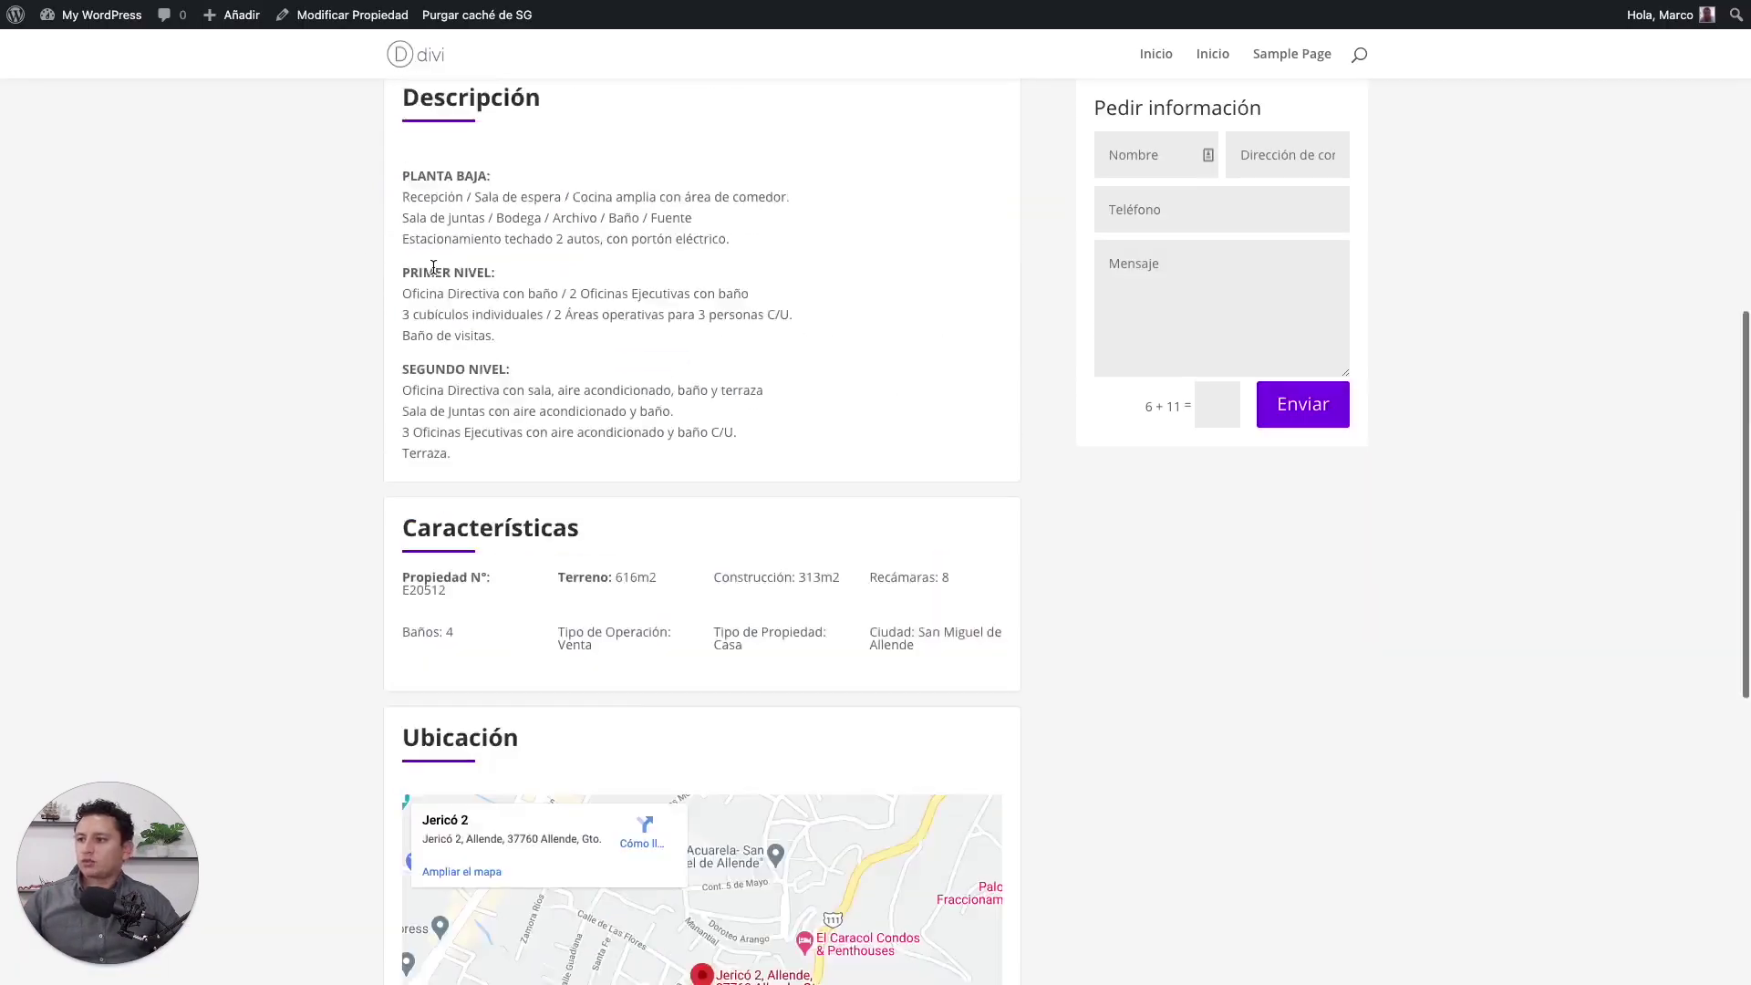
From the home page, open the Rinconada de Balcones property and scroll through it
click(424, 94)
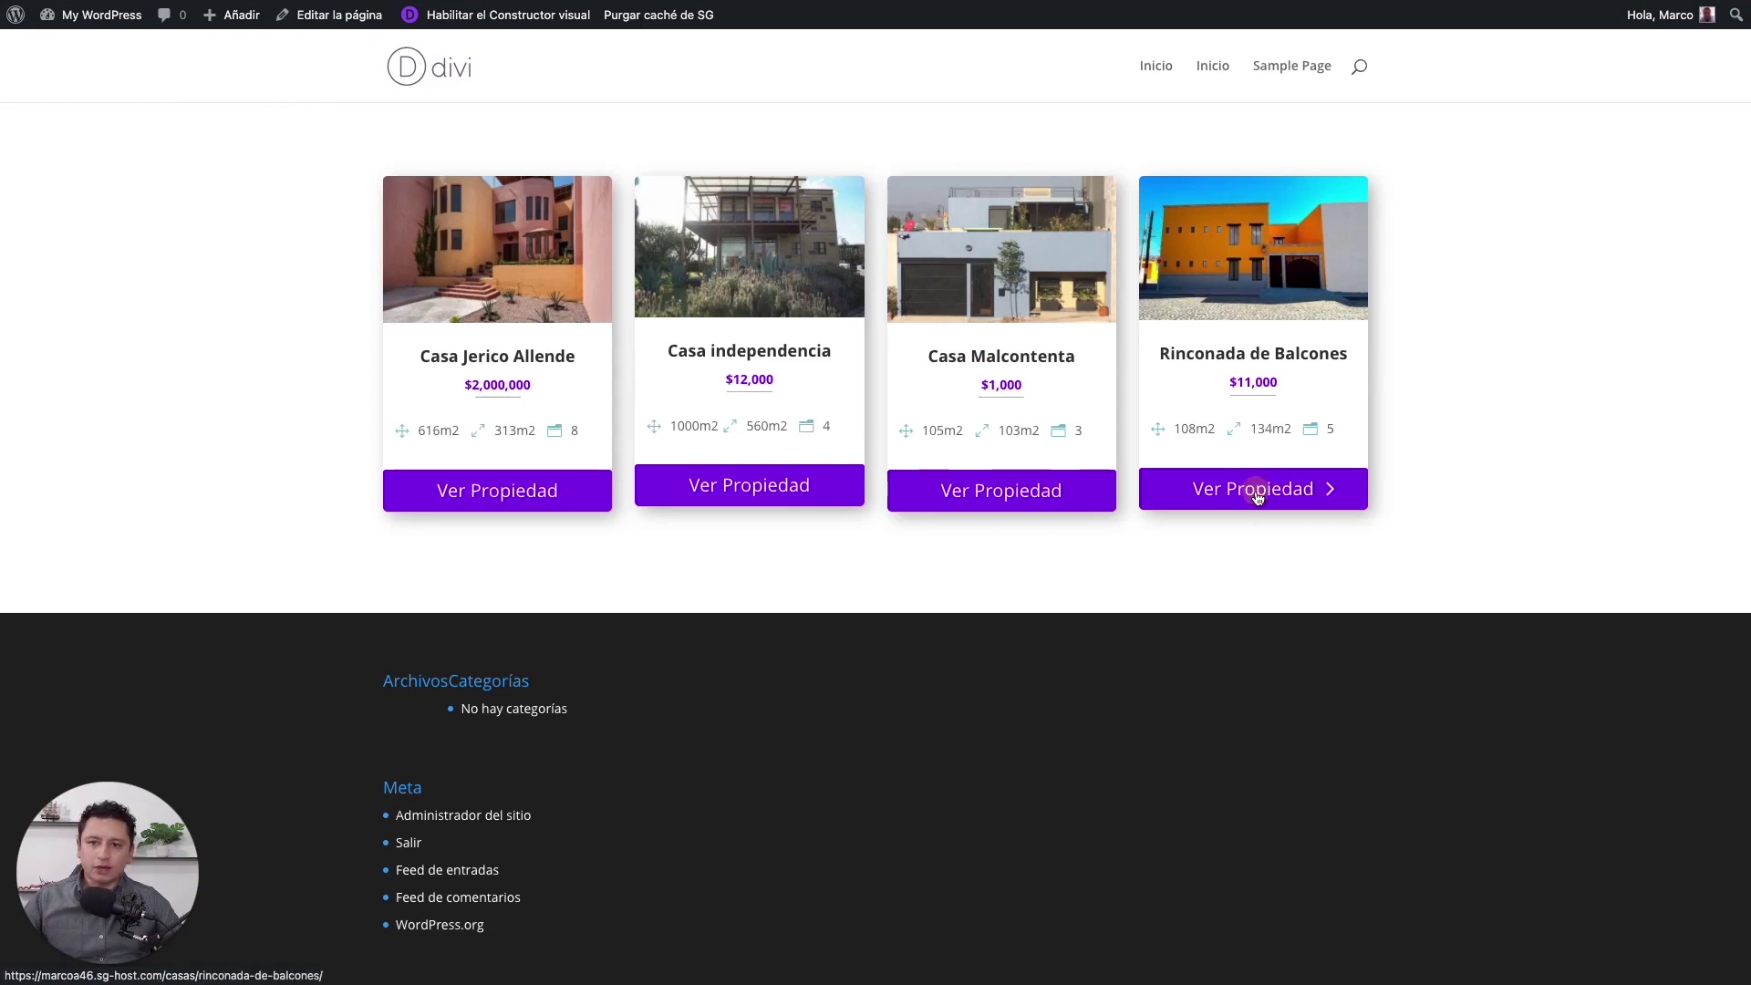
click(1257, 497)
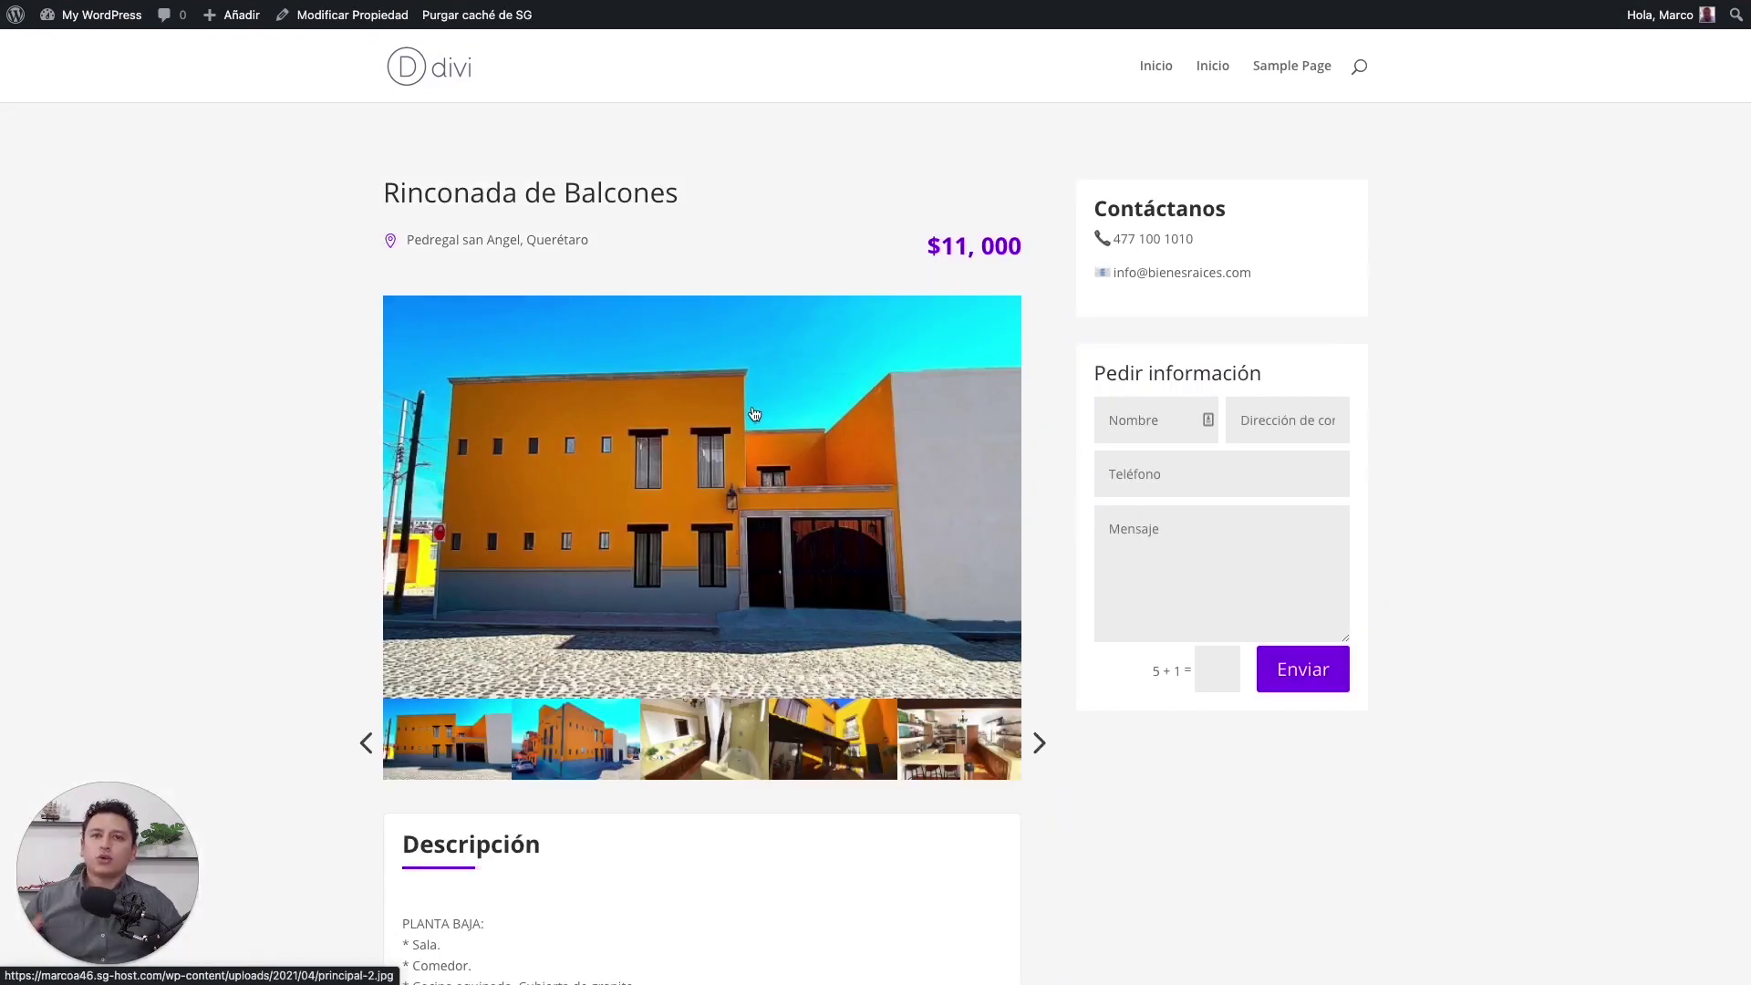
scroll(748, 410, down, 10)
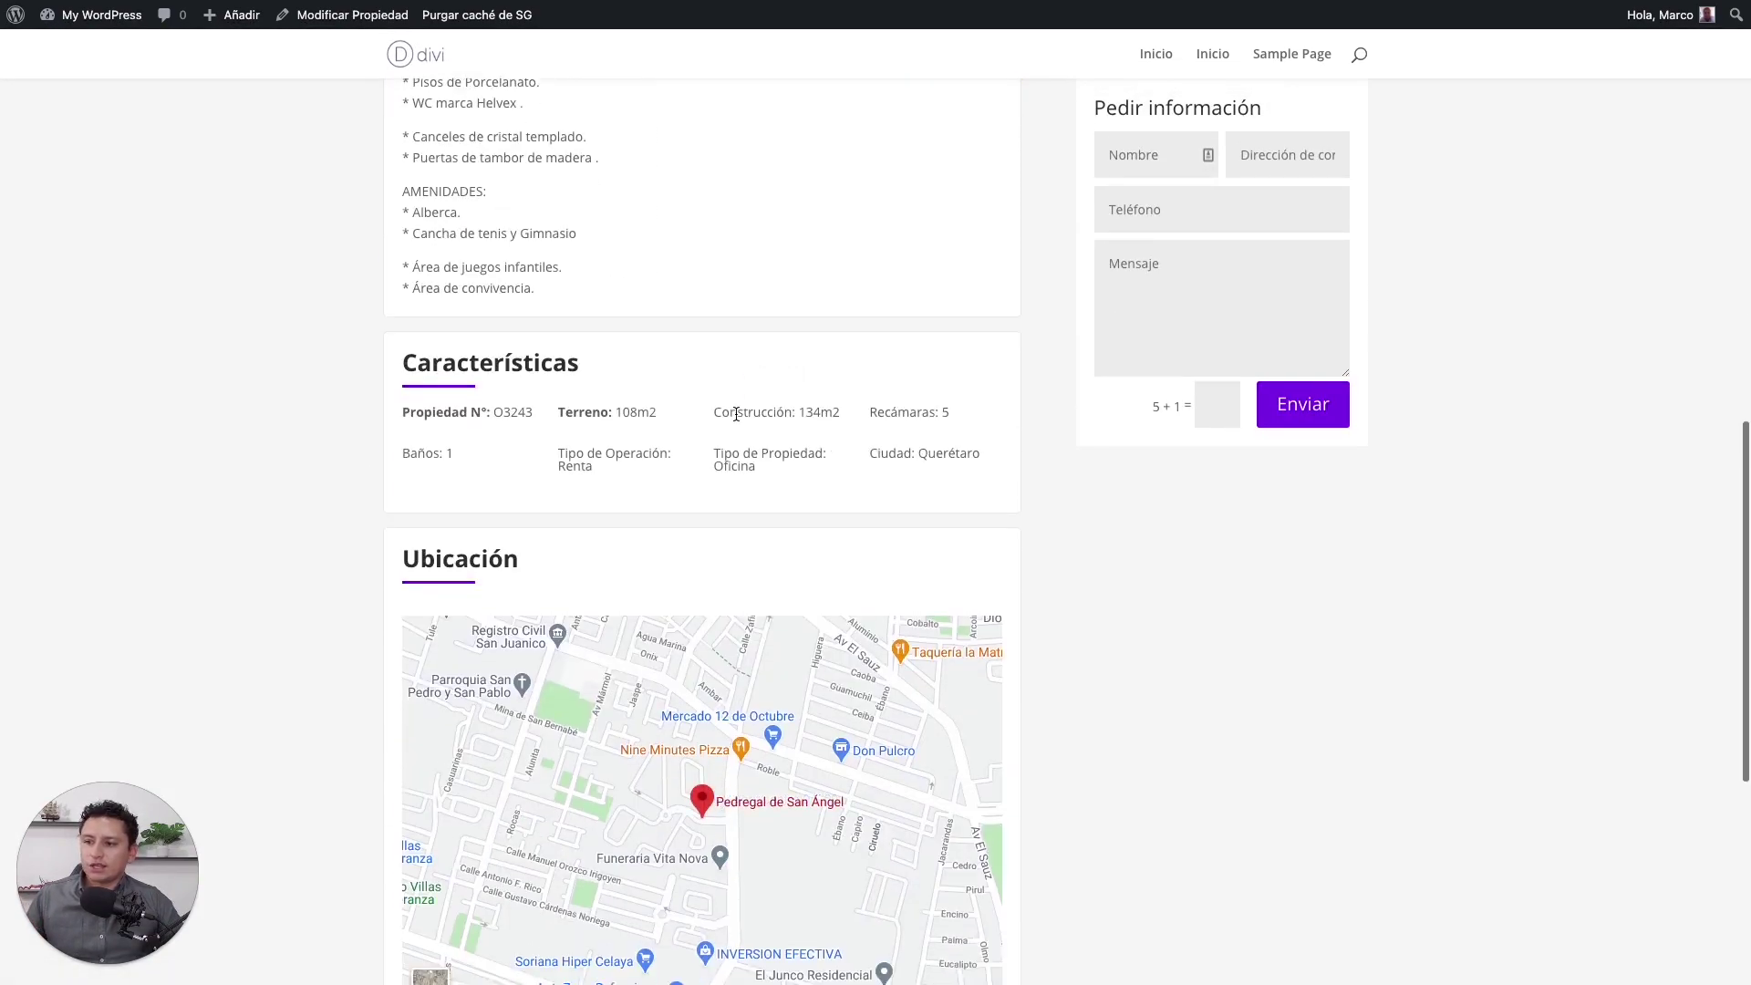
scroll(736, 413, down, 4)
scroll(998, 469, up, 13)
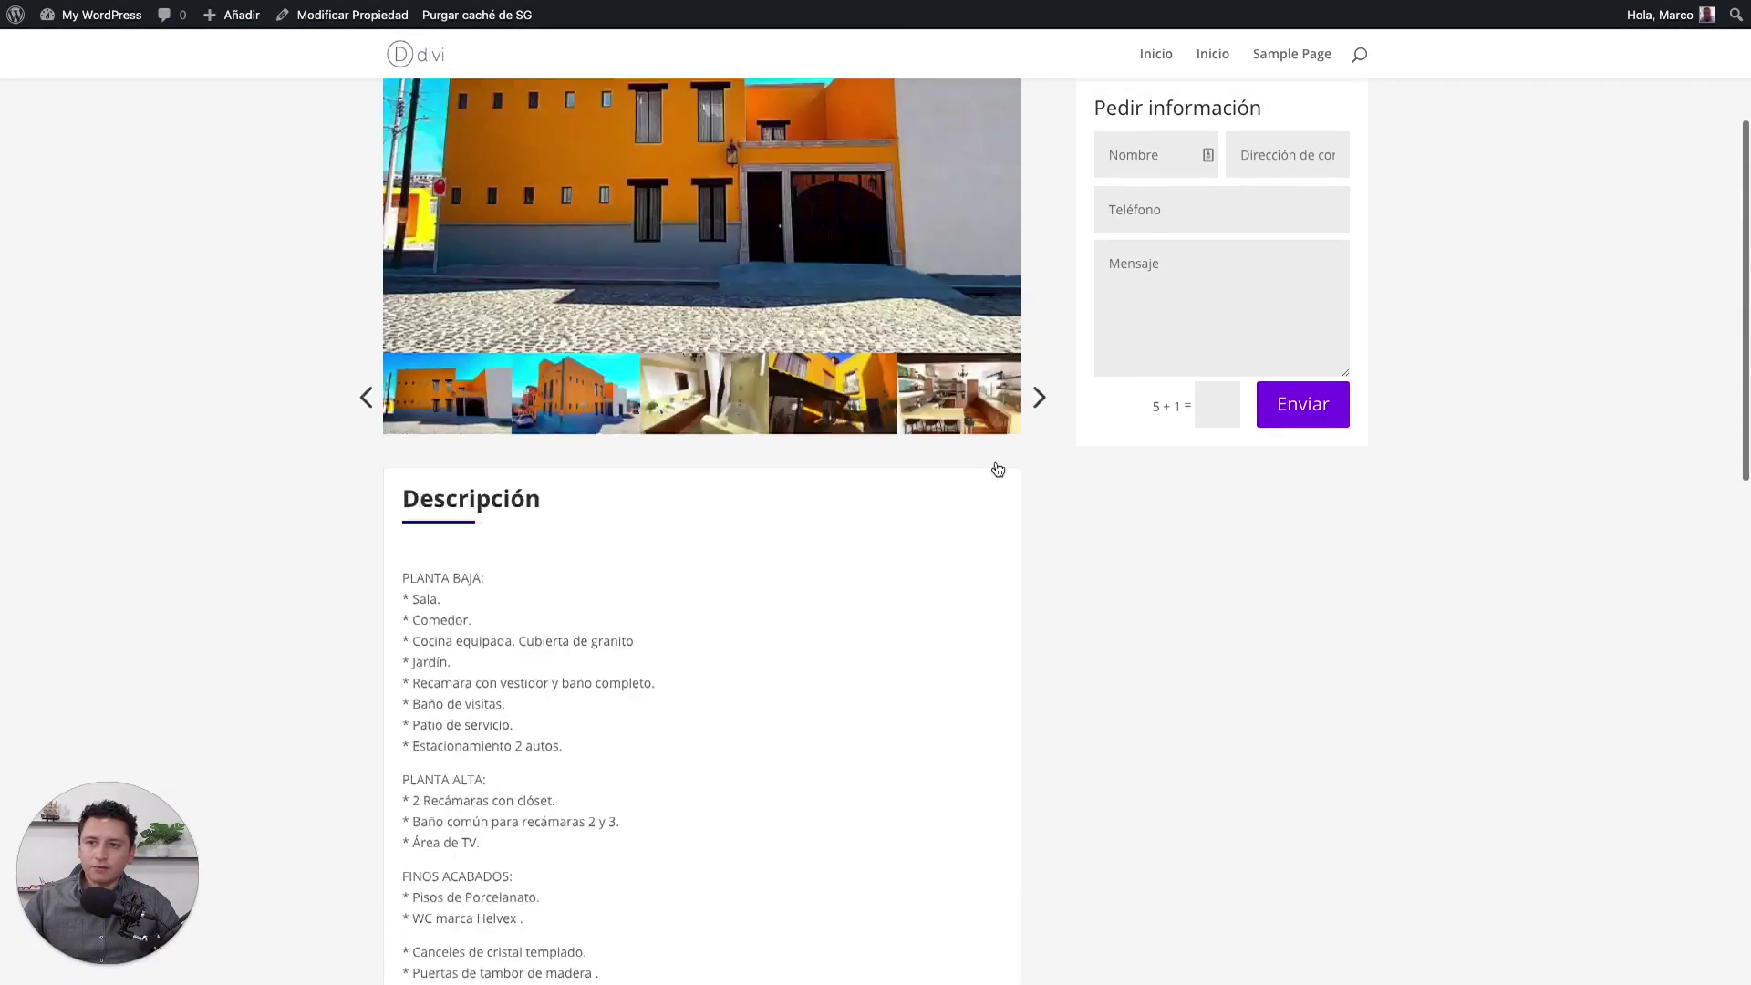
scroll(998, 469, up, 4)
Check the Casa Malcontenta property page and its main photo, then return home
click(435, 76)
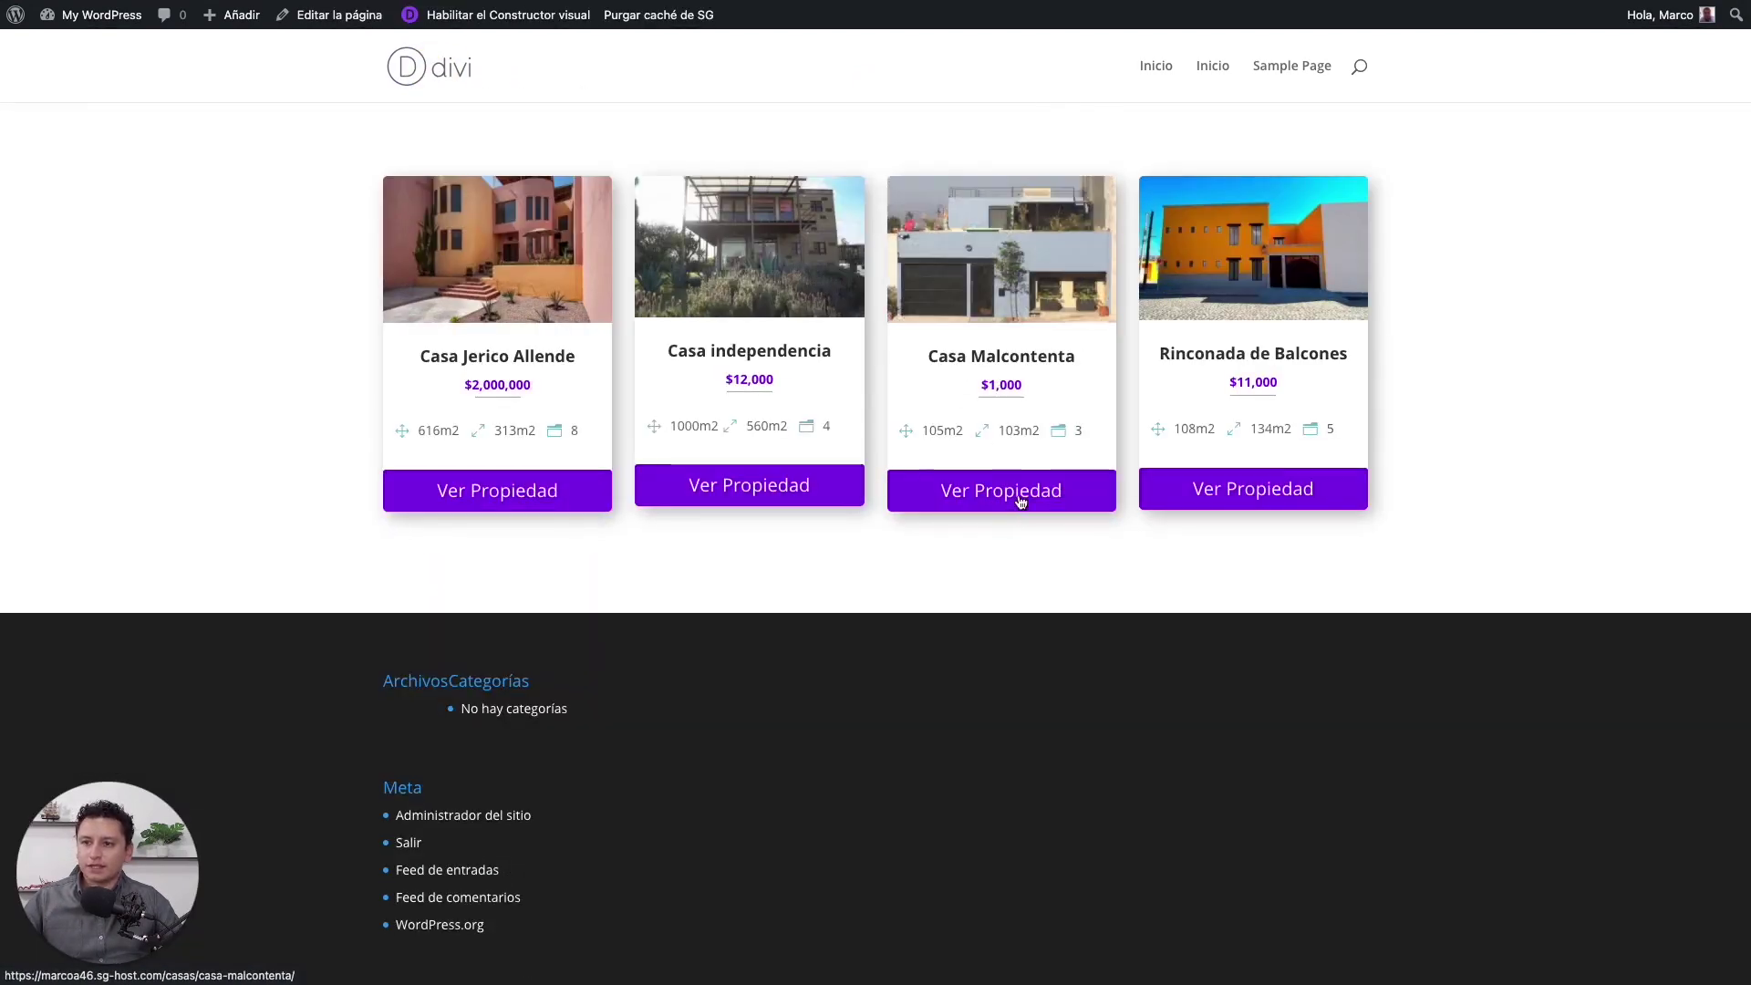
click(1020, 494)
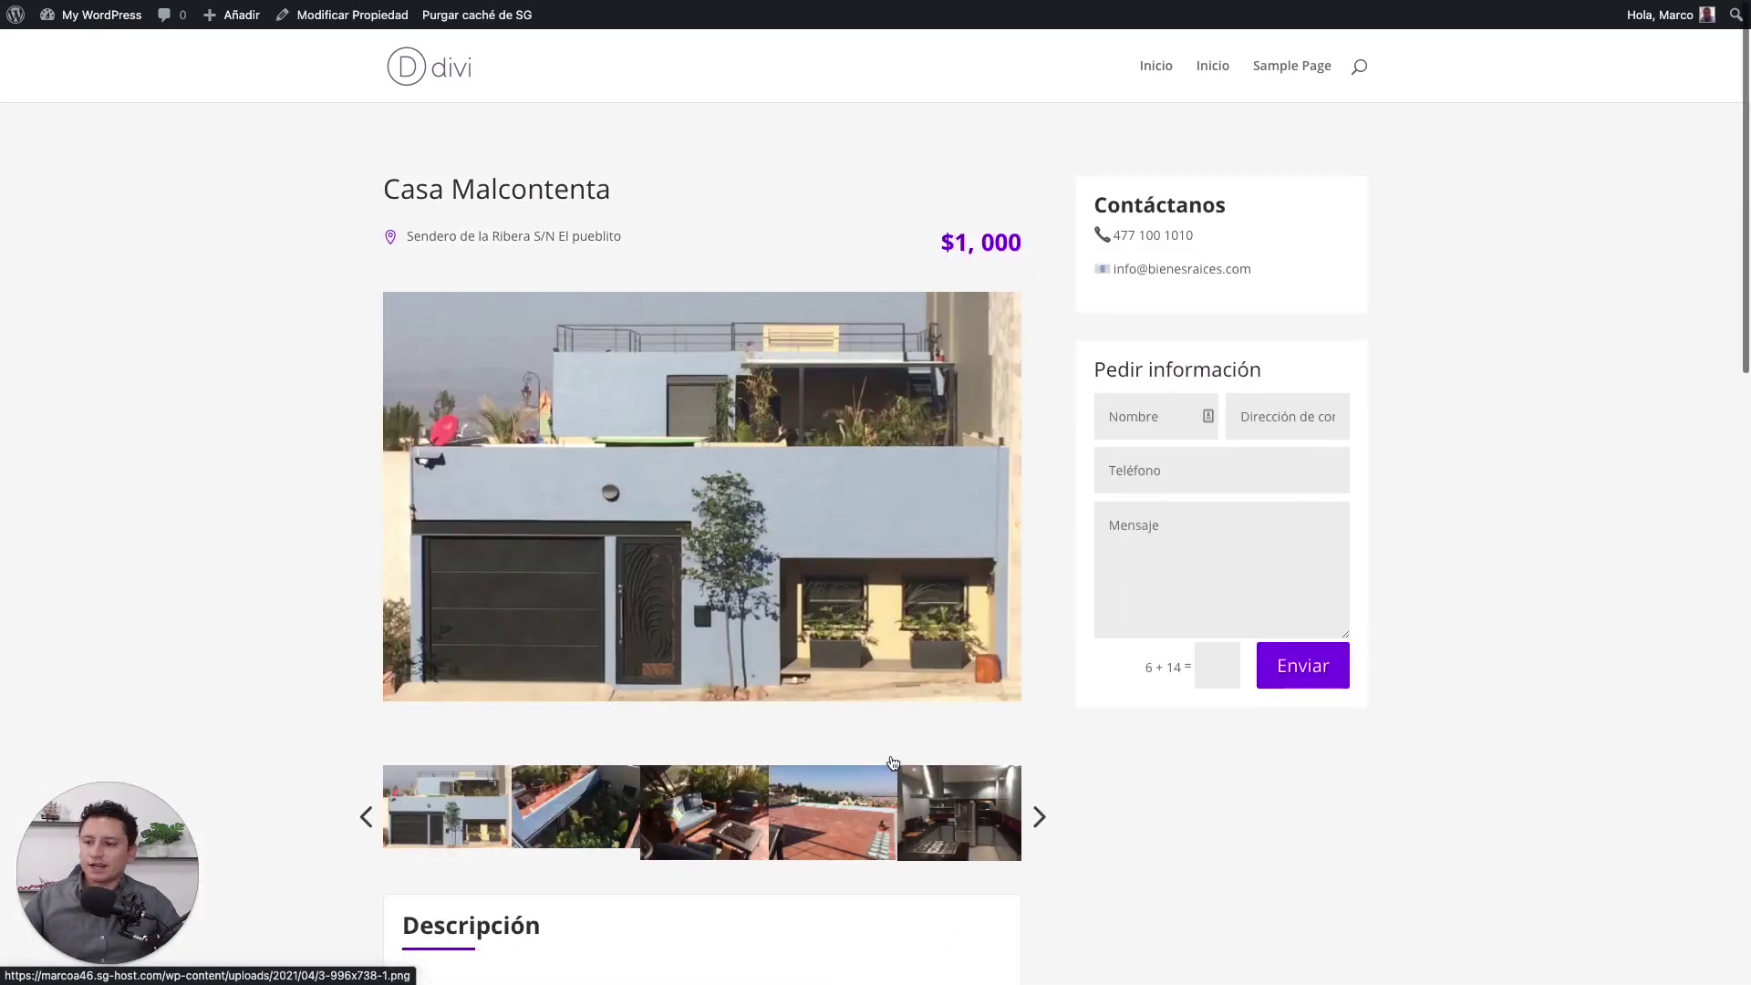
click(809, 584)
click(809, 585)
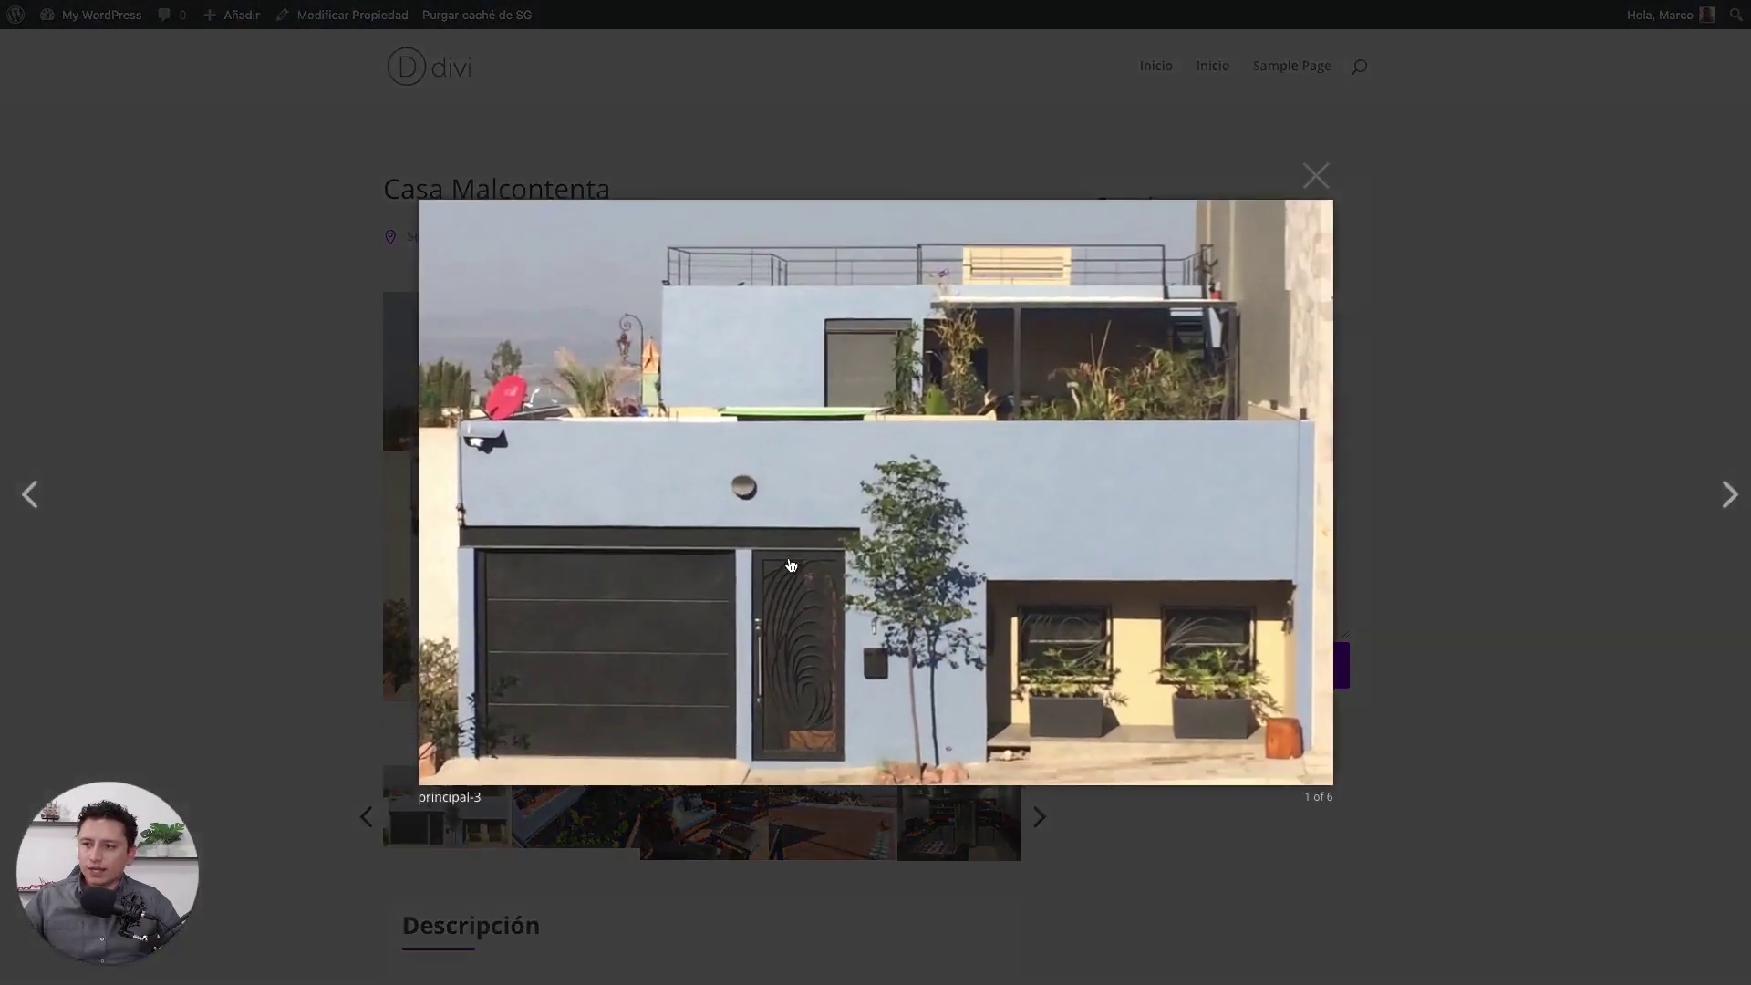
scroll(644, 589, down, 12)
scroll(643, 589, down, 5)
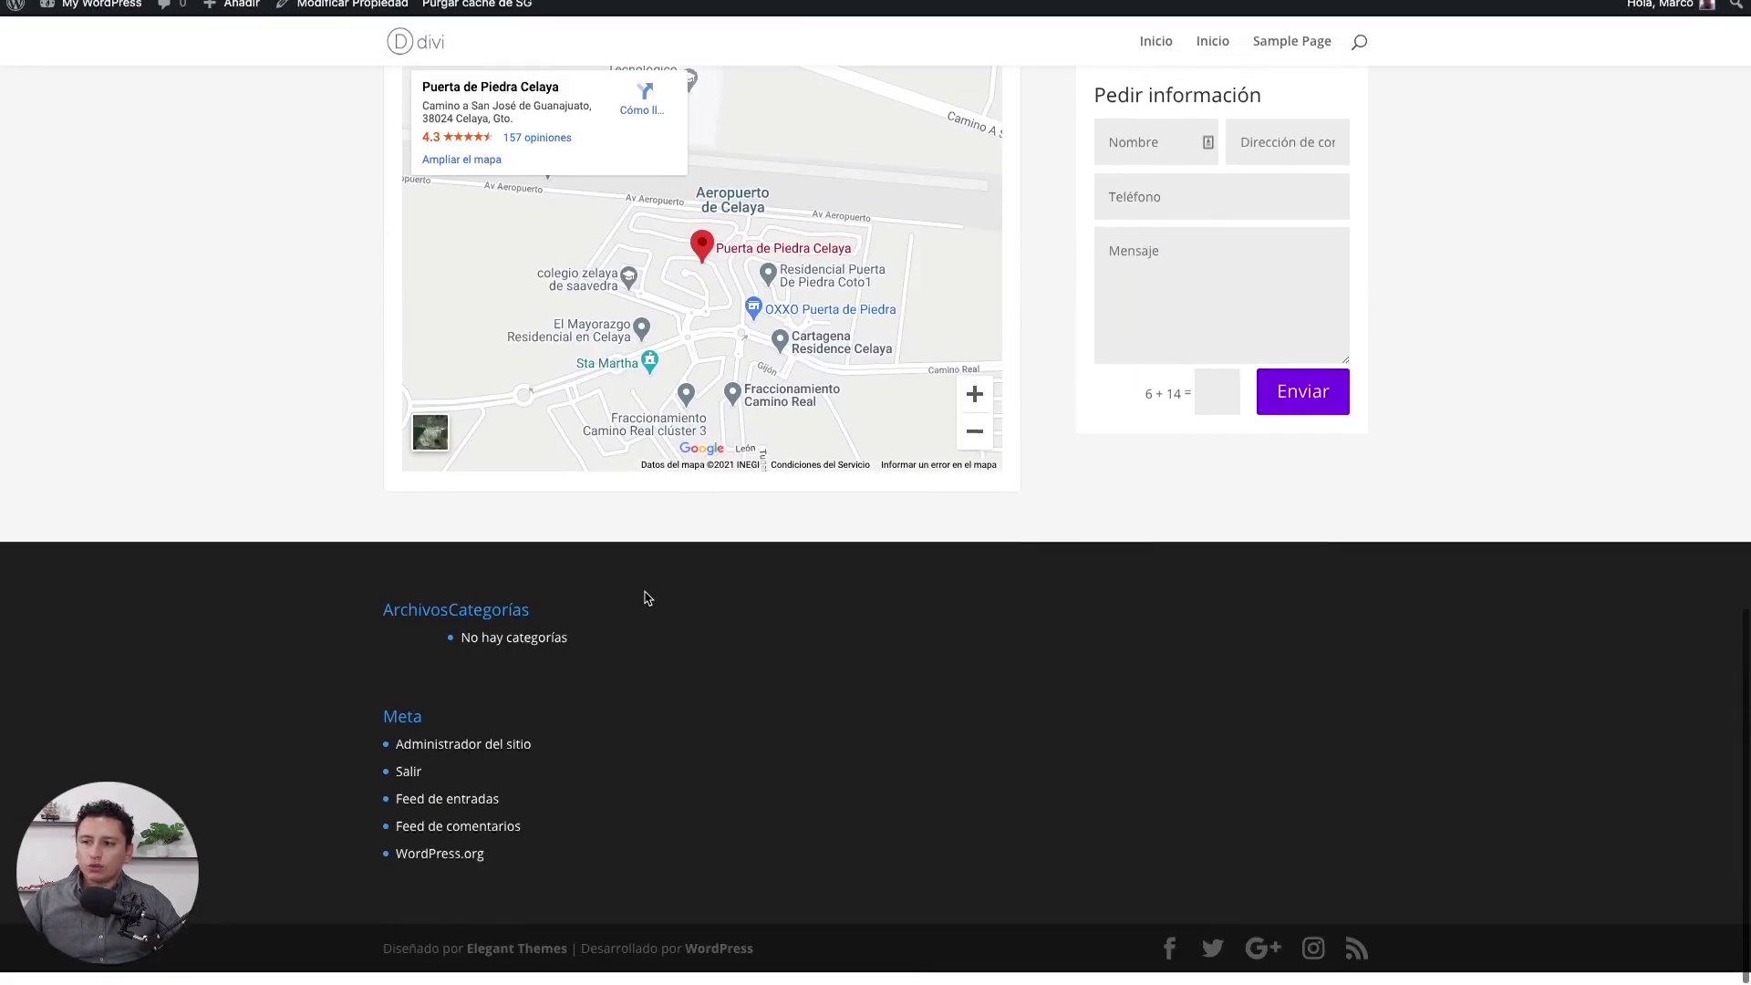
scroll(644, 589, up, 20)
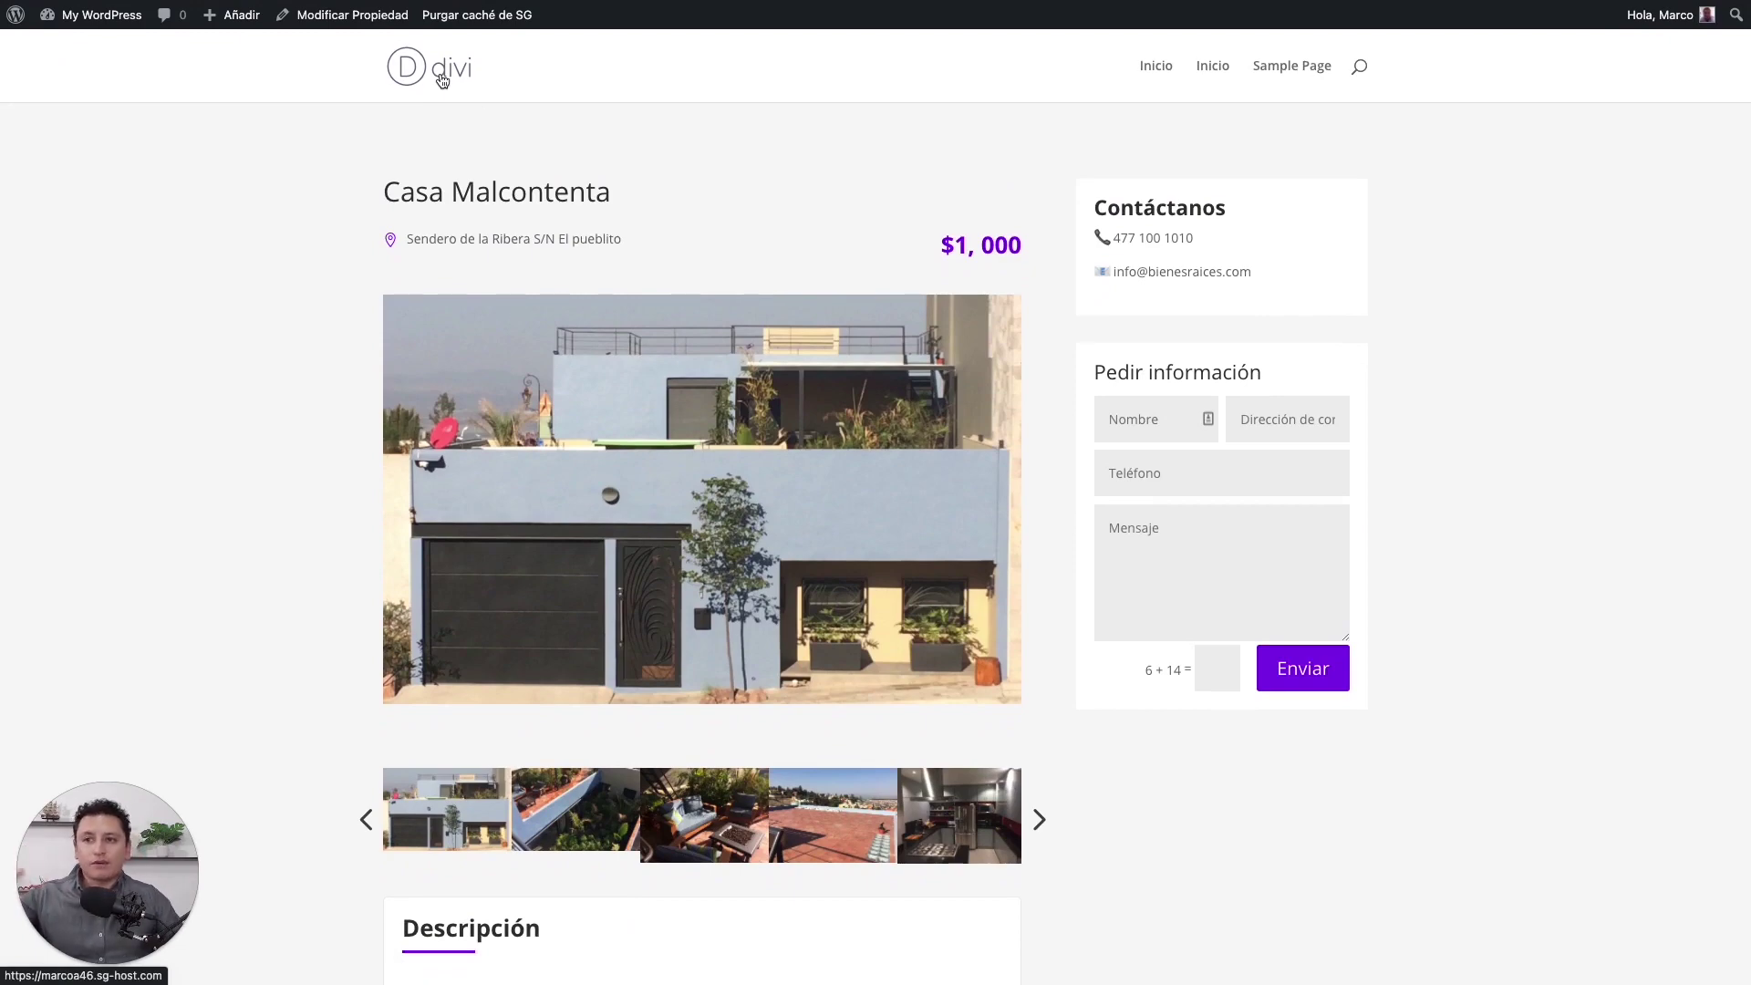
scroll(725, 334, down, 10)
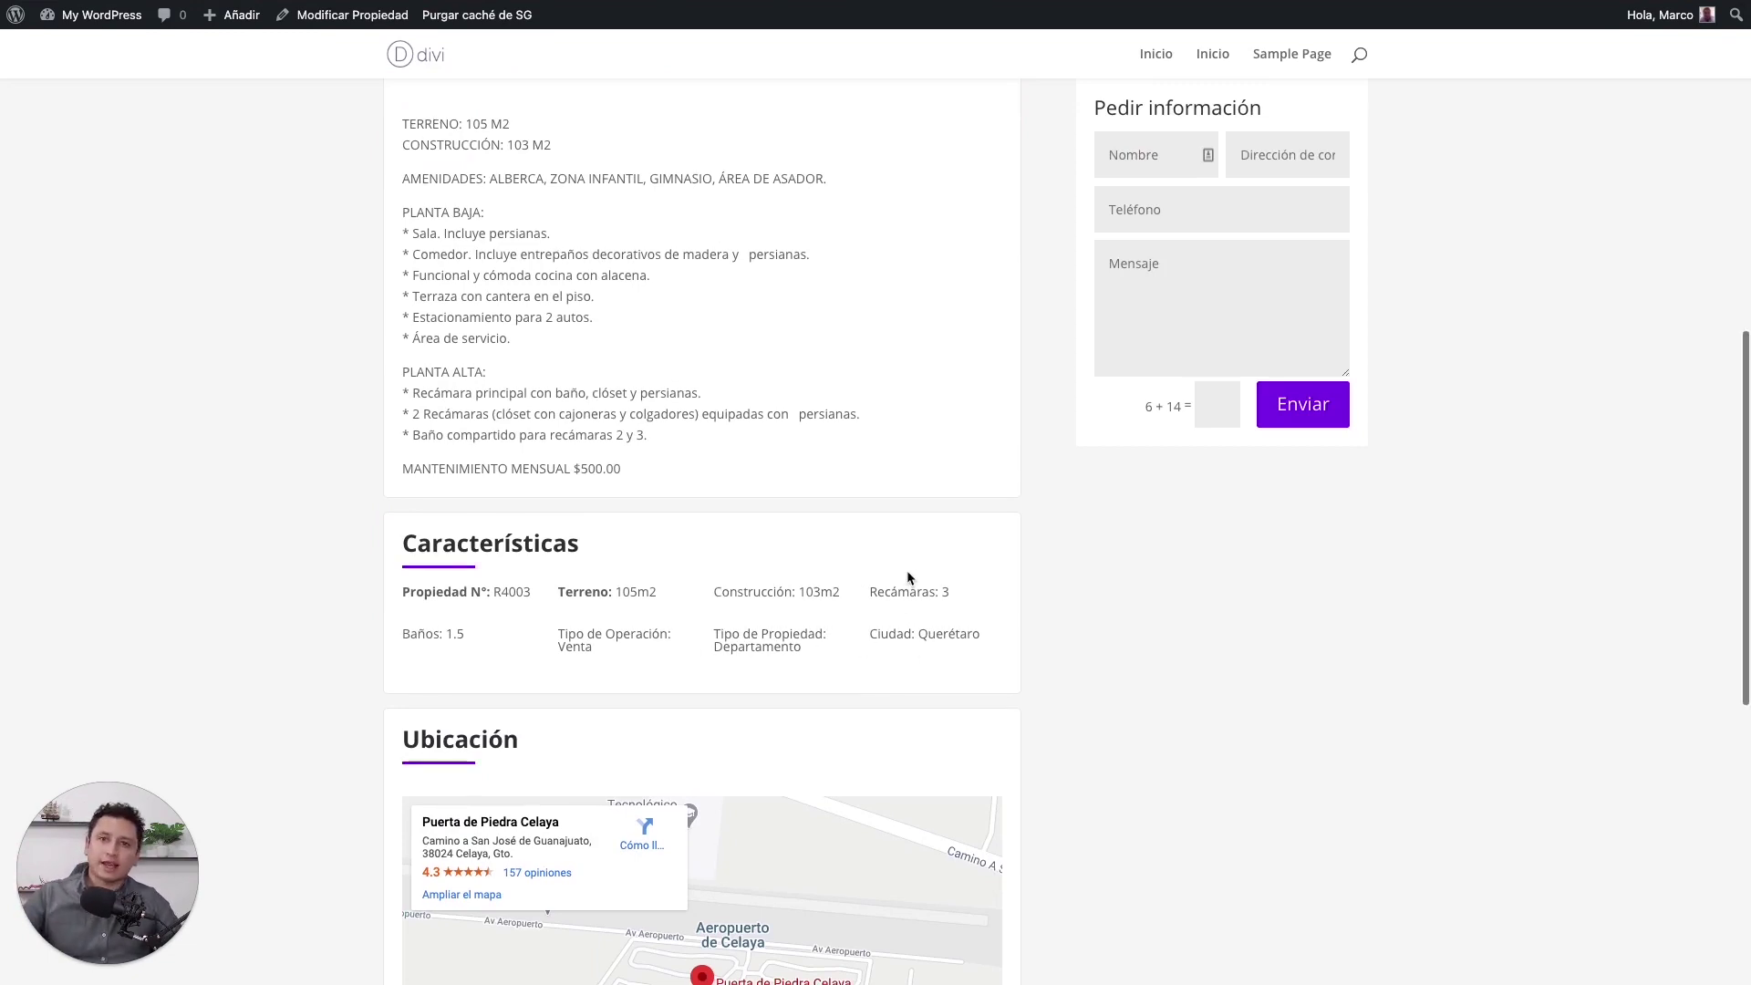
scroll(883, 554, up, 10)
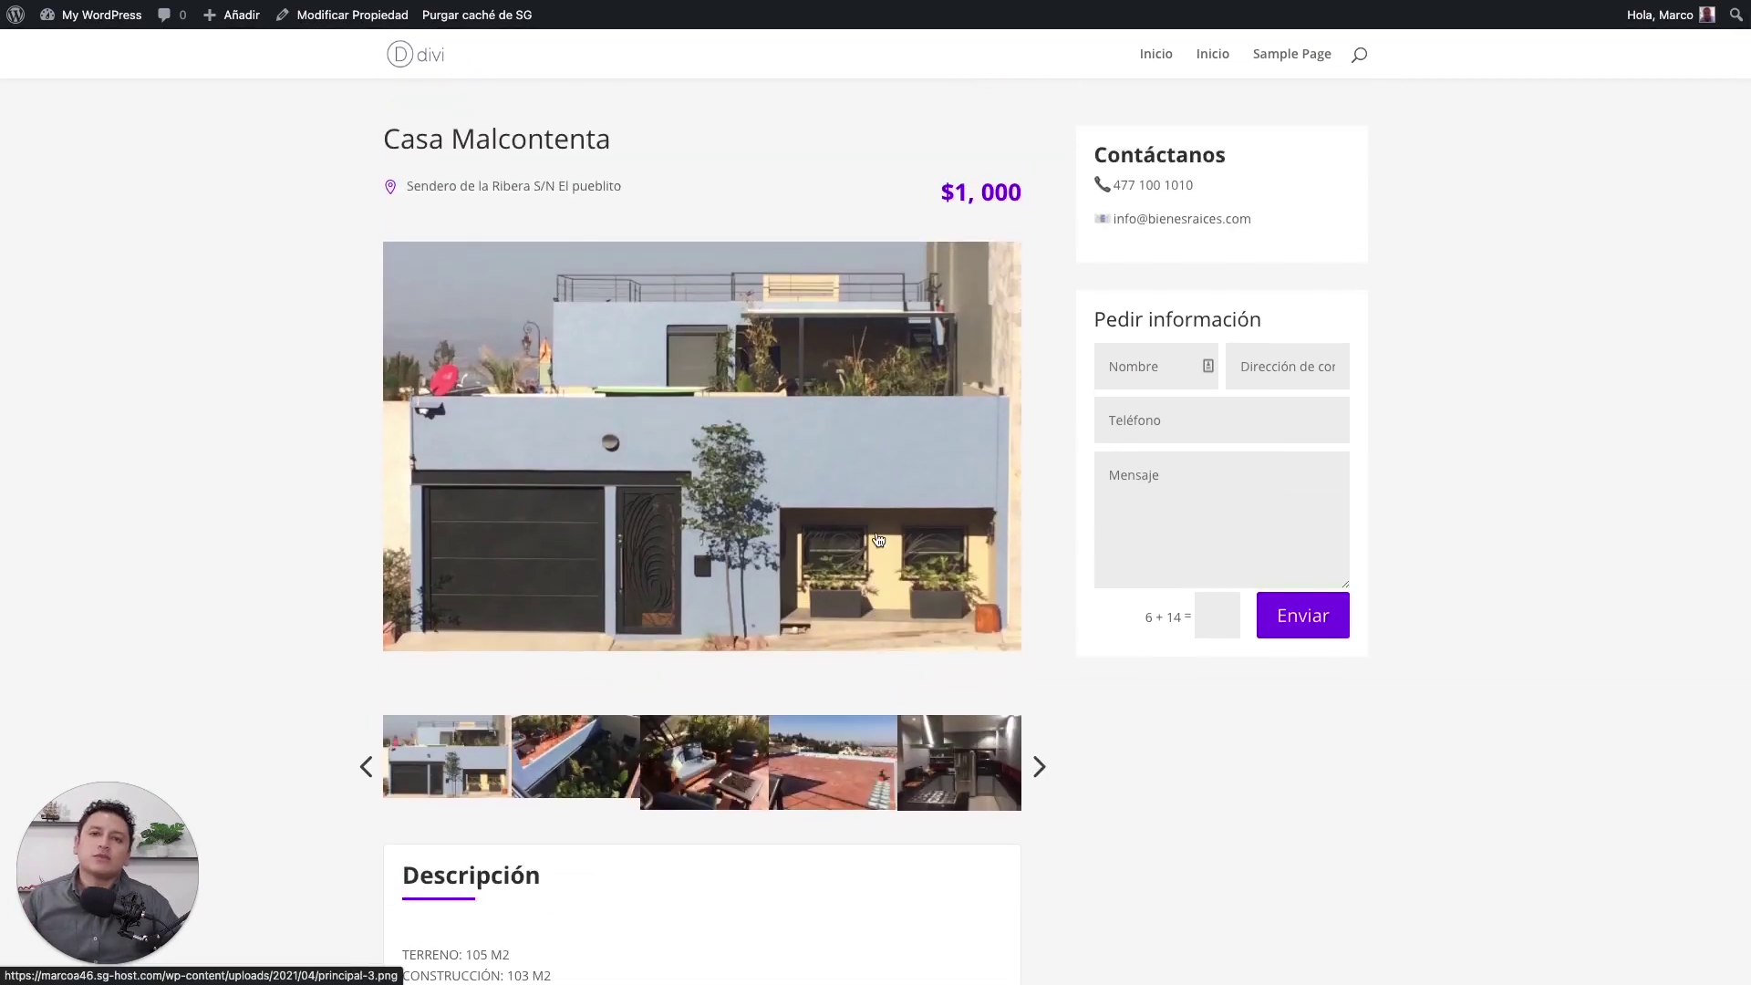
click(433, 58)
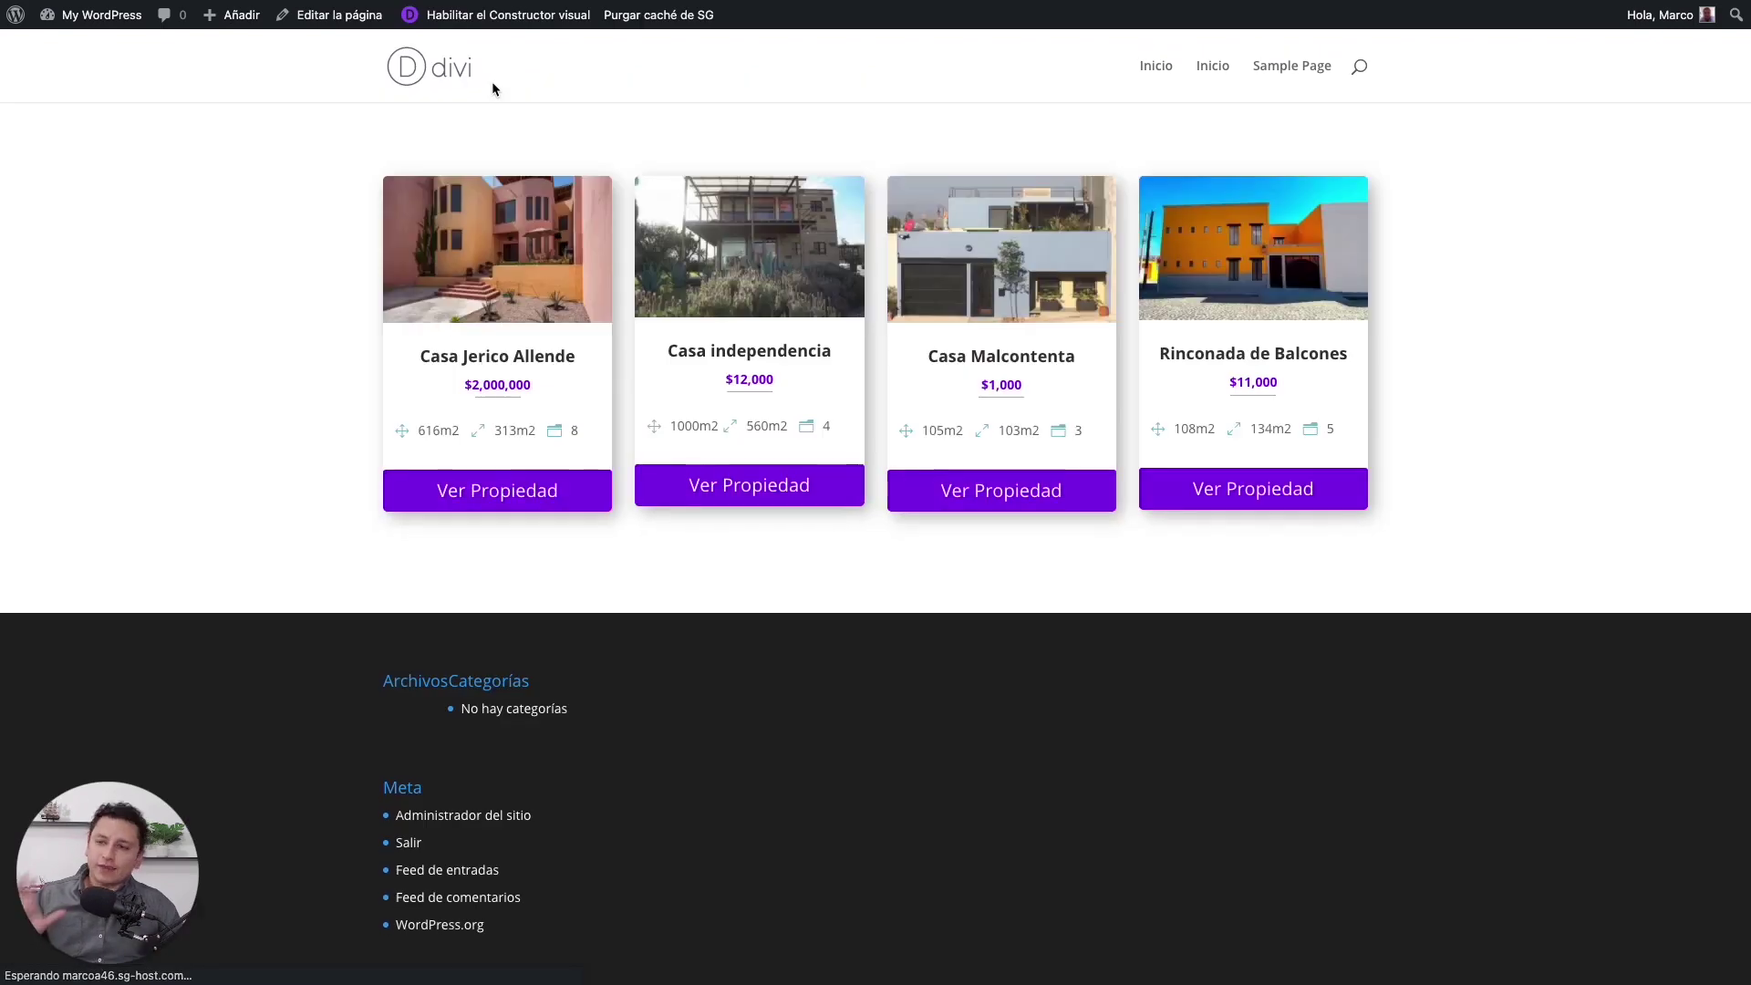
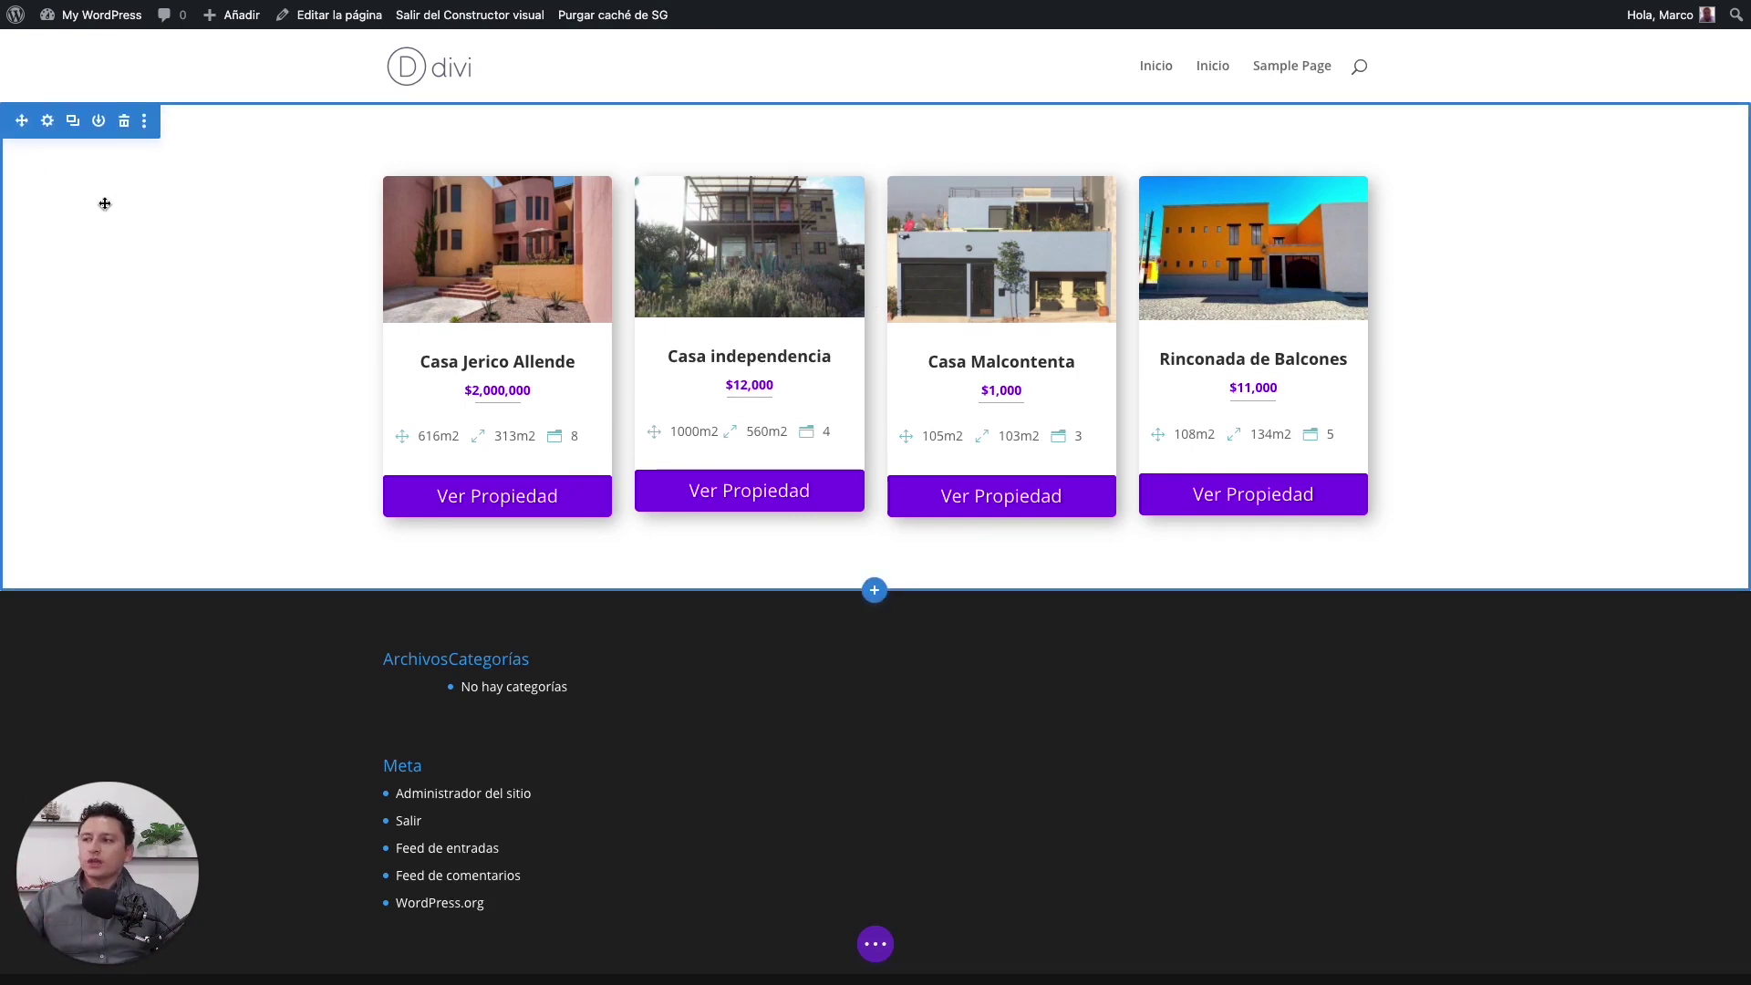
Insert a Regular section with an empty one-column row and move it above the four property cards
click(874, 594)
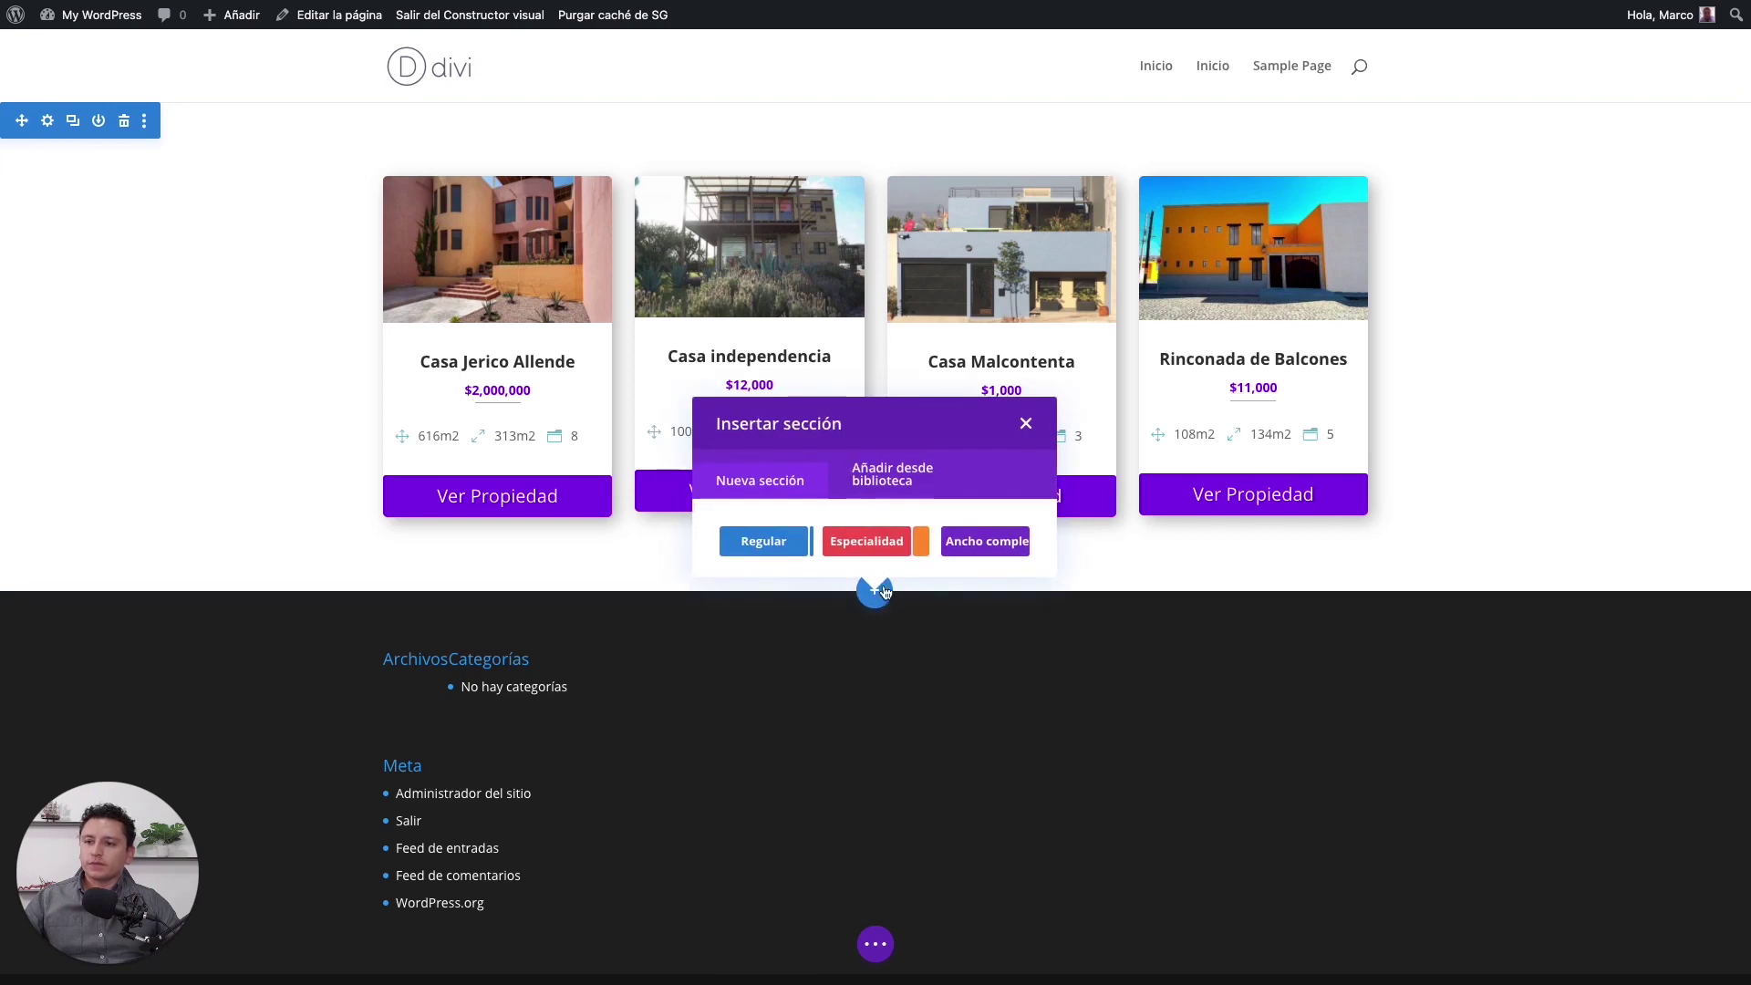
click(782, 544)
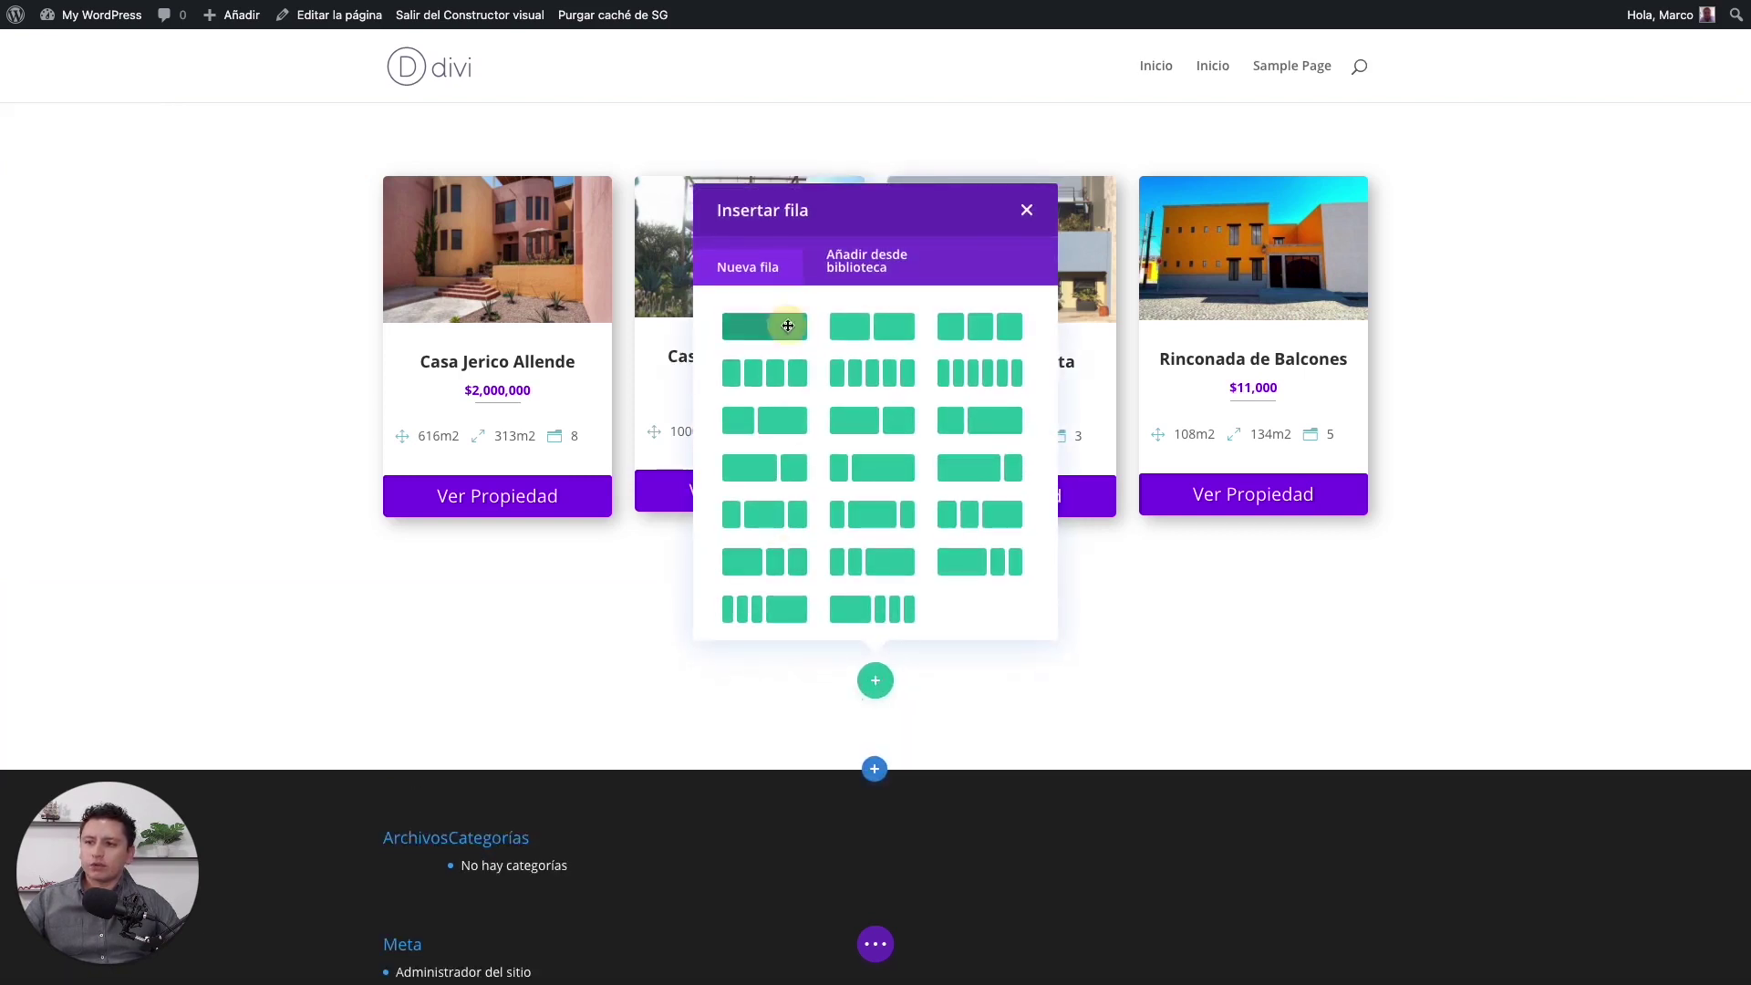
click(790, 334)
click(633, 661)
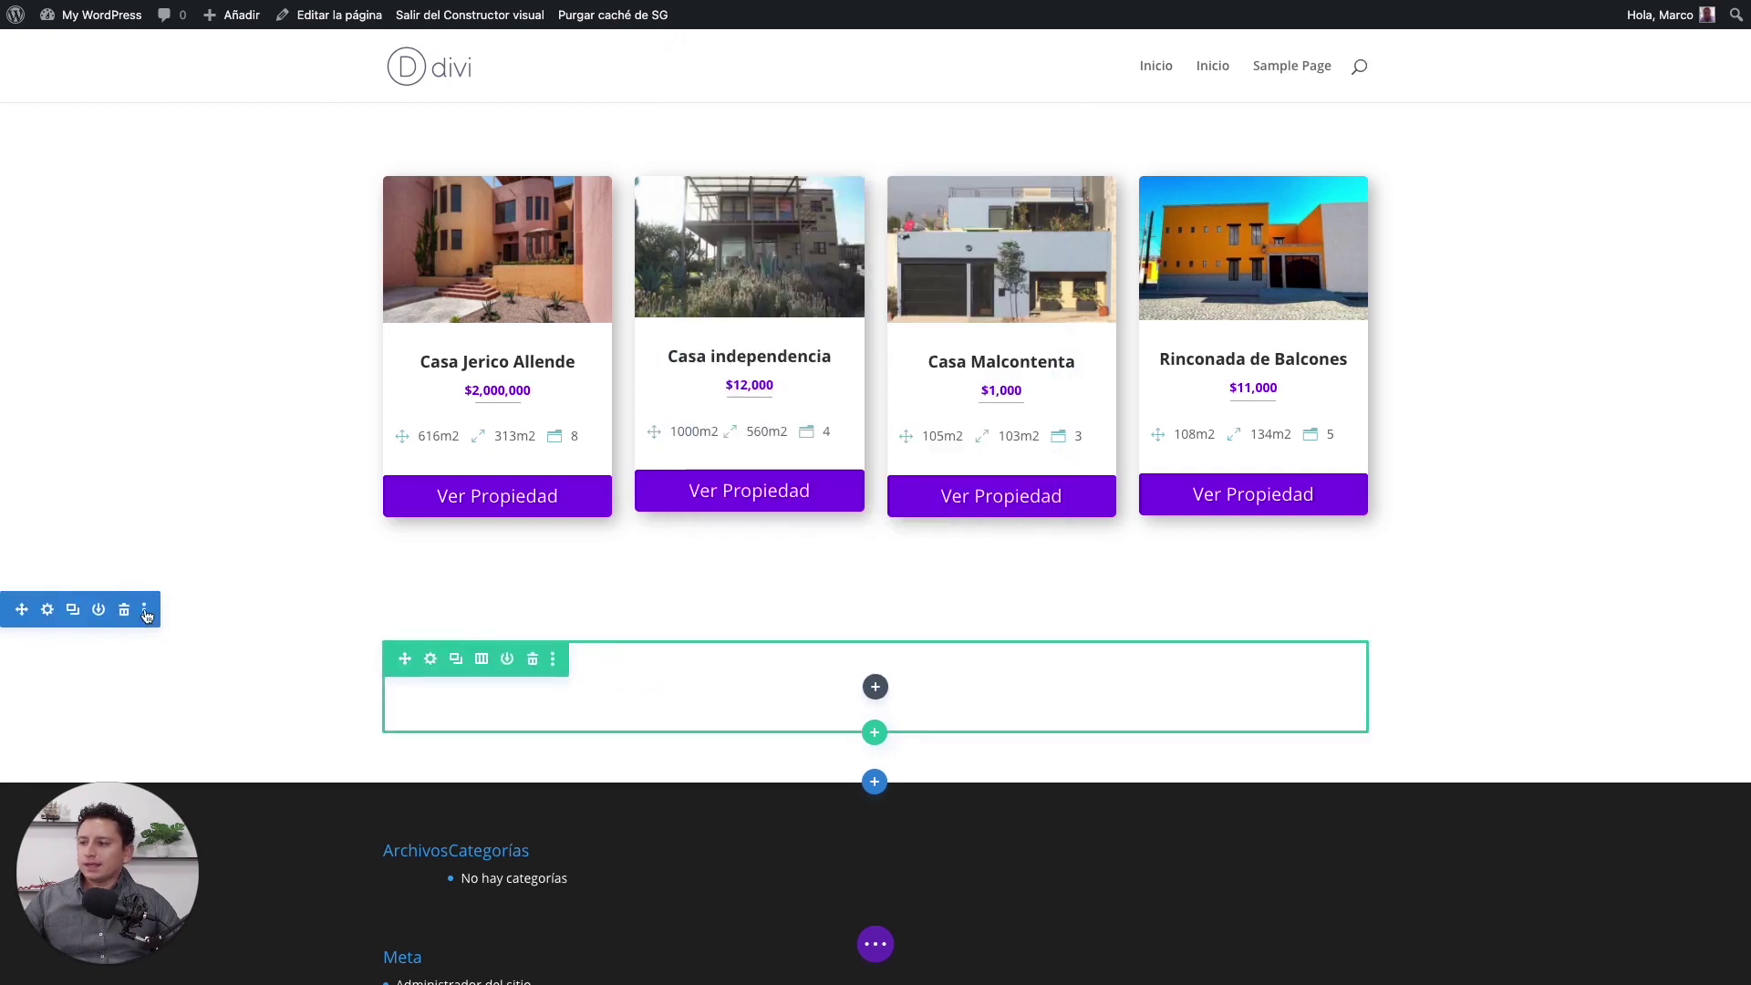
drag(21, 609, 50, 102)
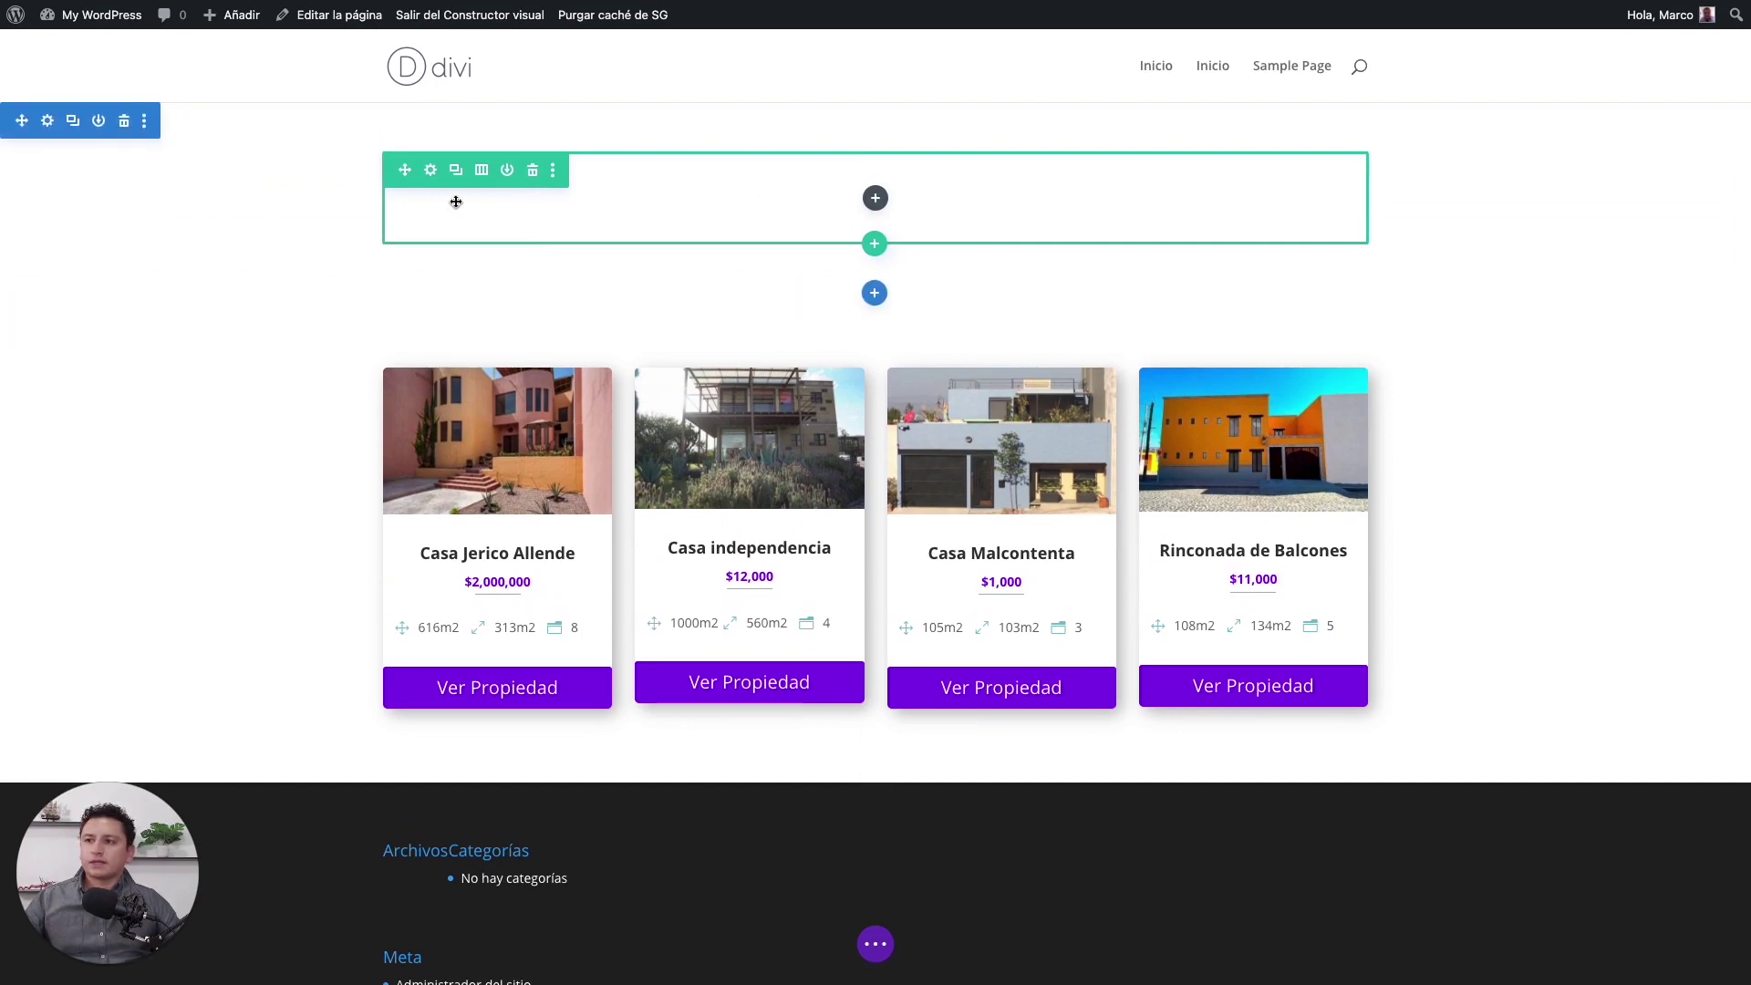
Upload house-isolated-in-the-field.jpeg and save it as the new section's background image
click(48, 121)
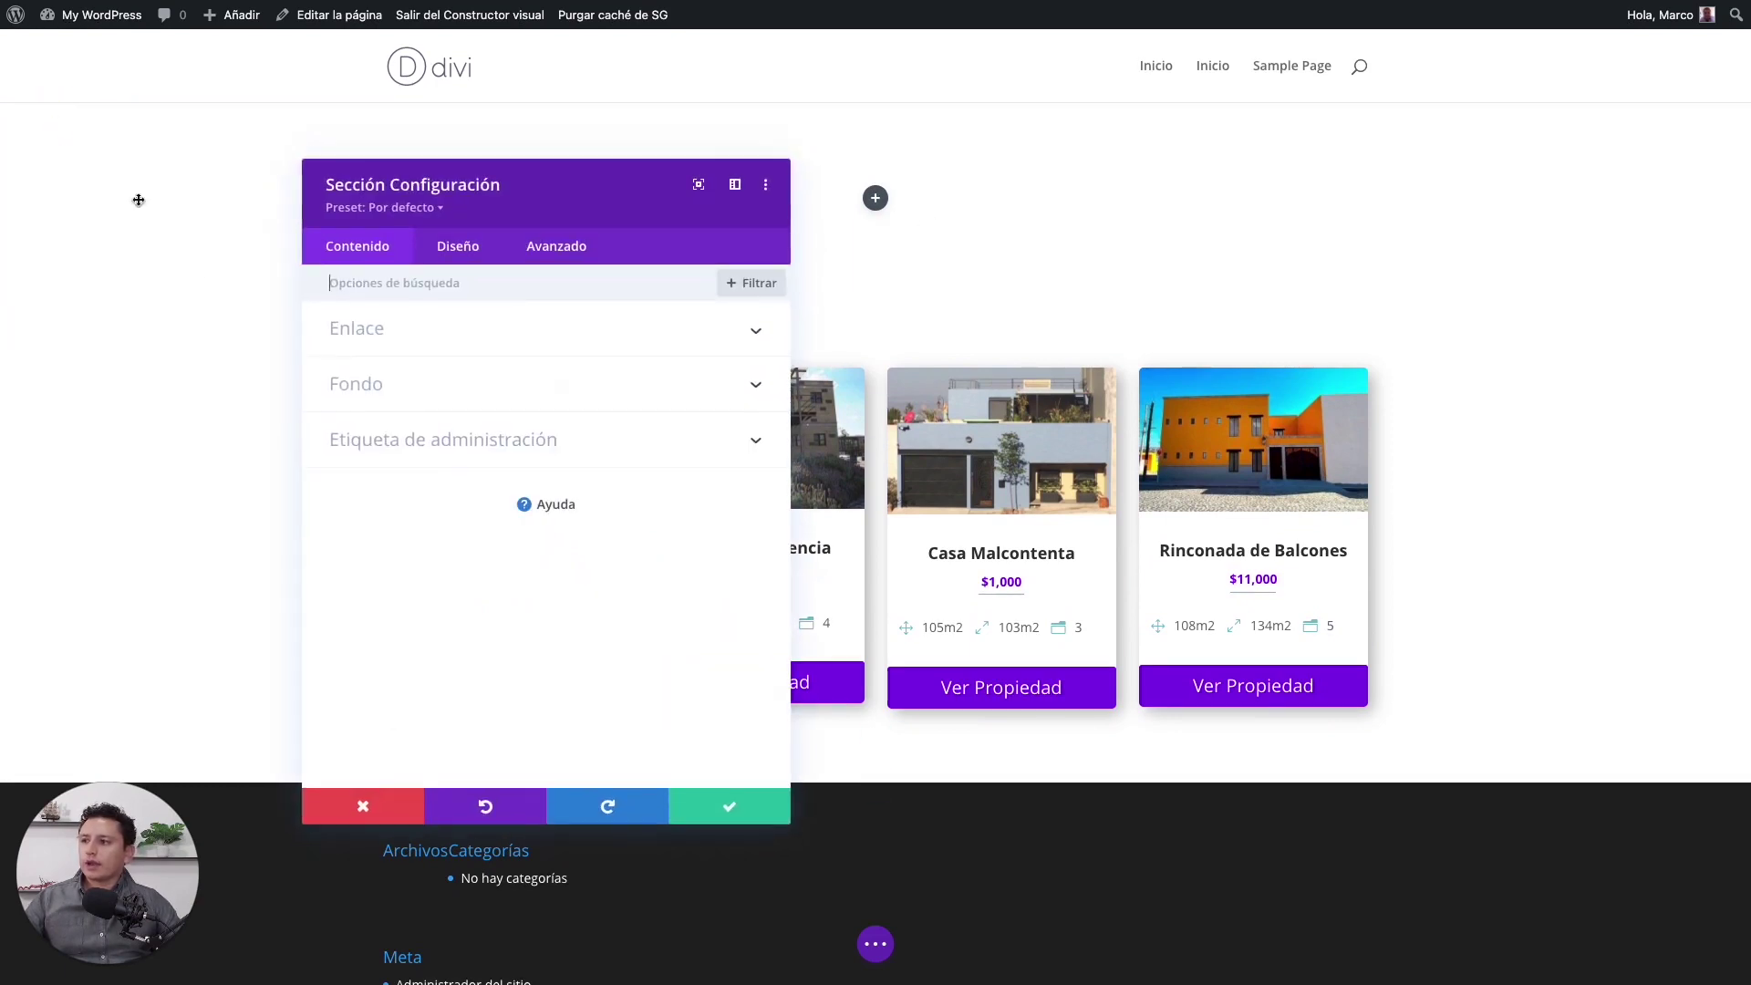
click(364, 379)
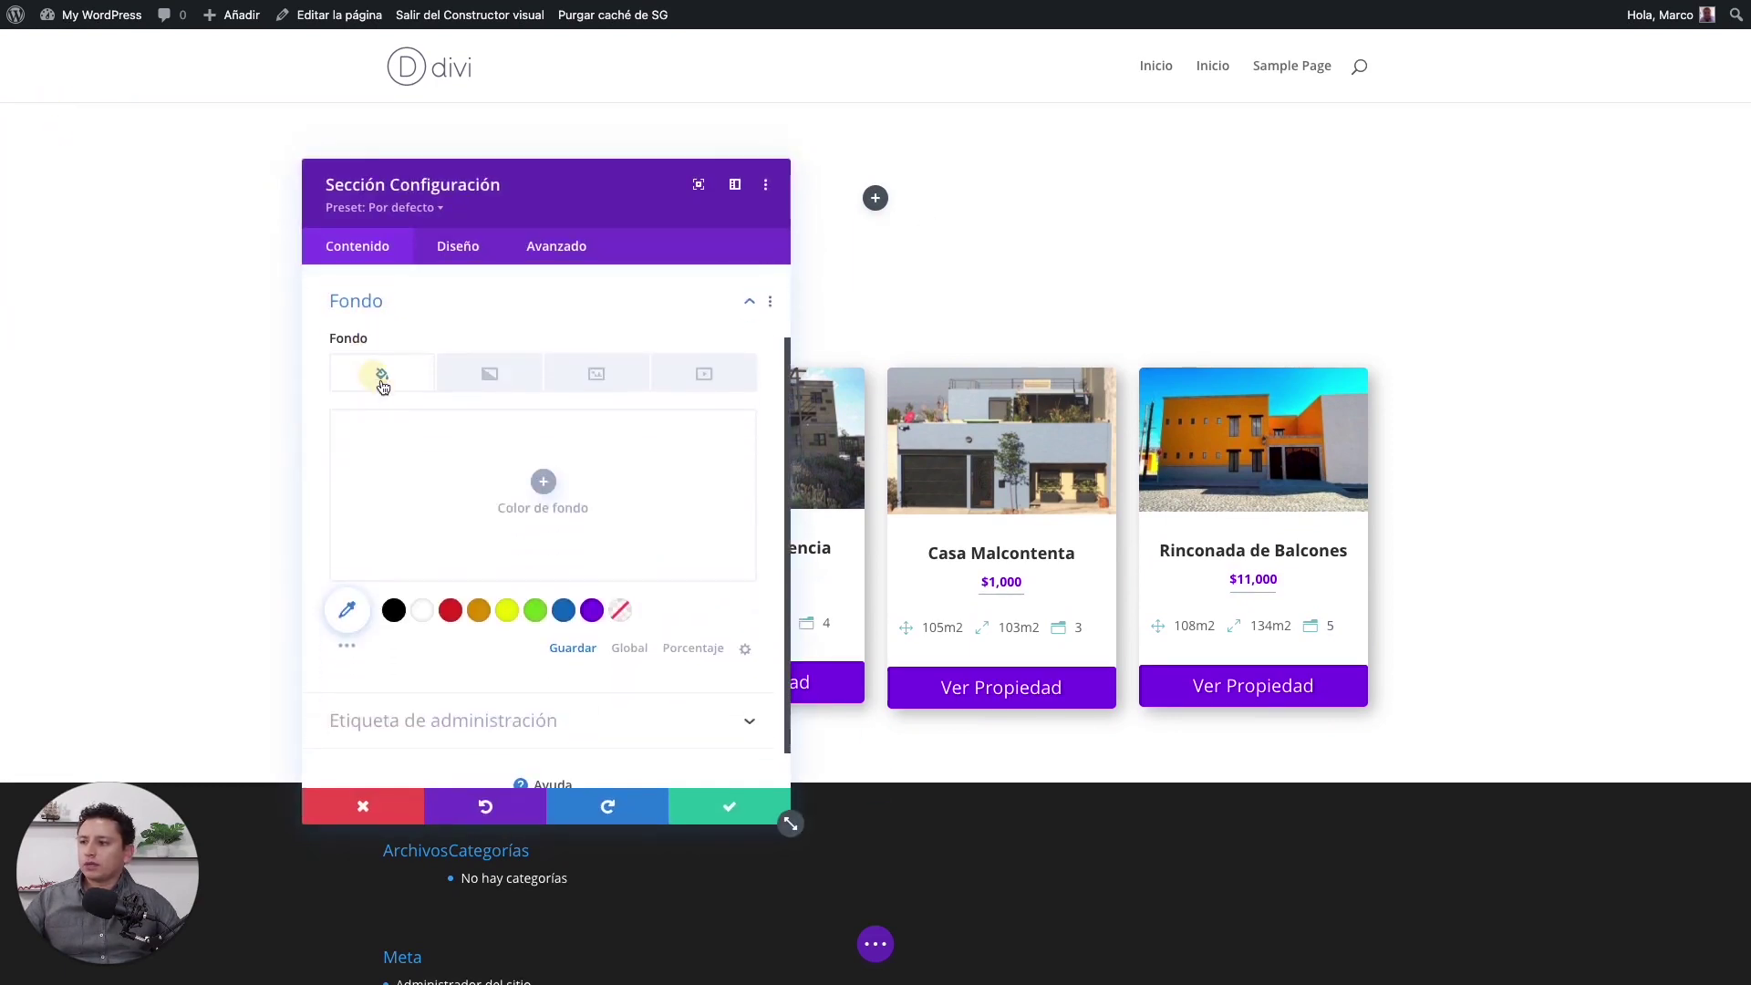
click(604, 364)
click(544, 471)
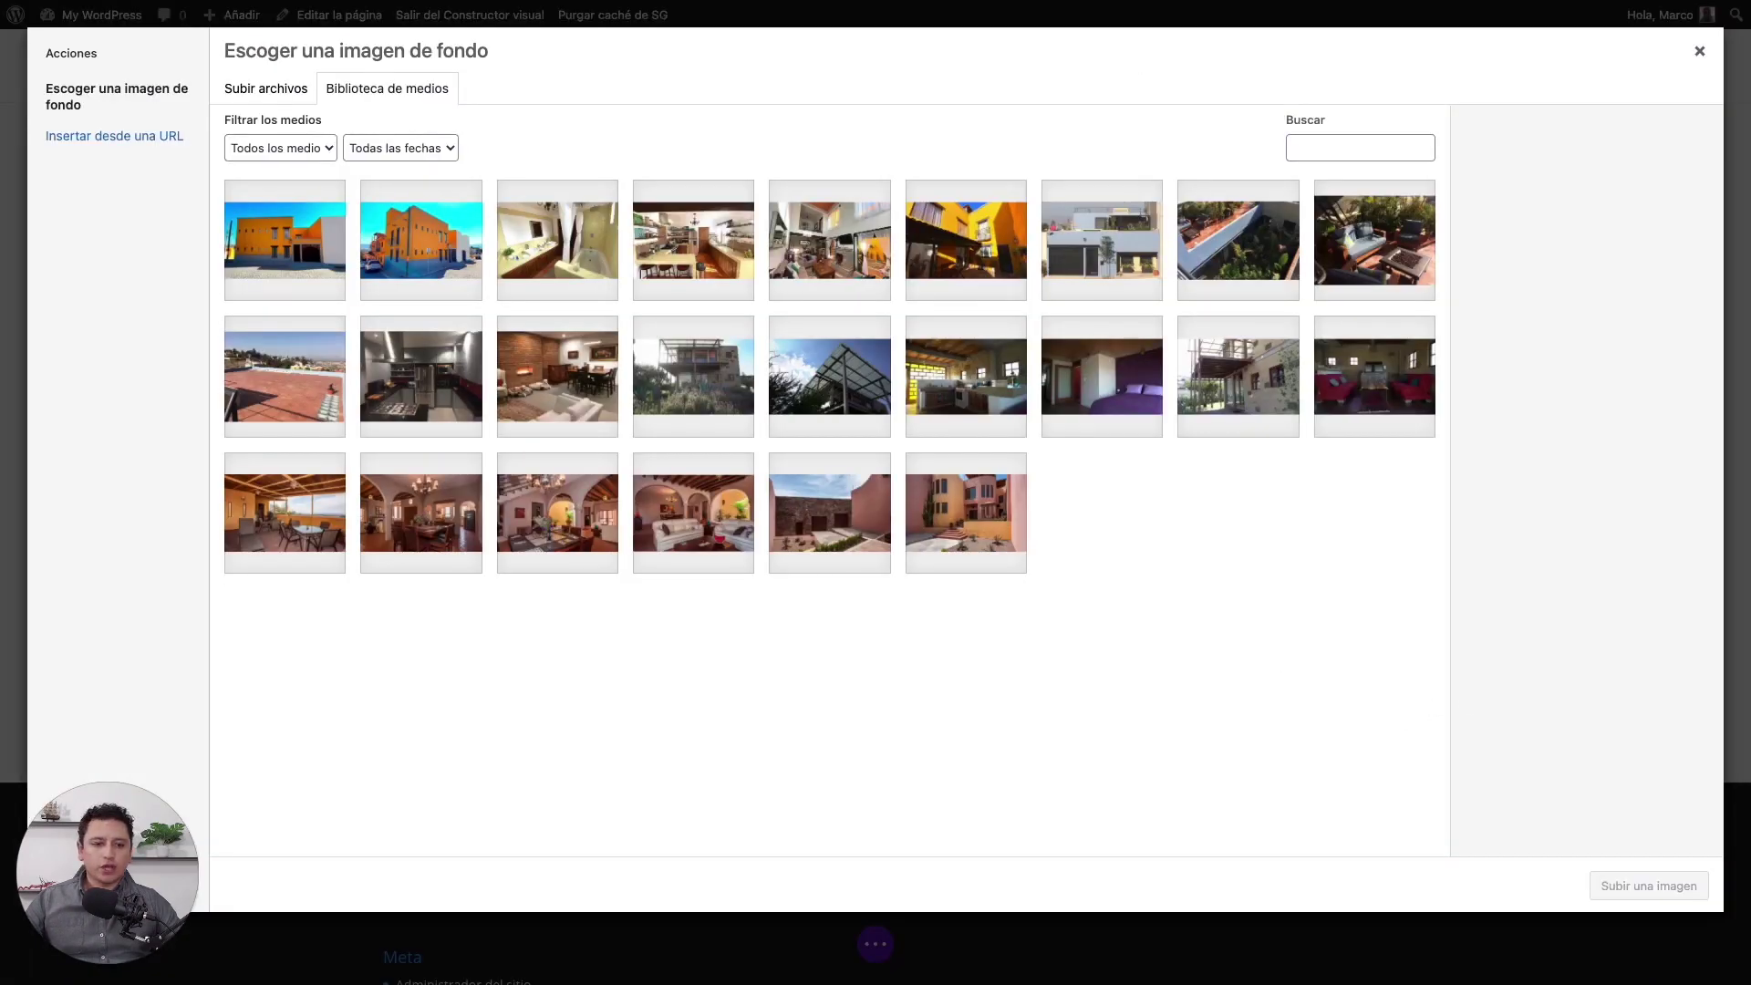
drag(876, 638, 610, 539)
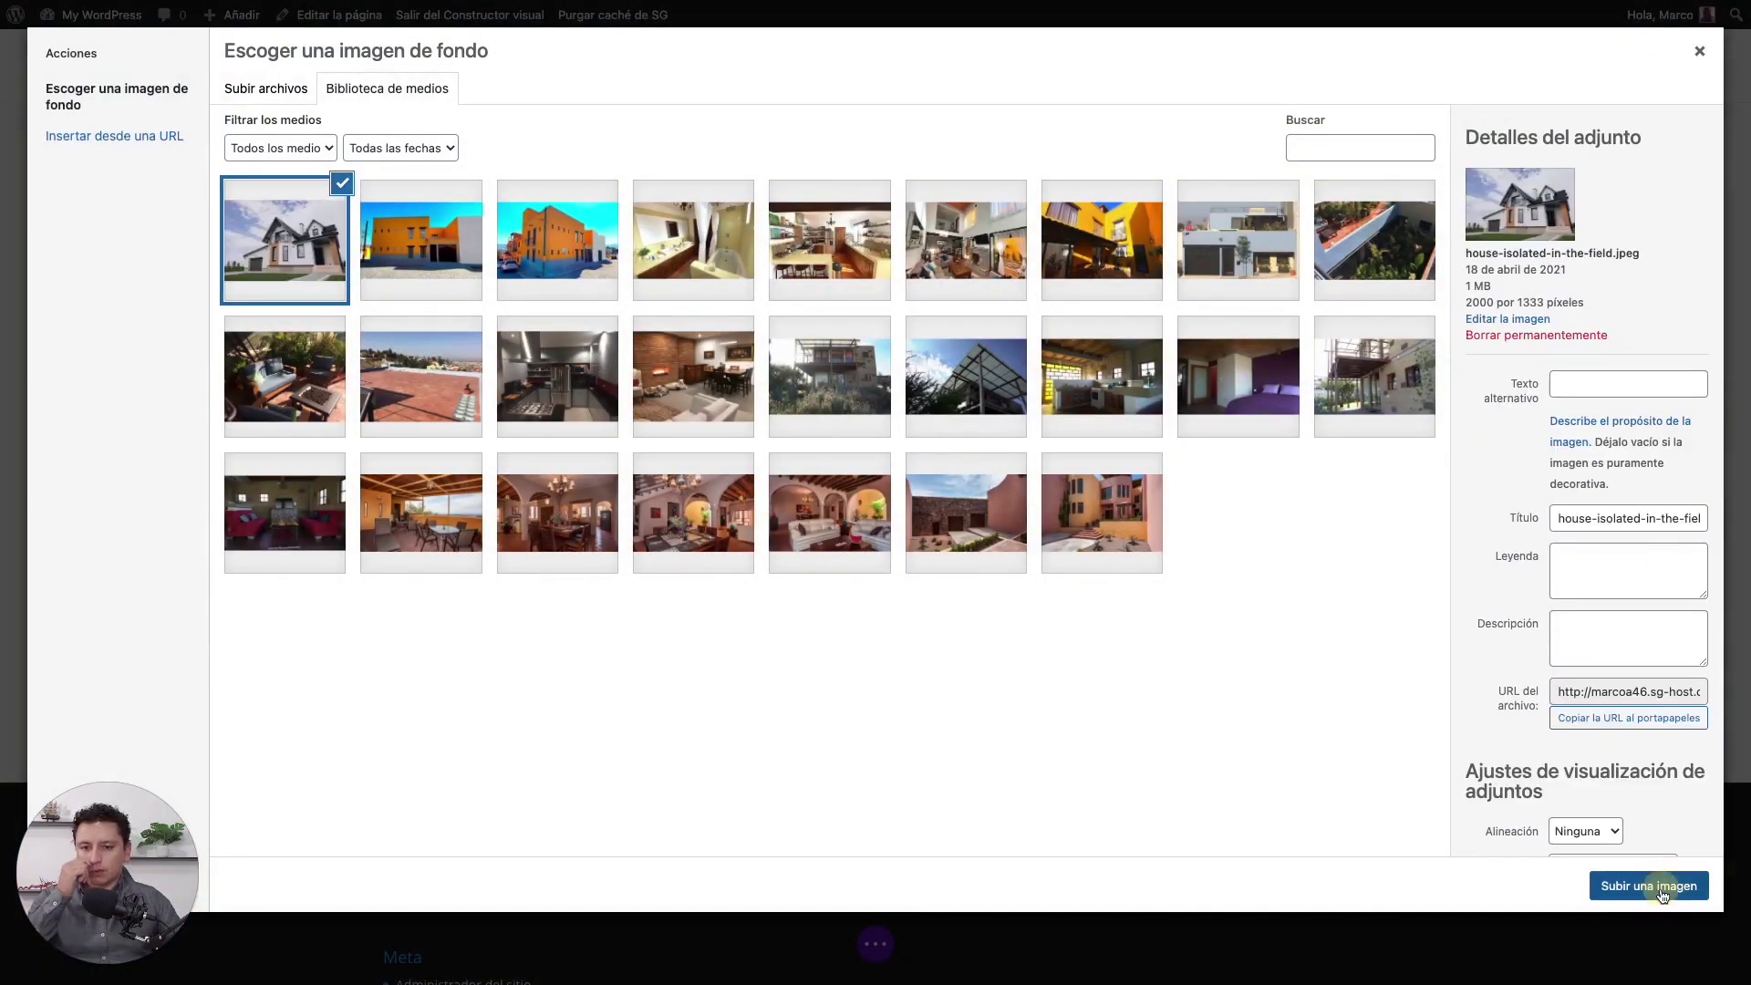
click(1655, 886)
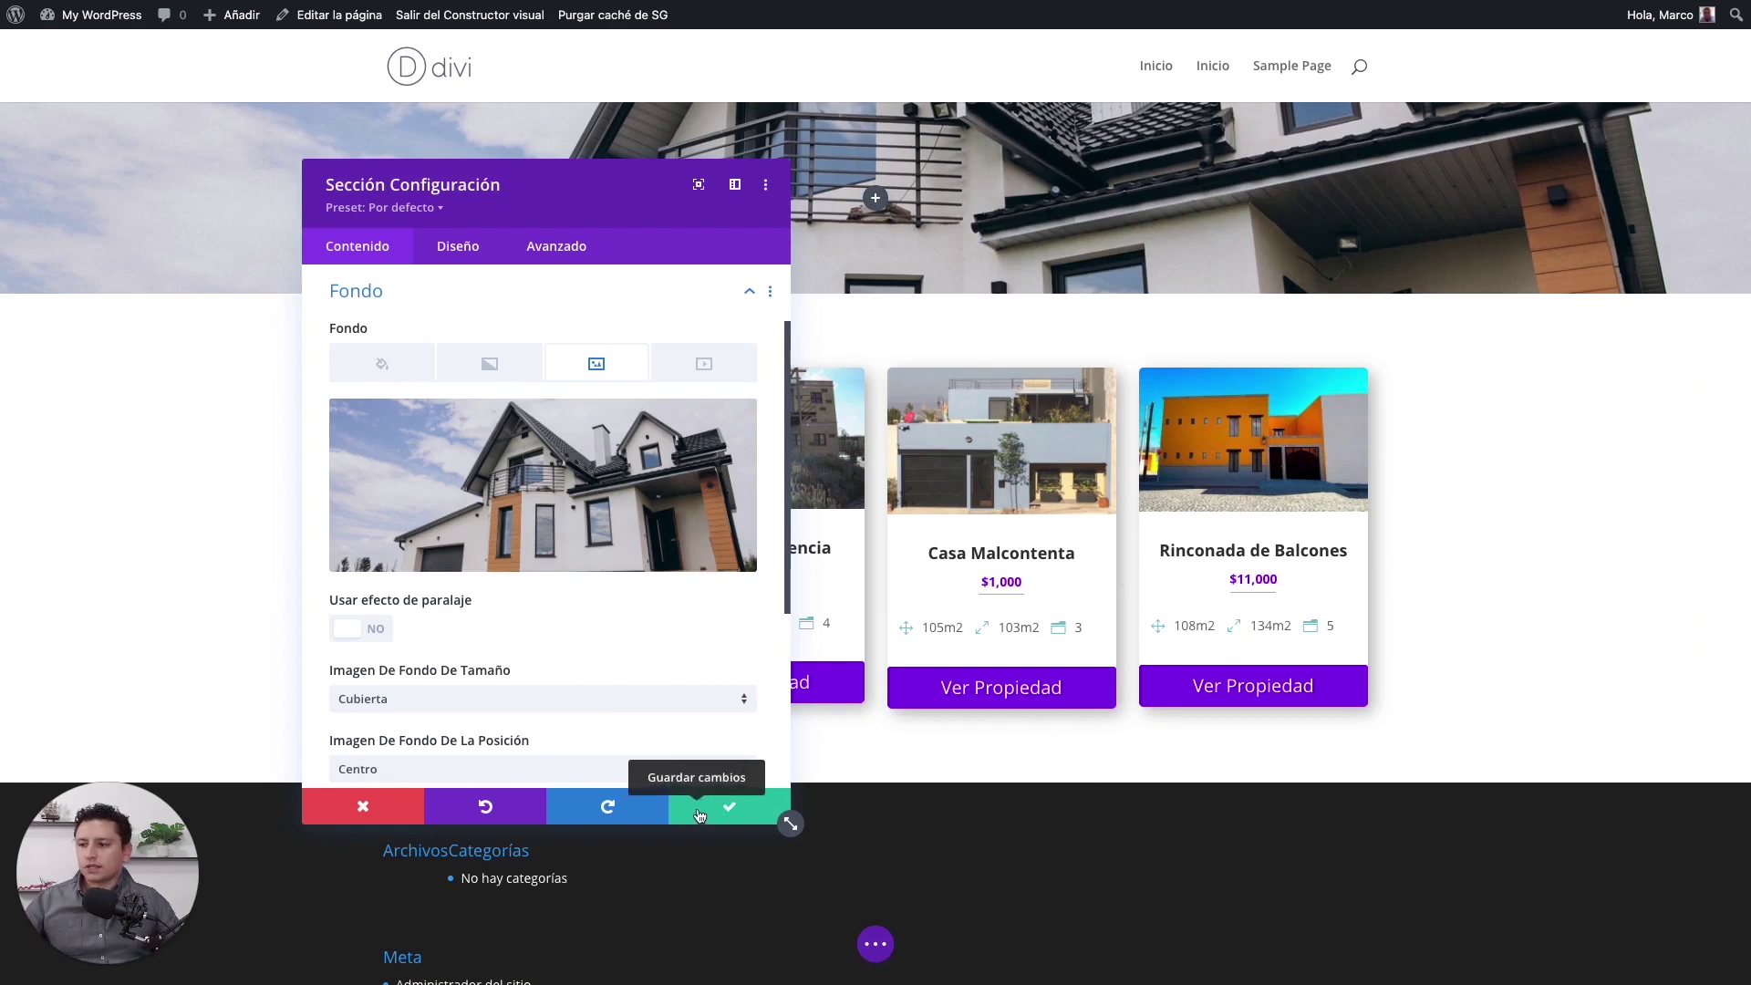
click(727, 811)
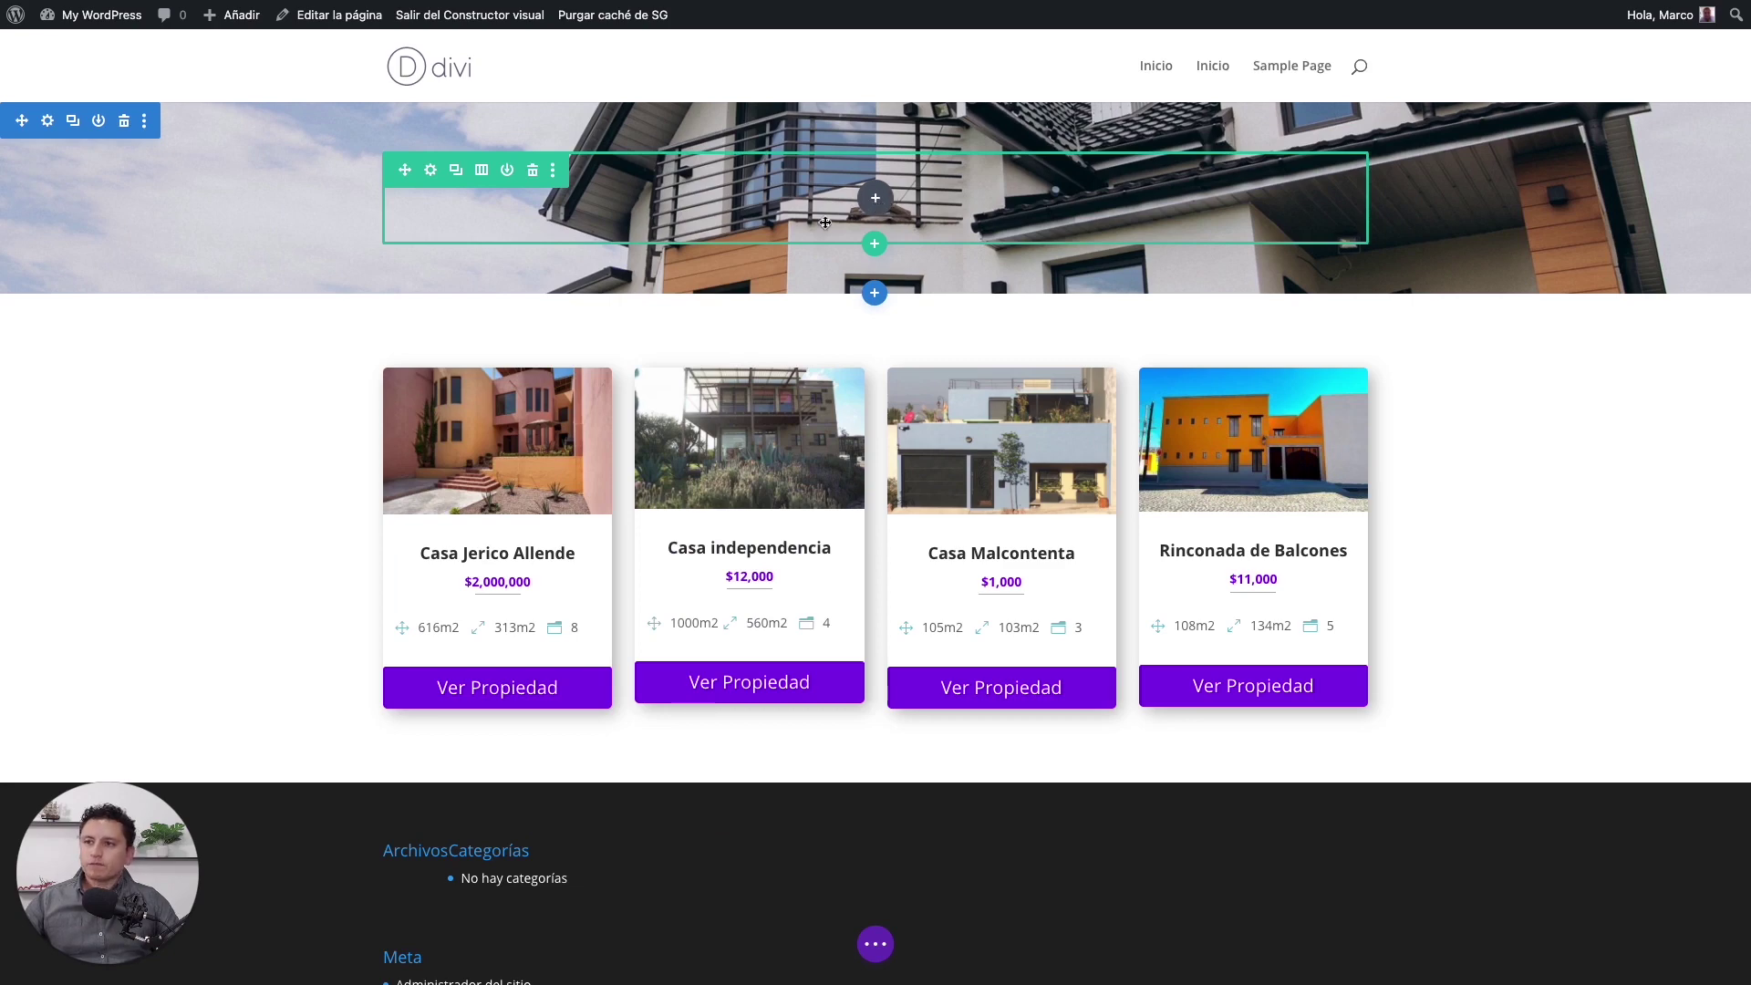
Enlarge the row's bottom and top padding so the row is taller
drag(820, 241, 821, 279)
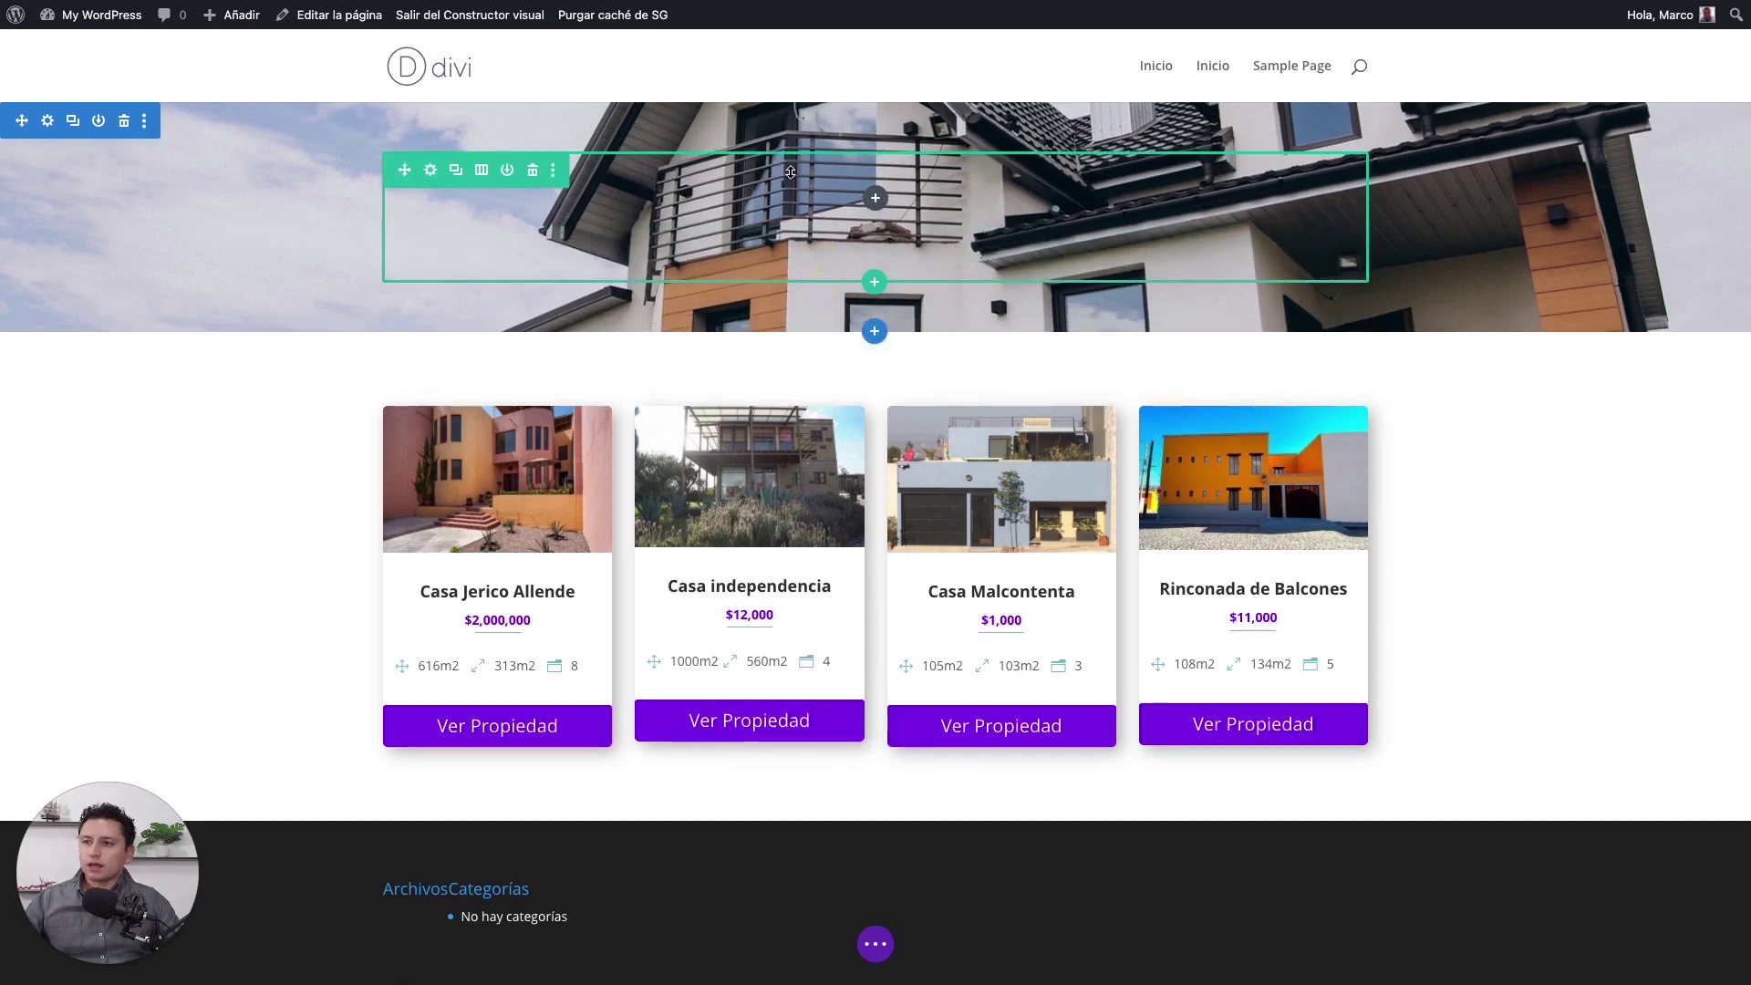
drag(790, 172, 792, 229)
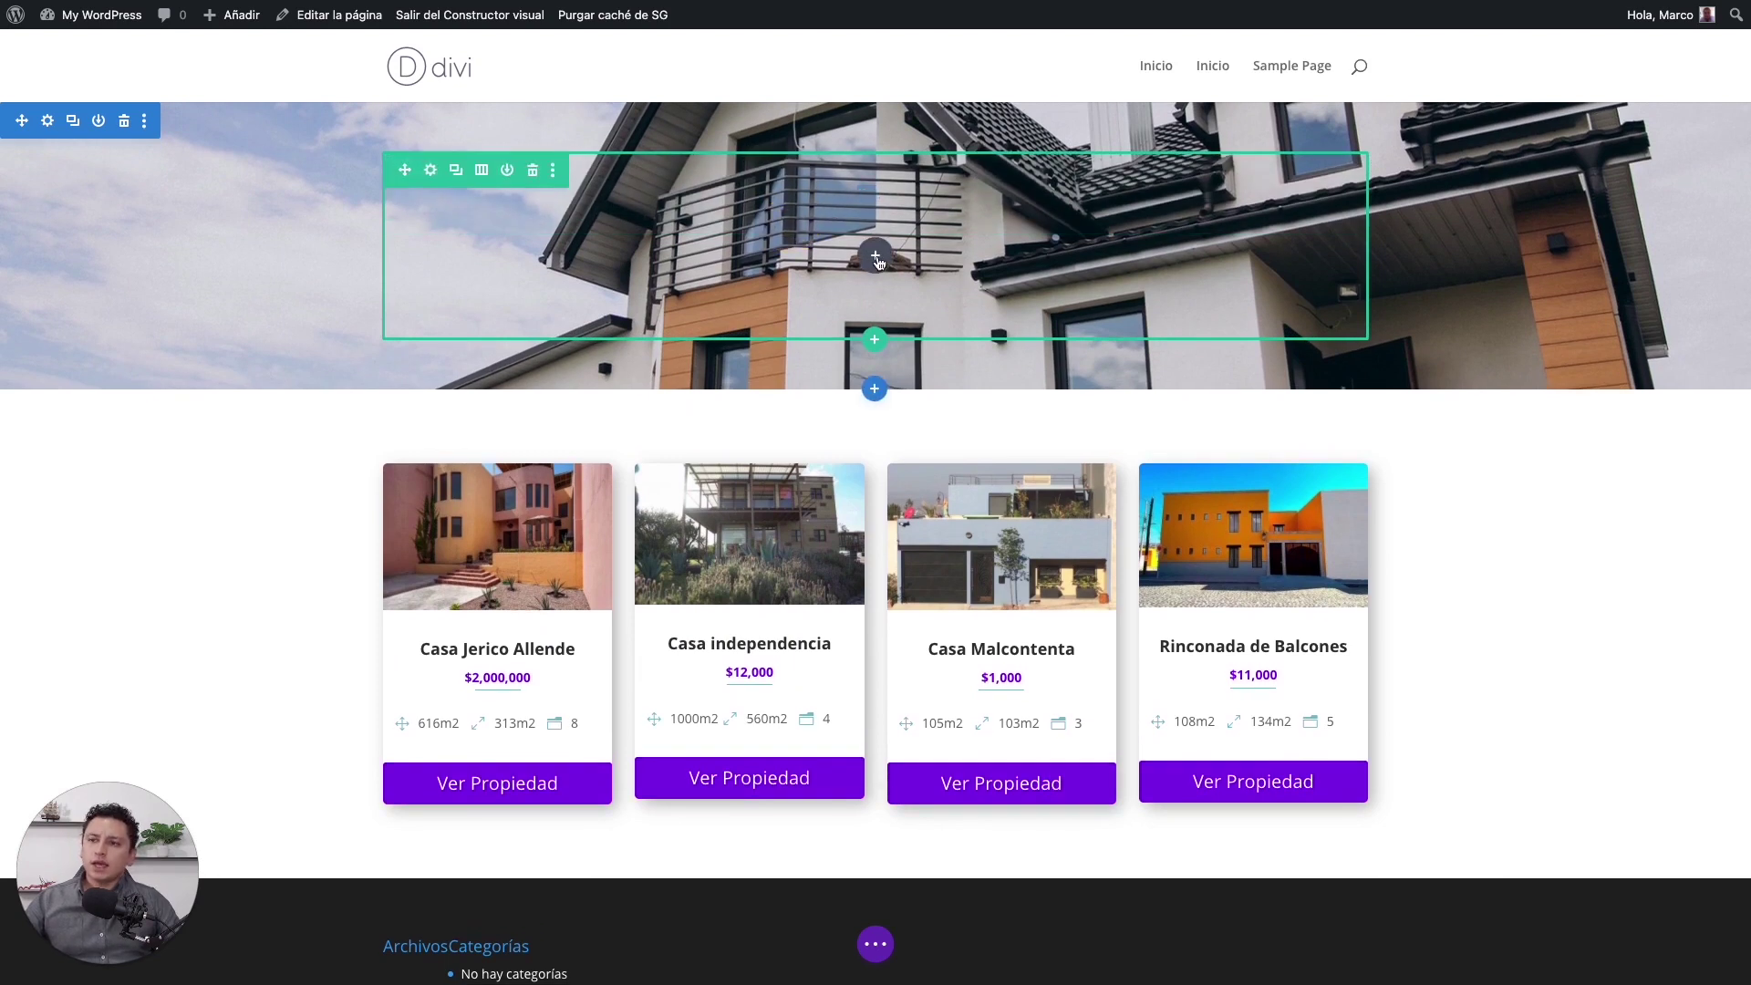
click(876, 257)
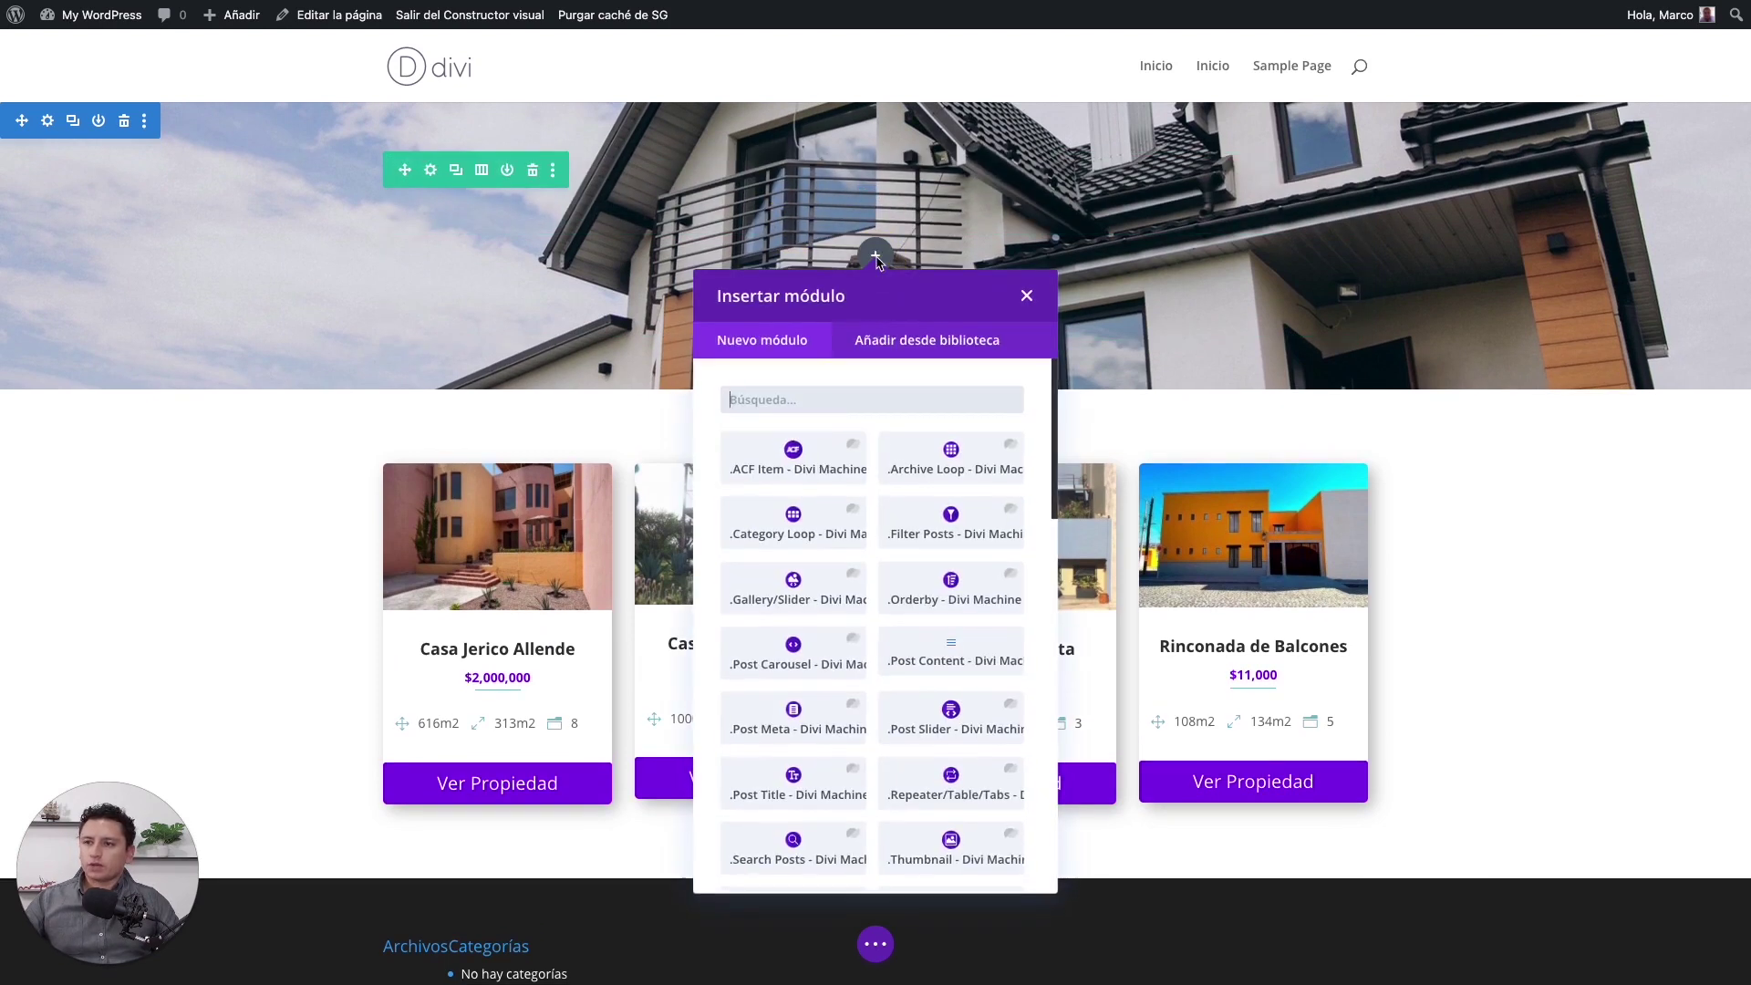
click(1027, 295)
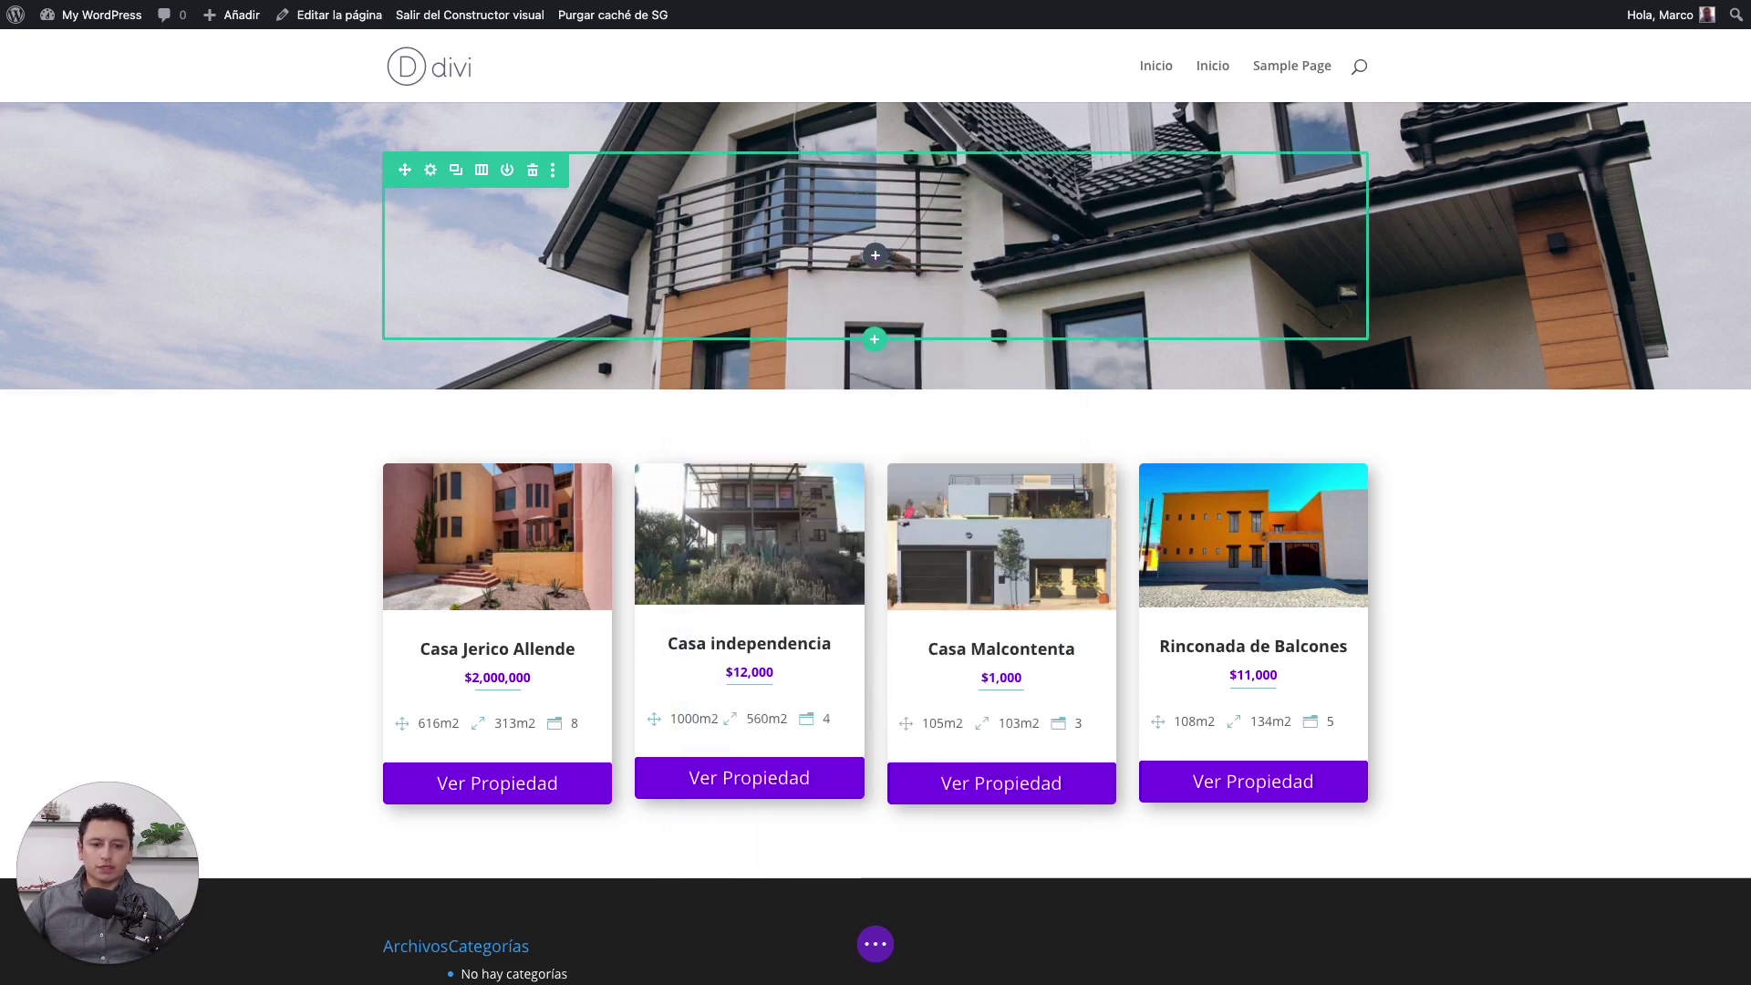
Give the row a solid white background and save it
click(431, 171)
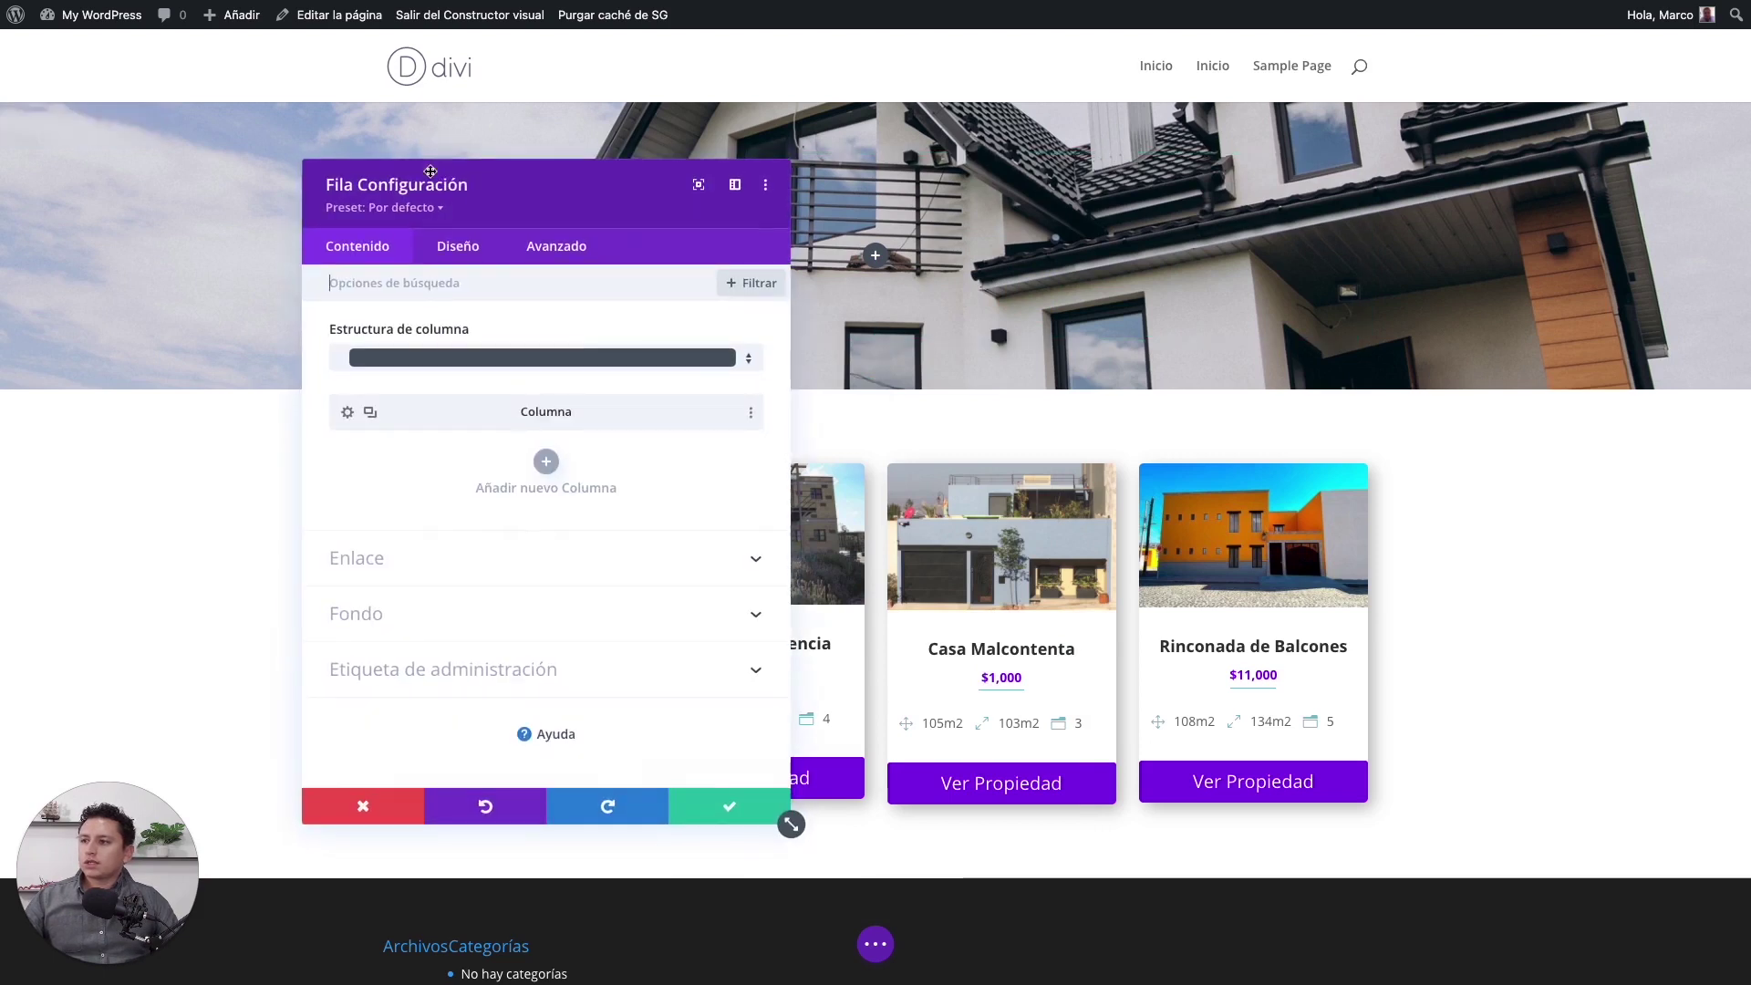
click(438, 598)
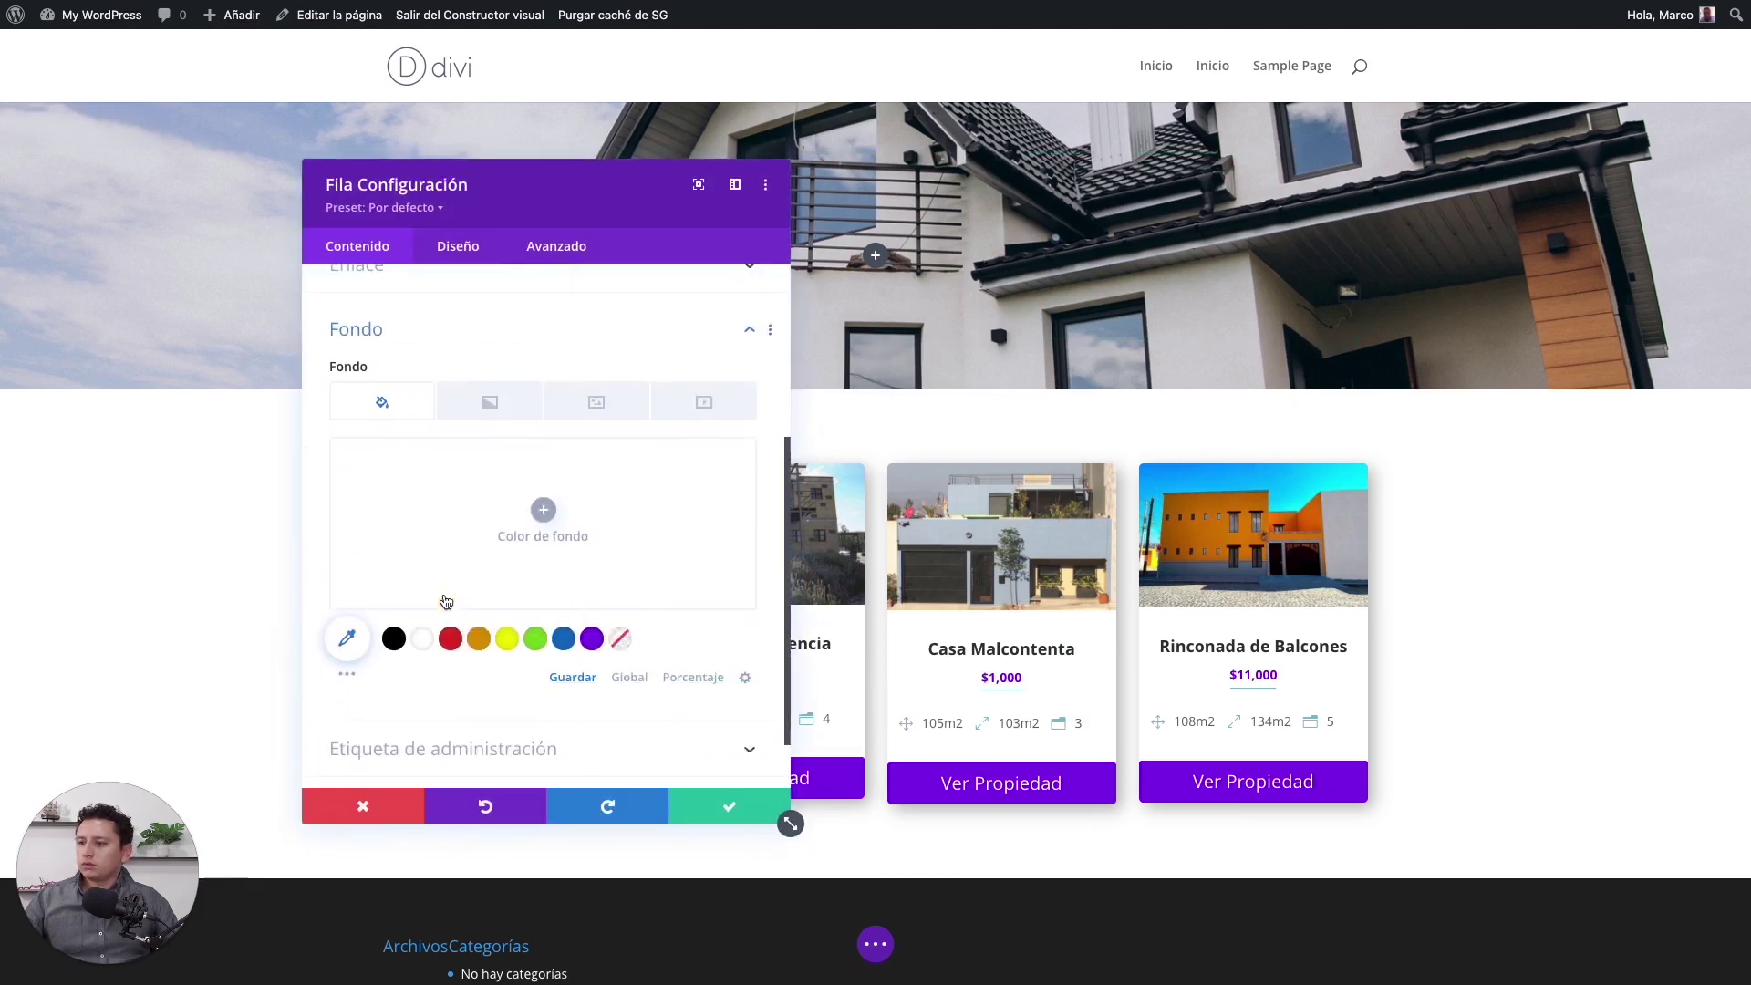
click(422, 643)
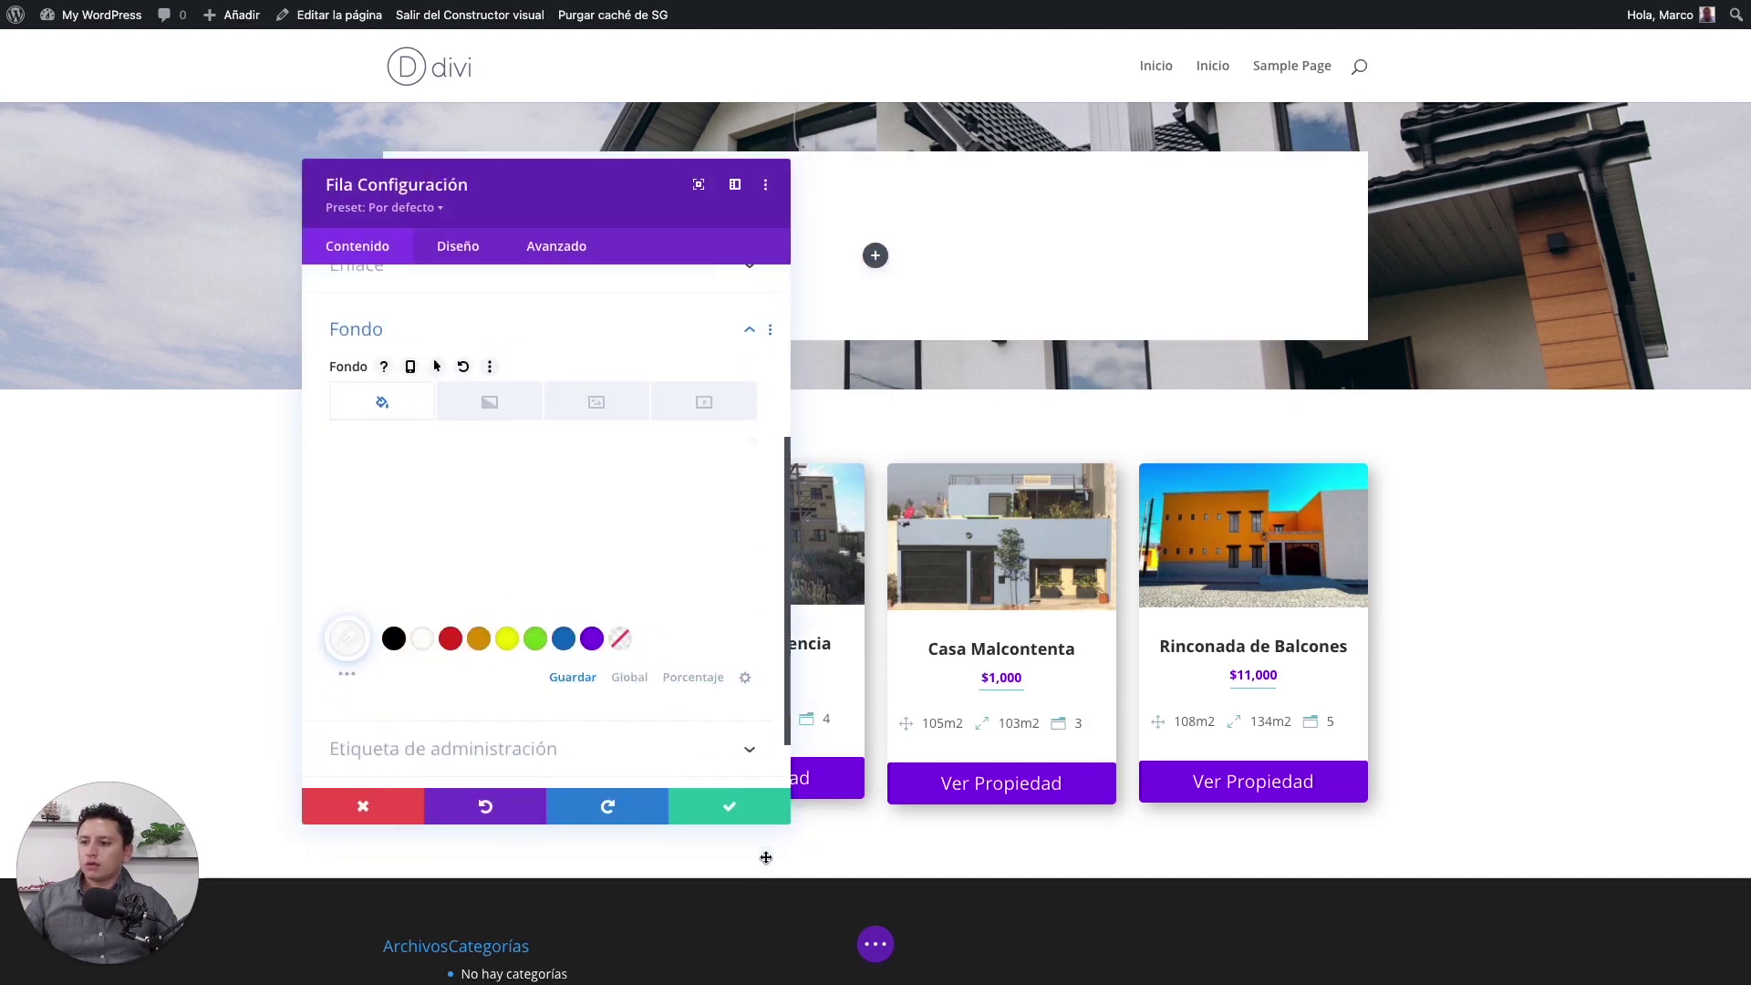
click(734, 810)
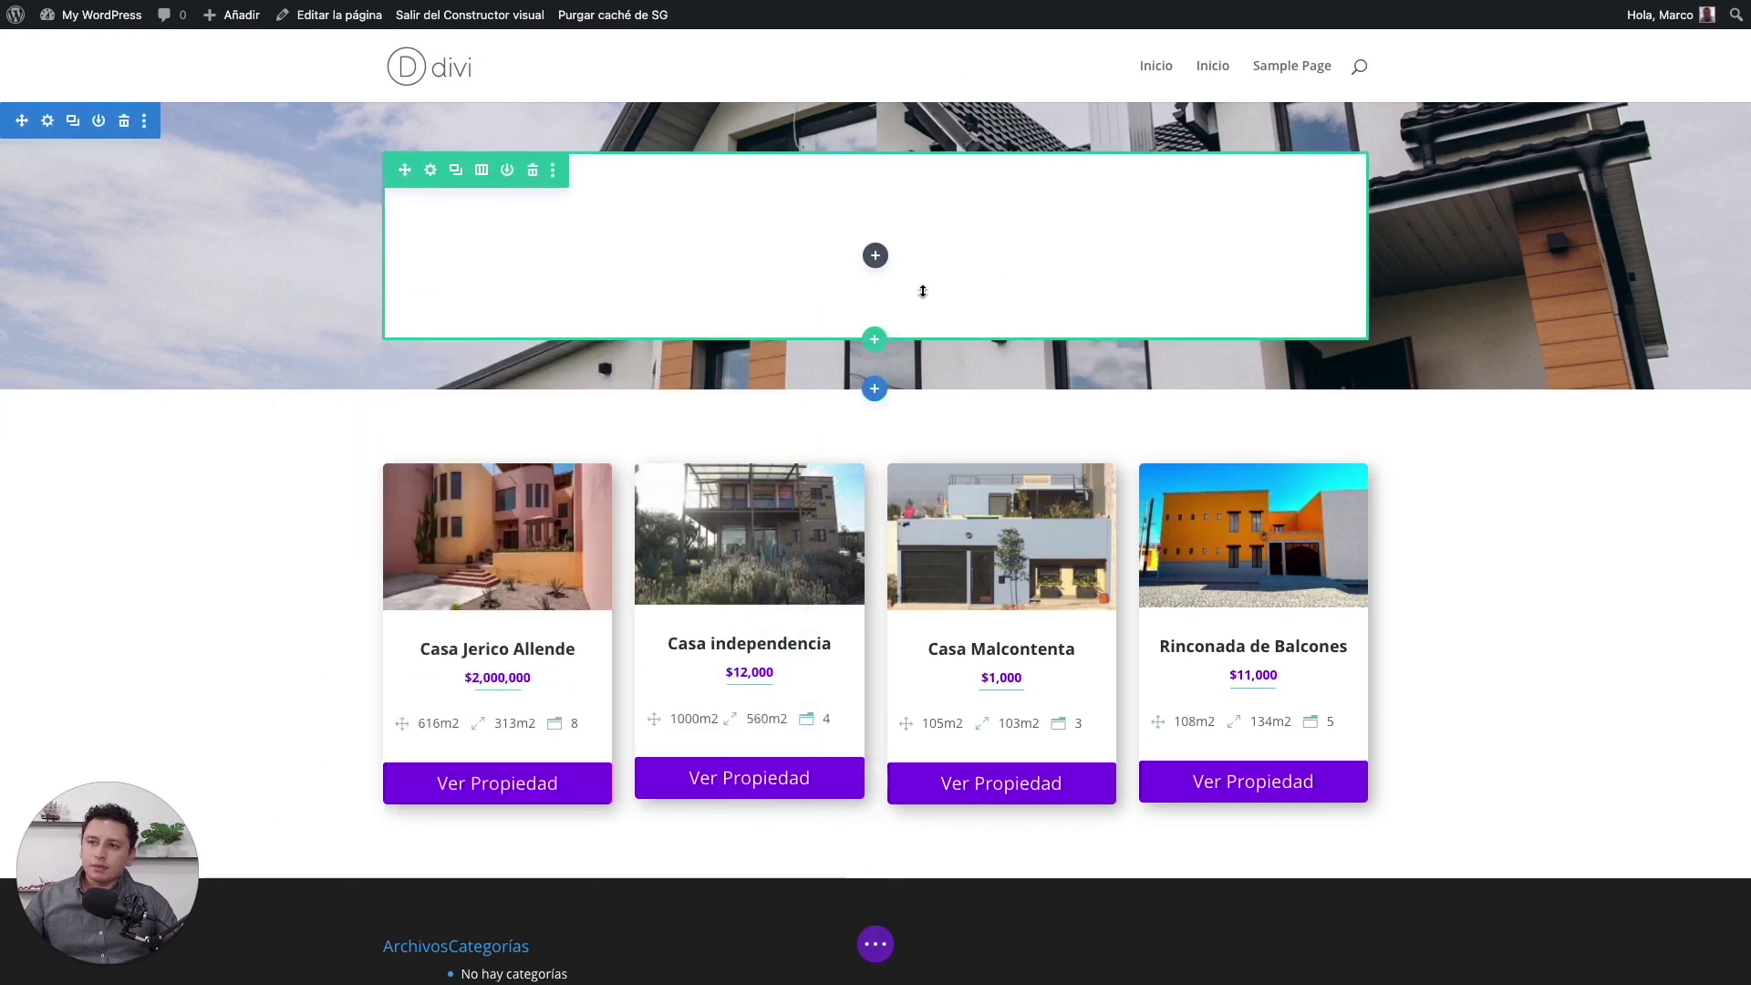
Add a Texto module to the white row
click(876, 255)
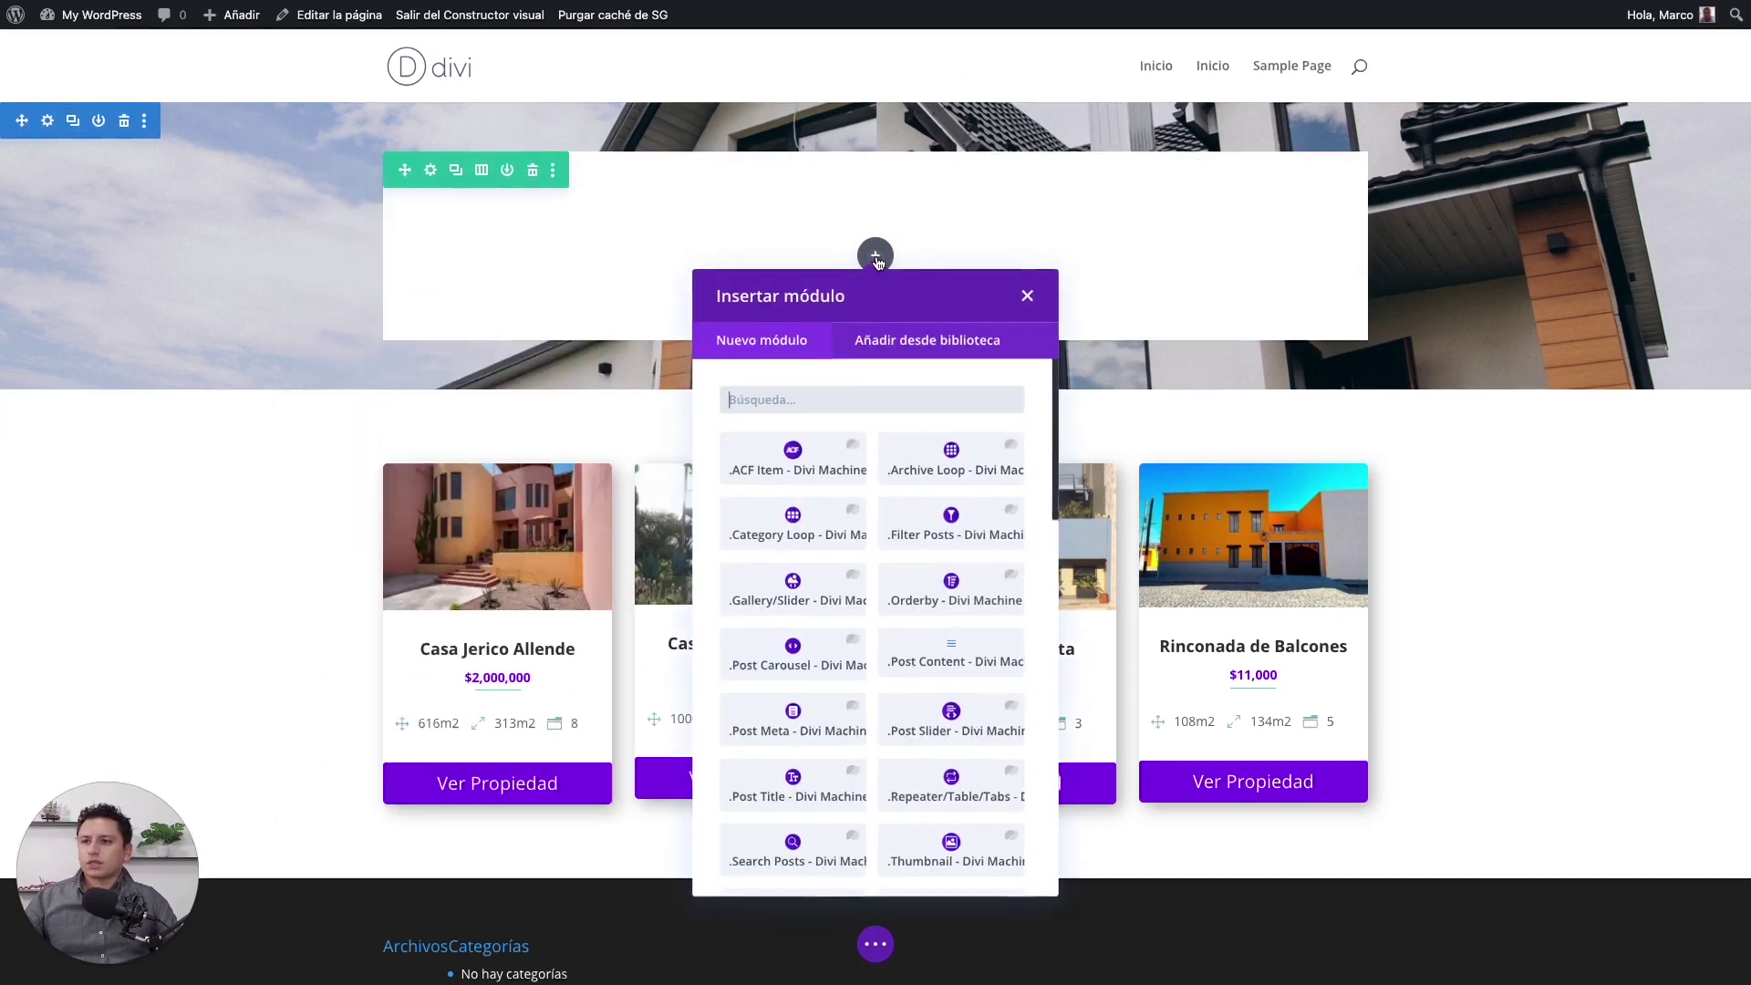
text(tt)
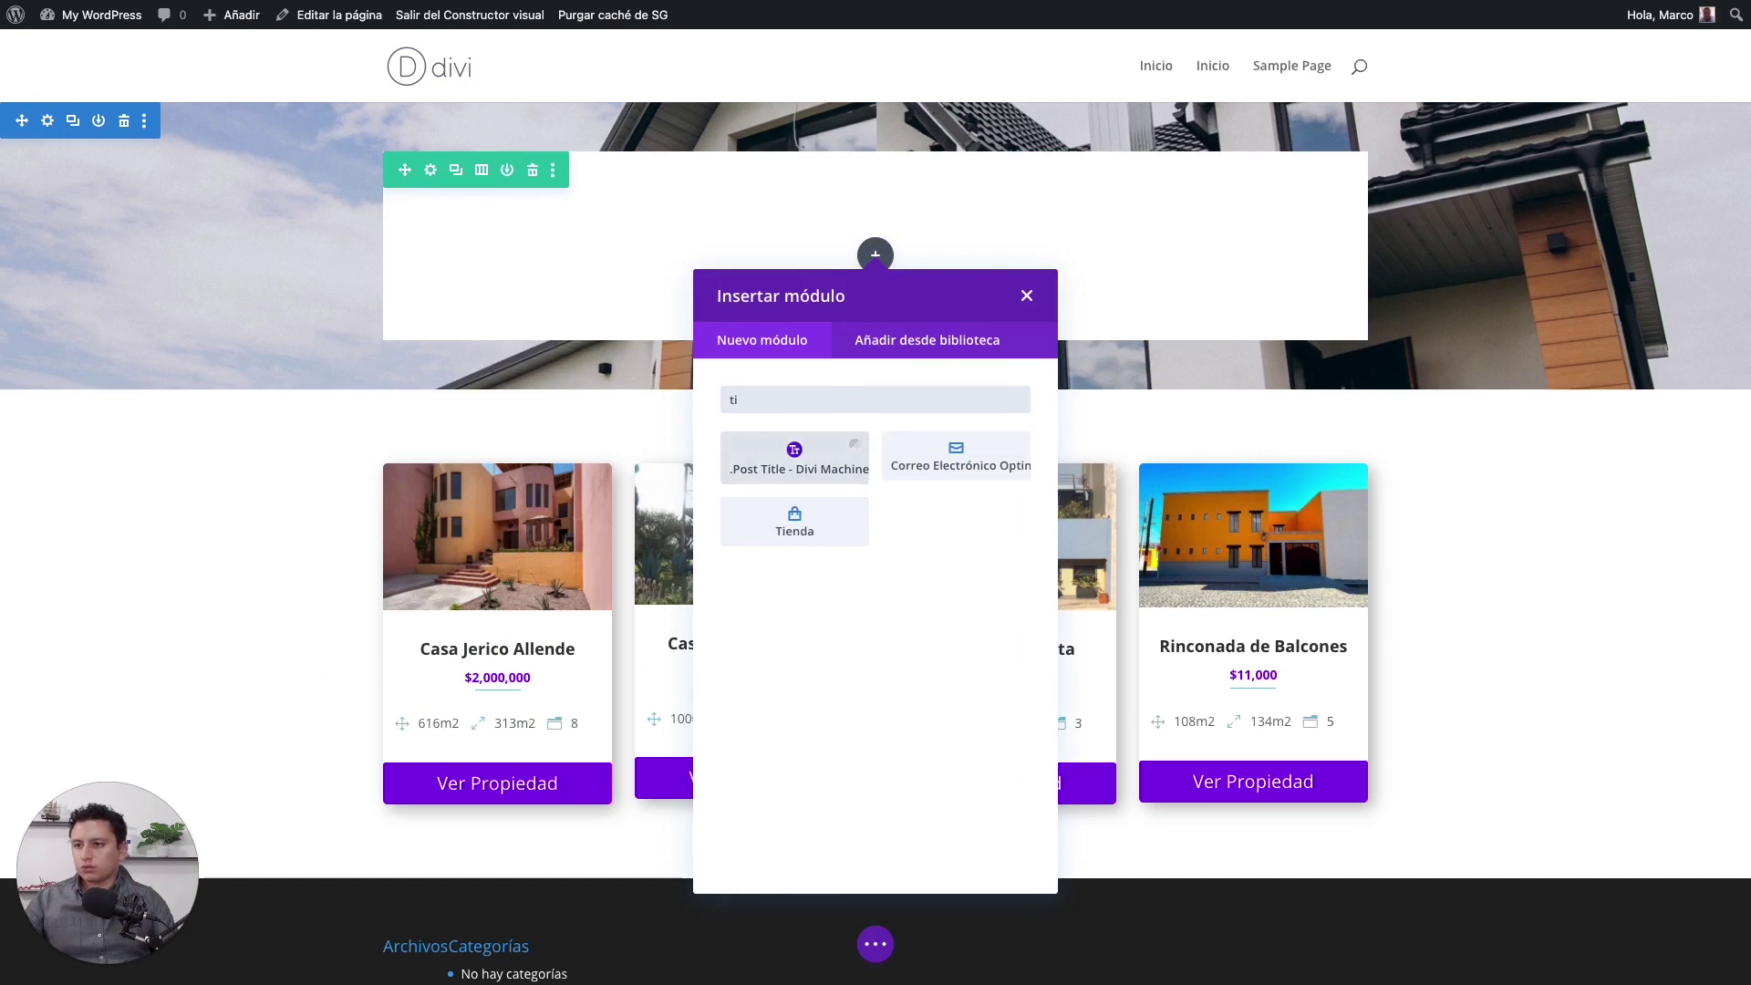
key(BackSpace)
text(ex)
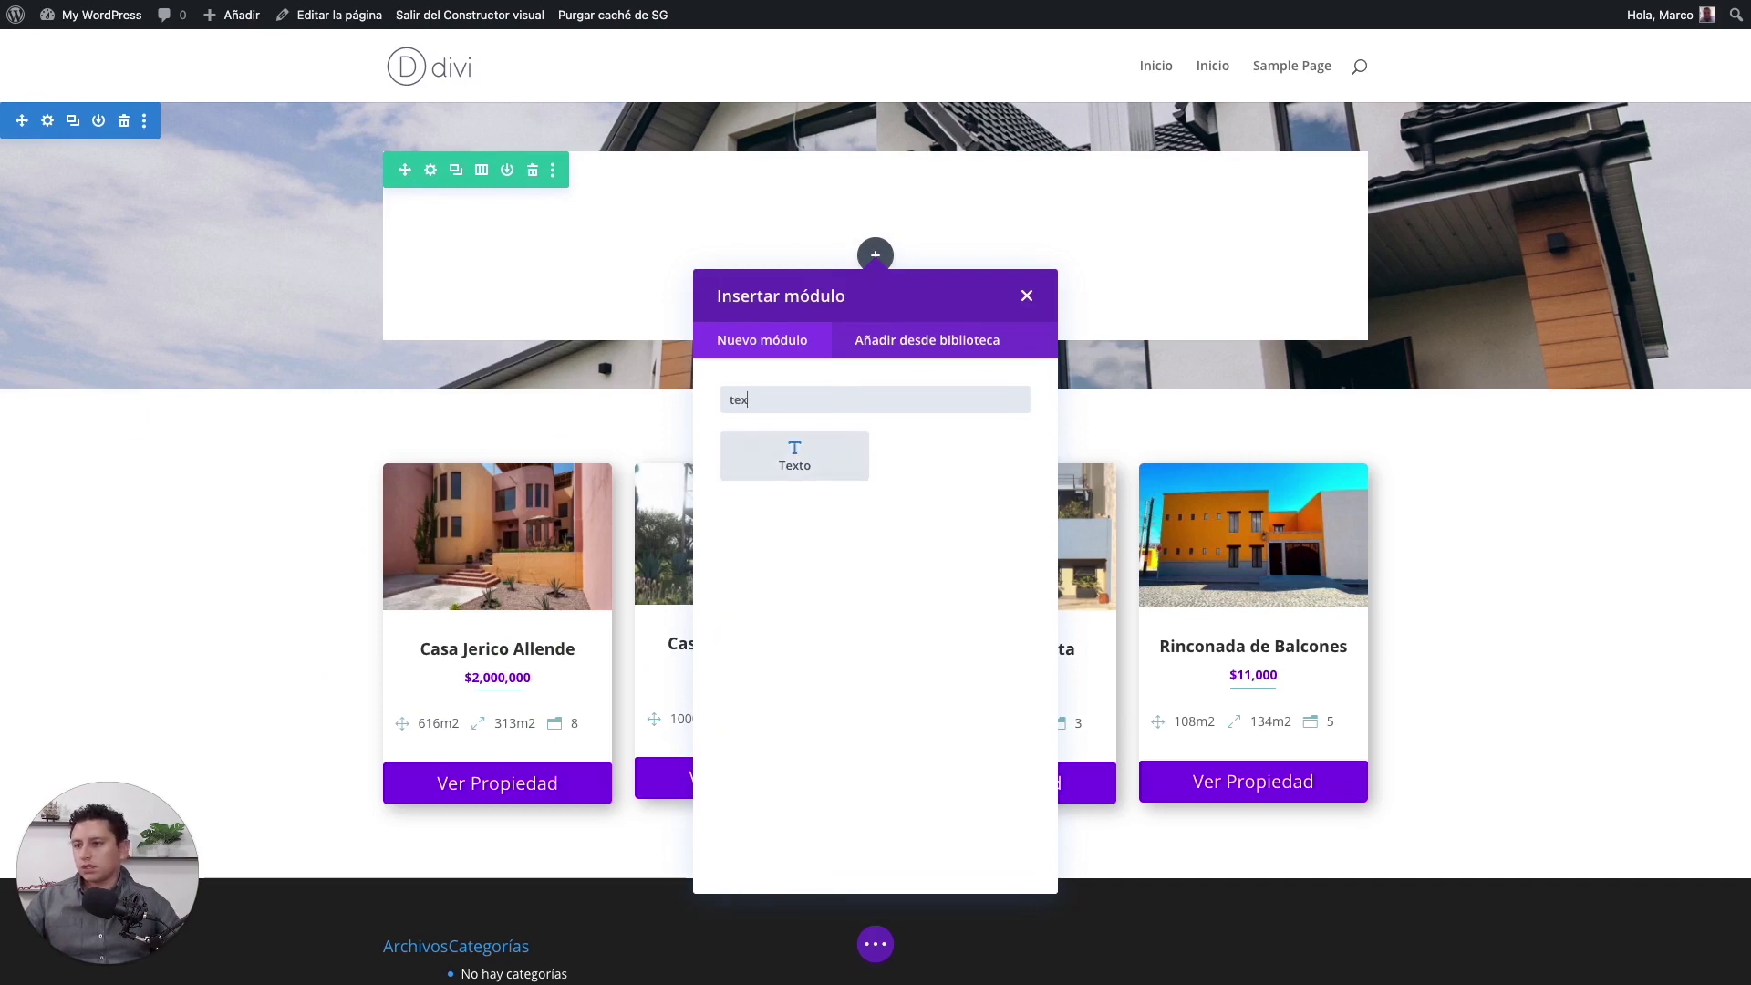
click(817, 453)
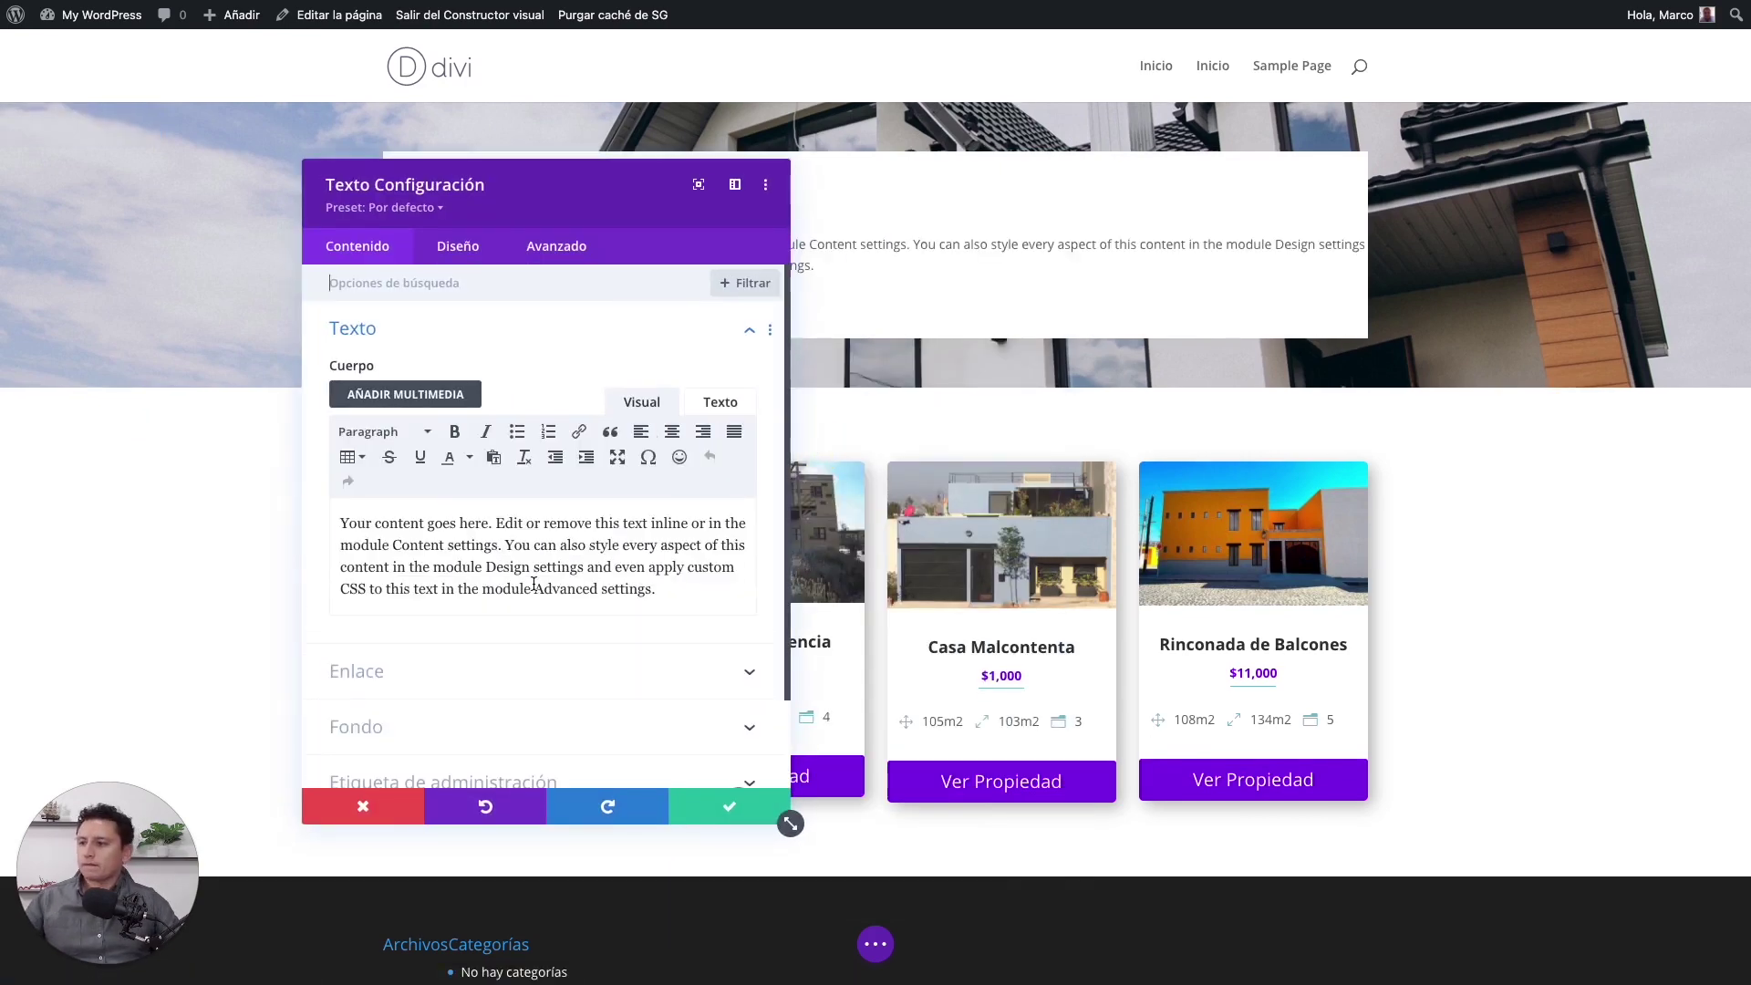
Replace the placeholder with 'Propiedades en venta y renta' as Heading 1 over the tagline
key(ctrl+a)
key(BackSpace)
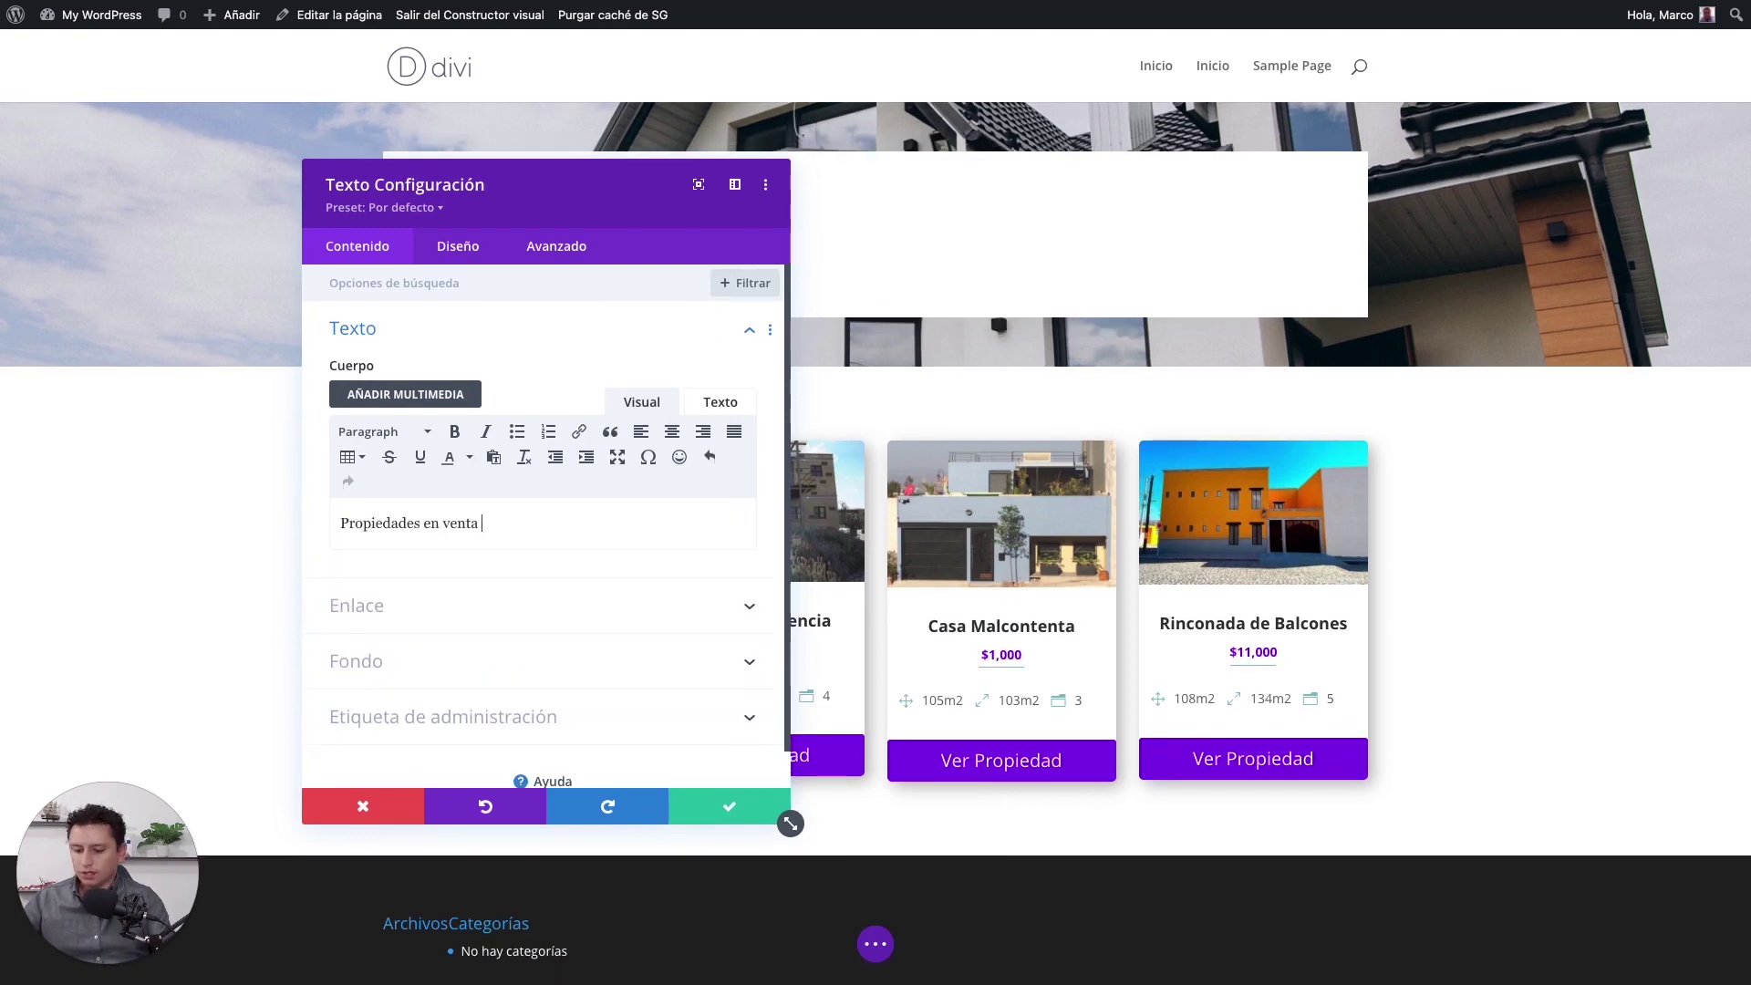
key(Return)
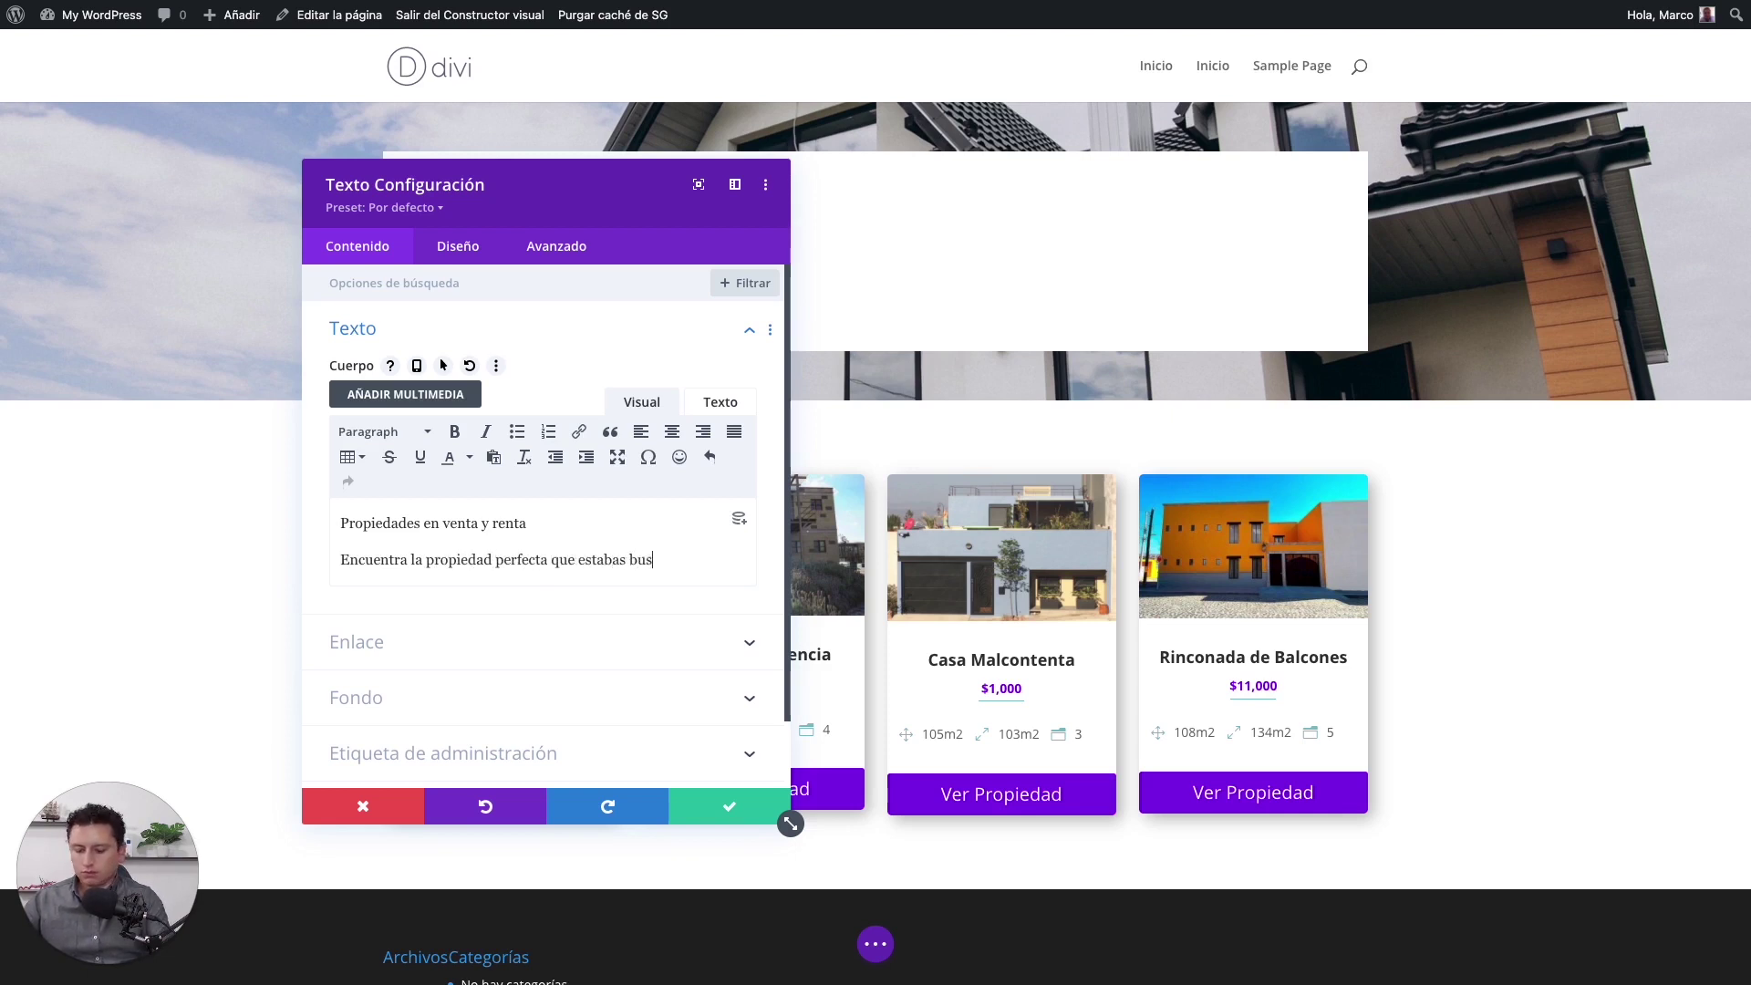
triple_click(447, 530)
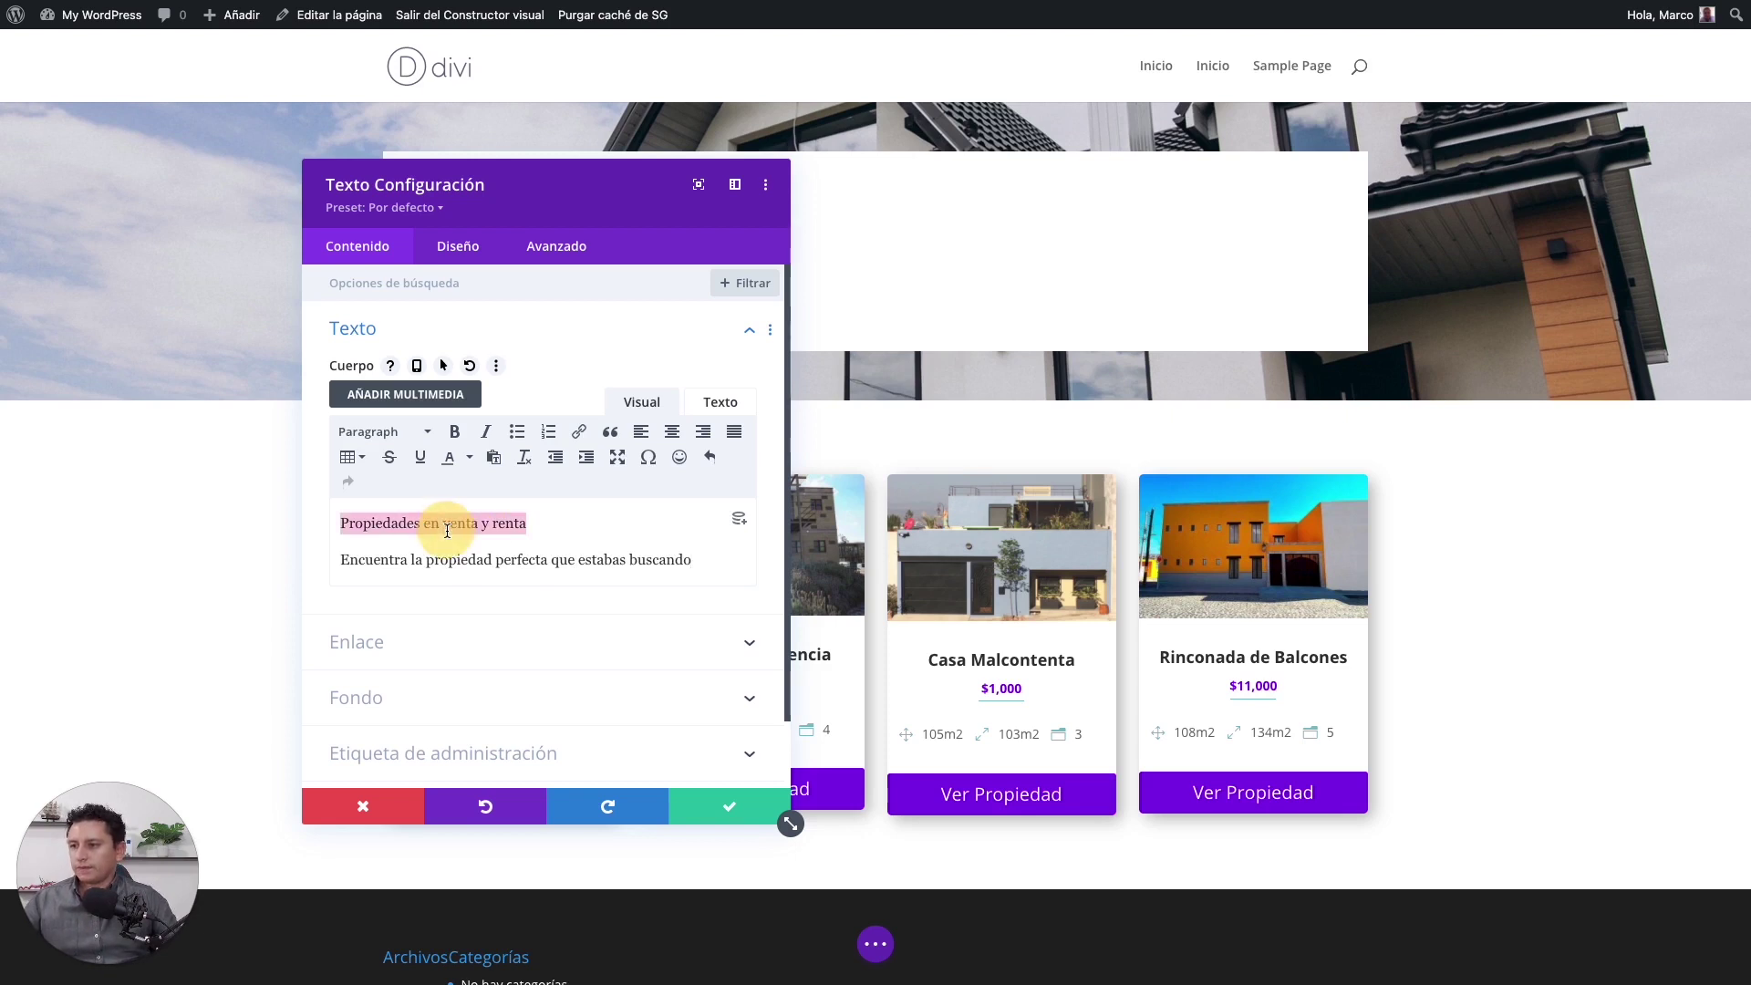
key(shift+Down)
drag(508, 520, 243, 511)
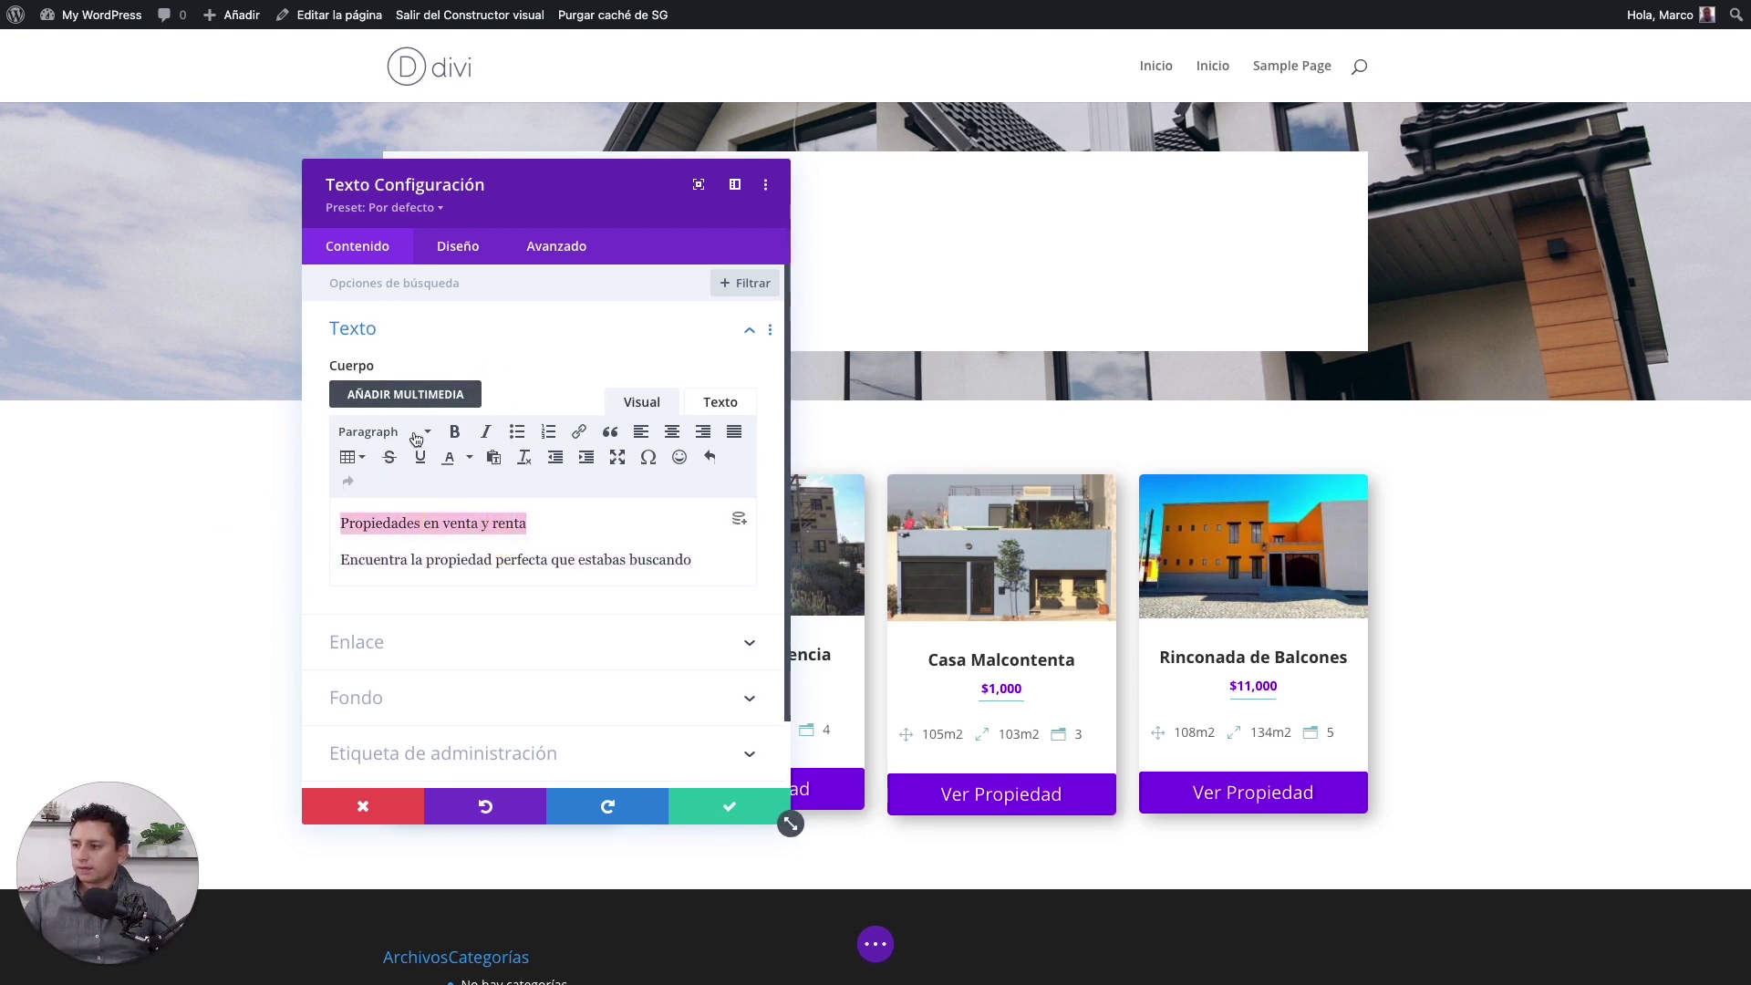
click(369, 432)
click(438, 503)
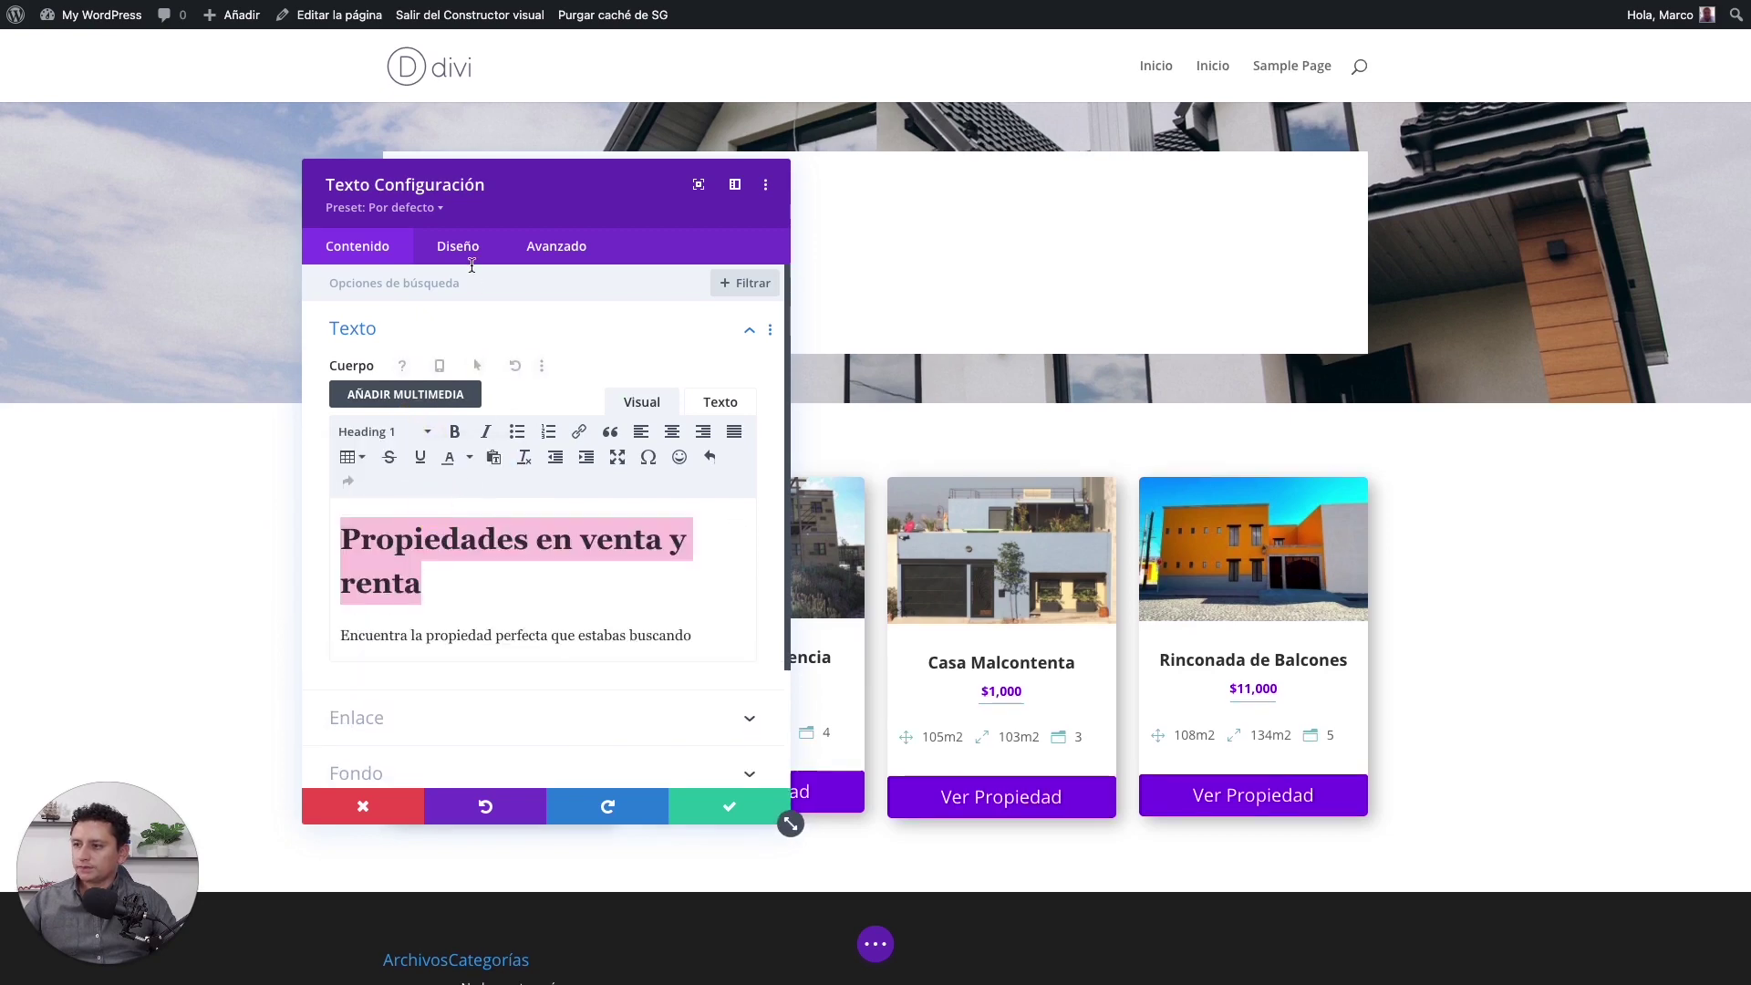
drag(484, 198, 1198, 143)
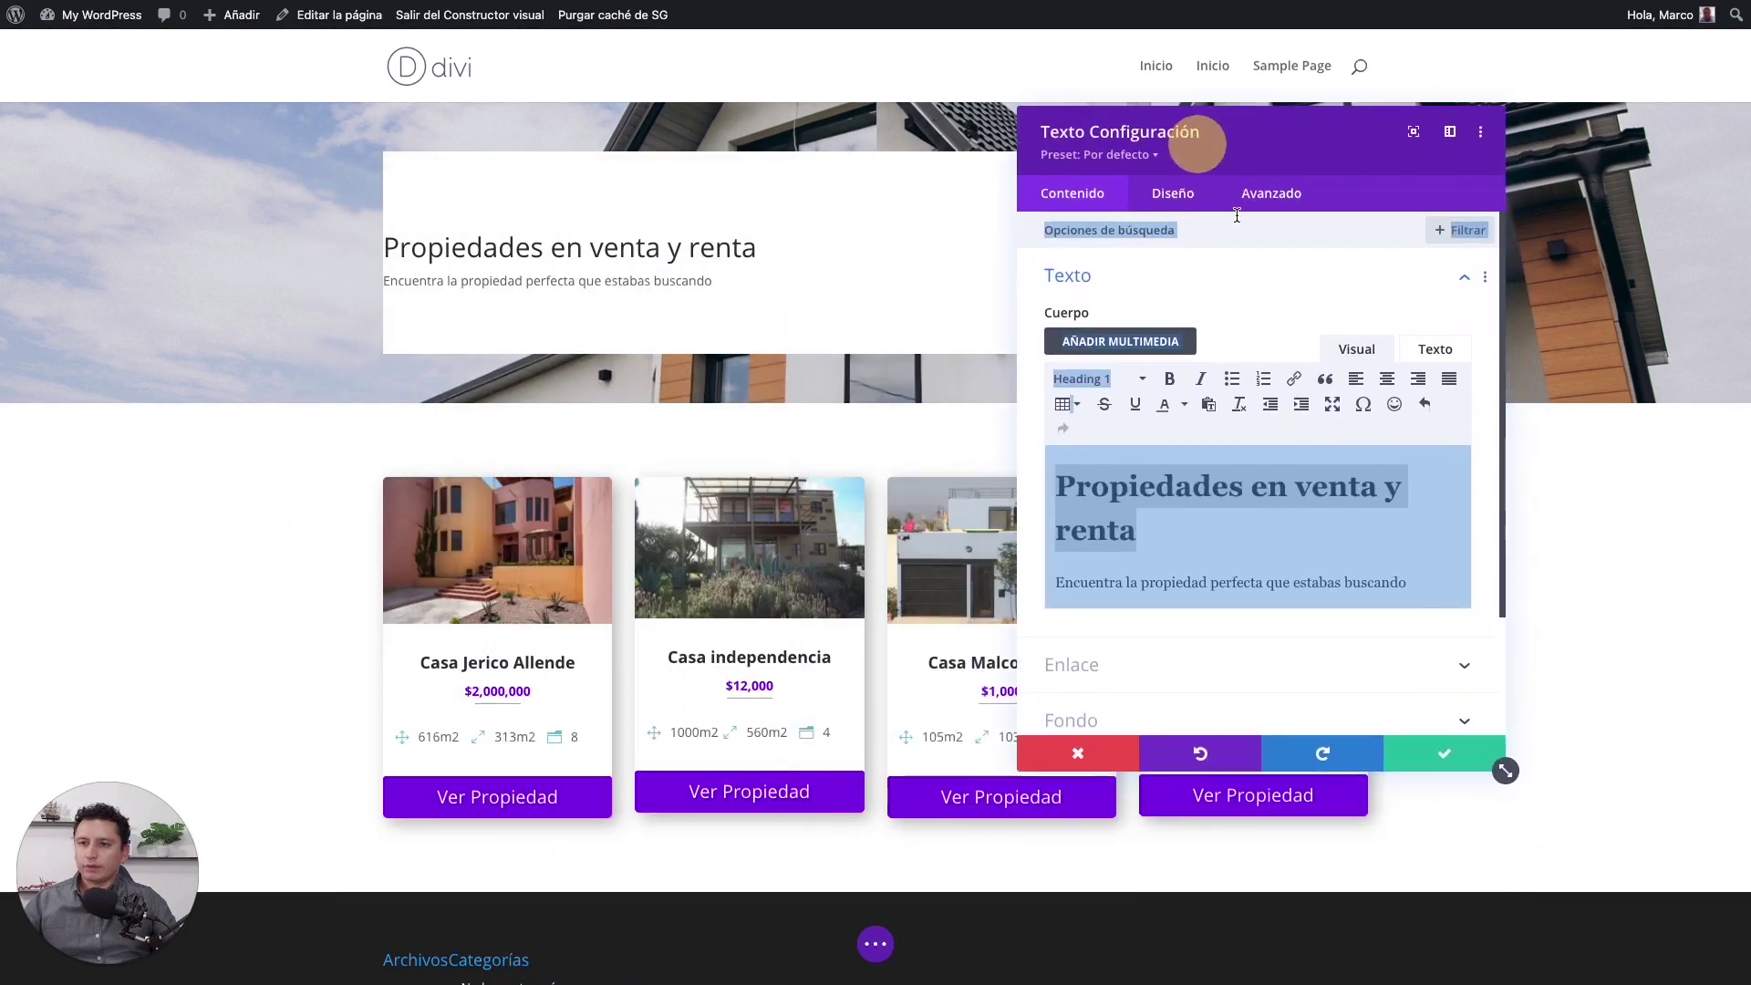
Center-align the text module's heading and tagline in the Design settings
click(1114, 278)
scroll(1229, 631, down, 1)
scroll(1229, 632, down, 2)
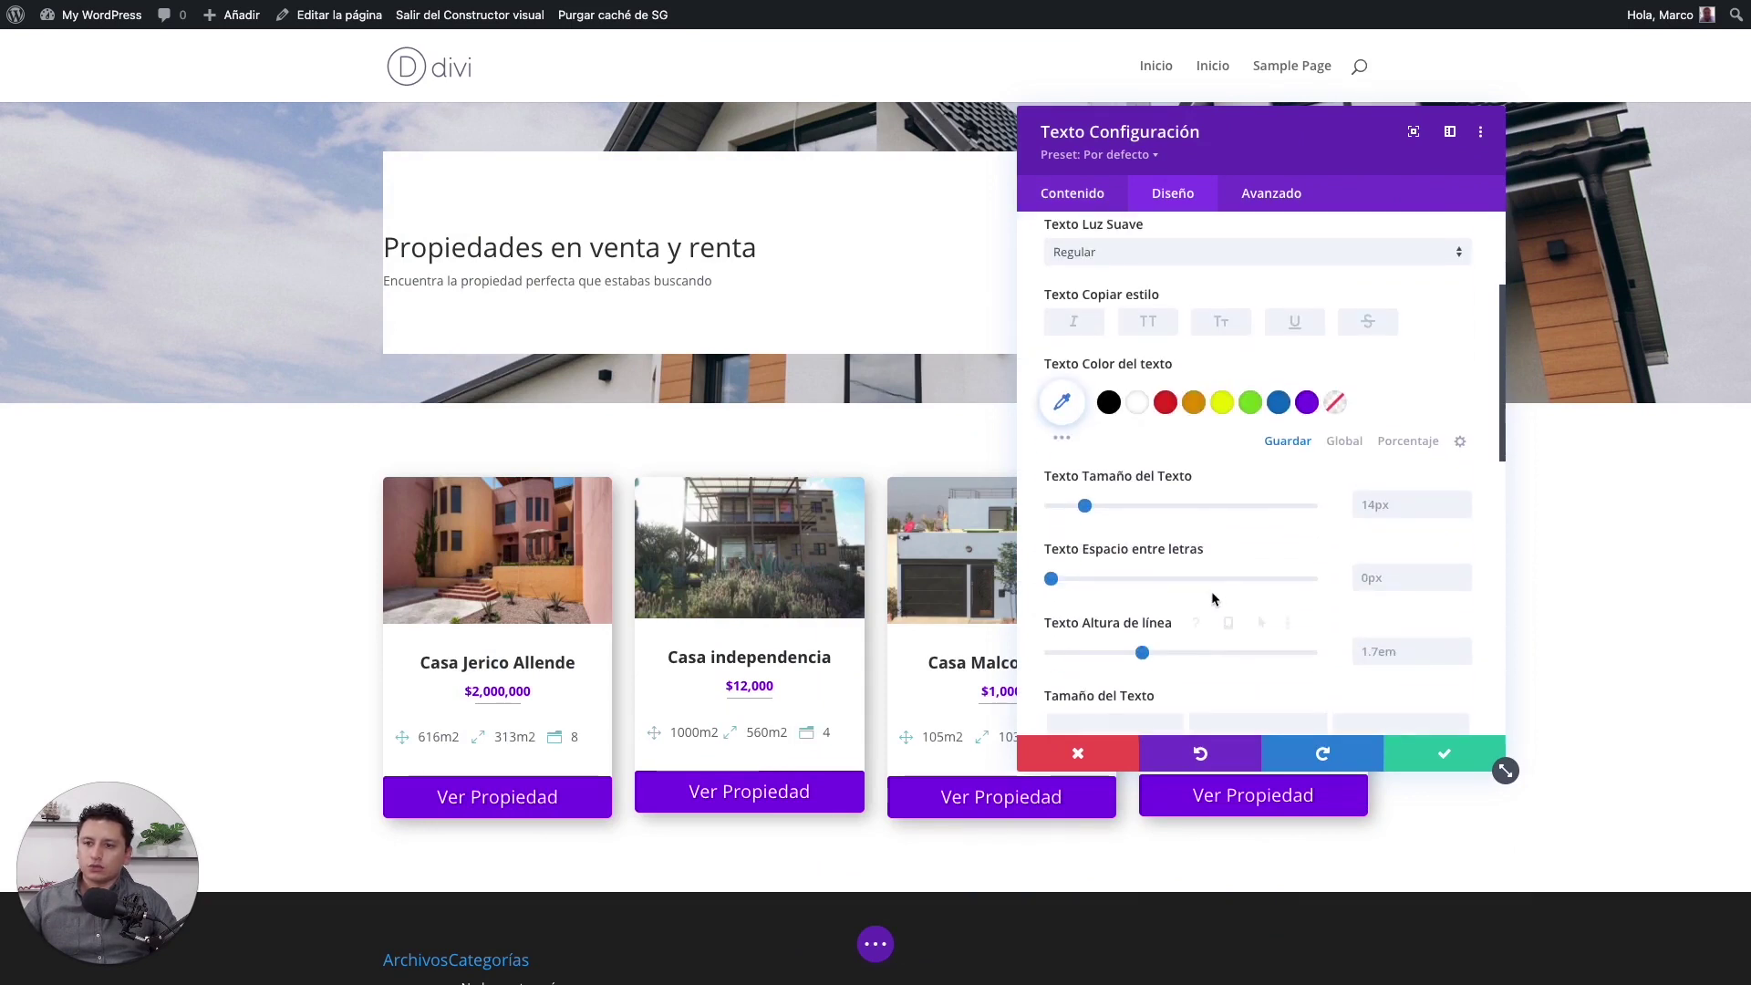
scroll(1186, 476, up, 3)
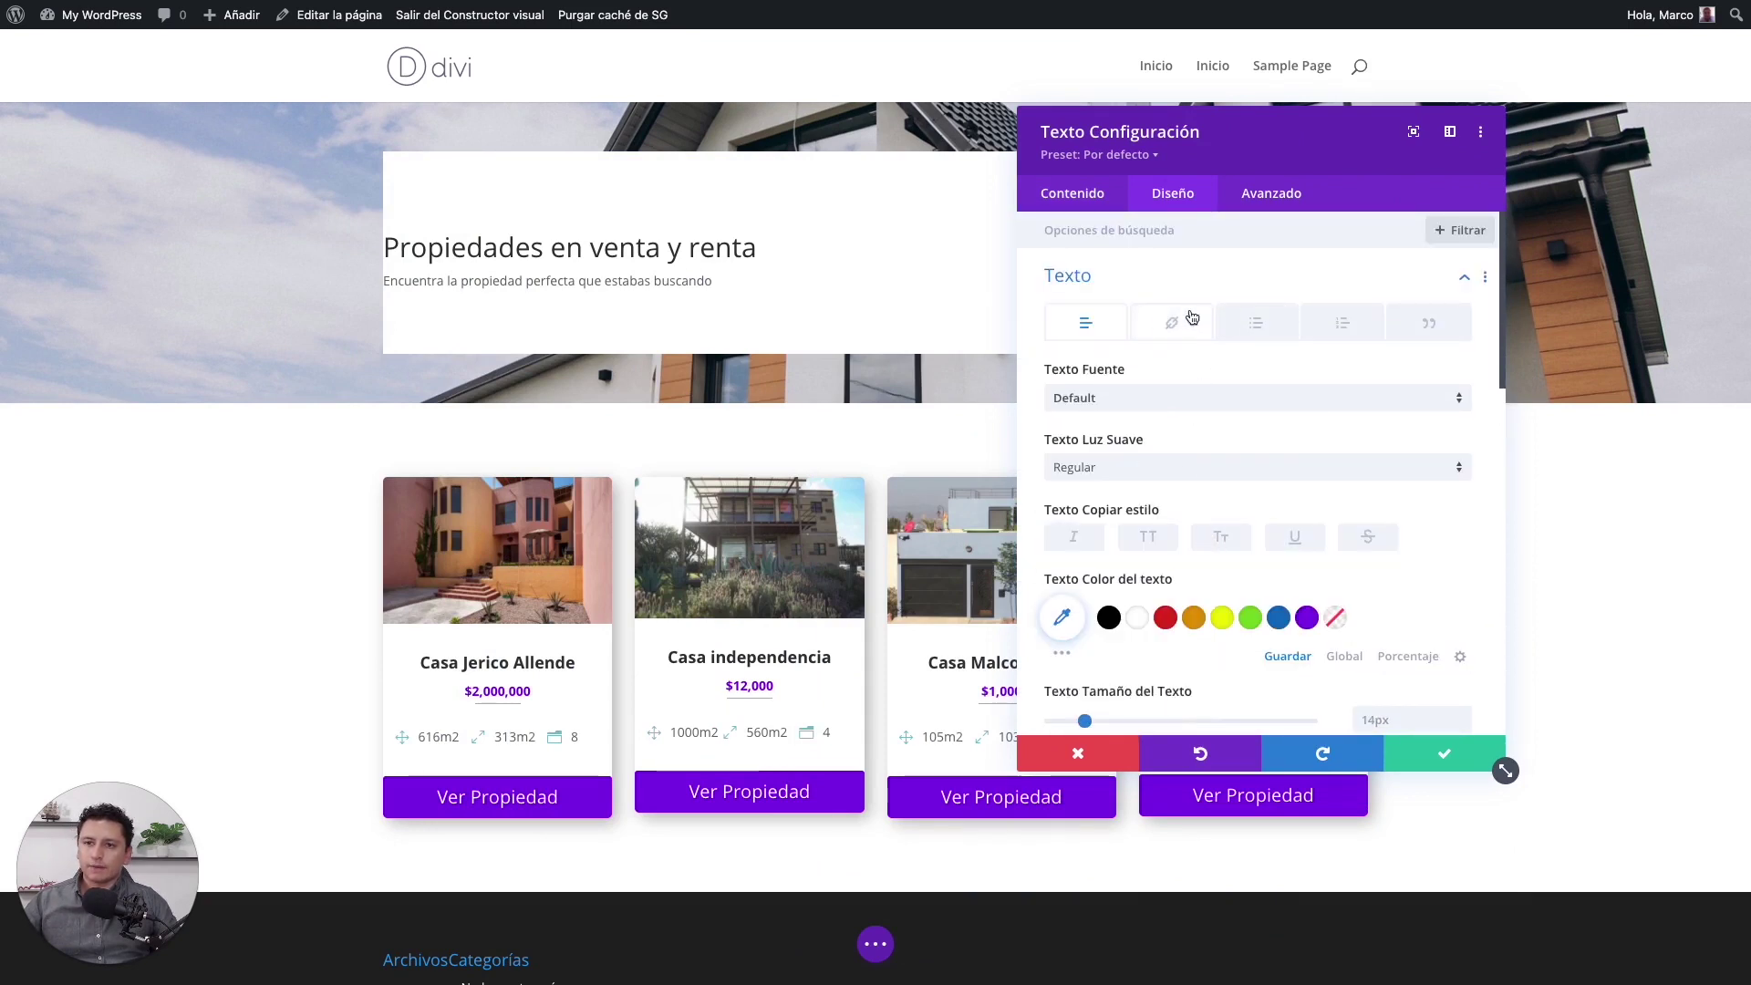
scroll(1192, 365, down, 6)
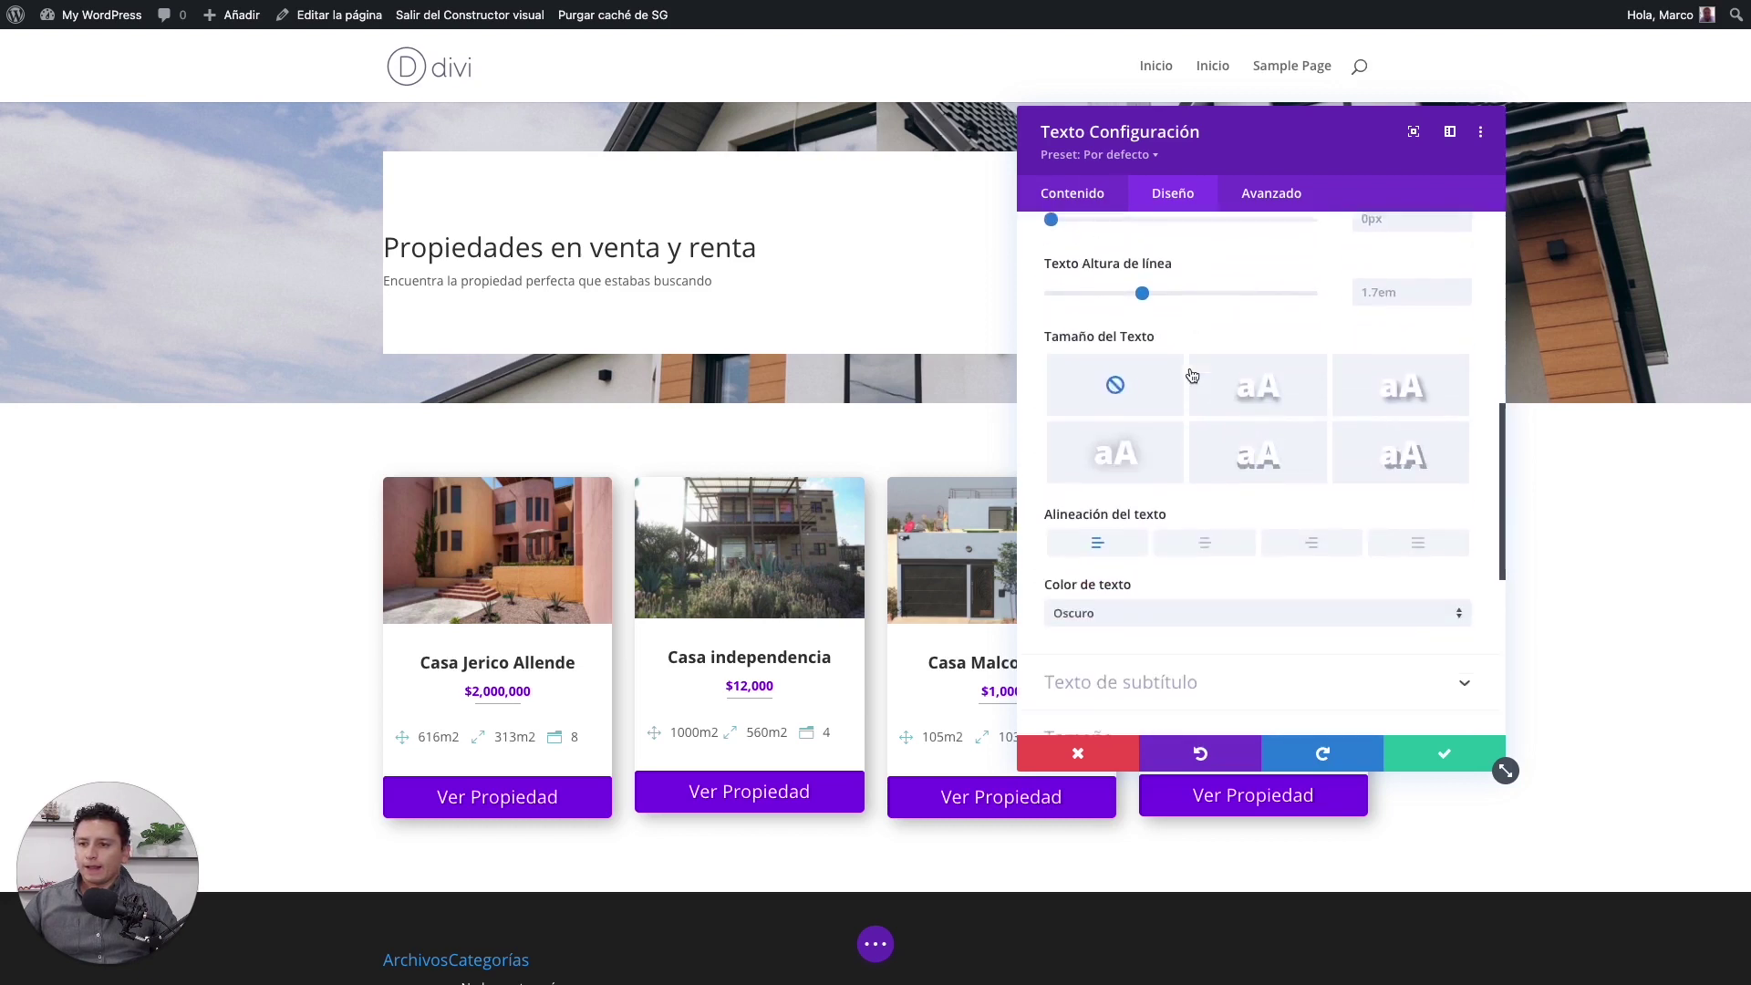
scroll(1192, 376, down, 1)
click(1205, 425)
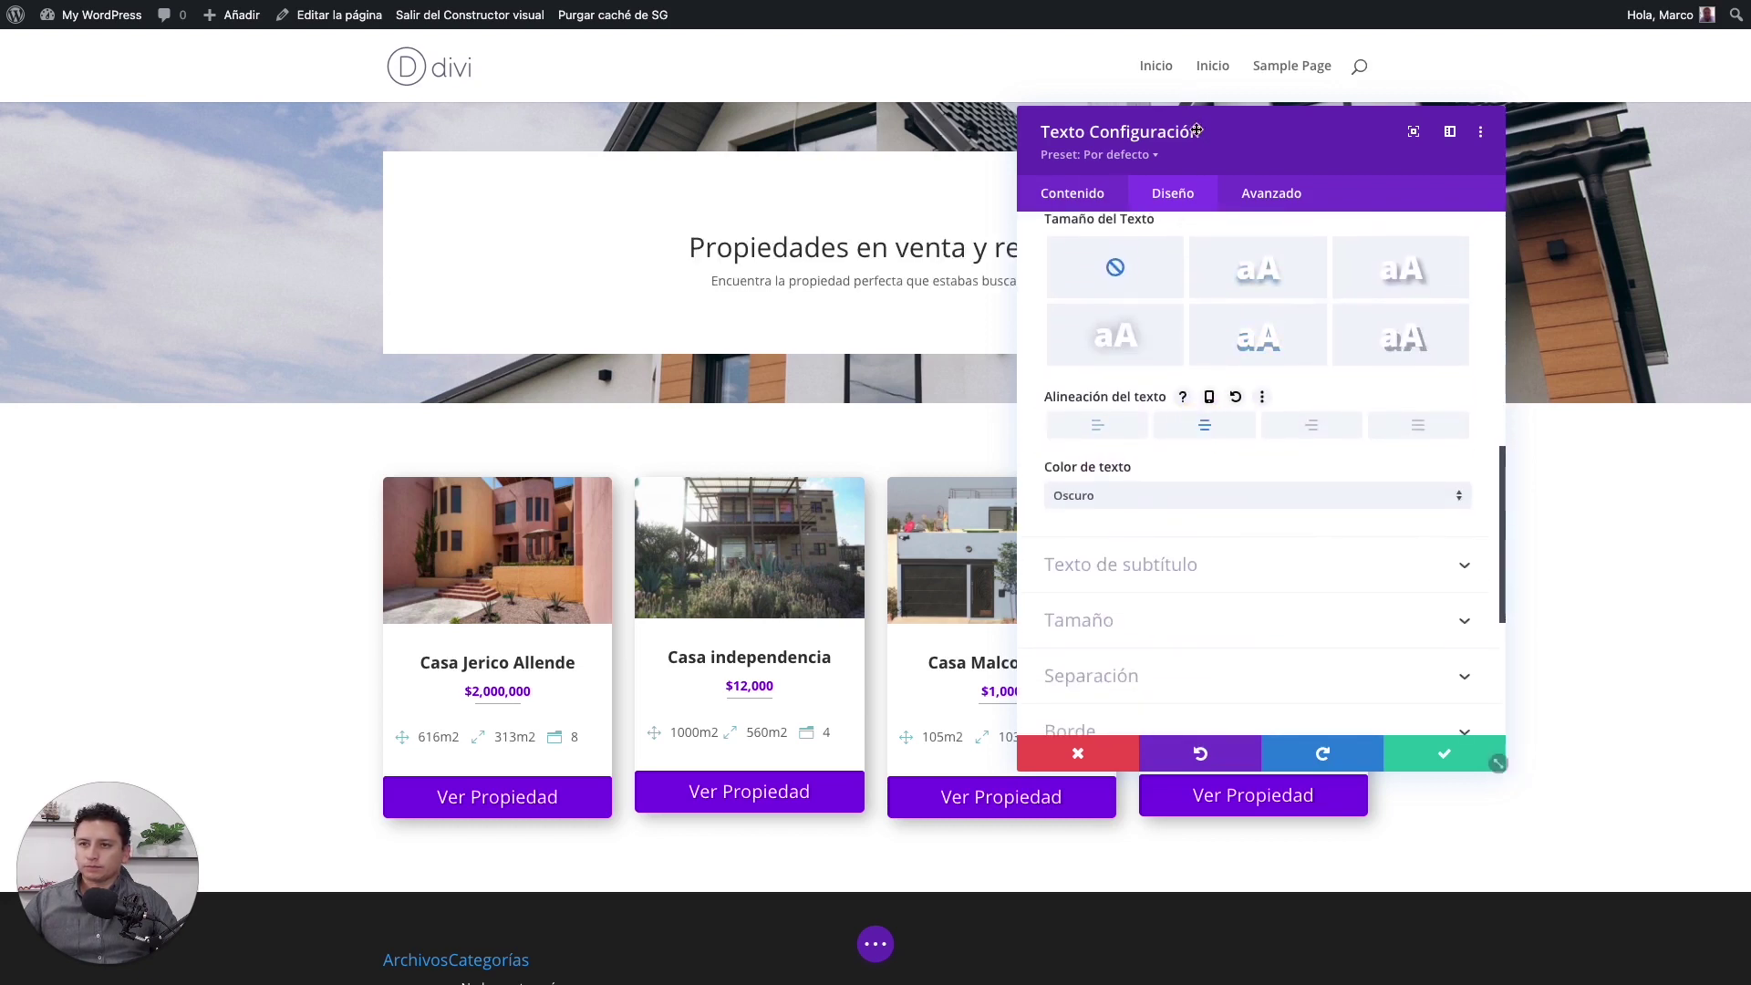
drag(1197, 130, 1262, 195)
scroll(1167, 285, up, 1)
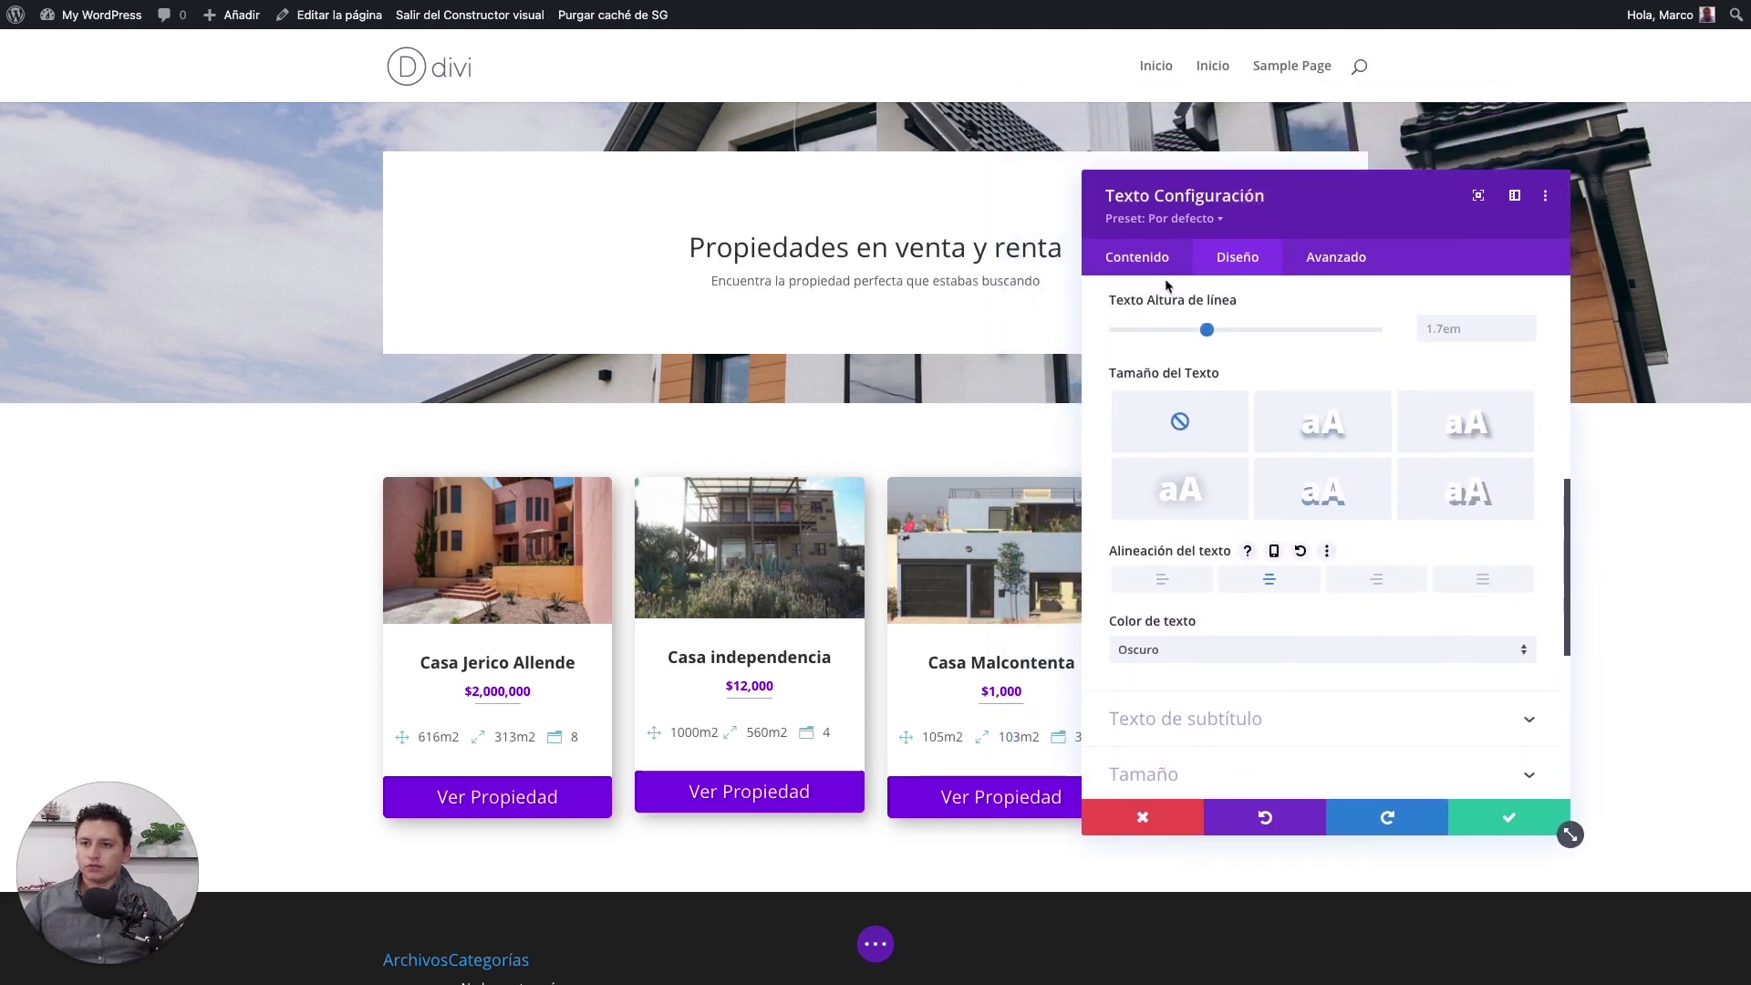
Bold the heading, save the module, and shrink the row's top padding to about 46px
click(1139, 263)
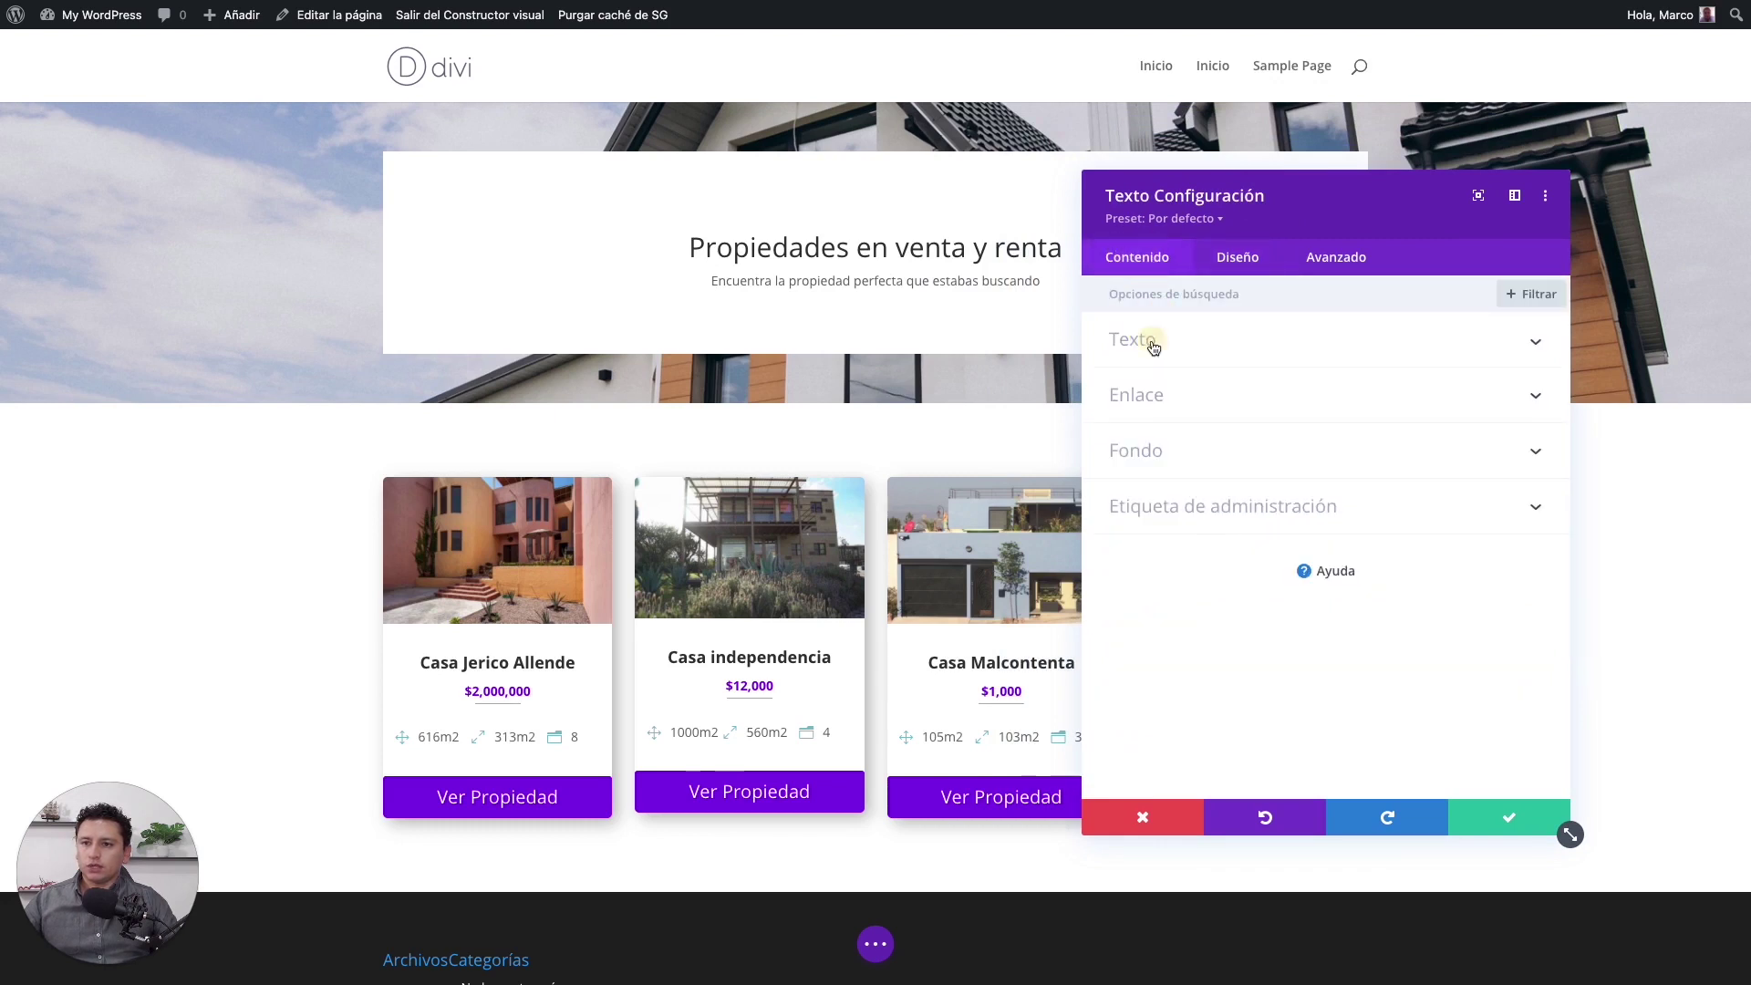
click(1154, 347)
triple_click(1239, 550)
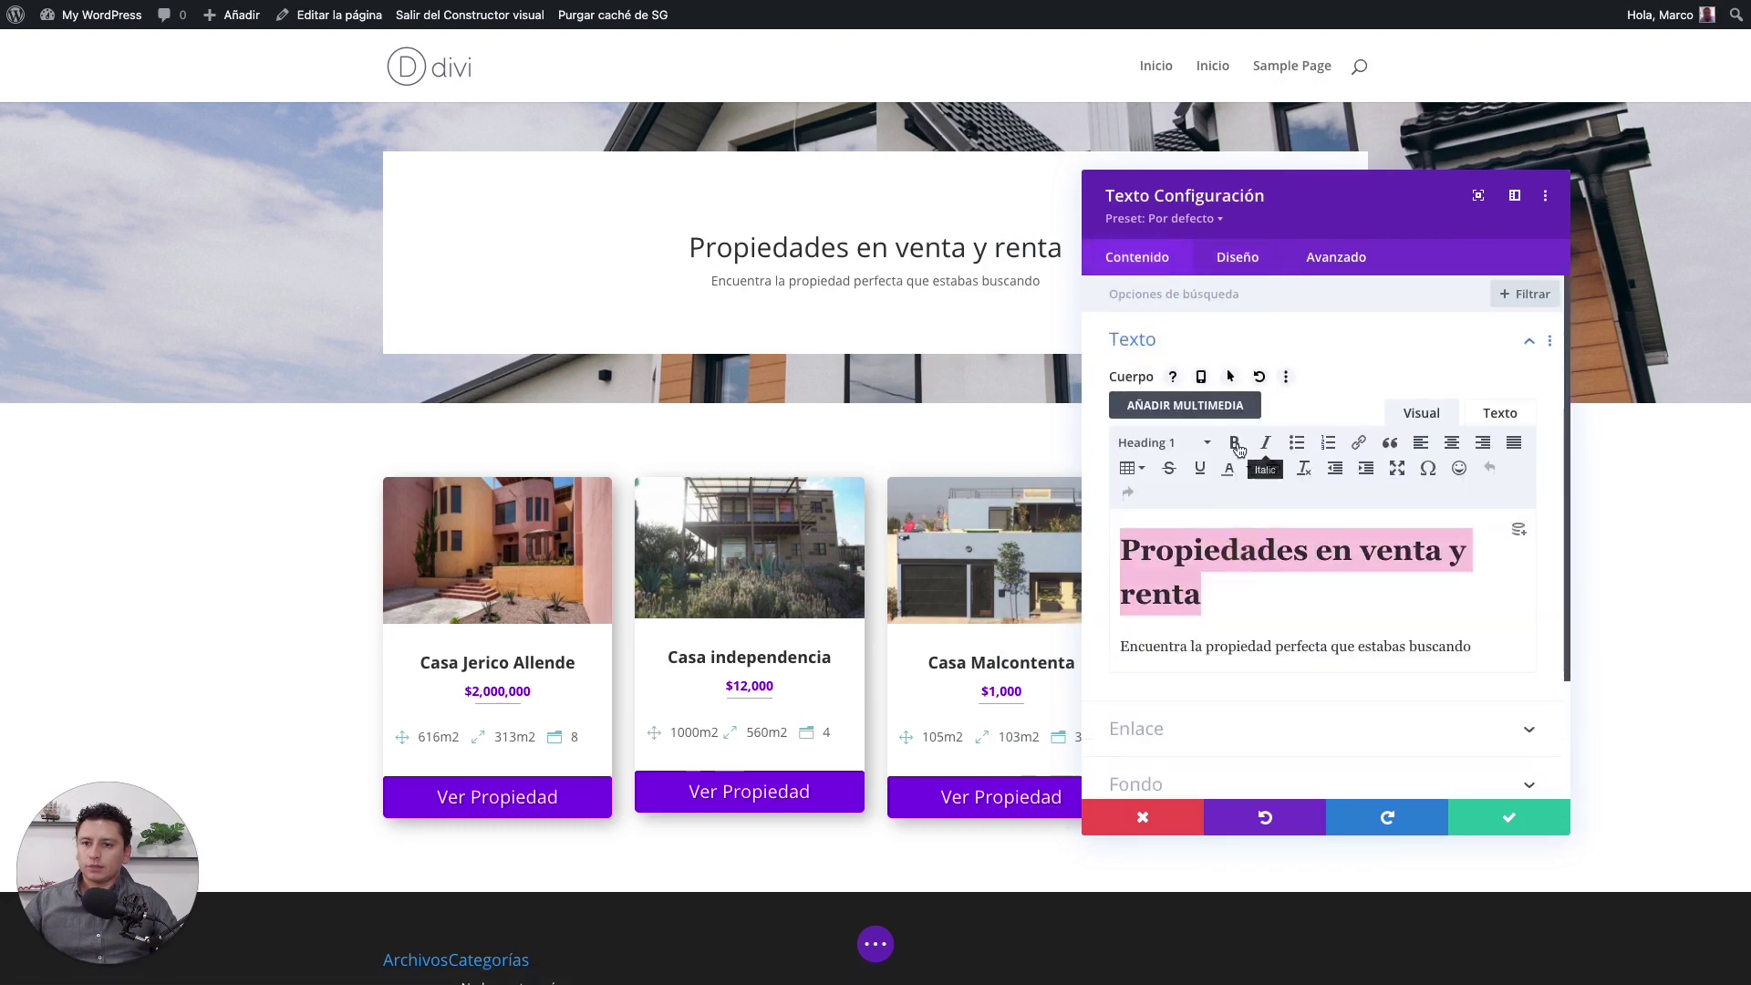
click(1236, 446)
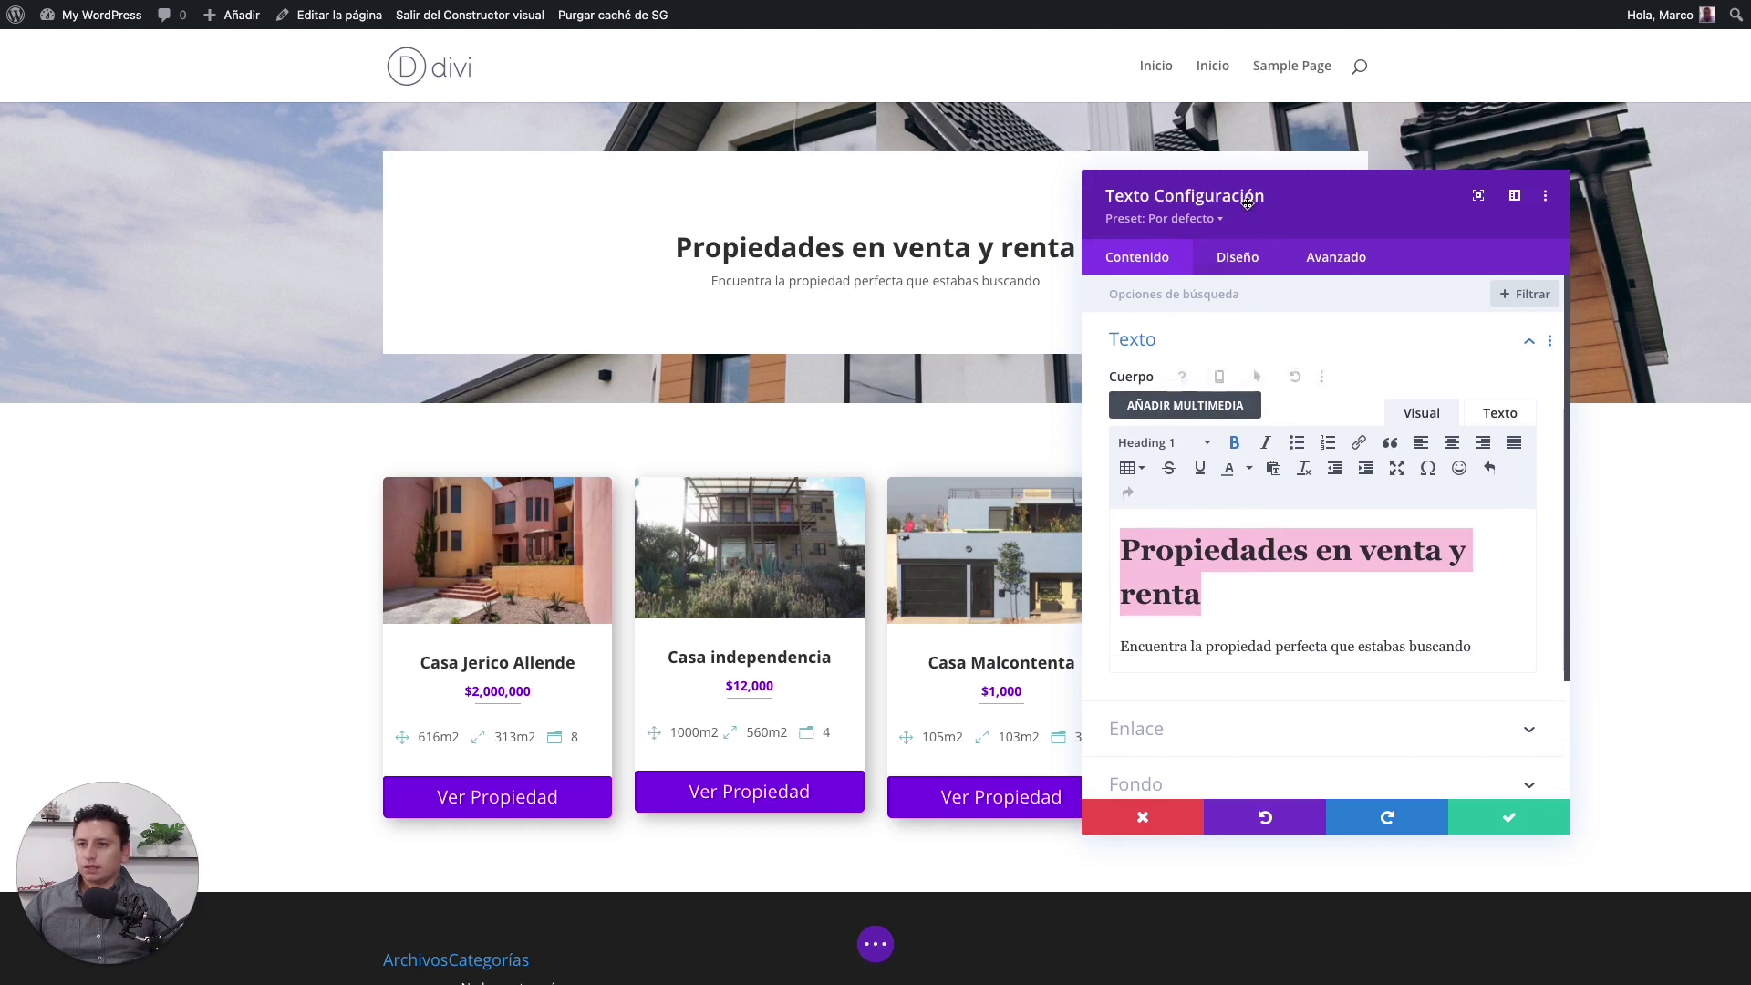
drag(1247, 203, 1358, 203)
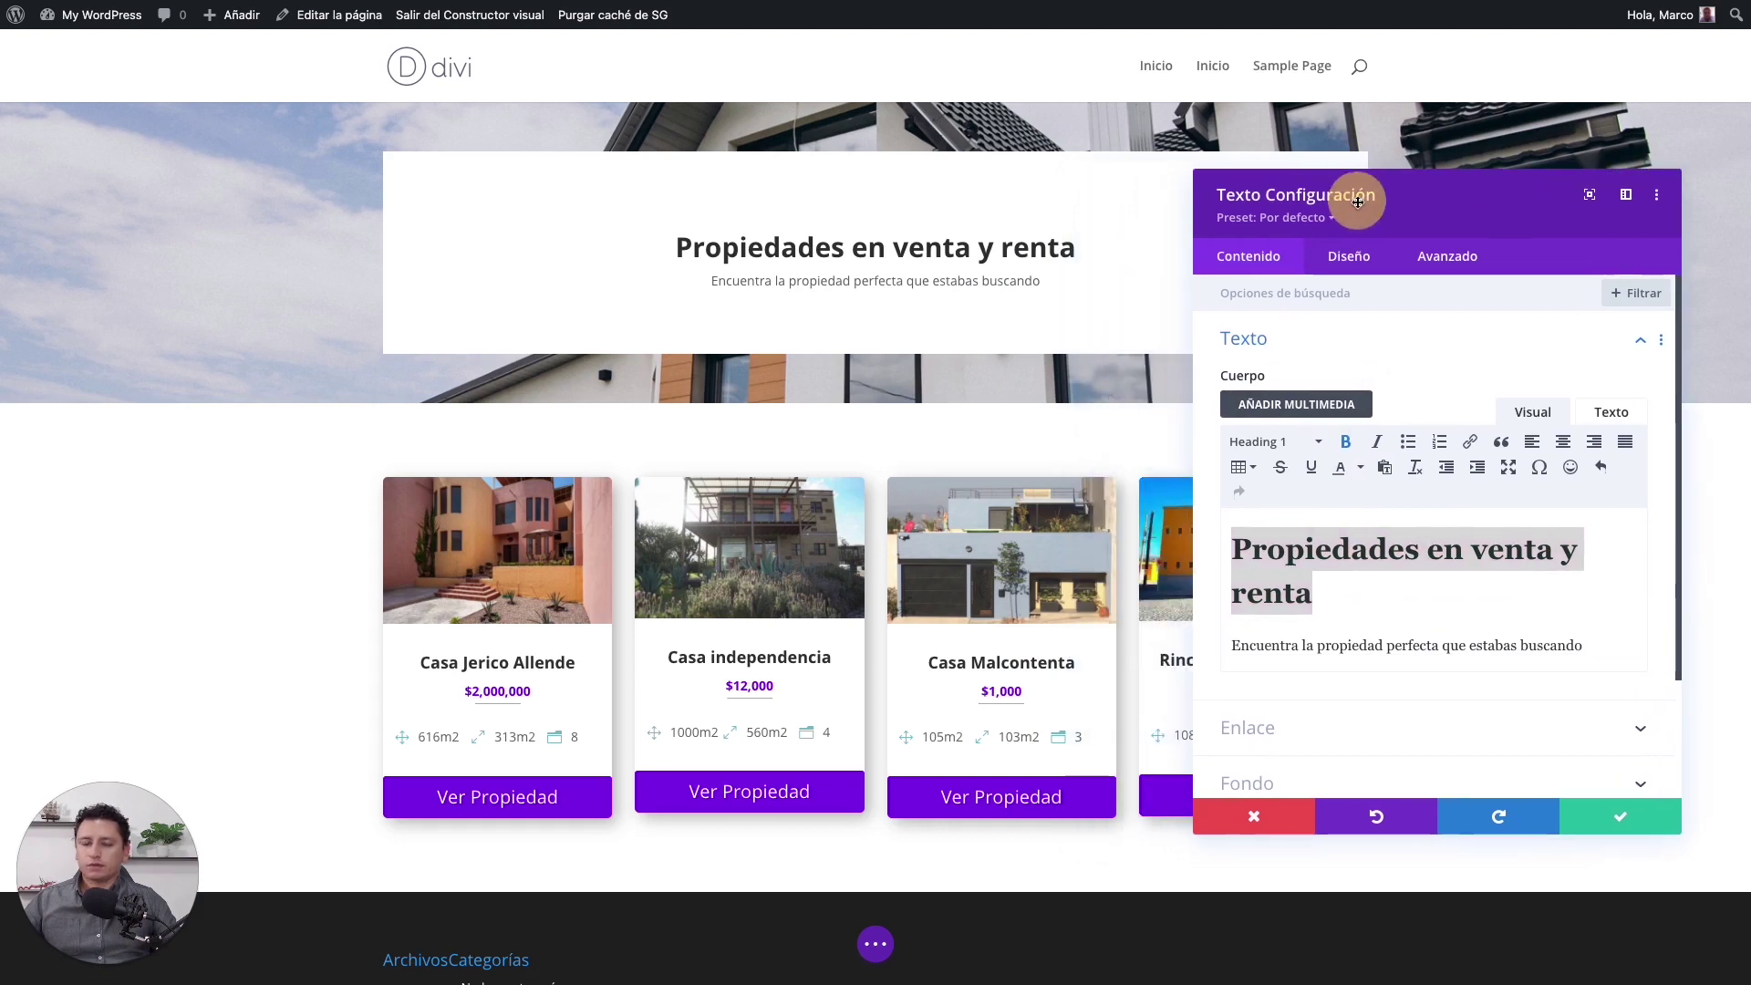
click(1606, 818)
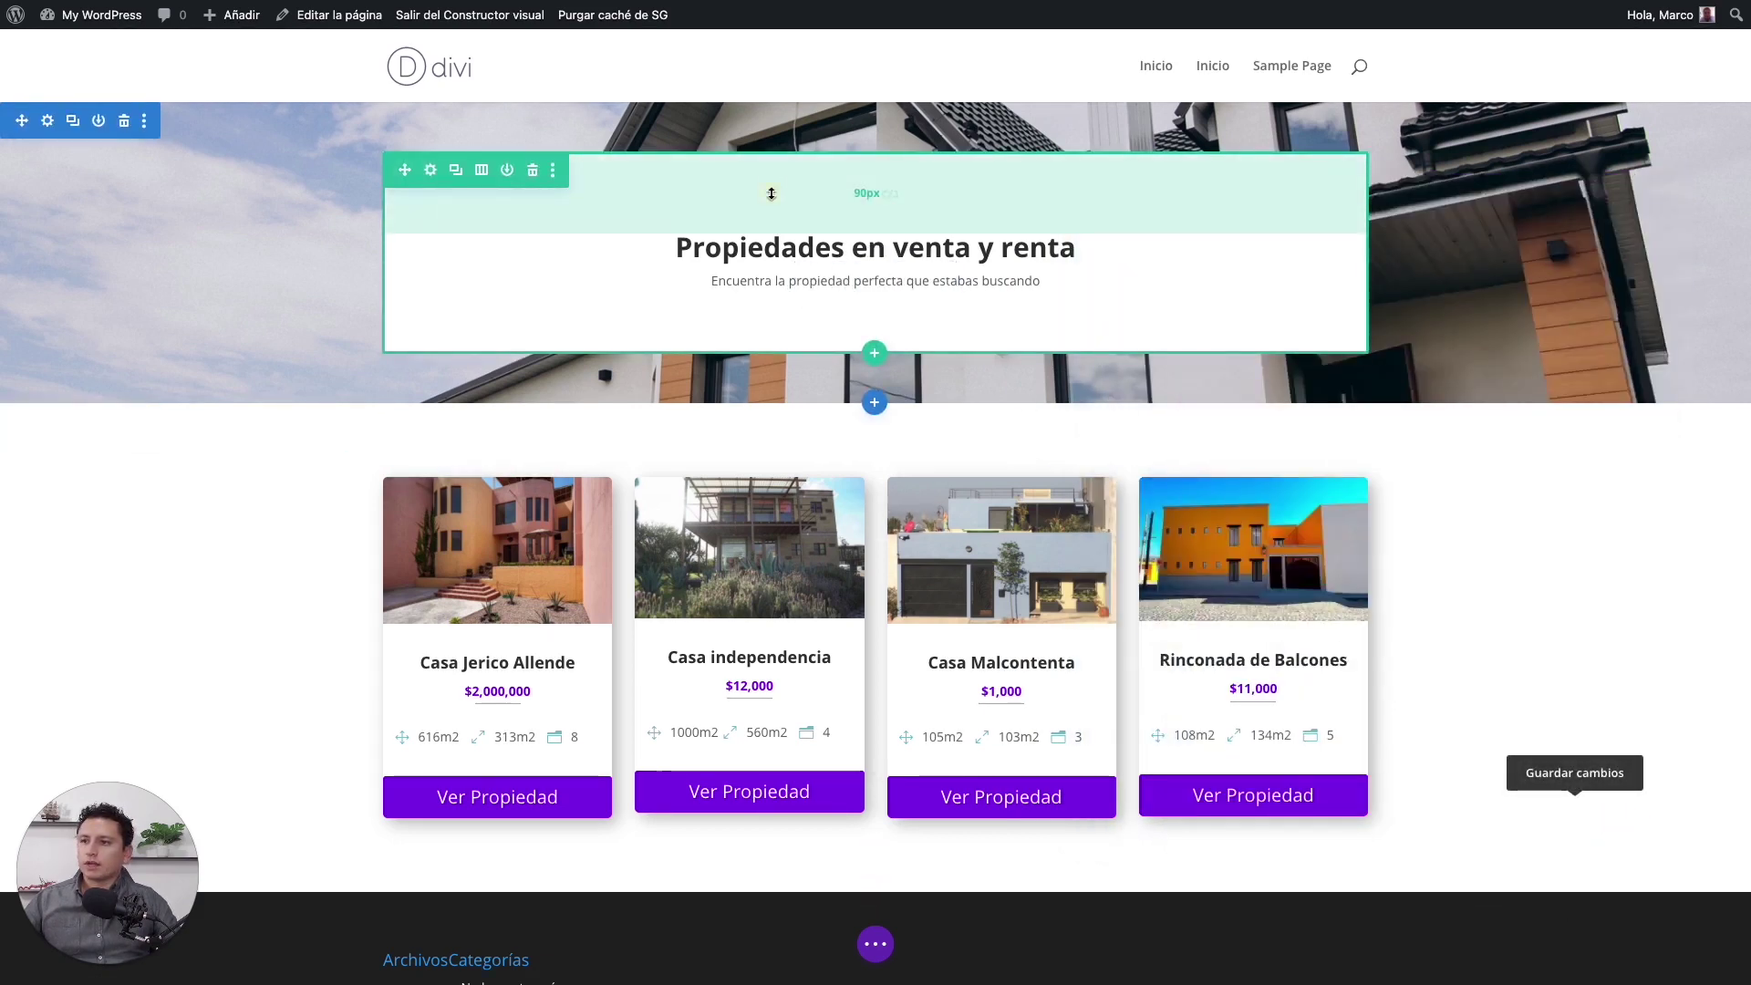
drag(772, 193, 782, 149)
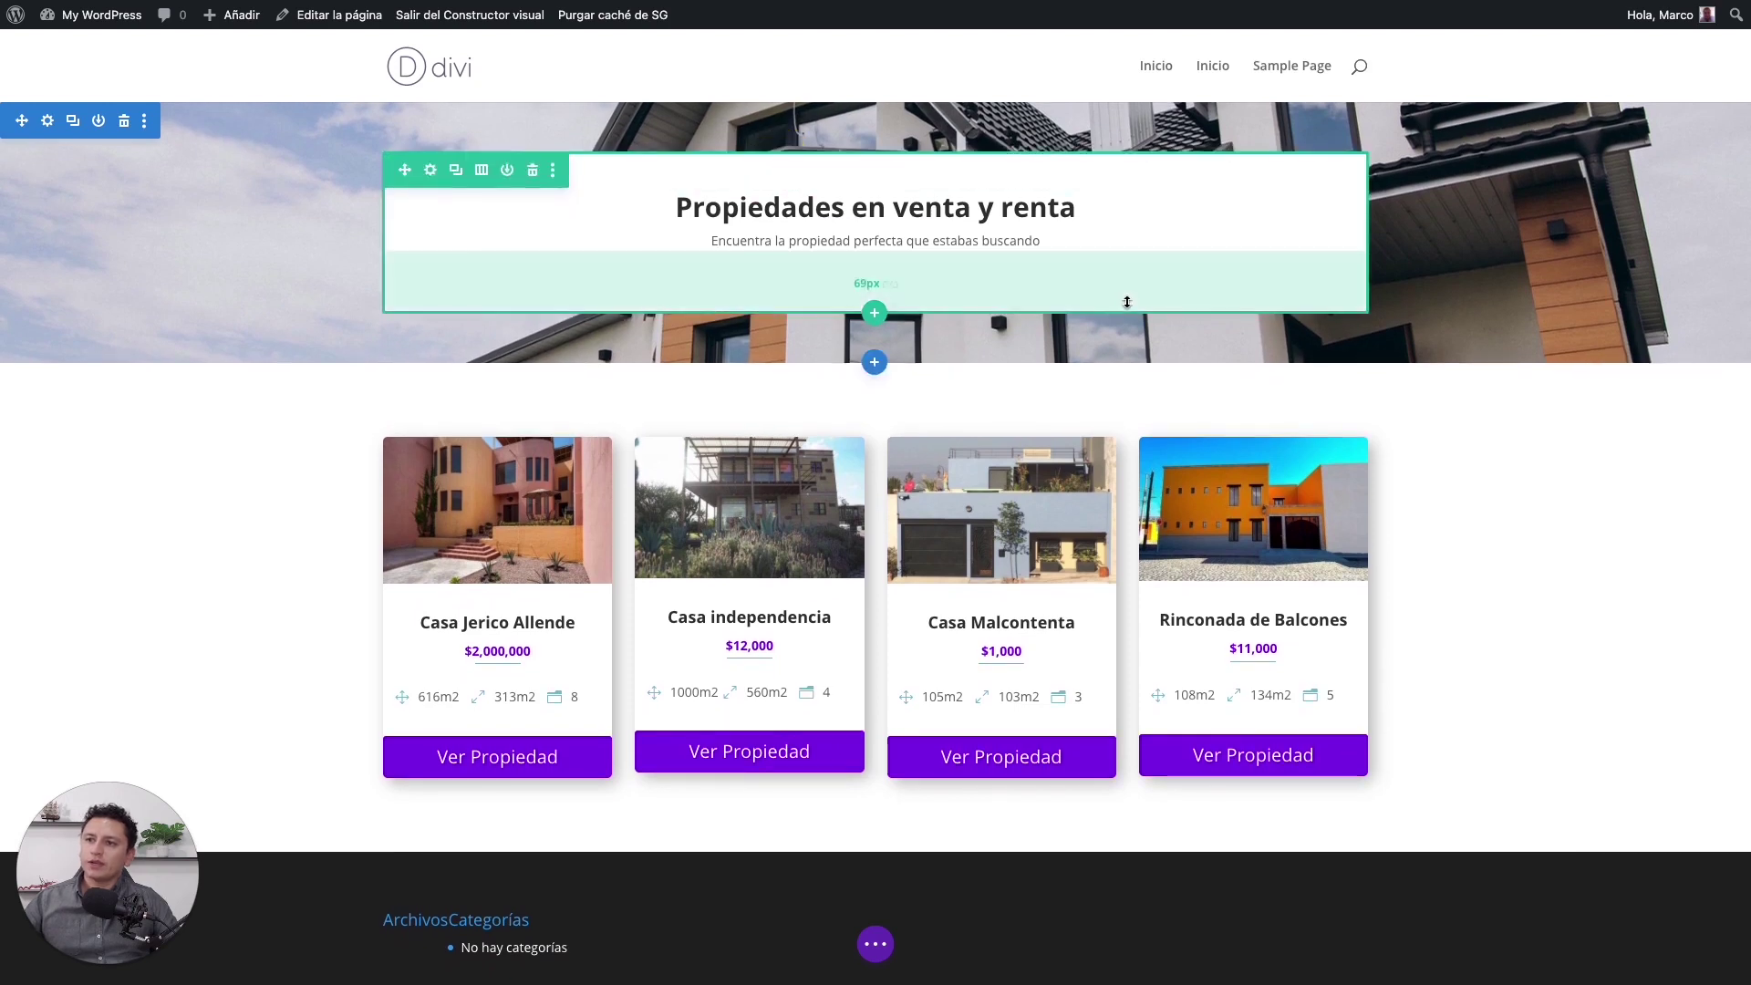
click(876, 219)
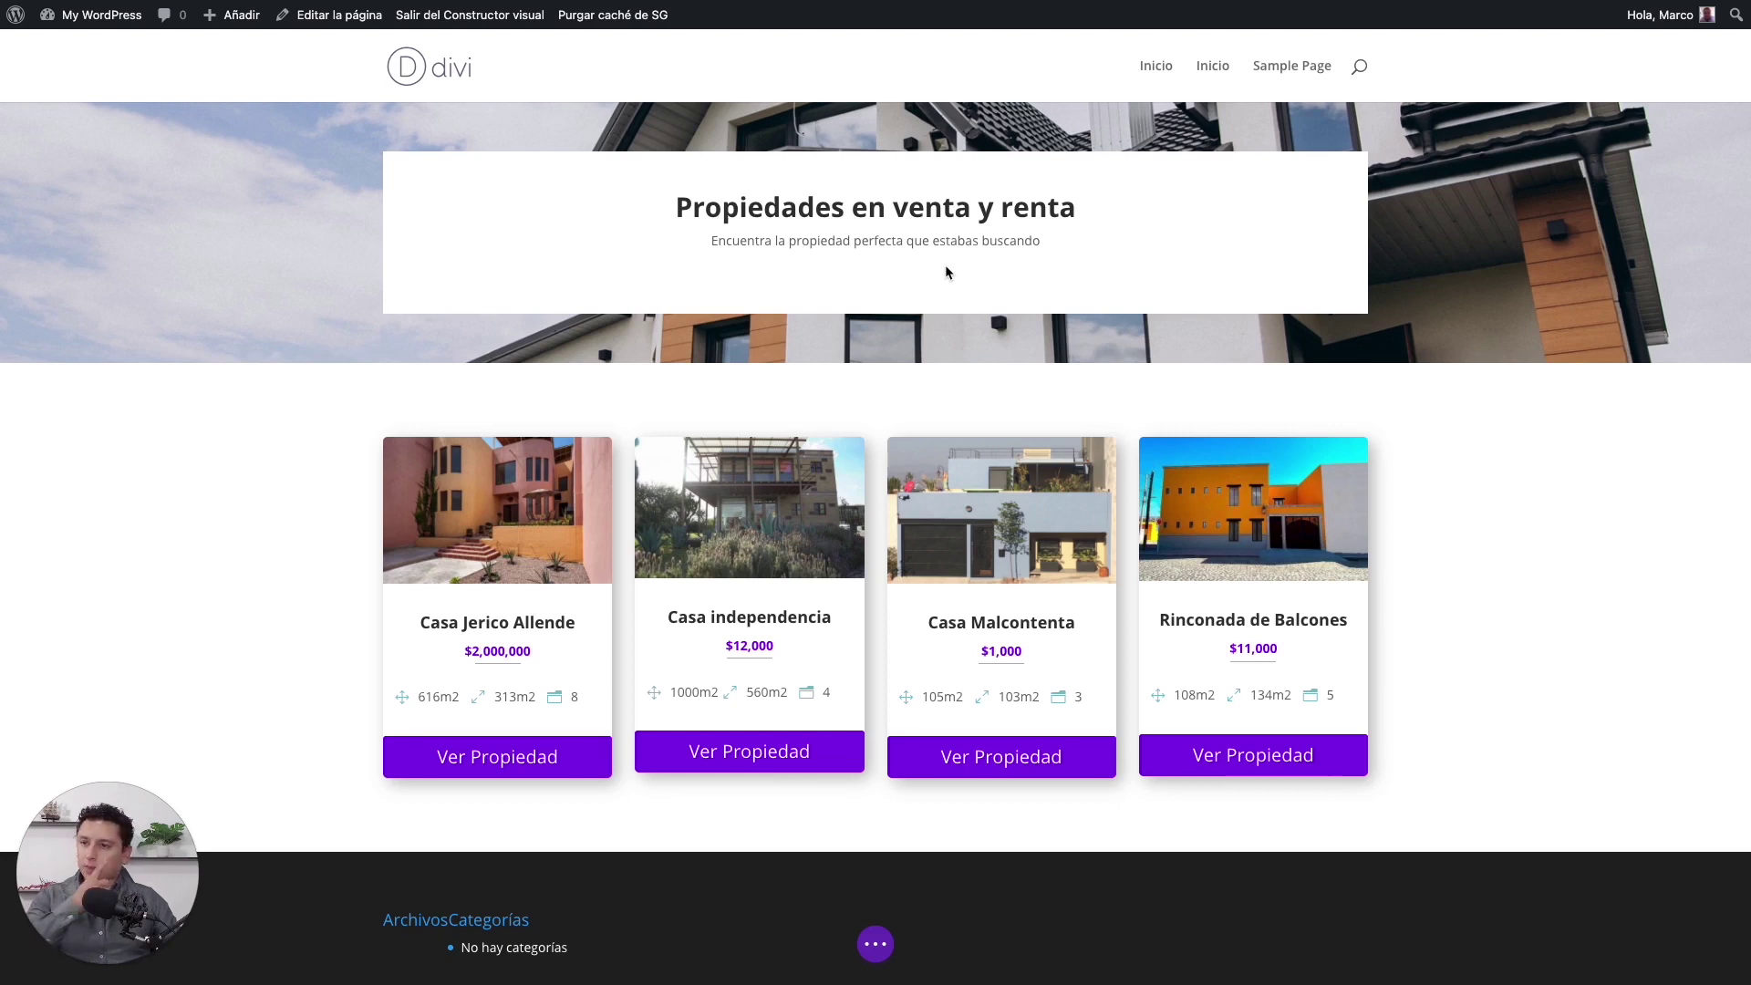
Insert a Search Posts – Divi Machine module below the heading text module
click(874, 217)
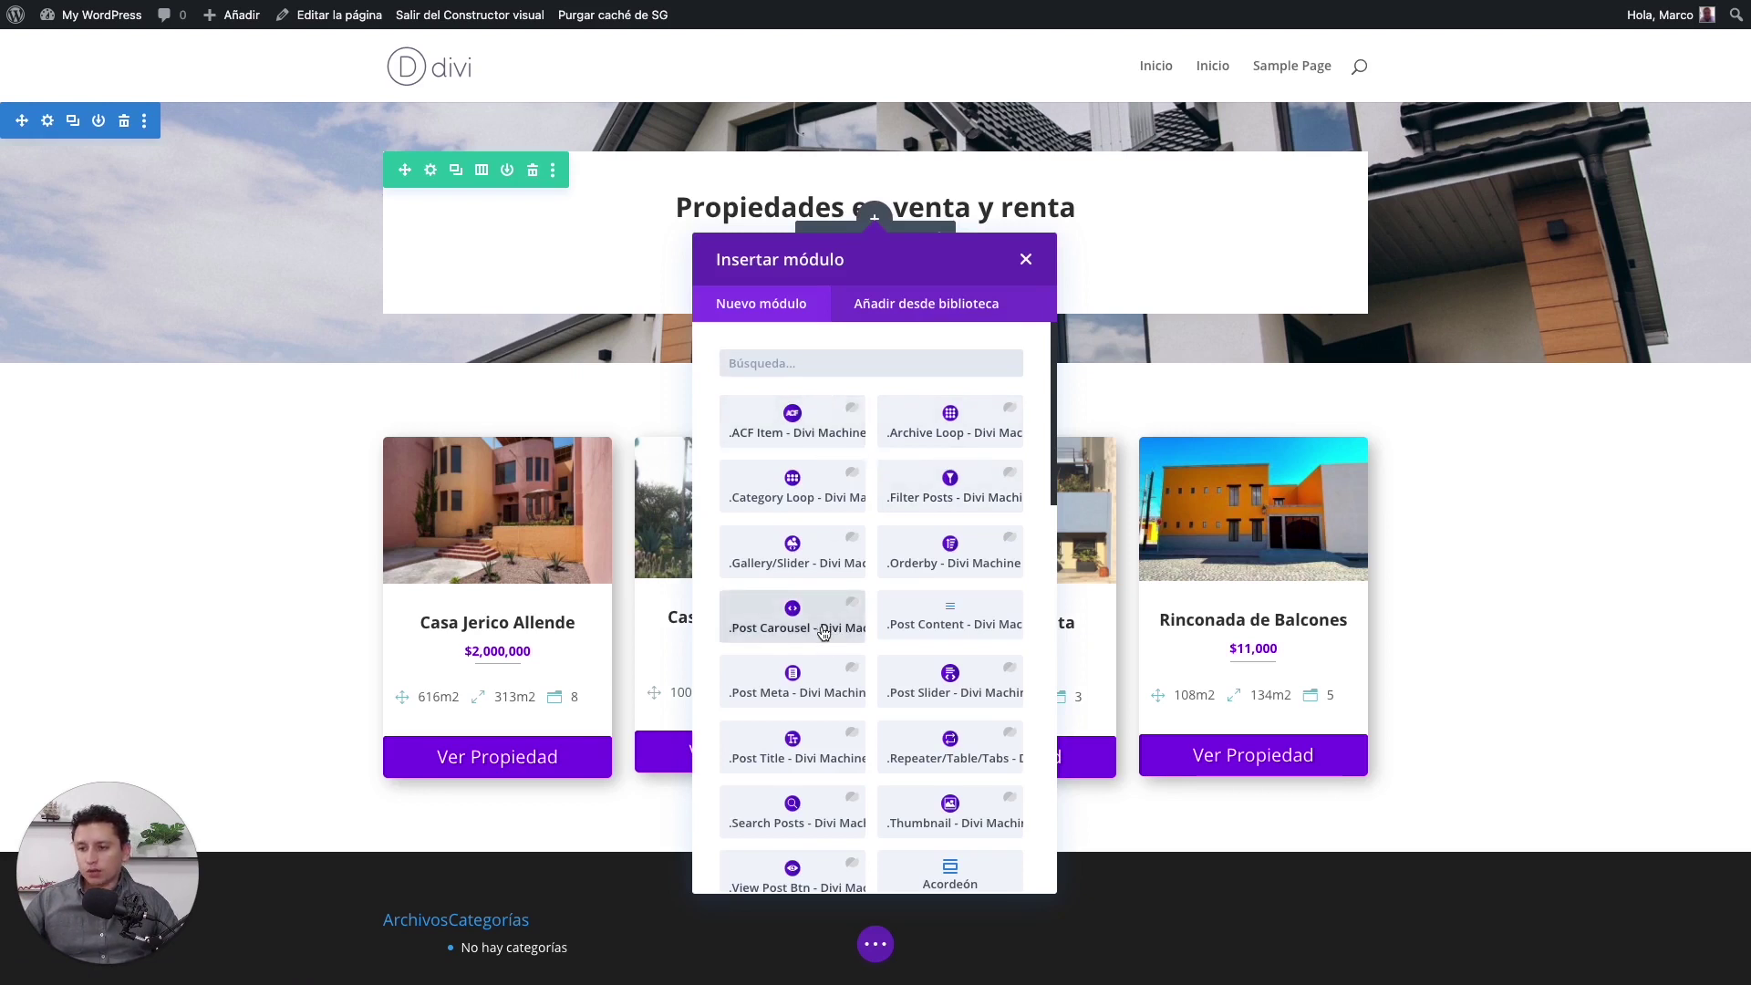
scroll(821, 638, down, 2)
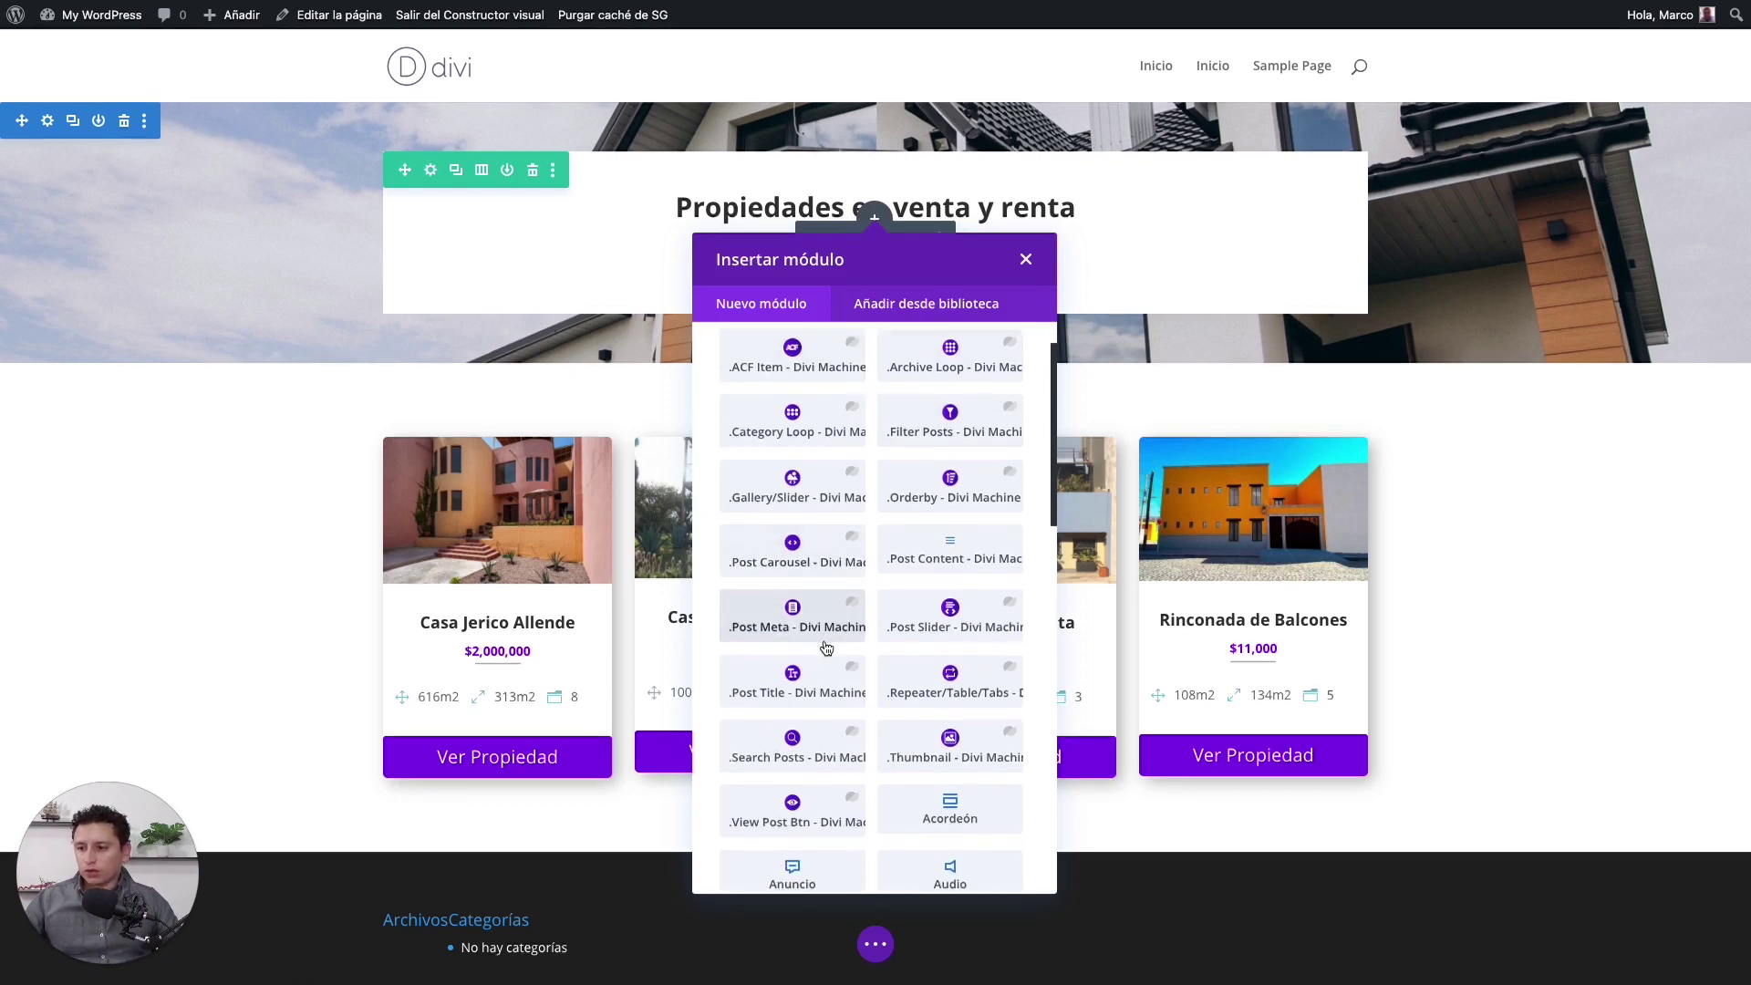
click(790, 735)
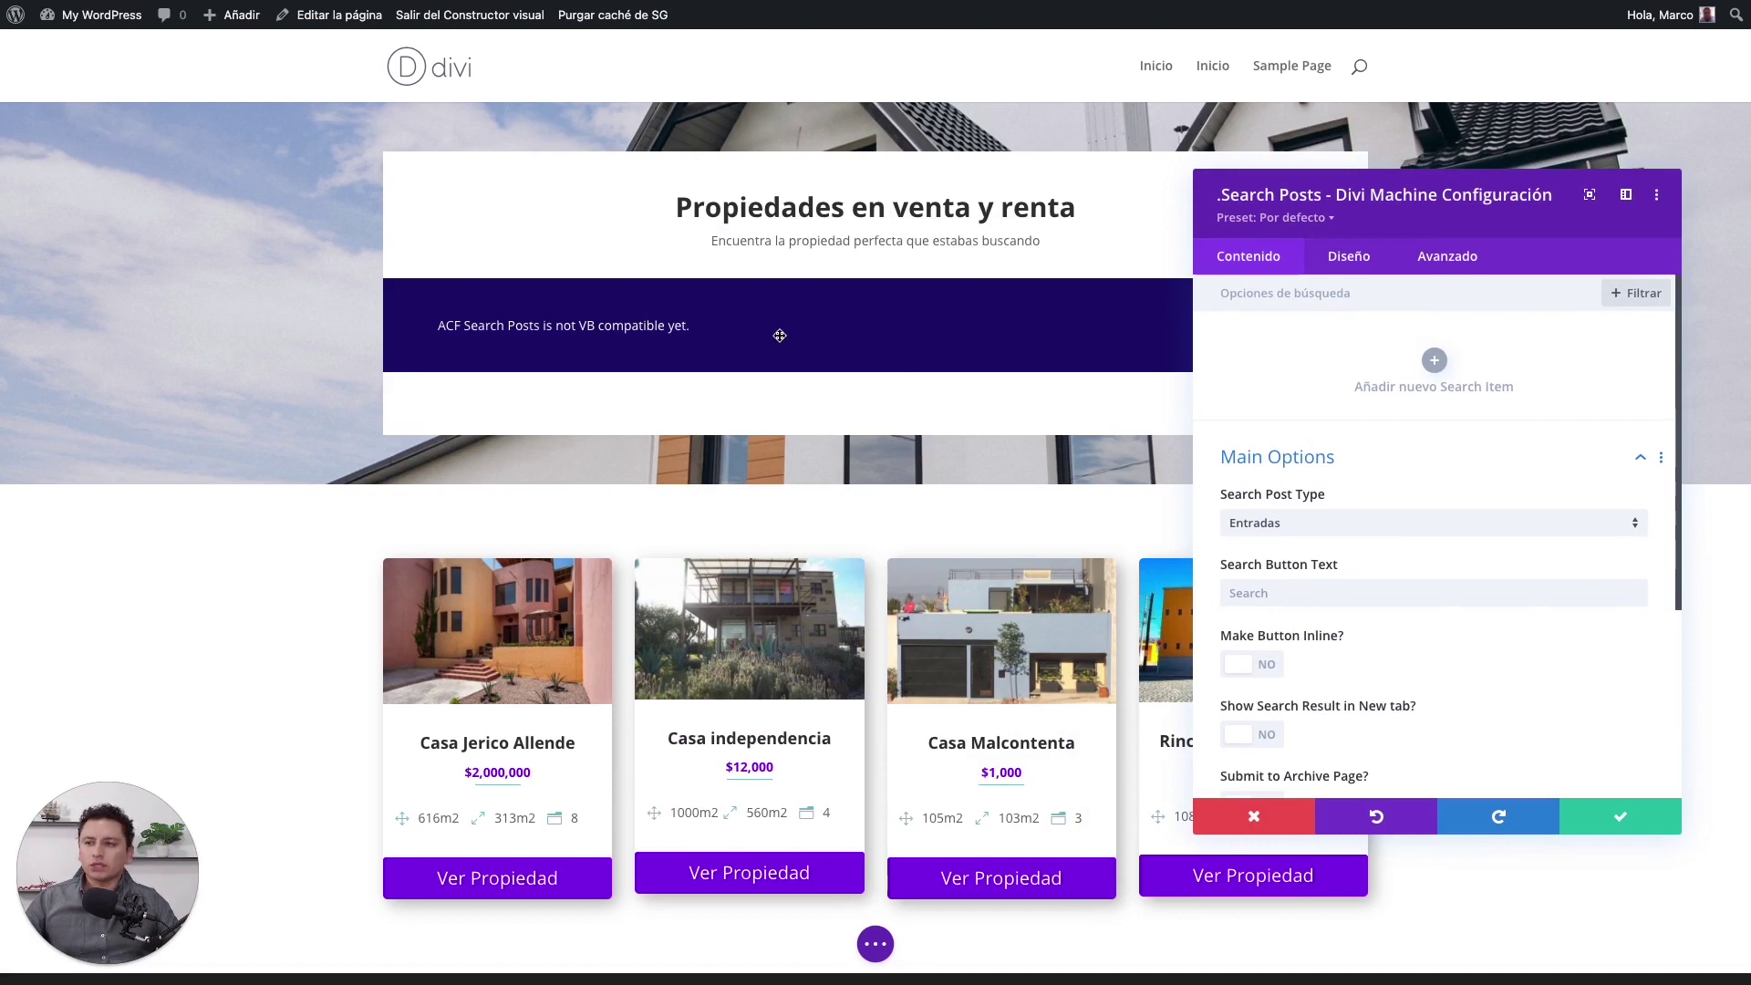
Add a new Search Item named 'Tipo de Operación'
click(1436, 370)
click(1319, 403)
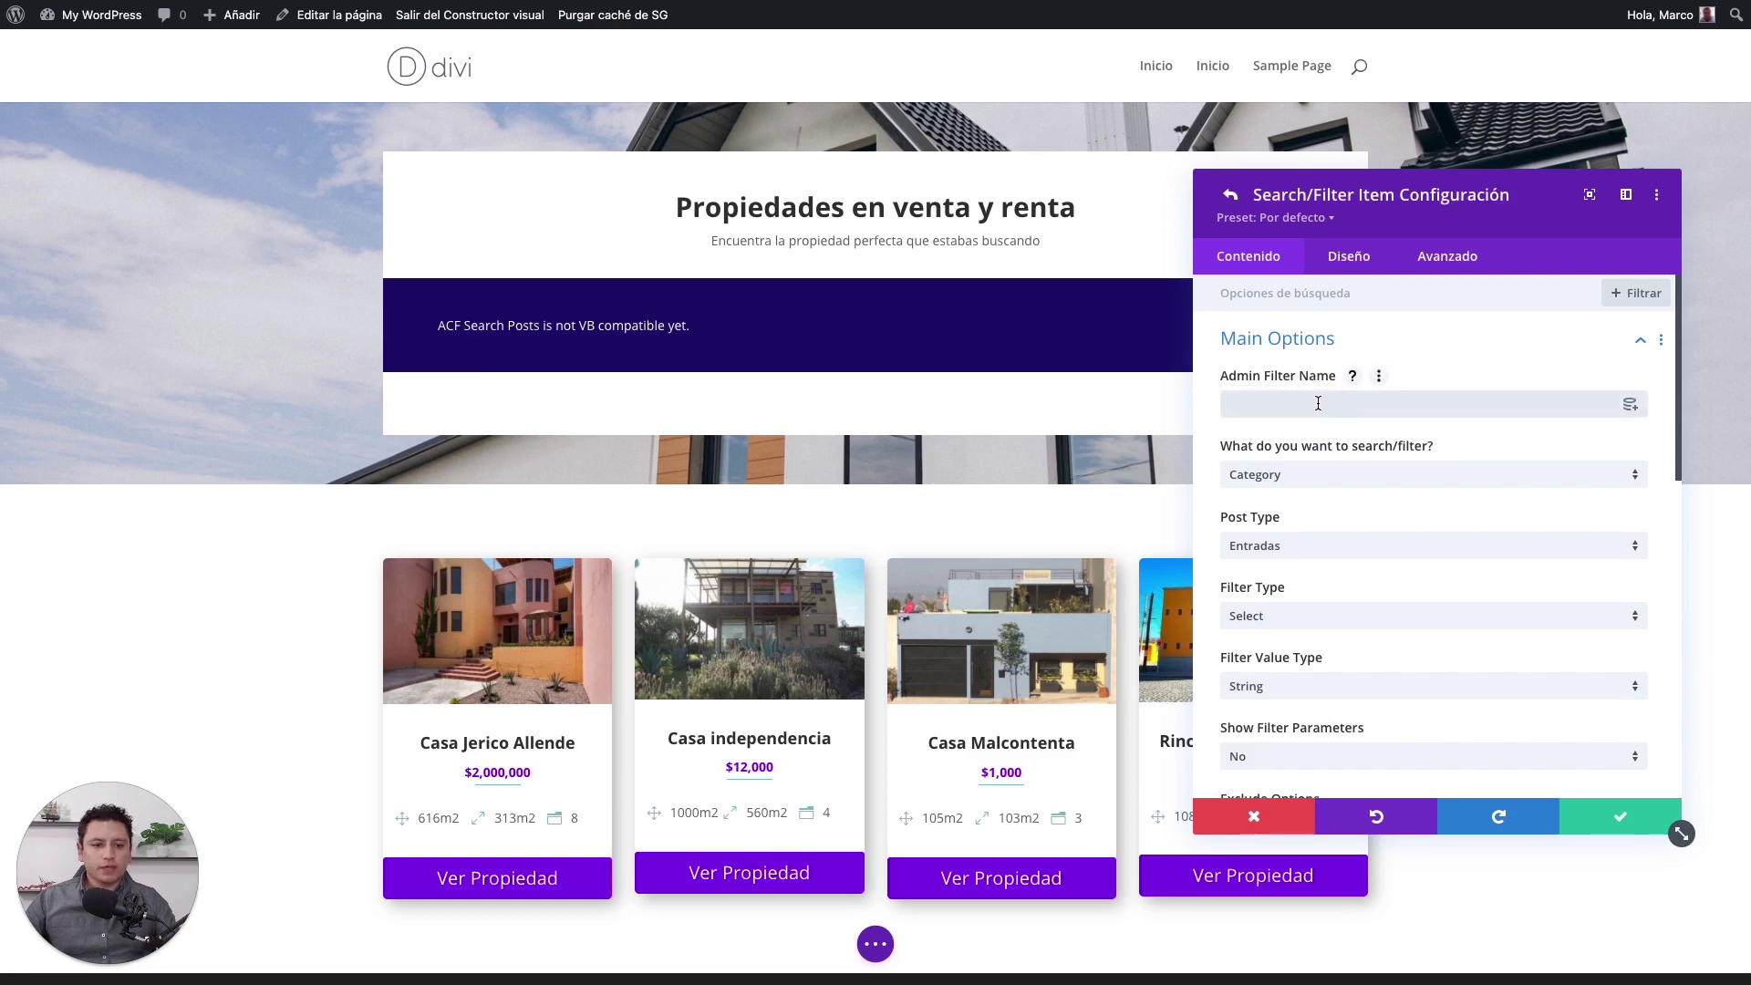
text(Tipo de Operaci{on)
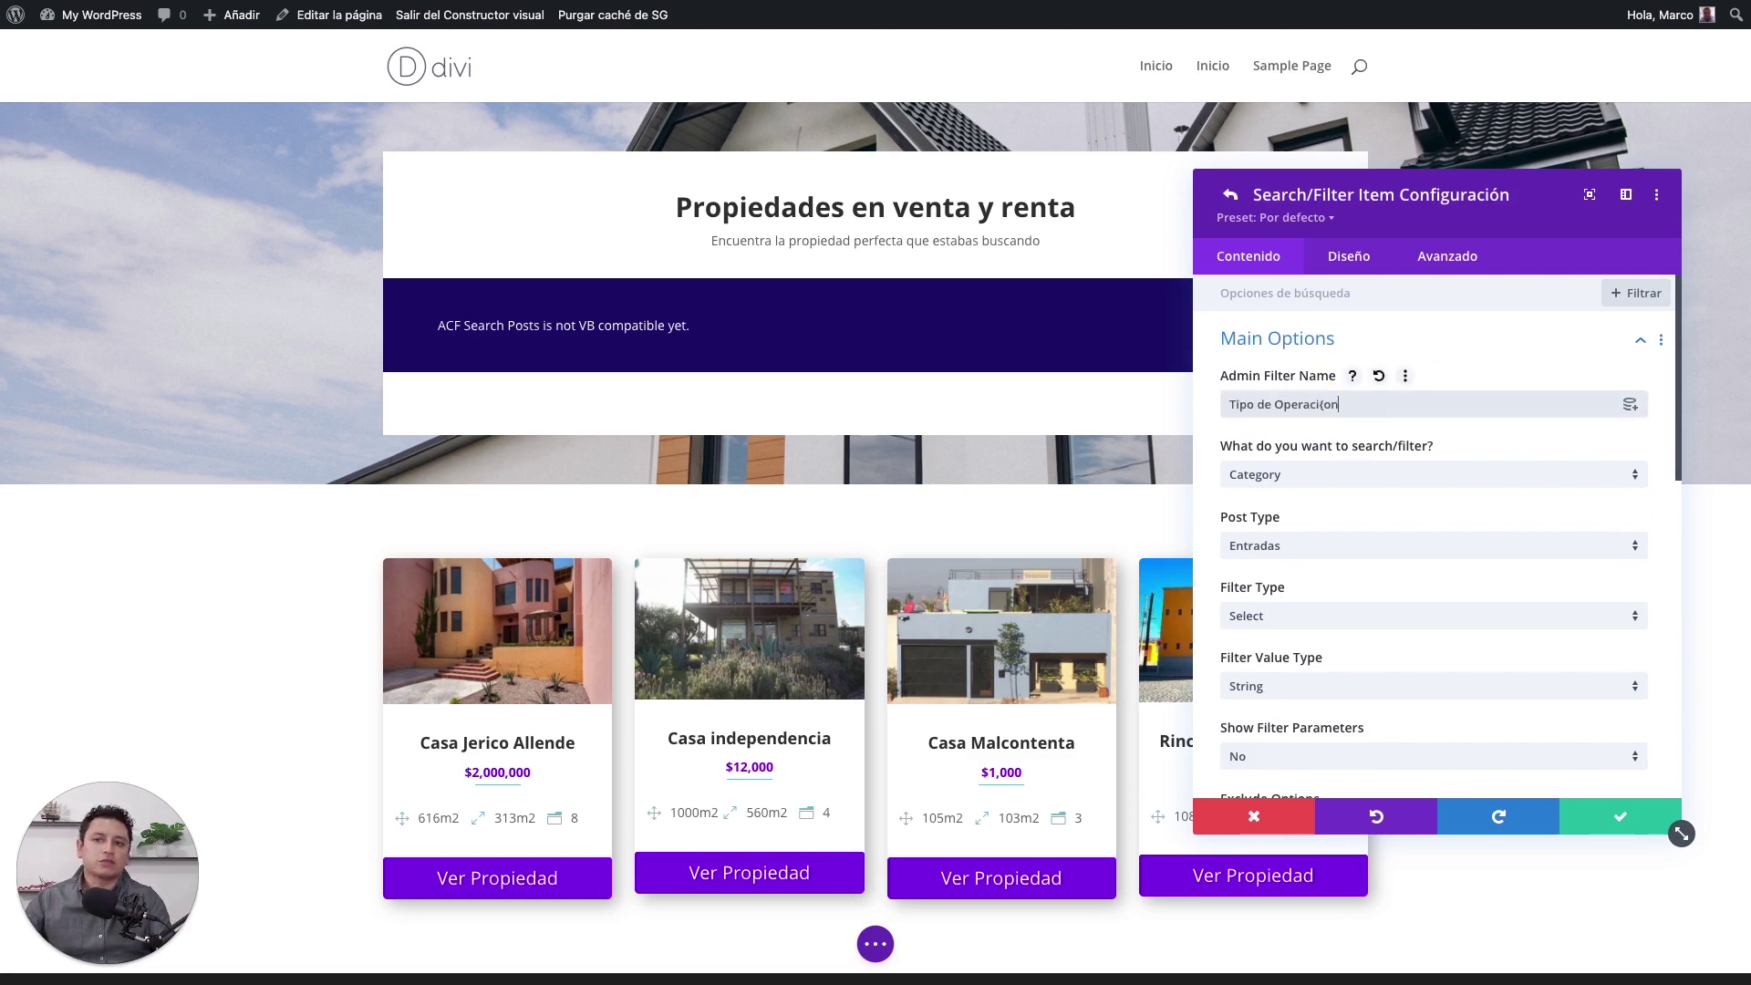
key(BackSpace)
key(BackSpace)
key(BackSpace)
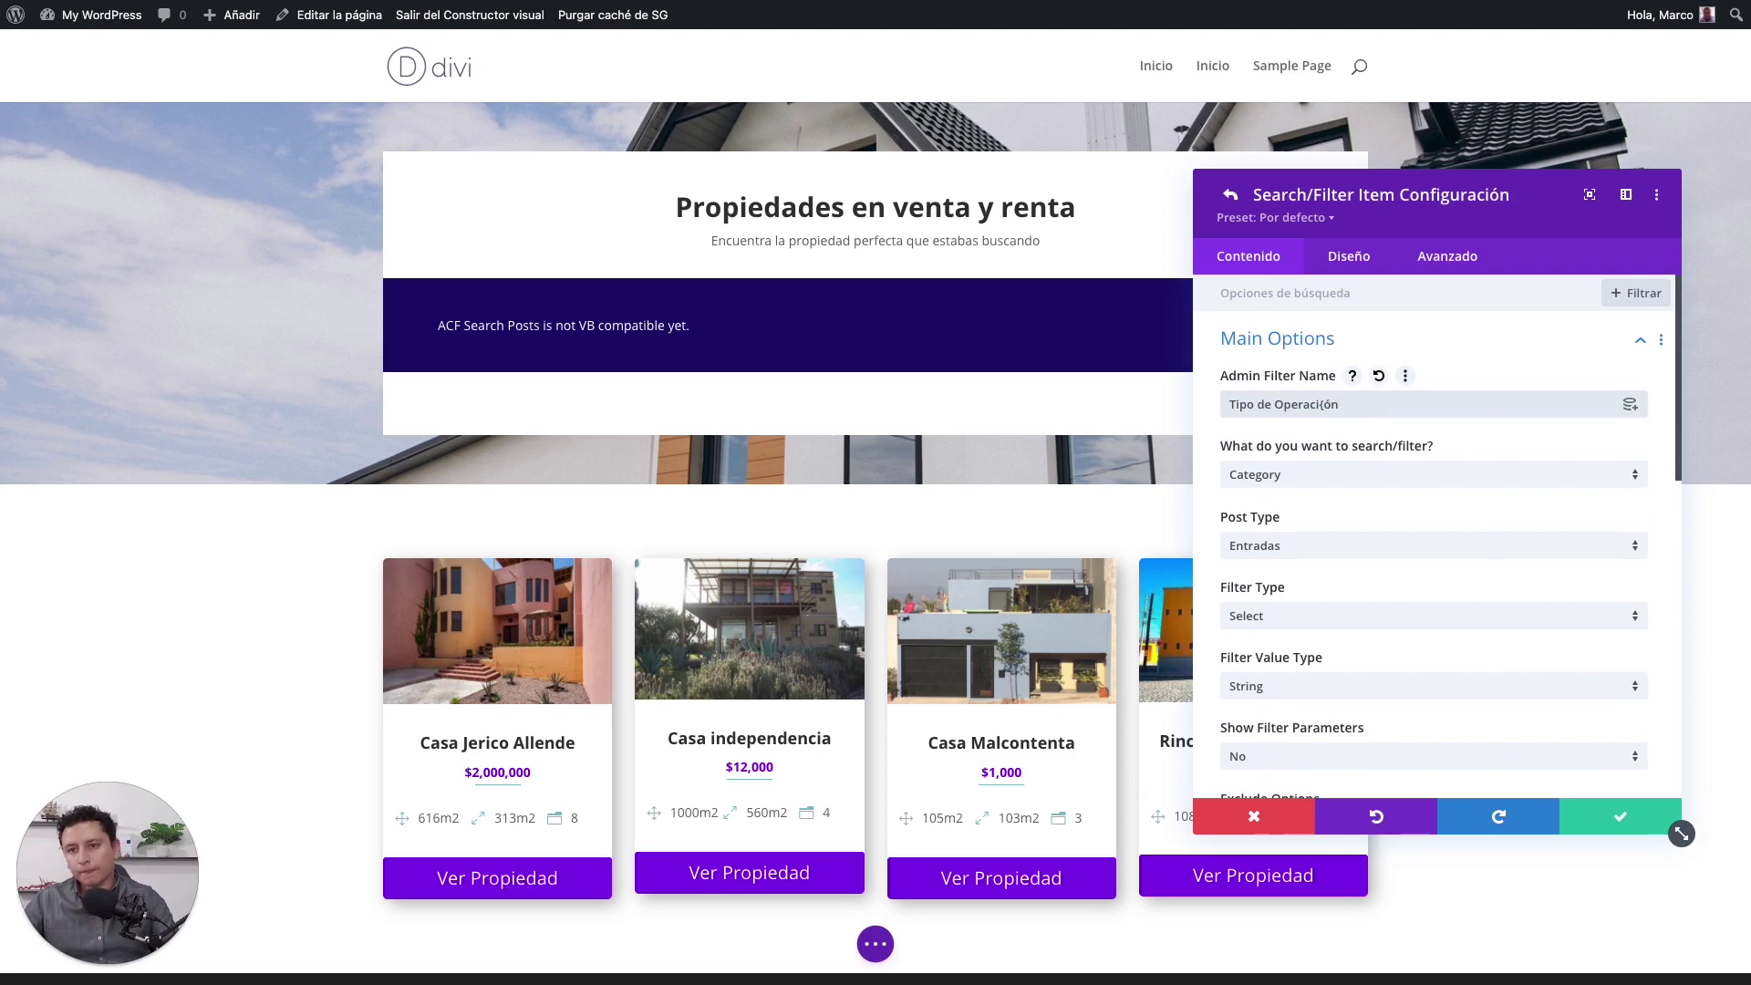
Make the item filter Propiedades by the ACF field Tipo de Operación as a Select
click(1278, 474)
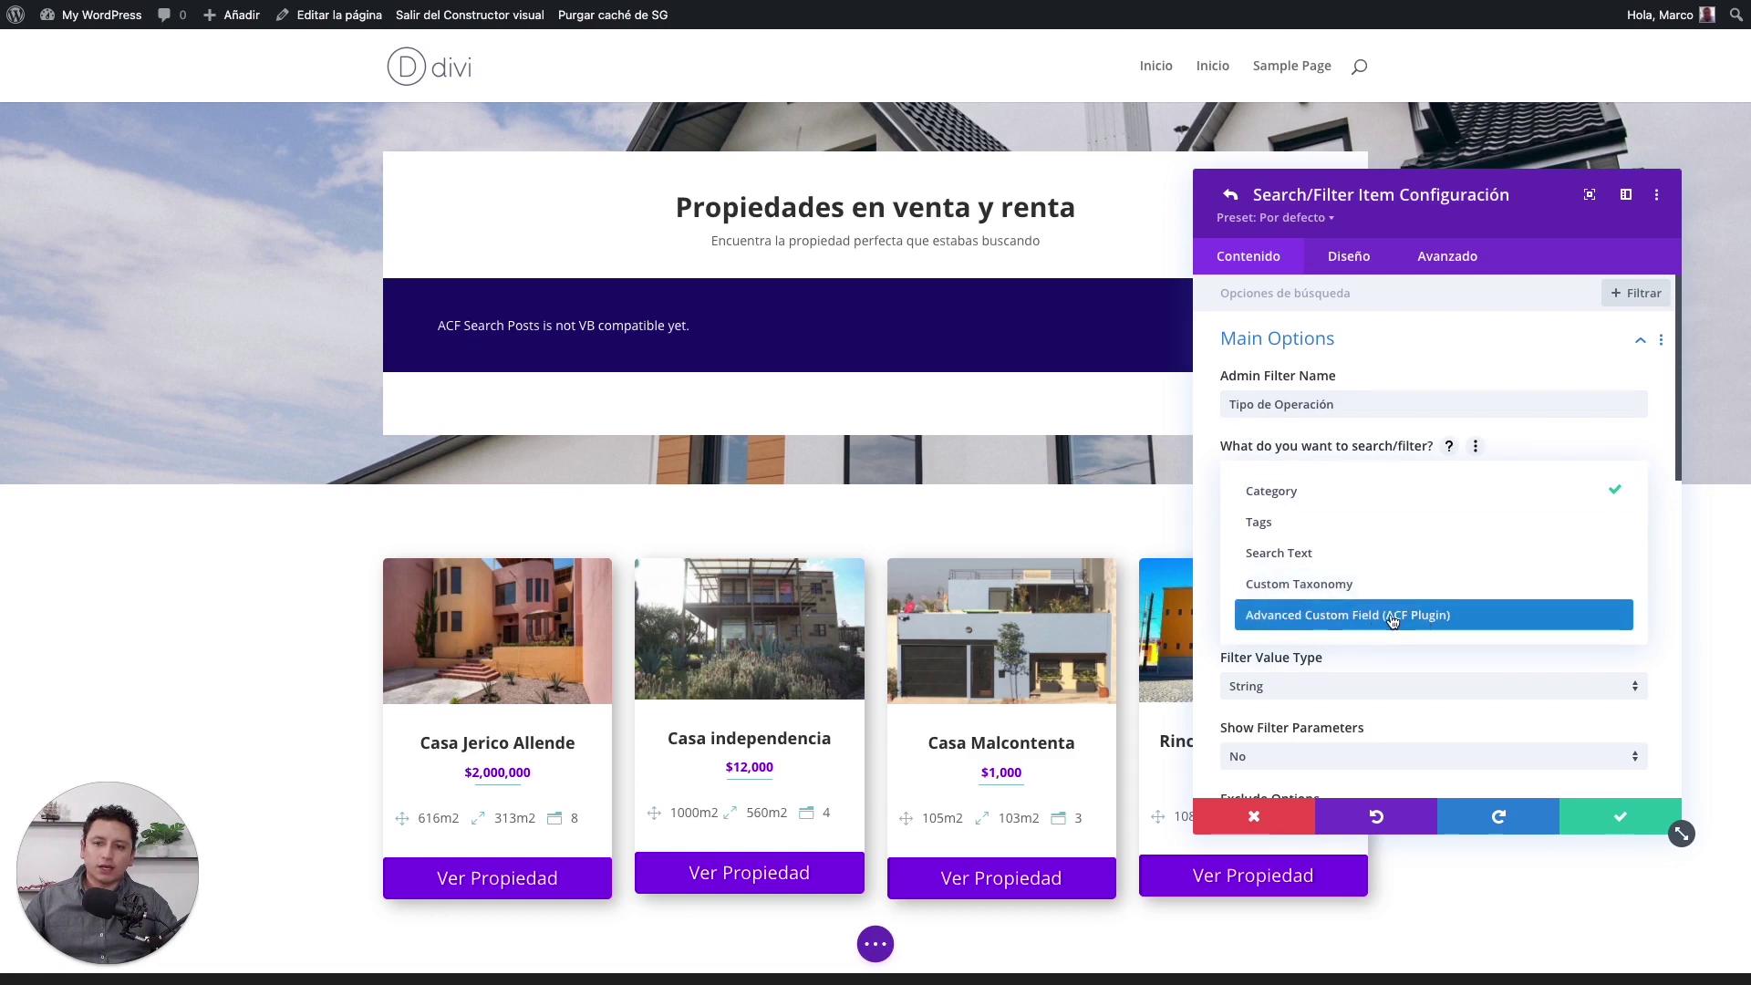
click(1393, 620)
click(1327, 548)
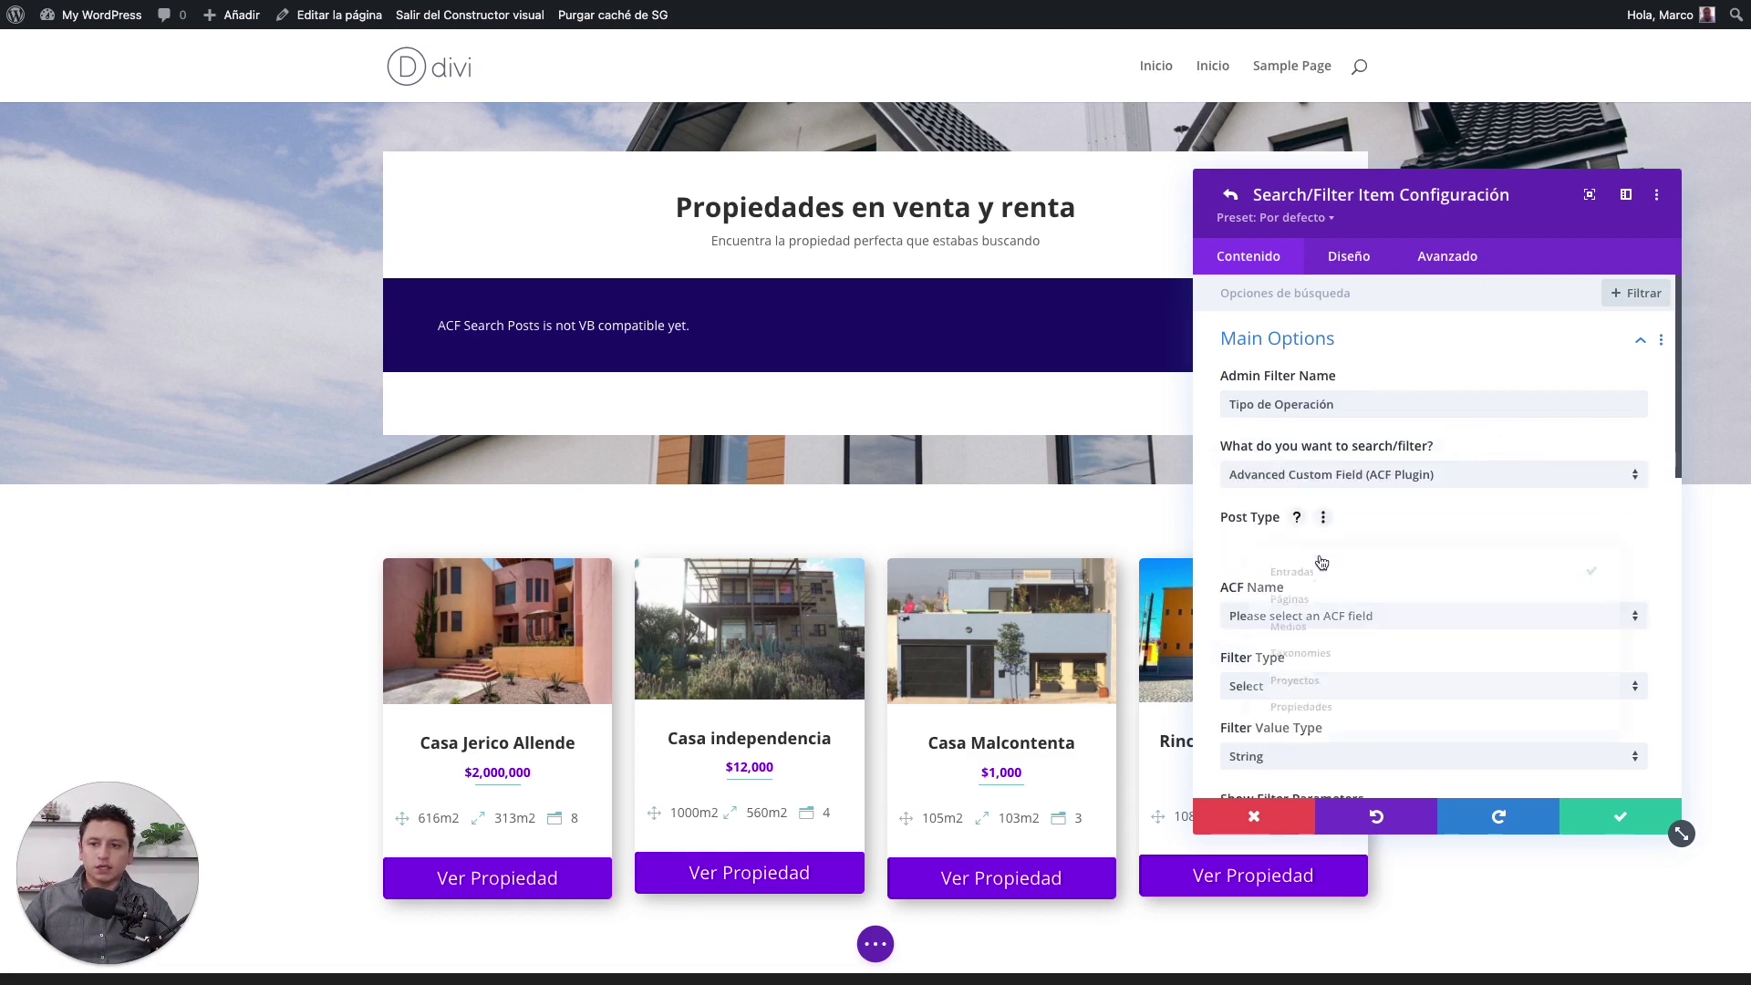
click(1302, 720)
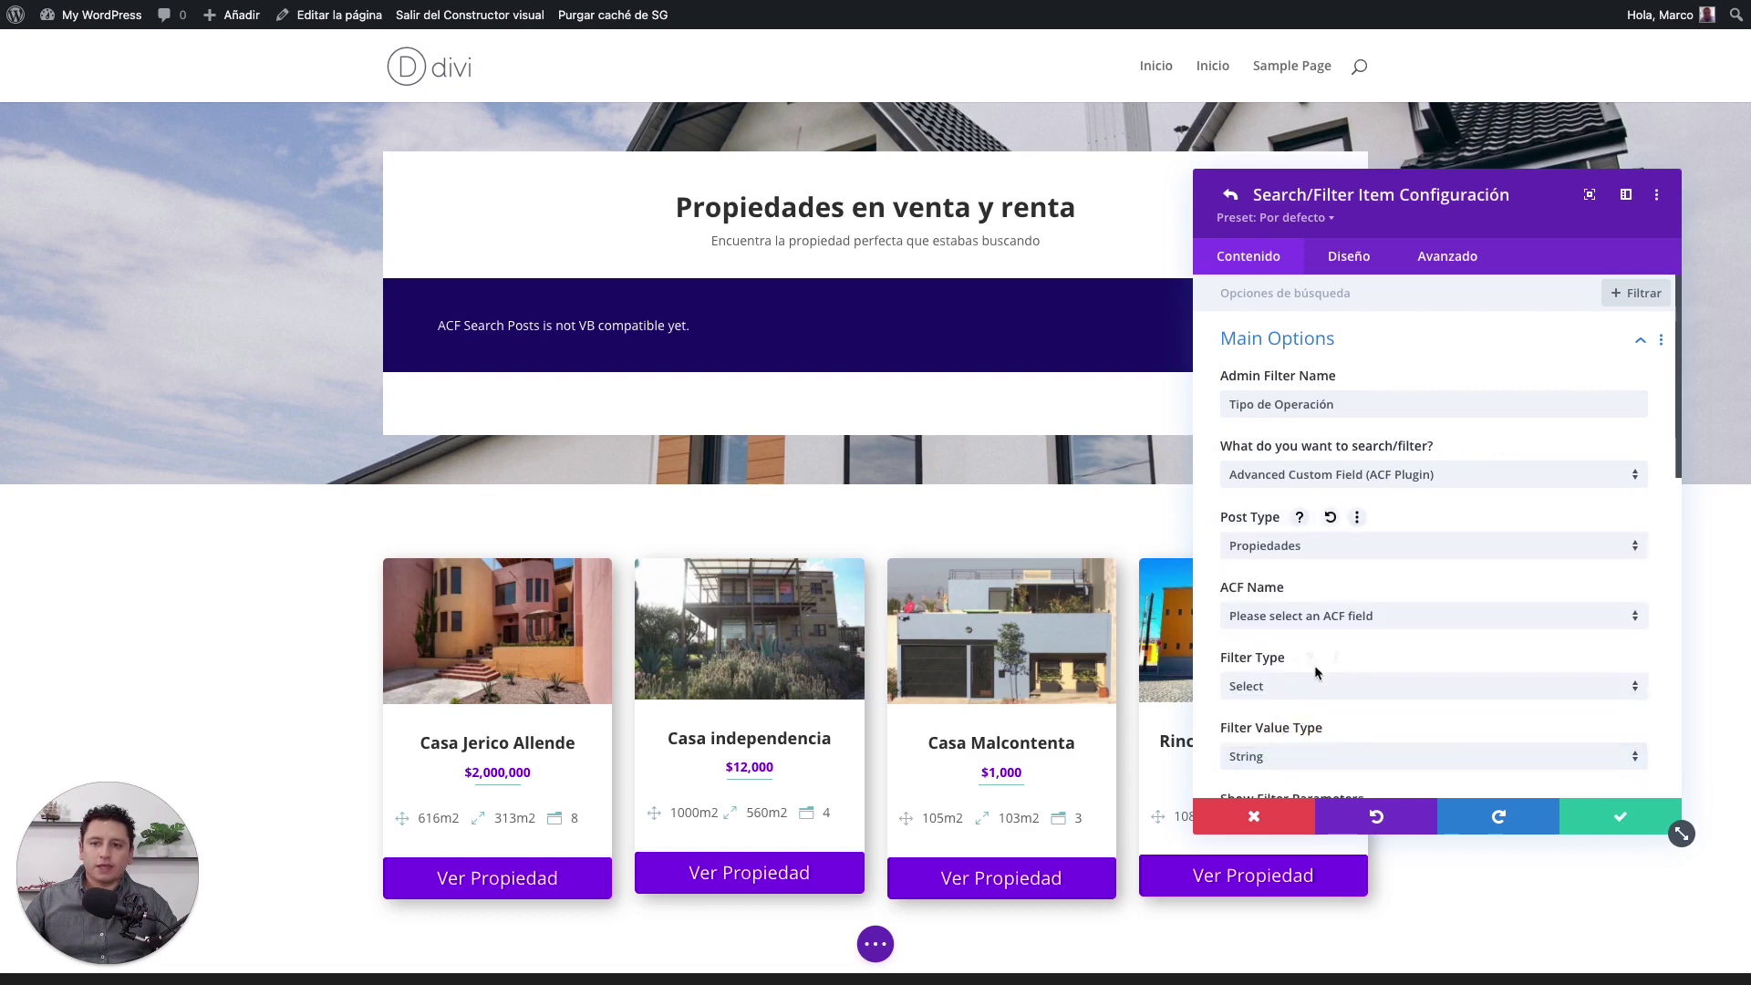
click(1351, 620)
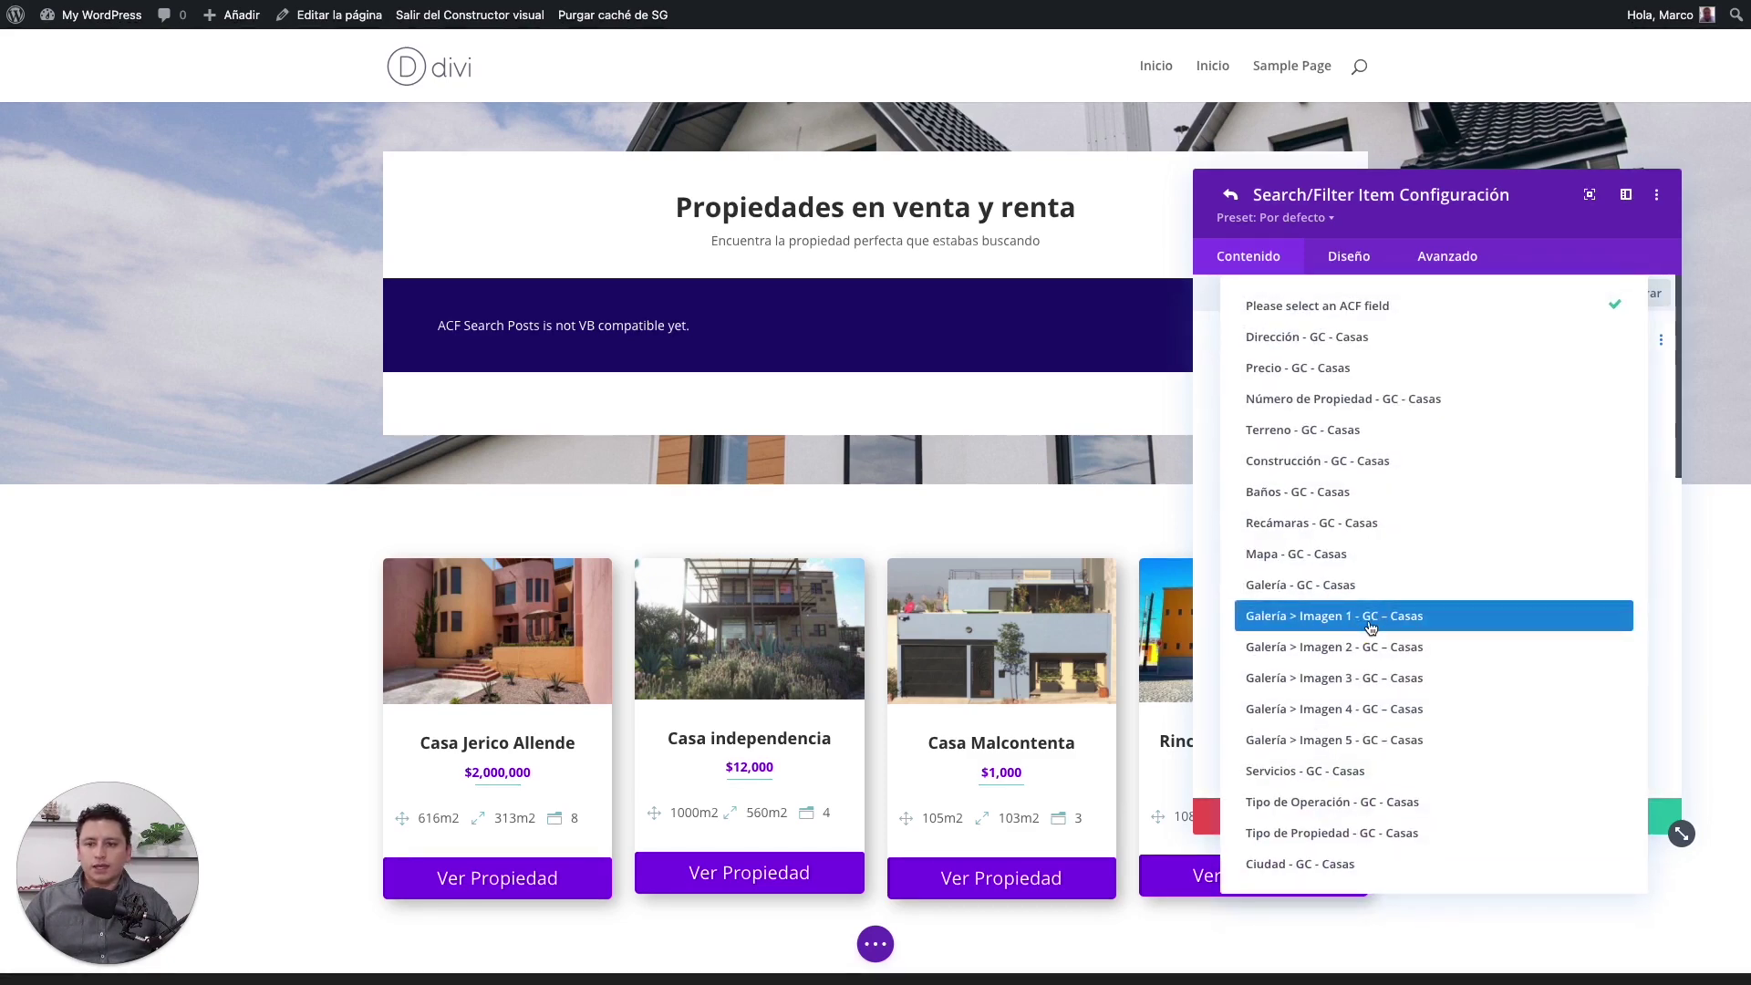
click(1343, 801)
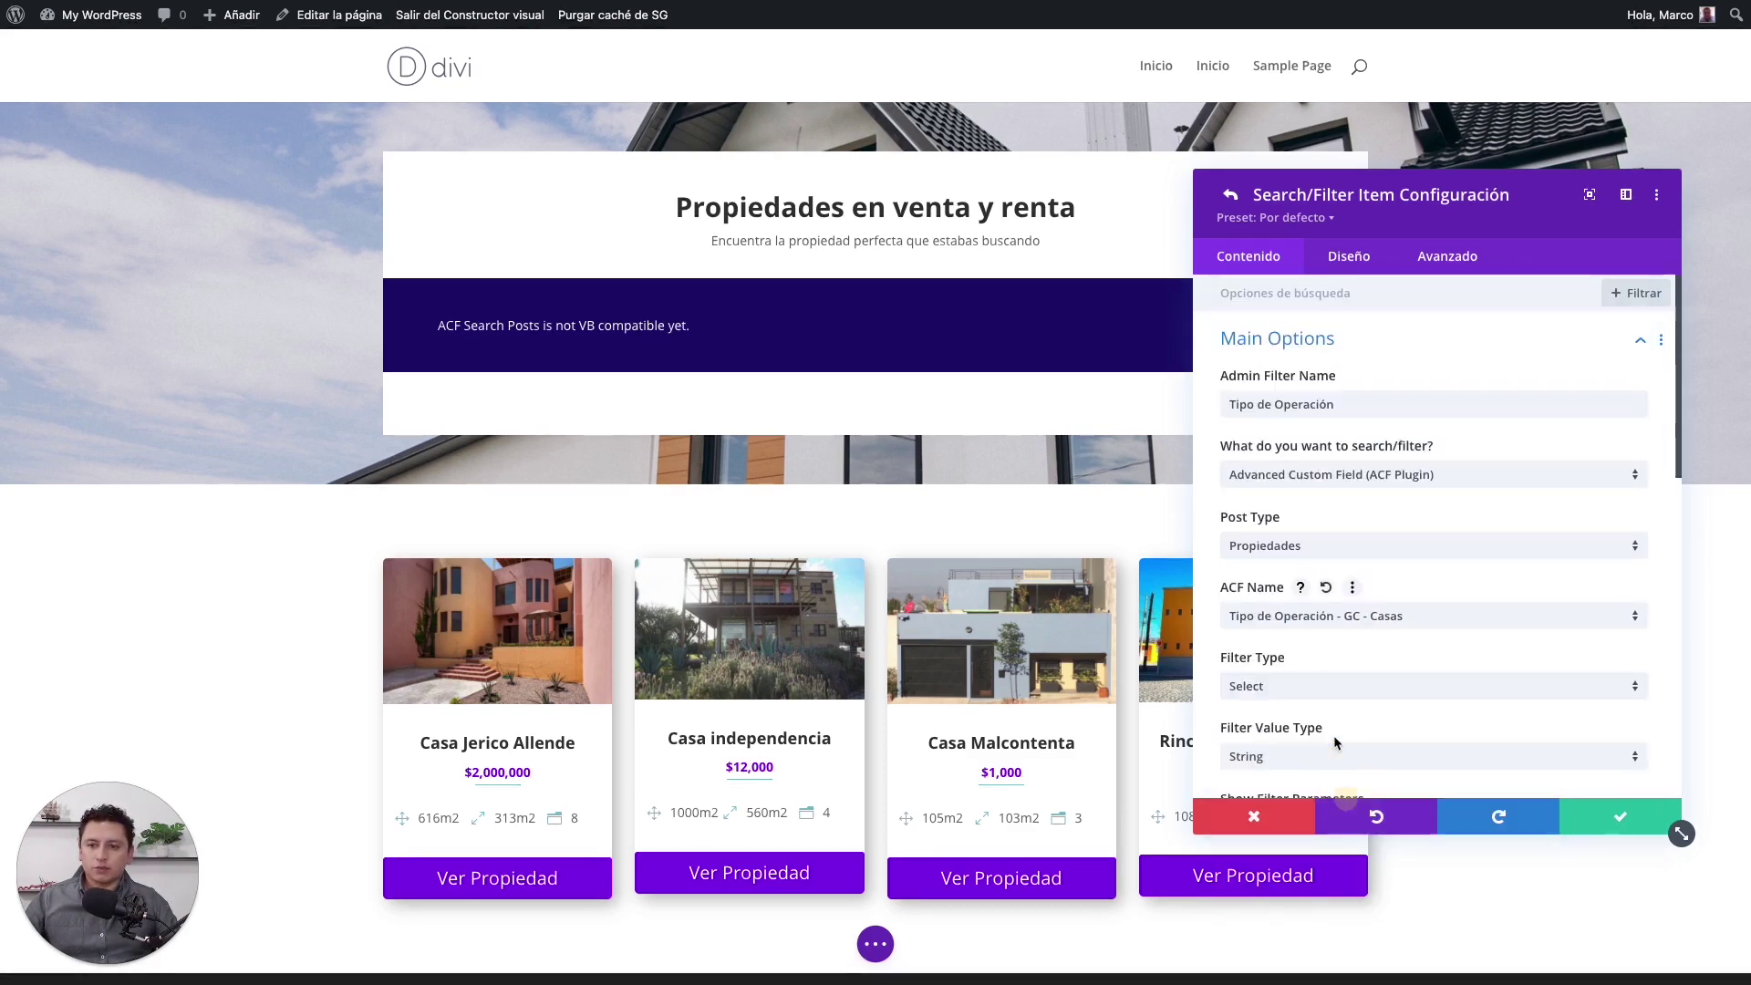
click(1294, 691)
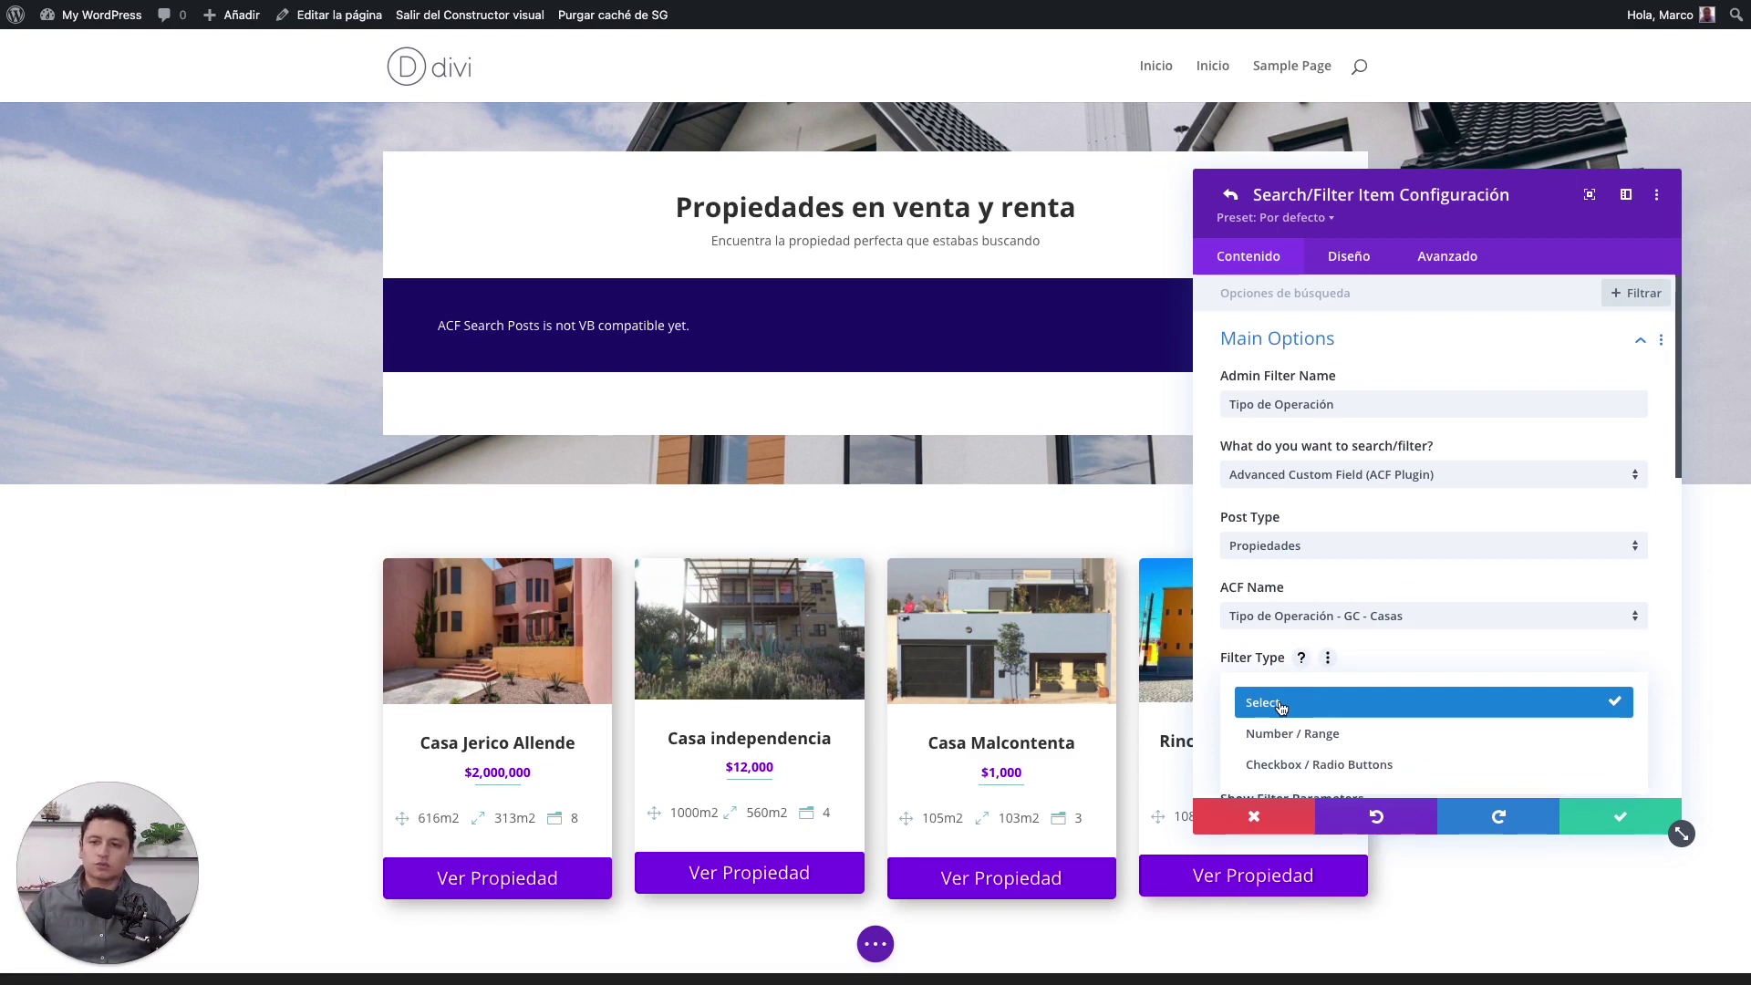
click(1281, 704)
scroll(1331, 712, down, 4)
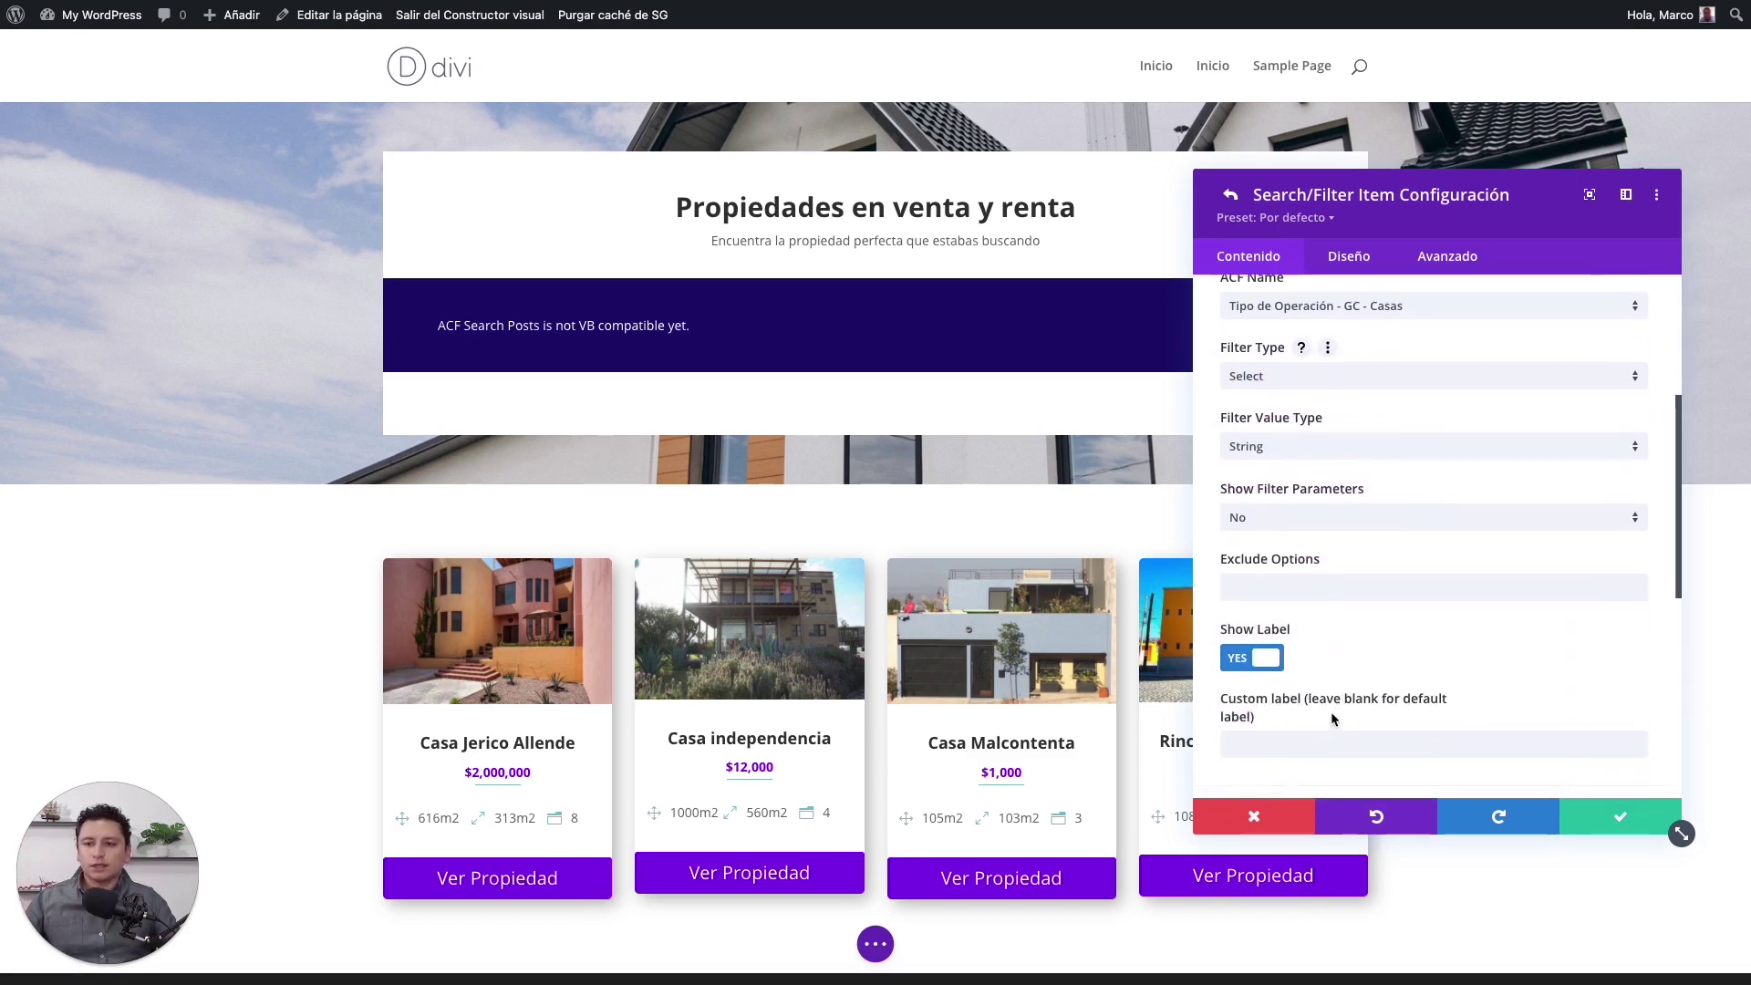
Set the filter width to Third (1/3) and its first option text to 'Selecciona Operación'
scroll(1332, 711, down, 5)
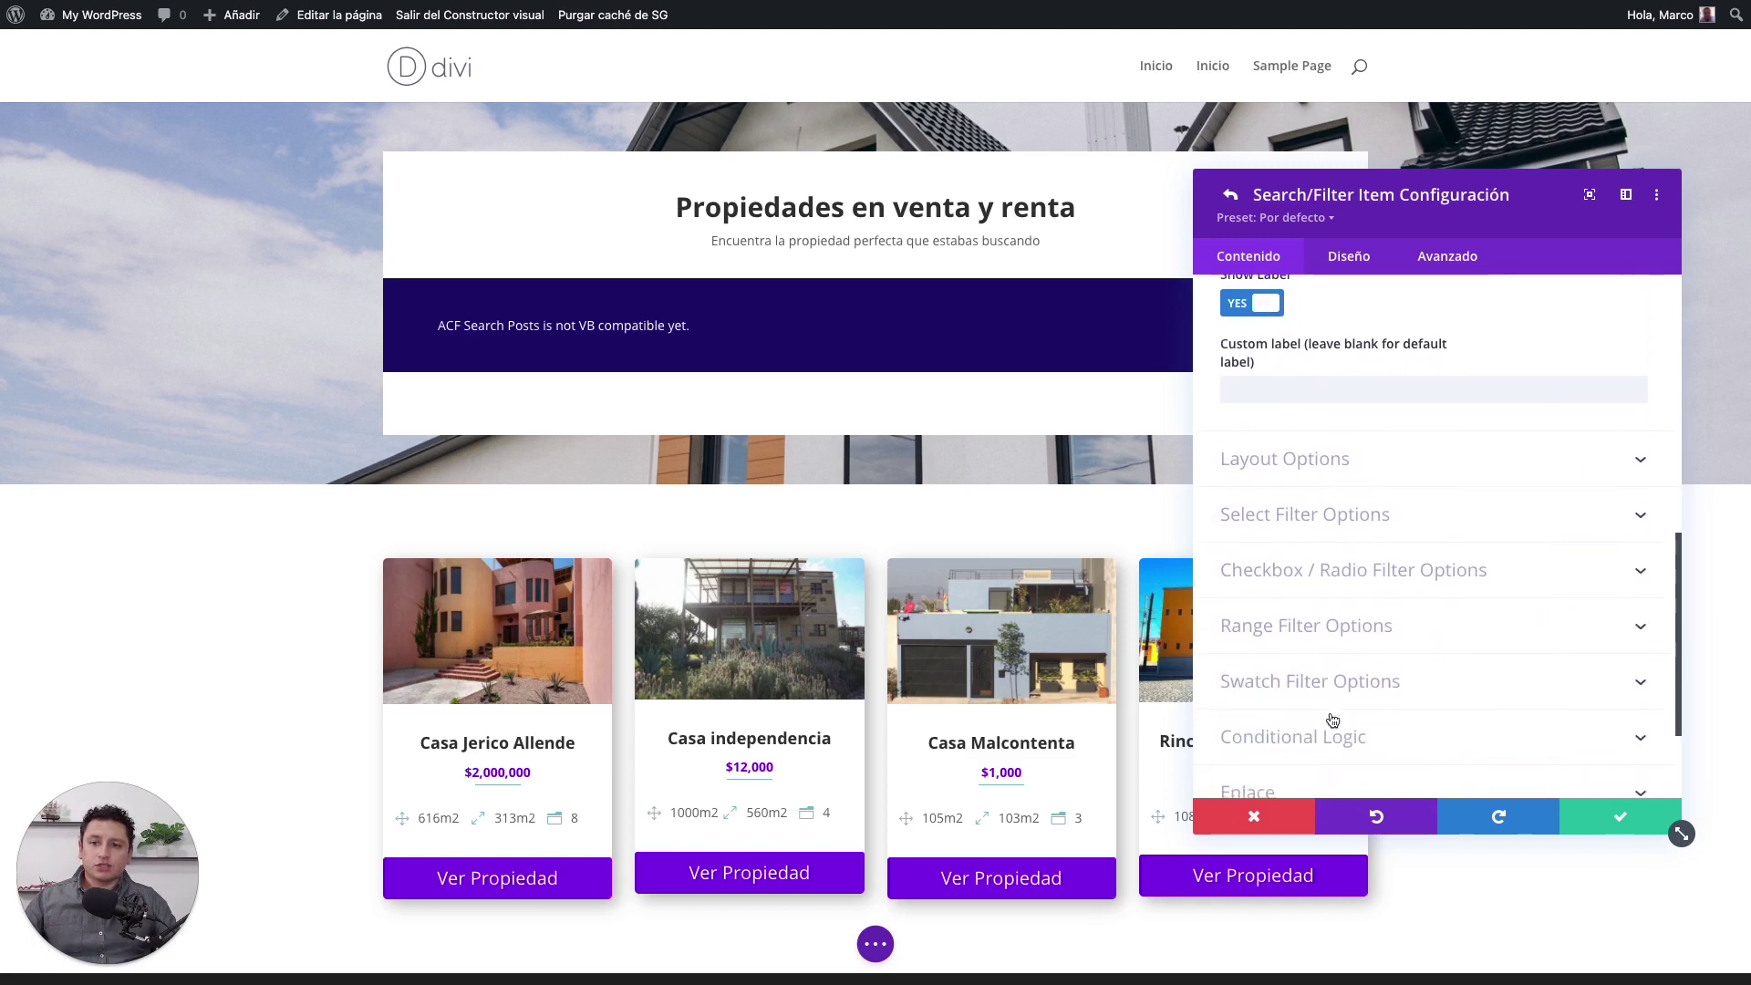
click(1317, 459)
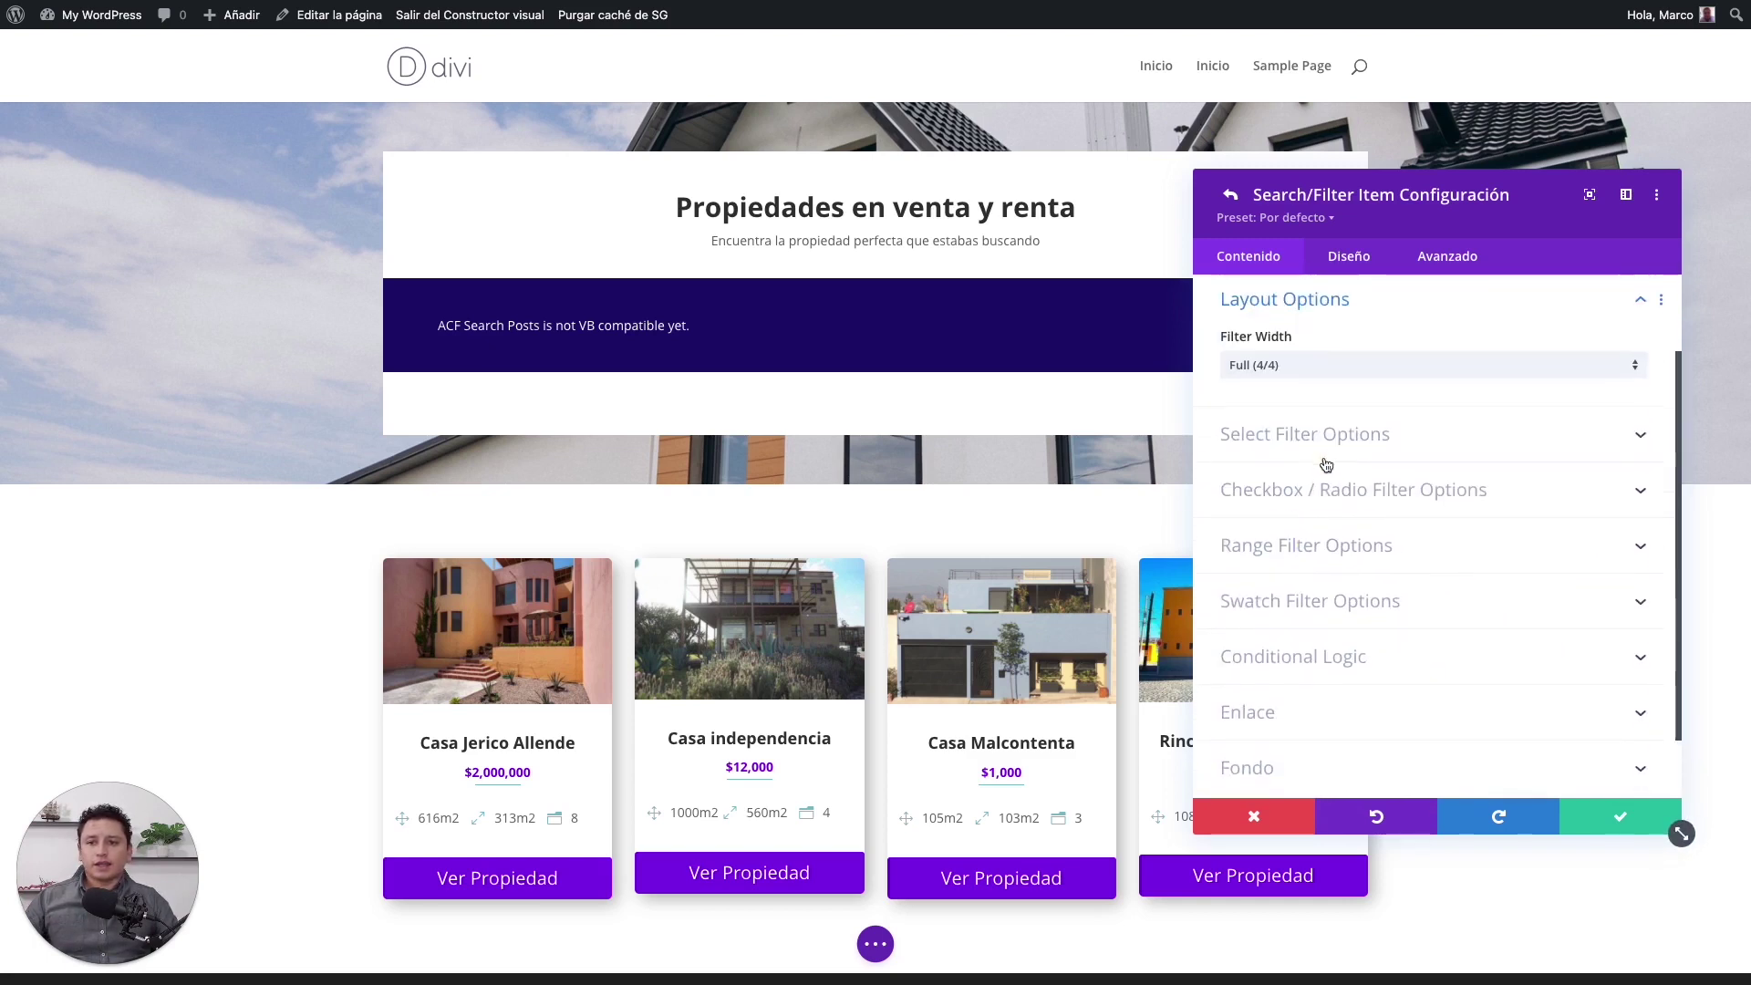
click(1280, 370)
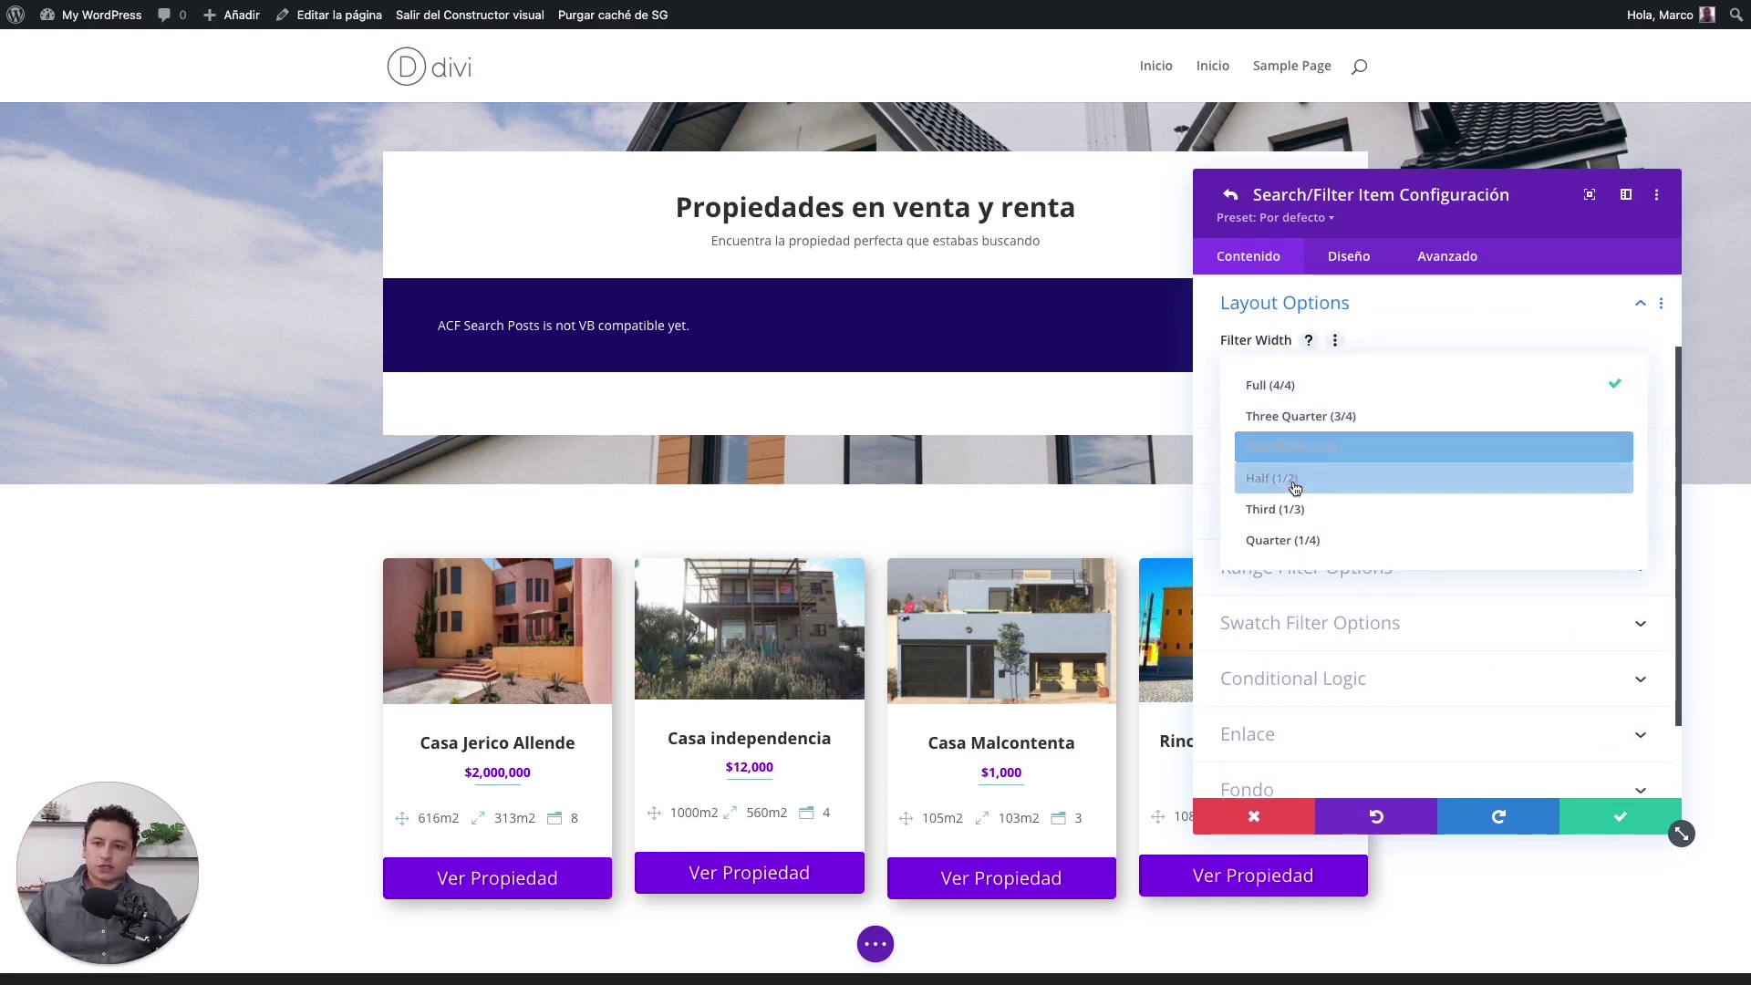
click(1292, 513)
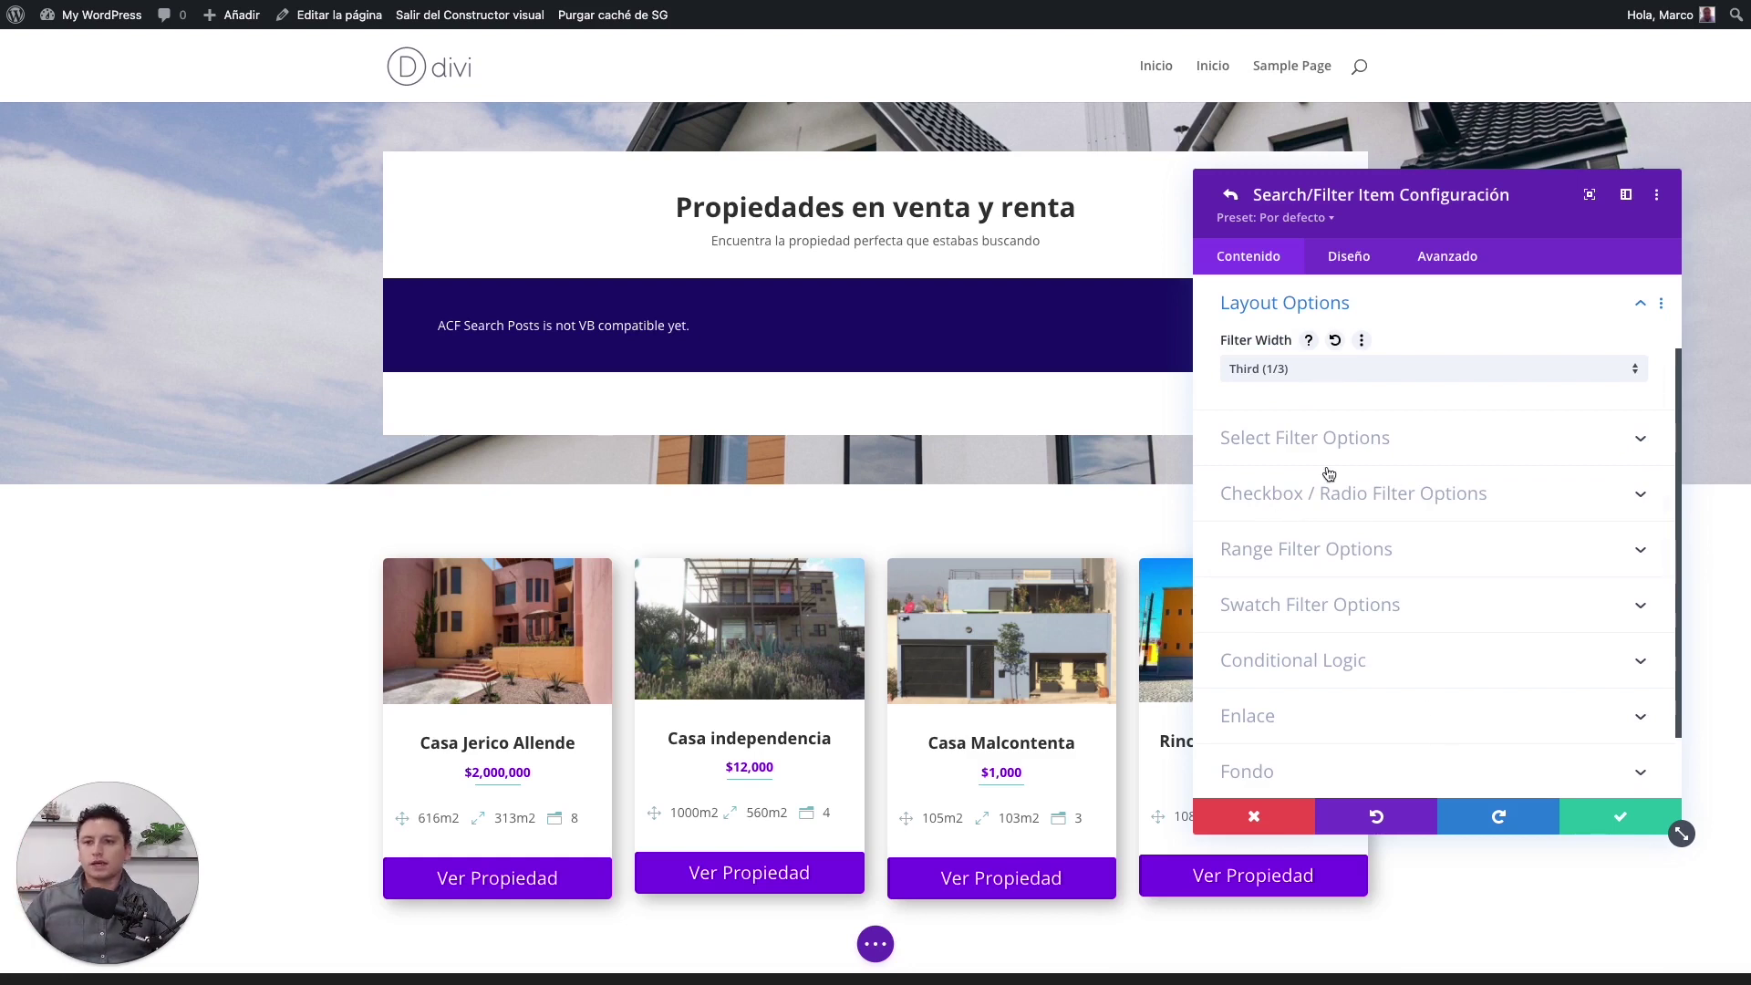
click(1270, 438)
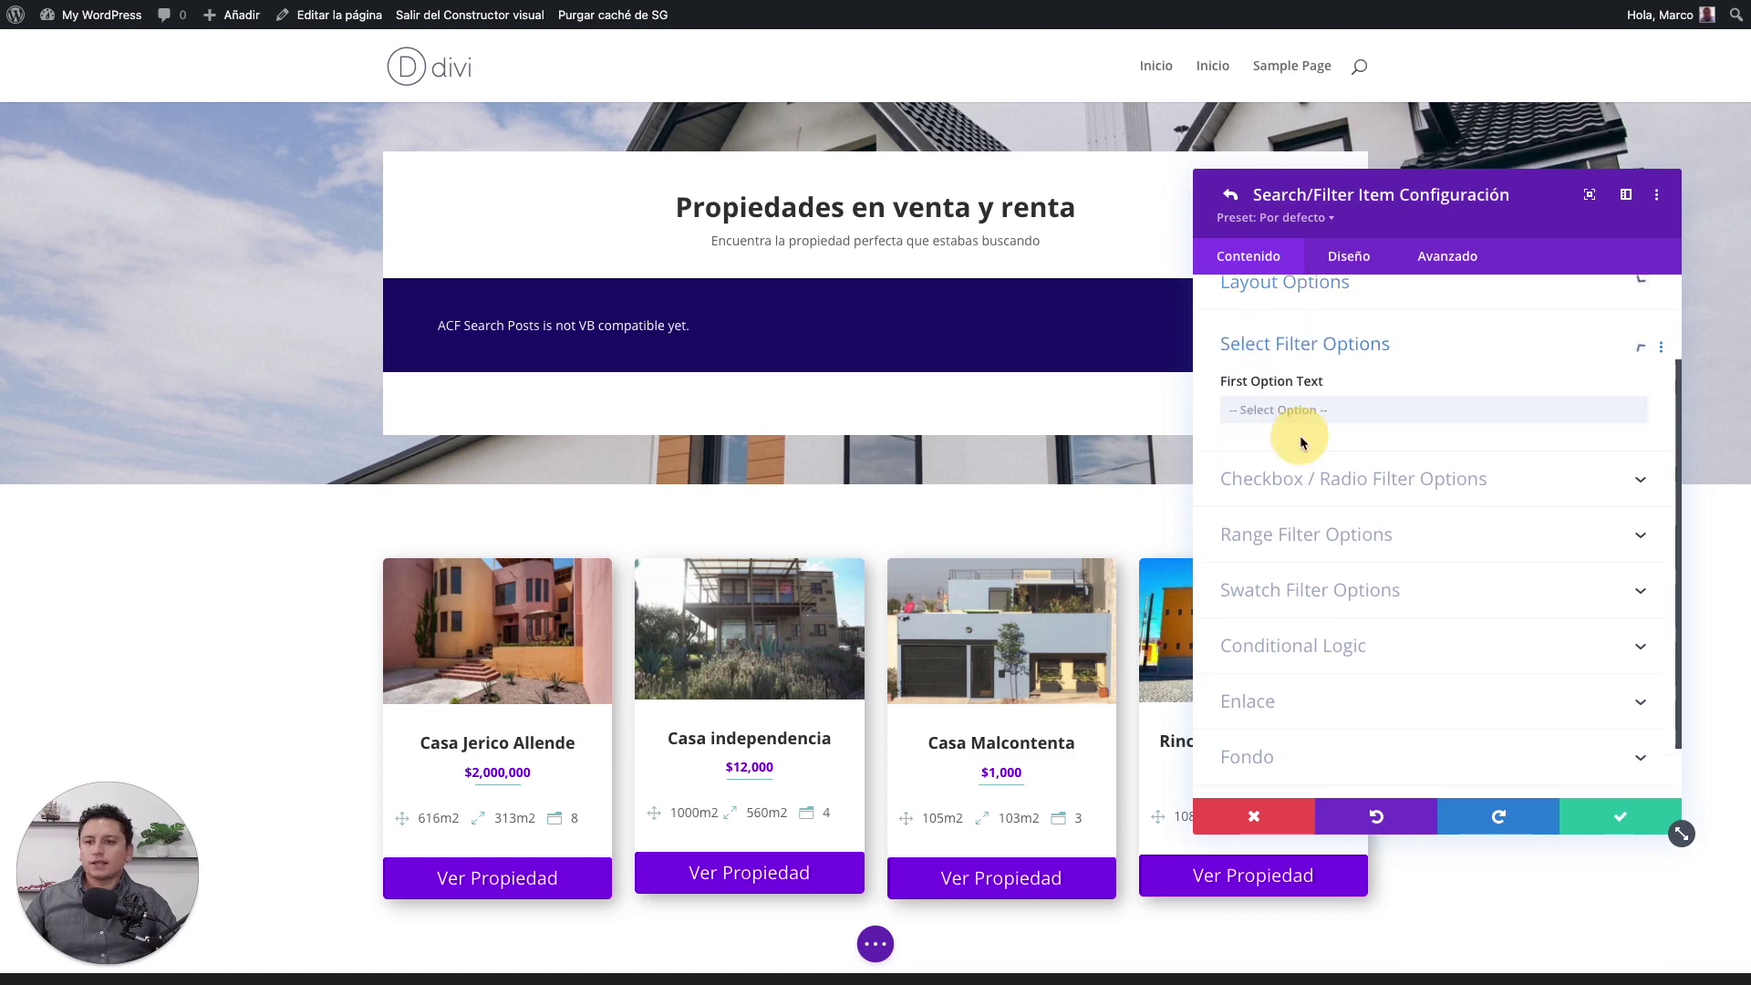
click(1263, 368)
text(Selecciona Operación)
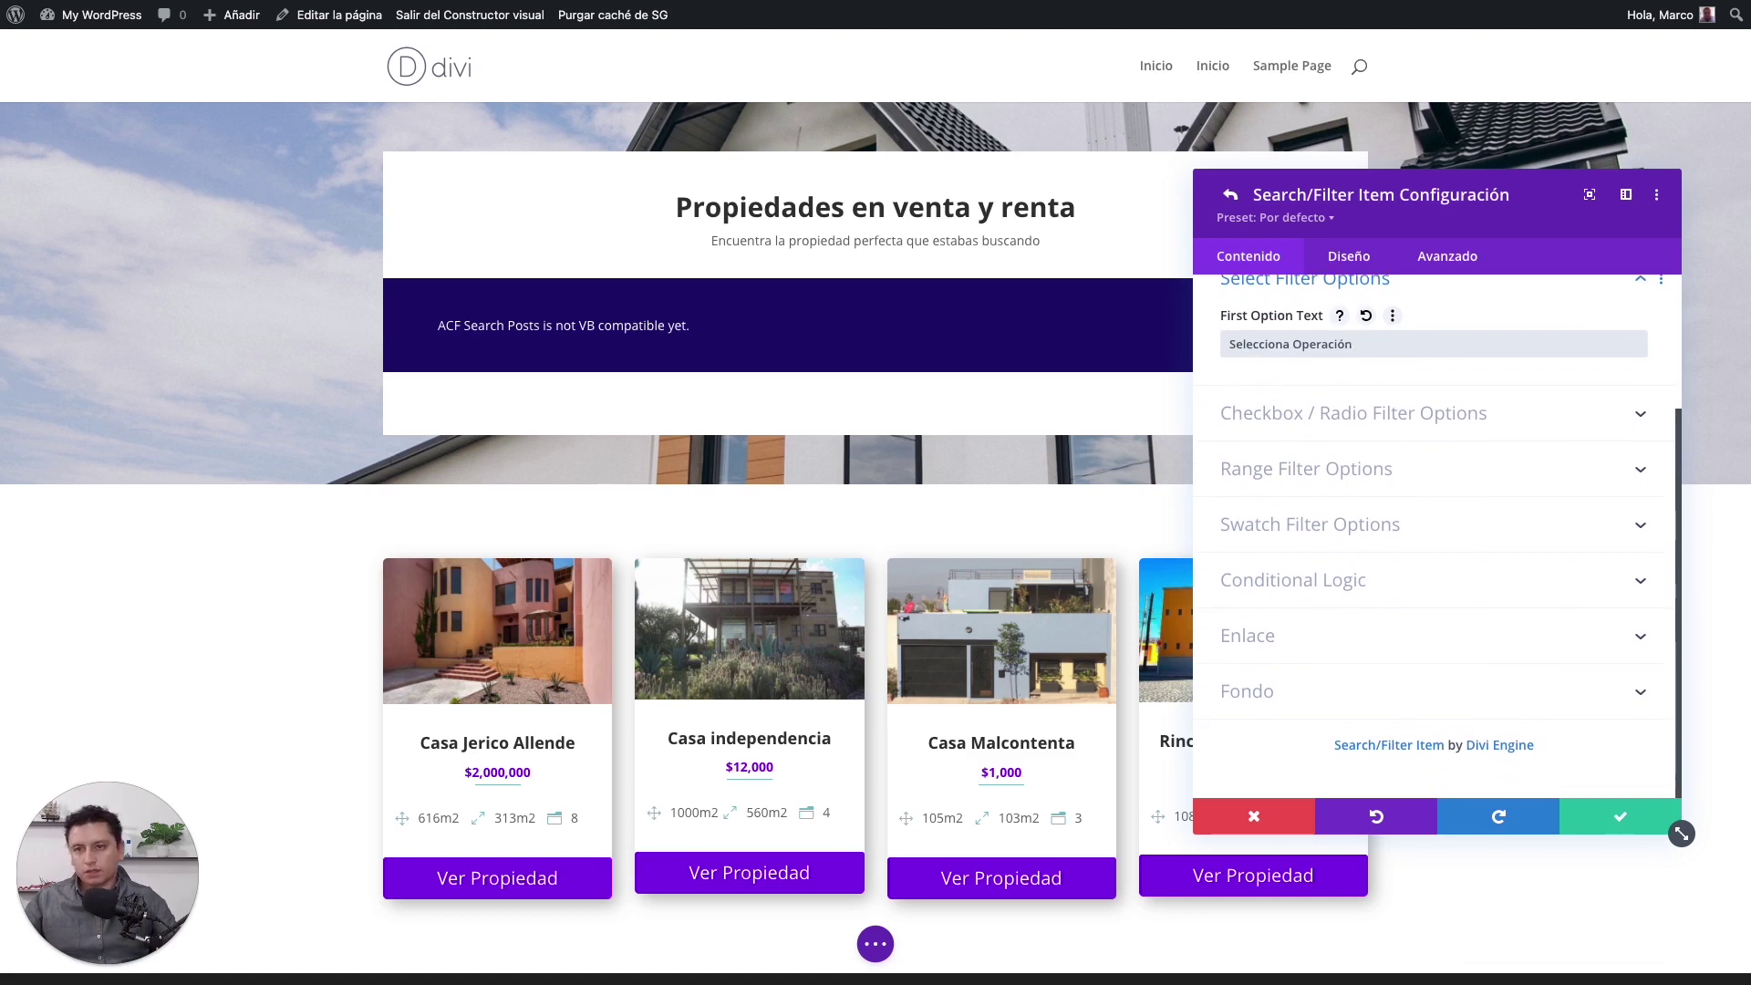
click(1230, 195)
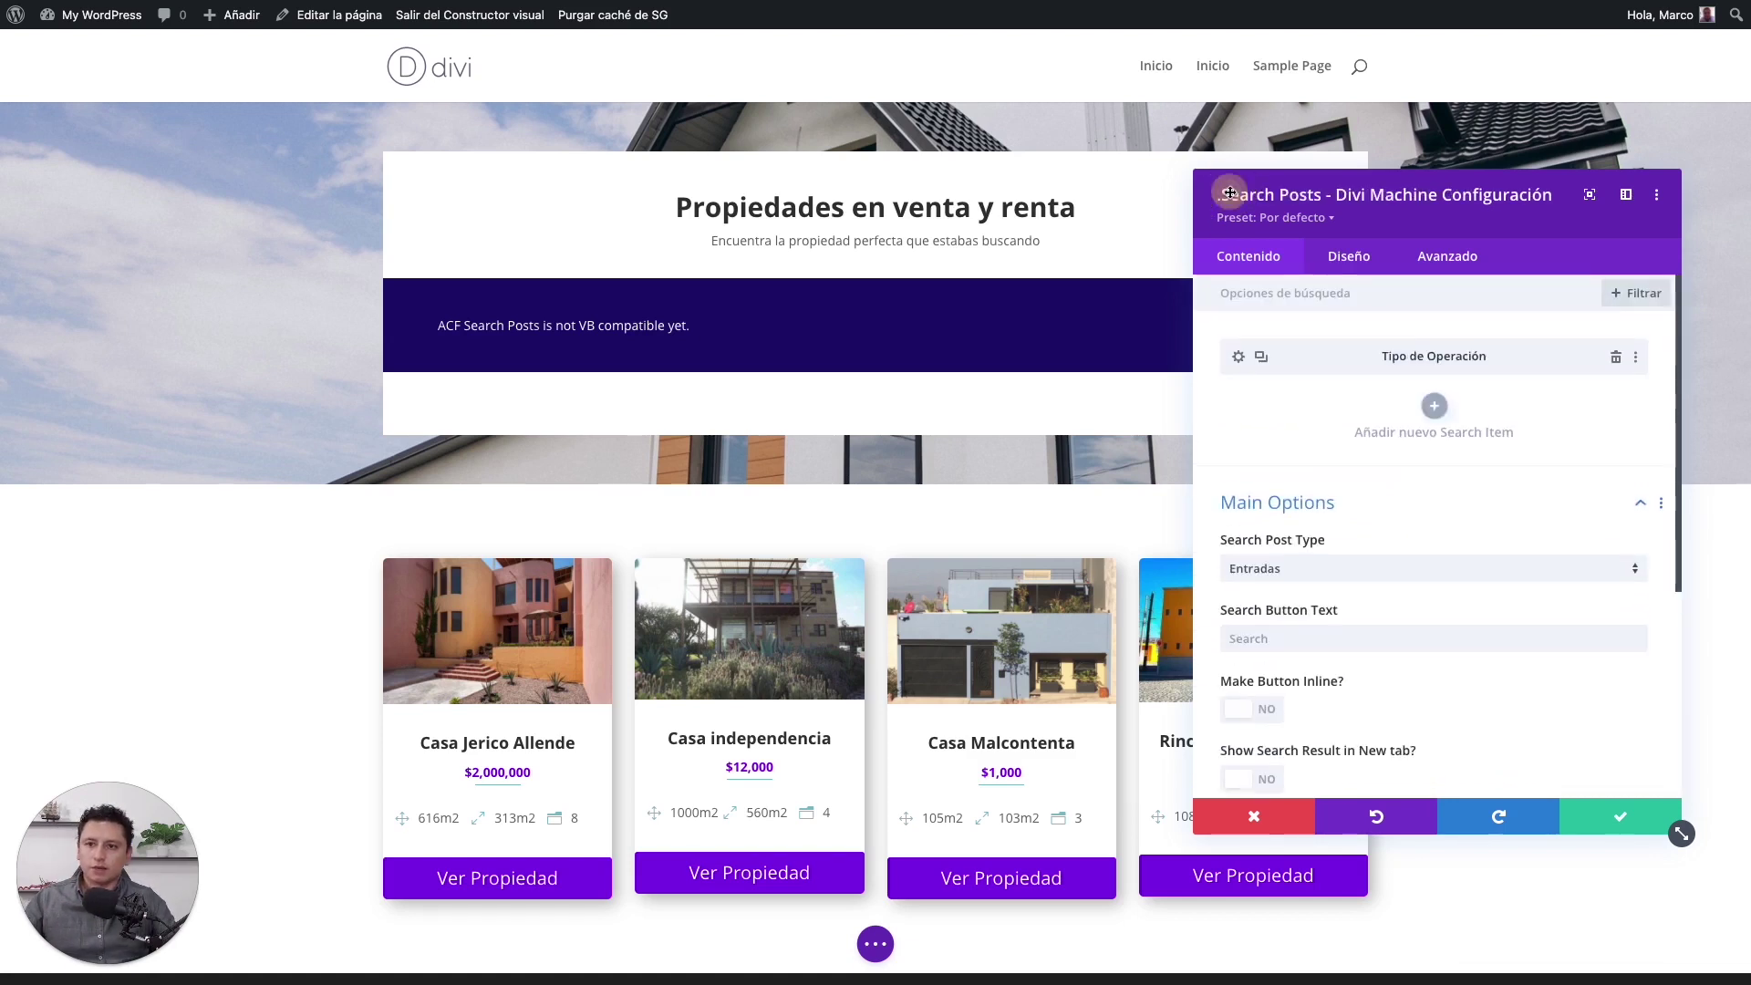
Search Propiedades, label the button 'Buscar', make it inline, submit to the archive page, and save
click(1294, 568)
click(1290, 737)
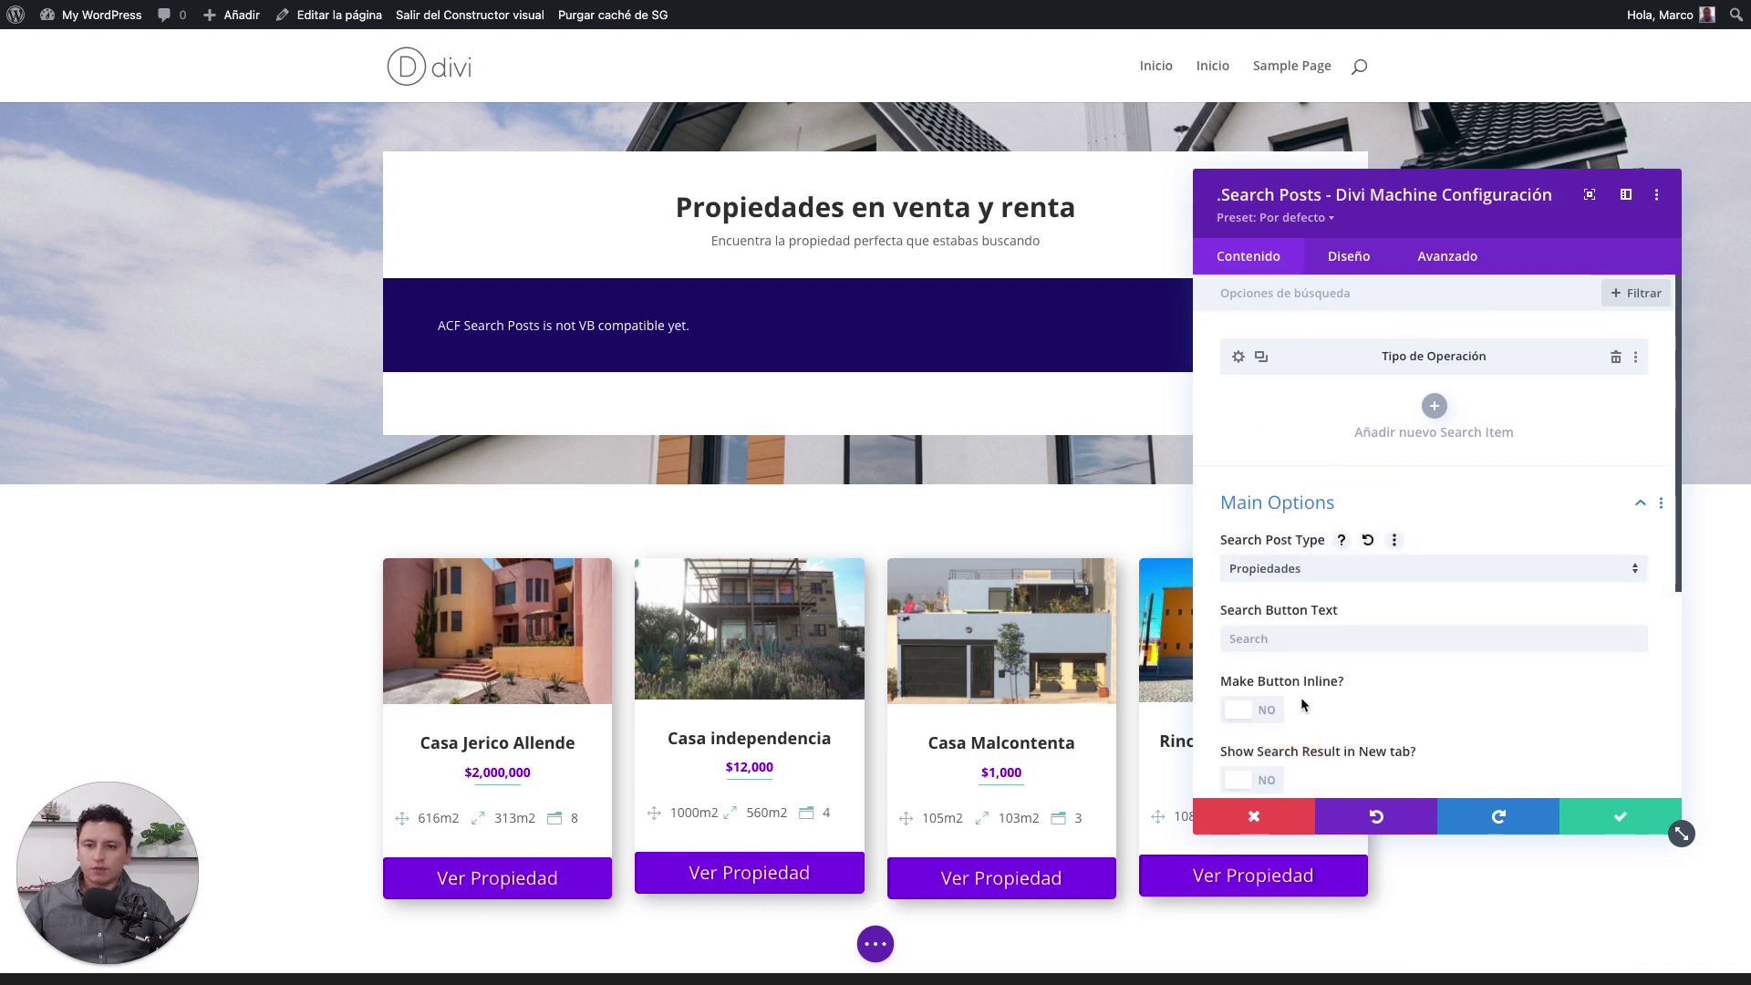
click(1289, 644)
text(Buscar)
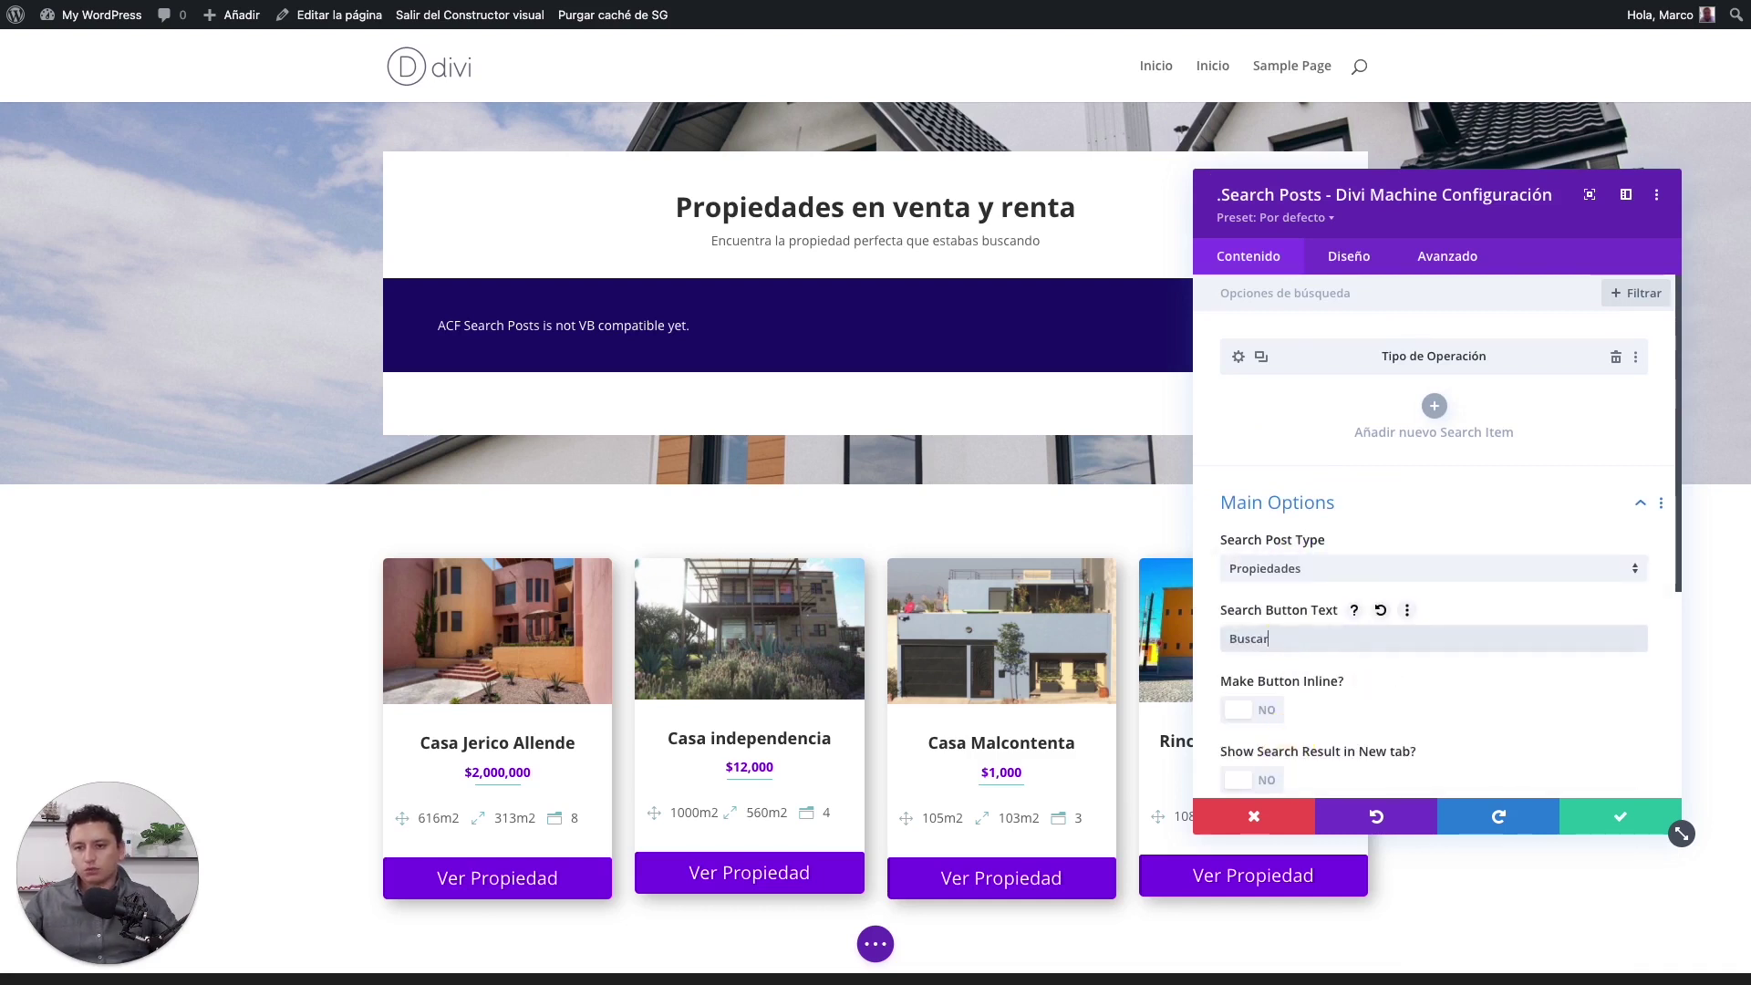
scroll(1277, 638, down, 1)
click(1277, 644)
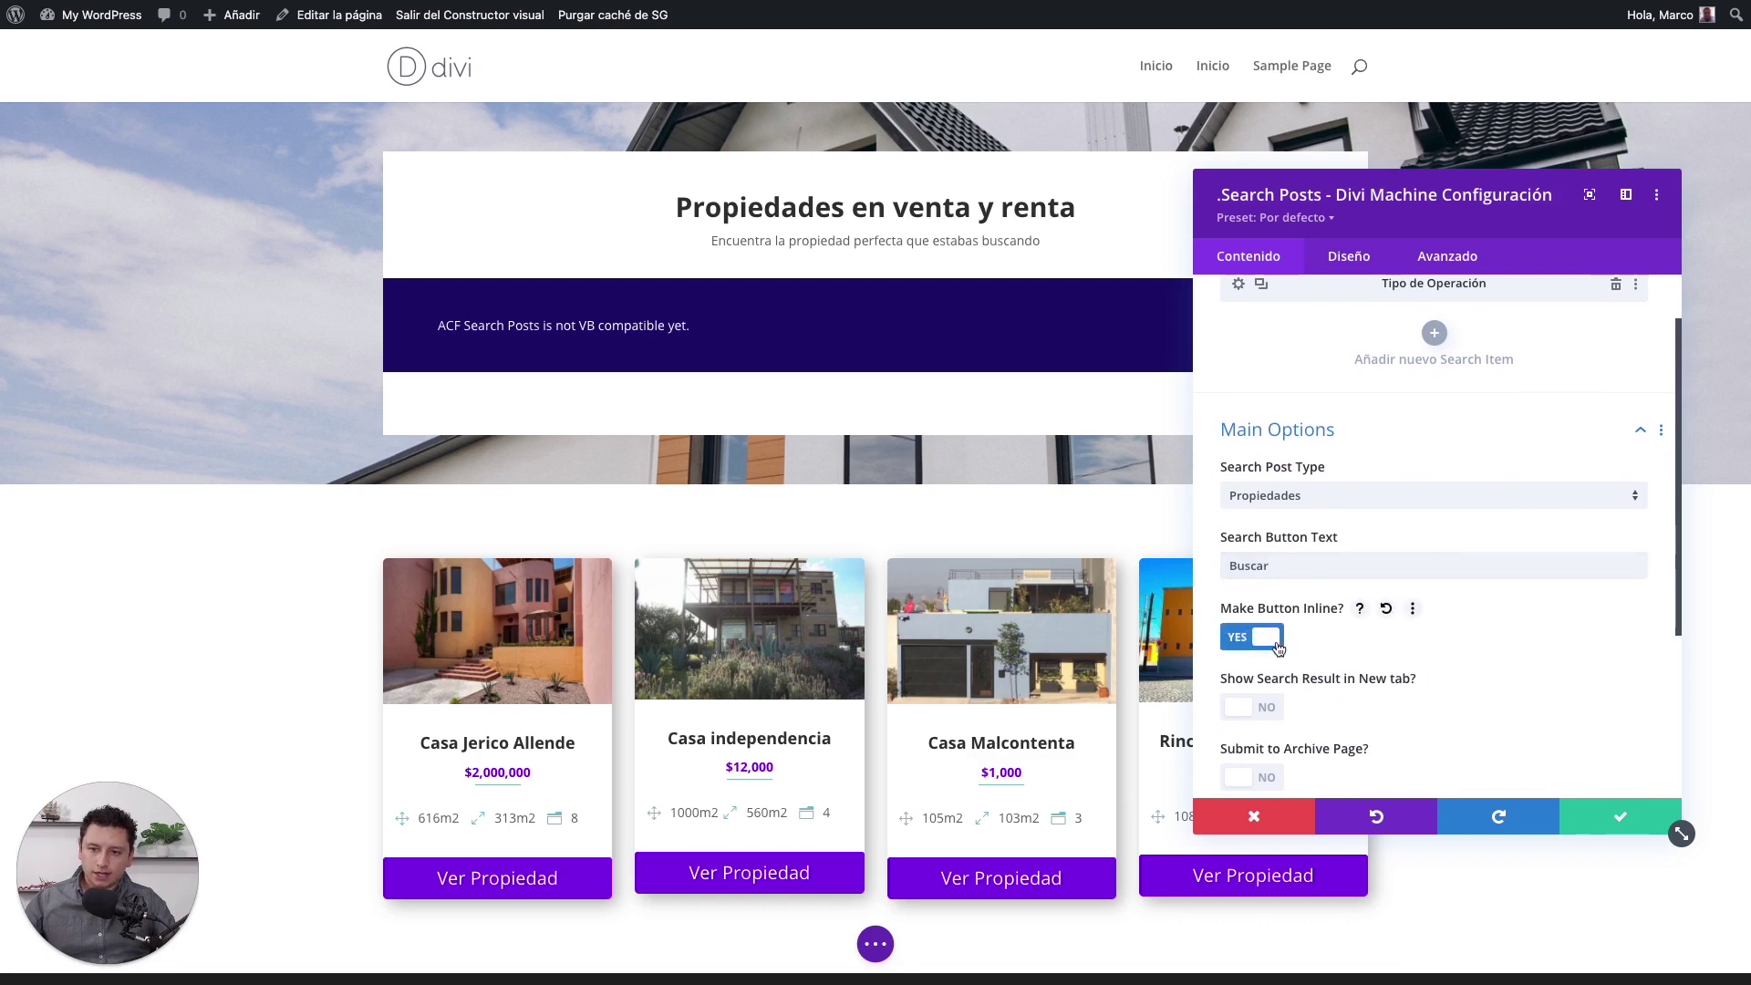
scroll(1355, 687, down, 2)
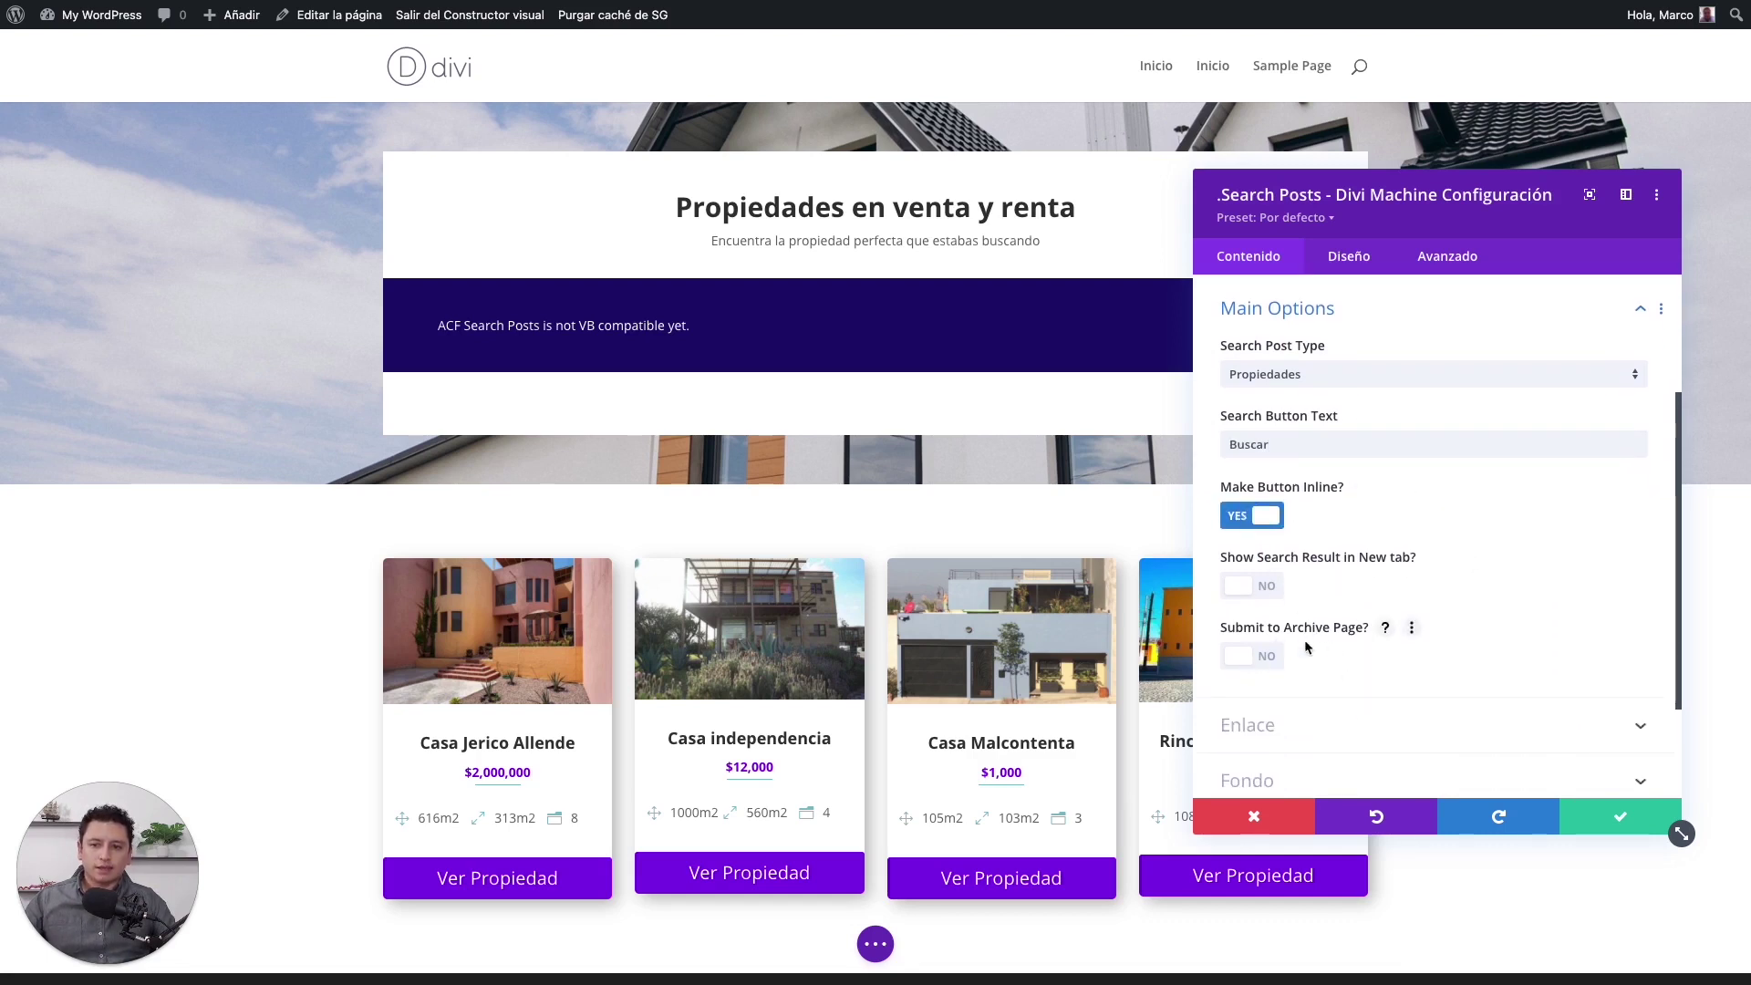
click(1263, 663)
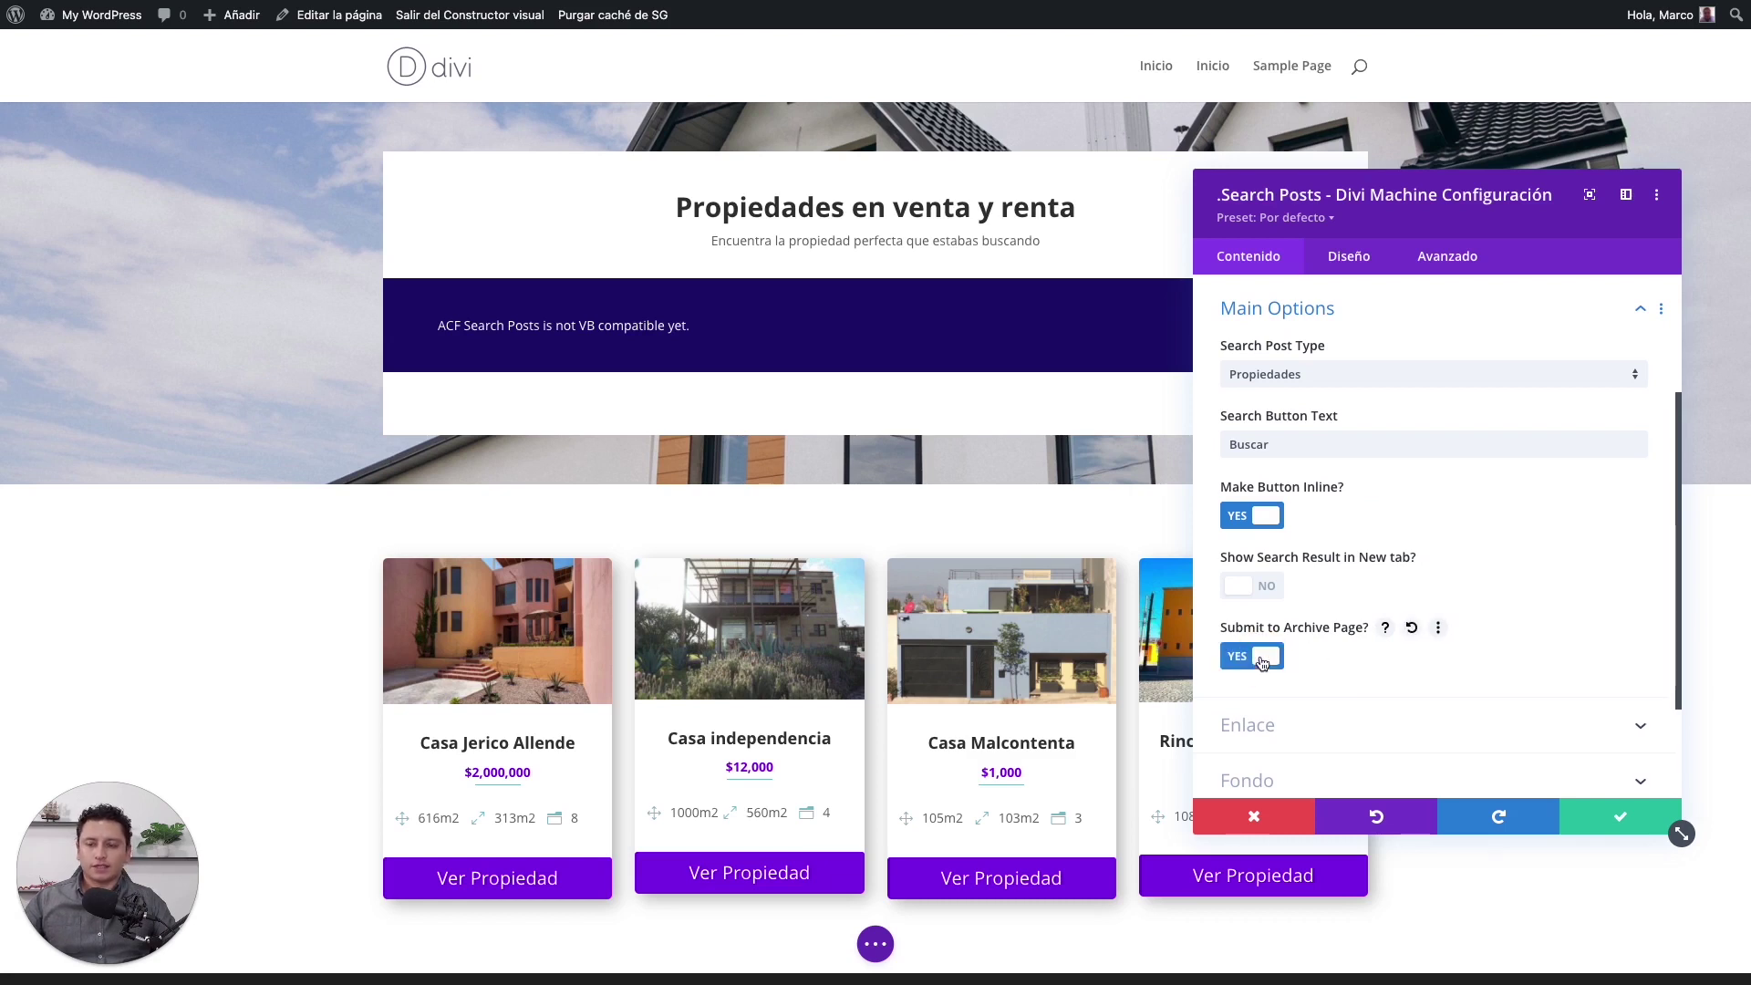
scroll(1336, 662, down, 2)
scroll(1340, 666, down, 1)
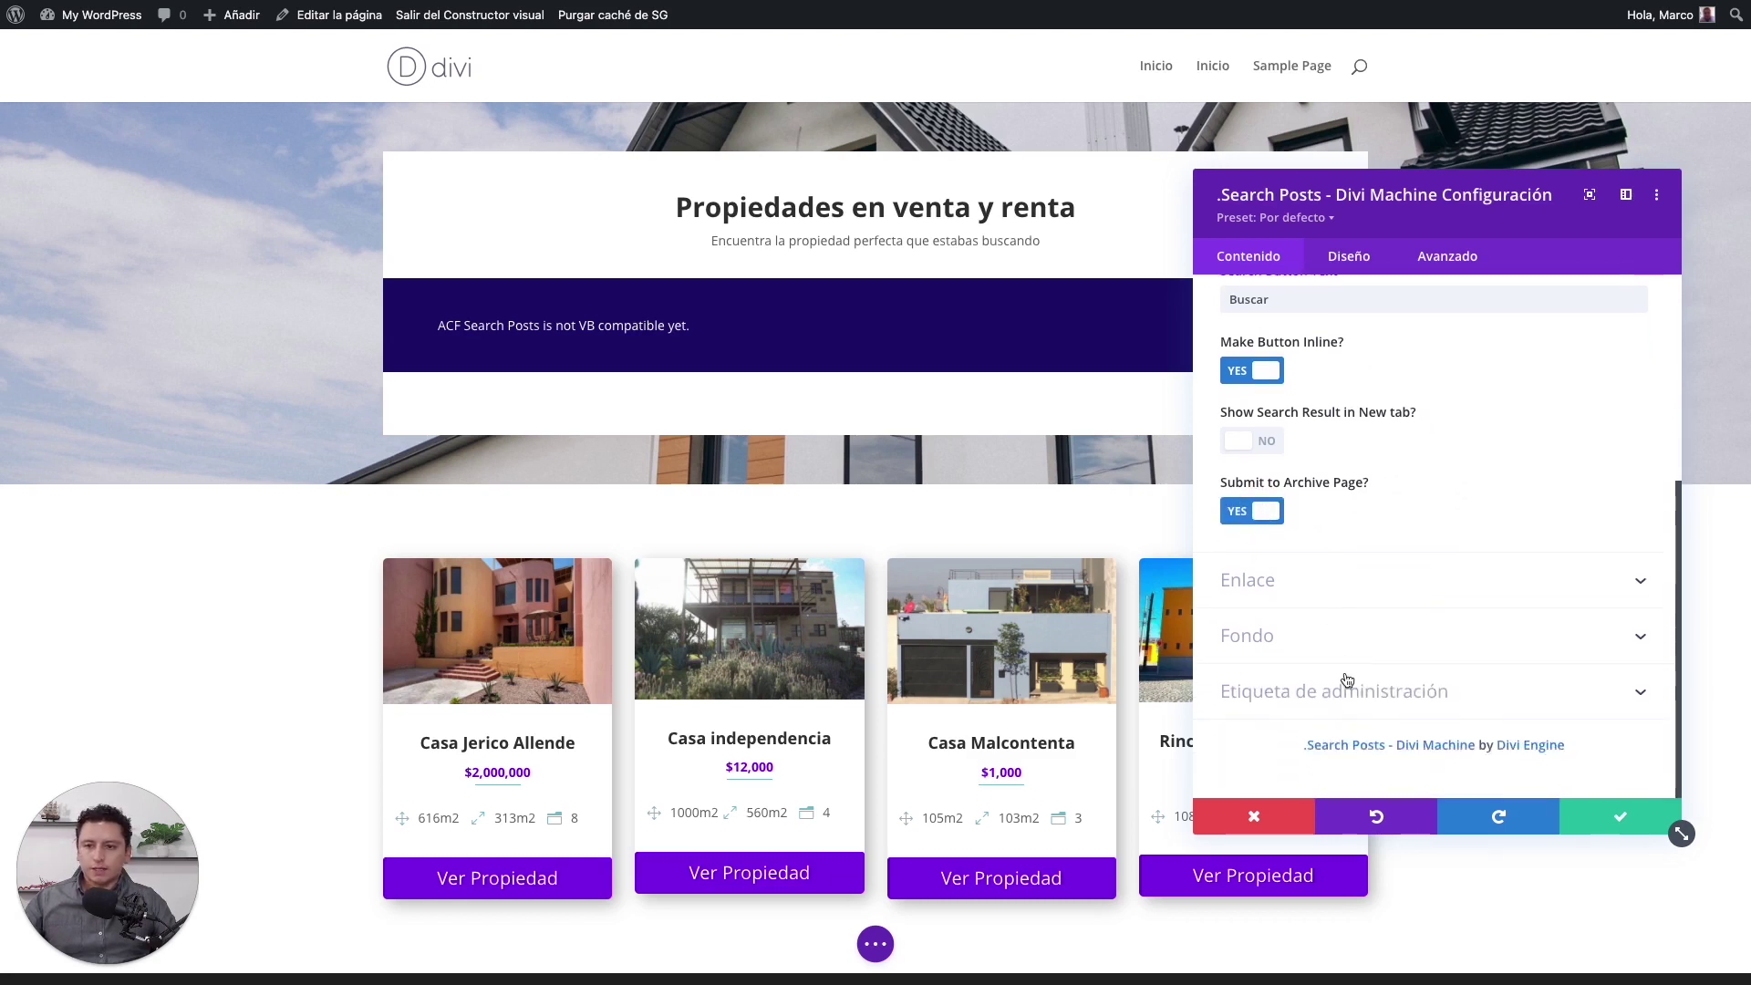
click(1611, 835)
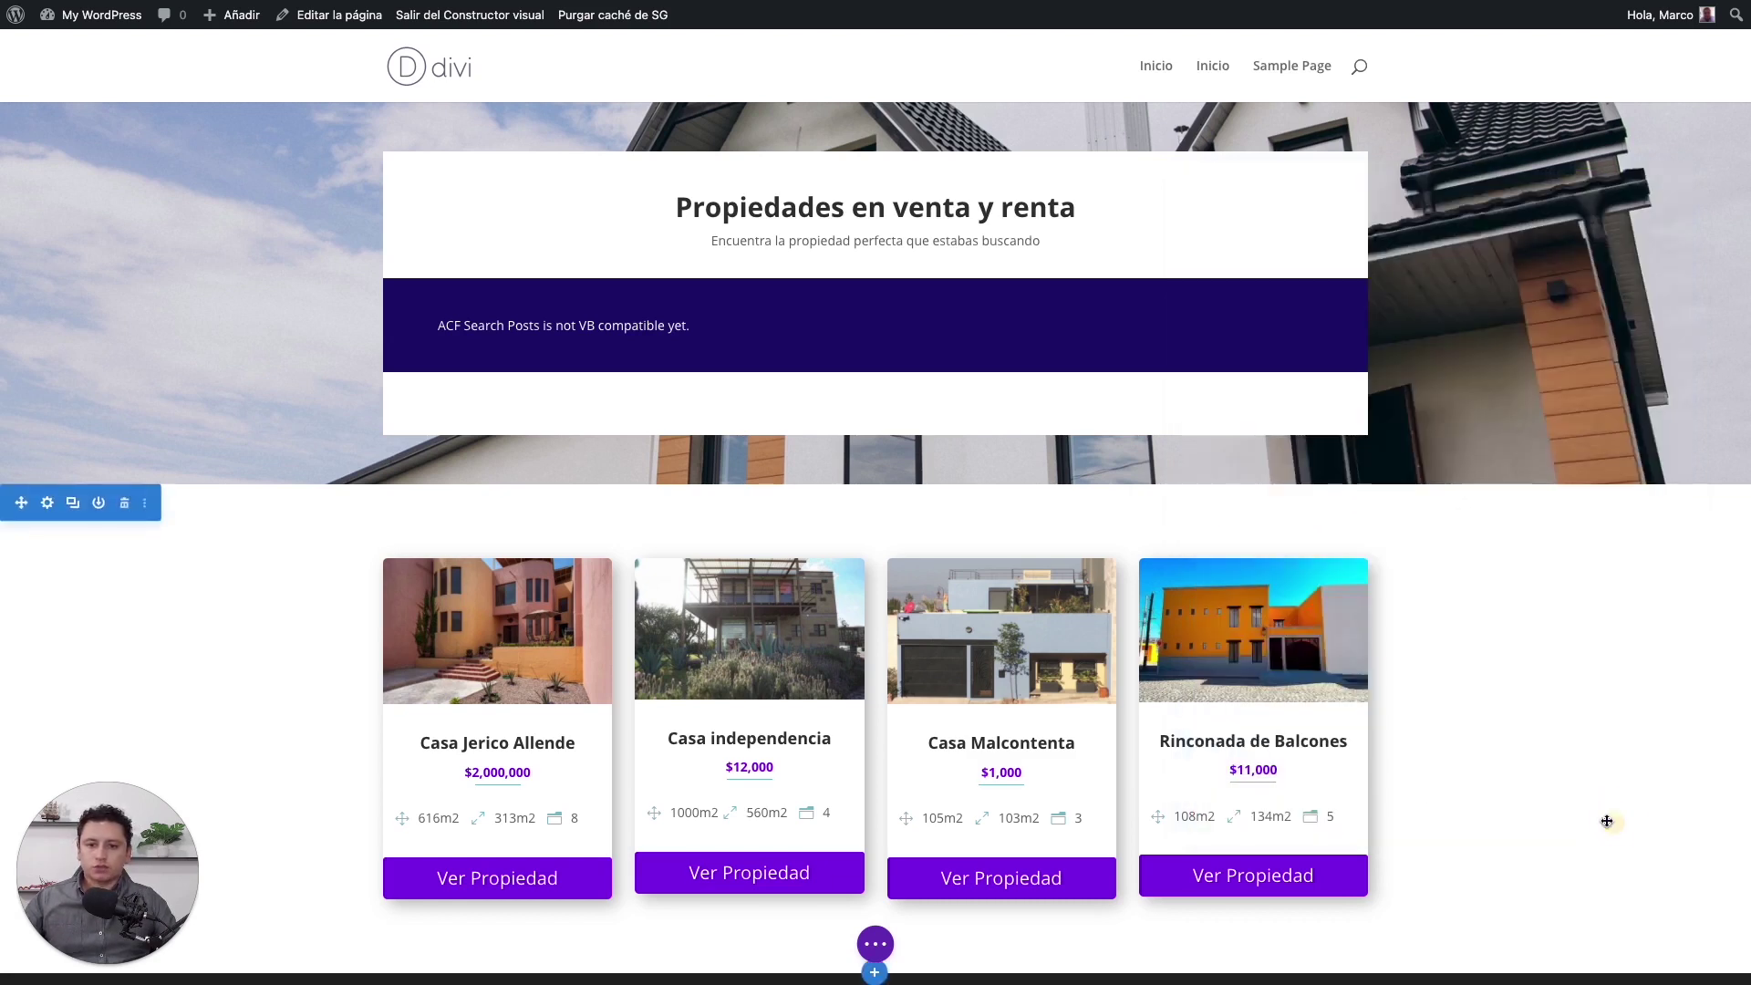
click(875, 944)
Save the page and confirm the live Tipo de Operación dropdown lists Renta and Venta
click(1686, 944)
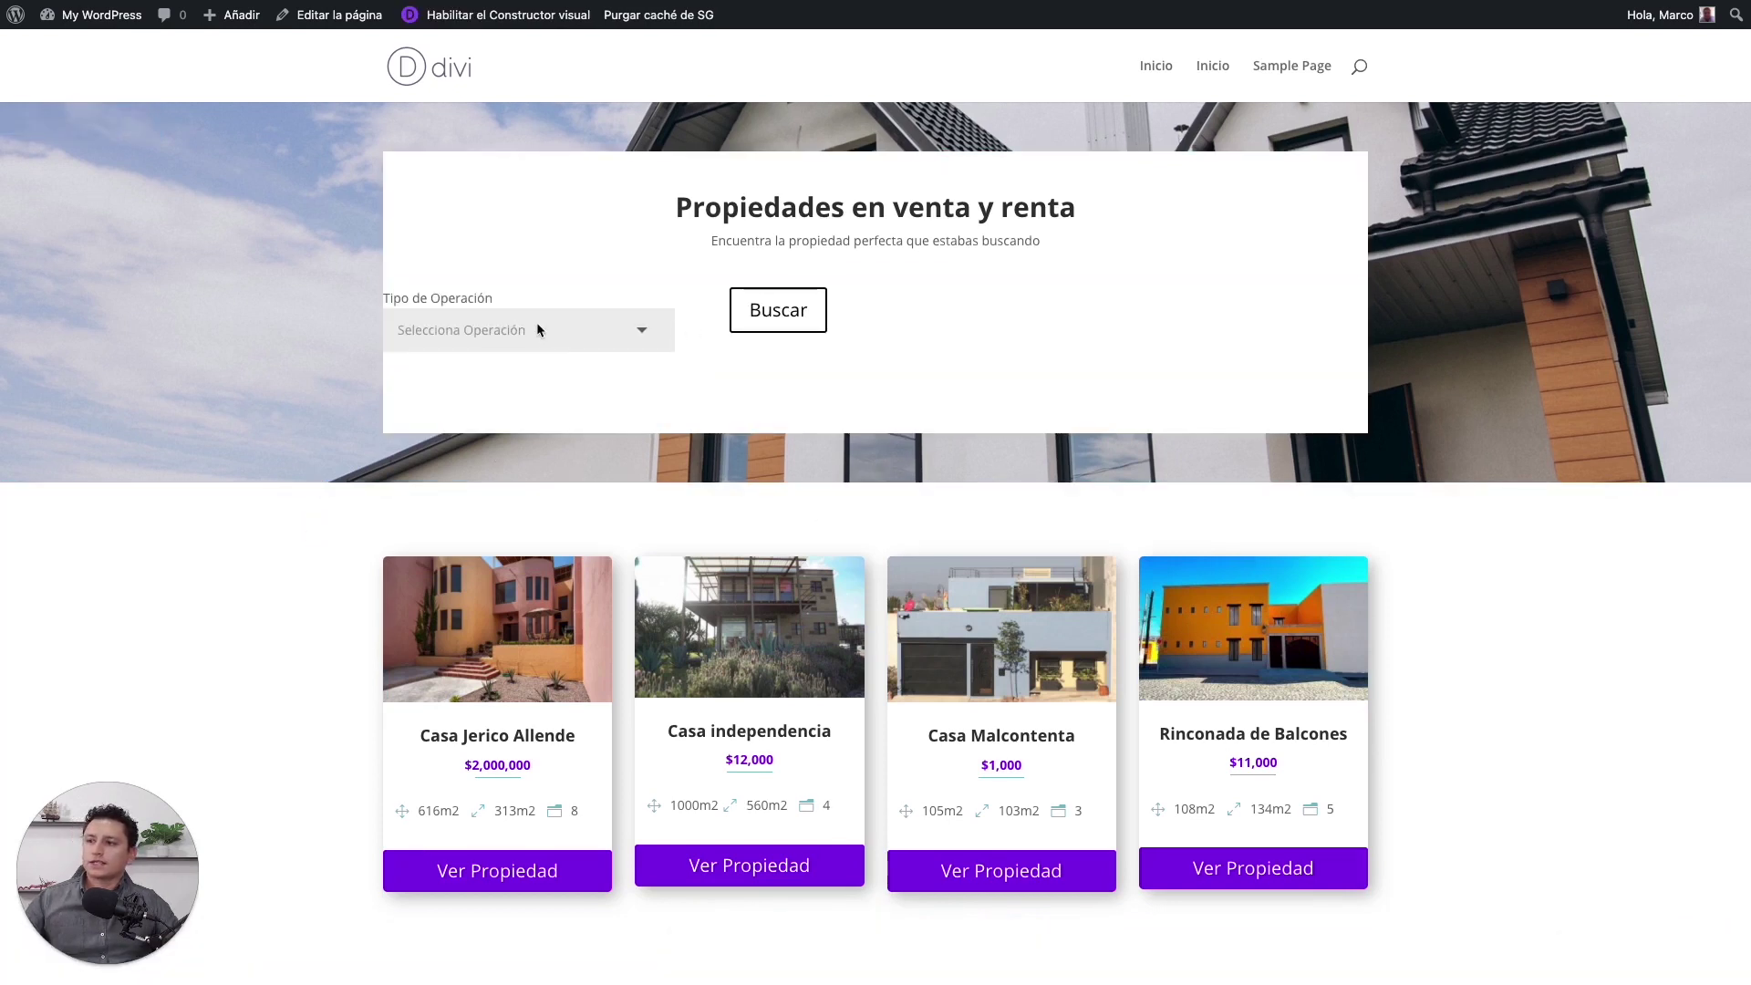
click(538, 328)
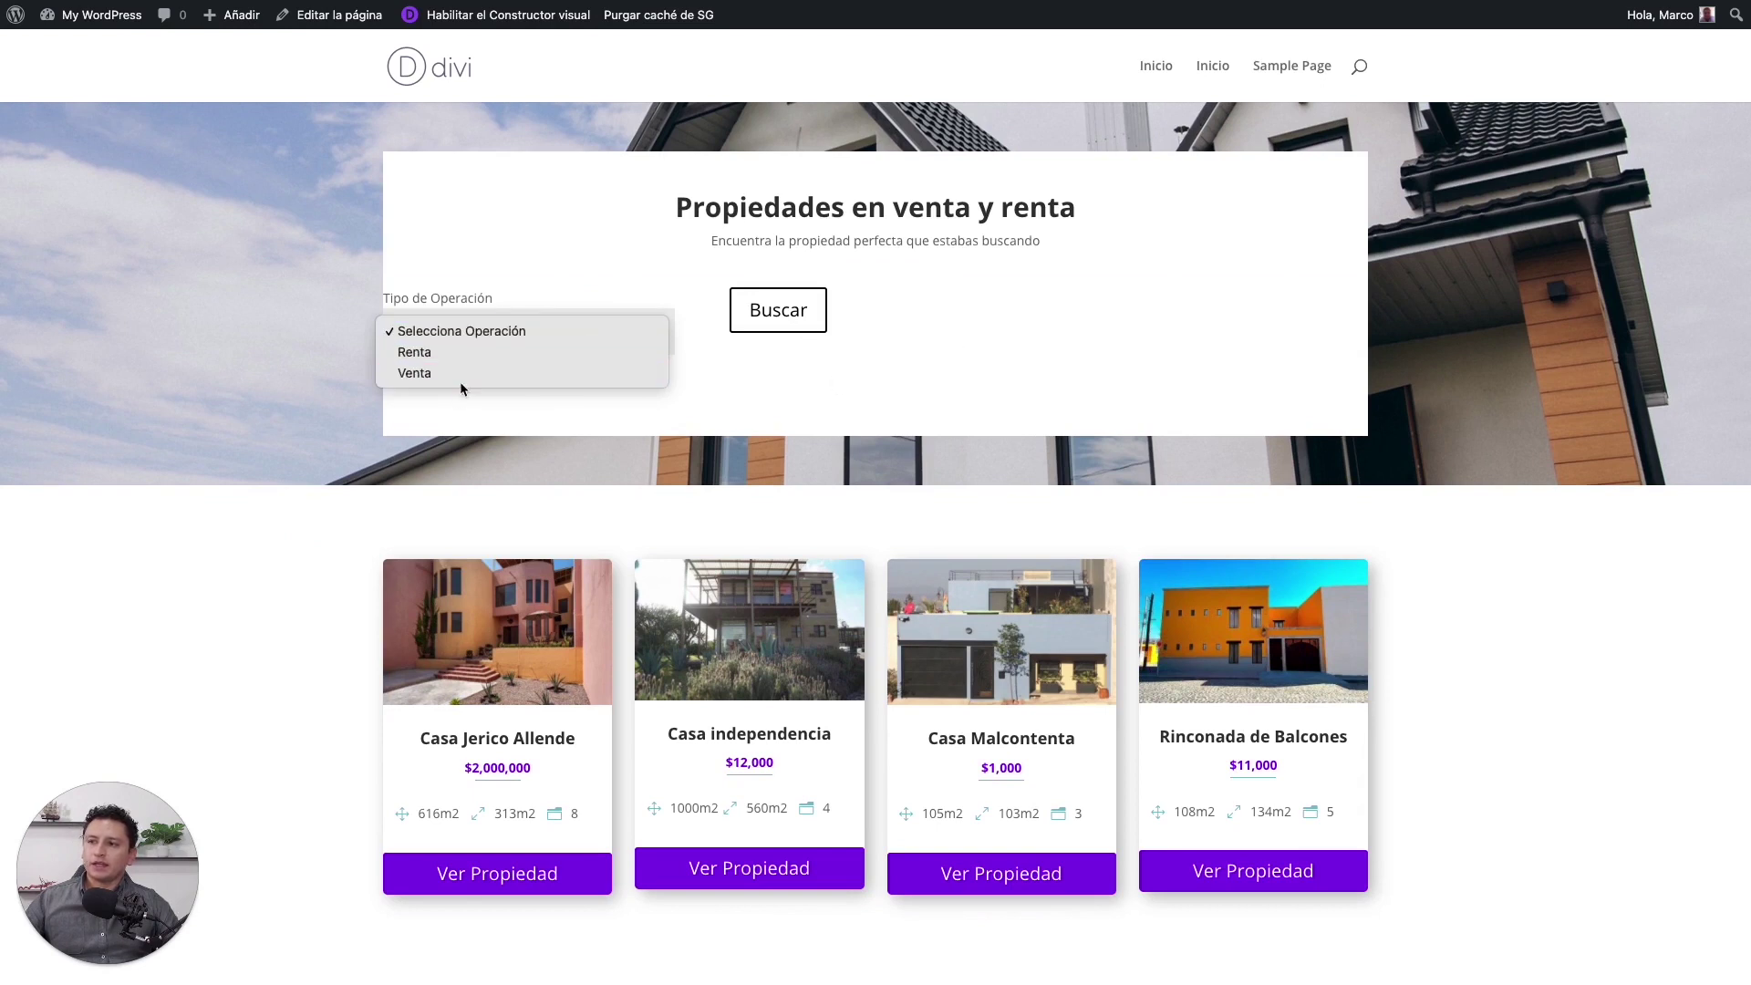
click(621, 271)
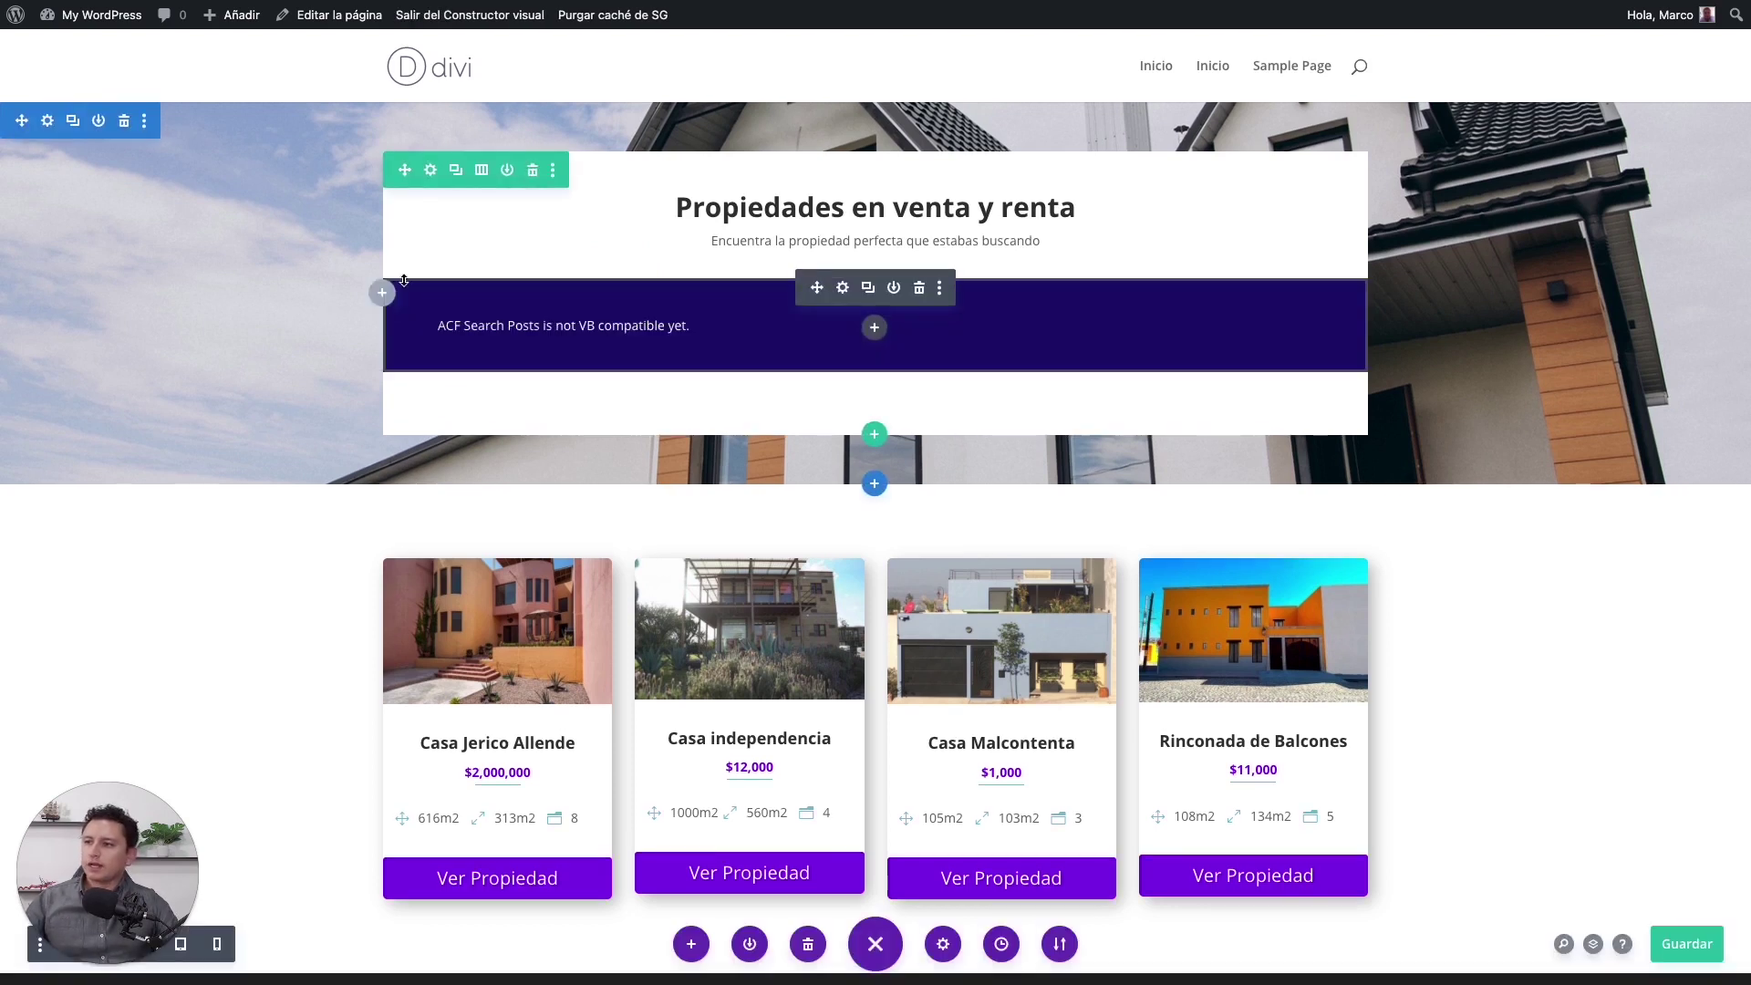
Give the search row 30px left and right padding under Diseño > Separación and save
click(431, 170)
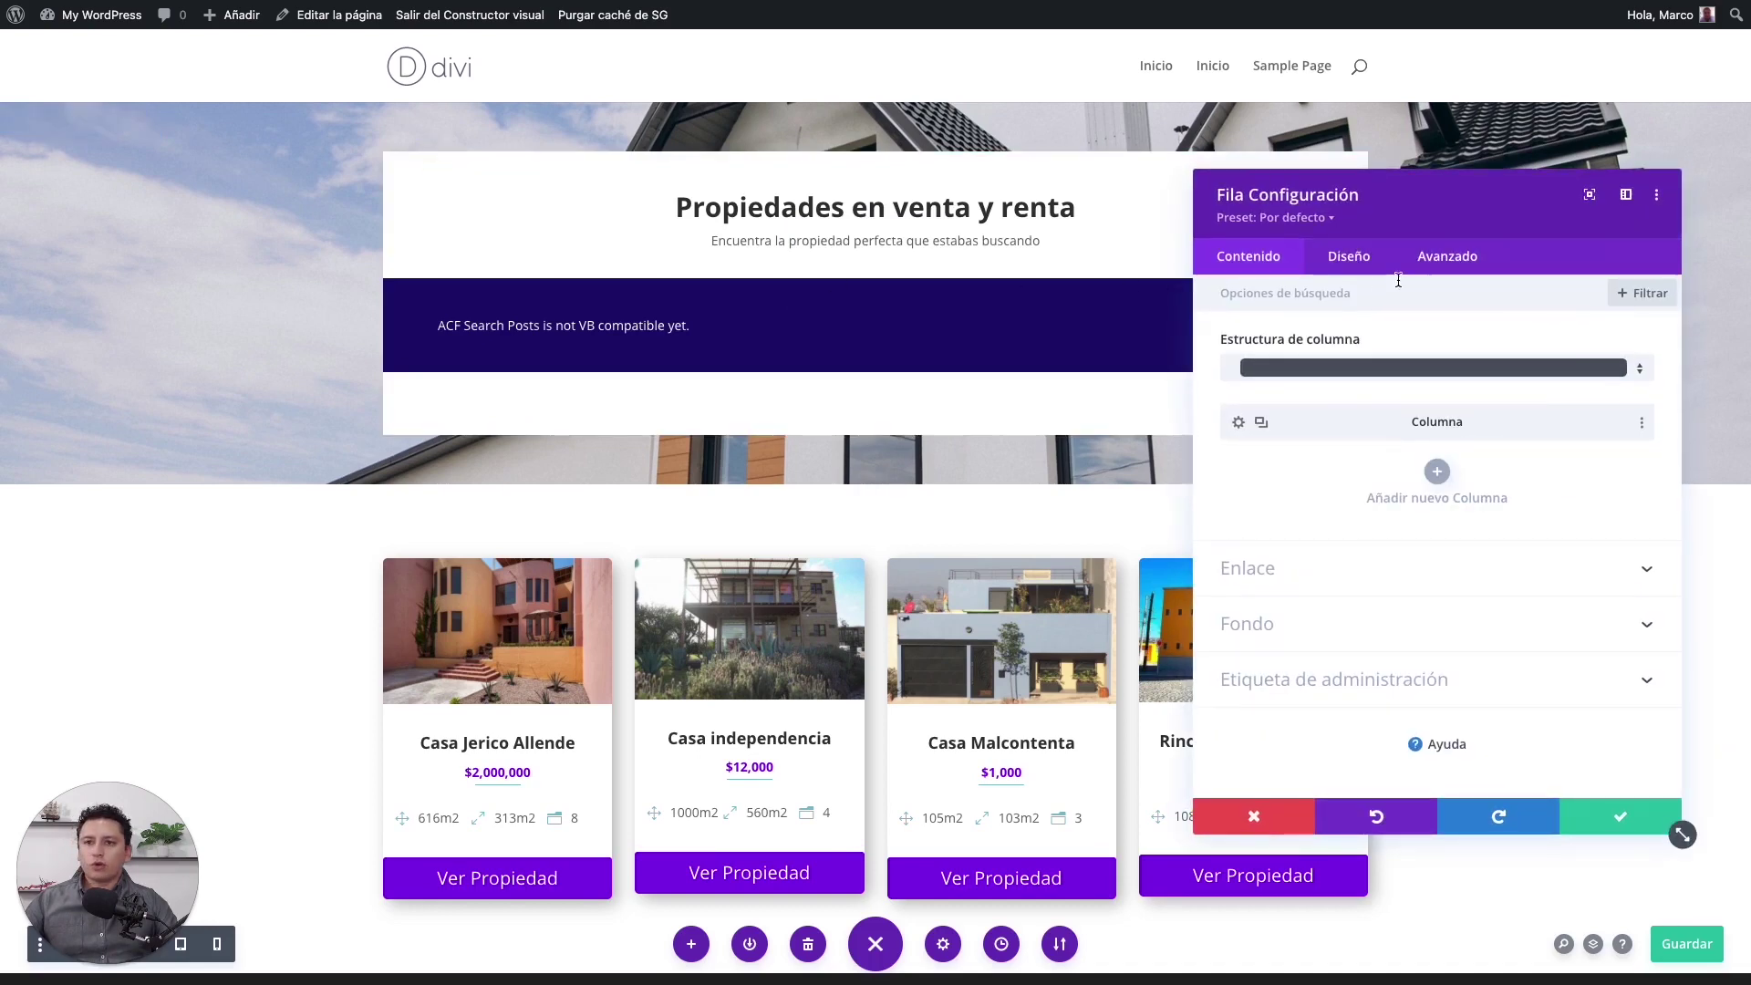
click(1355, 264)
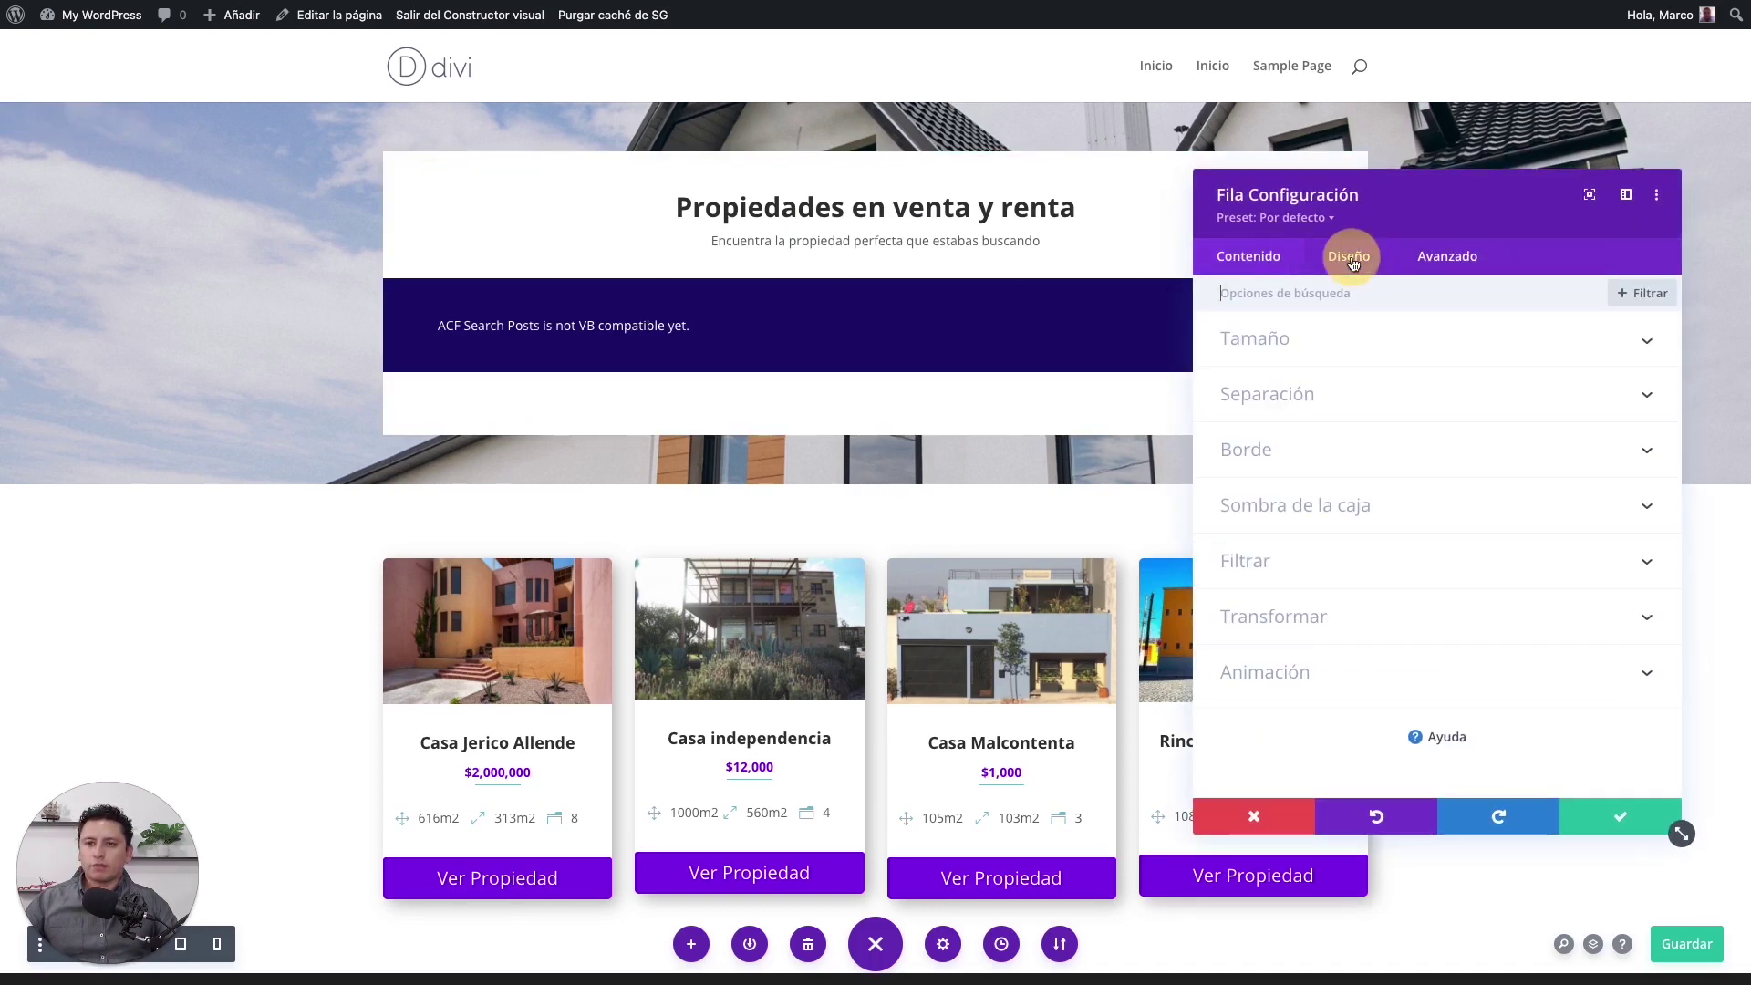
click(1293, 415)
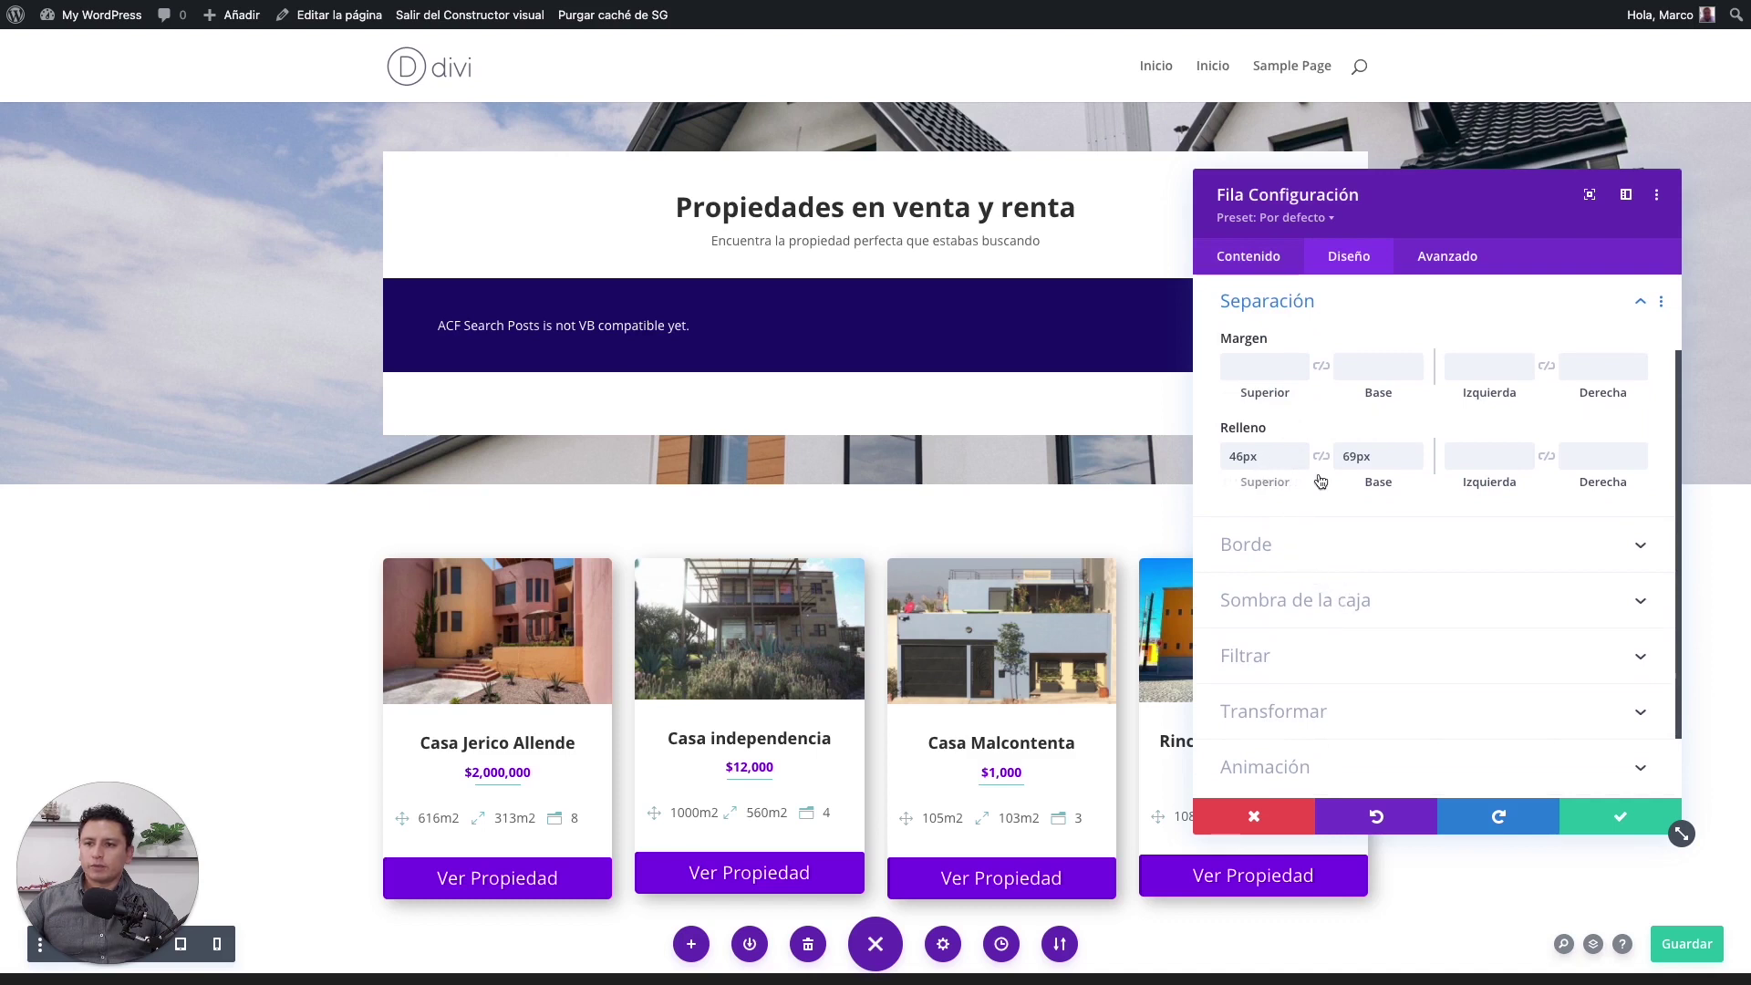
click(1502, 454)
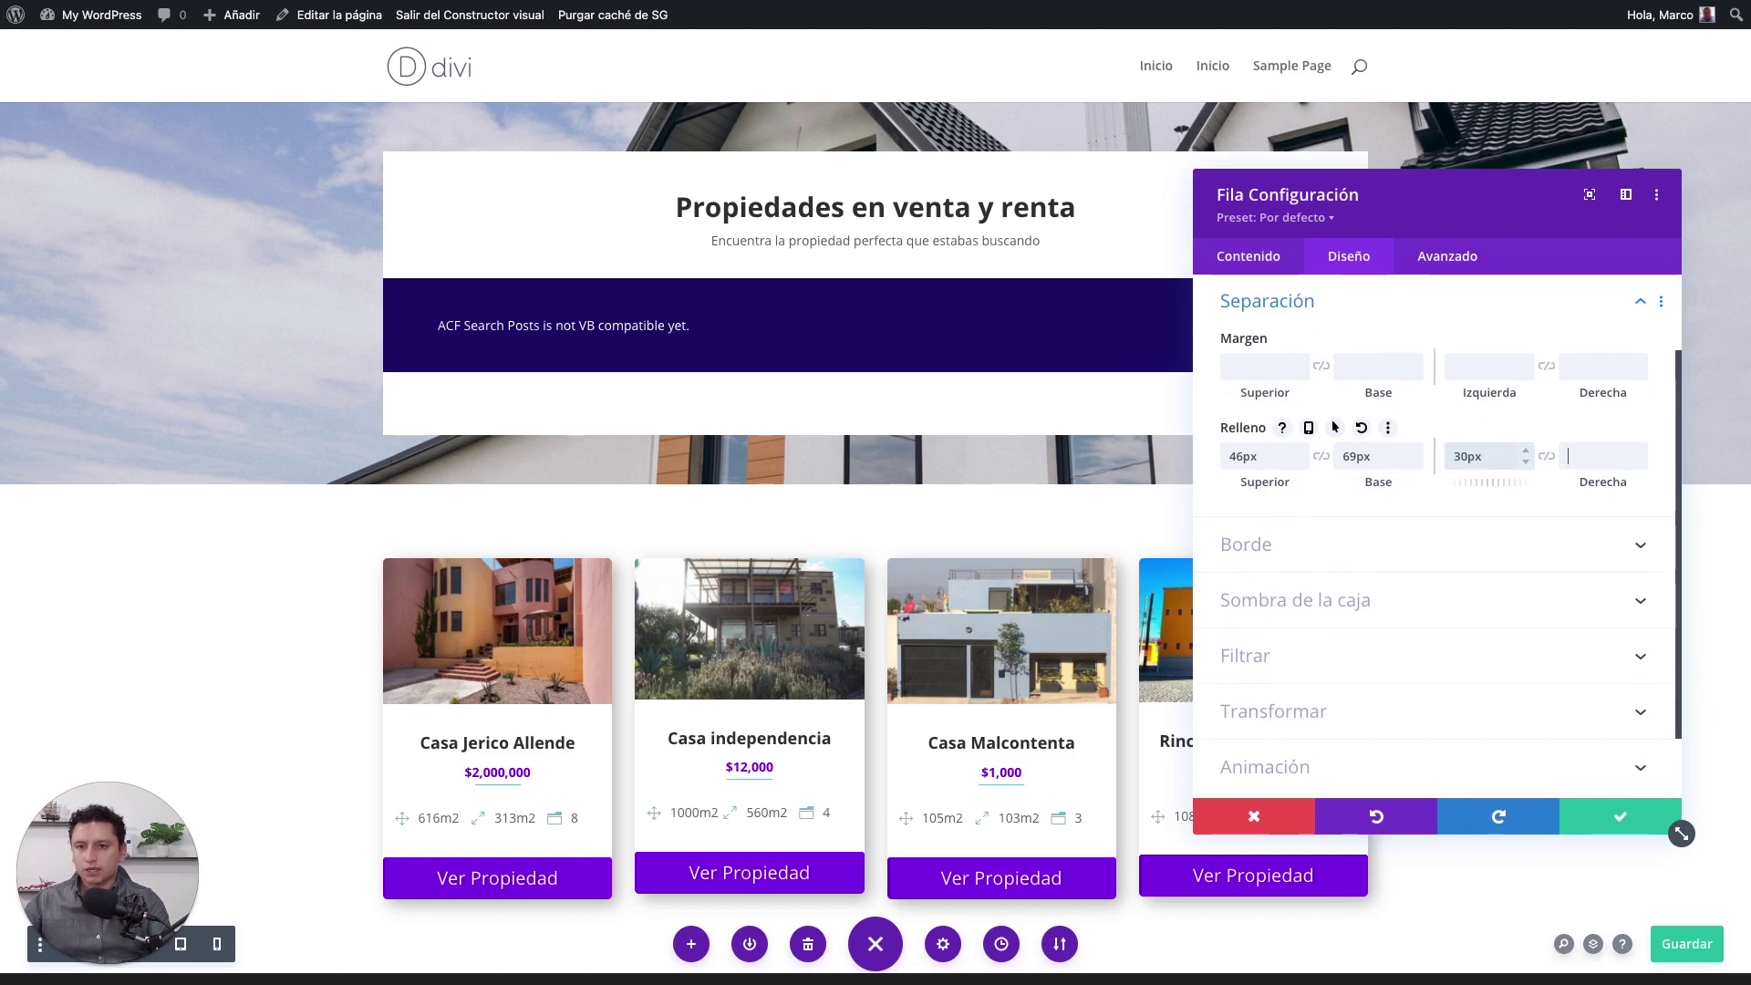
text(30px)
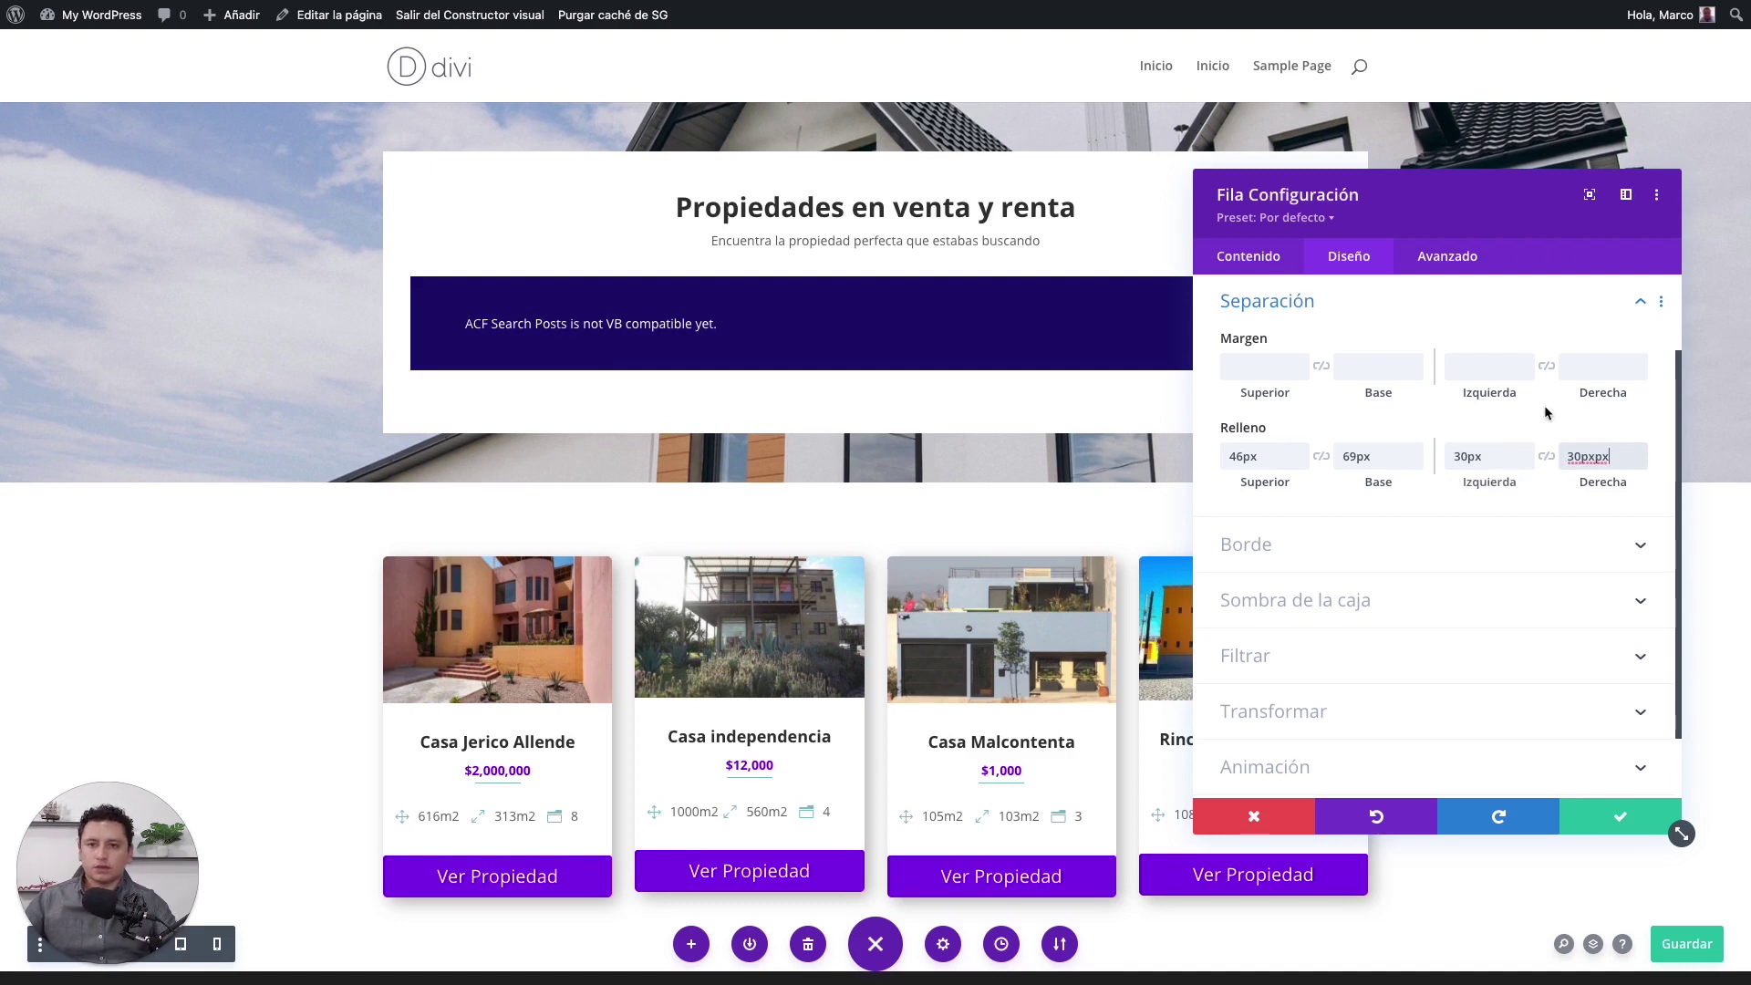
click(1615, 823)
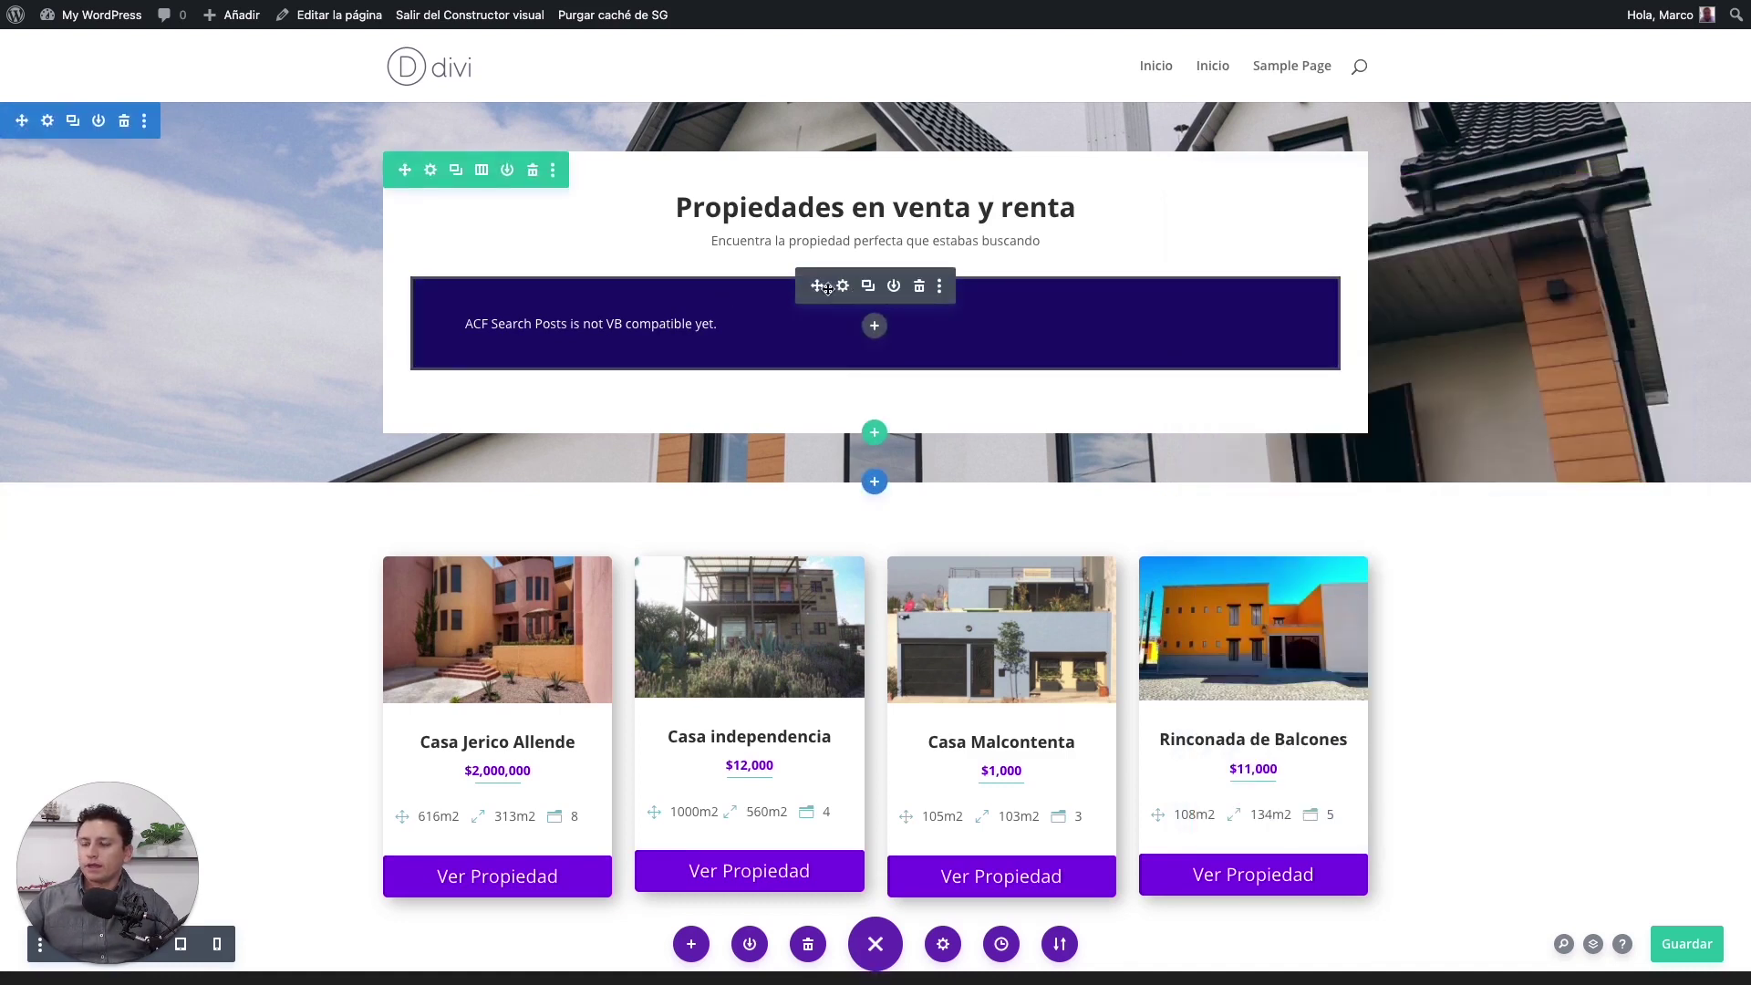
Add a search item 'Tipo de Propiedad' filtering Propiedades by the Tipo de Propiedad ACF field
click(840, 288)
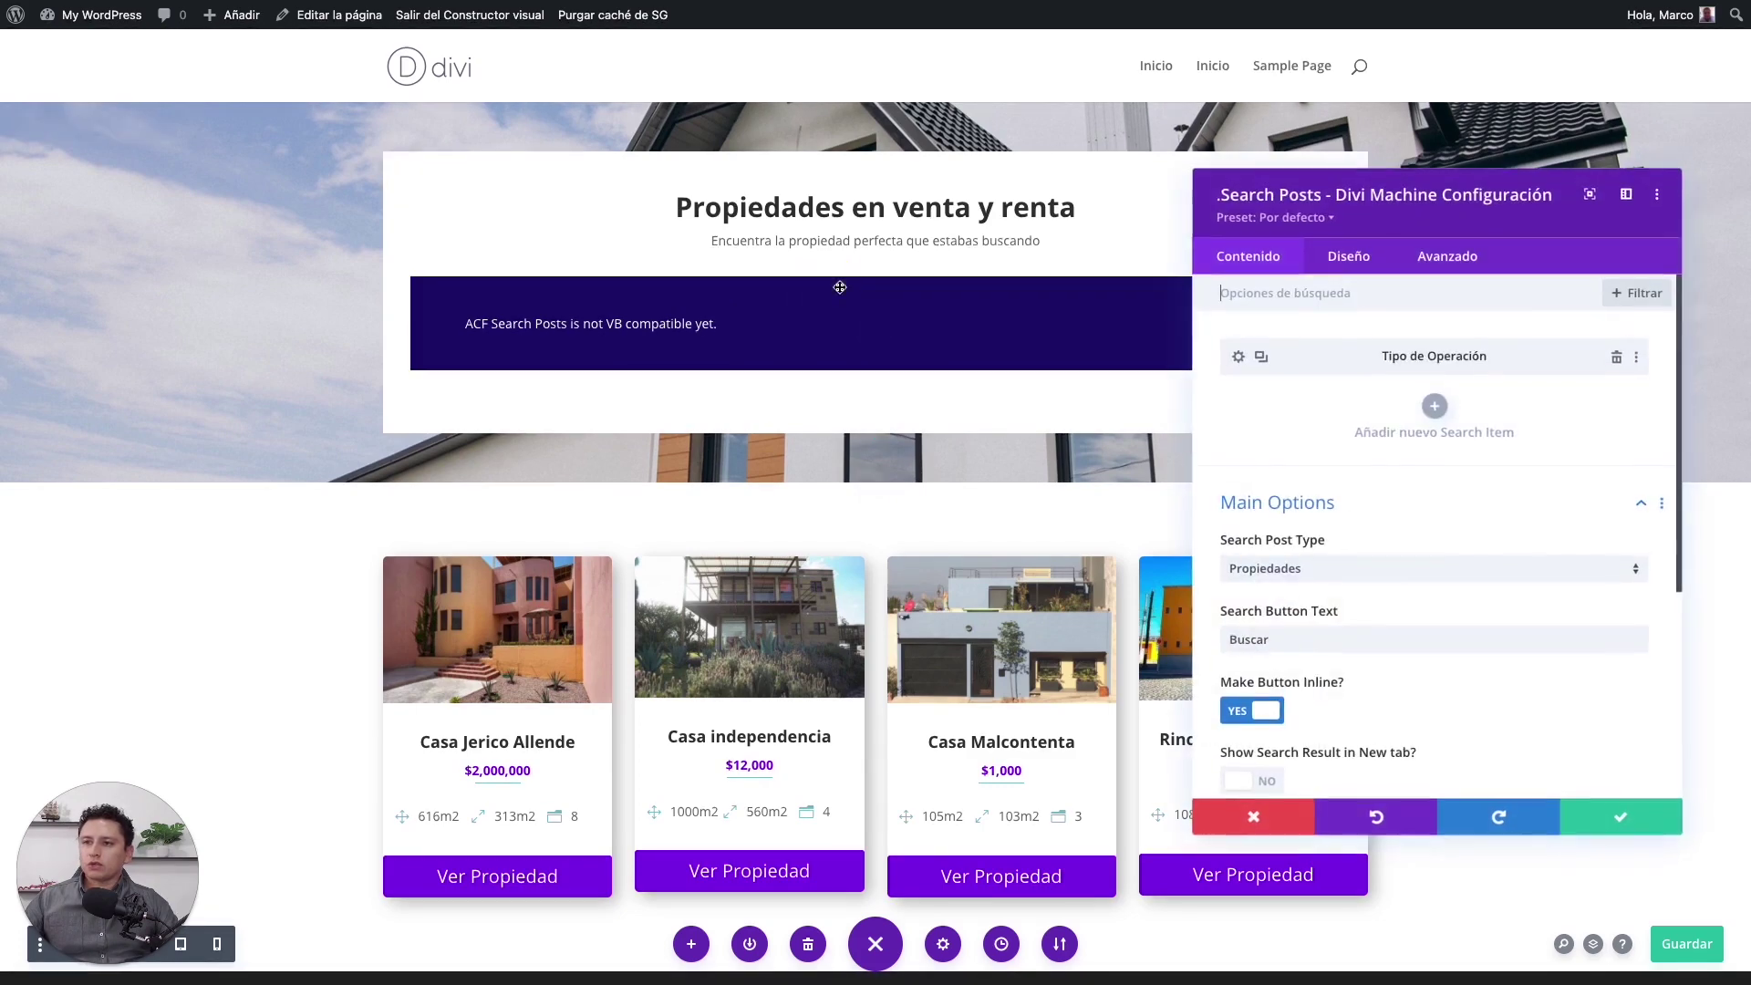
click(1436, 407)
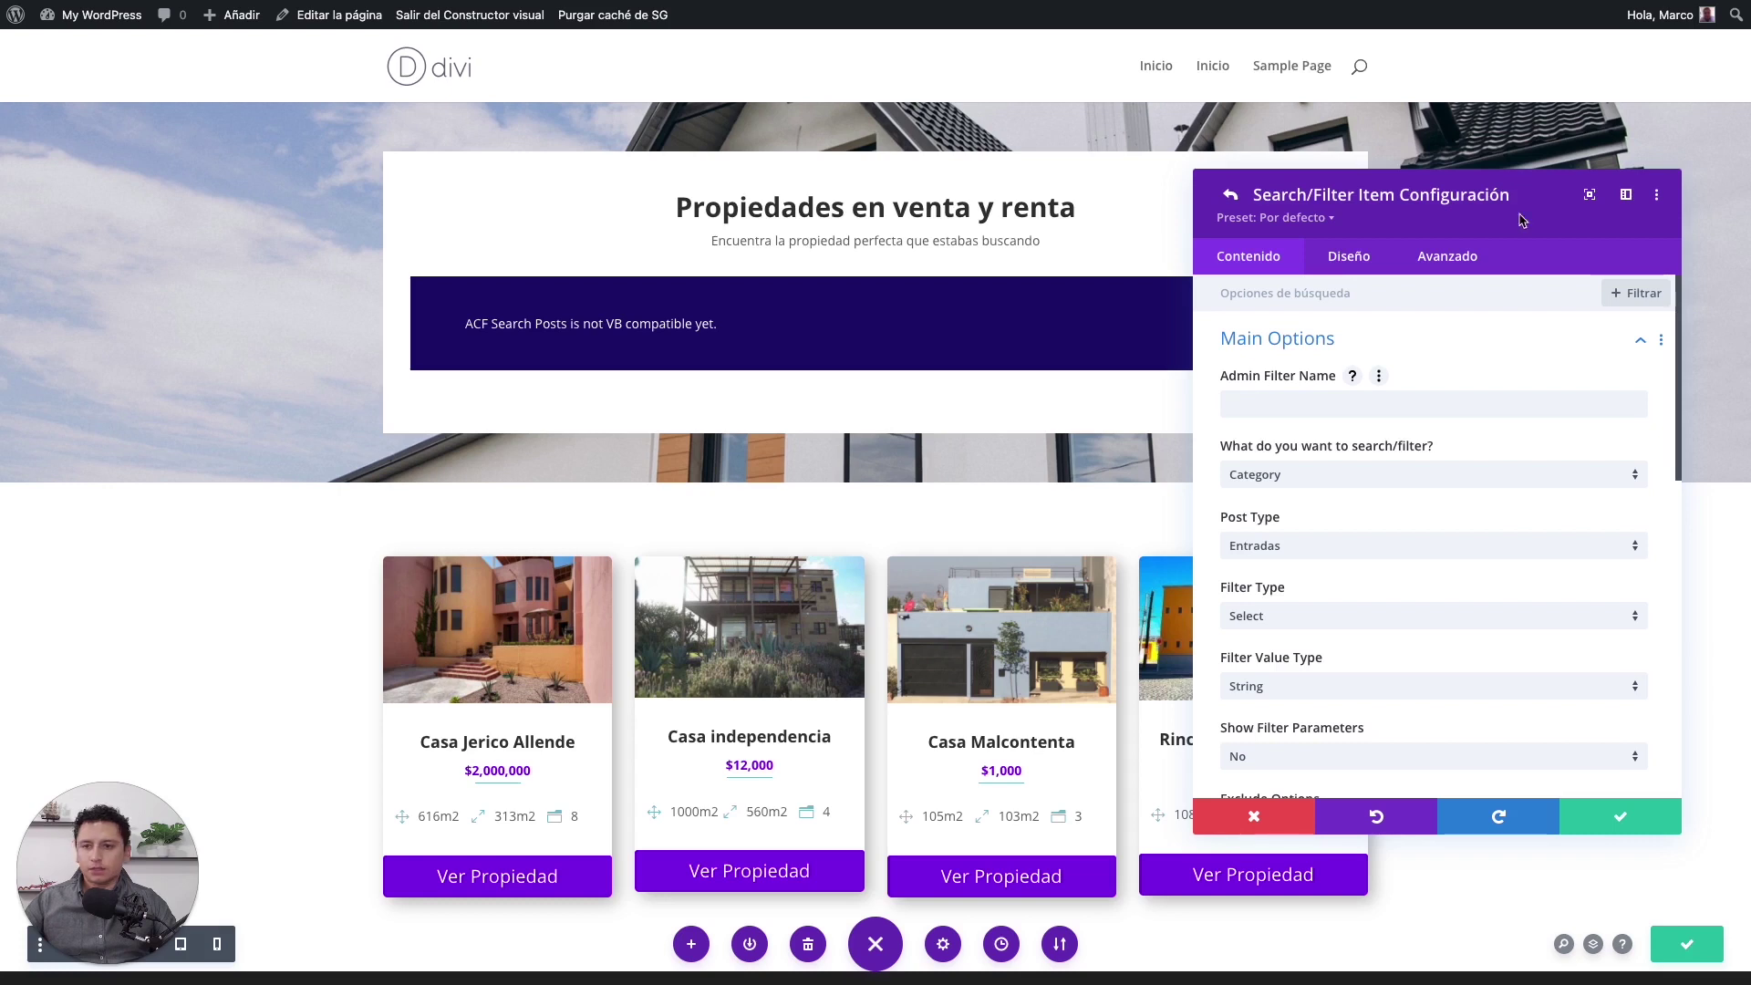
click(1359, 406)
text(Ti)
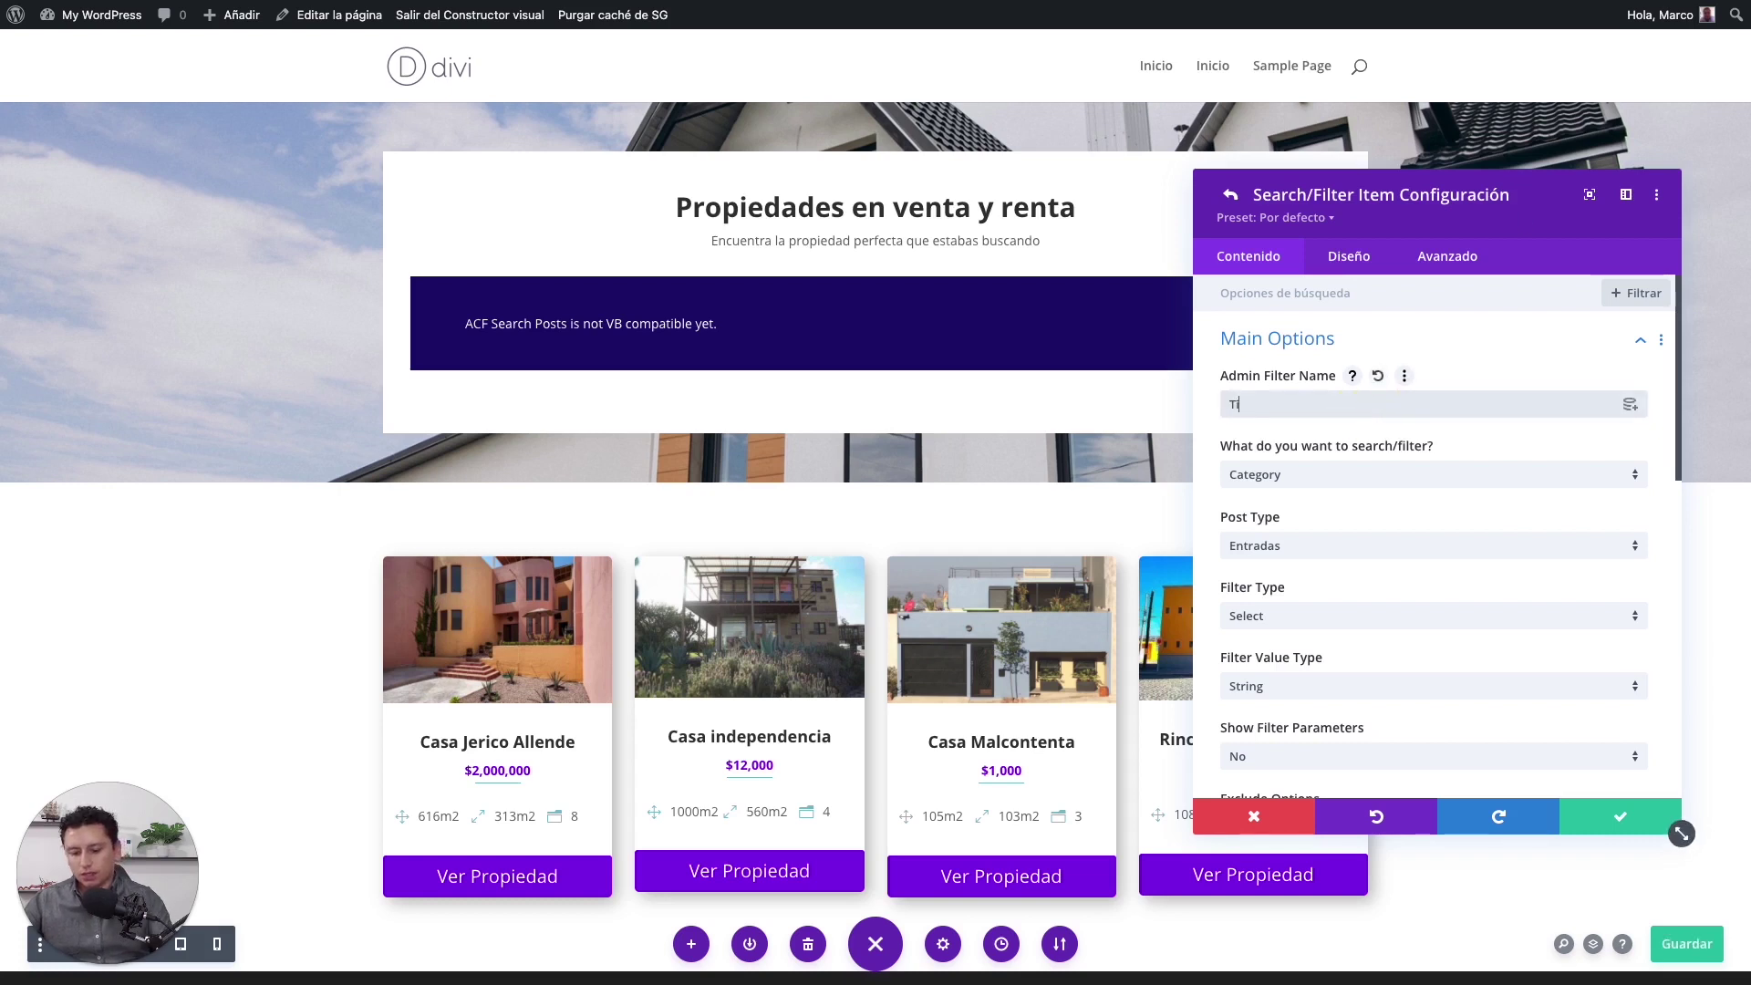
text(po de Propiedad)
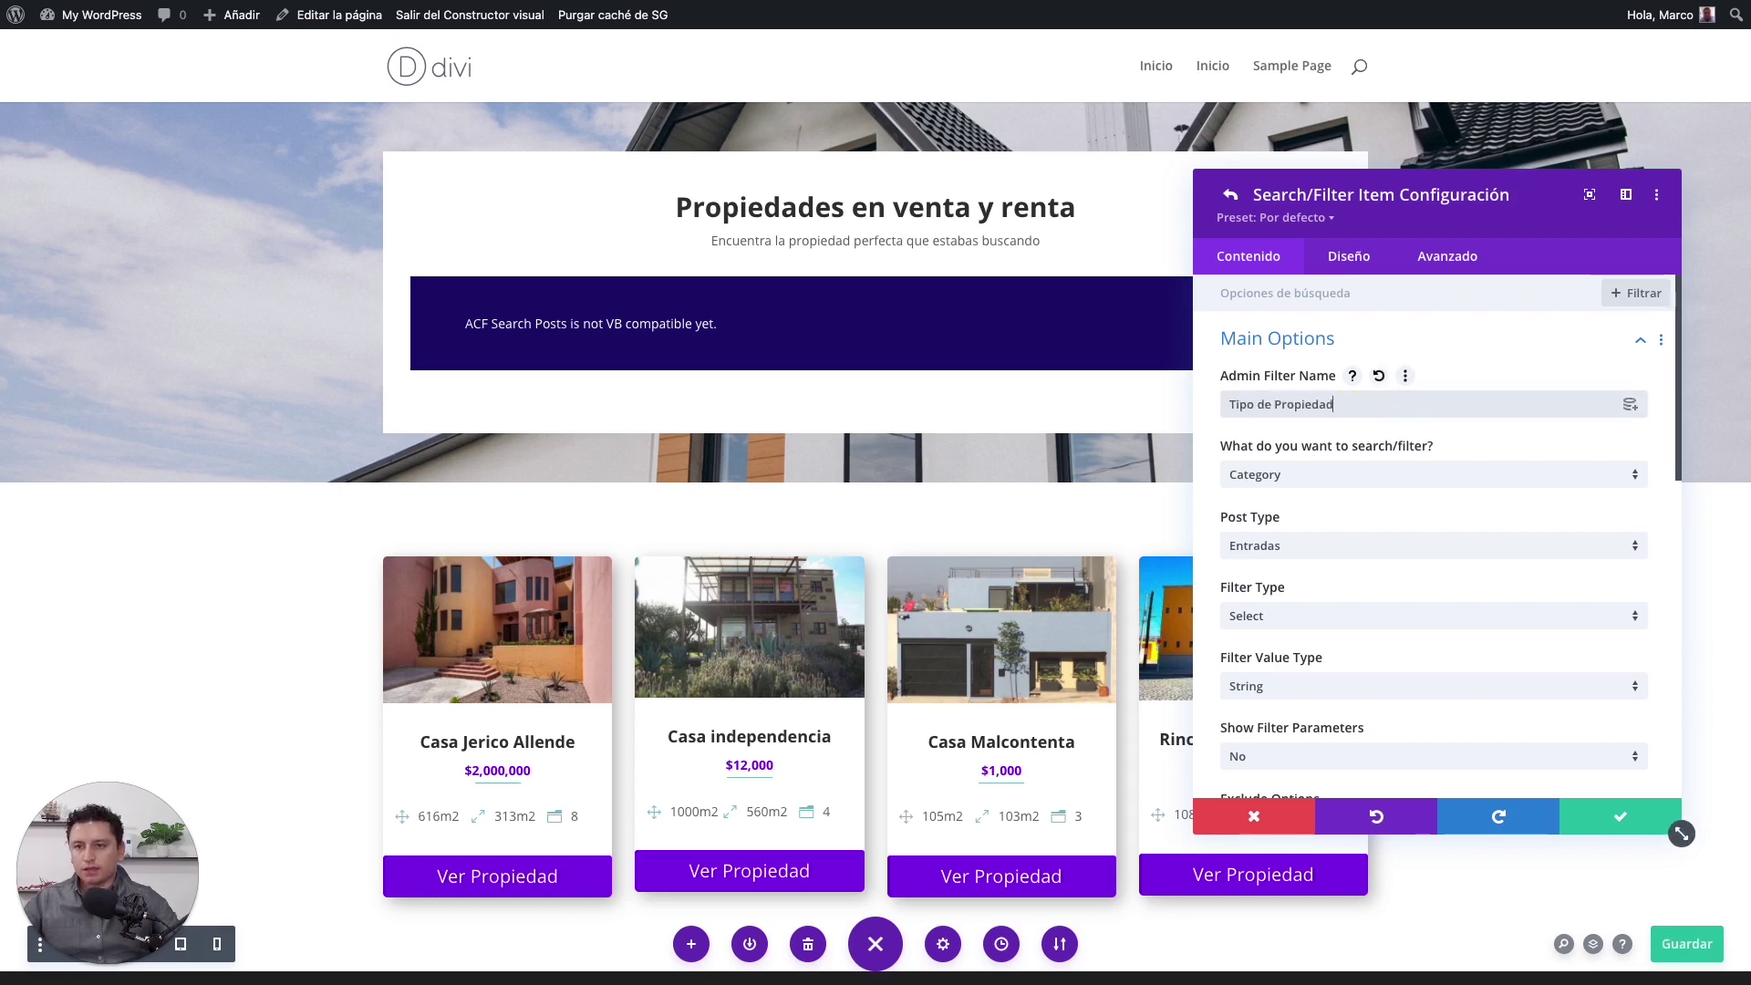
click(1313, 475)
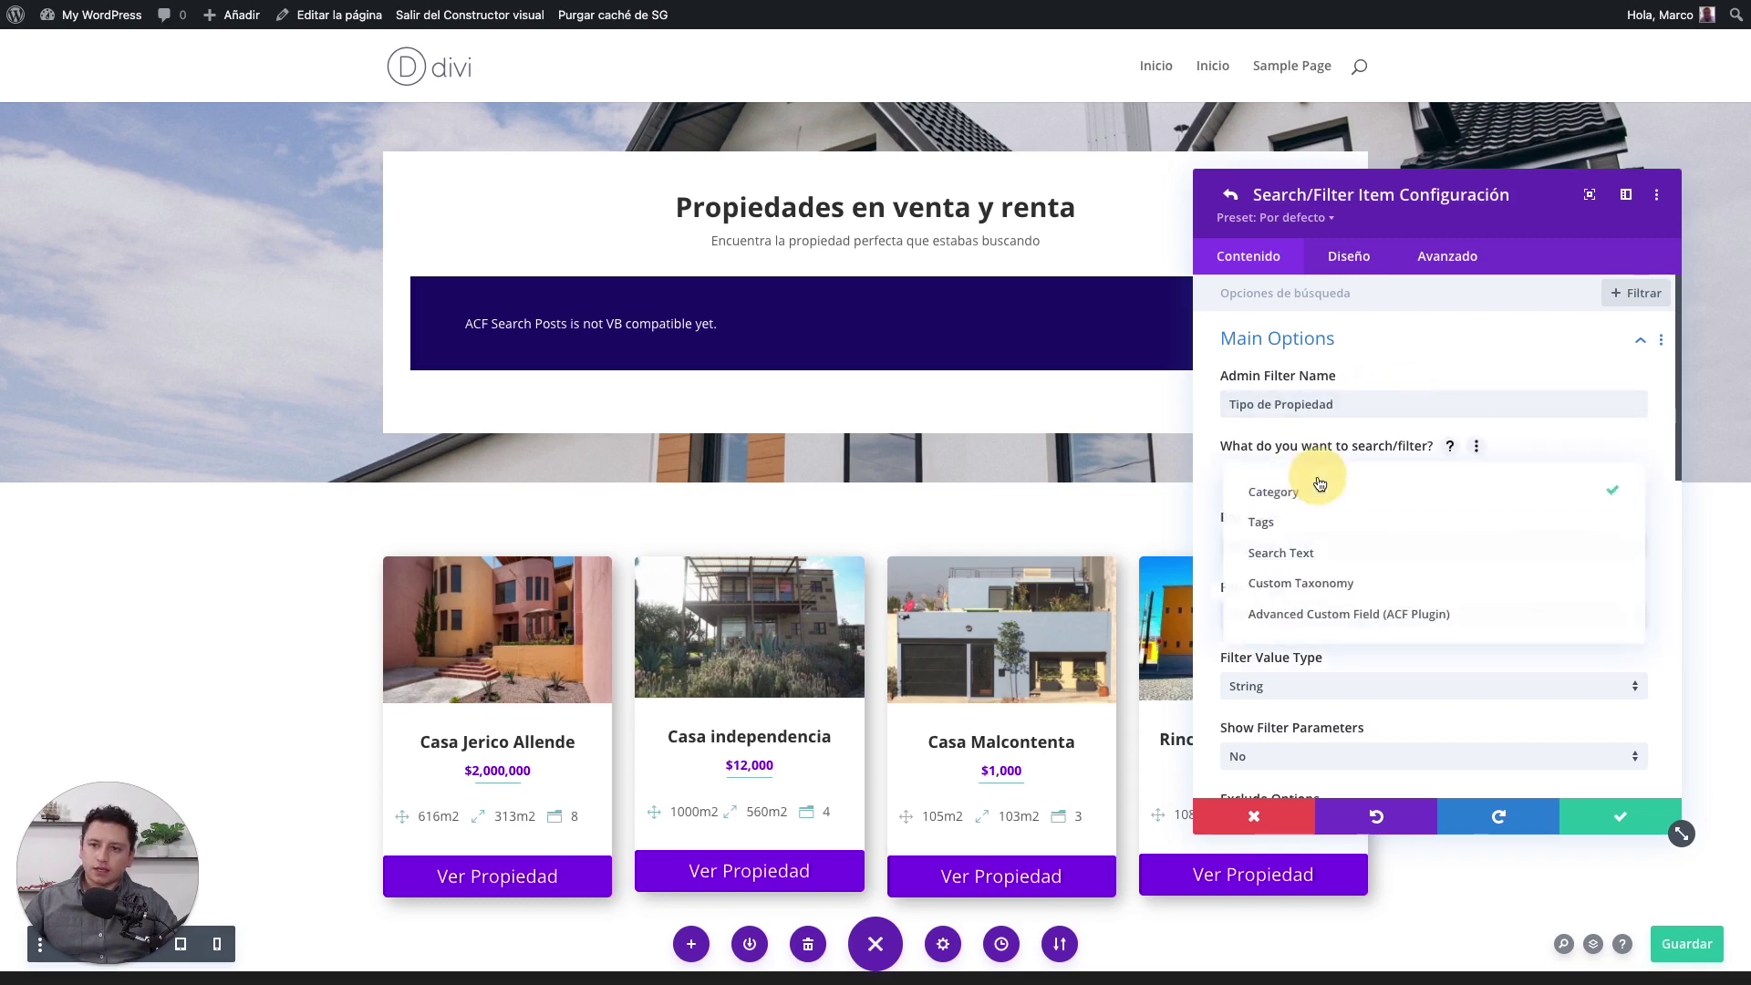
click(1322, 615)
click(1289, 547)
click(1290, 720)
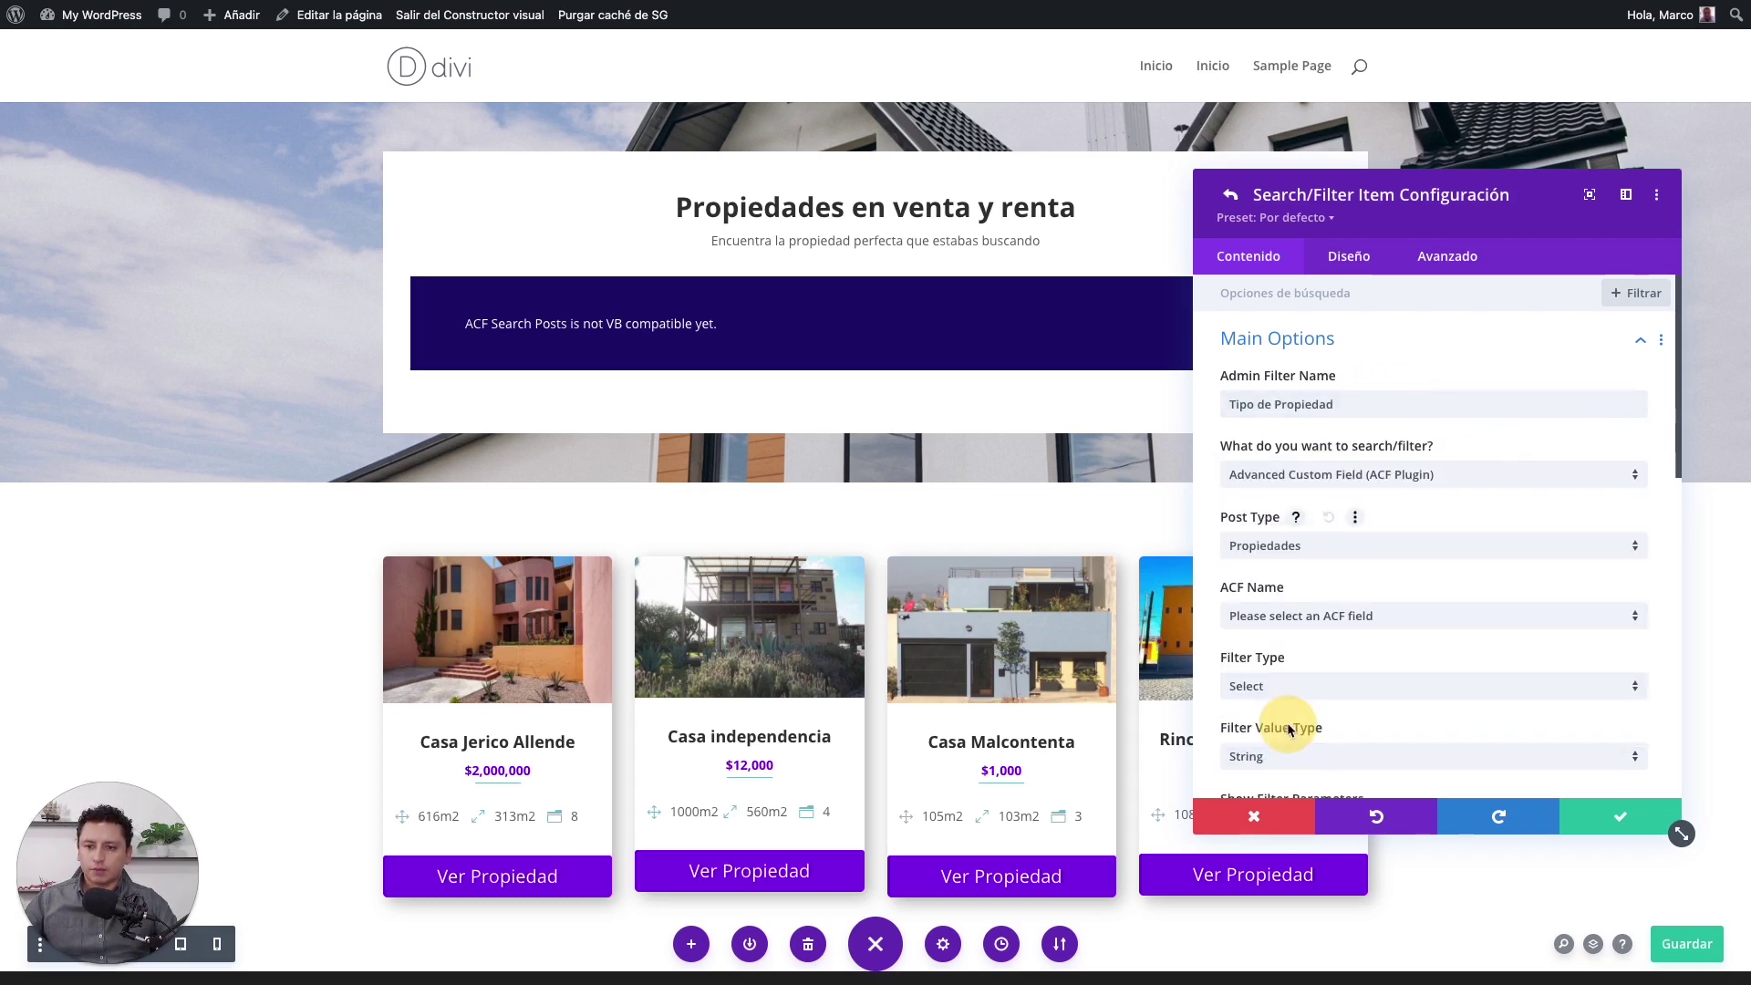
click(1276, 613)
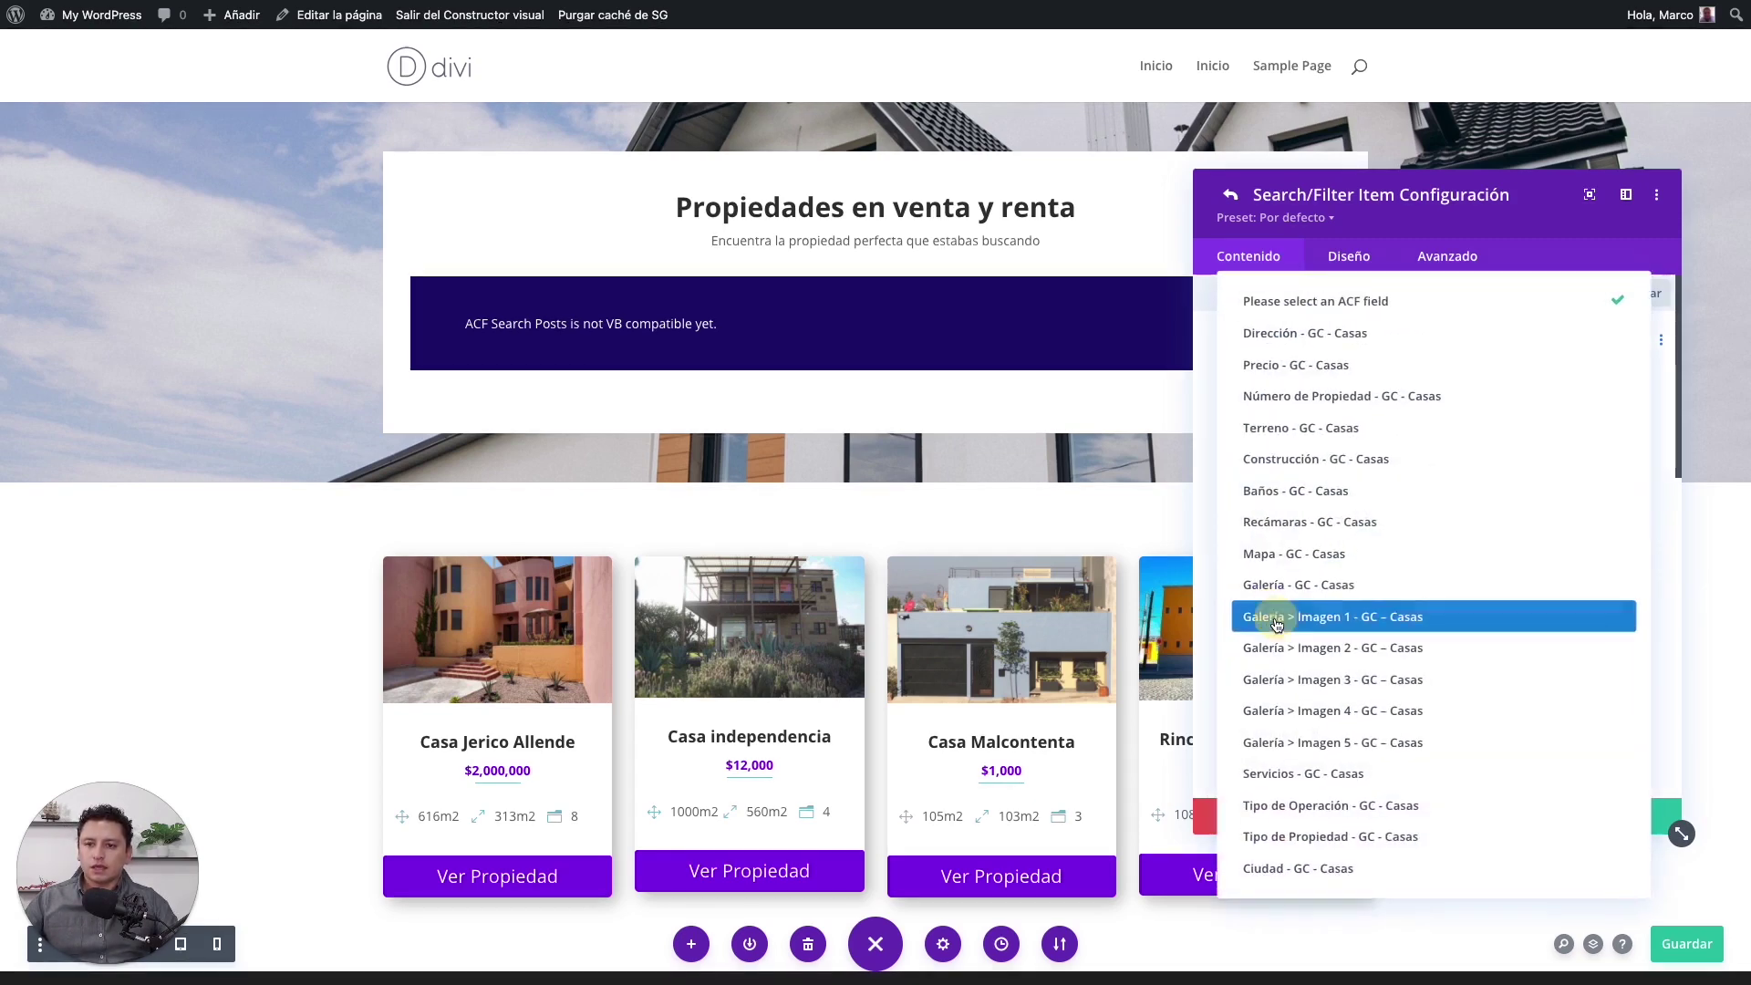
click(1323, 832)
Make the Tipo de Propiedad filter Third (1/3) wide with first option 'Seleccionar Tipo'
scroll(1312, 683, down, 3)
scroll(1312, 682, down, 10)
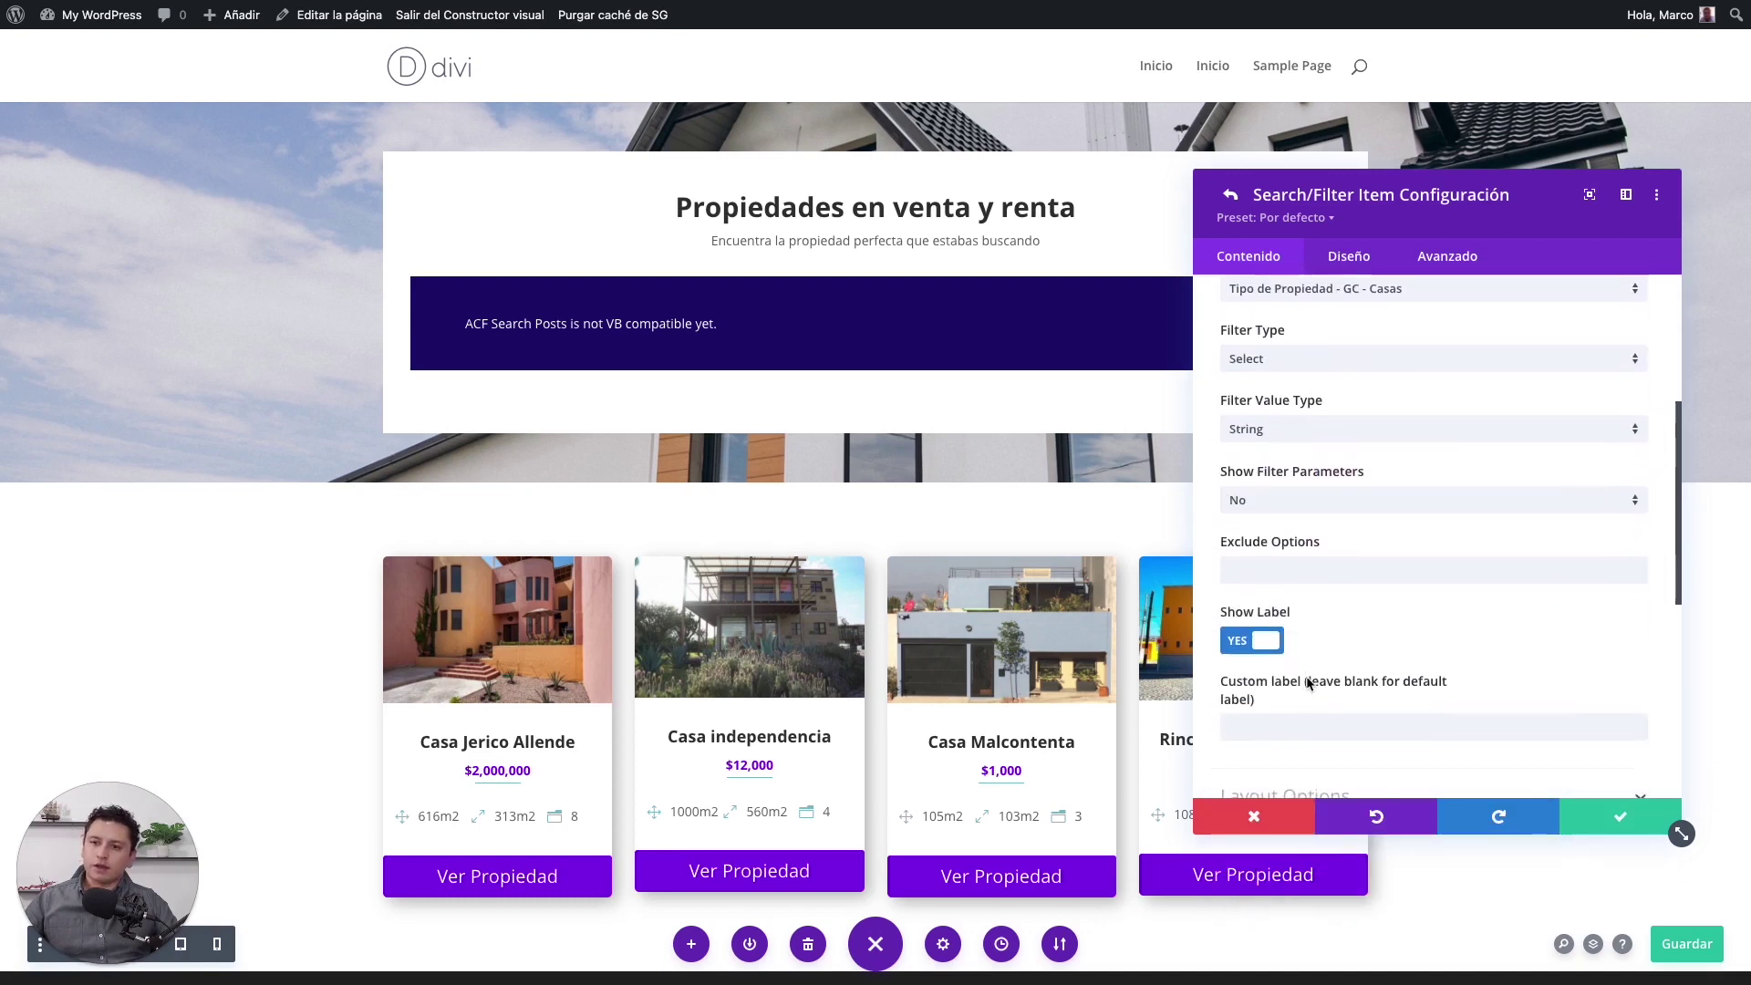
scroll(1313, 511, up, 1)
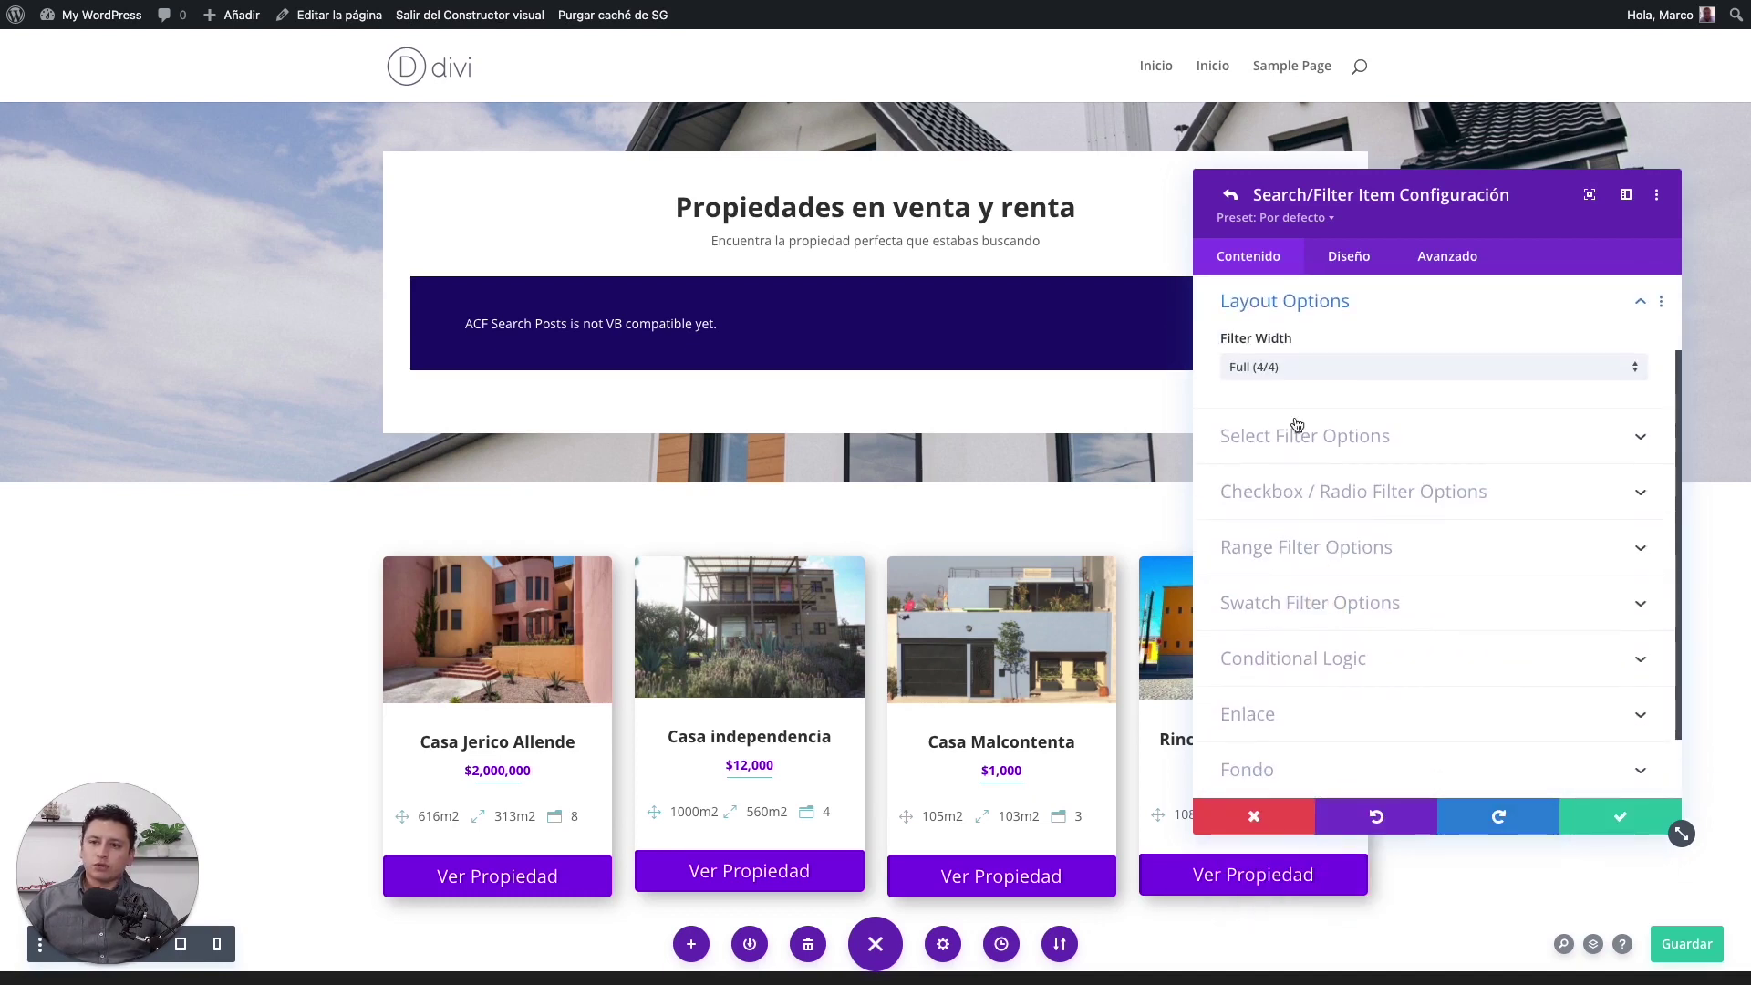
click(1340, 364)
click(1298, 510)
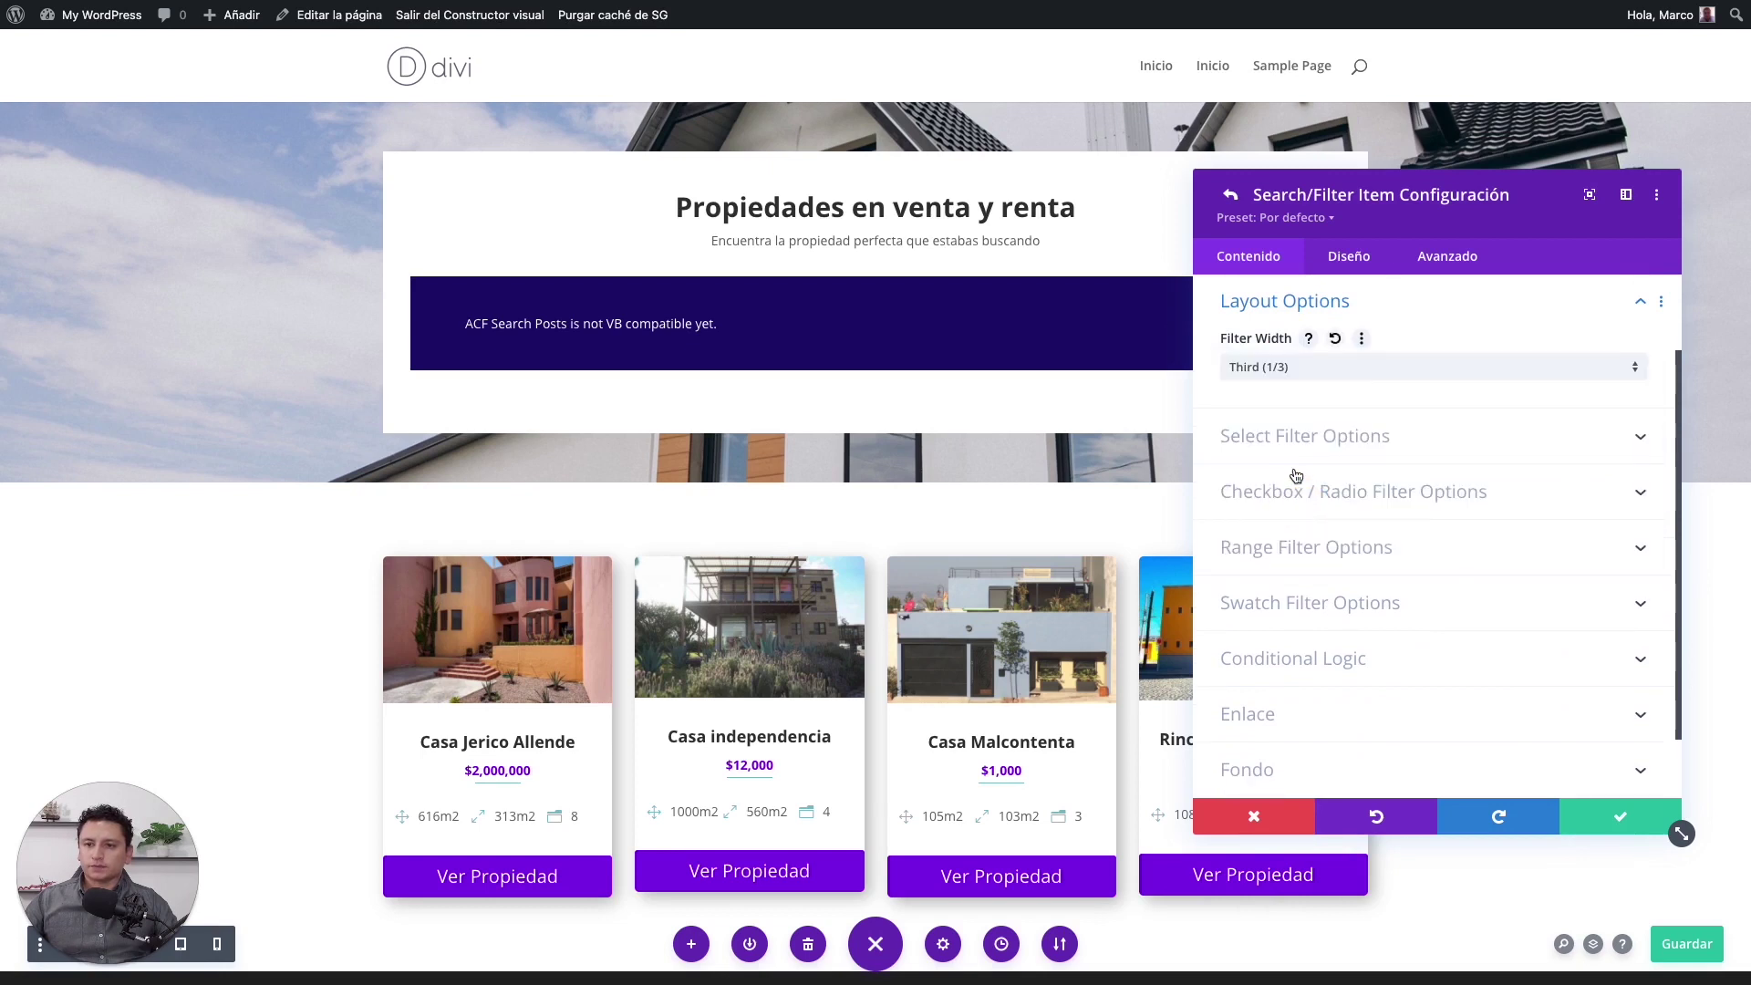
click(1300, 437)
text(Seleccionar Tipo)
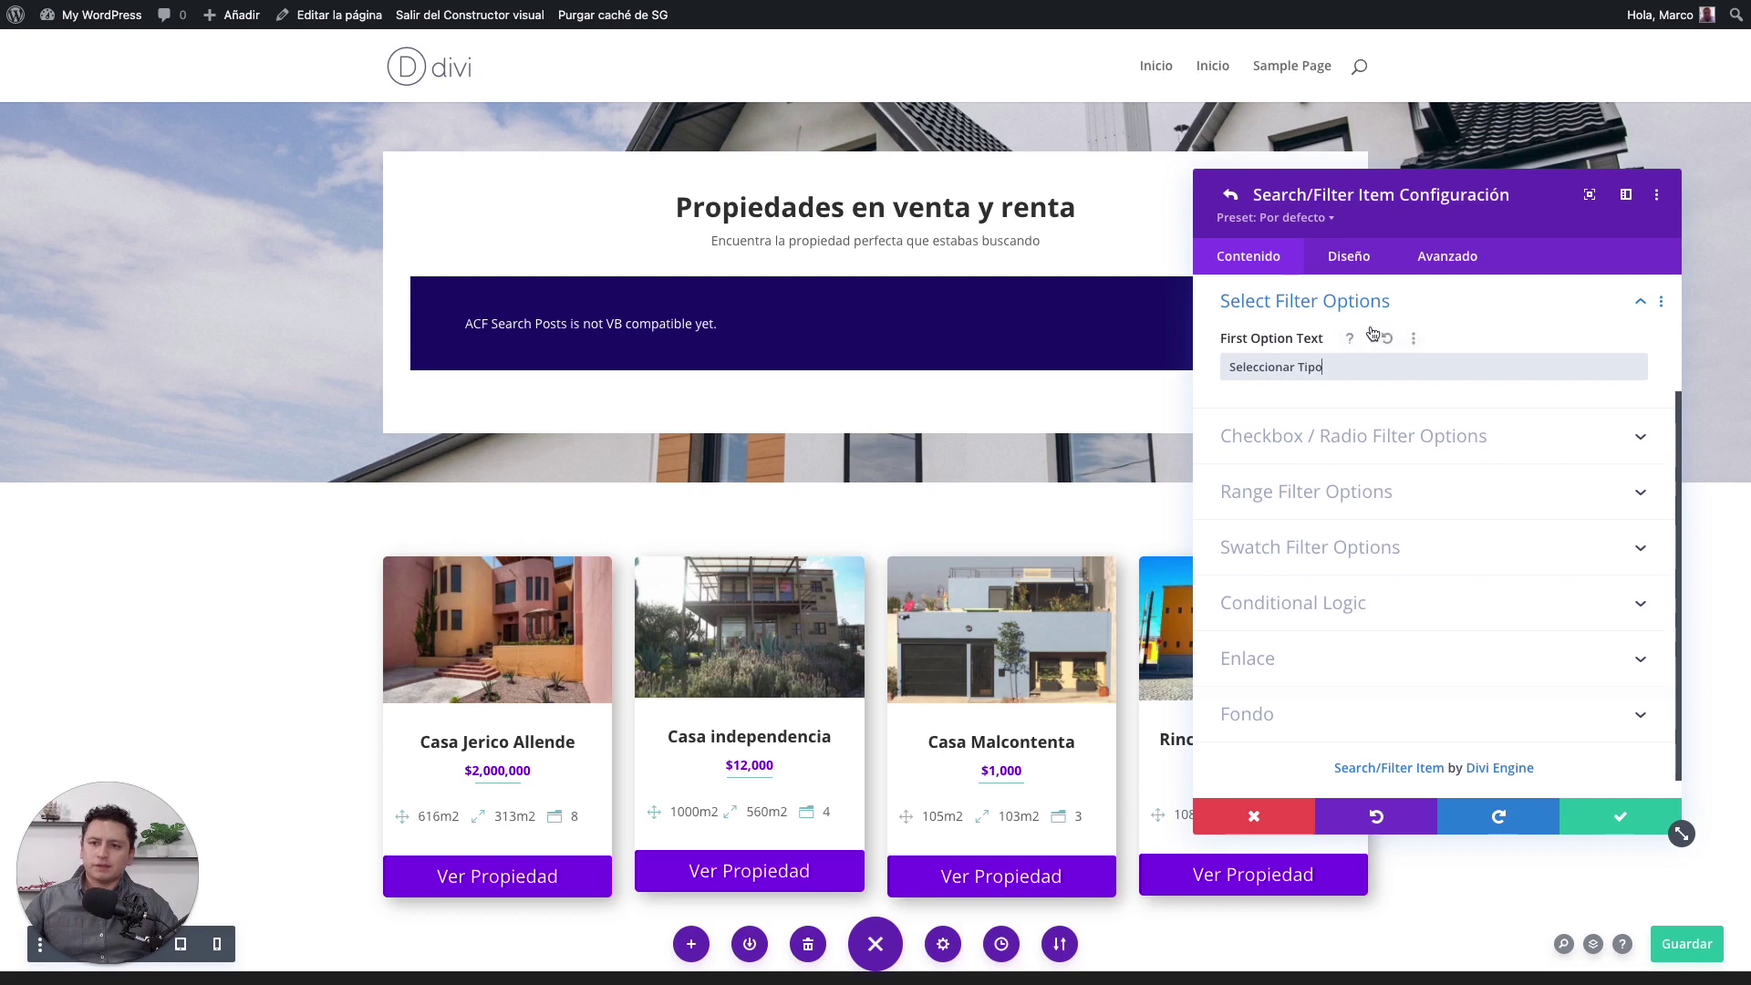
click(1228, 196)
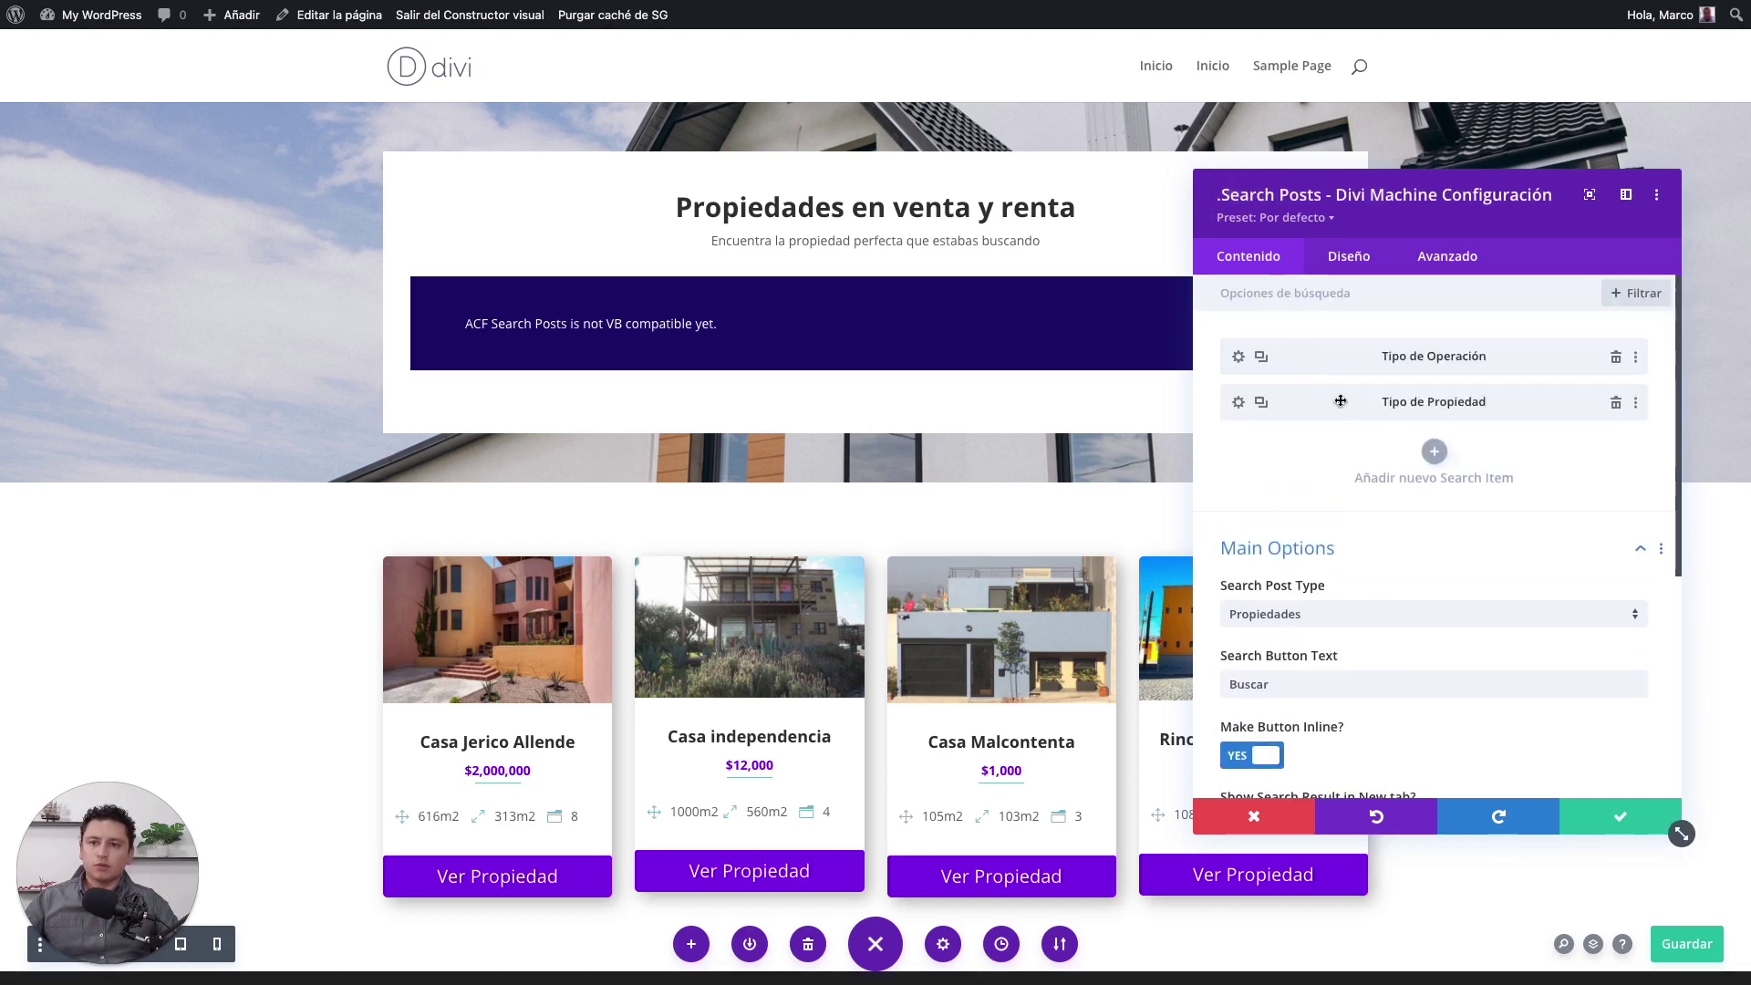
Add a 'Ciudad' search item filtering Propiedades by the Ciudad - GC - Casas ACF field
click(1435, 453)
click(1301, 401)
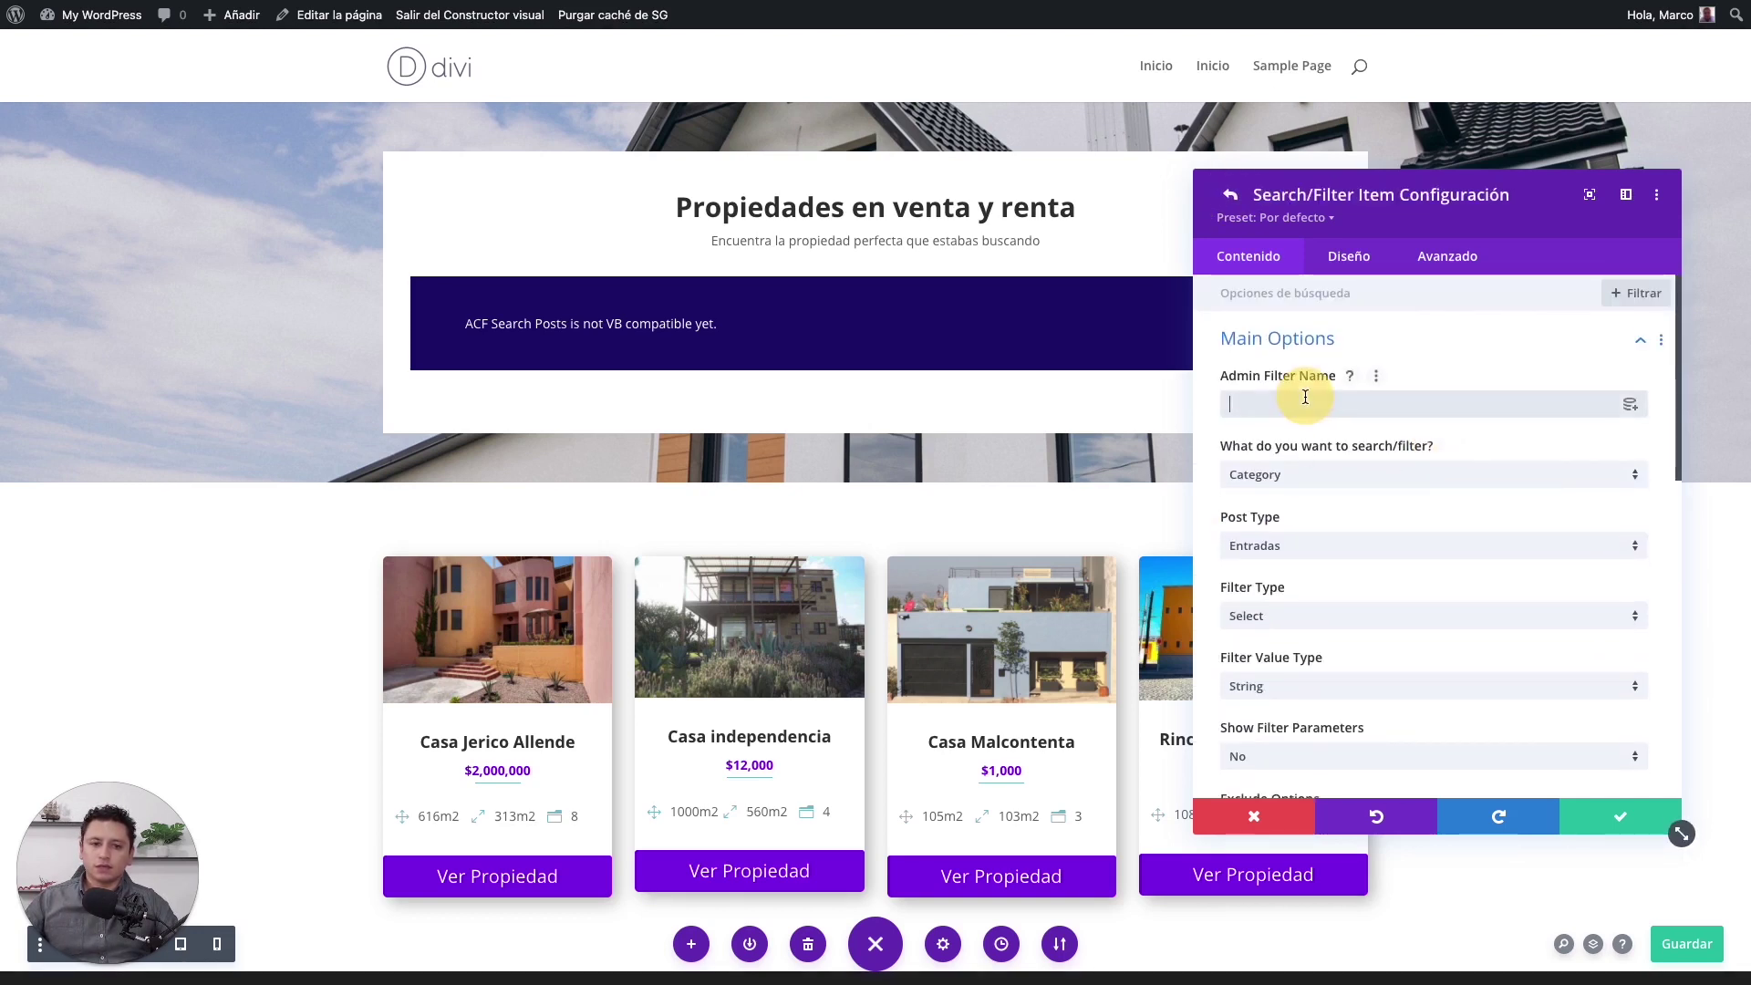
text(Ciudad)
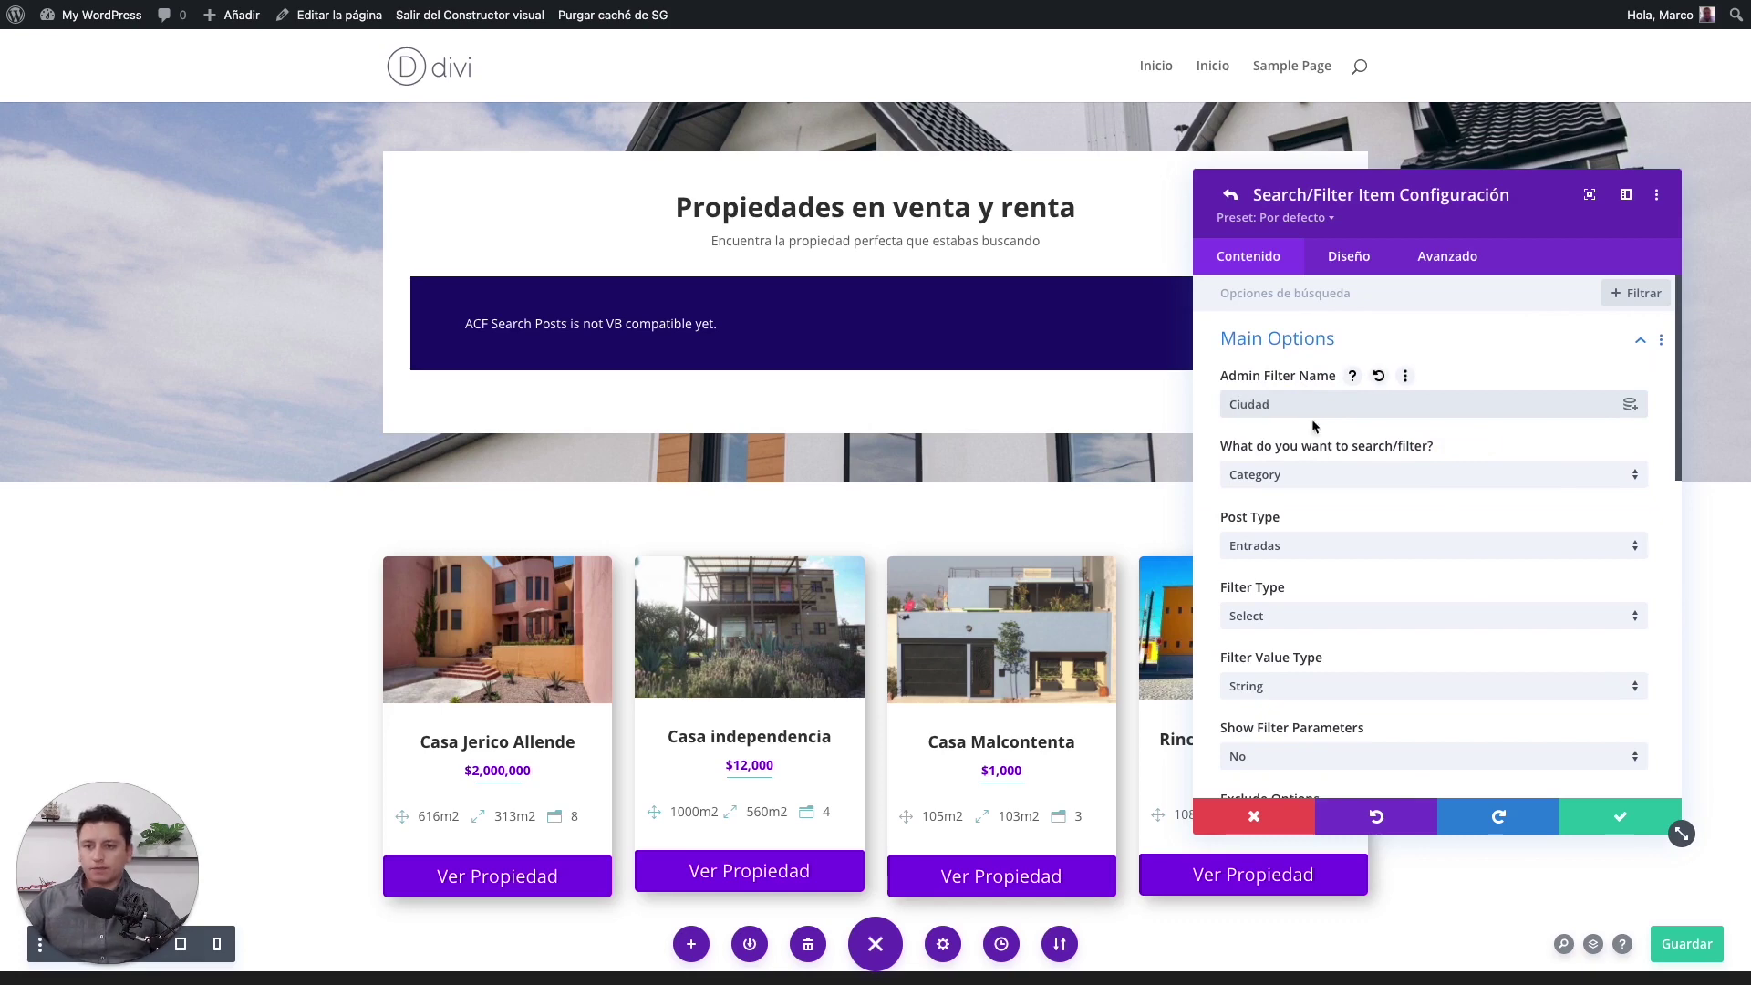
click(1339, 476)
click(1310, 609)
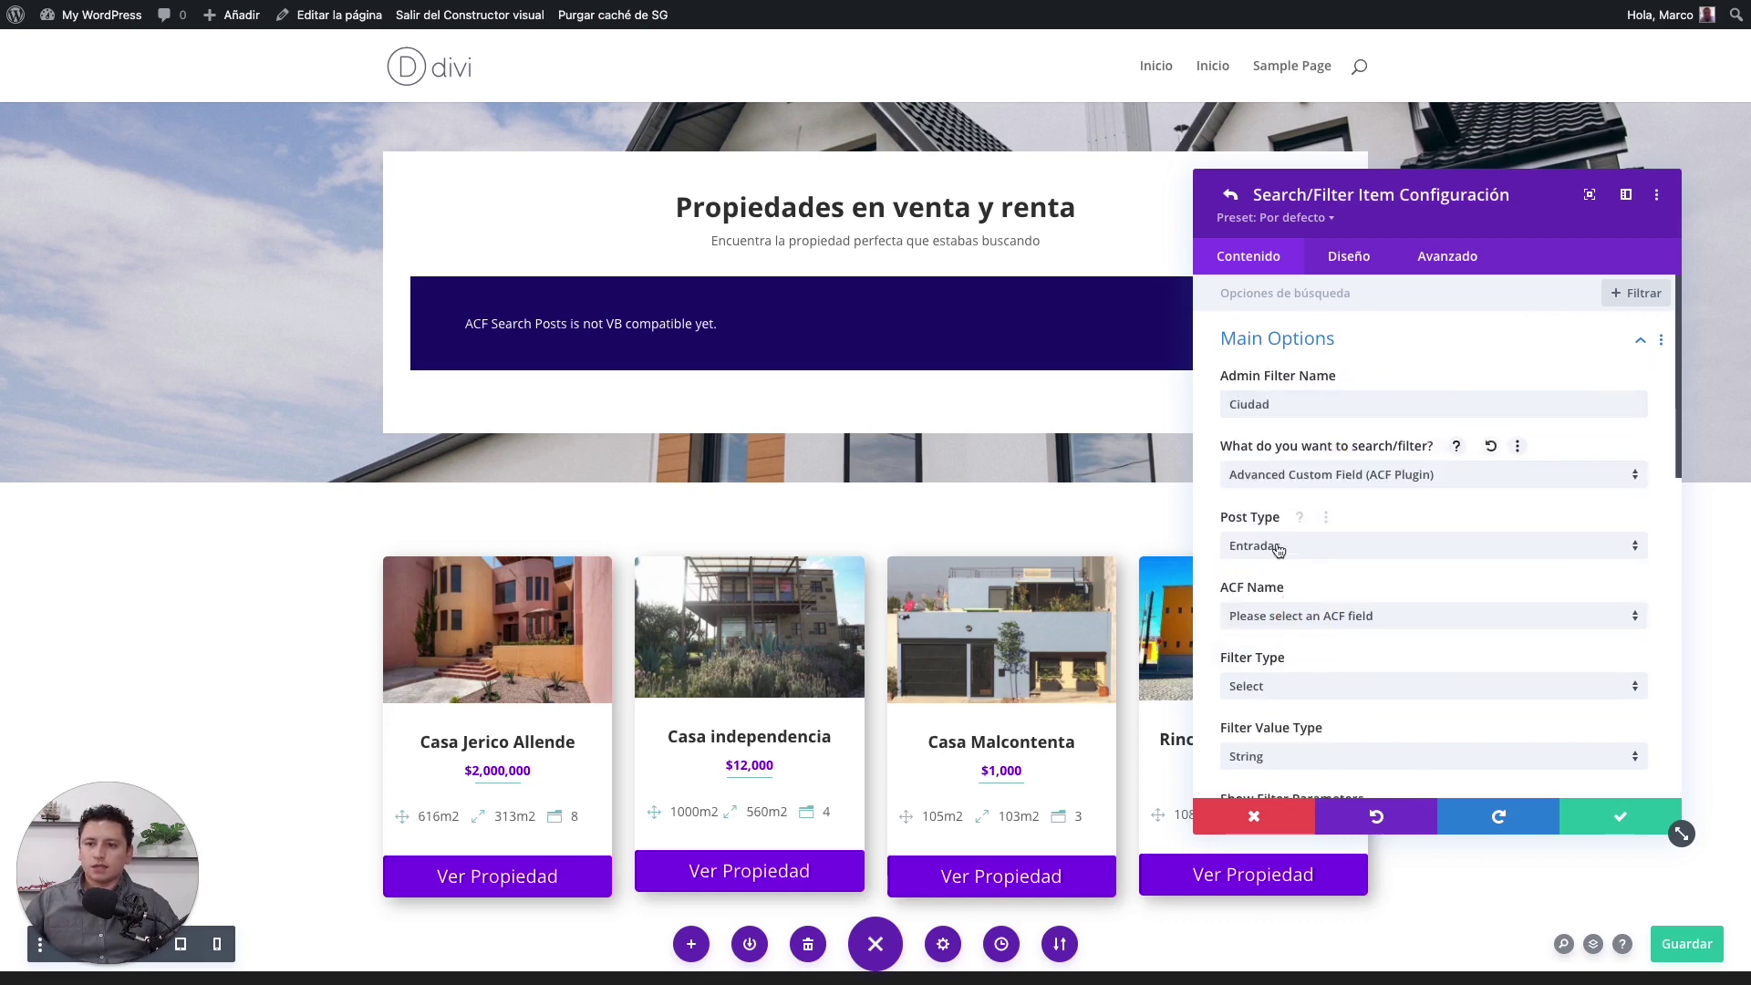
click(1277, 547)
click(1281, 717)
click(1277, 613)
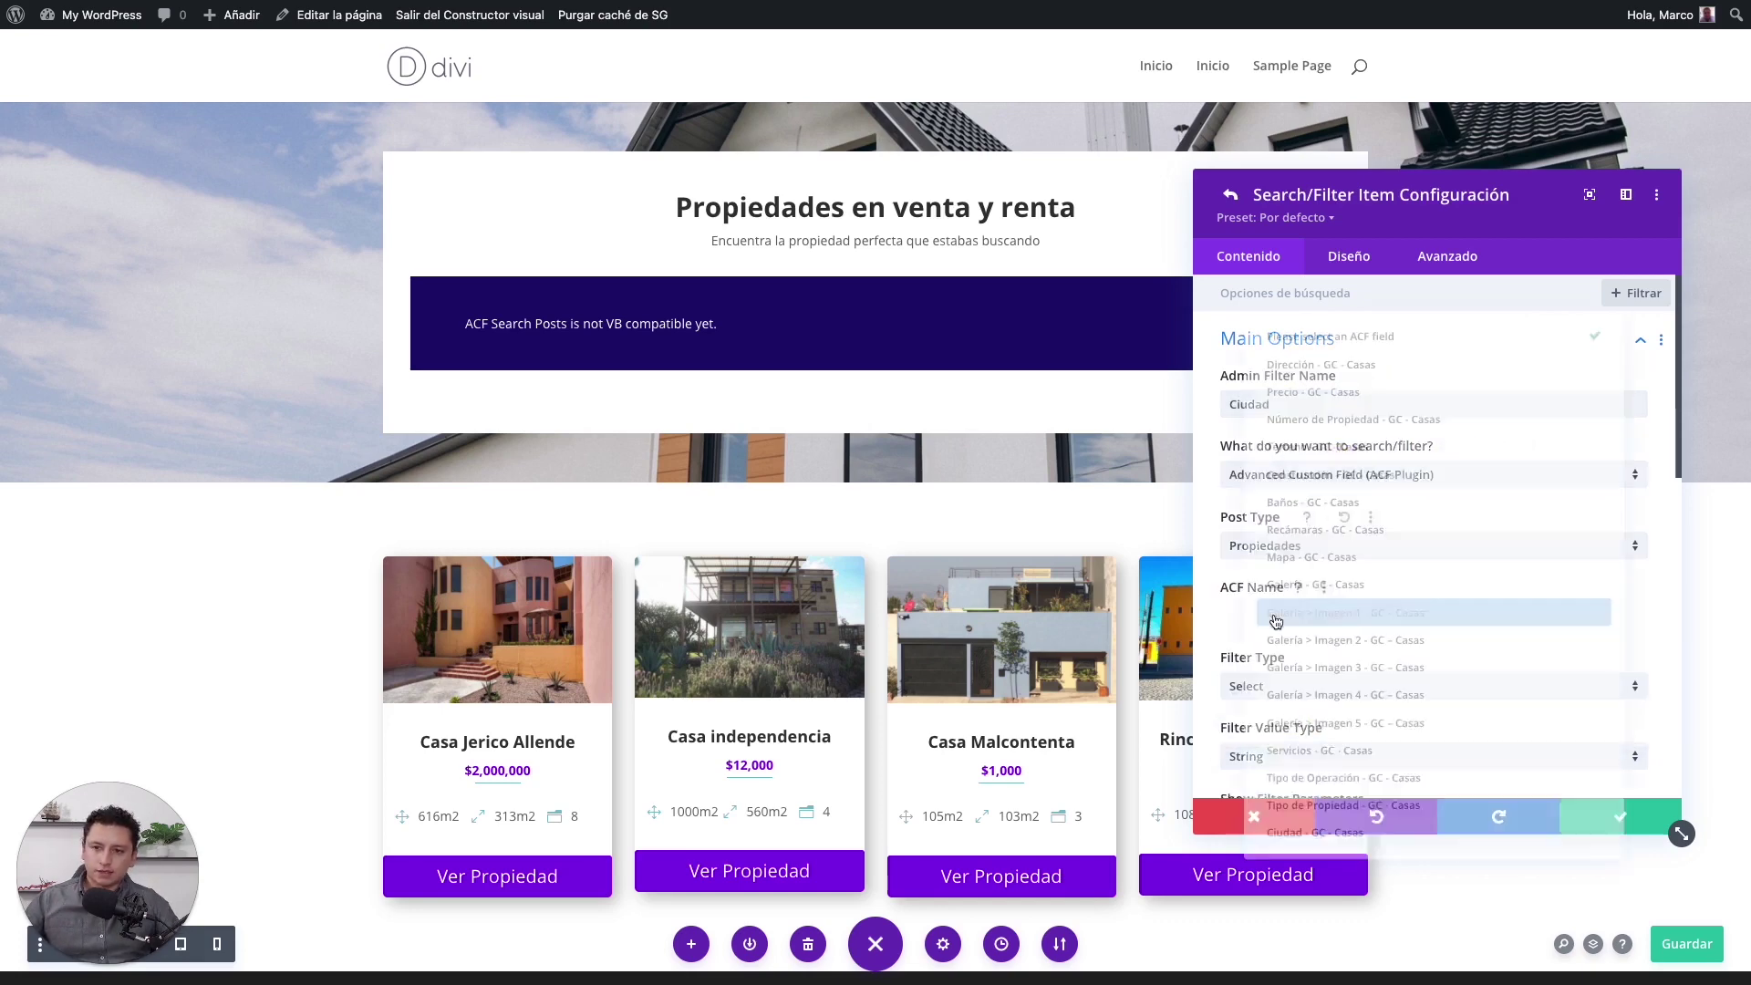
click(1327, 864)
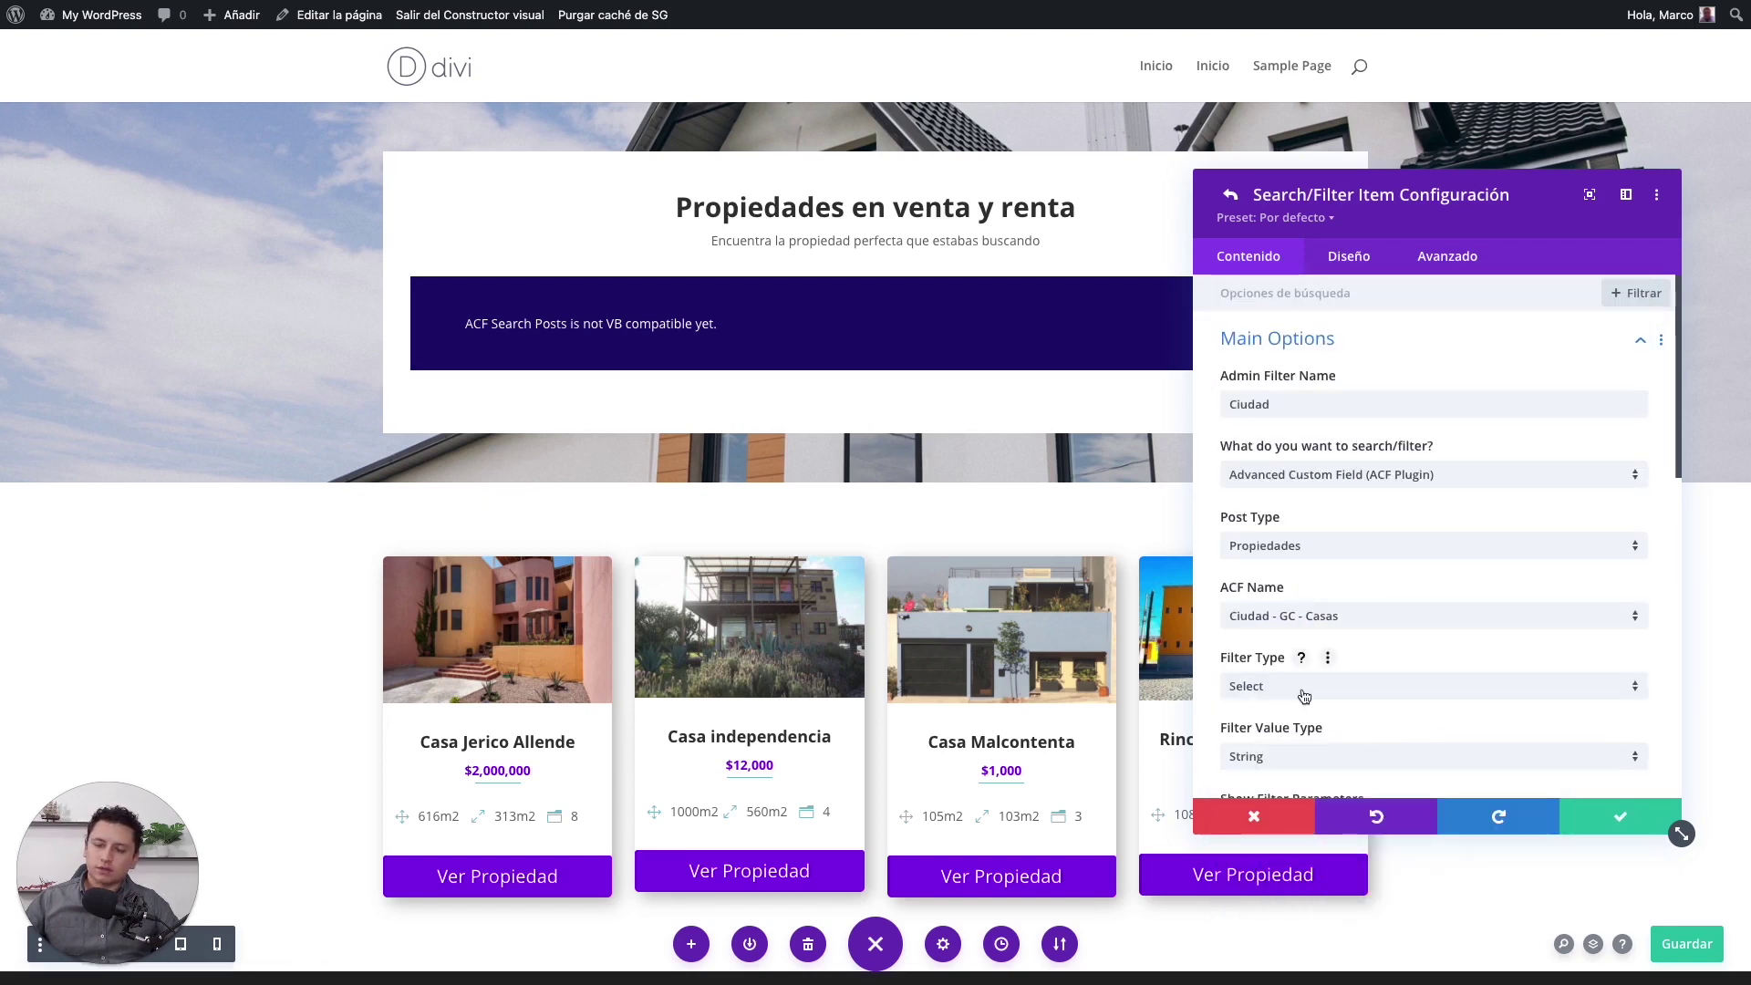
Set the Ciudad filter to Third (1/3) width, save the item and module, and save the page
scroll(1304, 696, down, 5)
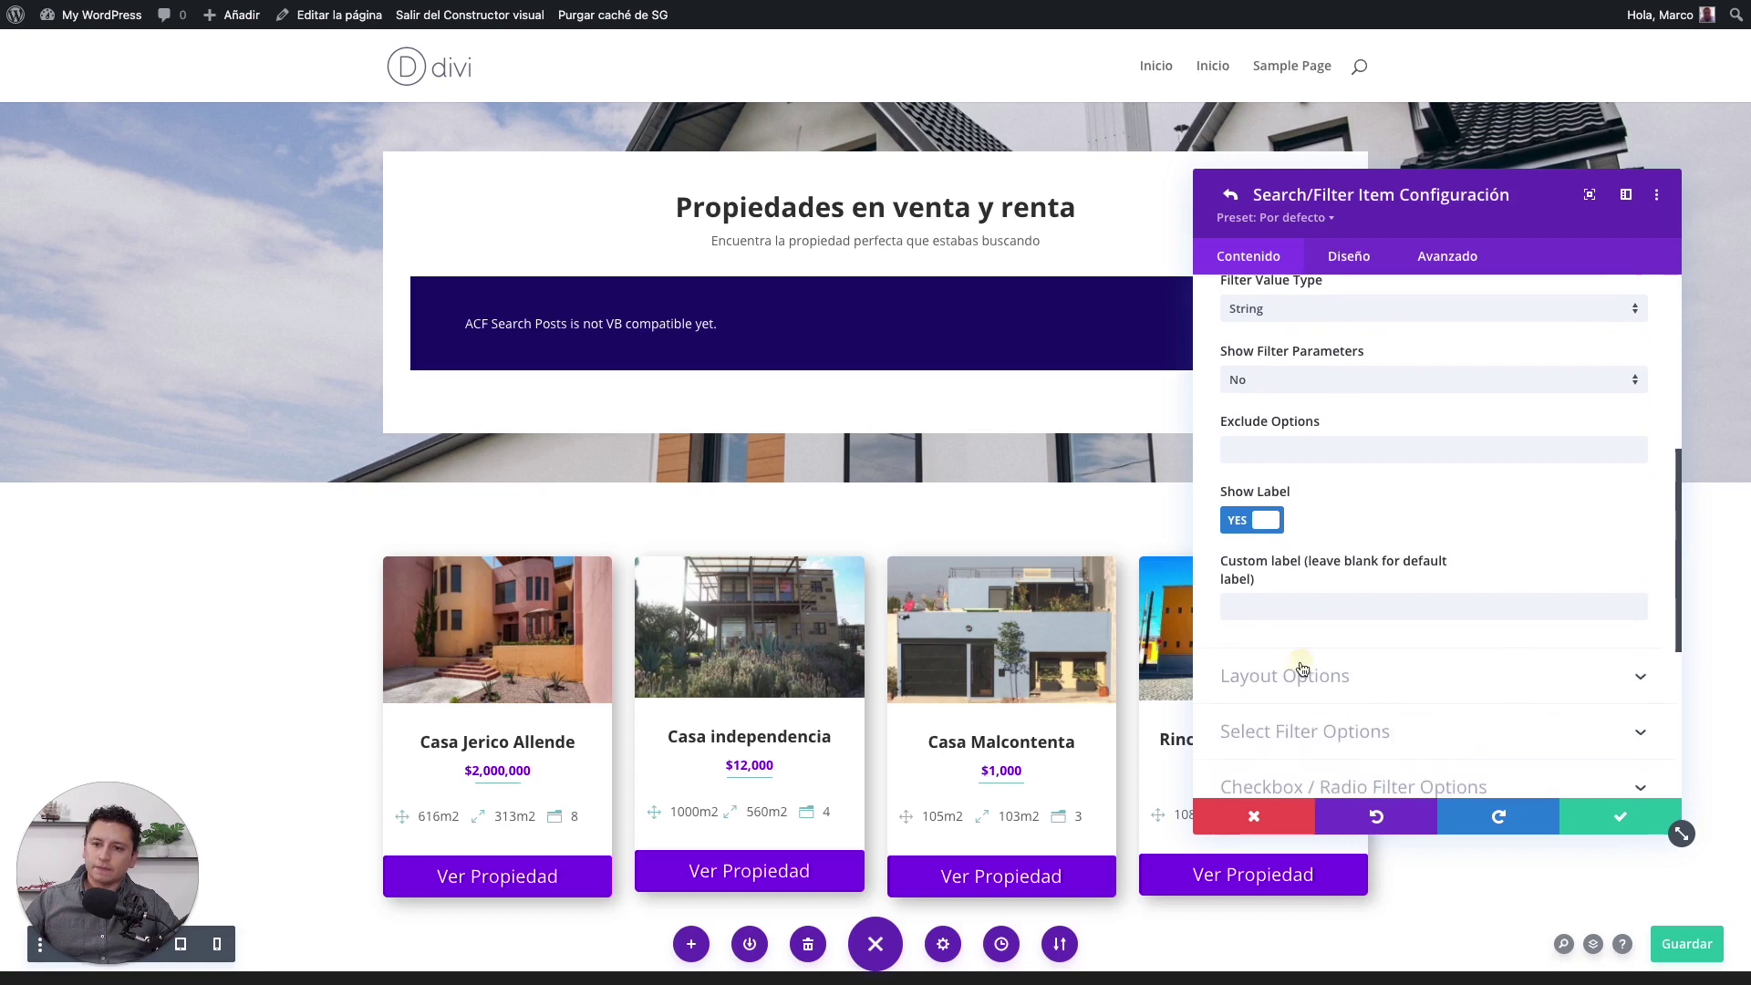
click(1302, 672)
click(1273, 374)
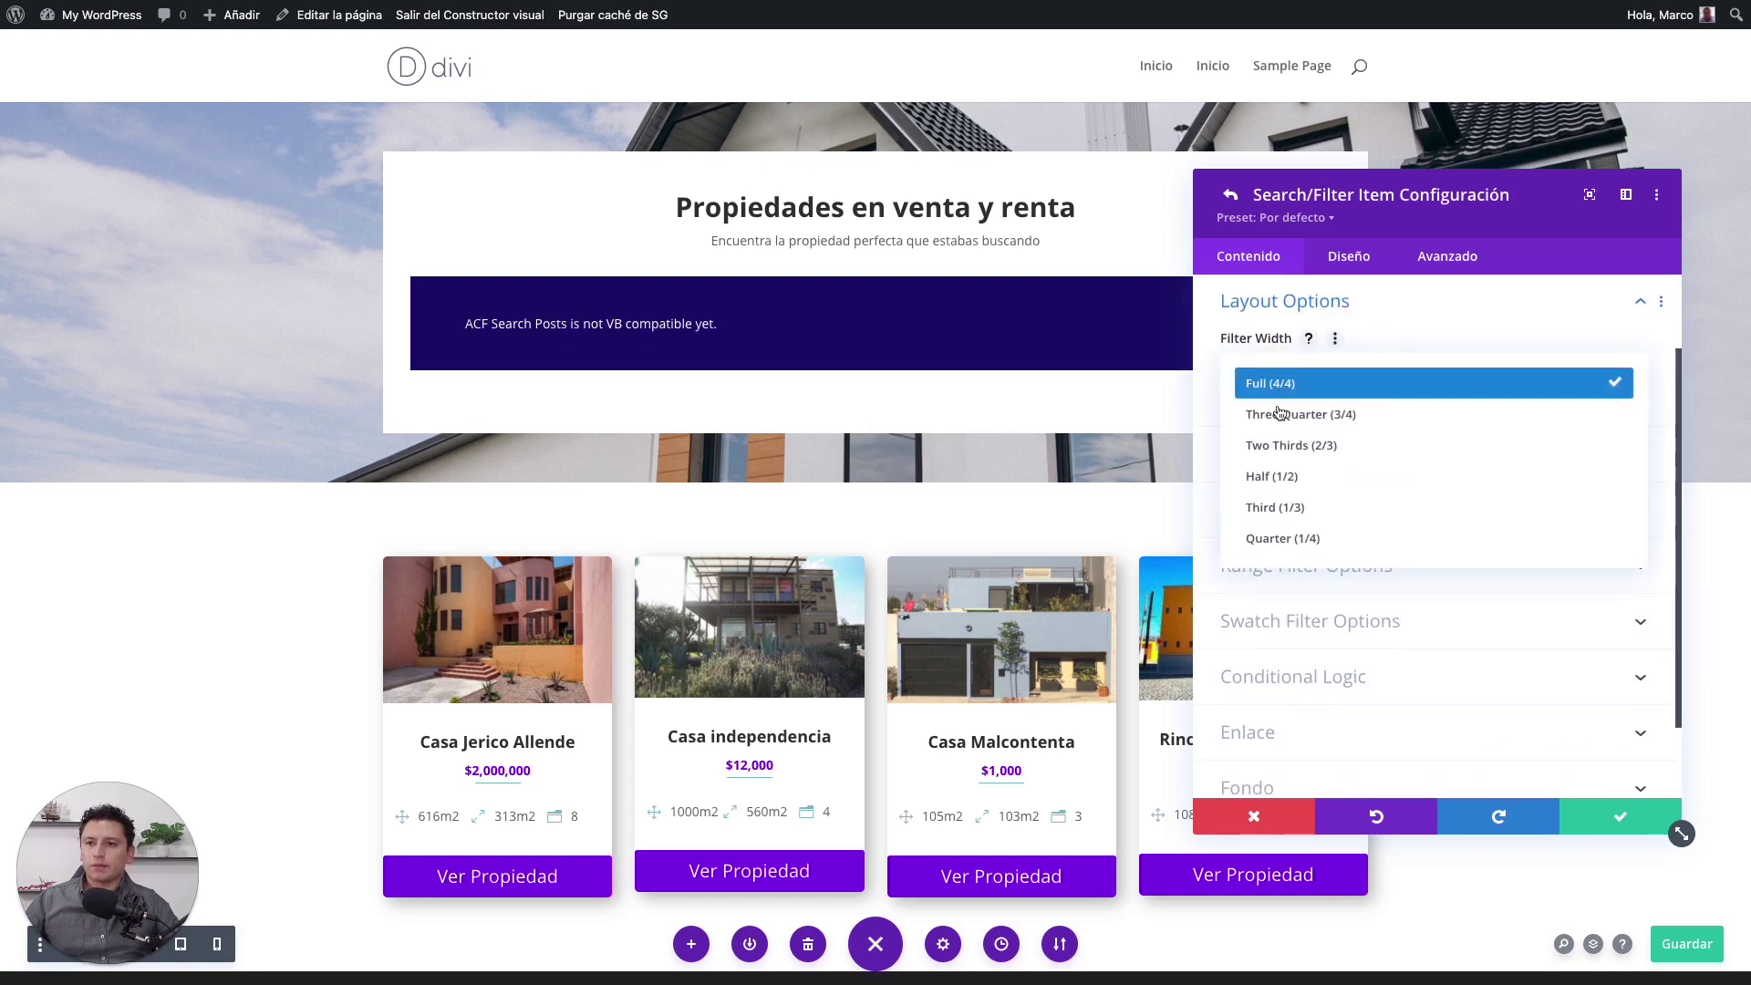
click(1291, 508)
click(1329, 444)
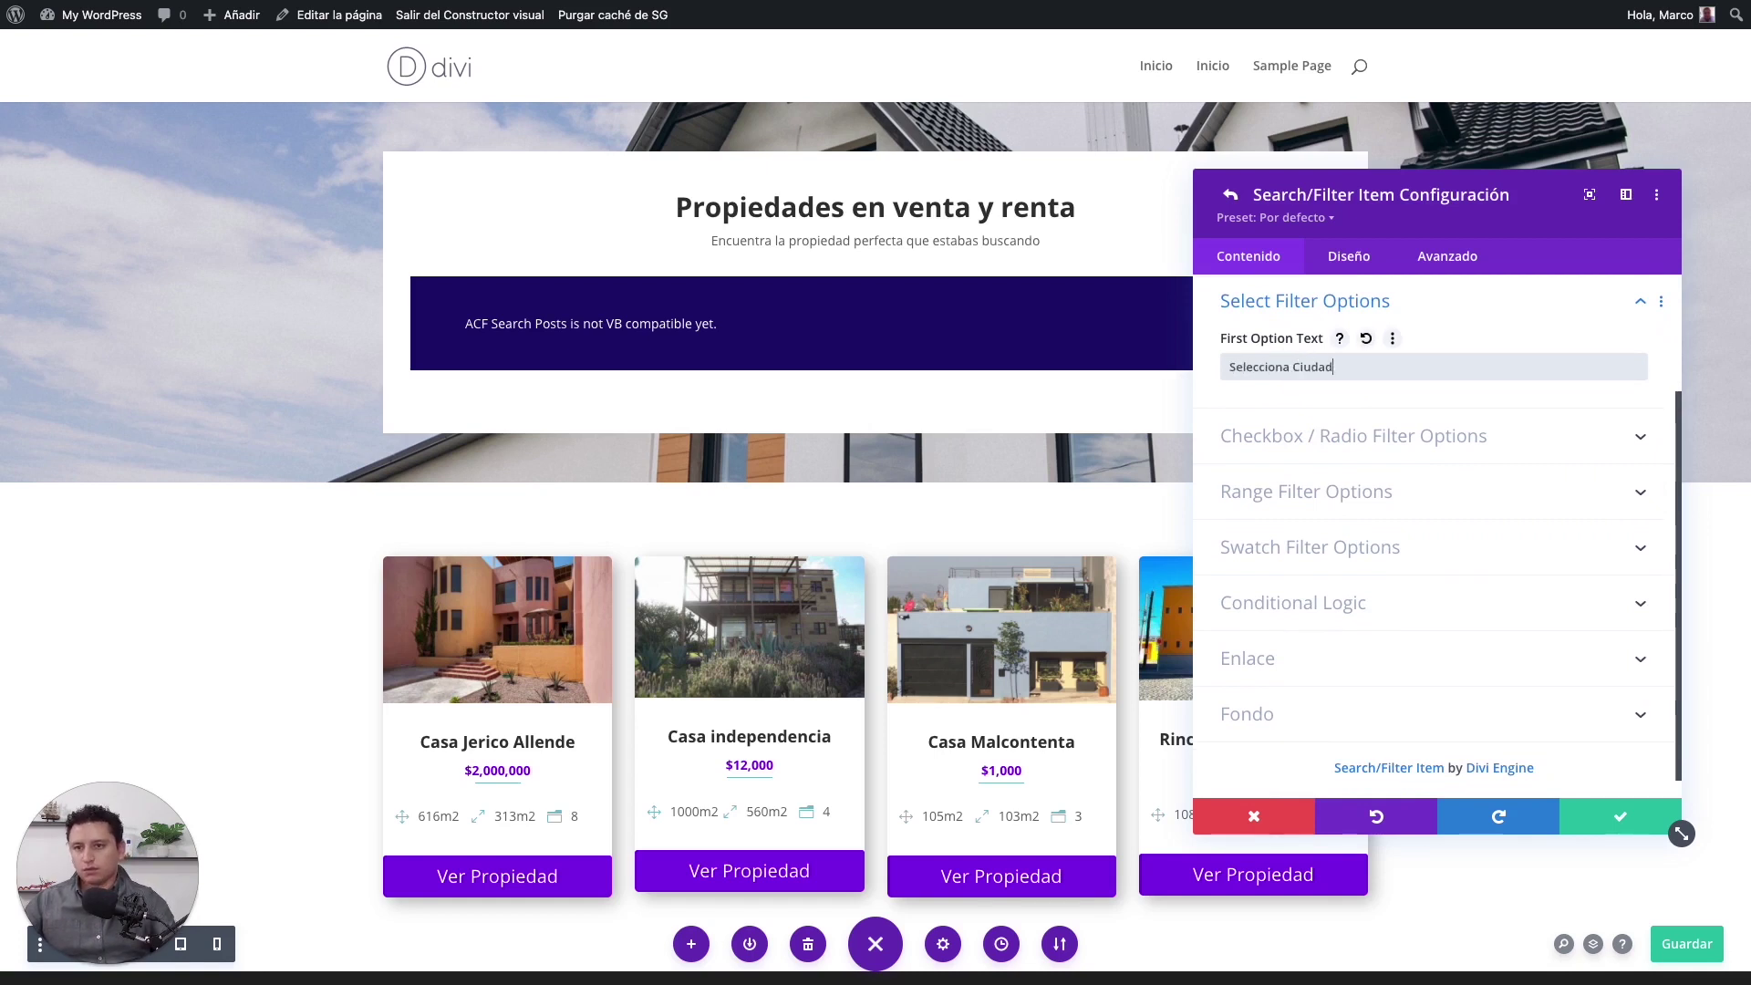
click(1606, 828)
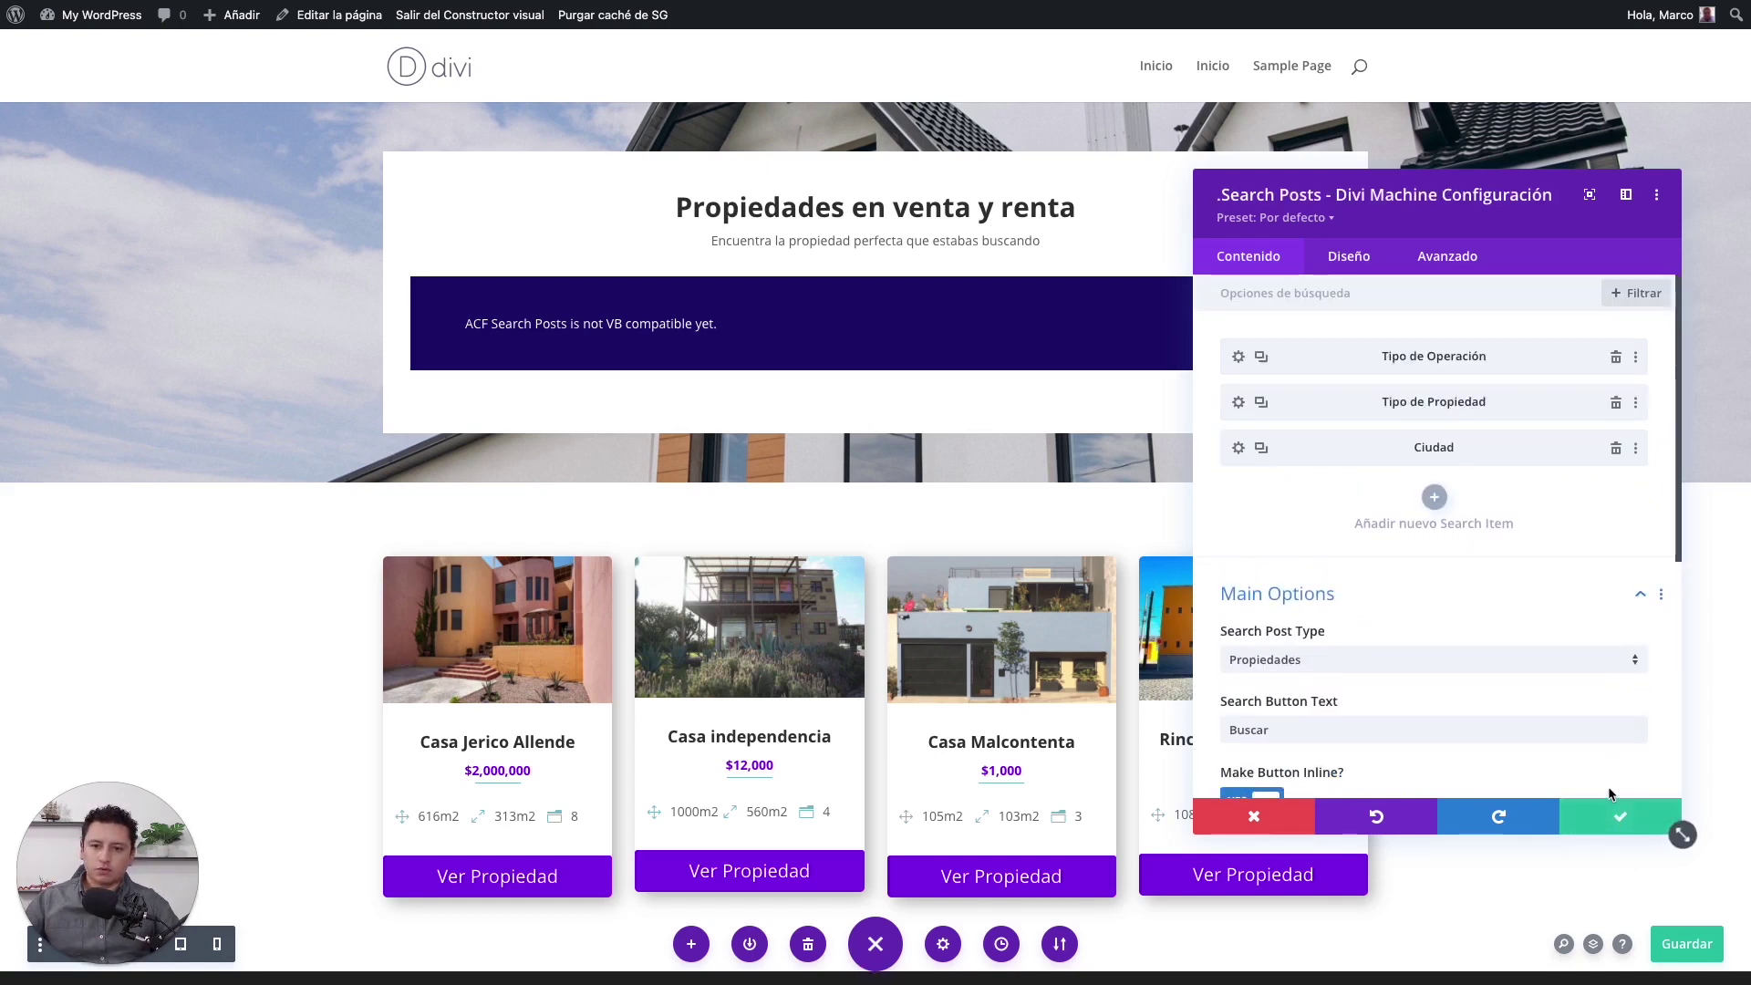
click(1623, 814)
click(1686, 954)
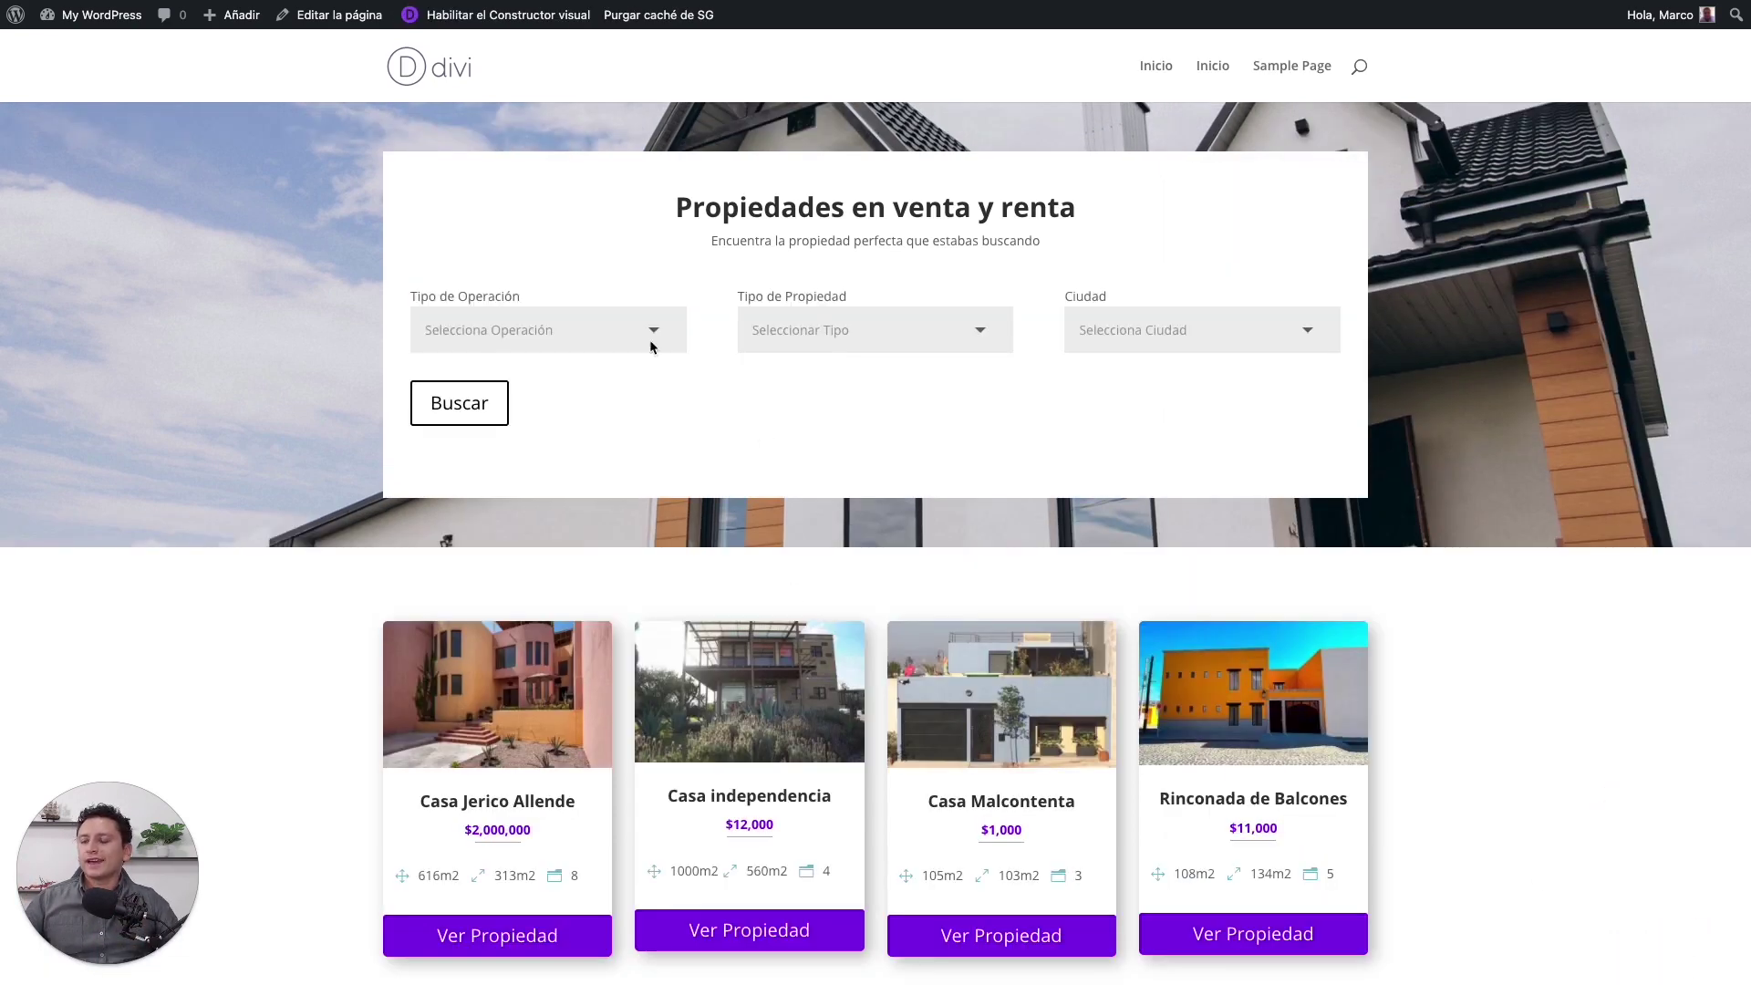
Test the live Tipo de Operación, Tipo de Propiedad and Ciudad dropdowns, then reopen Search Posts settings
click(653, 347)
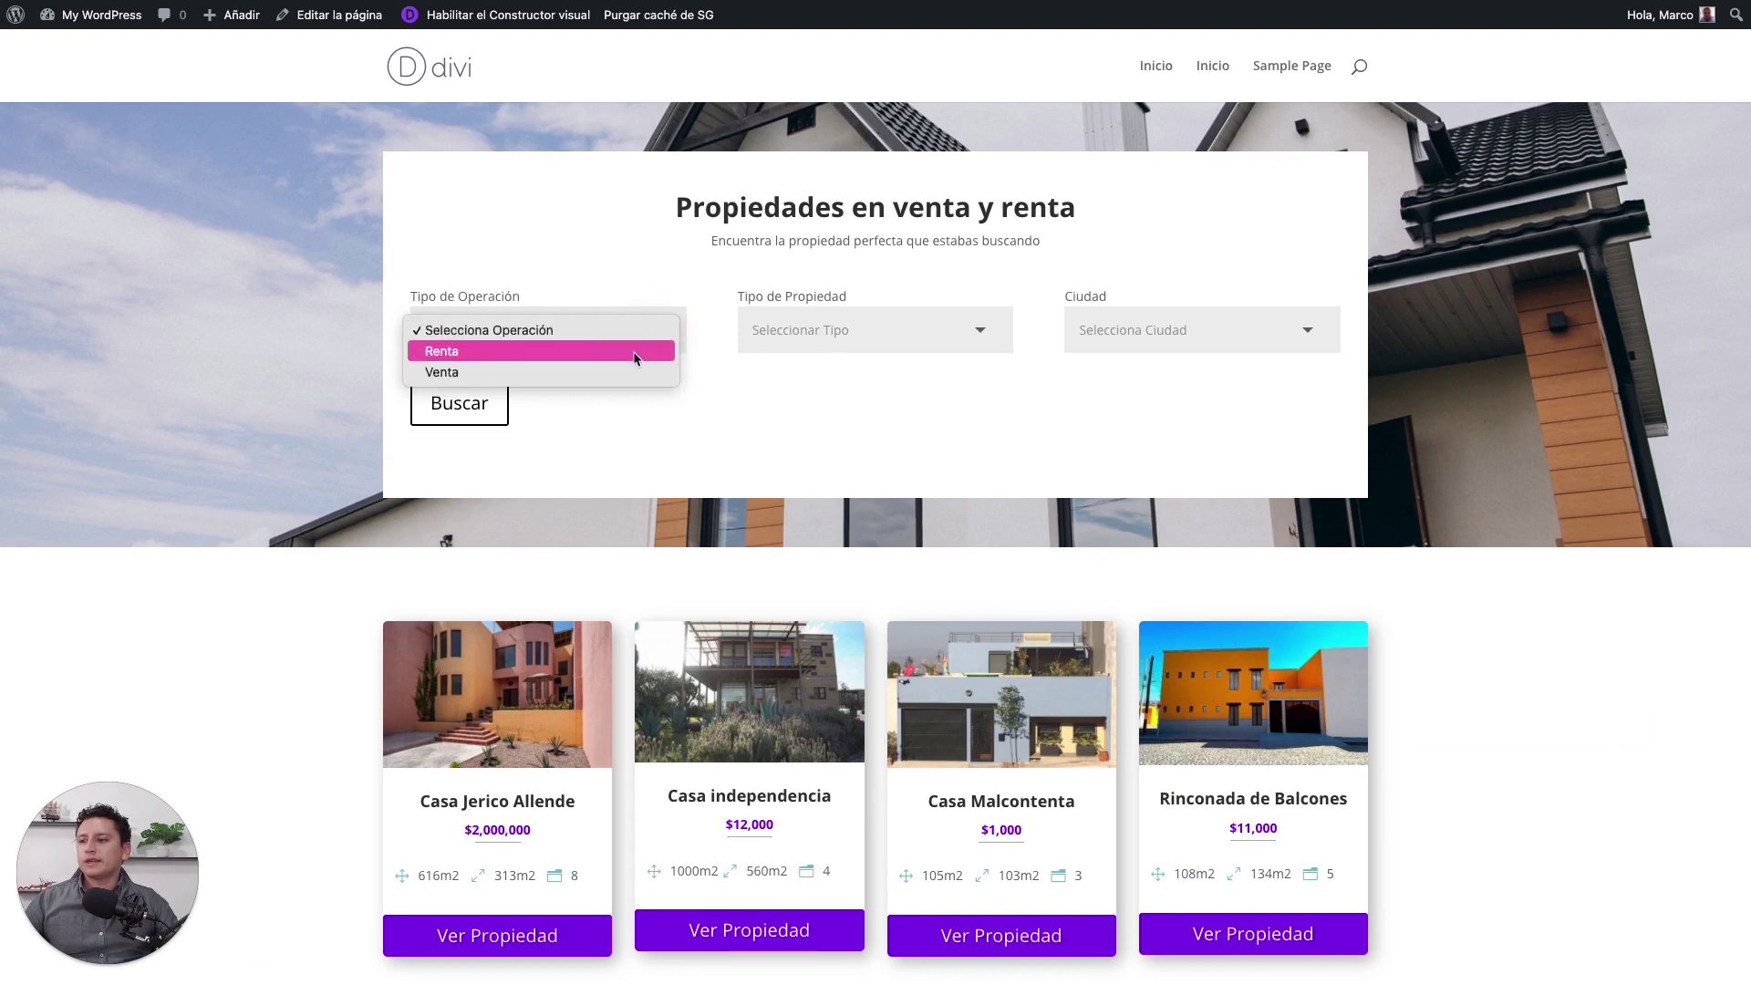
click(879, 328)
click(939, 330)
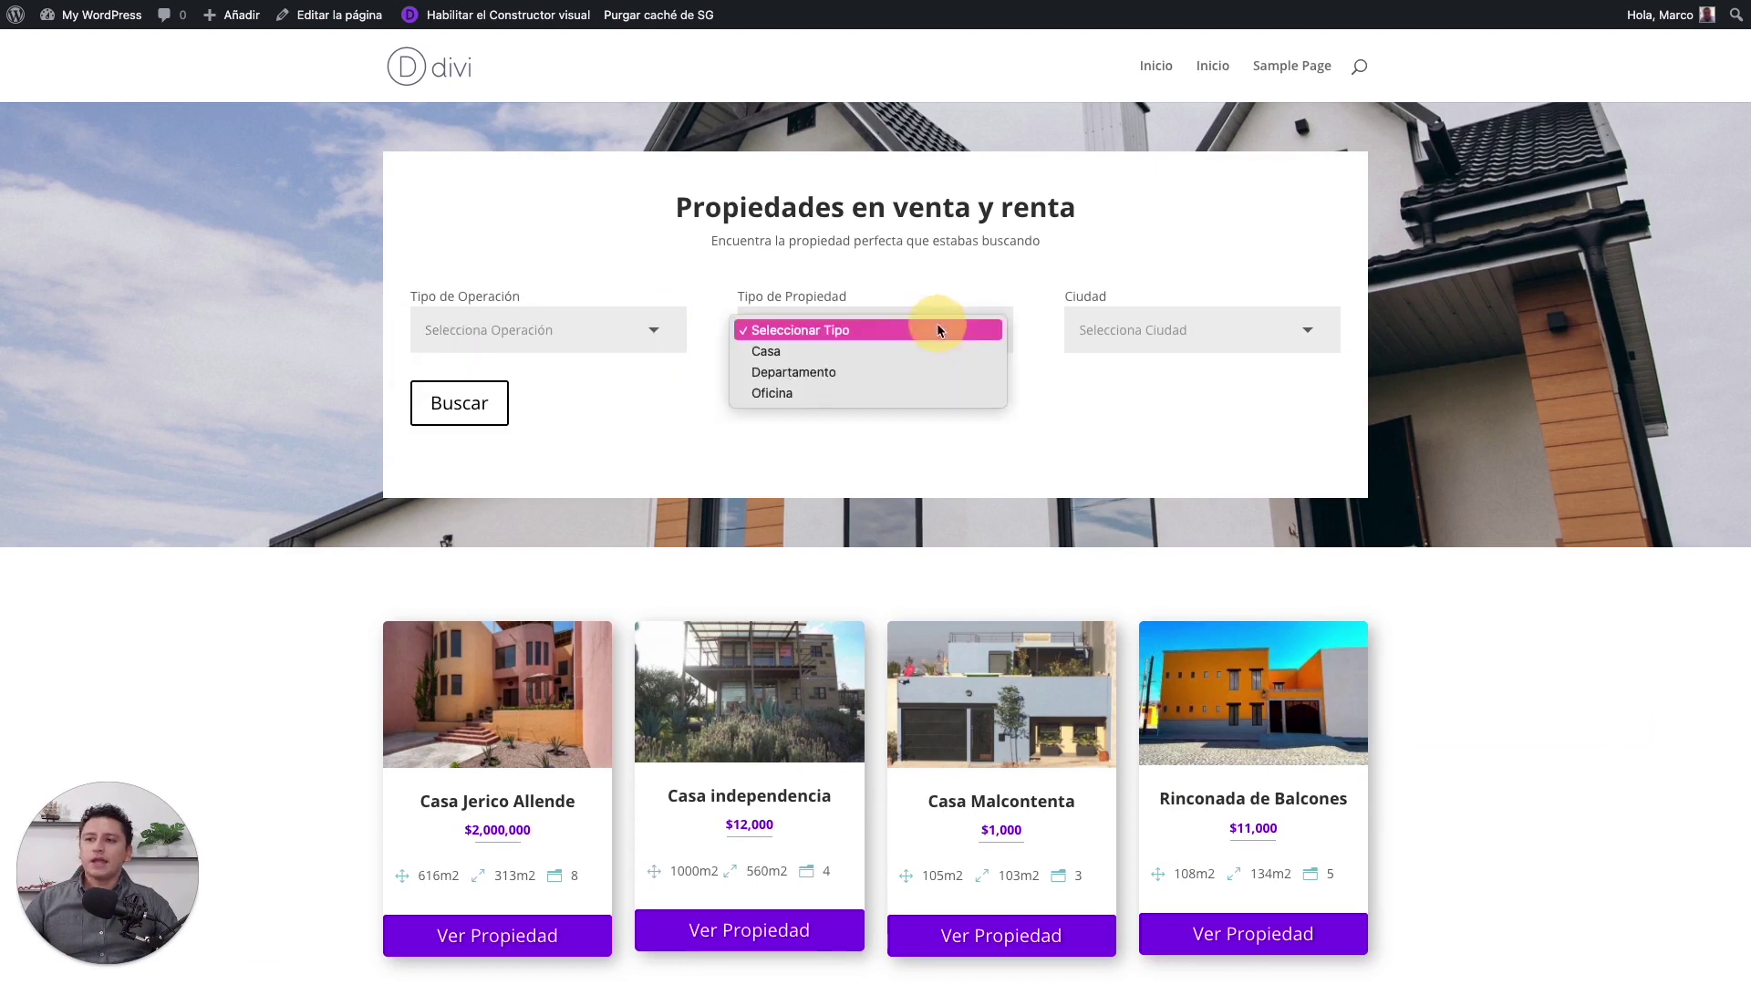
click(1157, 336)
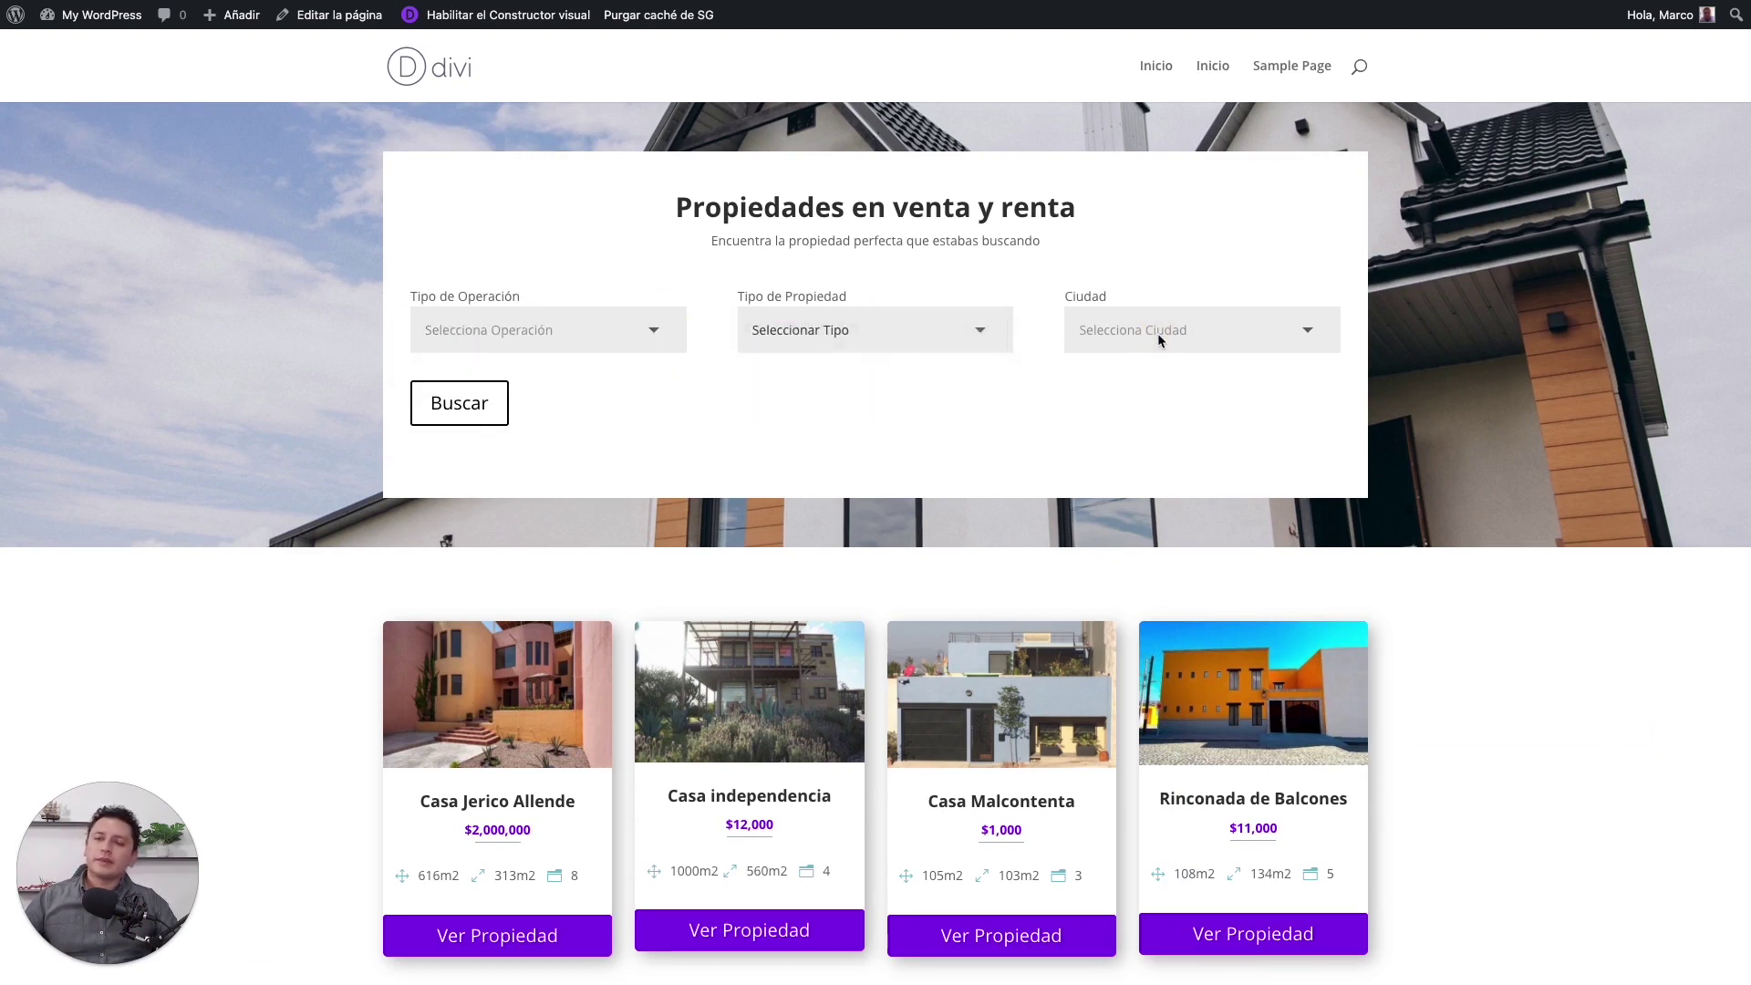
click(1202, 336)
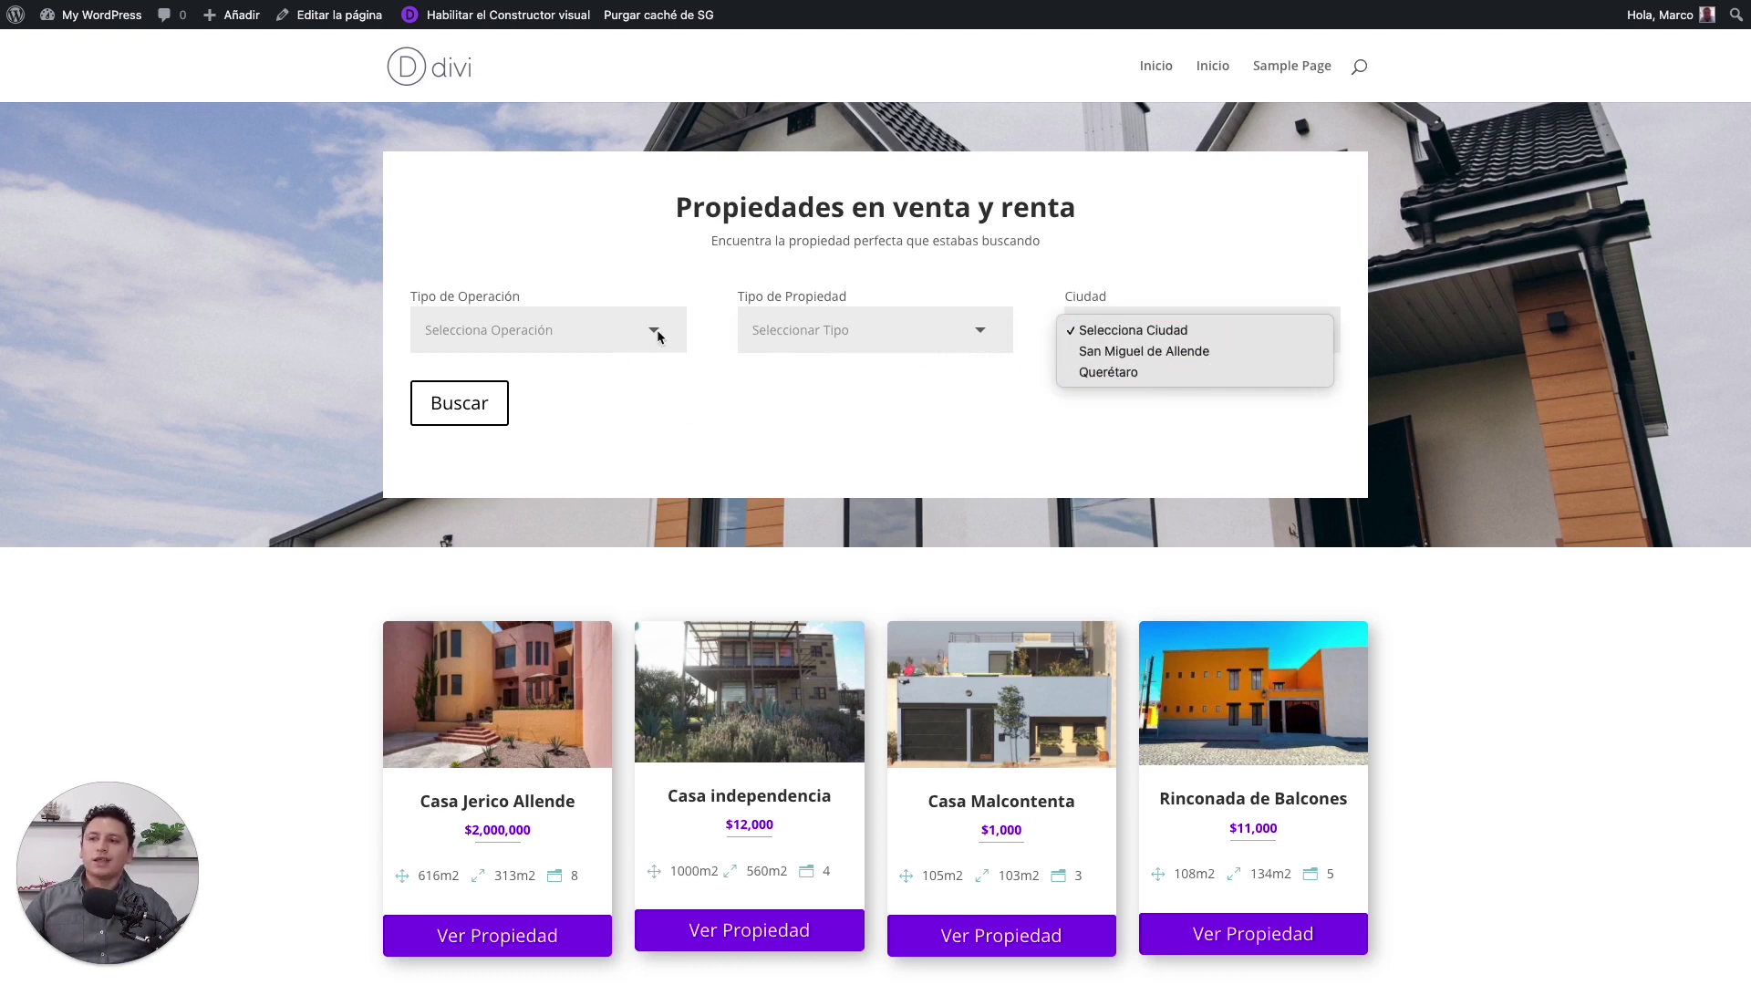
click(956, 416)
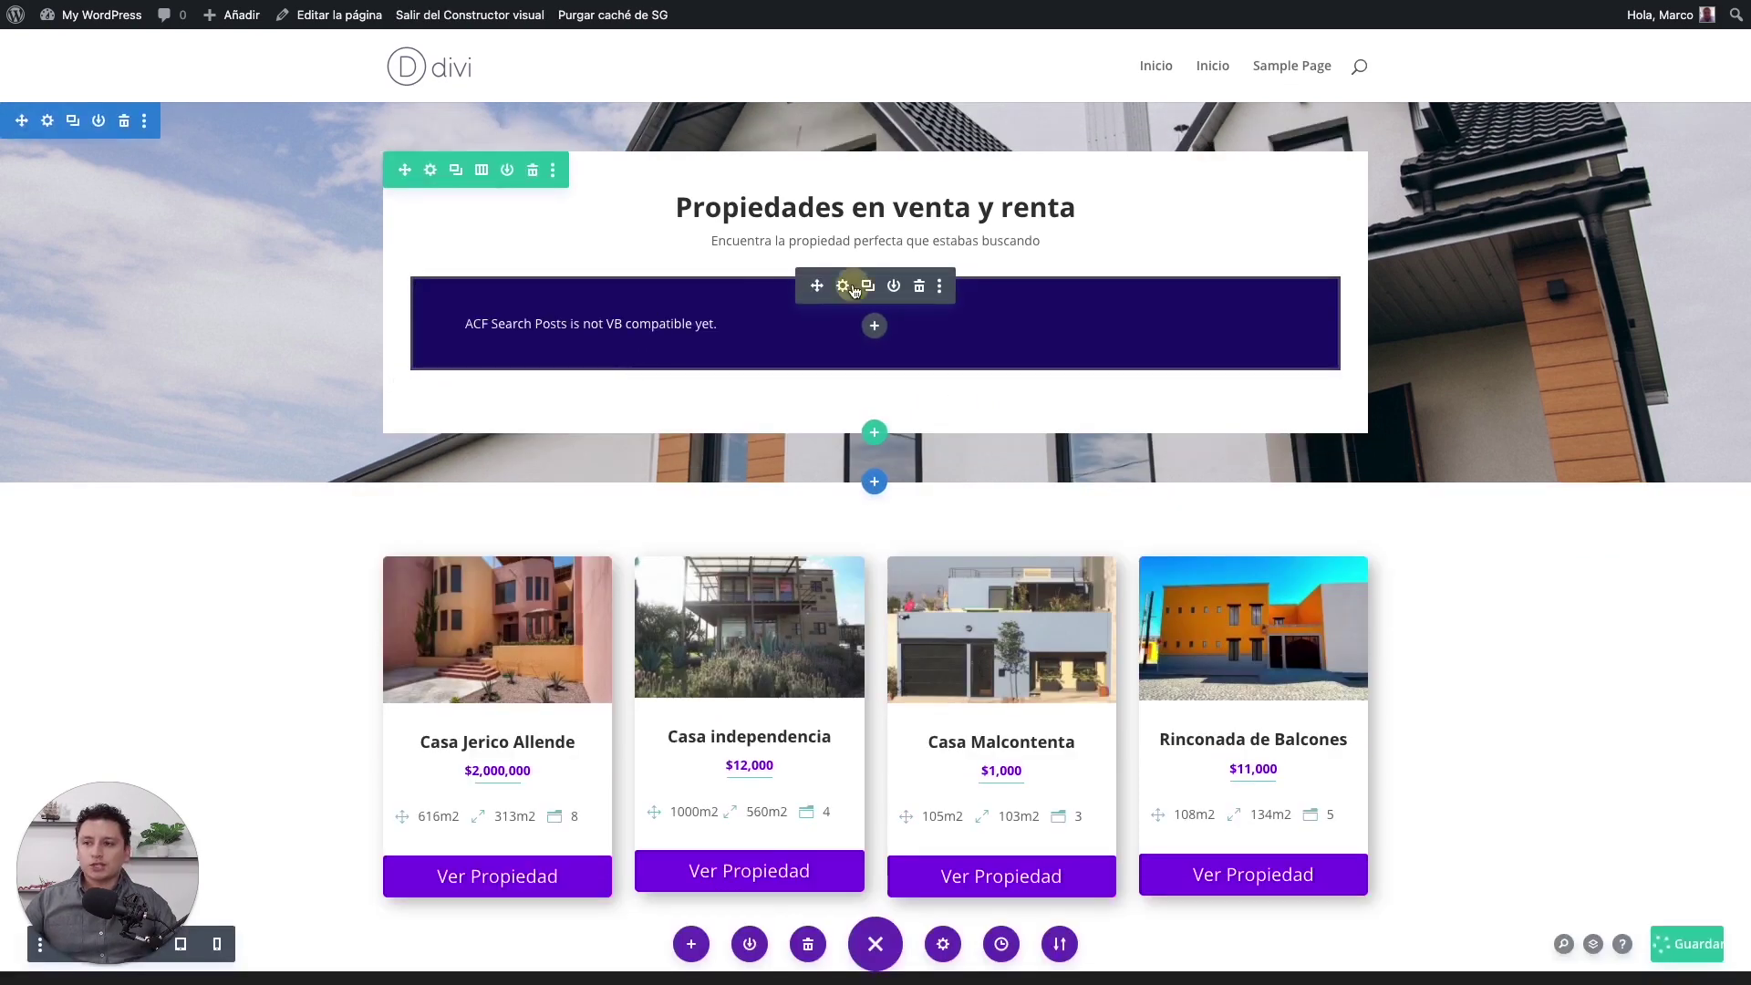
click(844, 288)
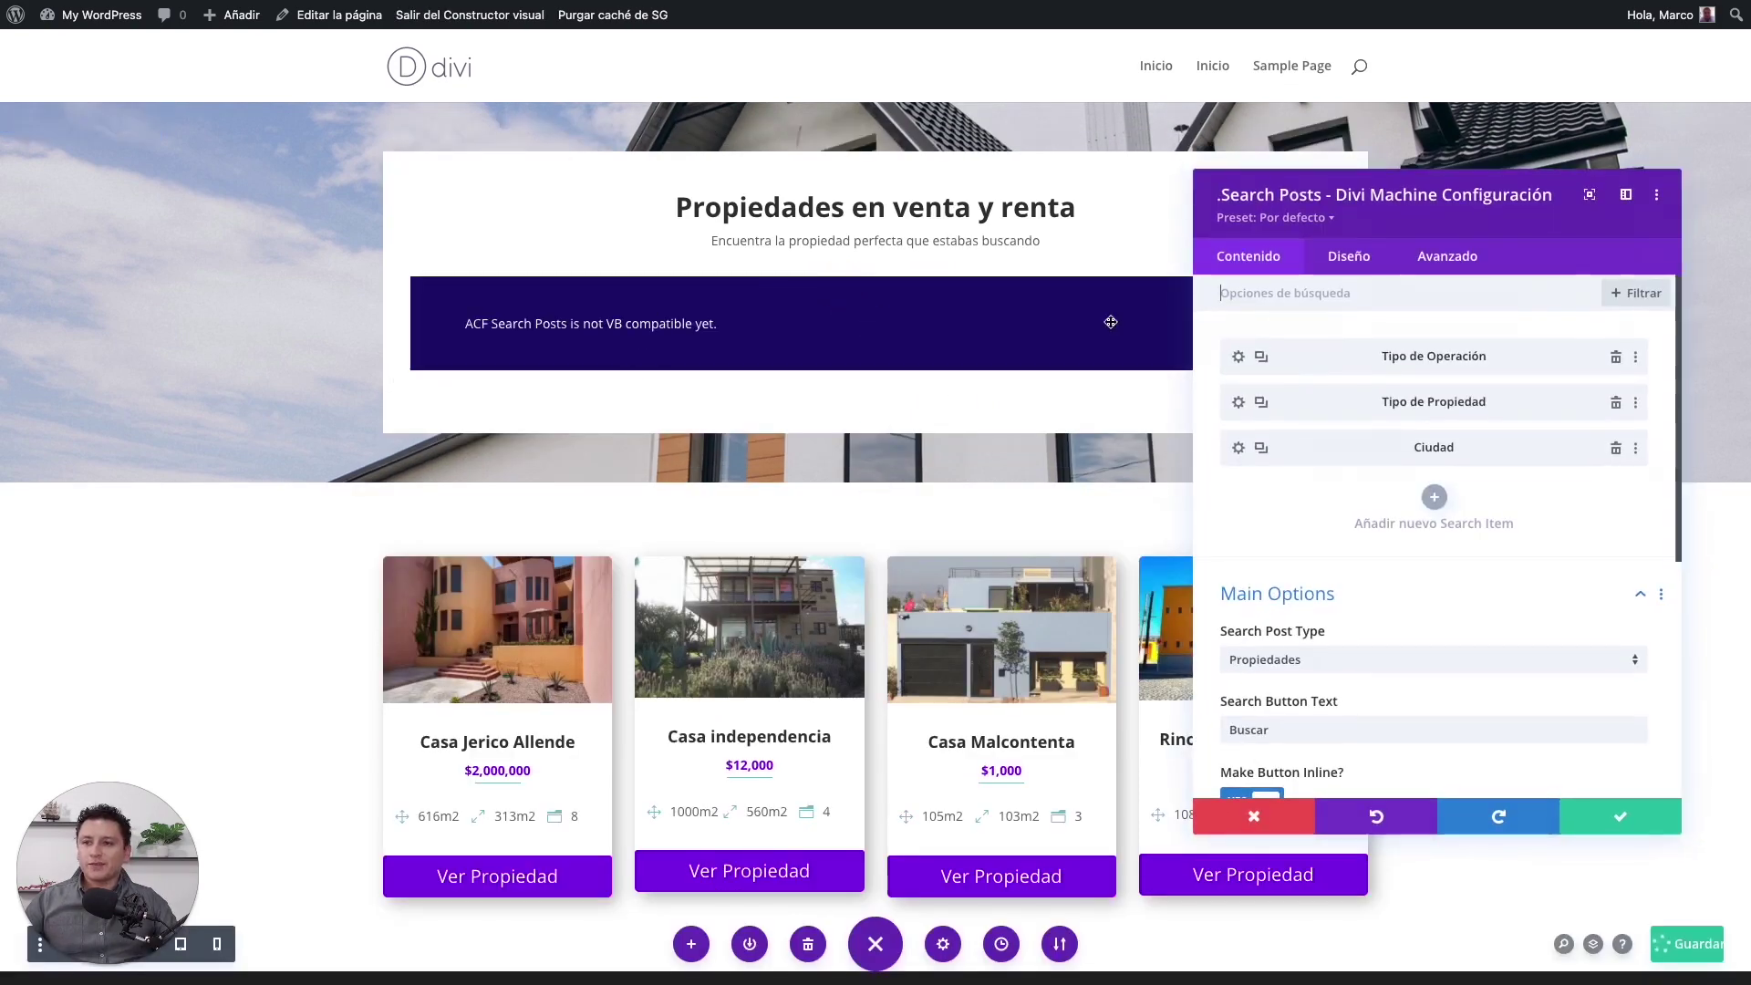
Set the Tipo de Operación filter width to Quarter (1/4)
click(1239, 357)
scroll(1328, 518, down, 5)
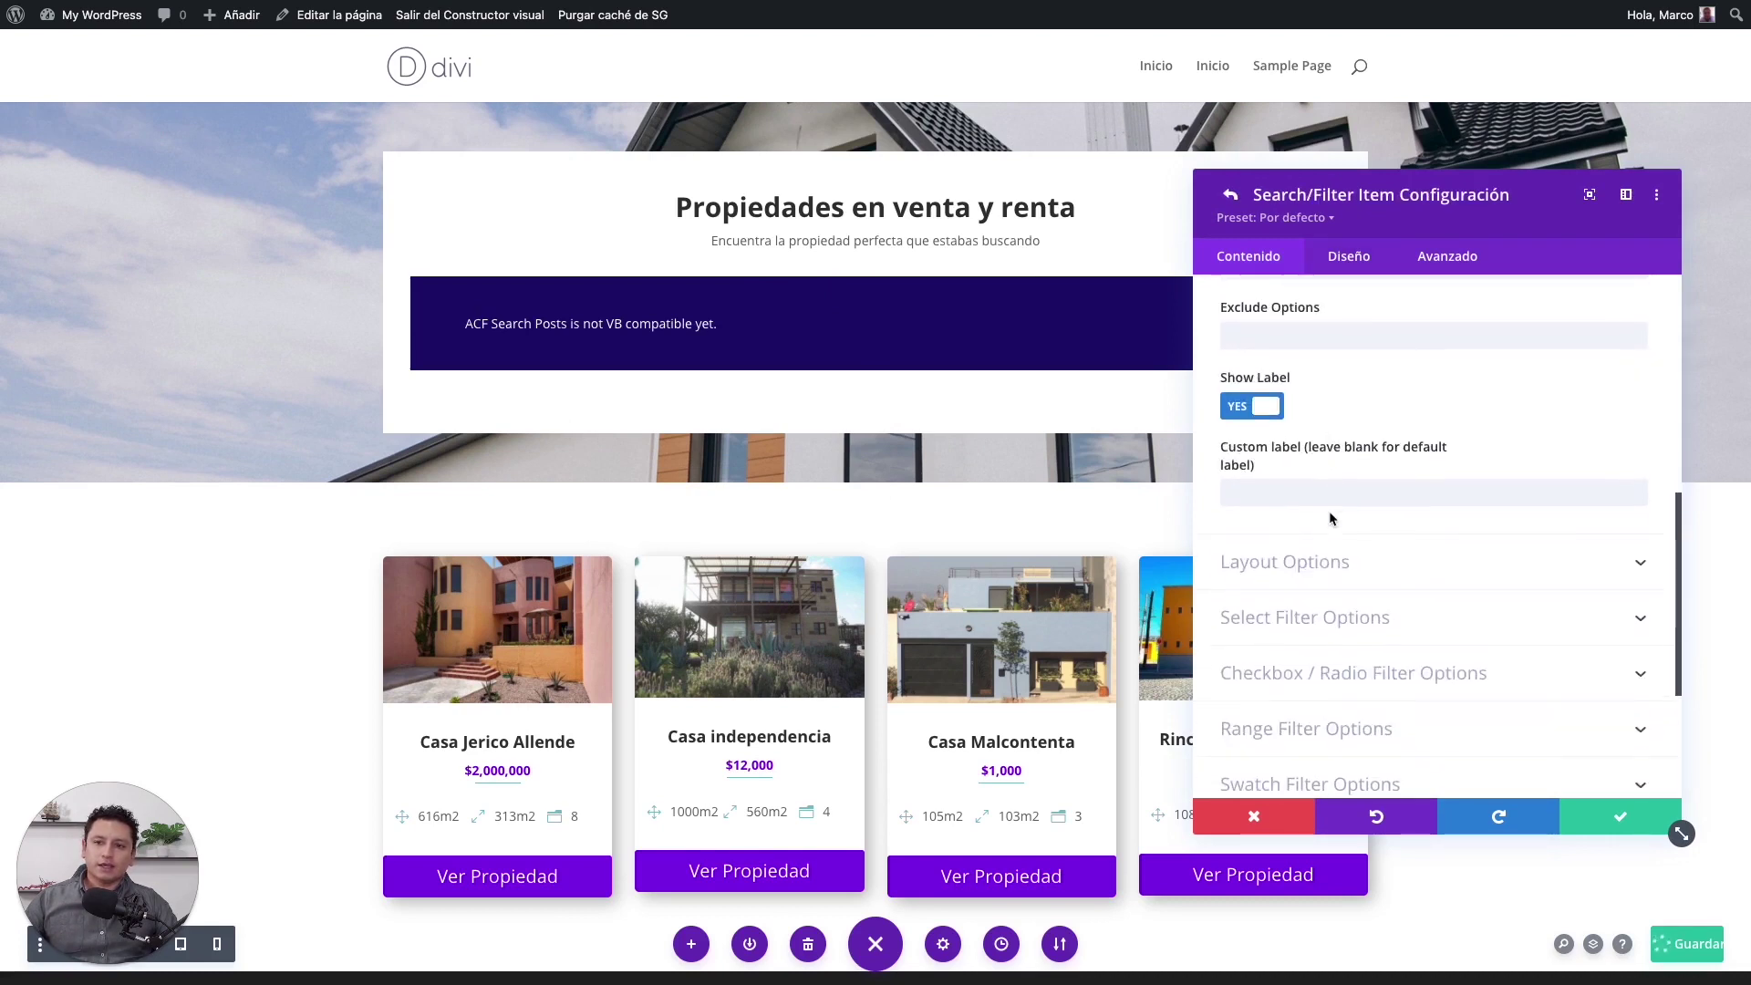
click(1302, 559)
click(1282, 367)
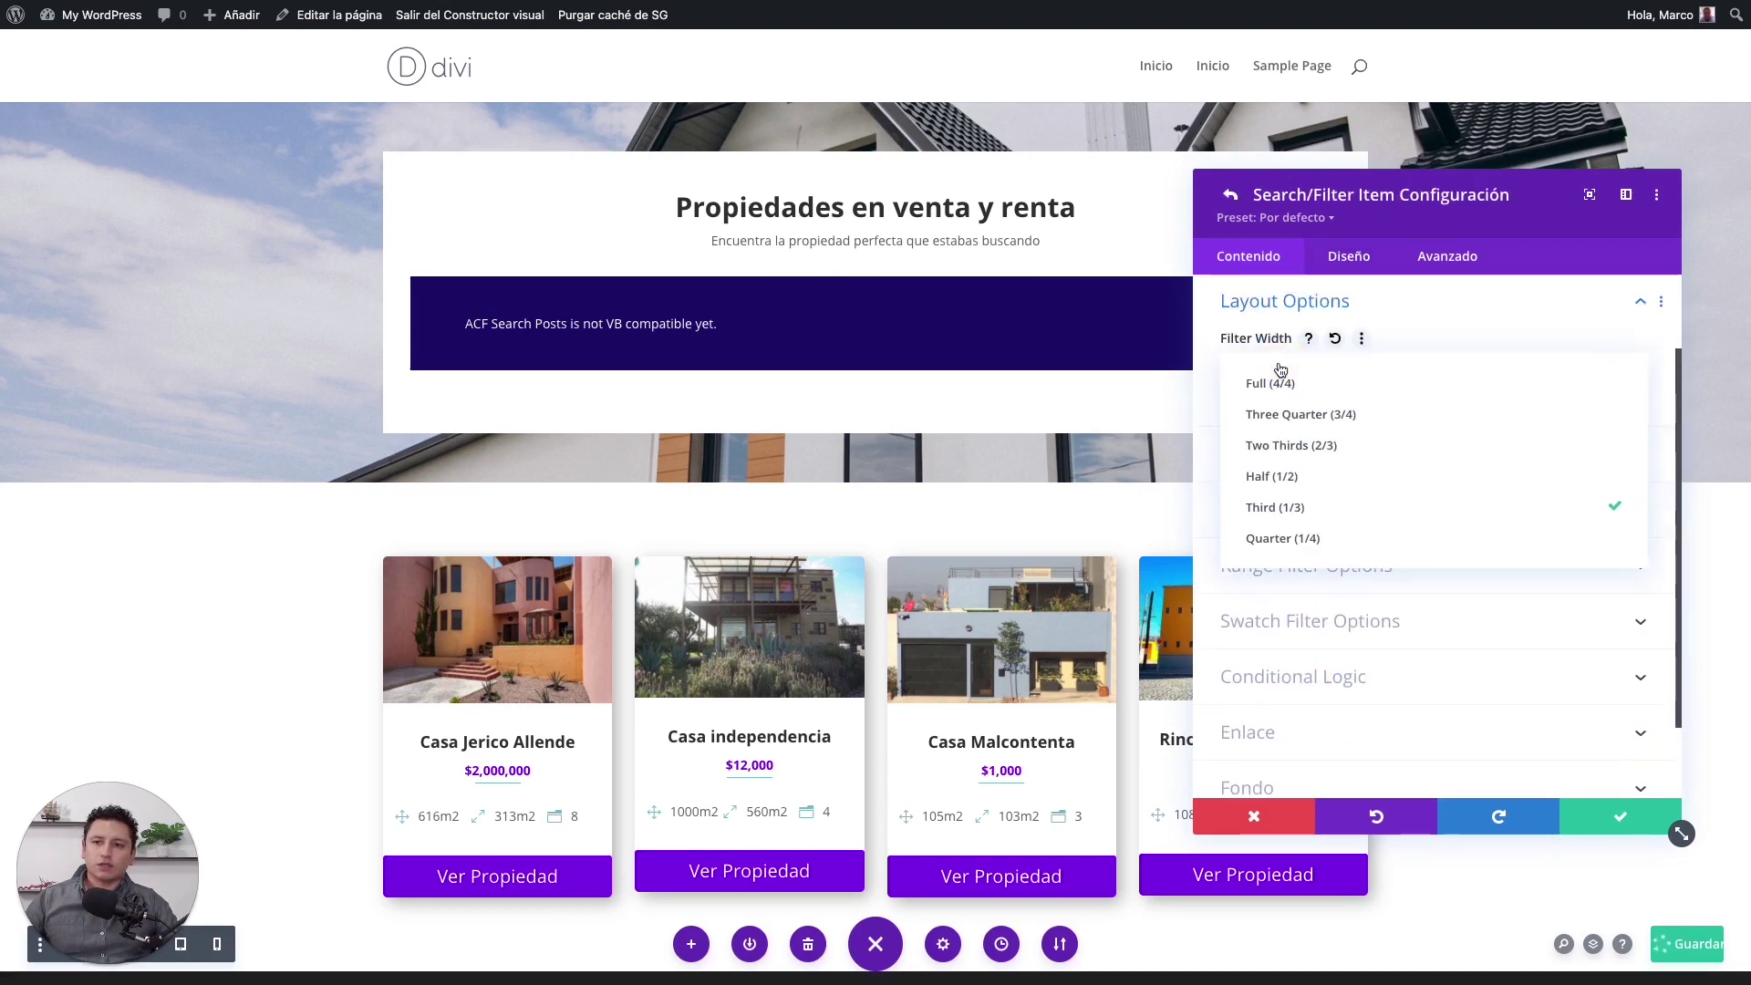
click(1293, 543)
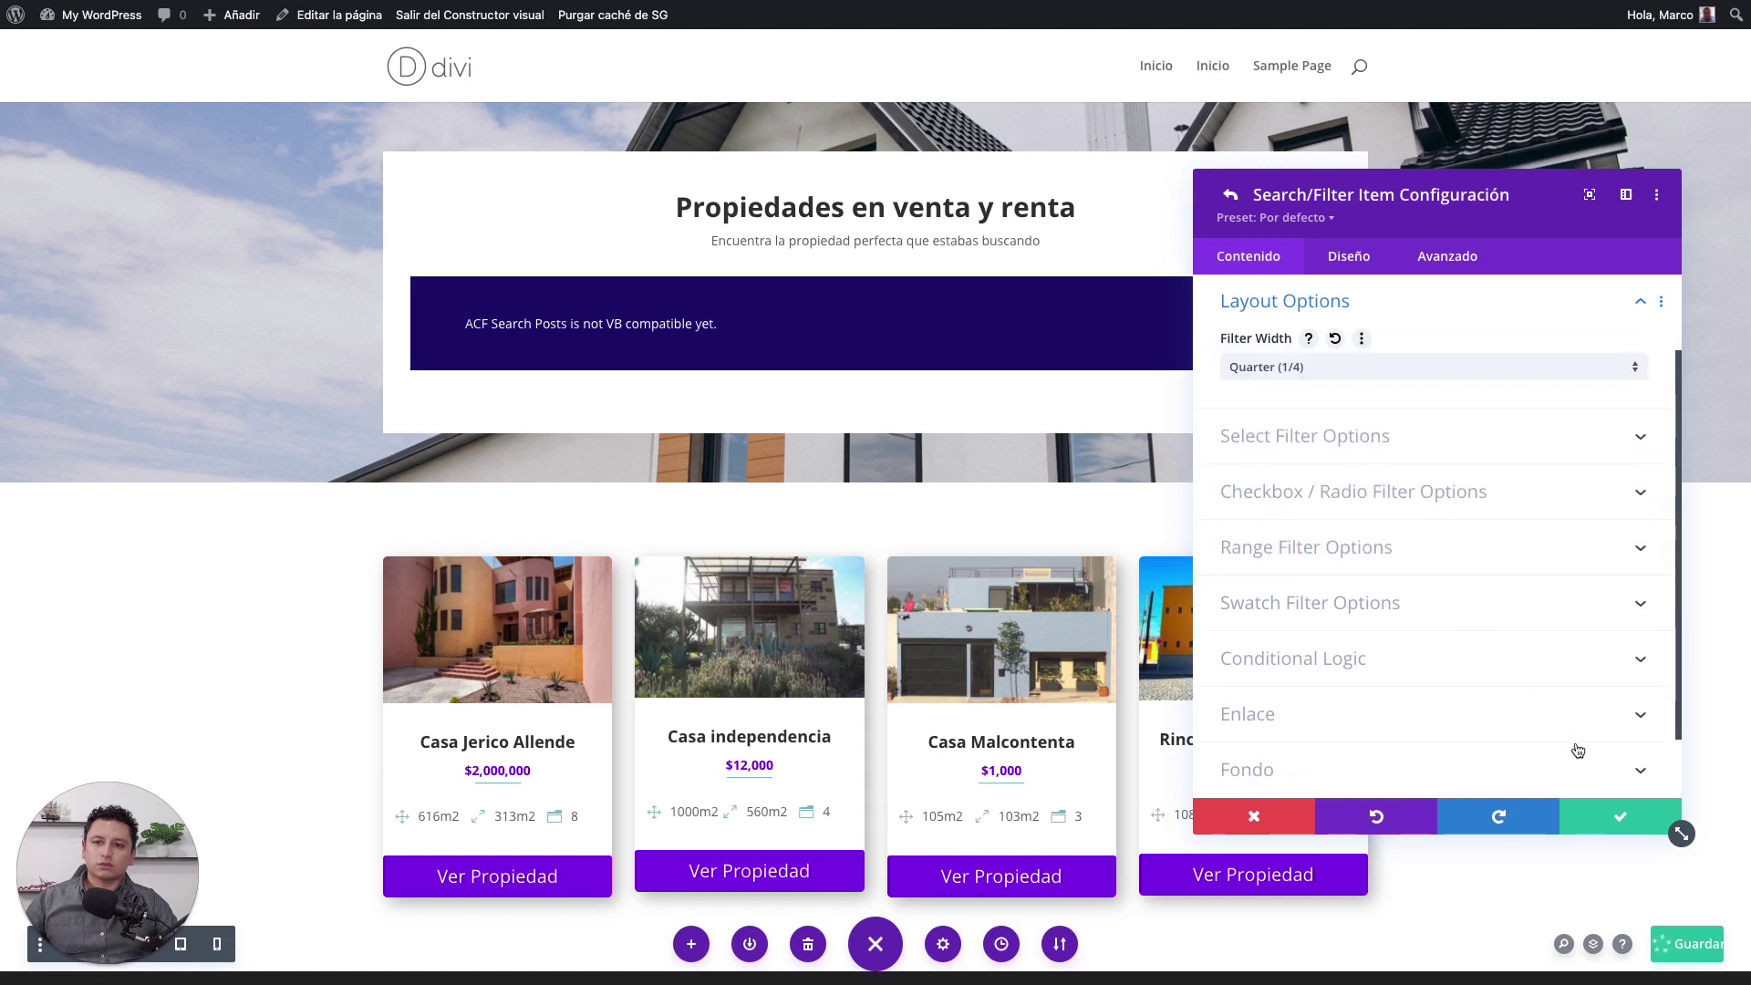
click(1231, 194)
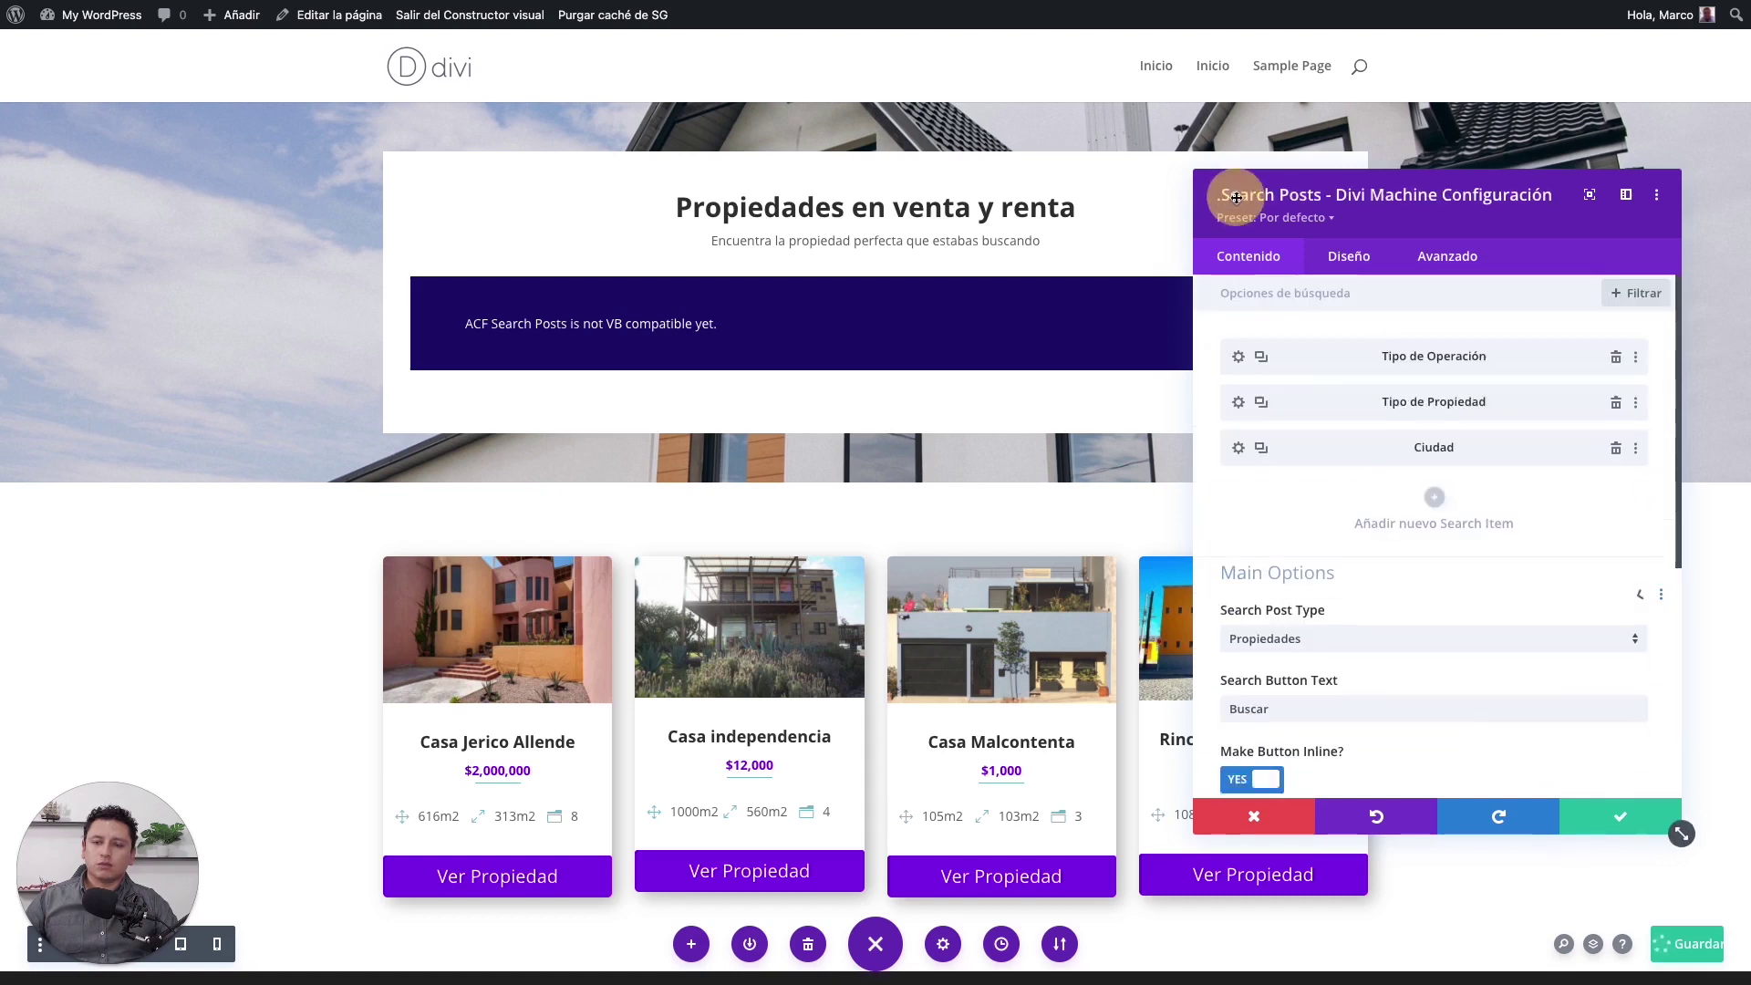
Set the Tipo de Propiedad filter width to Quarter (1/4)
click(1240, 402)
scroll(1272, 535, down, 5)
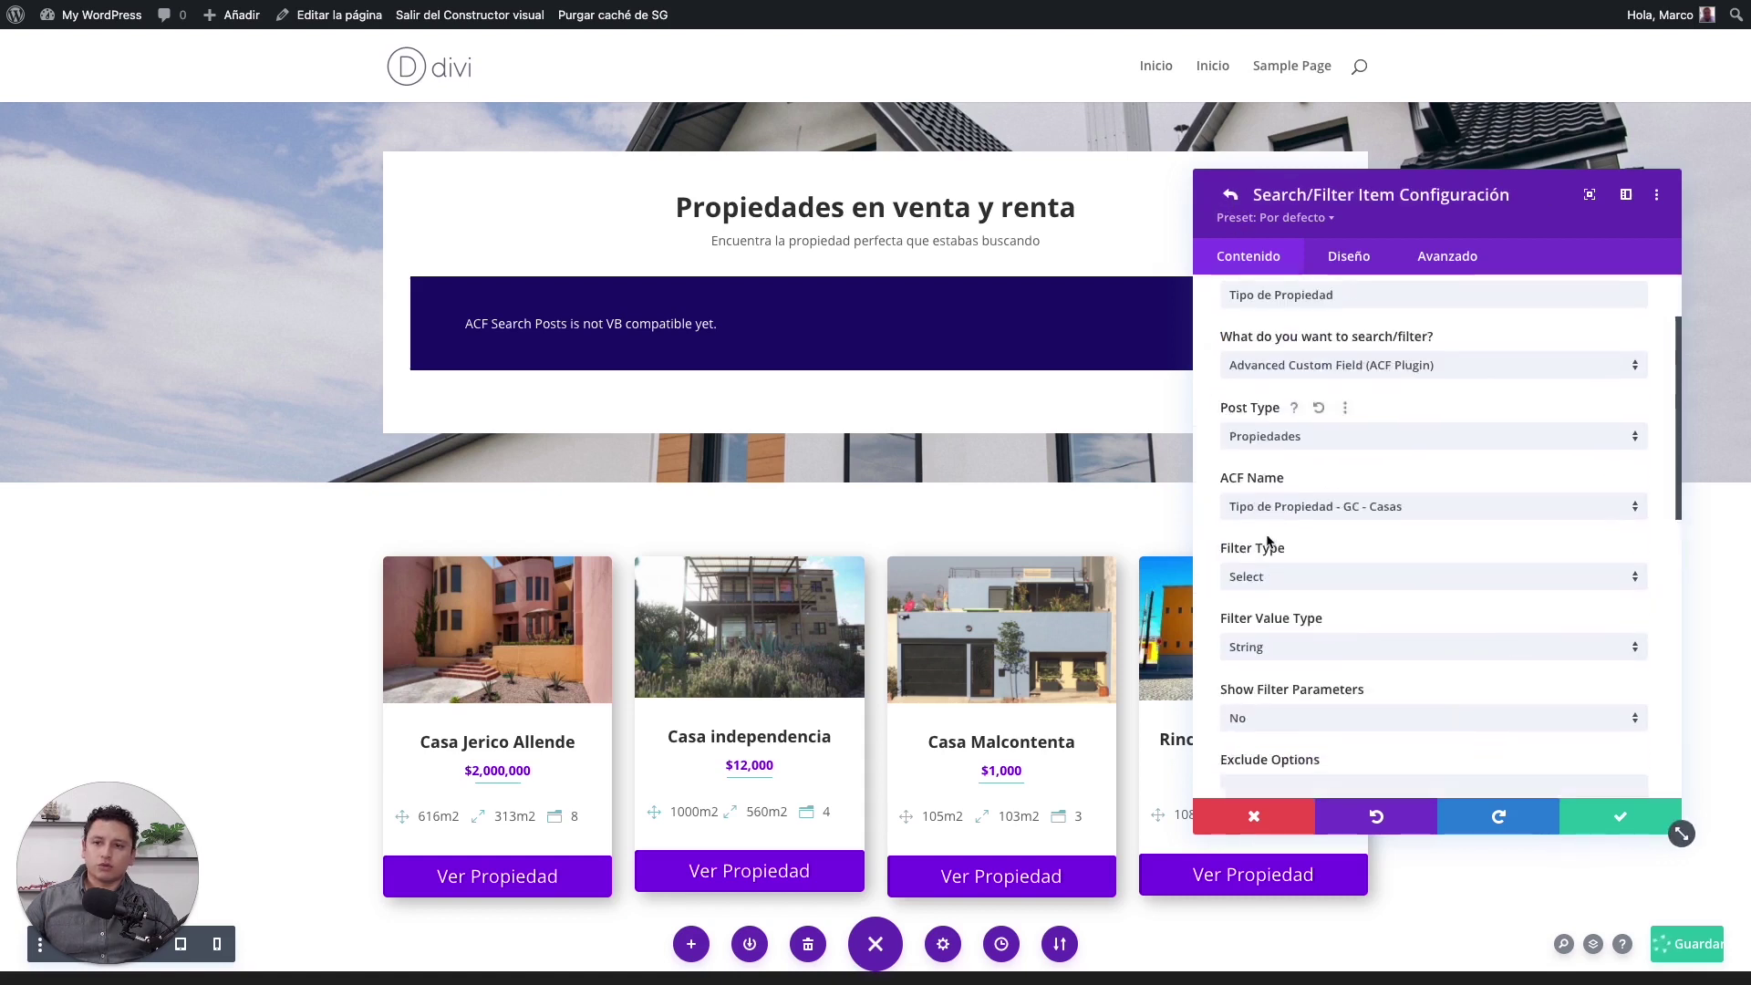
click(1285, 475)
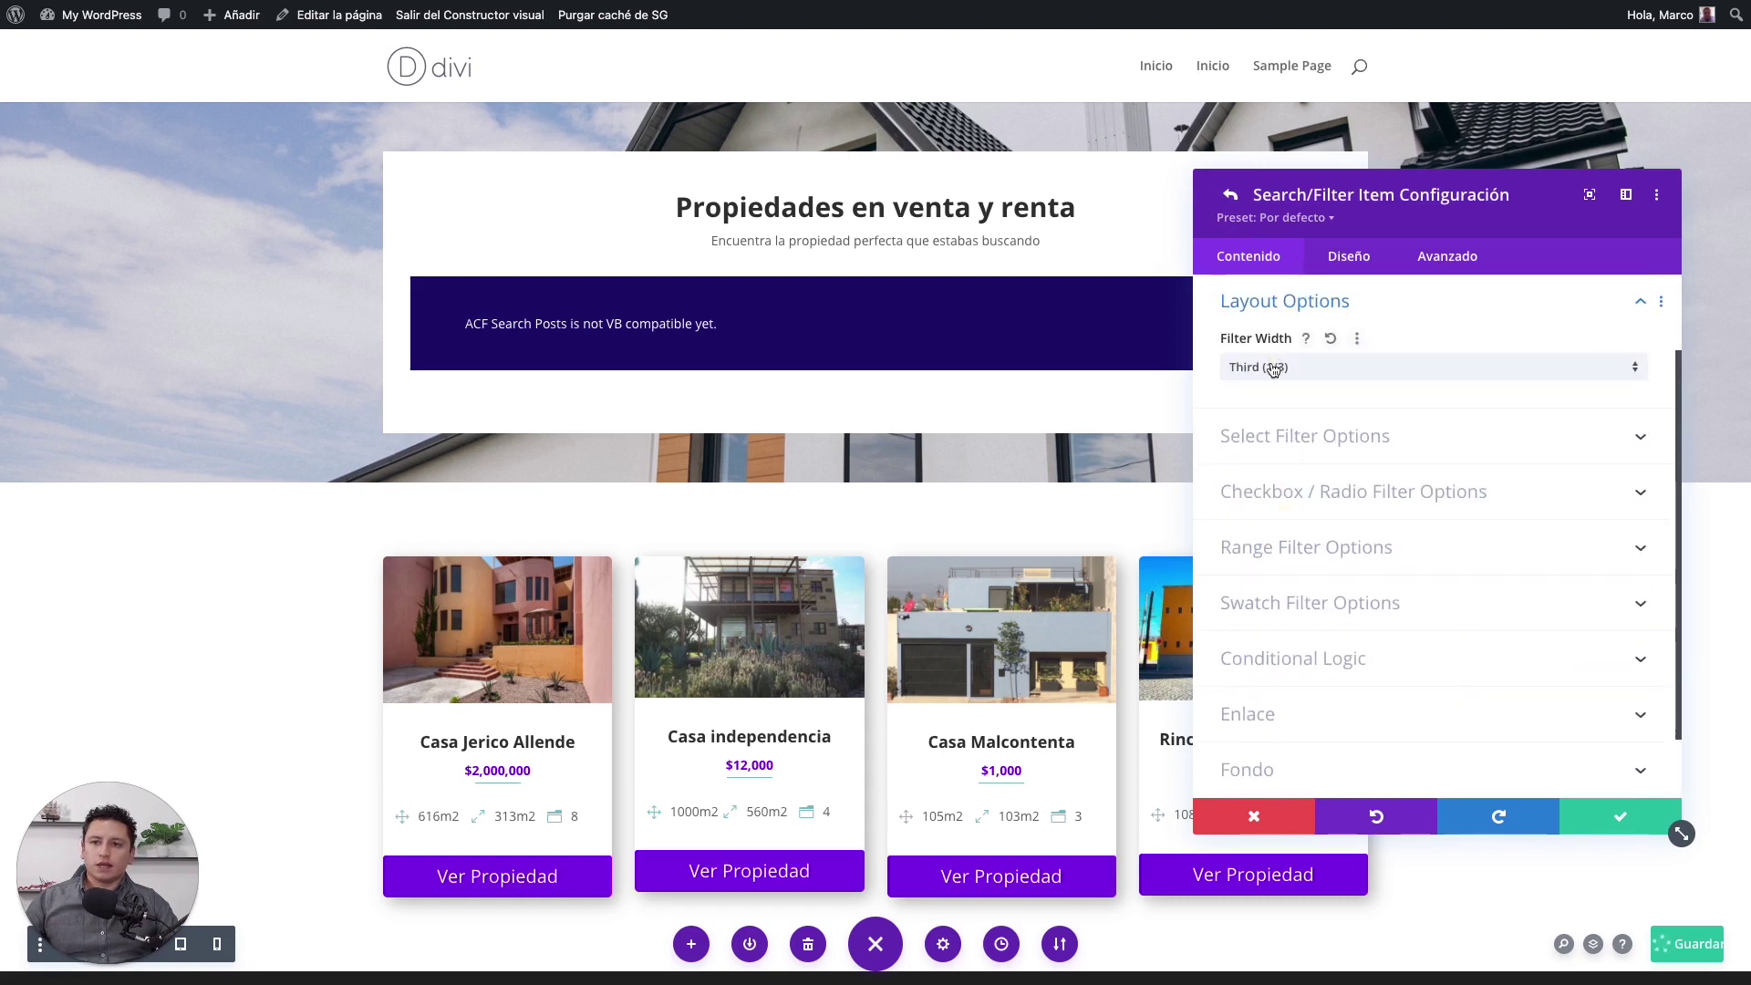
click(1274, 368)
click(1281, 535)
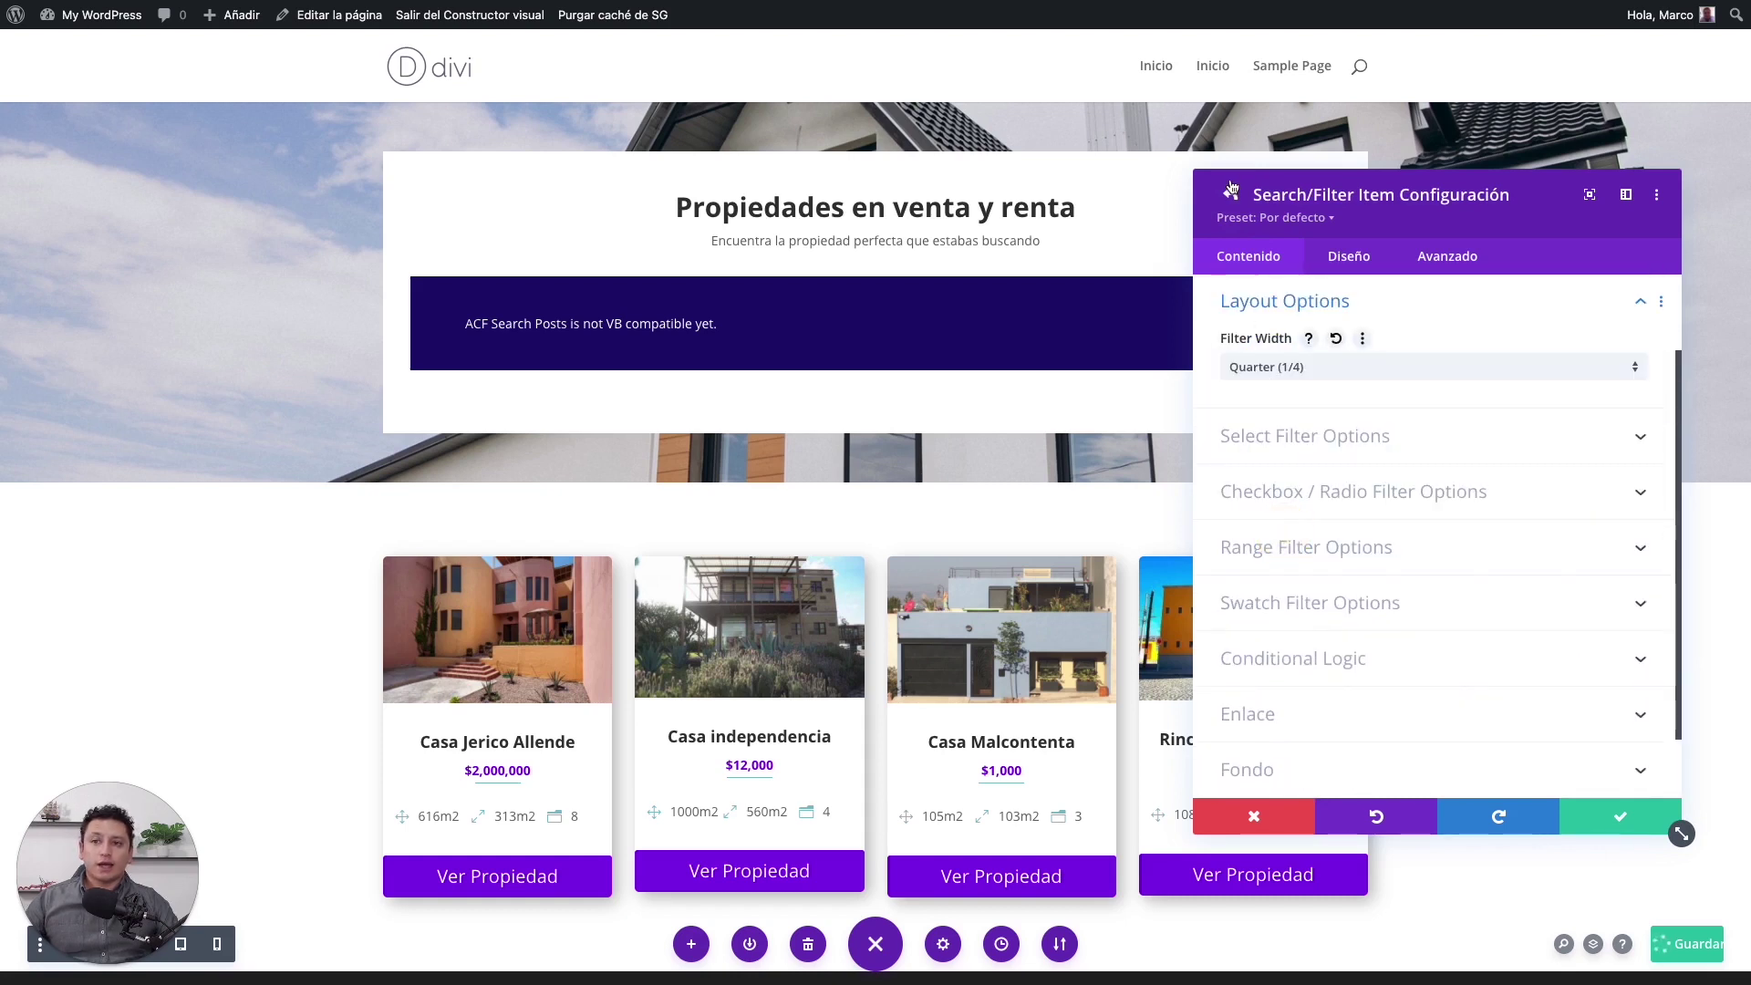
click(1230, 191)
Set the Ciudad filter width to Quarter (1/4) and save the module settings
click(1251, 449)
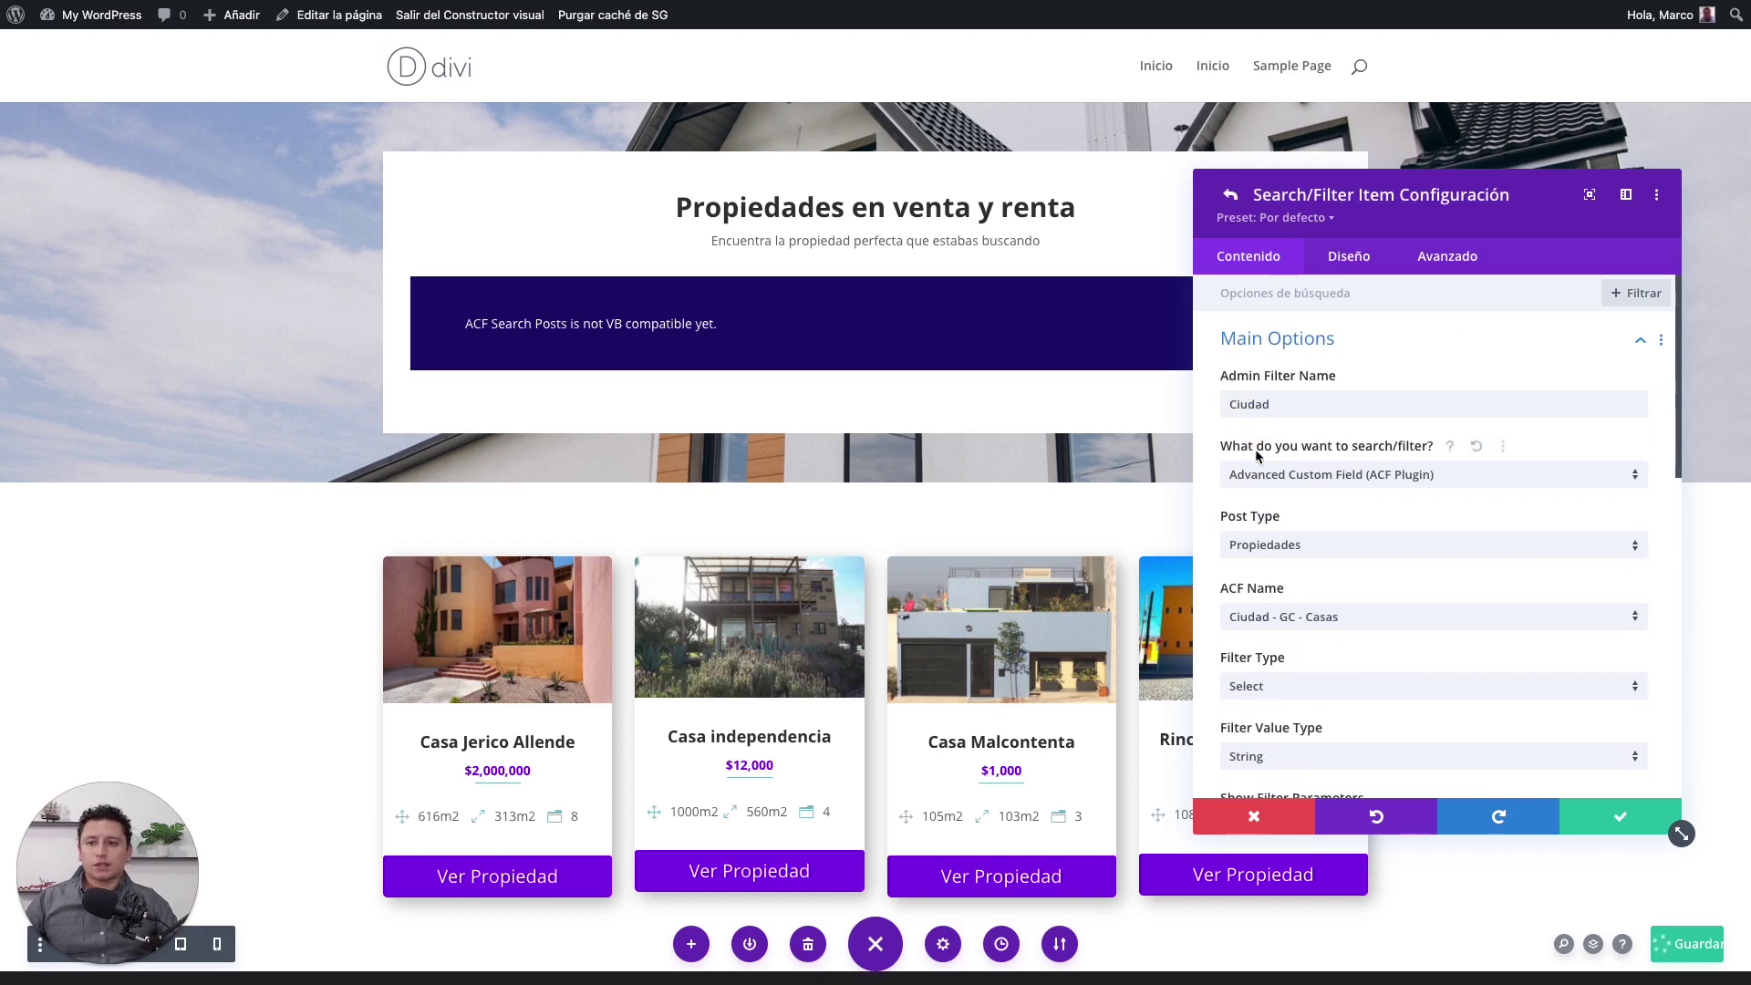
scroll(1275, 561, down, 10)
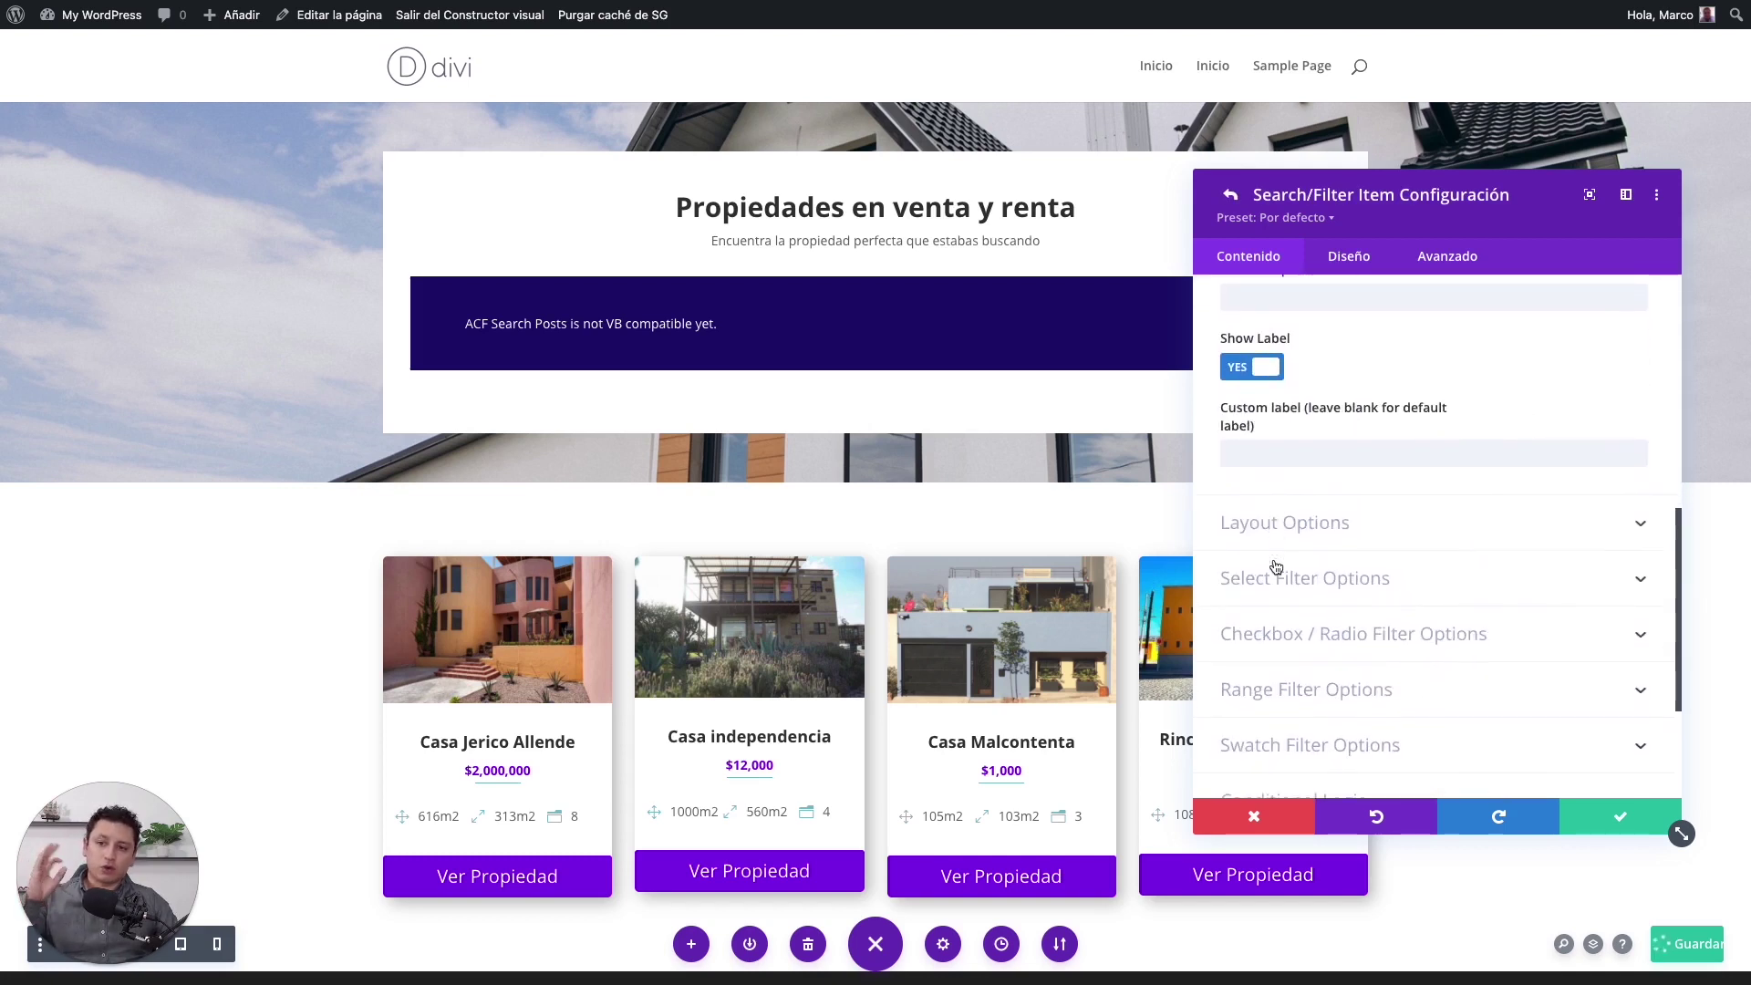
click(1290, 533)
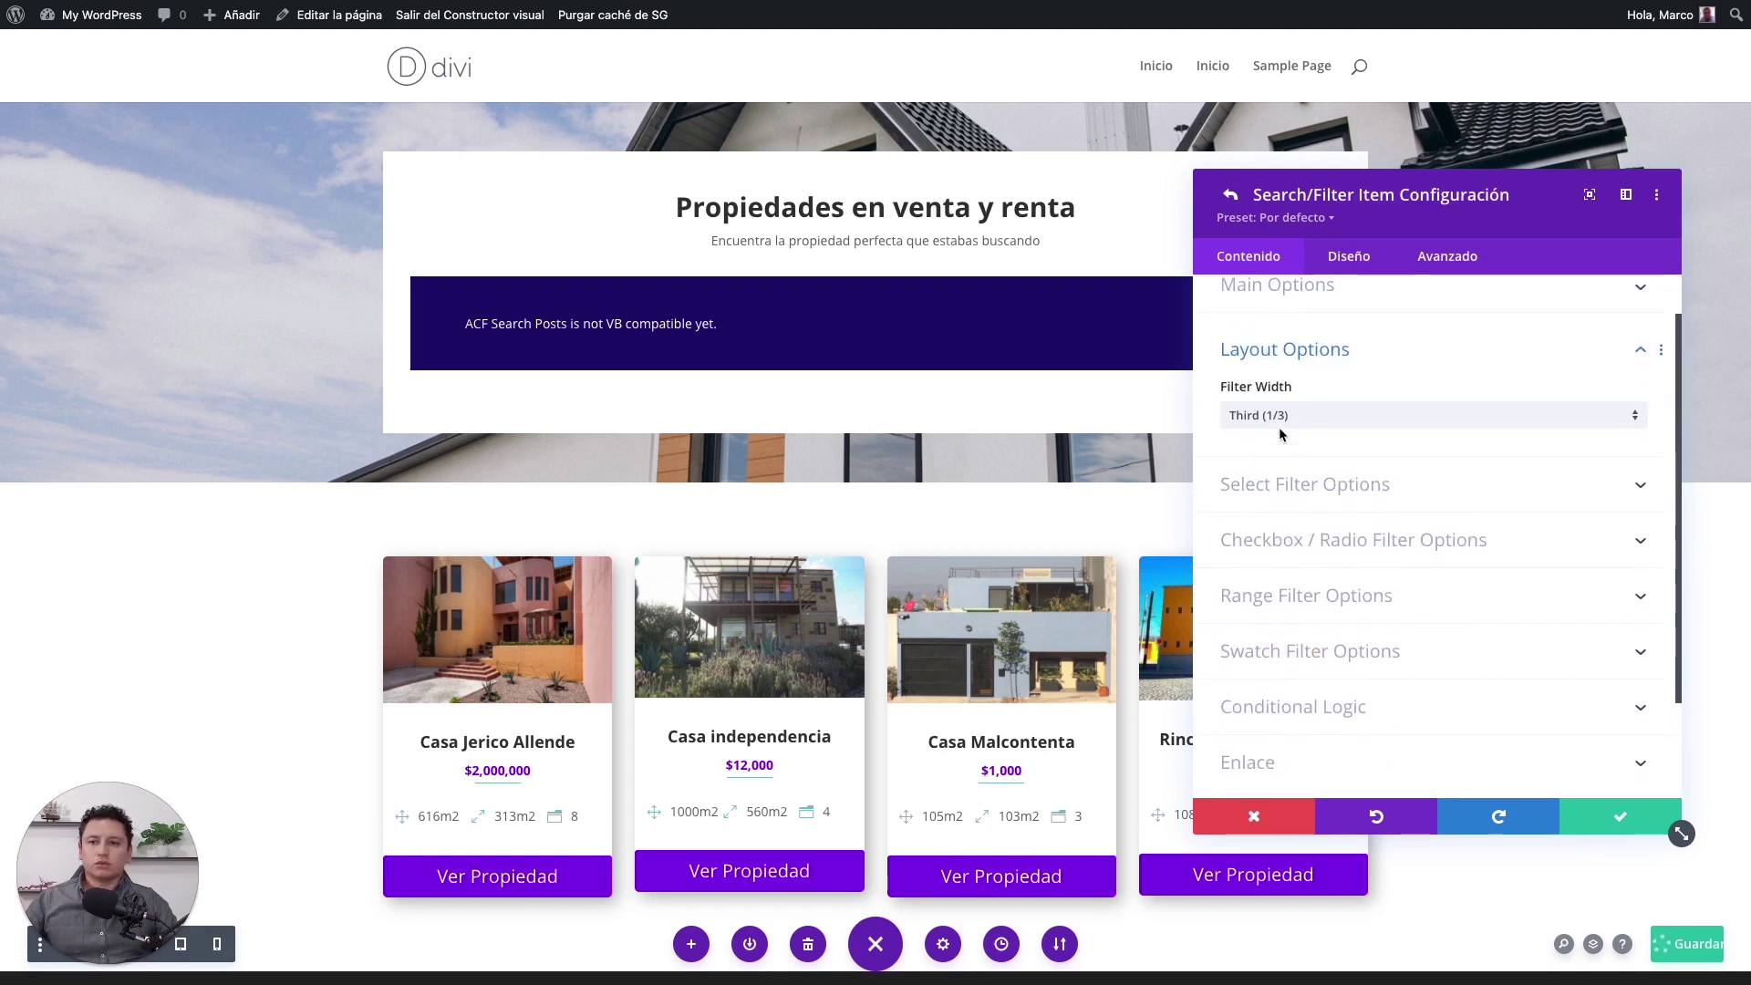
click(1278, 419)
click(1281, 587)
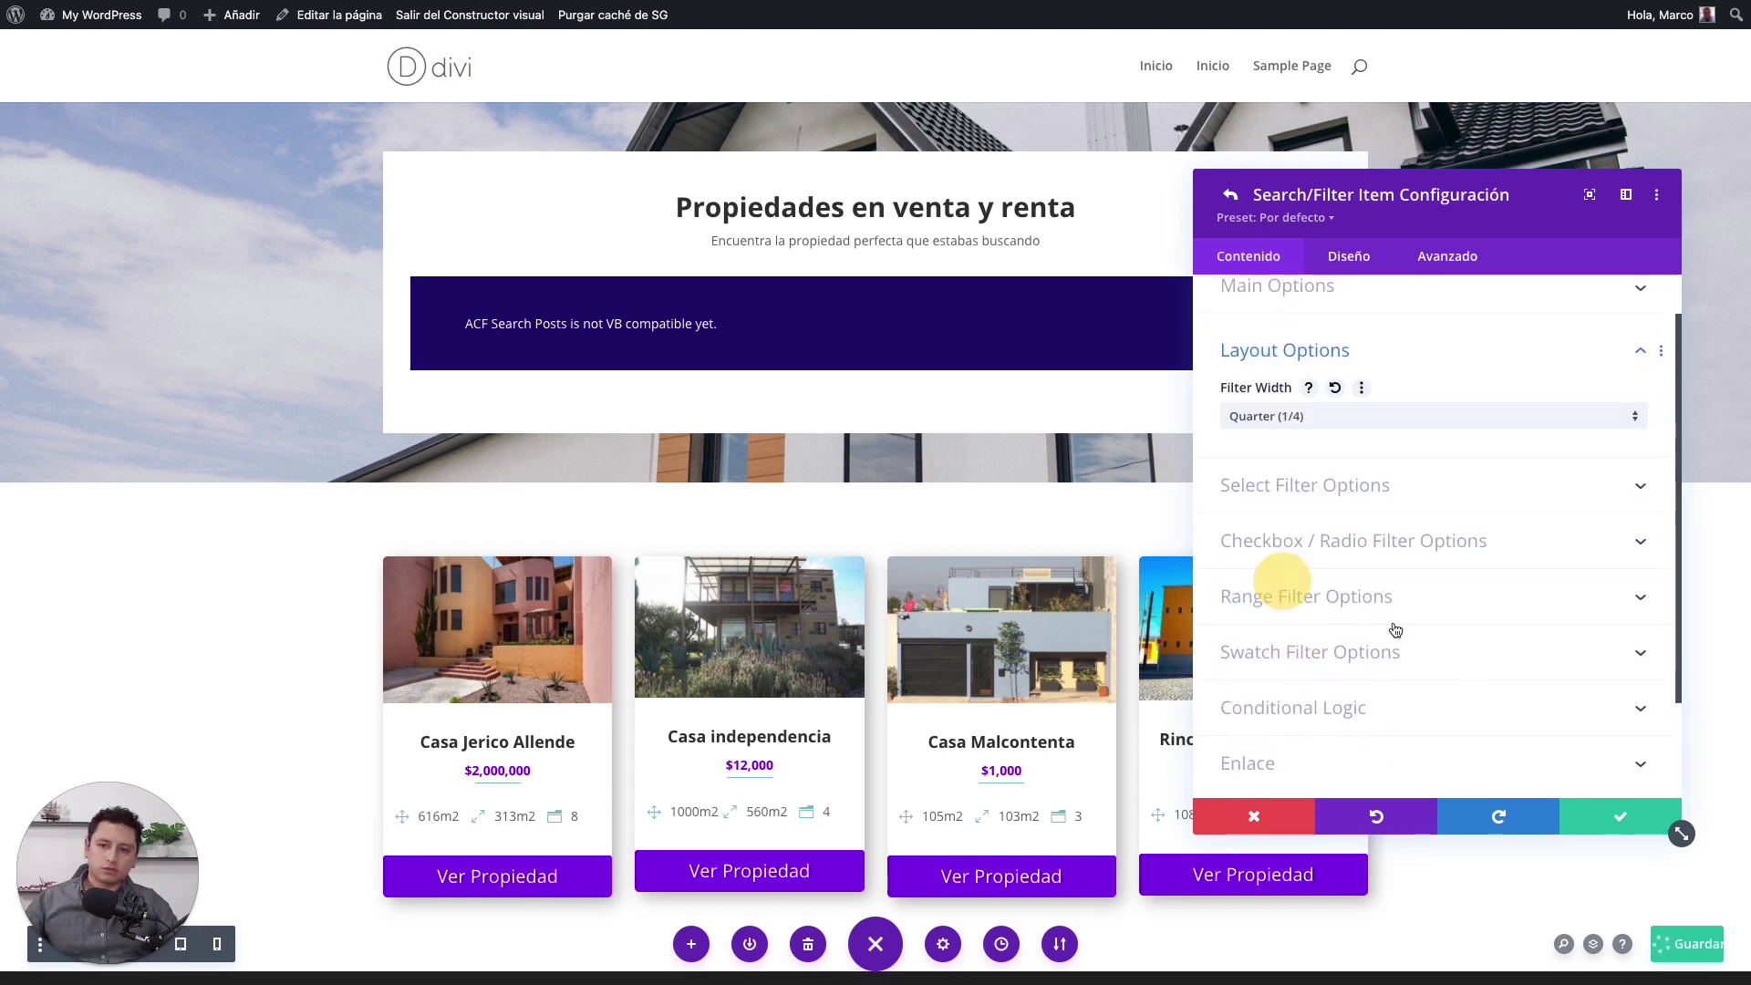
click(1620, 816)
click(1626, 818)
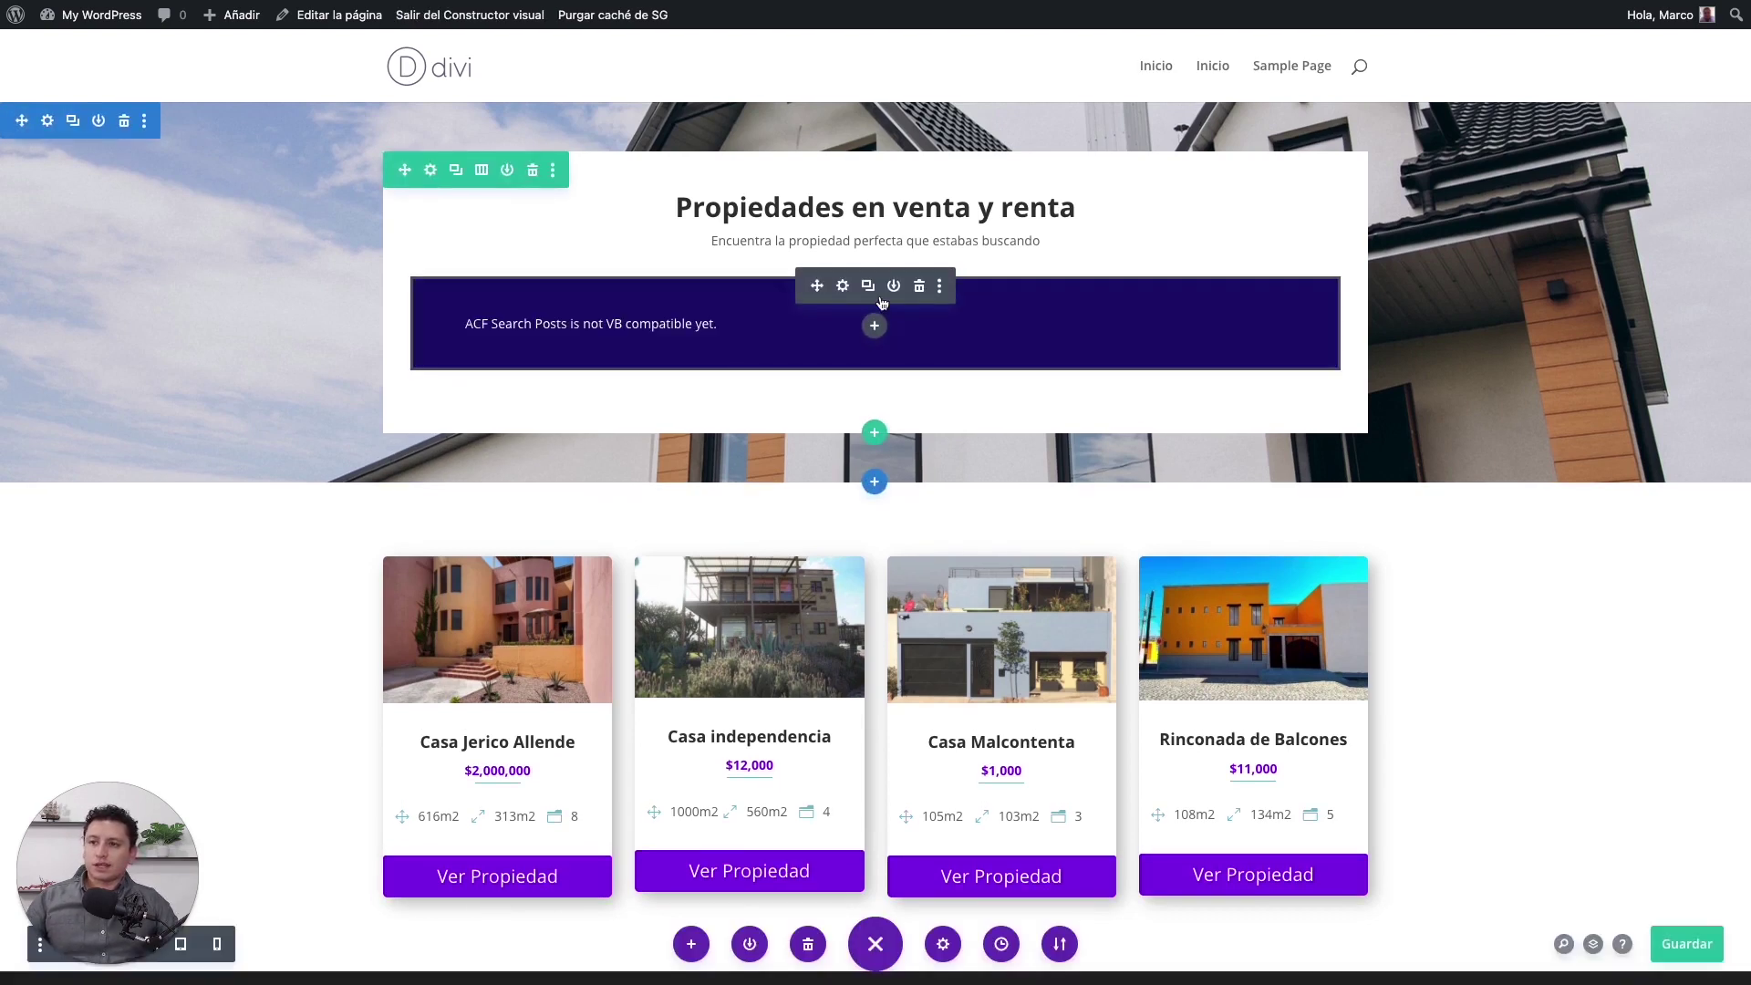
Enable custom search button styles with a purple background and transparent border colour
click(843, 287)
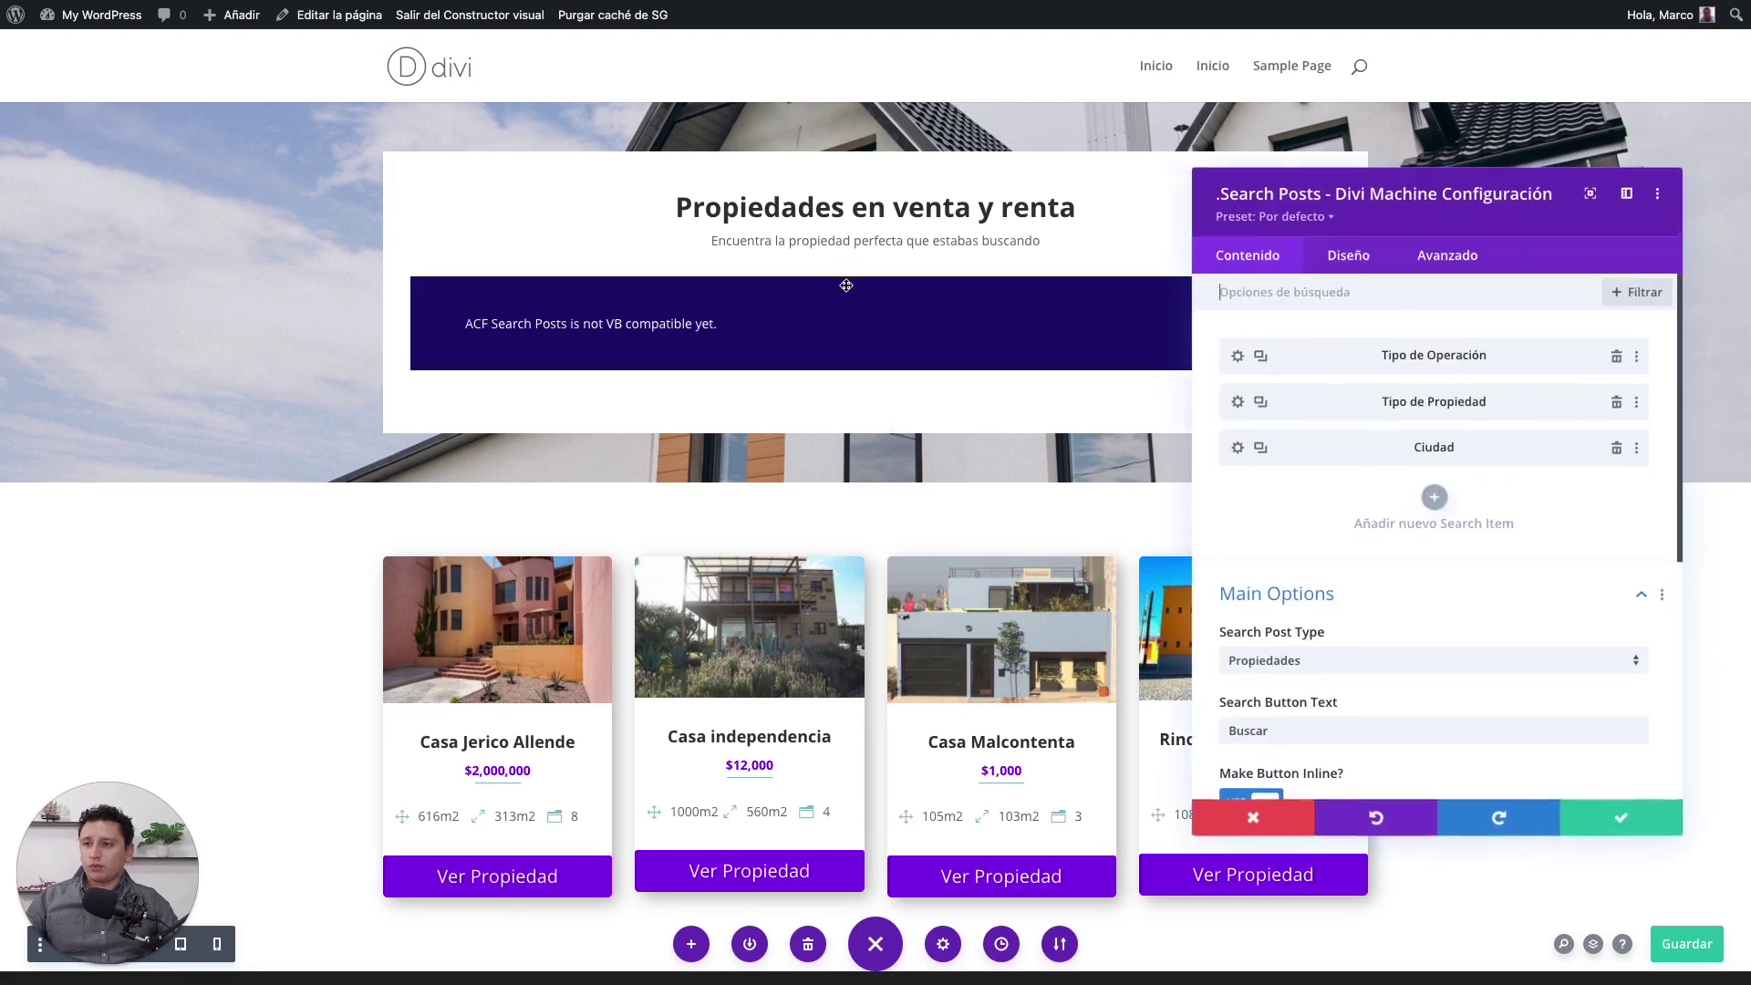
click(1382, 264)
click(1312, 511)
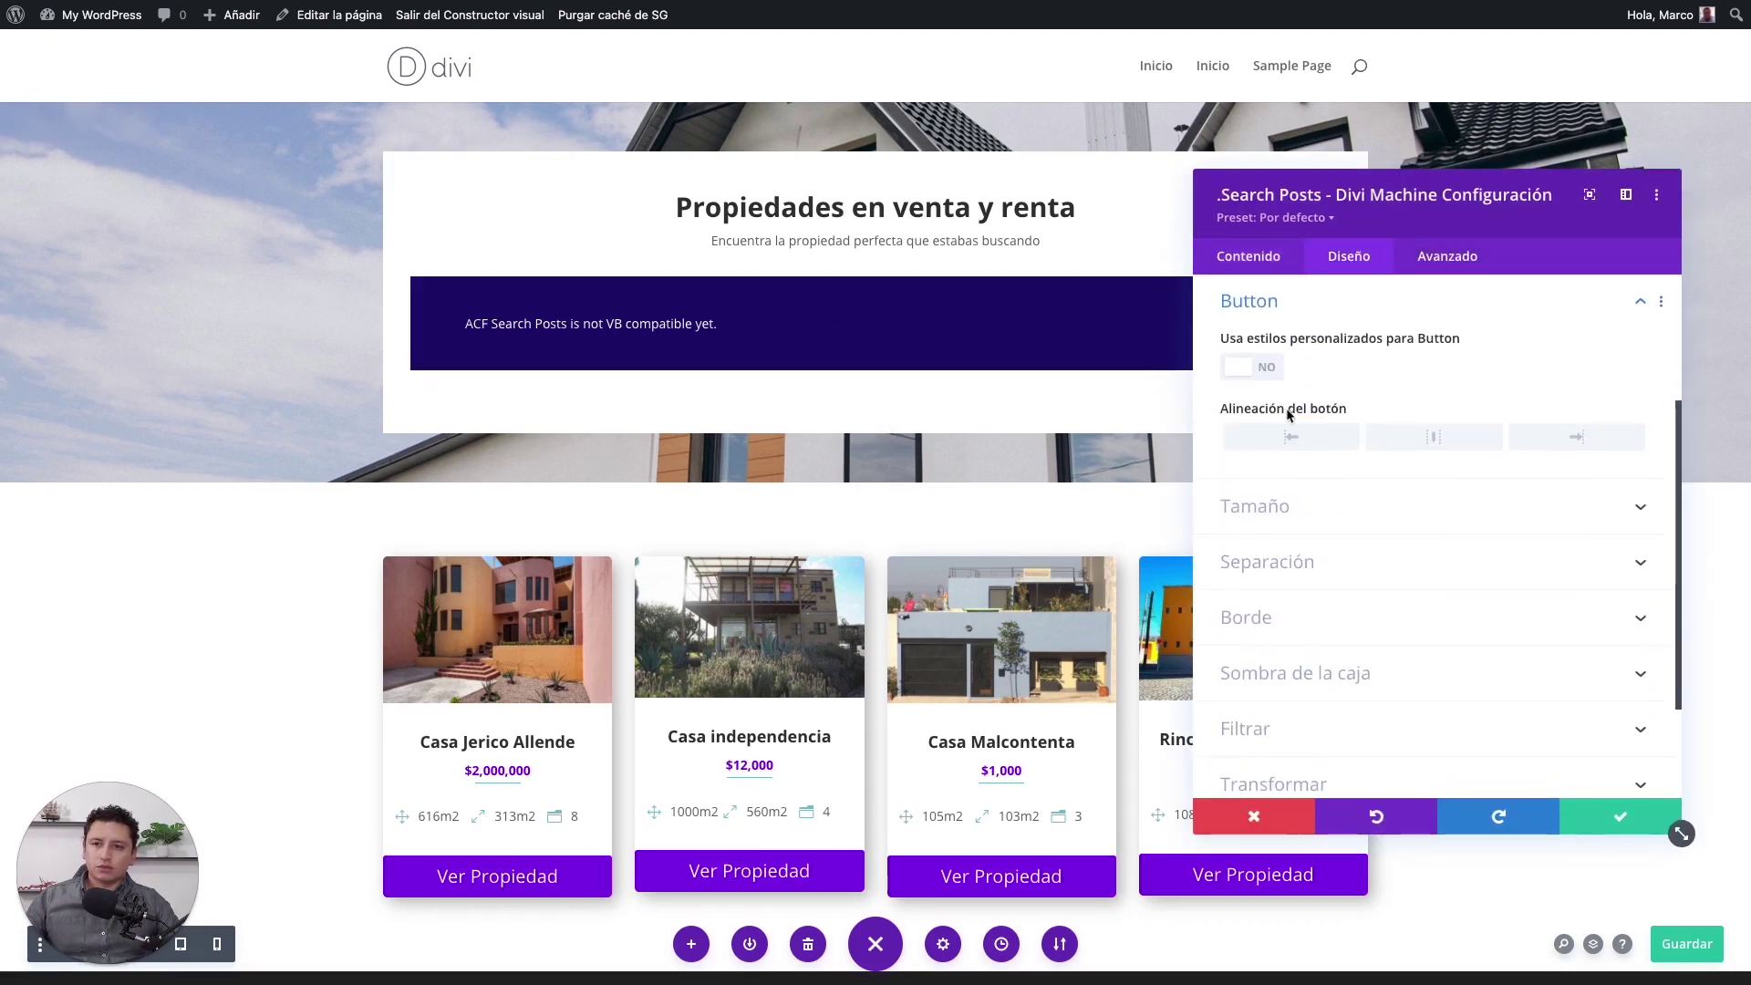
click(1242, 368)
scroll(1430, 540, down, 2)
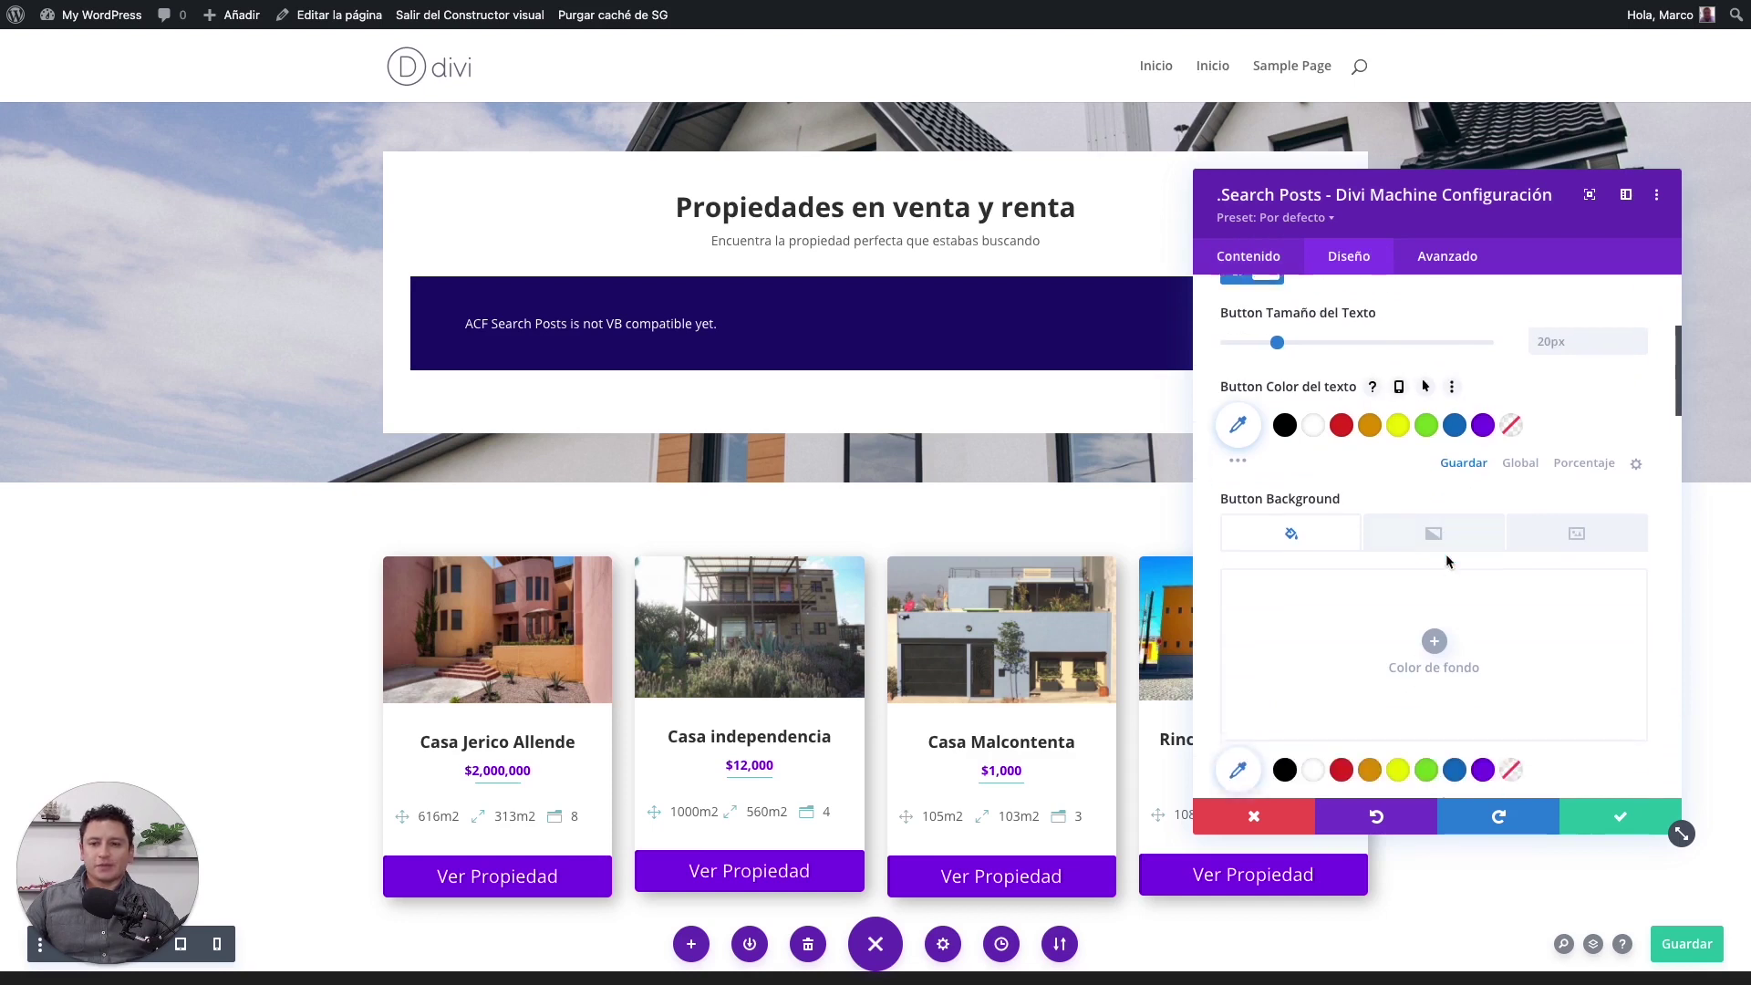
click(1484, 744)
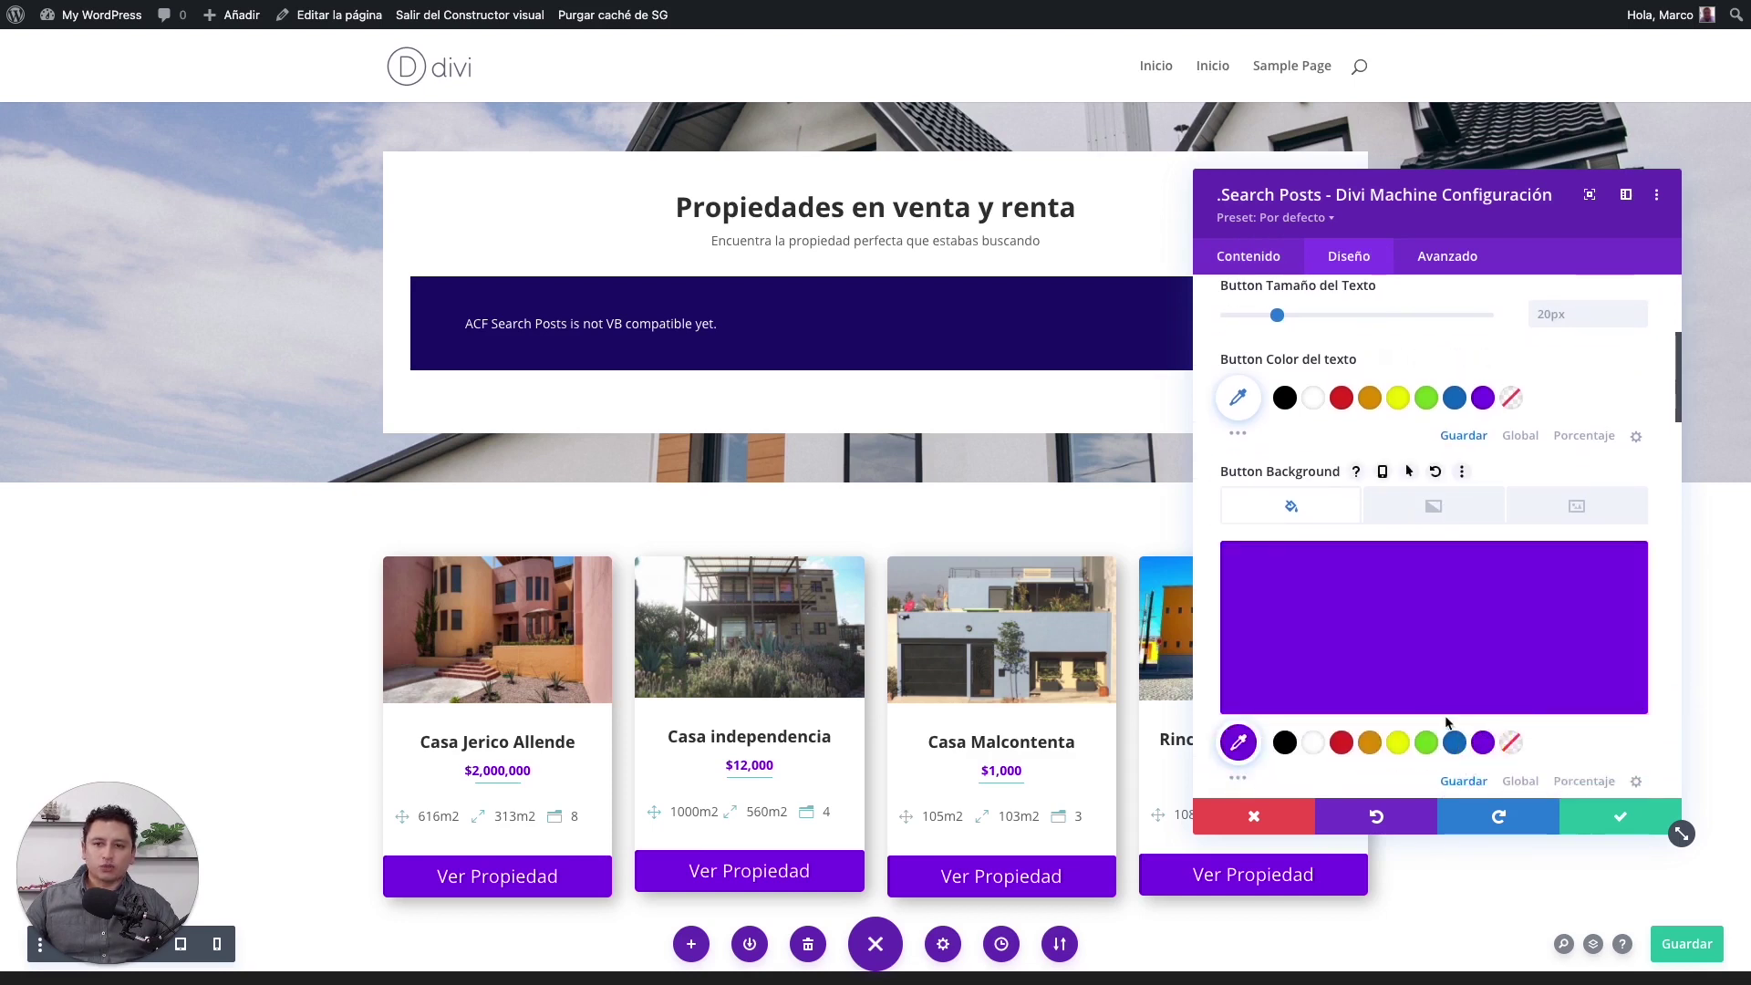
scroll(1432, 684, down, 5)
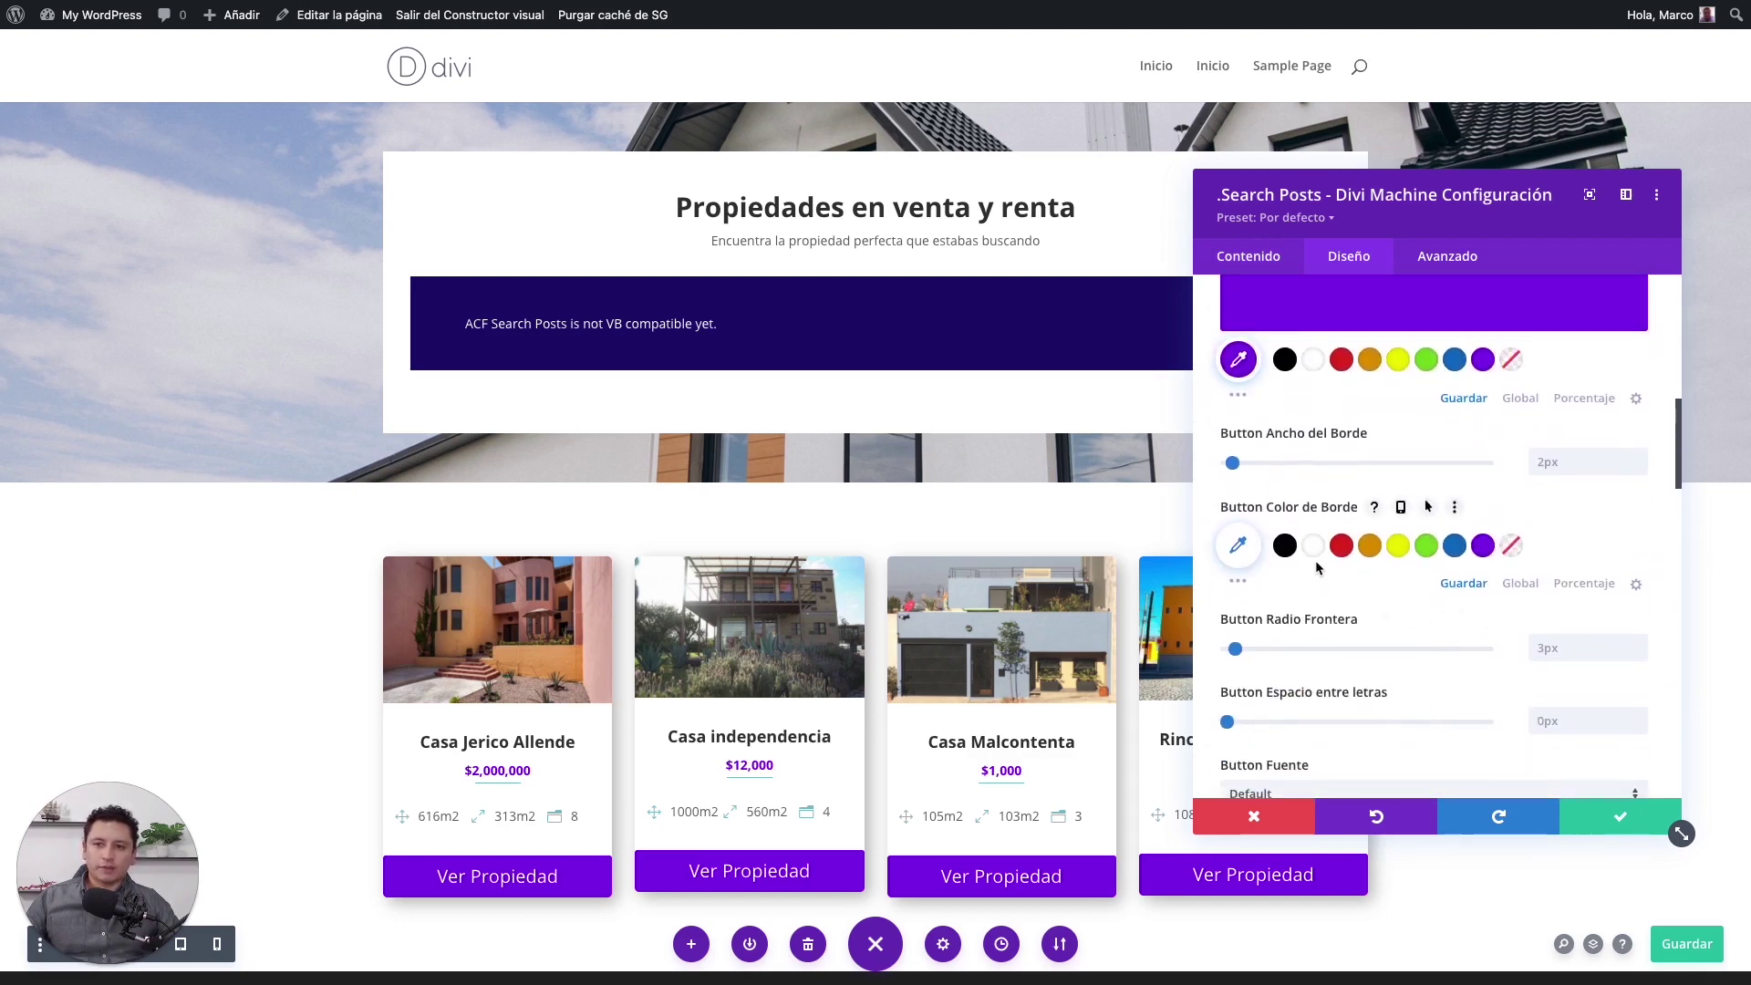
click(1512, 544)
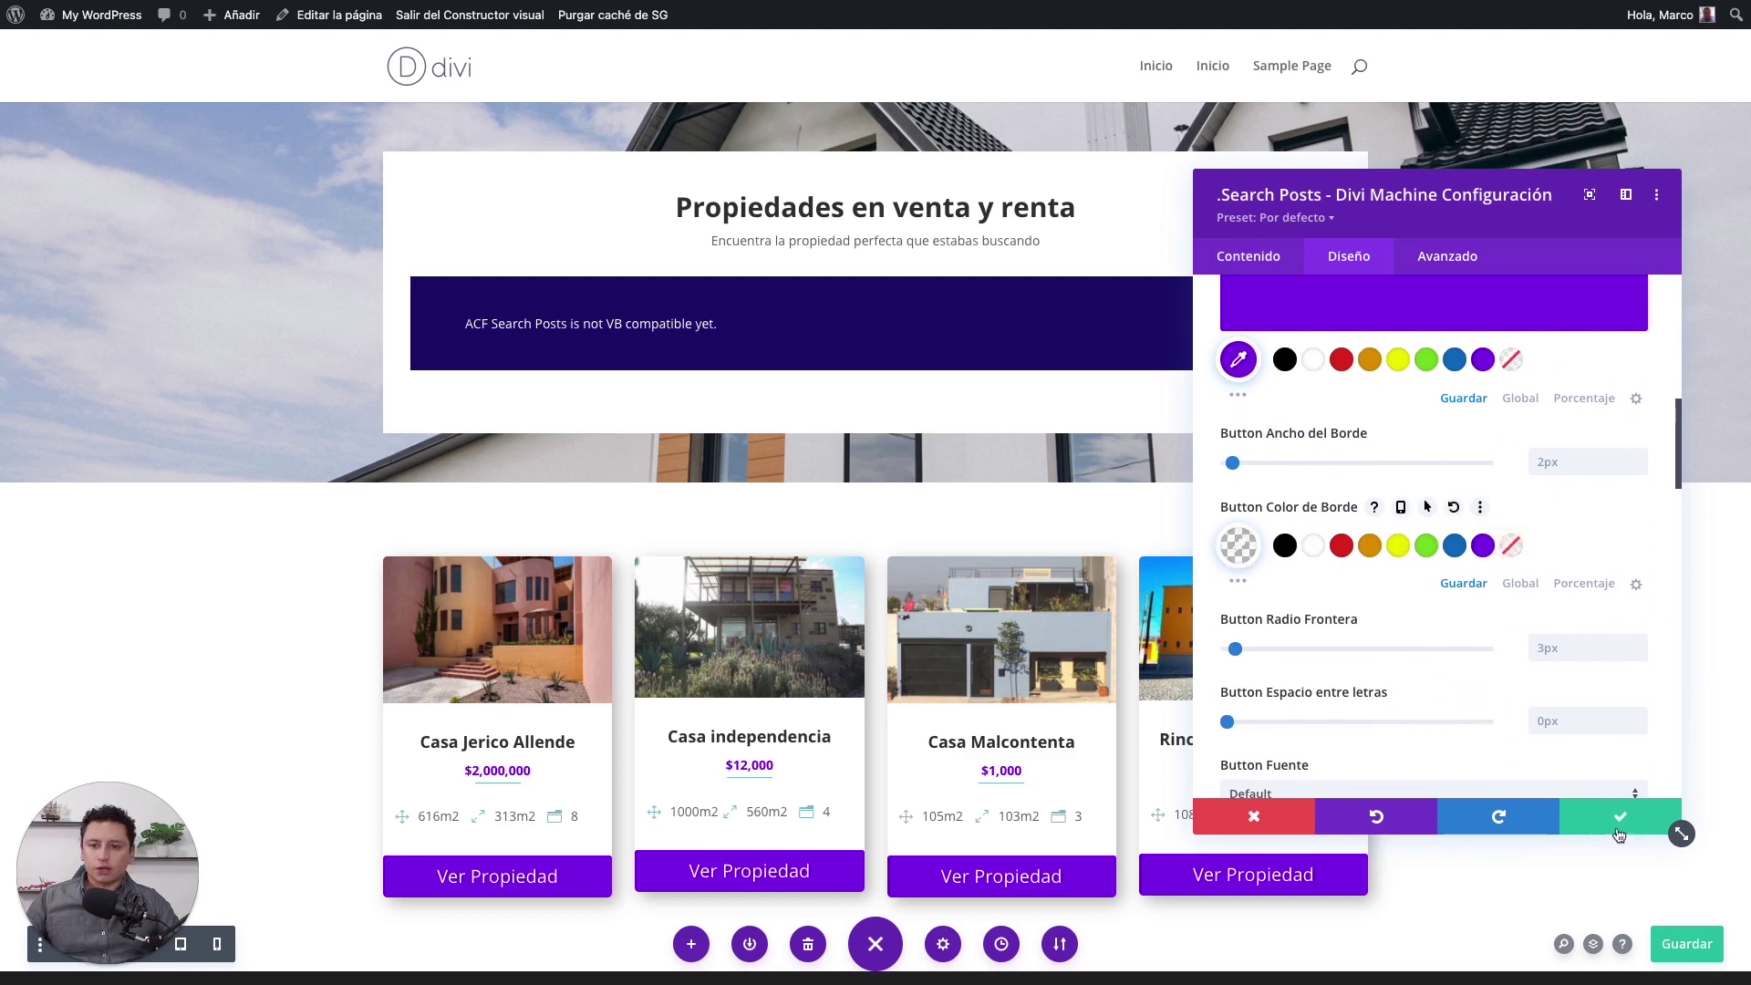
click(1623, 821)
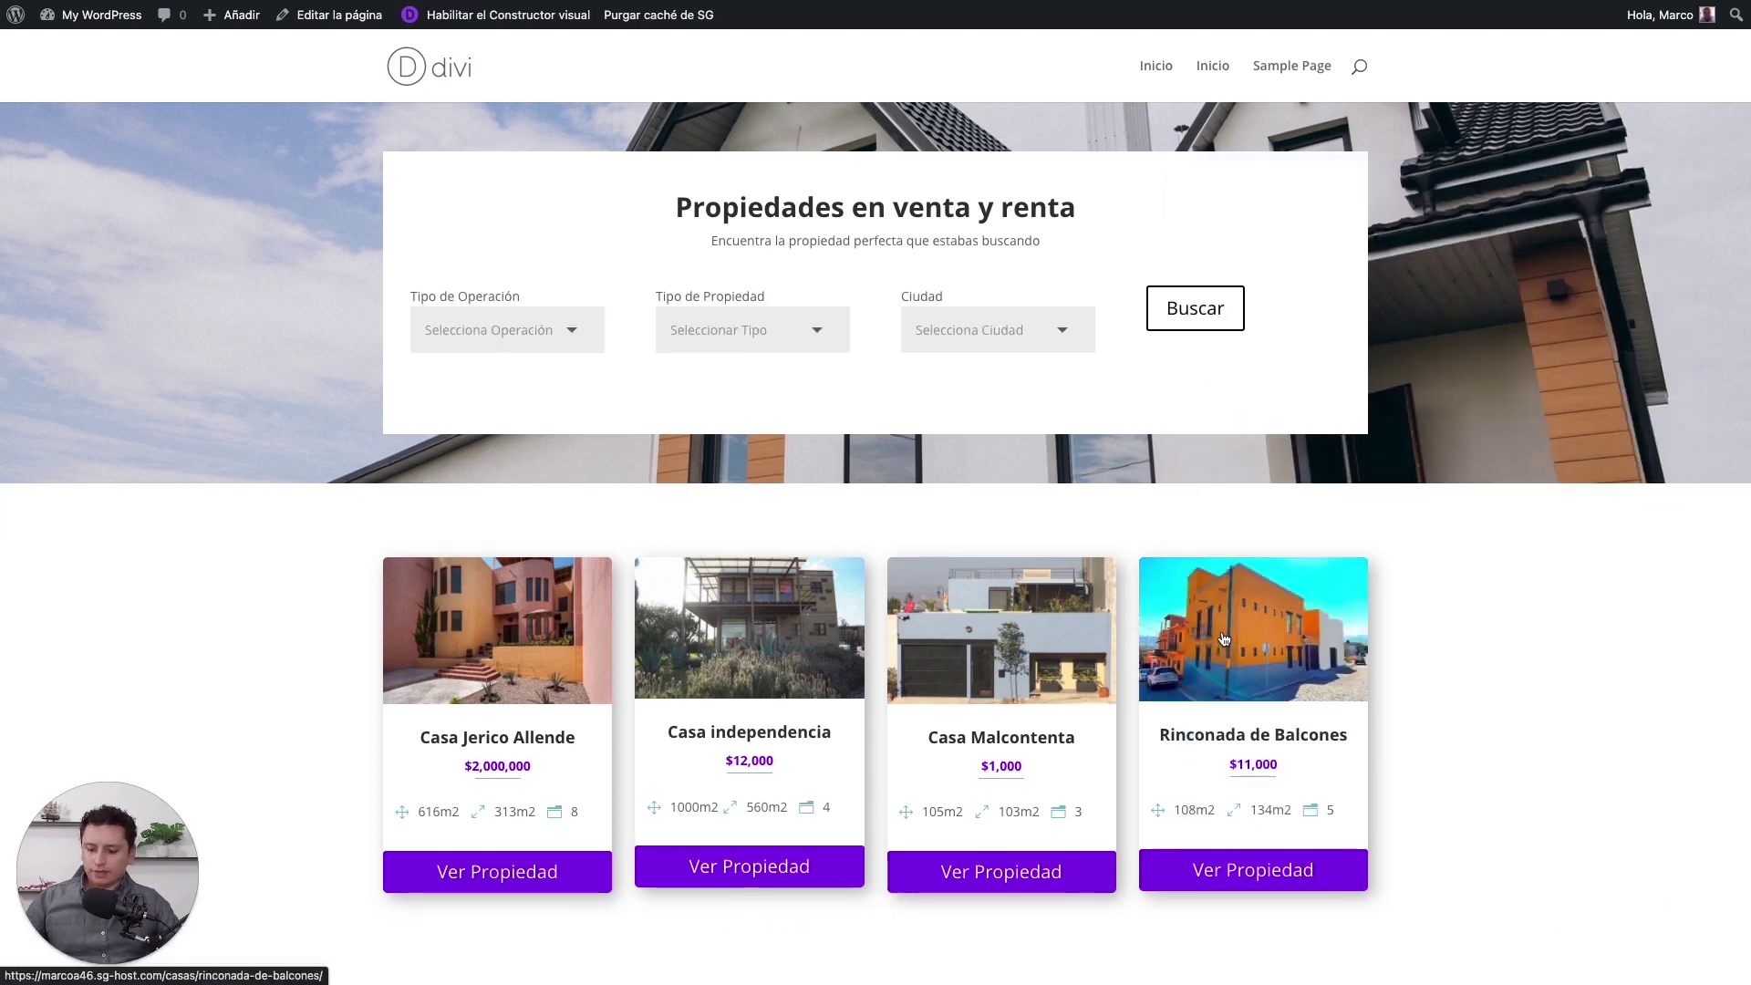
Save the page with Guardar
click(1224, 639)
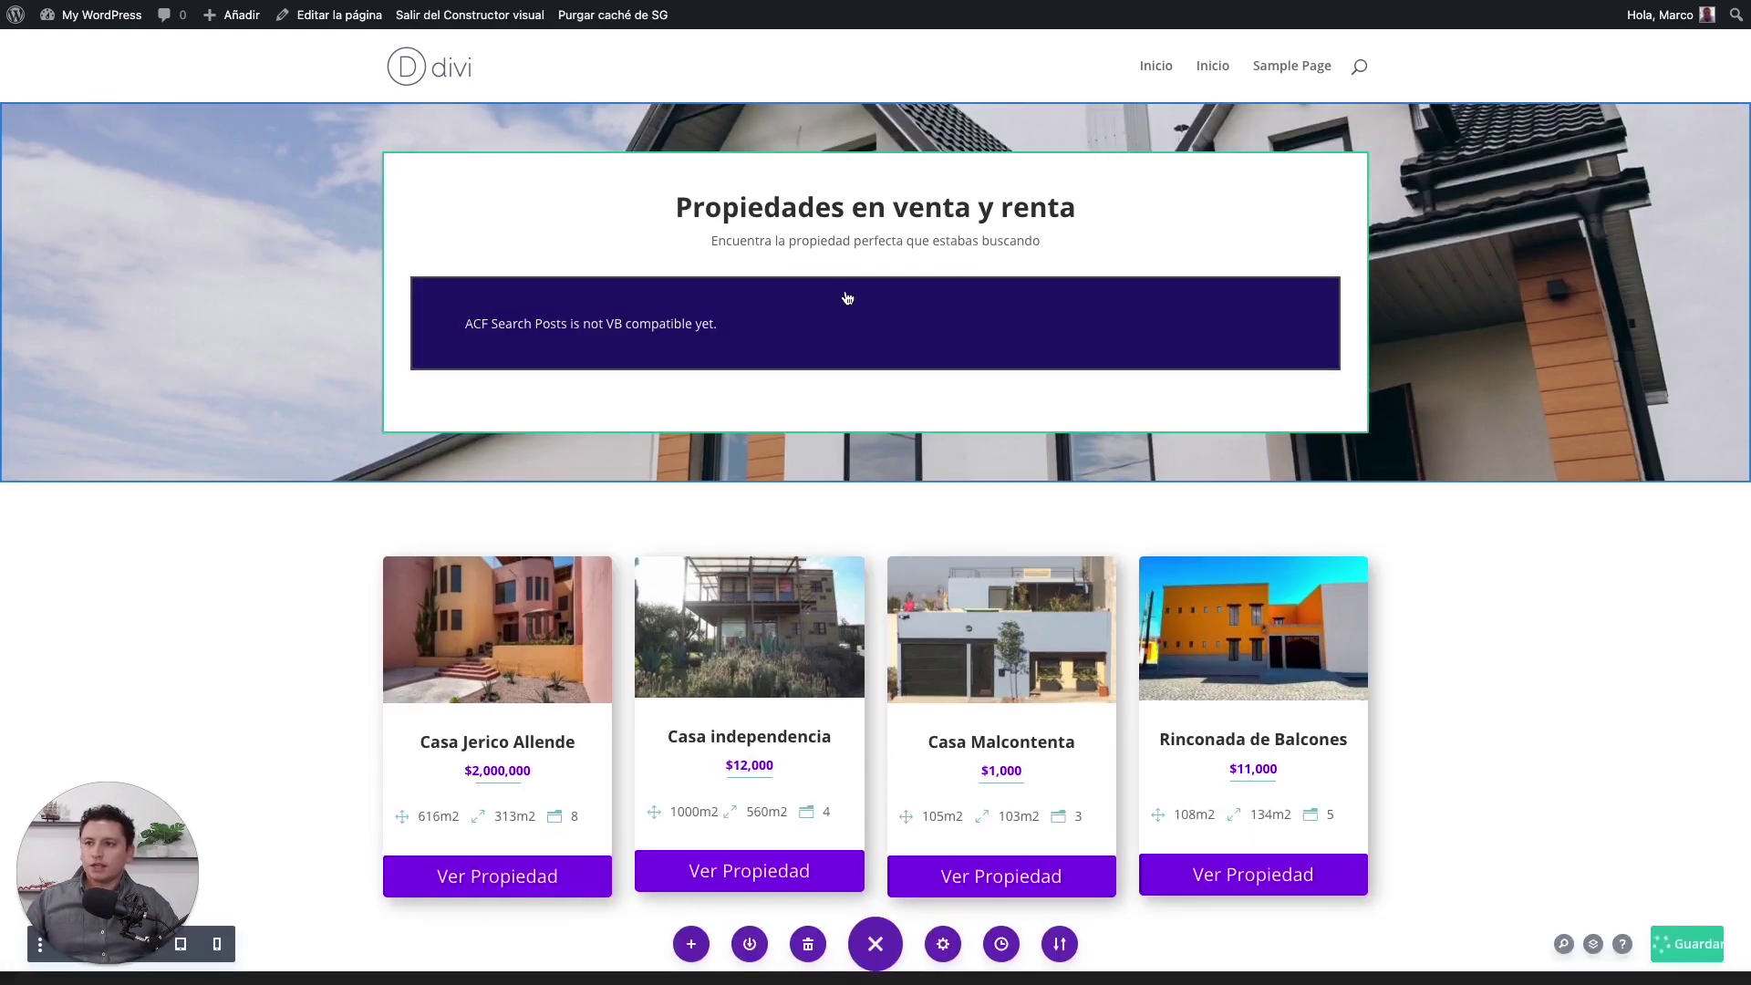
Review the search module's Button design settings, confirm them, and save the page
mouse_move(862, 319)
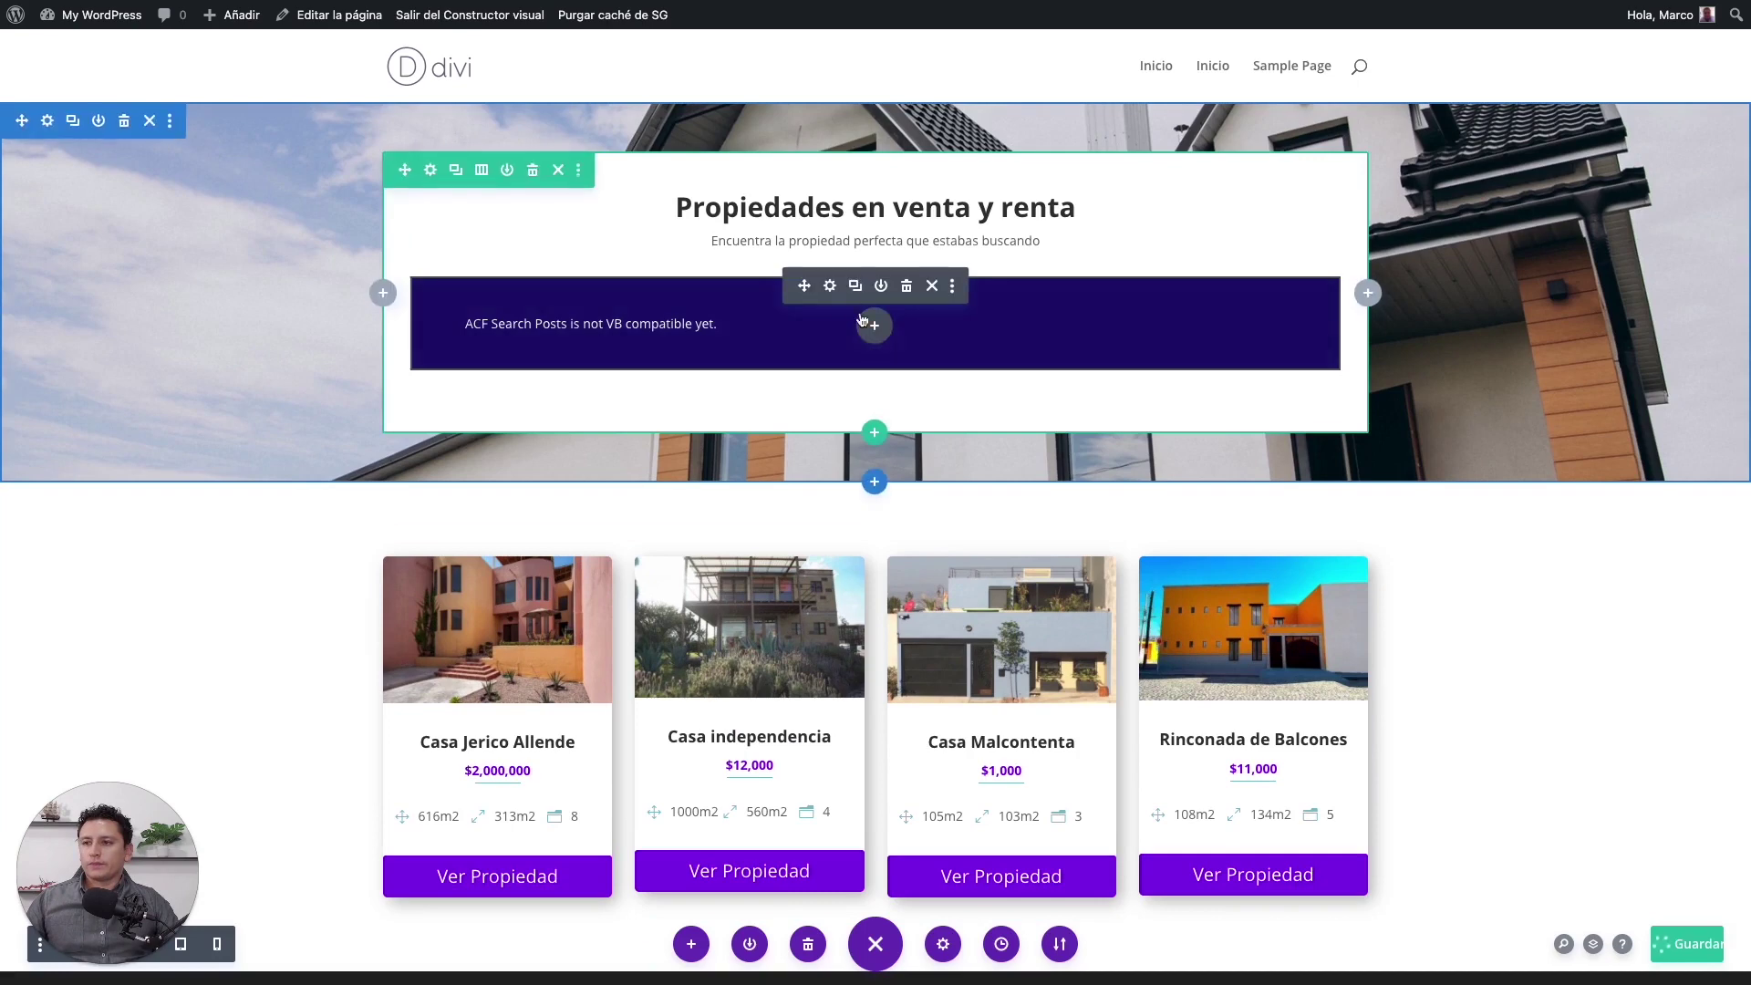
click(830, 287)
click(1349, 256)
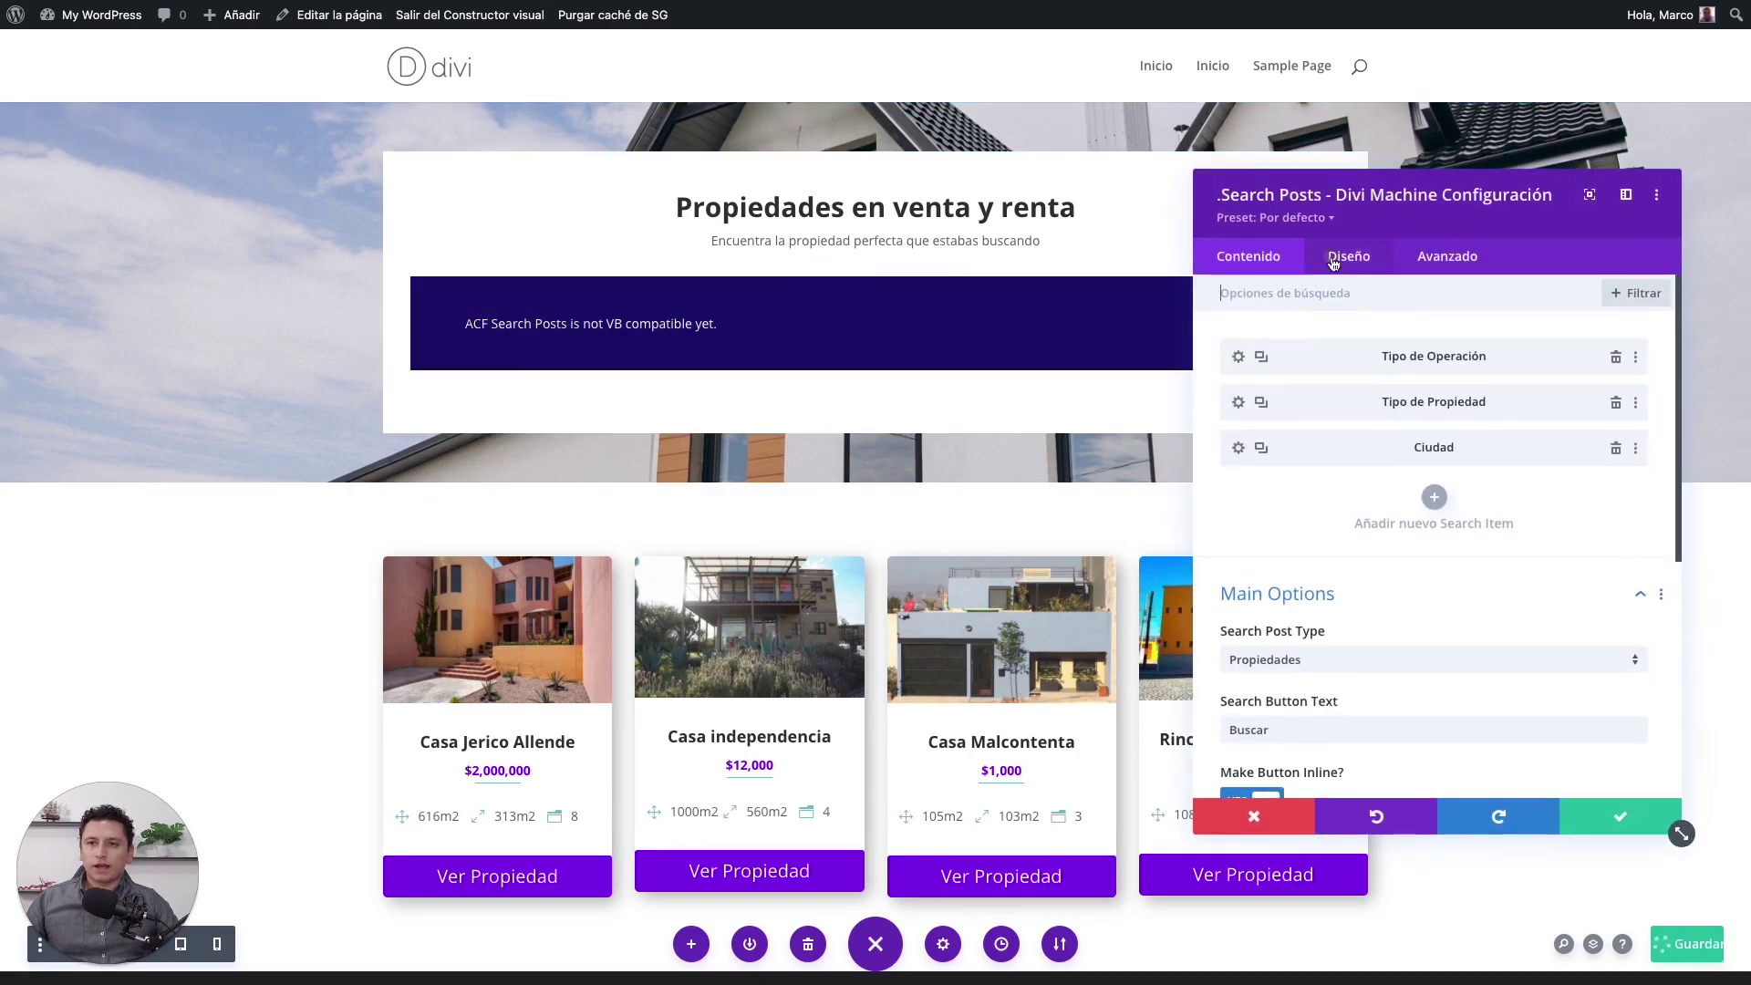
click(1279, 508)
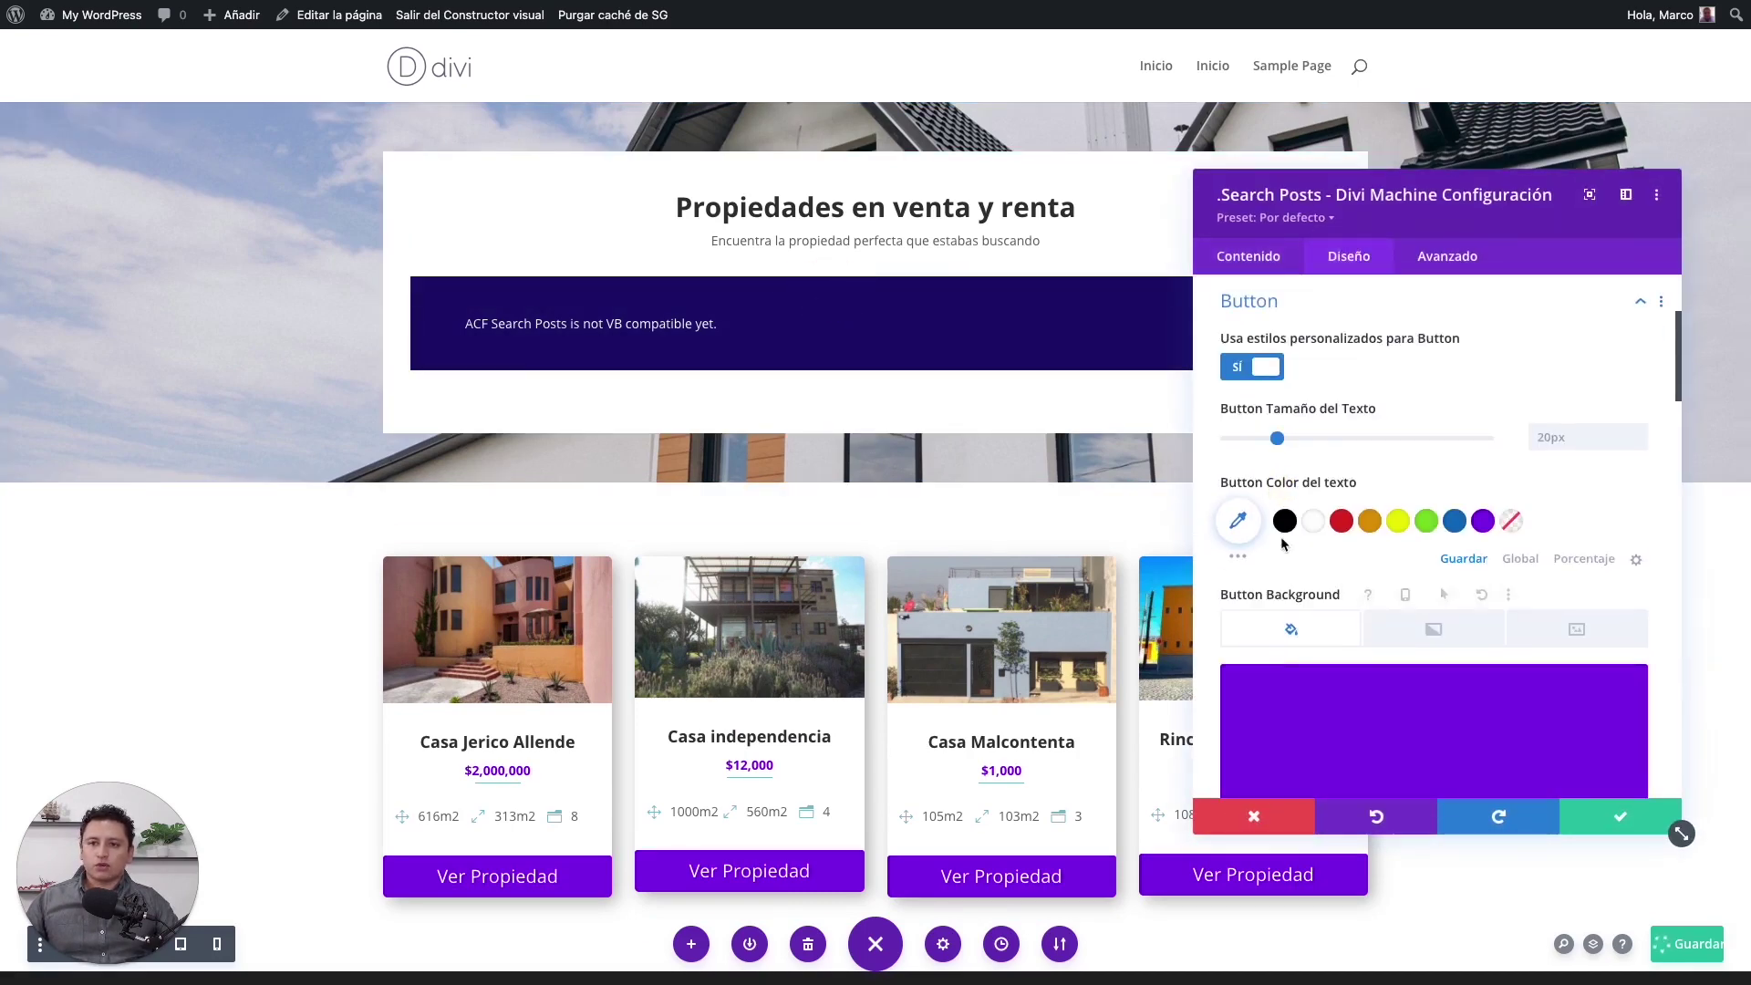
scroll(1509, 723, down, 1)
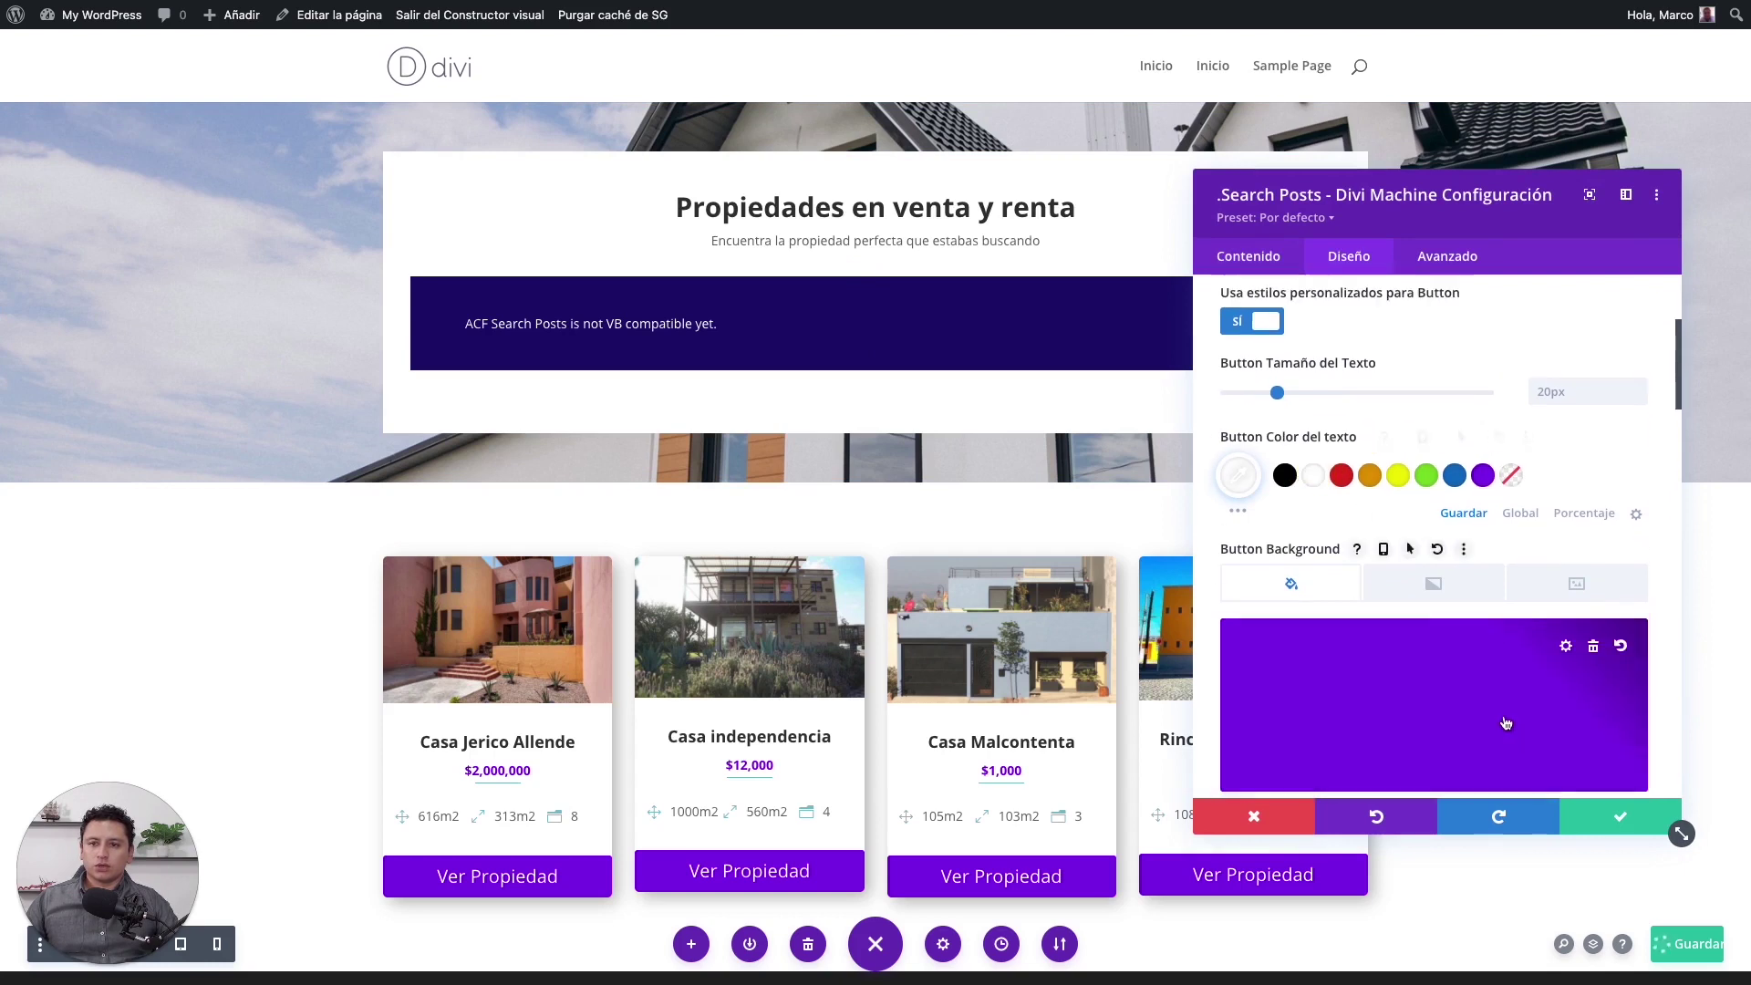
scroll(1514, 729, down, 6)
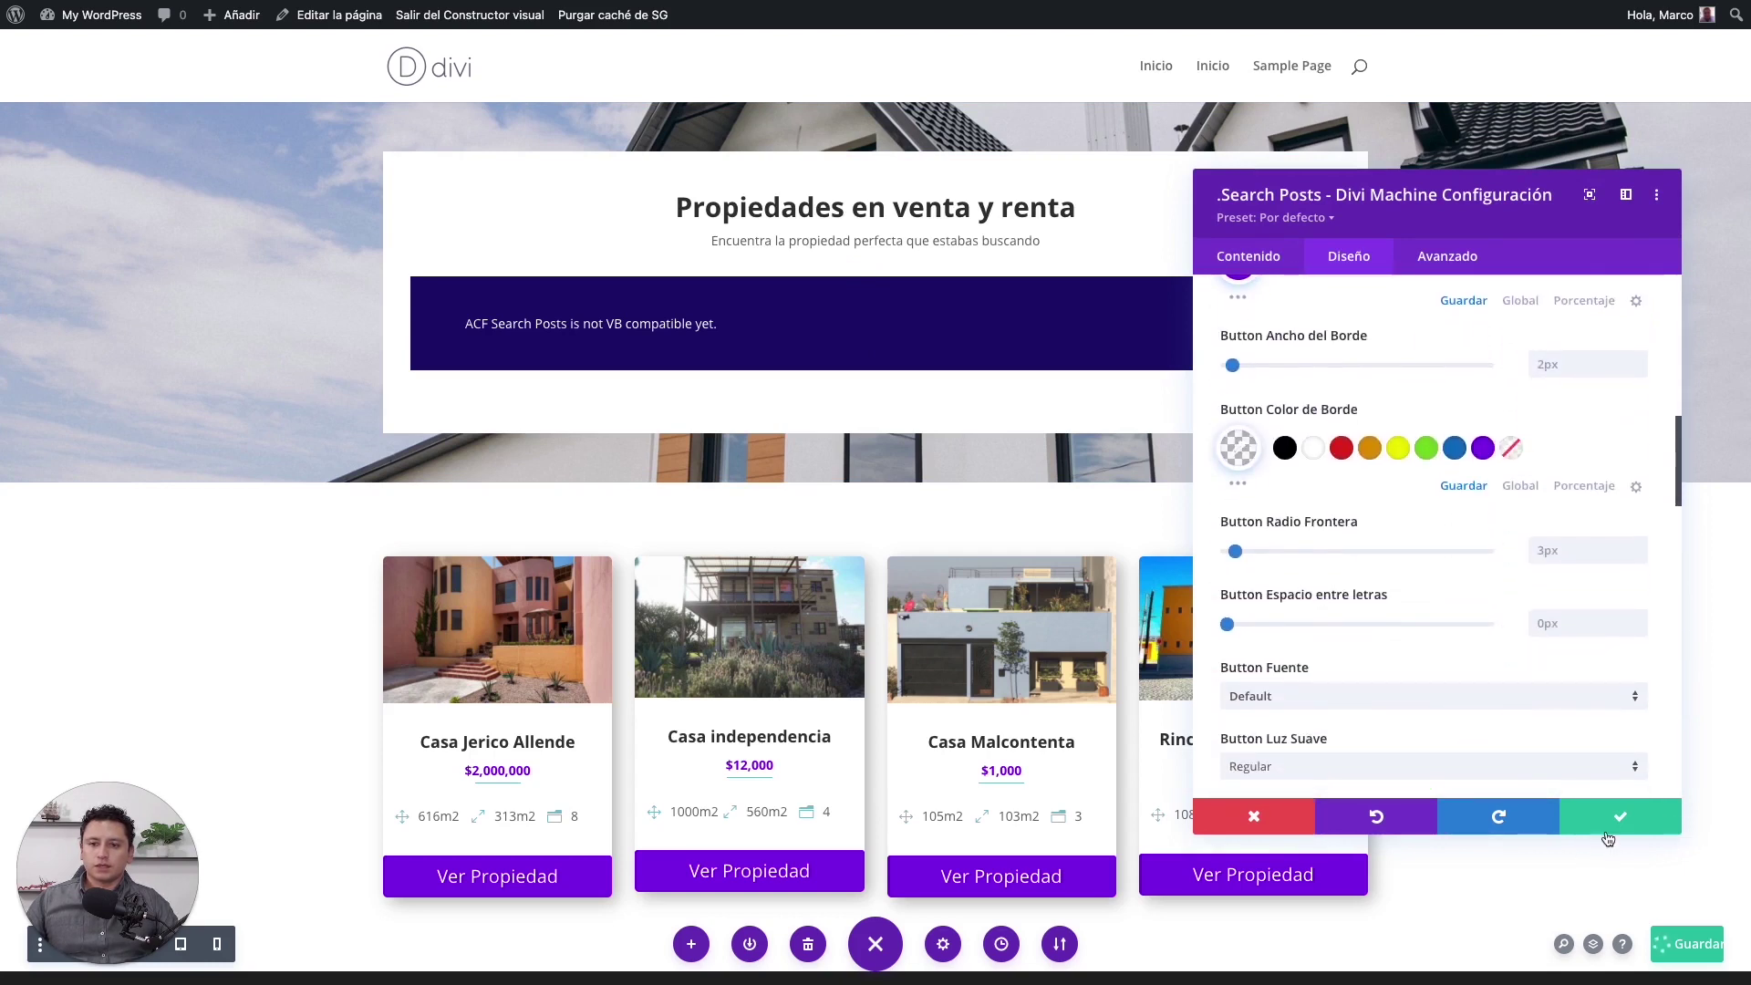
click(1614, 819)
click(1696, 944)
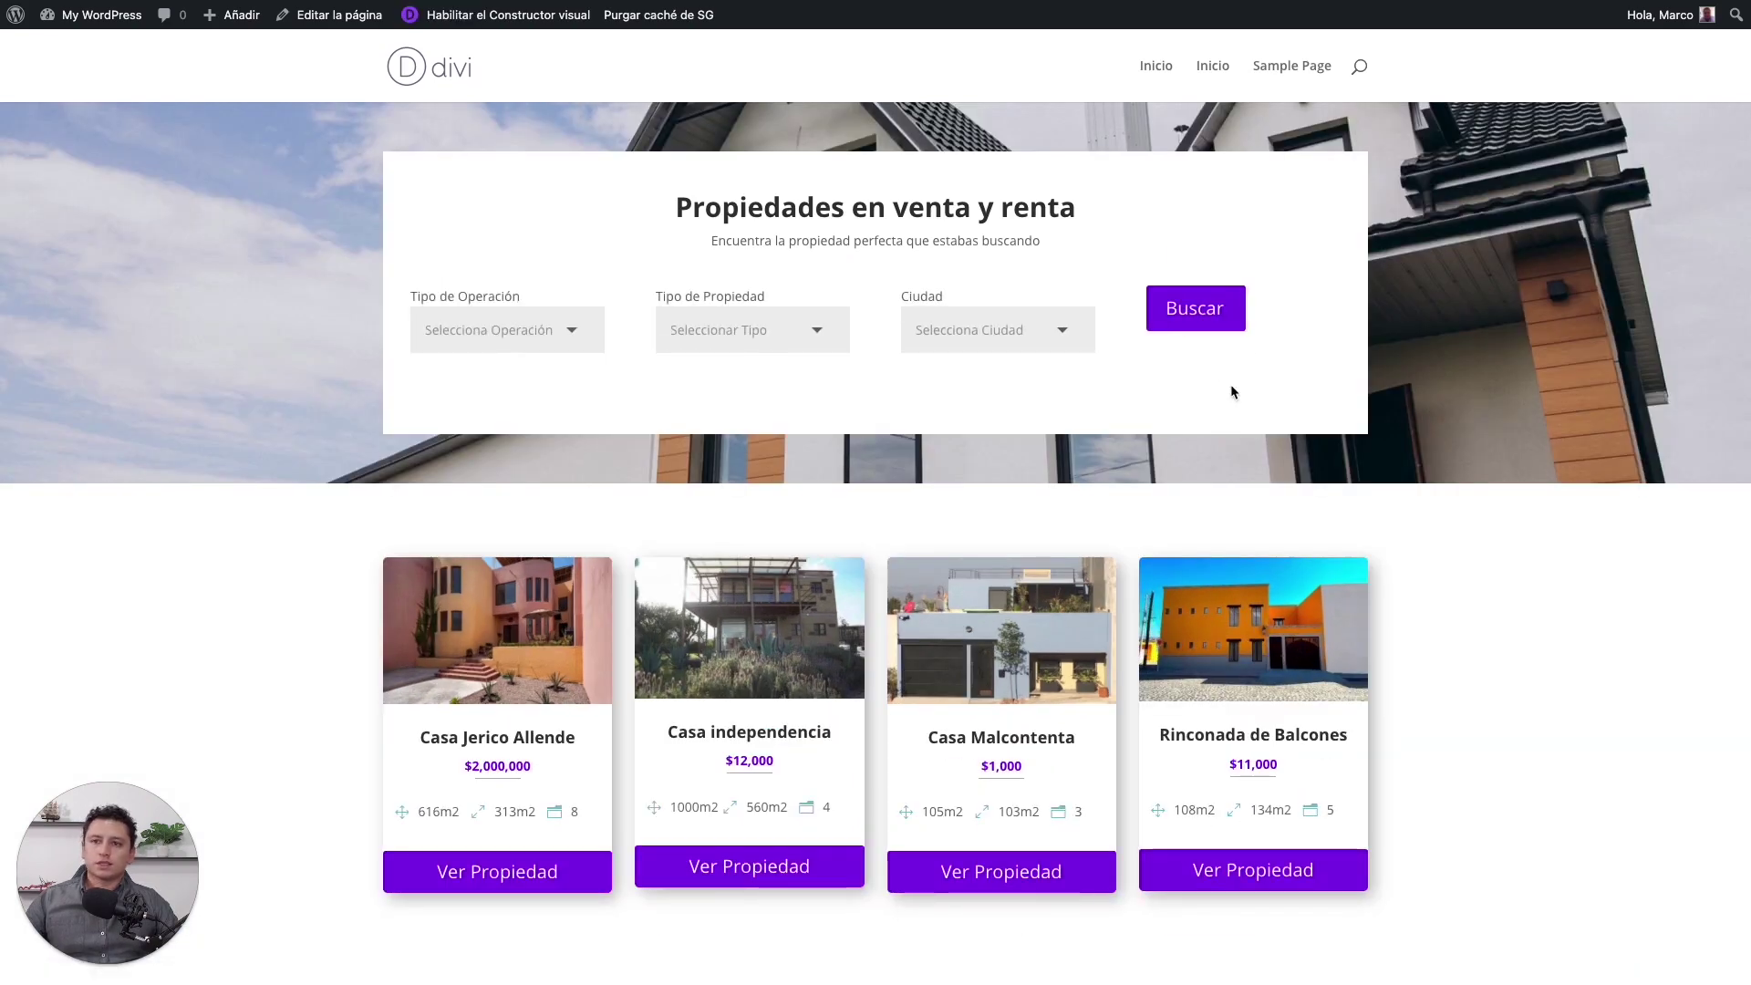
On the live form, pick Renta and Departamento, leaving the city unselected
click(587, 349)
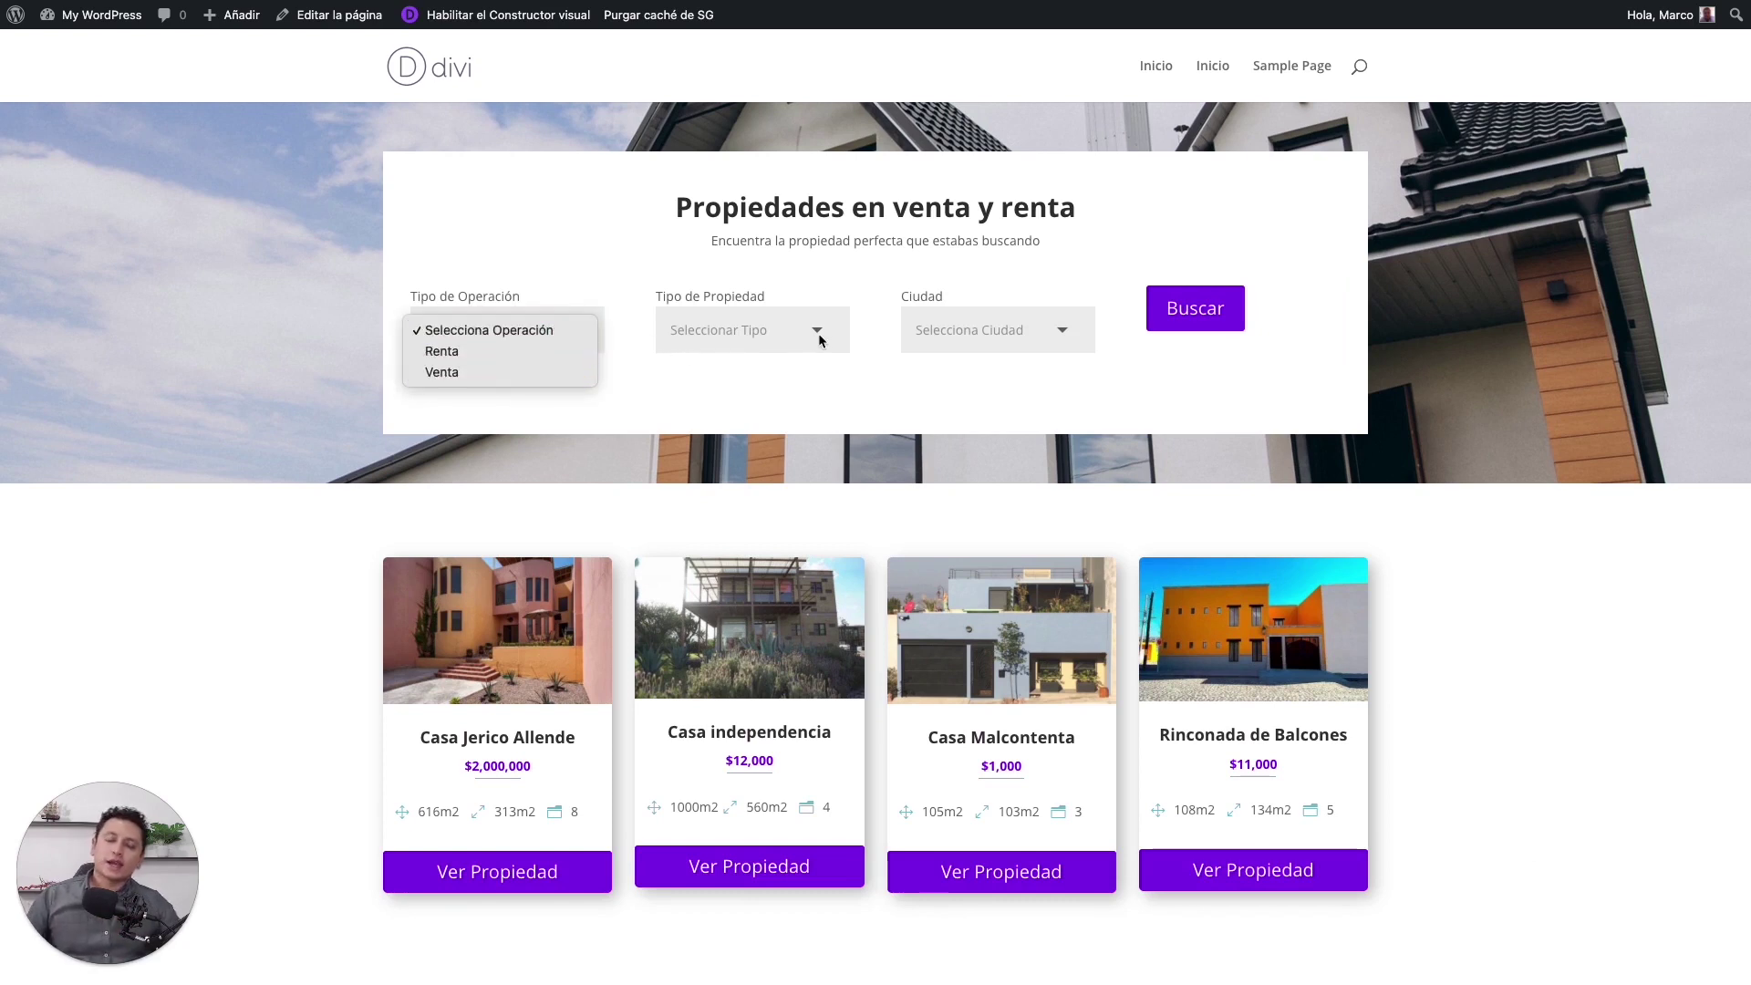
click(500, 354)
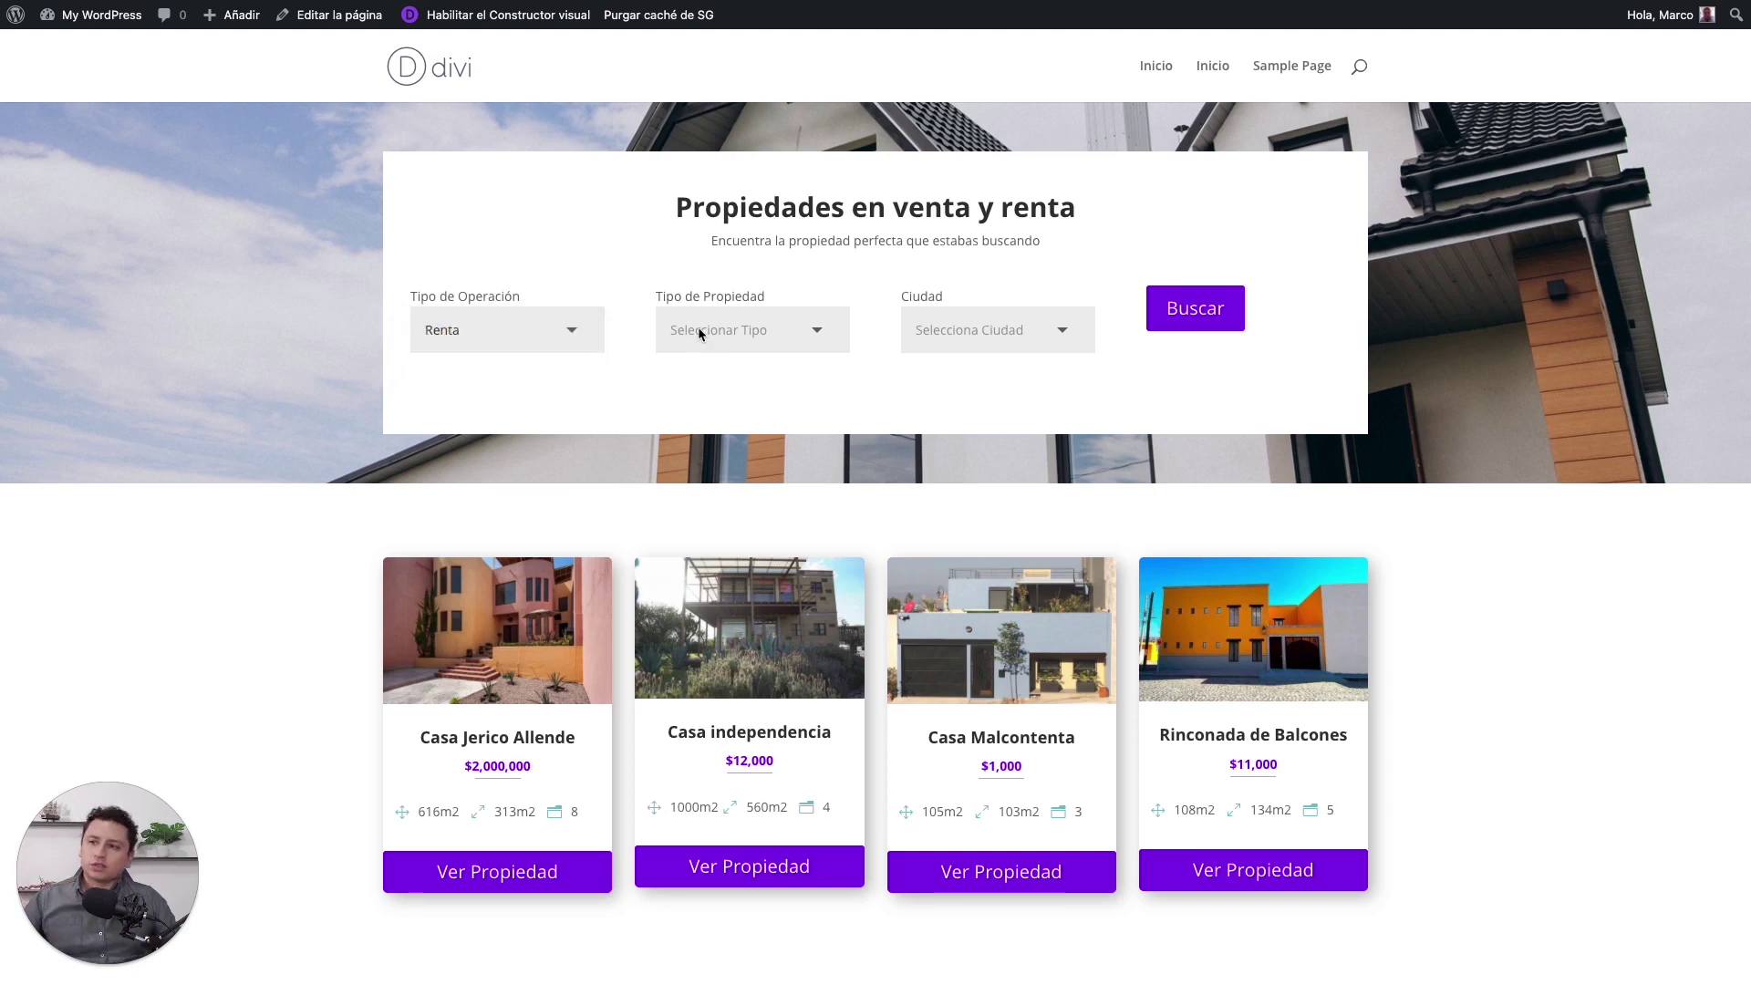
click(698, 328)
click(725, 372)
click(956, 337)
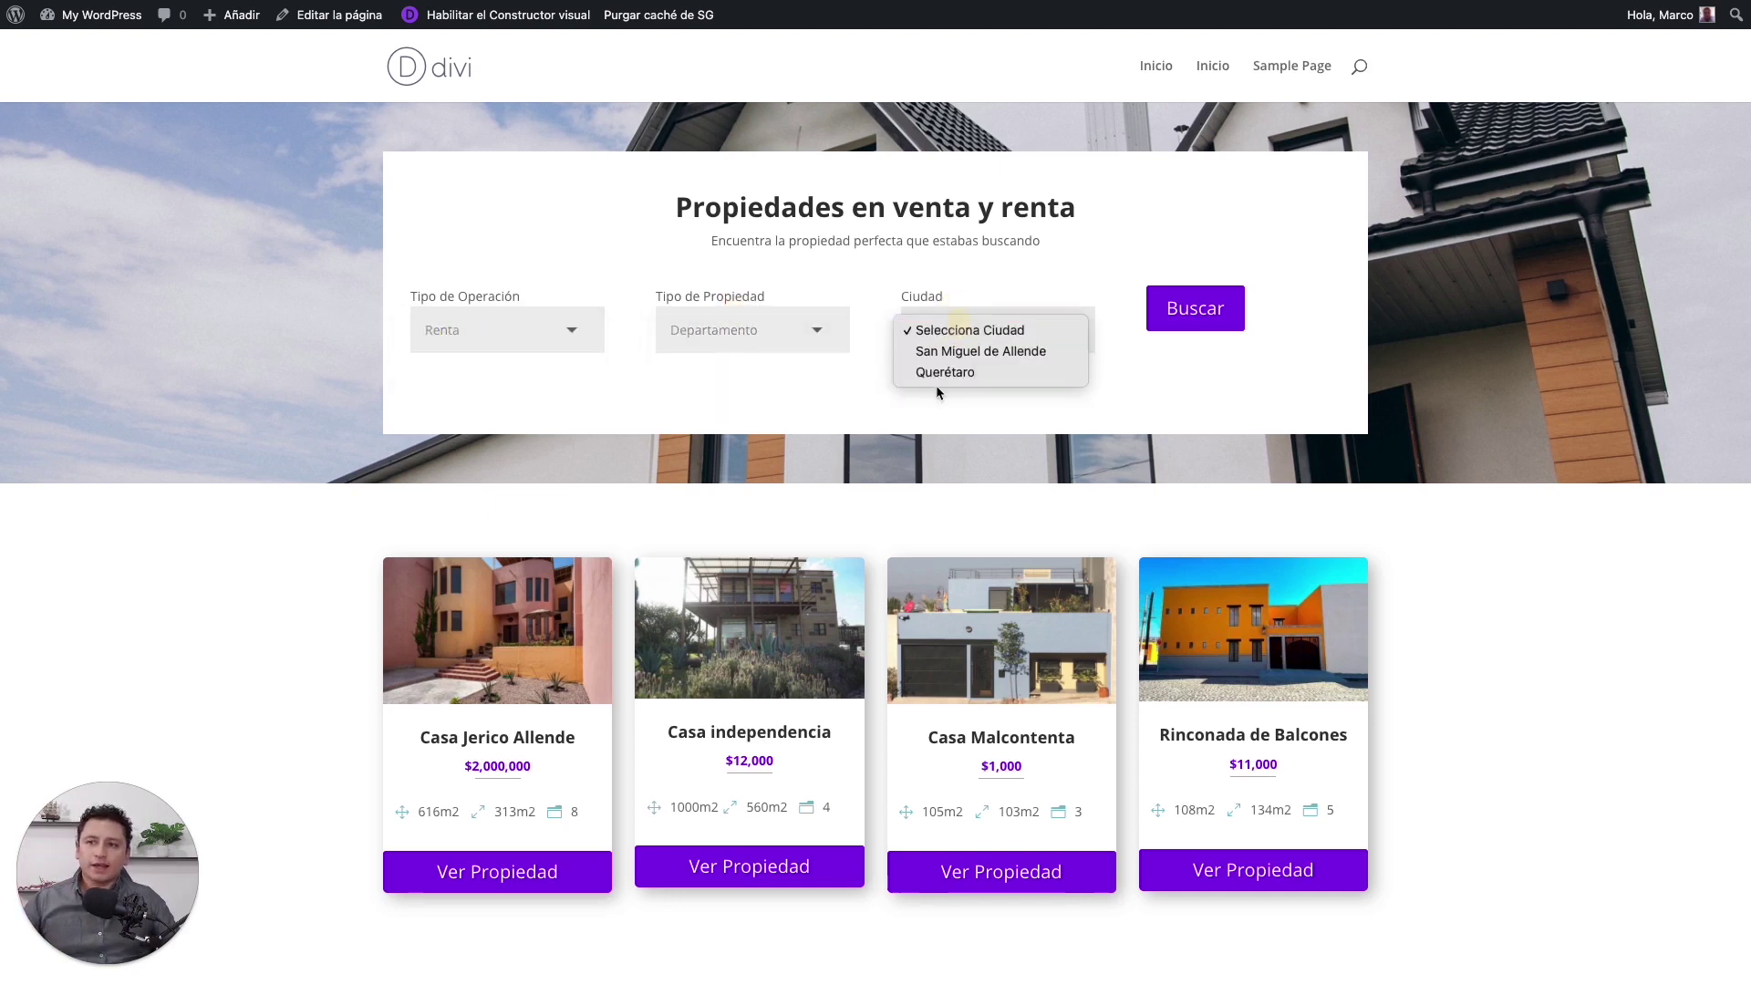
click(833, 376)
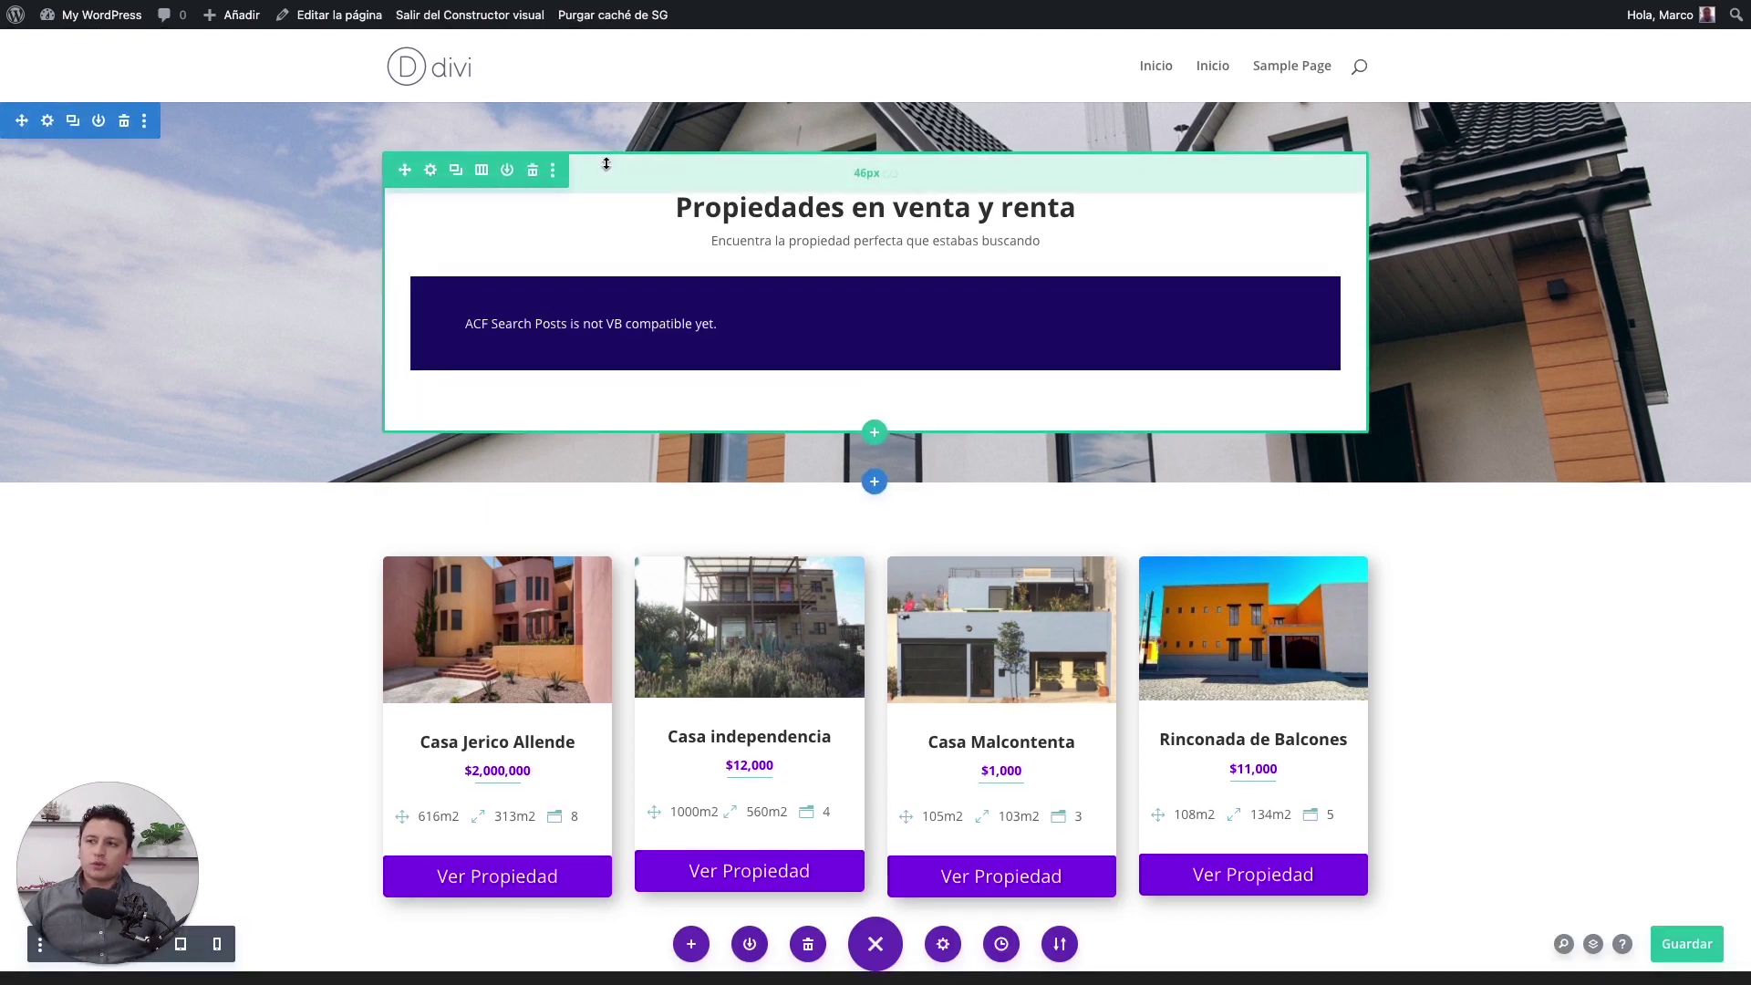
Undo a row top-padding drag, then drag the hero section's bottom padding smaller
drag(606, 164, 606, 195)
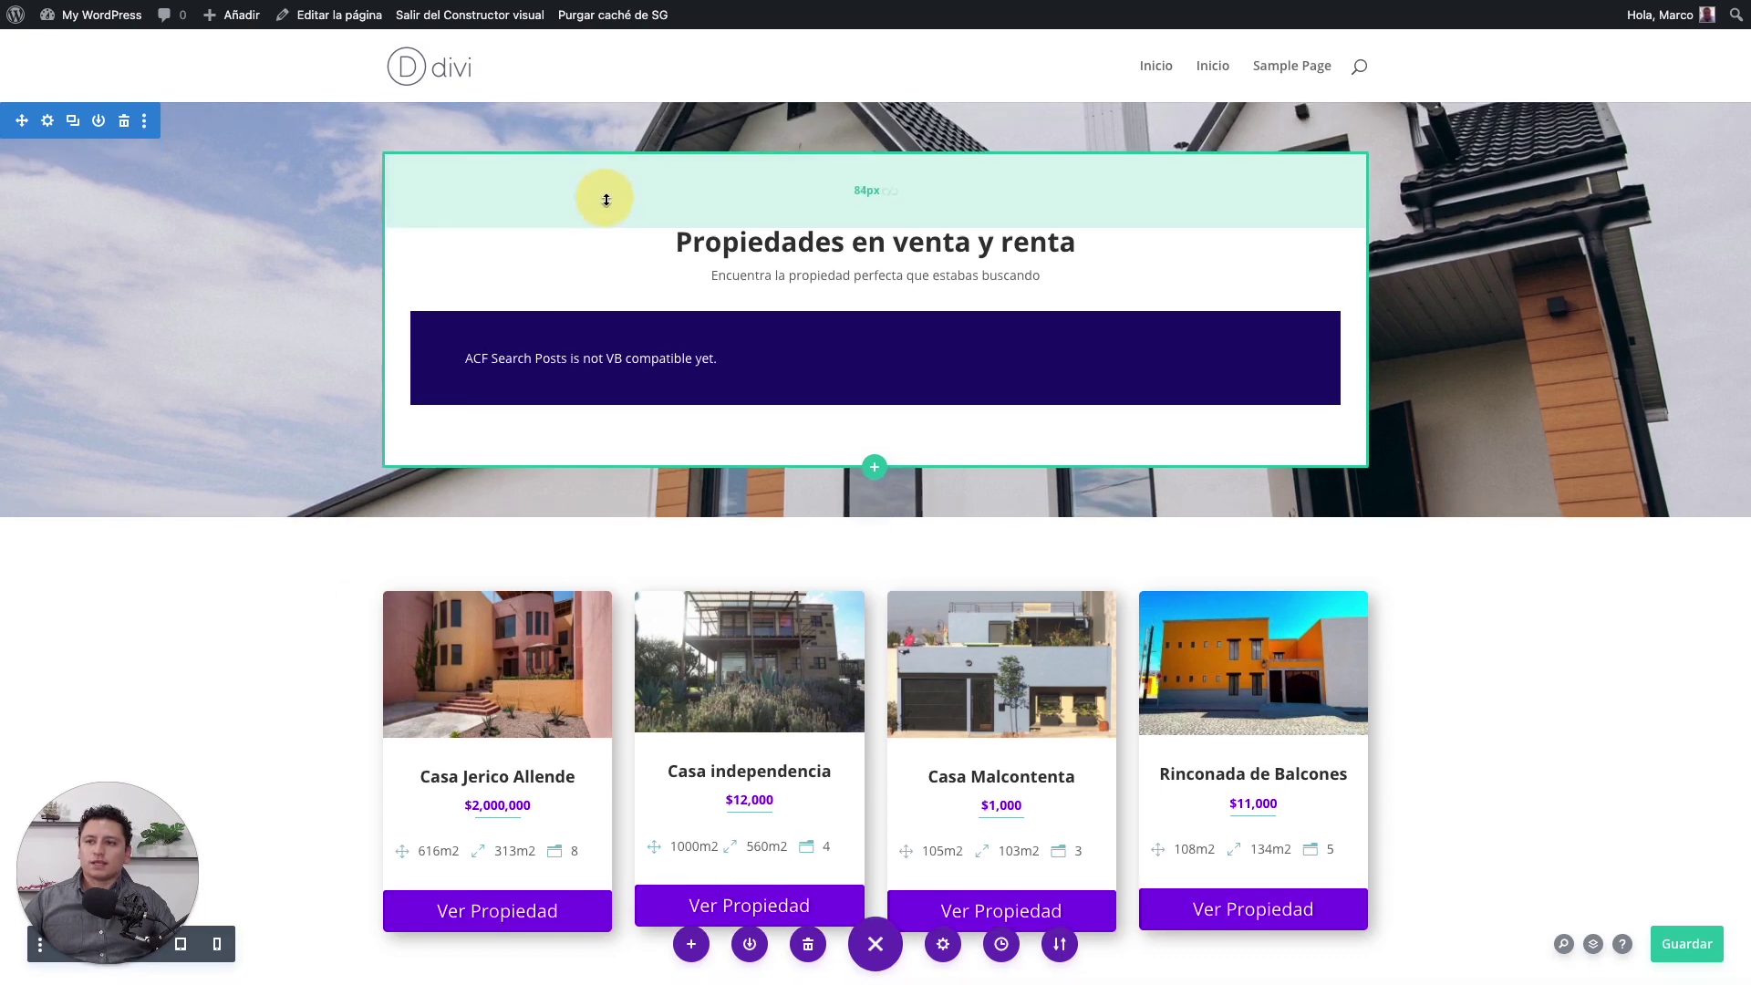
key(ctrl+z)
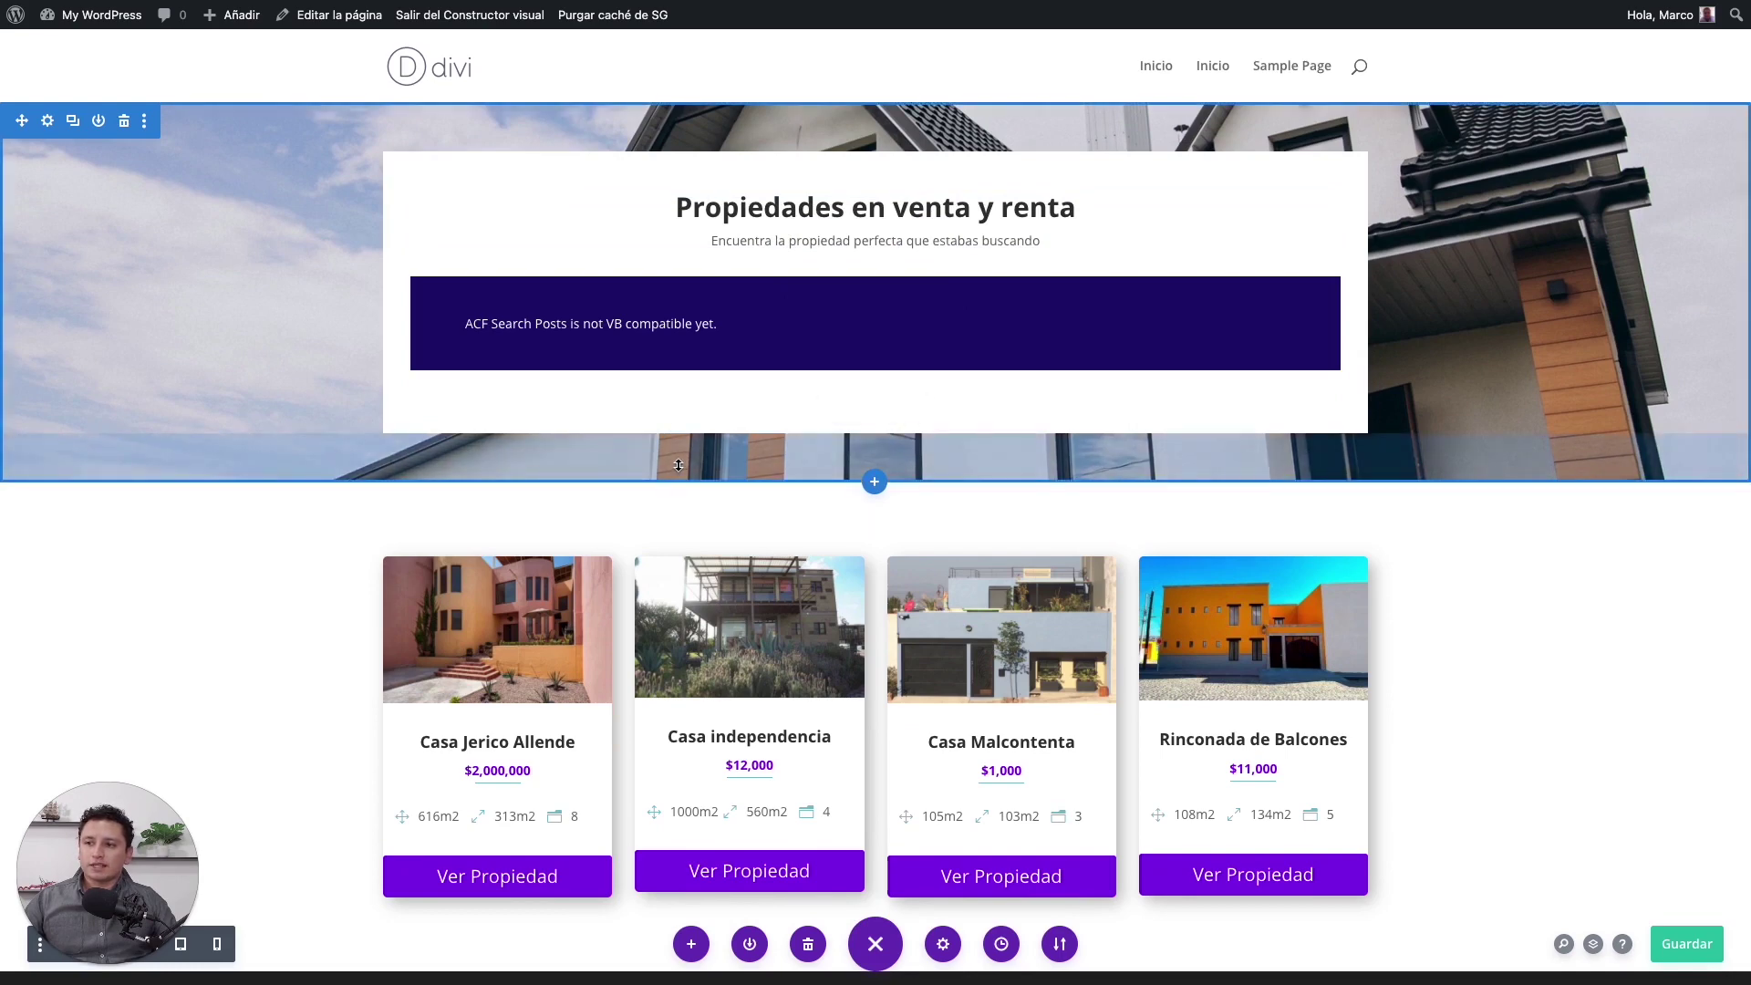
drag(674, 470, 727, 391)
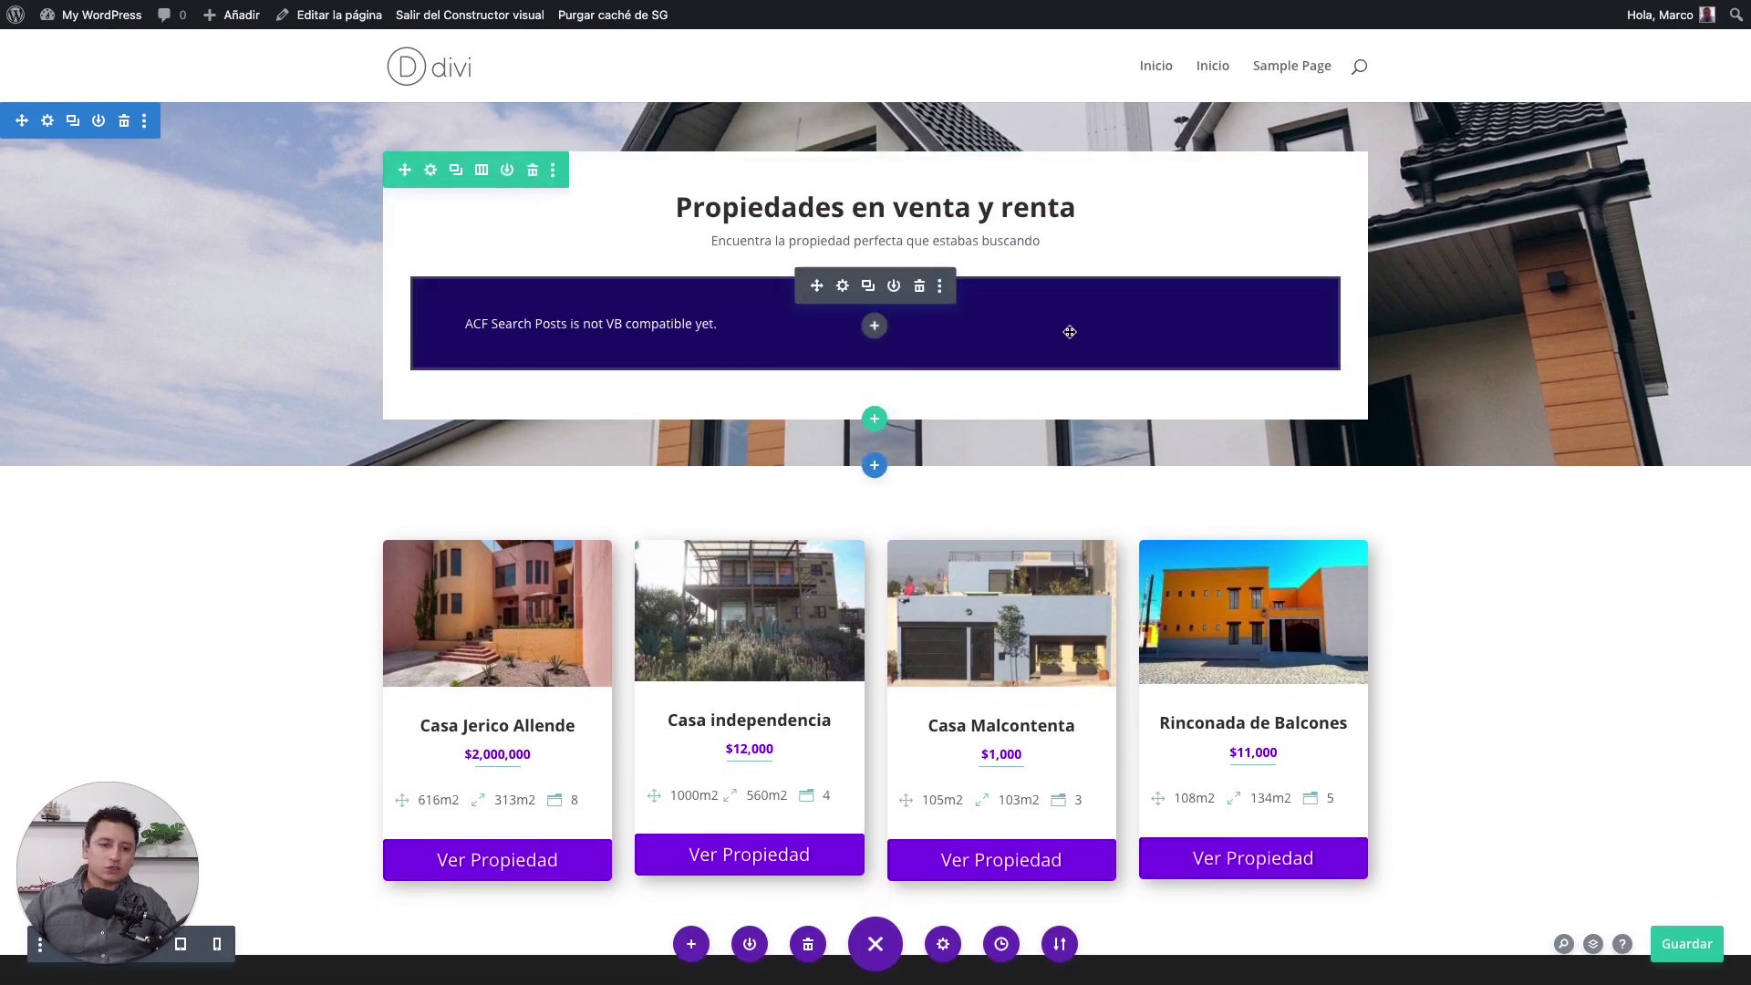
Apply the third Sombra de la caja preset to the search row for a soft drop shadow
click(432, 171)
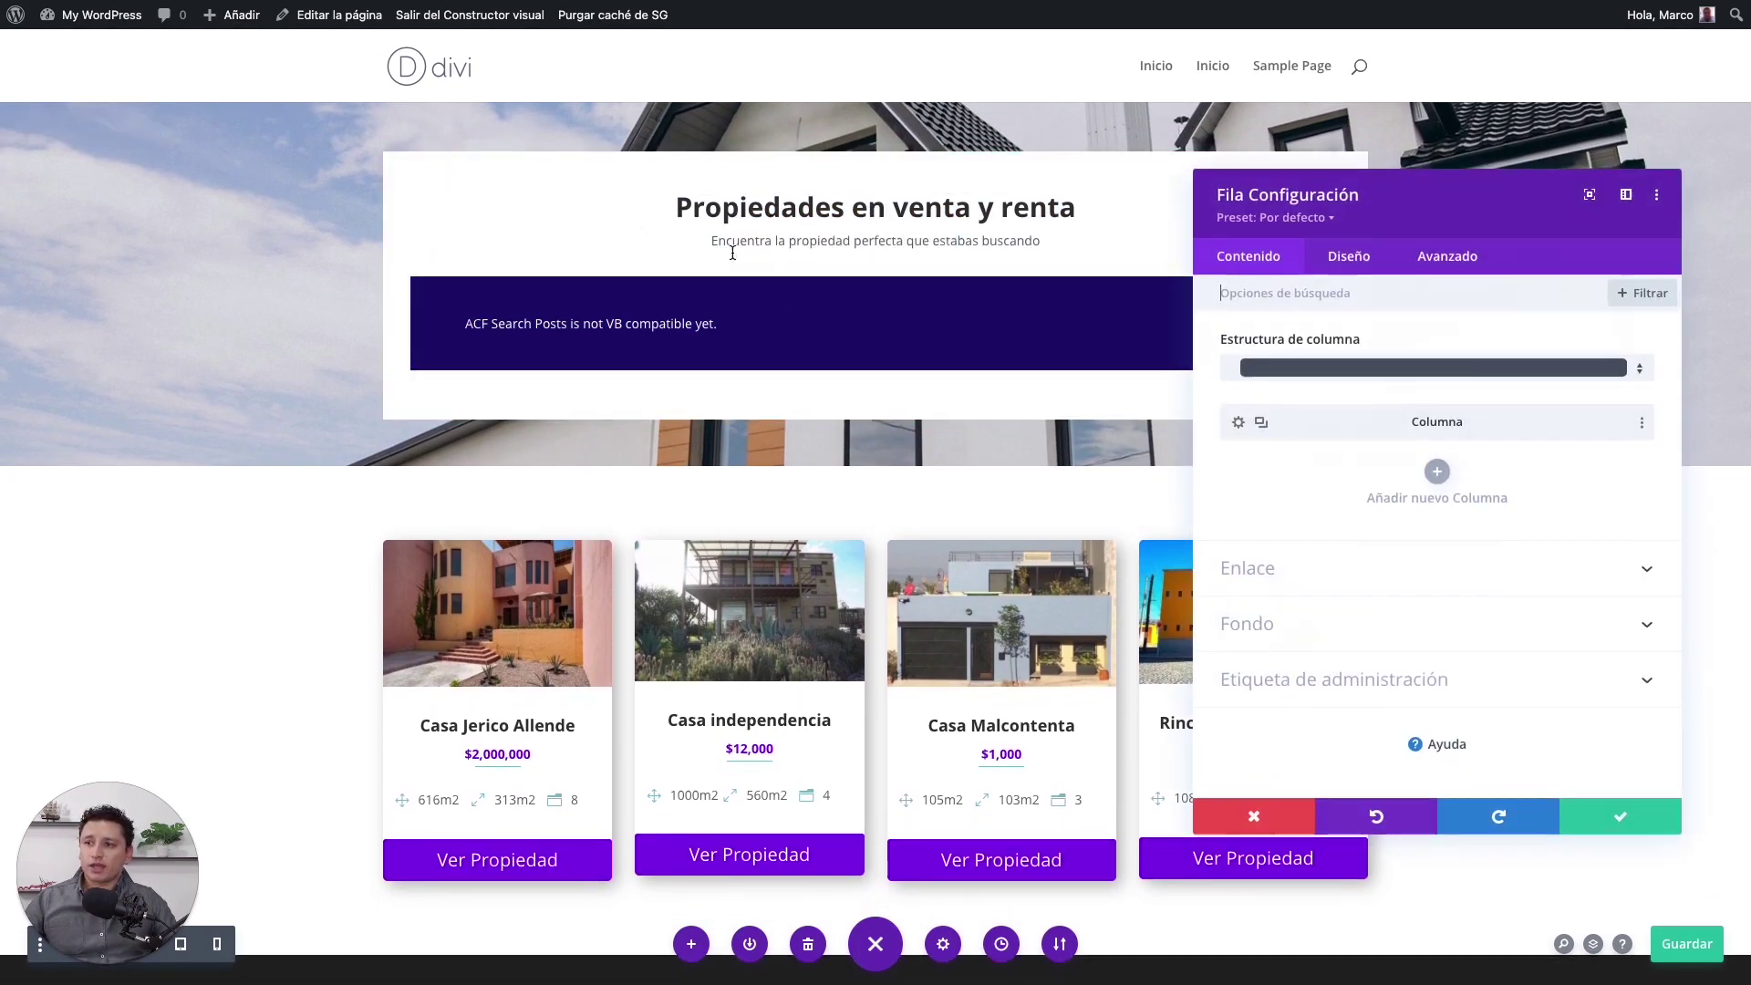
click(1367, 260)
click(1354, 508)
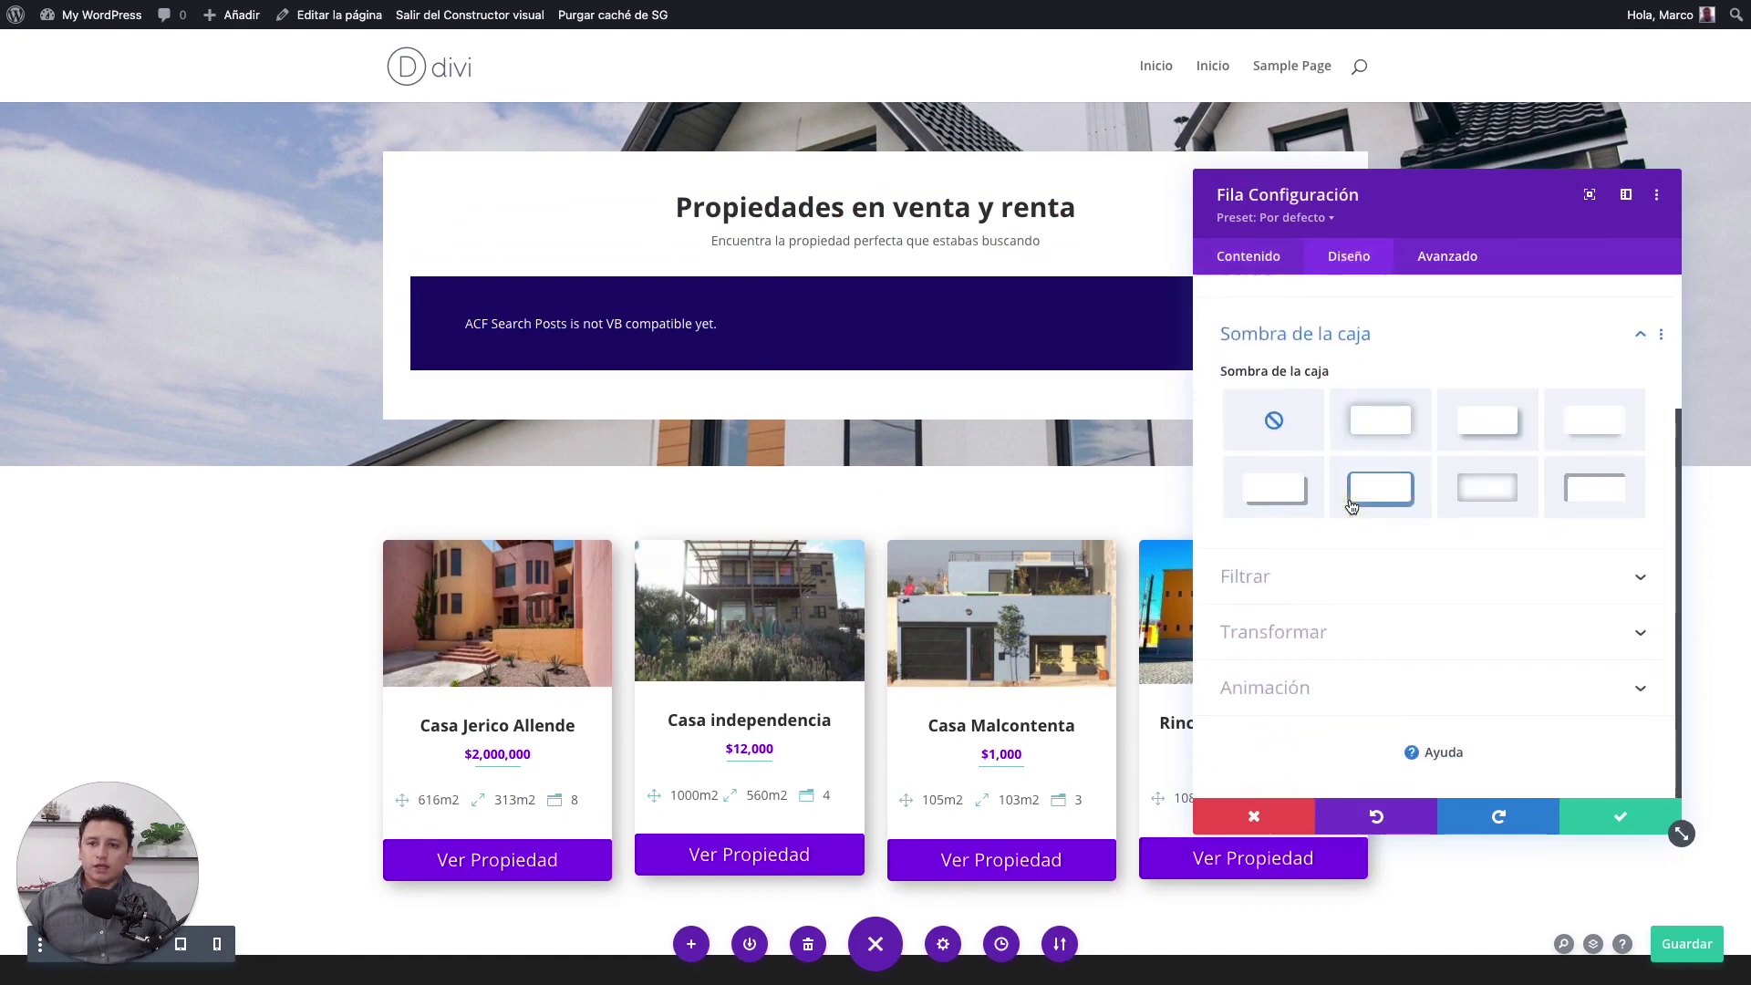
click(1487, 420)
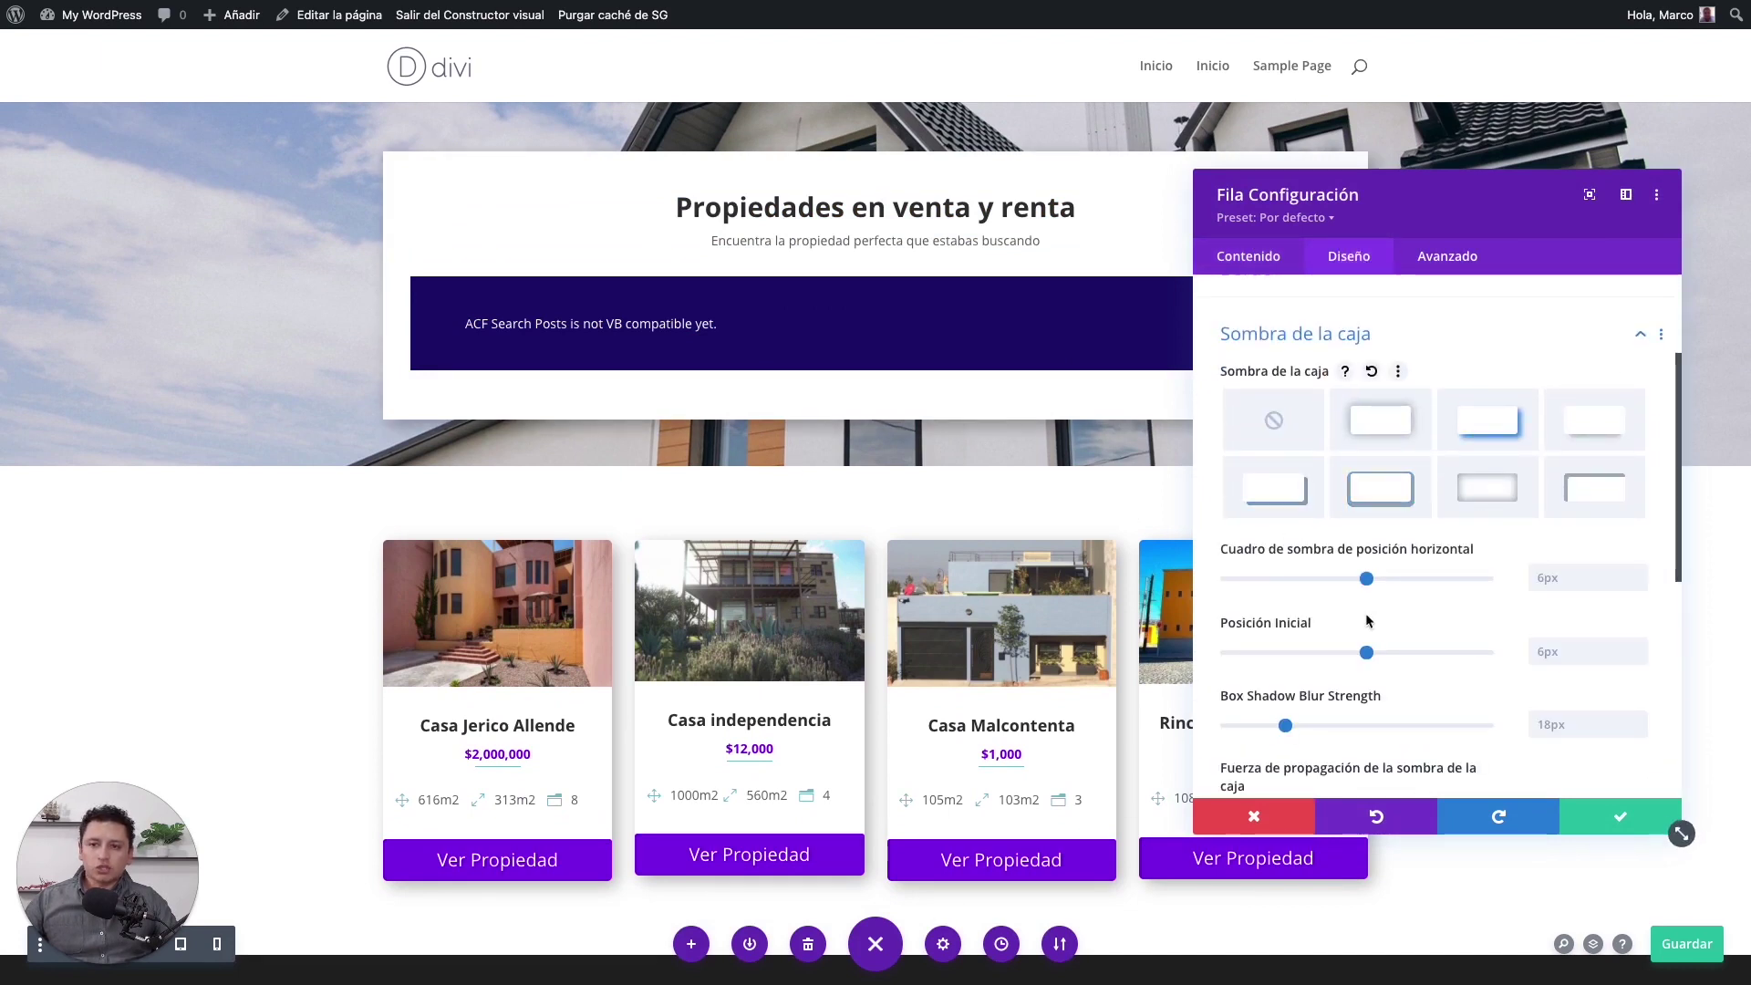
scroll(1365, 613, down, 5)
scroll(1286, 586, up, 6)
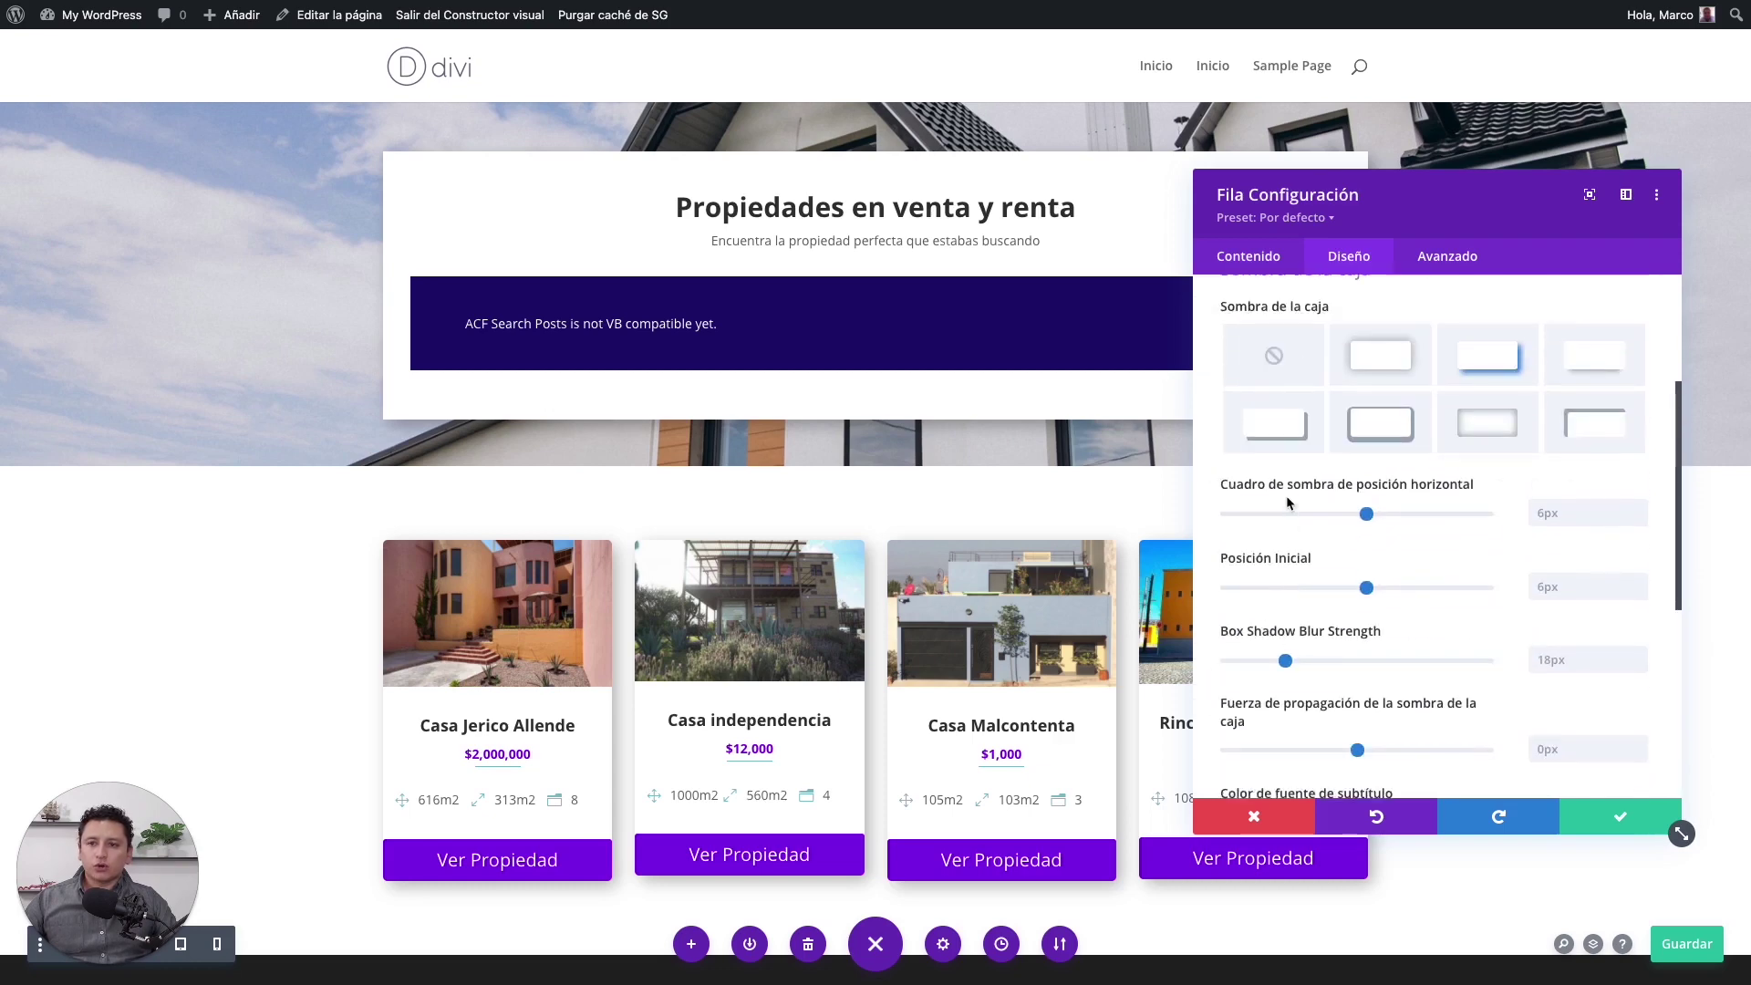
scroll(1295, 430, down, 6)
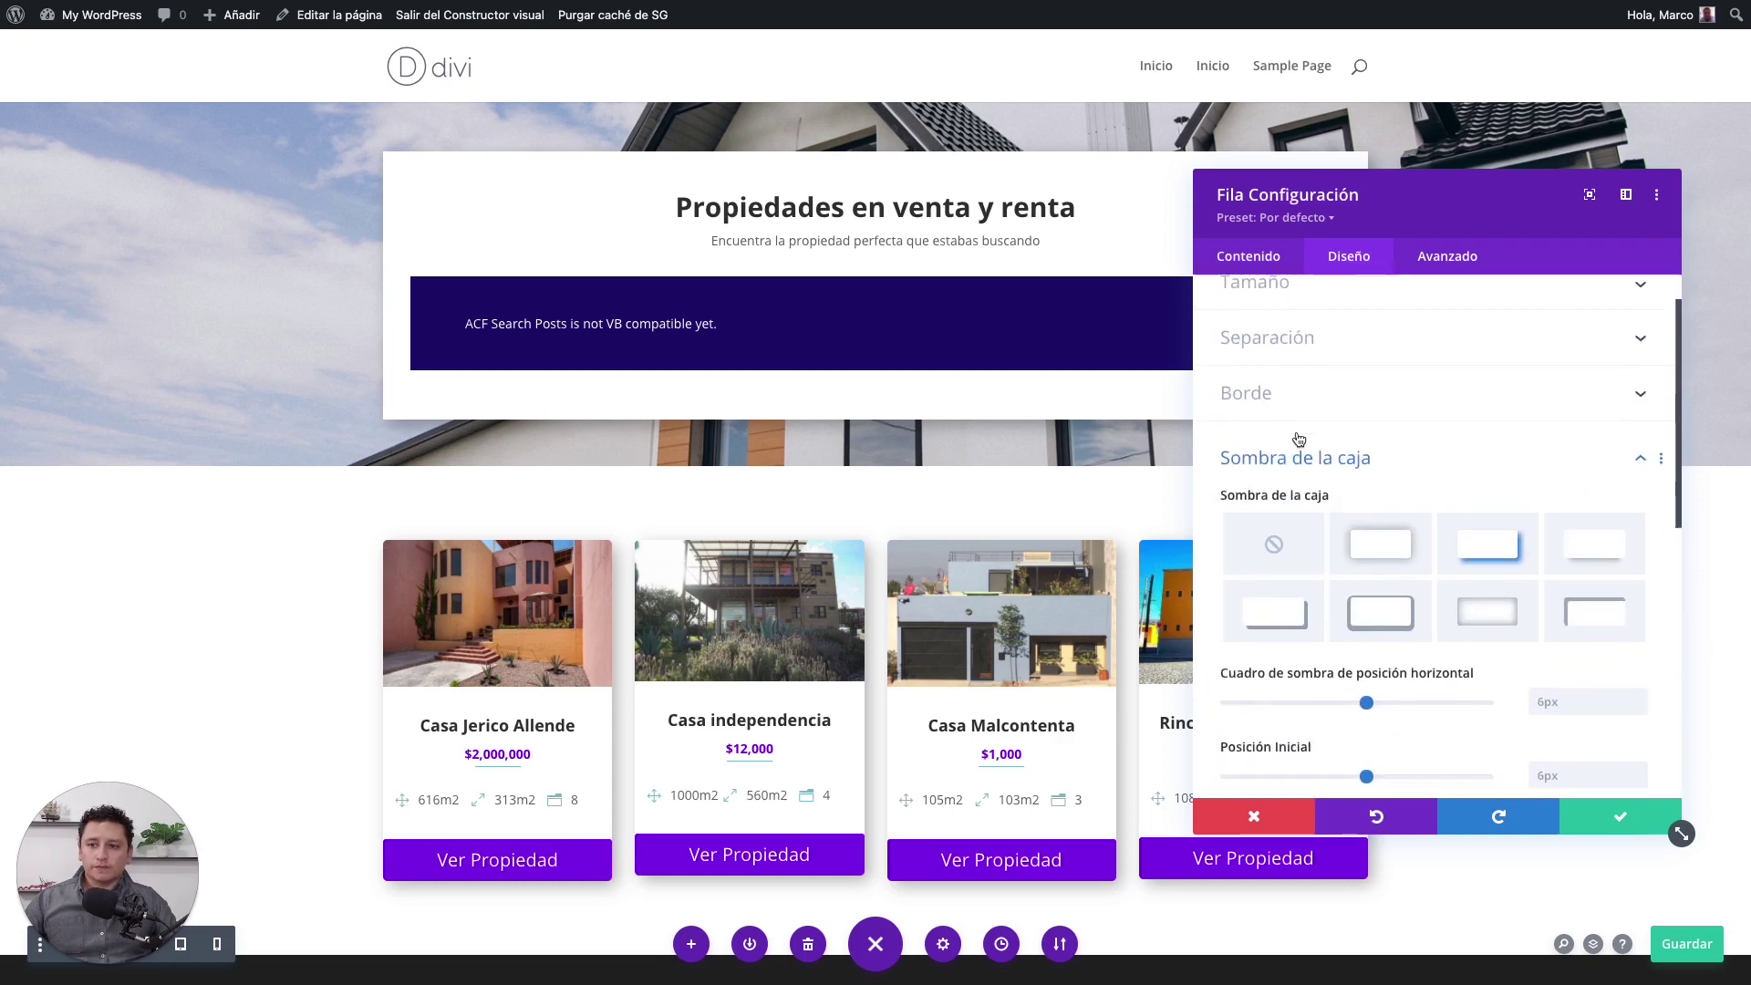
scroll(1286, 566, up, 6)
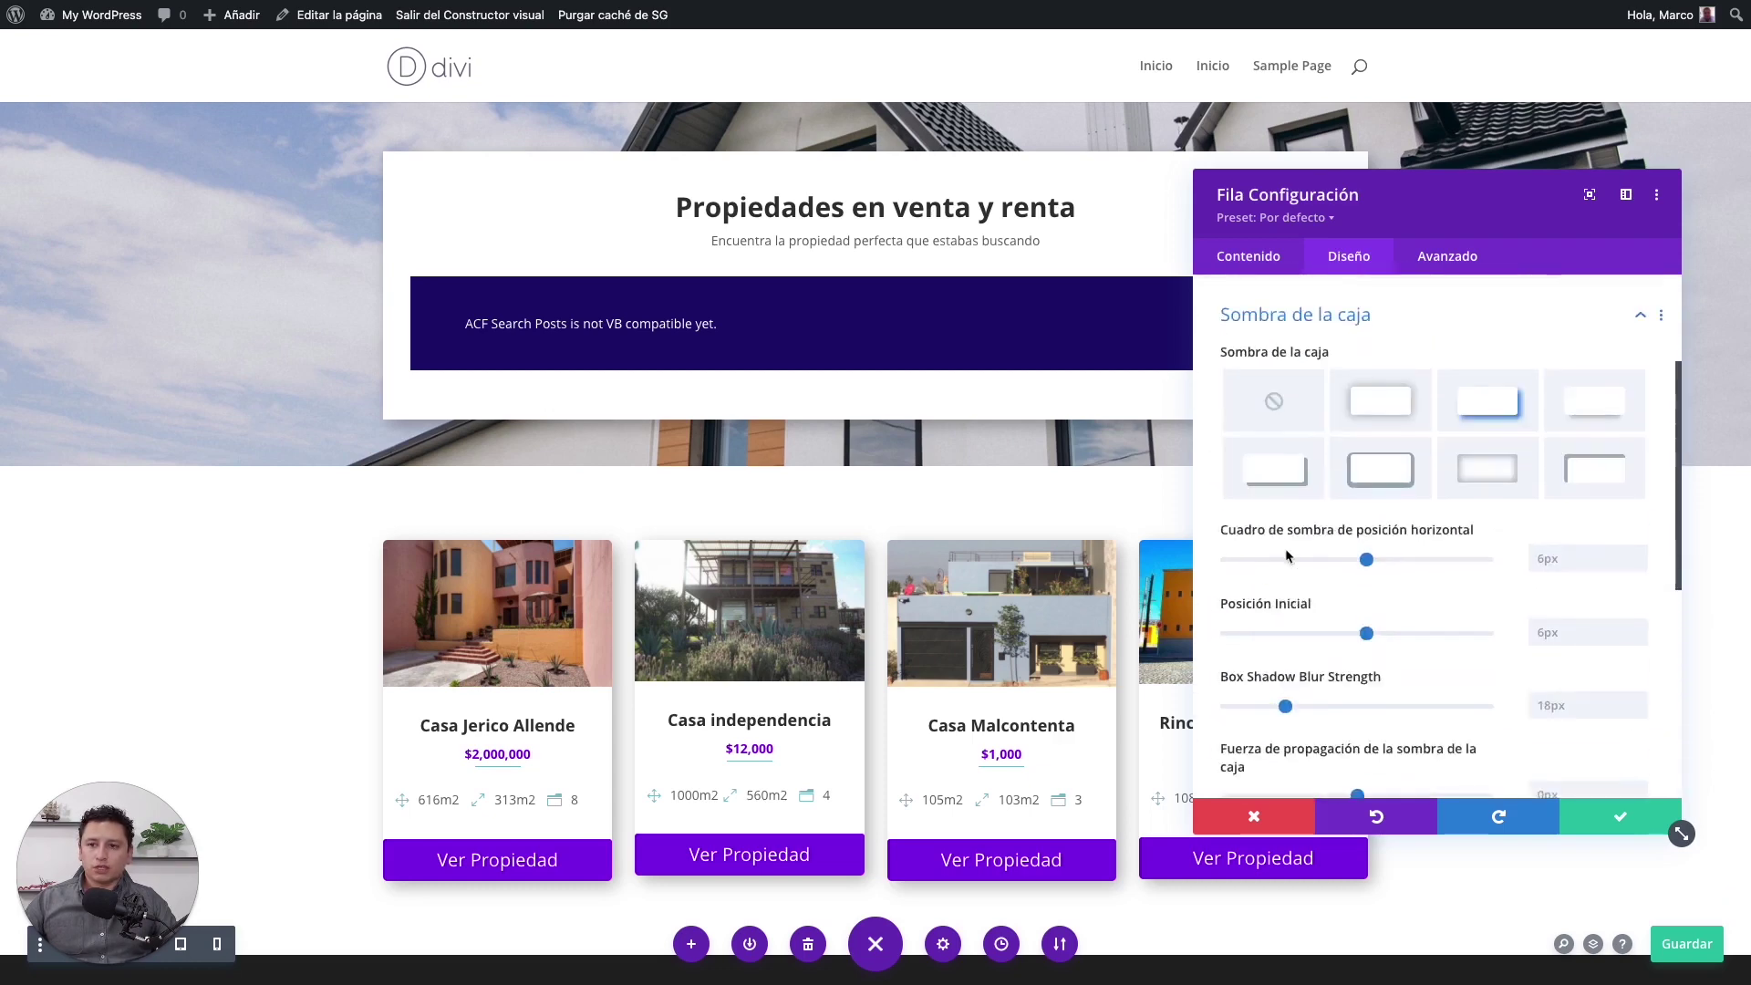
click(1289, 508)
Round all four row corners to 5px and save the row settings
click(1275, 456)
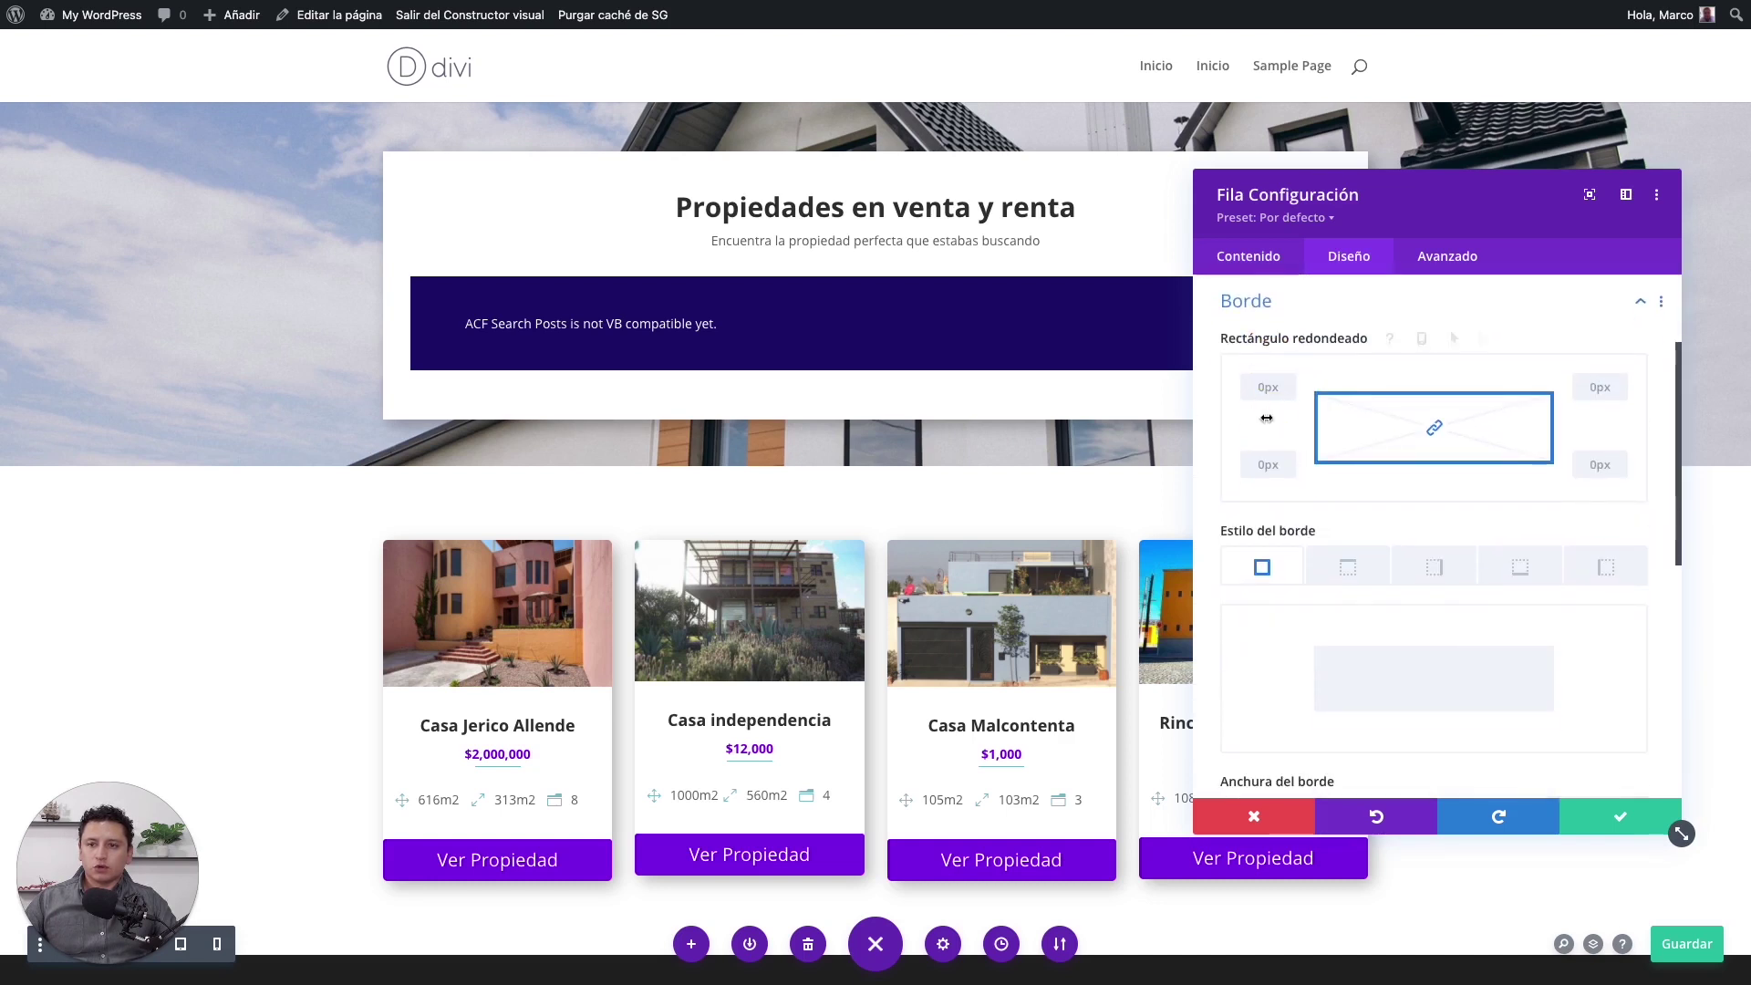
click(1277, 387)
text(5)
key(Tab)
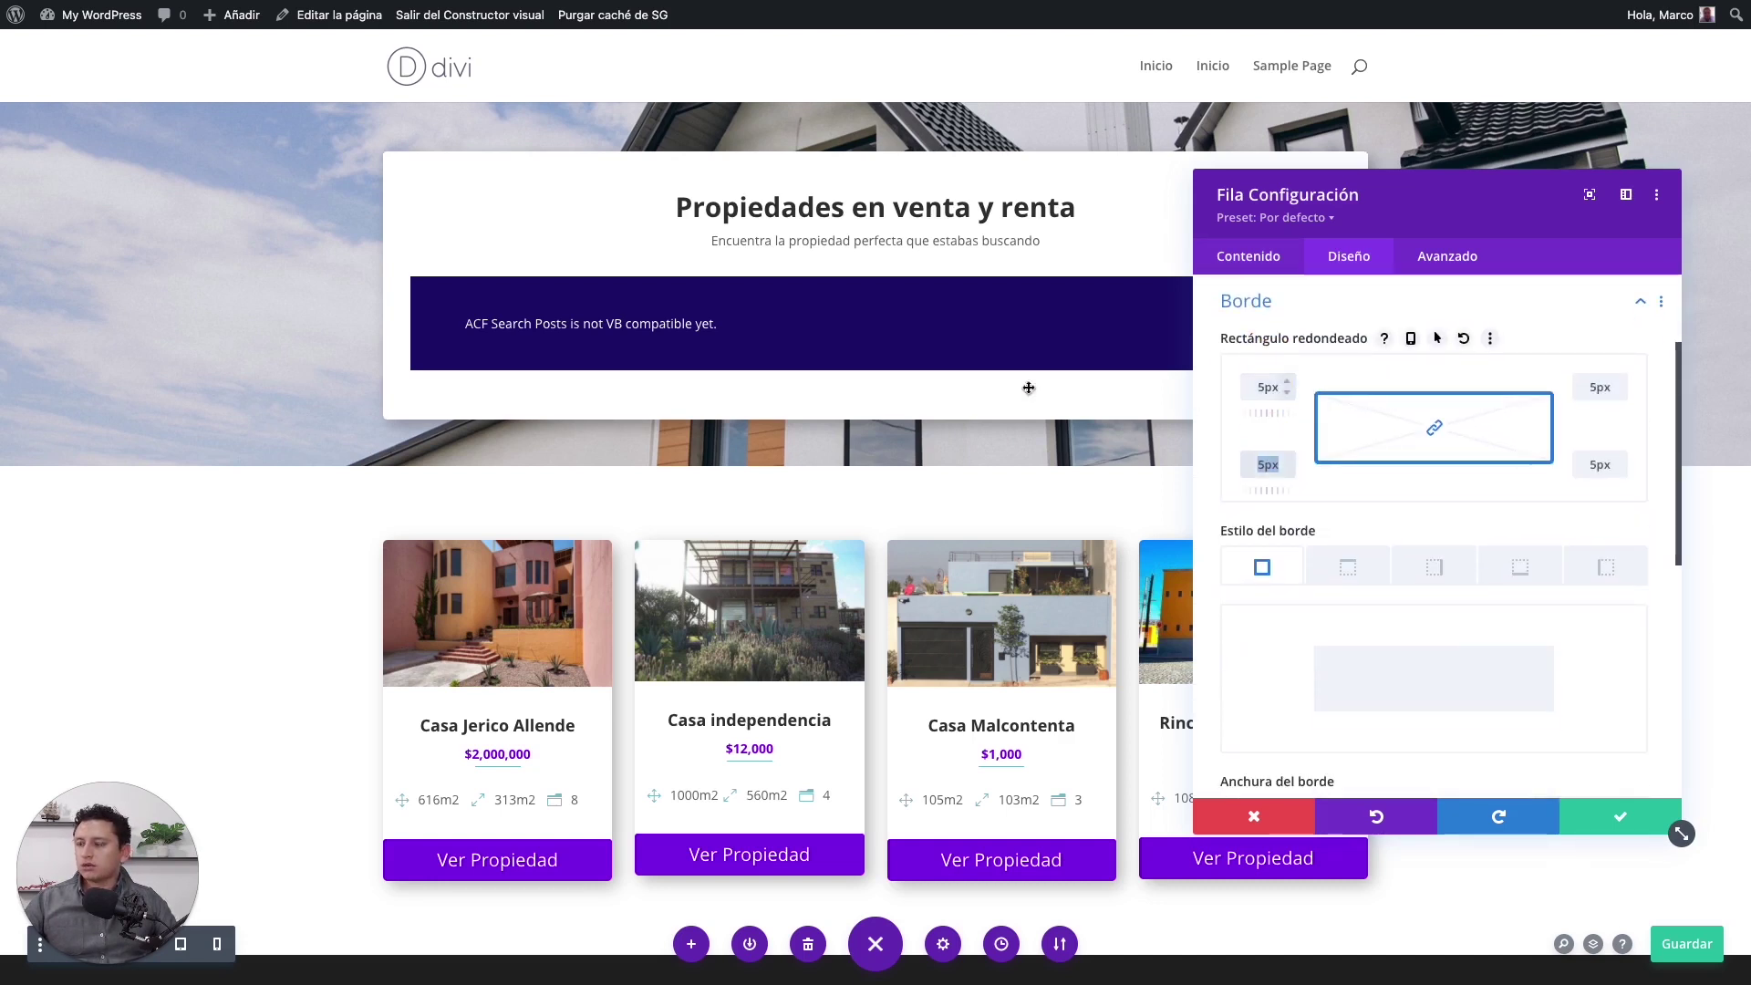
click(1621, 817)
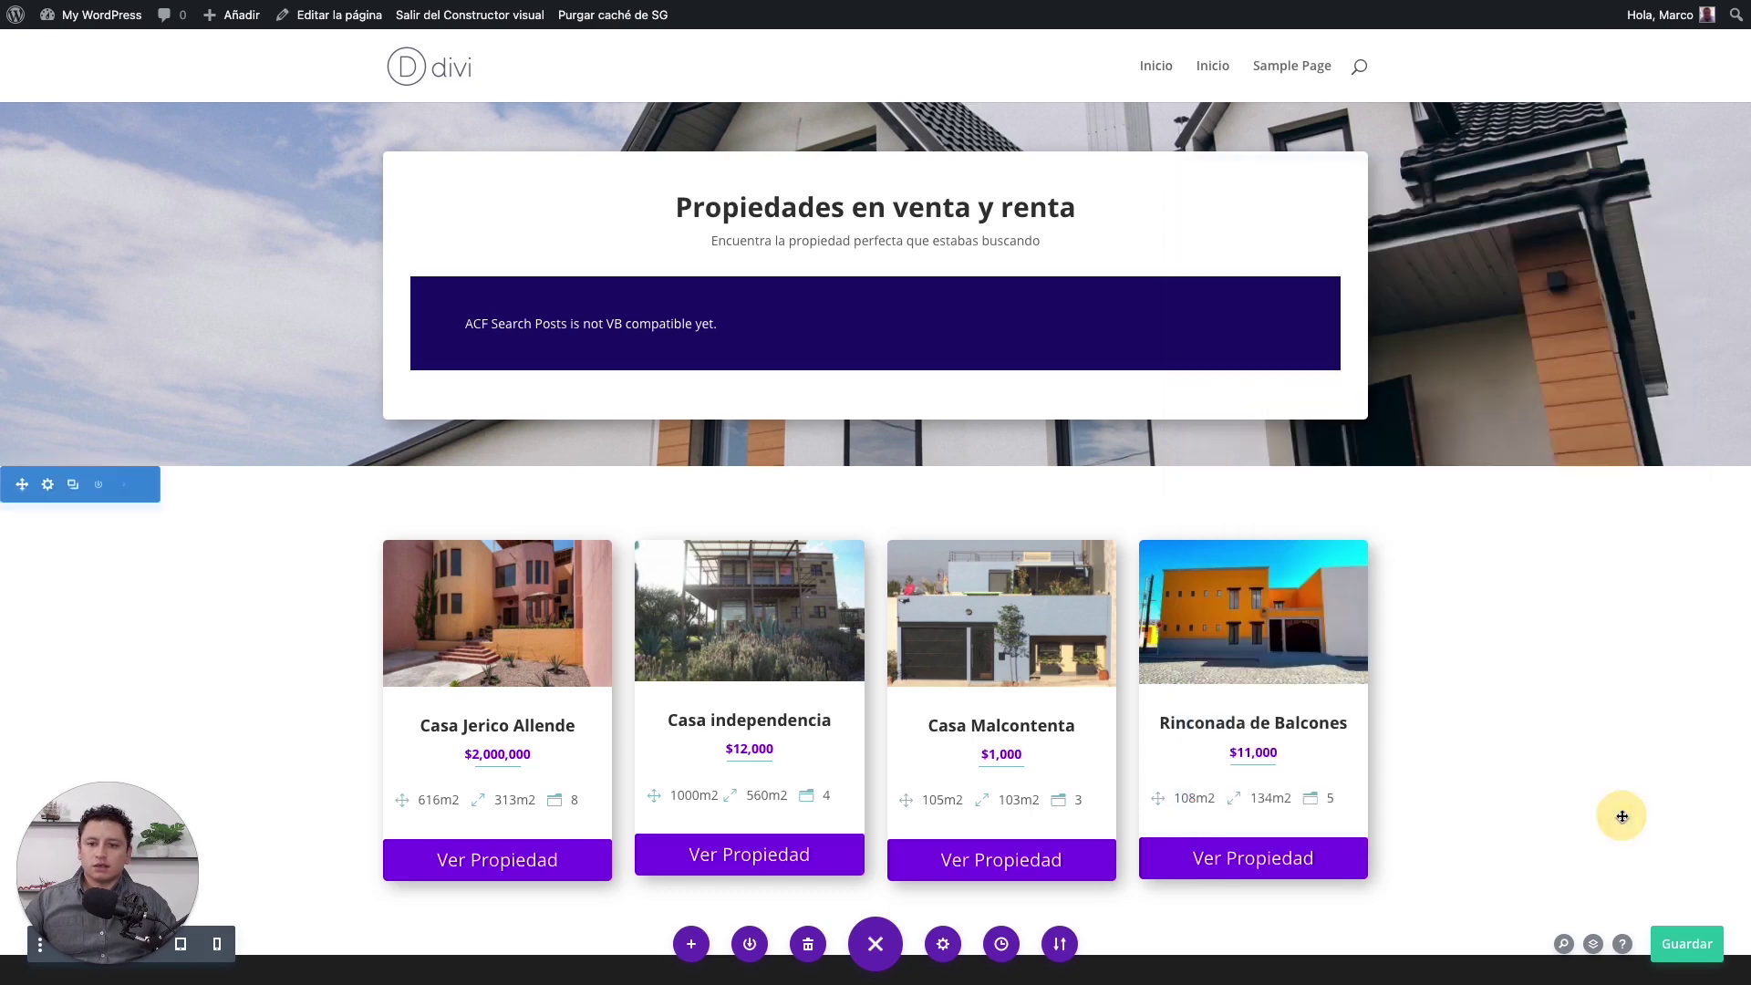
Pull the property cards up under the search box and review the search row's border and box shadow options
drag(493, 411, 490, 341)
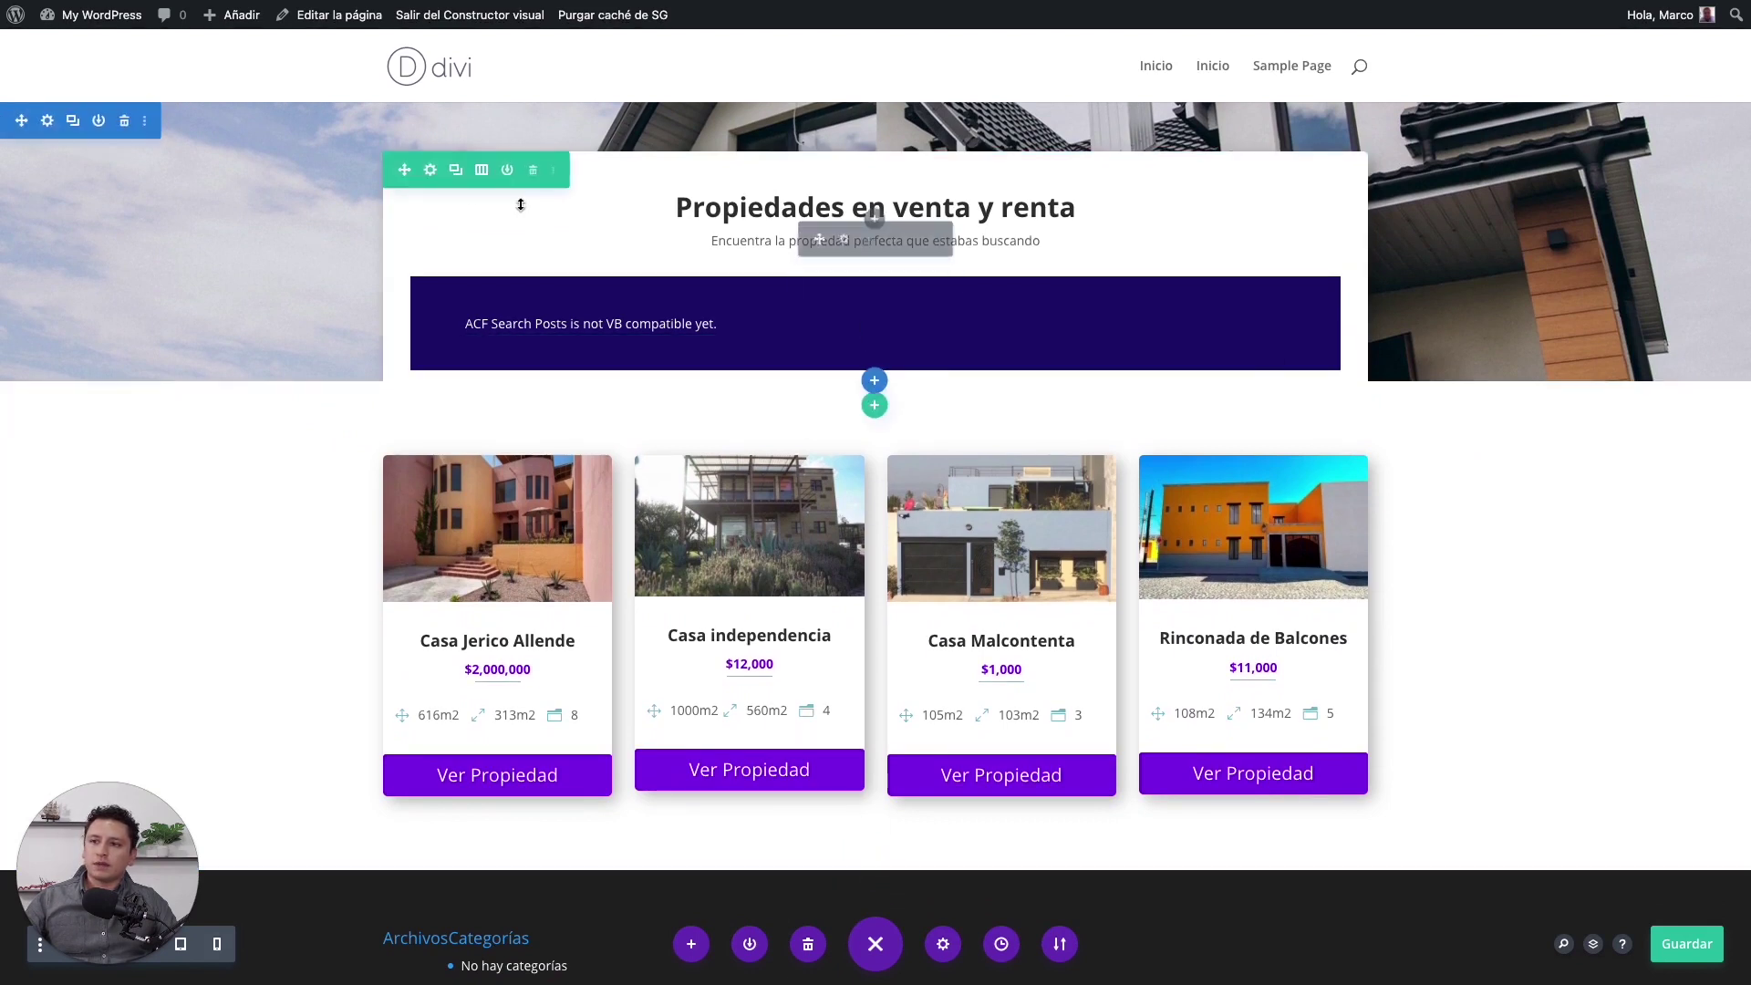
click(434, 167)
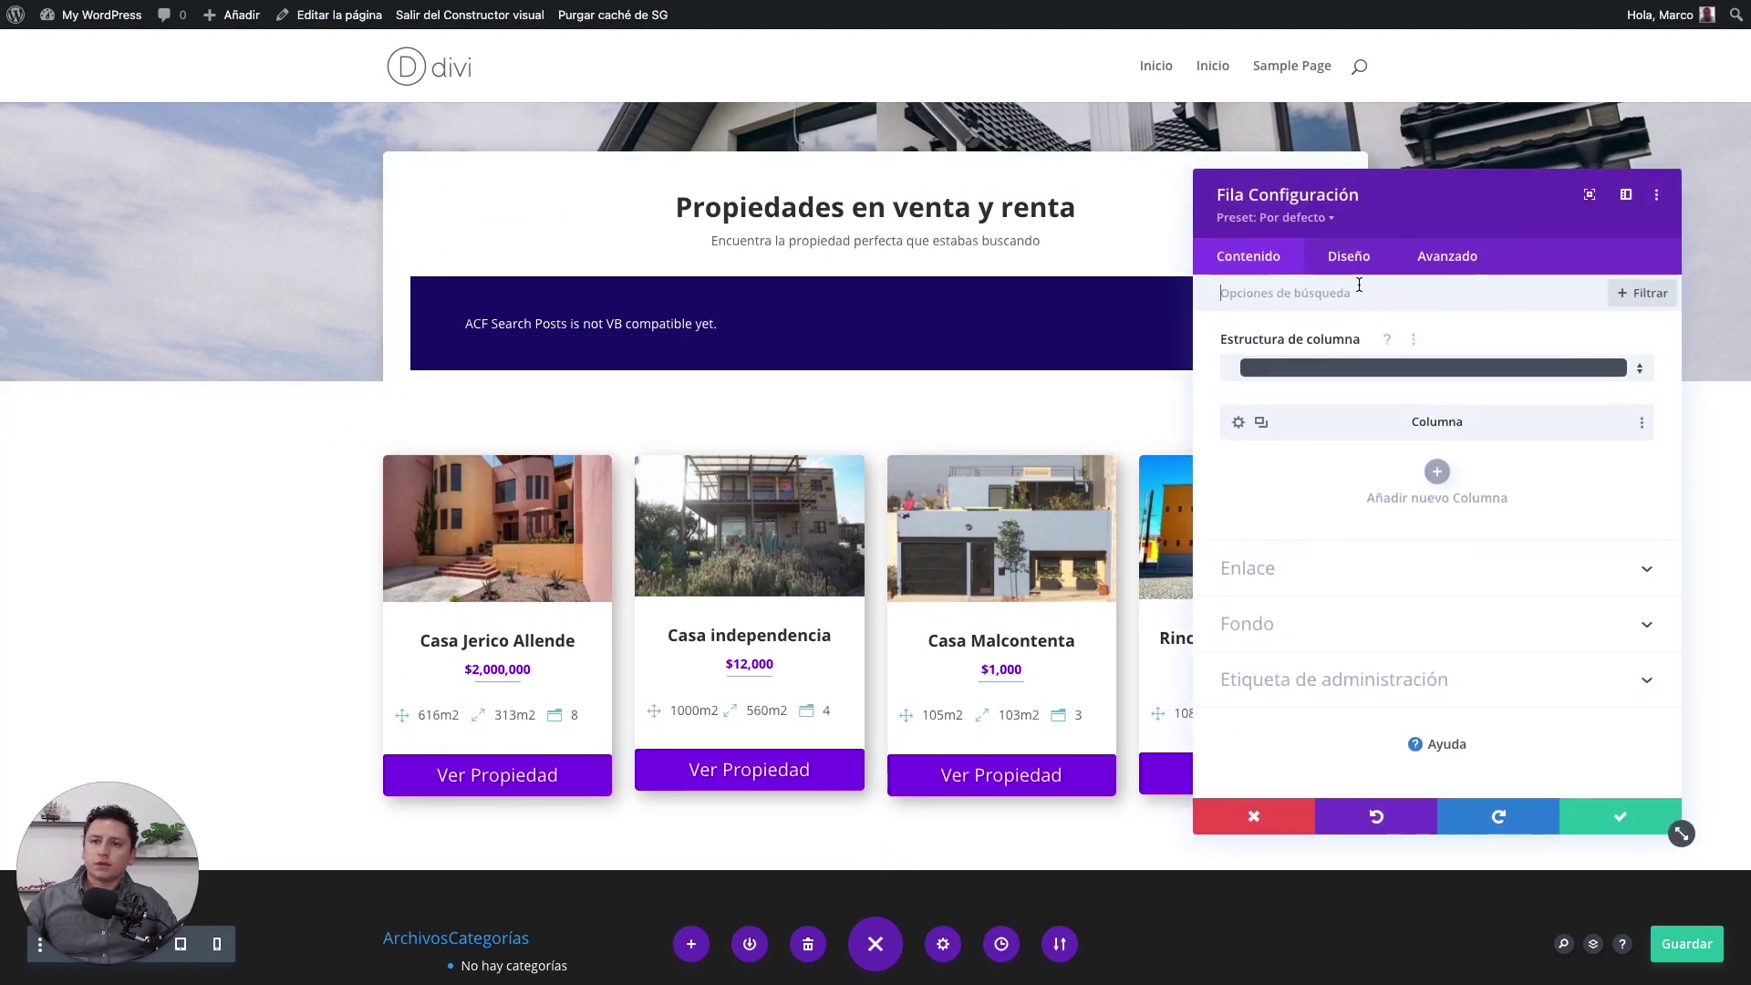
click(1349, 256)
click(1309, 450)
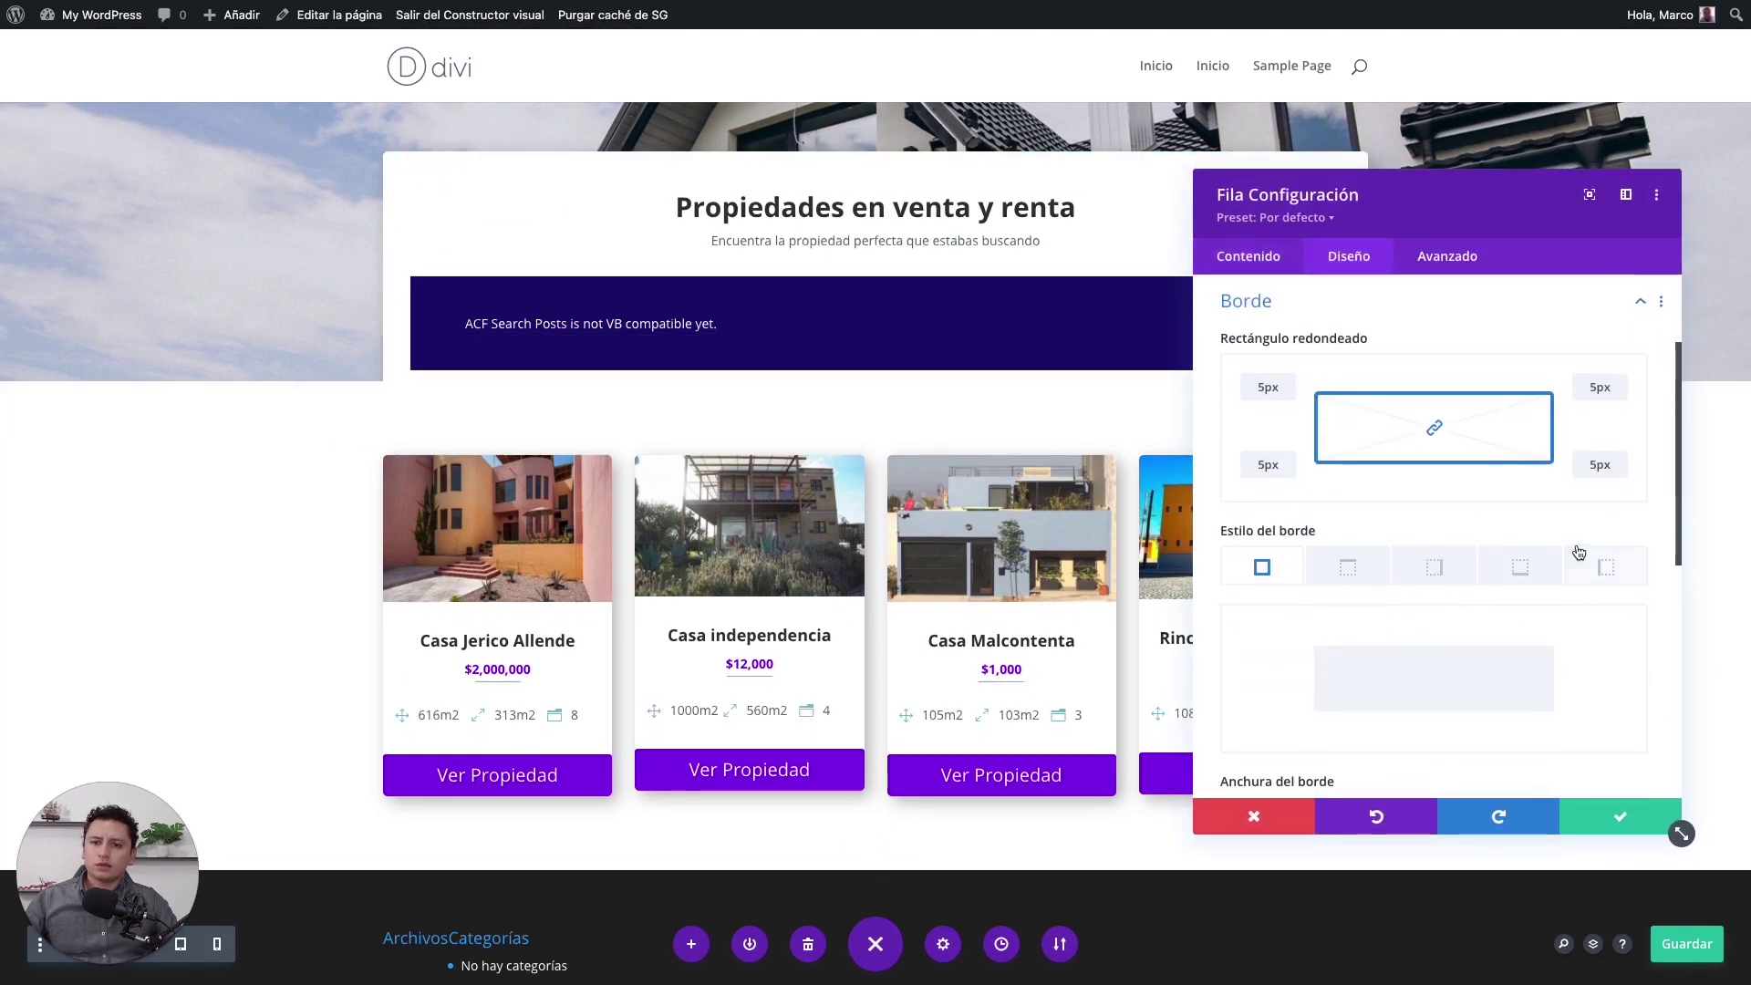
scroll(1423, 573, down, 6)
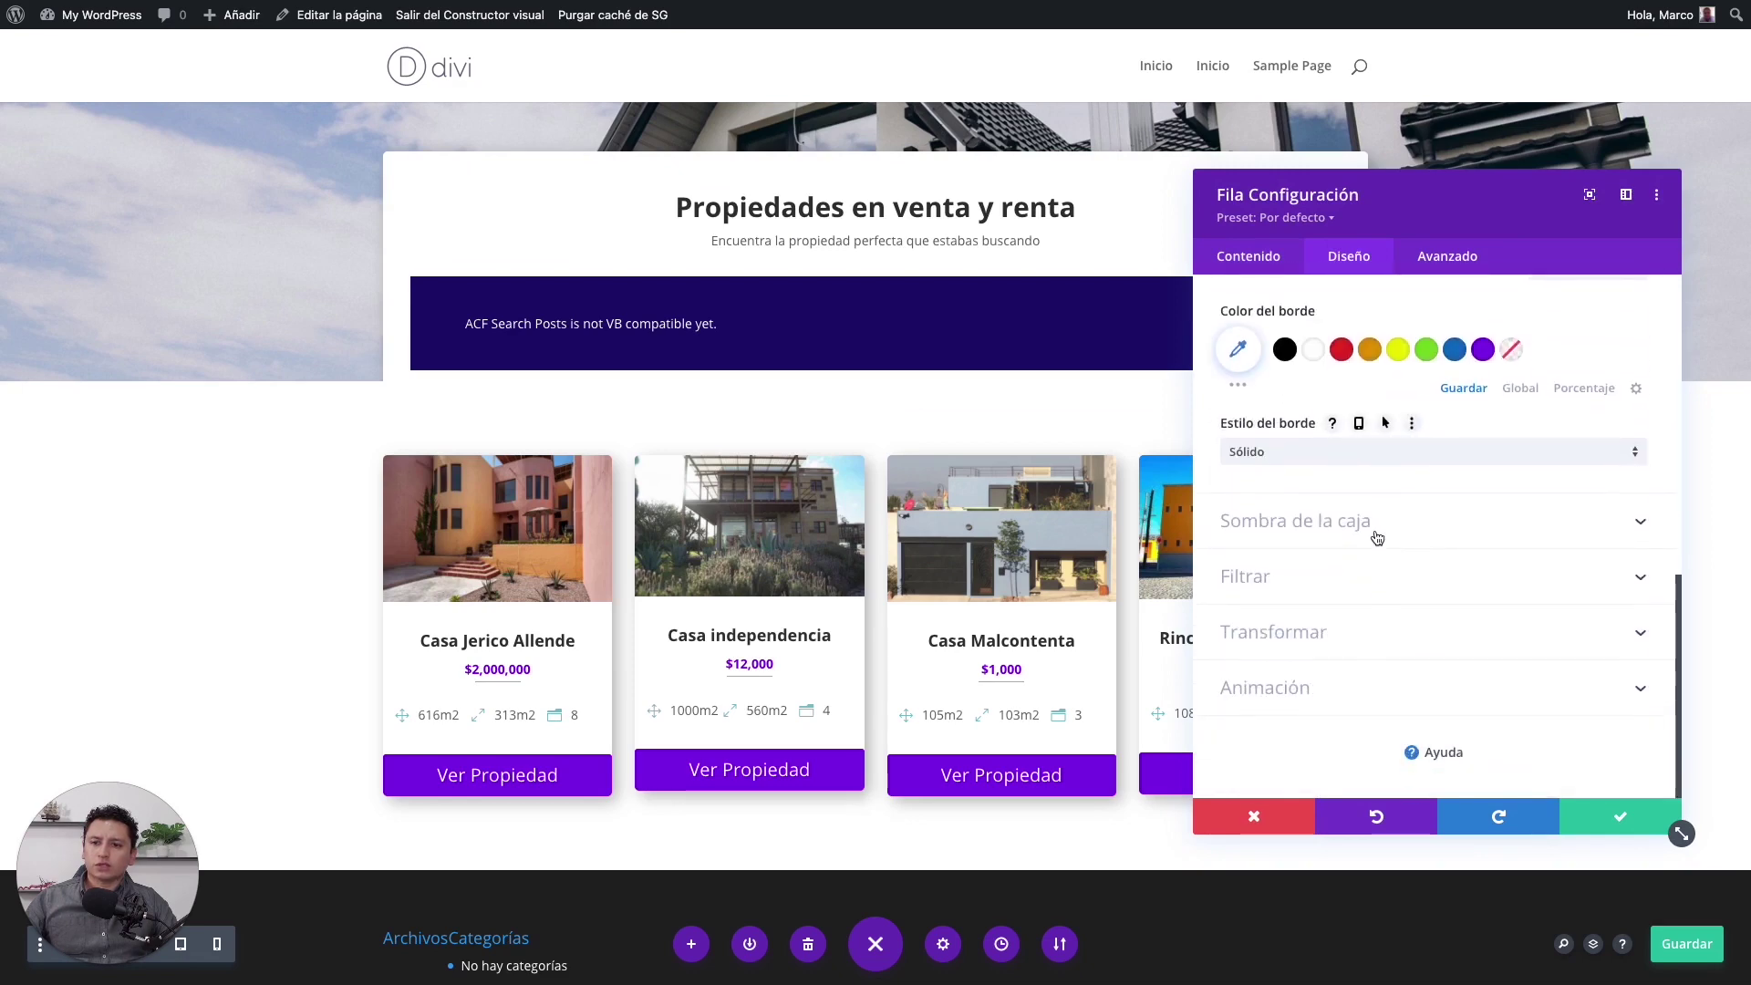
click(1377, 538)
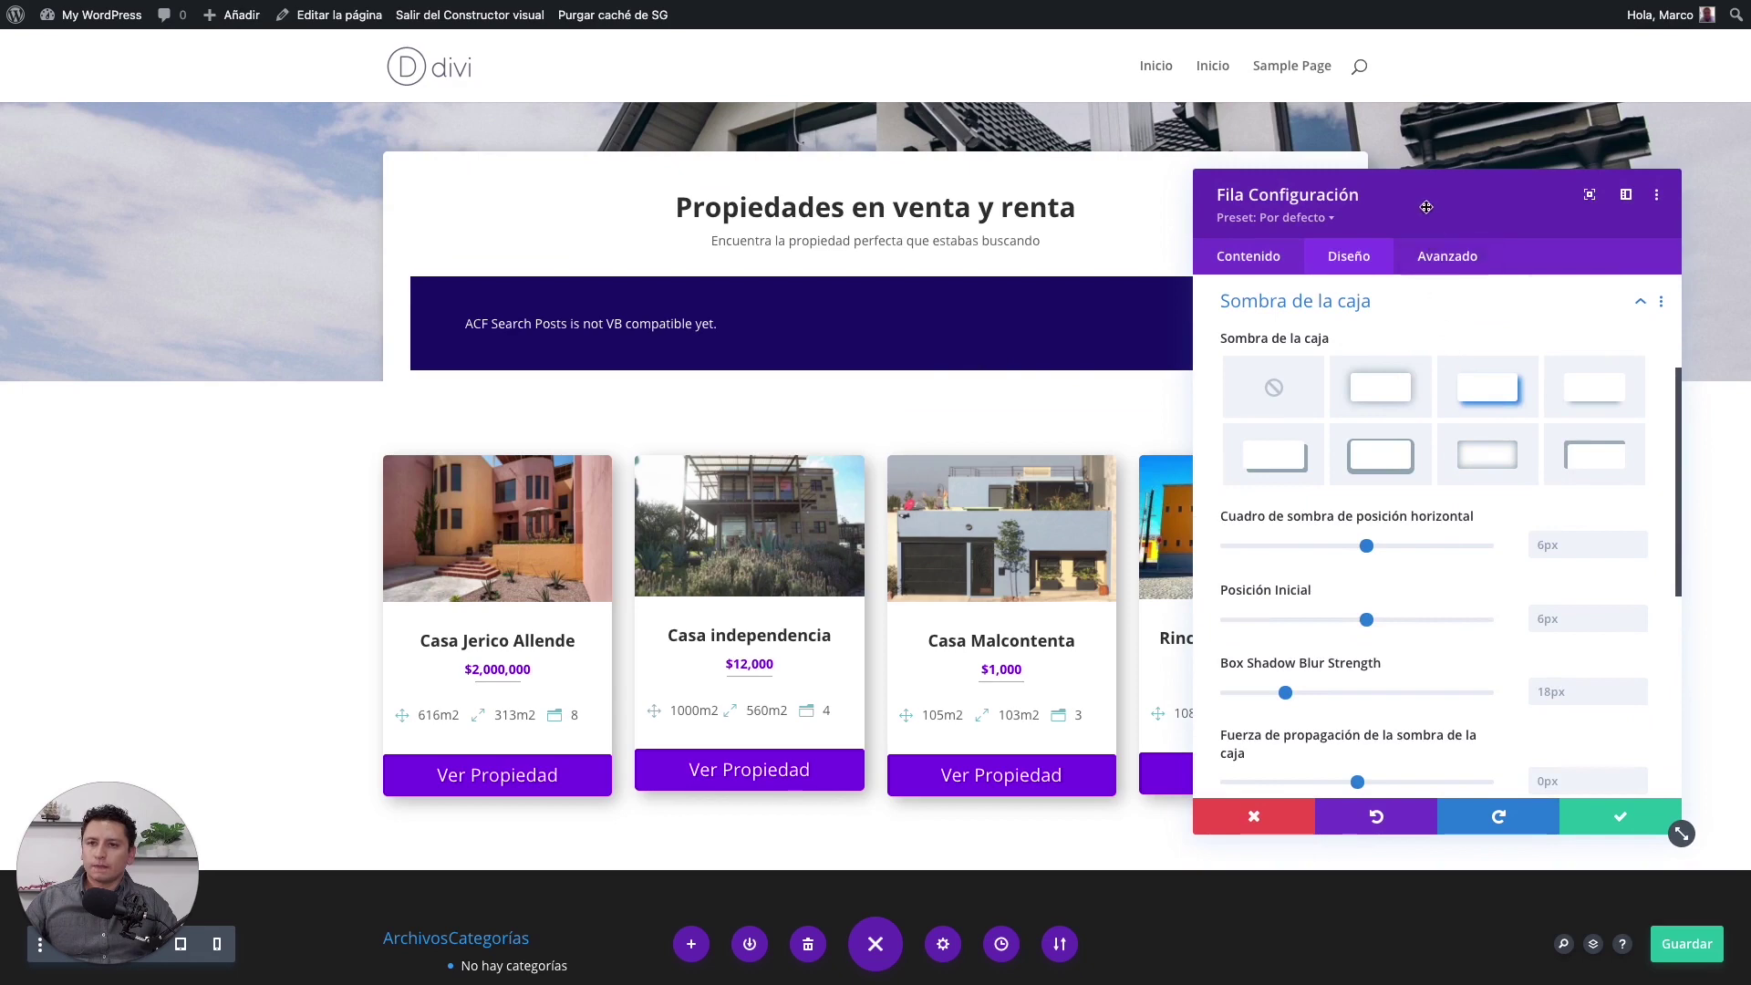
drag(1426, 207, 1305, 334)
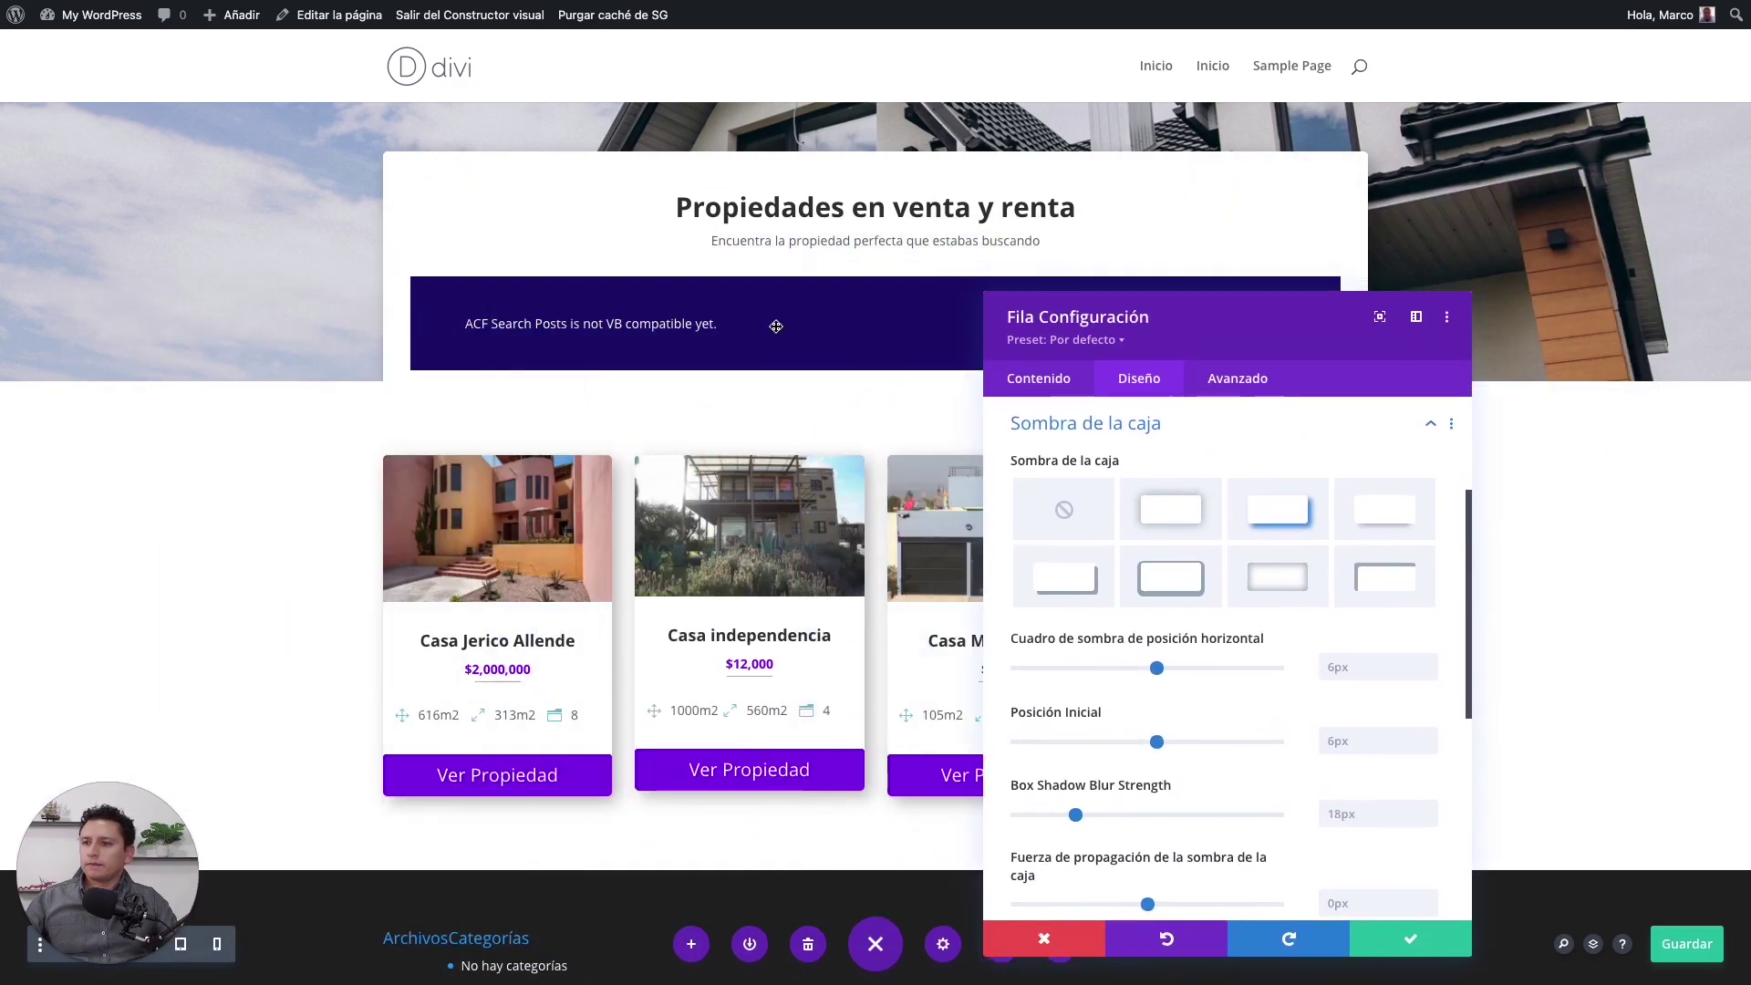
scroll(1174, 698, down, 3)
scroll(1190, 684, up, 6)
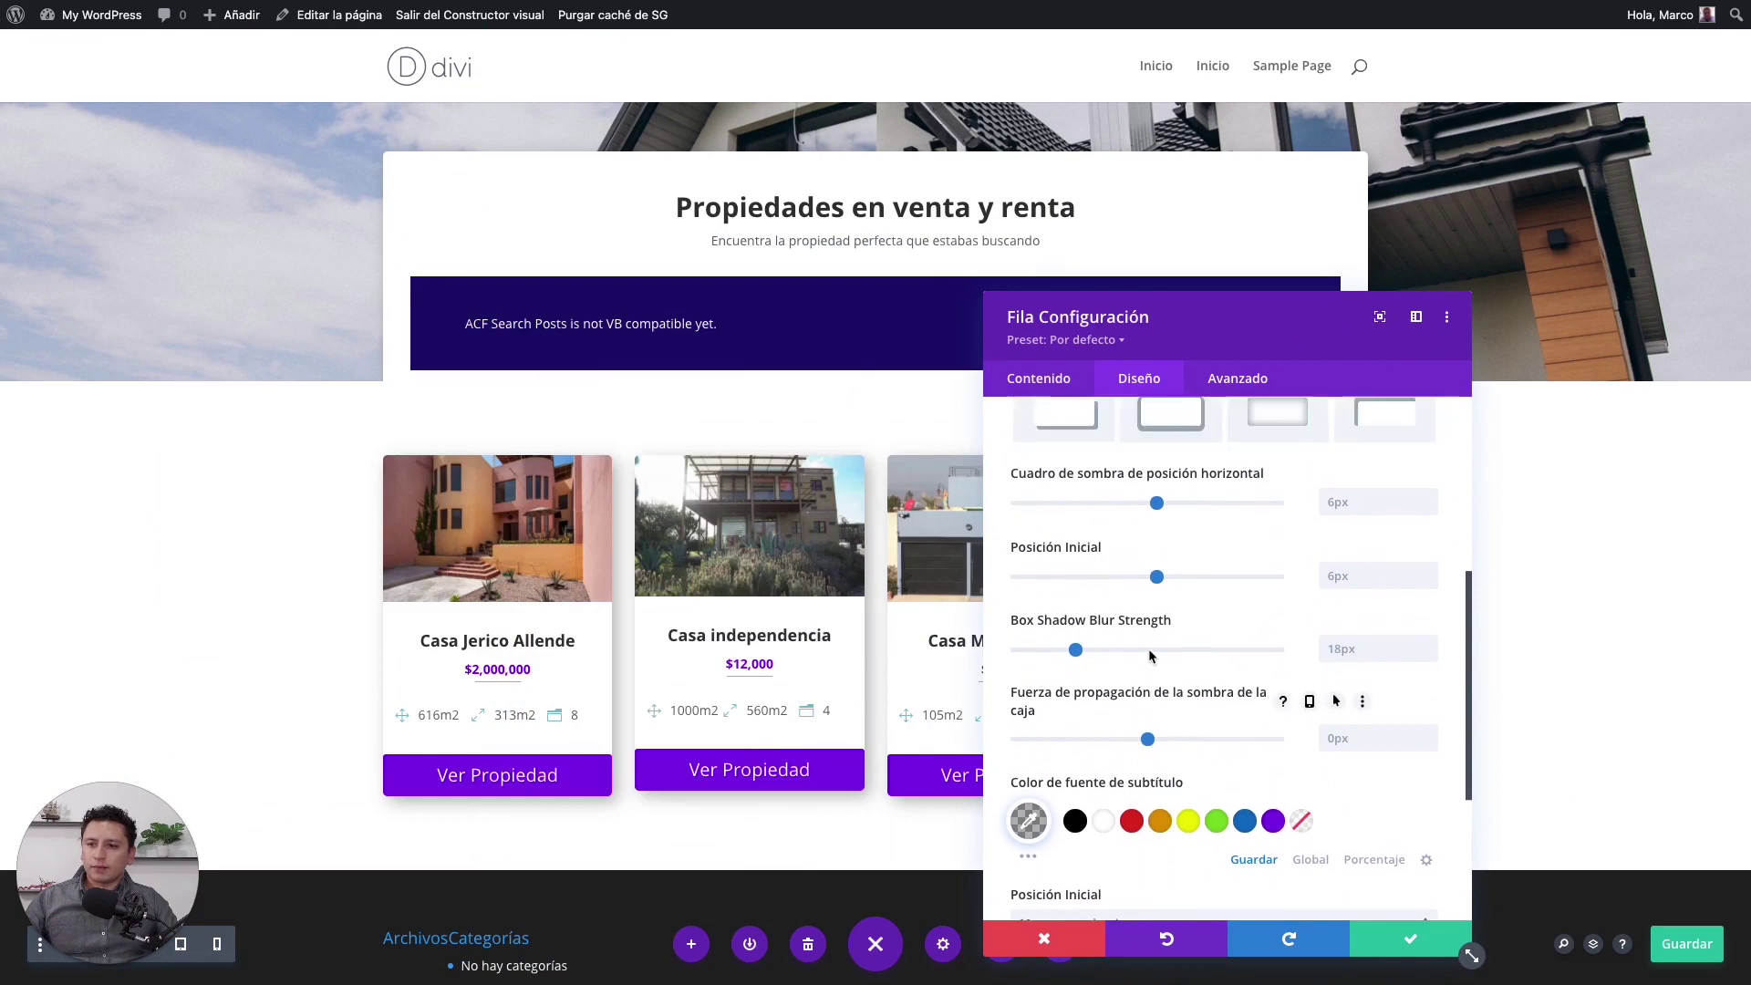
scroll(1116, 546, down, 8)
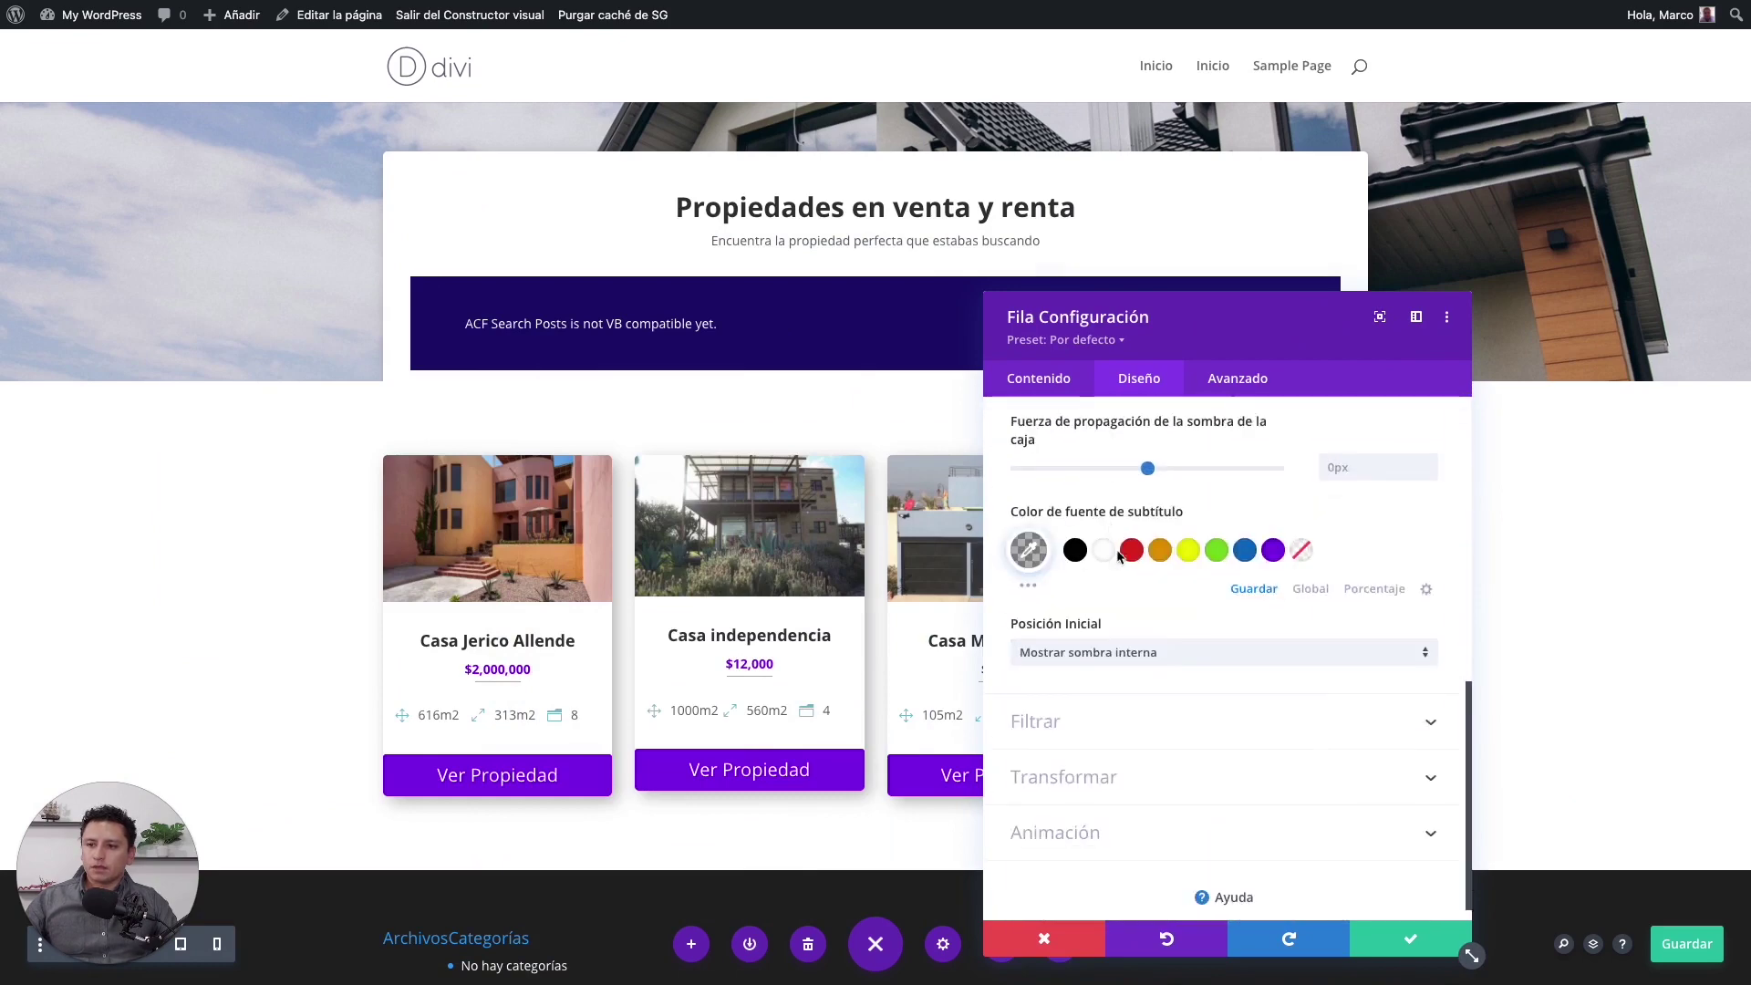
Set the row's Índice Z to 1 under Avanzado > Puesto and apply the settings
click(1214, 389)
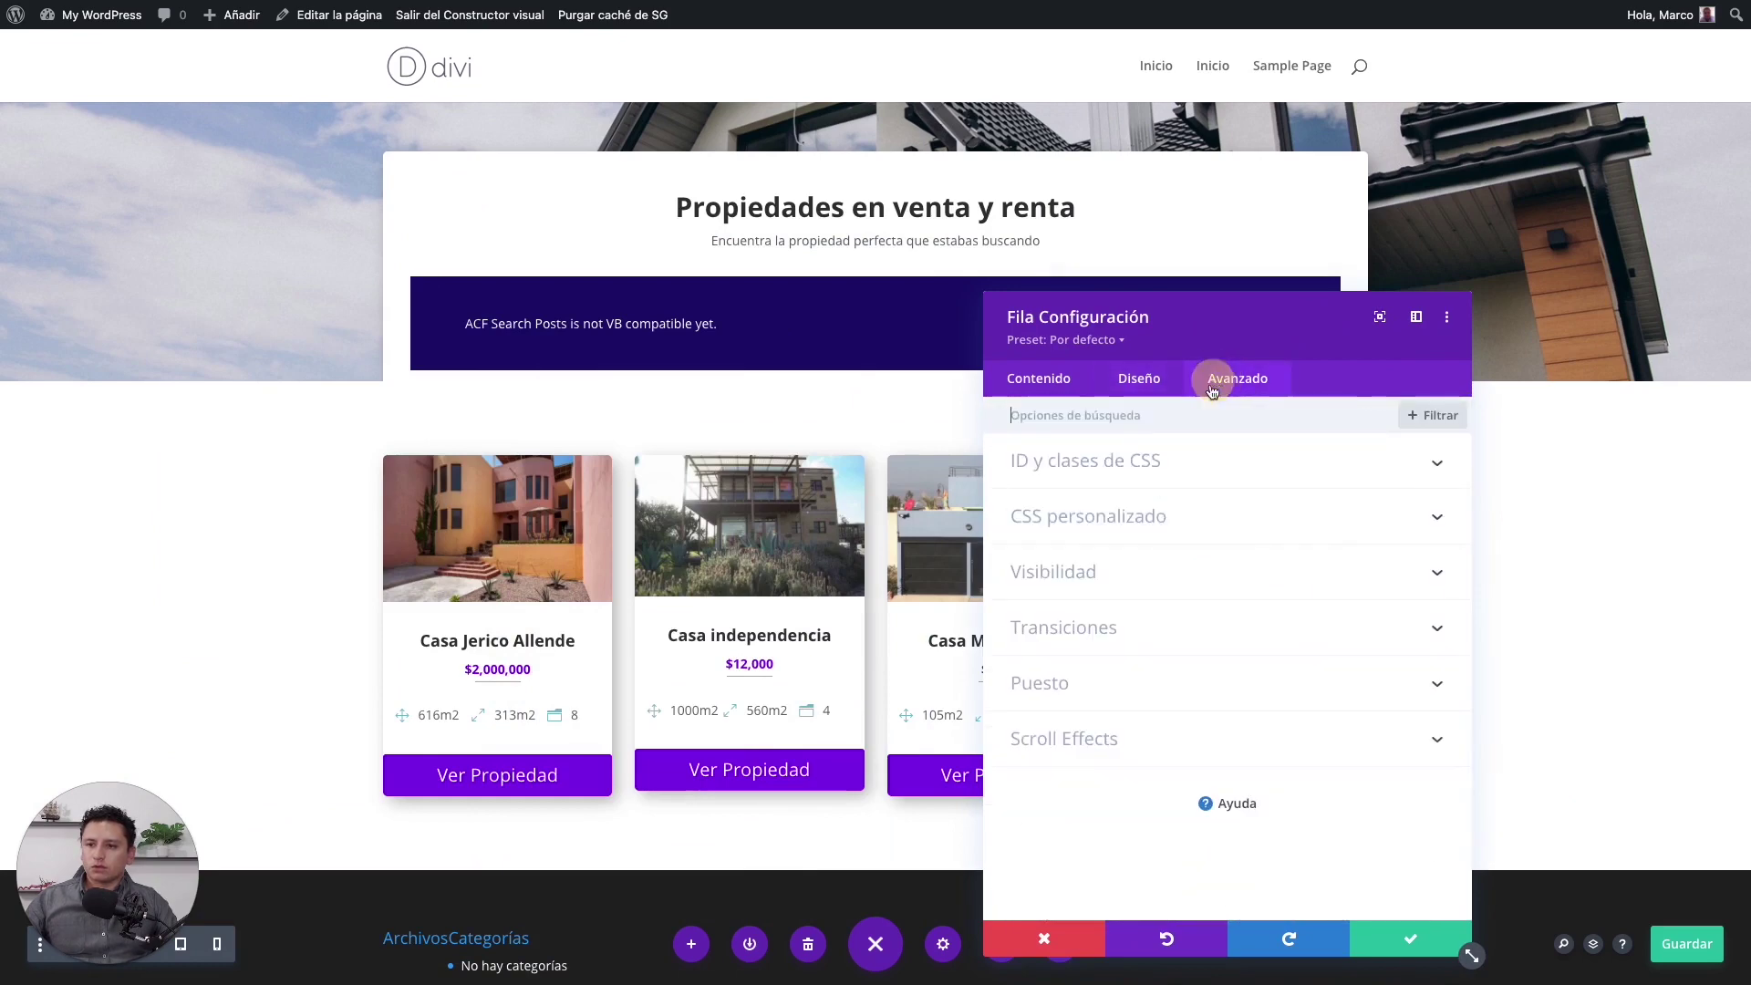
click(1092, 578)
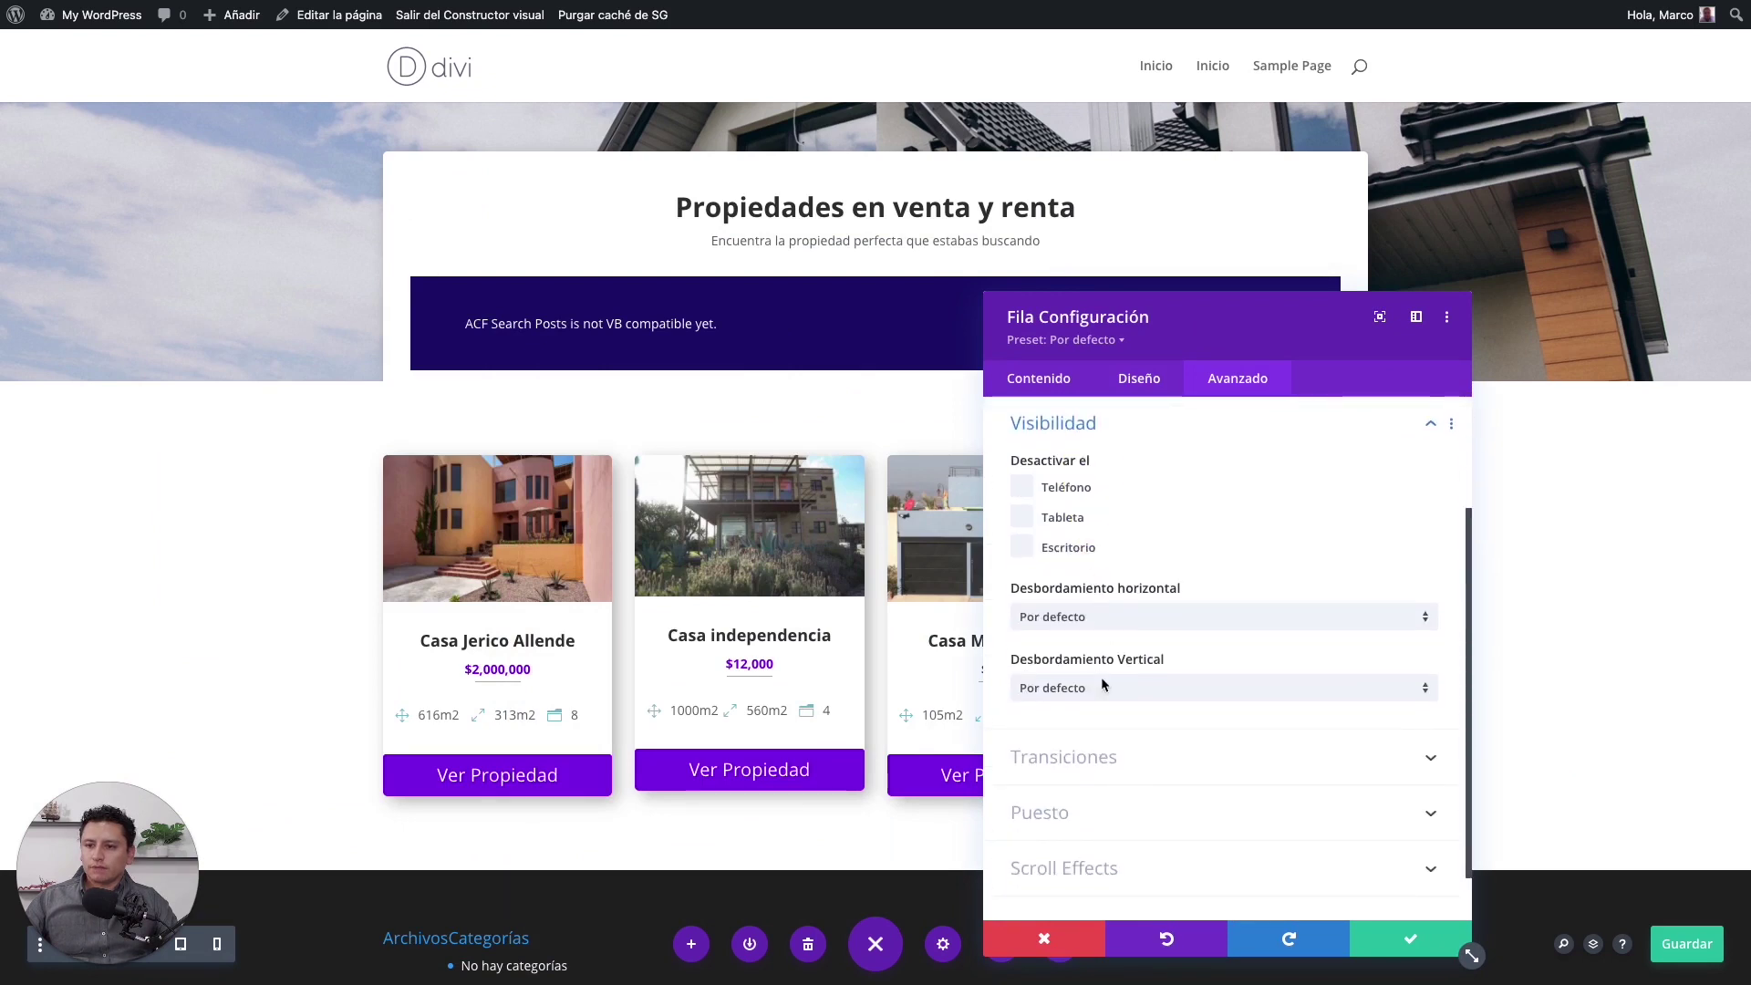
click(1108, 813)
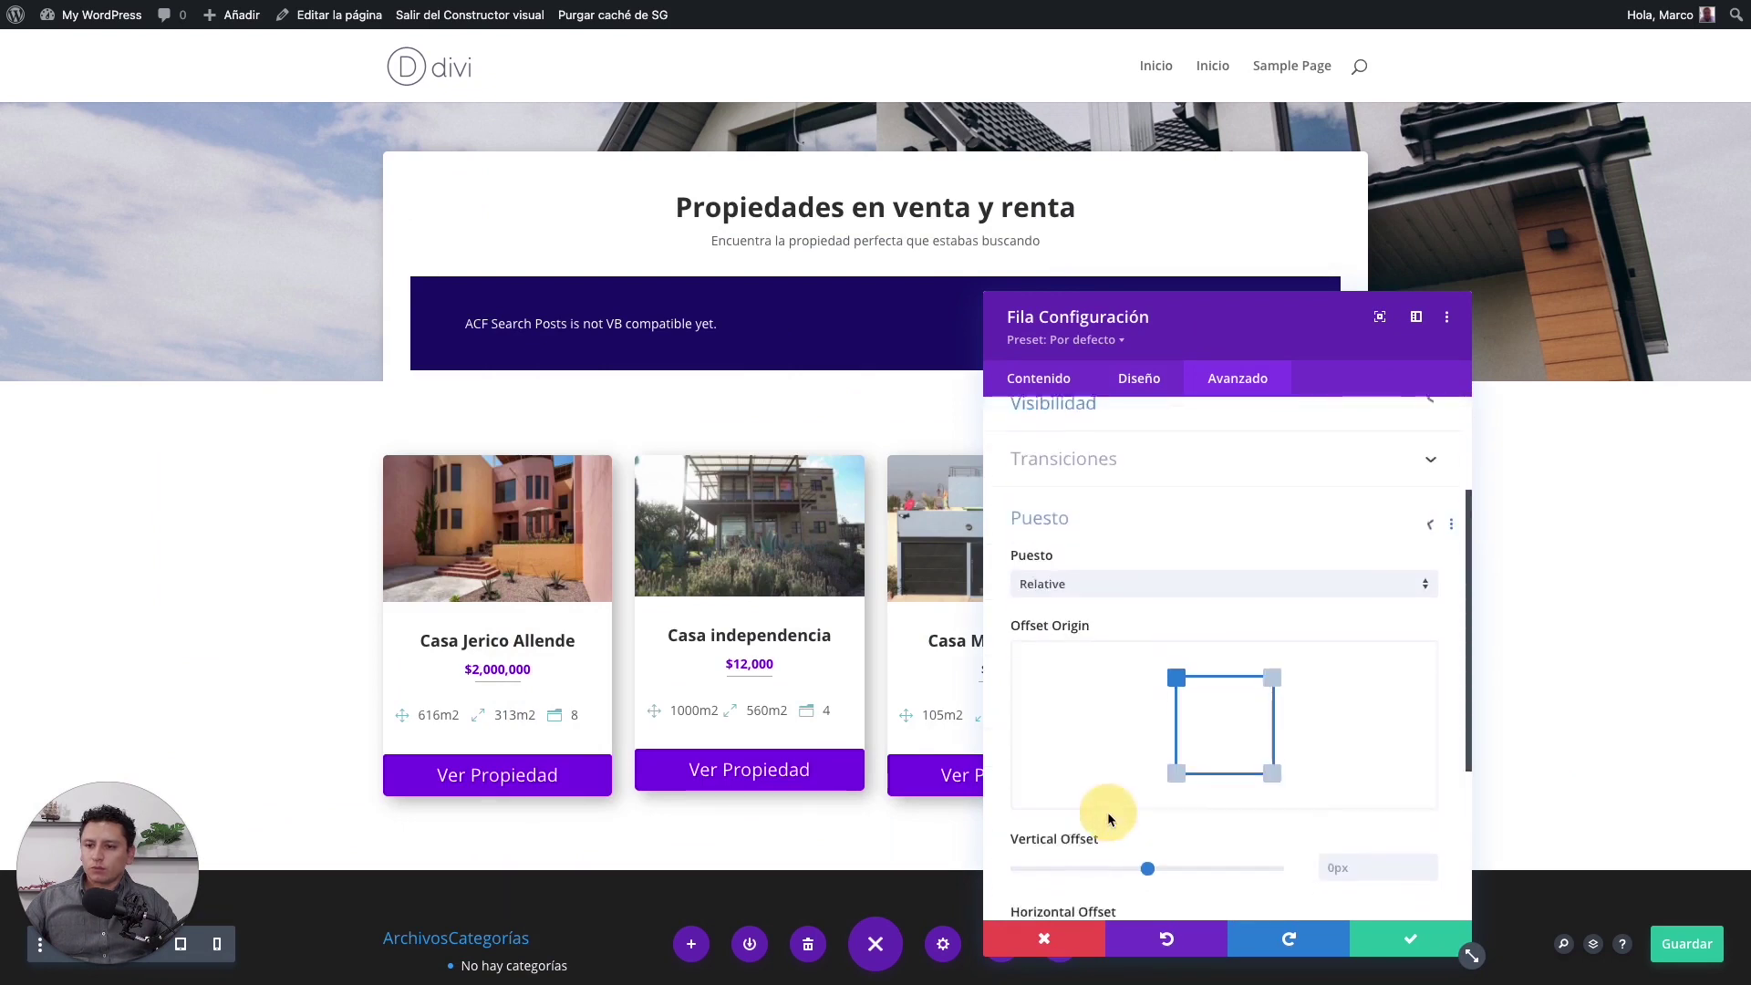
scroll(1190, 703, down, 3)
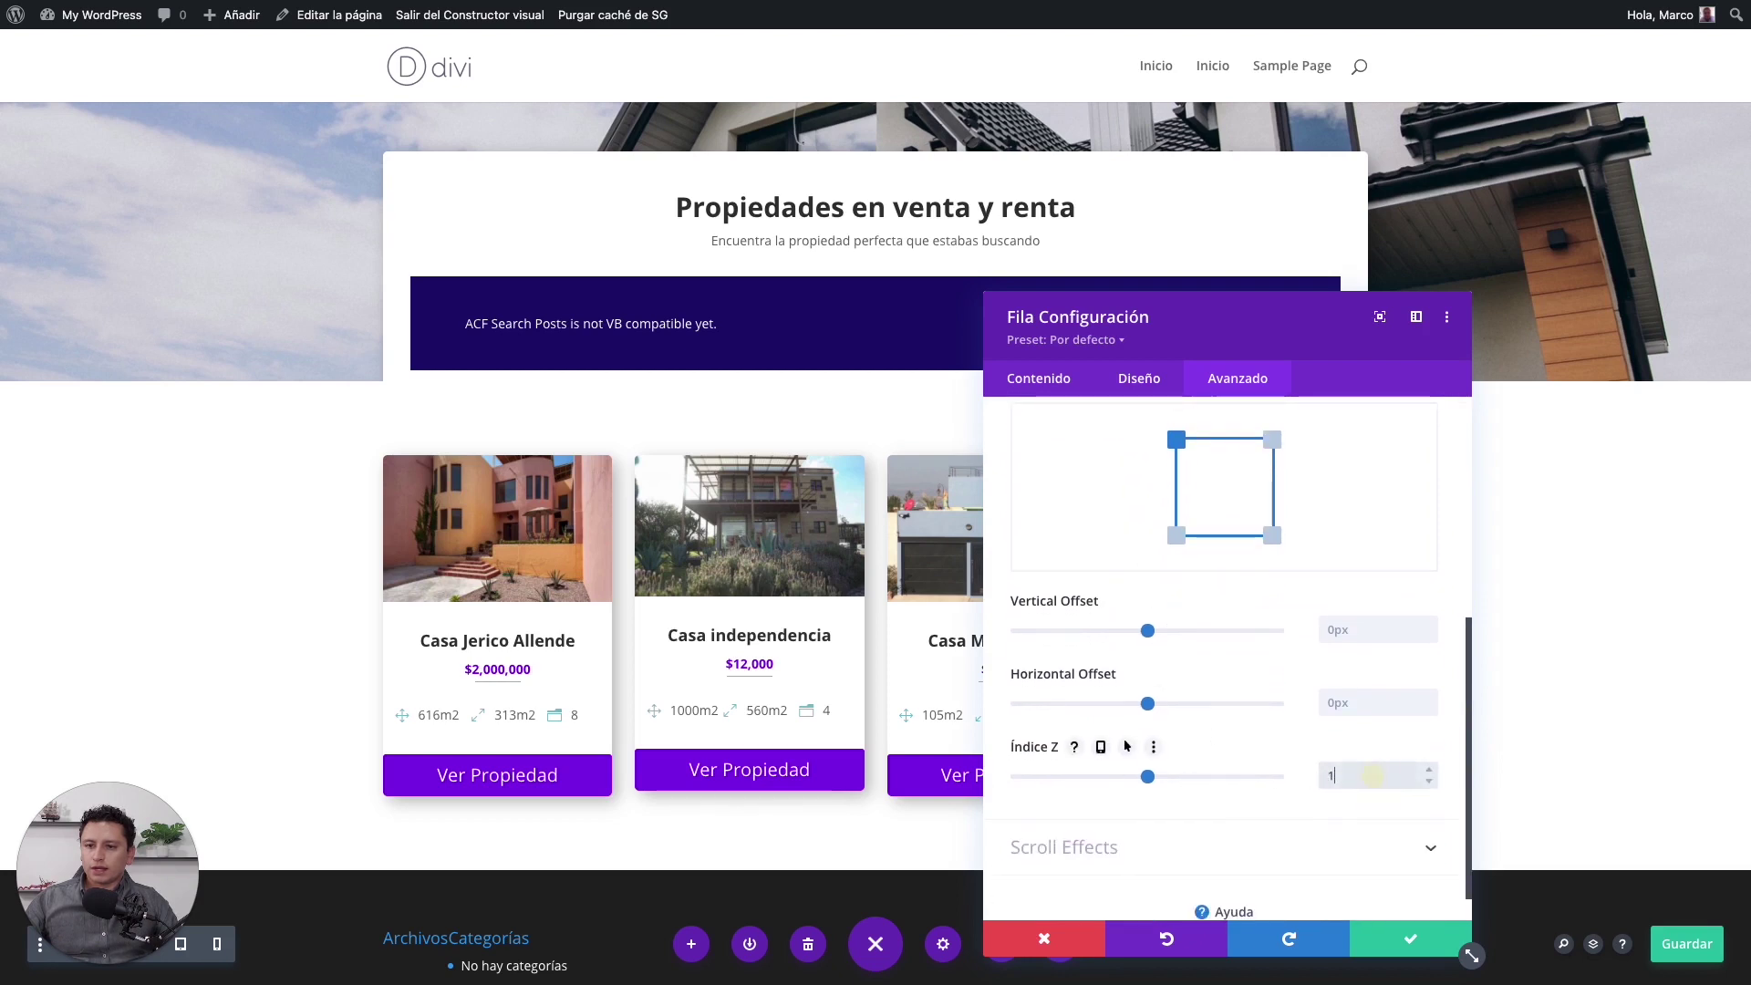
click(1347, 773)
text(1)
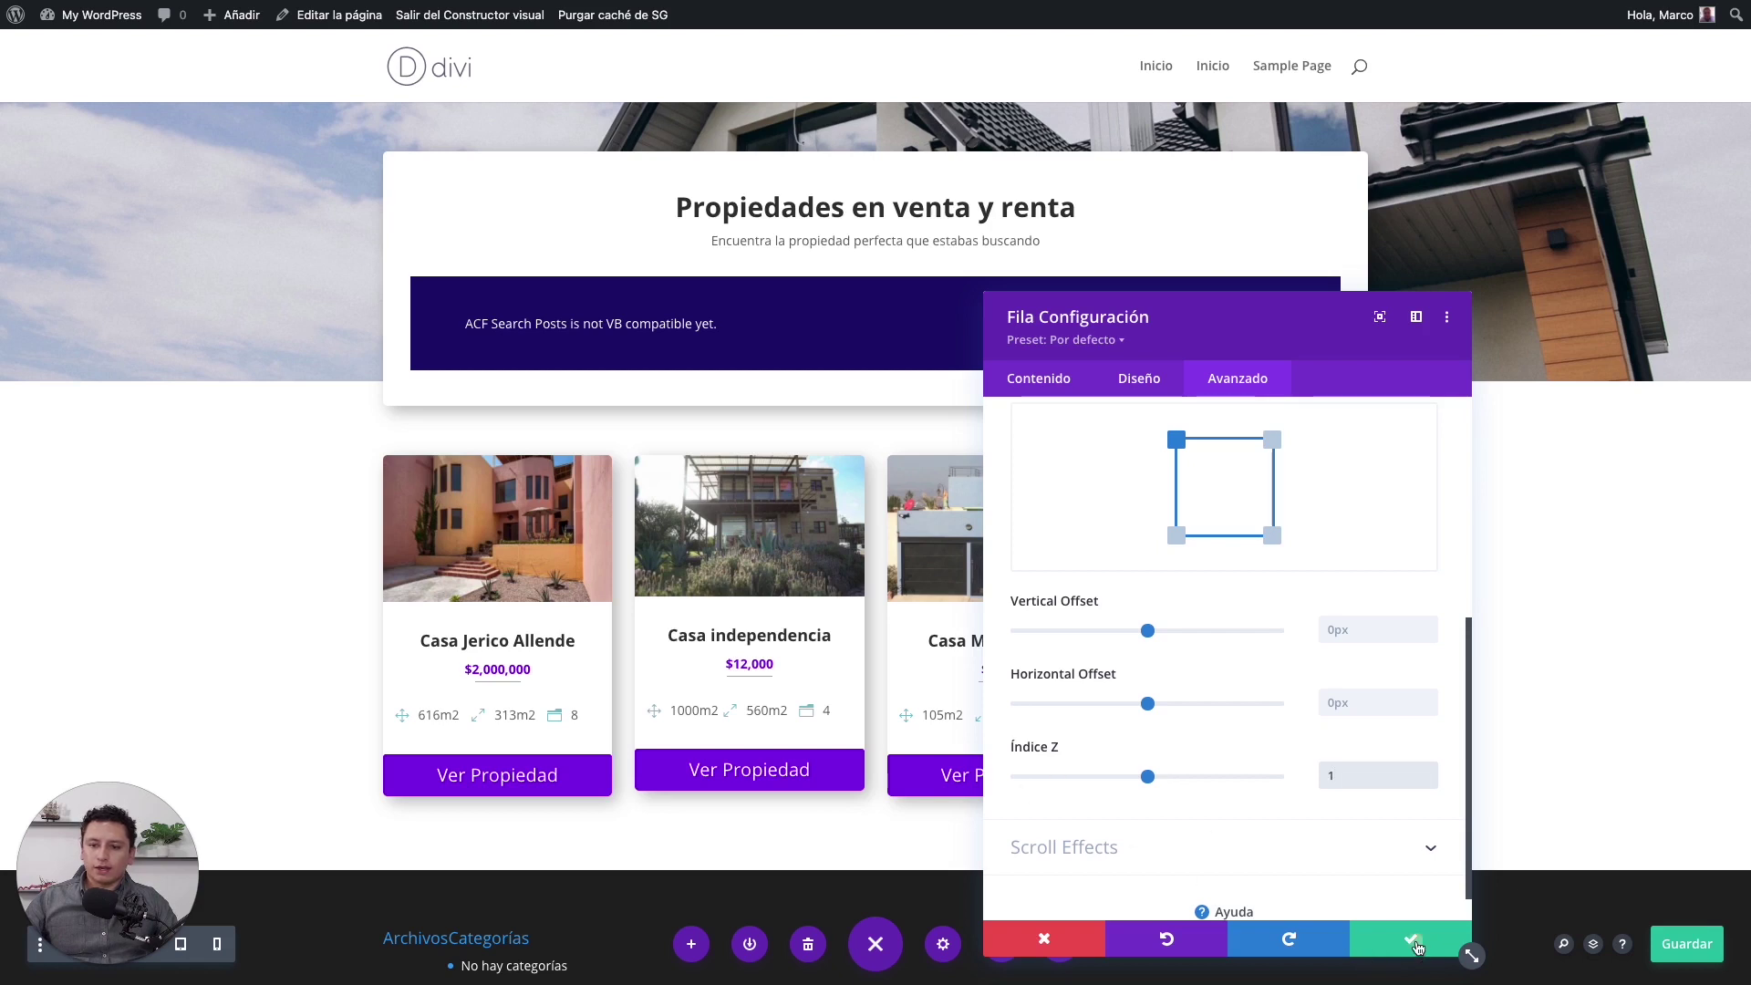
click(1413, 940)
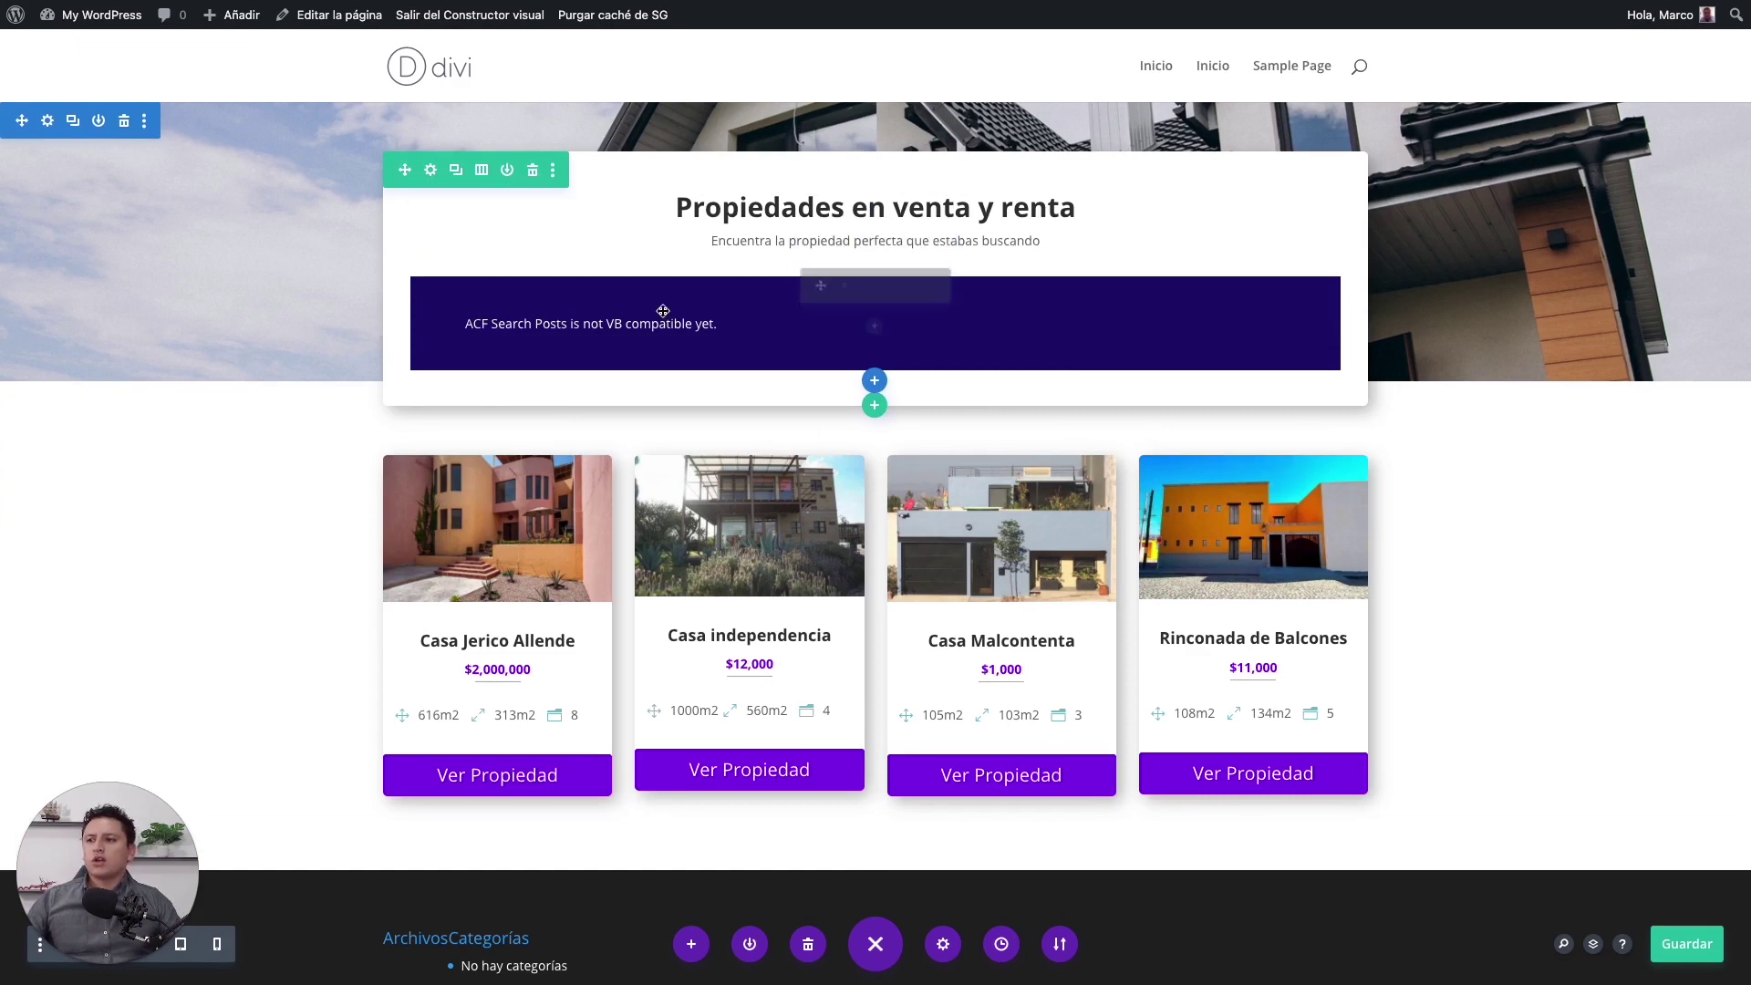
Save the page and drag the hero section's bottom padding down to make it taller
key(ctrl+s)
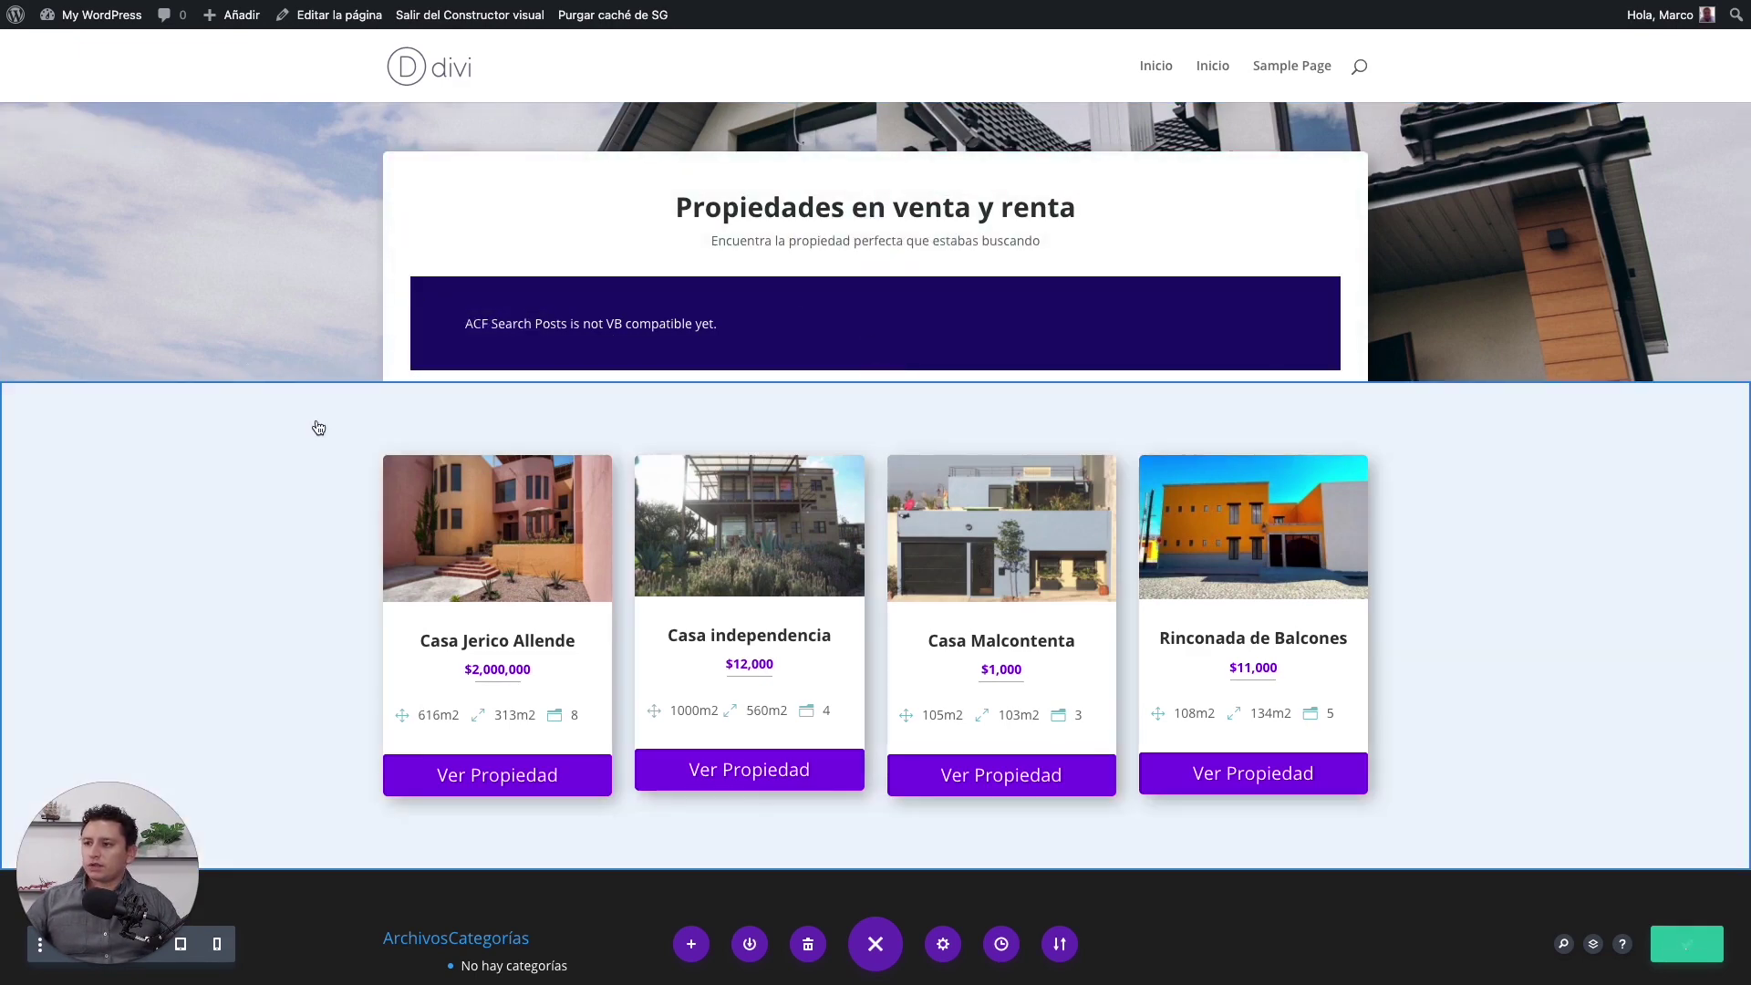
drag(853, 383, 853, 458)
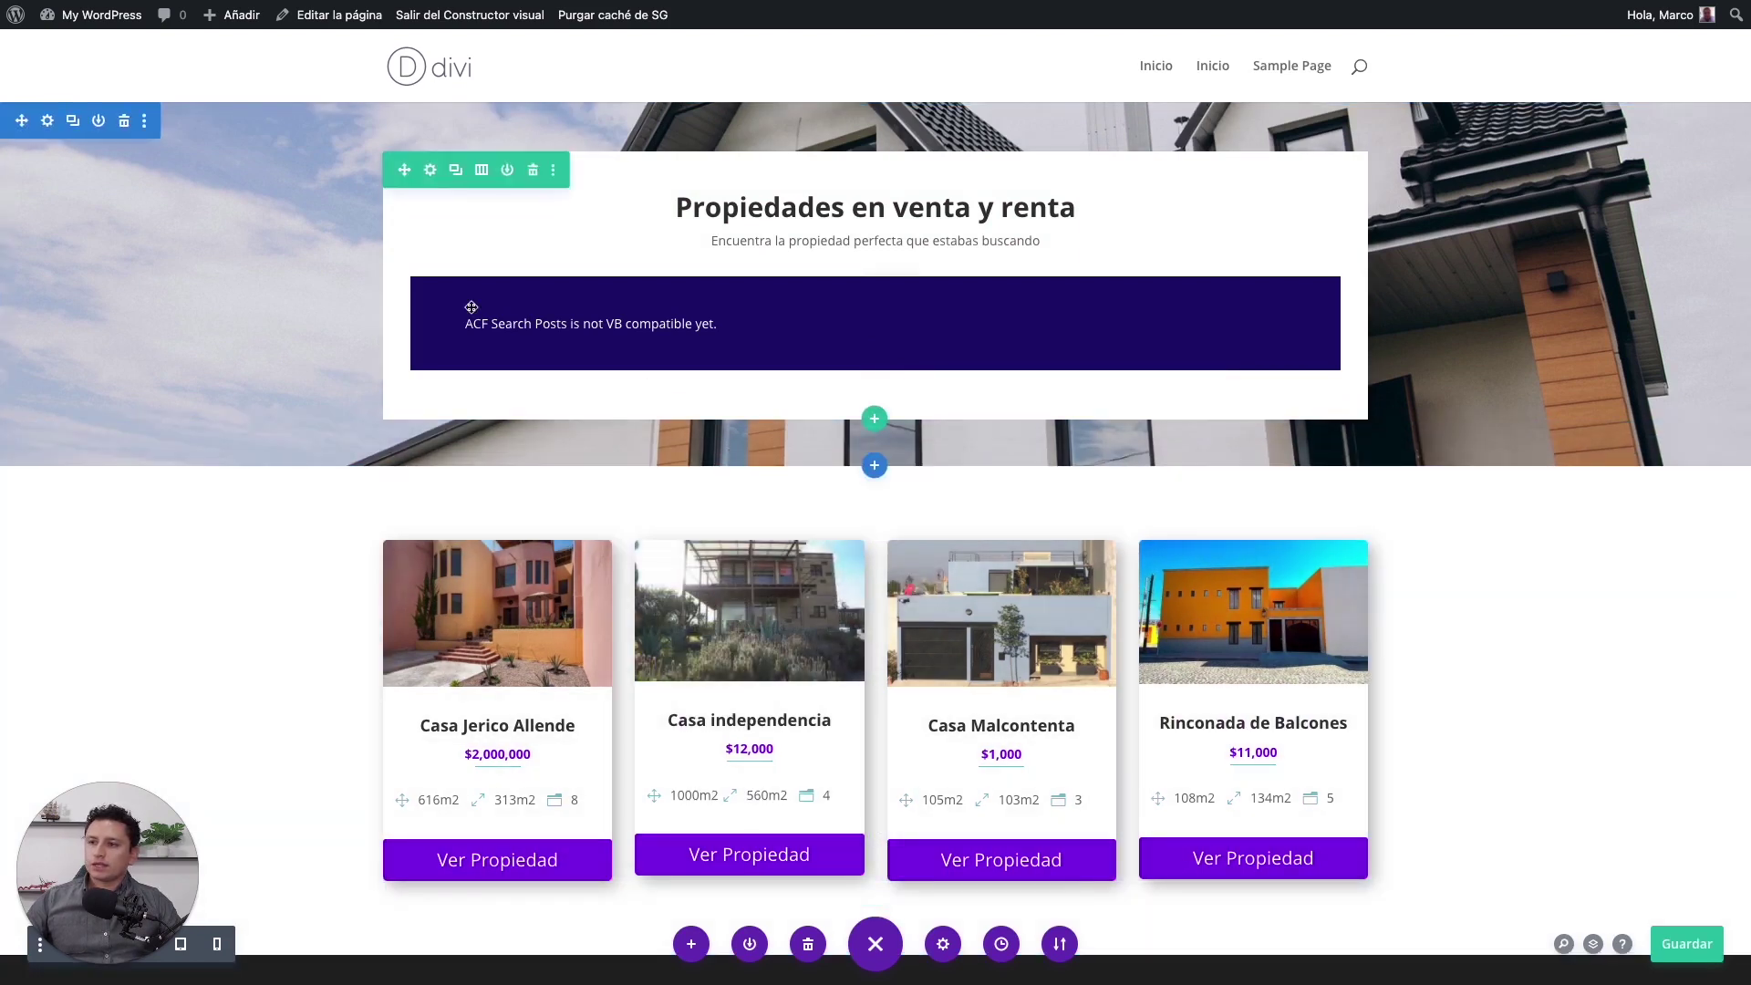
Give the title row a black Fondo at about 0.46 opacity and apply the change
click(431, 172)
click(1136, 383)
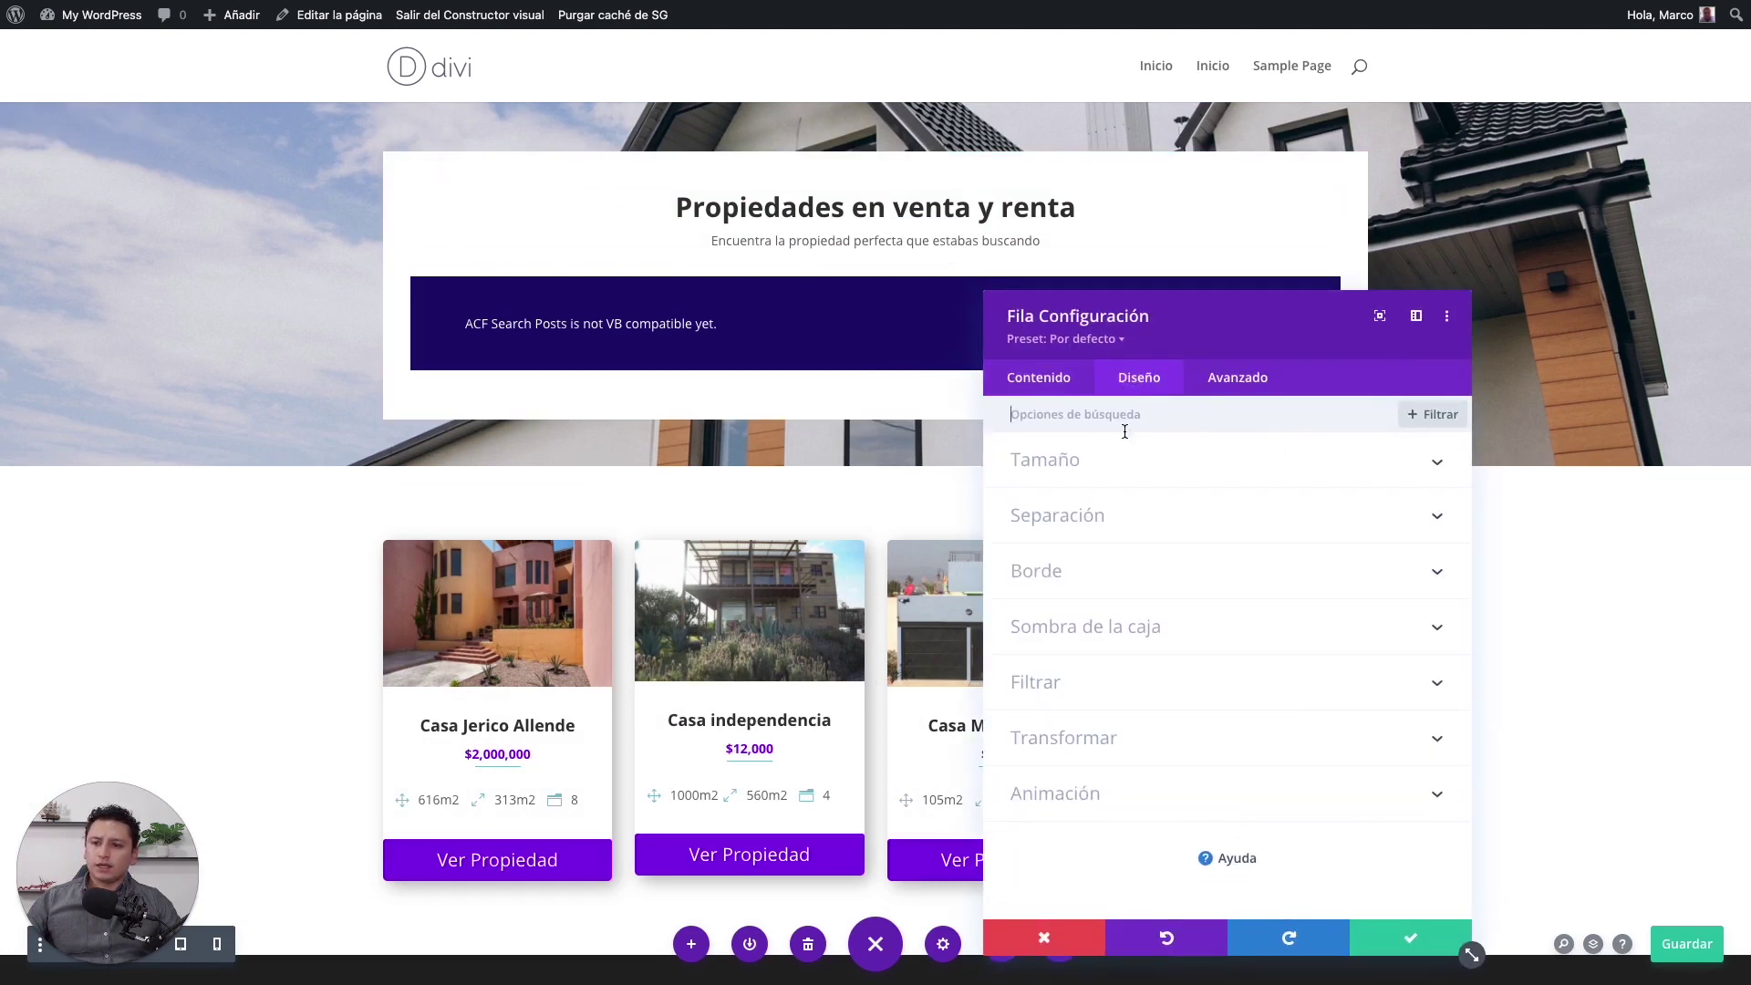
click(1052, 374)
click(1146, 761)
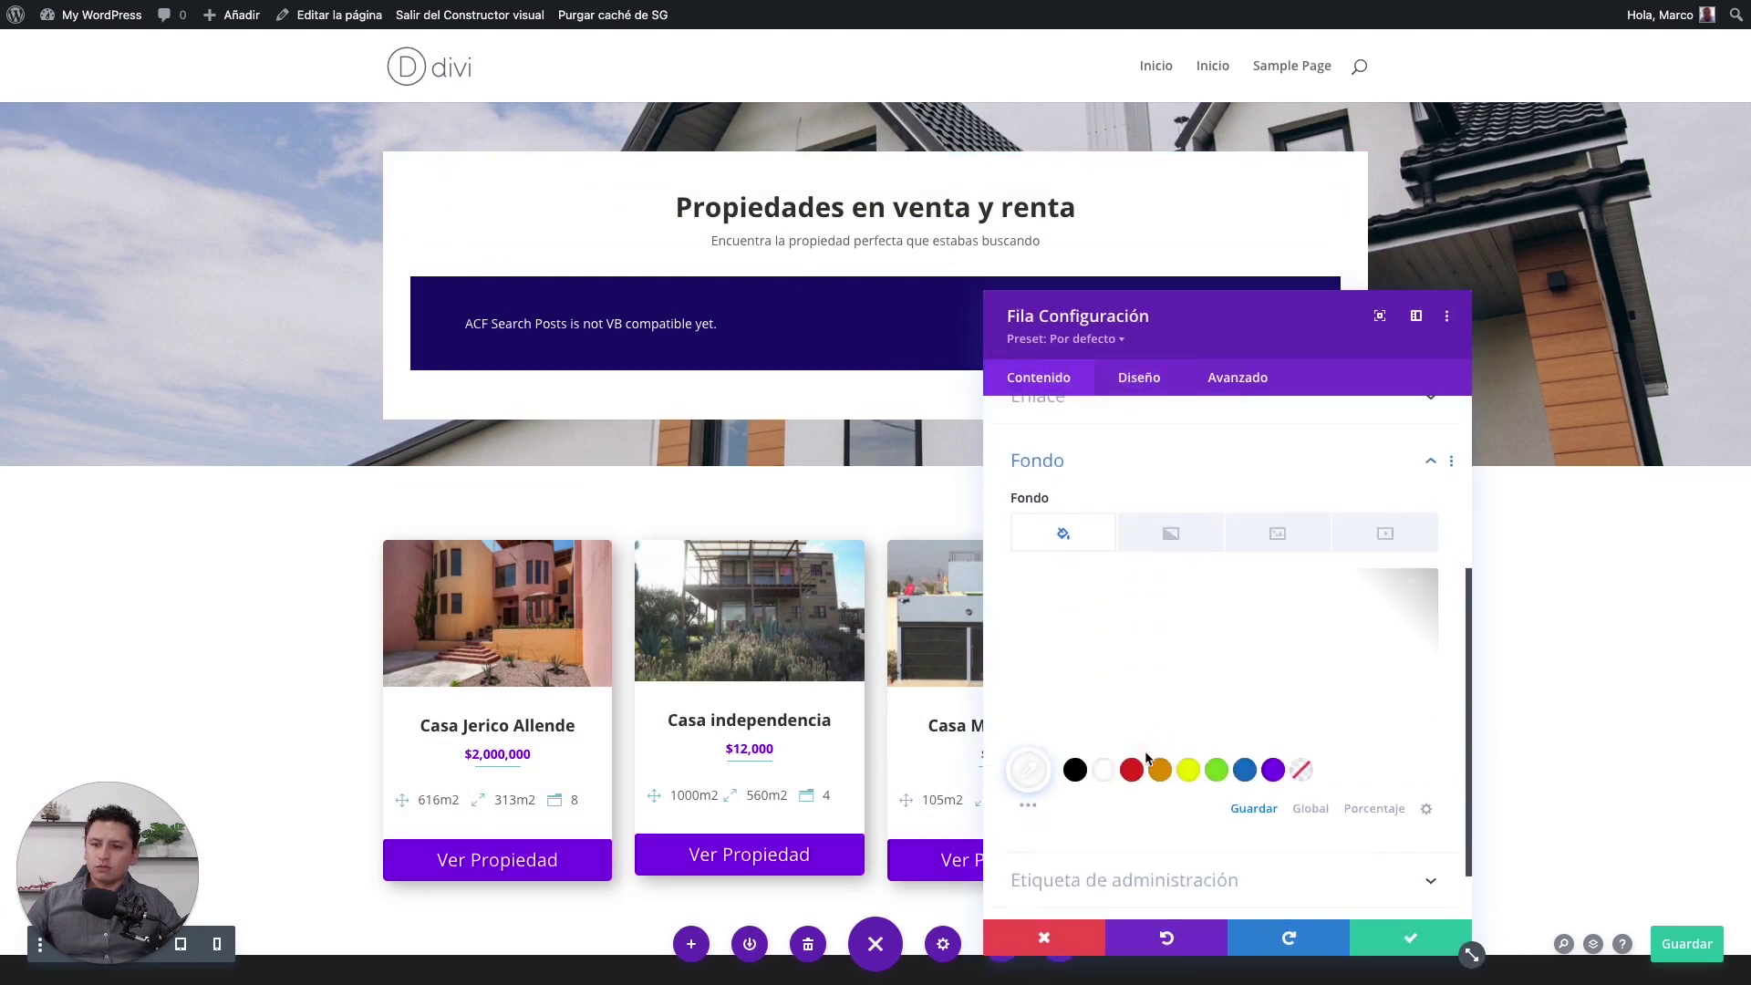
click(1075, 770)
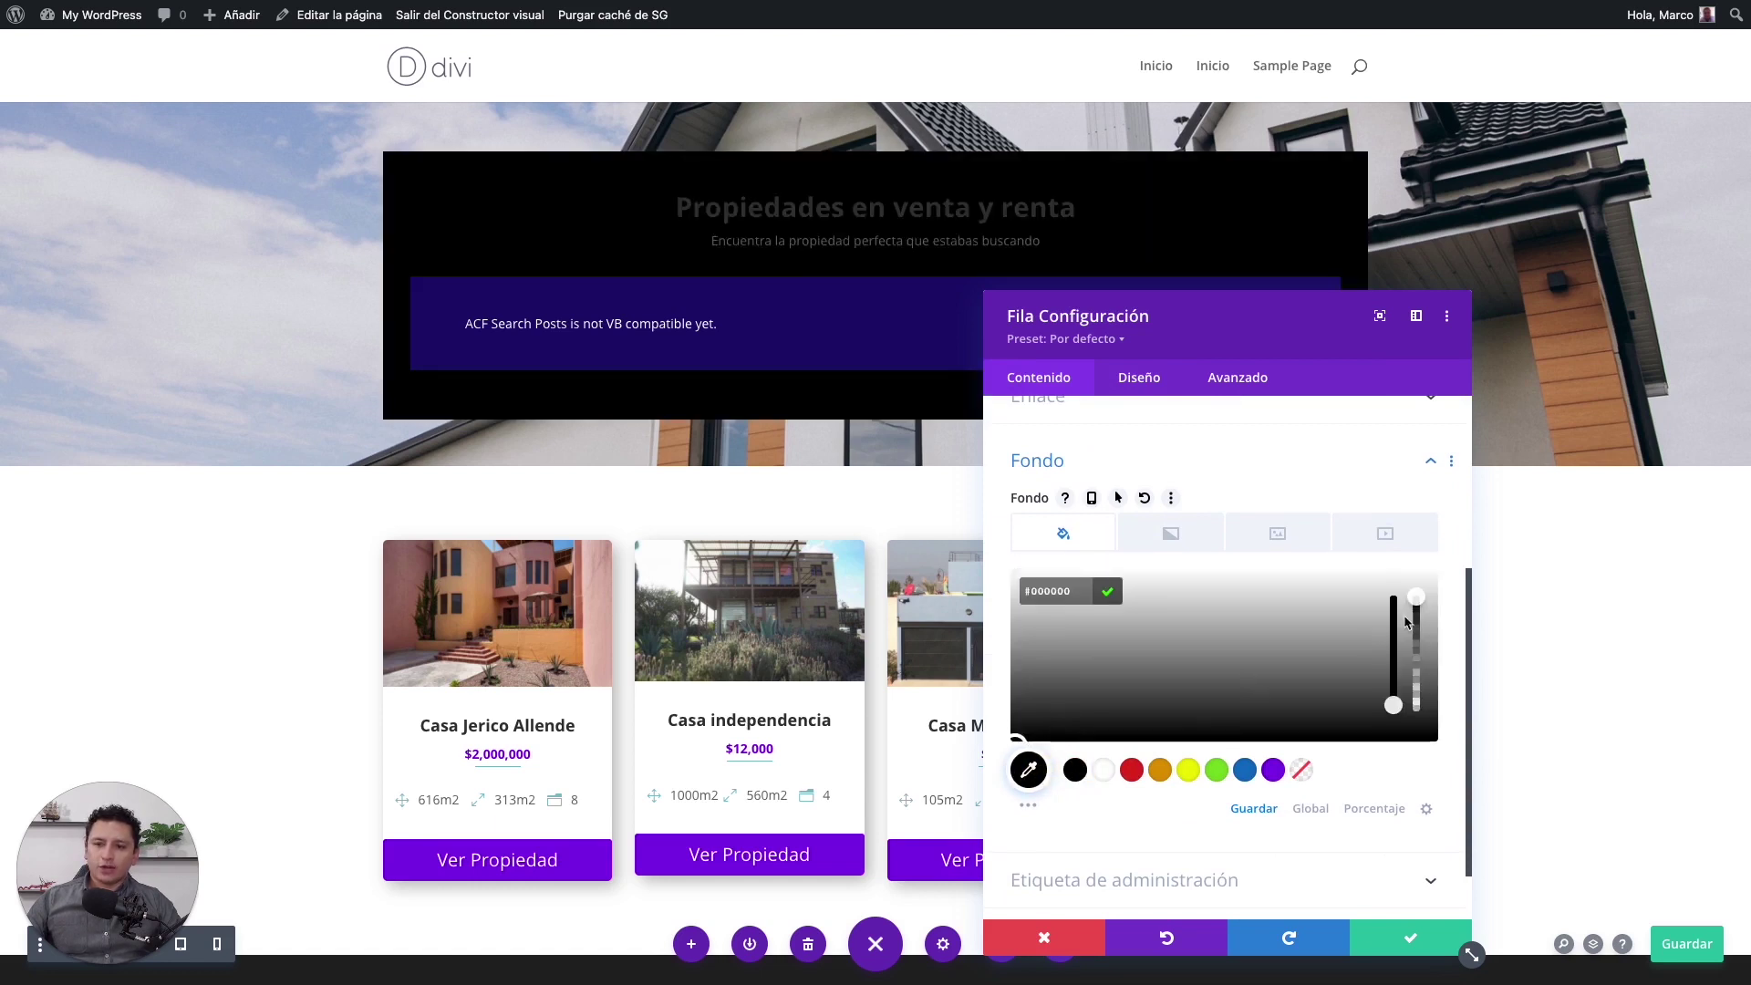
drag(1415, 597, 1419, 668)
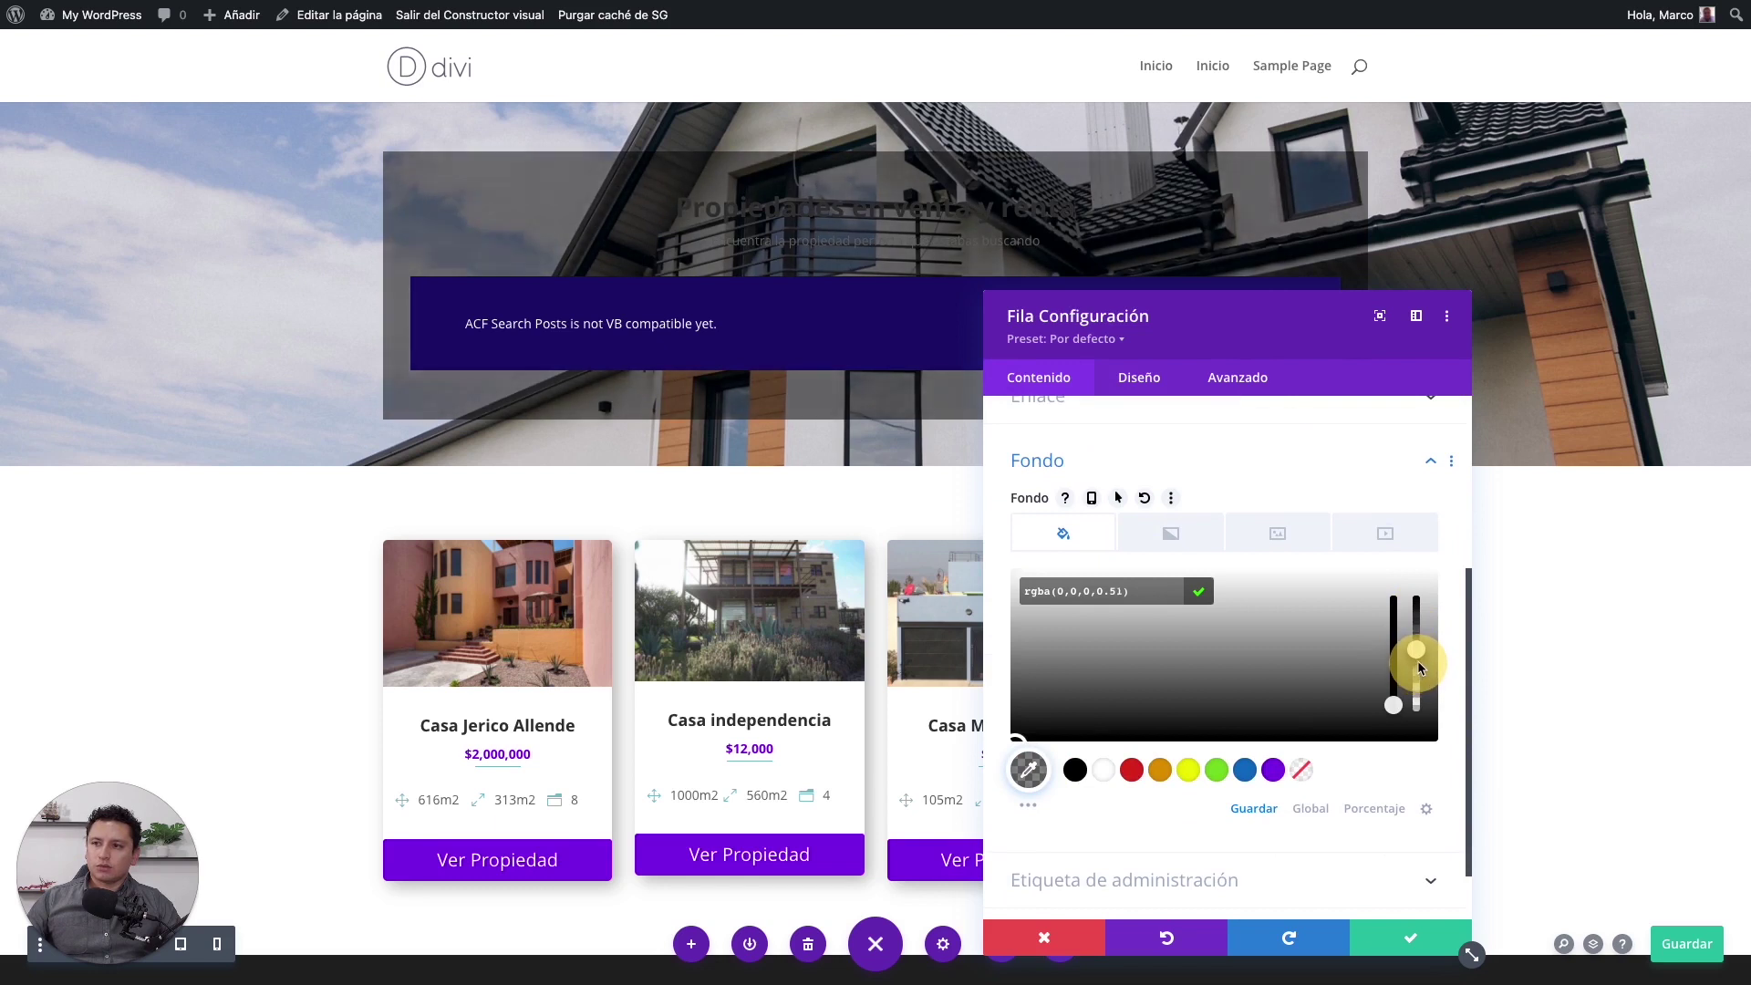
click(1136, 380)
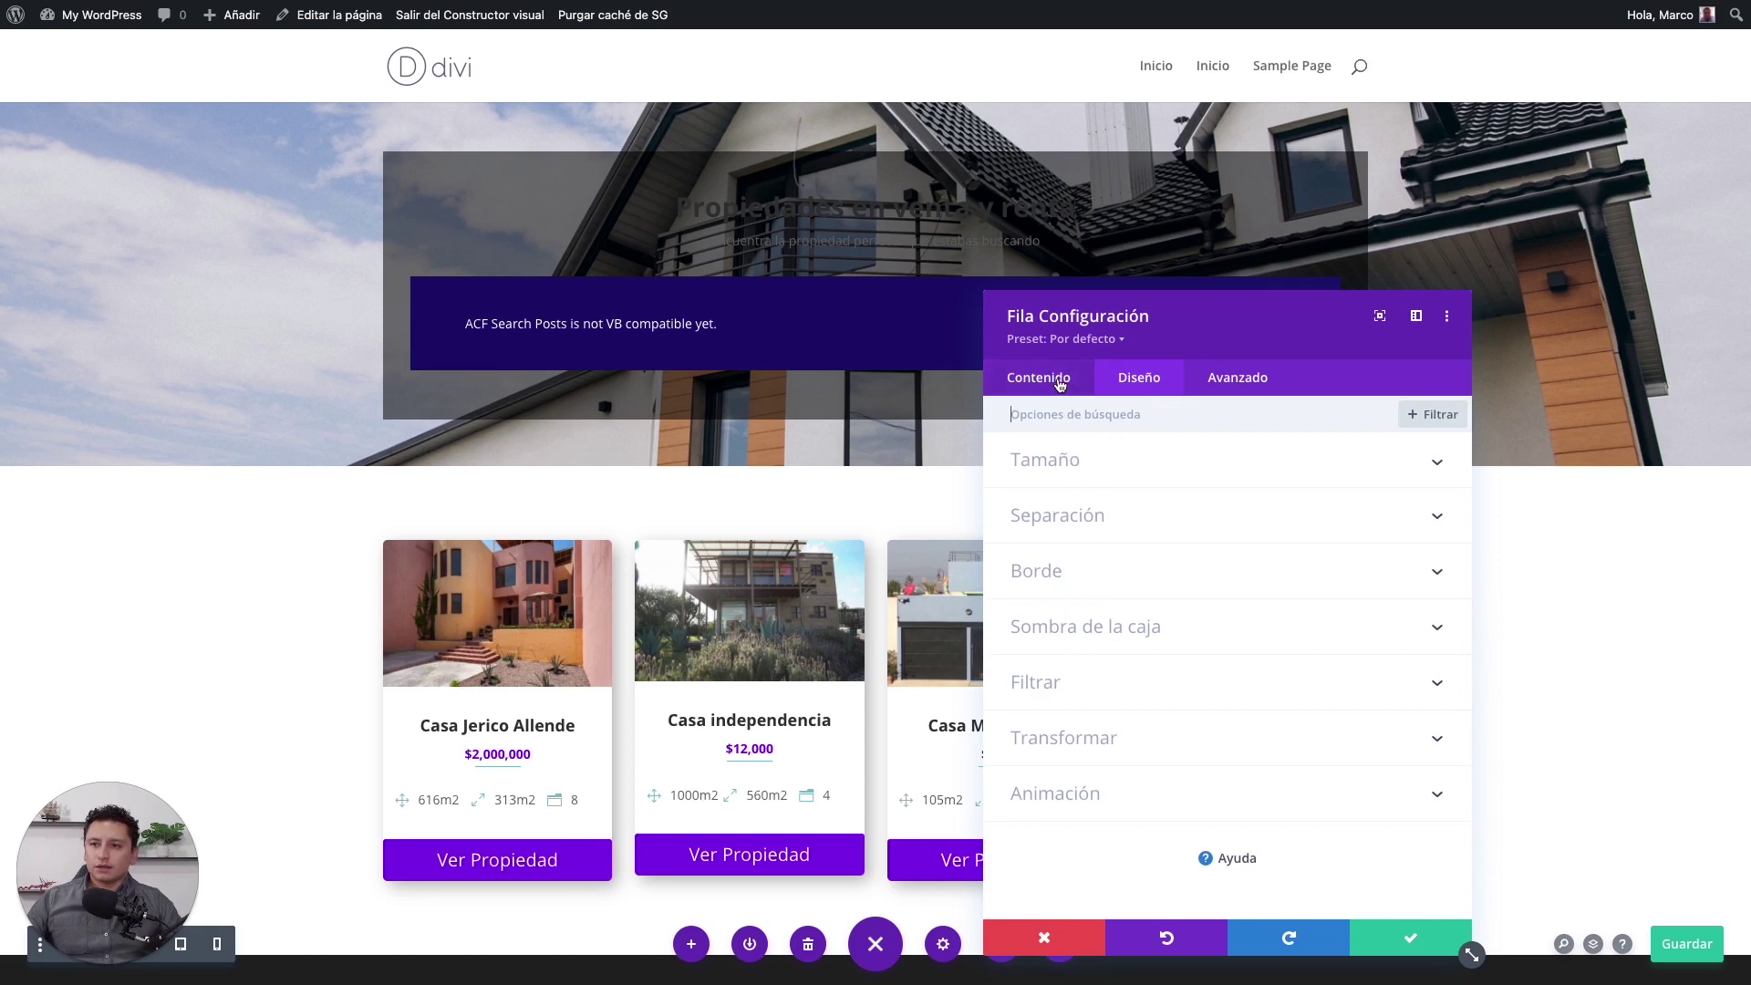
click(1059, 384)
click(1411, 937)
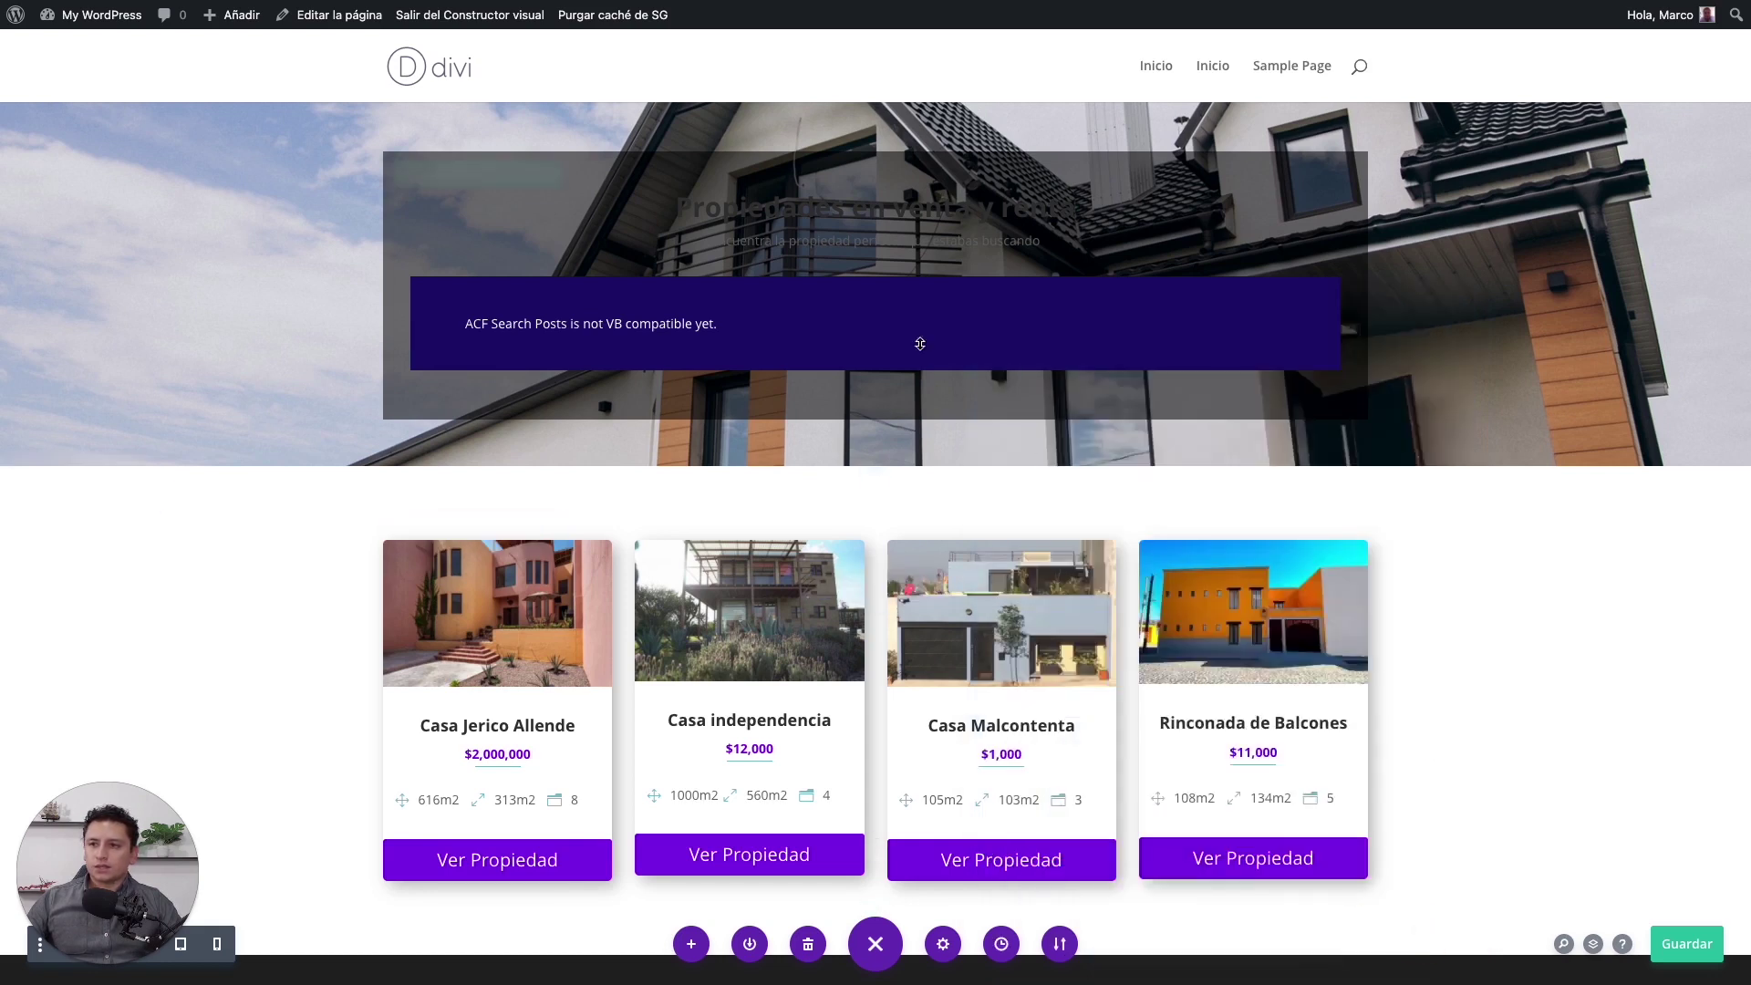
Adjust the heading Text module's body and heading text colours, apply them, and save the page
click(865, 251)
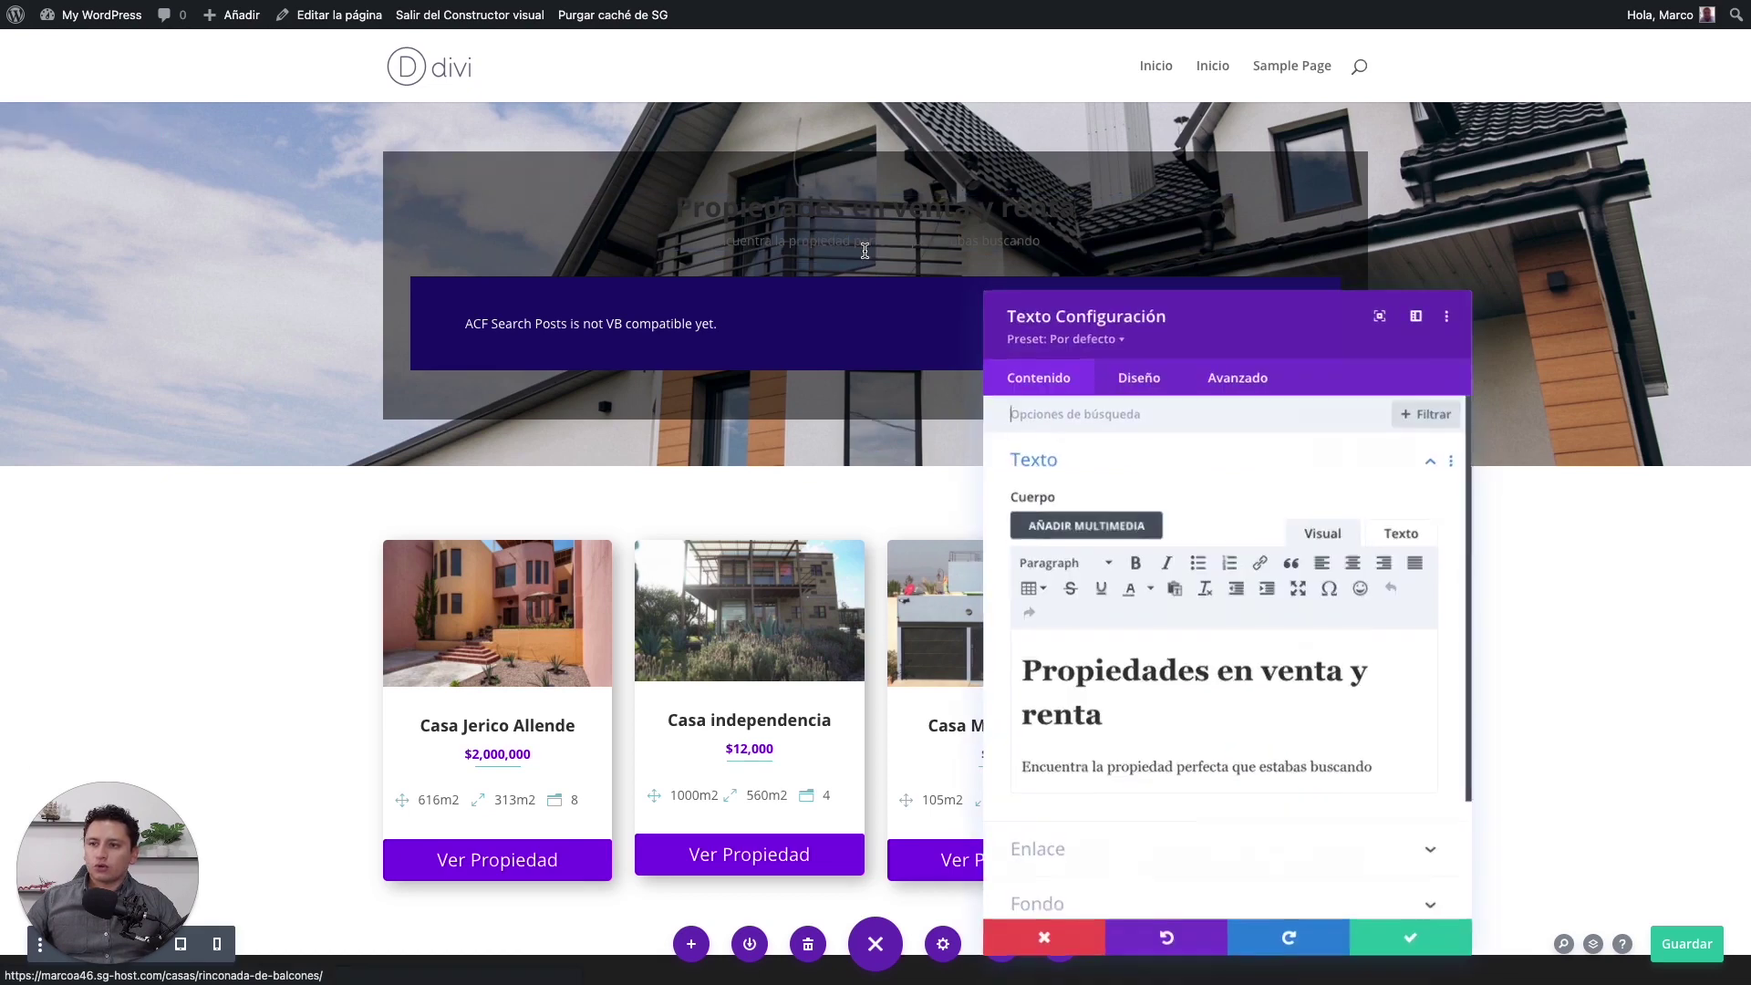
click(1138, 377)
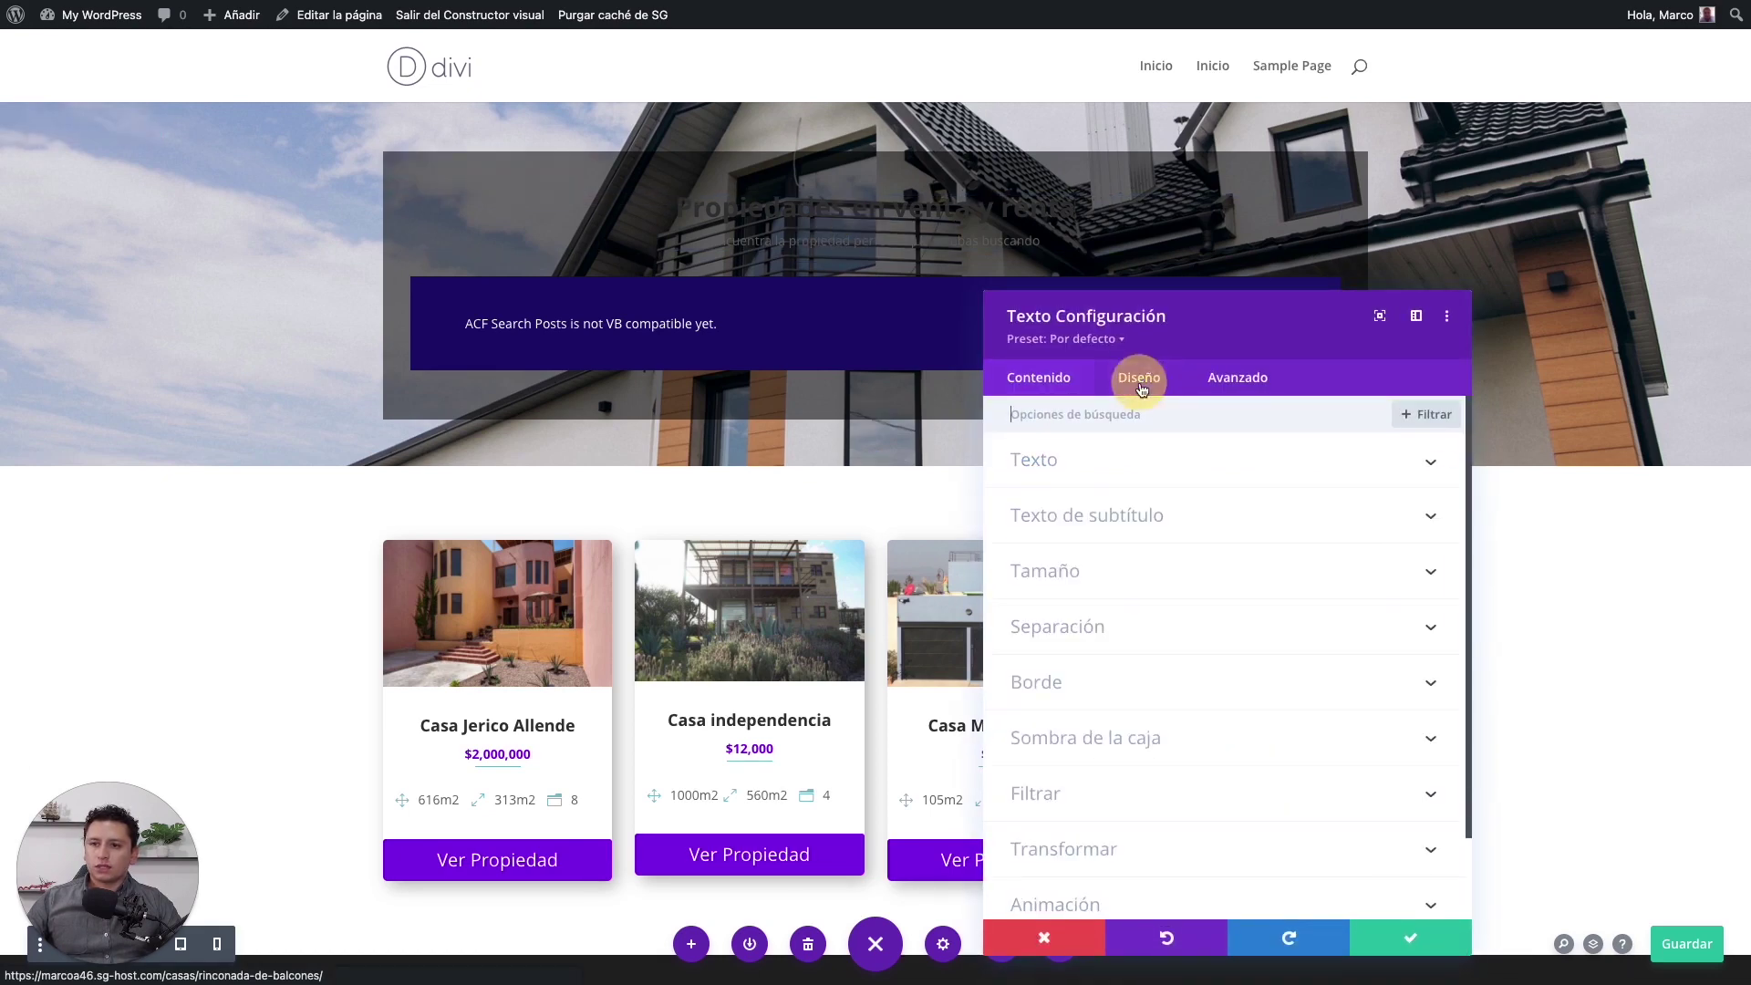
click(1099, 462)
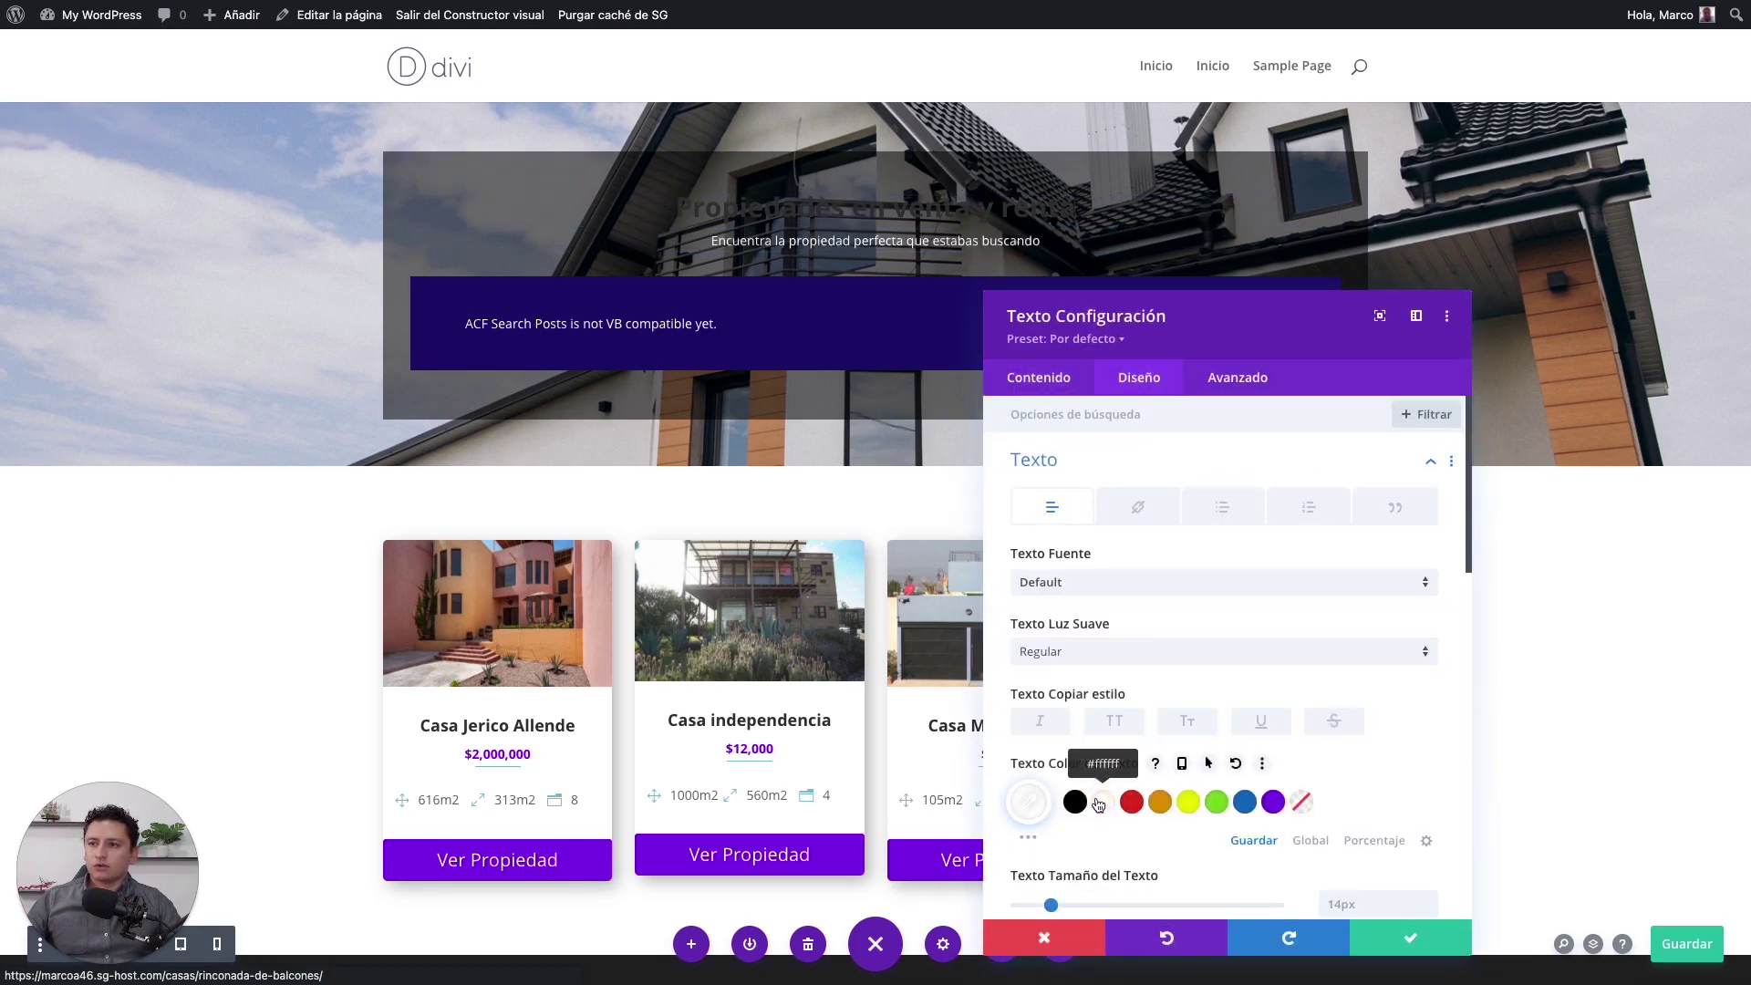
scroll(1086, 682, down, 3)
scroll(1085, 682, down, 6)
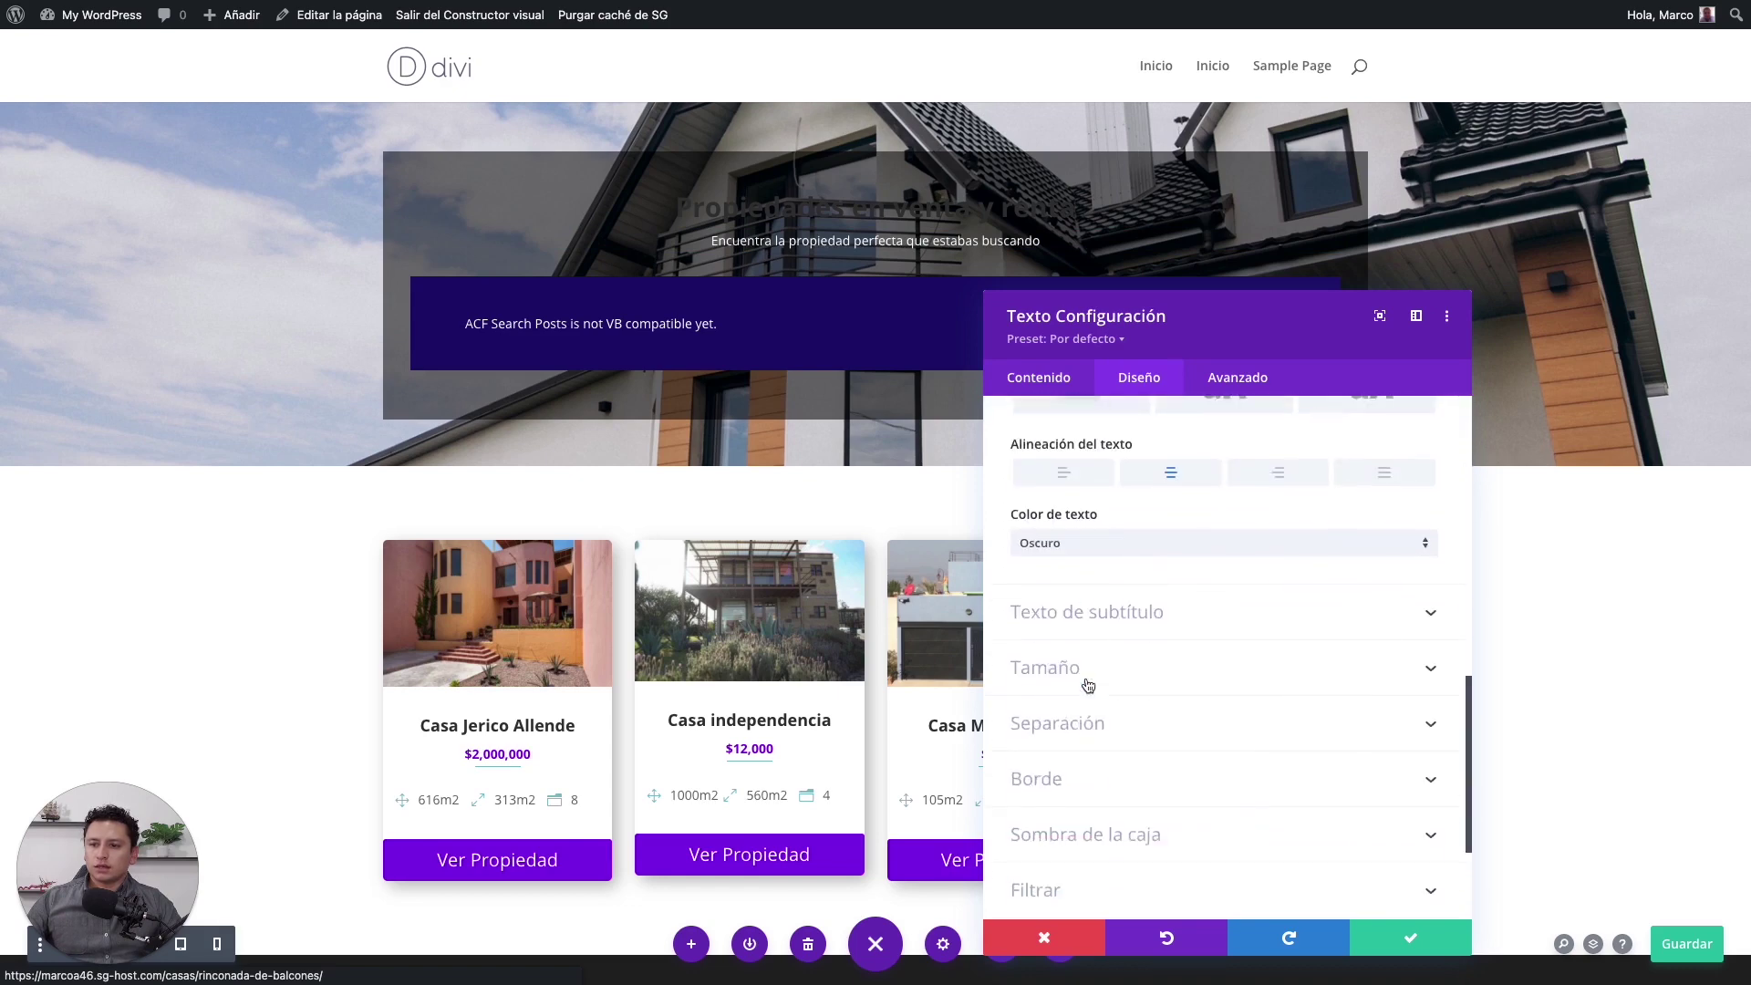
click(1085, 601)
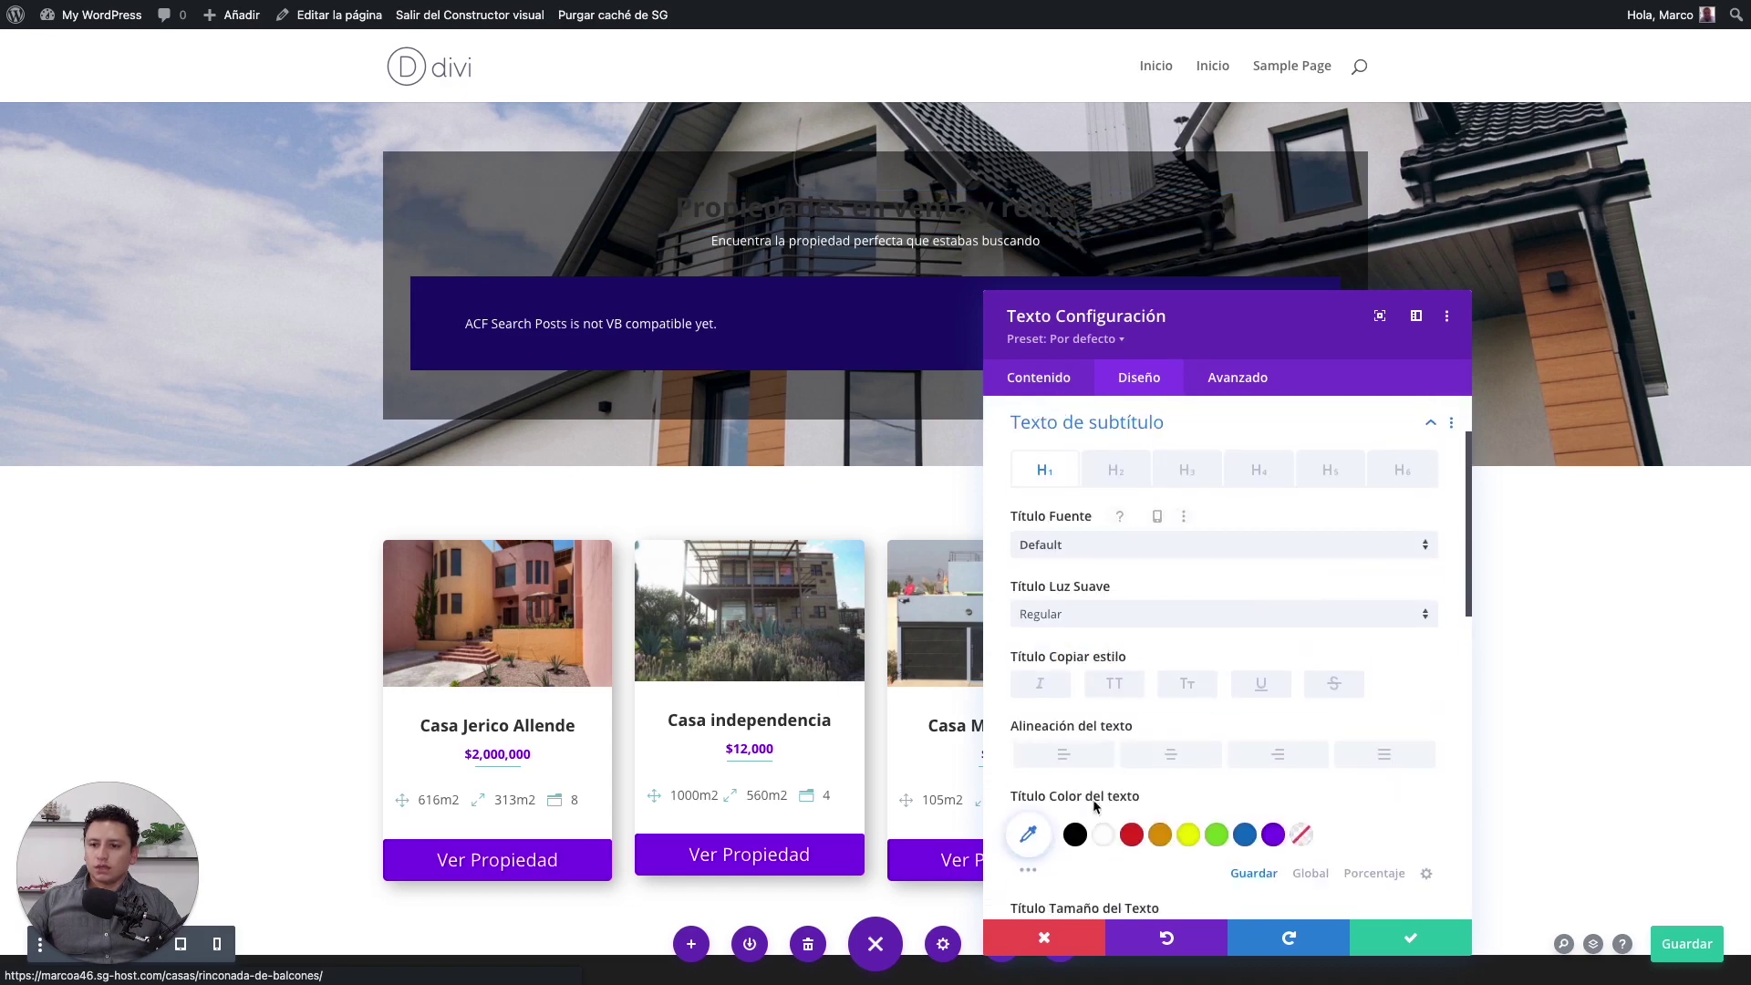
click(1413, 947)
click(1687, 945)
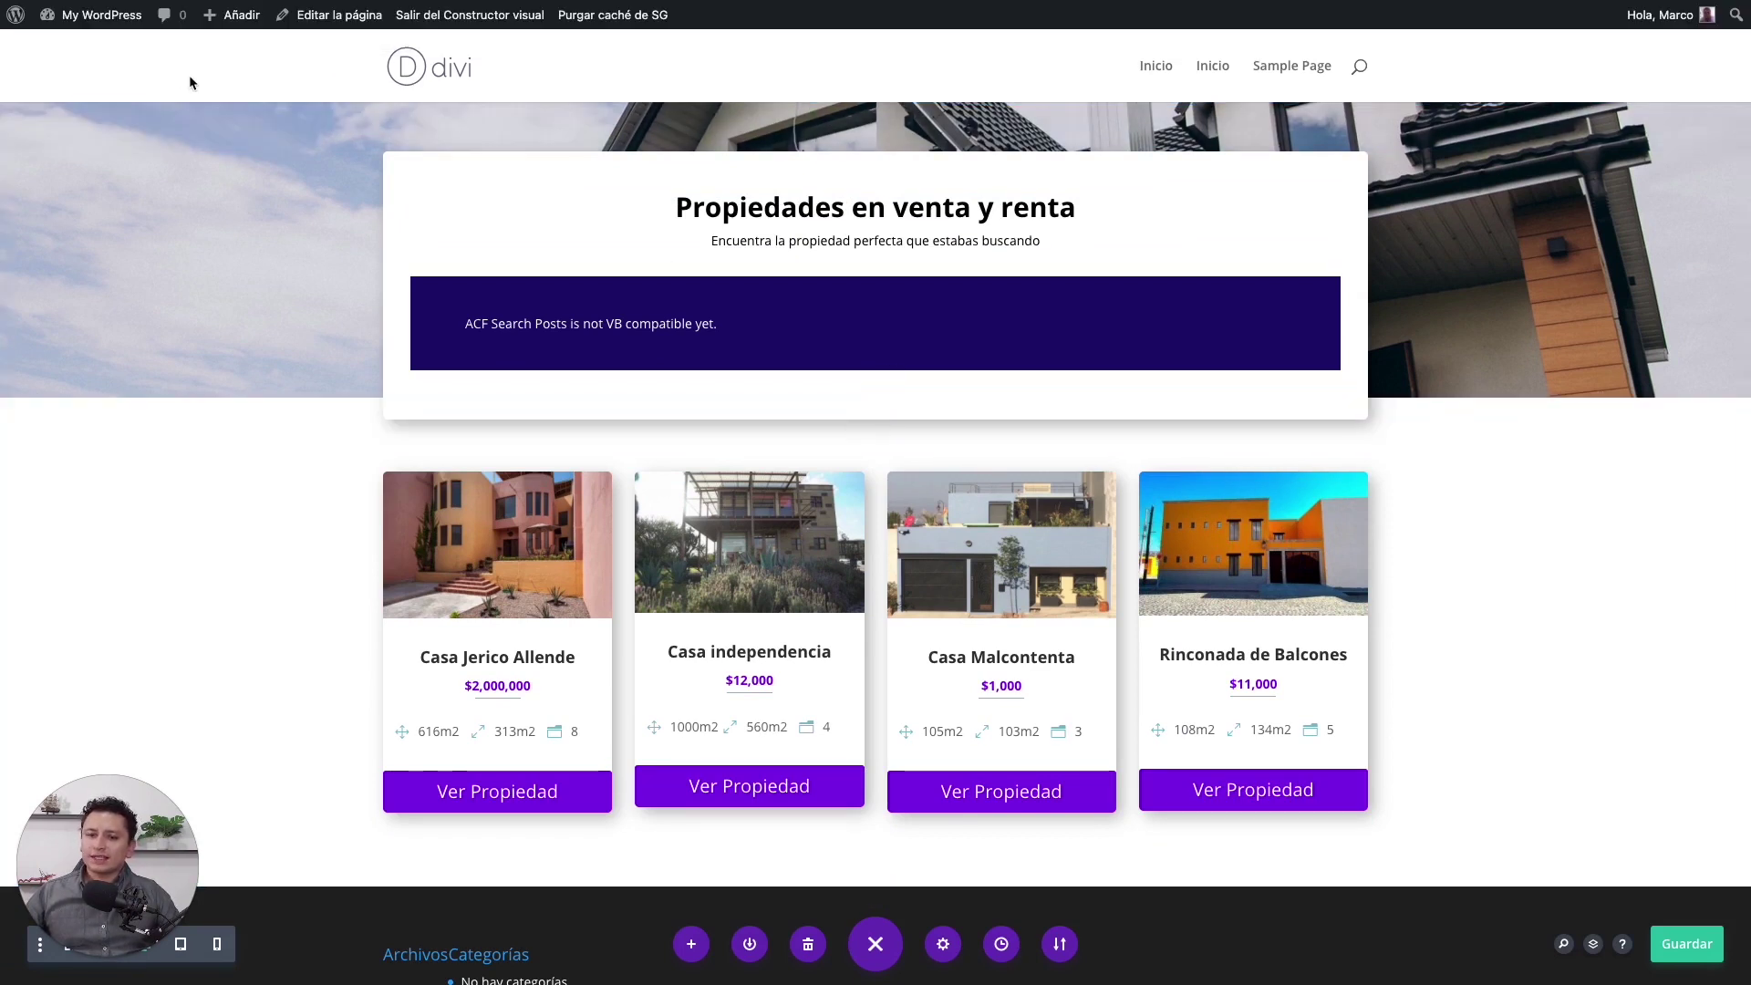
Go to the WordPress dashboard and open Divi > Generador de temas
mouse_move(91, 15)
click(77, 69)
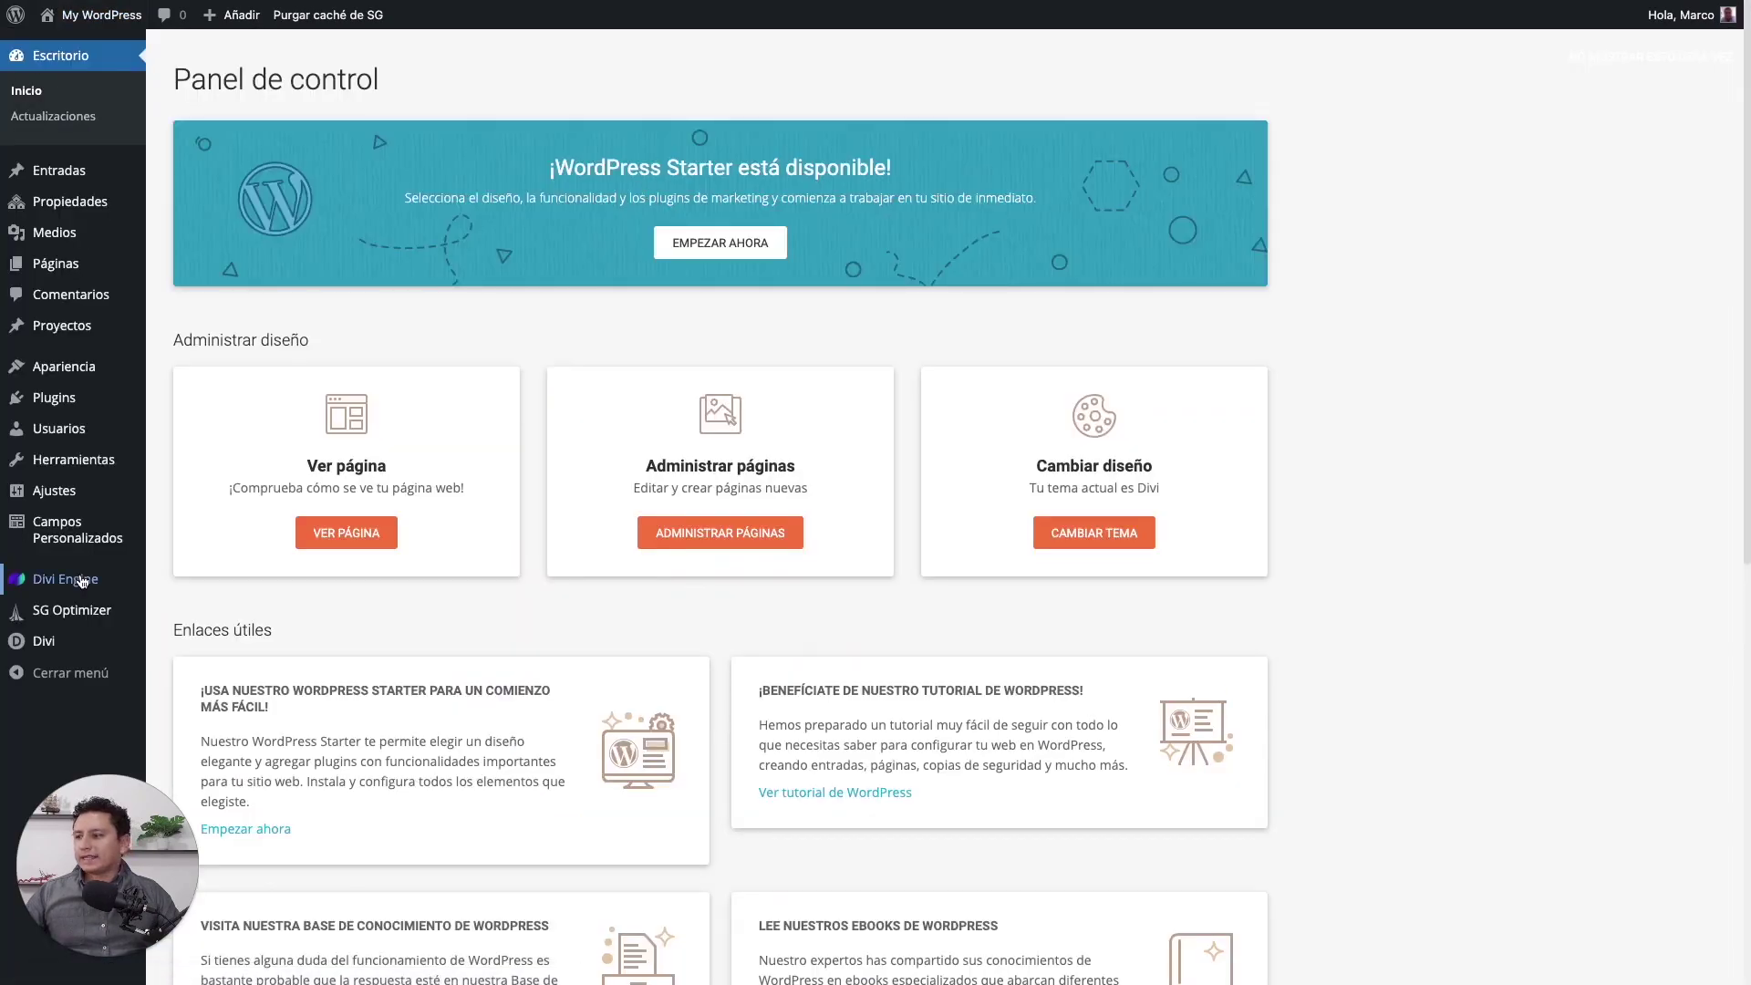
mouse_move(93, 586)
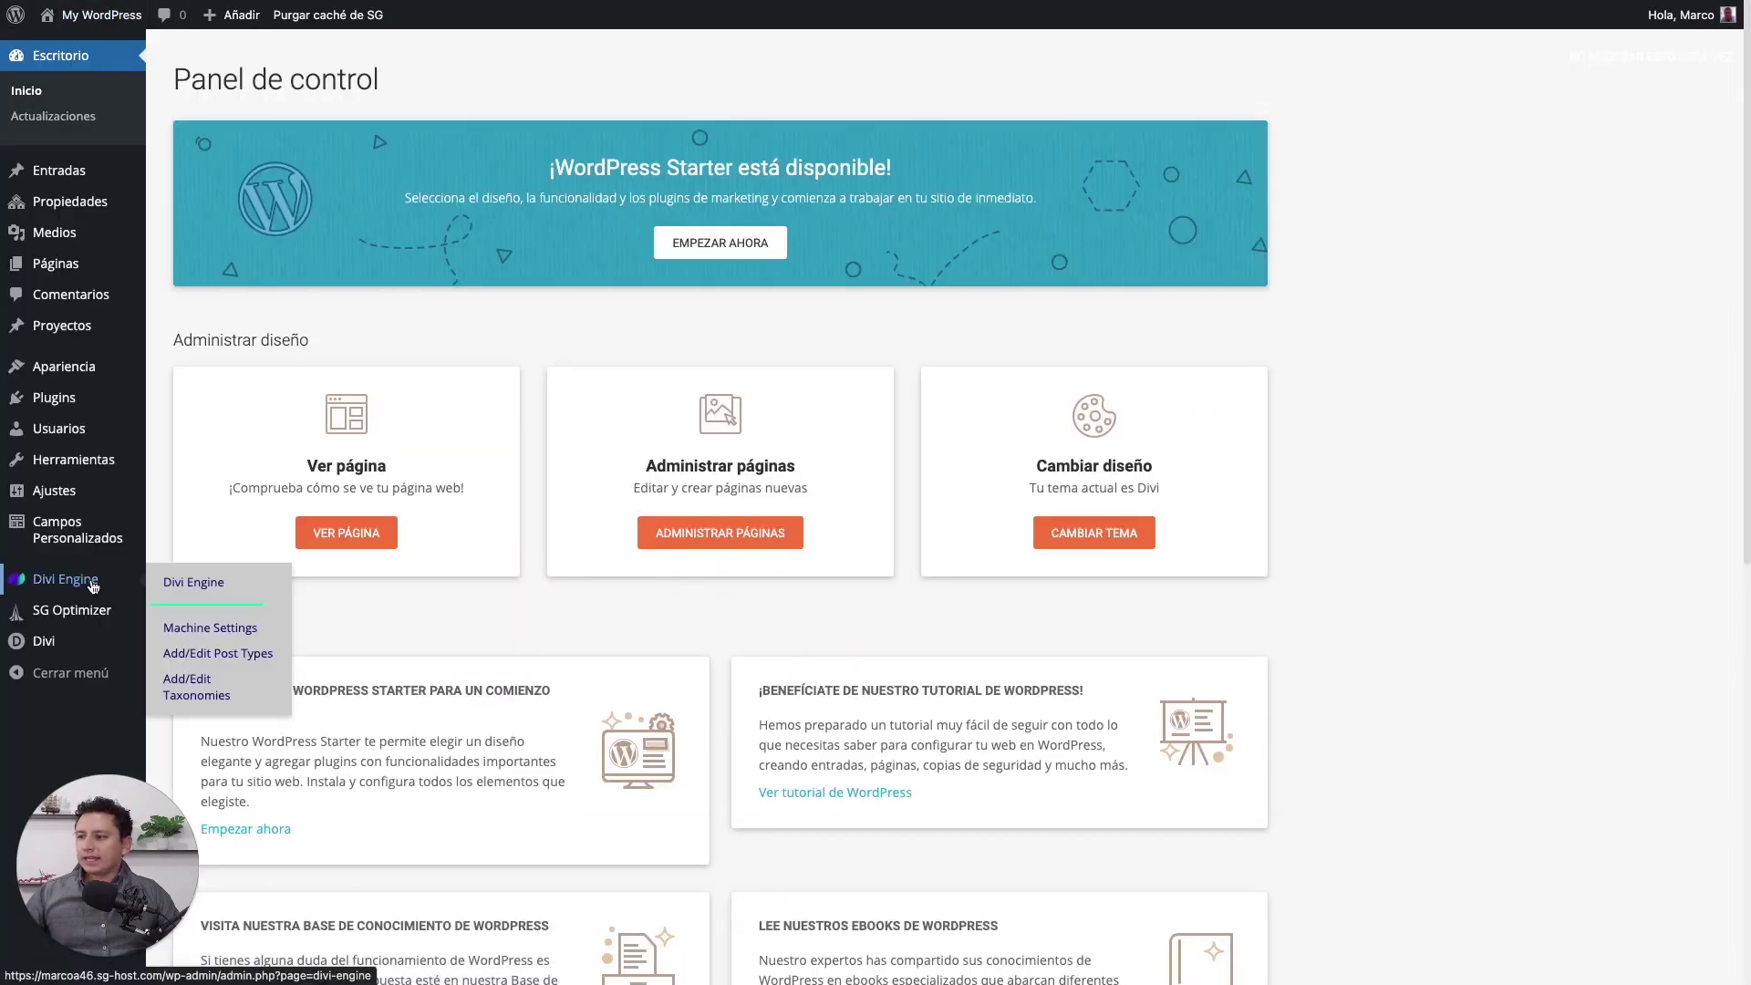
mouse_move(71, 643)
click(179, 680)
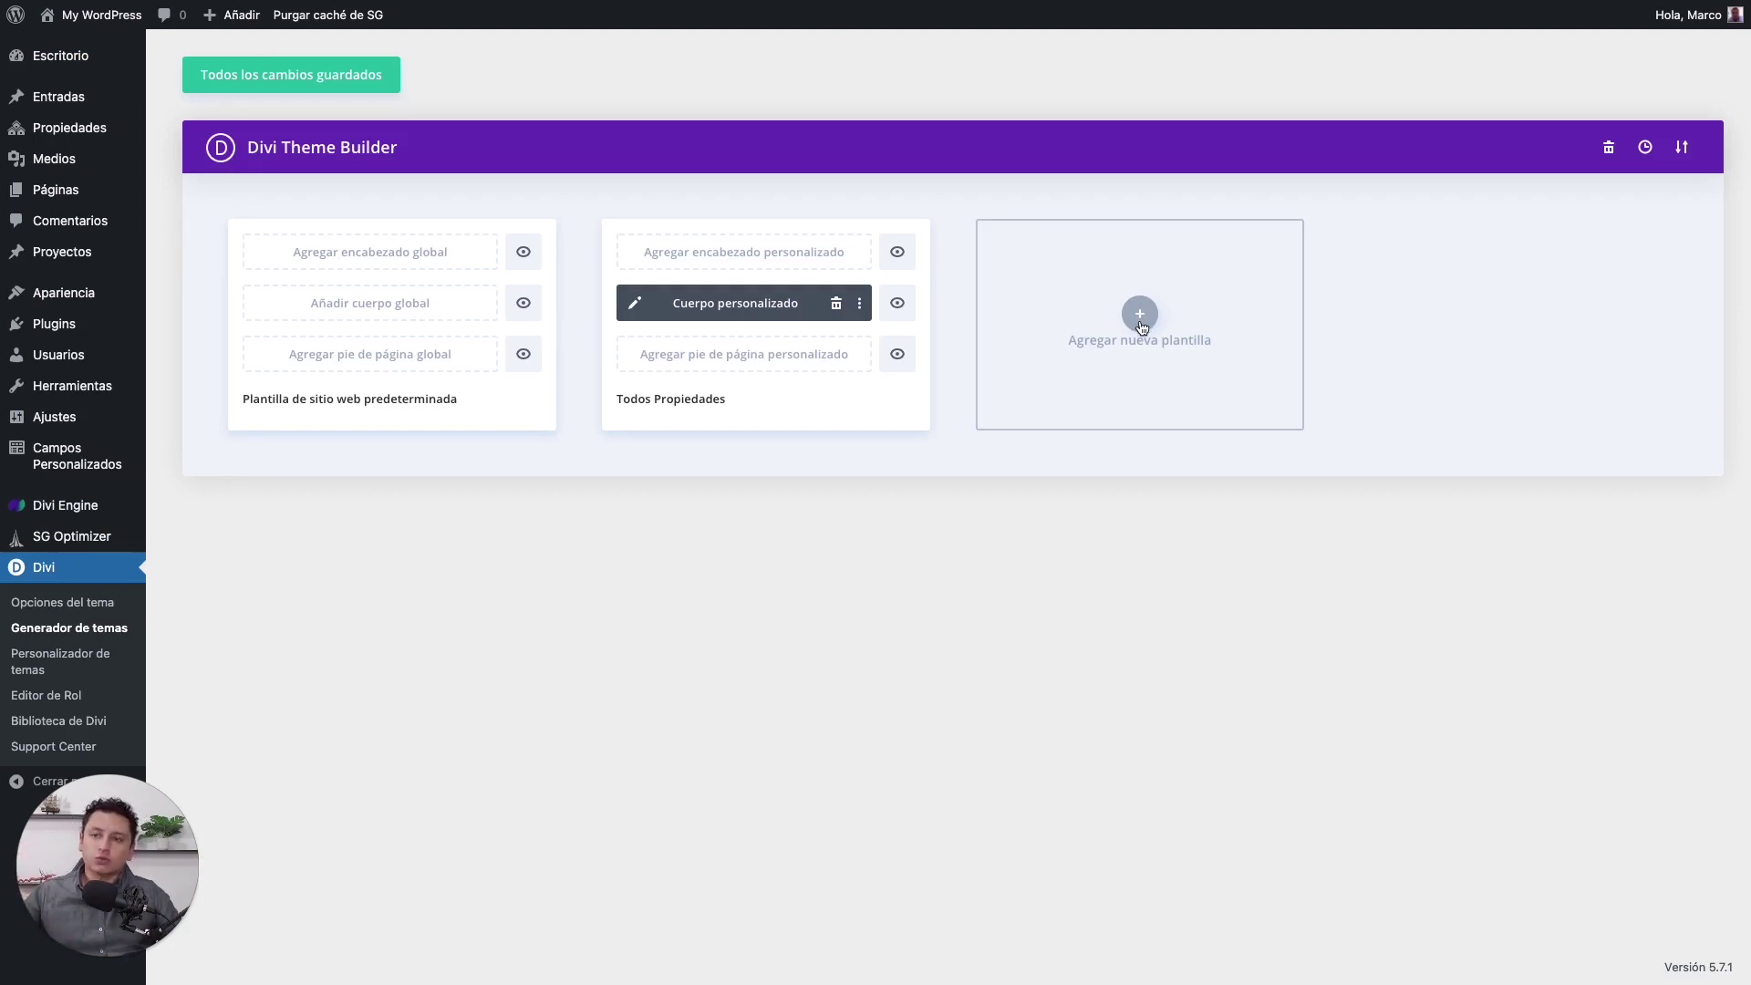
Create a Página de archivo Propiedades template and start building its custom body
click(1140, 317)
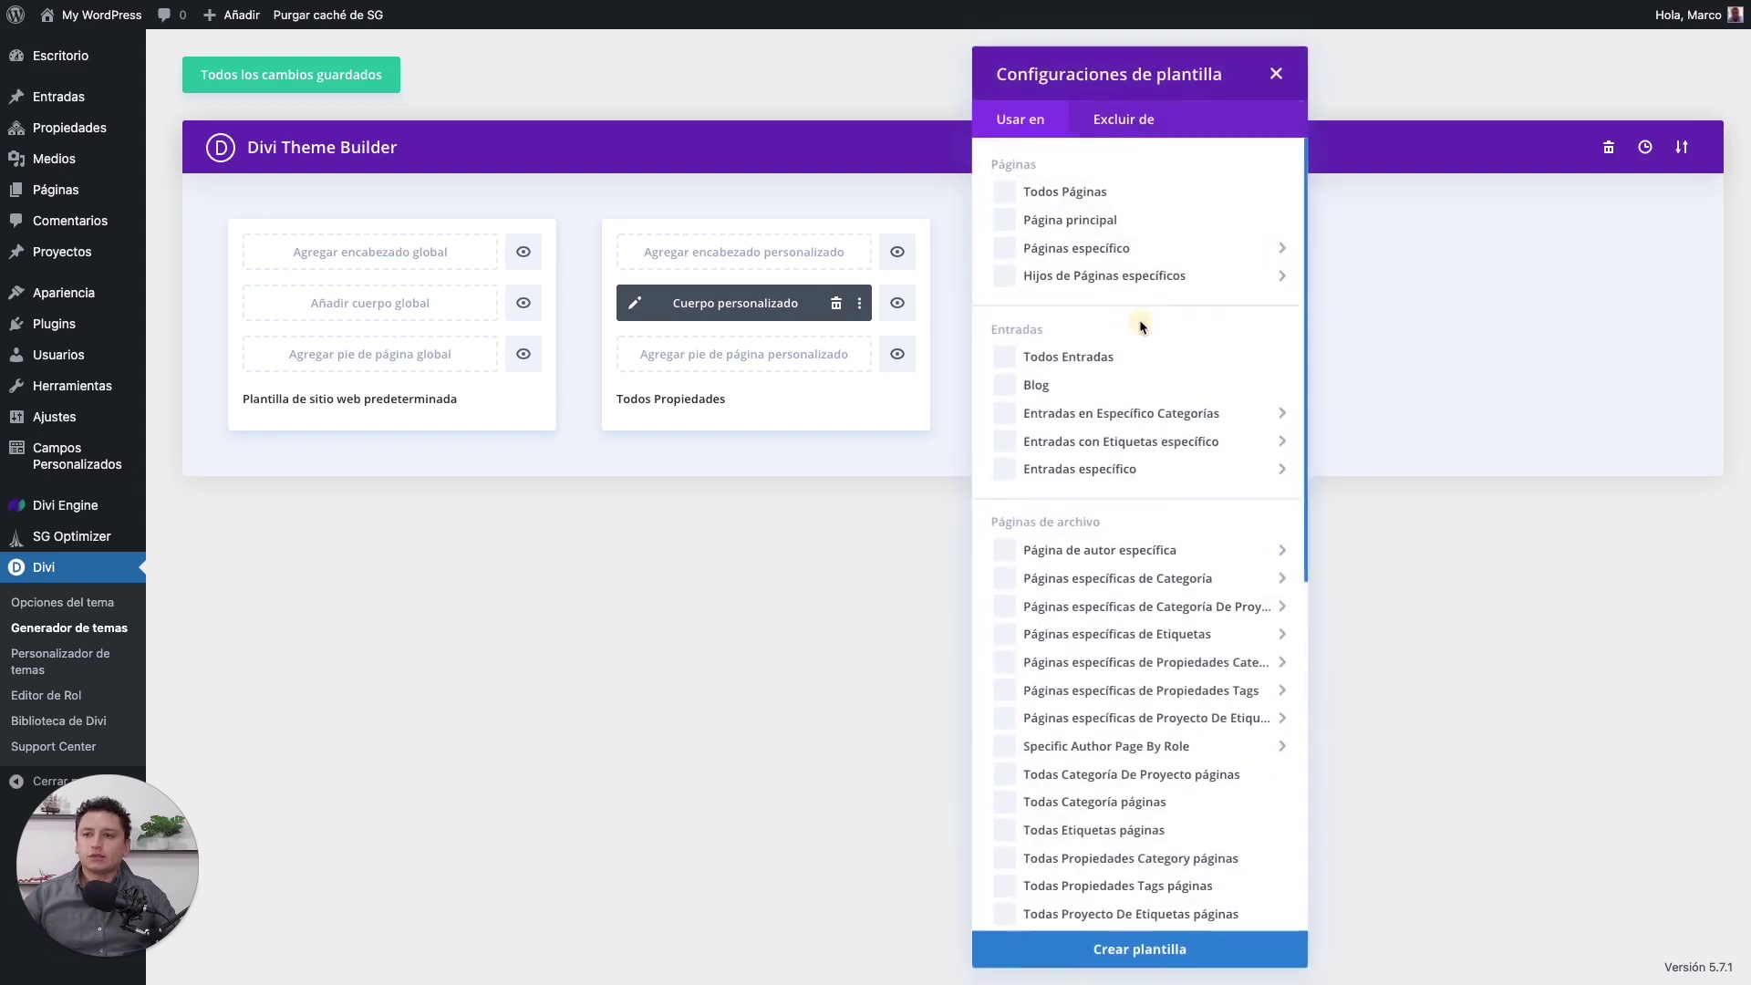
scroll(1095, 548, down, 7)
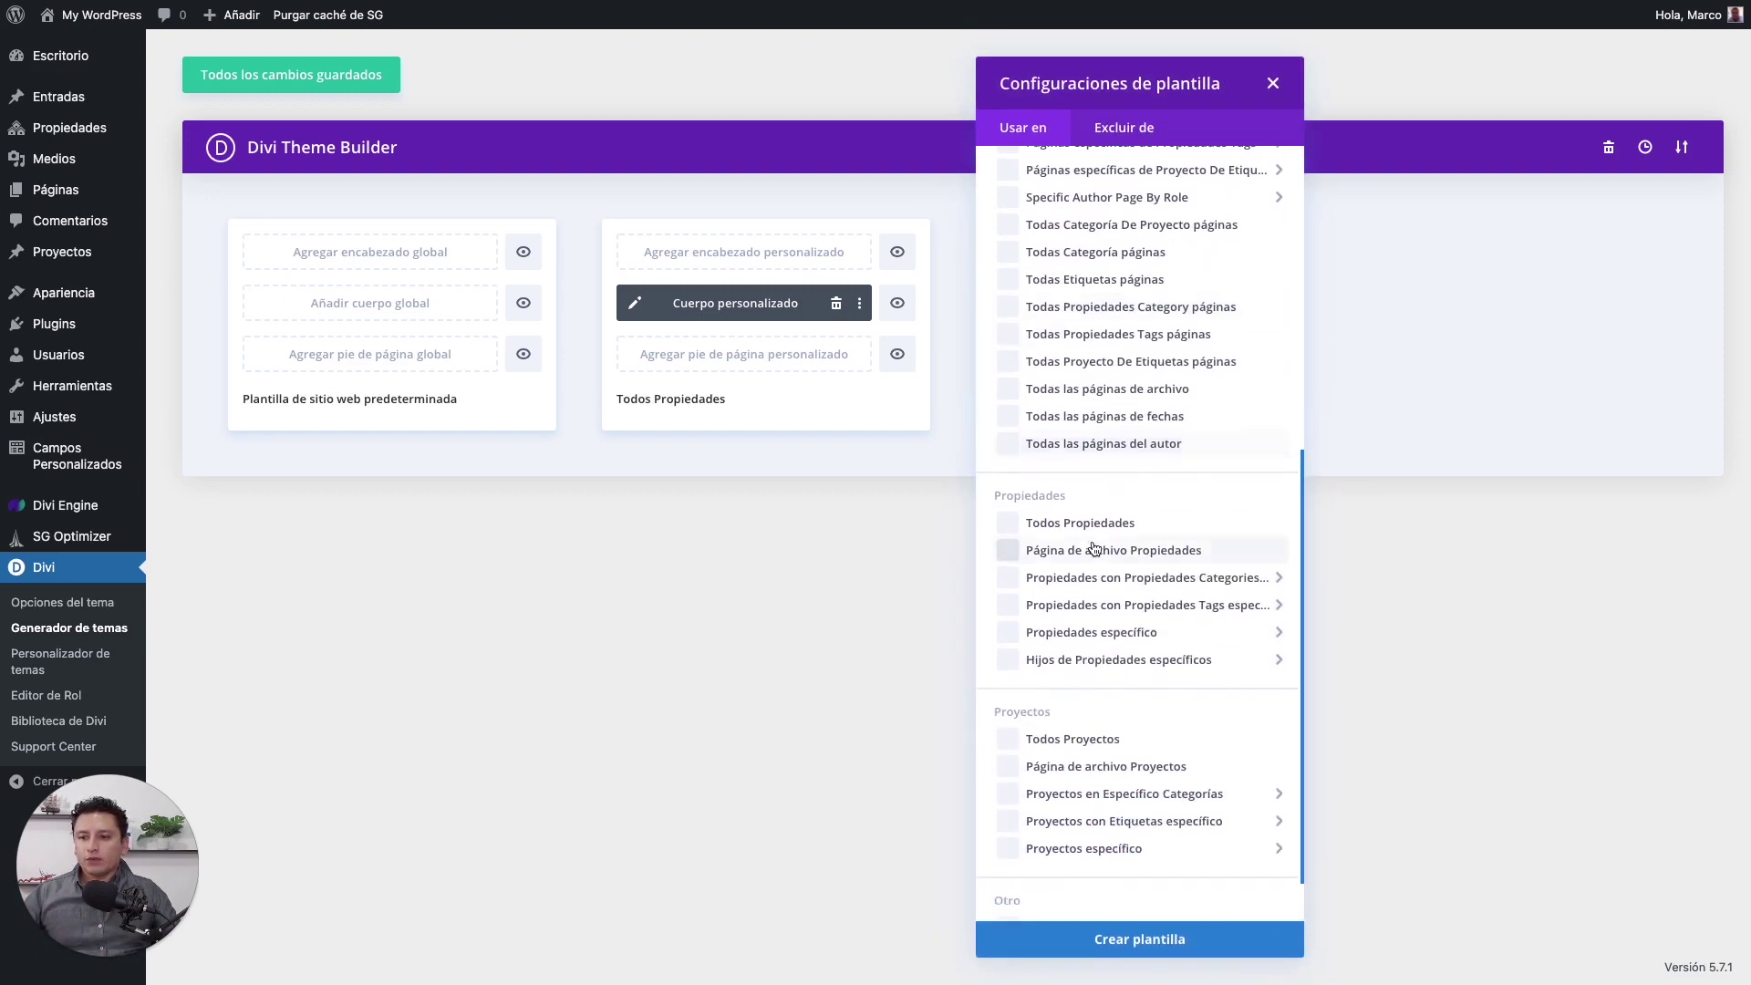
mouse_move(1098, 547)
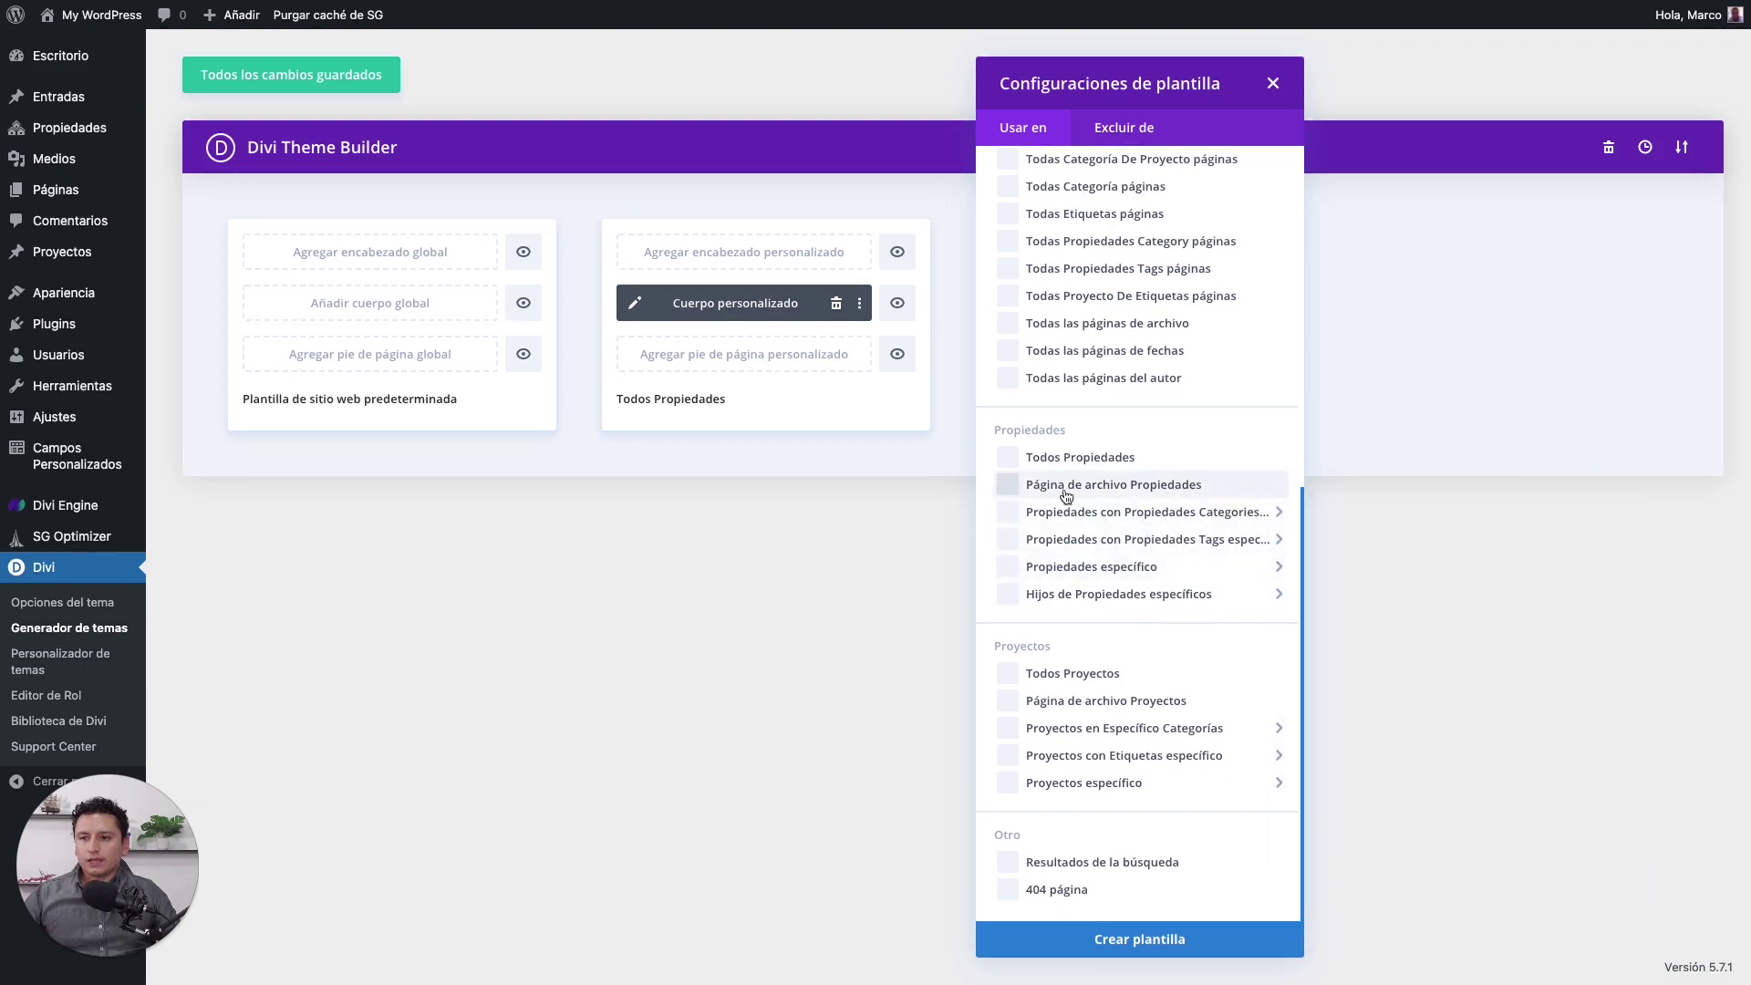
click(1159, 939)
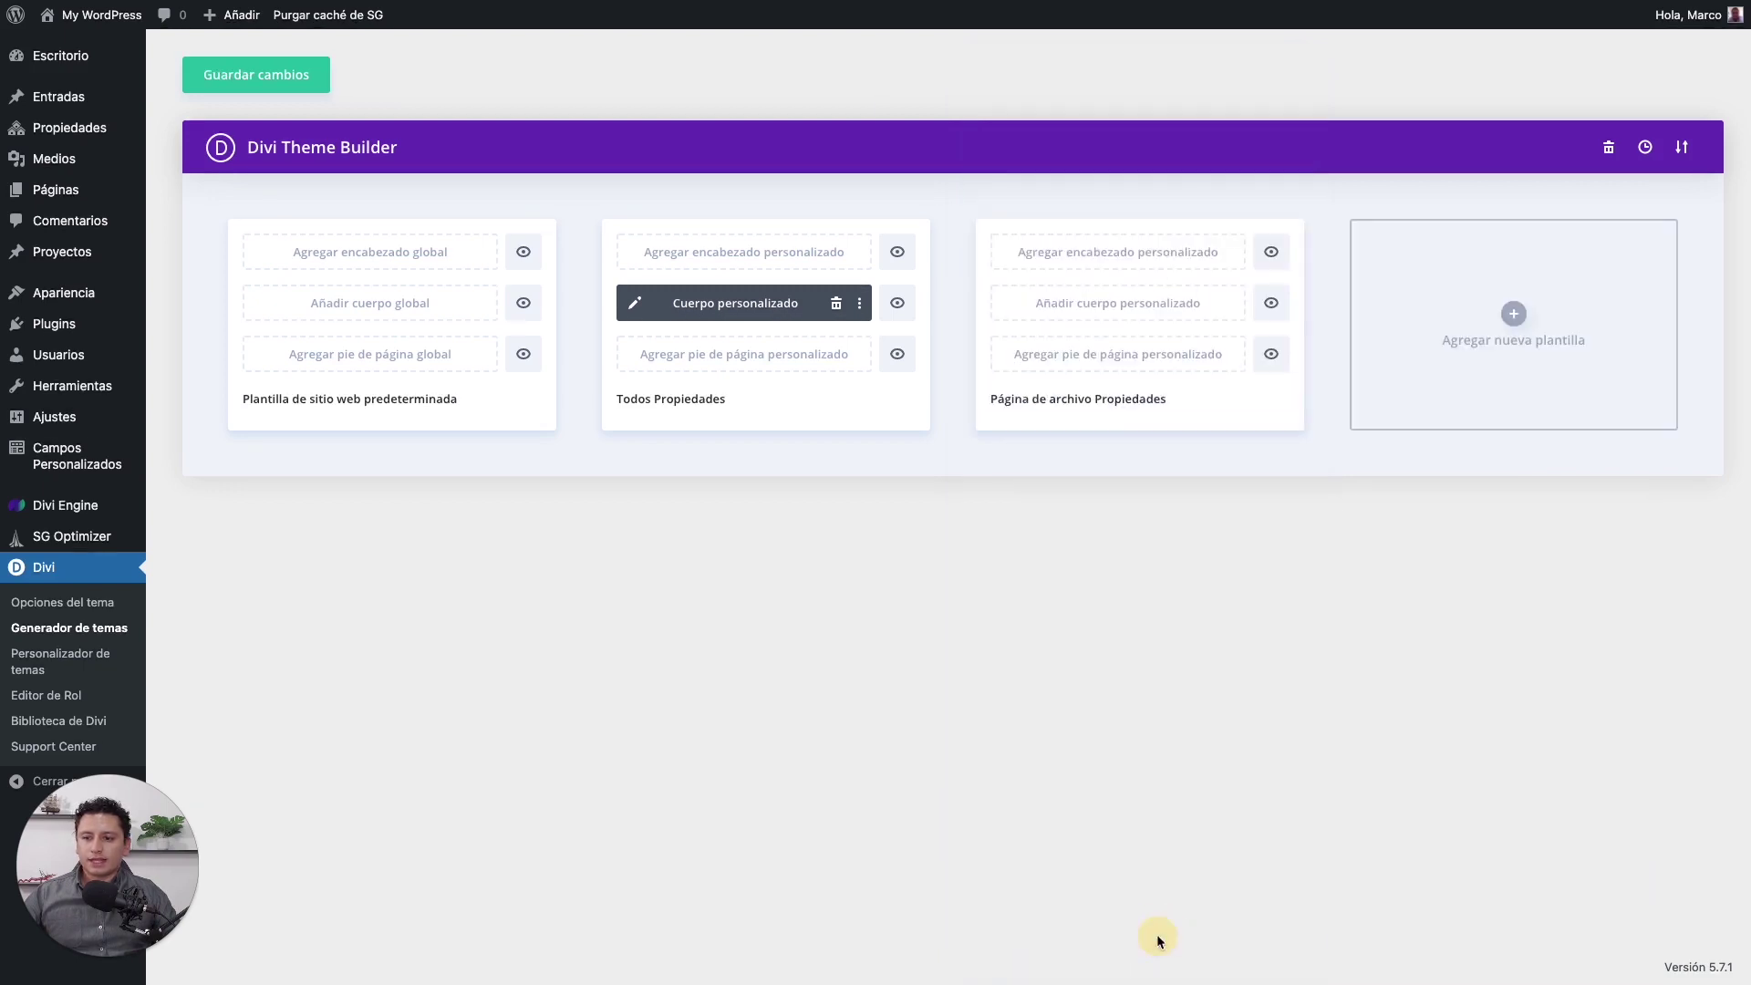
click(1049, 304)
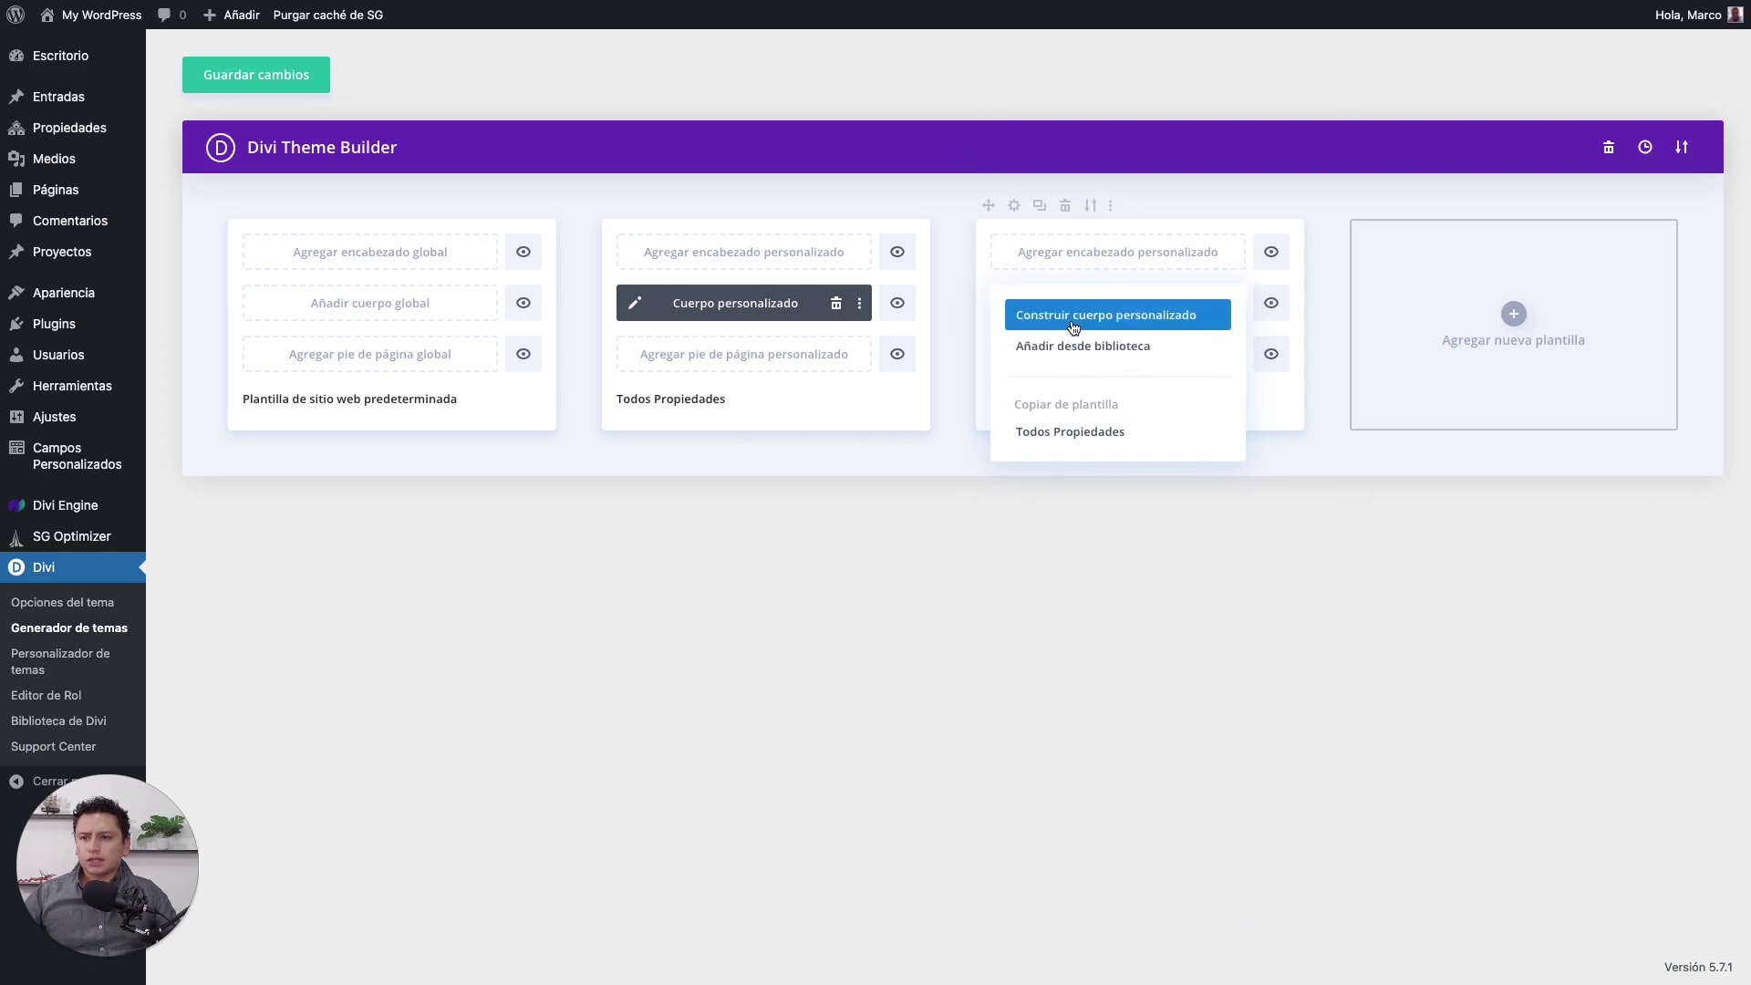
click(1102, 317)
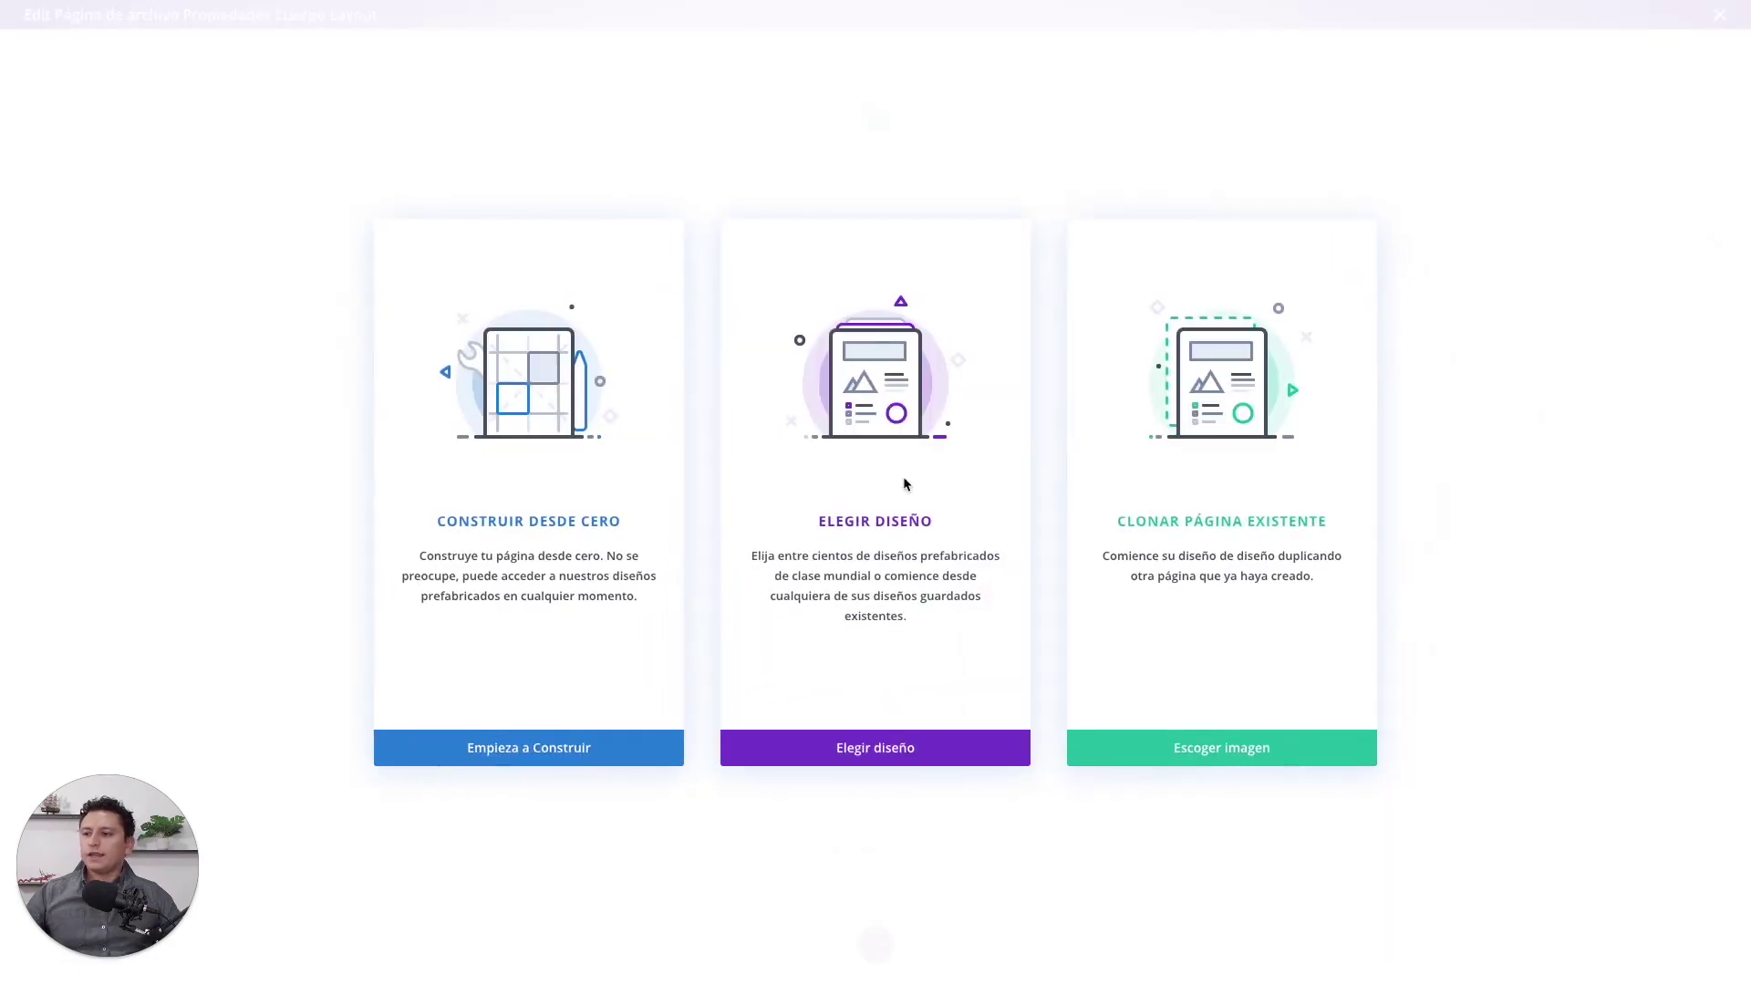
Start the body from scratch with a 1/4–3/4 row and put Archive Loop - Divi Machine in the right column
click(556, 746)
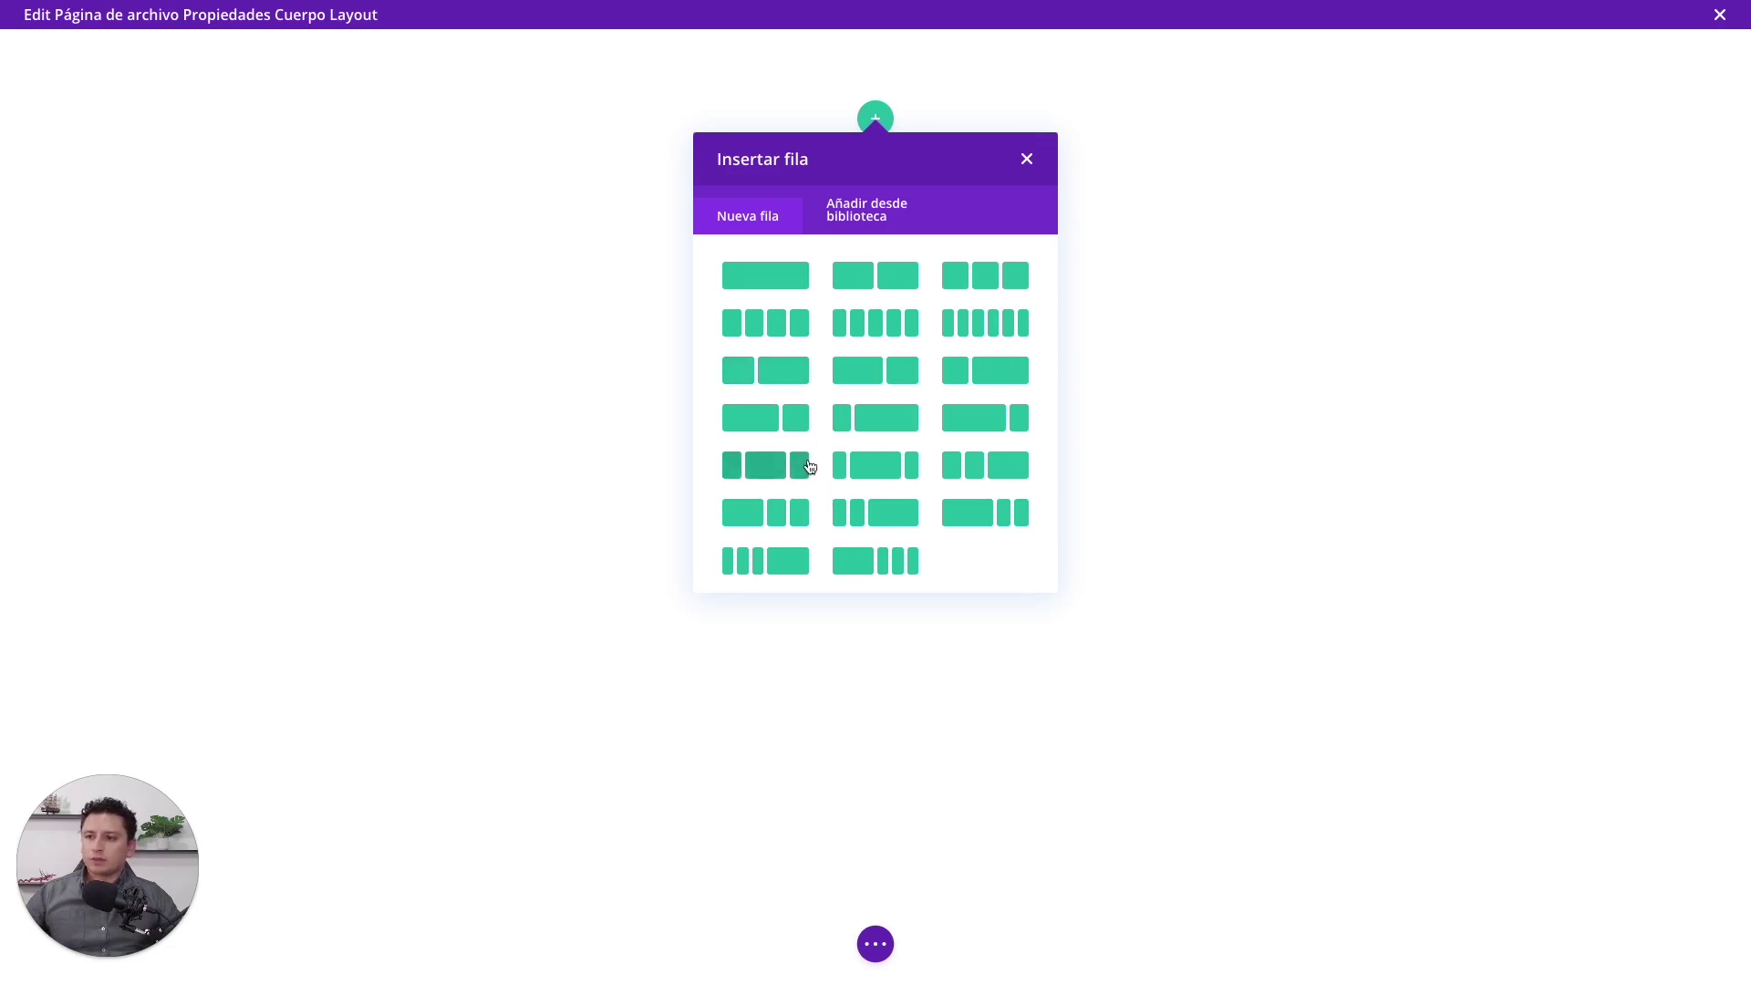
click(880, 420)
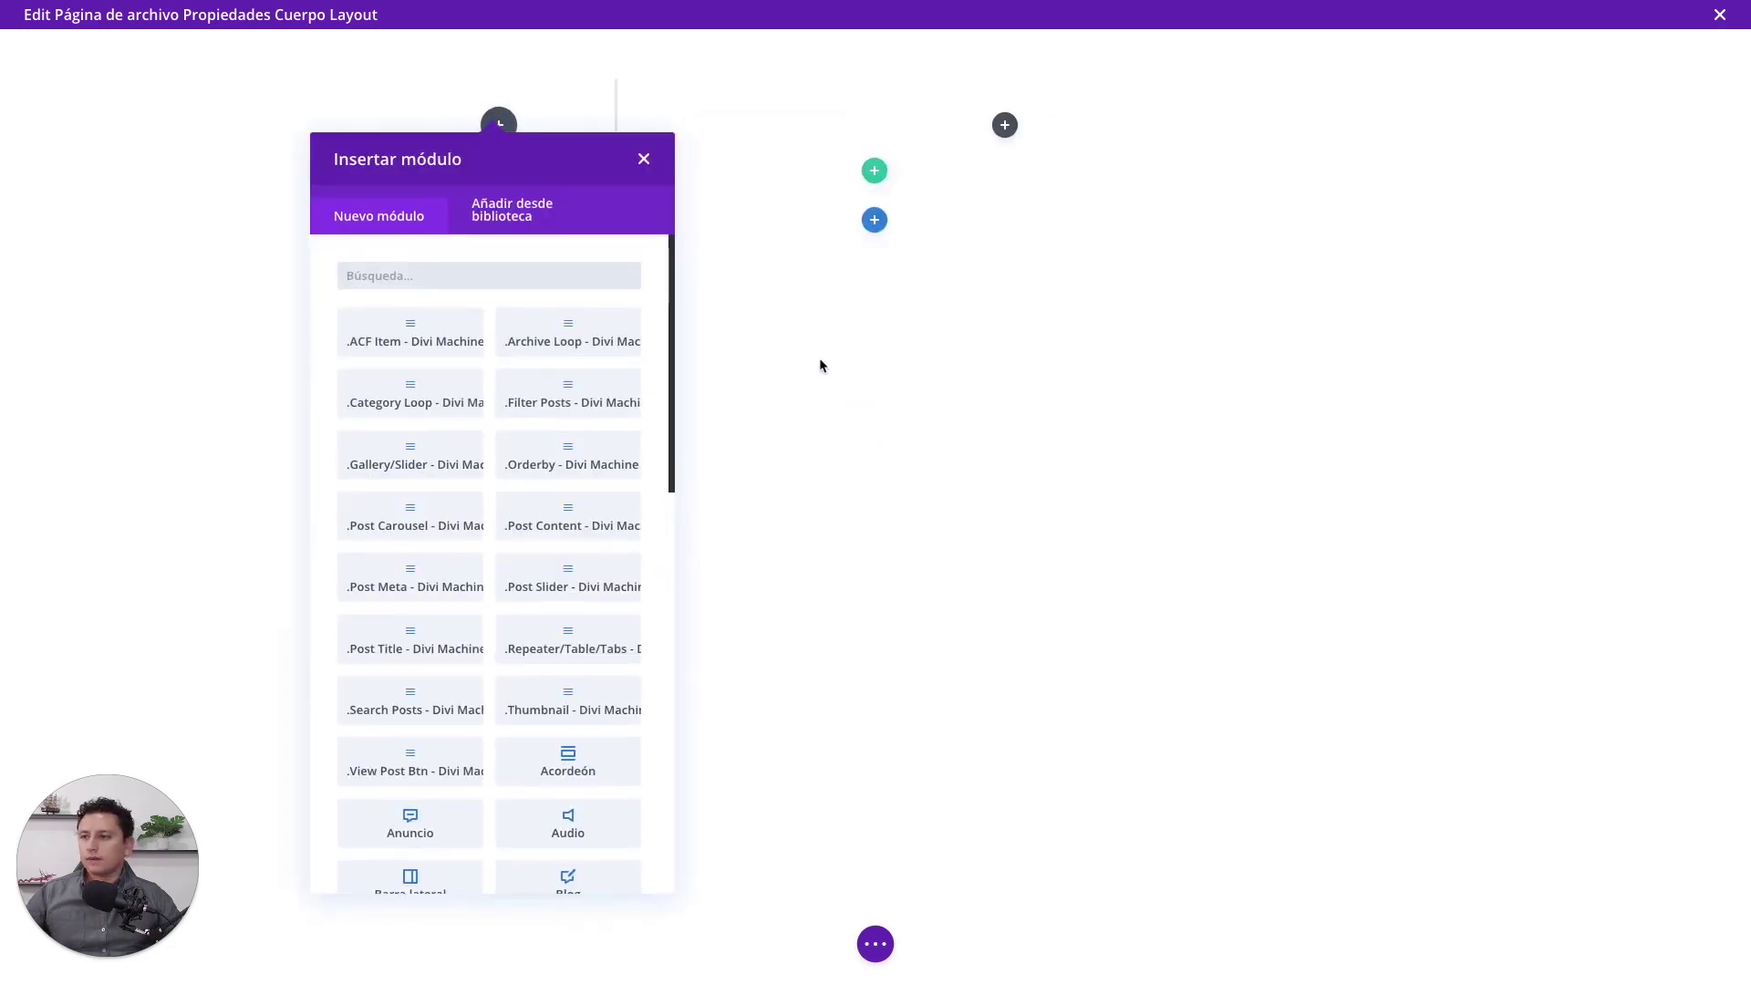
click(645, 159)
click(1005, 126)
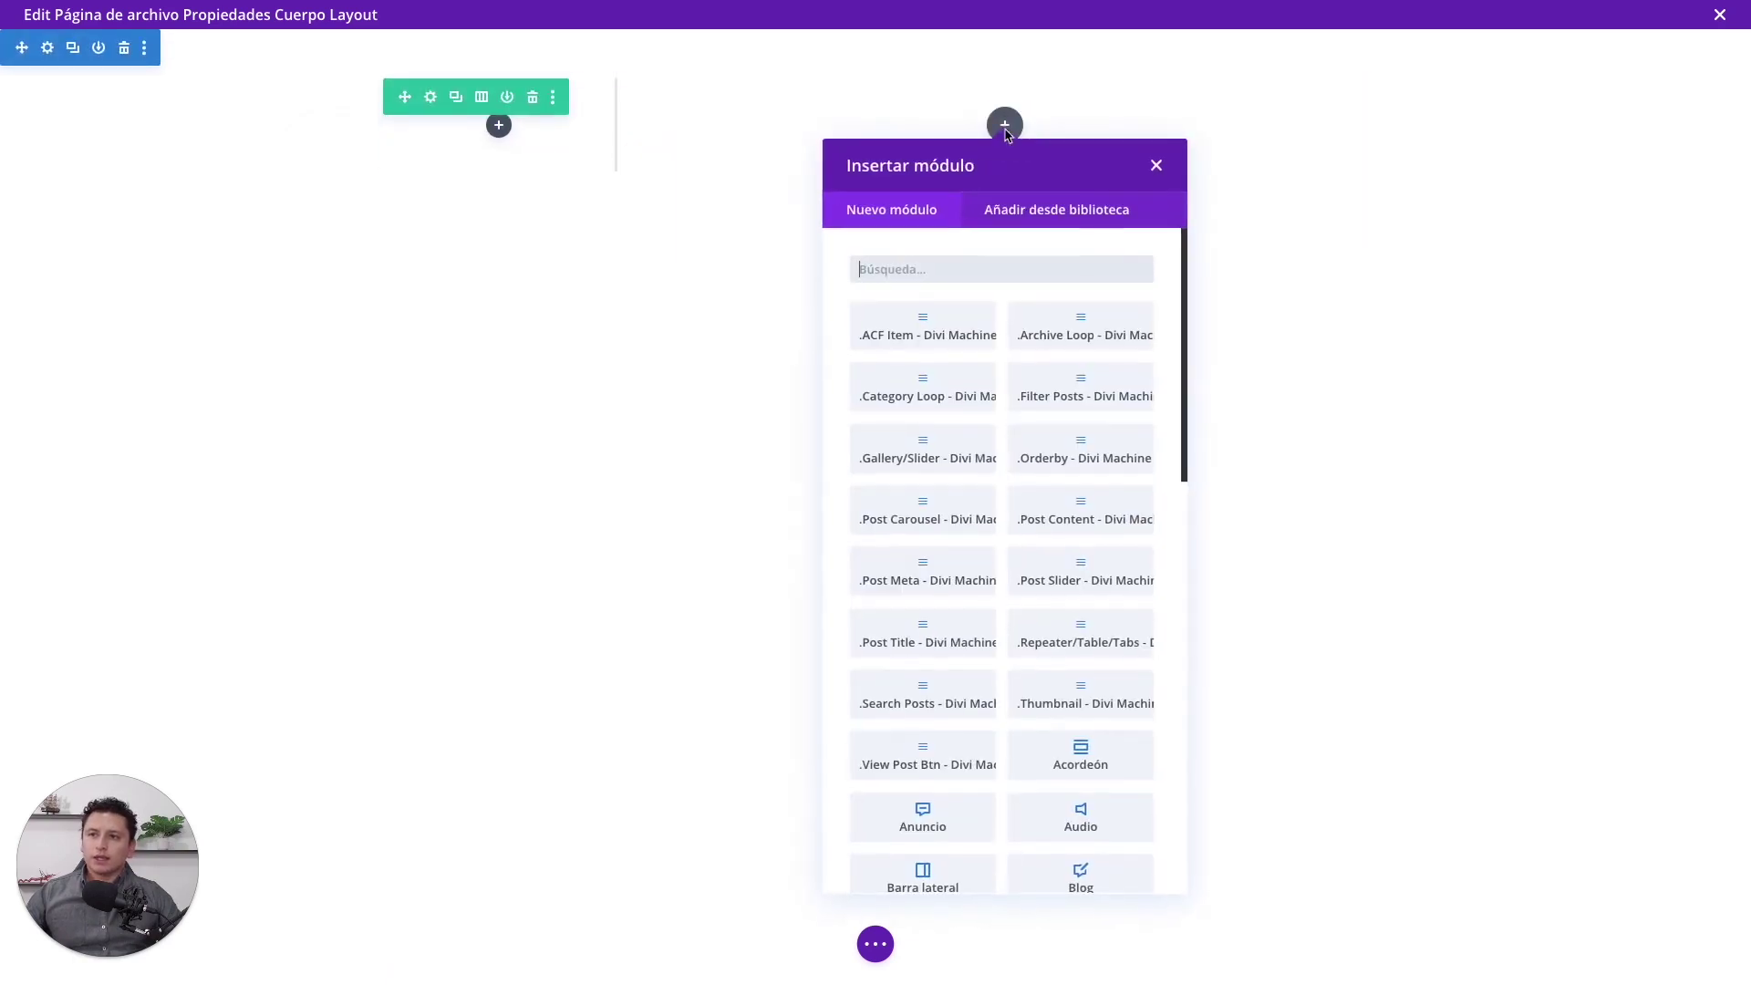
click(1071, 321)
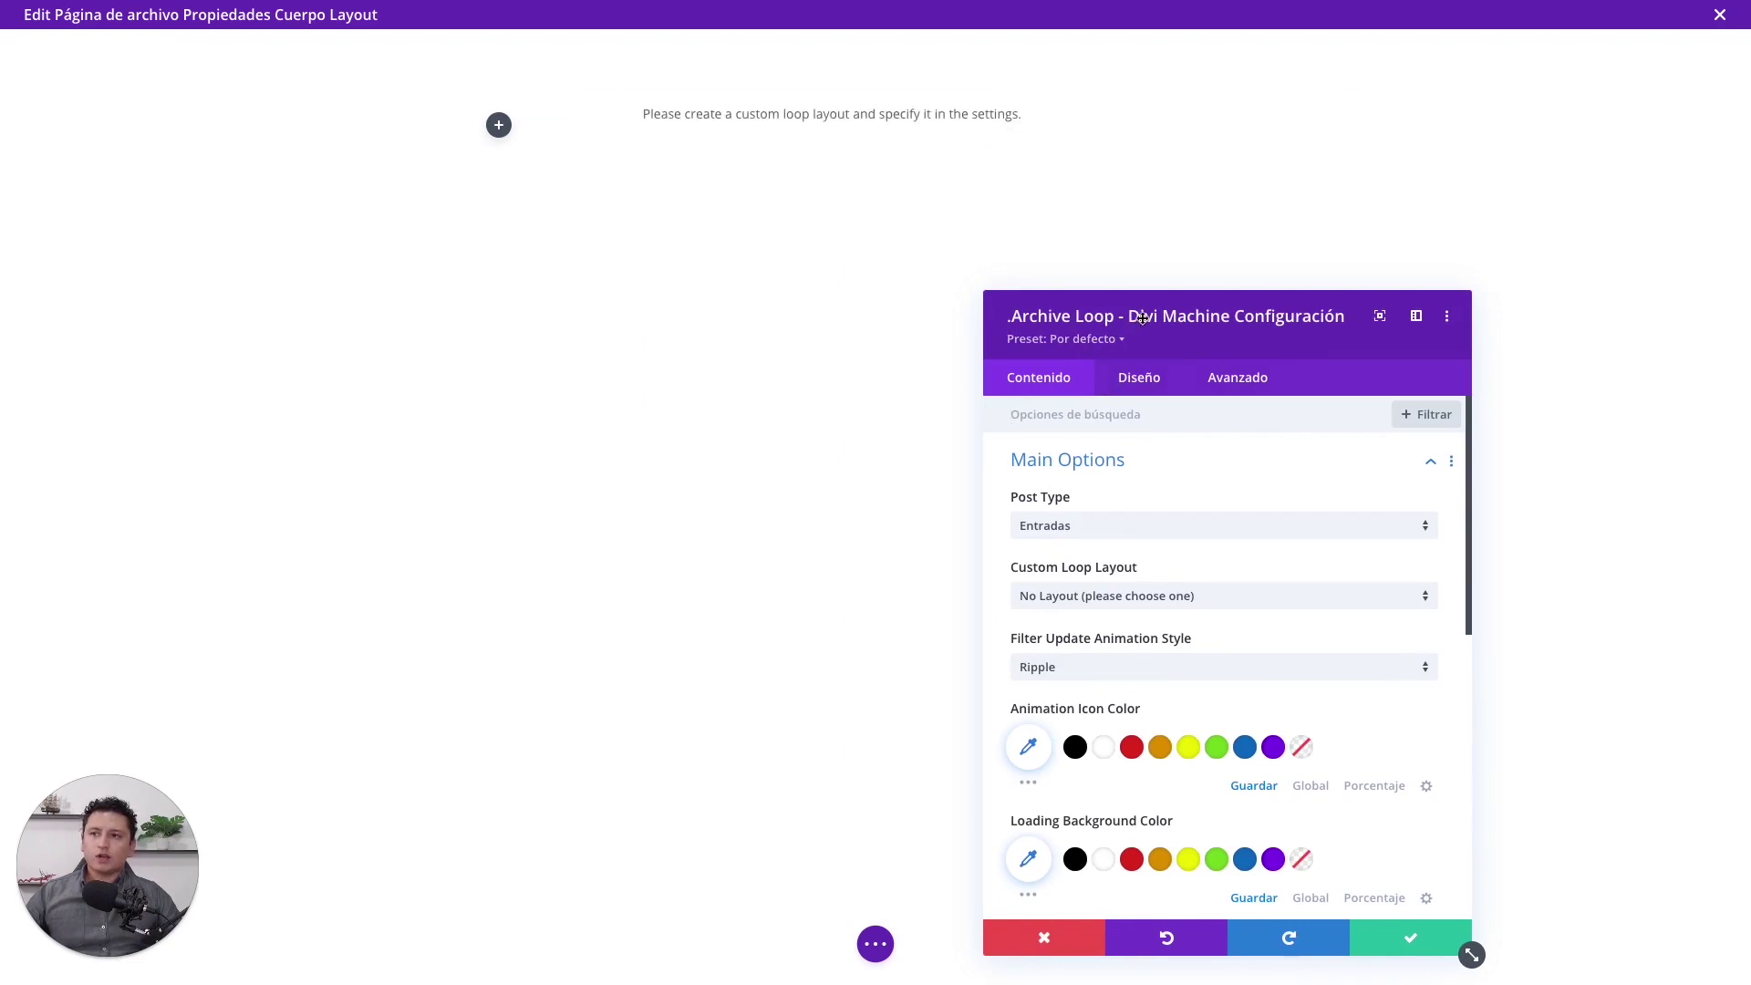
Set the Archive Loop to Propiedades posts, Loop Propiedades layout and Three grid columns, then save
click(1082, 518)
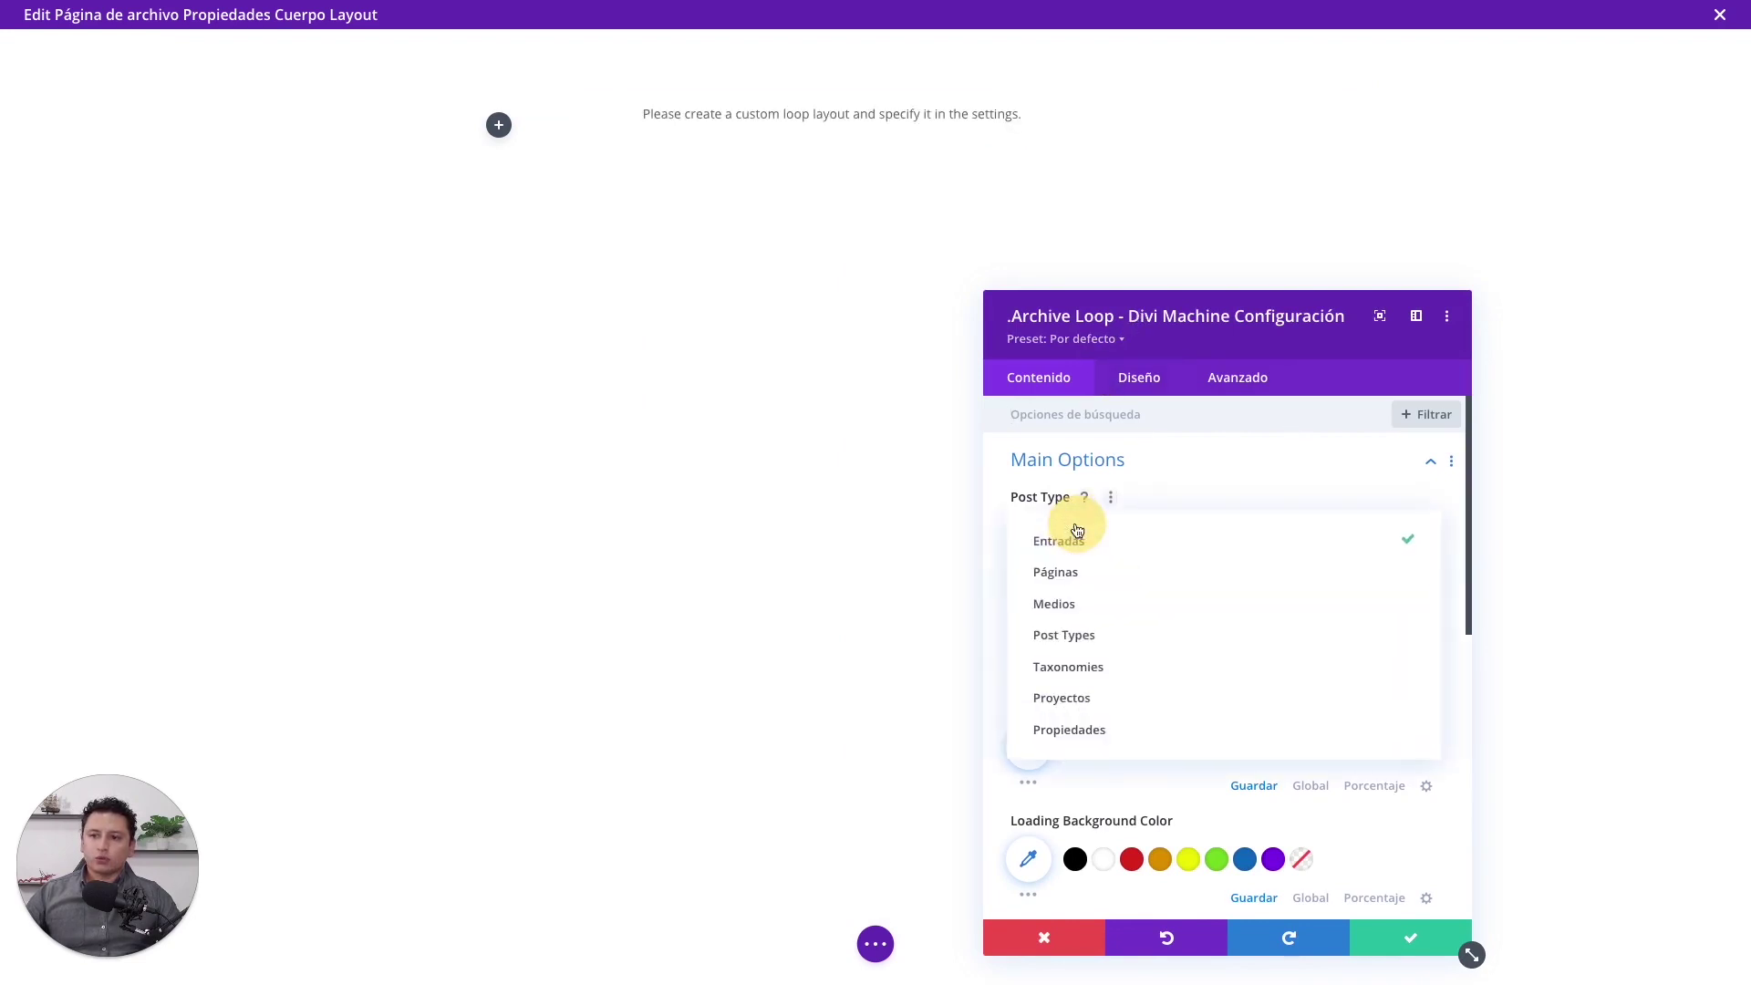
click(1094, 726)
click(1097, 601)
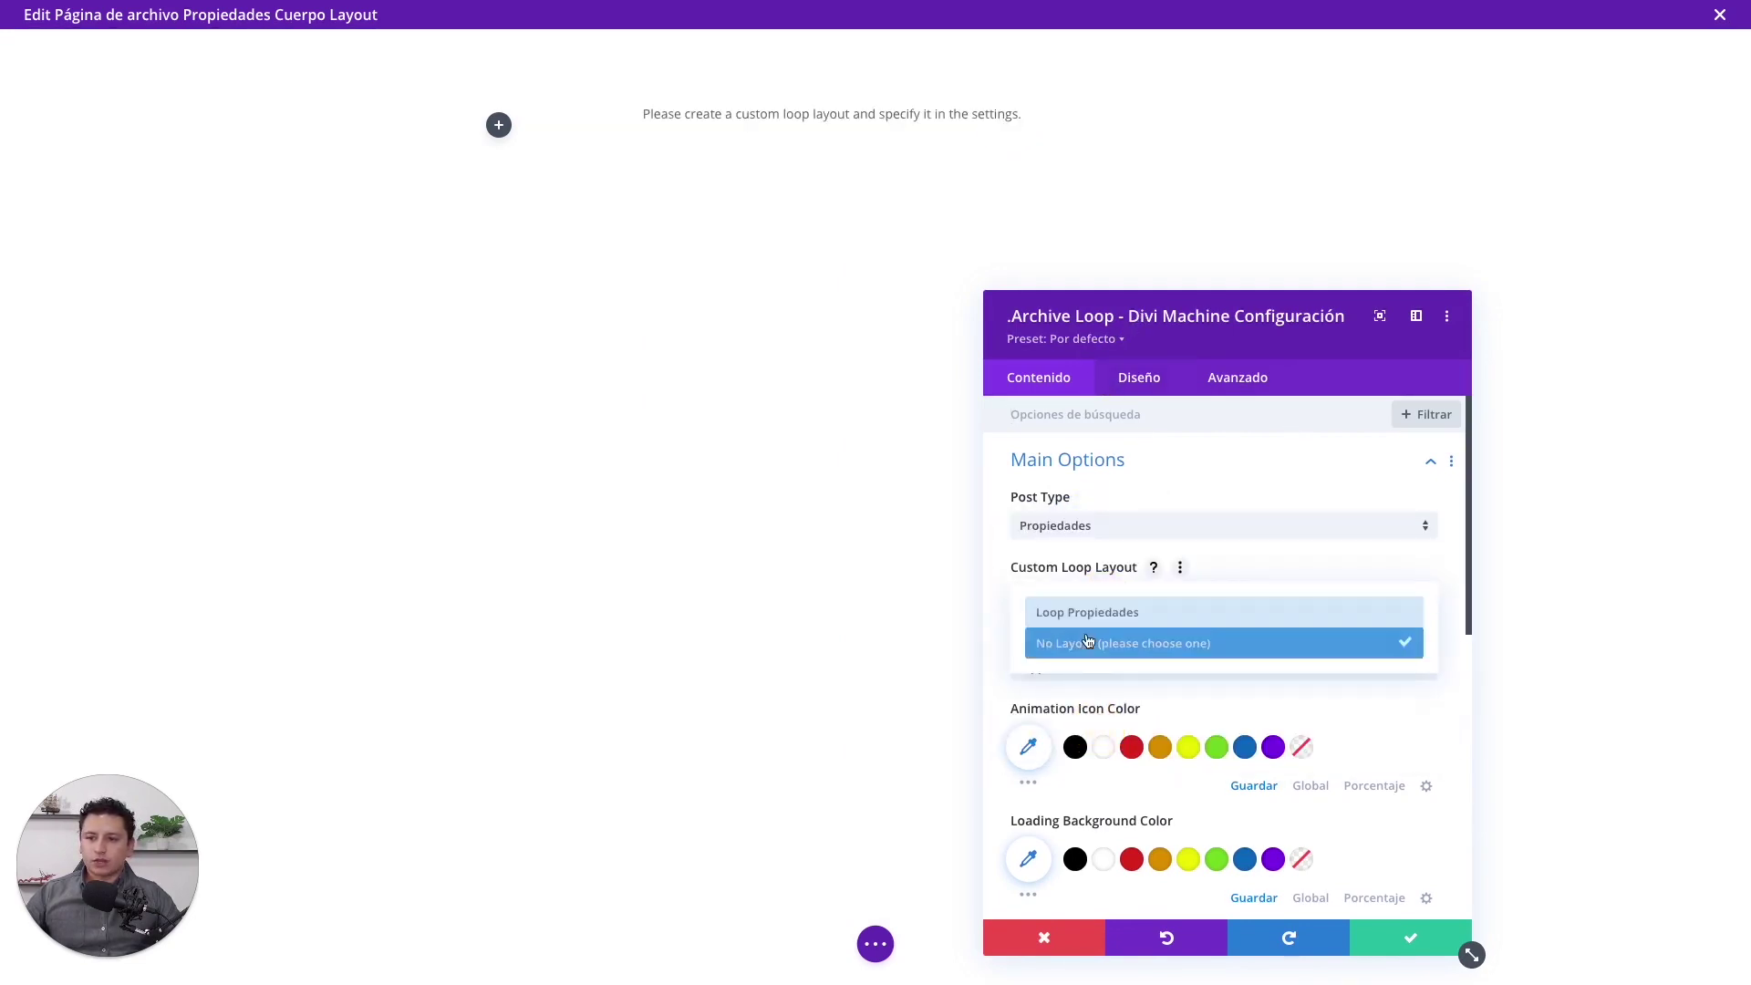
click(1097, 614)
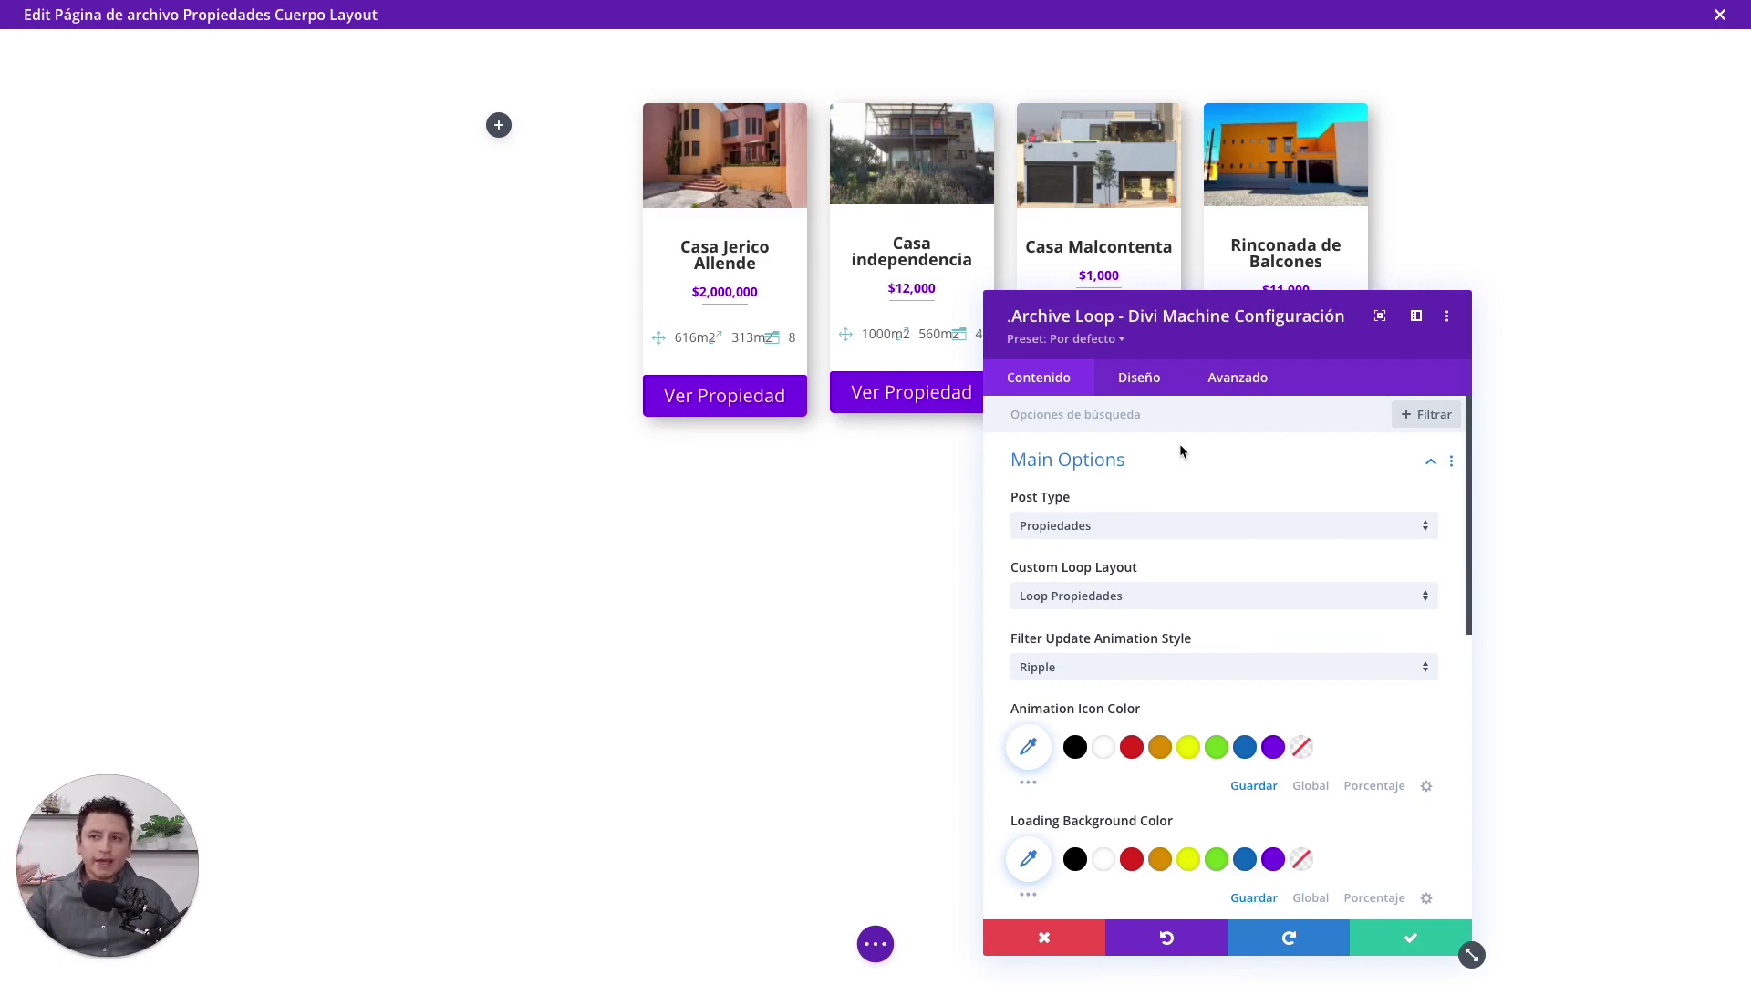
scroll(1198, 607, down, 6)
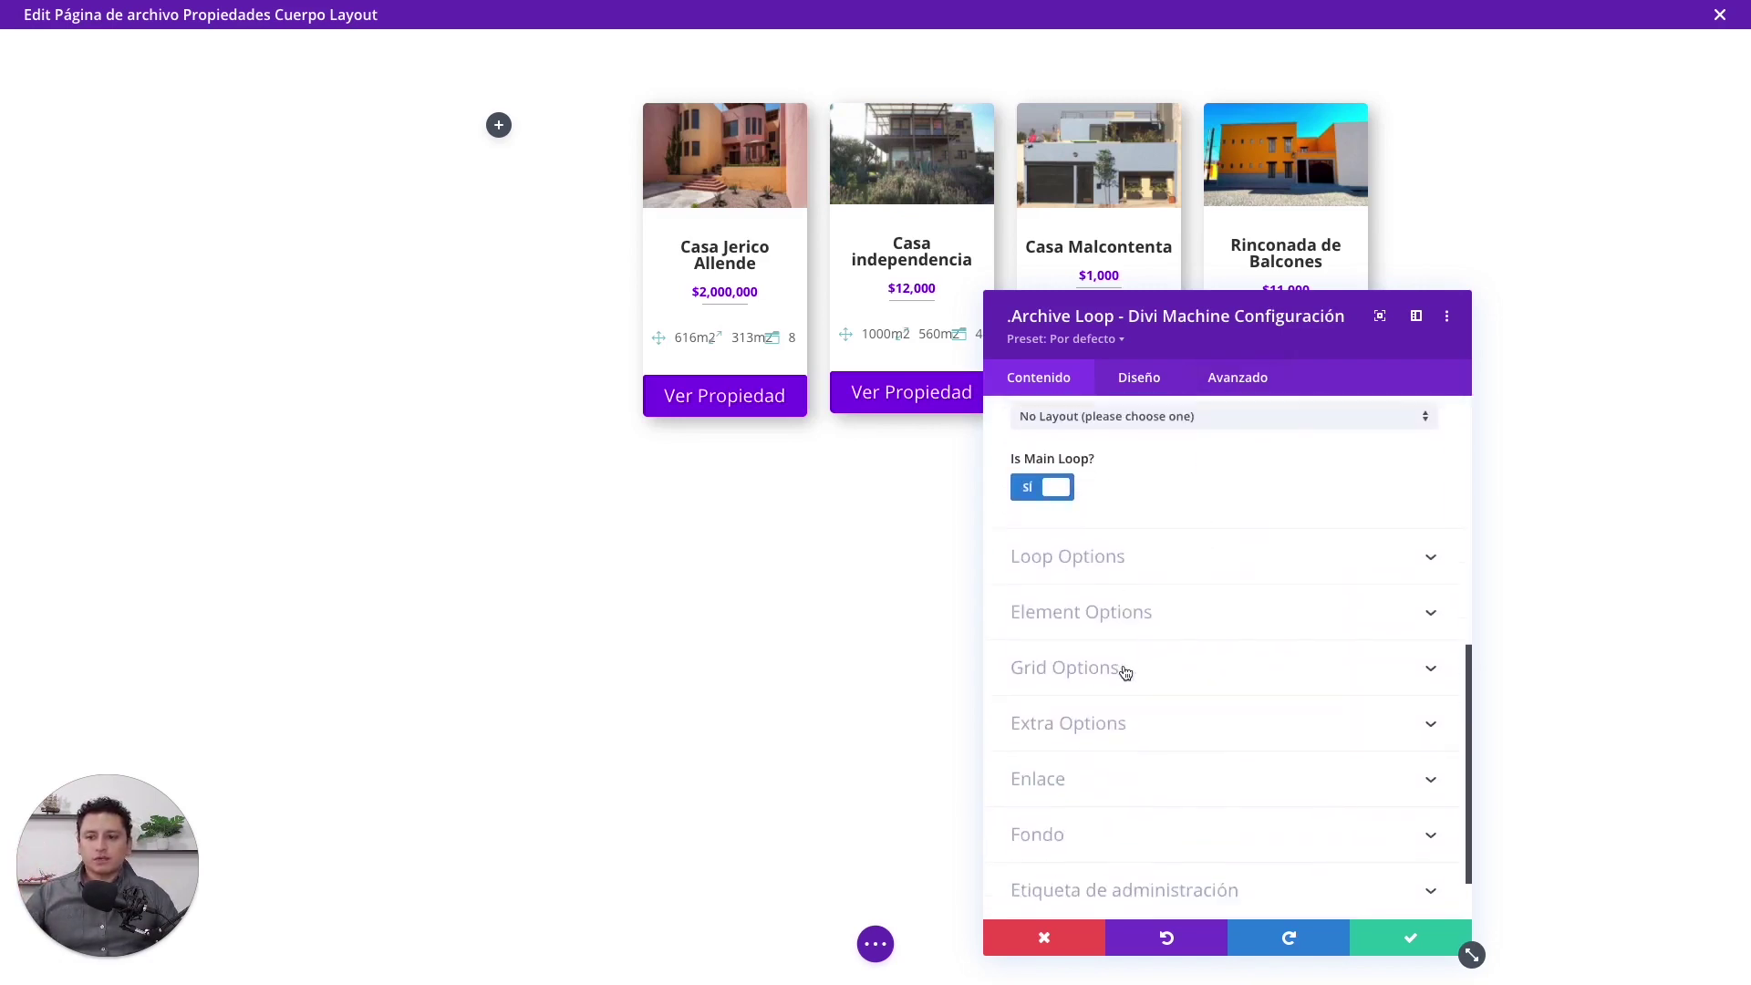
click(1126, 672)
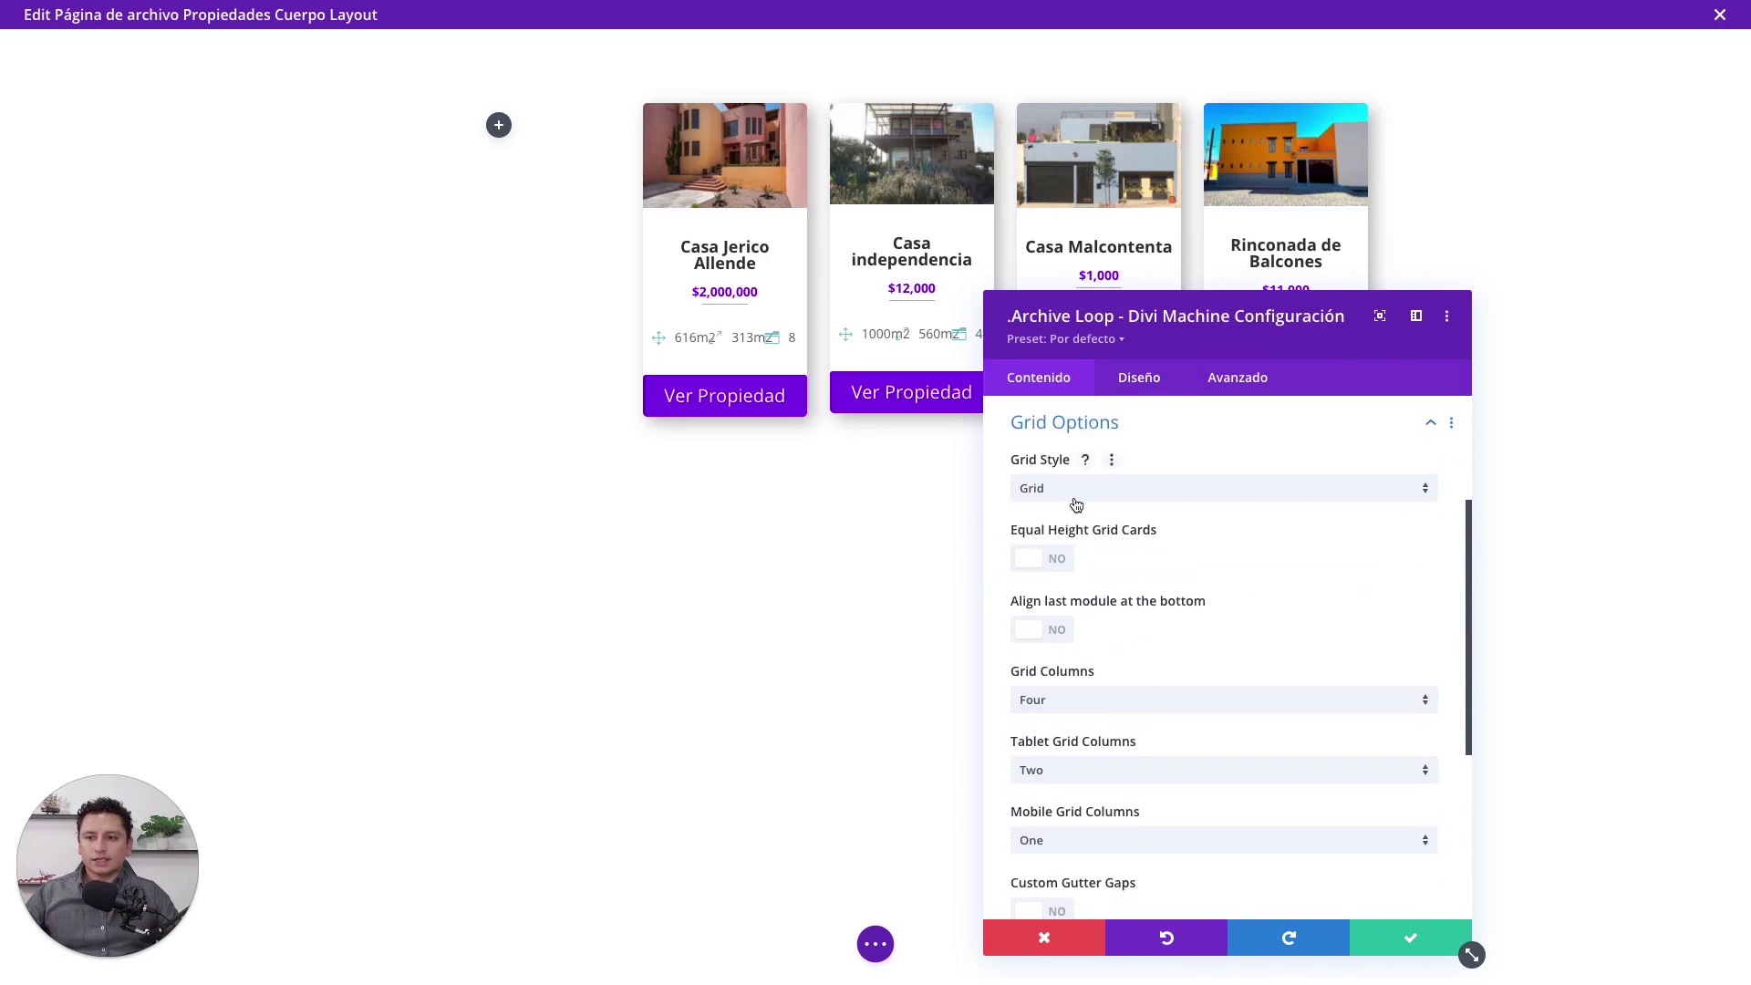
click(1091, 690)
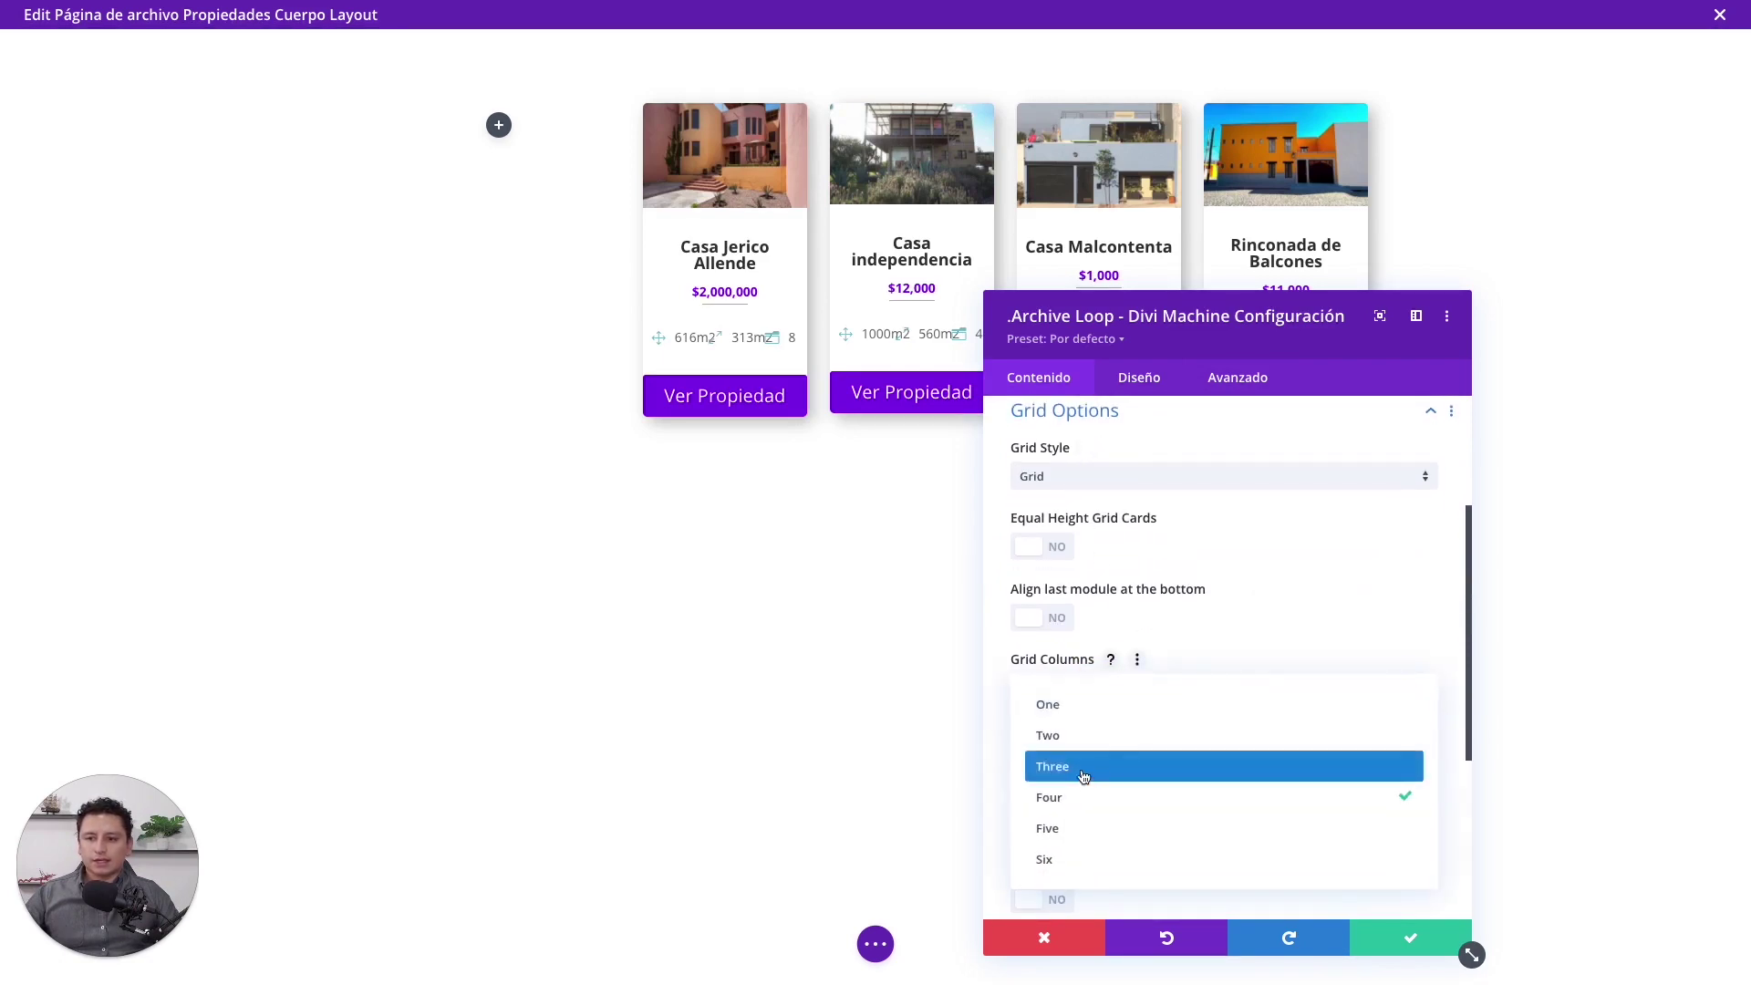
click(1088, 770)
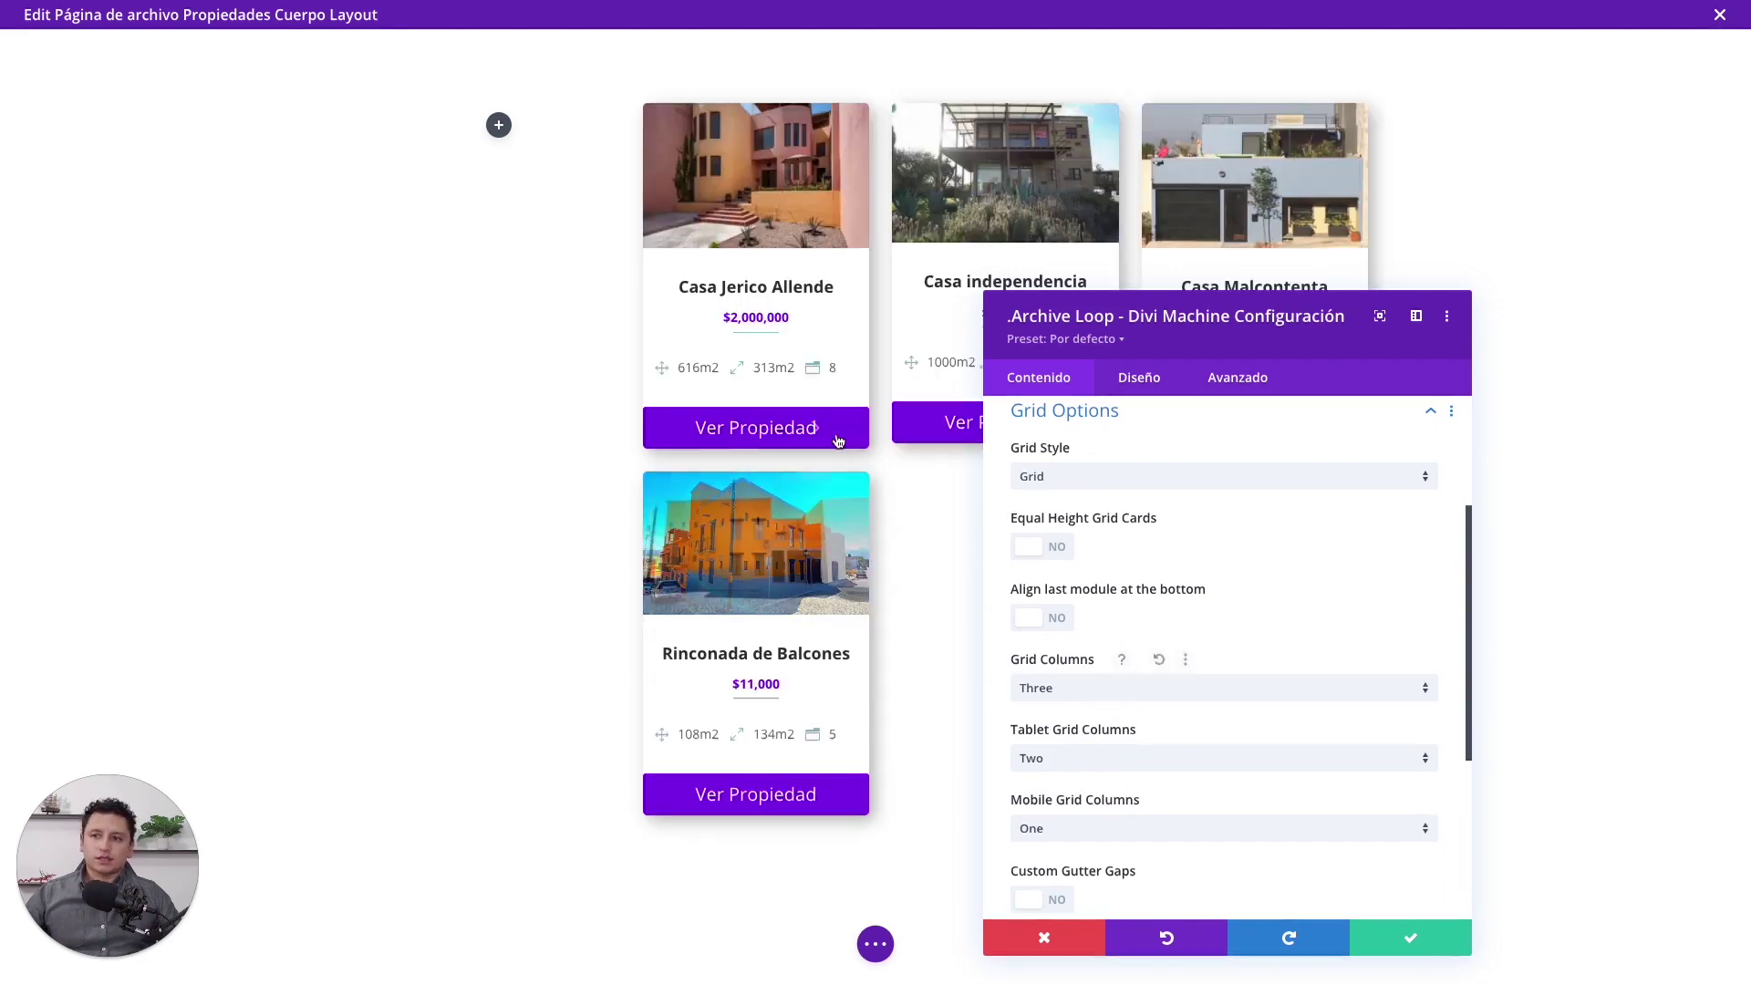
scroll(1165, 833, down, 3)
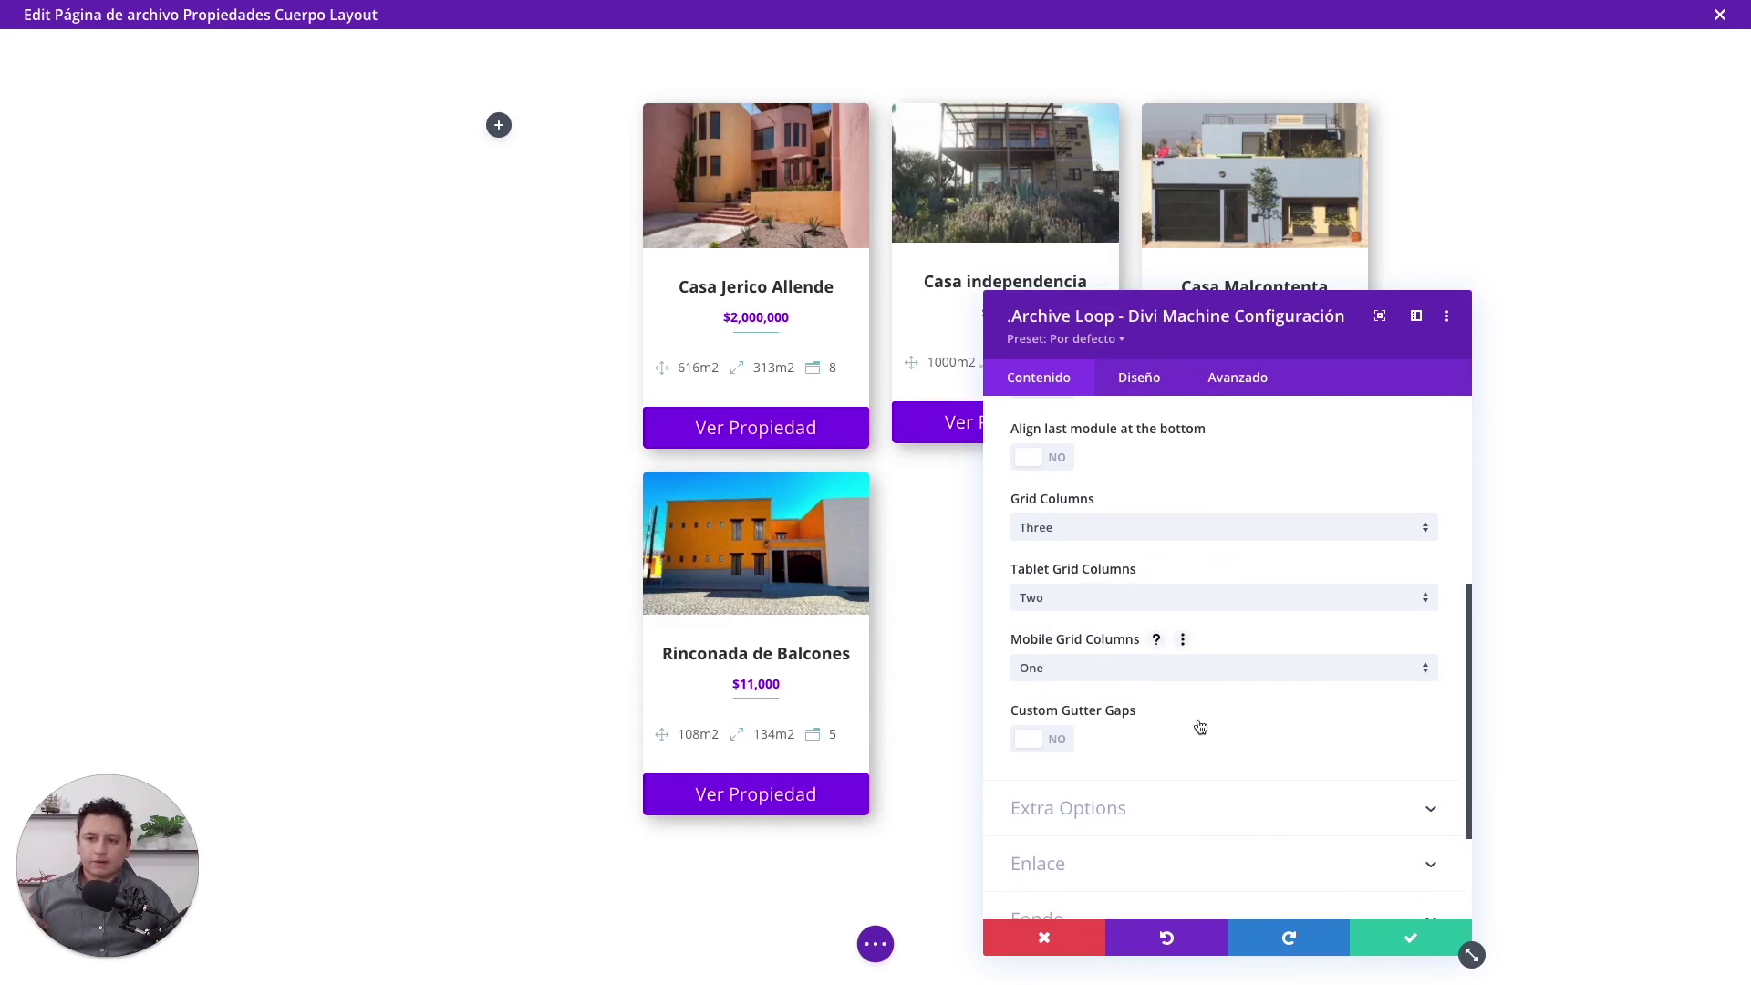
click(1386, 930)
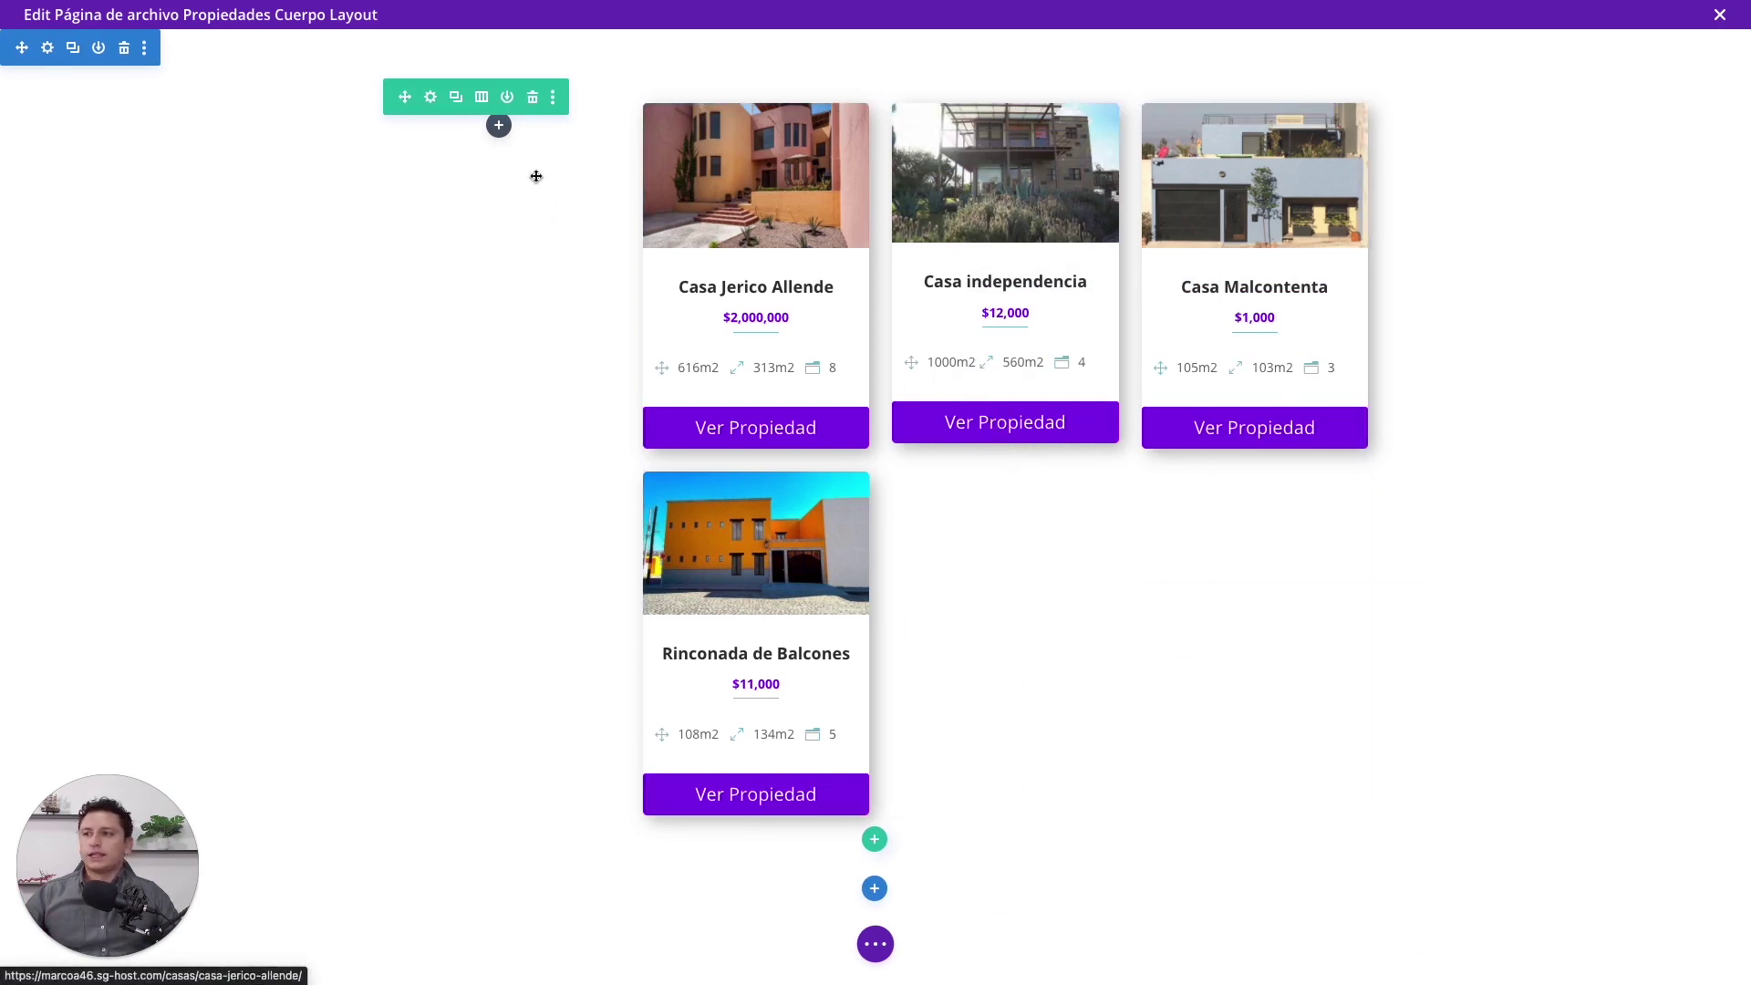
Try a Search Posts module with an ACF Propiedades filter in the left column, then discard and delete it
click(499, 125)
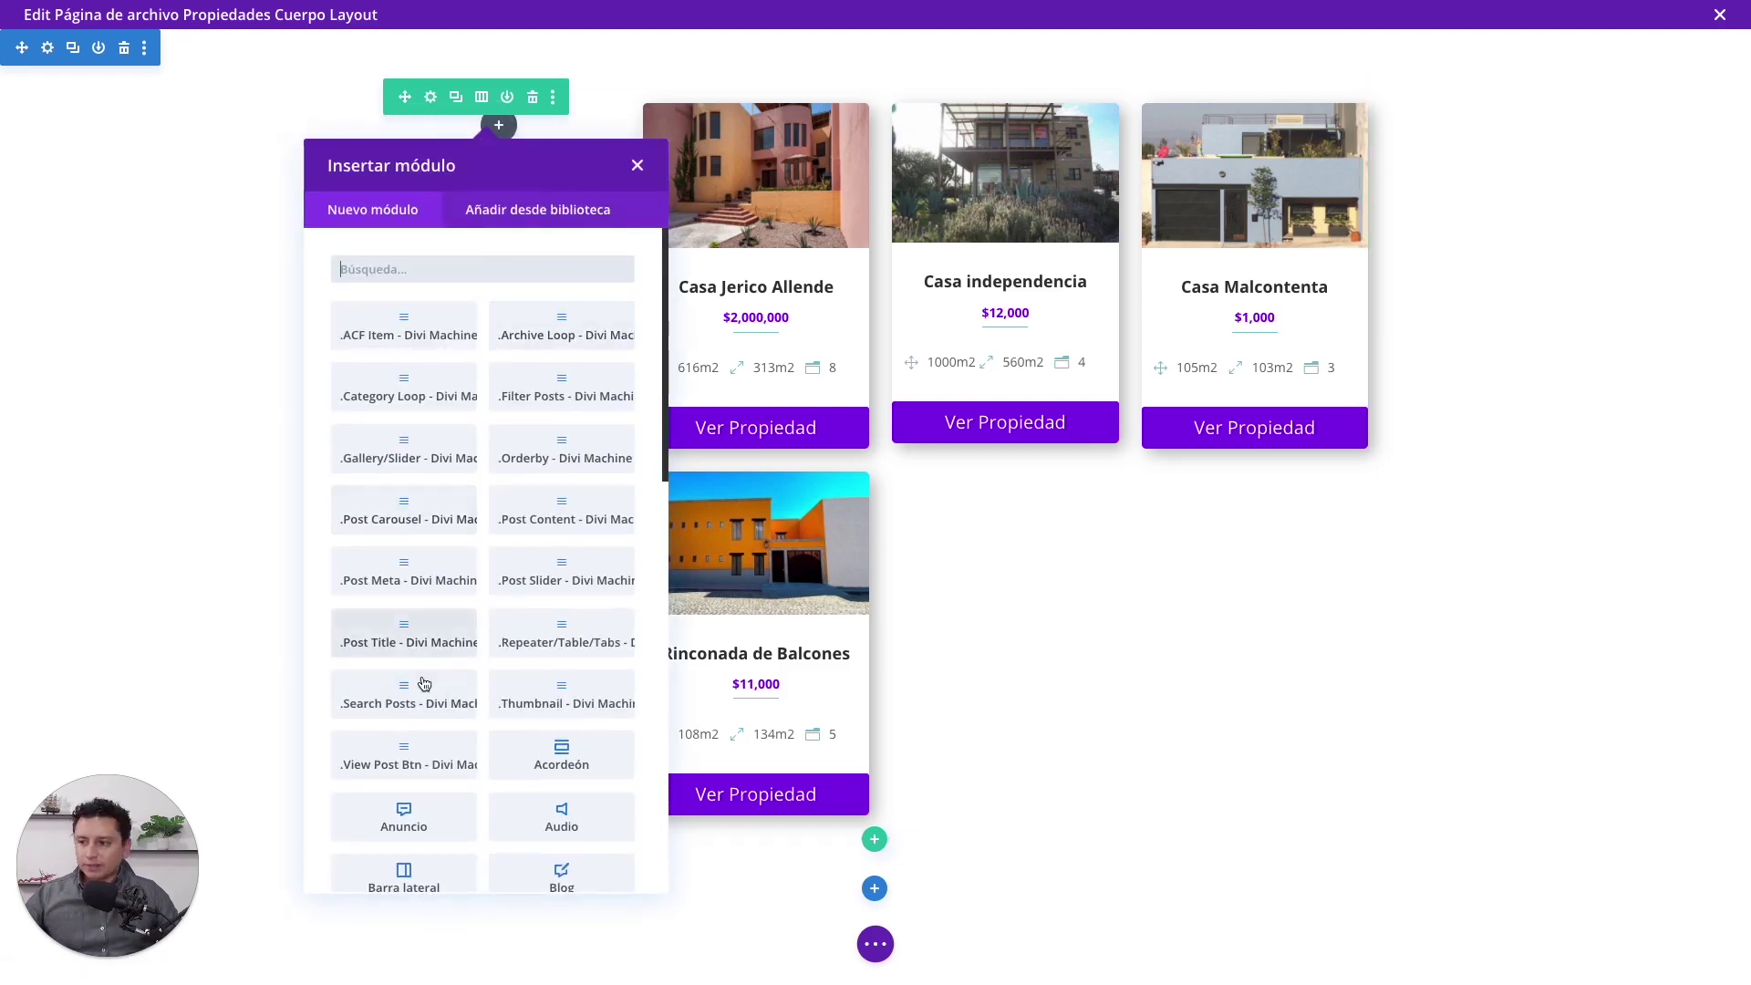
click(406, 703)
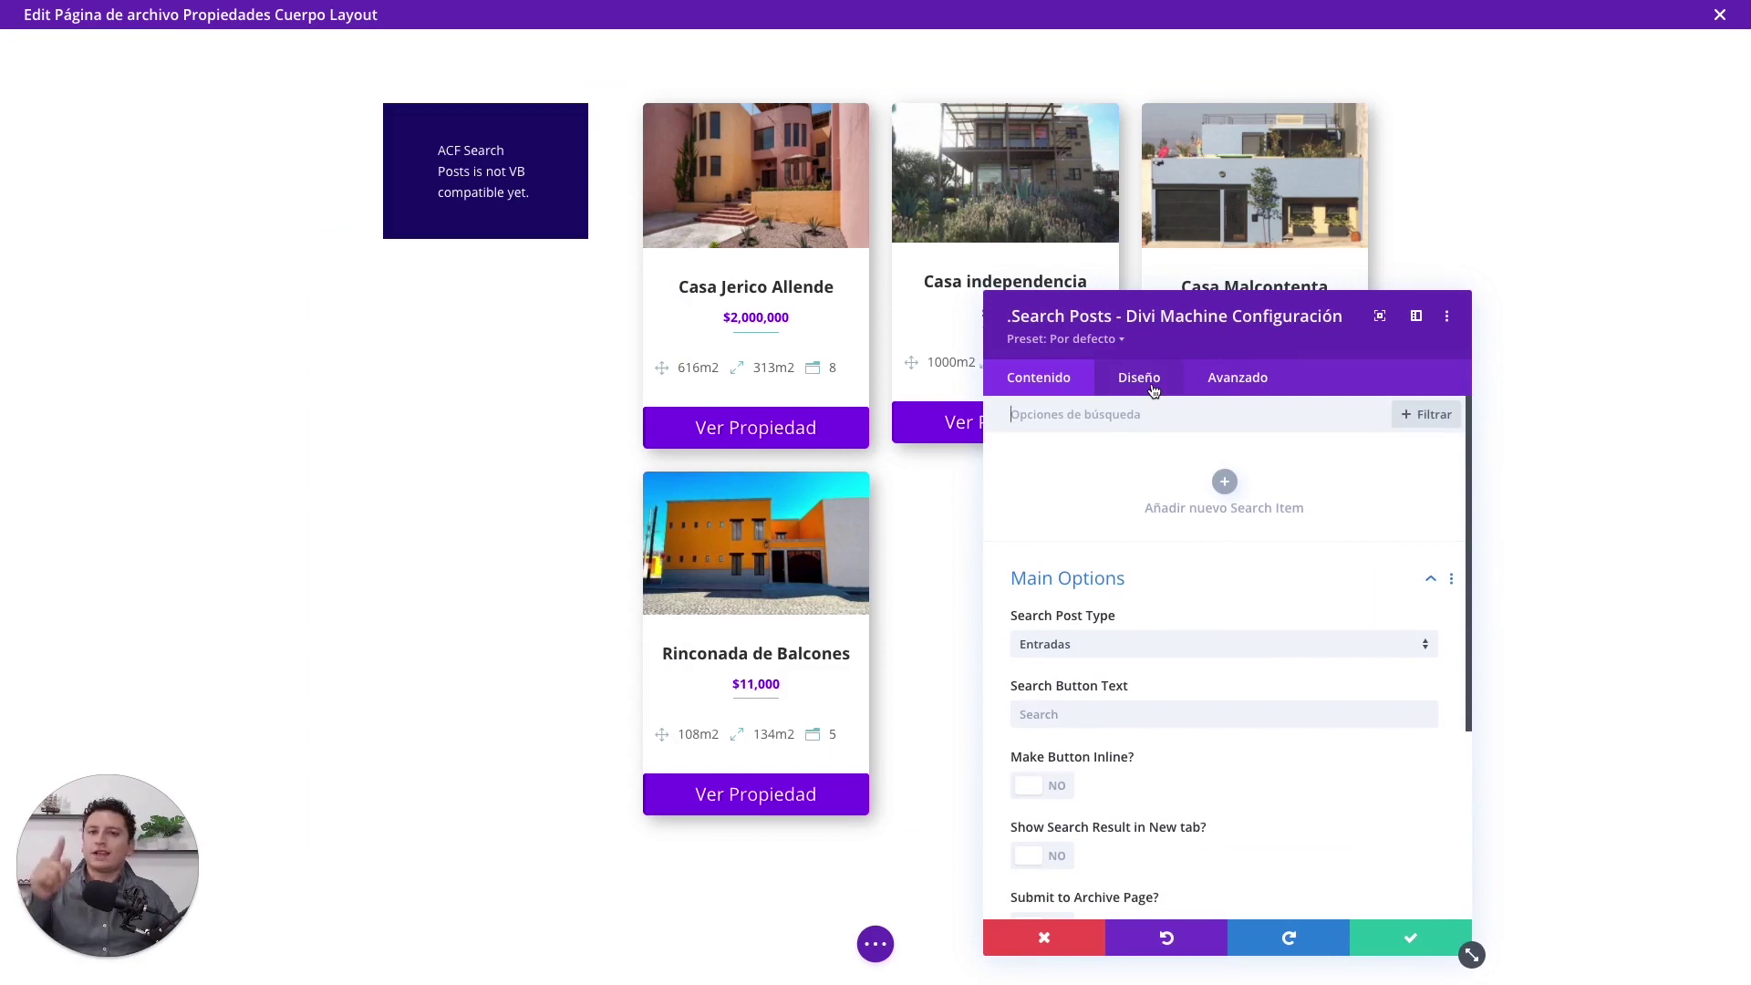
click(1223, 482)
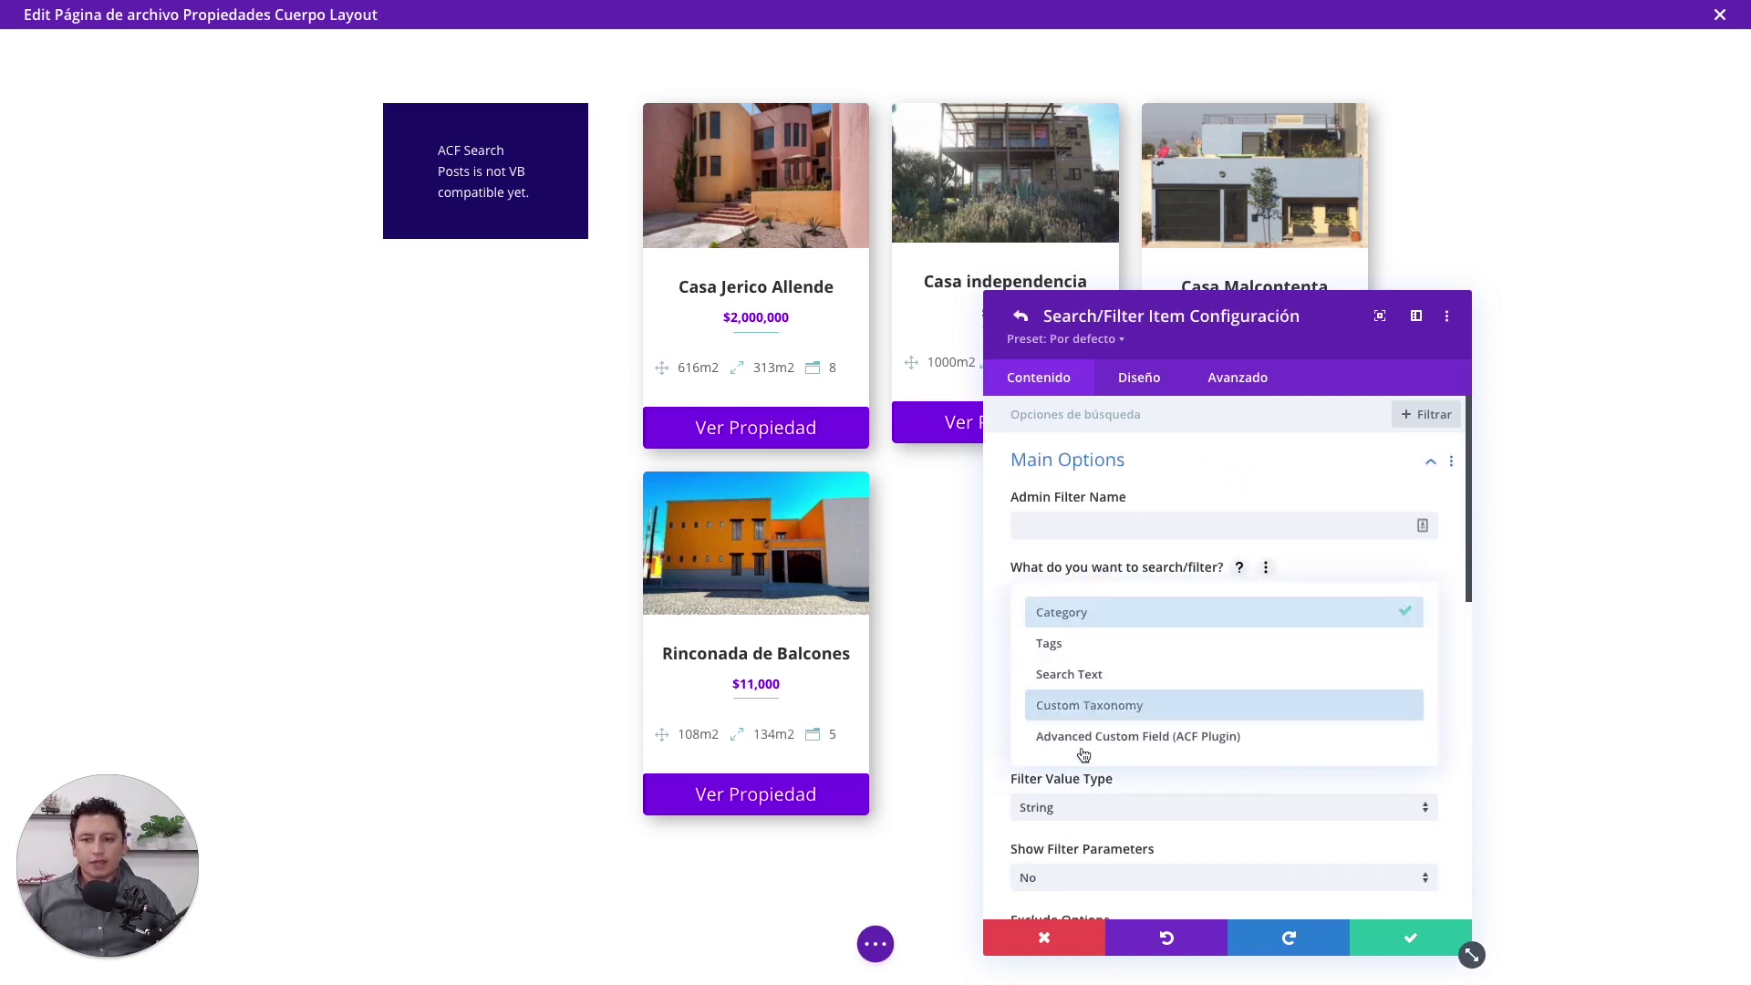
click(1063, 729)
click(1073, 667)
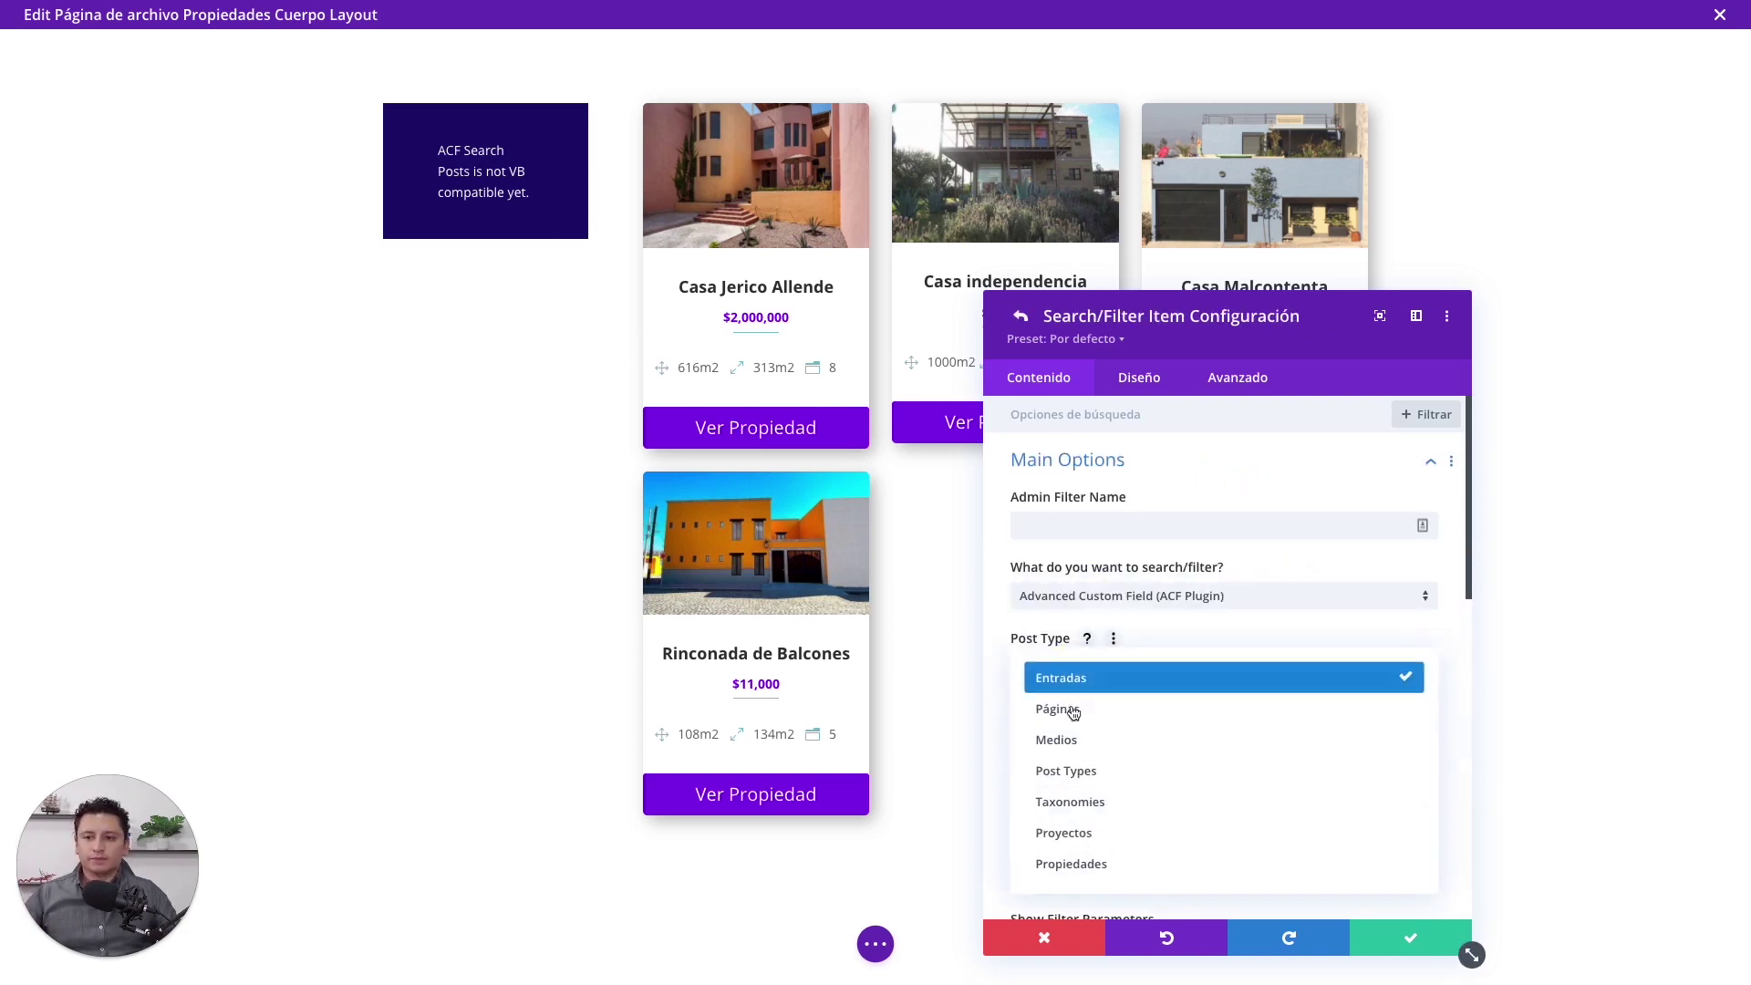
click(1071, 864)
click(1081, 734)
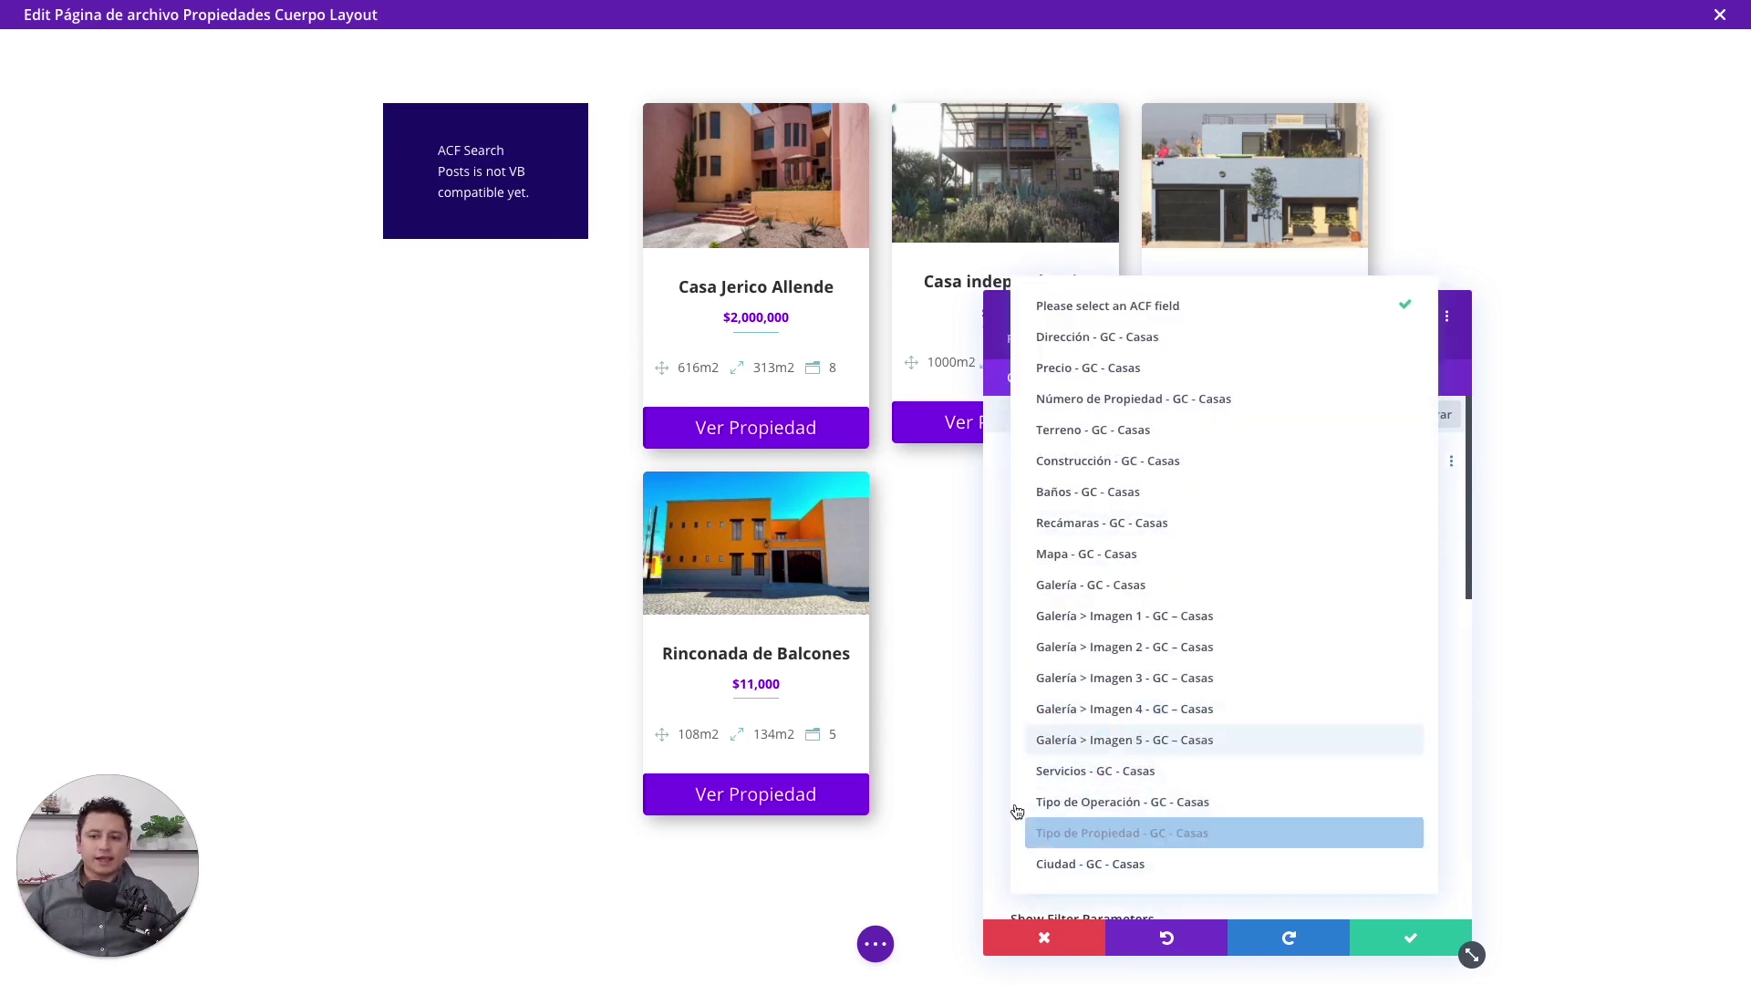
click(1056, 943)
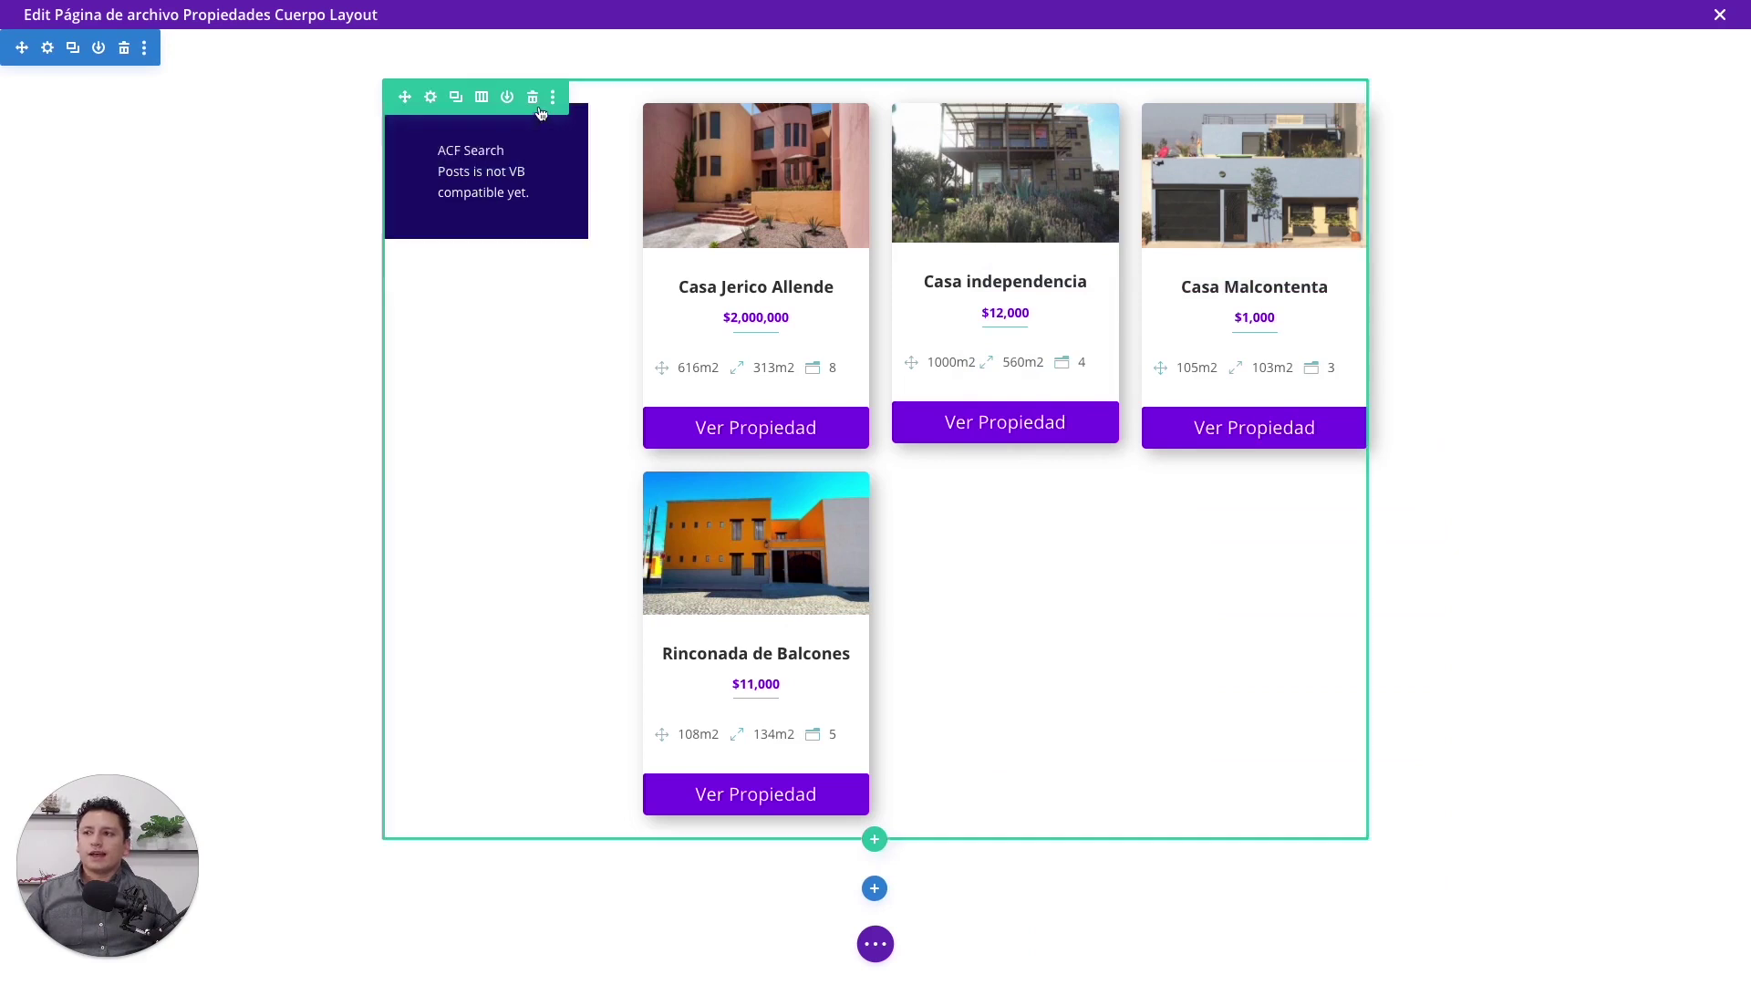
click(530, 150)
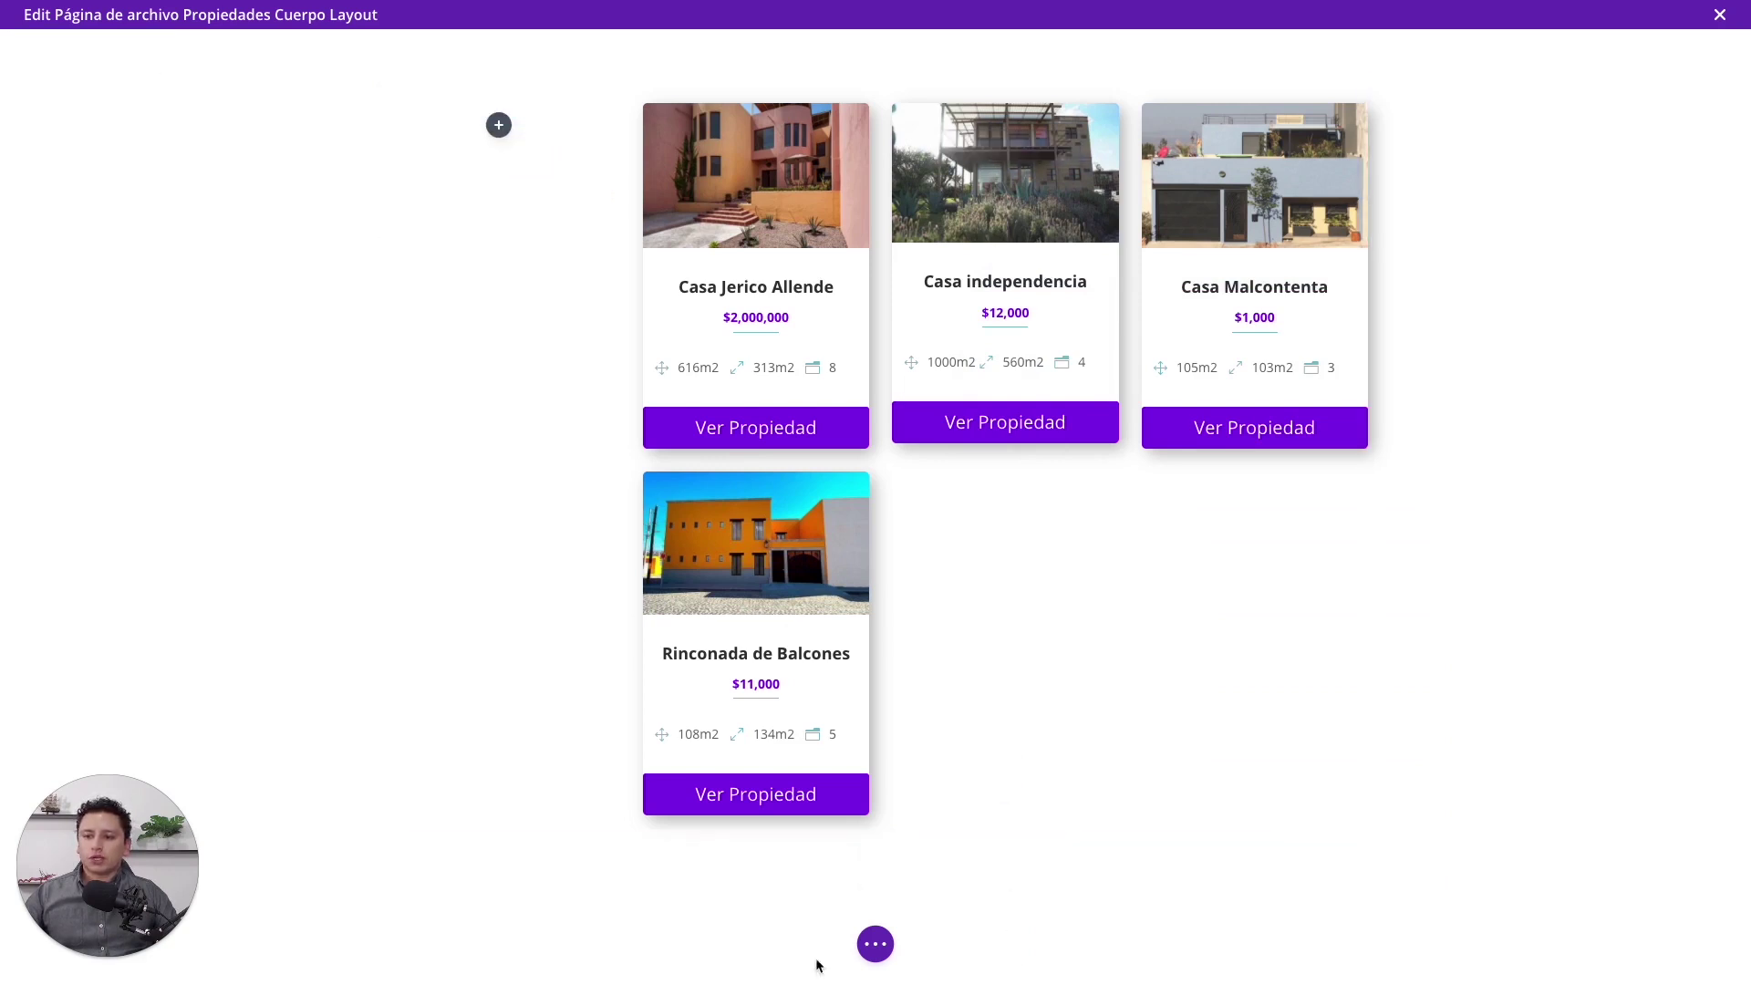
click(871, 948)
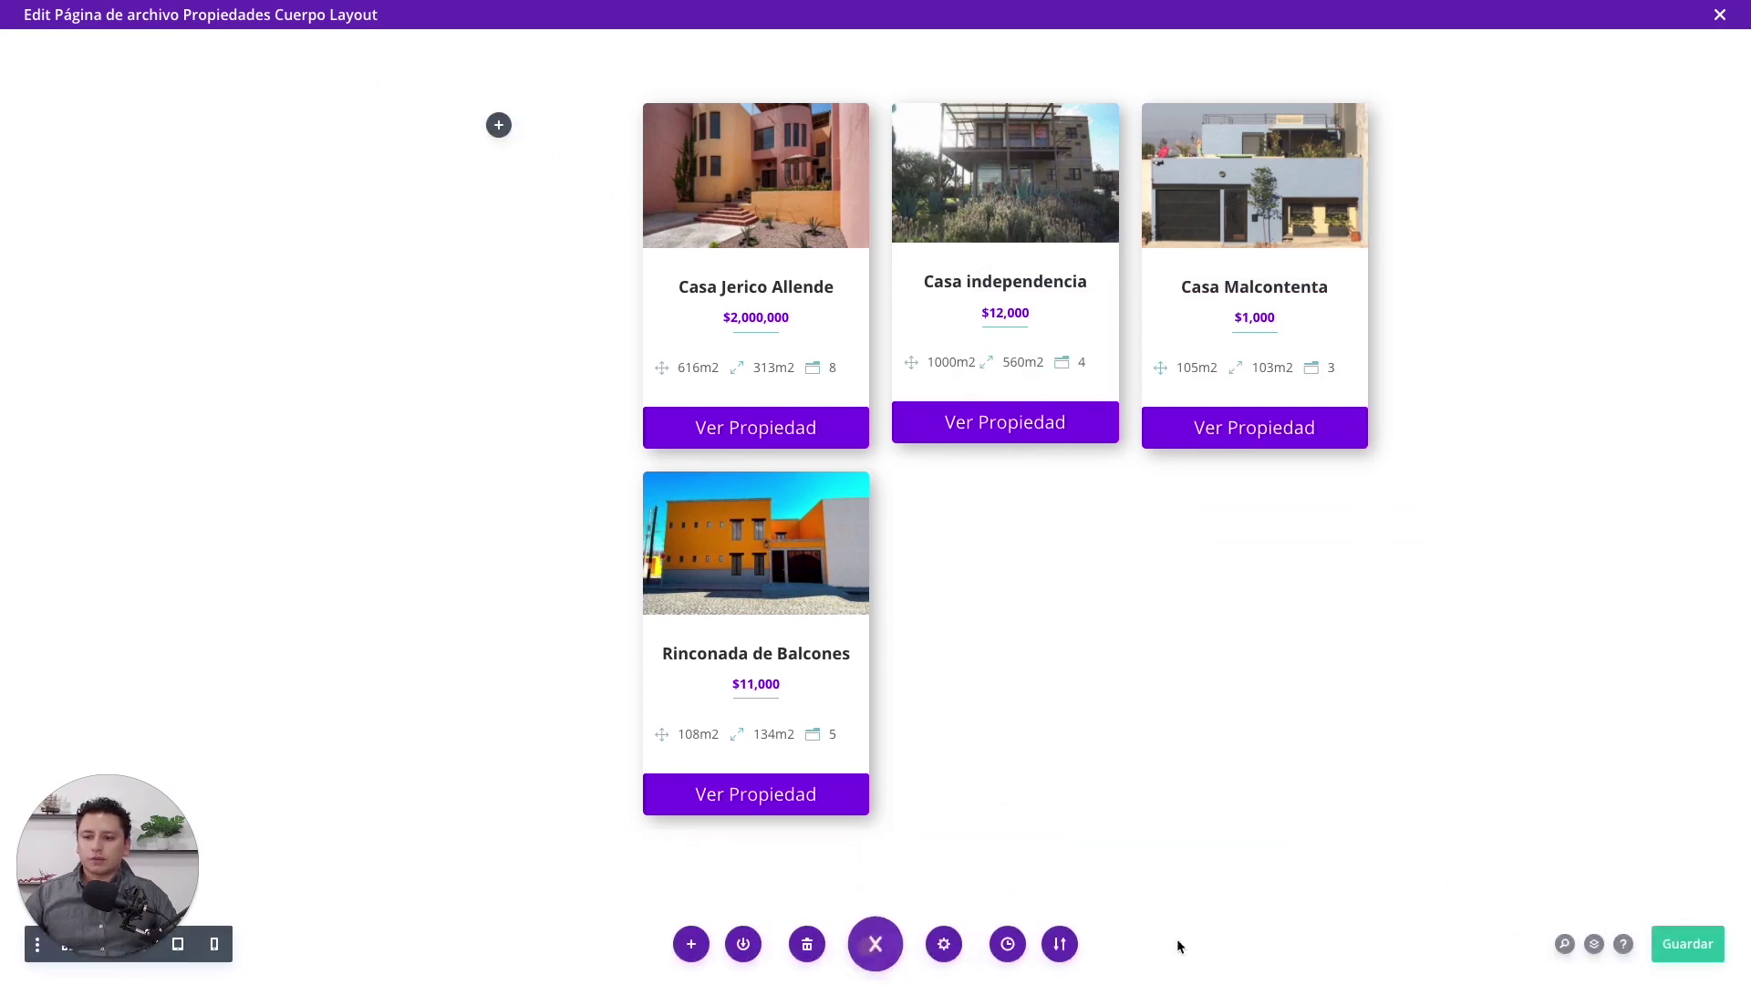
Save the archive body layout and run an unfiltered property search on the front end
click(1702, 939)
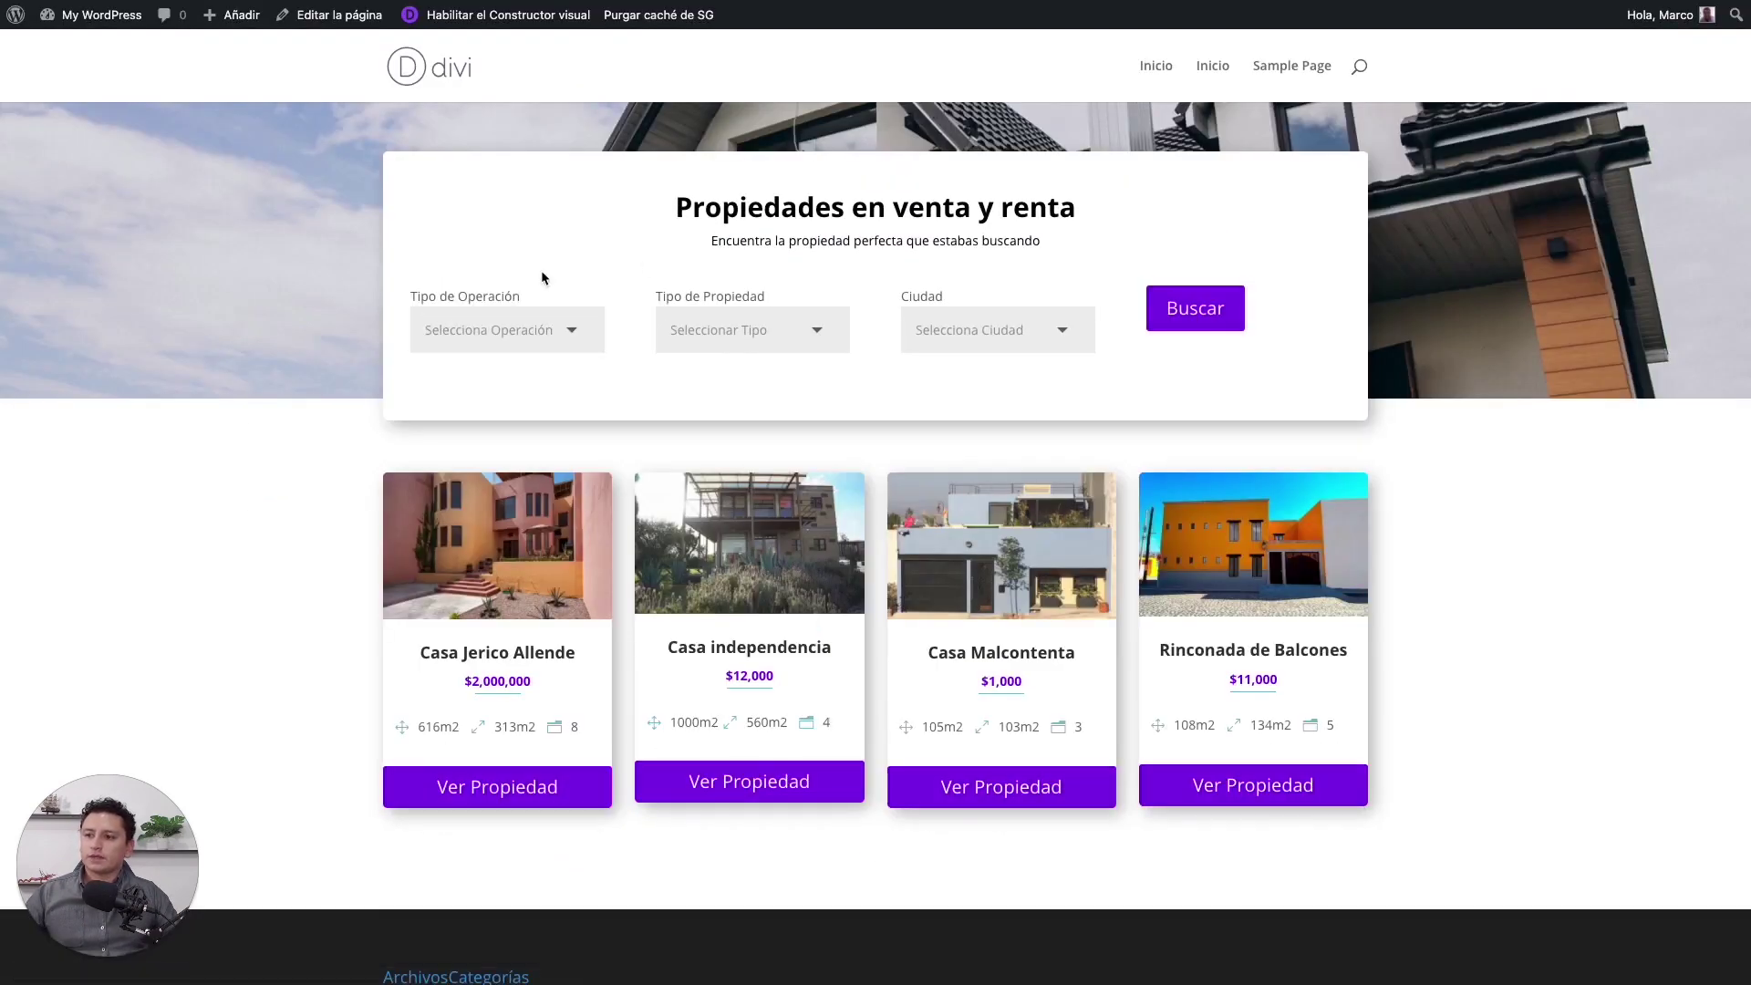
click(522, 336)
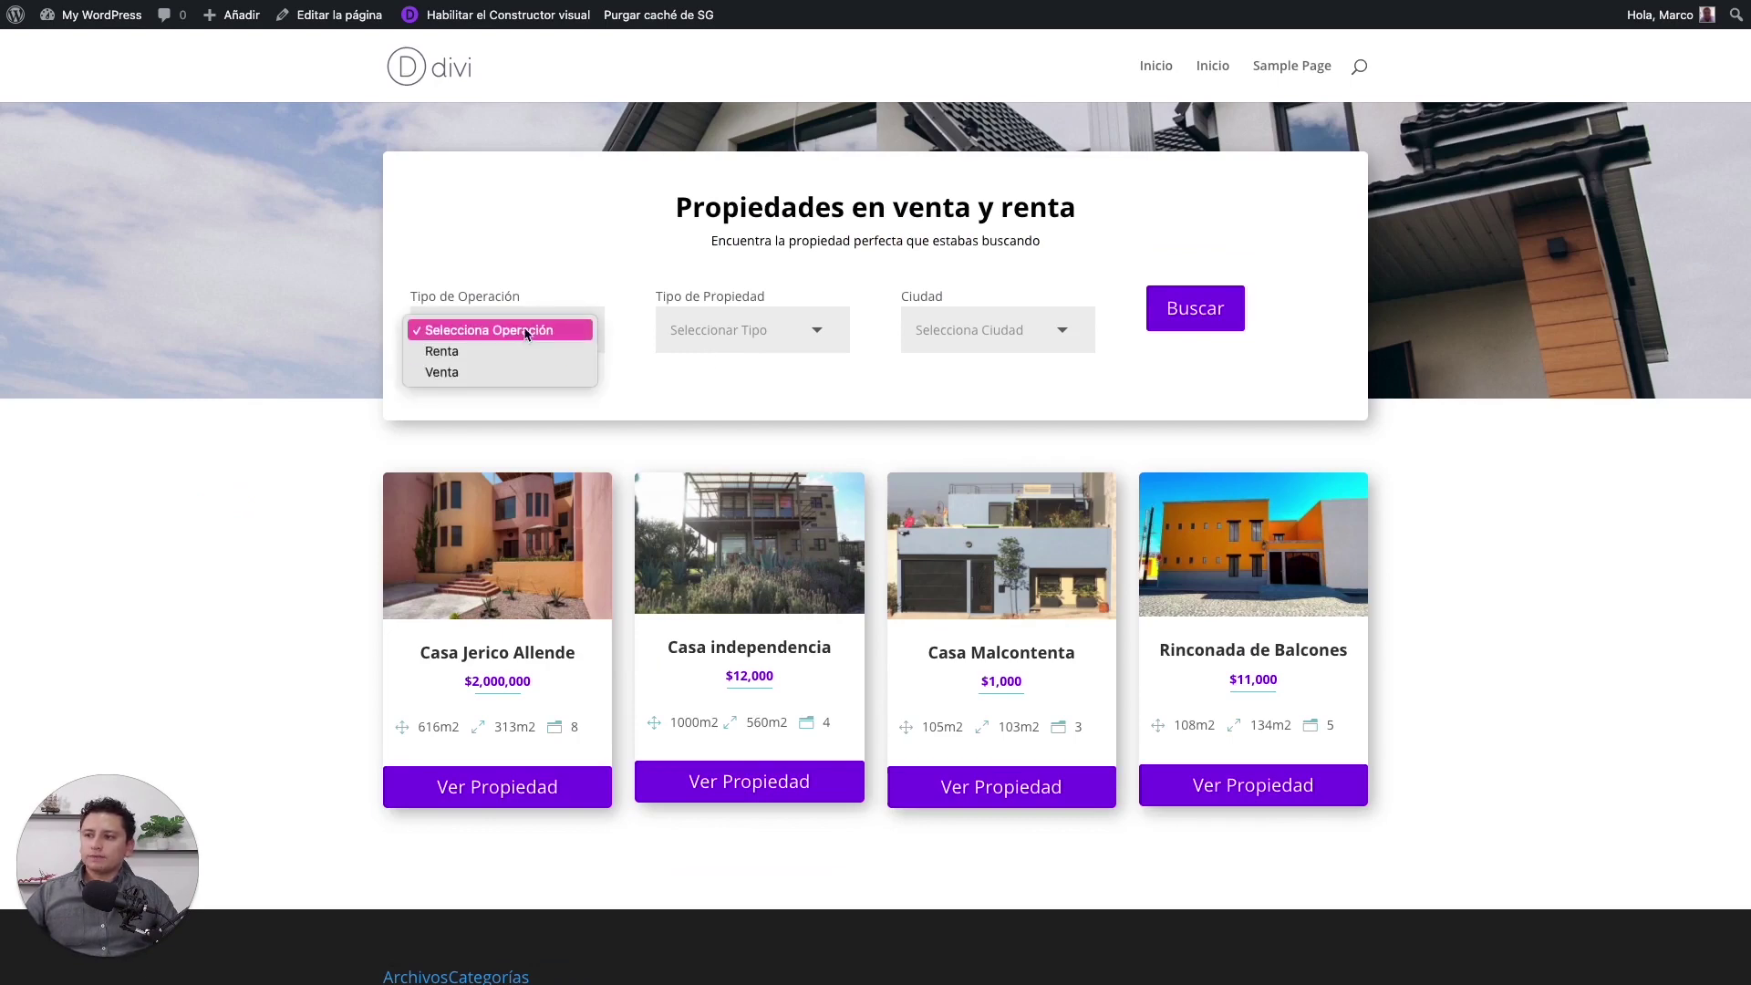
click(653, 340)
click(1194, 308)
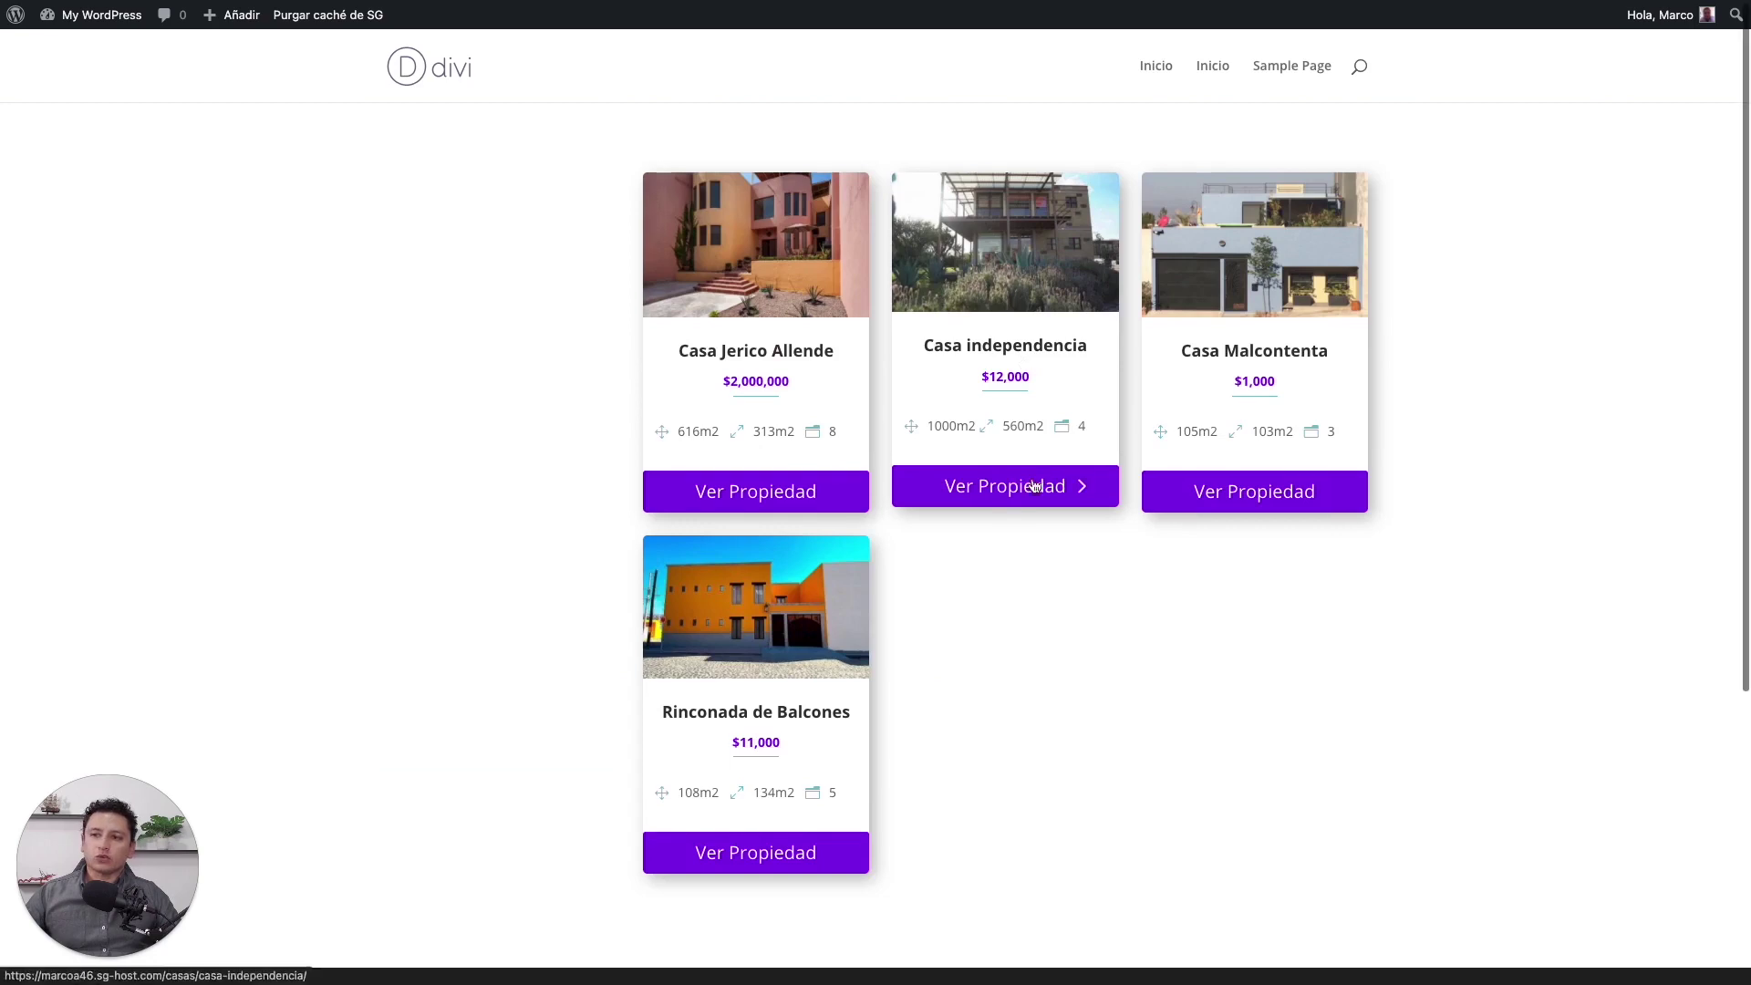
scroll(985, 498, down, 3)
scroll(977, 489, up, 3)
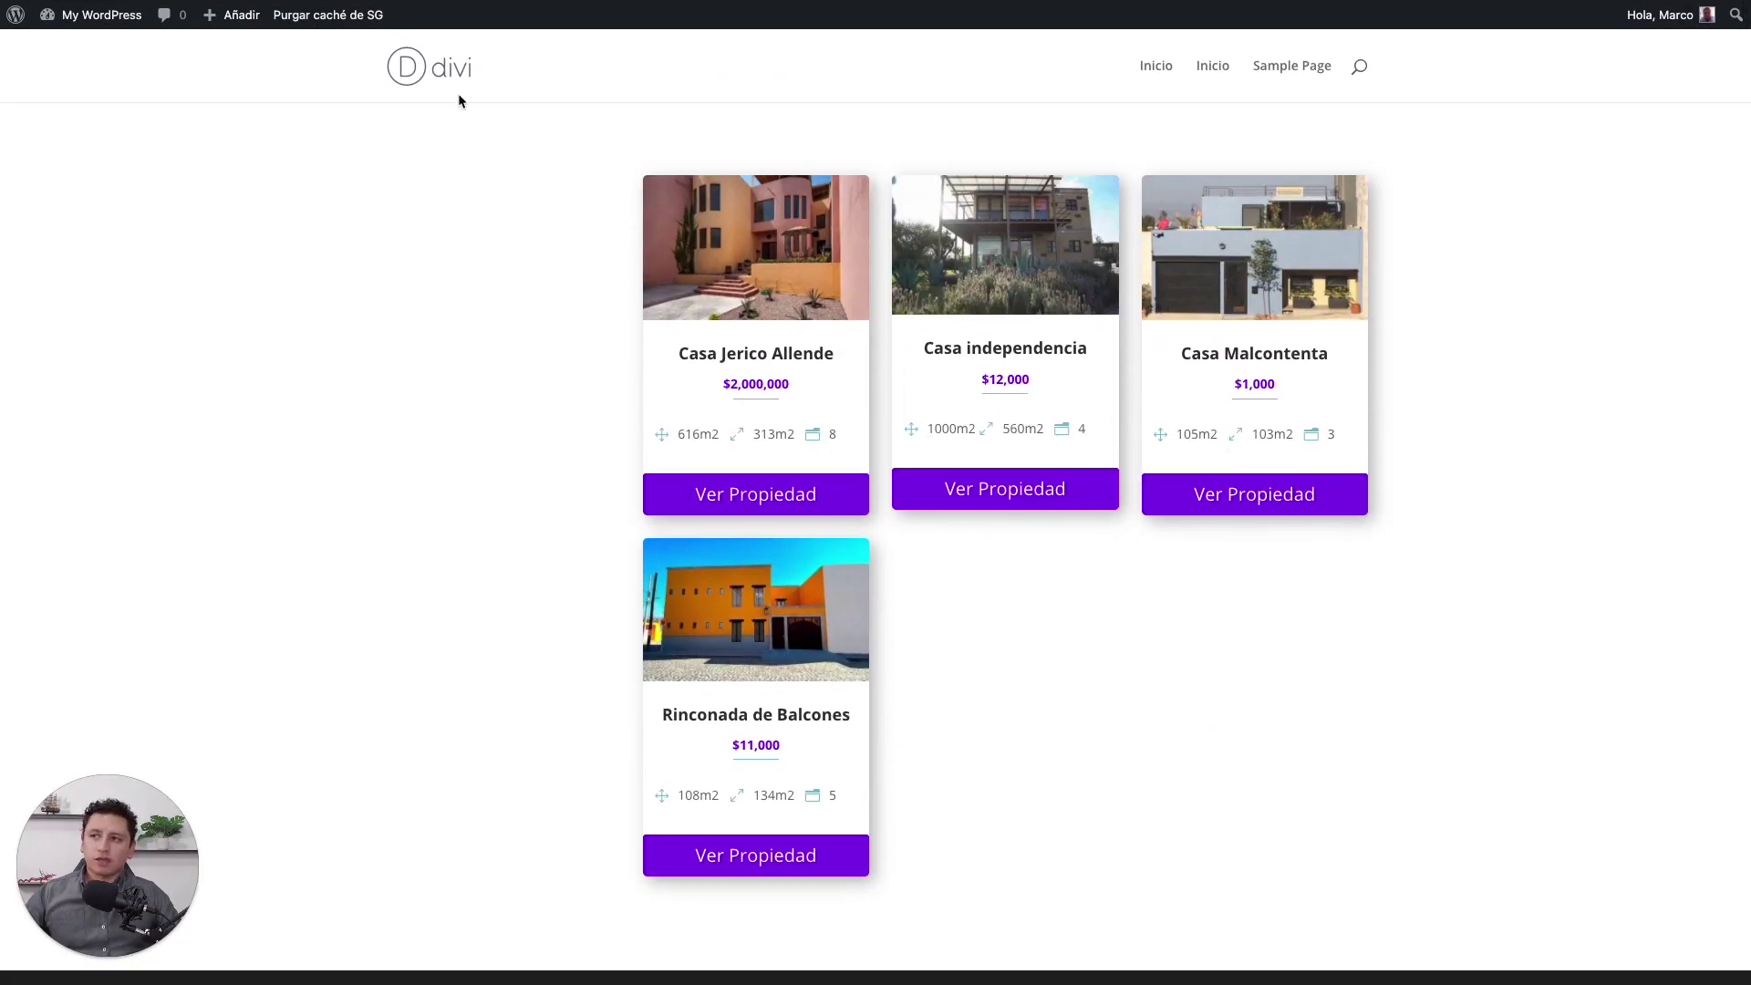
Search the site for properties with Tipo de Operación Renta
click(442, 66)
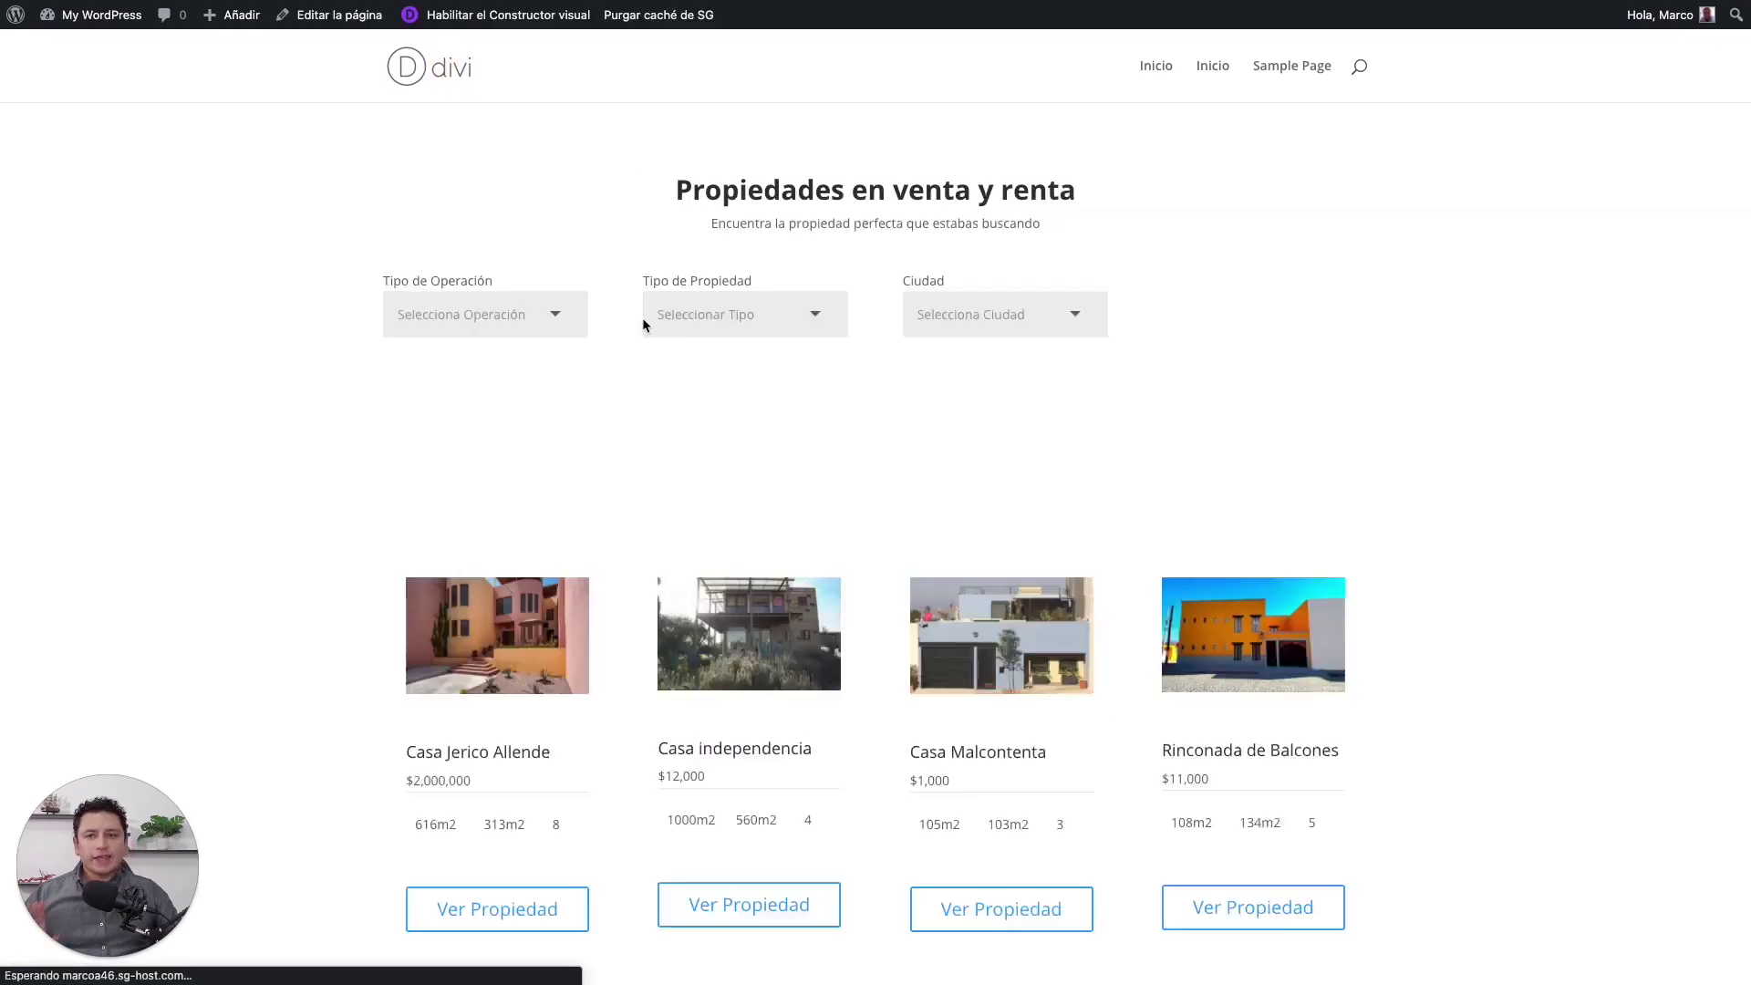
click(492, 330)
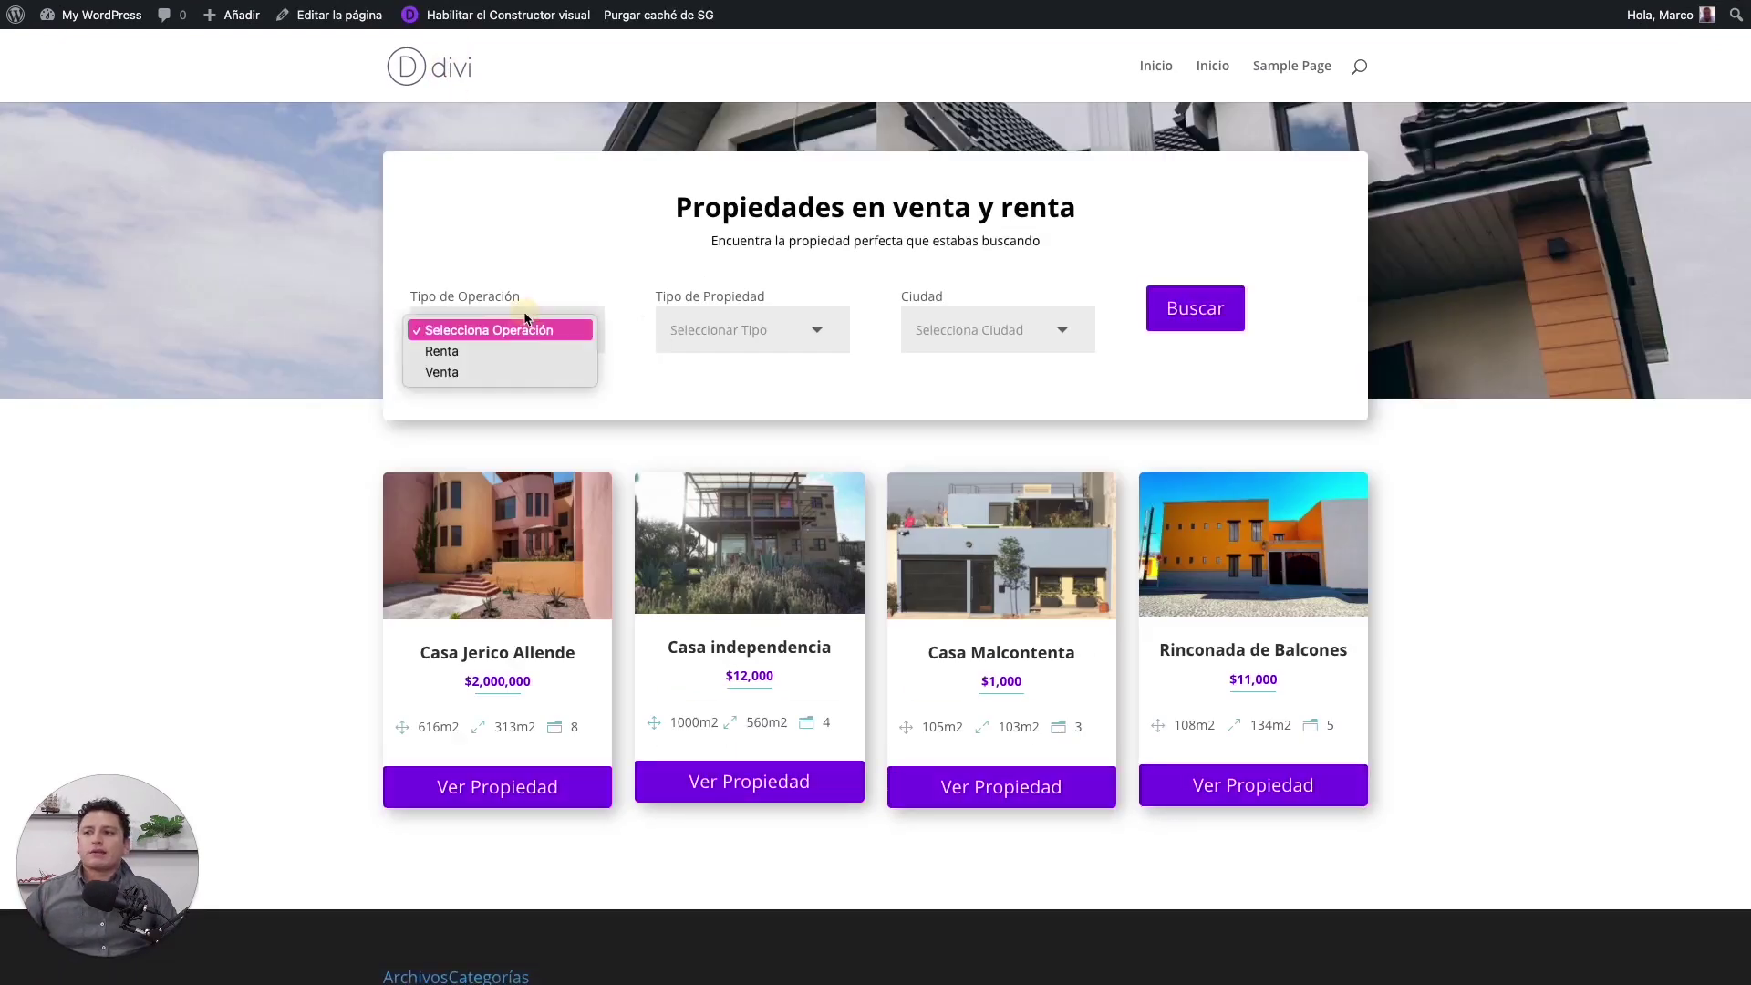
click(484, 352)
click(1202, 306)
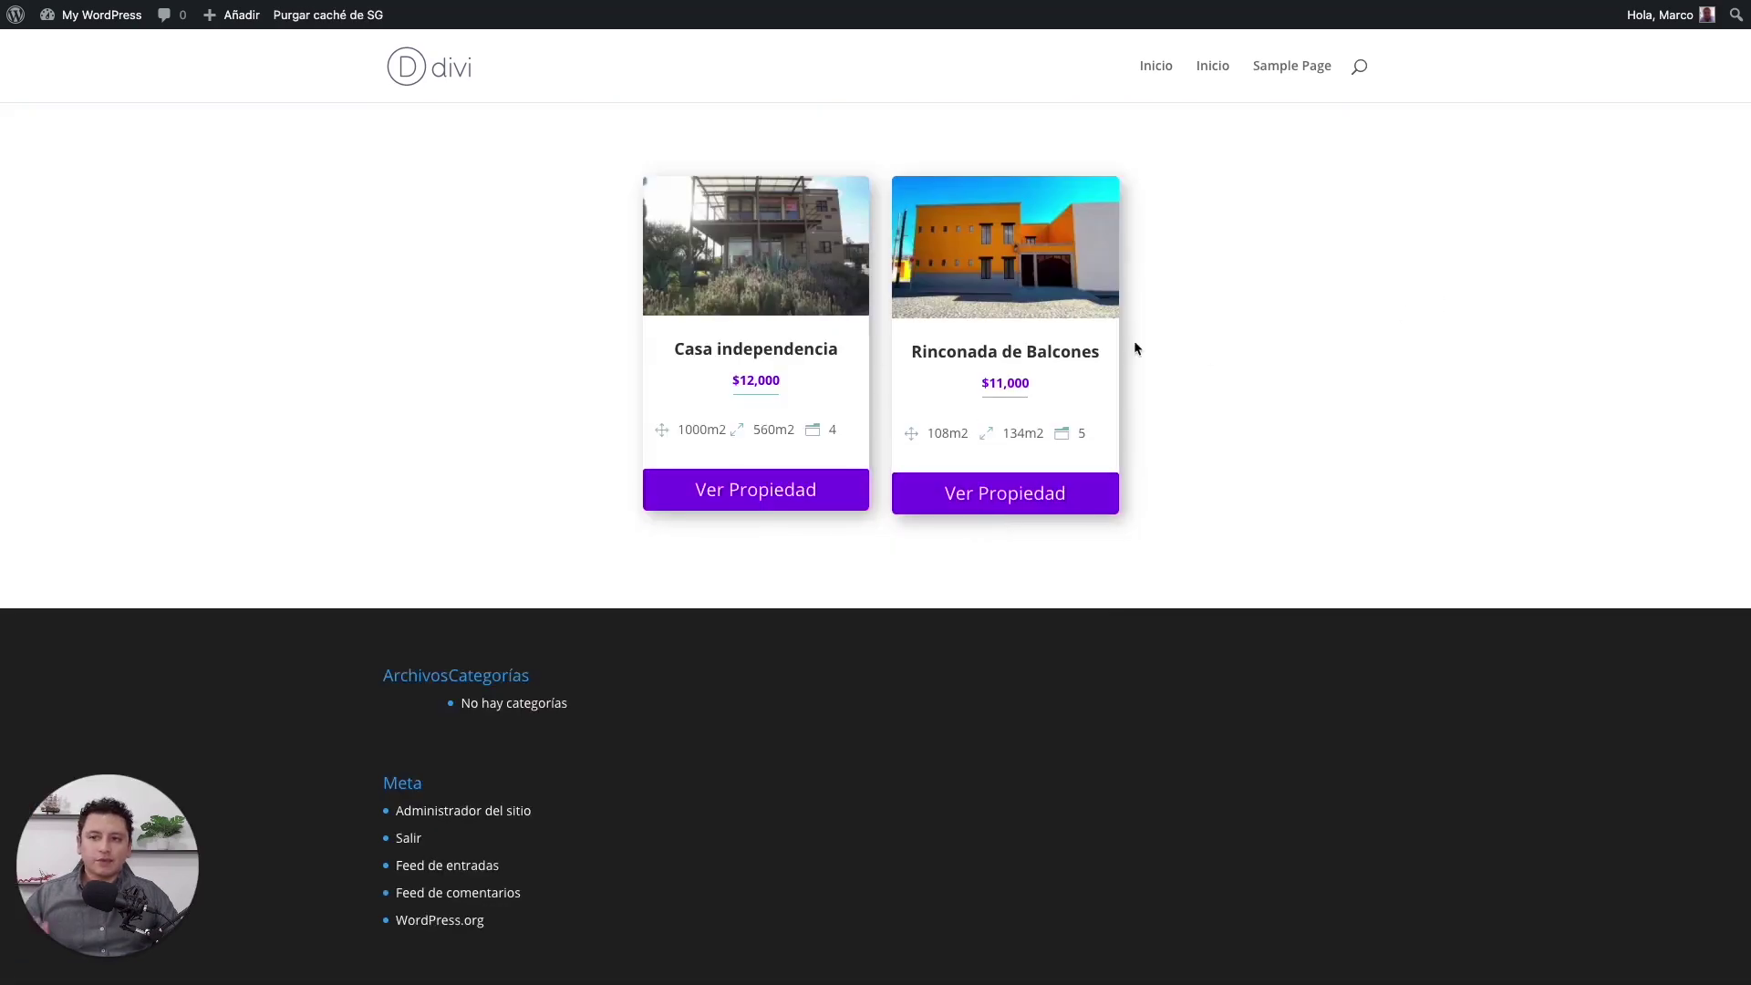
Search for Renta properties in San Miguel de Allende
click(444, 78)
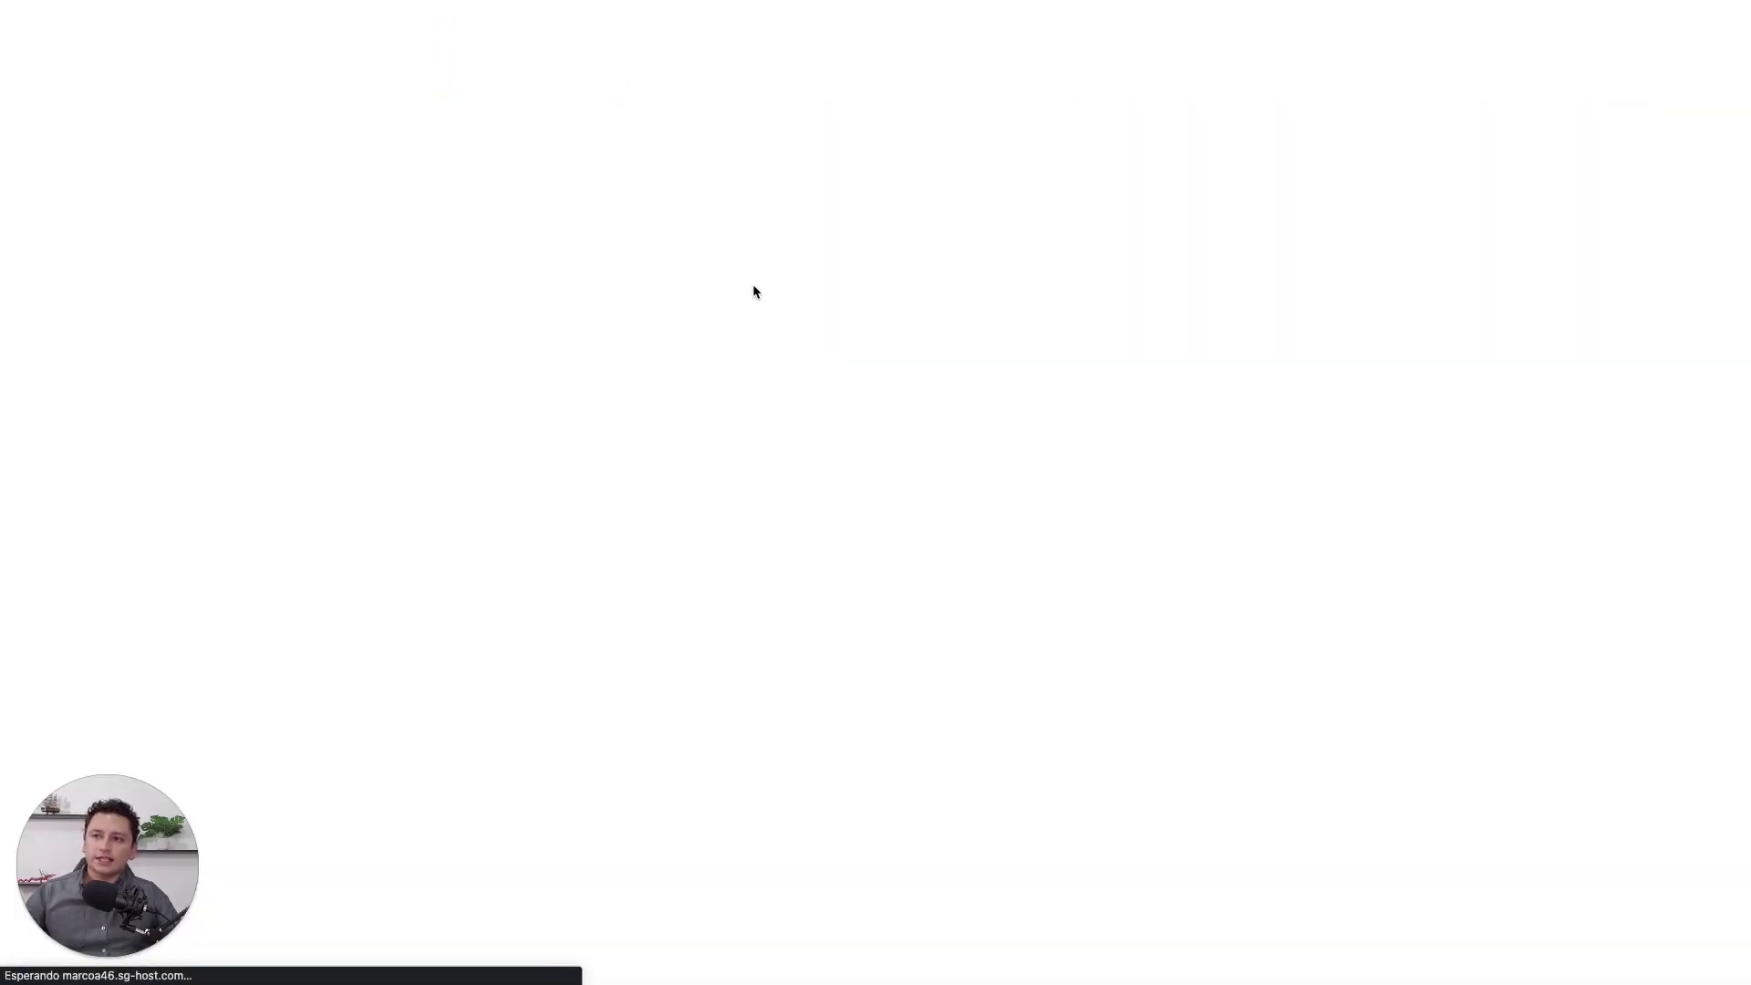
click(543, 326)
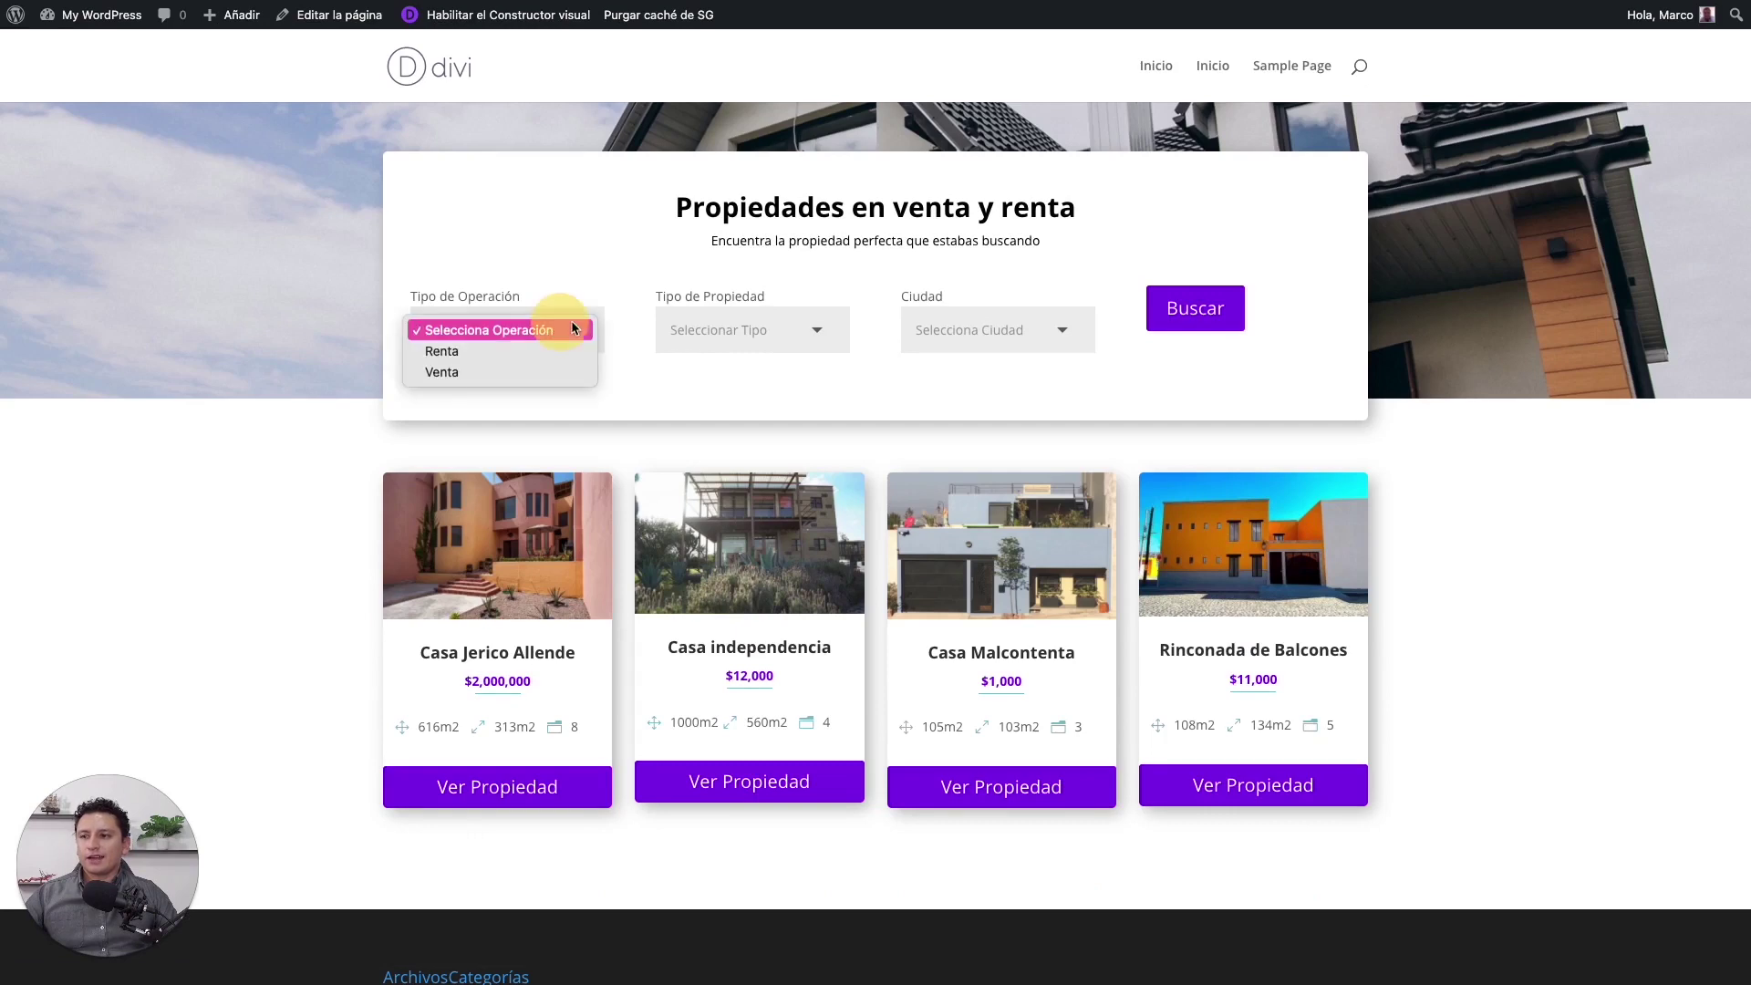
click(538, 356)
click(792, 330)
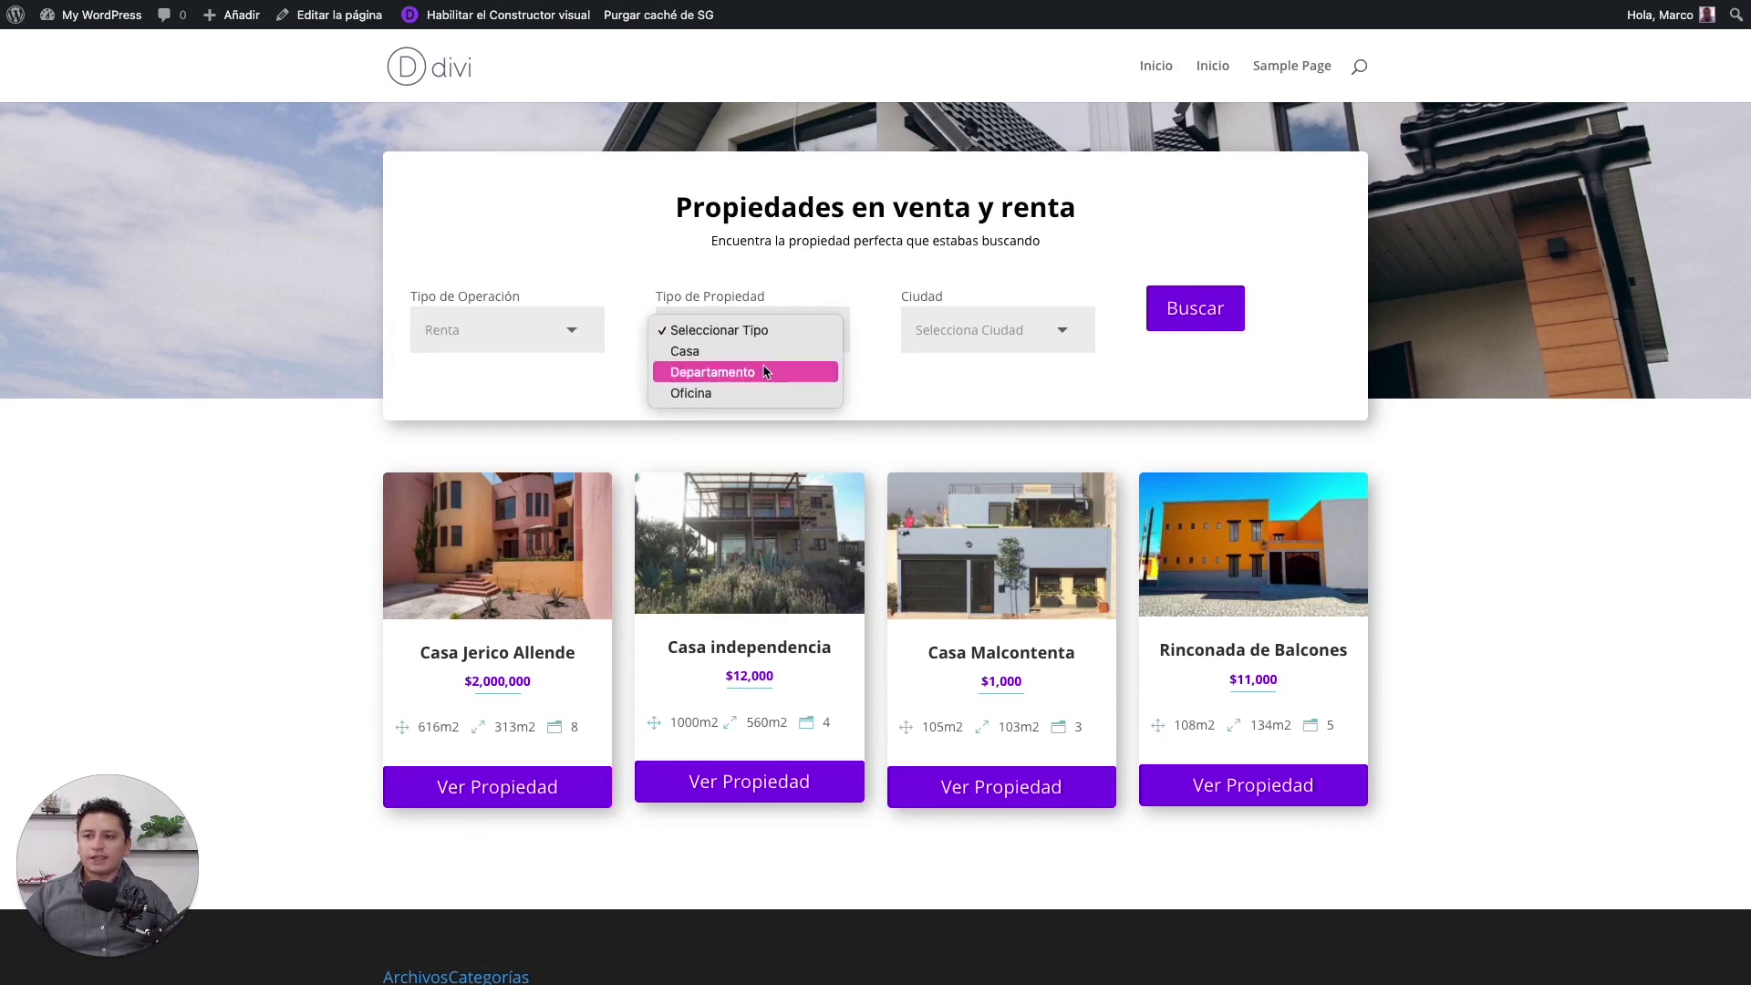
click(891, 372)
click(950, 339)
click(956, 354)
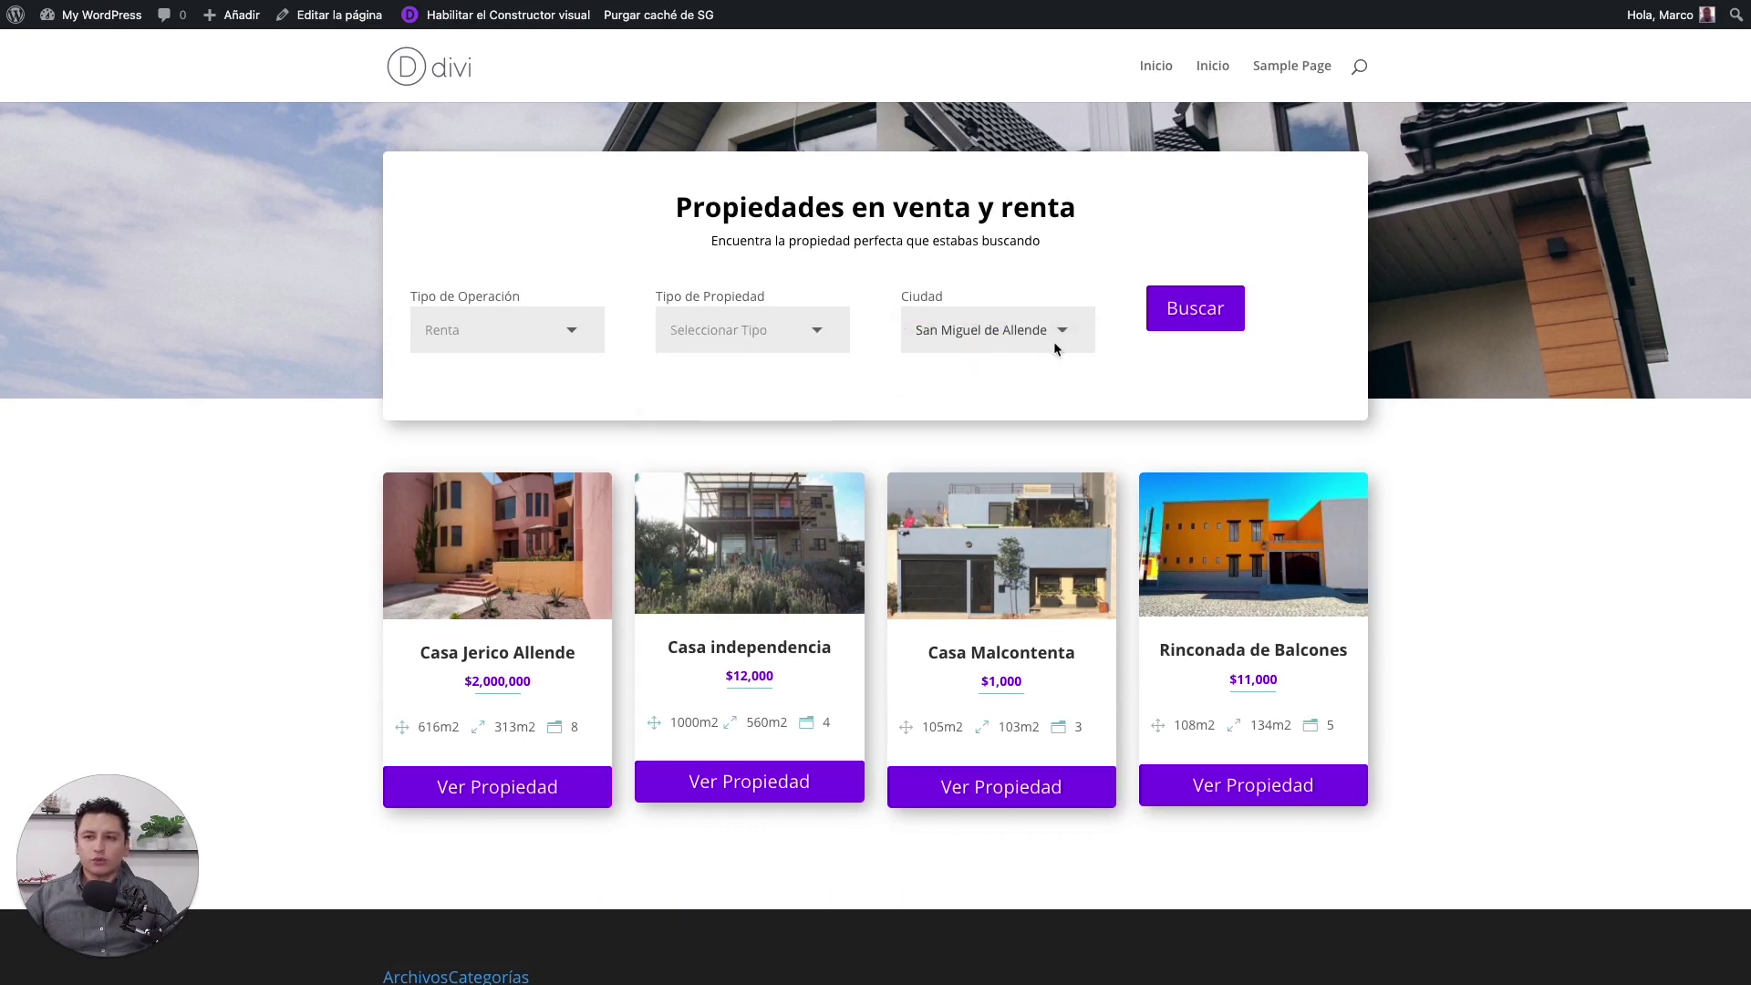
click(1179, 313)
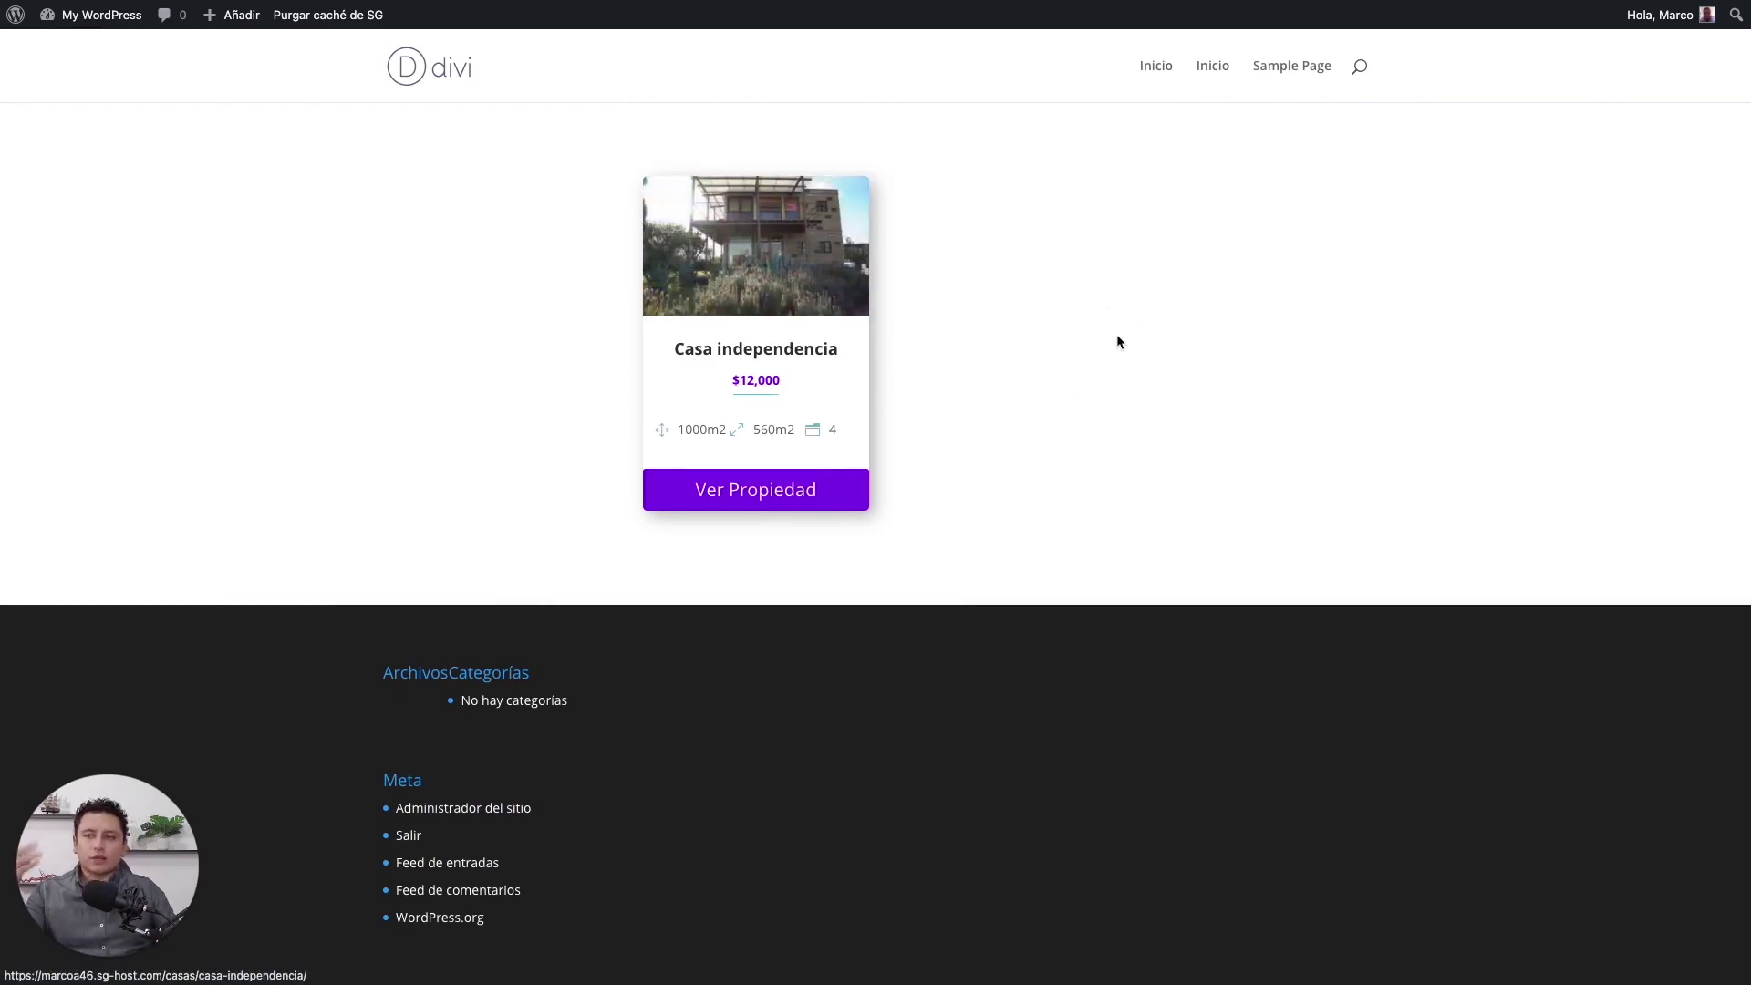
View the Casa independencia property page, then list all properties with an unfiltered search
click(788, 504)
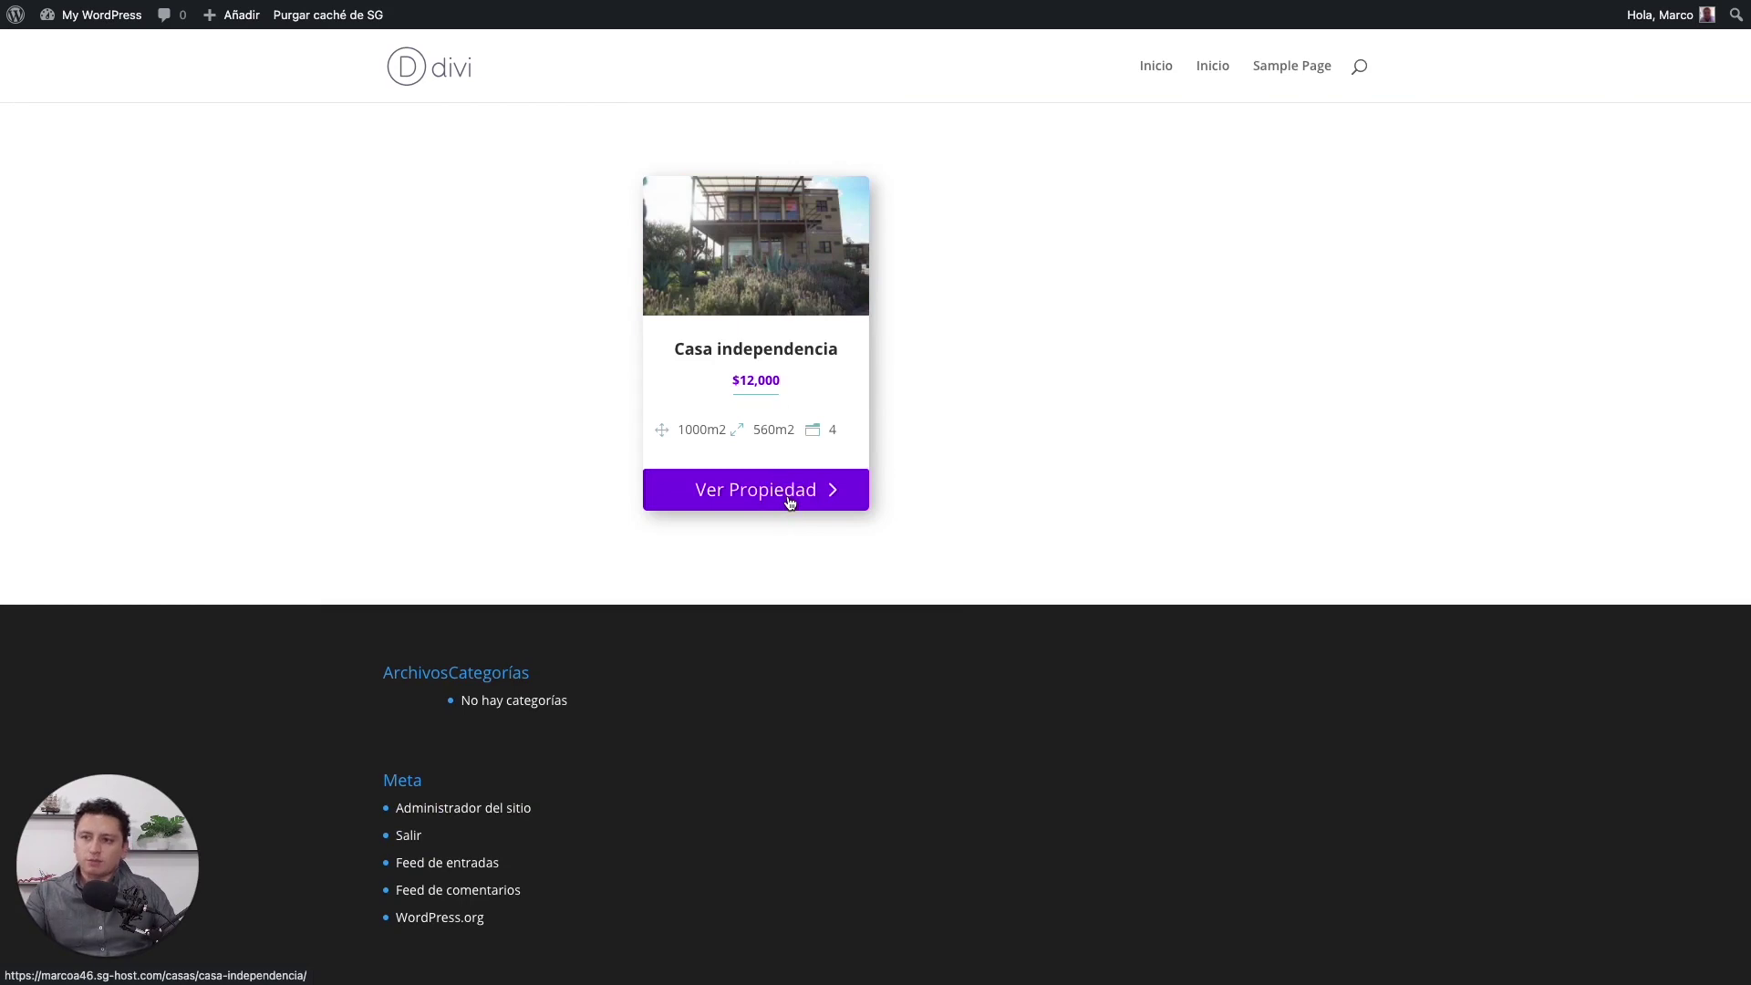
scroll(790, 503, down, 15)
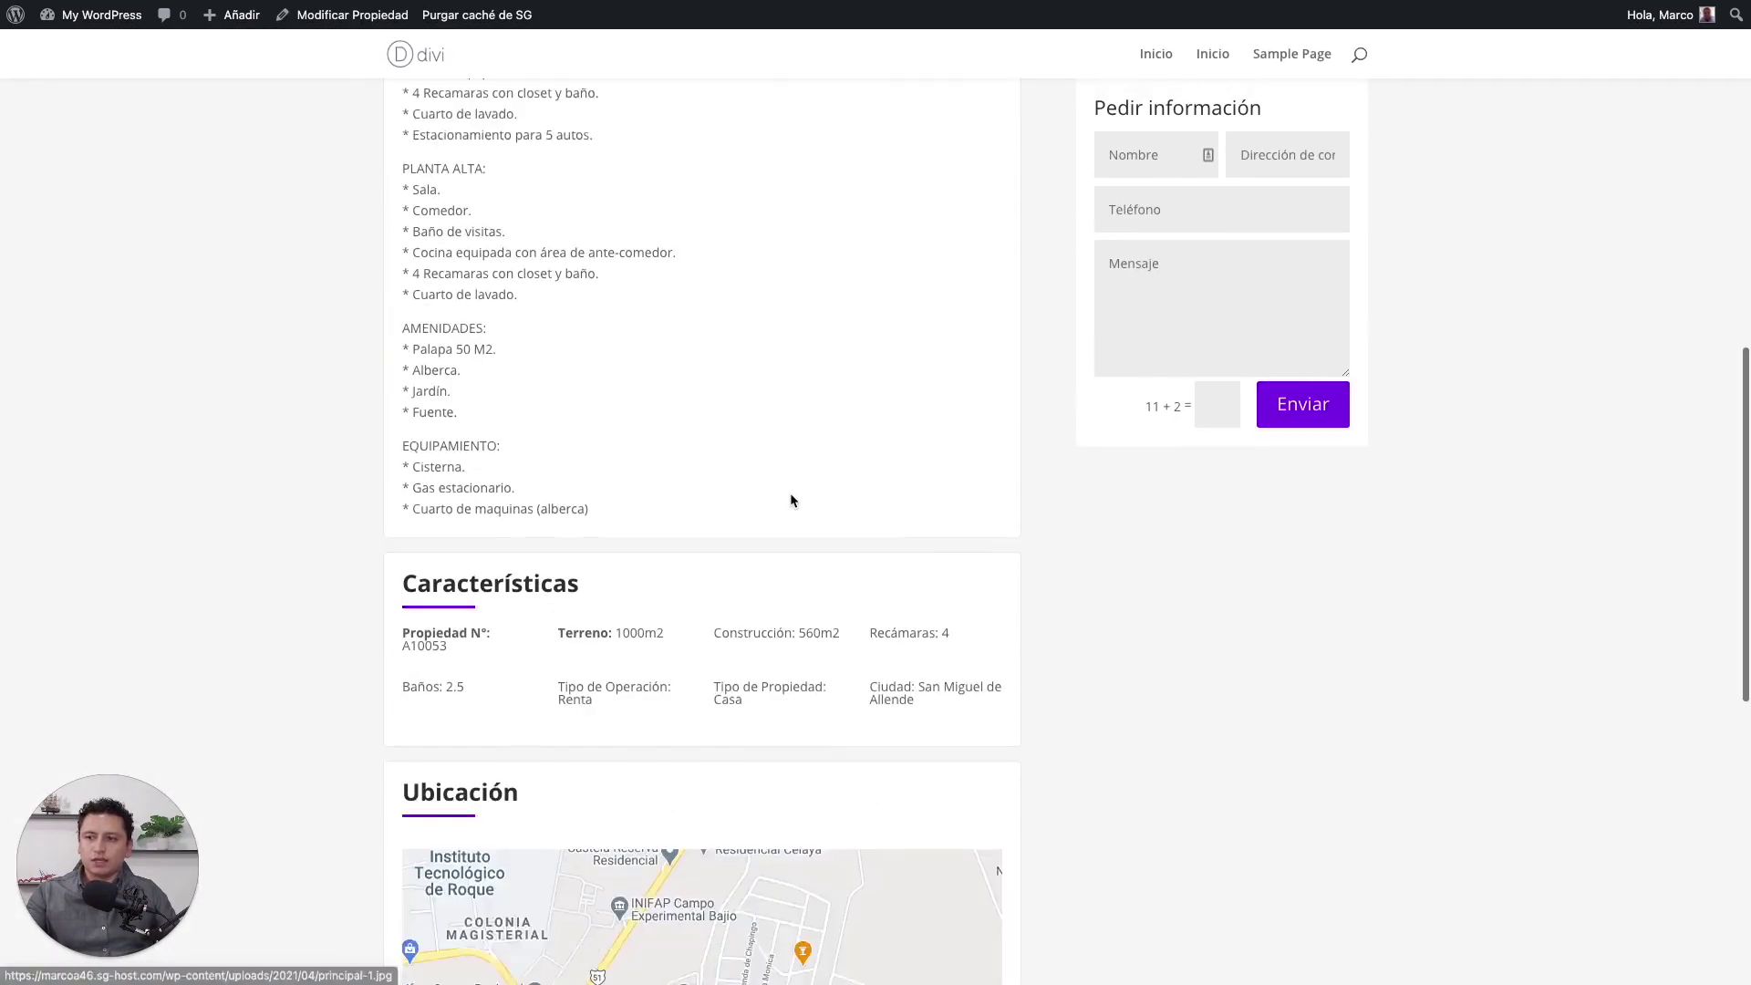
scroll(631, 352, up, 15)
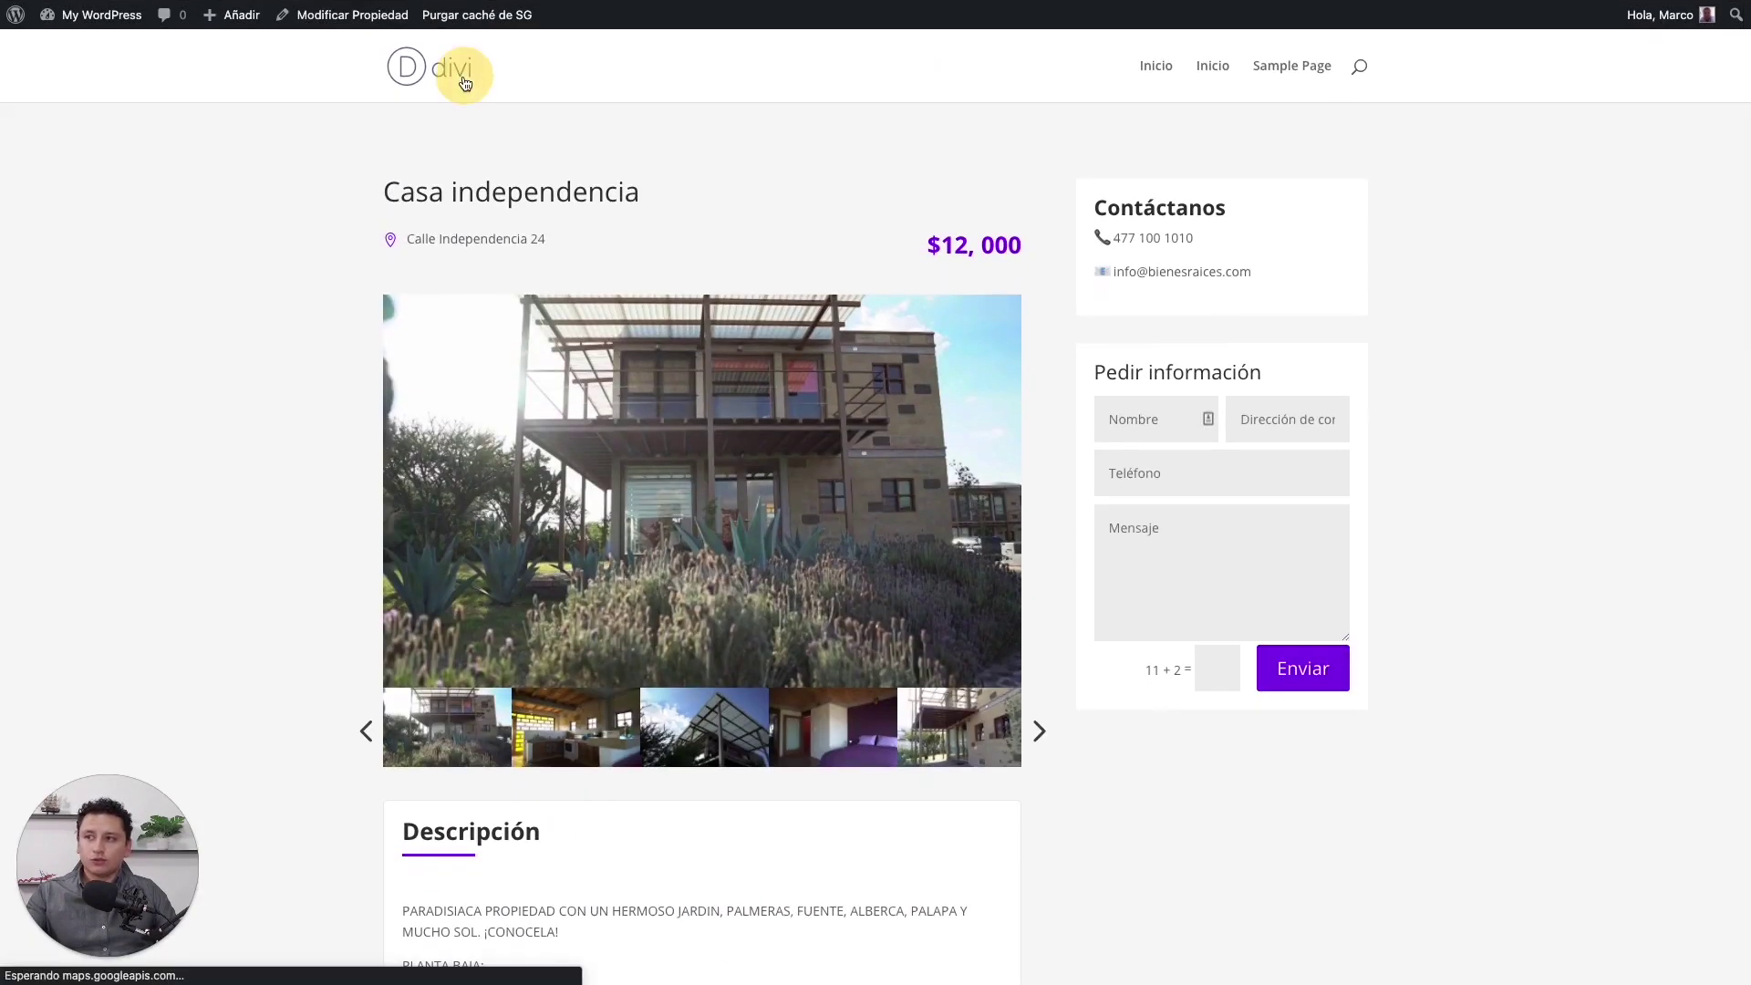
click(462, 70)
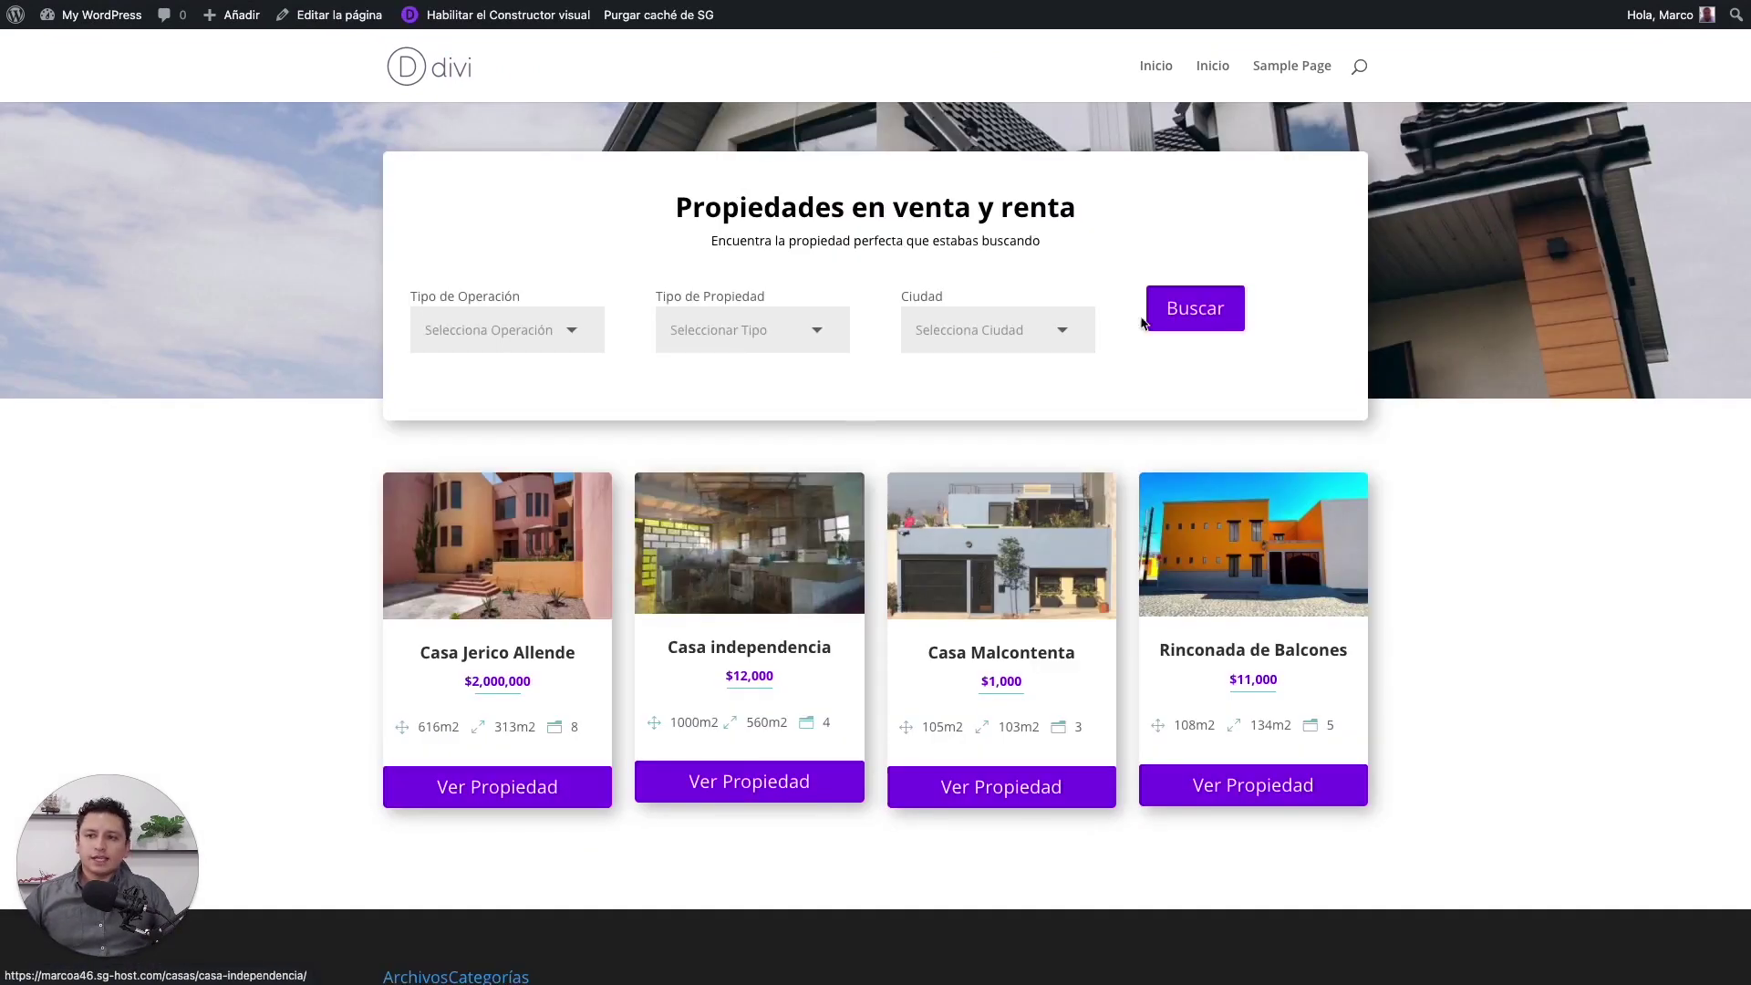
click(1195, 309)
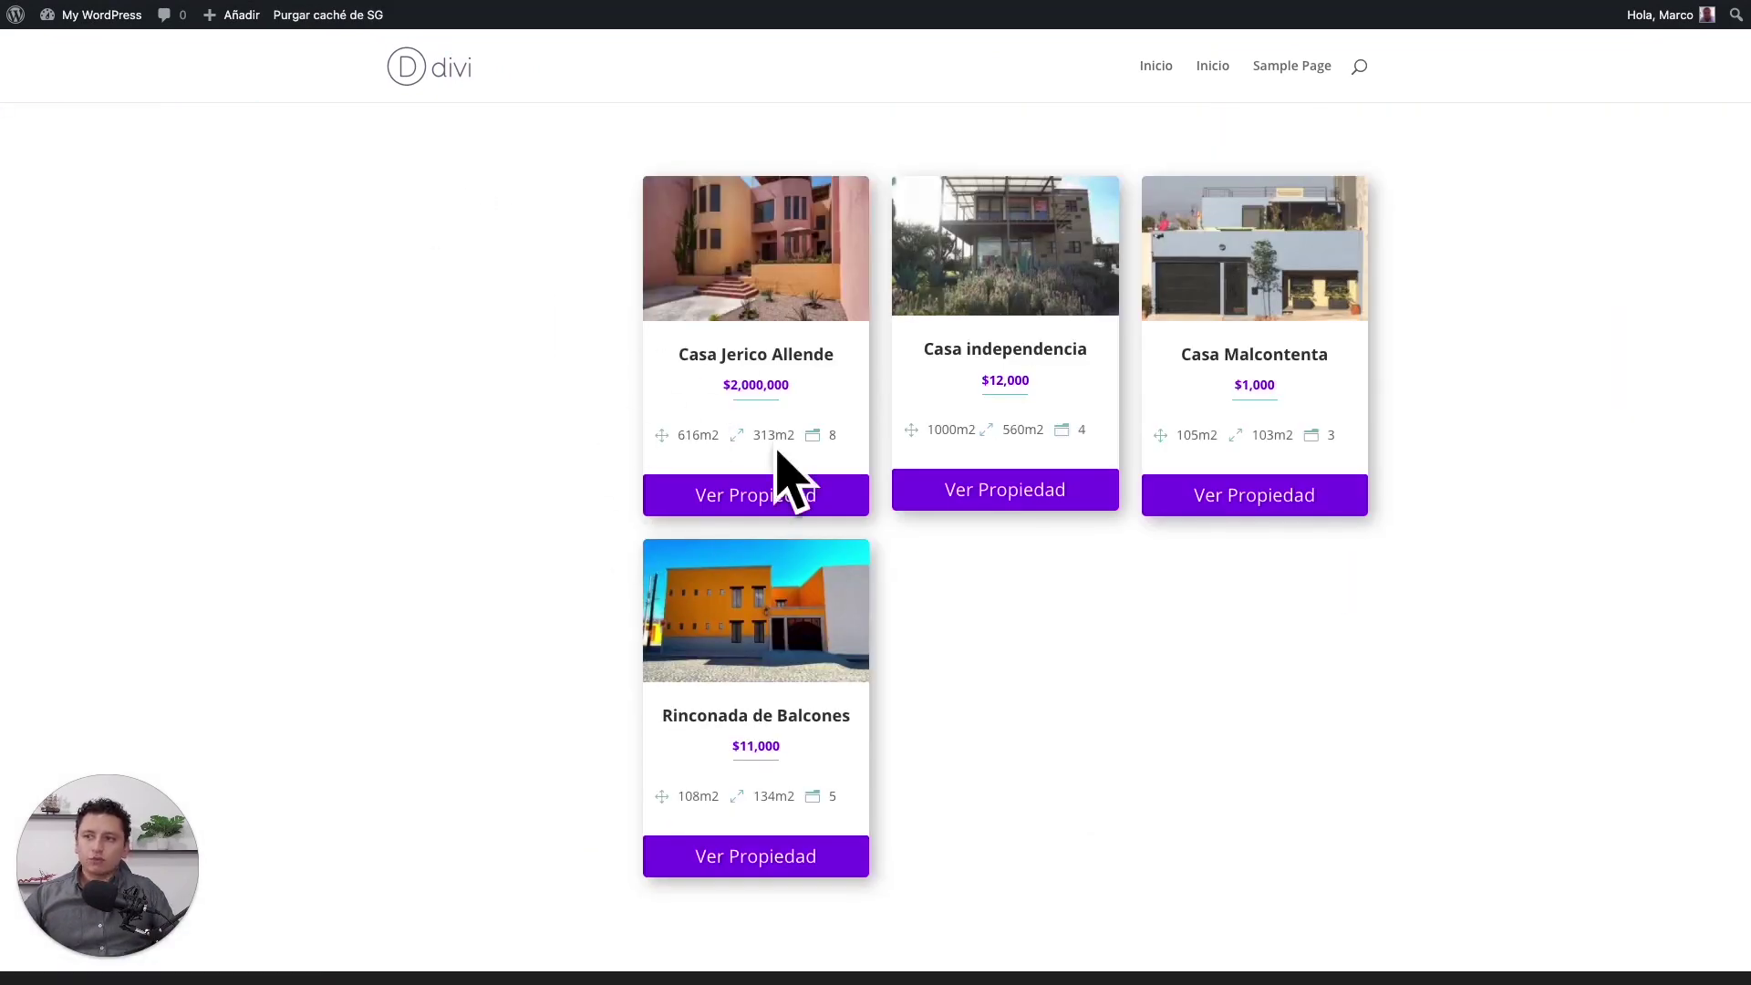
click(404, 64)
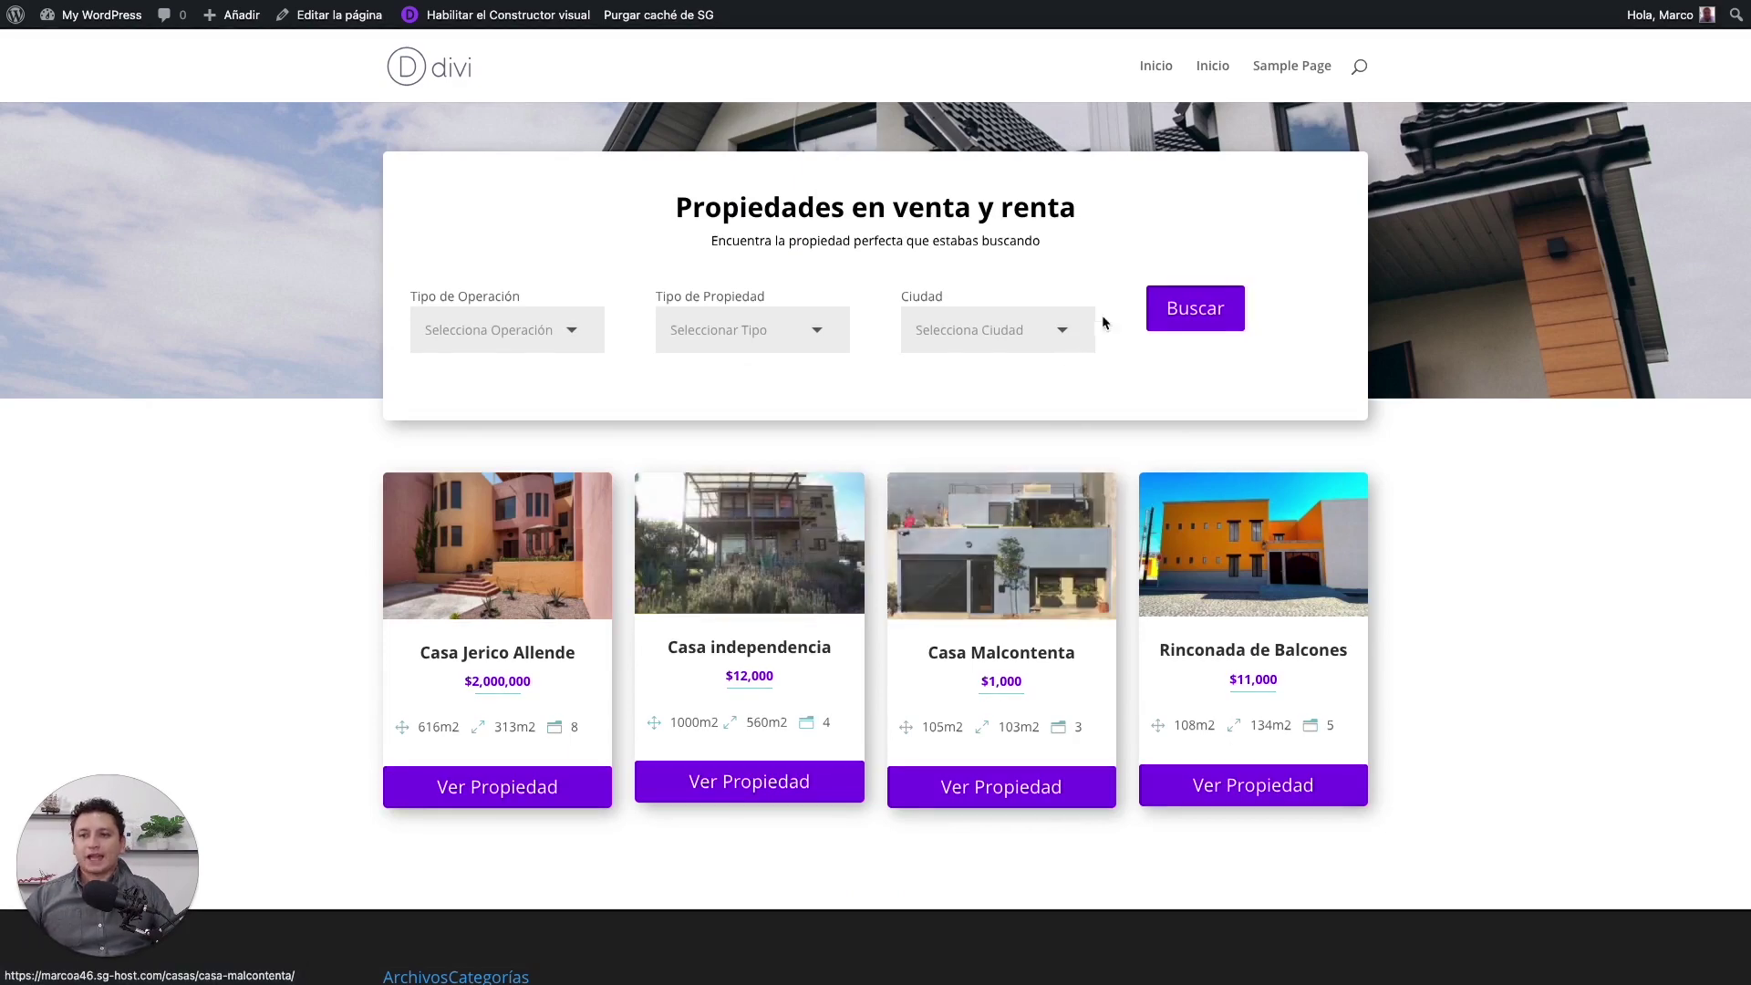
click(1161, 304)
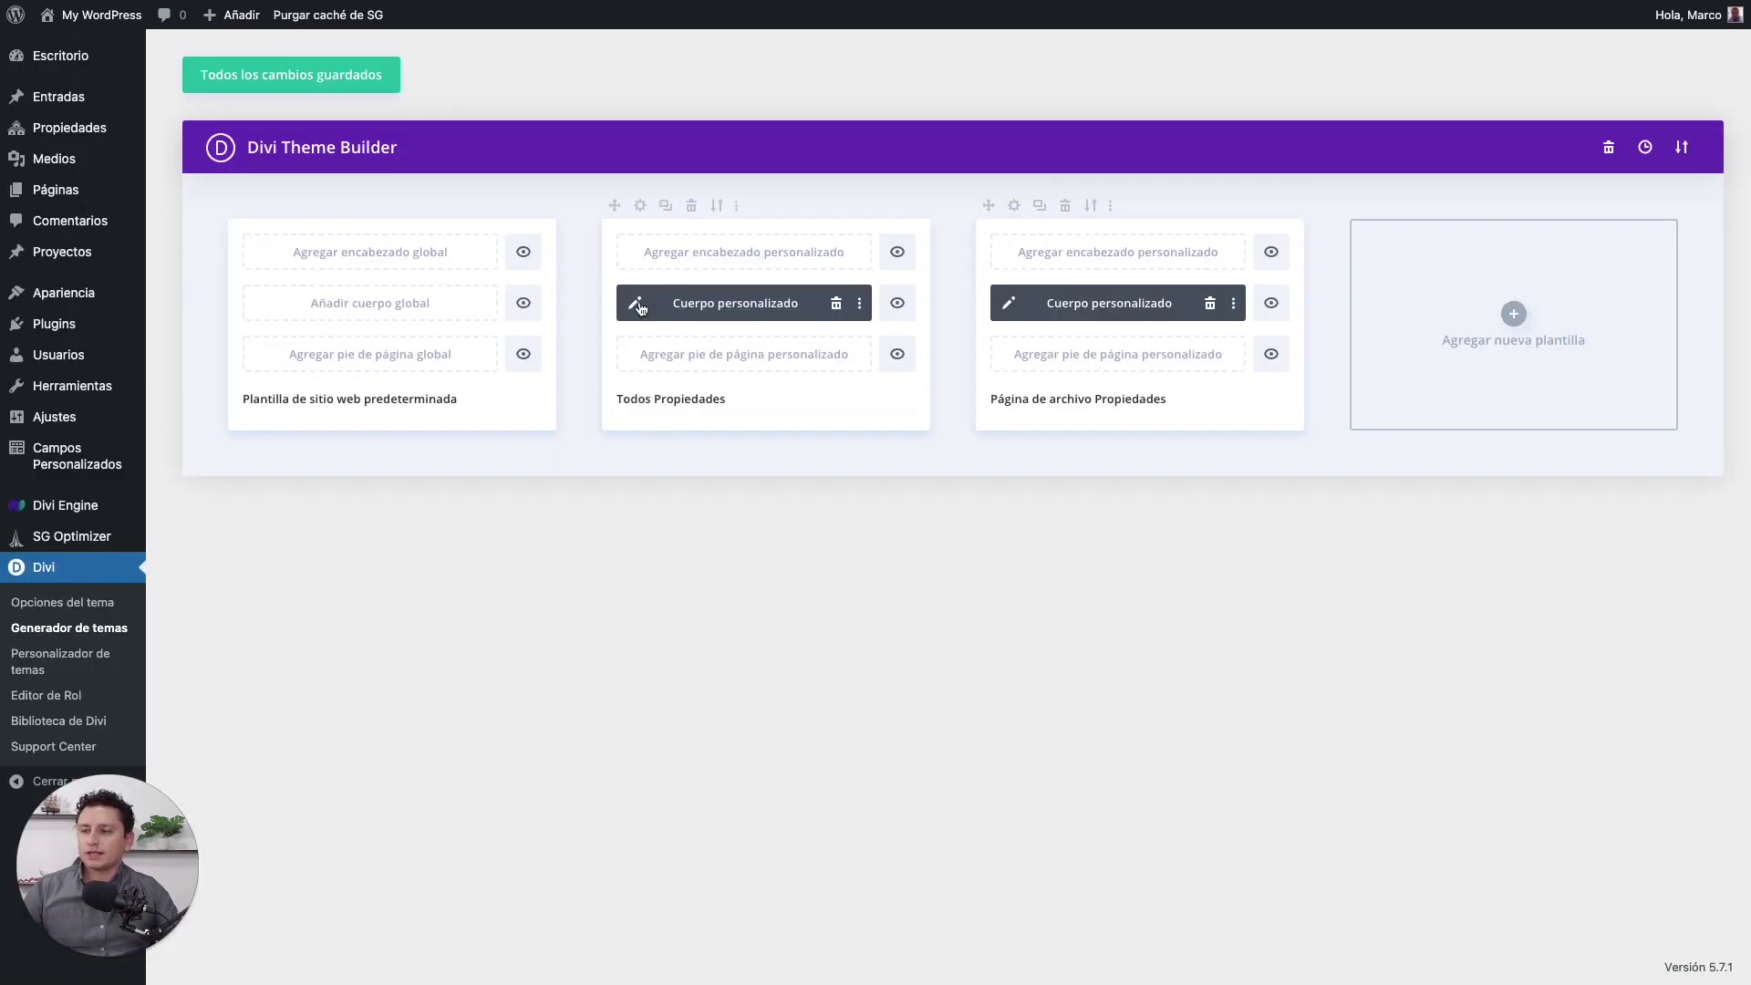
Look at the Todos Propiedades body layout, then open Loop Propiedades from the Divi Library for editing
click(637, 304)
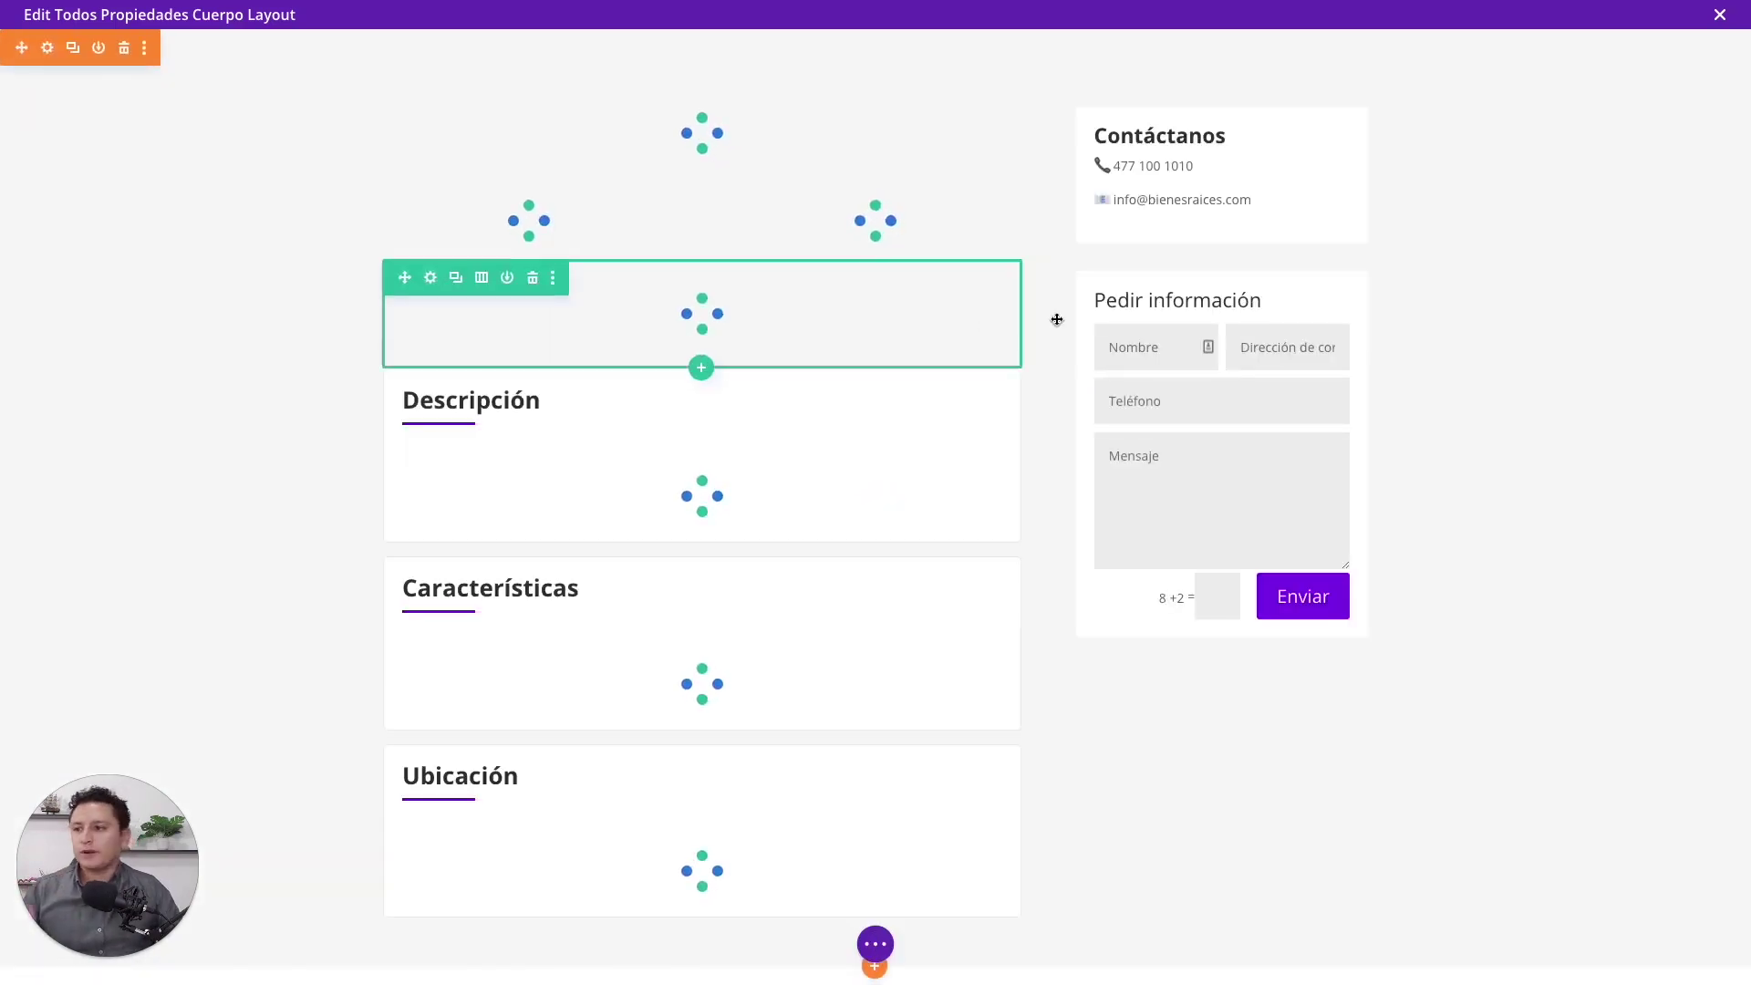
click(1720, 16)
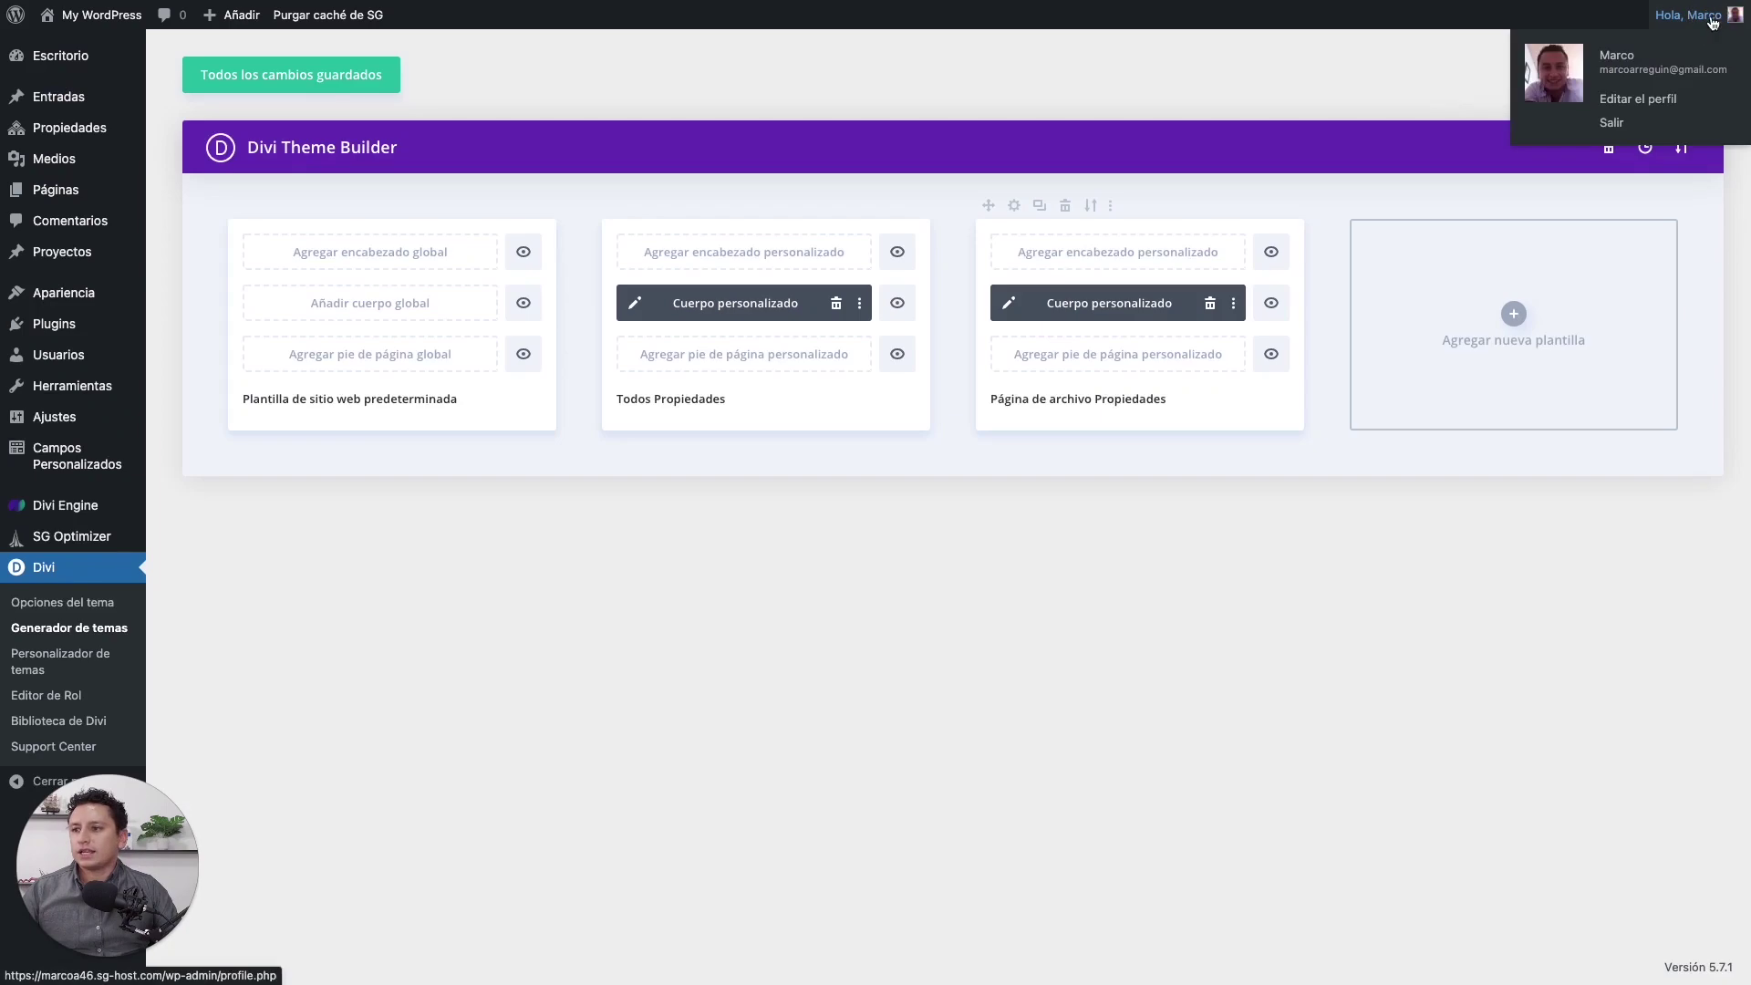
click(60, 719)
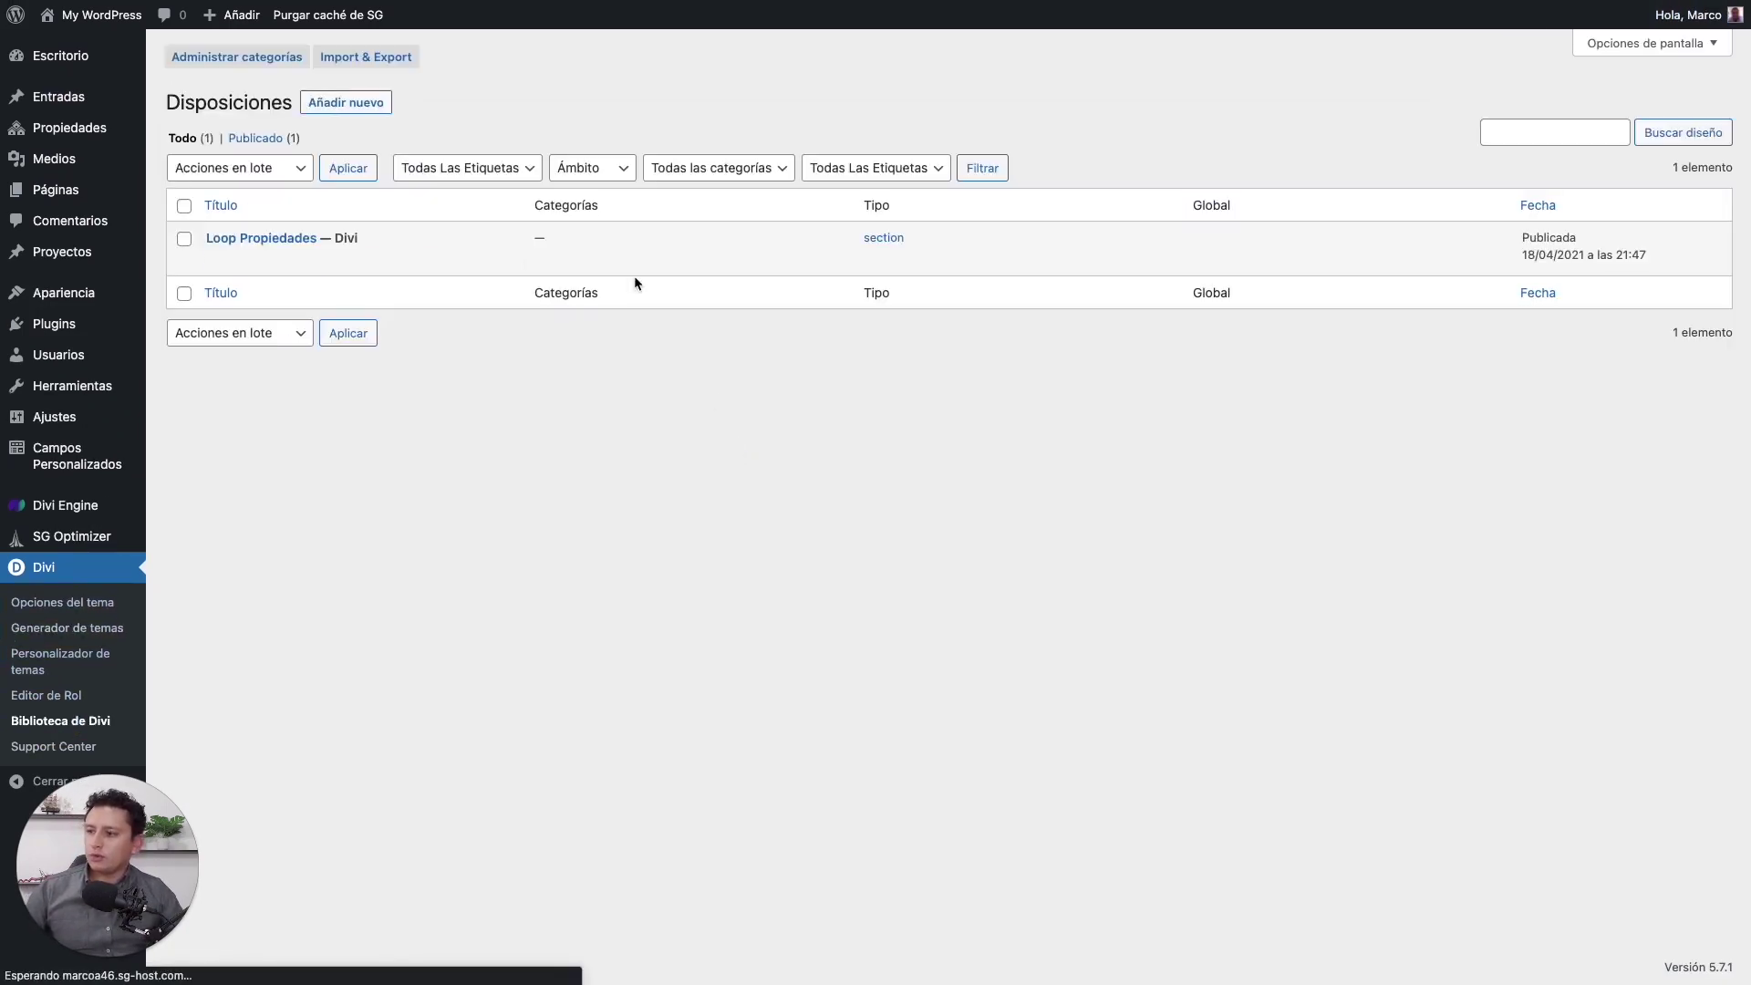
click(228, 261)
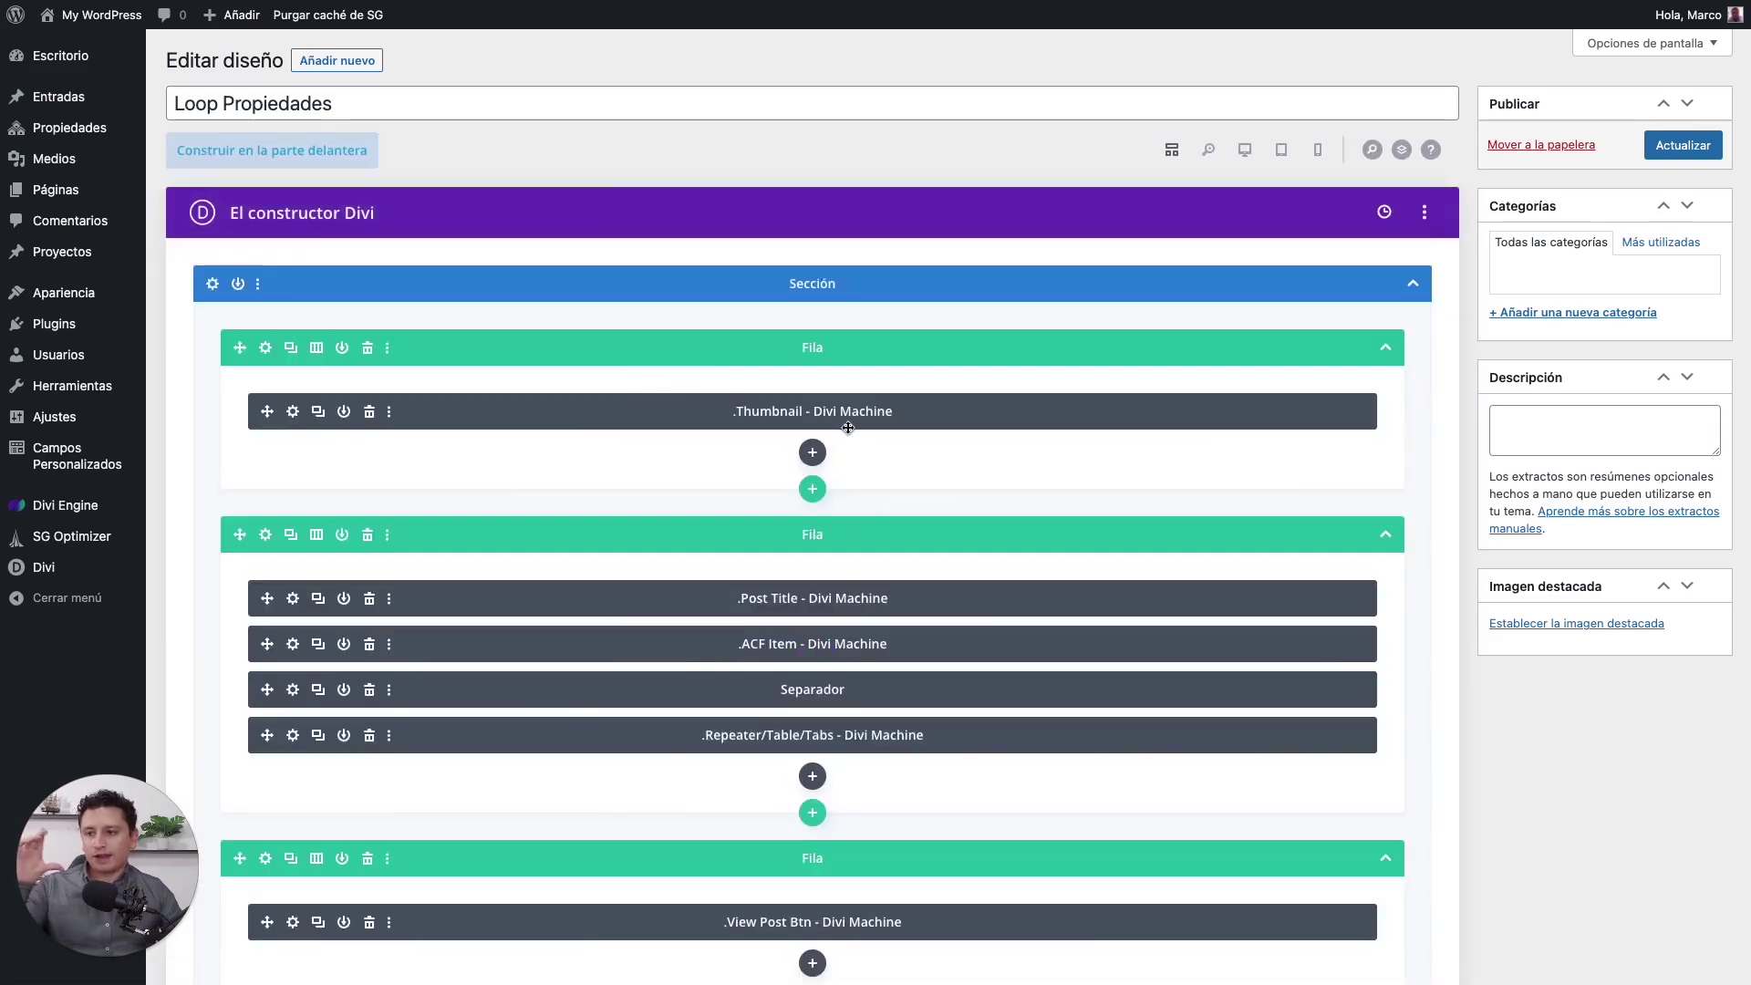
Add an ACF Item labelled 'Tipo de' under the thumbnail, bound to Tipo de Operación, label hidden
click(812, 453)
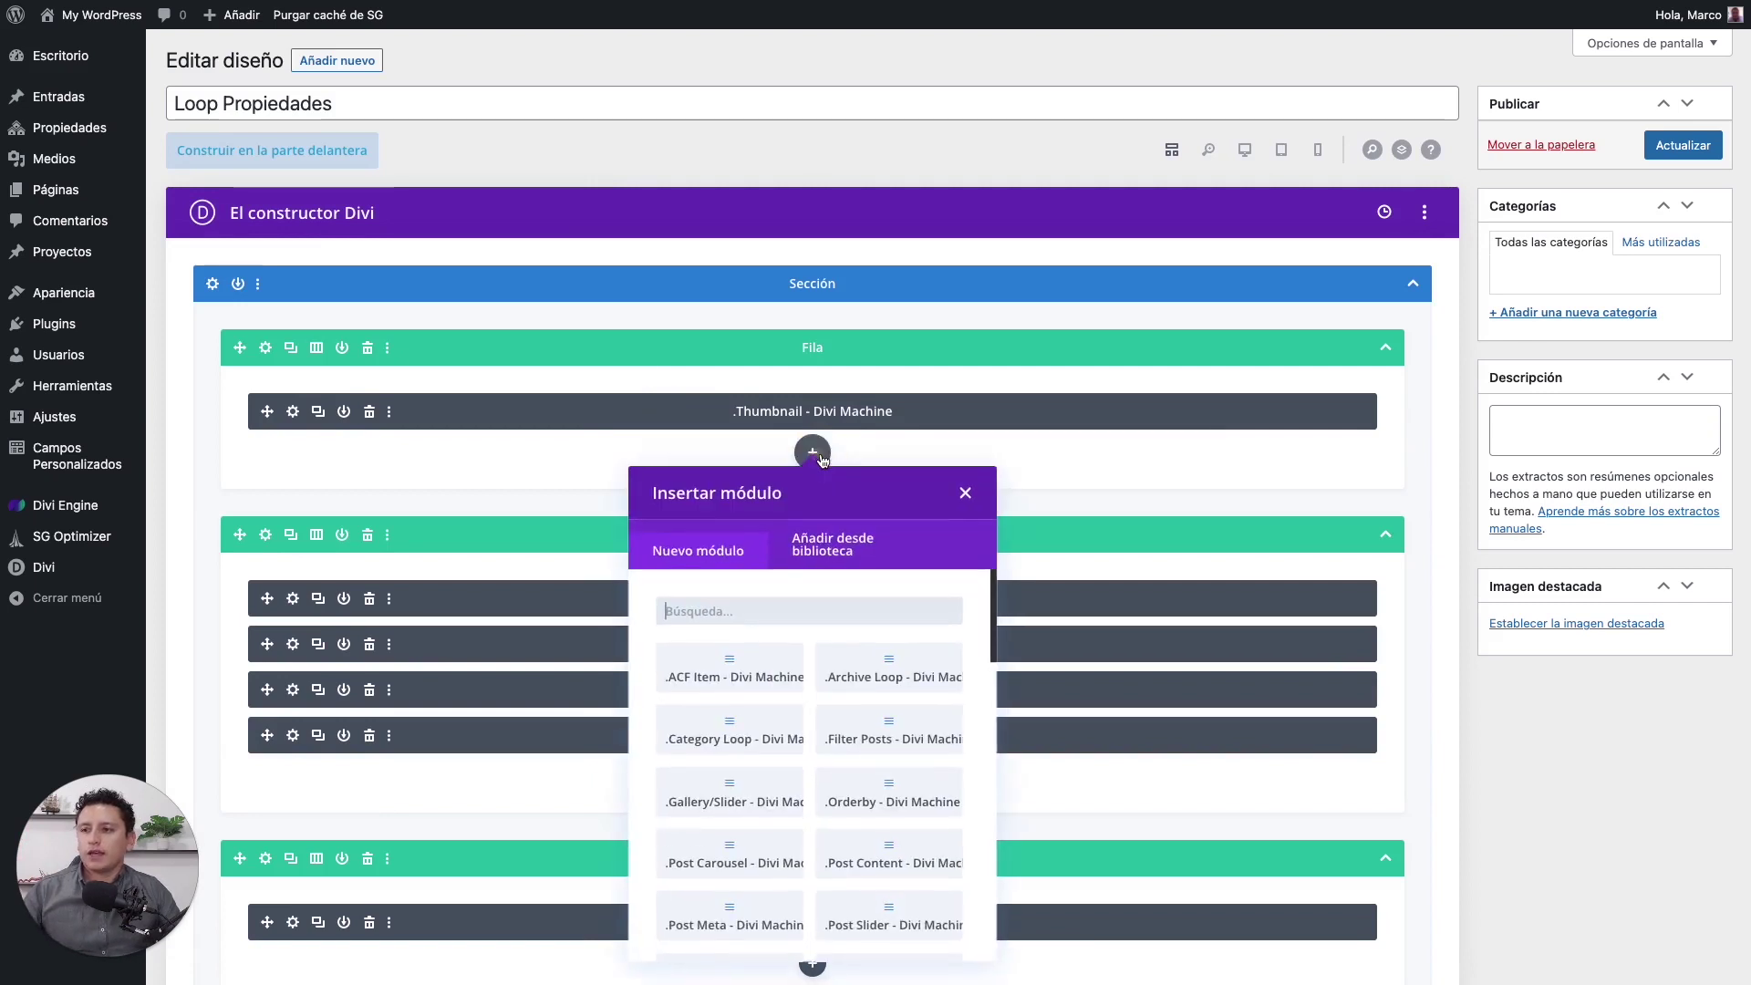
click(758, 675)
click(1127, 529)
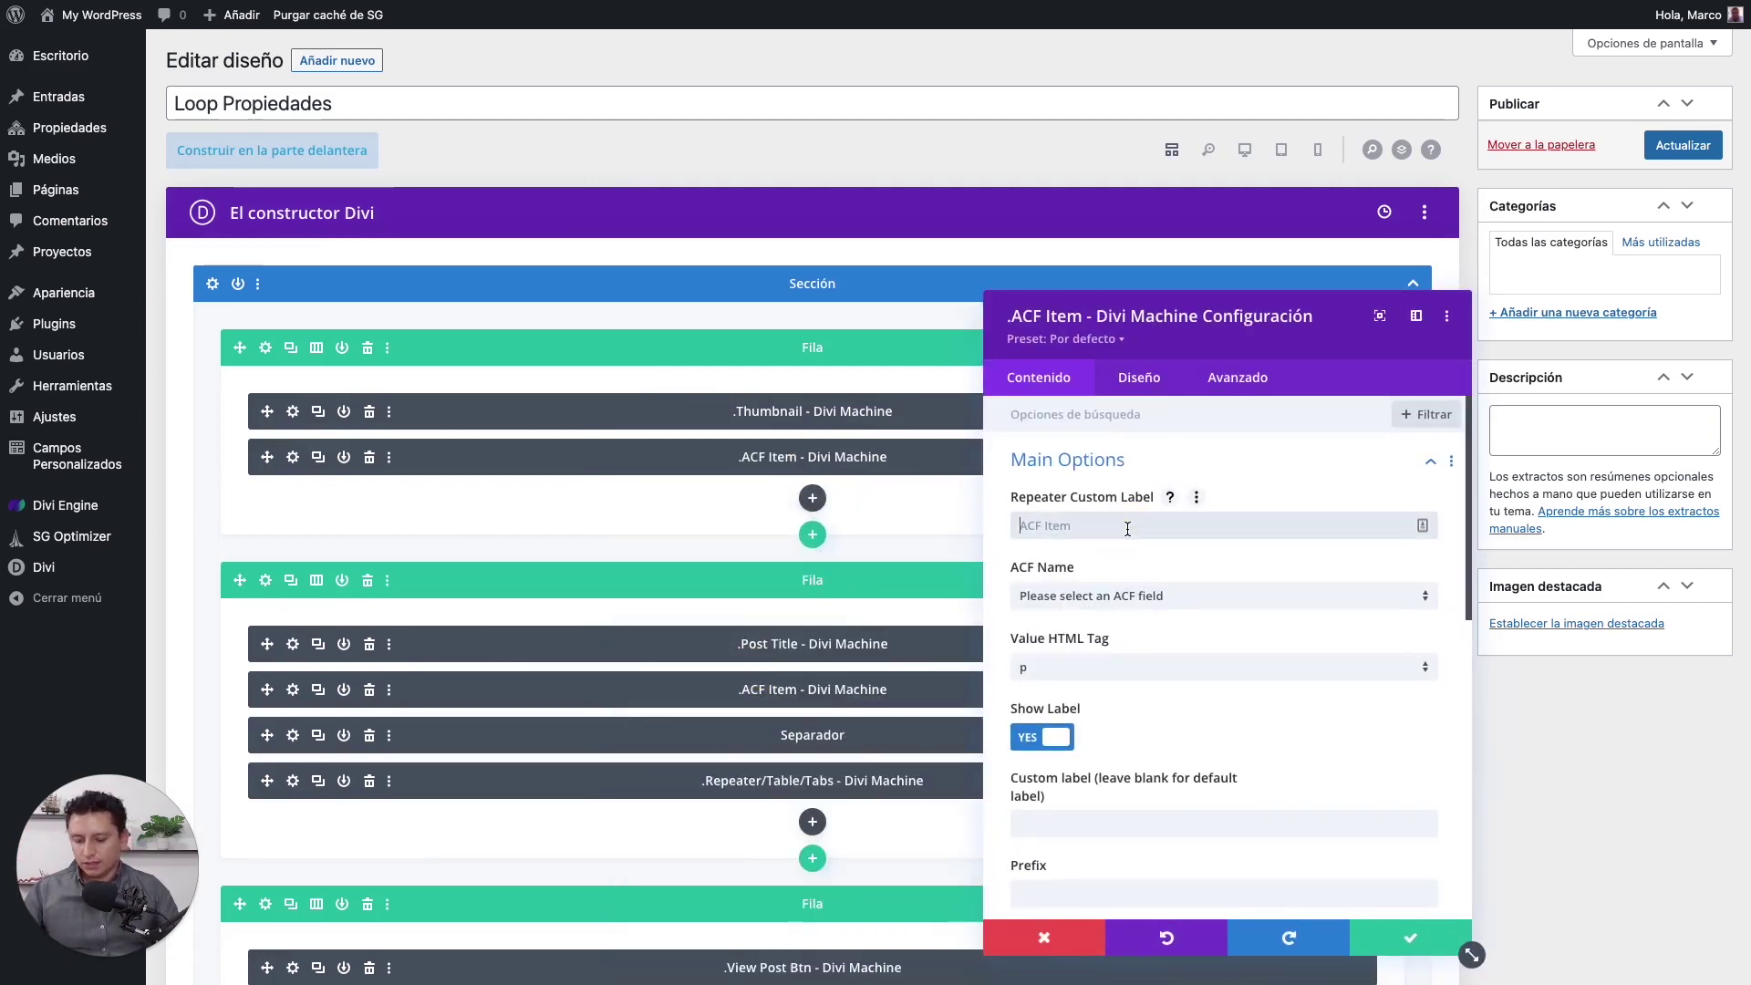
text(Tipo de Operación)
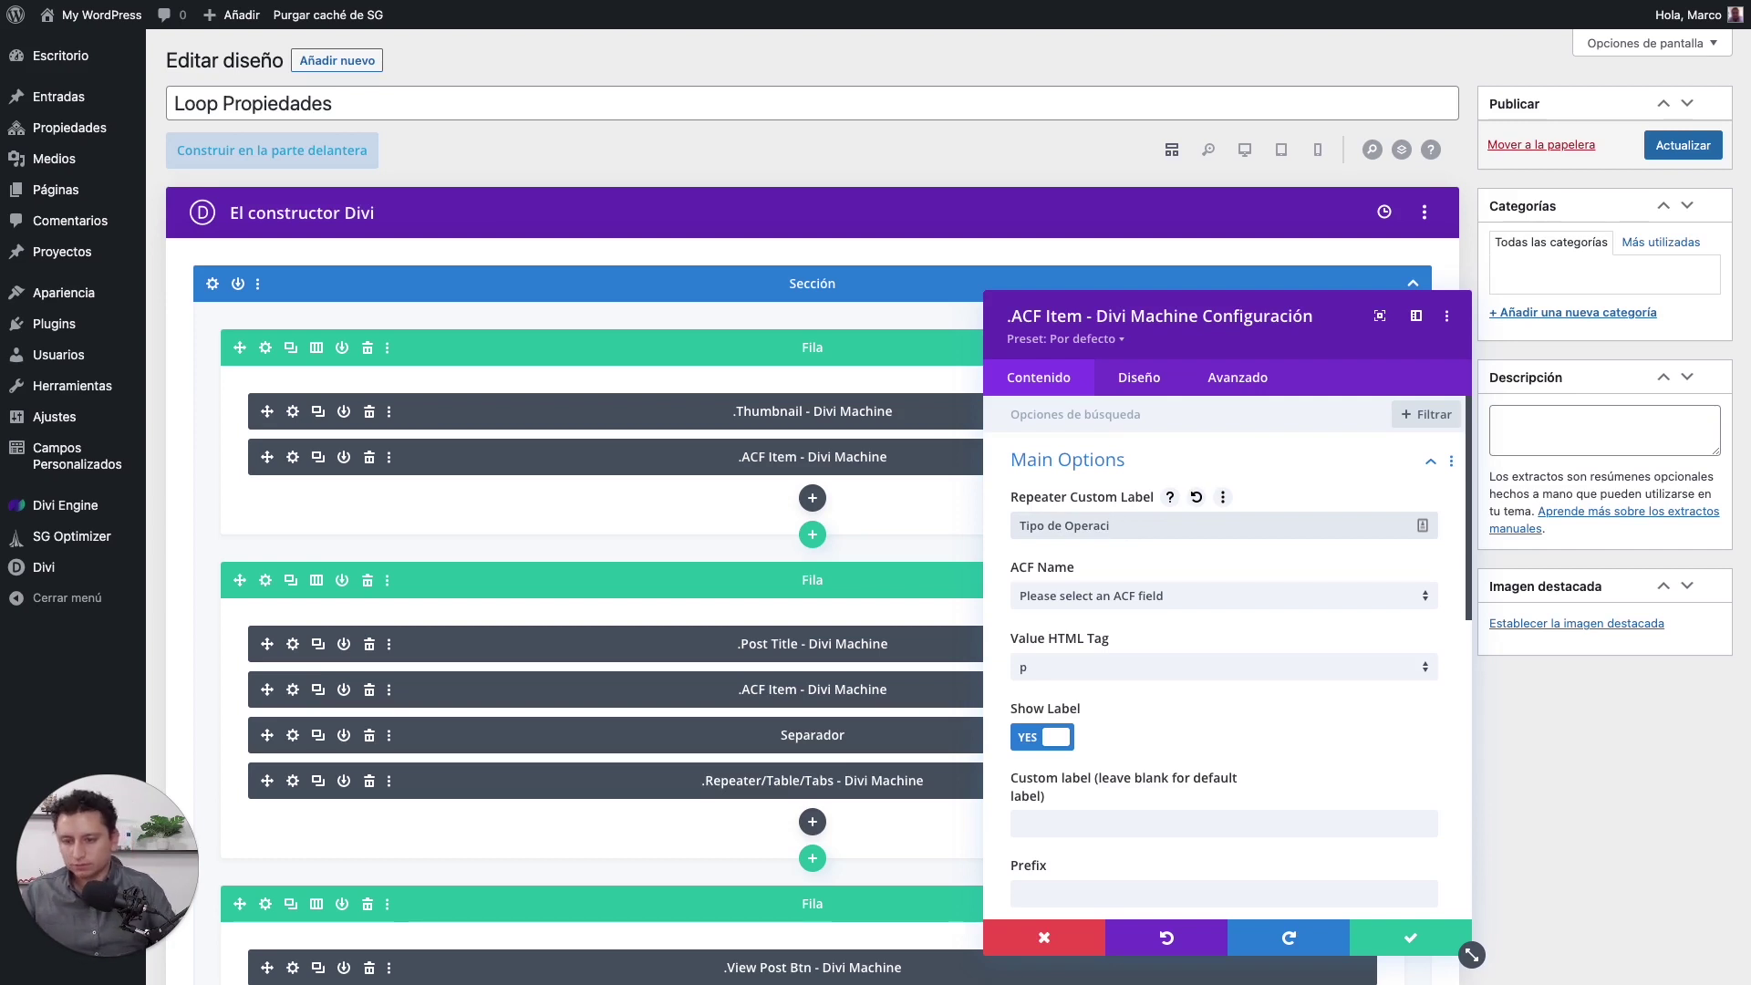
click(1116, 595)
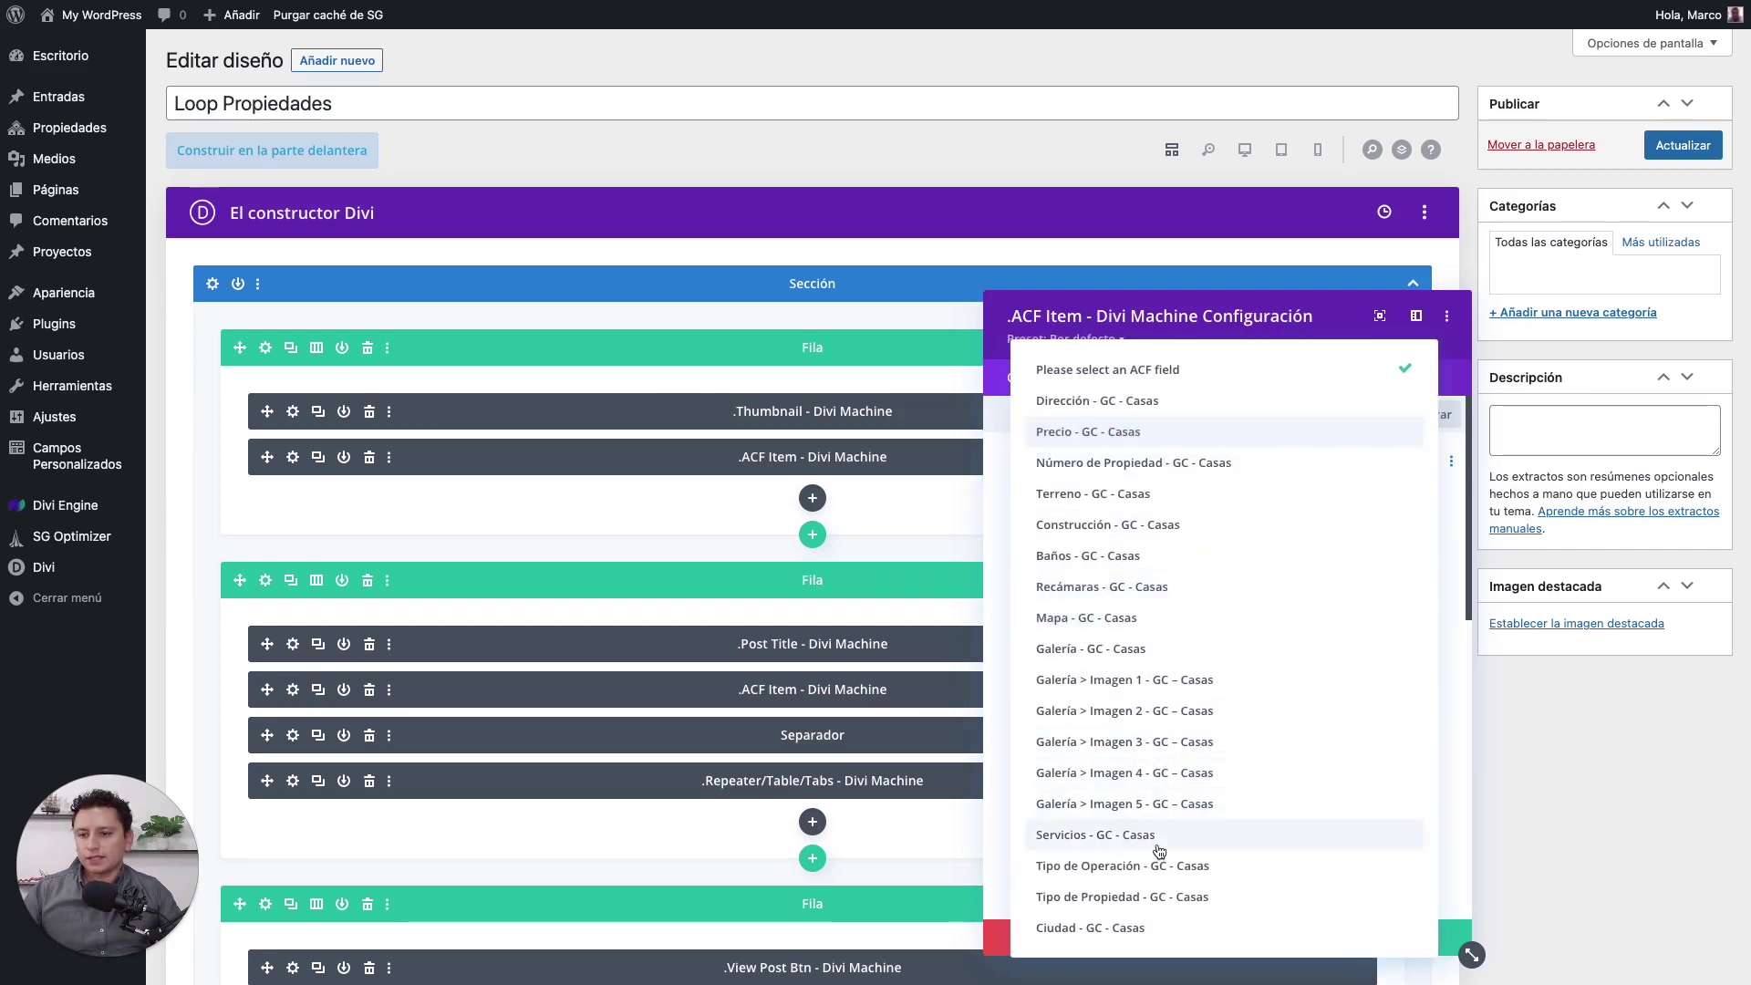
click(1145, 865)
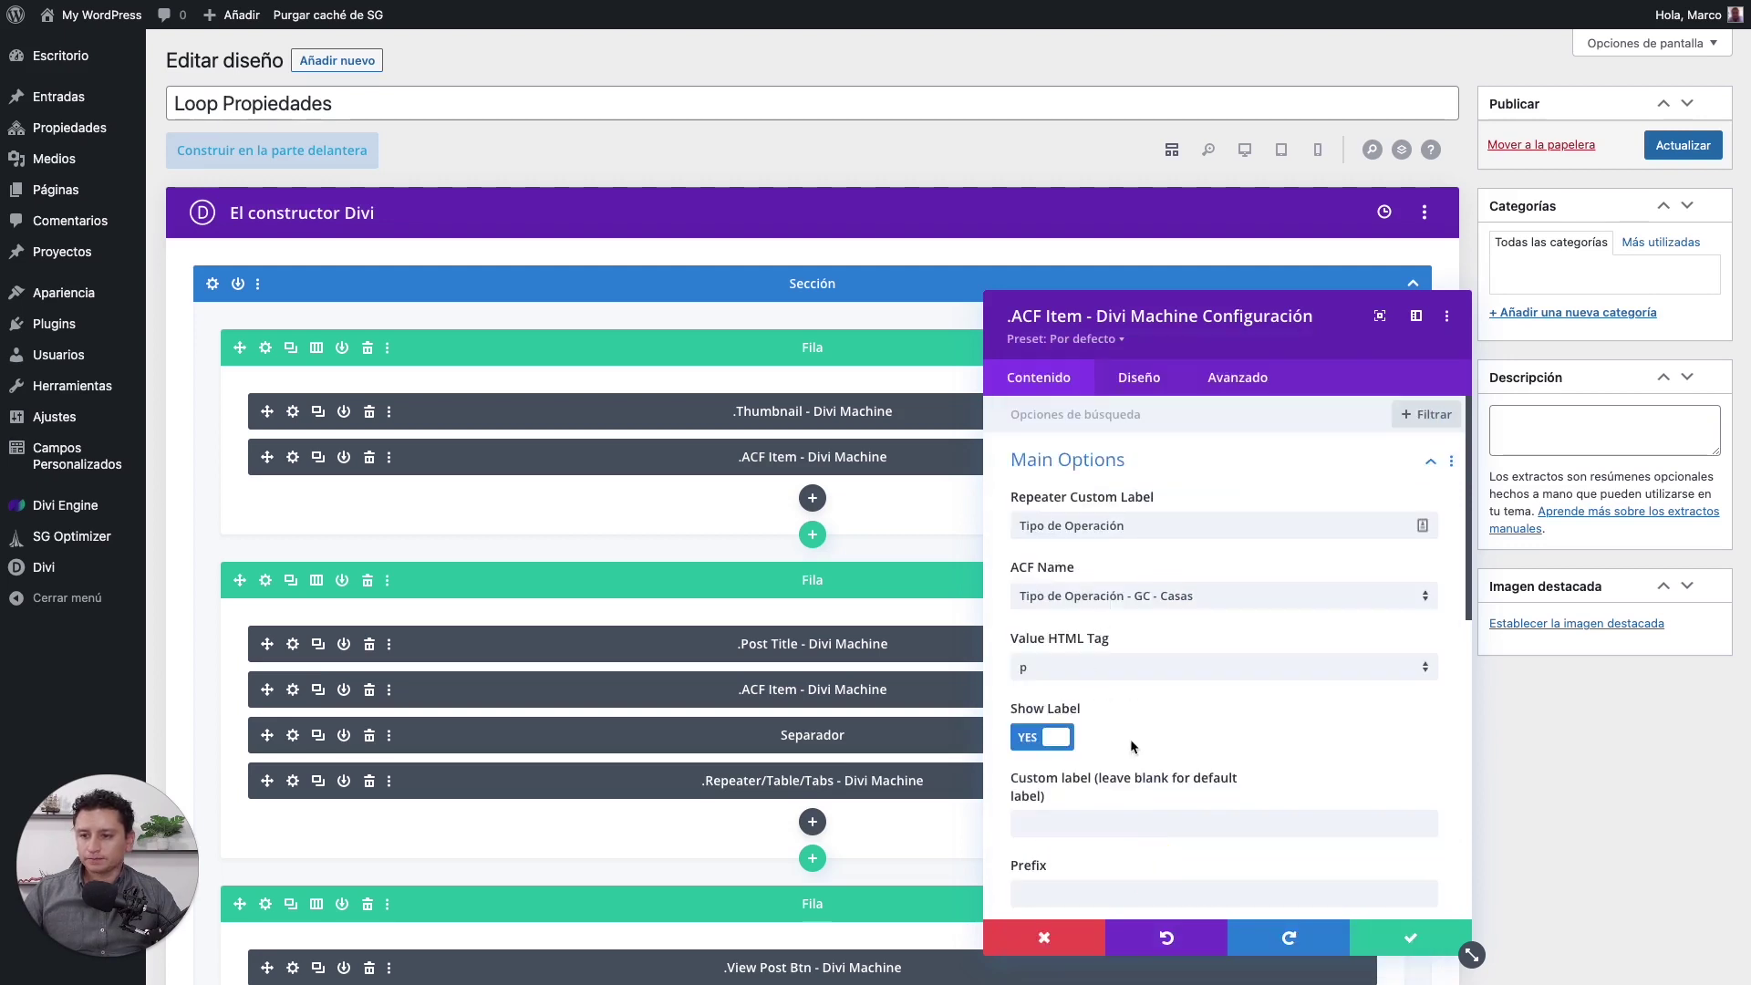
scroll(1129, 738, down, 2)
click(1042, 619)
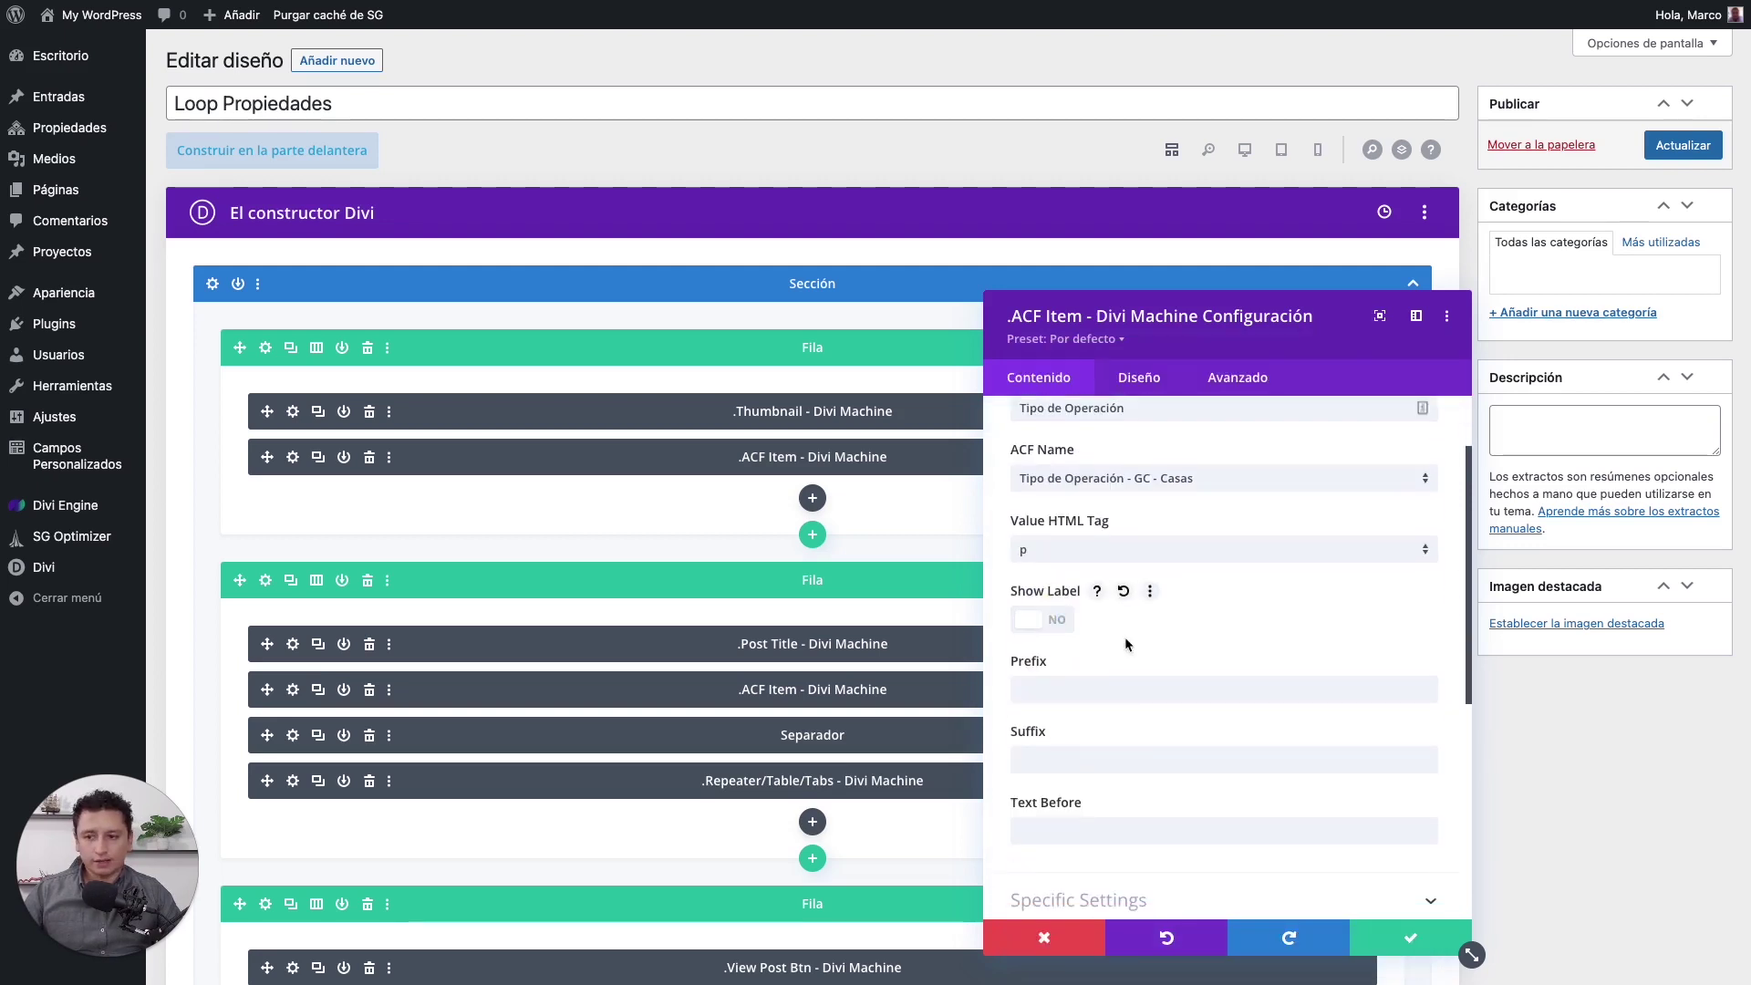
Give the ACF Item a purple background
scroll(1125, 637, down, 2)
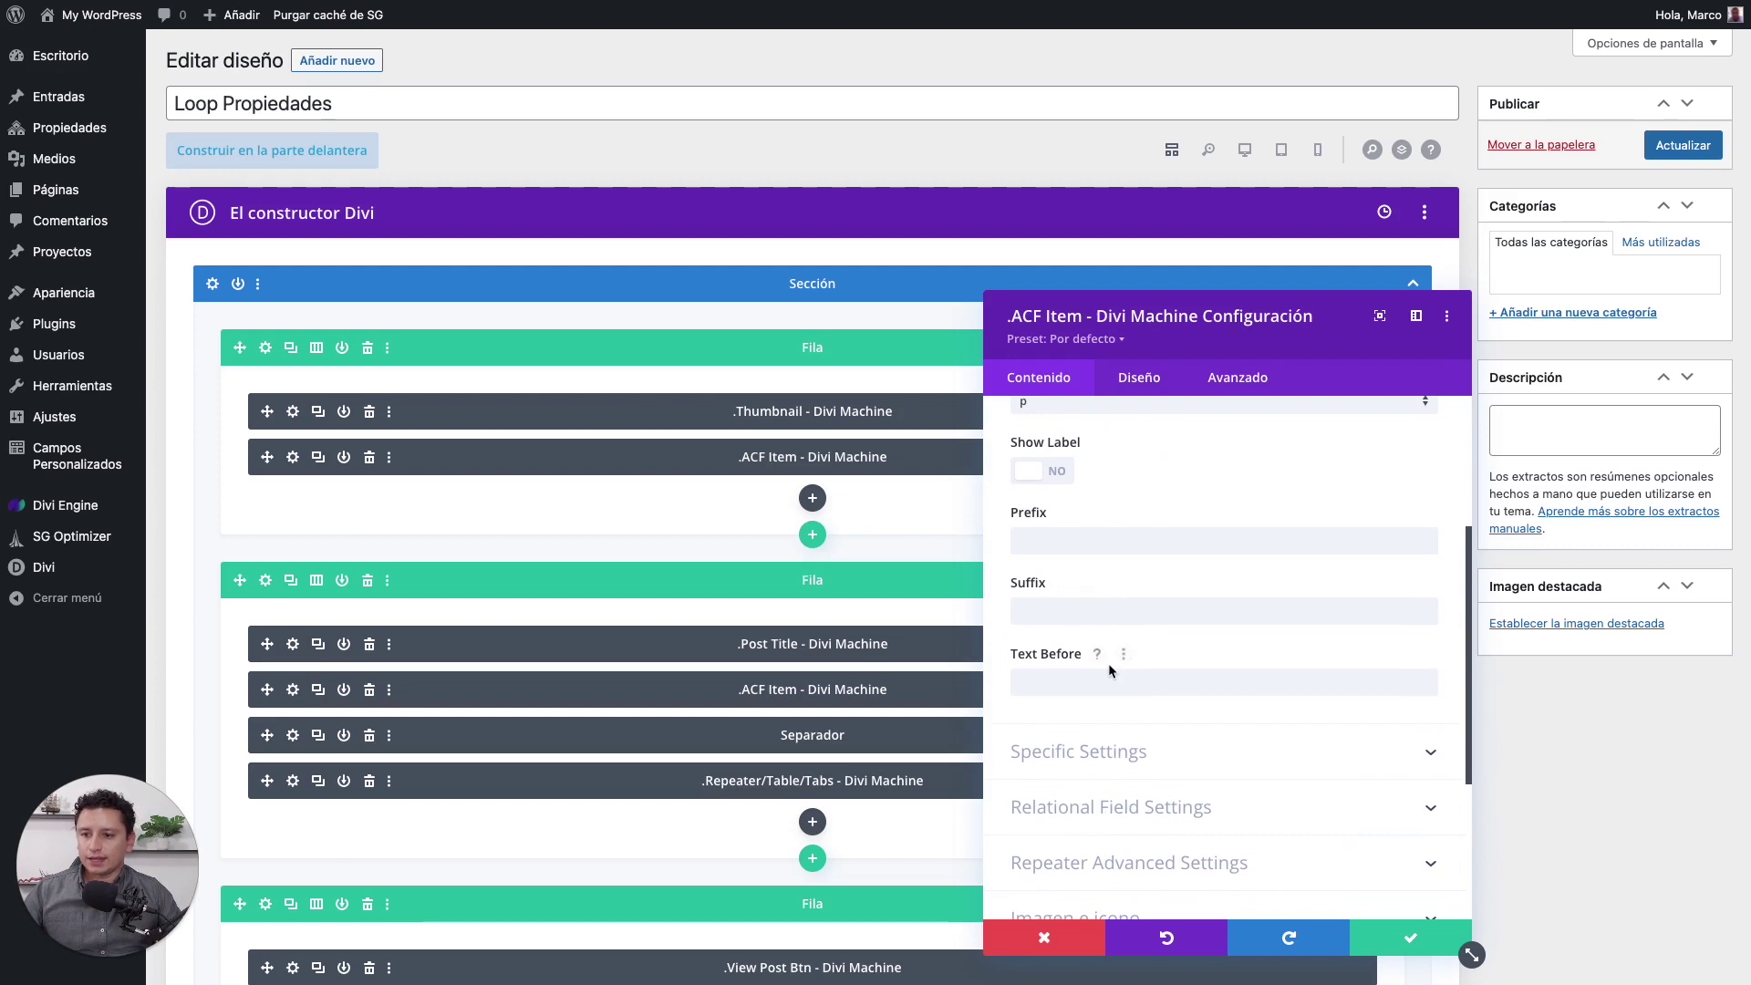
scroll(1135, 655, down, 2)
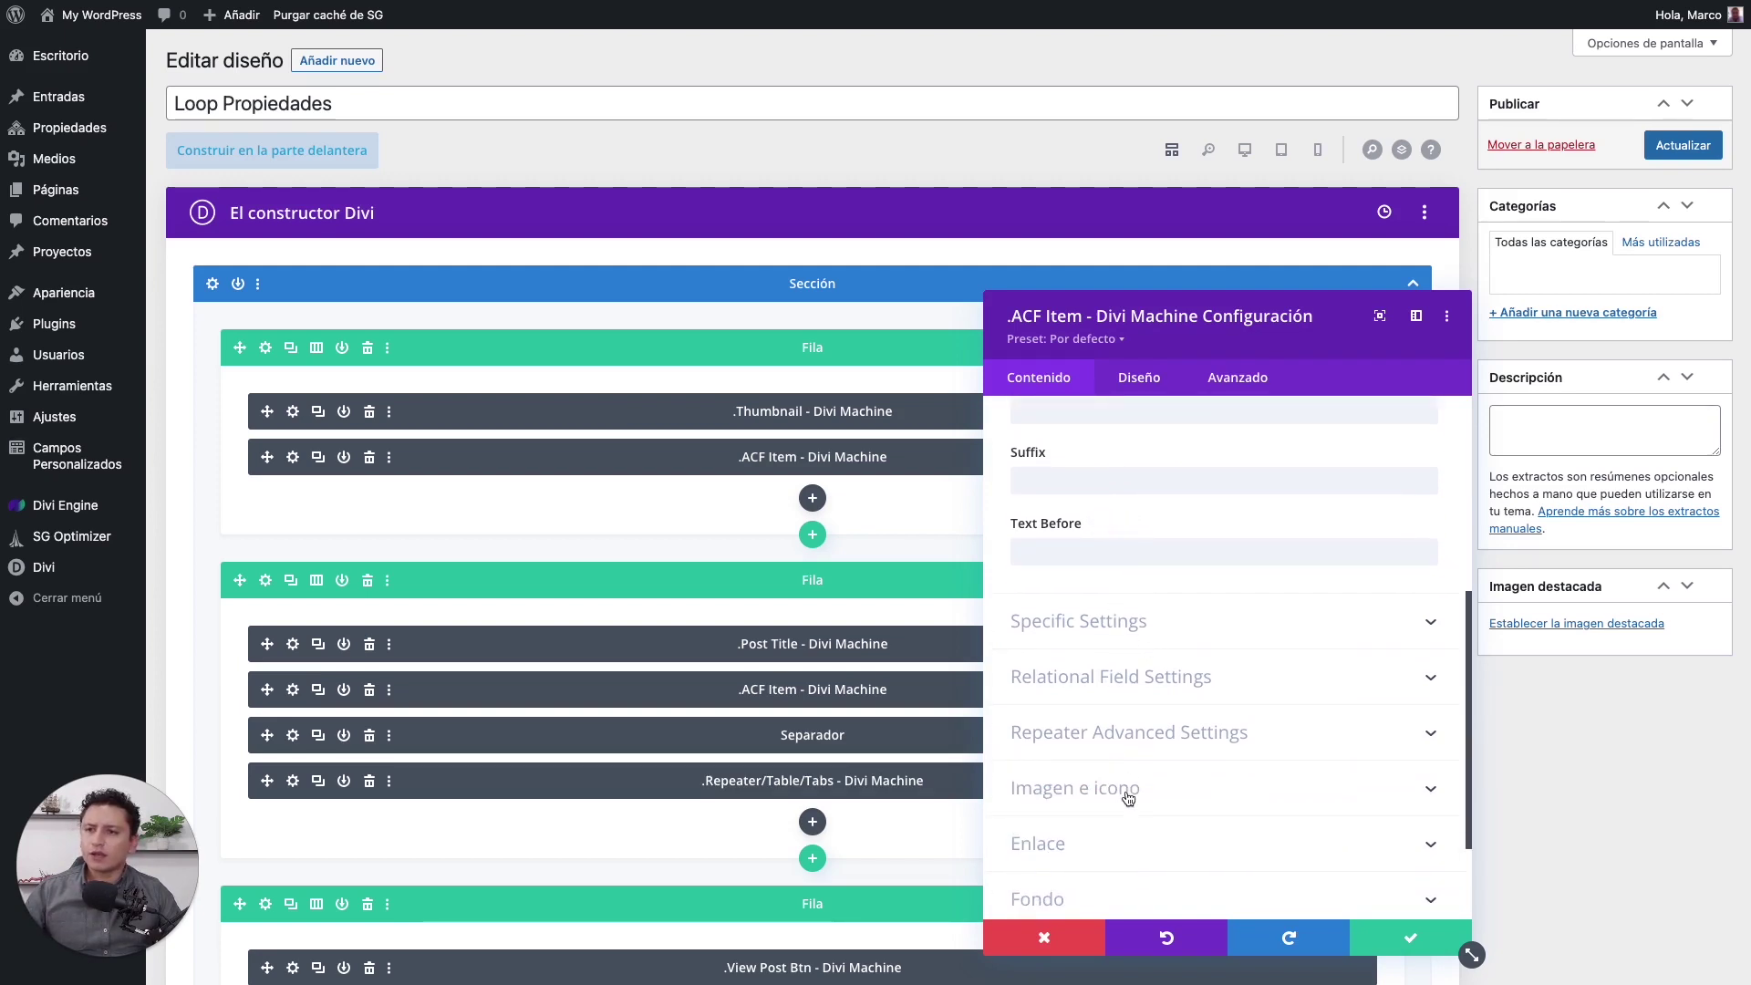
scroll(1092, 621, up, 5)
scroll(1095, 630, down, 7)
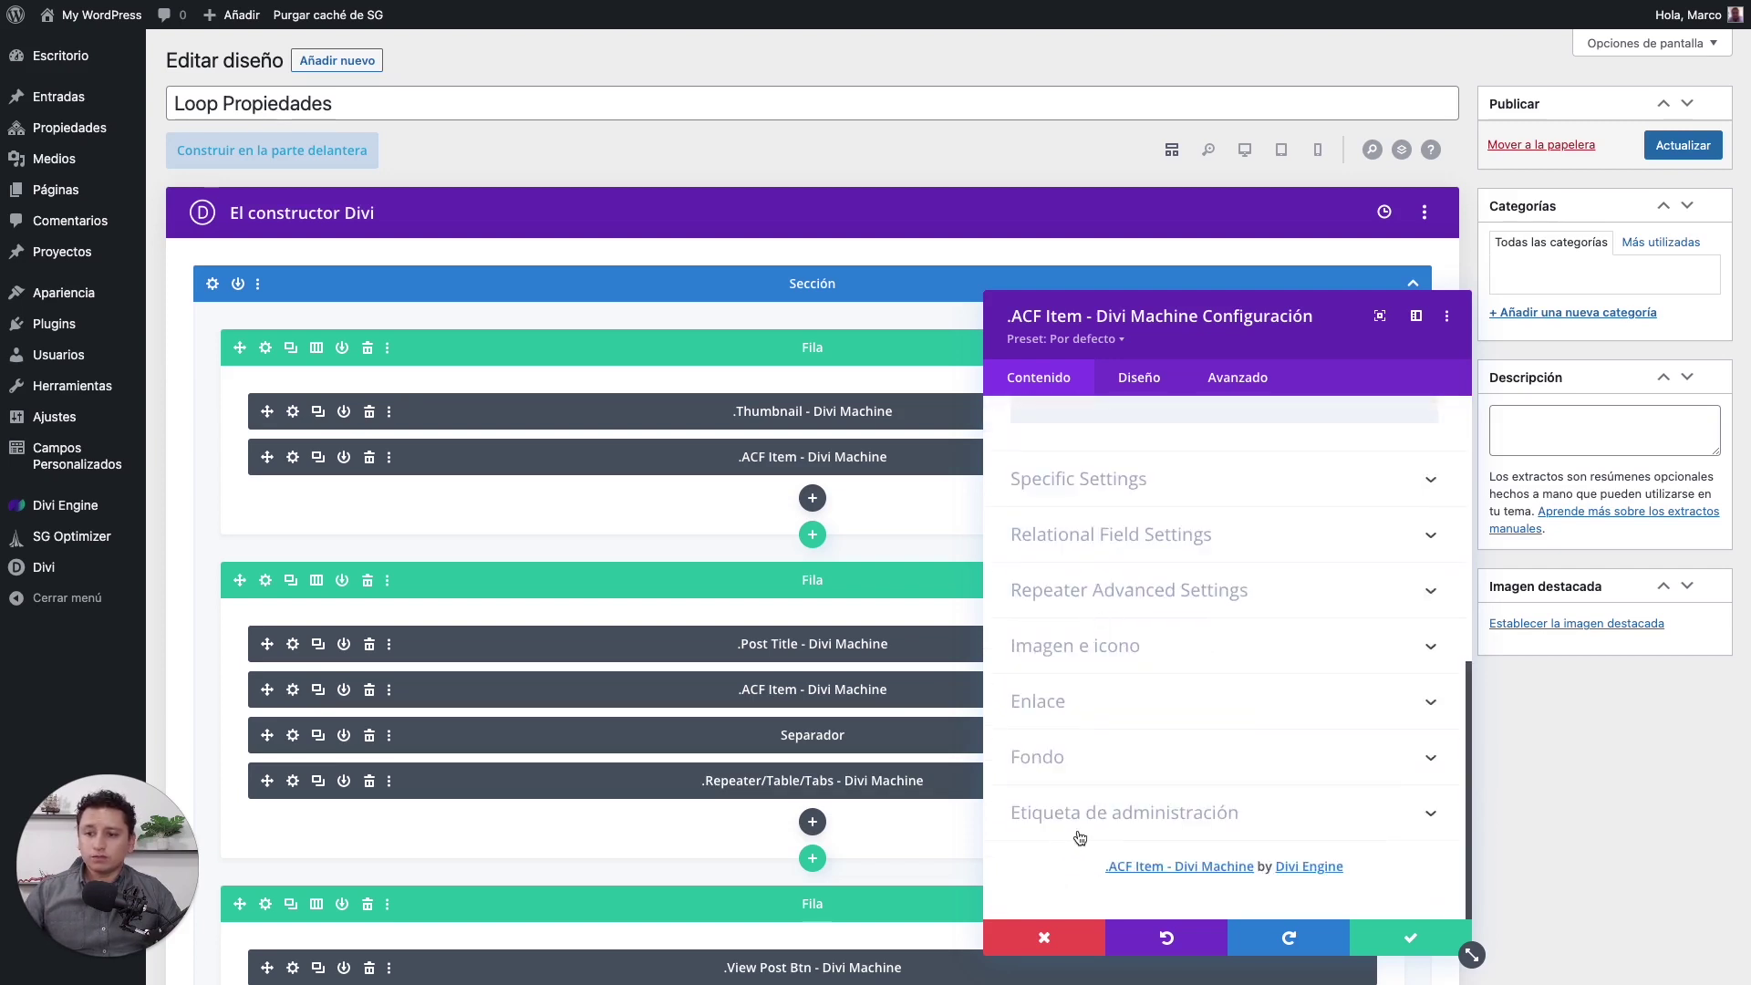
click(1111, 751)
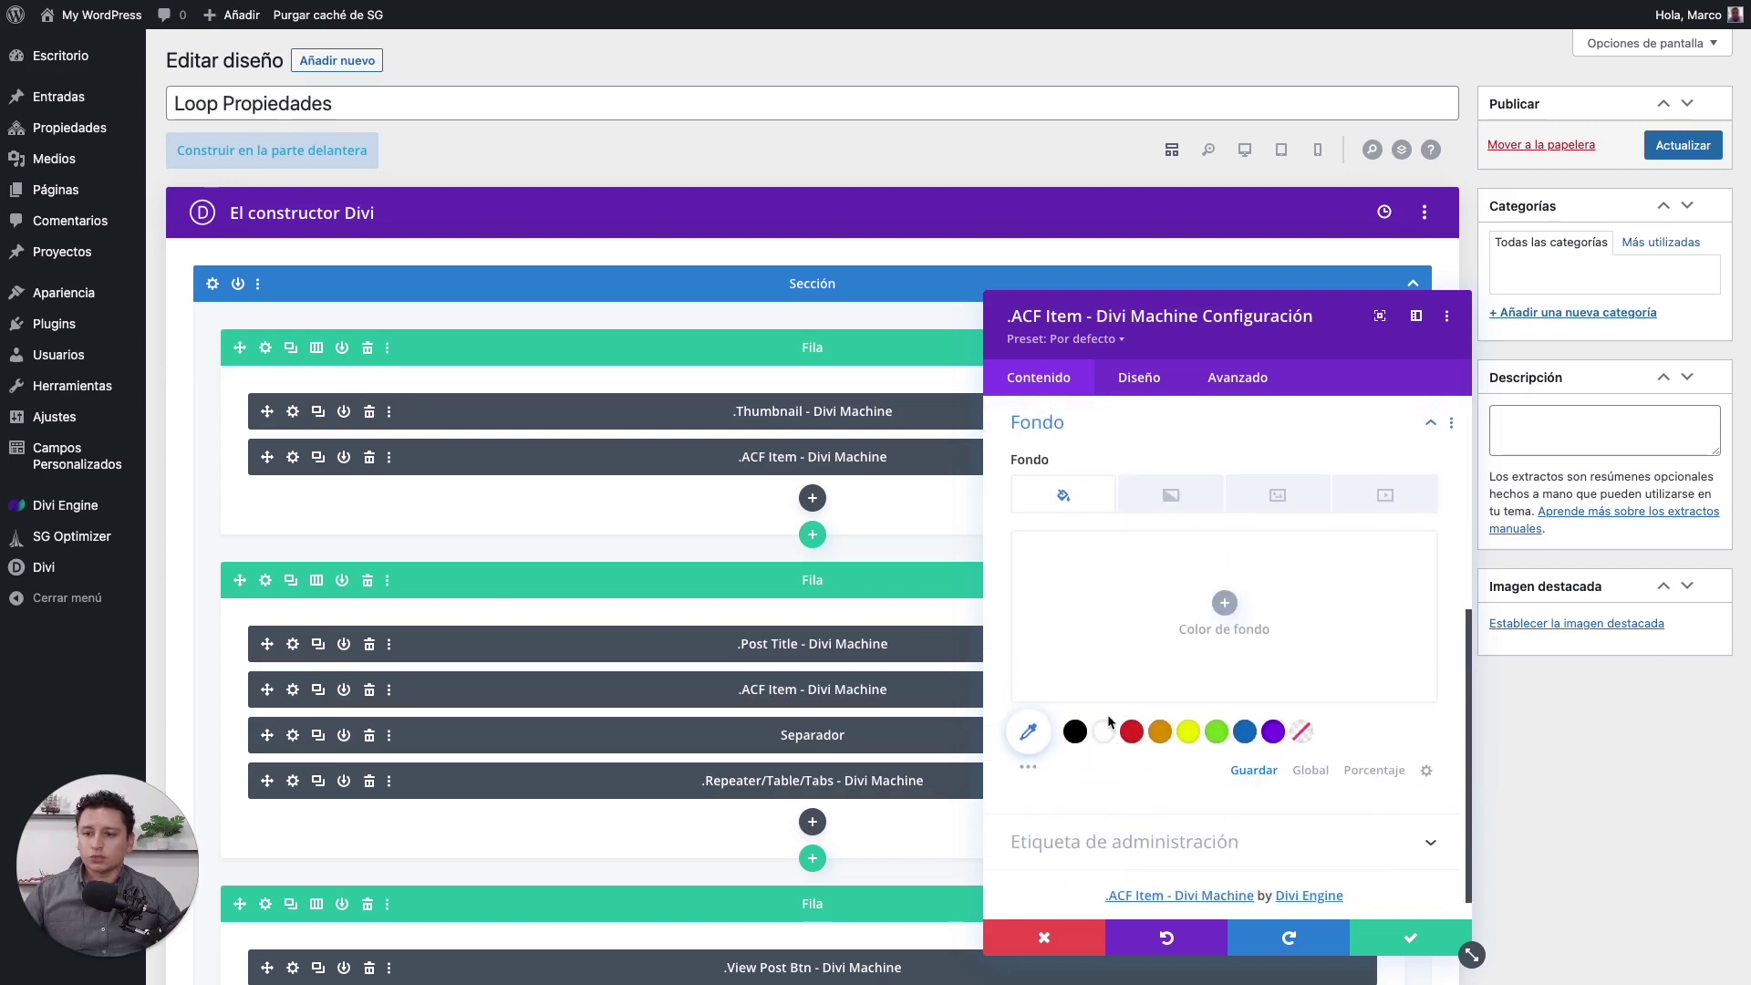
click(1271, 730)
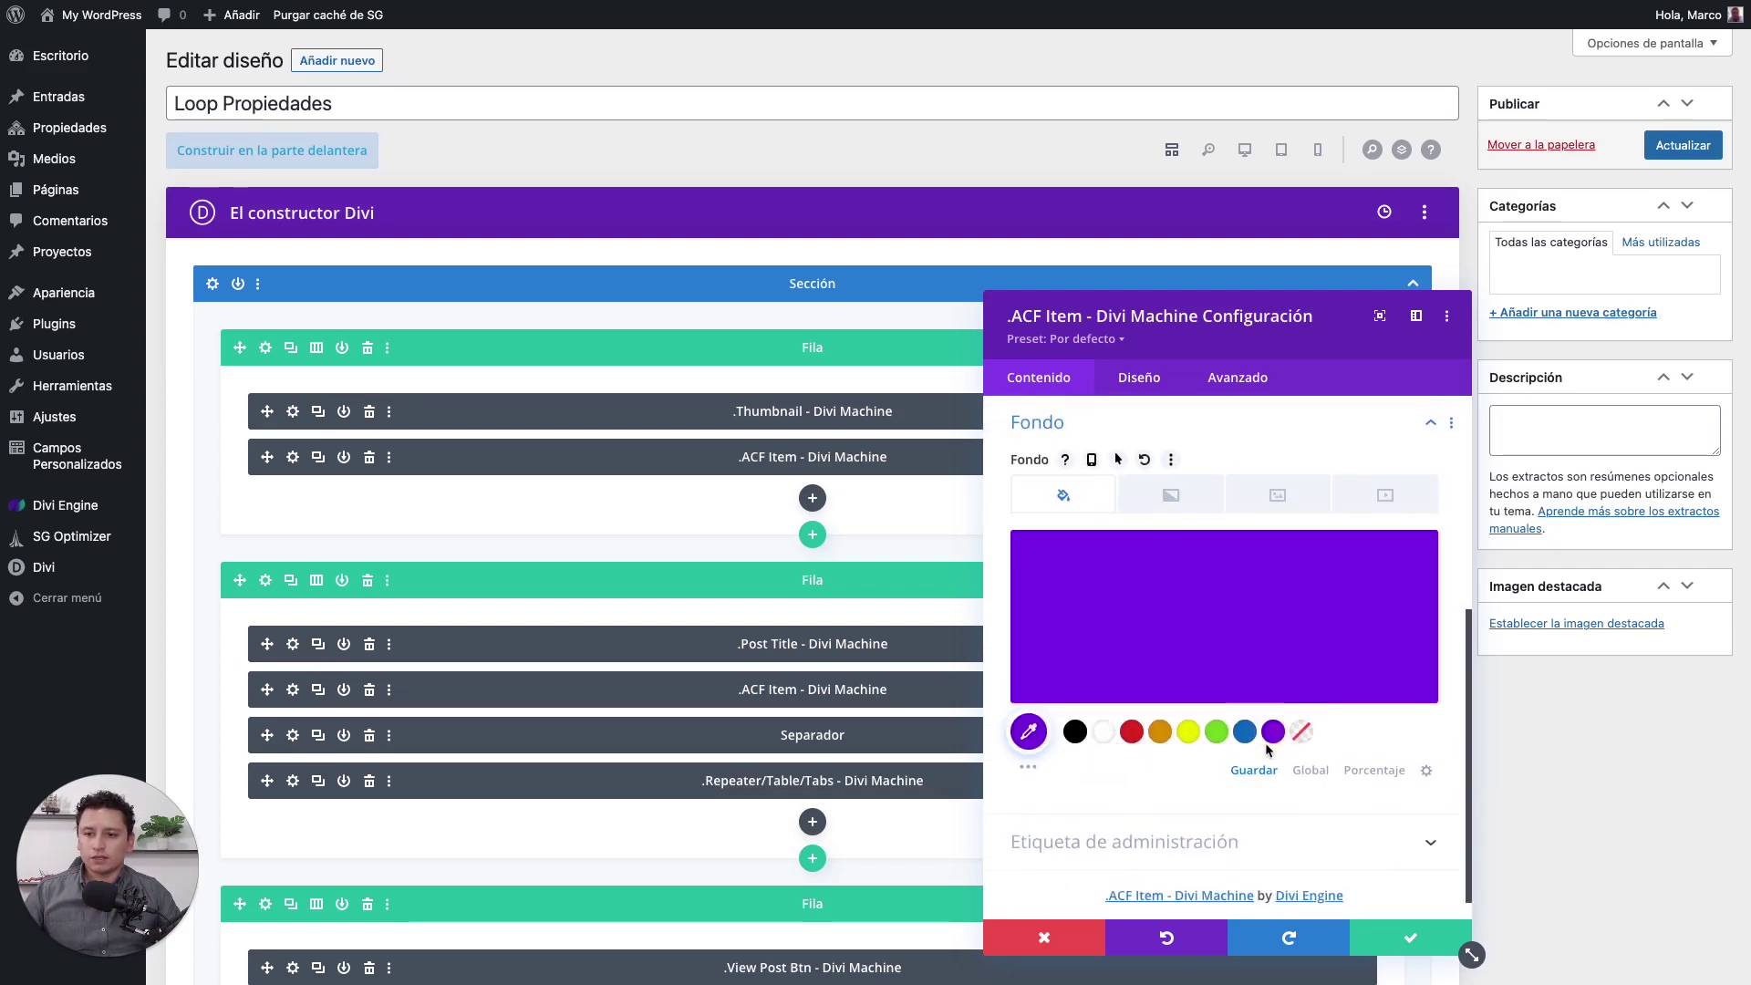
Make the item's value text white, save the module and update the Loop Propiedades layout
click(1144, 380)
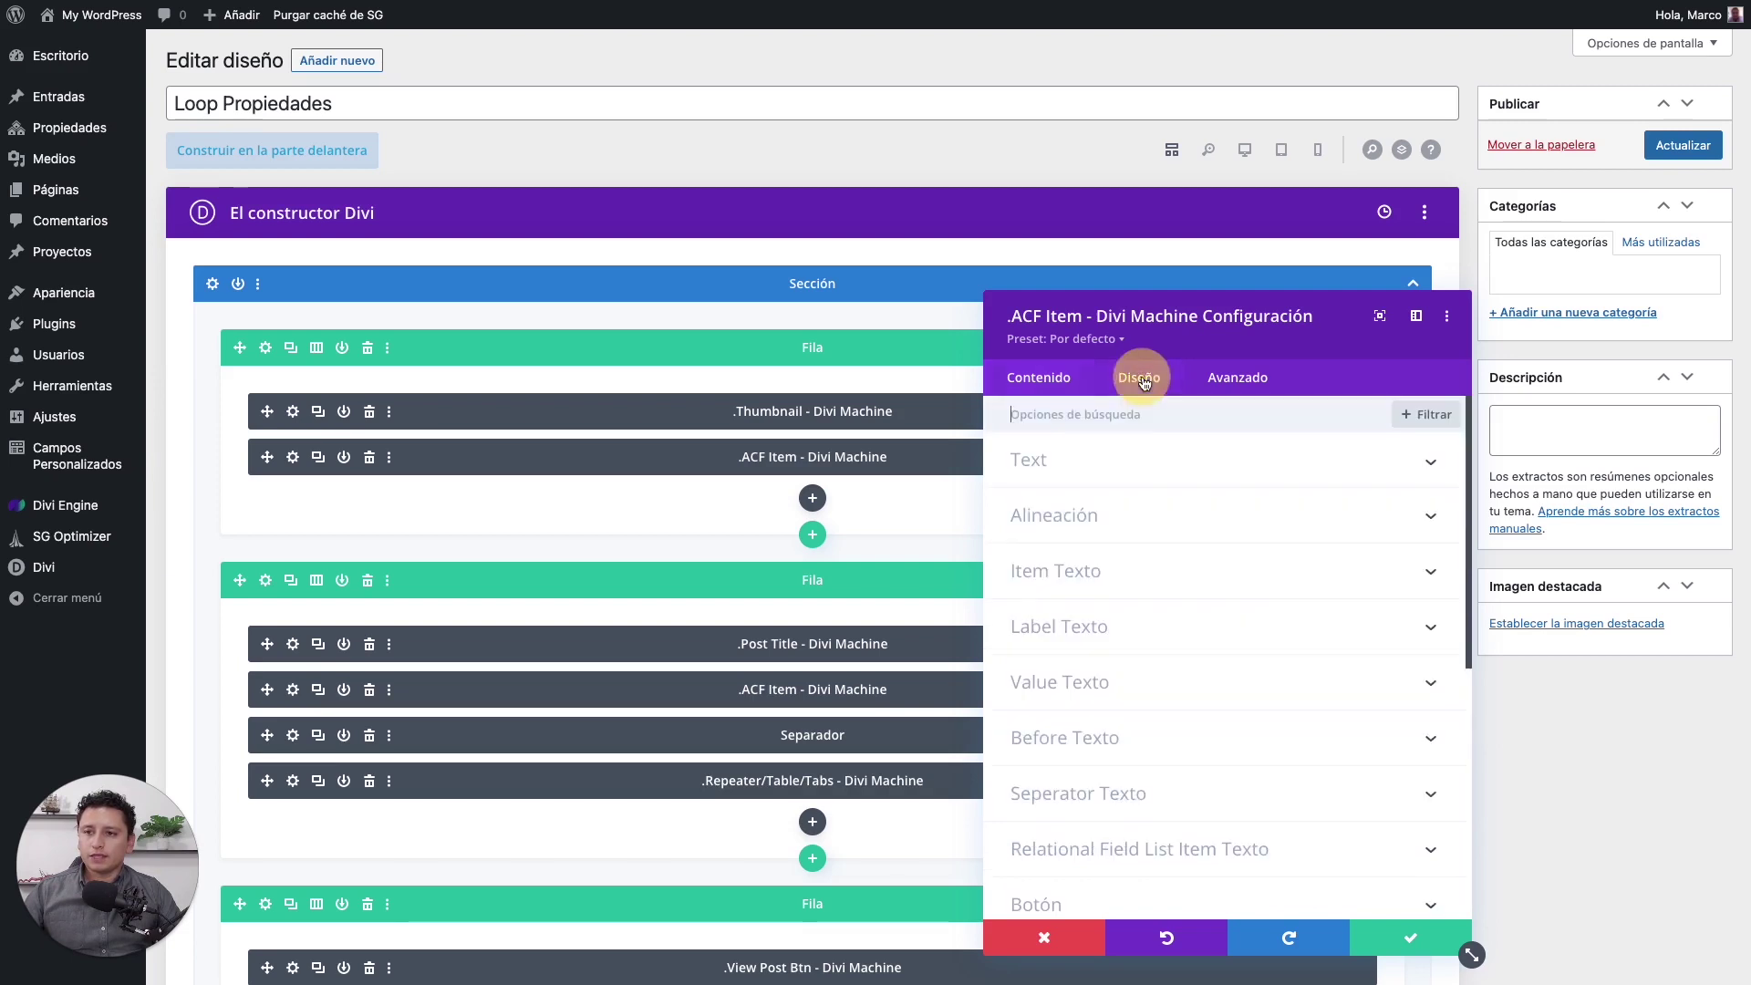
click(1058, 480)
scroll(1131, 688, down, 3)
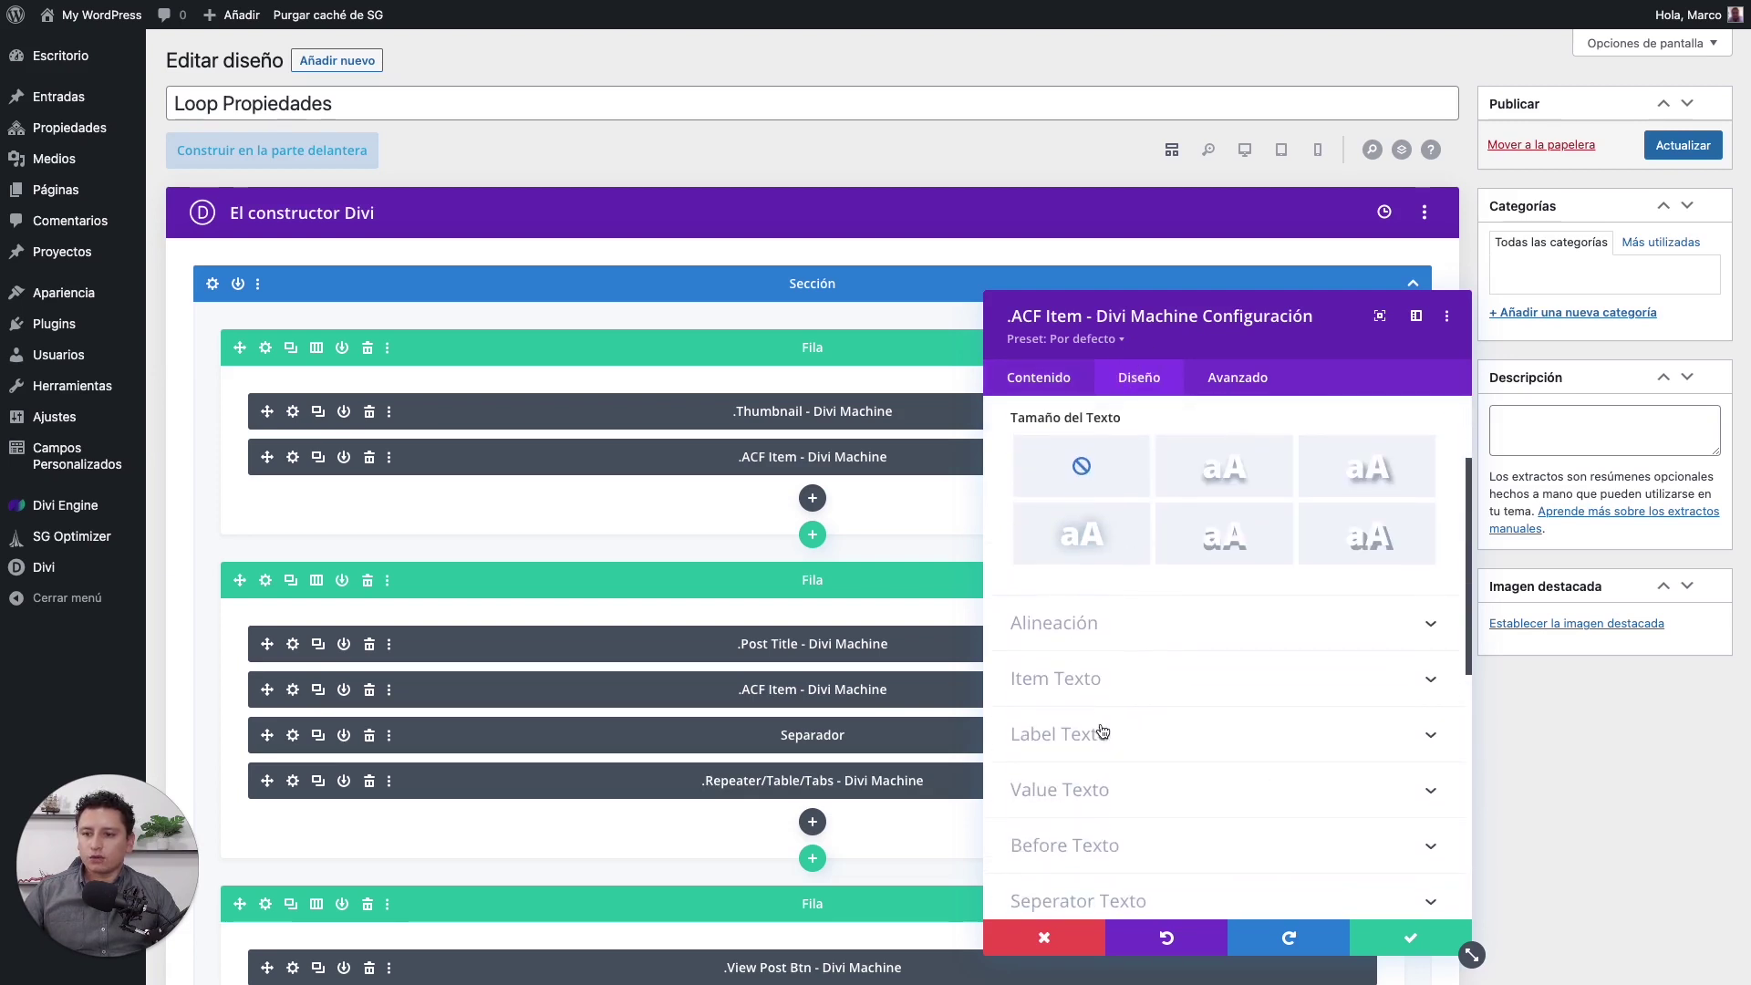
click(1085, 789)
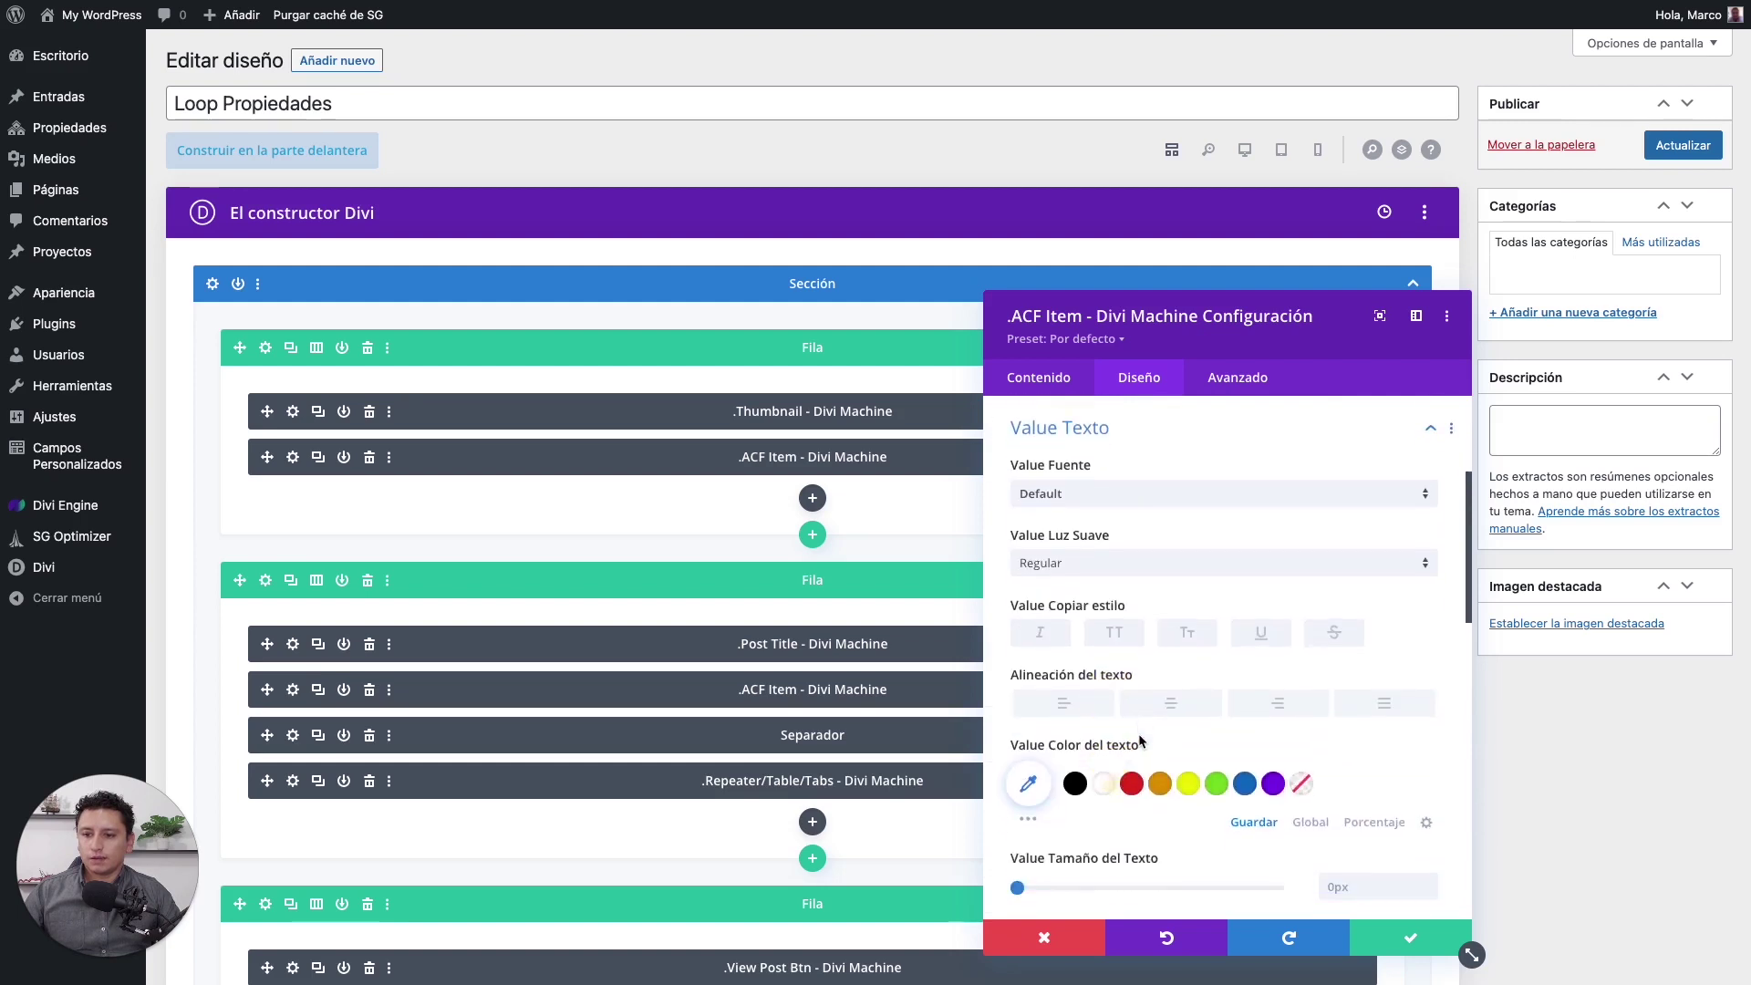
click(1104, 786)
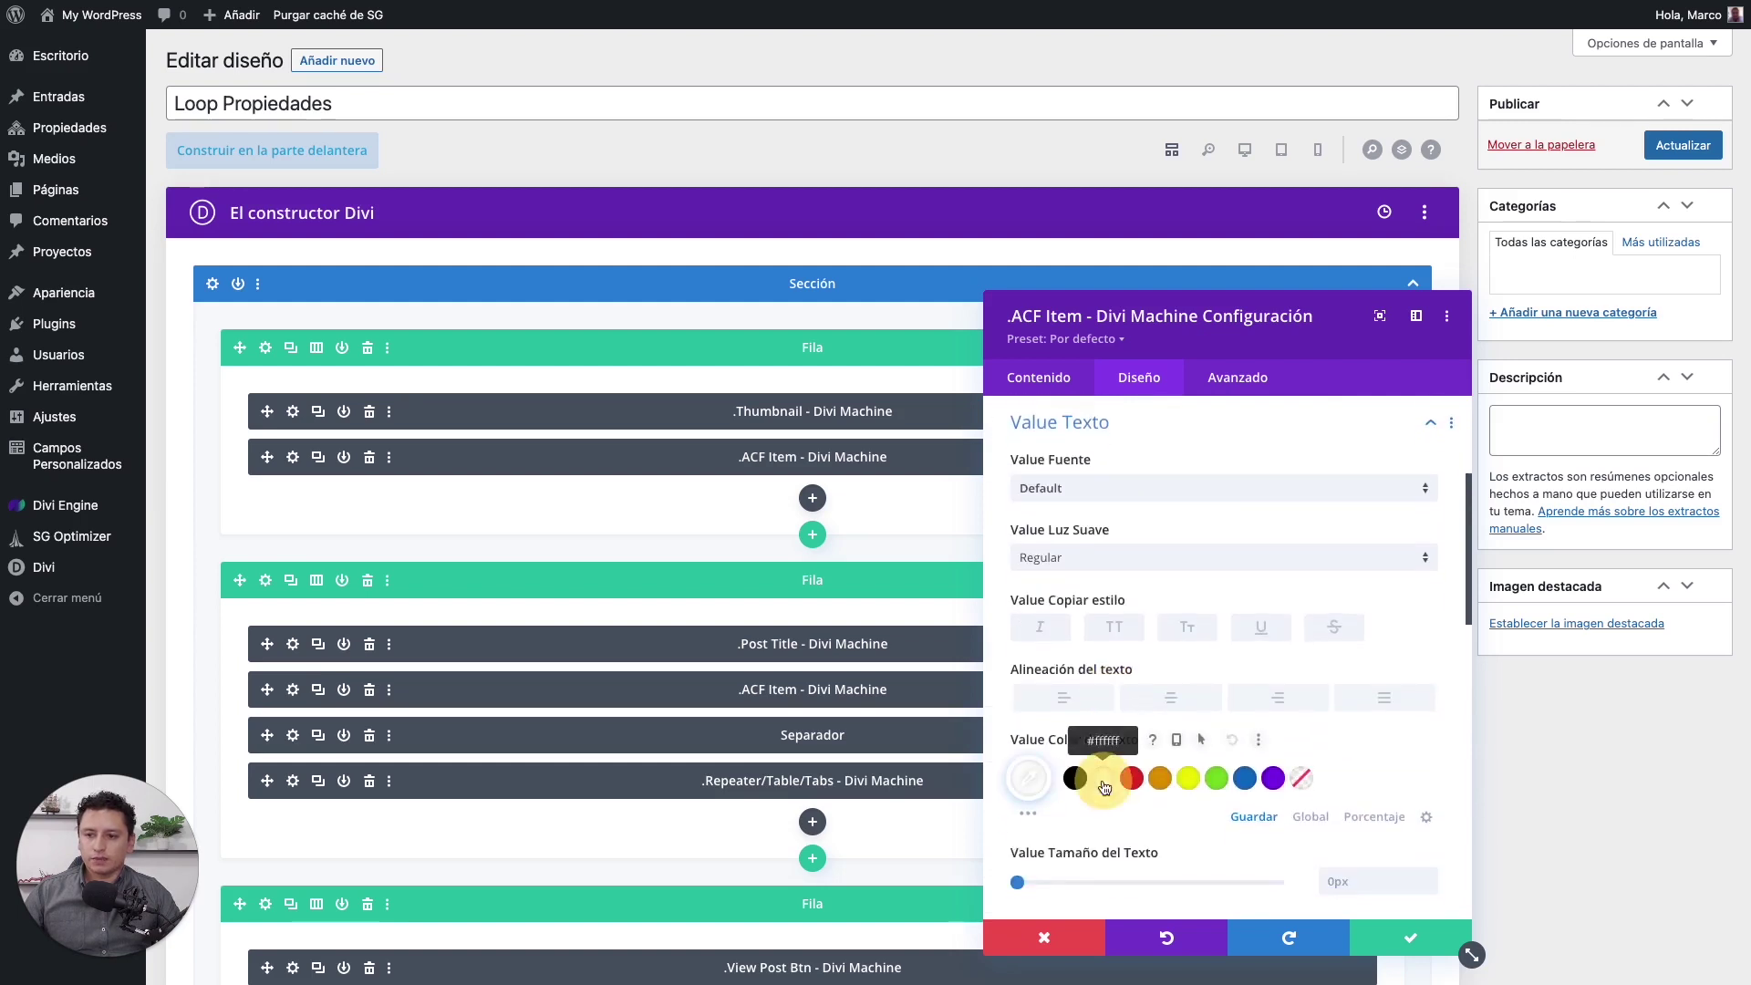
click(1411, 940)
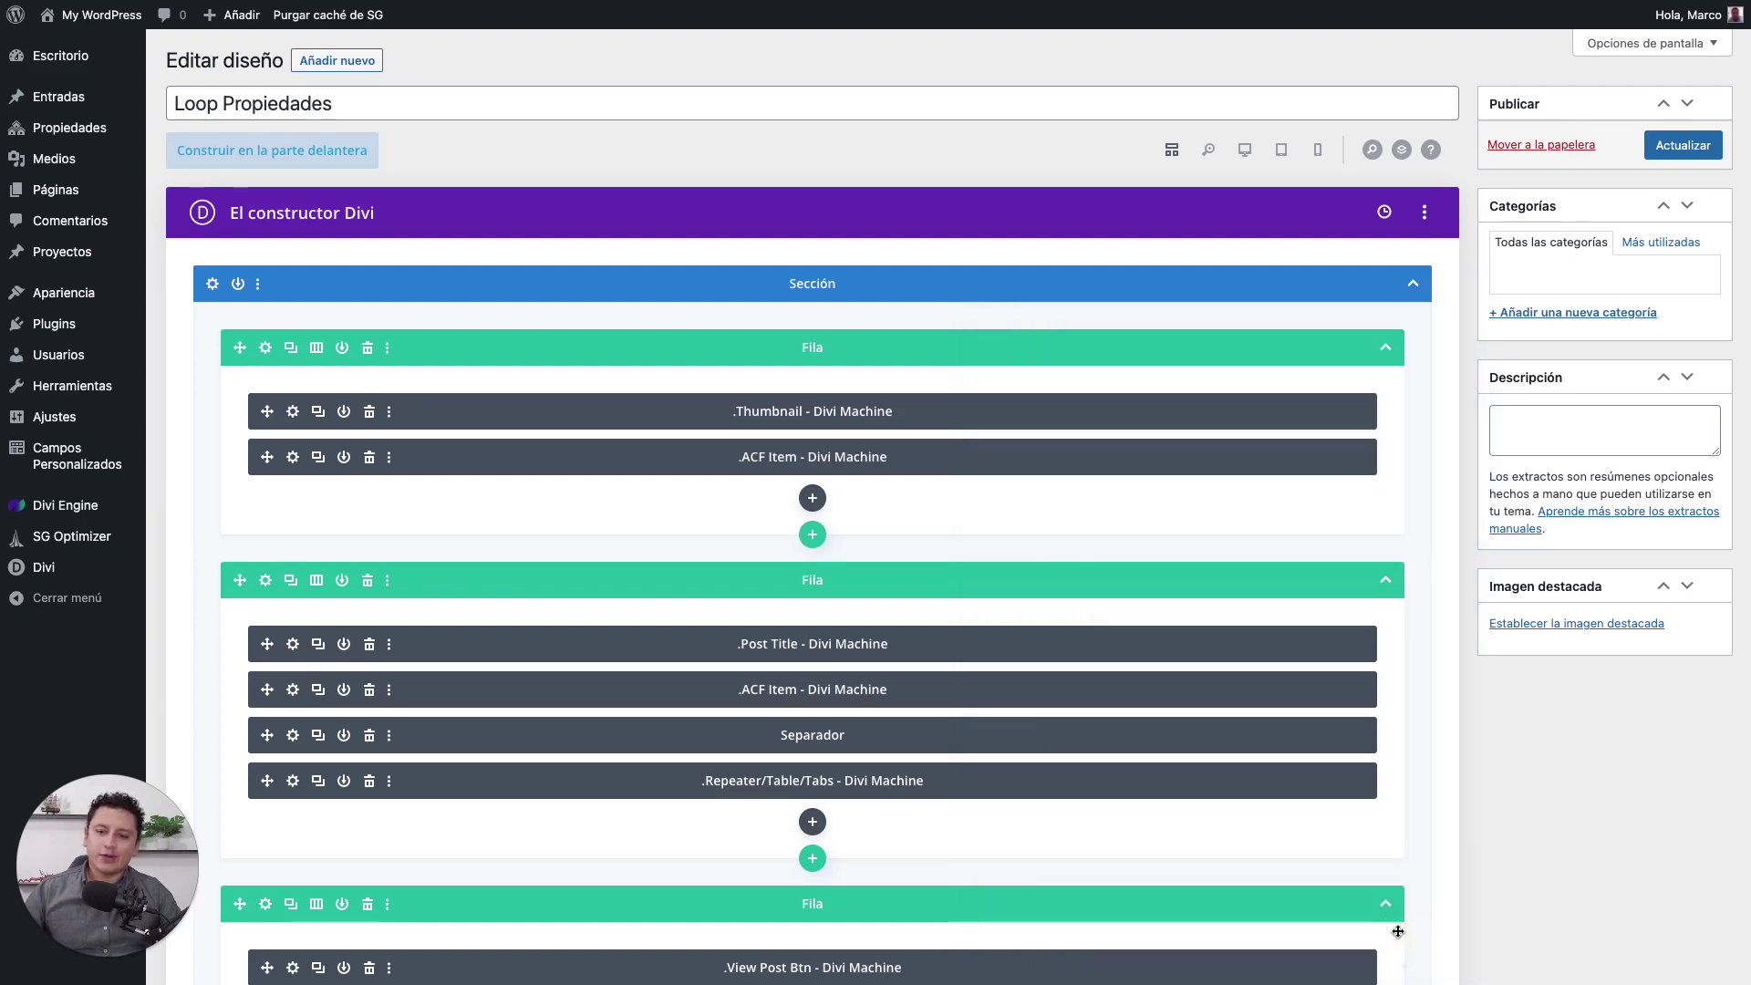
click(1660, 148)
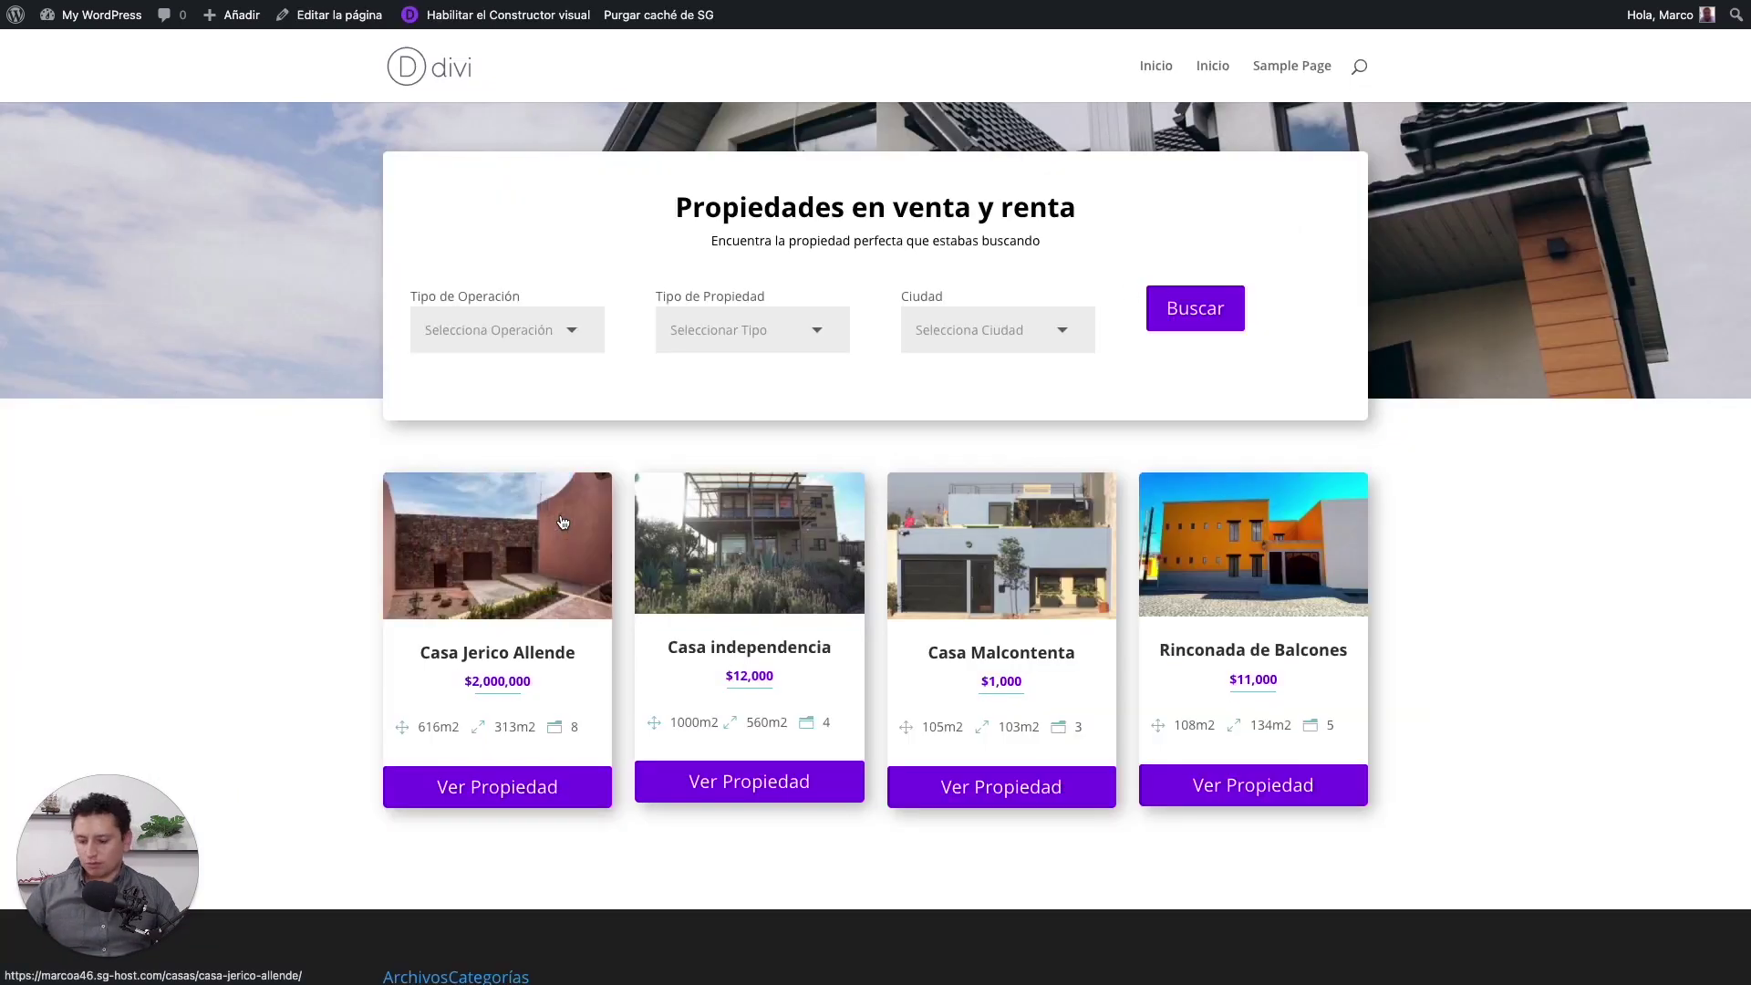
Reload the live property page to check the purple Venta/Renta labels, then return to the builder
key(super+r)
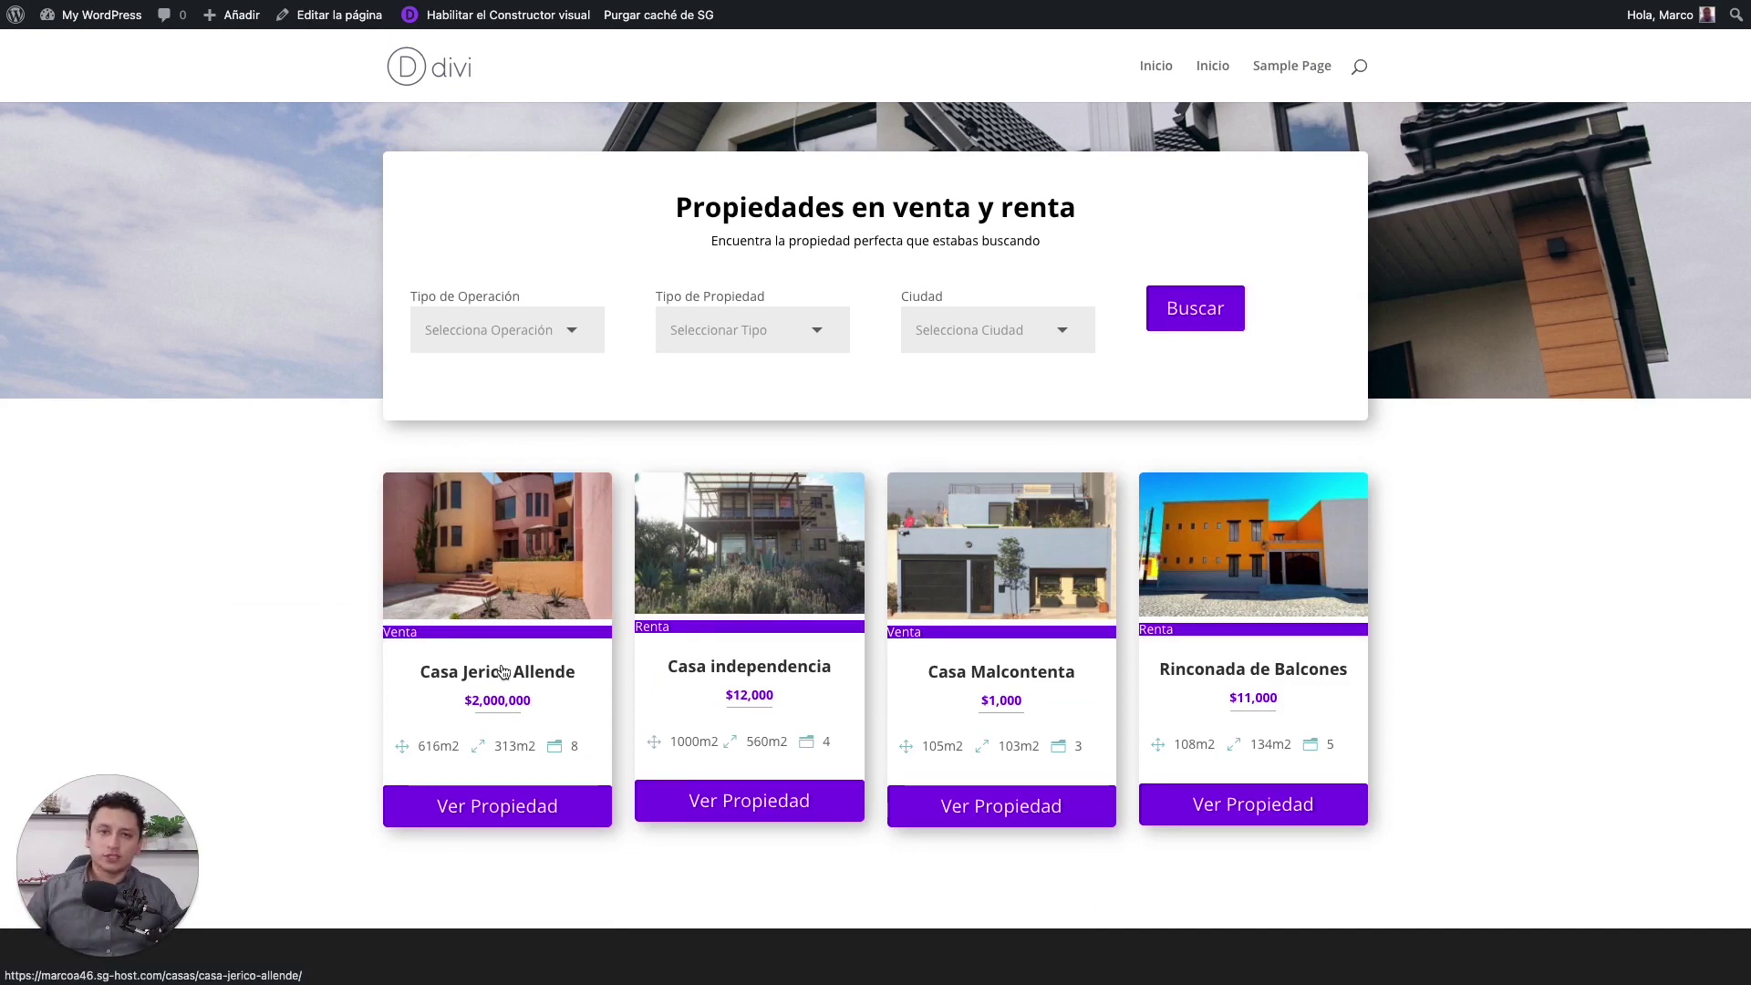
key(ctrl+Tab)
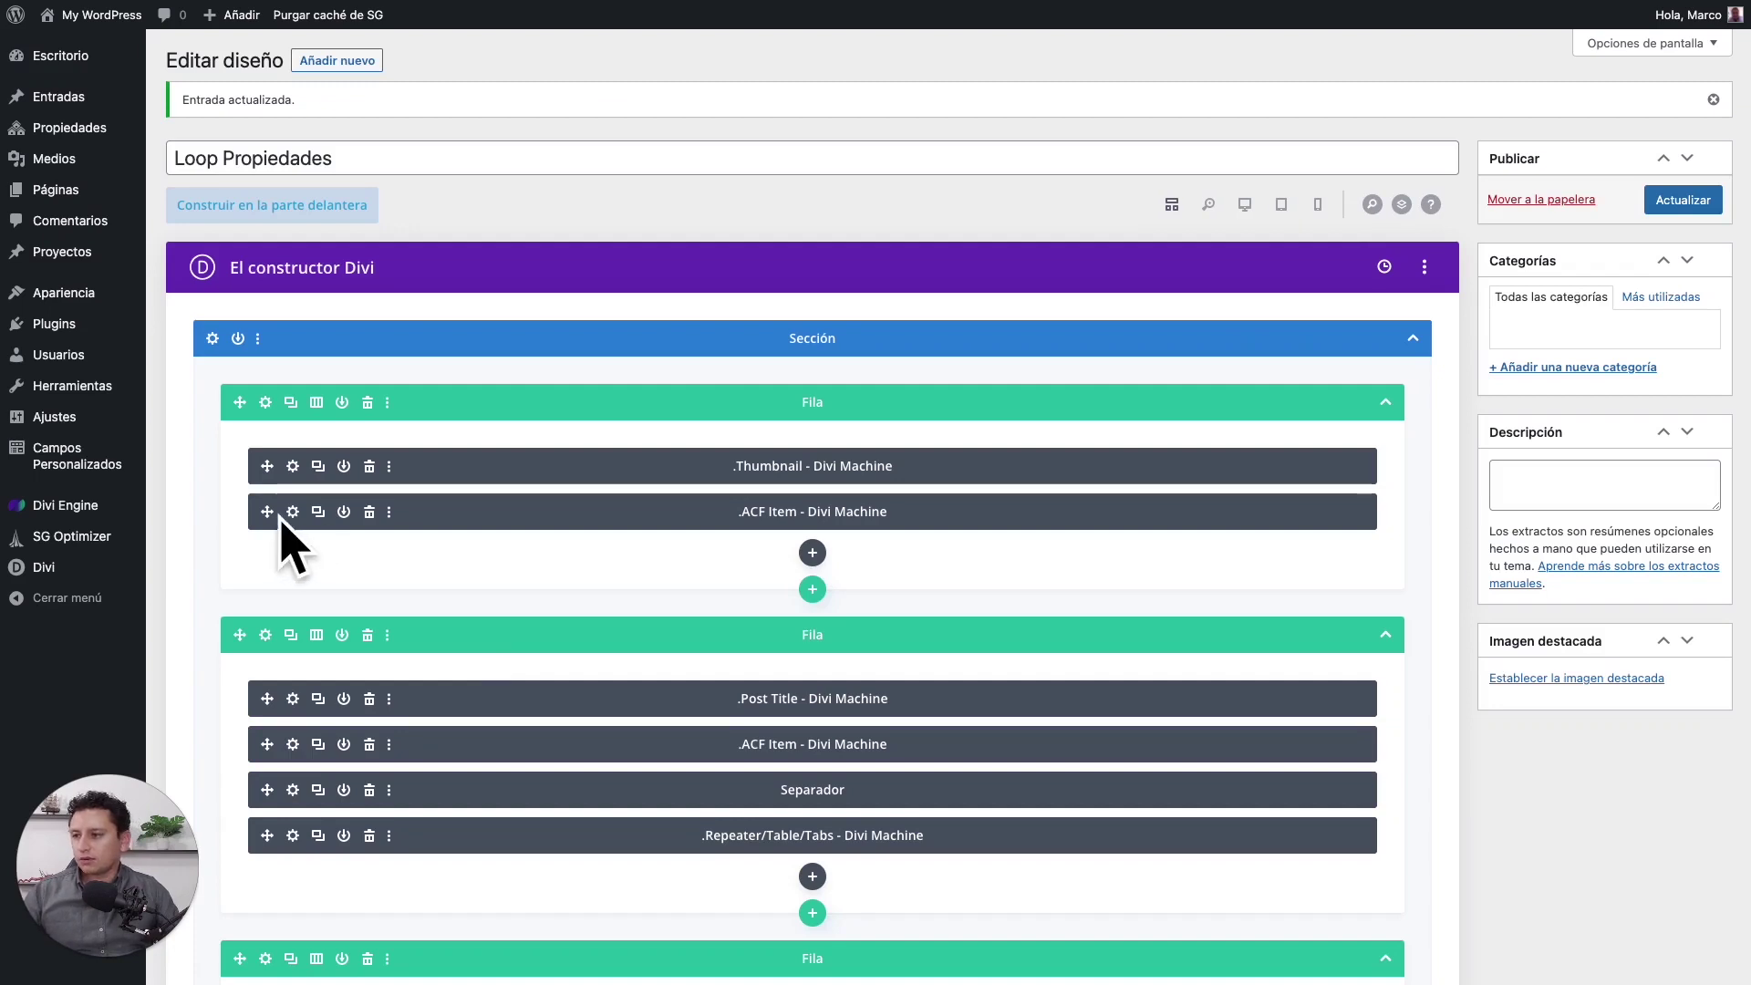
Move the ACF Item above the Thumbnail and give it 5px rounded corners
drag(269, 513, 266, 462)
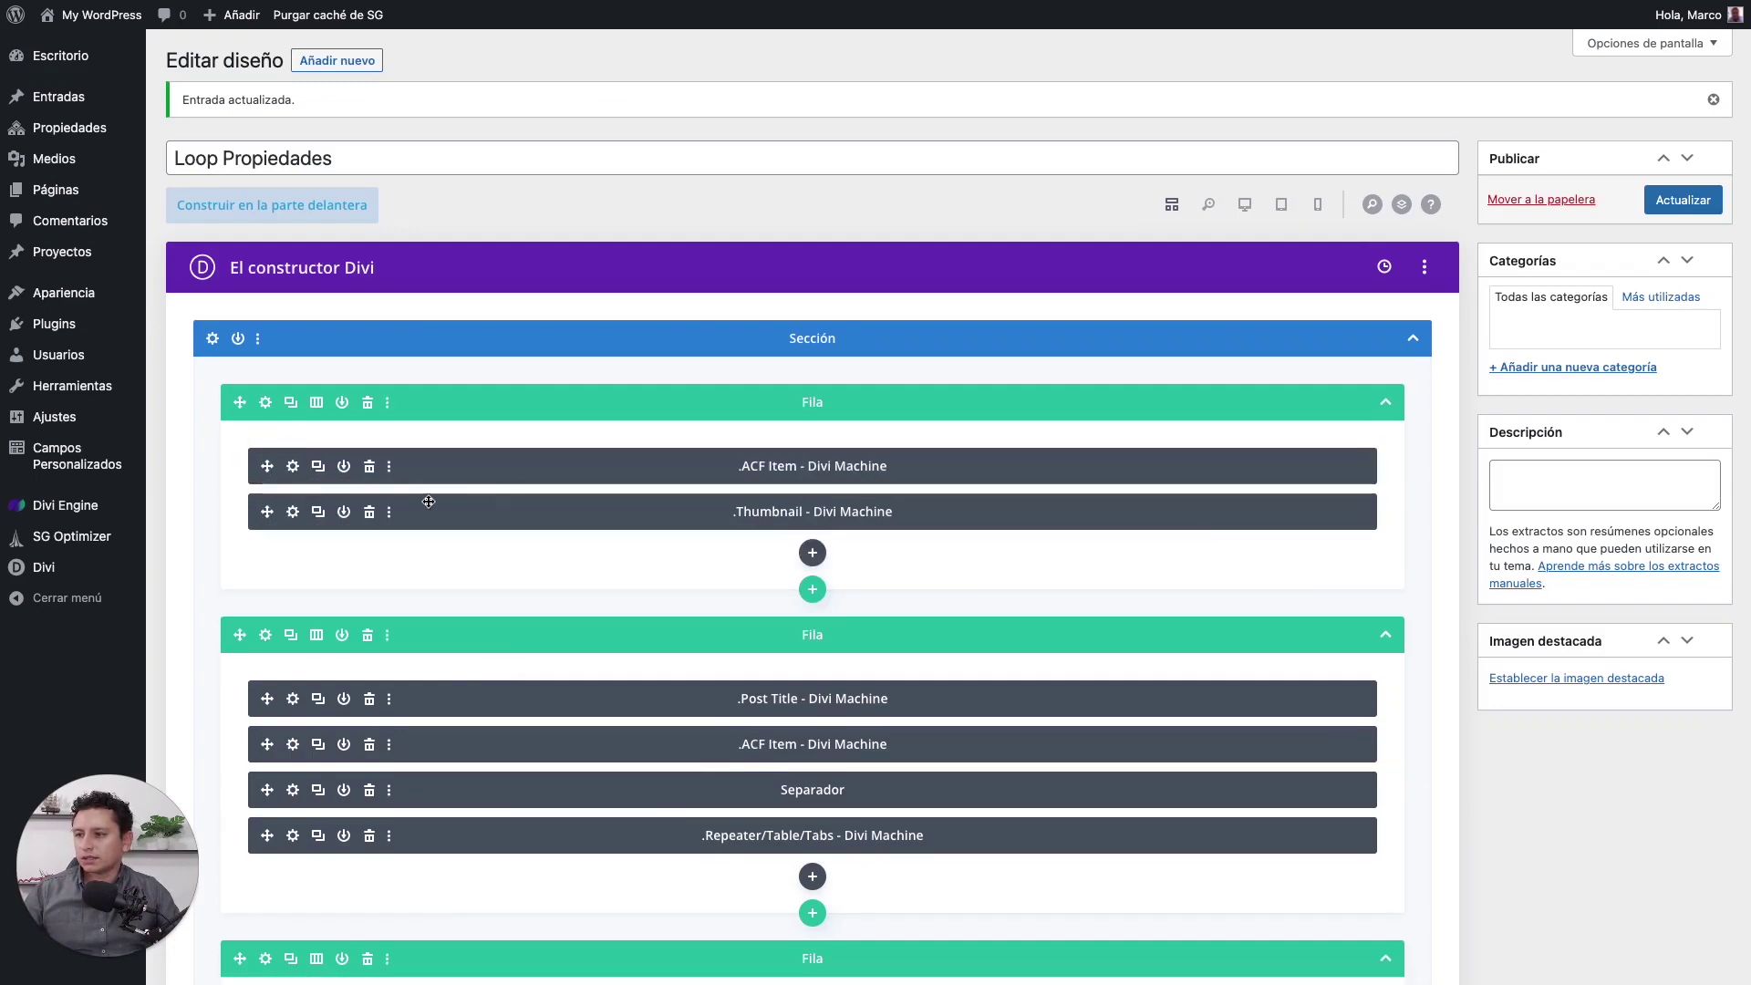
click(293, 466)
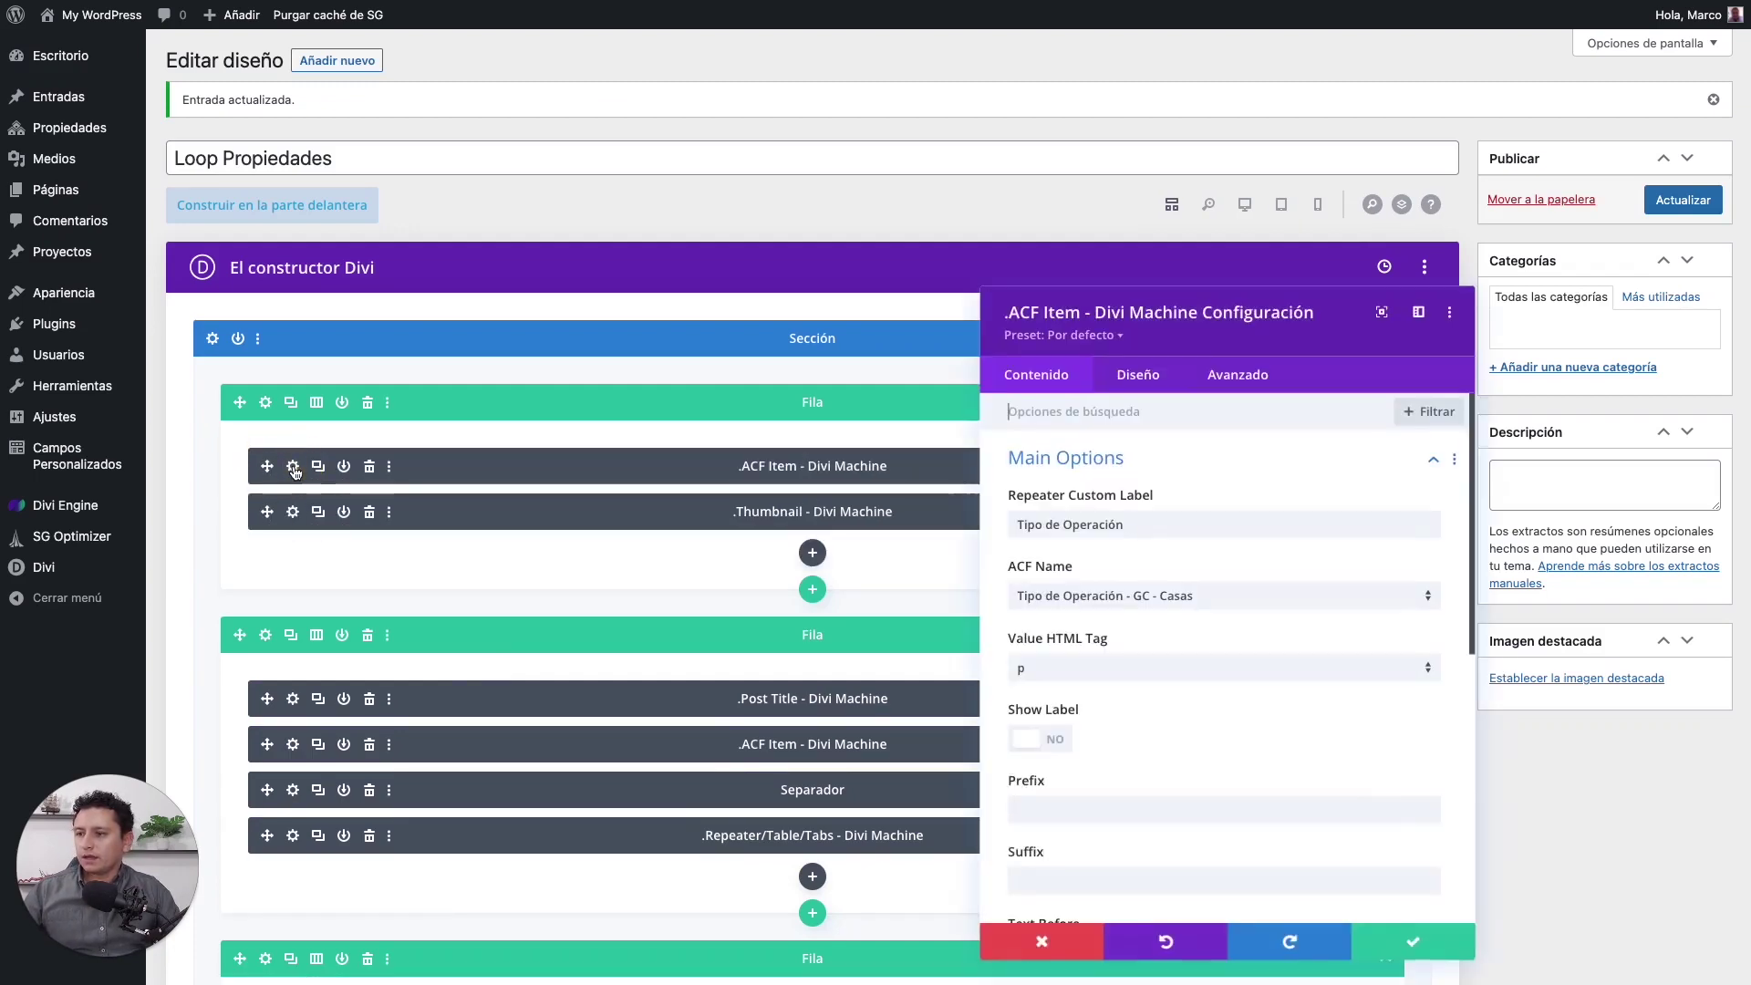
click(1138, 382)
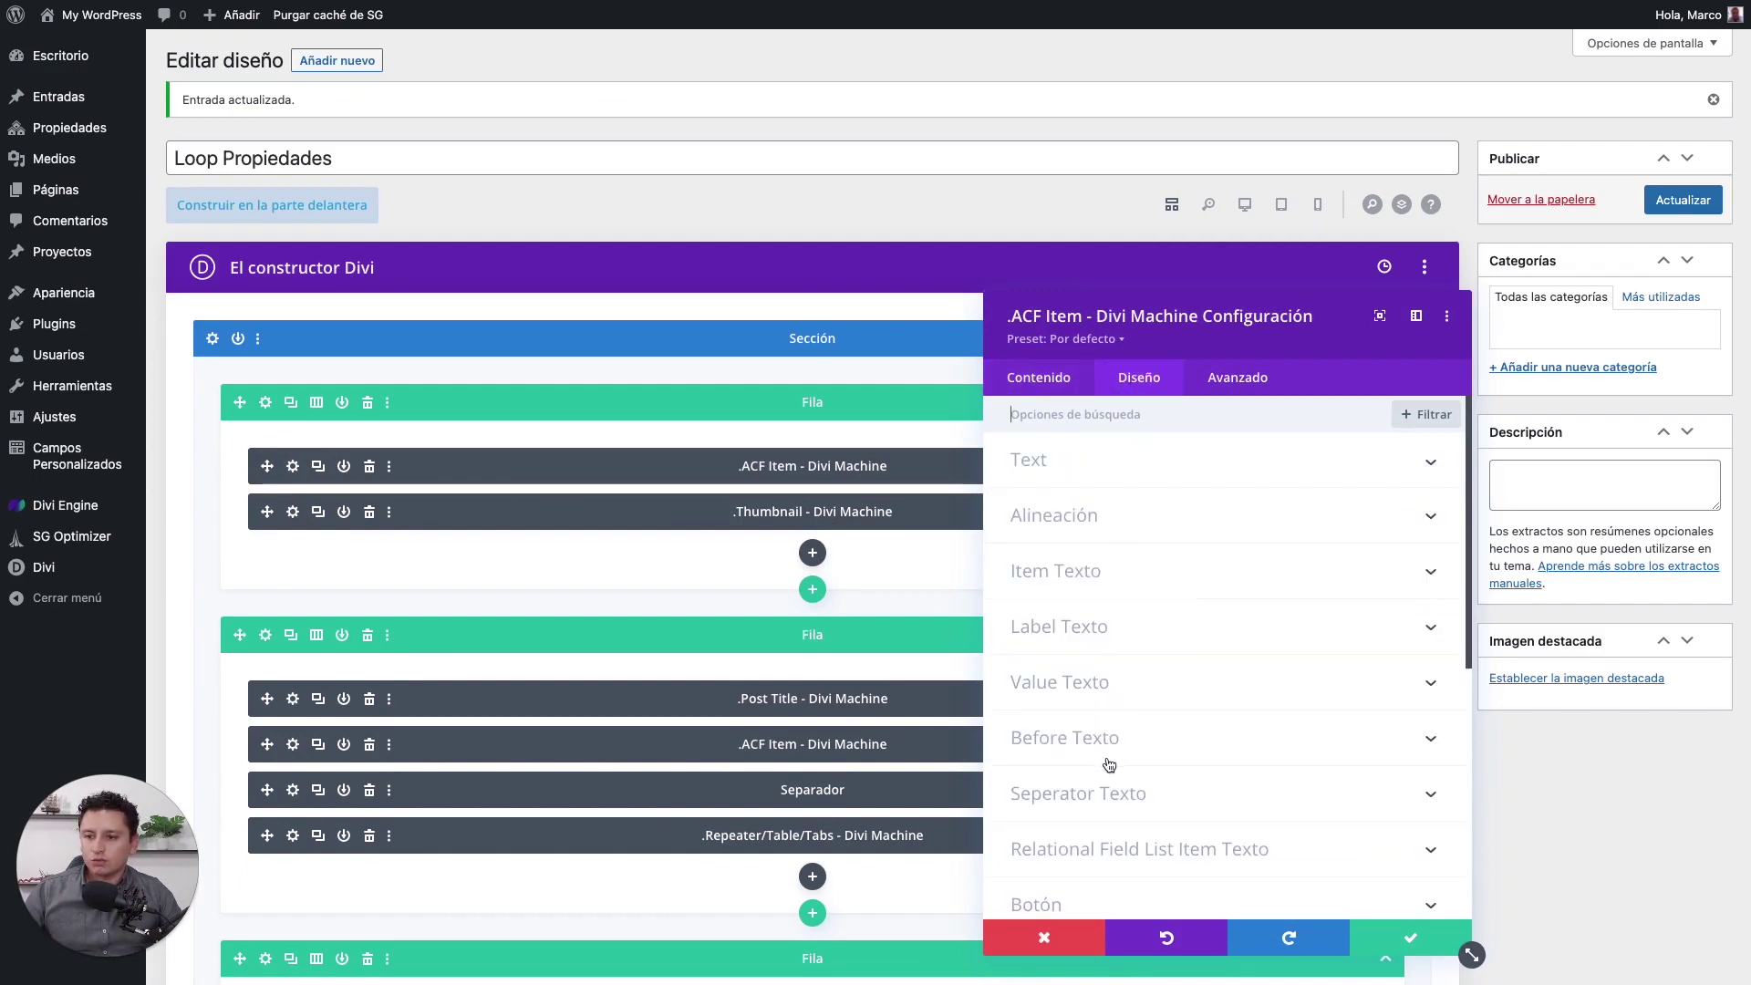
scroll(1112, 764, down, 2)
scroll(1101, 627, down, 5)
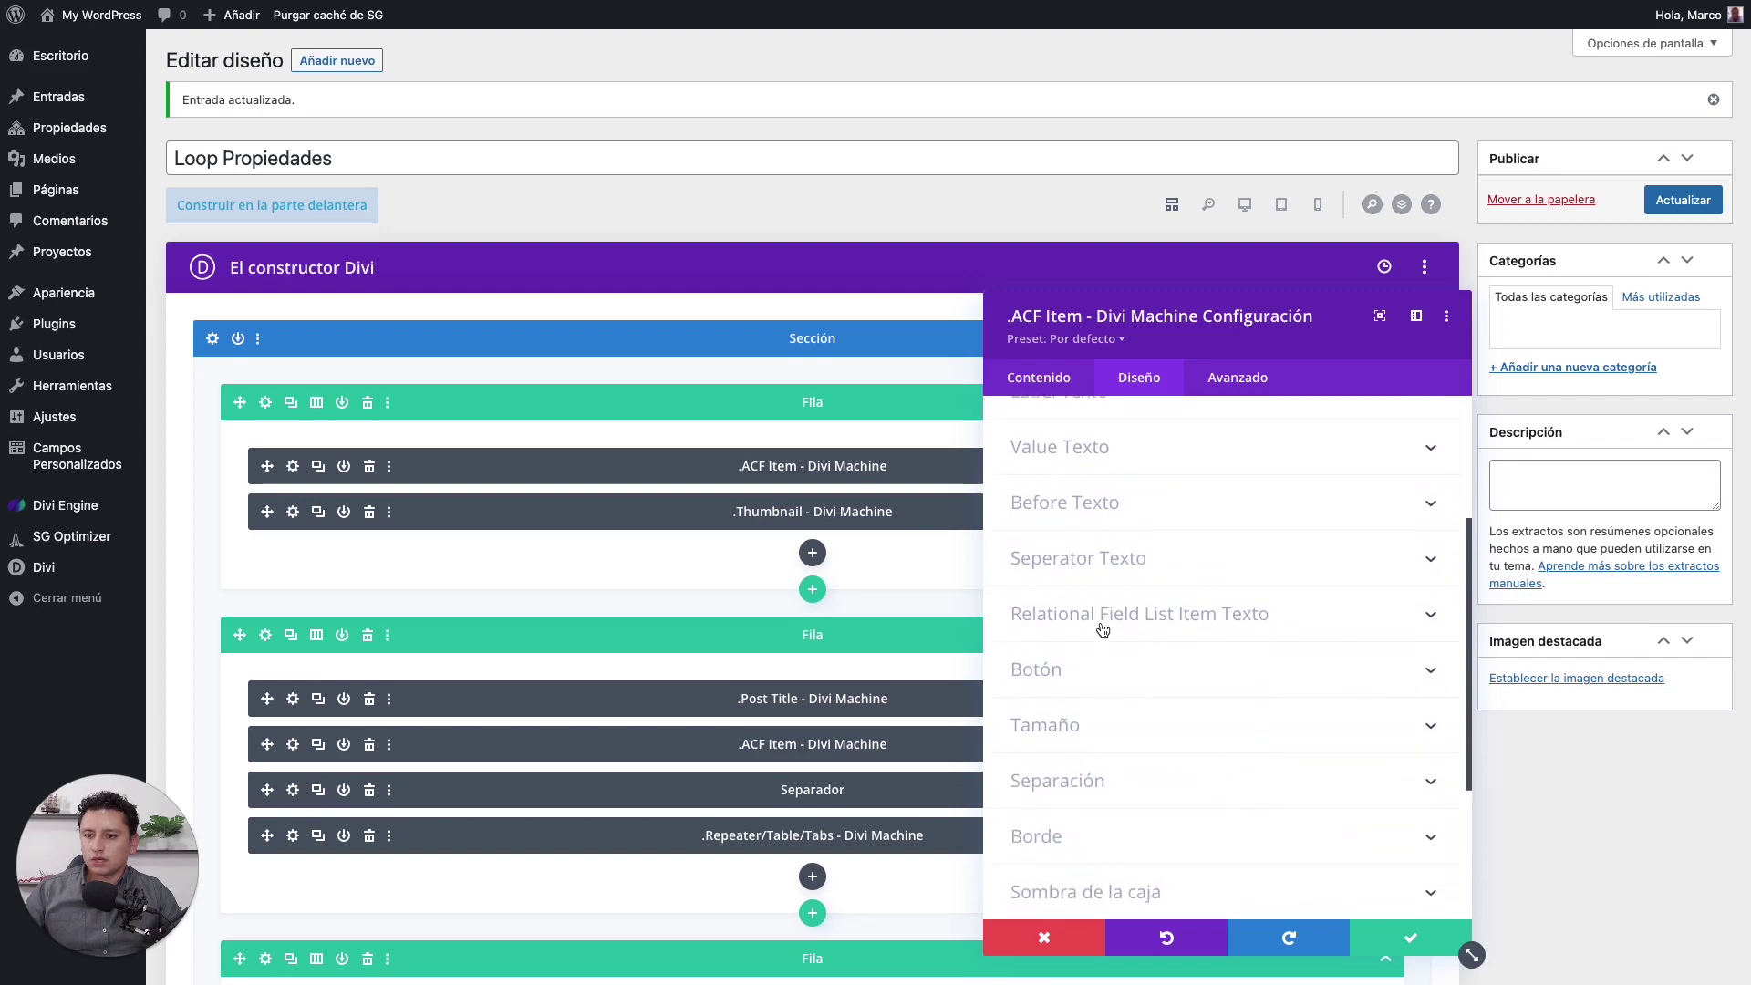
click(1080, 666)
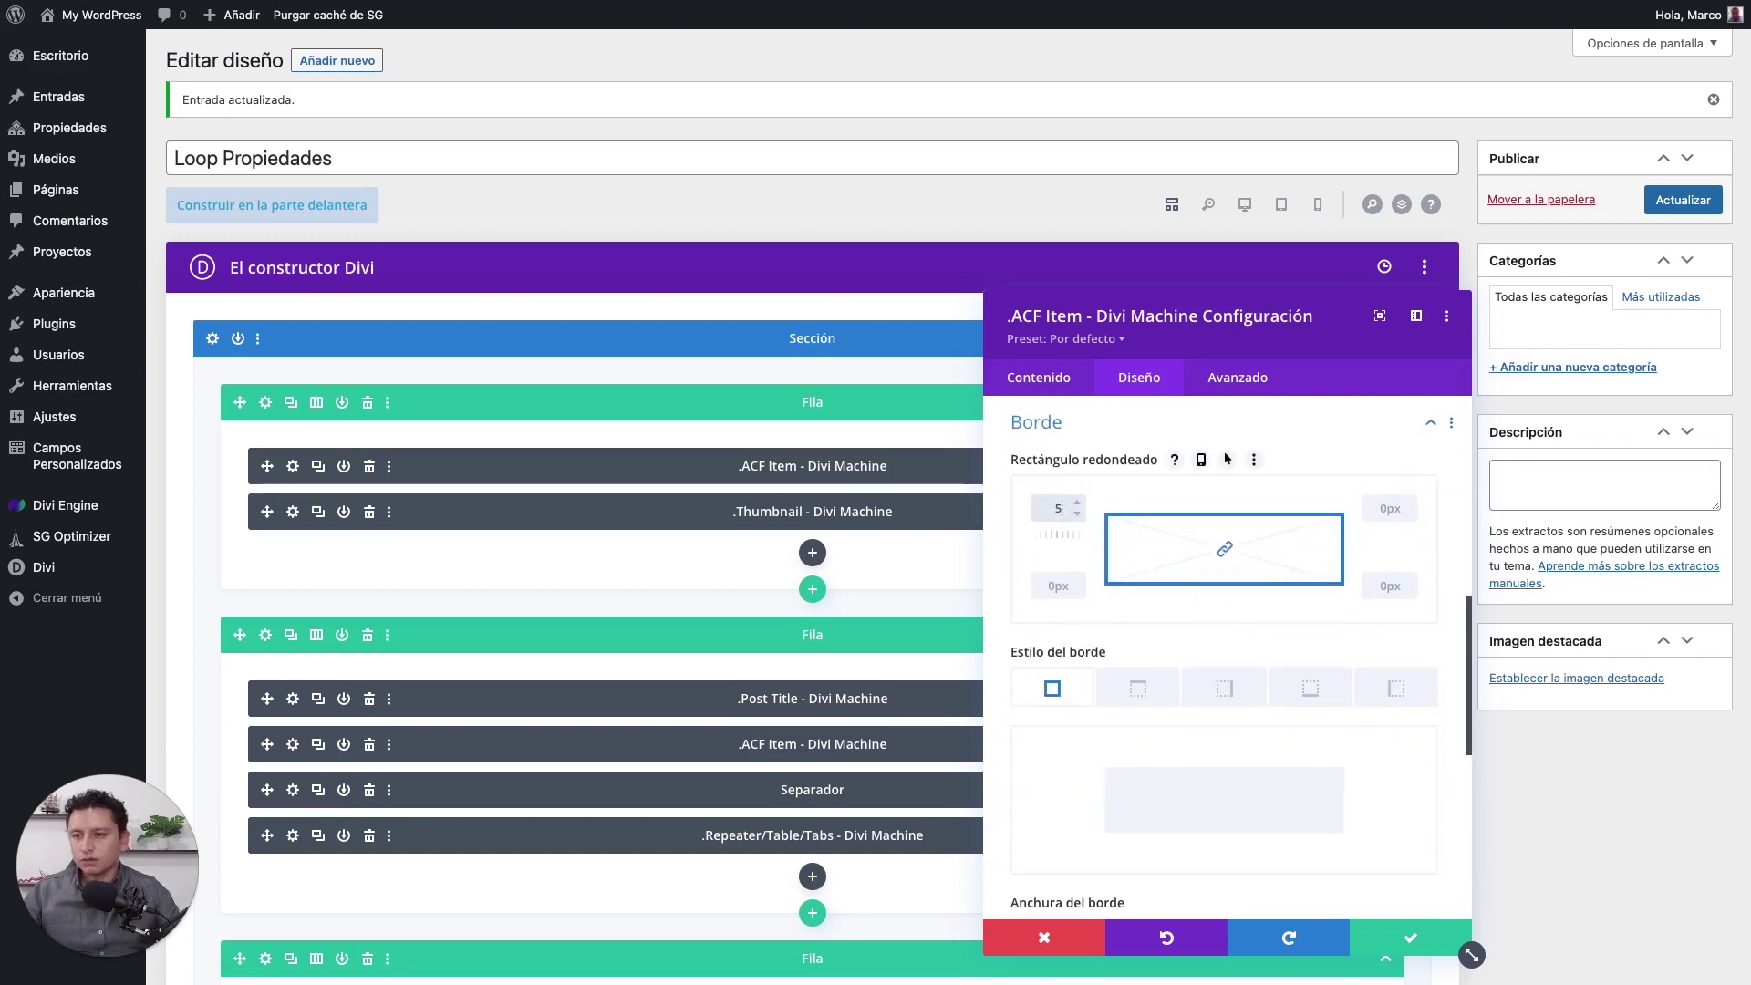
scroll(1186, 615, down, 3)
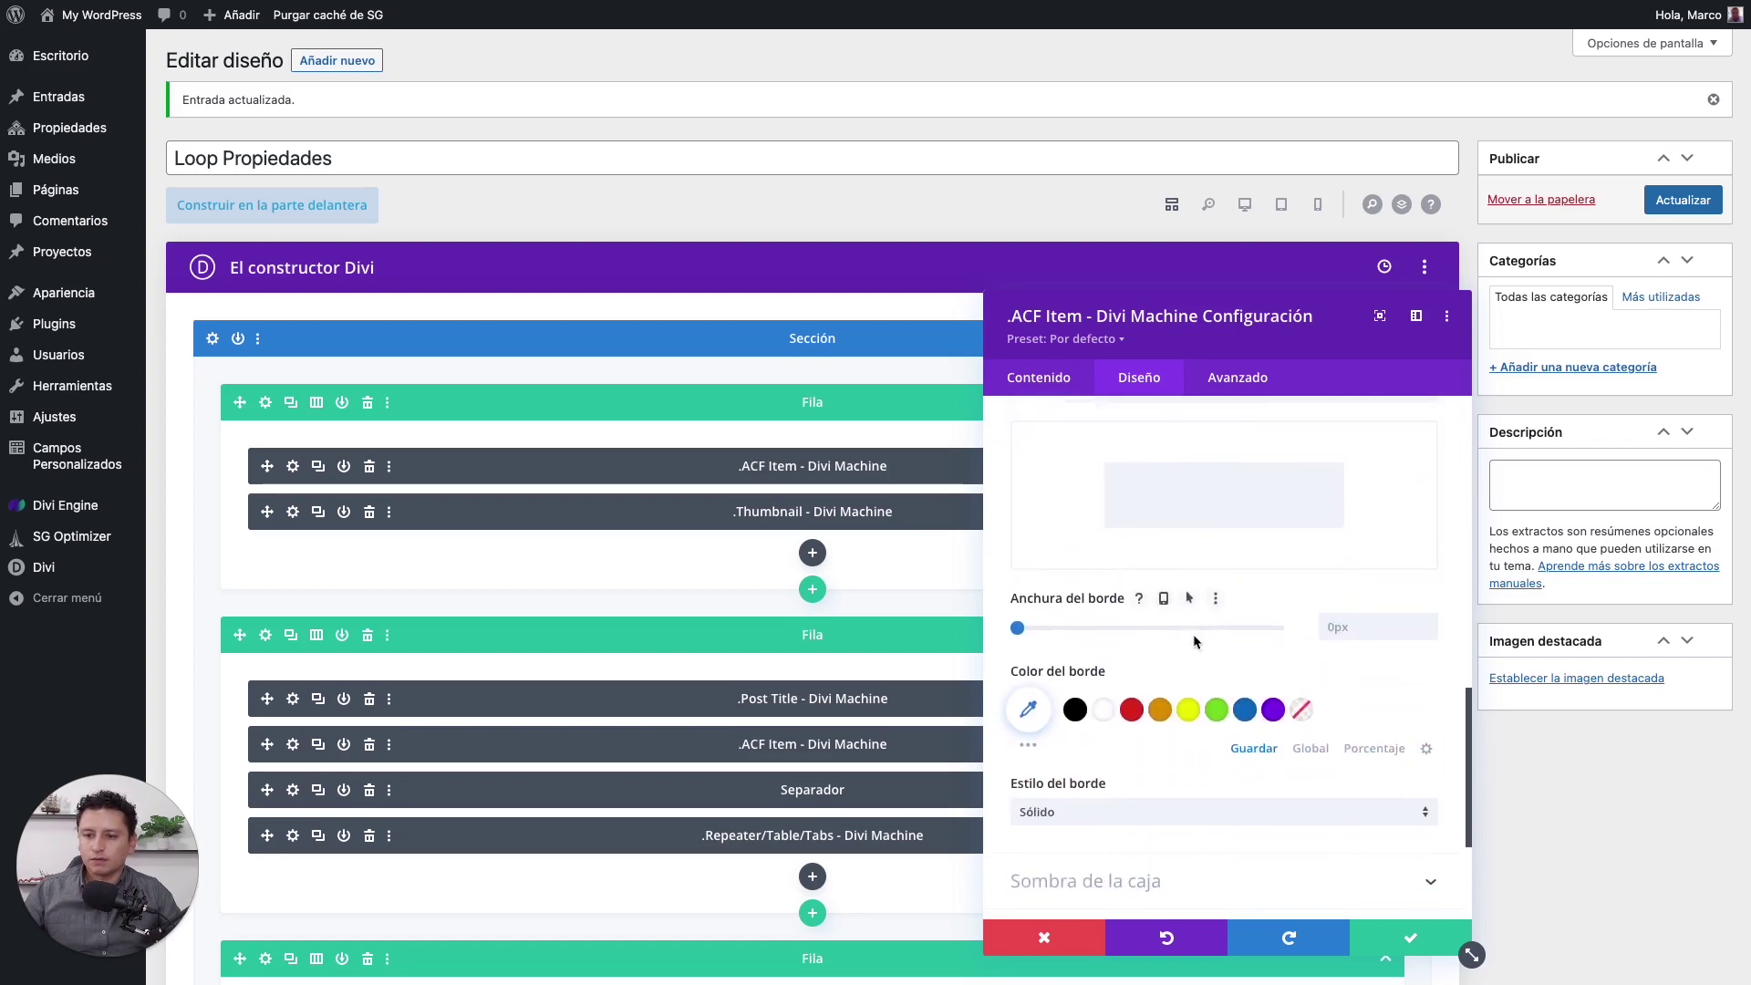
scroll(1190, 629, down, 3)
scroll(1171, 624, down, 1)
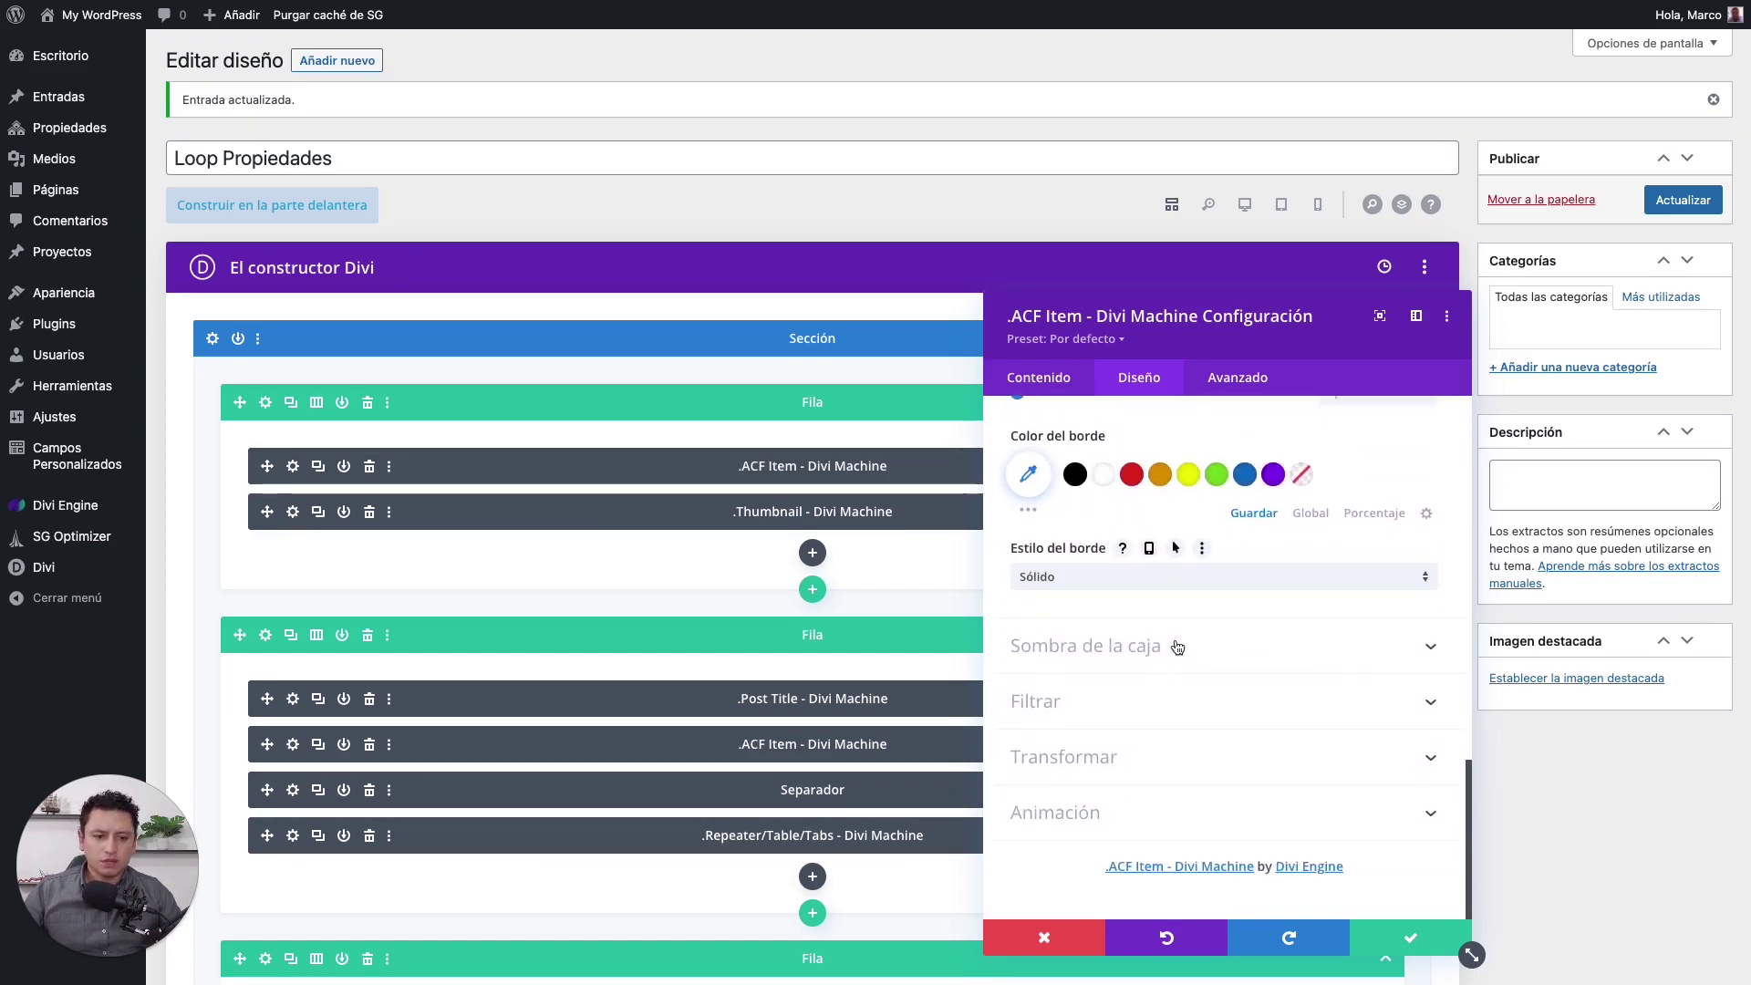
scroll(1105, 692, up, 10)
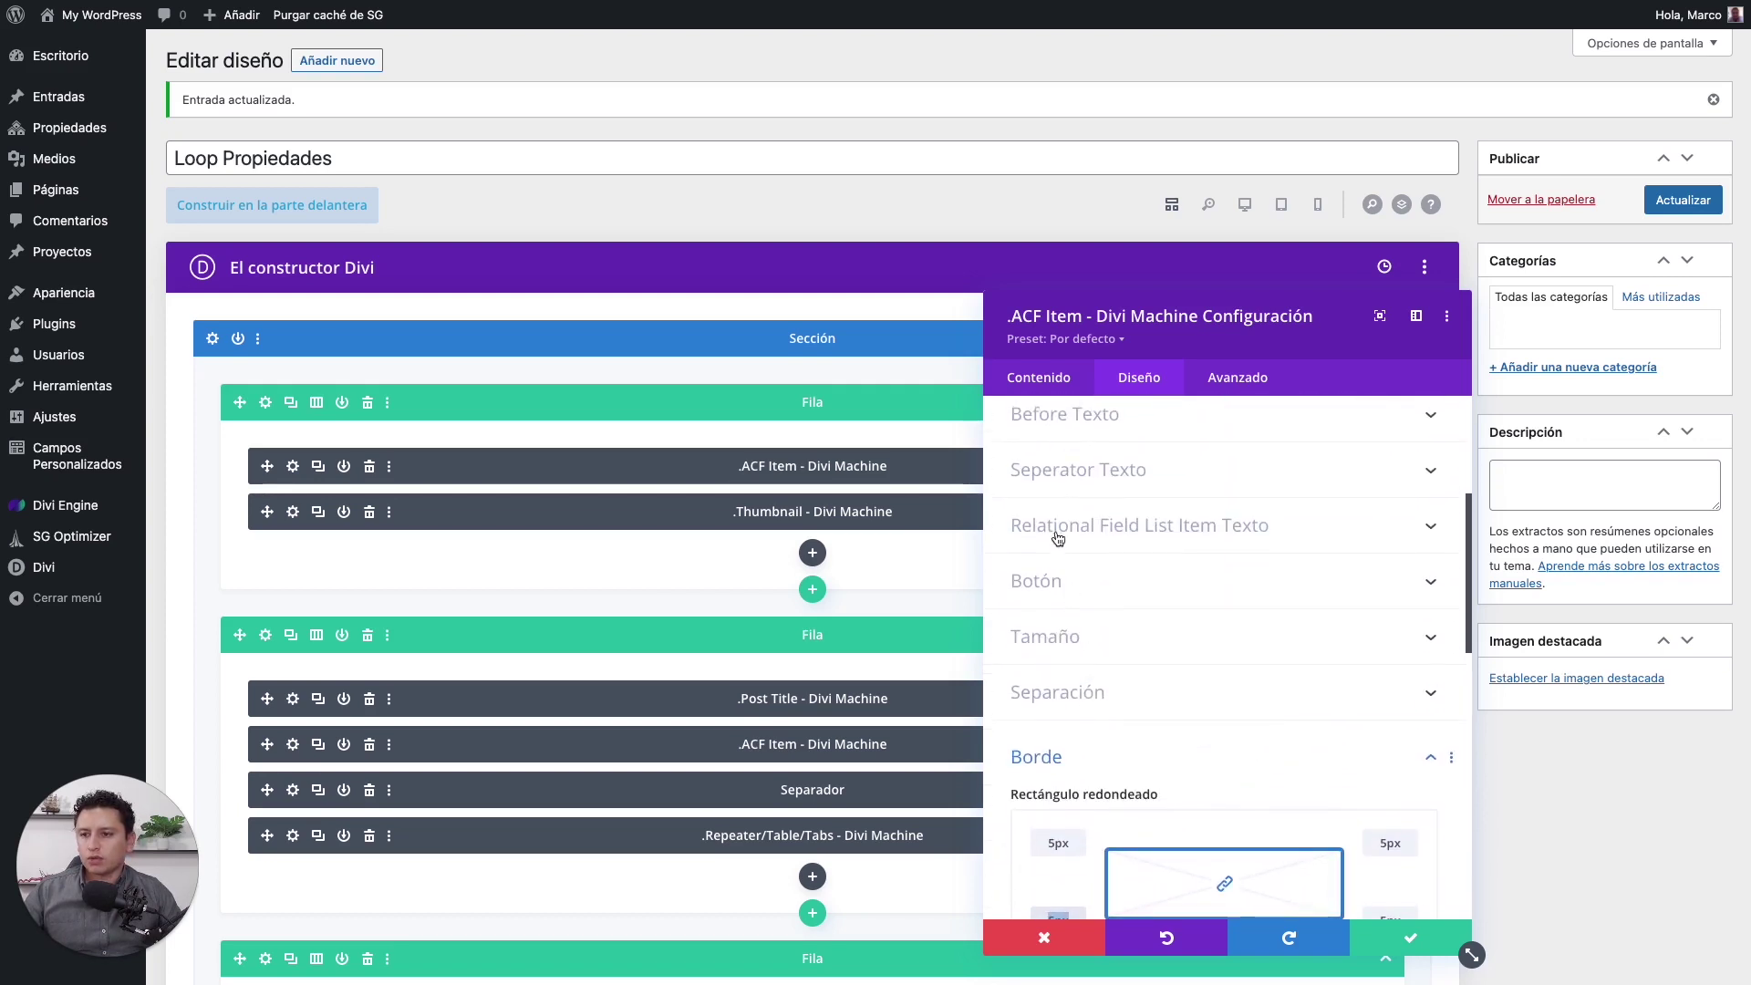
scroll(1065, 481, up, 1)
Set the ACF Item's padding to 5px on each side
click(1065, 481)
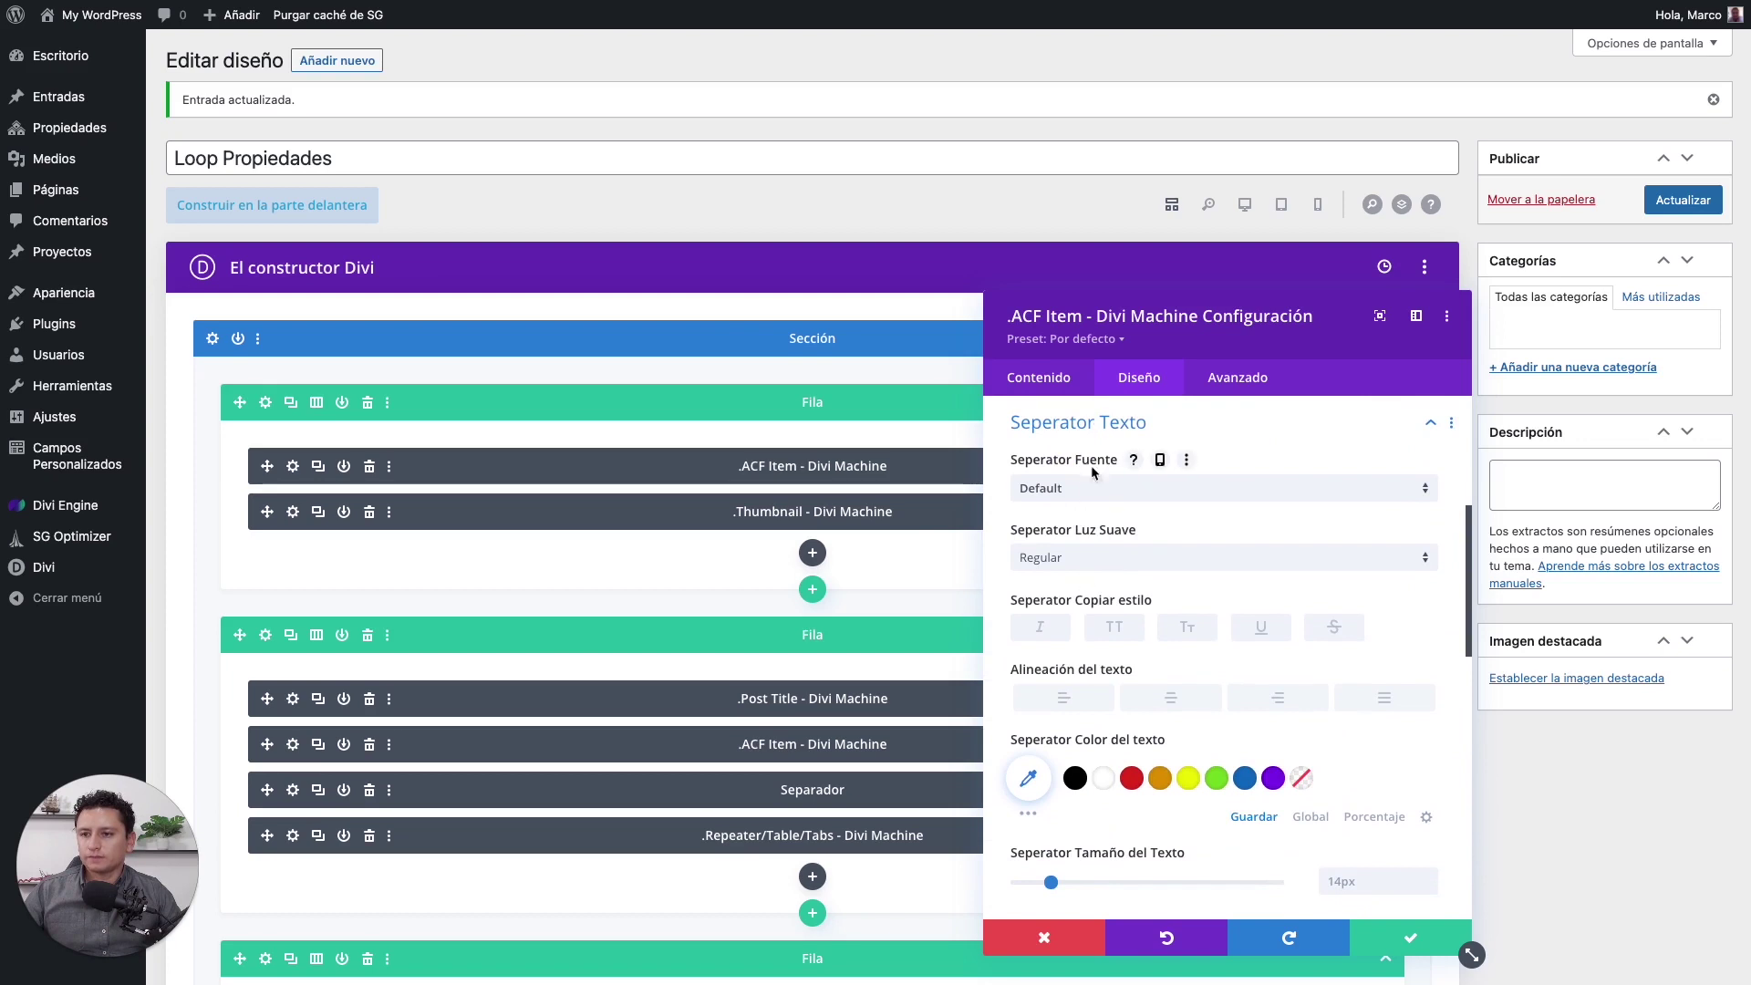
scroll(1080, 534, down, 10)
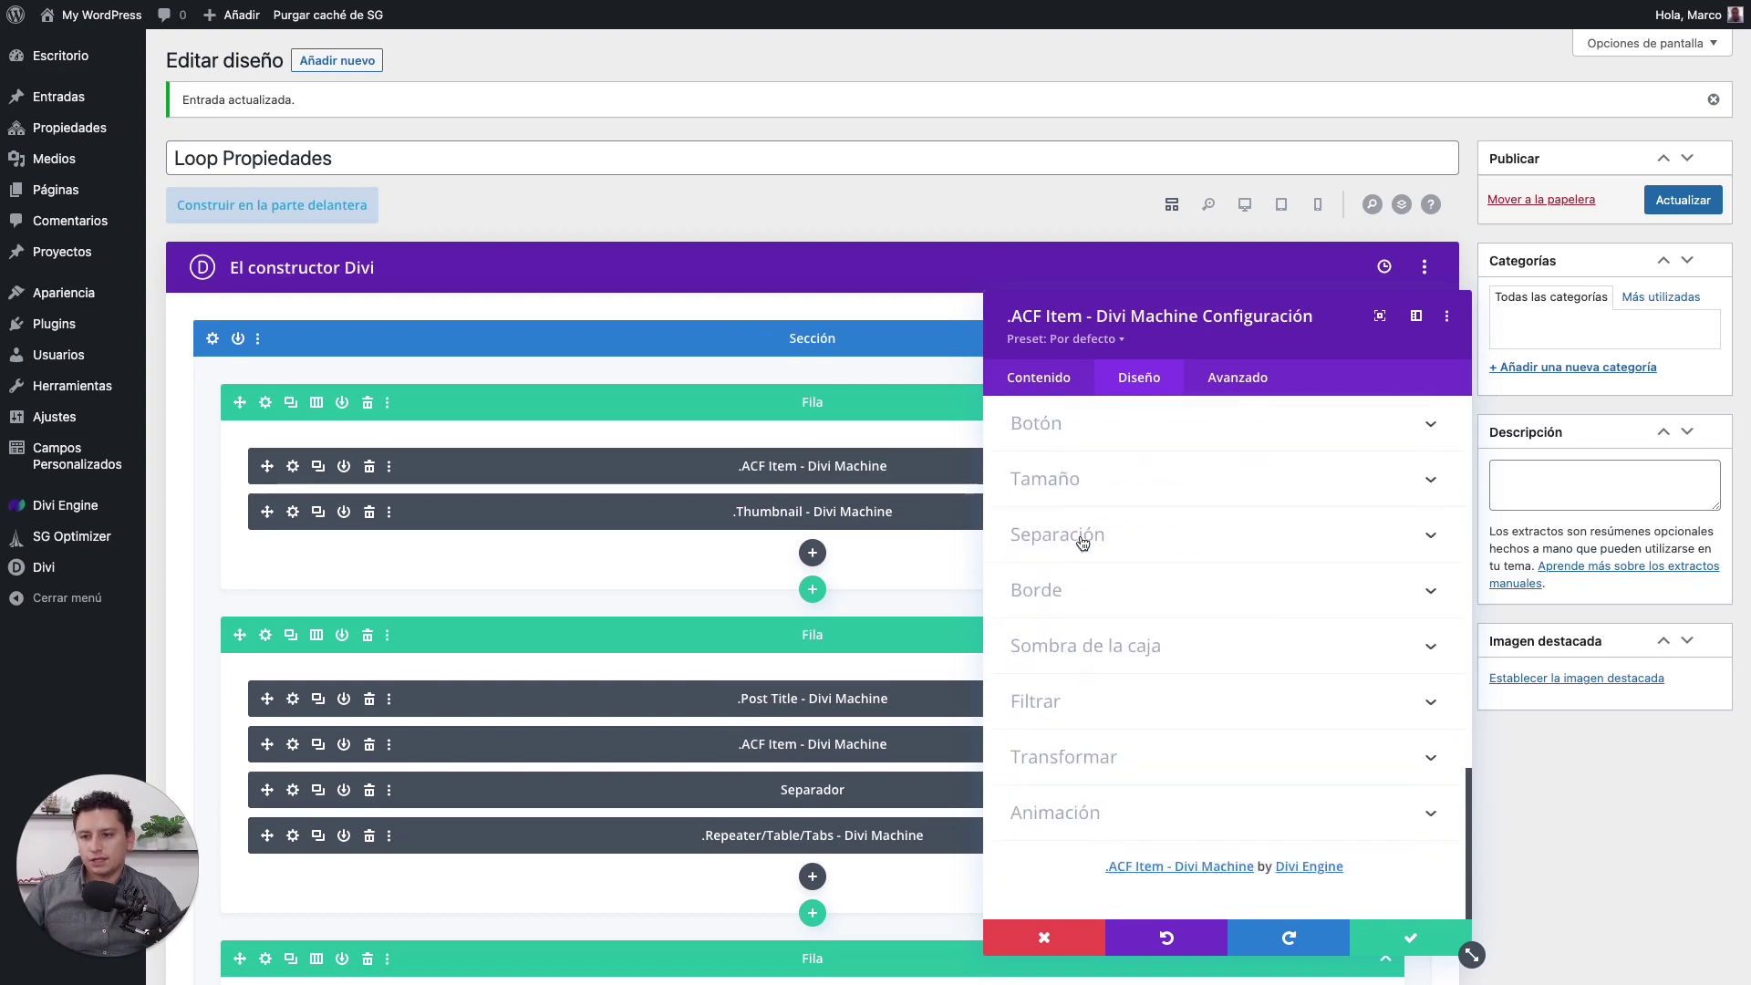
click(1081, 536)
click(1043, 633)
text(5)
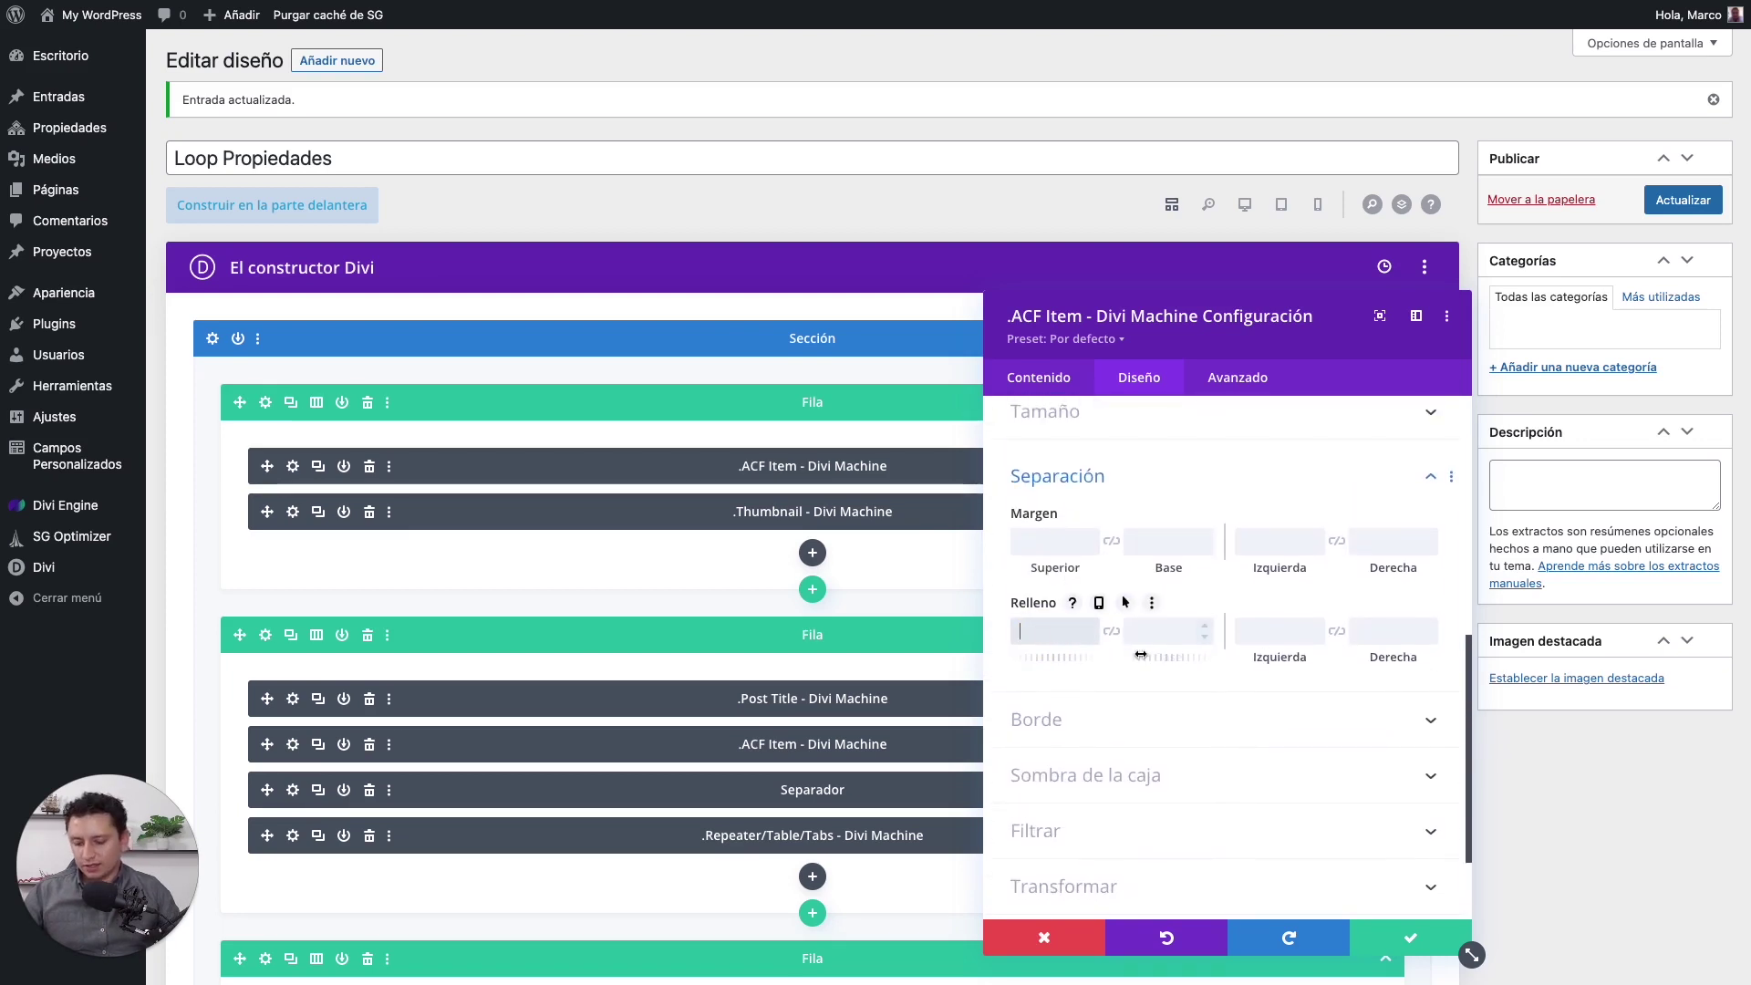
key(Tab)
text(5)
key(Tab)
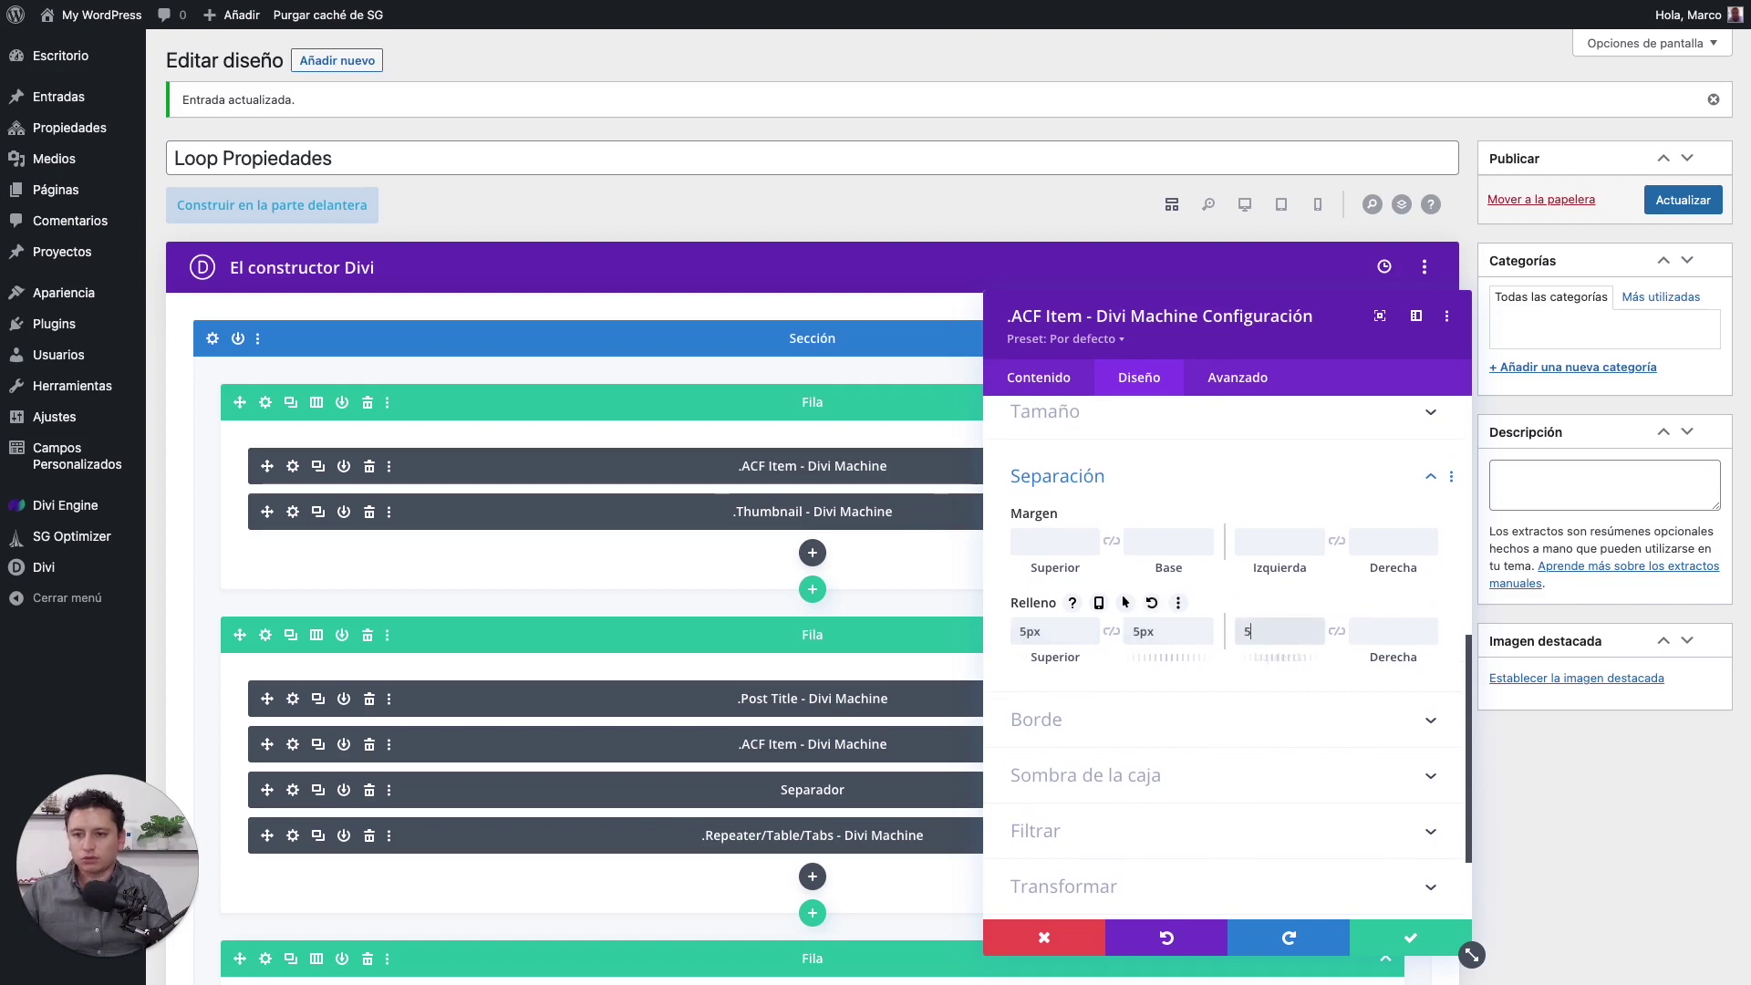
text(5)
key(Tab)
text(5)
scroll(1197, 664, down, 1)
scroll(1199, 669, up, 3)
scroll(1199, 669, up, 1)
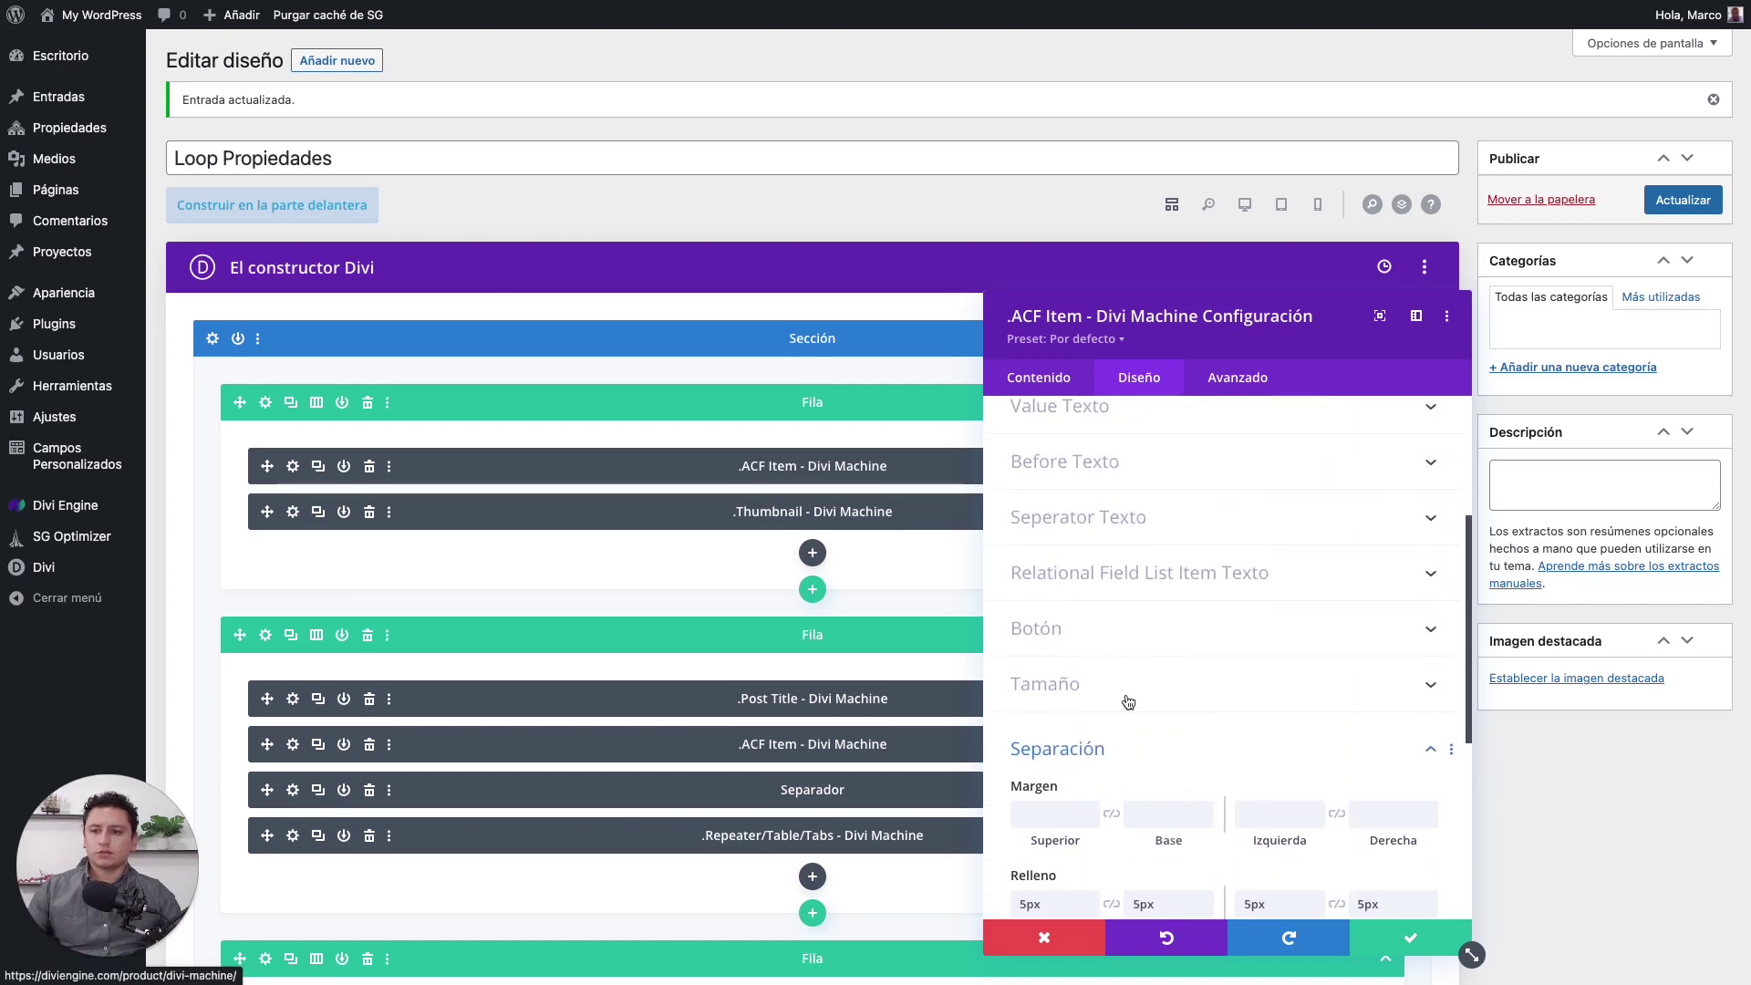
Set the item's maximum width to 80px, save the module and update the layout
click(1128, 689)
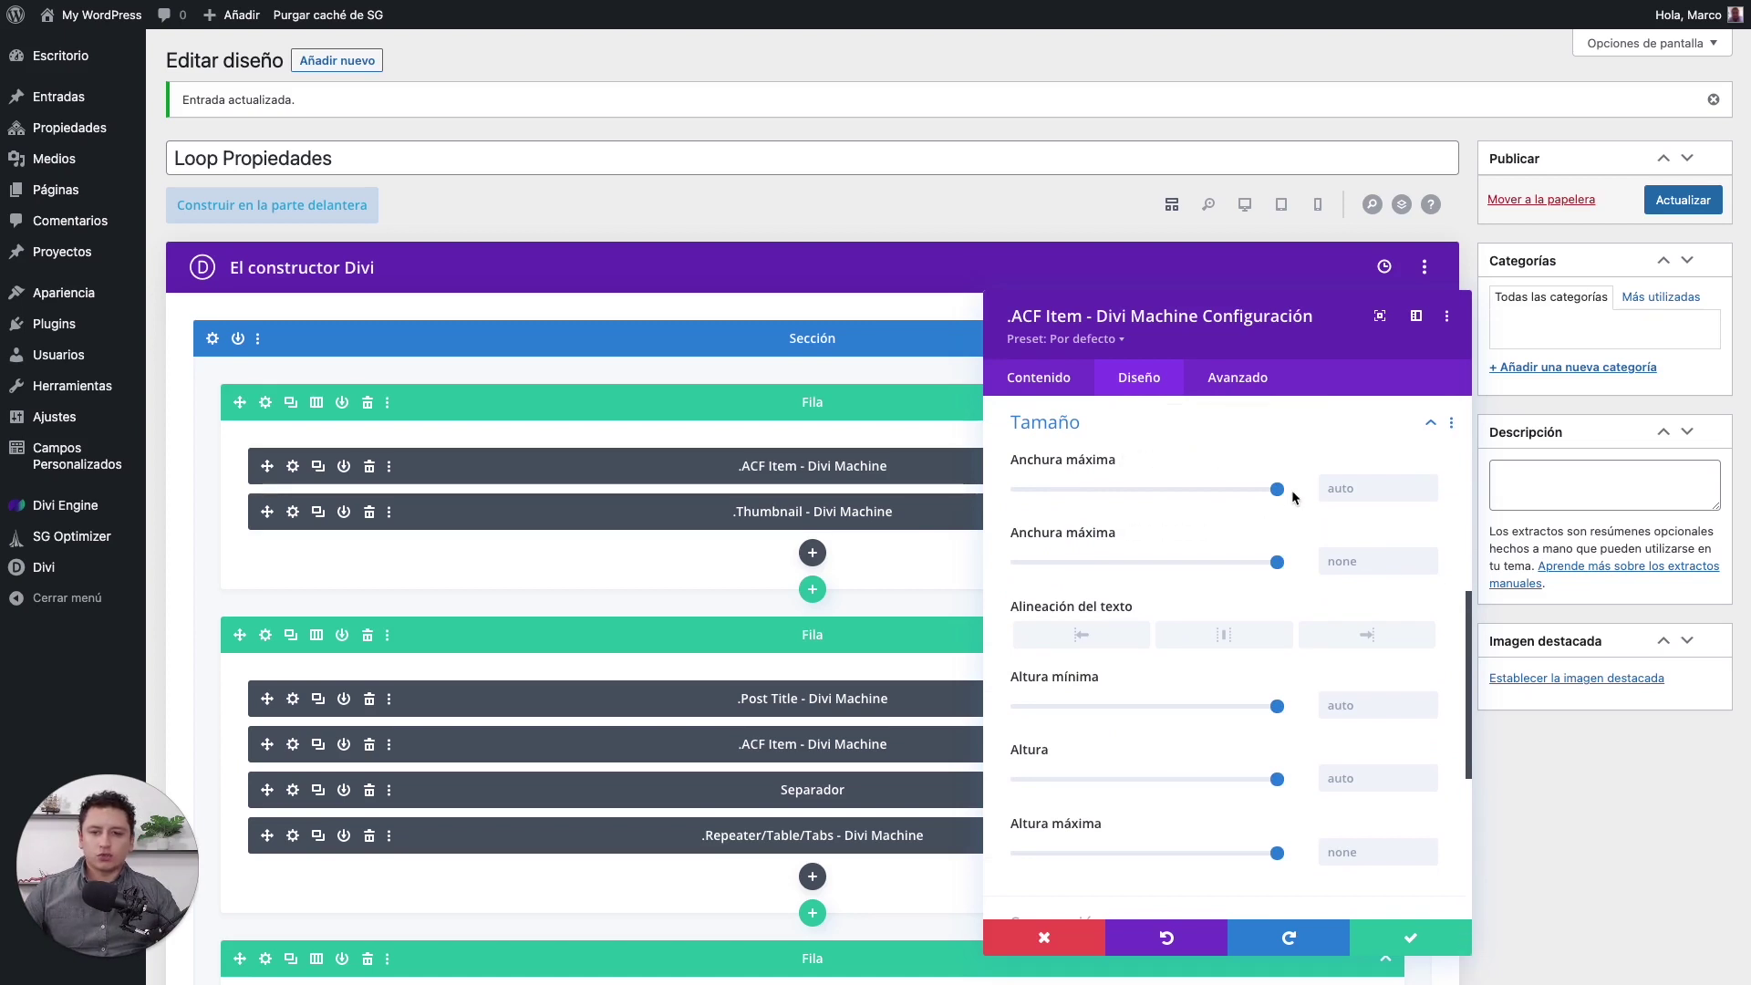
click(1351, 490)
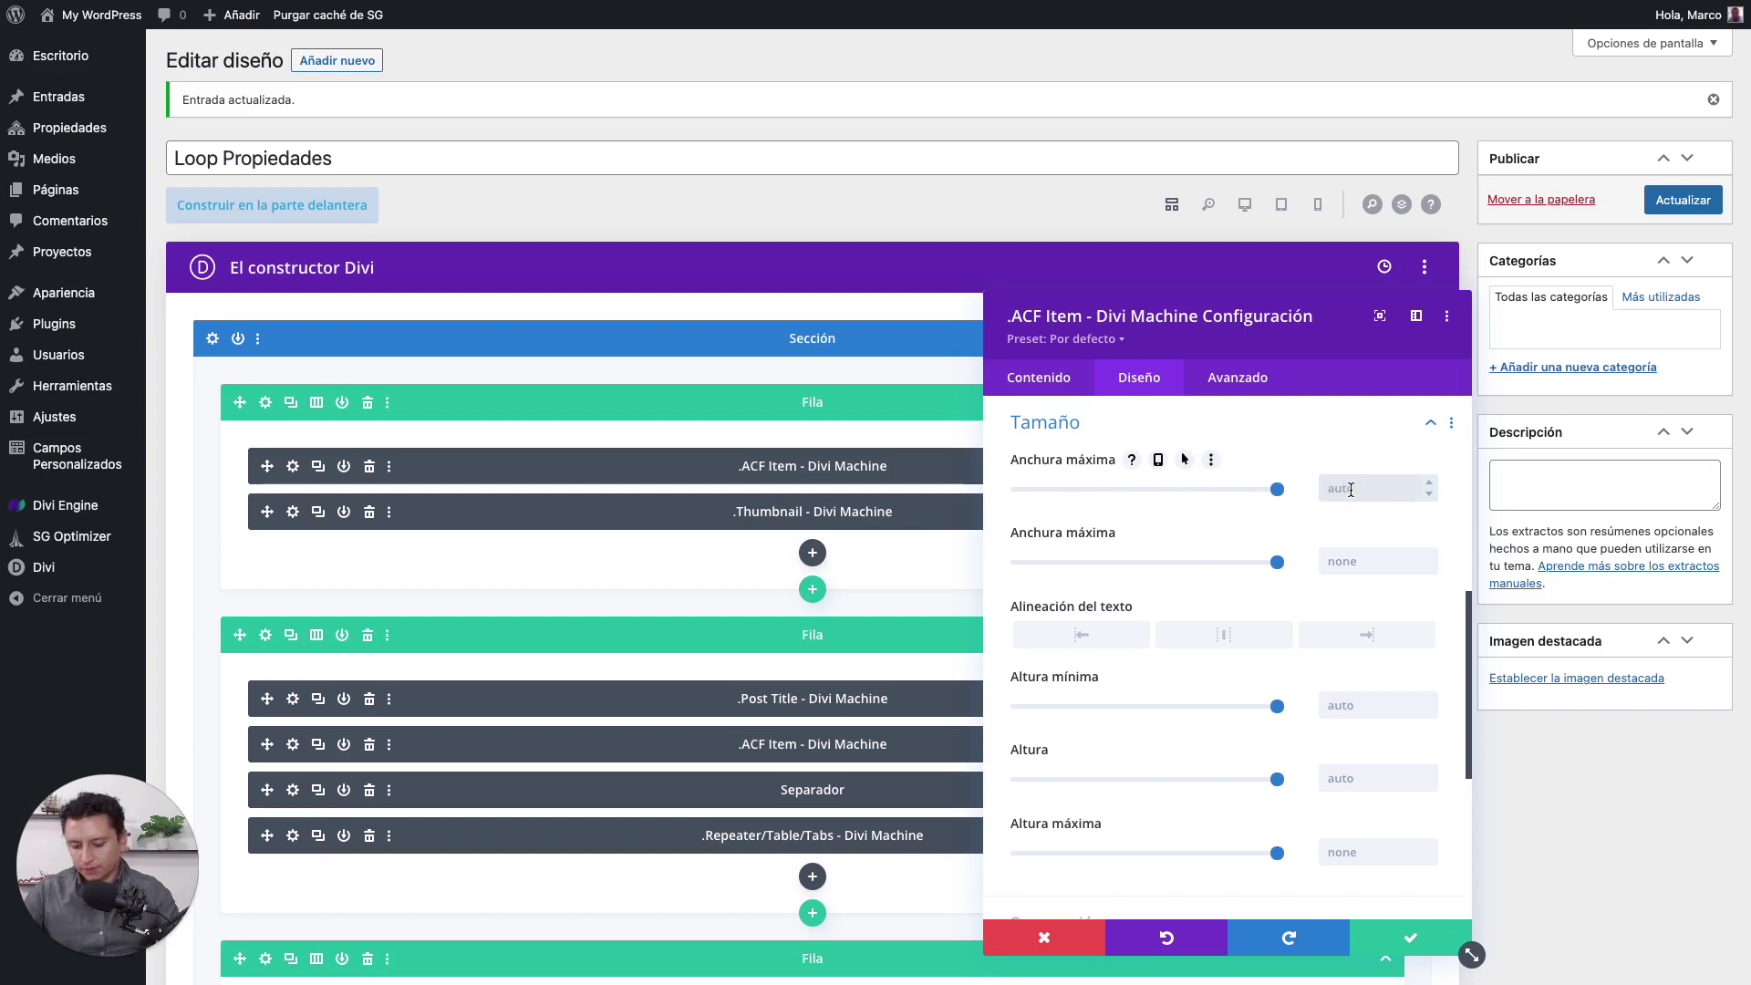
text(80px)
key(Return)
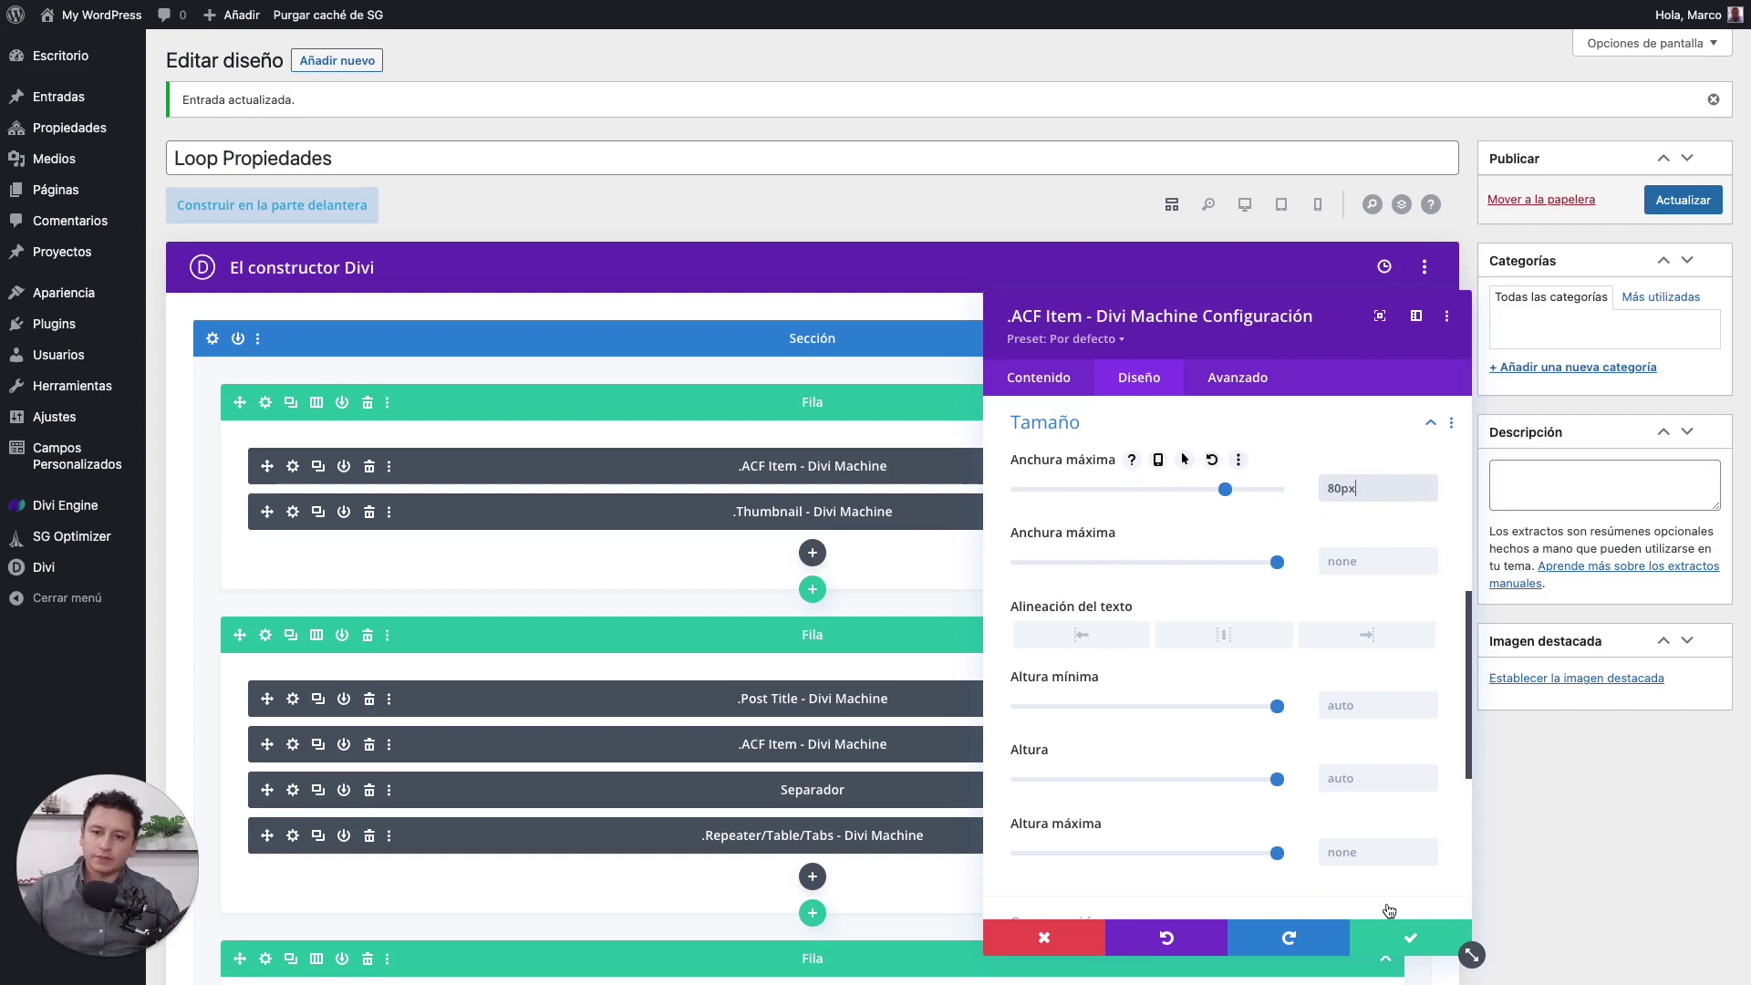
click(1409, 940)
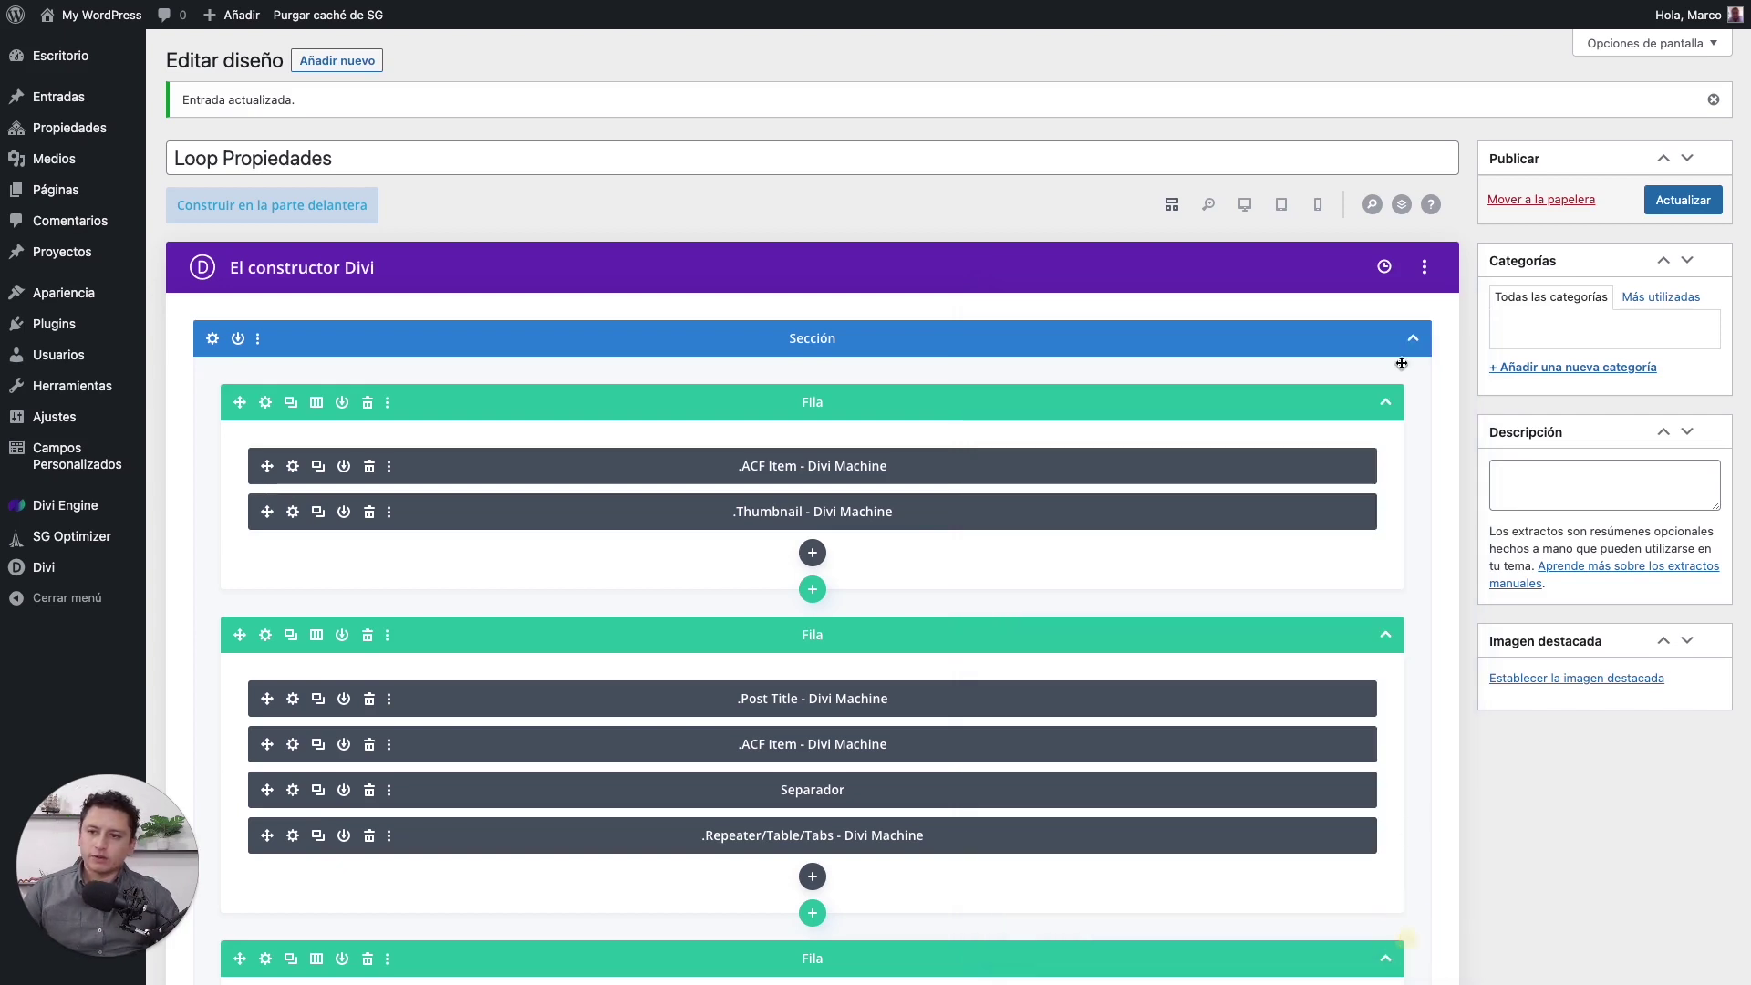
click(1698, 201)
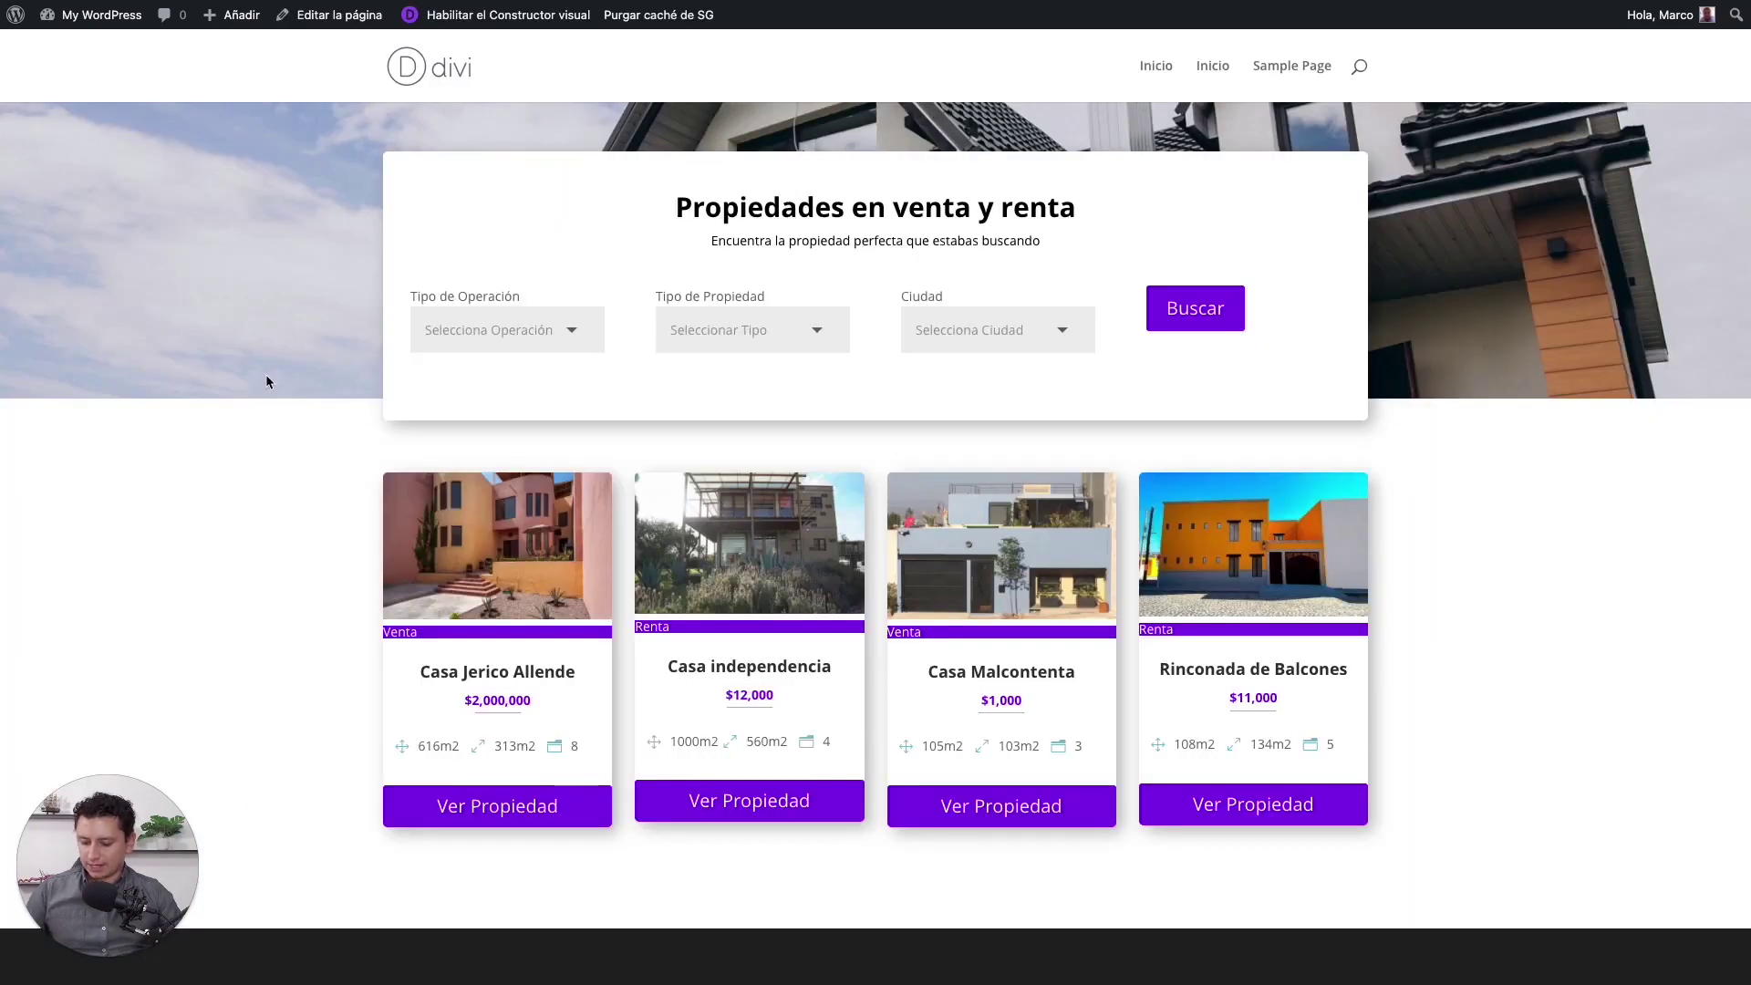
Reload the live page to verify the rounded Venta/Renta tags, then return to the builder
key(super+r)
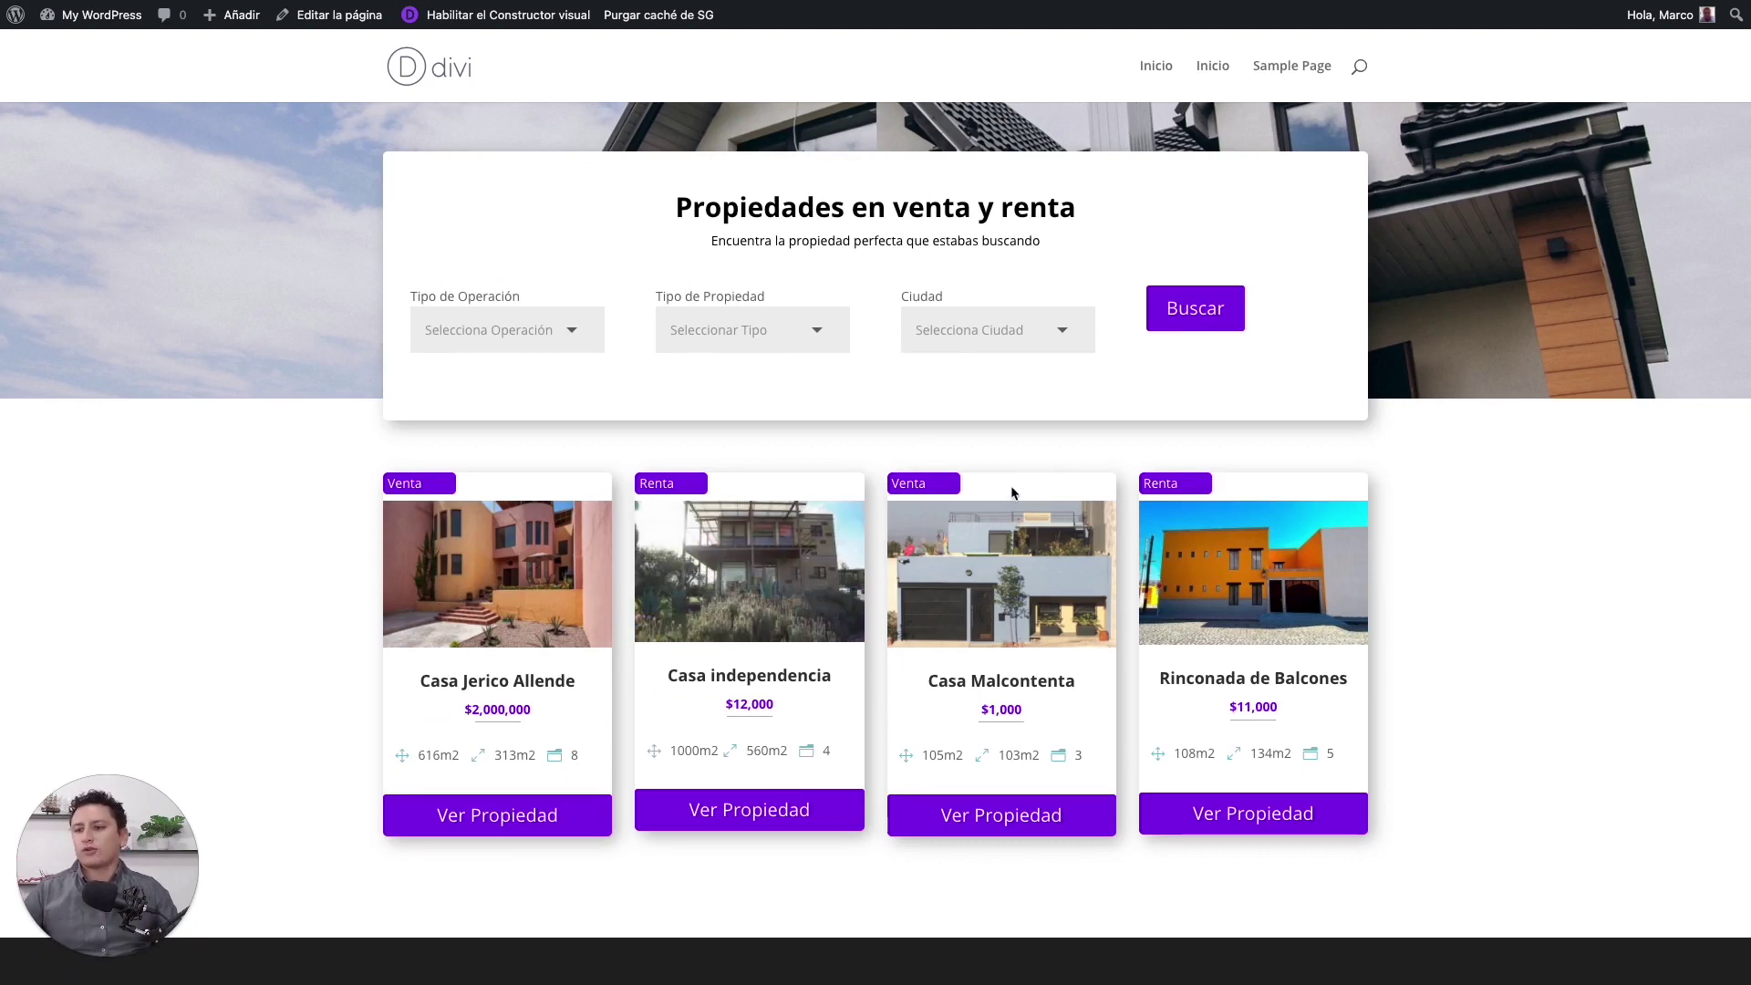
key(ctrl+Tab)
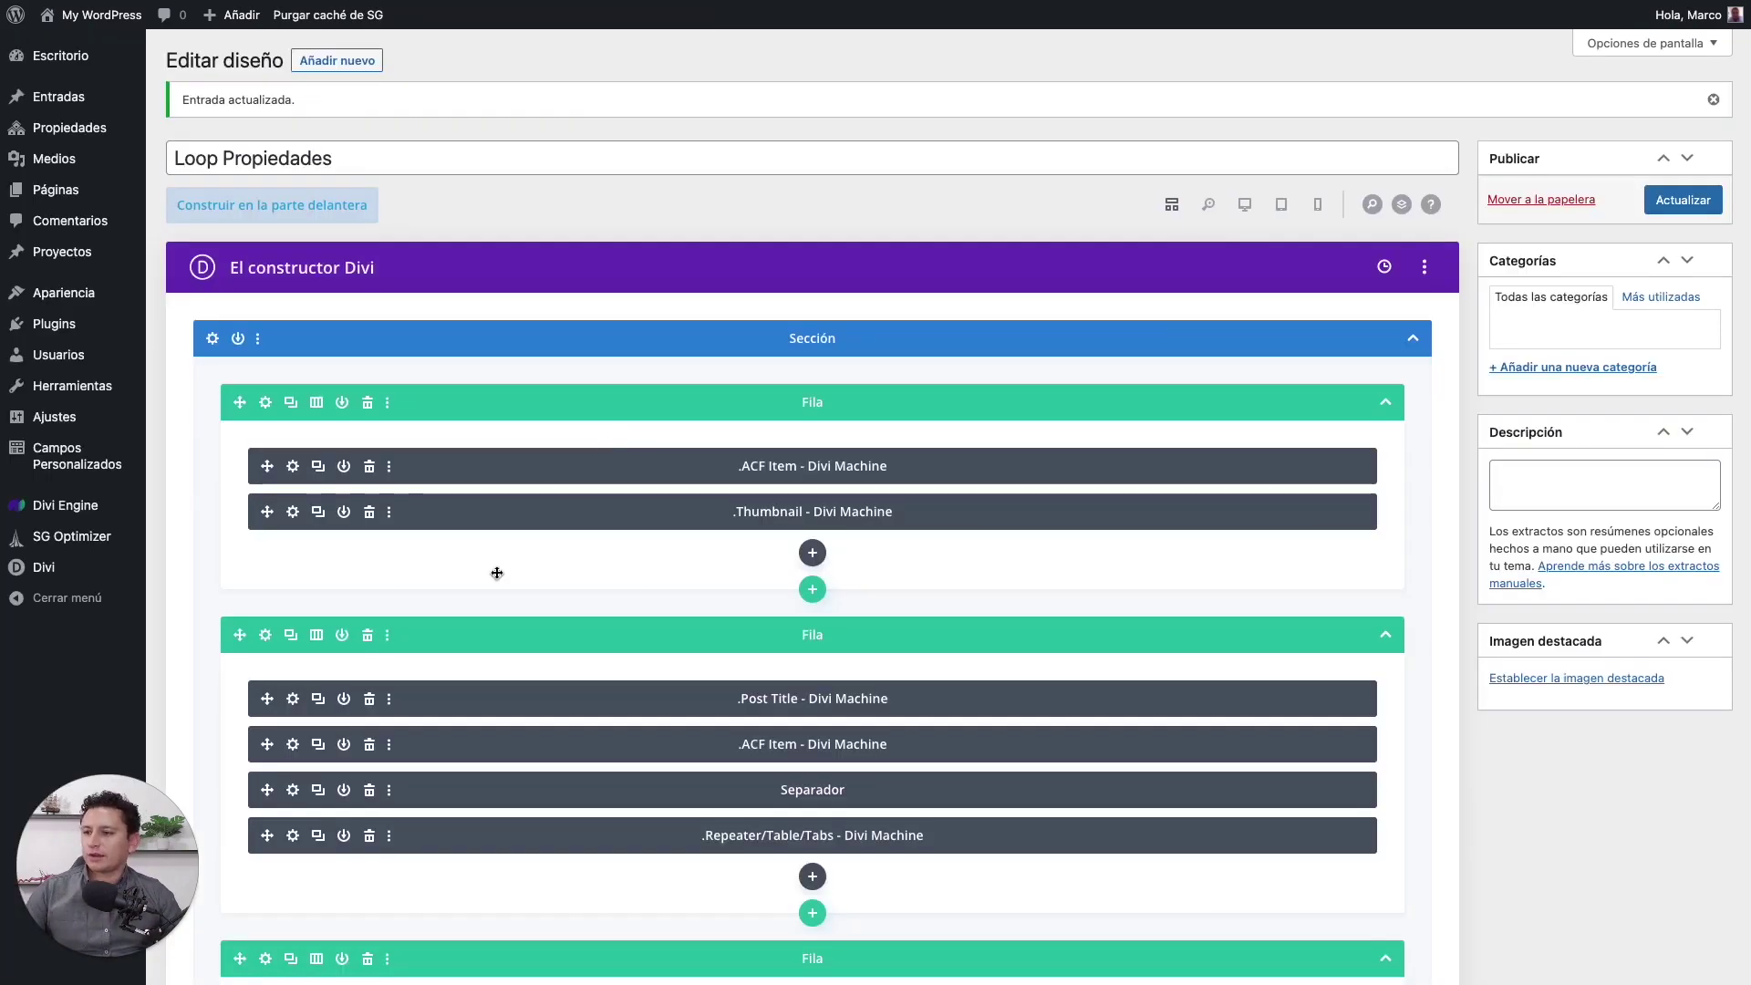
Center the tag's text and adjust its alignment settings
click(292, 467)
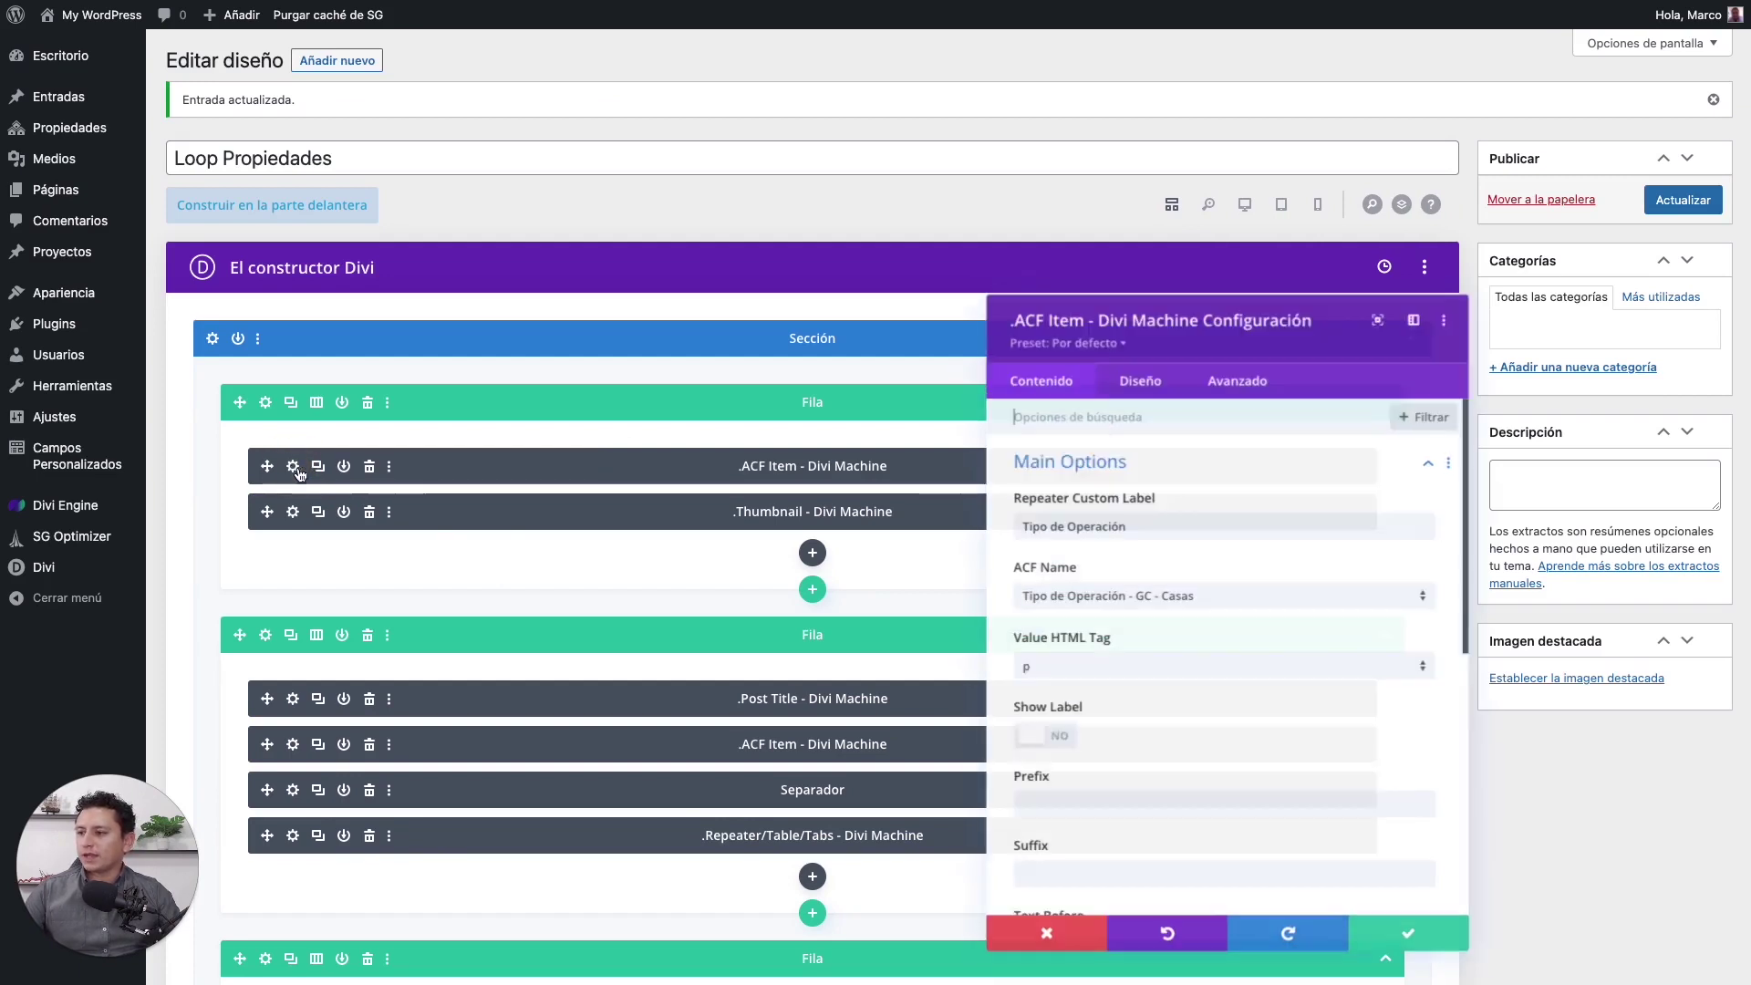
click(1125, 395)
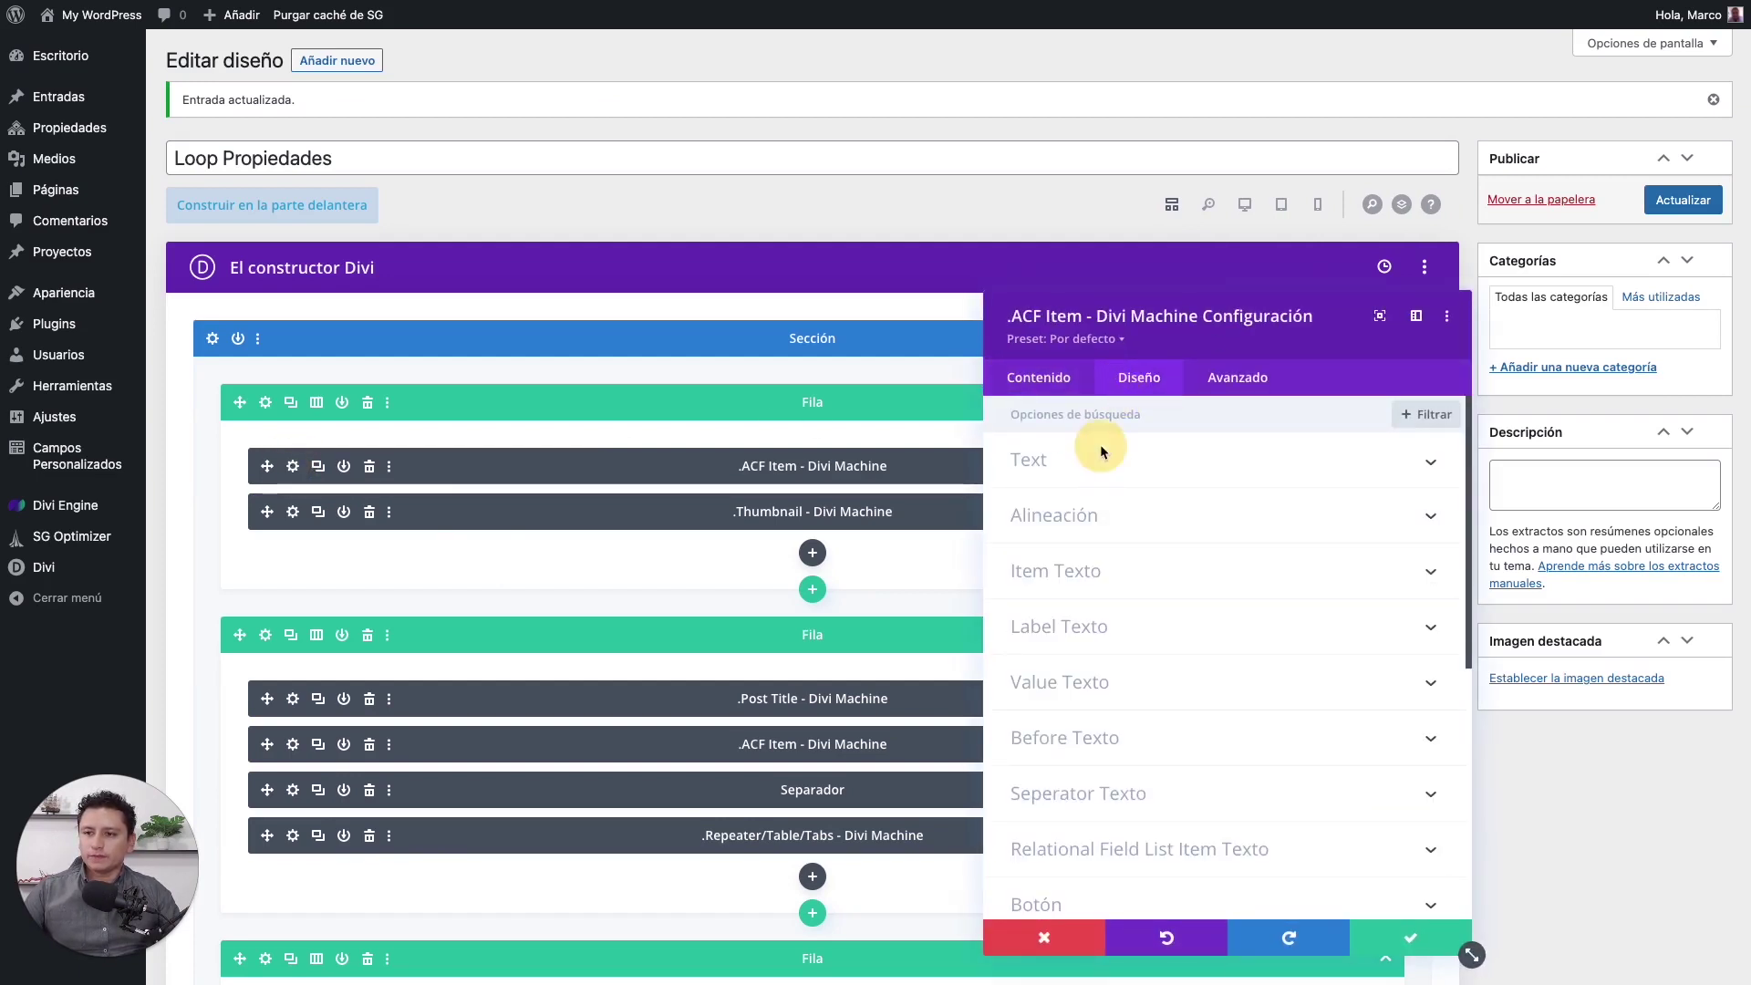
click(1140, 460)
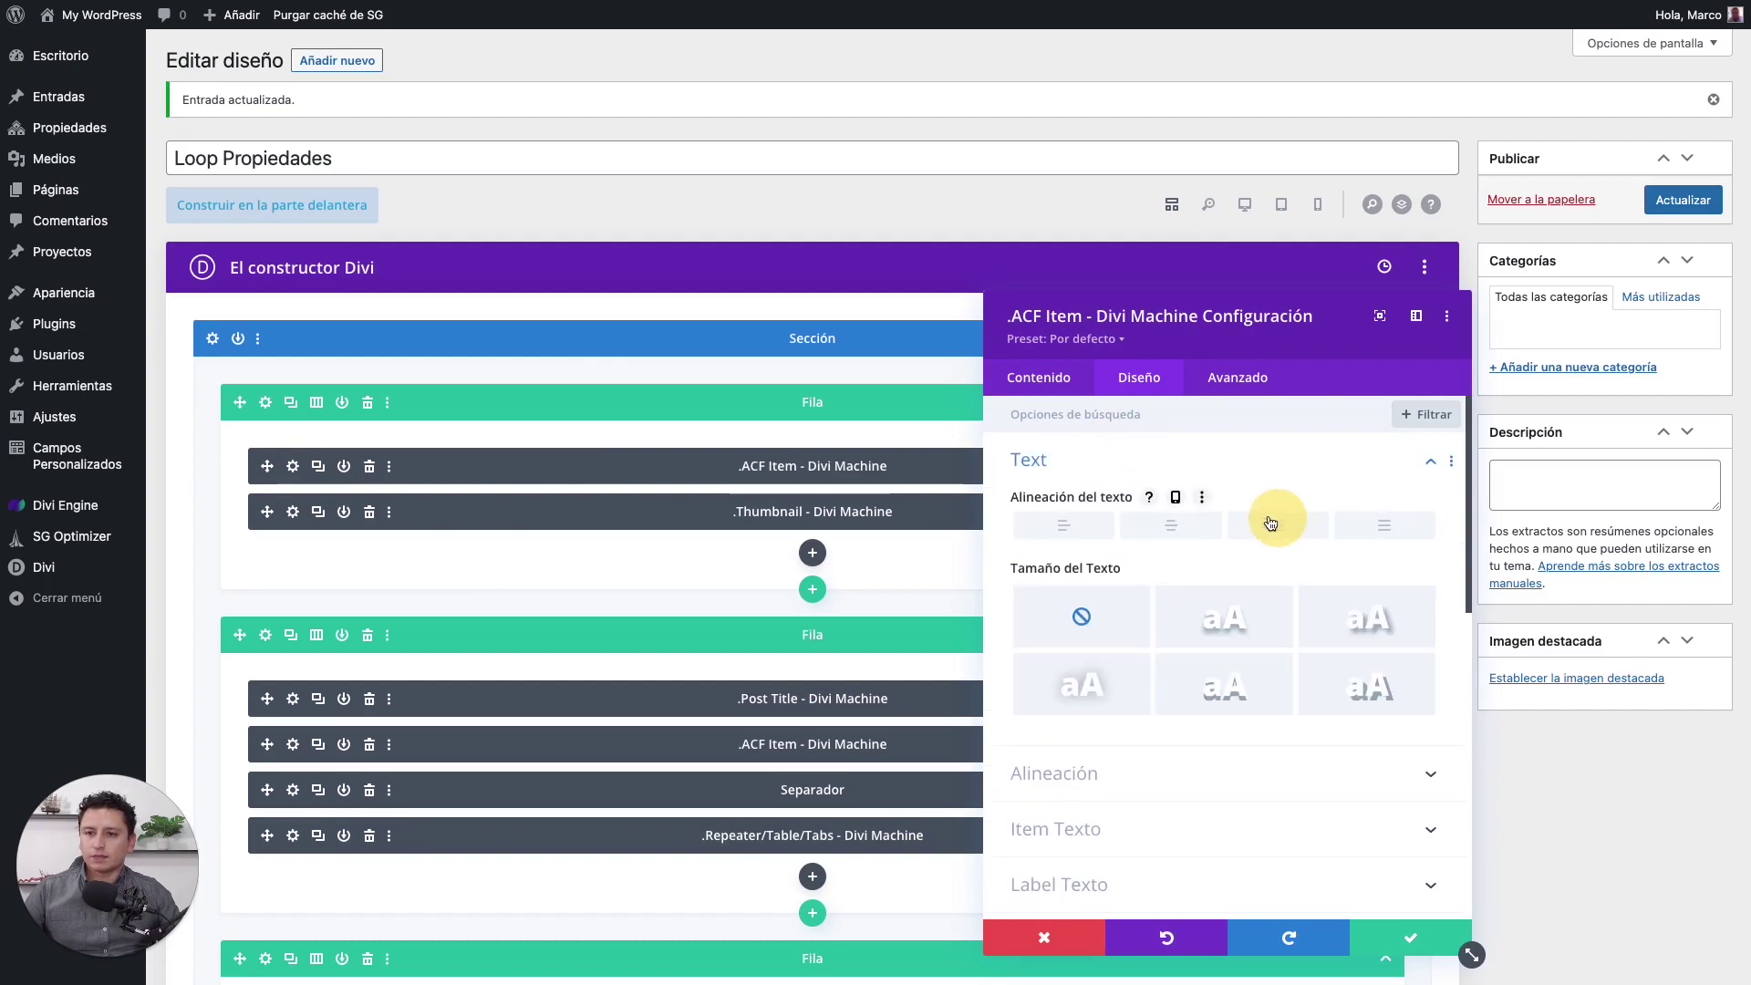
click(1171, 525)
click(1100, 464)
click(1097, 488)
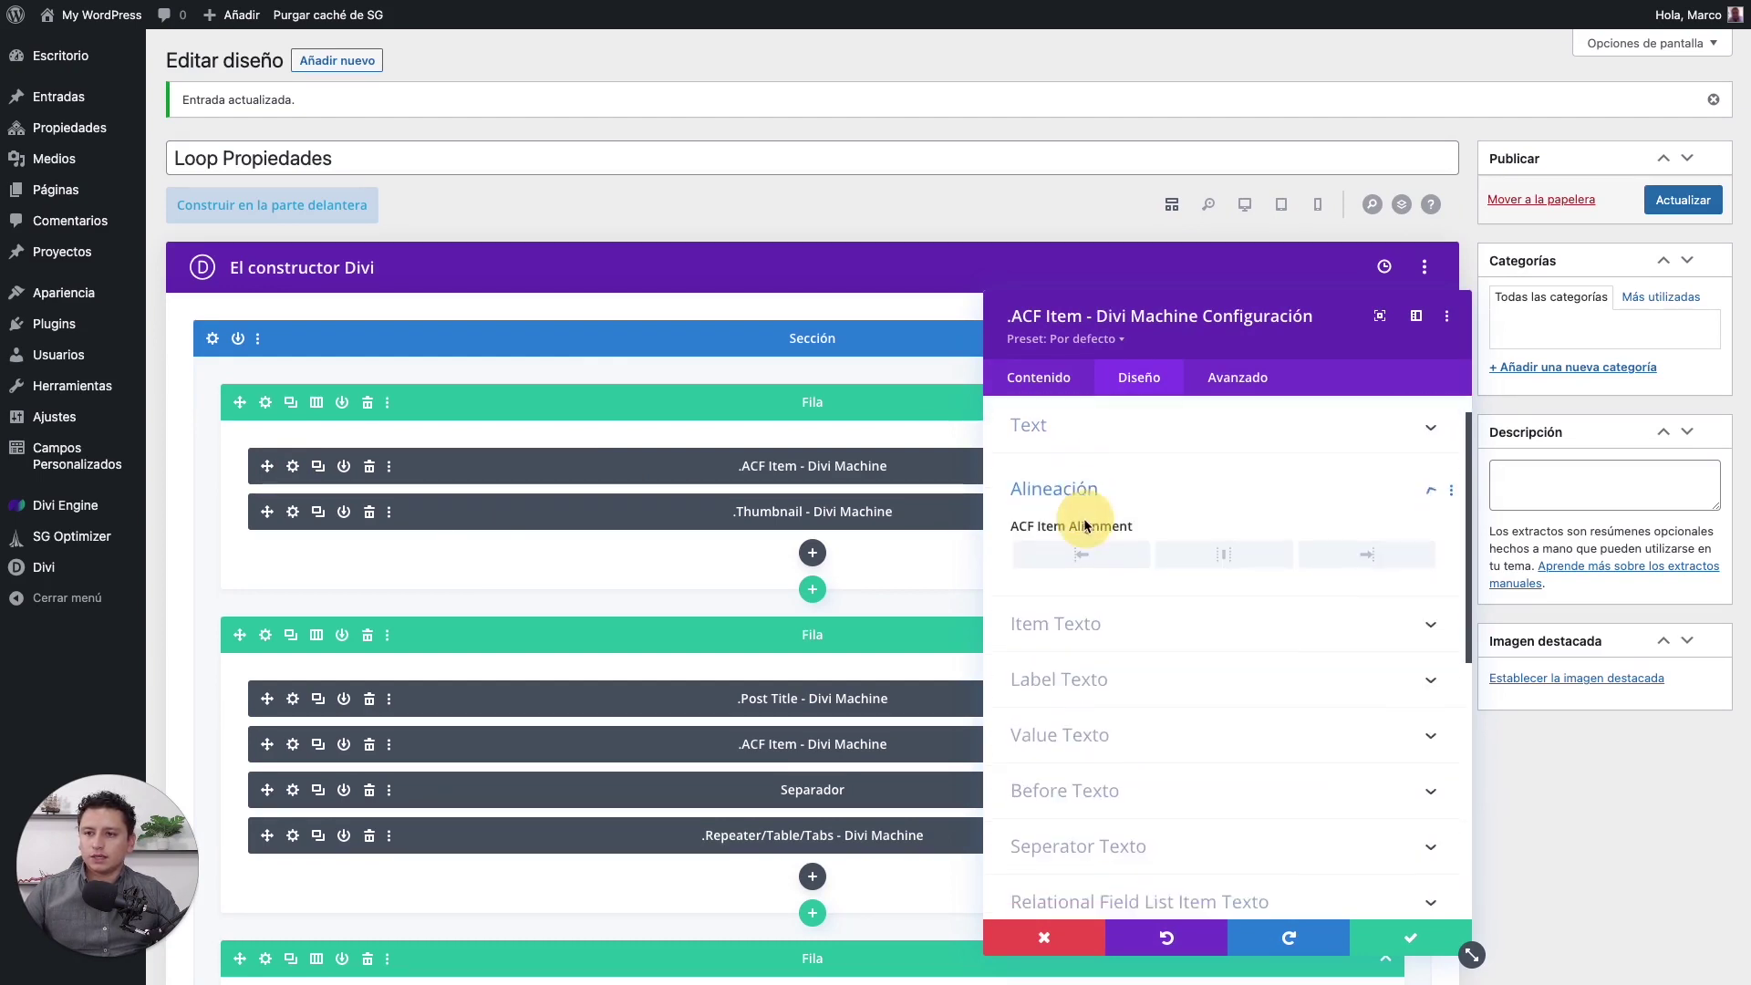
scroll(1106, 520, down, 1)
click(1252, 492)
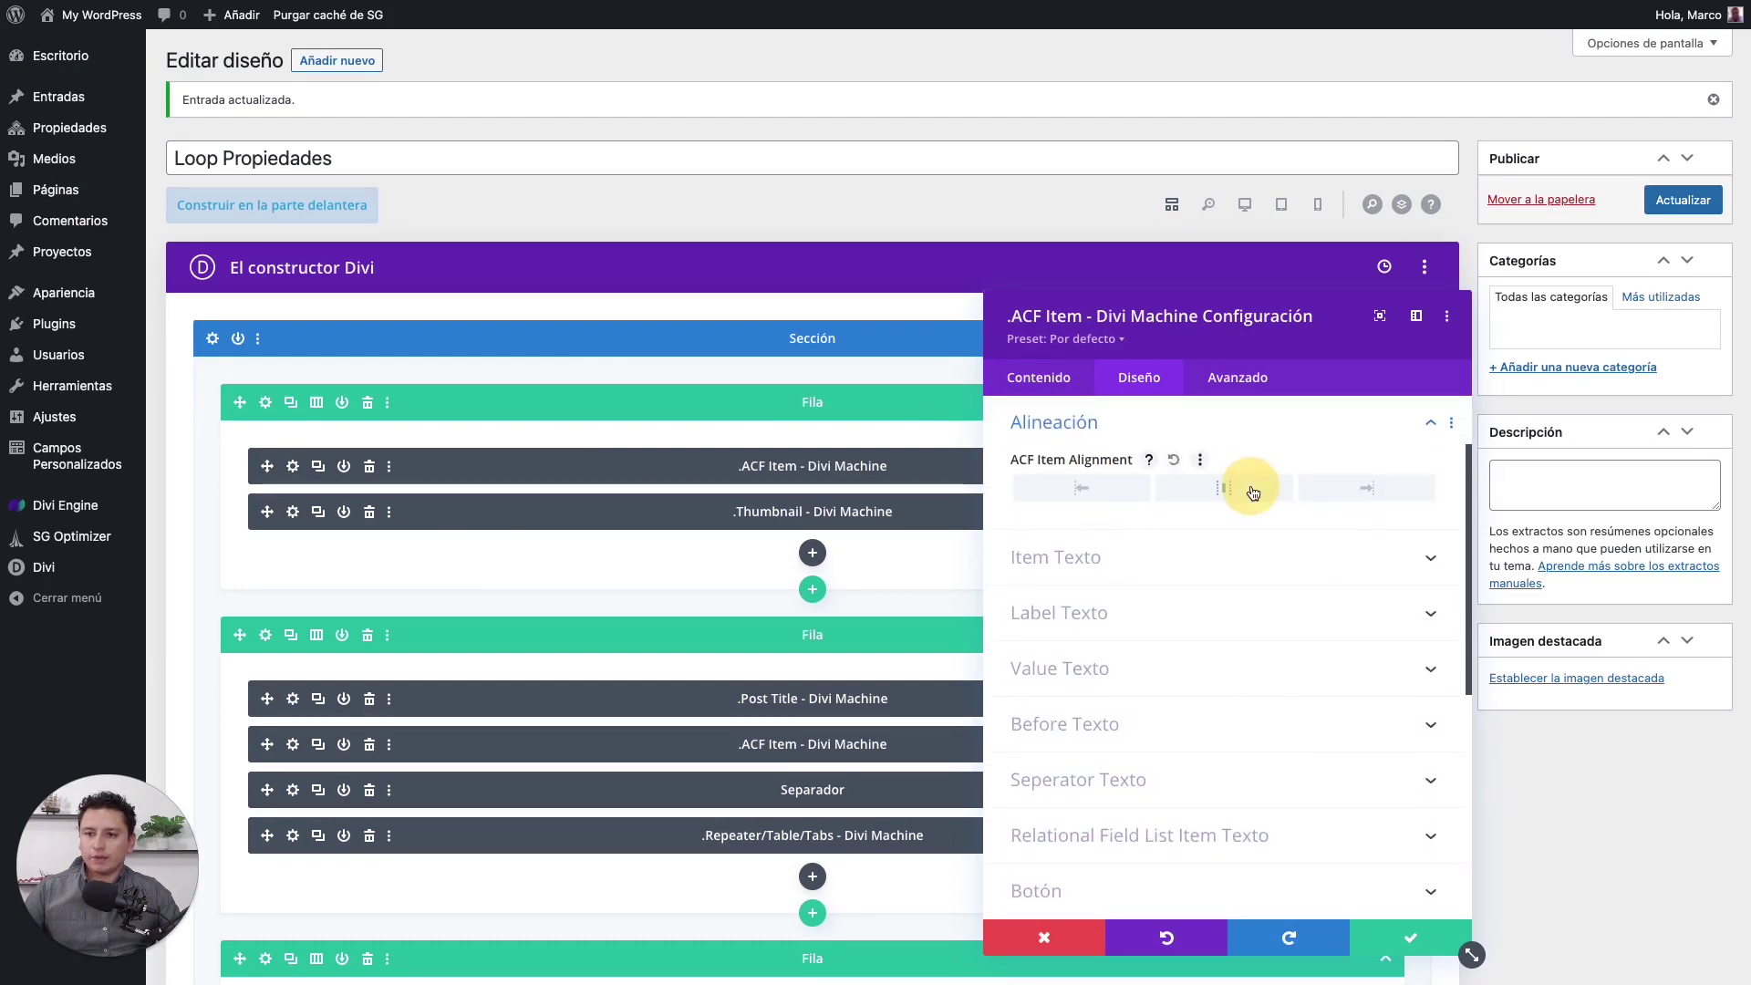
click(1117, 428)
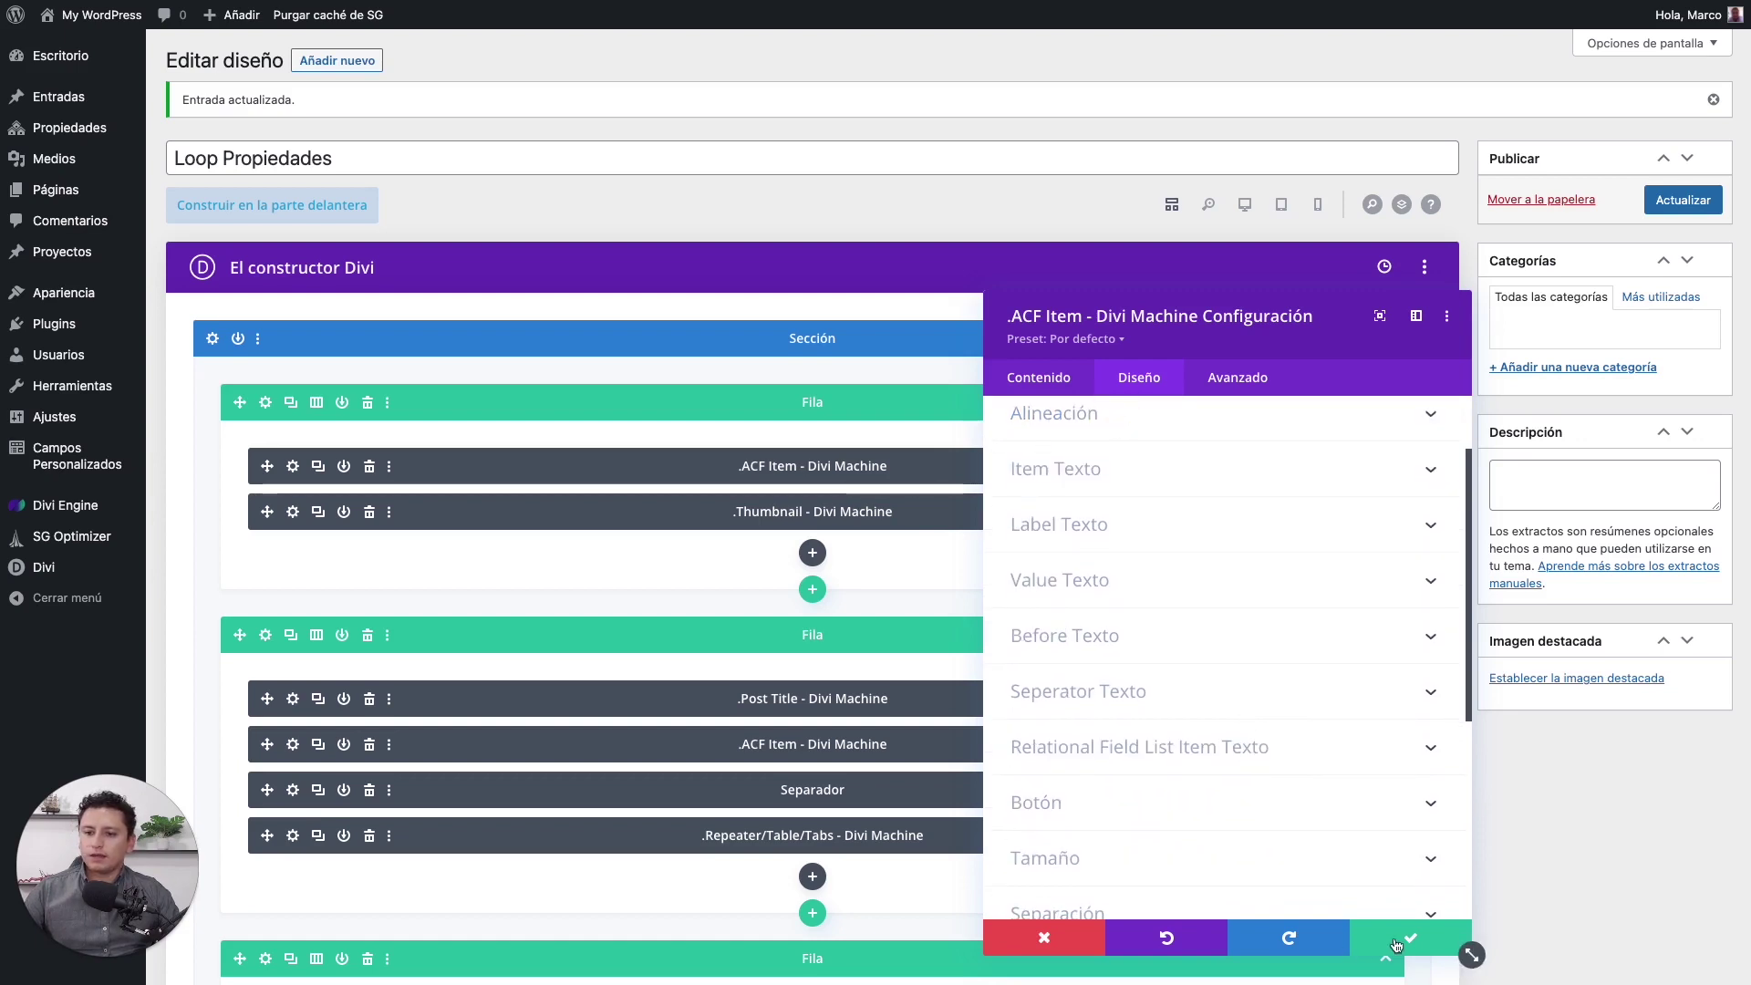
scroll(1135, 499, up, 1)
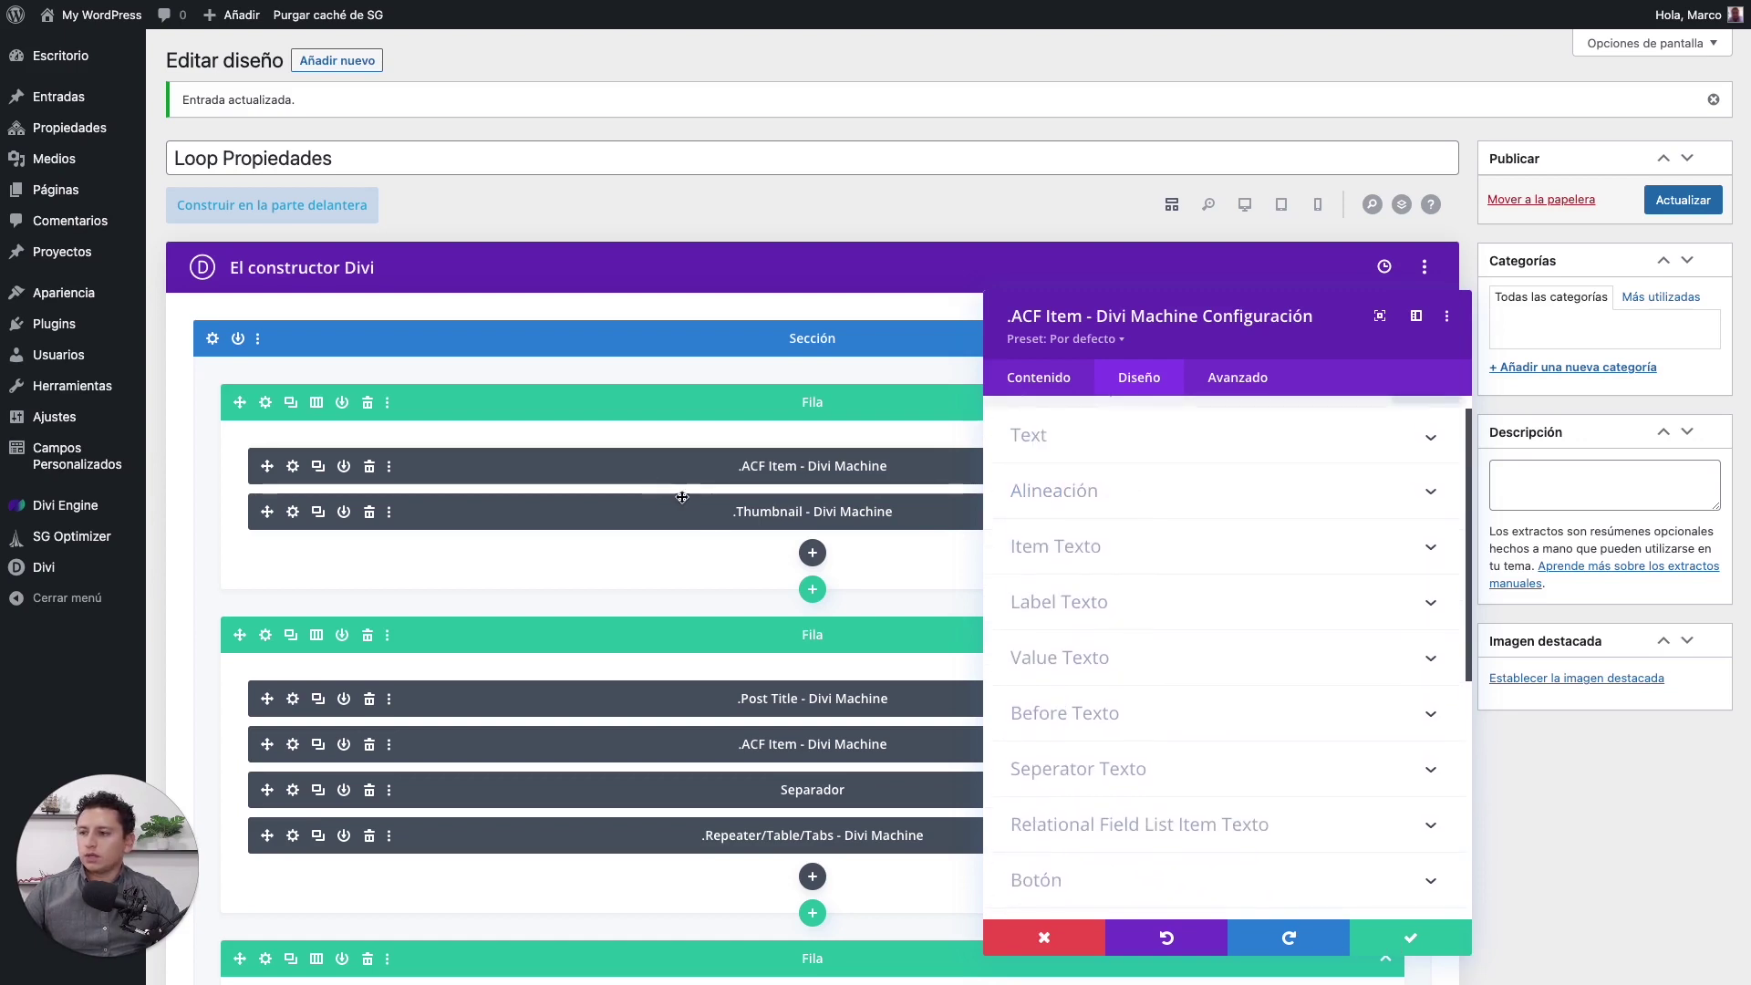
scroll(1094, 729, down, 4)
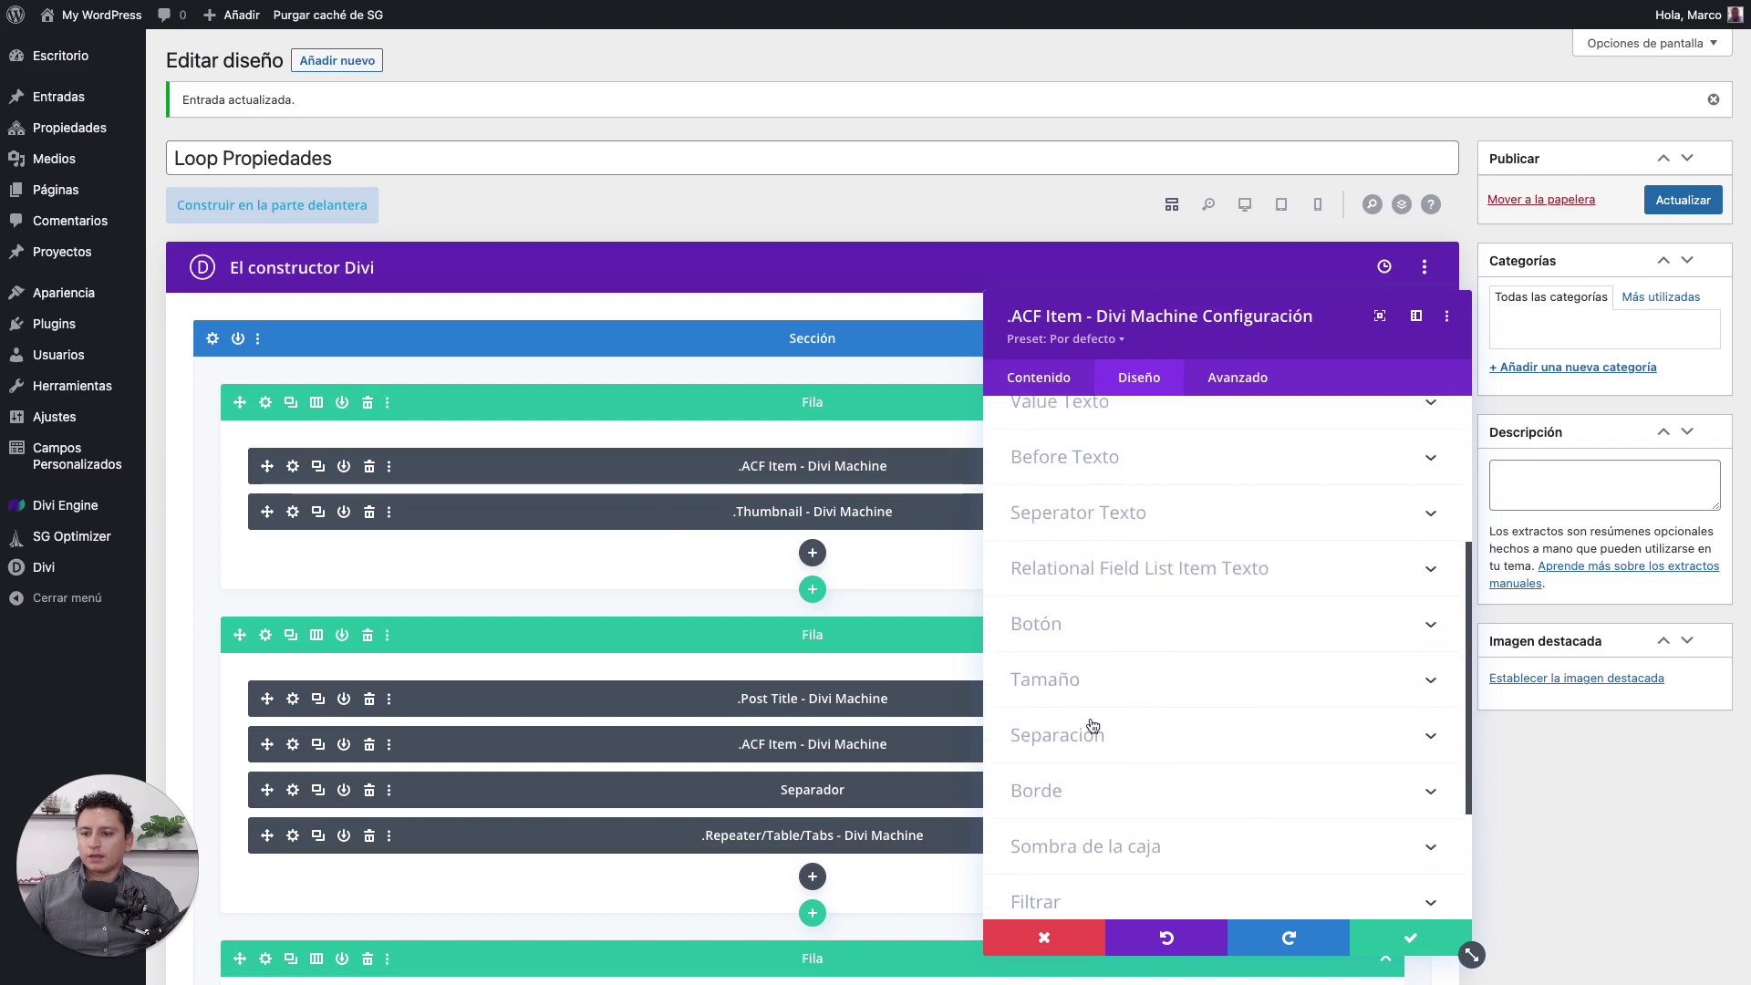
Set the tag's corner radius to 10px on all corners
click(1083, 725)
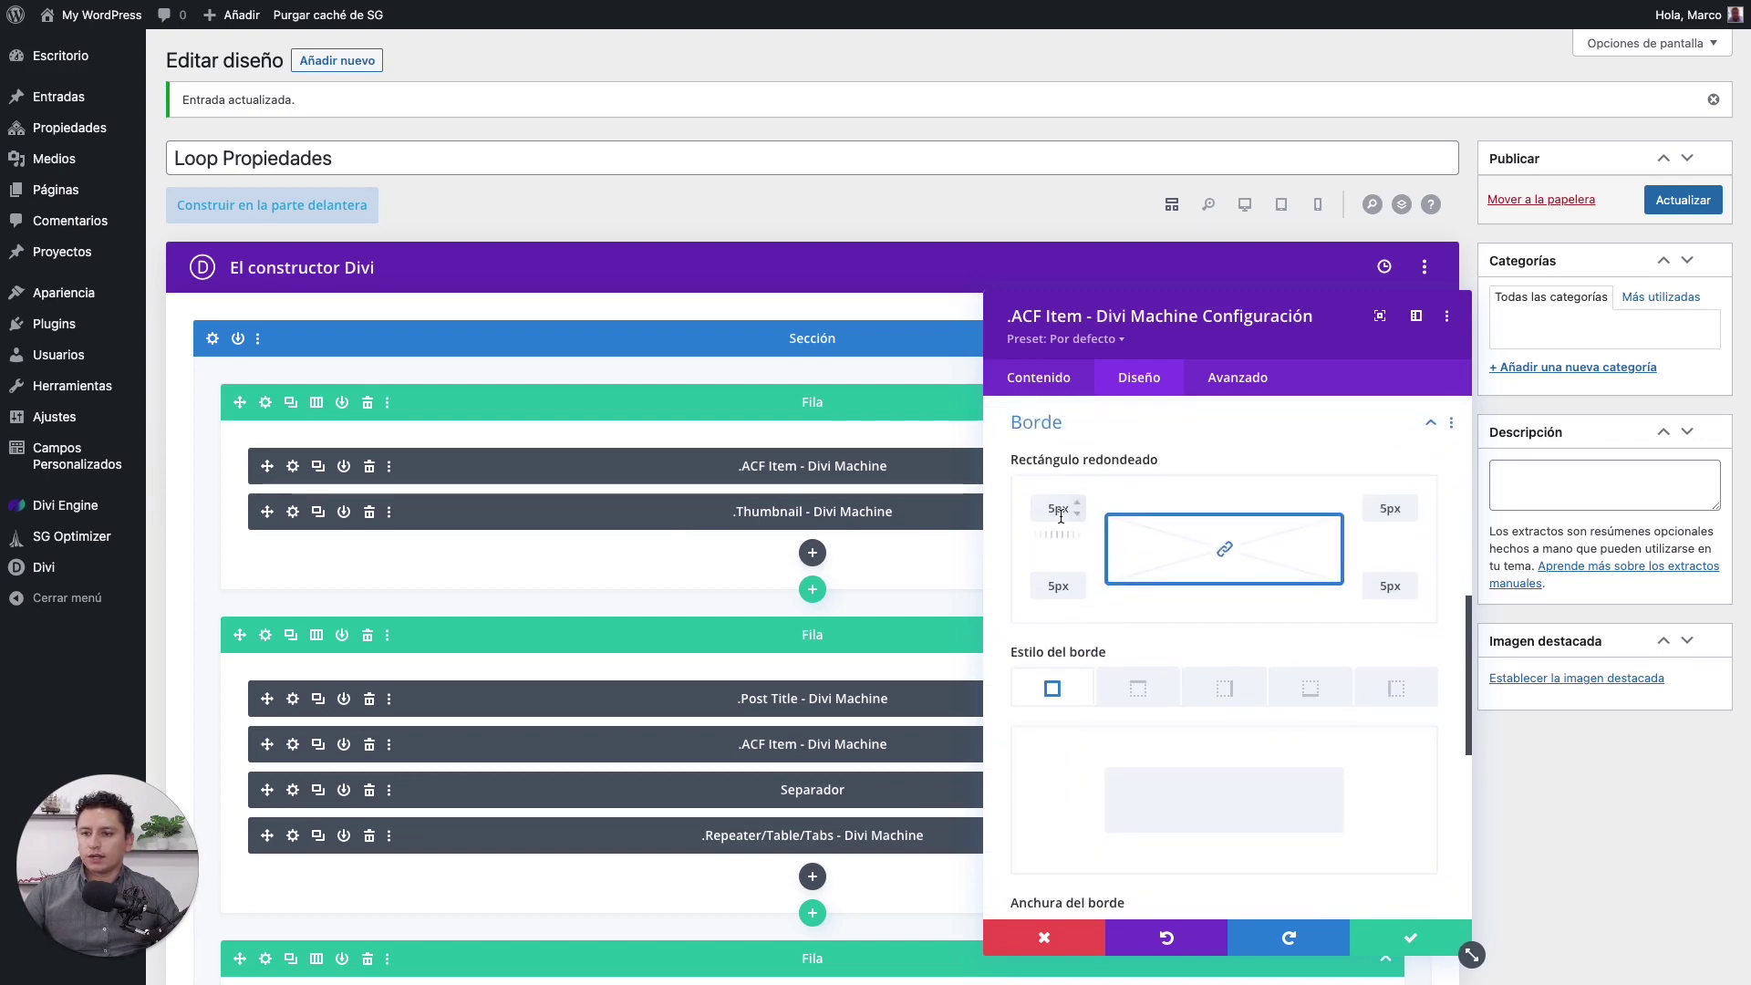
click(1058, 511)
text(10)
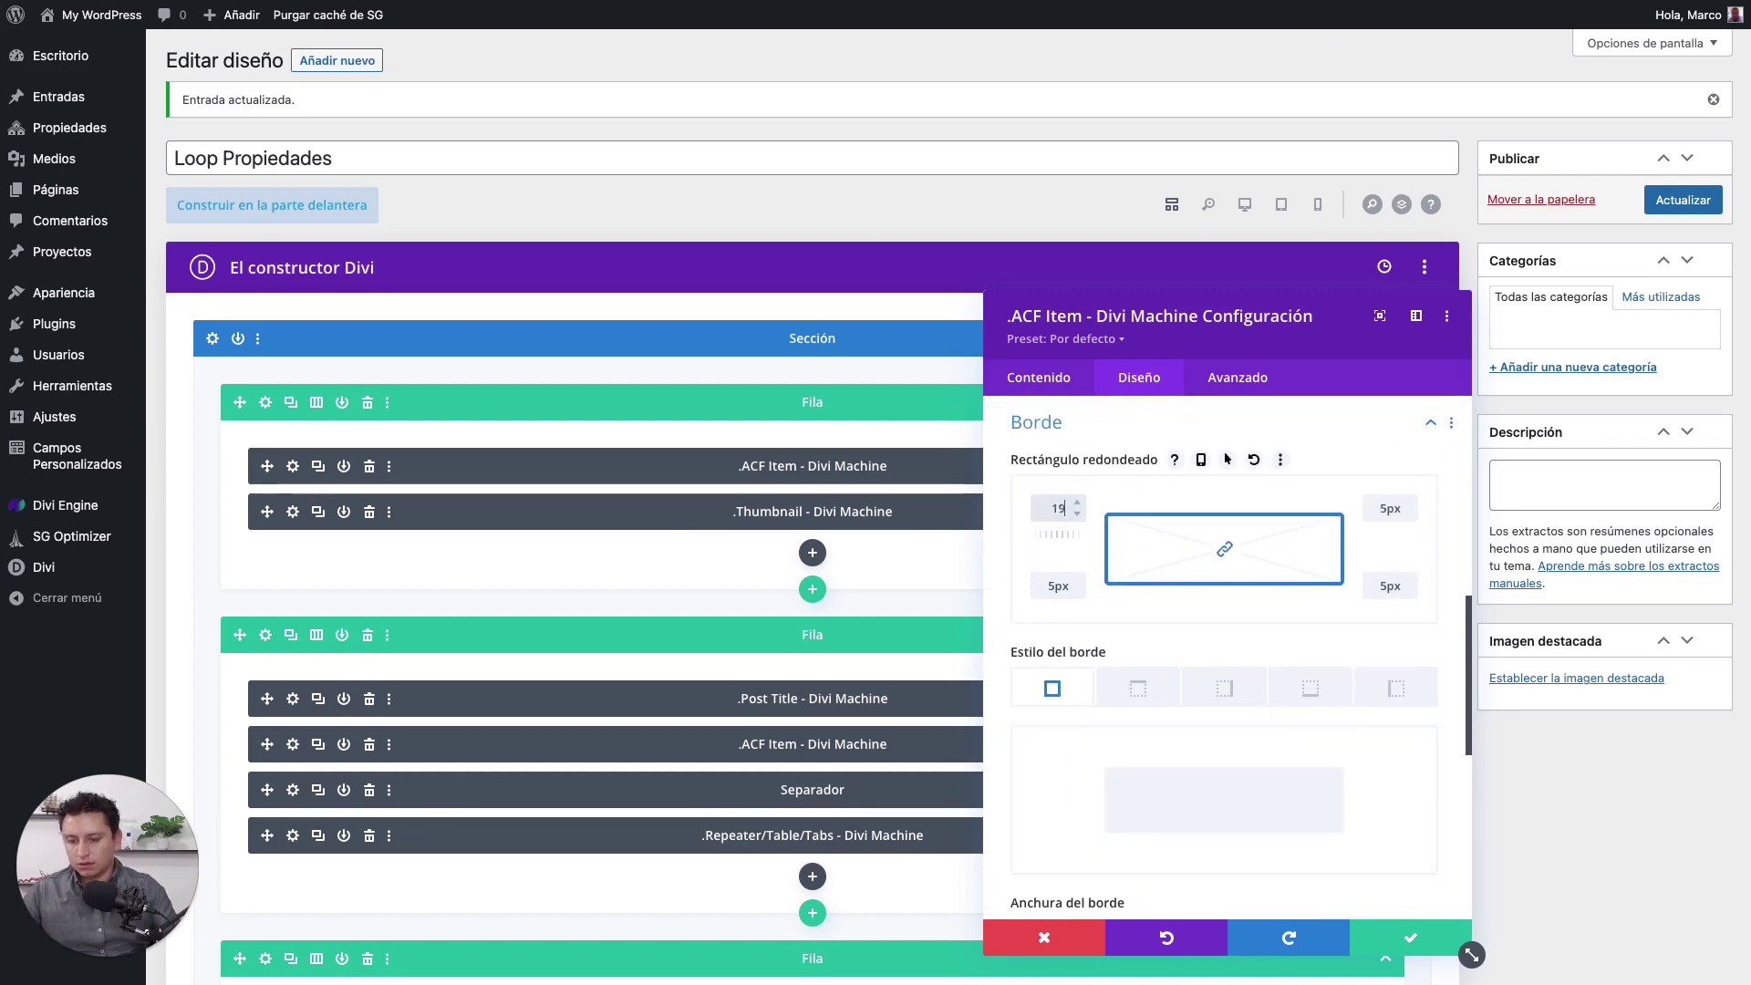
key(Tab)
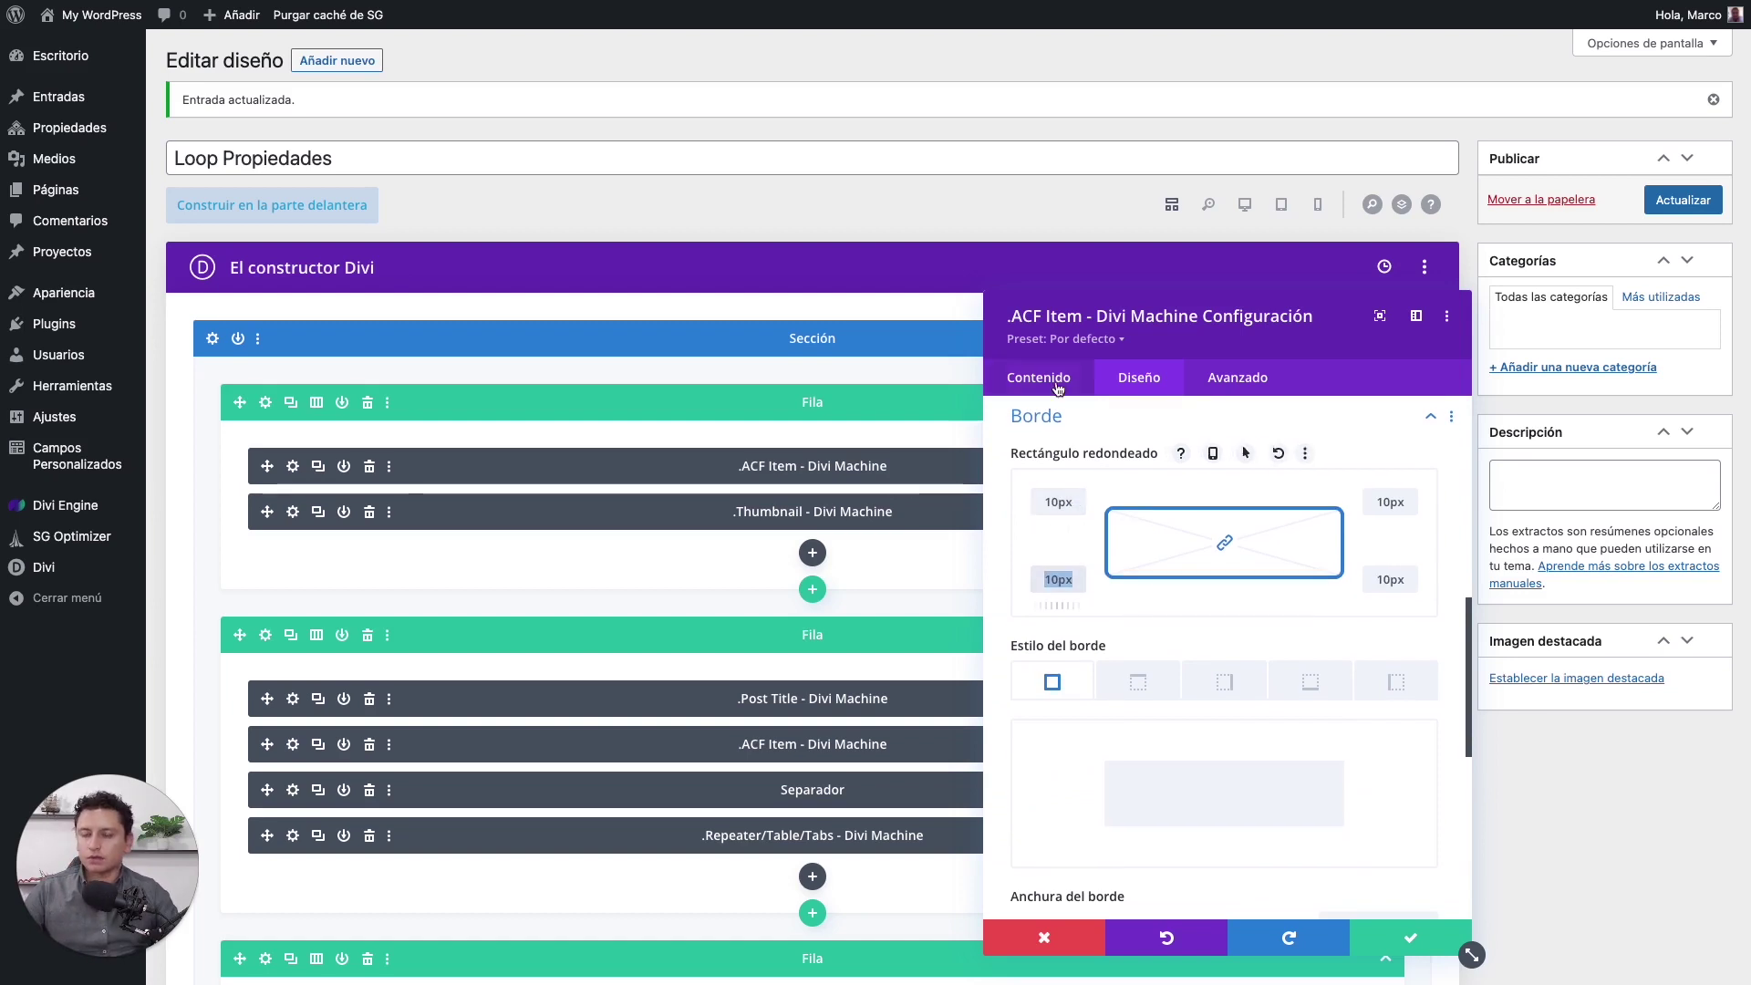
Make the tag absolutely positioned with z-index 1, then save the module and layout
click(1231, 379)
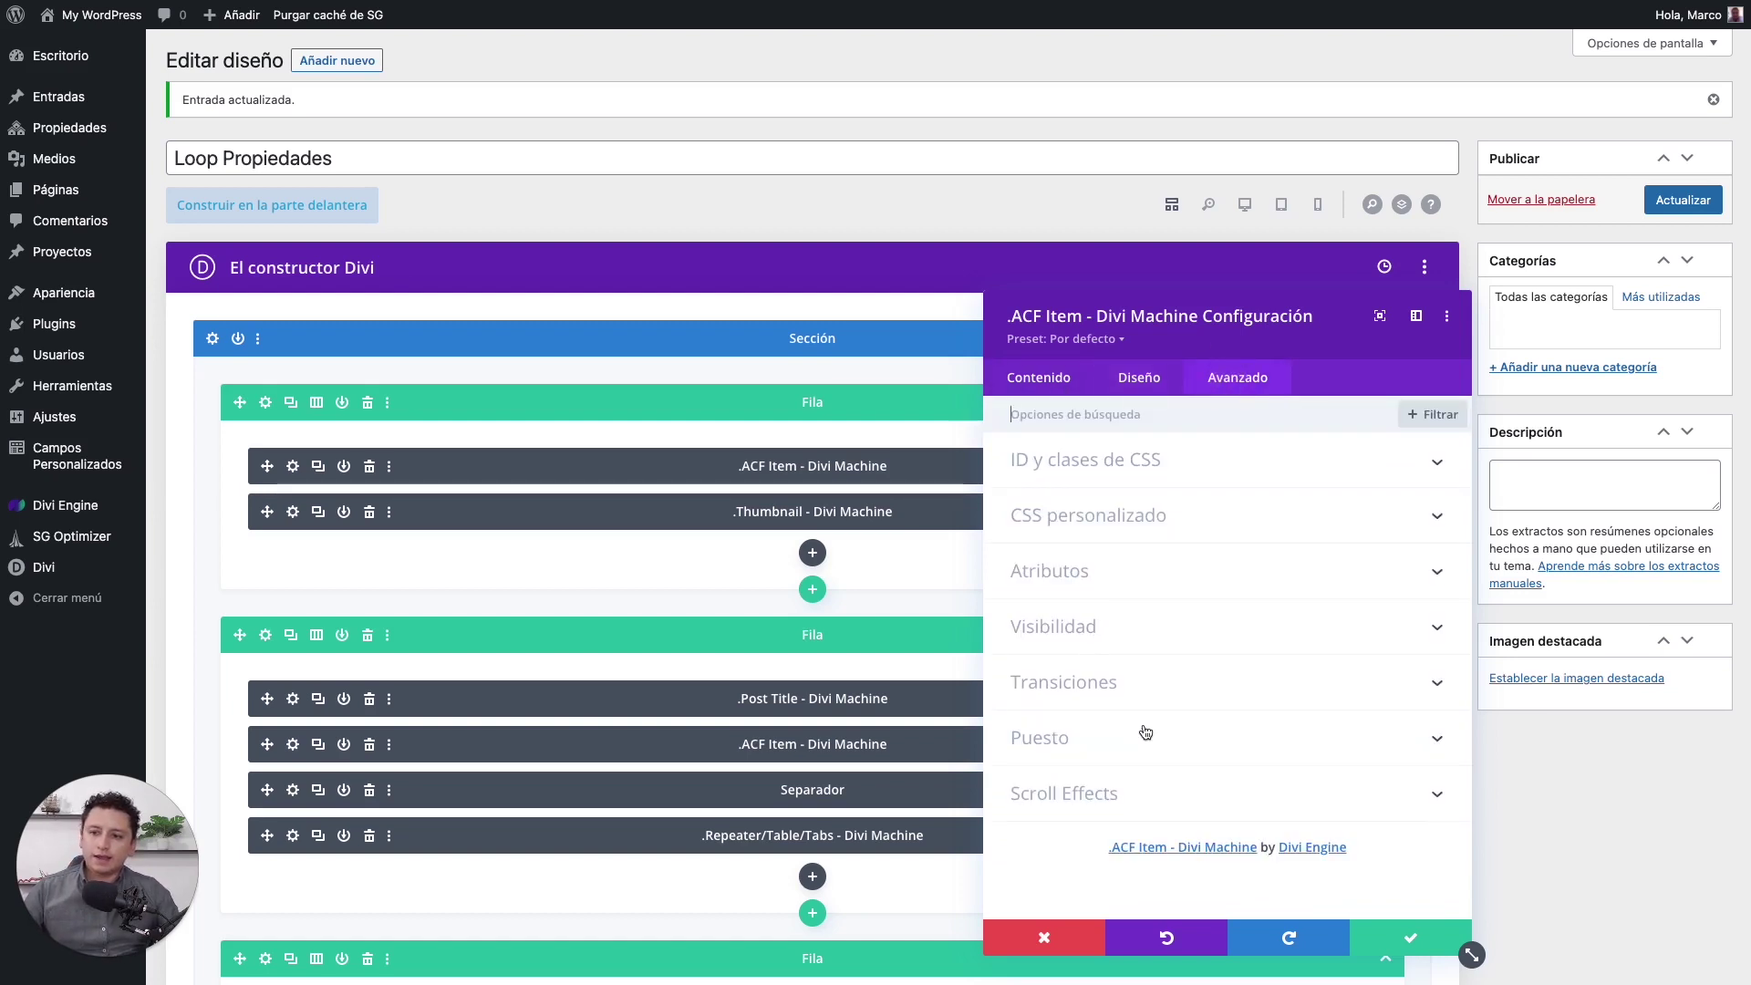
click(1132, 735)
click(1092, 683)
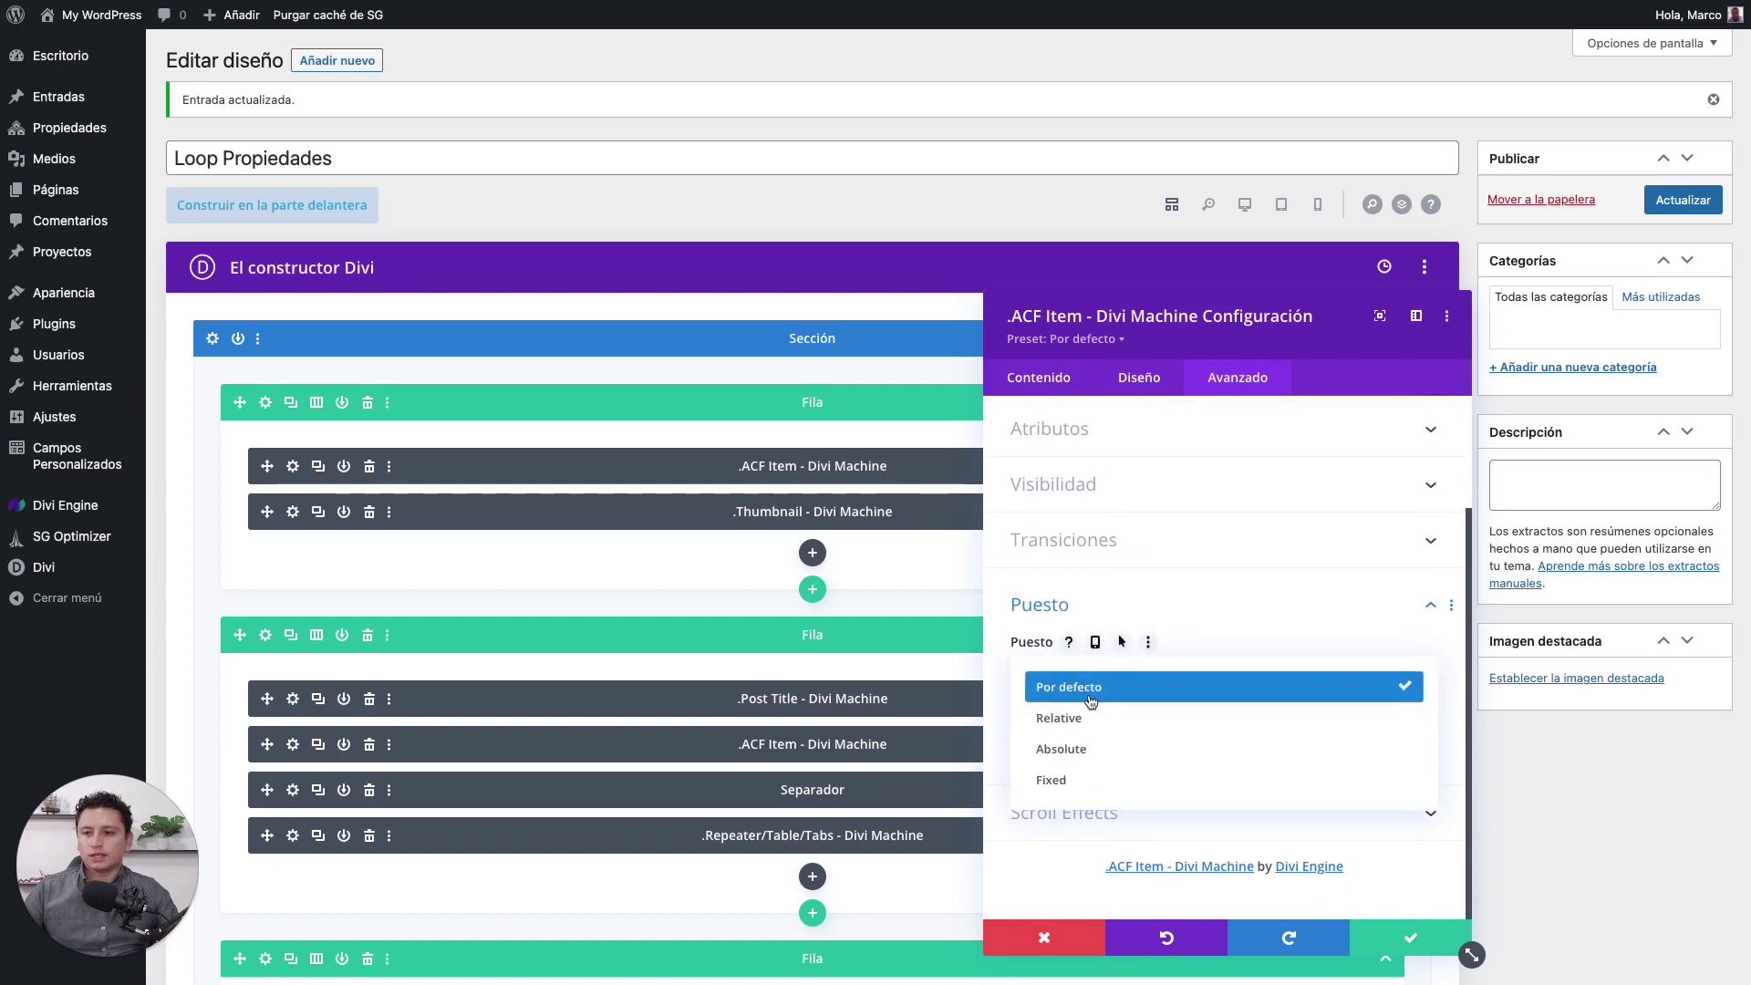
click(1098, 749)
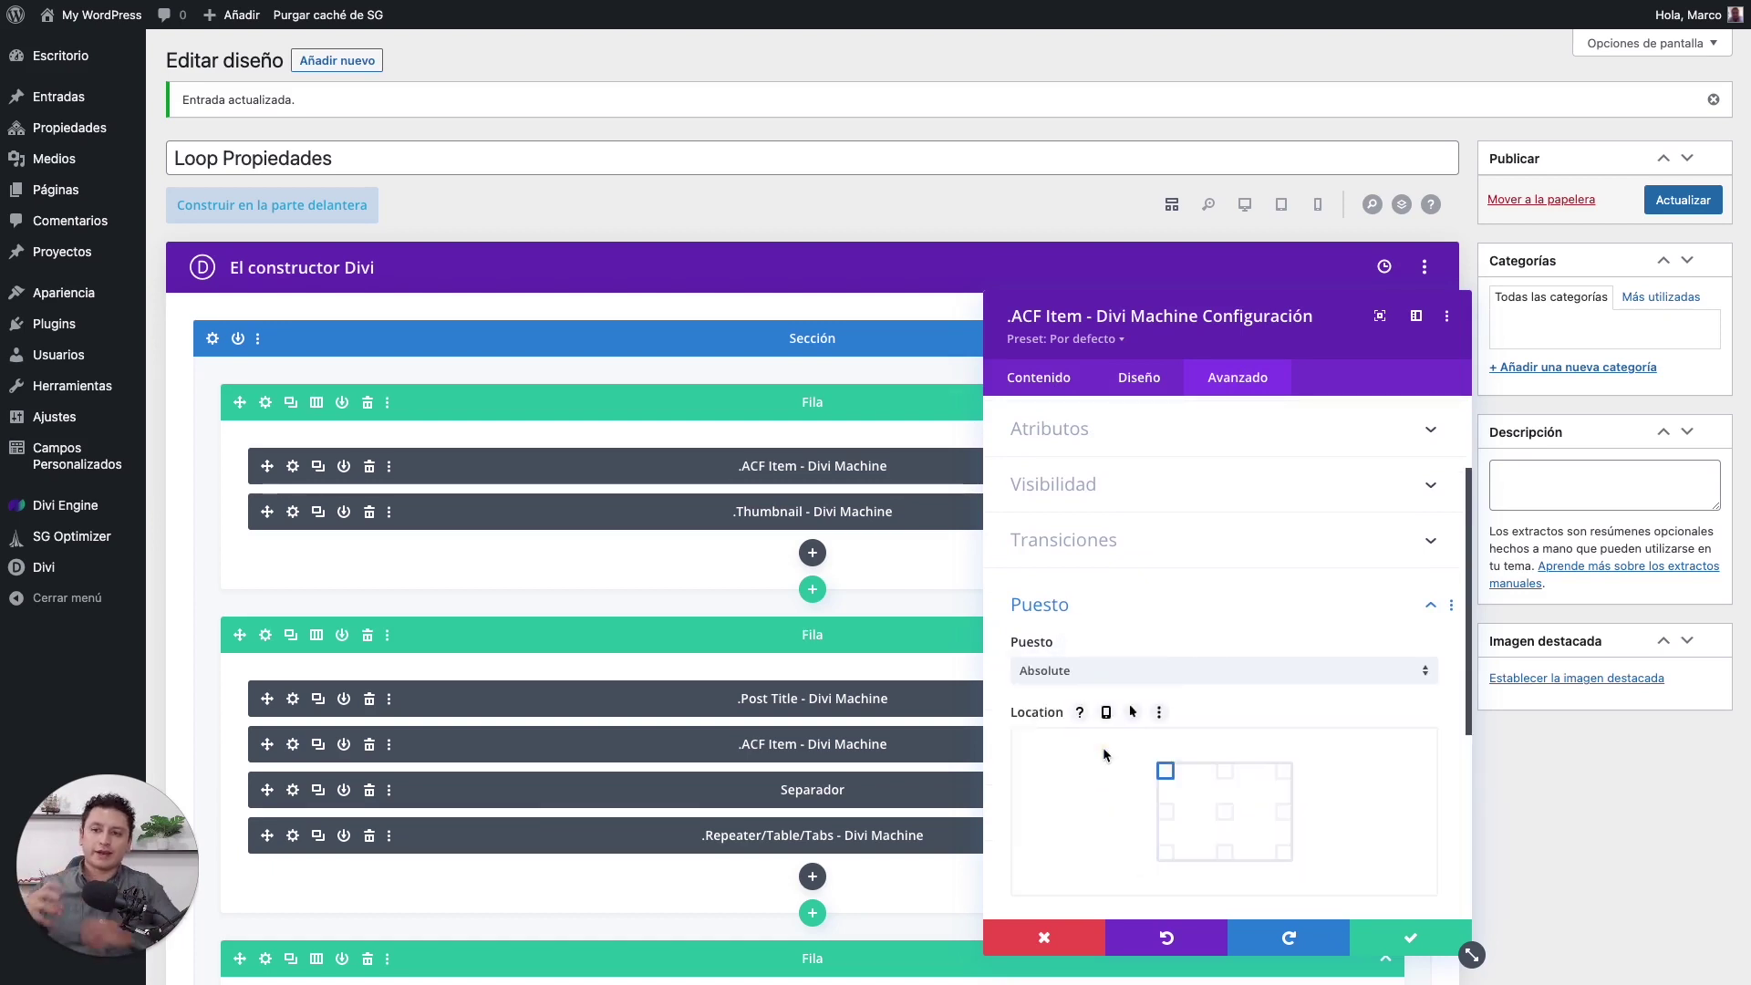
scroll(1103, 749, down, 2)
scroll(1103, 754, down, 5)
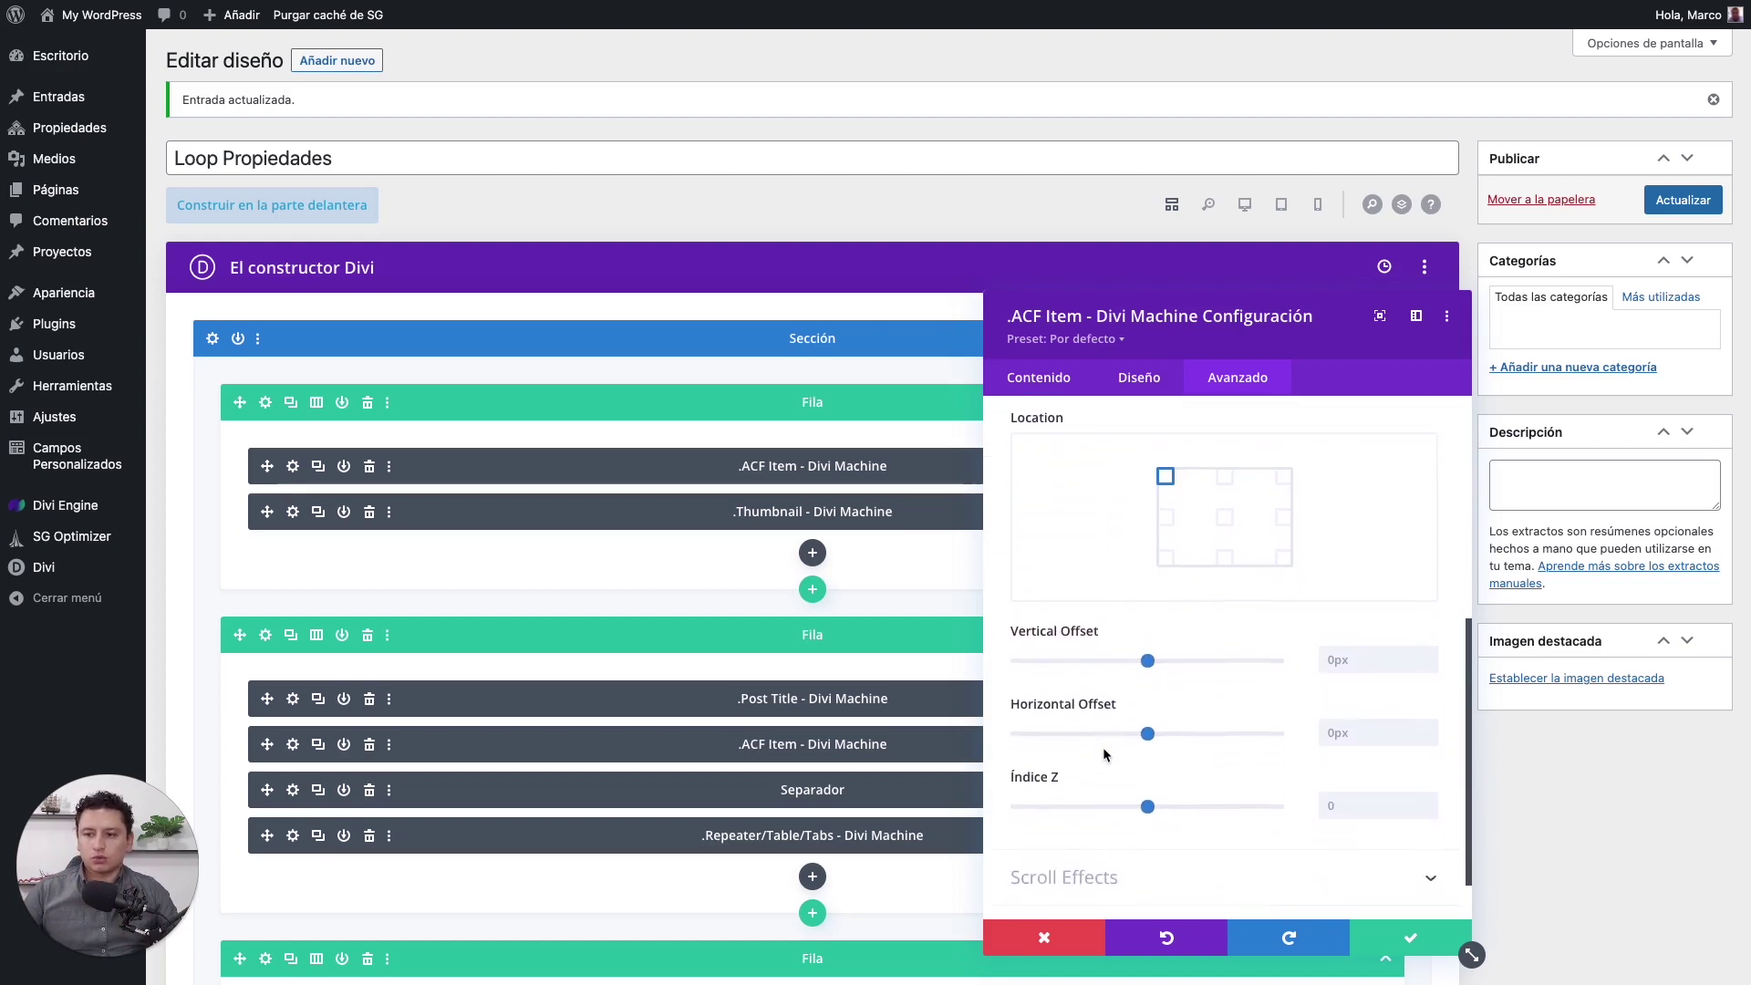
click(1380, 741)
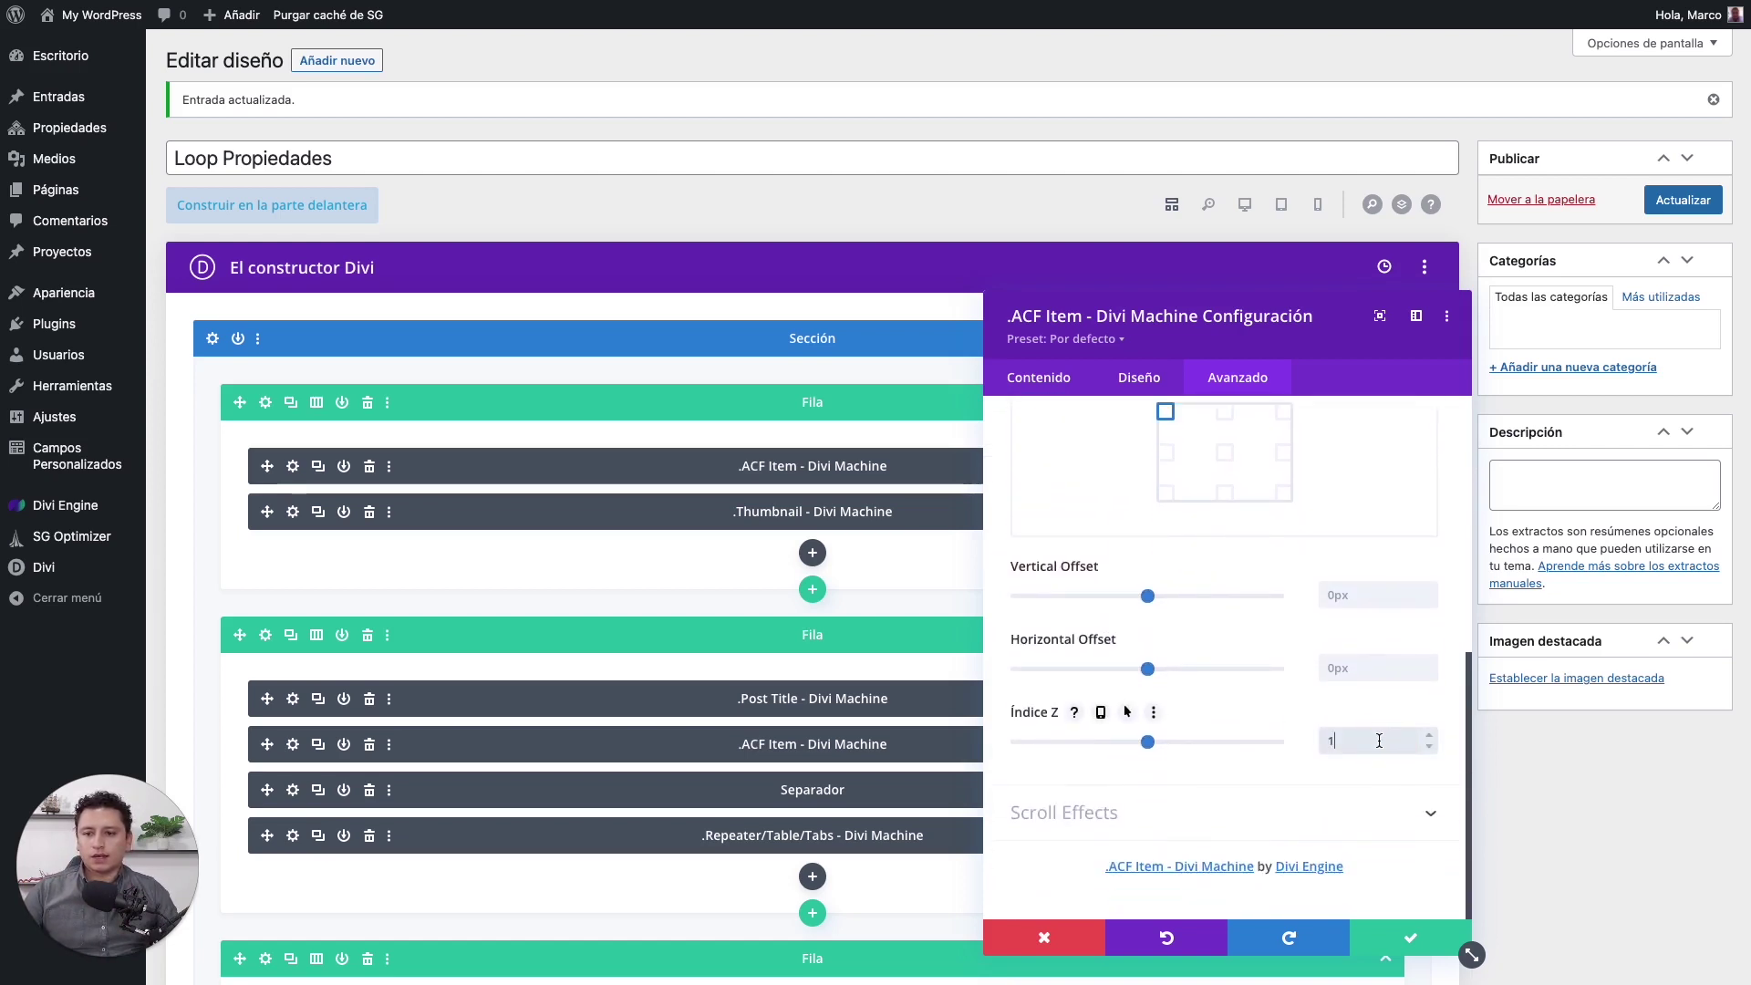
text(1)
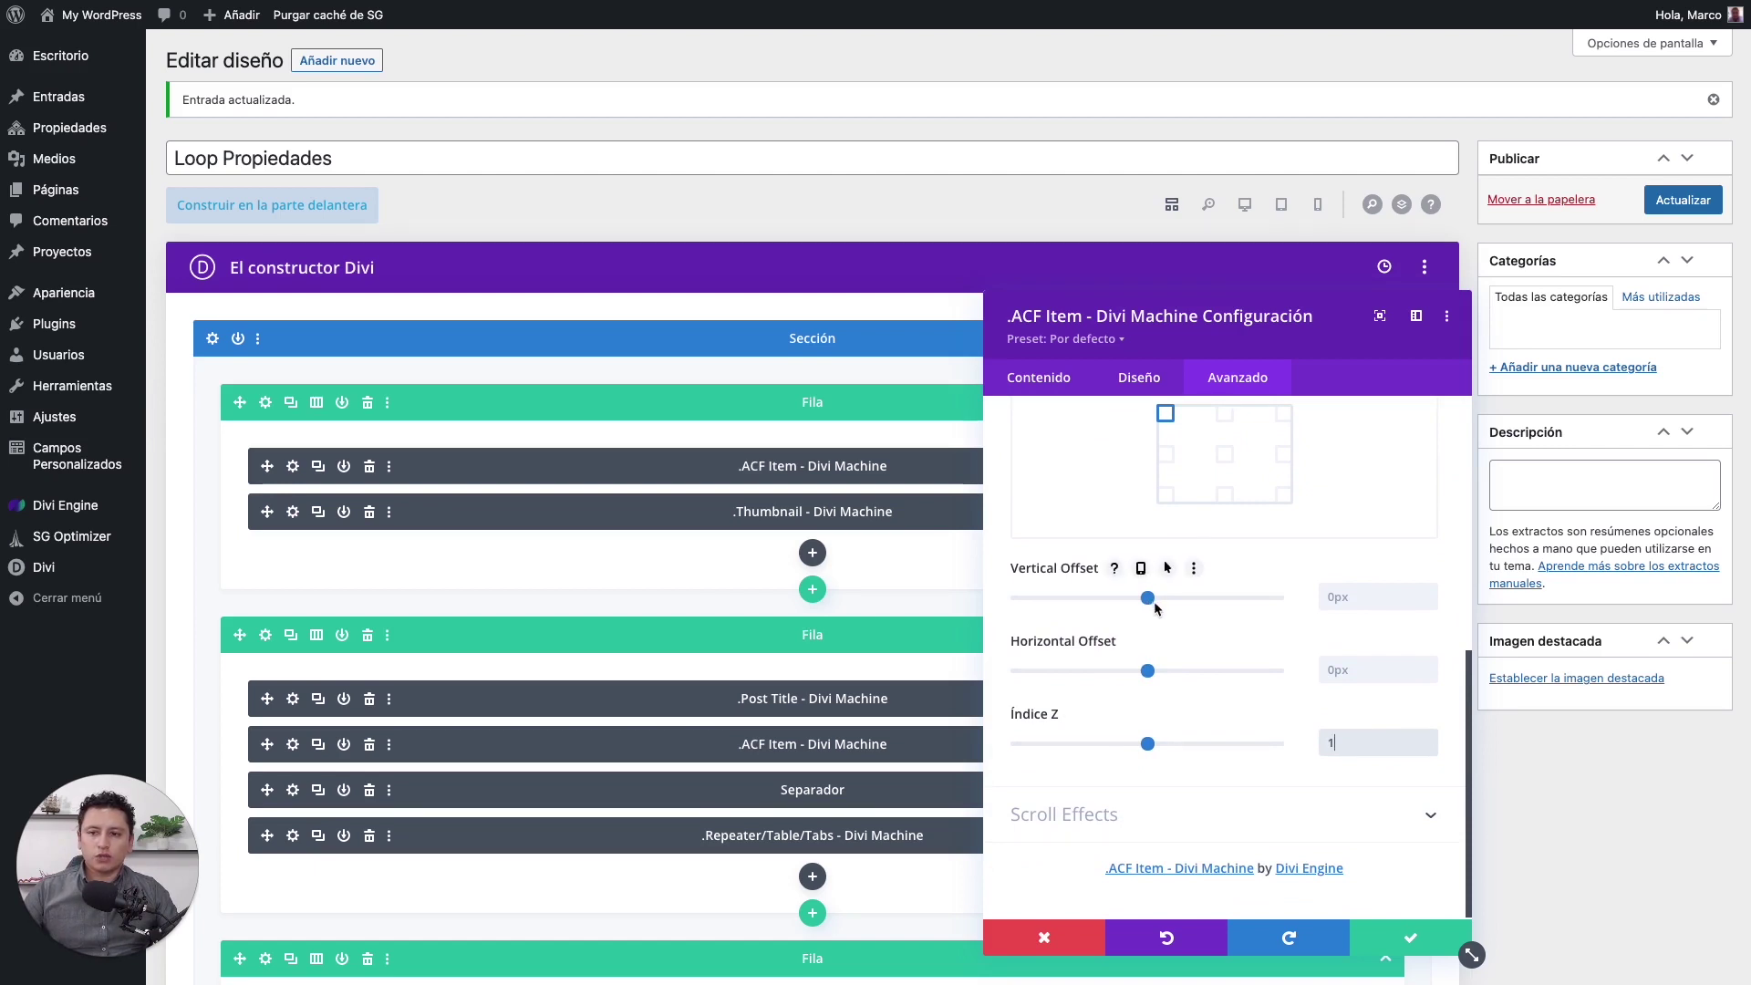
click(1387, 935)
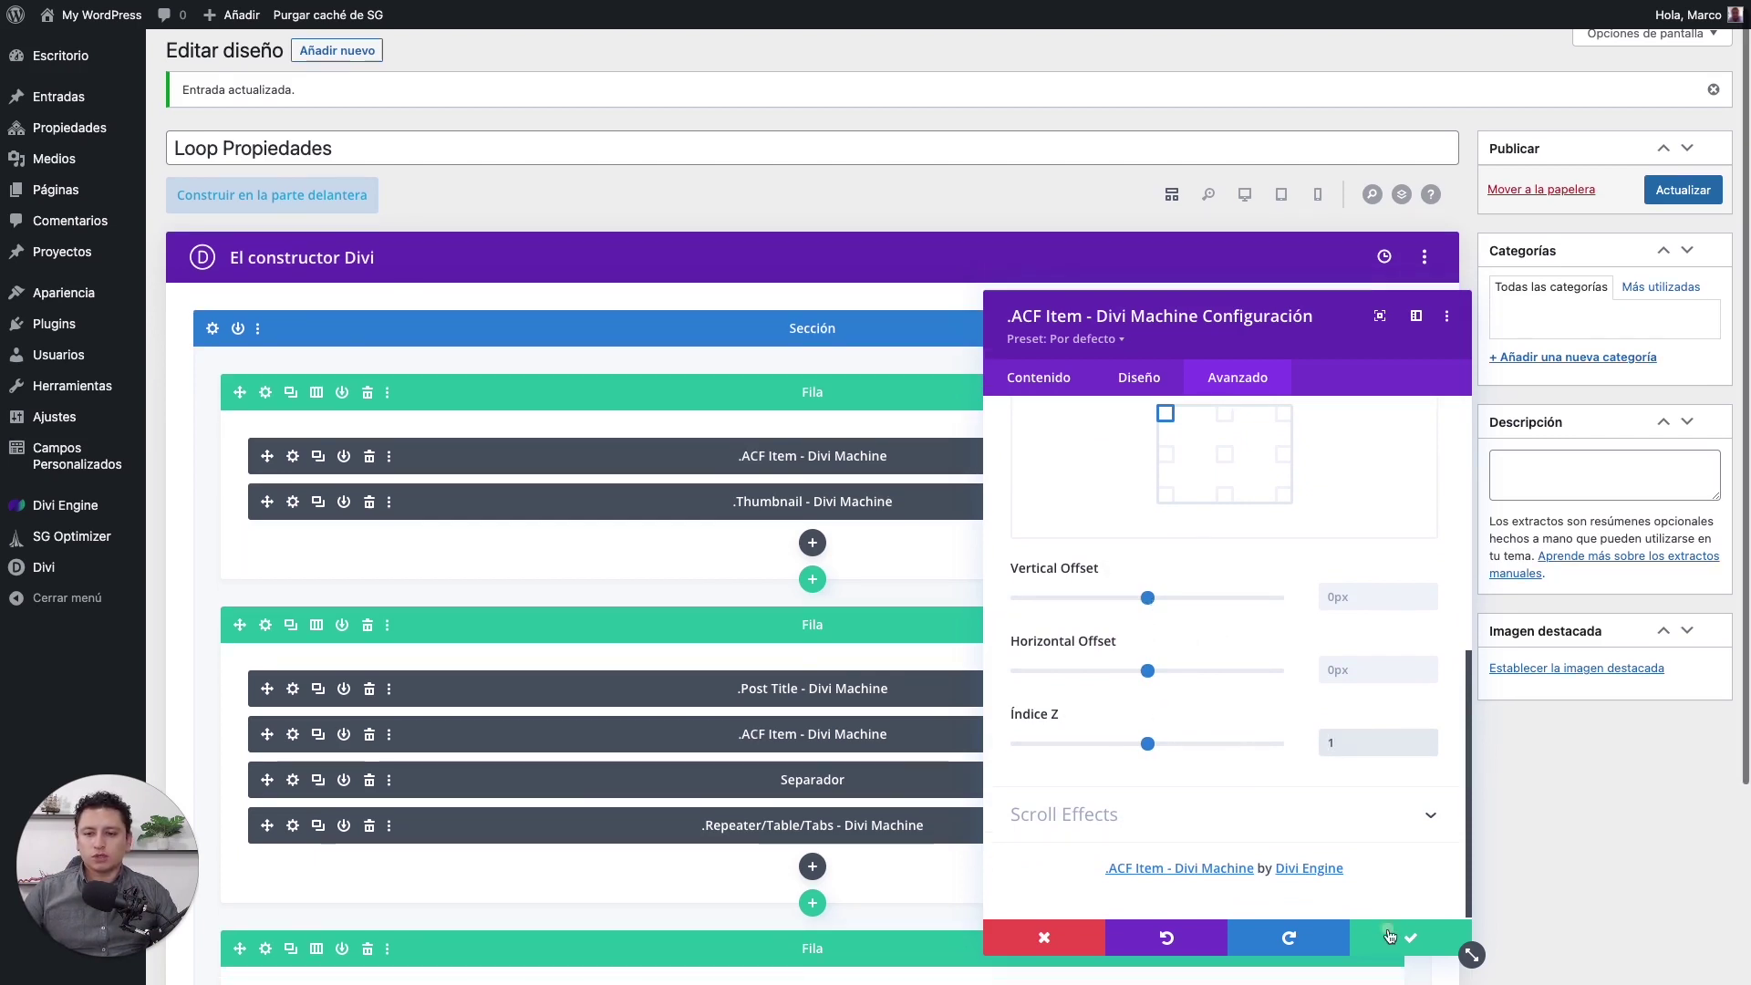
click(1678, 187)
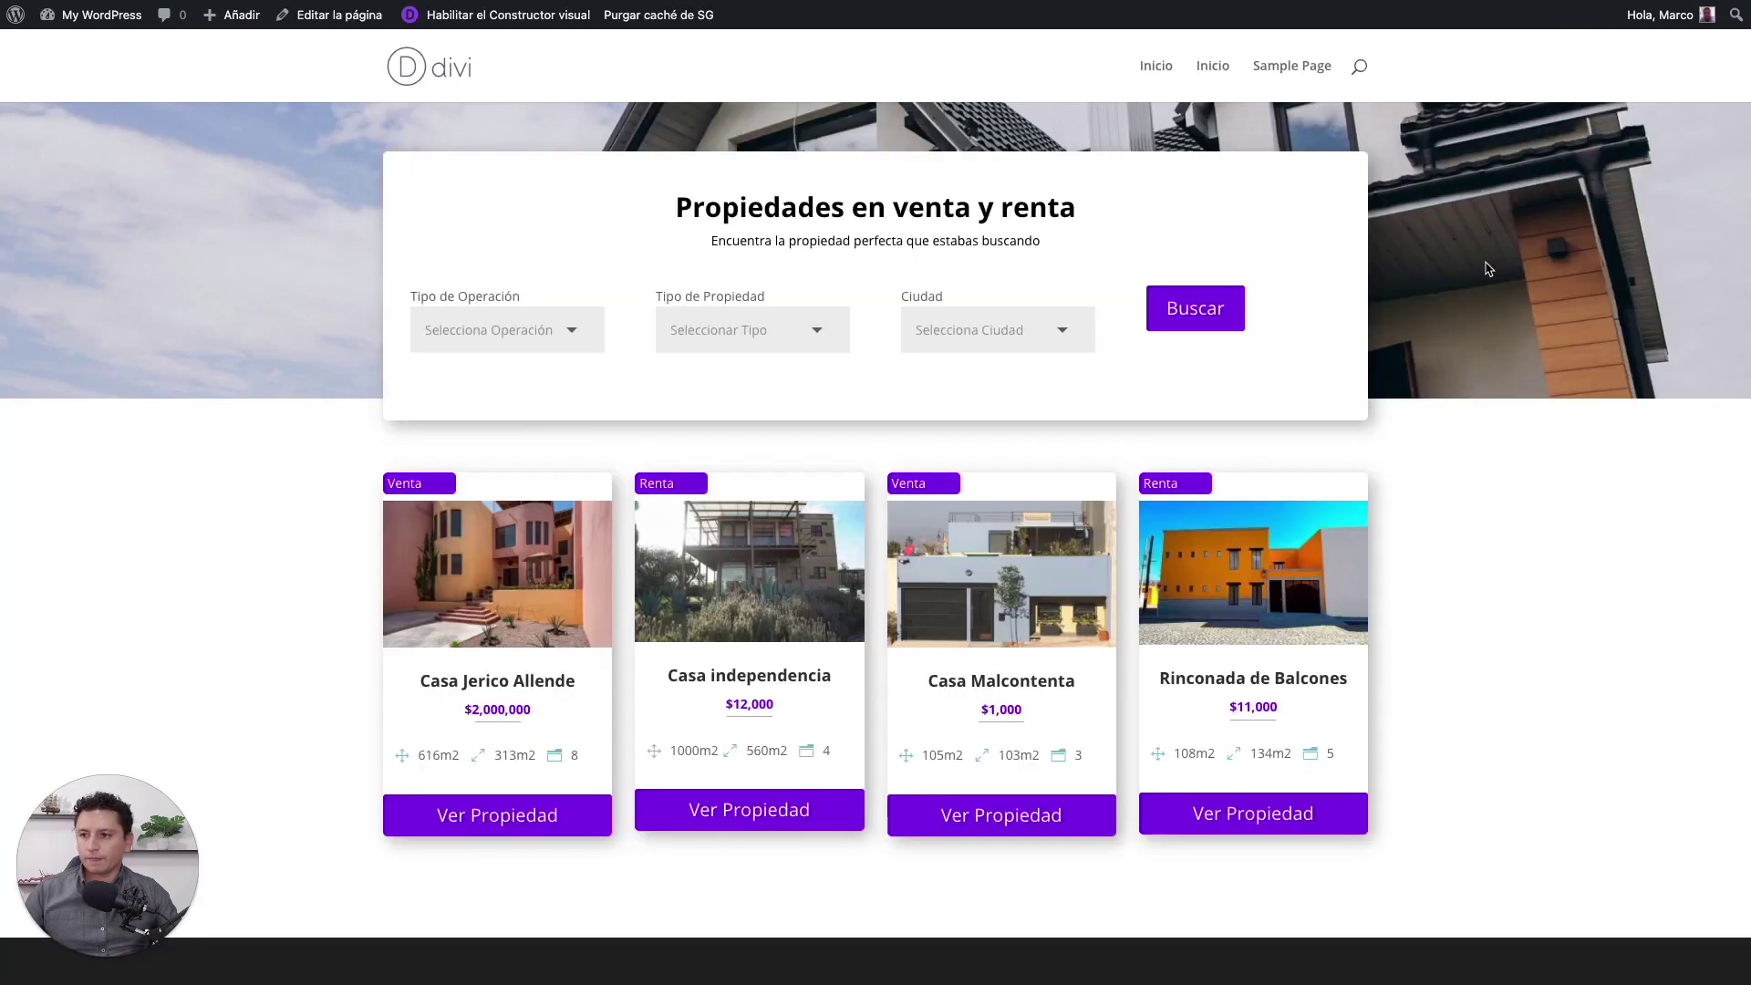
Set the tag's vertical and horizontal offsets to 5px
key(super+r)
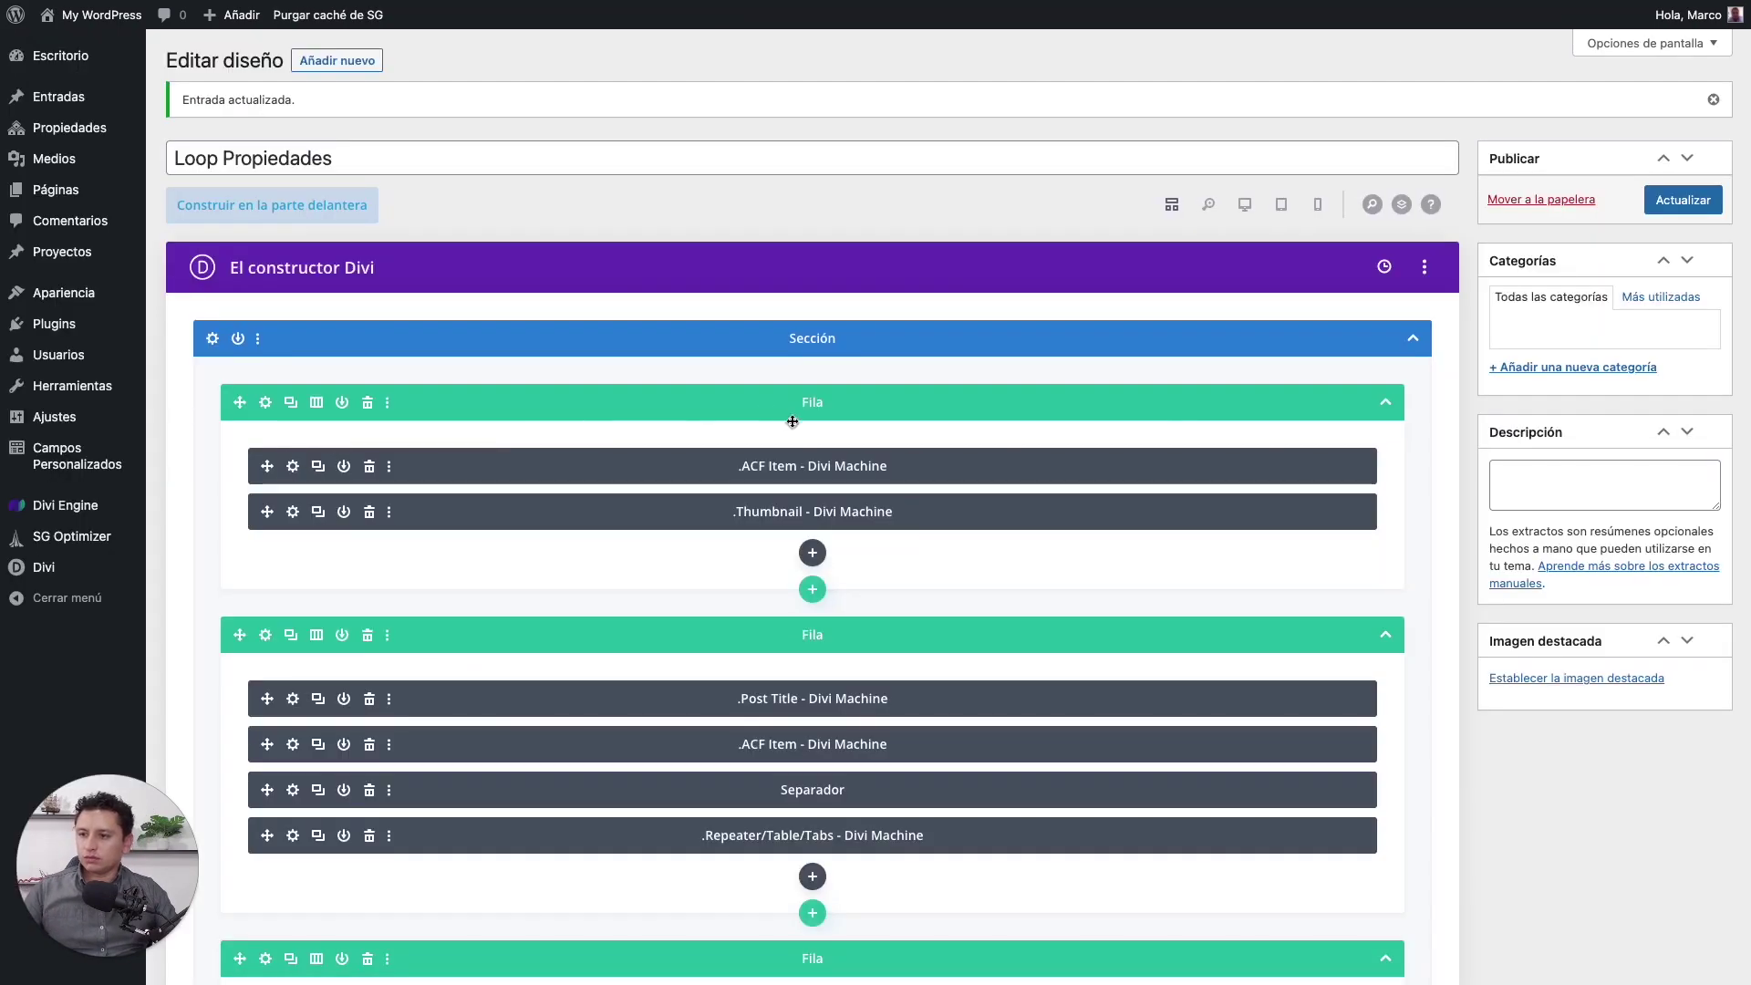
click(292, 466)
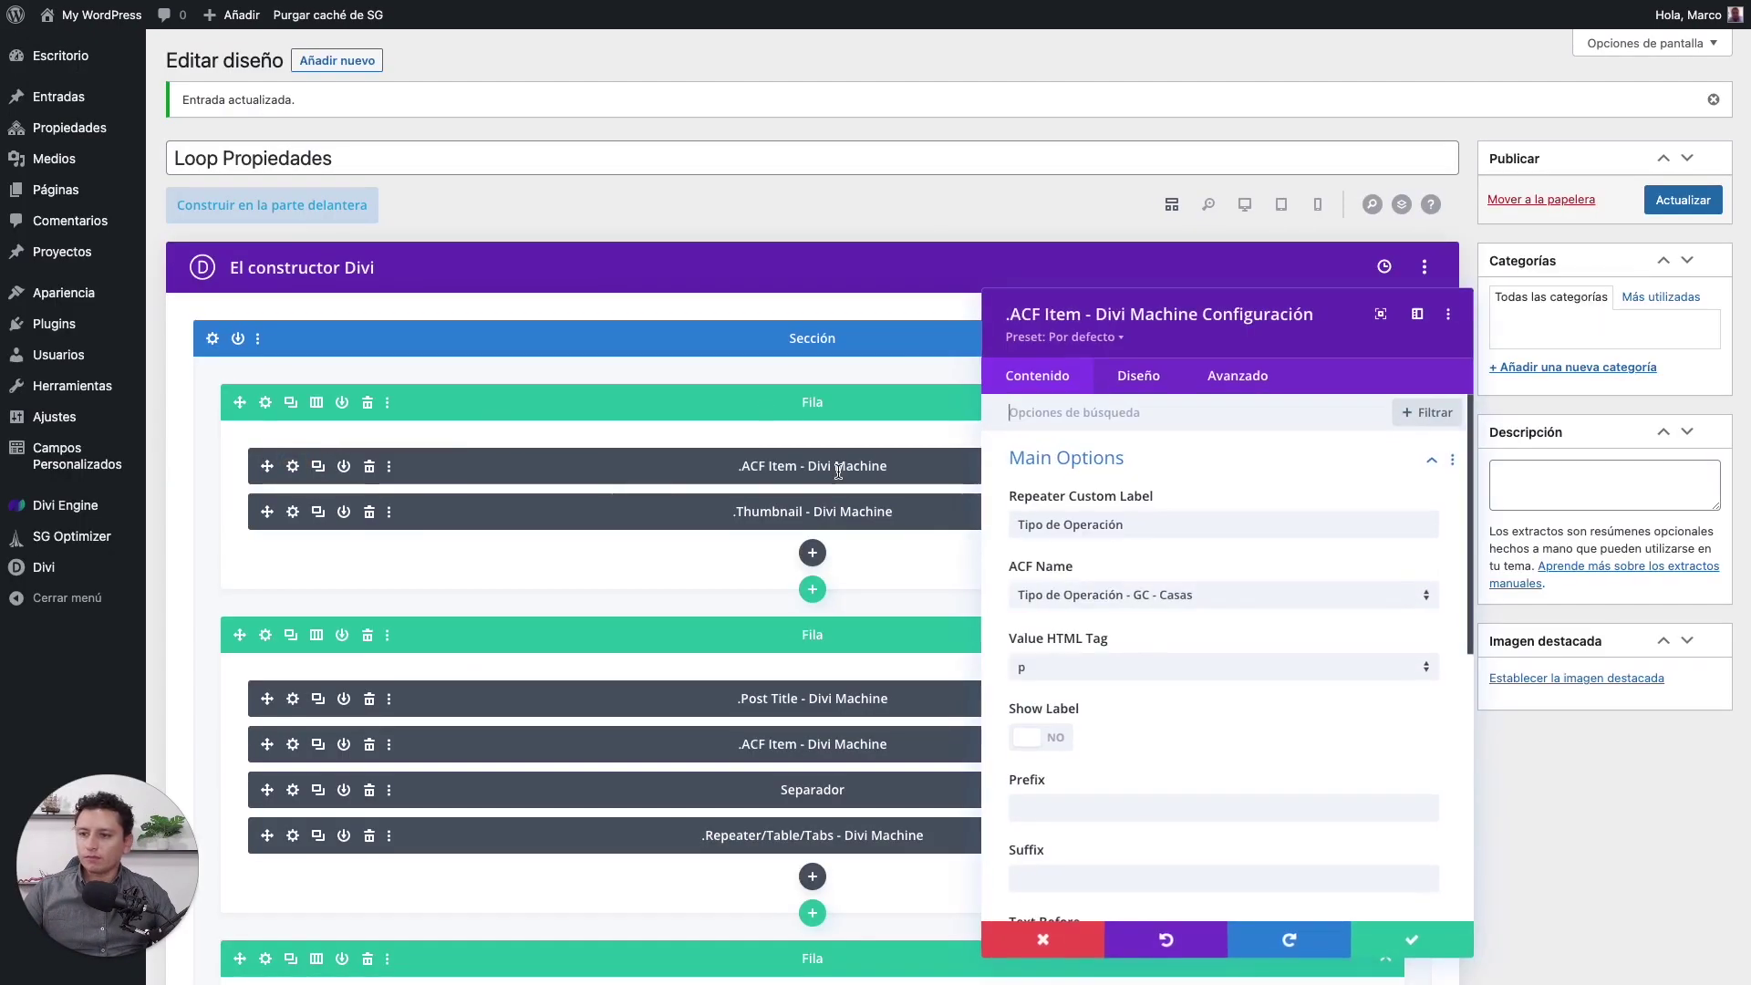
click(1275, 391)
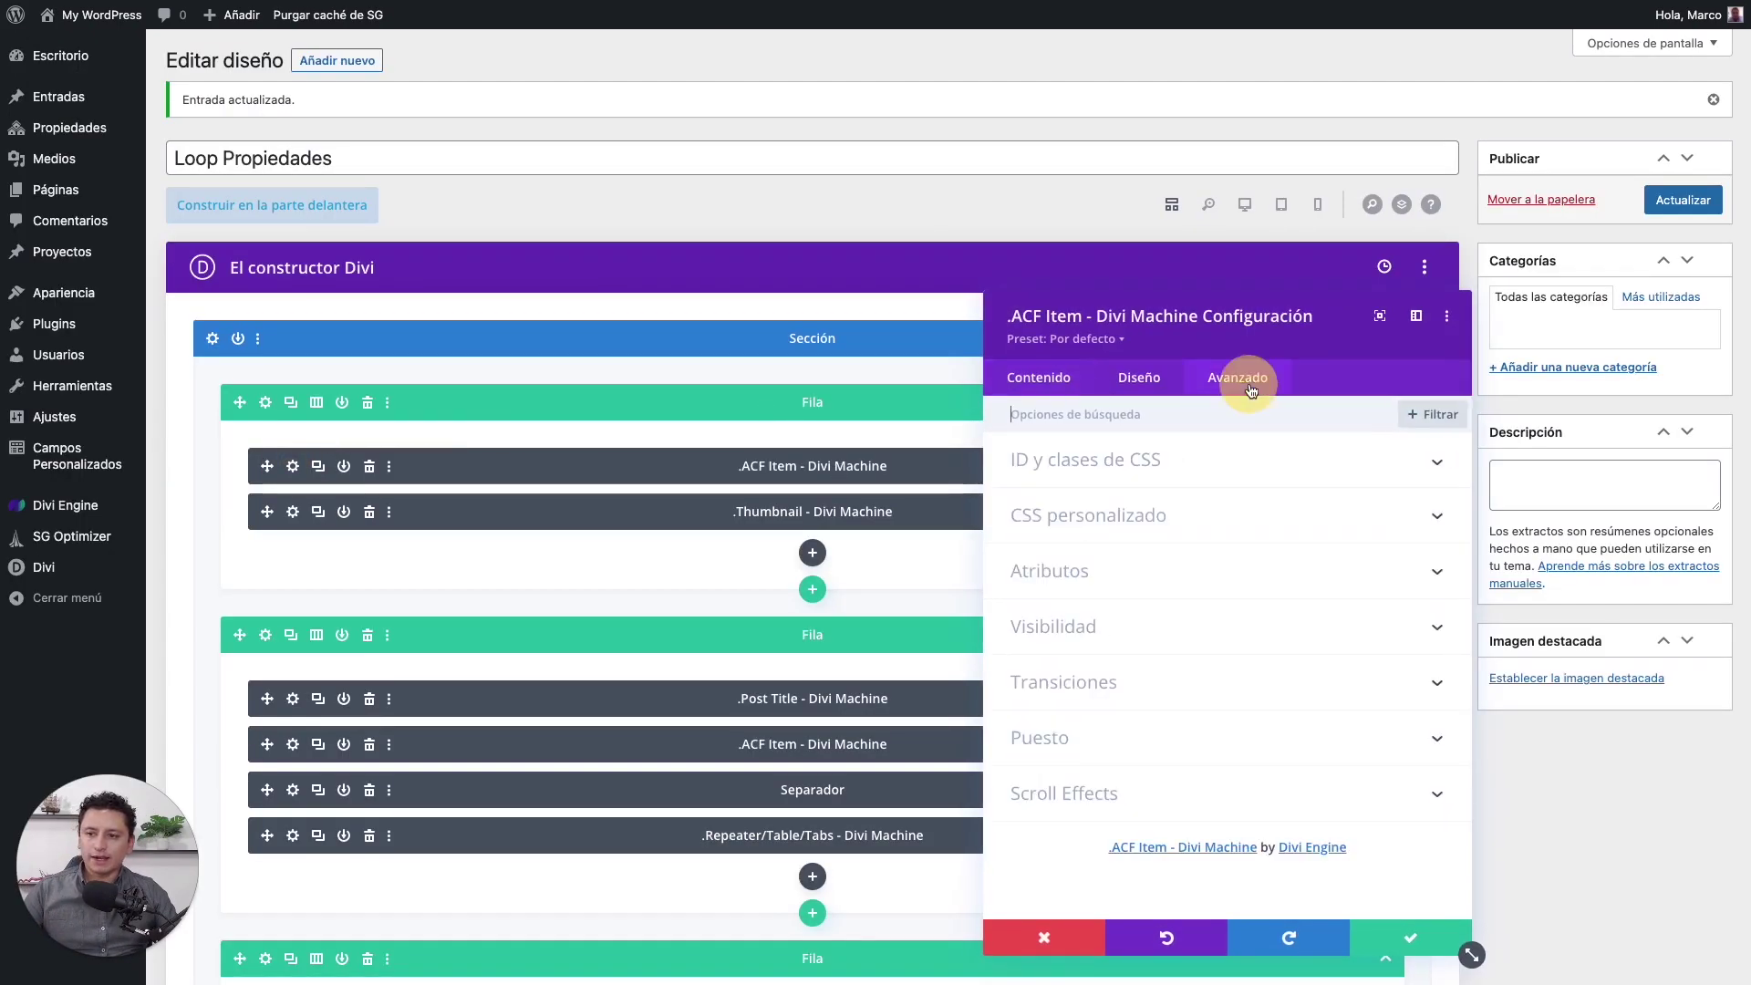
click(1072, 739)
mouse_move(1140, 743)
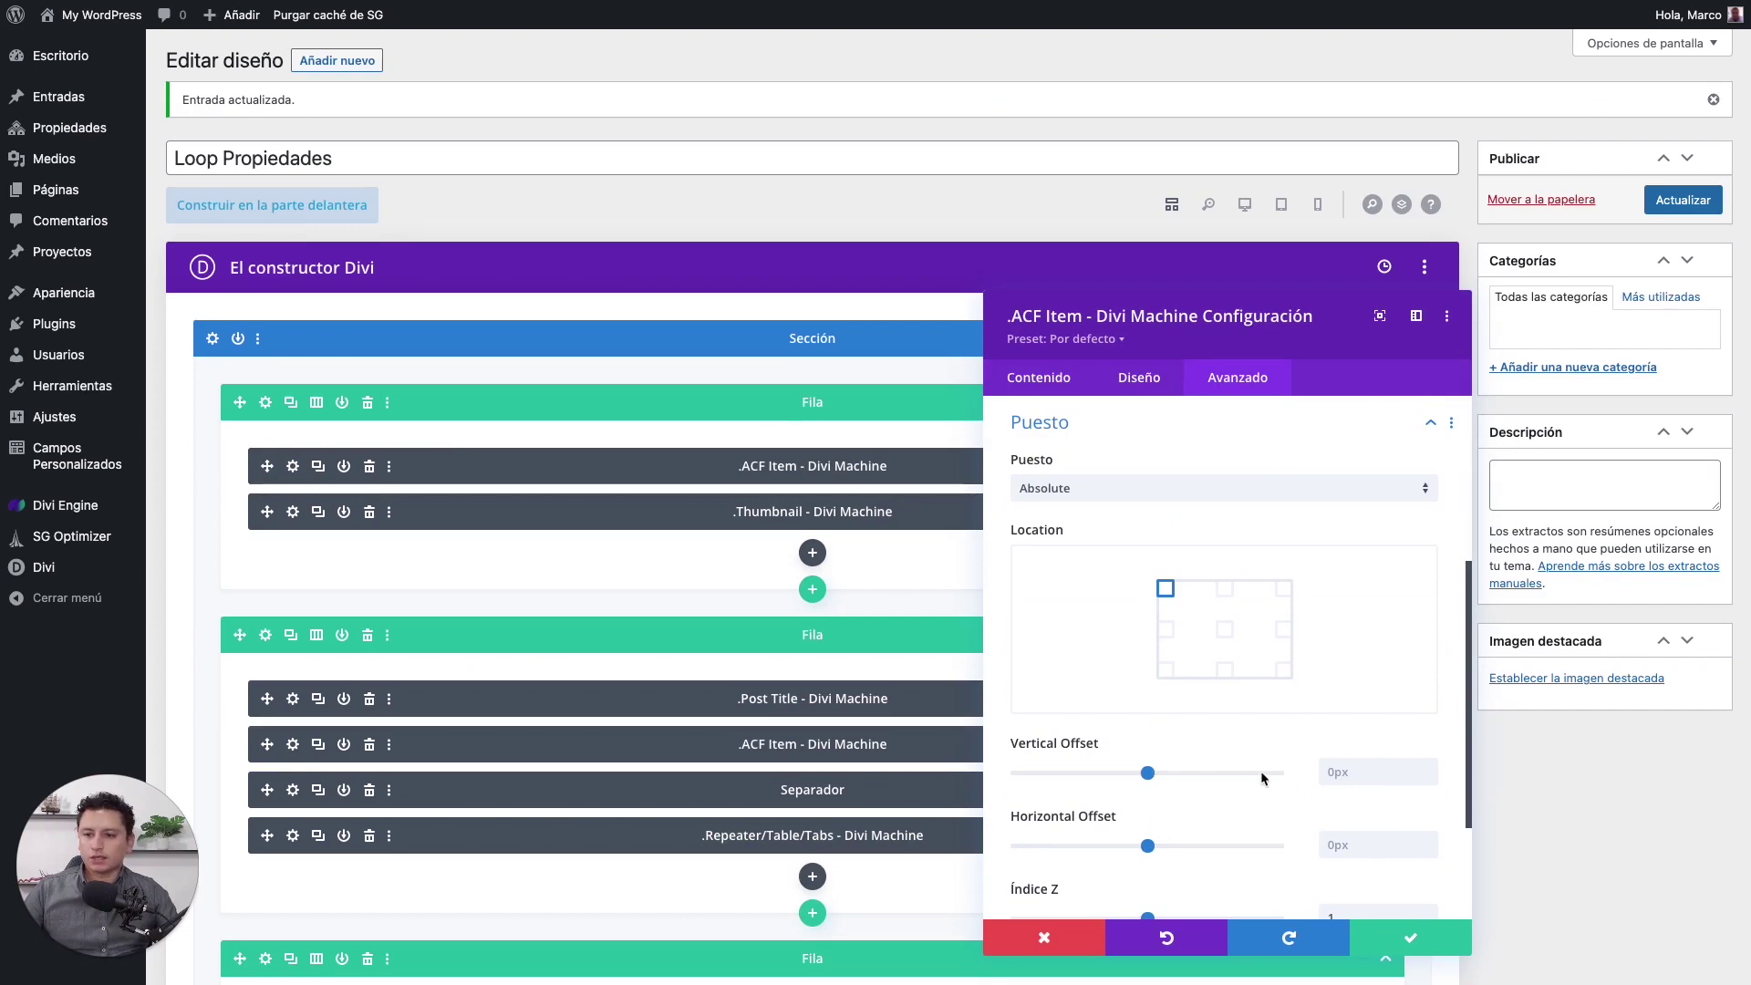
click(1374, 767)
text(5)
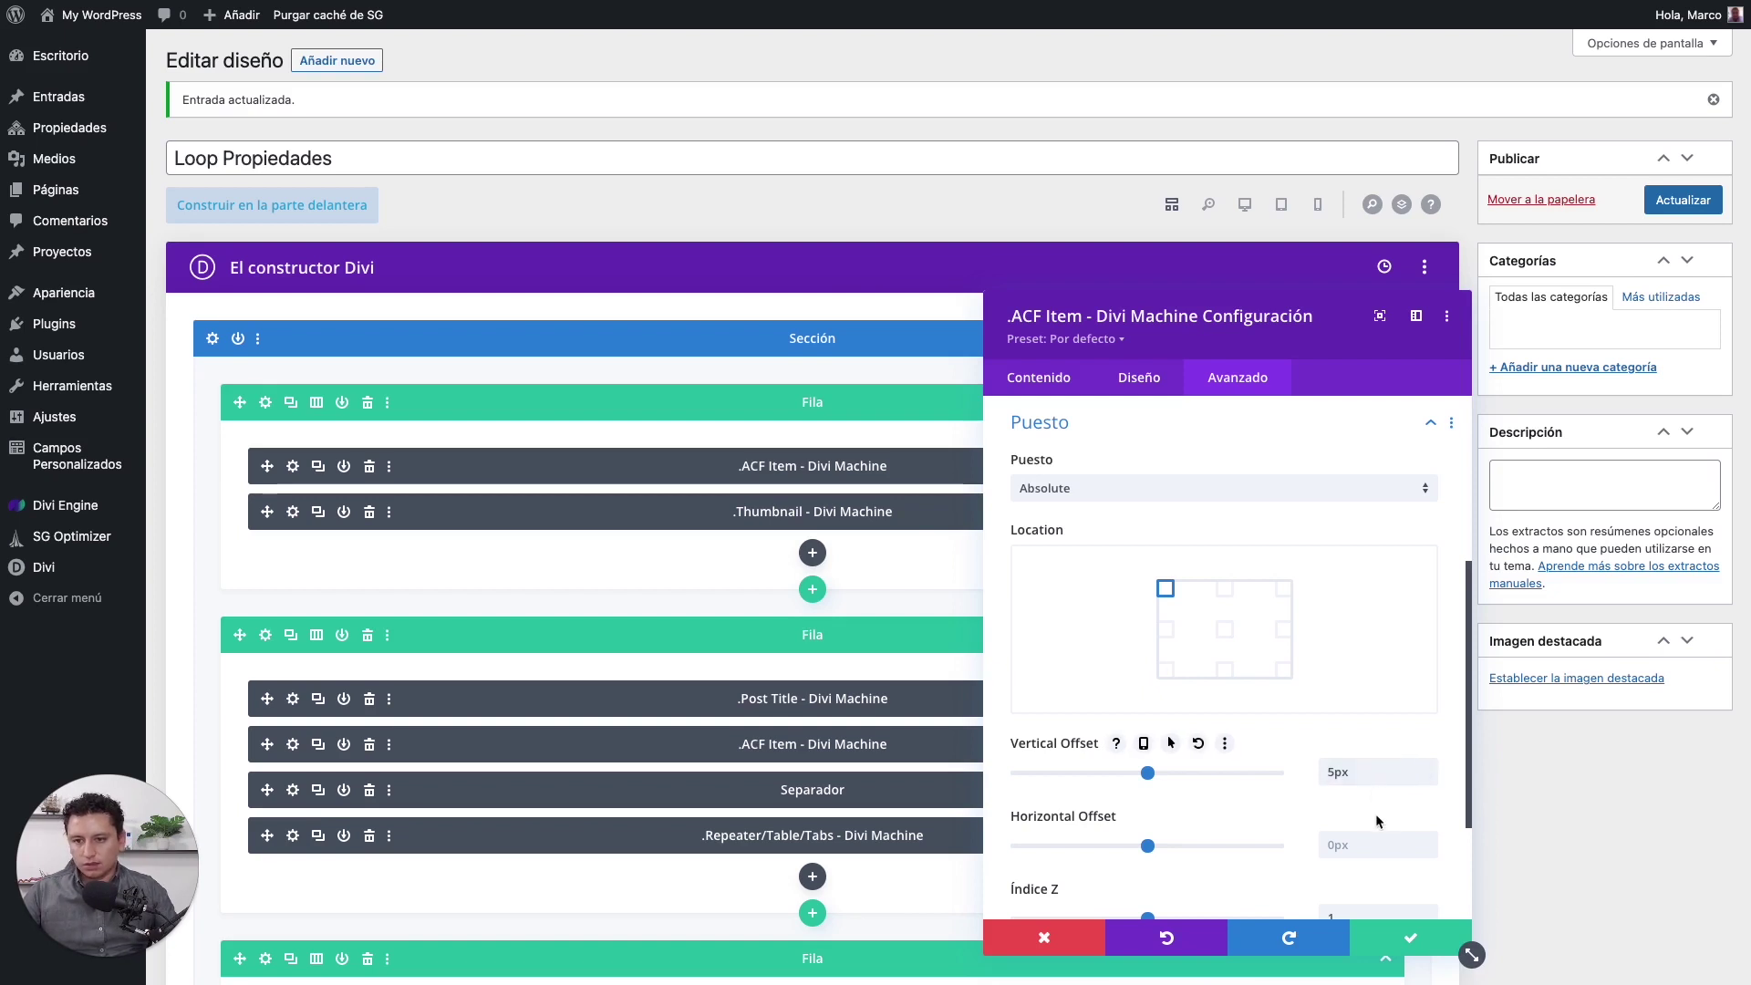
click(1387, 849)
text(5)
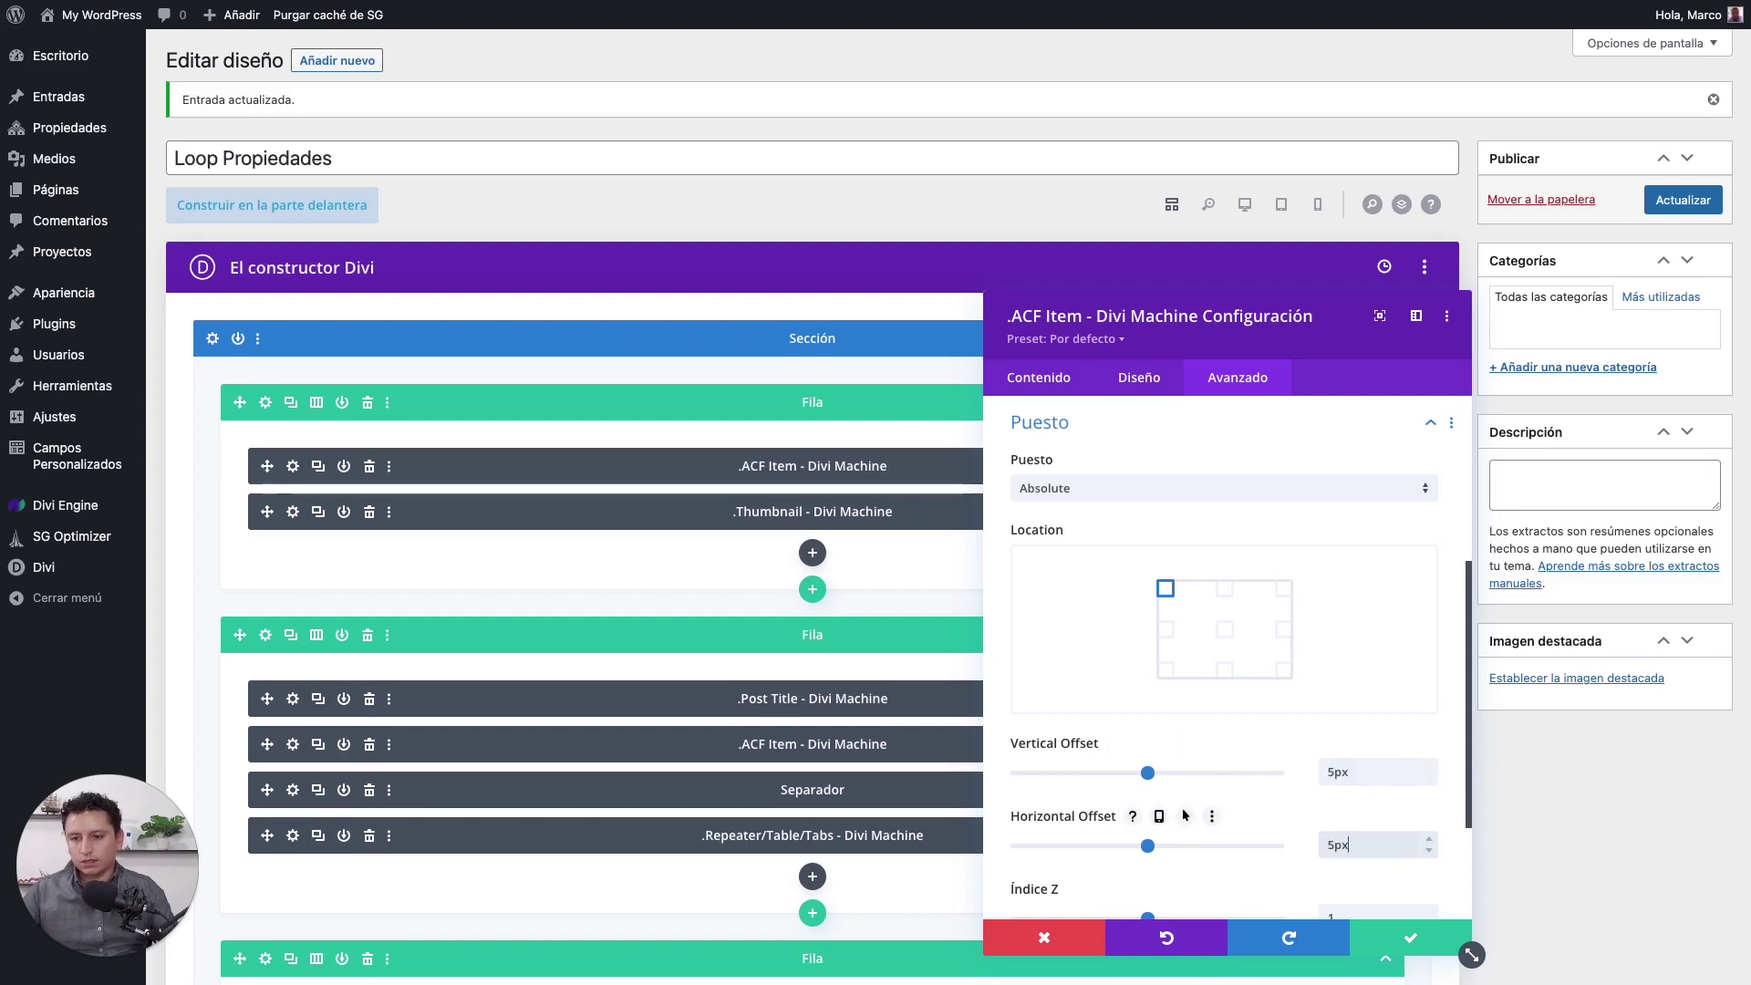
Save the tag and the layout, then reload the property page to check the inset badges
click(1410, 938)
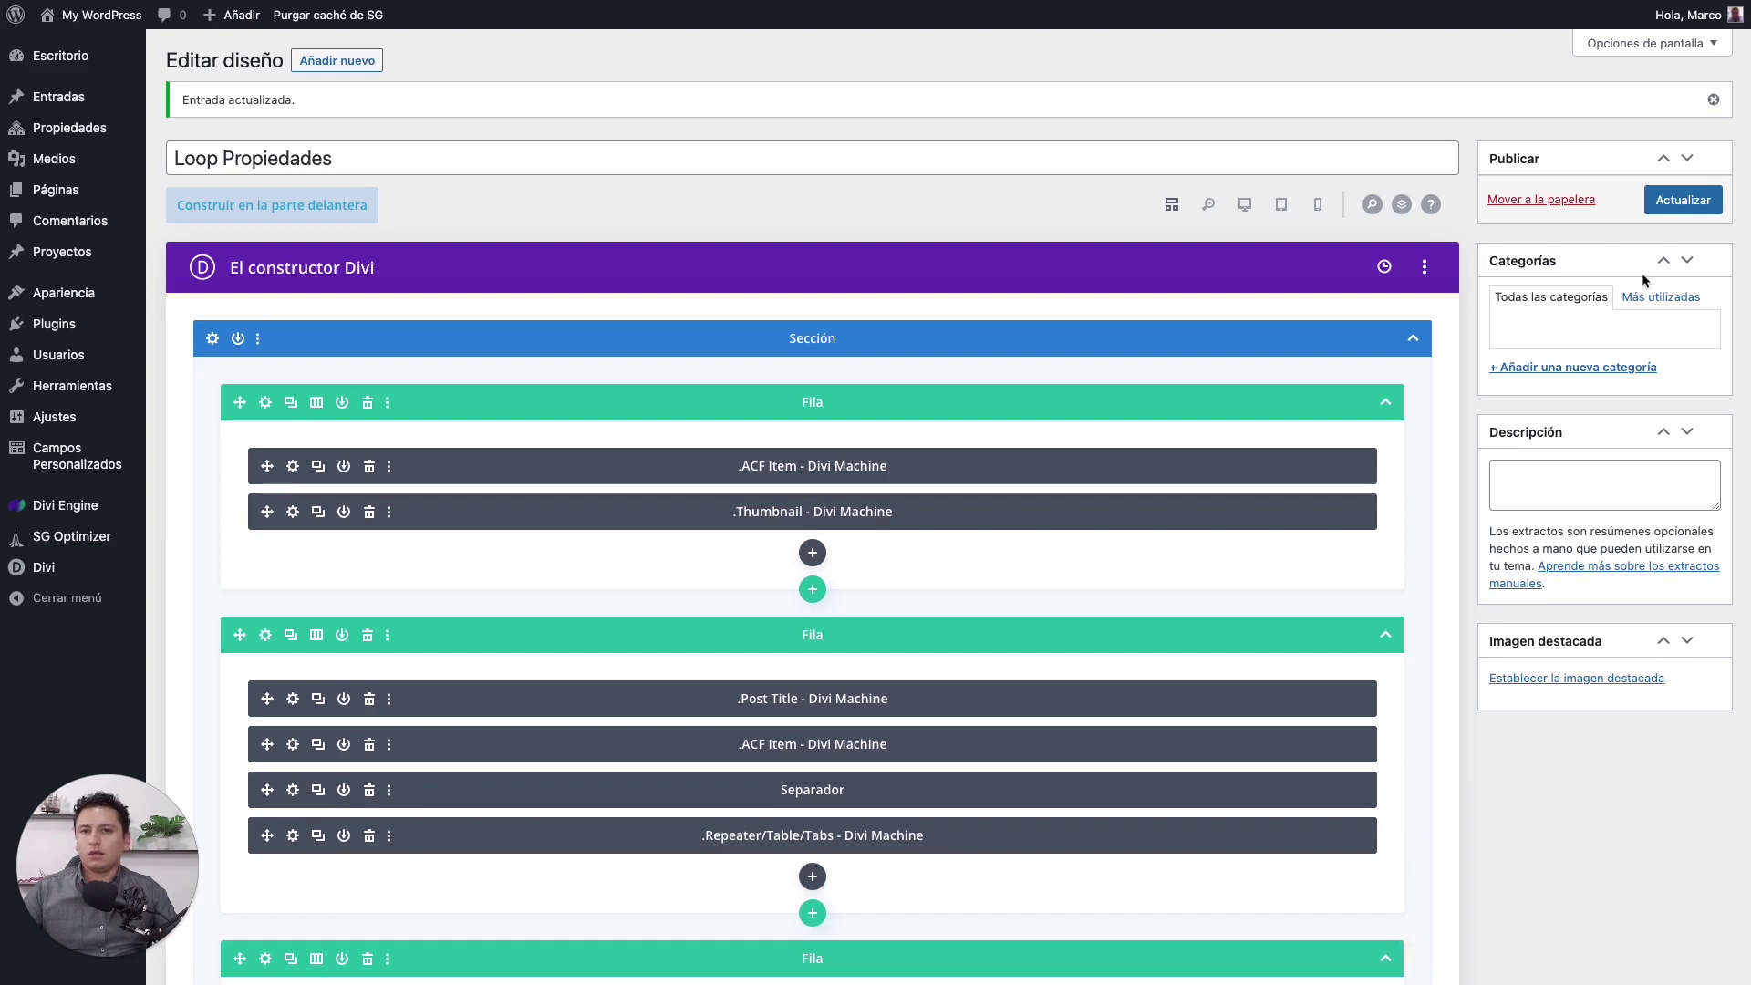
click(1687, 191)
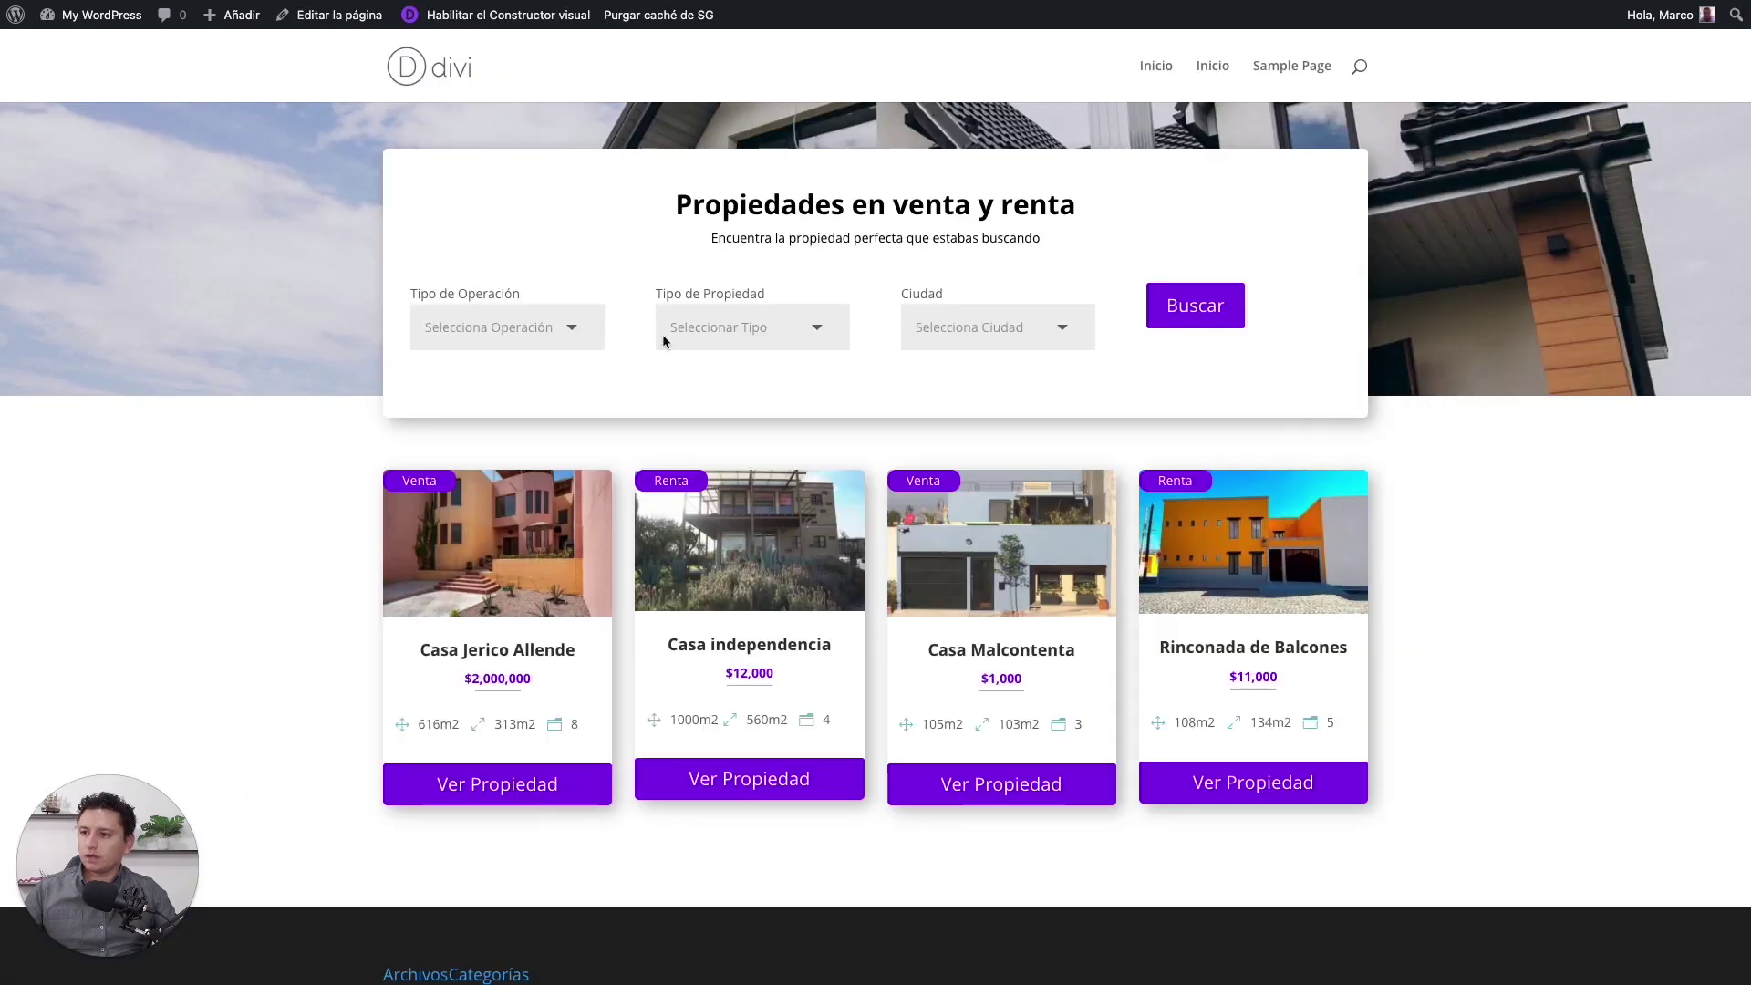
key(ctrl+r)
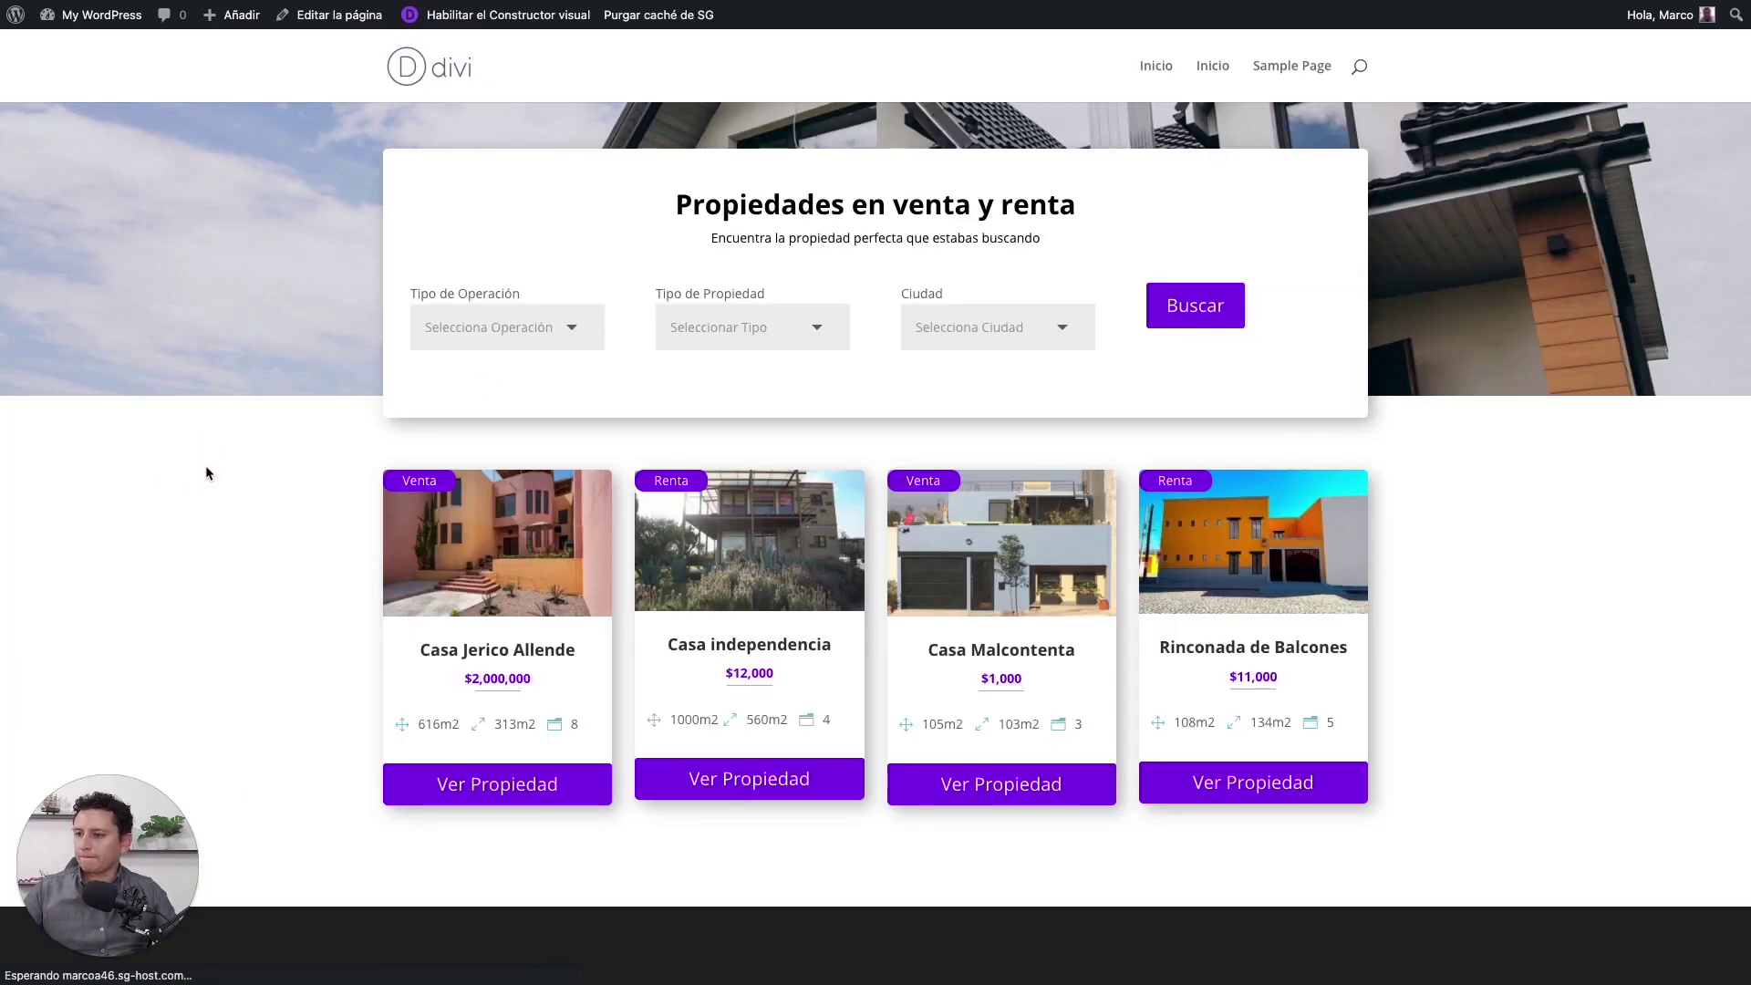